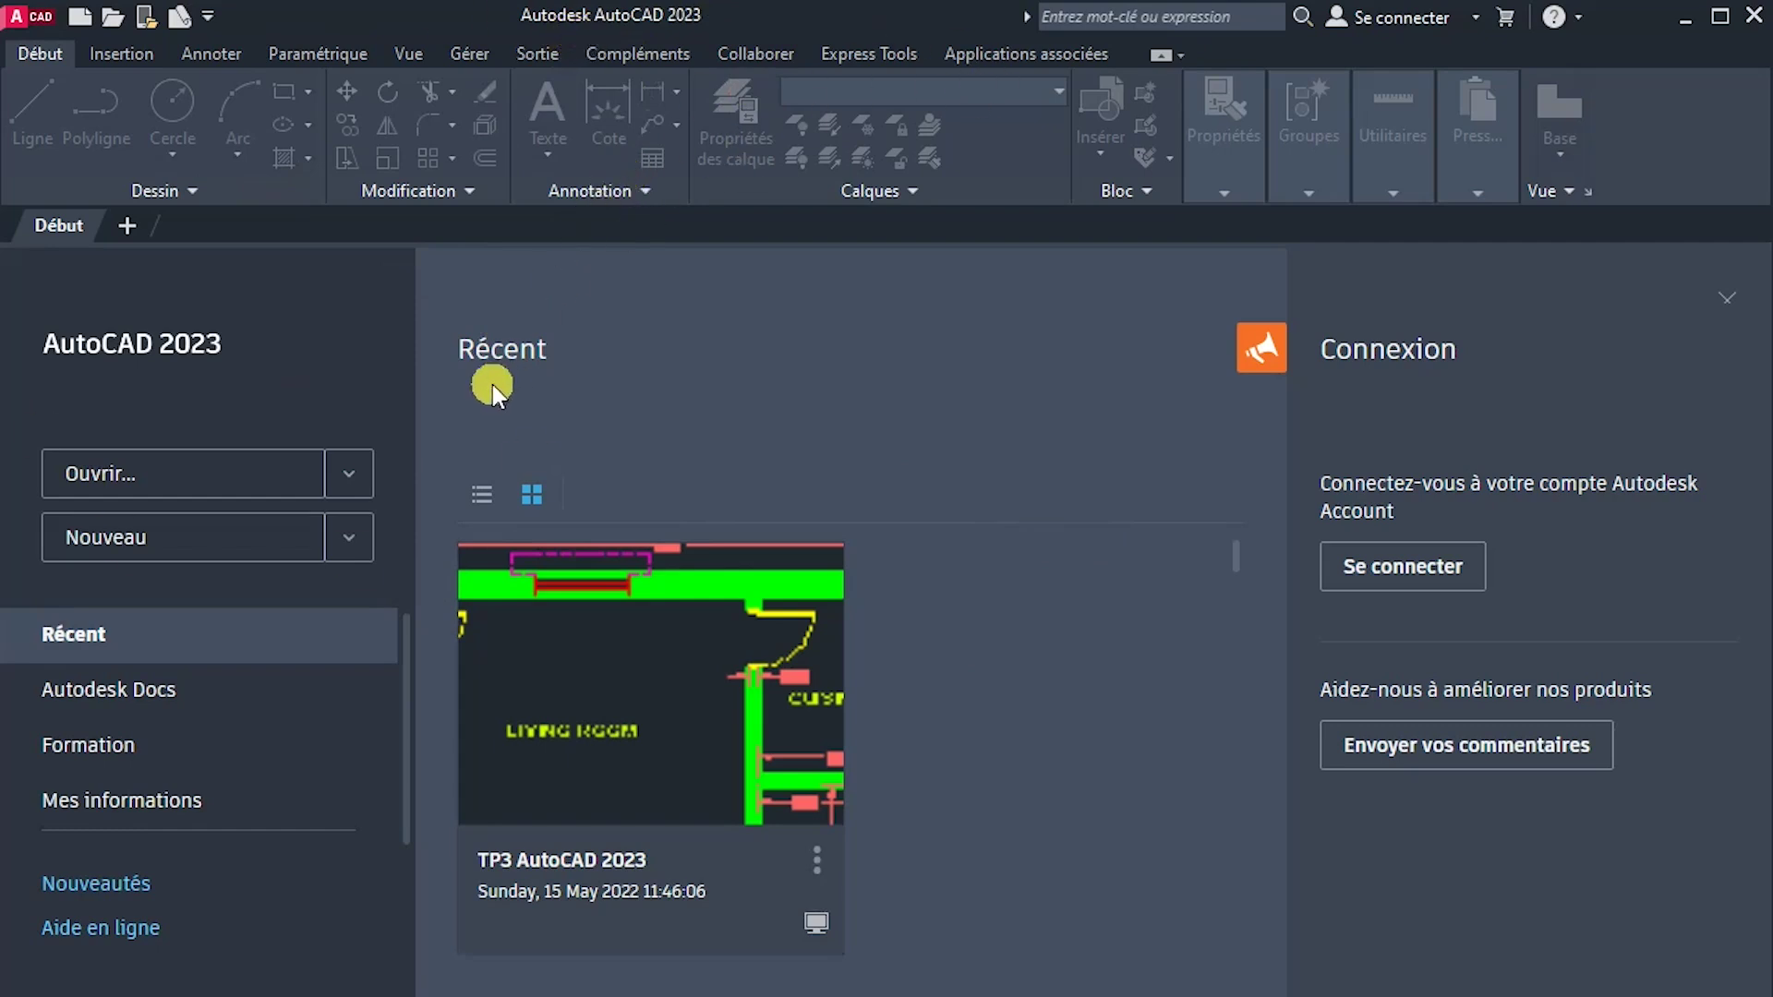
Create a new drawing from the acadiso template.
left_click(348, 538)
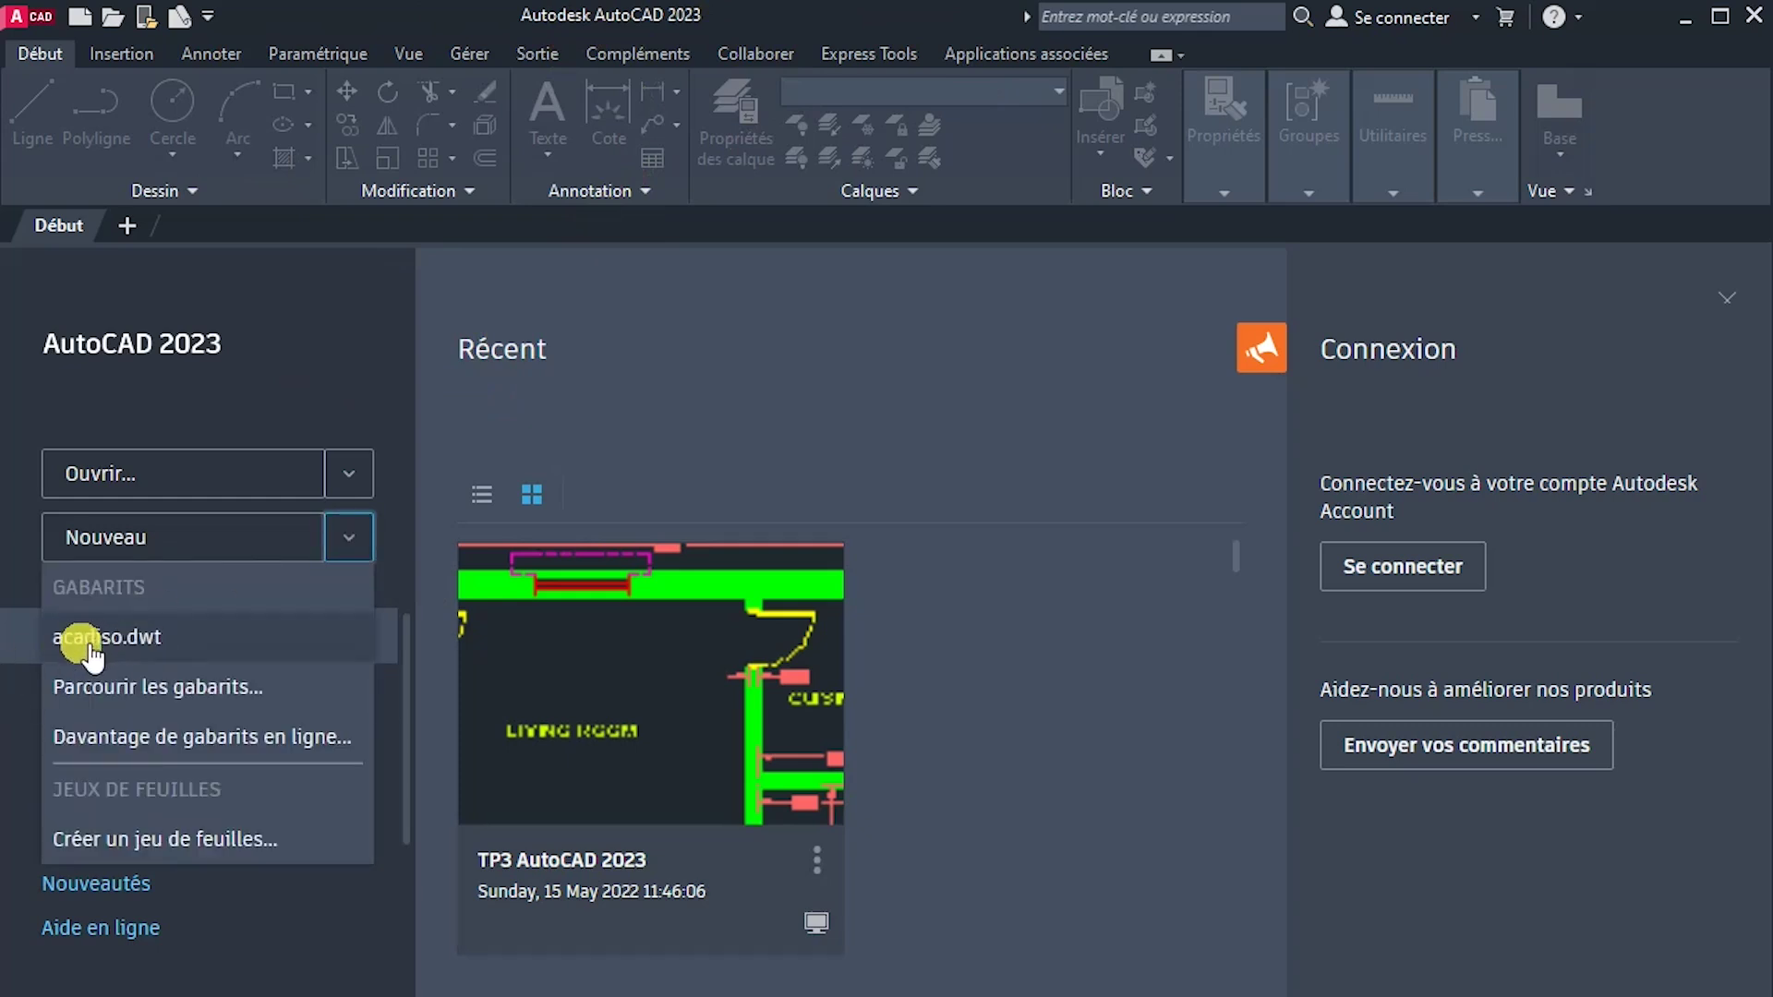
left_click(178, 697)
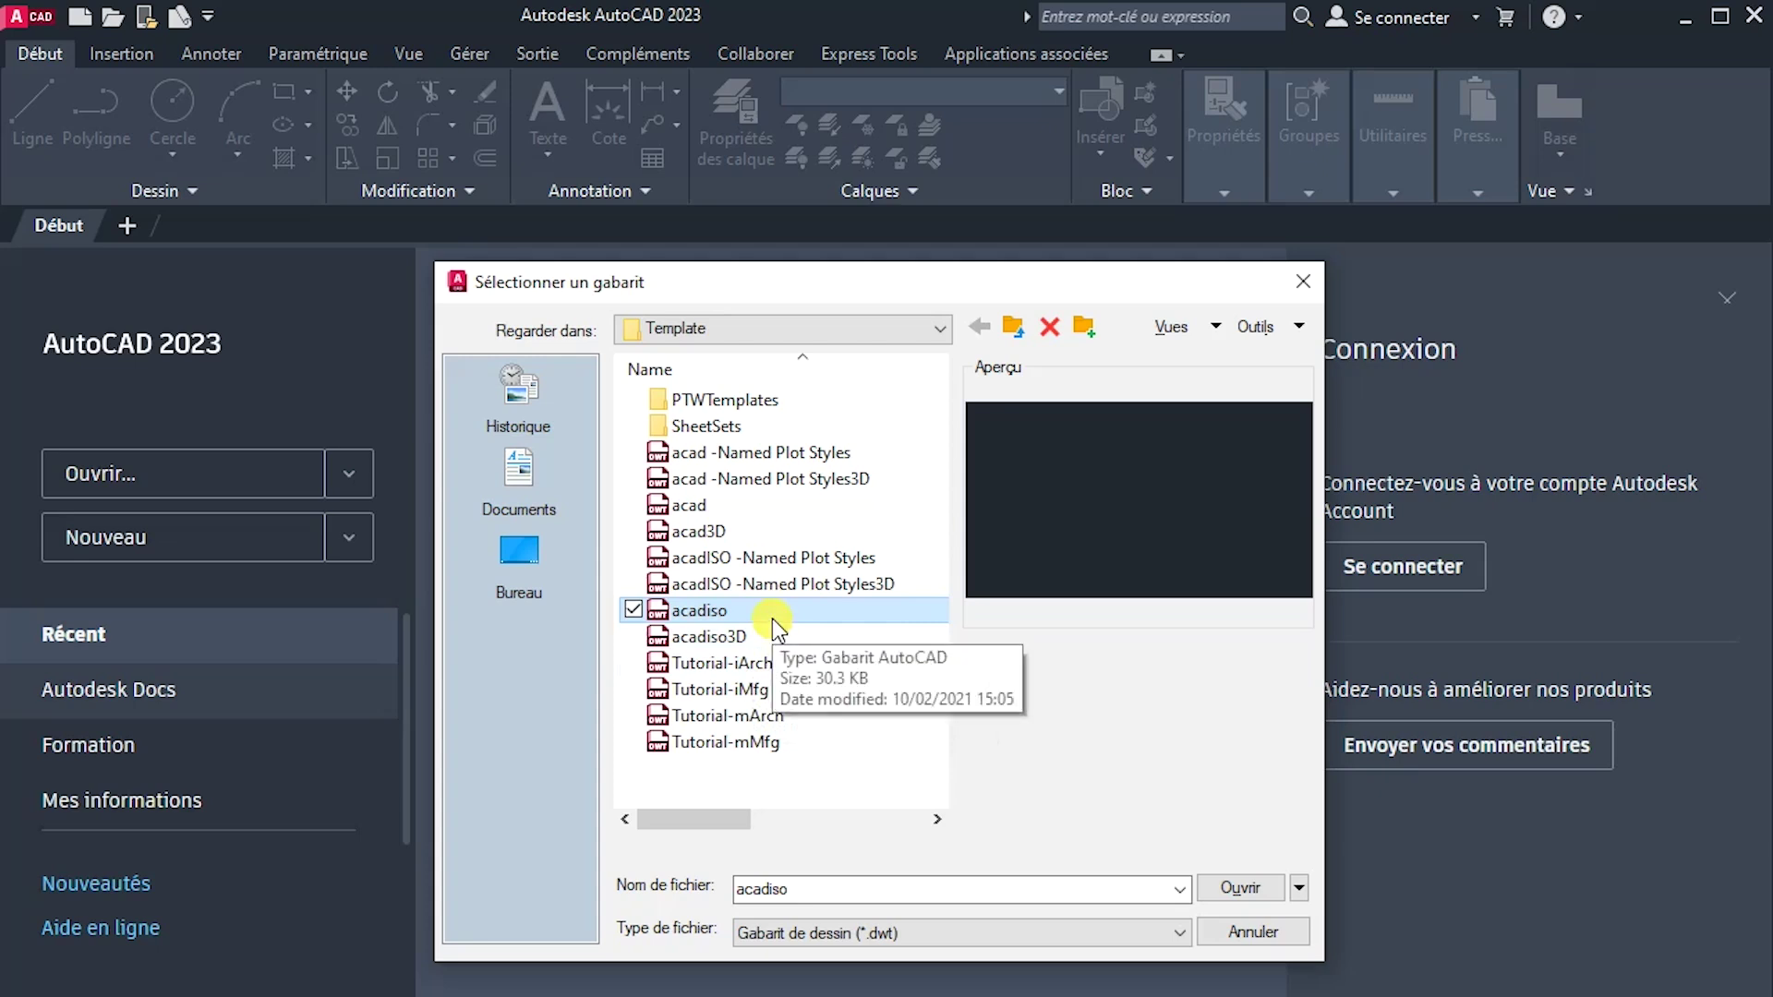
left_click(695, 613)
left_click(1232, 888)
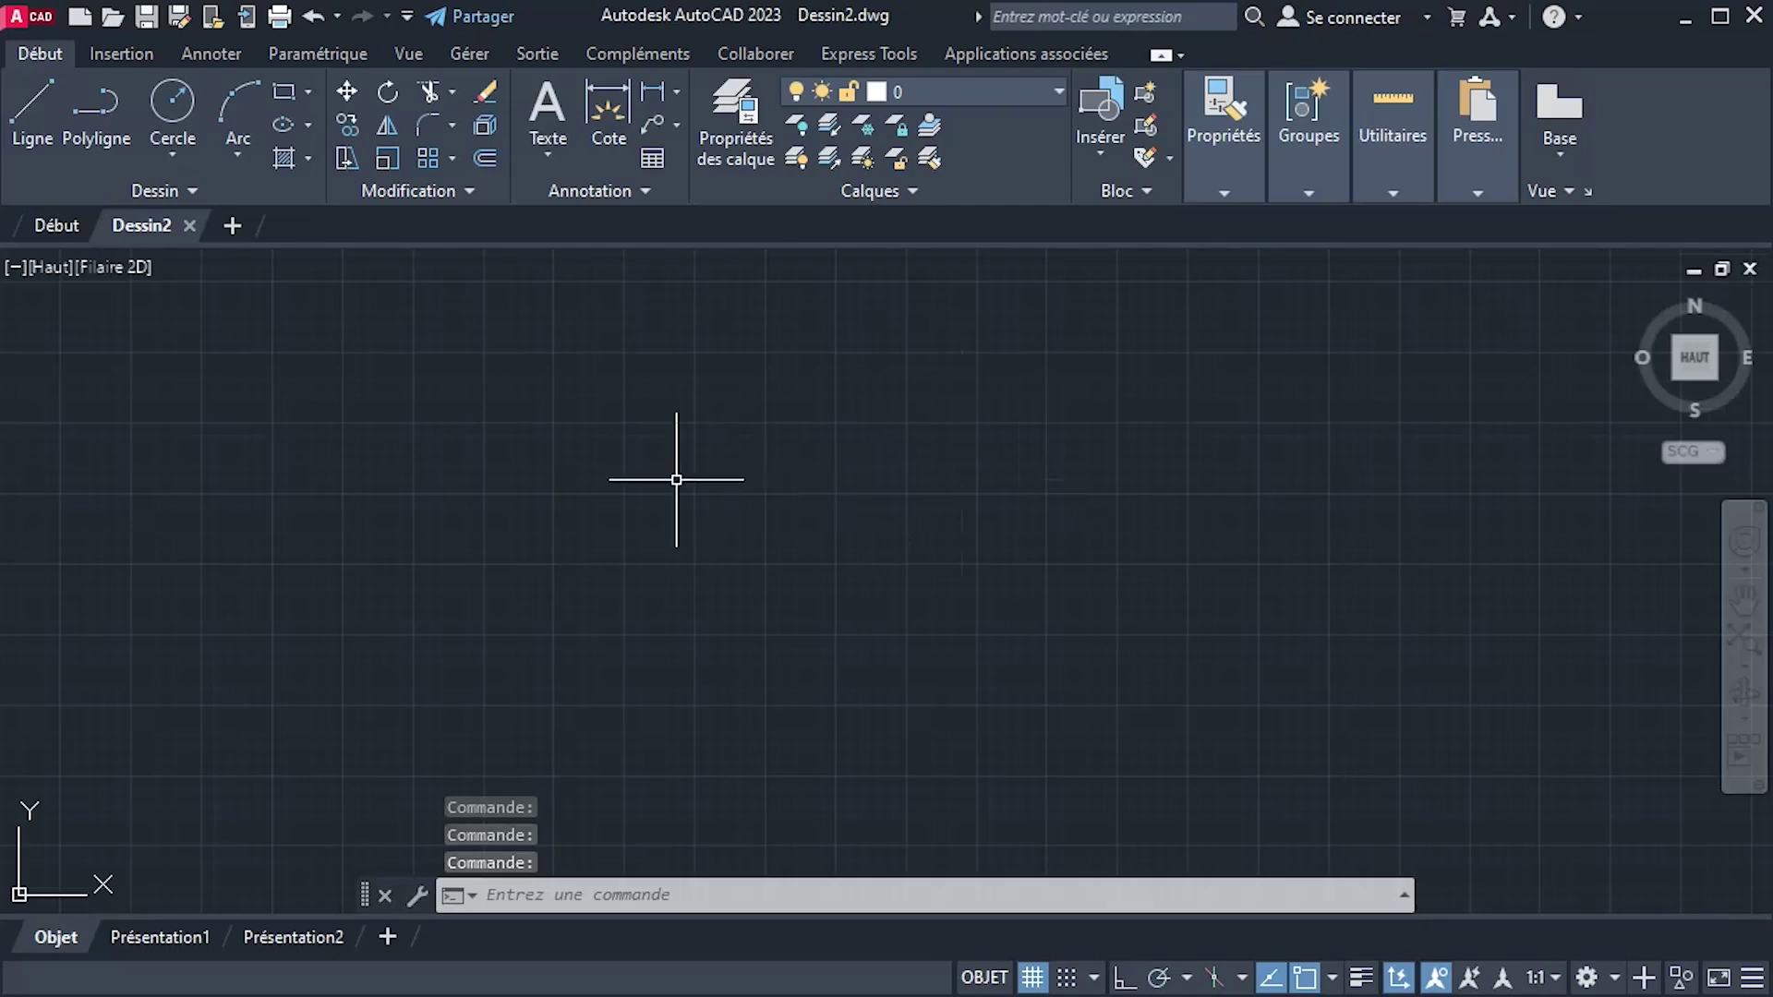
key("Escape")
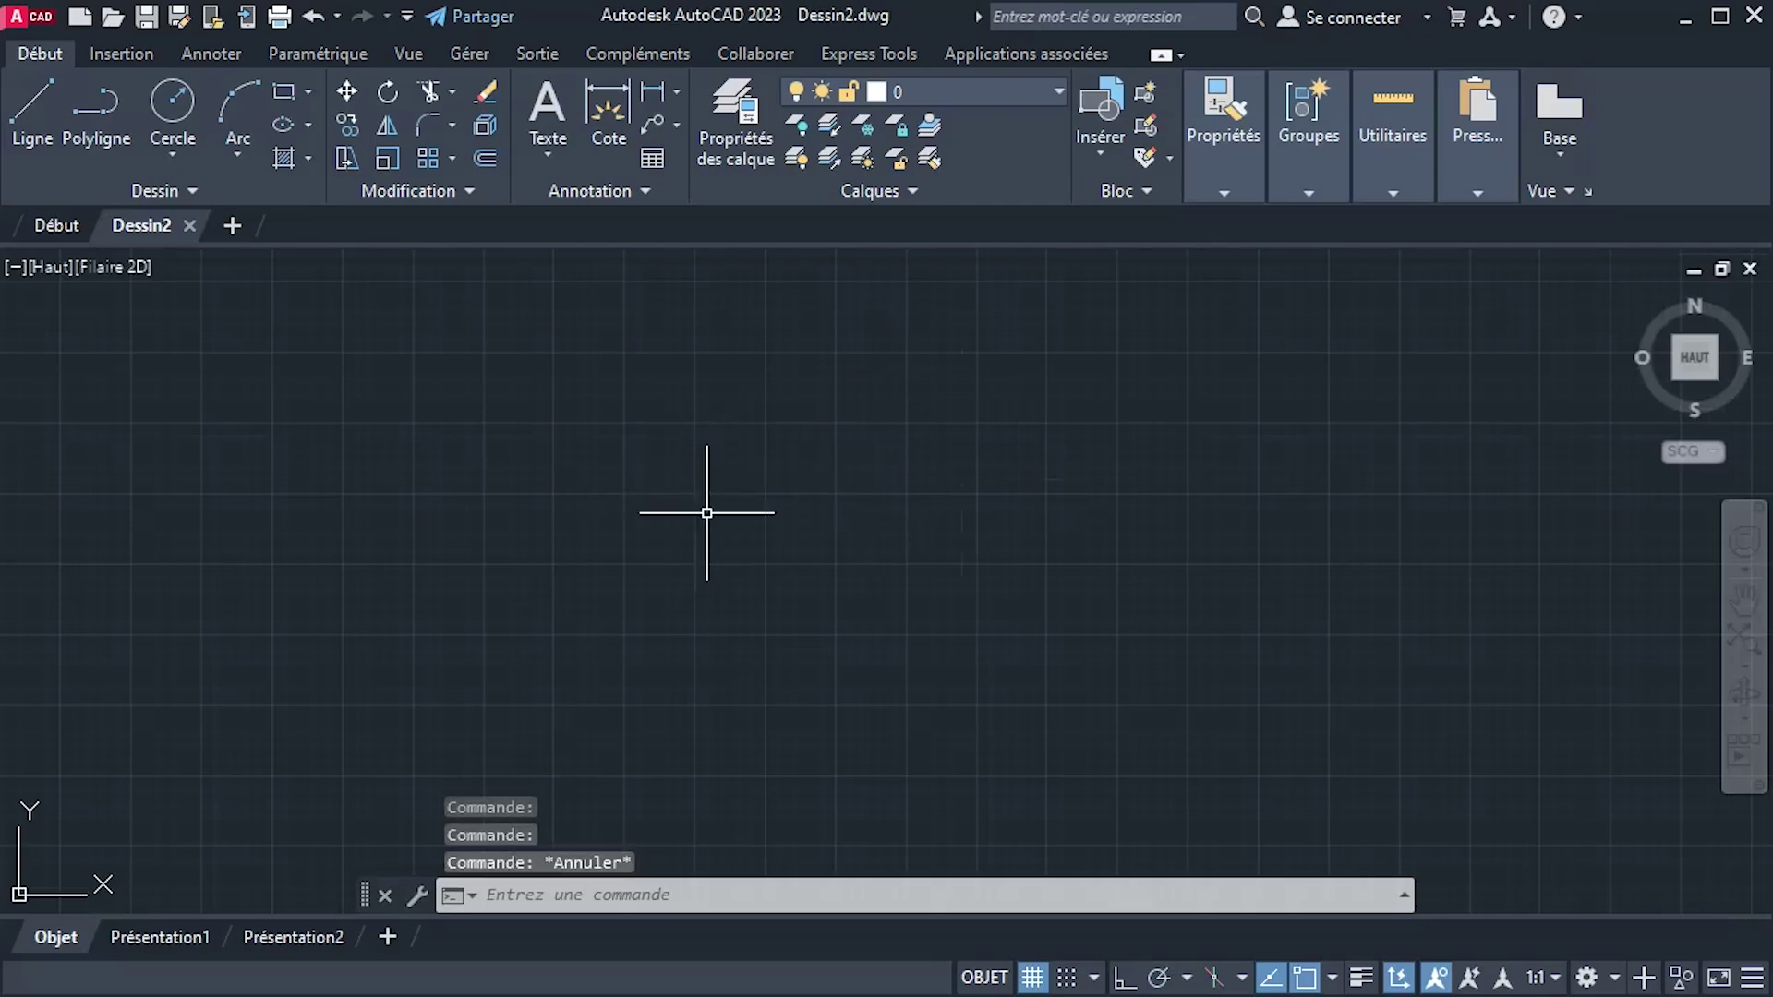
Set the drawing units to a length precision of 0.00 and an insertion scale in metres (Mètres).
type("UI")
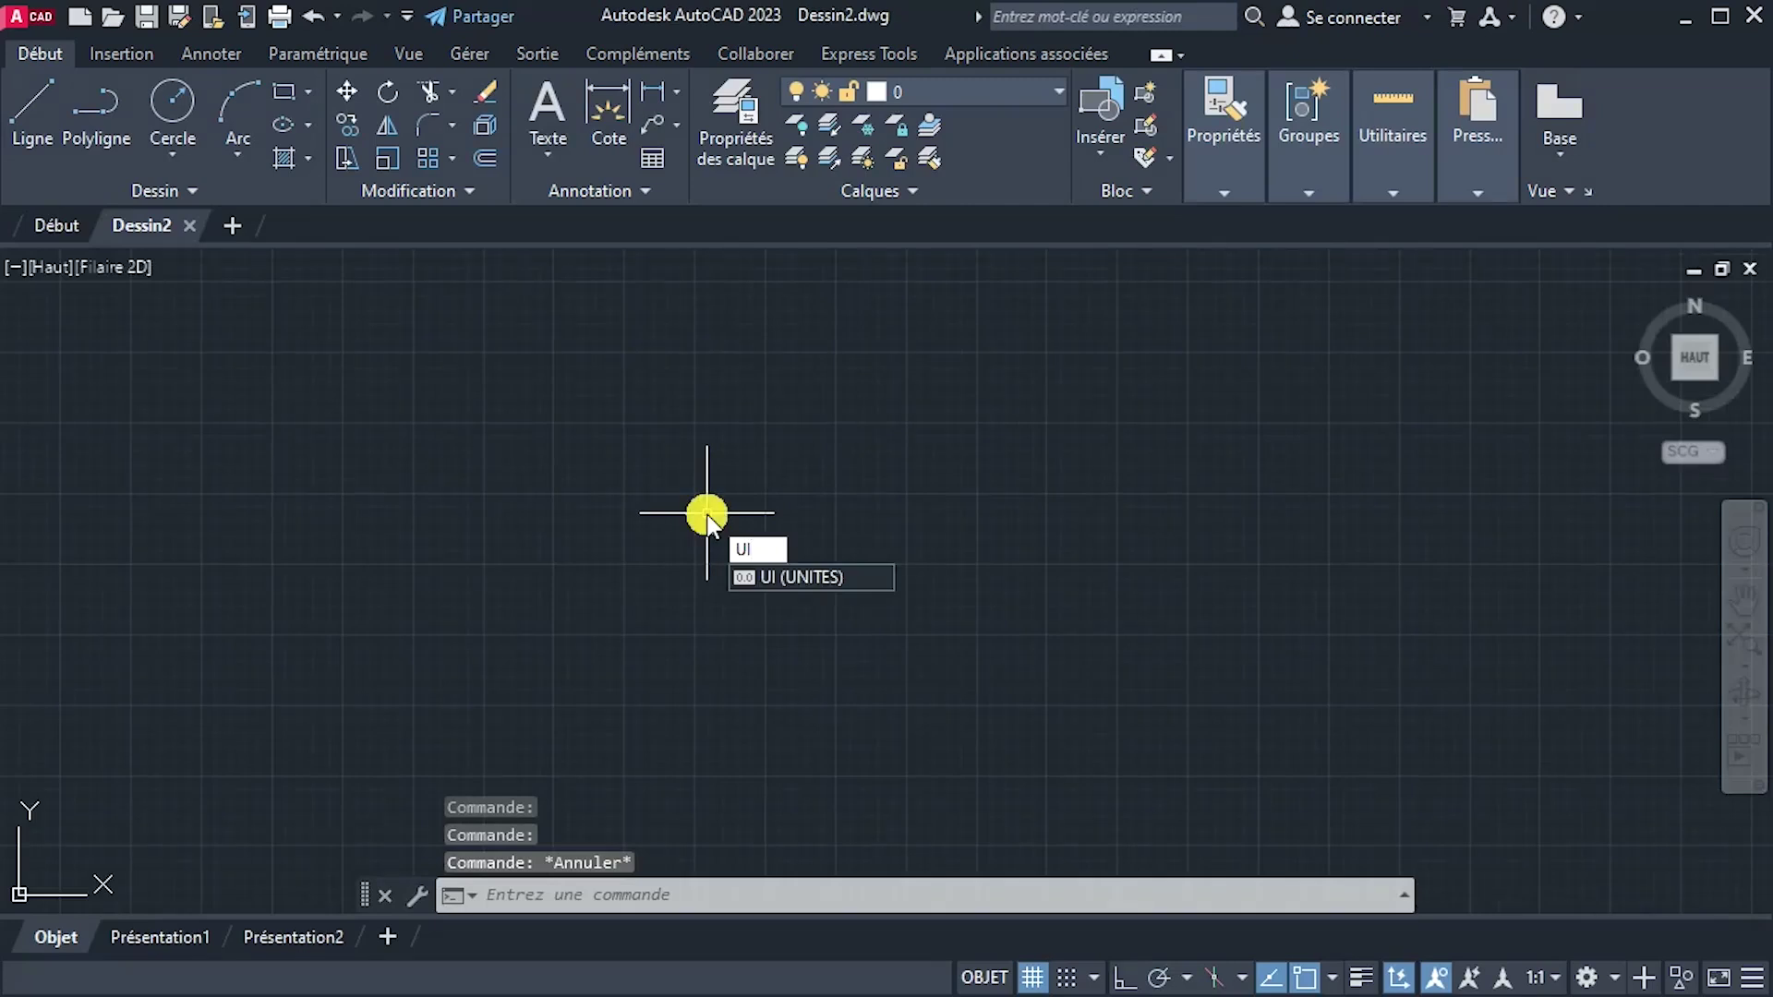
key("Return")
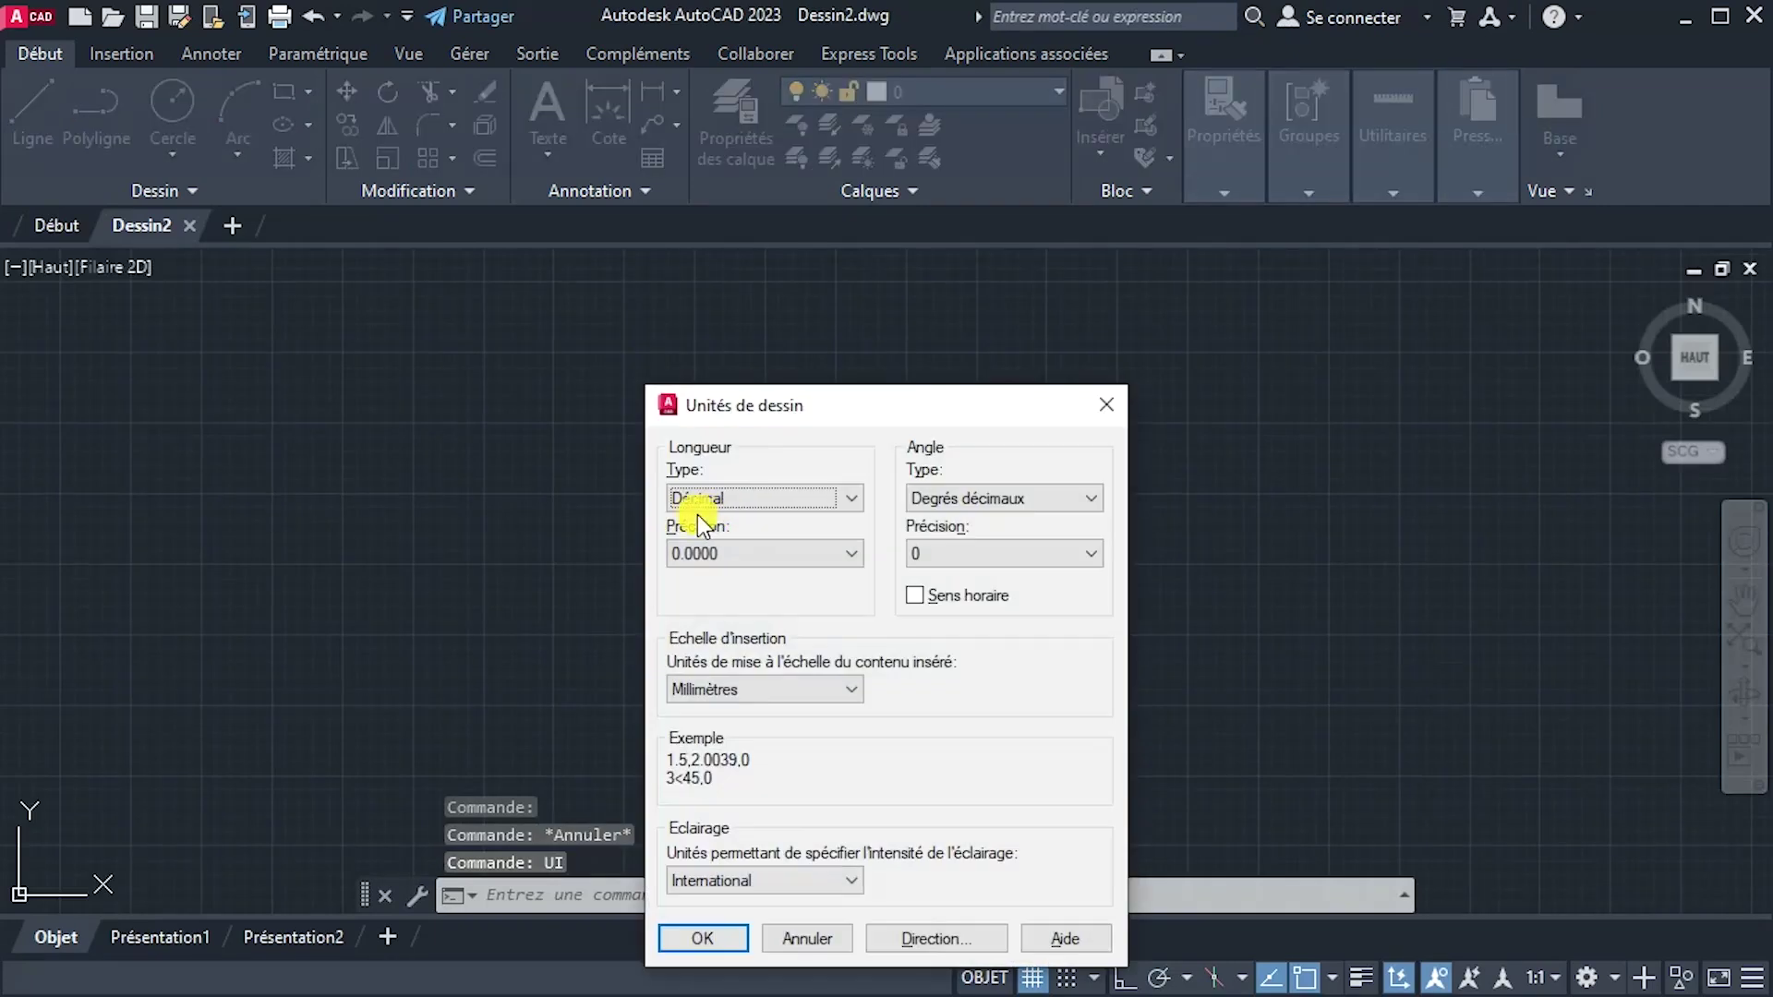
left_click(767, 552)
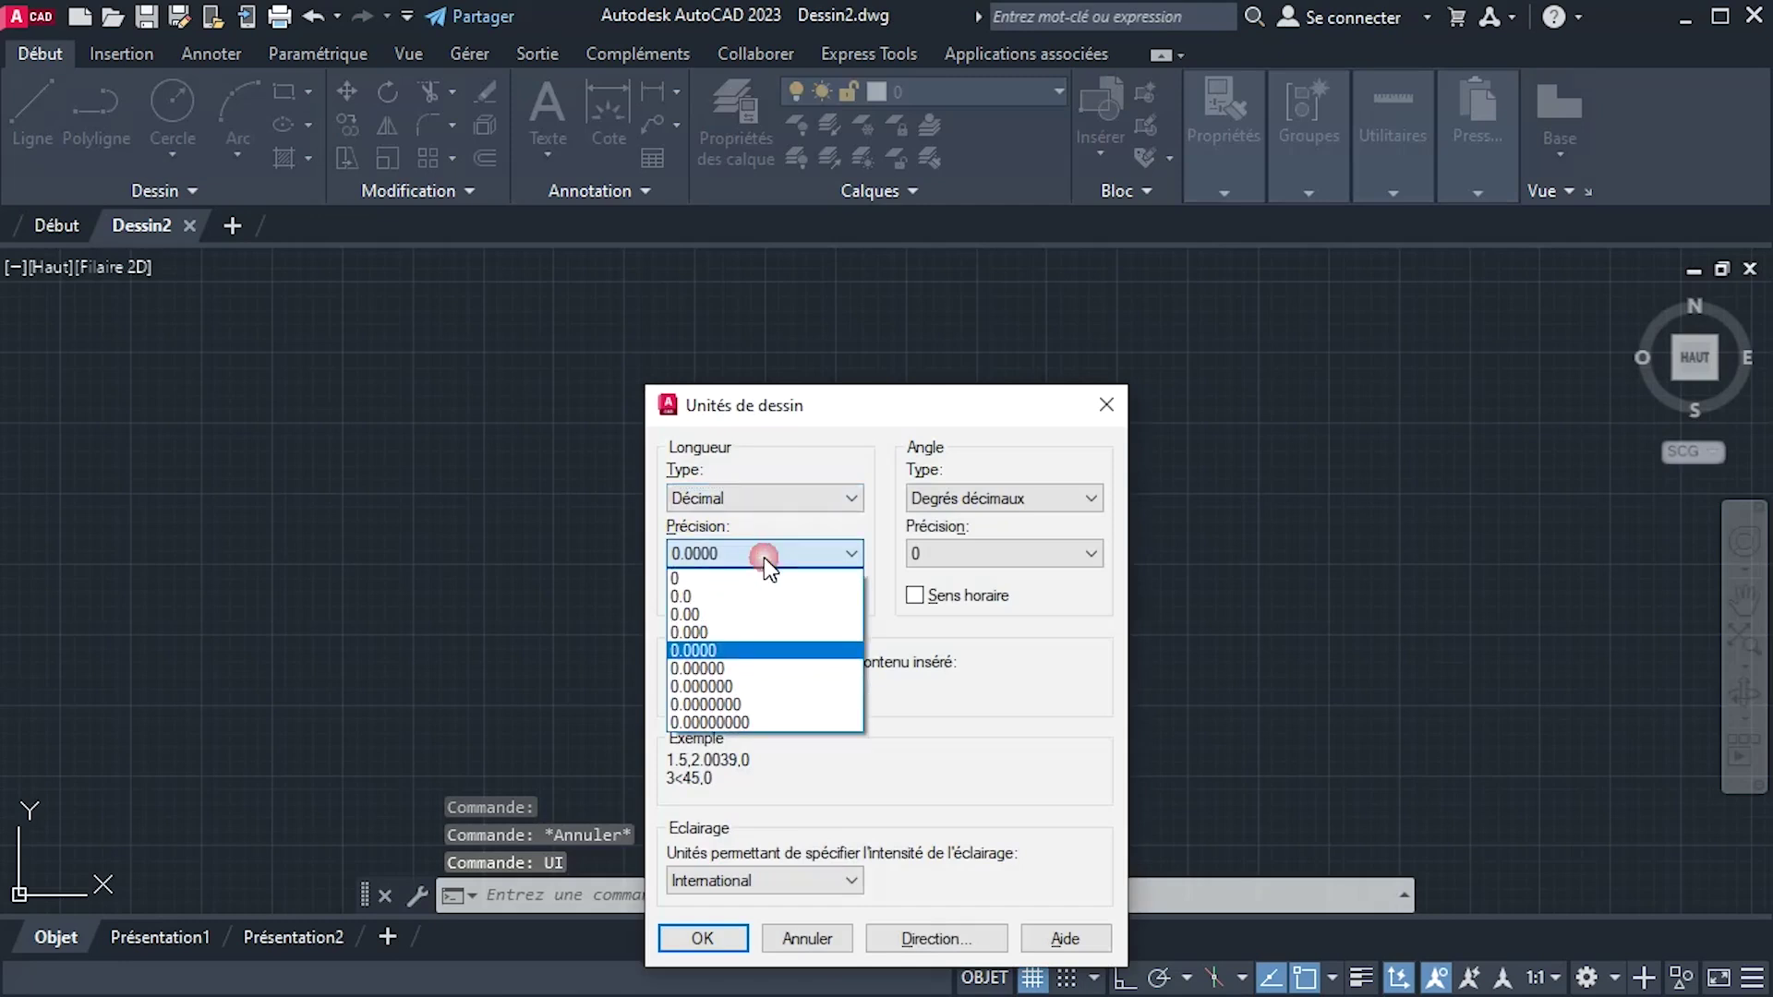
left_click(720, 614)
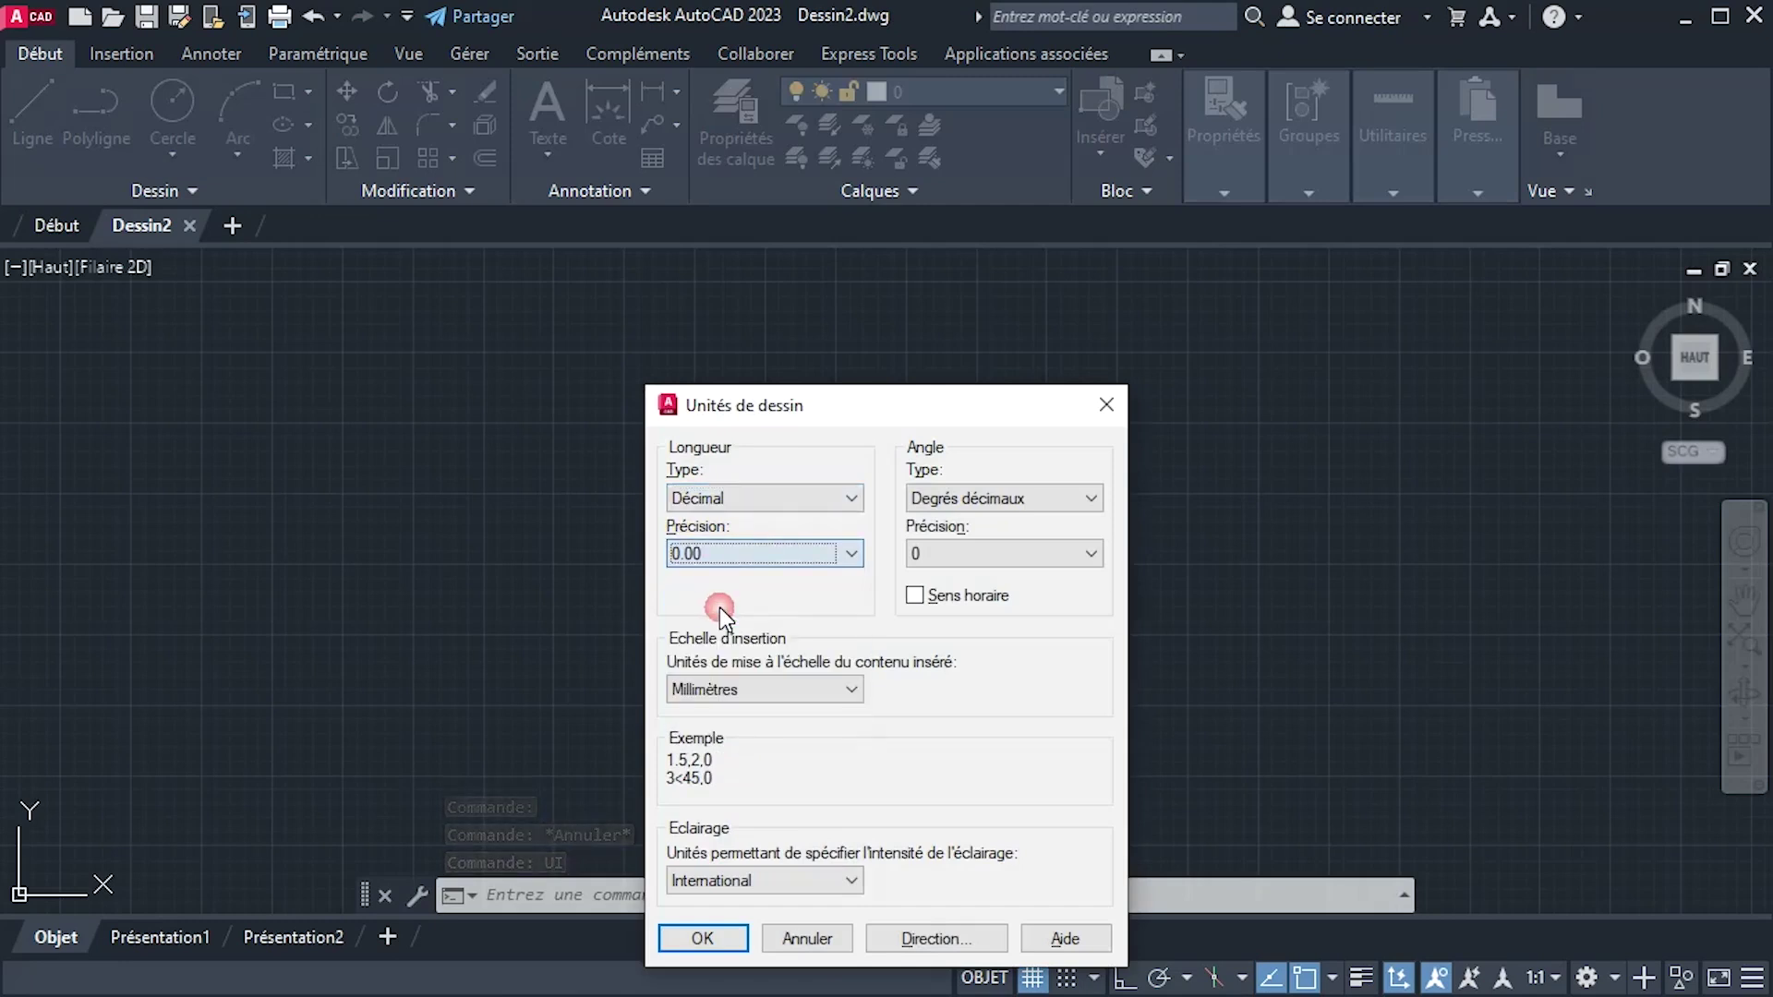
left_click(723, 691)
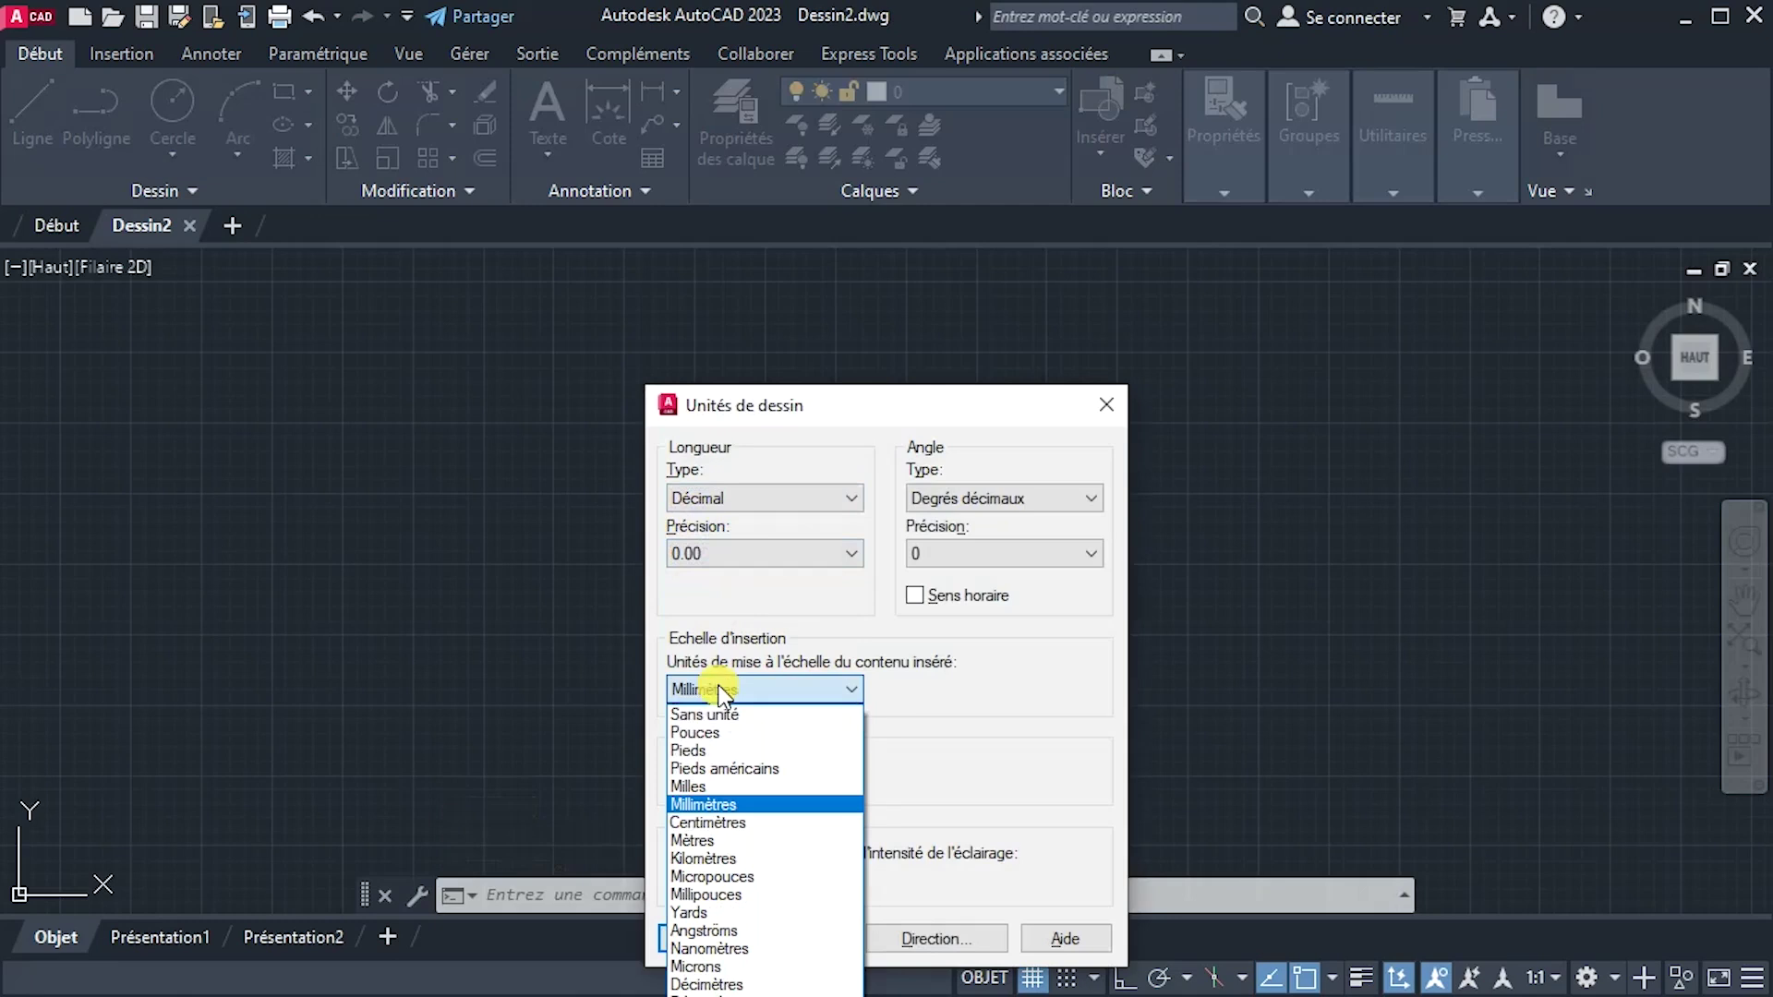
left_click(704, 840)
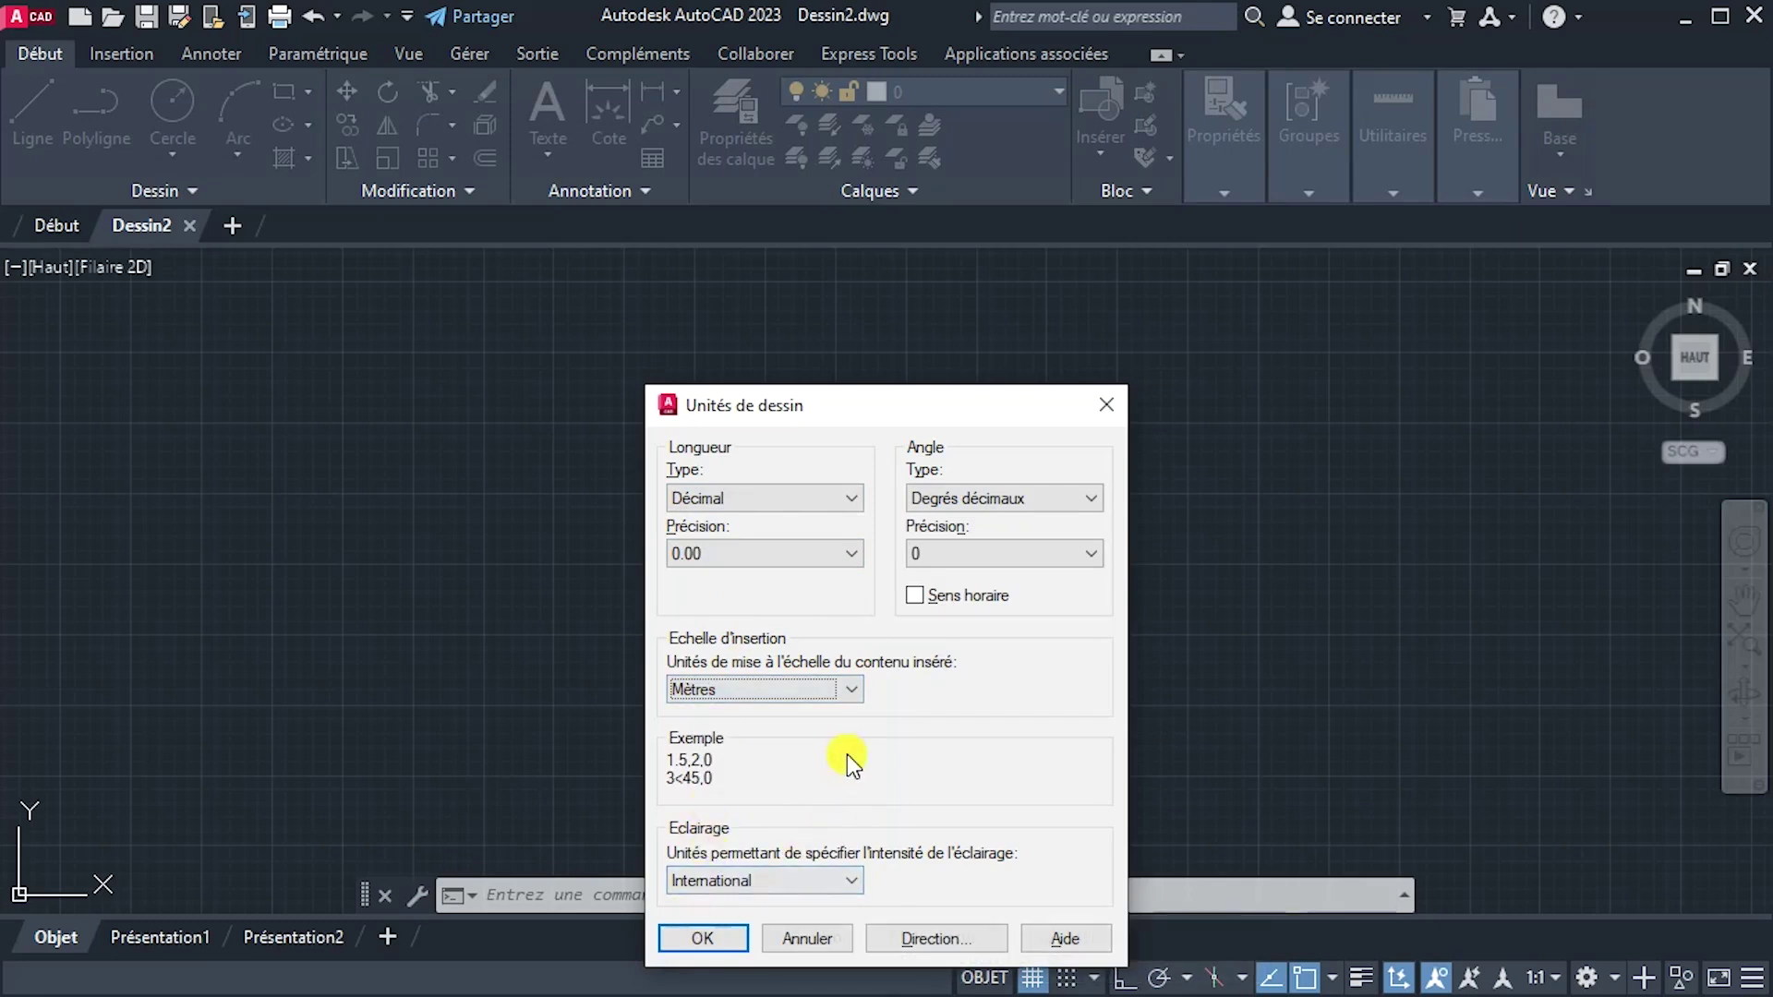
left_click(713, 949)
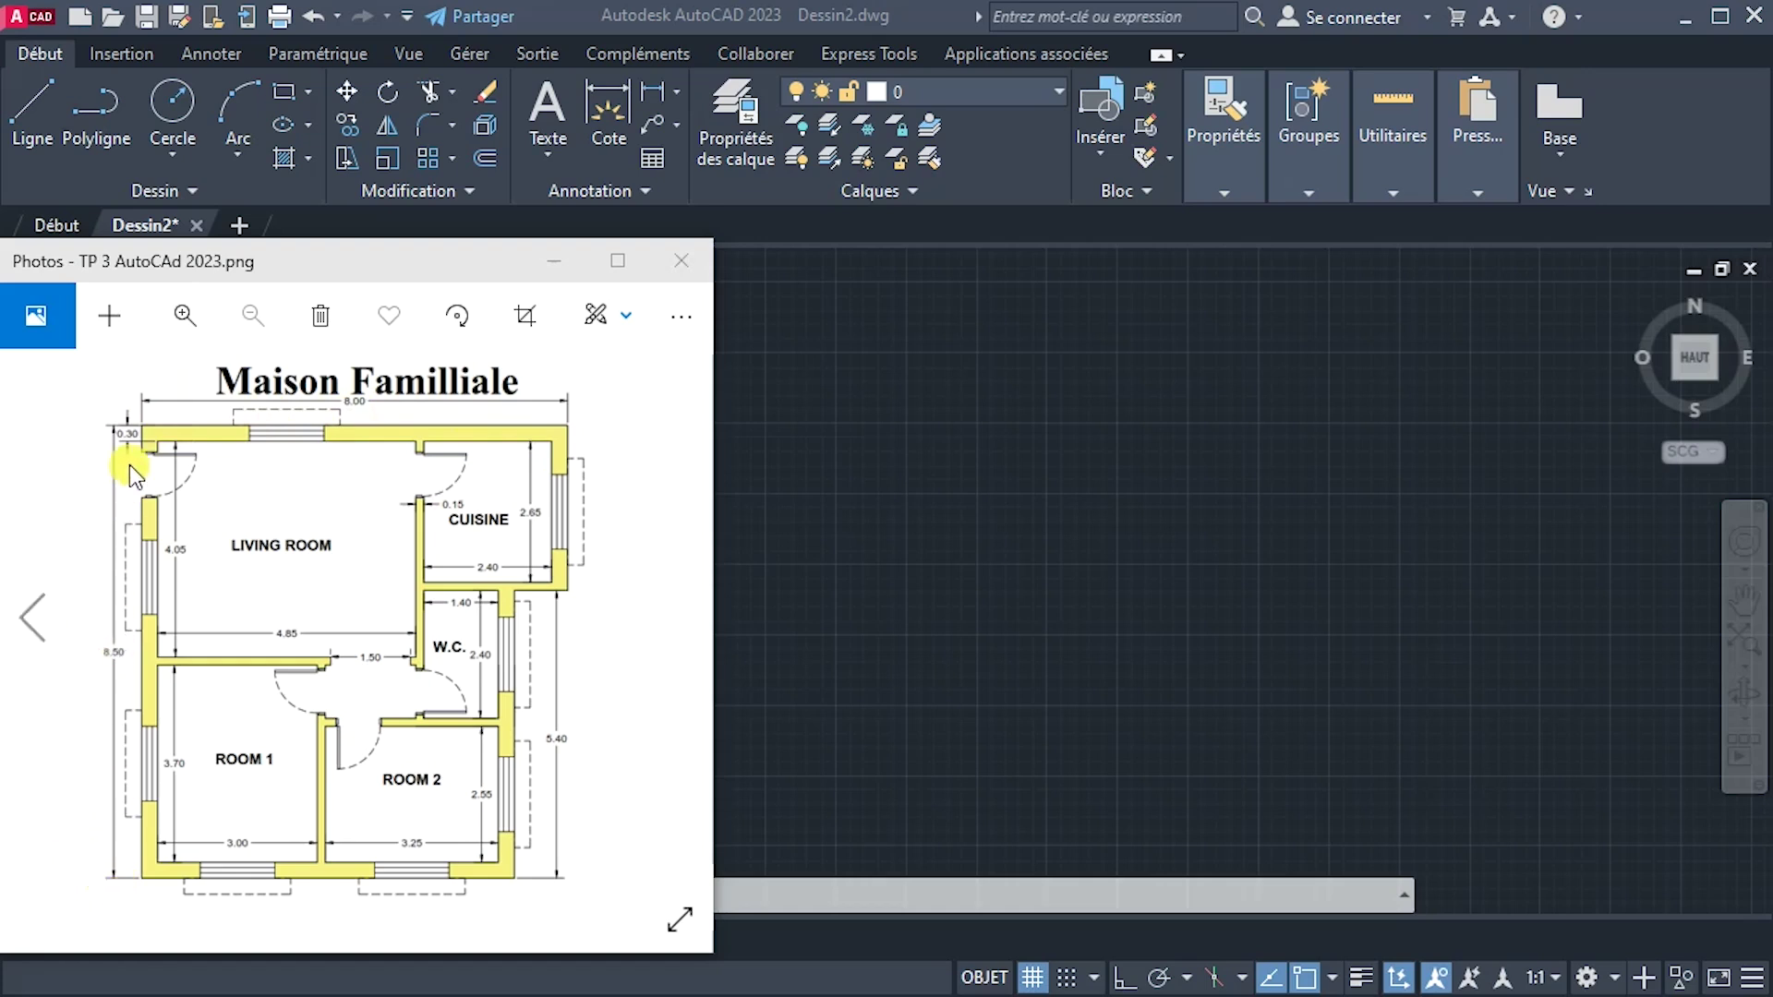
With Ortho on, draw the house's outer wall line from the origin 0,0 vertically upward for 8.5 m.
left_click(918, 606)
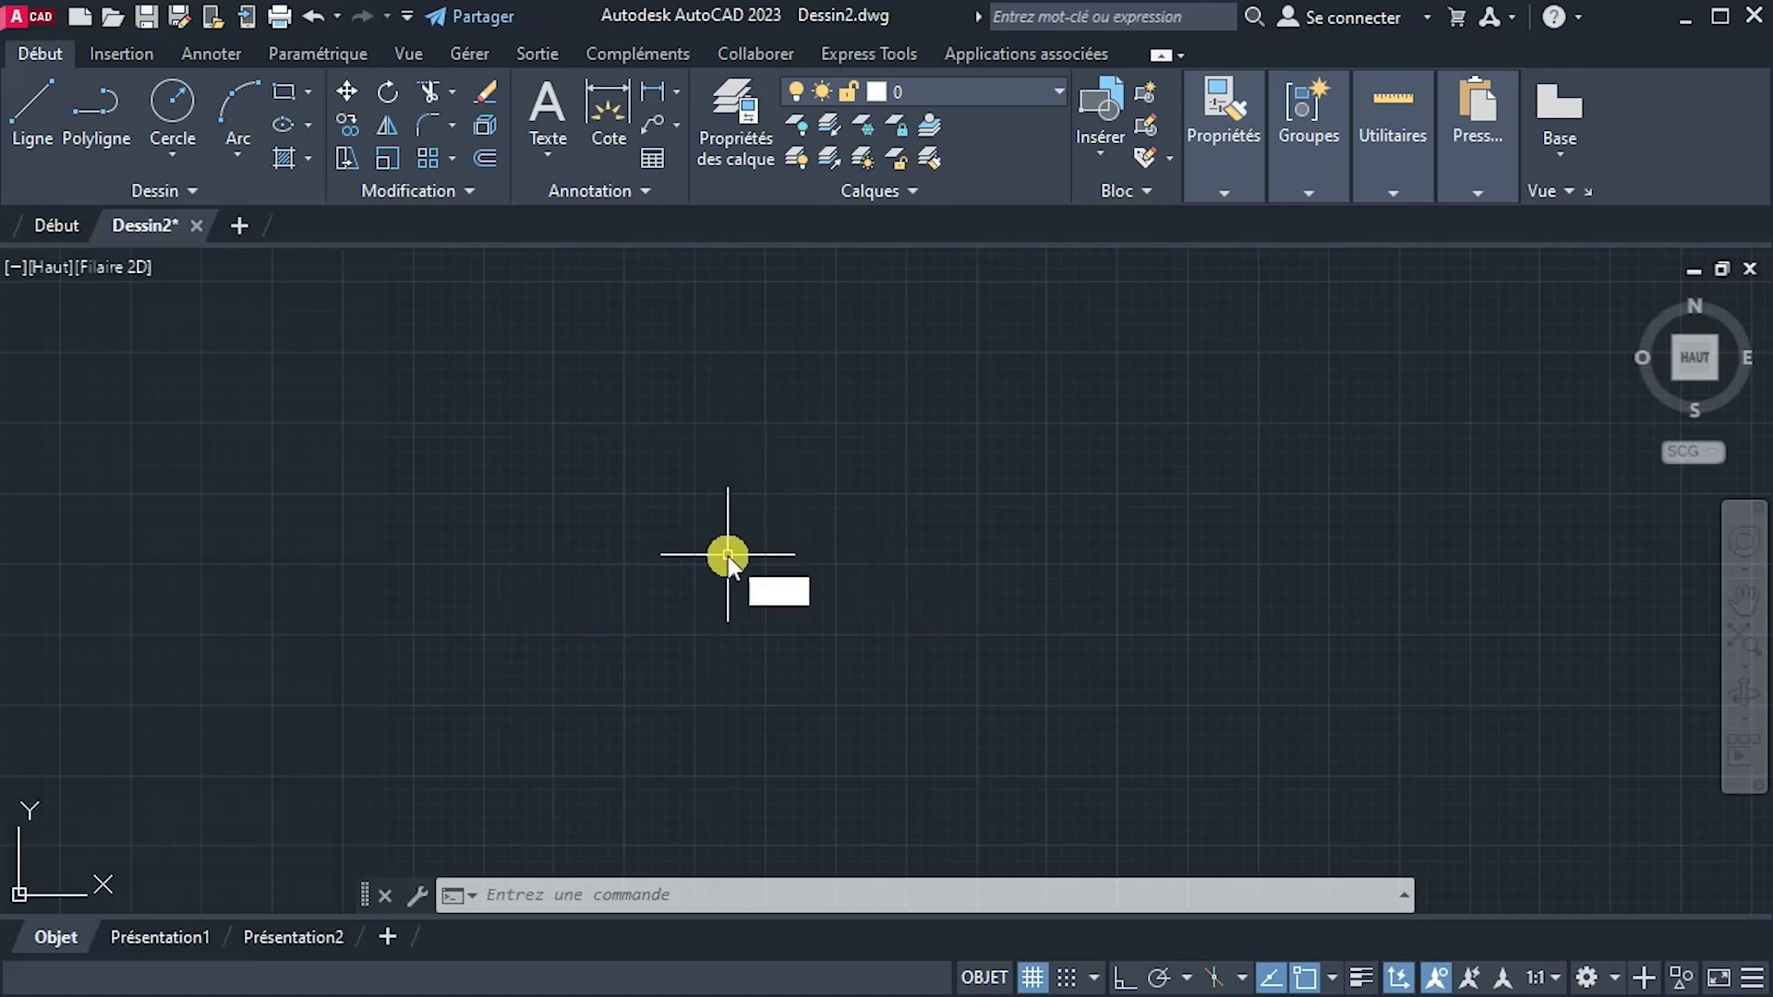
type("l")
key("Return")
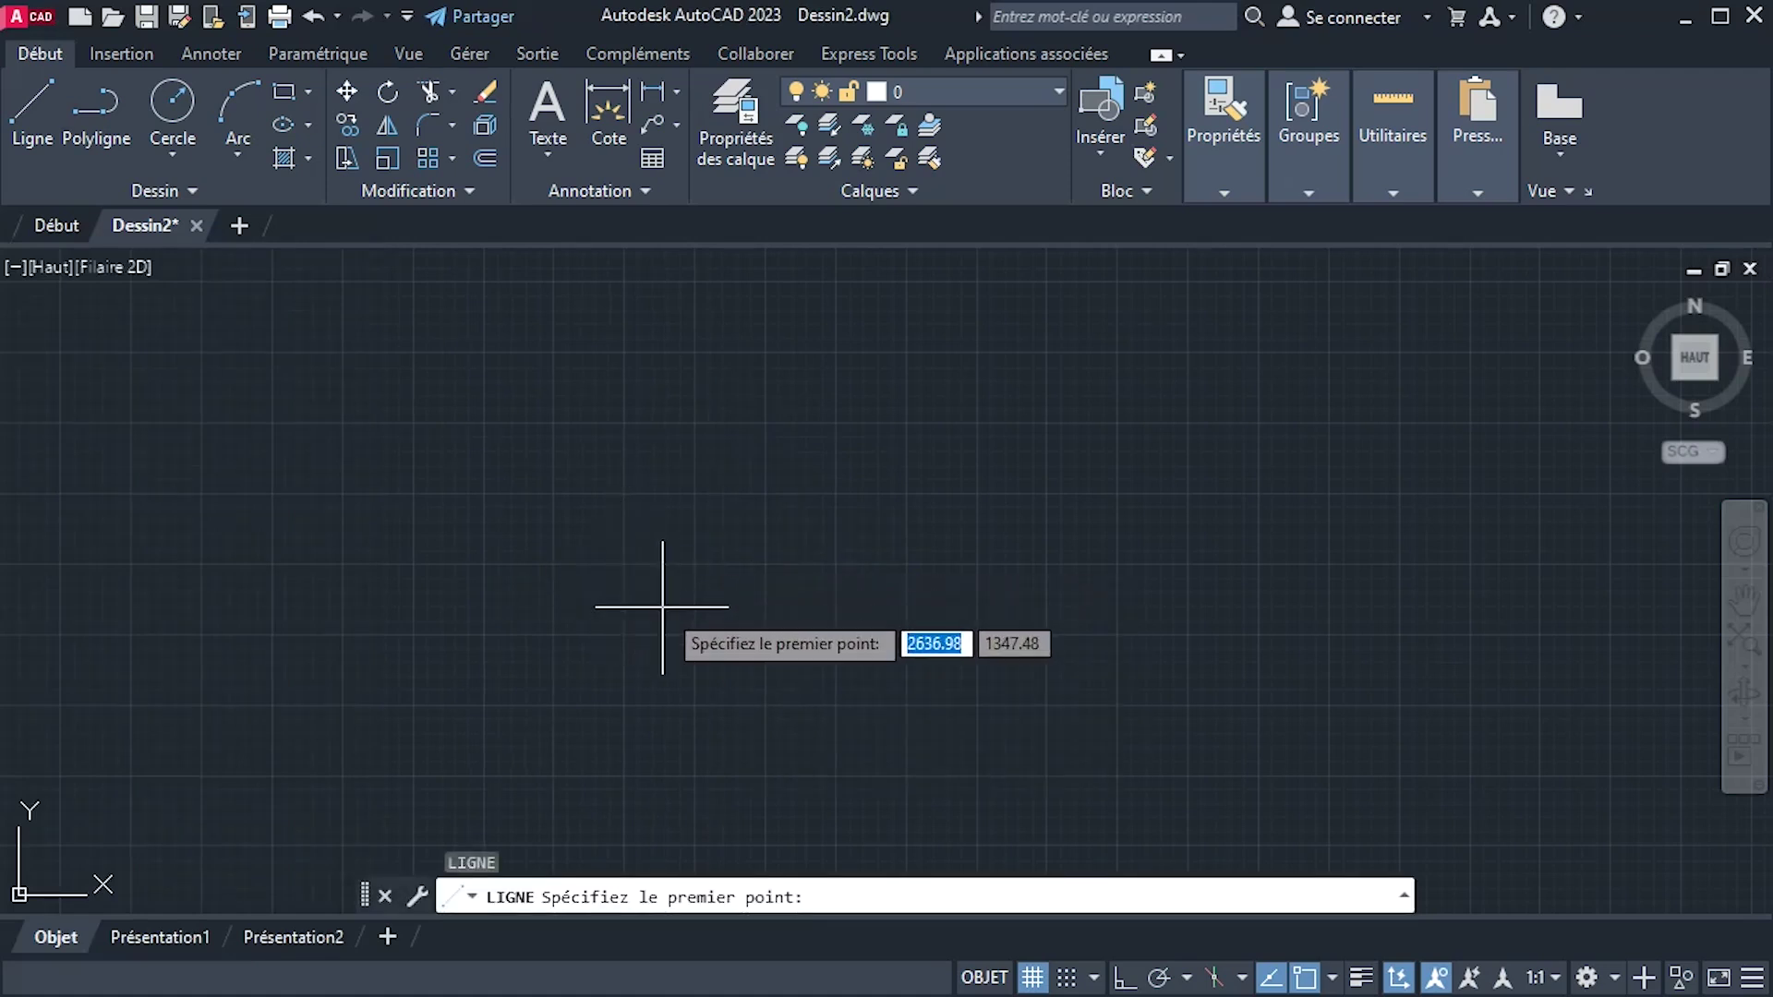
type("0")
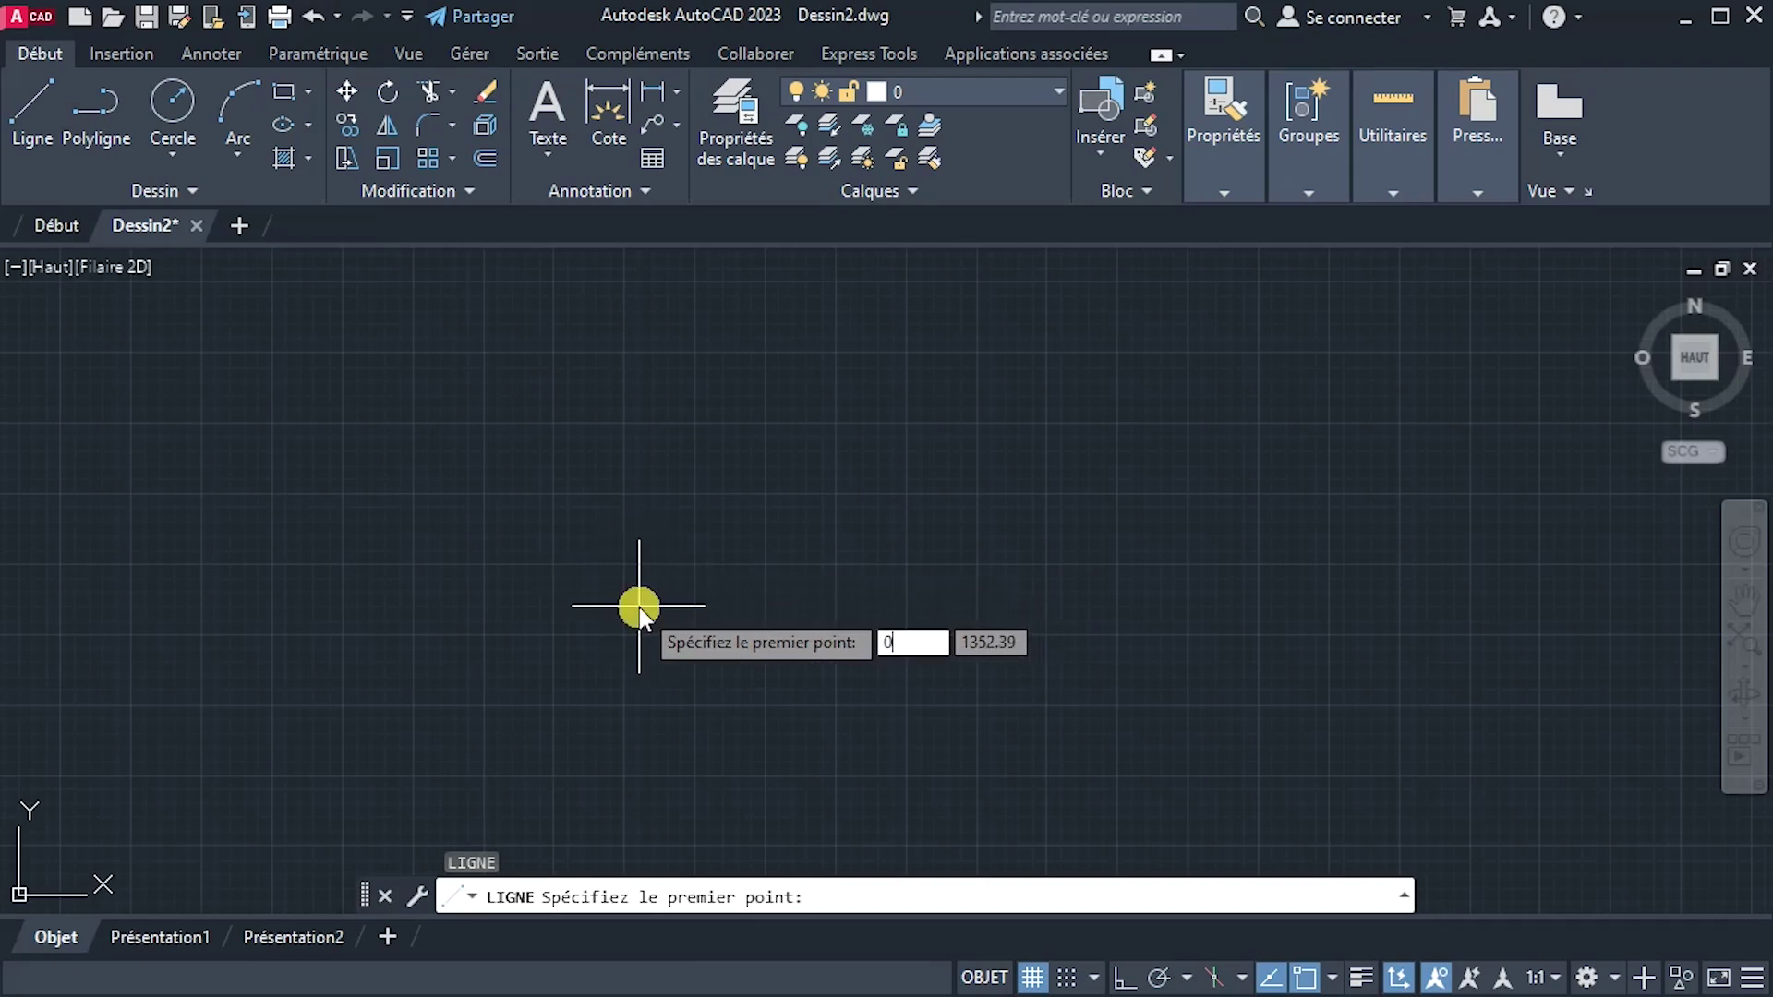
key("Tab")
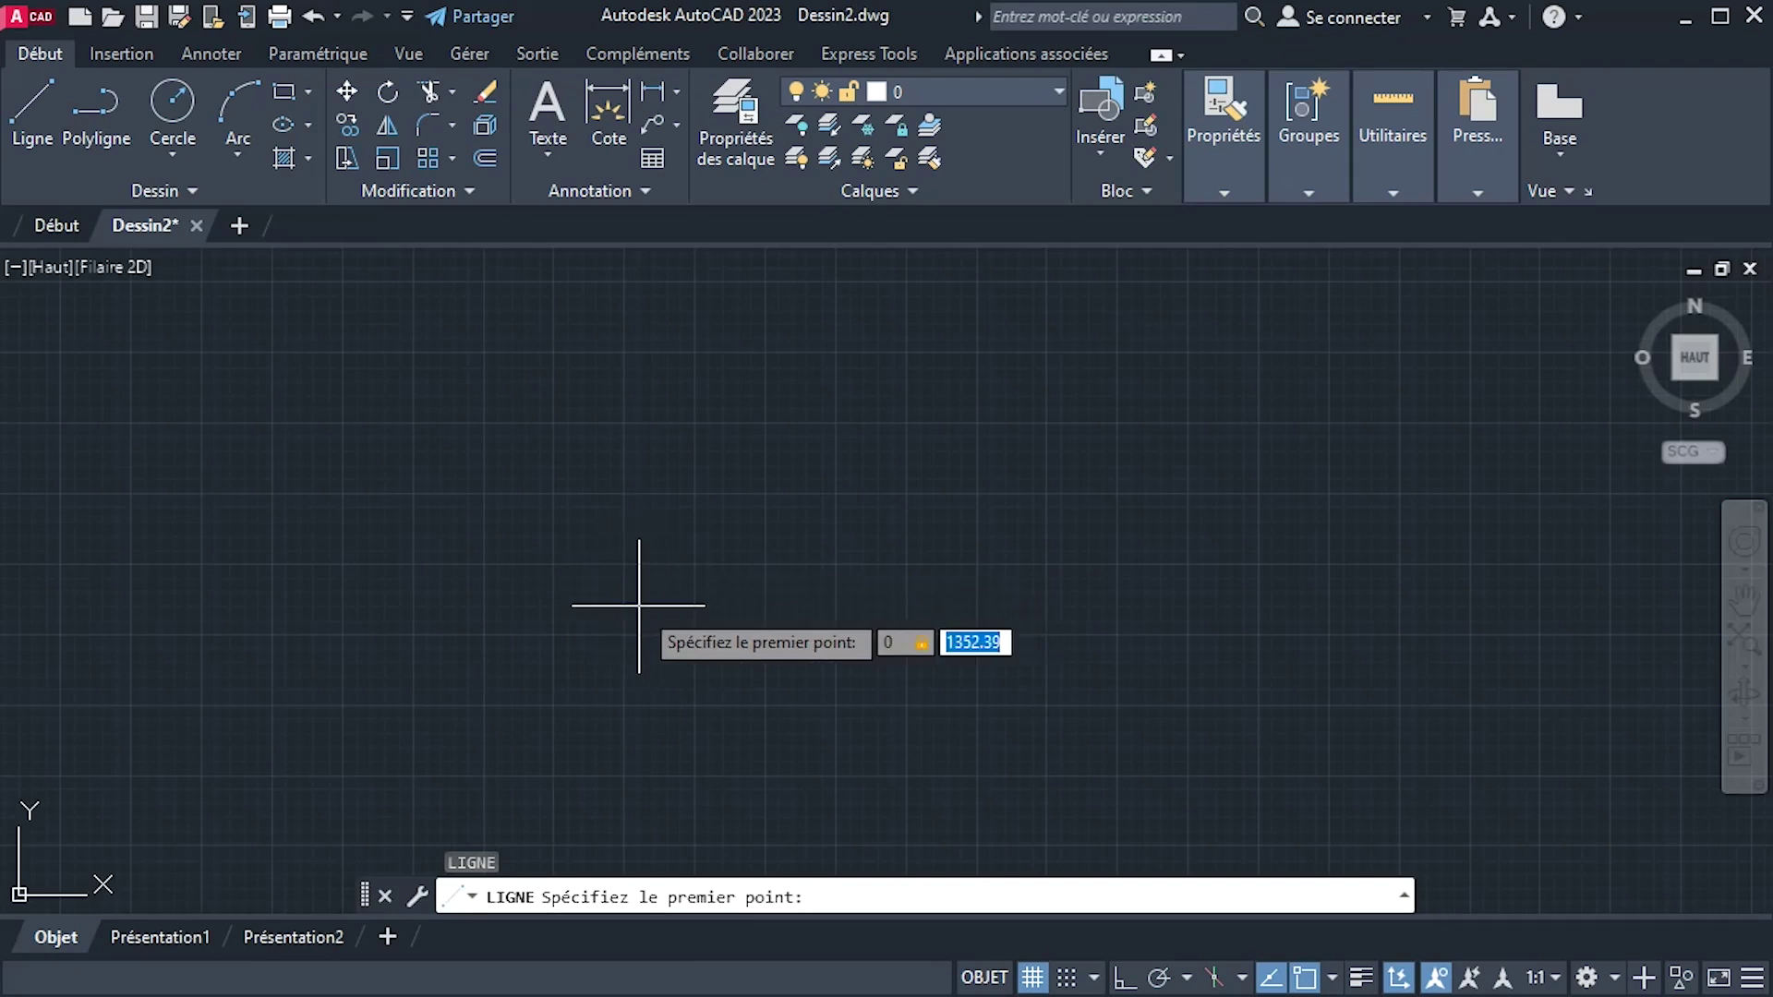
key("BackSpace")
key("Return")
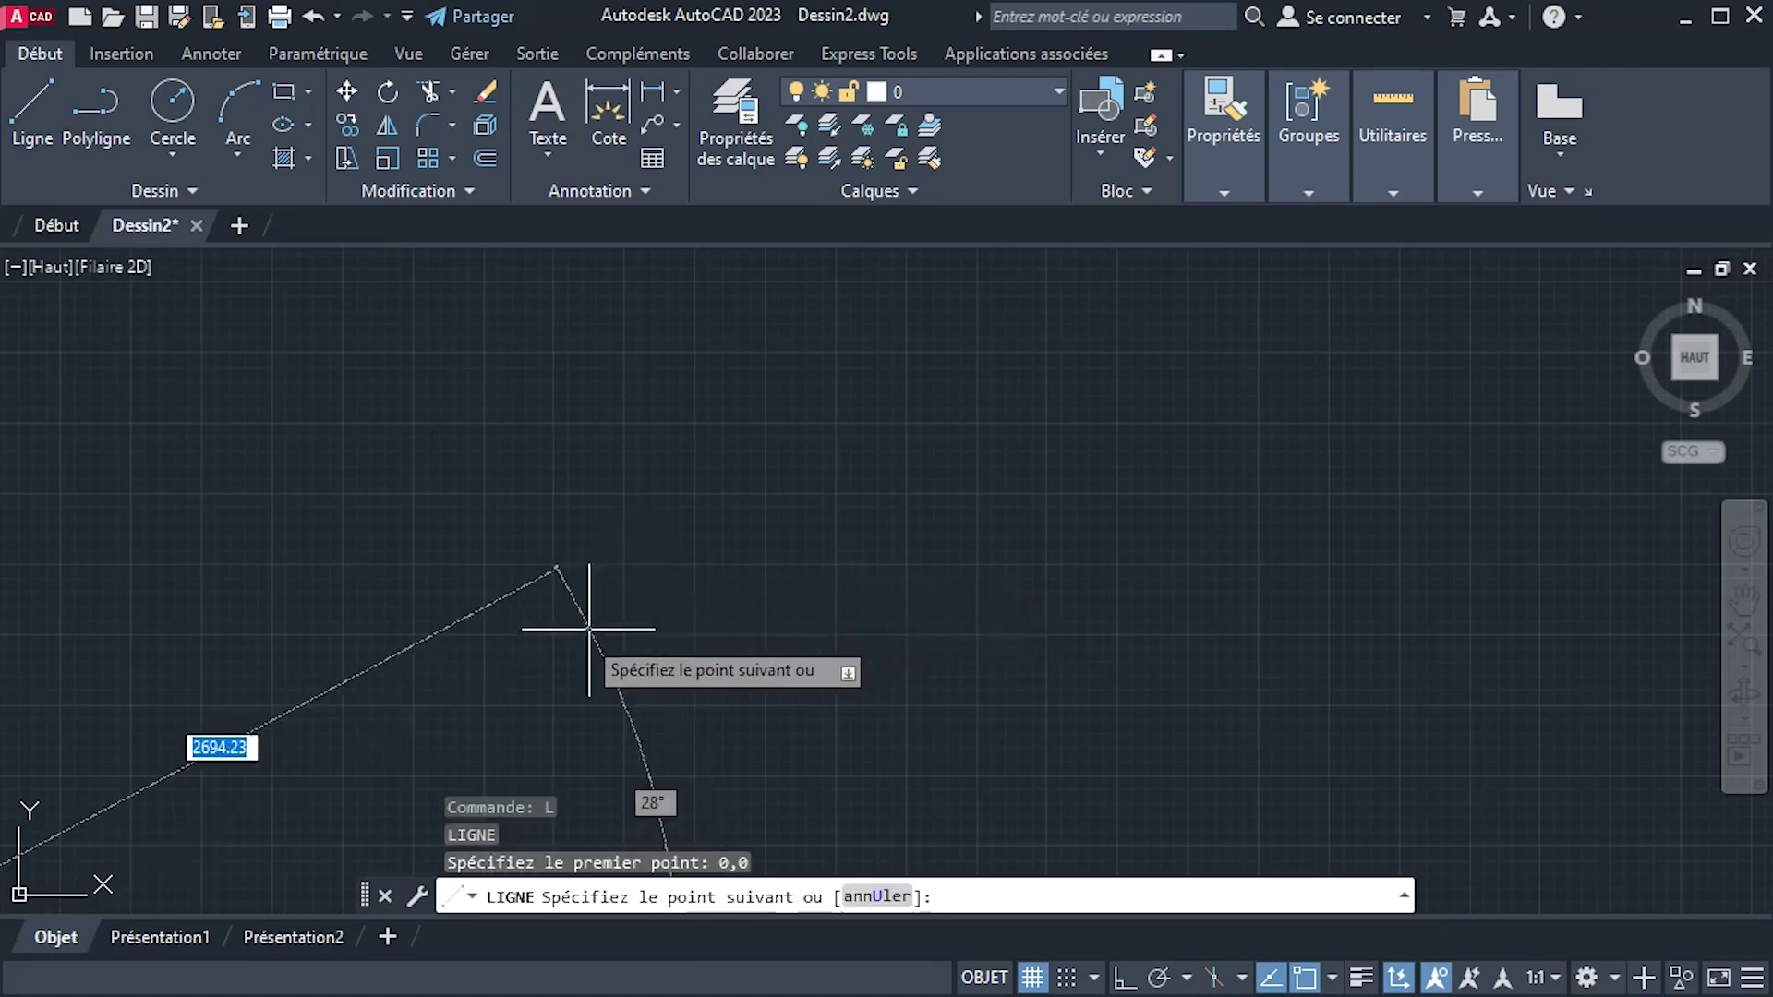
scroll(207, 790, "down", 2)
middle_click_drag(208, 789, 989, 595)
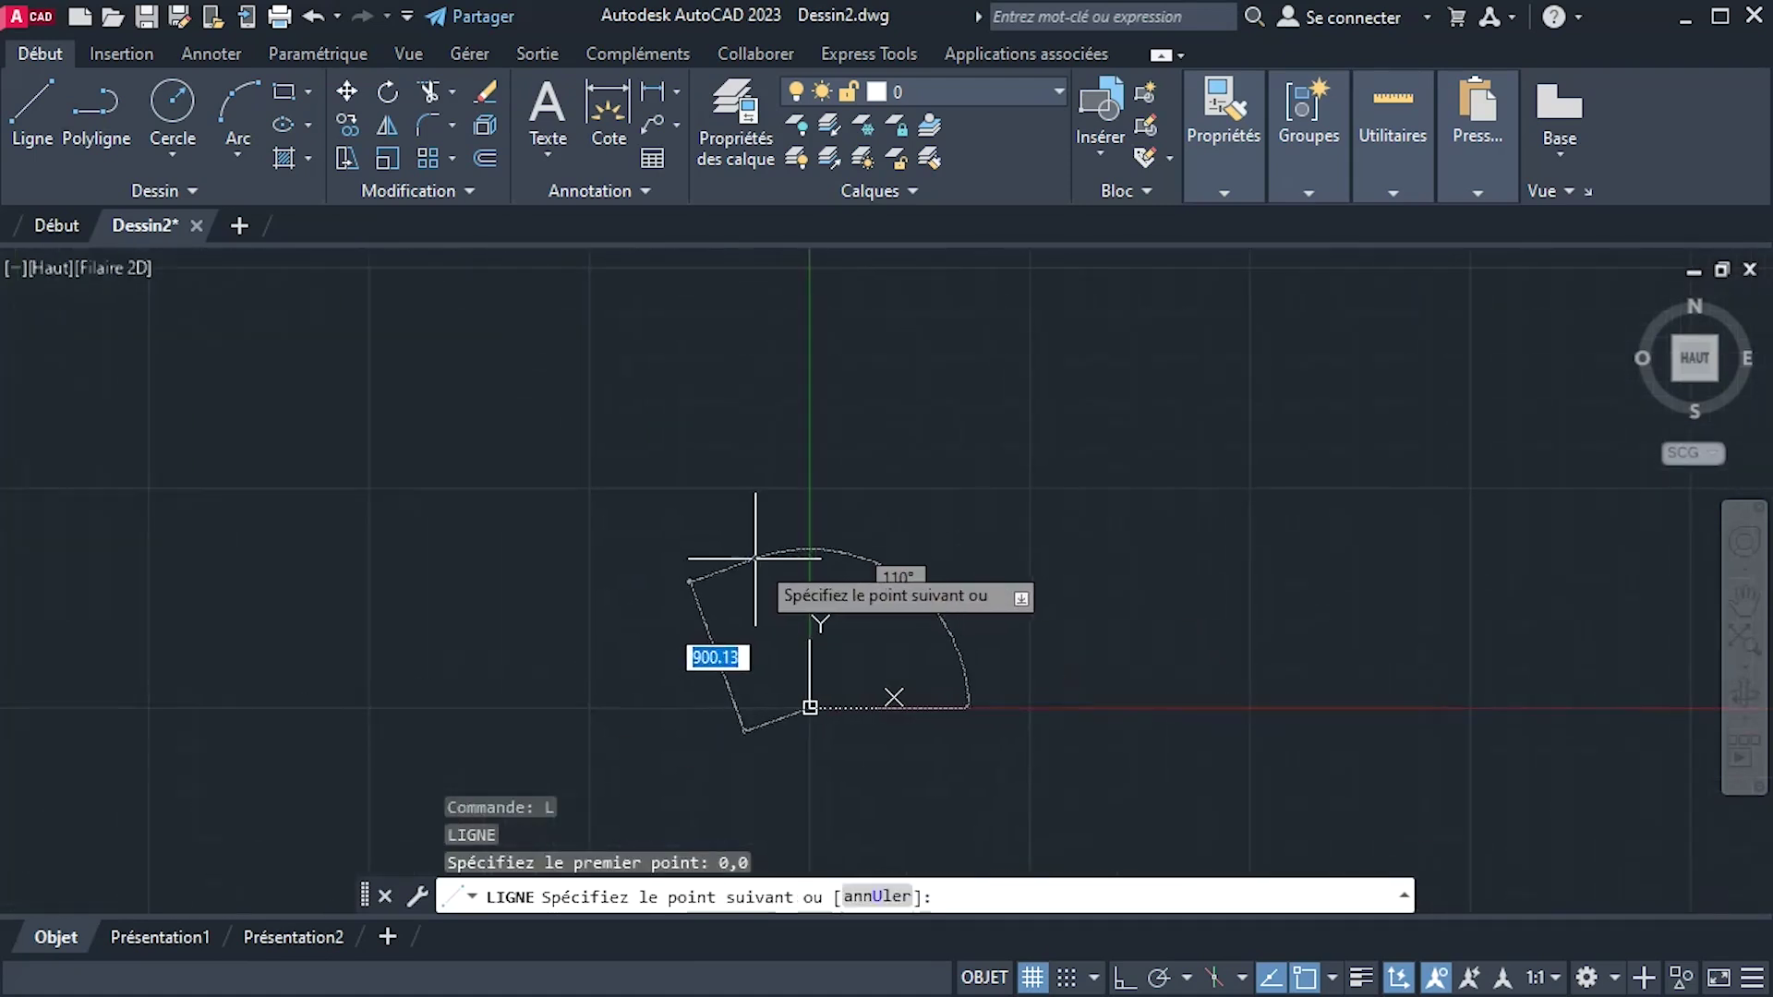
left_click(1141, 979)
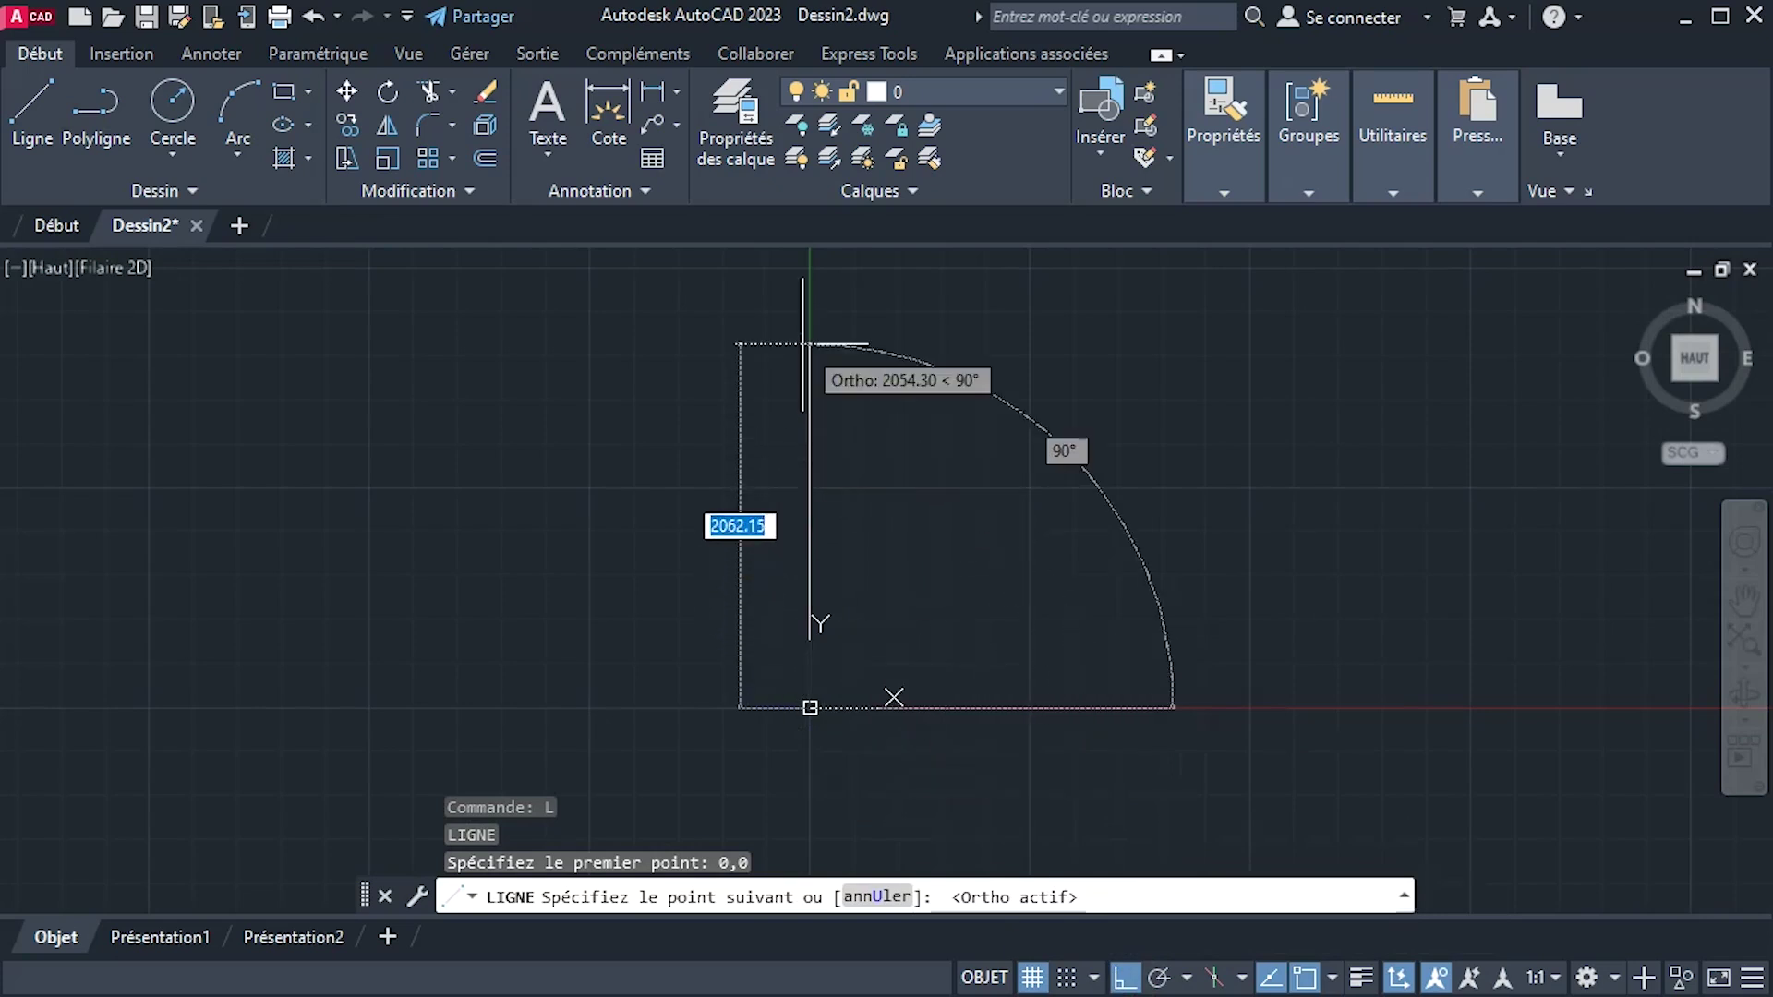
scroll(813, 397, "up", 1)
middle_click_drag(823, 458, 689, 523)
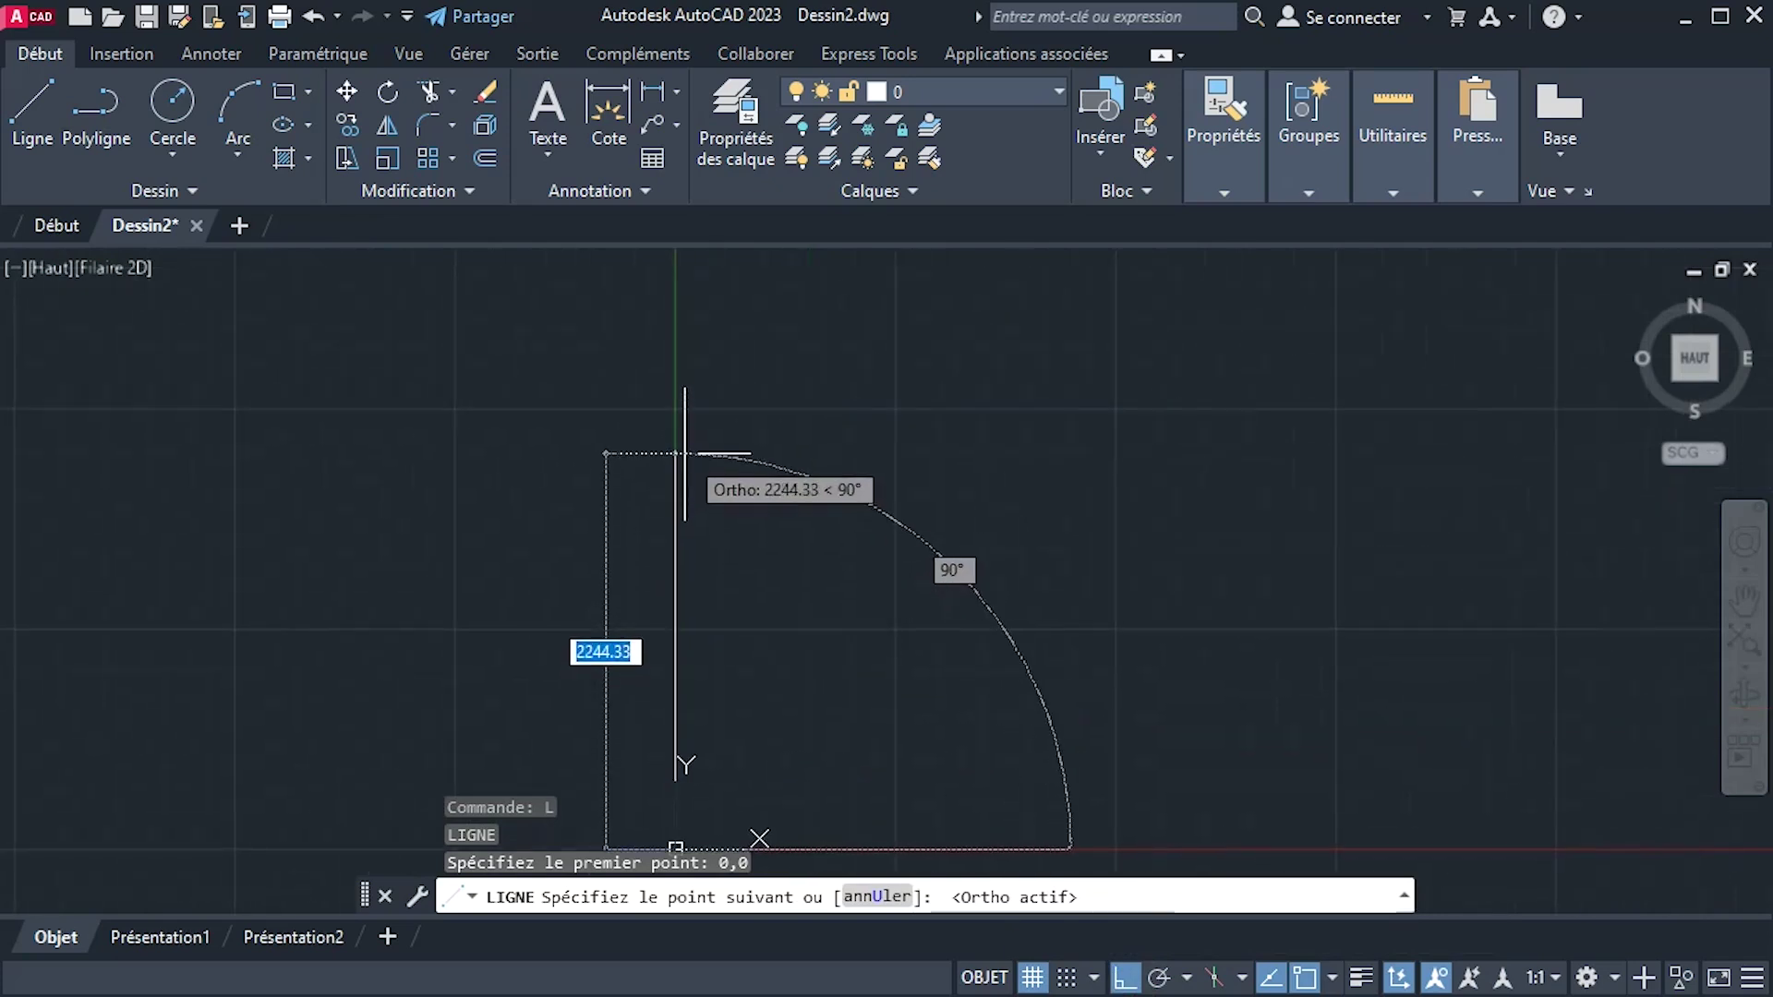
type("8.5")
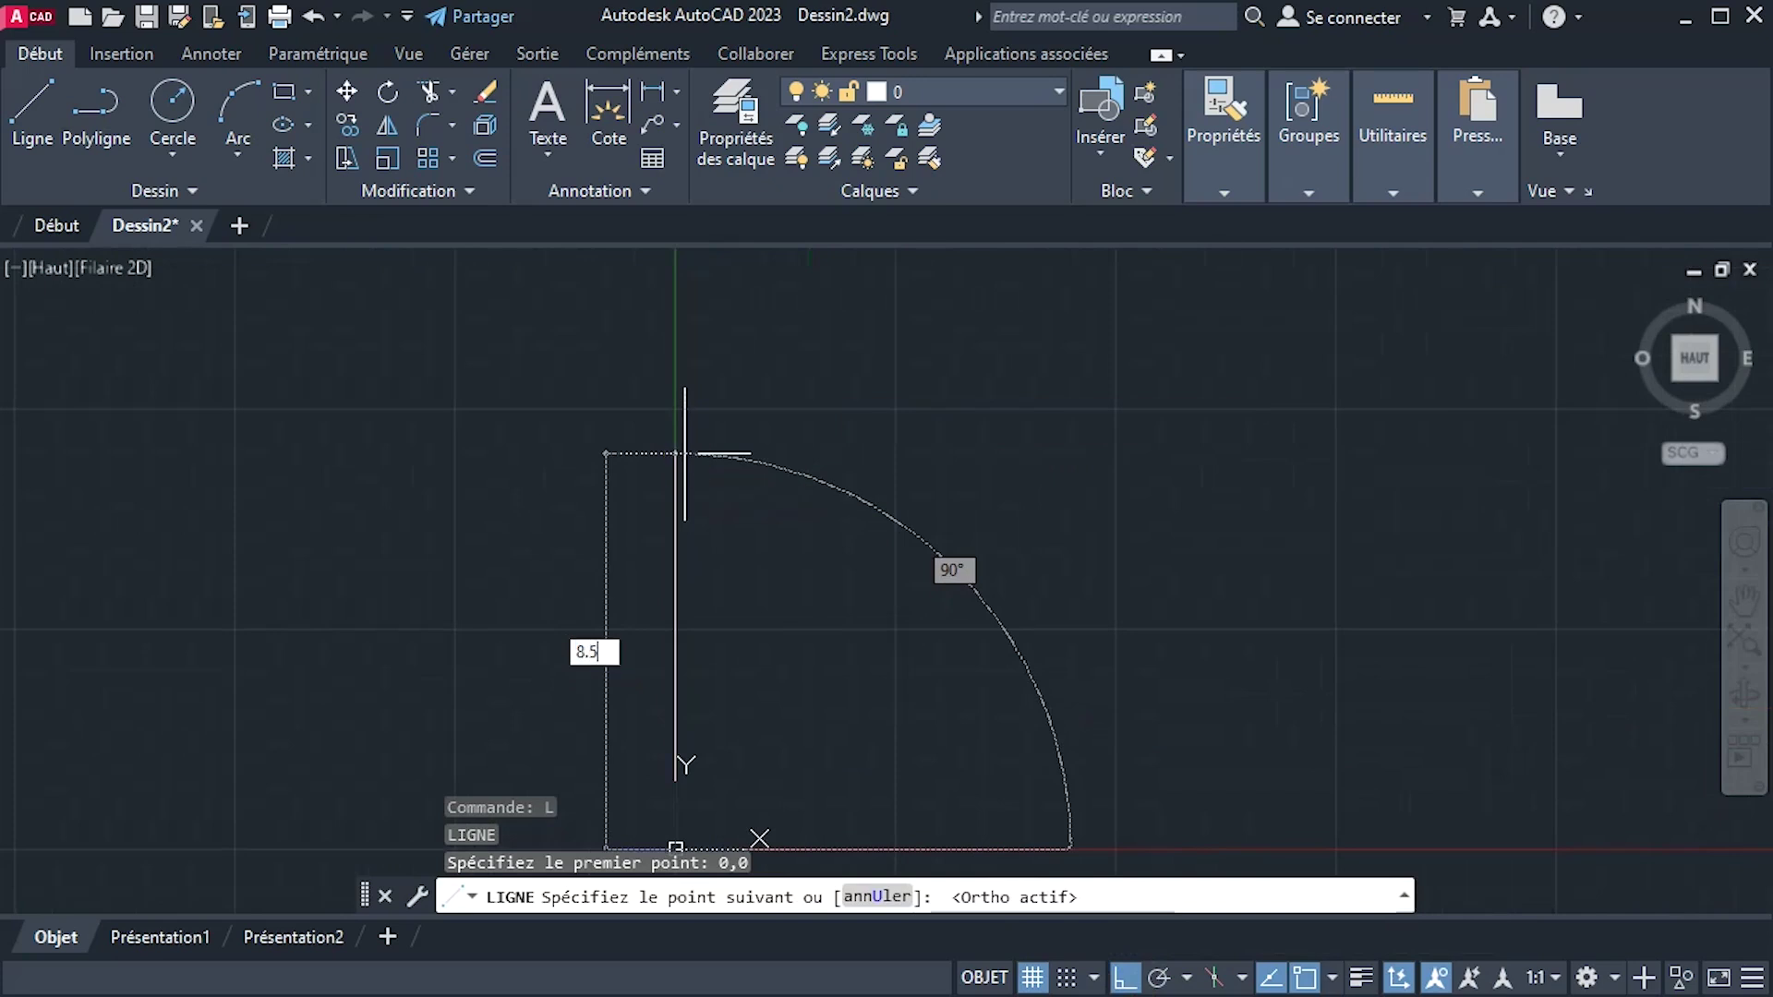
key("Return")
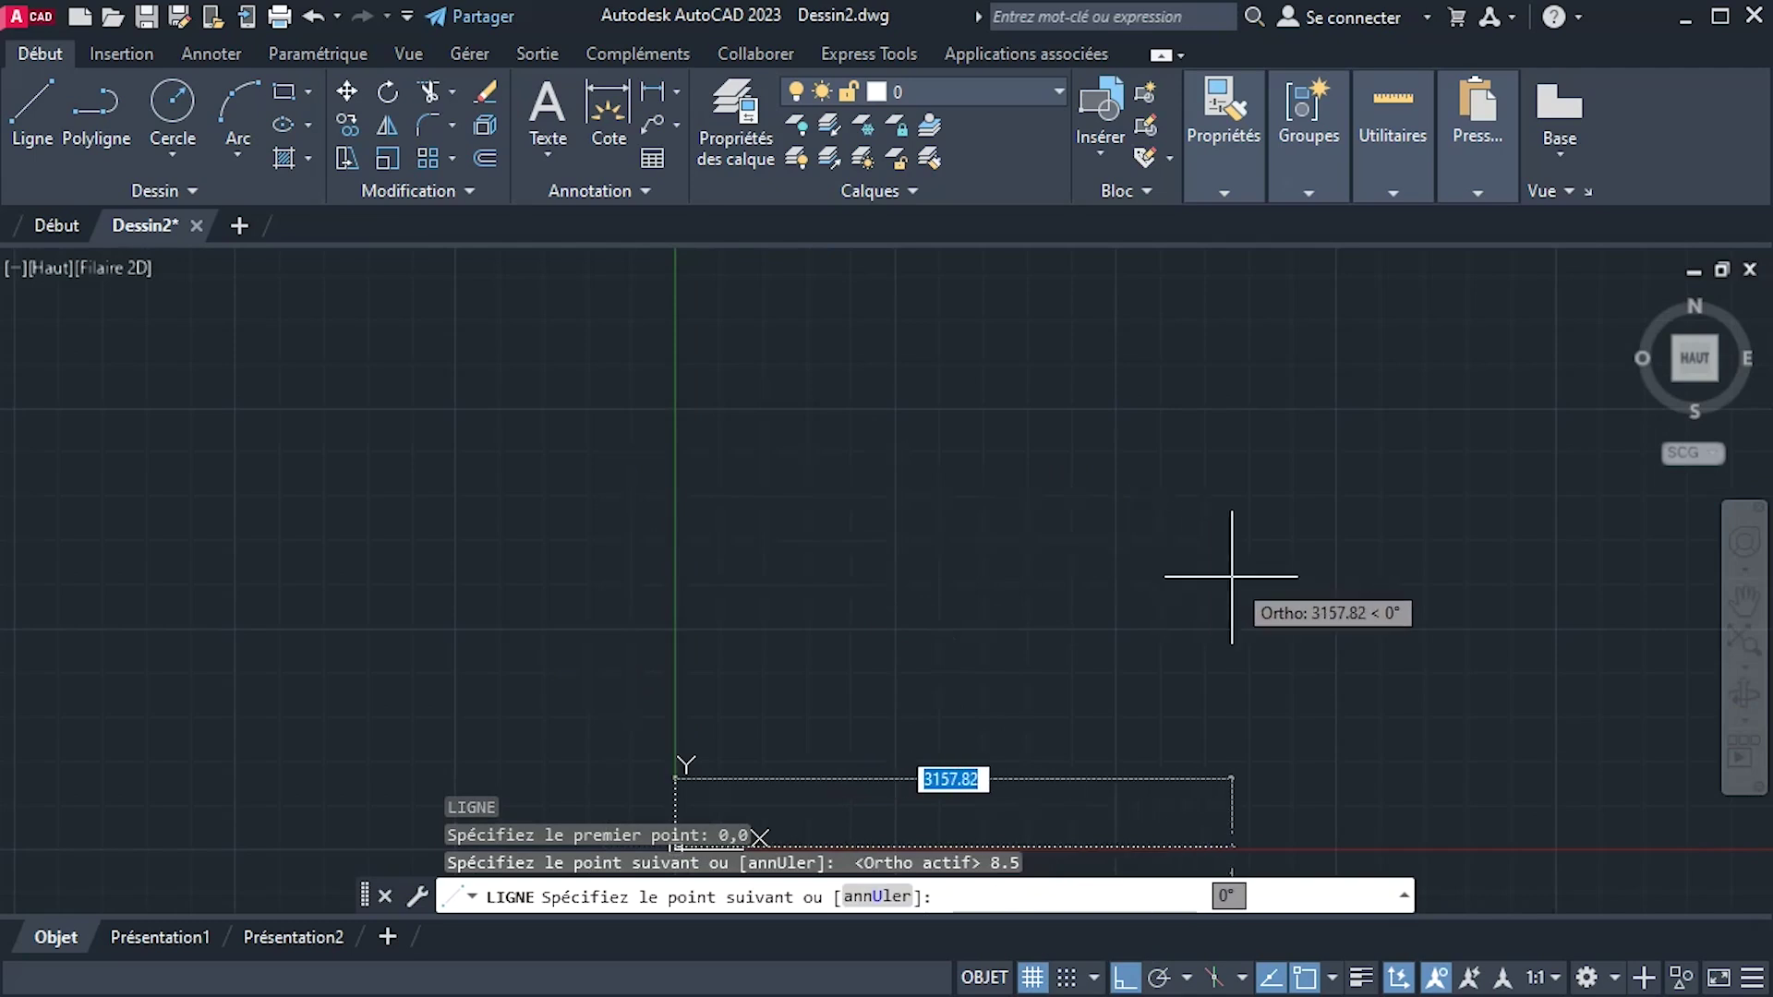
Continue the line horizontally to the right for 8 m and end the Line command.
type("8")
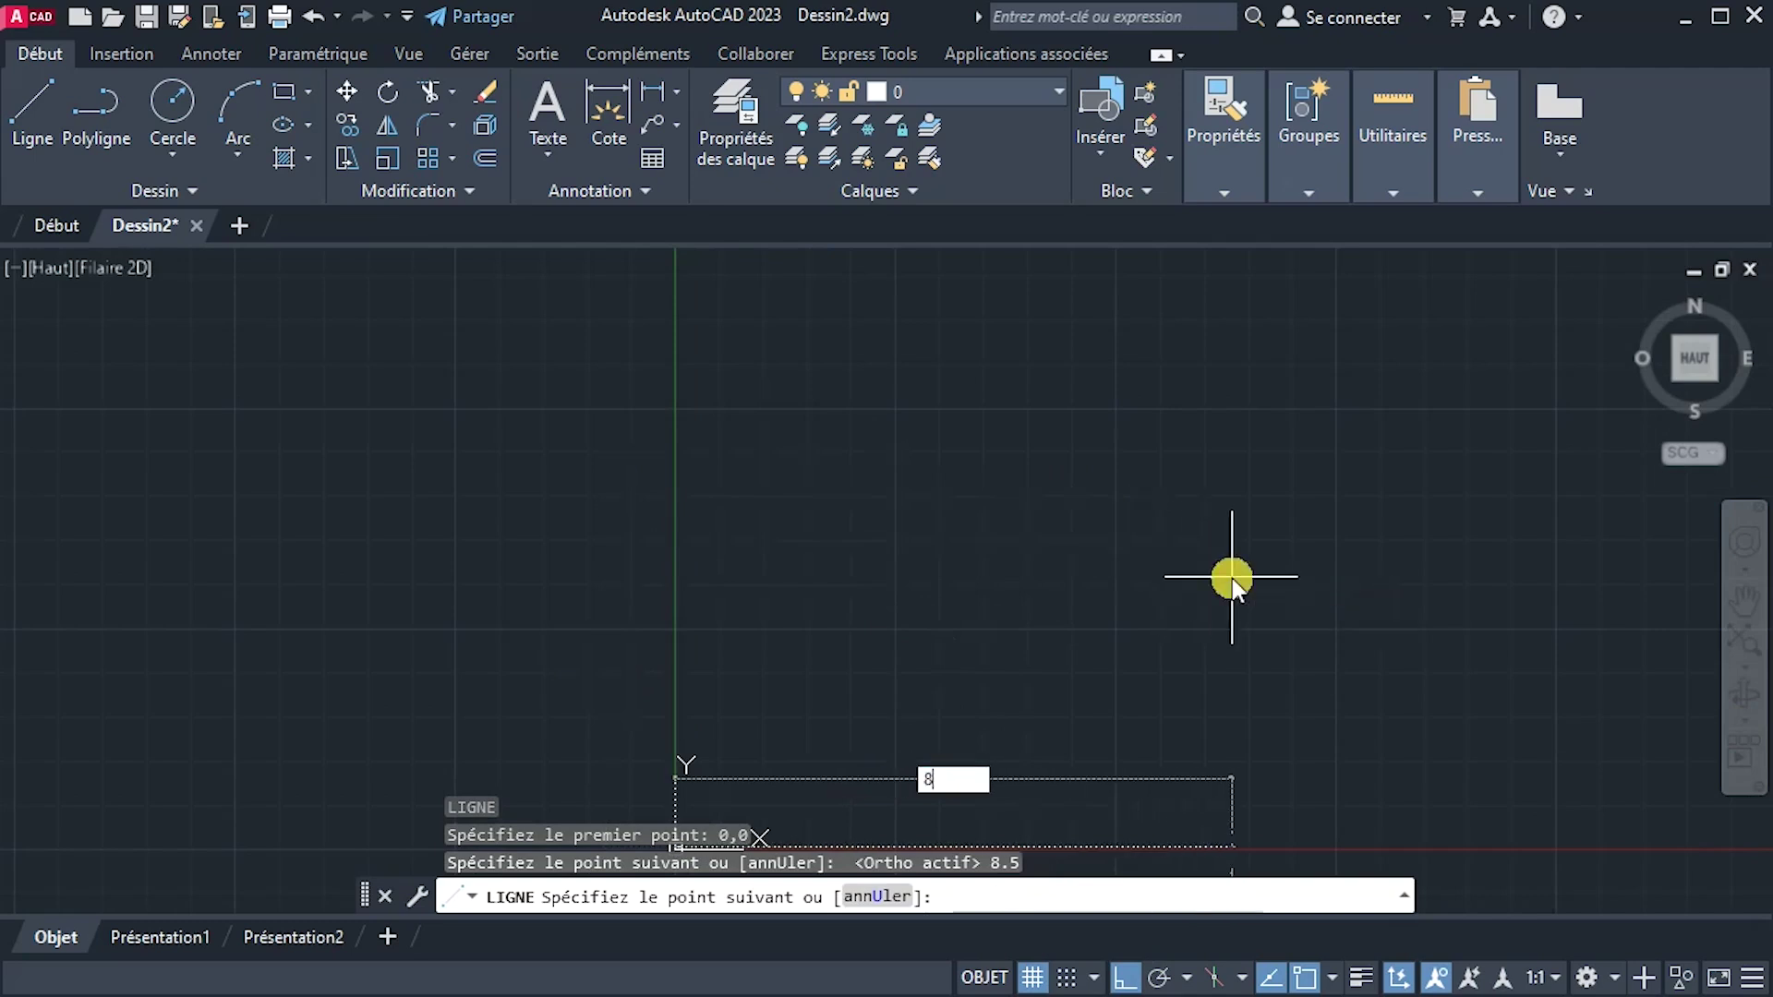
key("Return")
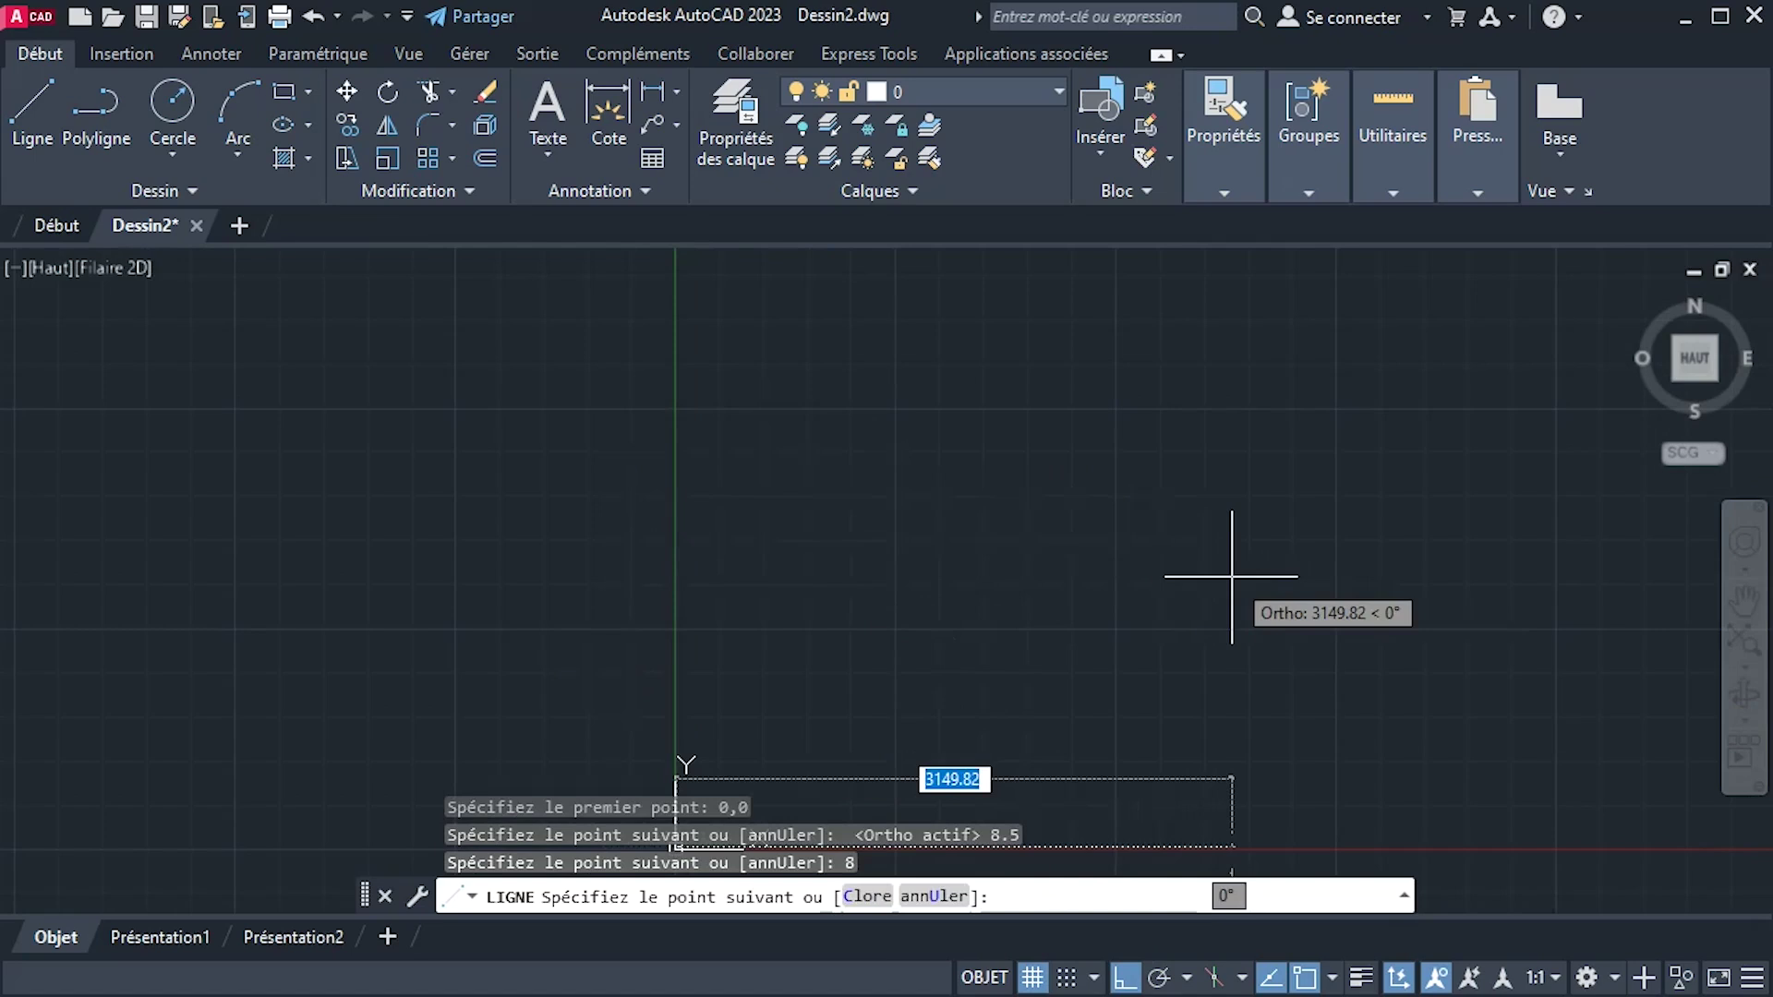
key("Return")
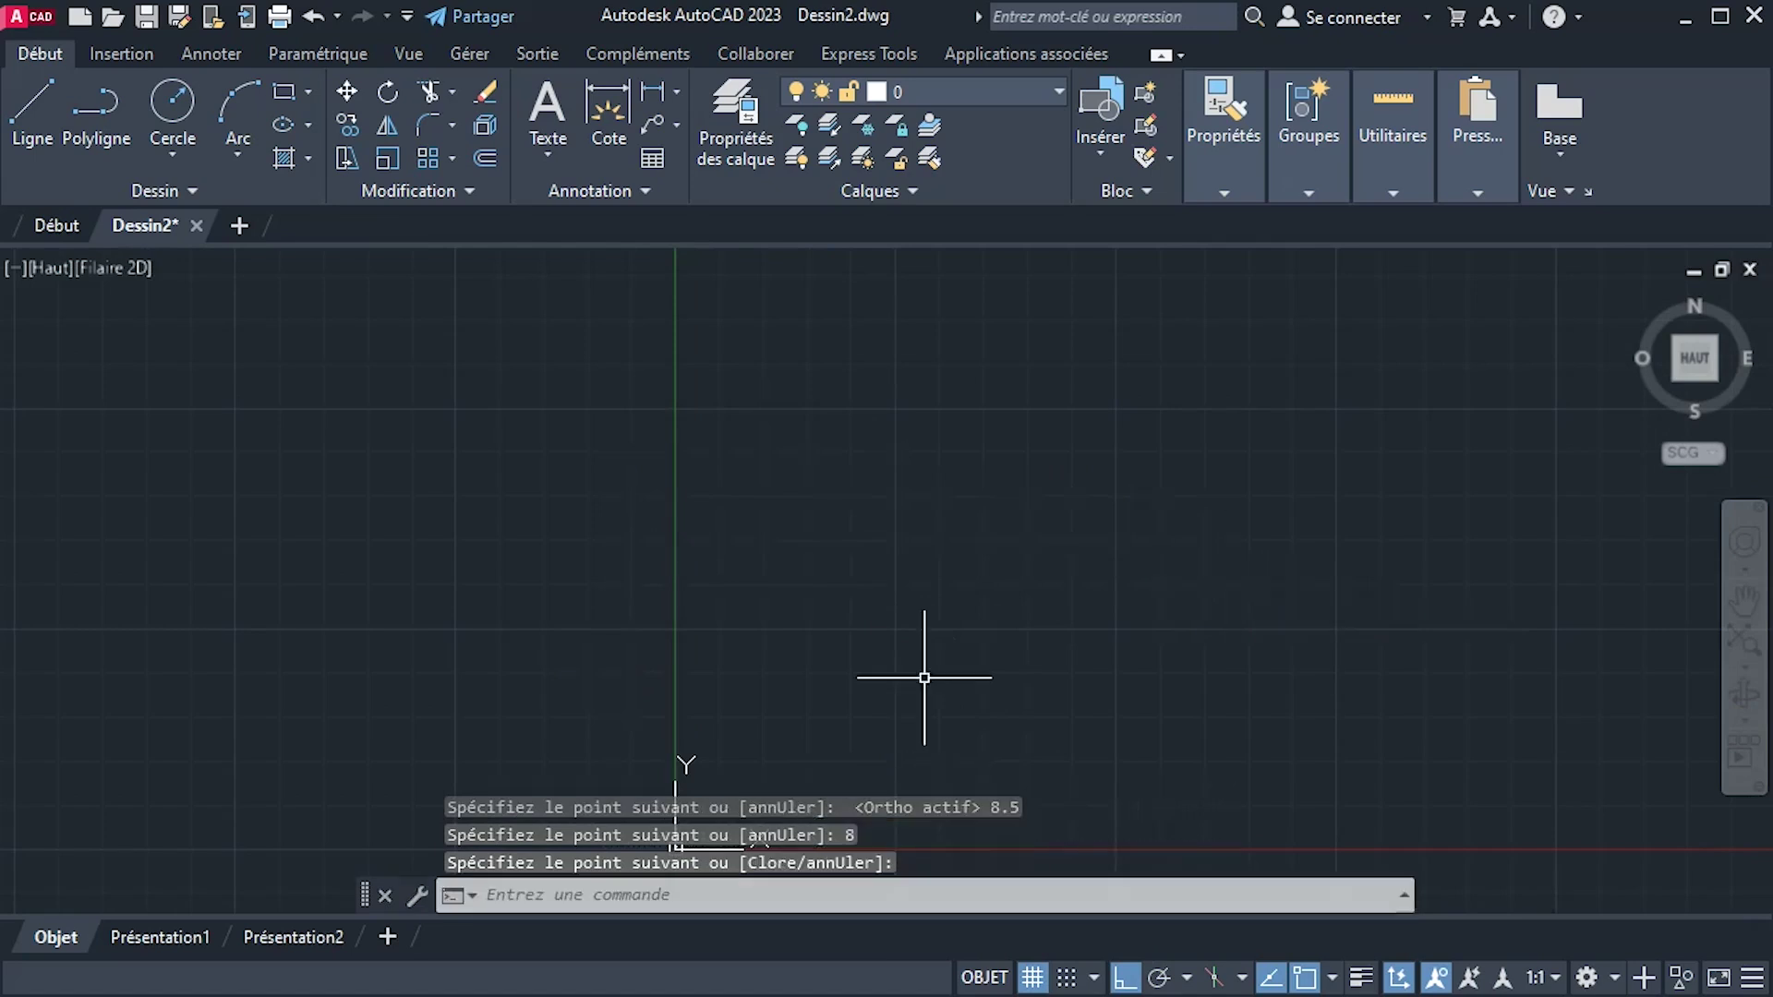
Zoom to the drawing's extents so both outer wall lines fit in view.
middle_click_drag(859, 704, 807, 439)
scroll(666, 581, "up", 2)
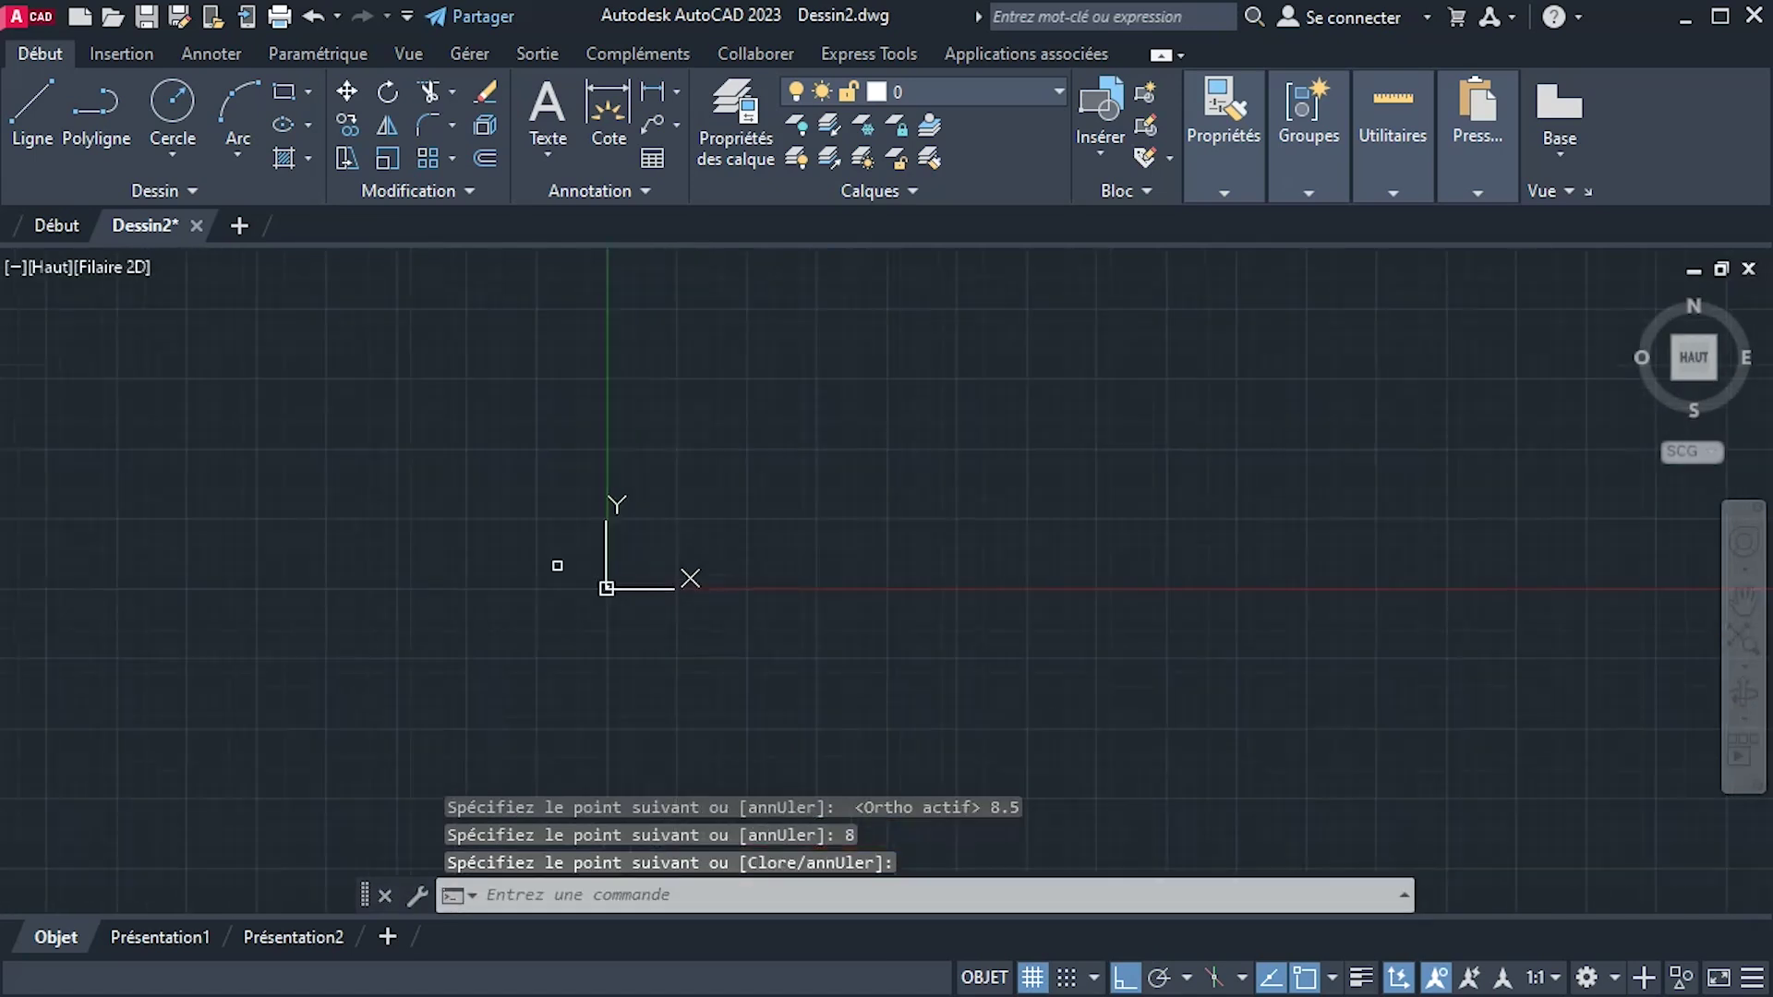
scroll(636, 564, "up", 2)
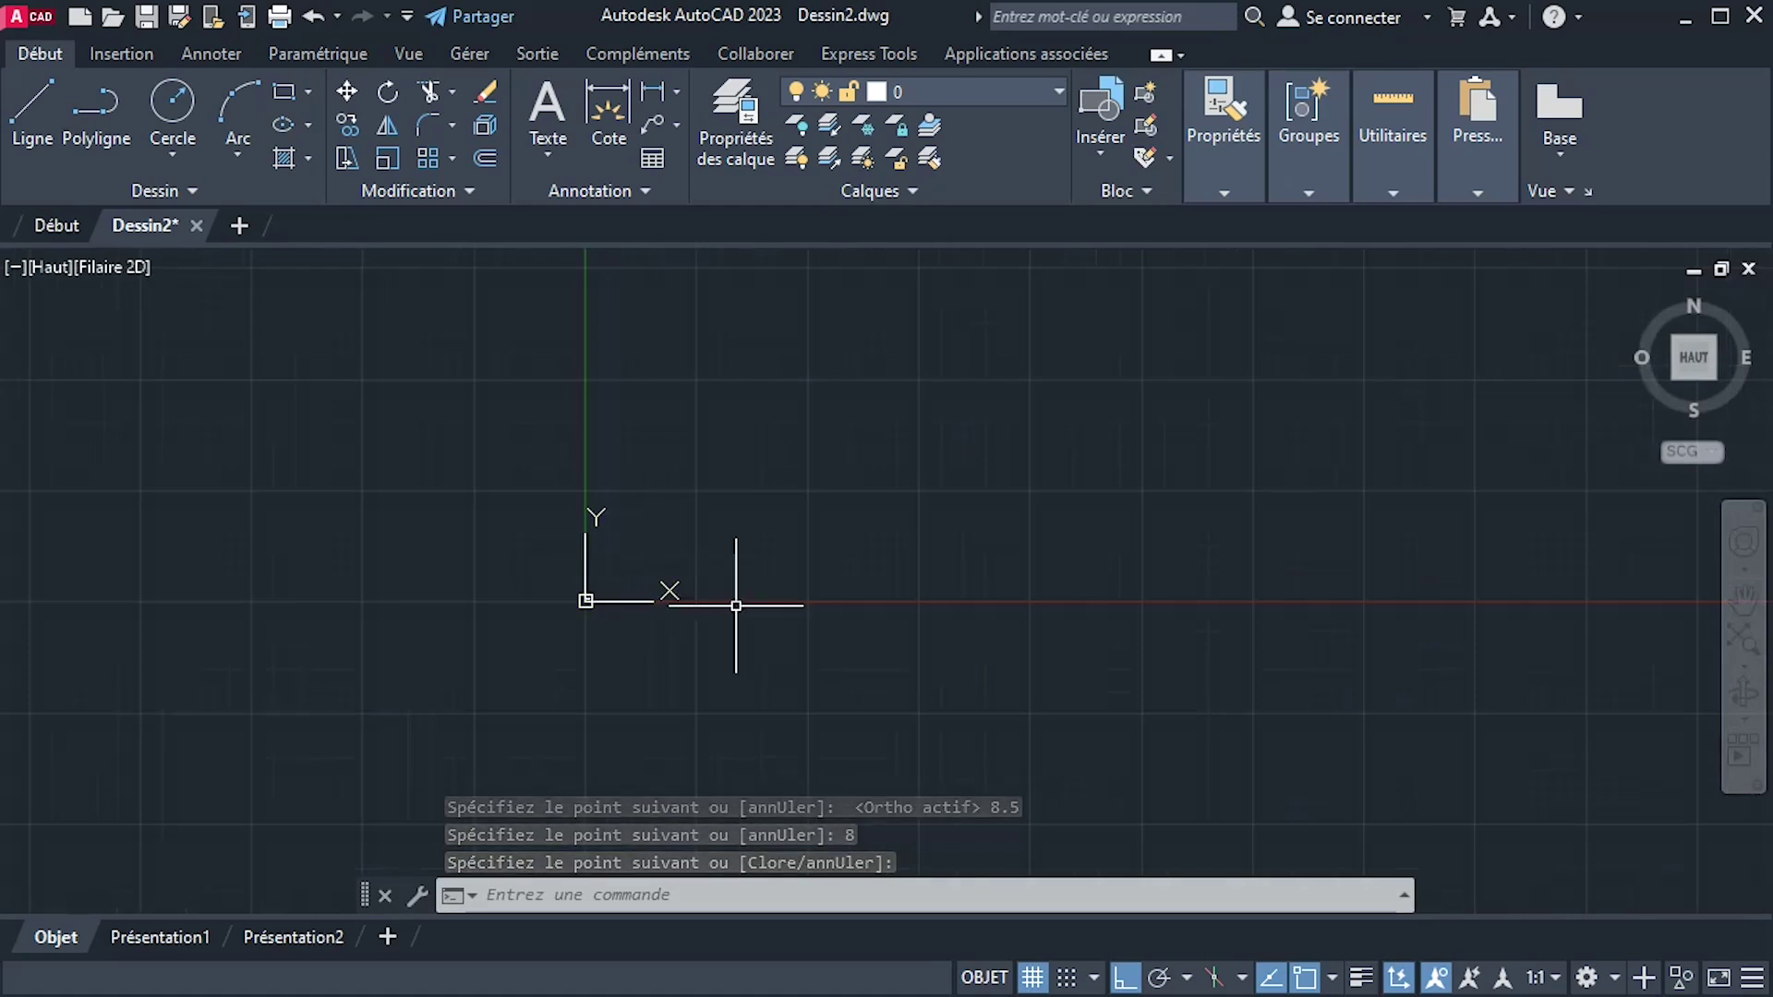
type("zoom")
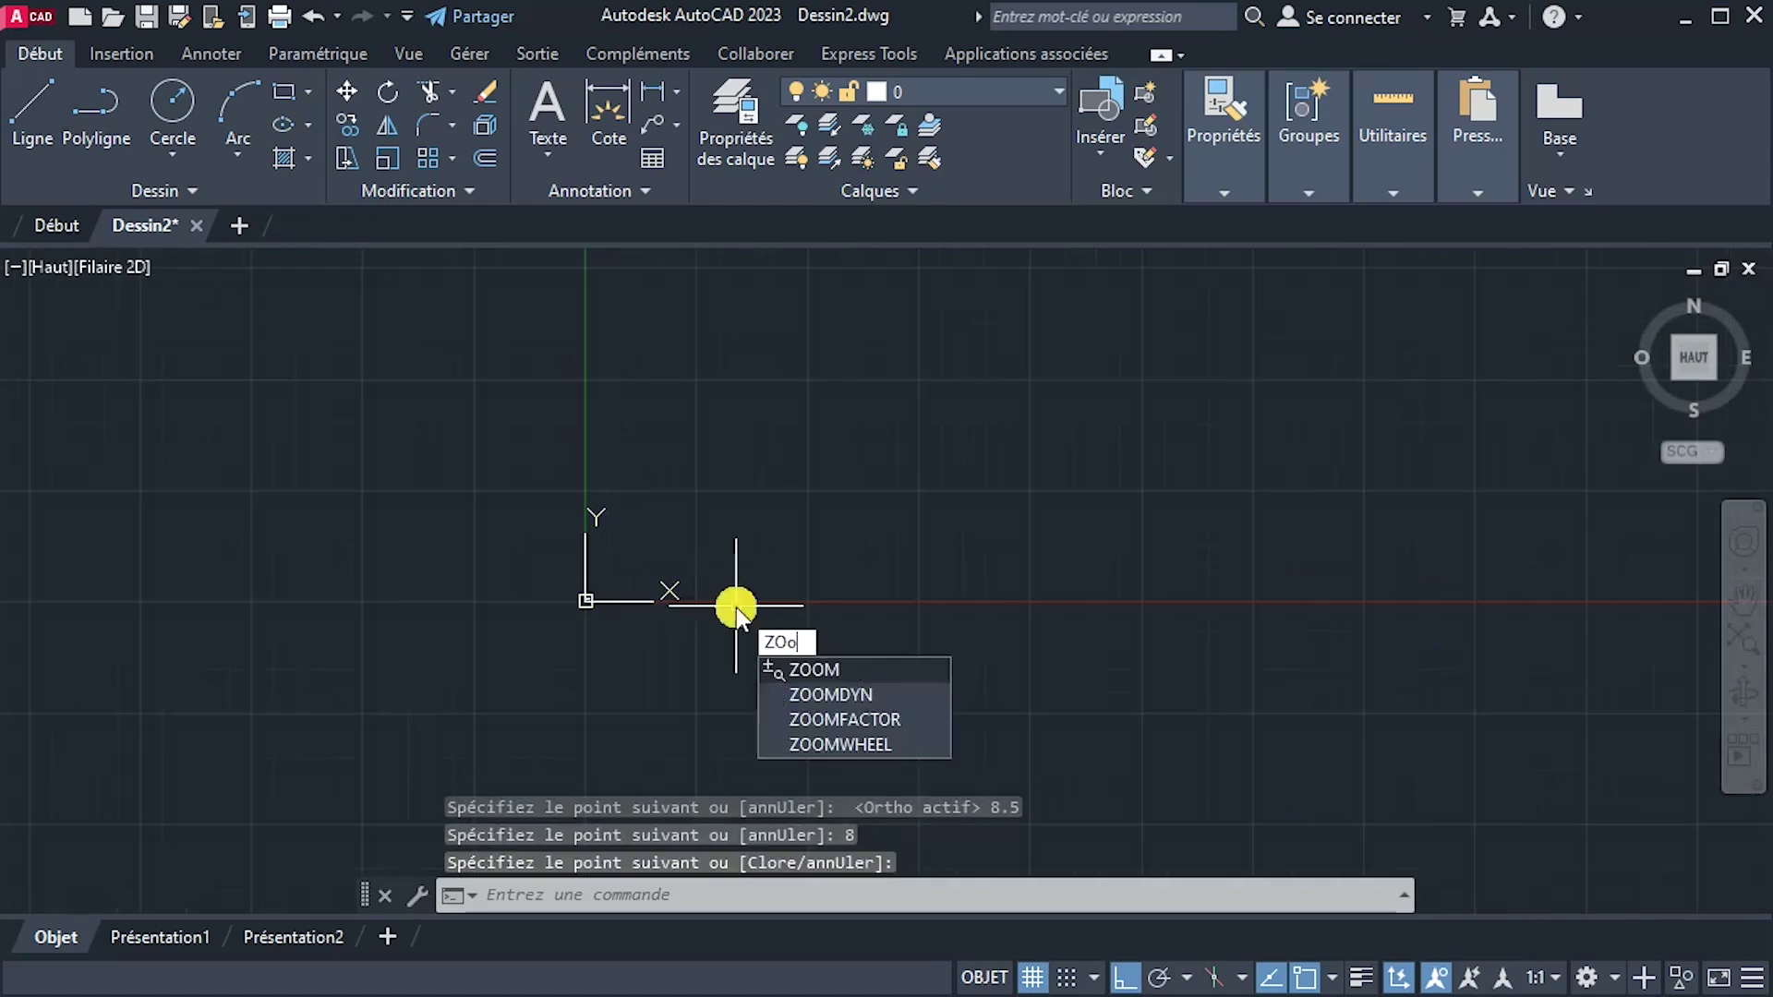
key("Return")
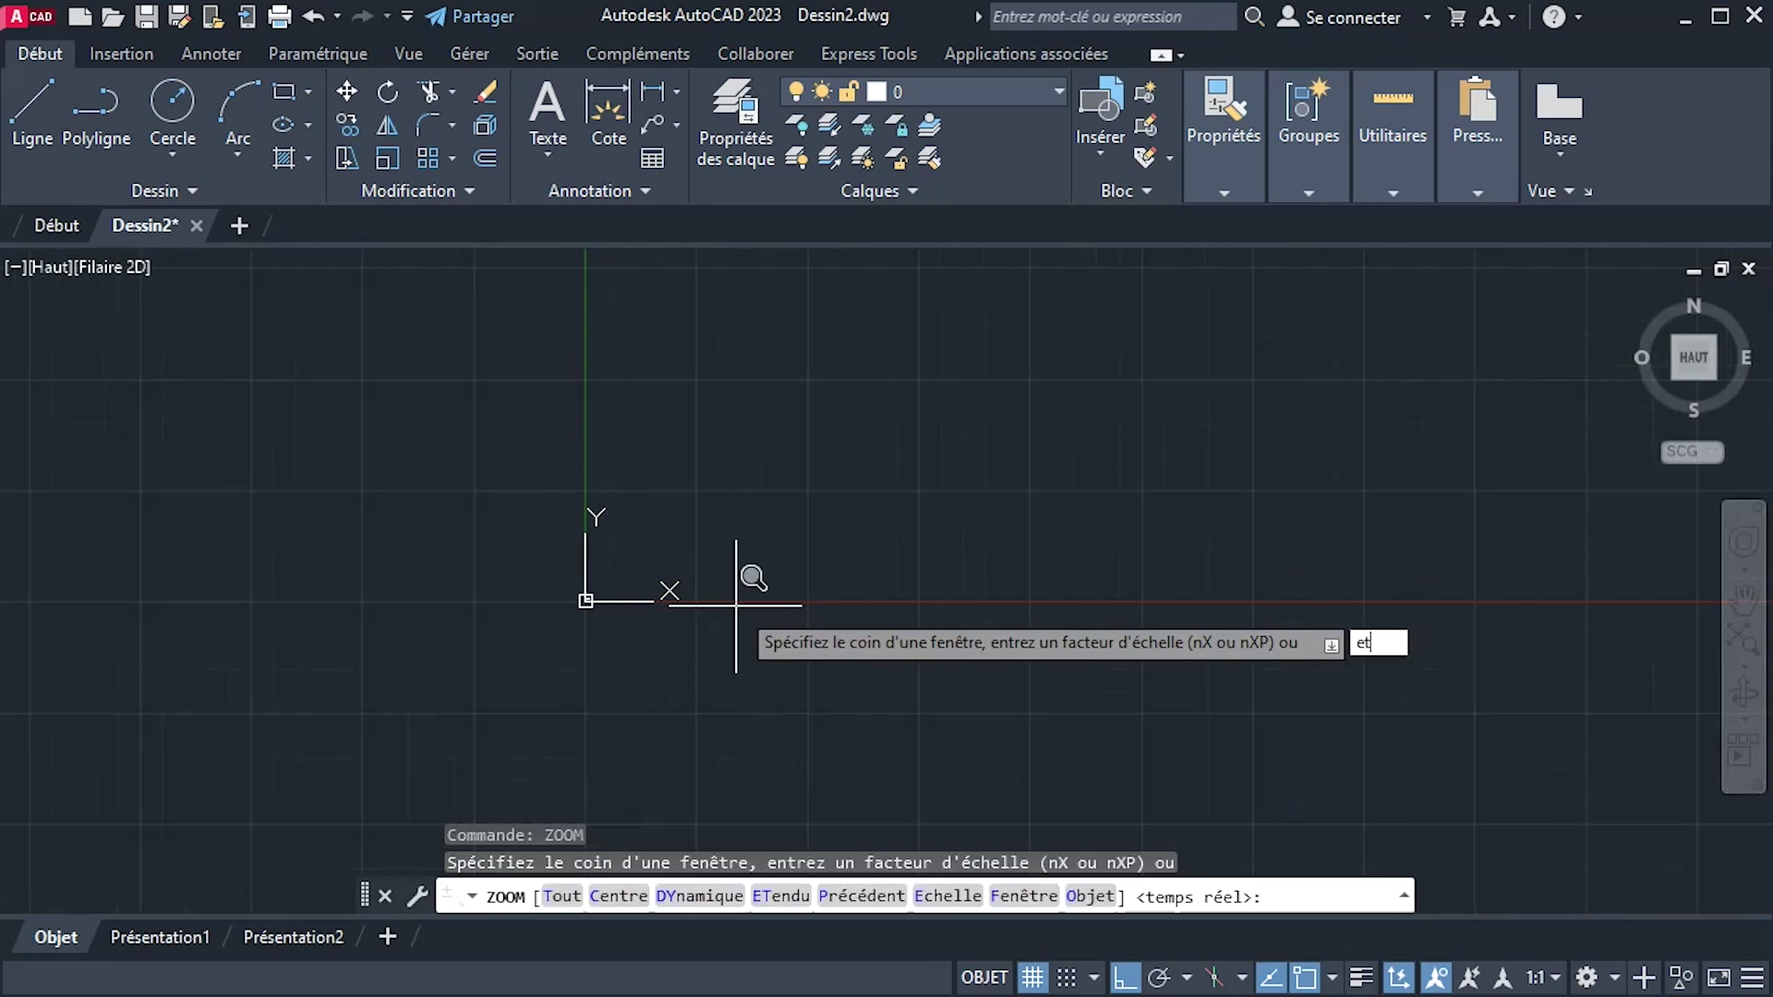
type("et")
key("Return")
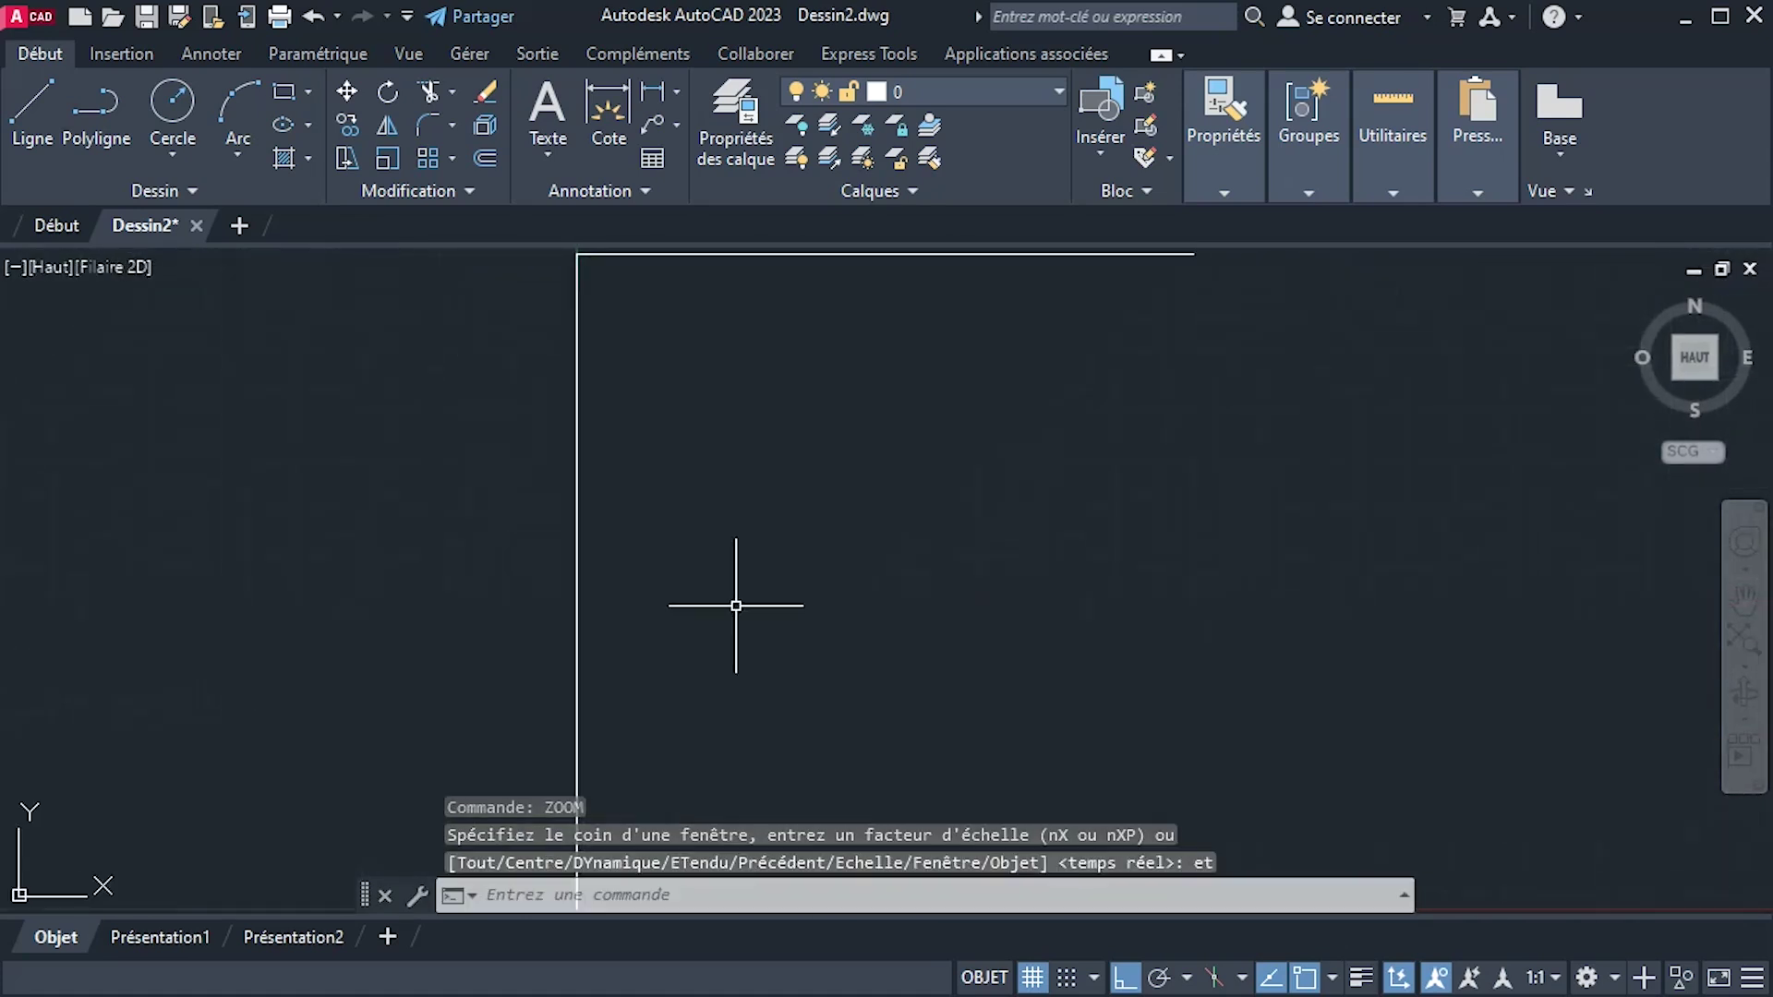
scroll(752, 512, "down", 2)
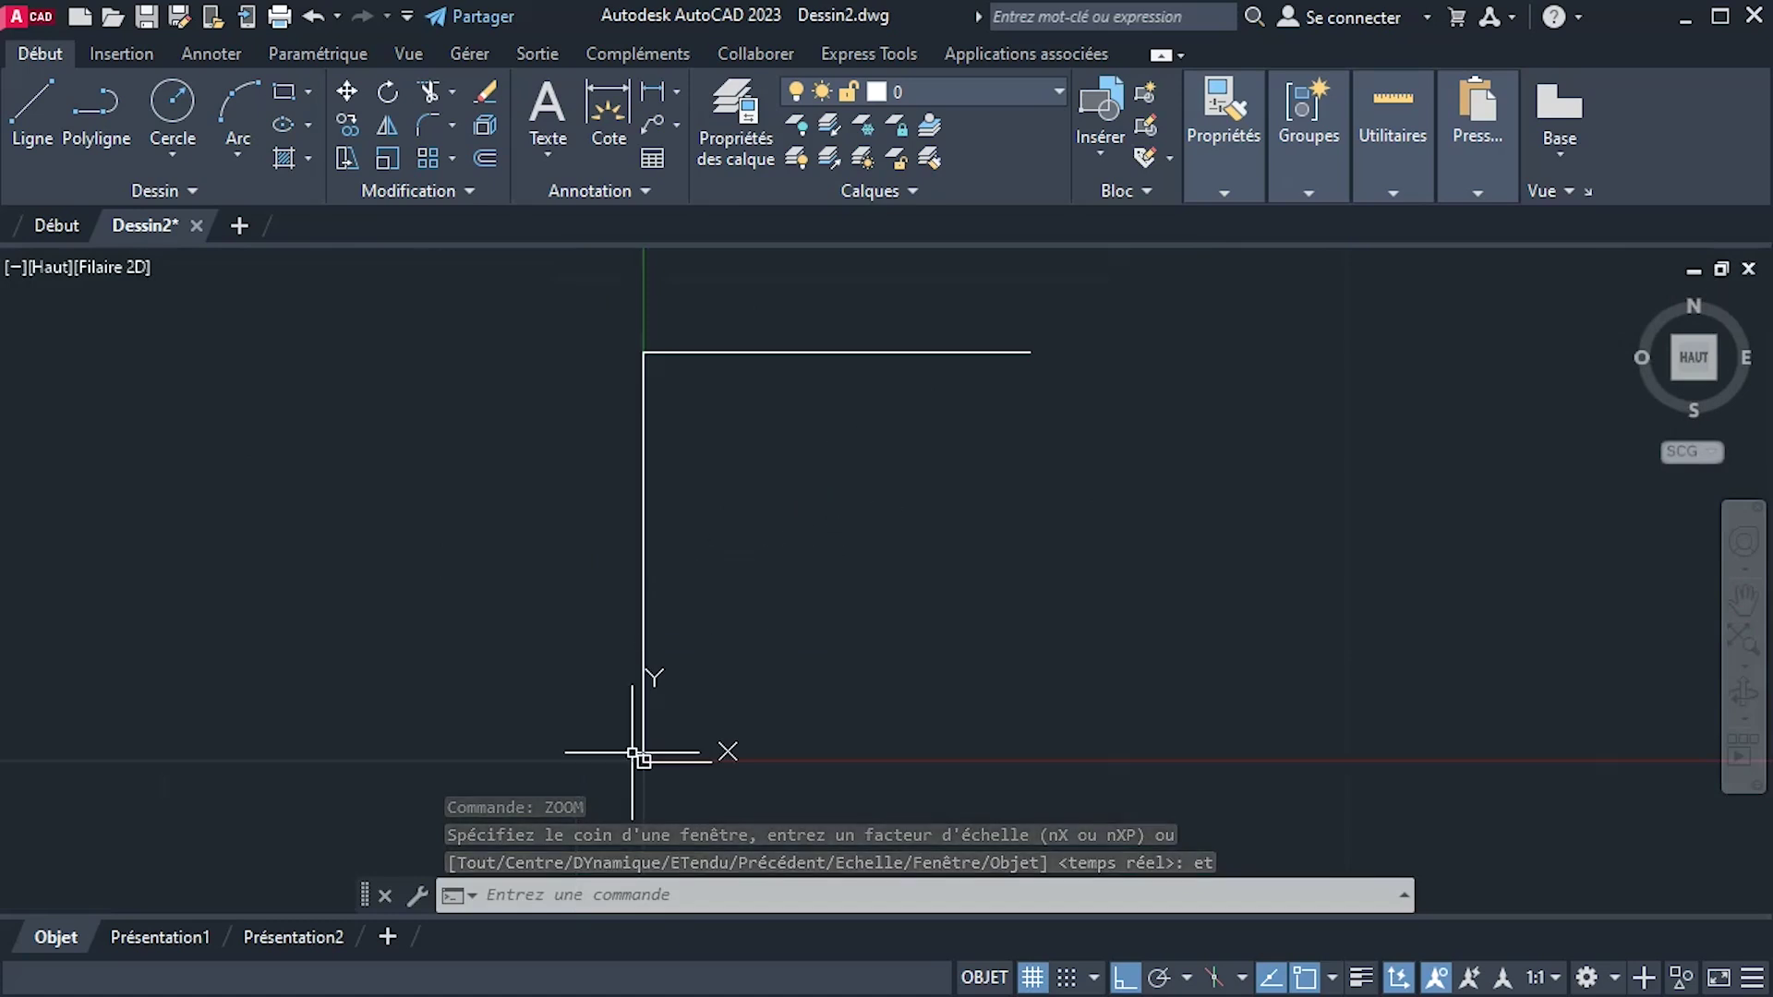
Check the wall thickness on the reference plan and offset the upper and left outer wall lines 0.3 m inward.
key("alt+Tab")
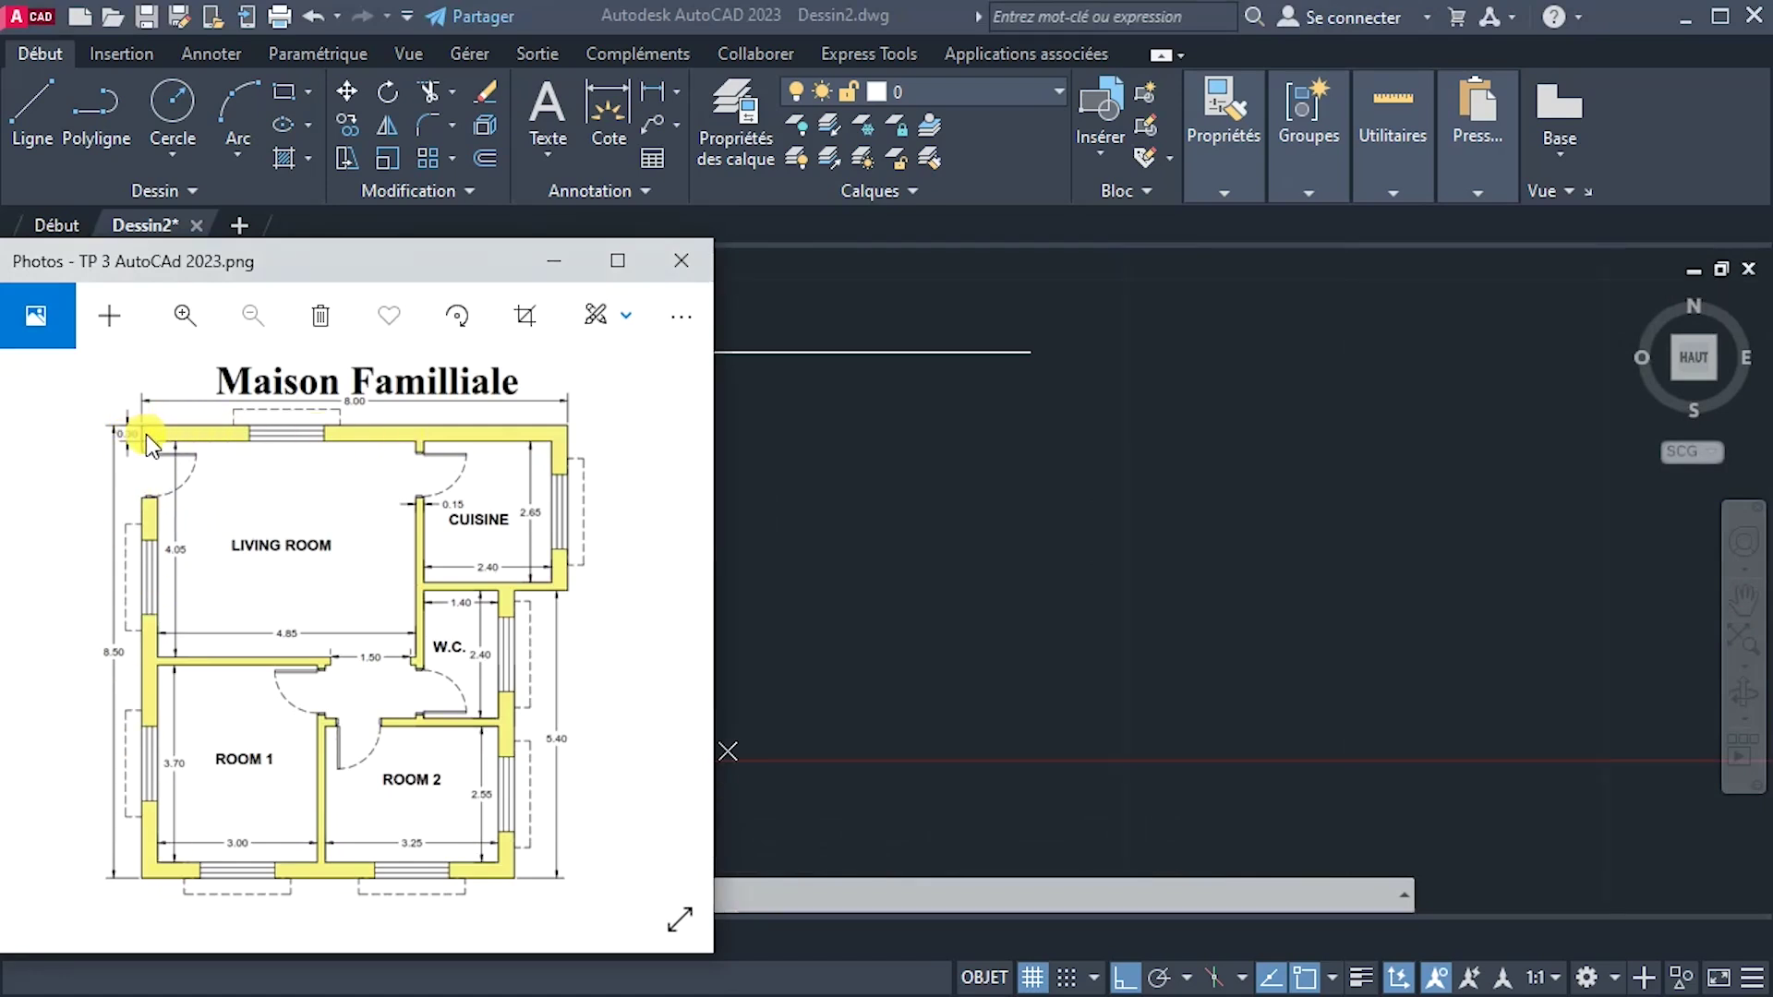
key("alt+Tab")
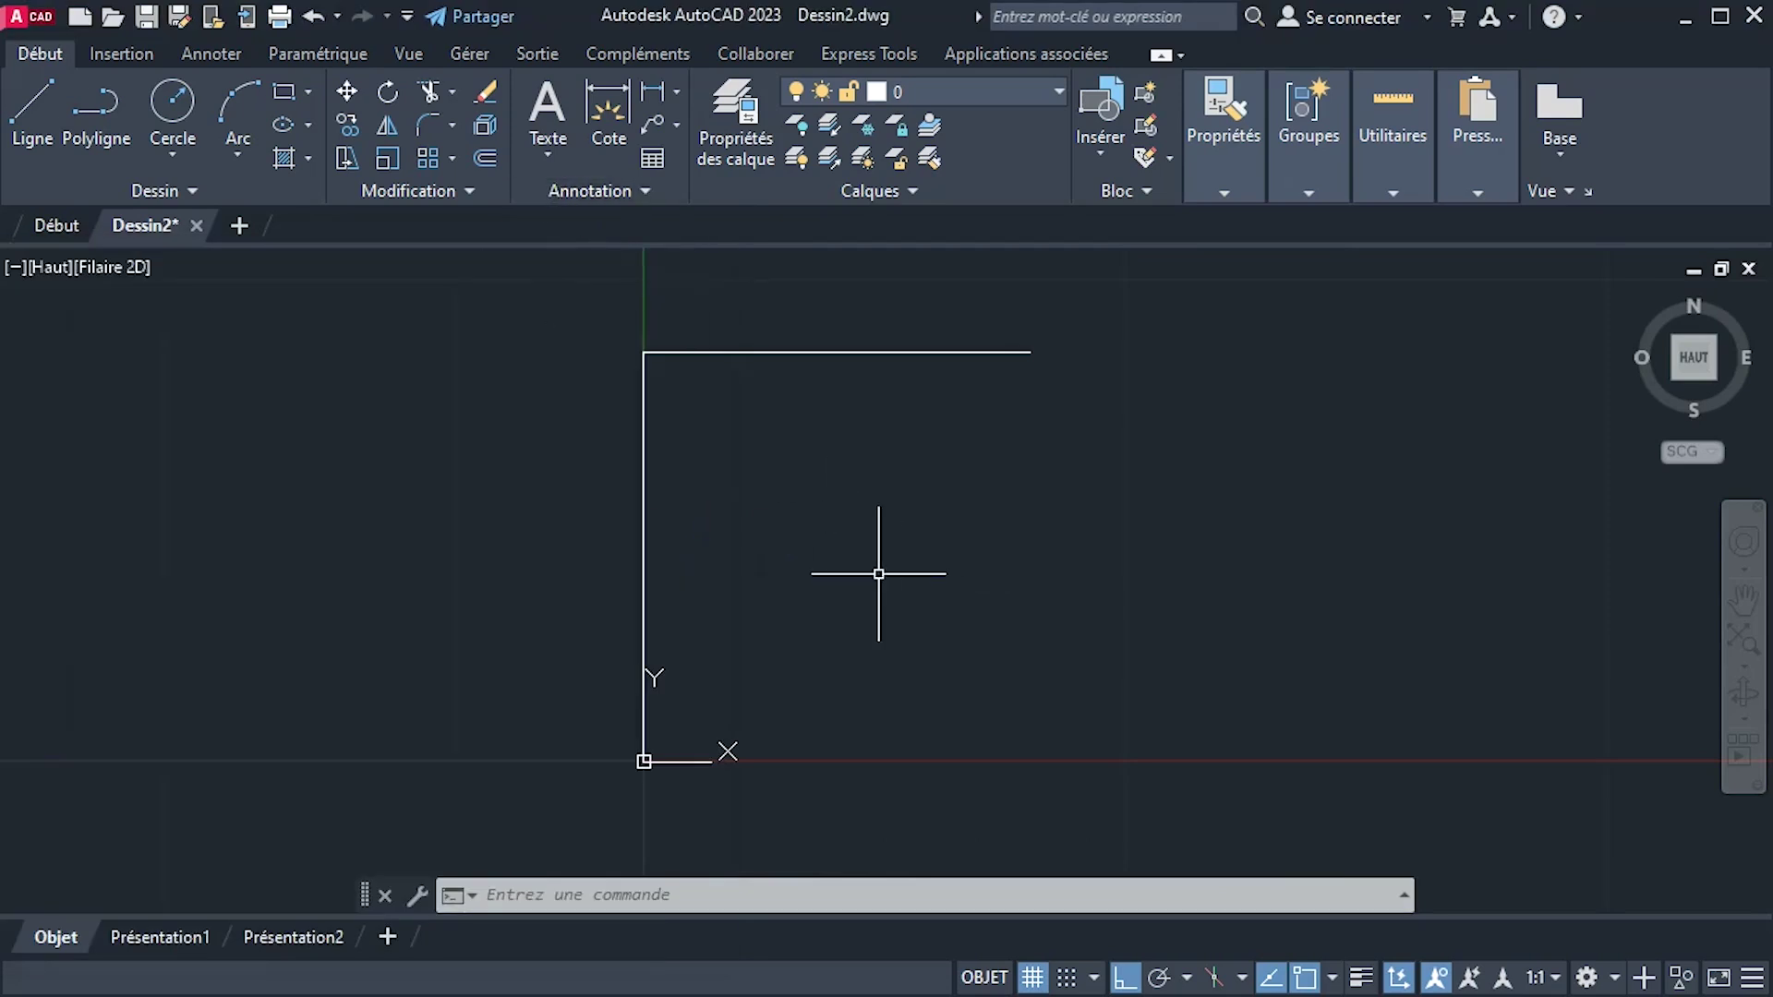
type("DC")
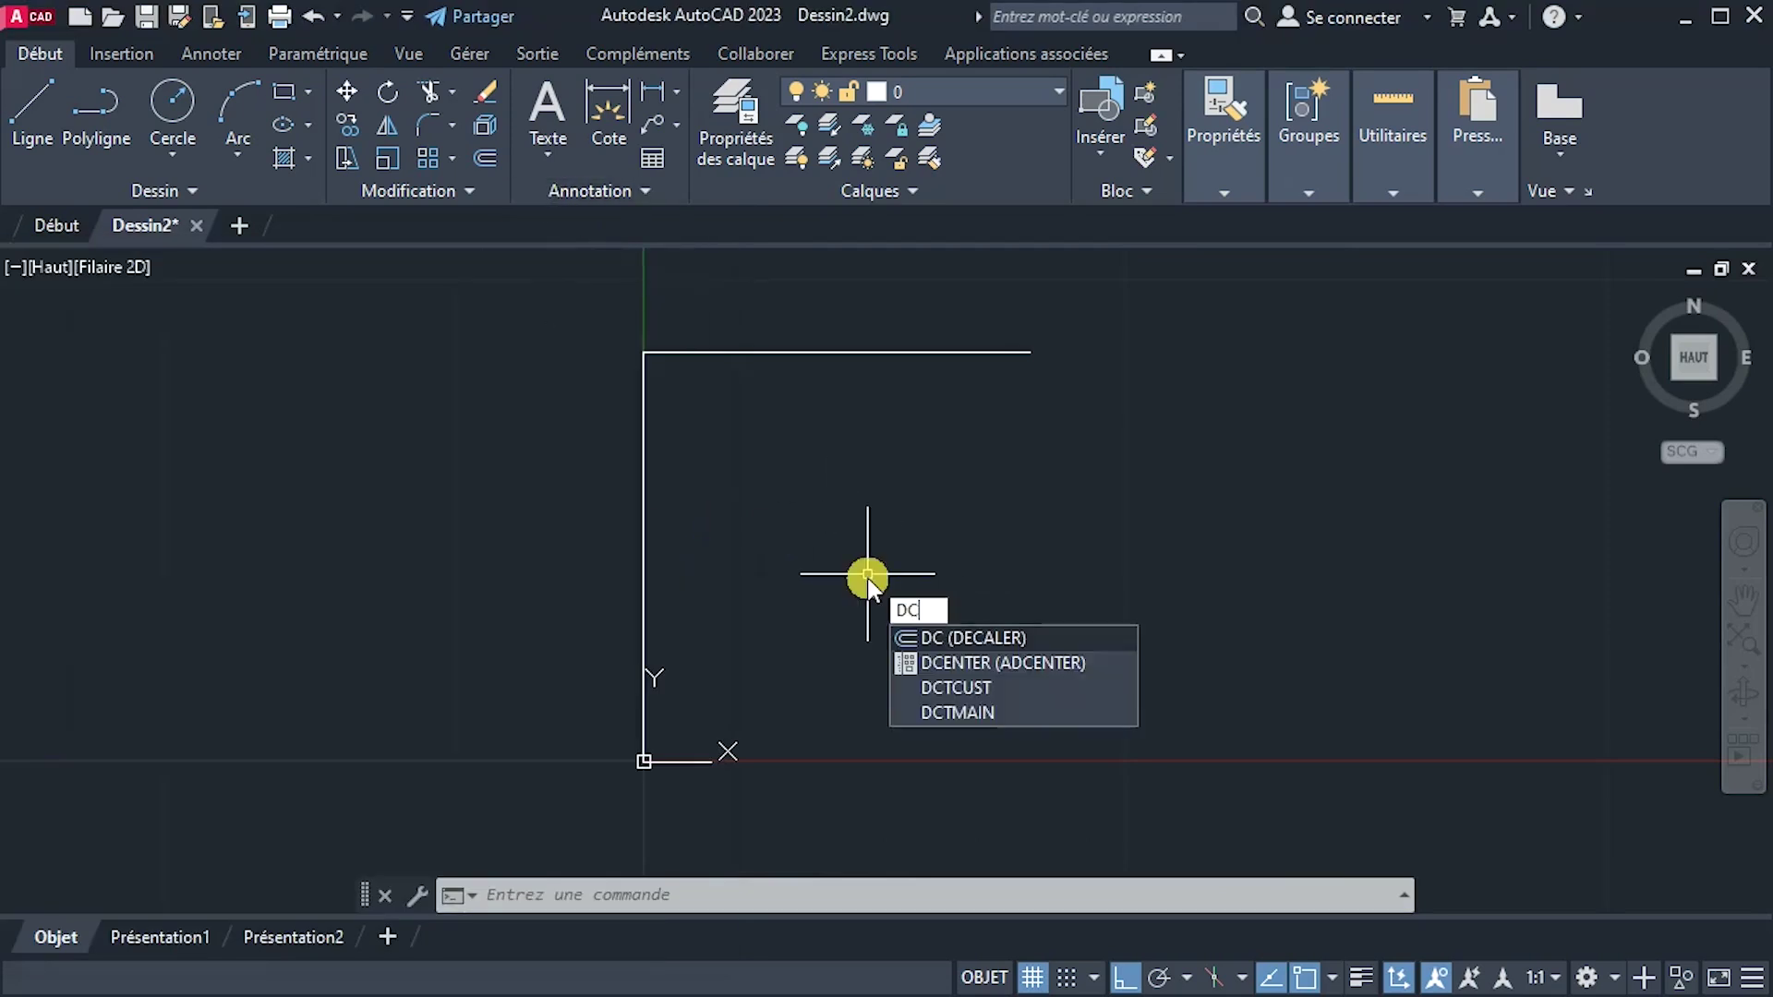
key("Return")
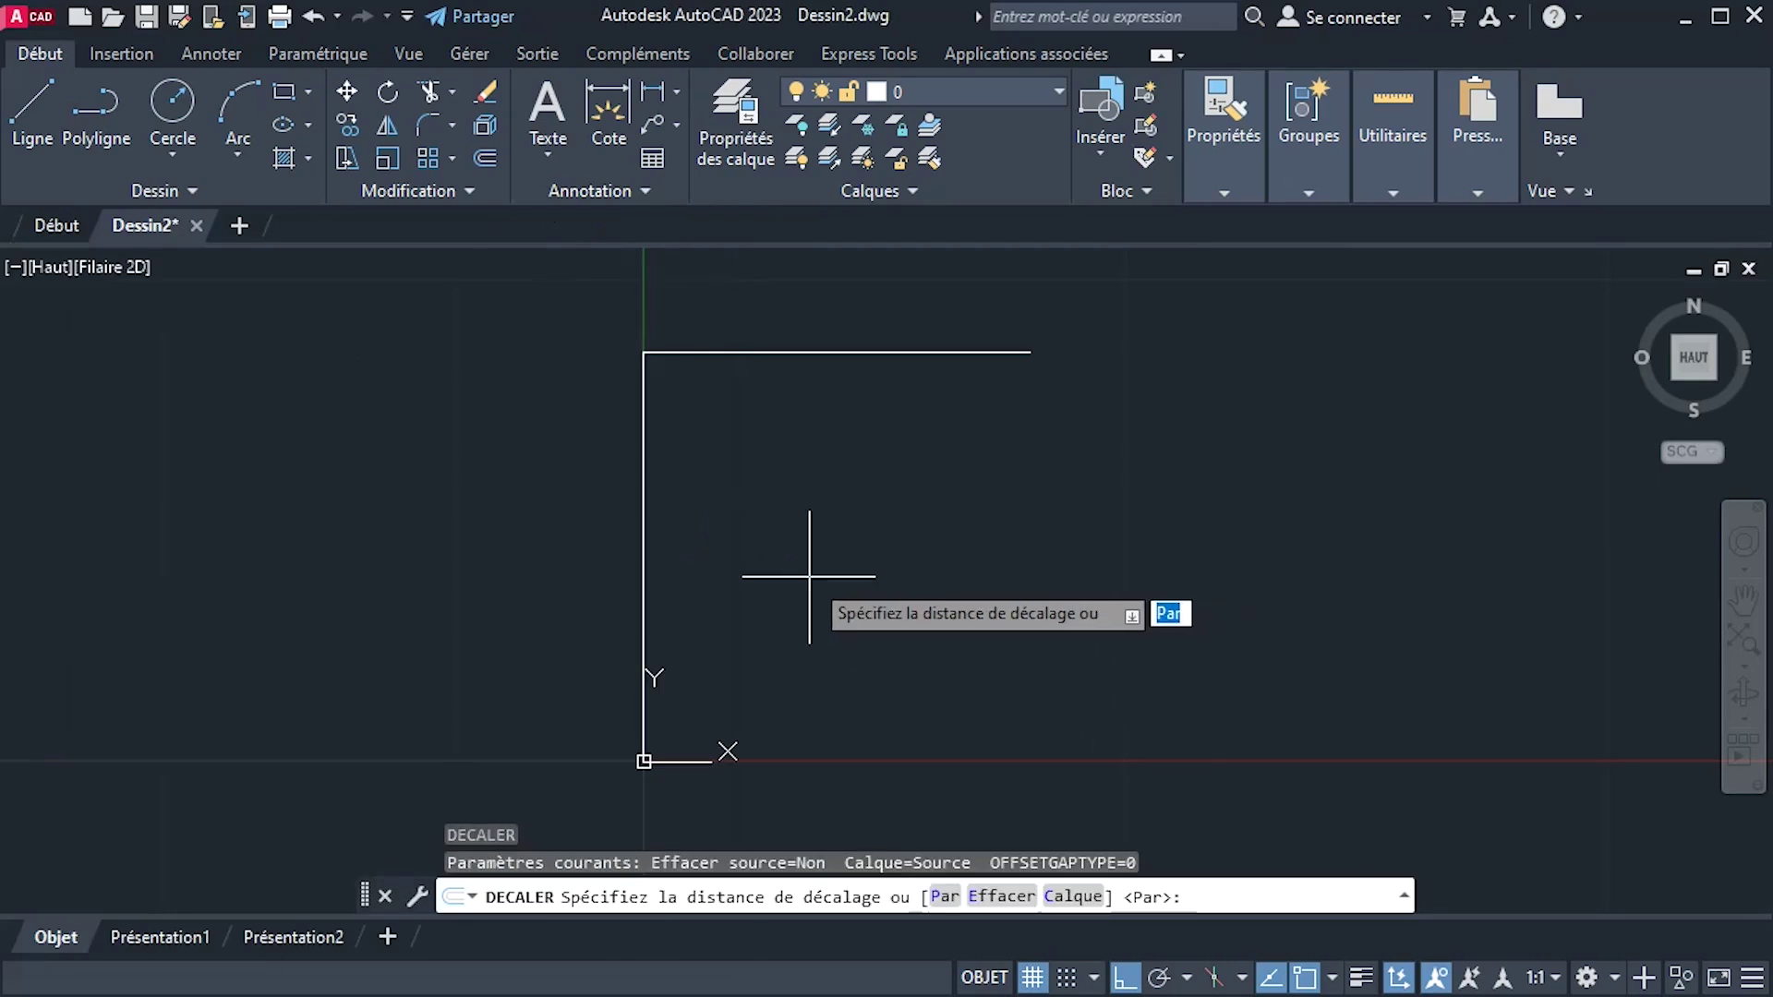
type(".3")
key("Return")
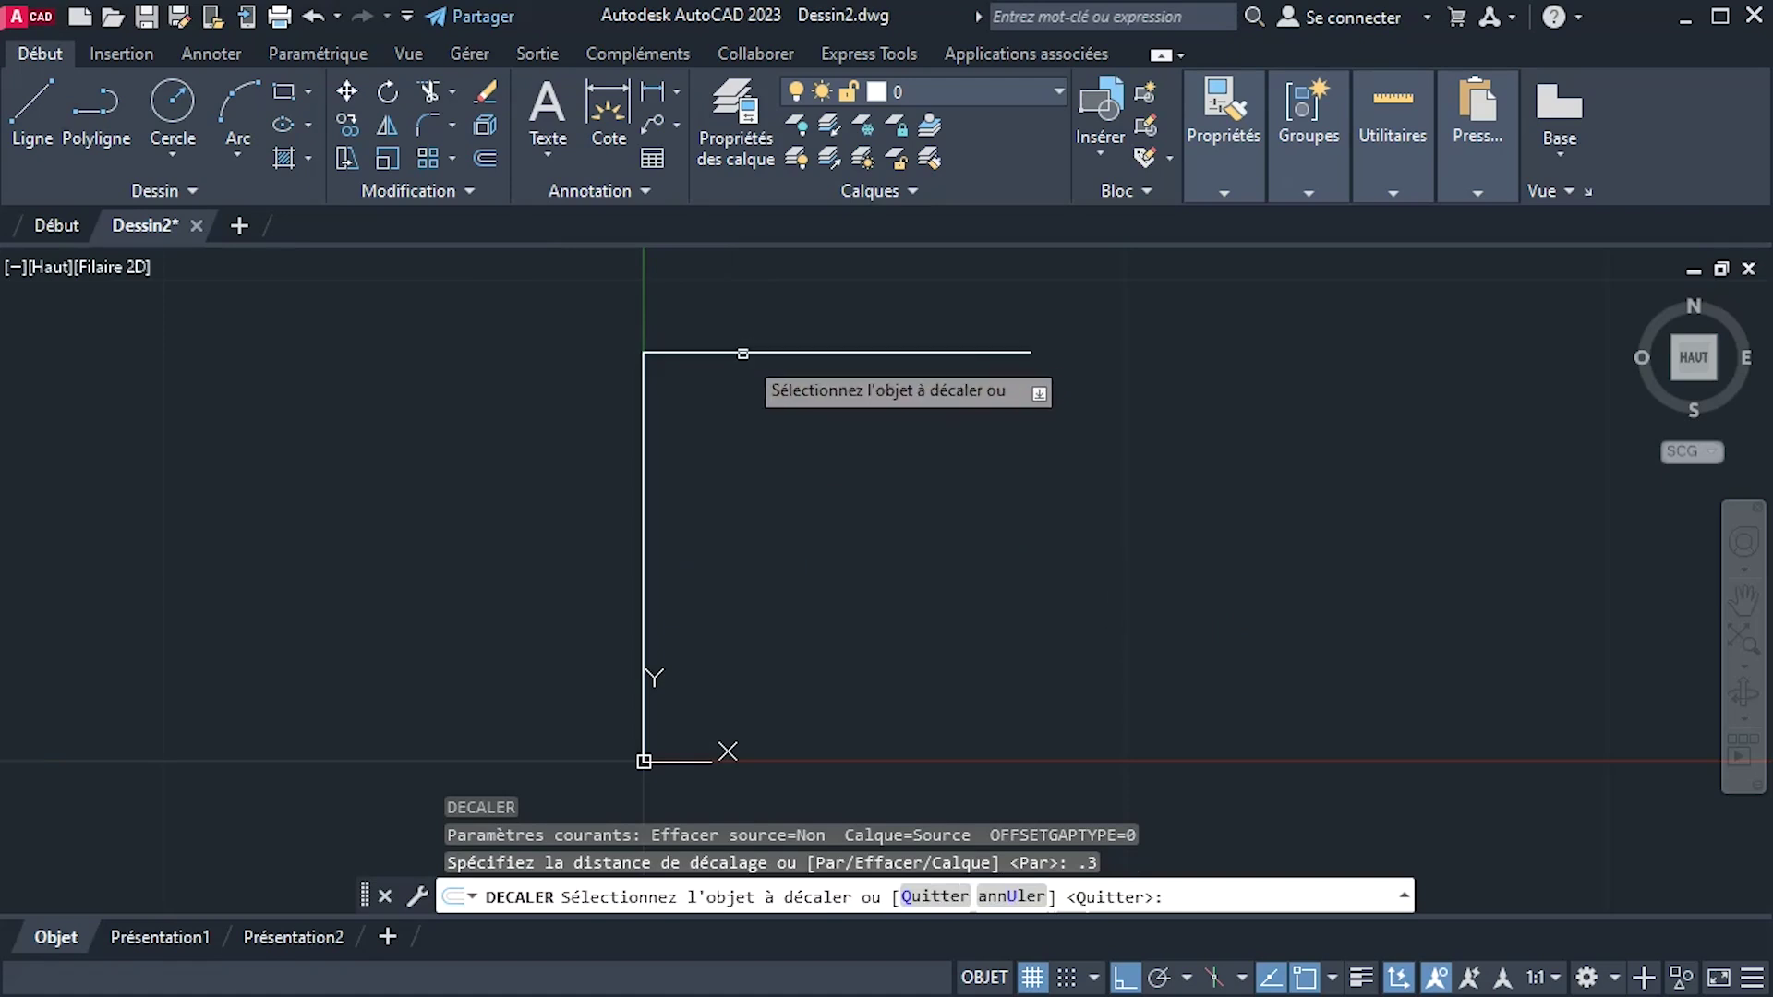
left_click(743, 353)
left_click(766, 435)
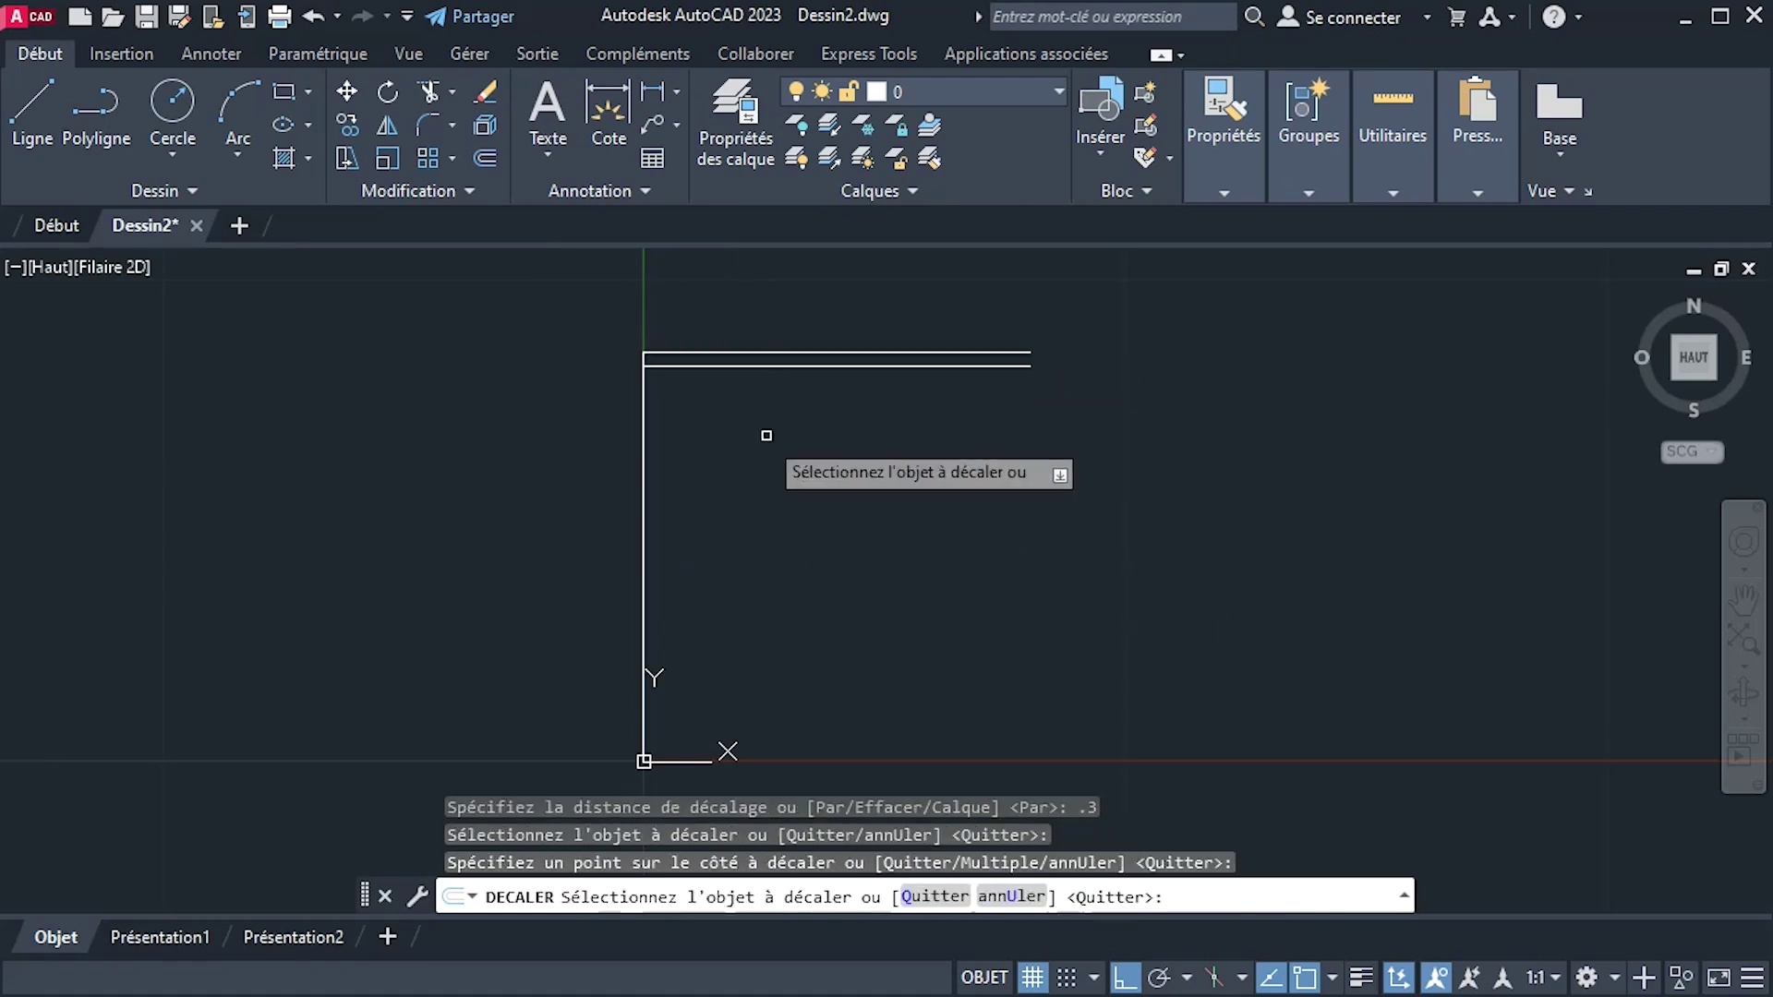
left_click(644, 452)
left_click(726, 438)
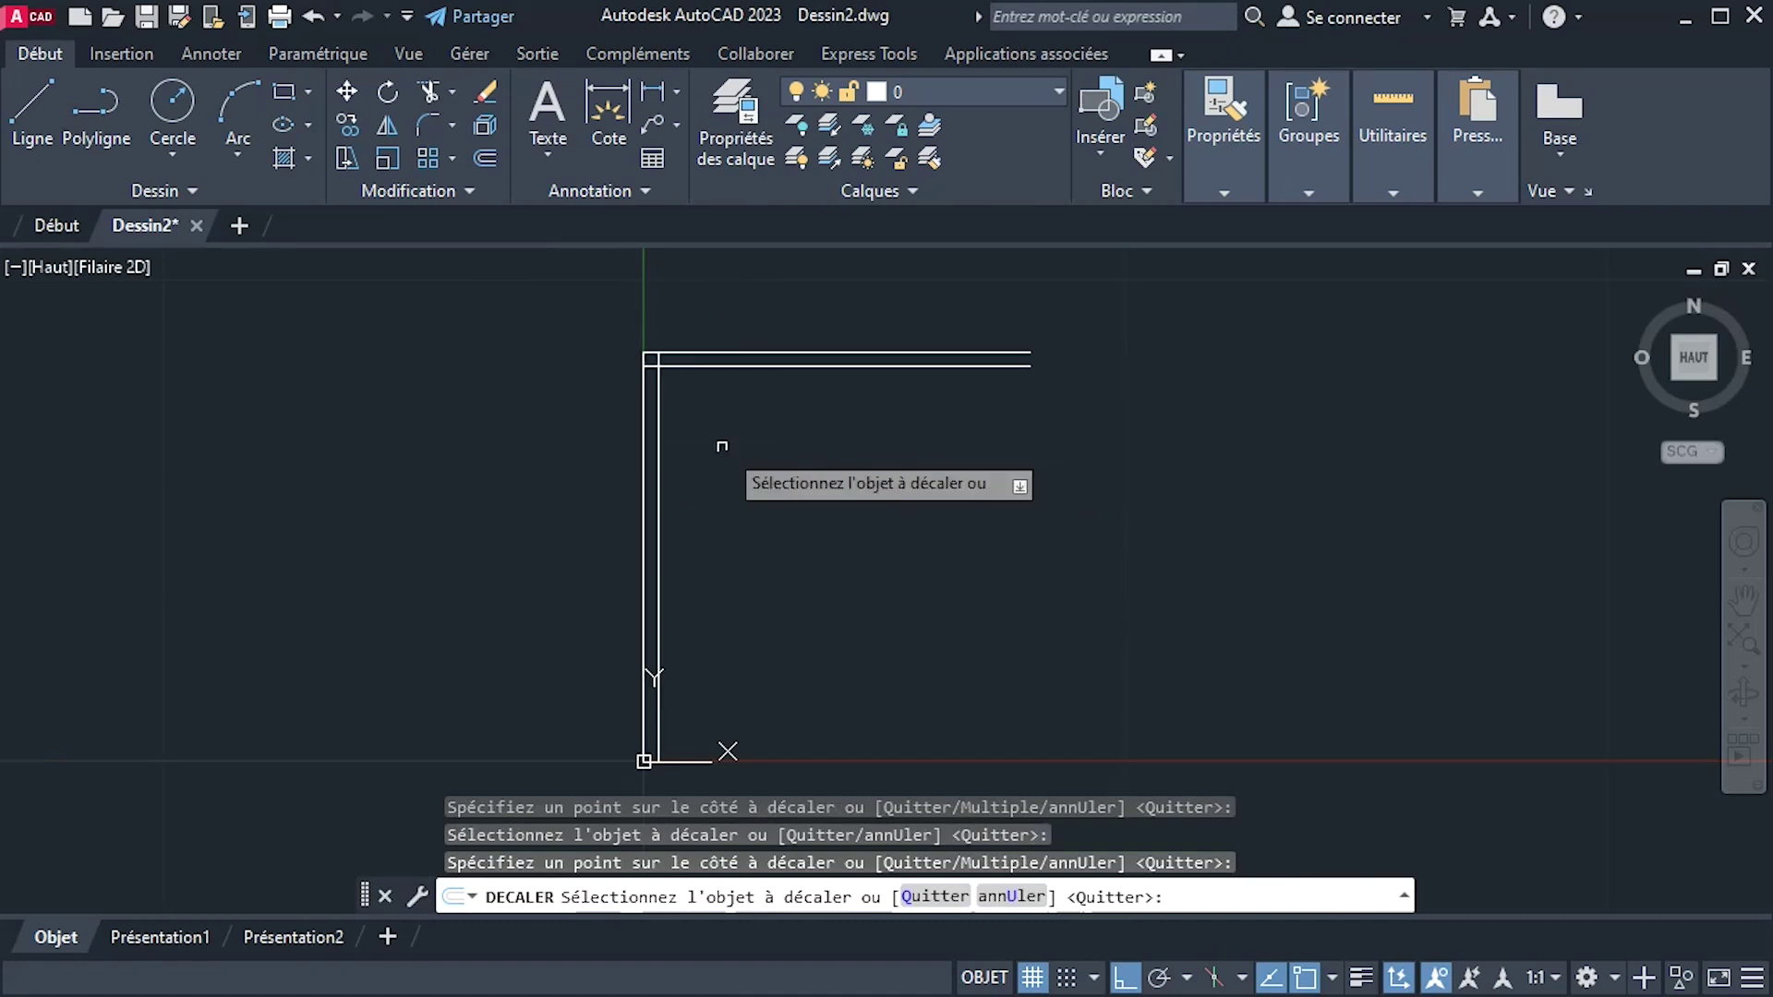
right_click(795, 501)
left_click(868, 525)
Using Offset with the Through (Par) option, offset the inner upper wall line 4.05 m downward, and that copy by 0.15 m for the horizontal partition.
scroll(725, 425, "up", 3)
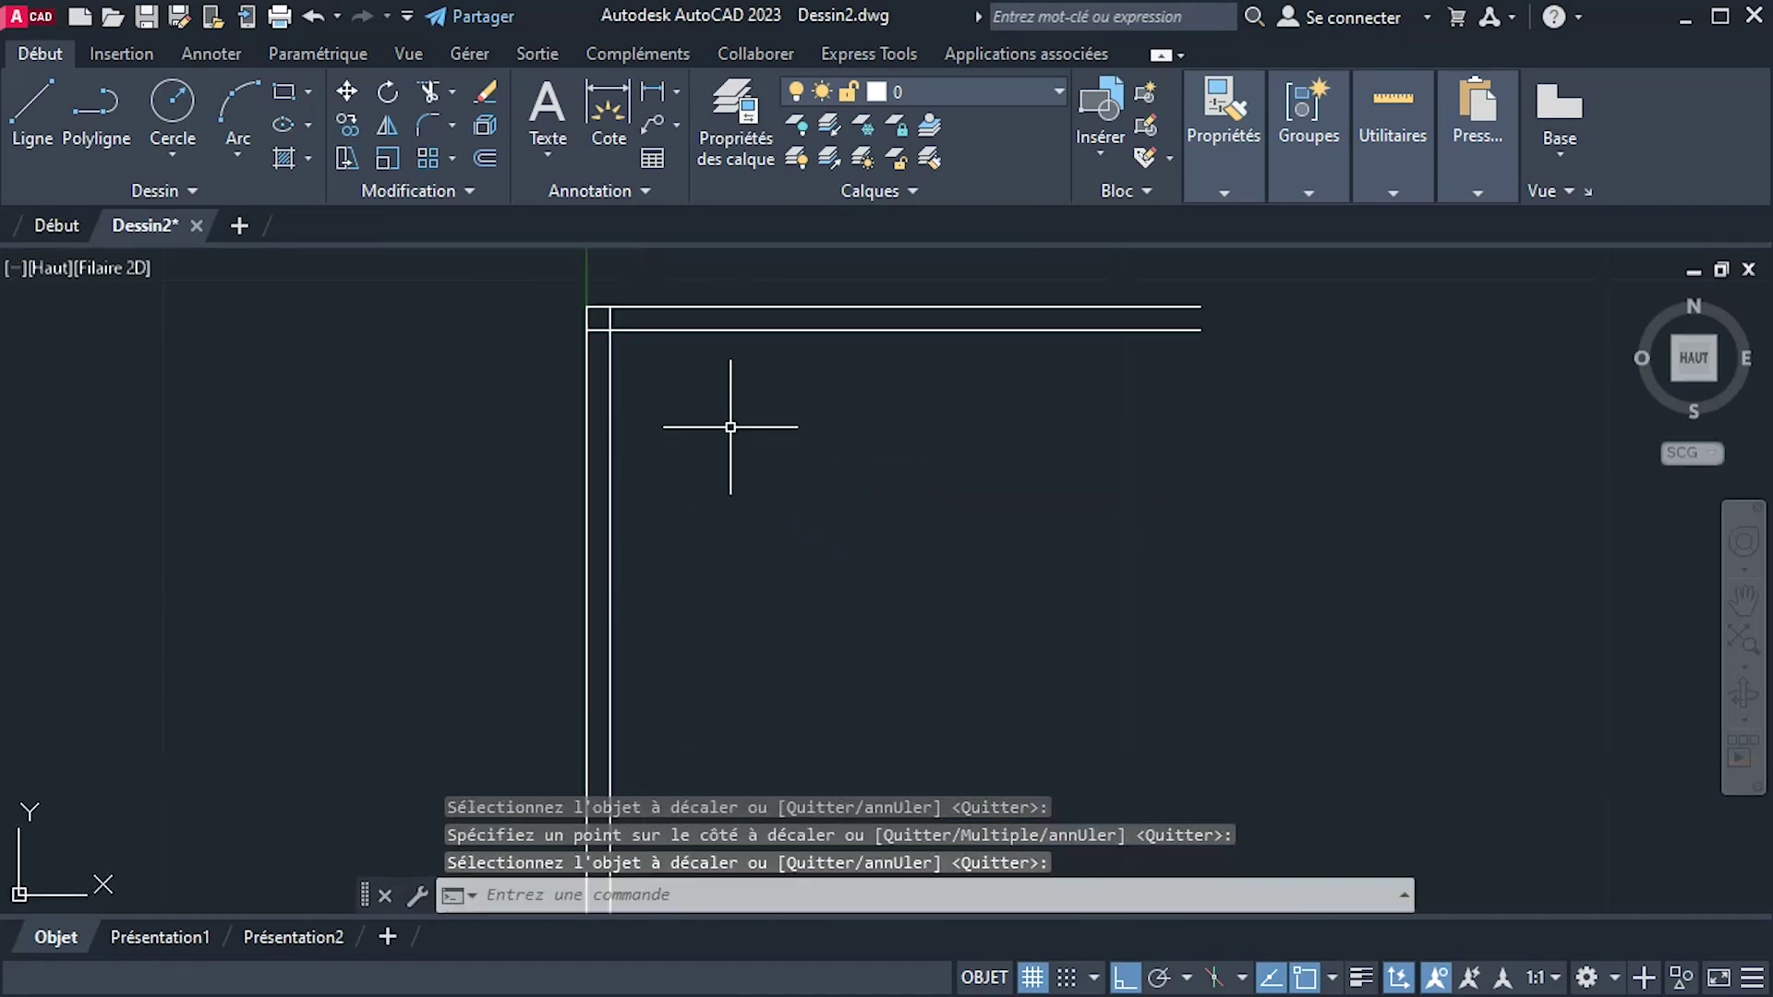
key("alt+Tab")
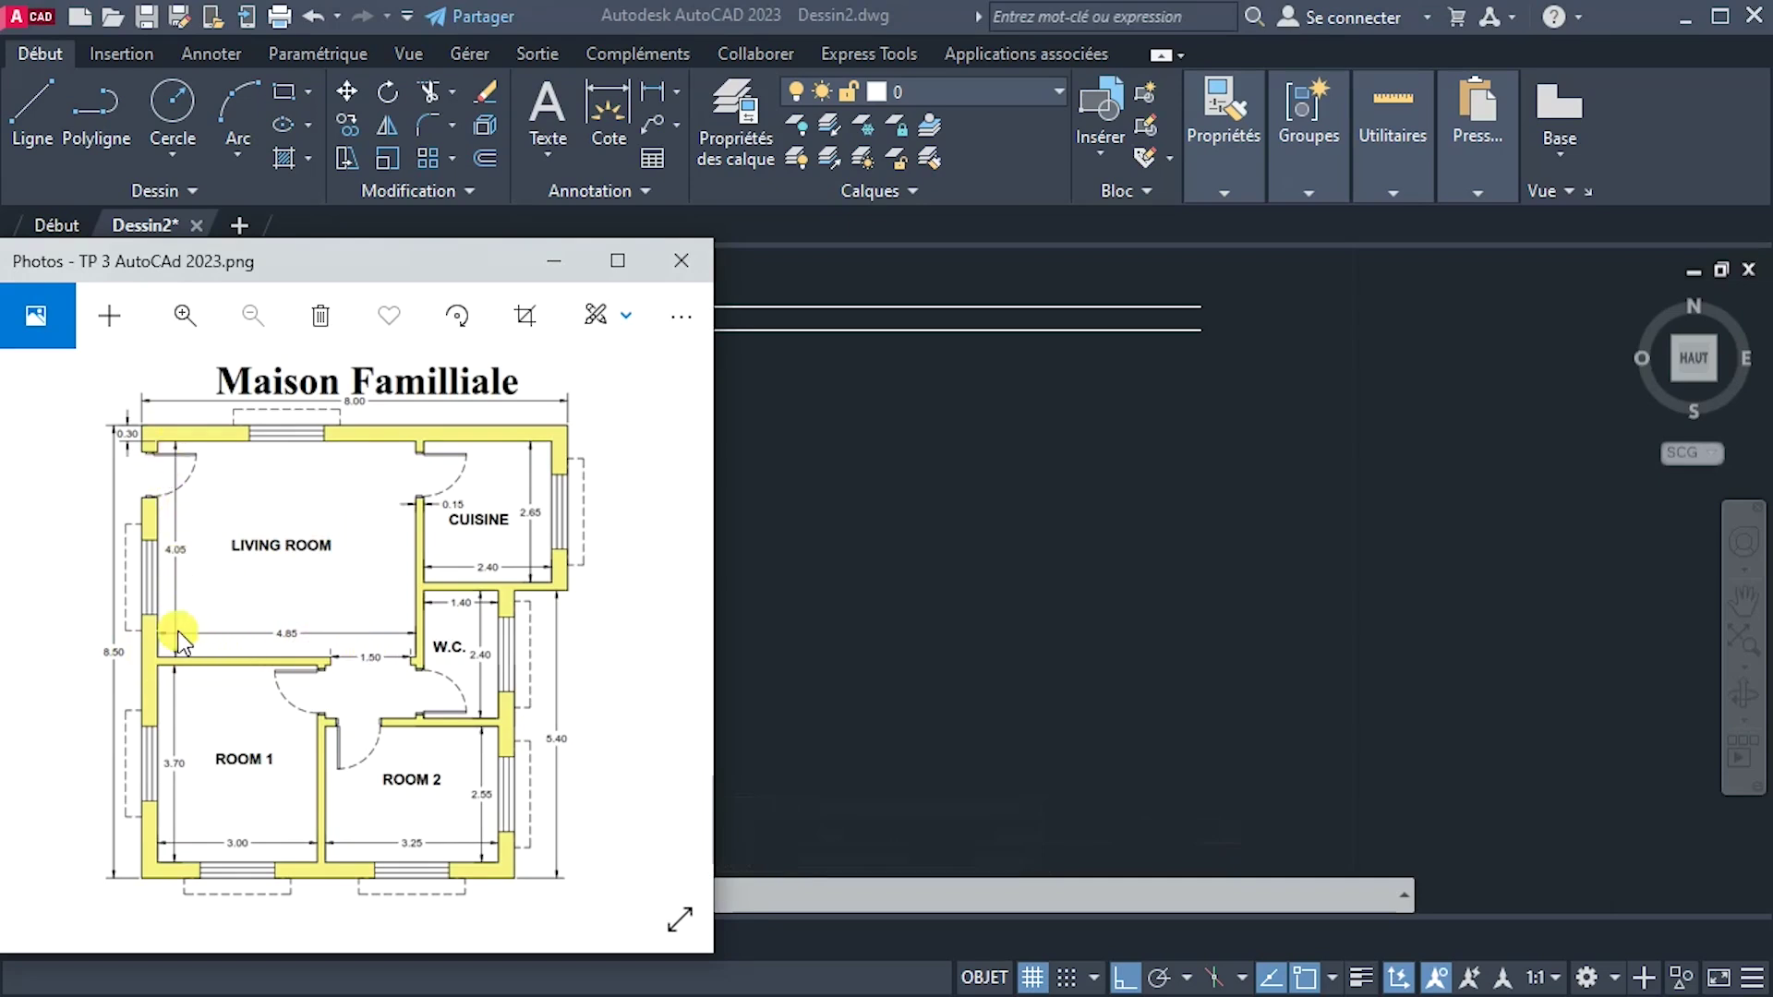
left_click(976, 601)
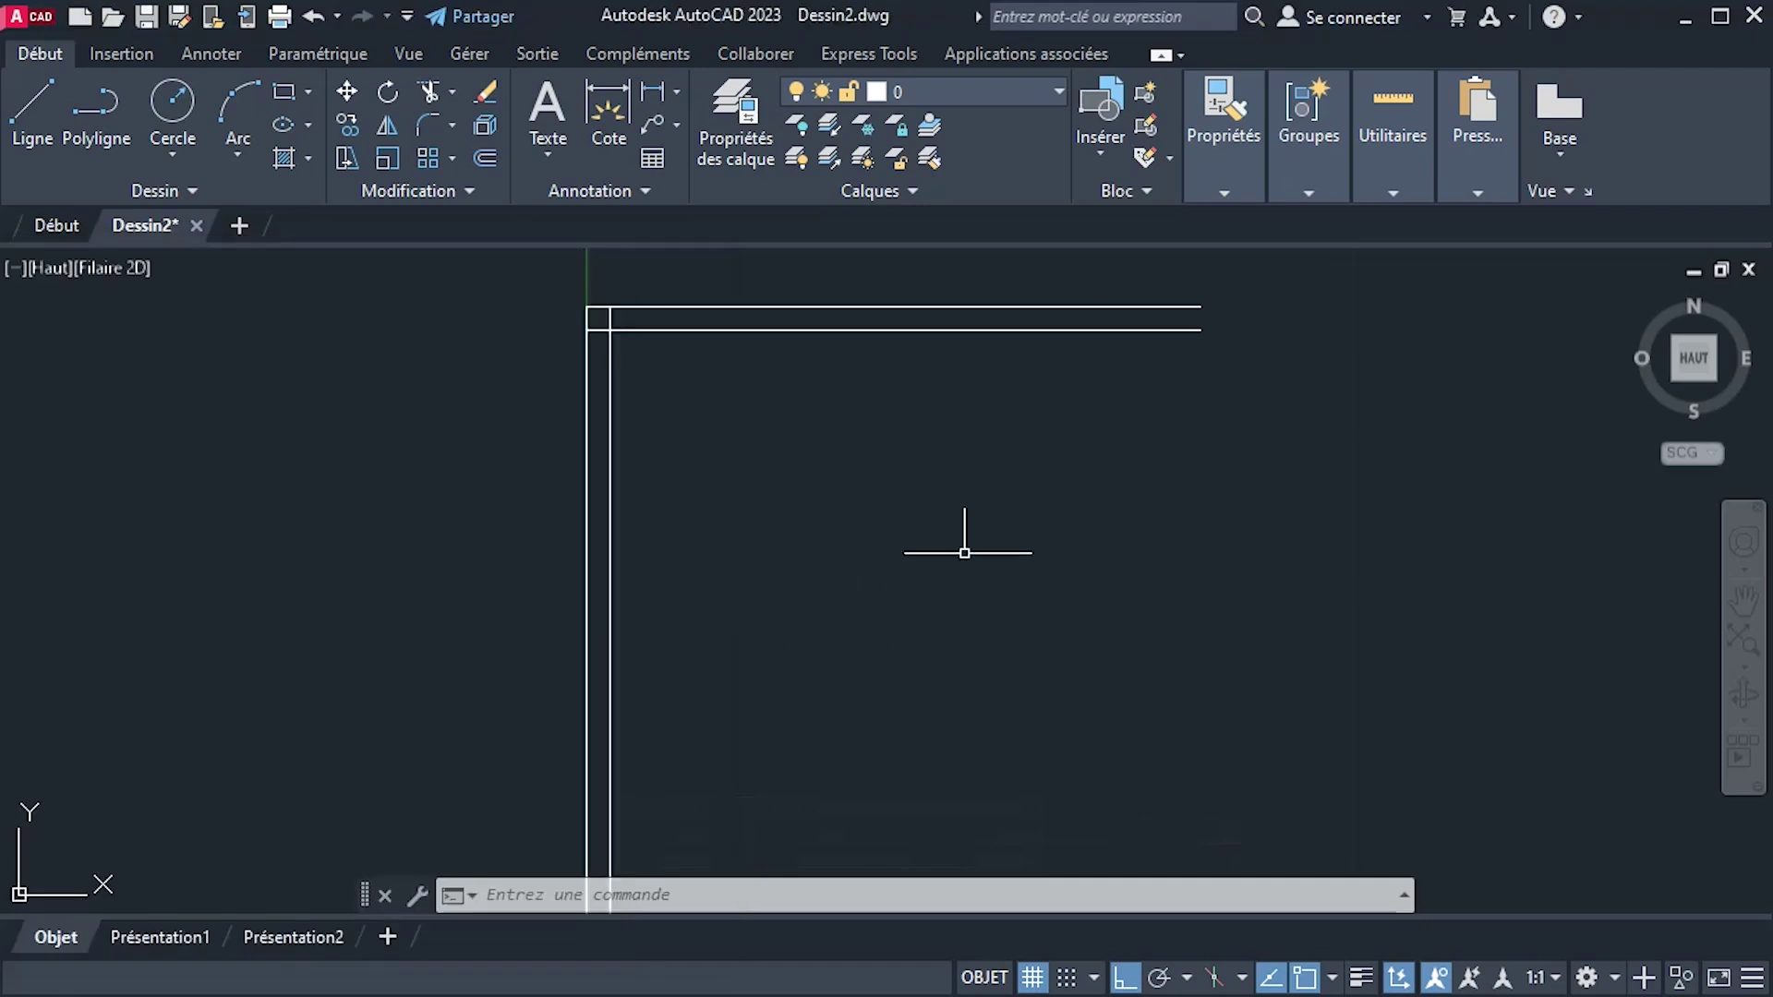
left_click(485, 158)
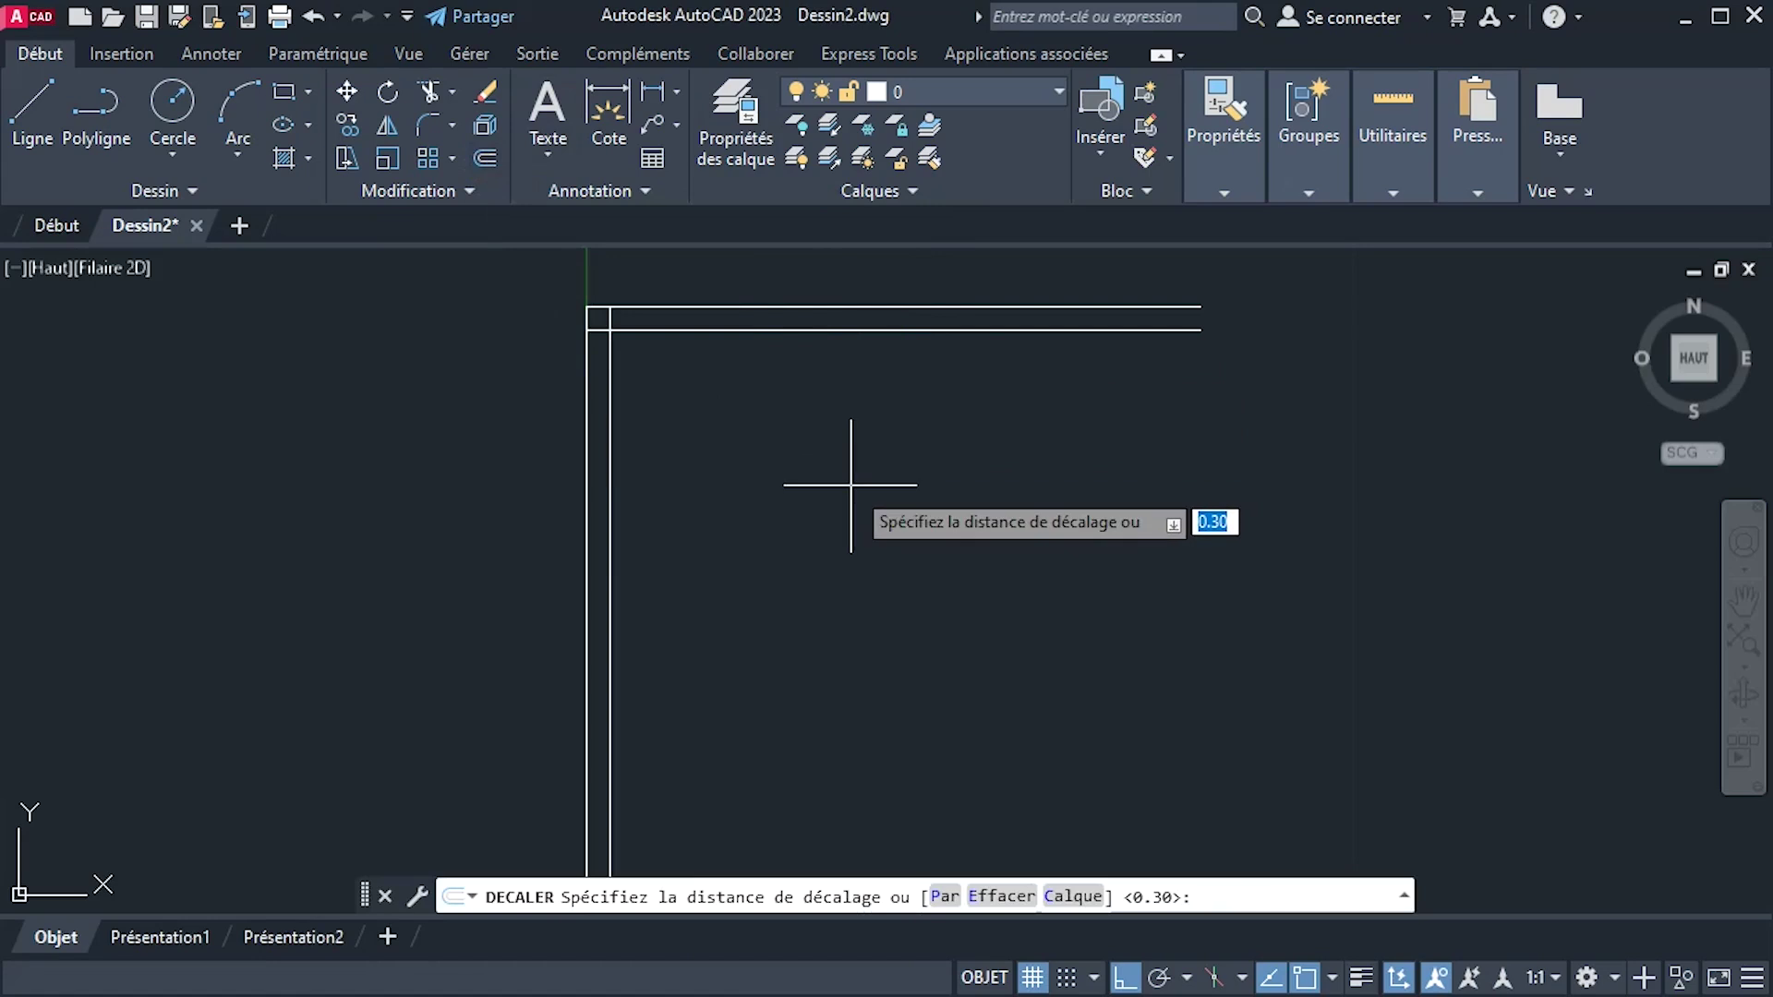
left_click(951, 899)
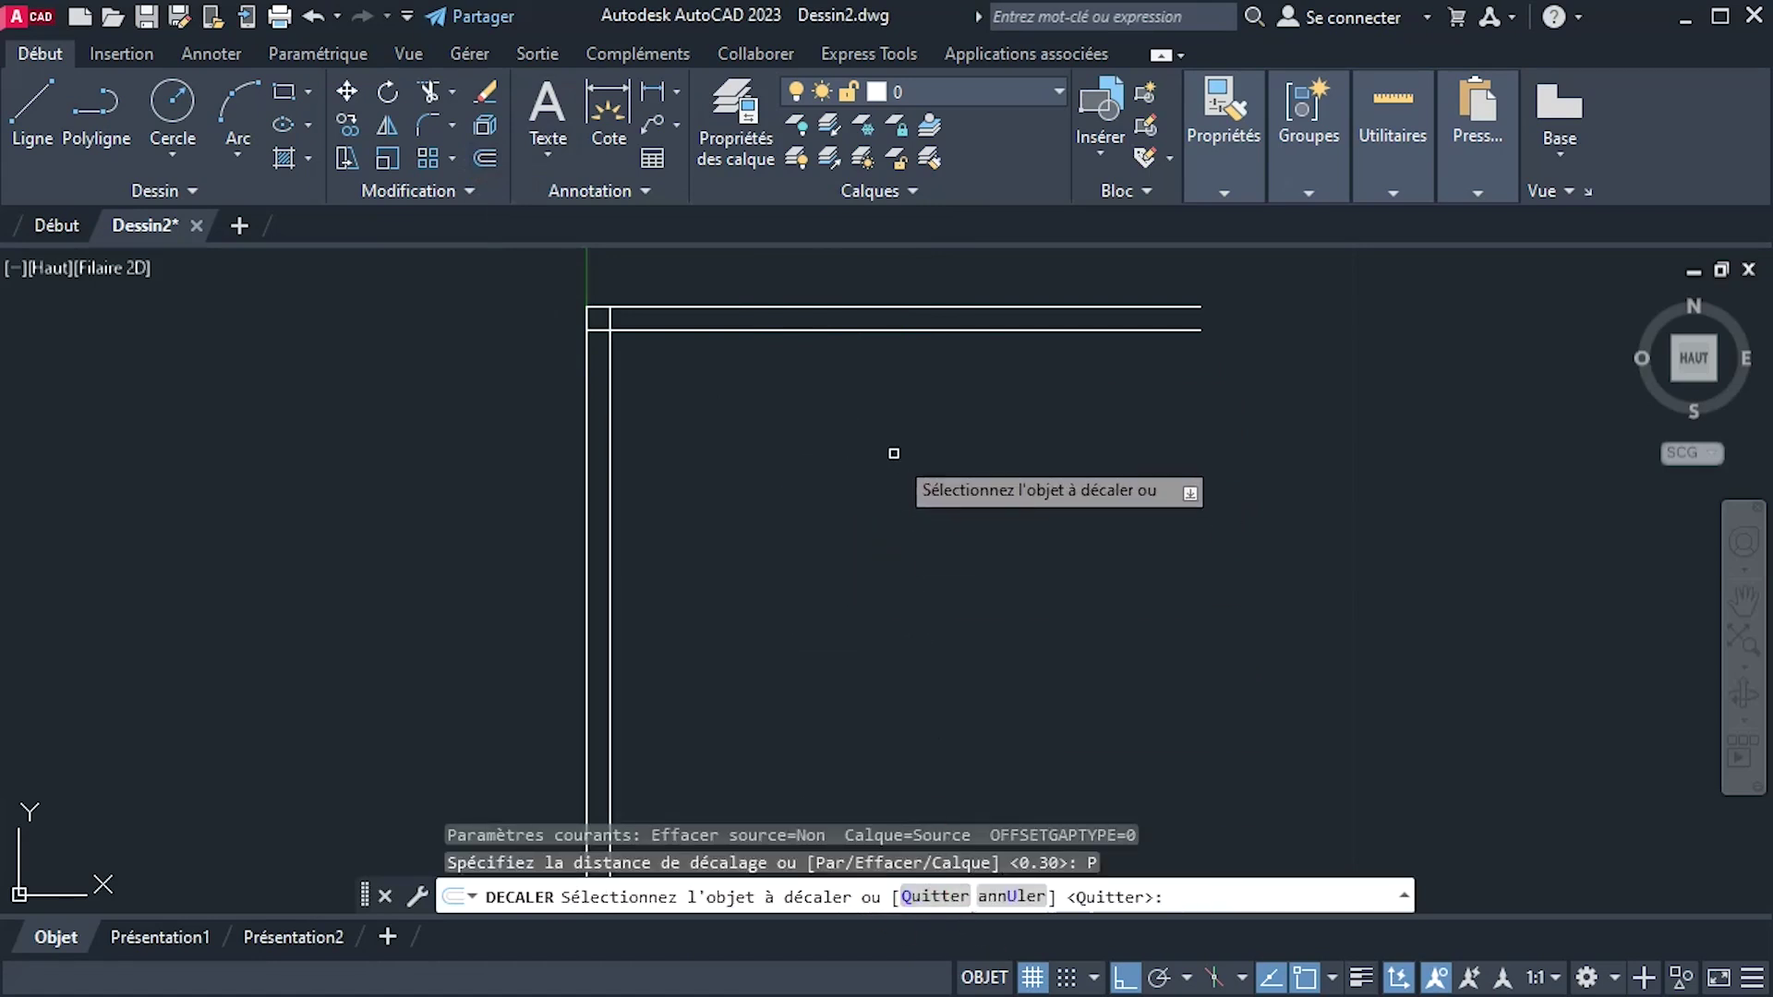
left_click(847, 330)
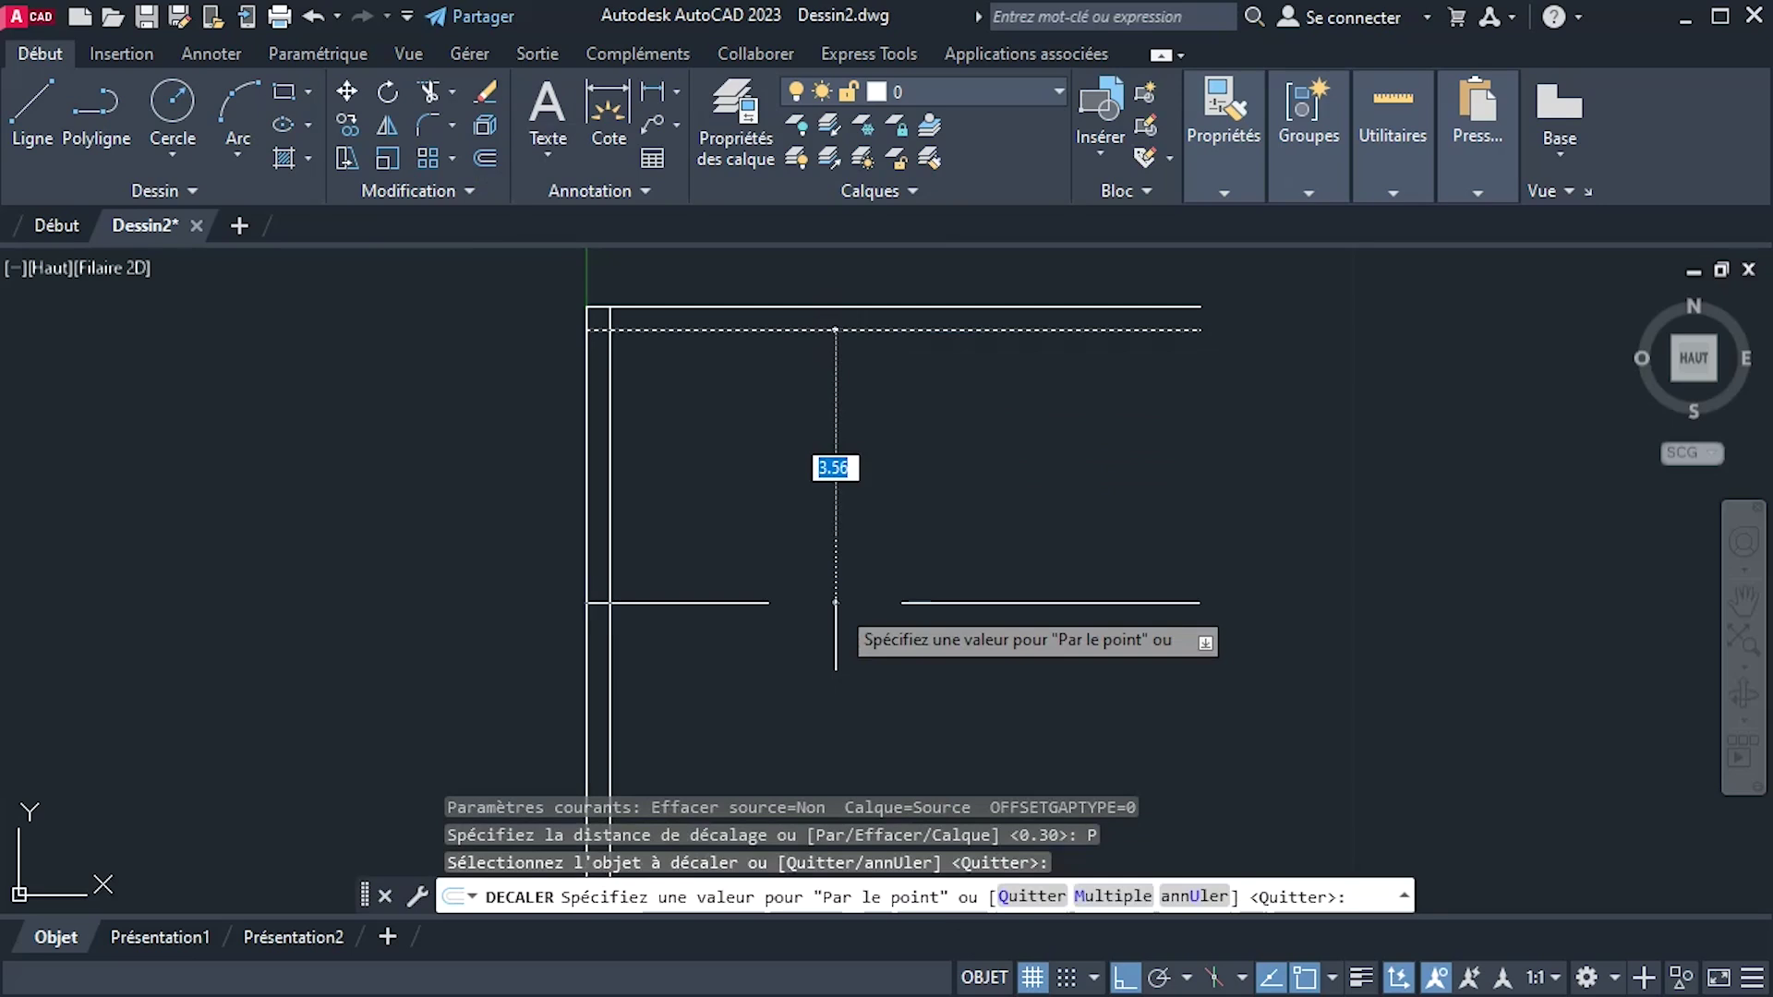
type("4.0")
key("Return")
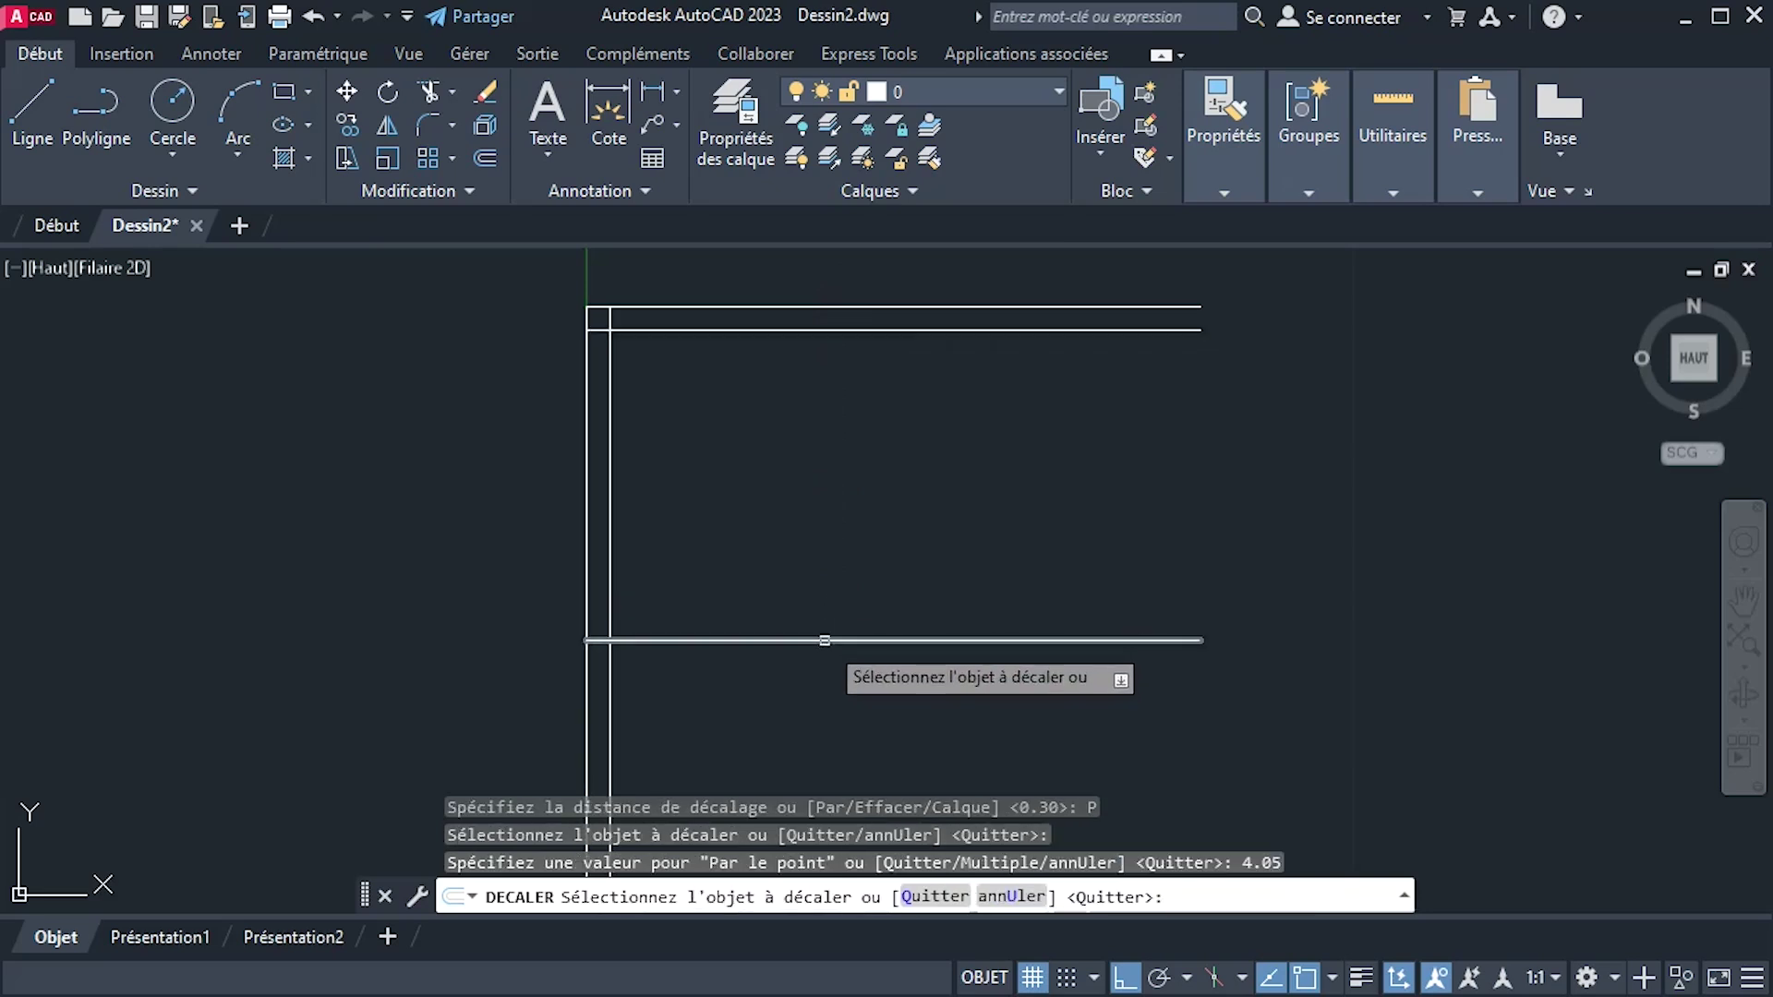
left_click(825, 640)
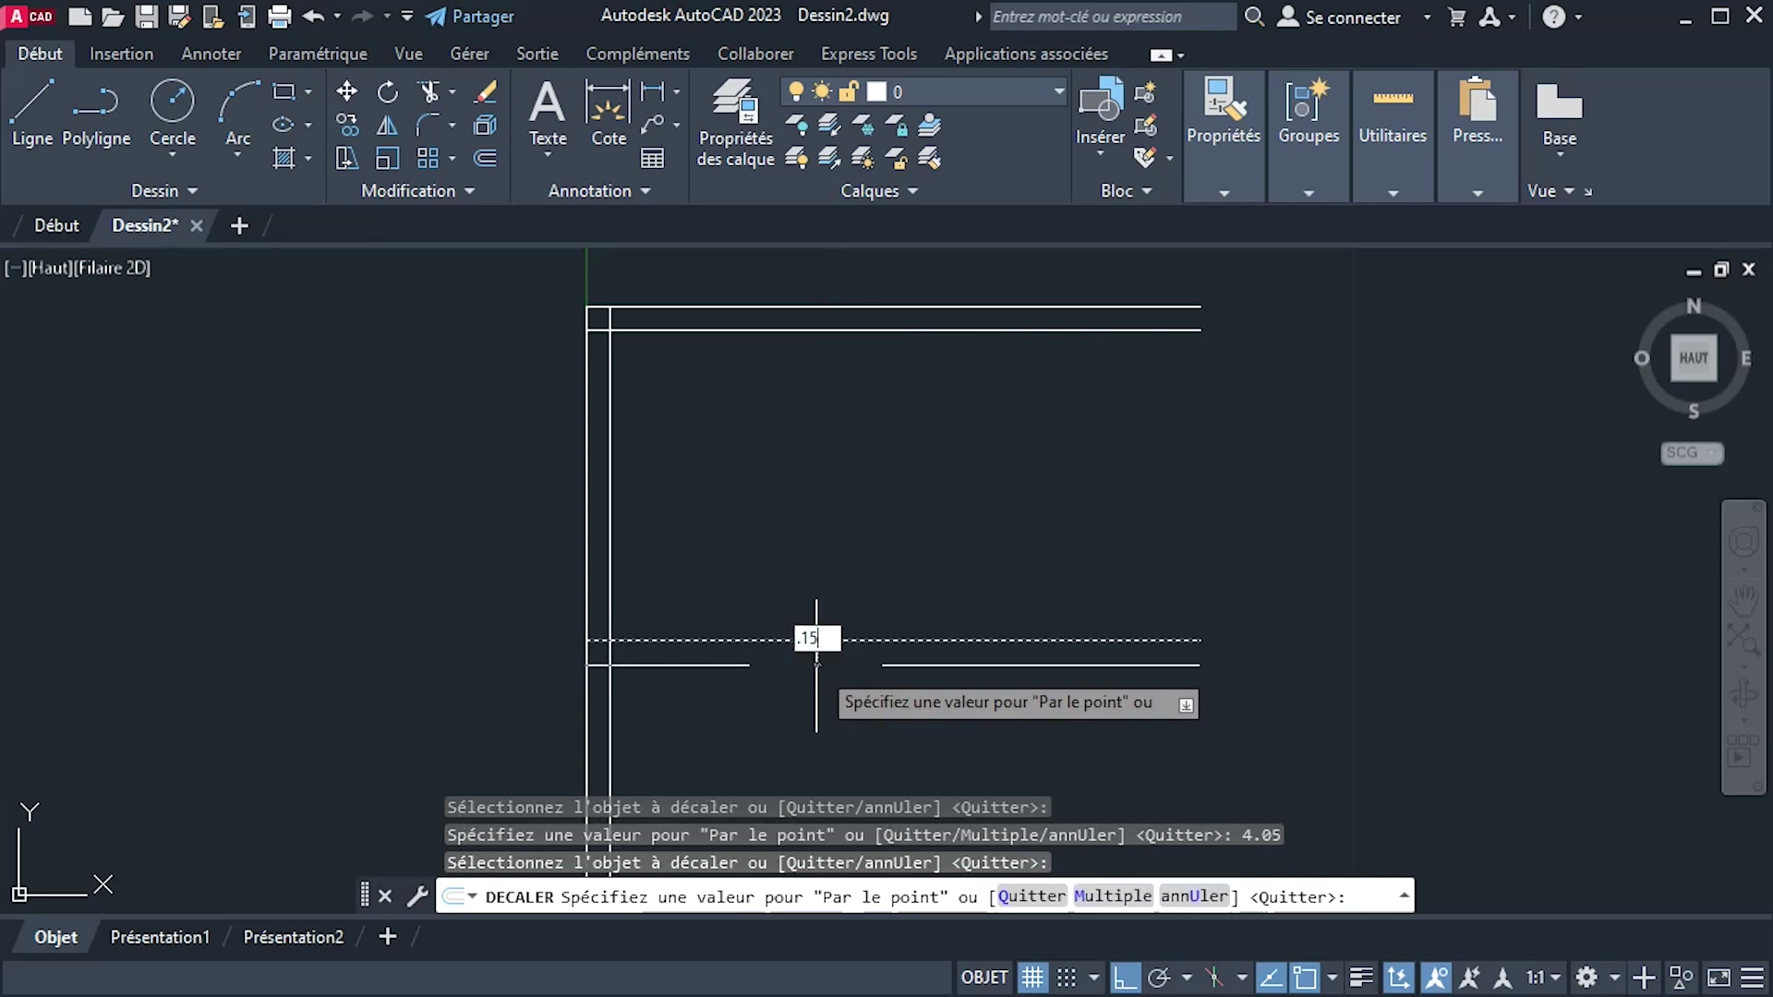
key("Return")
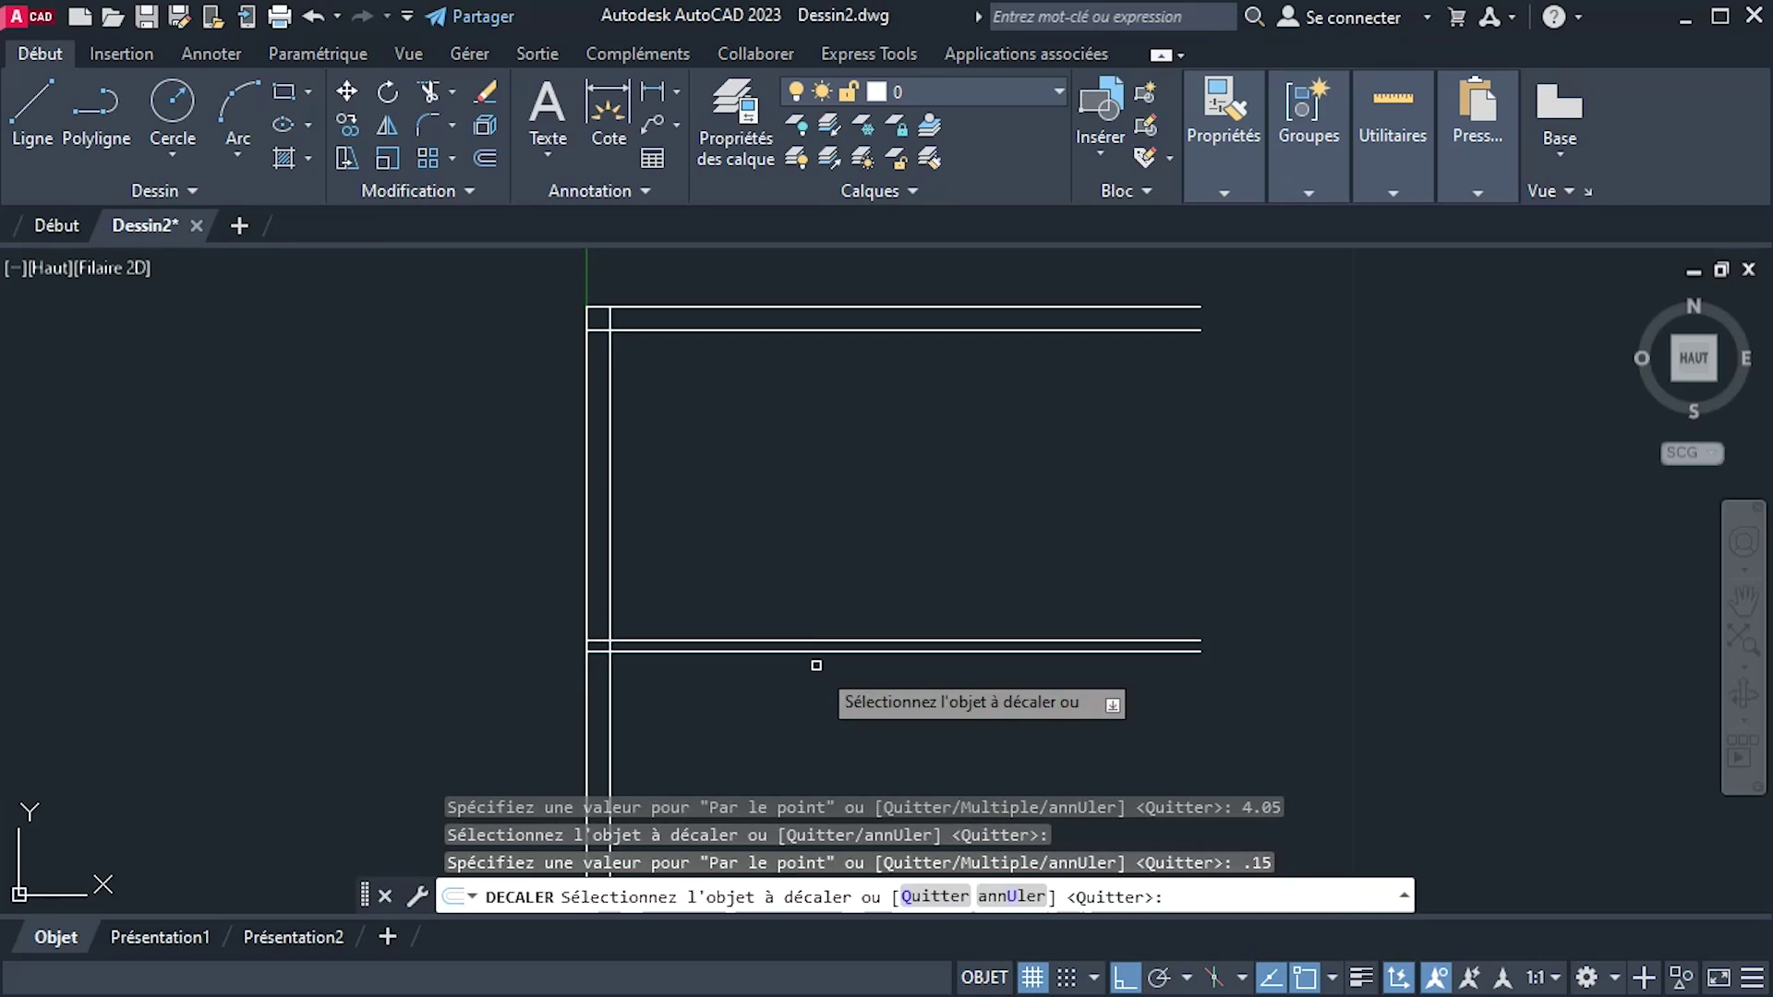
Offset the inner left wall line 4.85 m to the right, and that copy by 0.15 m for the living room partition.
left_click(609, 574)
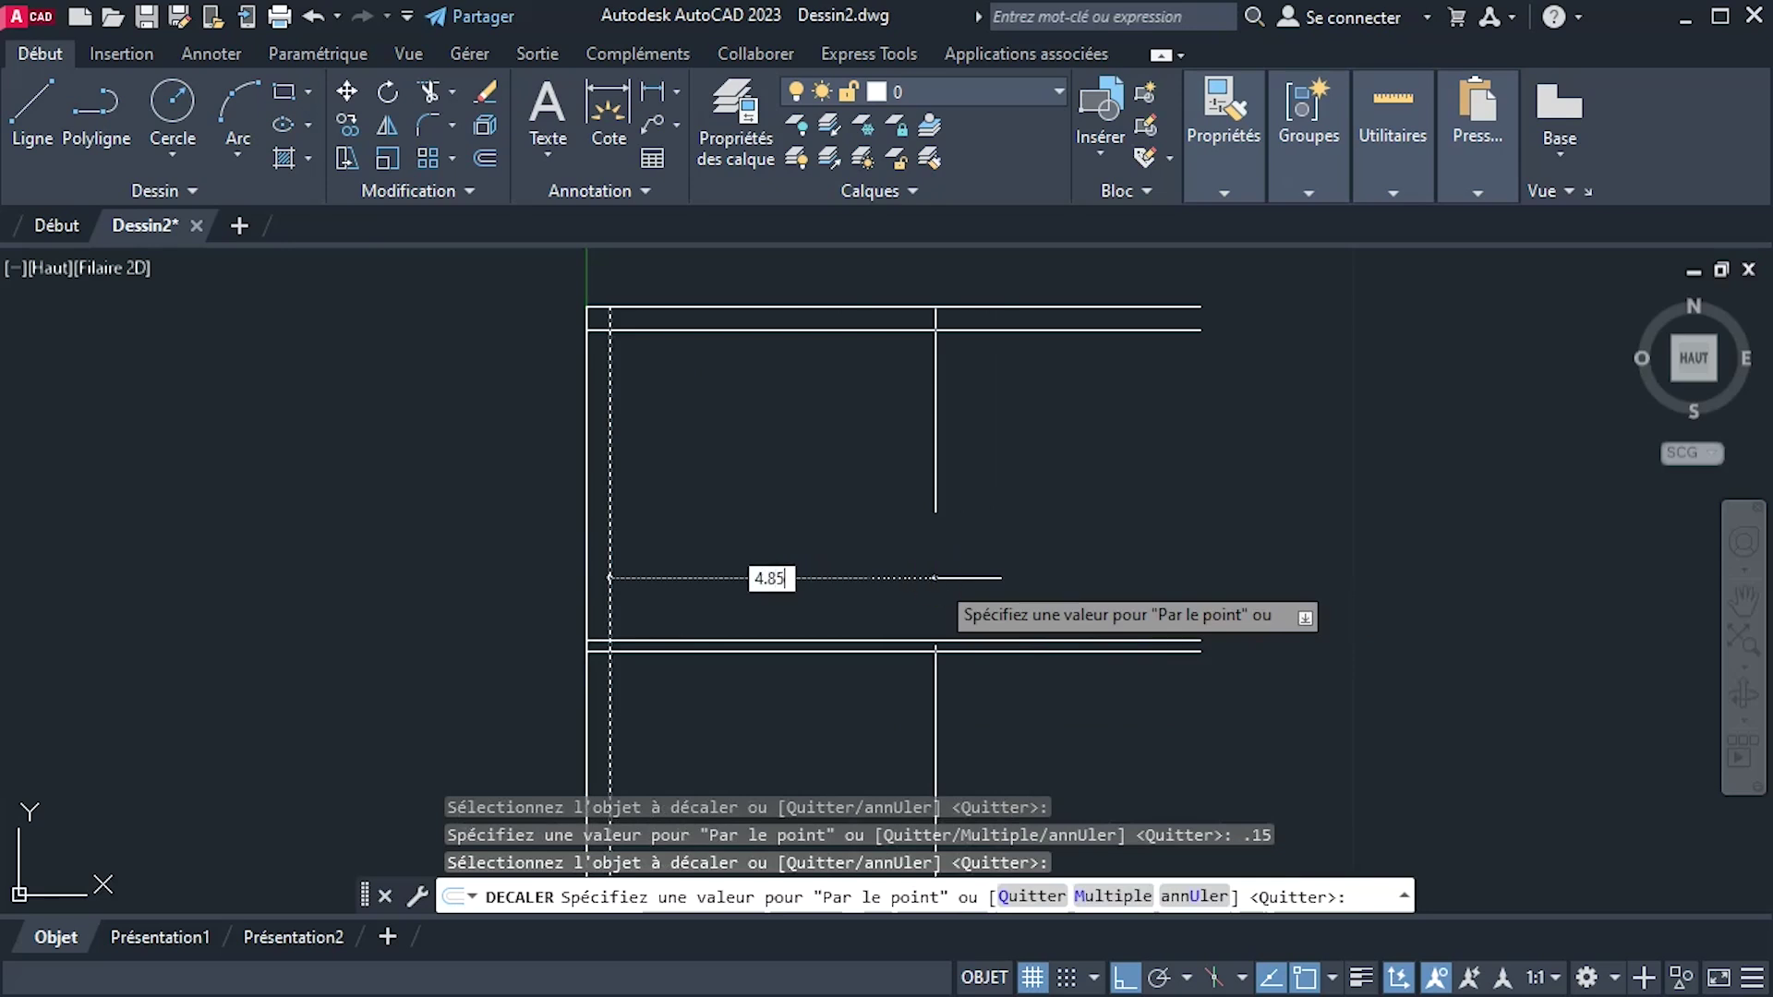
key("Return")
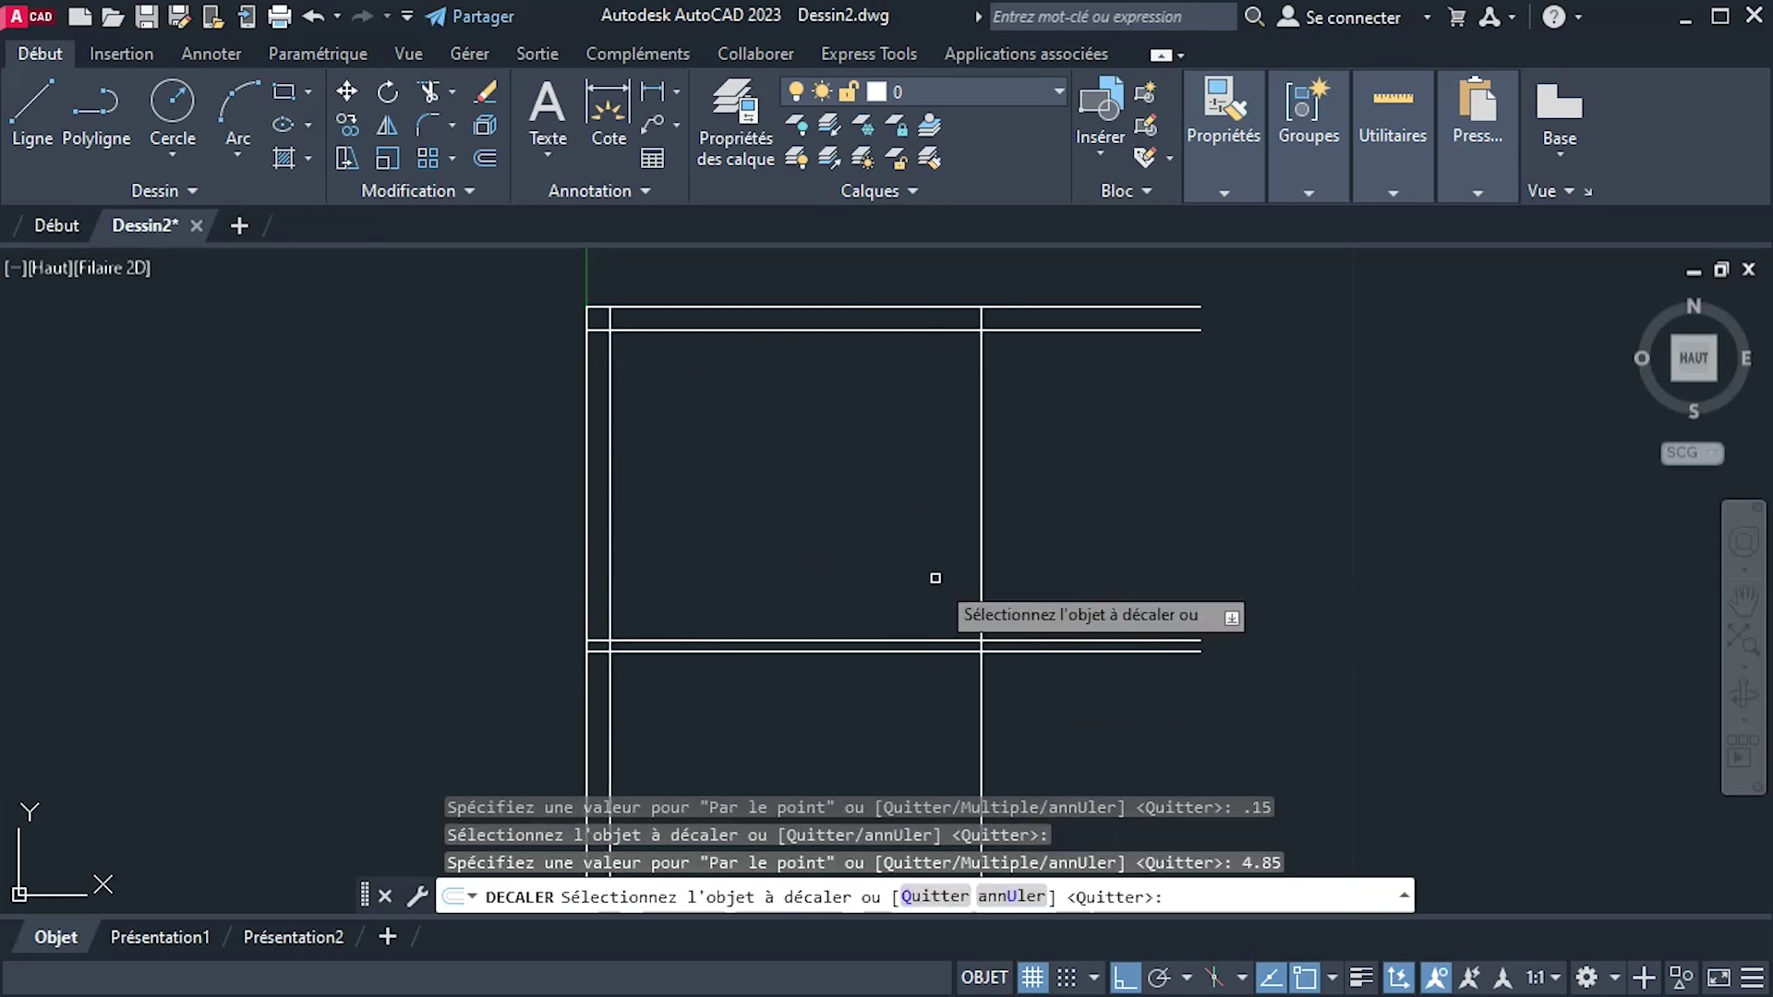
left_click(981, 560)
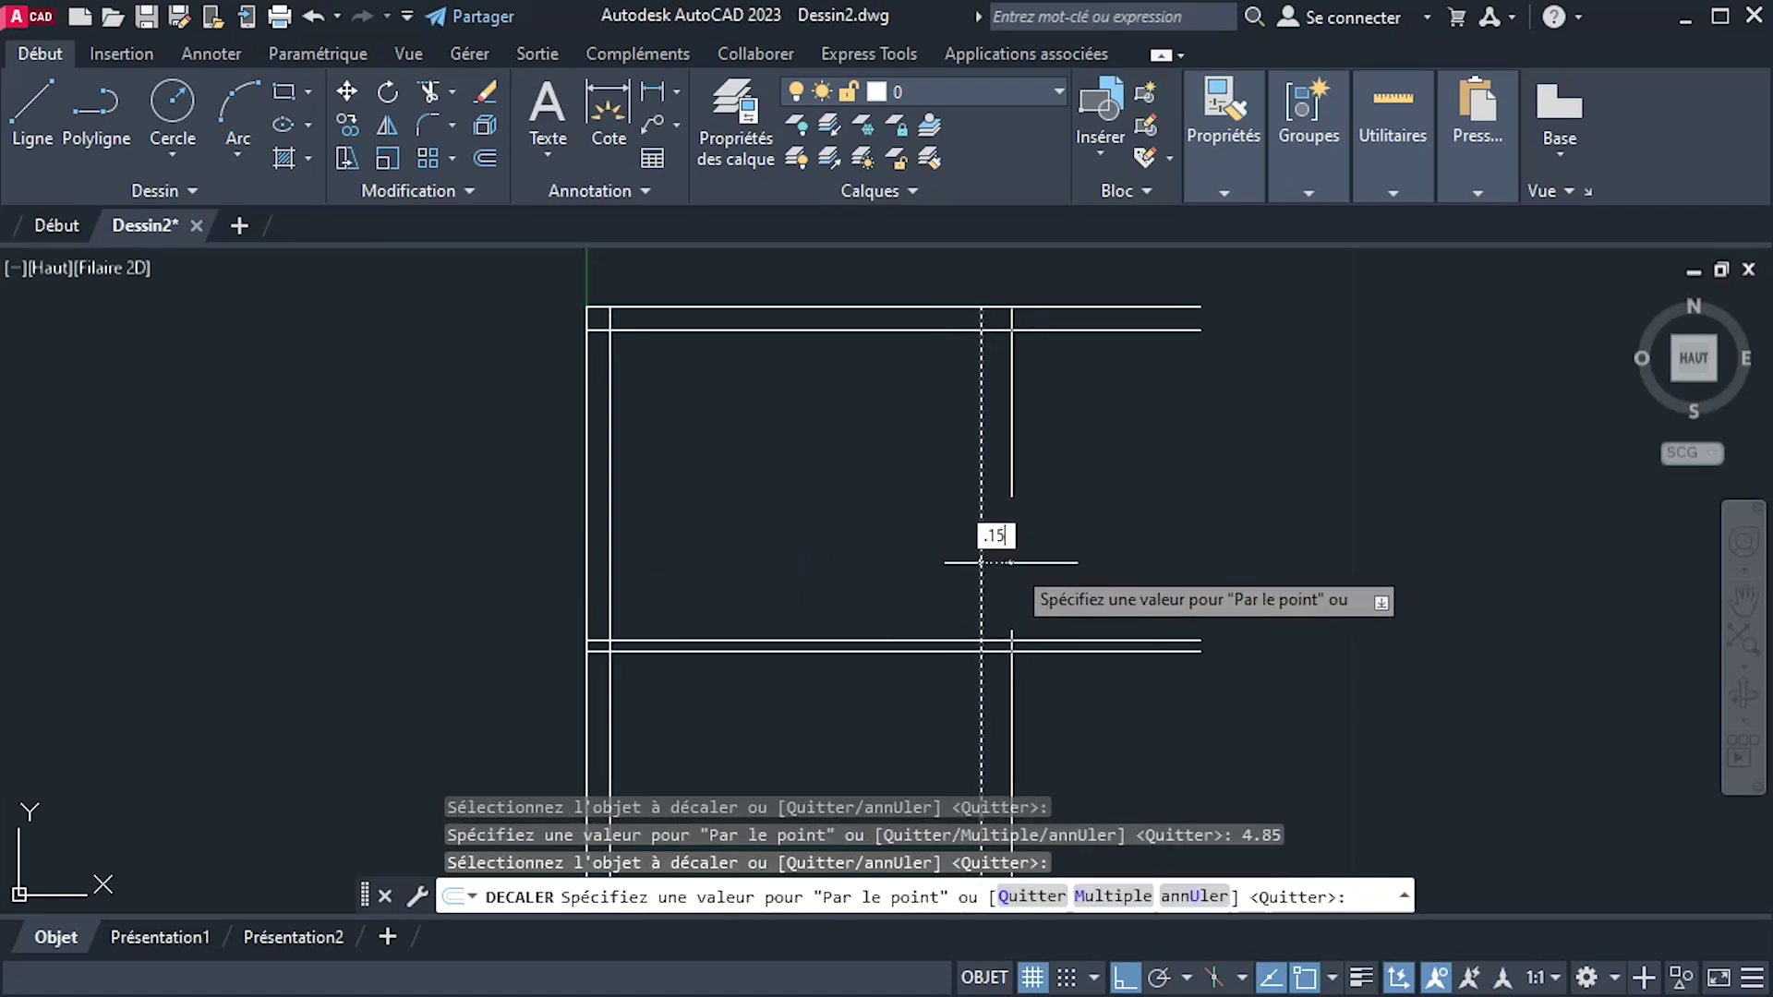
key("Return")
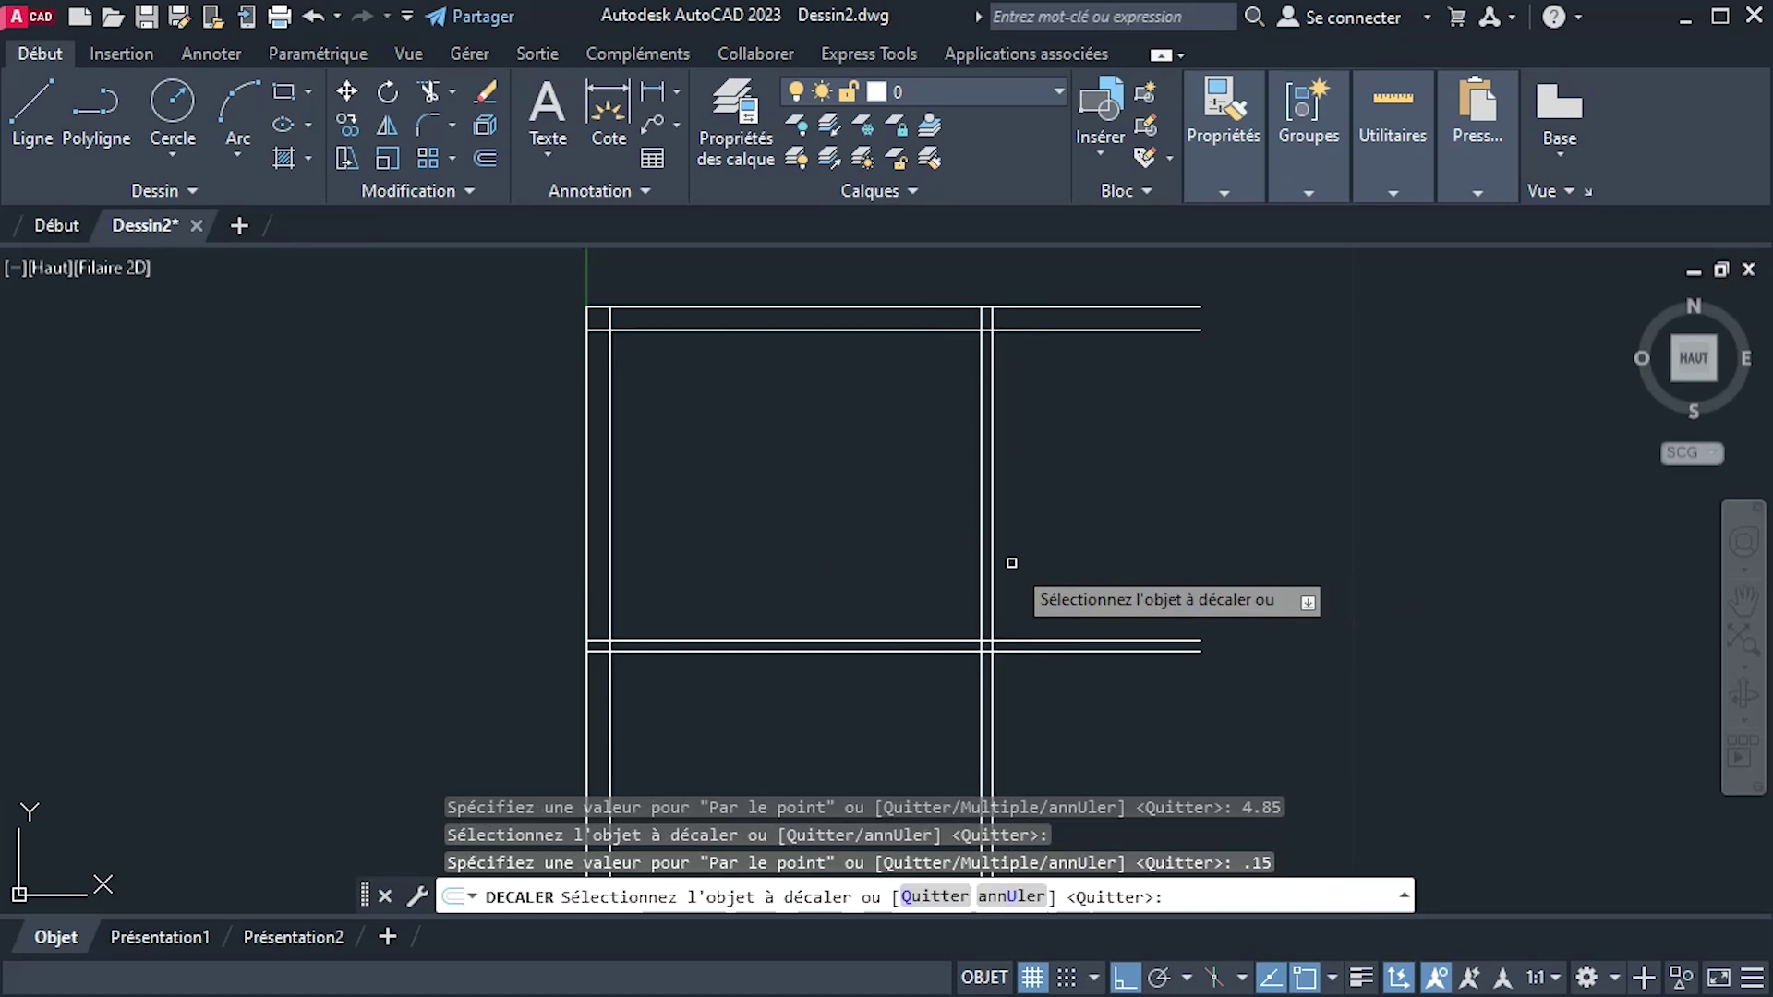
Following the reference plan, offset the inner left wall line 3 m and its copy 0.15 m to the right for the Room 1 partition, ending Offset.
middle_click_drag(1000, 589, 994, 507)
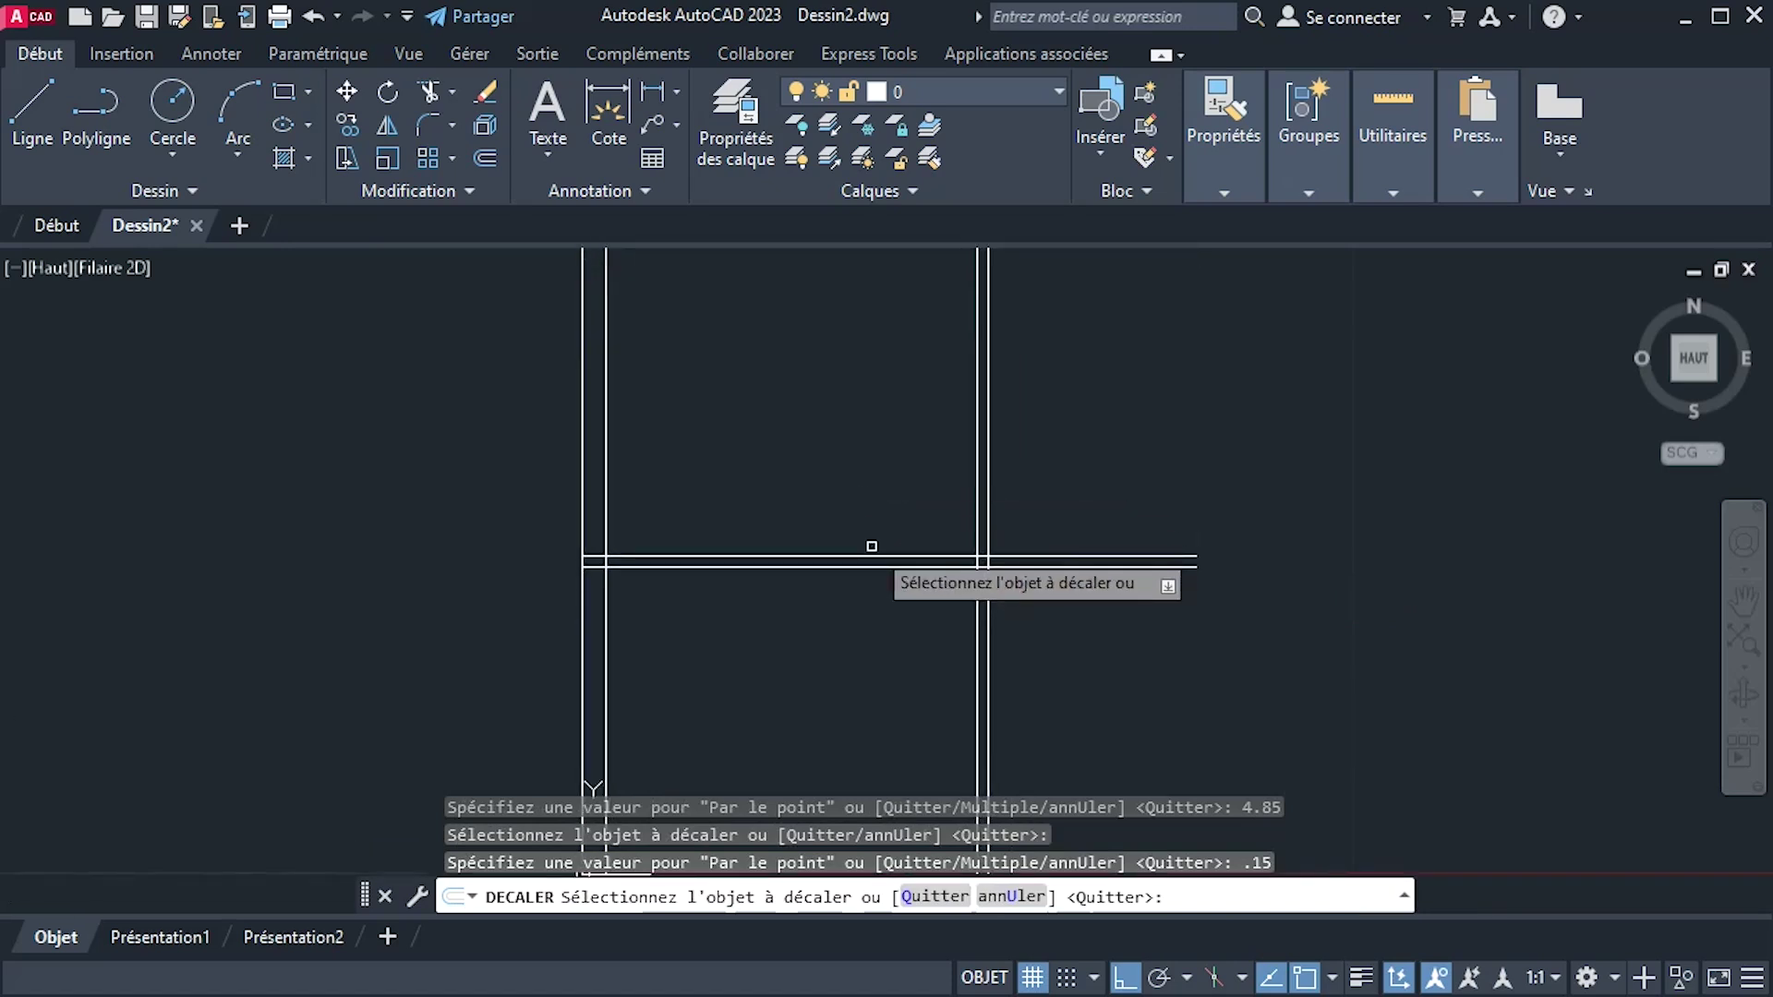
scroll(871, 546, "down", 2)
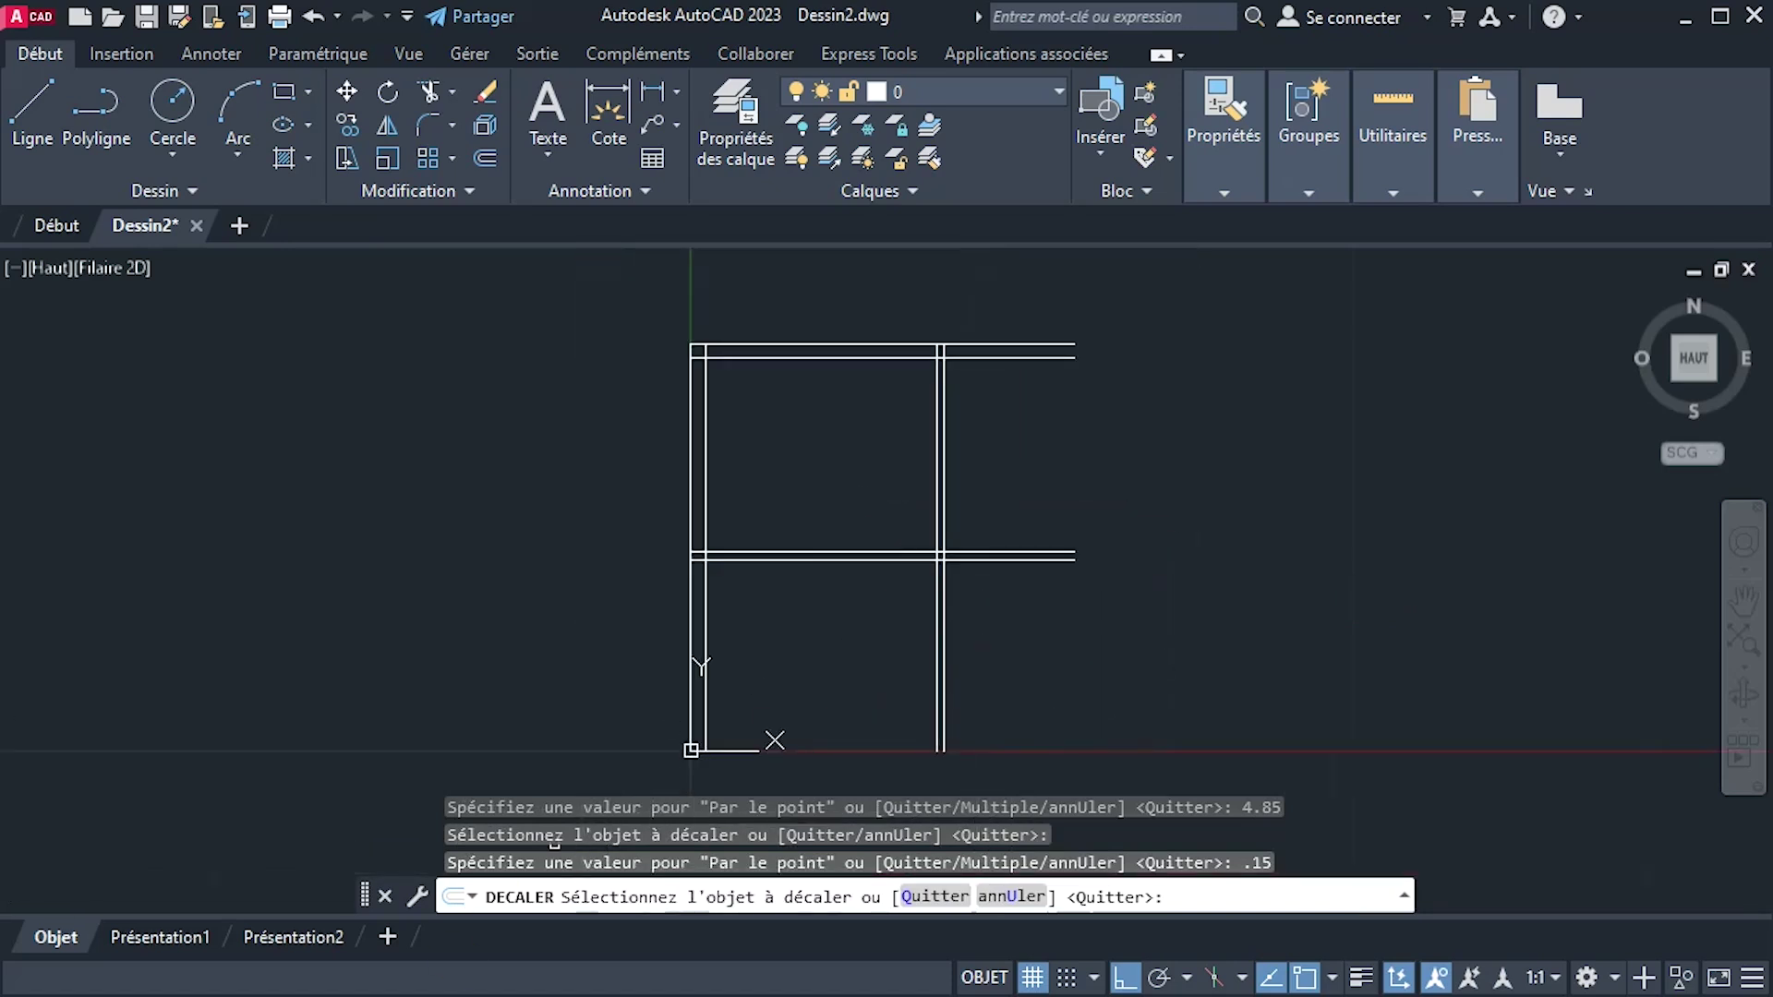
key("alt+Tab")
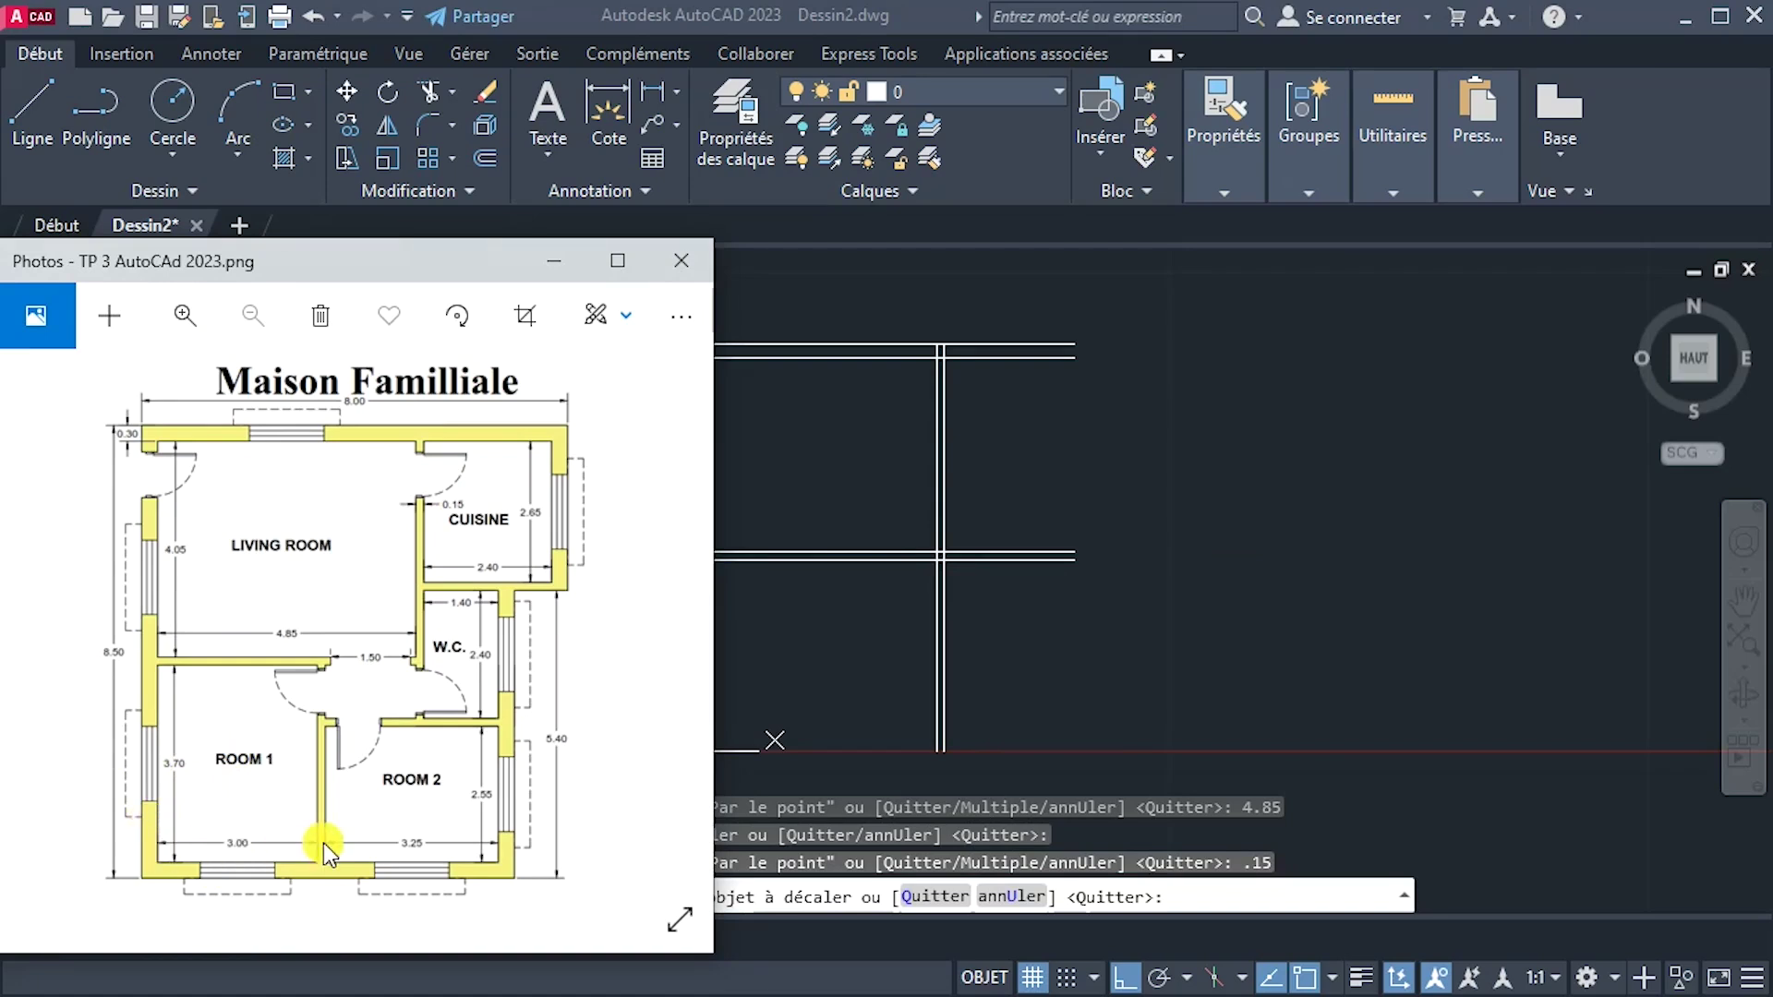
left_click(827, 632)
scroll(743, 649, "up", 2)
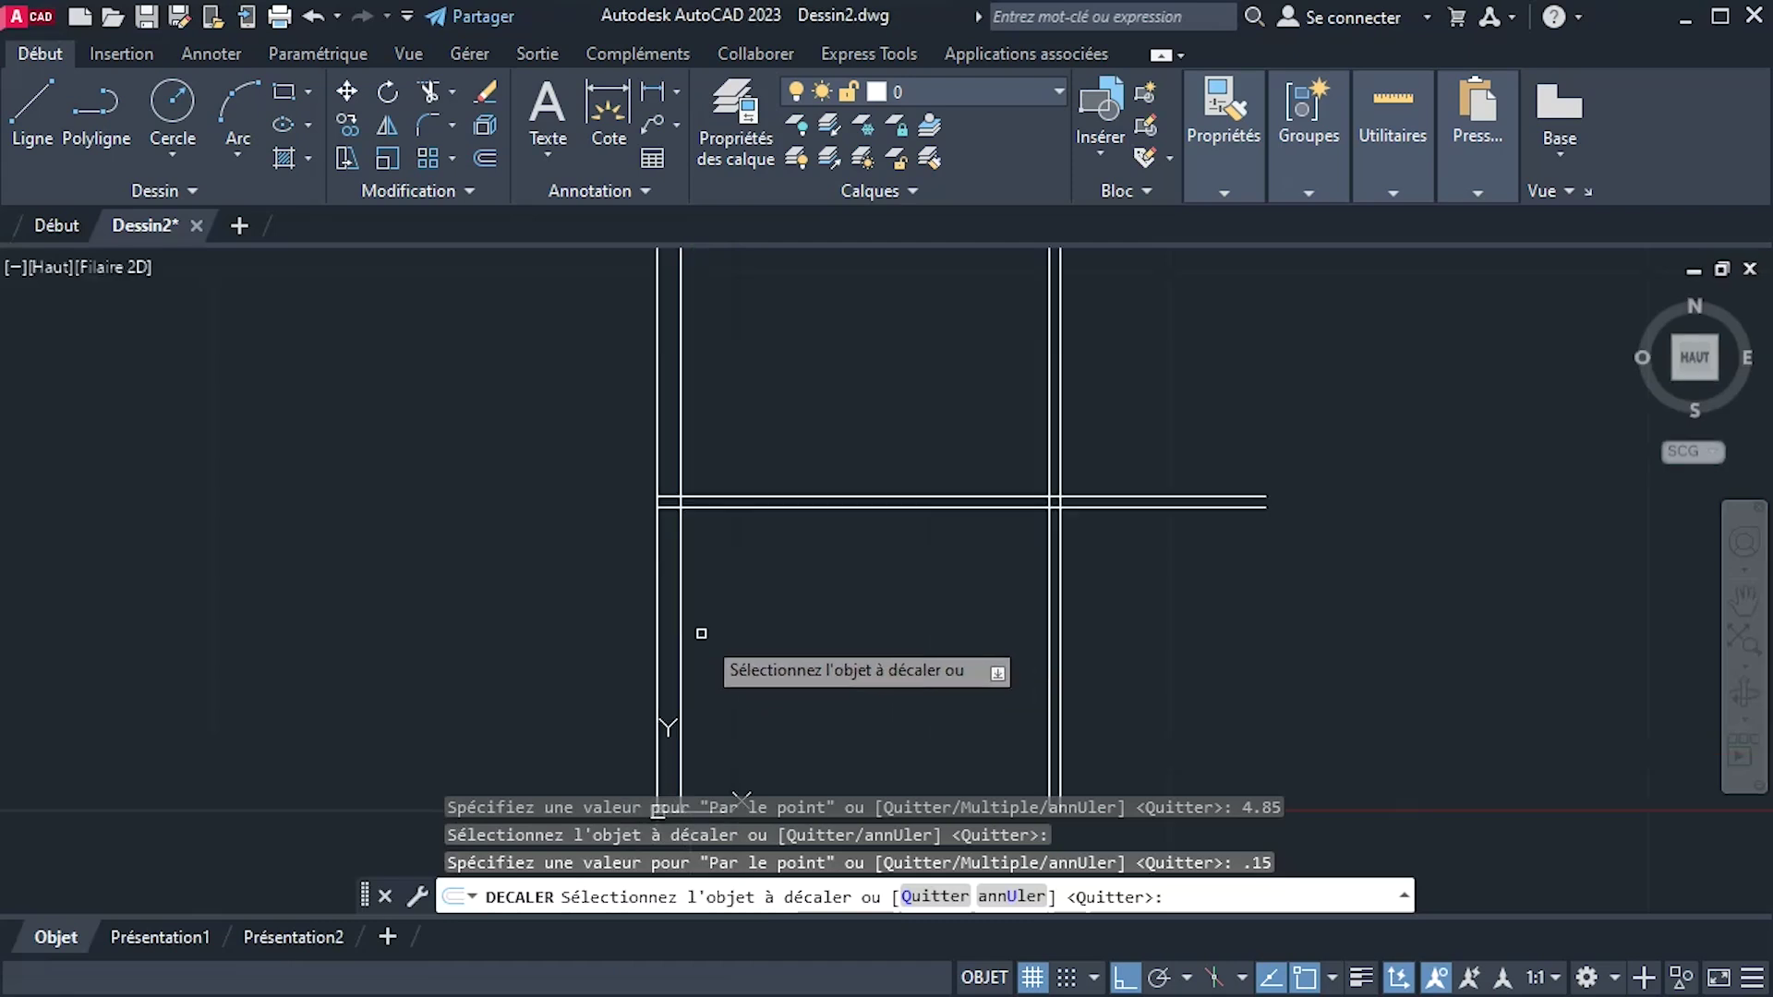
left_click(681, 640)
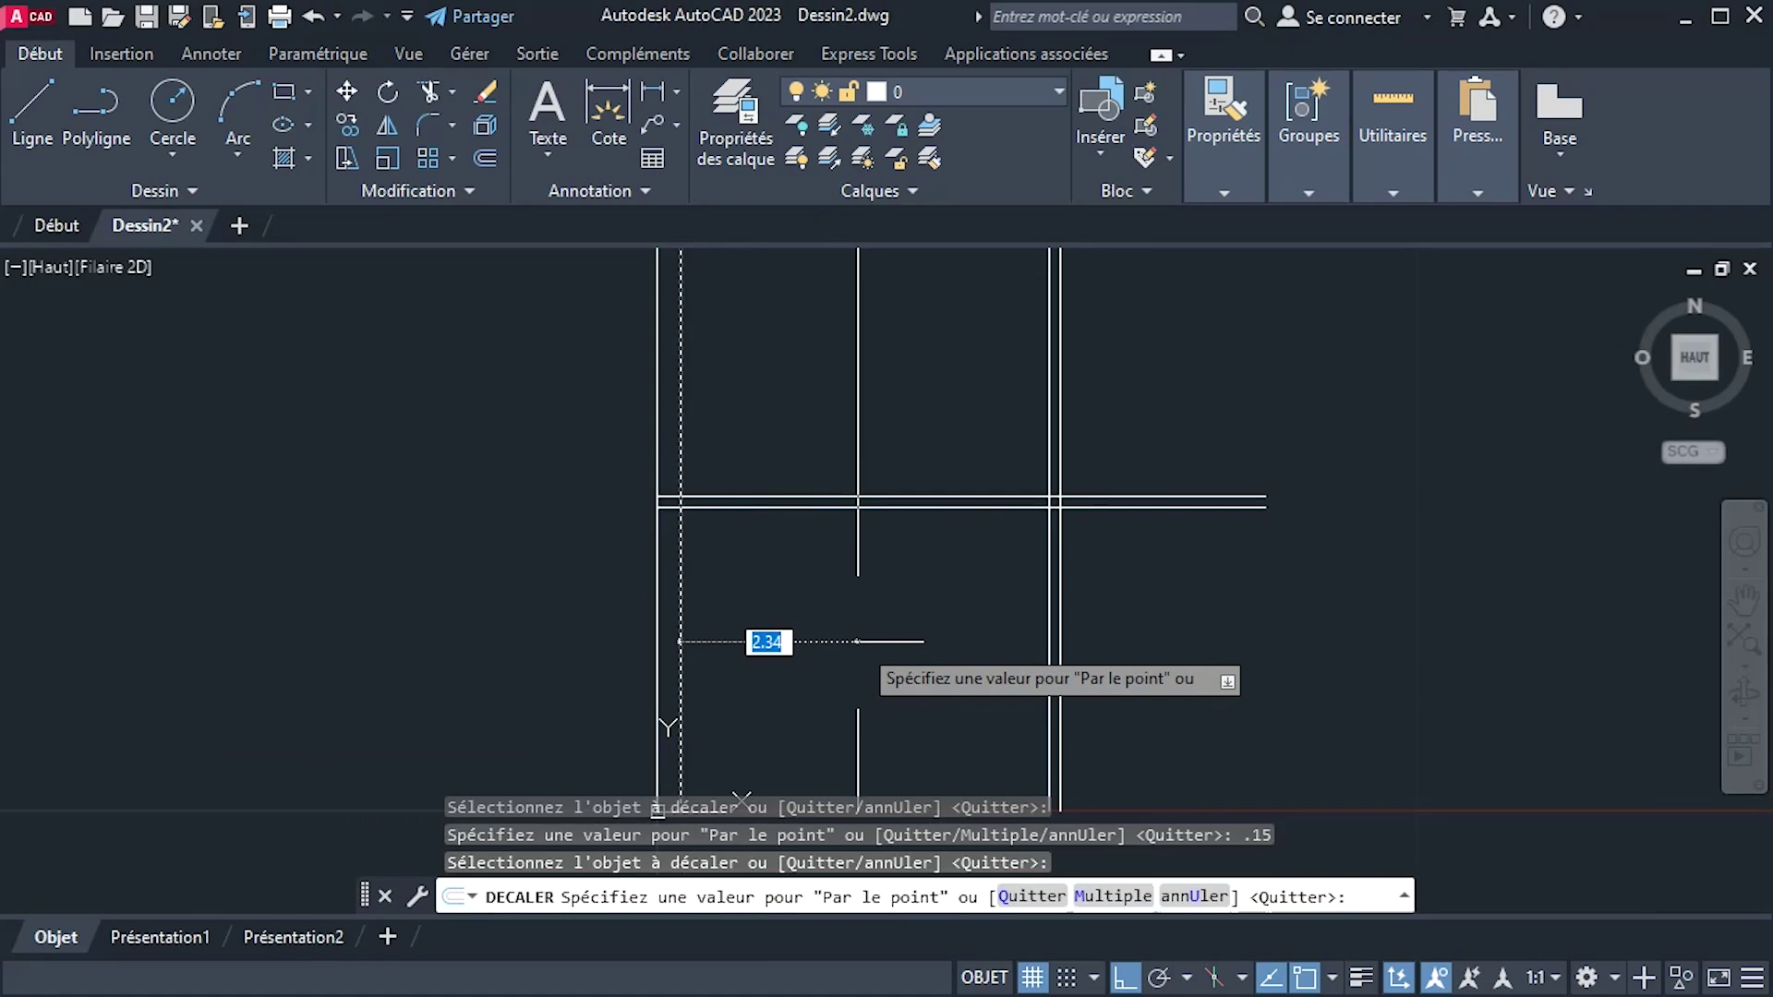
key("Return")
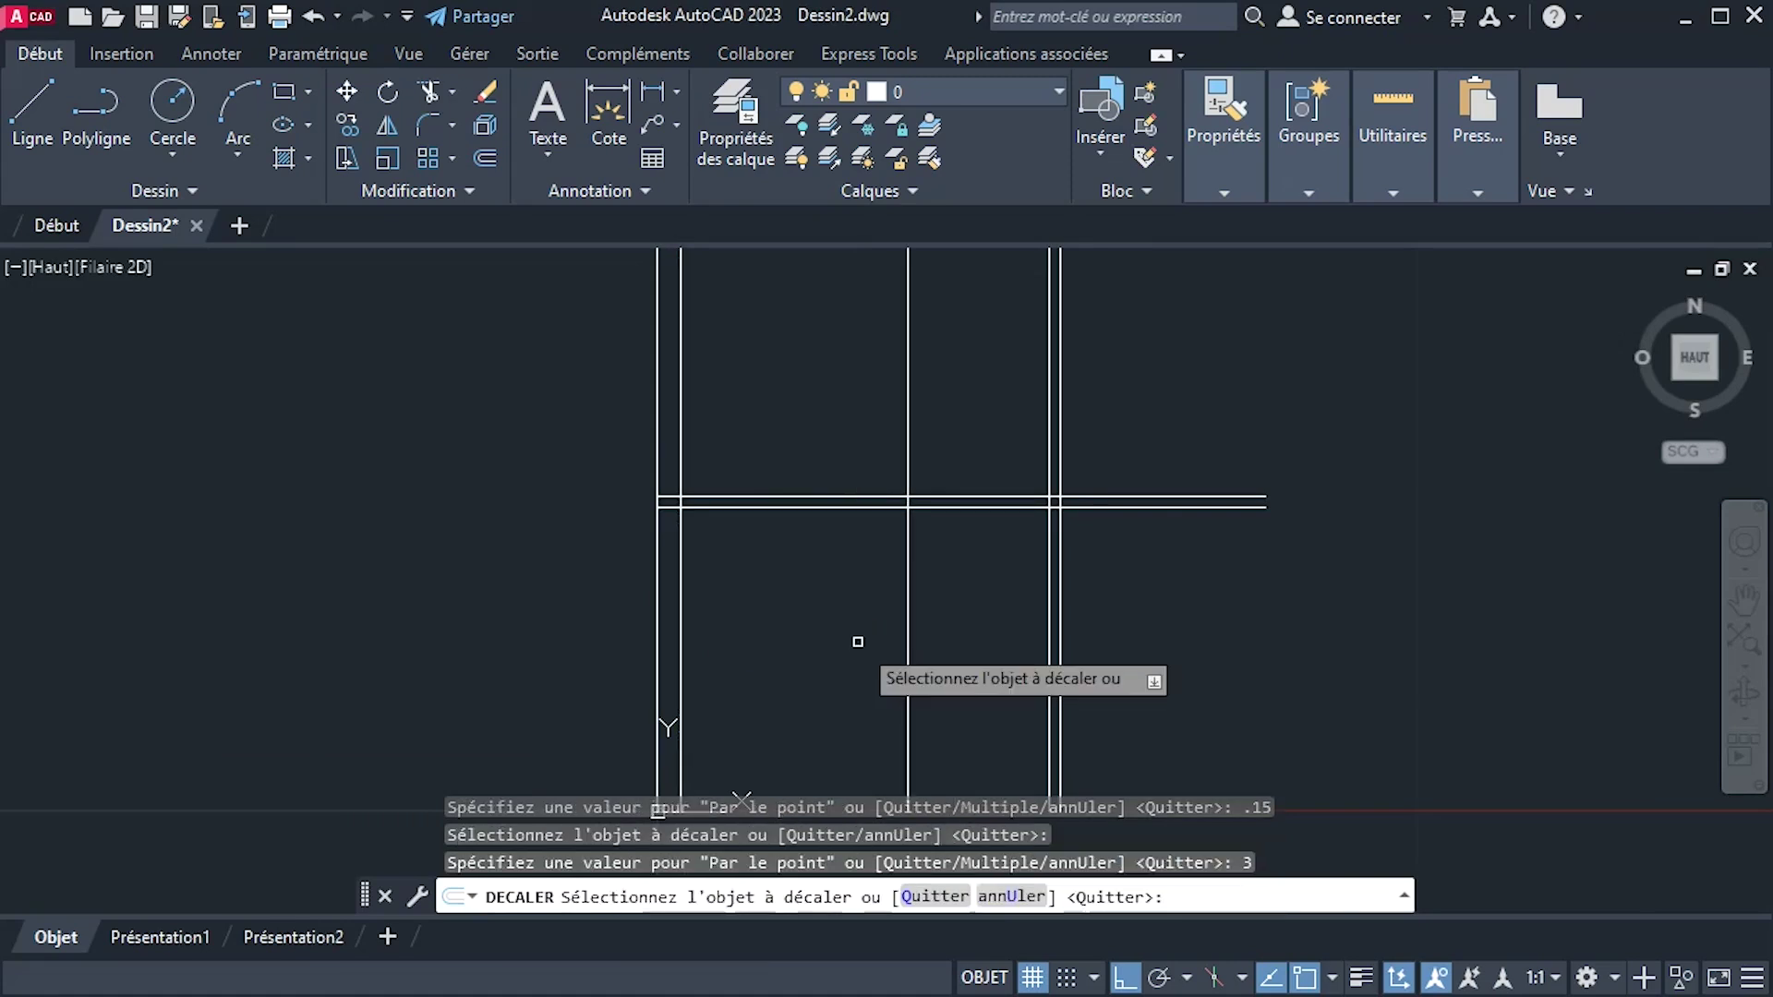
left_click(908, 645)
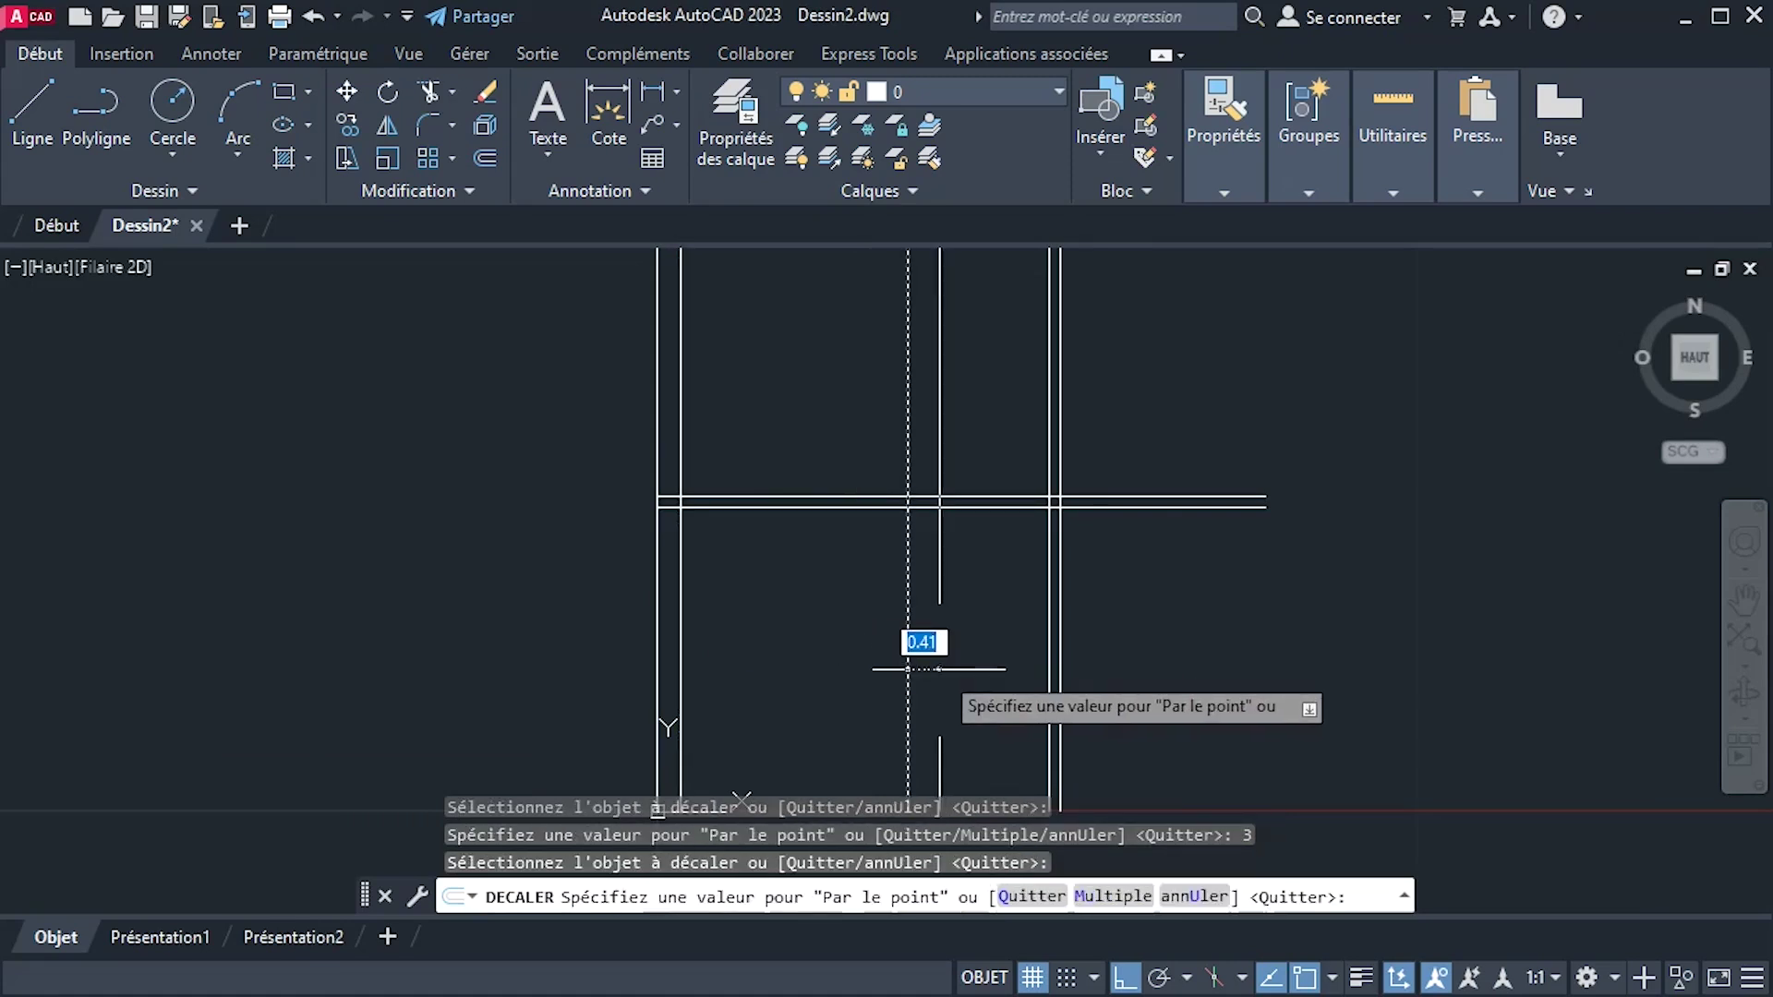
type(".15")
key("Return")
right_click(988, 674)
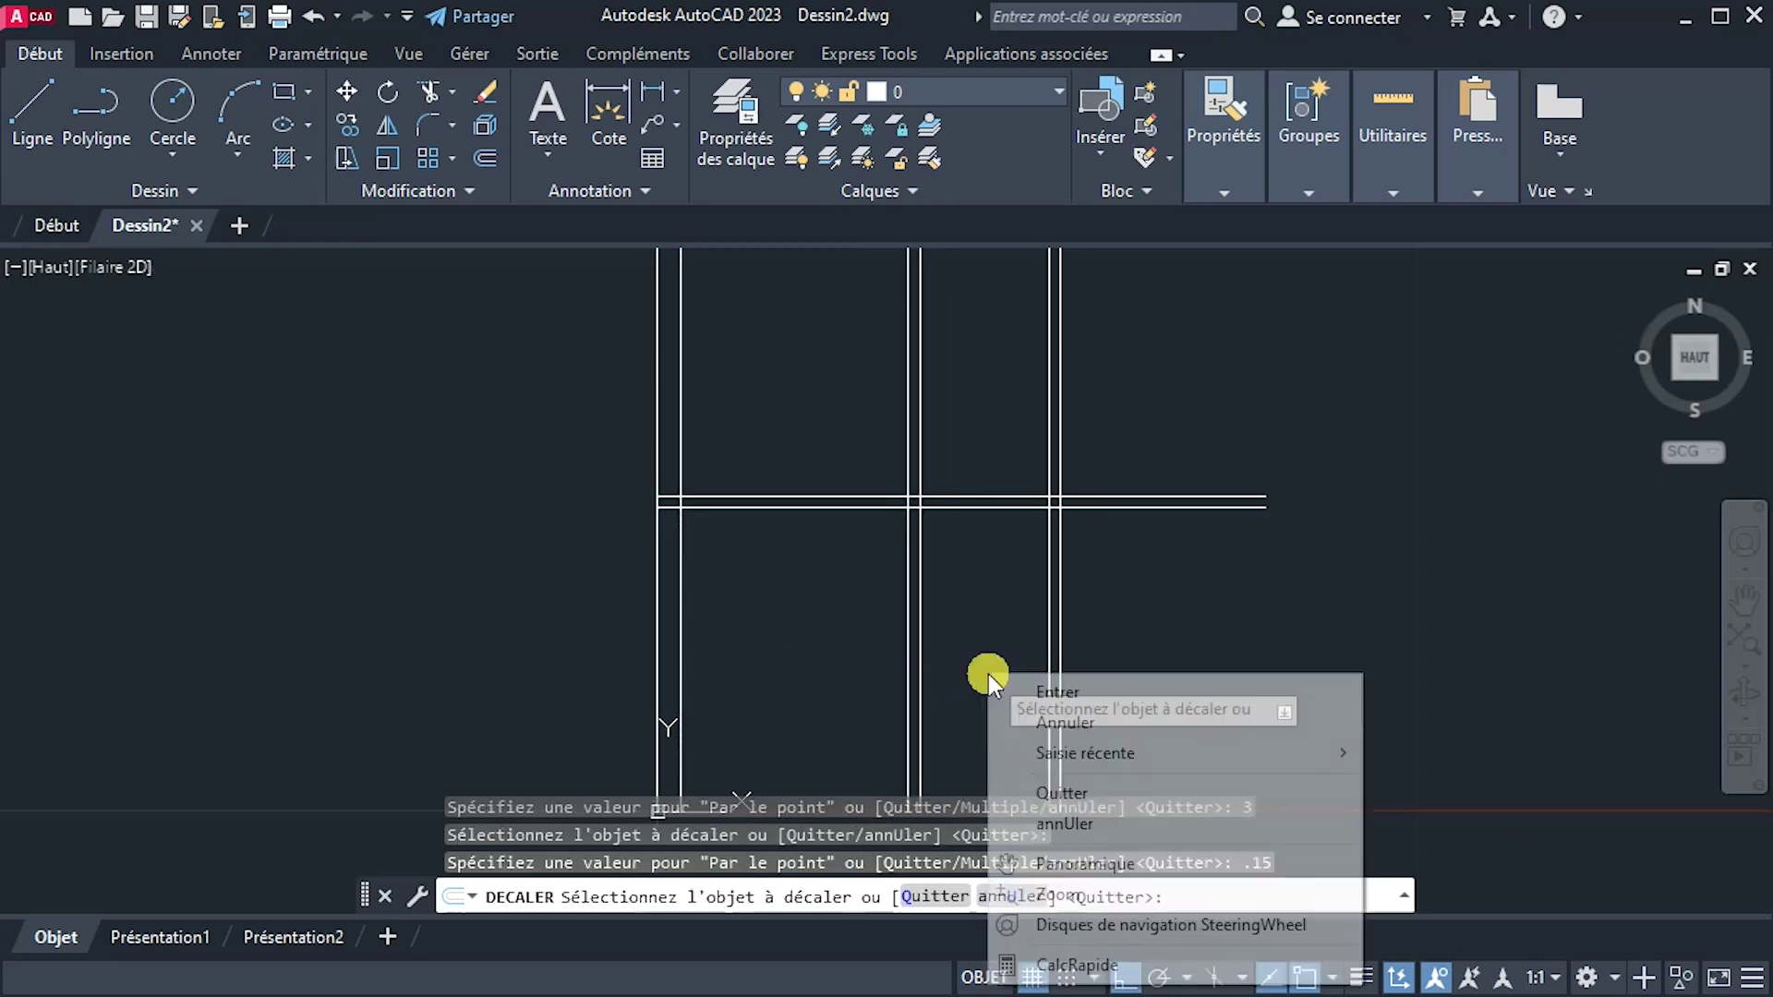
left_click(1079, 684)
Trim the Room 1 partition lines above the horizontal partition and the living room partition lines below it.
scroll(959, 512, "down", 2)
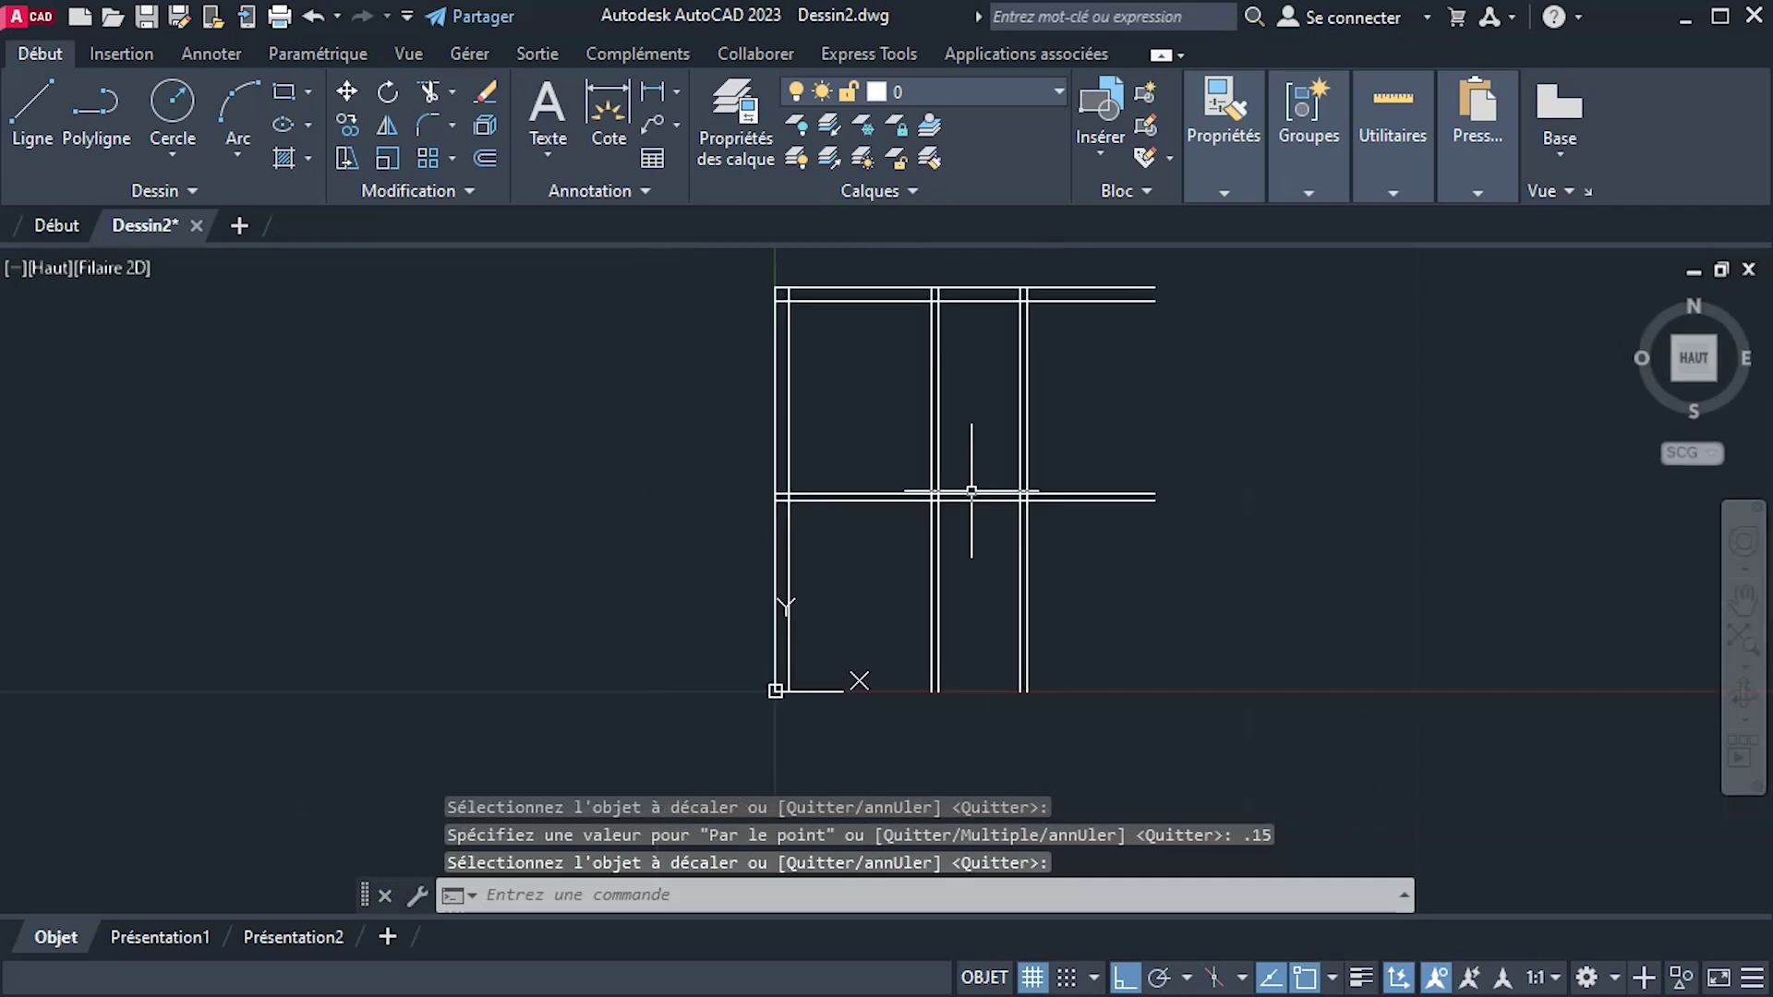
middle_click_drag(968, 474, 962, 481)
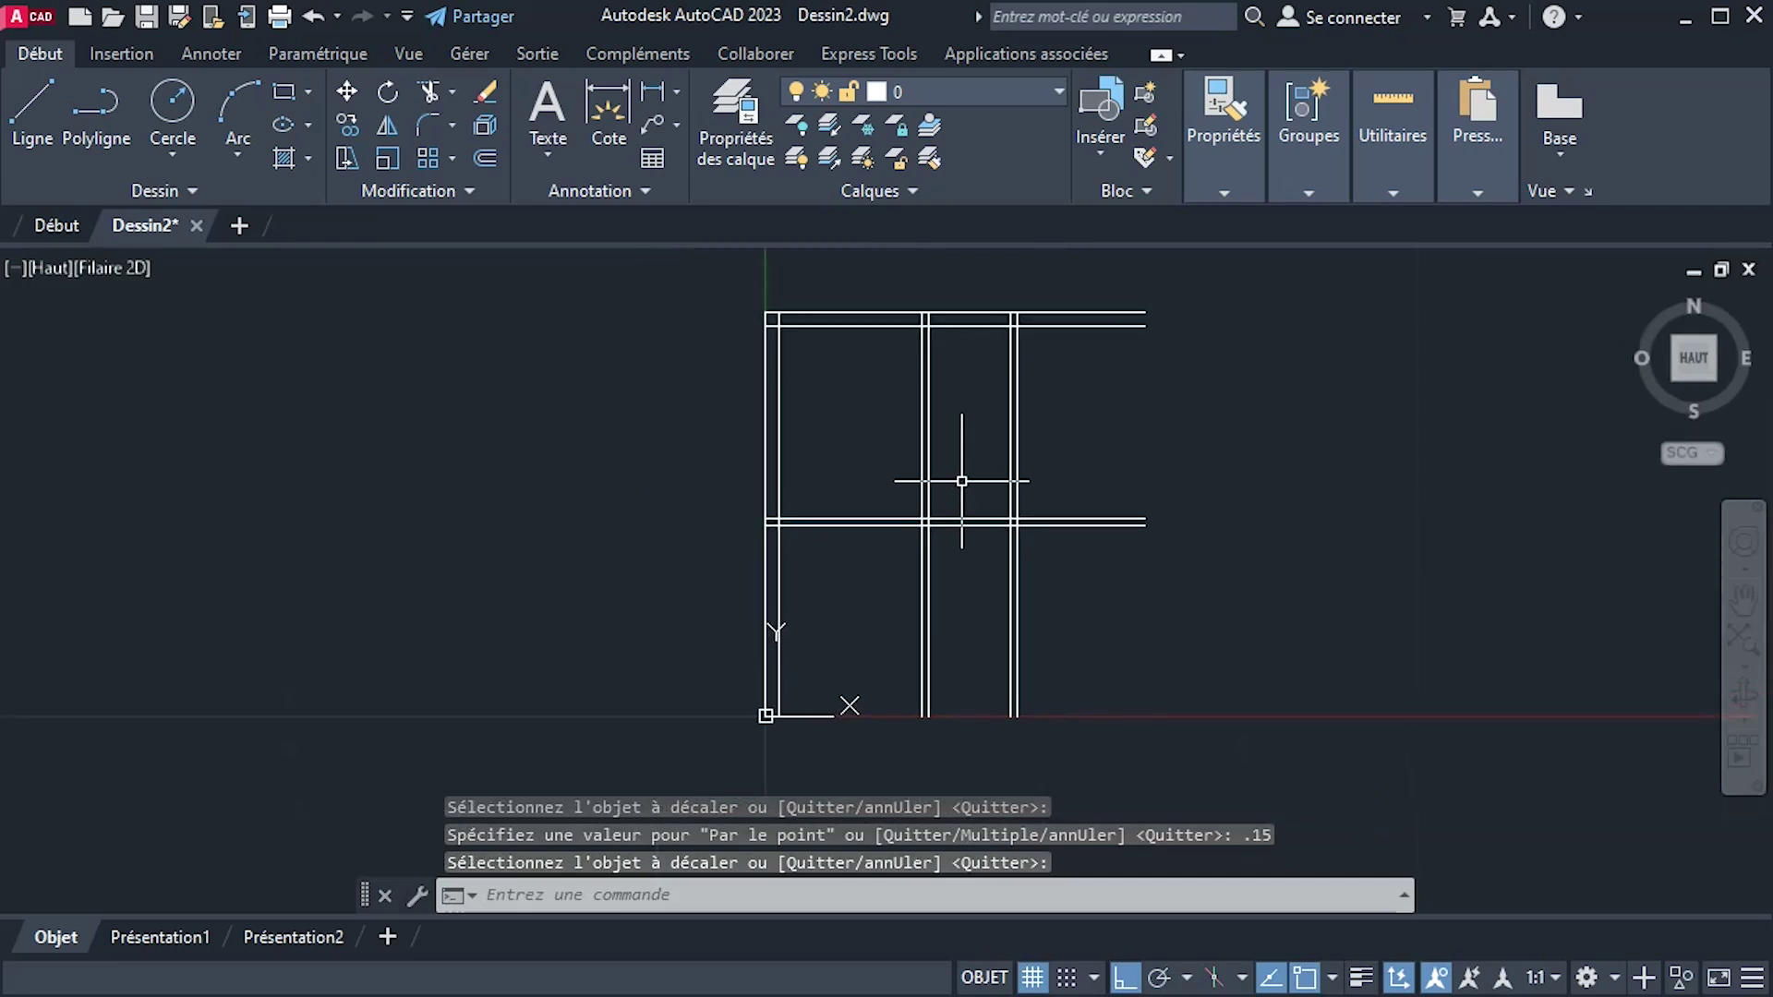
scroll(961, 481, "up", 2)
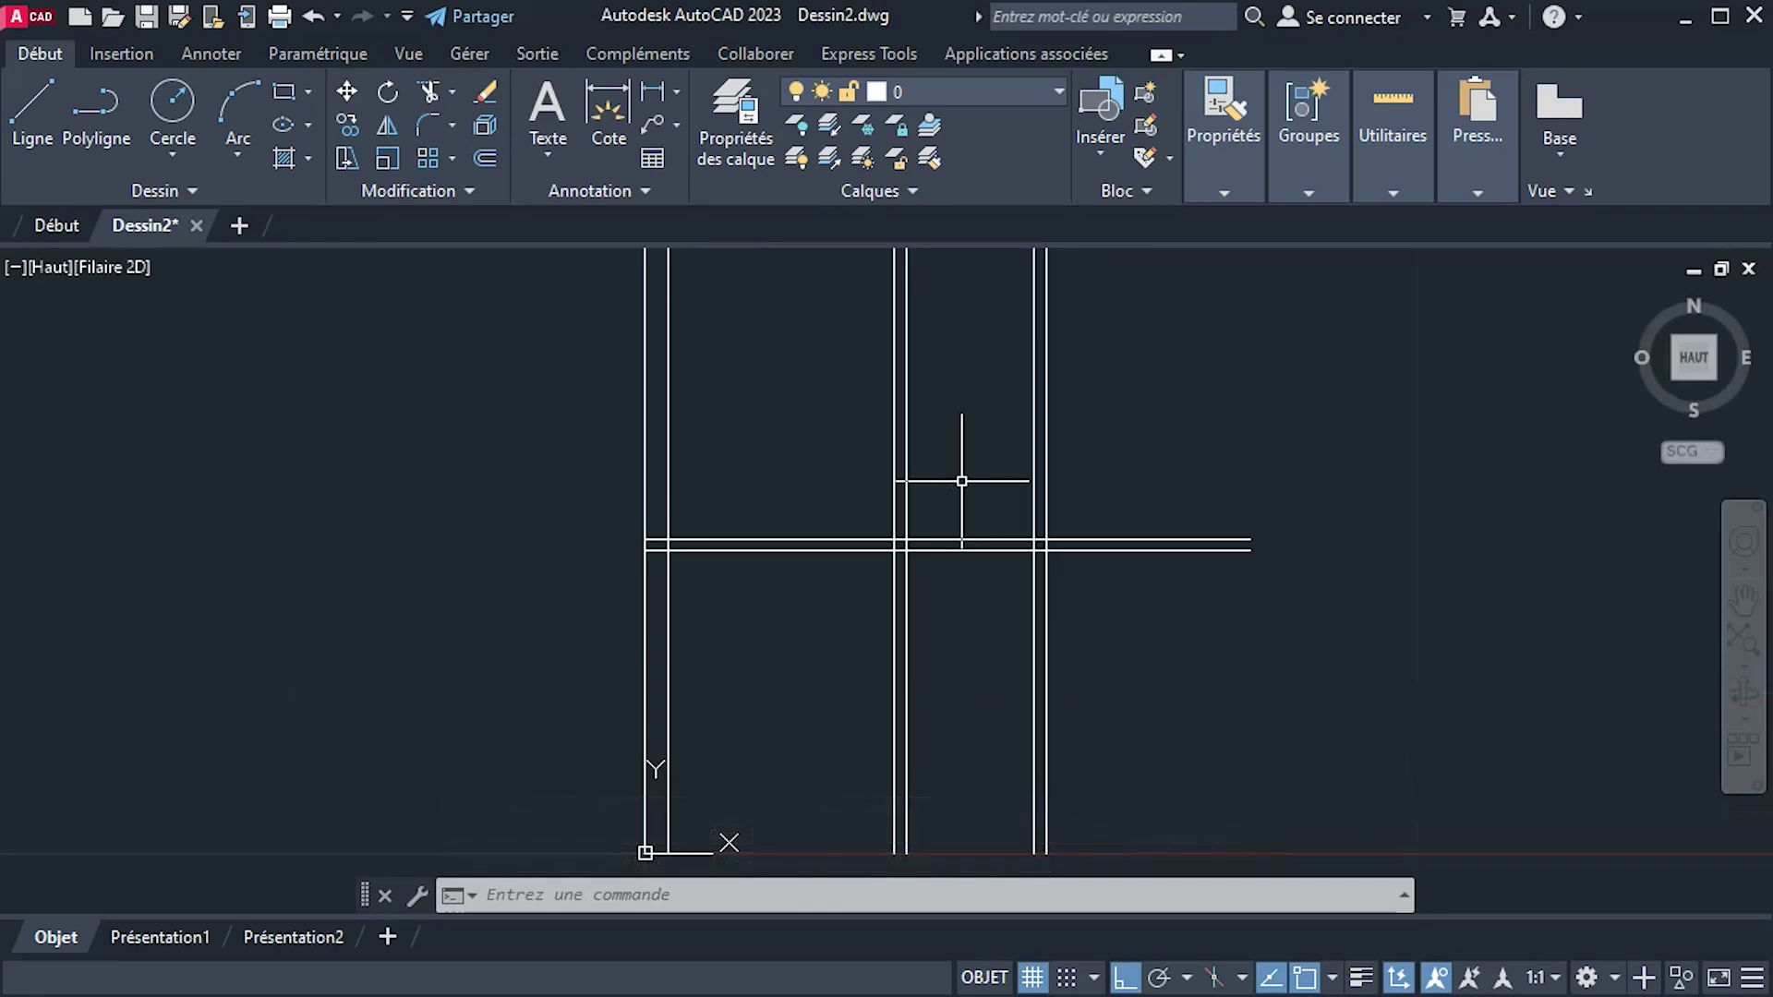
type("ju")
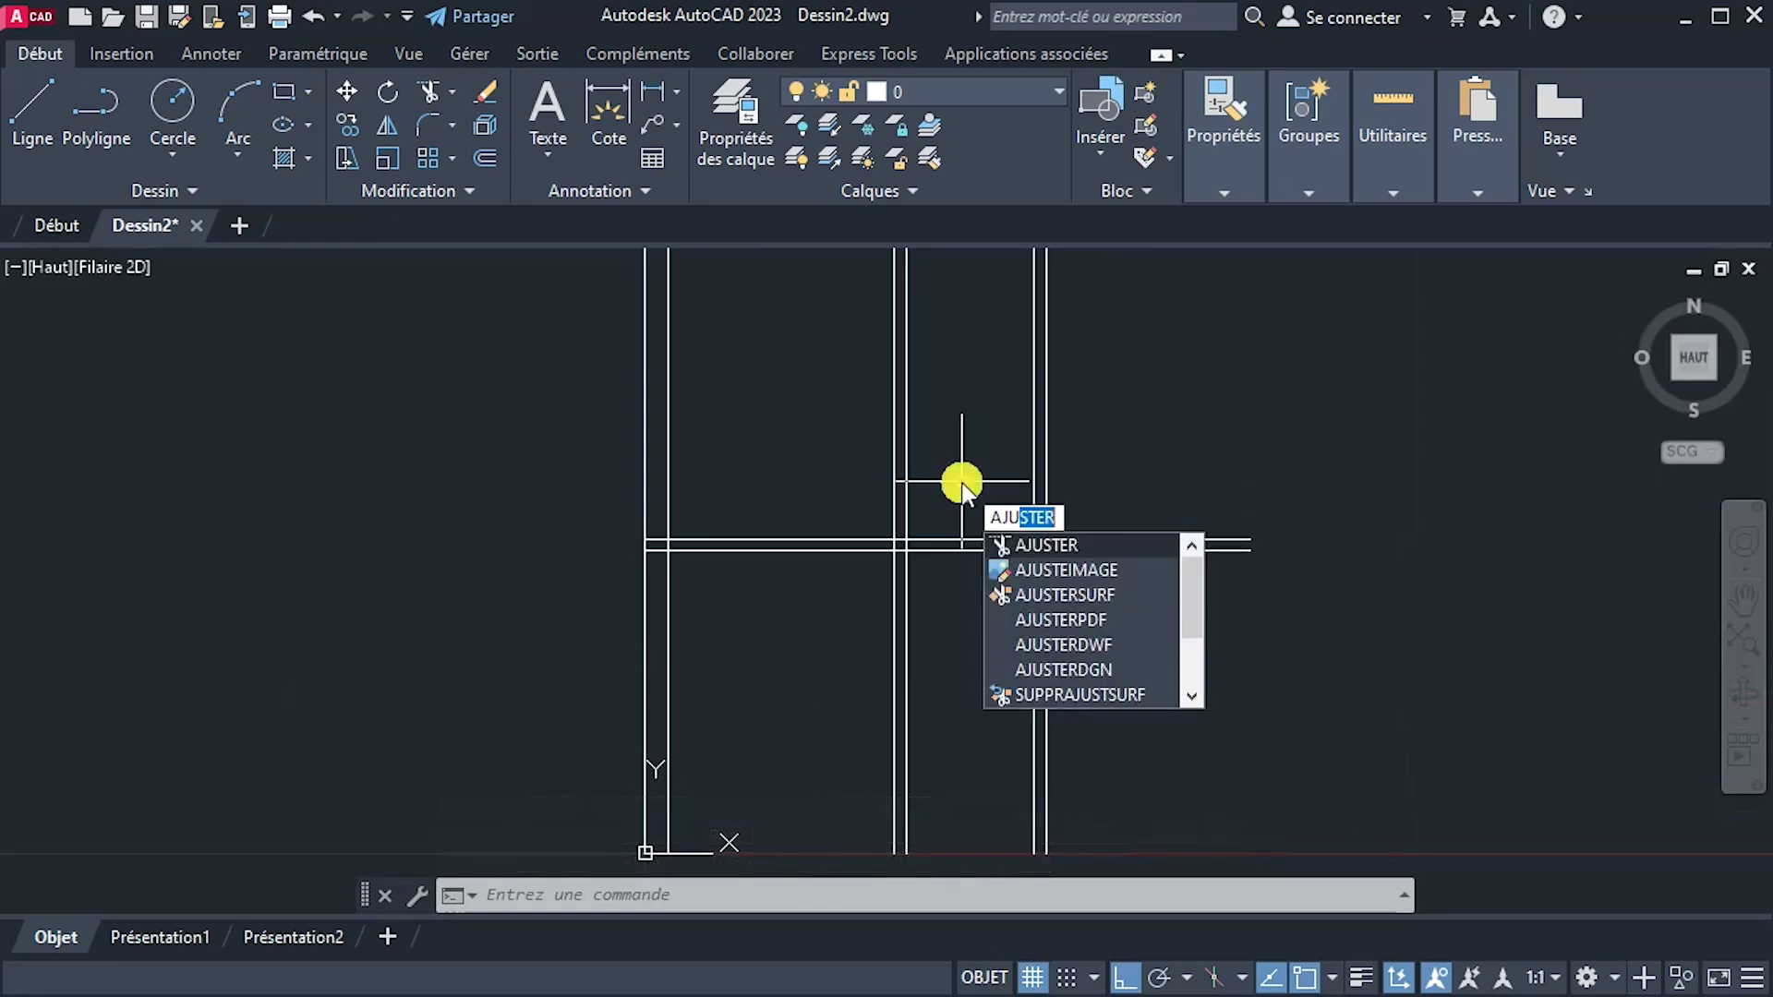
key("Return")
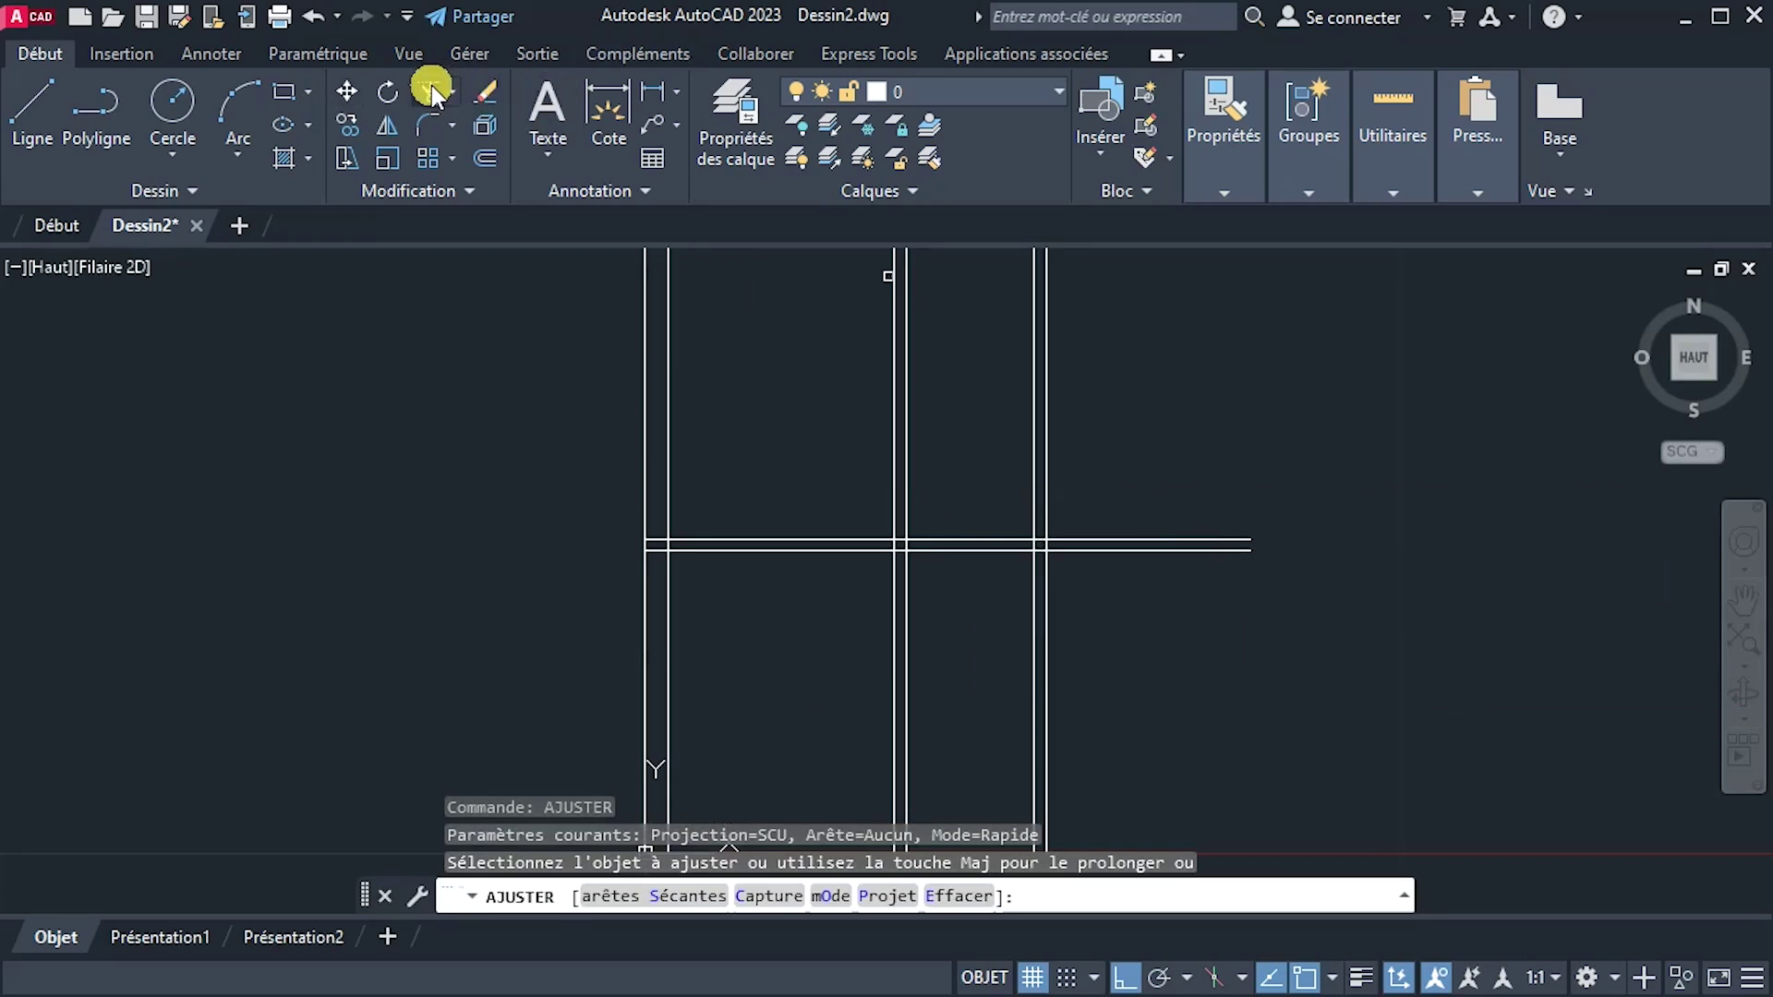
mouse_move(960, 408)
left_mouse_down()
mouse_move(811, 395)
mouse_move(805, 417)
left_mouse_up()
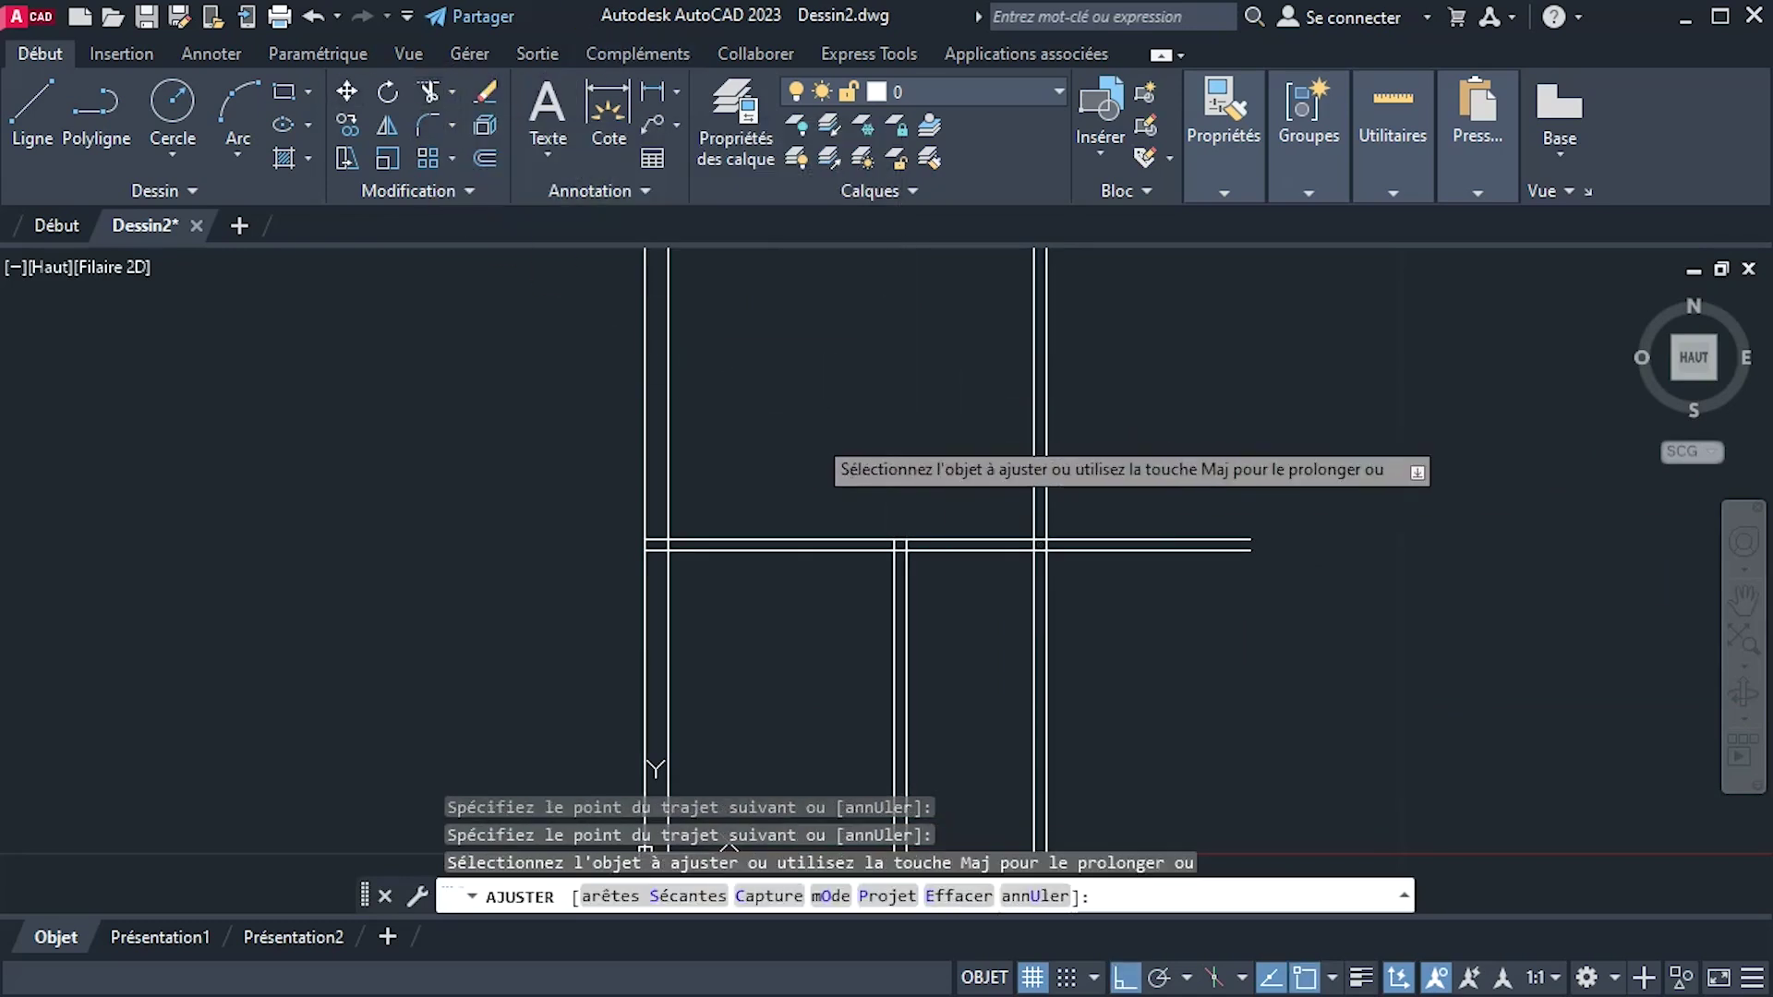
left_click_drag(1122, 660, 967, 673)
scroll(1110, 649, "down", 2)
middle_click_drag(1116, 647, 1052, 670)
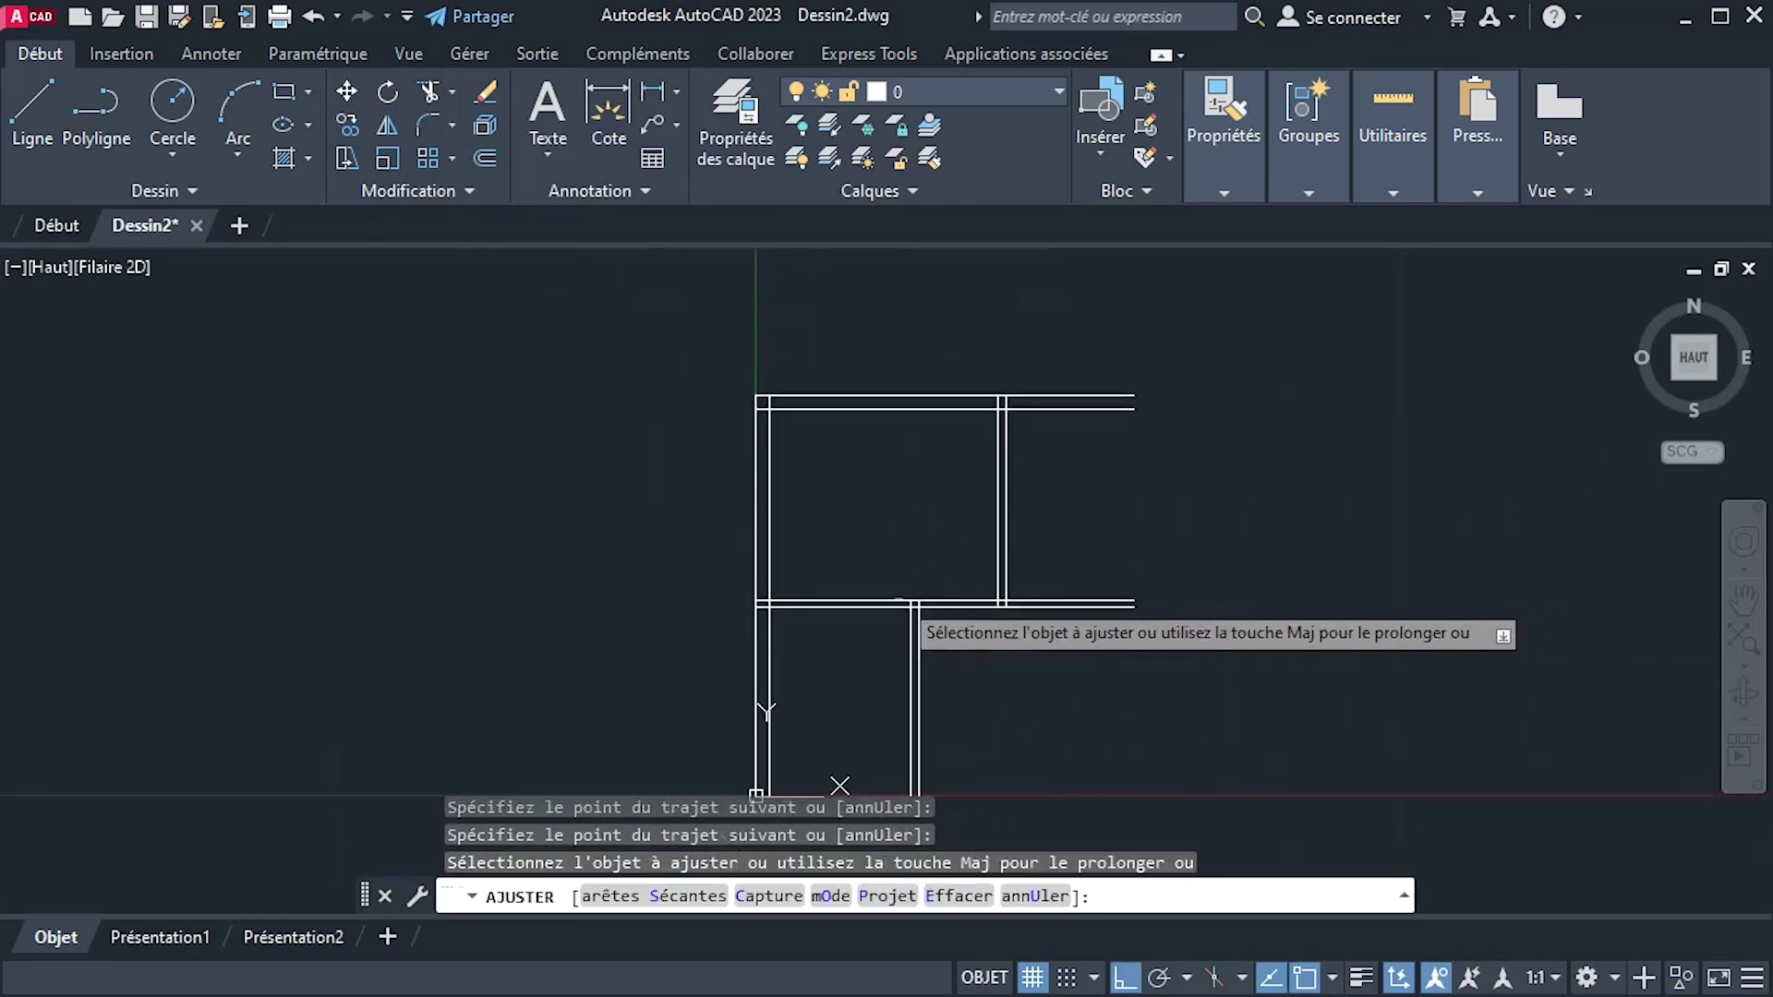
Trim the Room 1 and living room partition lines where they run through the horizontal partition.
scroll(900, 601, "up", 6)
left_click_drag(1001, 609, 882, 610)
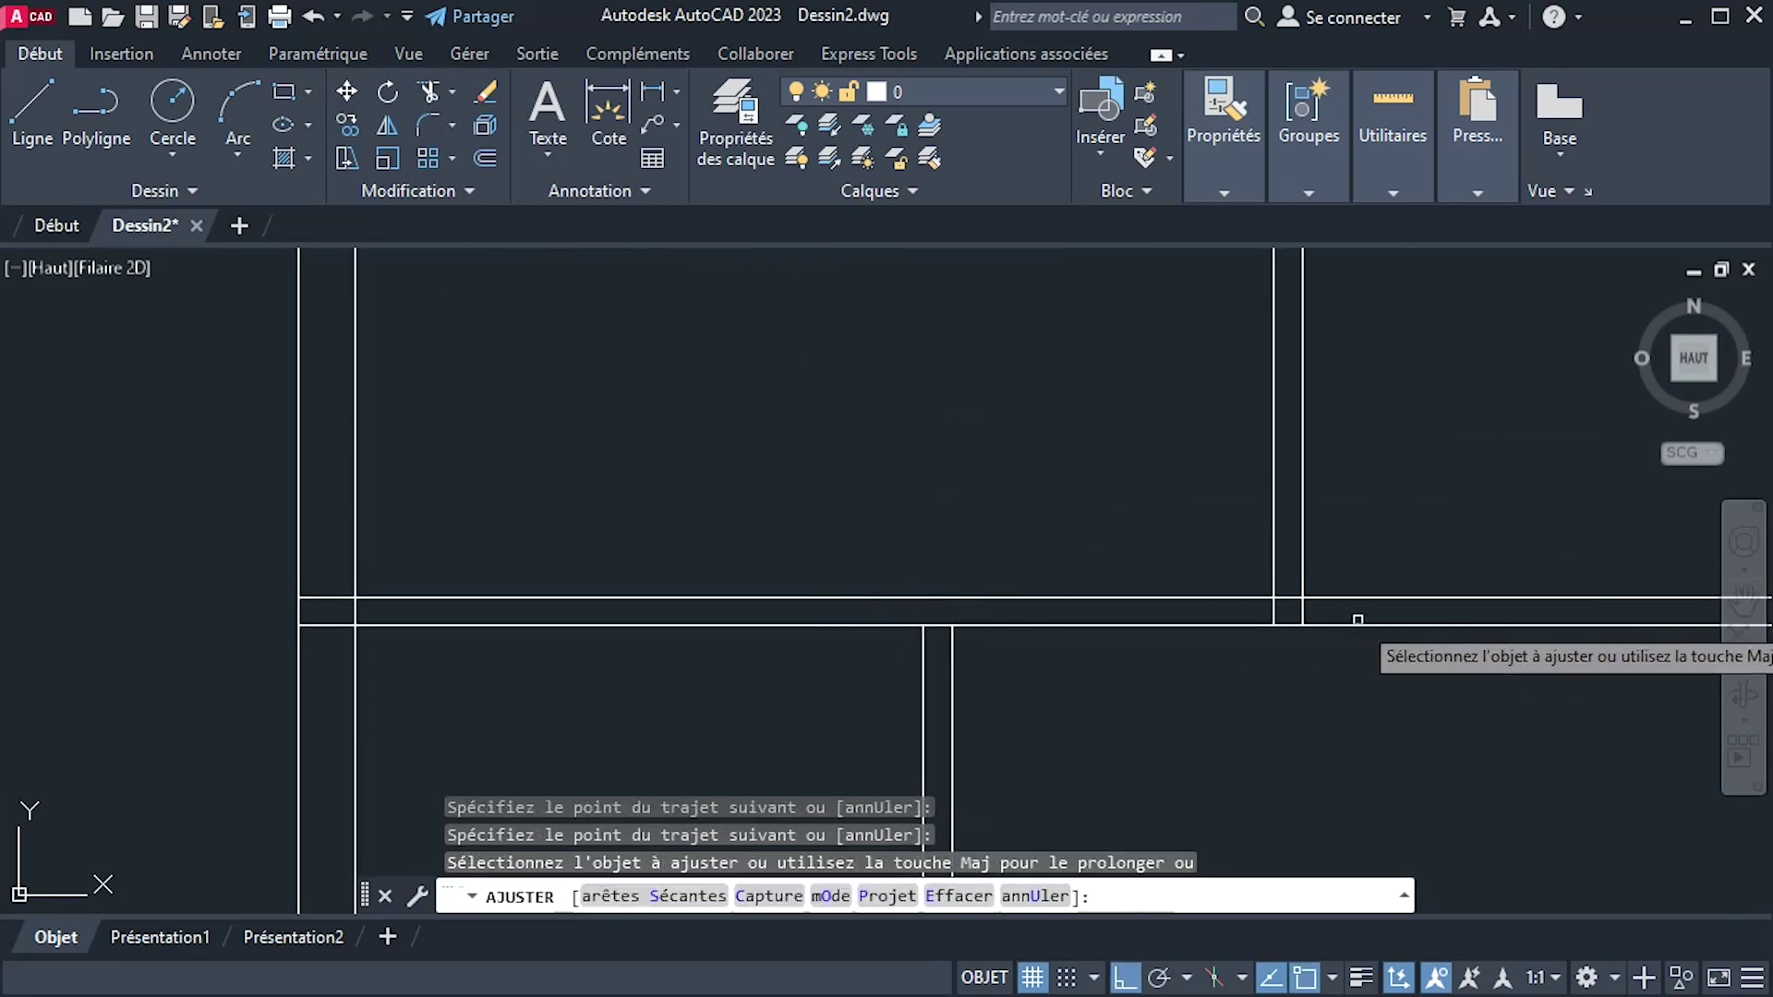
mouse_move(1354, 611)
left_mouse_down()
mouse_move(1237, 614)
mouse_move(1293, 609)
left_mouse_up()
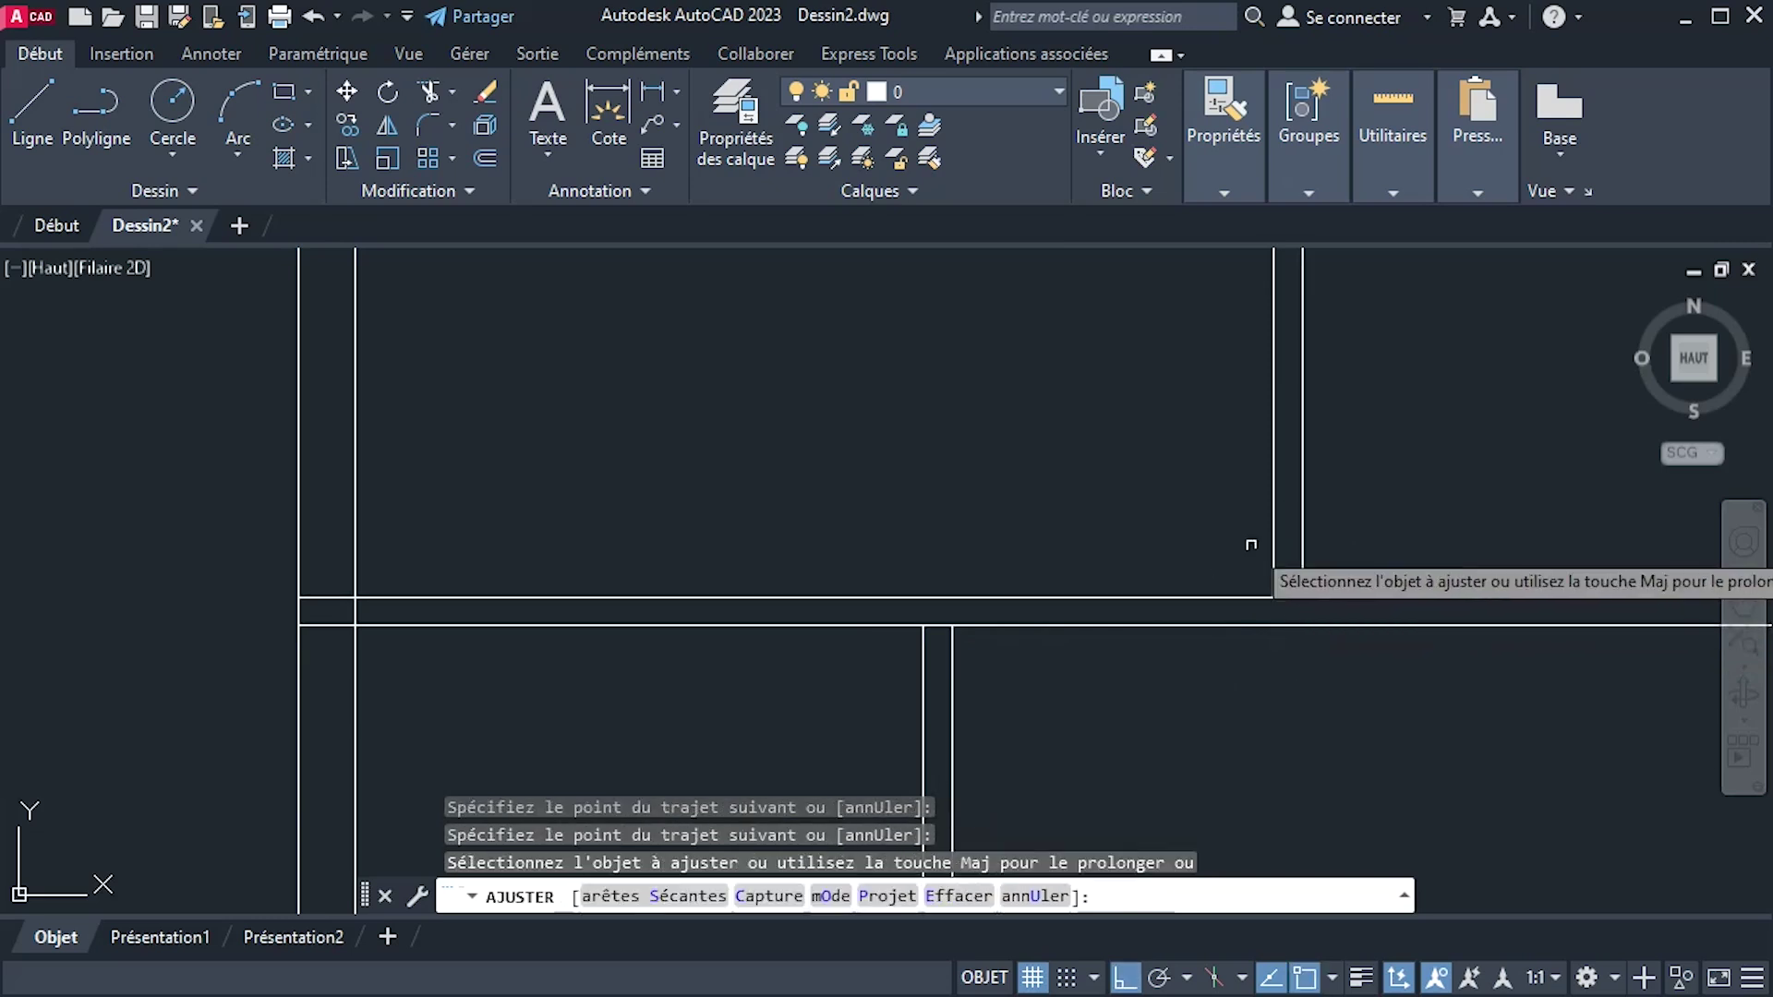
Trim the overlaps inside the upper wall, at the living room partition's top end and at the upper-left corner.
scroll(1250, 544, "down", 3)
middle_click_drag(1187, 357, 1196, 520)
scroll(1305, 417, "up", 3)
left_click_drag(1290, 427, 1206, 426)
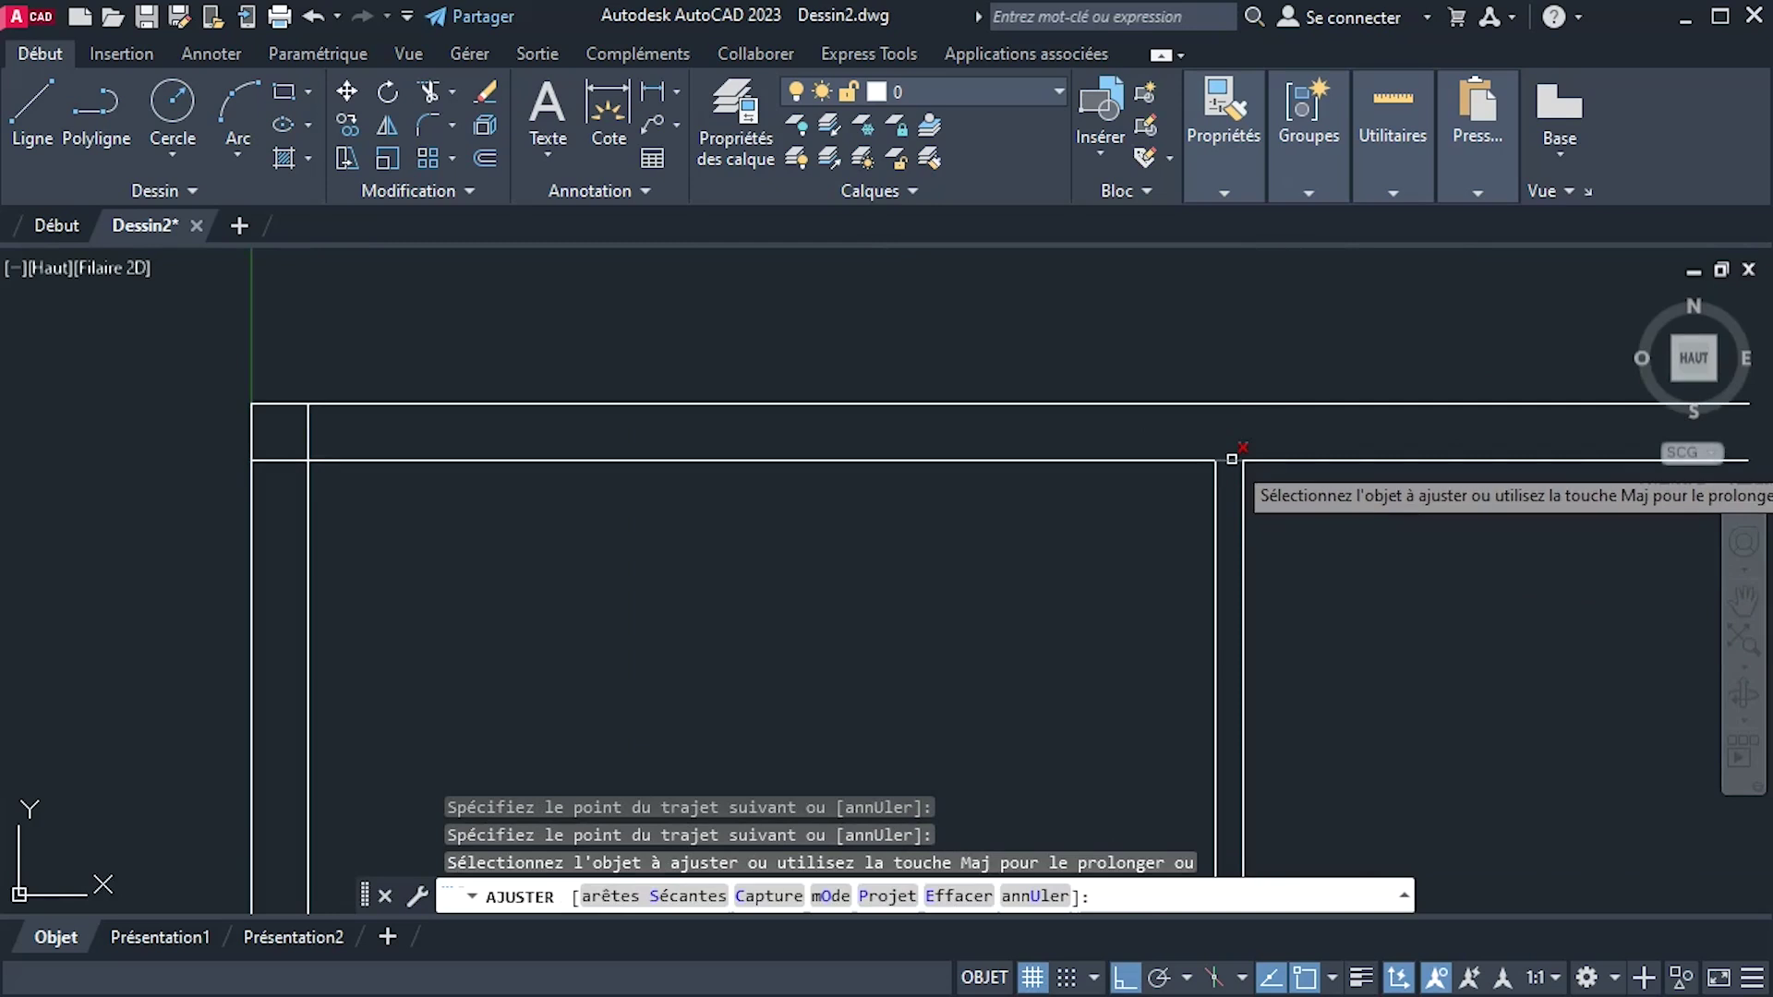
mouse_move(365, 427)
left_mouse_down()
mouse_move(268, 424)
mouse_move(295, 434)
left_mouse_up()
Trim the overlaps where the horizontal partition meets the left wall and the Room 1 partition, ending Trim.
middle_click_drag(534, 546, 796, 342)
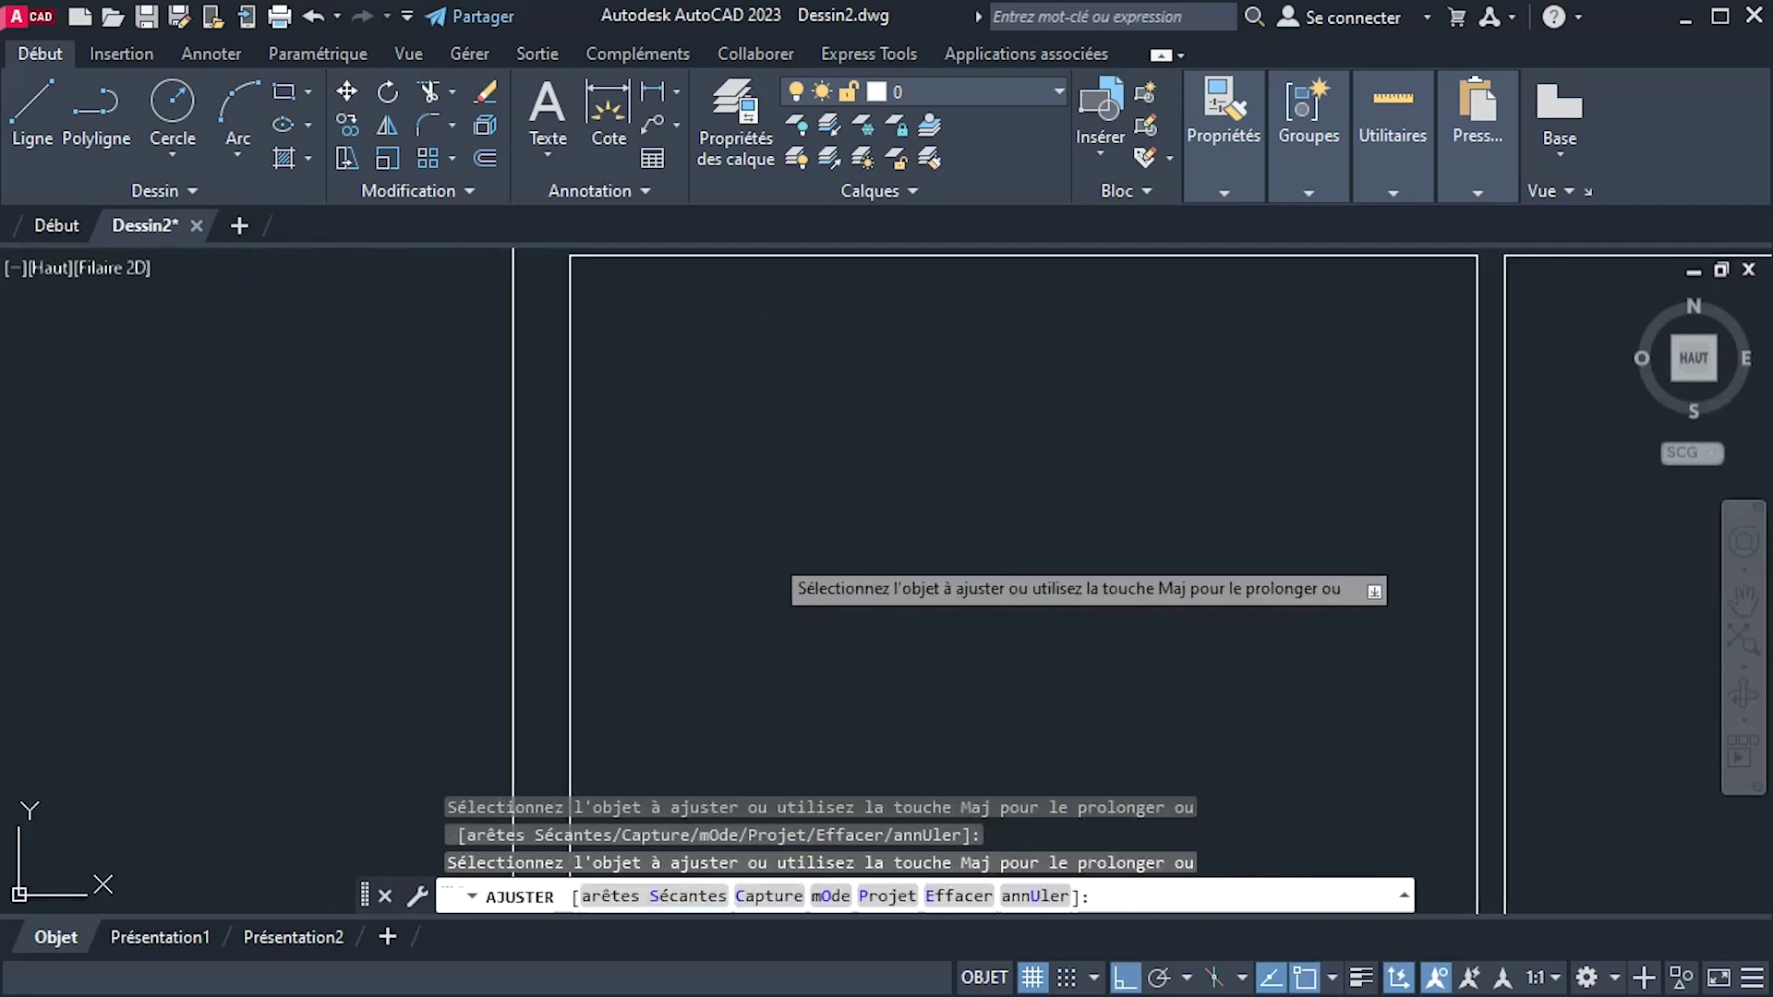
scroll(765, 565, "down", 4)
middle_click_drag(799, 774, 776, 582)
scroll(764, 588, "up", 4)
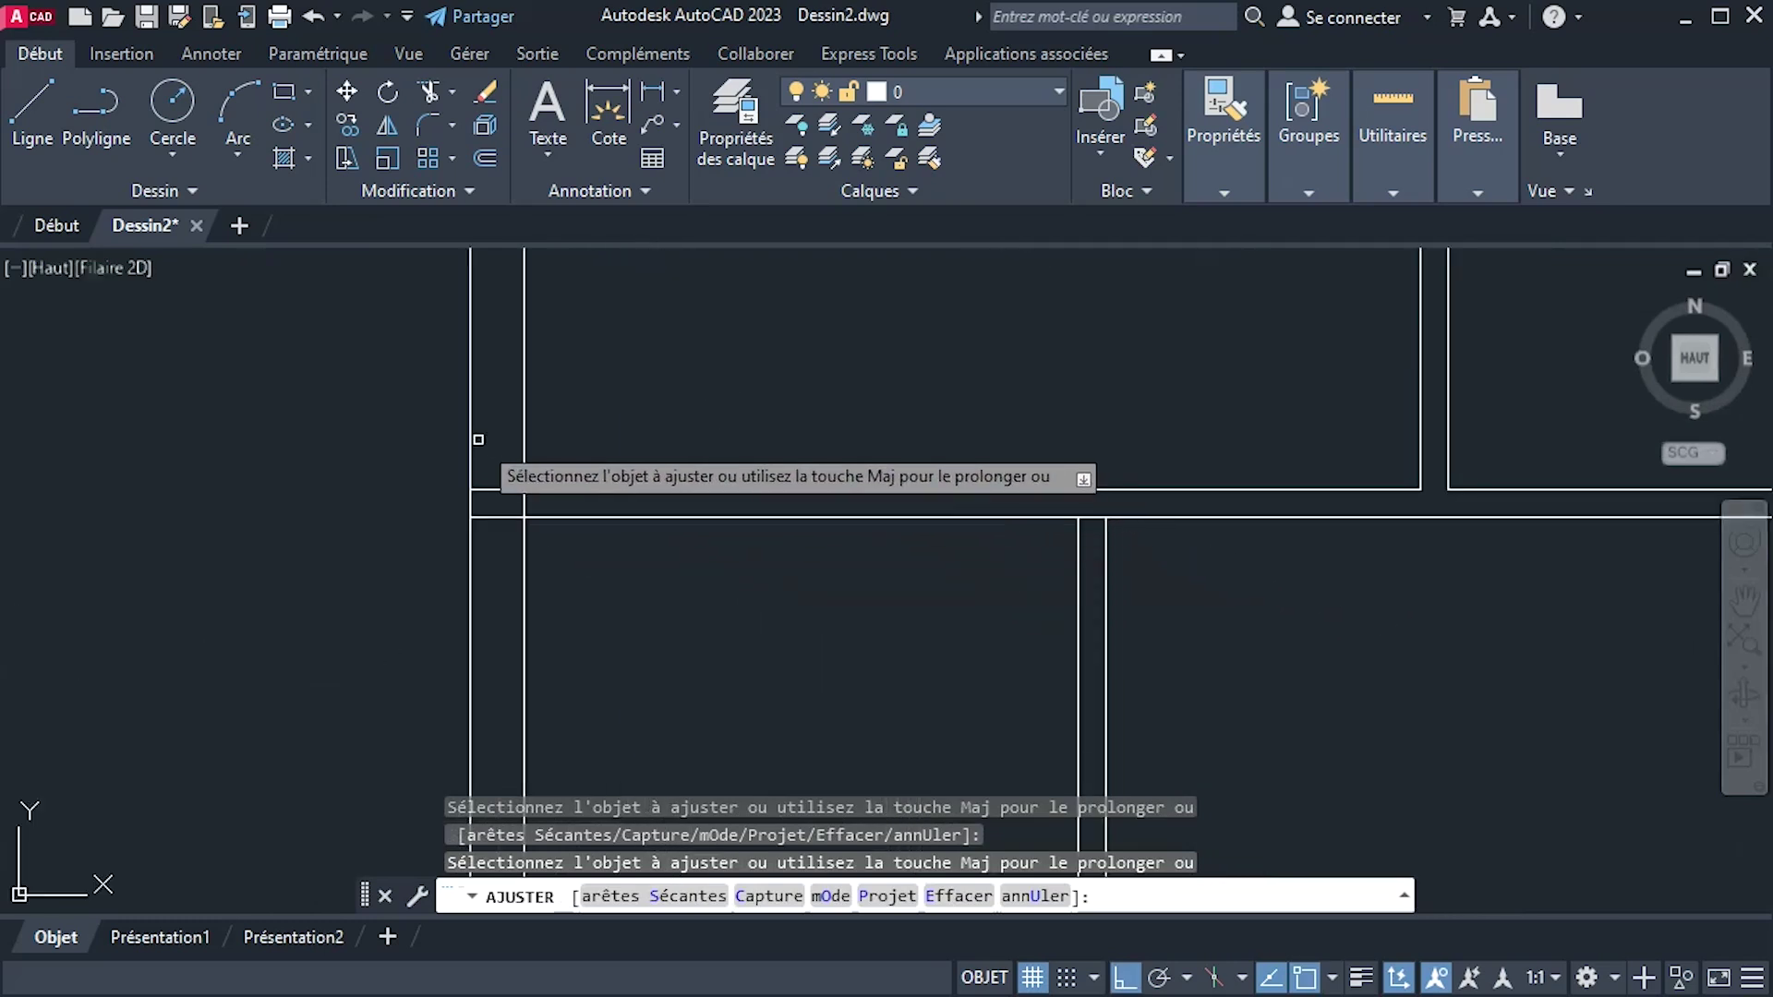
mouse_move(478, 440)
left_mouse_down()
mouse_move(512, 578)
mouse_move(528, 505)
left_mouse_up()
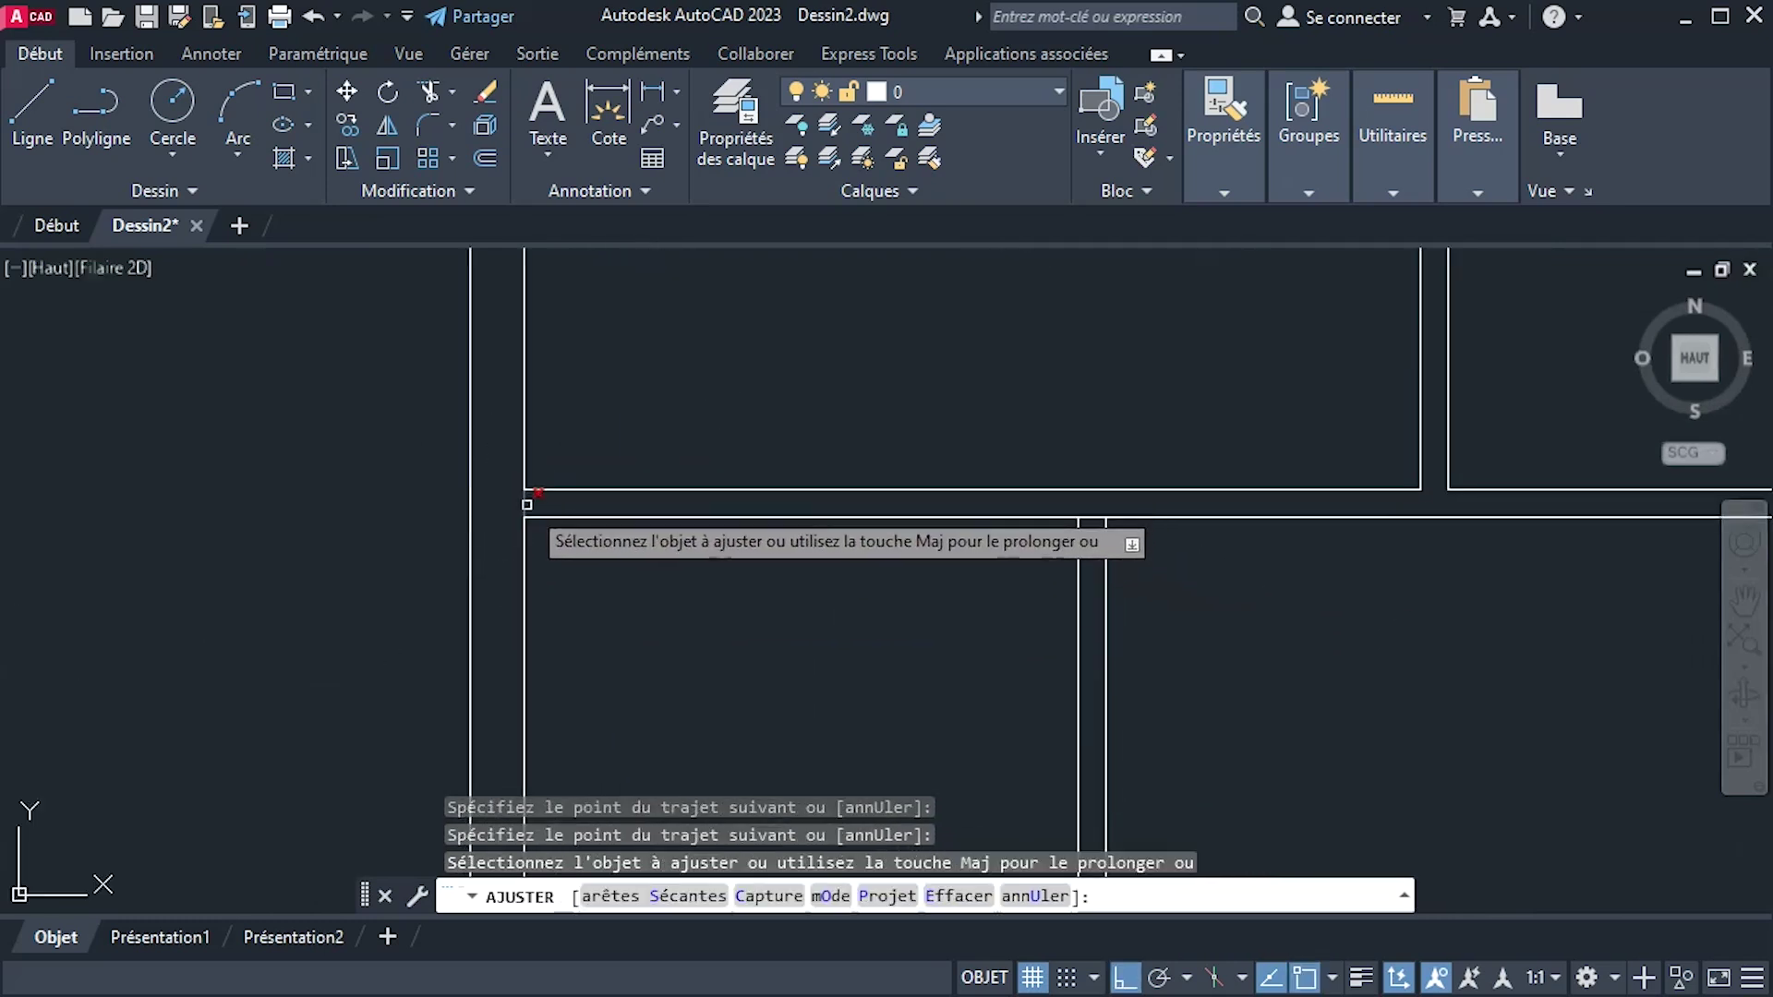
left_click(1091, 518)
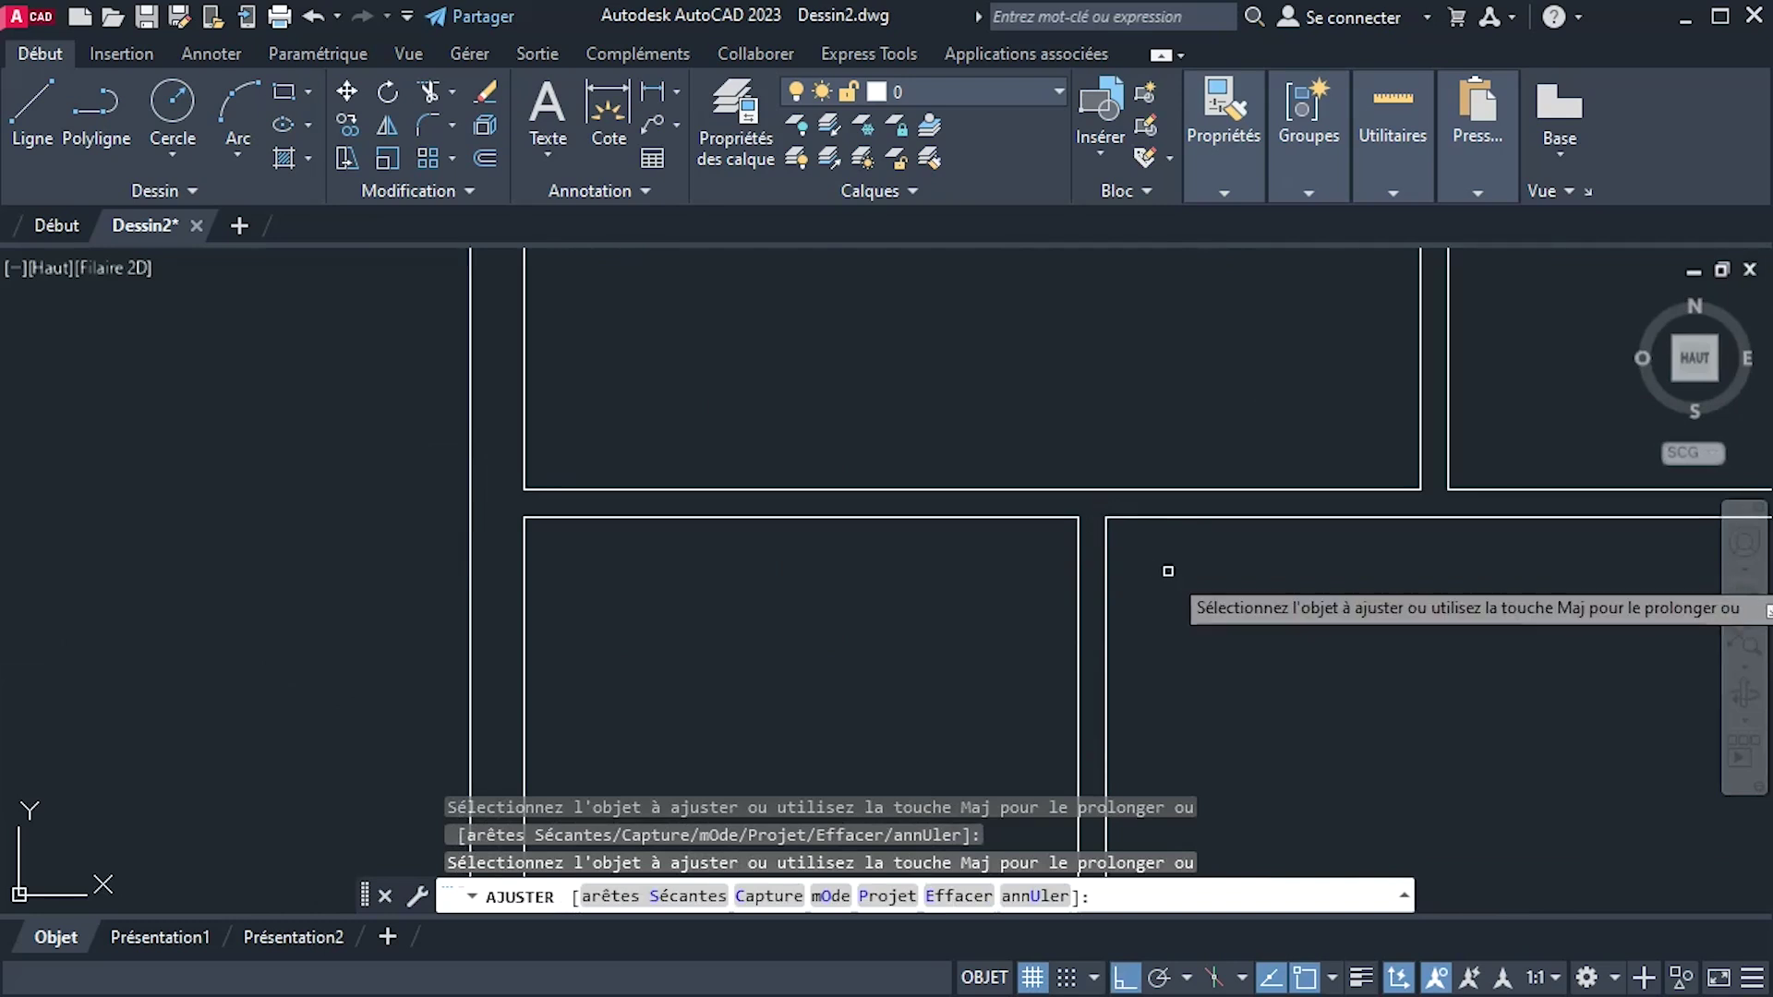
scroll(1178, 577, "down", 5)
middle_click_drag(1196, 592, 1021, 512)
scroll(1028, 589, "up", 2)
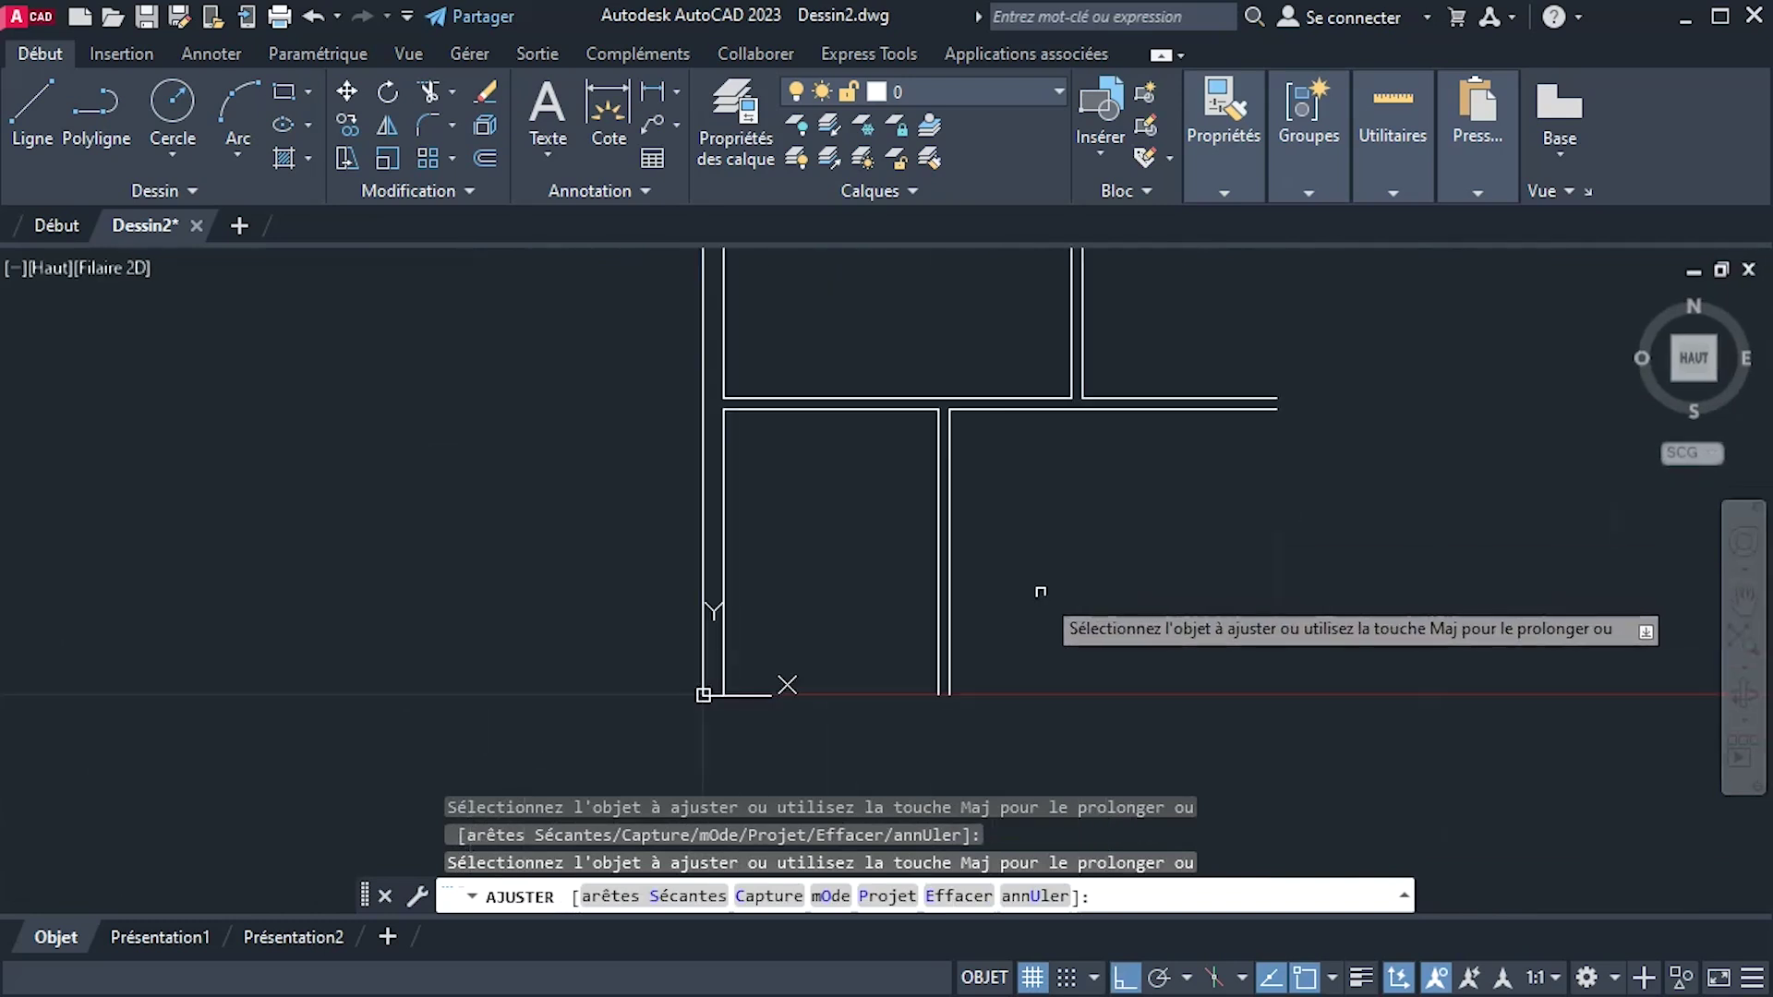
right_click(1104, 596)
left_click(1206, 624)
Following the reference plan, use Offset with the Through (Par) option to offset the living room partition's right line 2.4 m to the right.
scroll(1083, 587, "down", 2)
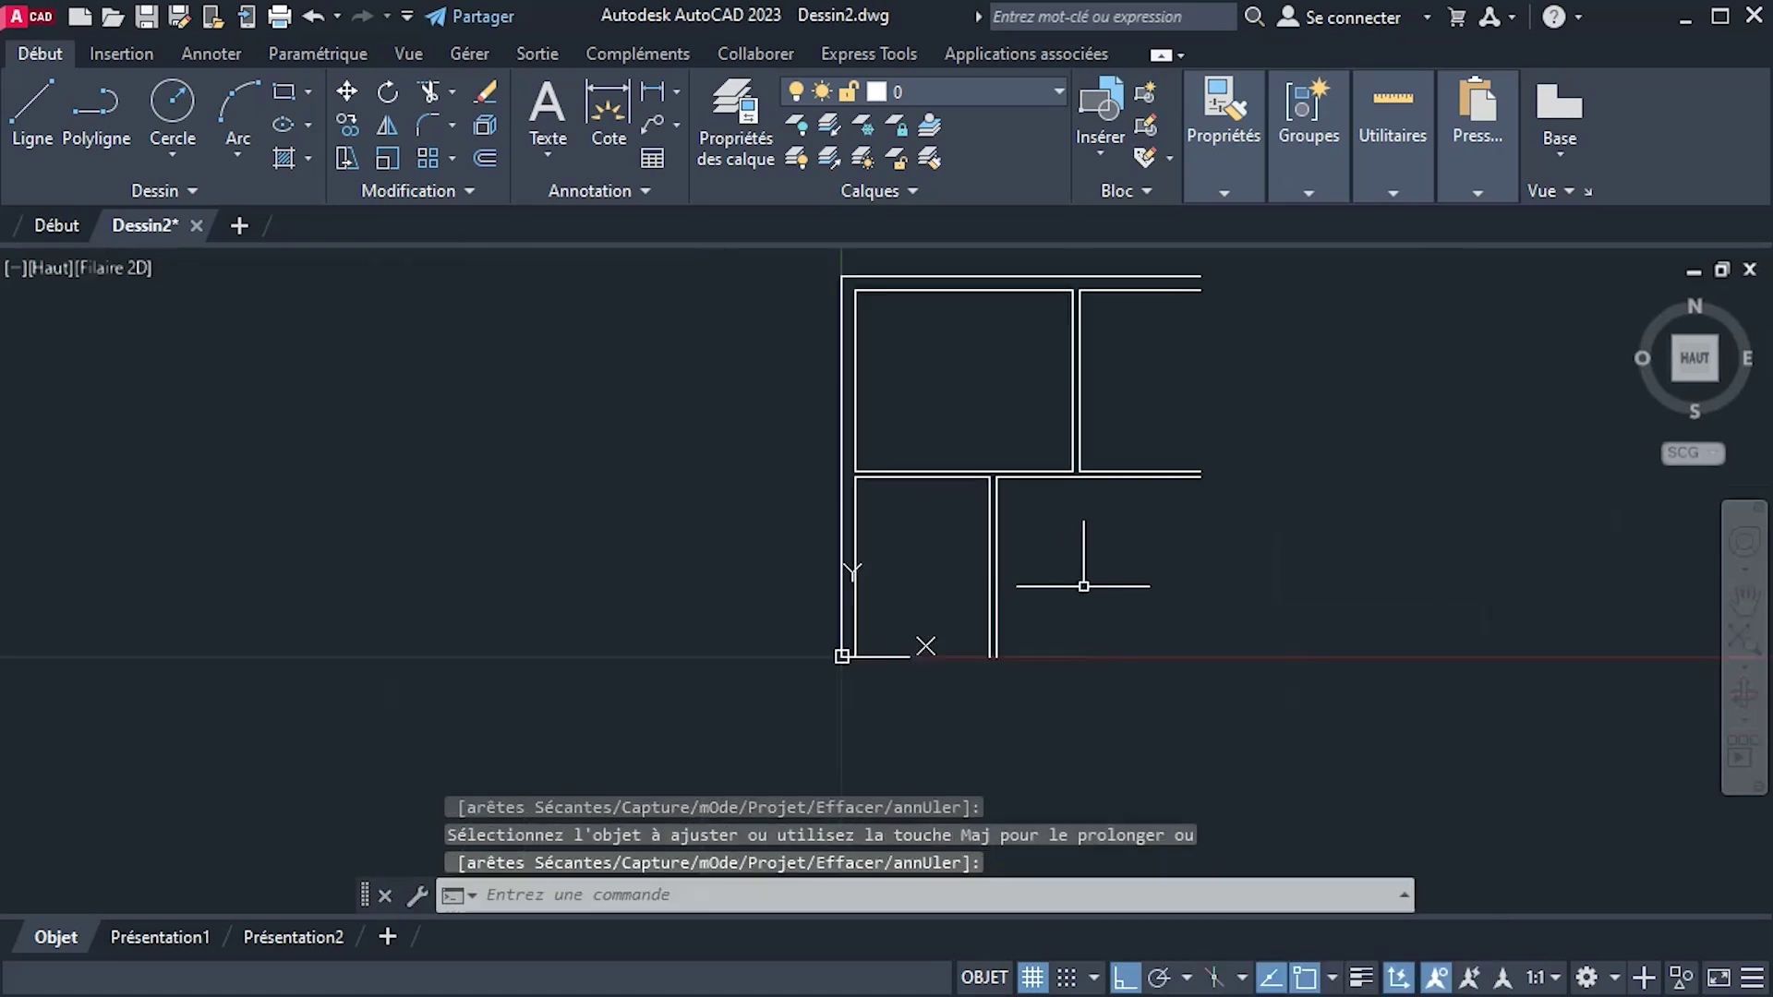
middle_click_drag(1085, 585, 1001, 675)
key("alt+Tab")
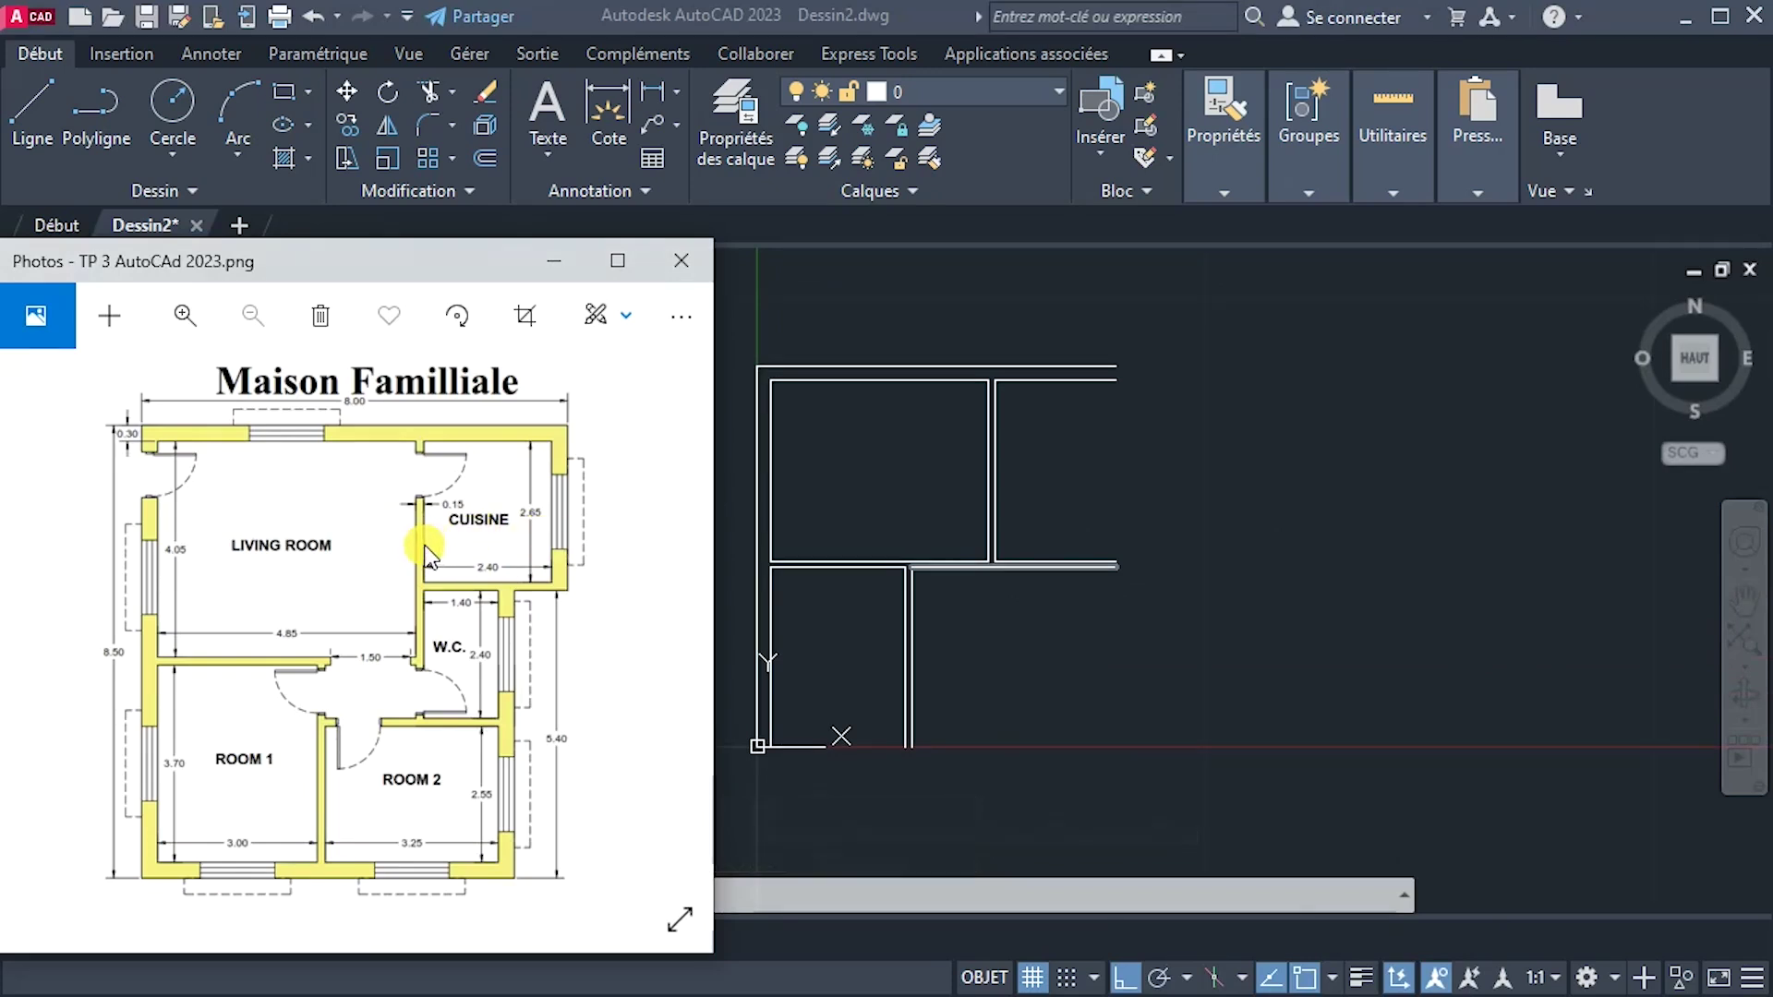
scroll(499, 550, "up", 2)
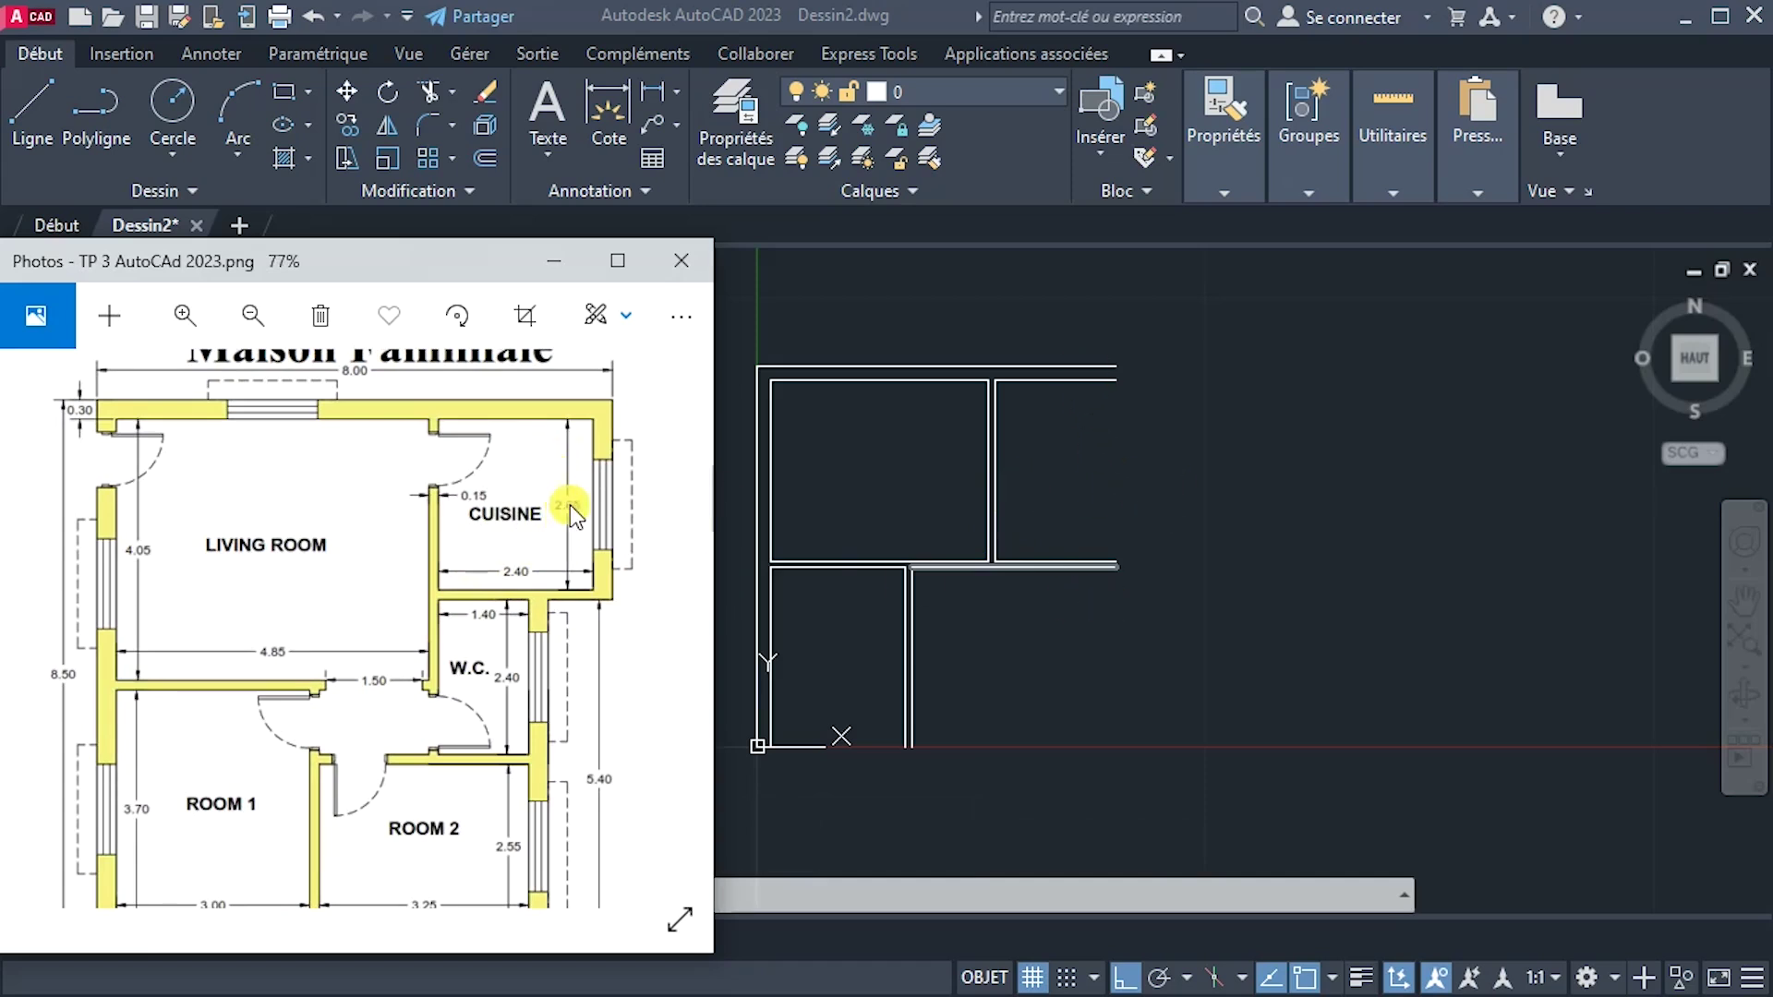
left_click(493, 166)
left_click(893, 892)
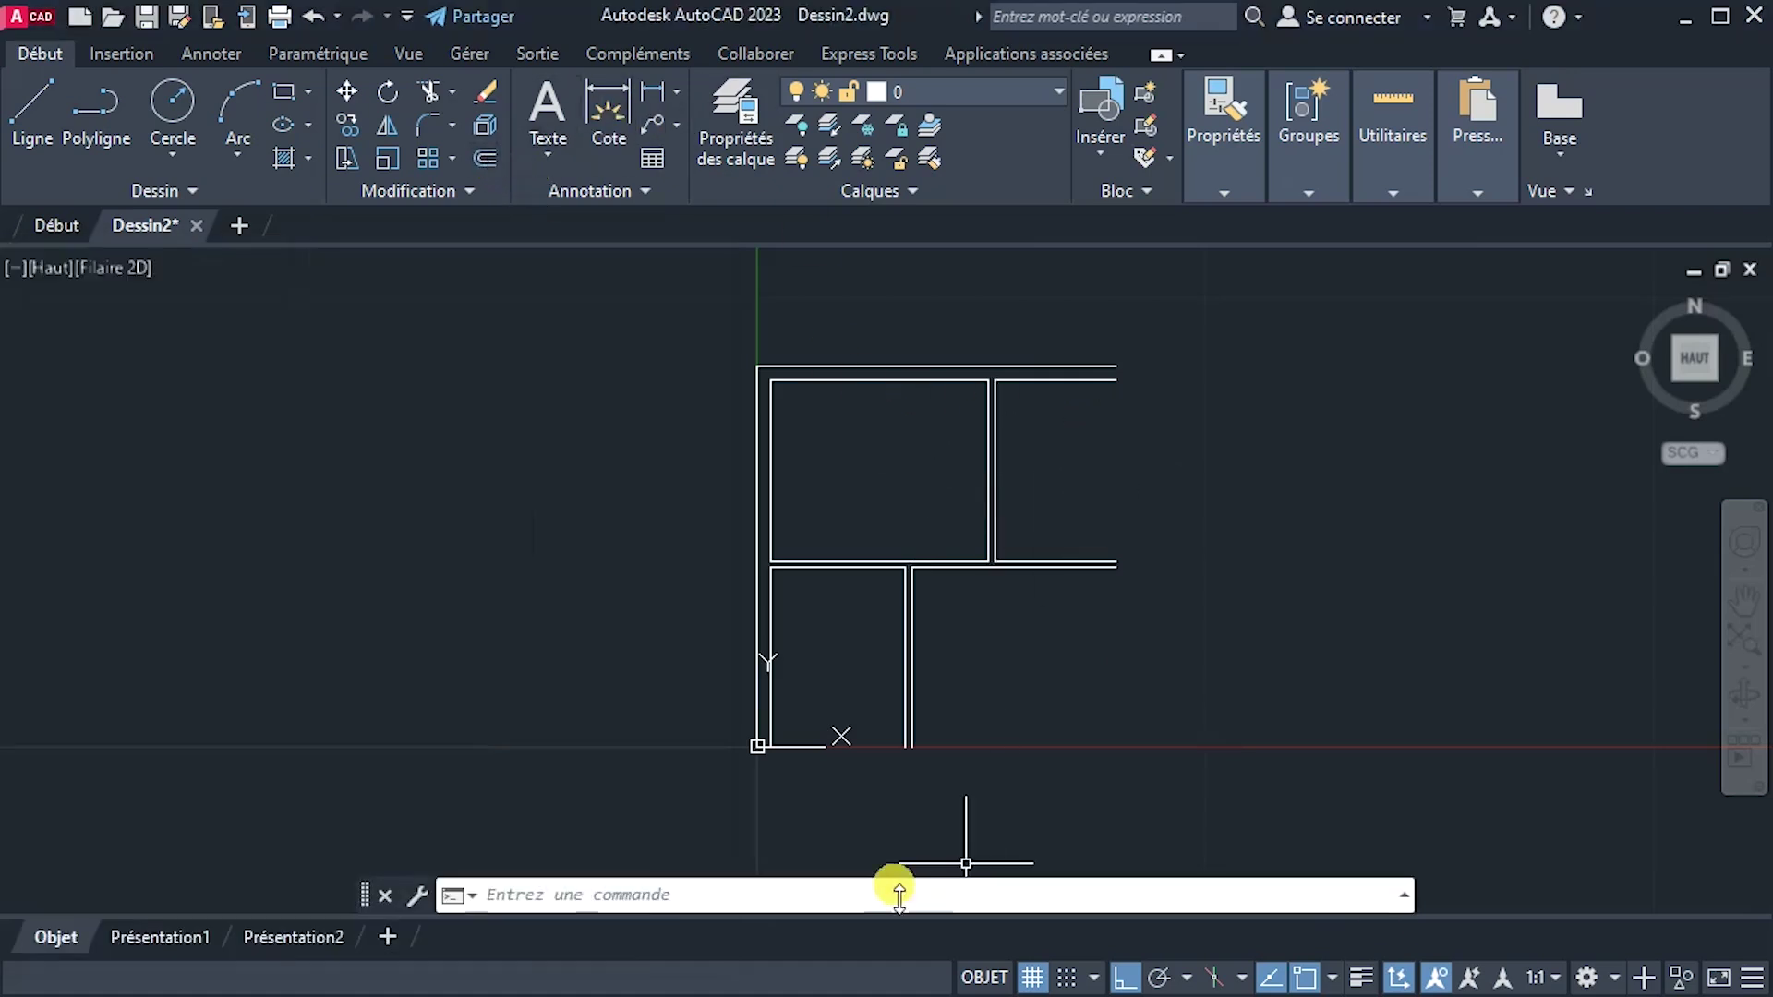
left_click(487, 158)
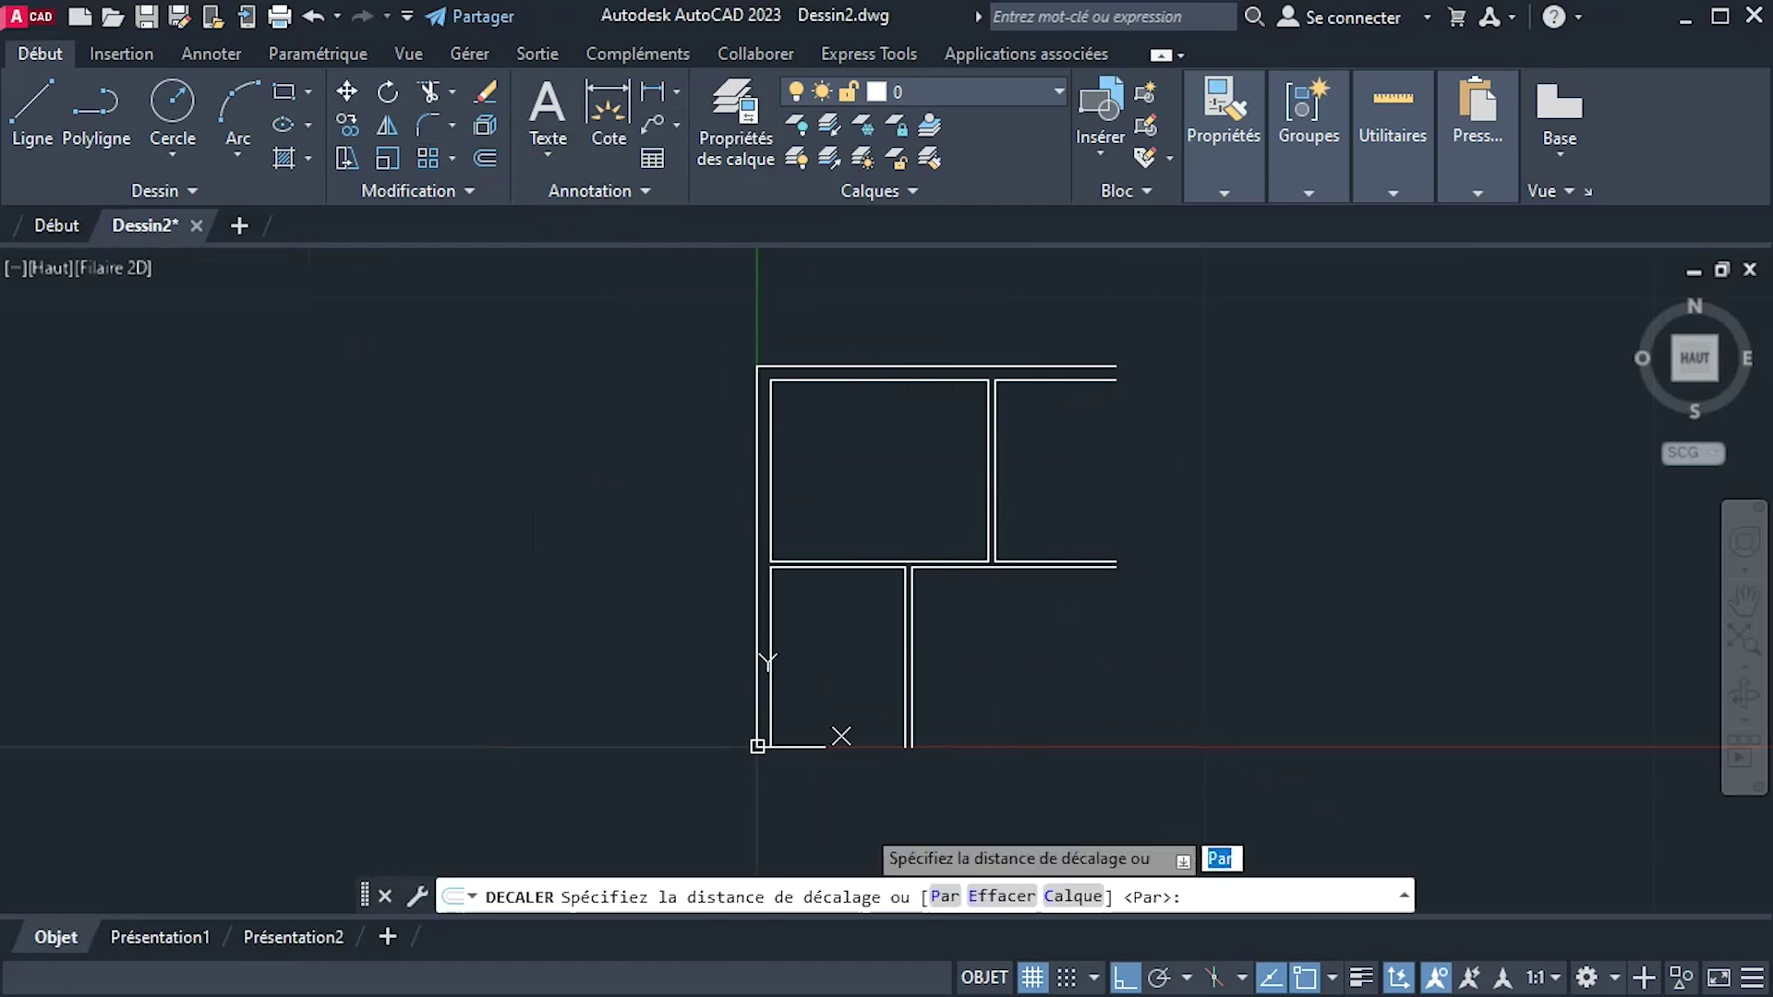
left_click(936, 895)
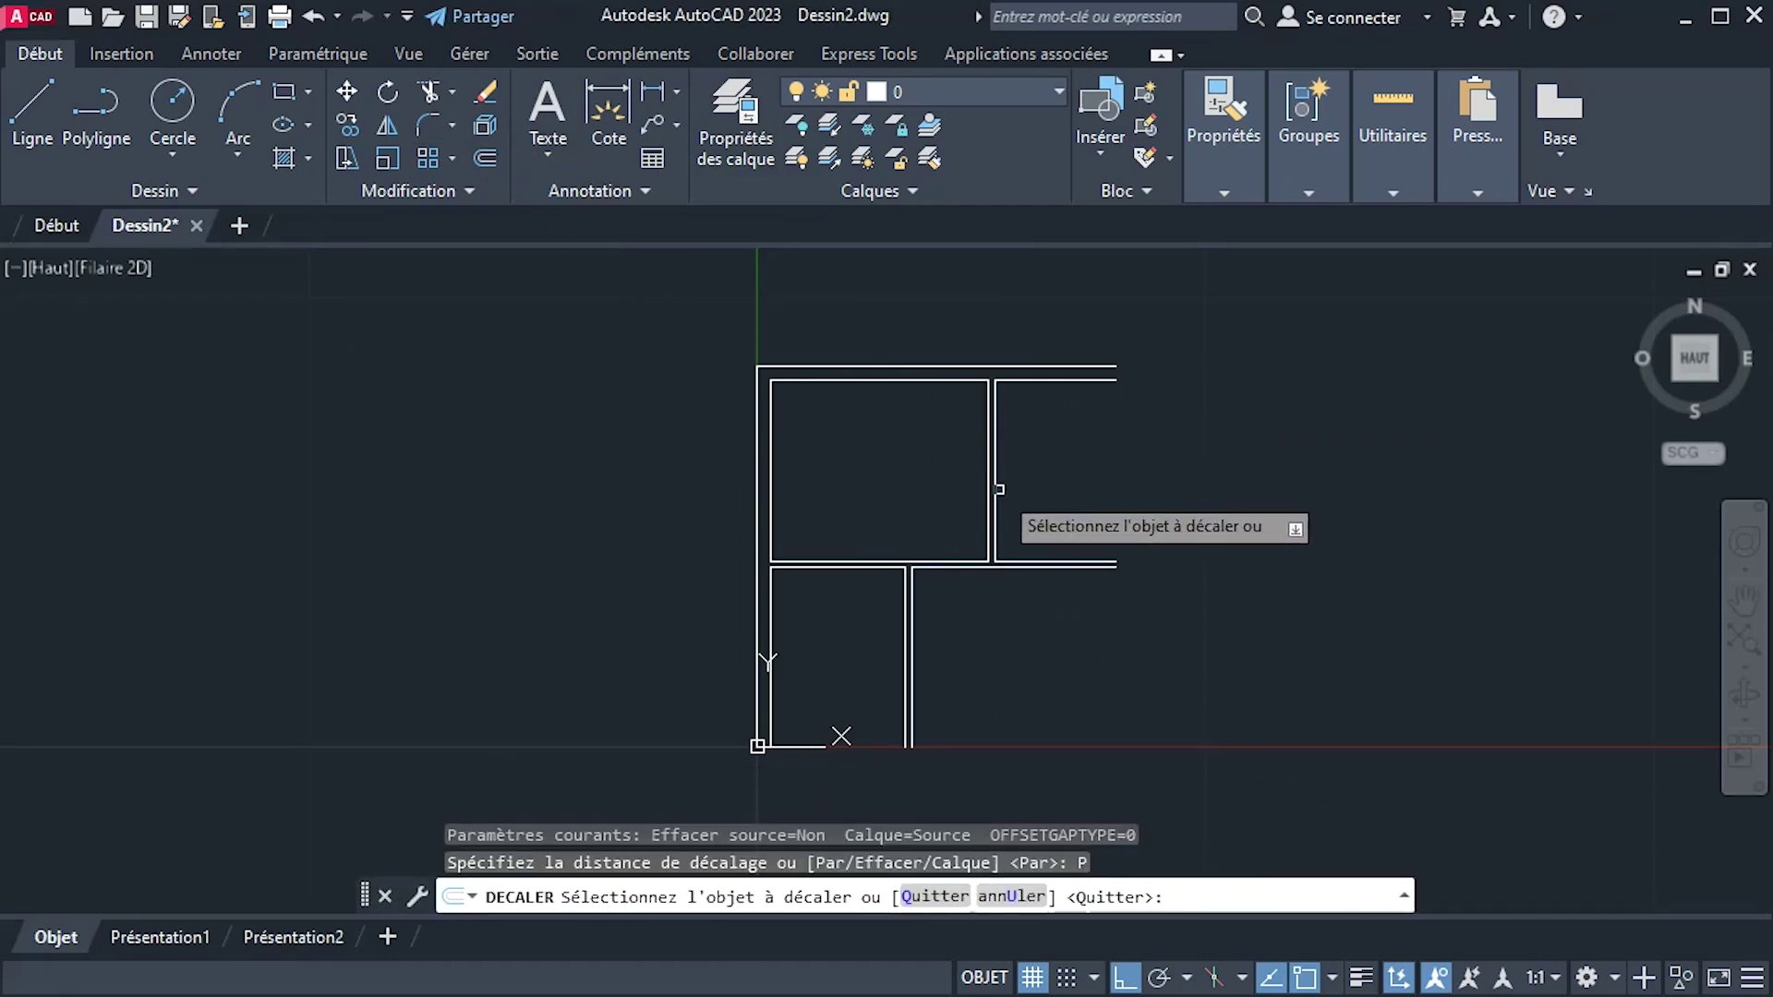
left_click(995, 493)
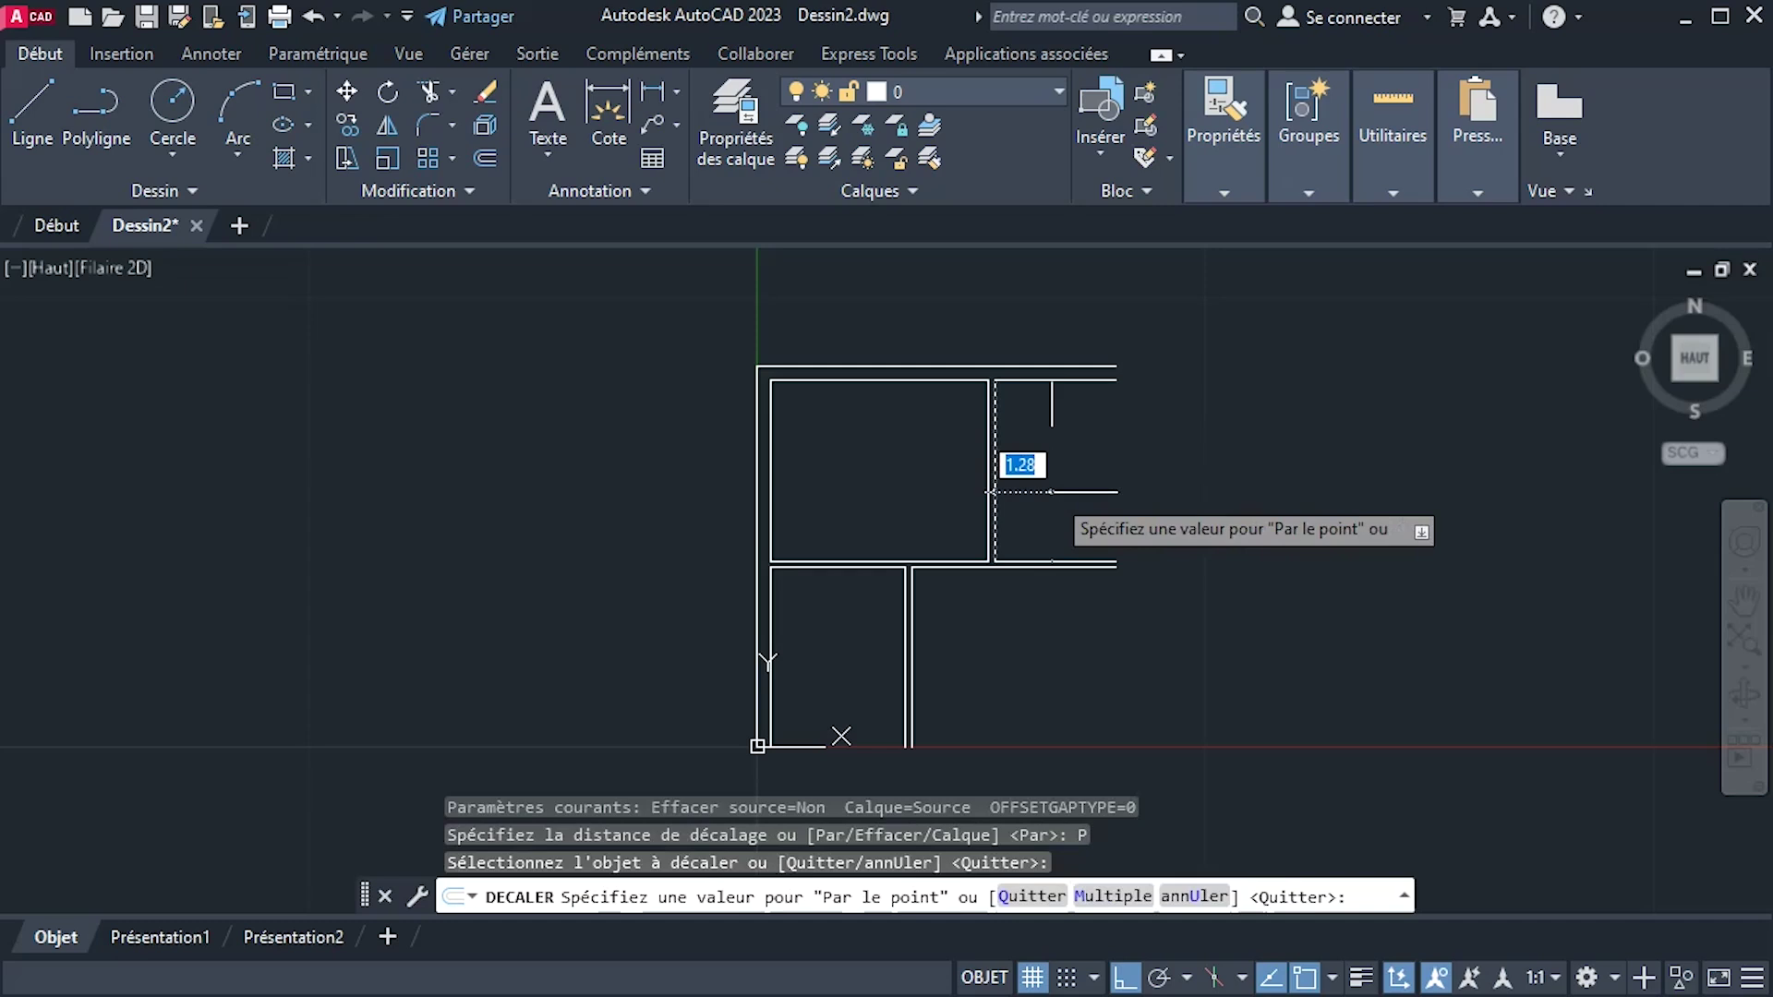
type("2.4")
key("Return")
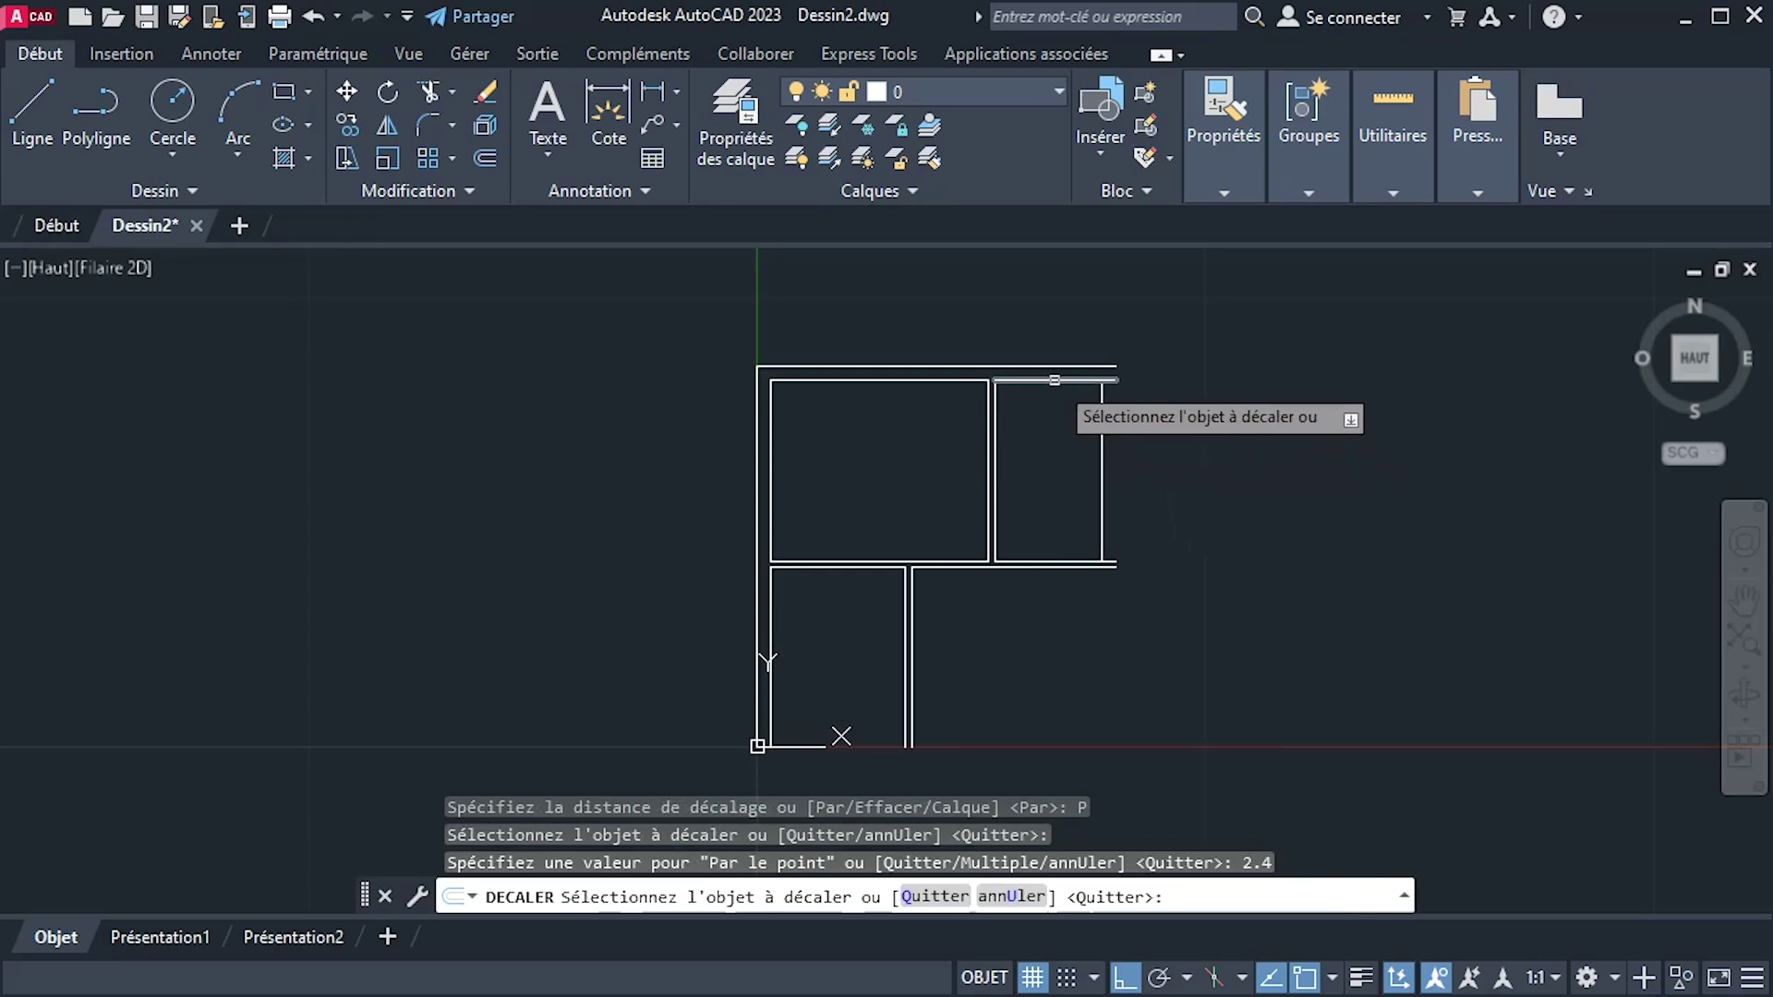
Offset the inner upper wall line 2.65 m downward for the kitchen's lower wall.
left_click(1052, 379)
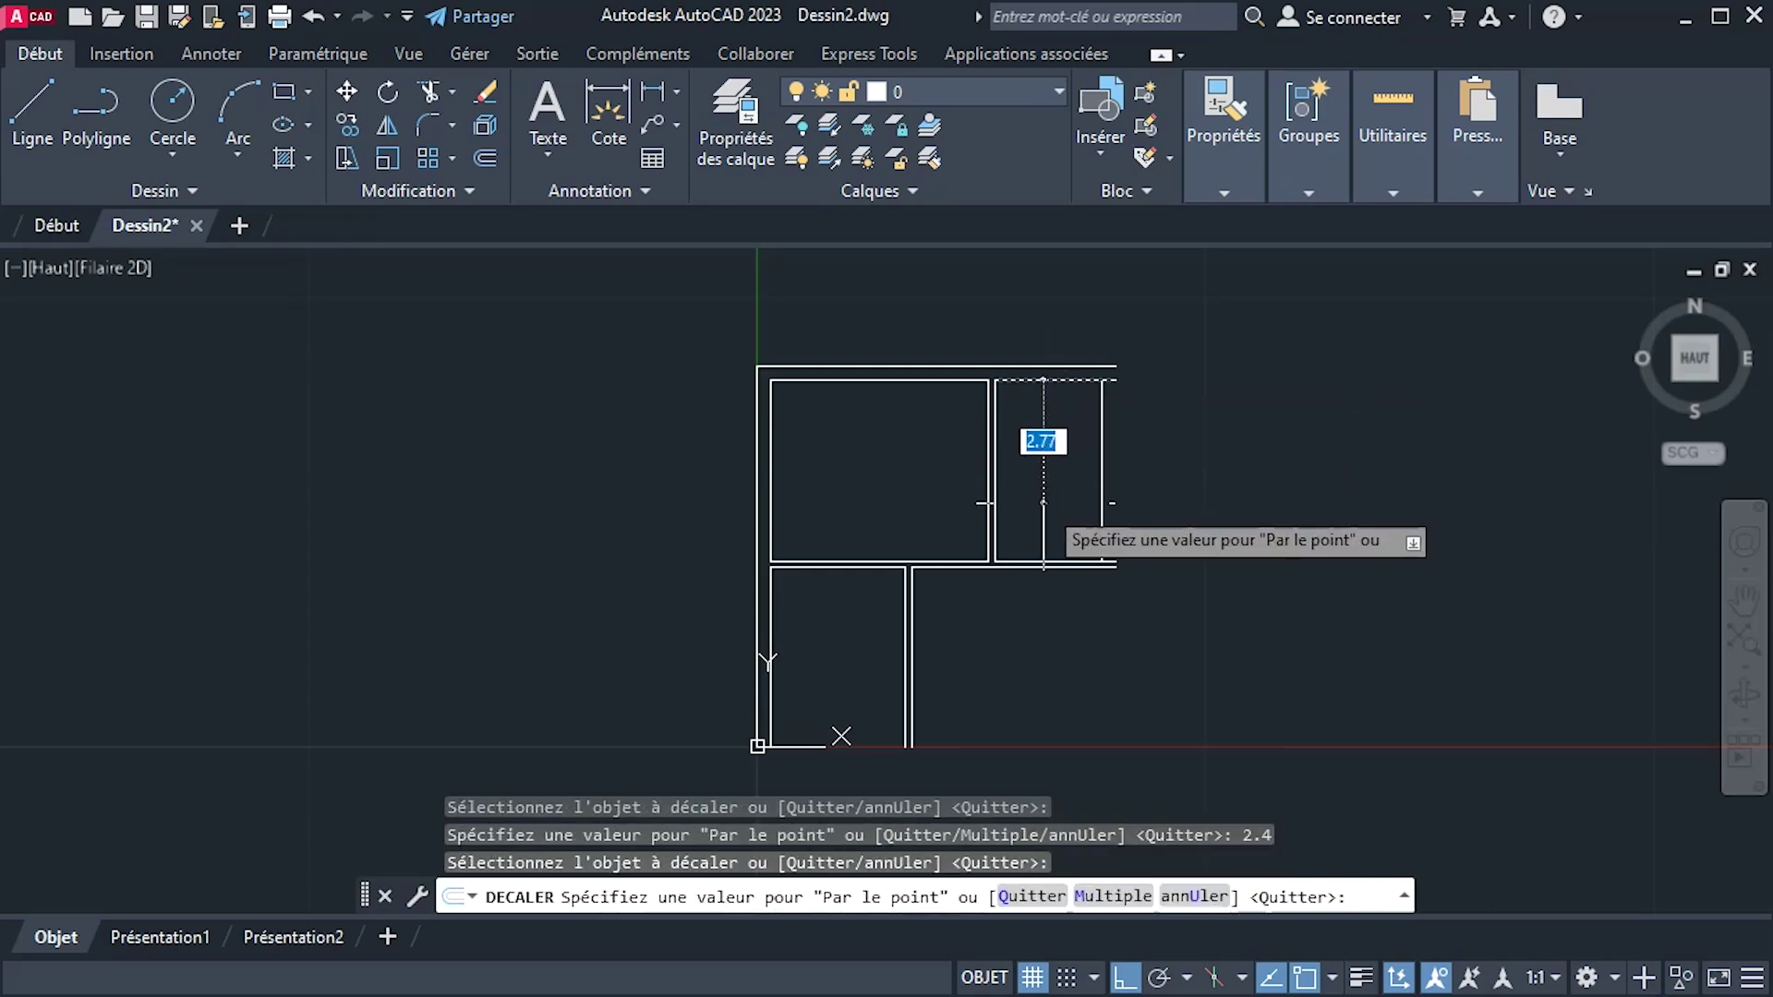
type("2.")
key("Return")
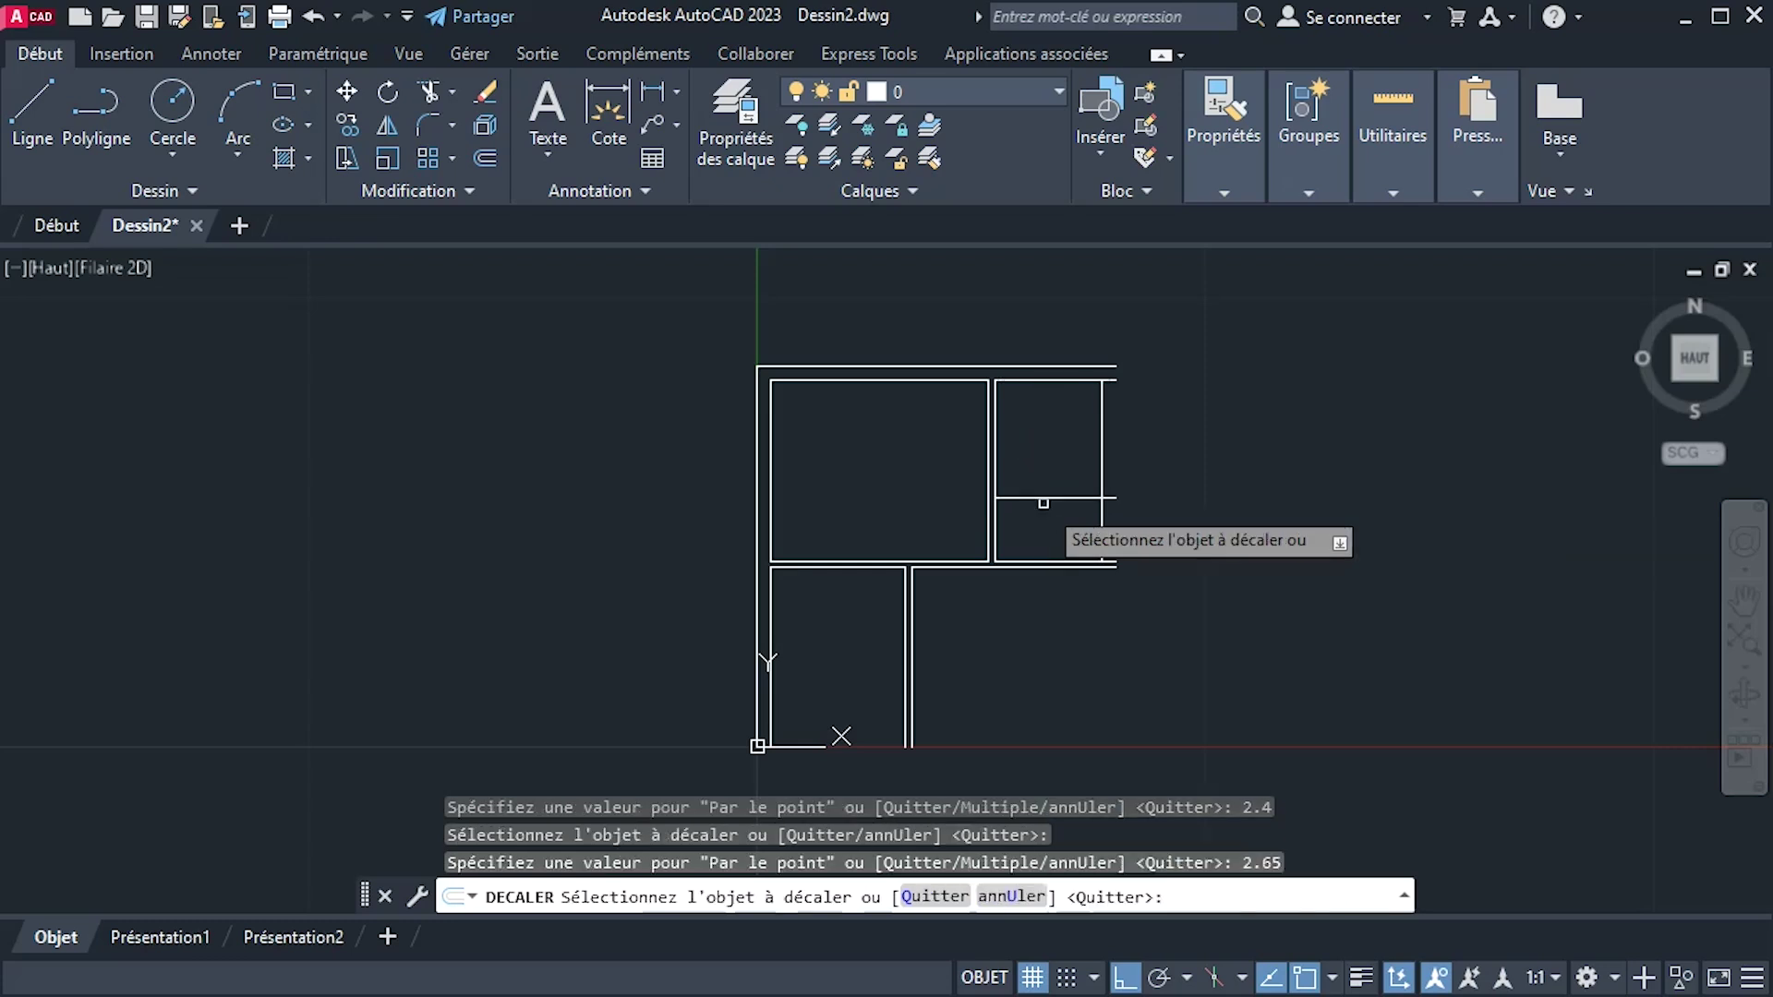
Offset the kitchen's inner right wall line 0.3 m to the right and its lower wall line 0.15 m downward, ending Offset.
left_click(1102, 436)
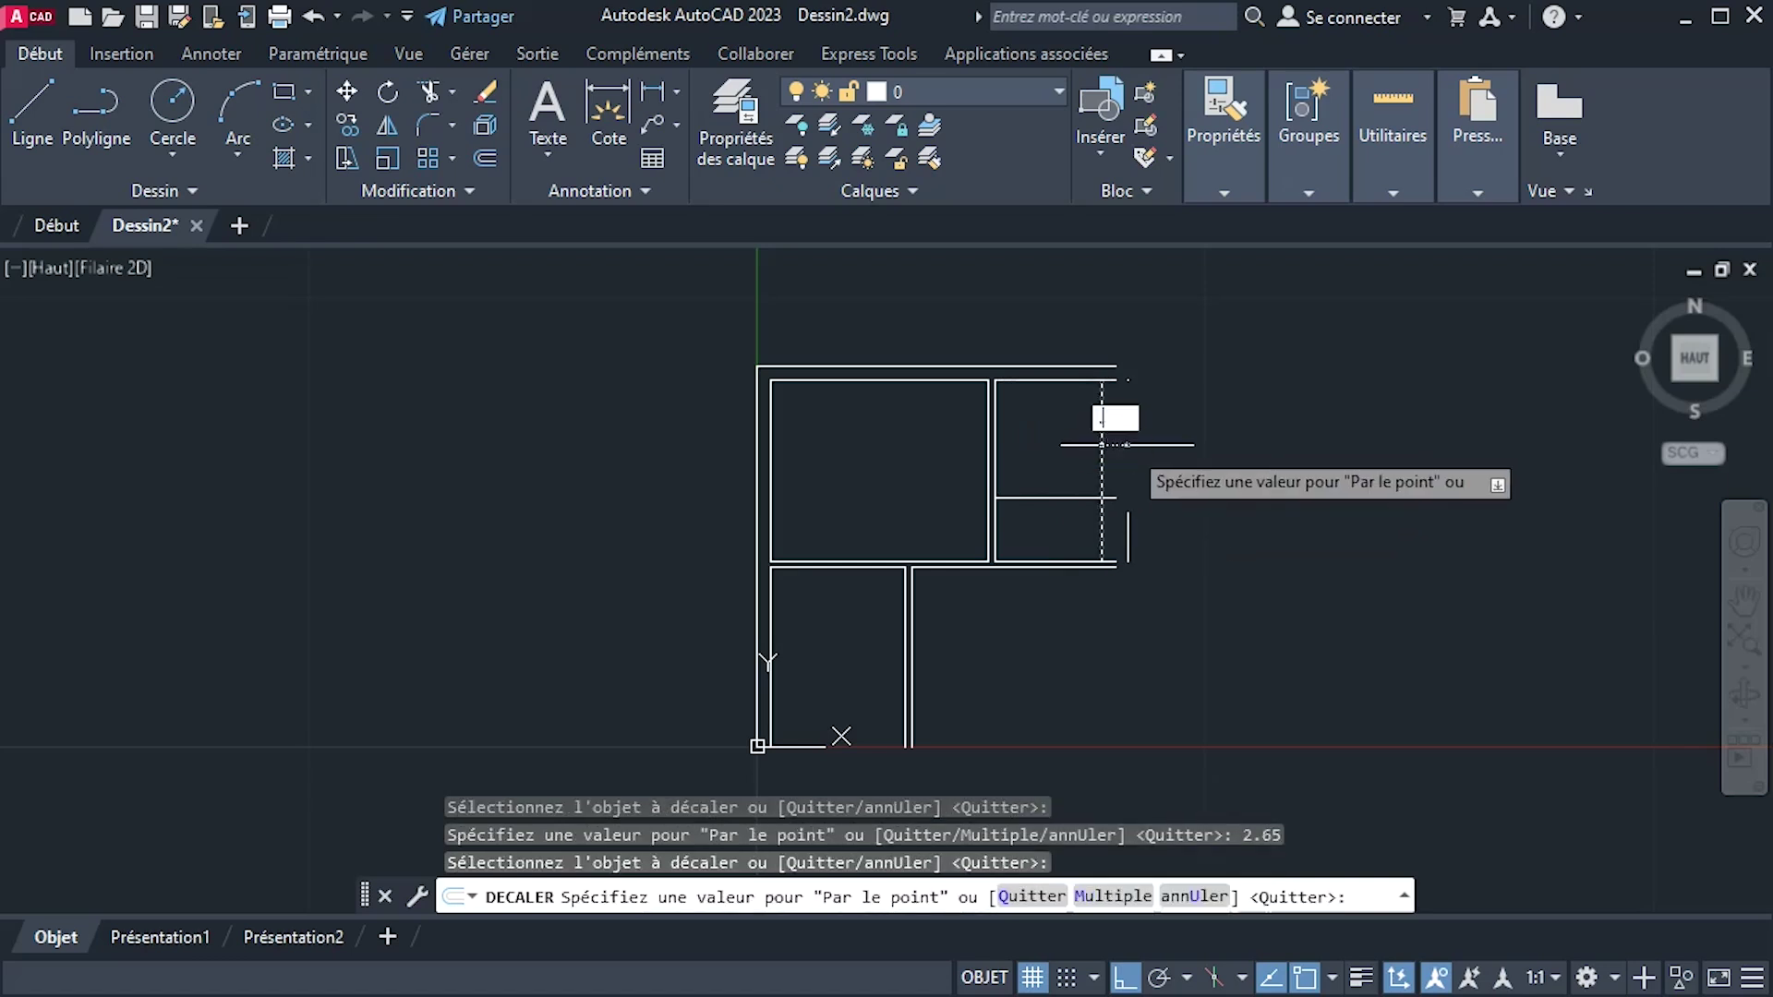
key("Return")
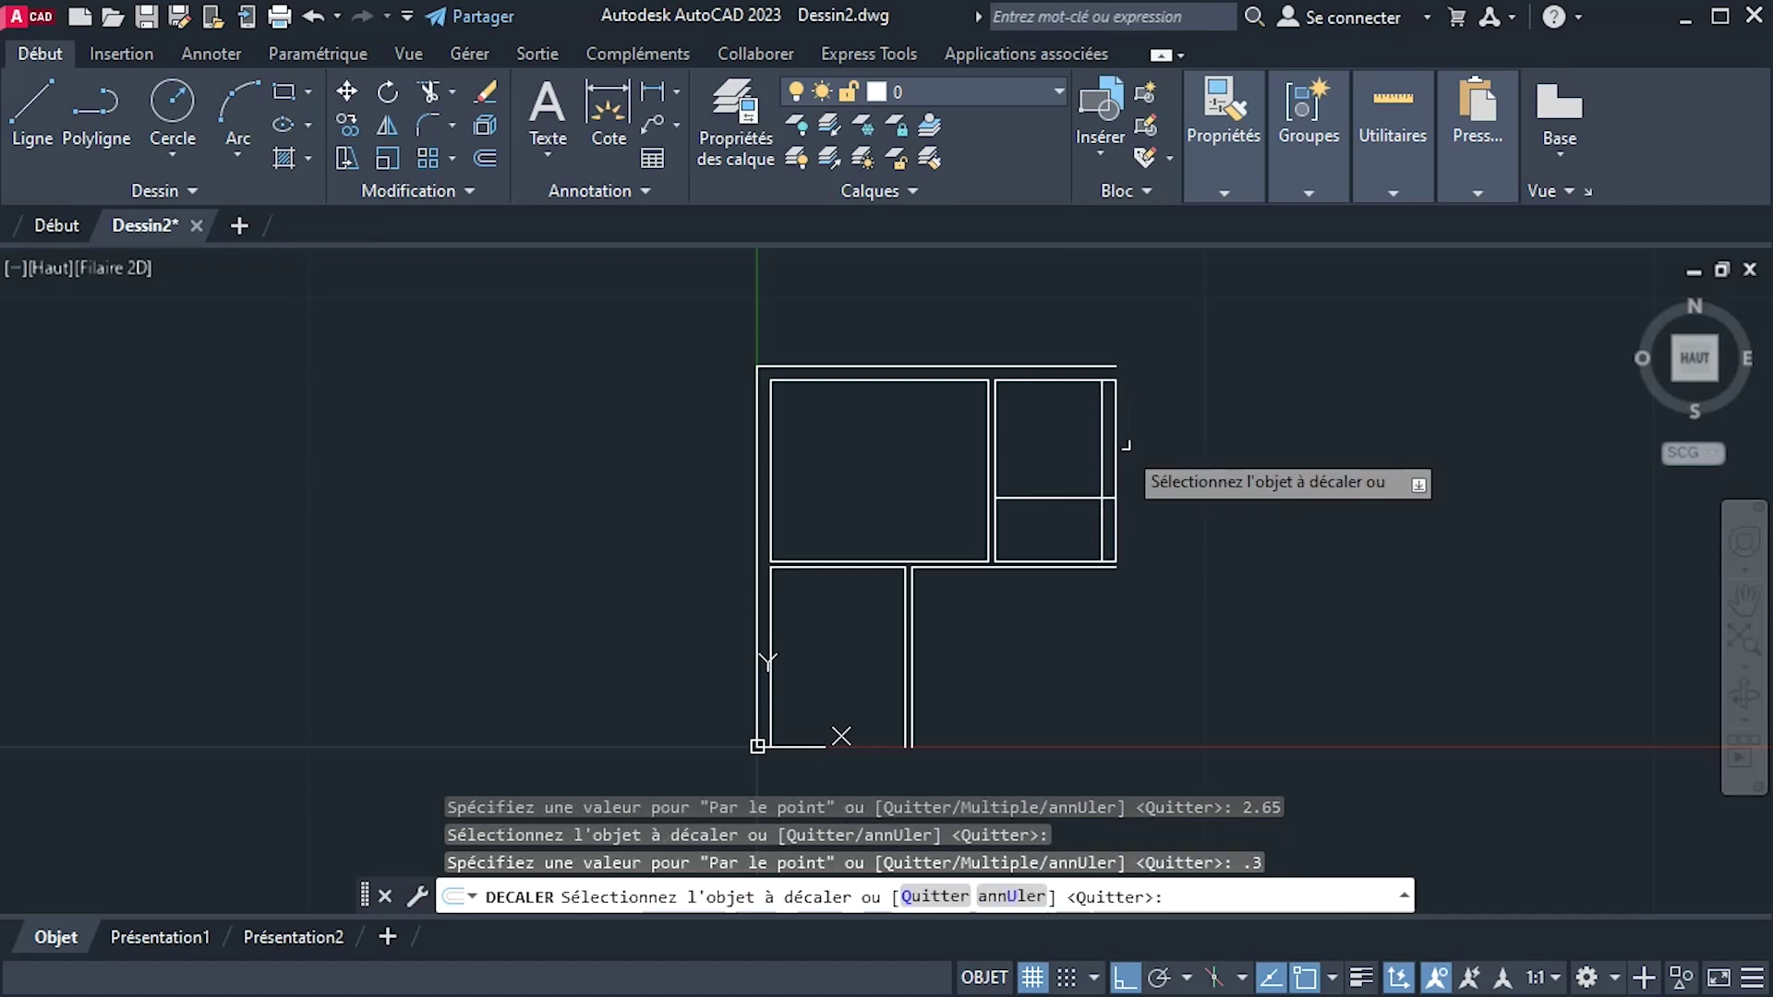
left_click(1054, 500)
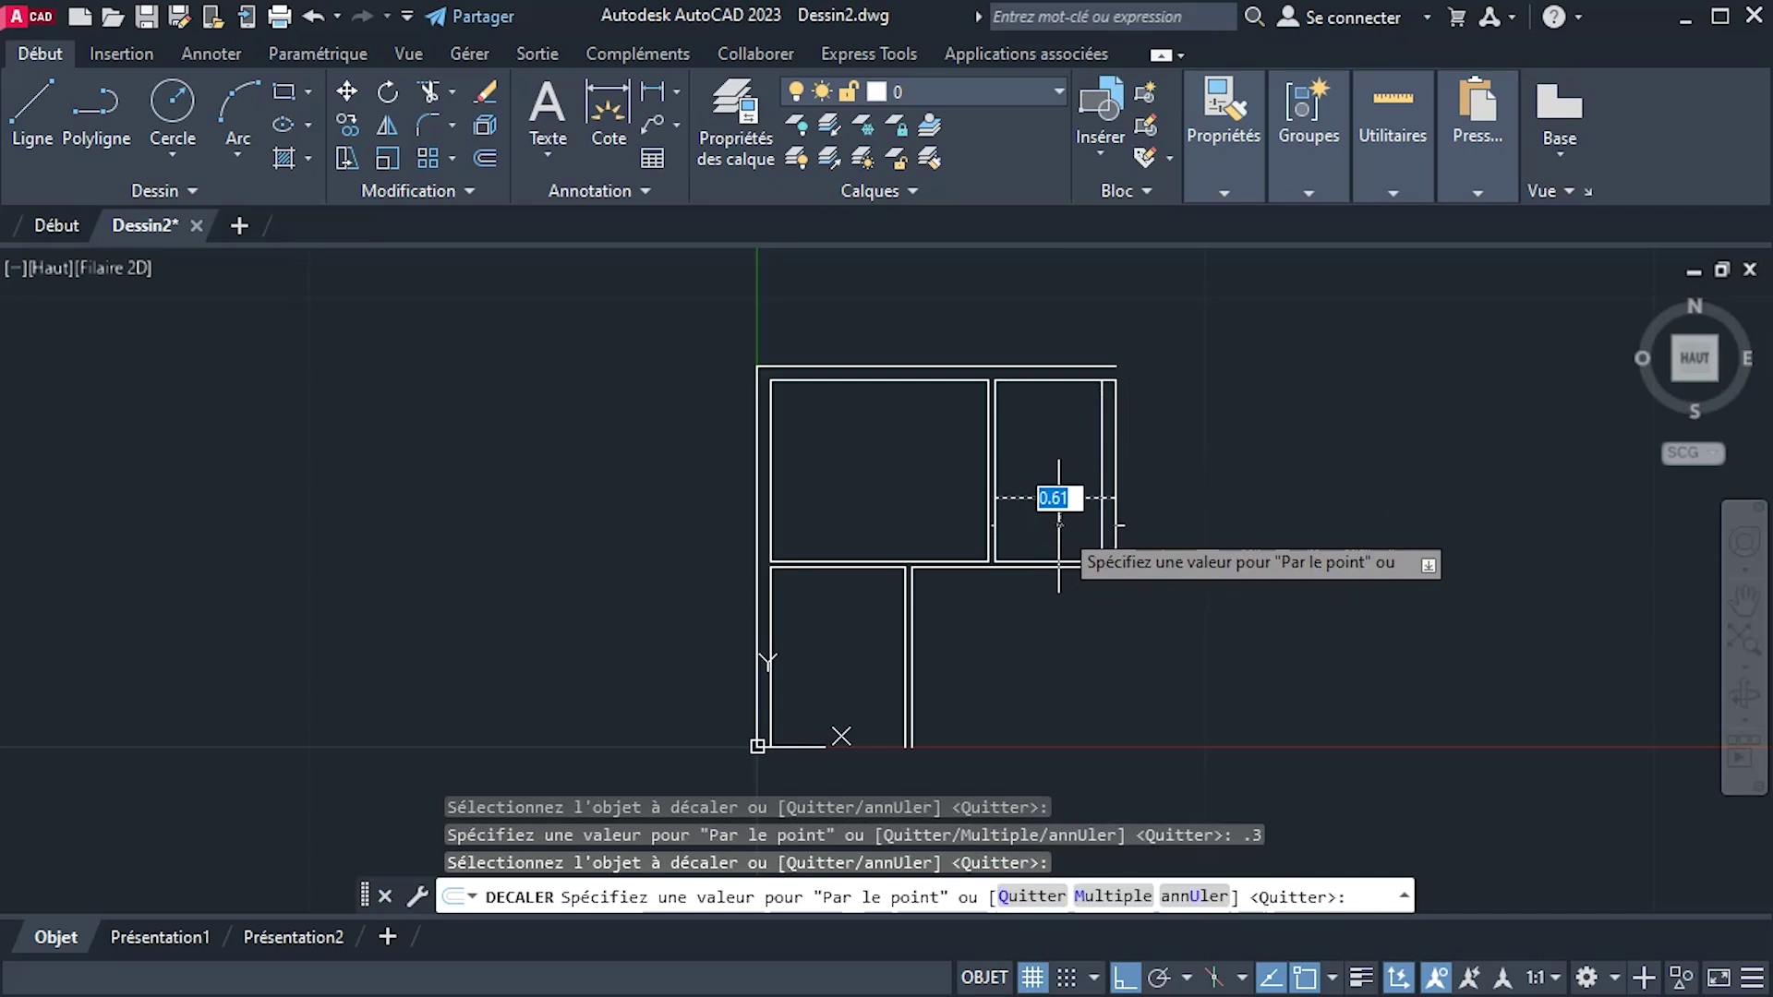
key("Return")
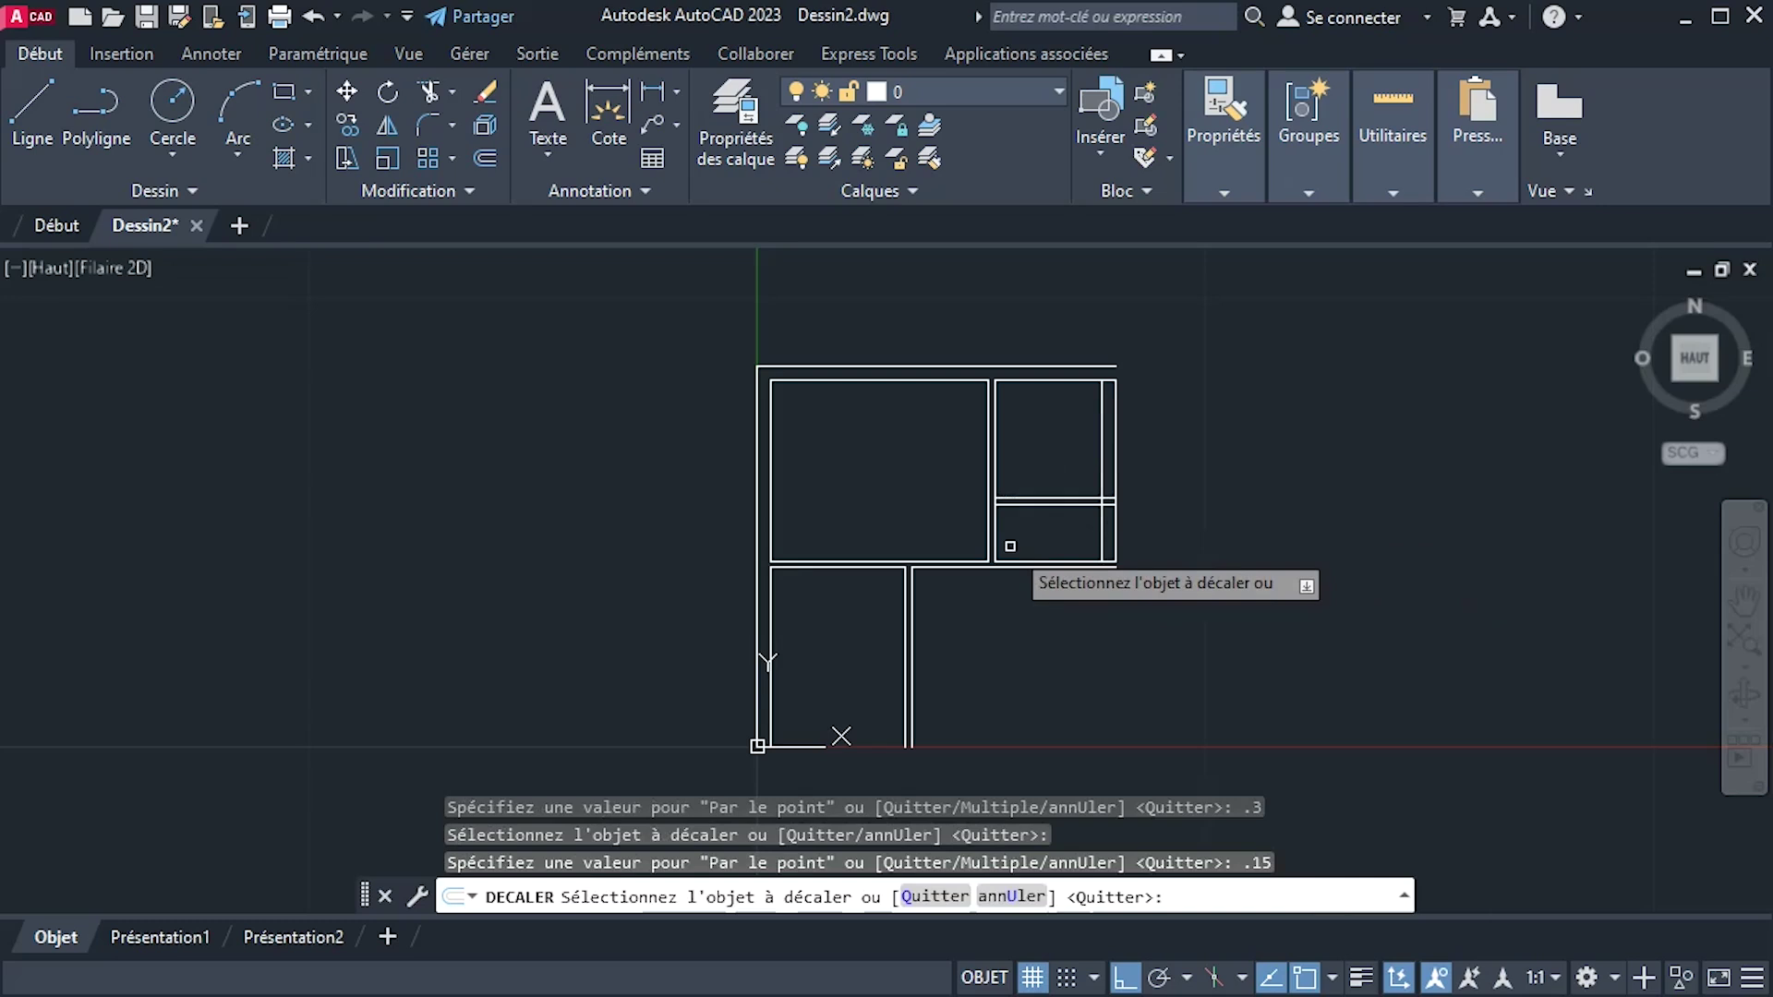
right_click(1182, 624)
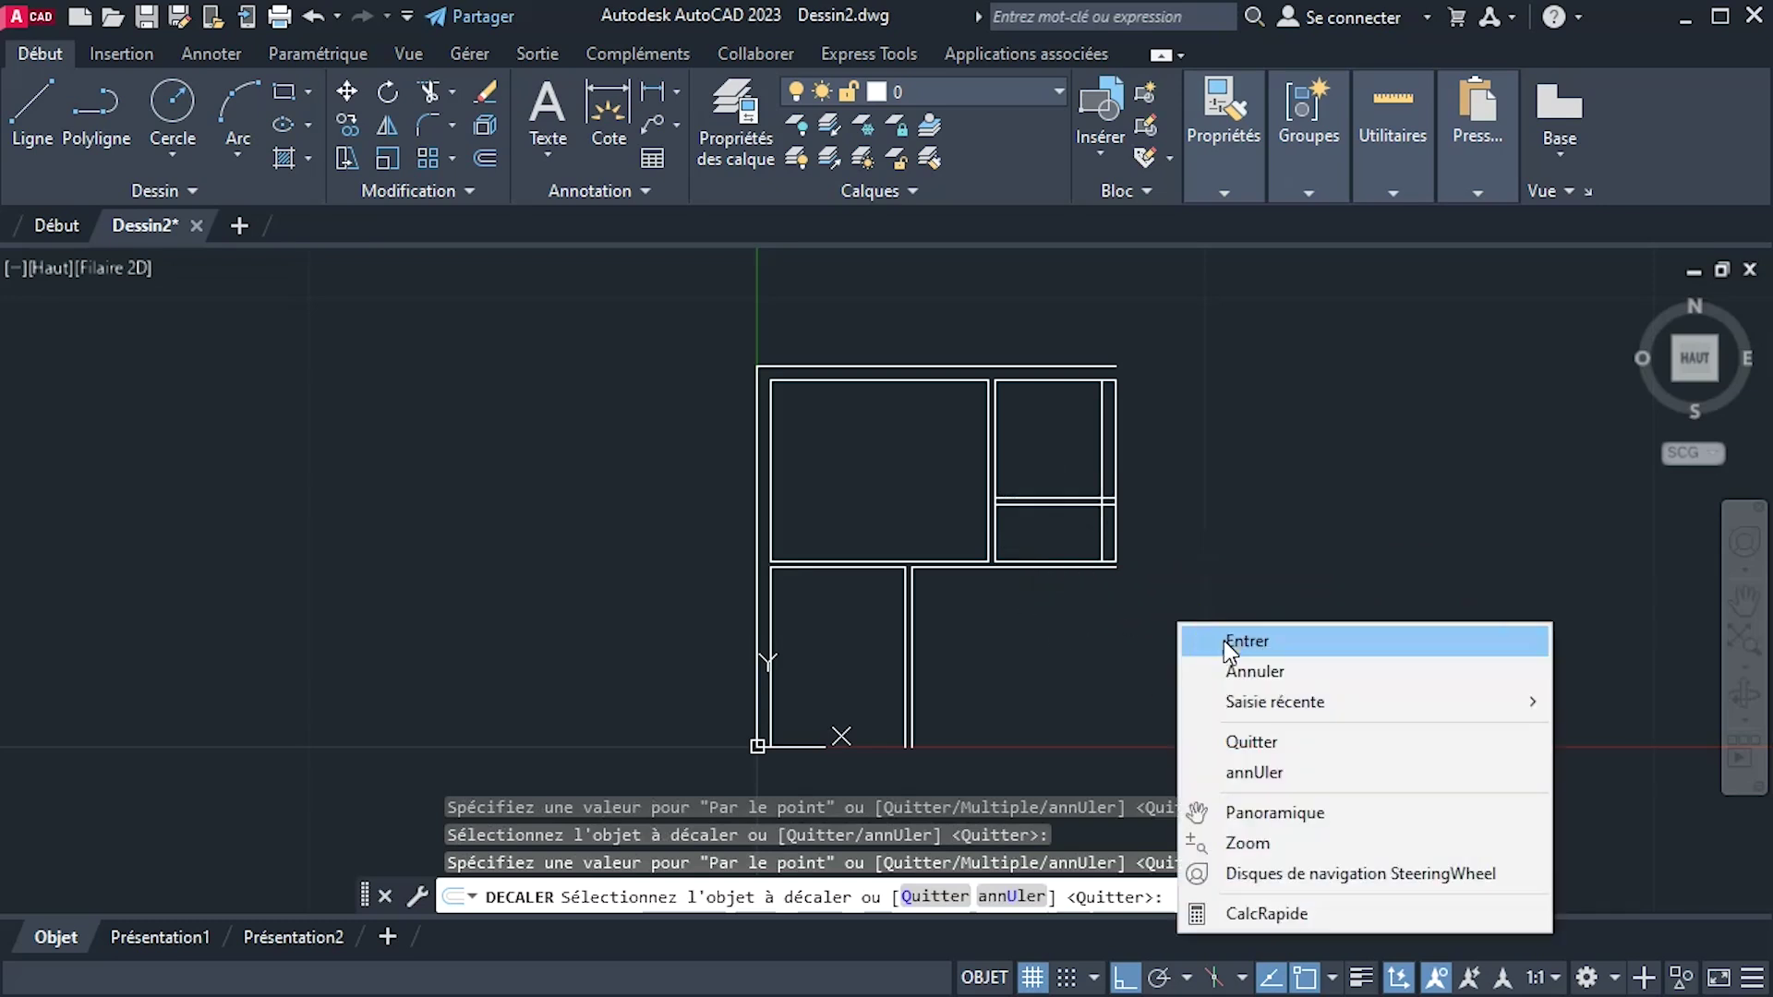
left_click(1223, 640)
Check the reference plan and trim the kitchen's two right wall lines below its lower wall.
key("alt+Tab")
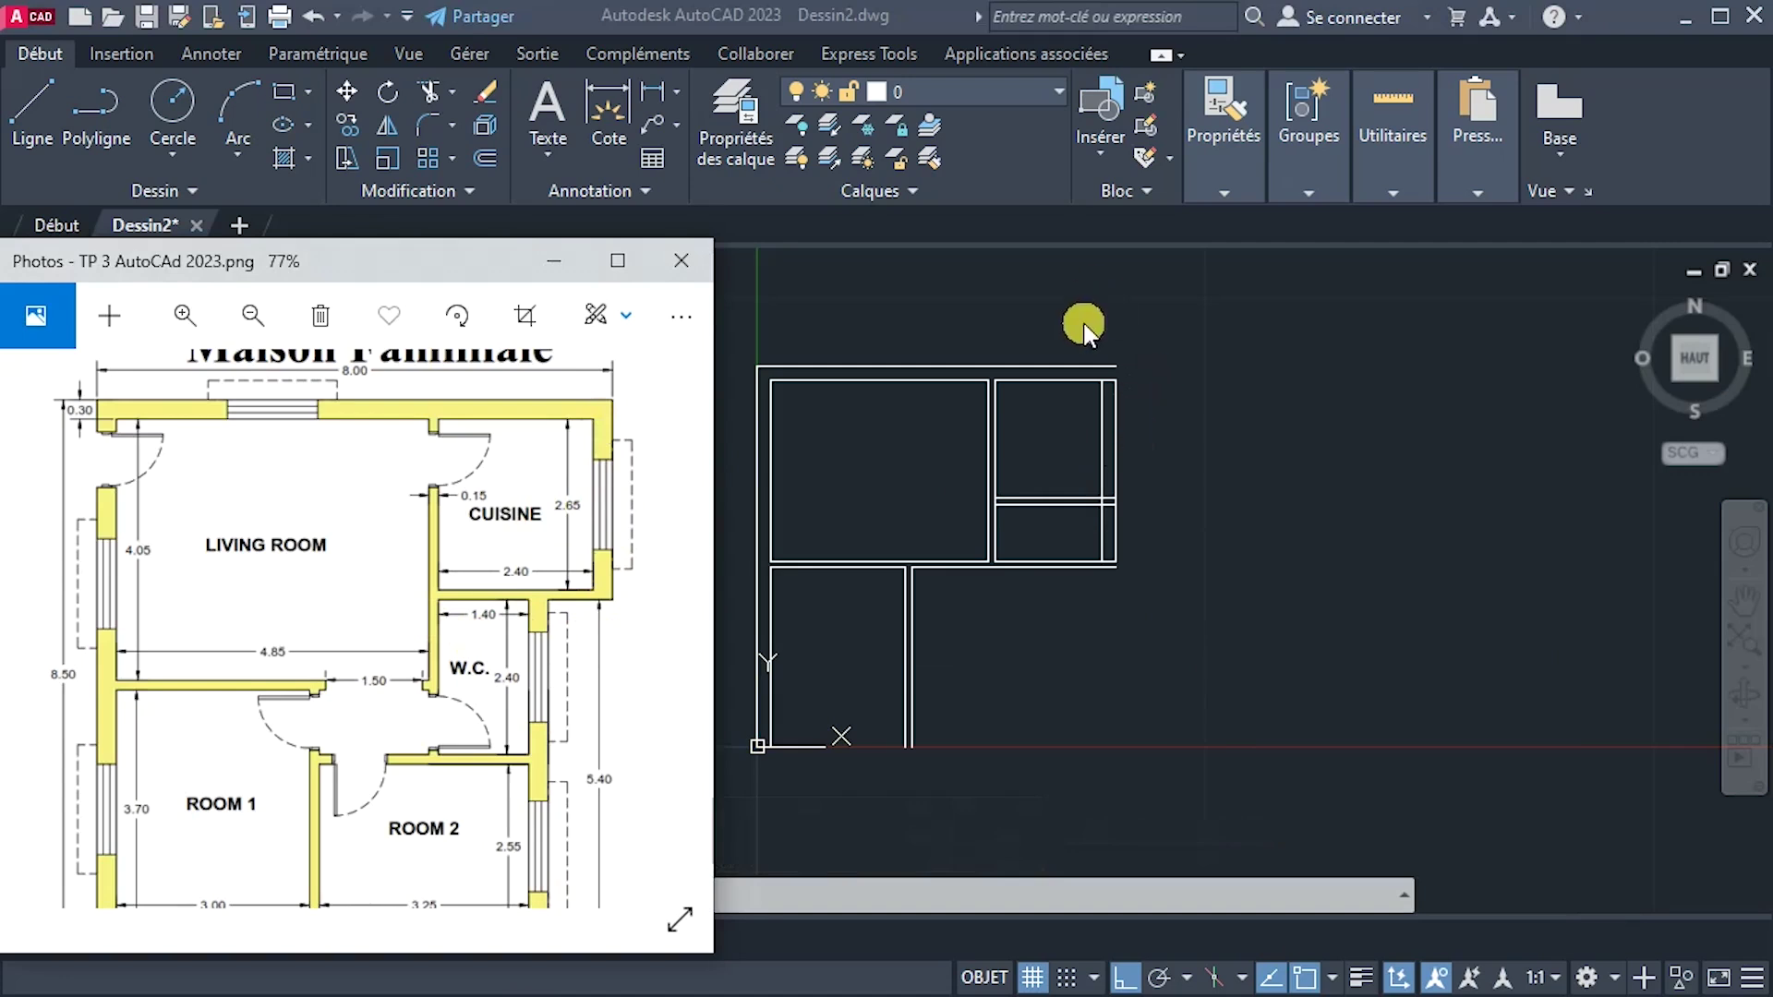
left_click(1191, 434)
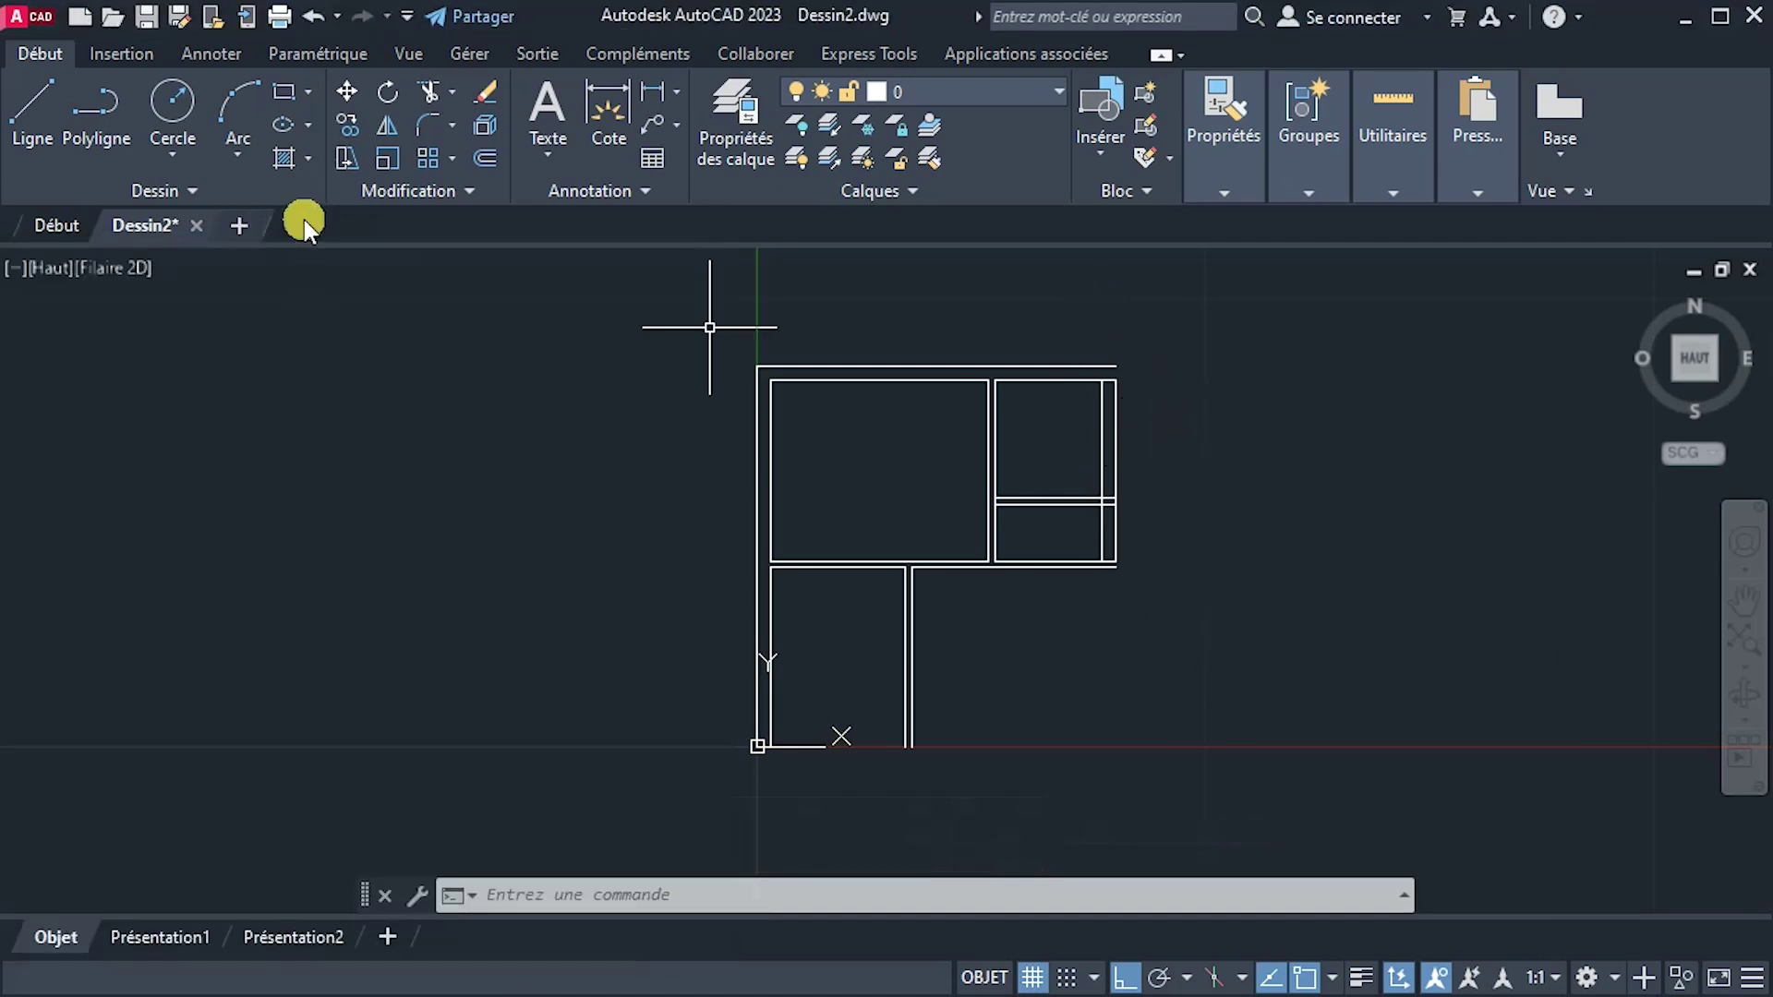
left_click(435, 85)
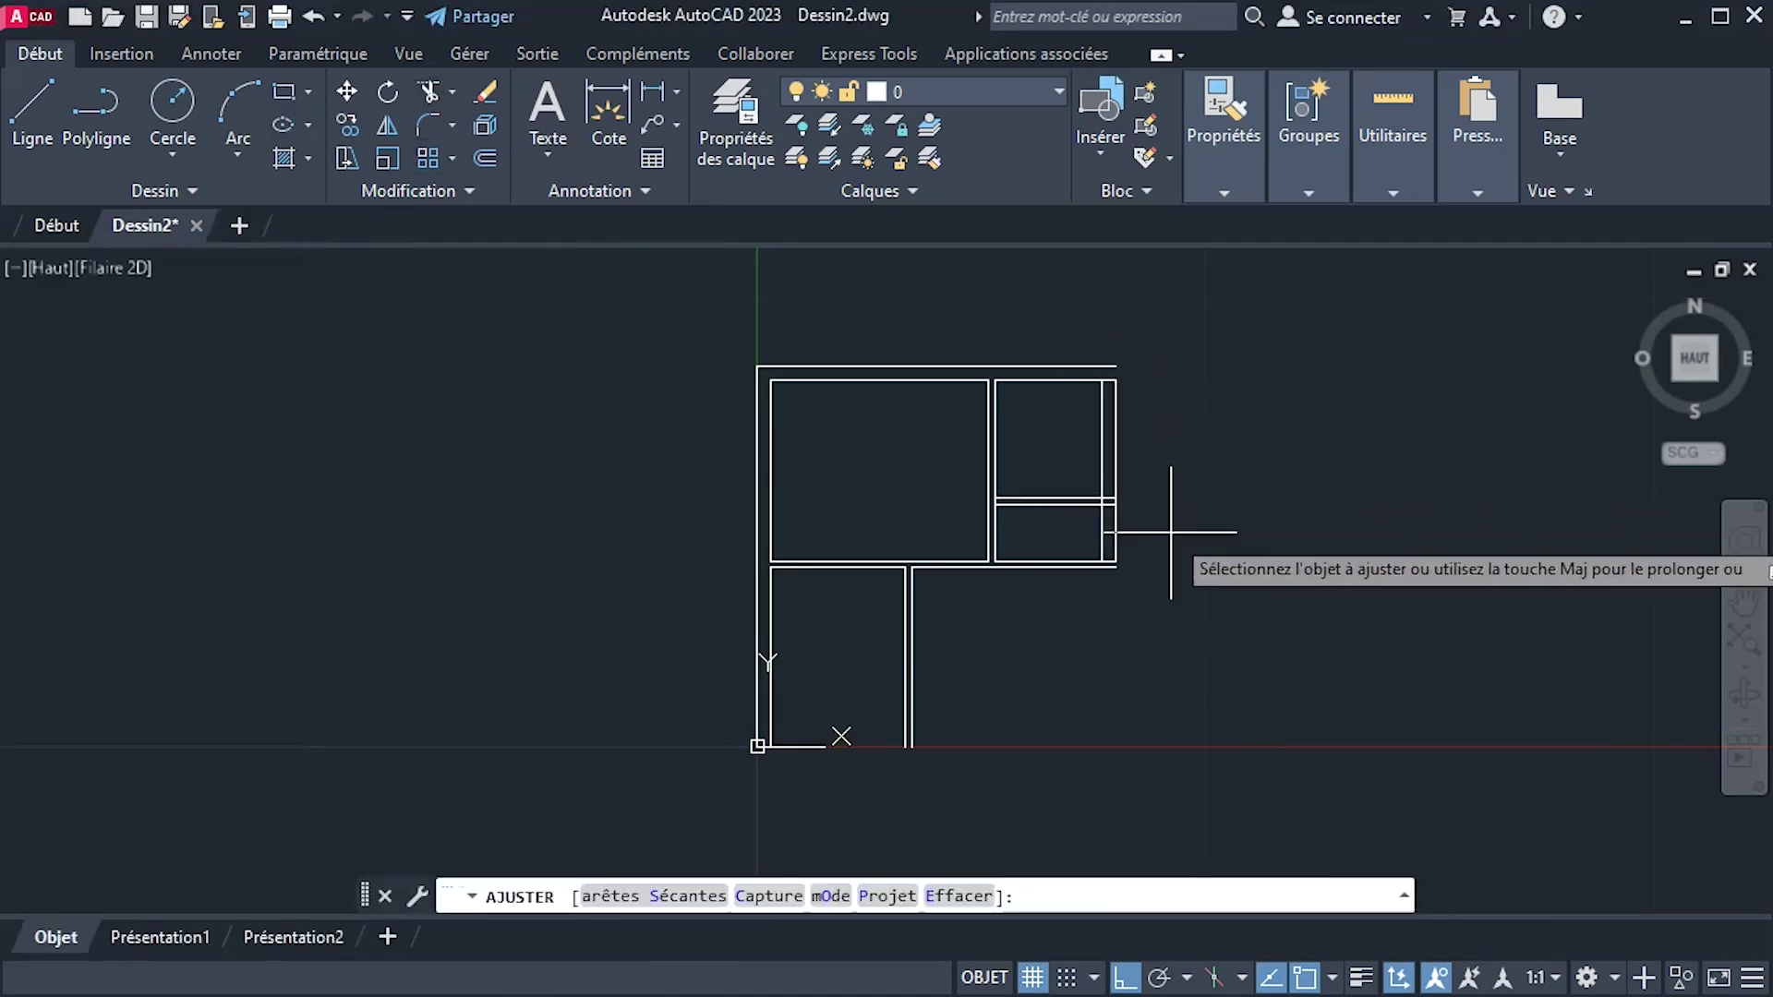
left_click(1176, 535)
key("Return")
left_click(1061, 626)
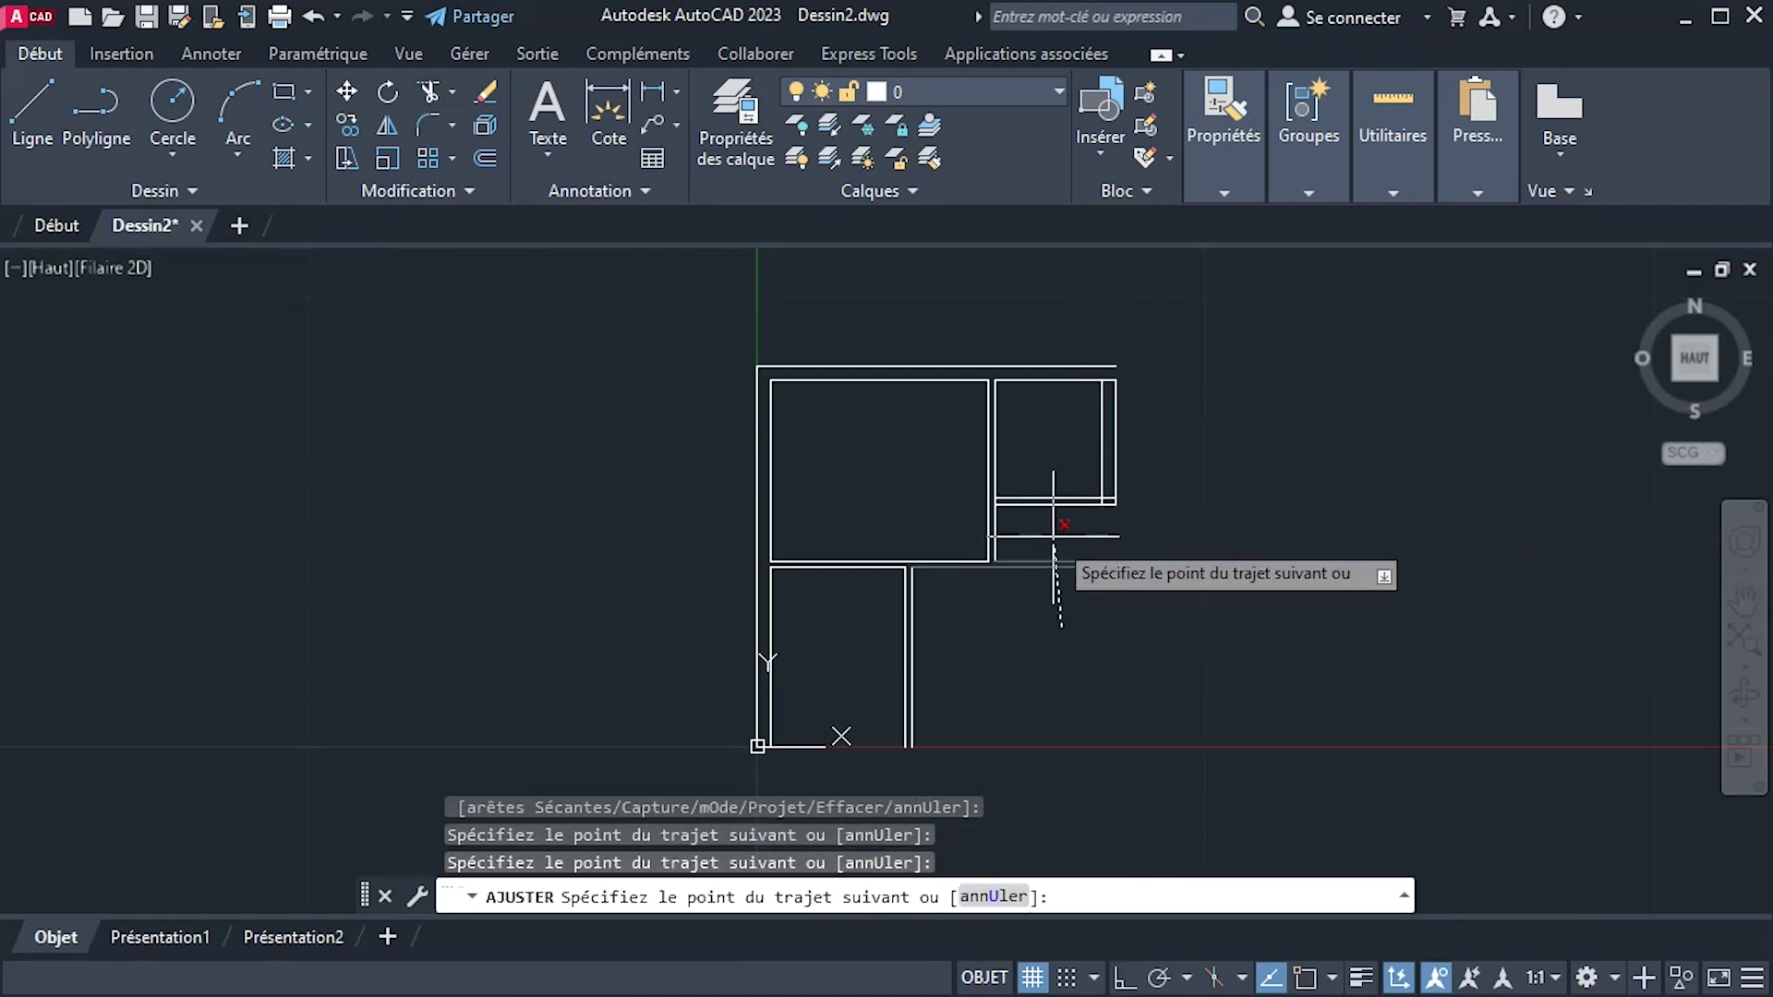
key("Return")
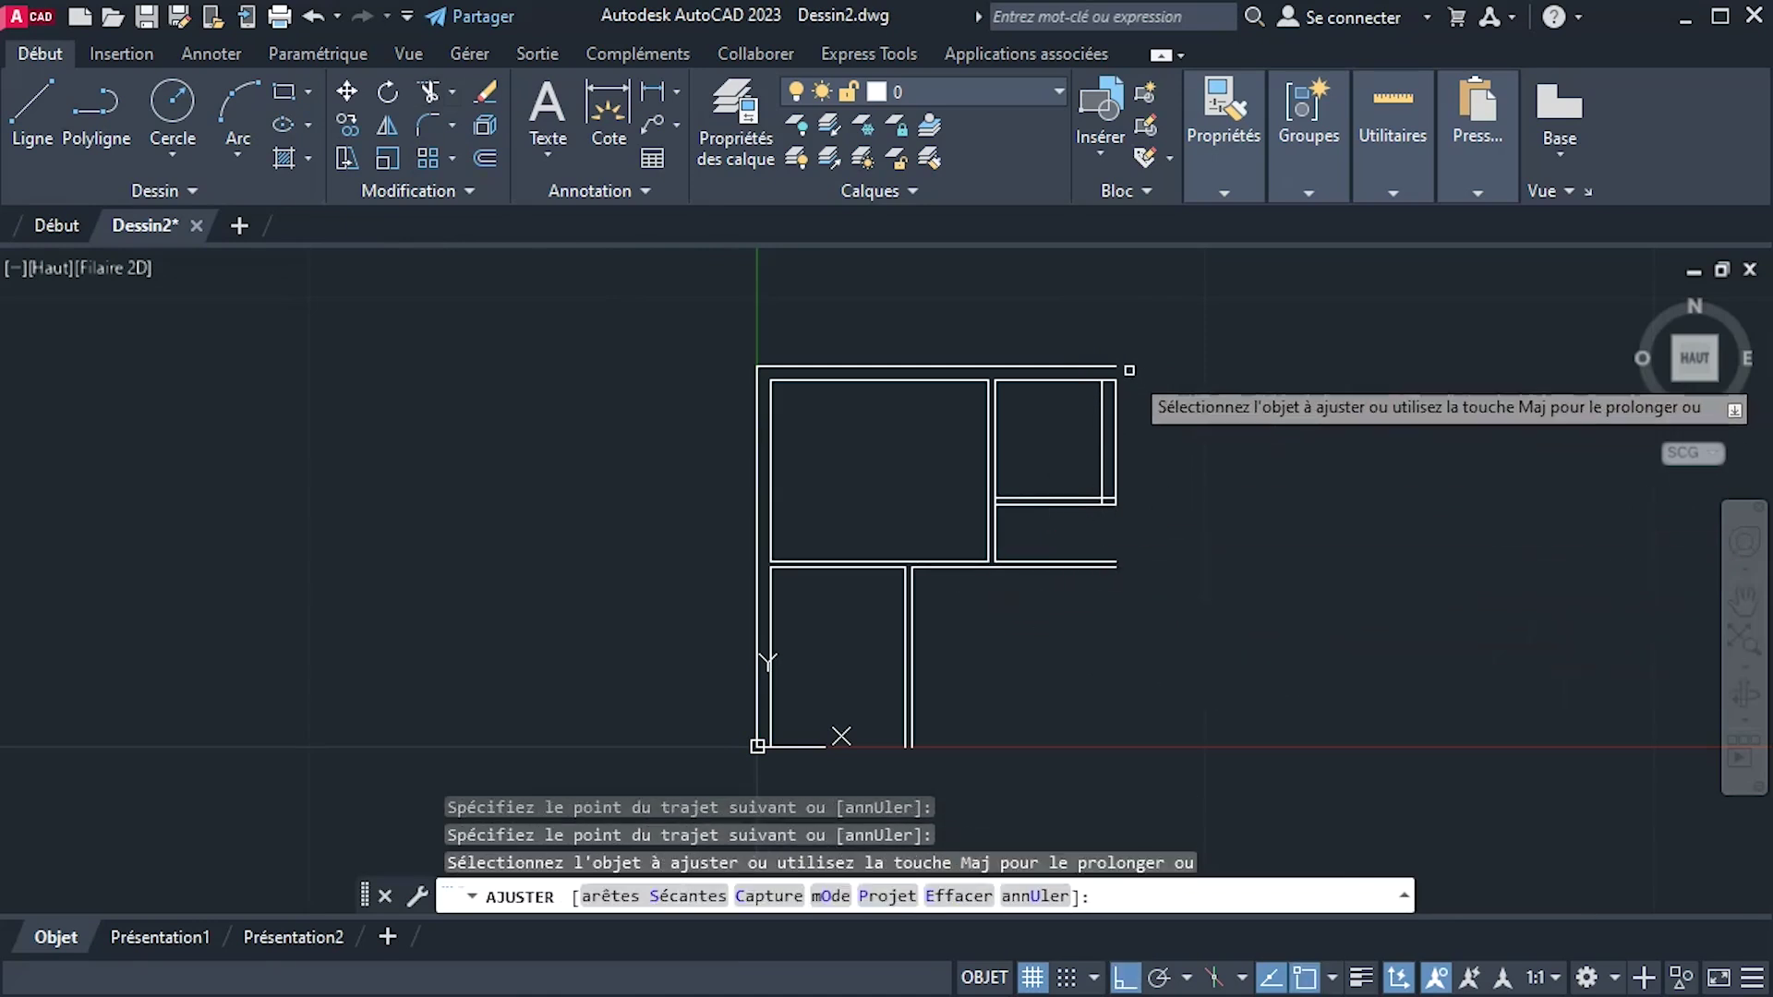
Trim the inner upper wall line beyond the kitchen's inner right wall line, ending Trim.
scroll(1130, 370, "up", 5)
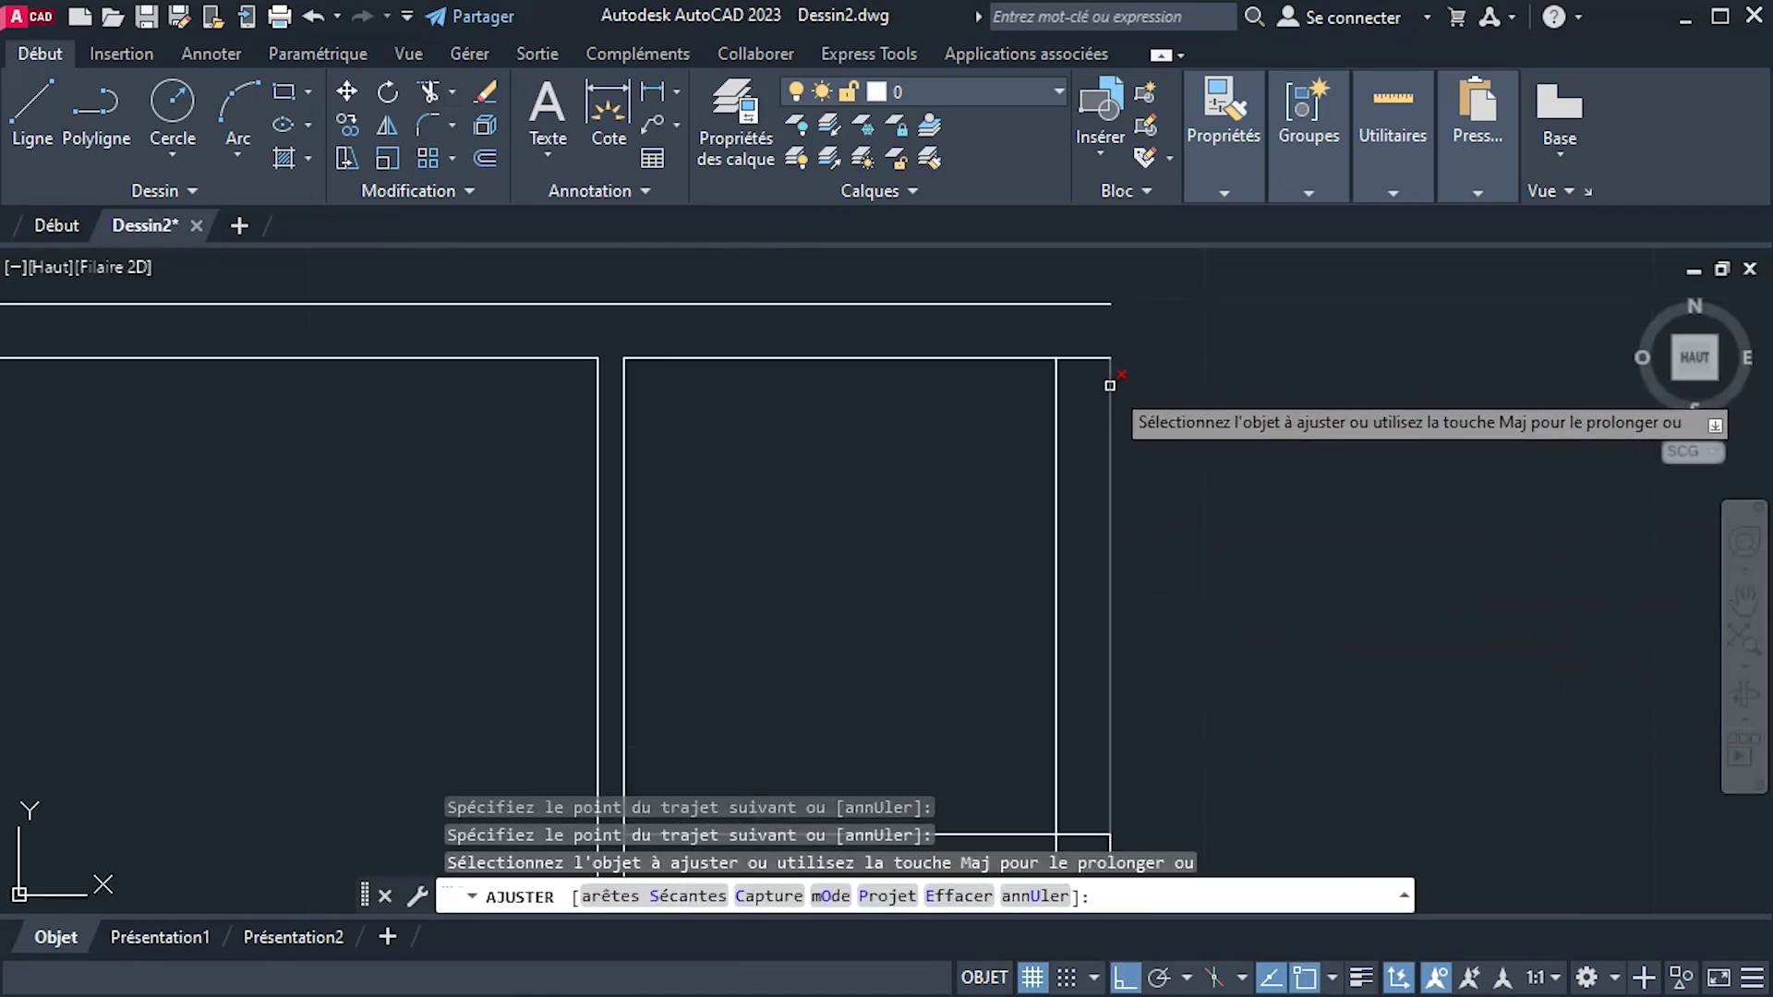
right_click(1232, 370)
left_click(1284, 386)
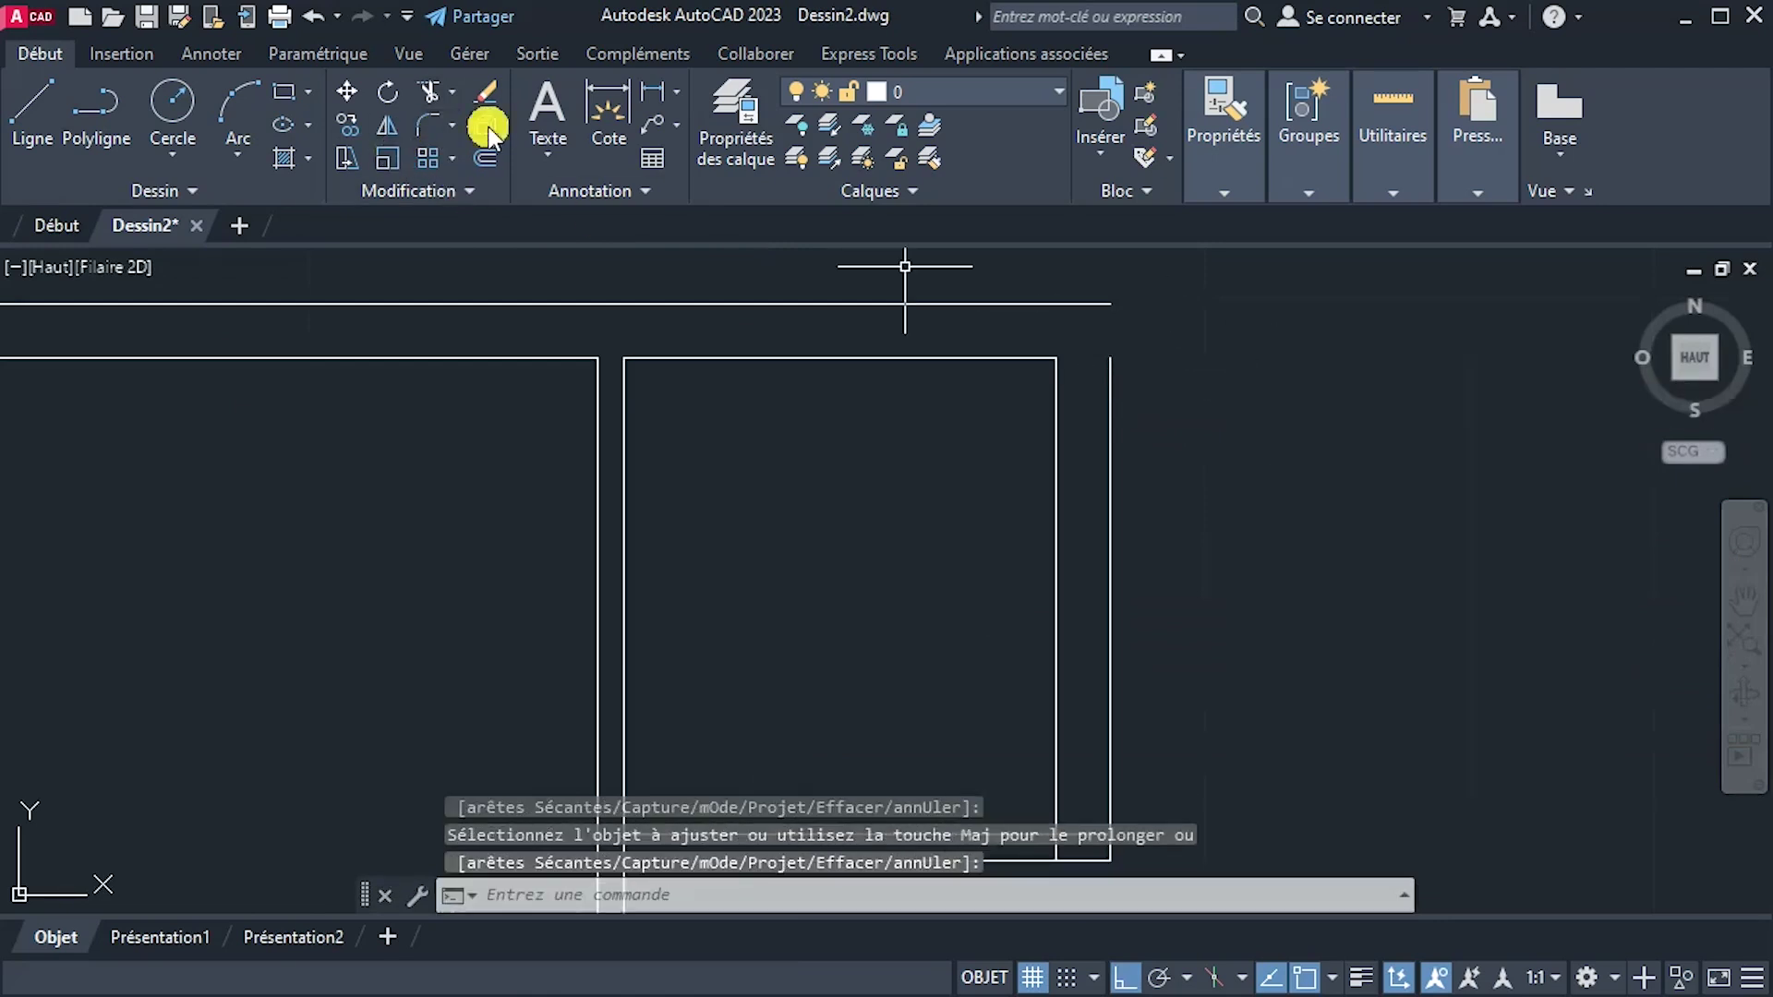
Join the outer upper wall line and the kitchen's outer right wall line into a corner with Fillet.
left_click(420, 125)
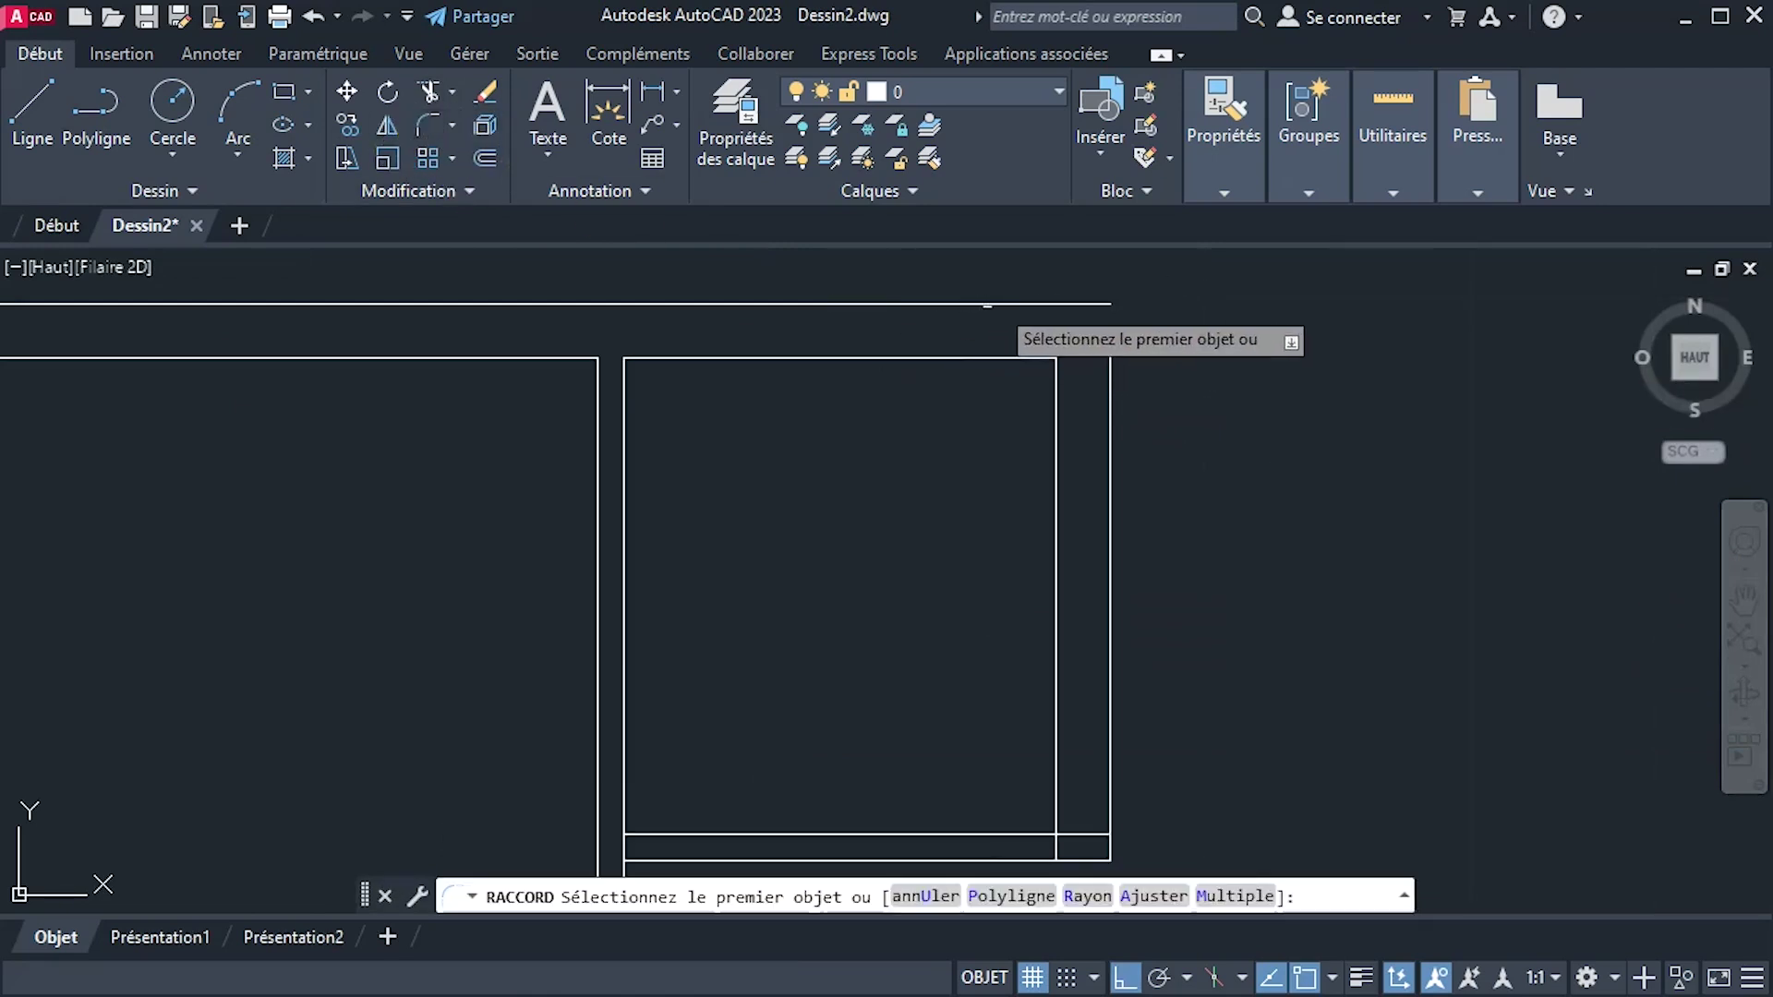
left_click(1016, 303)
left_click(1110, 384)
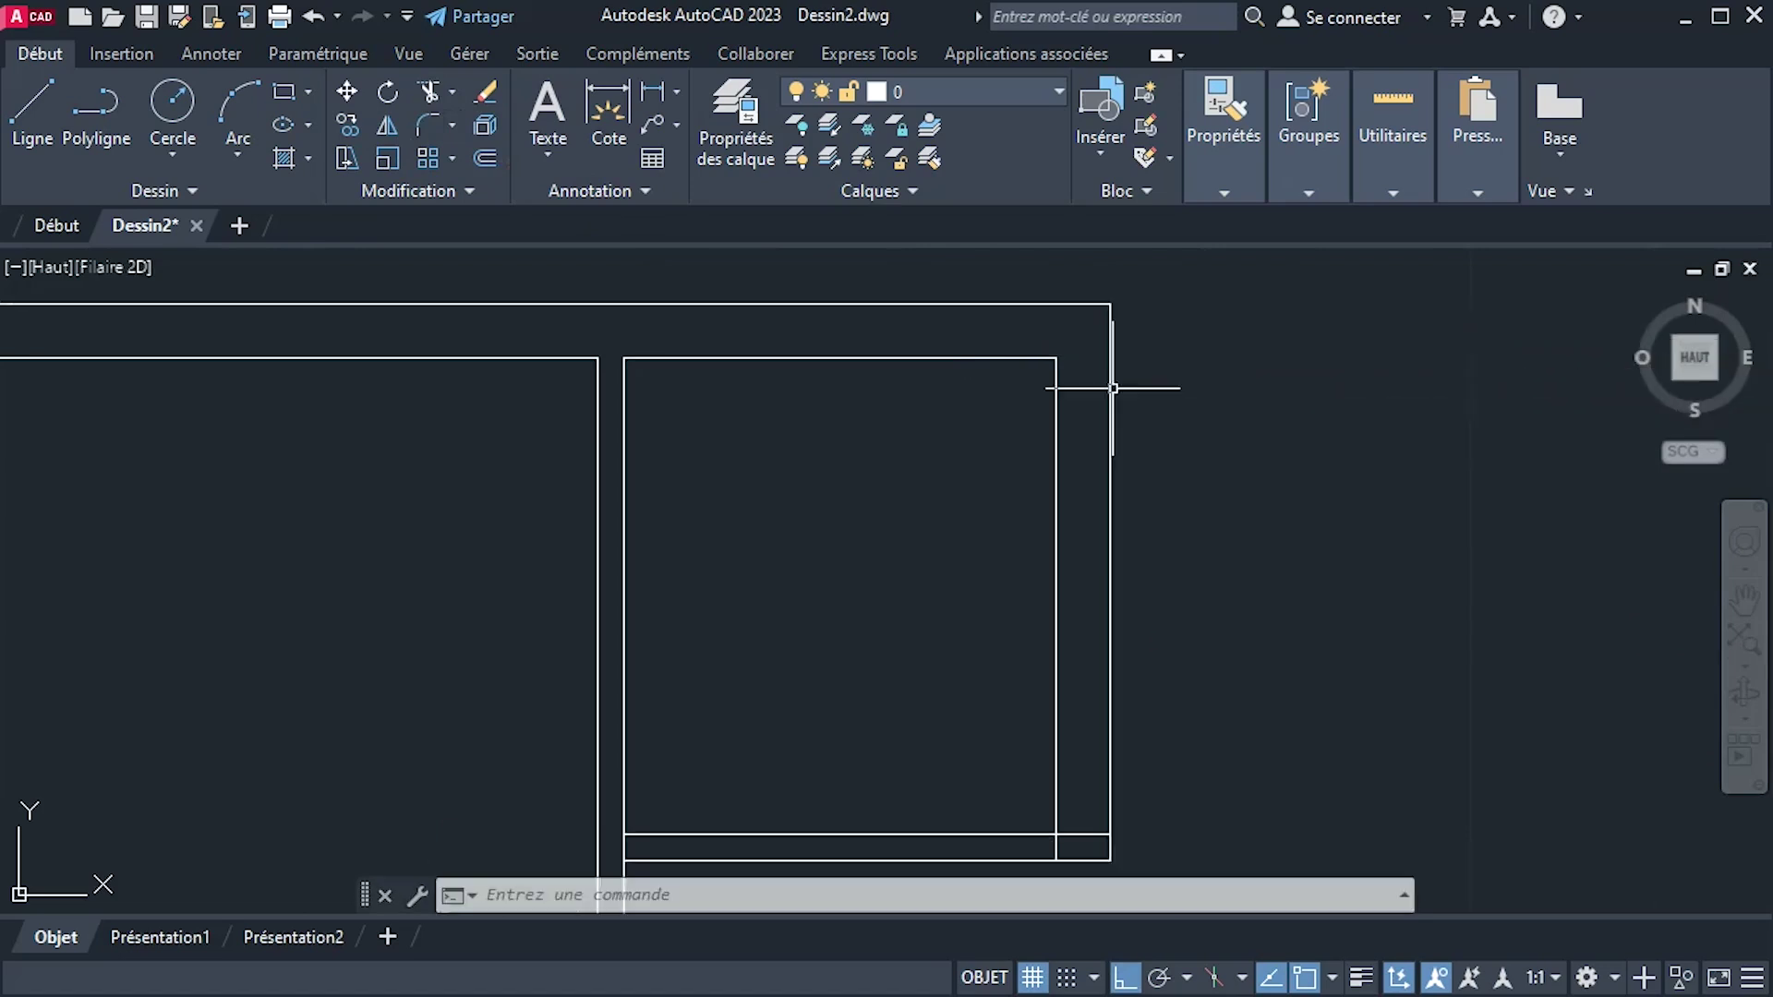
Join the right line of the living room–kitchen partition and the lower line of the partition below the living room into a corner with Fillet.
scroll(1235, 468, "down", 4)
middle_click_drag(1235, 467, 1236, 403)
scroll(1122, 712, "up", 2)
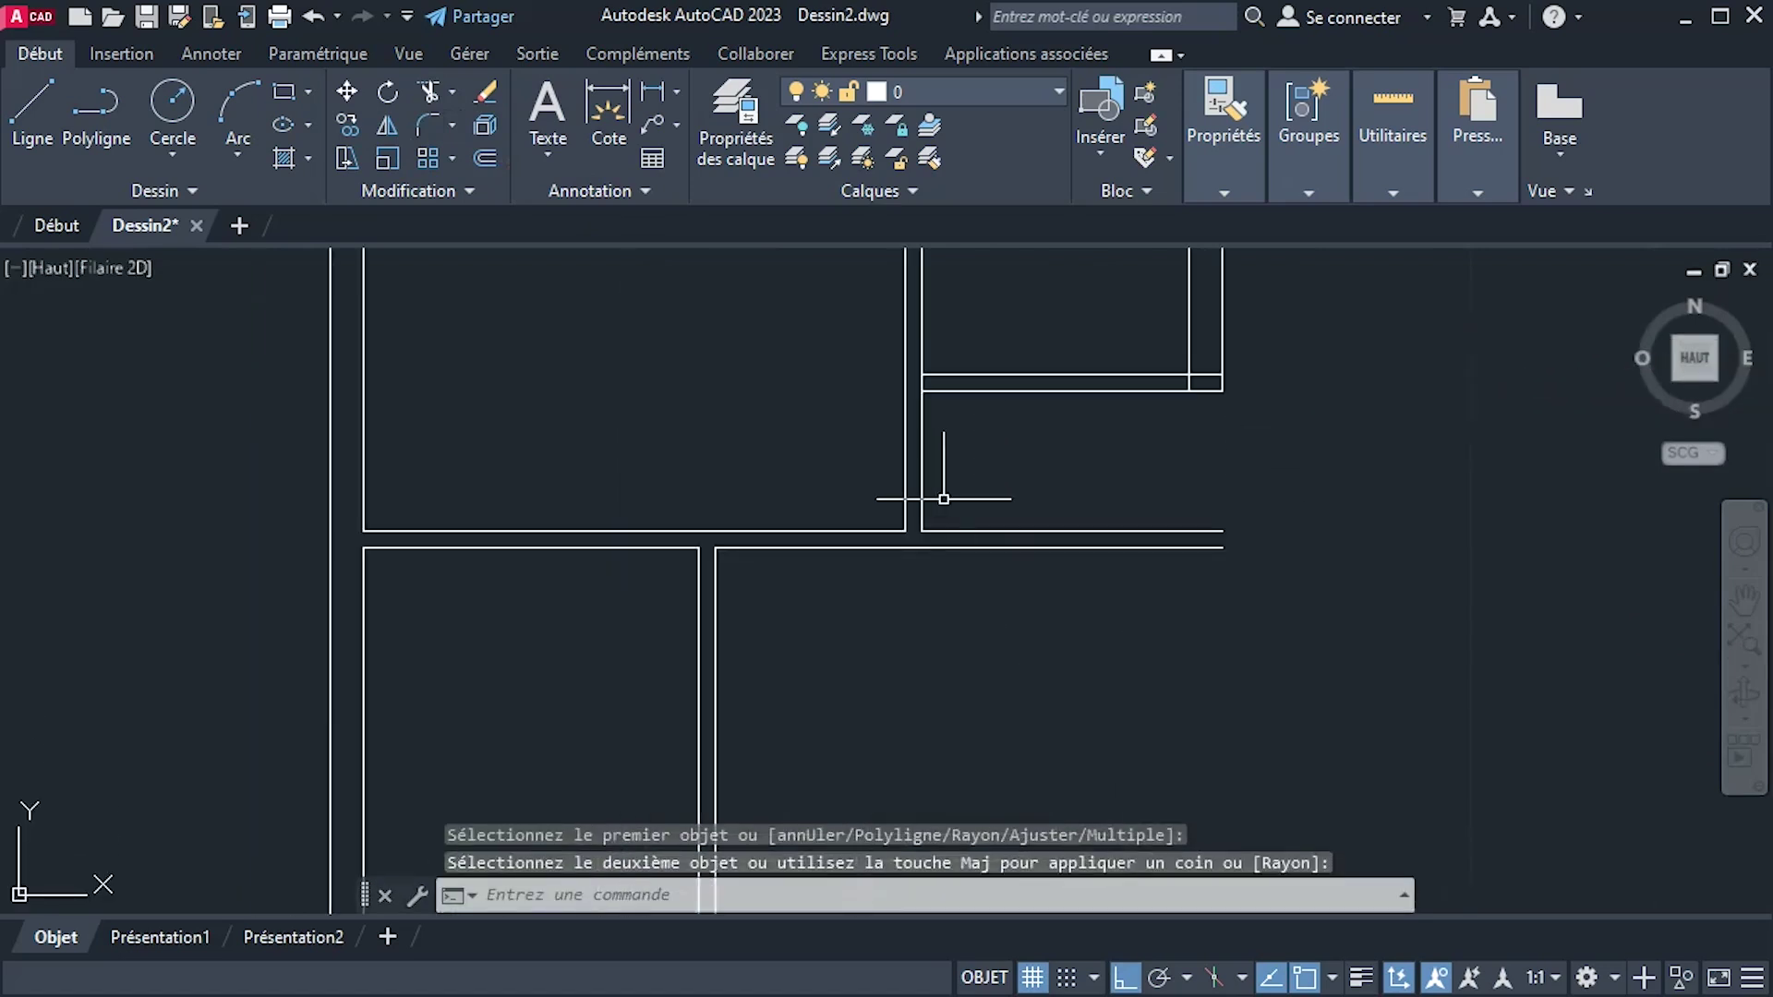
right_click(1002, 486)
left_click(1120, 502)
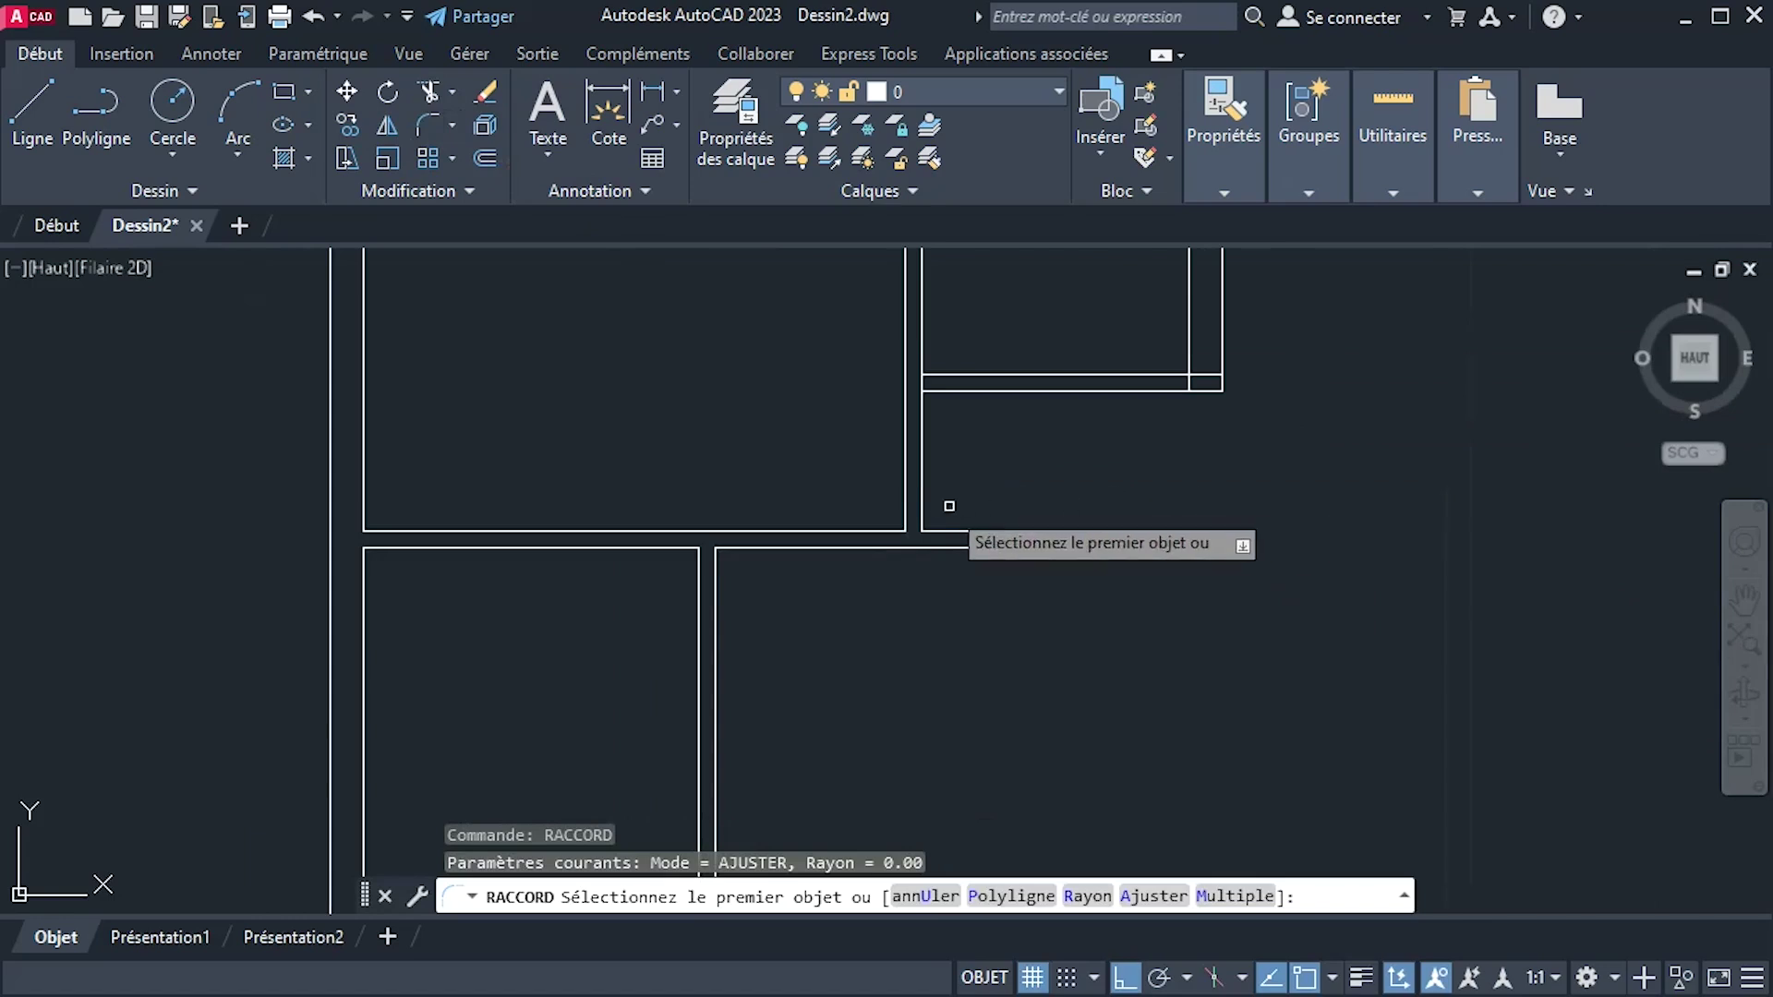
left_click(920, 505)
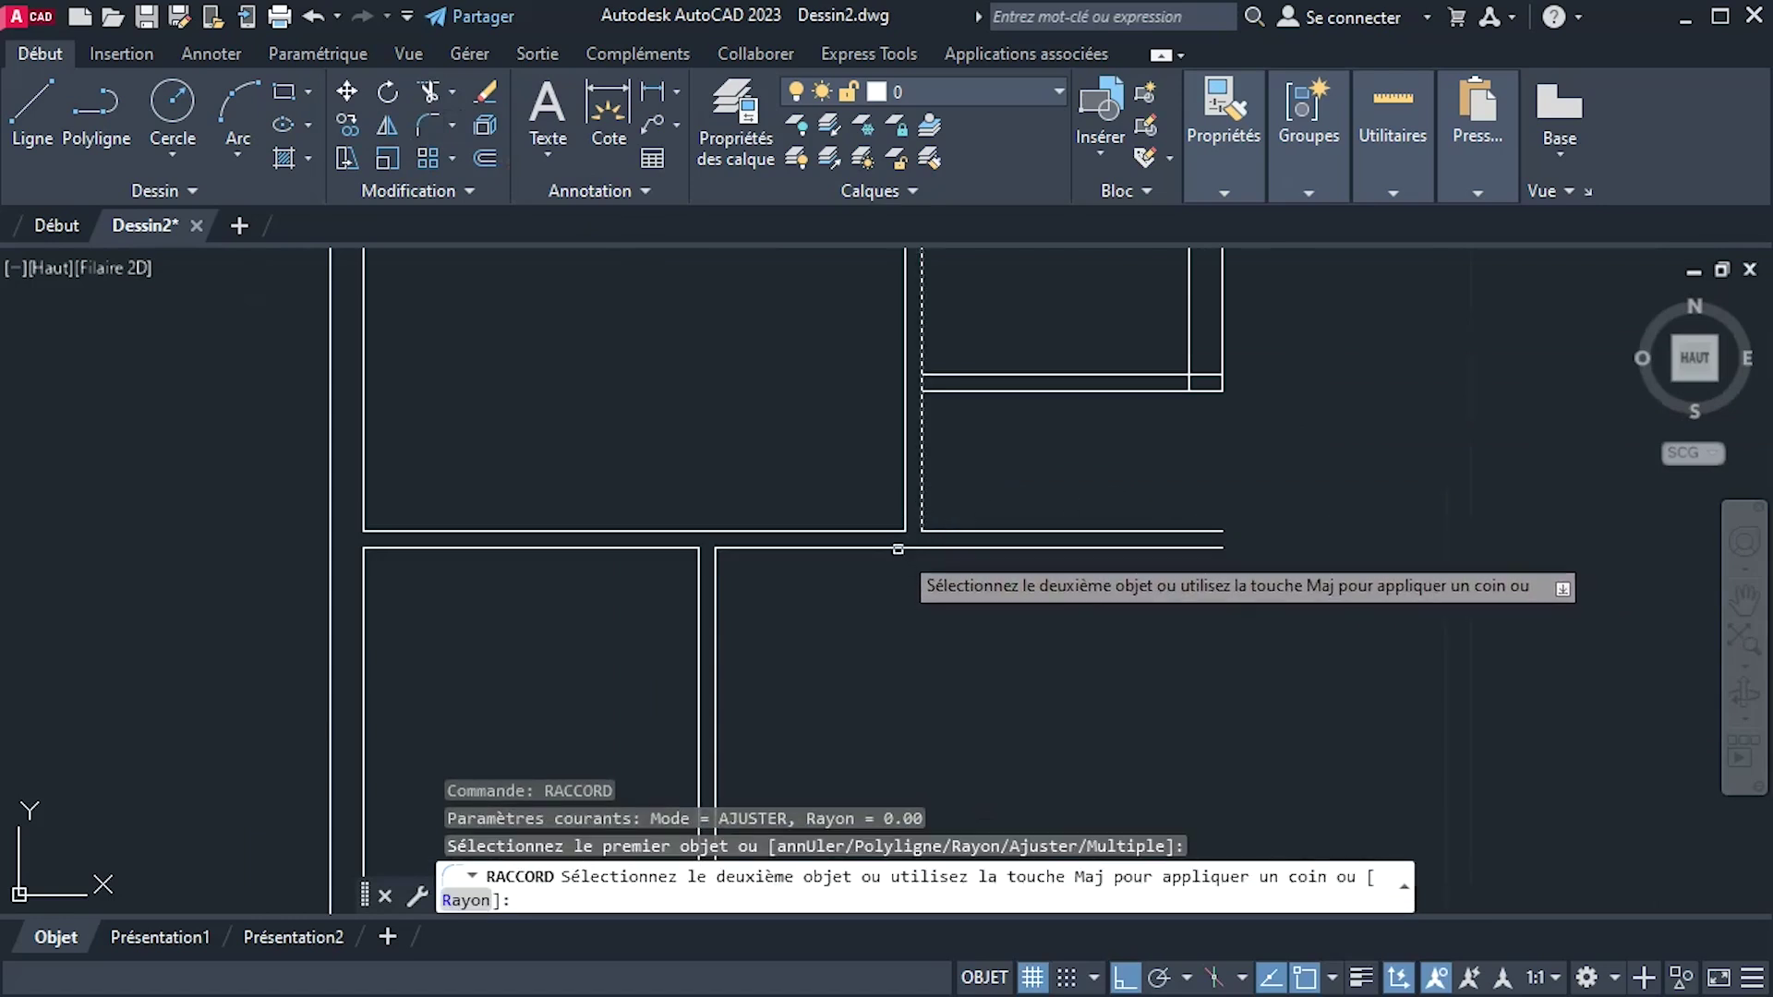
left_click(898, 548)
Erase the leftover horizontal line extending to the right of the new corner below the kitchen.
left_click(1120, 628)
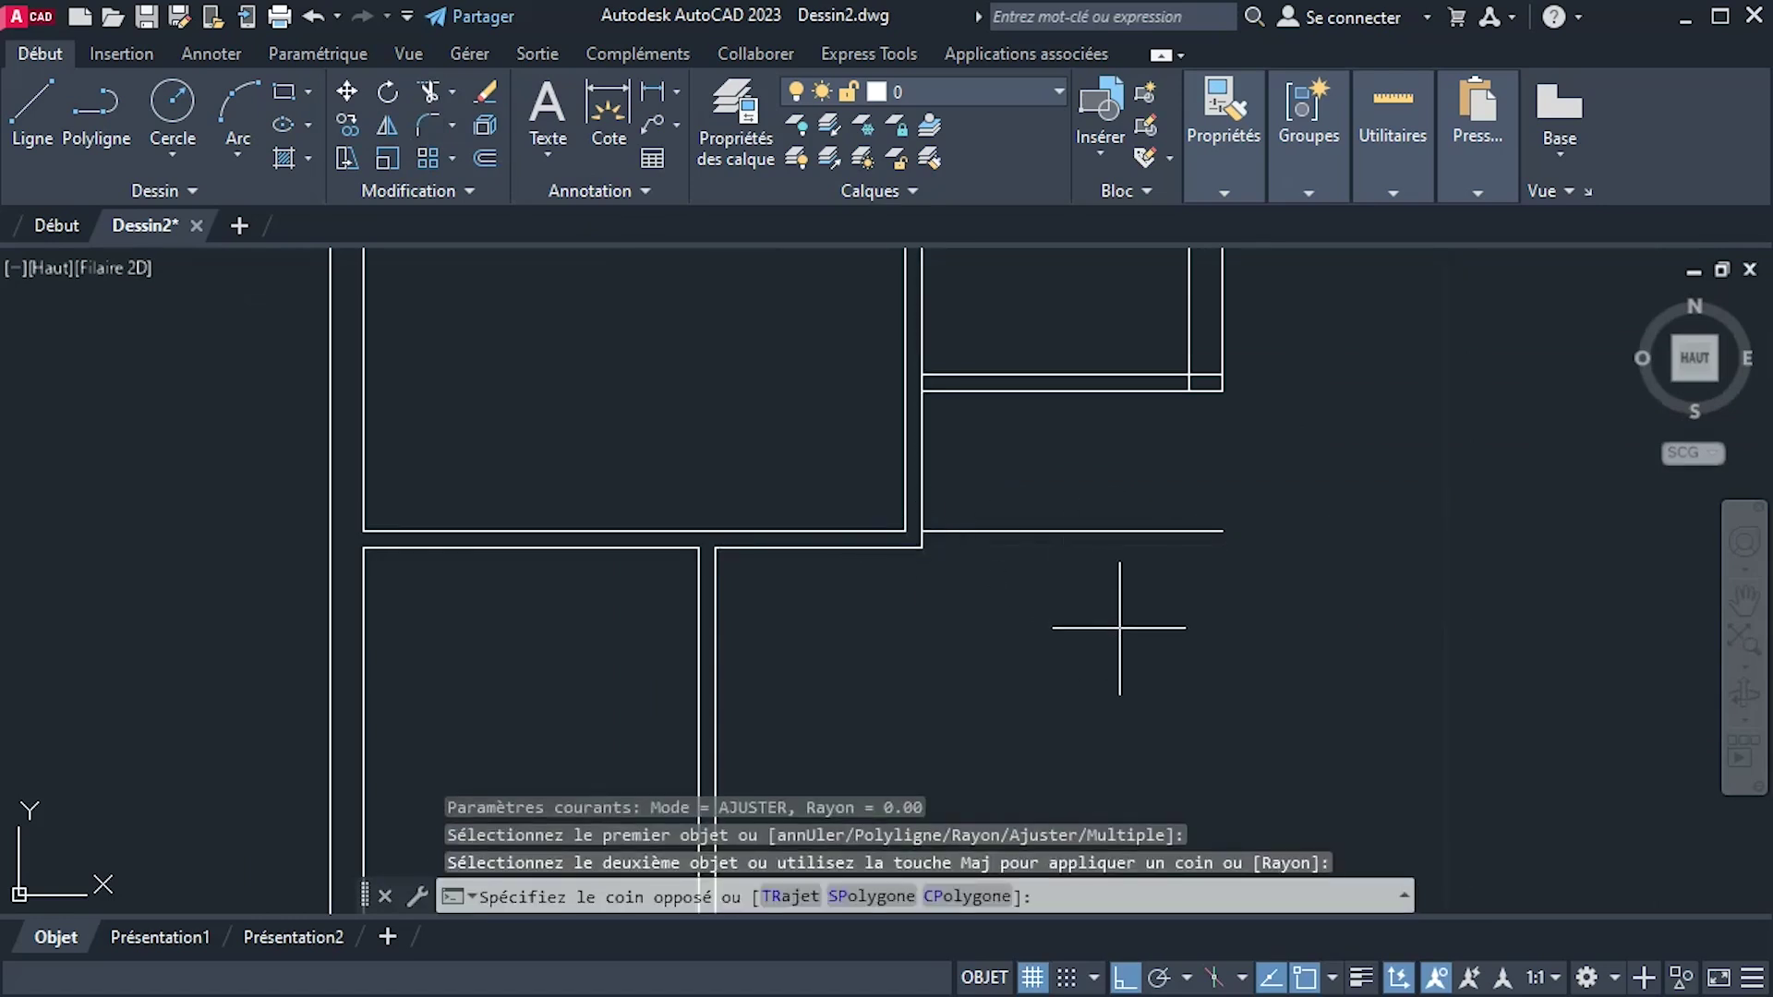
left_click(1098, 484)
type("e")
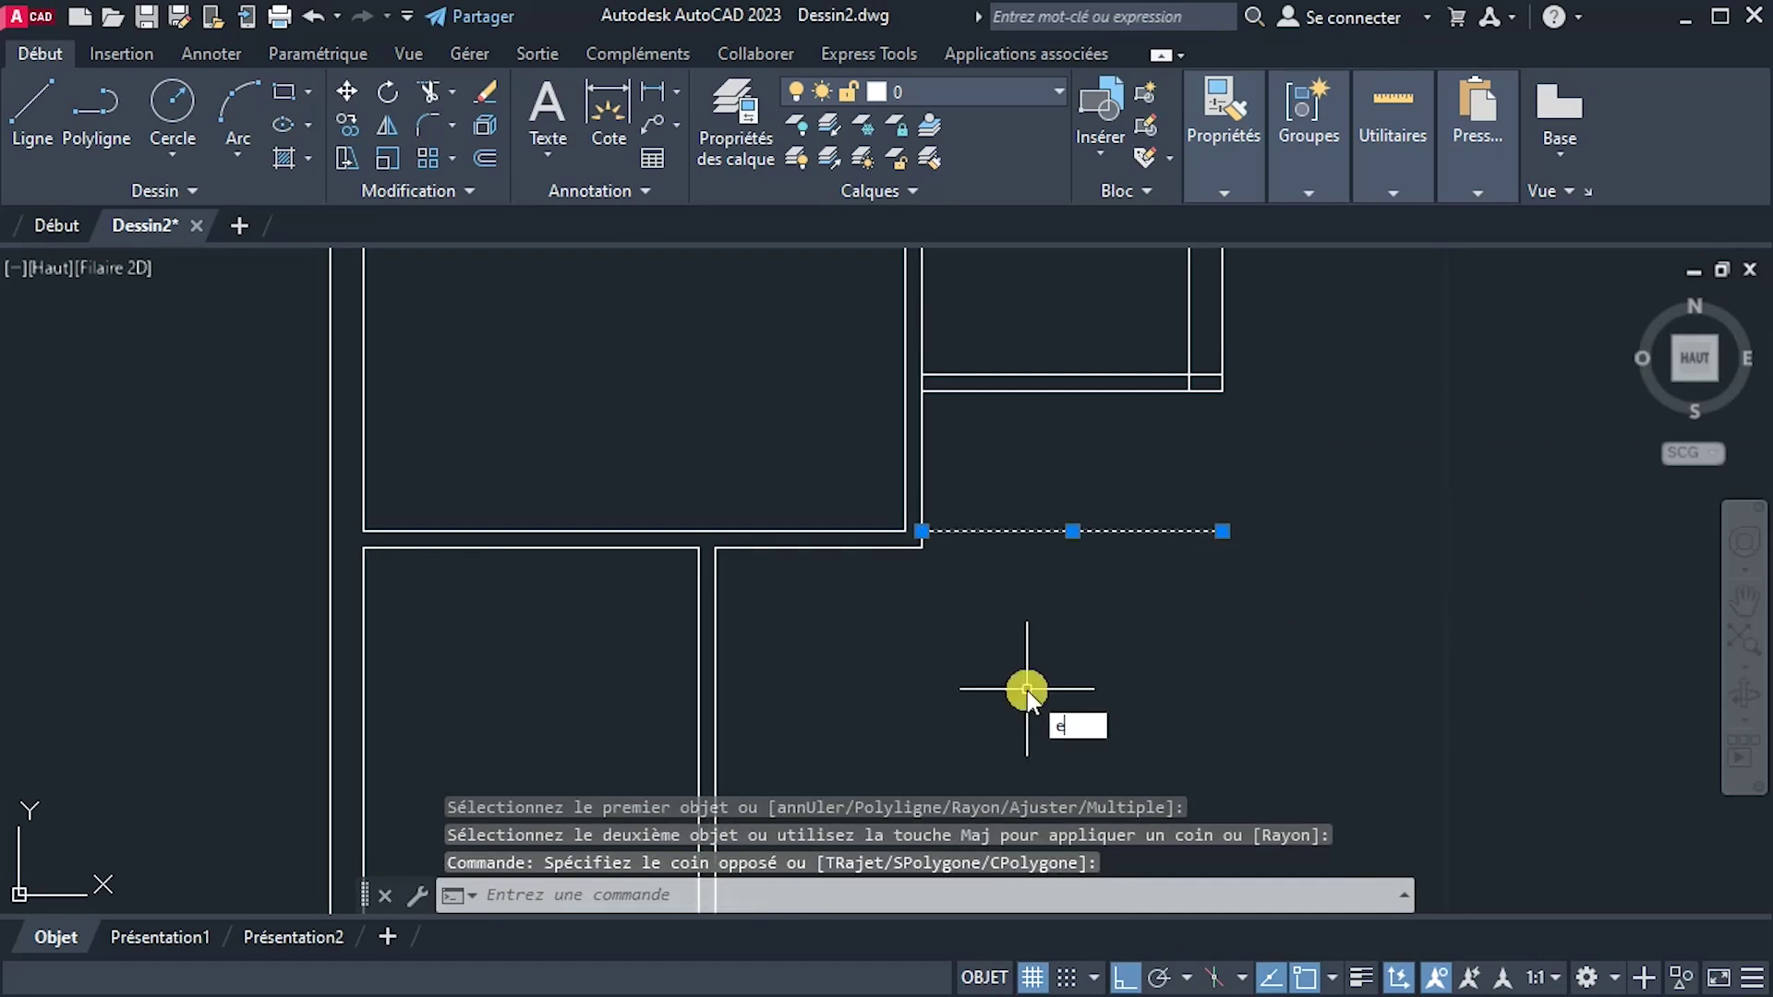
key("Return")
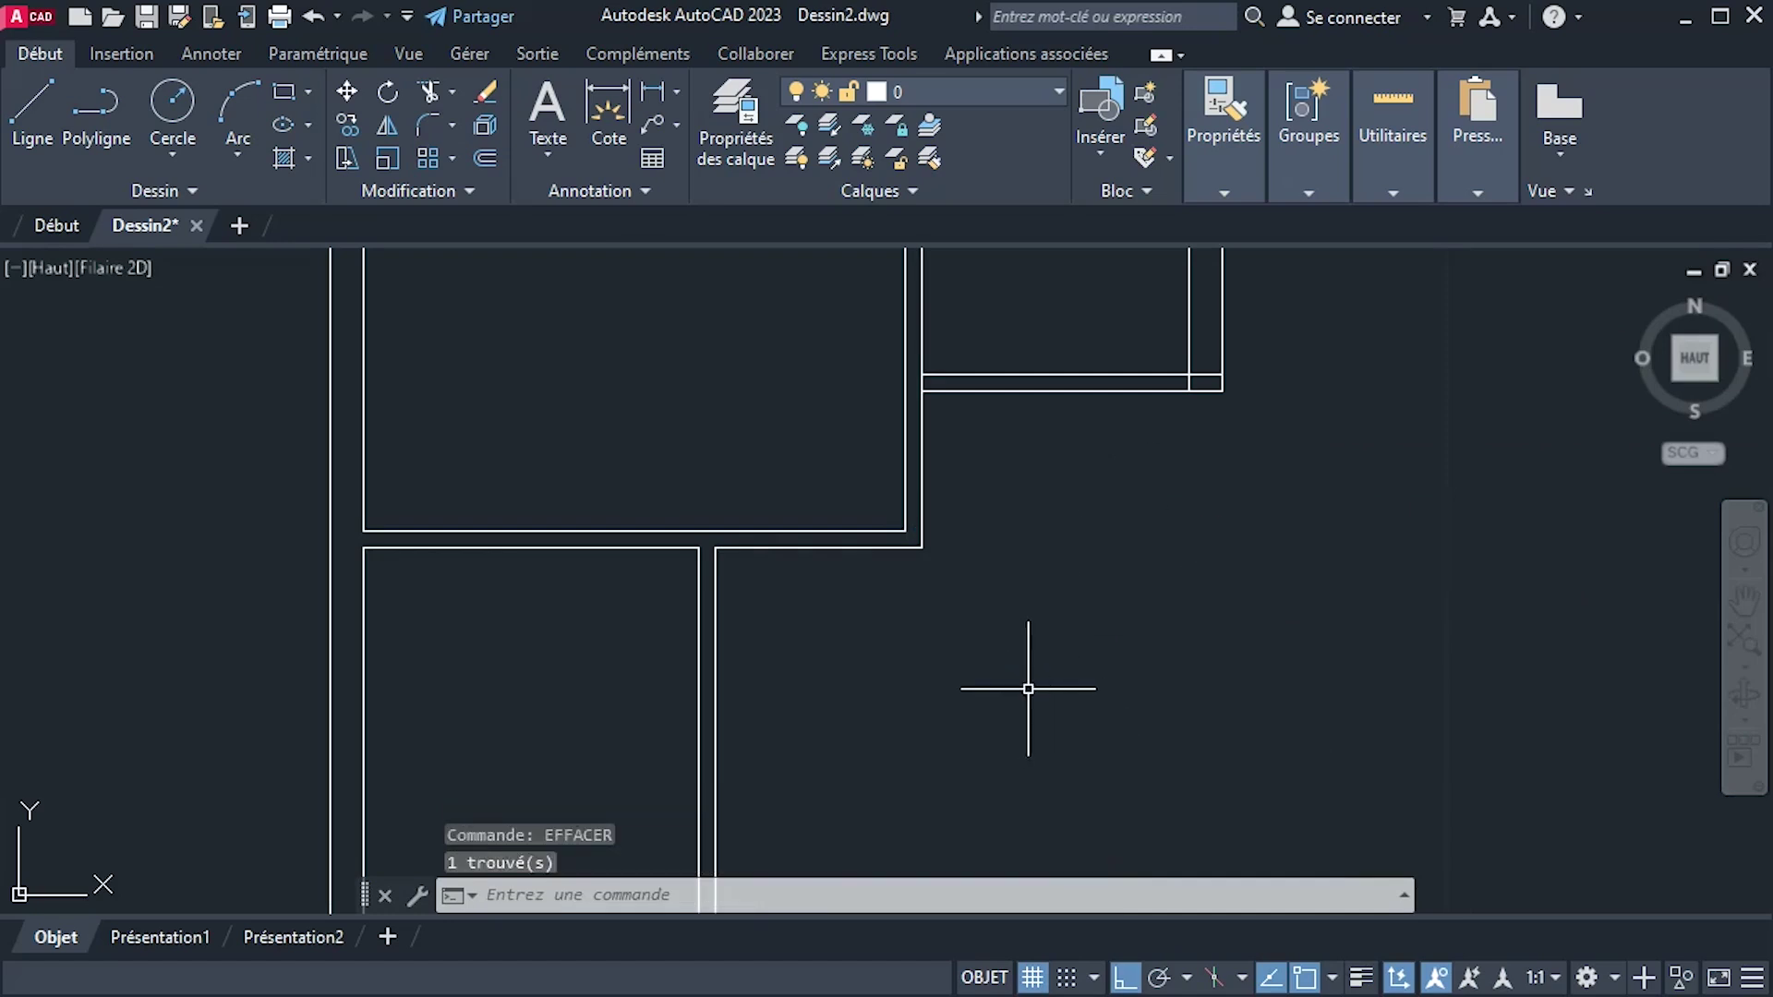
Trim the vertical line segments between the kitchen's two lower wall lines at both ends, ending Trim.
scroll(1029, 688, "down", 2)
scroll(1150, 426, "up", 3)
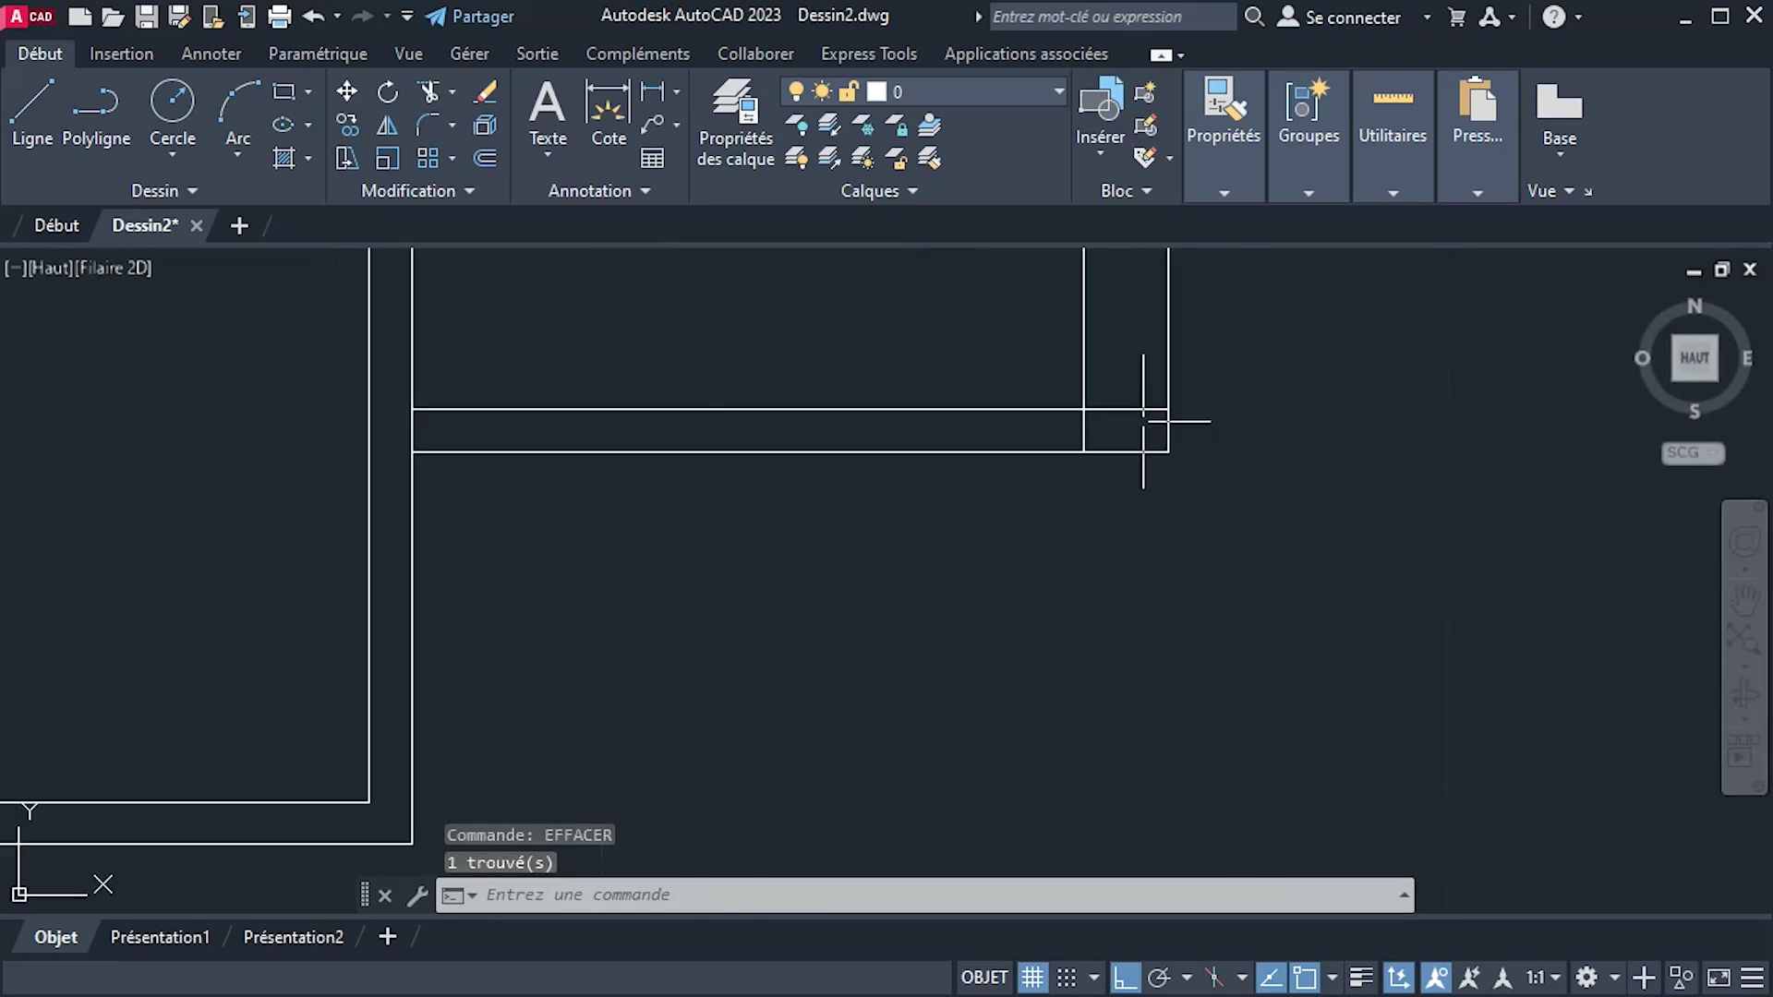
left_click(430, 92)
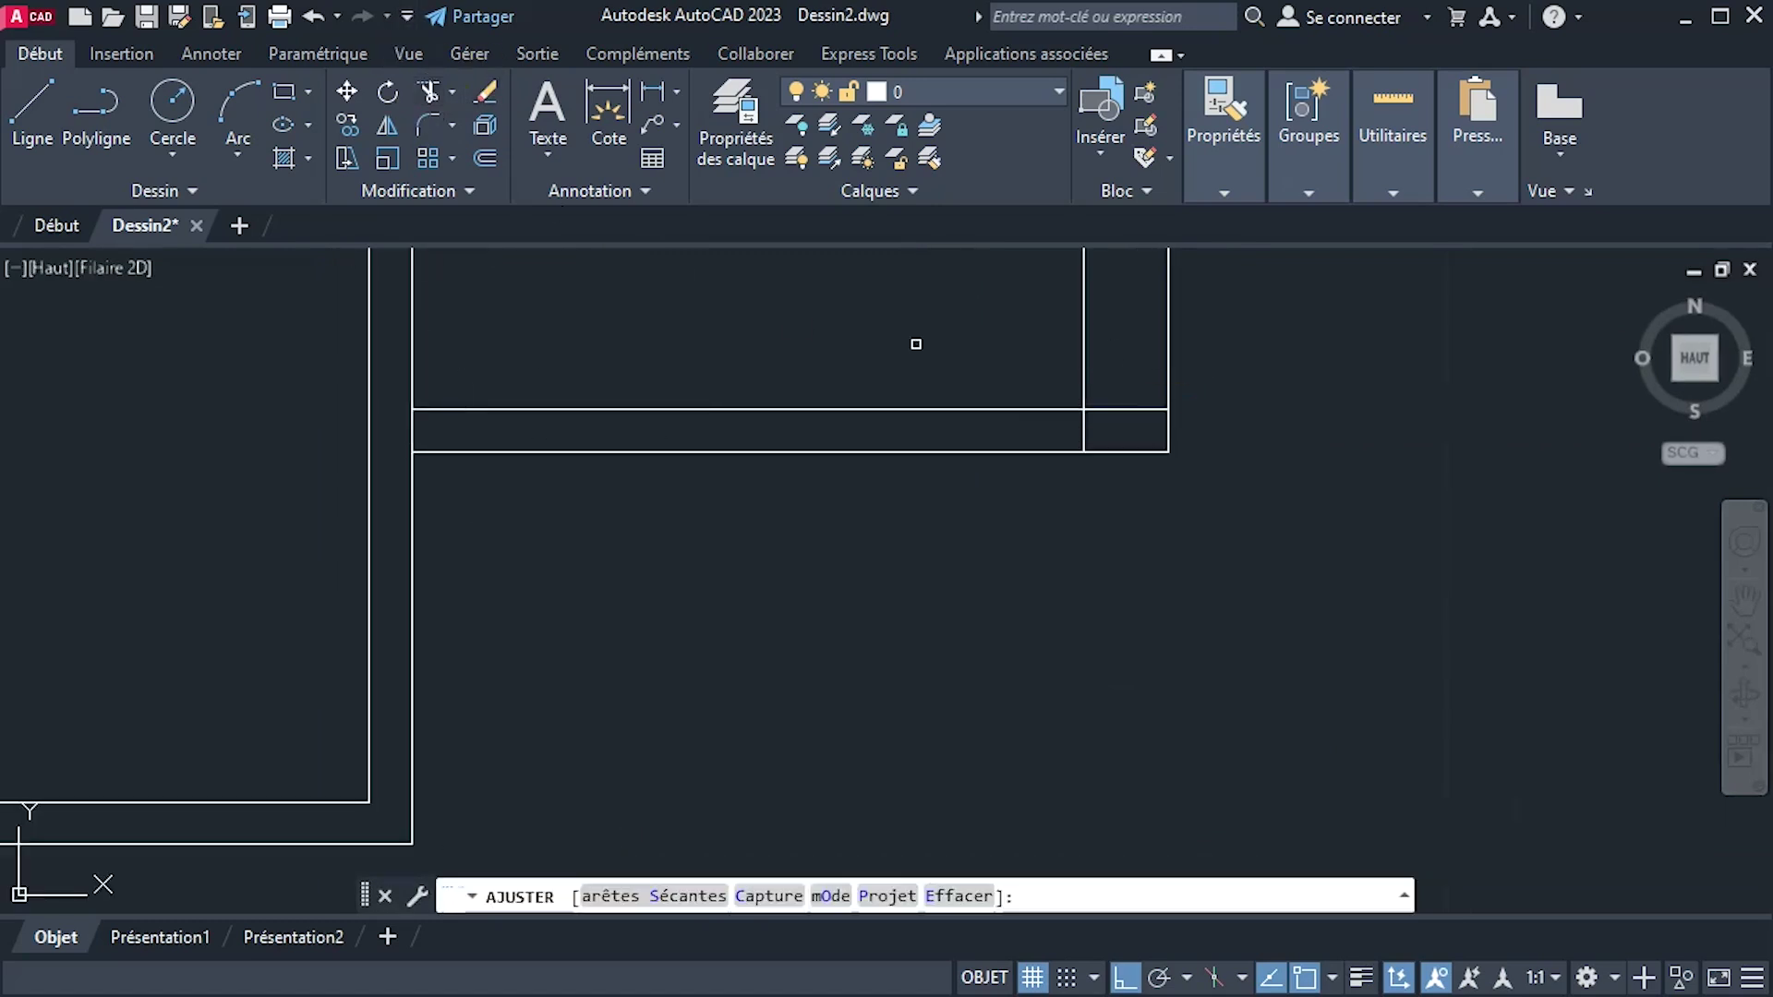
left_click(1083, 432)
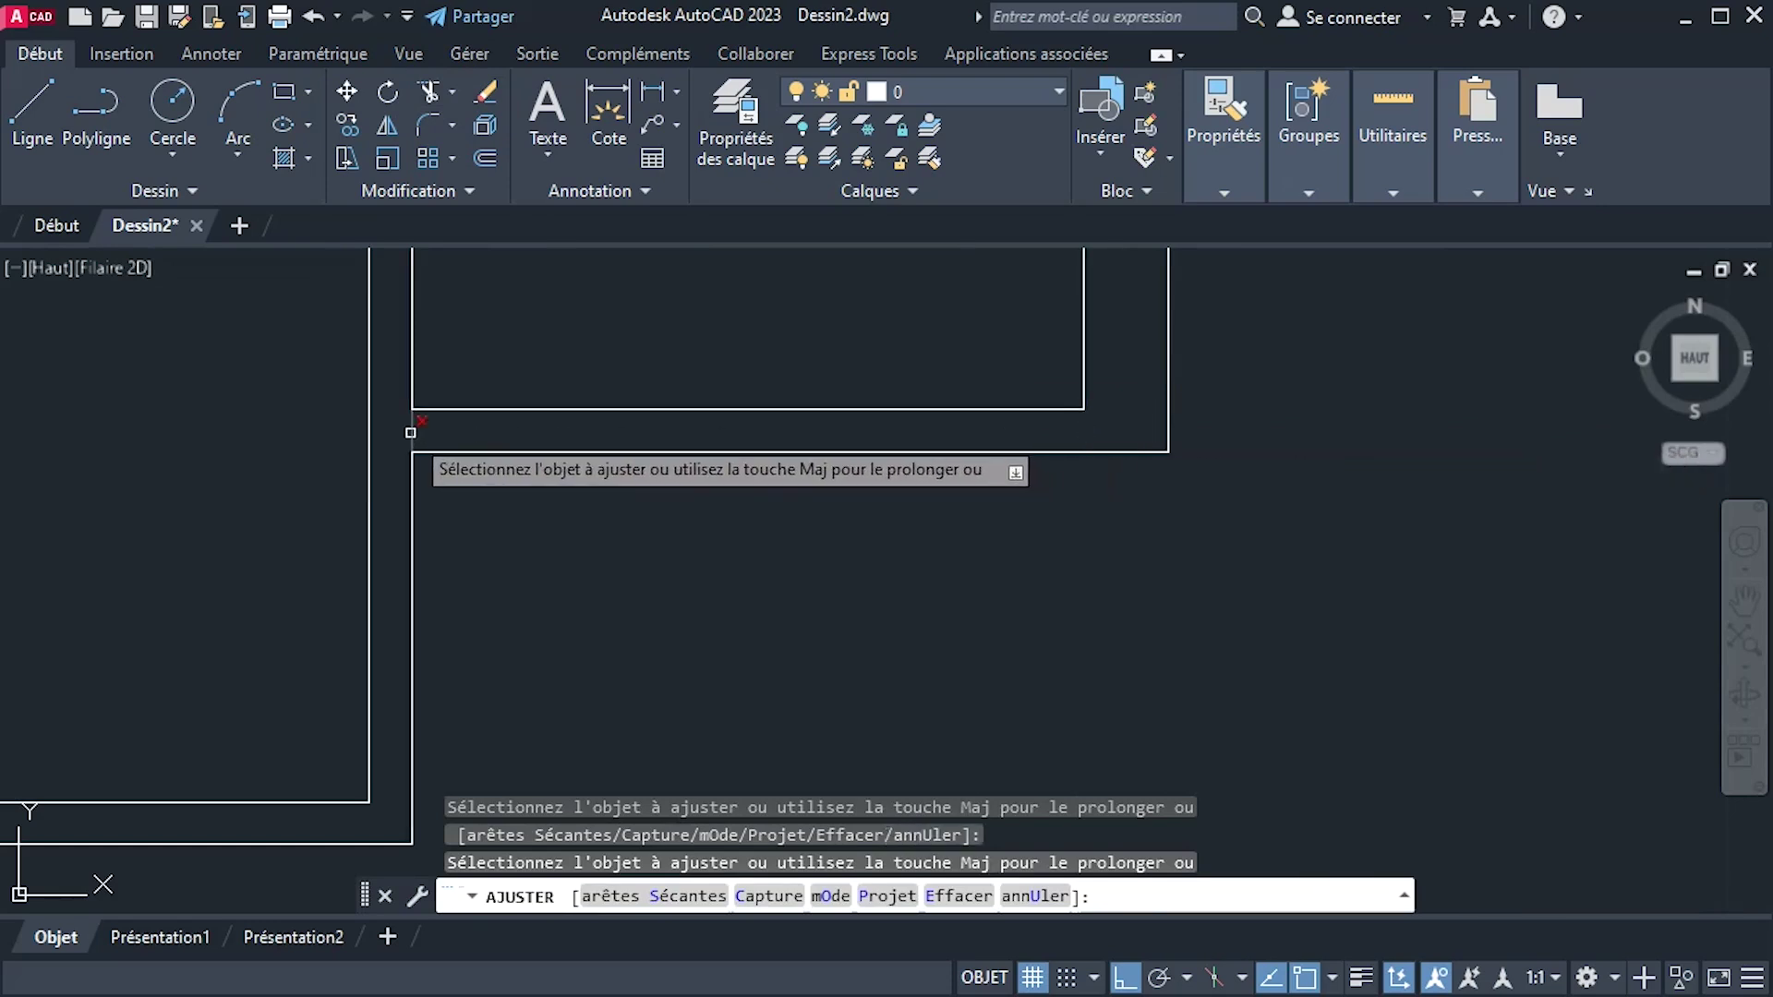
left_click(411, 432)
scroll(845, 595, "down", 6)
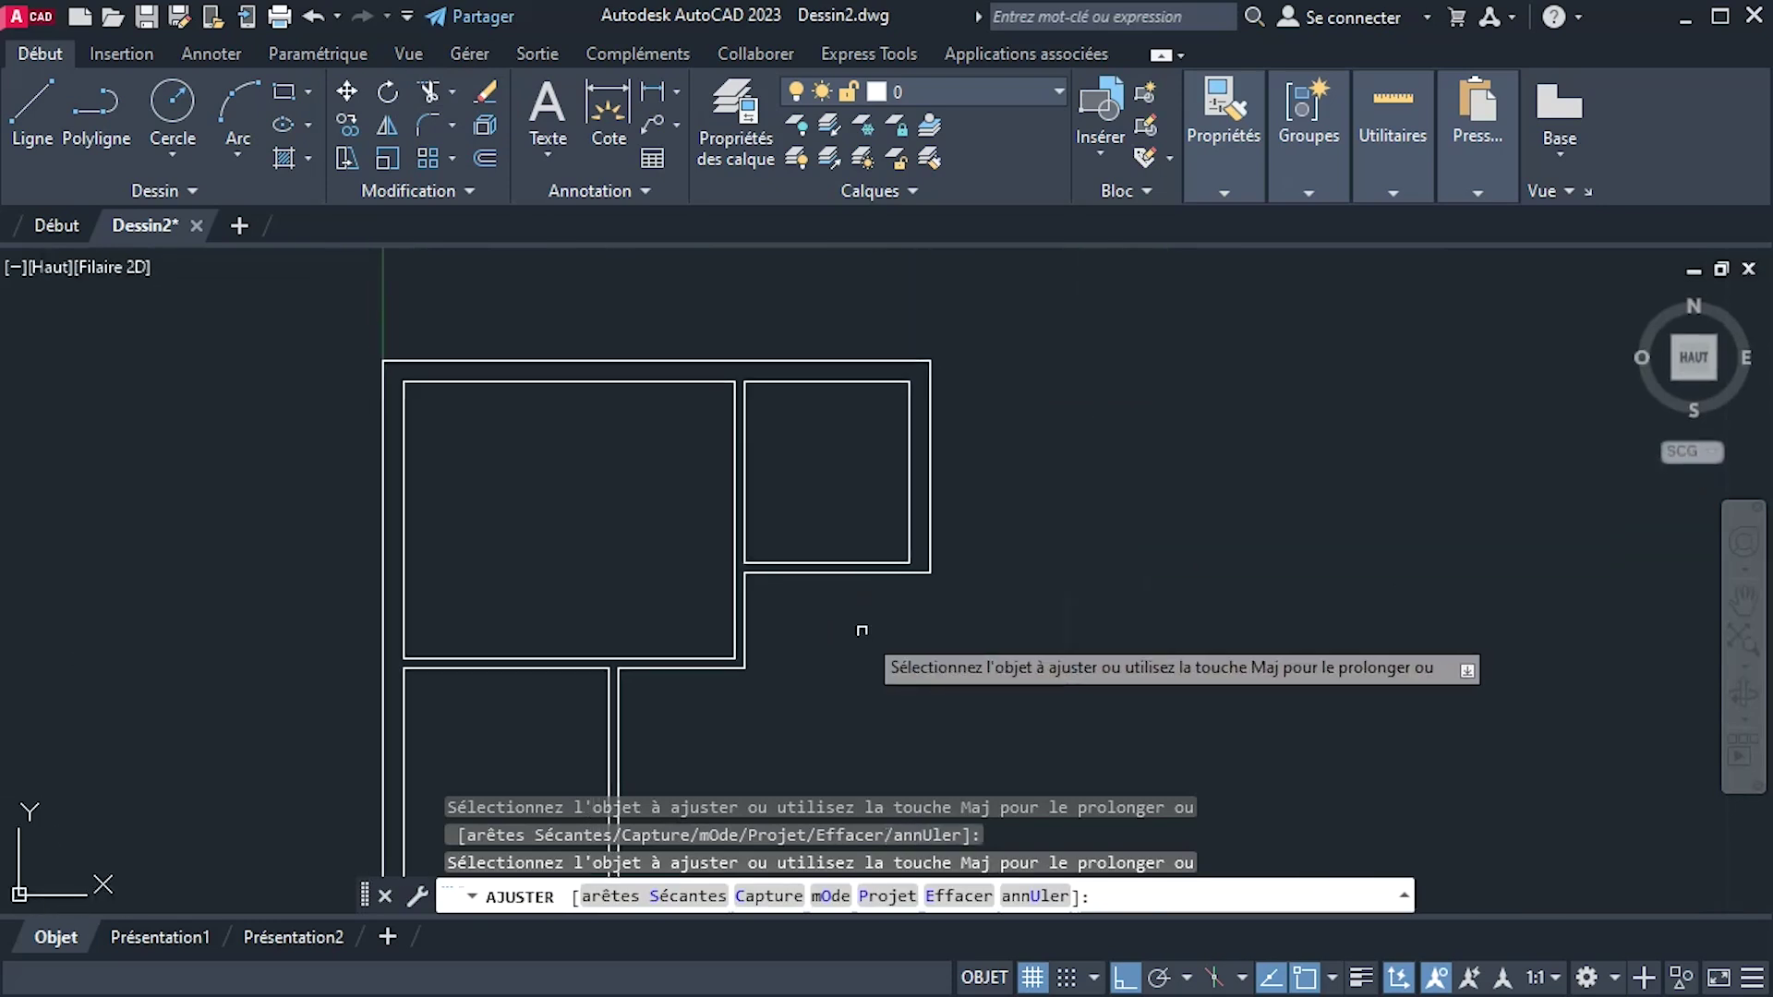
scroll(861, 630, "up", 3)
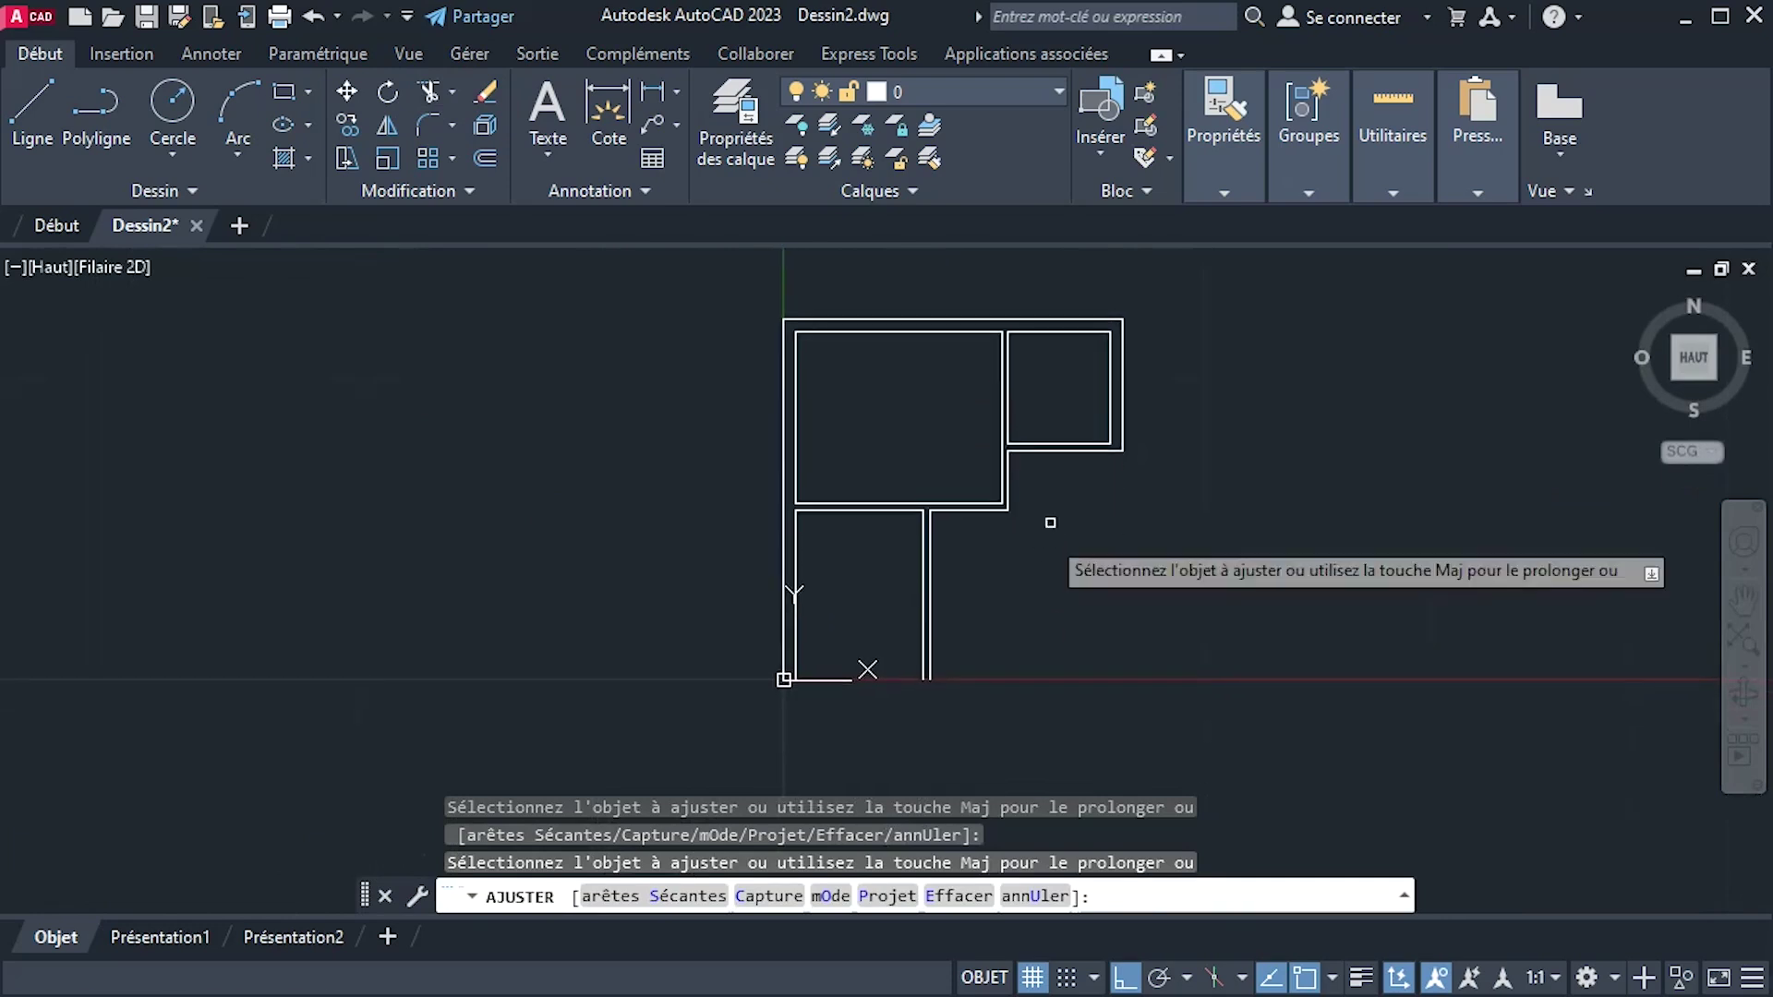
scroll(1034, 572, "up", 2)
right_click(1027, 576)
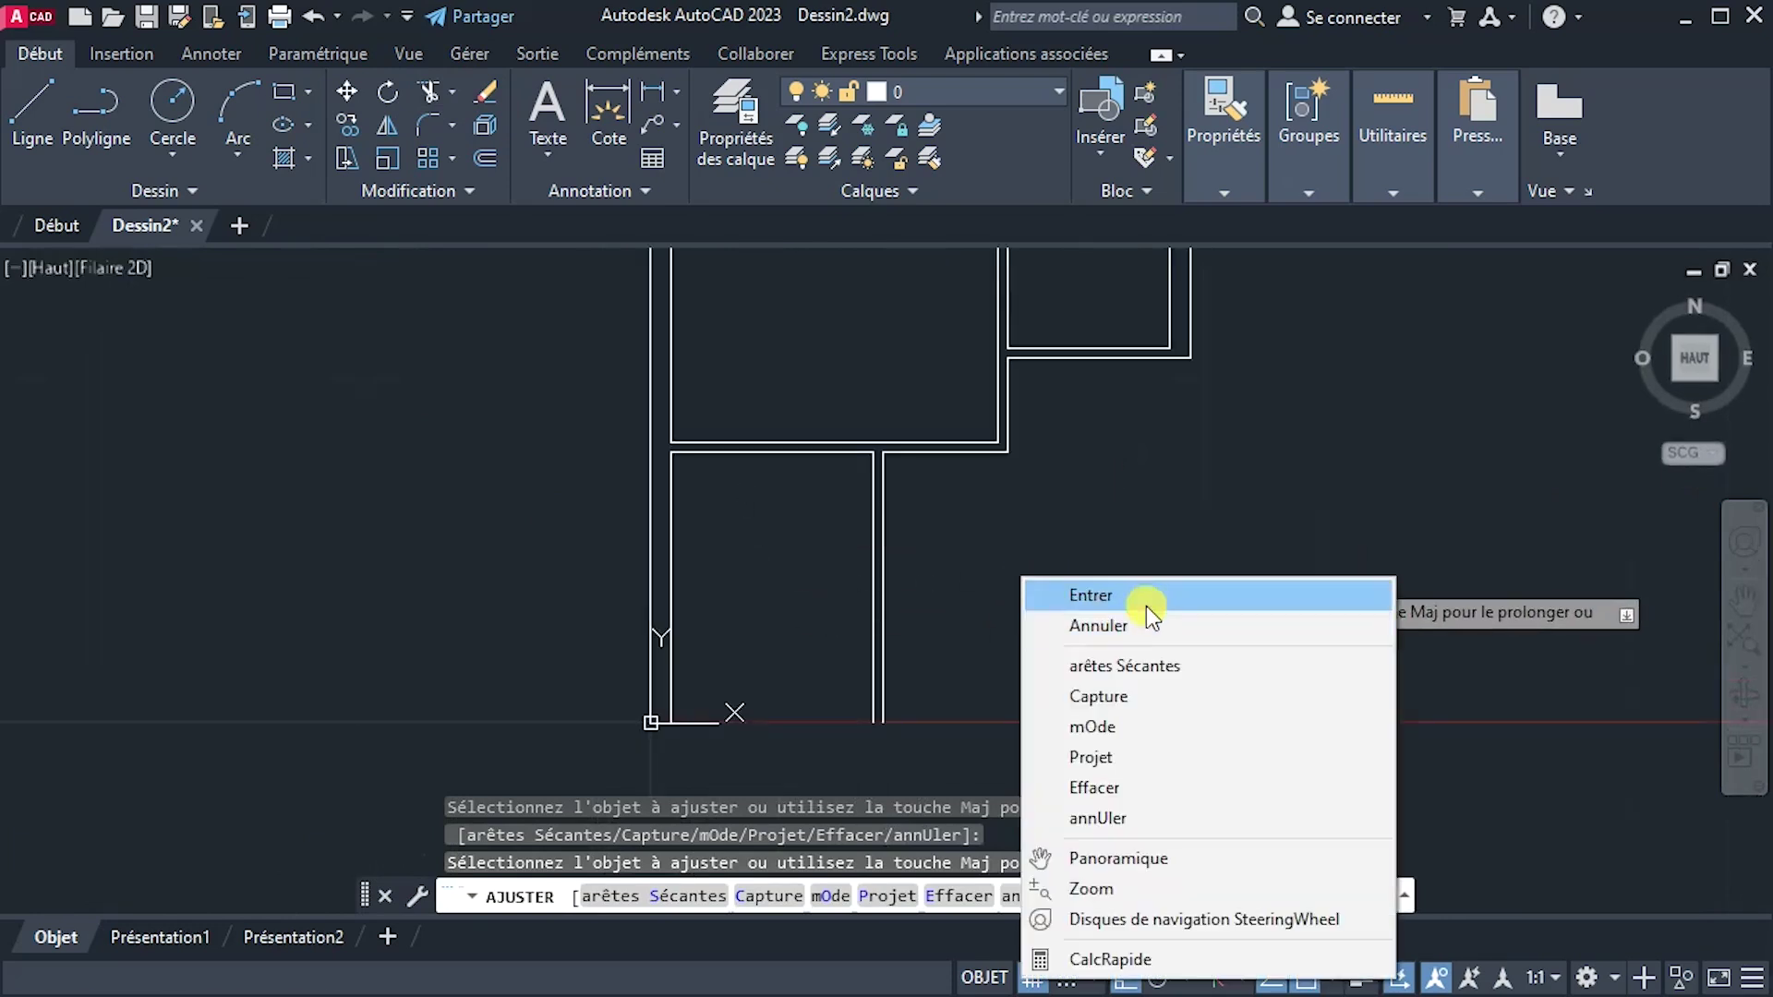
left_click(1145, 602)
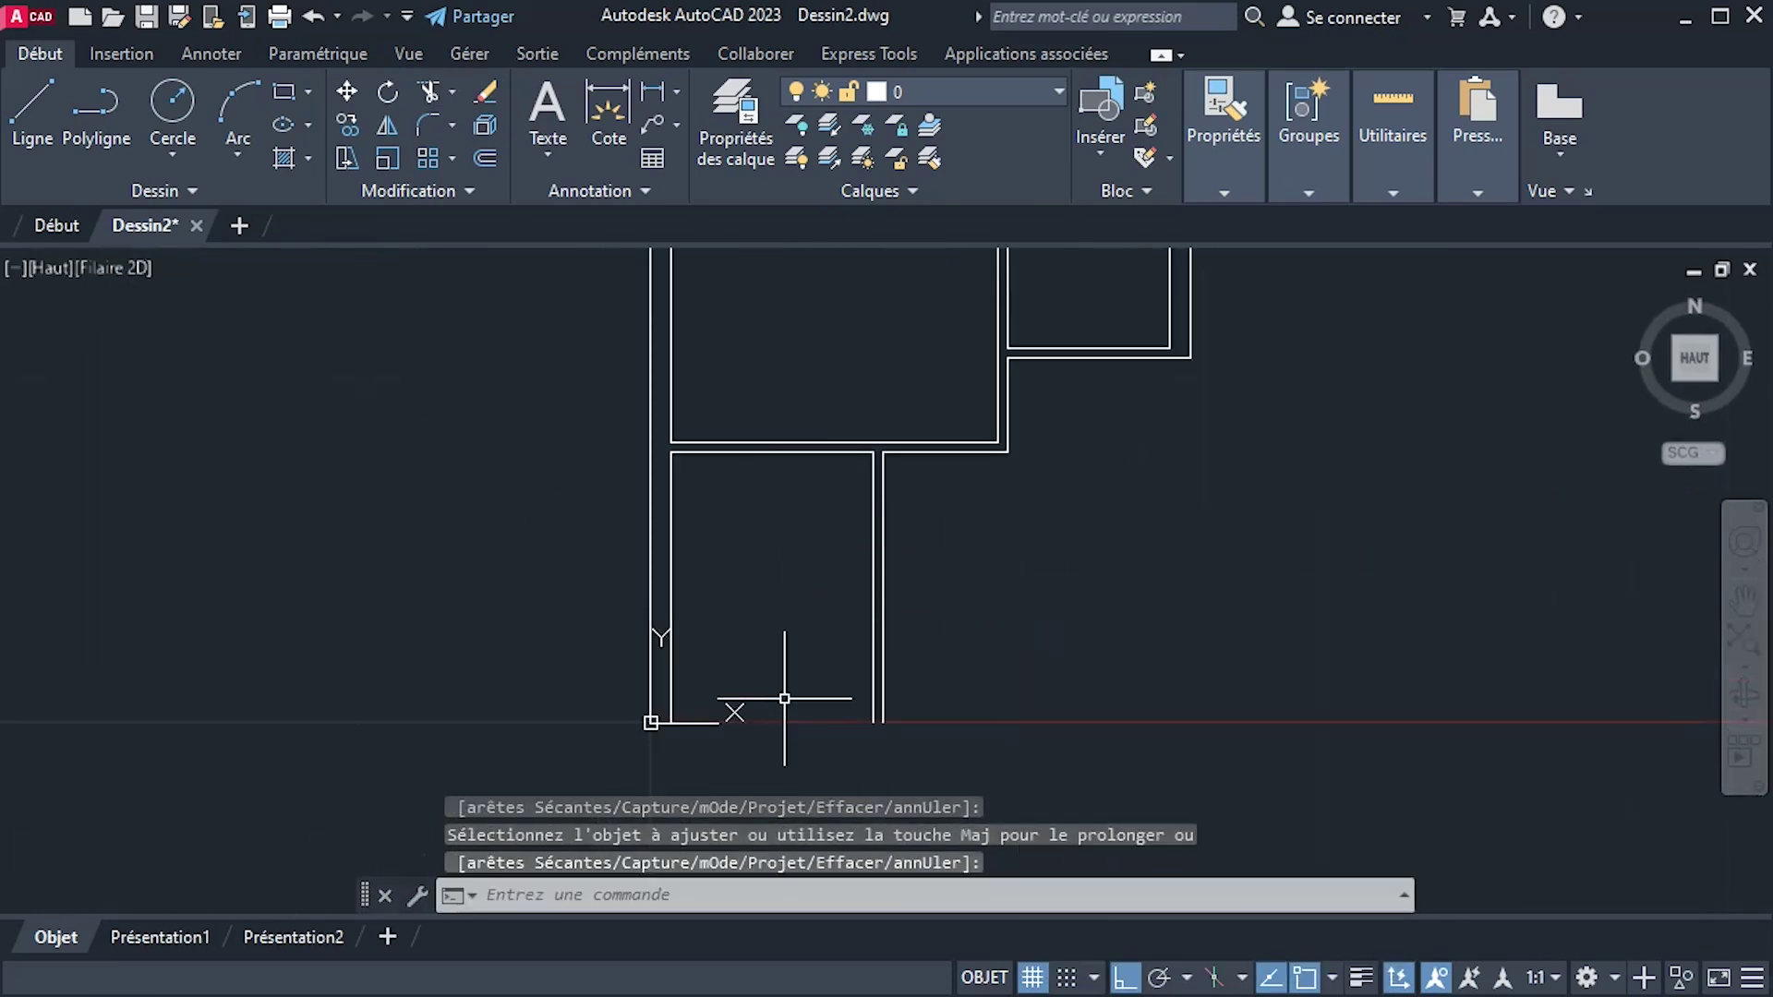
Check Room 1's height on the reference plan and offset the room's upper wall line 3.7 m downward.
key("alt+Tab")
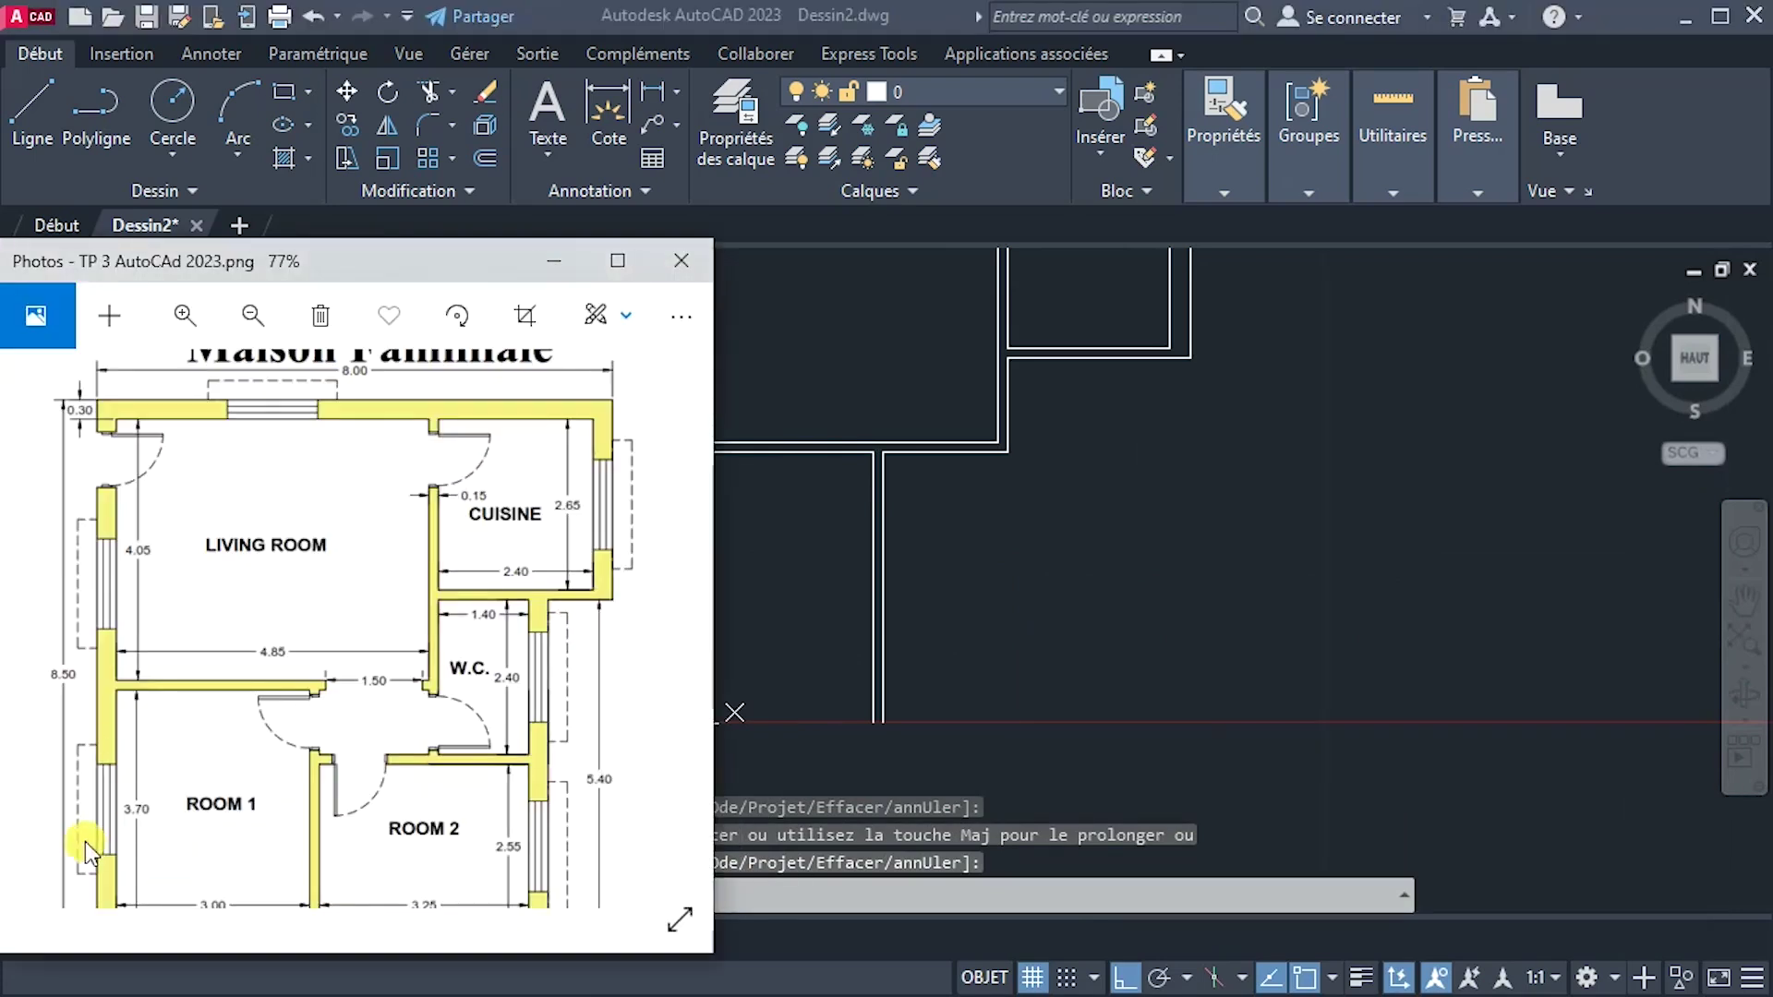
left_click_drag(246, 811, 238, 724)
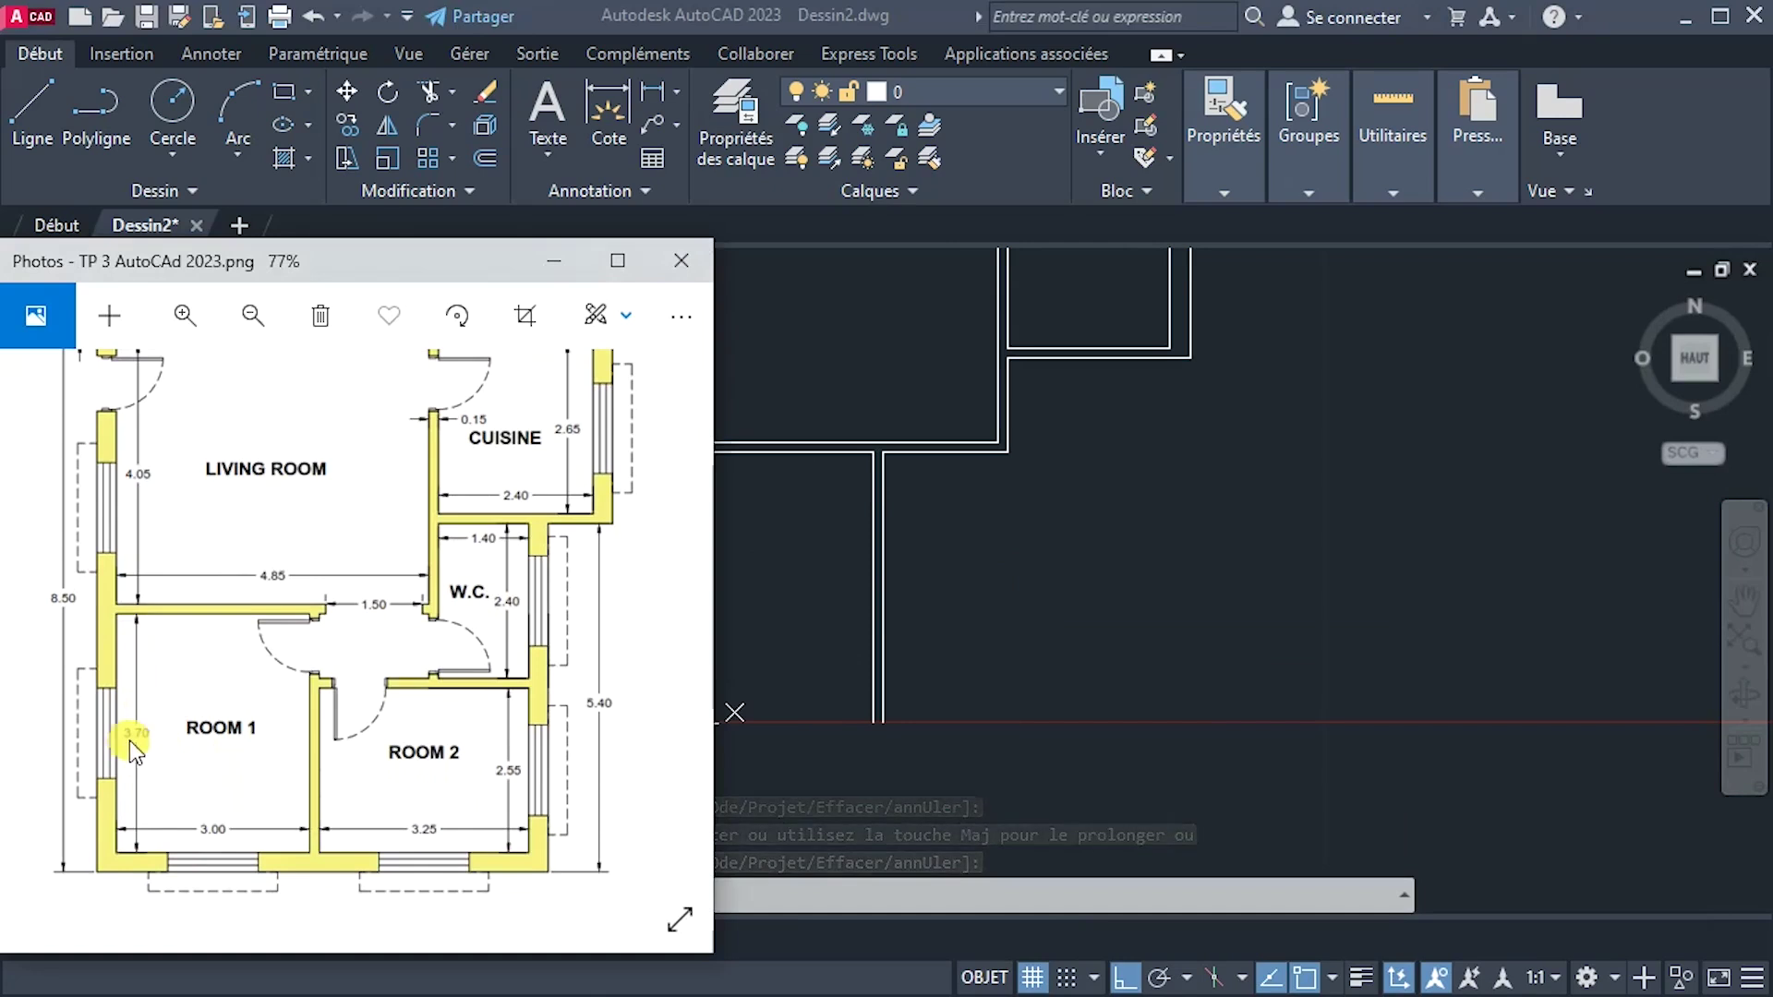
left_click(1007, 689)
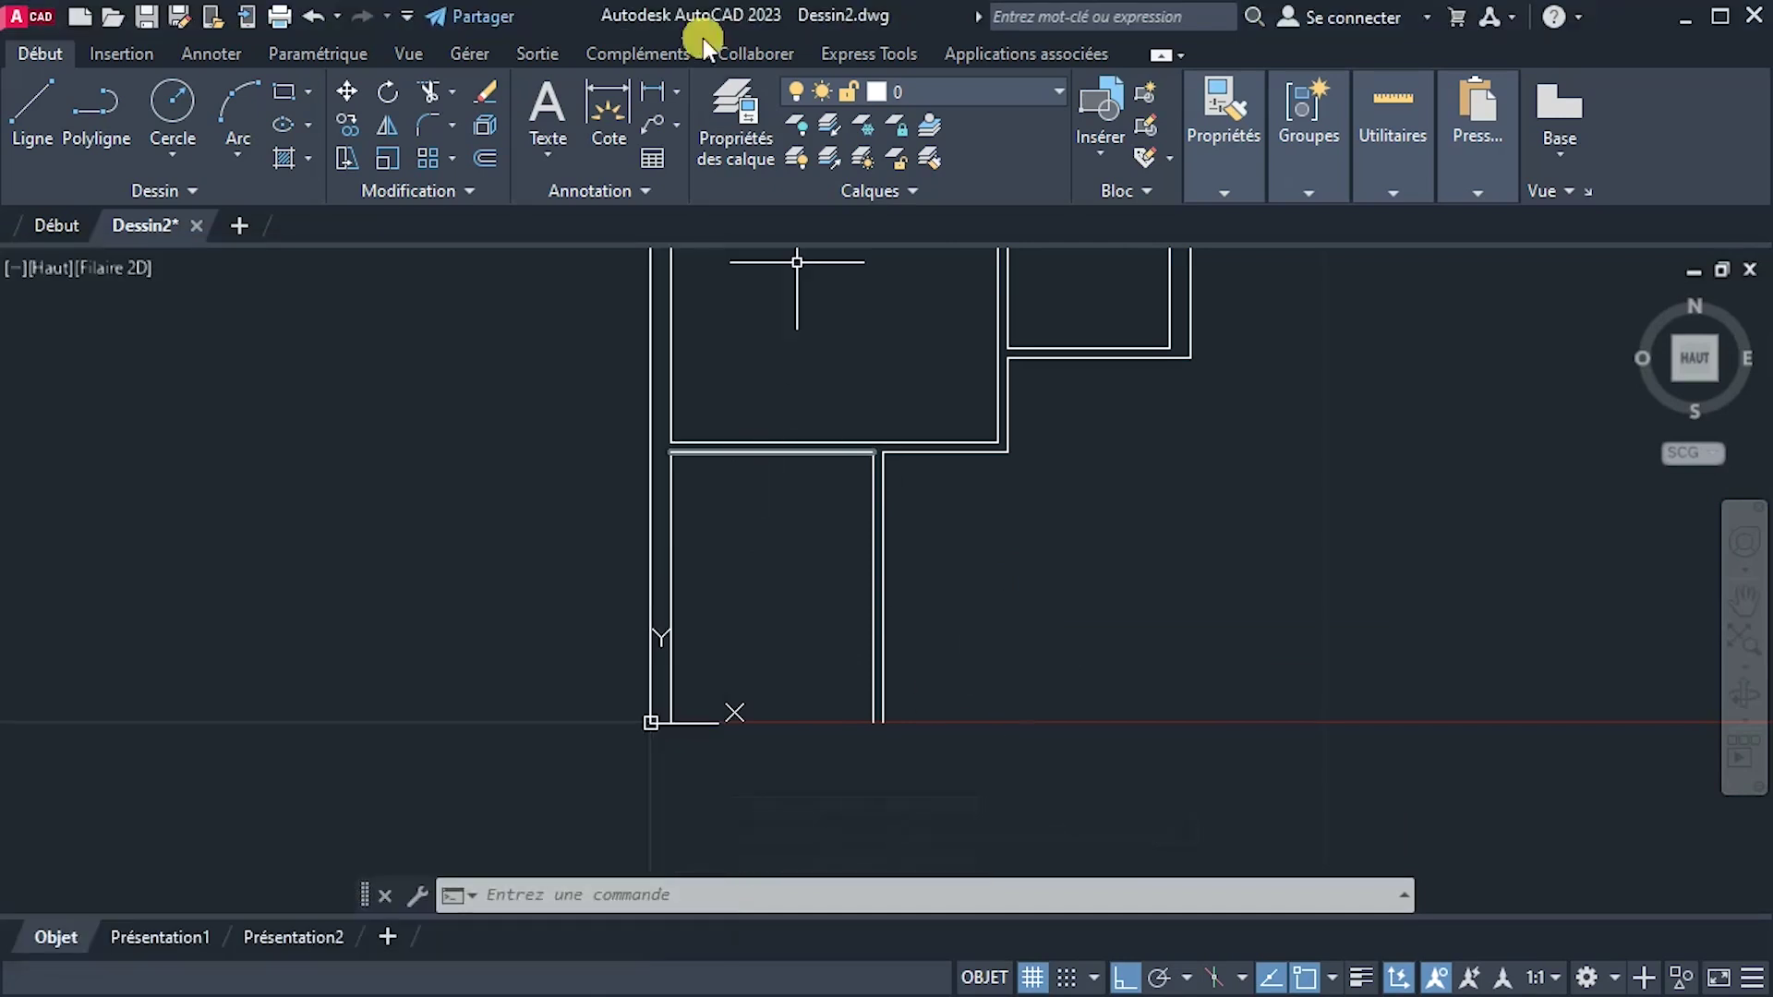
left_click(479, 157)
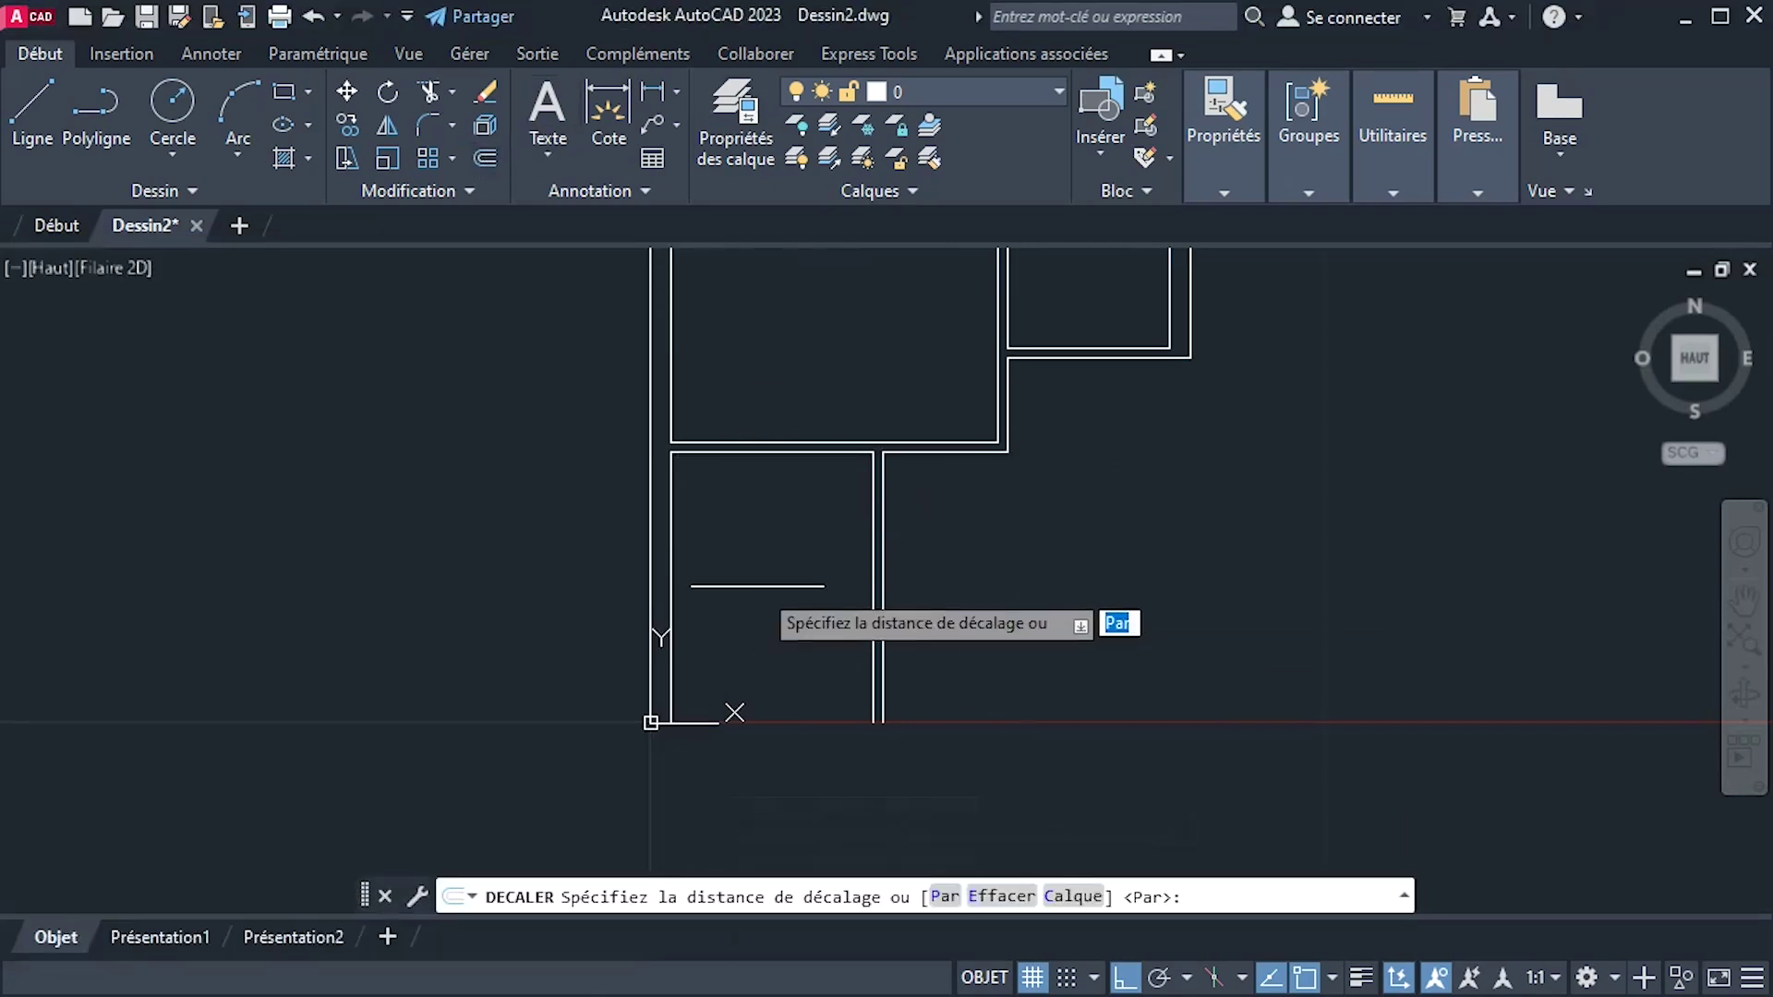
key("Return")
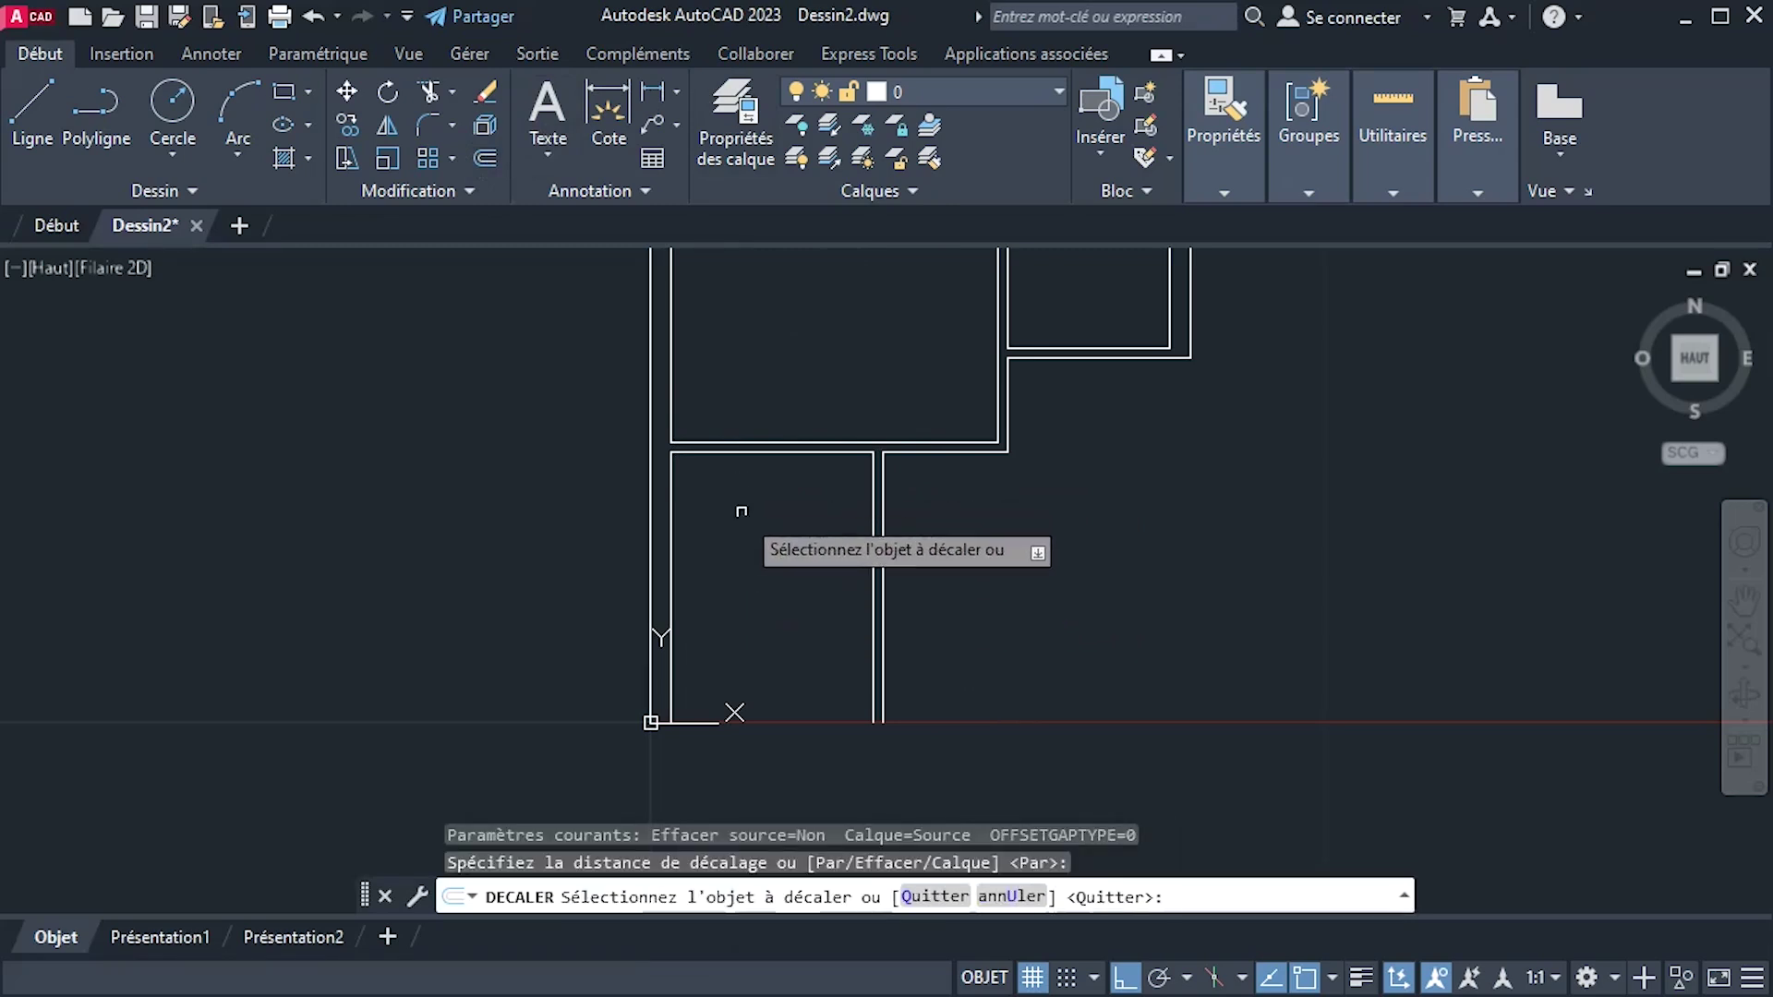
left_click(751, 452)
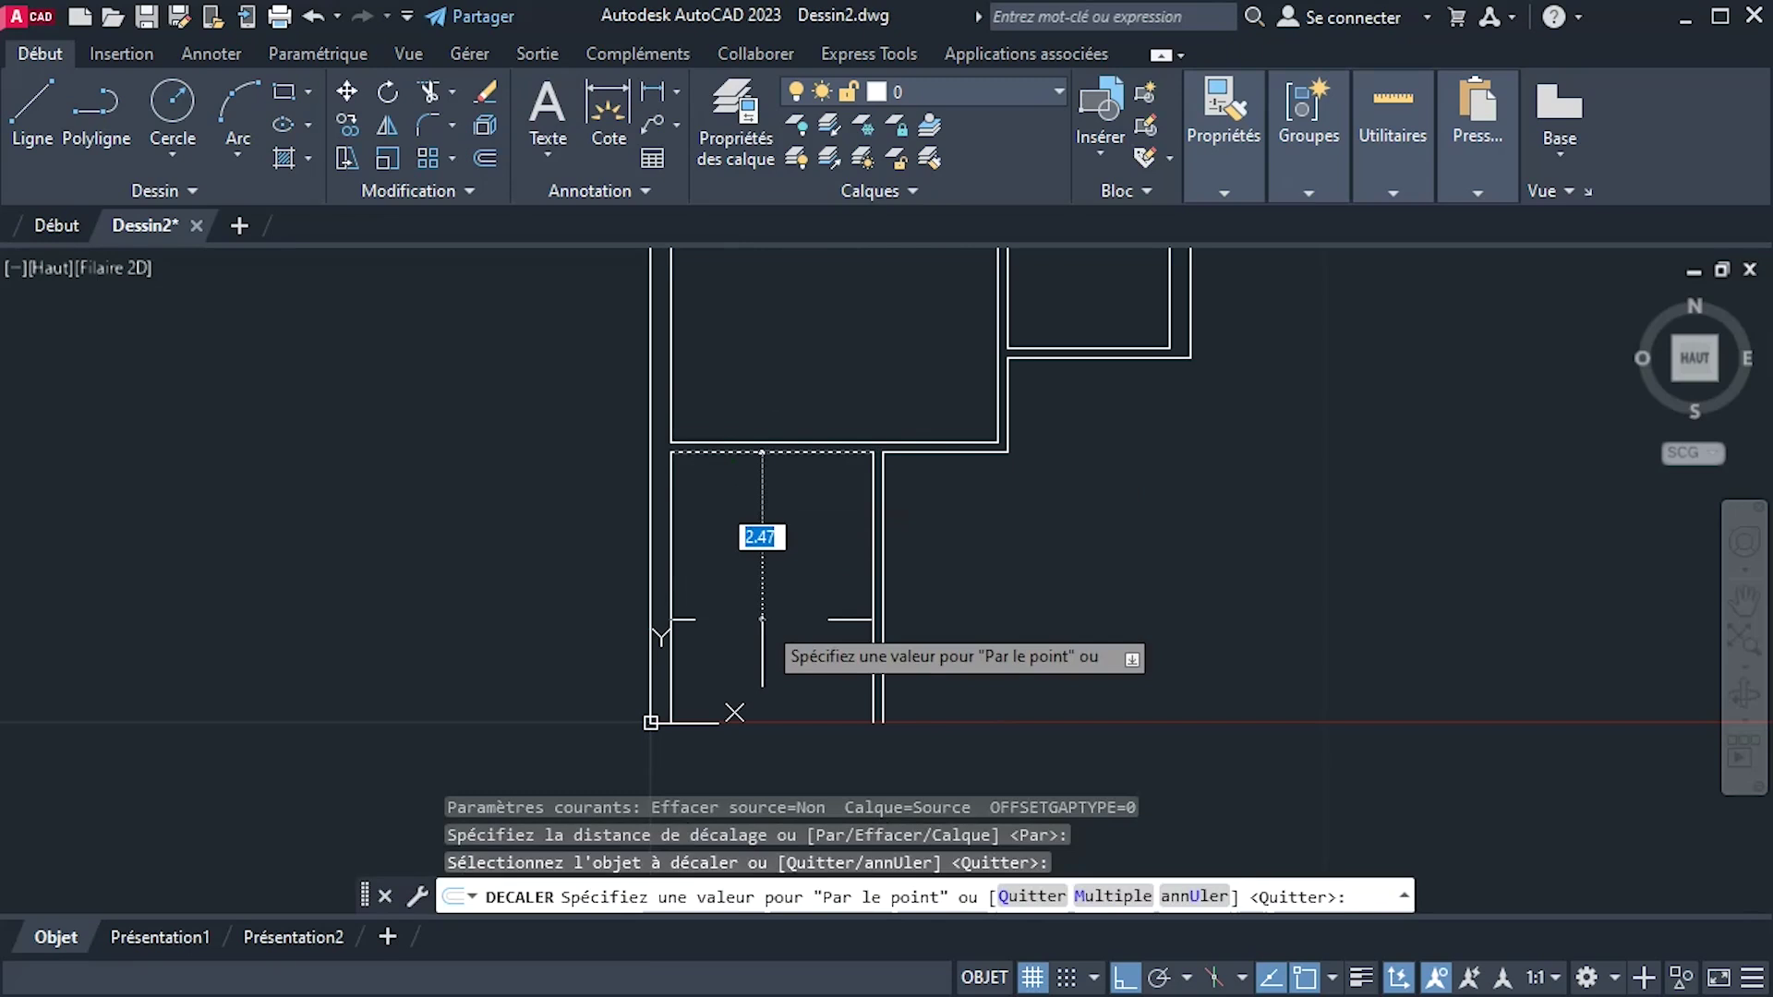
key("Return")
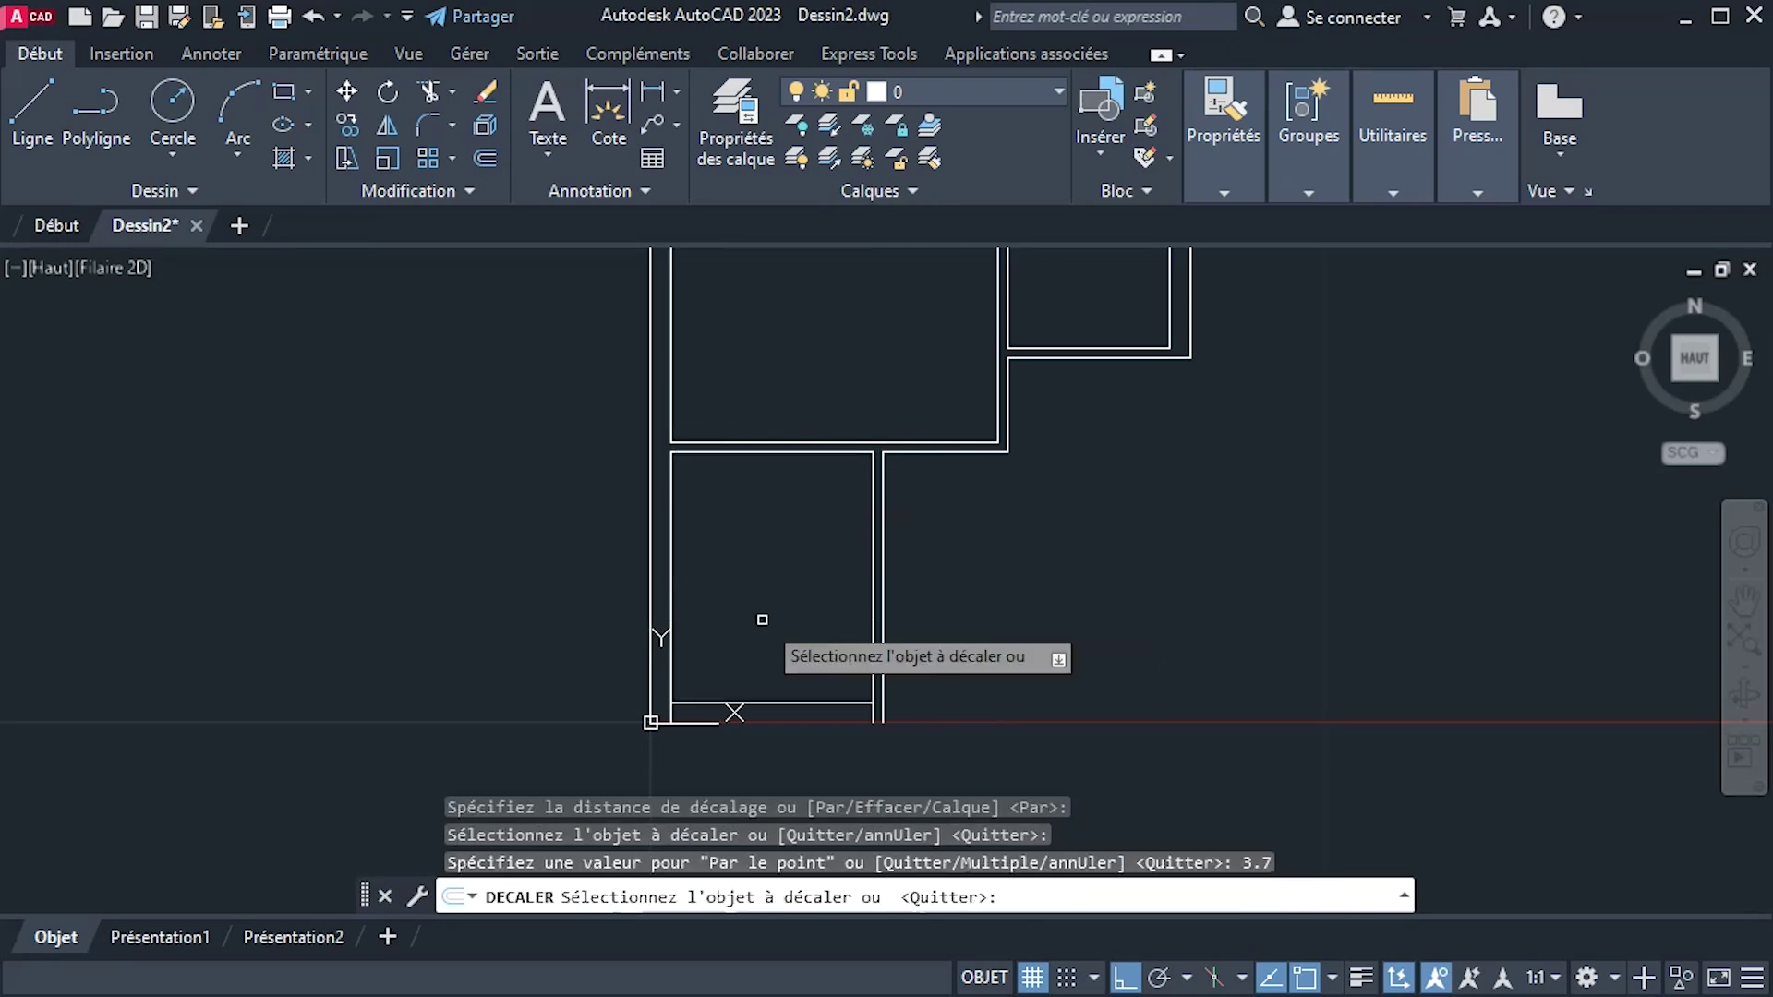
Offset Room 1's inner lower wall line 0.3 m downward, ending Offset.
scroll(739, 697, "up", 4)
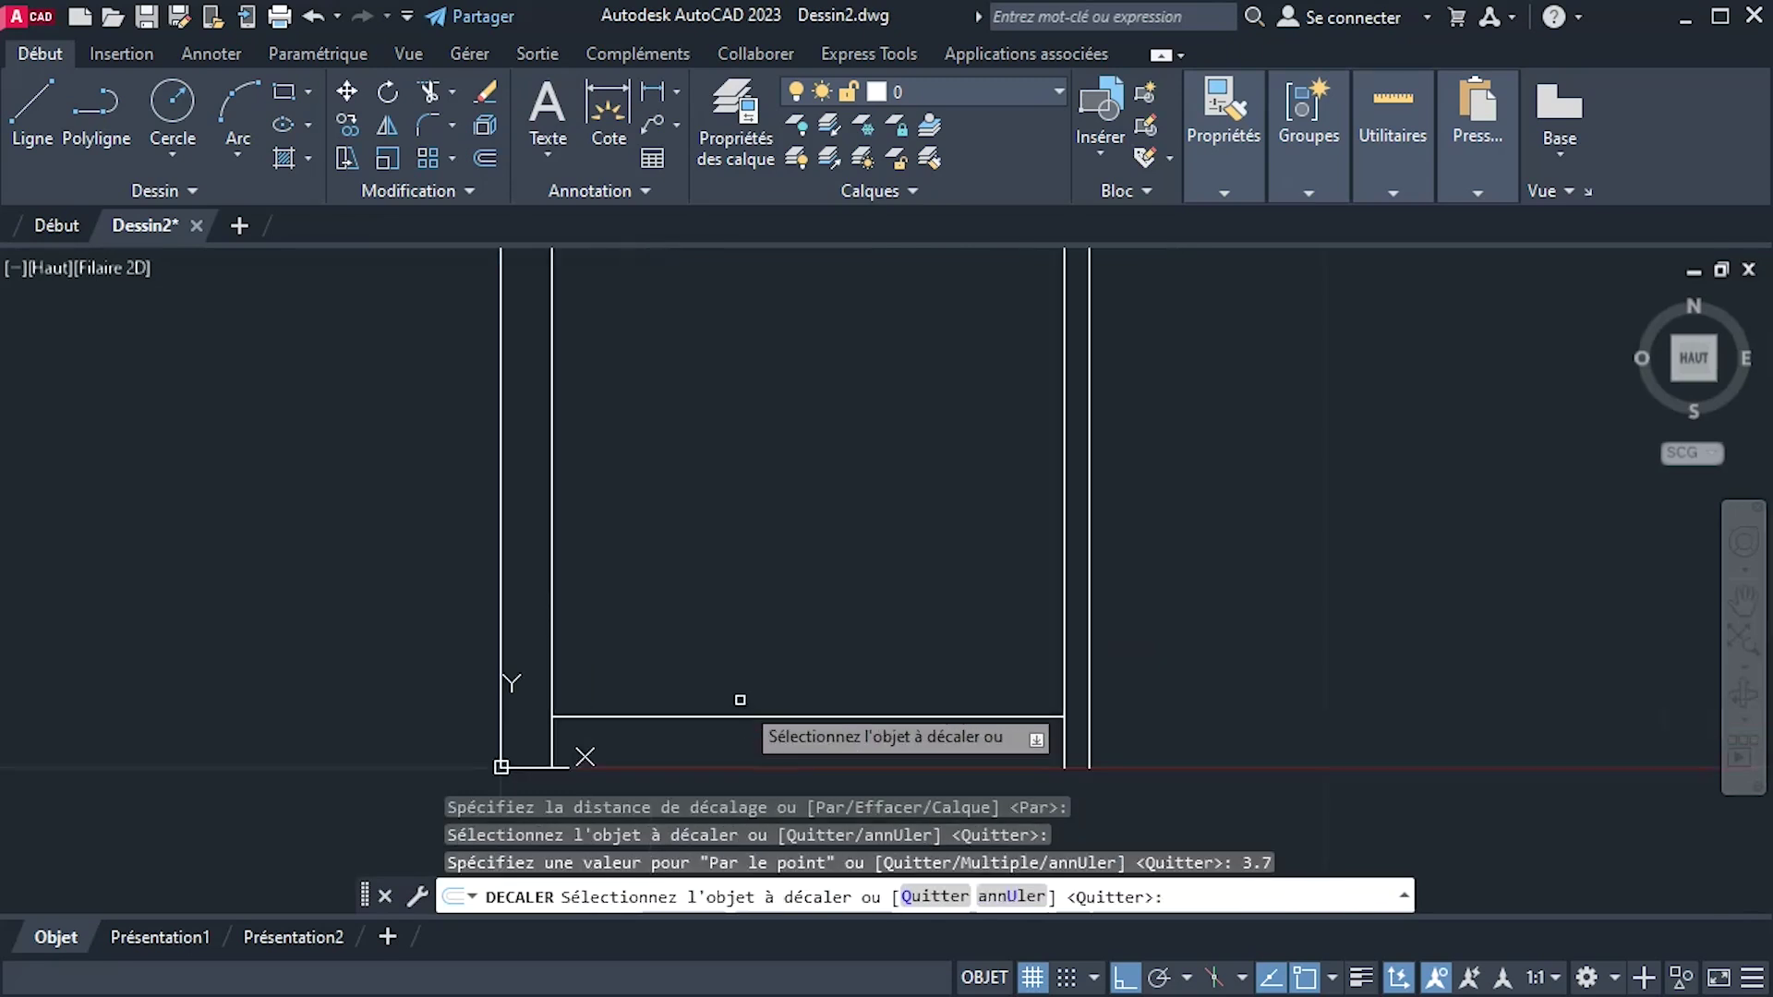
left_click(717, 631)
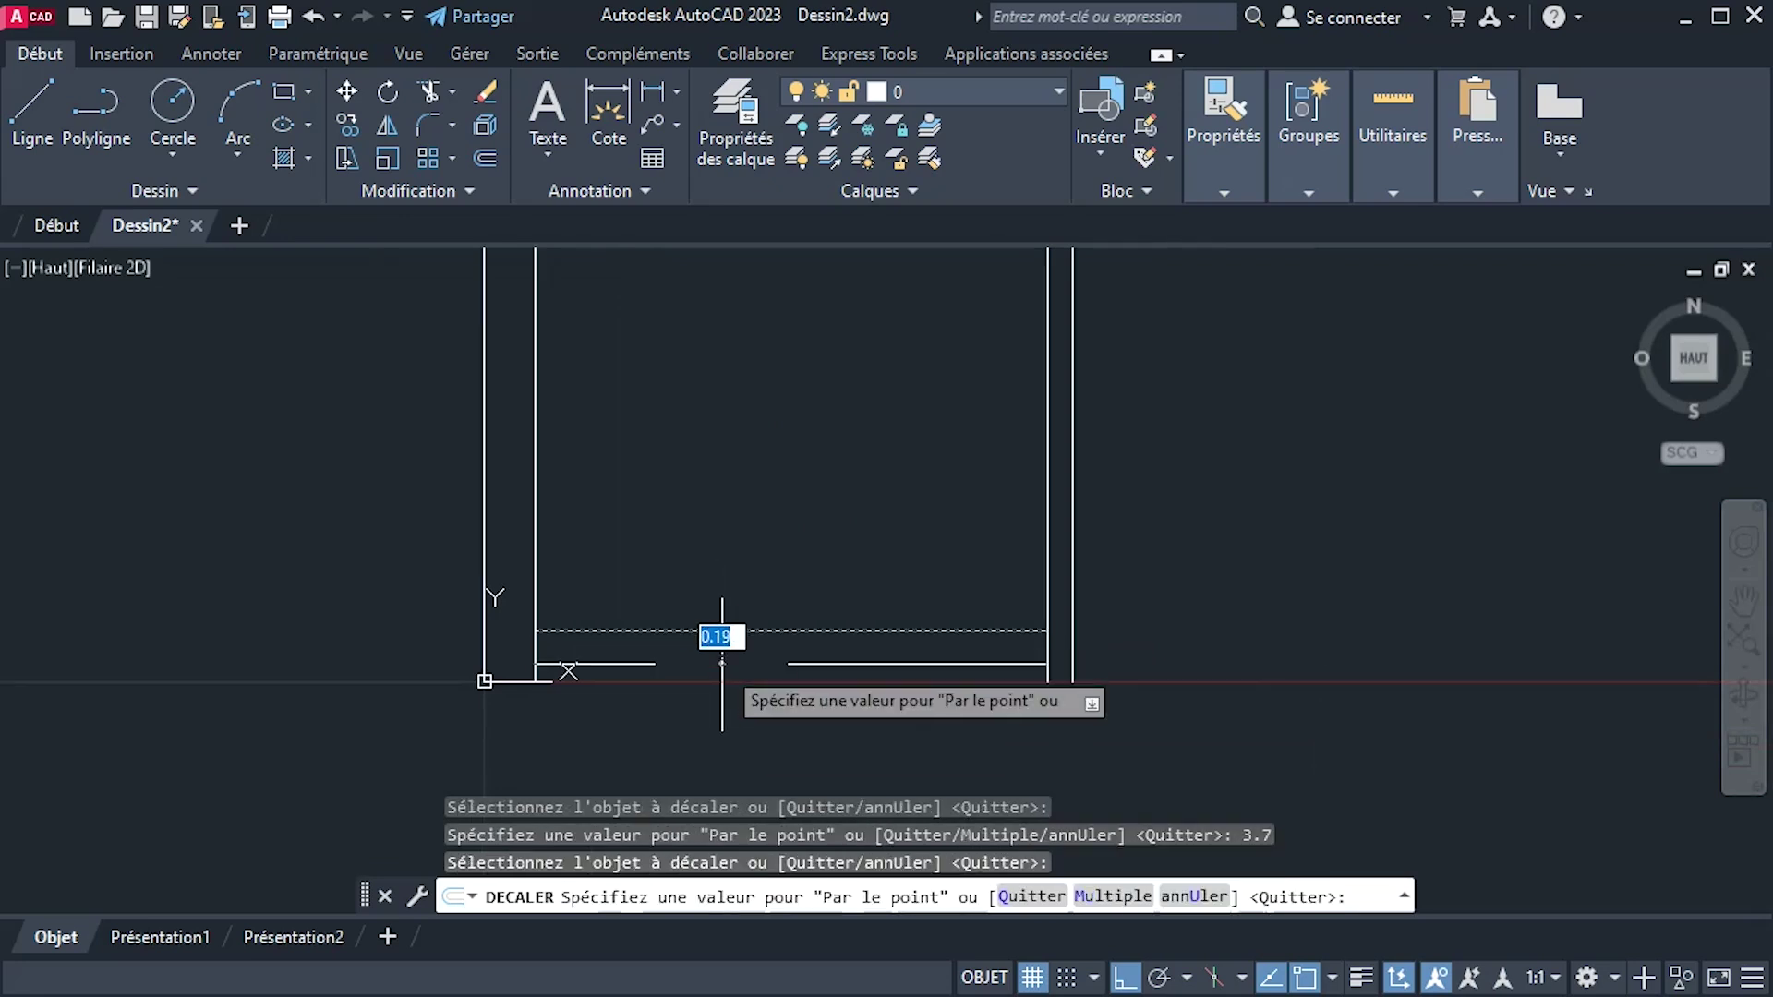
type(".3")
key("Return")
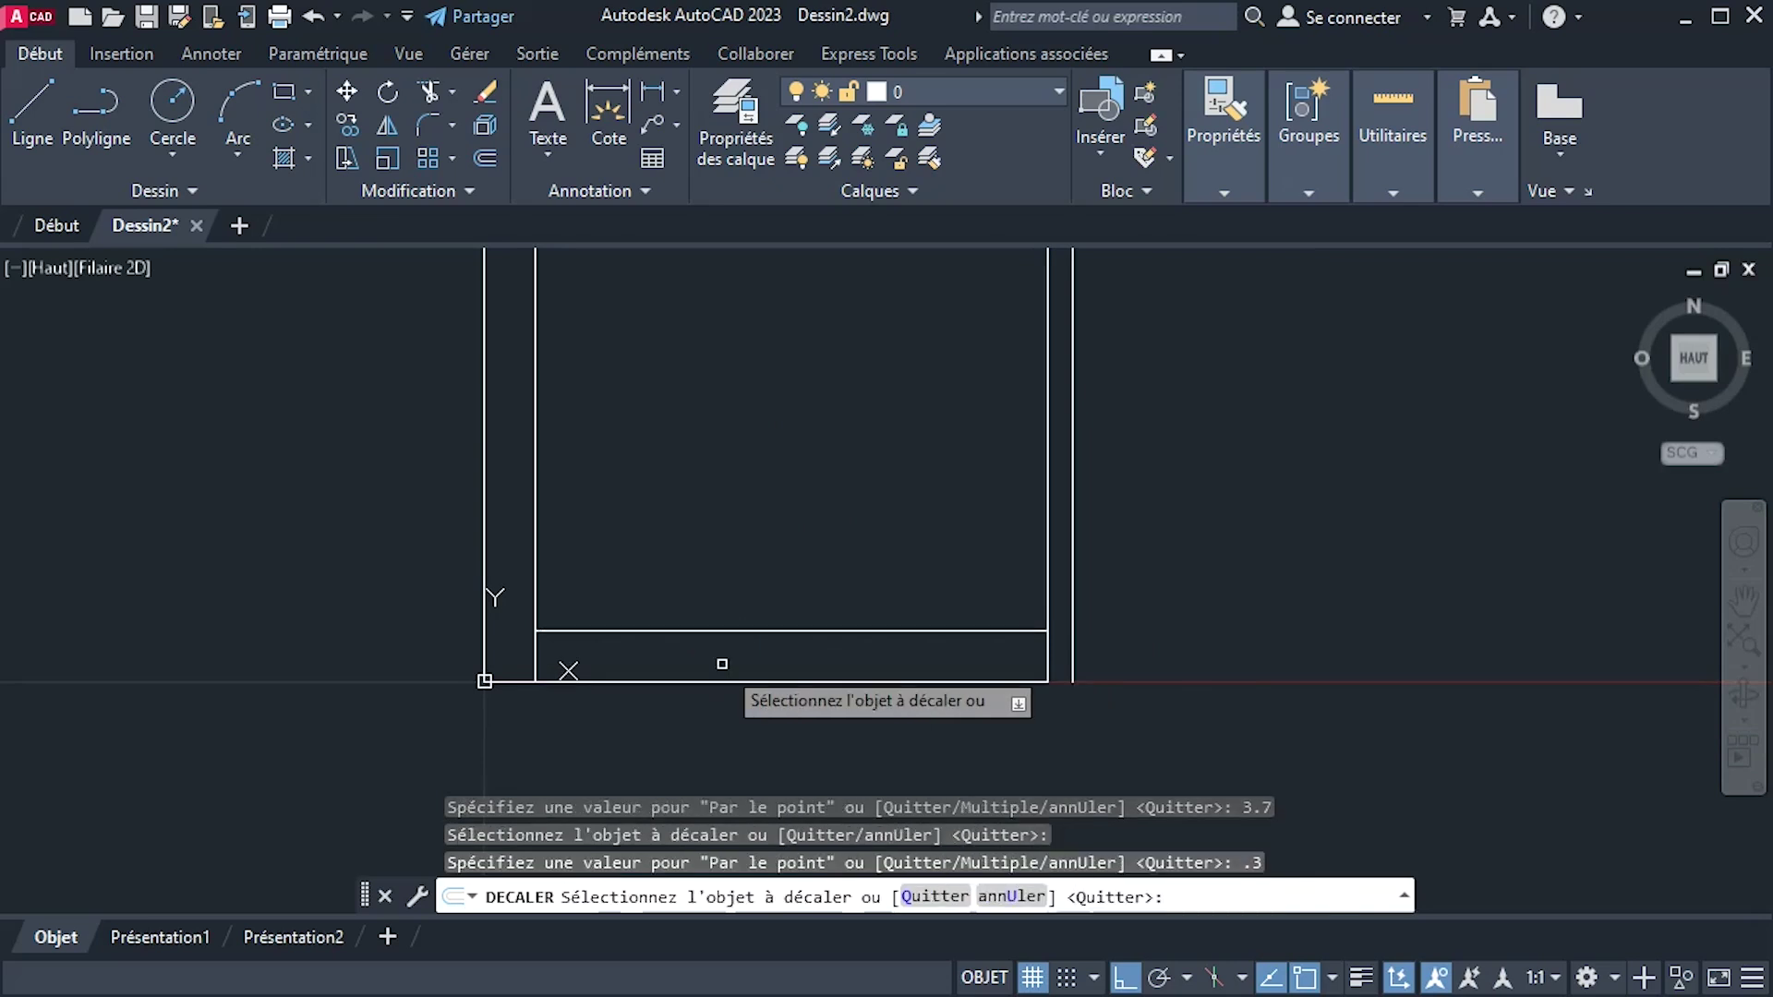
right_click(651, 479)
left_click(722, 504)
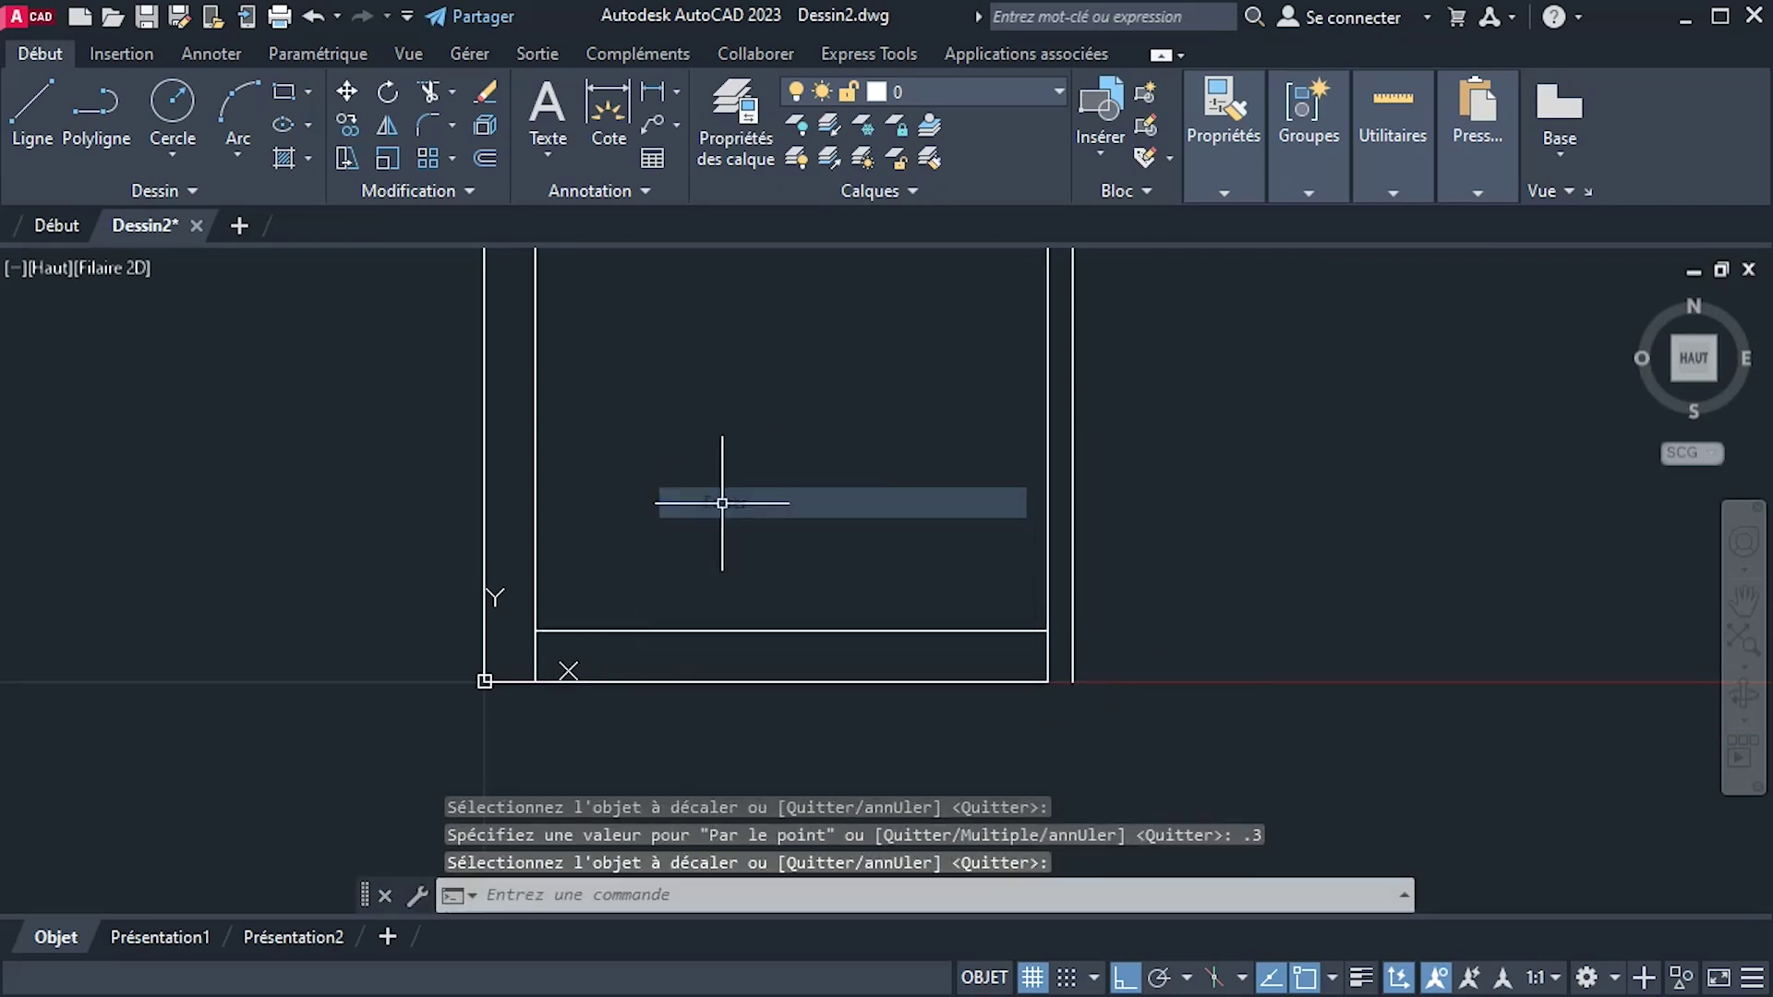
Trim Room 1's inner left and right wall lines below its inner lower wall line, ending Trim.
left_click(429, 91)
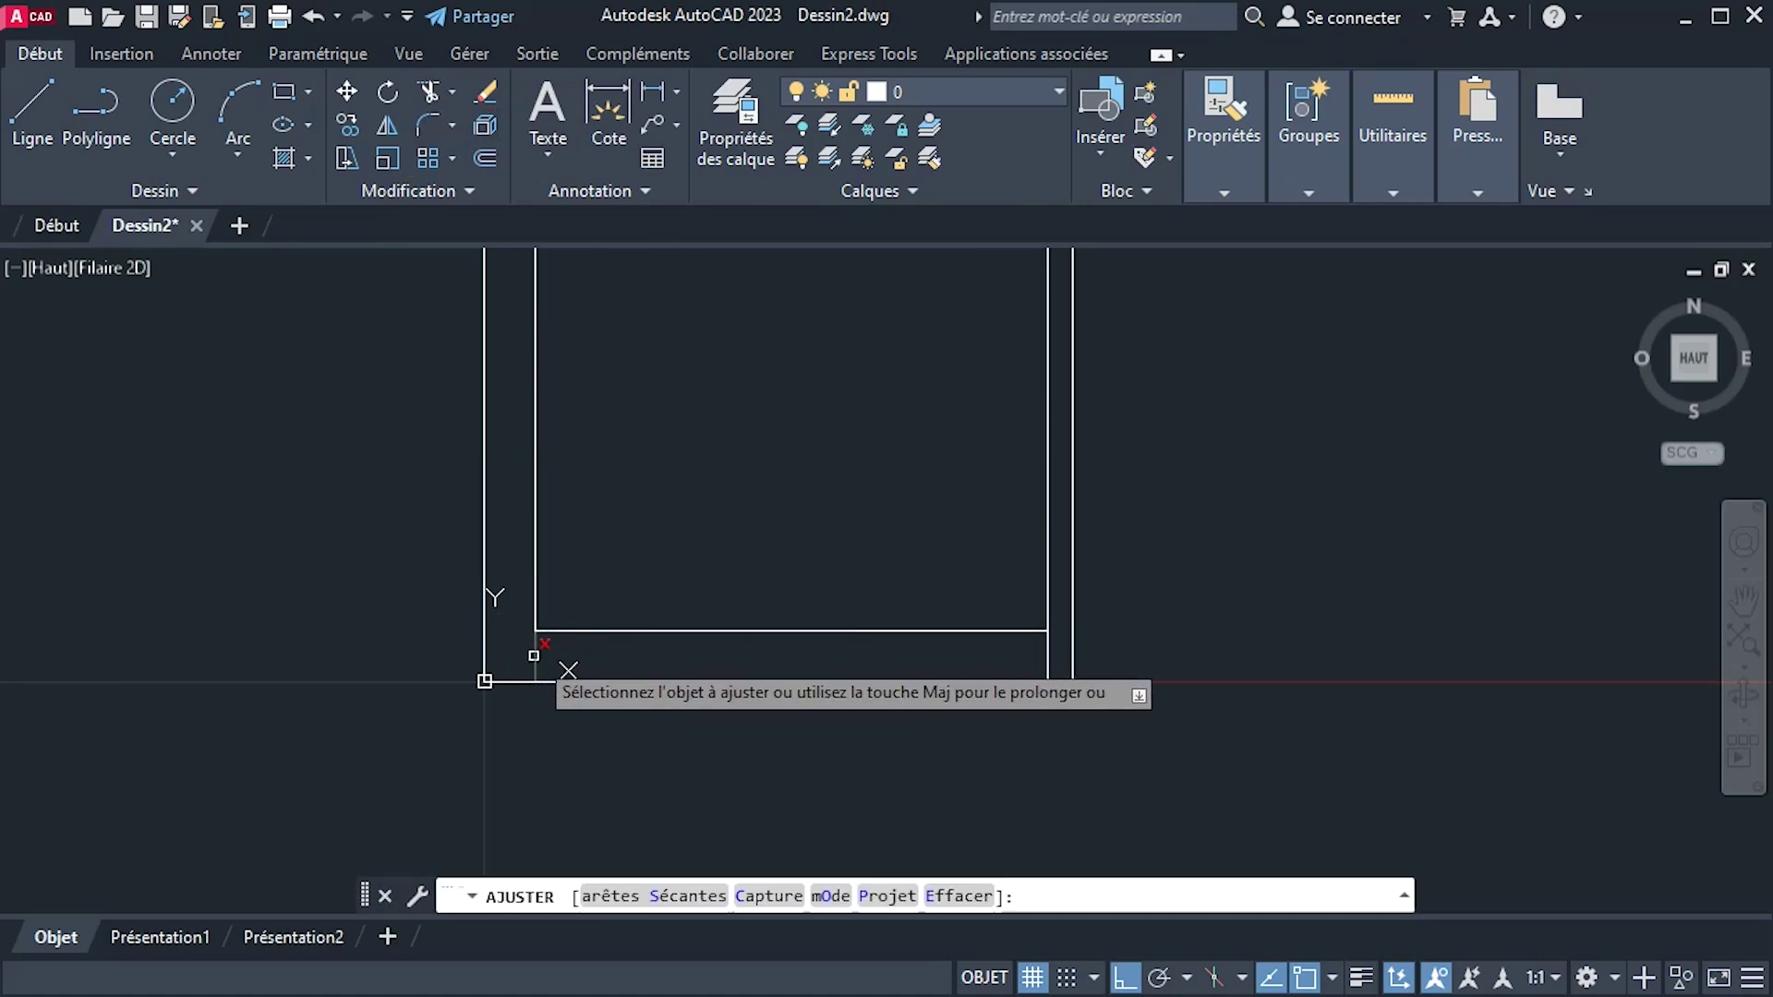
left_click(536, 657)
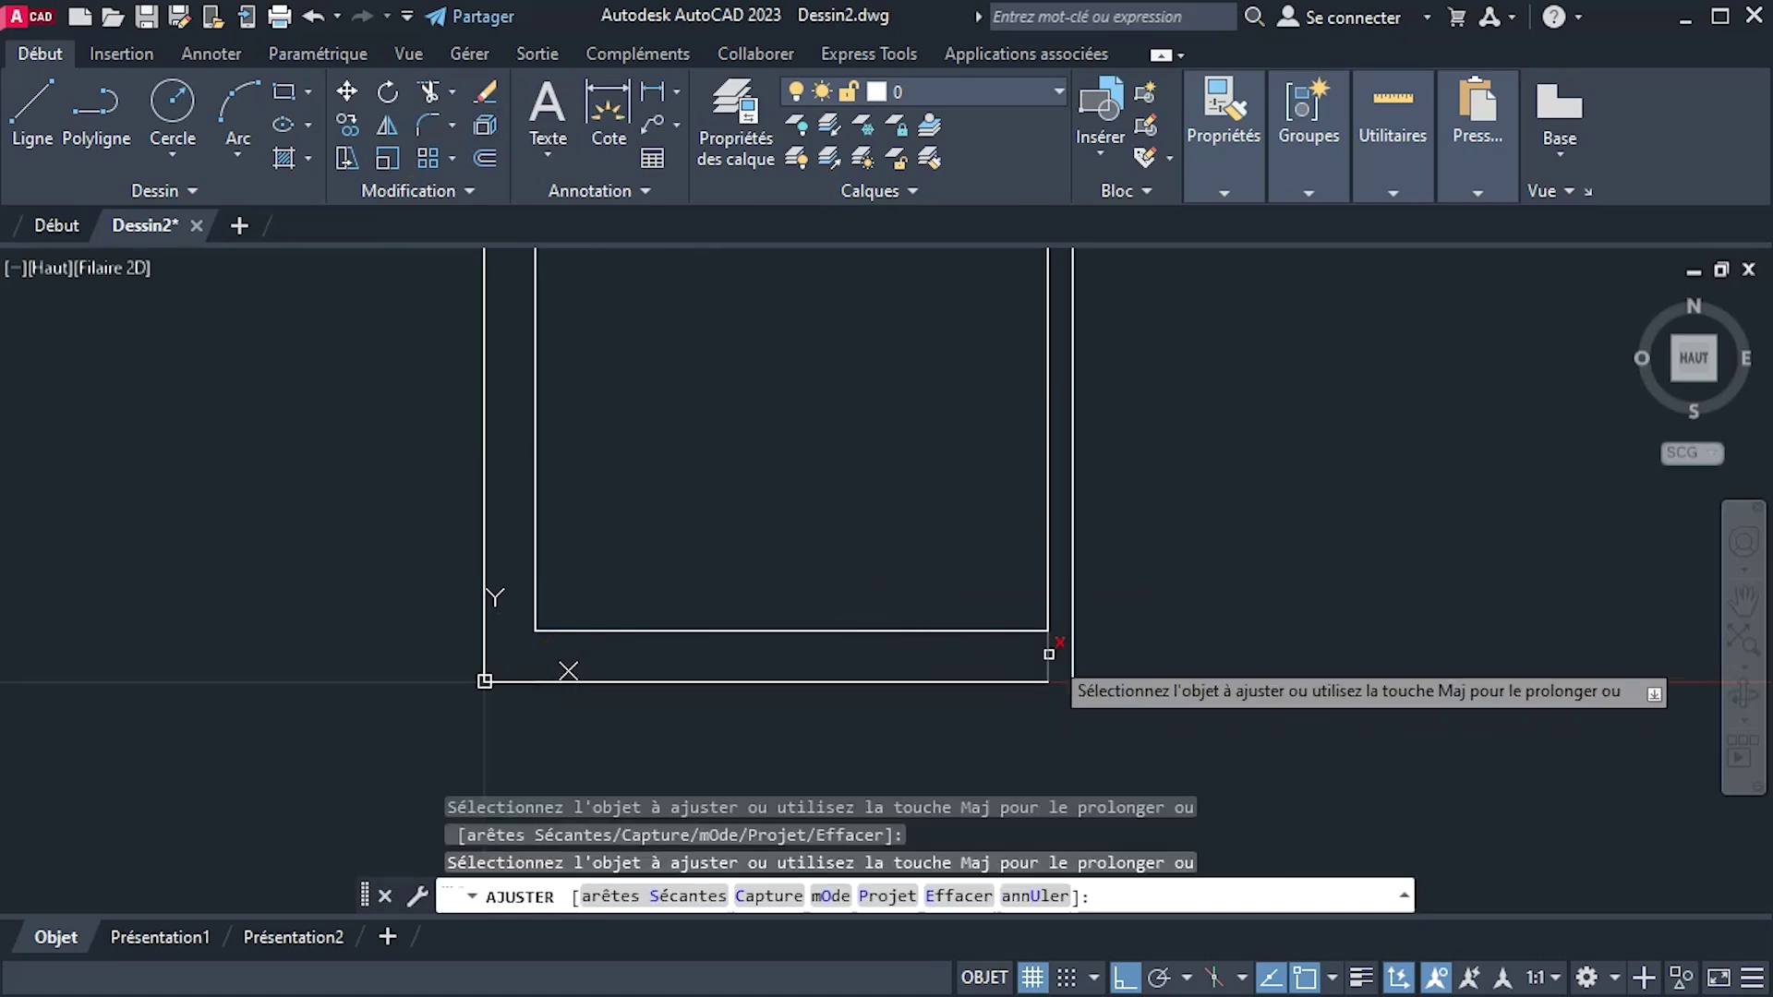
left_click(1049, 654)
right_click(1153, 556)
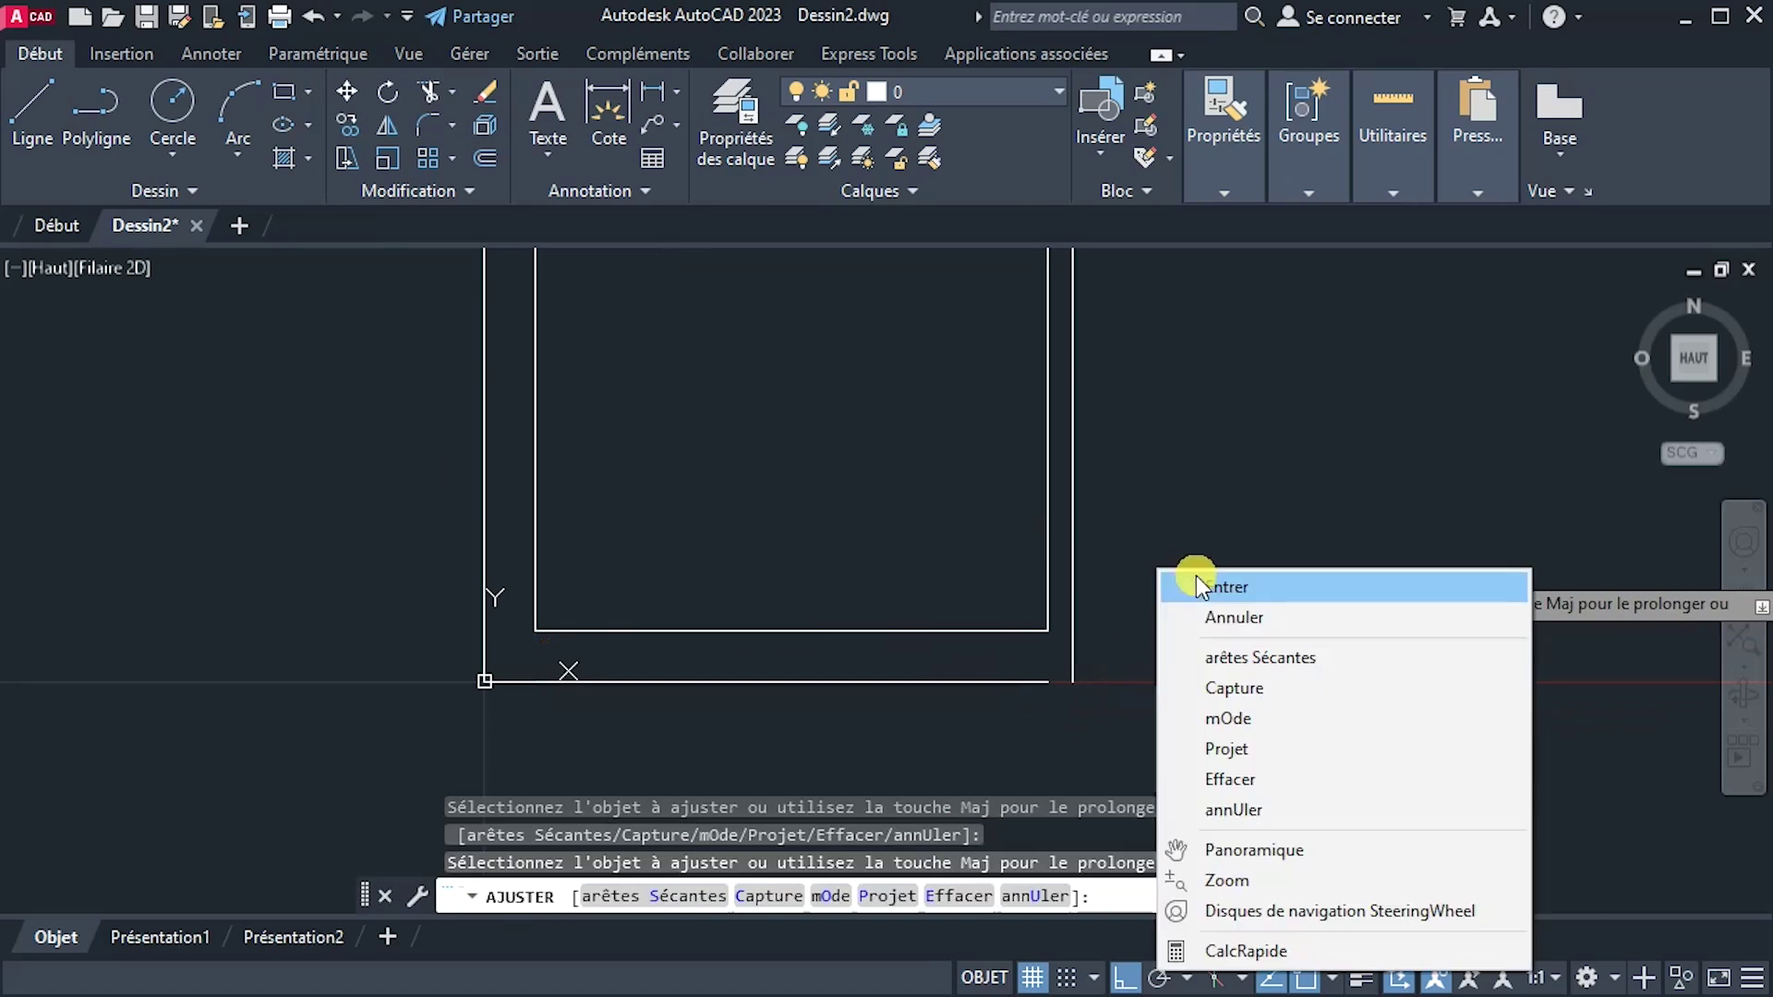
left_click(1189, 591)
scroll(1188, 598, "down", 4)
middle_click_drag(1183, 593, 1025, 696)
scroll(1027, 683, "down", 2)
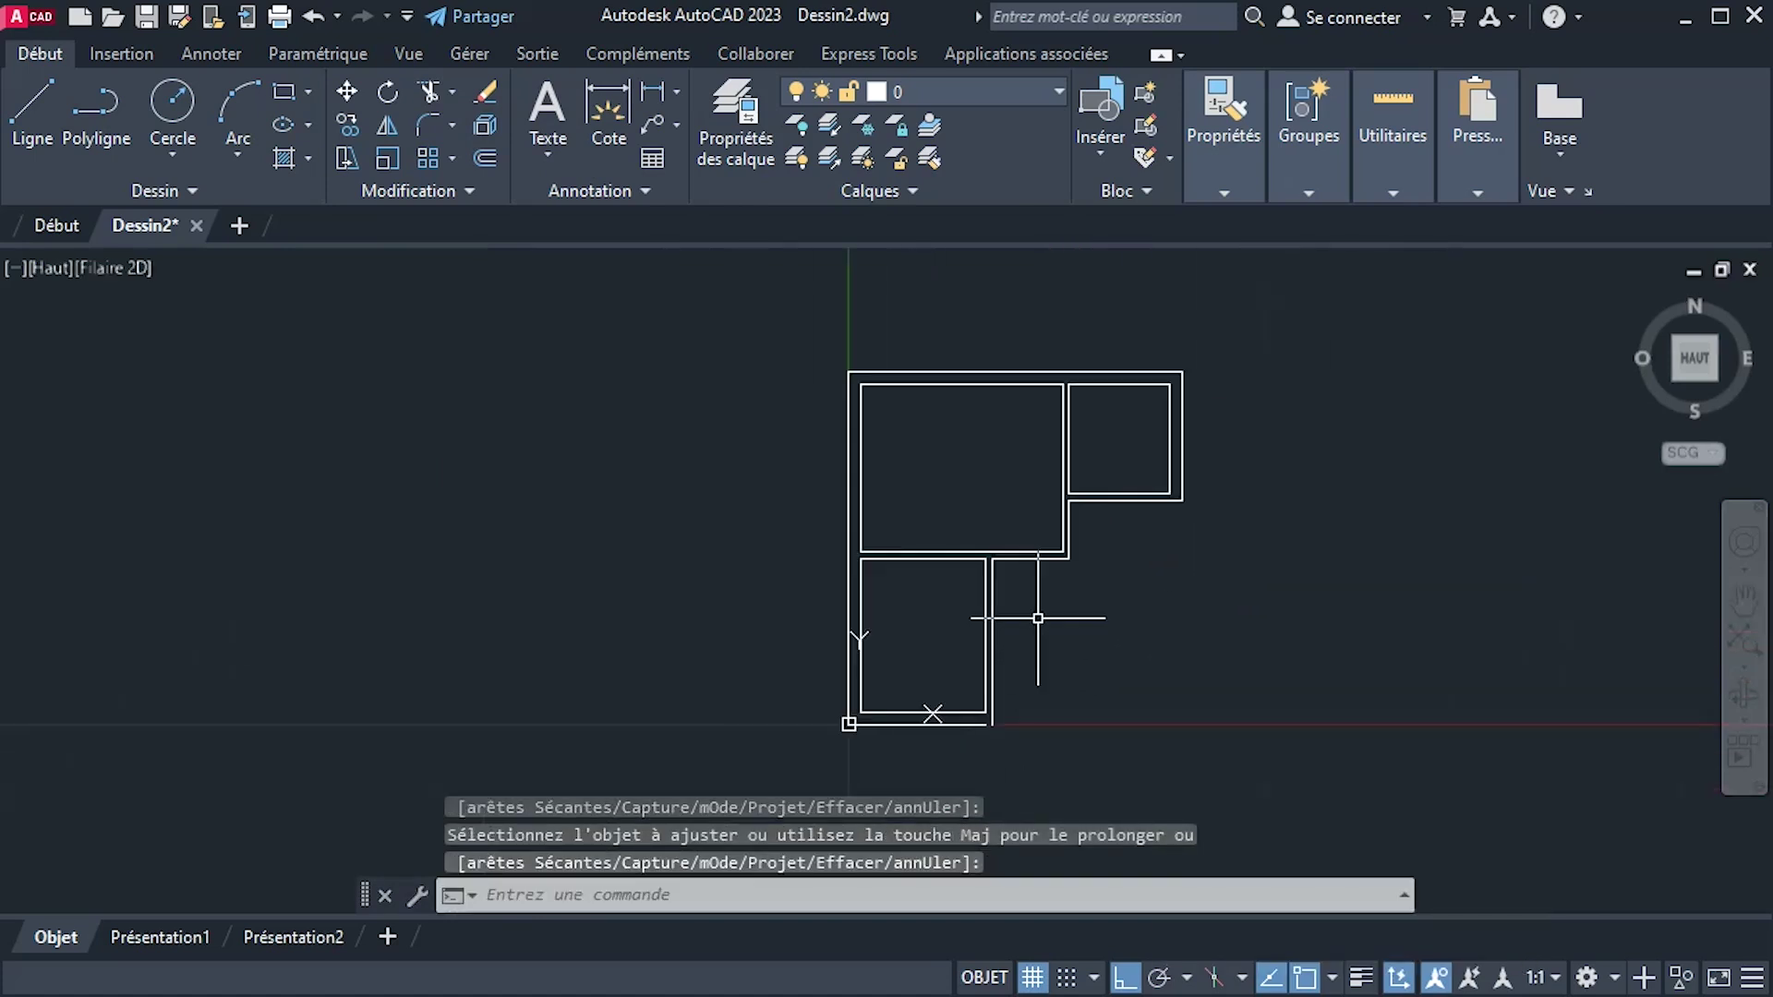
Check the W.C. dimensions on the reference plan and offset the kitchen's outer lower wall line 2.4 m downward.
key("alt+Tab")
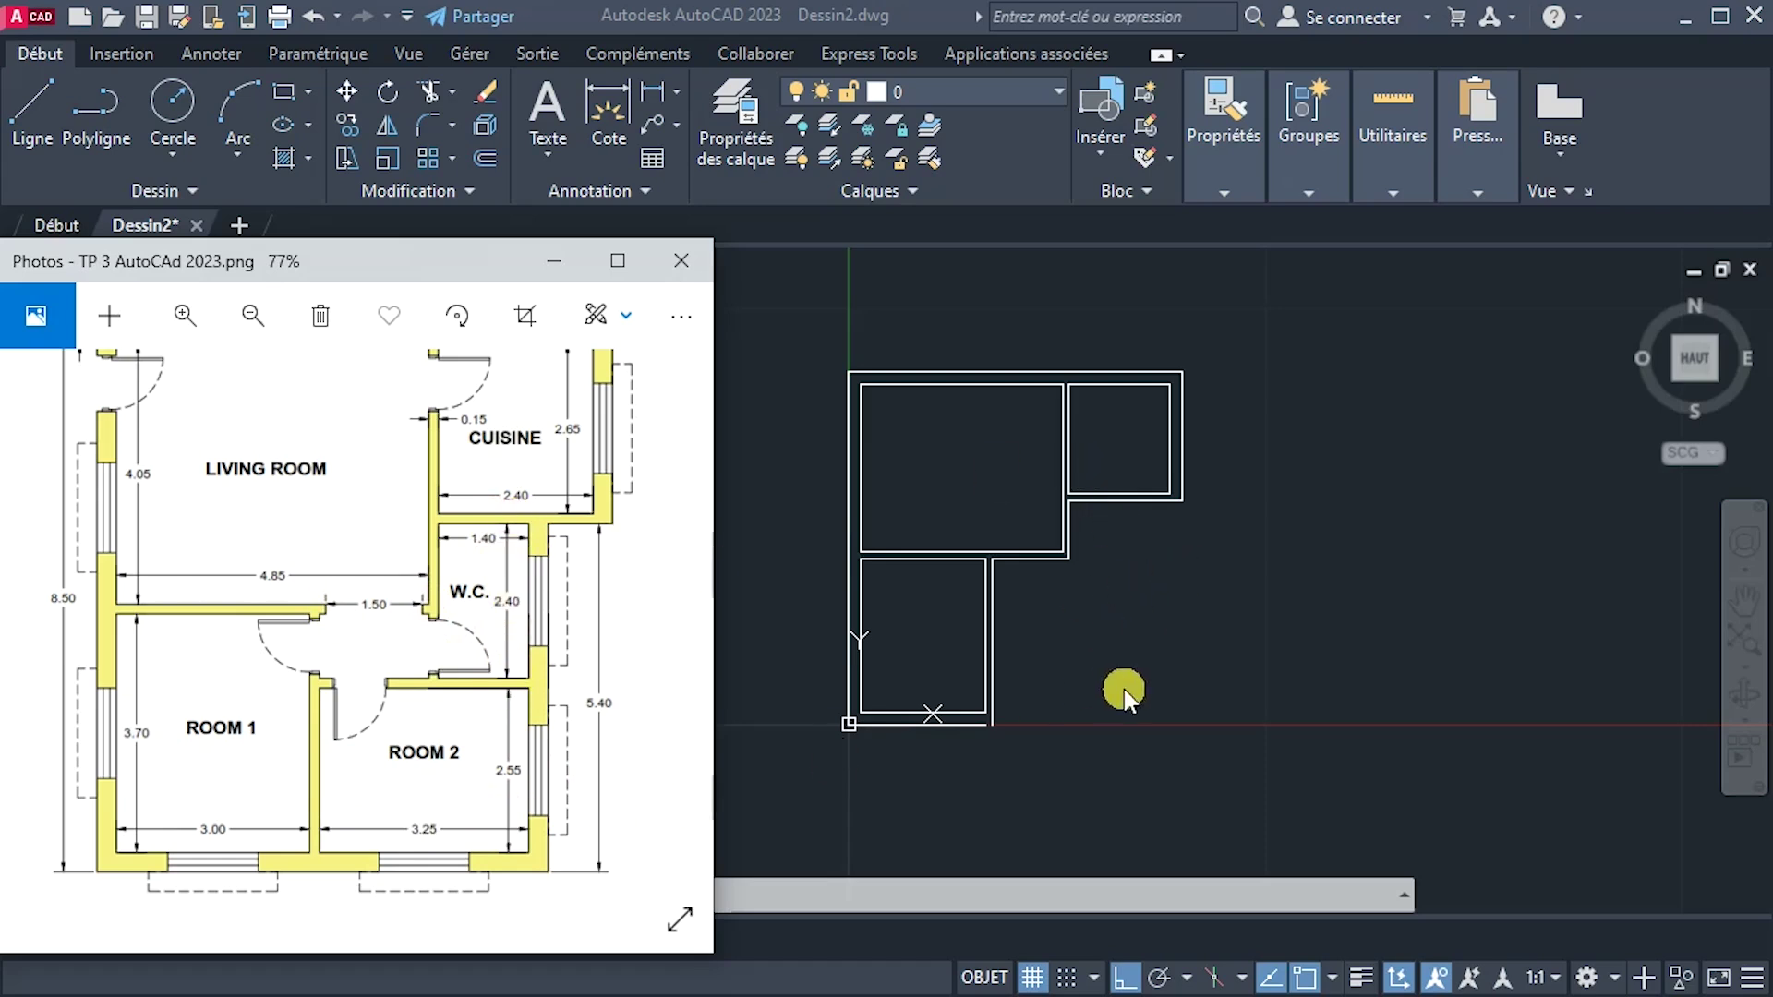
left_click(484, 159)
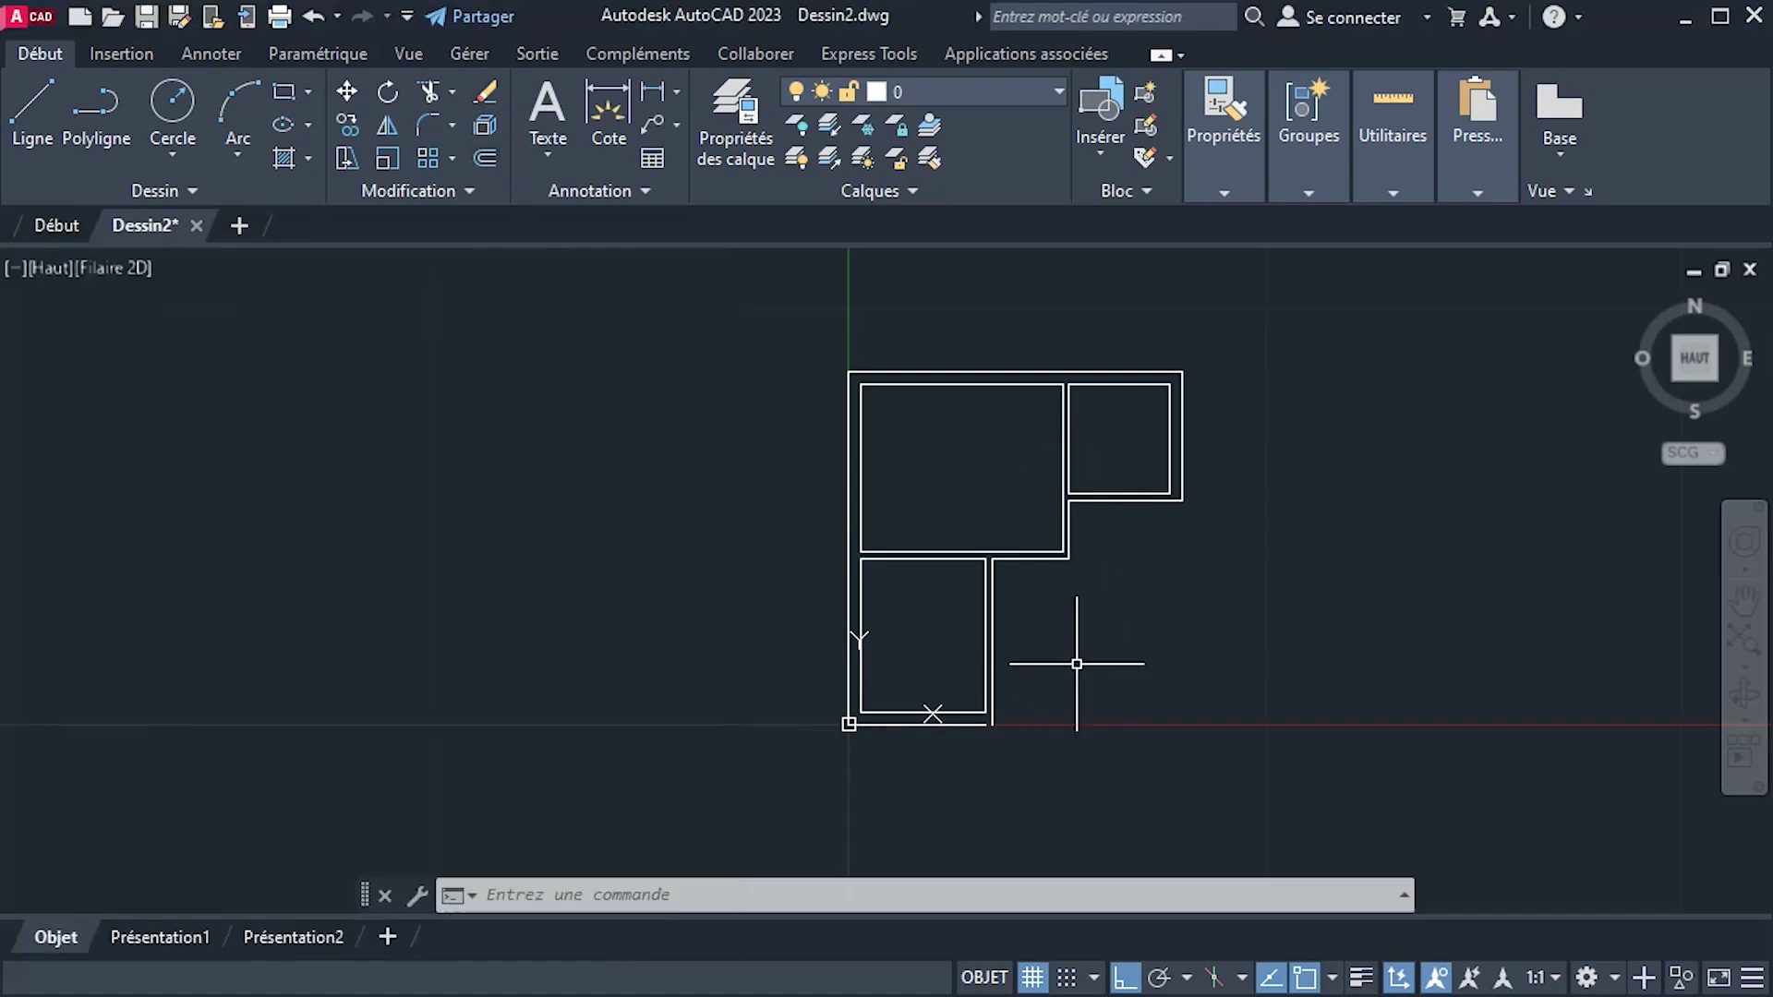
left_click(486, 159)
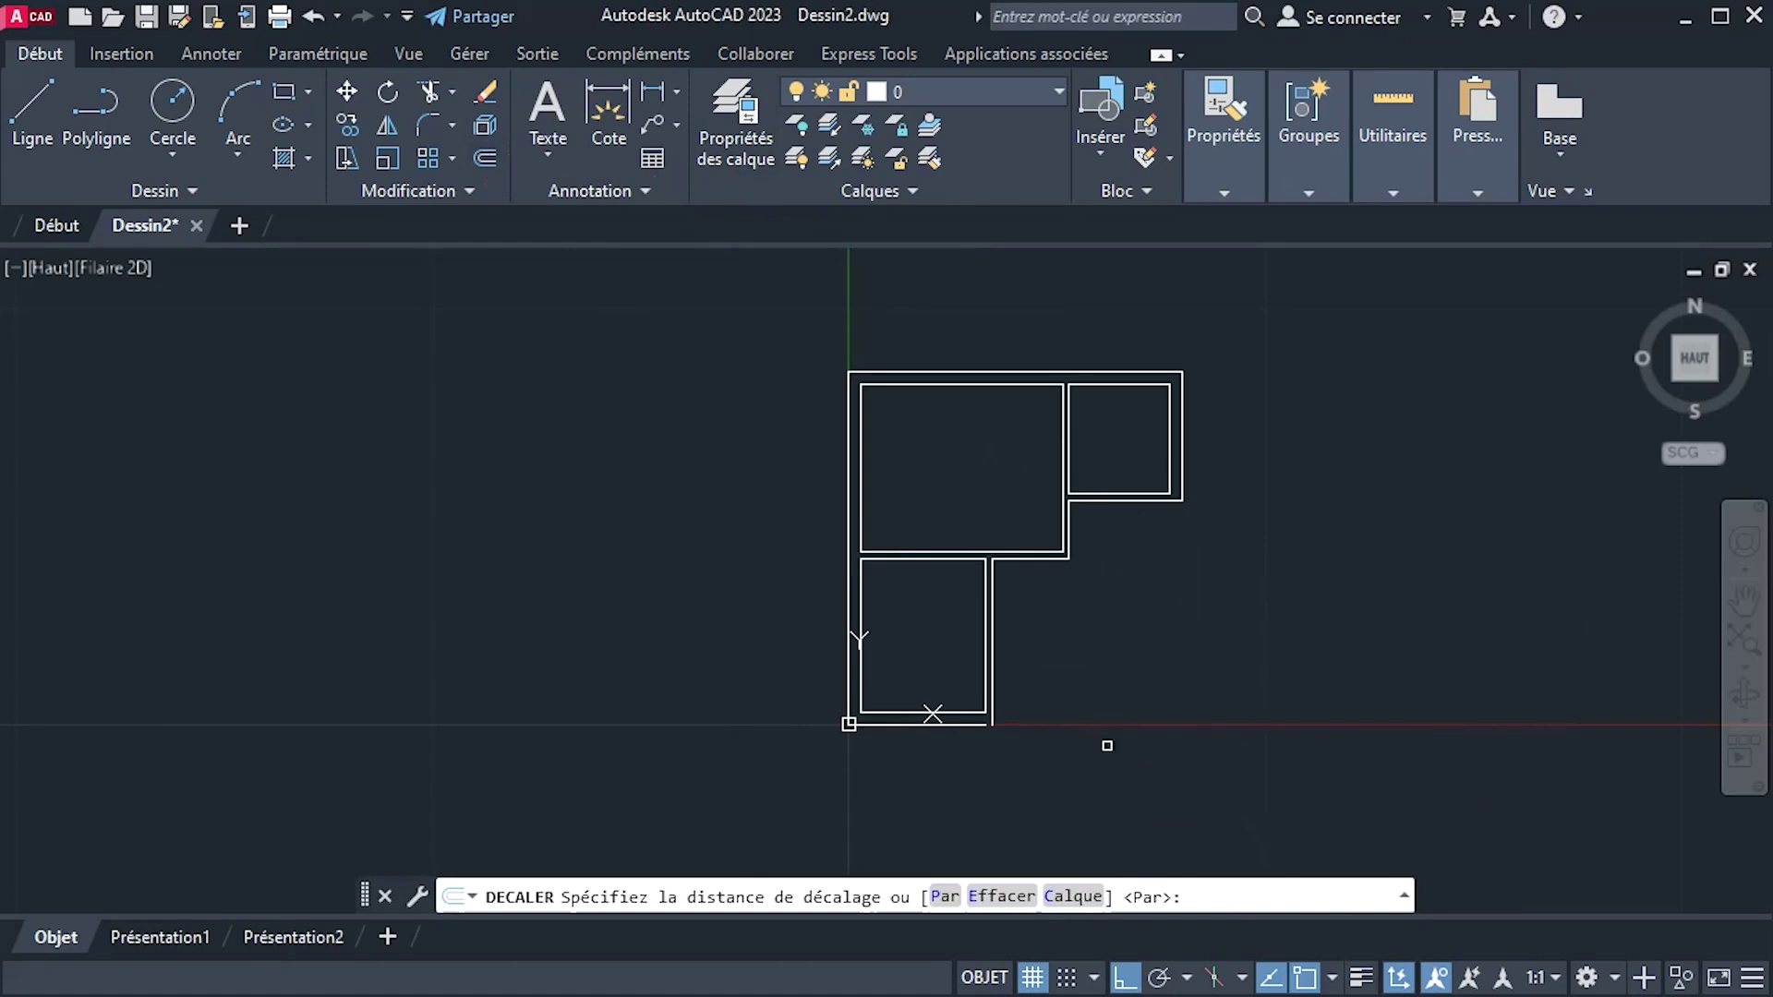
key("Return")
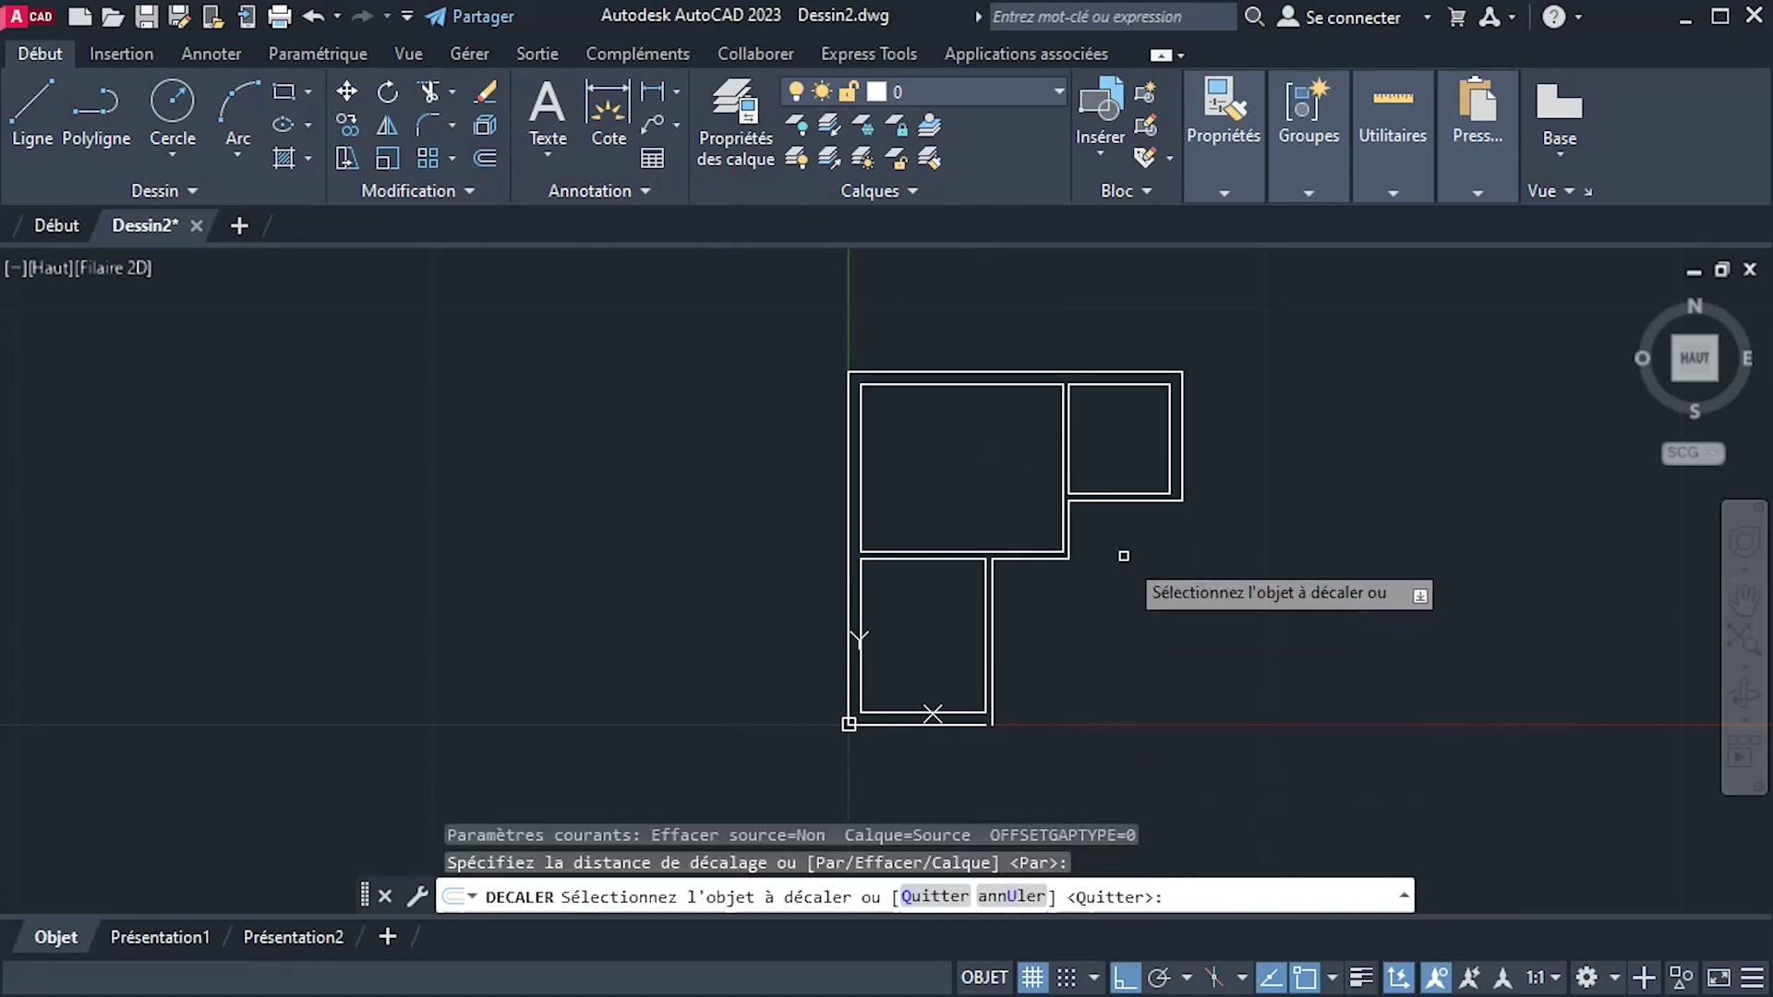
left_click(1132, 501)
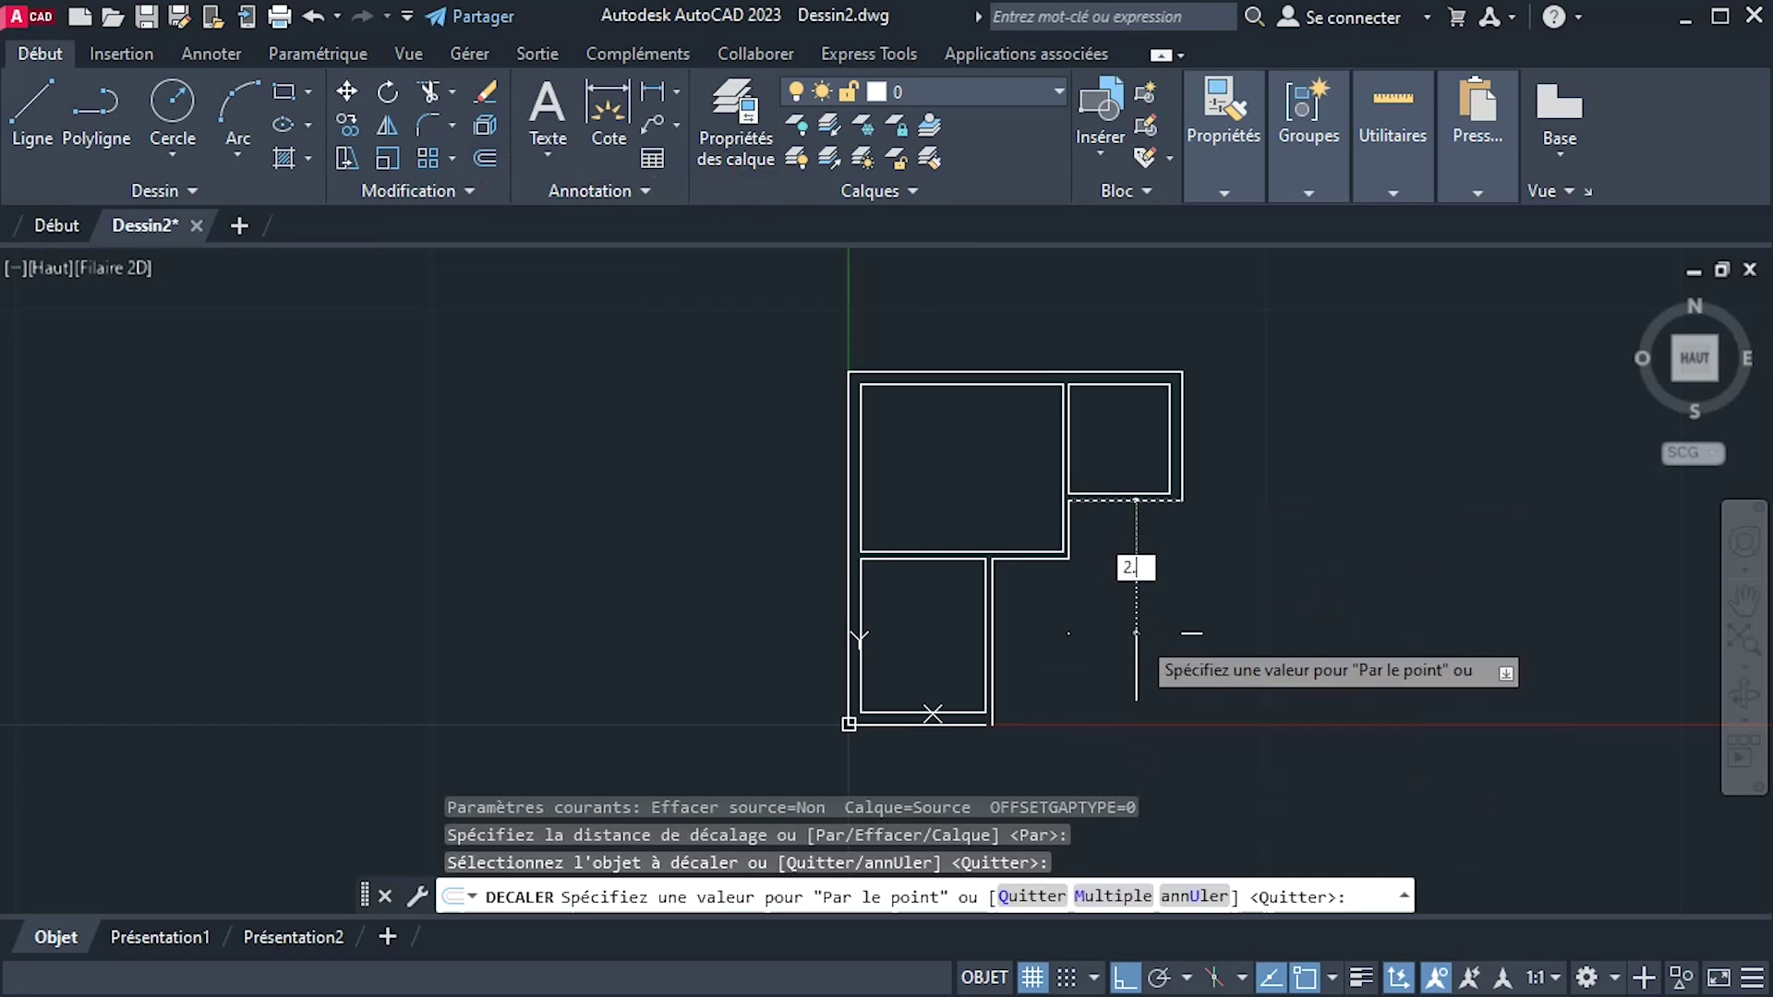
type("2.4")
key("Return")
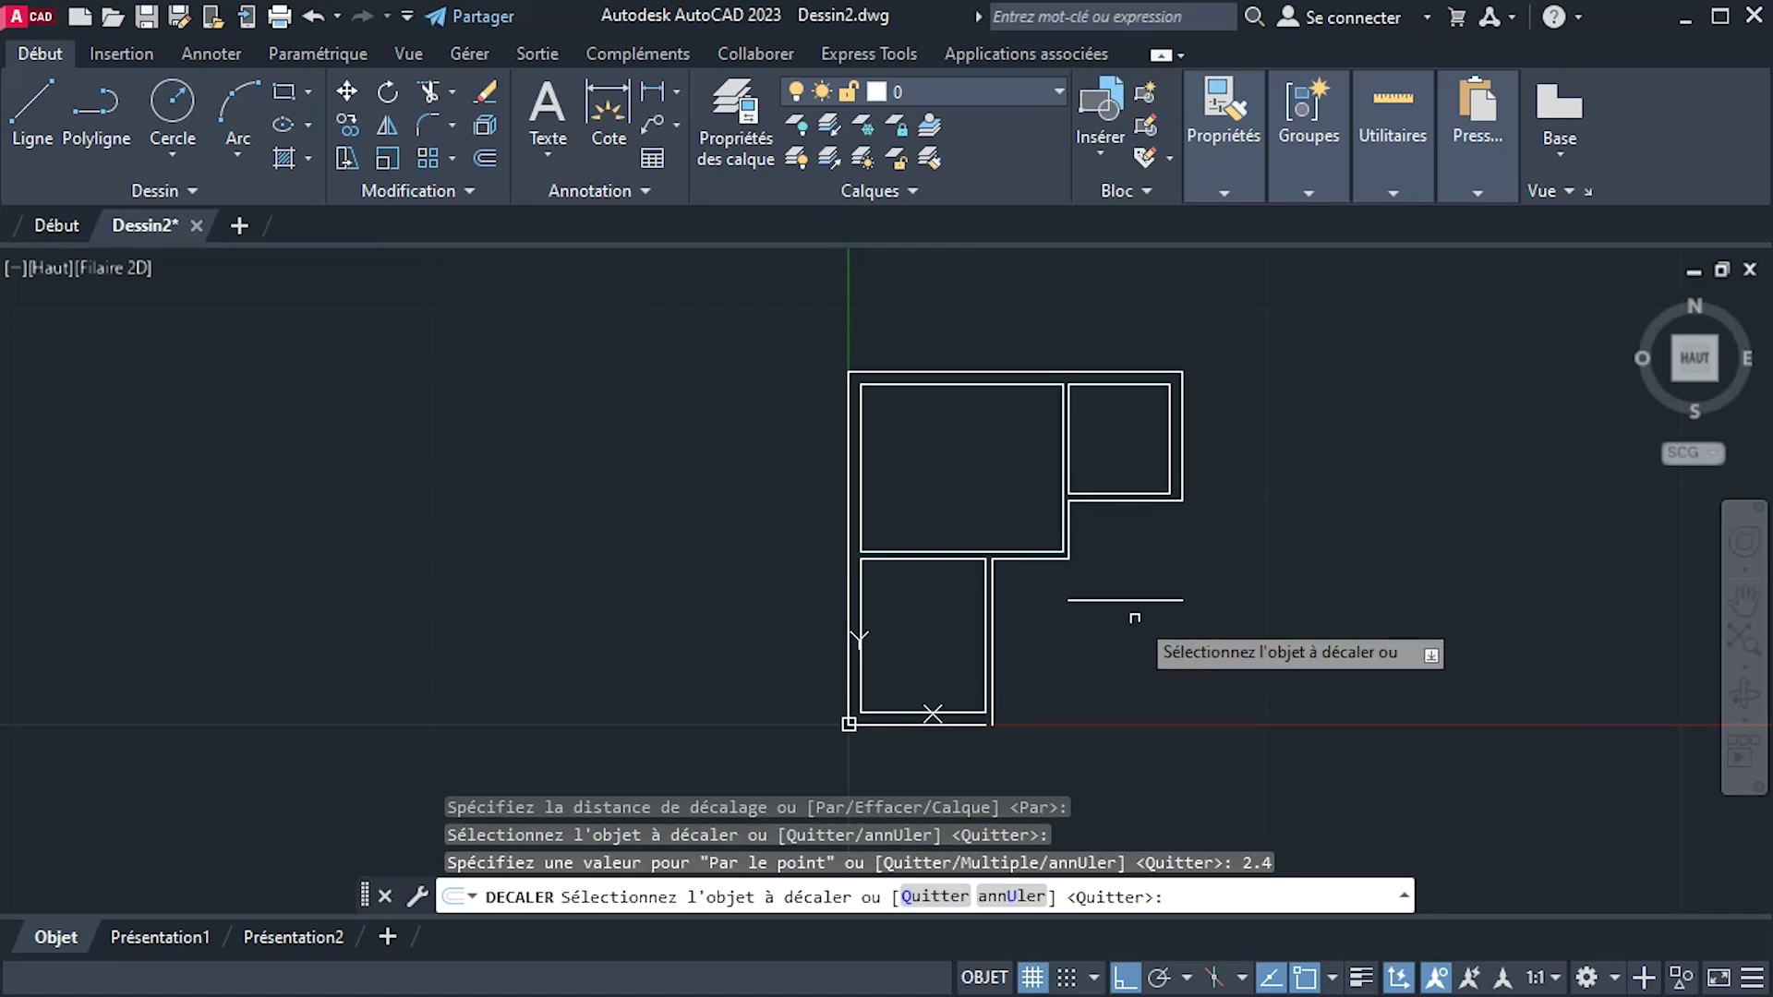
Offset the W.C.'s new lower wall line 0.15 m downward.
left_click(1130, 599)
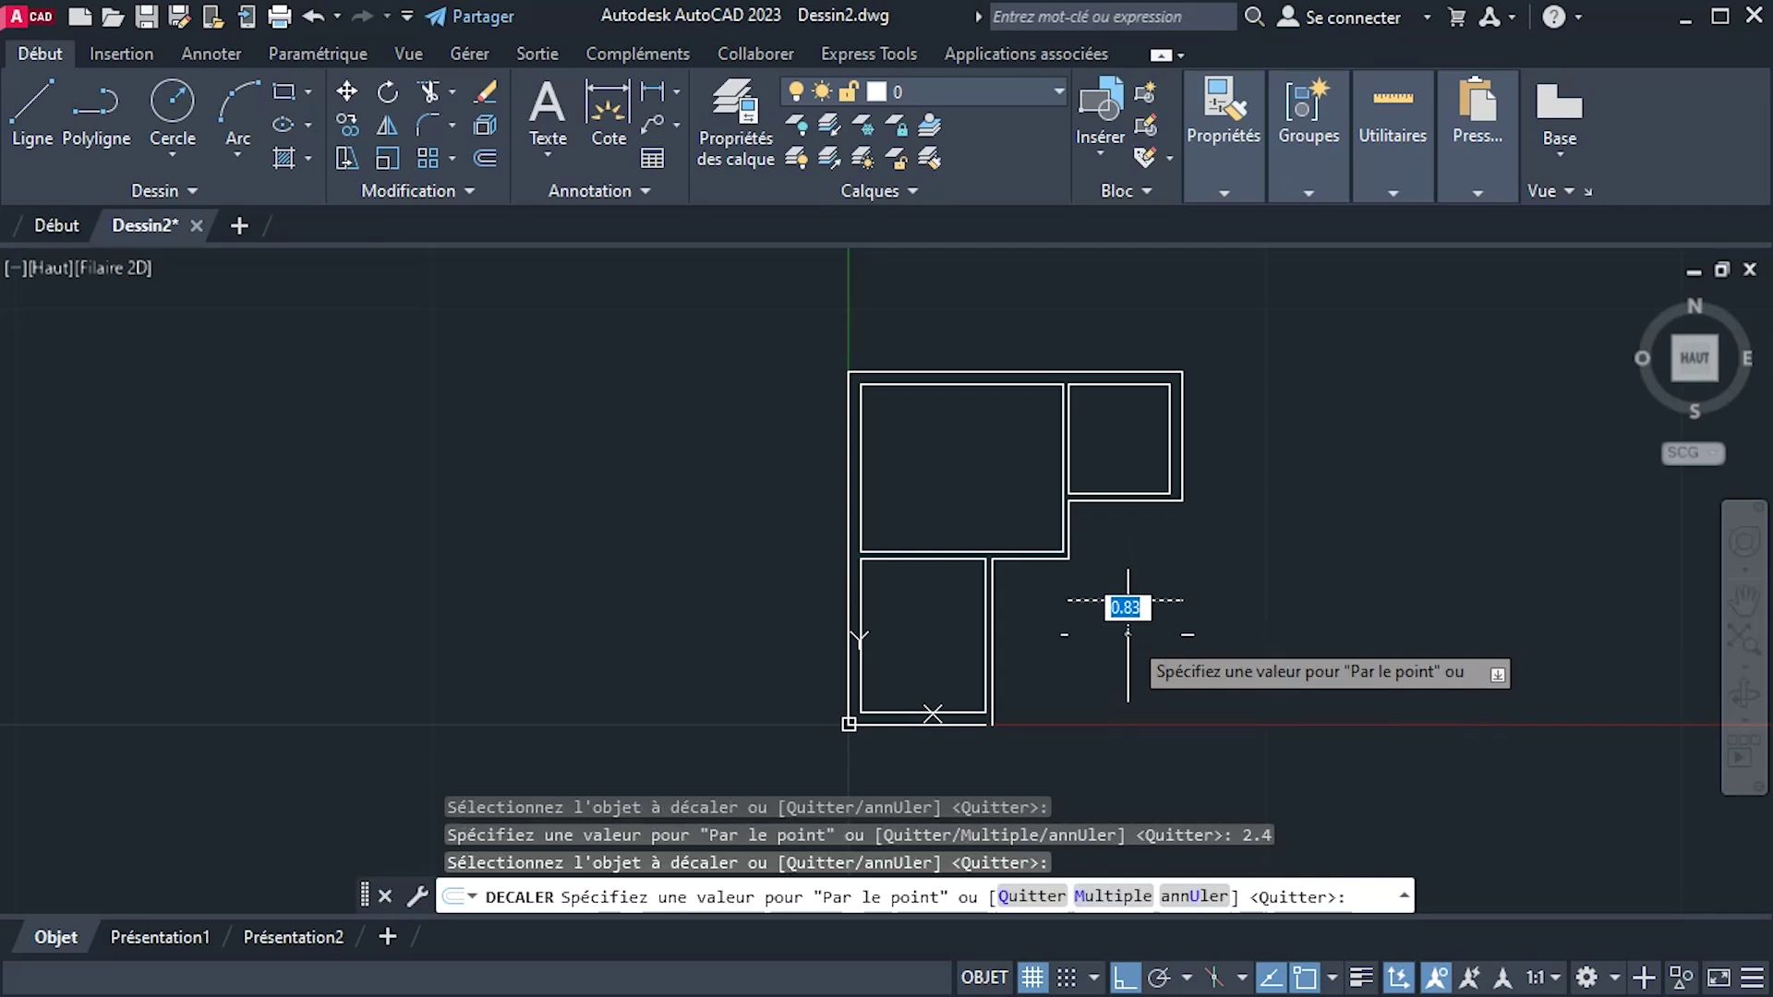
type(".15")
key("Return")
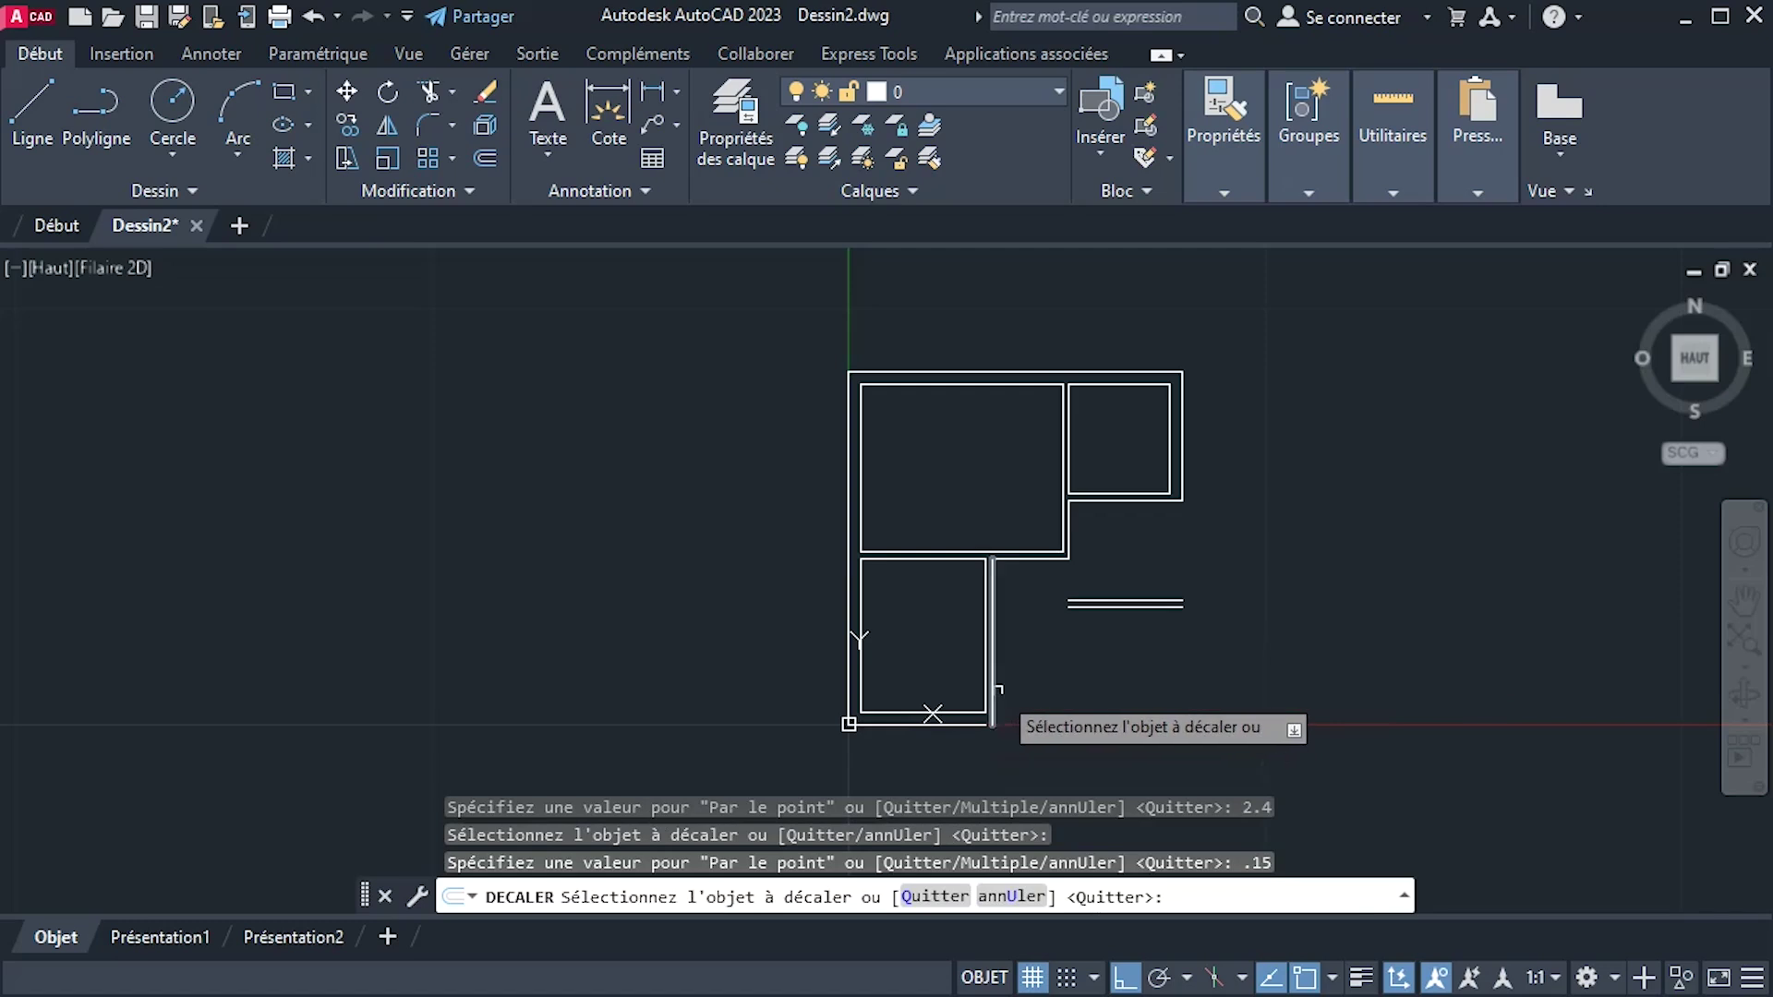
Offset the right line of Room 1's right partition 3.25 m rightward and the resulting line 0.3 m further rightward, ending Offset.
left_click(992, 691)
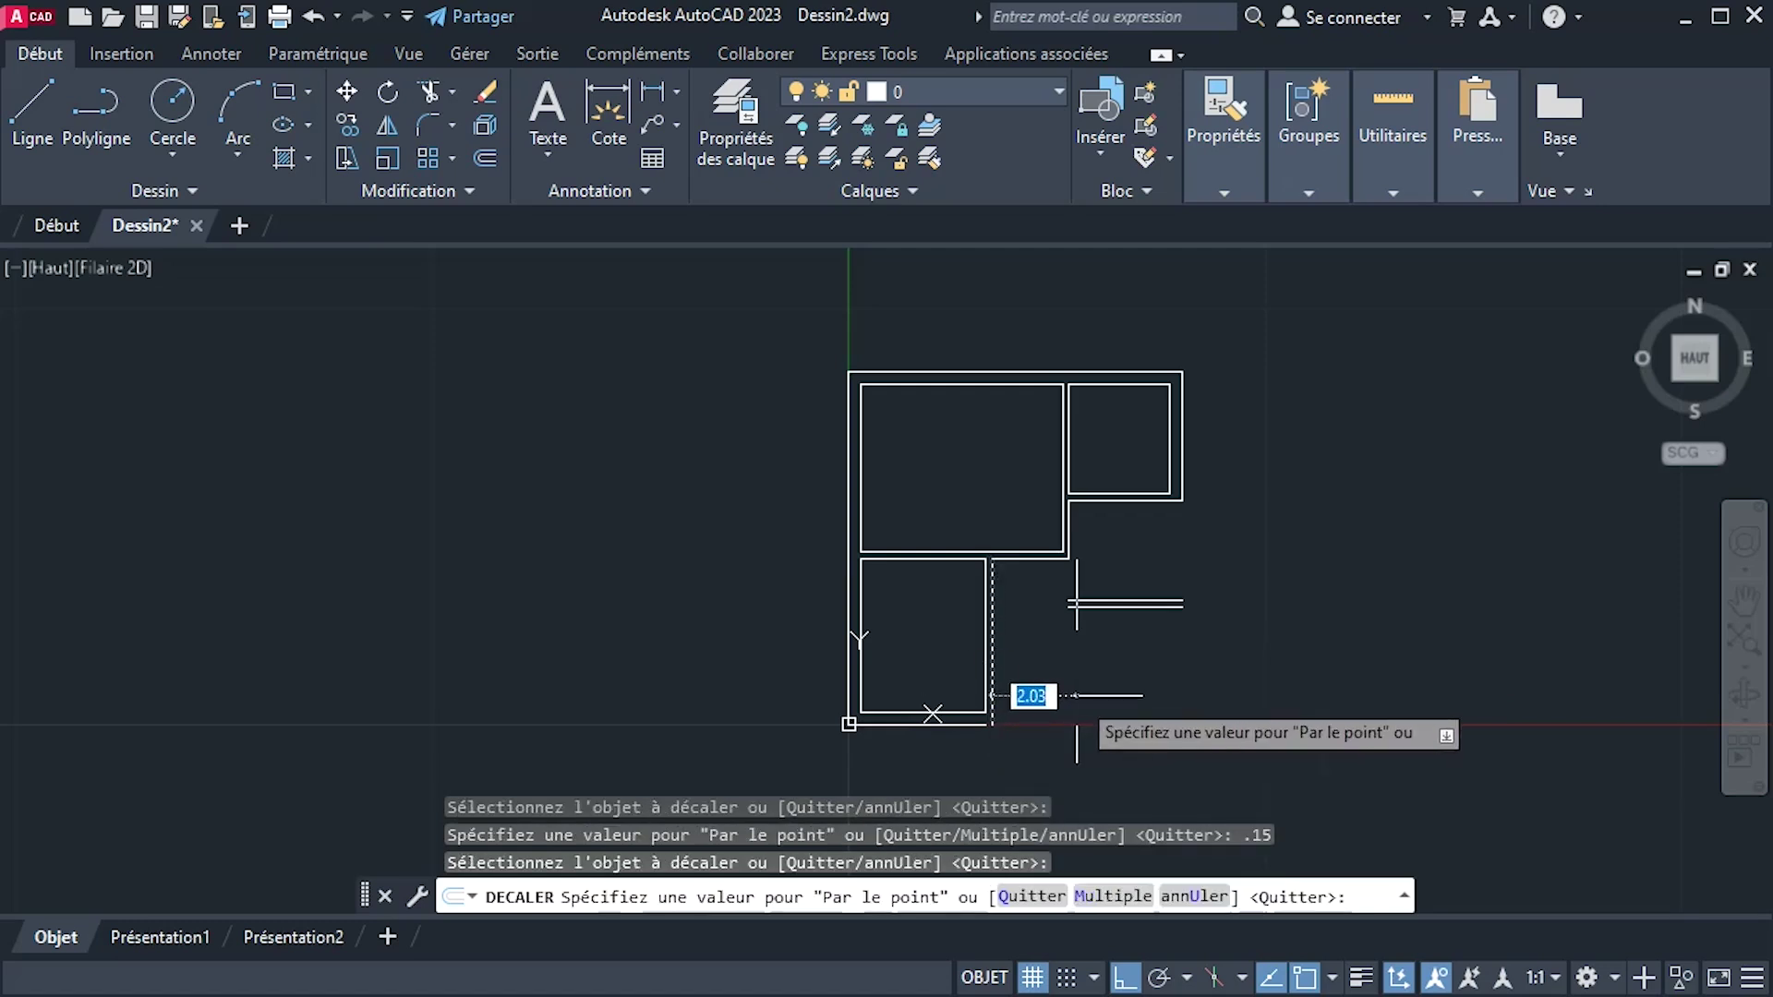
type("3.25")
key("Return")
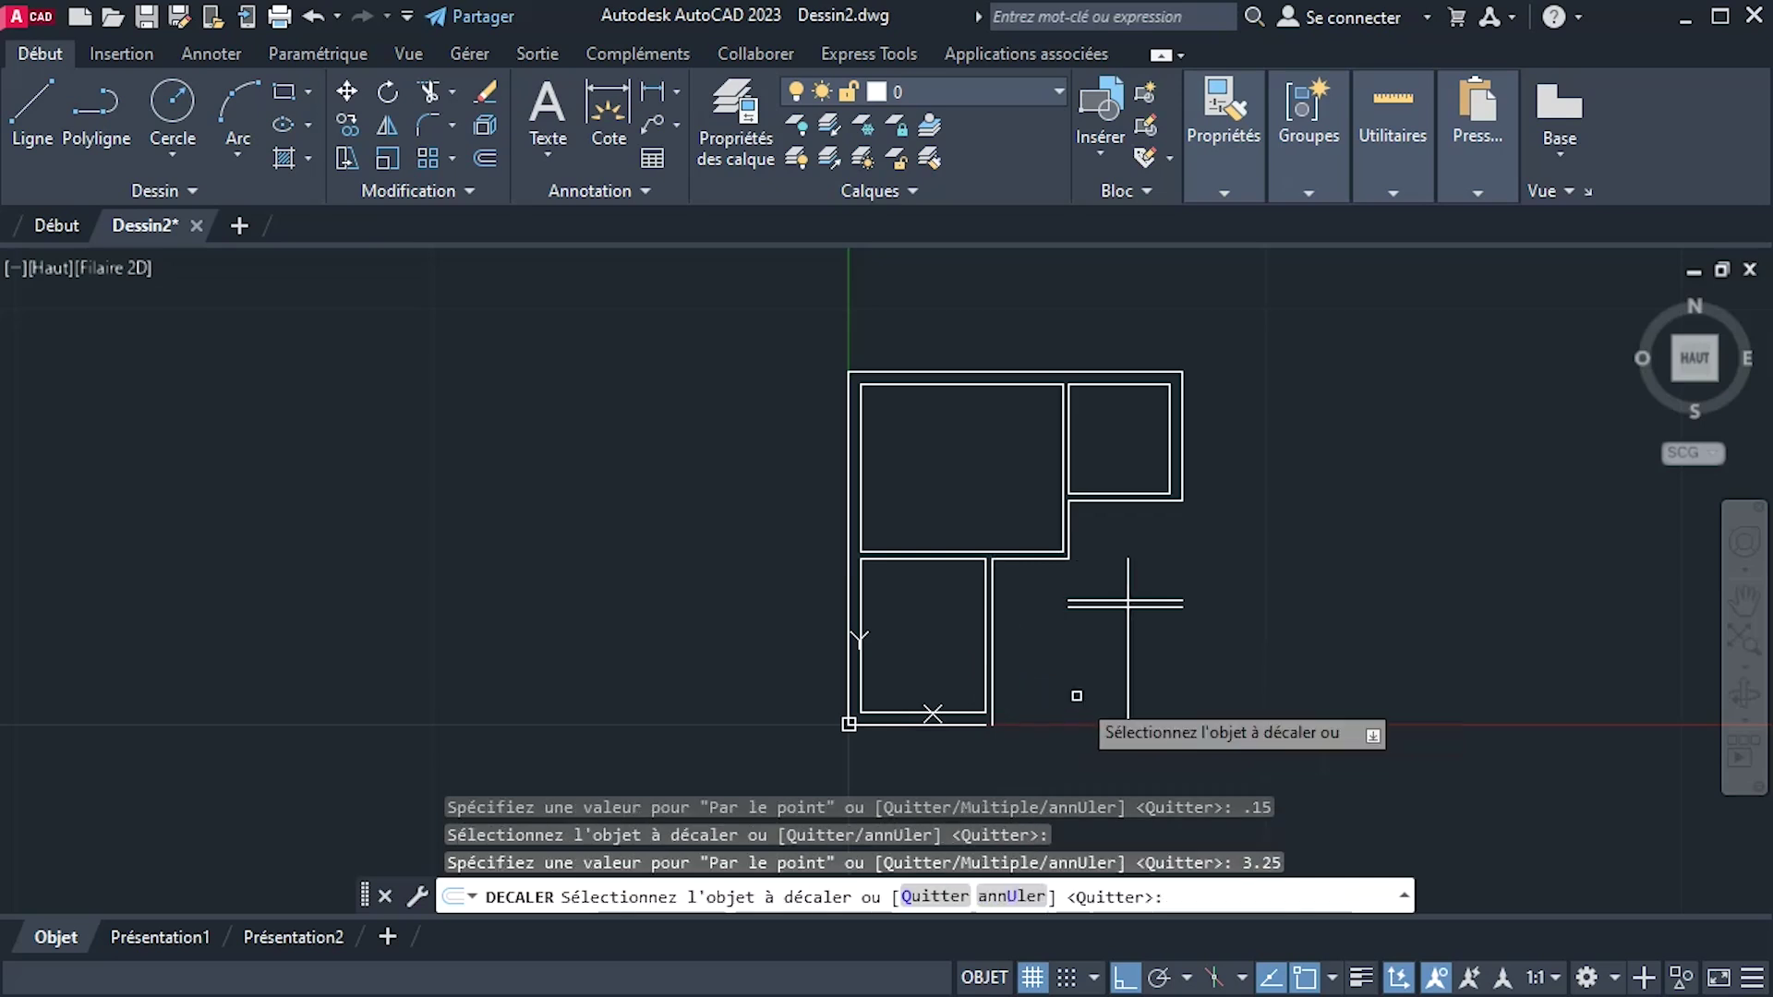
left_click(1127, 684)
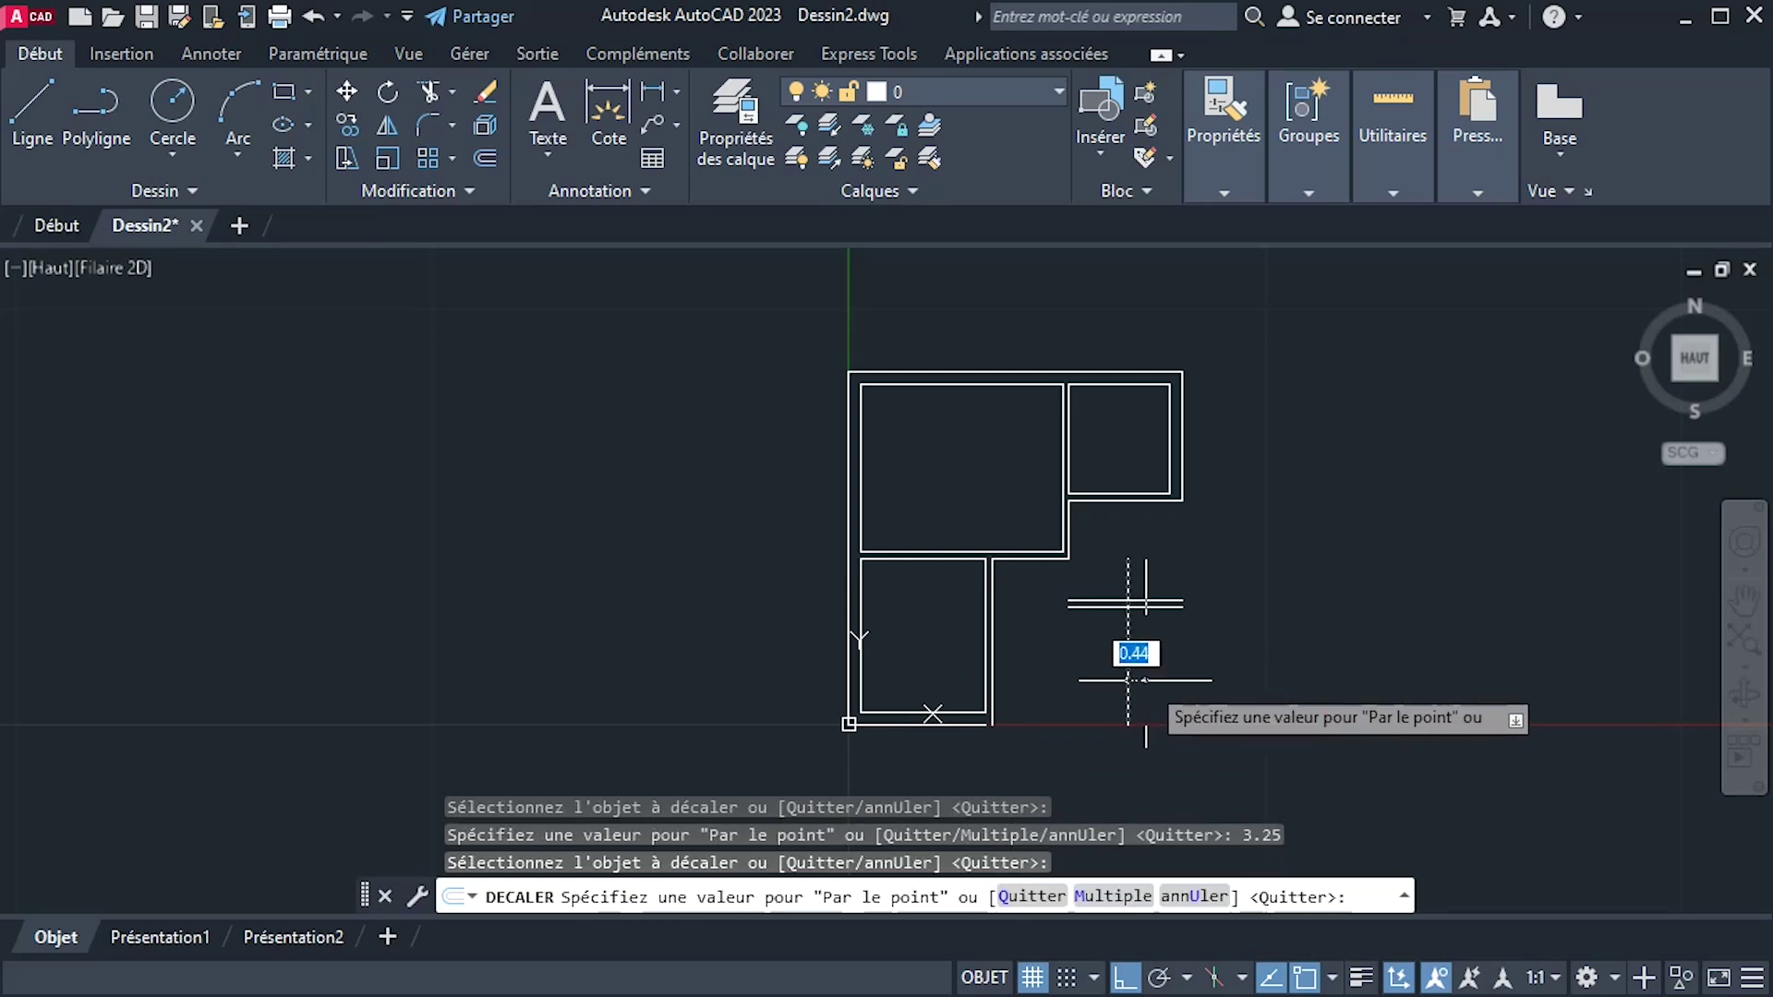
type(".3")
key("Return")
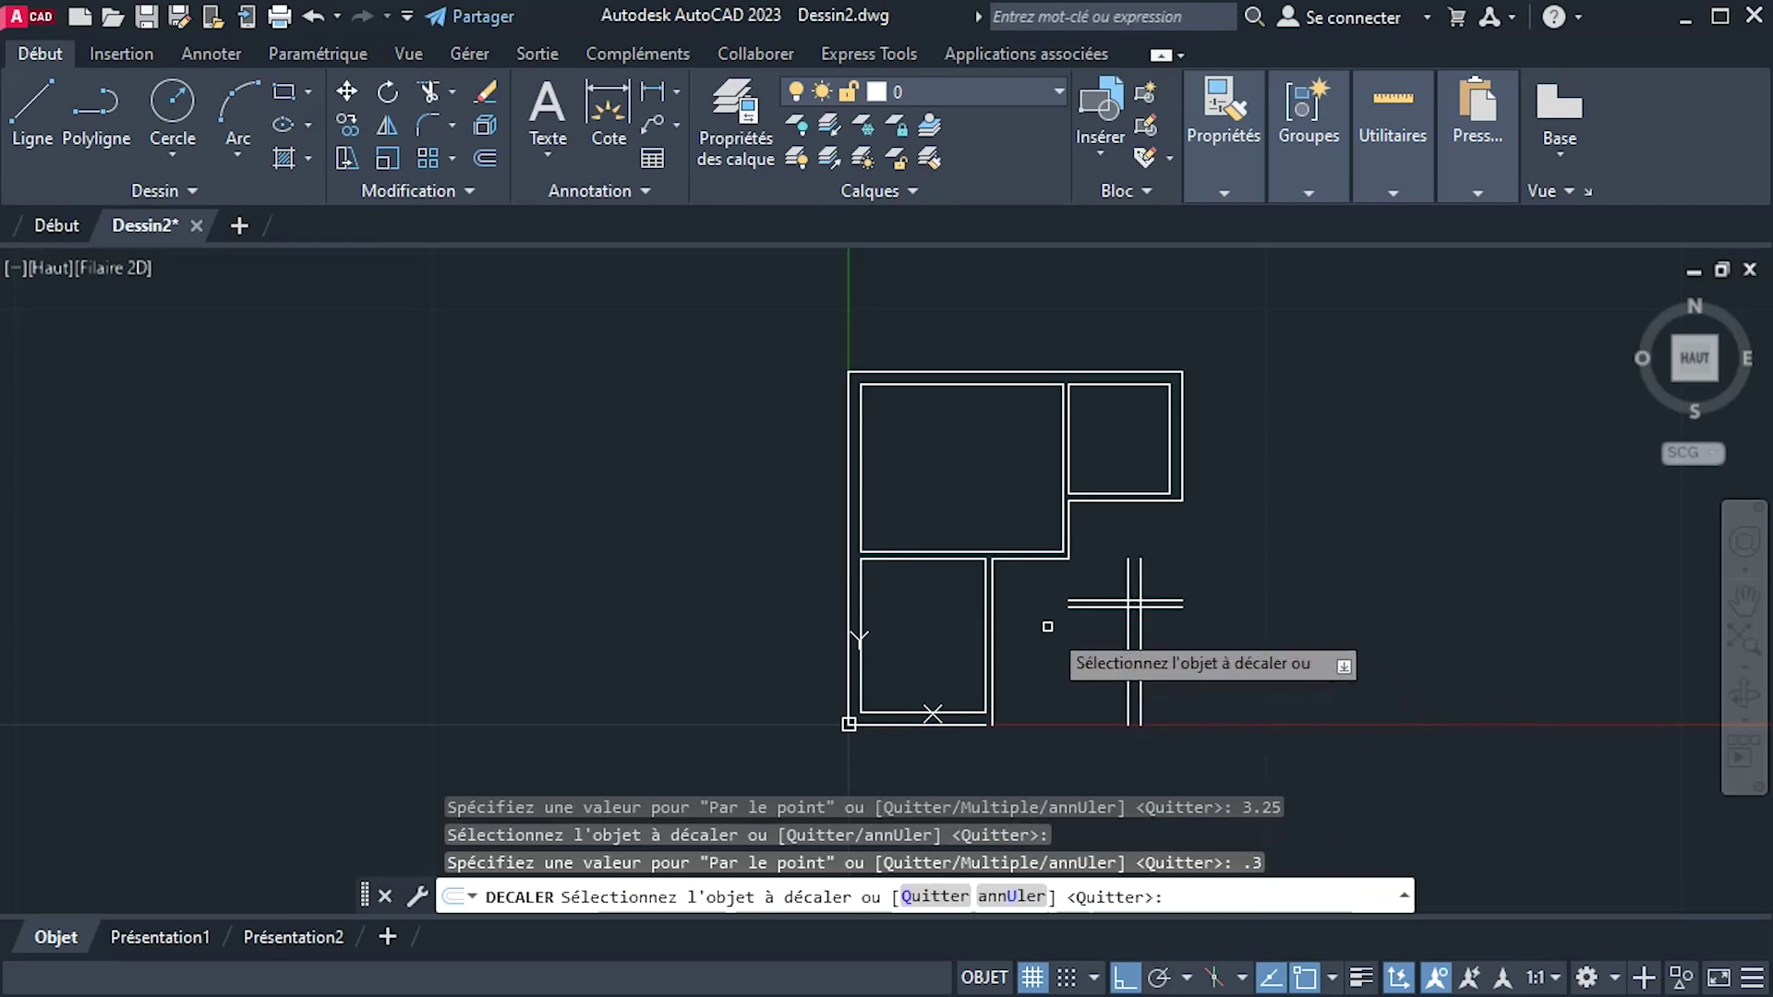
scroll(1025, 698, "up", 2)
middle_click_drag(1025, 698, 1012, 611)
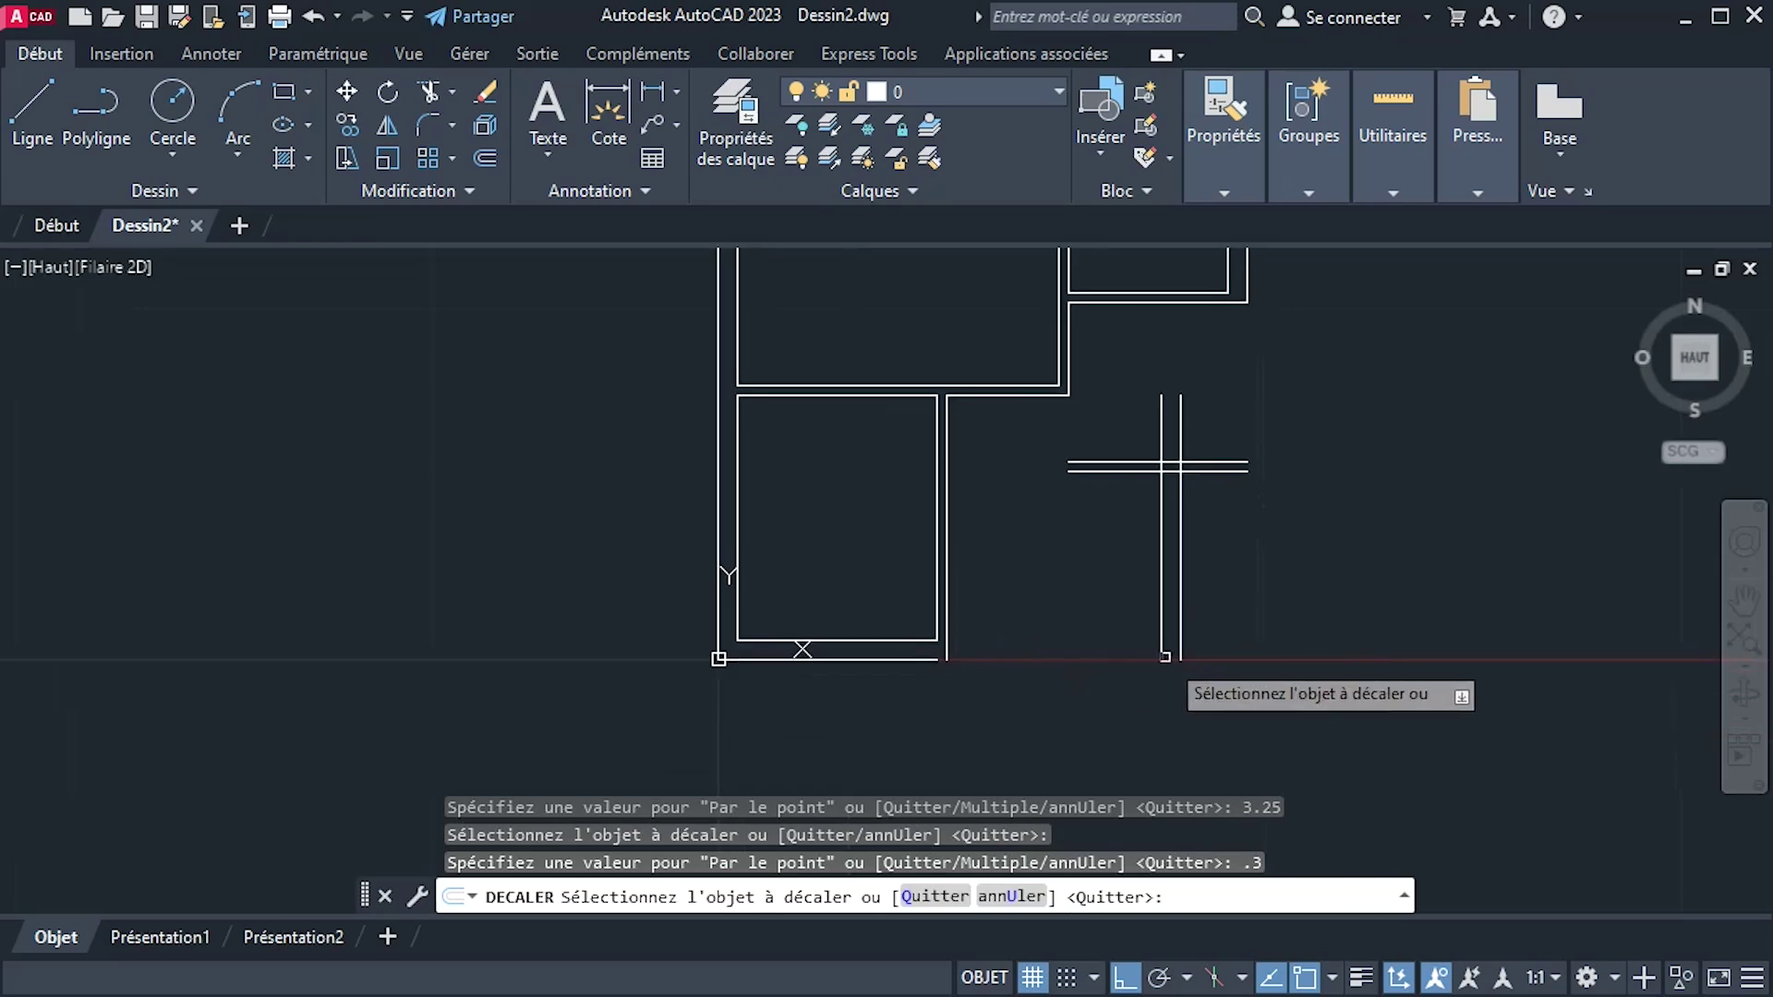
right_click(1297, 584)
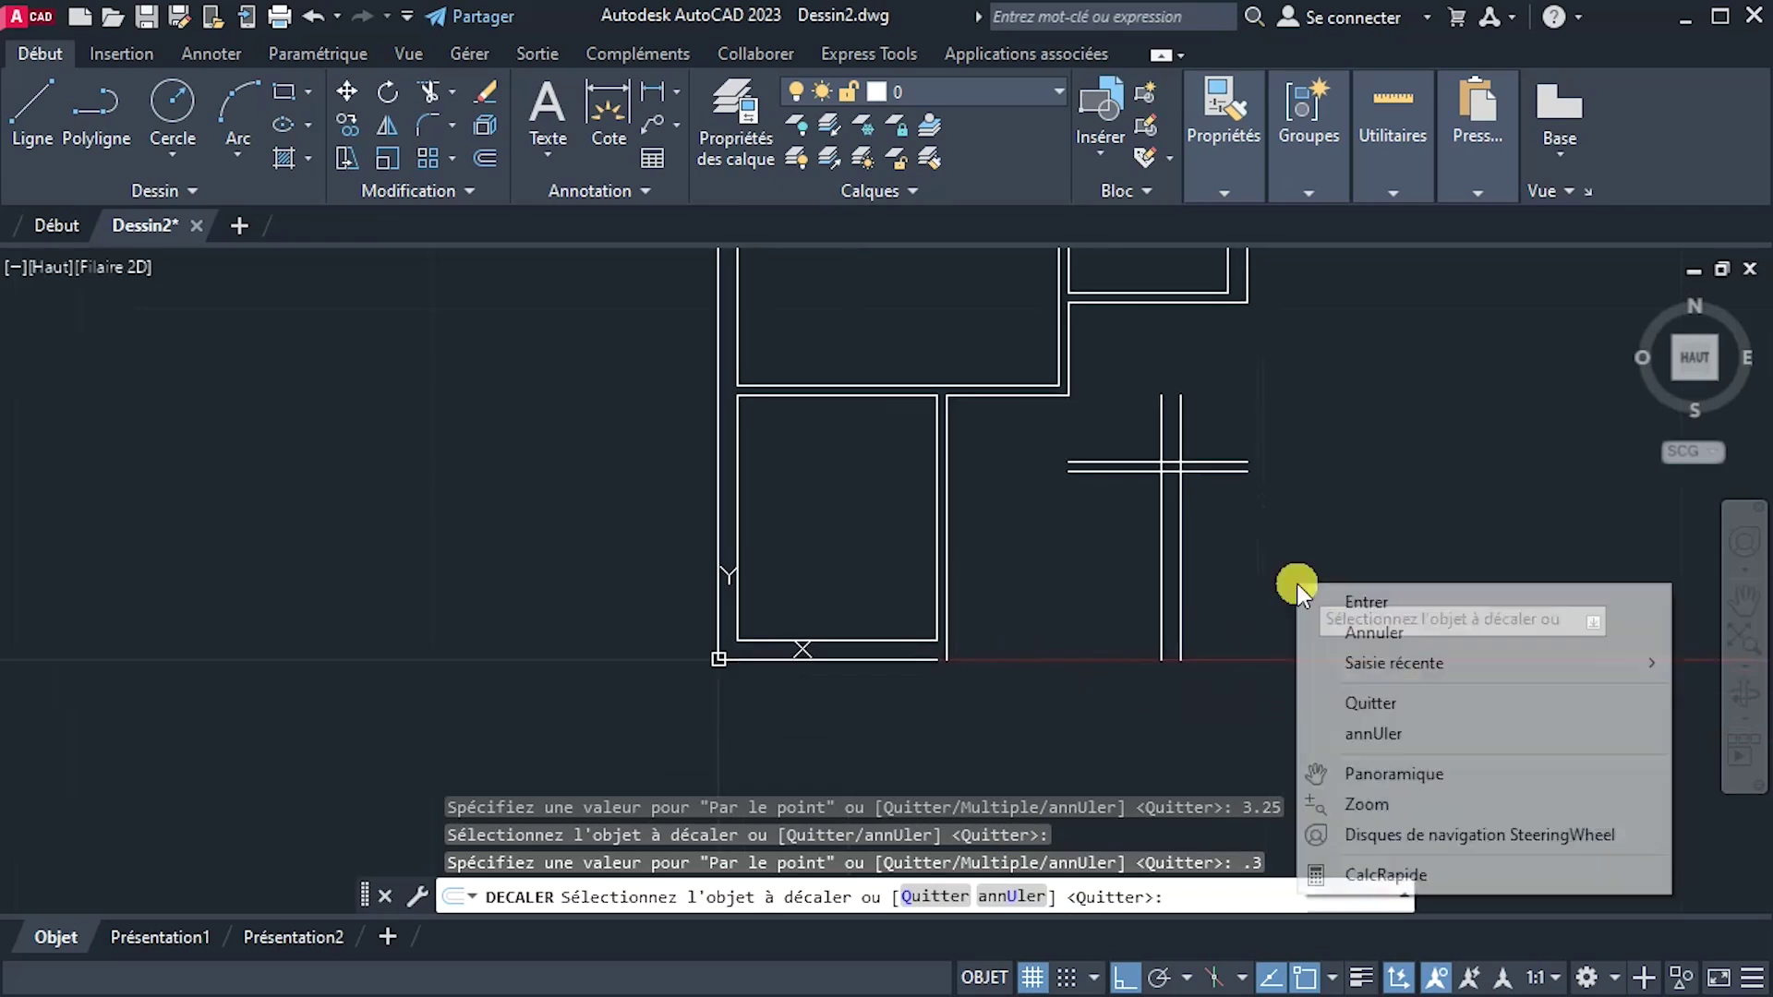
left_click(1348, 599)
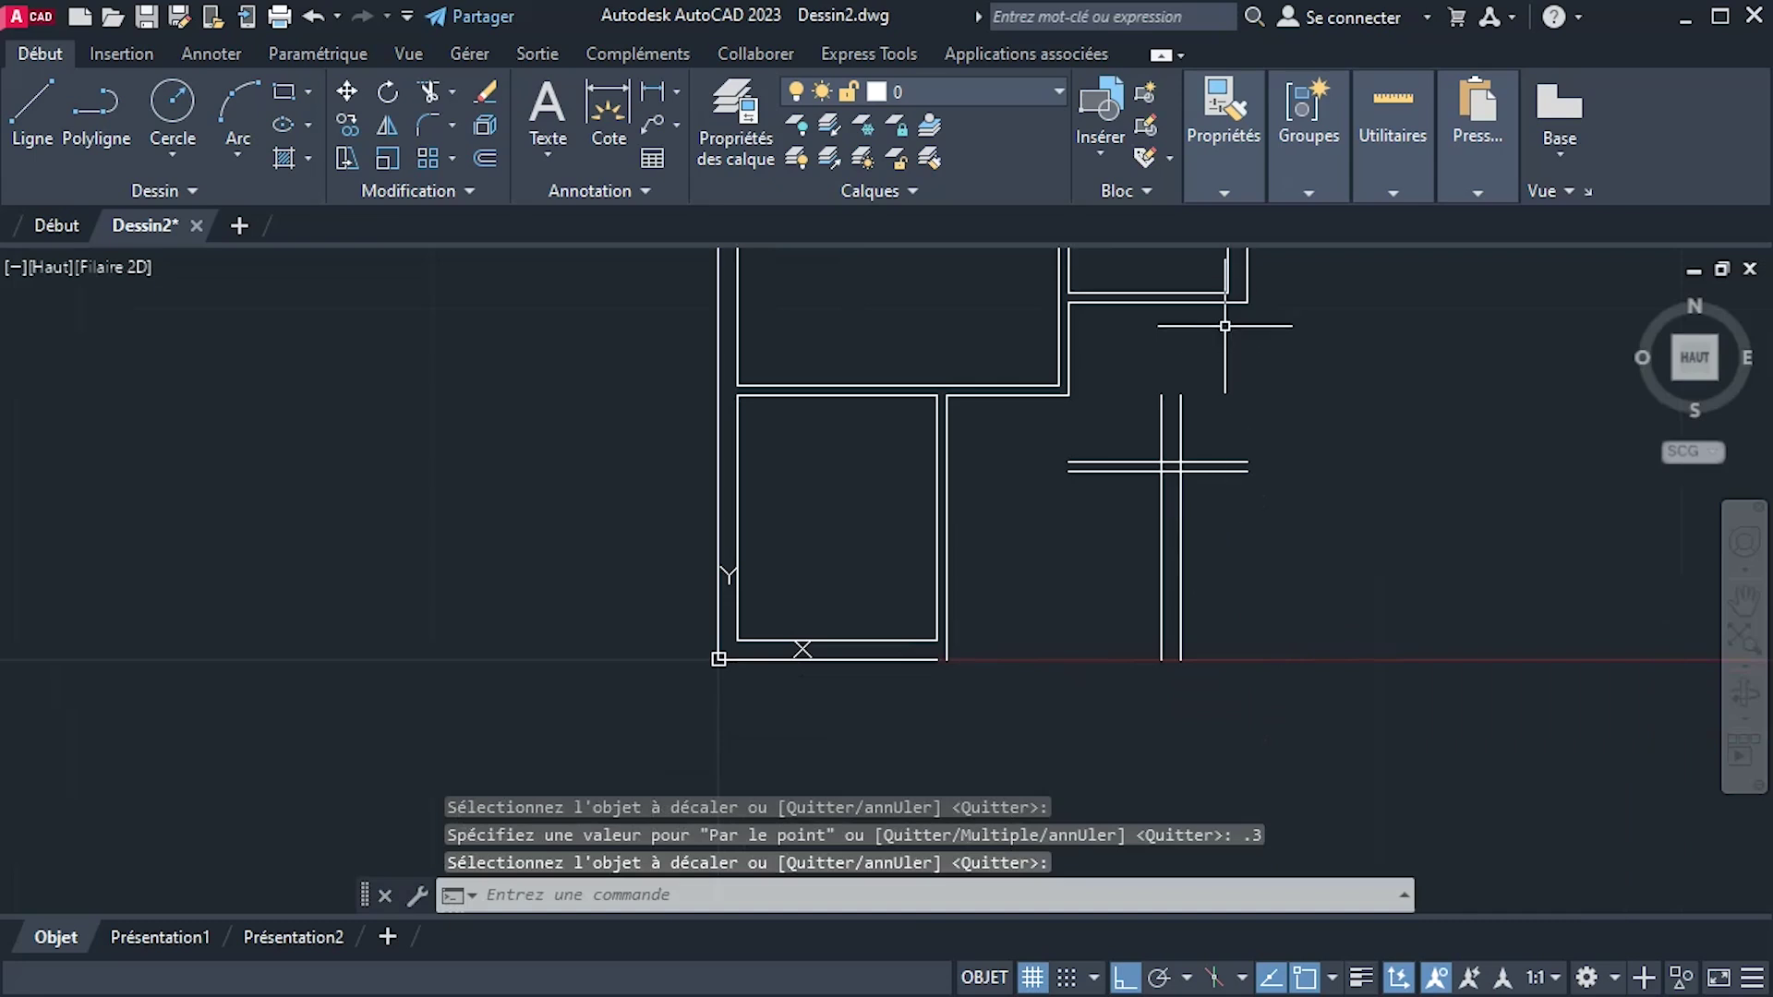
Check the Room 2 and W.C. walls on the reference plan and extend both new vertical wall lines up to the kitchen's outer lower wall line.
key("alt+Tab")
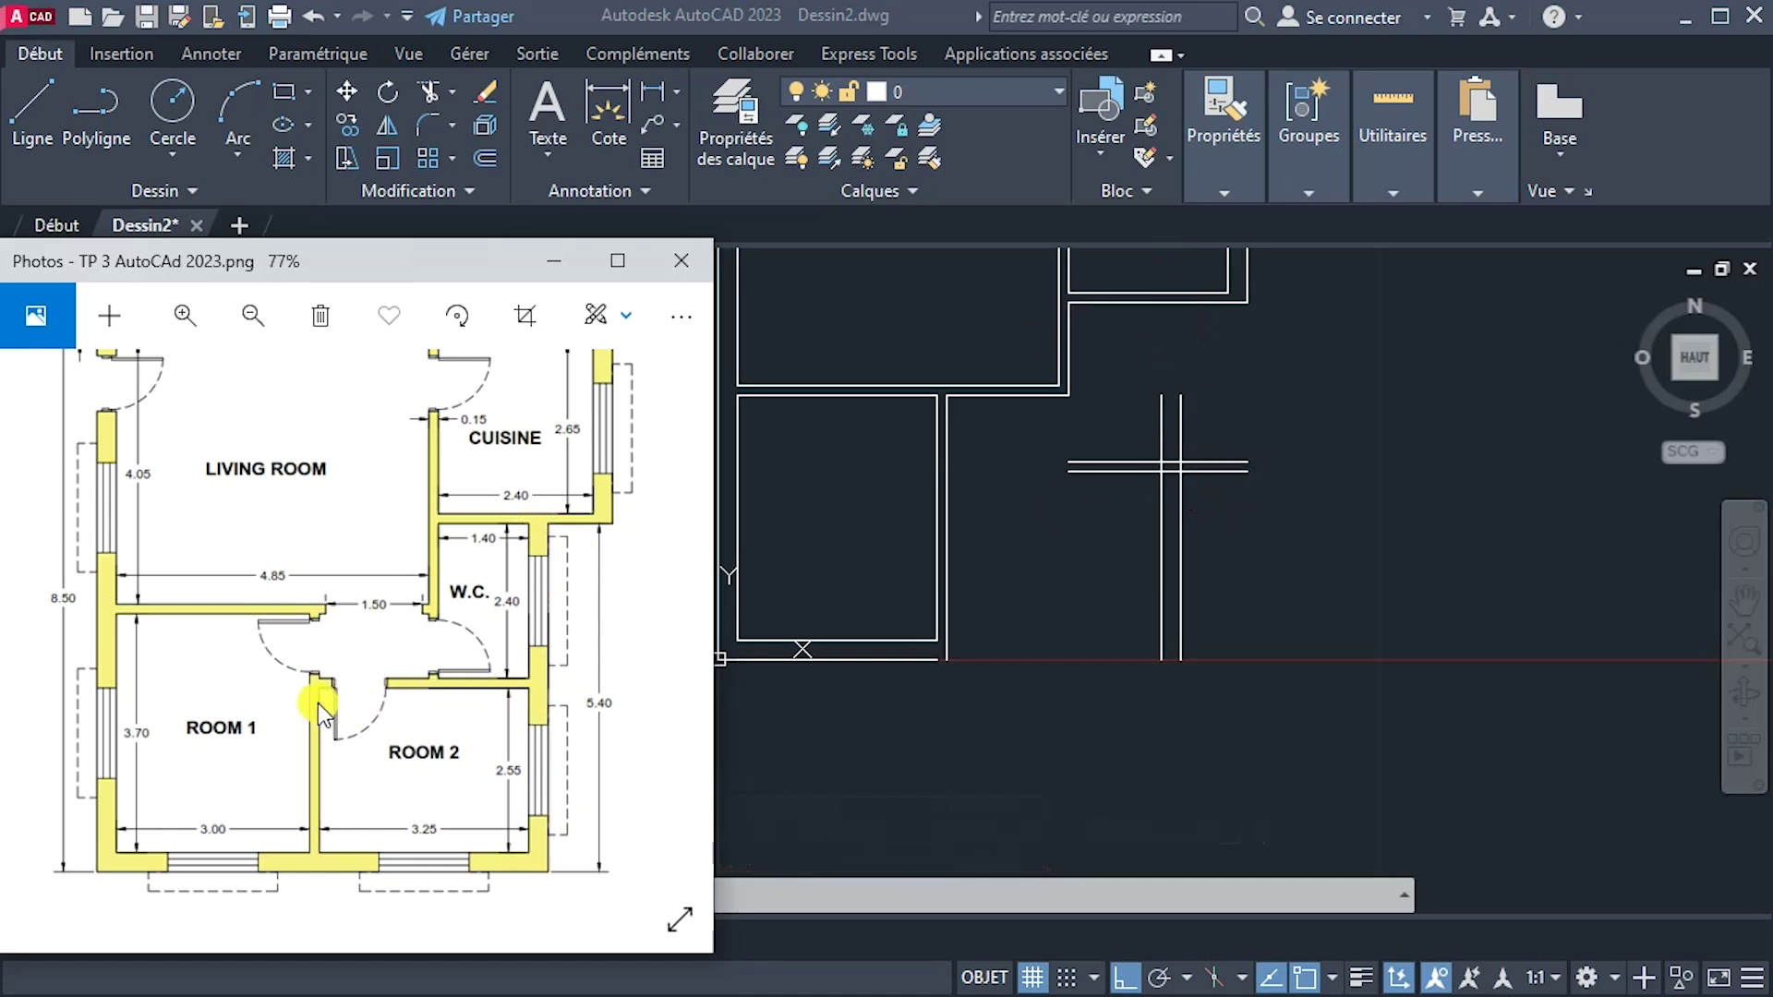
left_click(1337, 613)
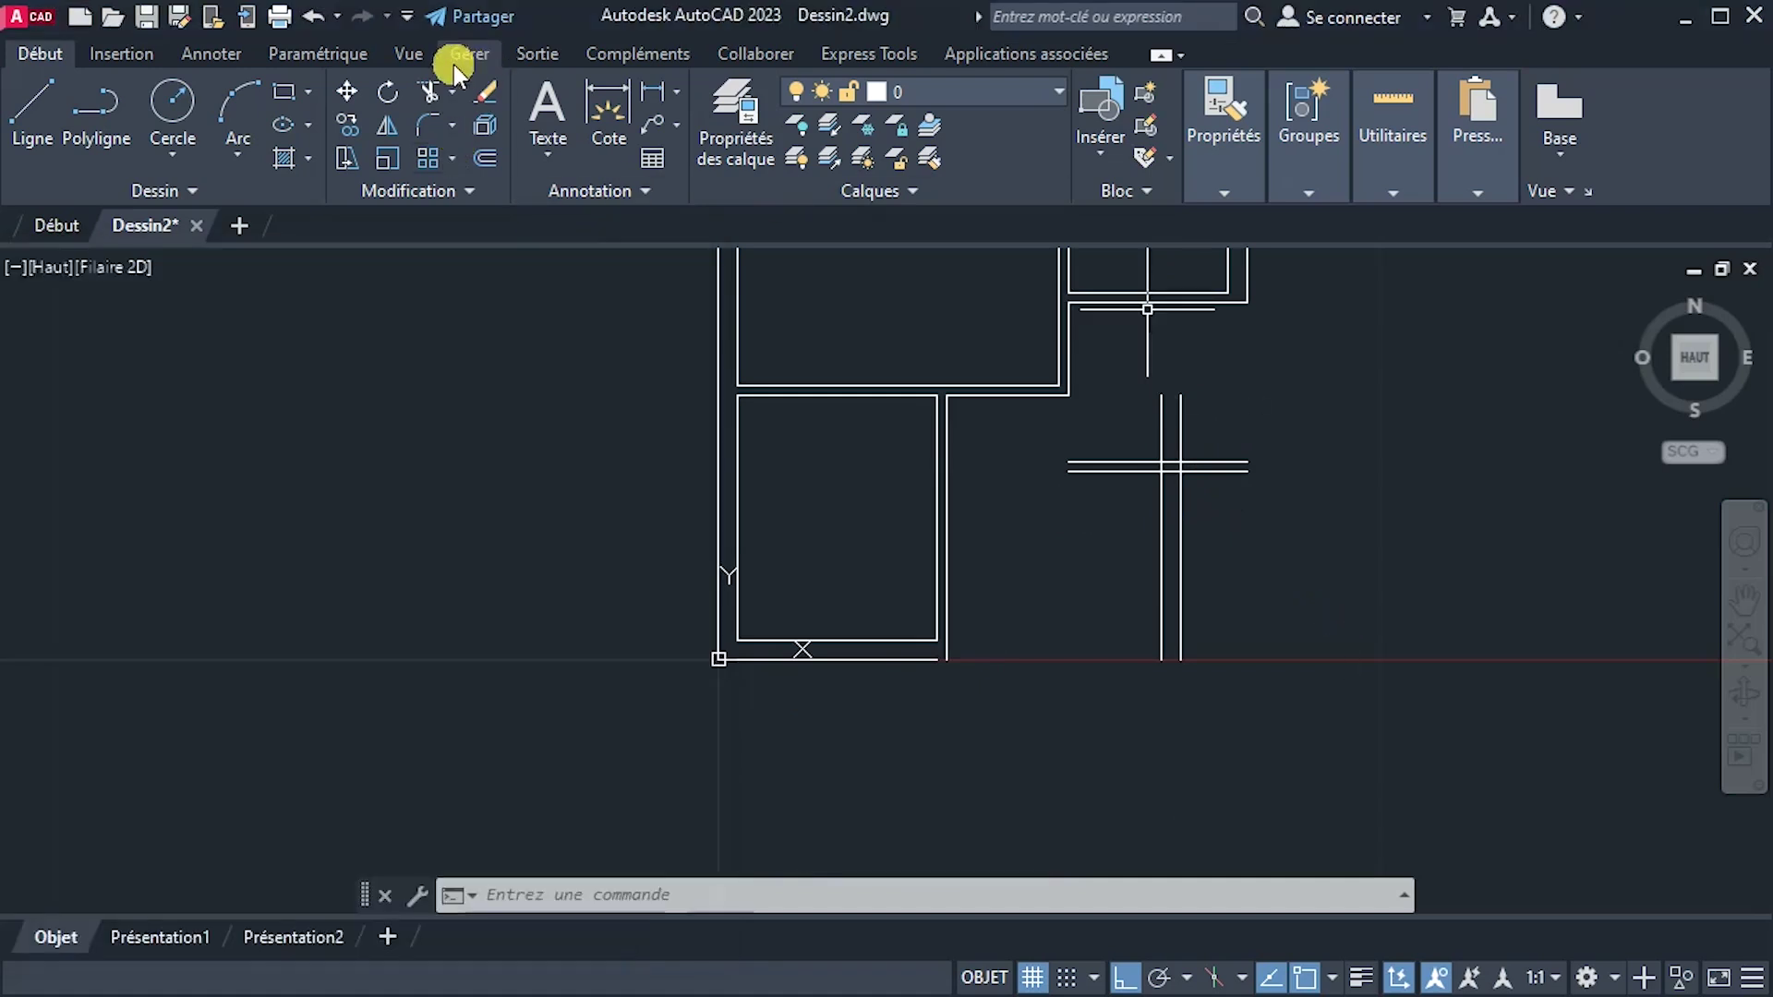
left_click(447, 92)
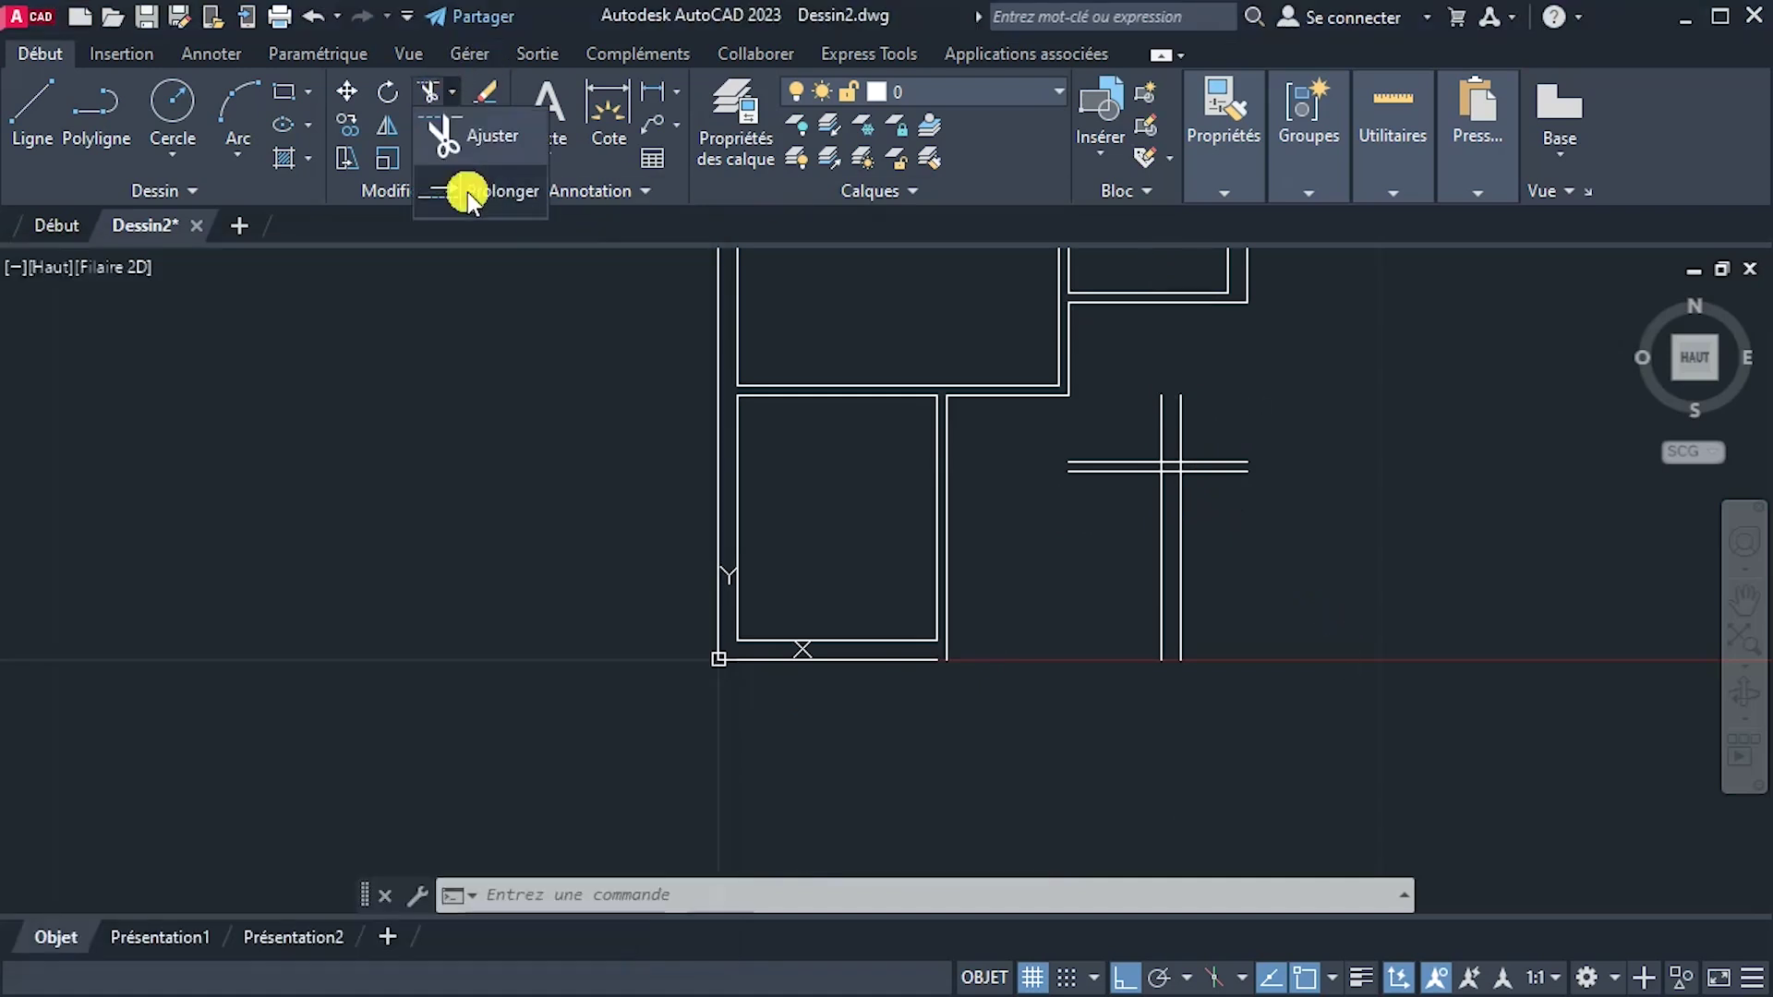
left_click(467, 192)
left_click(1244, 420)
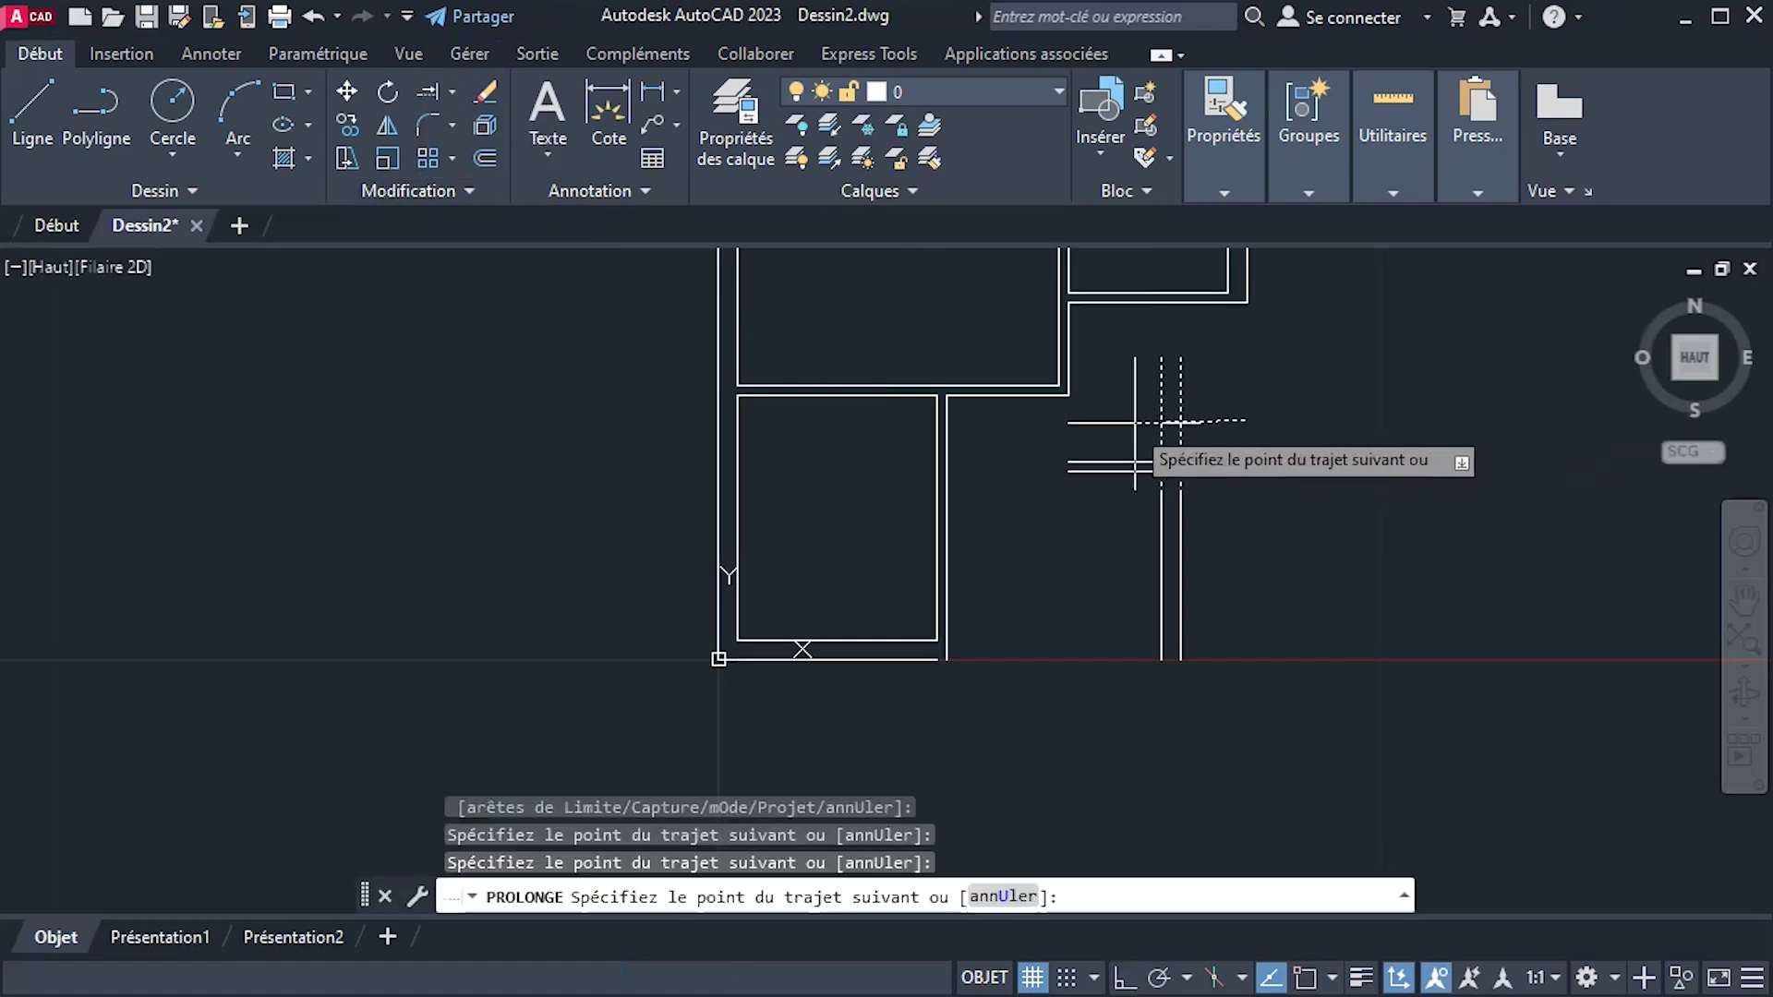
key("Return")
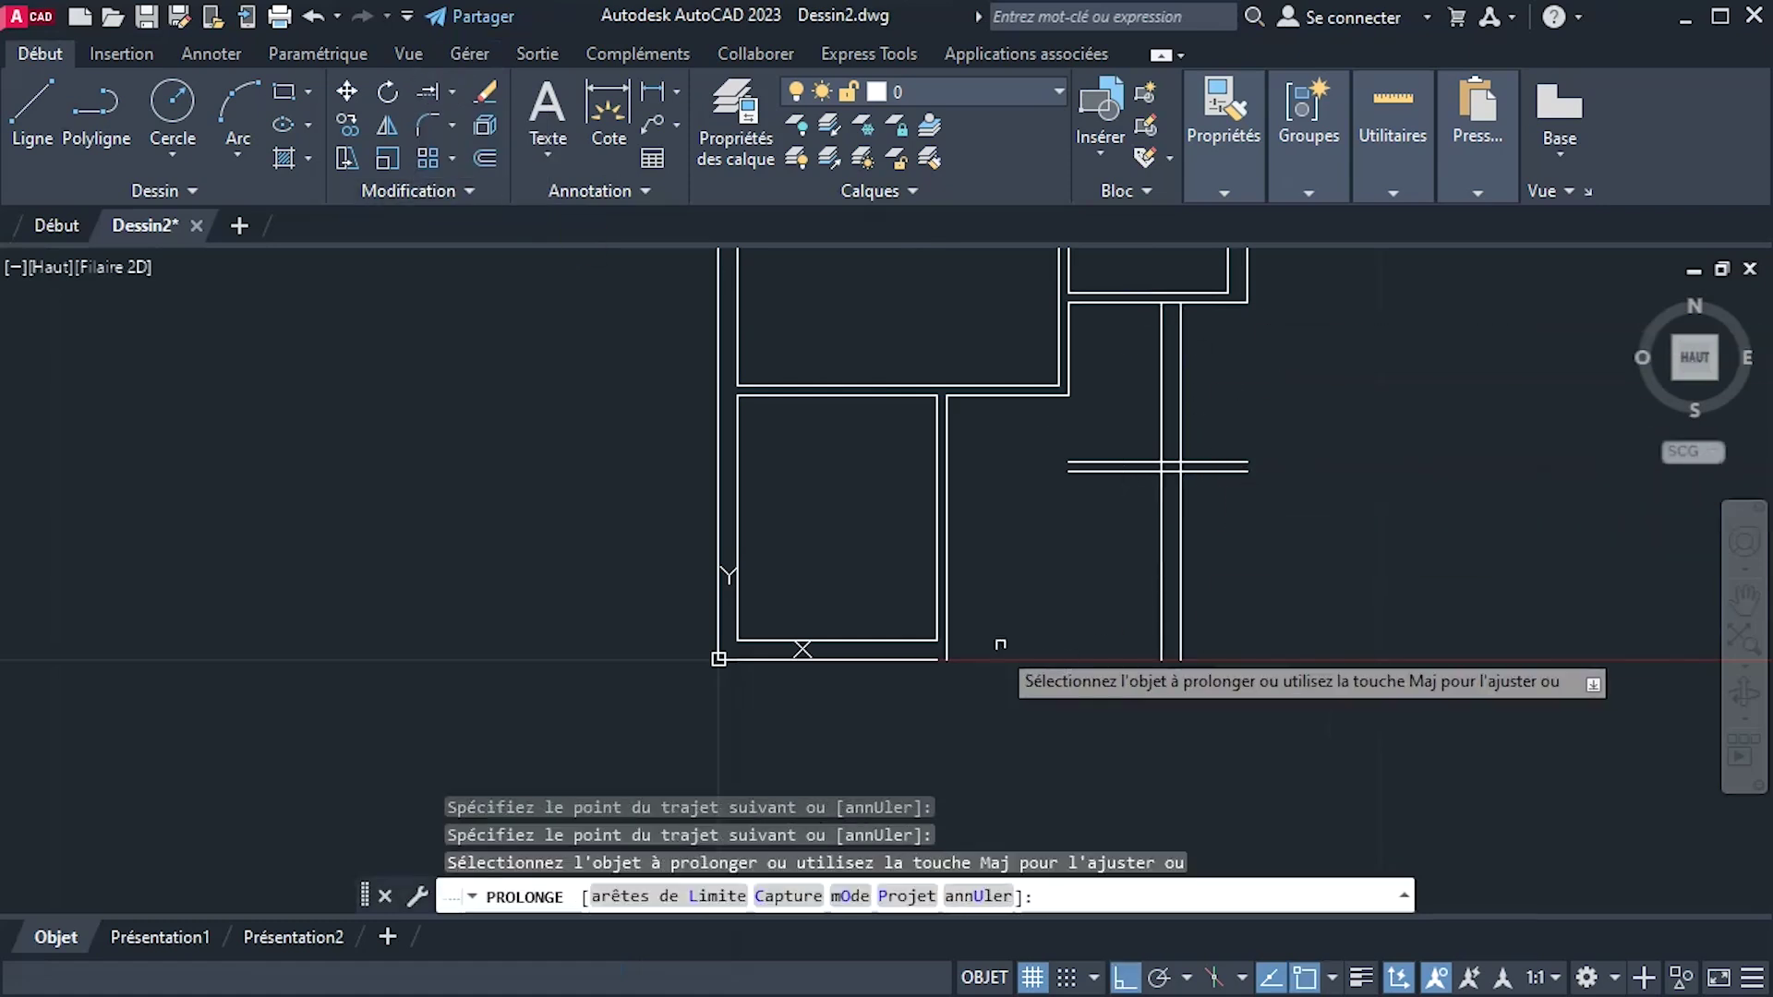
Extend the inner and outer lower wall lines of Room 1 rightward to Room 2's inner right wall line.
left_click(904, 639)
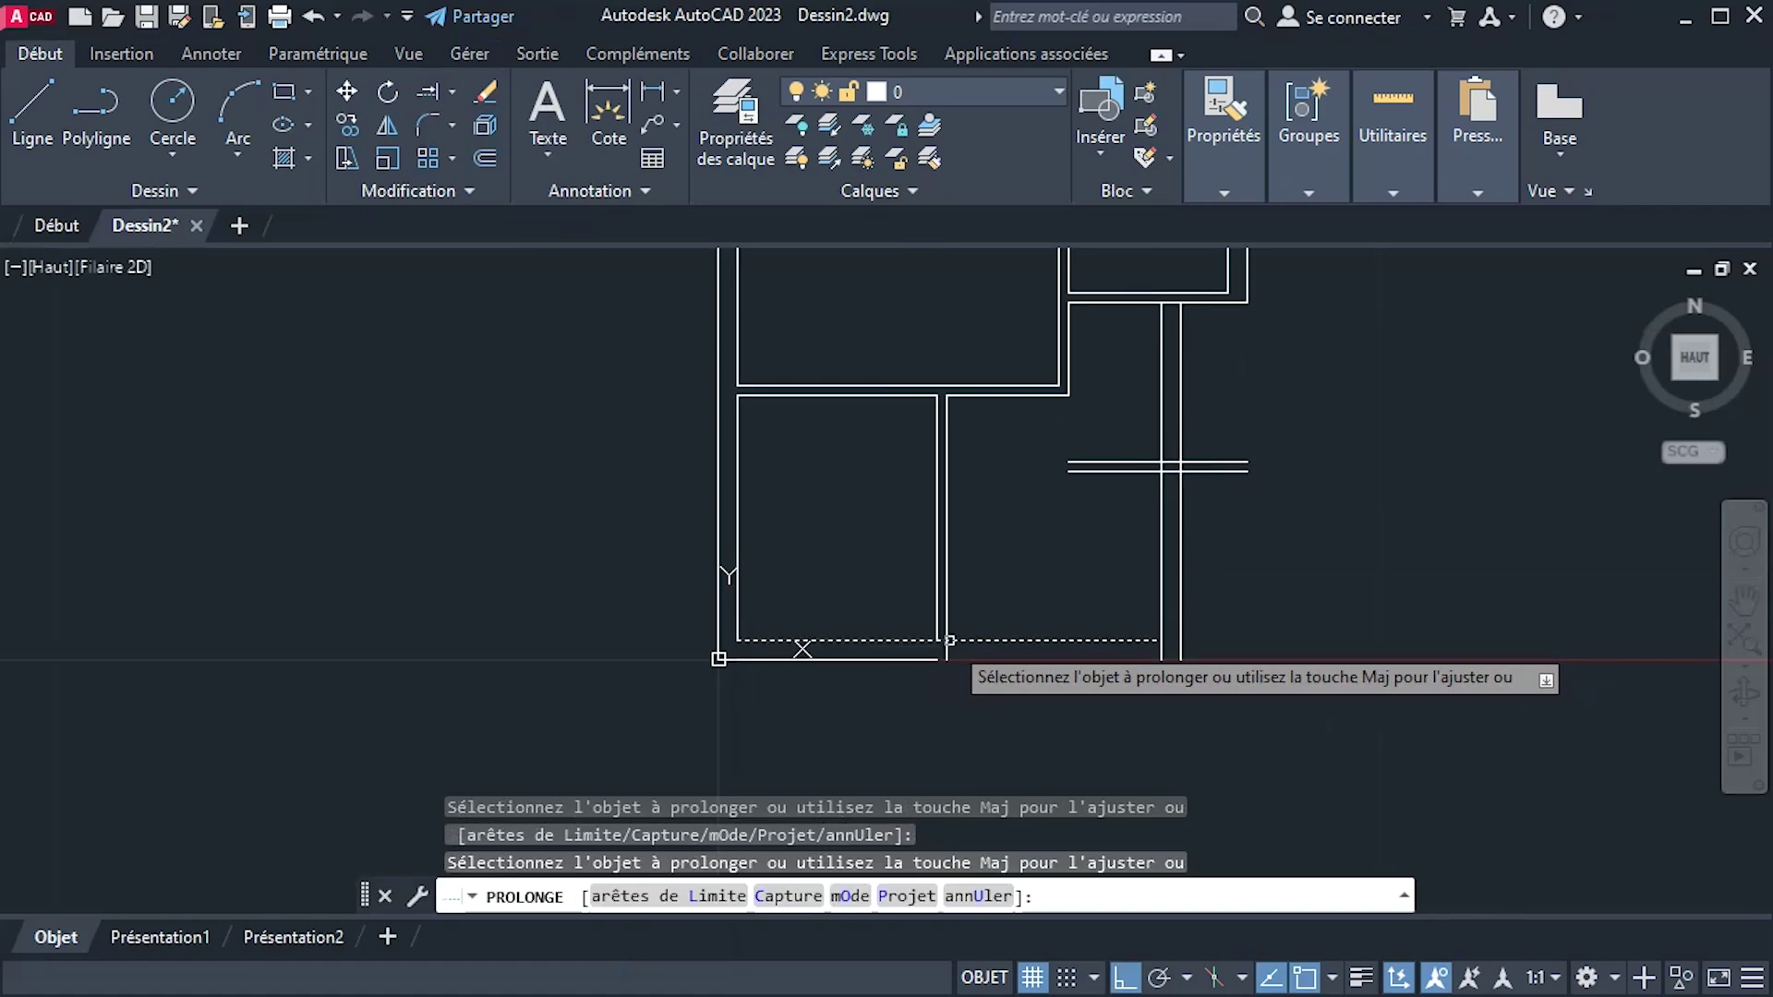
left_click(922, 656)
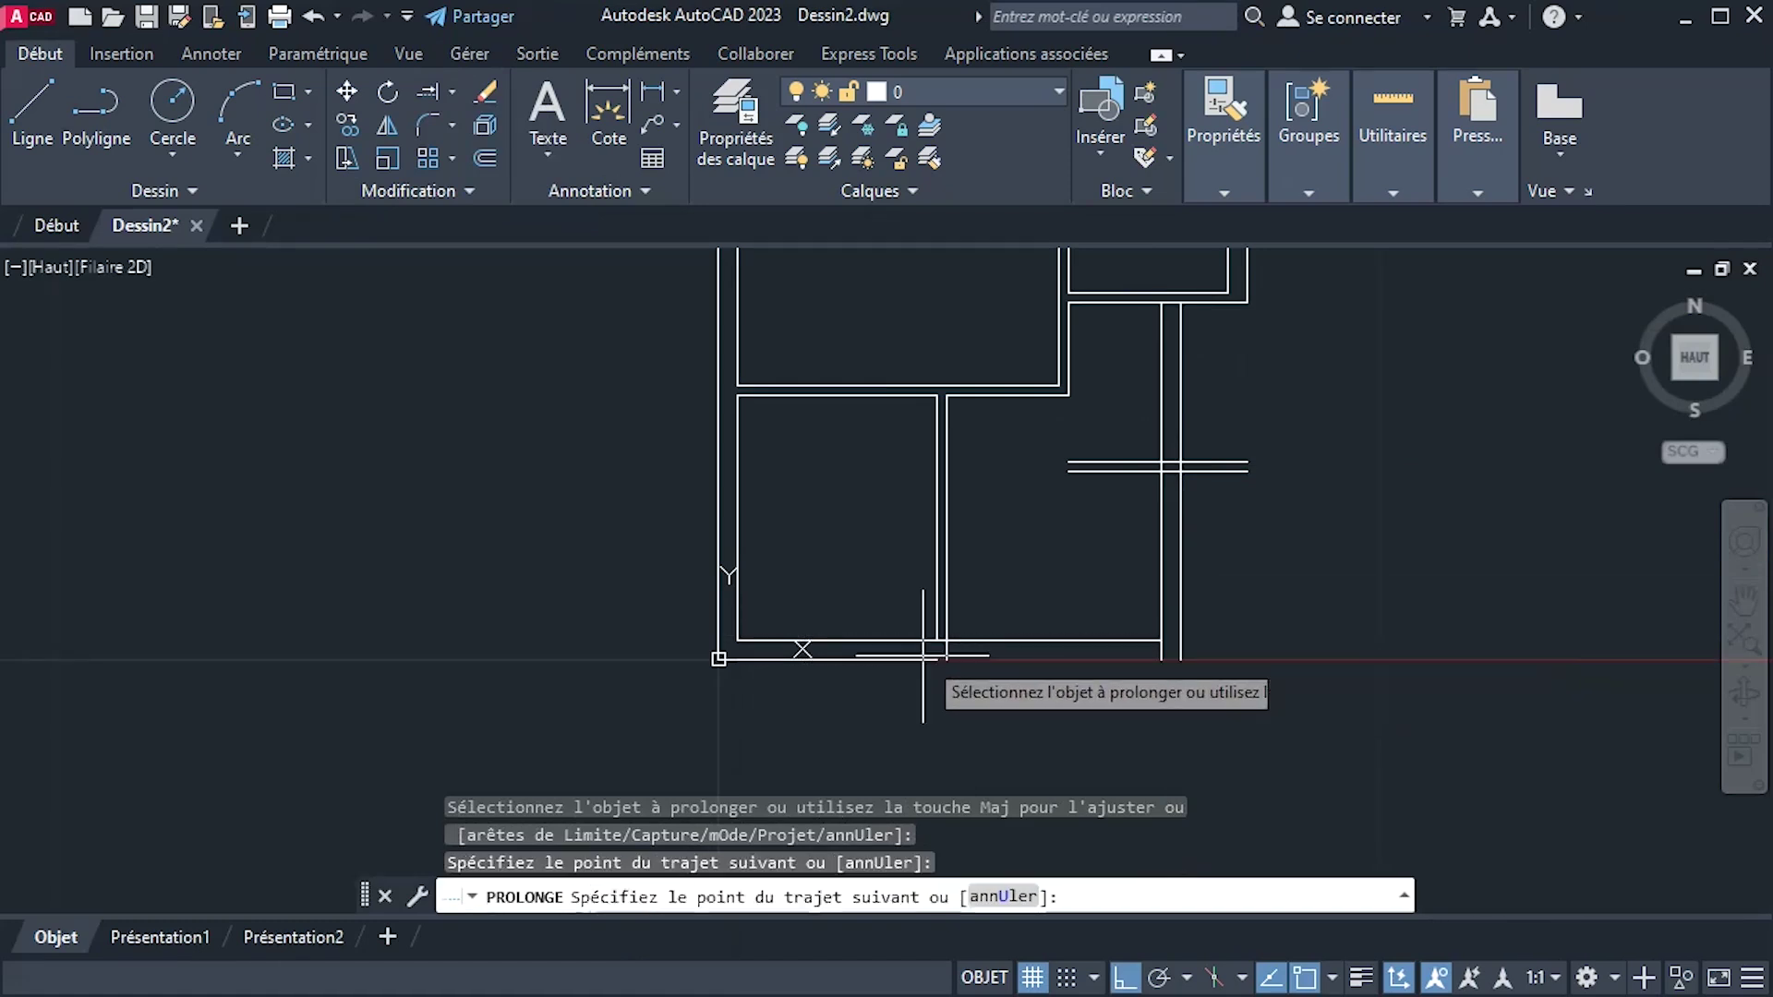
left_click(922, 657)
scroll(922, 660, "up", 4)
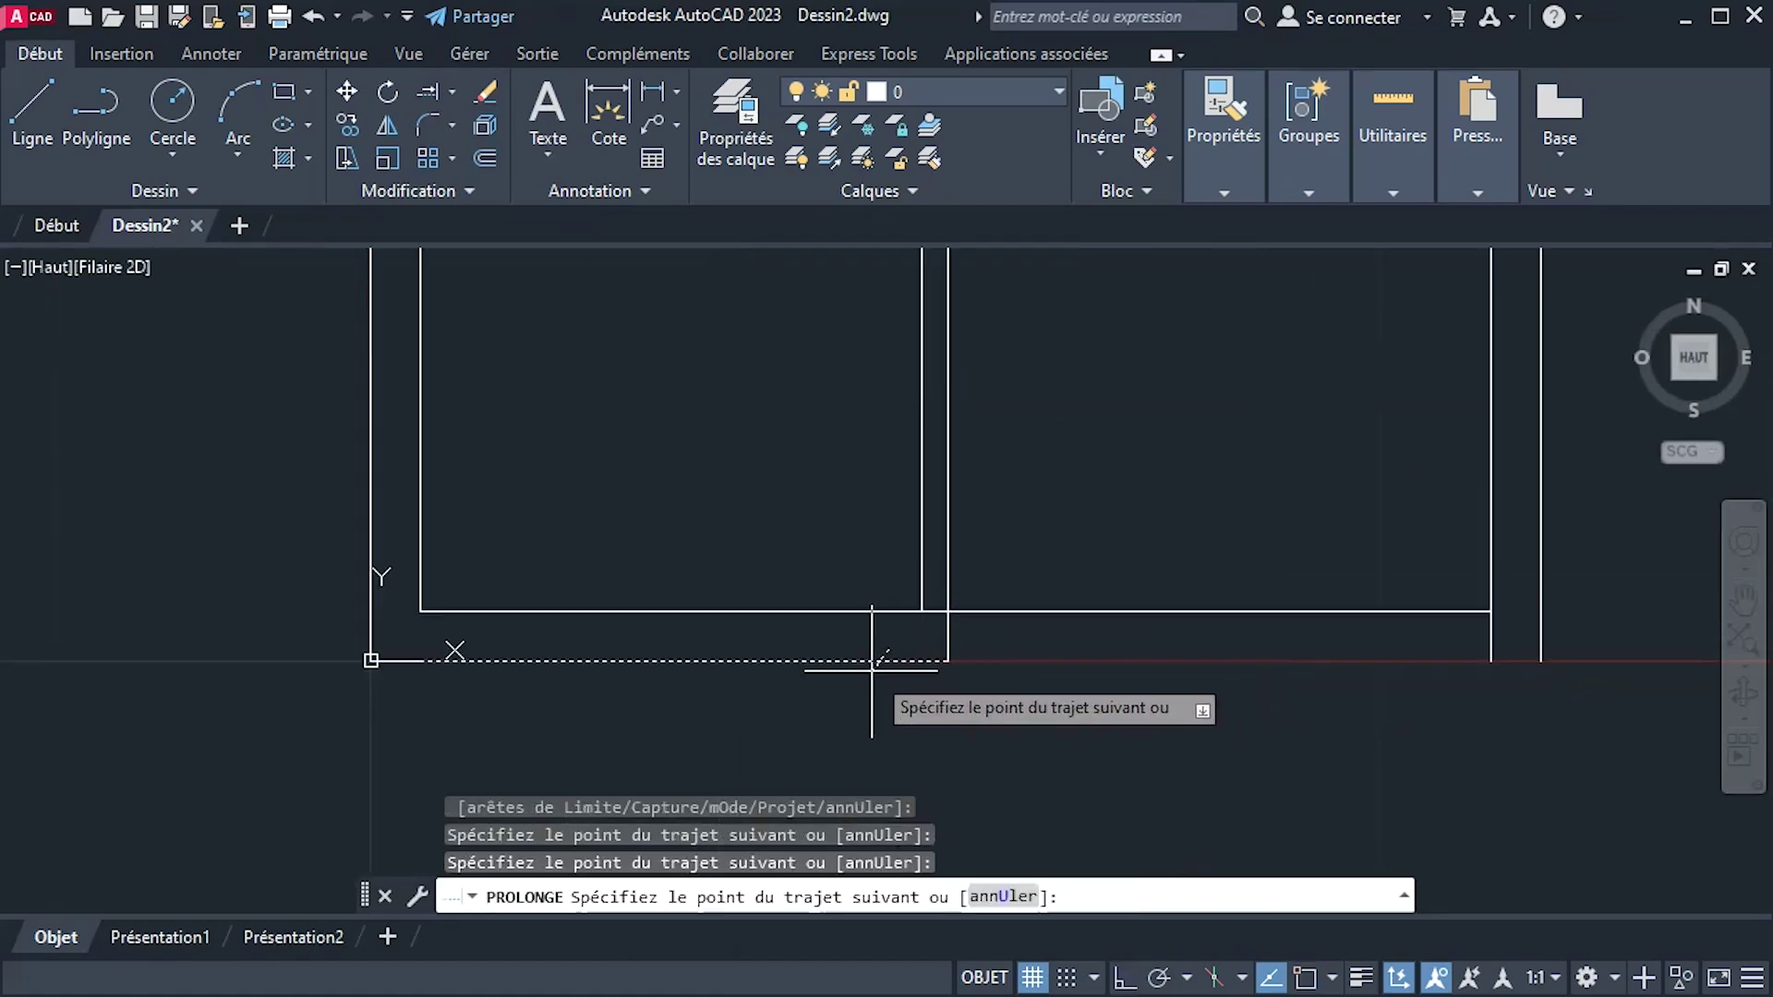
key("Return")
scroll(1404, 578, "down", 2)
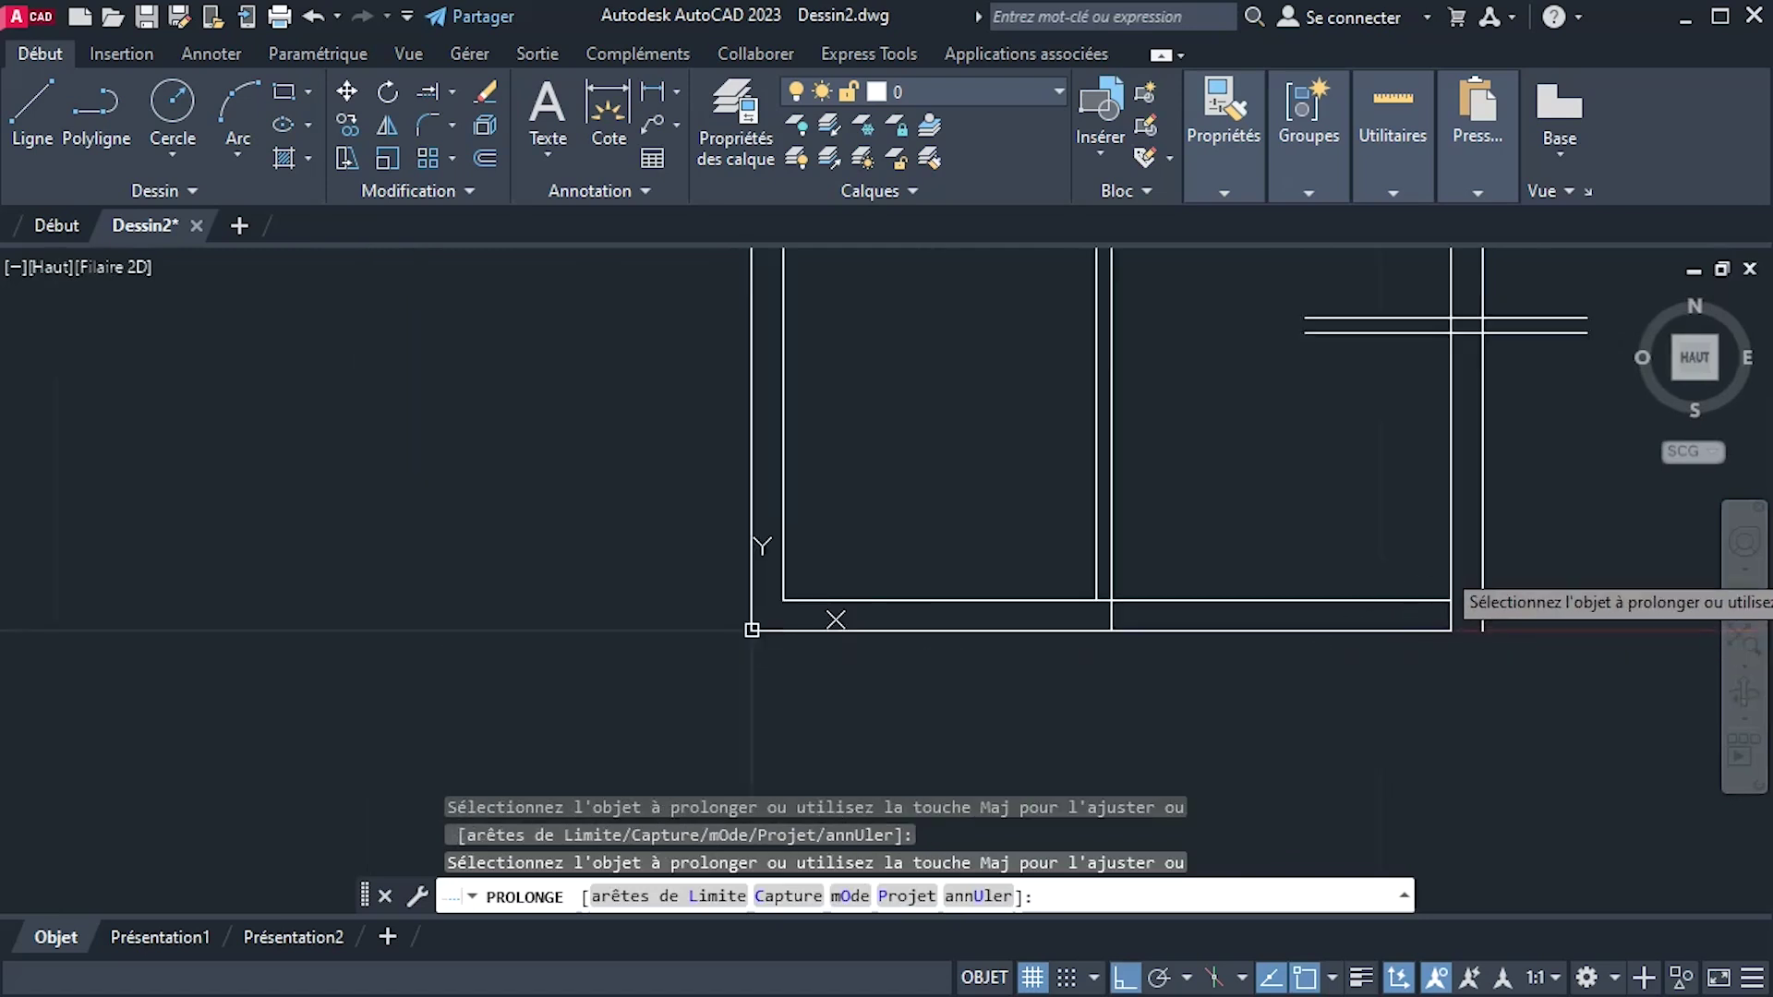
middle_click_drag(1497, 558, 1304, 678)
Extend the two W.C. lower partition lines leftward to Room 1's partition and the outer lower wall line to the outer right wall line, ending Extend.
left_click(1191, 514)
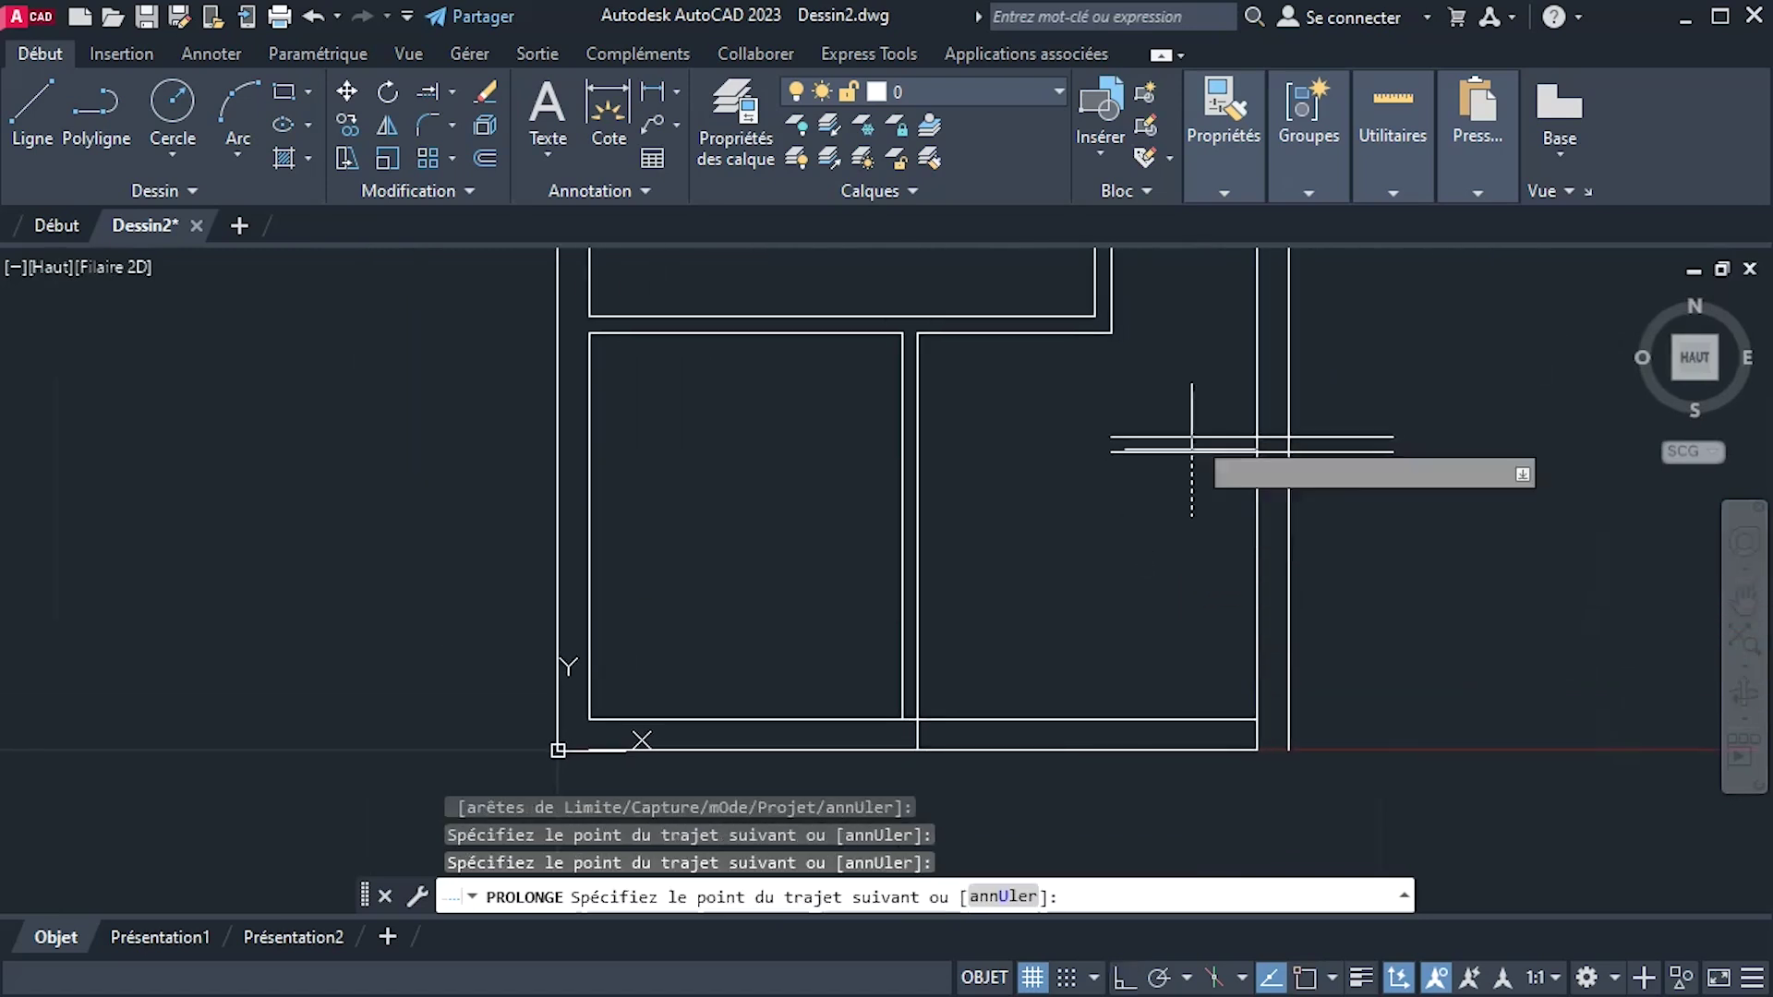
left_click(1173, 377)
key("Return")
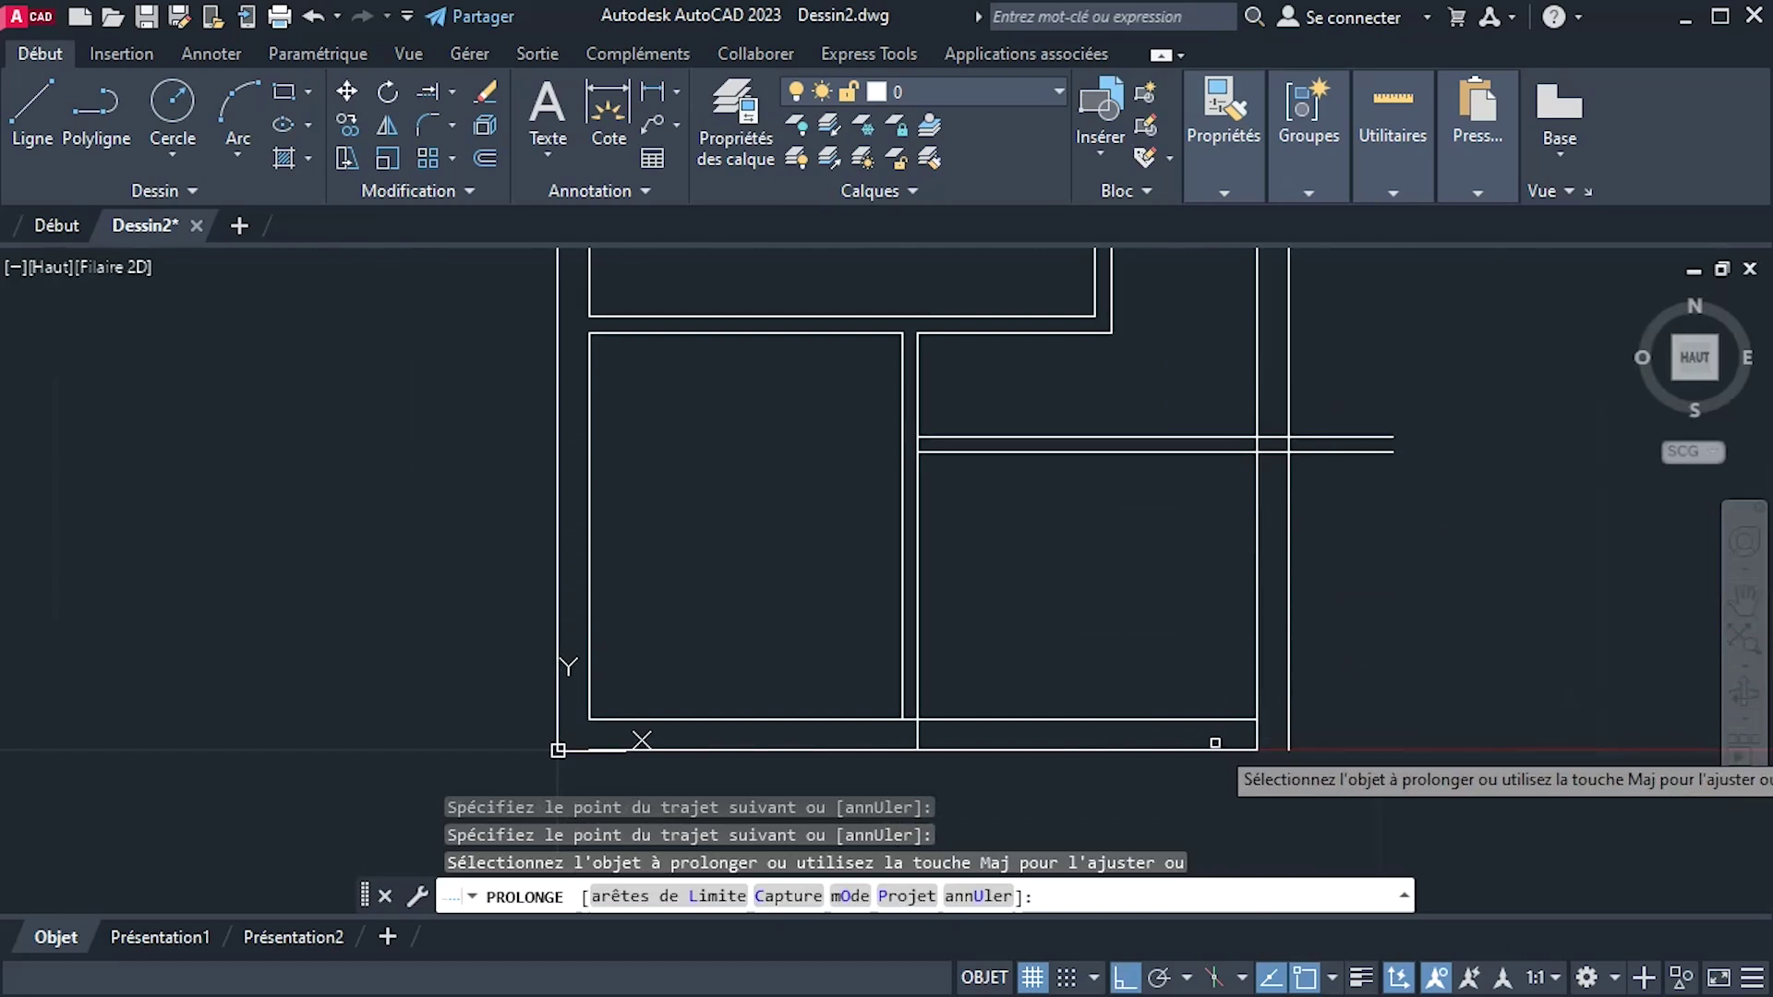
right_click(1396, 691)
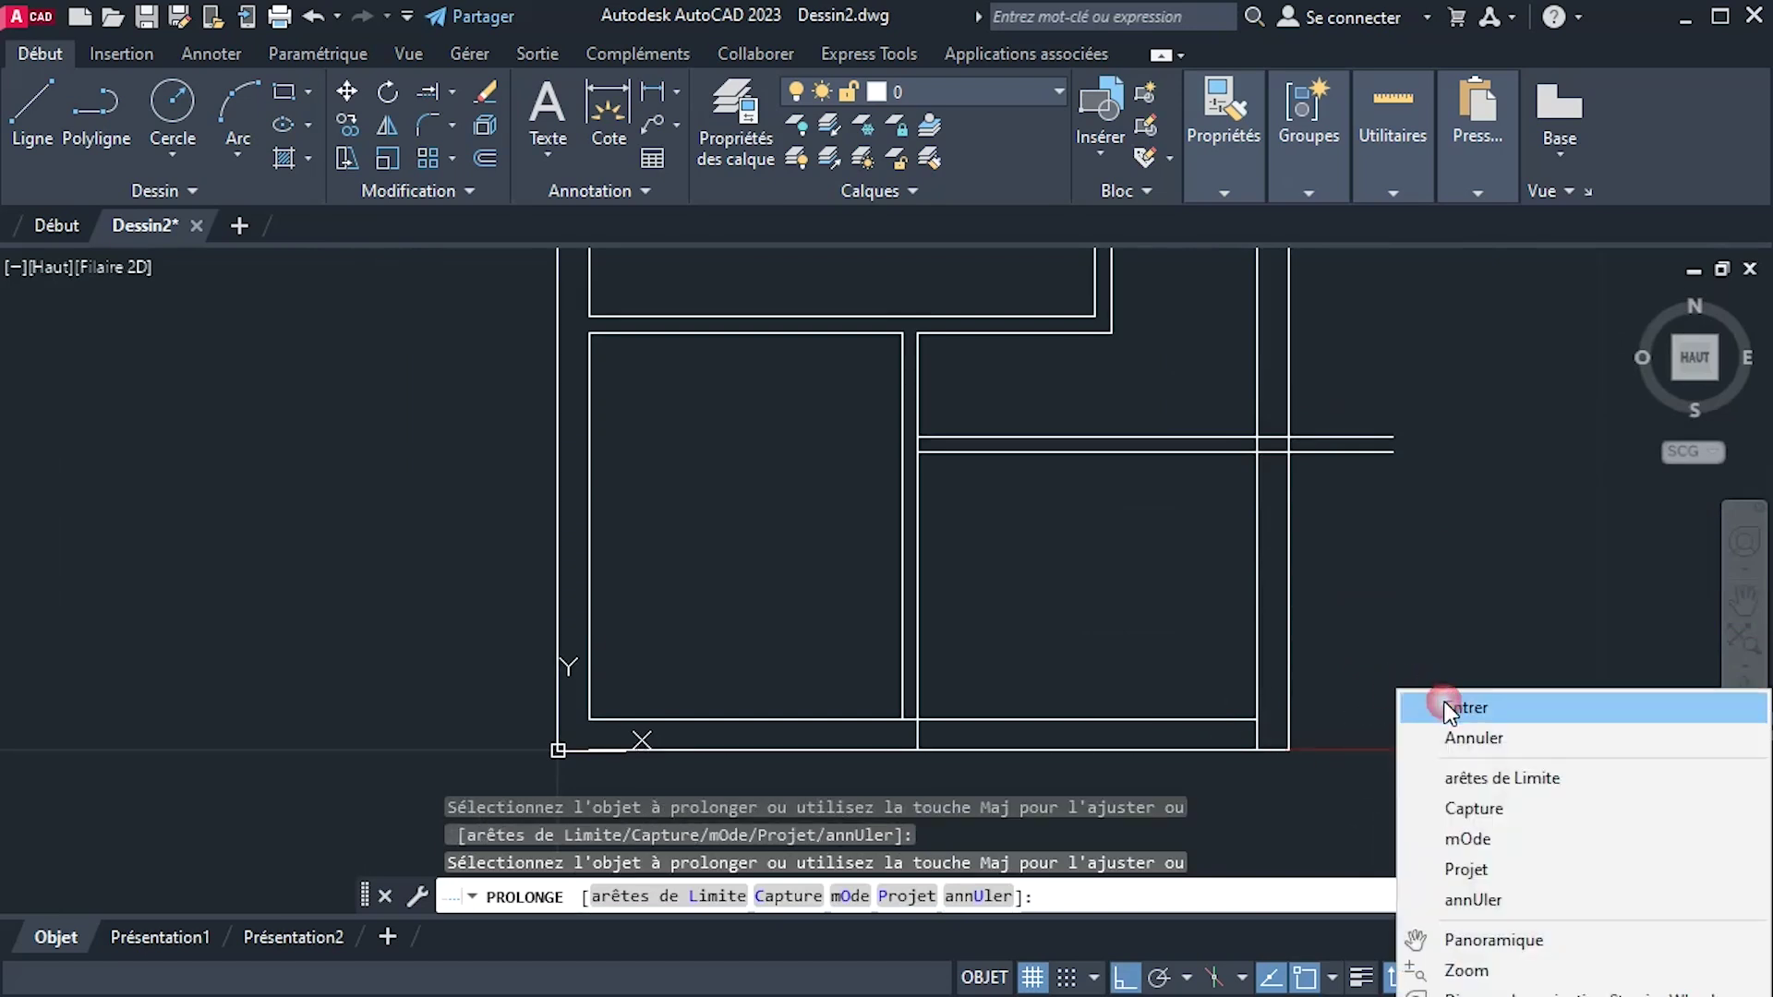
left_click(1448, 709)
scroll(1365, 653, "down", 4)
scroll(1404, 622, "up", 3)
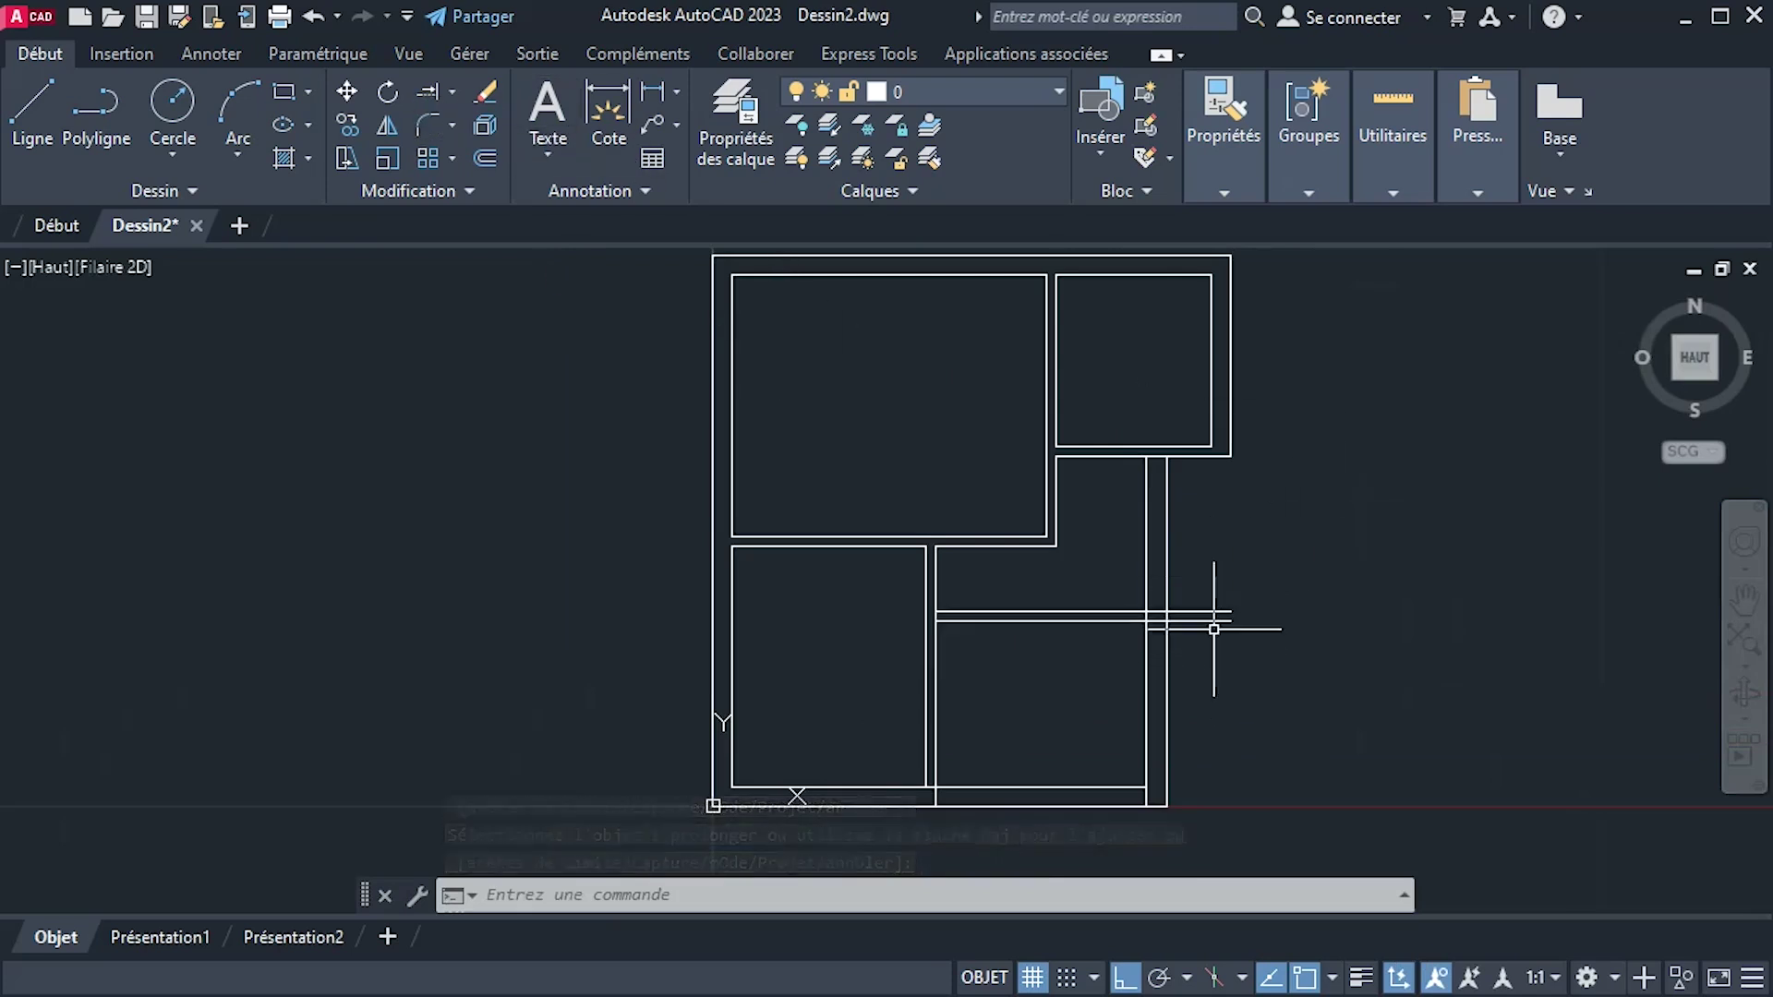
Trim the W.C. lower partition lines beyond the inner right wall line, and that wall line between the two partition lines.
left_click(452, 88)
left_click(492, 139)
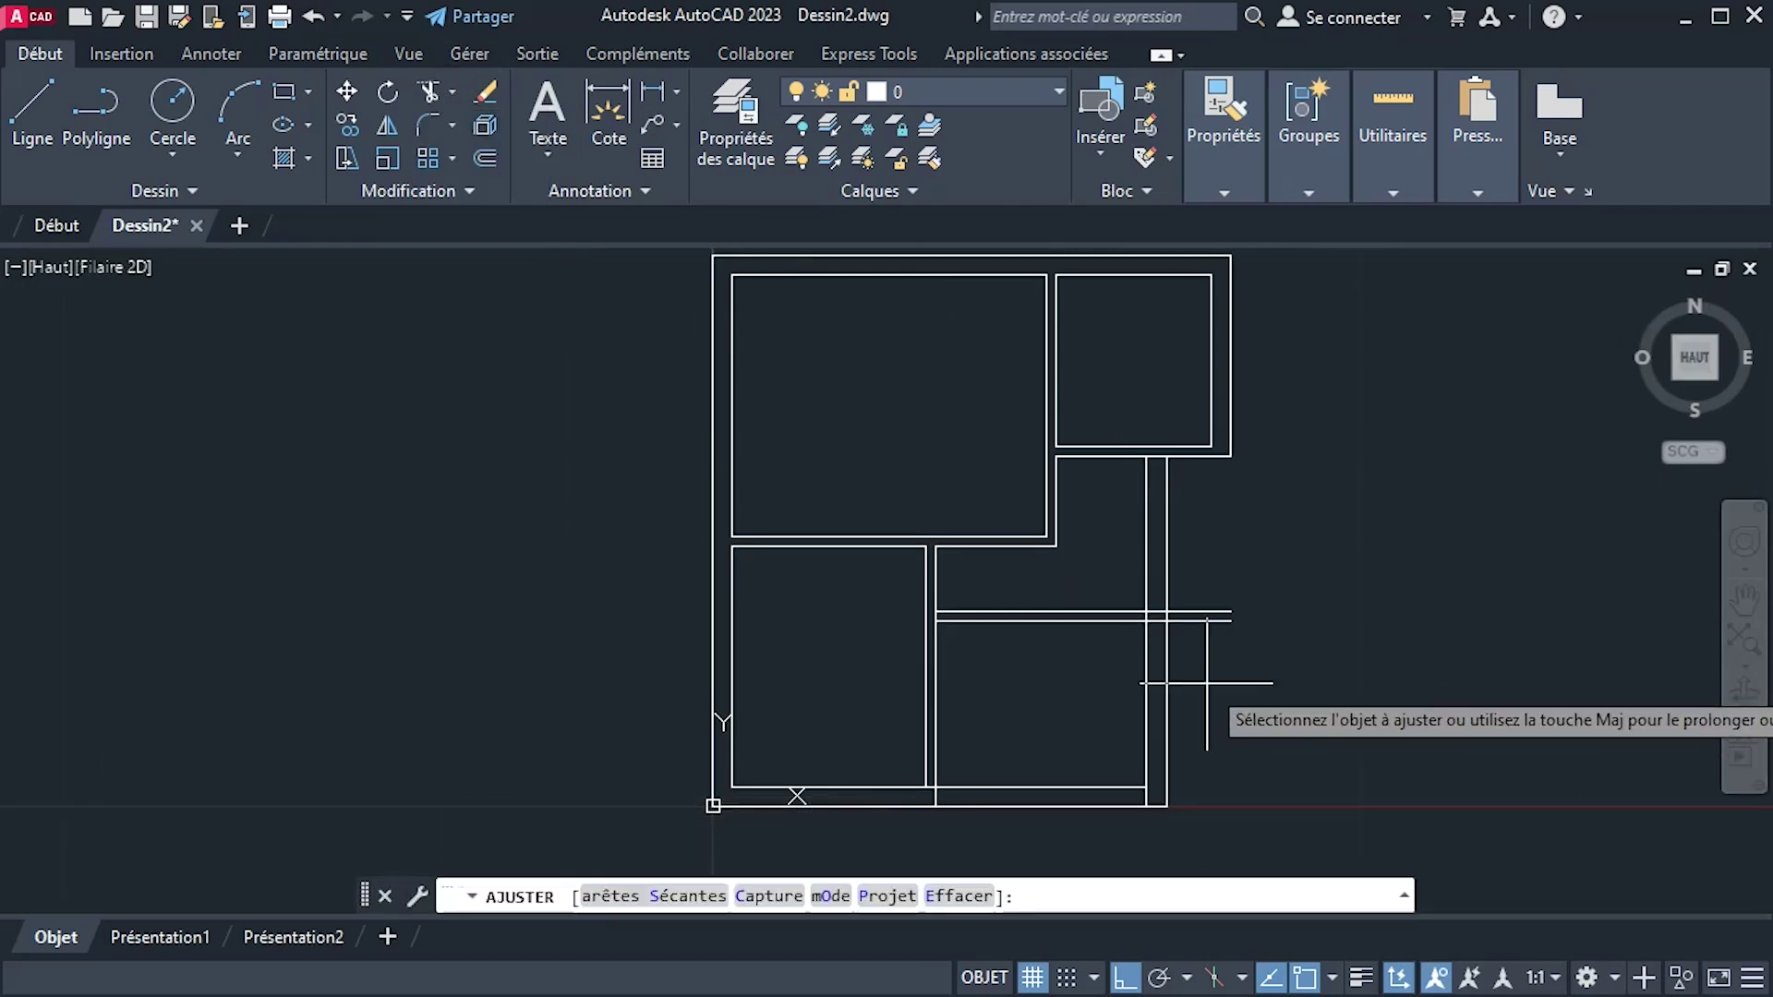
left_click_drag(1207, 682, 1205, 566)
scroll(1161, 633, "up", 4)
left_click_drag(1160, 634, 1149, 549)
left_click(1128, 587)
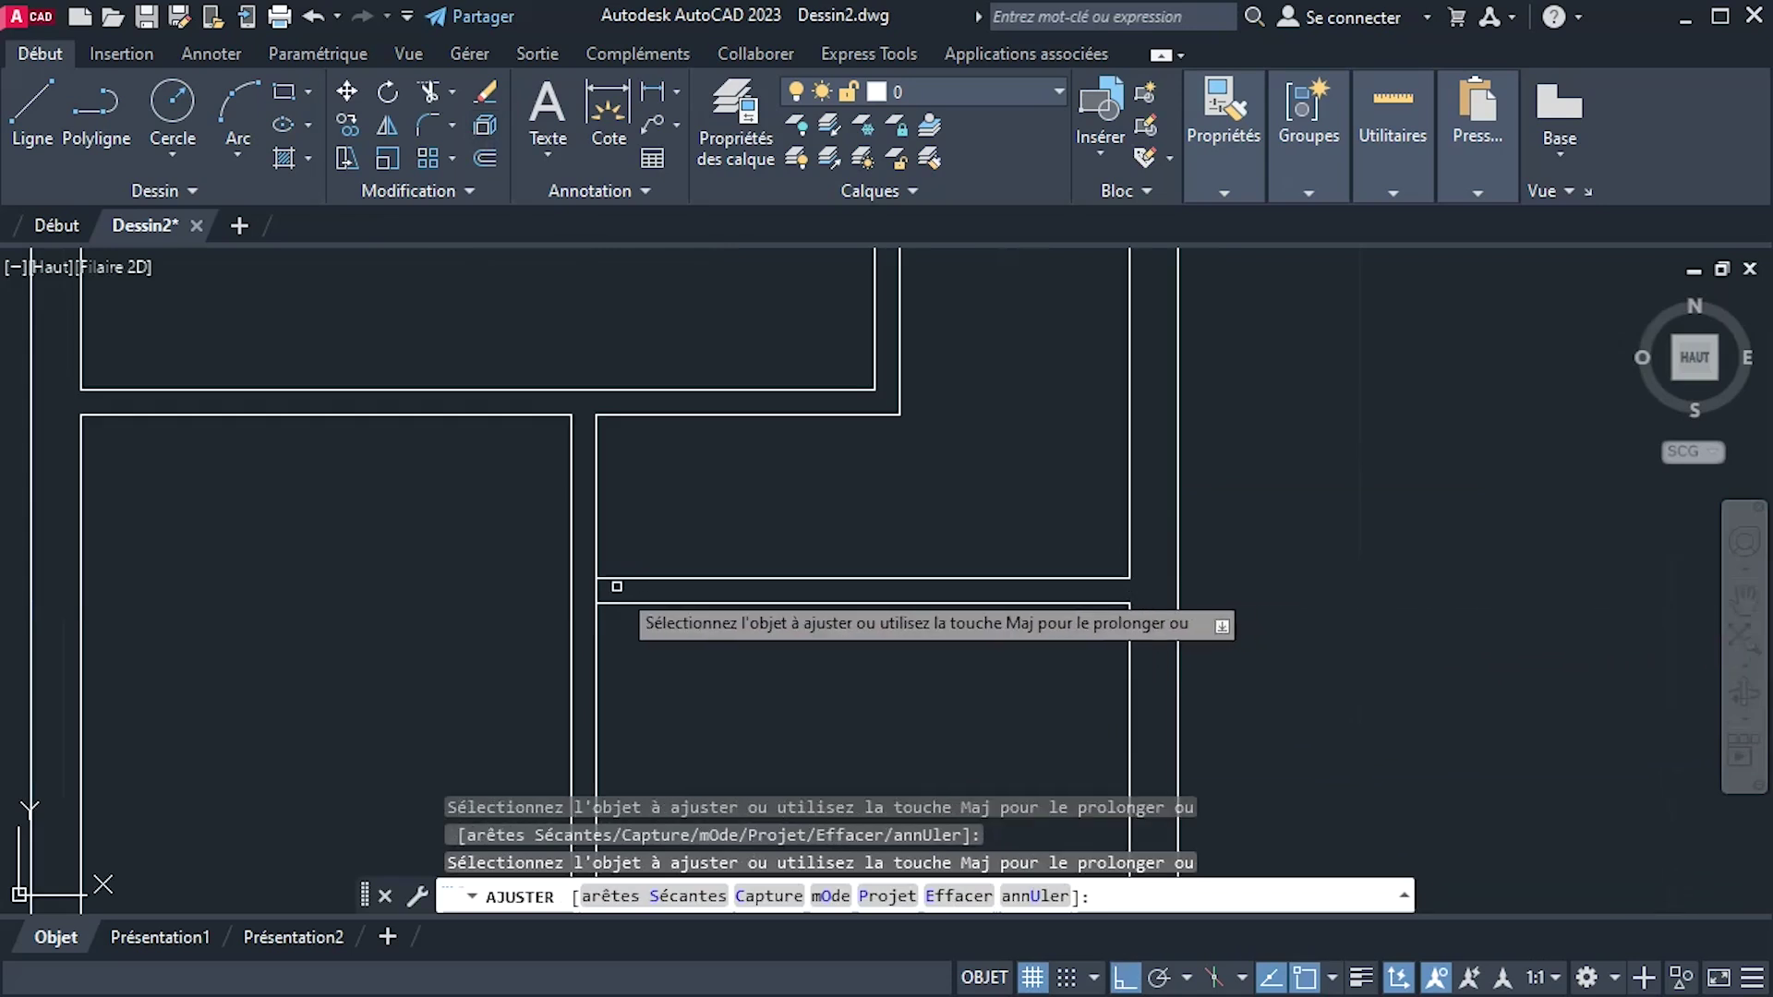
Trim the right line of Room 1's partition and Room 2's inner right wall line below the inner lower wall line.
scroll(912, 587, "down", 2)
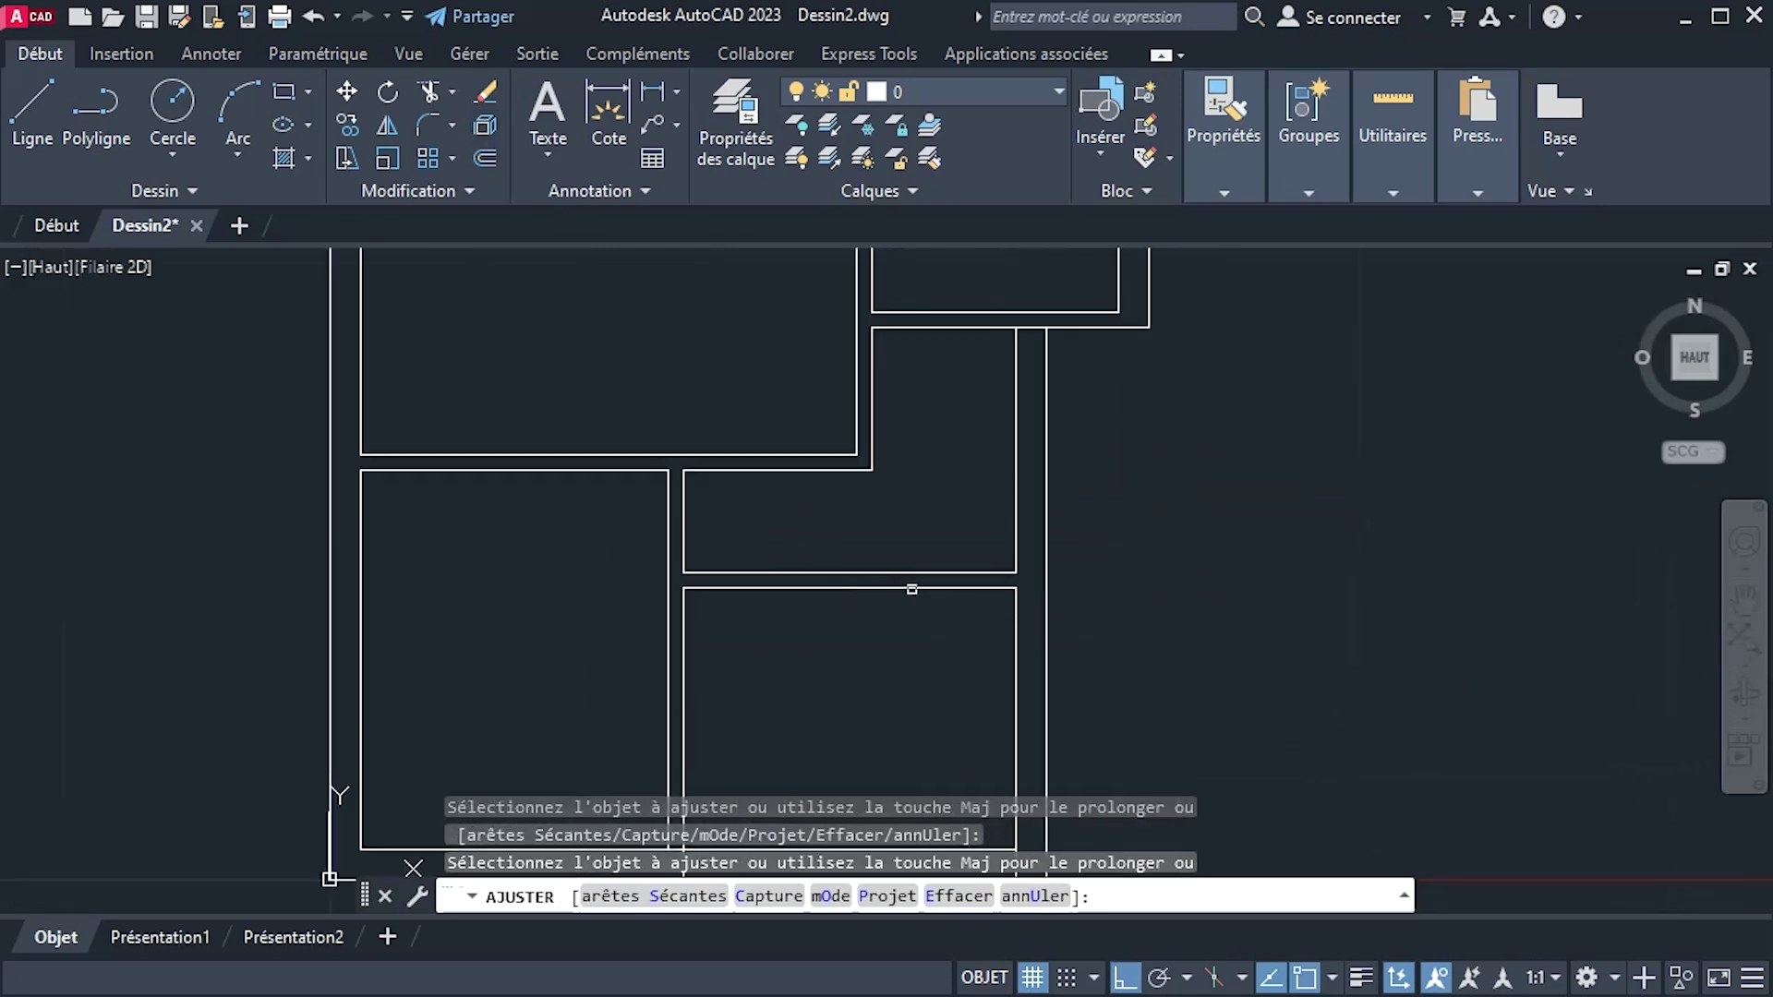
middle_click_drag(911, 586, 1062, 400)
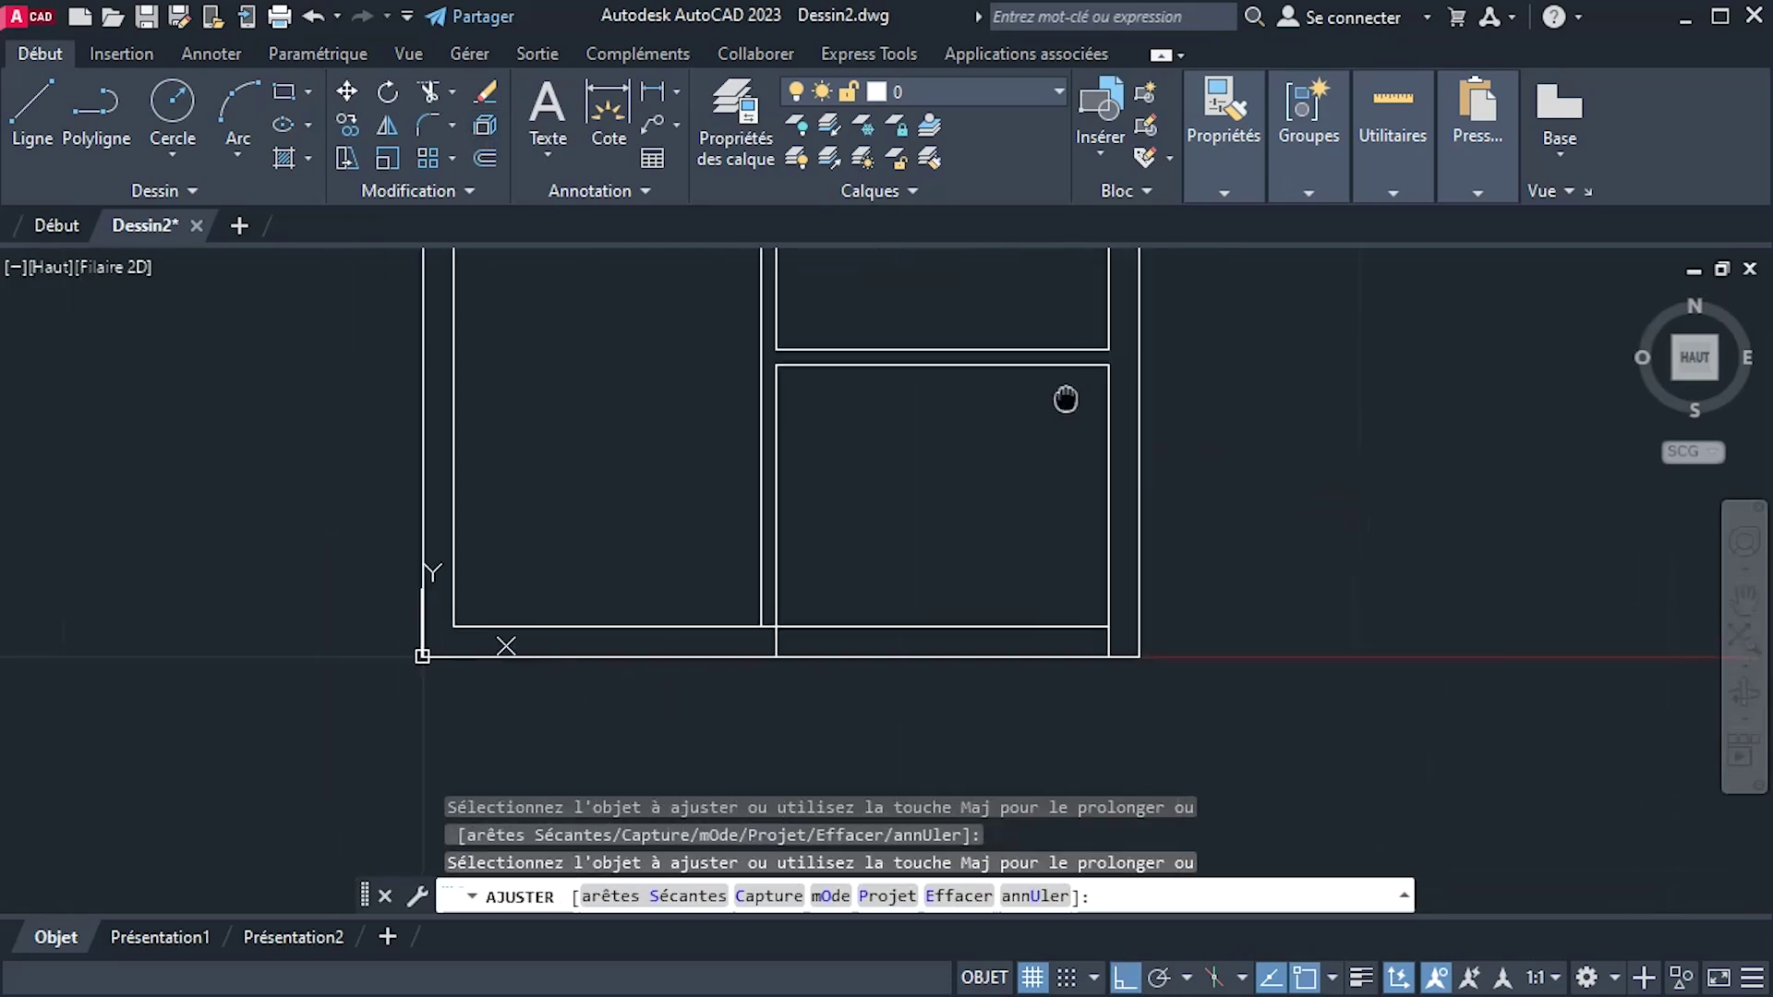
left_click(779, 641)
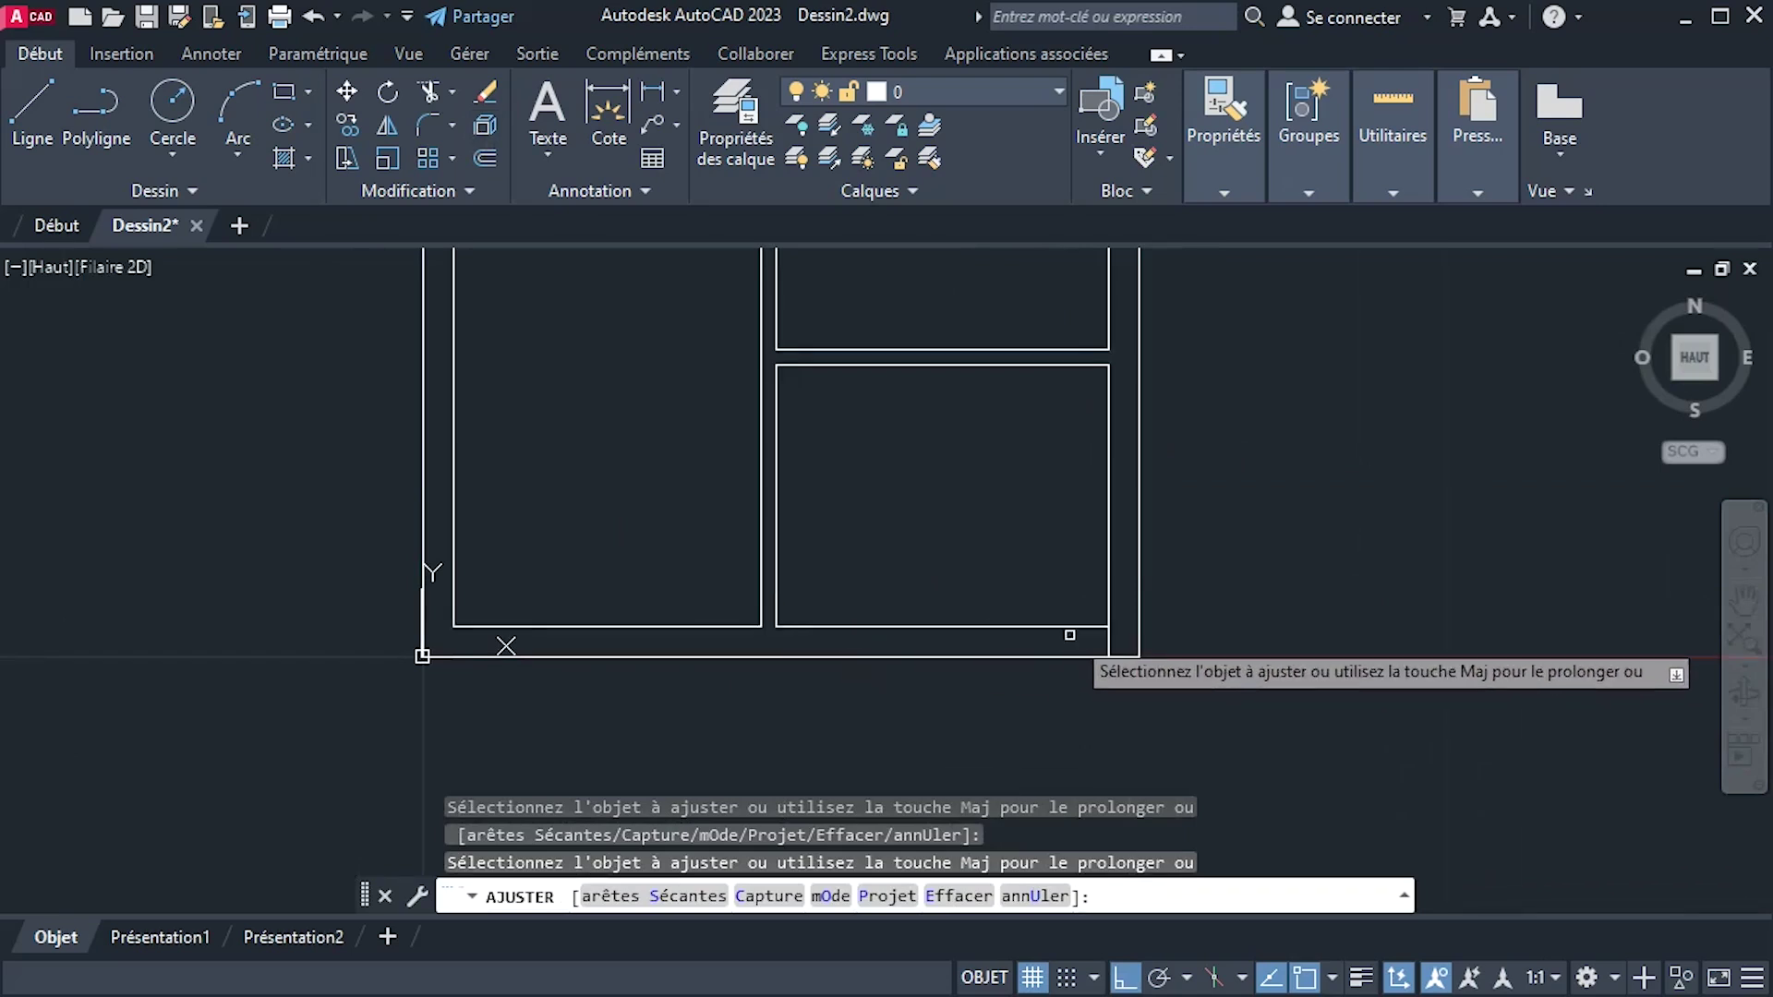
scroll(1269, 576, "down", 2)
middle_click_drag(1269, 576, 1287, 646)
scroll(1294, 582, "up", 2)
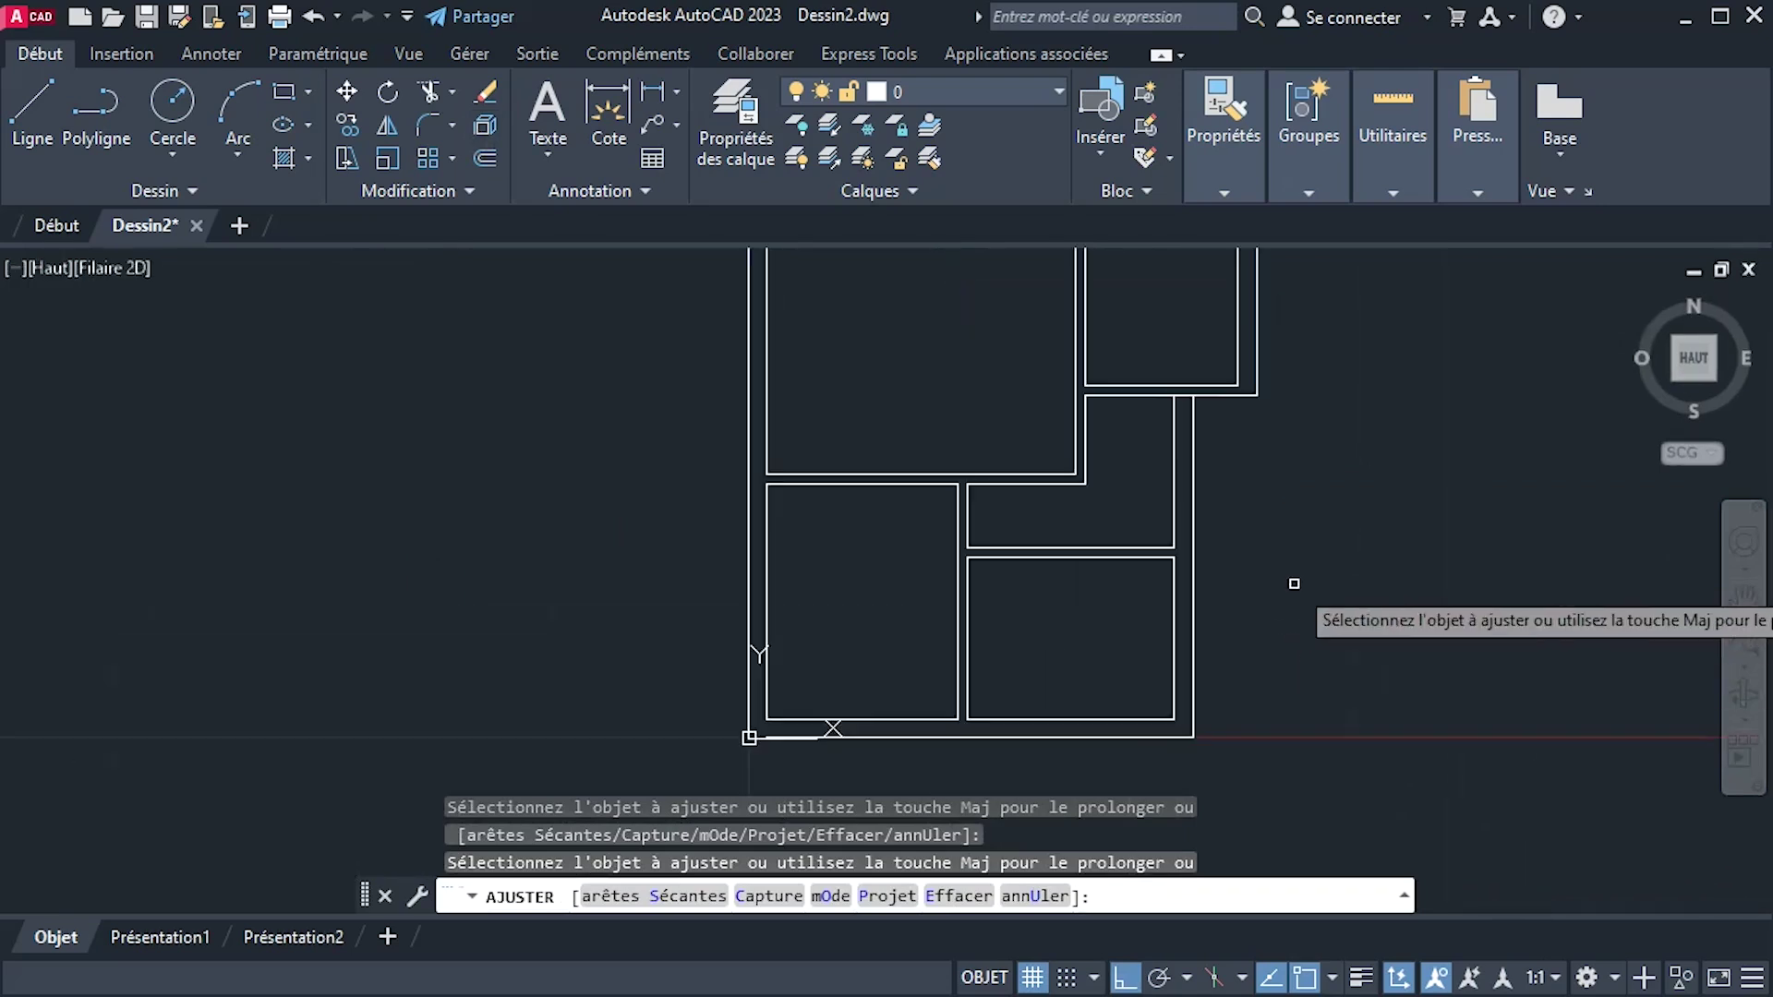
Trim the kitchen's outer lower wall line between the W.C.'s inner and outer right wall lines.
scroll(1186, 398, "up", 2)
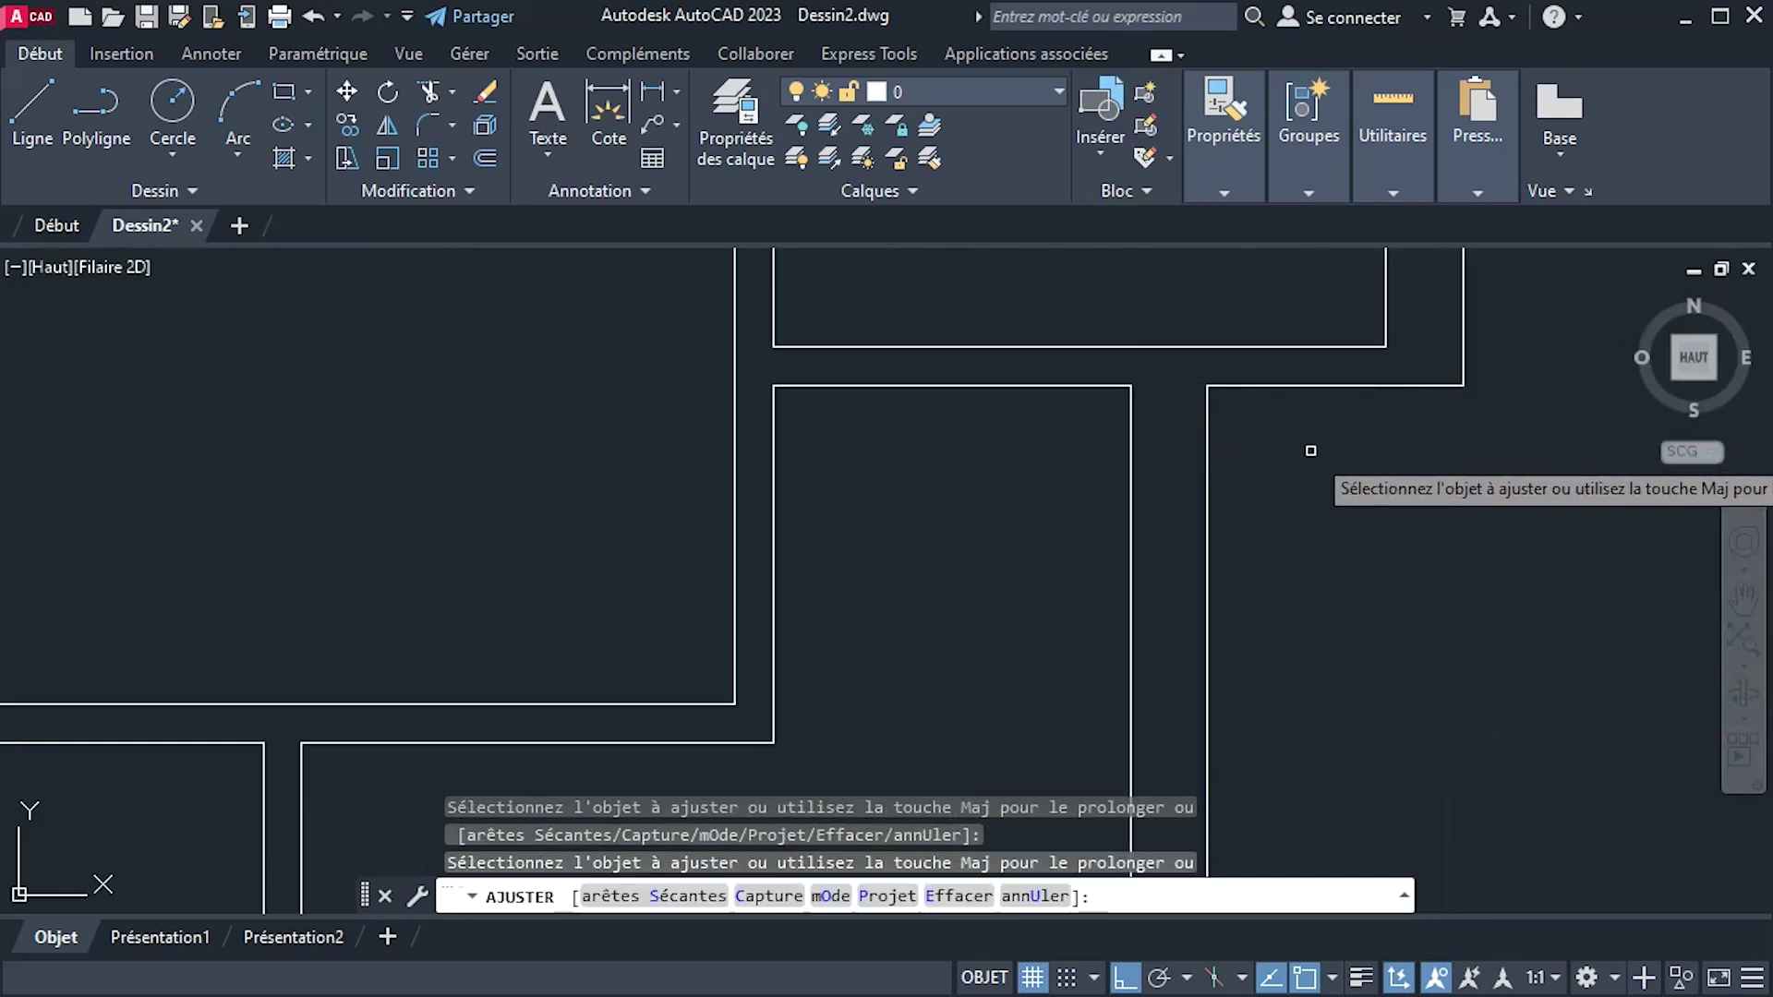
scroll(1320, 480, "down", 3)
middle_click_drag(1337, 523, 1316, 551)
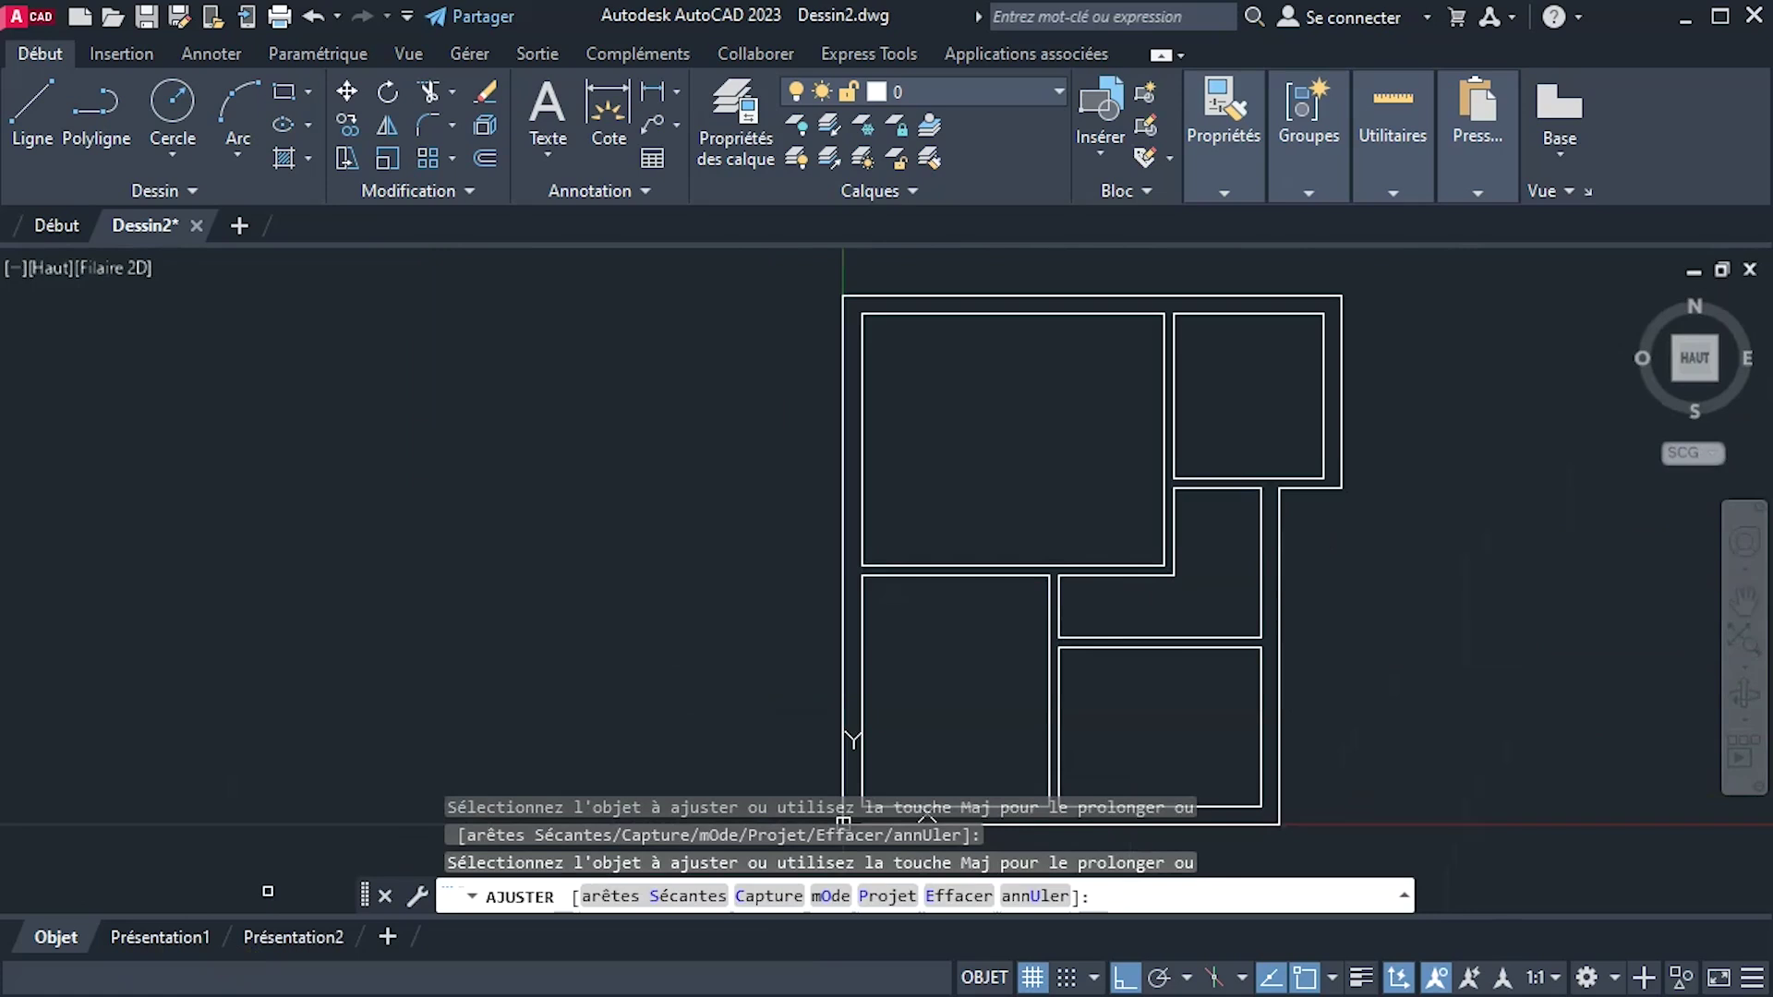
Switch to the Photos reference image and examine the whole house plan for its door openings.
key("alt+Tab")
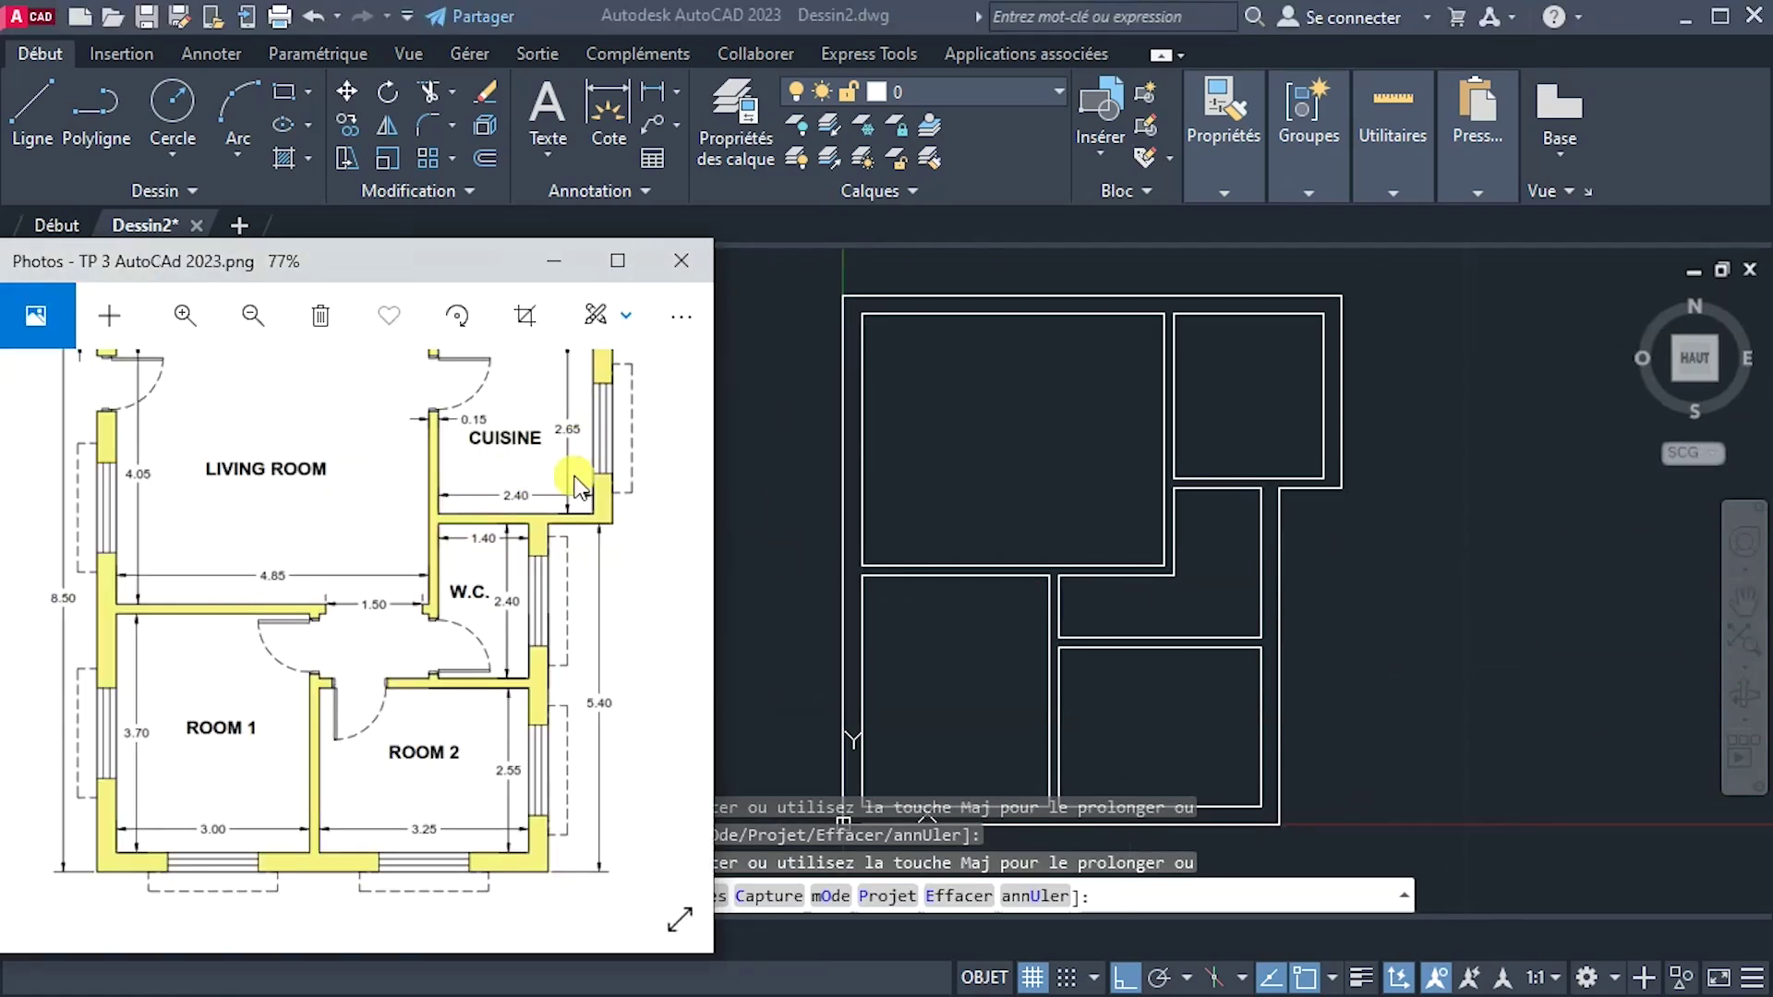
scroll(556, 490, "down", 2)
scroll(497, 561, "down", 1)
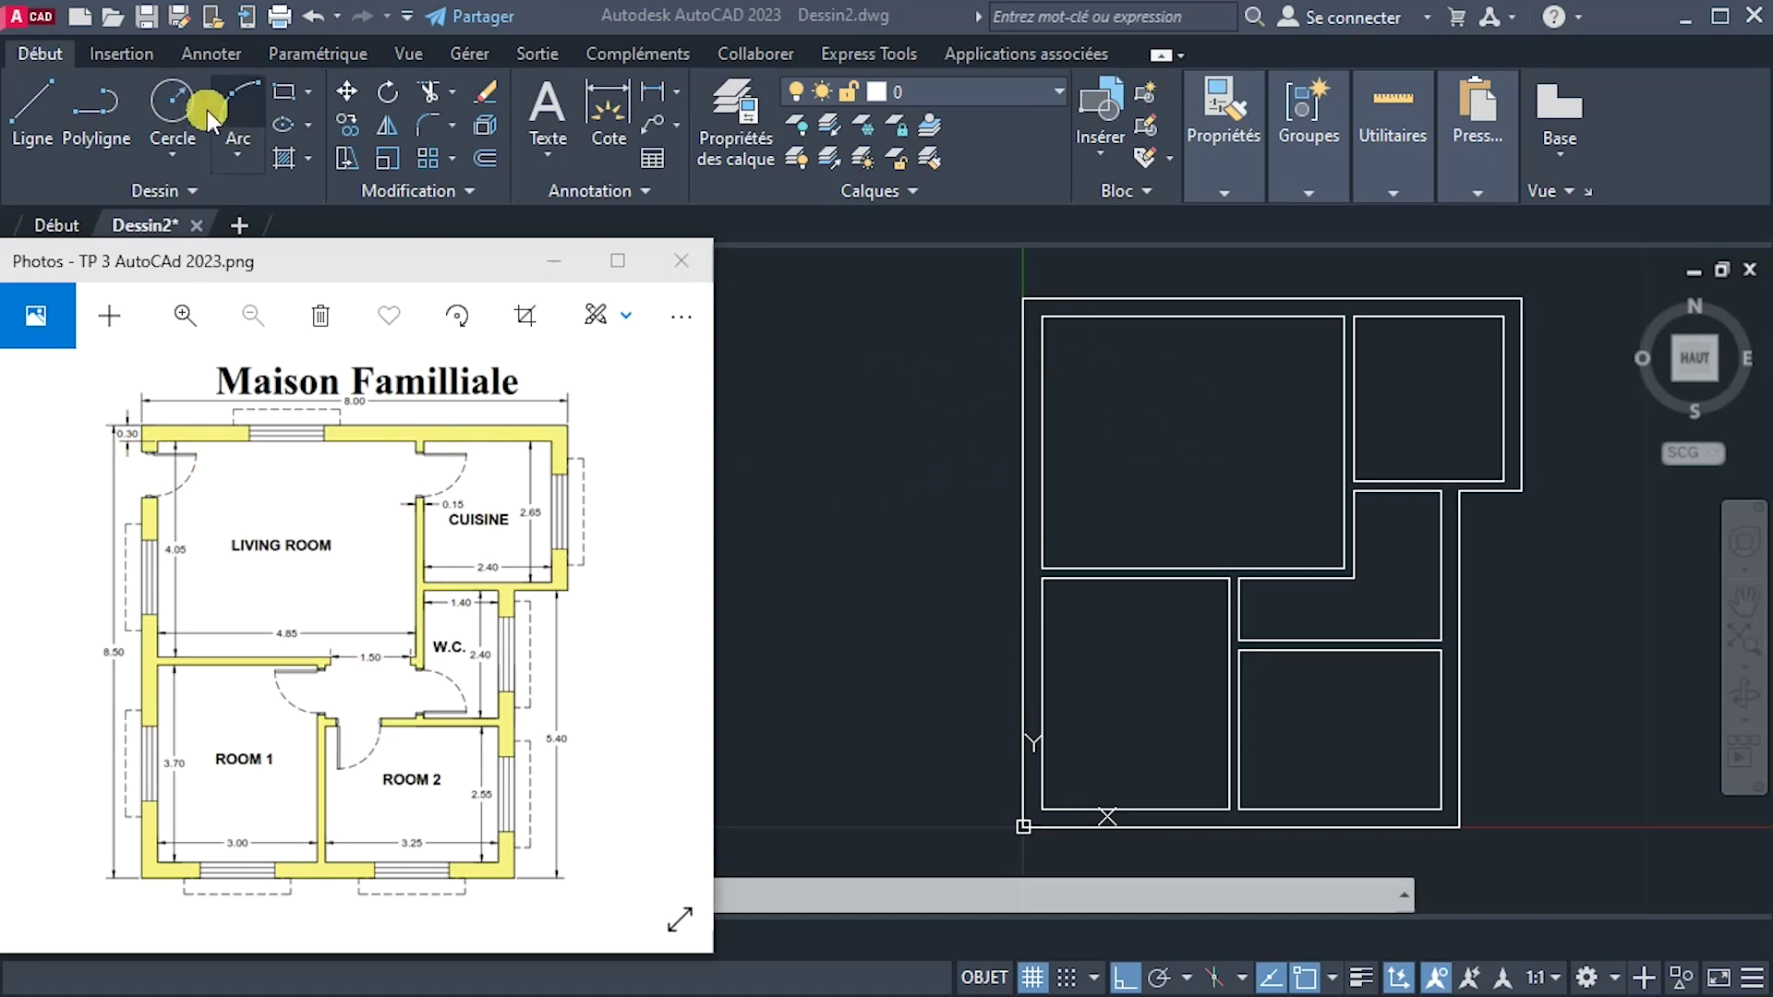
Draw a horizontal line about 0.78 long across the living room's left wall, starting about 0.4 below the inner upper-left corner.
left_click(35, 107)
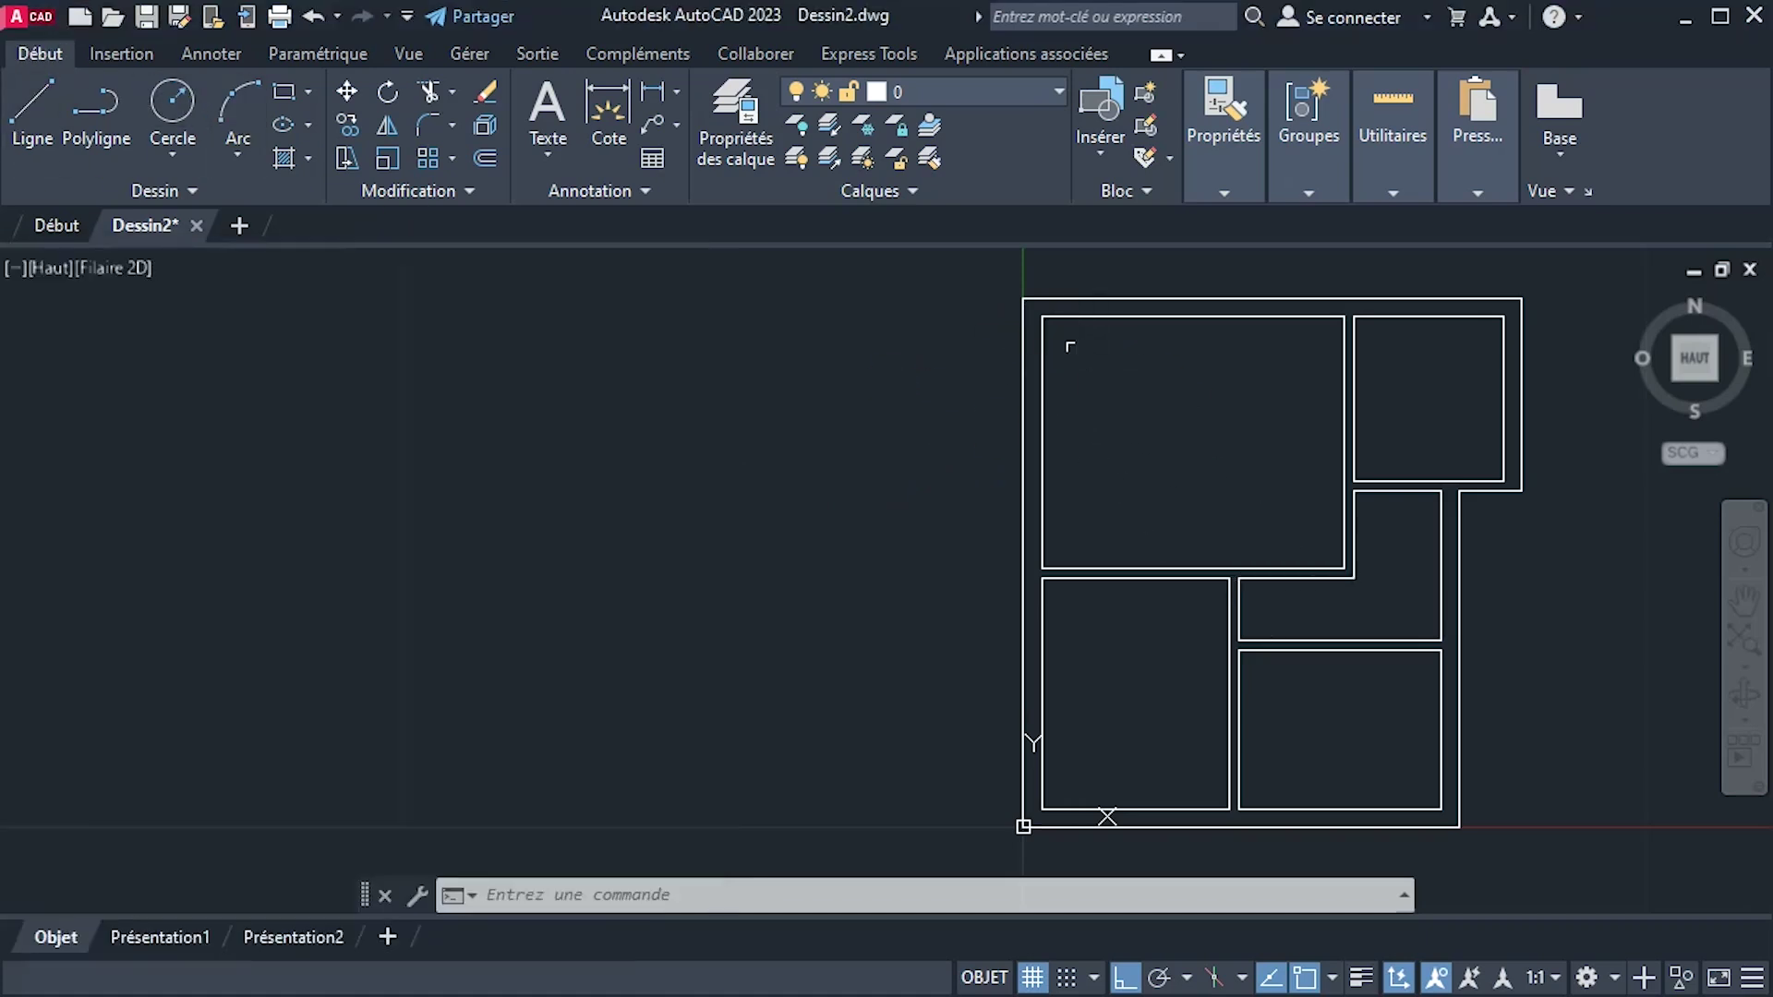
scroll(1070, 342, "up", 2)
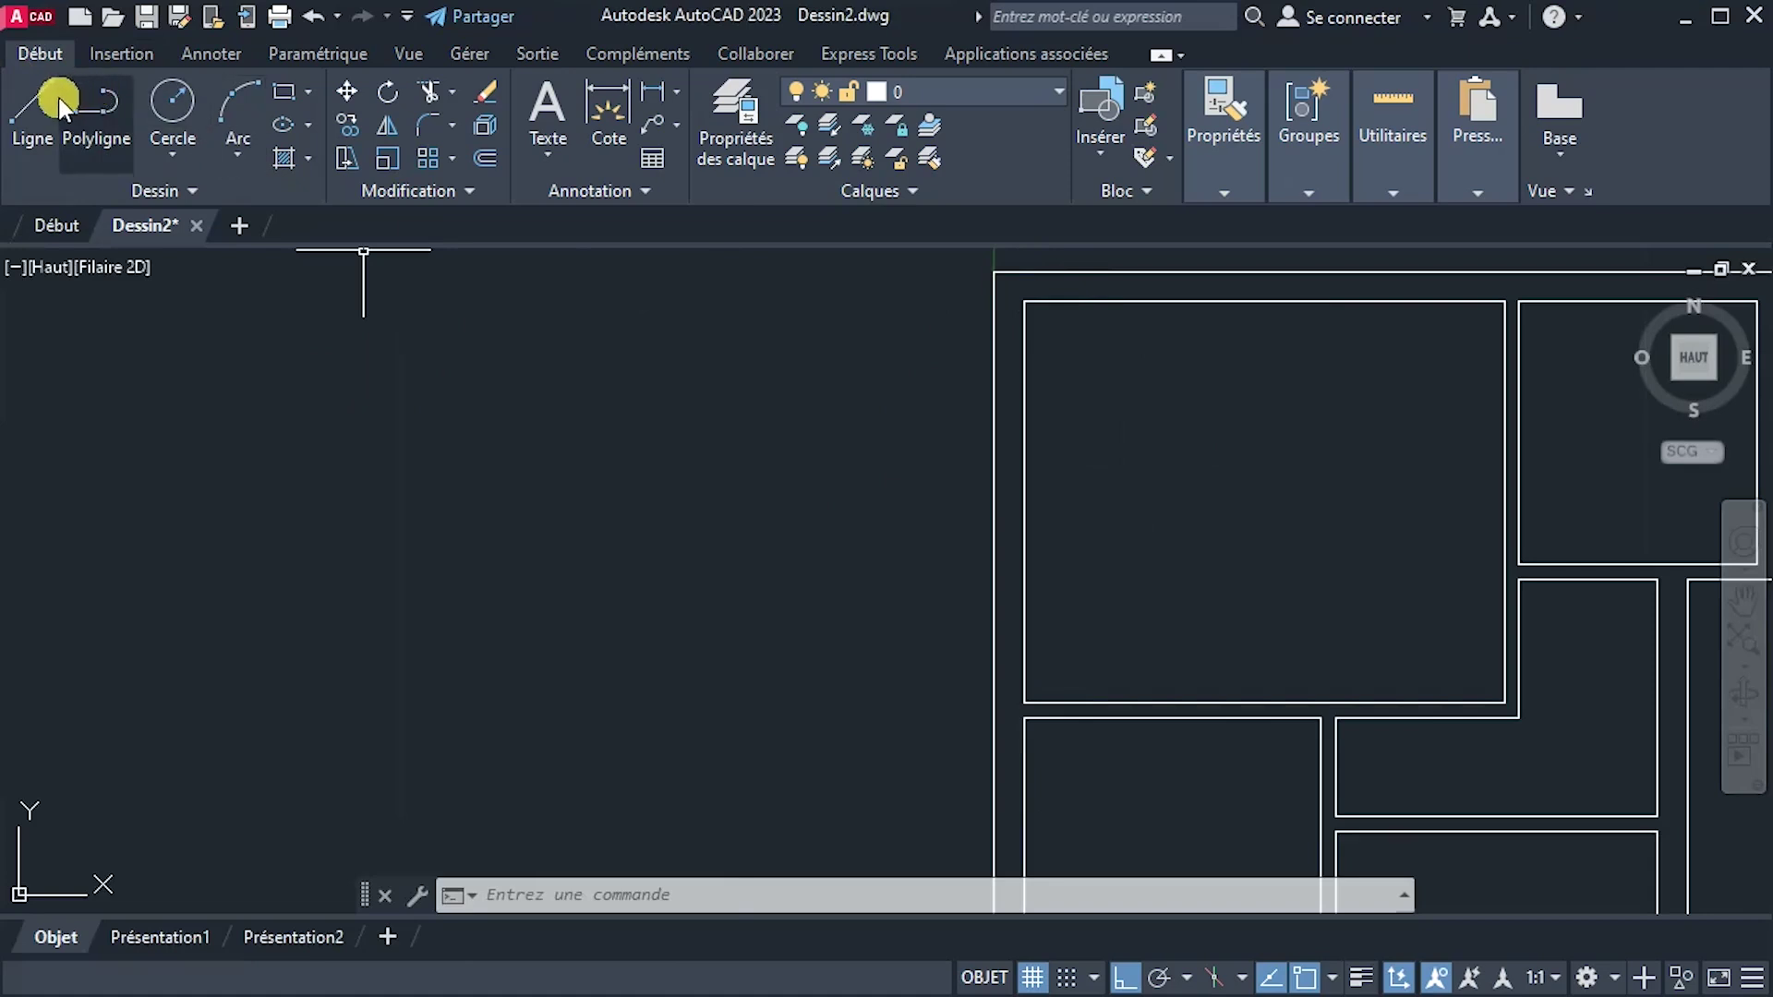
left_click(30, 106)
middle_click_drag(1300, 586, 1068, 573)
scroll(1068, 573, "down", 2)
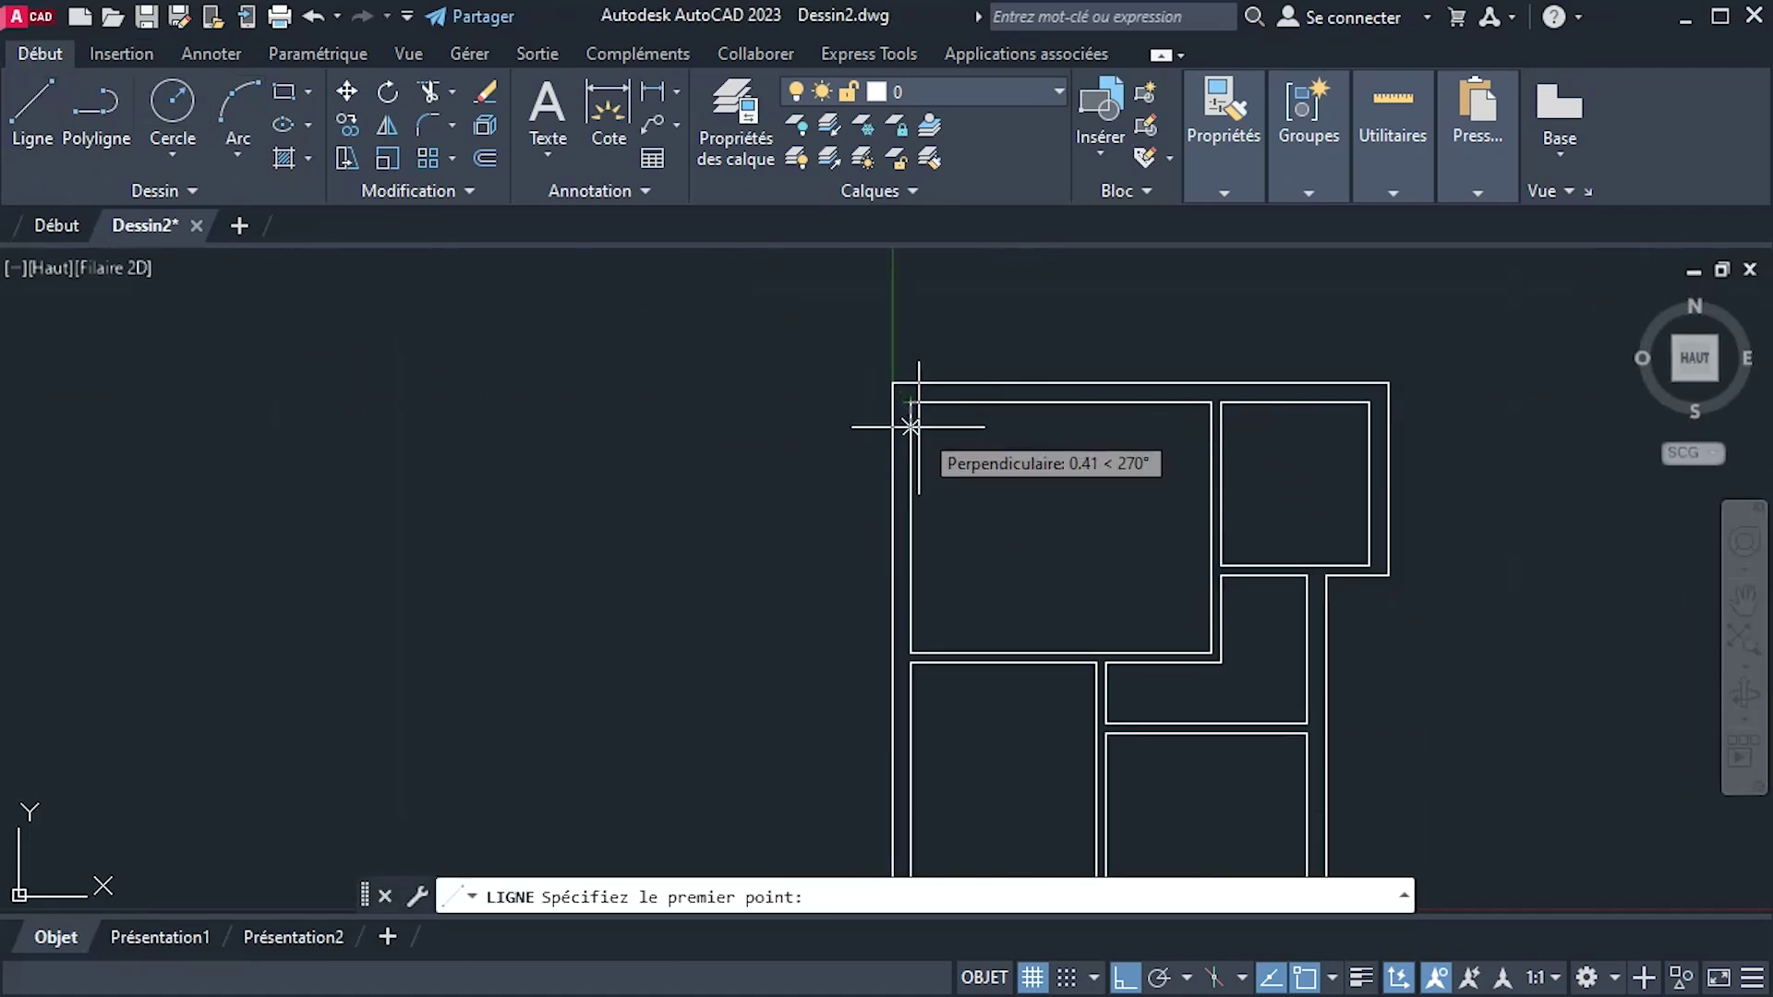
scroll(915, 424, "up", 1)
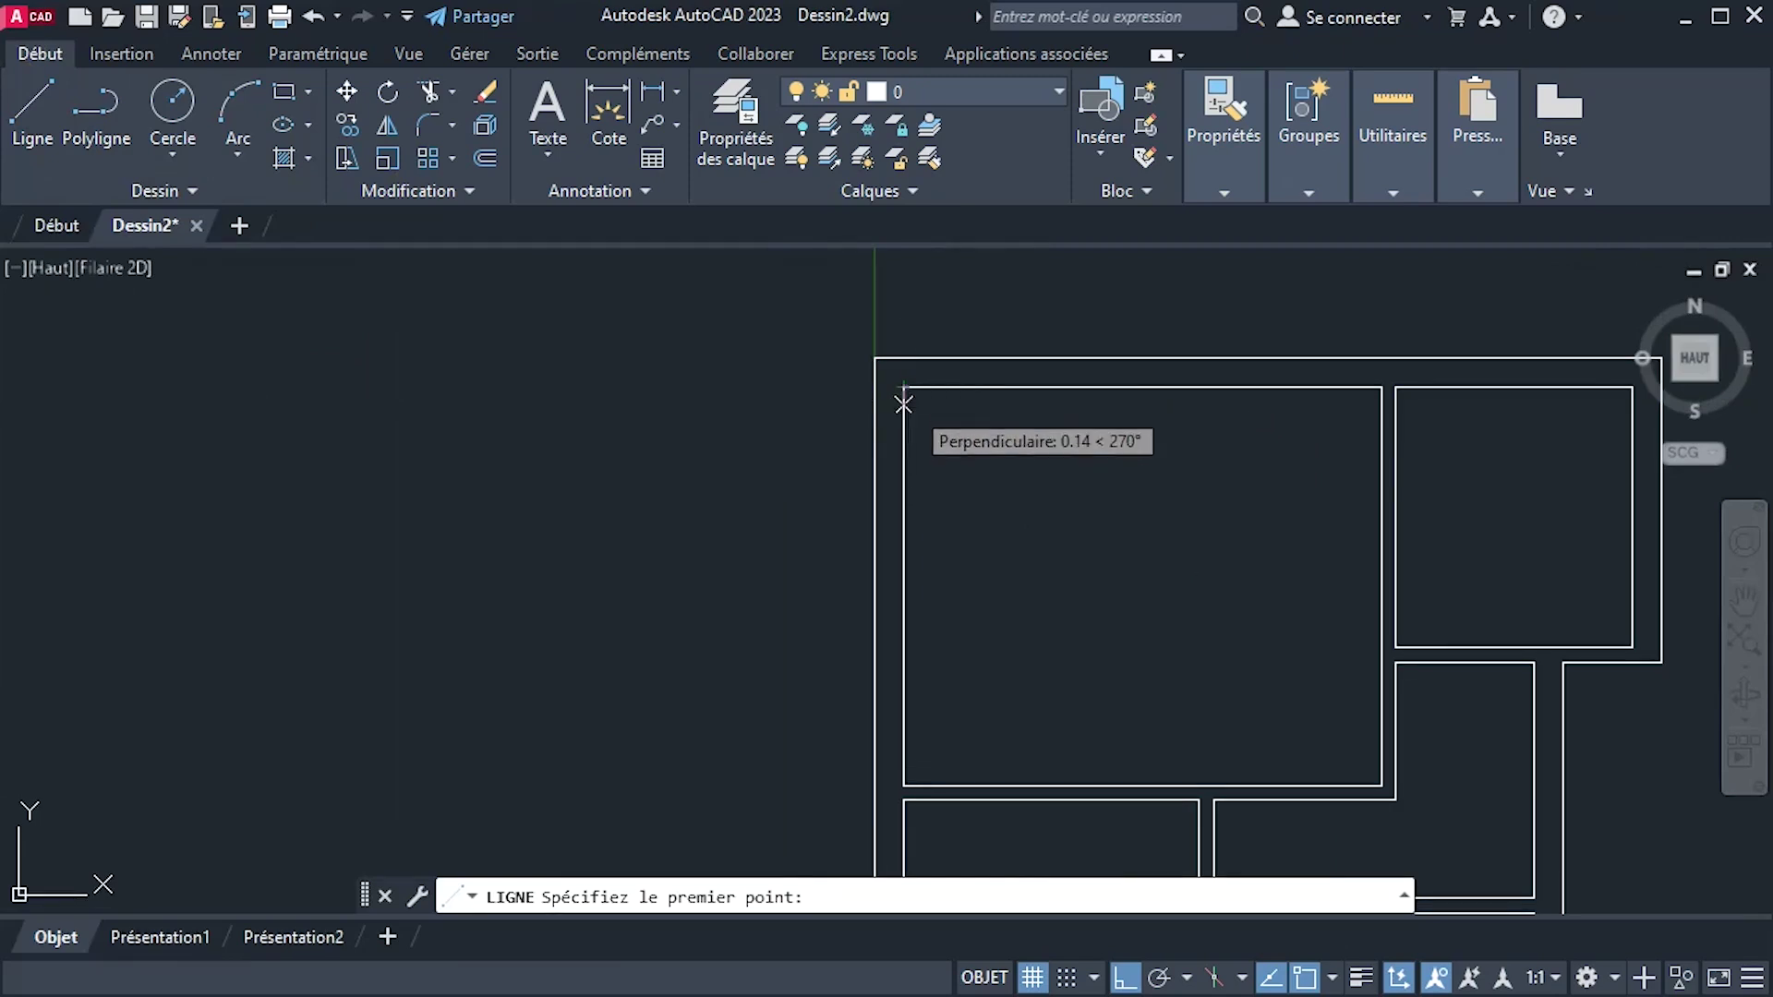
left_click(903, 426)
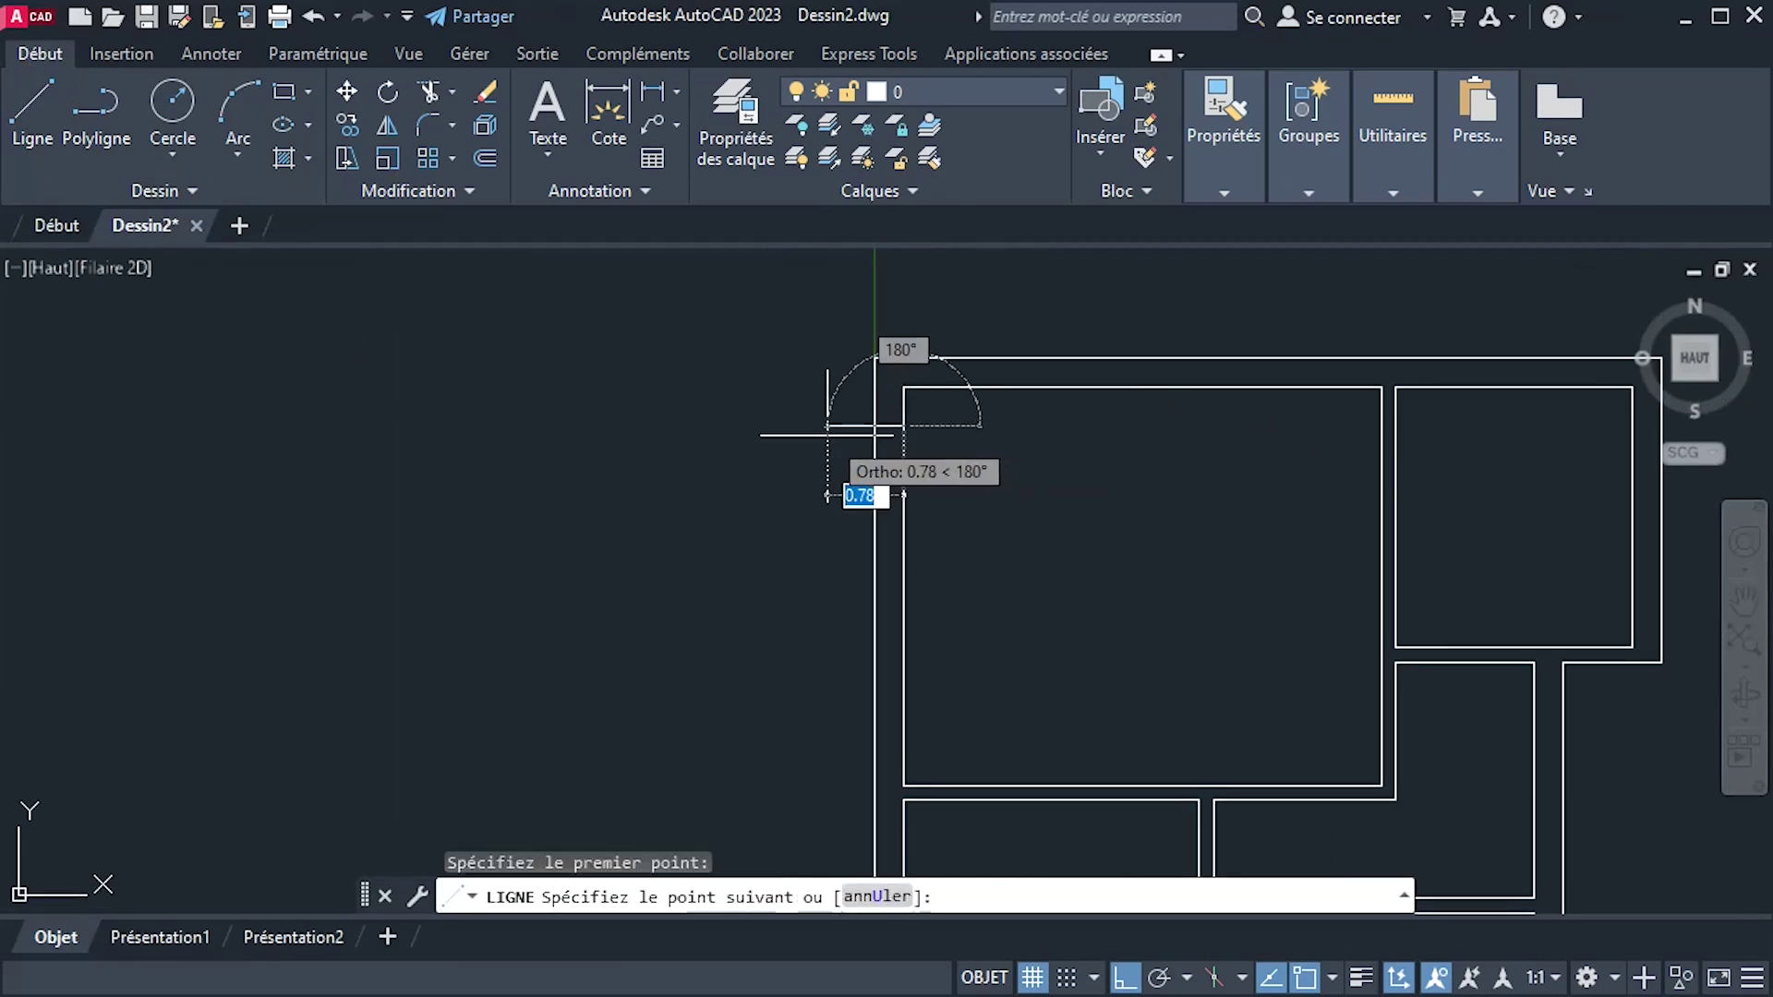
left_click(827, 429)
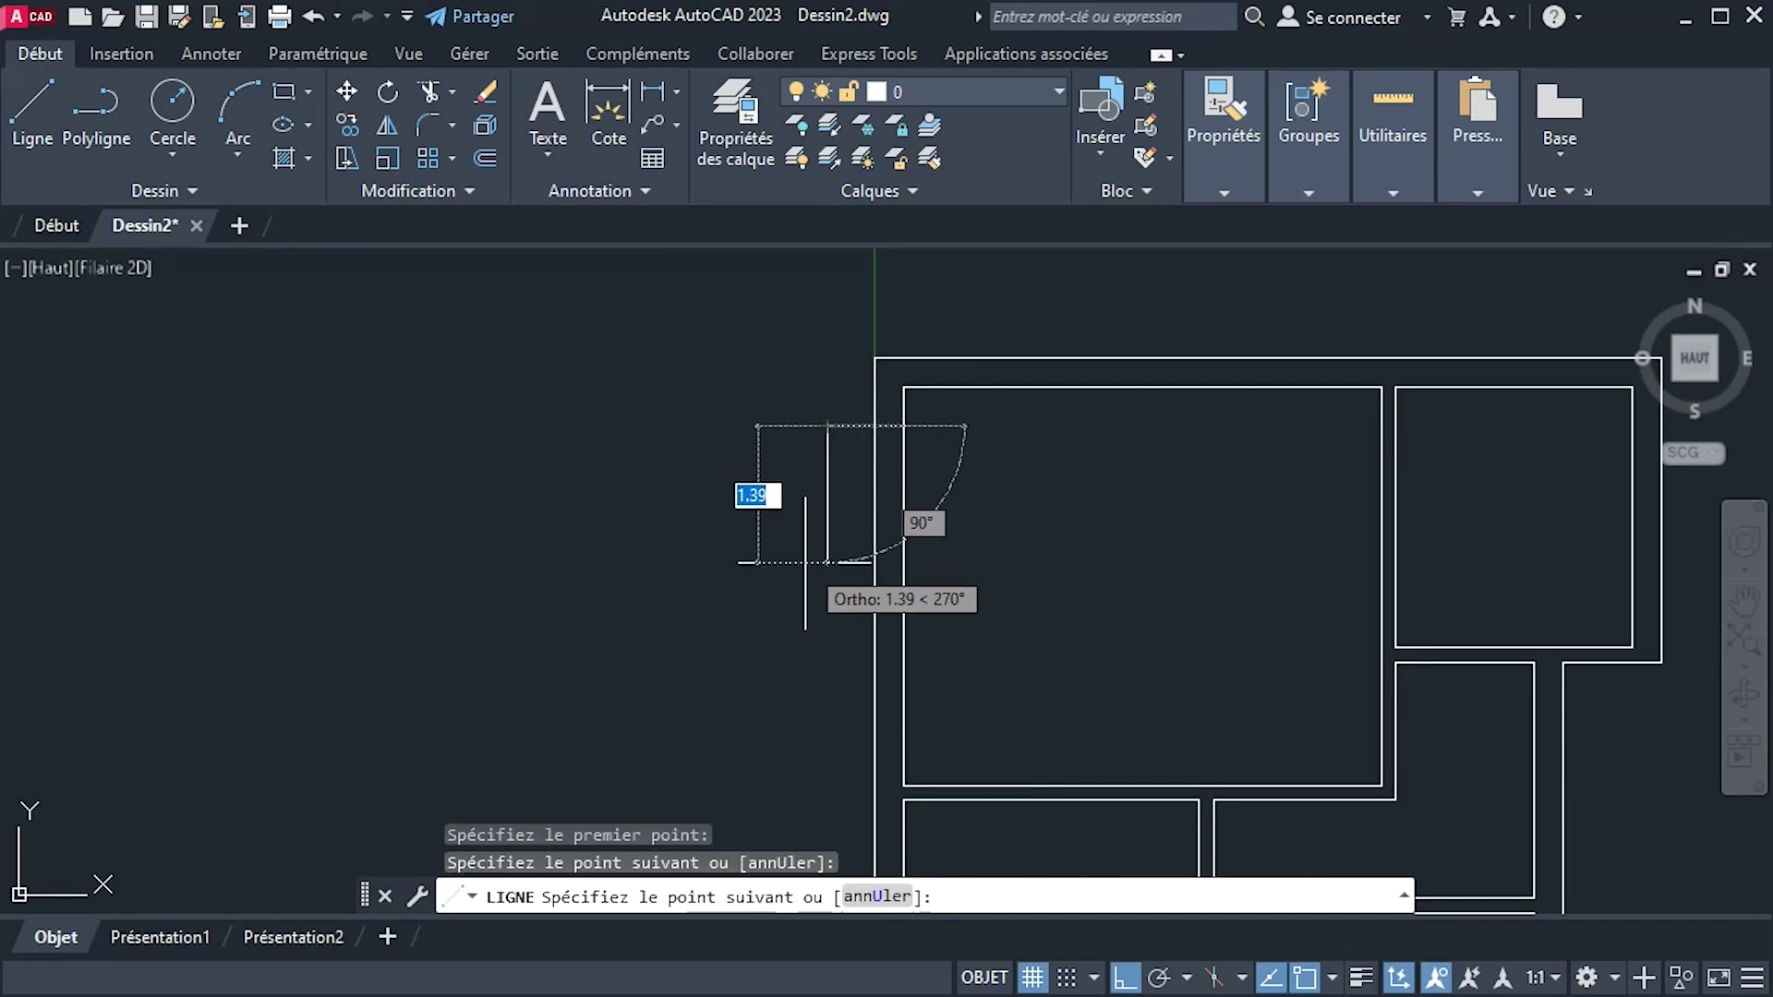
Continue the line .86 downward and back across the left wall into the living room, ending Line.
left_click(805, 563)
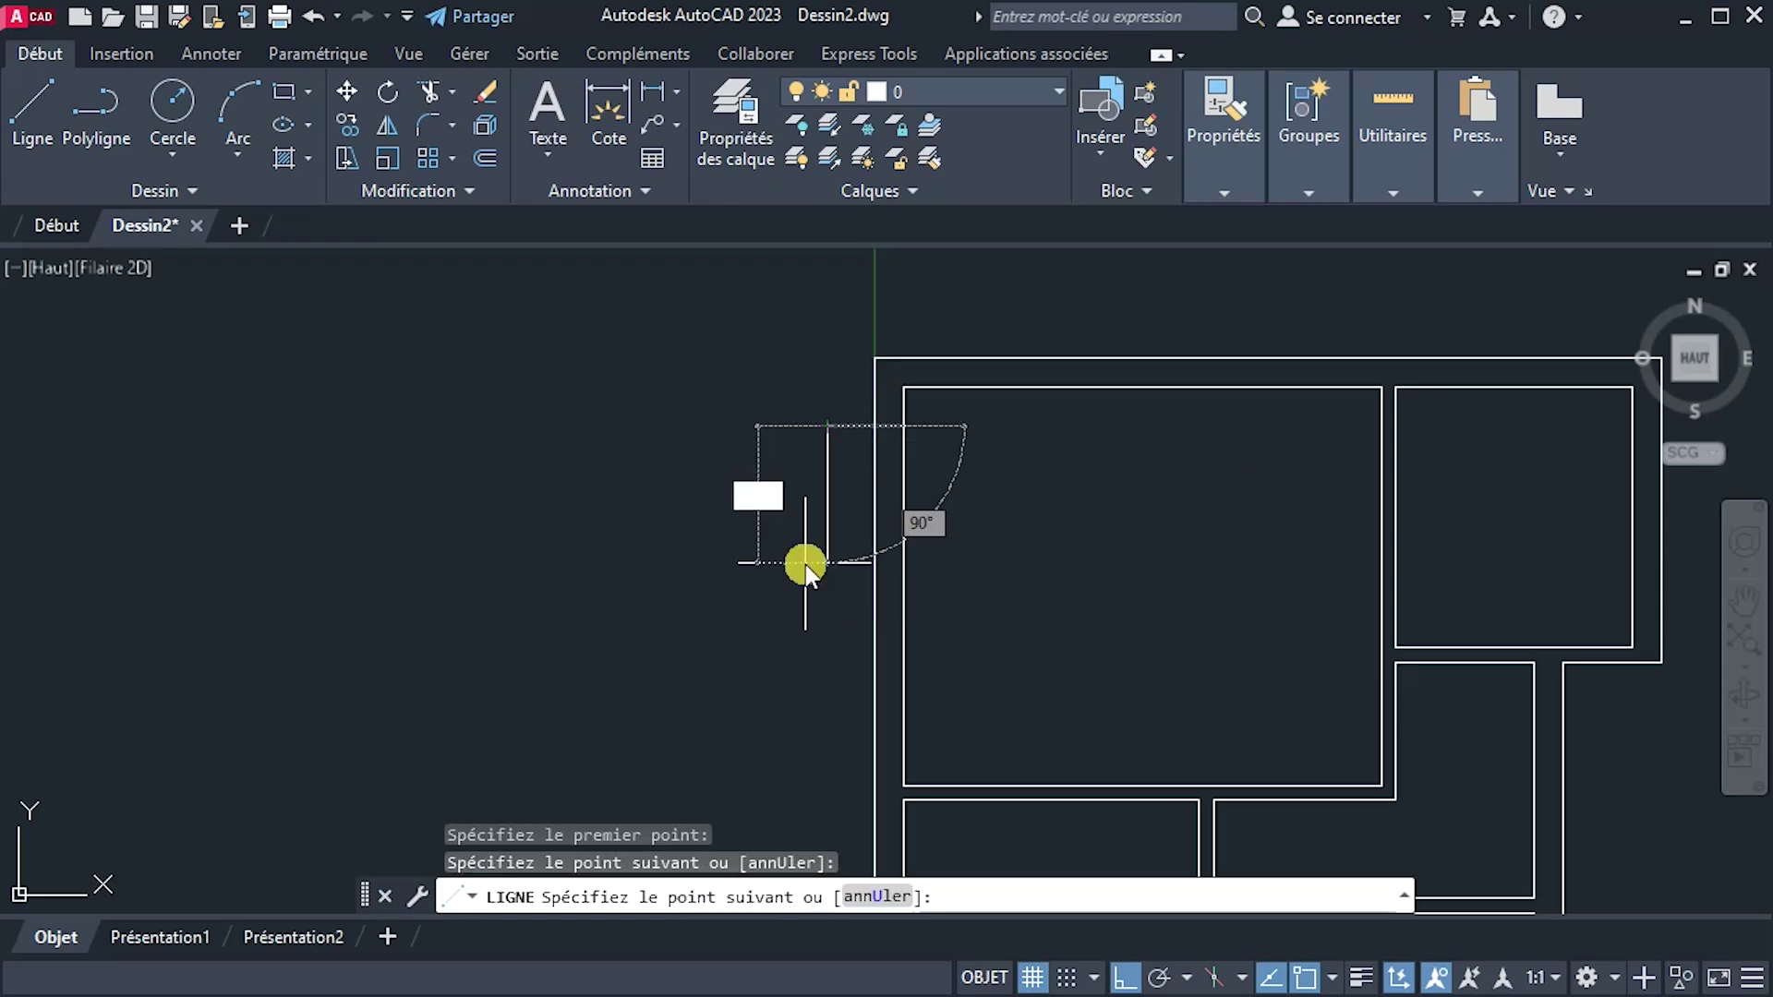
type(".86")
key("Return")
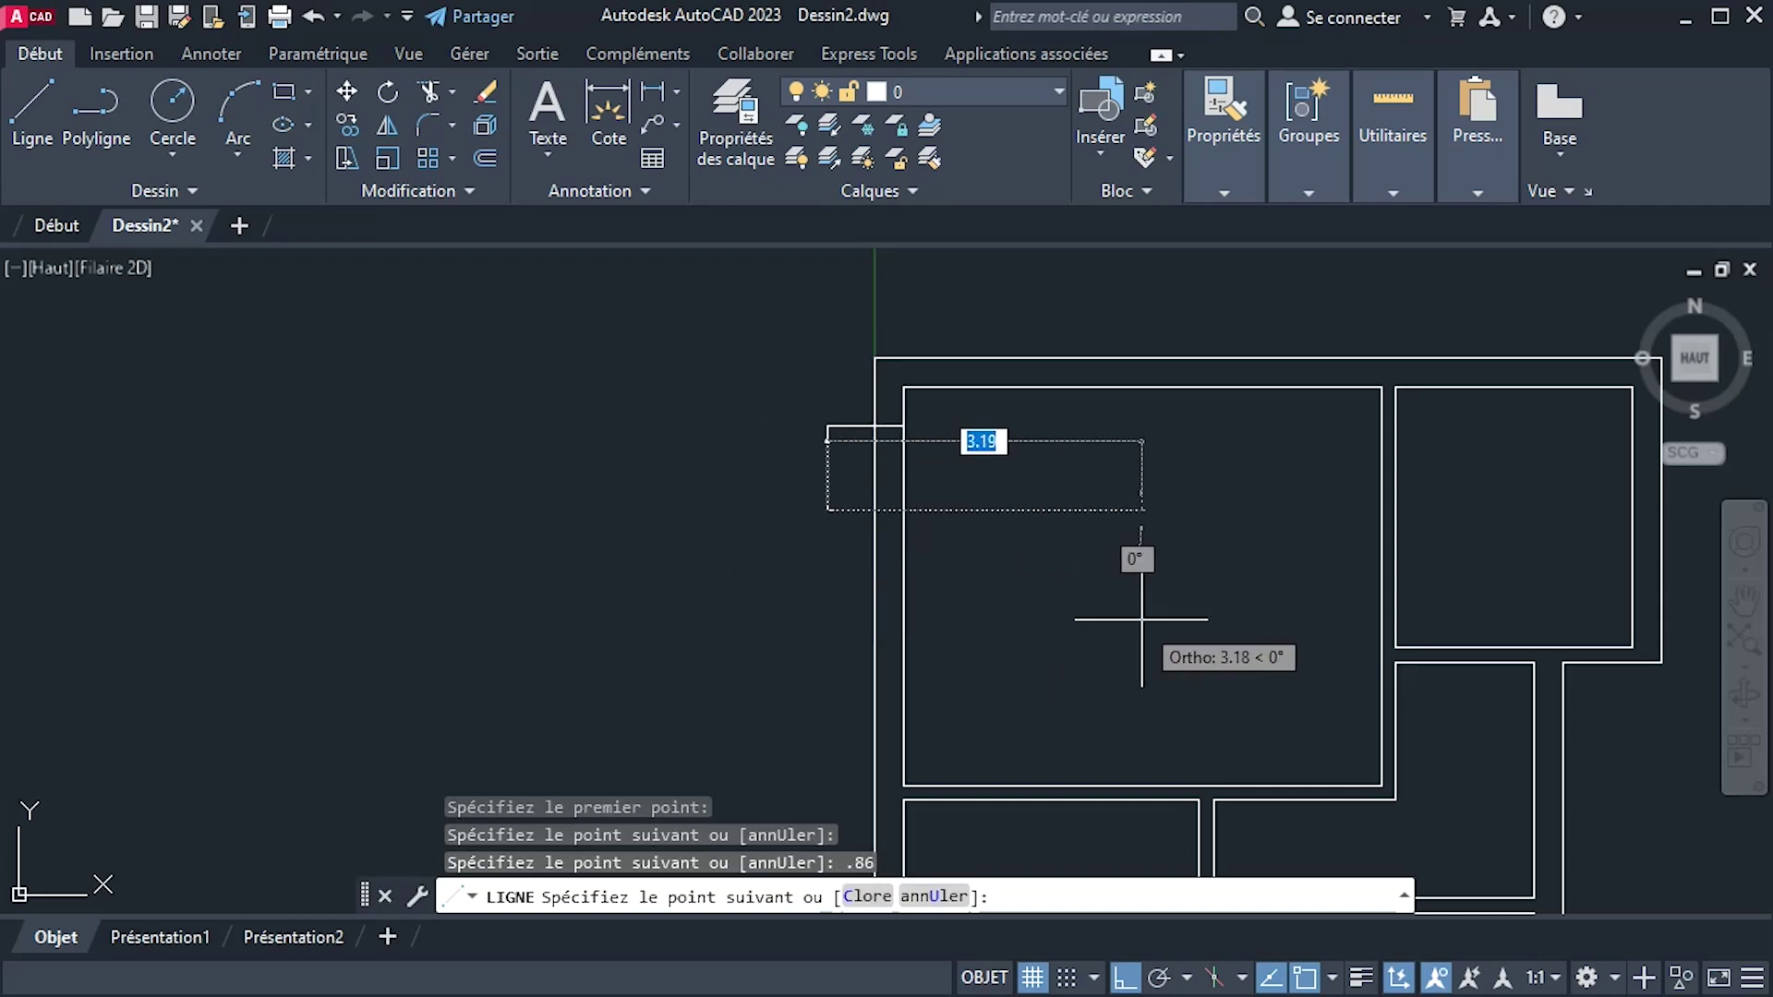
left_click(1046, 596)
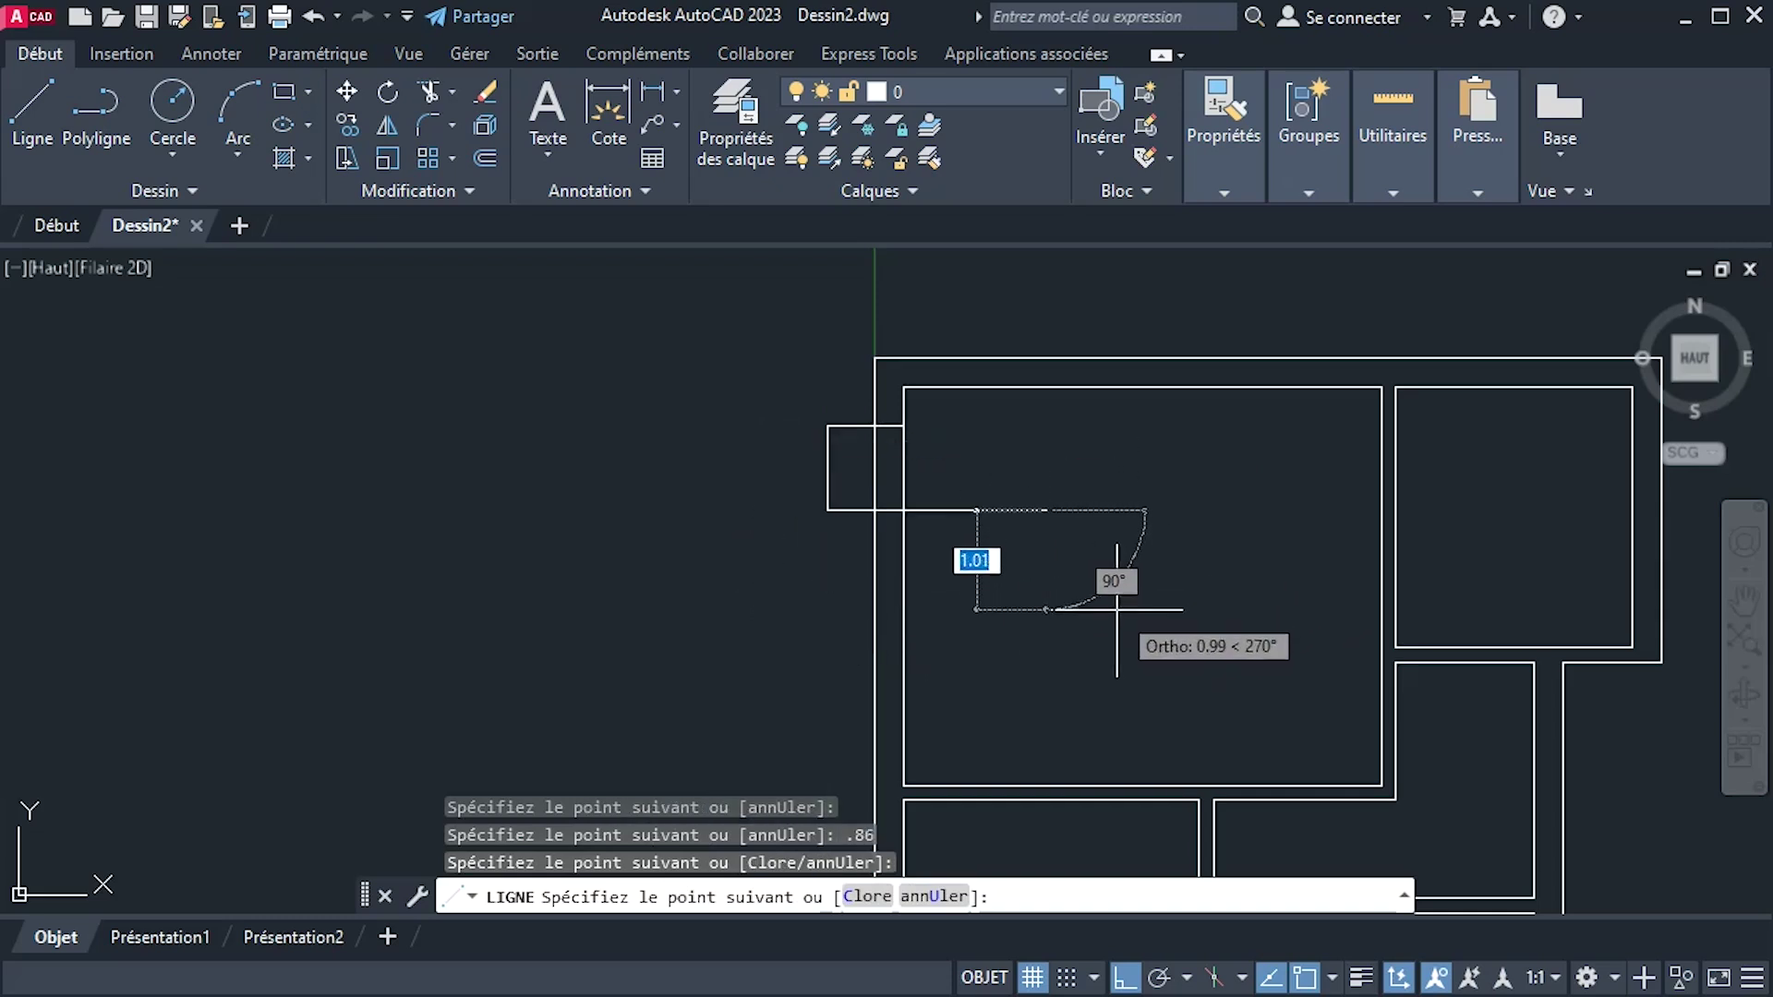
right_click(1118, 605)
left_click(1185, 632)
Trim the left wall lines between the two opening edges and the construction lines projecting on both sides of the wall.
scroll(956, 453, "up", 2)
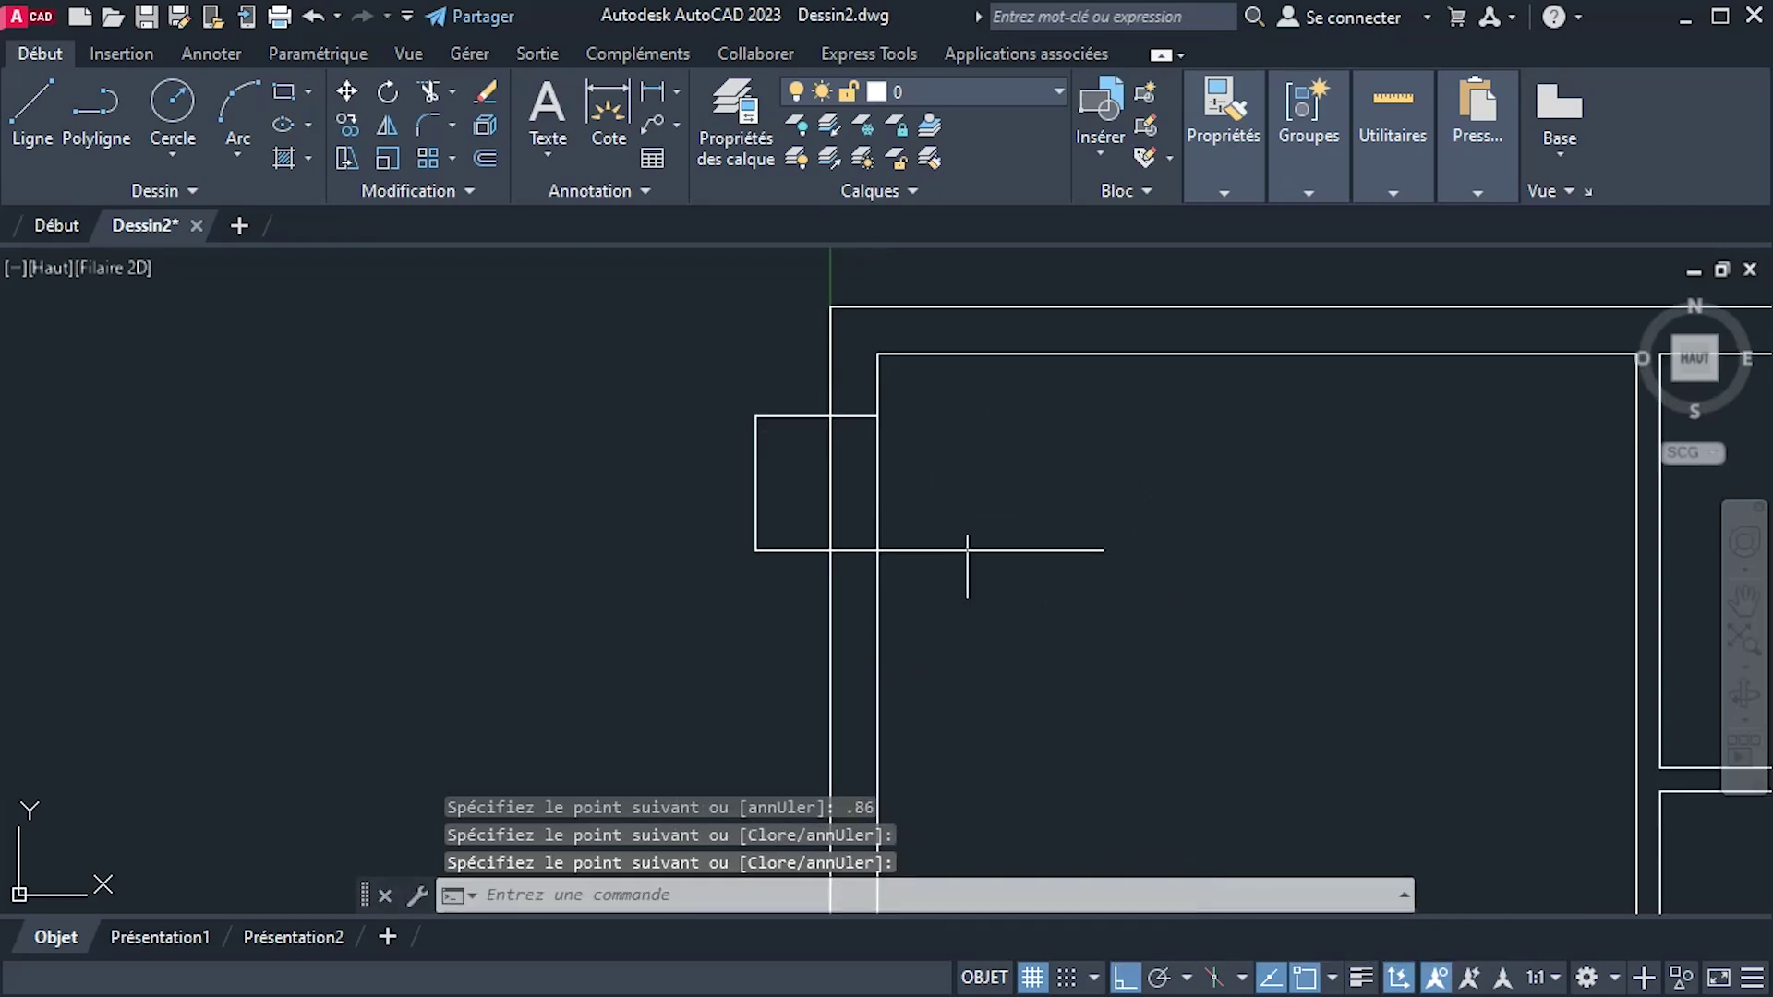
left_click(425, 92)
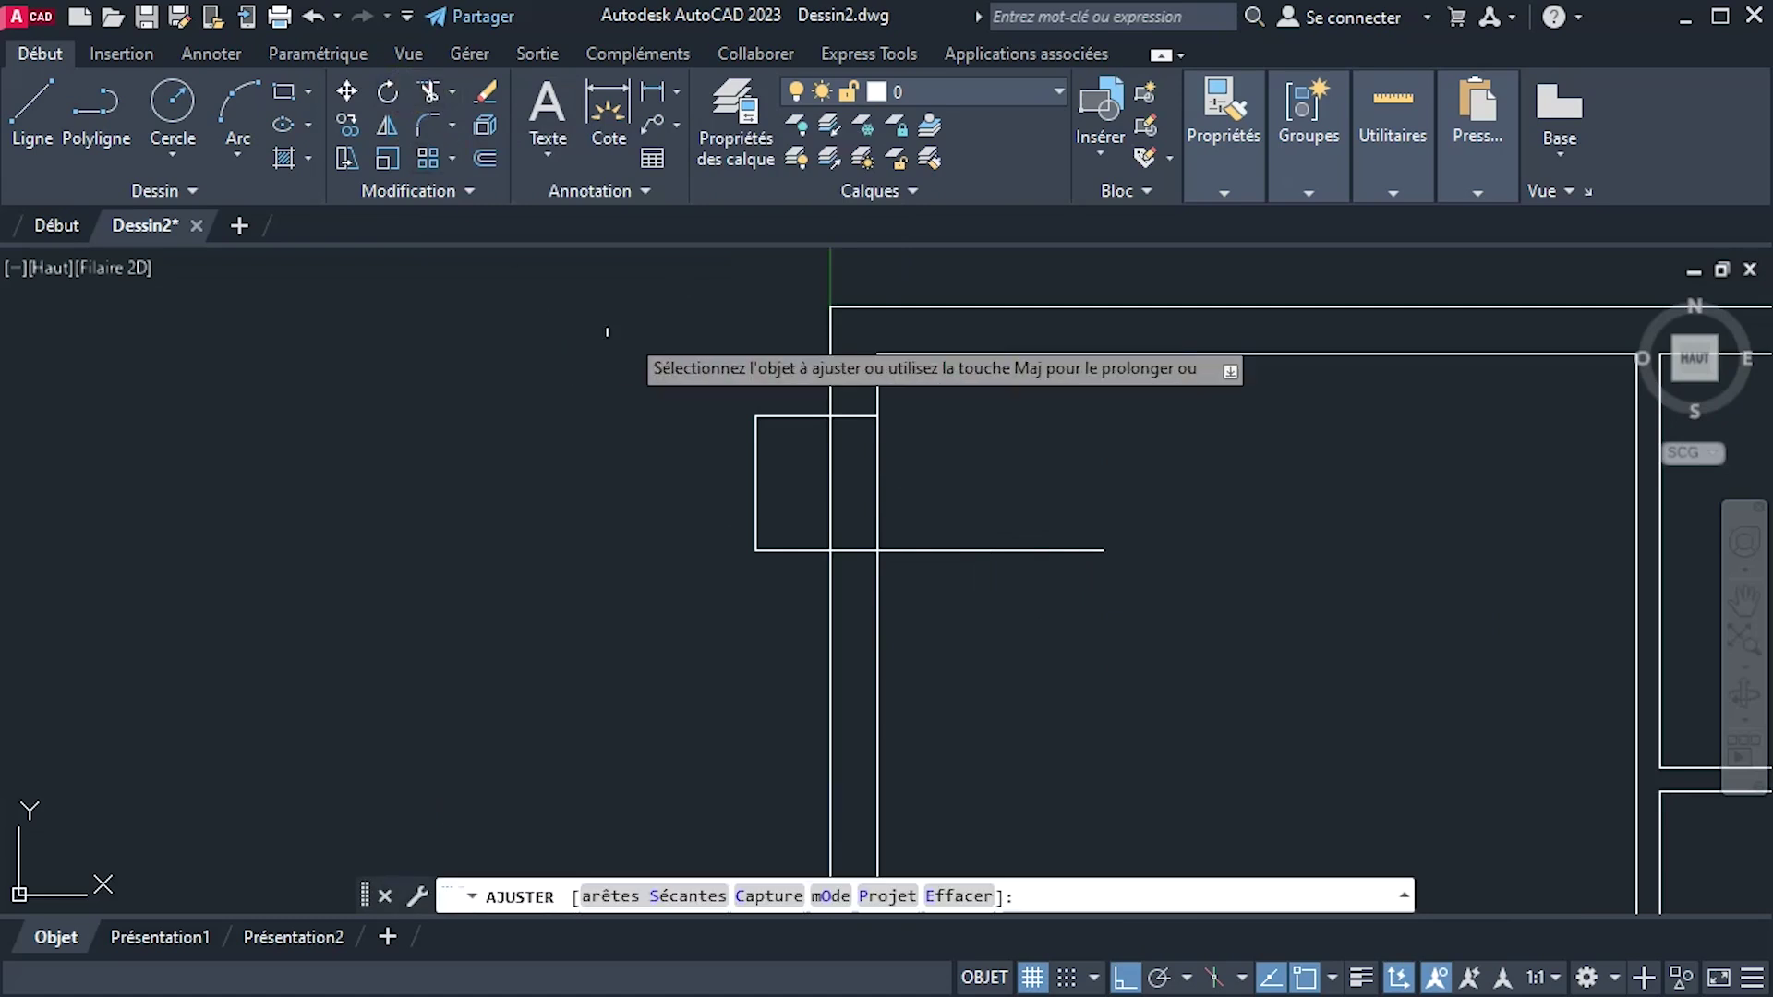
left_click_drag(960, 473, 707, 481)
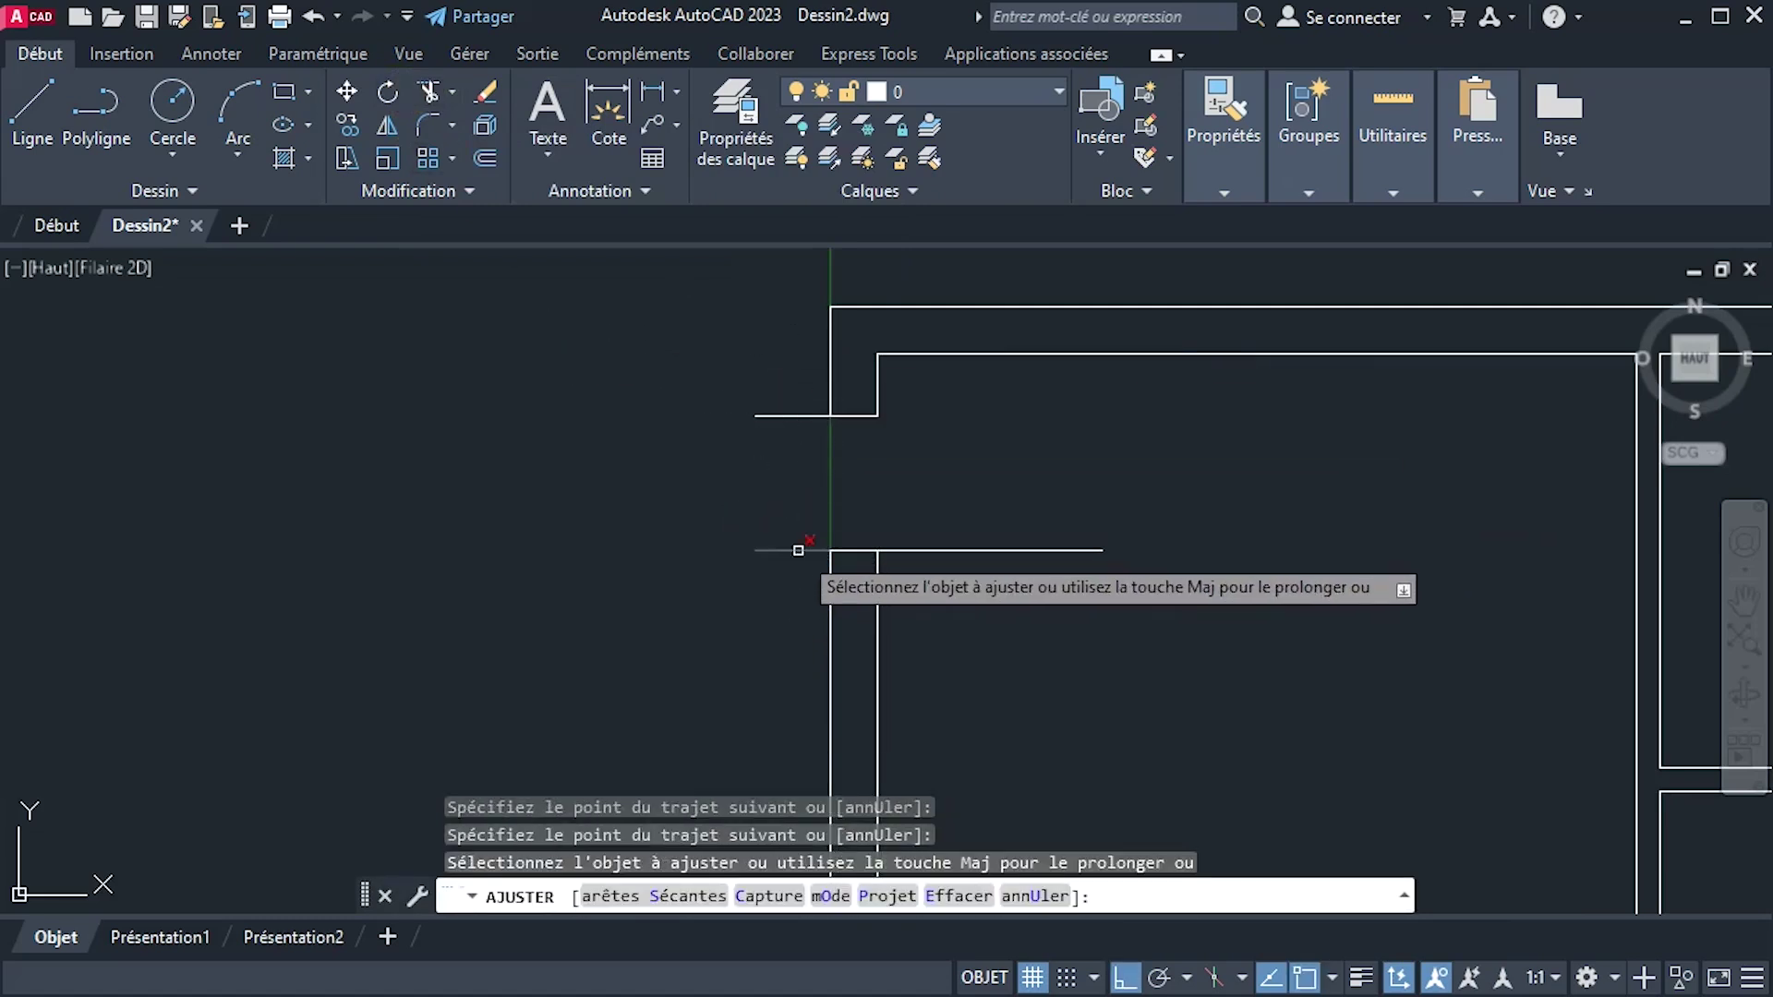
left_click(798, 550)
left_click(786, 413)
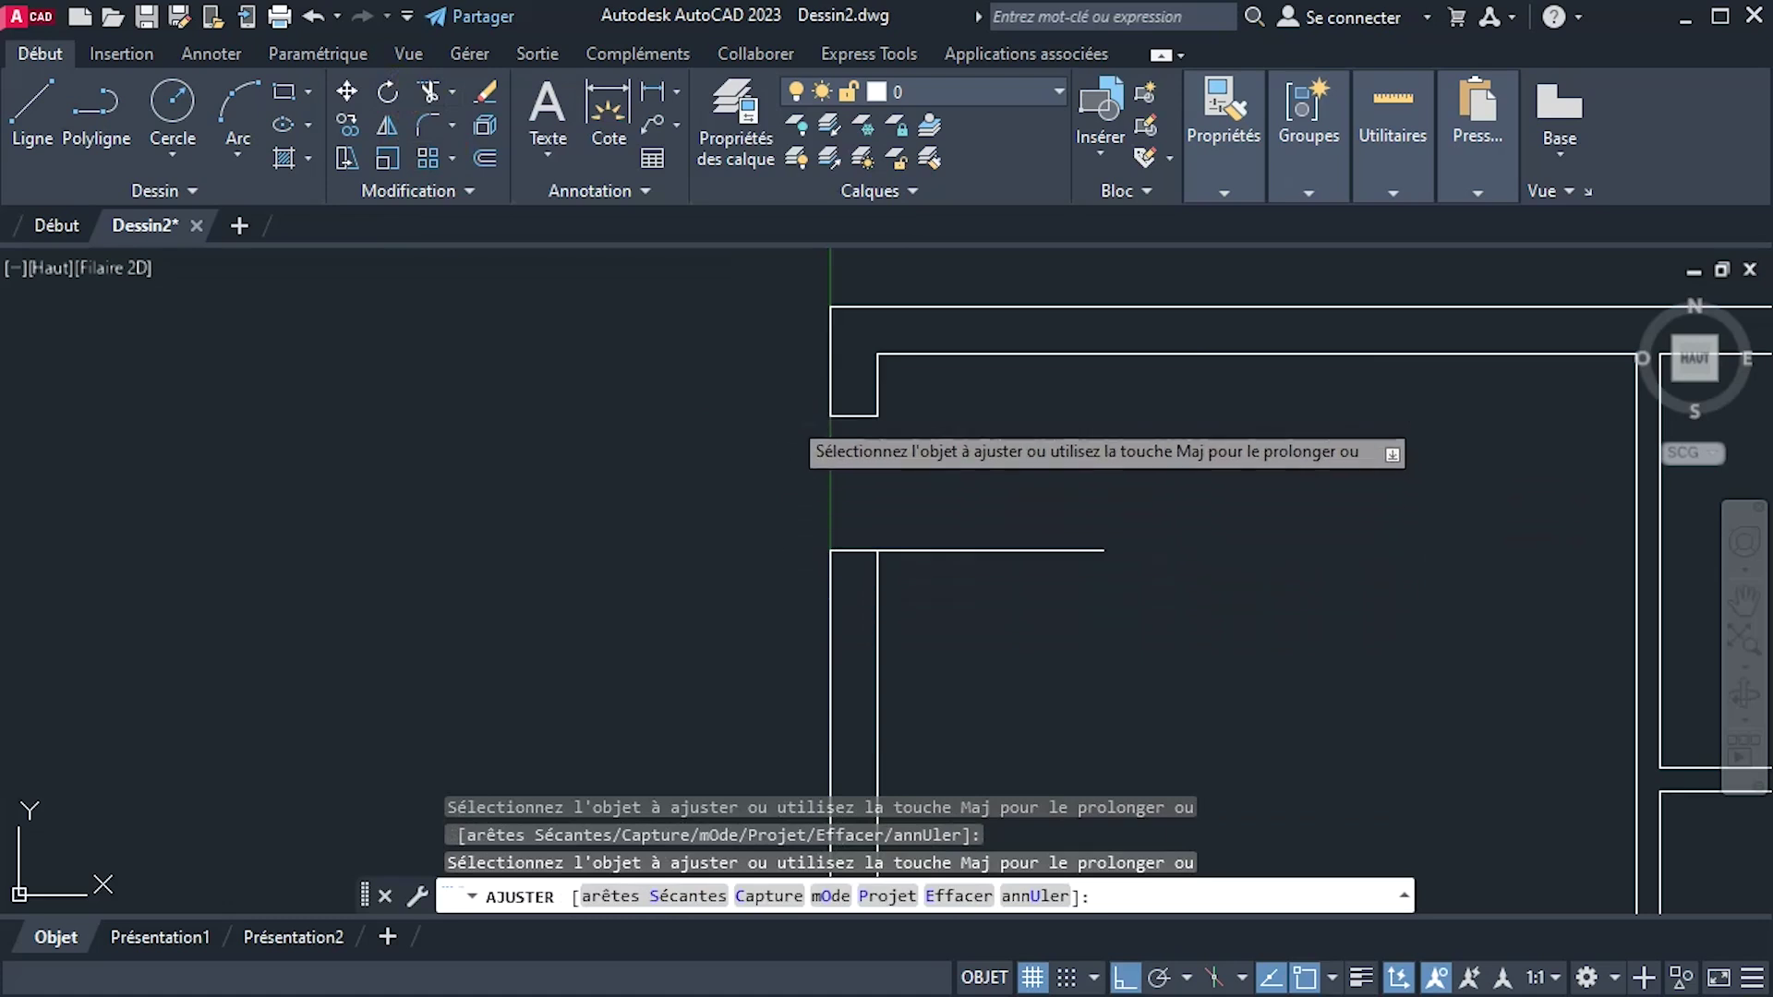
left_click(951, 550)
right_click(1145, 534)
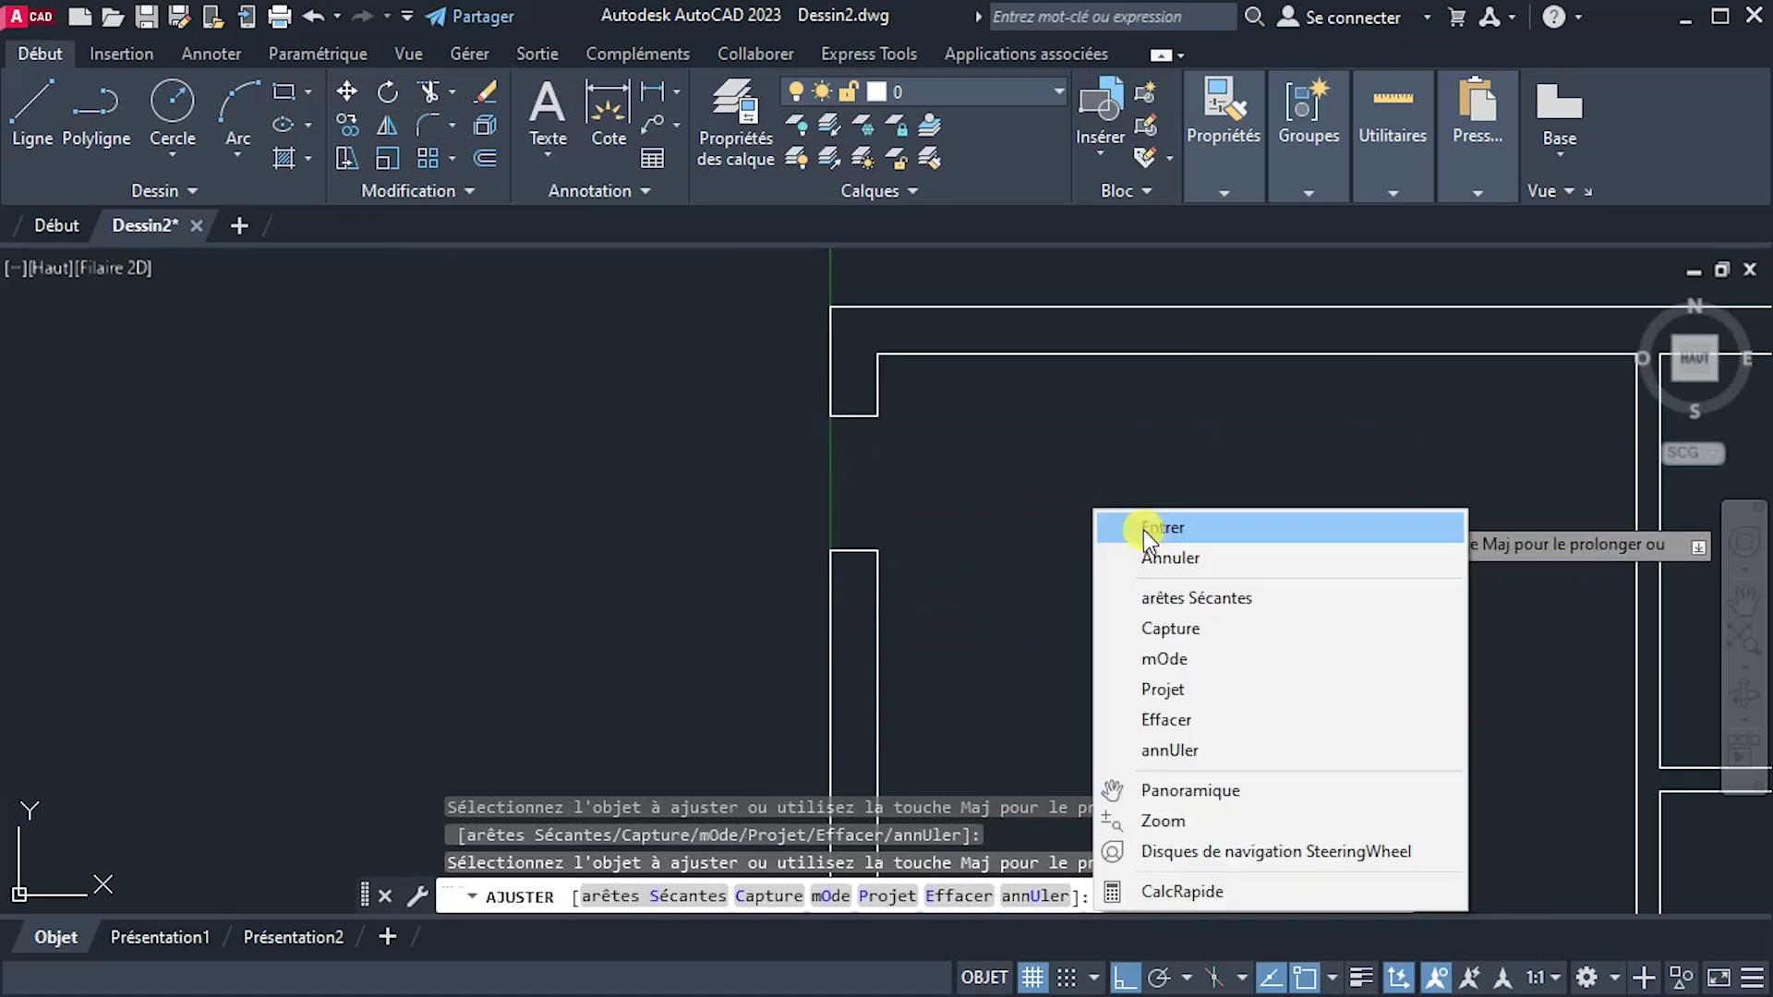
left_click(1162, 528)
Draw a rectangle filling the entrance door opening in the left wall, from its upper outer corner to its lower inner corner.
scroll(891, 427, "down", 2)
mouse_move(949, 467)
middle_mouse_down()
mouse_move(1003, 489)
mouse_move(820, 488)
middle_mouse_up()
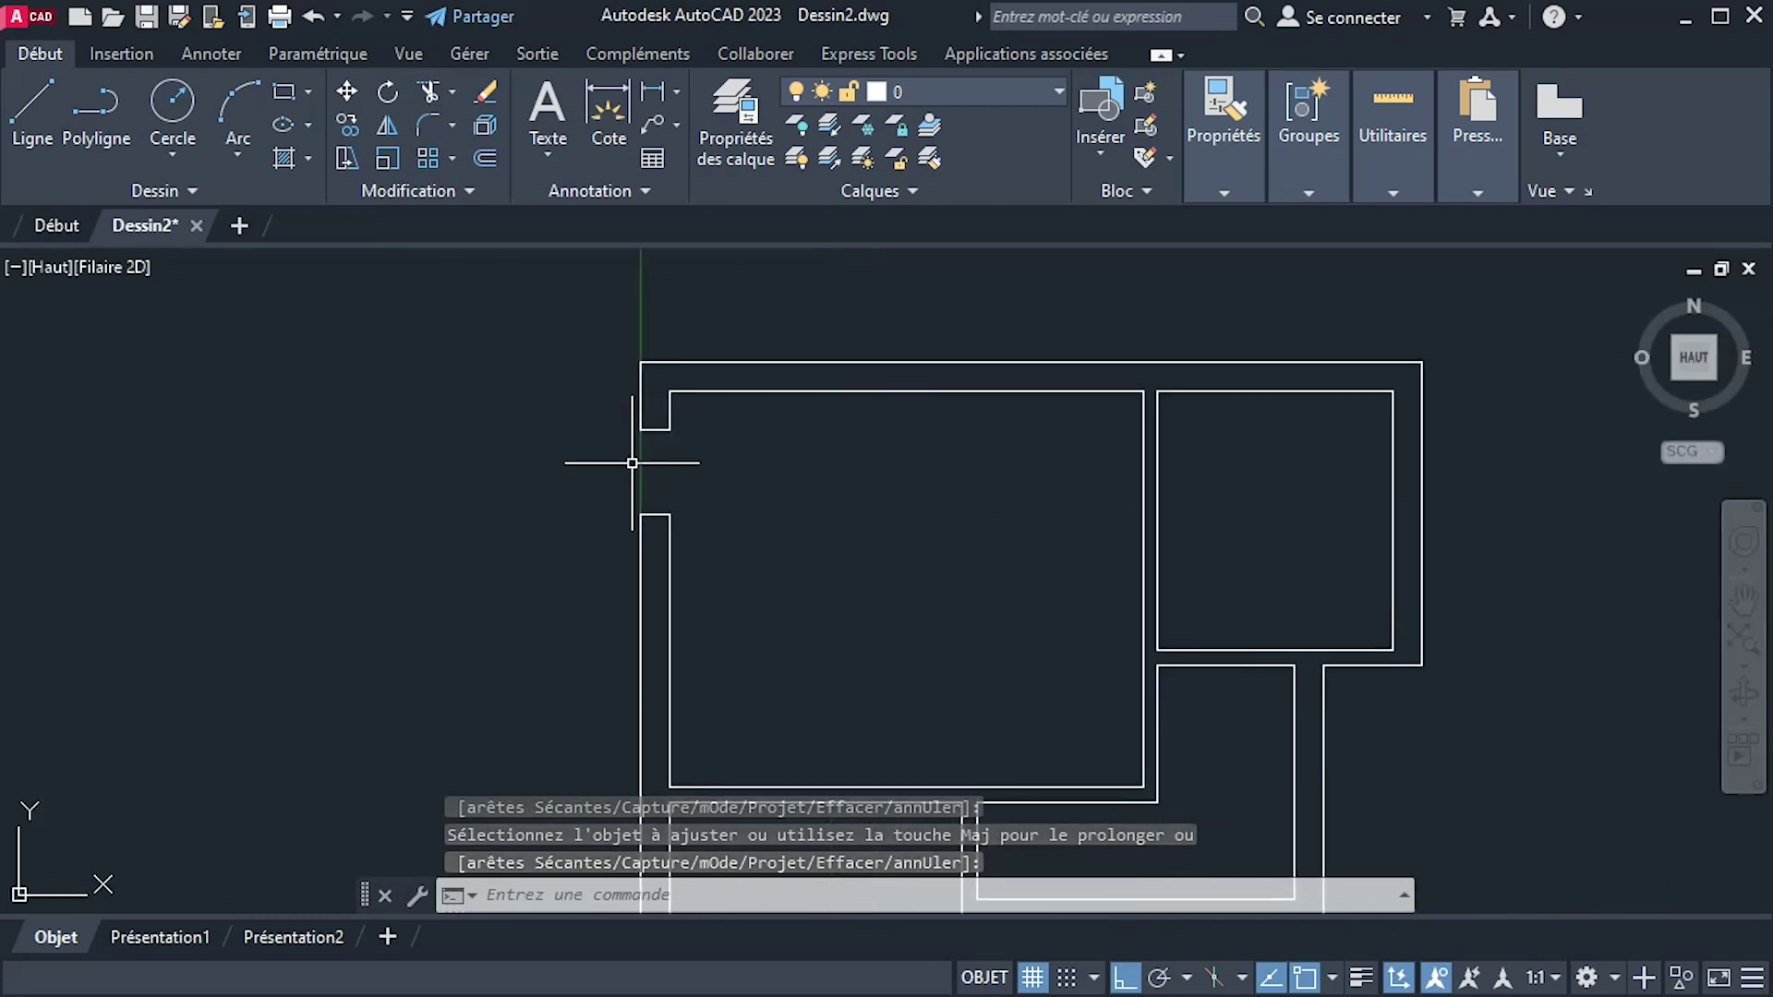
left_click(25, 108)
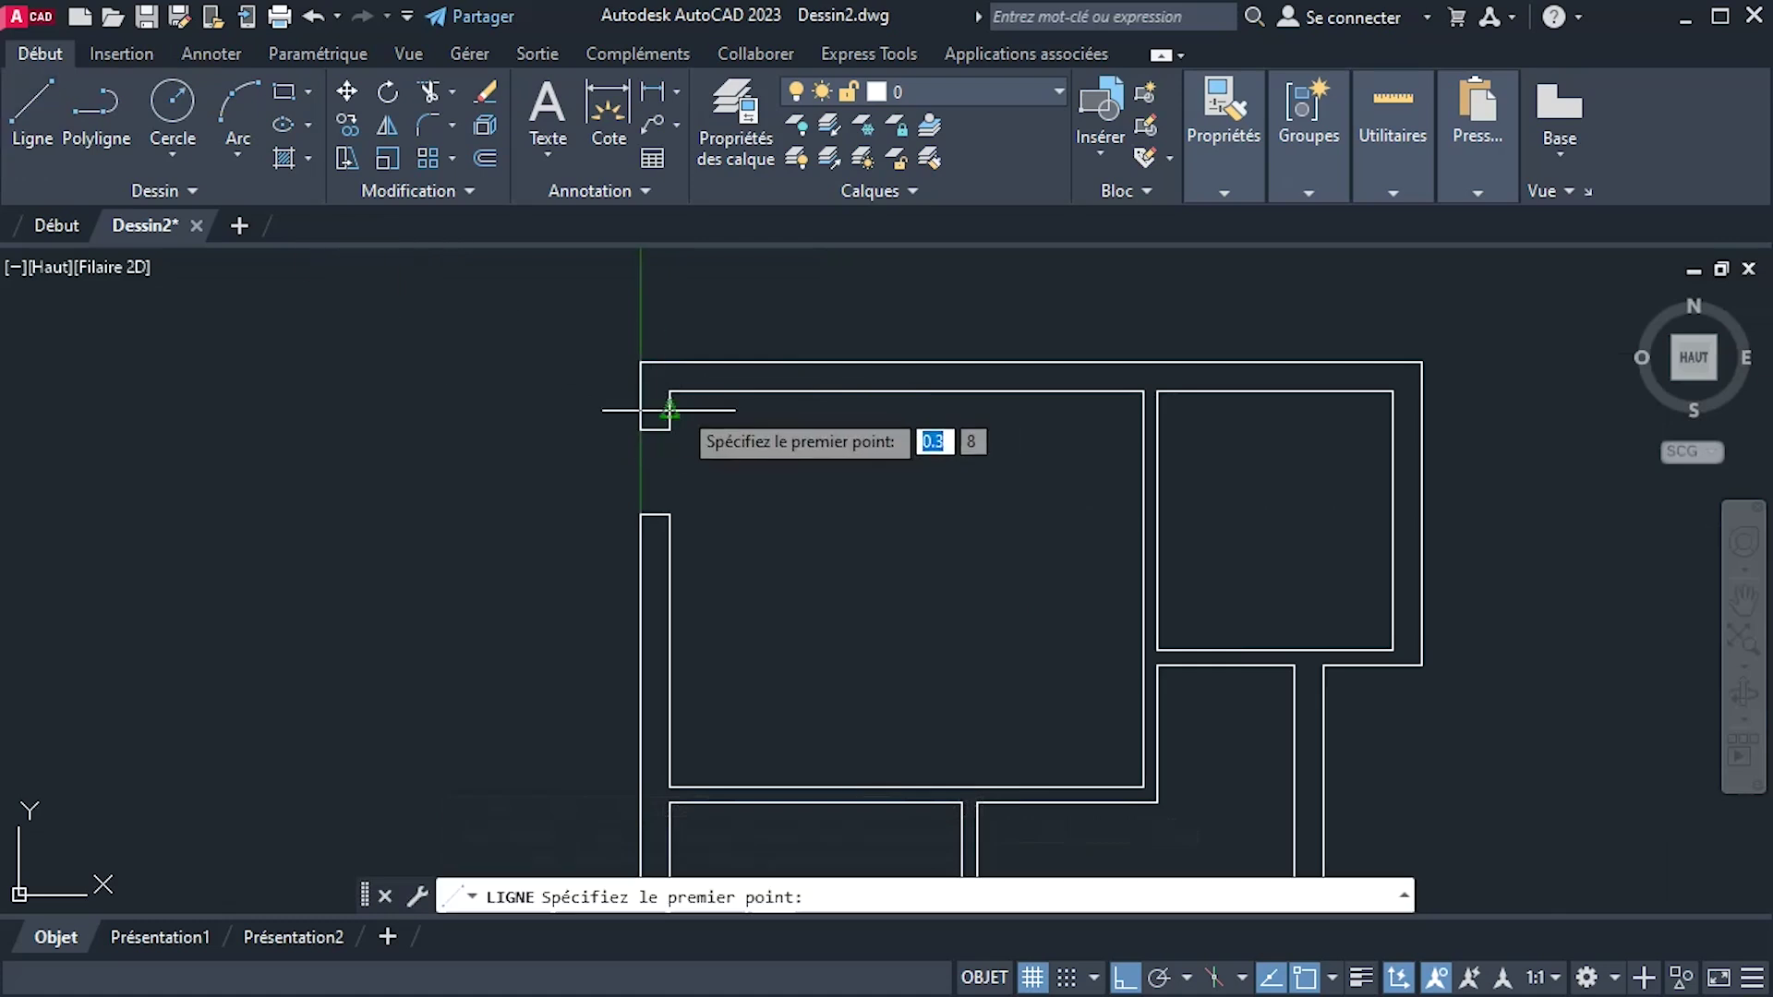
left_click(283, 92)
scroll(646, 430, "up", 4)
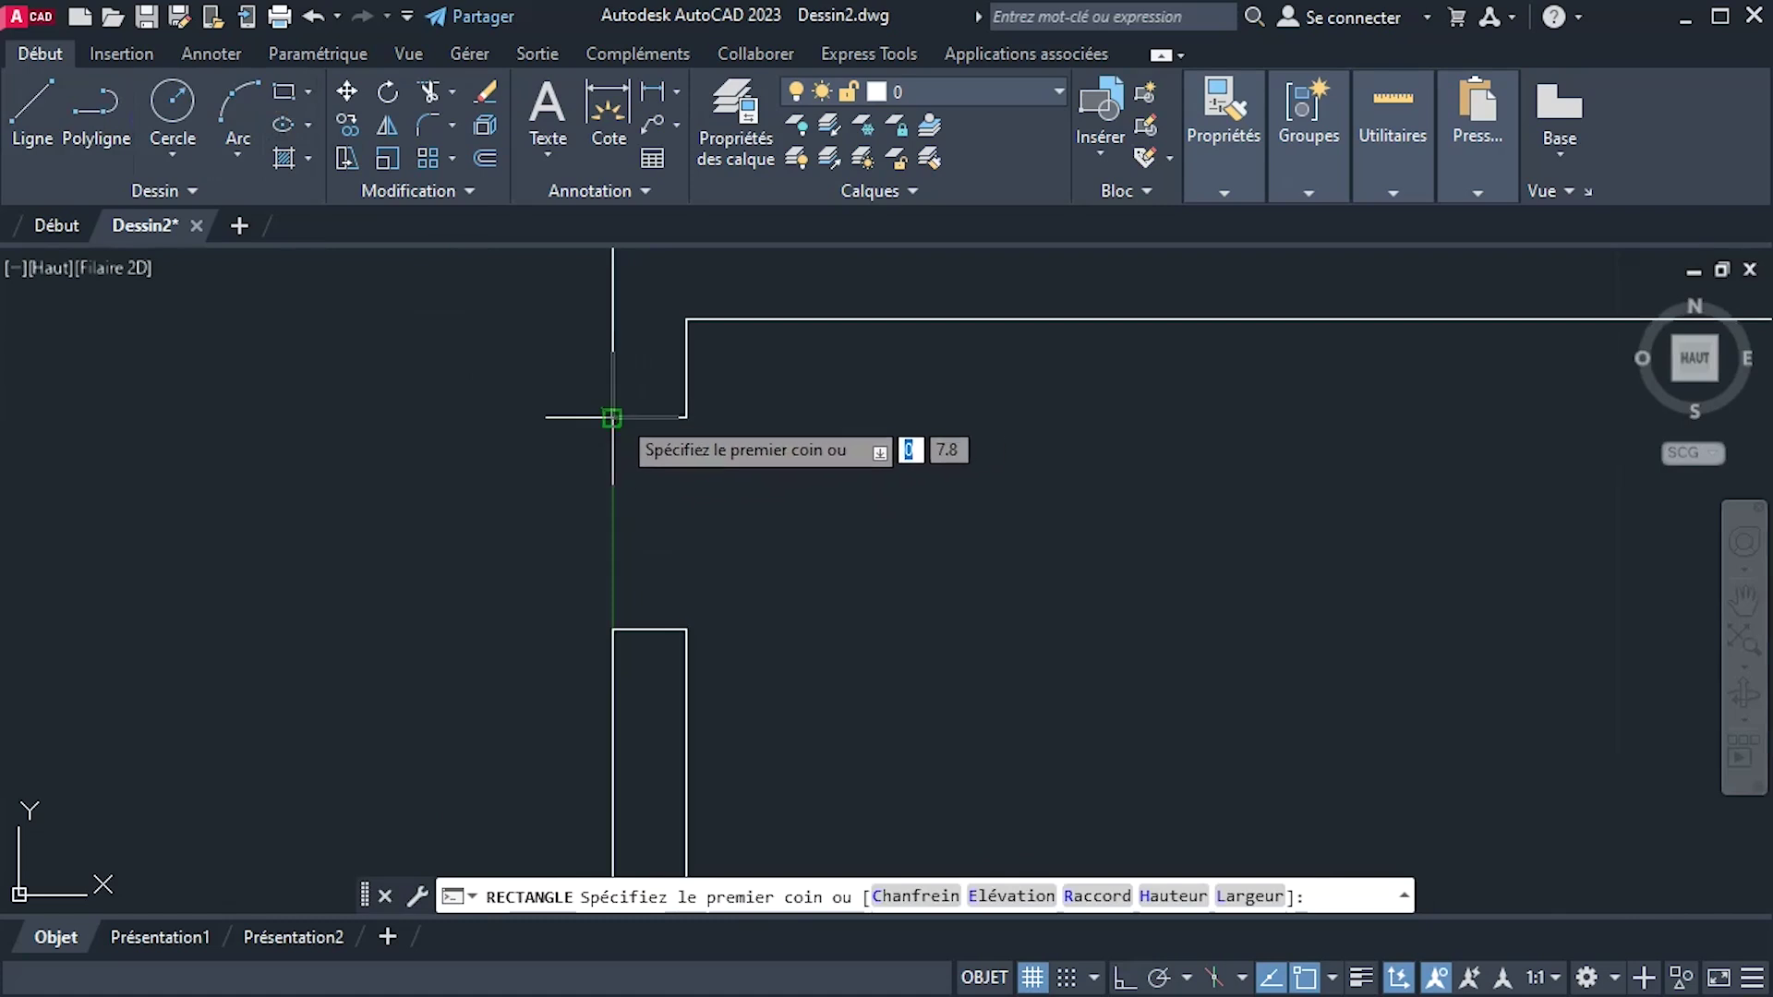
left_click(613, 418)
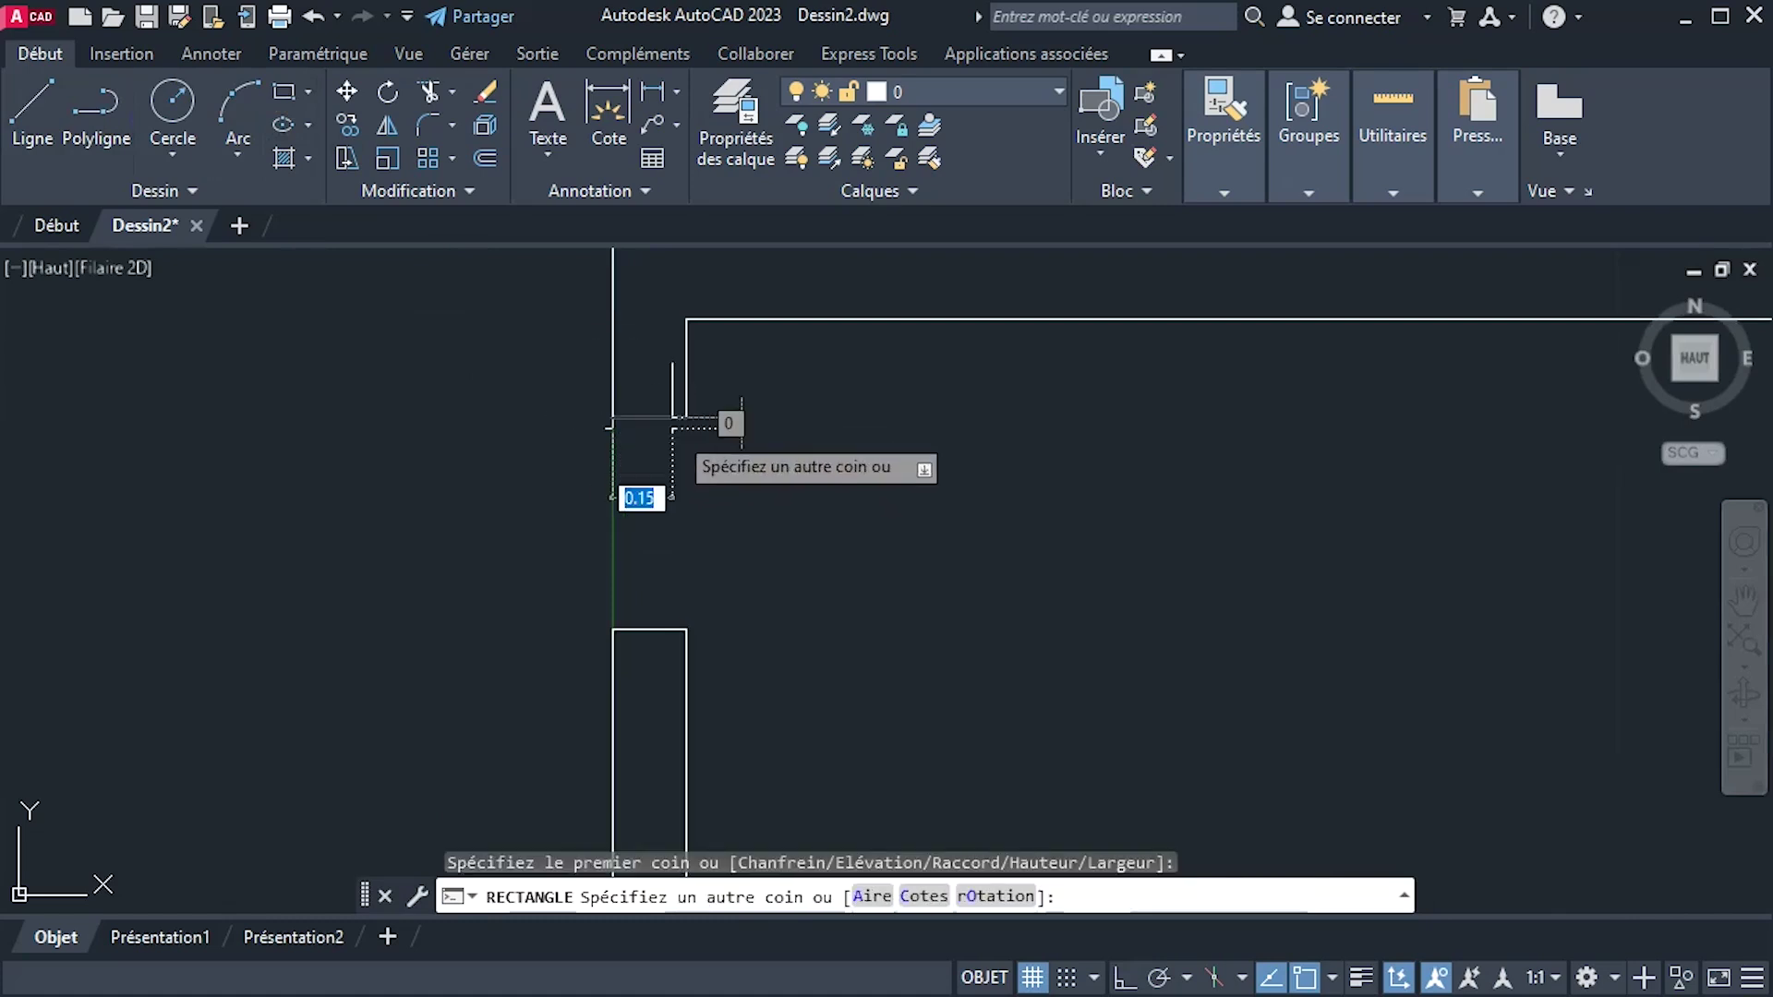
left_click(686, 630)
right_click(928, 624)
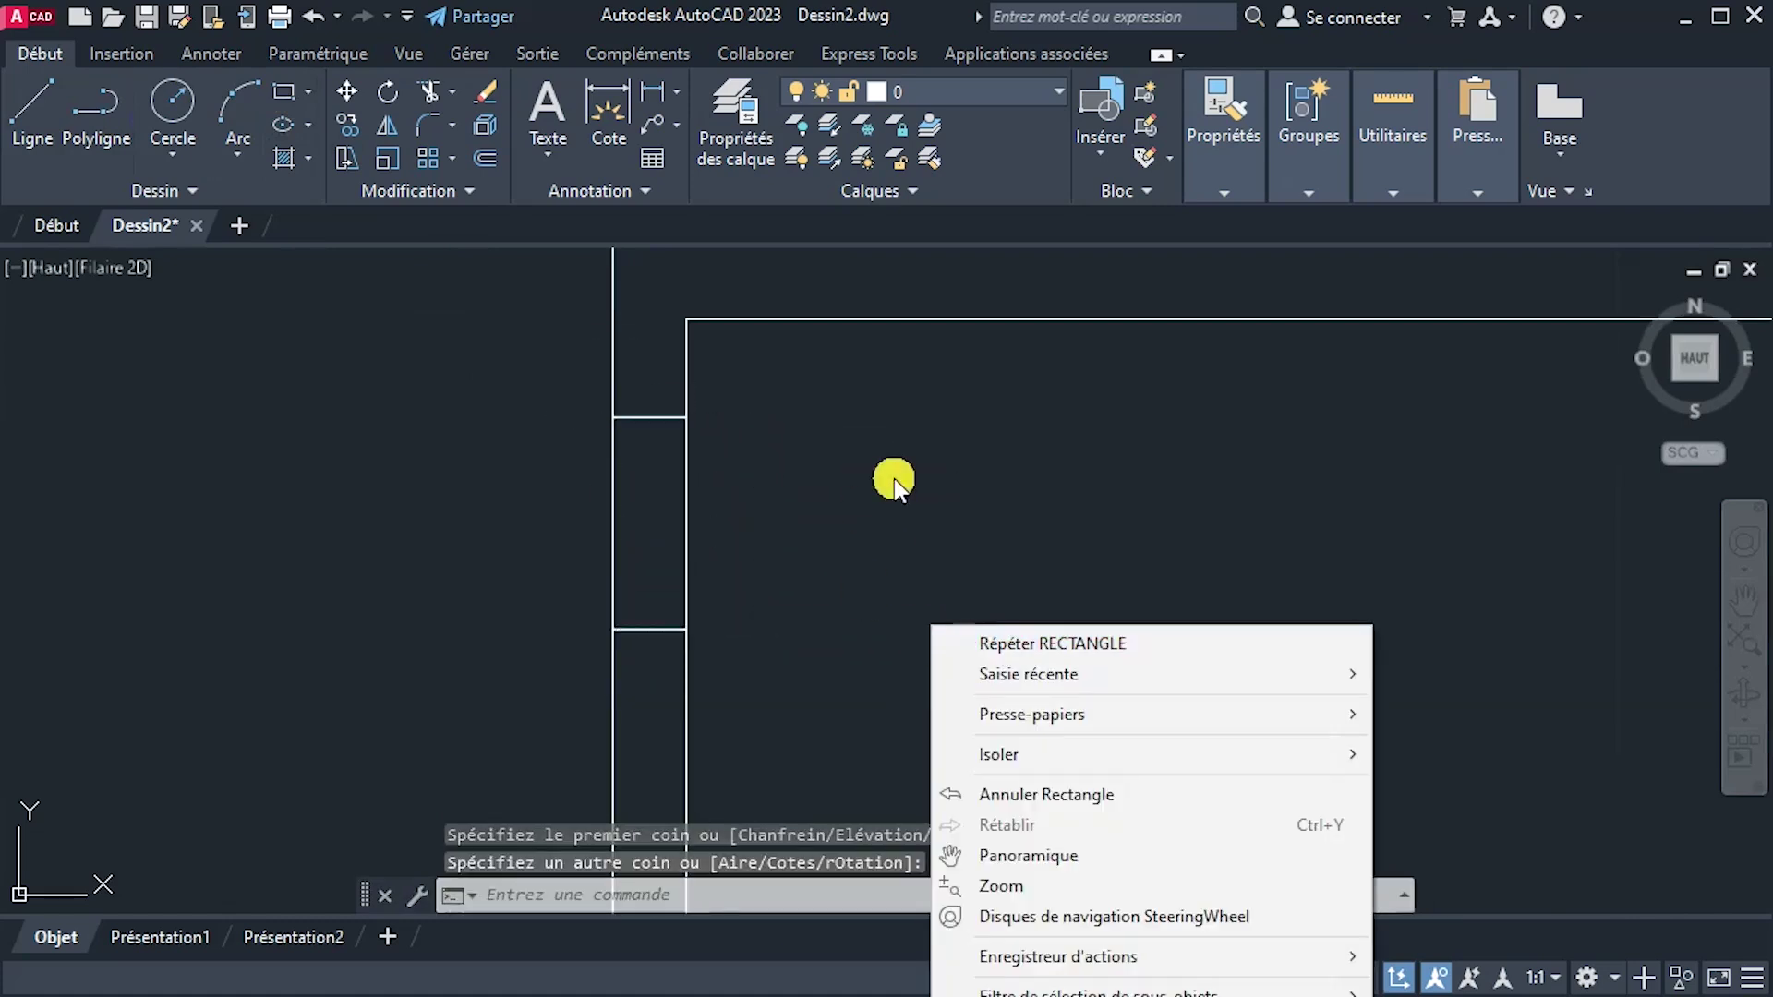
key("Escape")
Copy the door rectangle horizontally from its right side's midpoint onto the right line of the living room–kitchen partition.
left_click(686, 523)
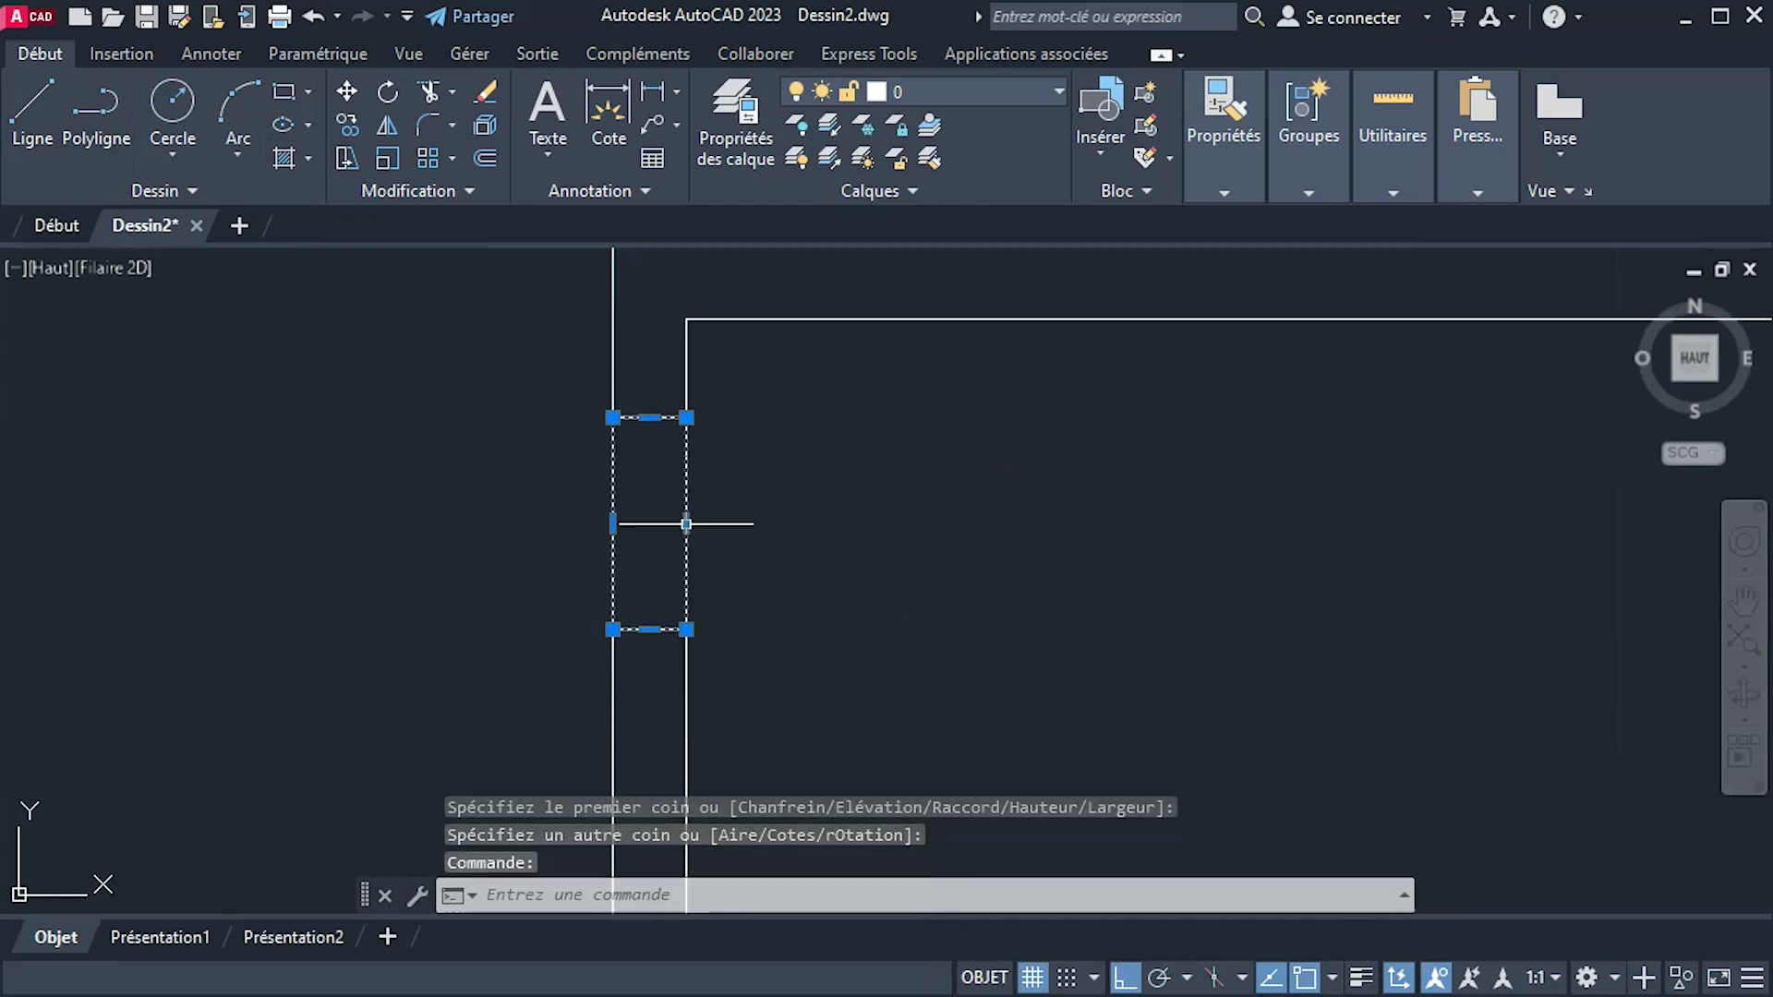
left_click(346, 126)
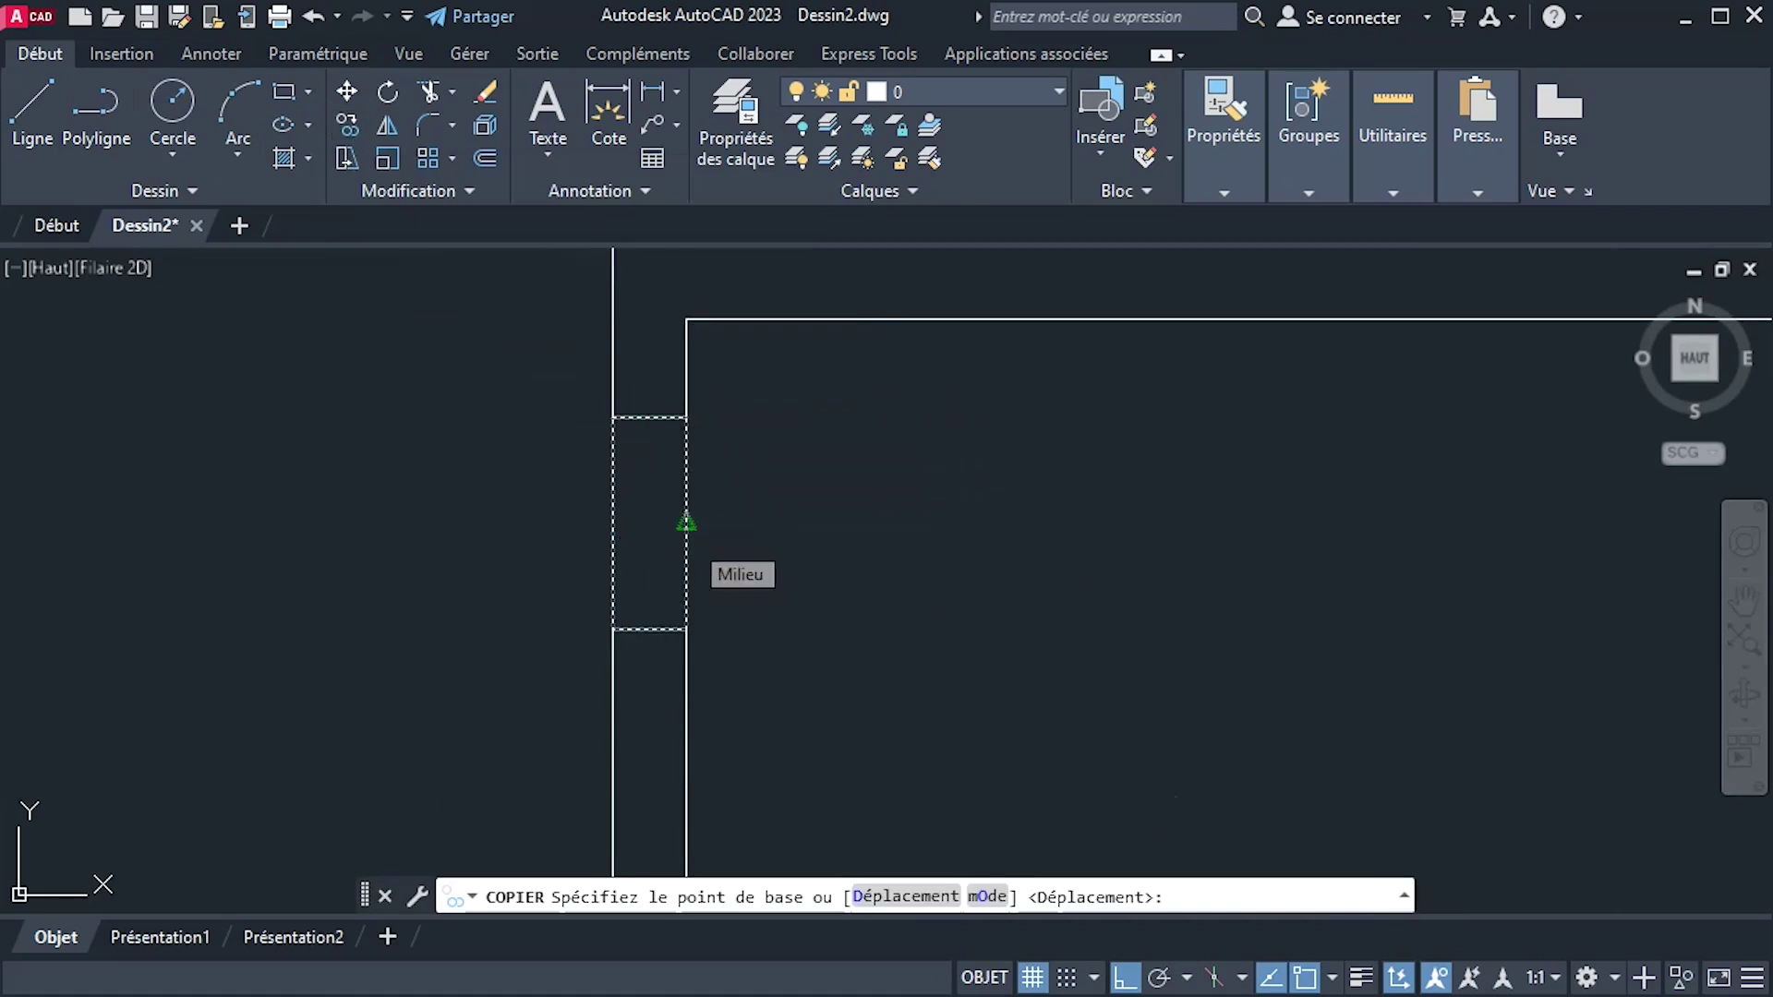
left_click(686, 524)
scroll(1219, 562, "down", 4)
scroll(1045, 530, "up", 2)
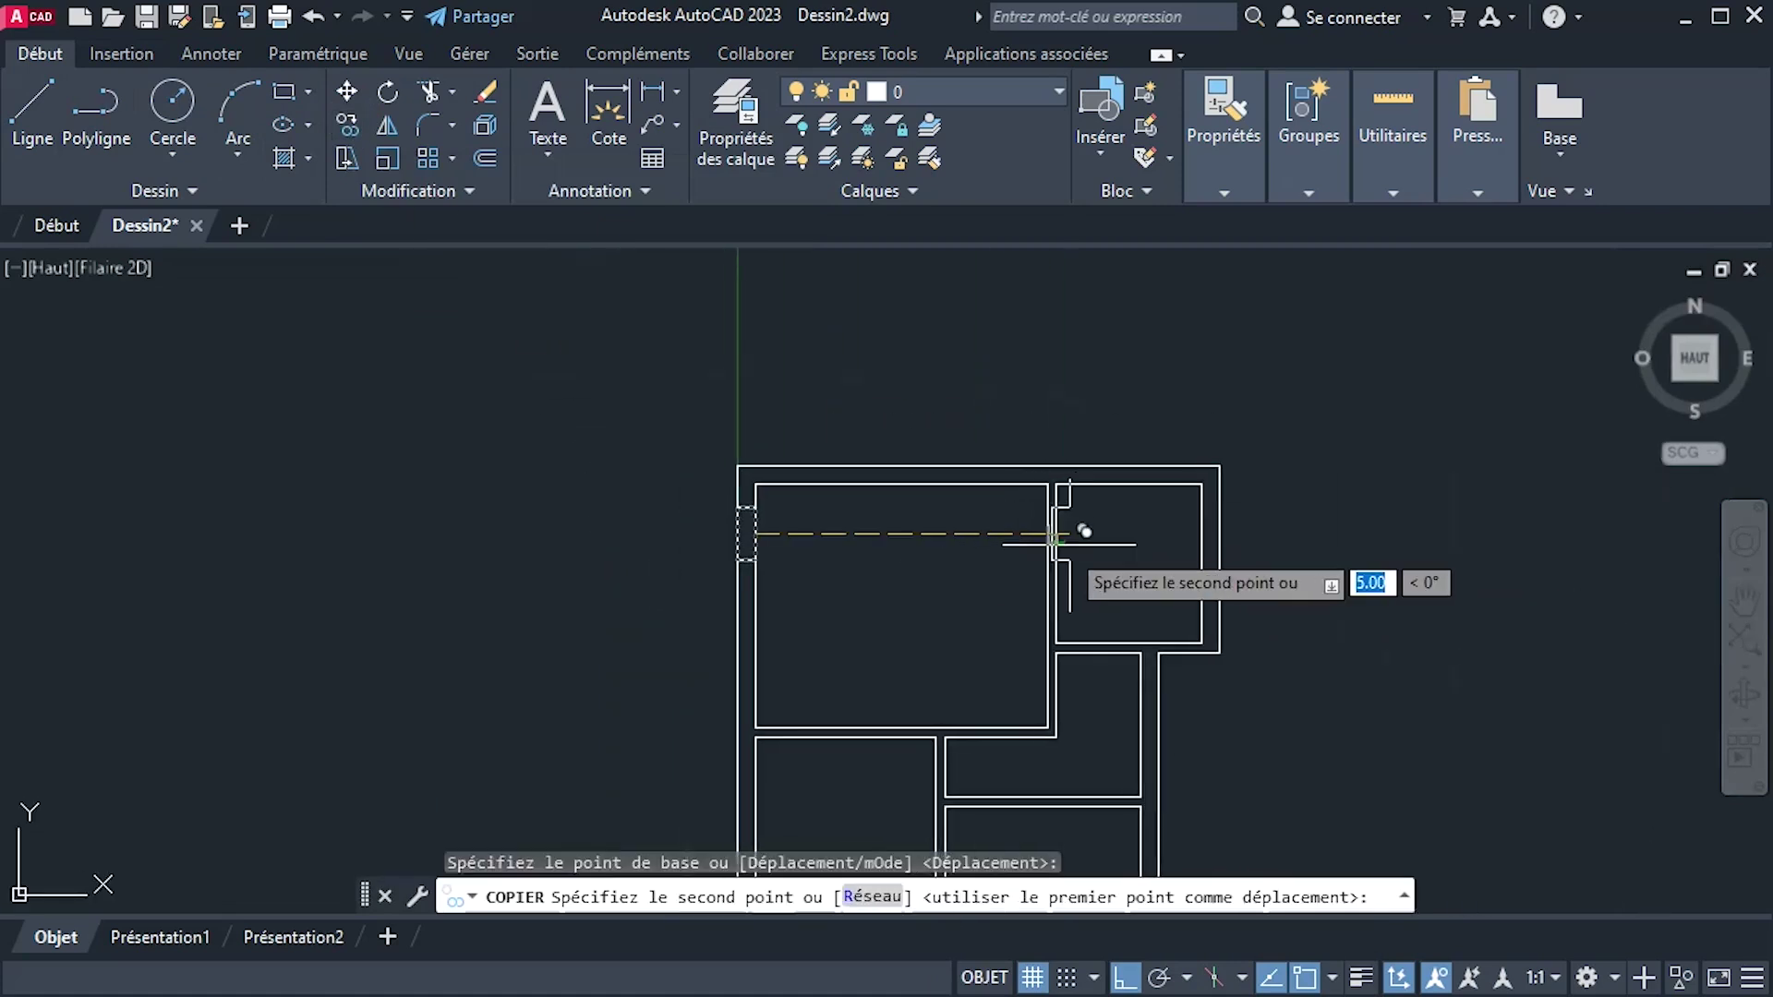
scroll(1041, 531, "up", 3)
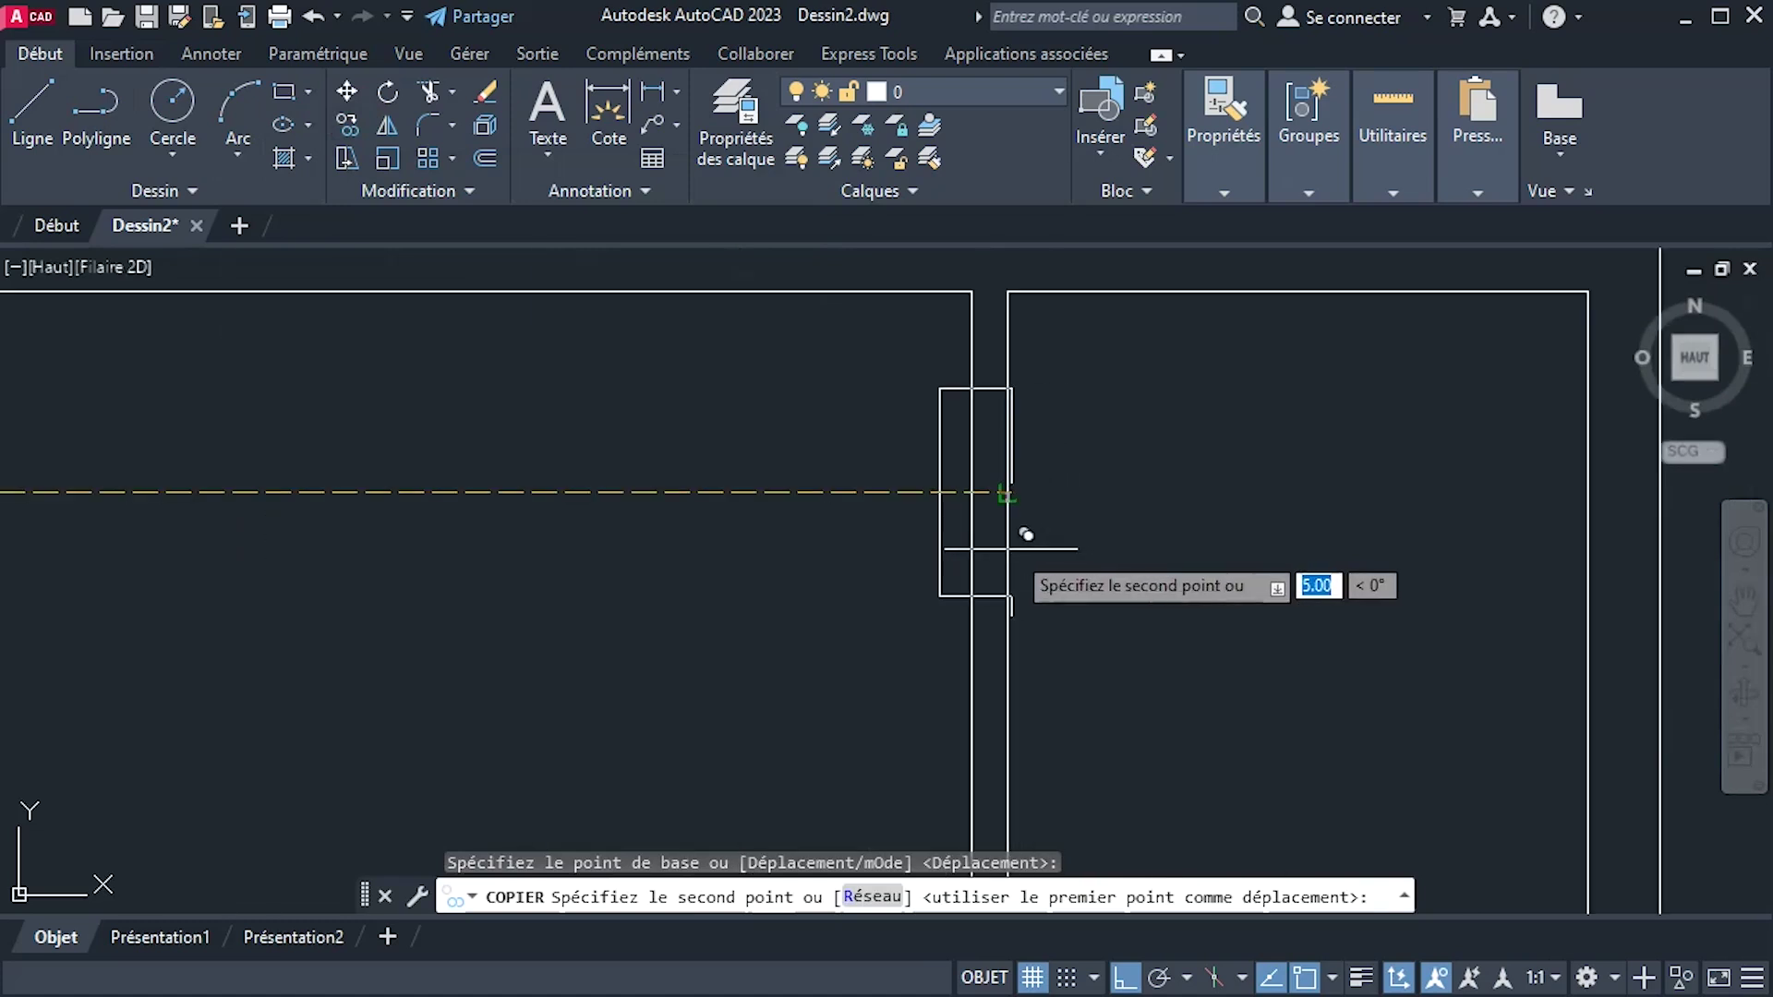
left_click(1027, 533)
right_click(1192, 548)
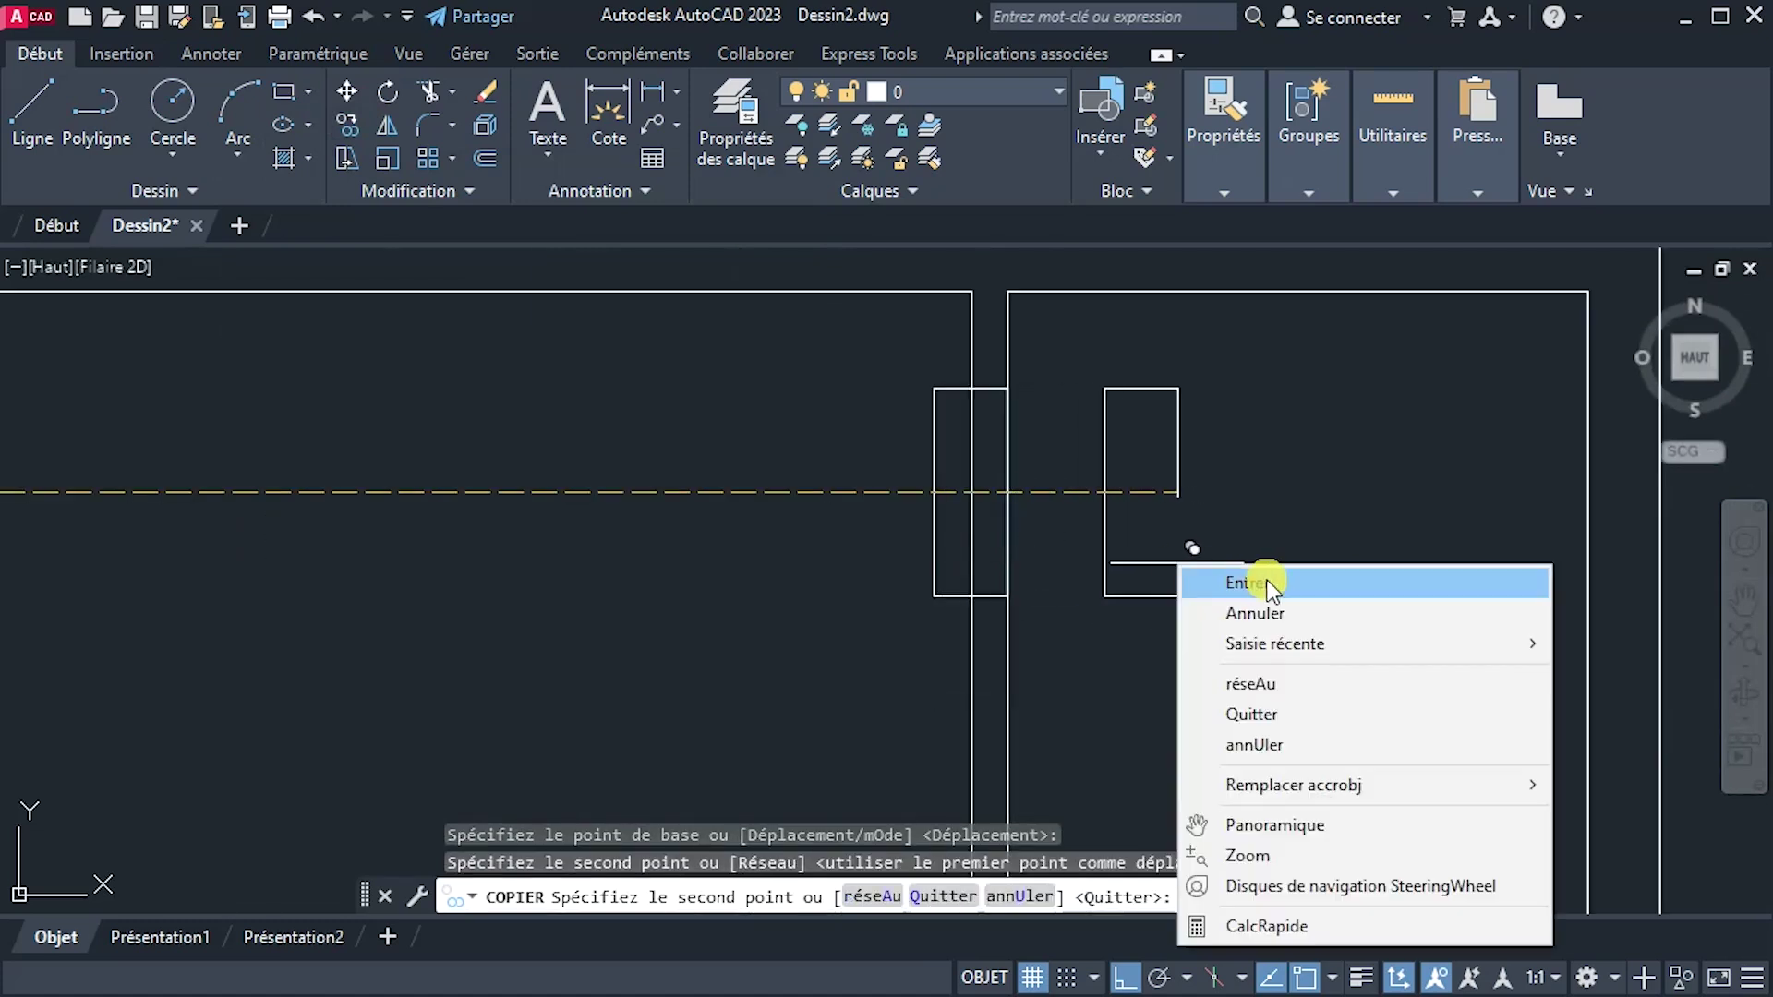
left_click(1228, 579)
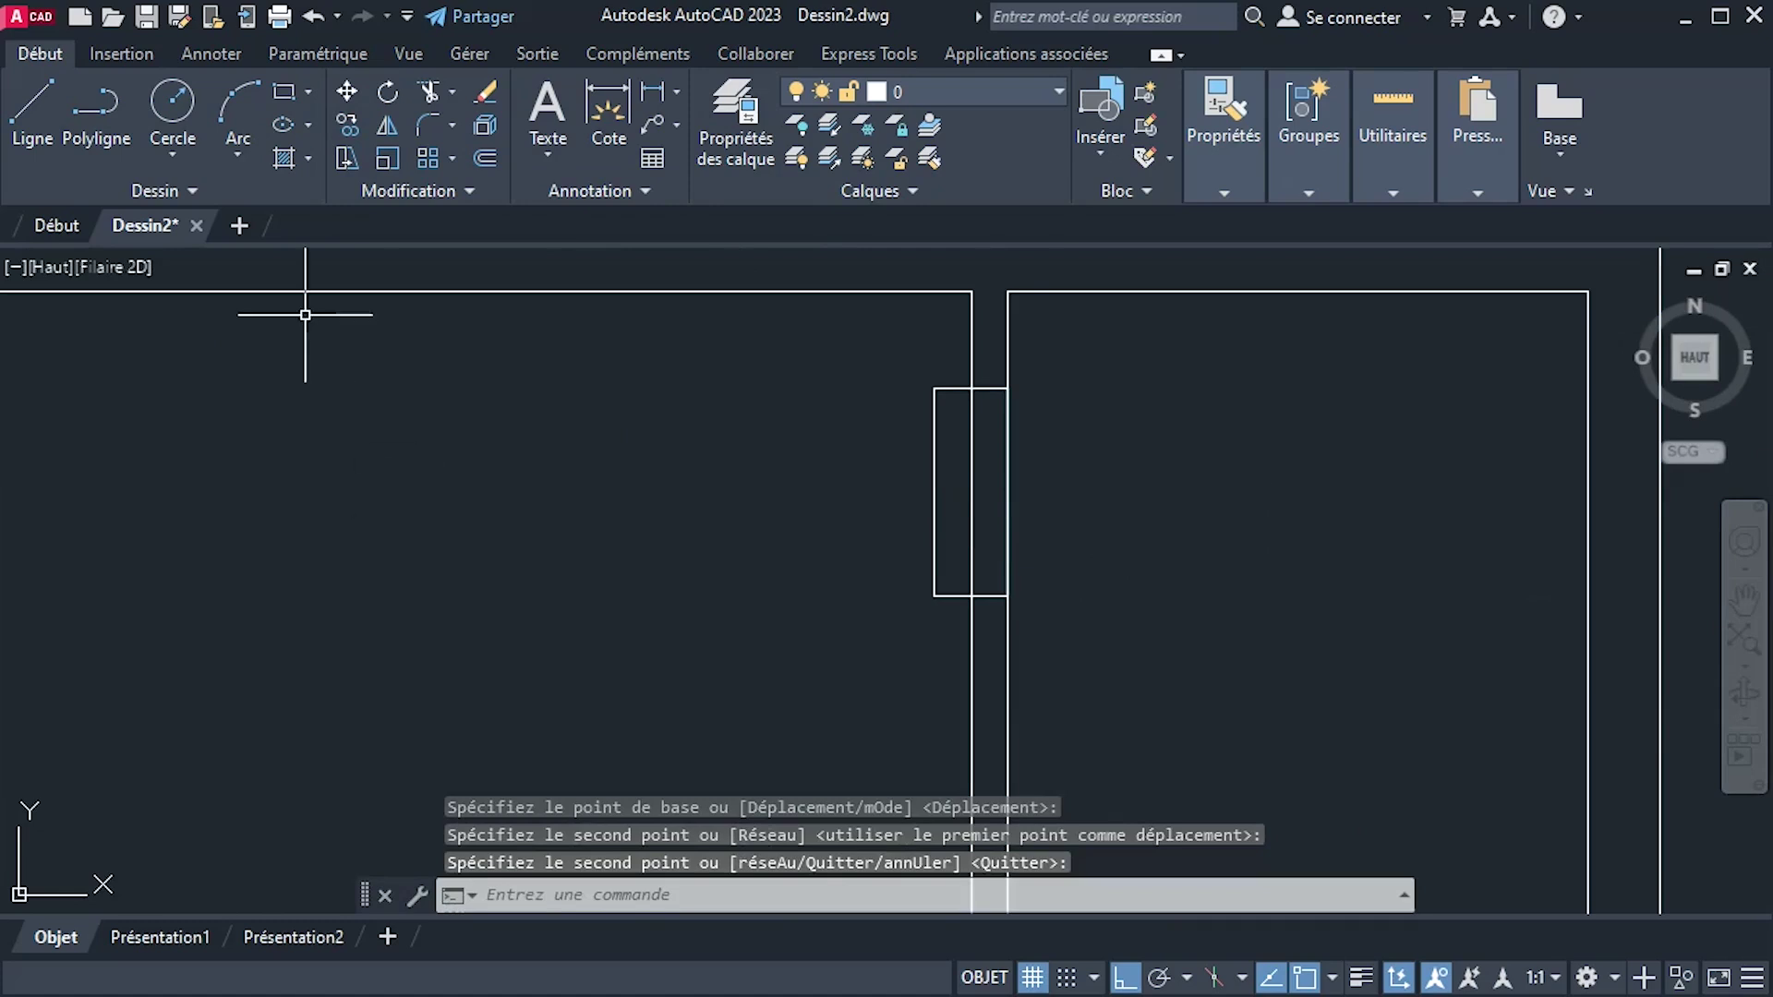
Trim the partition lines within the kitchen door opening and the rectangle parts projecting into the living room, ending Trim.
left_click(428, 92)
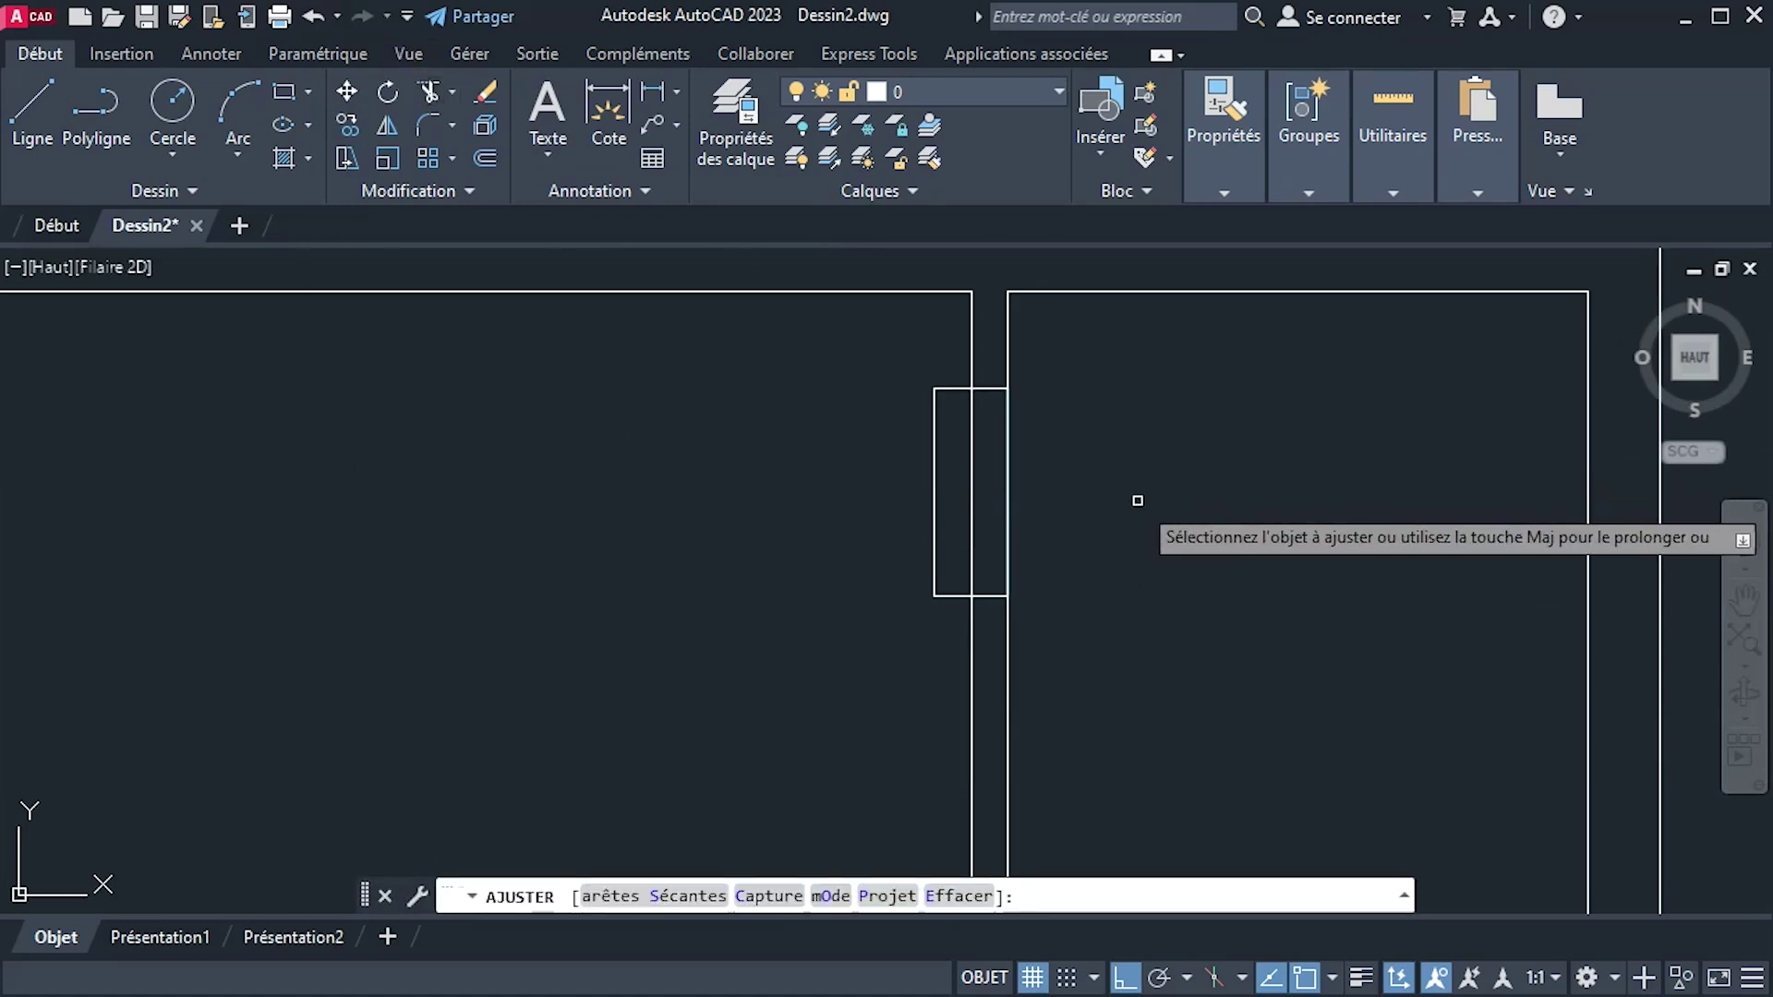
mouse_move(1140, 499)
left_mouse_down()
mouse_move(704, 463)
mouse_move(812, 507)
left_mouse_up()
left_click(951, 388)
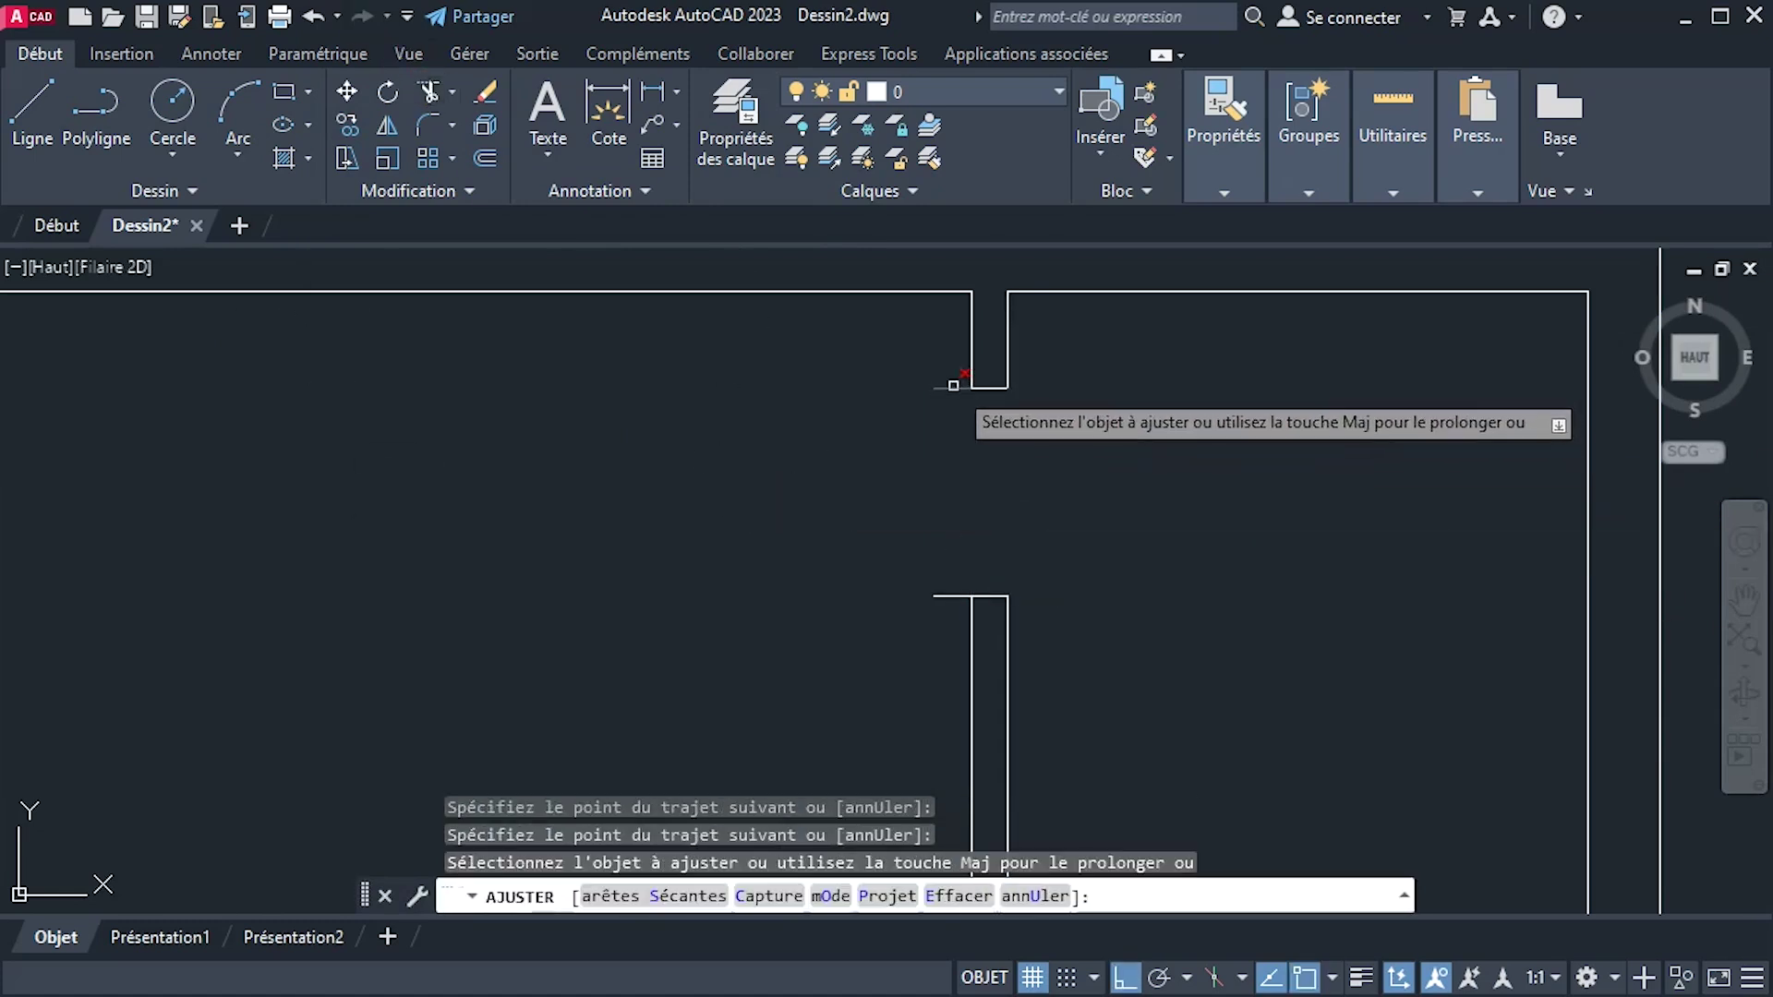
left_click(949, 596)
scroll(849, 581, "down", 4)
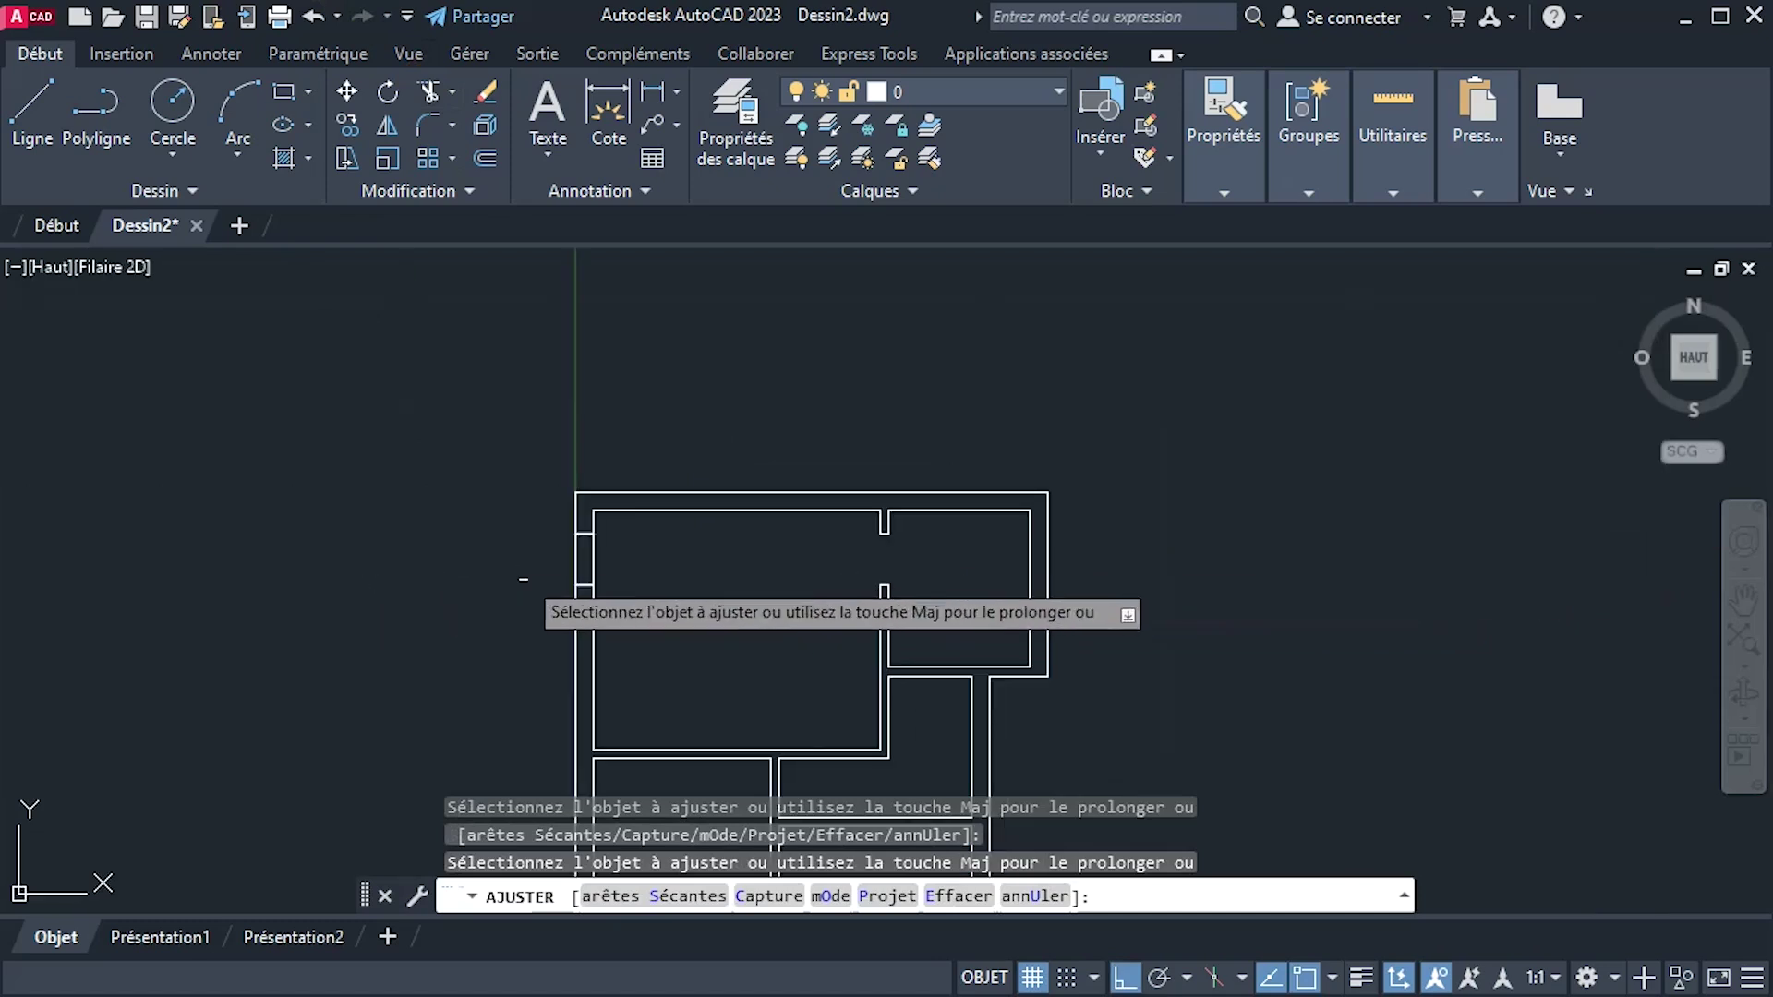
right_click(713, 586)
left_click(774, 605)
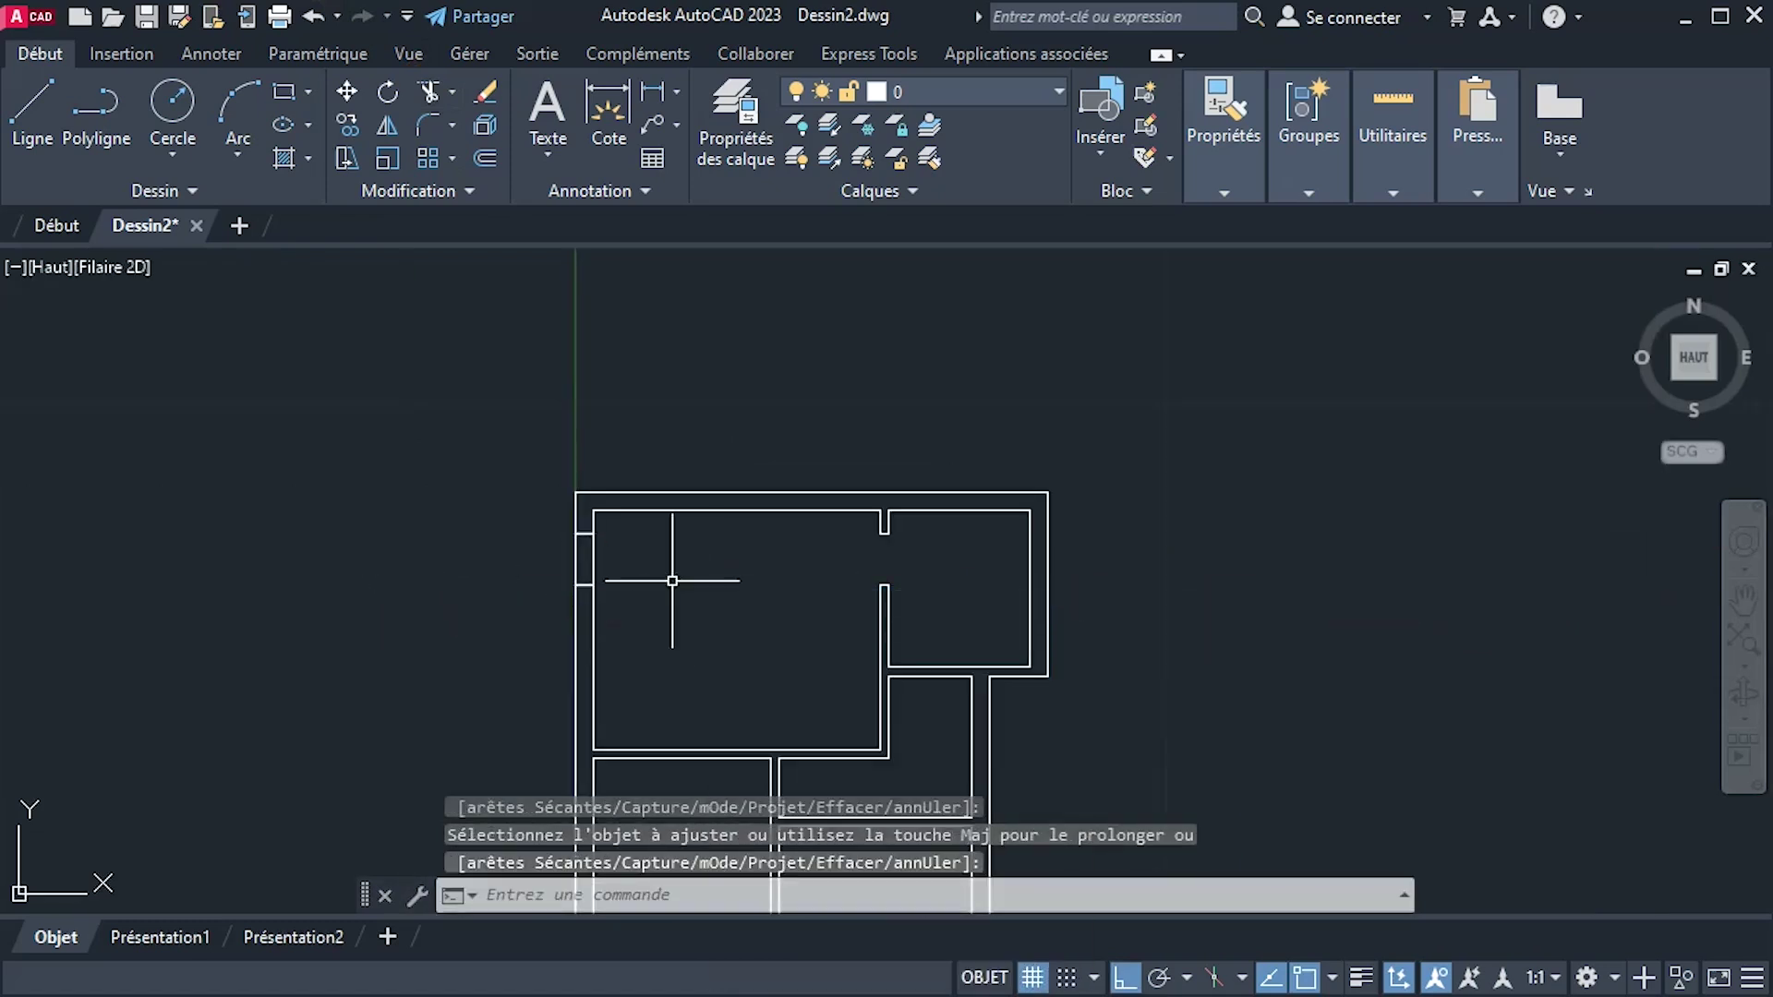
Copy the entrance door rectangle, with Ortho off, from its right side's midpoint to the midpoint of Room 1's right partition line beside the corridor.
left_click(585, 561)
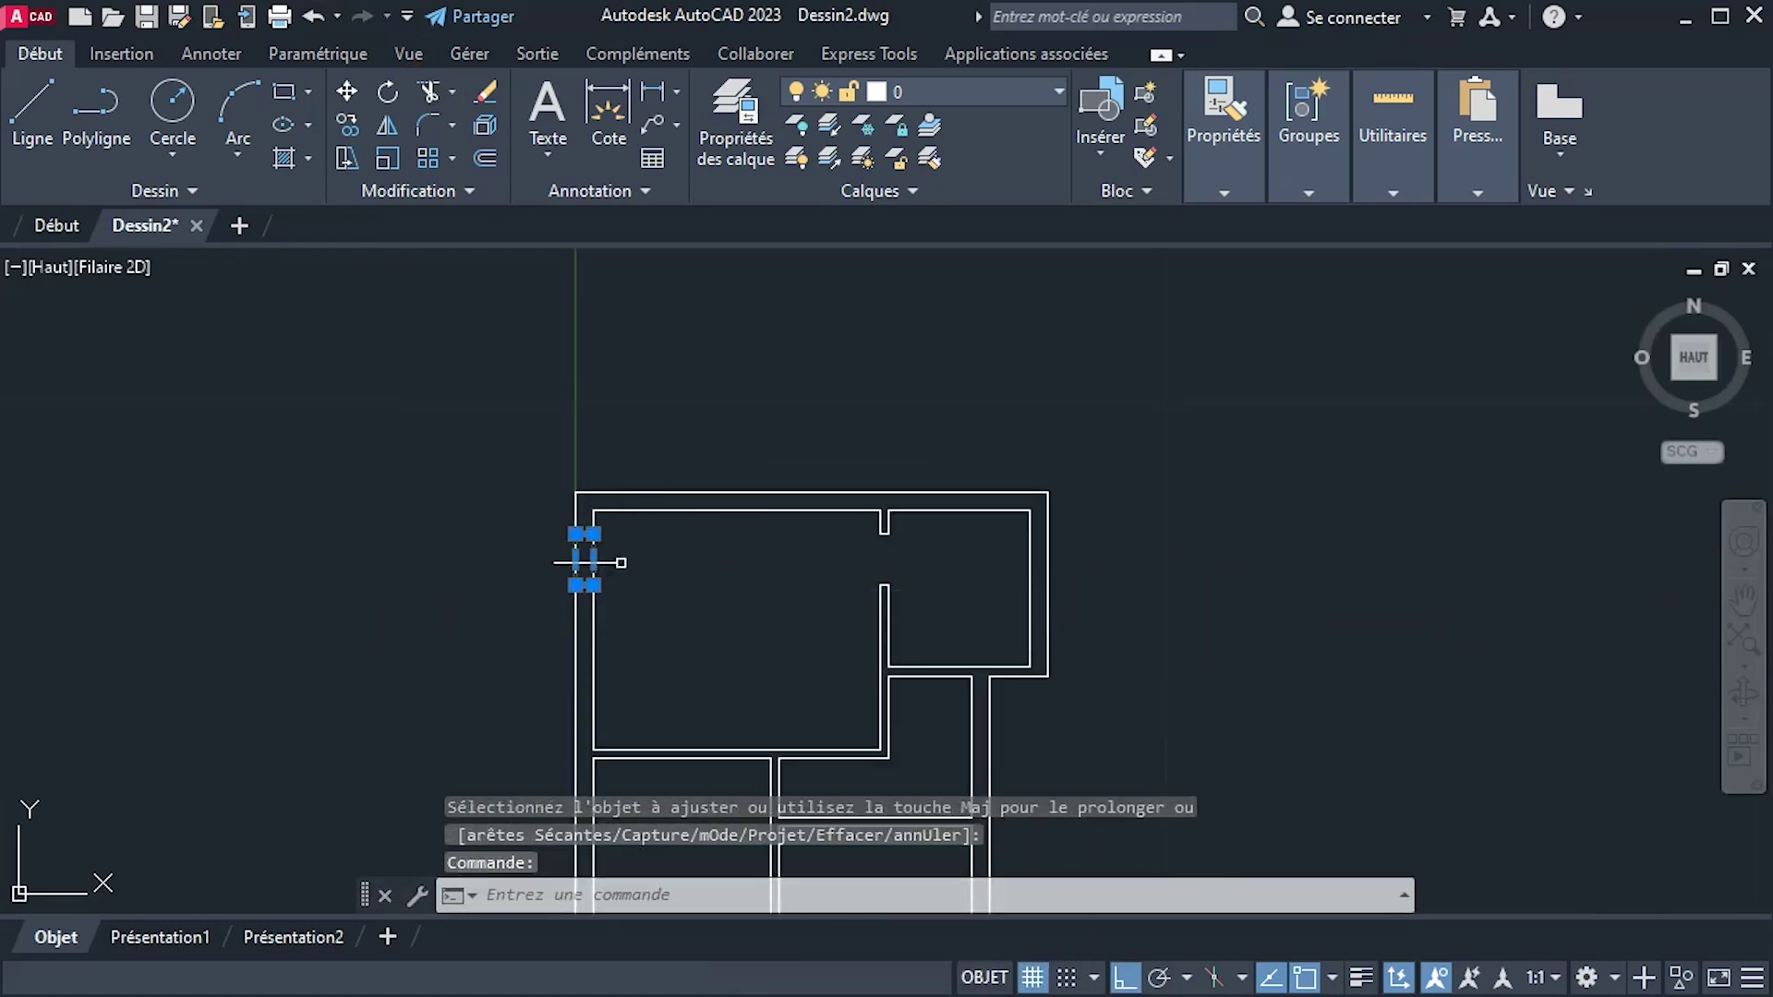
left_click(343, 130)
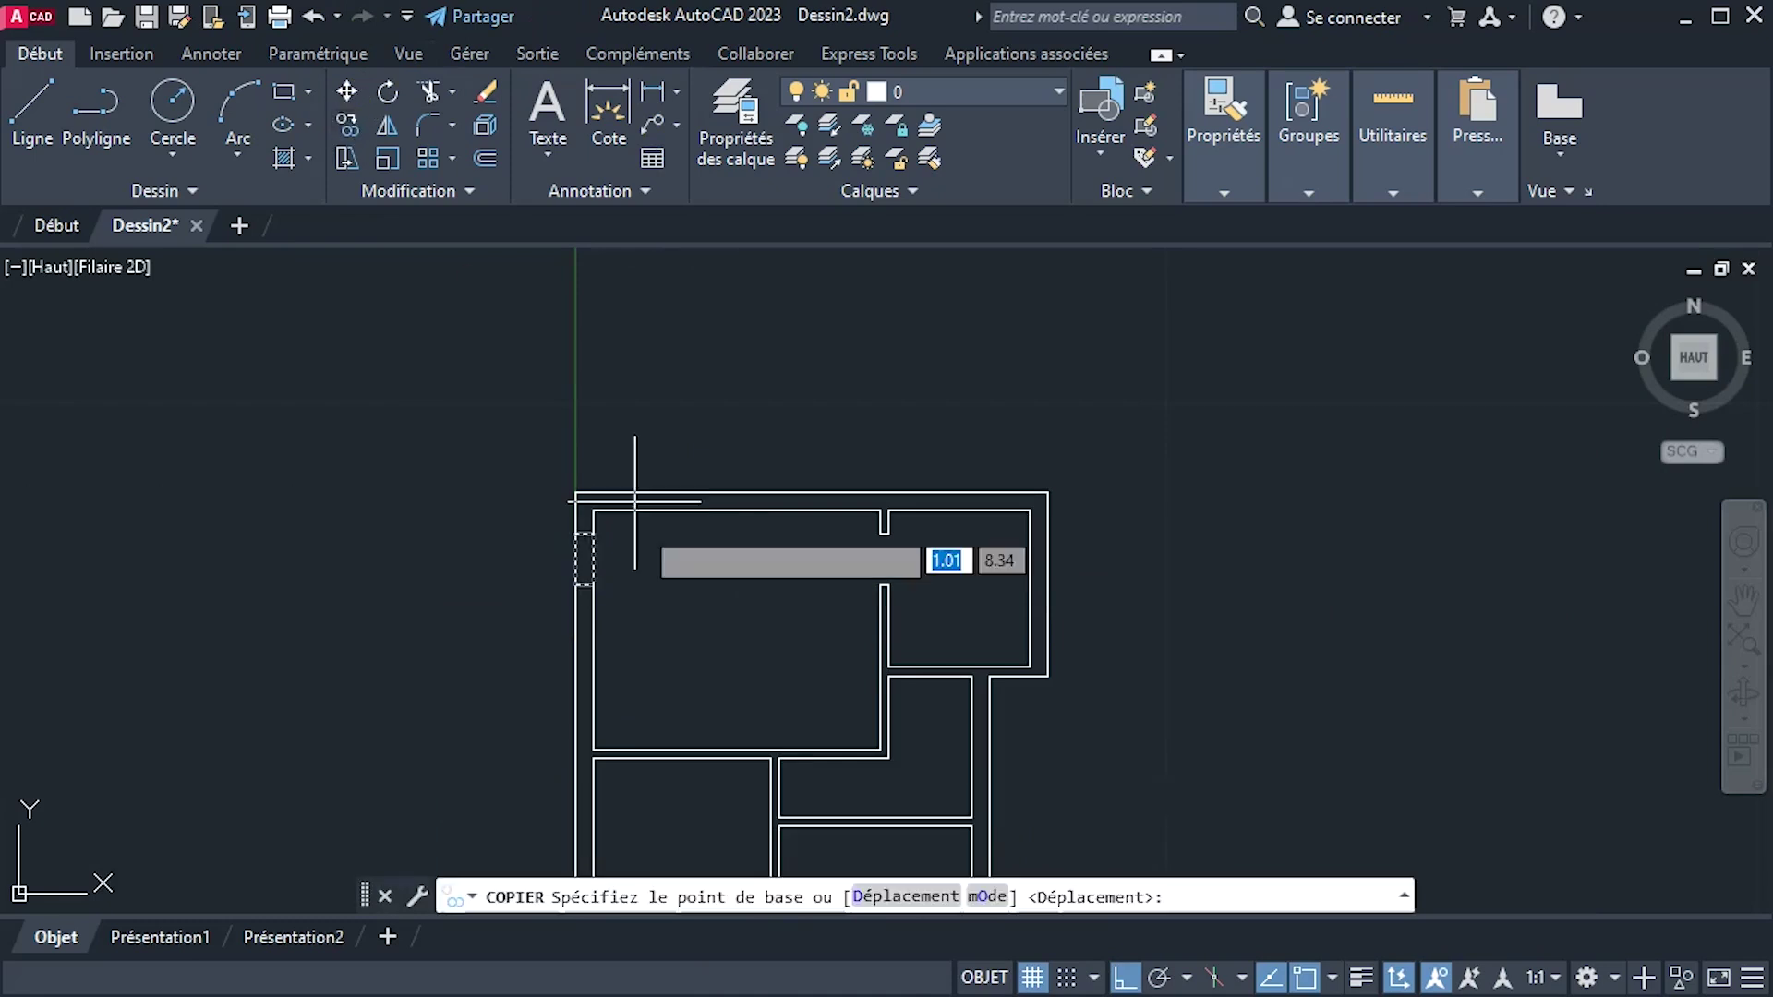
left_click(584, 558)
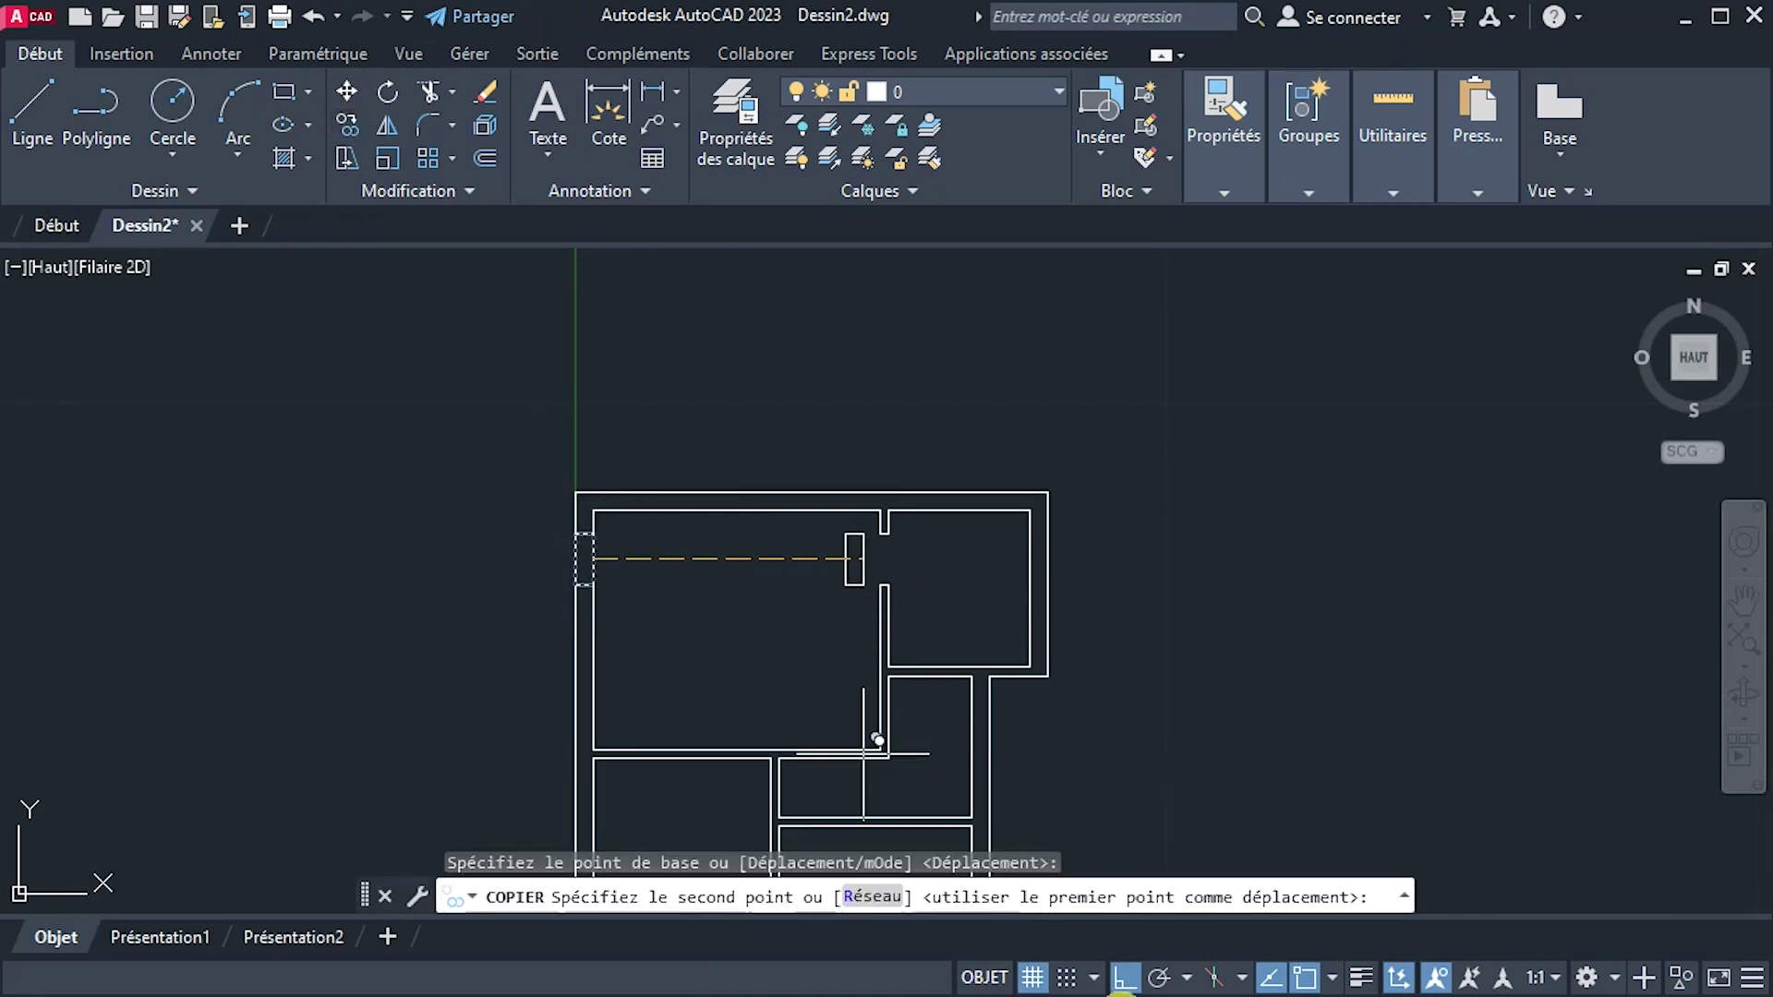
left_click(1122, 979)
scroll(765, 503, "up", 3)
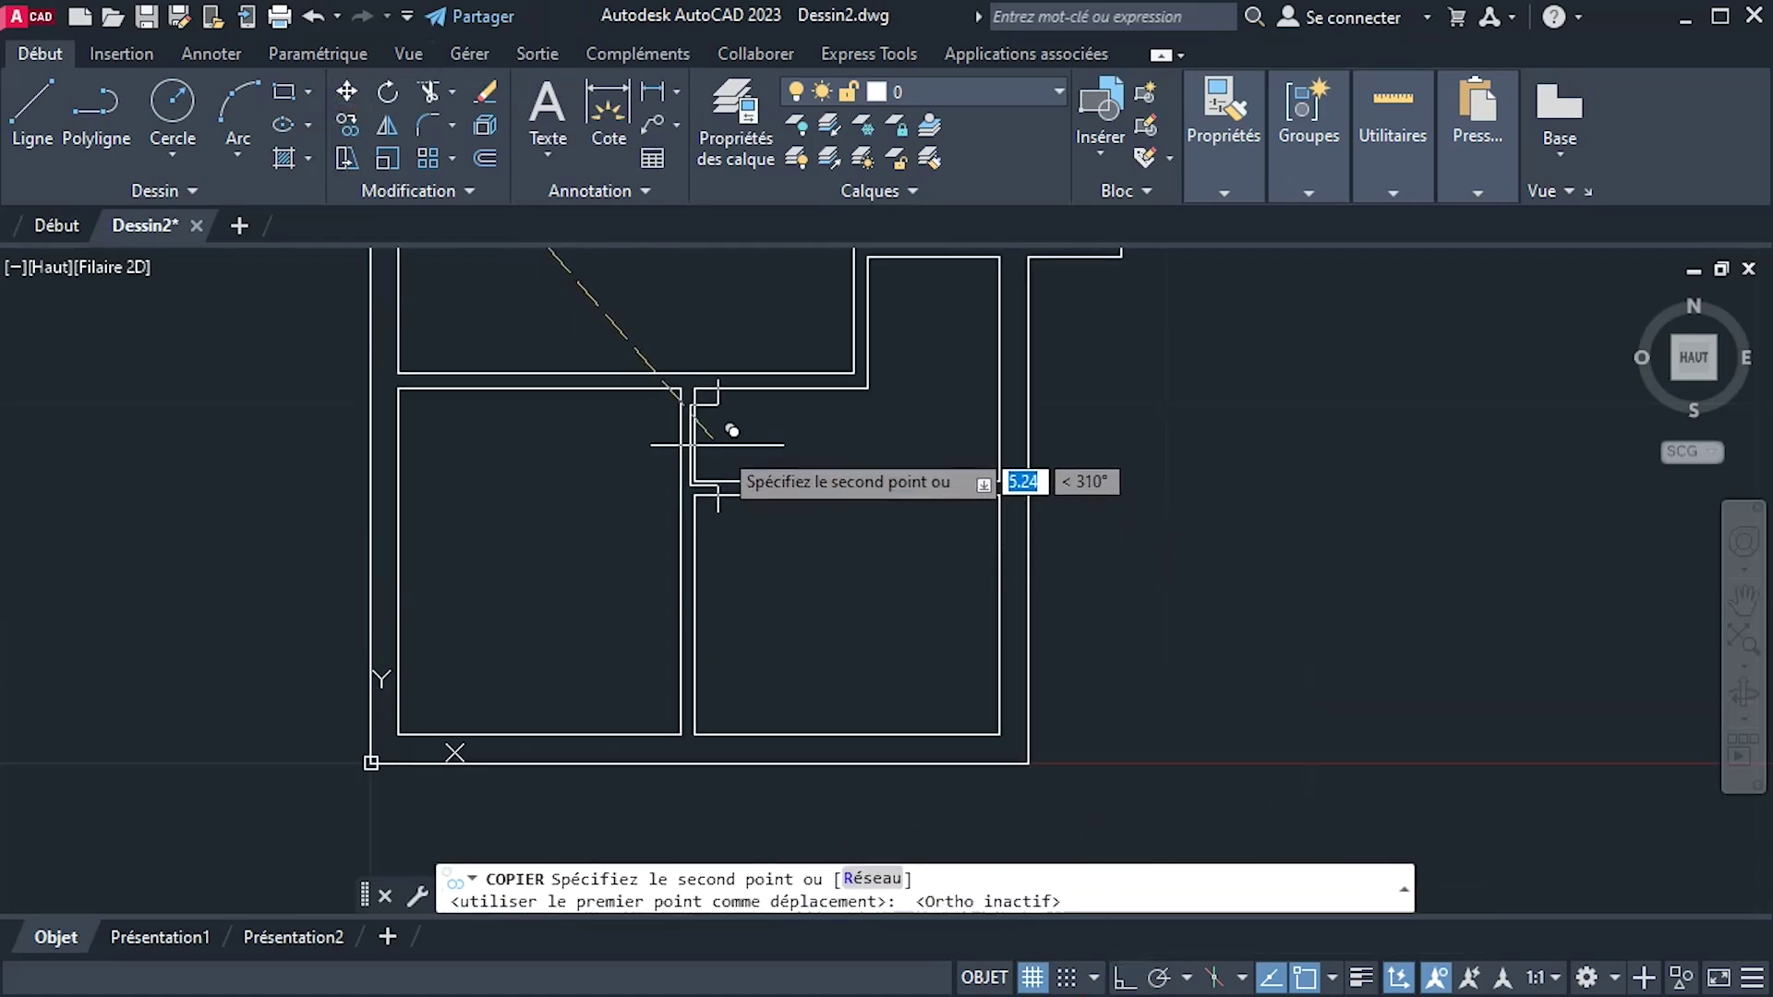
scroll(709, 426, "up", 3)
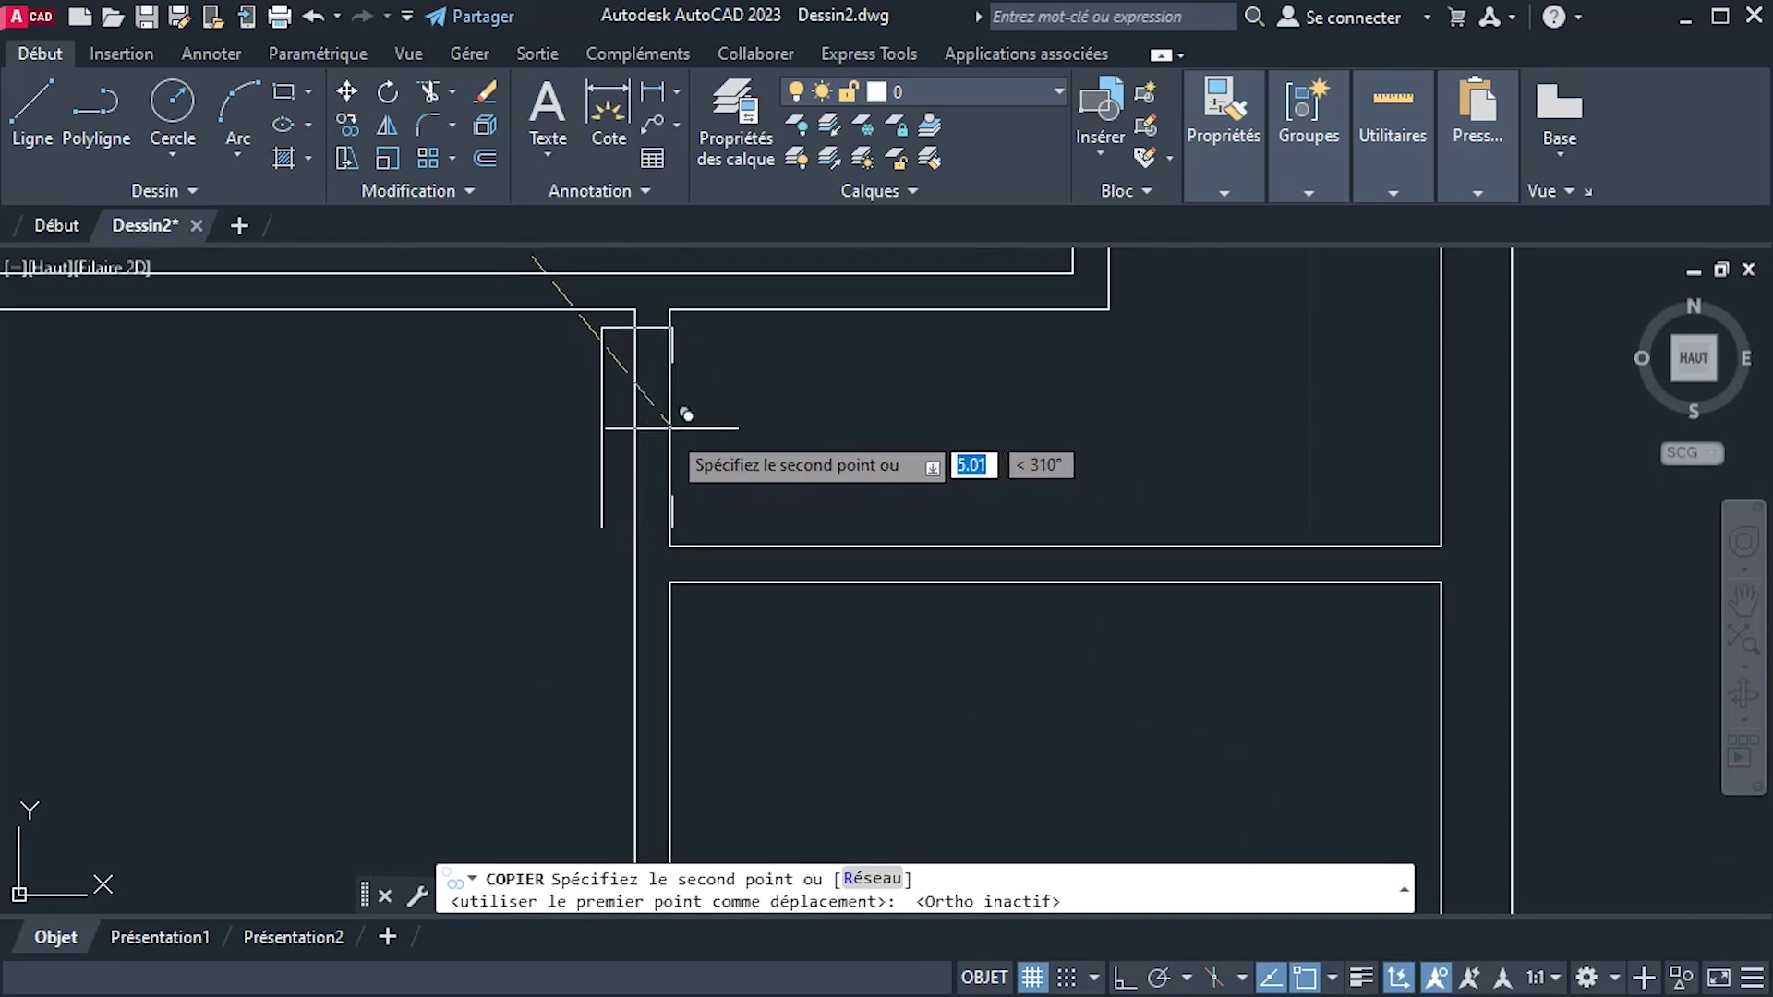
left_click(669, 427)
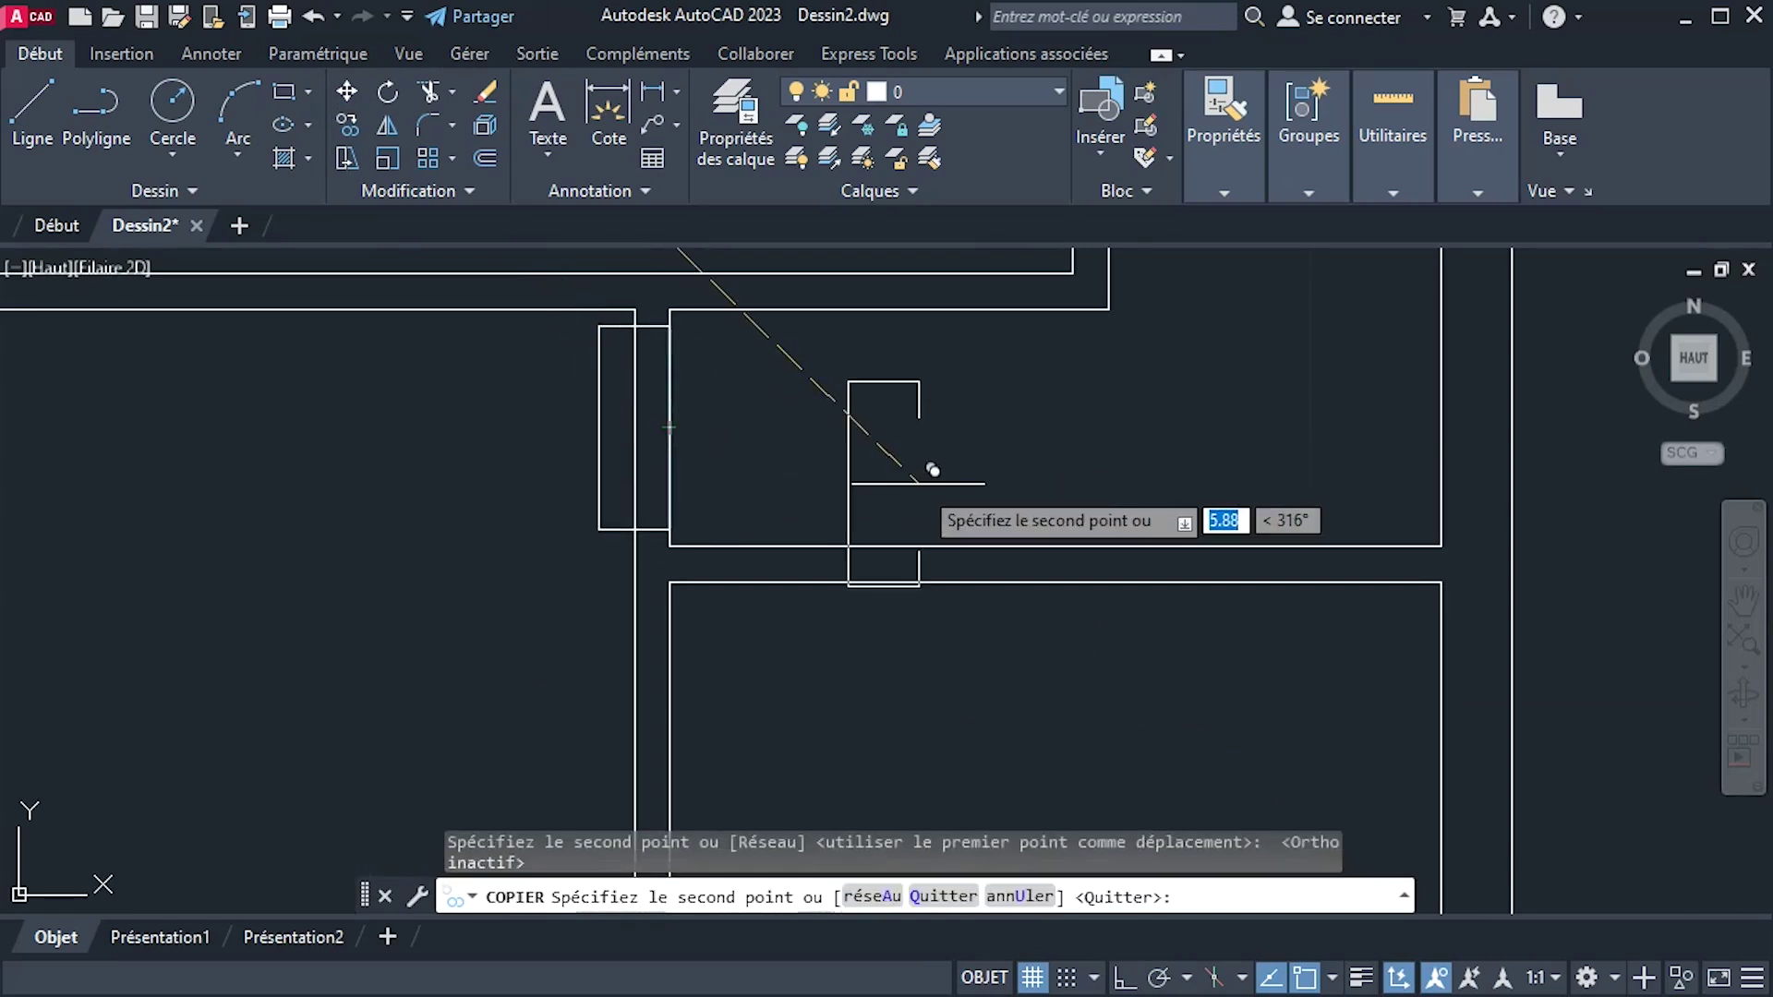
right_click(922, 434)
left_click(986, 465)
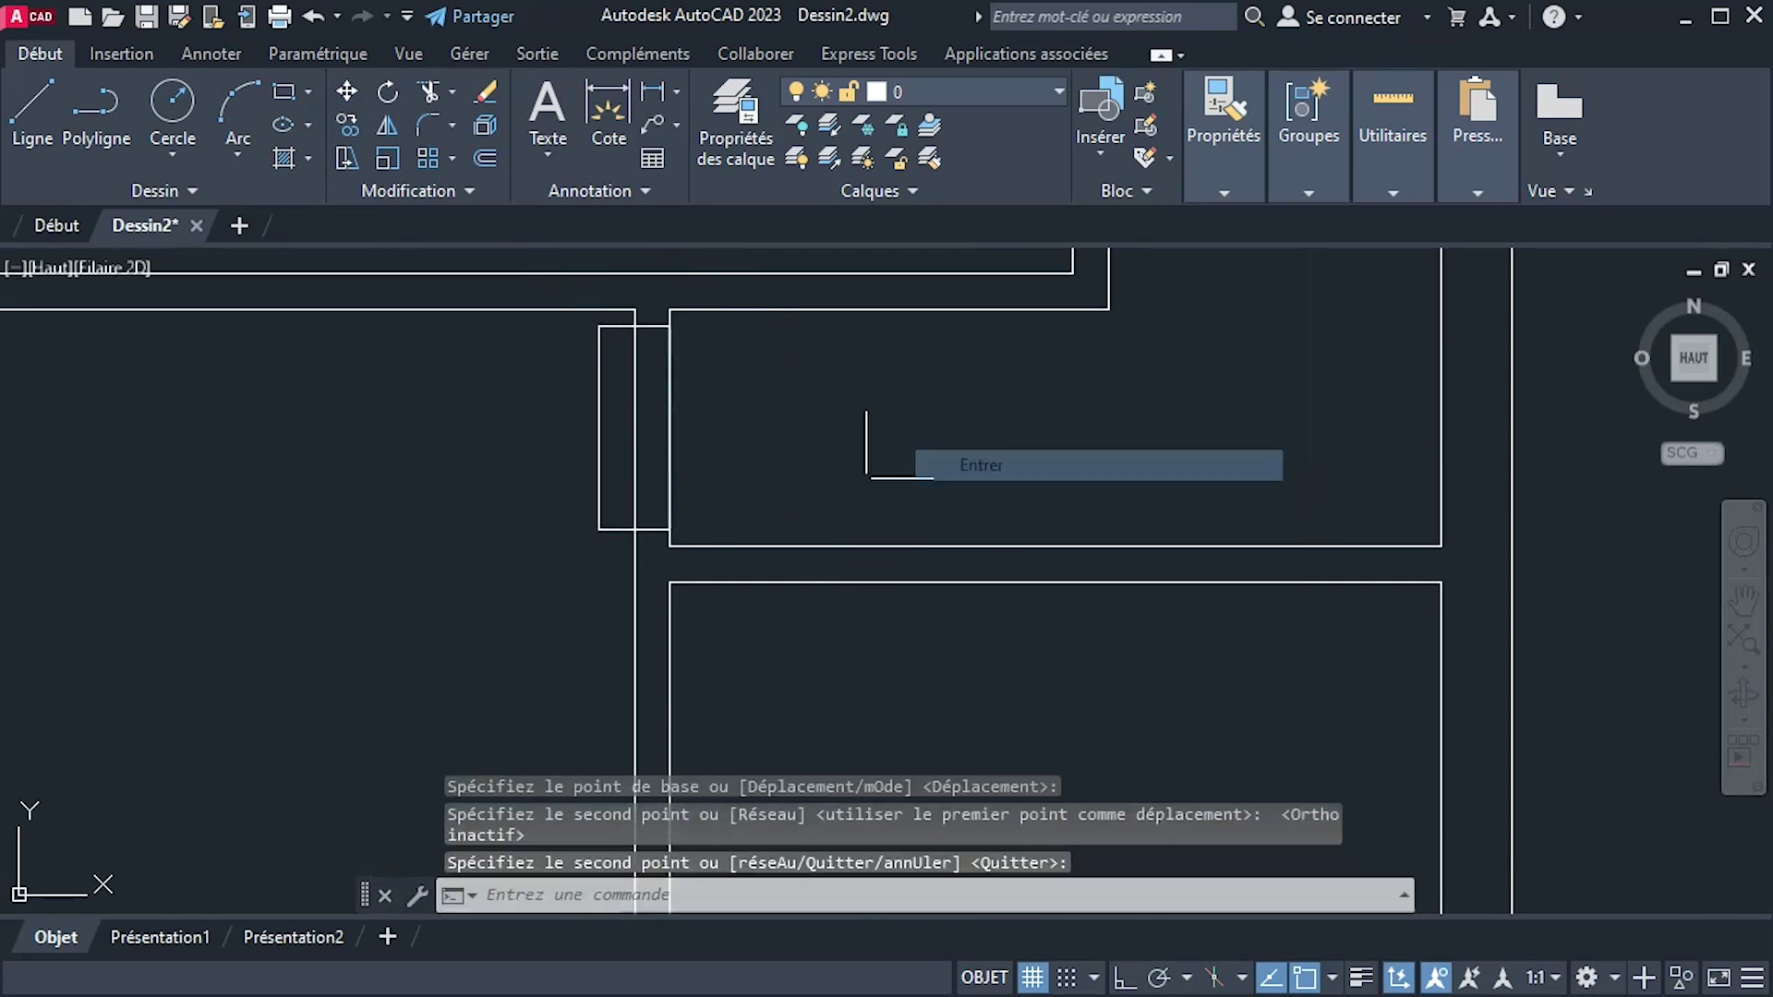
Check the W.C. in the reference plan and draw a vertical line from the living room partition's lower outer corner down to the Room 2 partition.
scroll(823, 558, "down", 1)
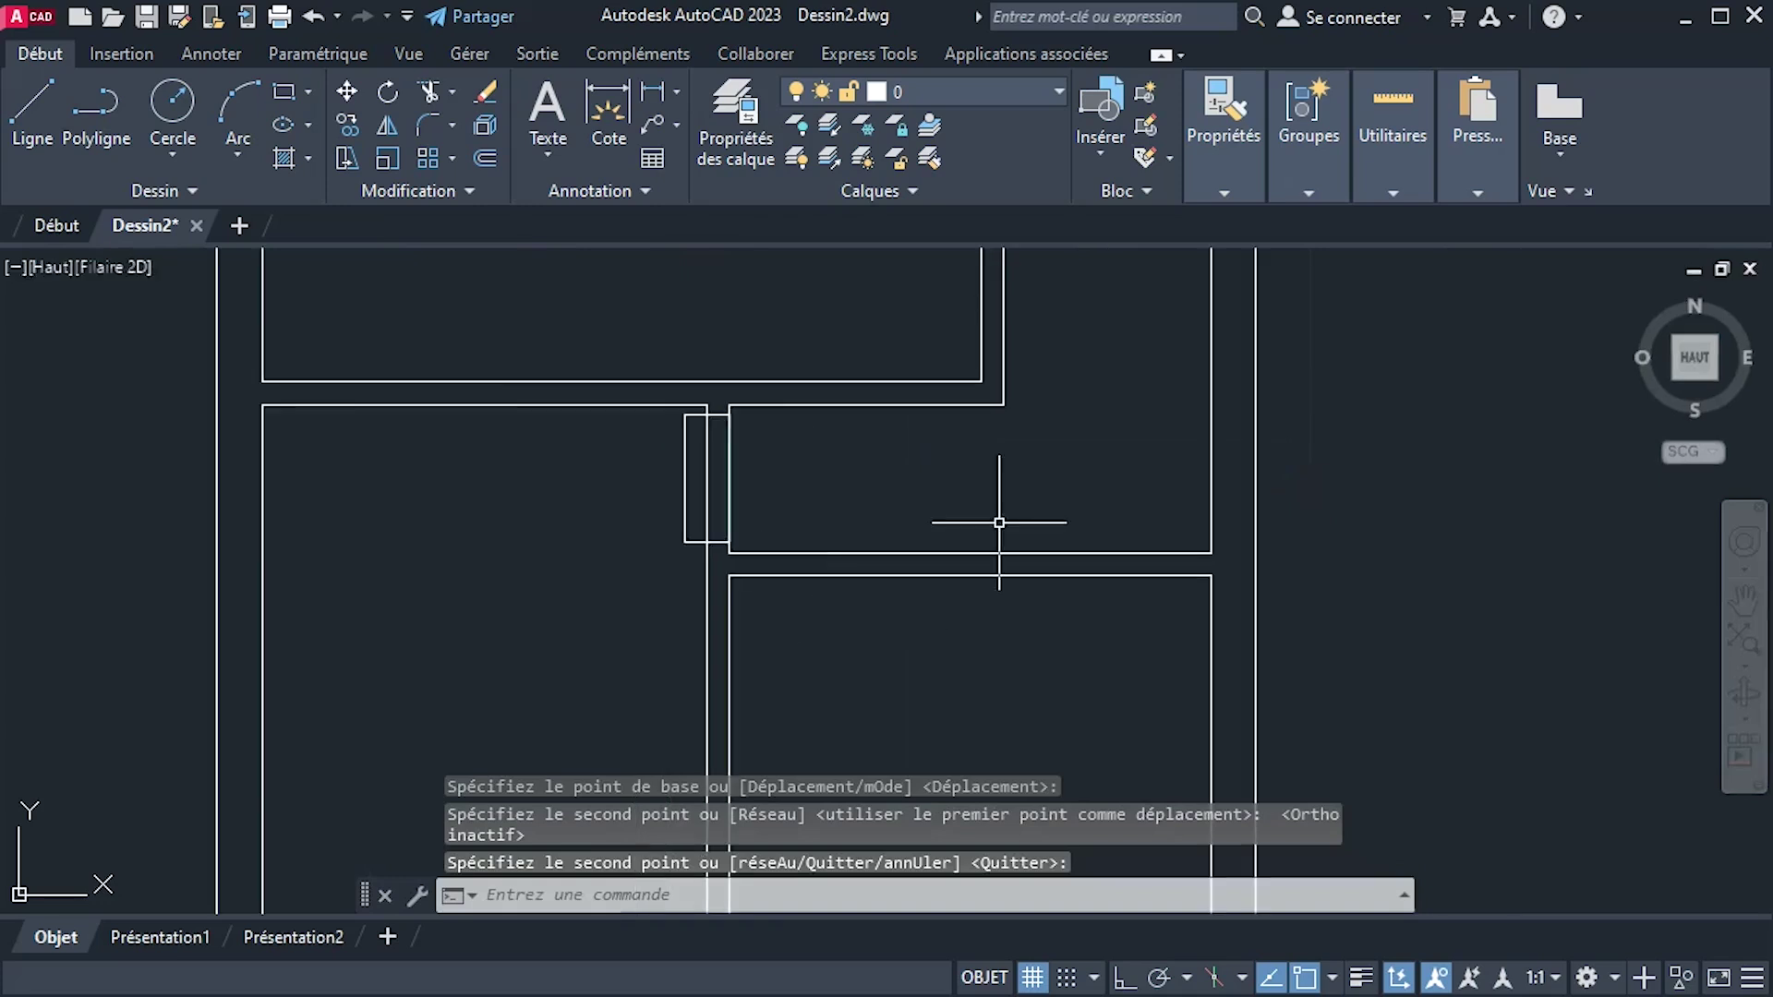
scroll(942, 514, "down", 1)
scroll(1001, 495, "down", 1)
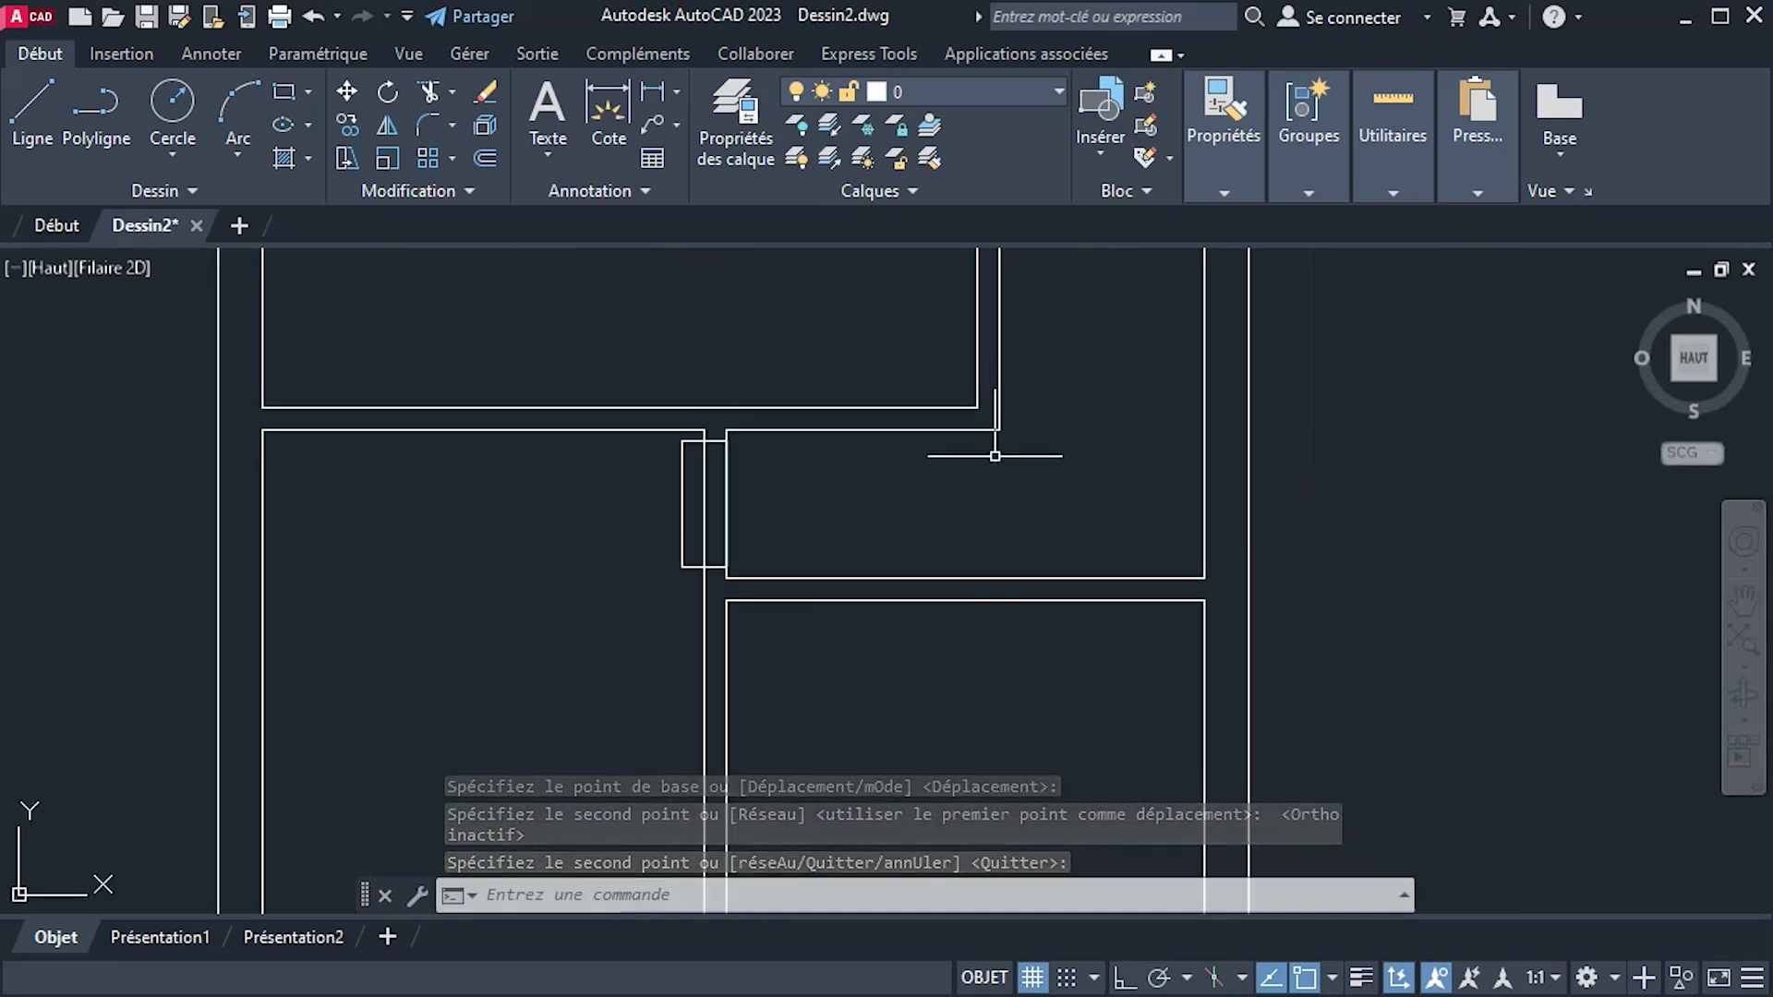
scroll(1002, 569, "down", 1)
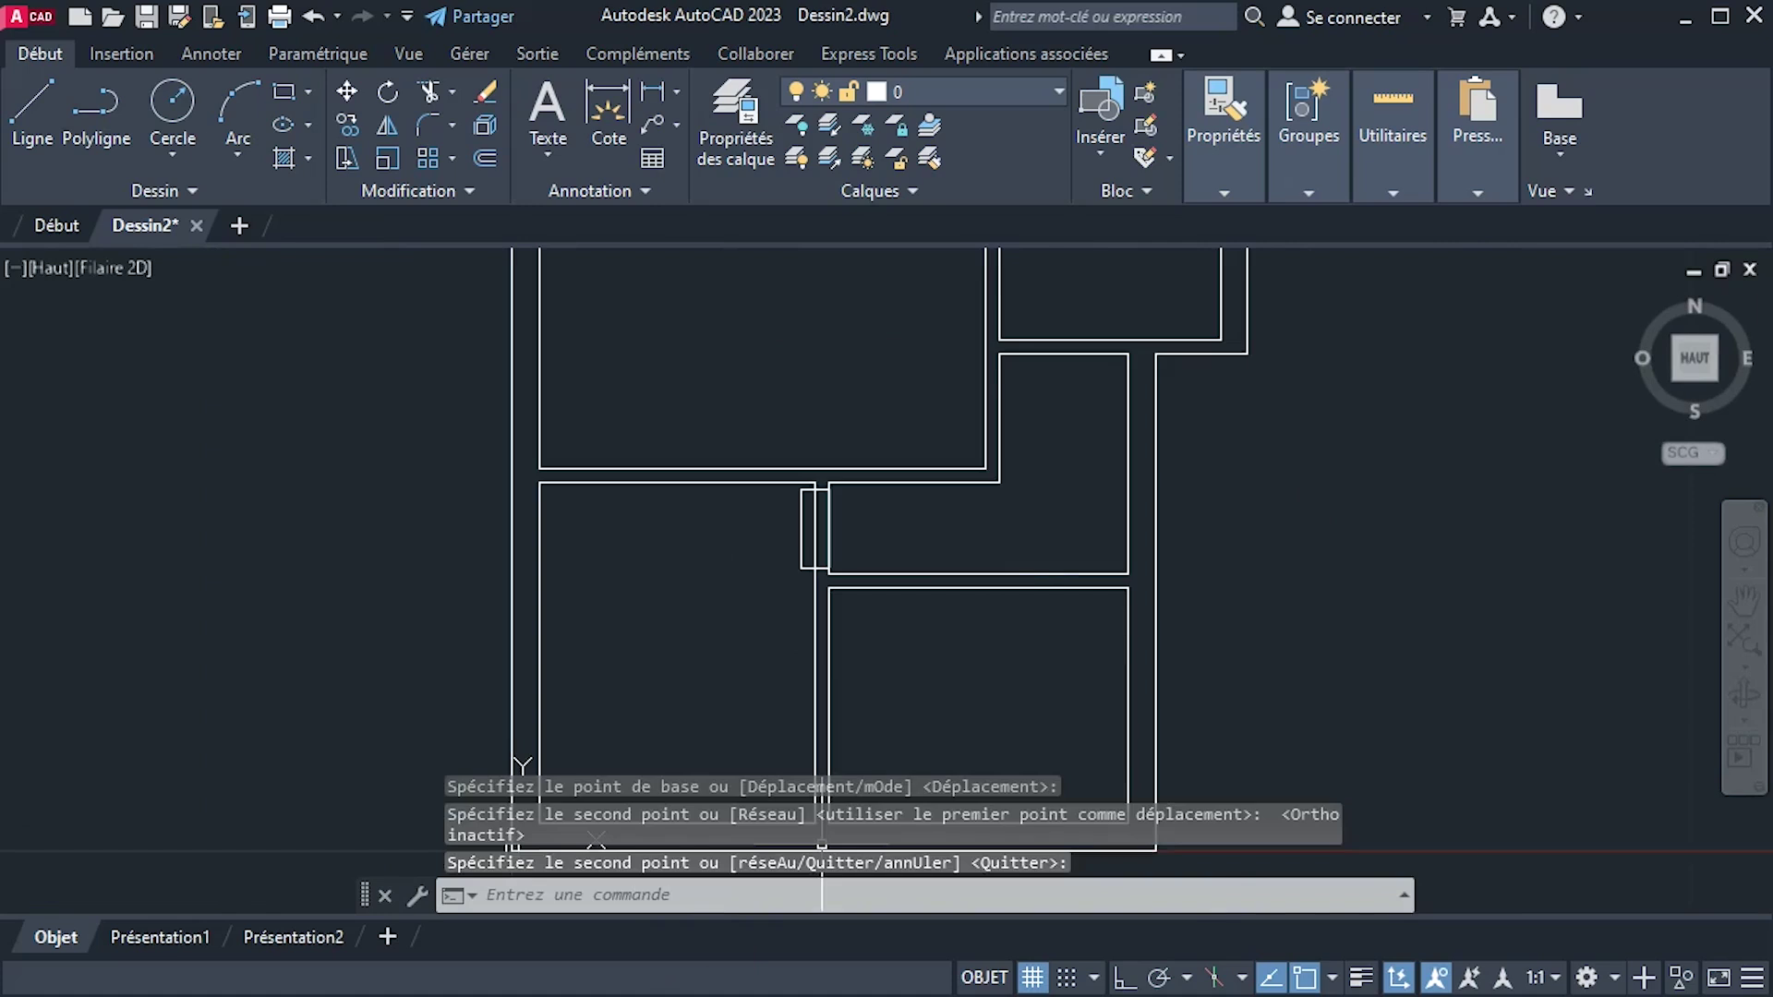
key("alt+Tab")
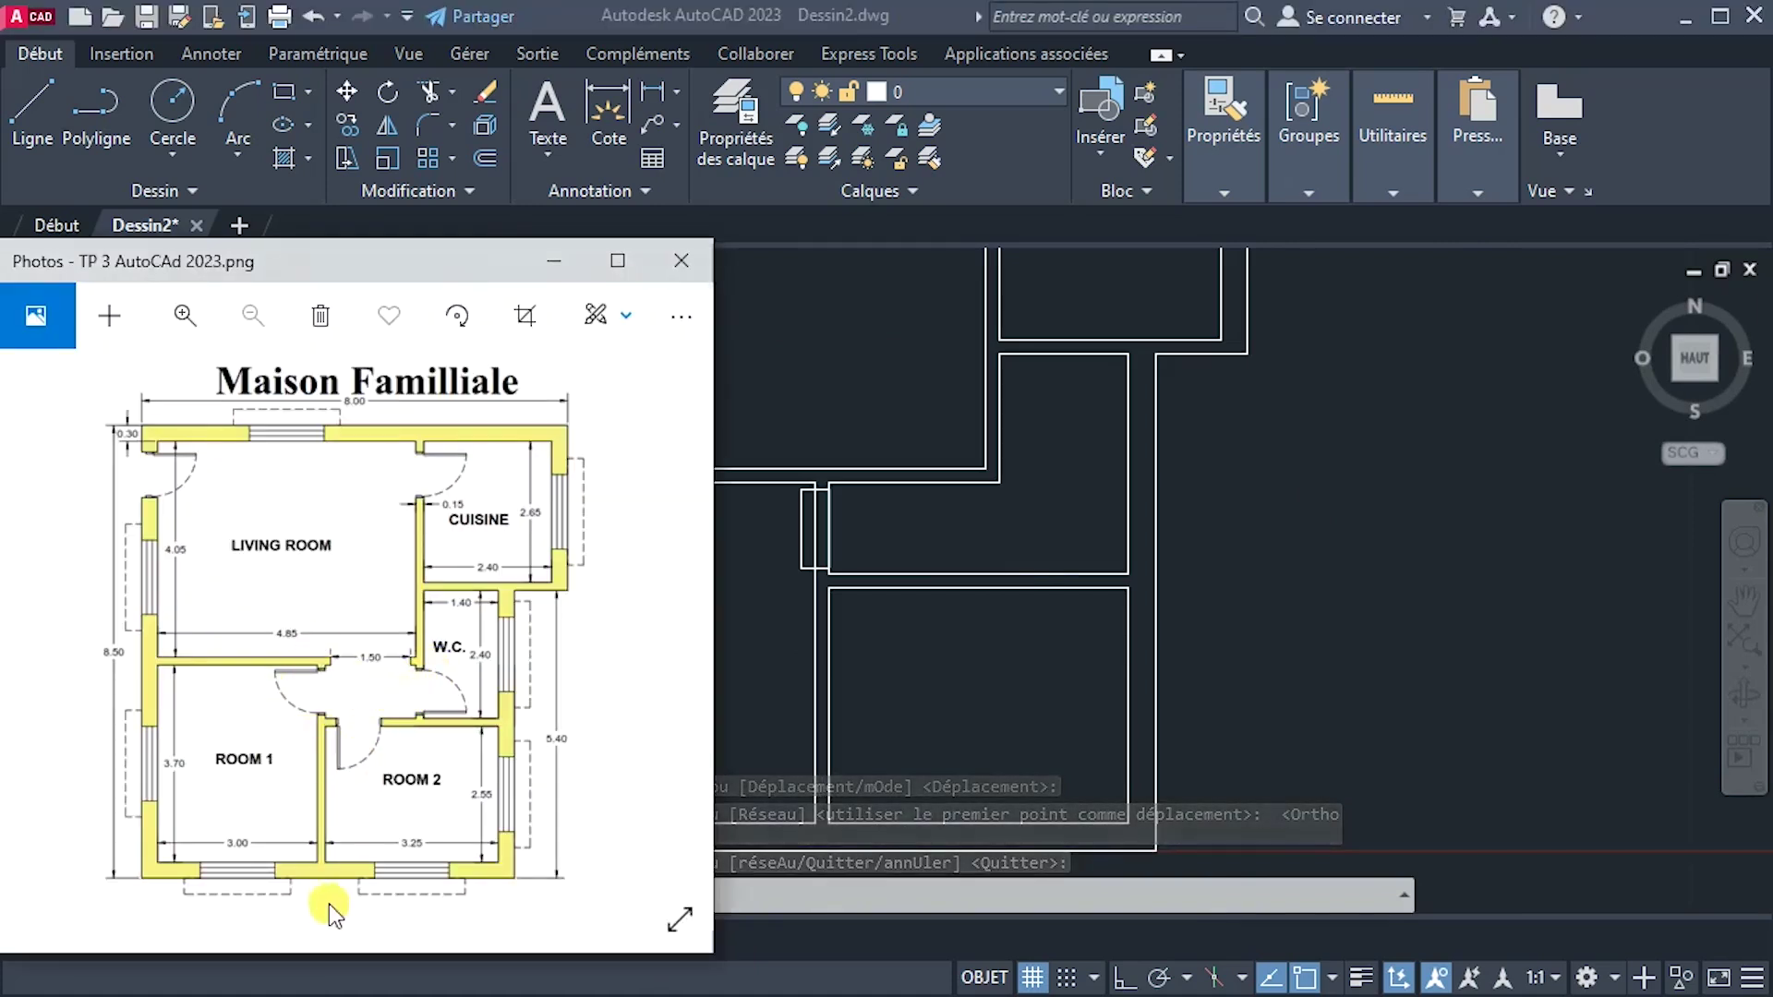
left_click(1287, 503)
scroll(951, 512, "up", 2)
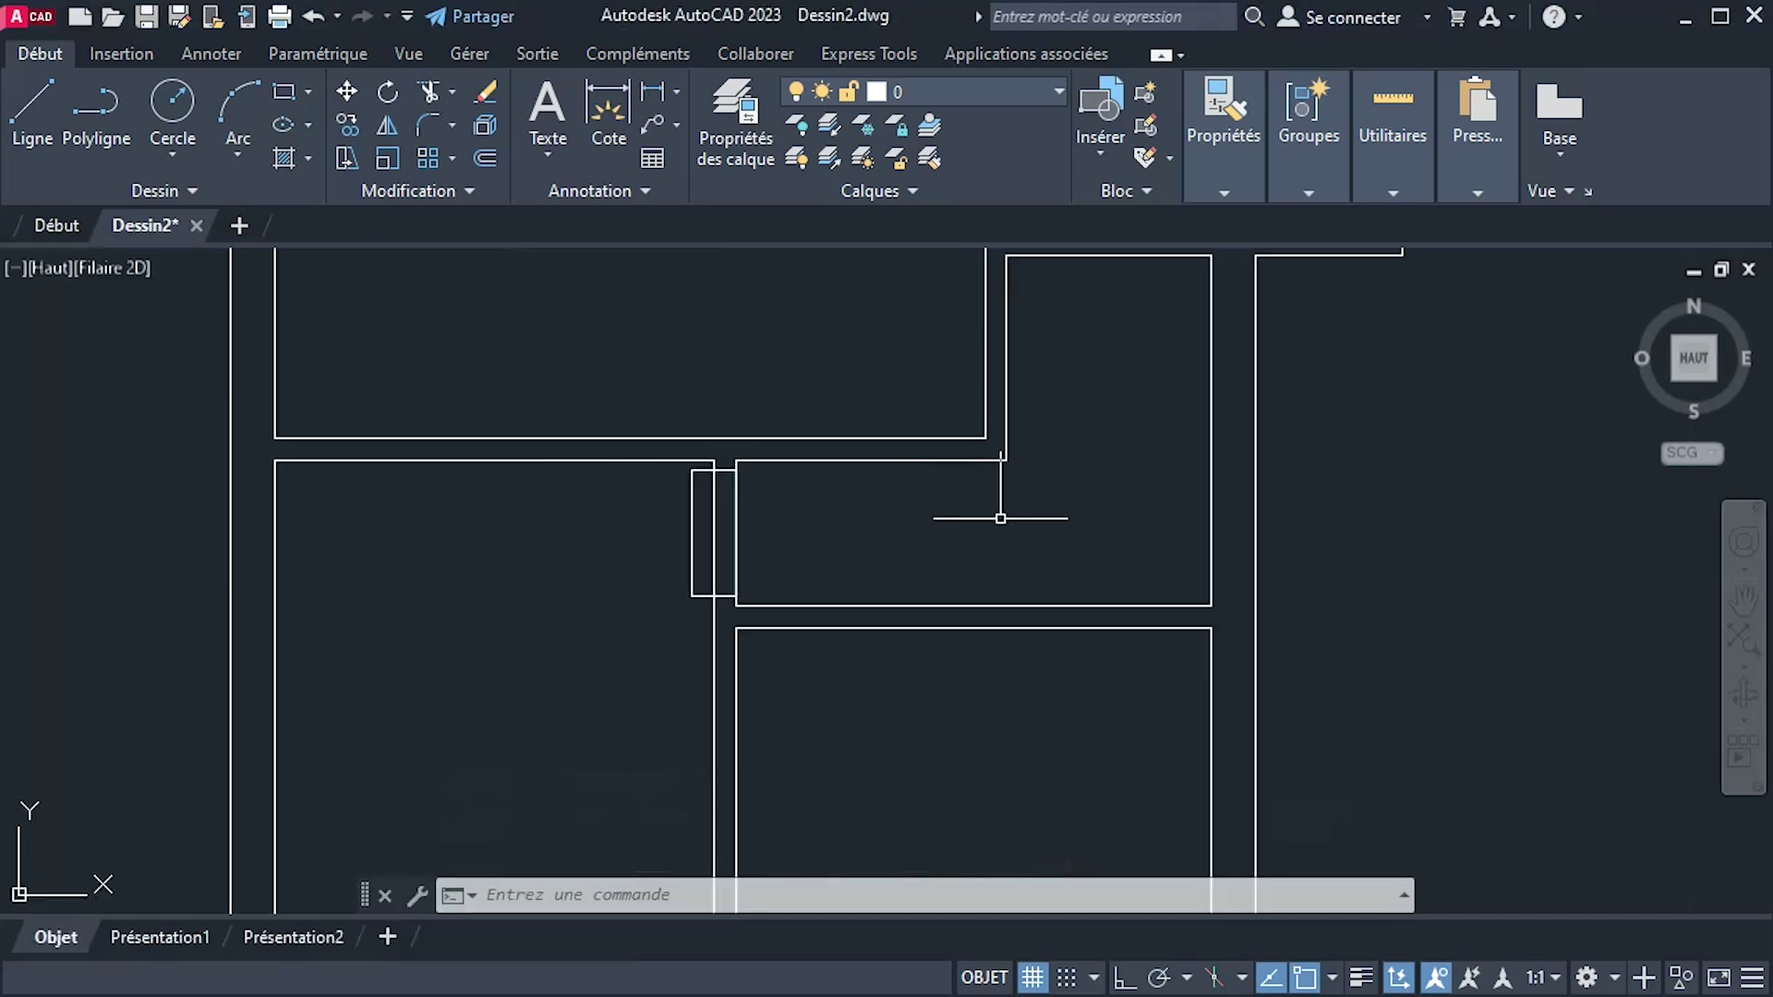
left_click(55, 91)
left_click(1006, 459)
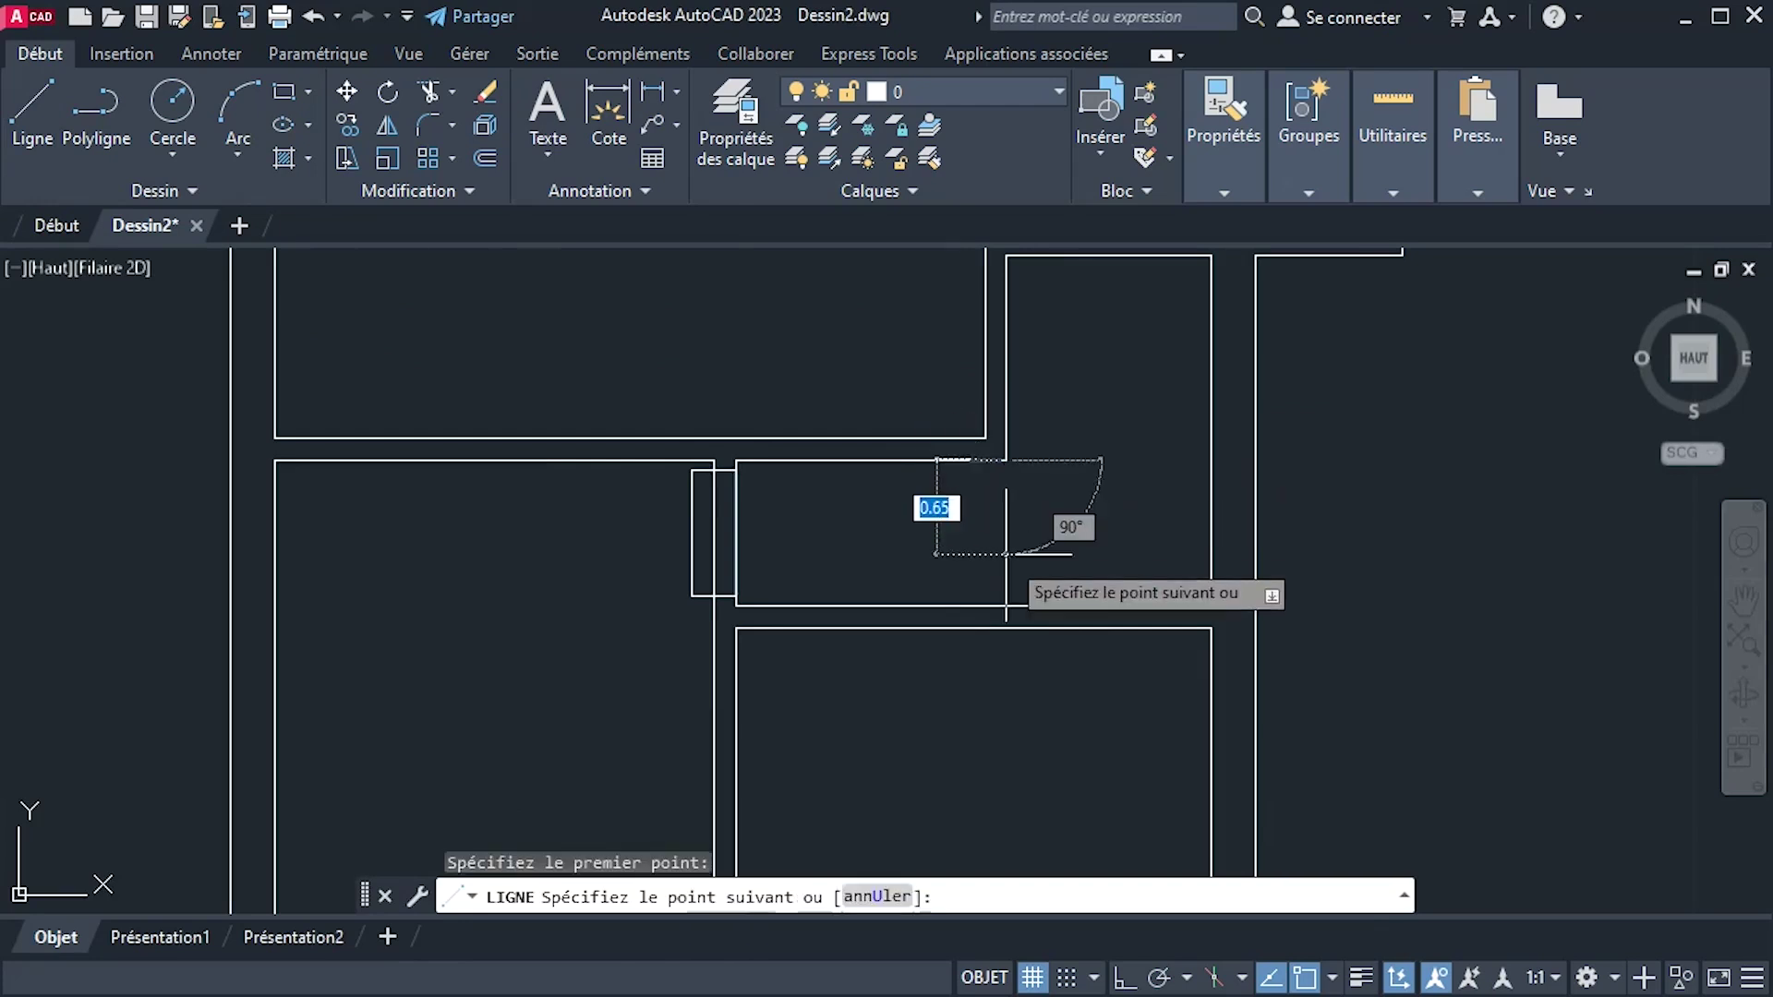
left_click(1006, 605)
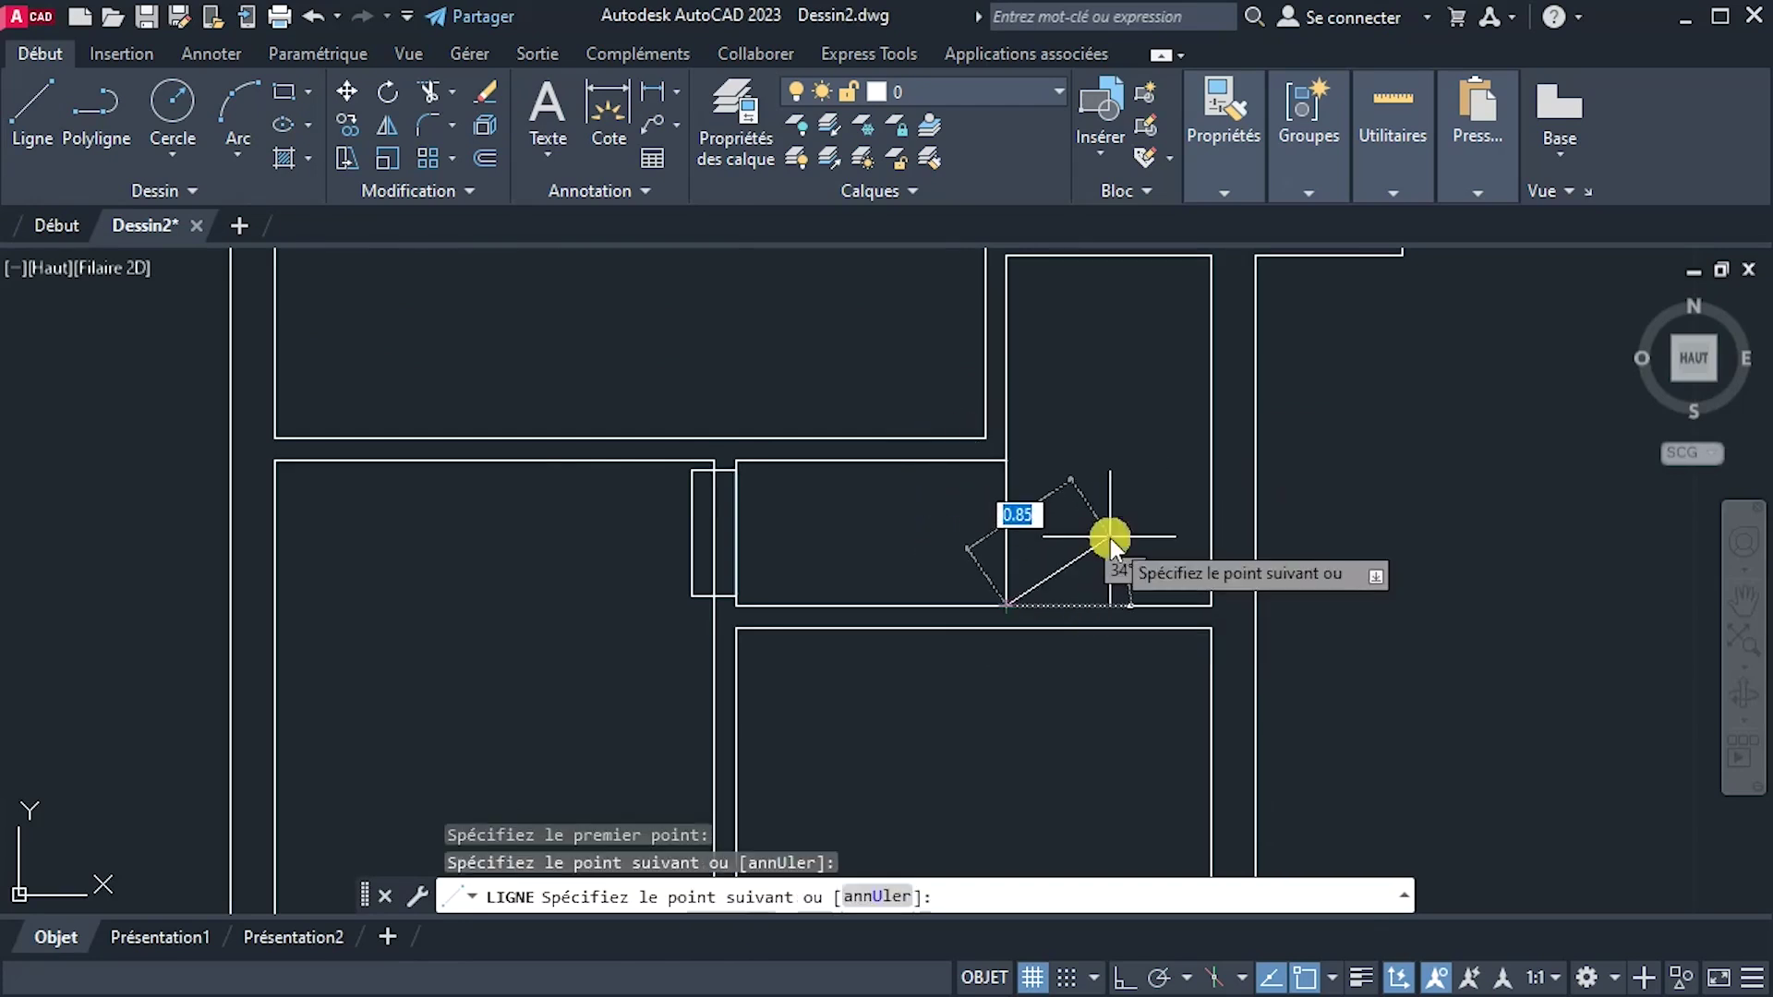
right_click(1110, 540)
left_click(1156, 556)
Copy the Room 1 door rectangle from its right side's midpoint to the midpoint of the new vertical W.C. line.
left_click(692, 531)
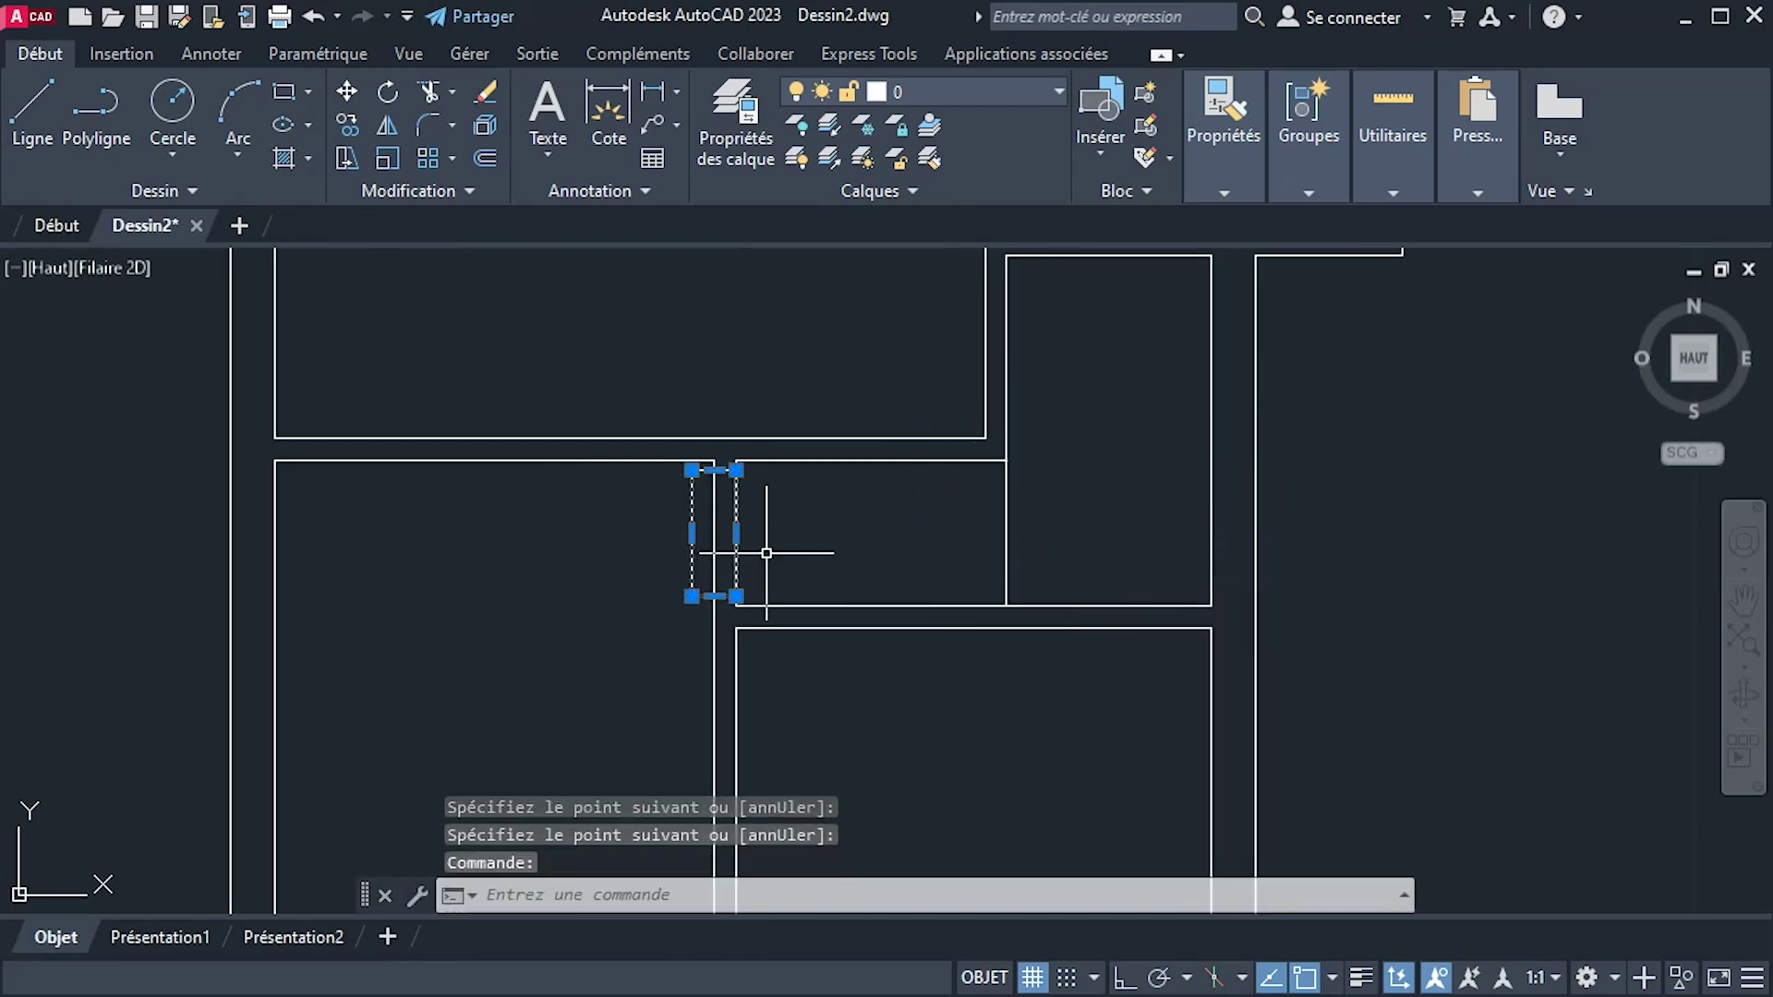
left_click(346, 125)
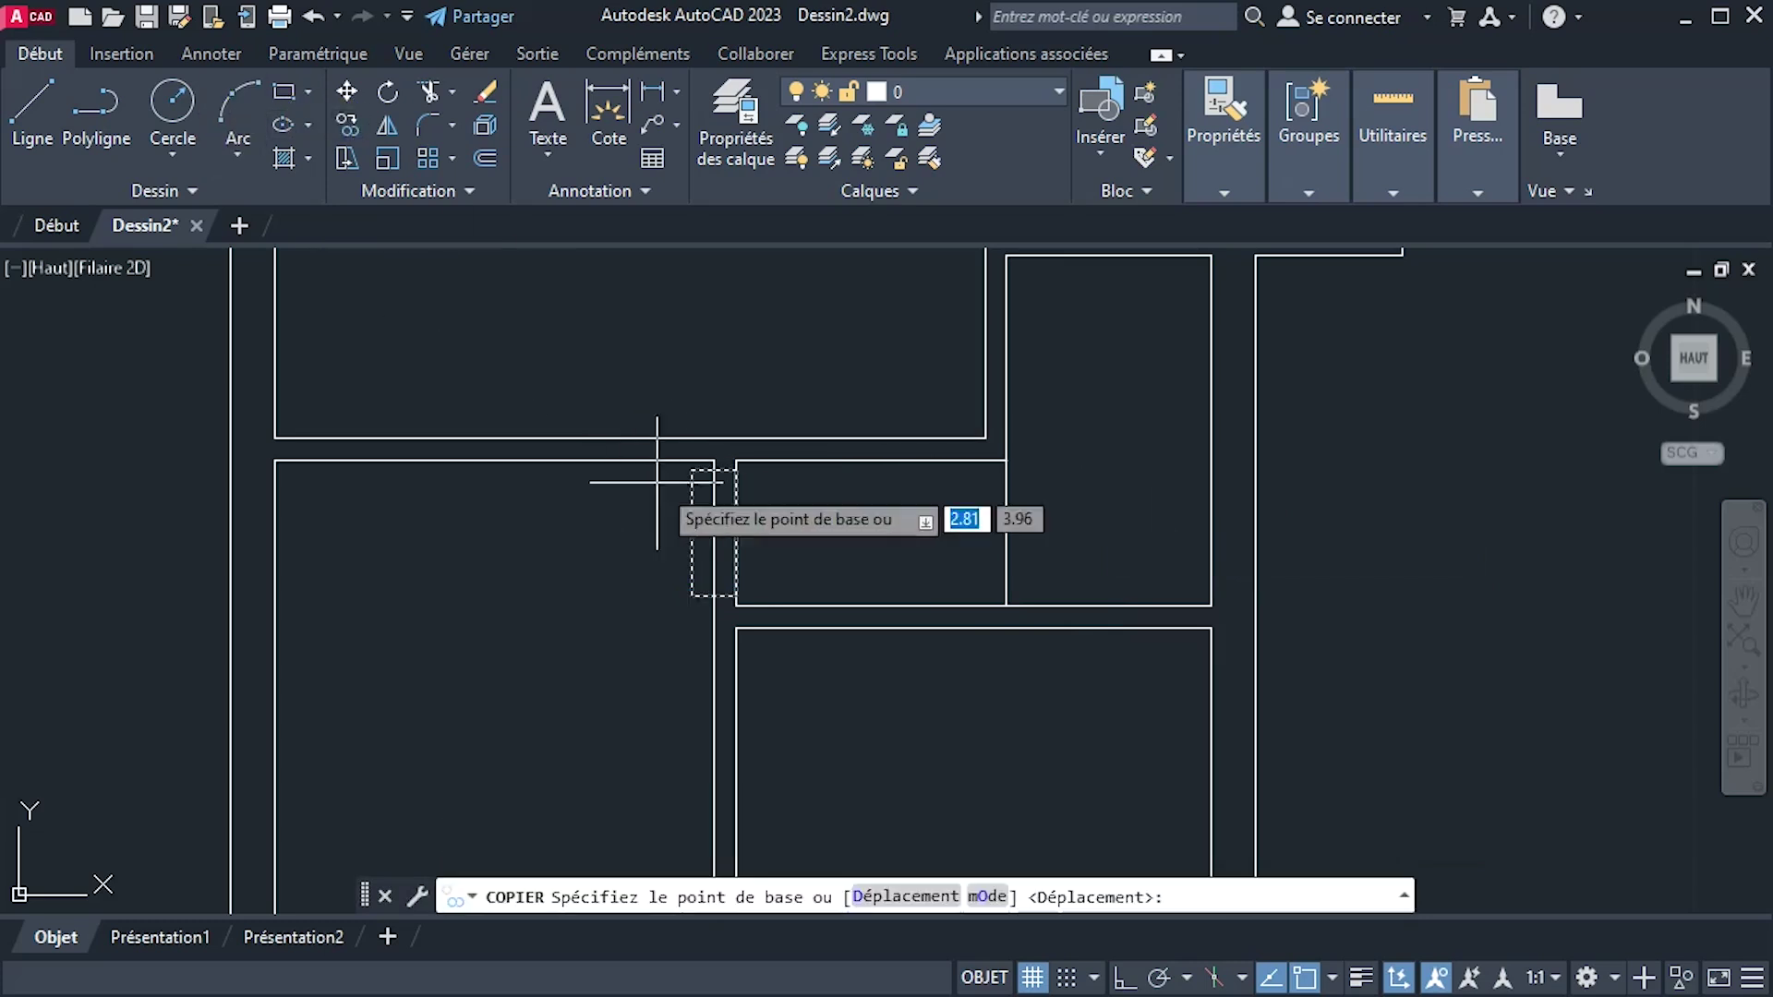
left_click(736, 533)
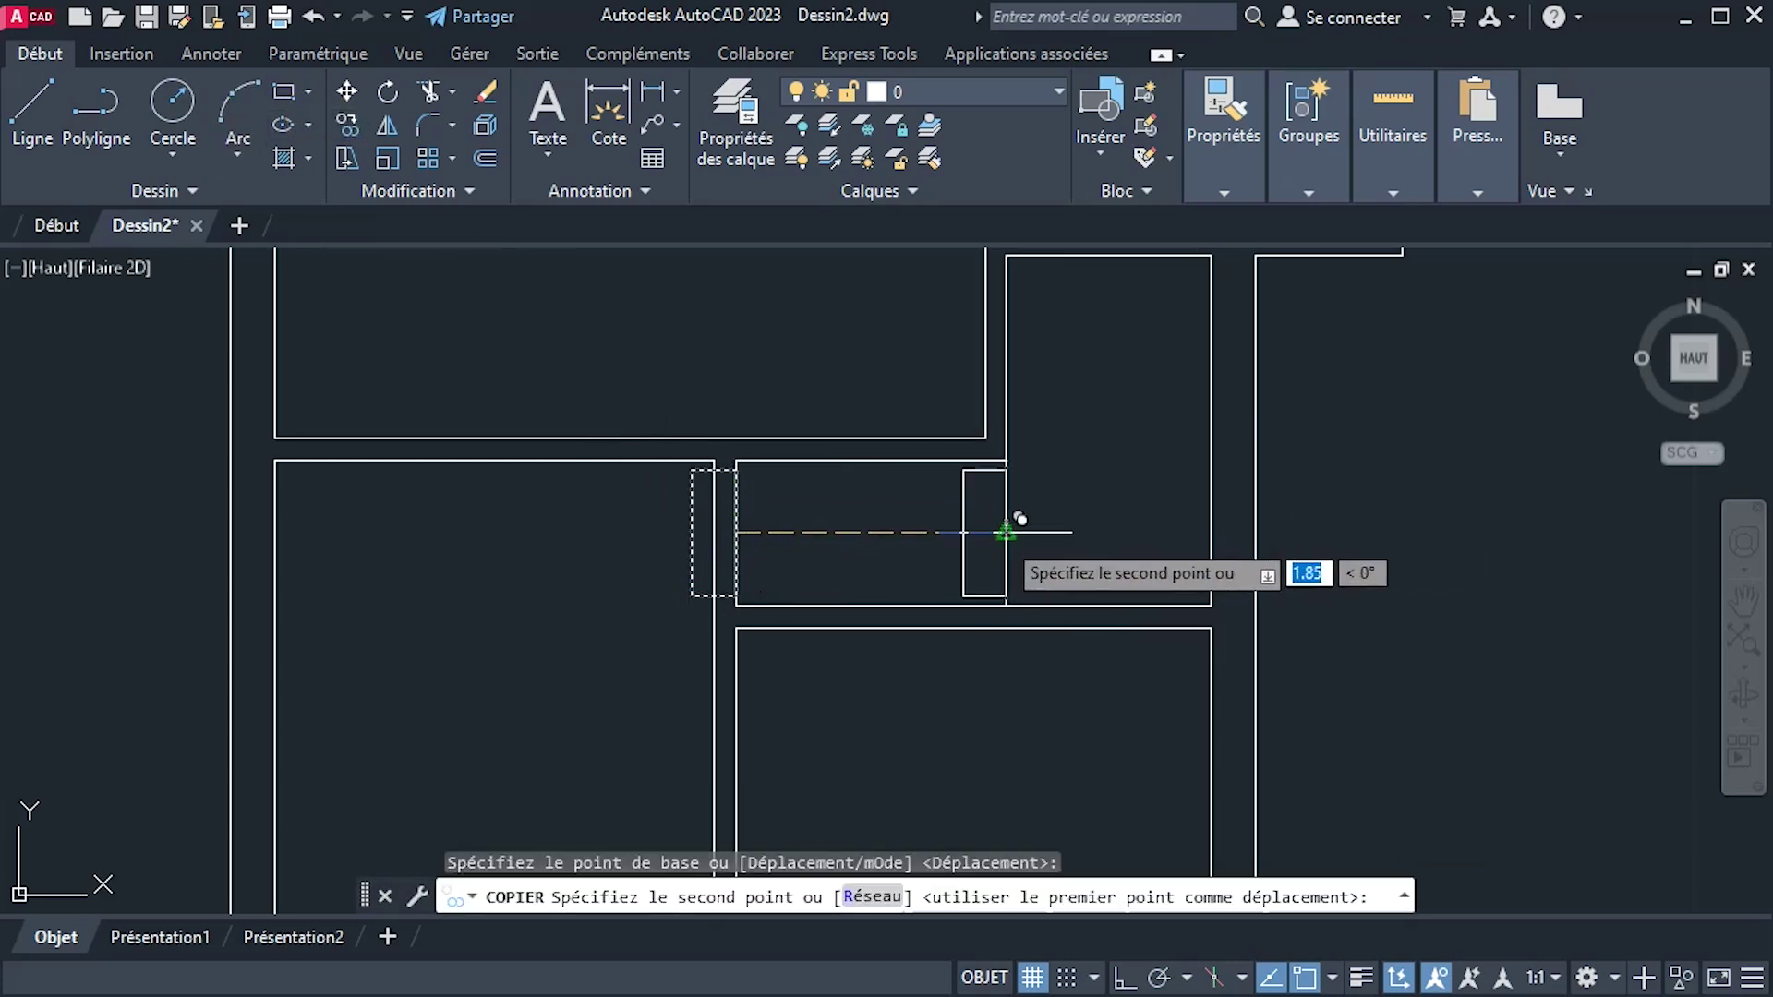
left_click(1005, 533)
right_click(1106, 527)
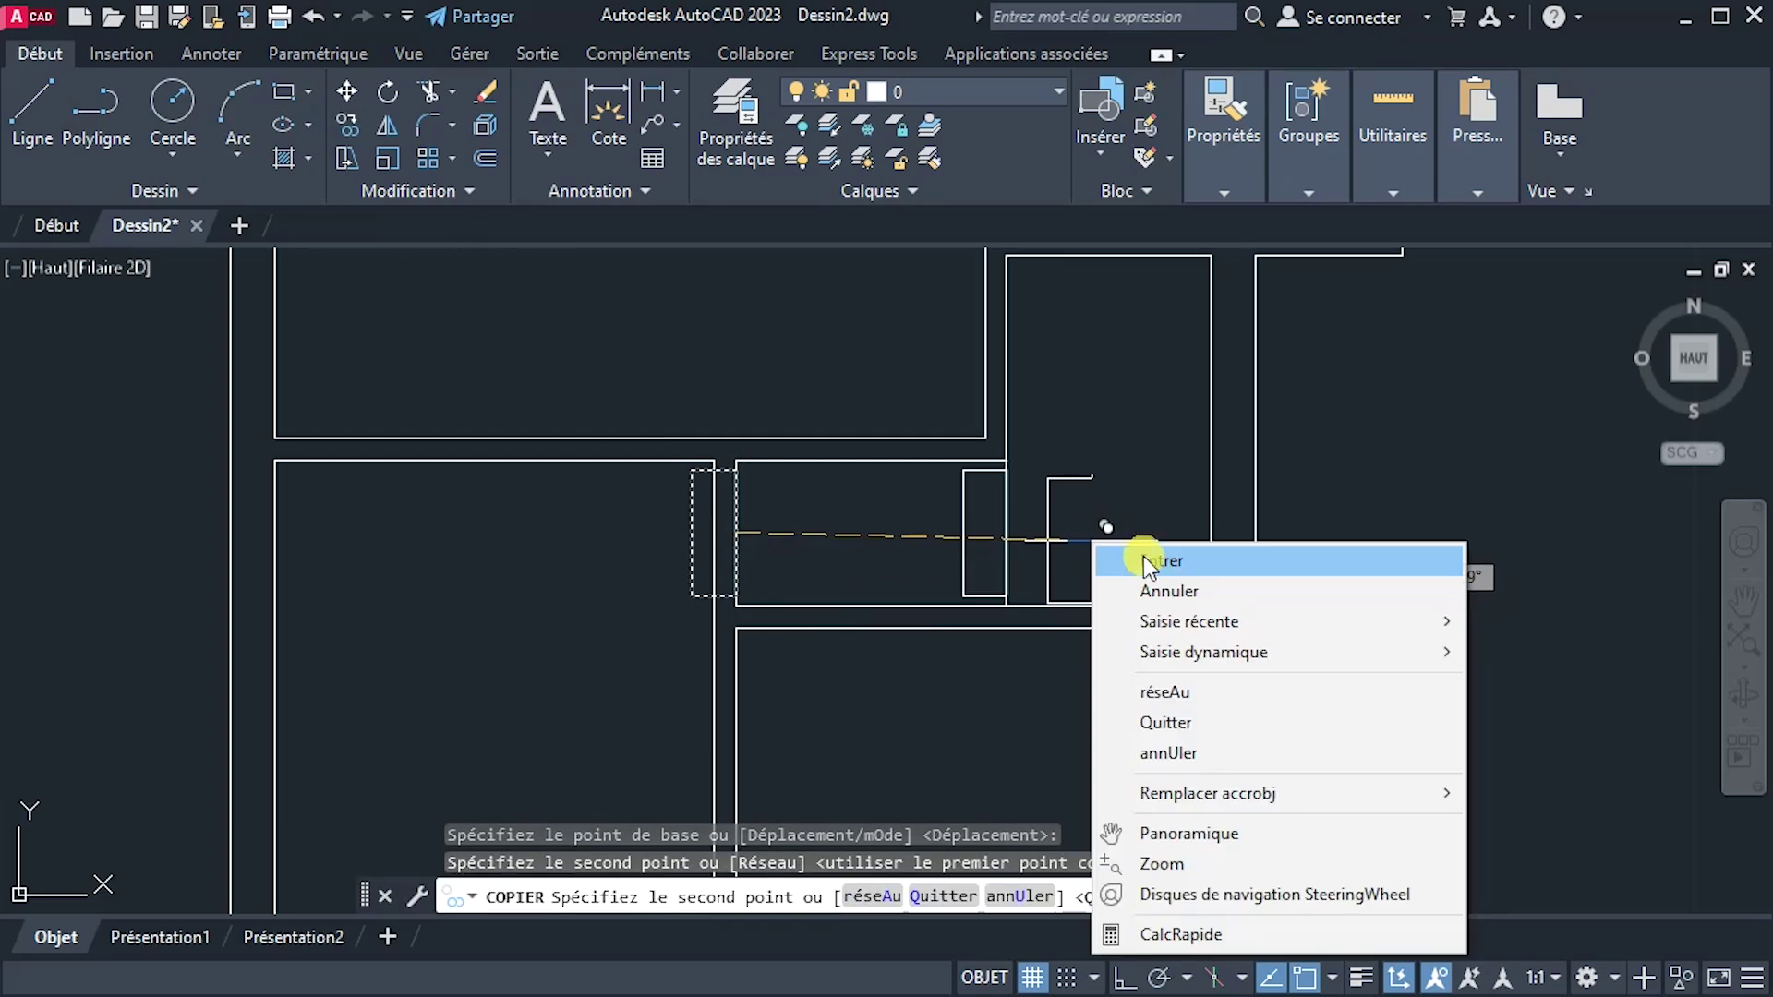
left_click(1141, 563)
Trim the partition lines and rectangle sides within the Room 1 door opening, along with the rectangle parts projecting into Room 1.
scroll(1005, 521, "up", 4)
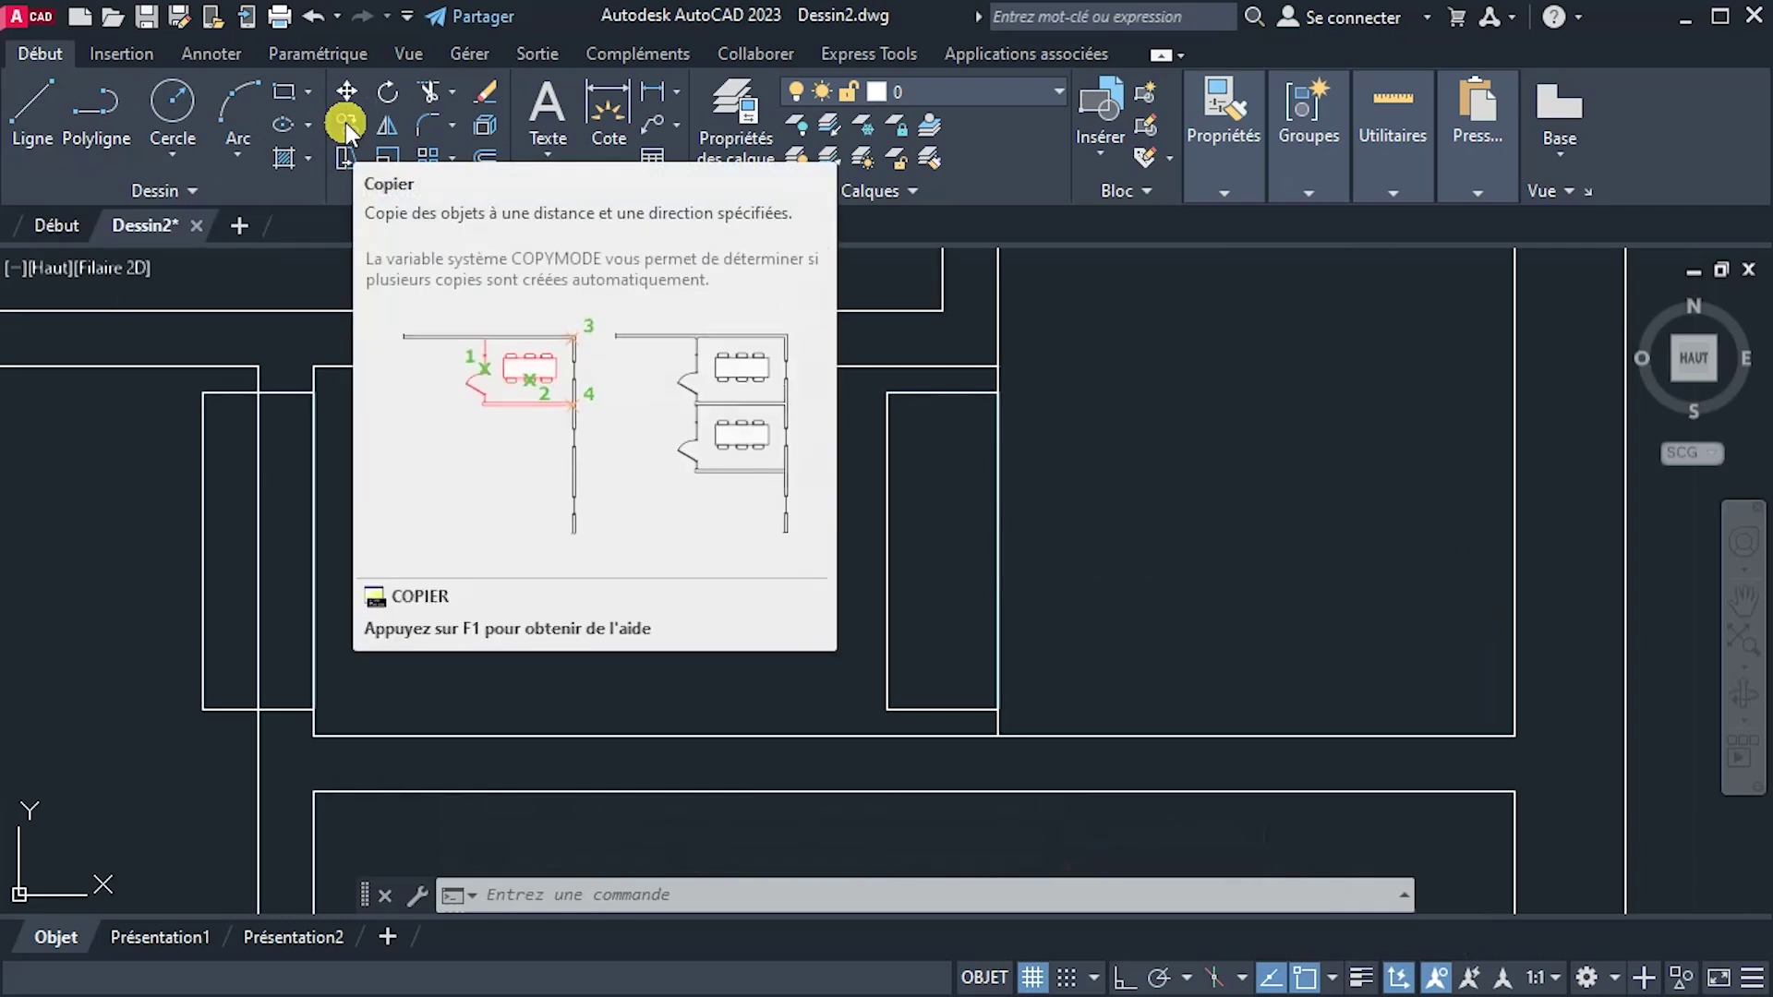
left_click(431, 92)
left_click(451, 613)
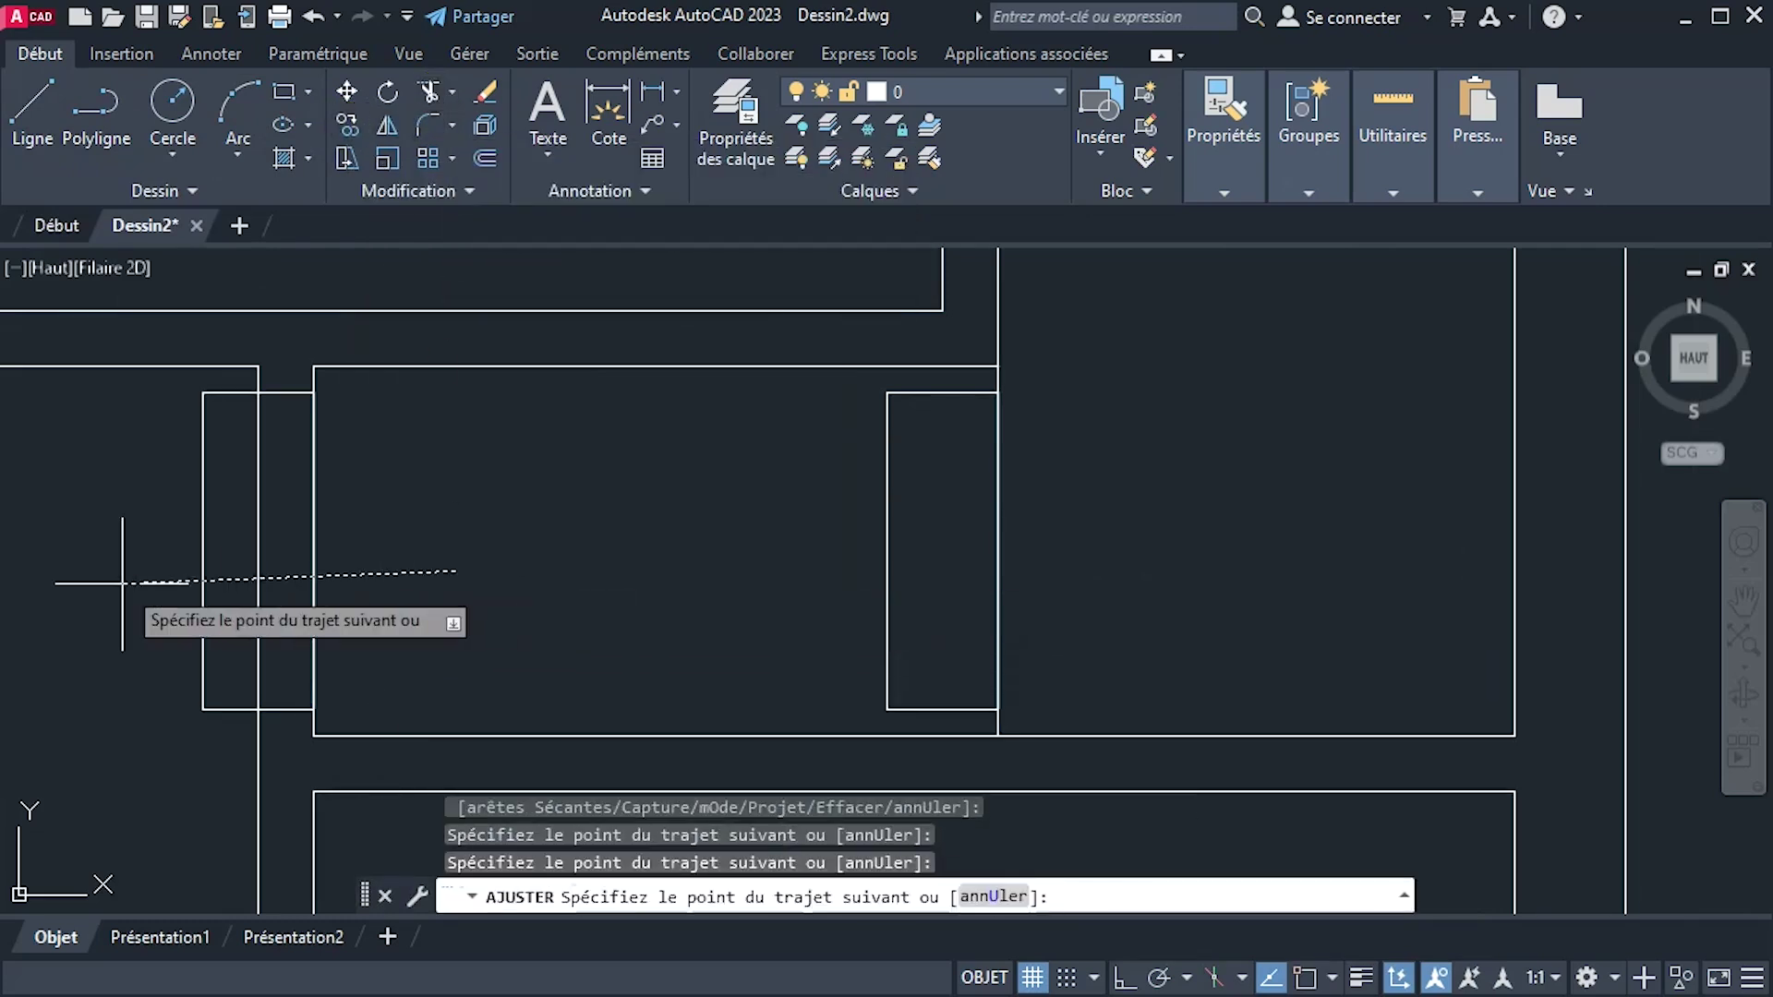
left_click(109, 577)
key("Return")
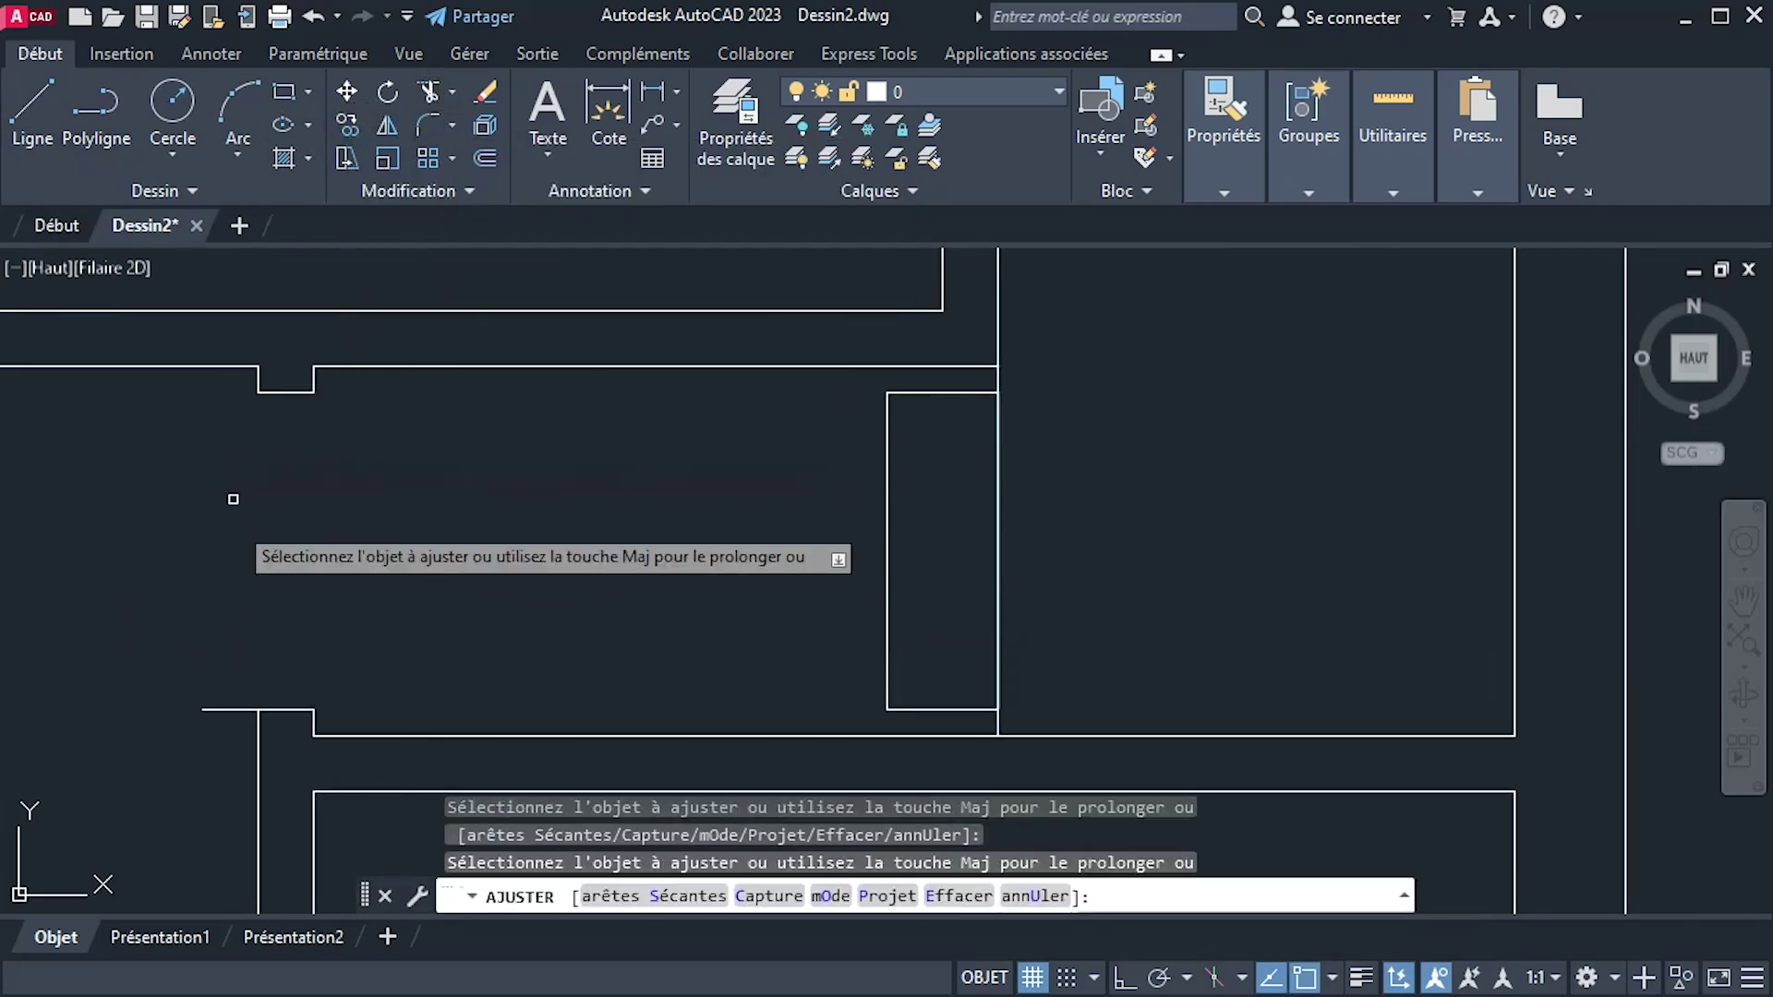
scroll(596, 653, "down", 2)
scroll(597, 653, "down", 2)
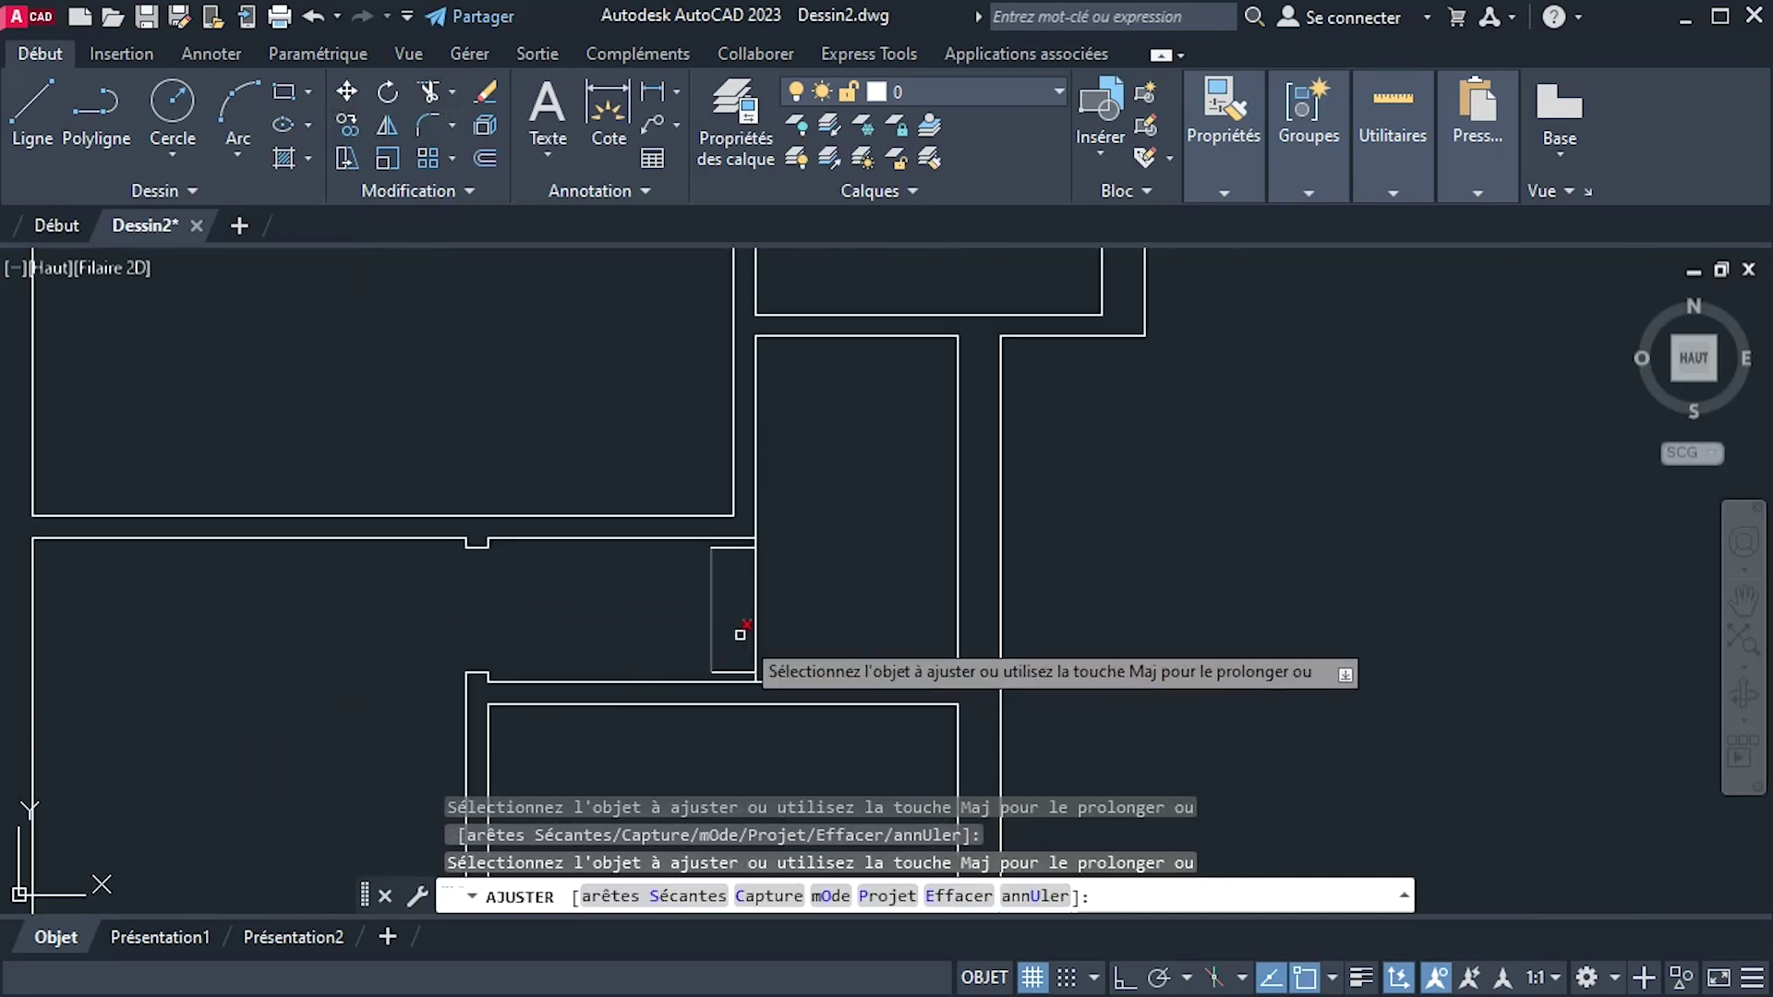
Trim the rectangle side and the vertical line within the W.C. door opening, ending Trim.
left_click(817, 621)
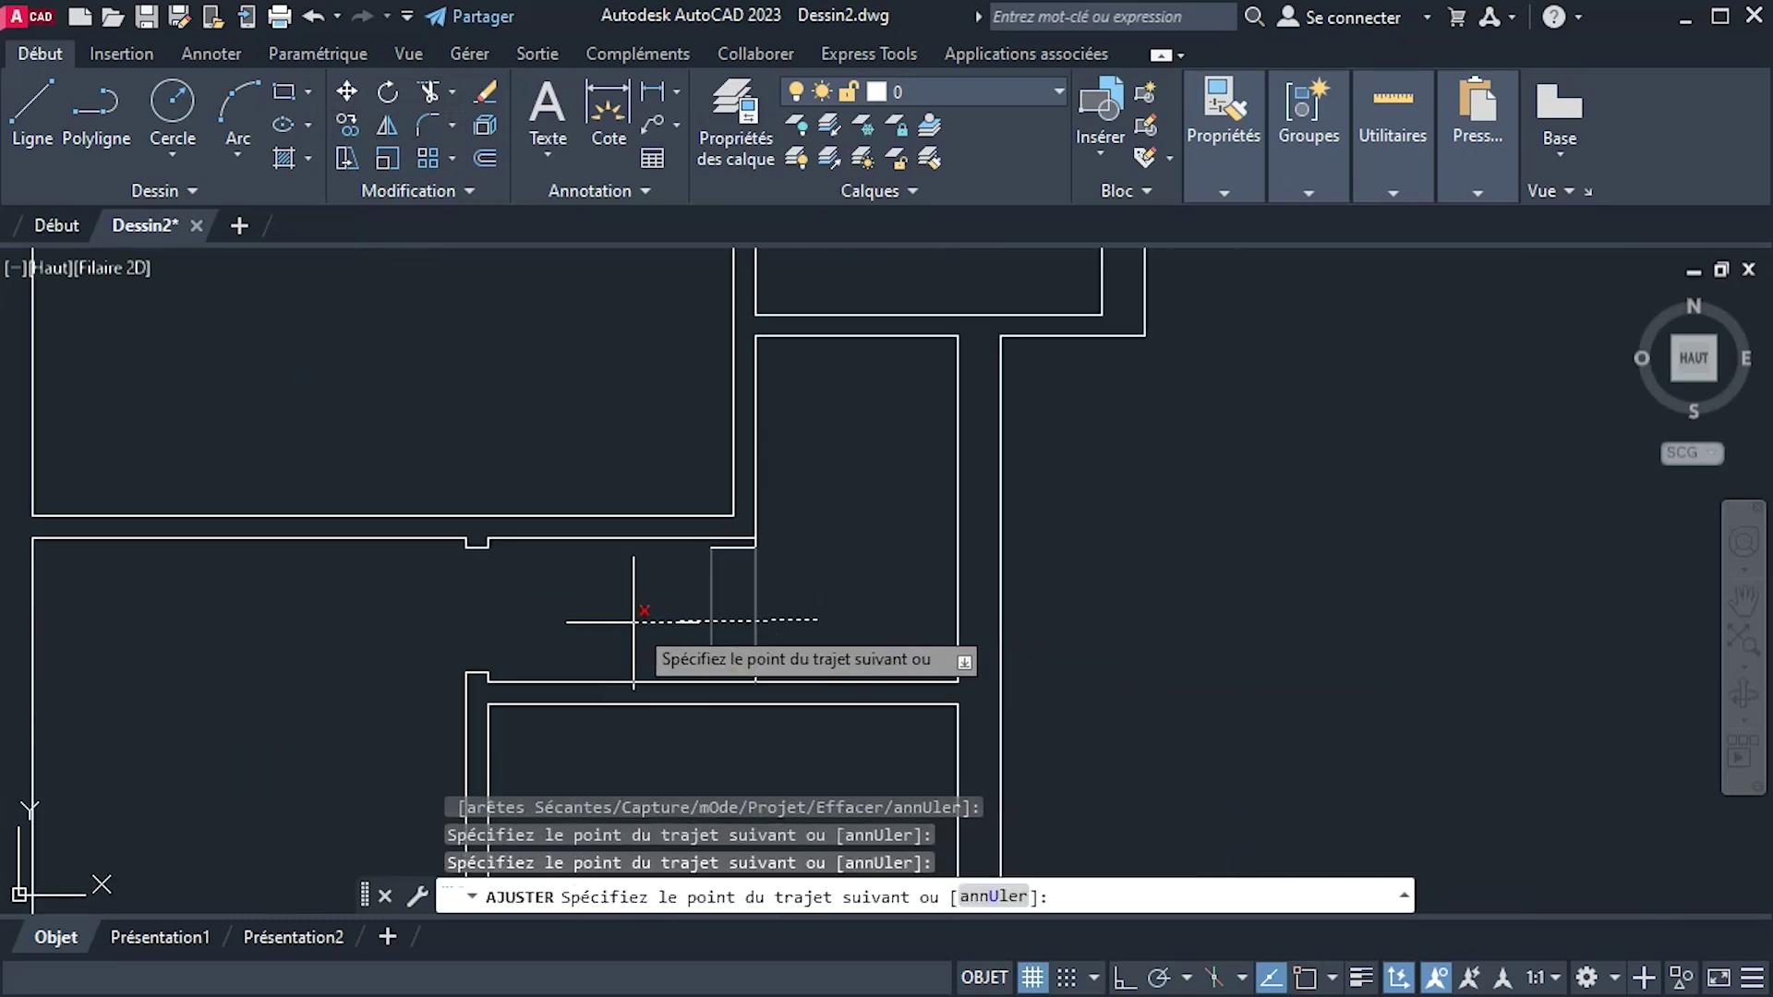
key("Return")
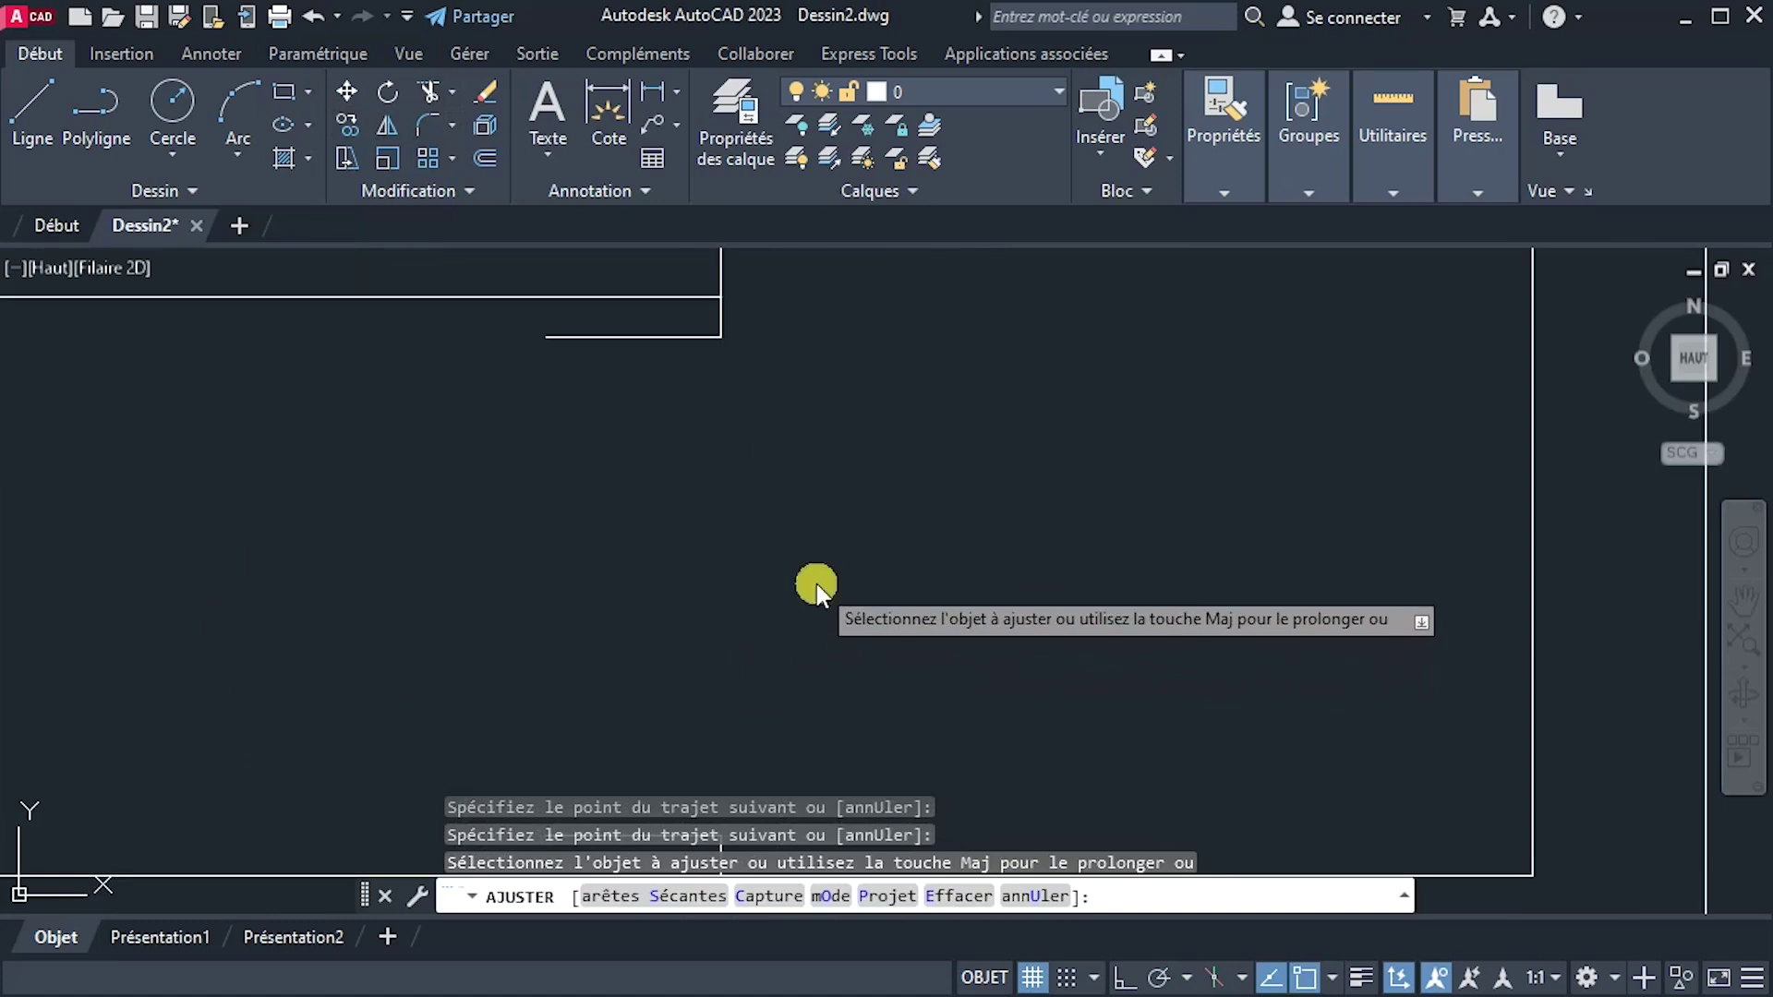
right_click(815, 581)
left_click(882, 601)
Check the W.C. door in the reference plan and extend the living room's inner right wall line down to the Room 2 partition.
scroll(712, 348, "down", 3)
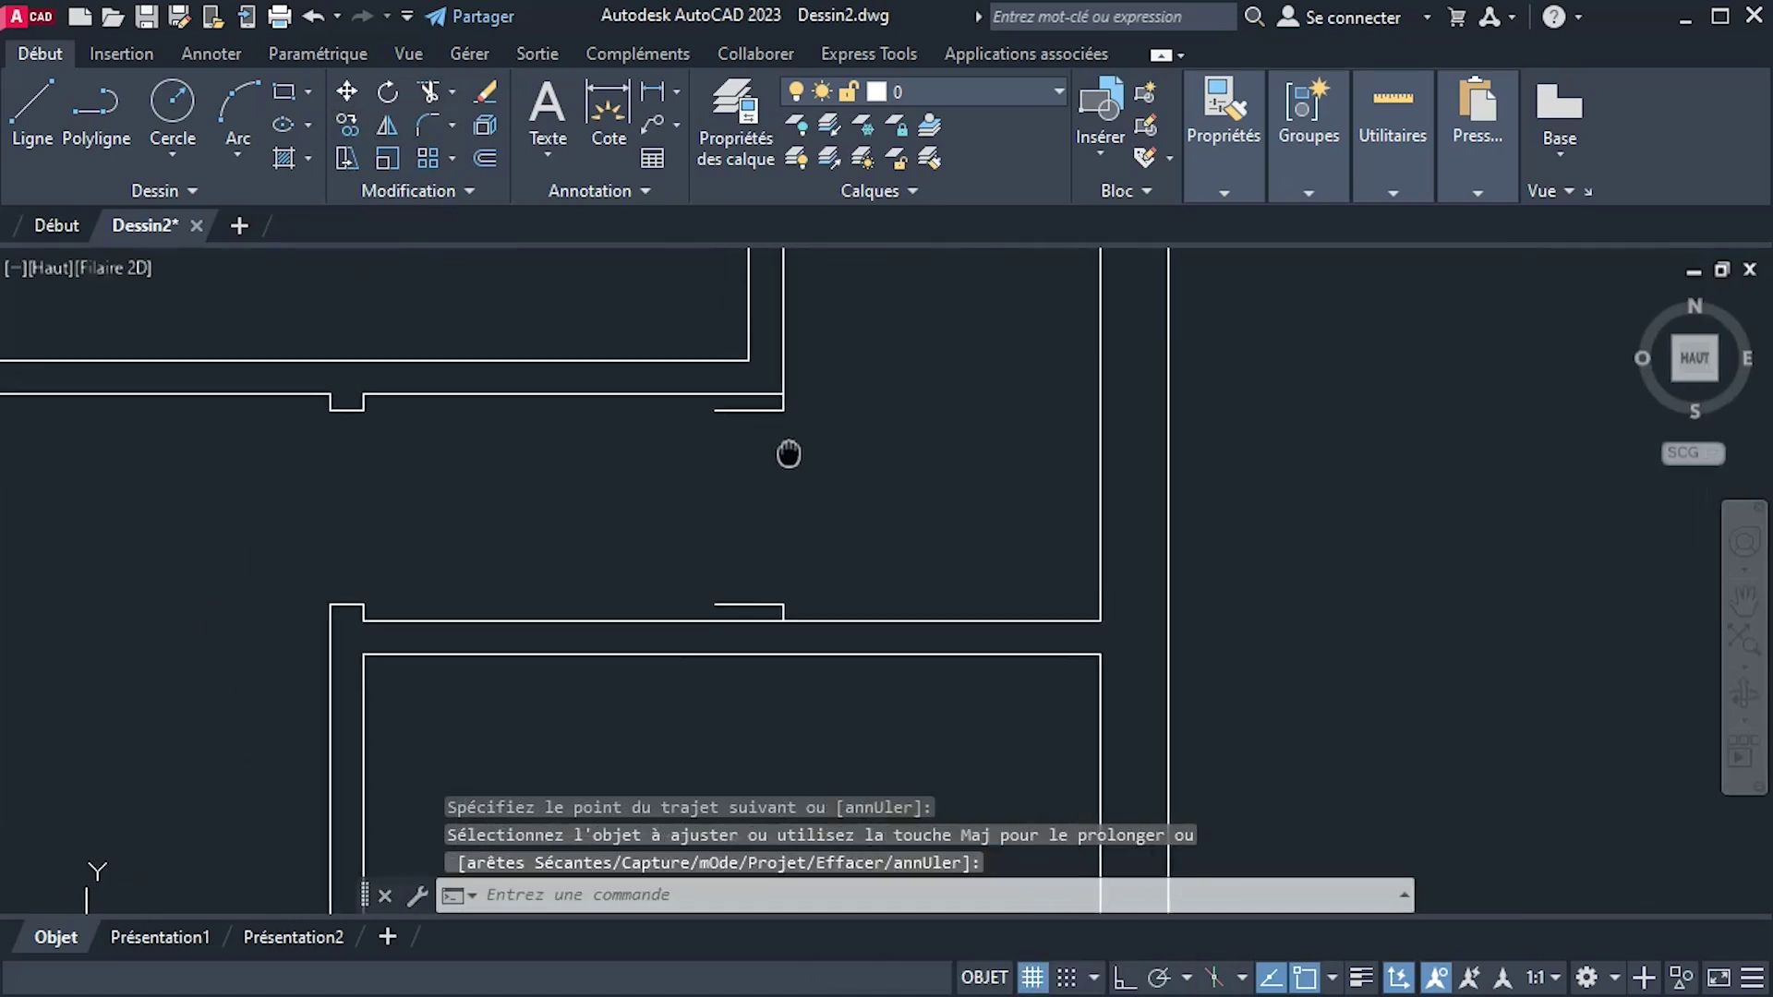
scroll(791, 455, "down", 2)
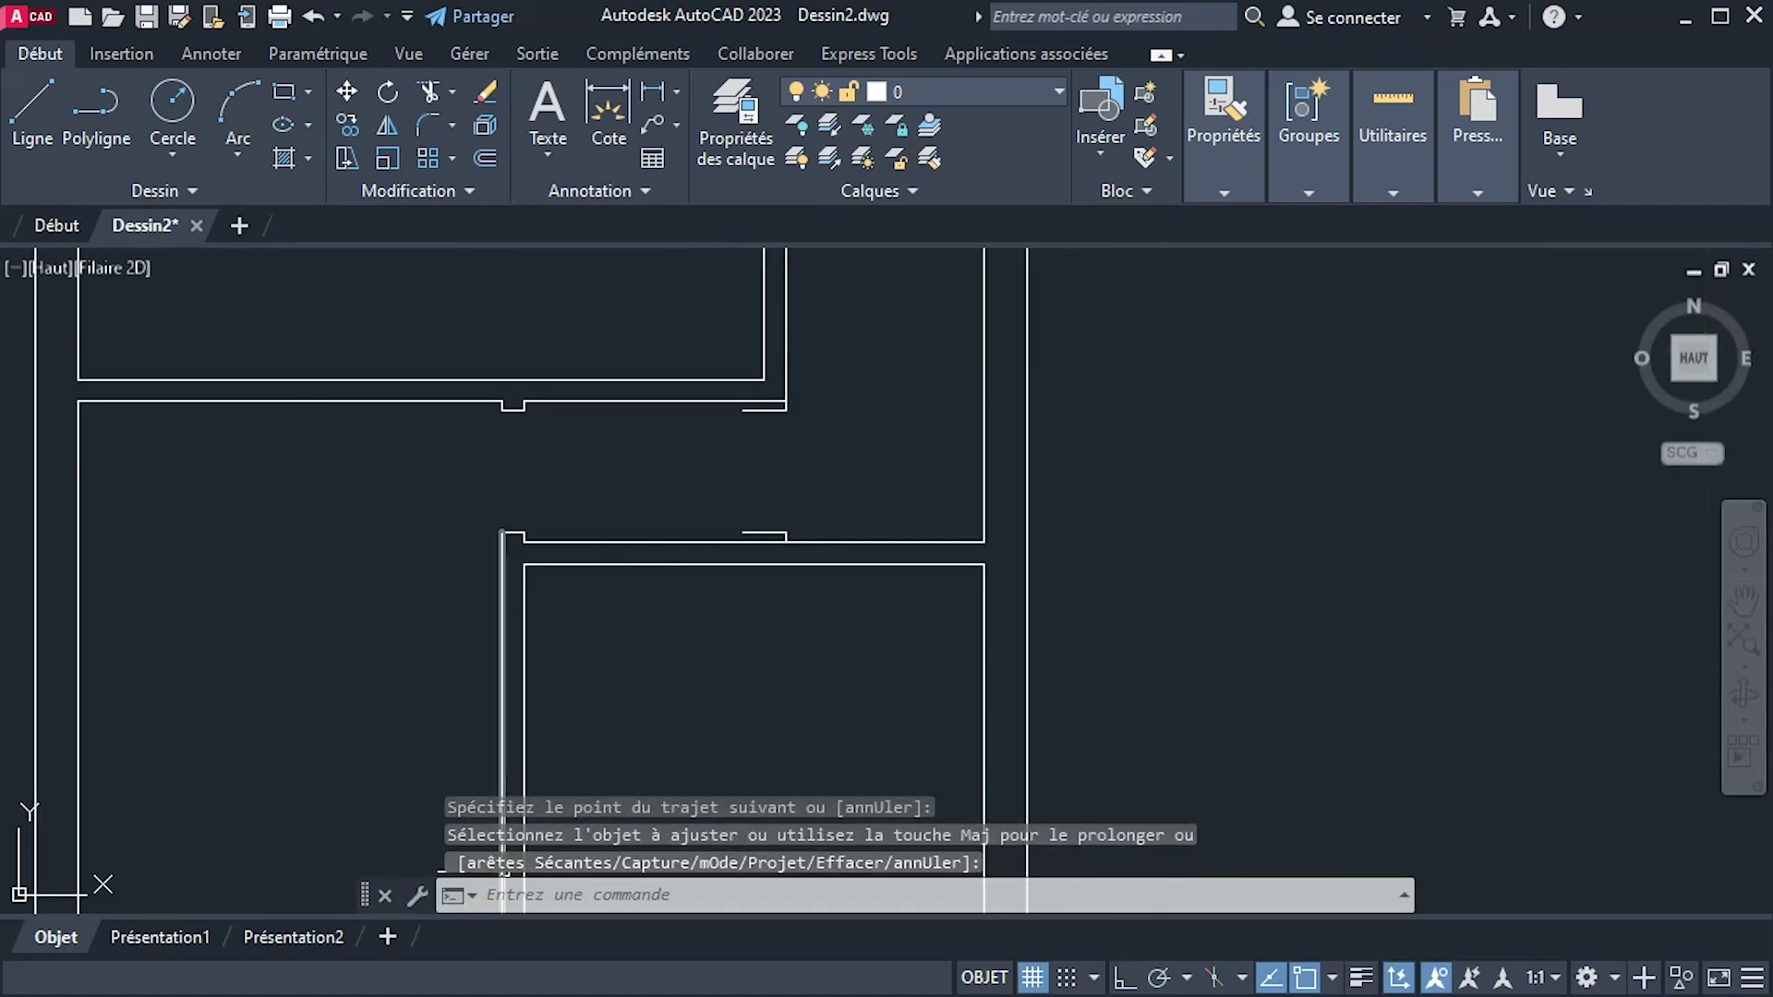
key("alt+Tab")
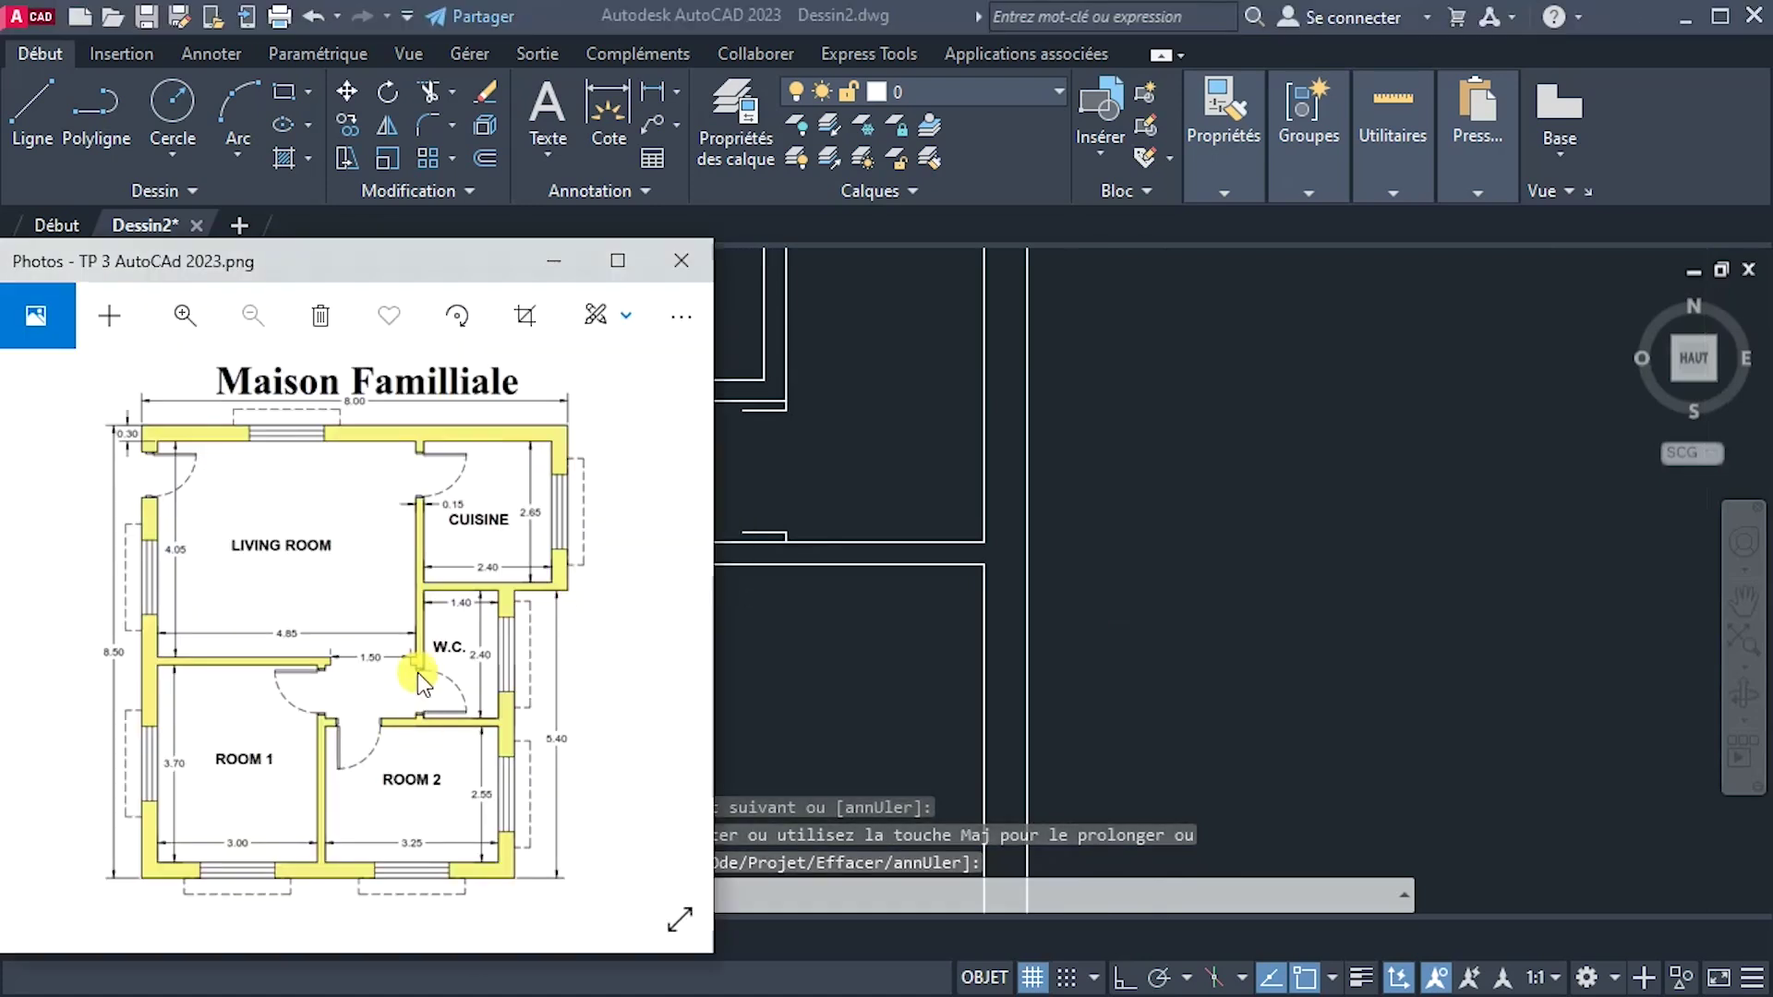
scroll(417, 678, "up", 2)
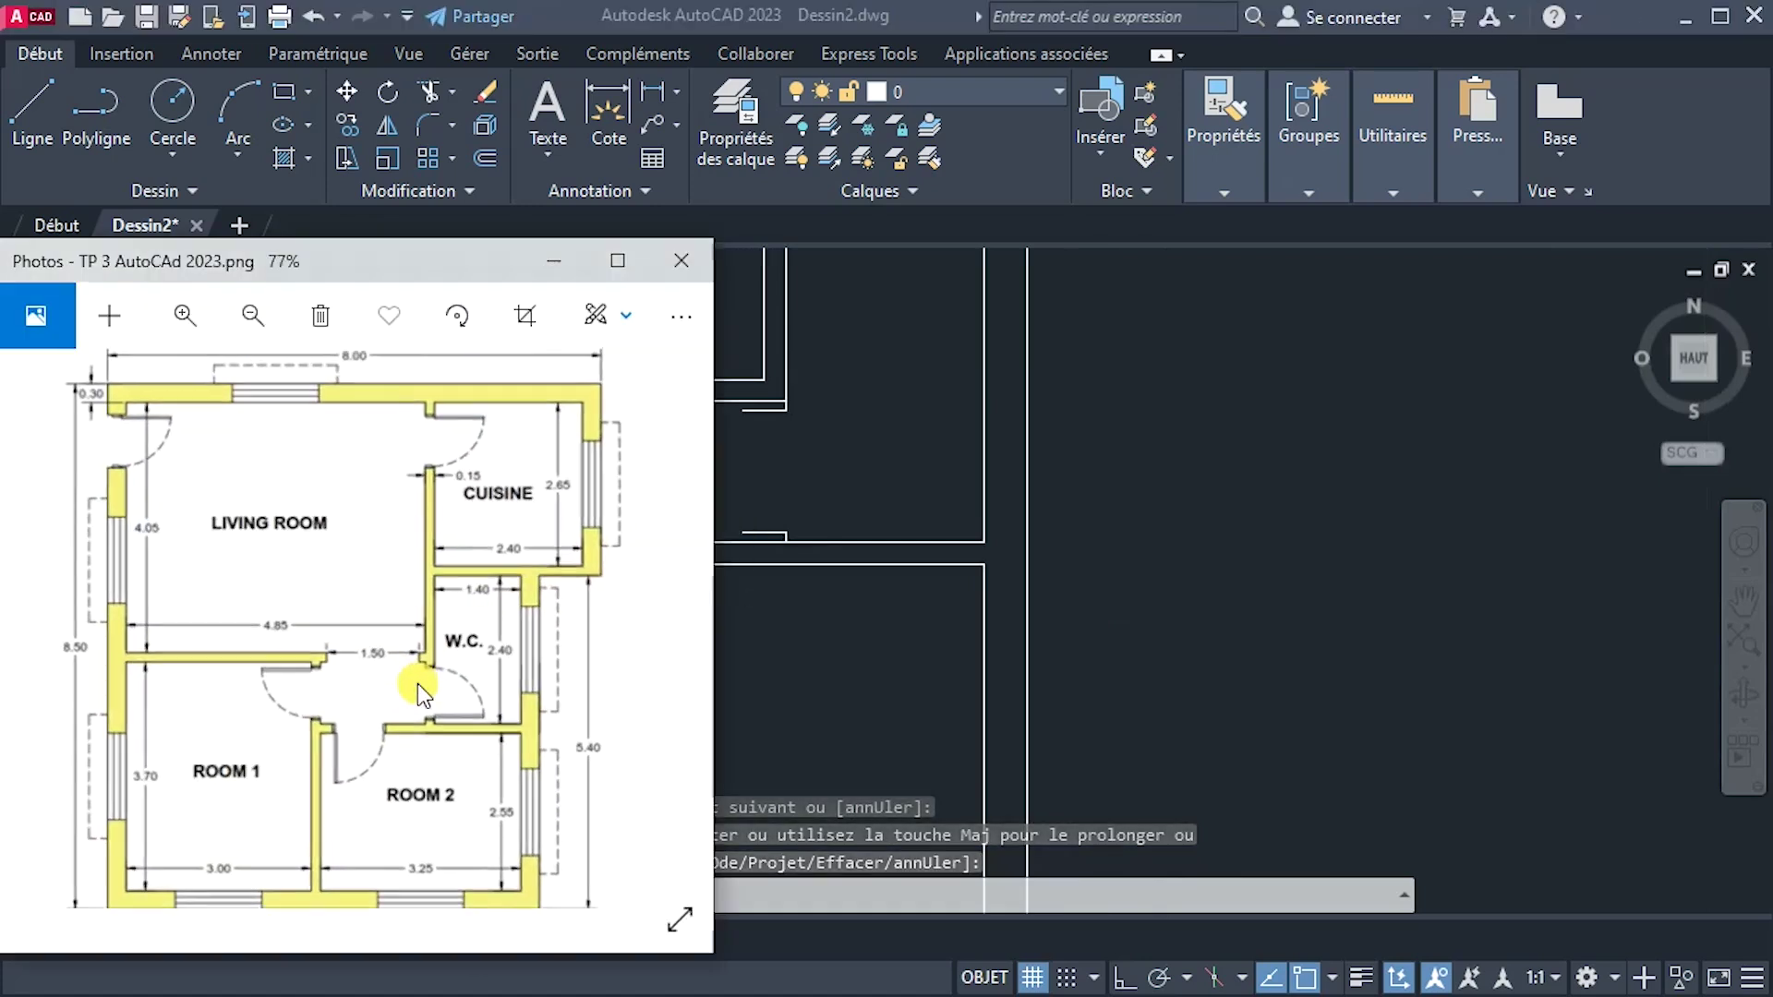
left_click(791, 661)
scroll(751, 600, "up", 4)
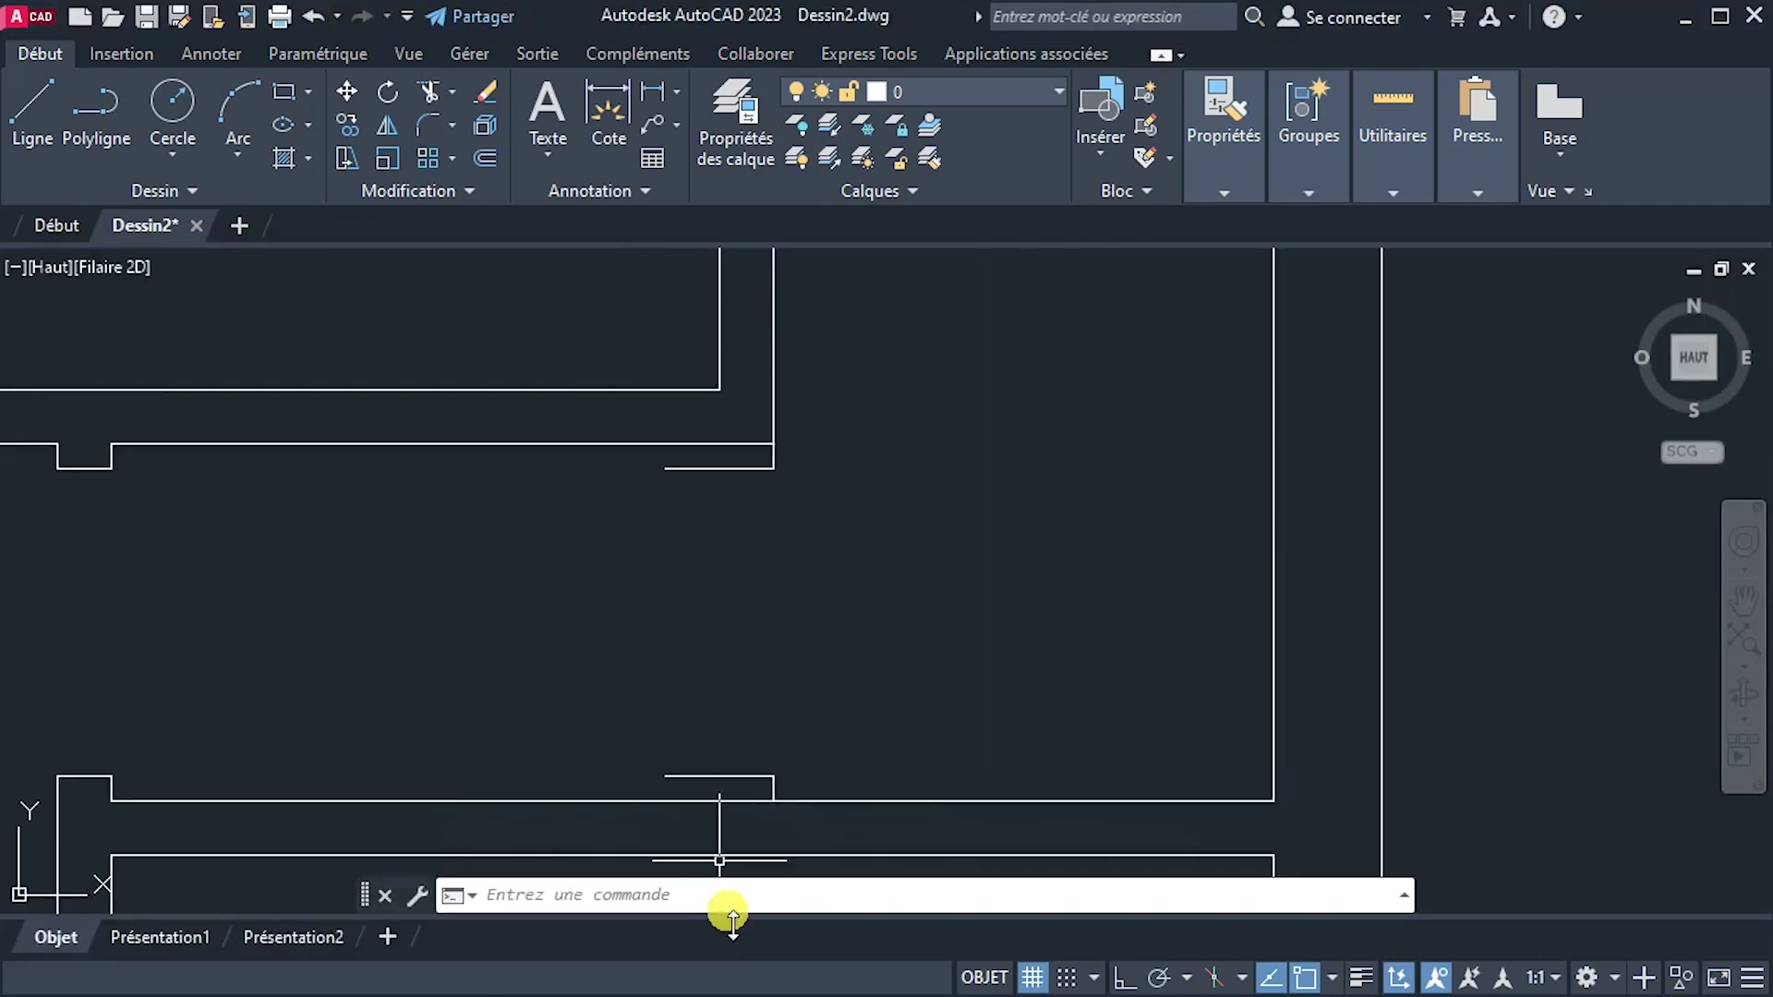
left_click(446, 92)
left_click(480, 187)
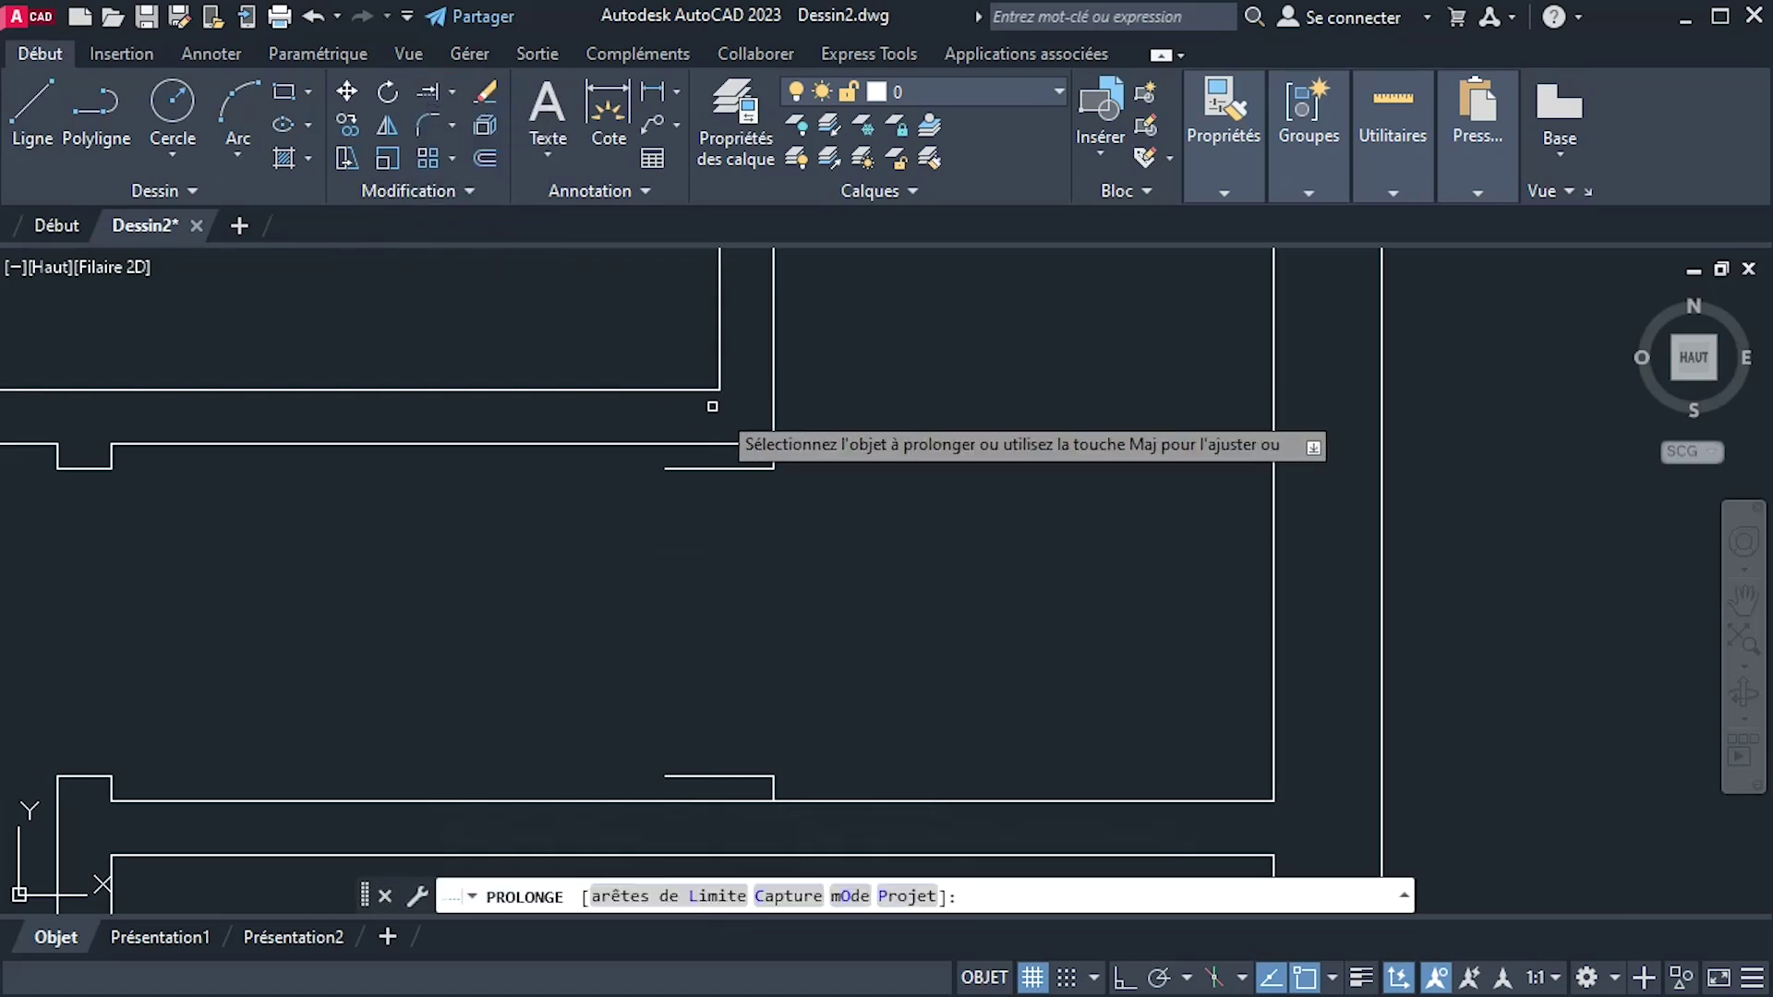
left_click(721, 361)
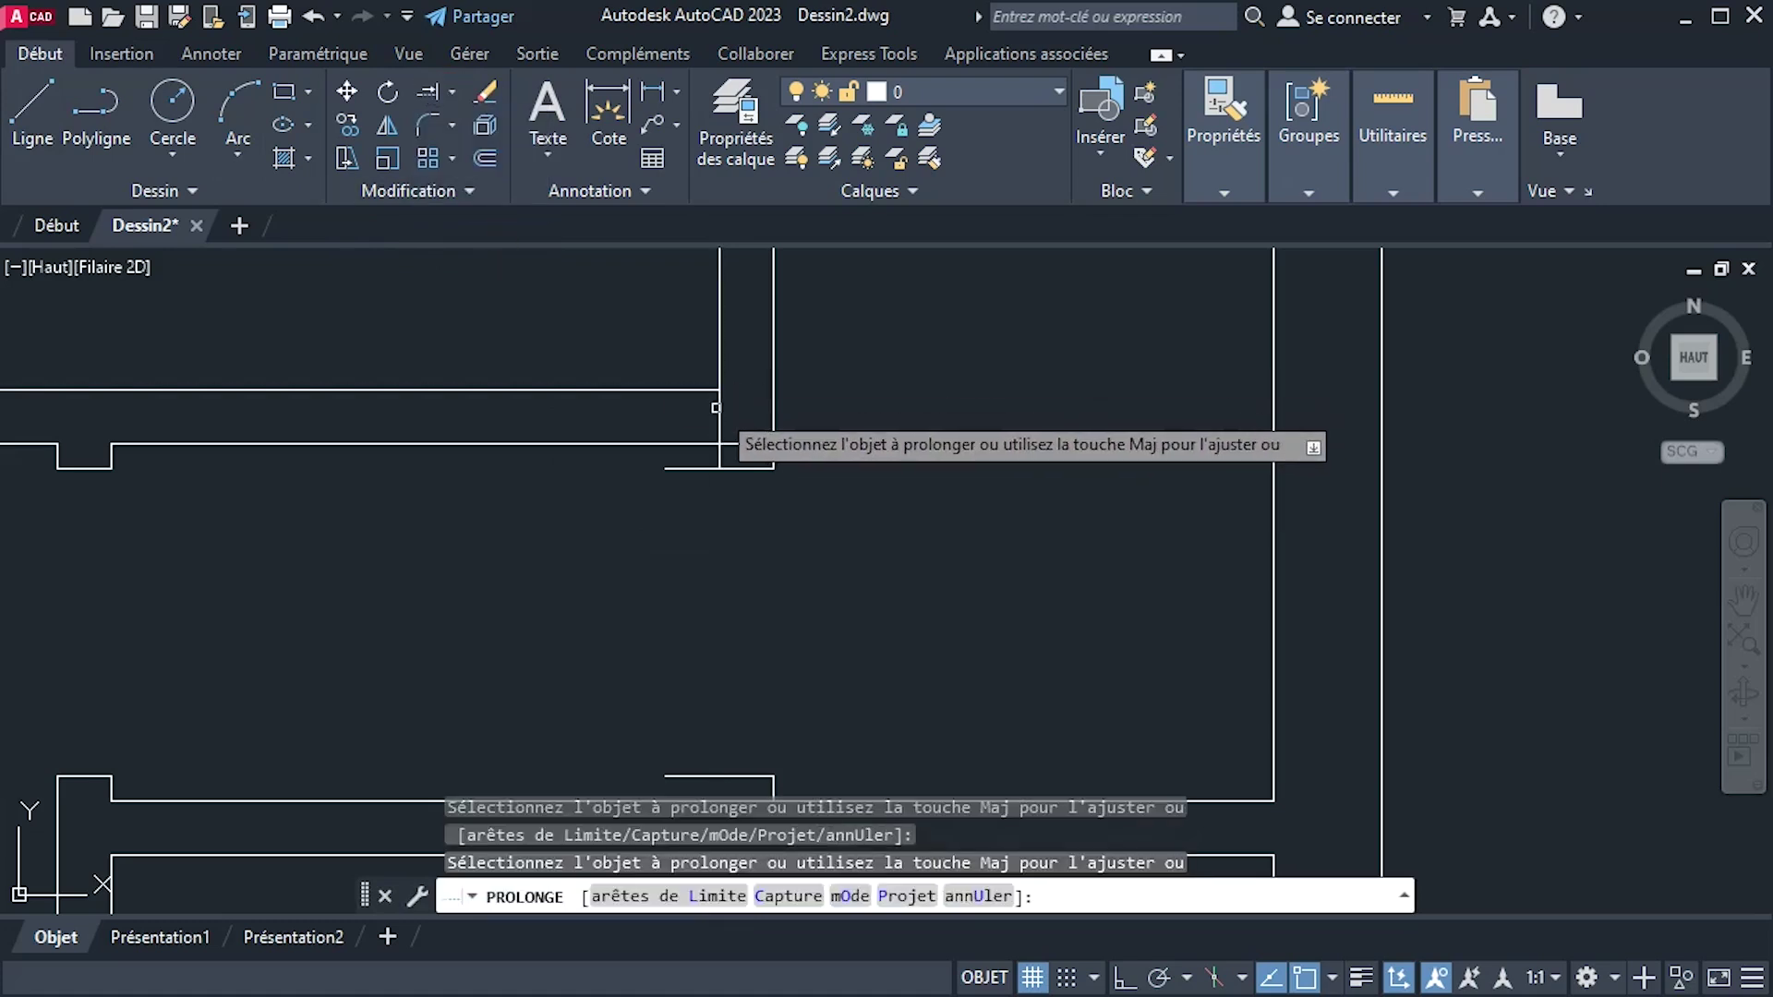
left_click(721, 460)
middle_click_drag(730, 536, 749, 428)
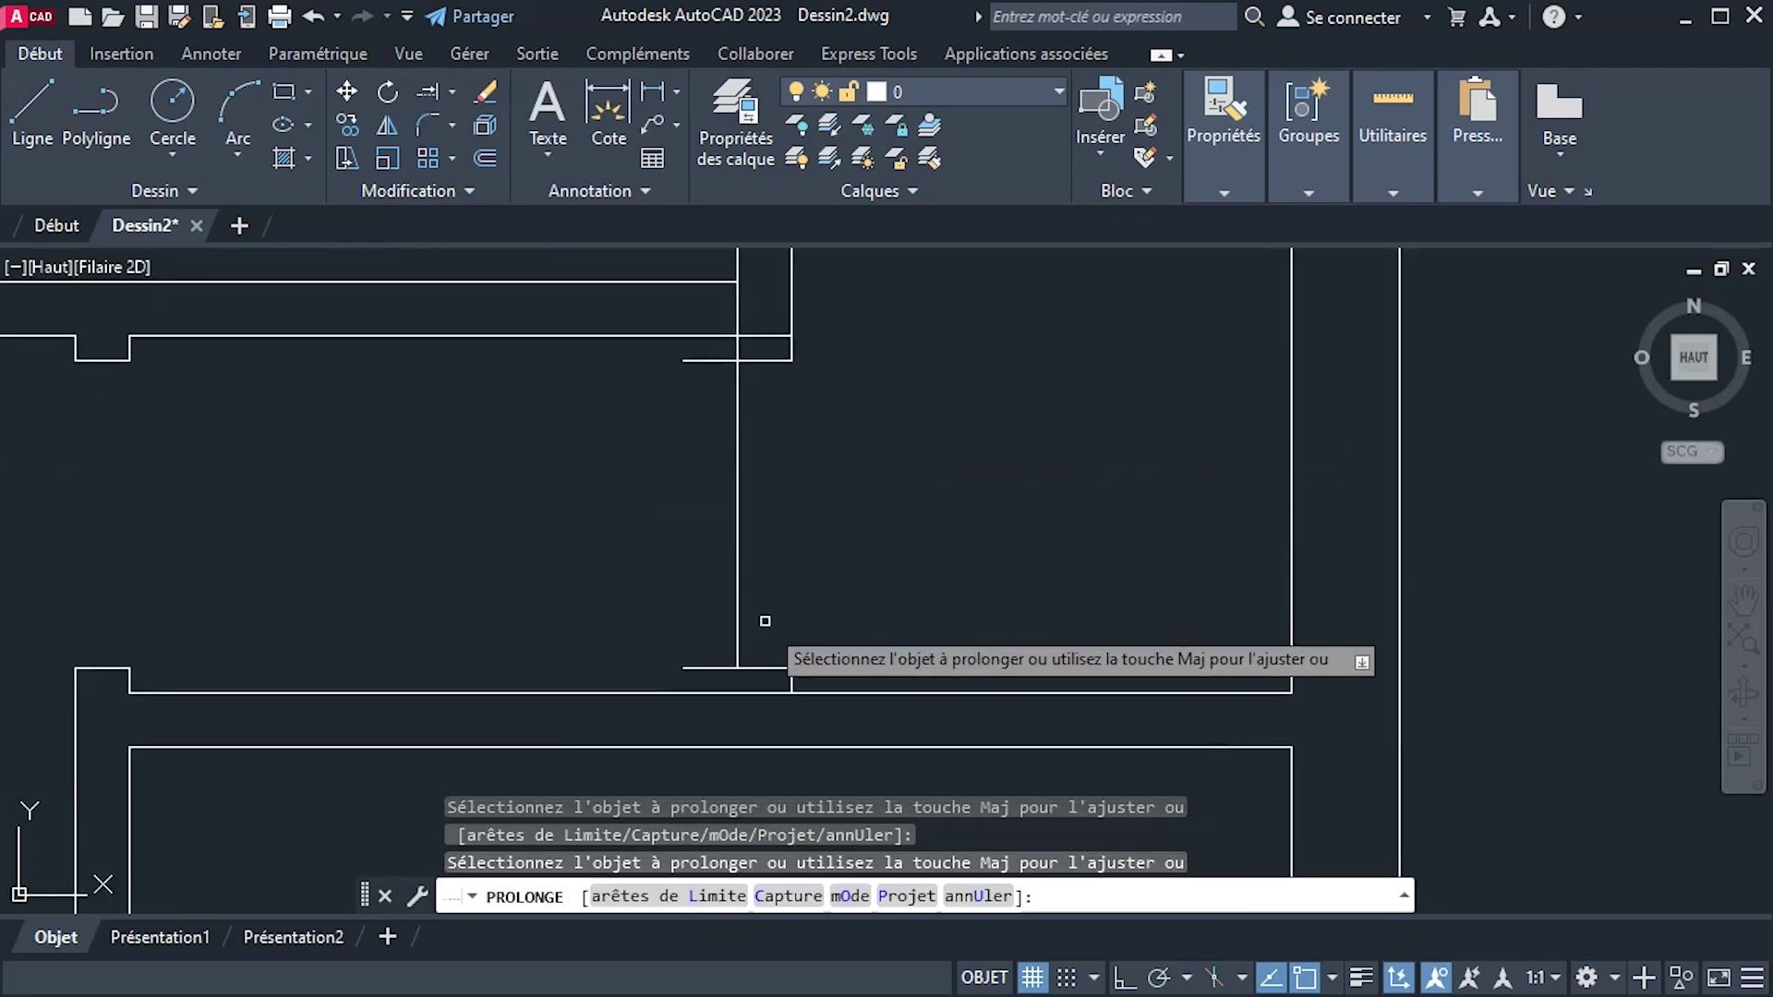
right_click(848, 609)
left_click(906, 627)
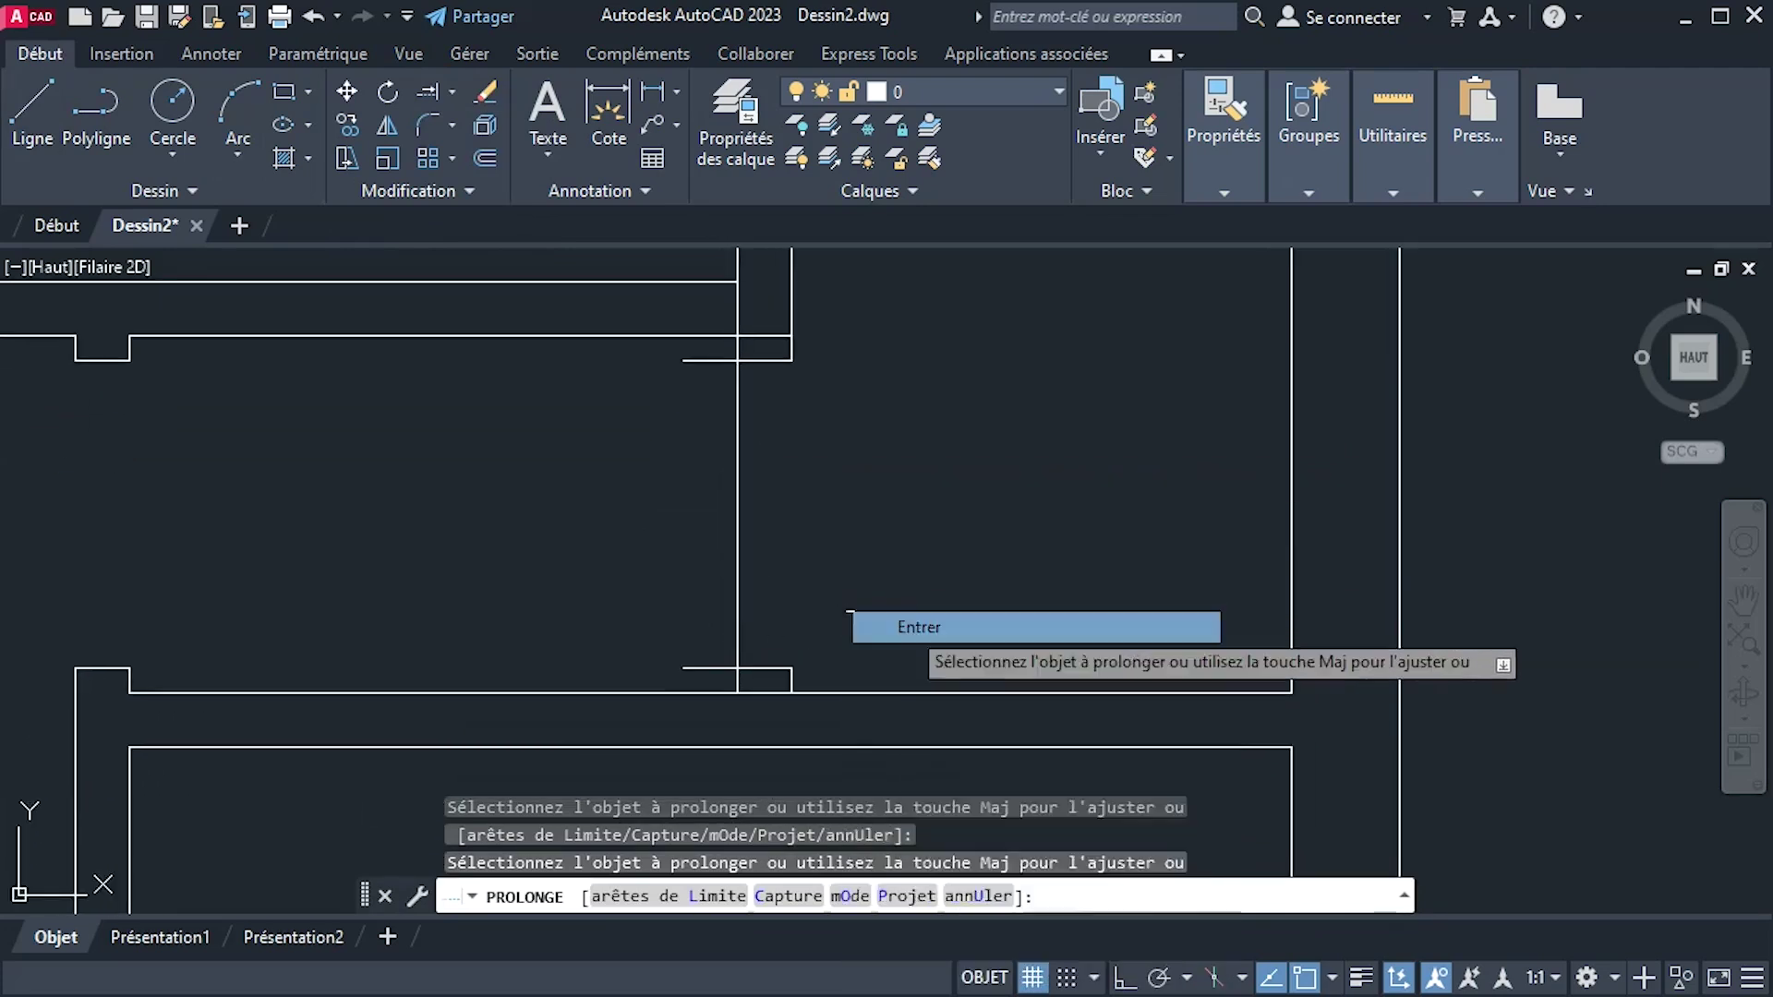
Trim the extended wall line and the projecting rectangle ends around the W.C. door opening, leaving clean jambs.
left_click(450, 91)
left_click(462, 134)
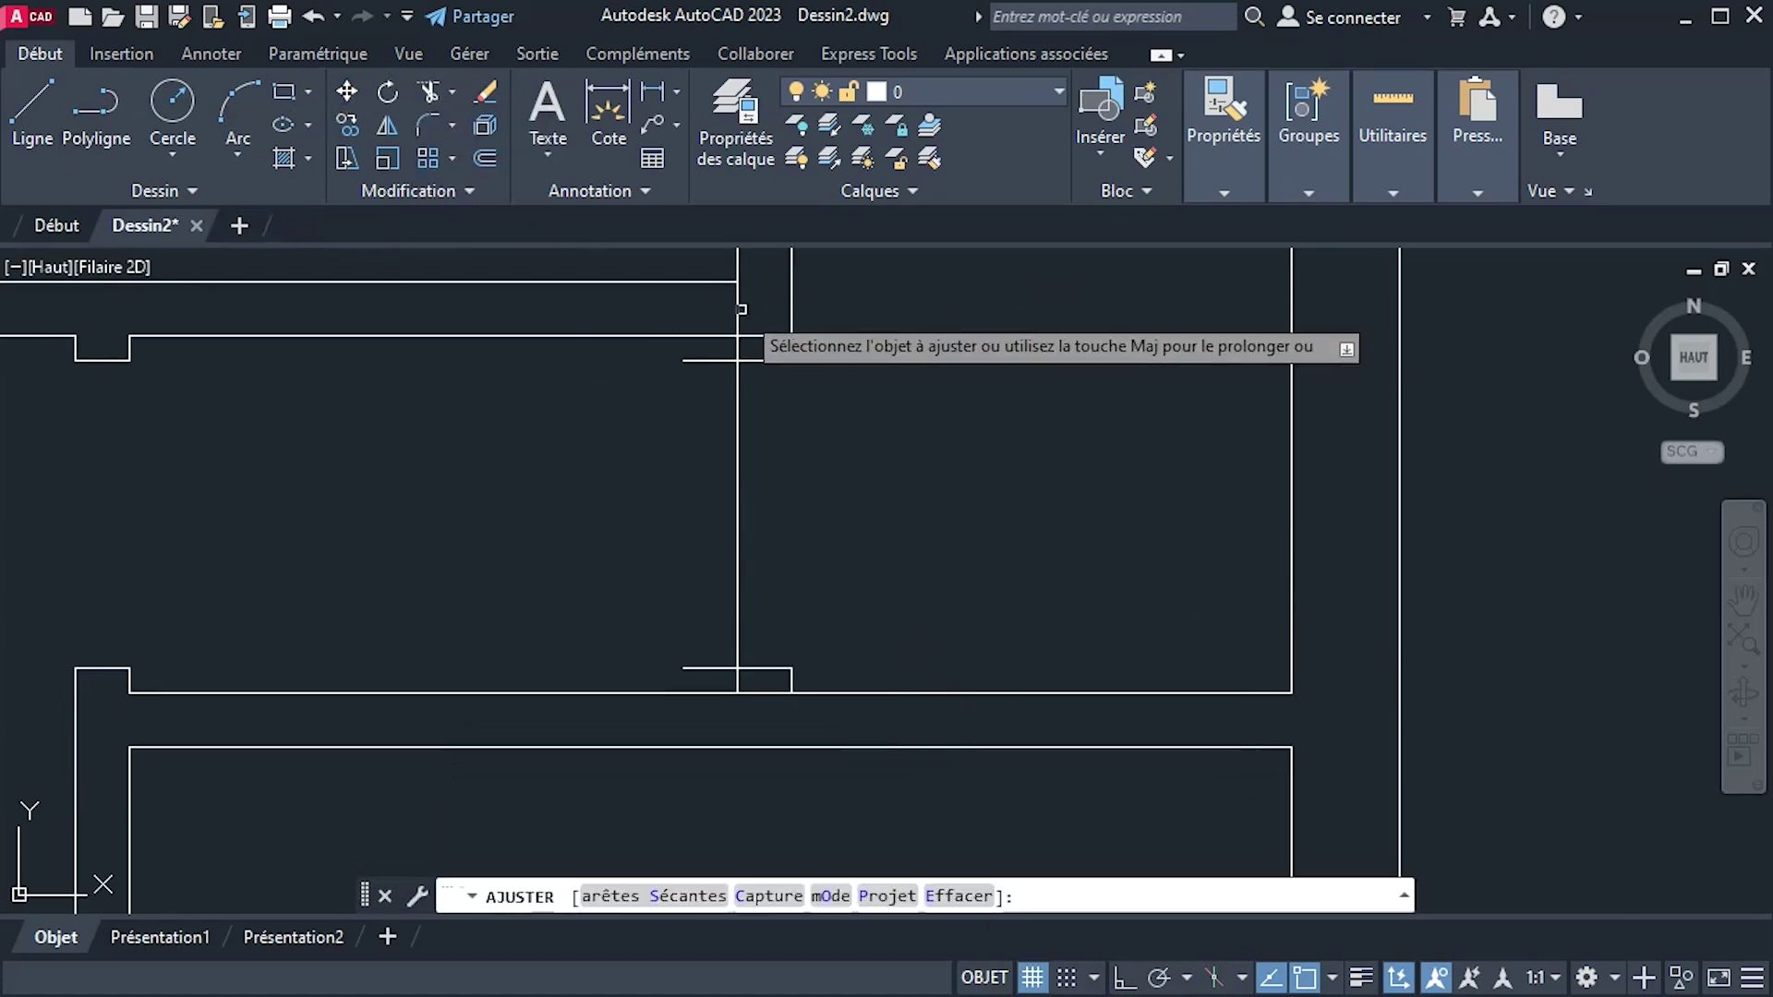
left_click(738, 310)
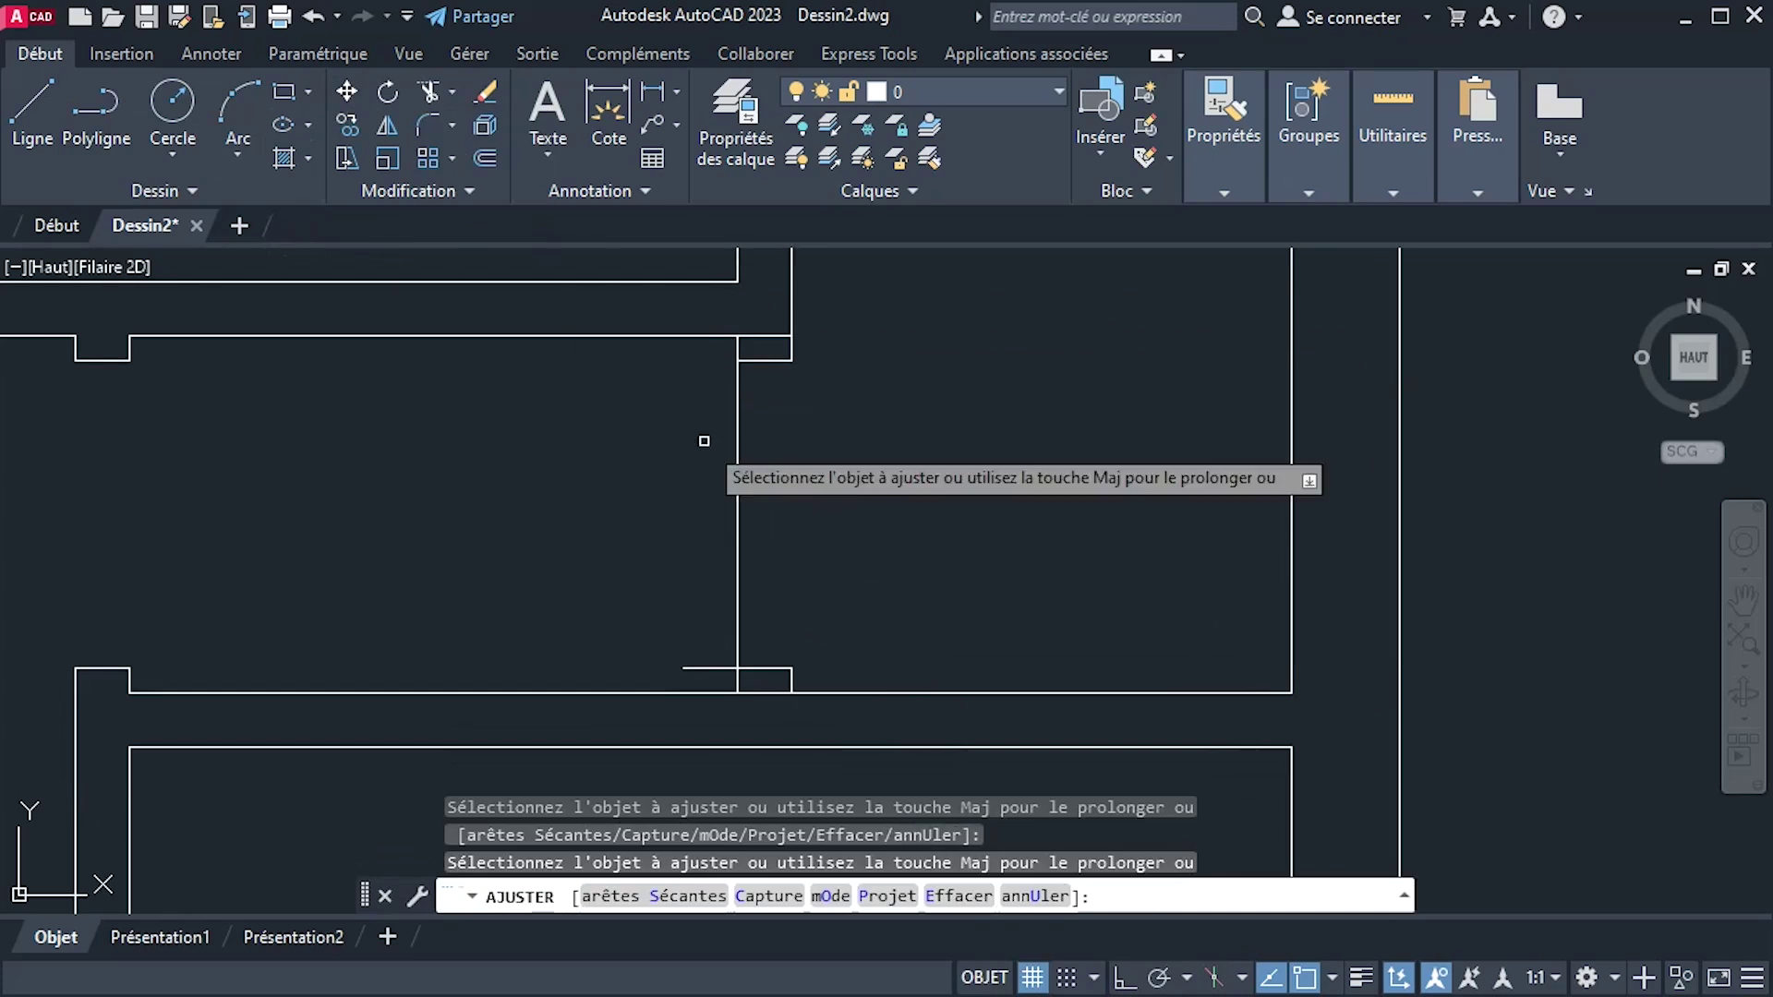
left_click(738, 466)
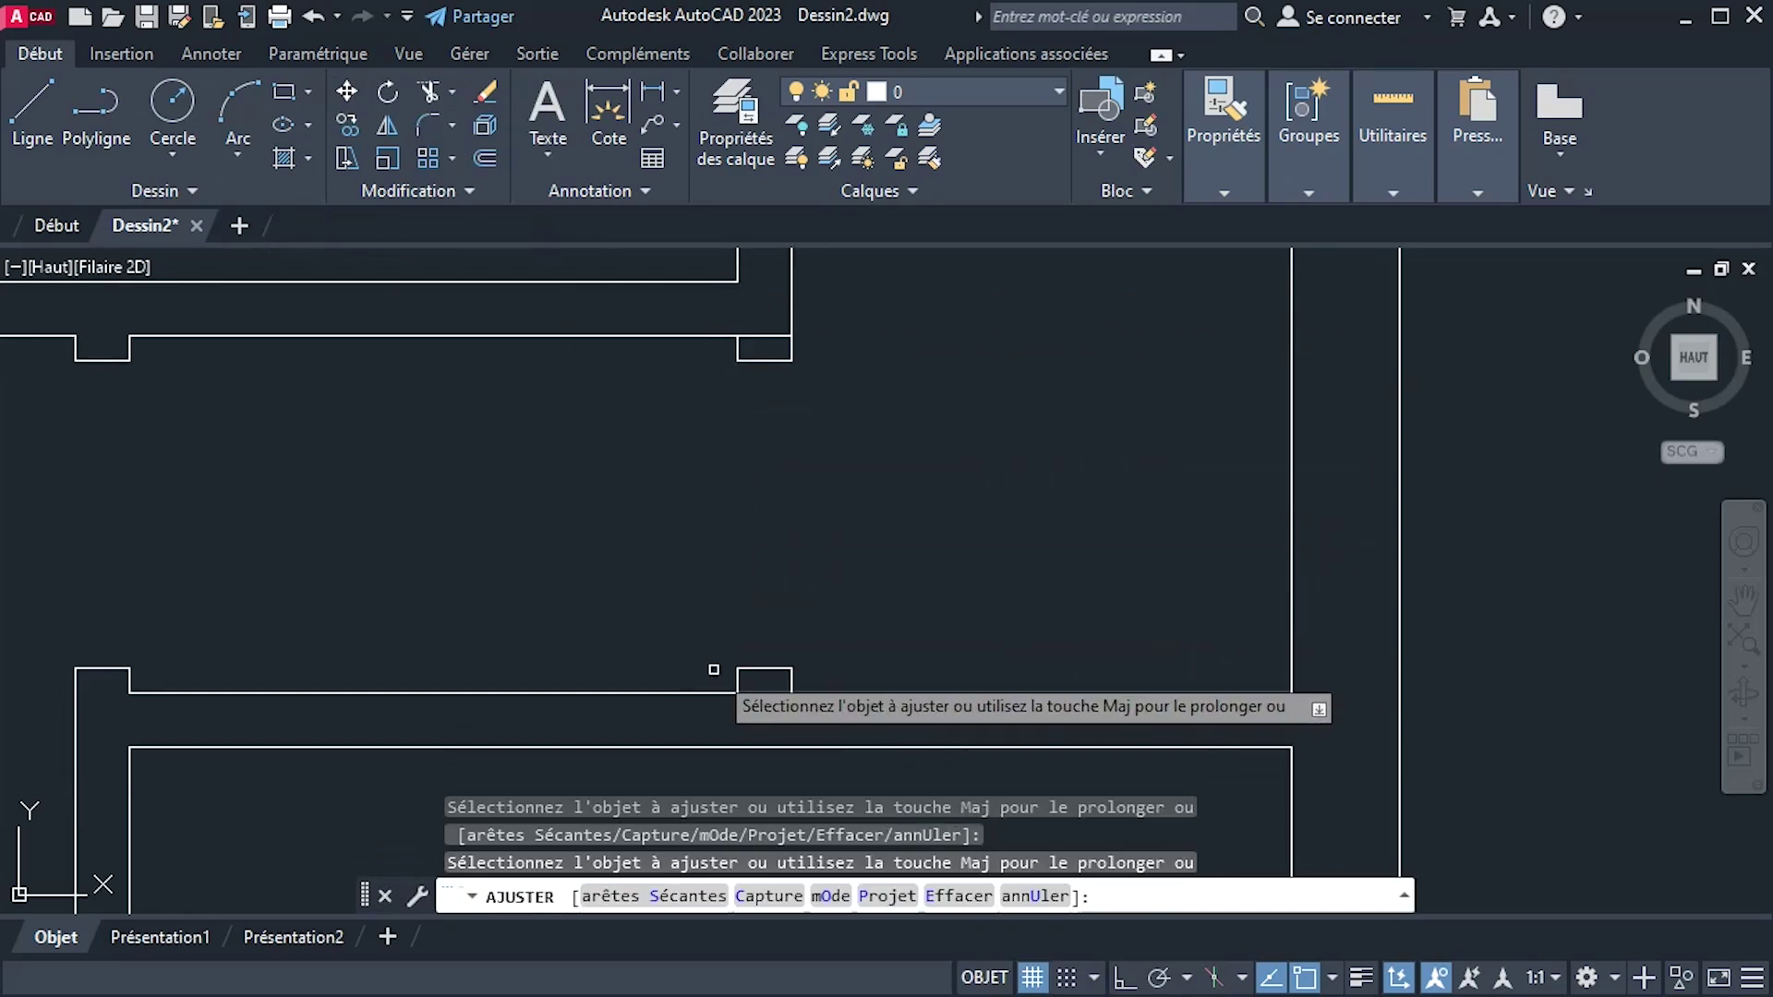
scroll(951, 563, "down", 2)
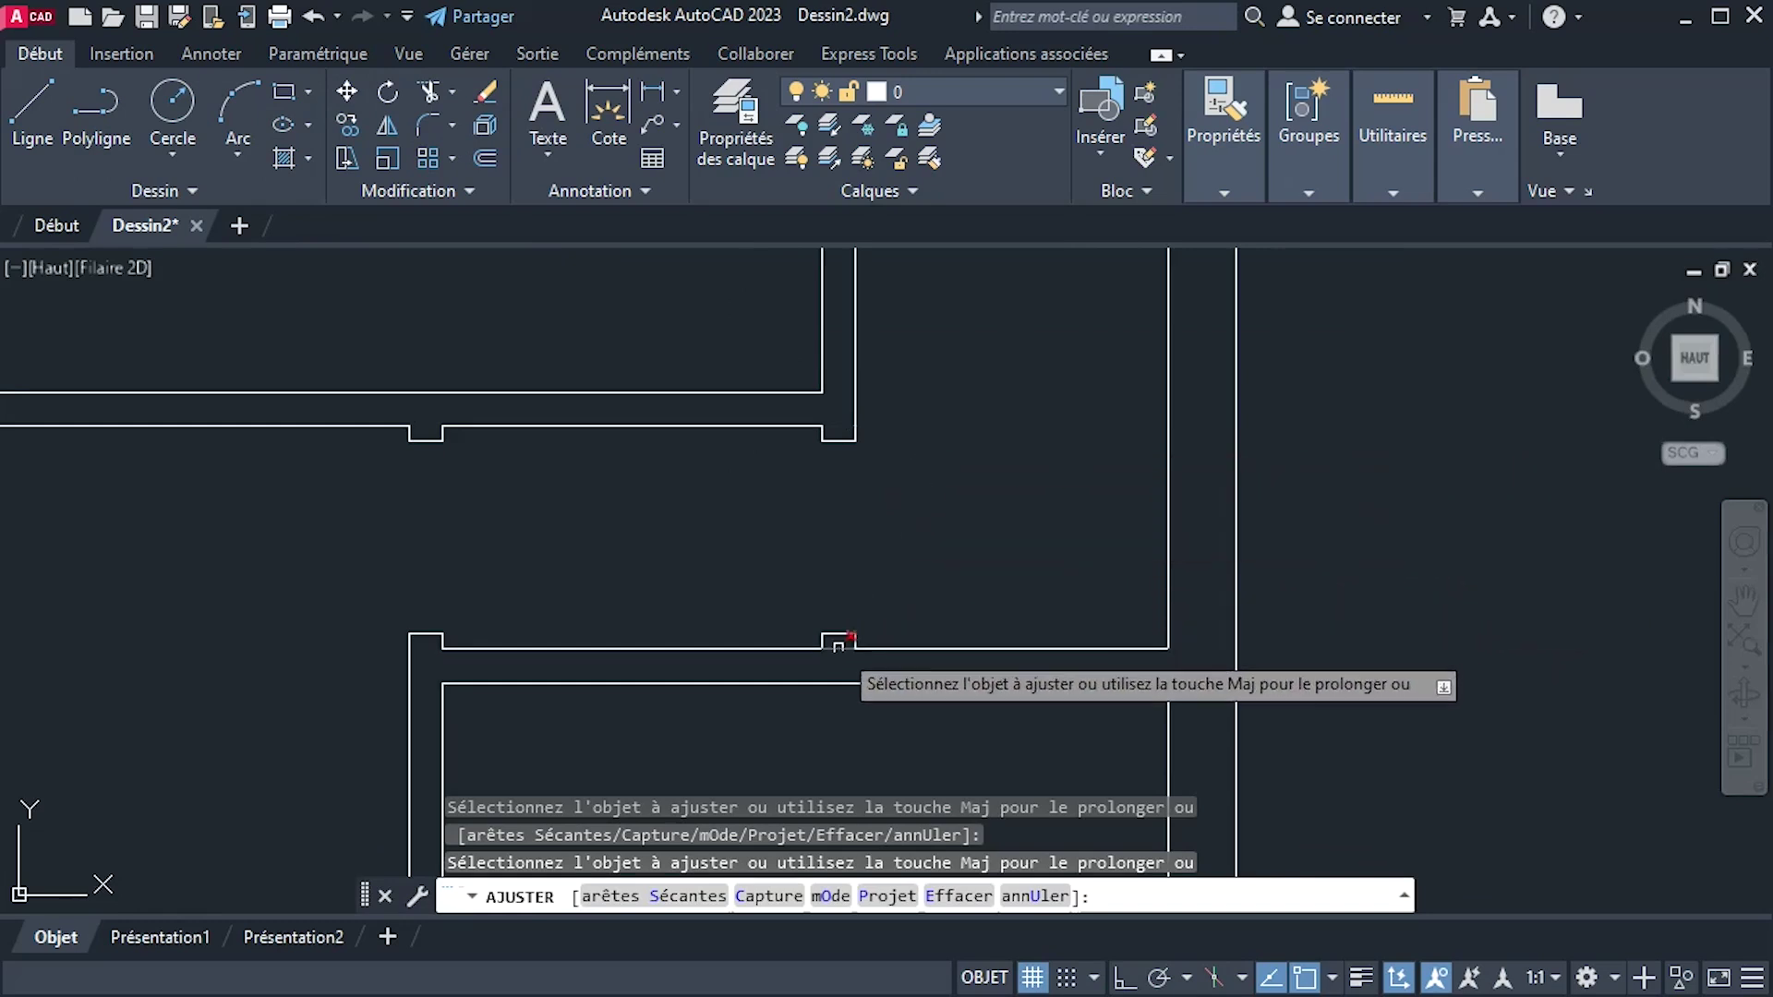
right_click(926, 520)
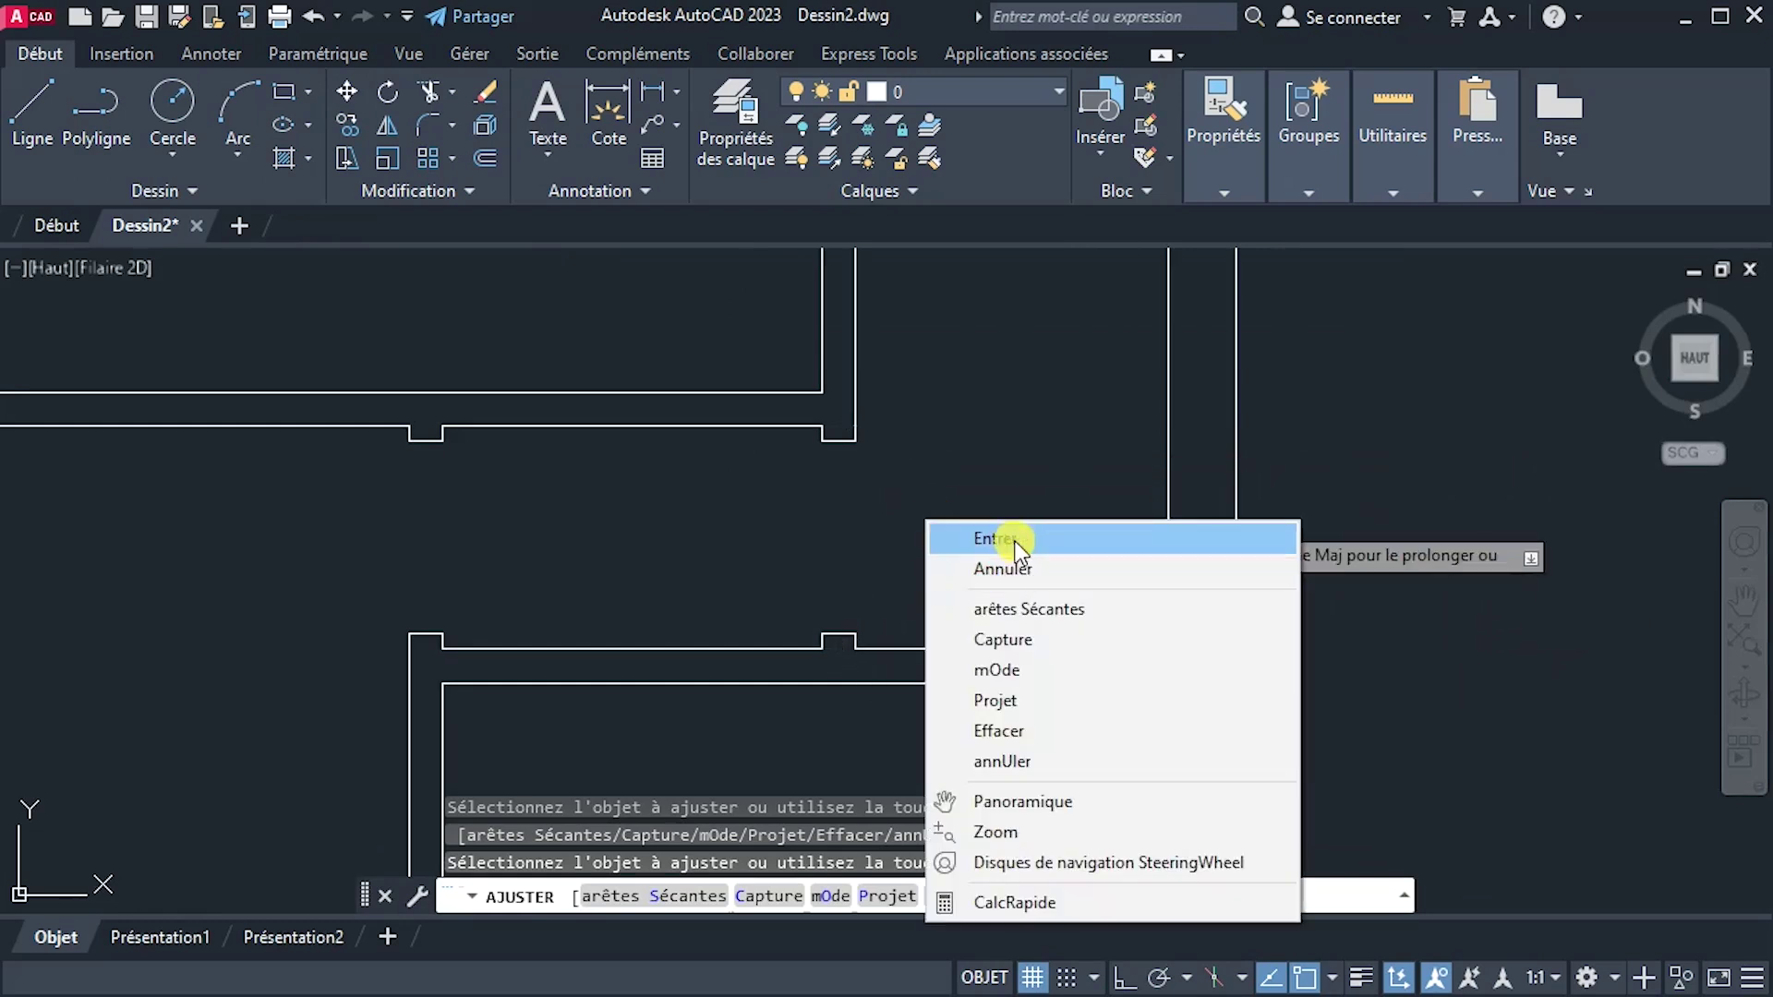
left_click(1014, 540)
Move the entrance door rectangle from the living room's outer left wall to an empty spot inside Room 2.
scroll(611, 613, "down", 3)
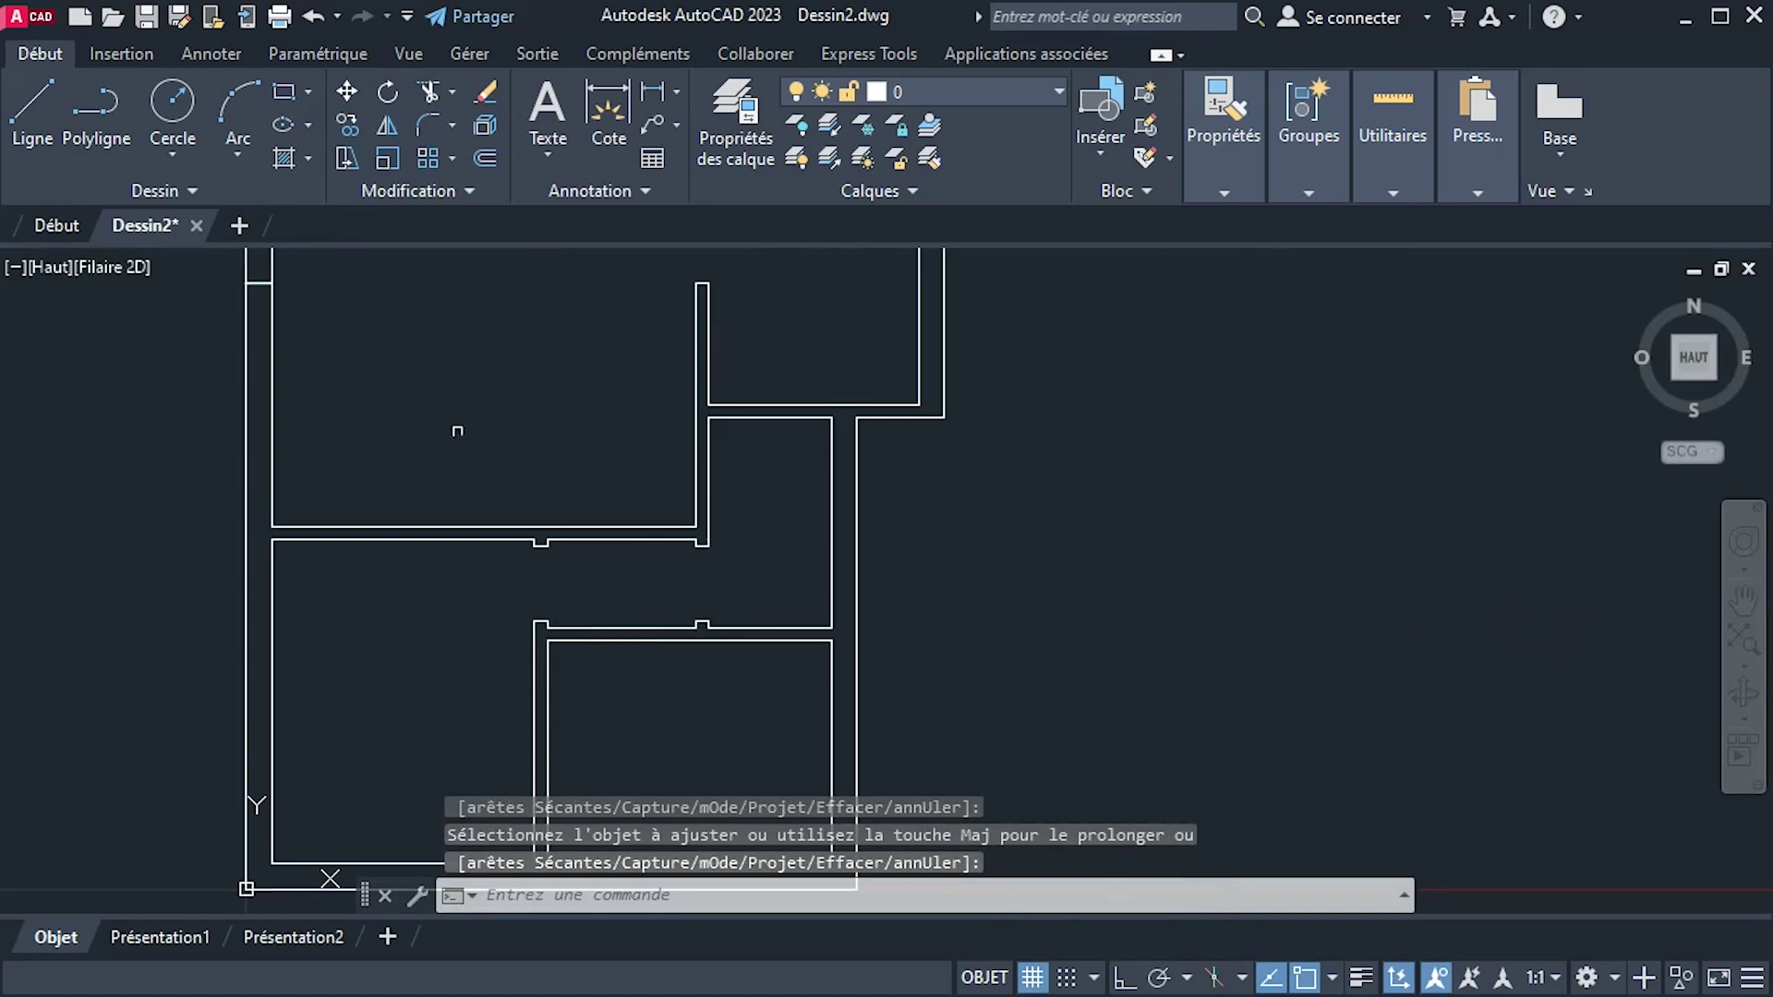
middle_click_drag(396, 357, 471, 410)
left_click(389, 299)
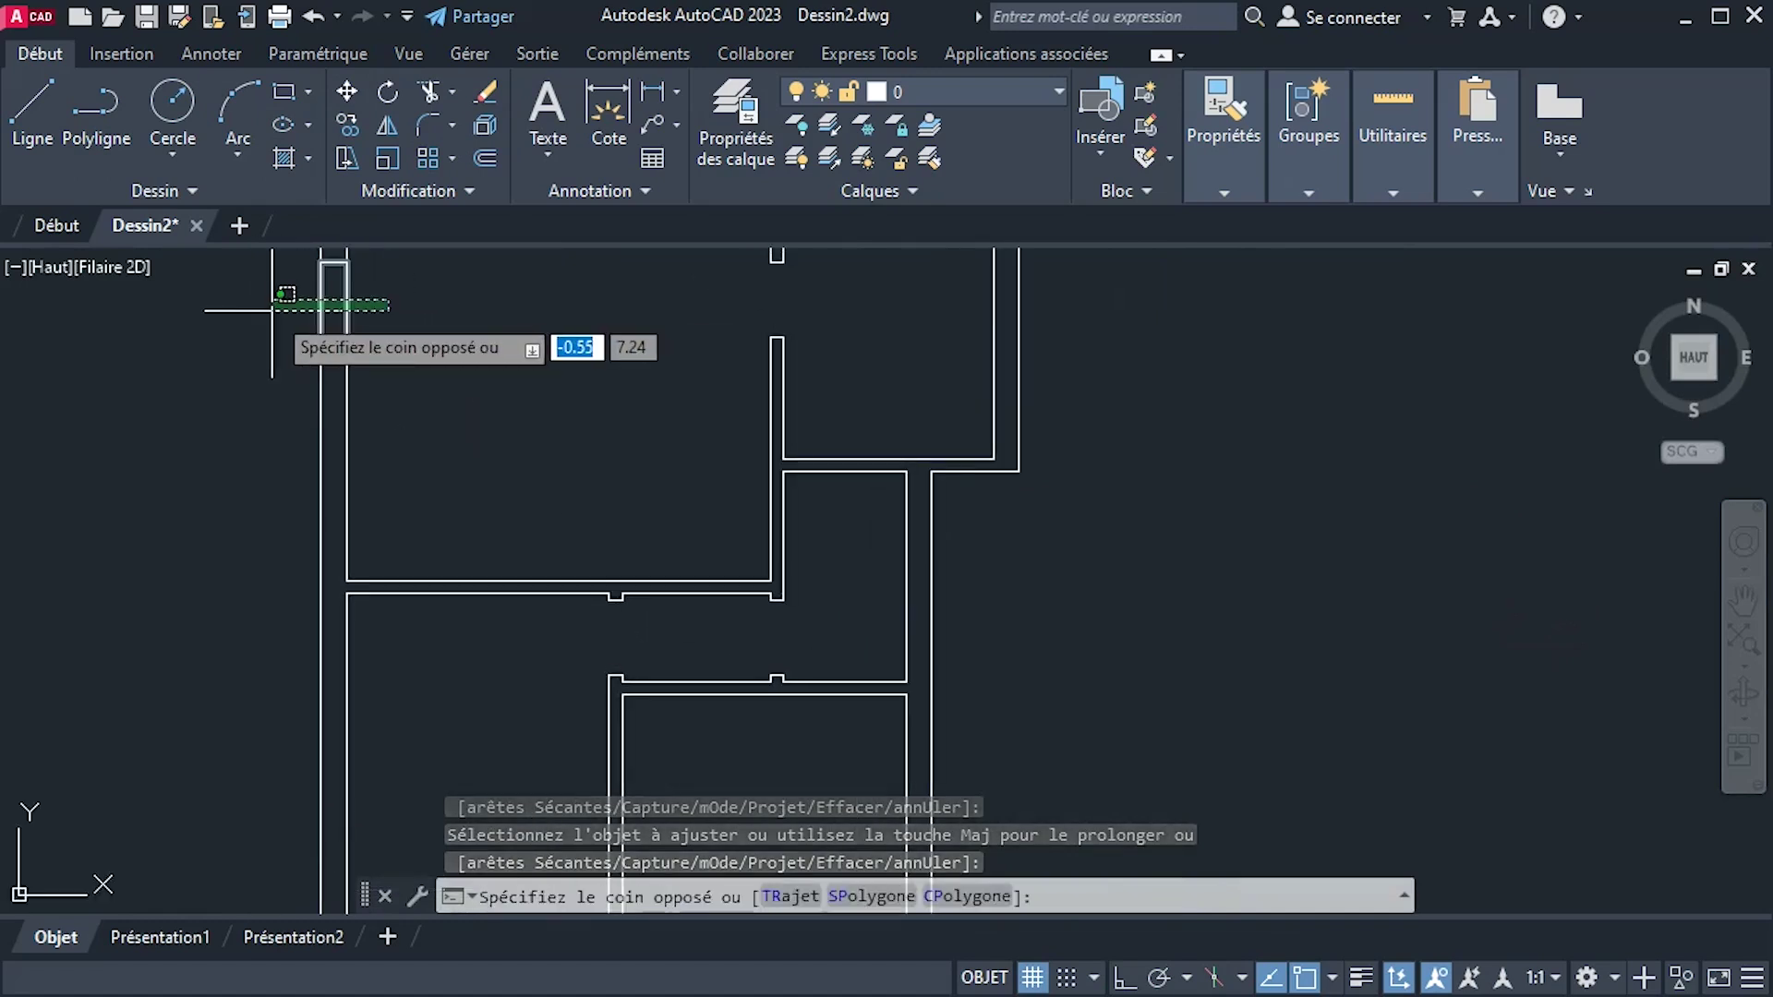
left_click(272, 312)
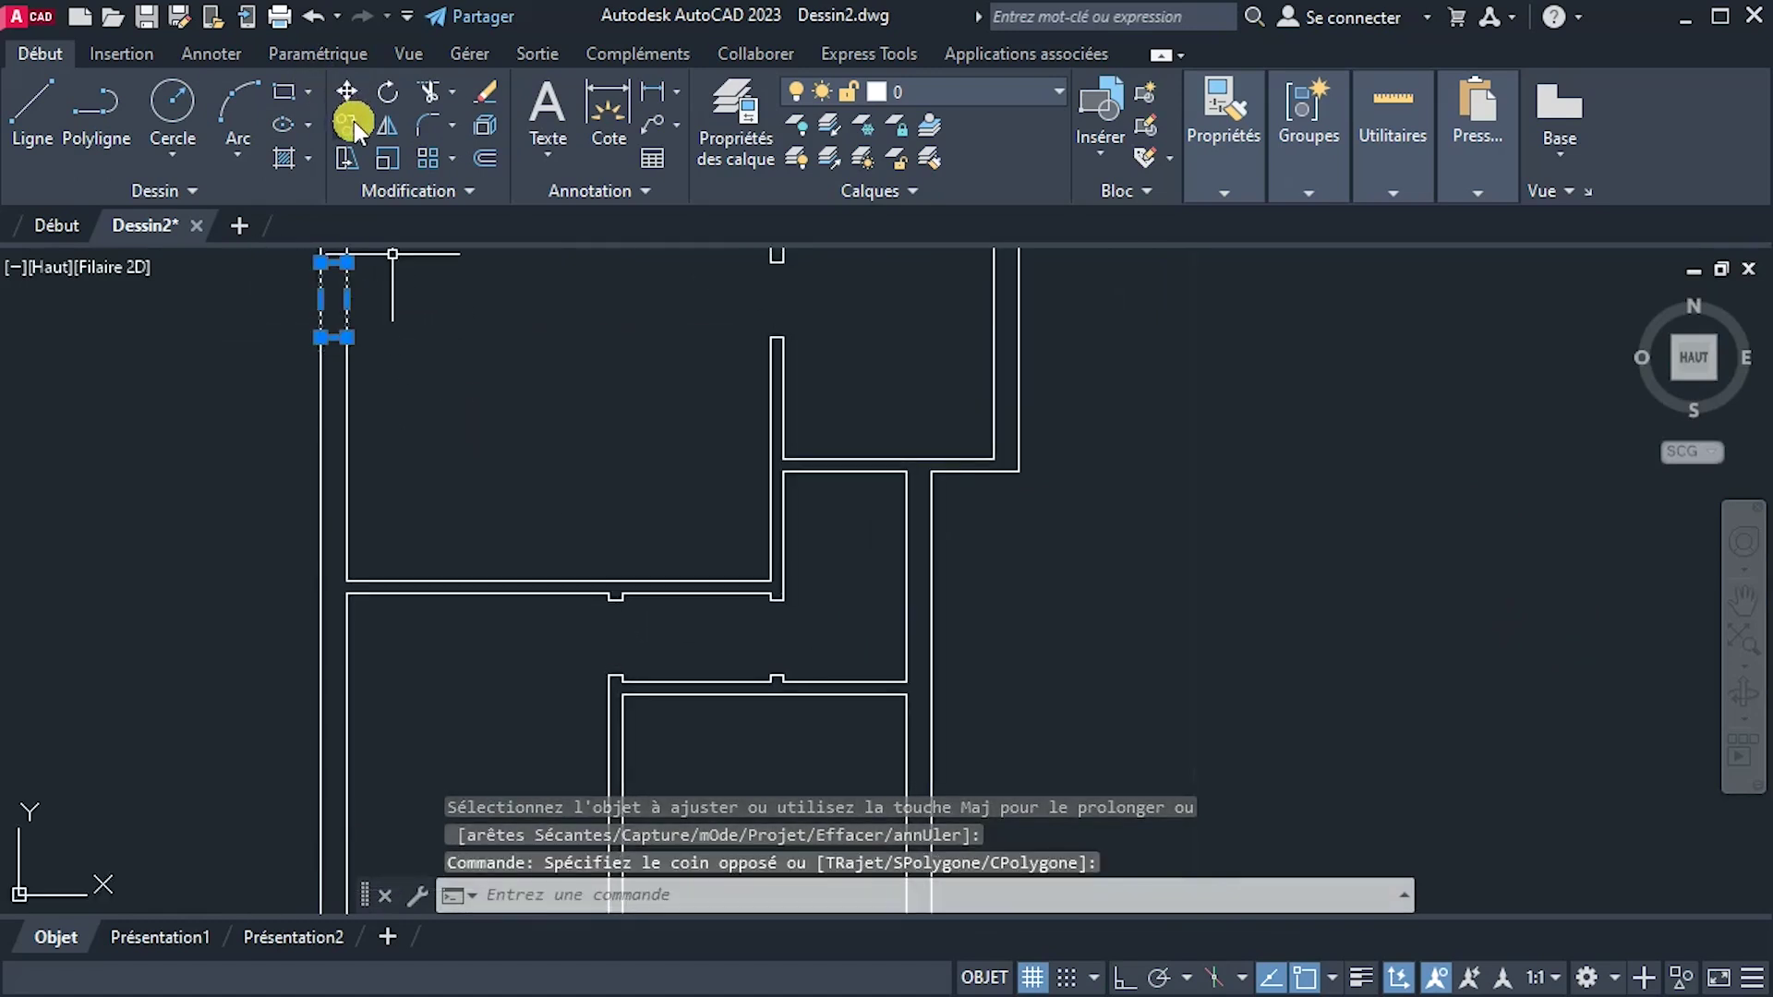
left_click(346, 92)
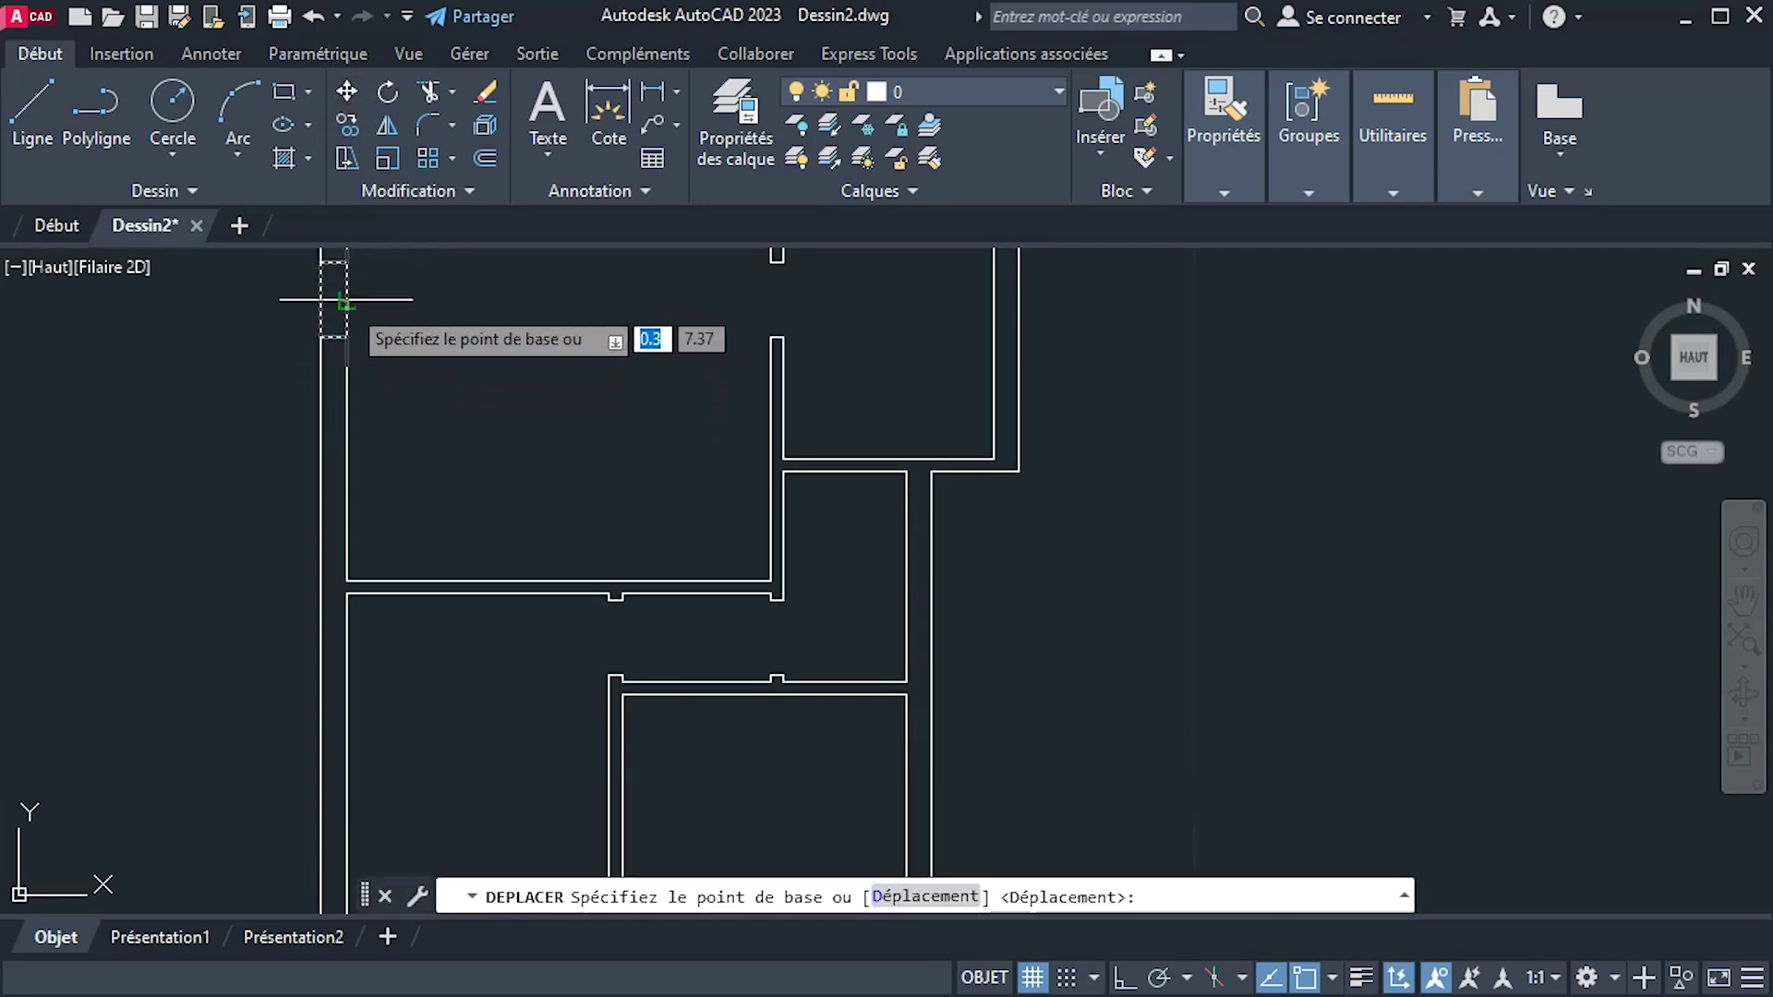
left_click(347, 264)
left_click(708, 728)
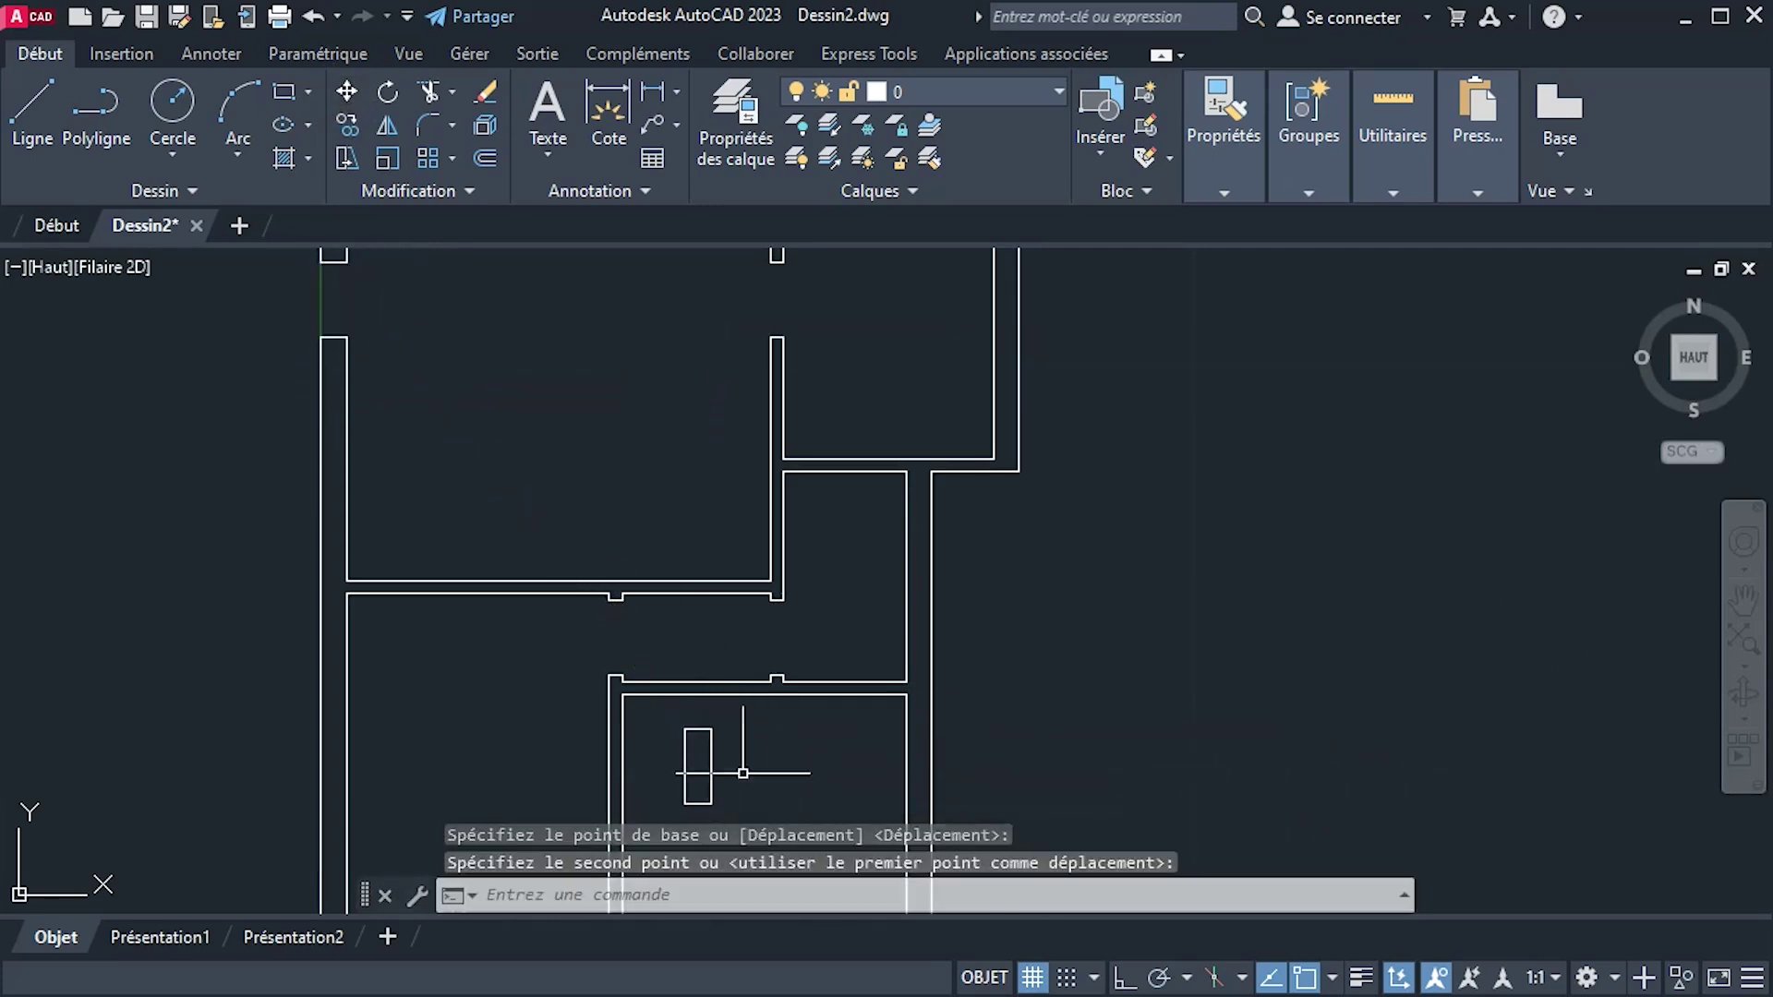
Rotate the door rectangle 90° counterclockwise about its lower-right corner with Ortho on, so it lies horizontally.
scroll(729, 757, "up", 3)
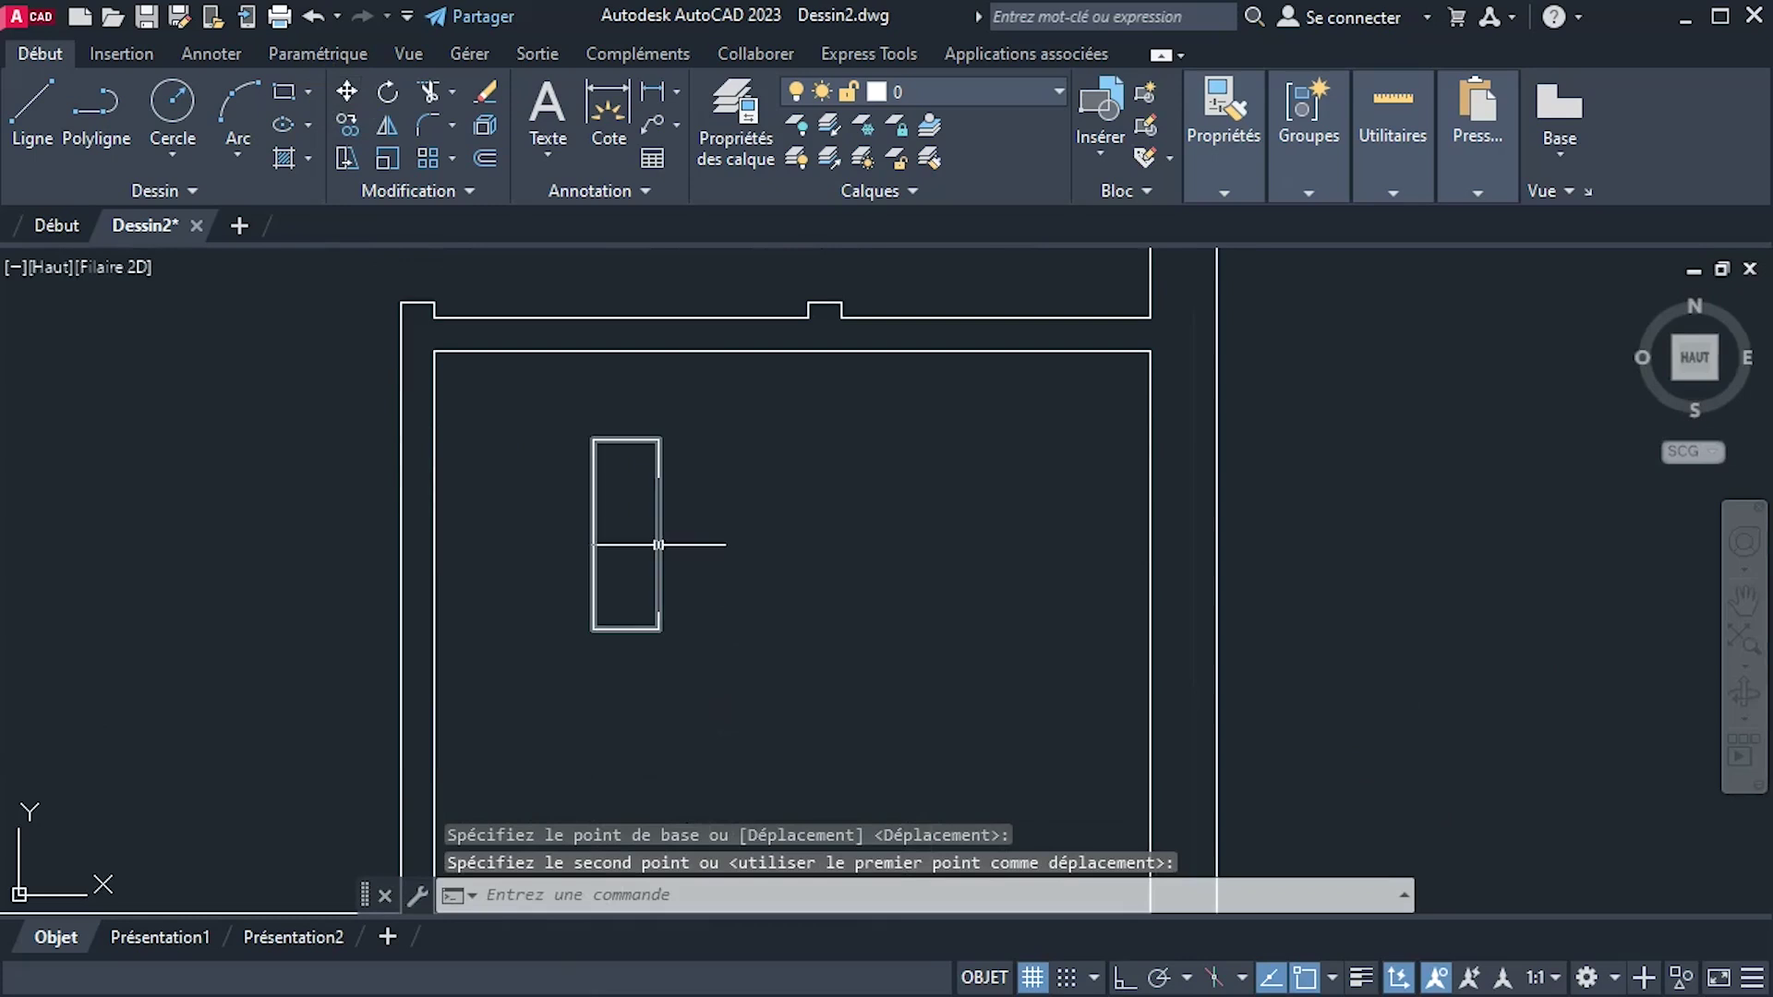
left_click(659, 542)
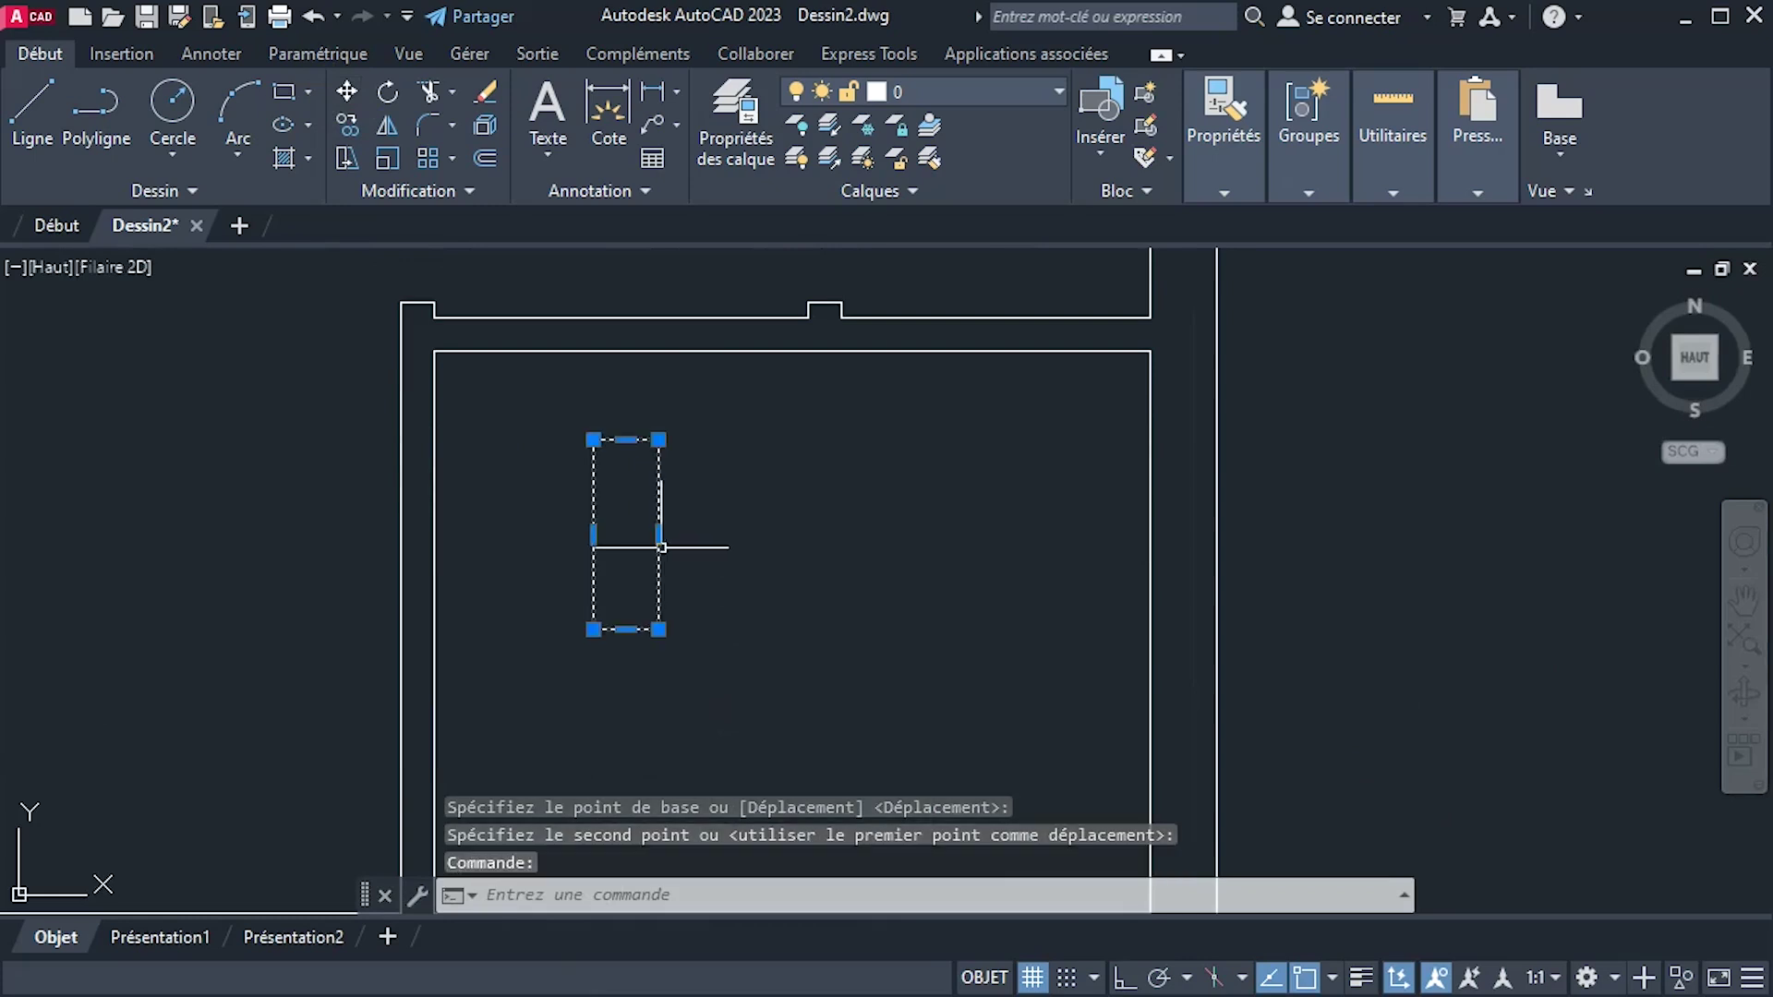
left_click(386, 97)
left_click(658, 629)
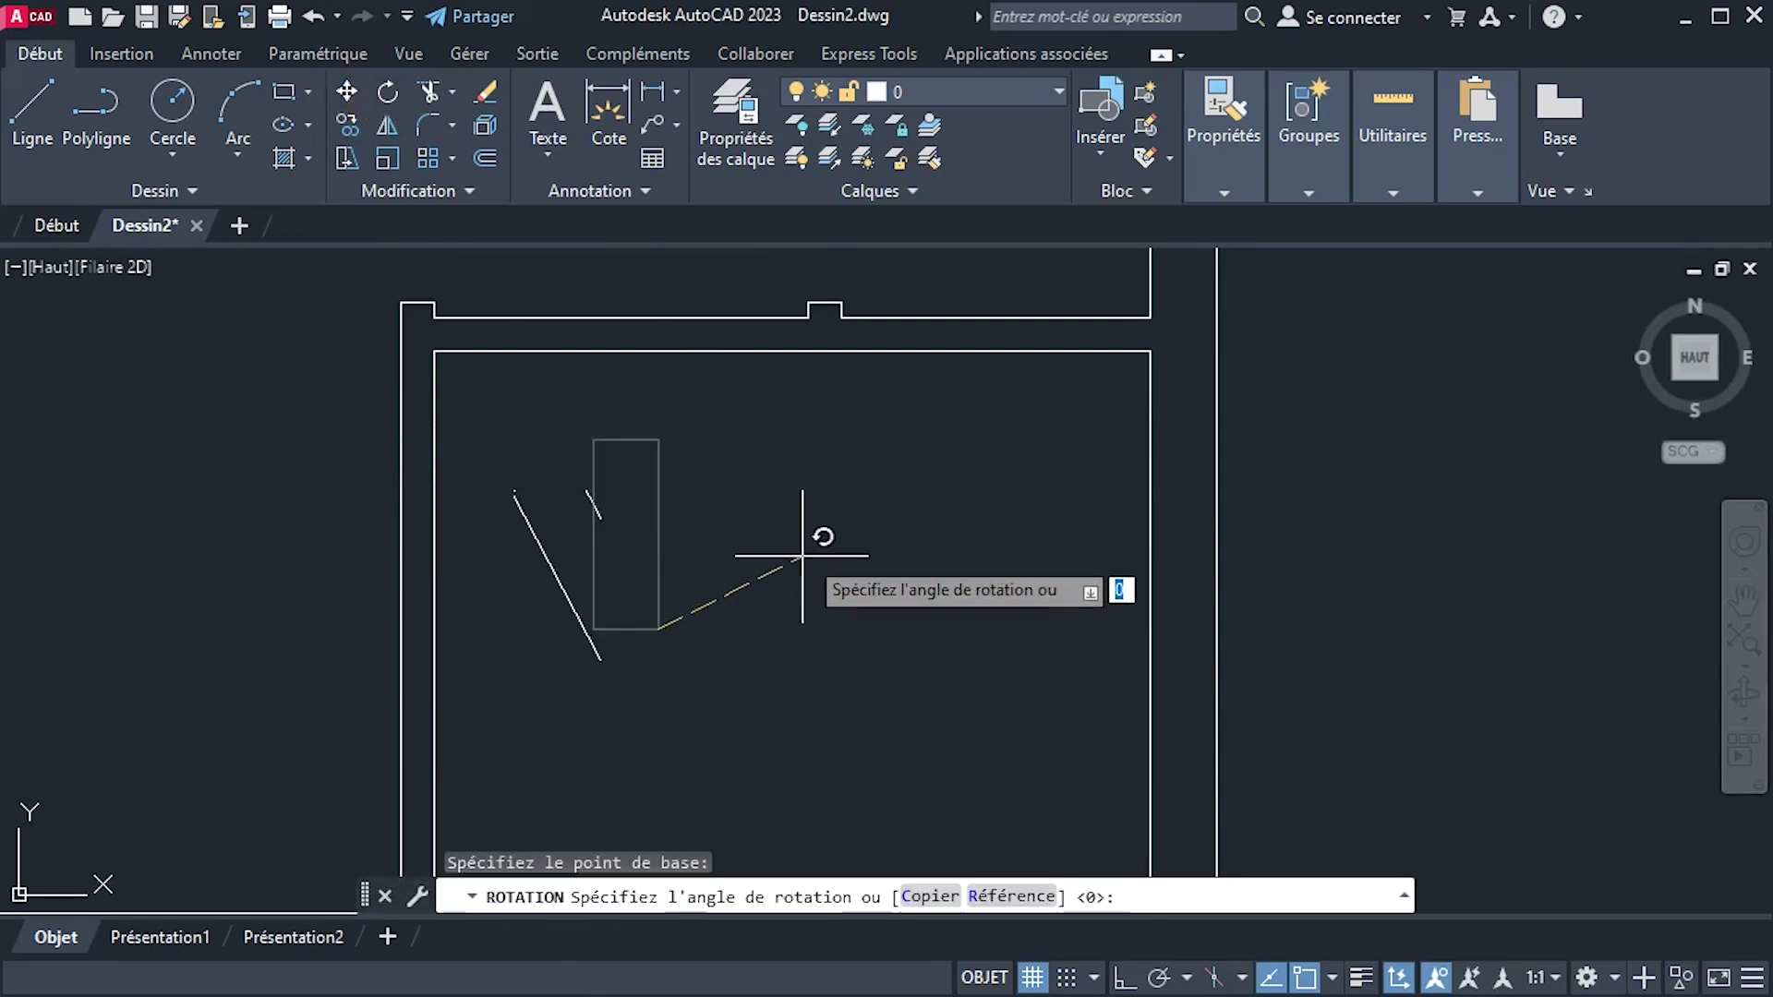
left_click(1127, 977)
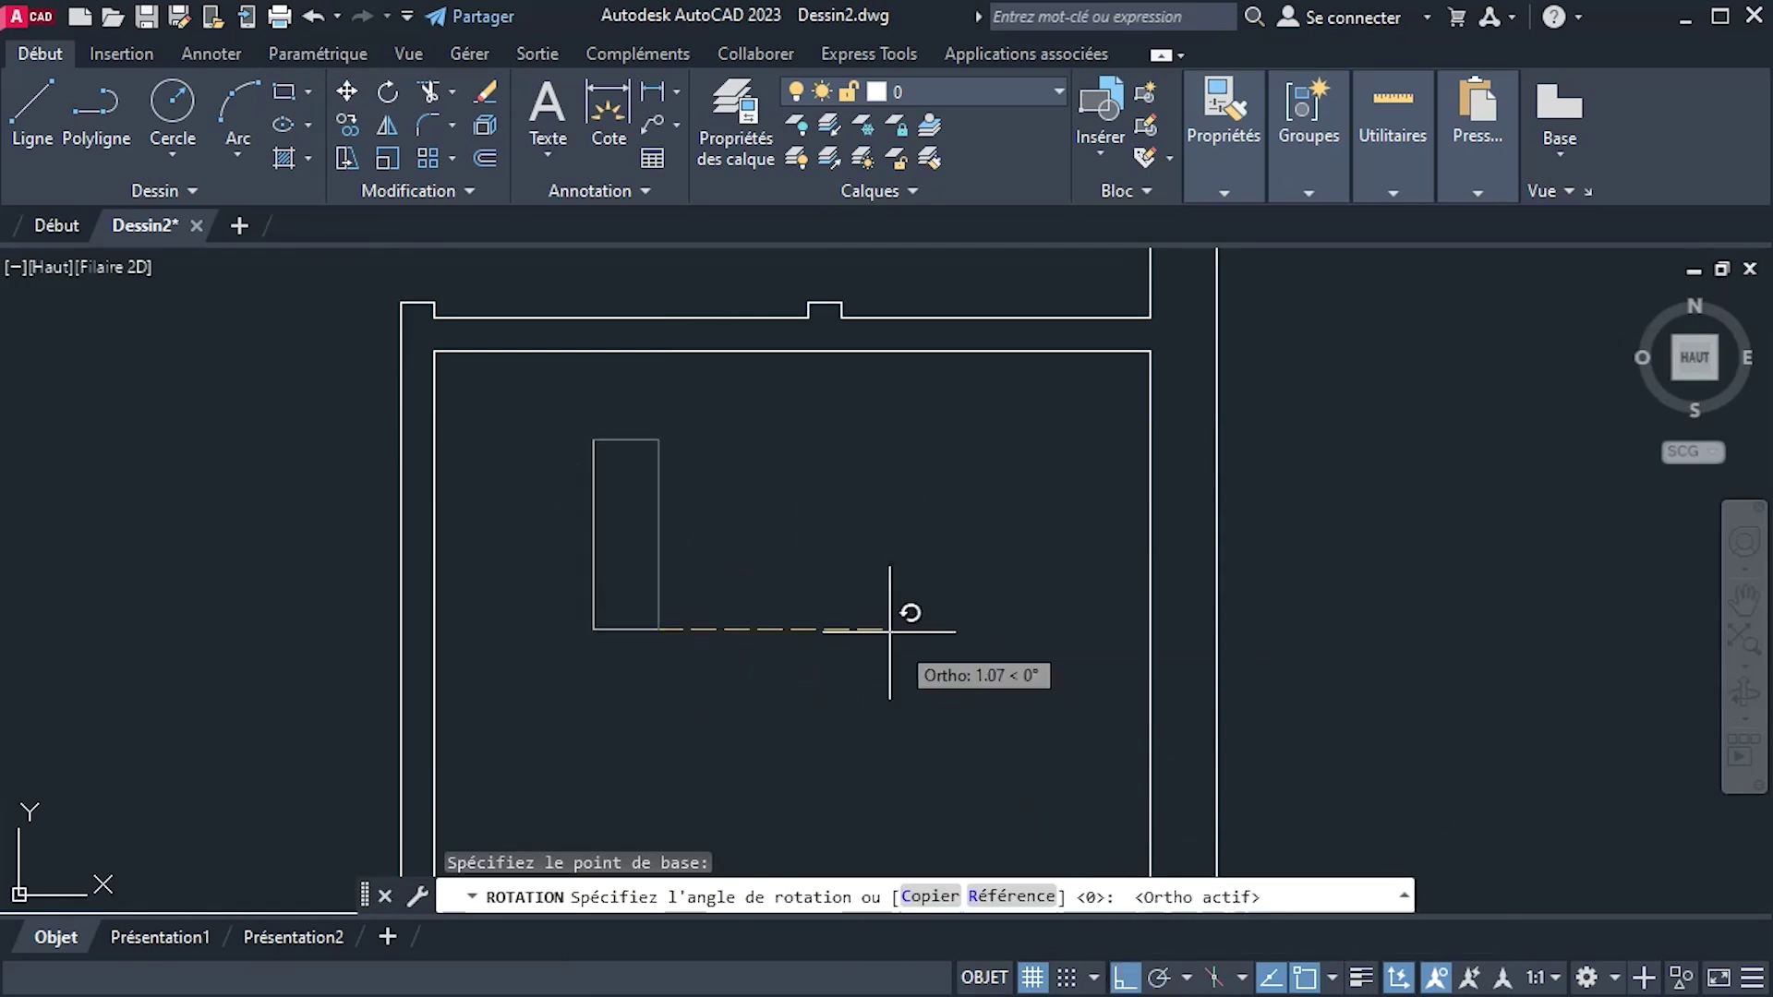
left_click(658, 467)
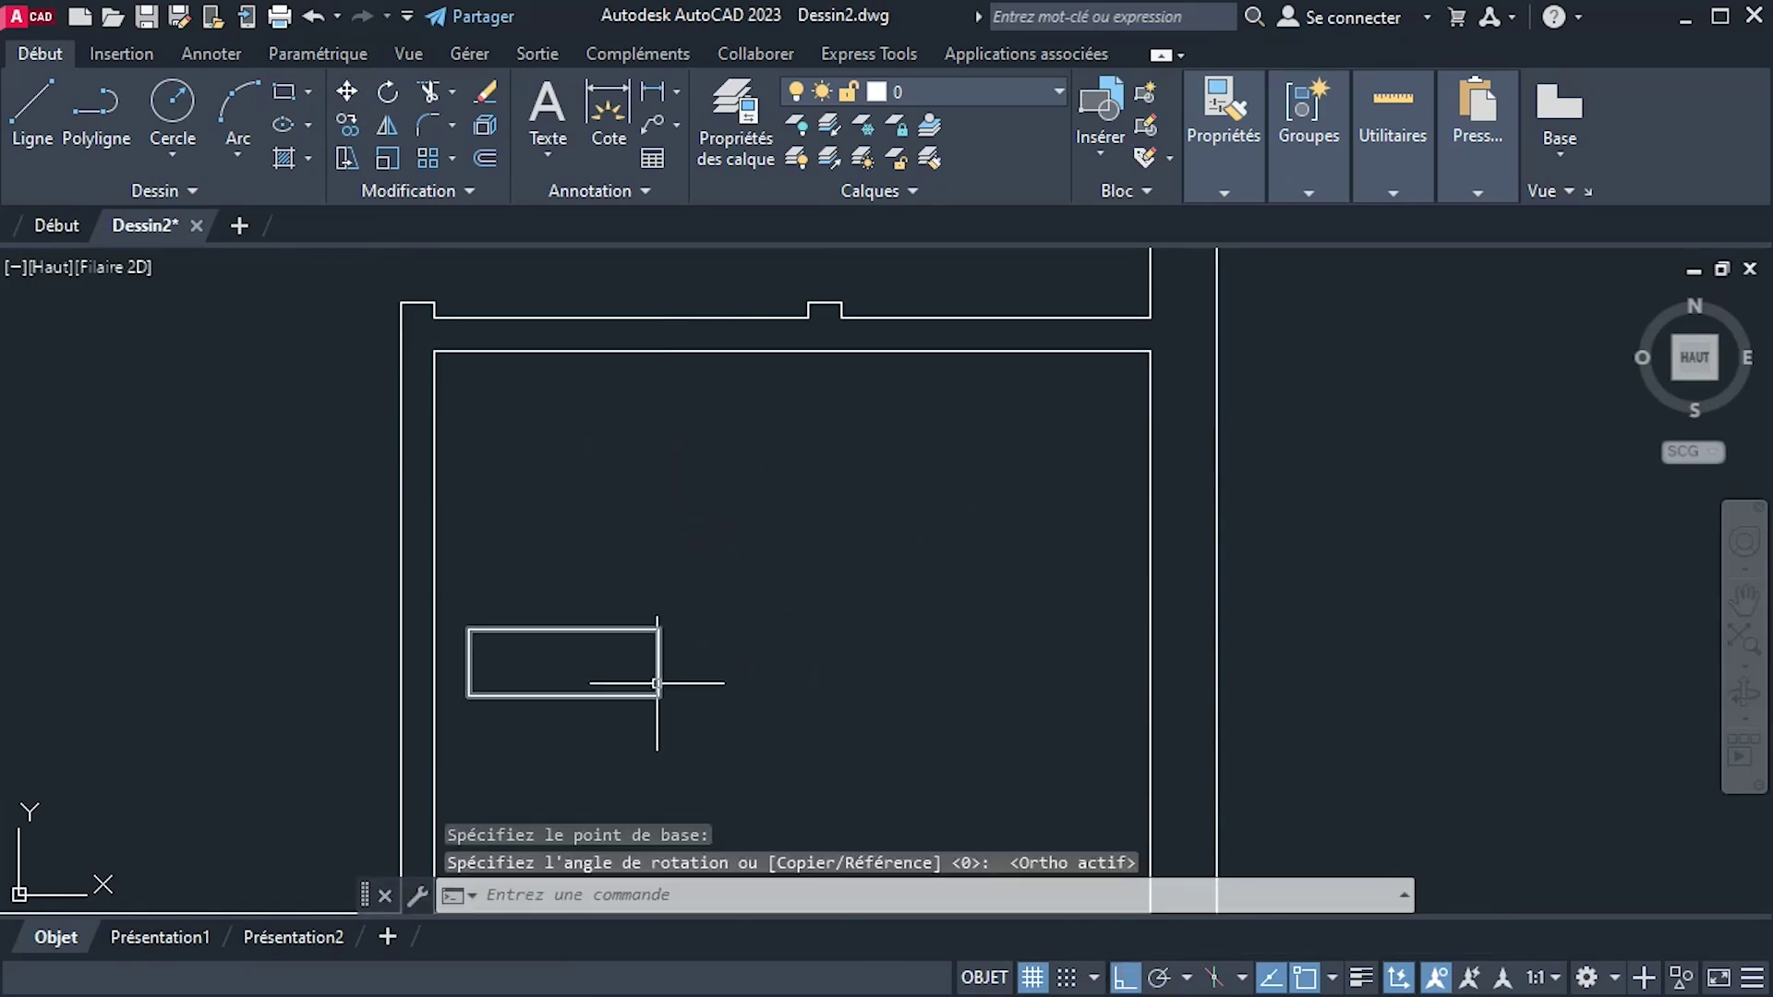
Move the door rectangle straight up from its bottom side's midpoint onto the lower line of Room 2's upper partition.
left_click(602, 628)
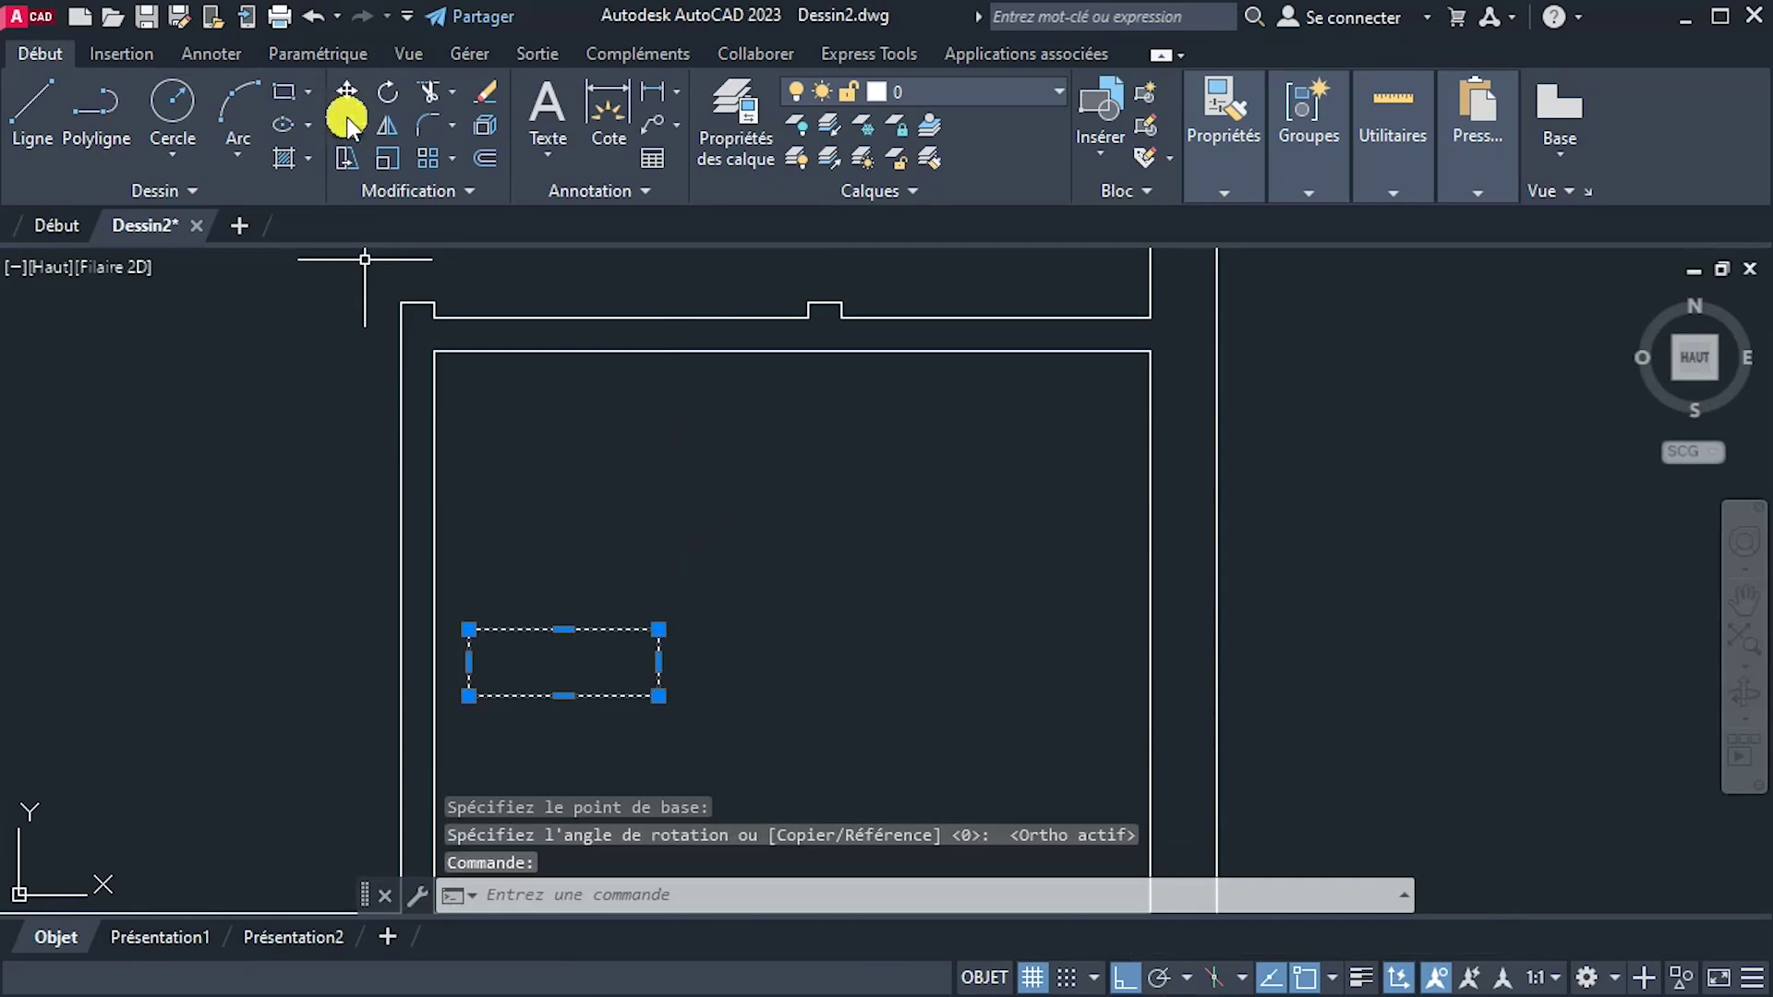
left_click(346, 93)
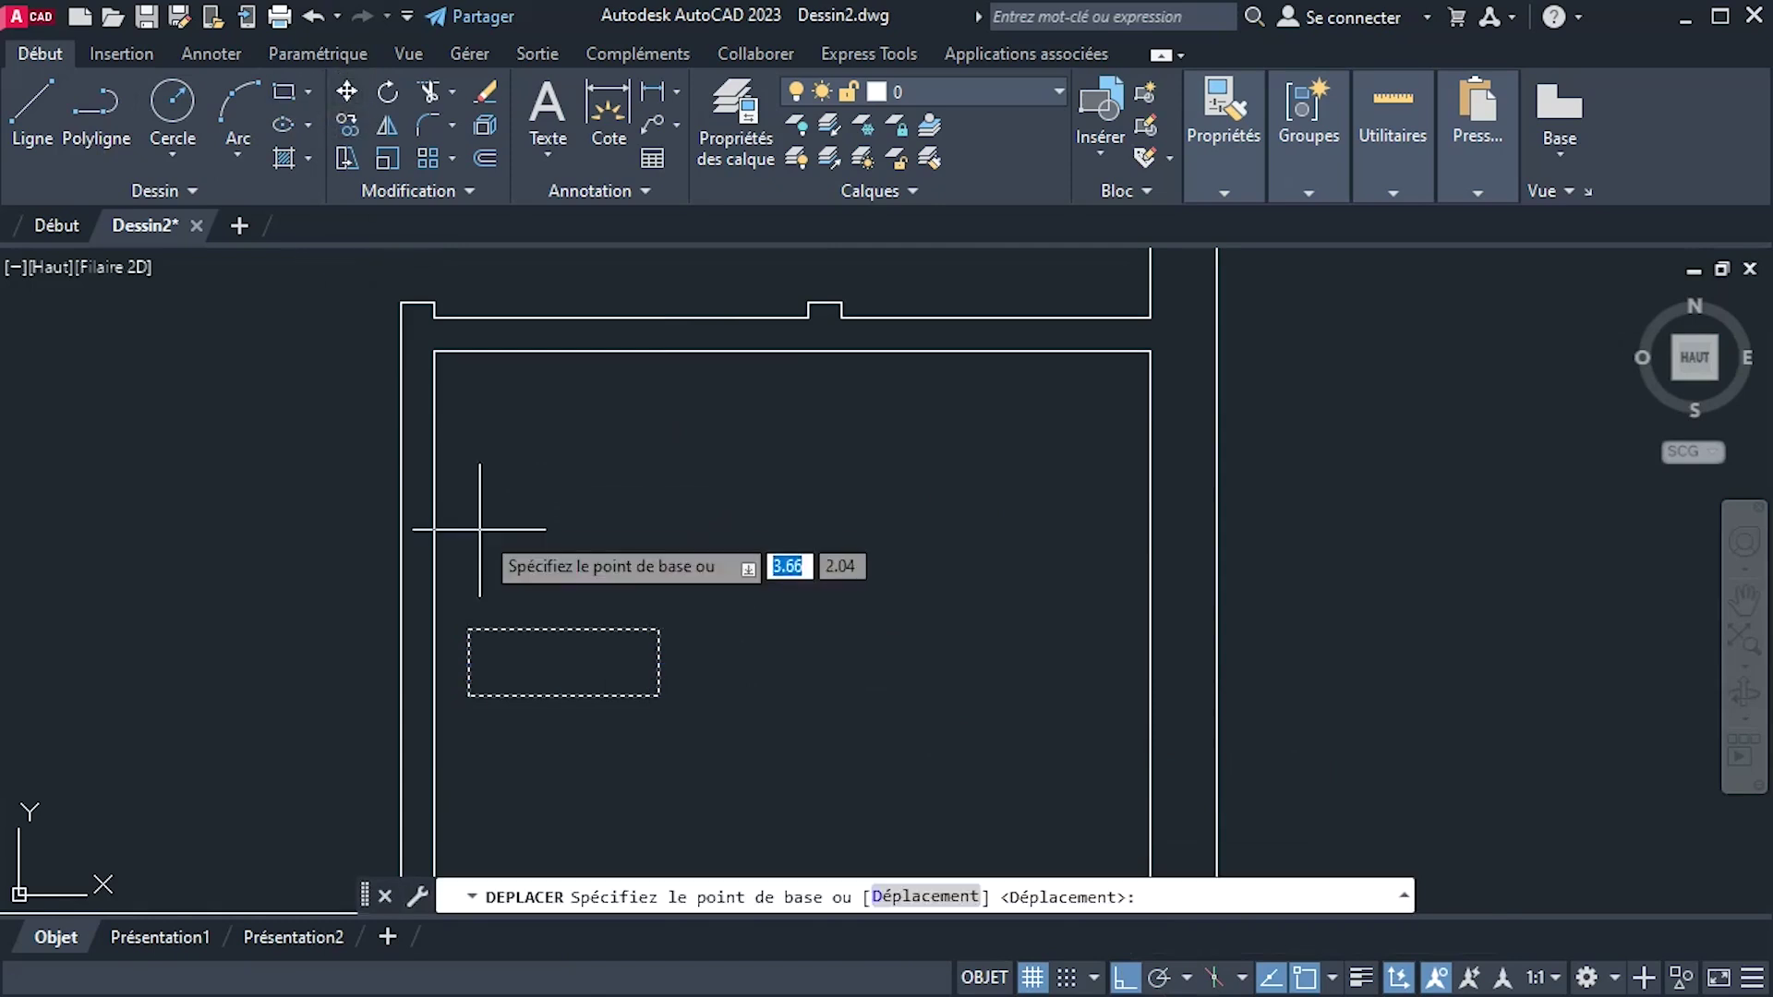
left_click(563, 695)
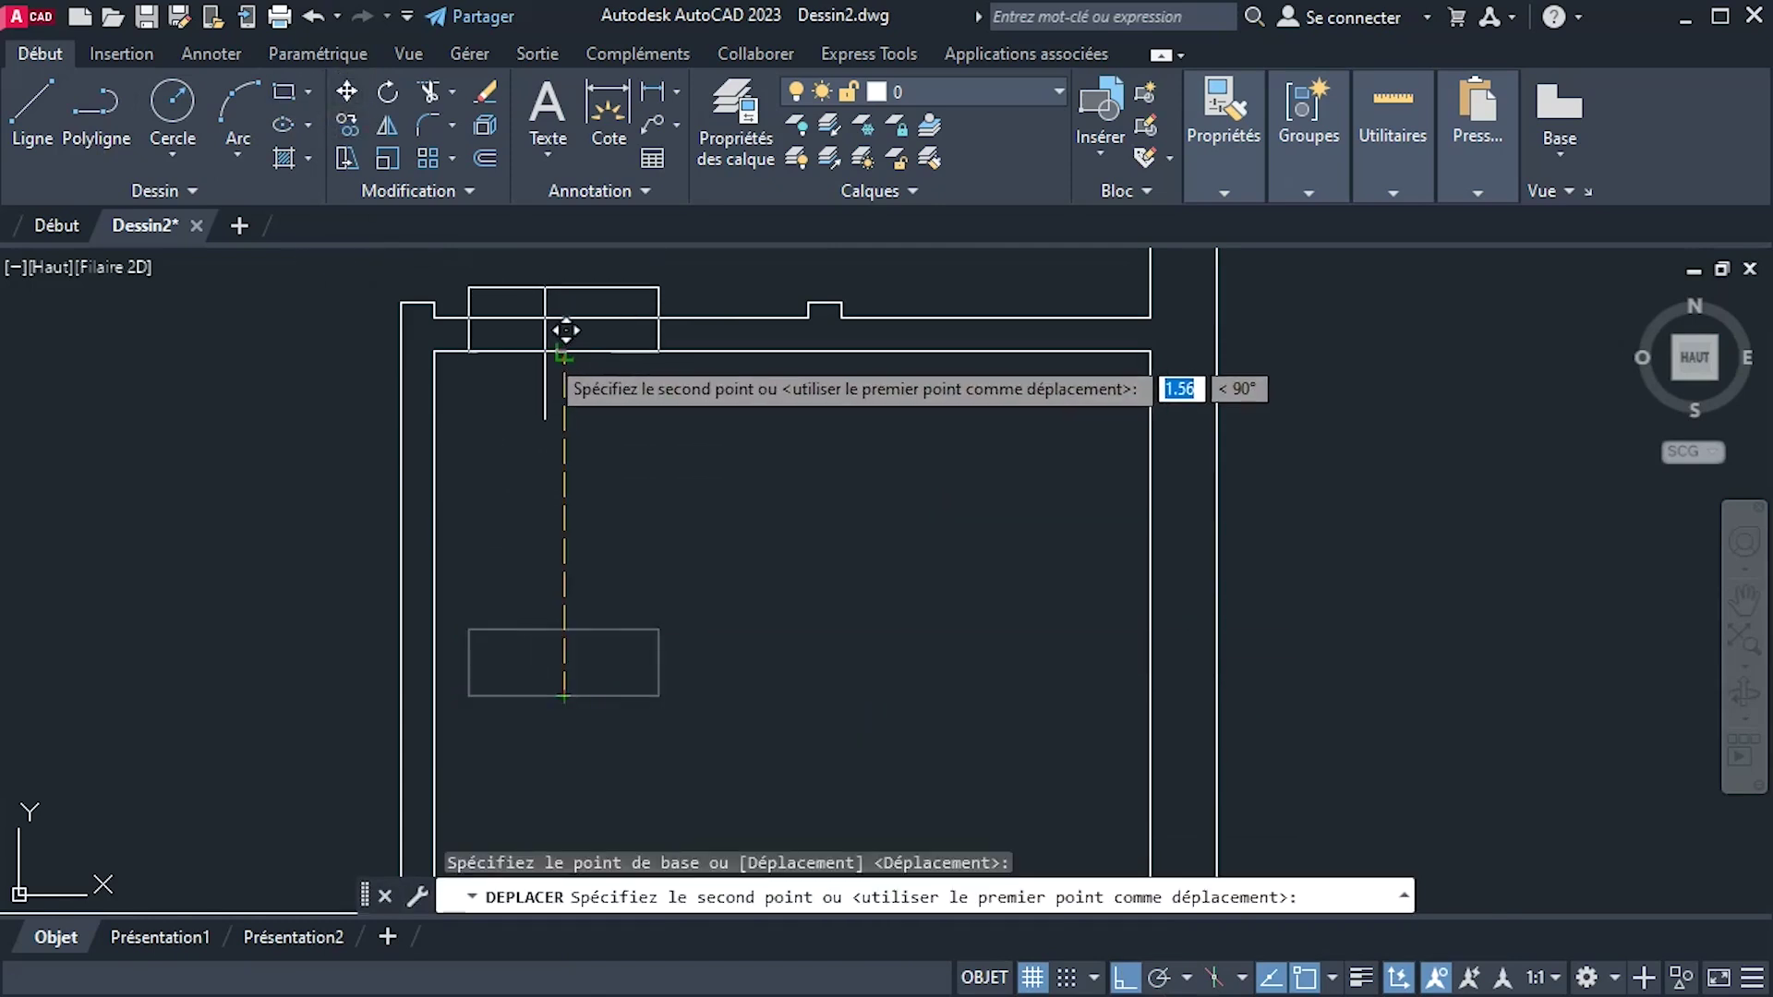
left_click(574, 332)
scroll(574, 490, "down", 2)
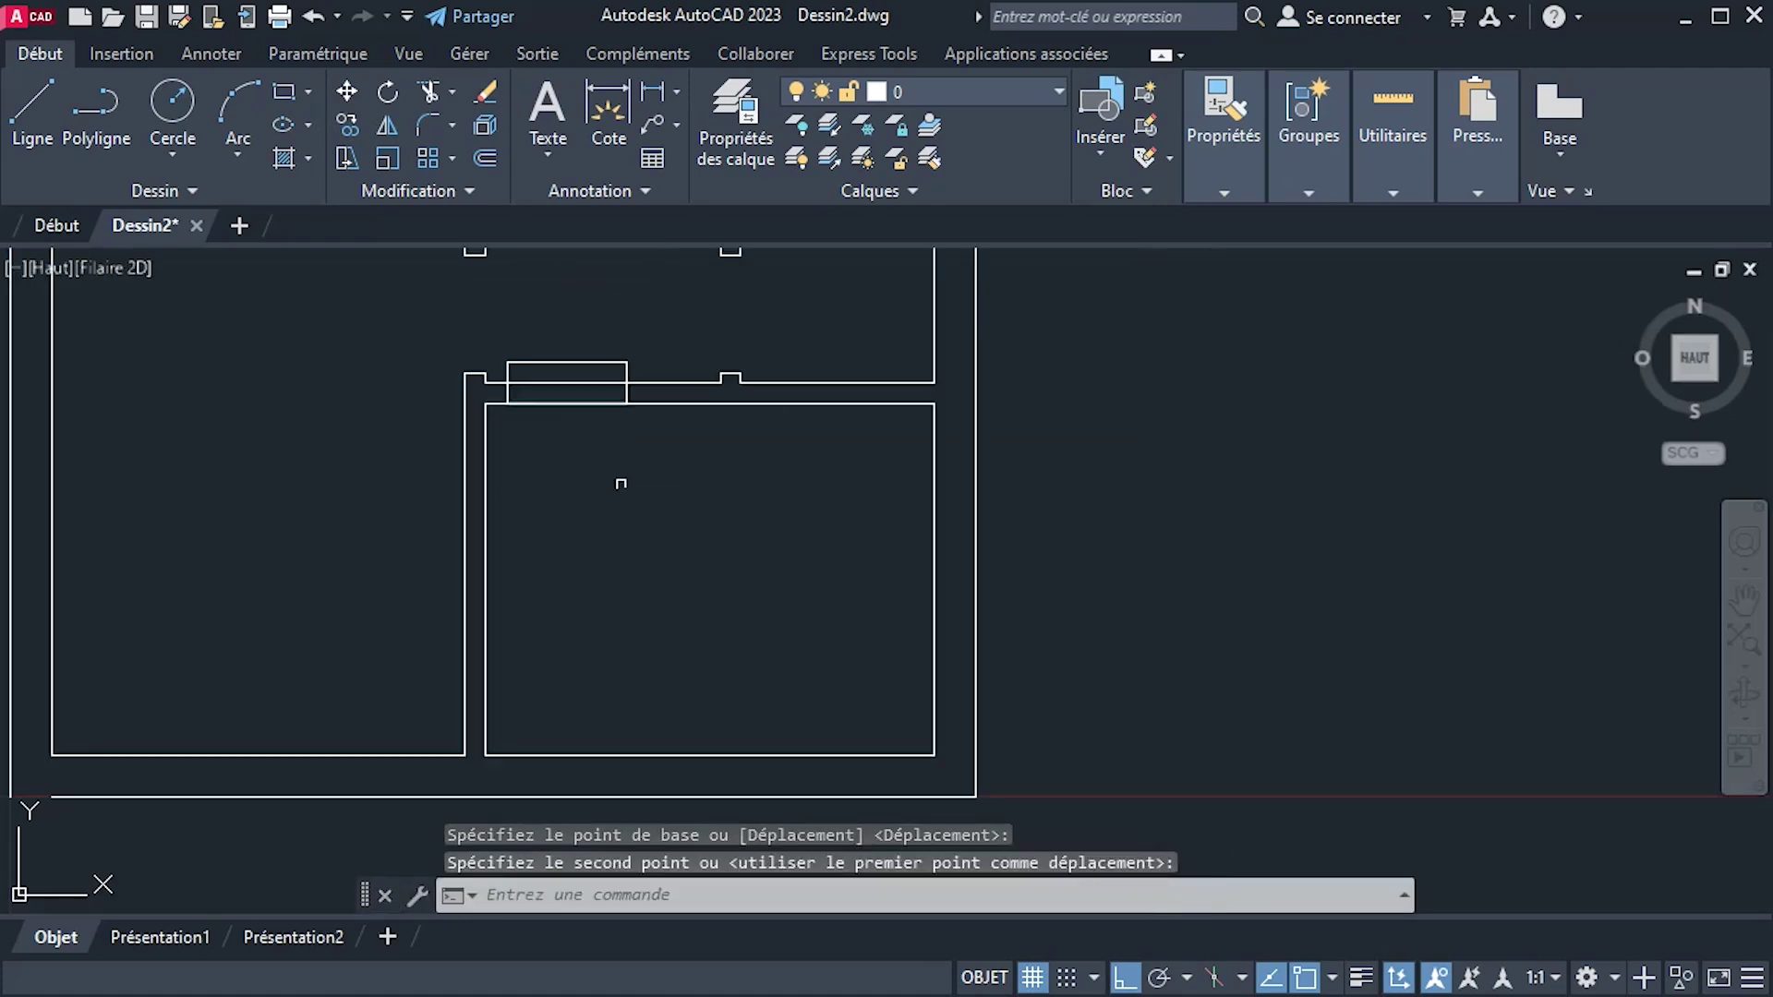
scroll(712, 395, "up", 2)
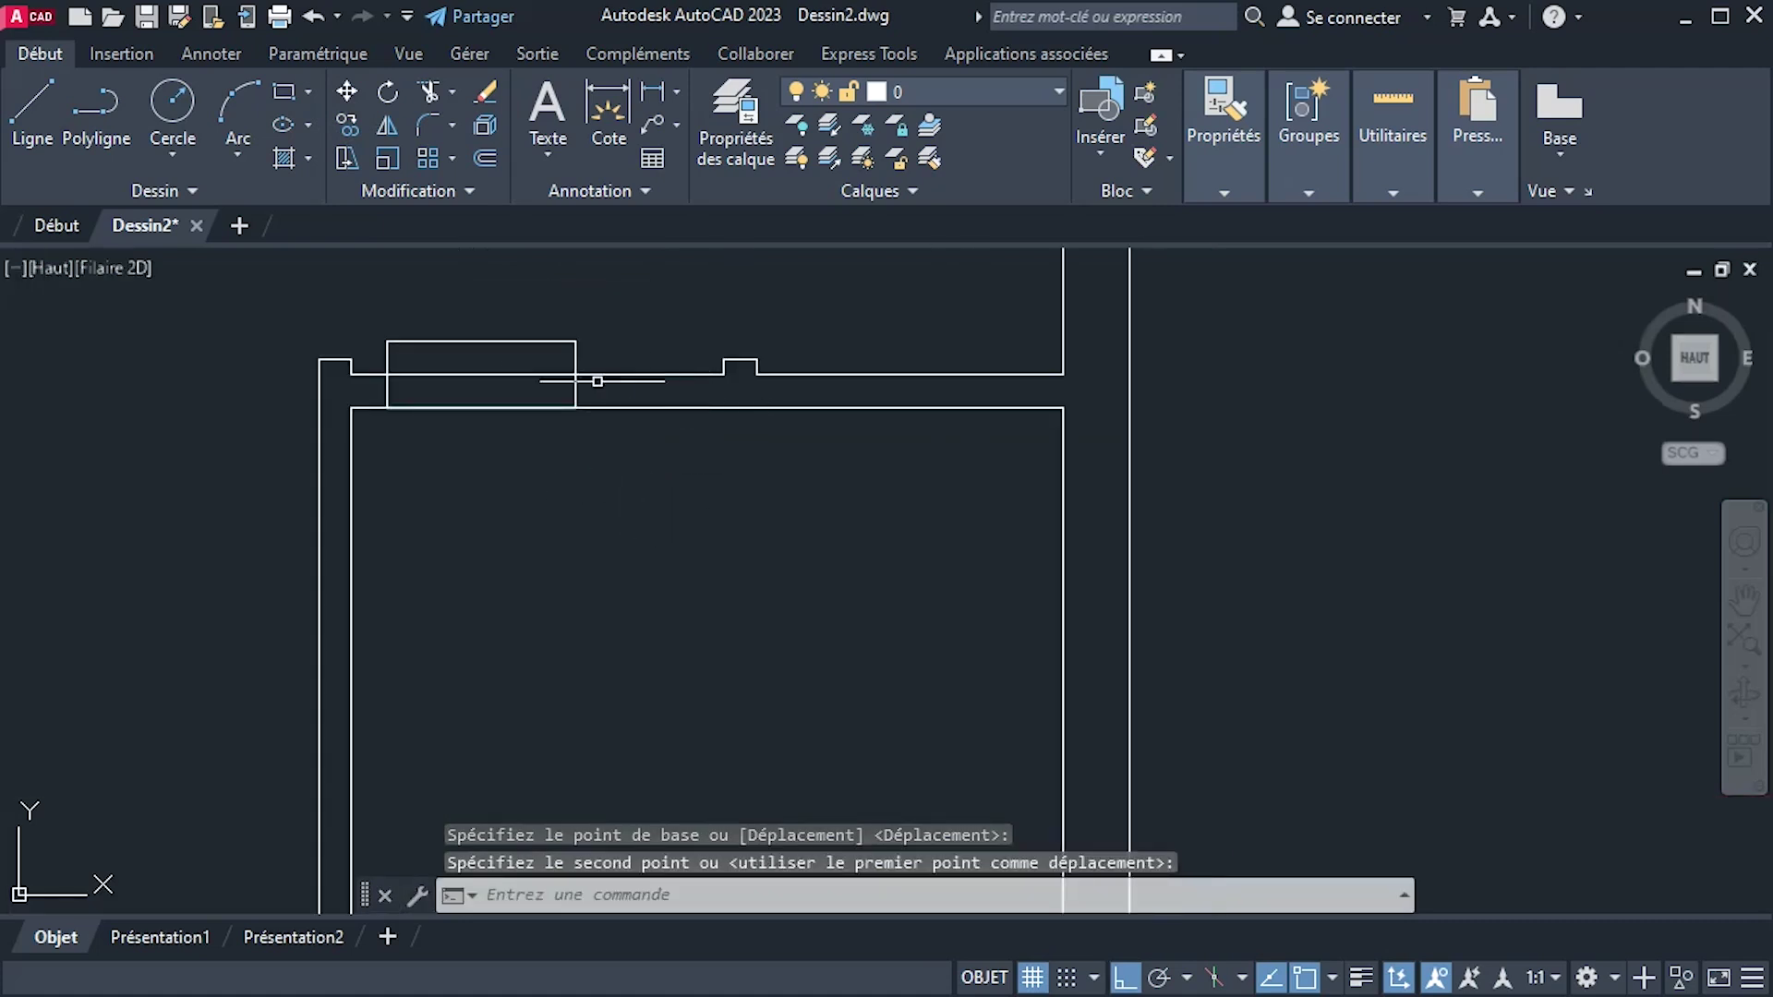
Trim the partition lines and the excess rectangle sides to cut the Room 2 door opening, ending Trim.
left_click(427, 91)
left_click(469, 534)
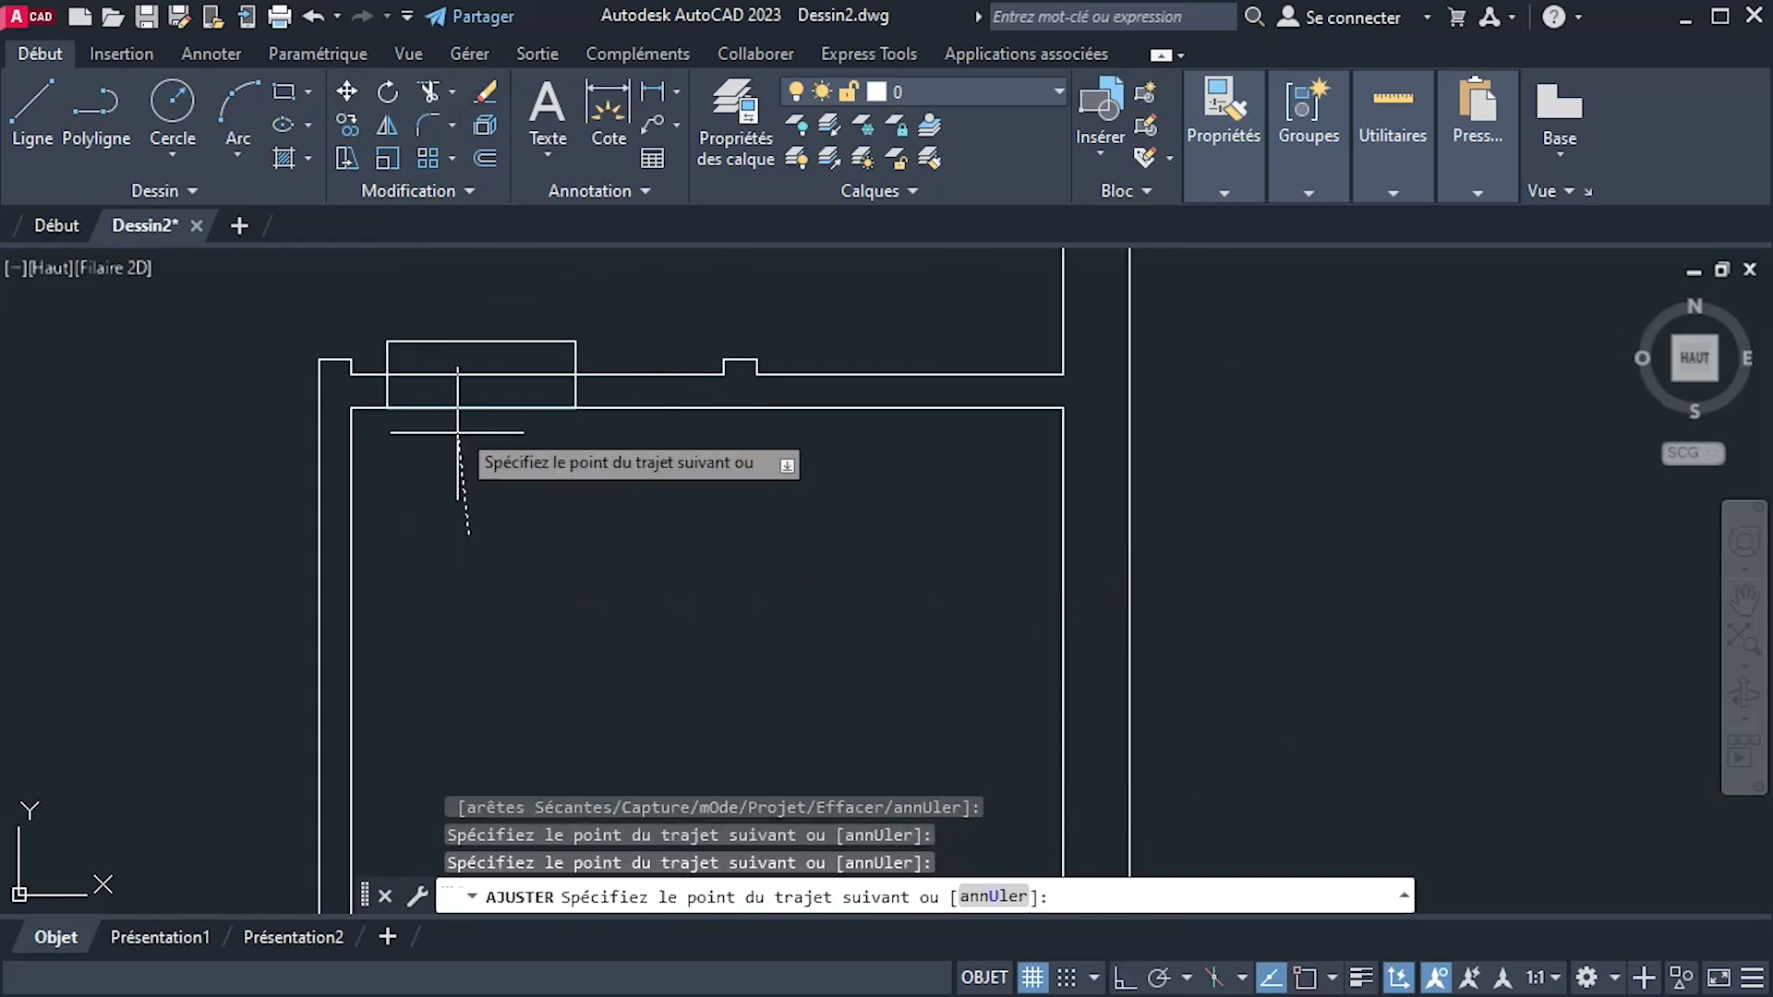
left_click(460, 313)
left_click(574, 349)
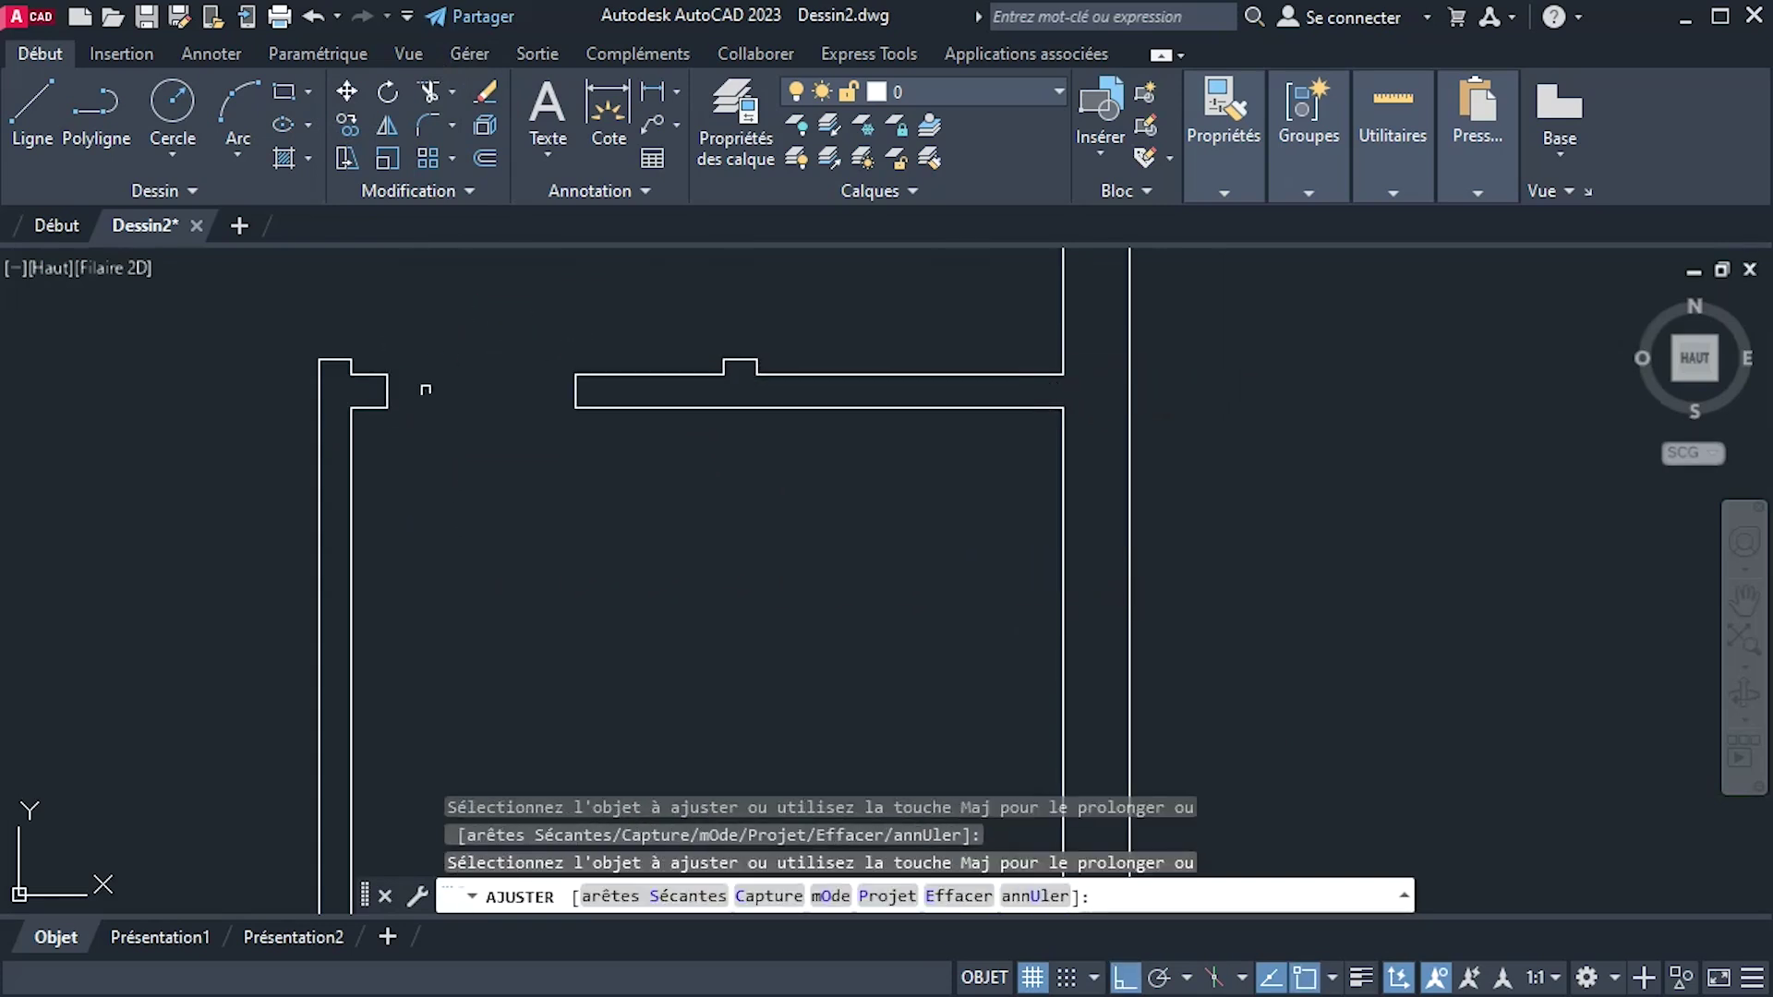
scroll(597, 526, "down", 2)
right_click(661, 547)
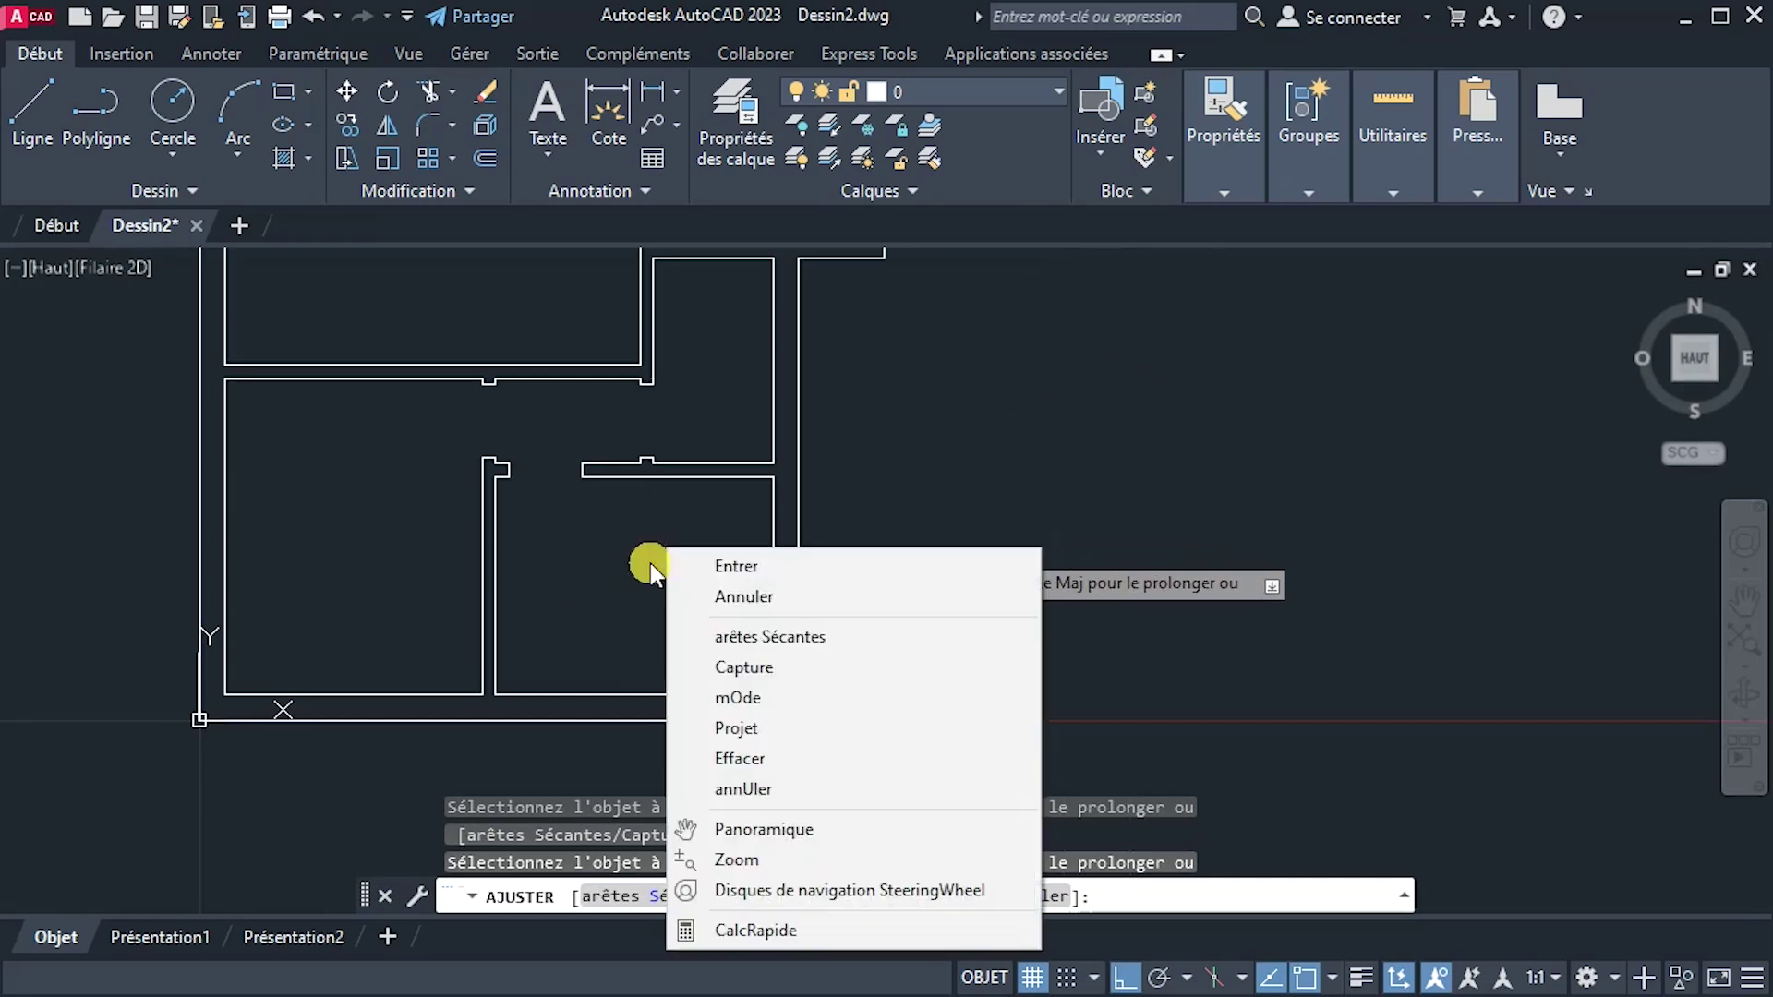
left_click(786, 569)
Check the width of the opening between the living room and the hallway in the reference plan.
mouse_move(556, 494)
middle_mouse_down()
mouse_move(1101, 641)
mouse_move(1152, 627)
mouse_move(1172, 642)
mouse_move(1203, 621)
mouse_move(1284, 731)
middle_mouse_up()
scroll(1152, 627, "down", 2)
scroll(1221, 647, "up", 2)
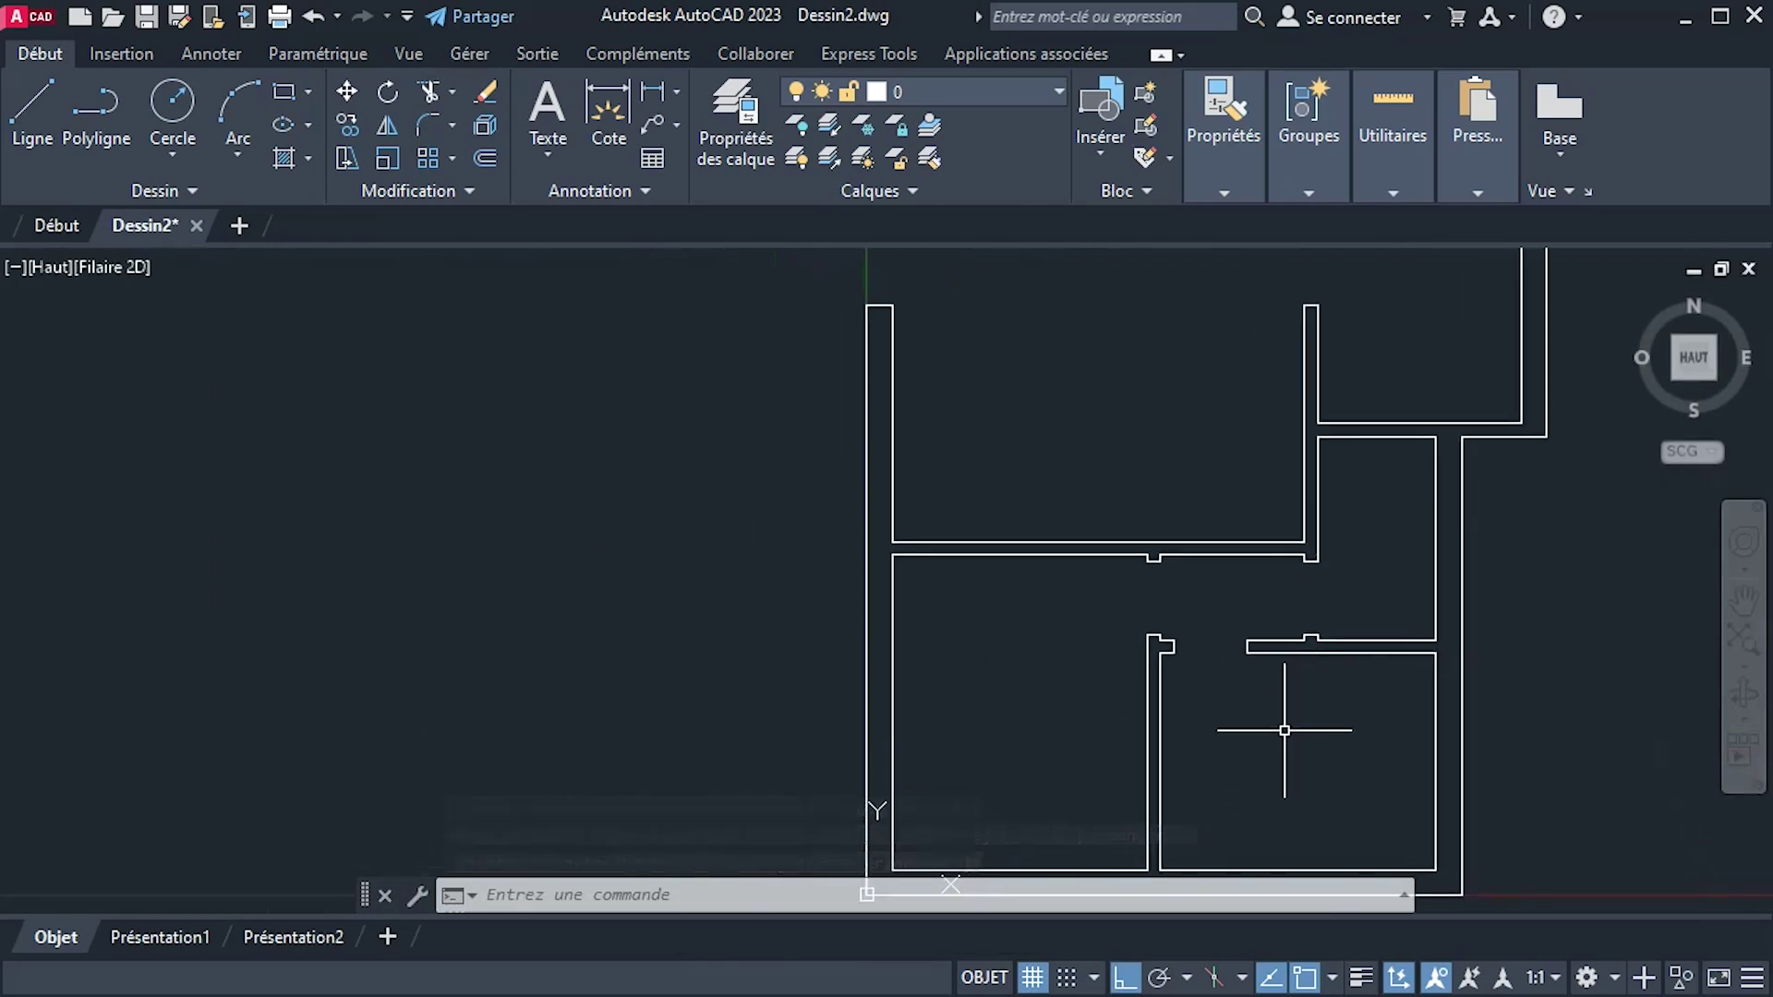
scroll(1285, 730, "down", 2)
key("alt+Tab")
left_click(375, 674)
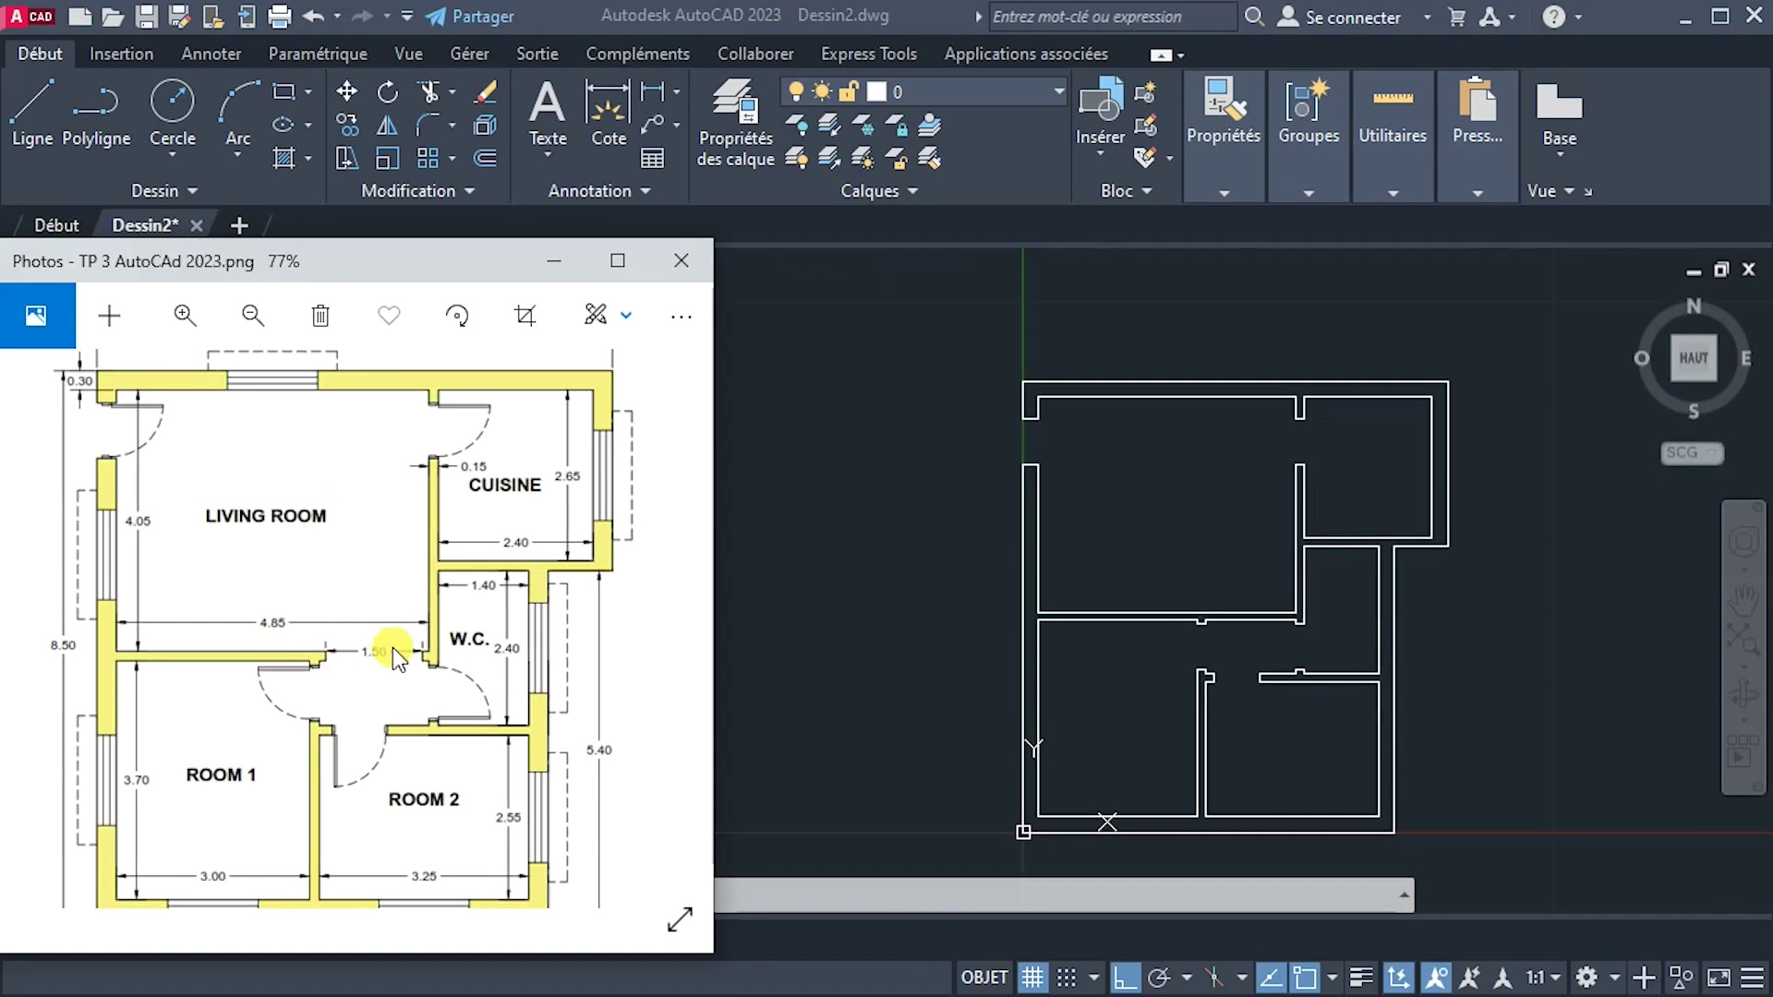
left_click(1237, 557)
Draw a 1.5 by 0.15 rectangle inside the living room, just above the partition to the hallway.
scroll(1190, 580, "up", 3)
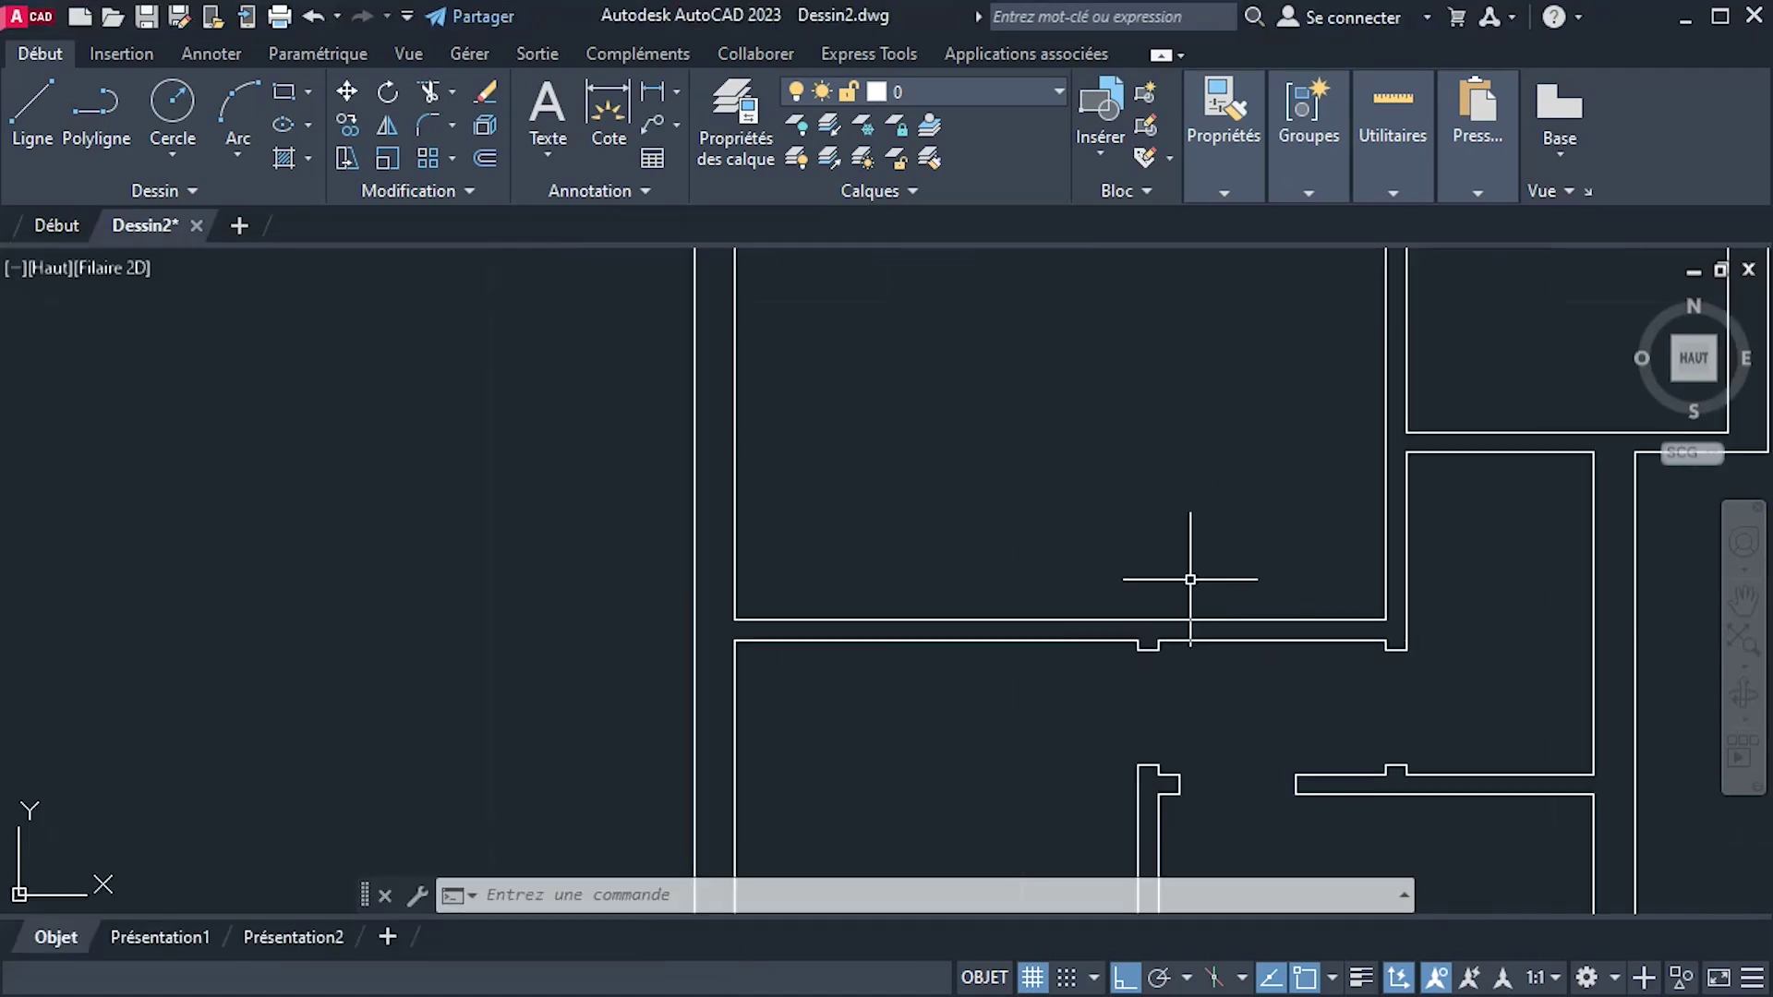
middle_click_drag(1191, 580, 1036, 473)
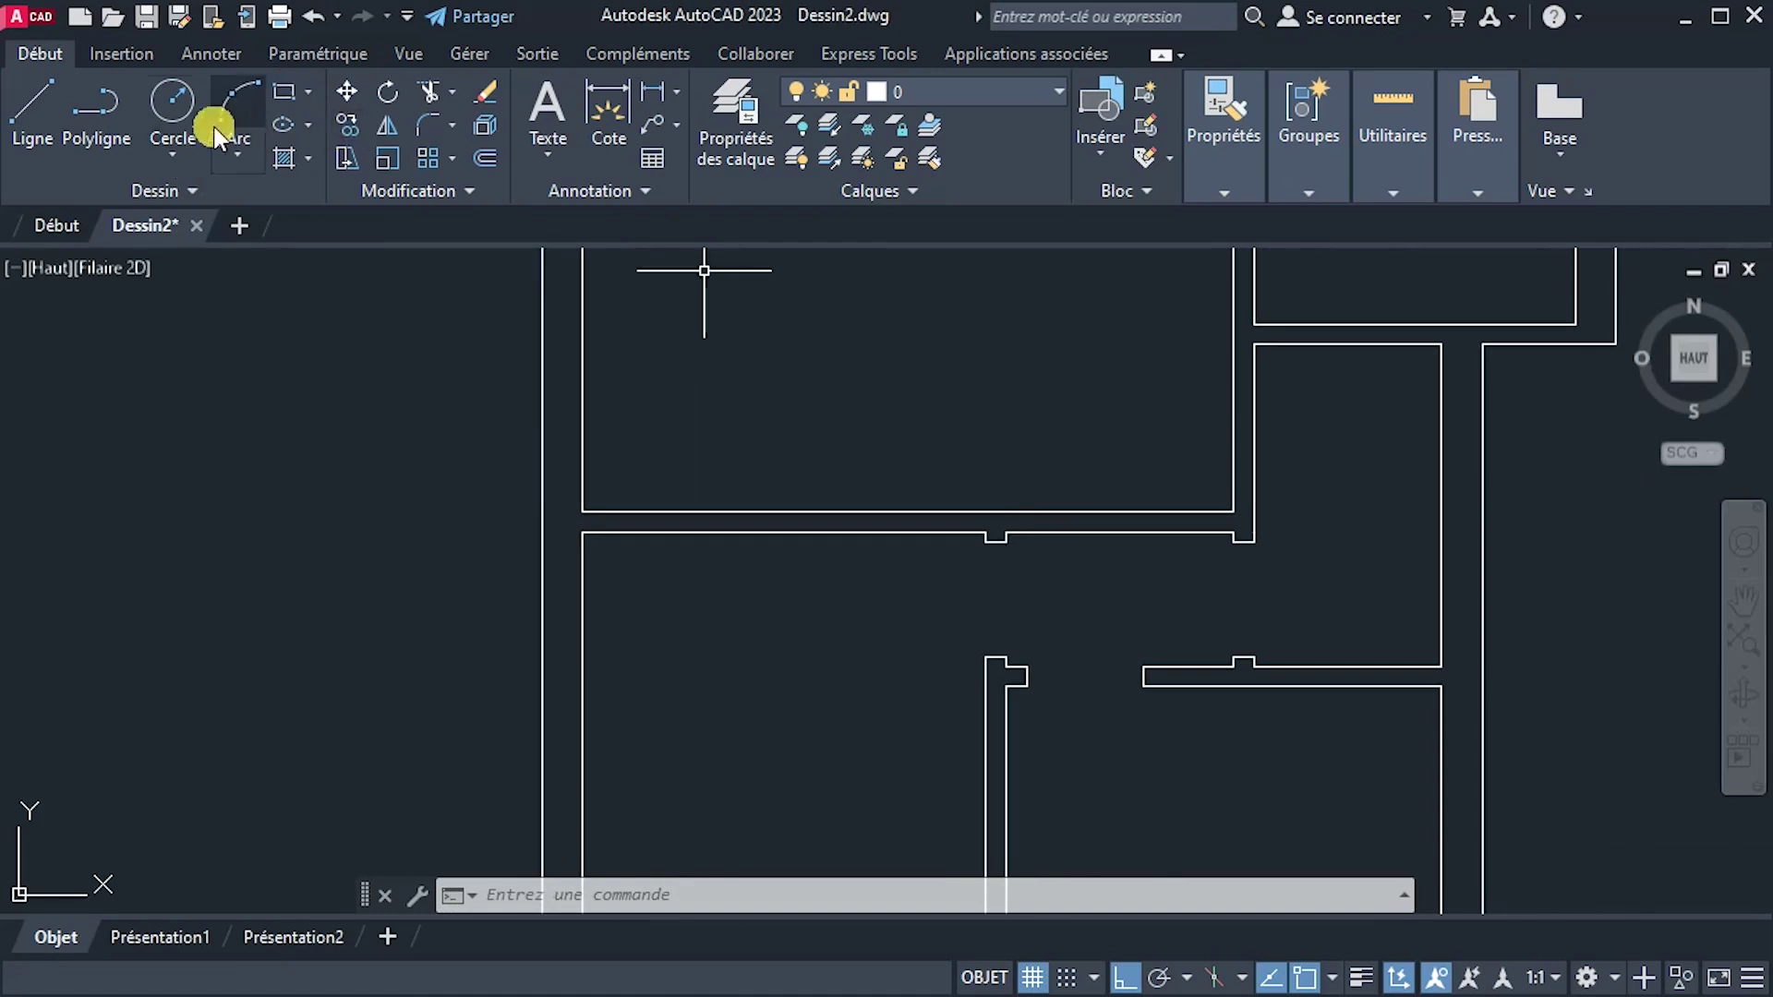
left_click(298, 94)
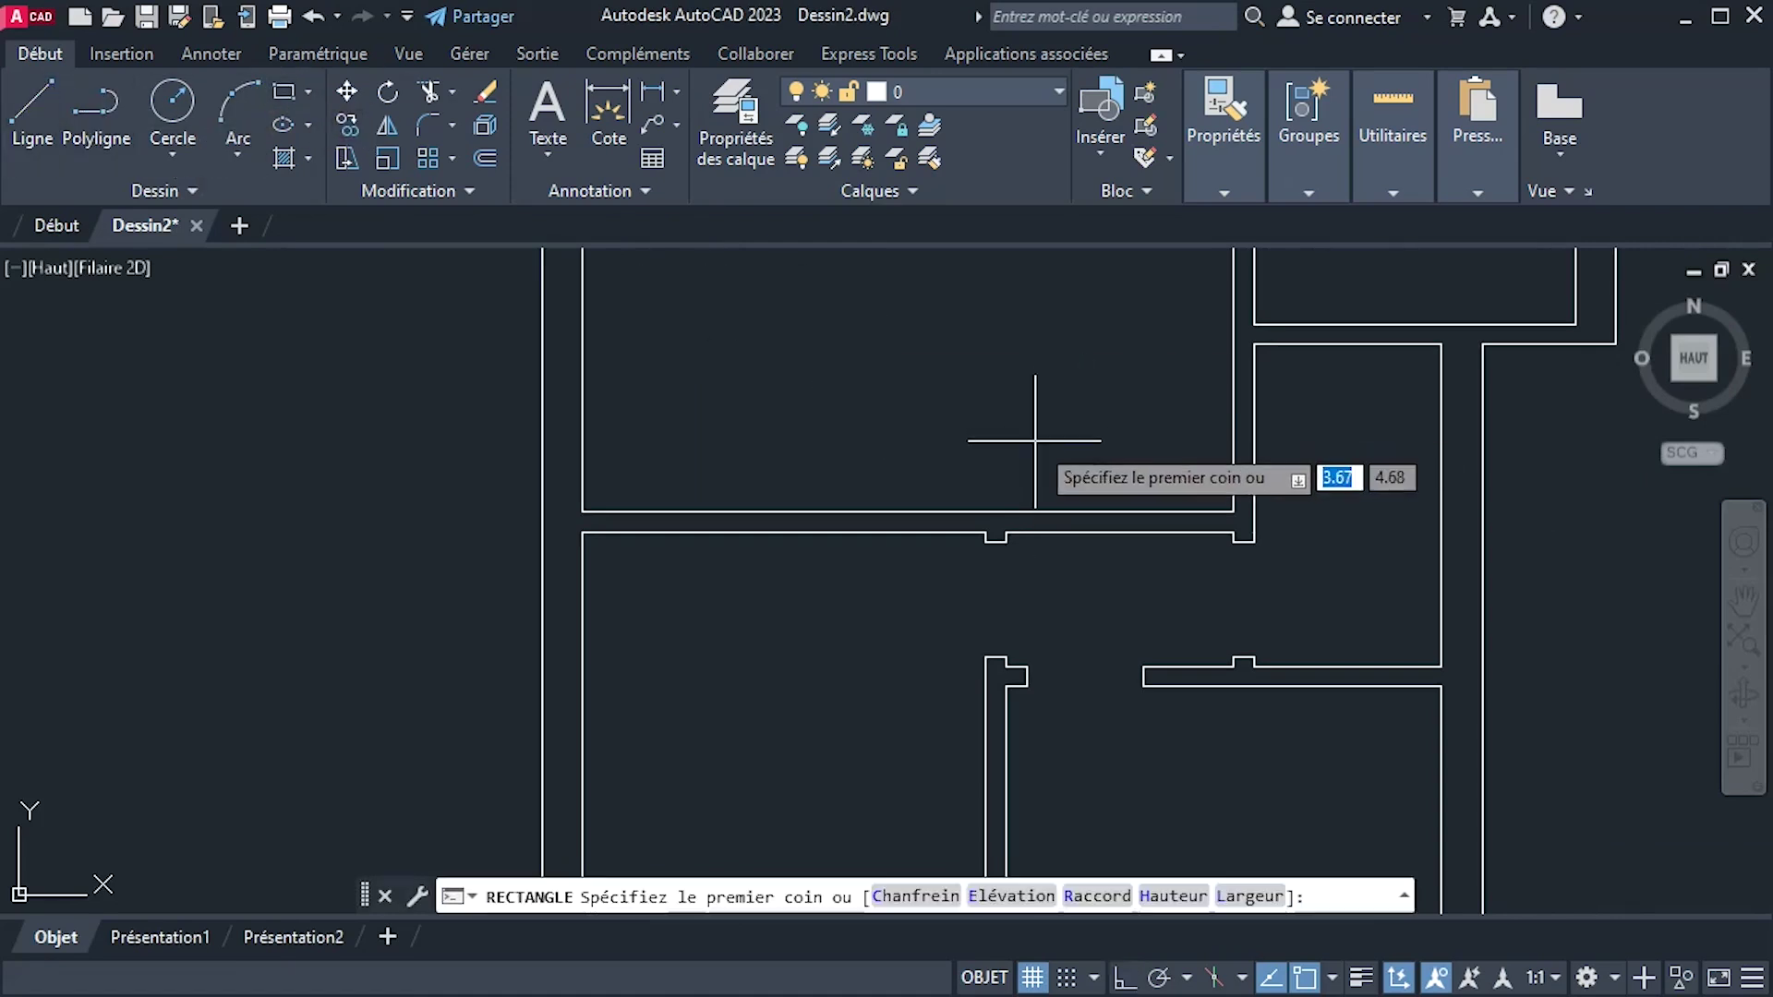
left_click(1009, 404)
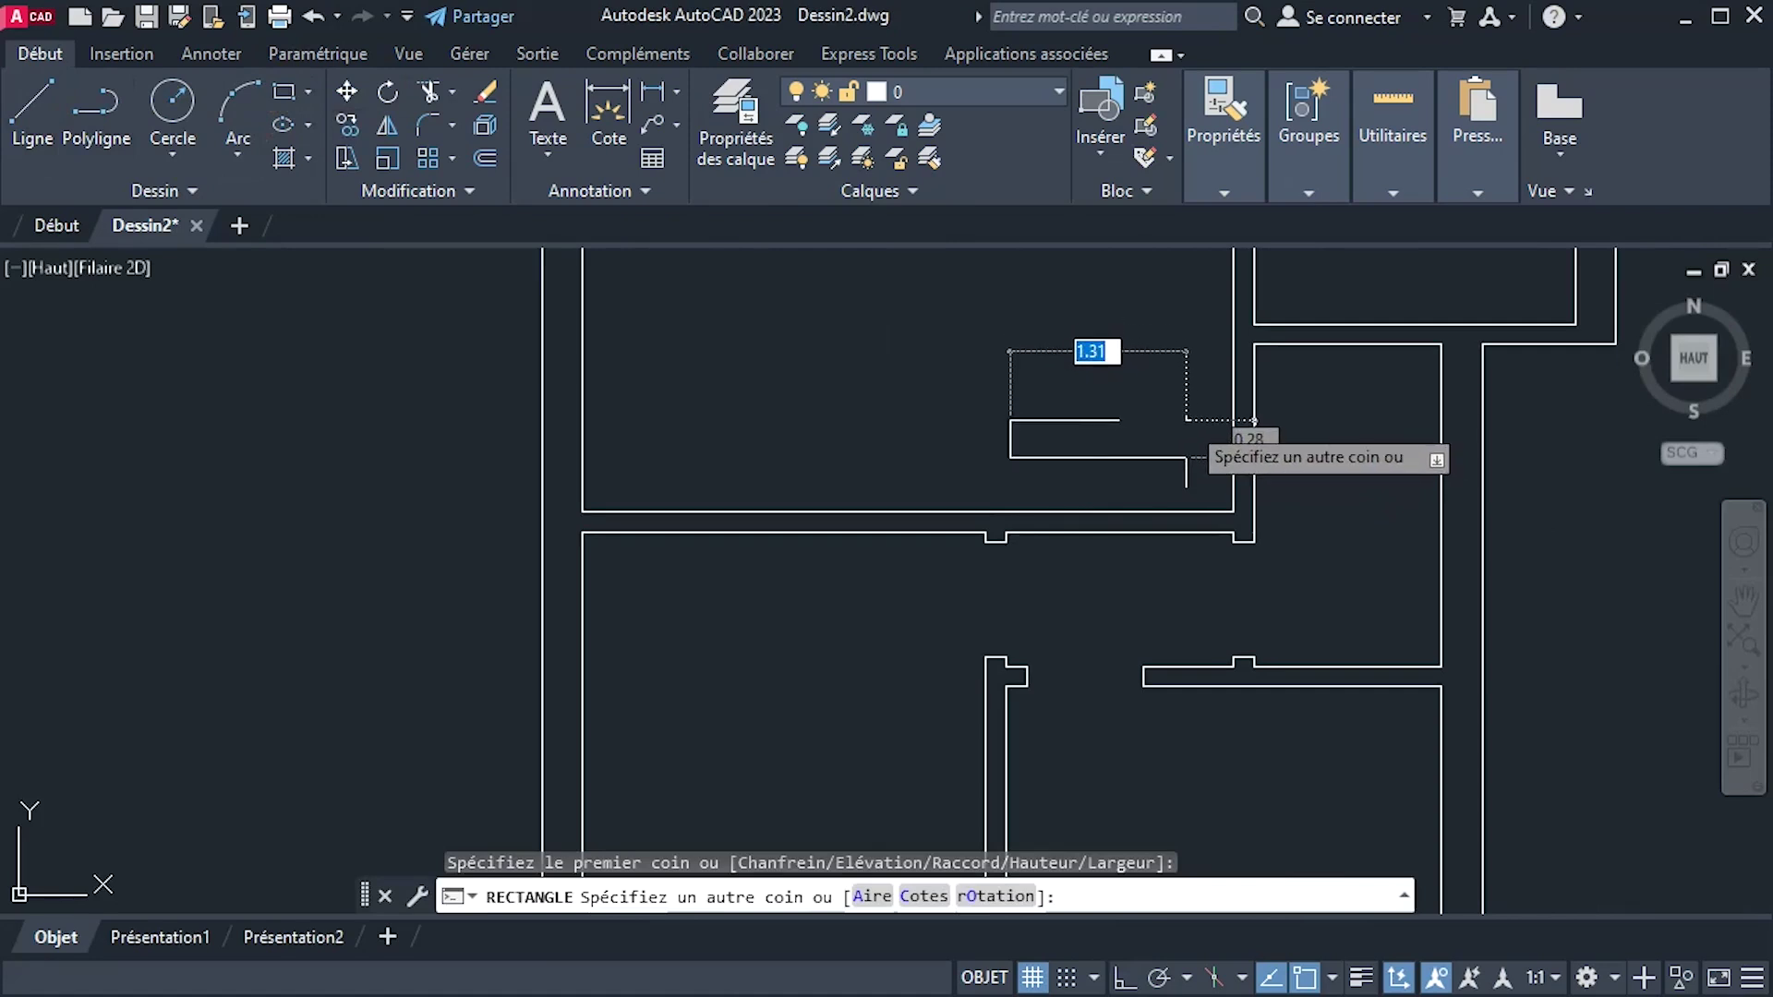
type("1")
key("Tab")
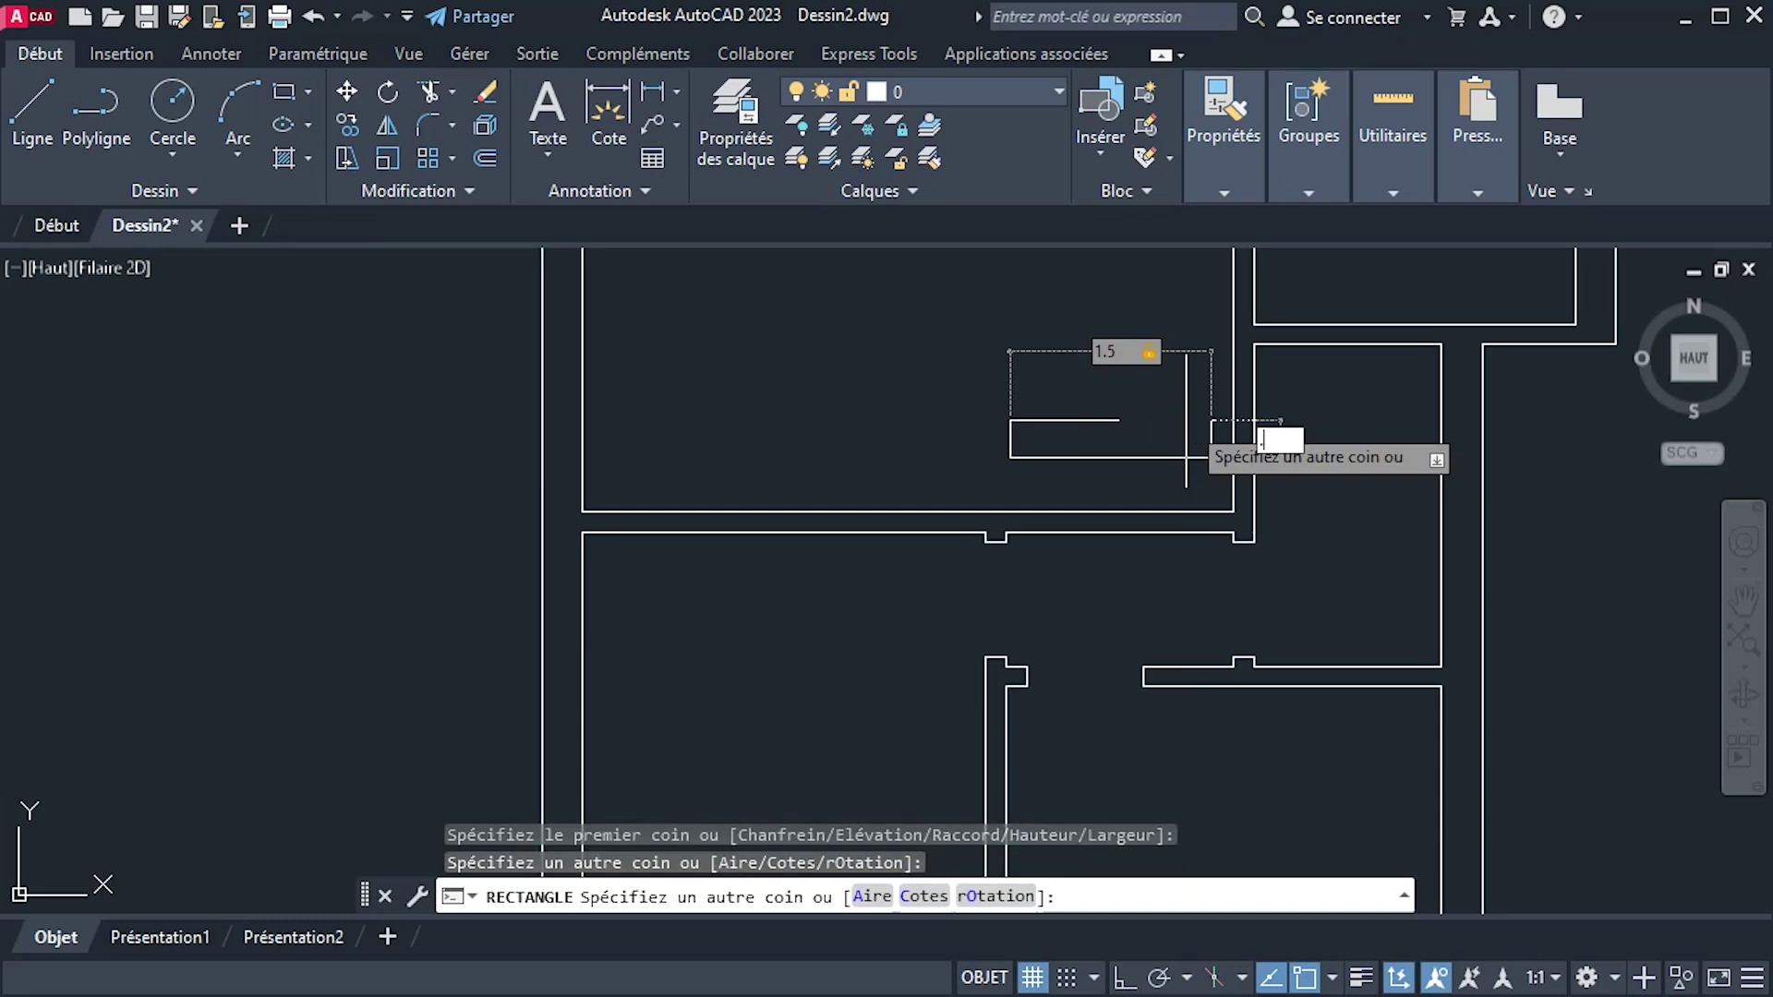
key("Return")
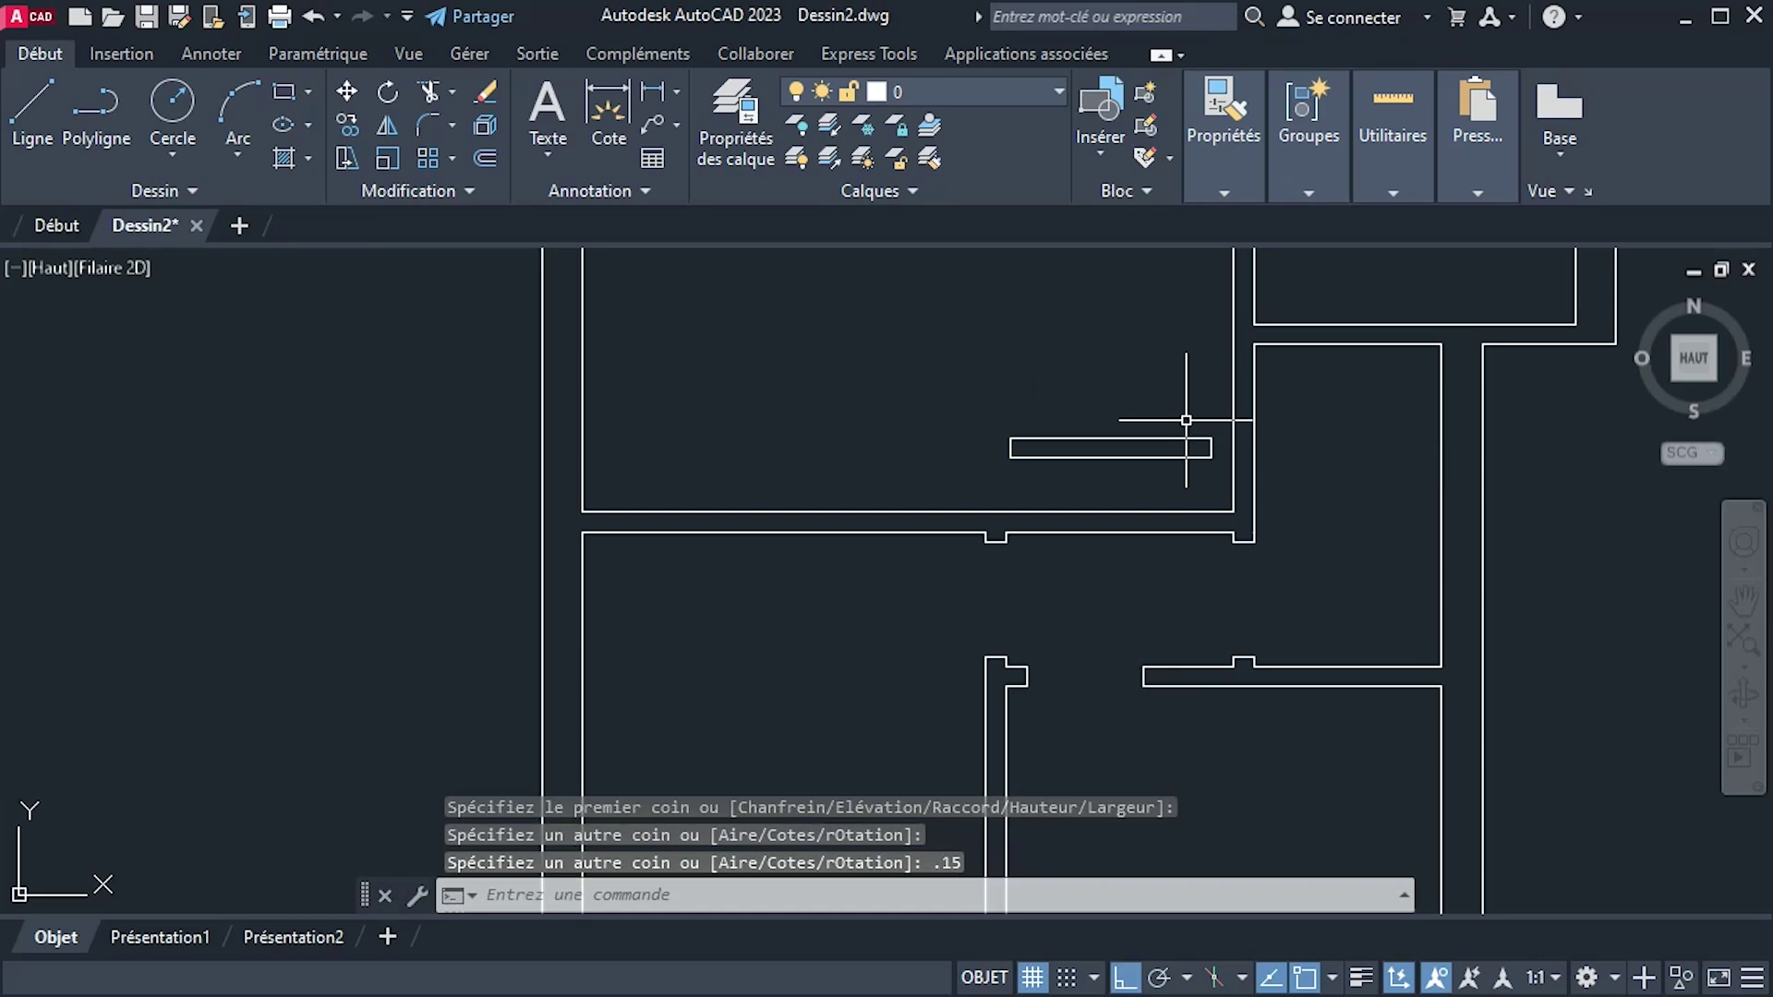
Move the 1.5 by 0.15 rectangle from its bottom side's midpoint onto the midpoint of the partition's lower line between the two hallway stubs.
scroll(1166, 451, "up", 2)
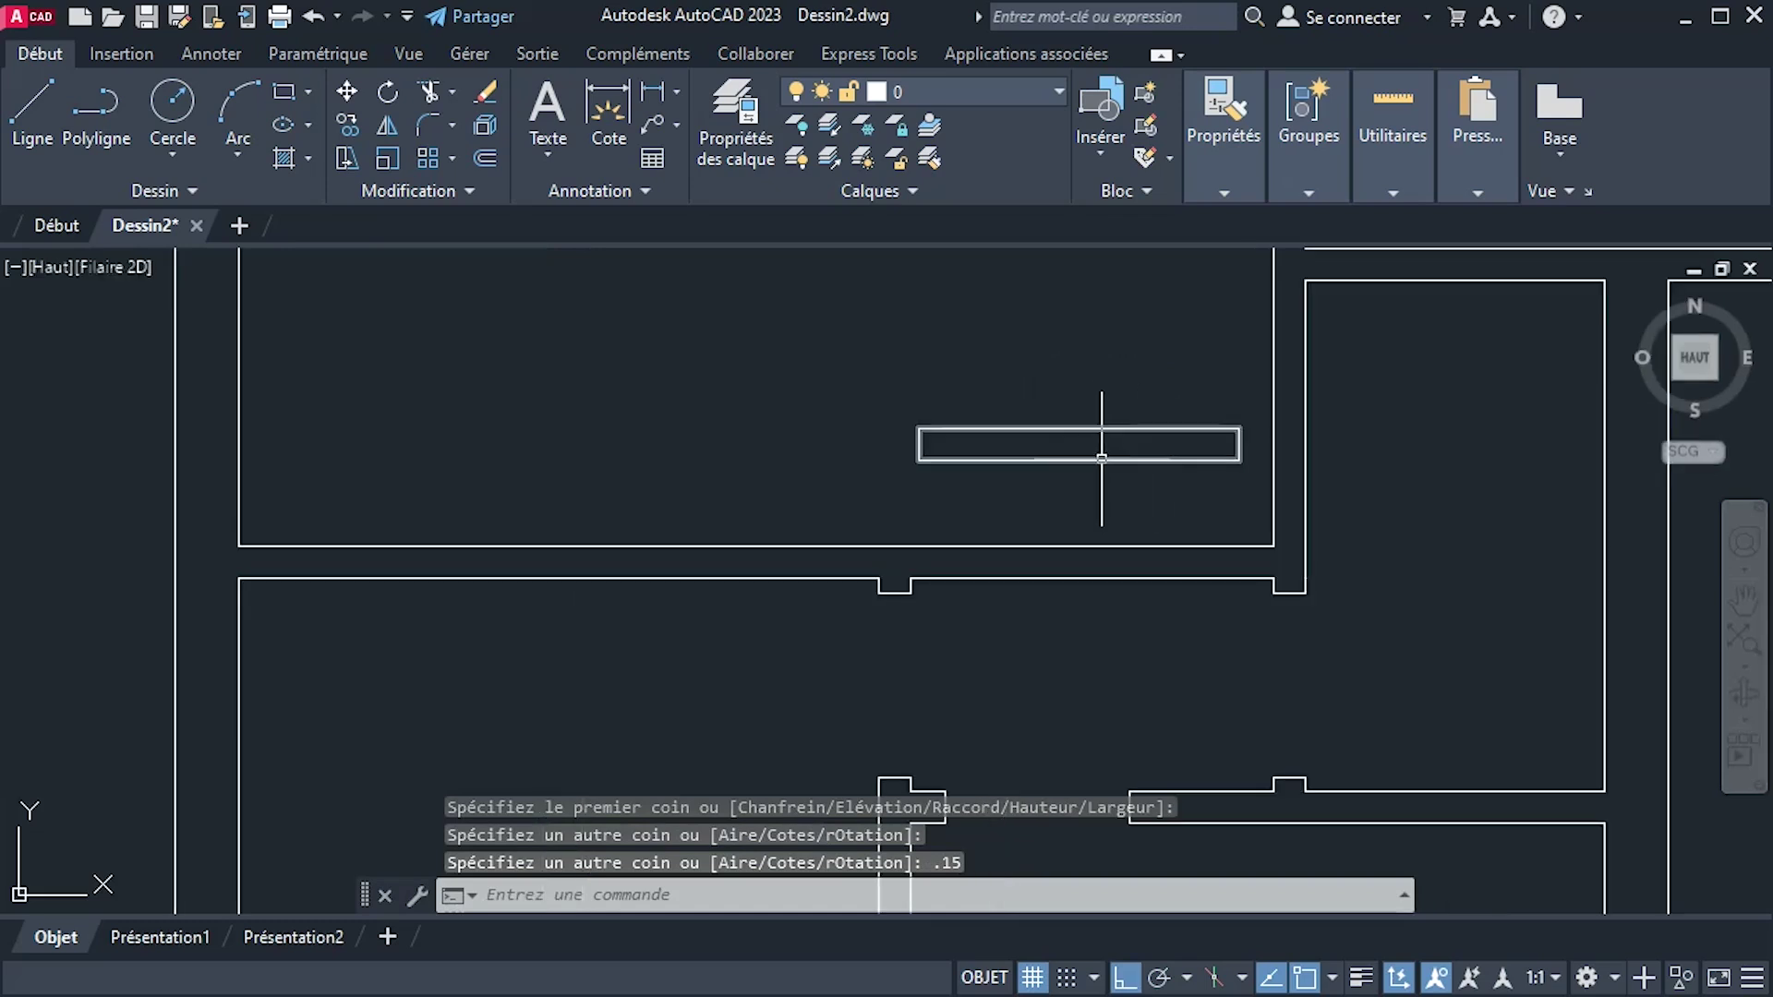
left_click(1099, 458)
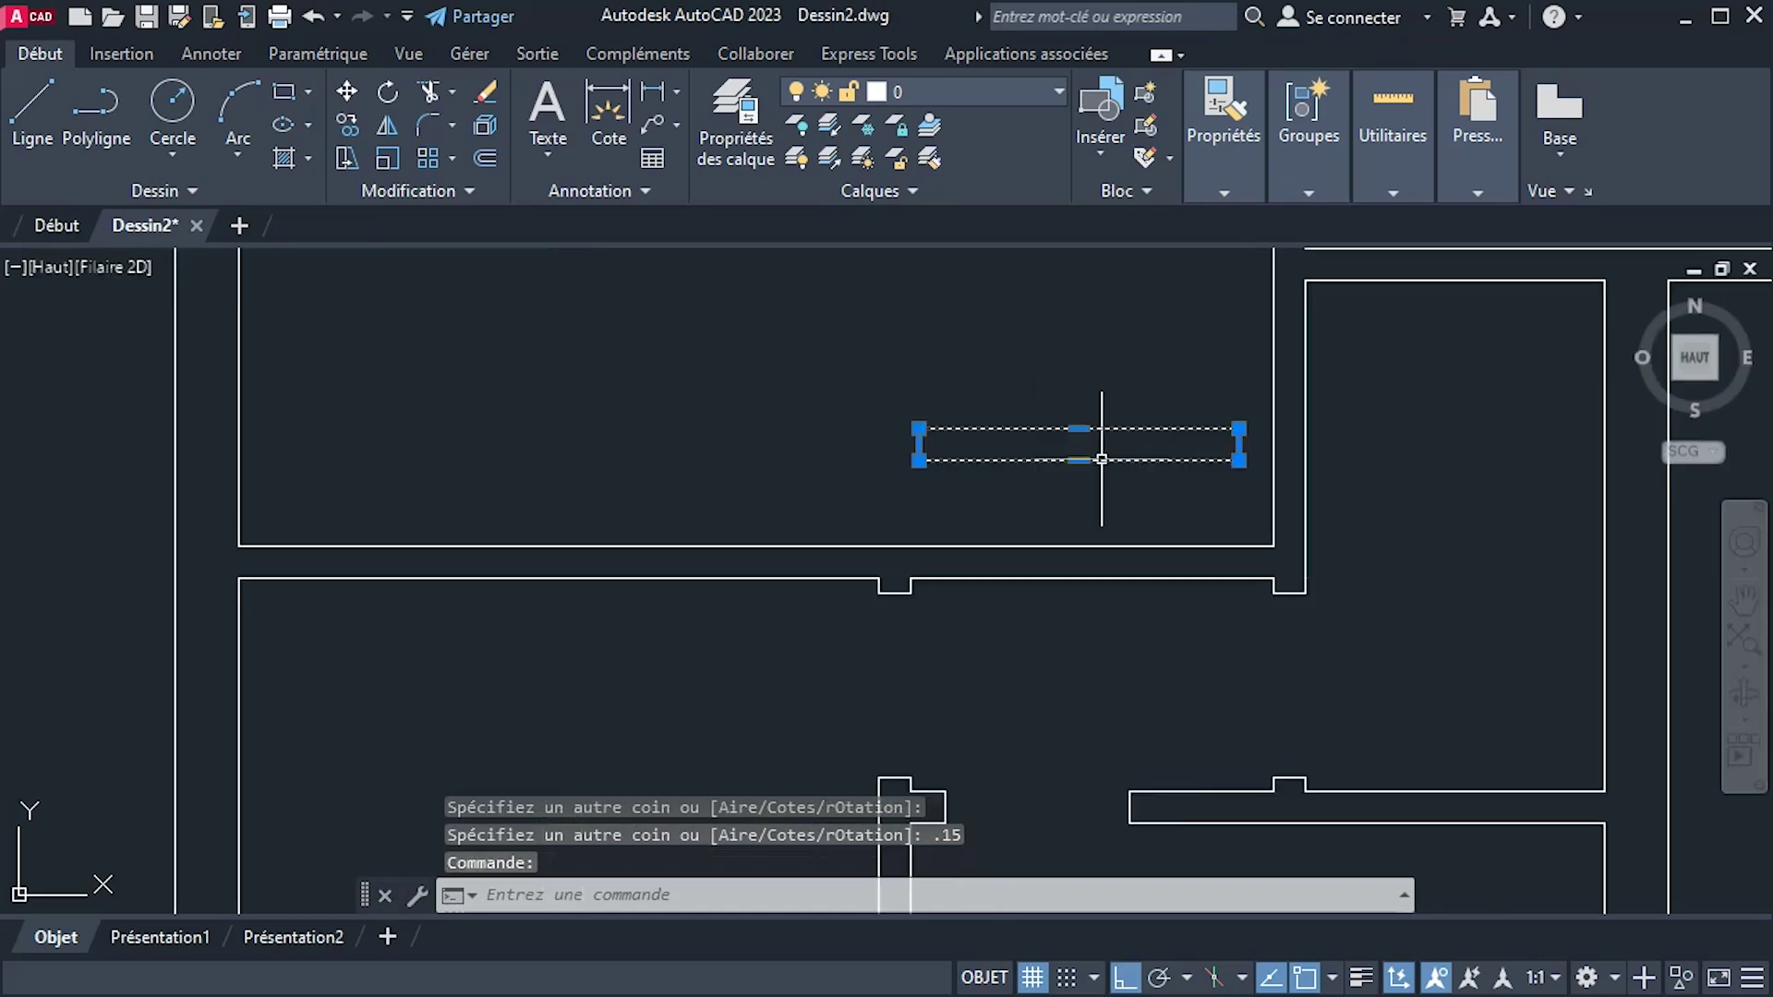
left_click(347, 90)
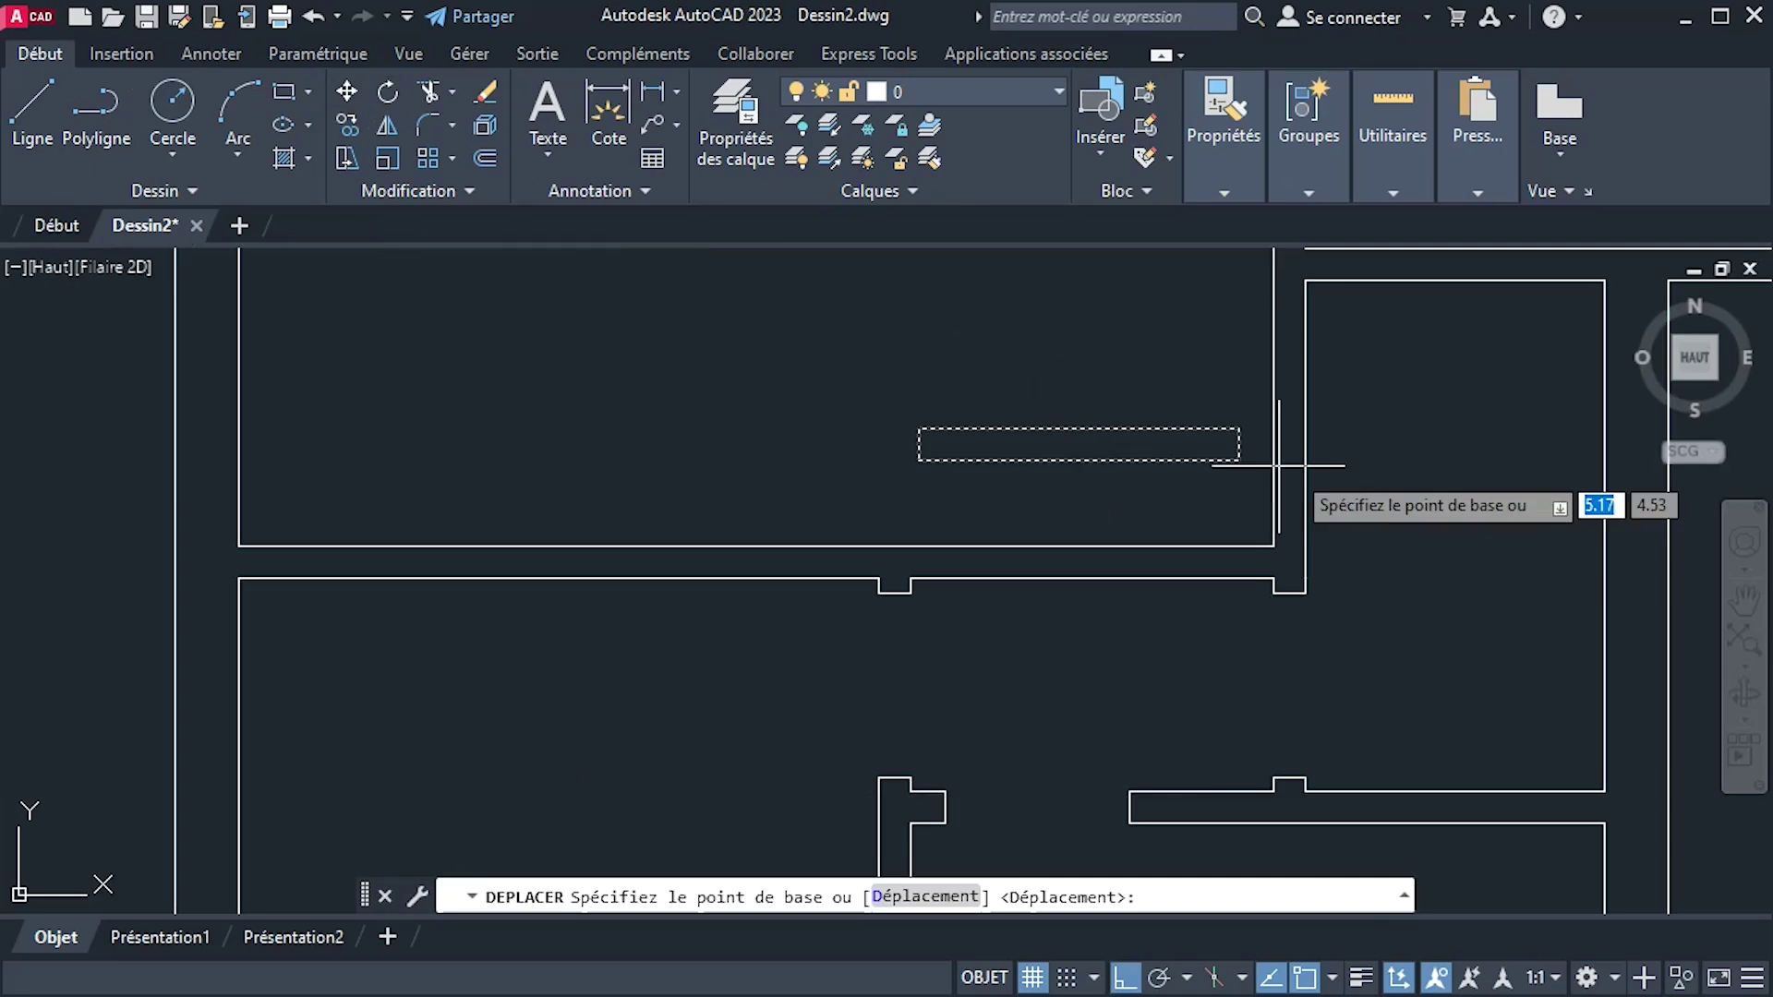
left_click(1078, 458)
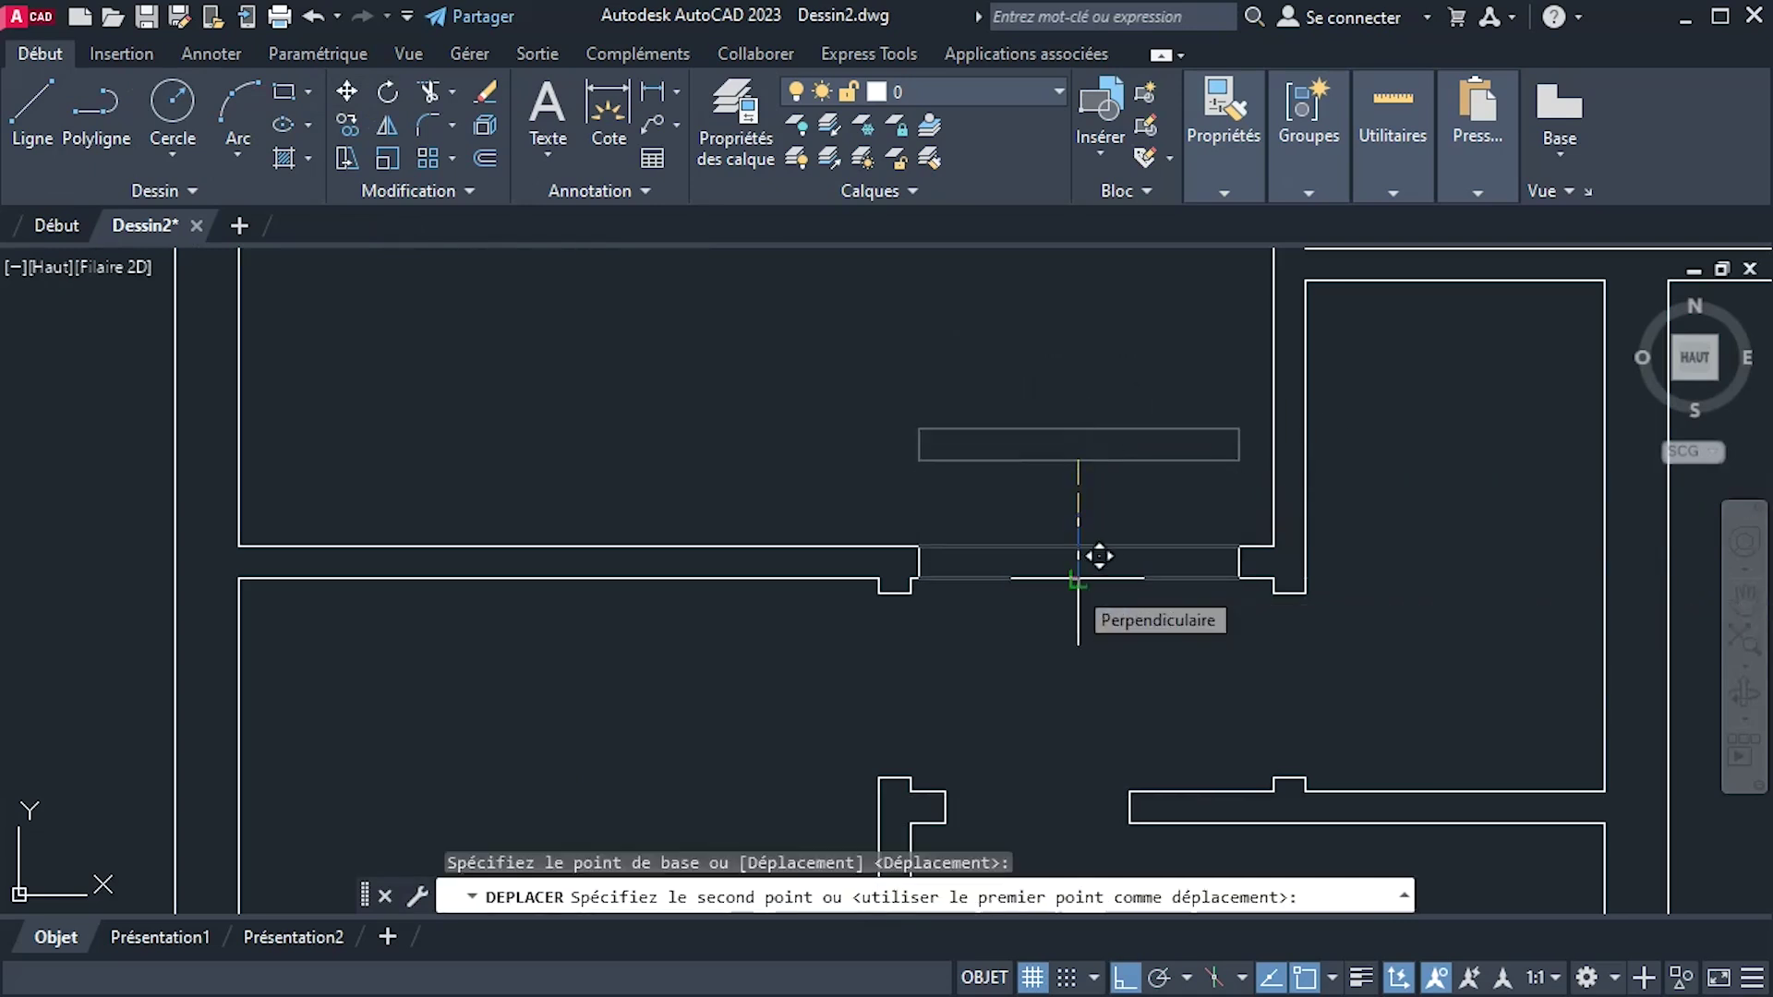
left_click(1092, 579)
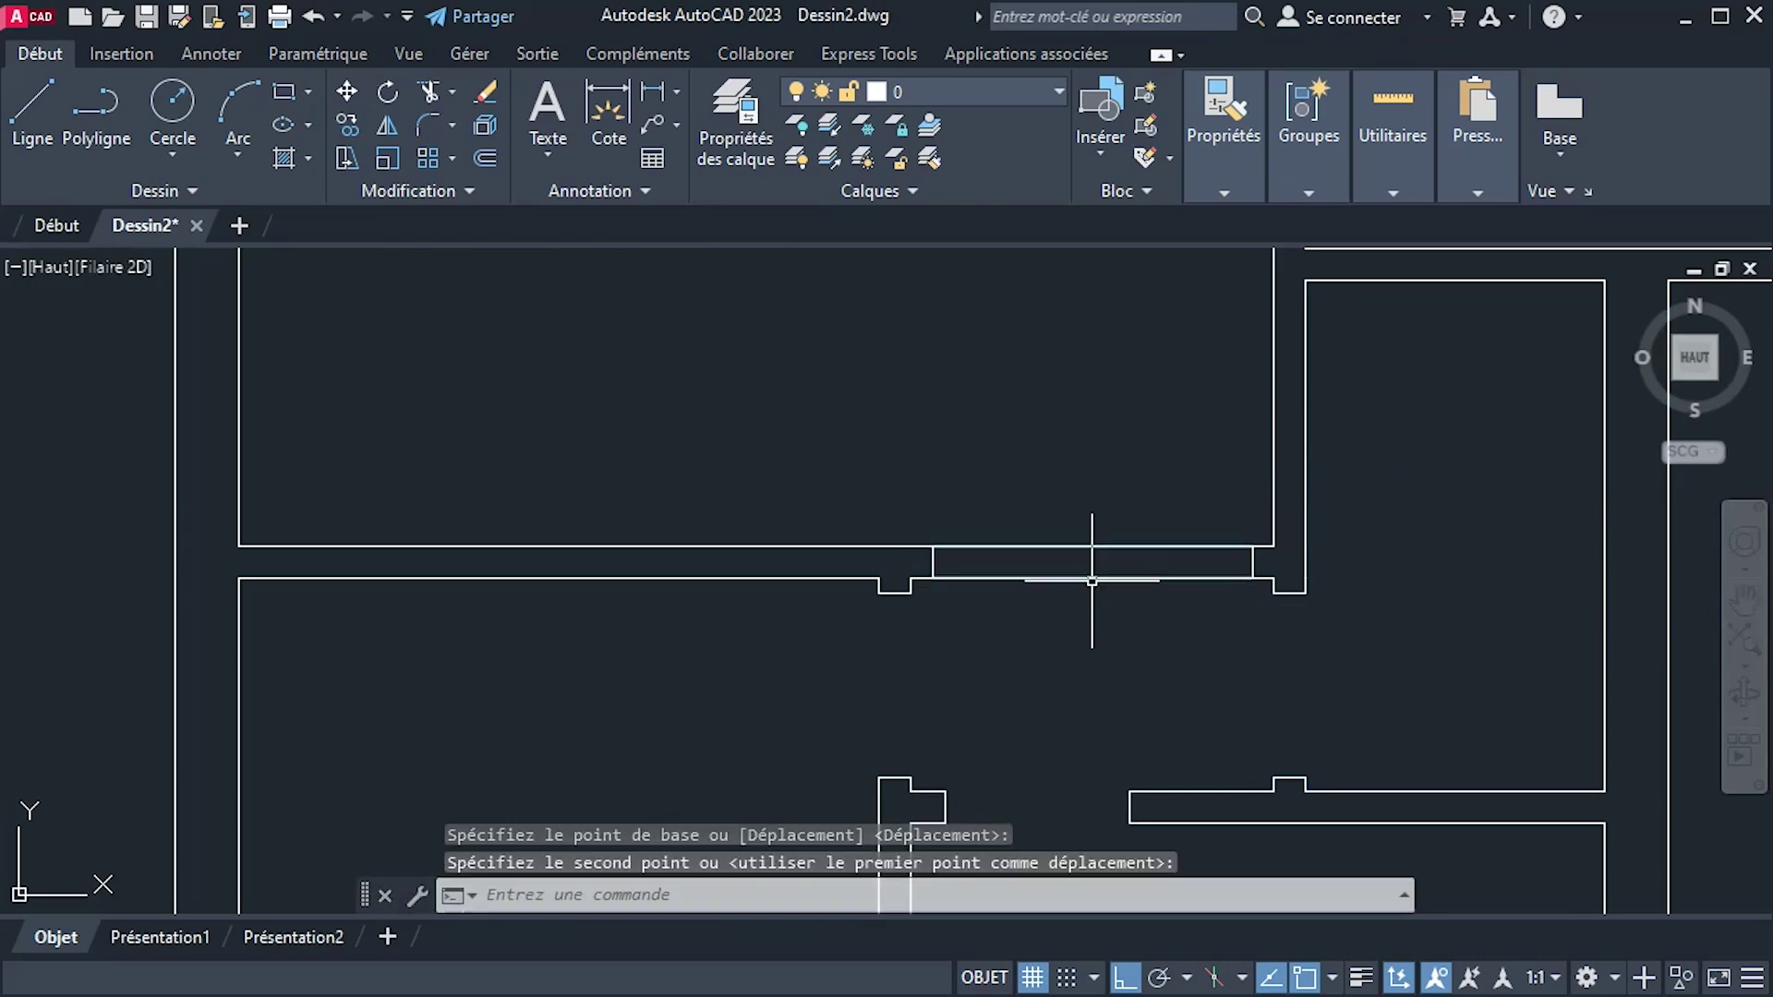
Trim the partition lines and the excess rectangle sides to cut the living room–hallway opening, ending Trim.
left_click(429, 92)
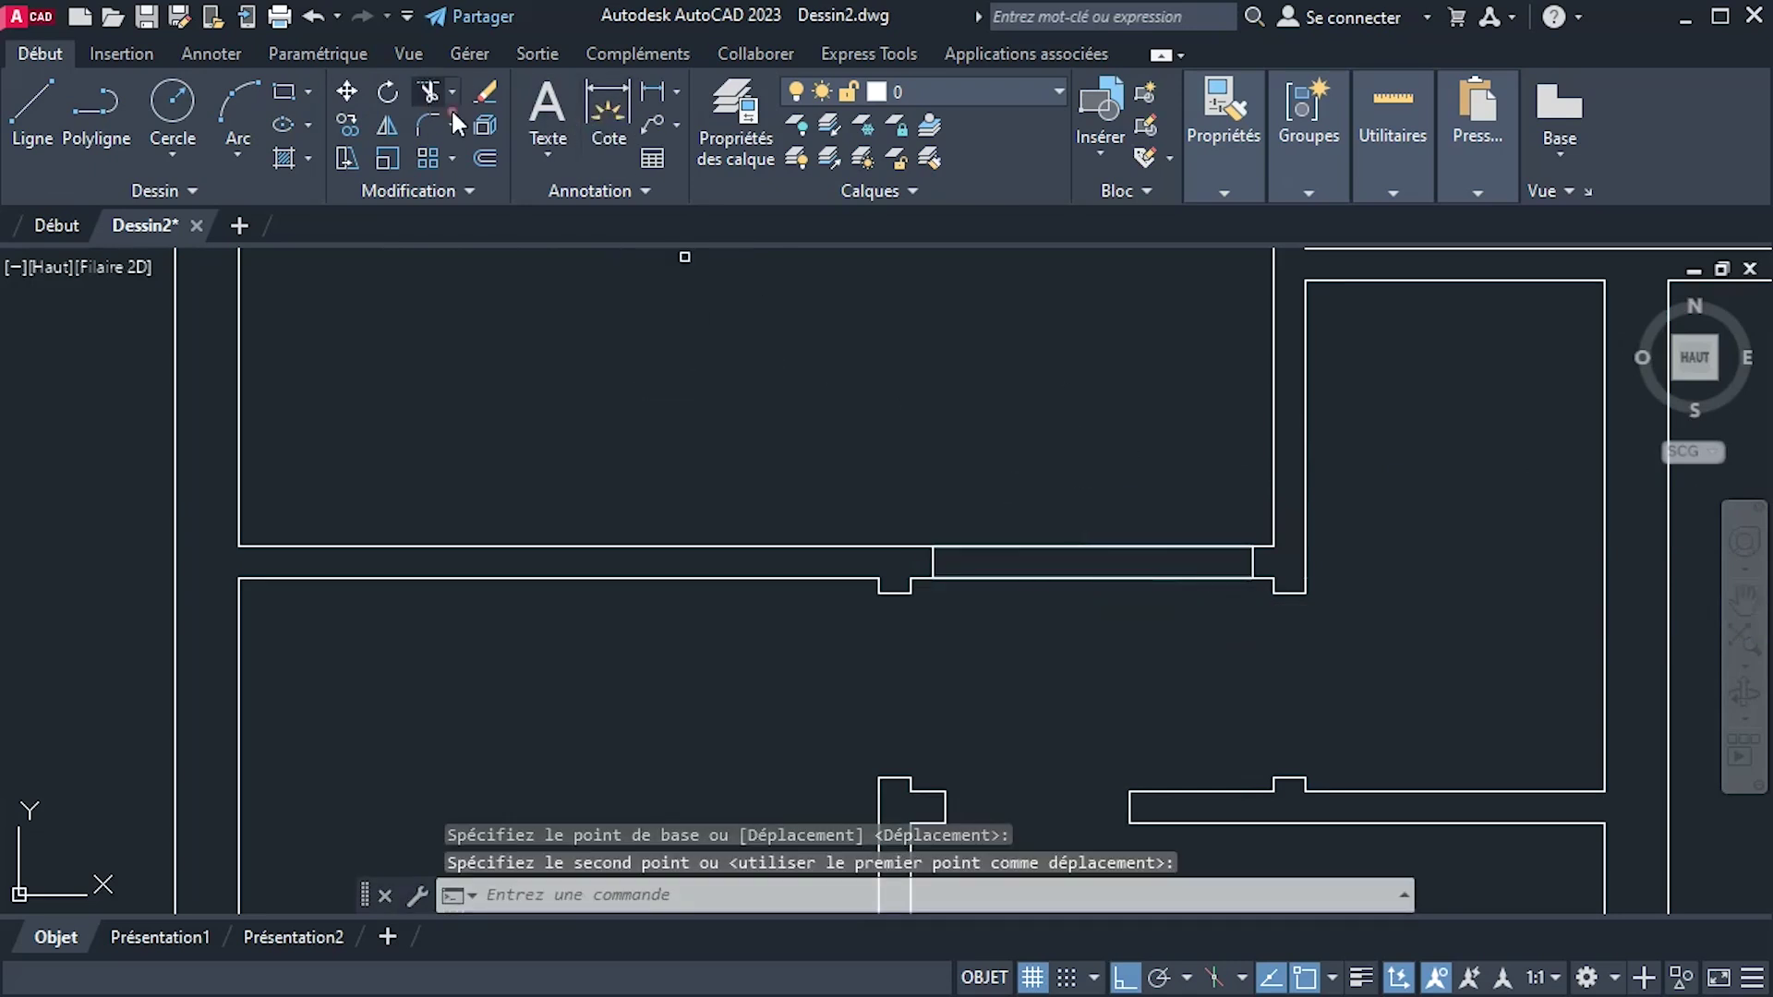
left_click_drag(1044, 651, 1029, 435)
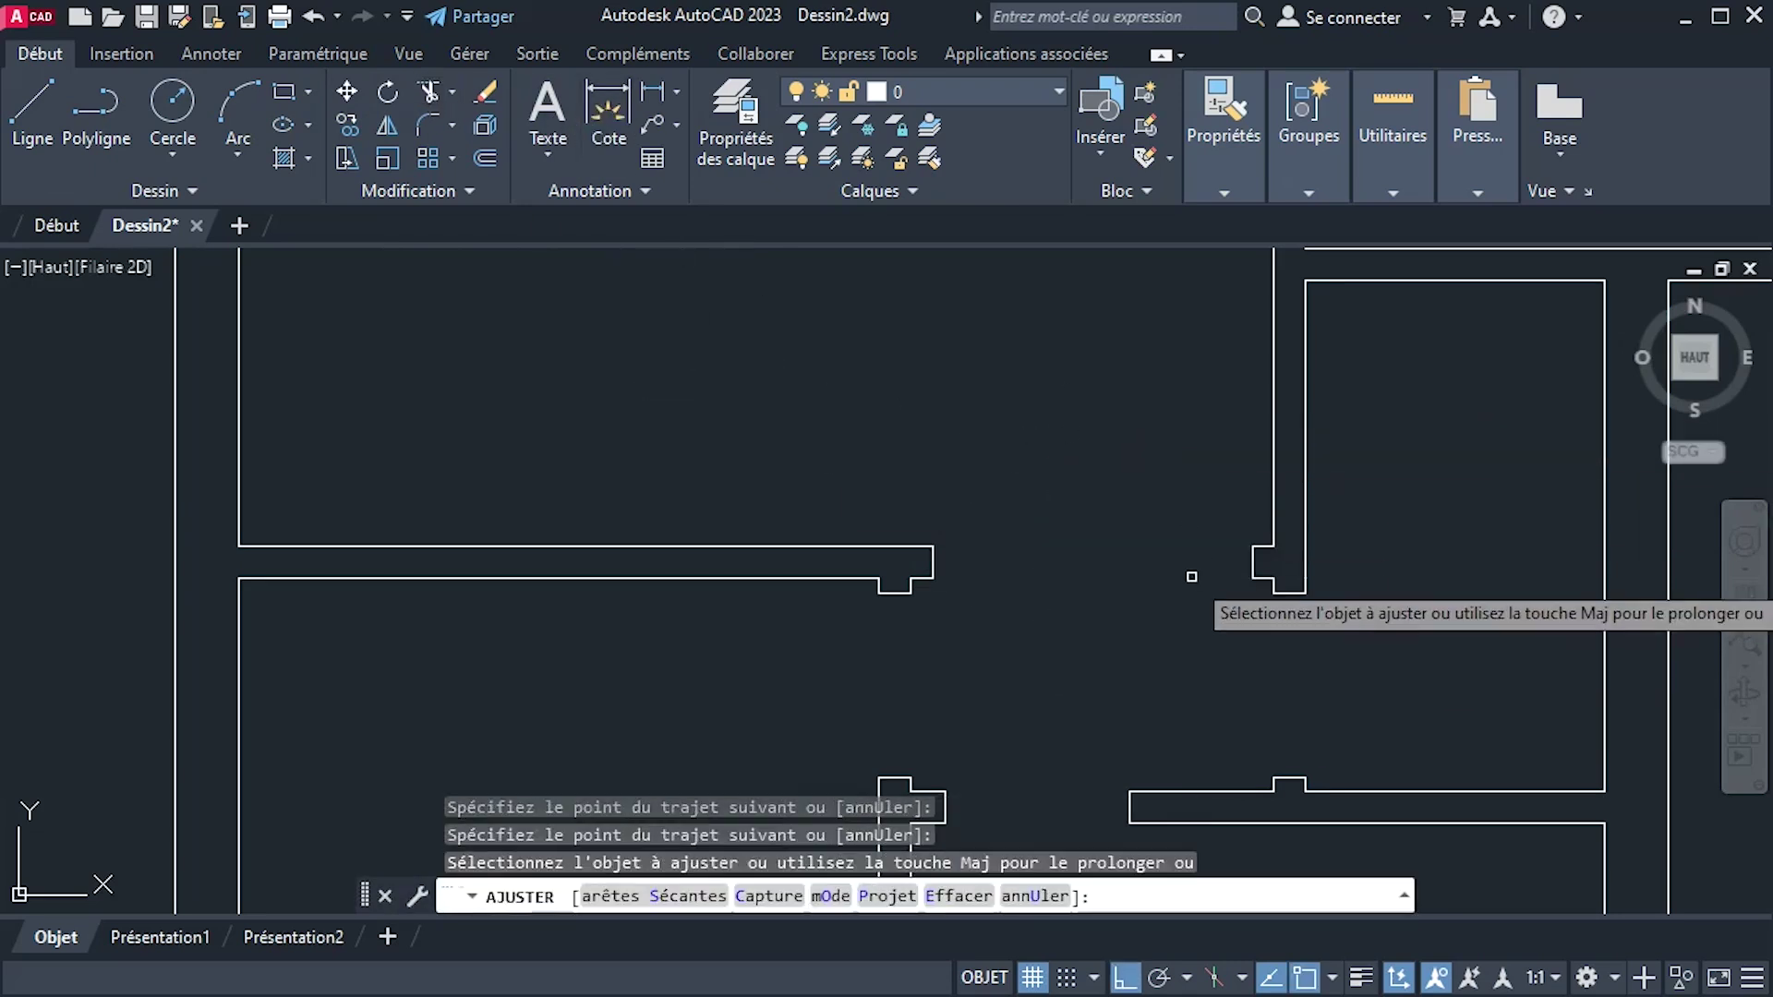
scroll(1157, 553, "down", 4)
scroll(1197, 568, "down", 4)
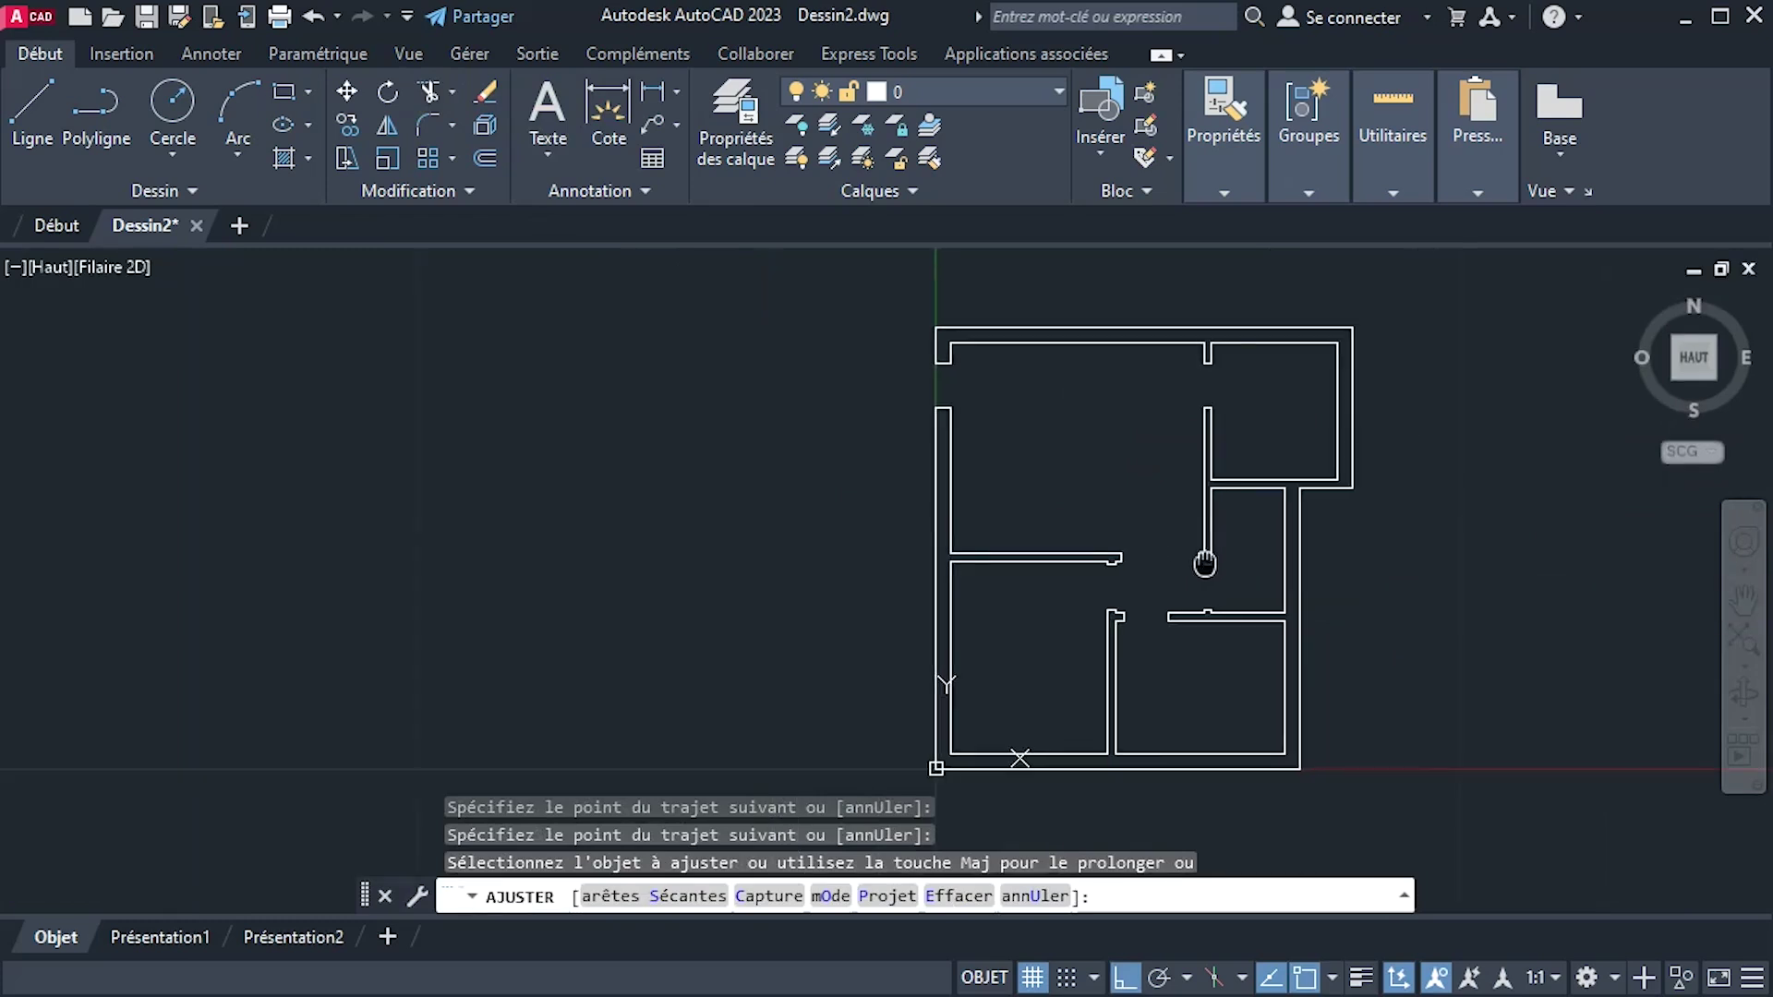
scroll(1171, 582, "up", 3)
scroll(1171, 579, "down", 3)
middle_click_drag(1219, 538, 1230, 584)
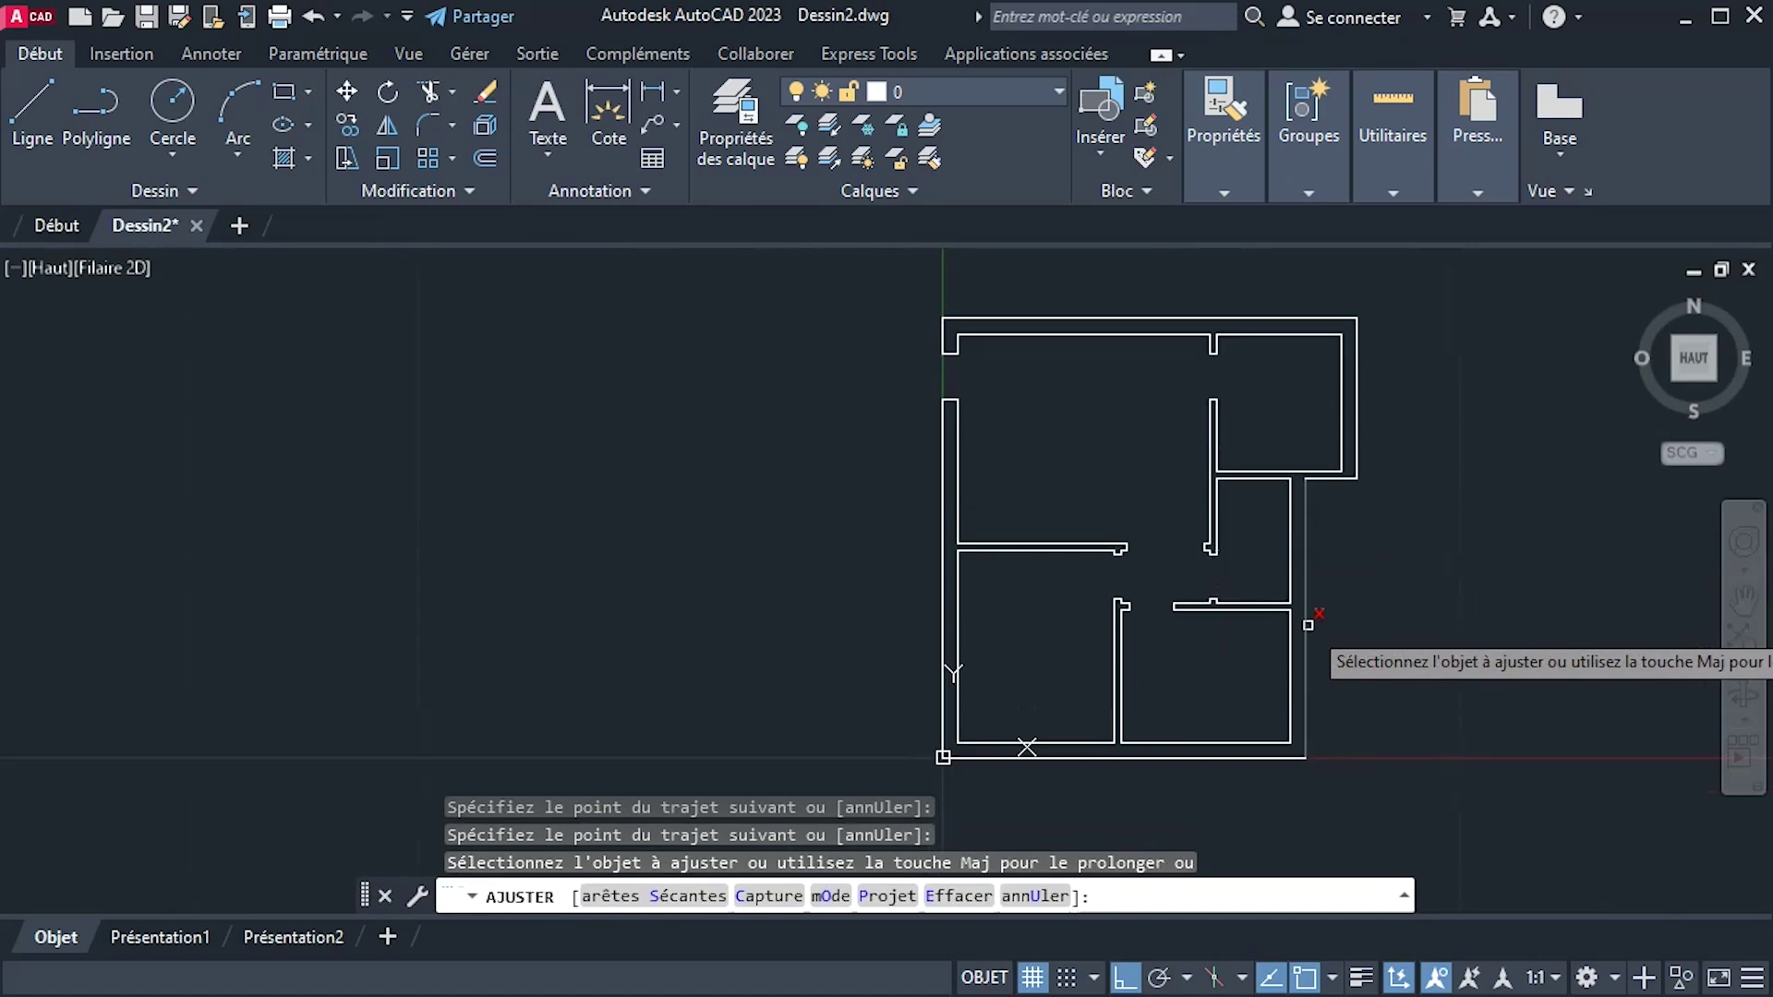
scroll(1365, 640, "up", 3)
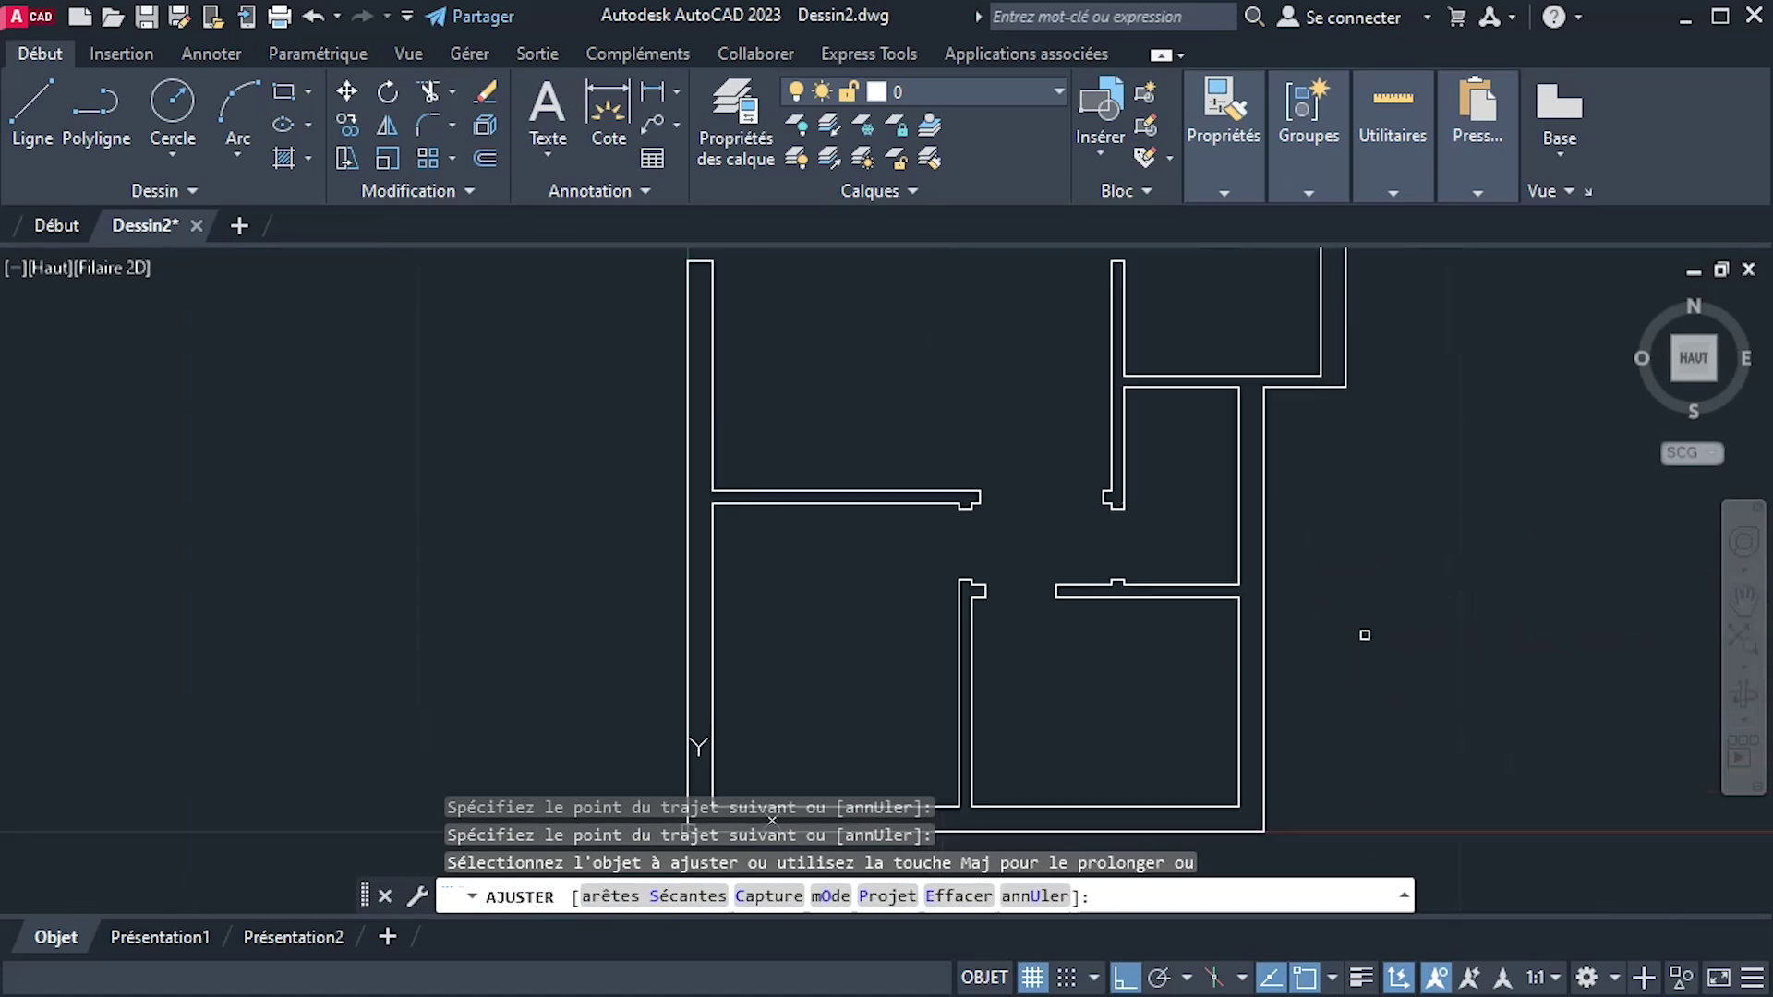
scroll(1346, 628, "down", 3)
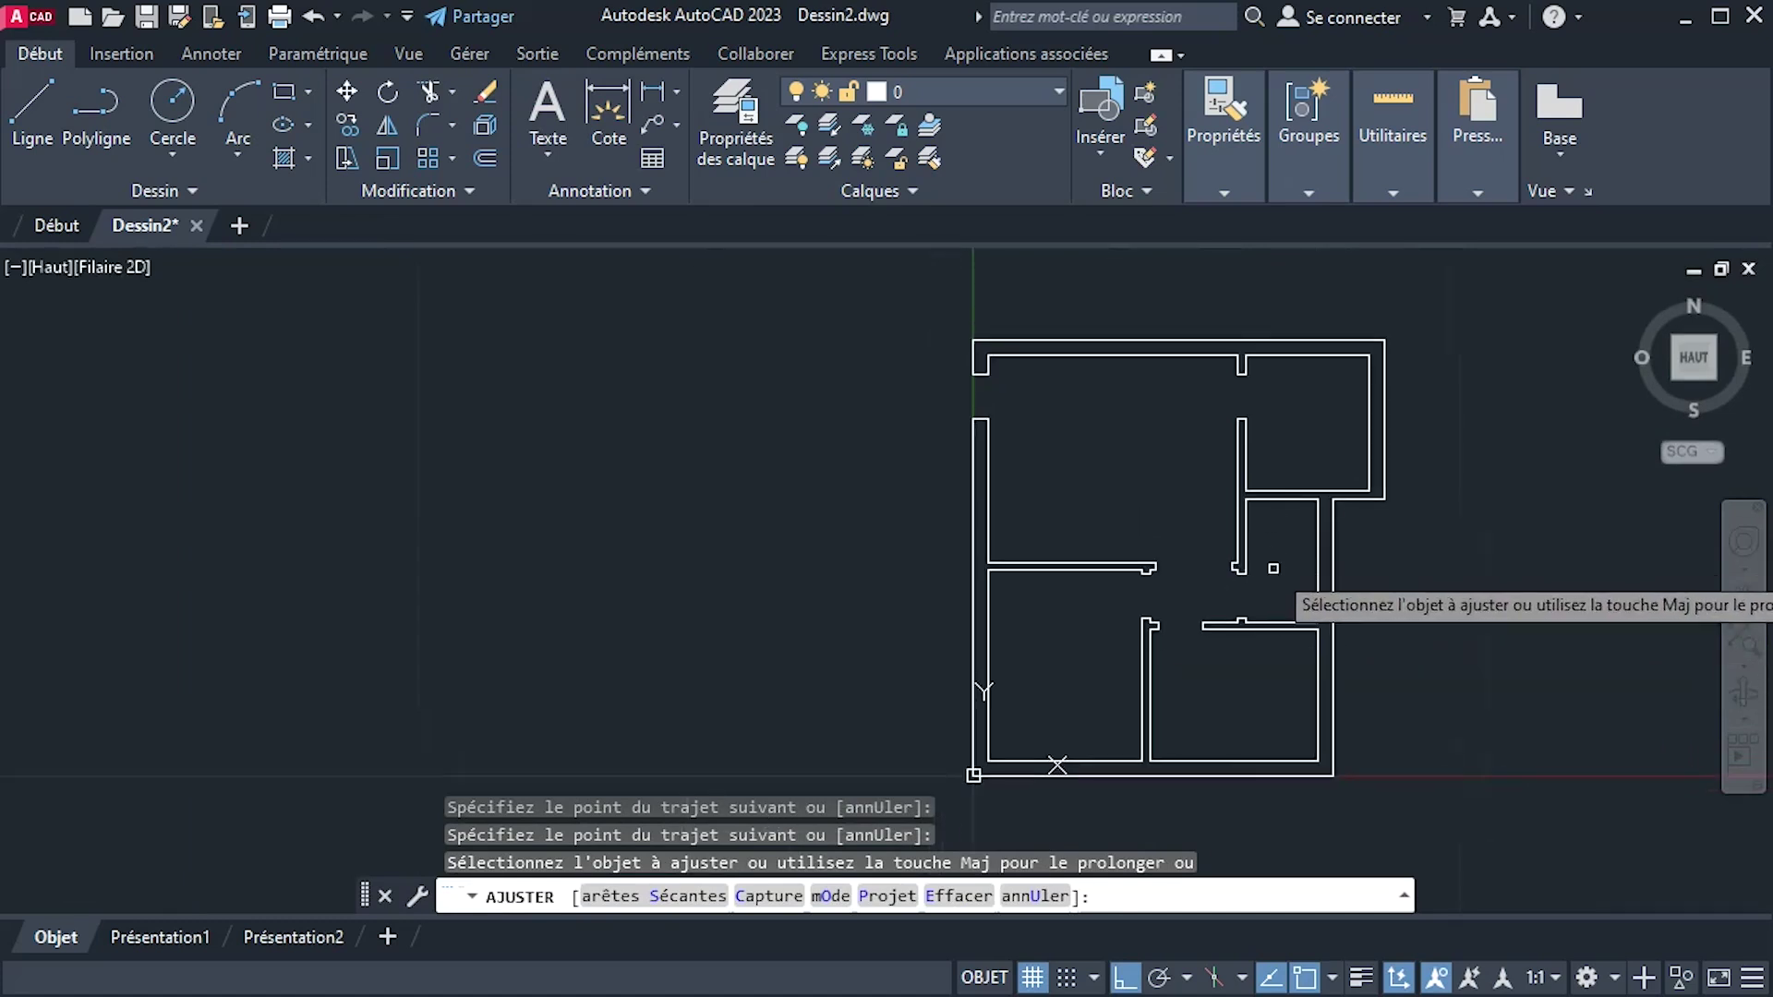
key("Escape")
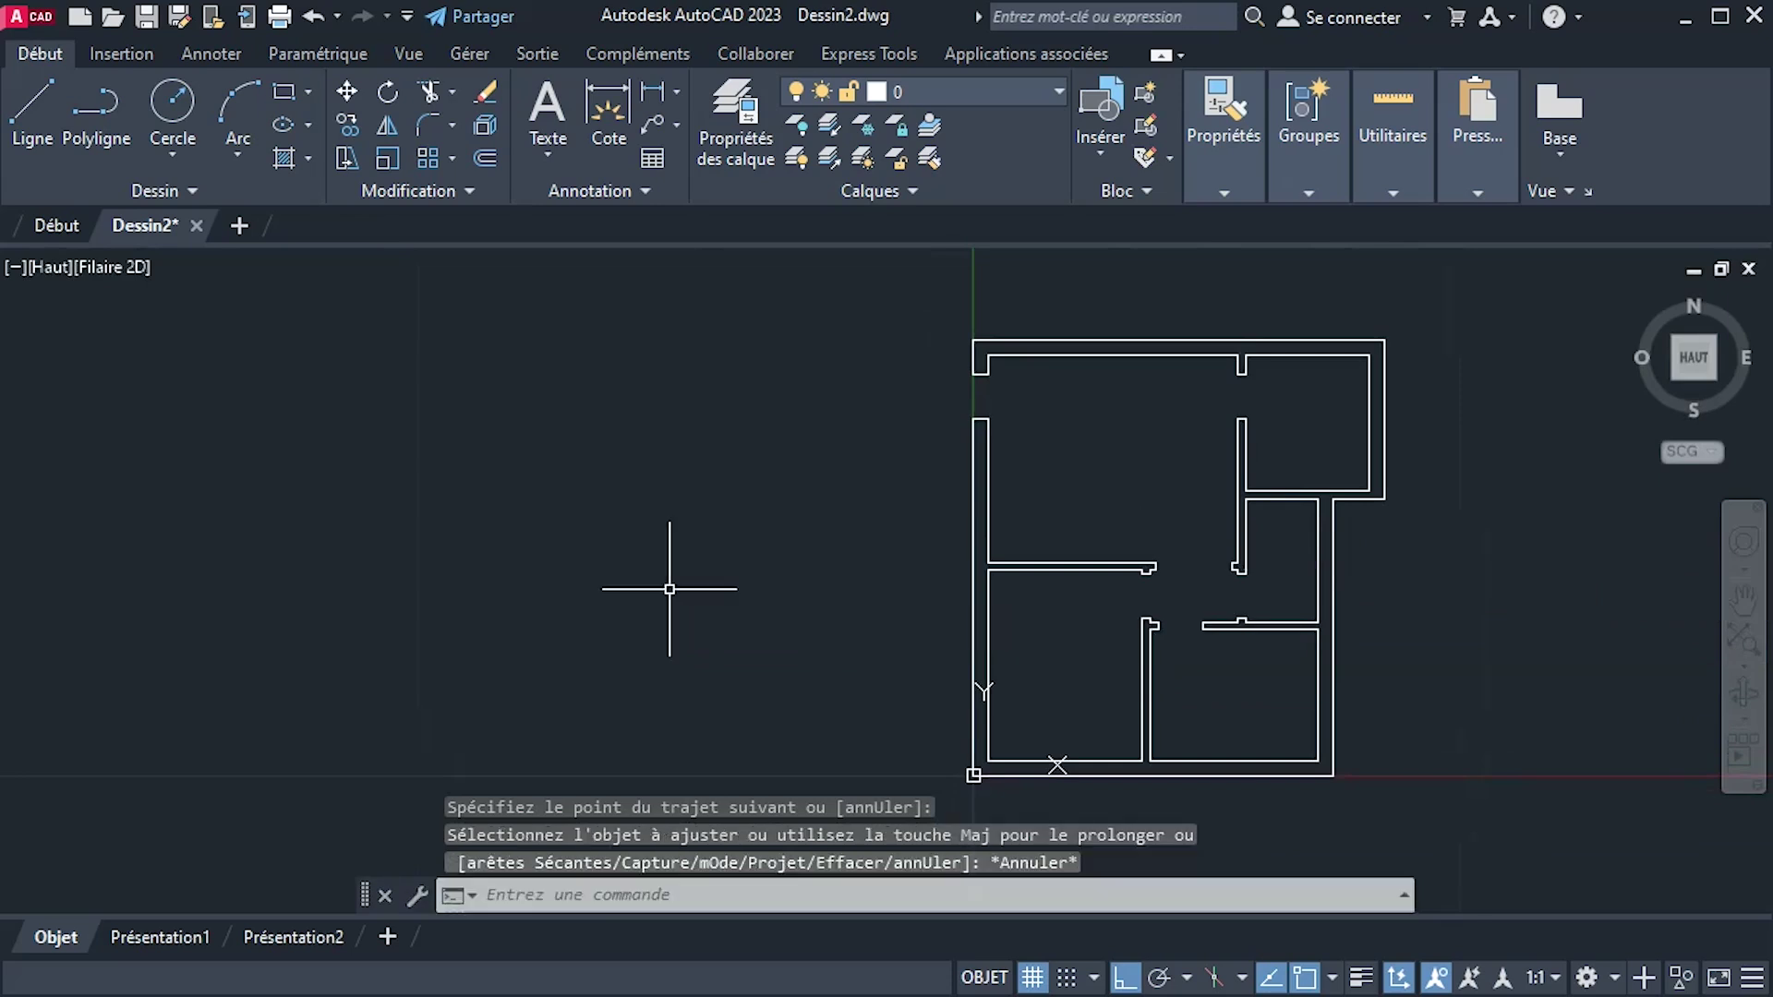
Create a new layer named Mur with the CALQUE command.
type("CALQUE")
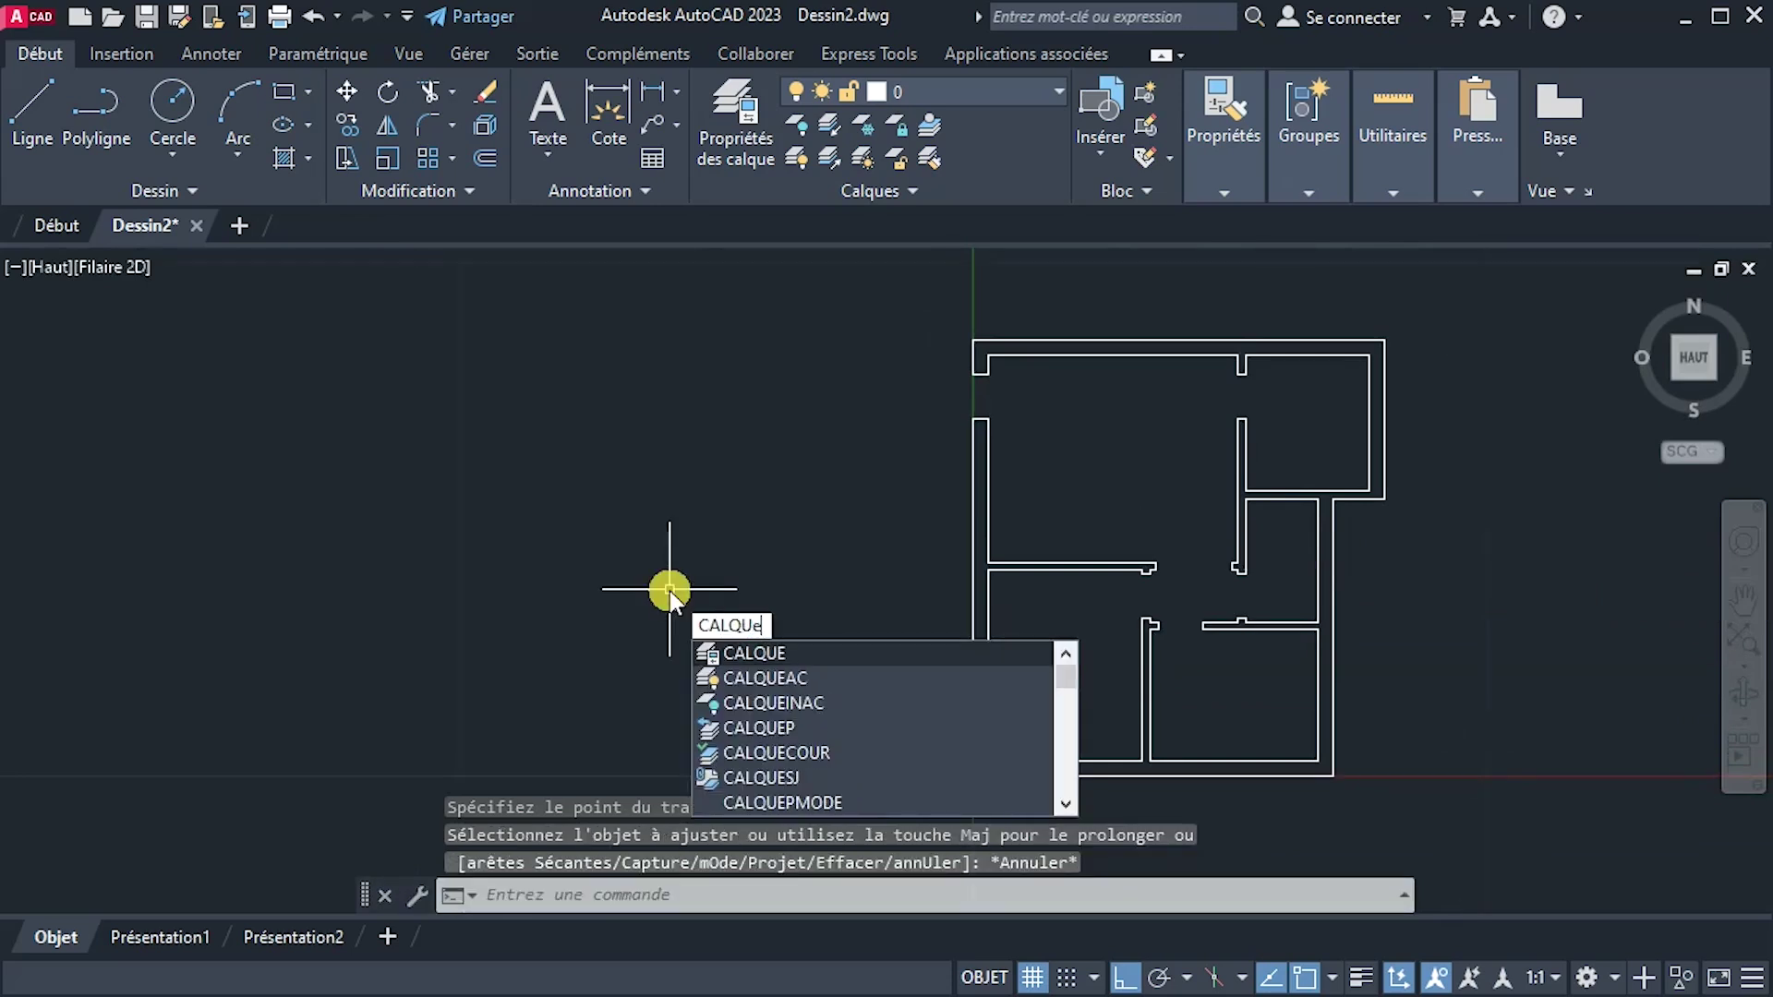
key("Return")
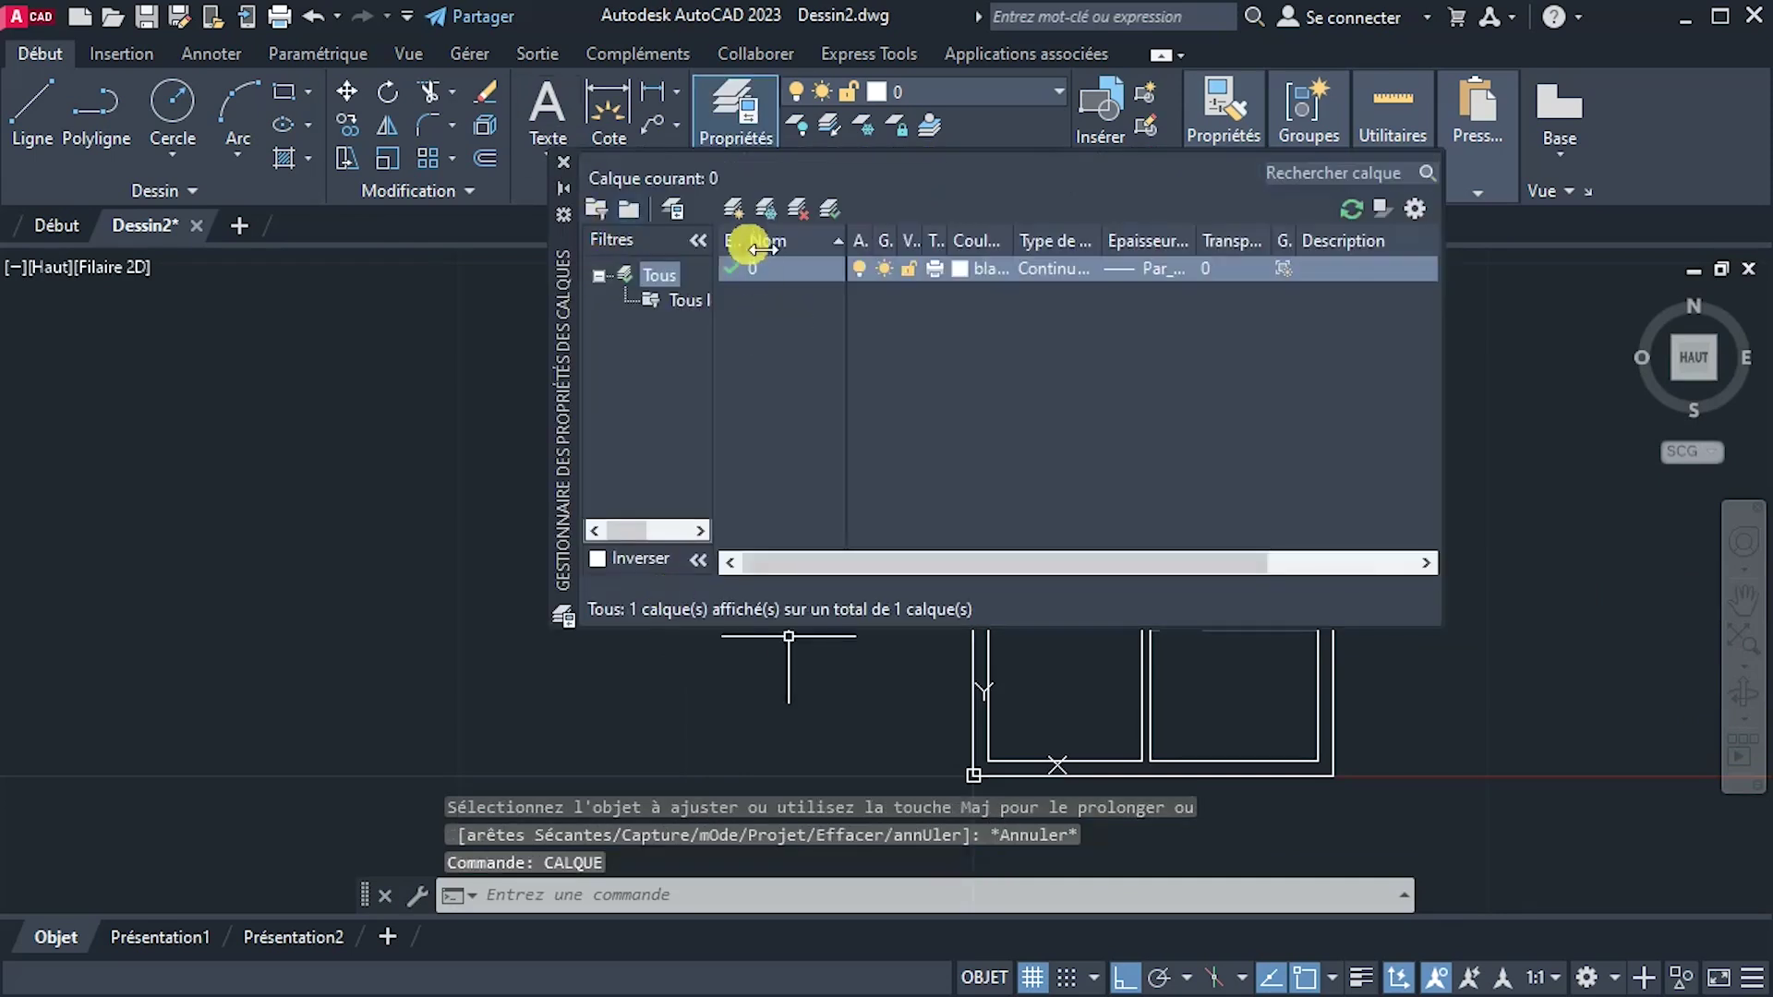
left_click(735, 211)
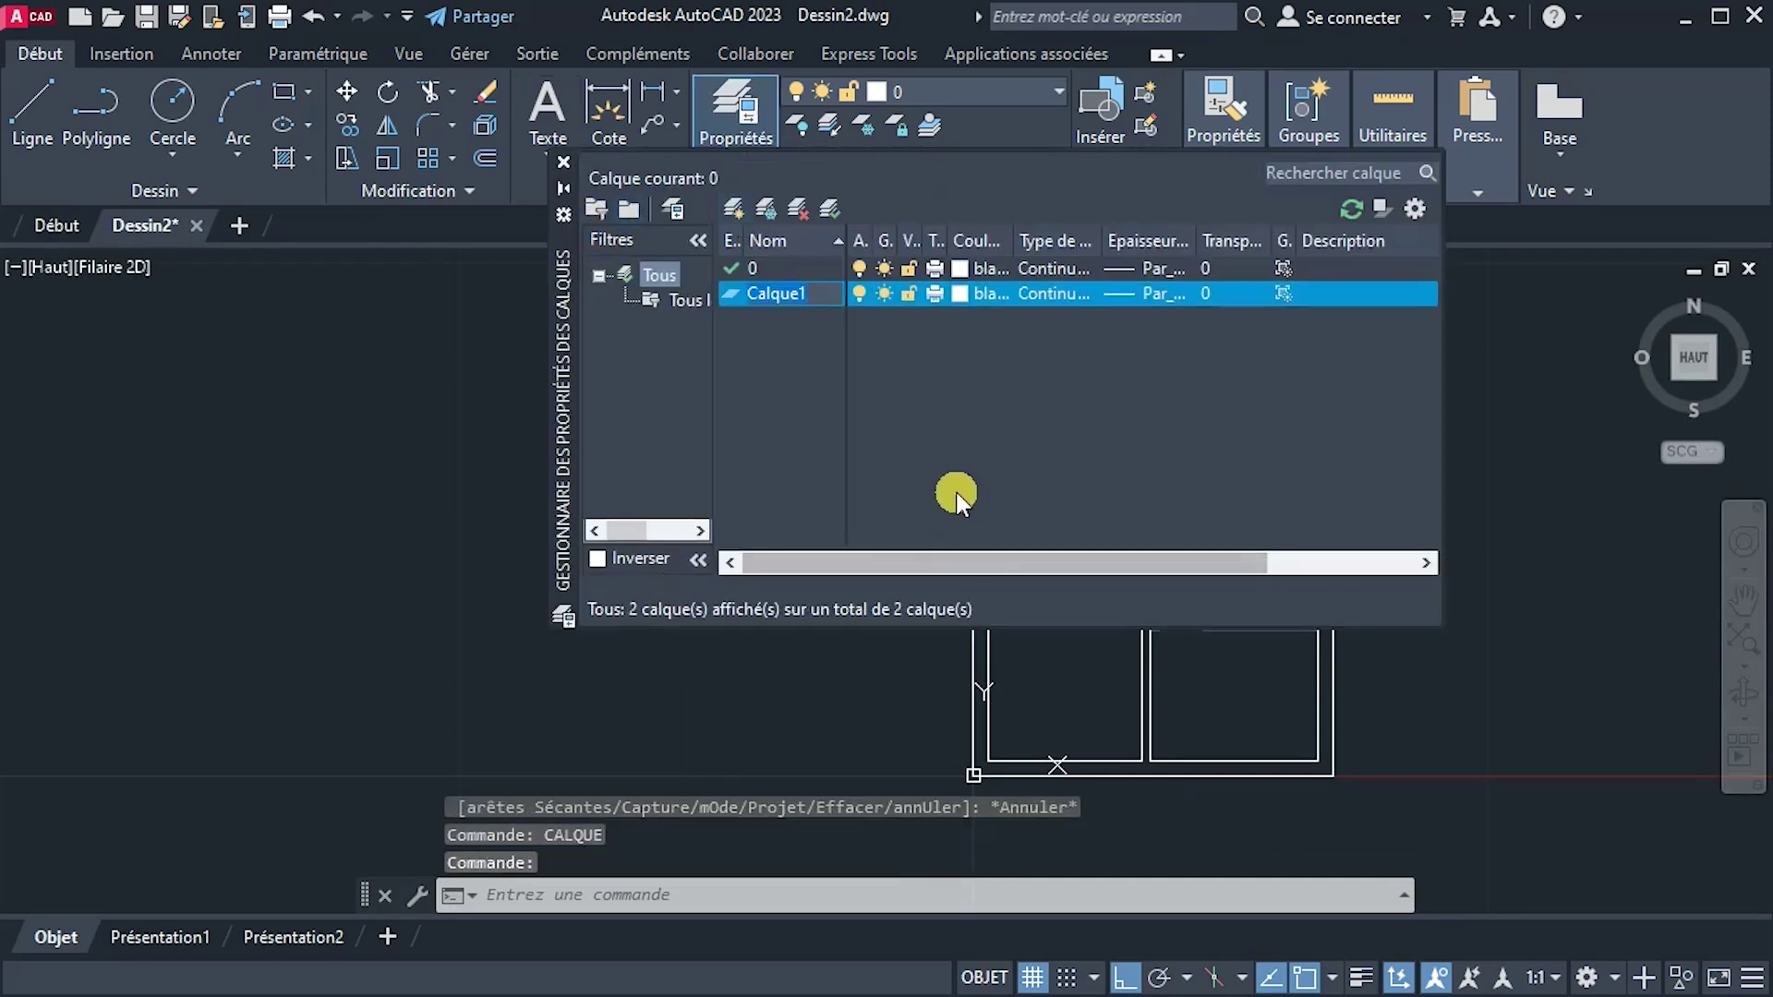
type("Mu")
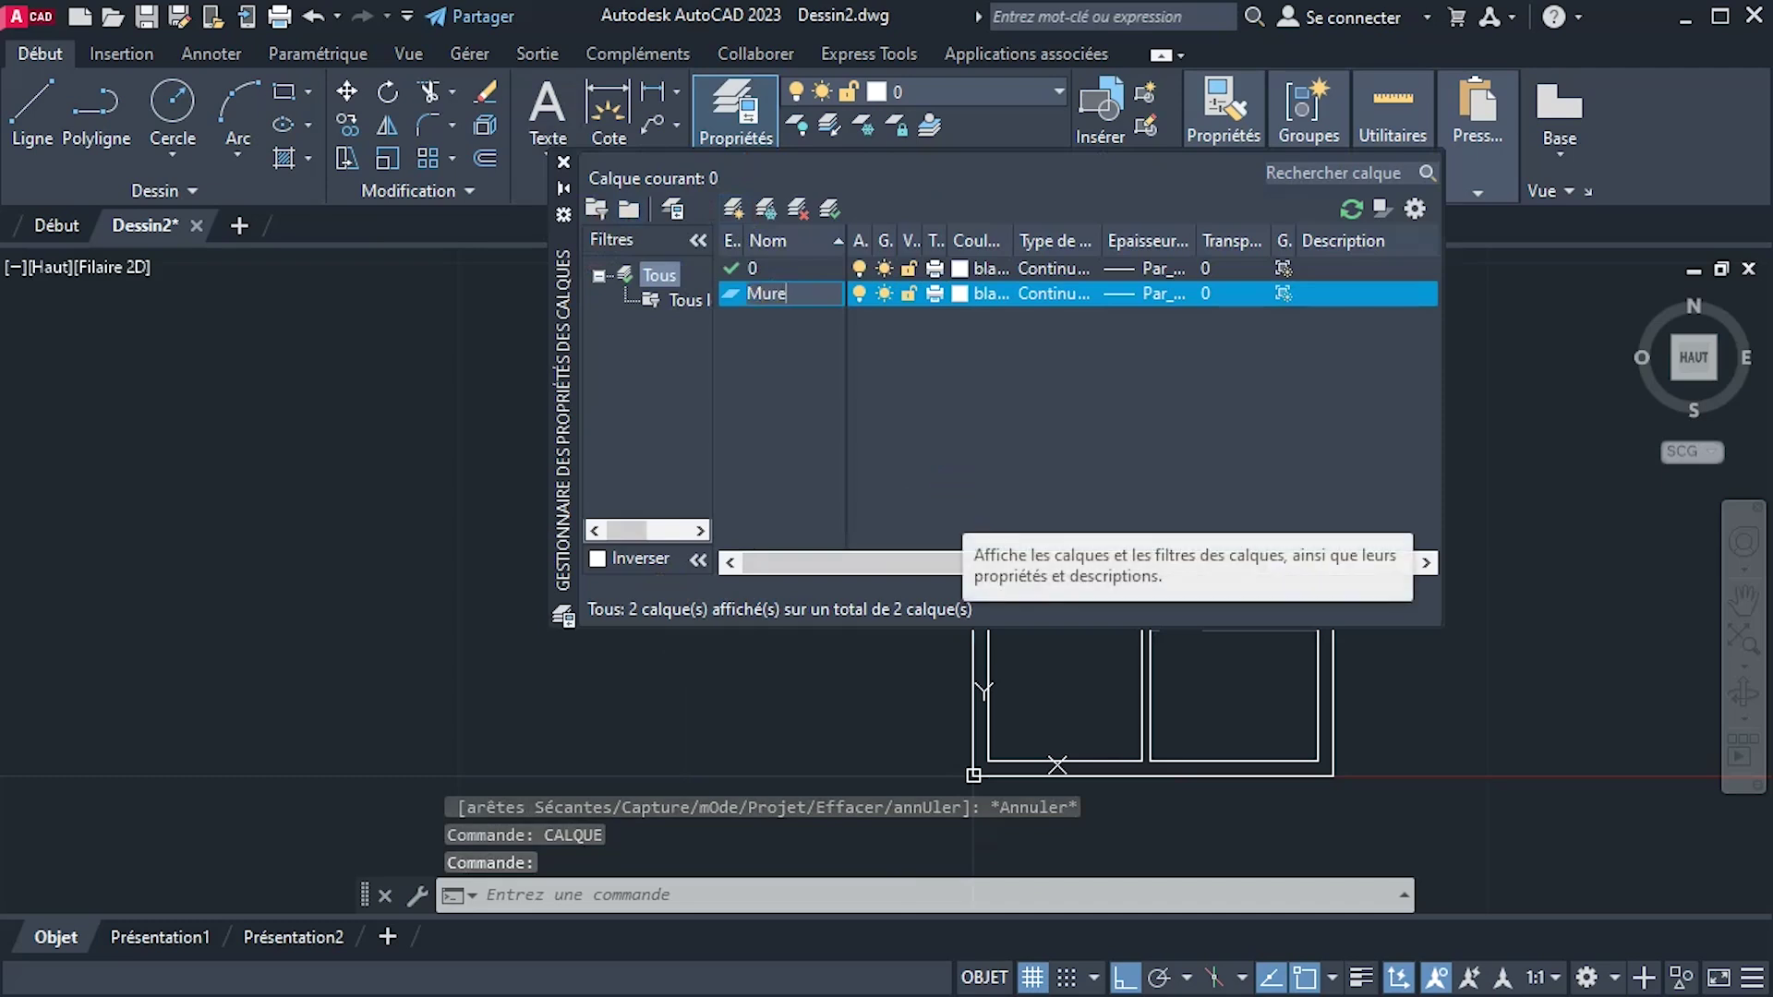
type("re")
key("BackSpace")
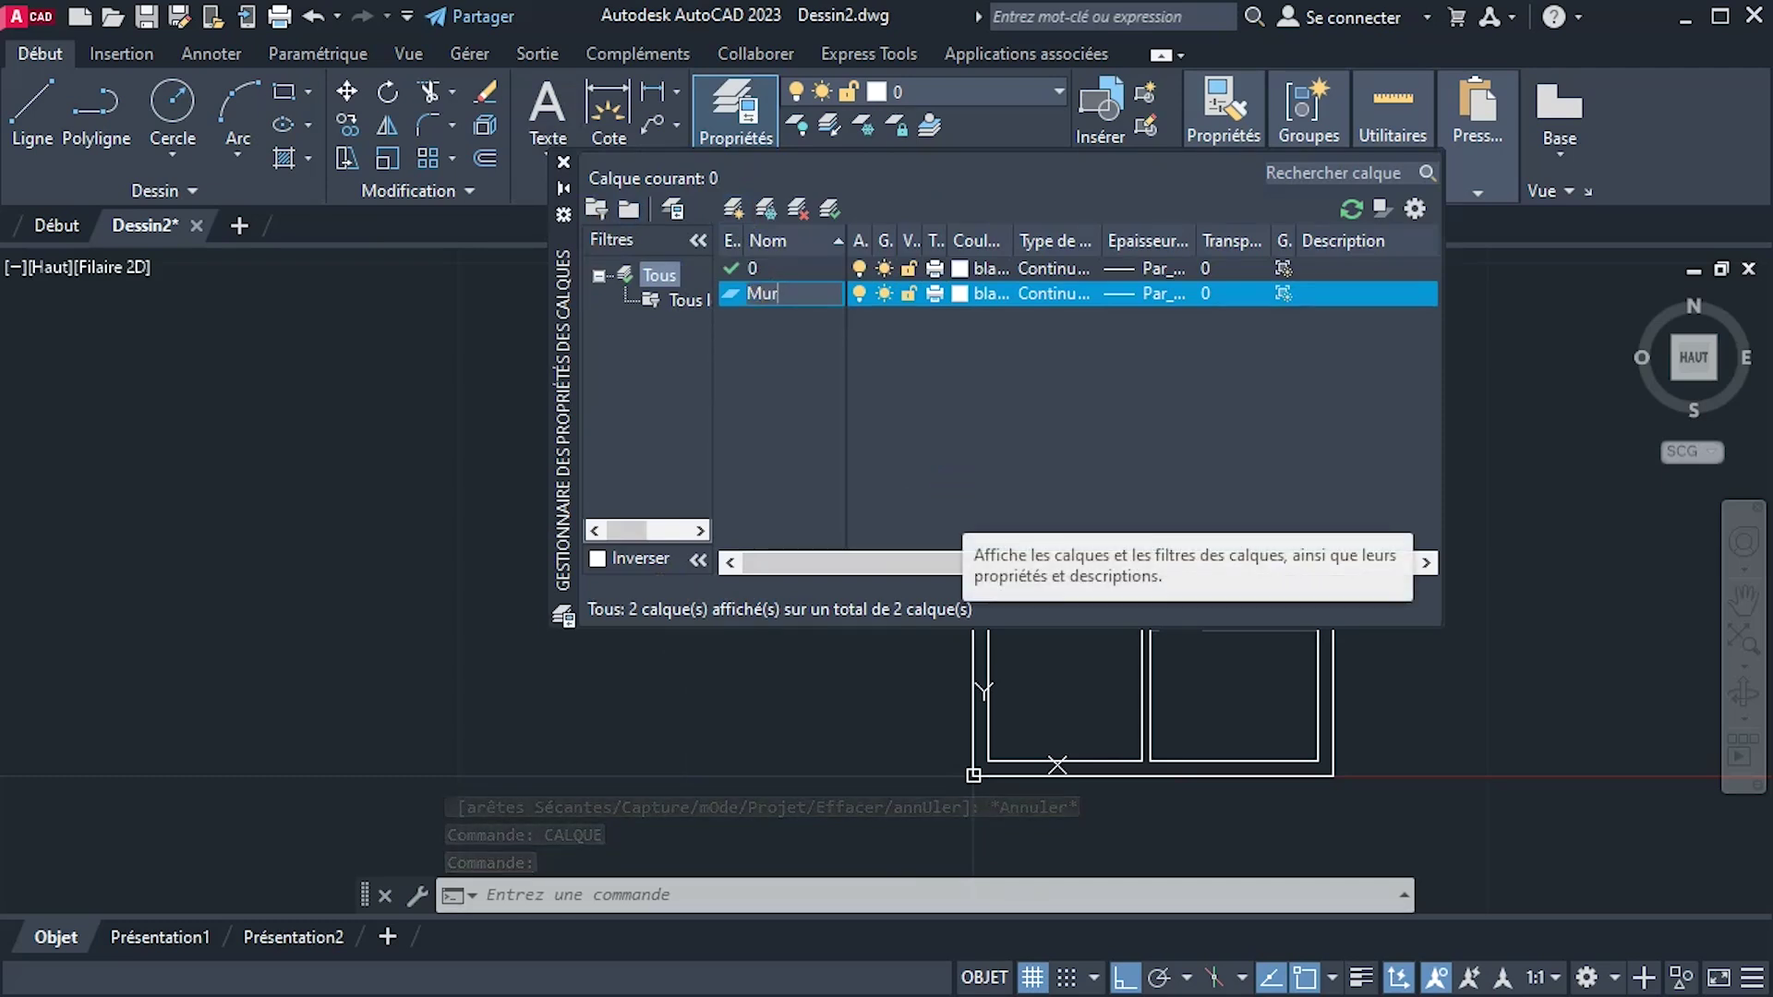
left_click(922, 502)
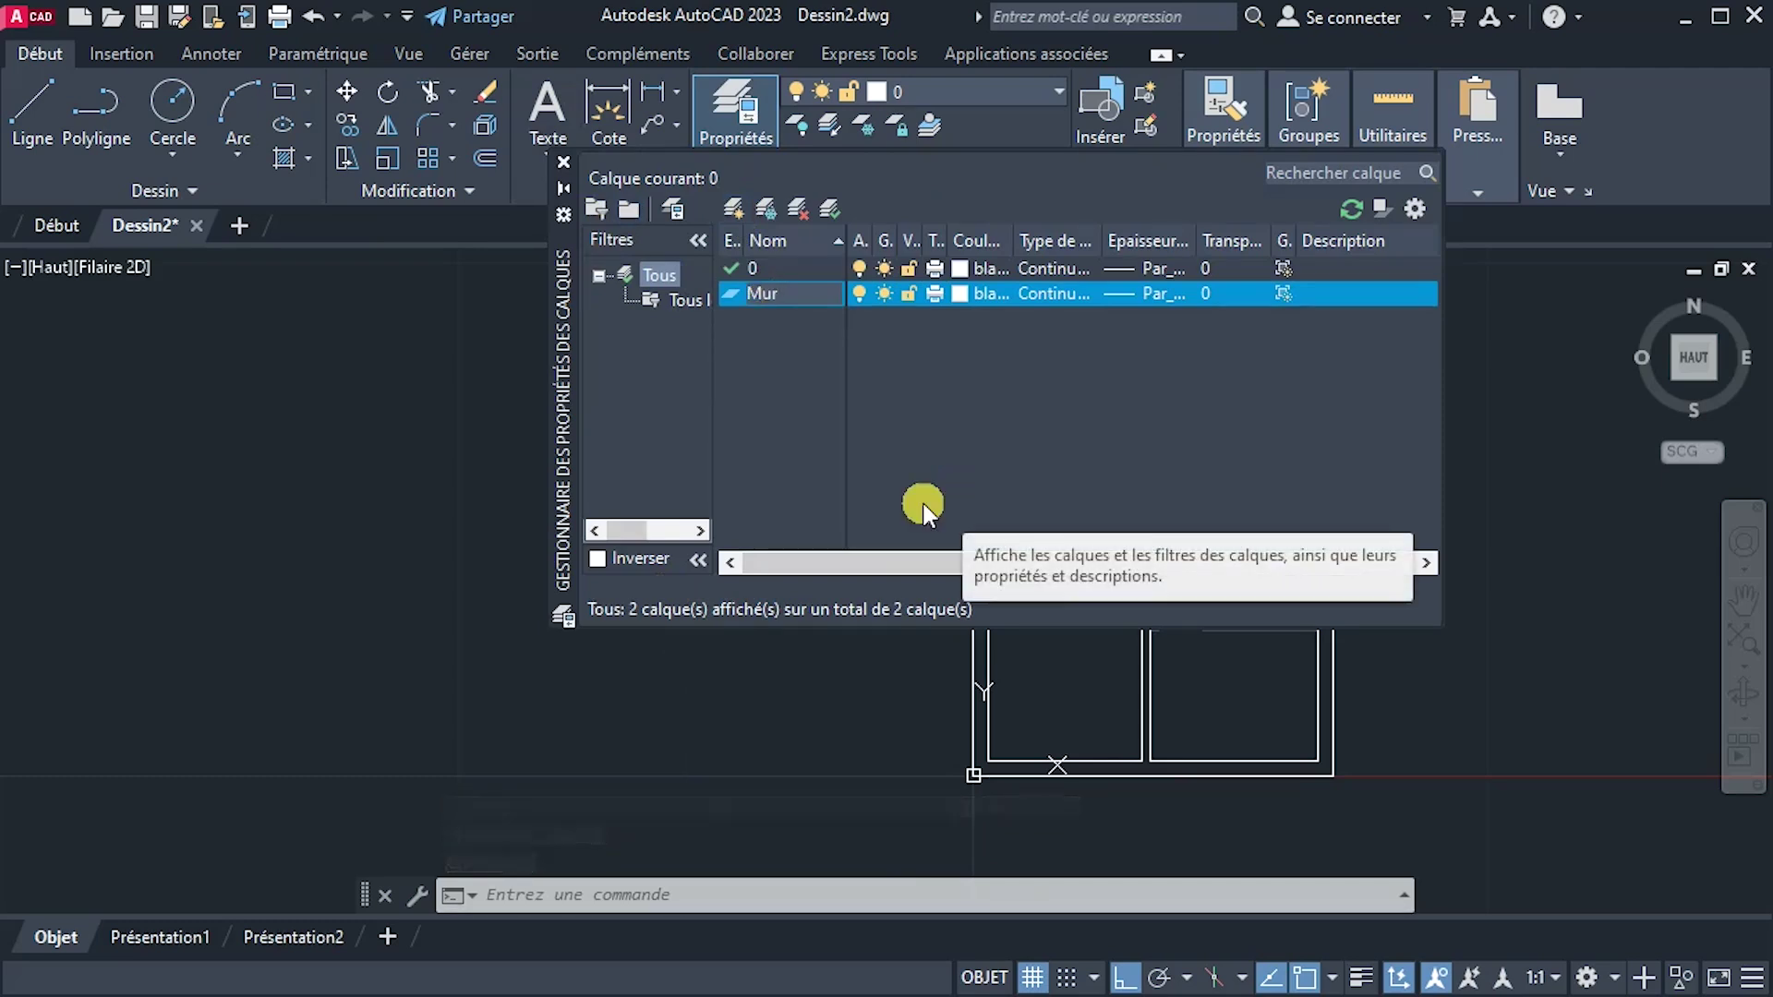
Set the Mur layer's colour to green (vert).
left_click(962, 295)
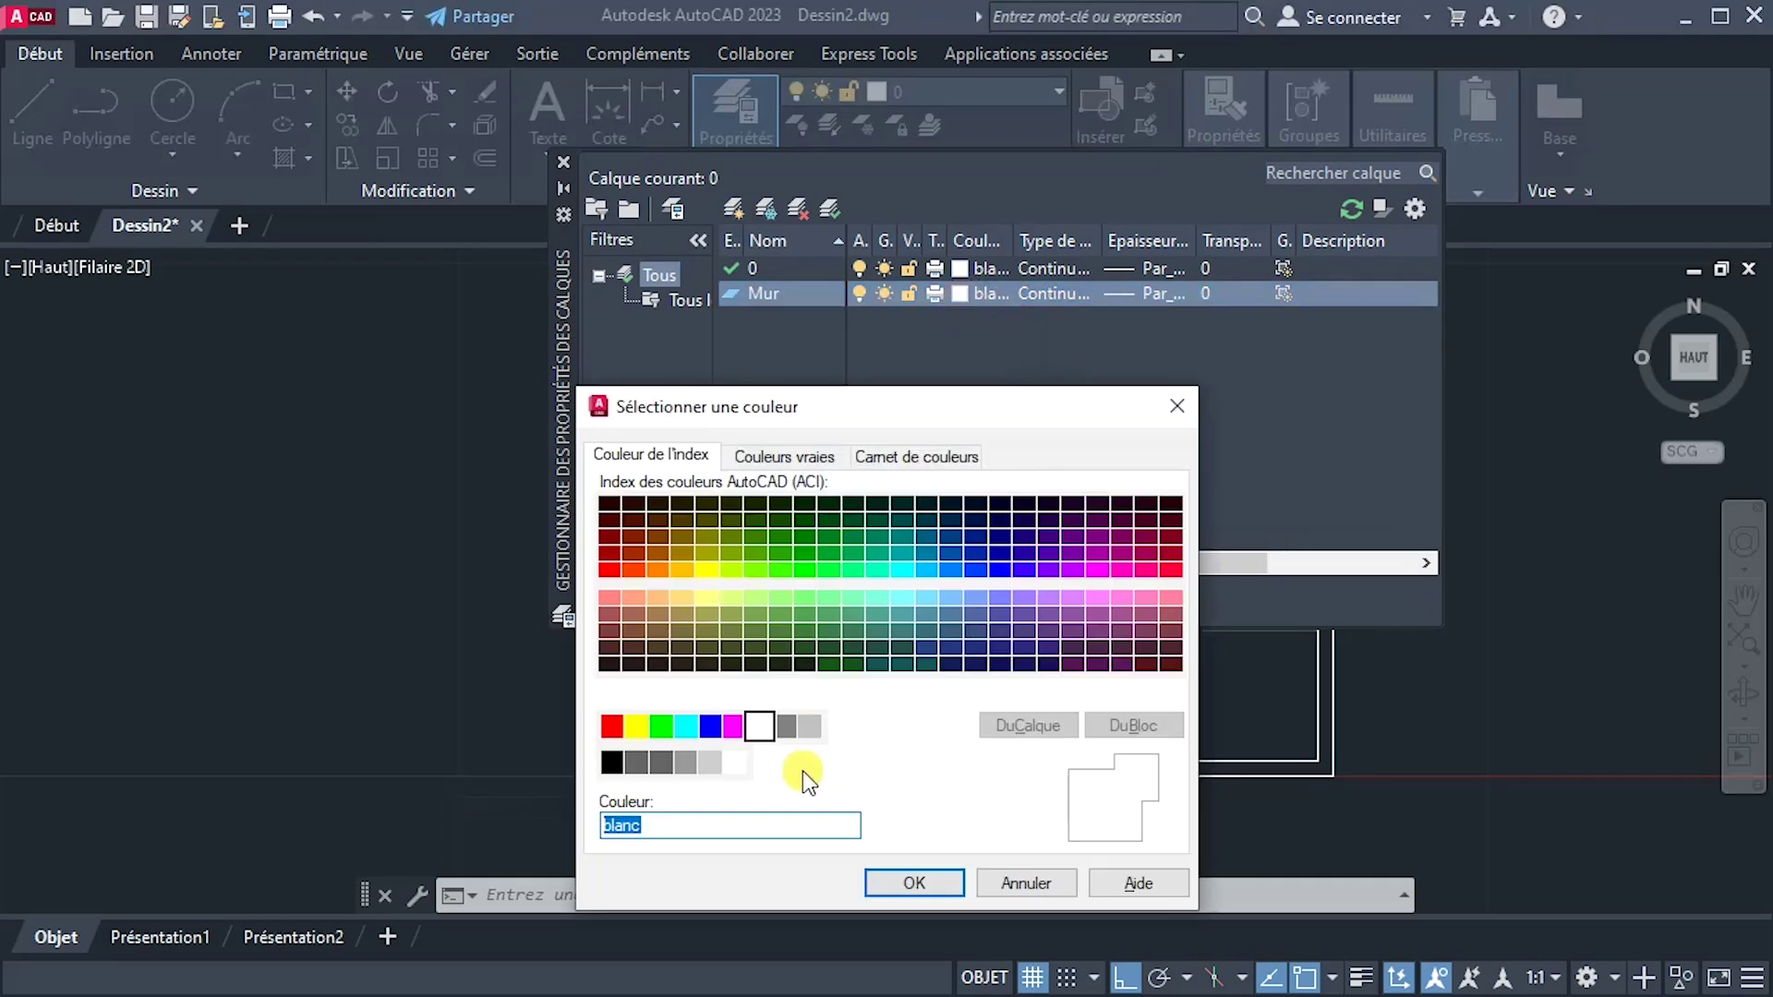
left_click(661, 727)
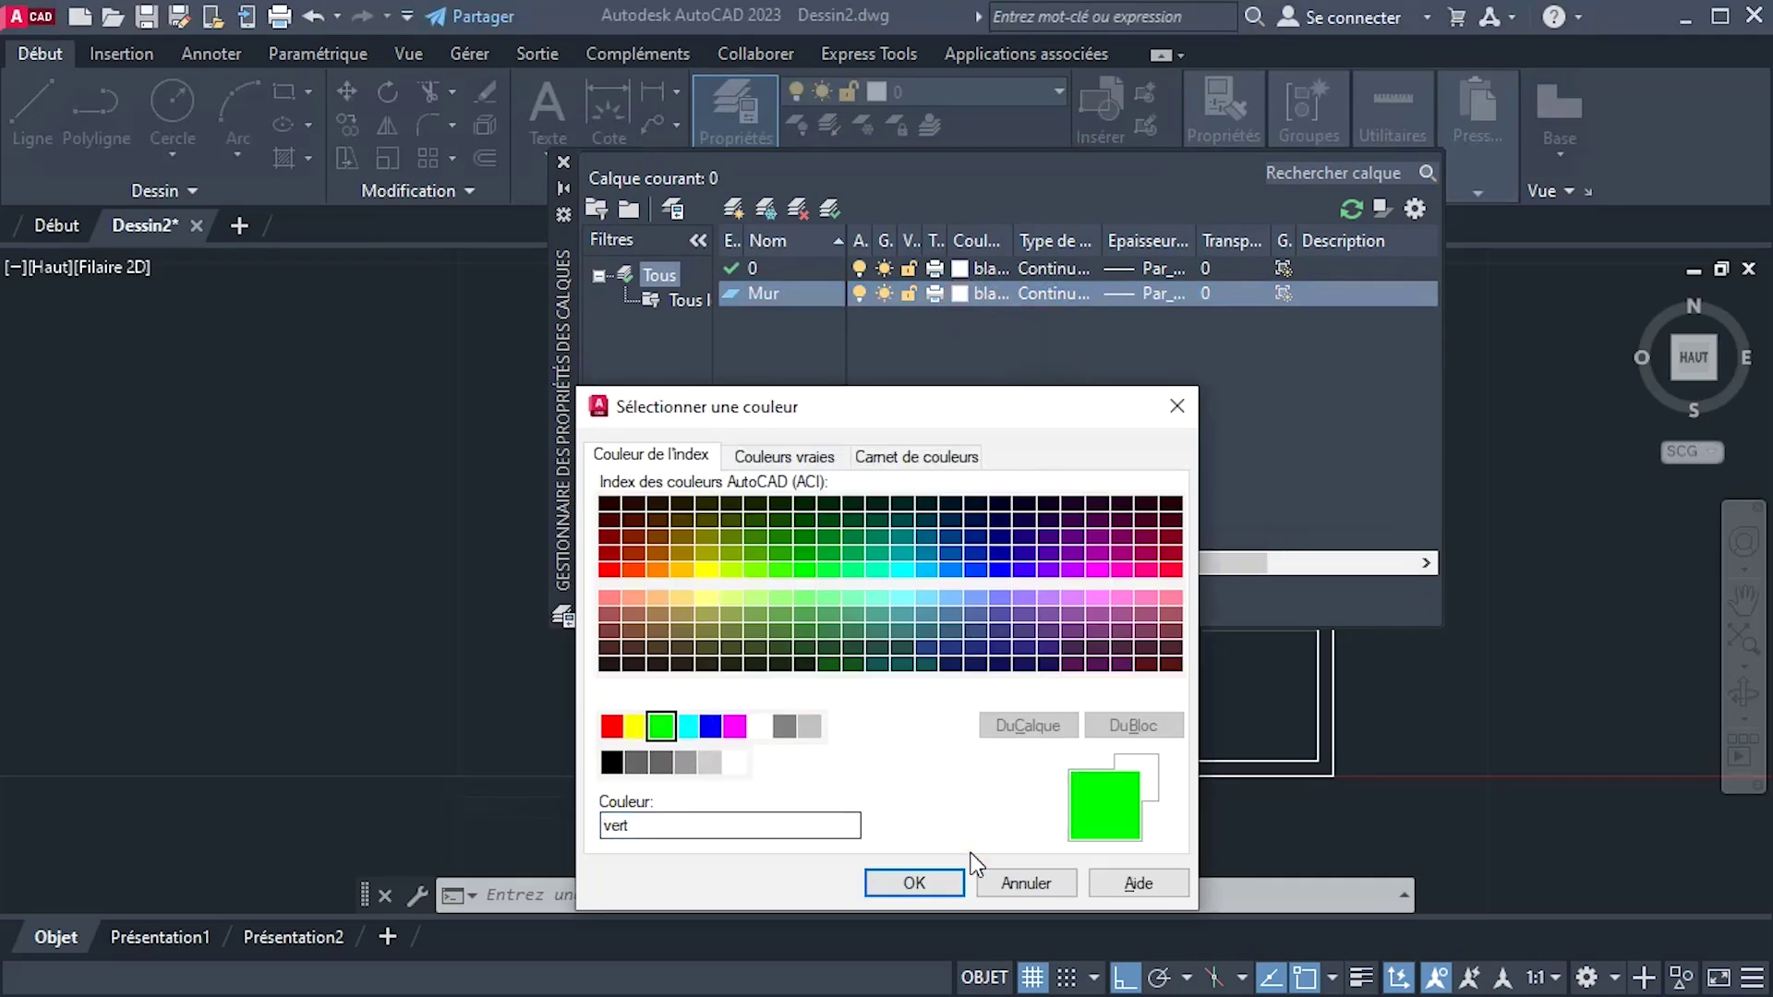
left_click(915, 883)
Set the Mur layer's lineweight to 0.35 mm and make it the current layer, closing the layer manager.
left_click(1112, 307)
left_click(1129, 293)
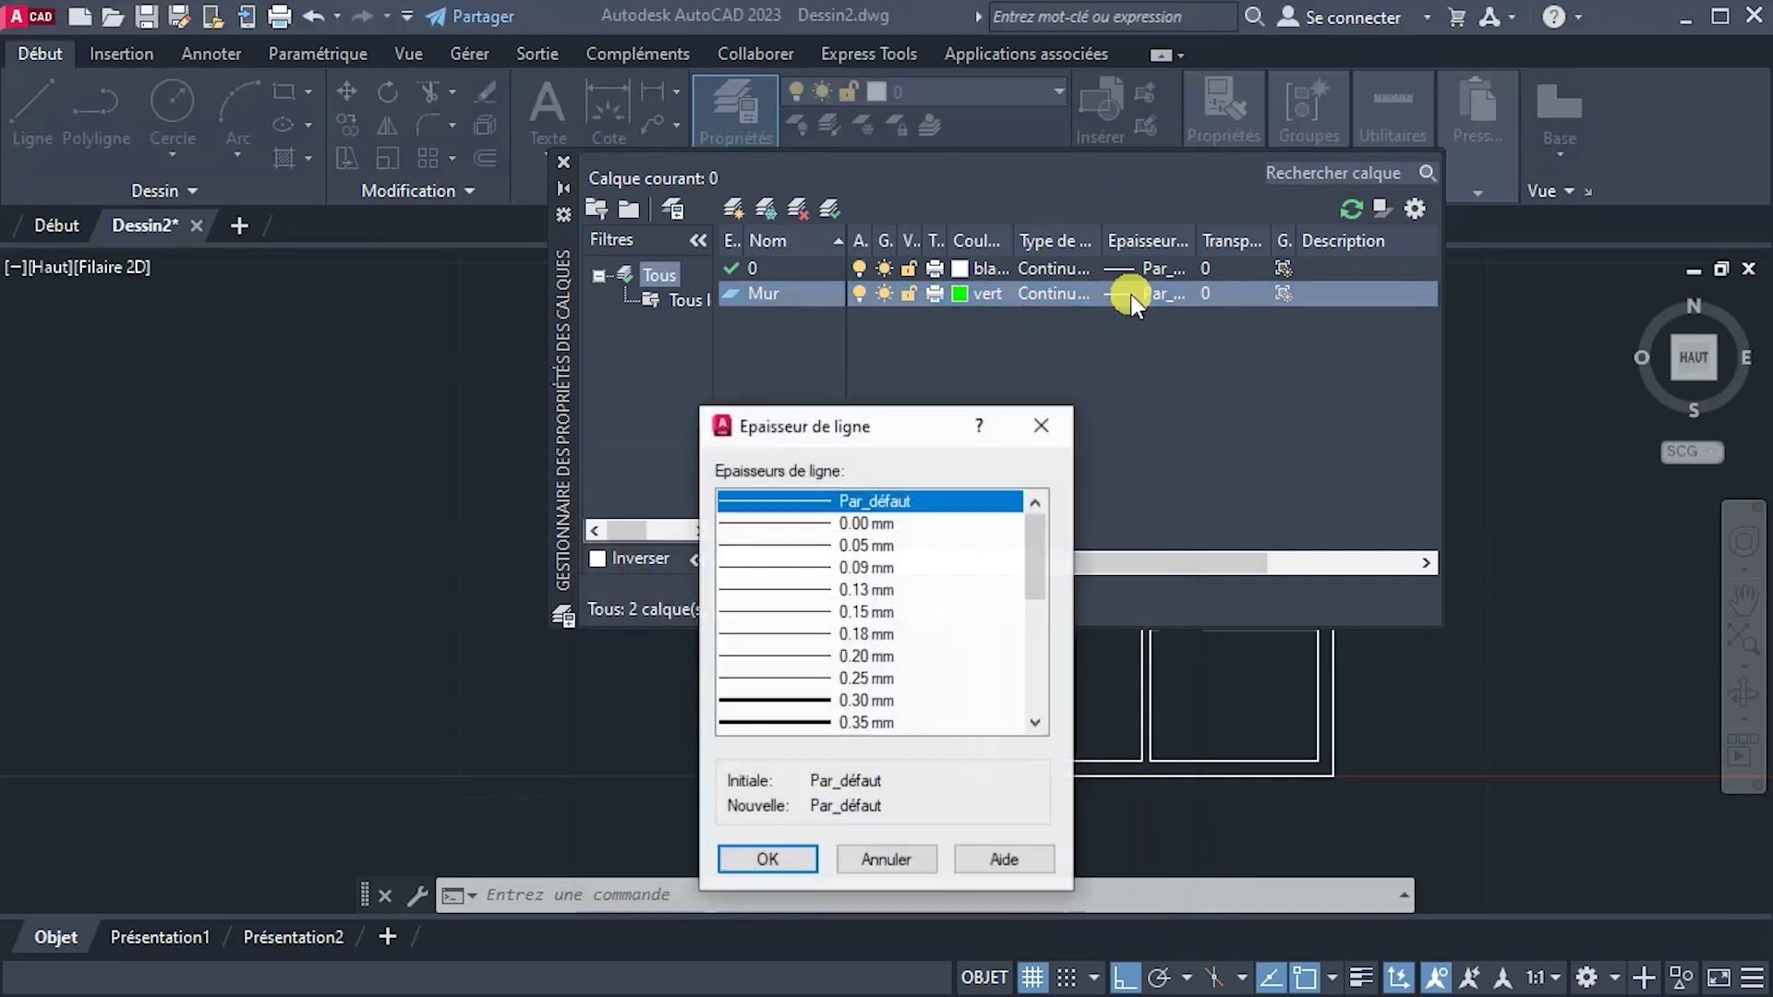
left_click(796, 721)
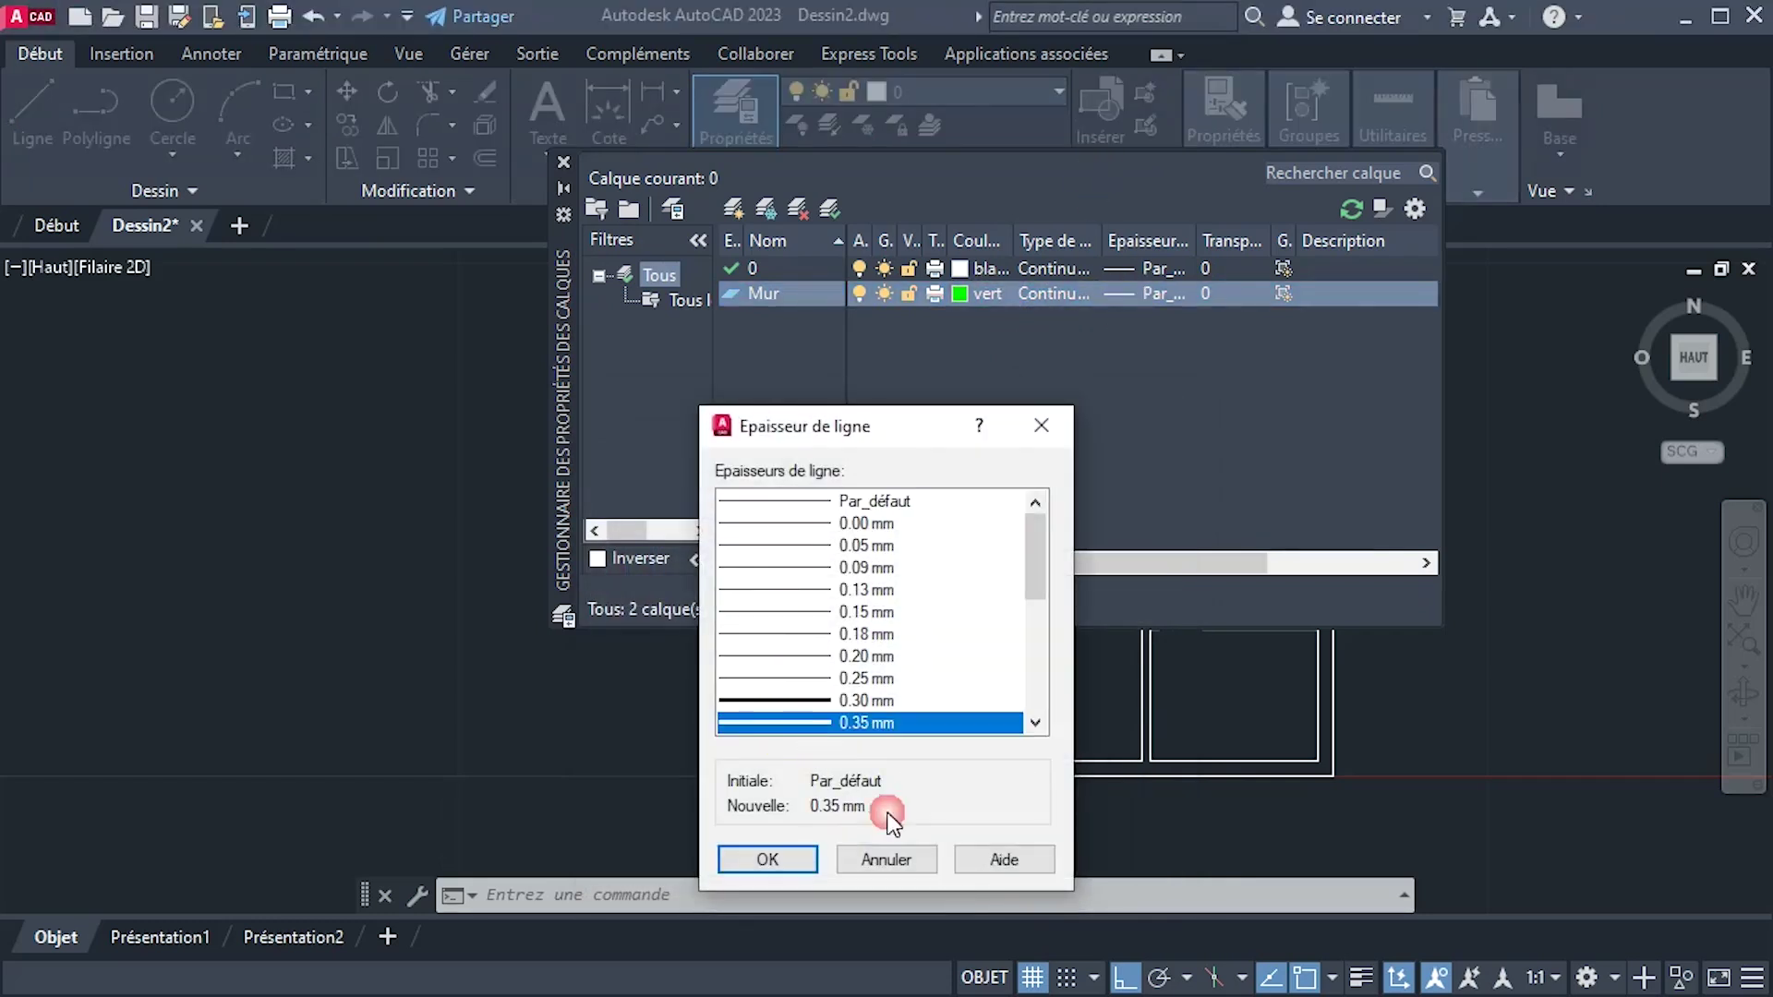
left_click(808, 861)
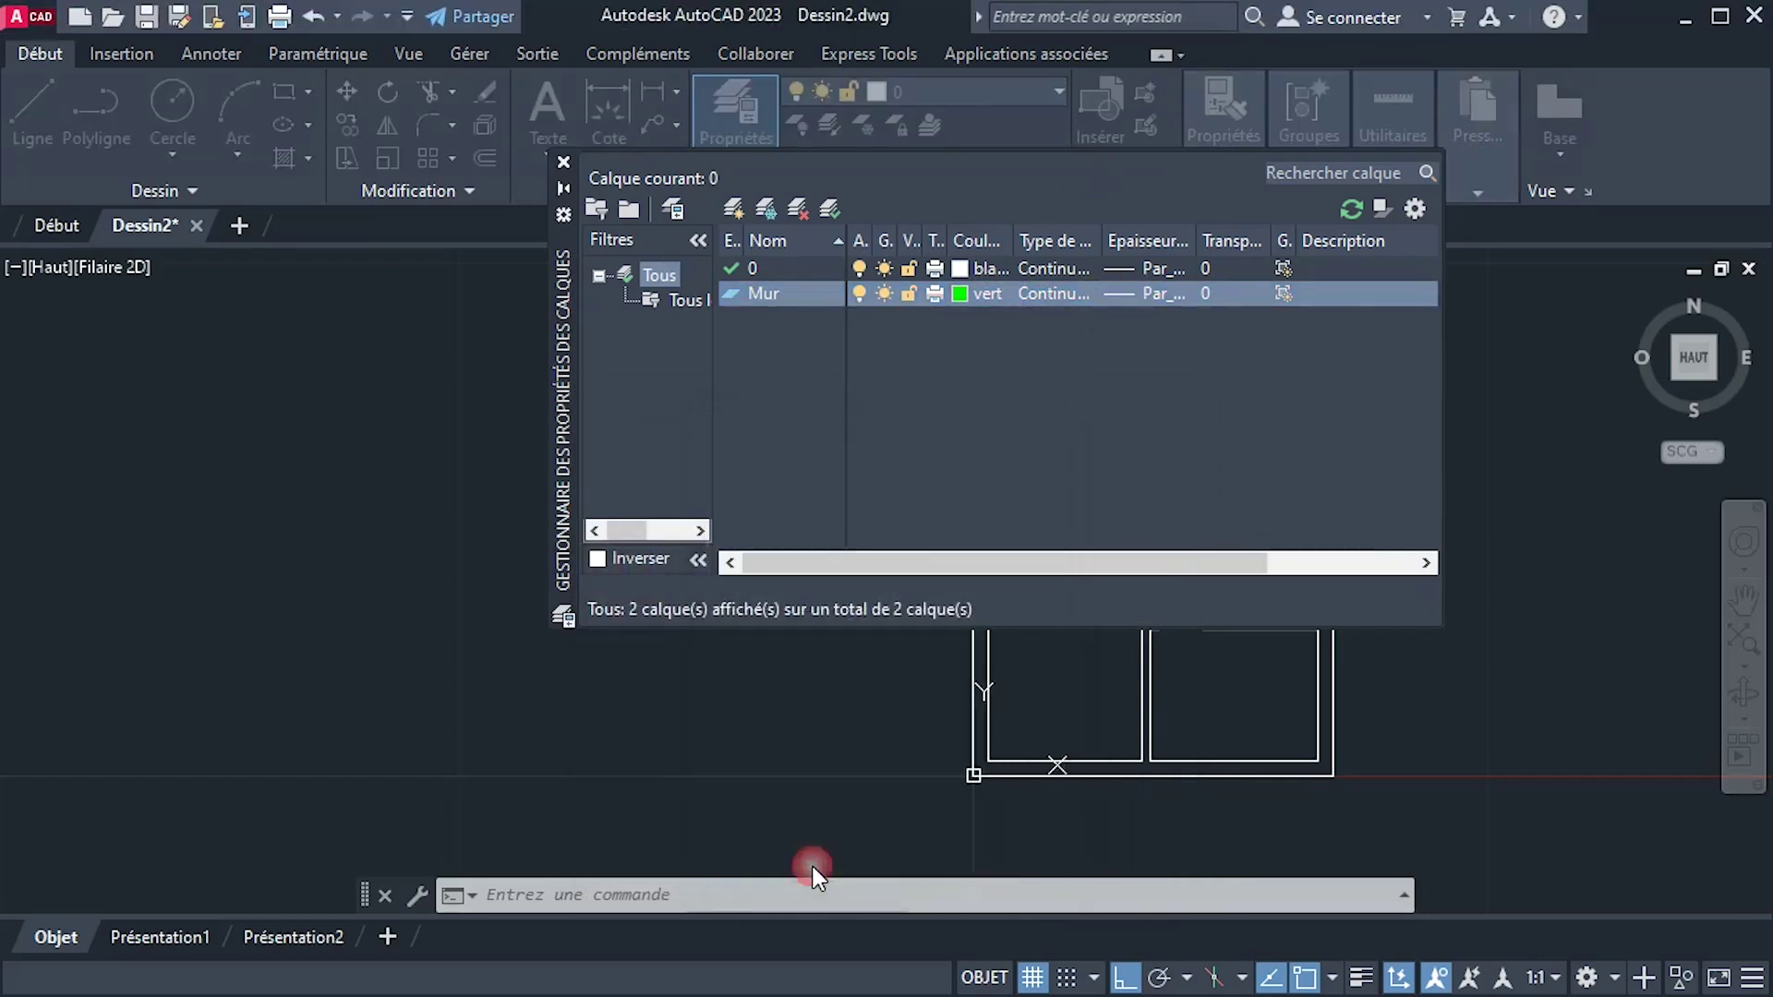
double_click(734, 293)
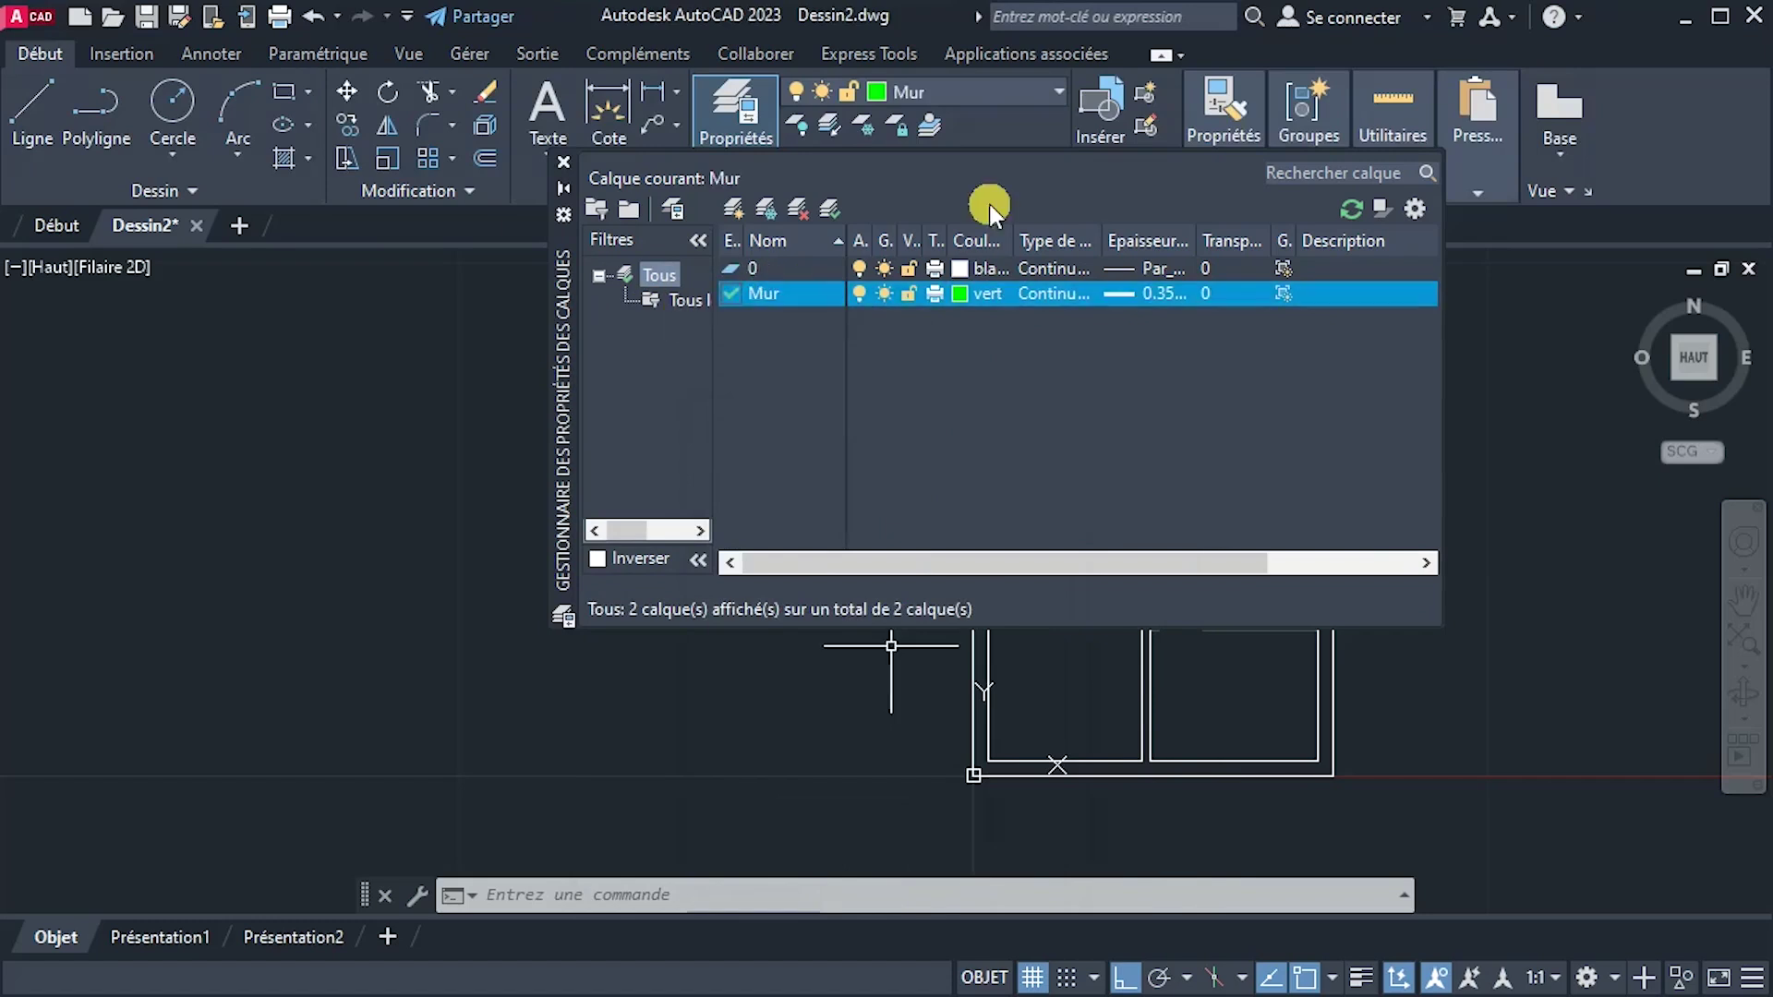
left_click(563, 164)
Assign all the wall and partition lines of the floor plan to the Mur layer, clearing the selection.
scroll(1115, 560, "down", 2)
left_click(935, 362)
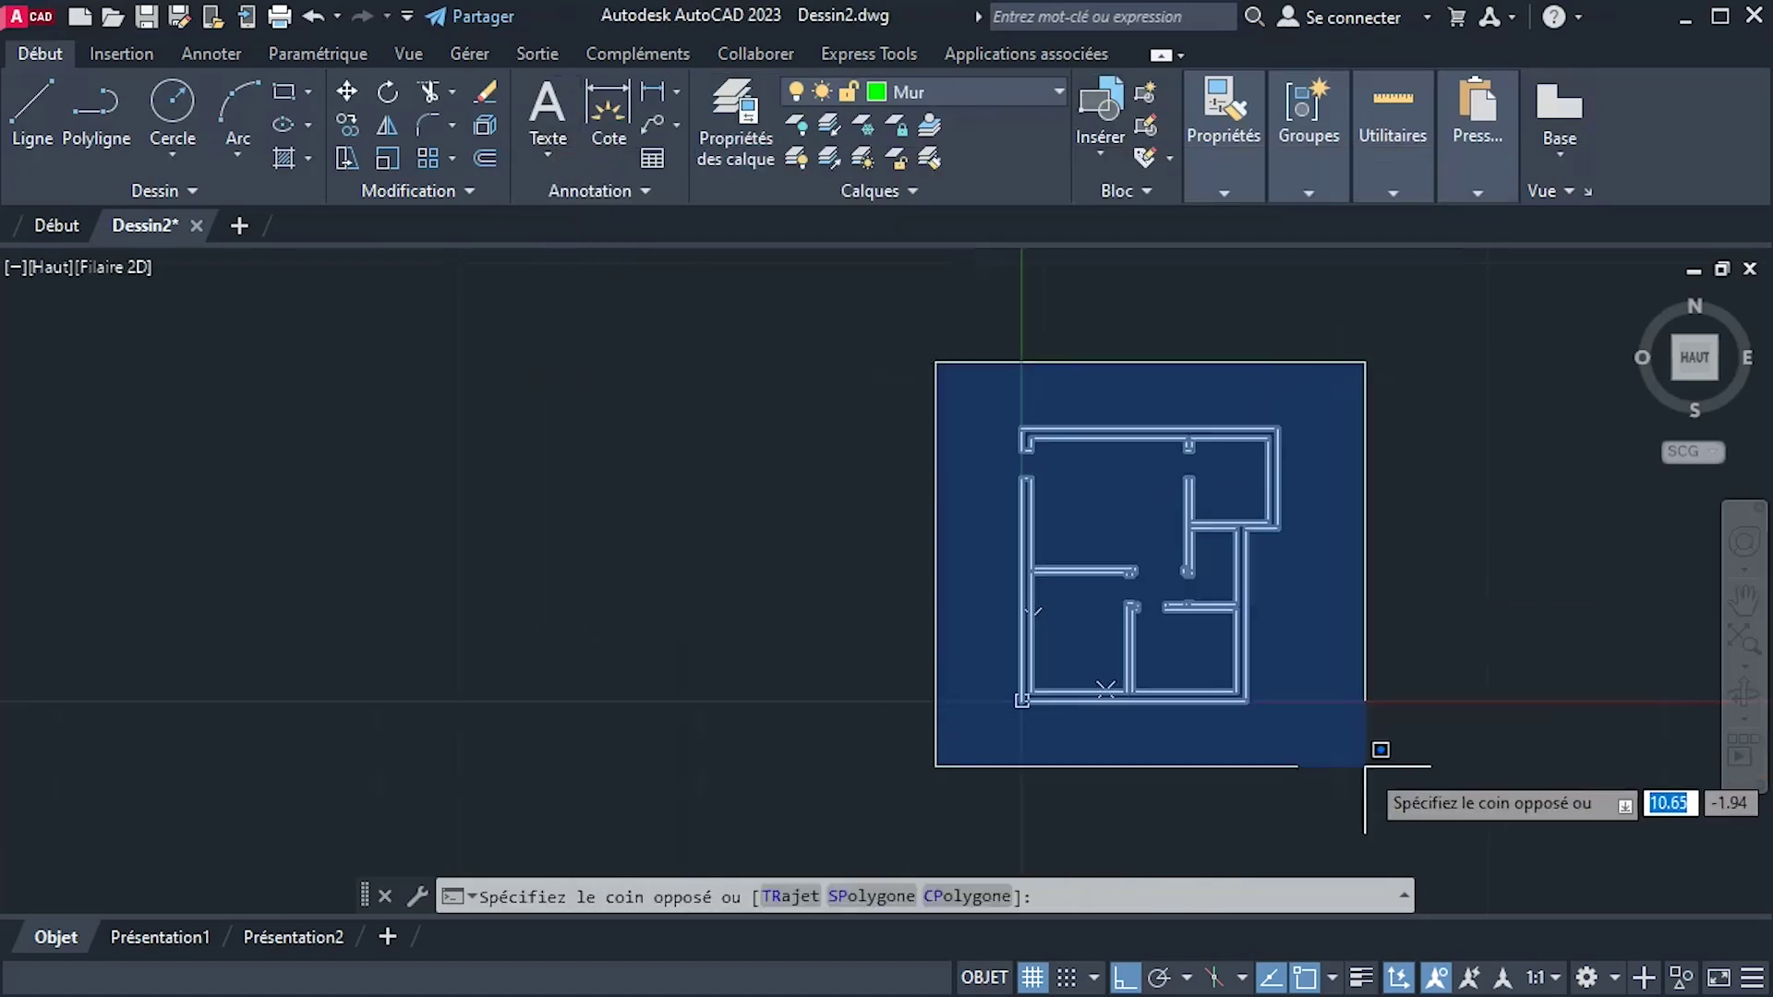
left_click(1365, 766)
left_click(1058, 92)
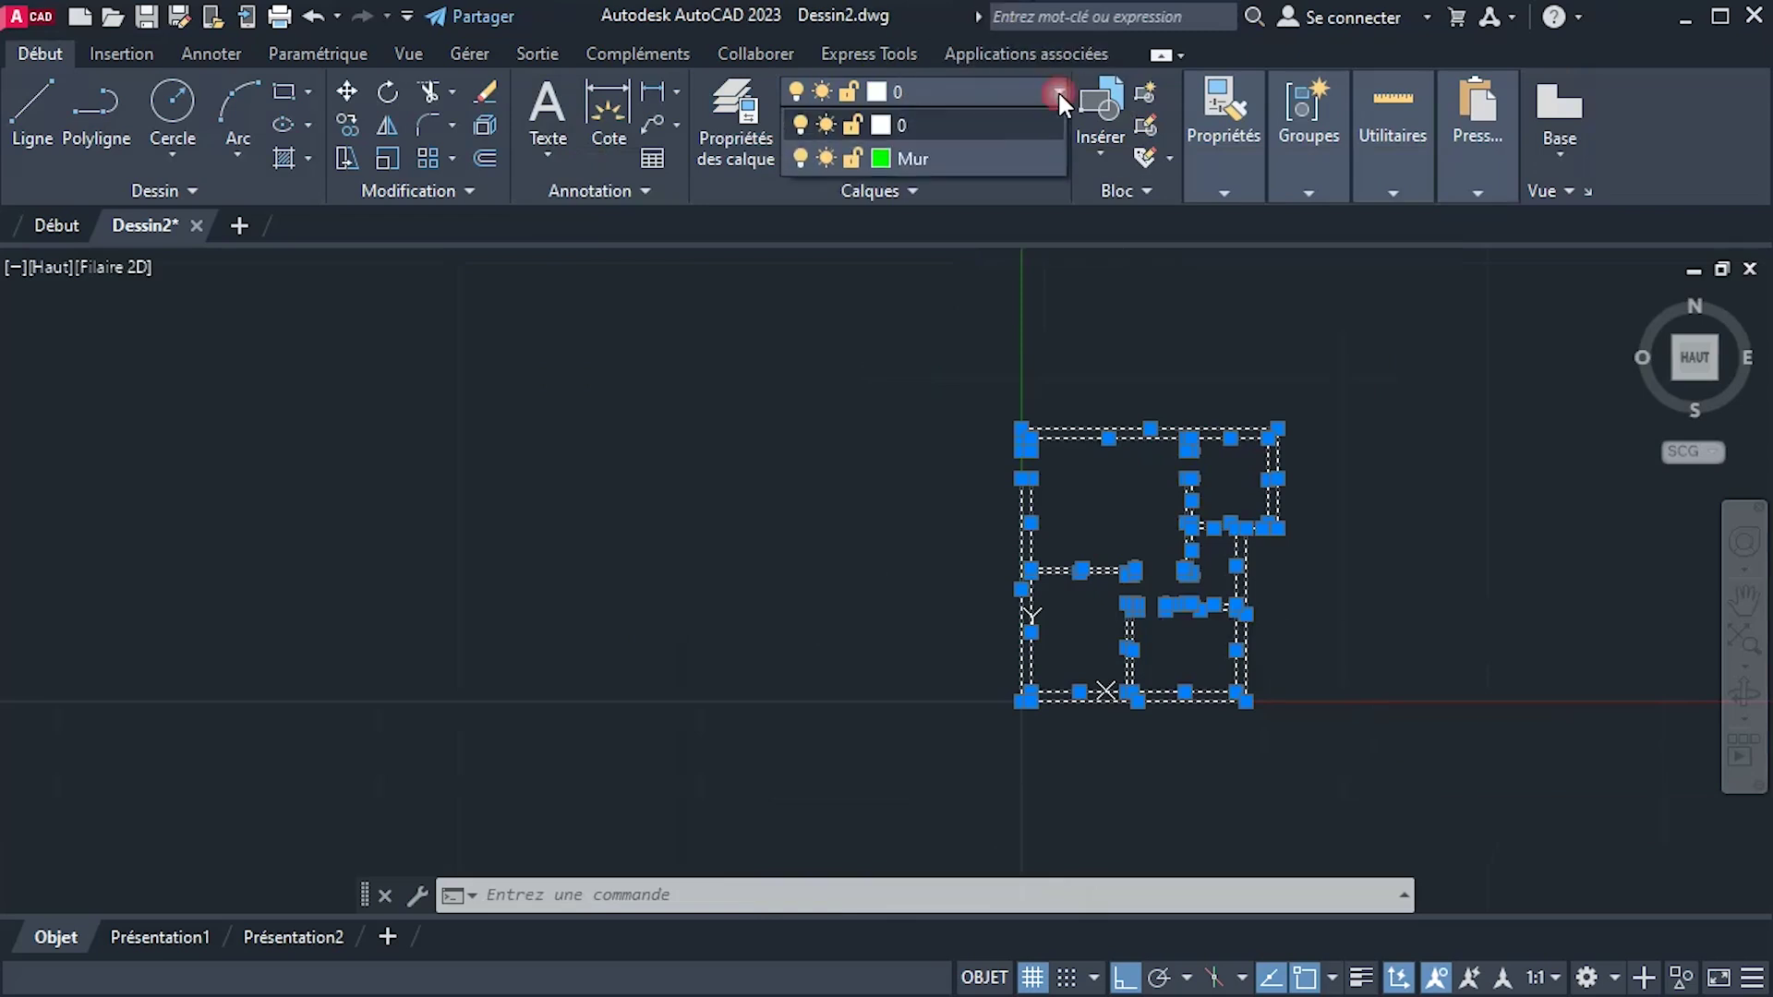
left_click(950, 153)
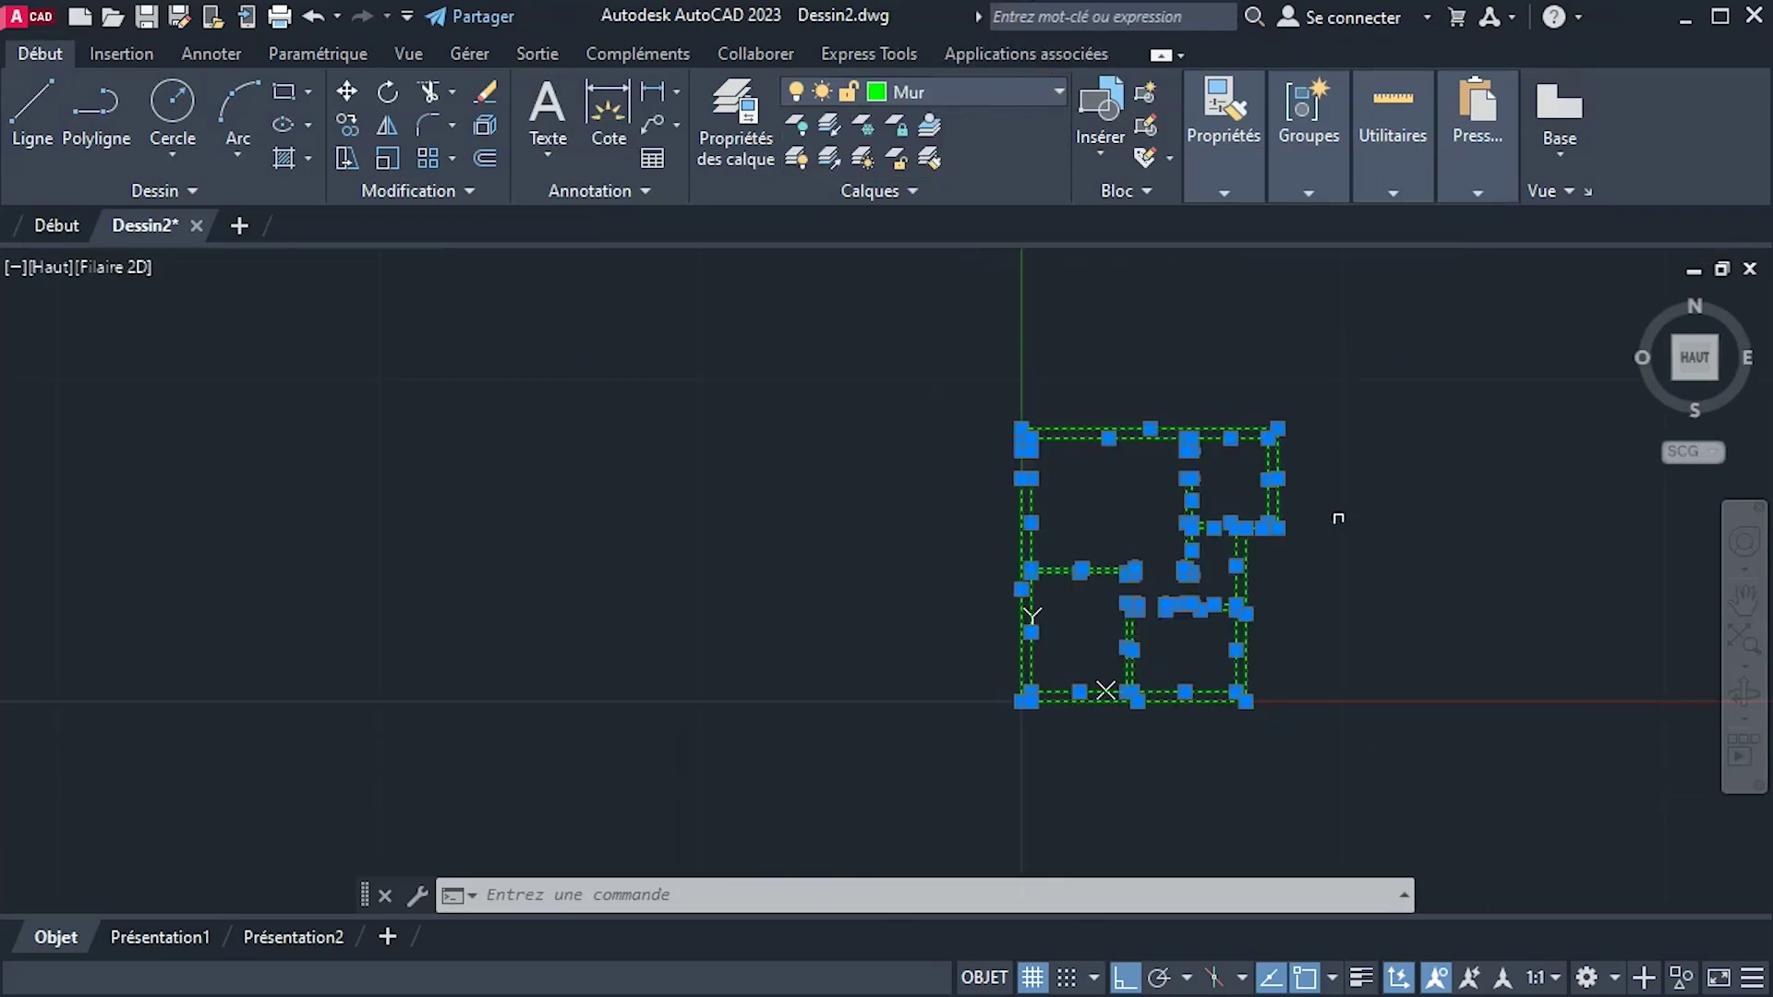
scroll(1338, 518, "up", 2)
key("Escape")
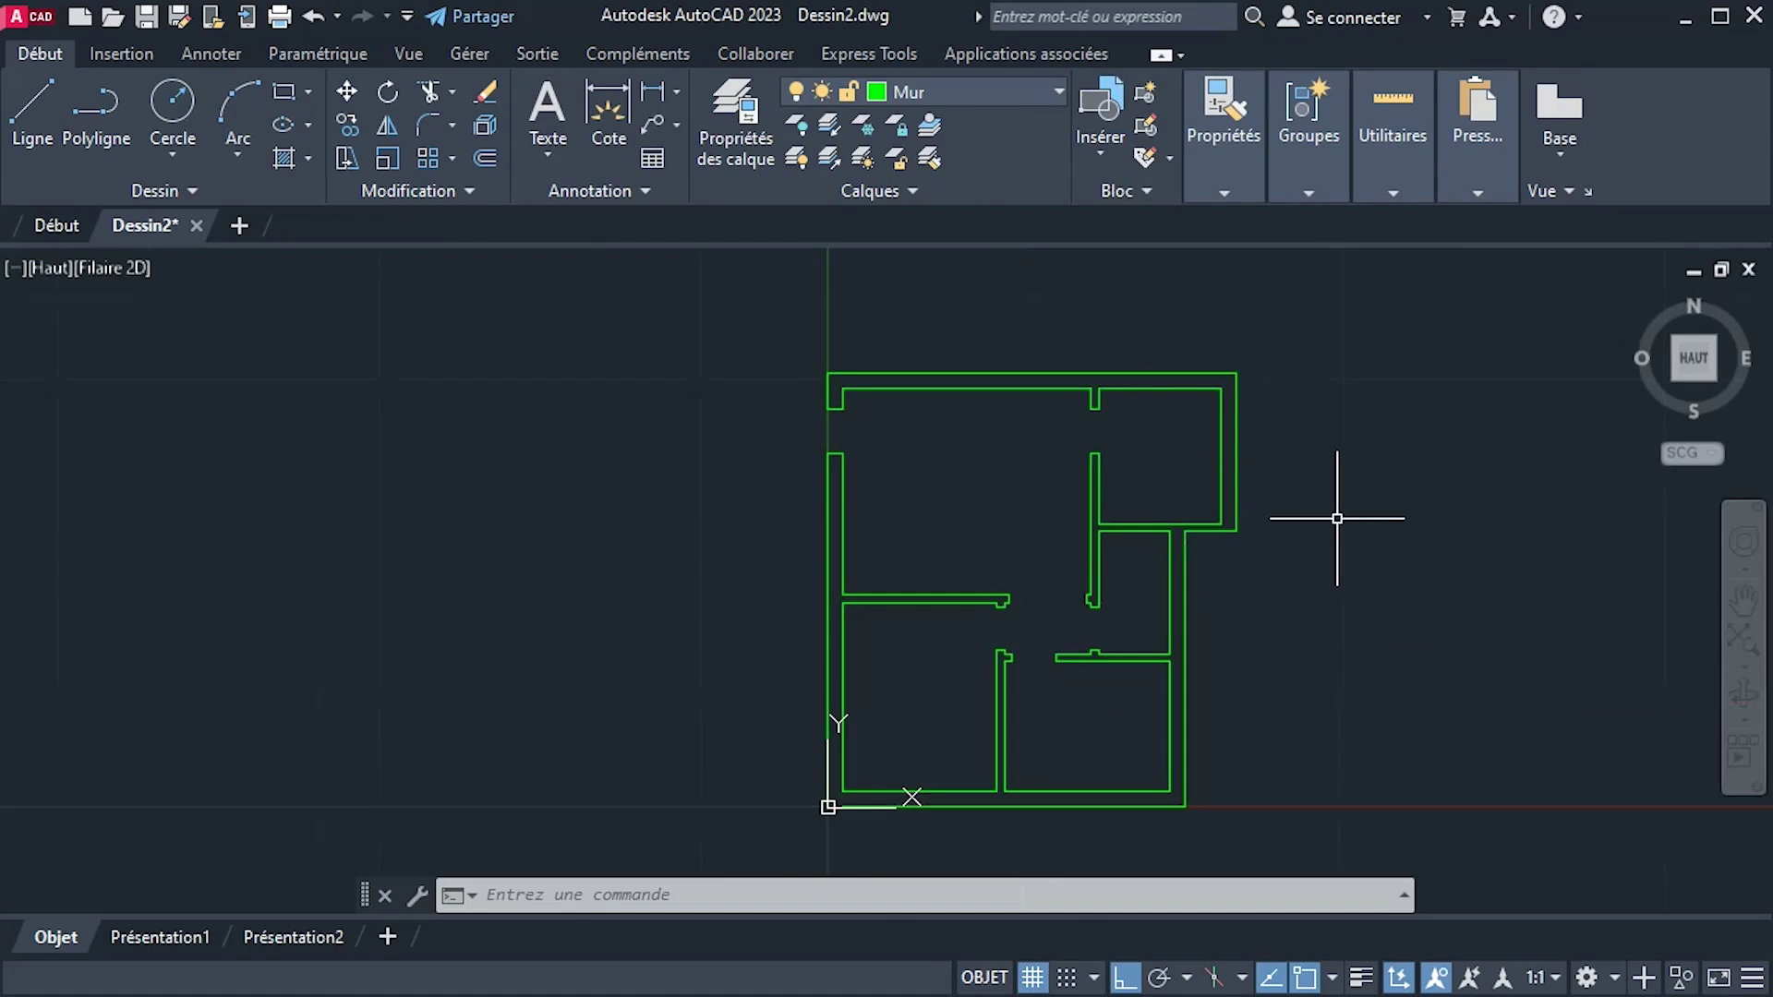
Turn on the display of lineweights in the drawing.
scroll(1338, 517, "up", 2)
scroll(1346, 507, "down", 2)
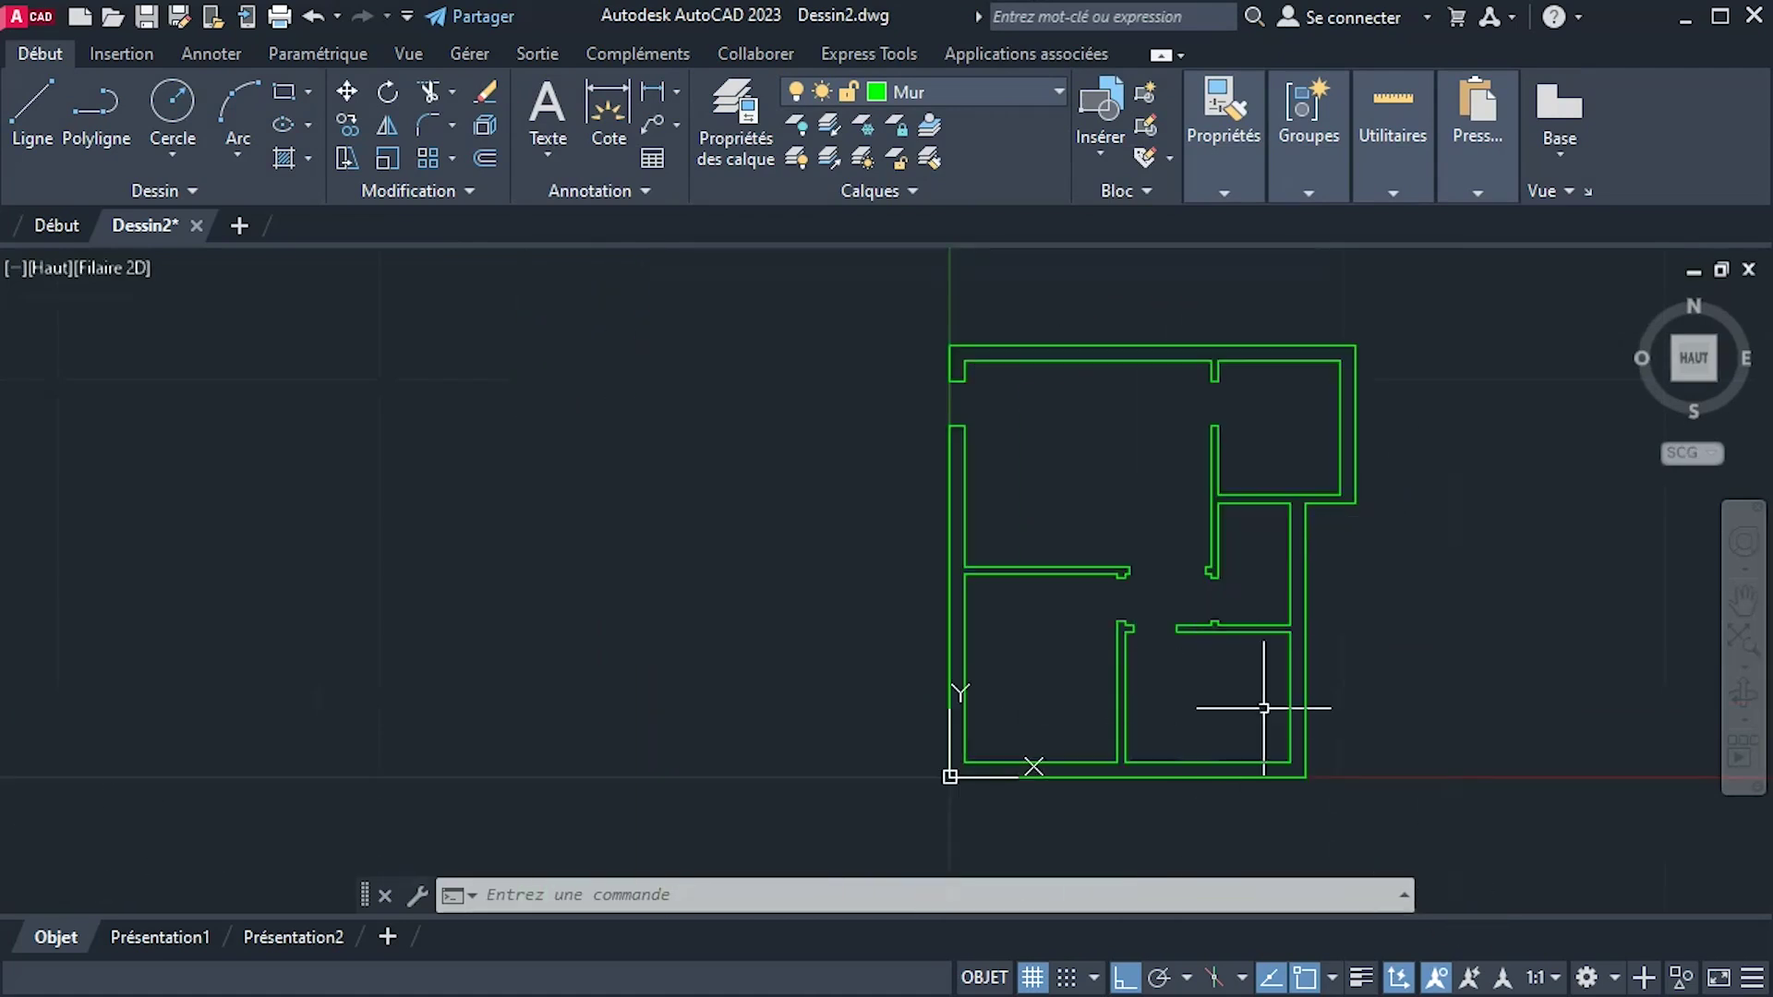
left_click(1360, 979)
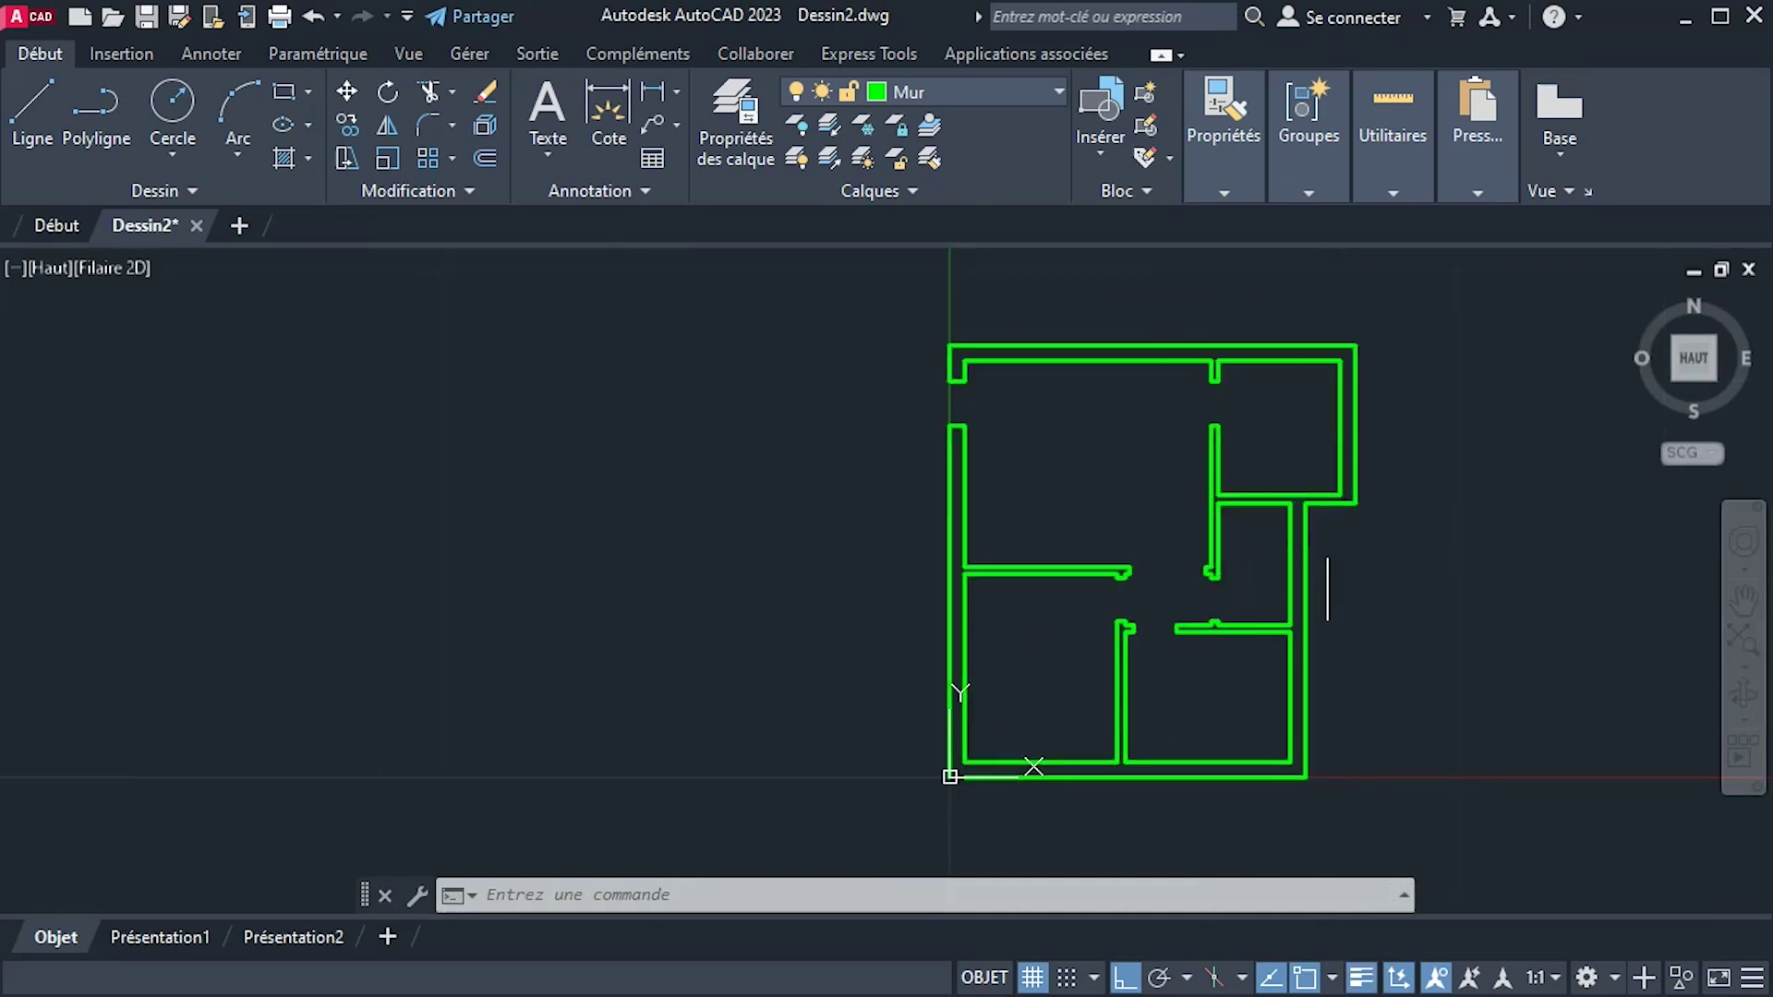
scroll(1327, 588, "up", 2)
middle_click_drag(1318, 550, 1449, 573)
scroll(1449, 574, "down", 2)
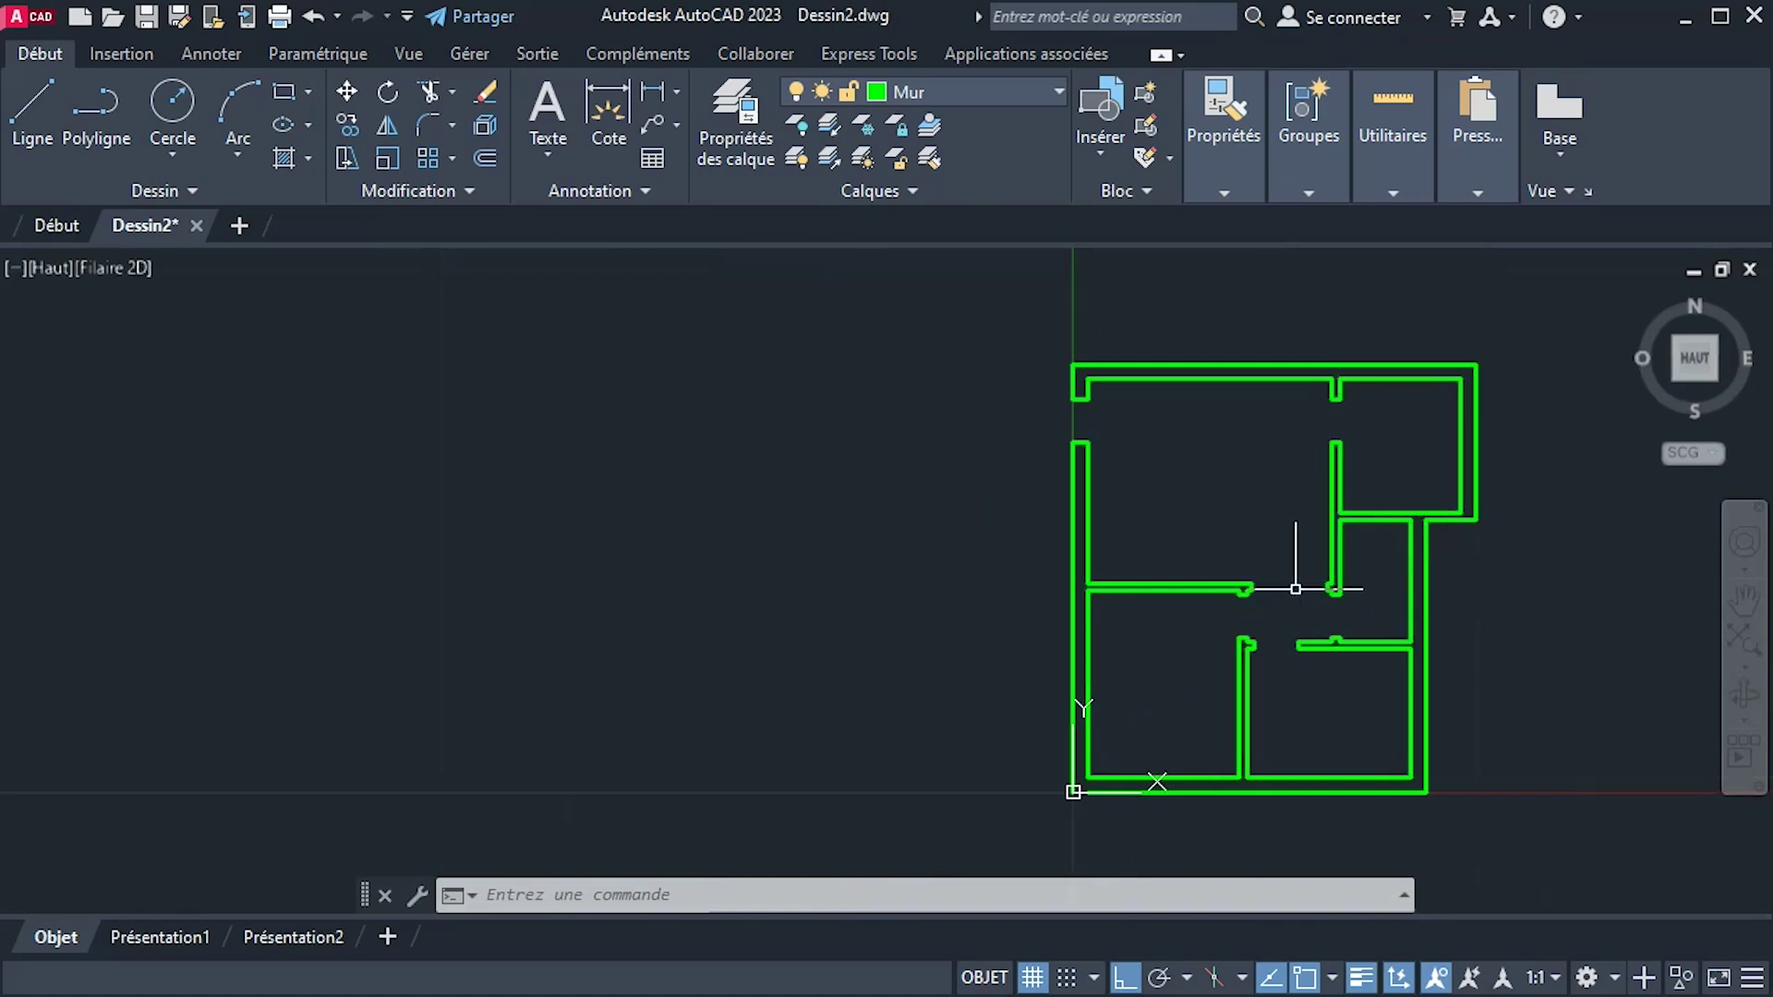
Switch to the reference image in Photos and compare its walls and openings with the drawn plan, returning to AutoCAD.
key("alt+Tab")
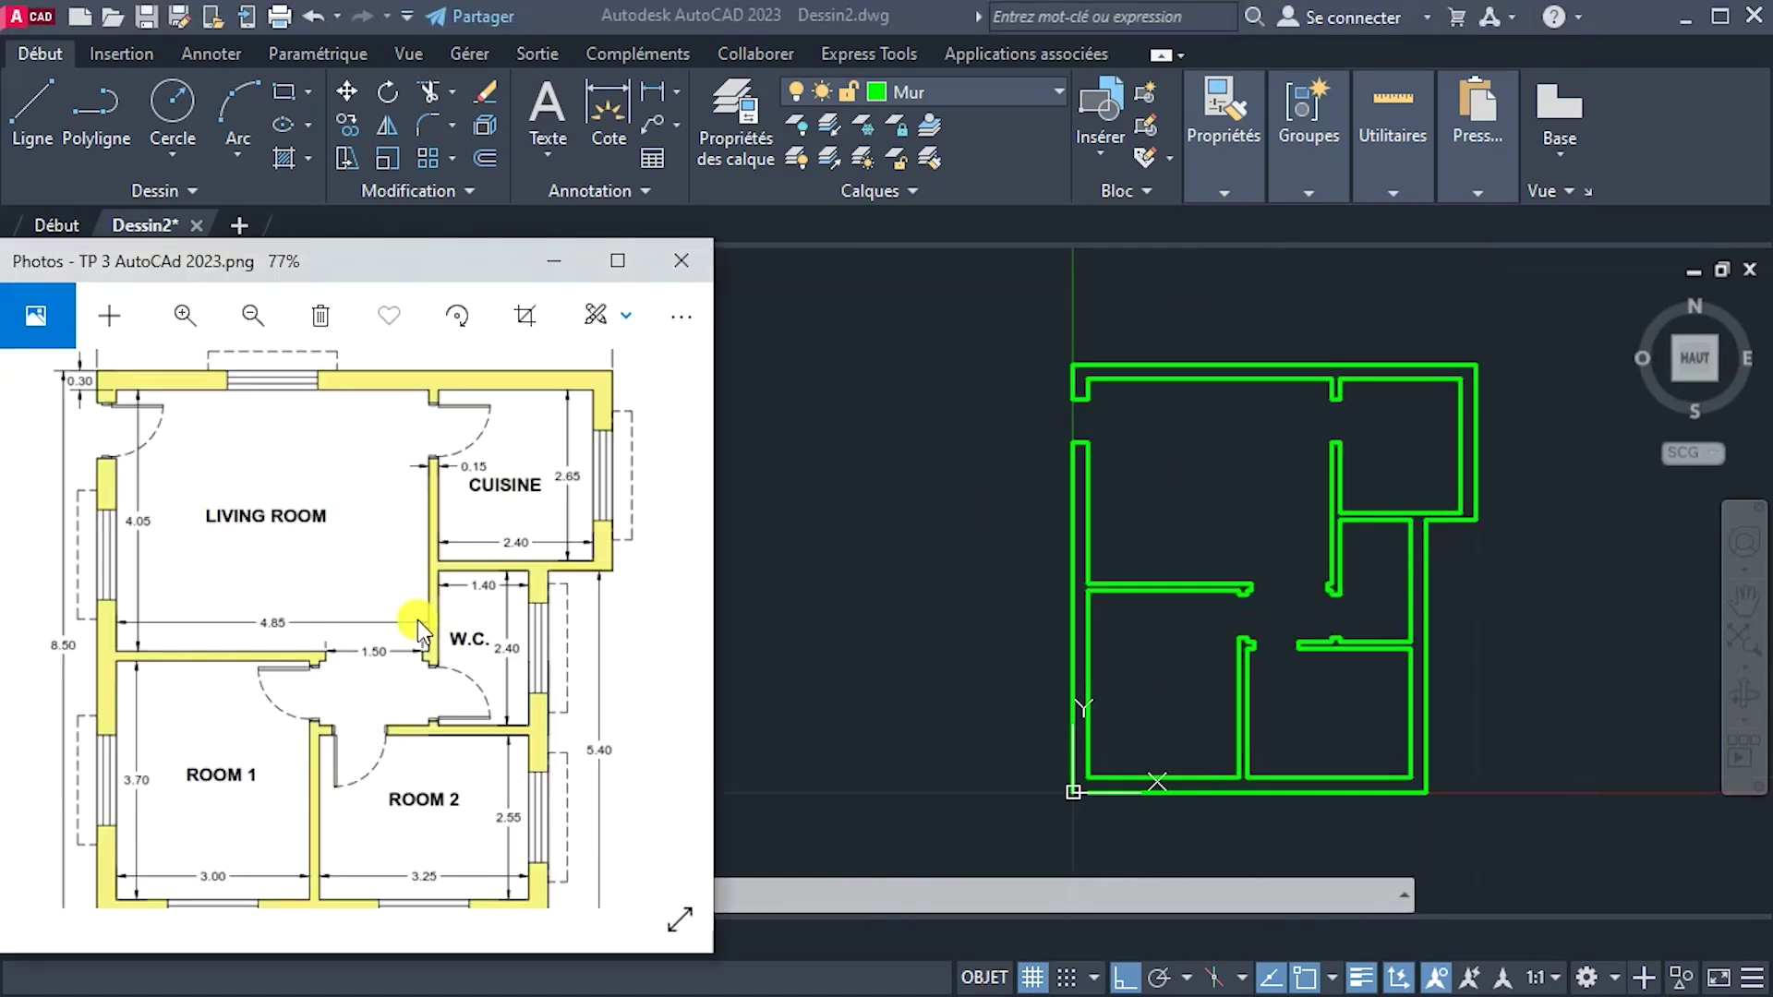
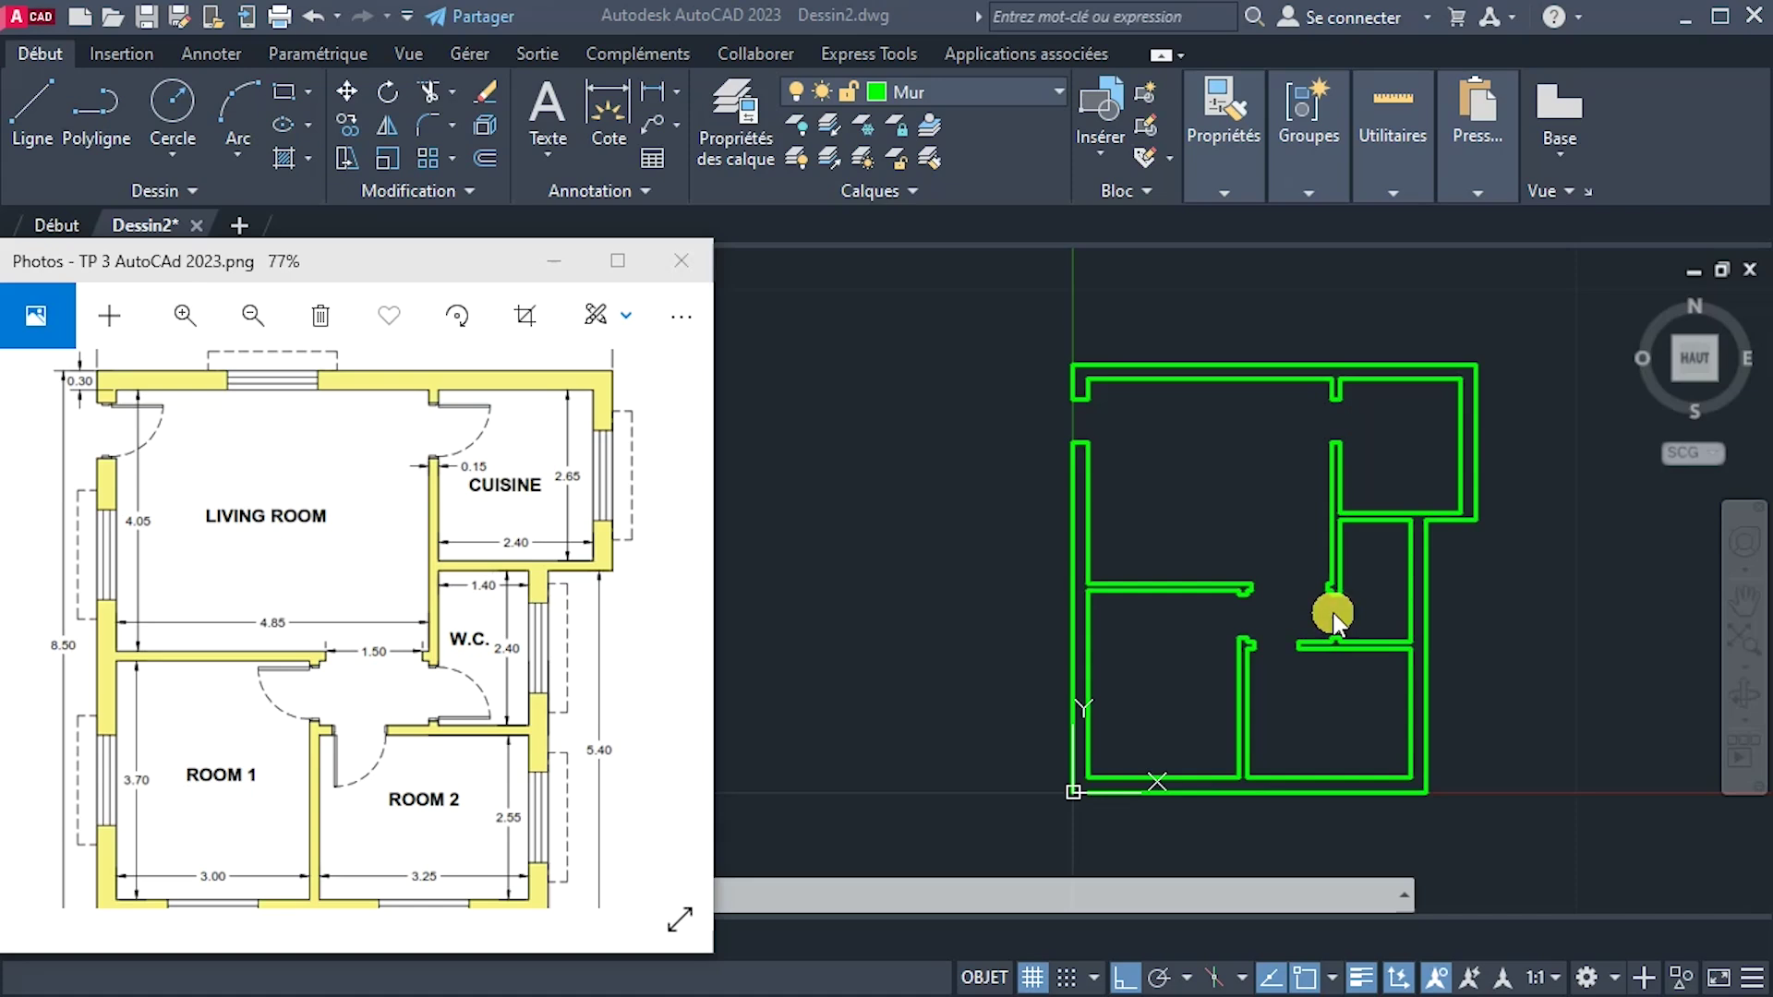
left_click(1375, 529)
scroll(1221, 538, "up", 2)
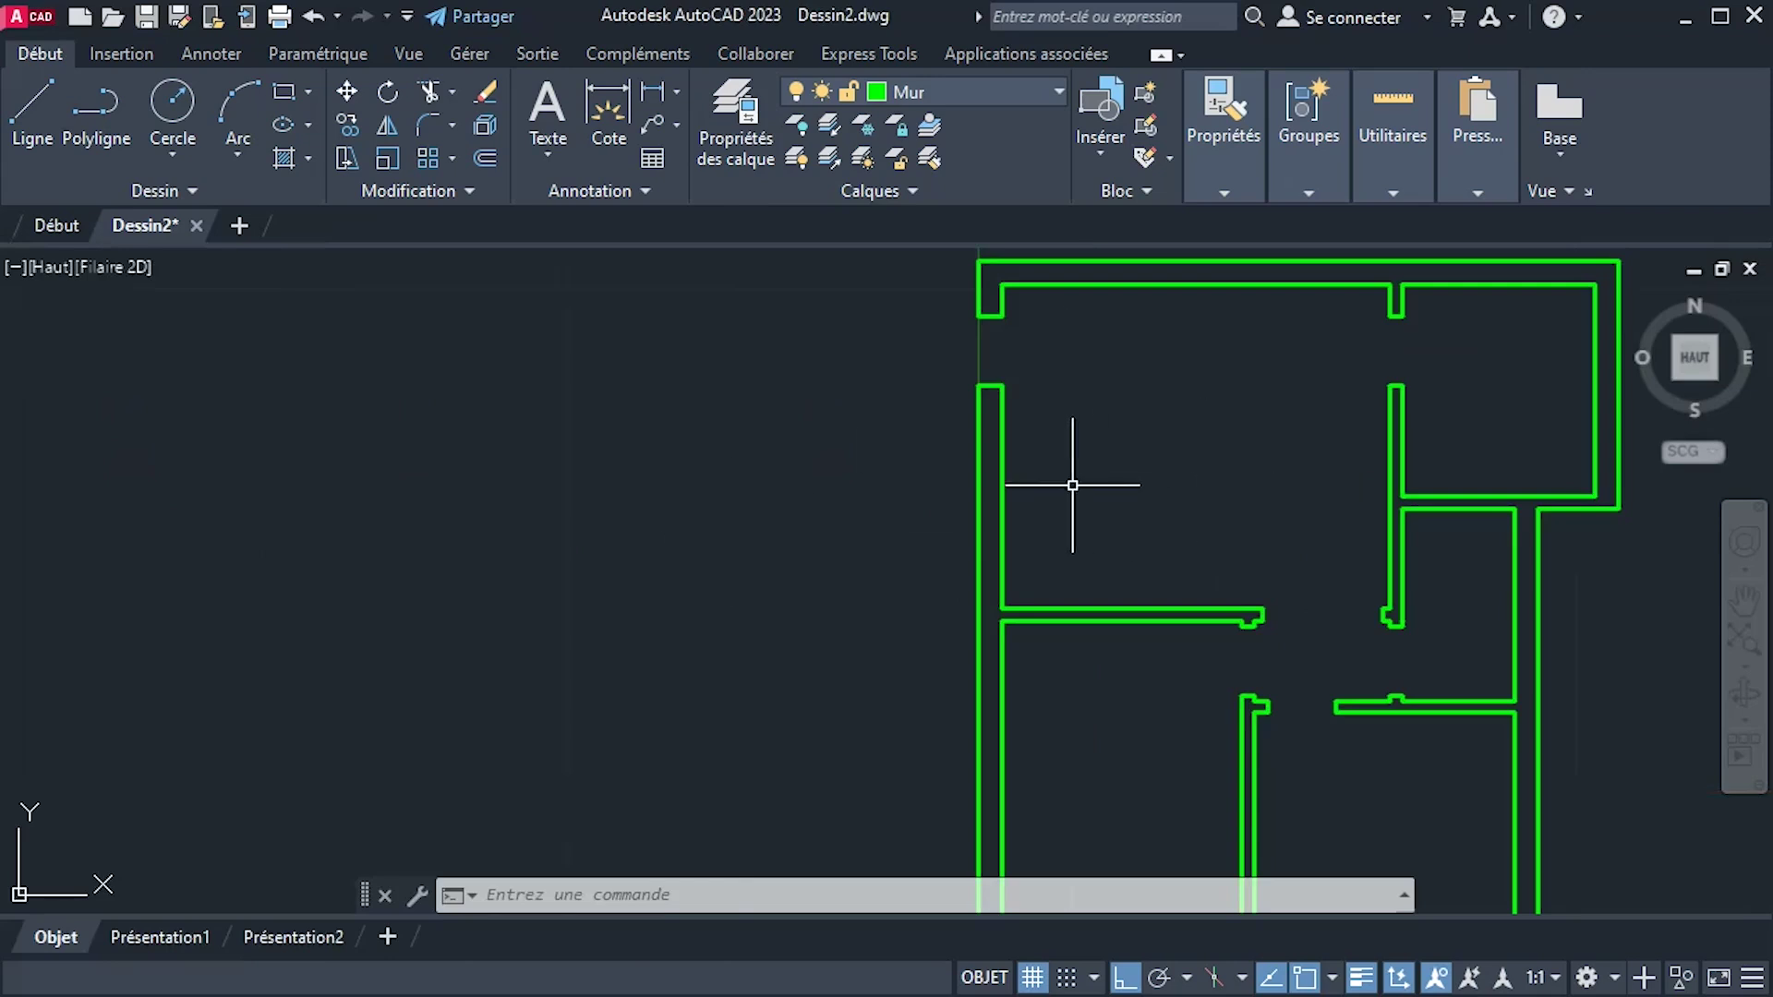
scroll(1068, 483, "down", 2)
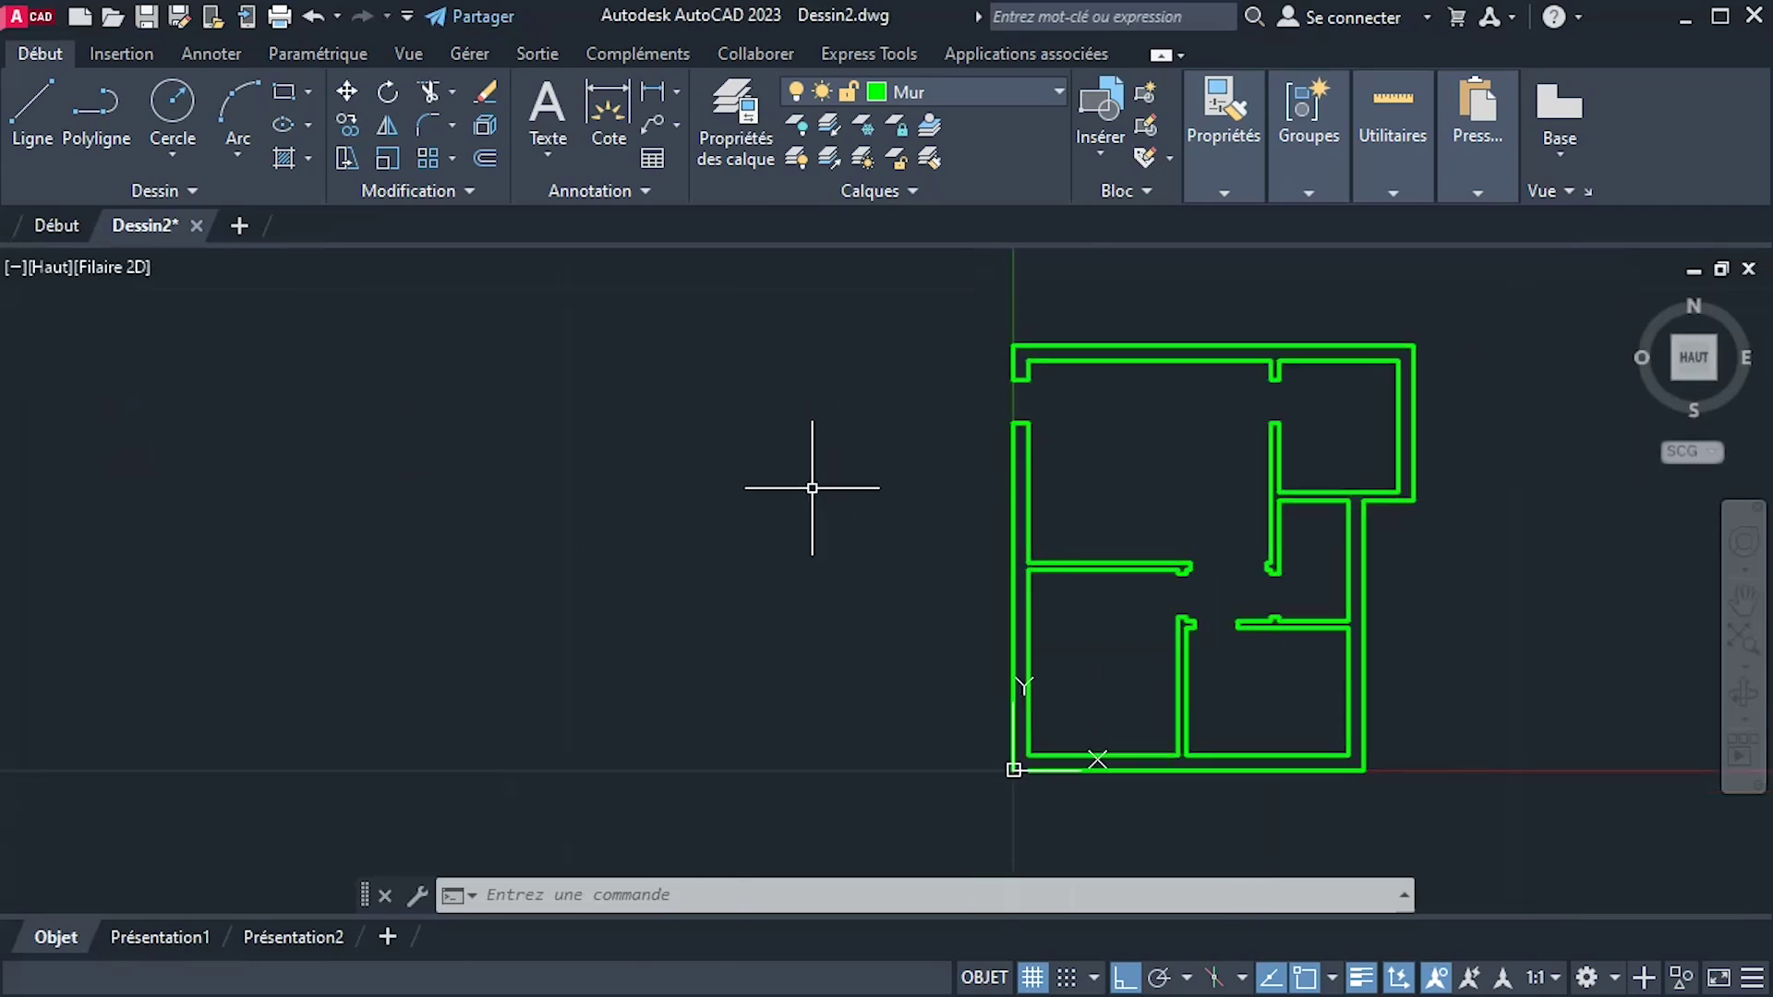
Create a new layer named Fenetre in the layer properties manager.
type("CALQu")
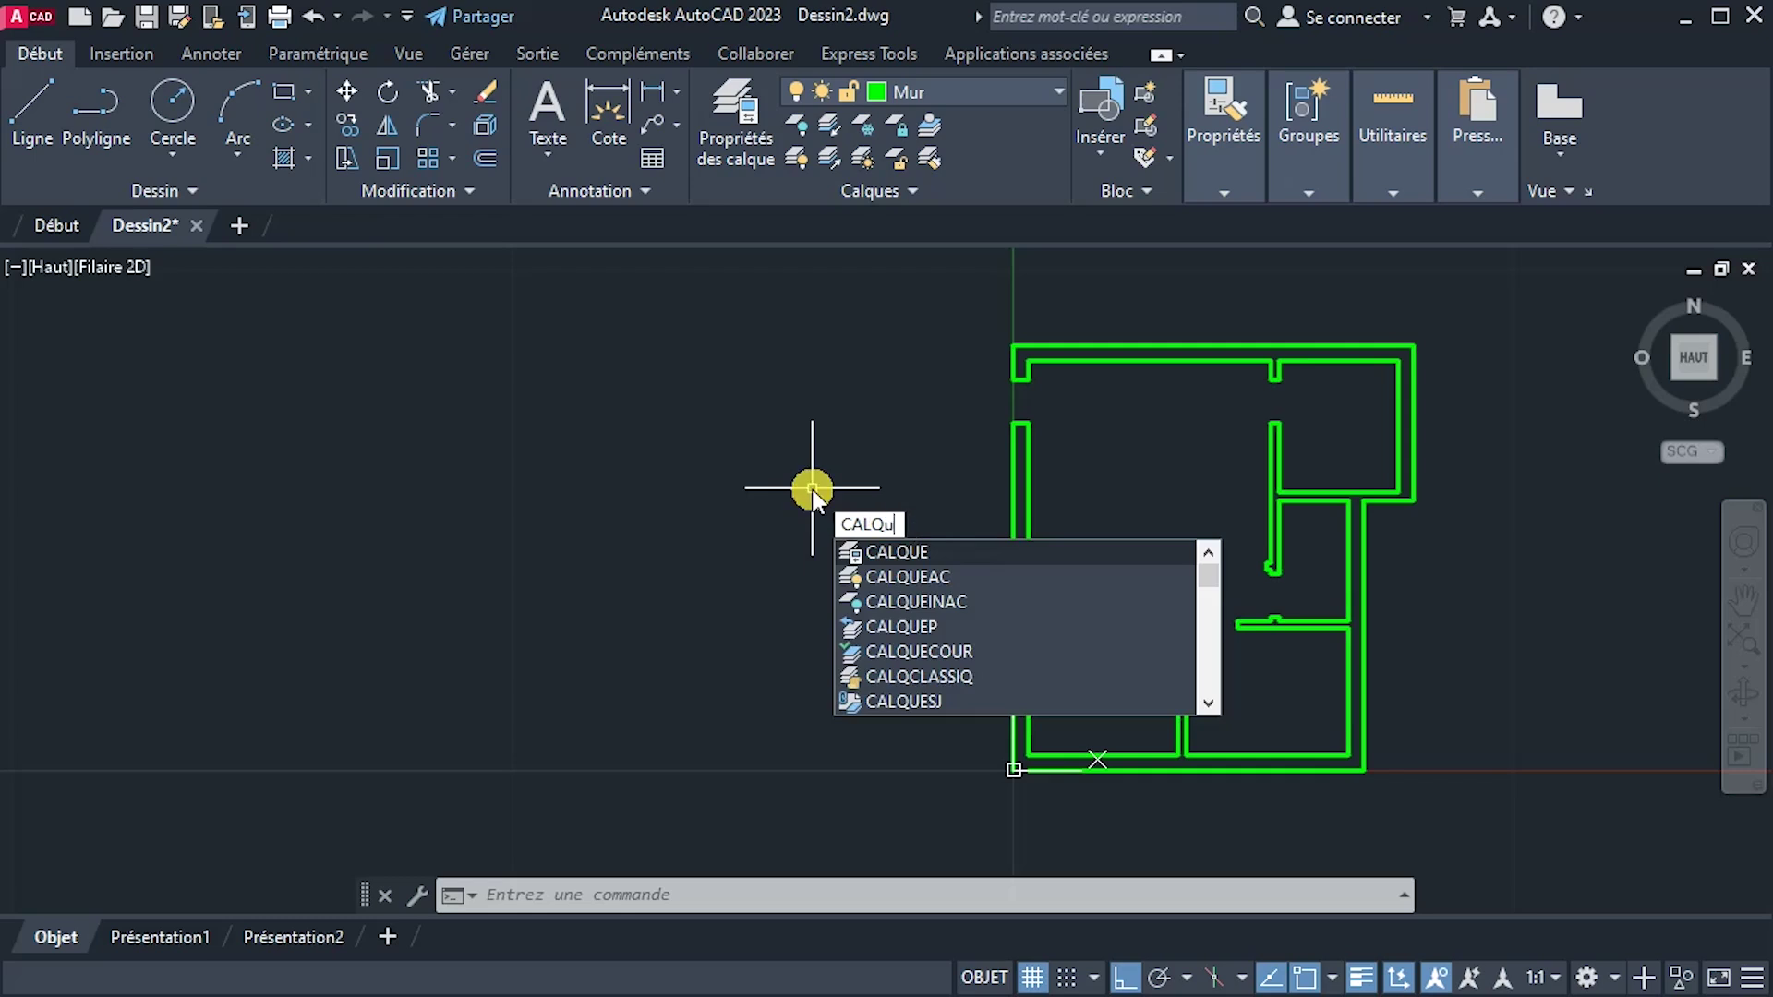
type("e")
key("Return")
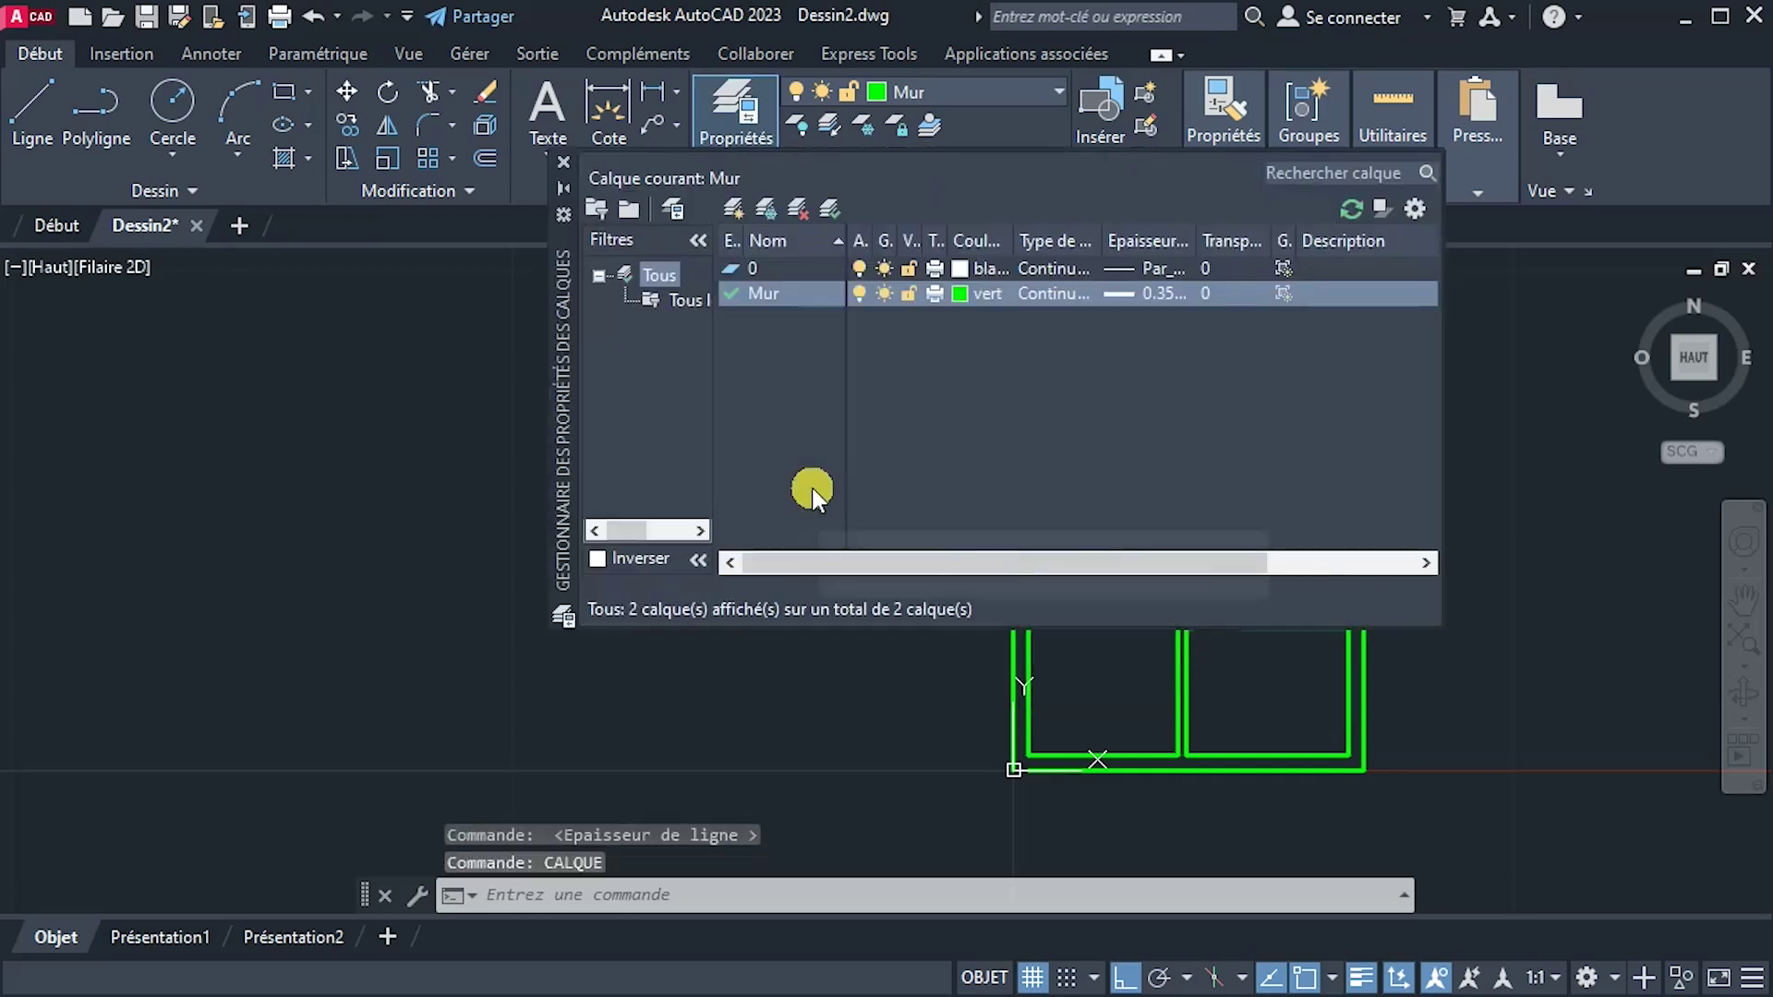
left_click(735, 207)
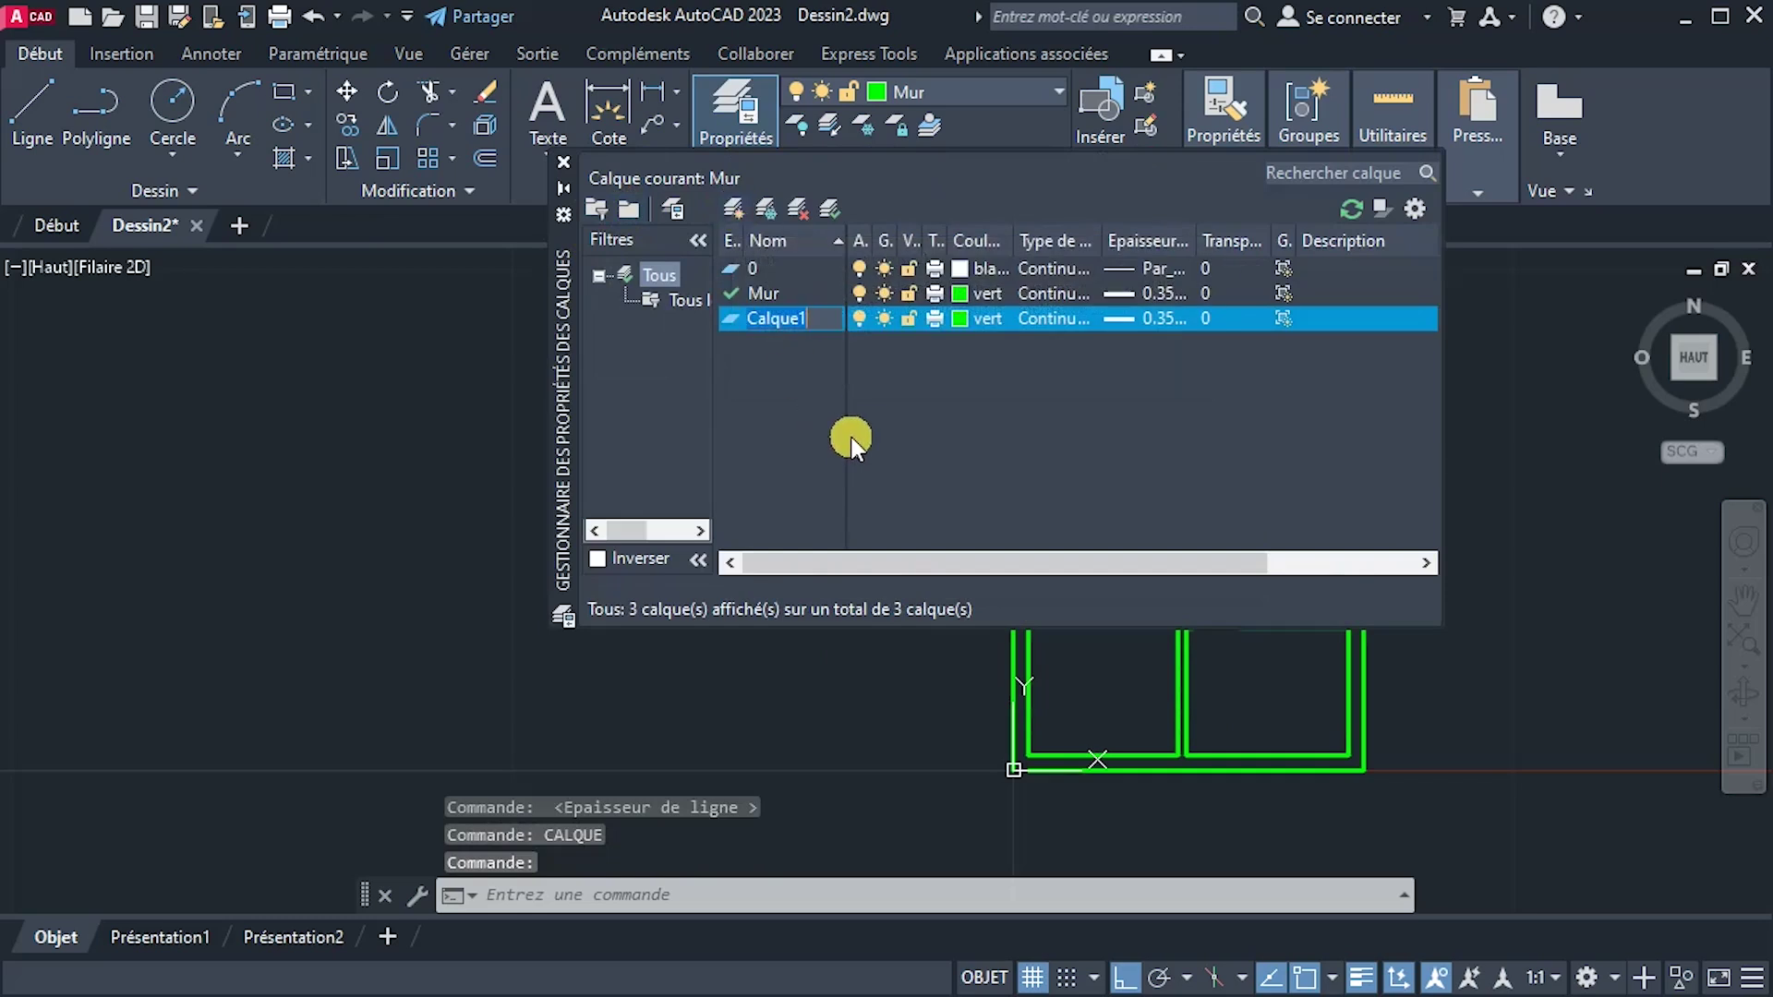
type("fen")
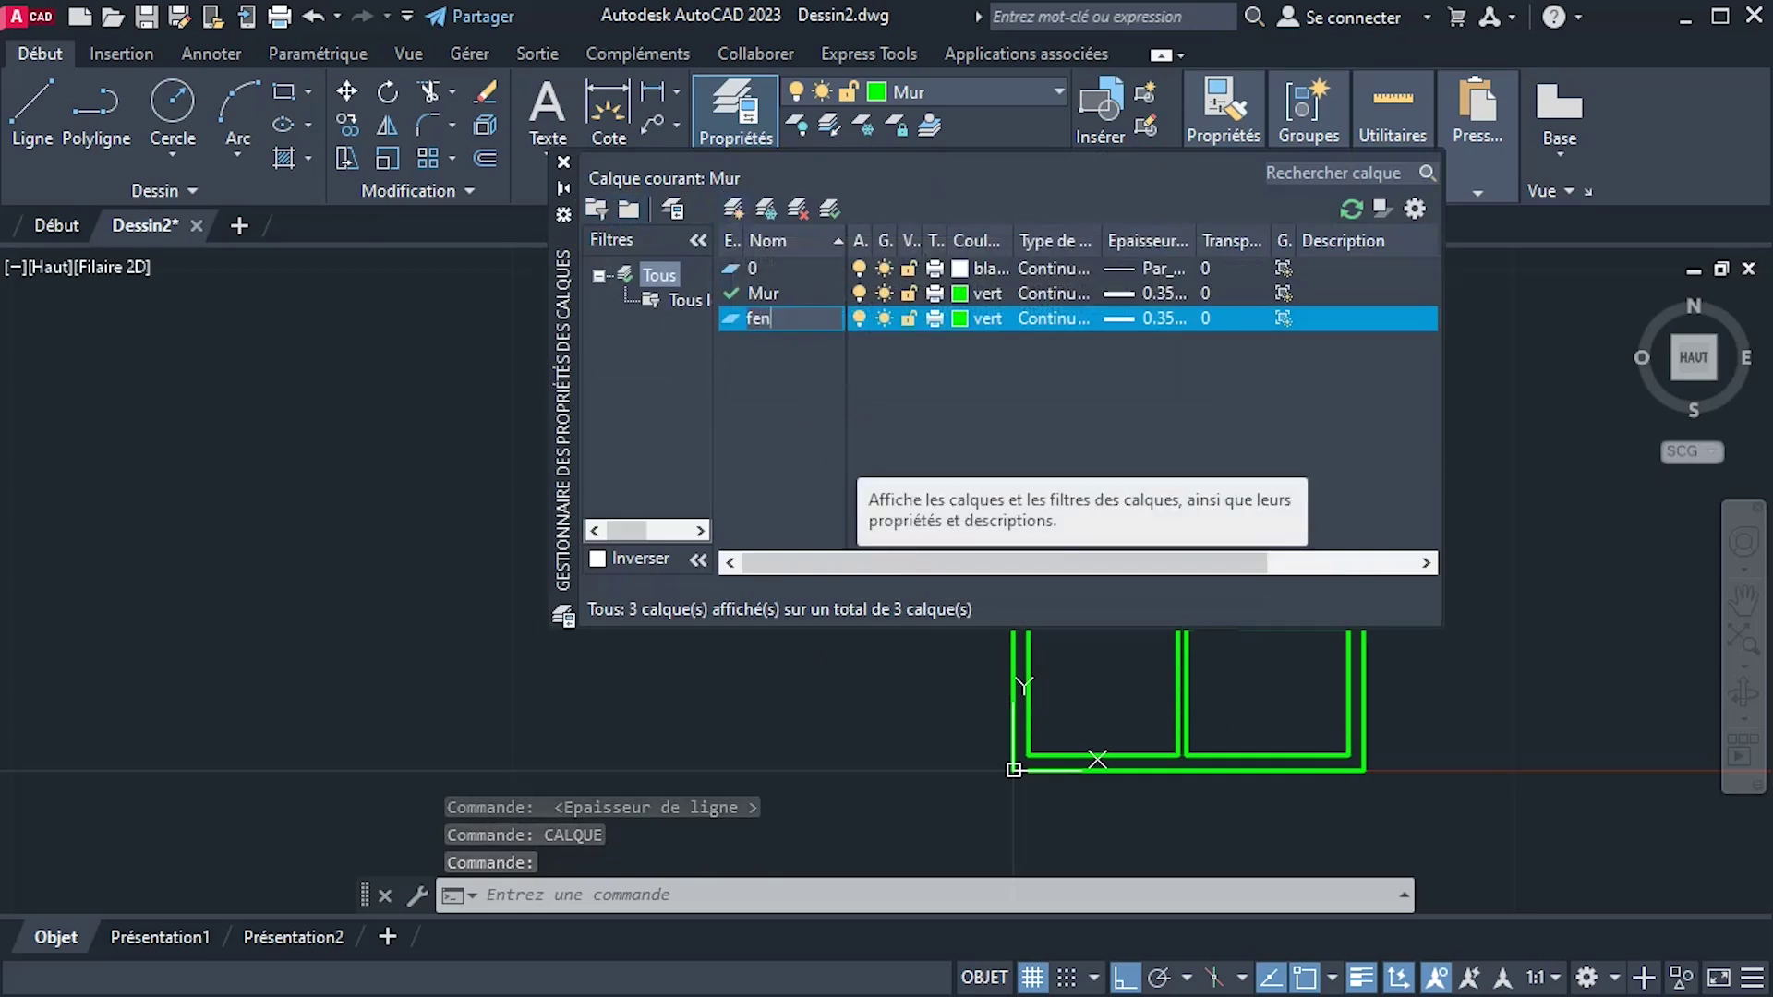
type("etre")
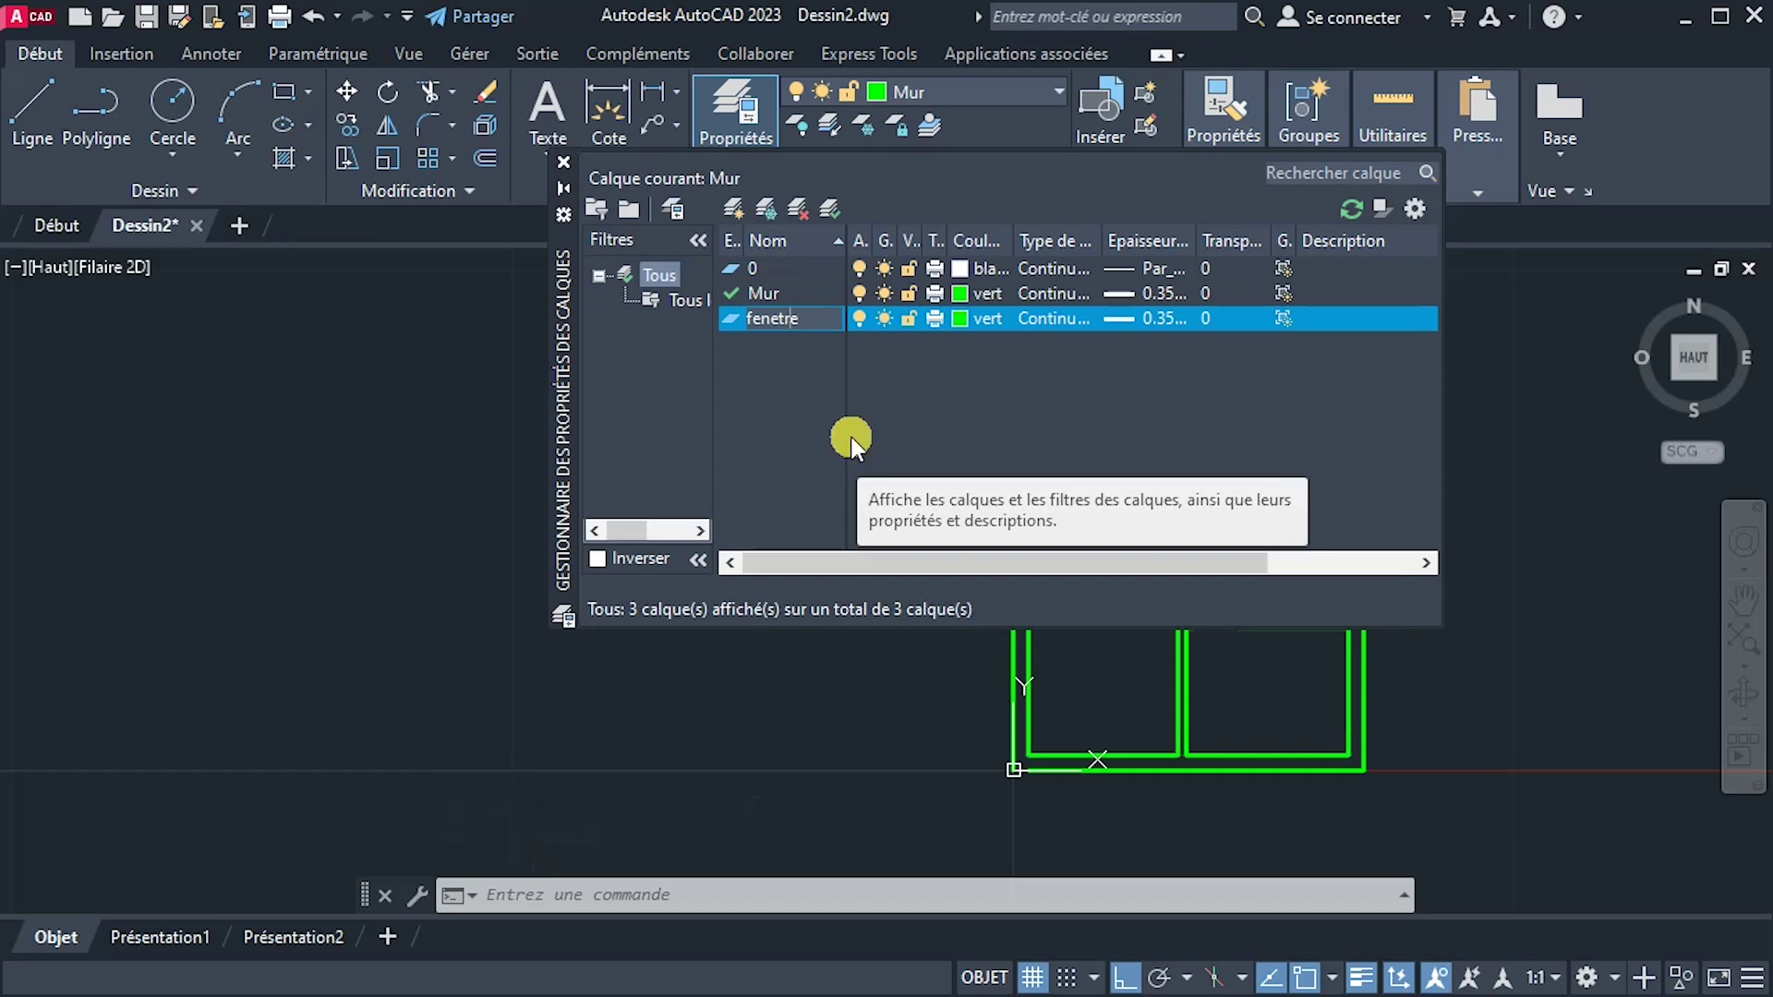
key("BackSpace")
type("F")
left_click(851, 436)
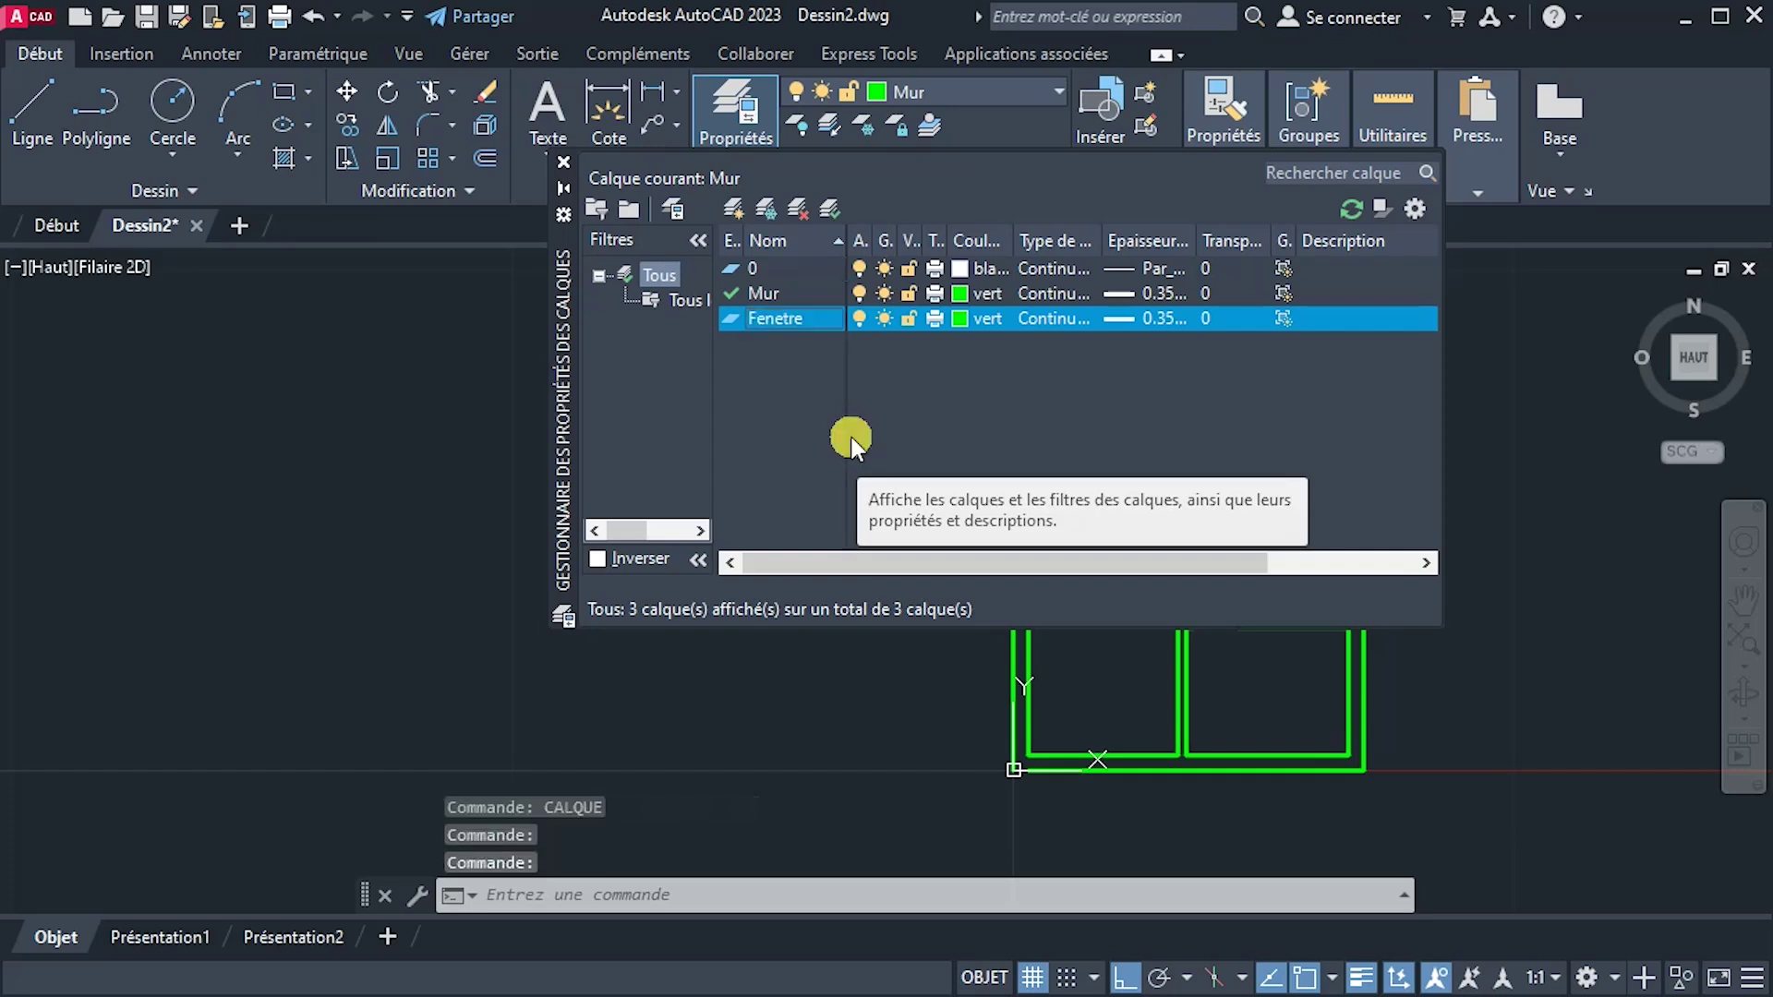
Add two more layers named Portes and Chajja.
key("alt+n")
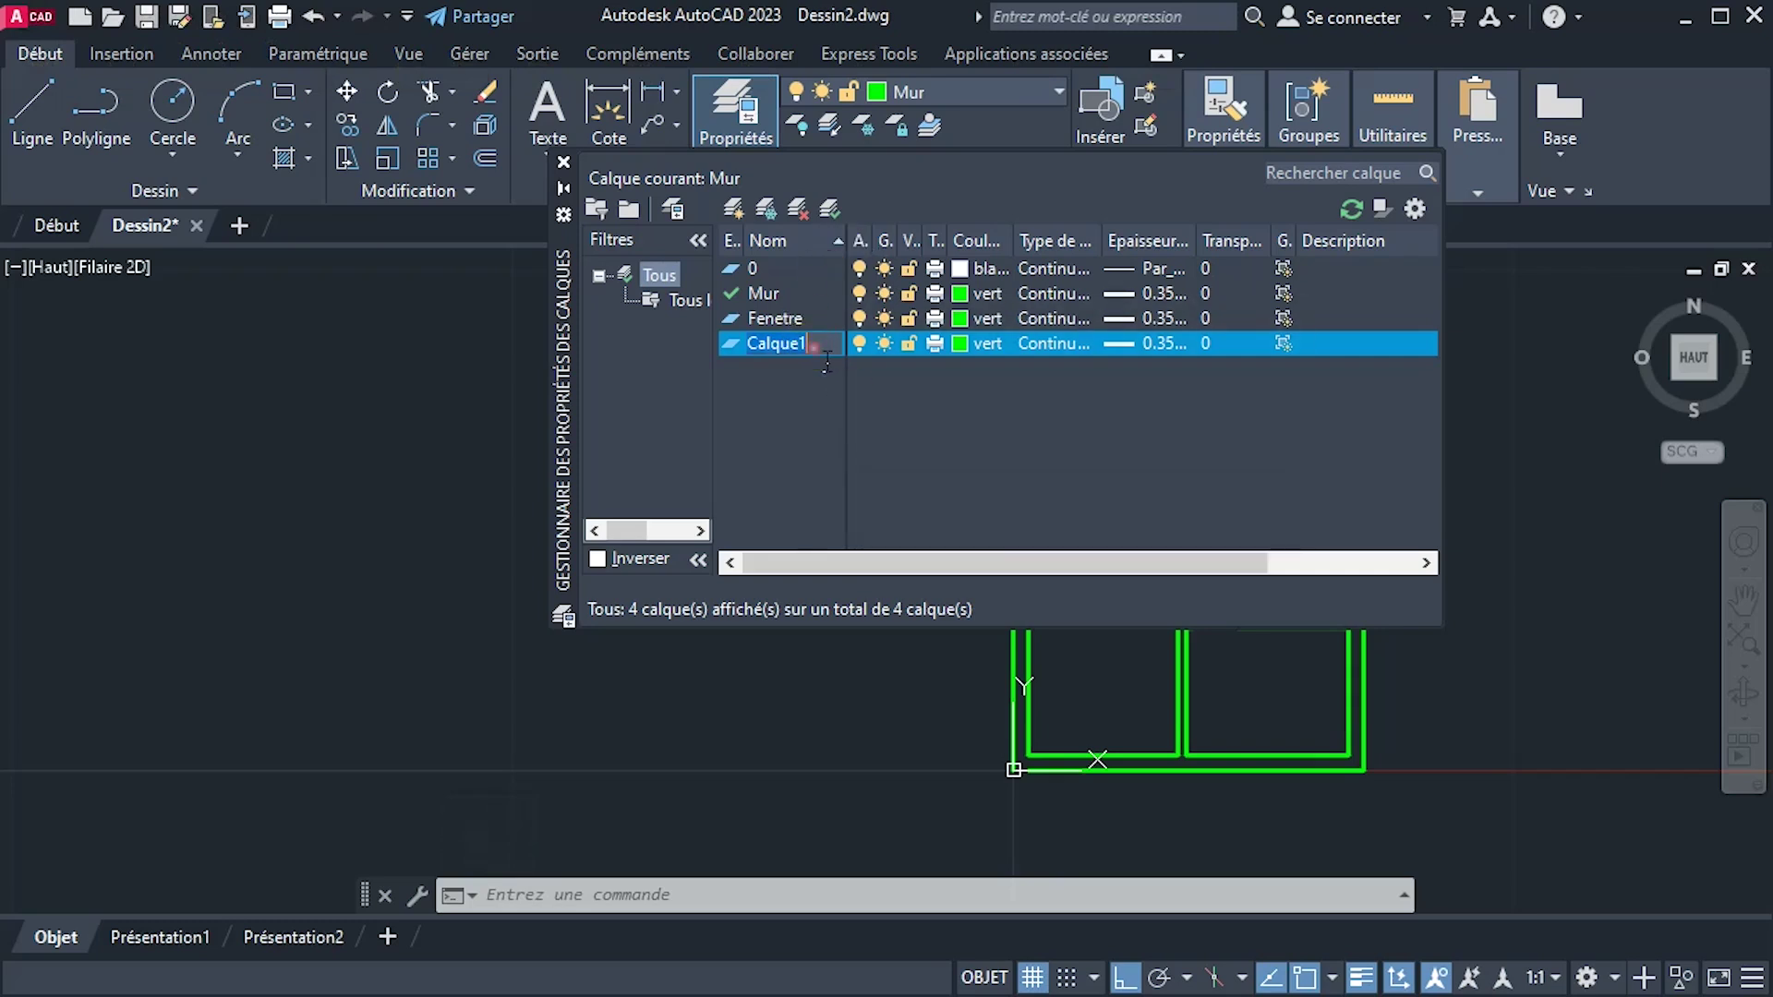
type("Portes")
key("Return")
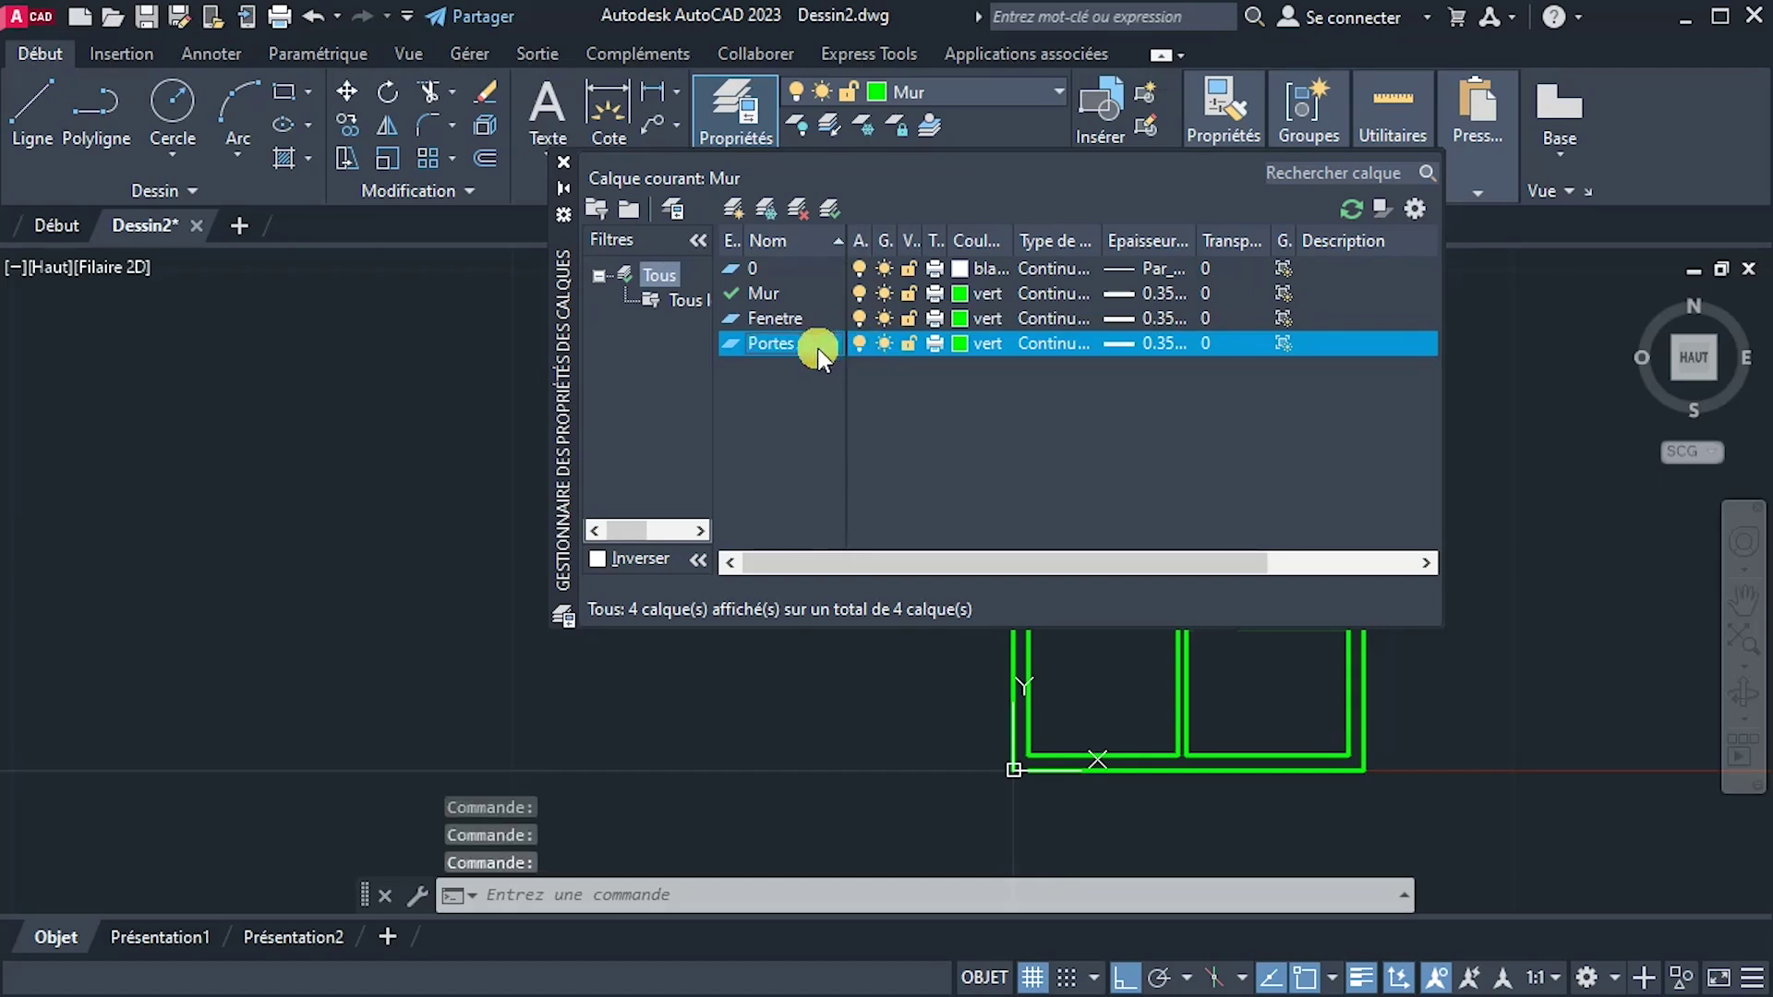
left_click(812, 410)
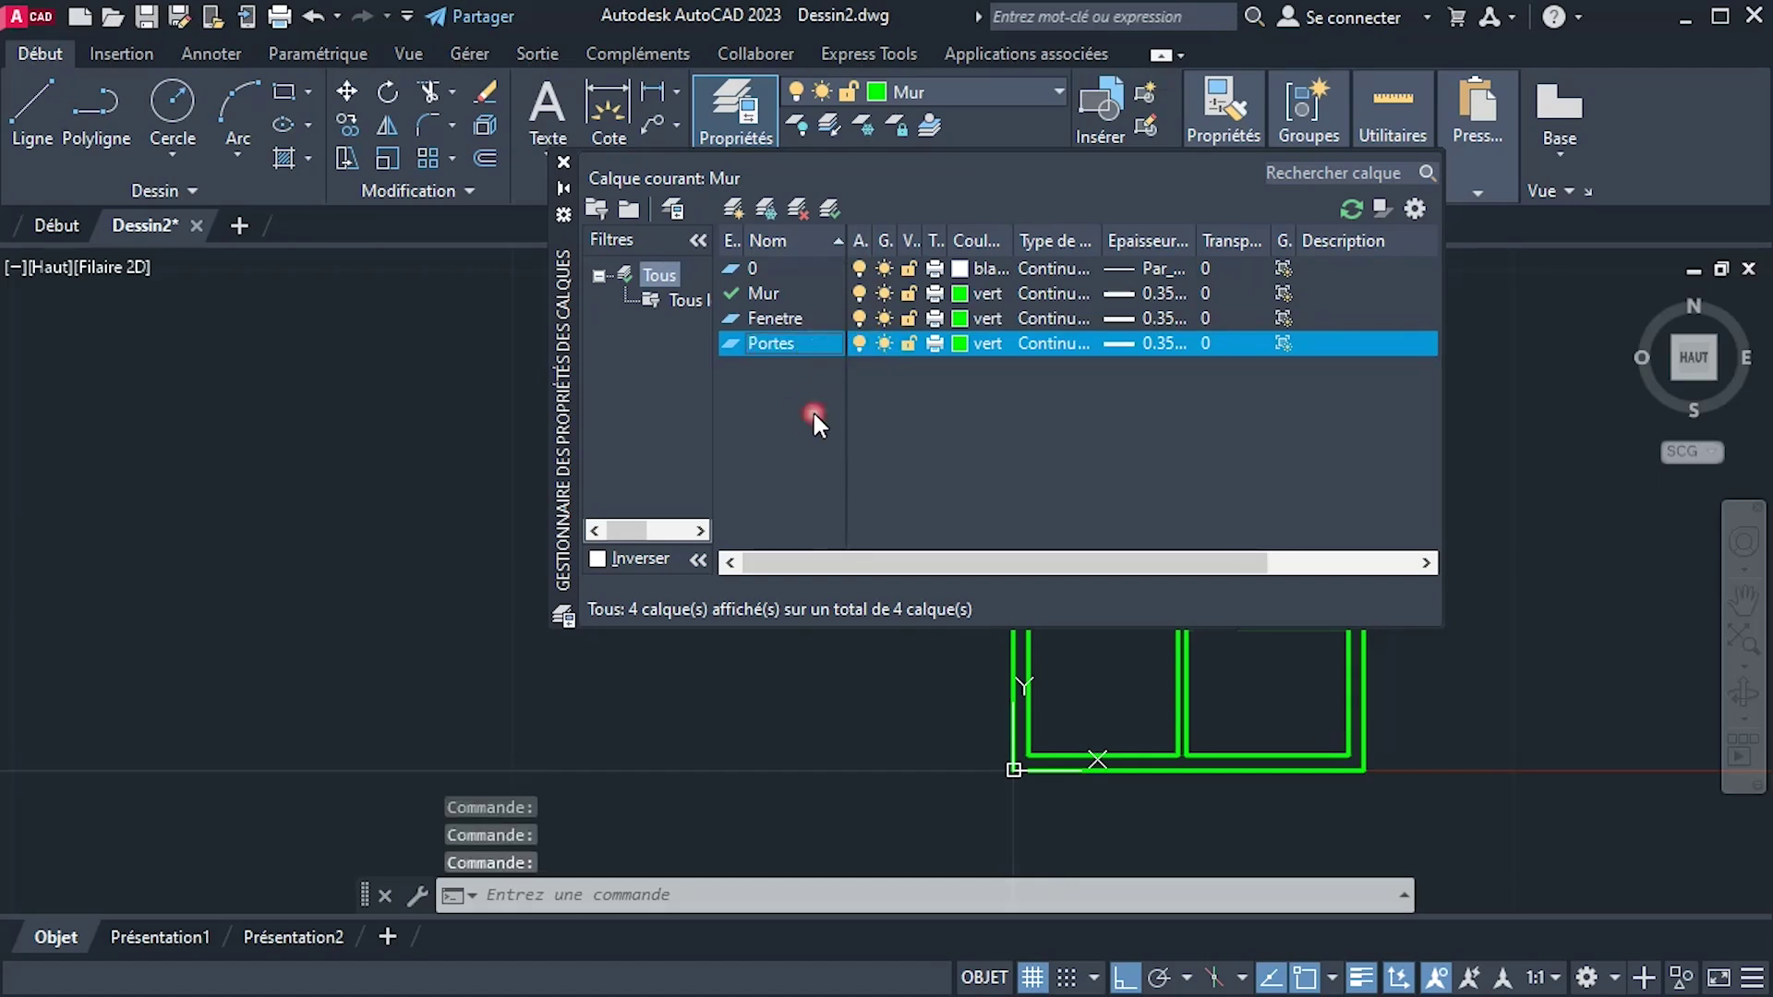
left_click(745, 215)
type("C")
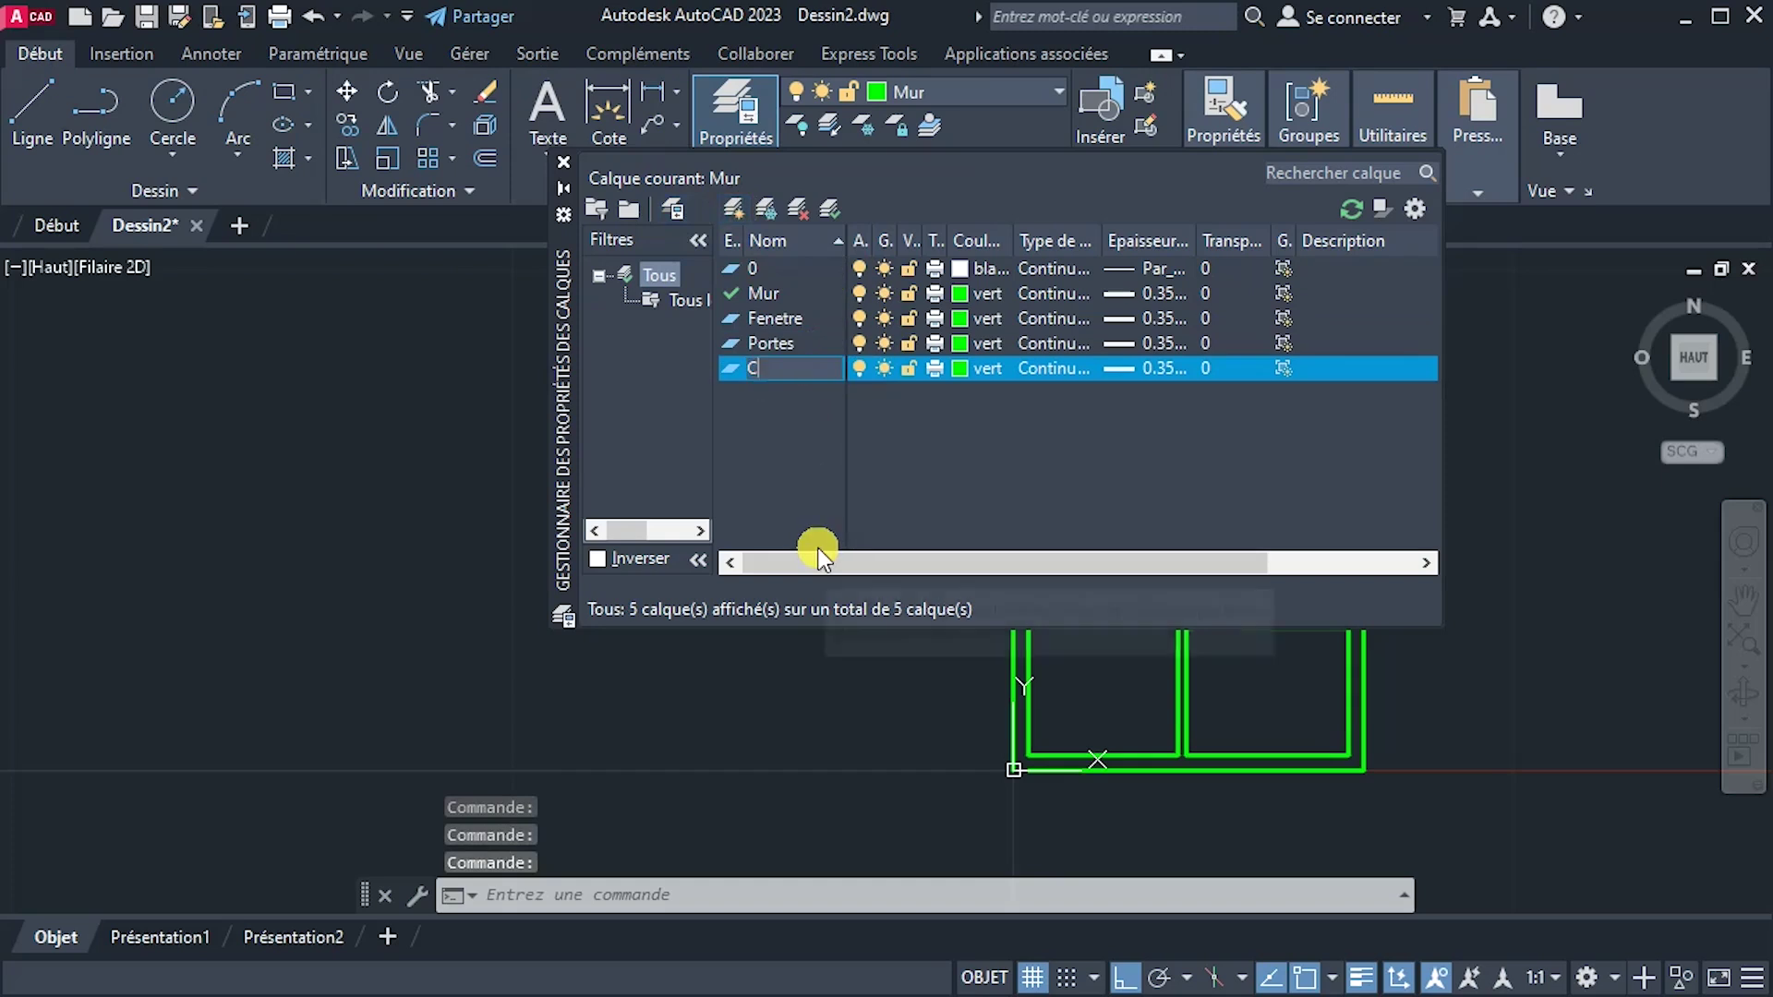
type("hajja")
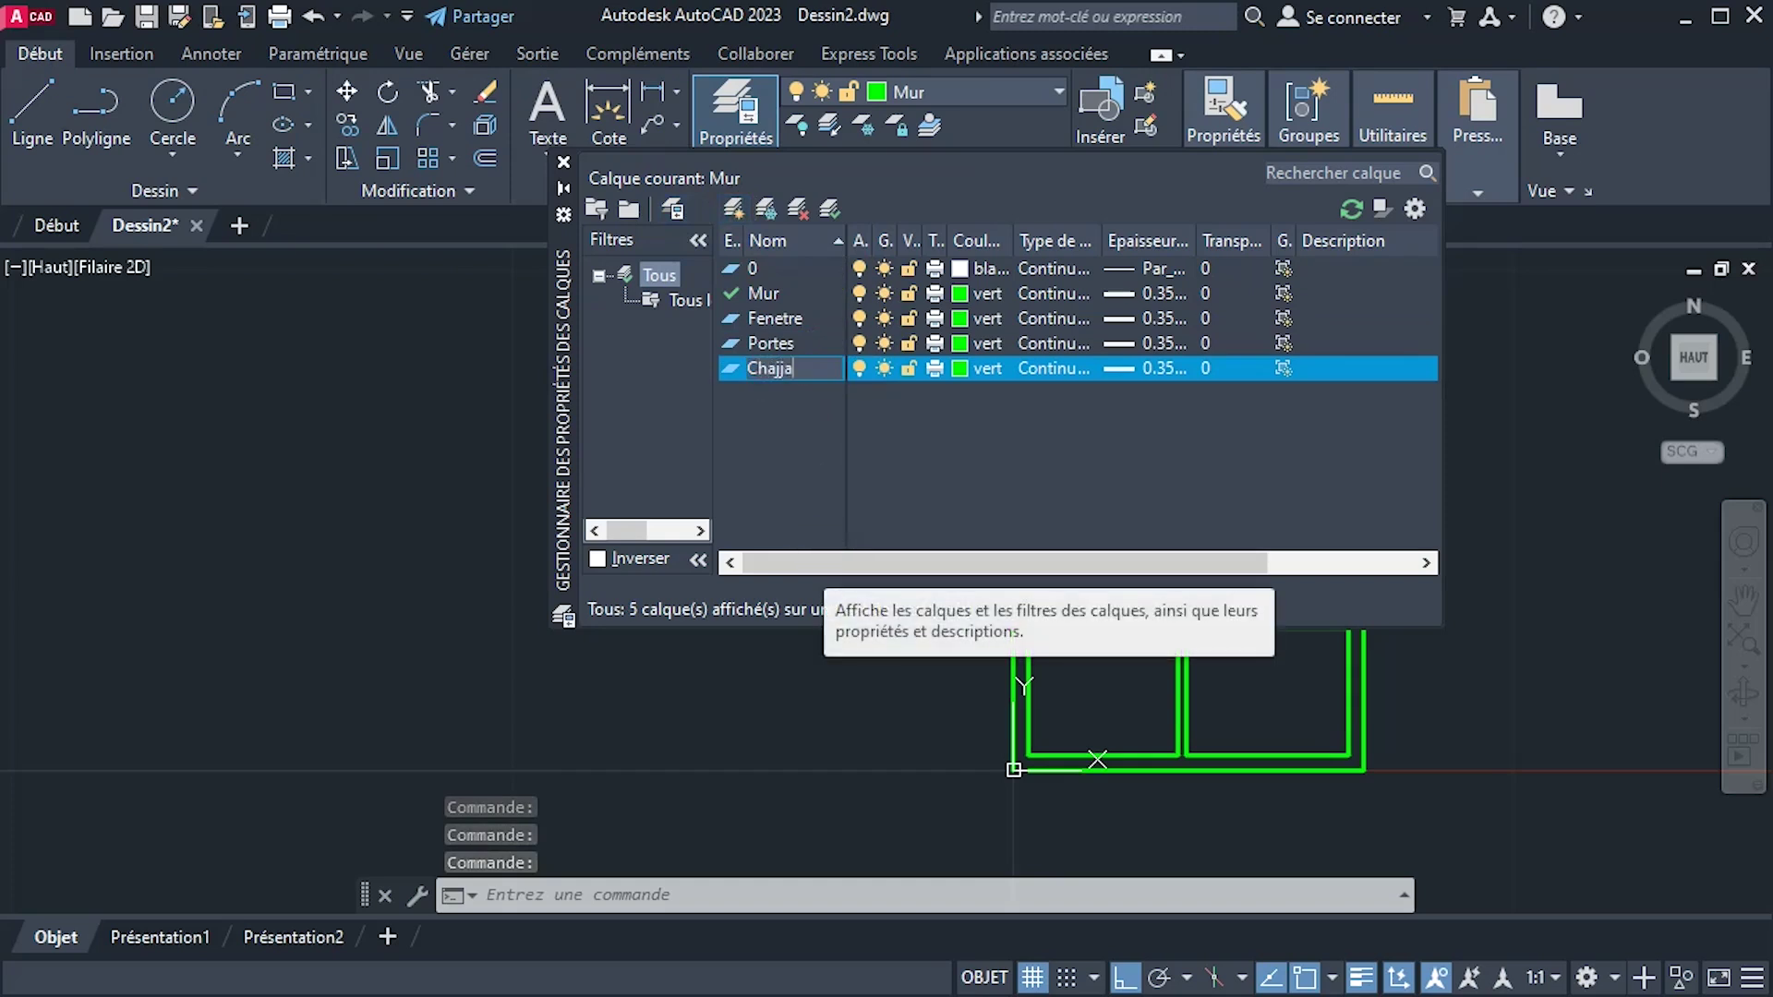
left_click(783, 430)
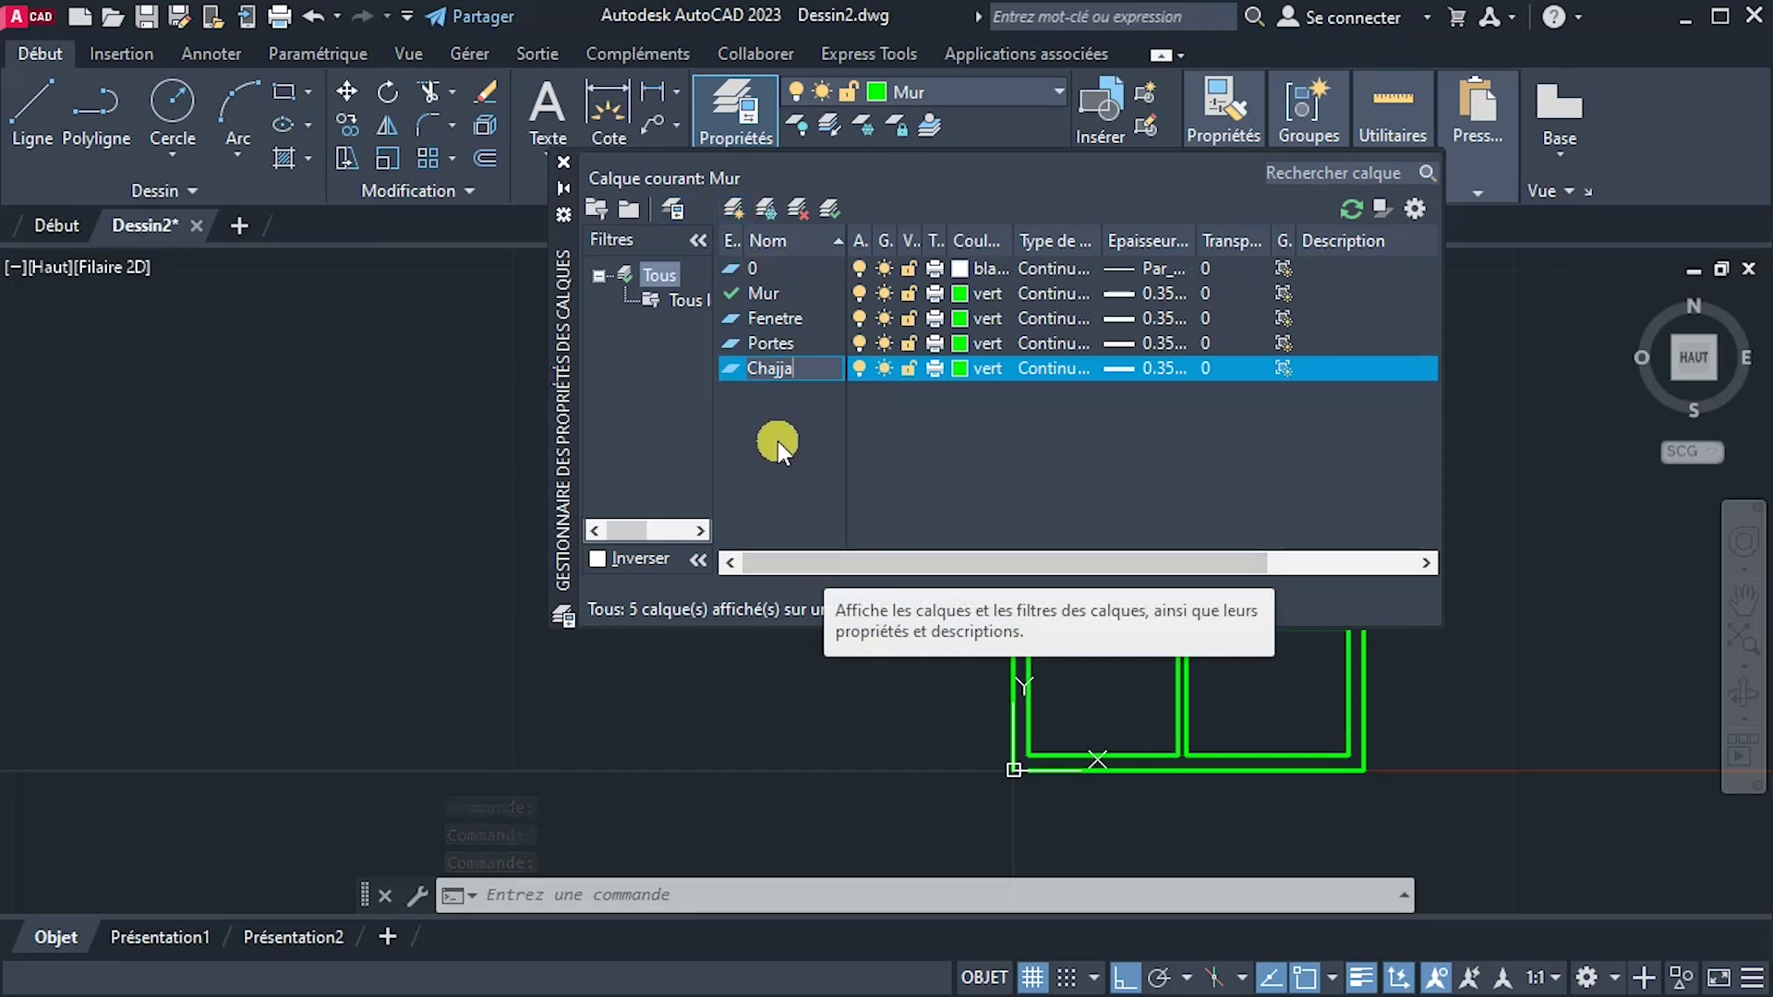
Set the Portes layer's colour to cyan and the Chajja layer's colour to magenta.
left_click(741, 342)
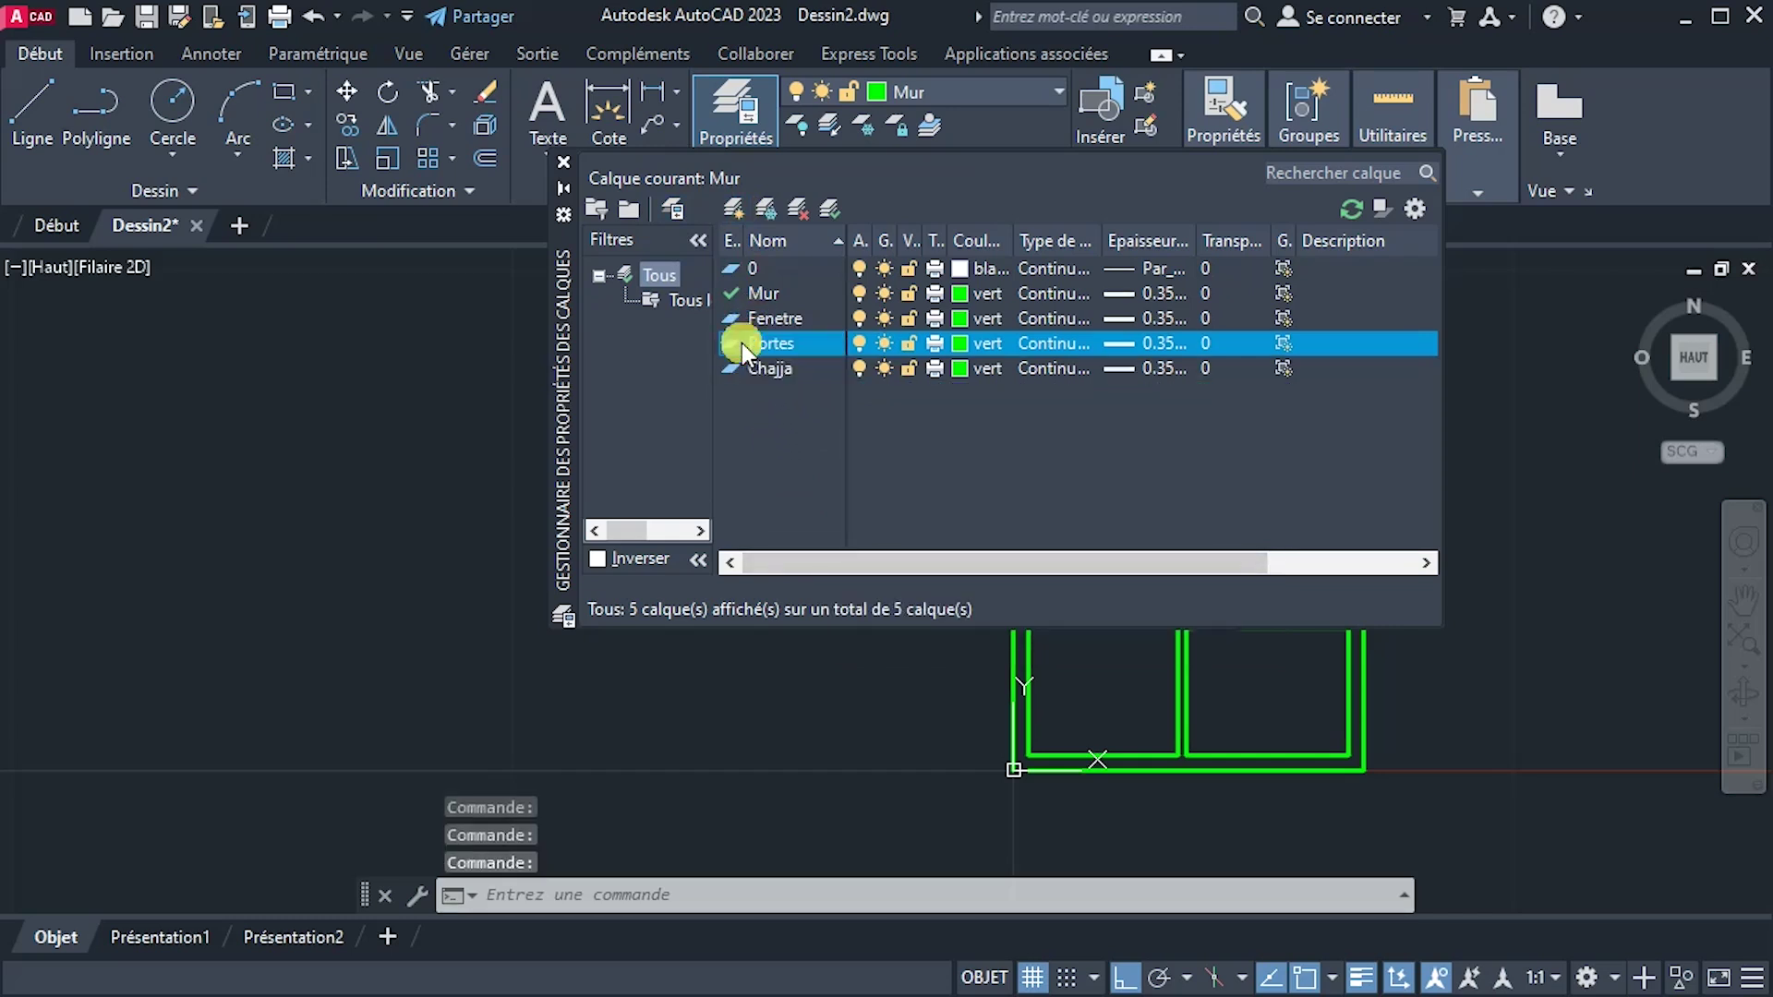
left_click(960, 345)
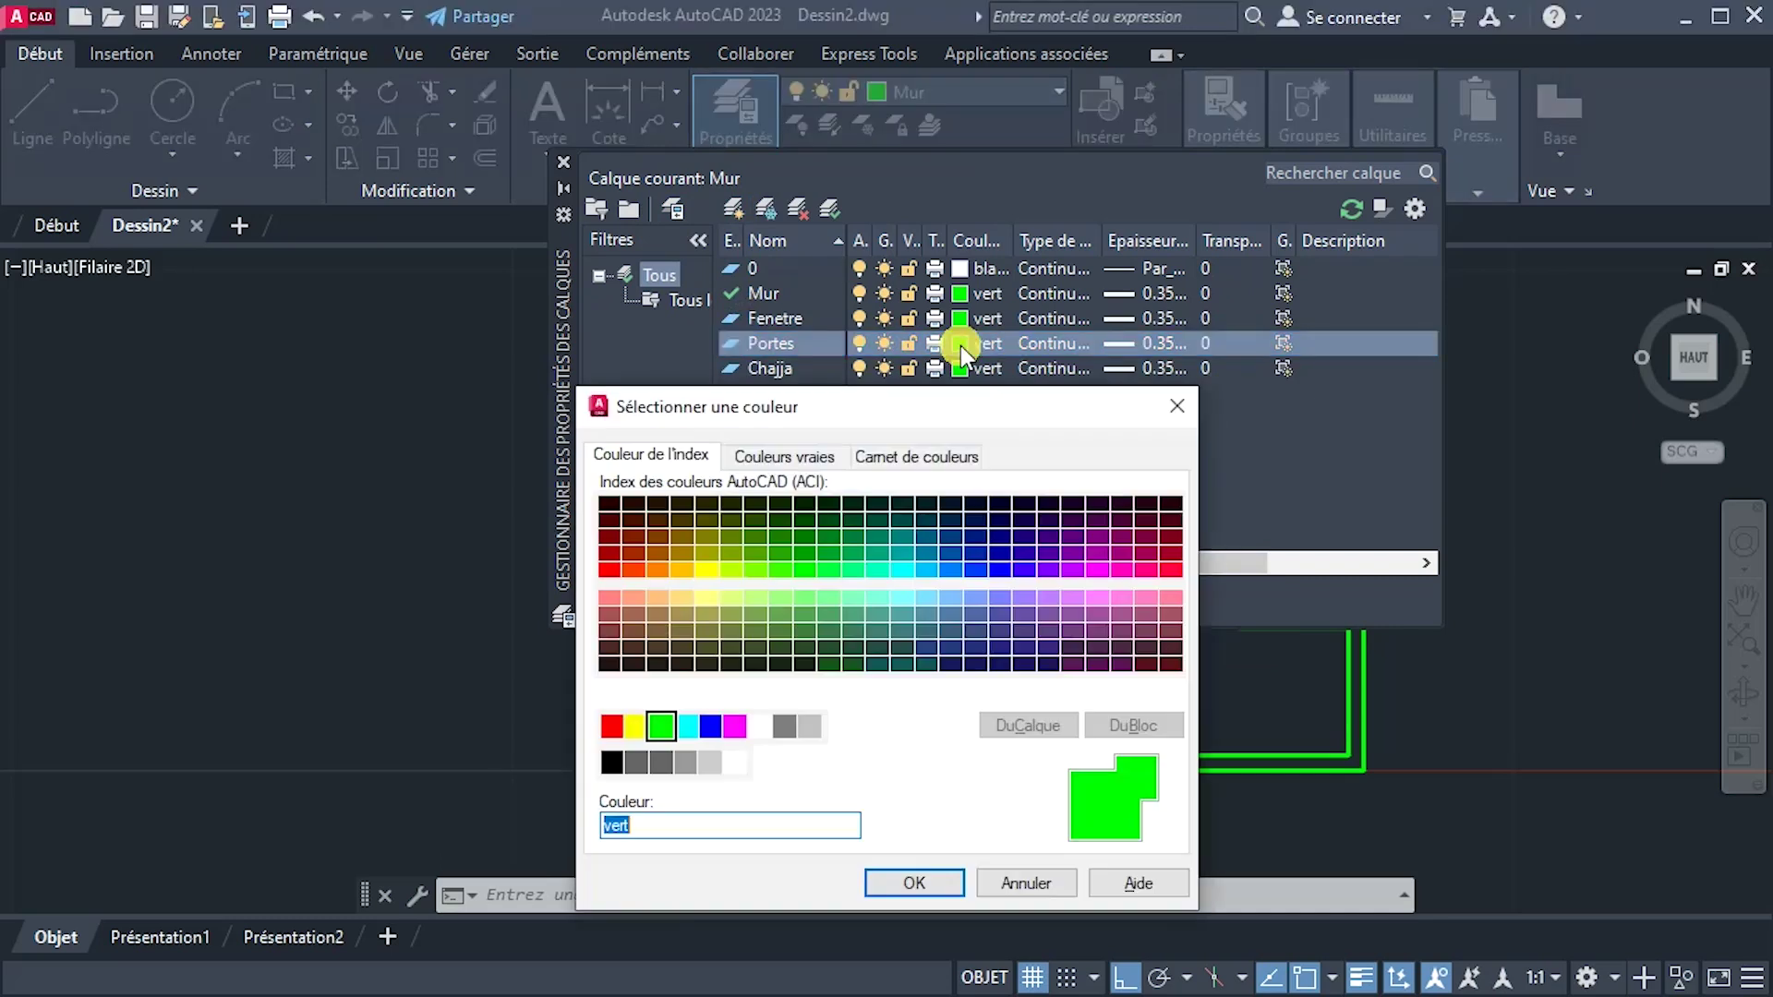
left_click(690, 729)
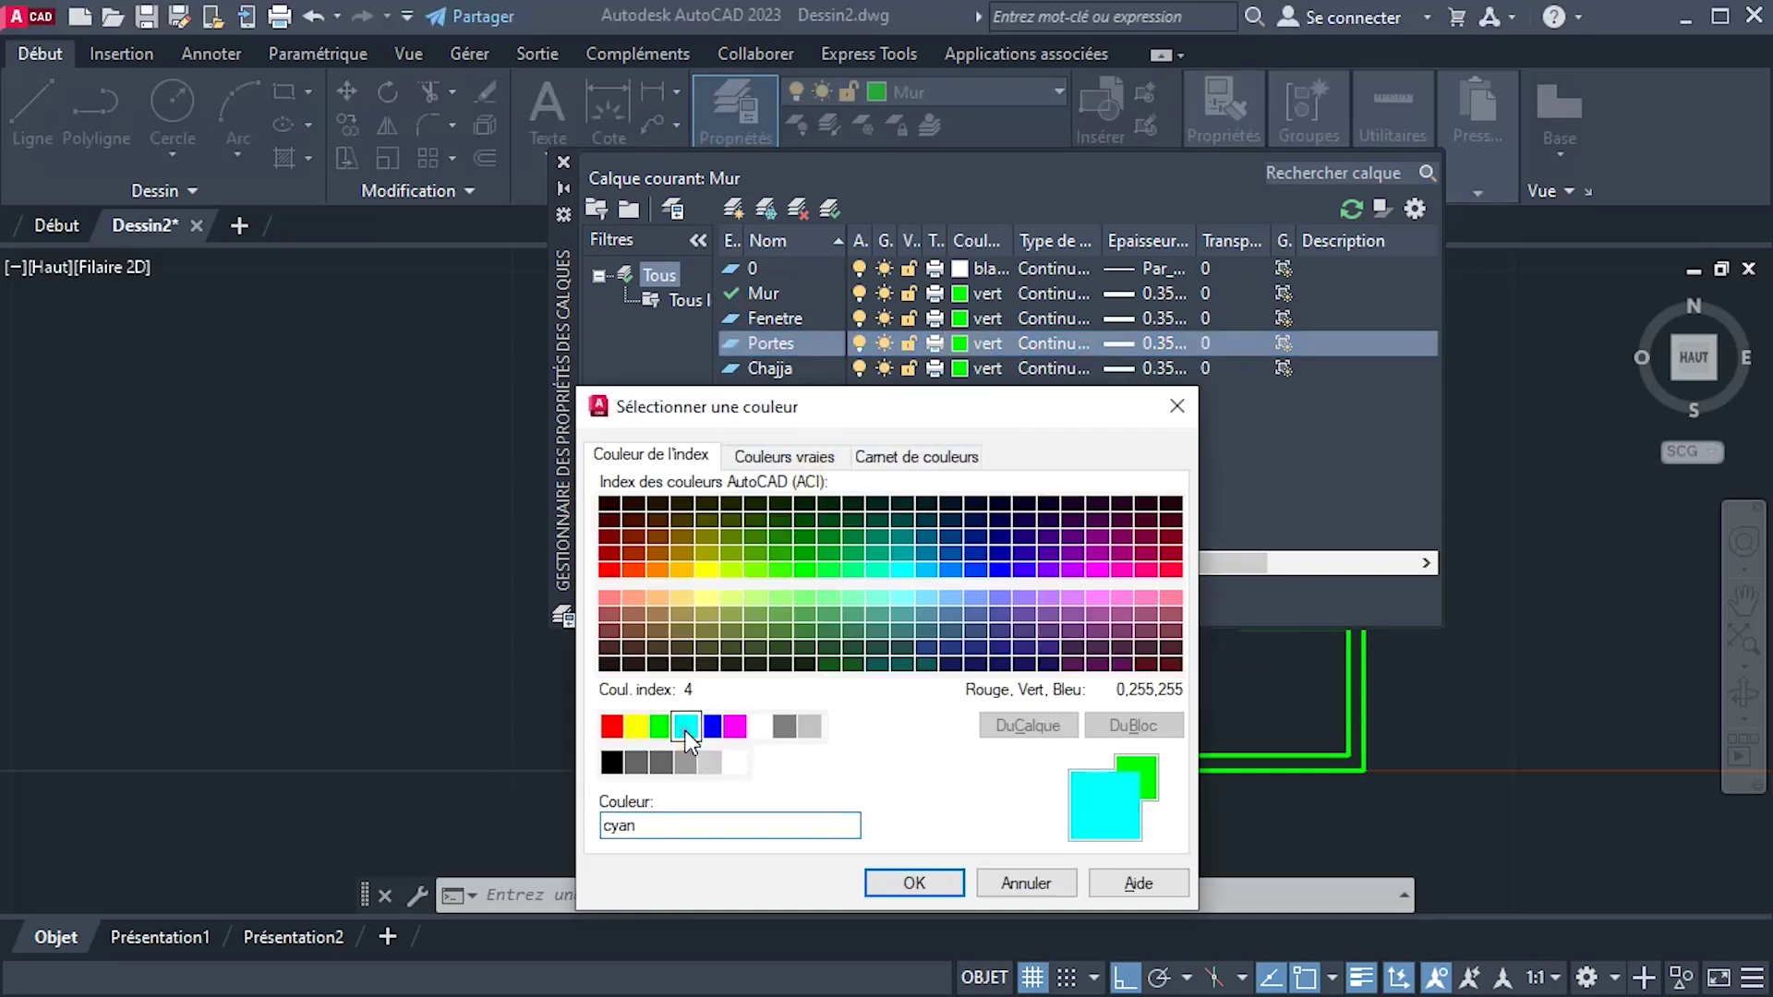
left_click(914, 883)
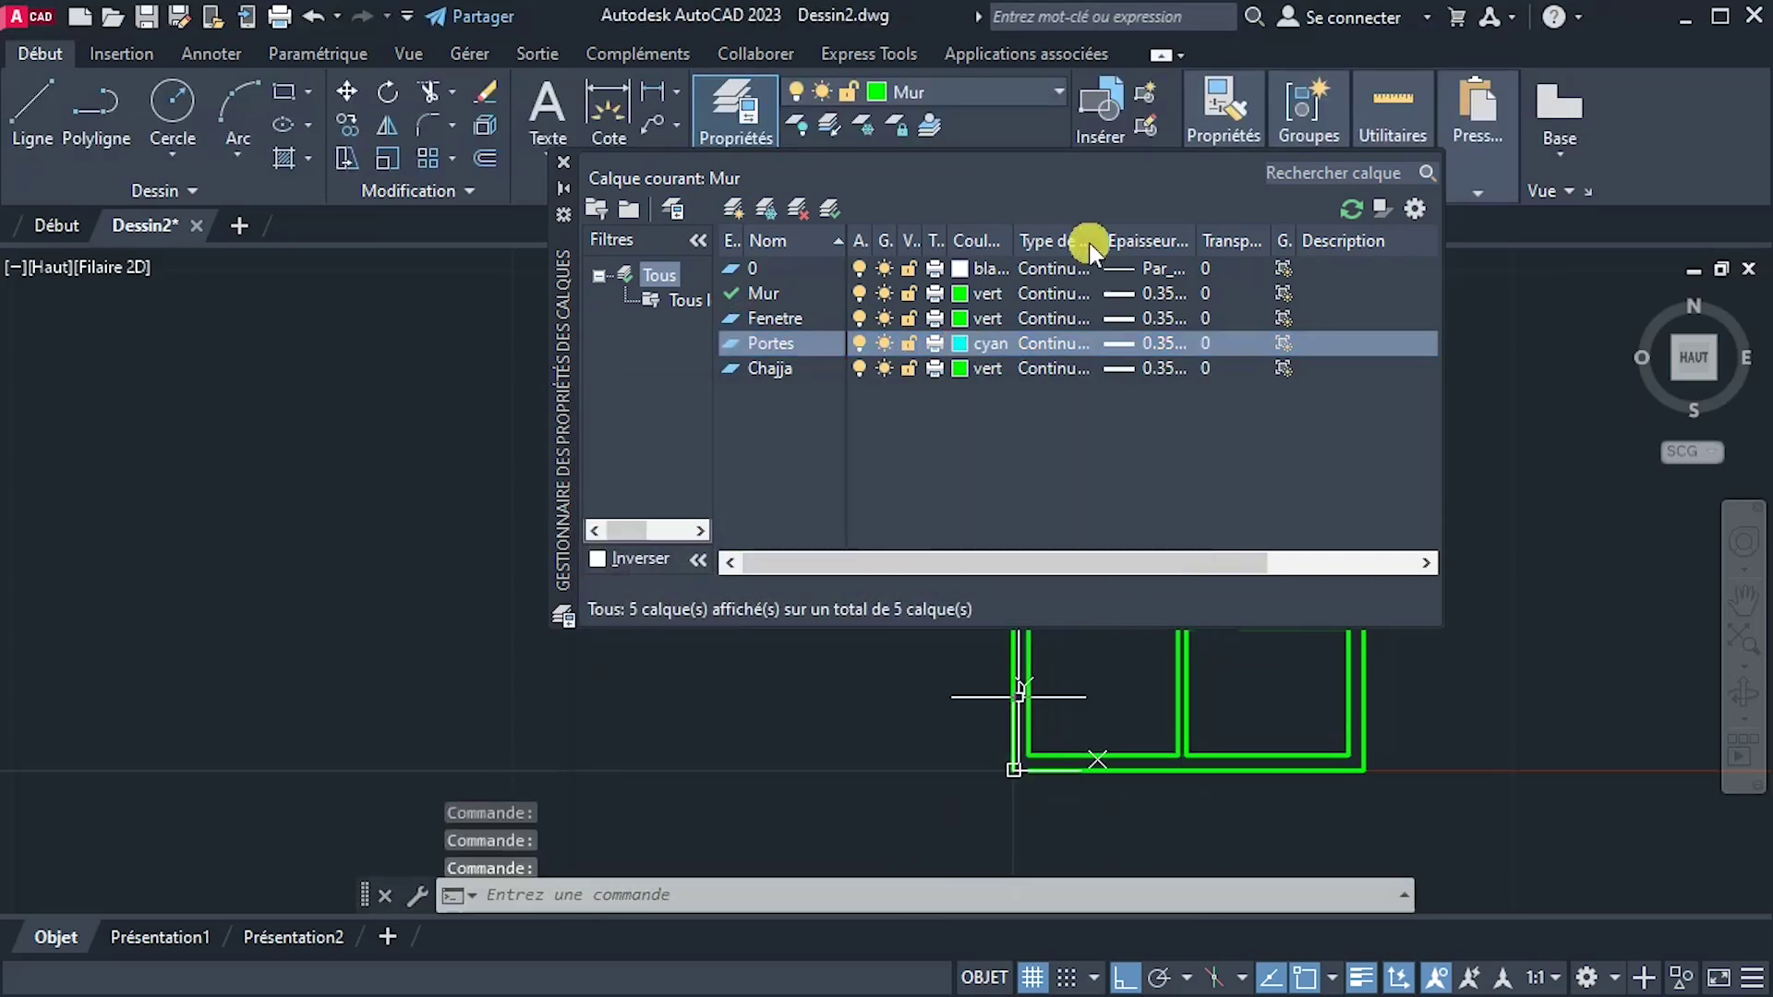
left_click(957, 370)
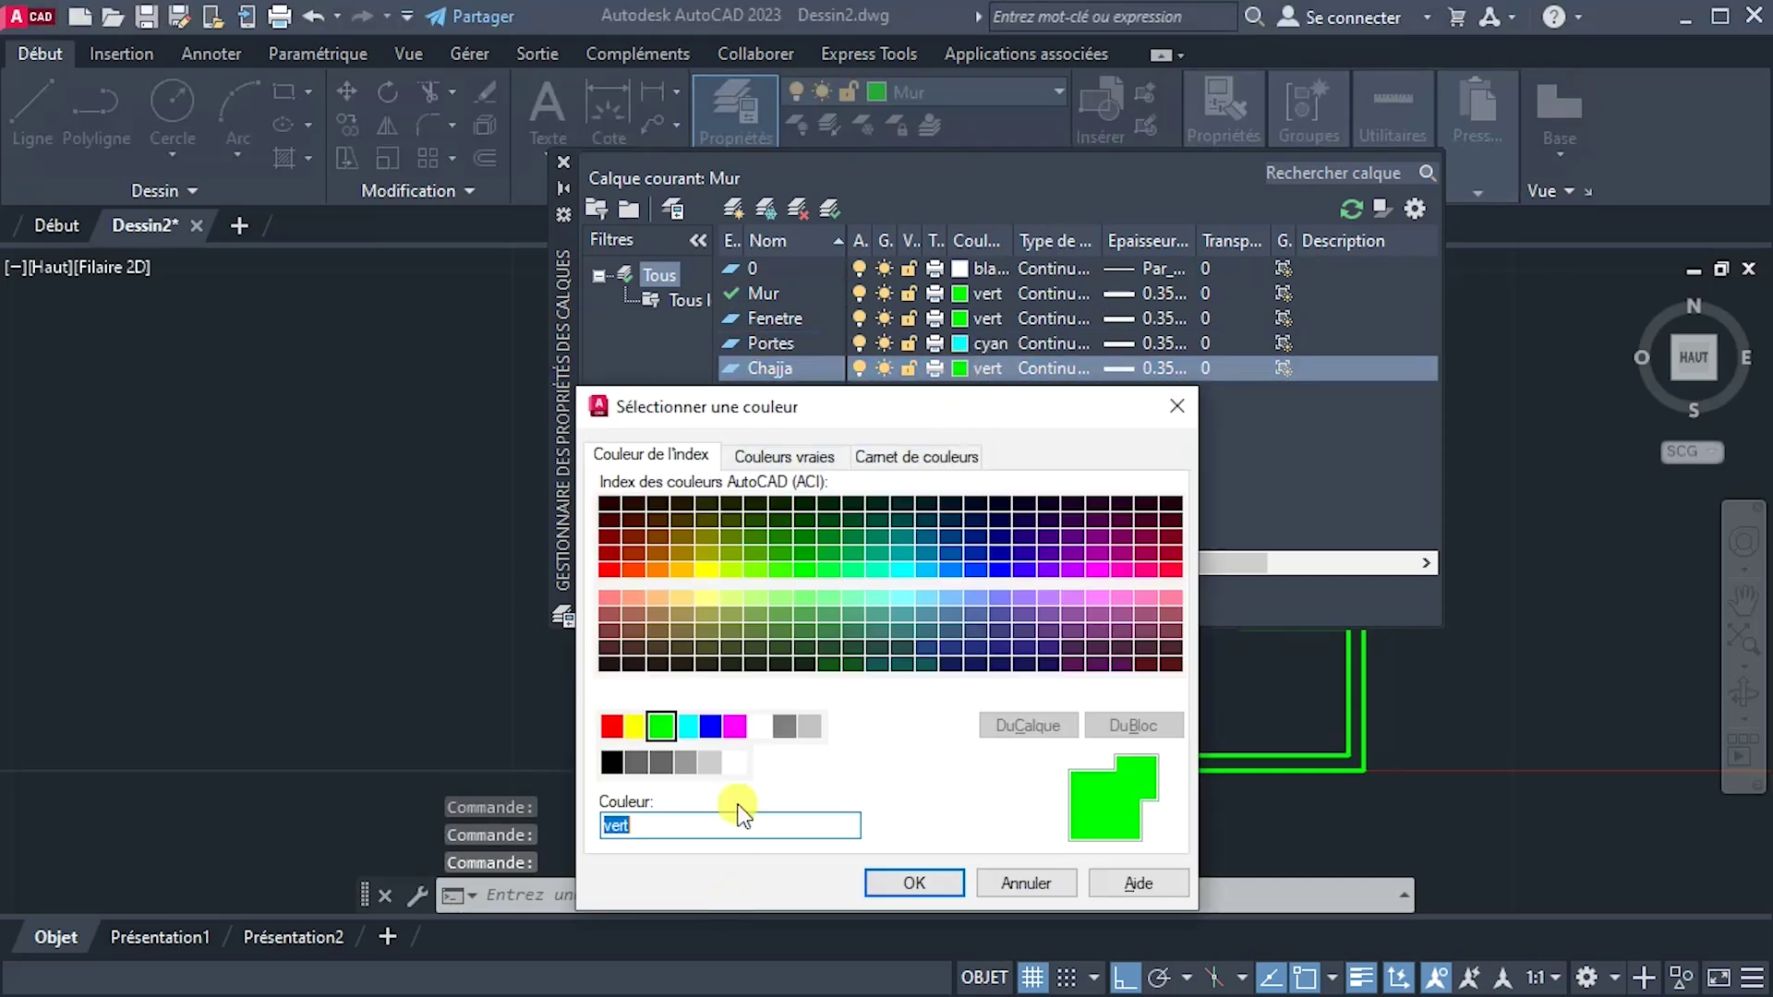
left_click(736, 728)
left_click(900, 883)
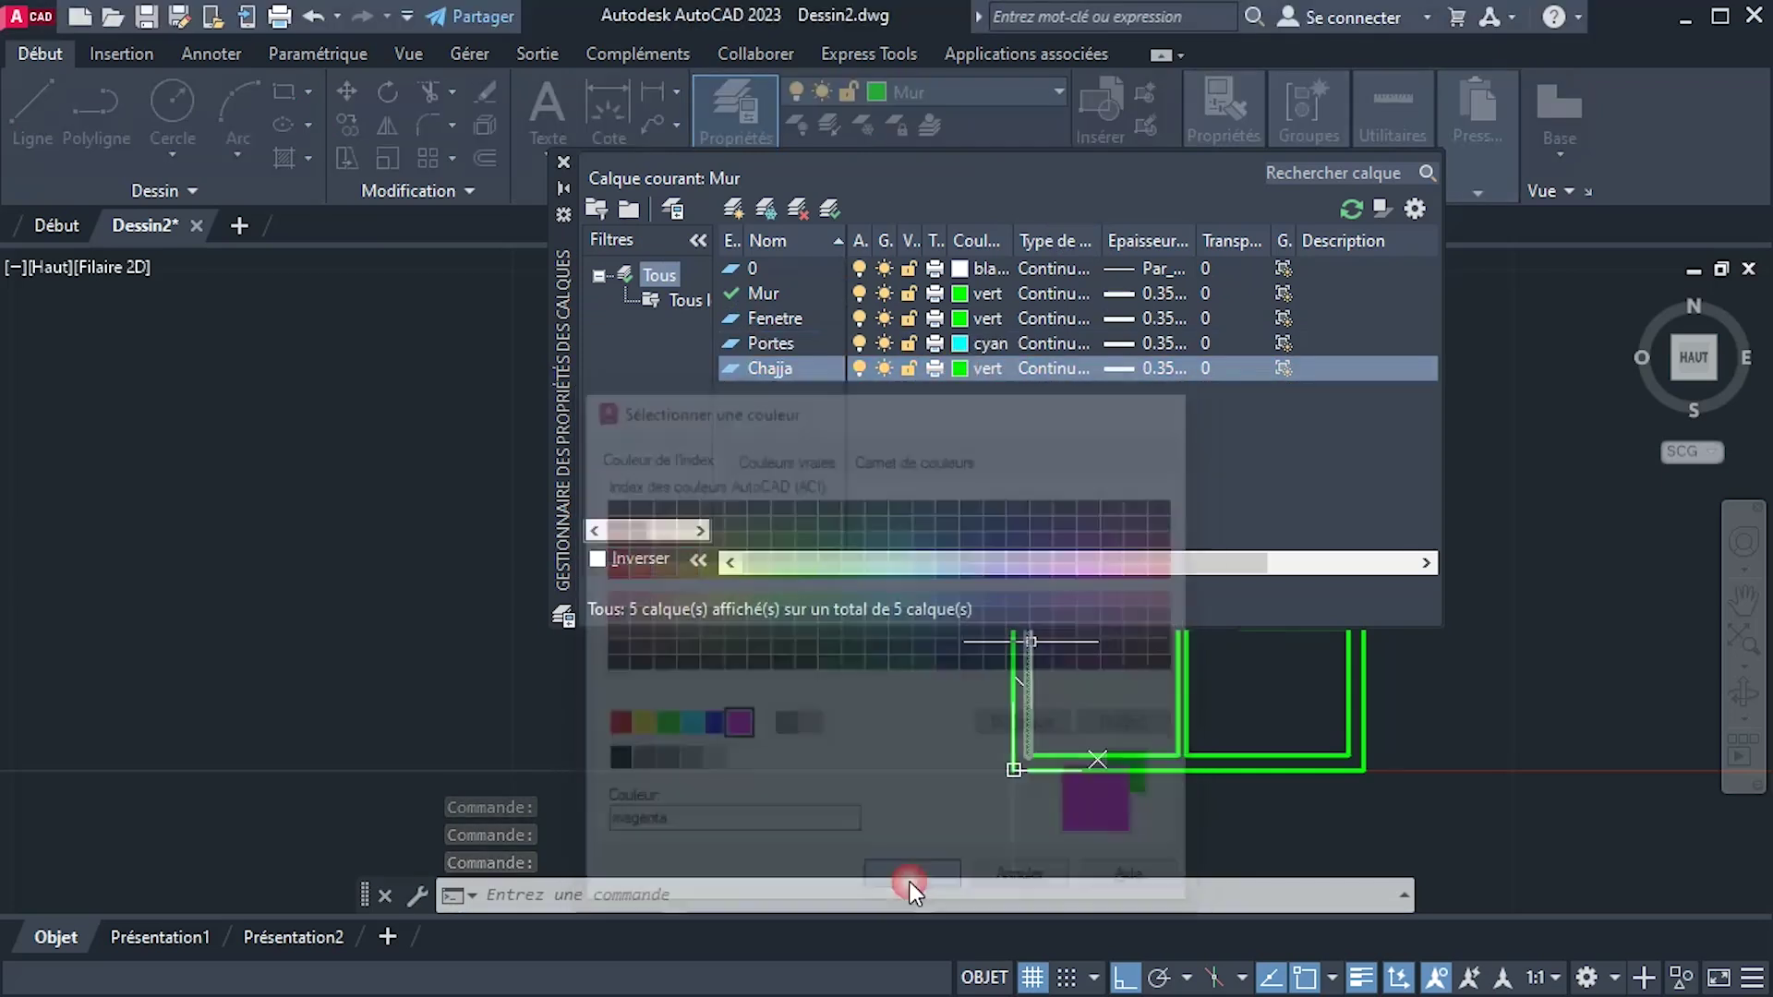
left_click(1127, 368)
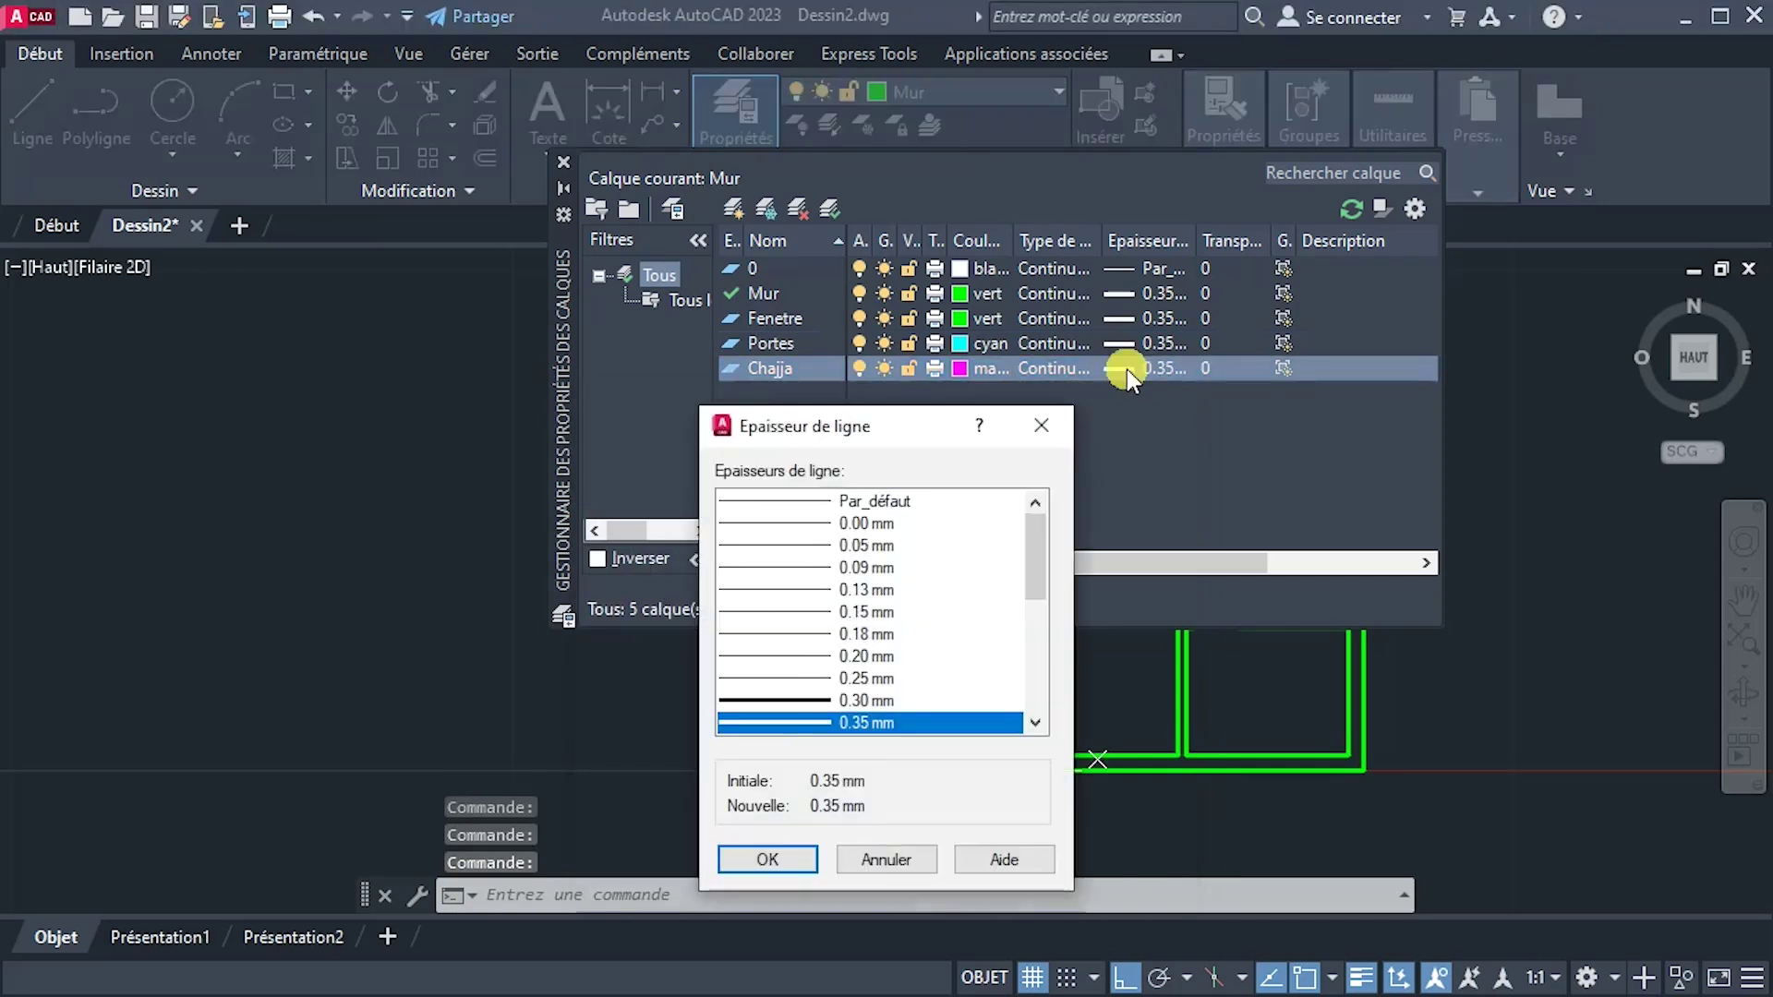
scroll(935, 665, "down", 3)
scroll(937, 637, "up", 3)
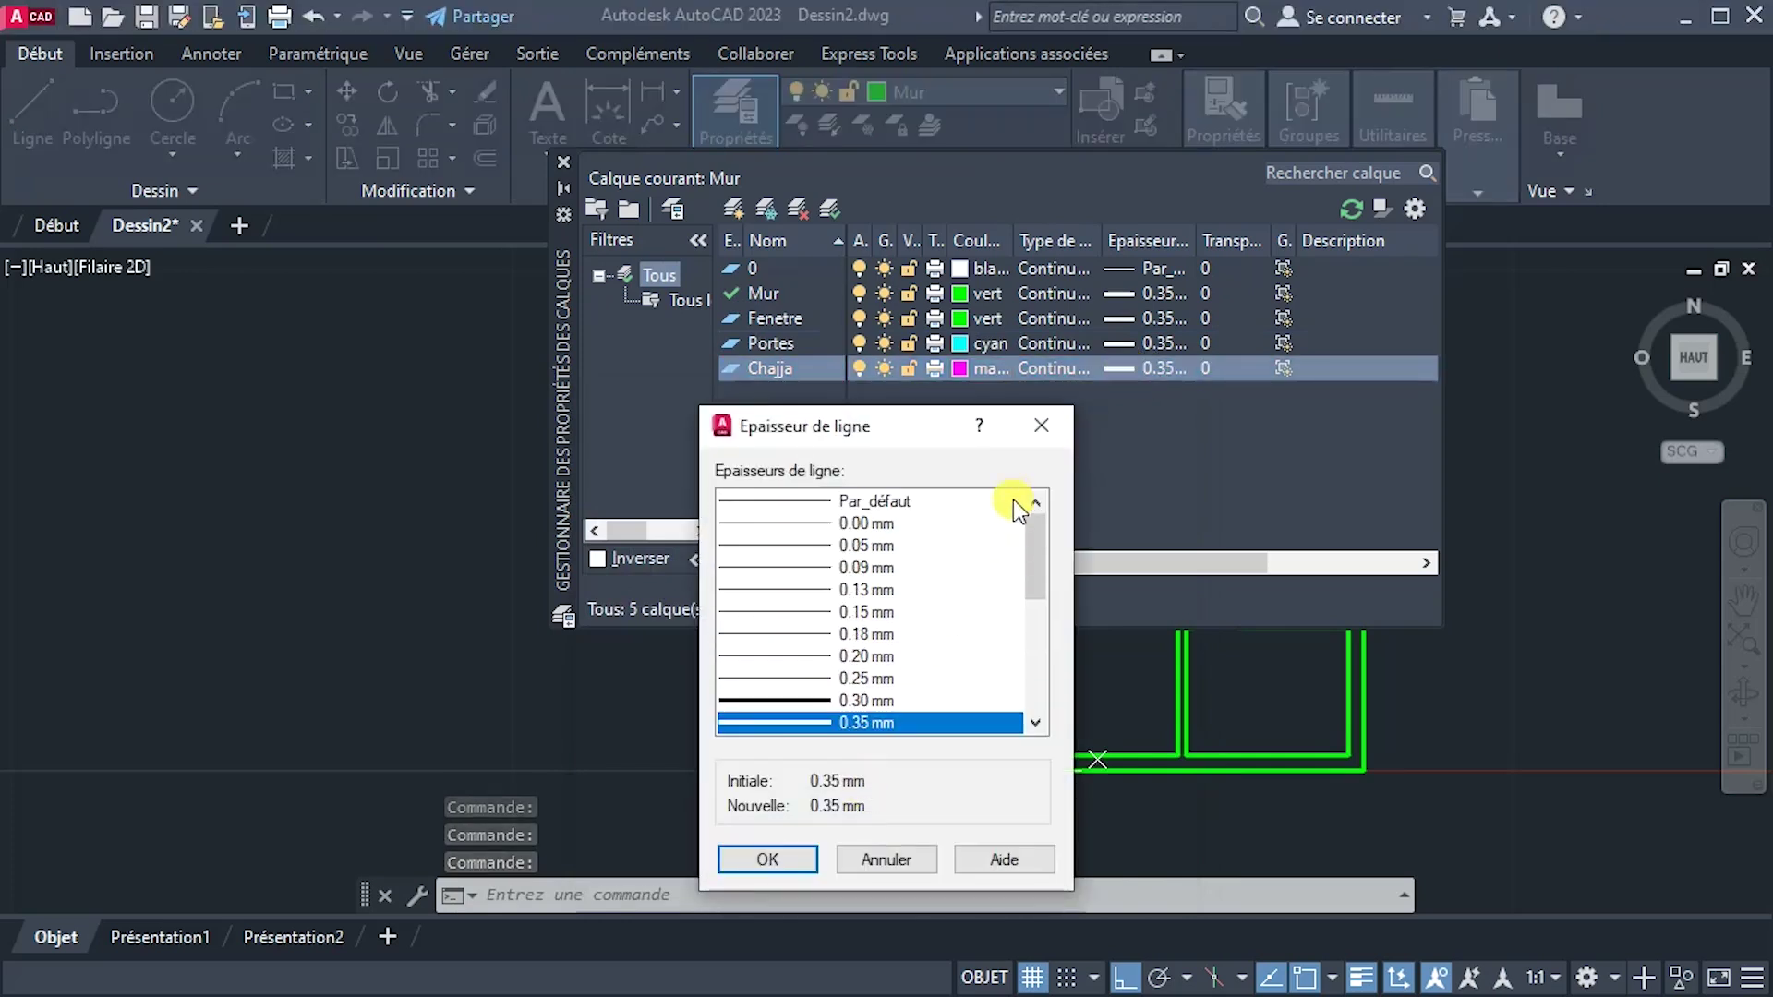
left_click(1042, 428)
Load the INTERROMPU linetype from acadiso.lin and assign it to the Chajja layer.
left_click(1036, 369)
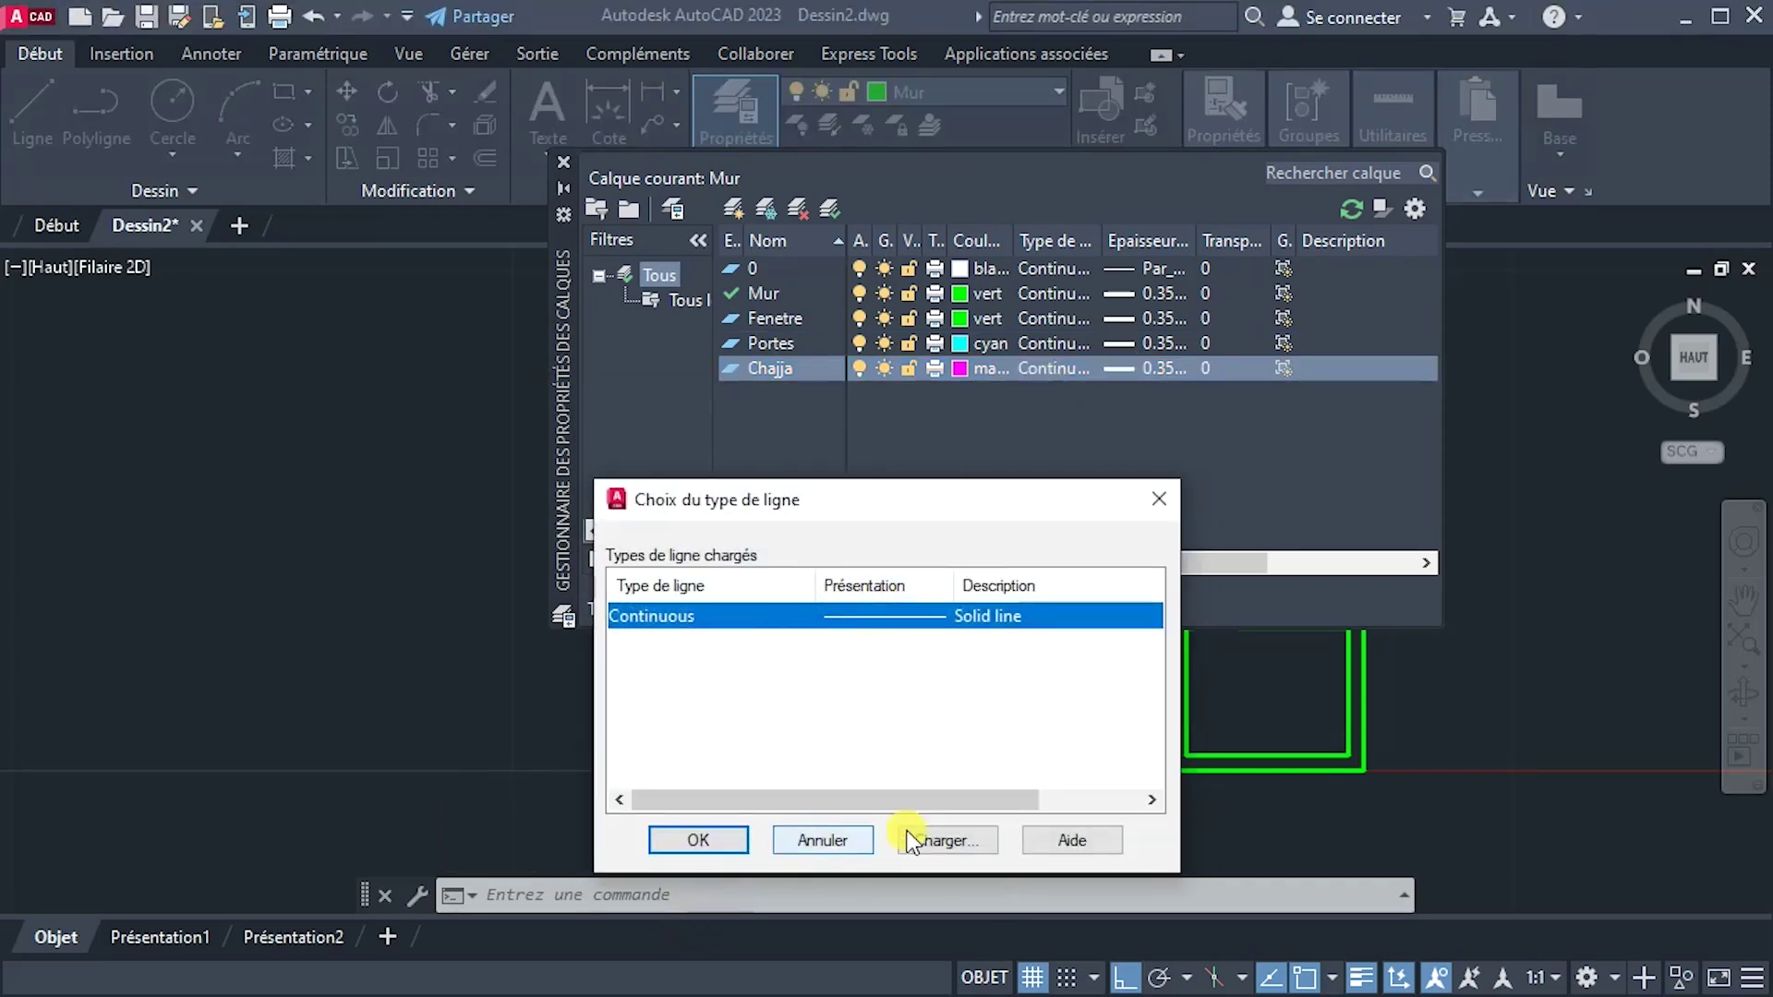
left_click(951, 840)
scroll(923, 605, "down", 5)
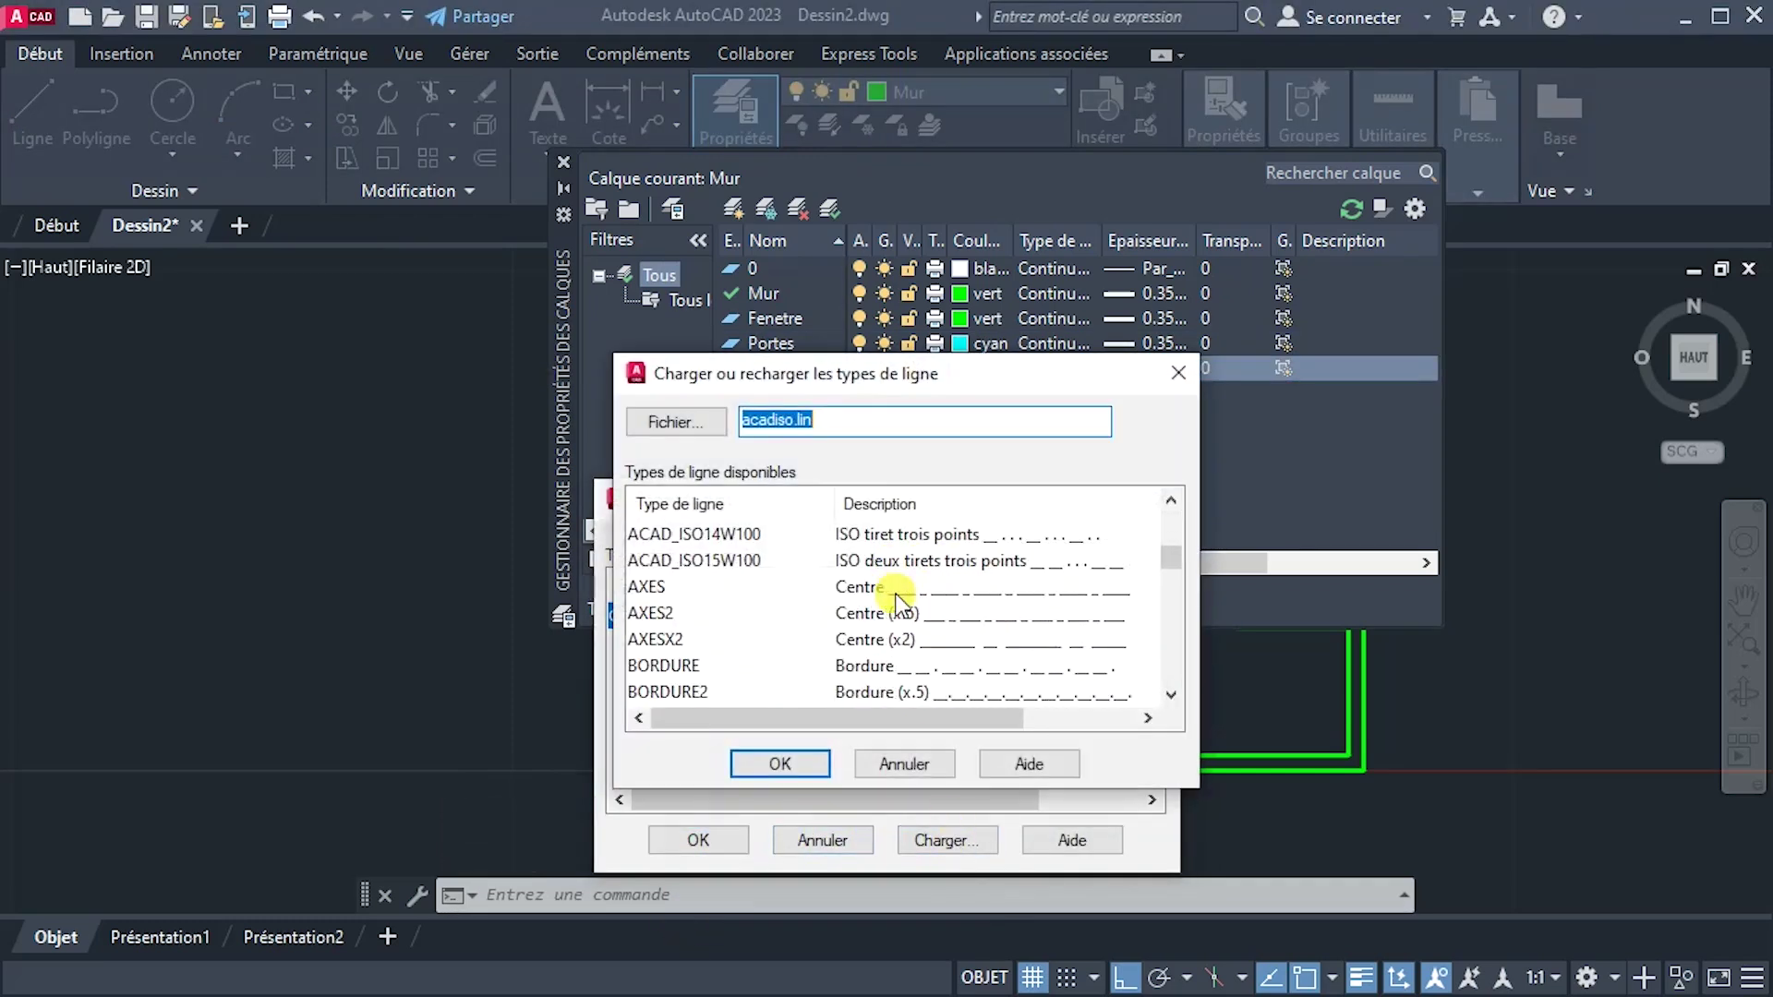
scroll(896, 600, "down", 7)
scroll(901, 605, "up", 2)
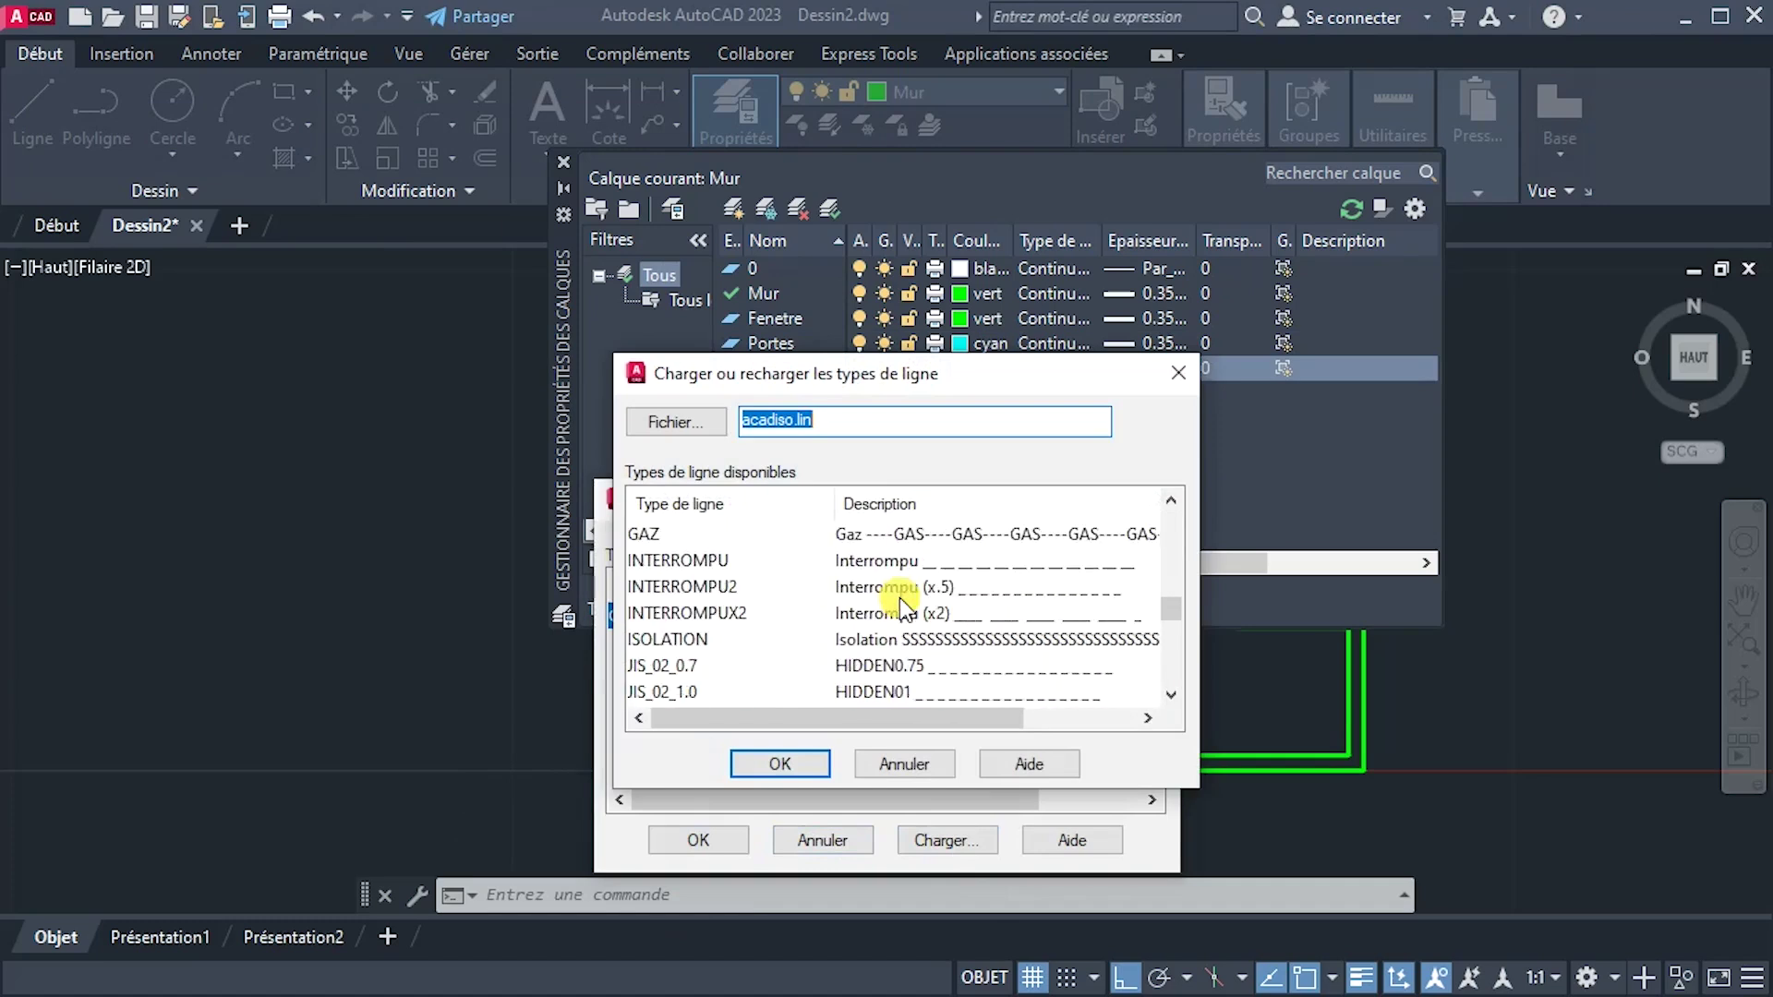
left_click(702, 639)
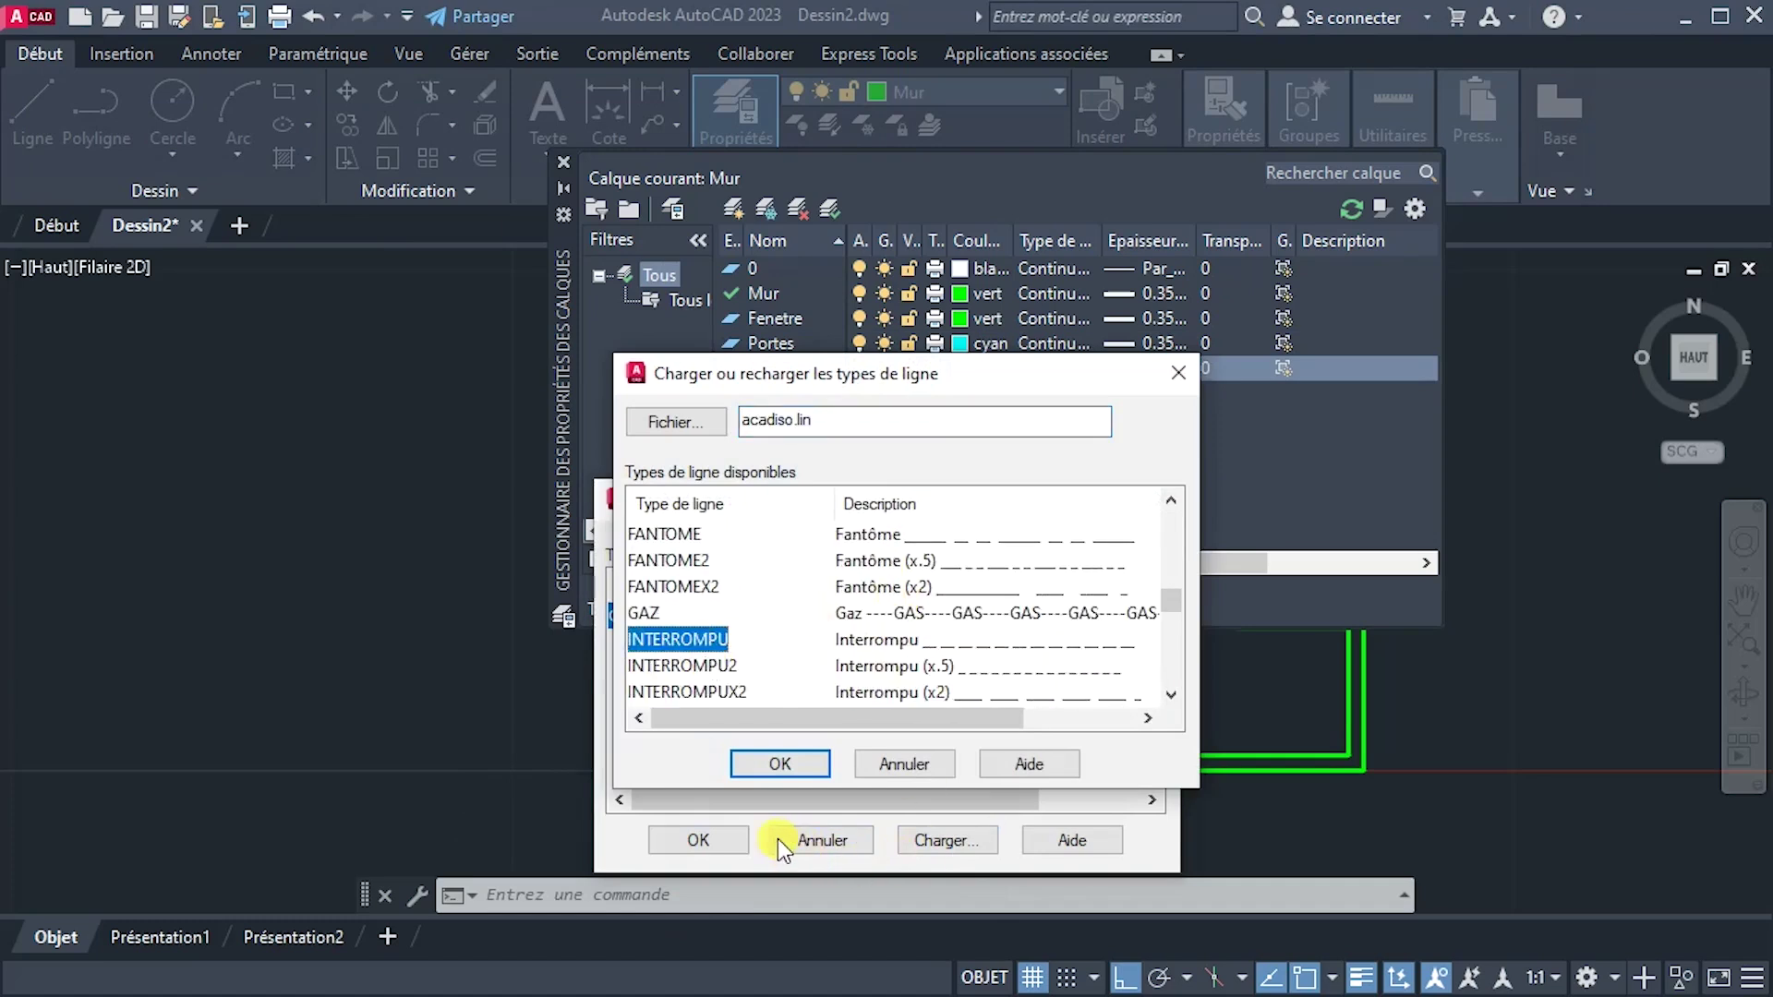
left_click(780, 765)
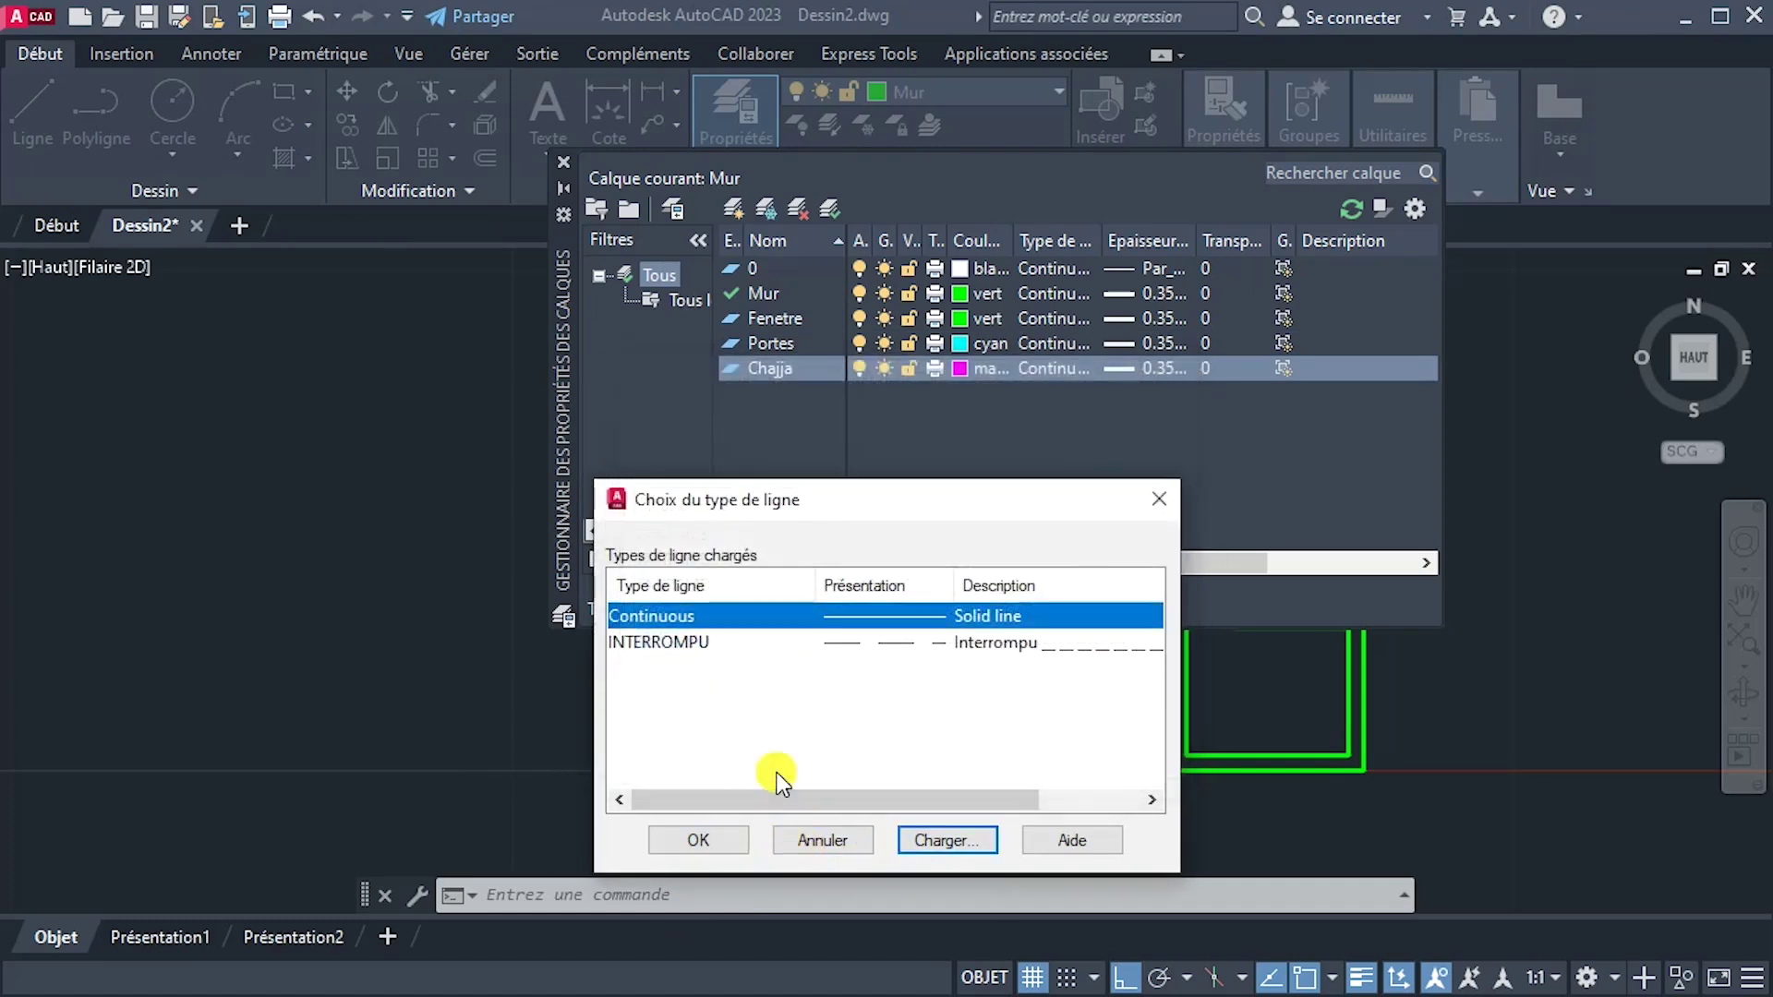
left_click(888, 655)
left_click(674, 837)
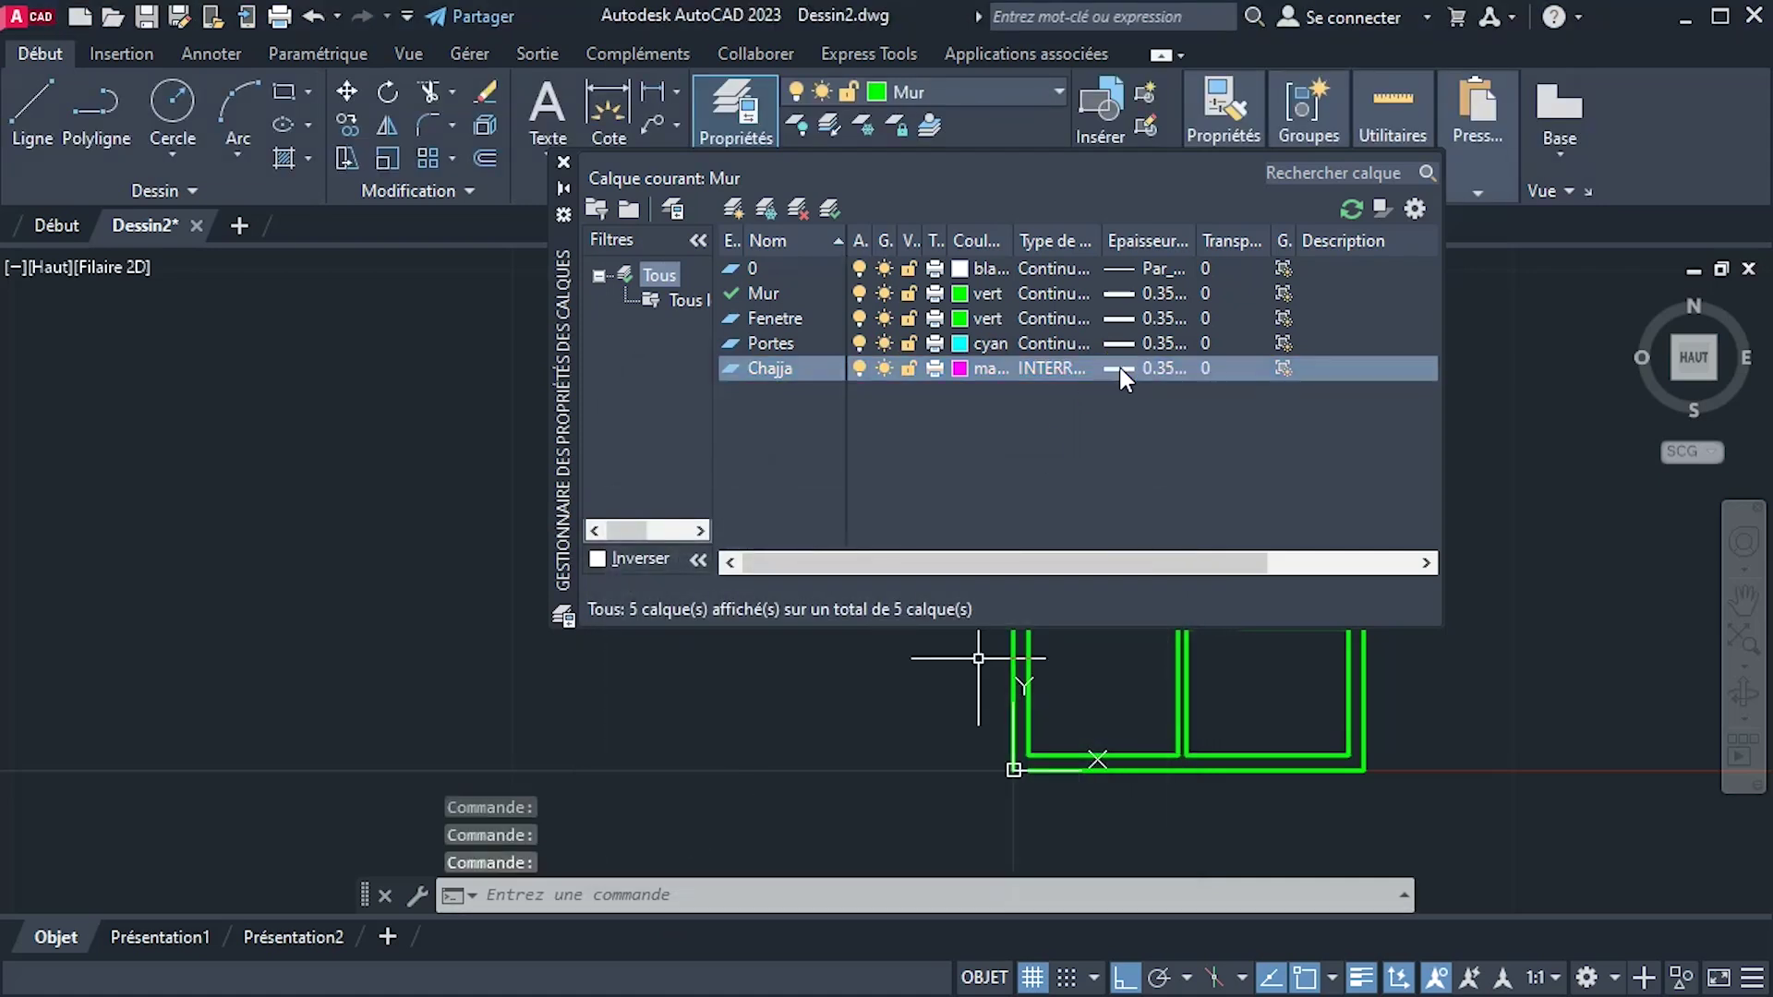
Set the lineweight of the Chajja and Portes layers to Par_défaut.
left_click(1119, 367)
left_click(811, 502)
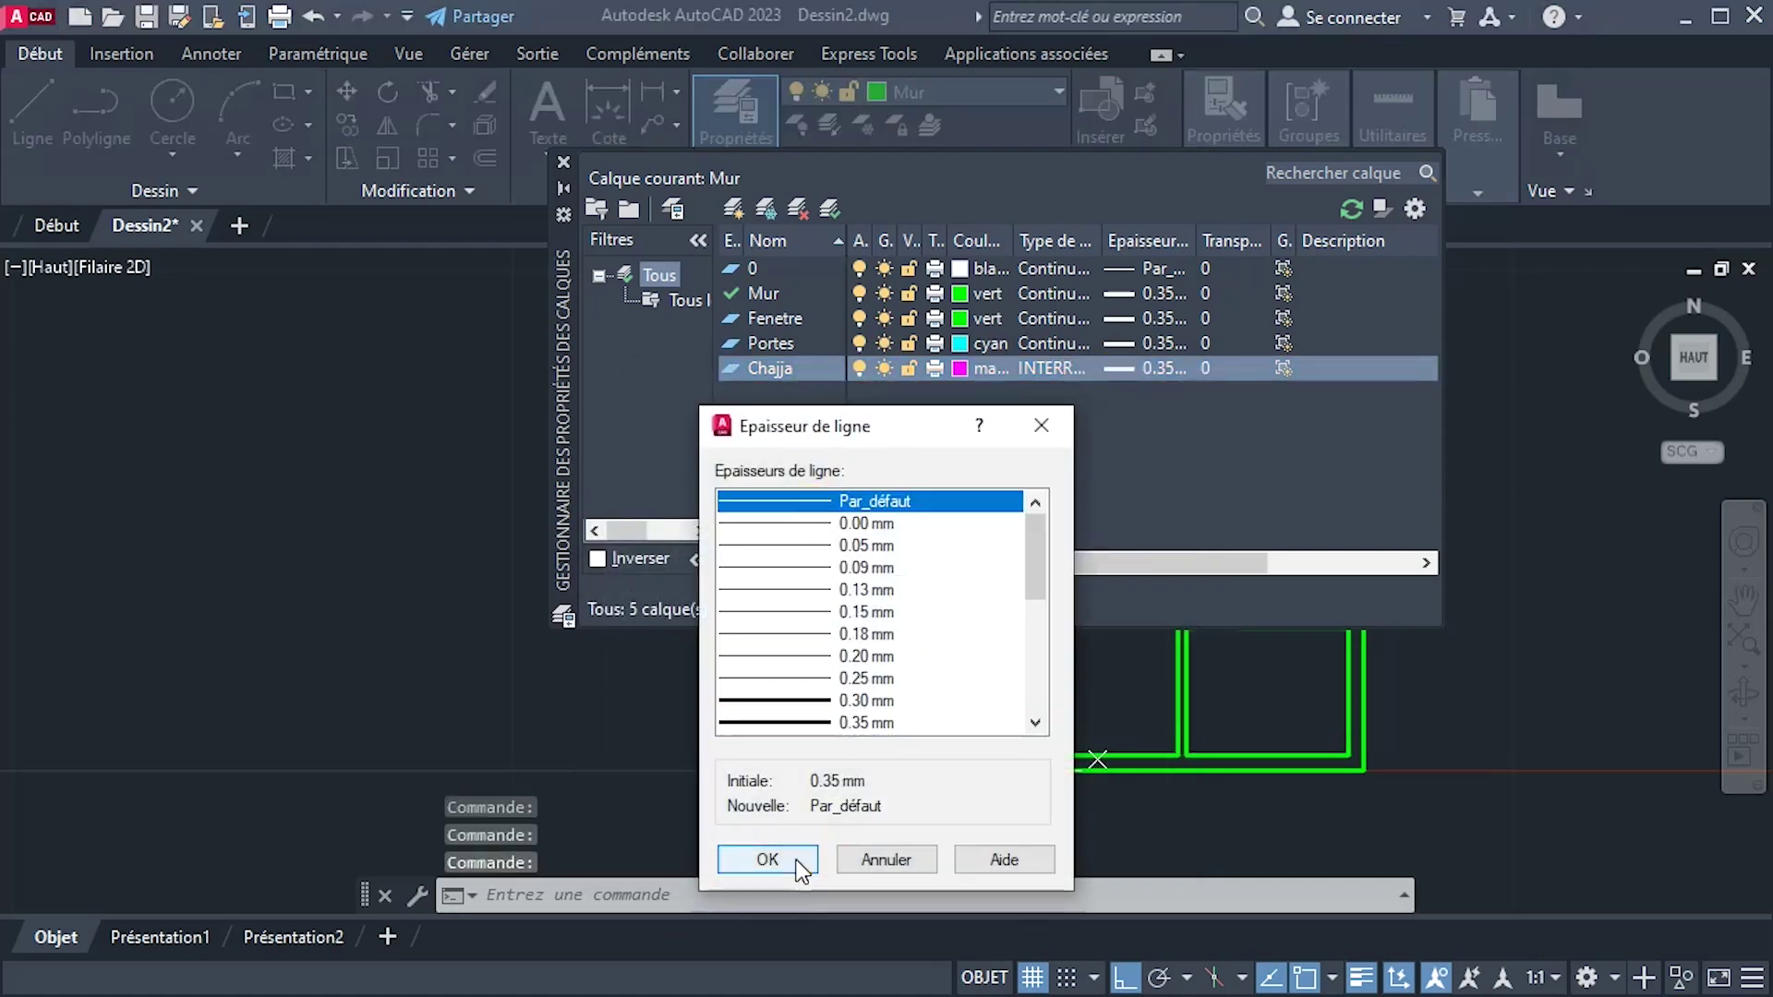
left_click(767, 860)
left_click(1123, 342)
left_click(826, 723)
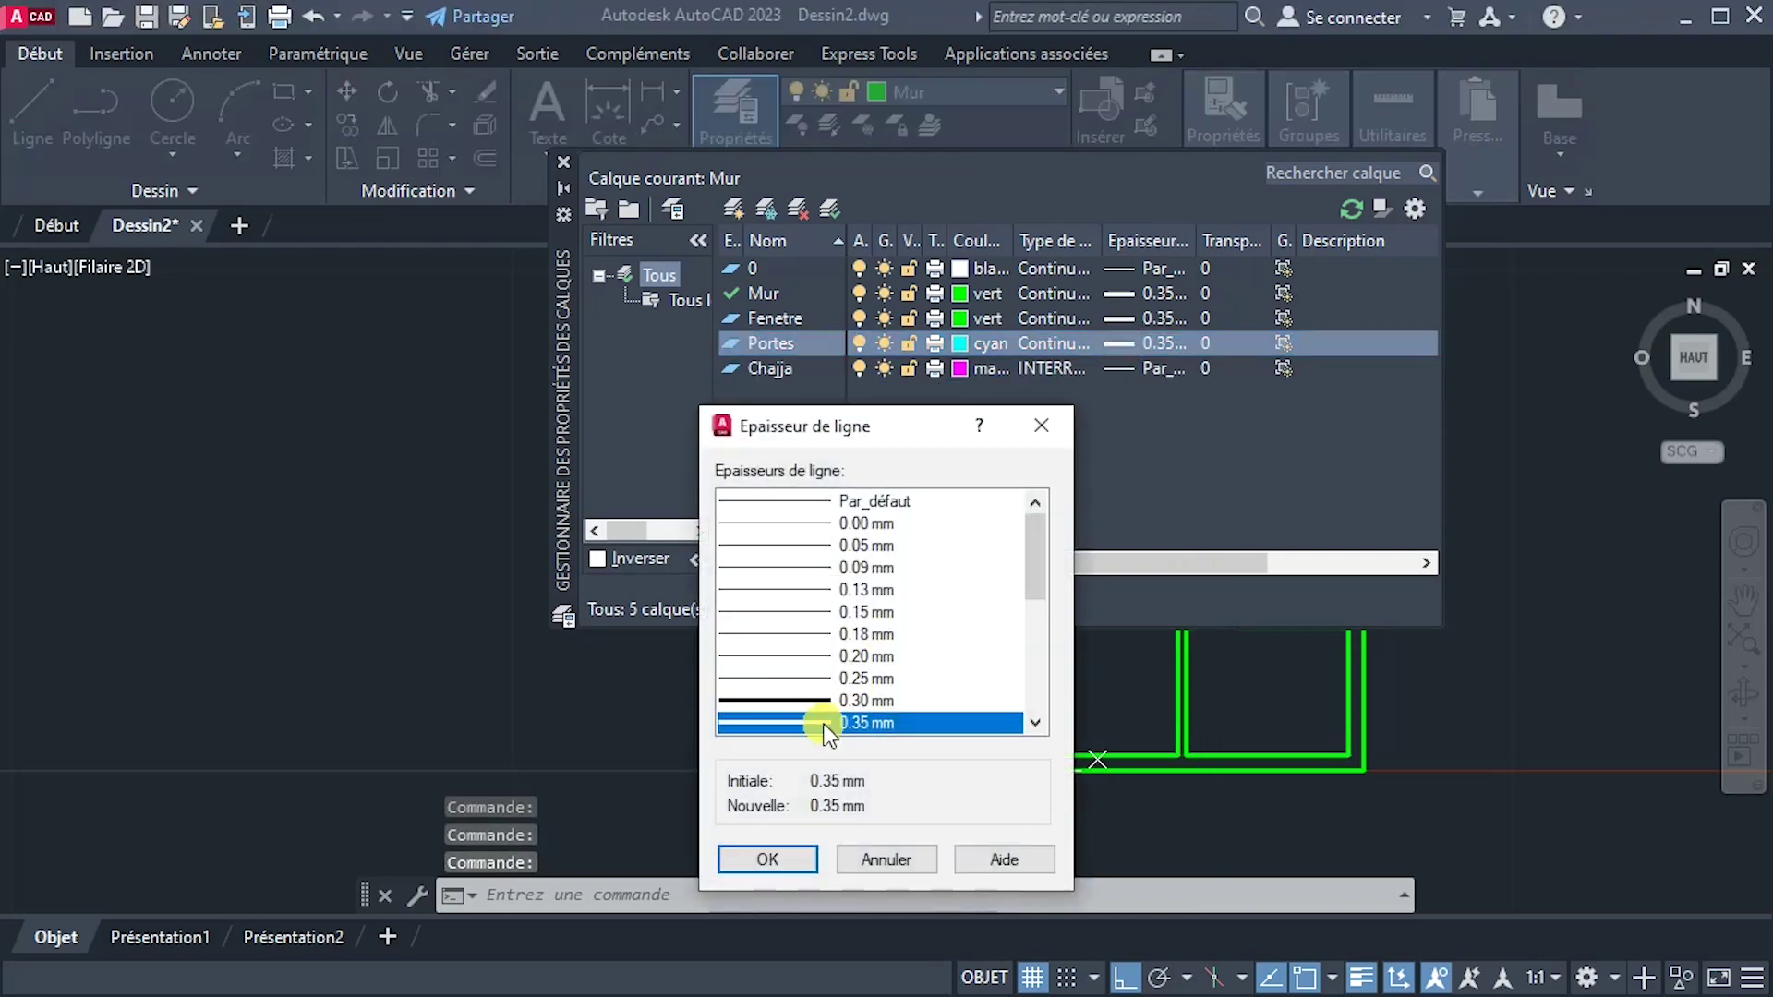
left_click(816, 503)
left_click(760, 859)
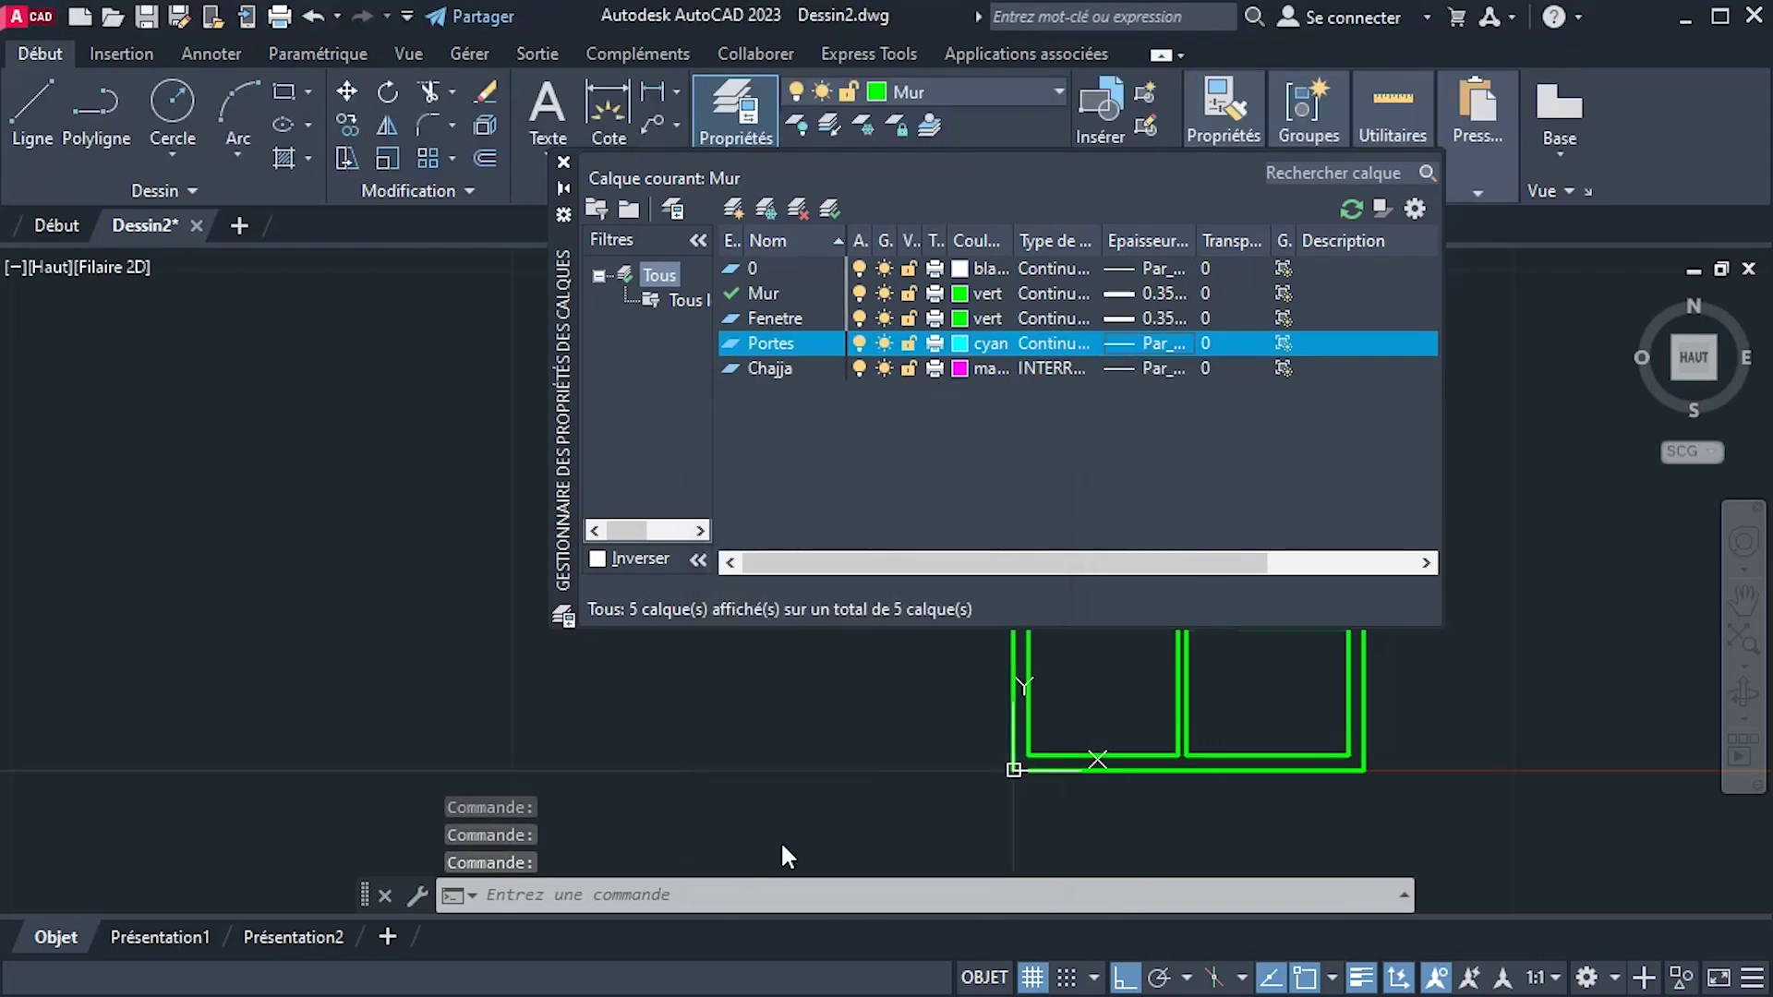
Set the Fenetre layer's lineweight to Par_défaut and its colour to yellow (jaune), closing the layer manager.
left_click(1137, 312)
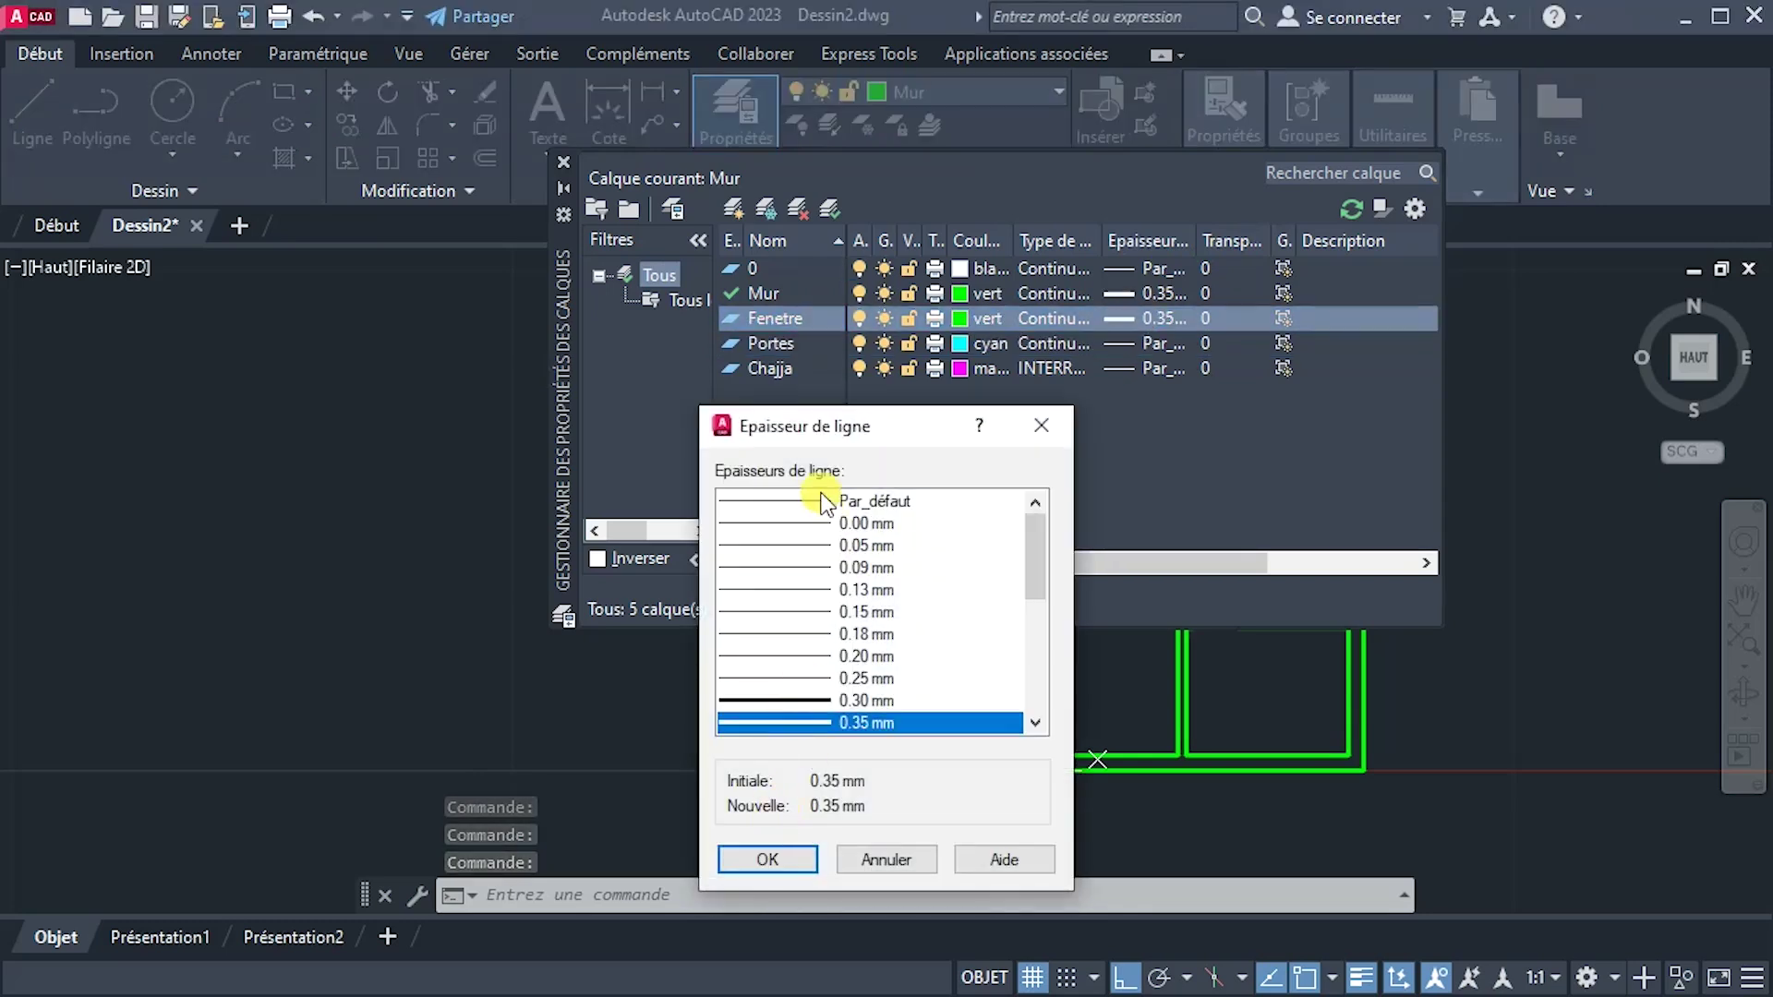
left_click(822, 504)
left_click(783, 857)
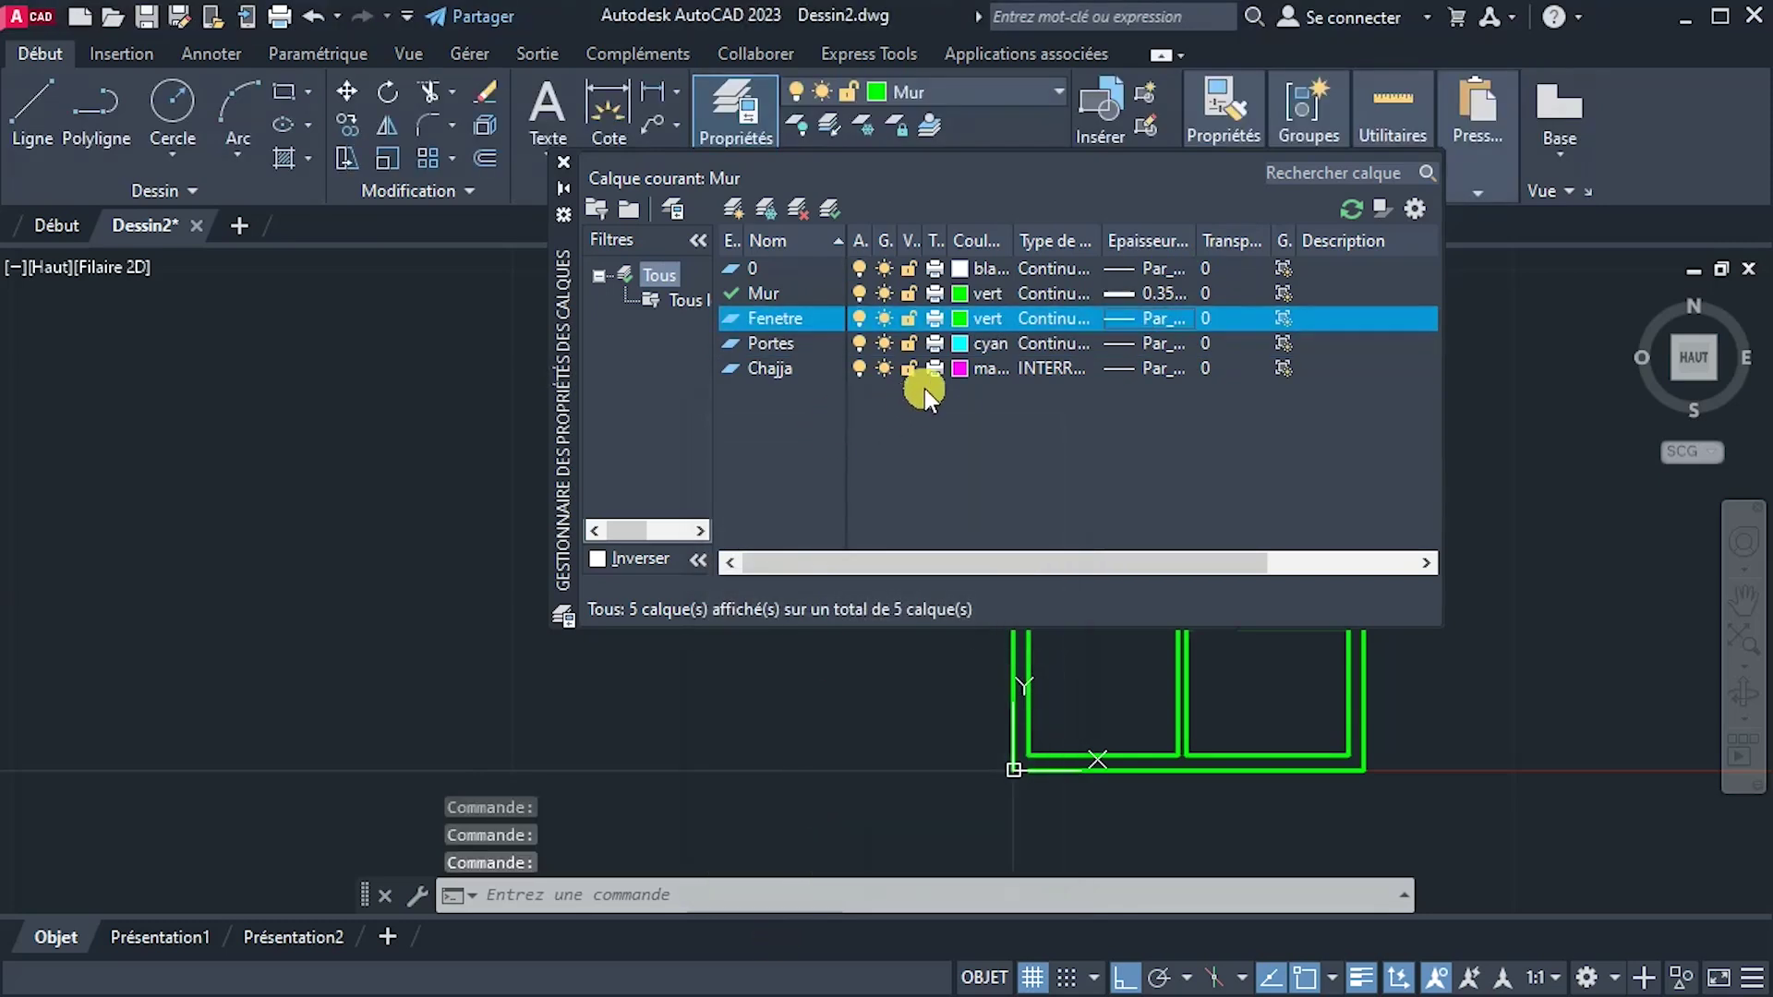
left_click(966, 314)
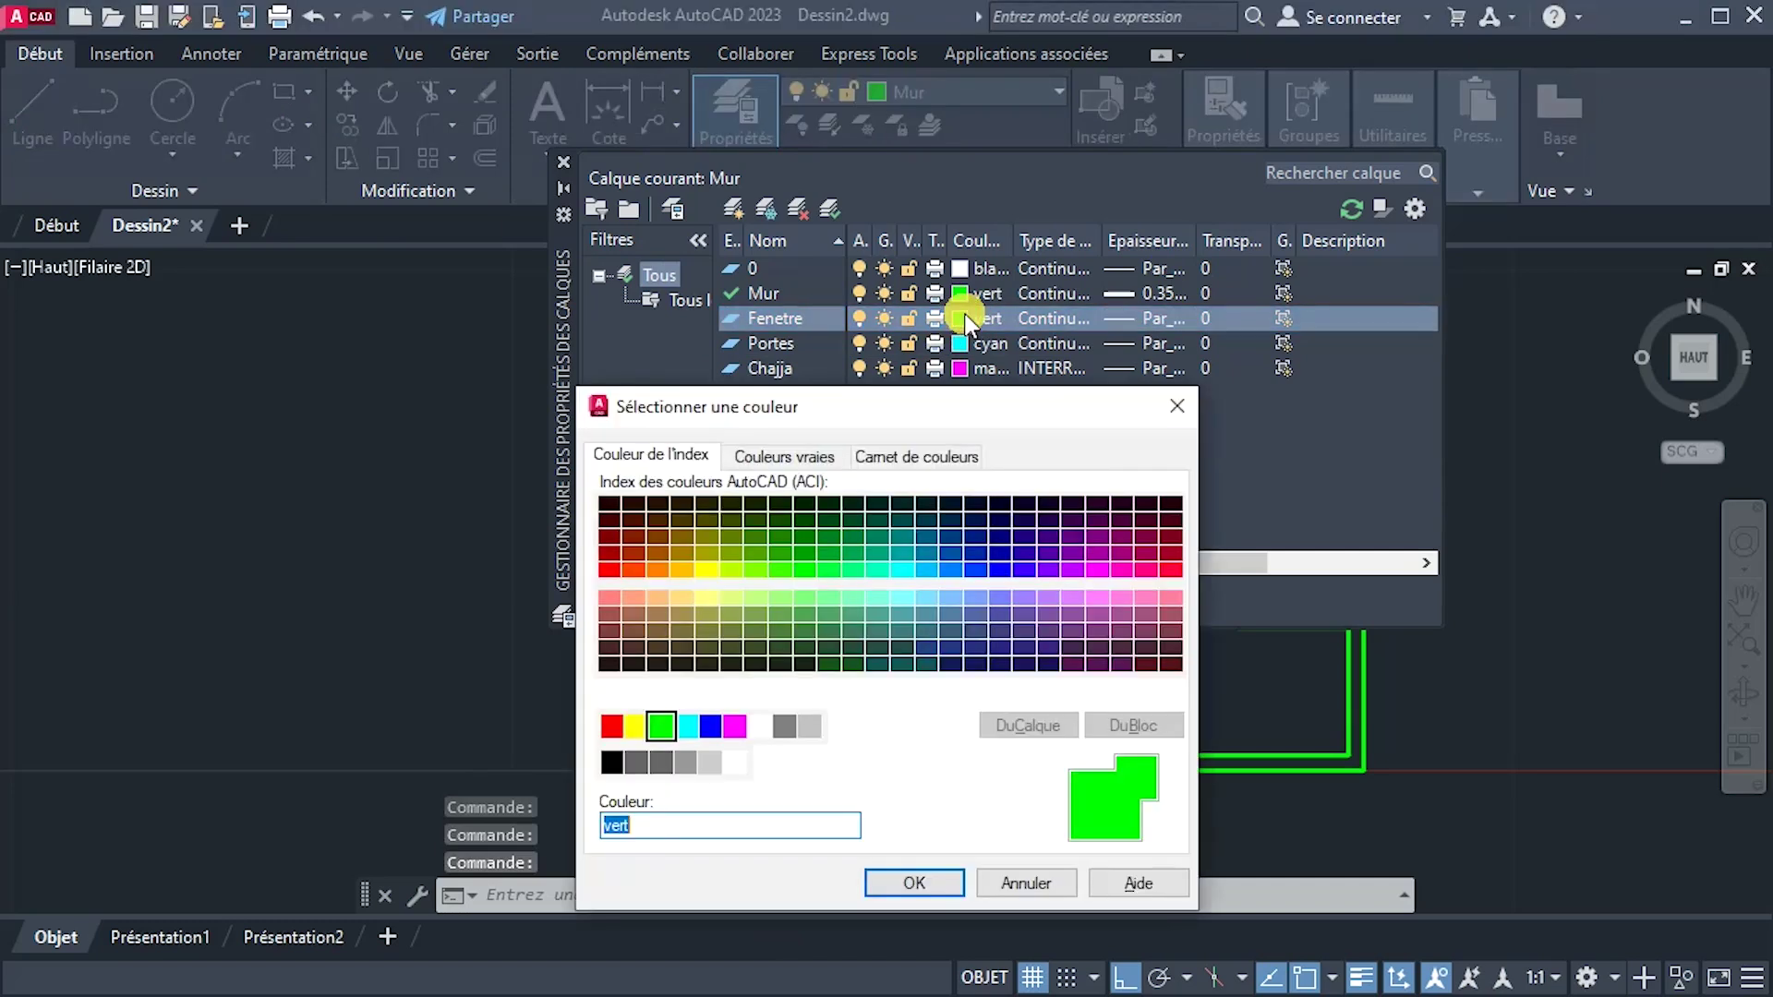
left_click(635, 730)
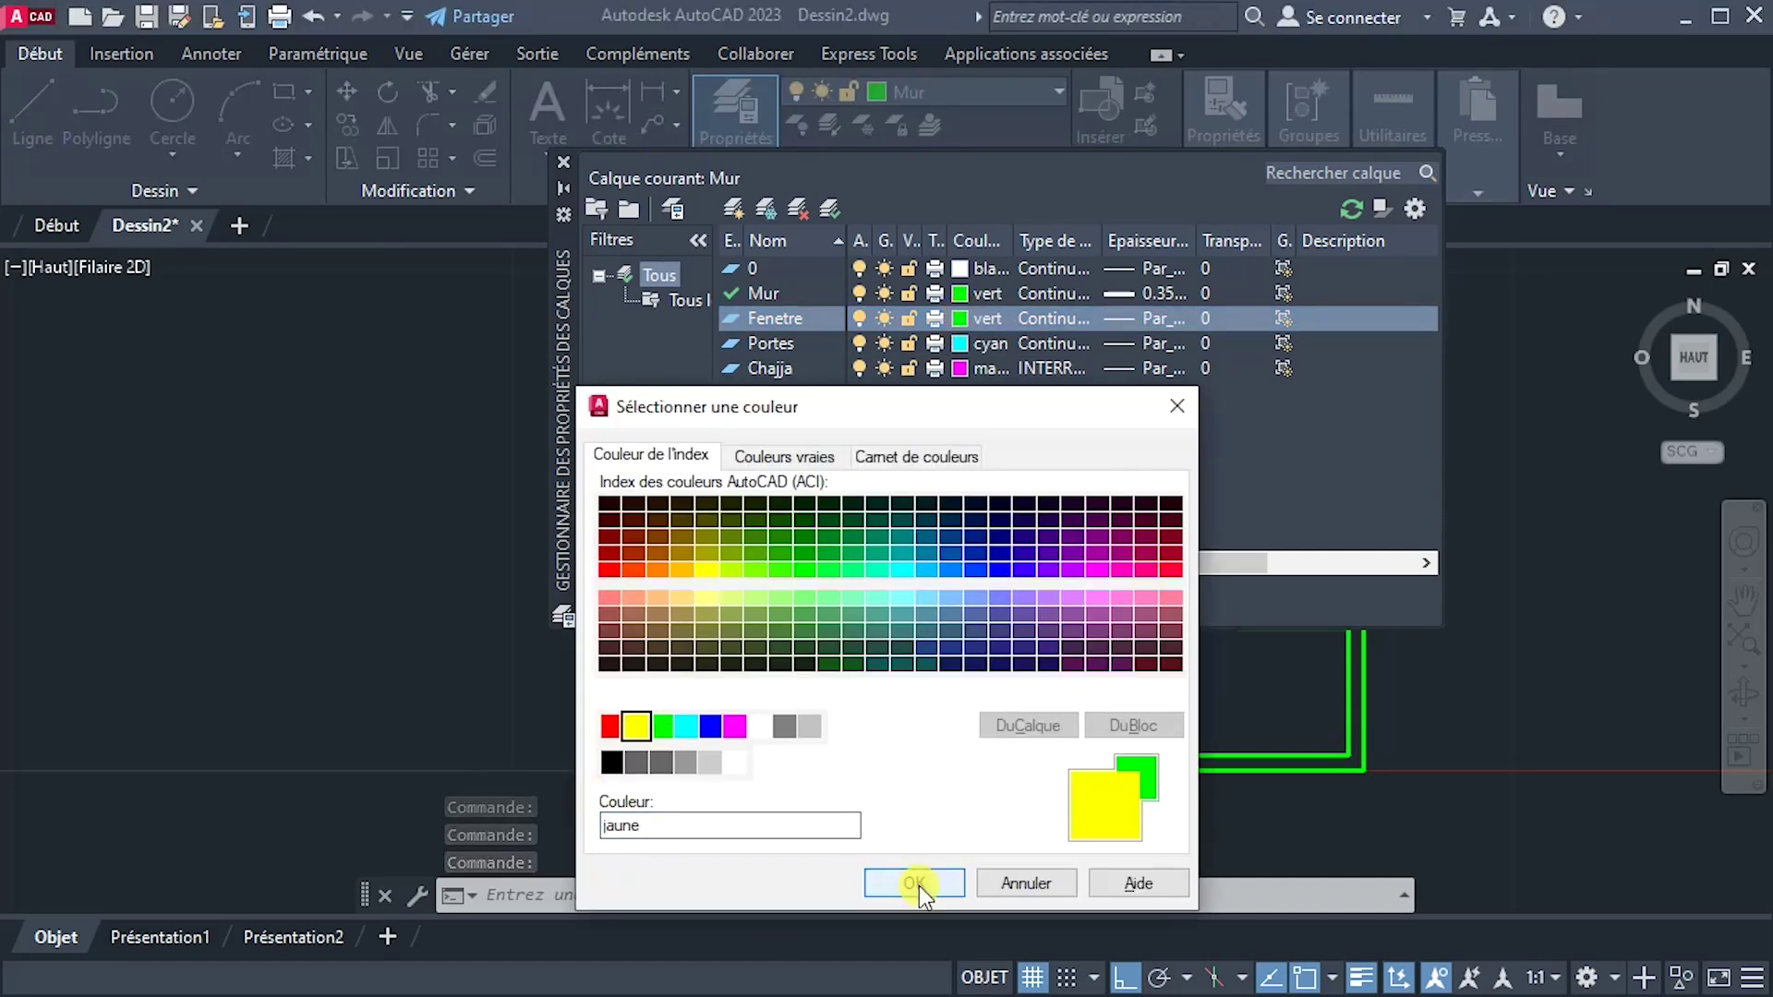
left_click(922, 887)
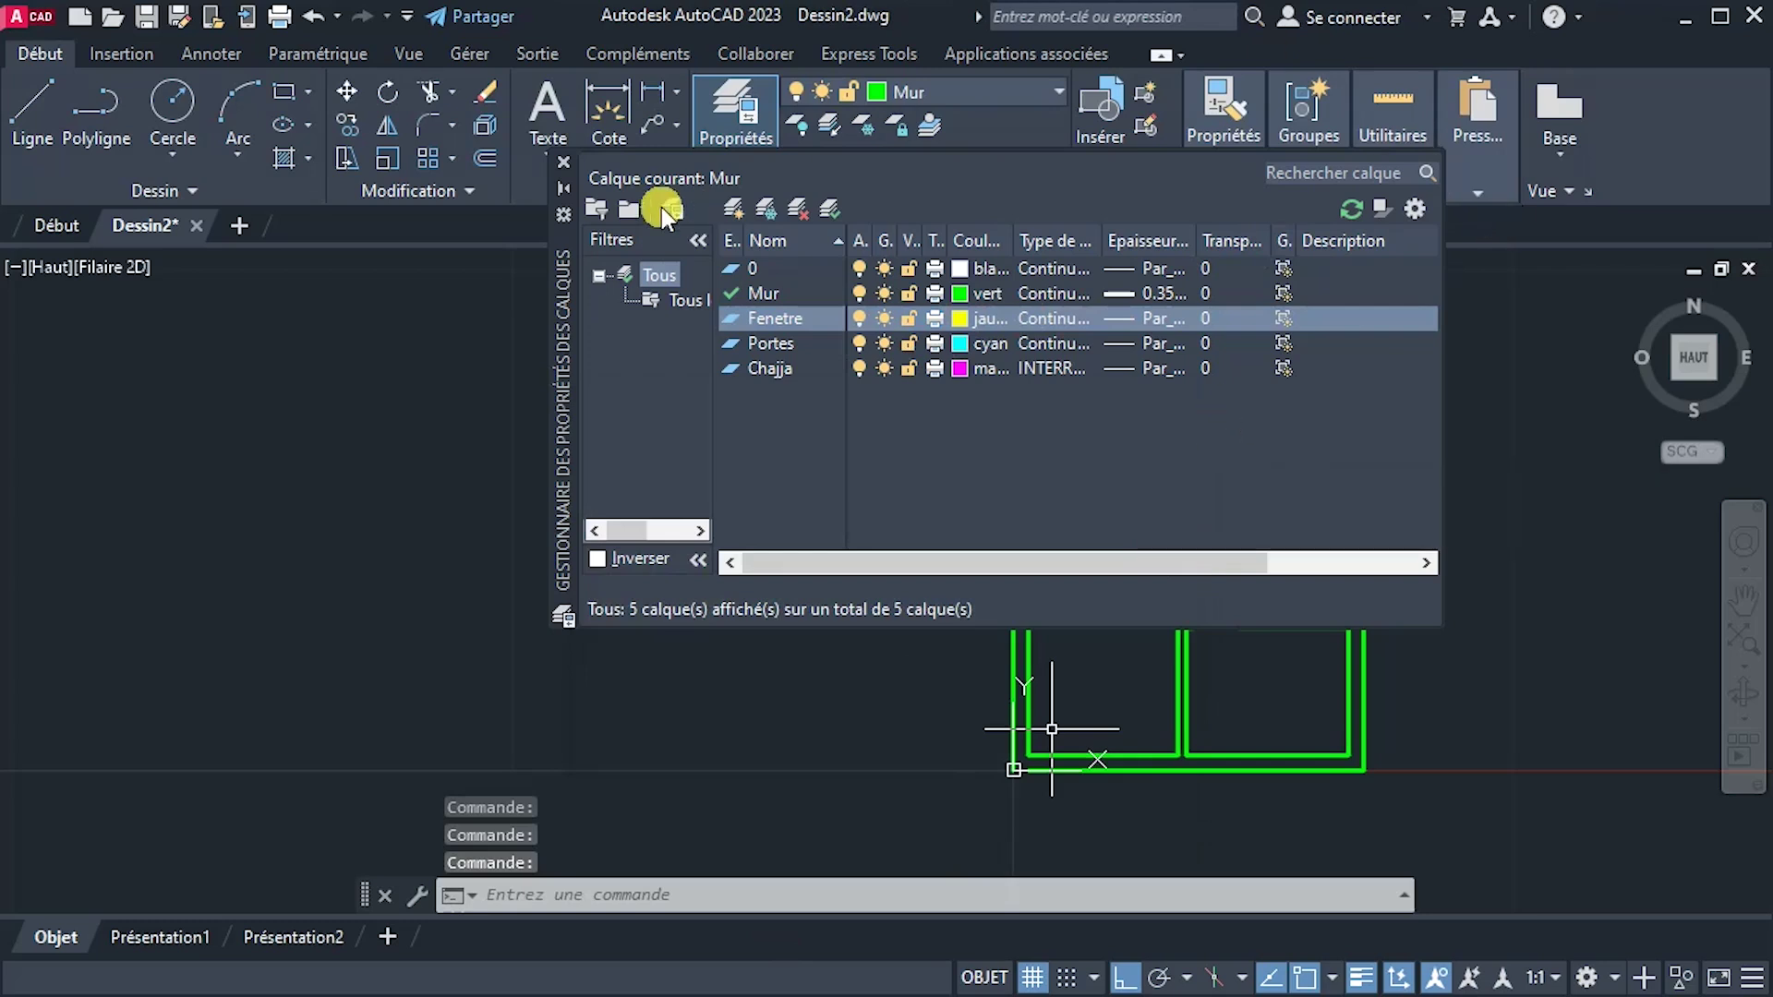
left_click(566, 163)
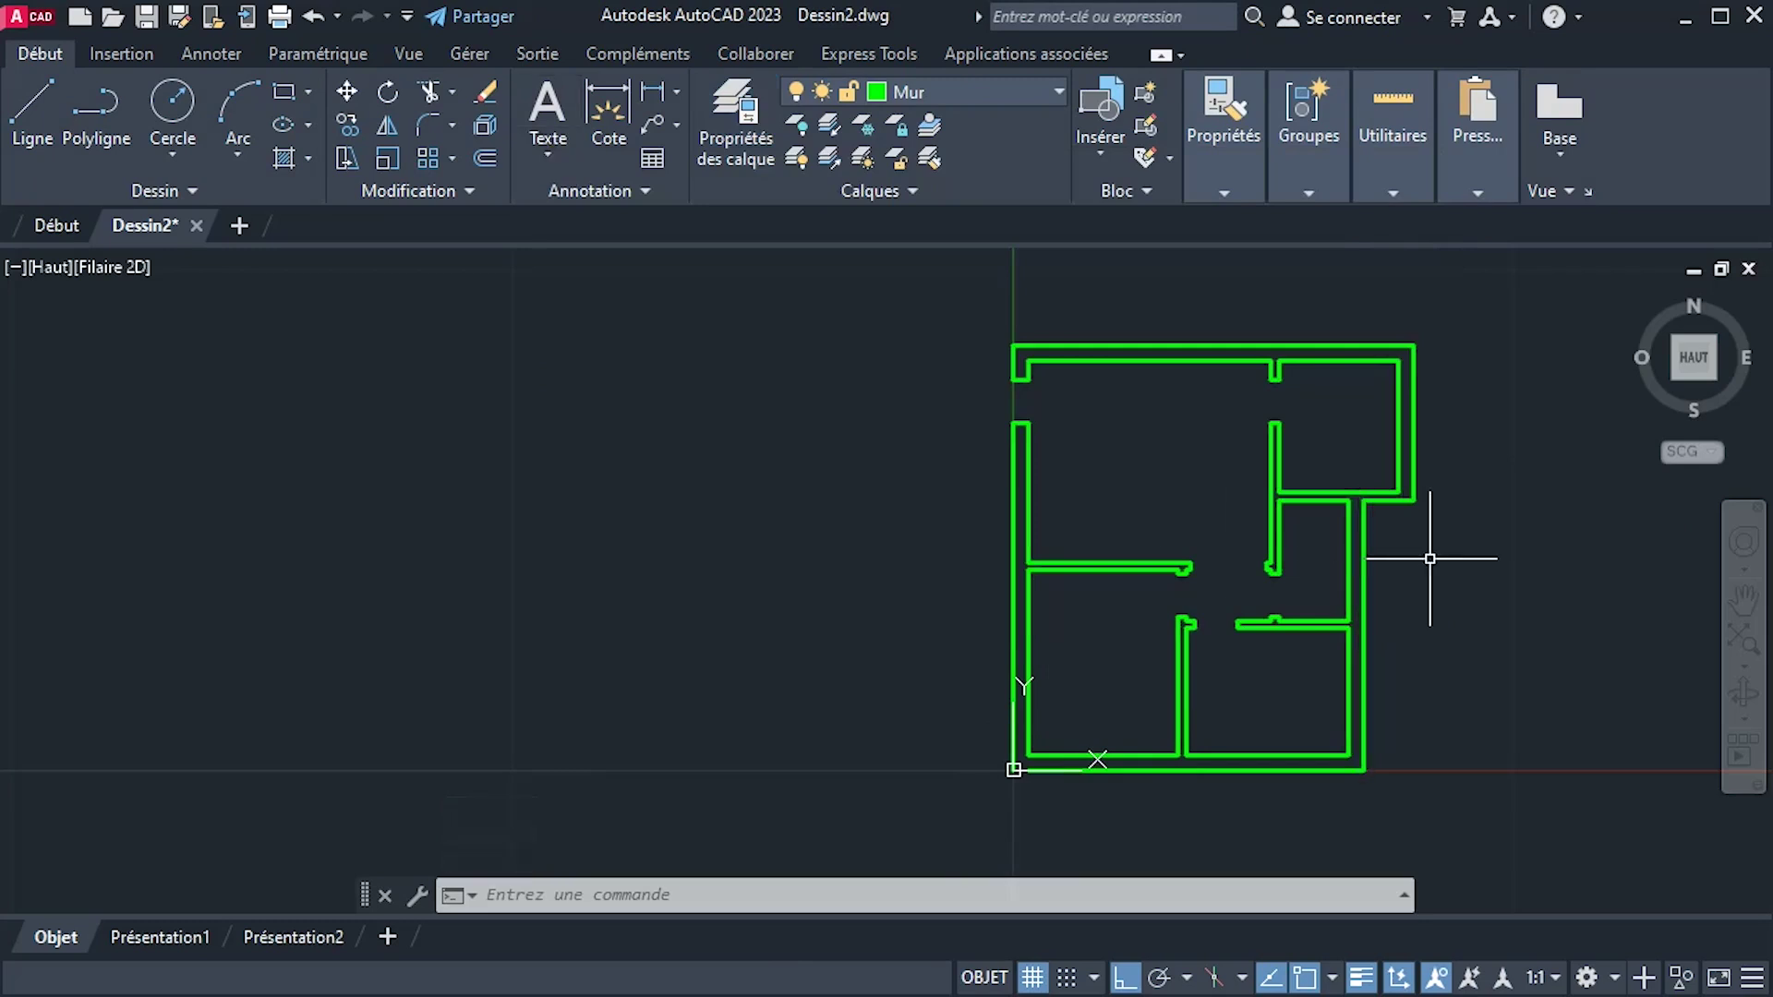
Make the Fenetre layer the current layer, leaving its colour selection unchanged.
left_click(928, 85)
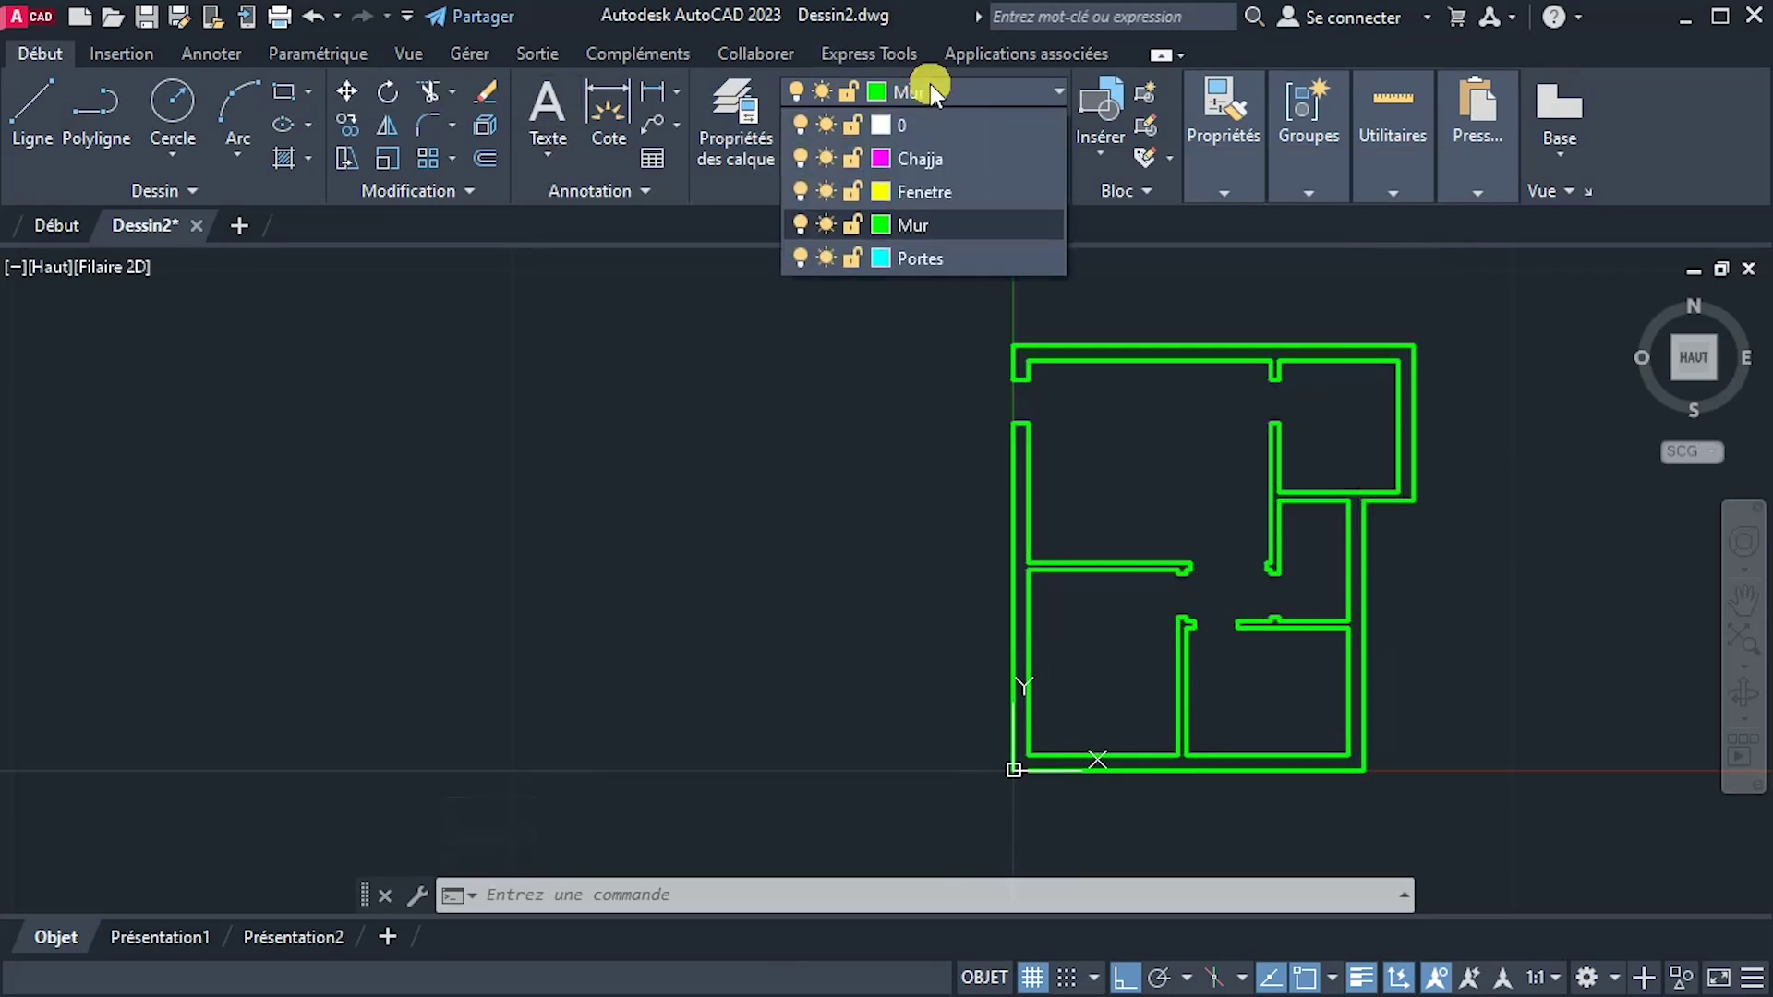
left_click(890, 190)
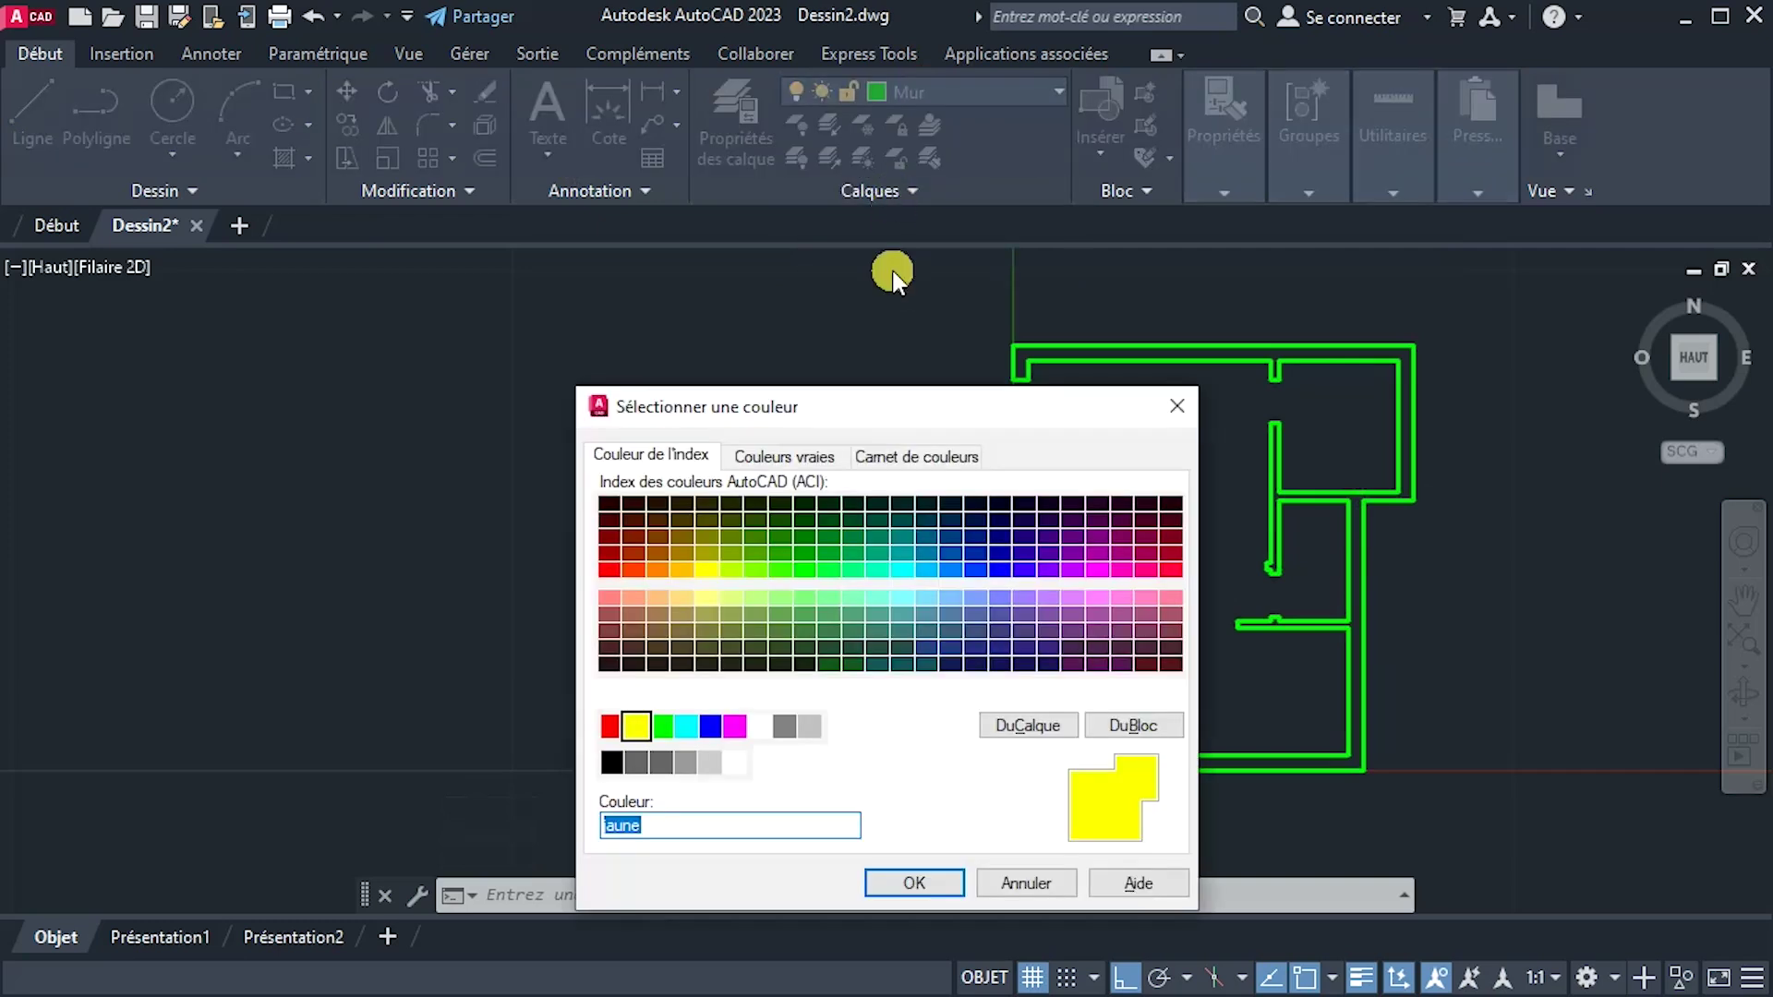
left_click(1176, 406)
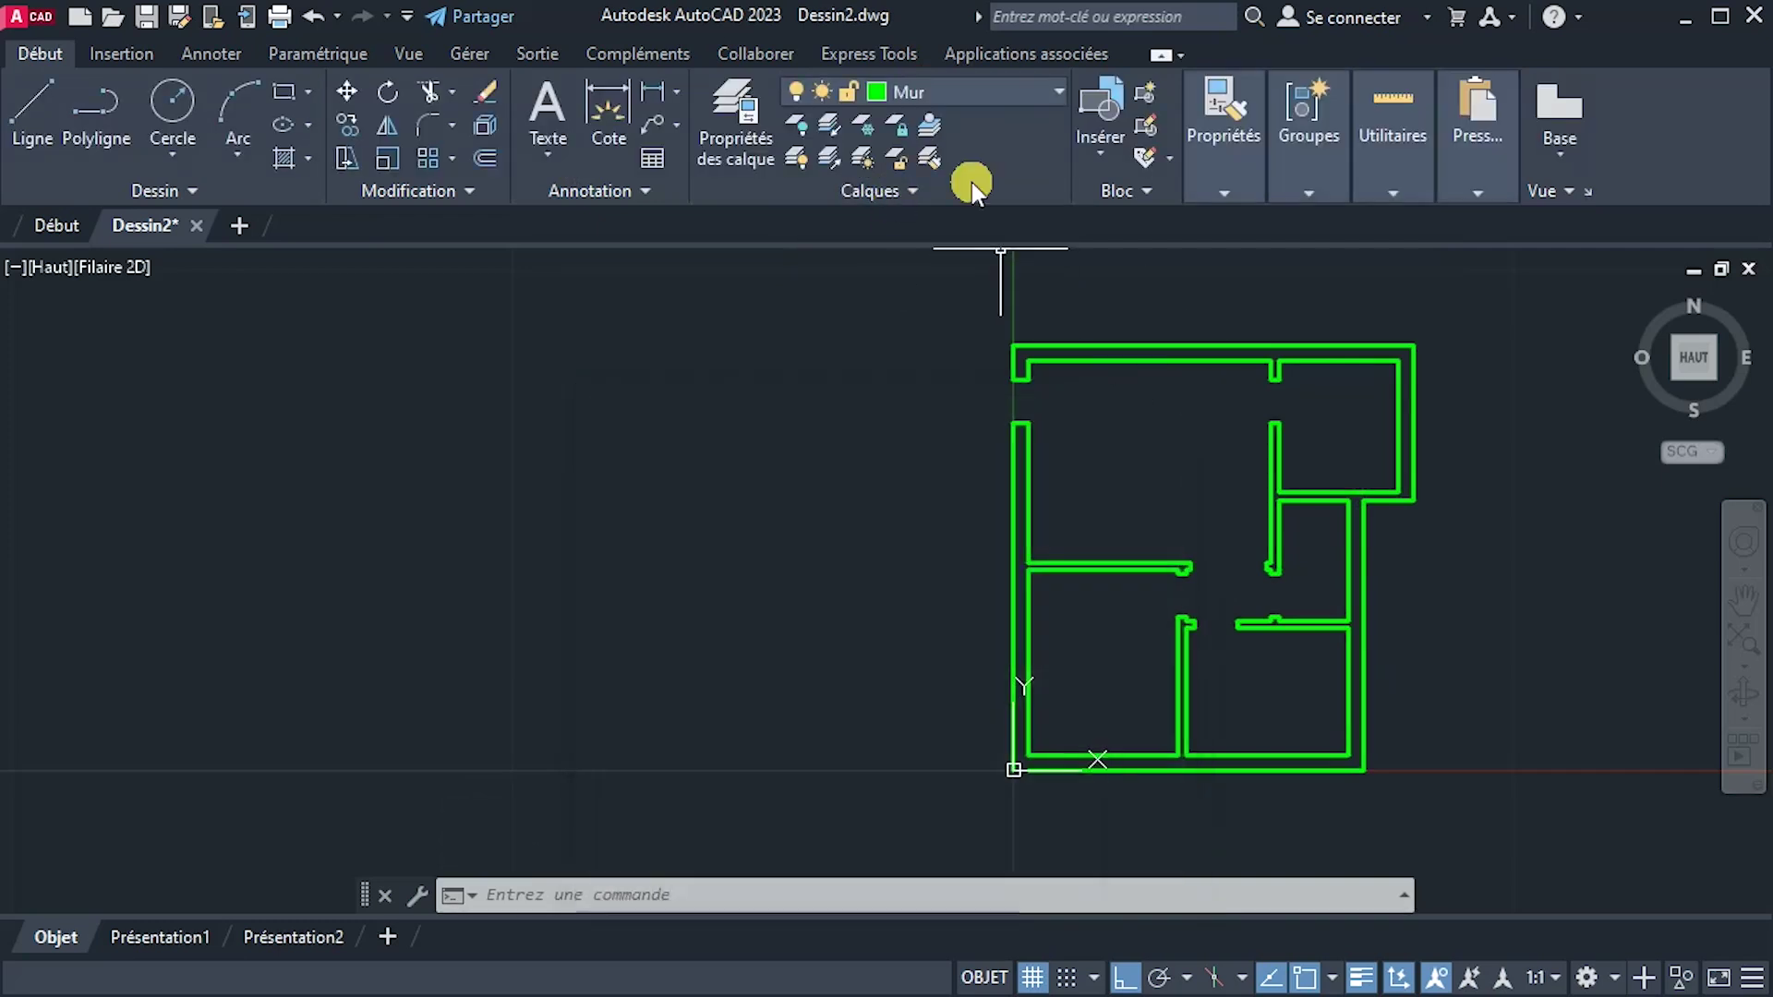
left_click(949, 85)
left_click(934, 191)
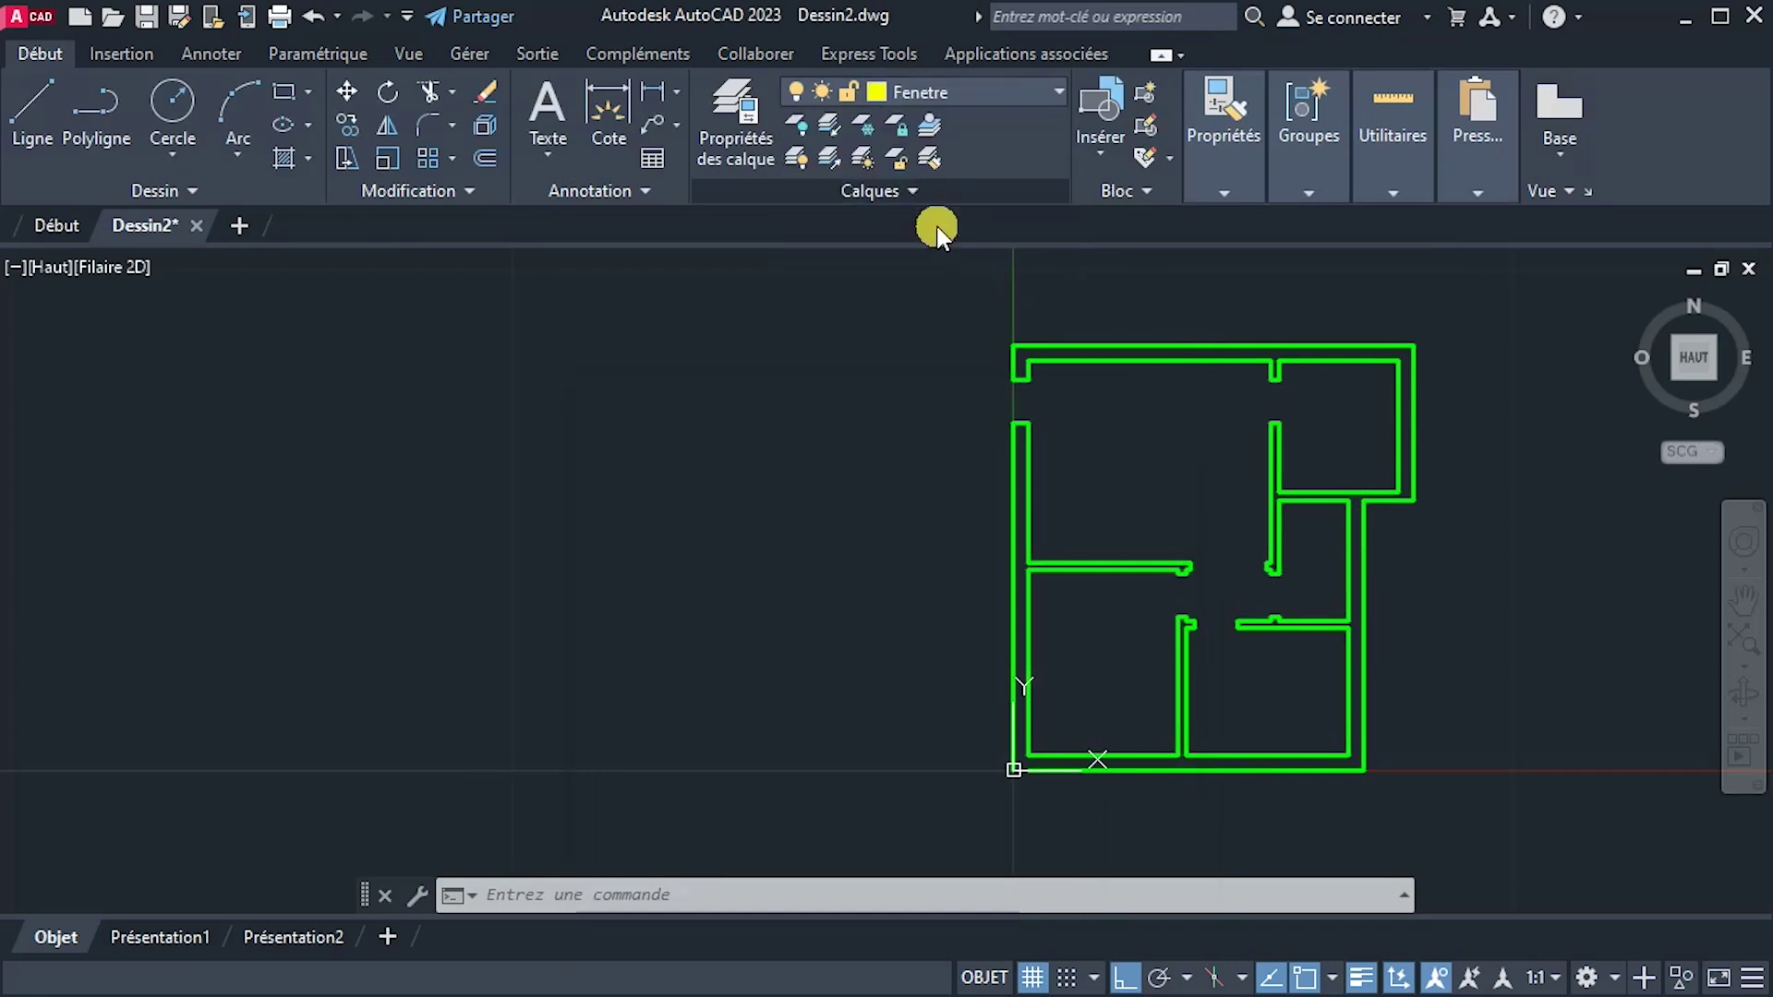
Check the window placement in the reference plan and draw a 0.7 horizontal line rightward from the midpoint of Room 2's lower inner wall edge.
scroll(1265, 739, "up", 2)
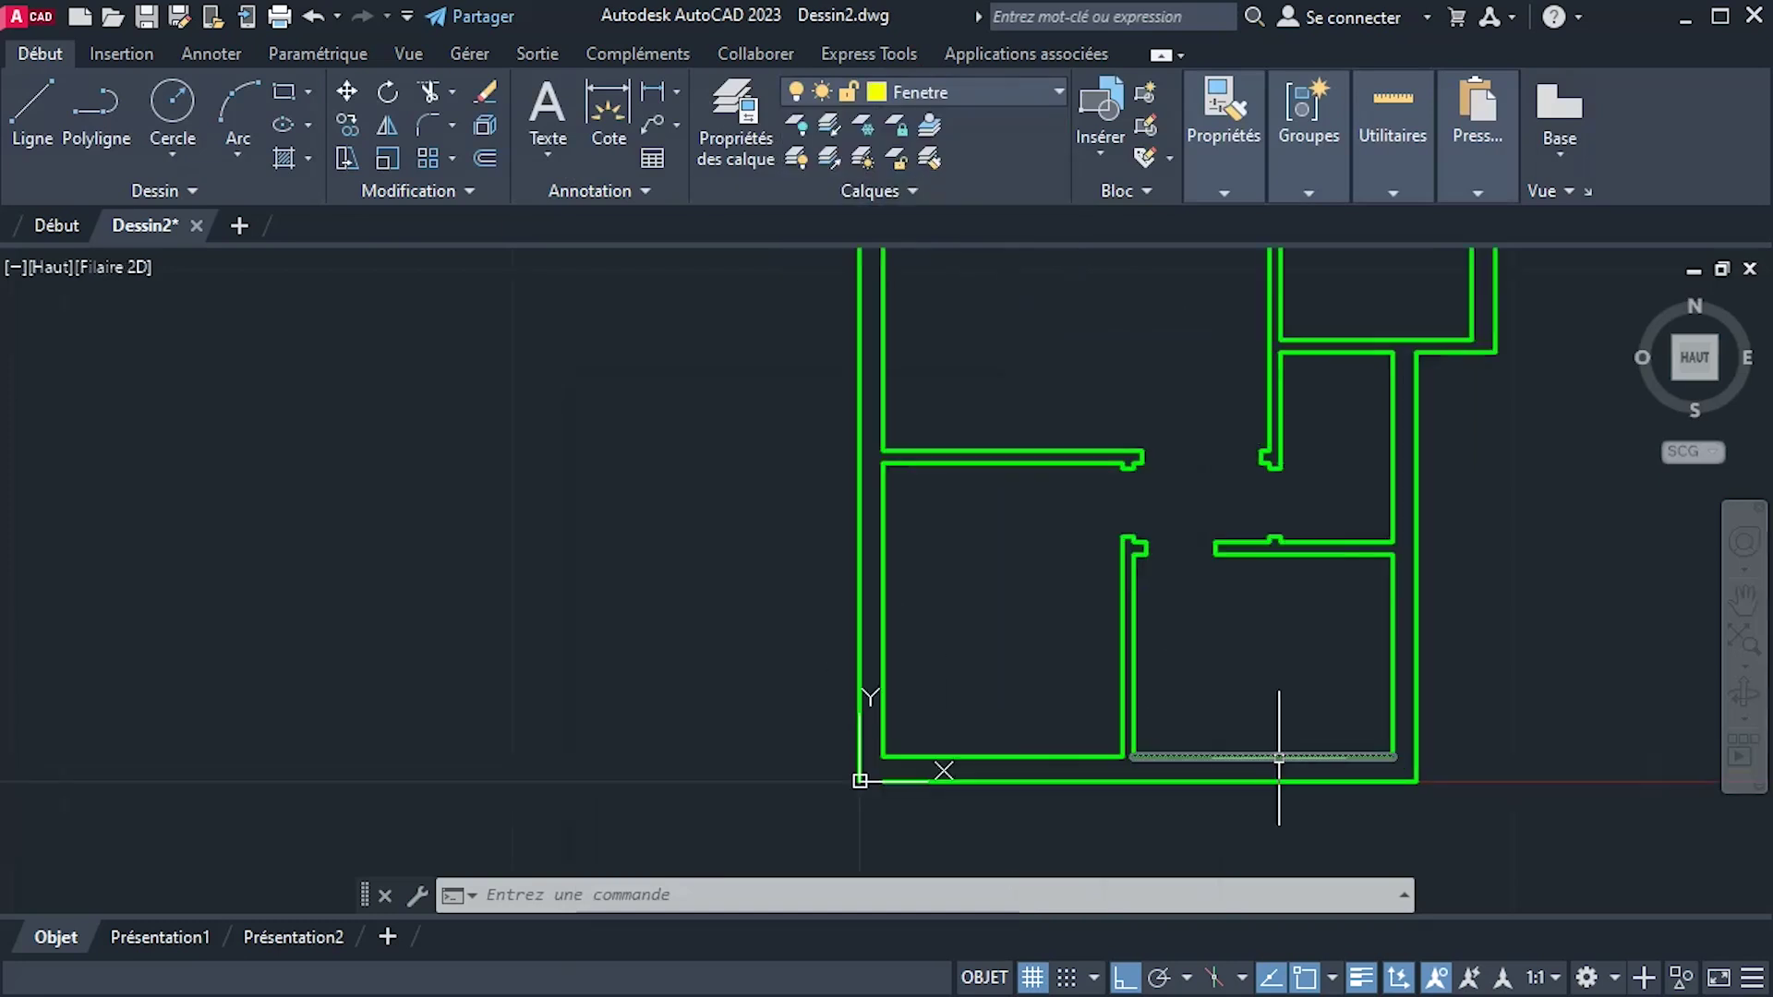
scroll(1276, 744, "up", 2)
key("alt+Tab")
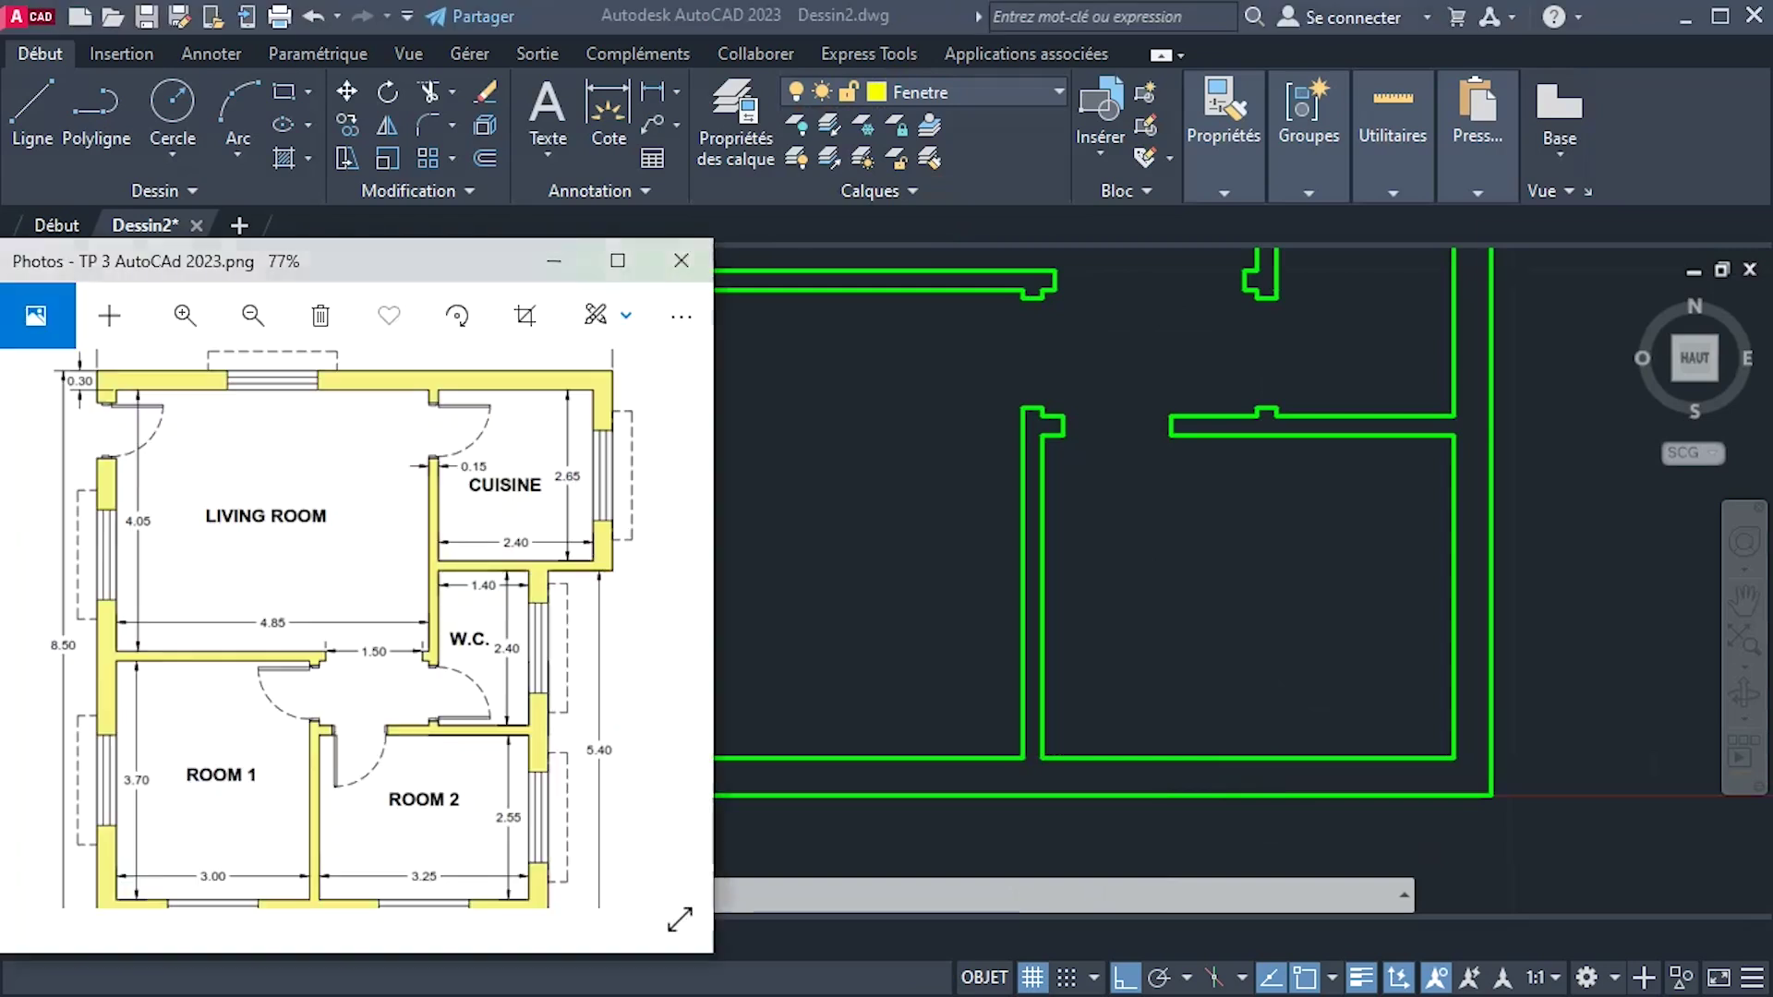
scroll(400, 795, "down", 1)
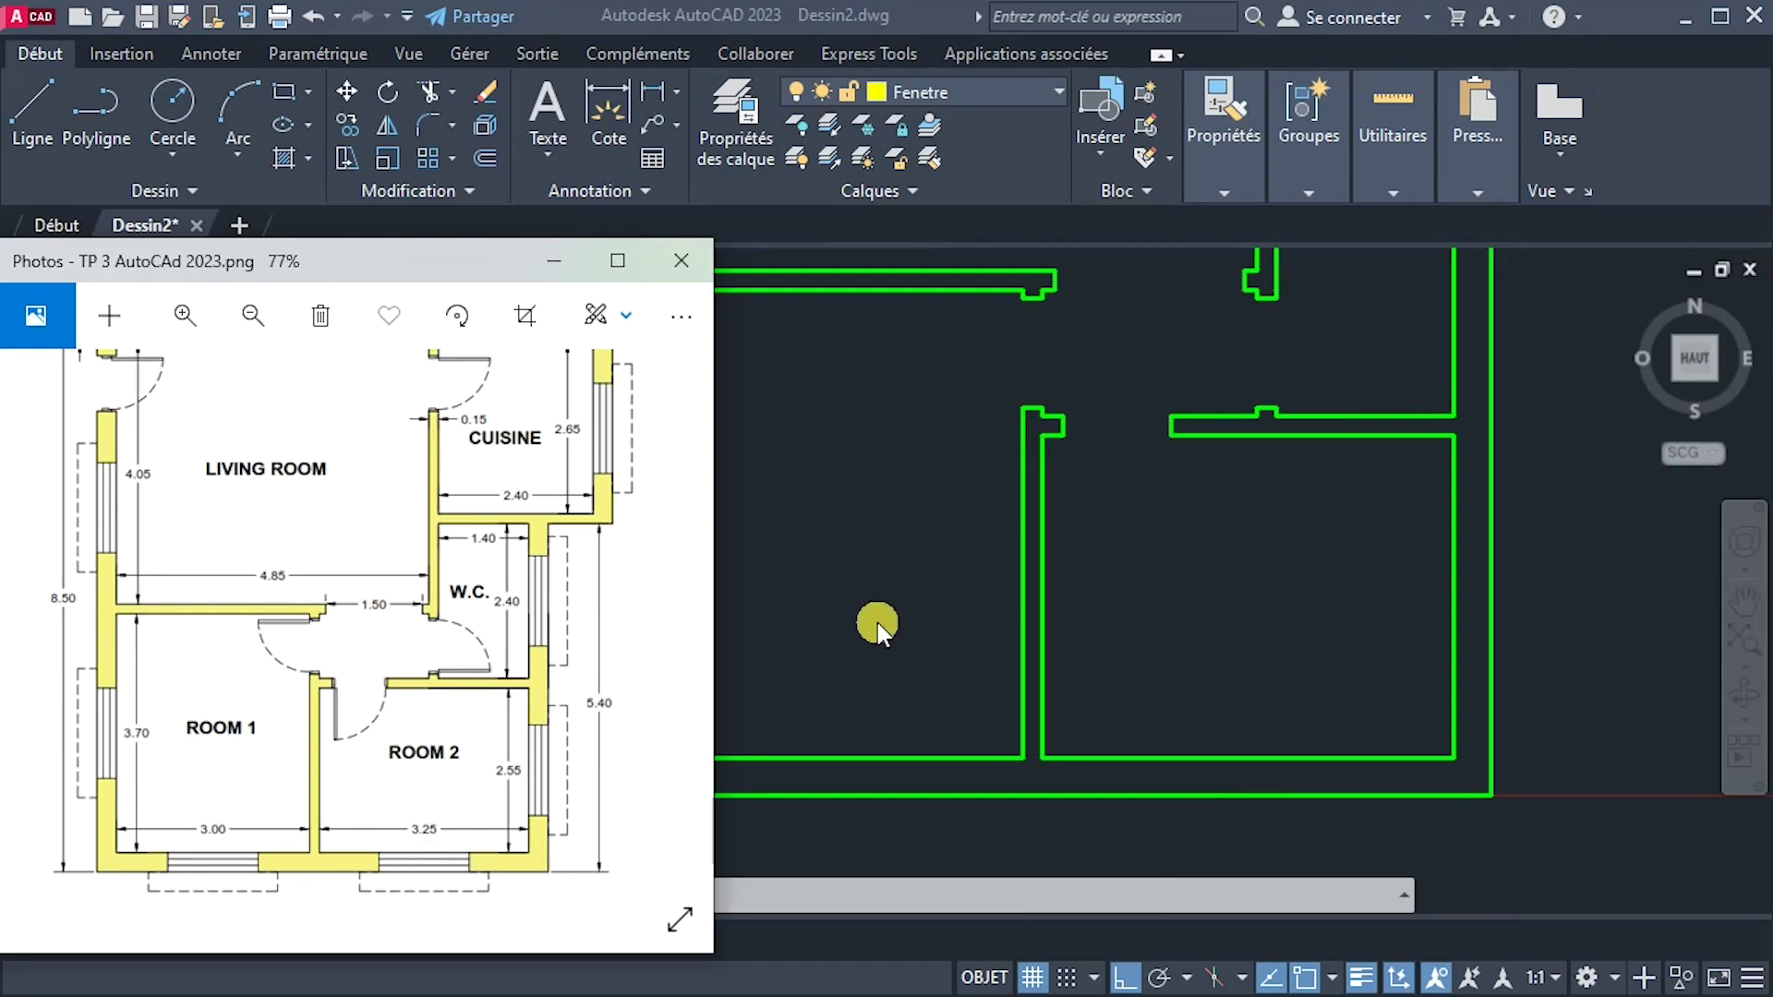
left_click(878, 624)
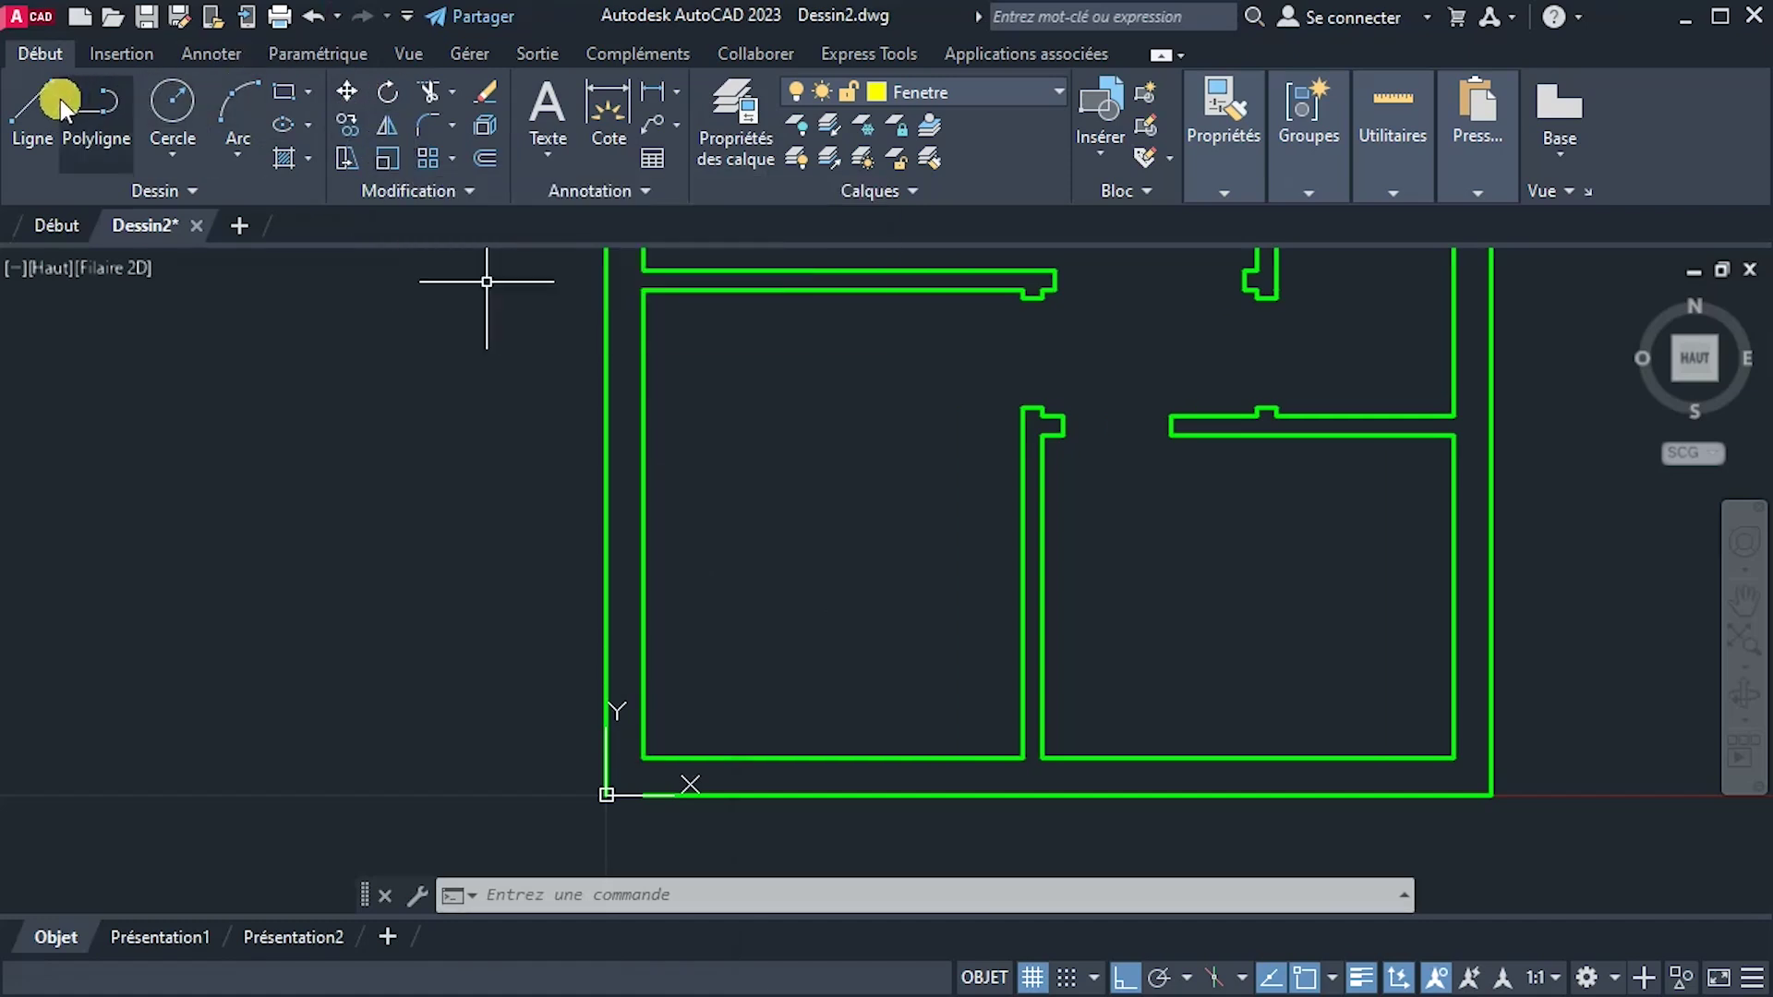
left_click(32, 107)
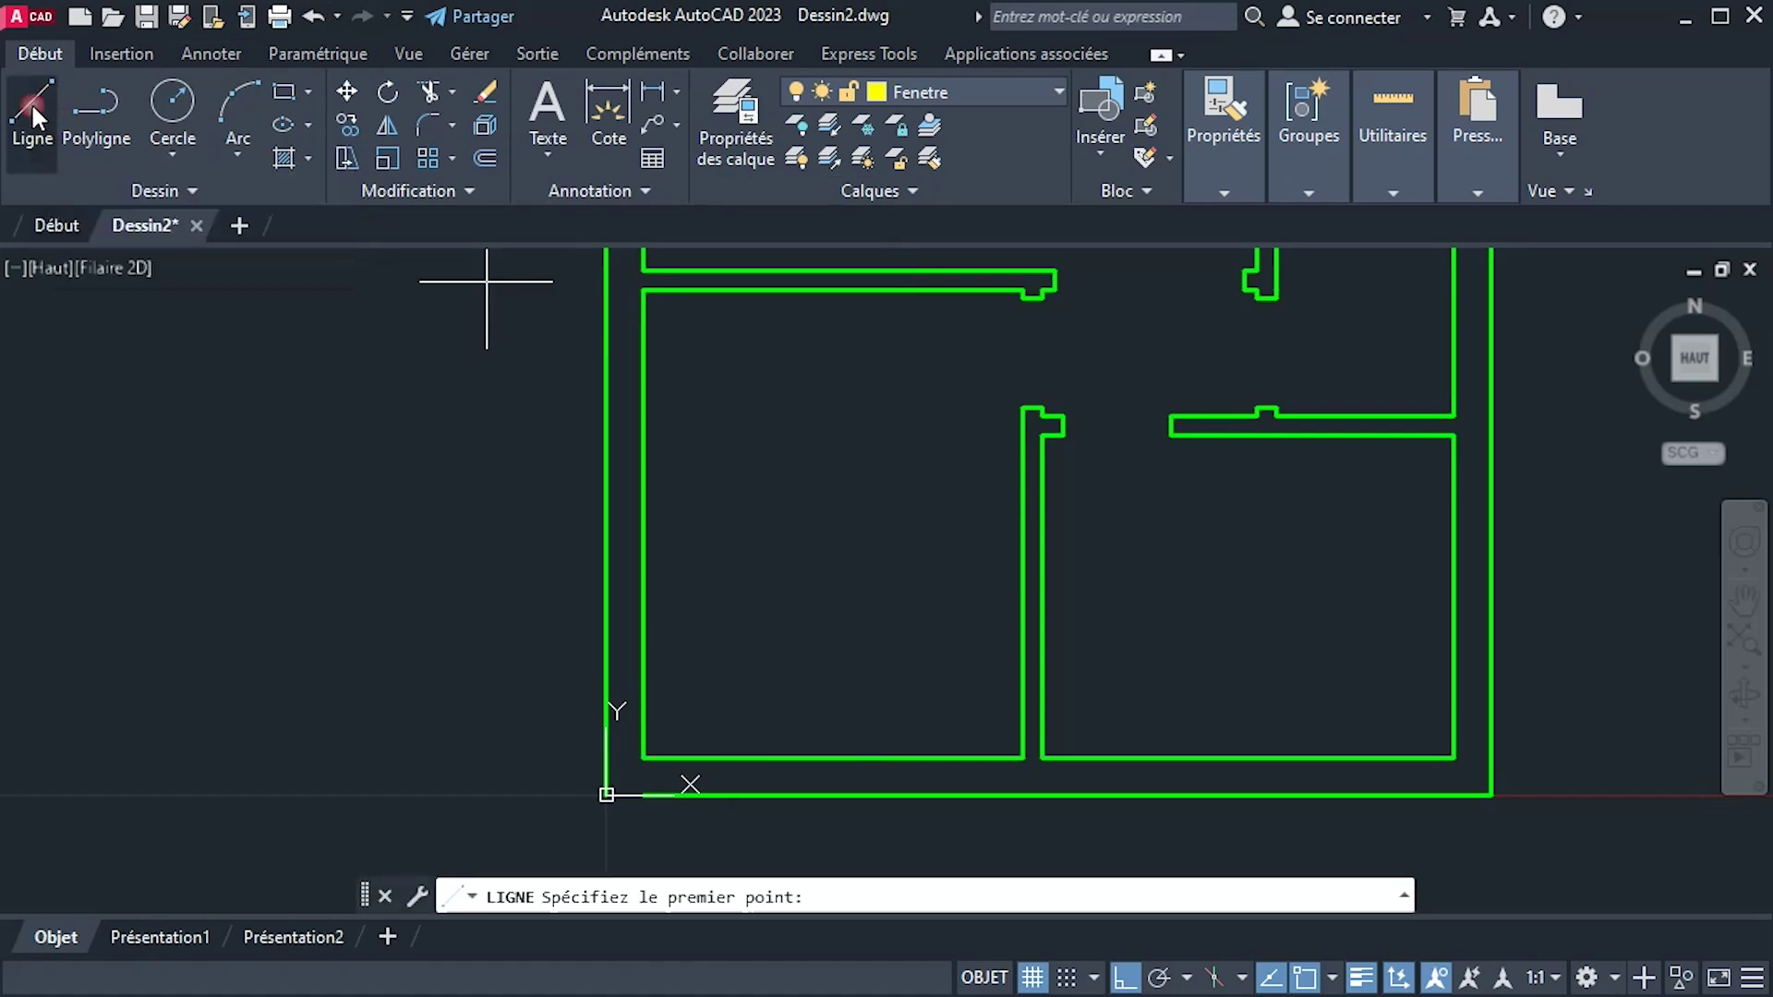
left_click(1246, 757)
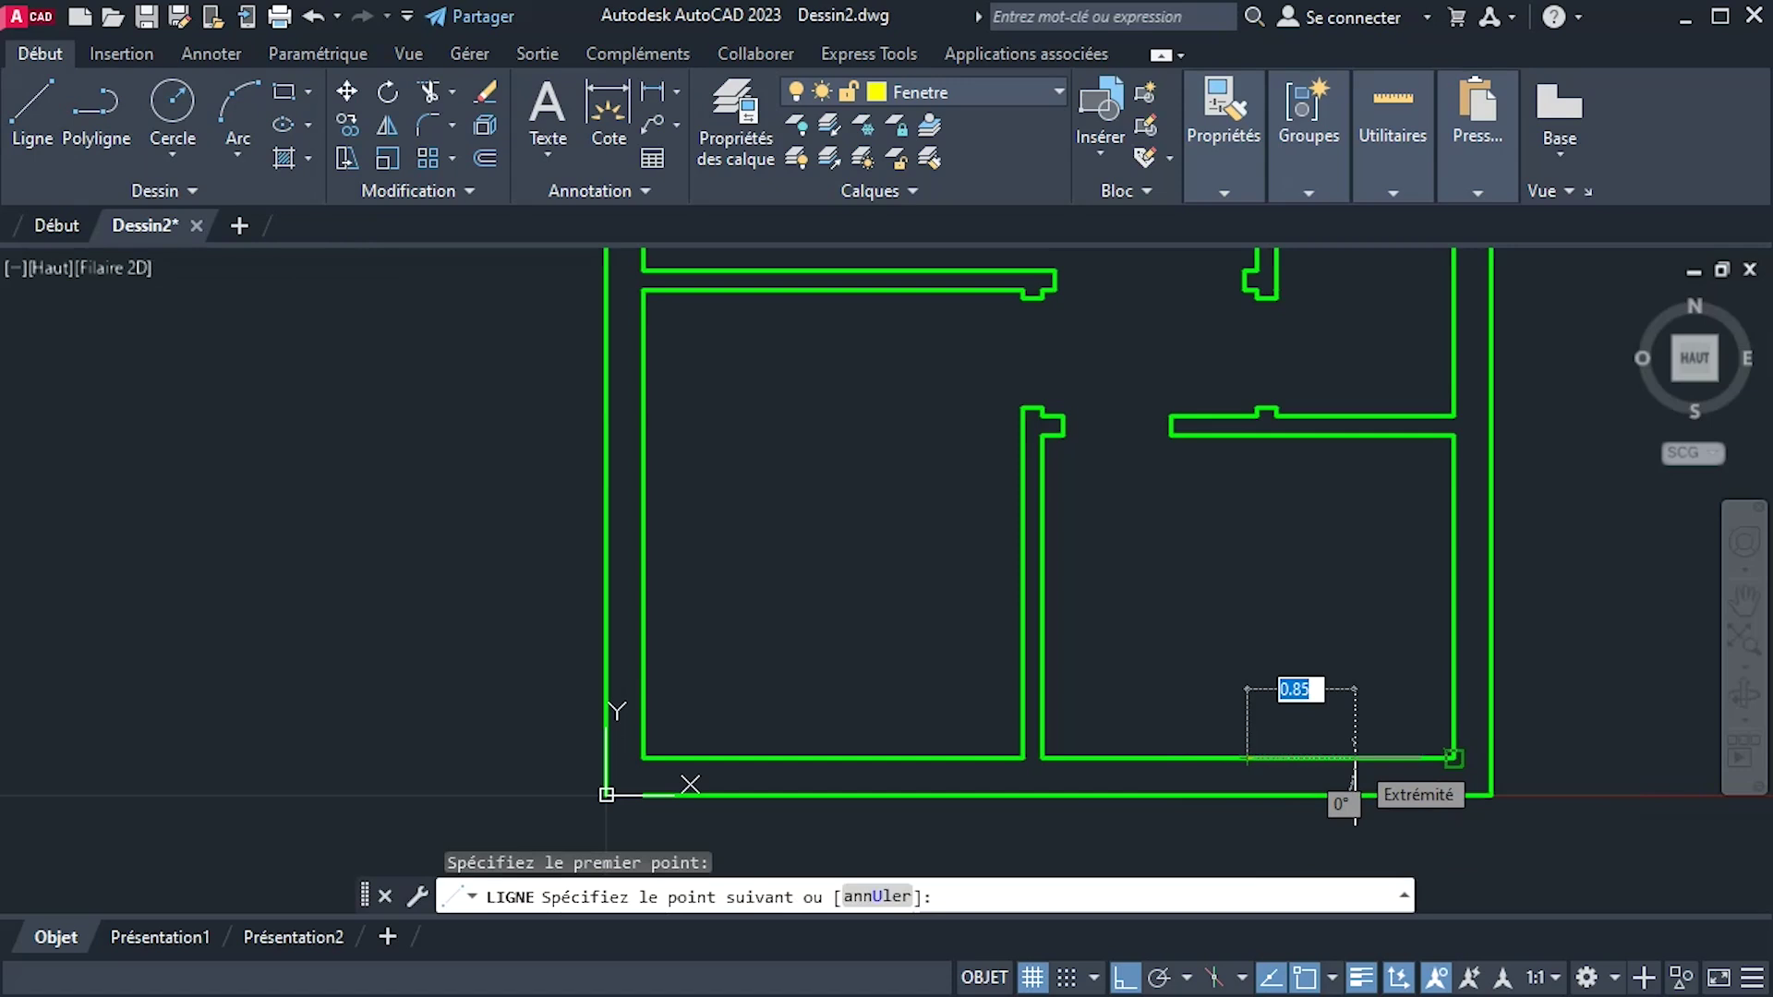
type(".7")
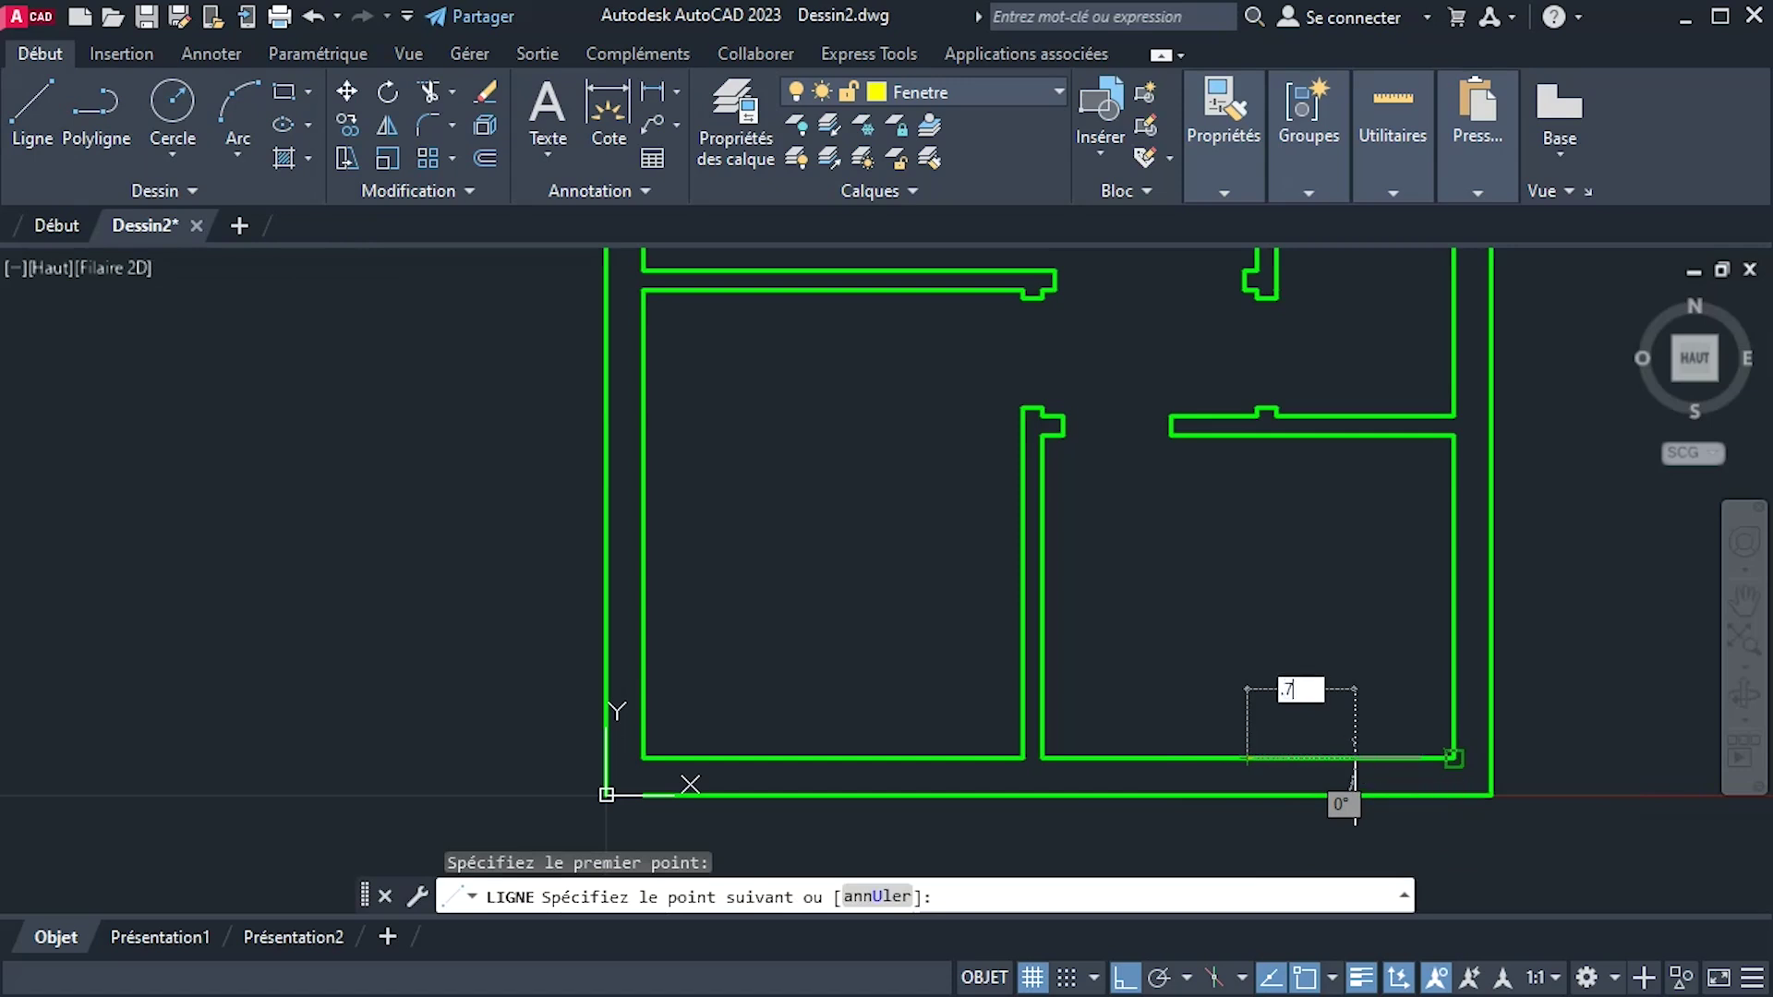
key("Return")
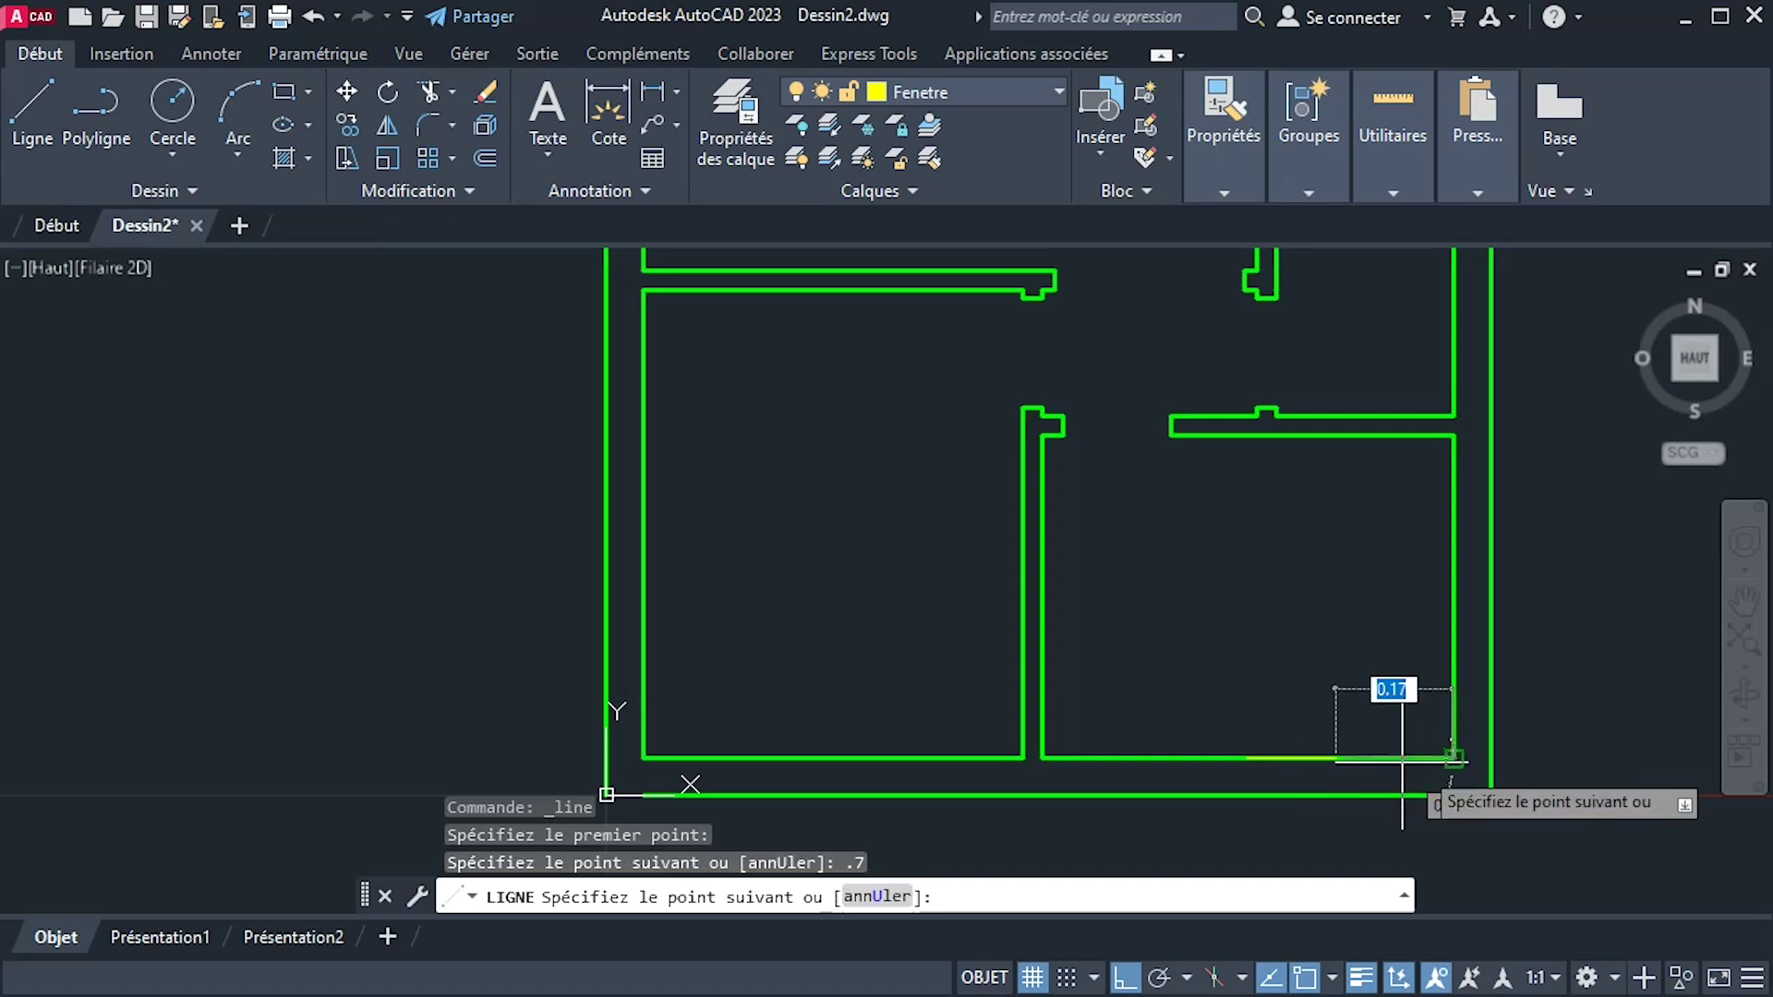
left_click(1304, 624)
right_click(1287, 610)
left_click(1336, 628)
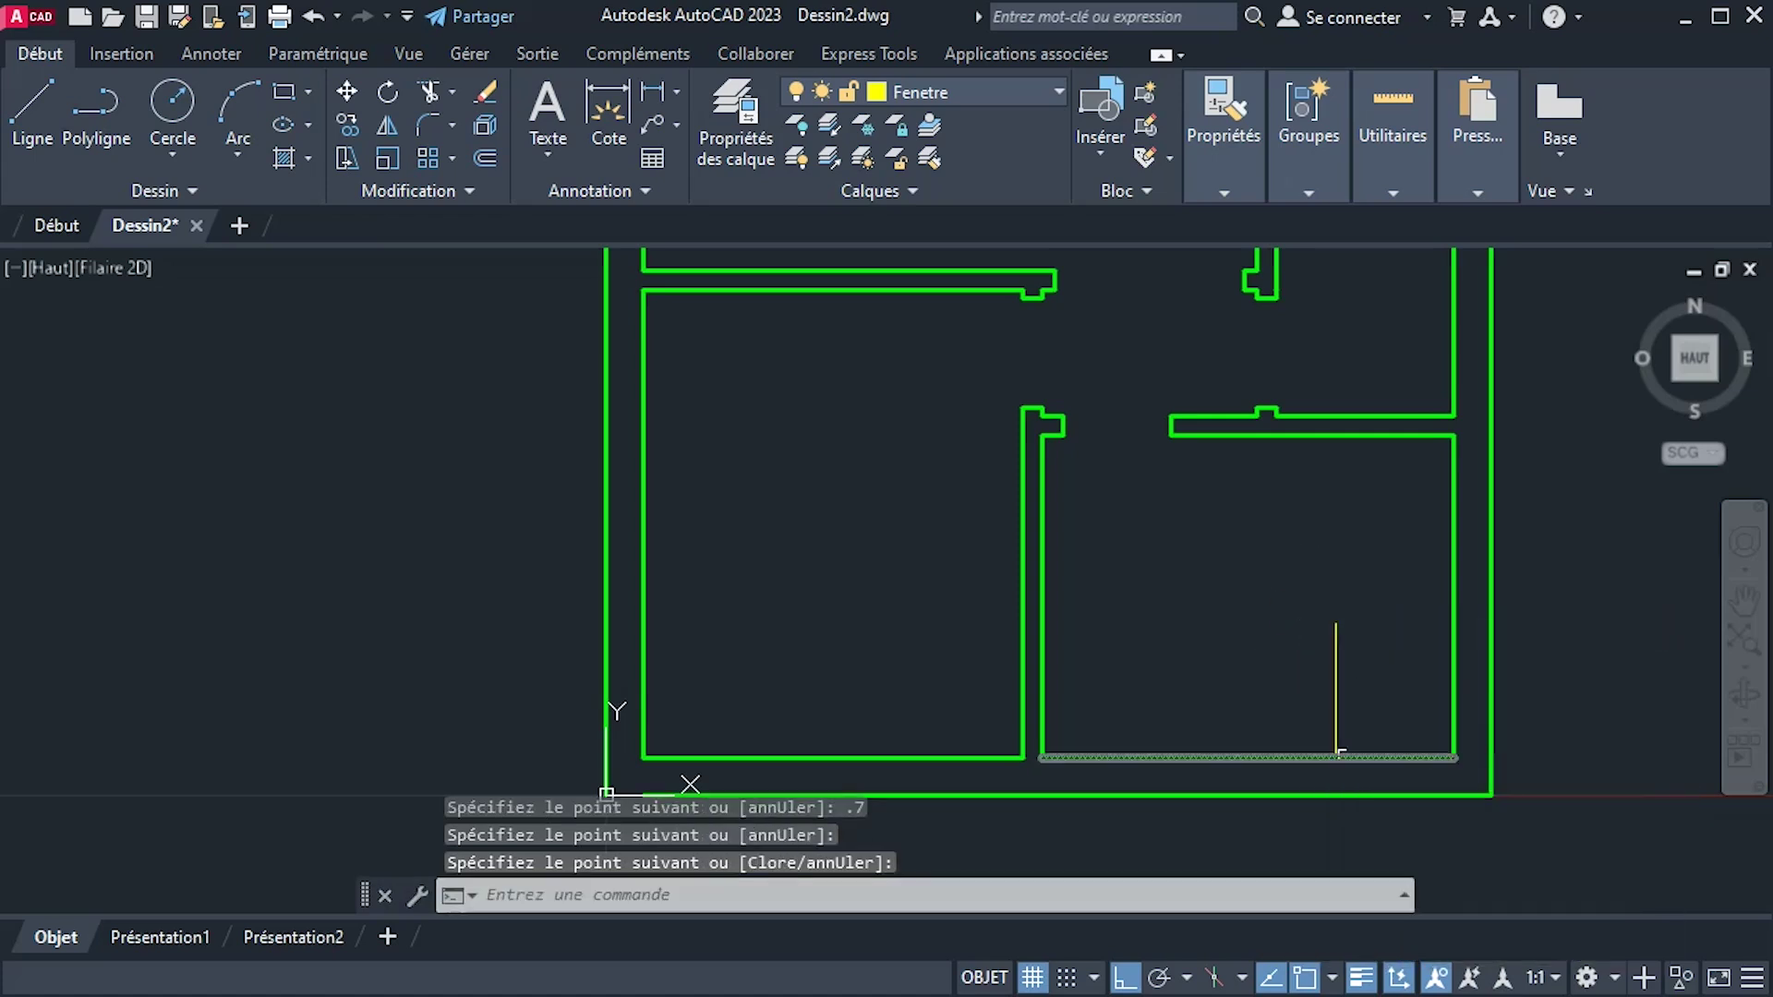
Erase the stray vertical segment at the end of the window line.
scroll(1349, 744, "up", 4)
left_click(1311, 716)
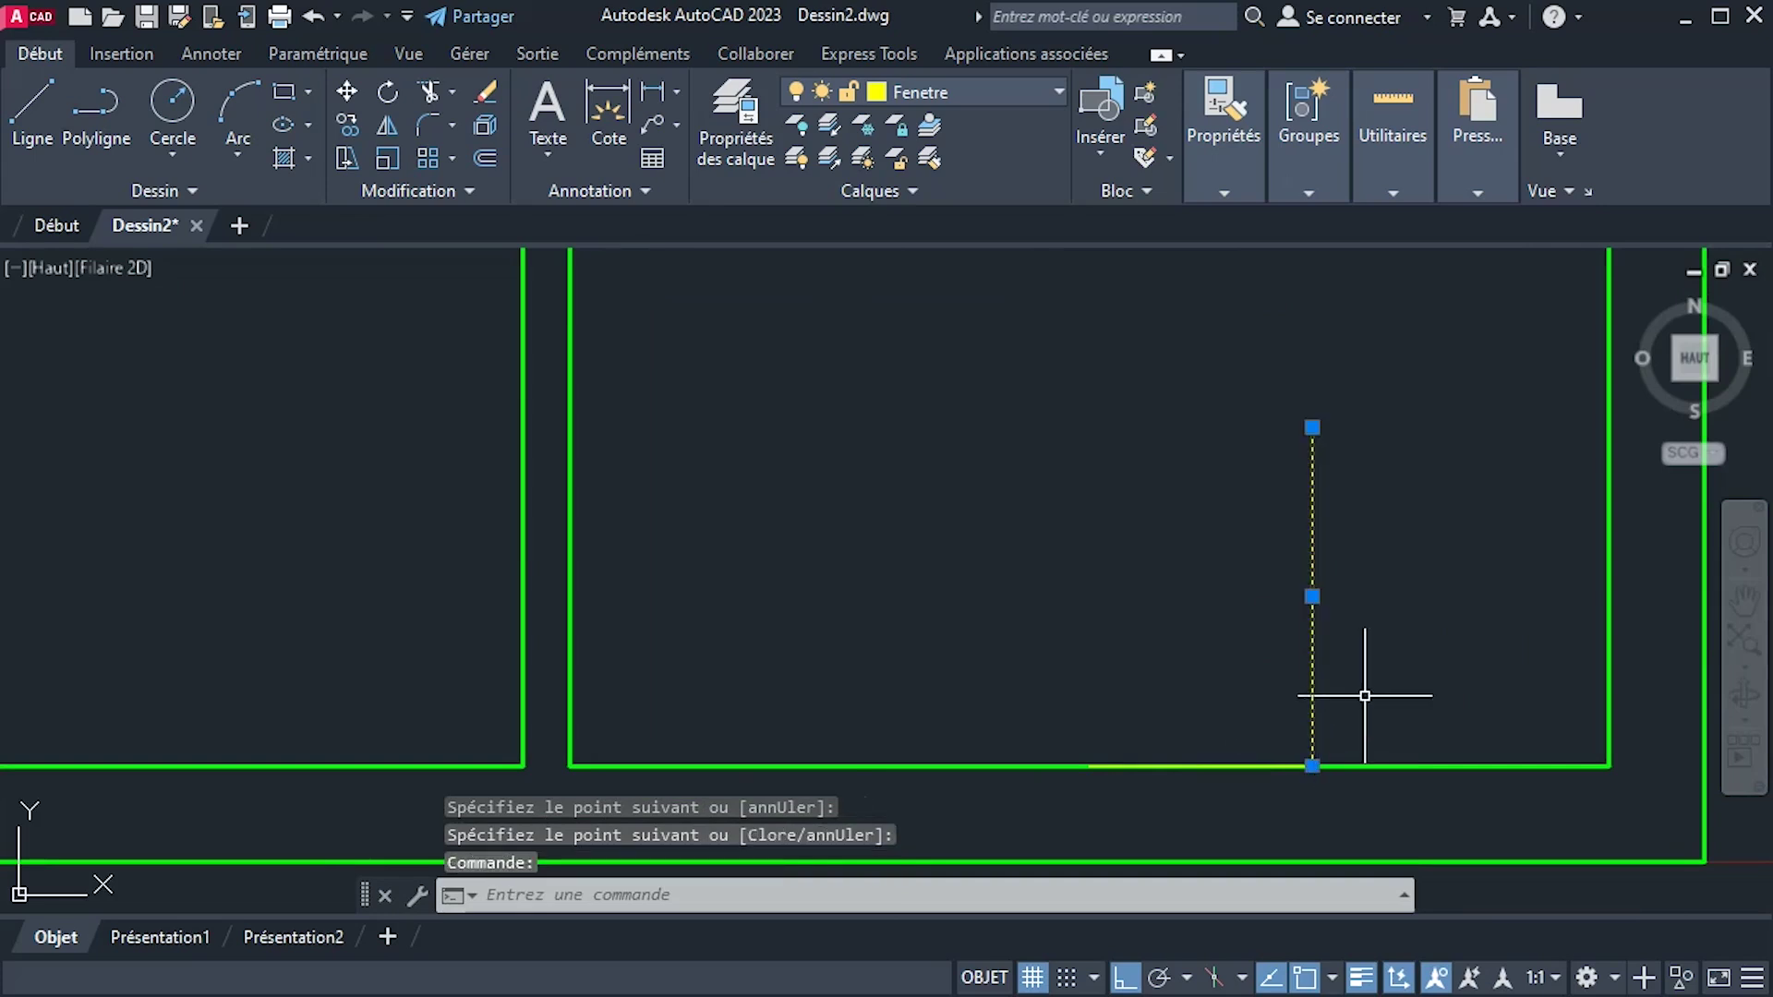
key("Delete")
Mirror the 0.7 window line about the vertical axis through the wall's midpoint, keeping the source, and turn off lineweight display.
left_click(1235, 764)
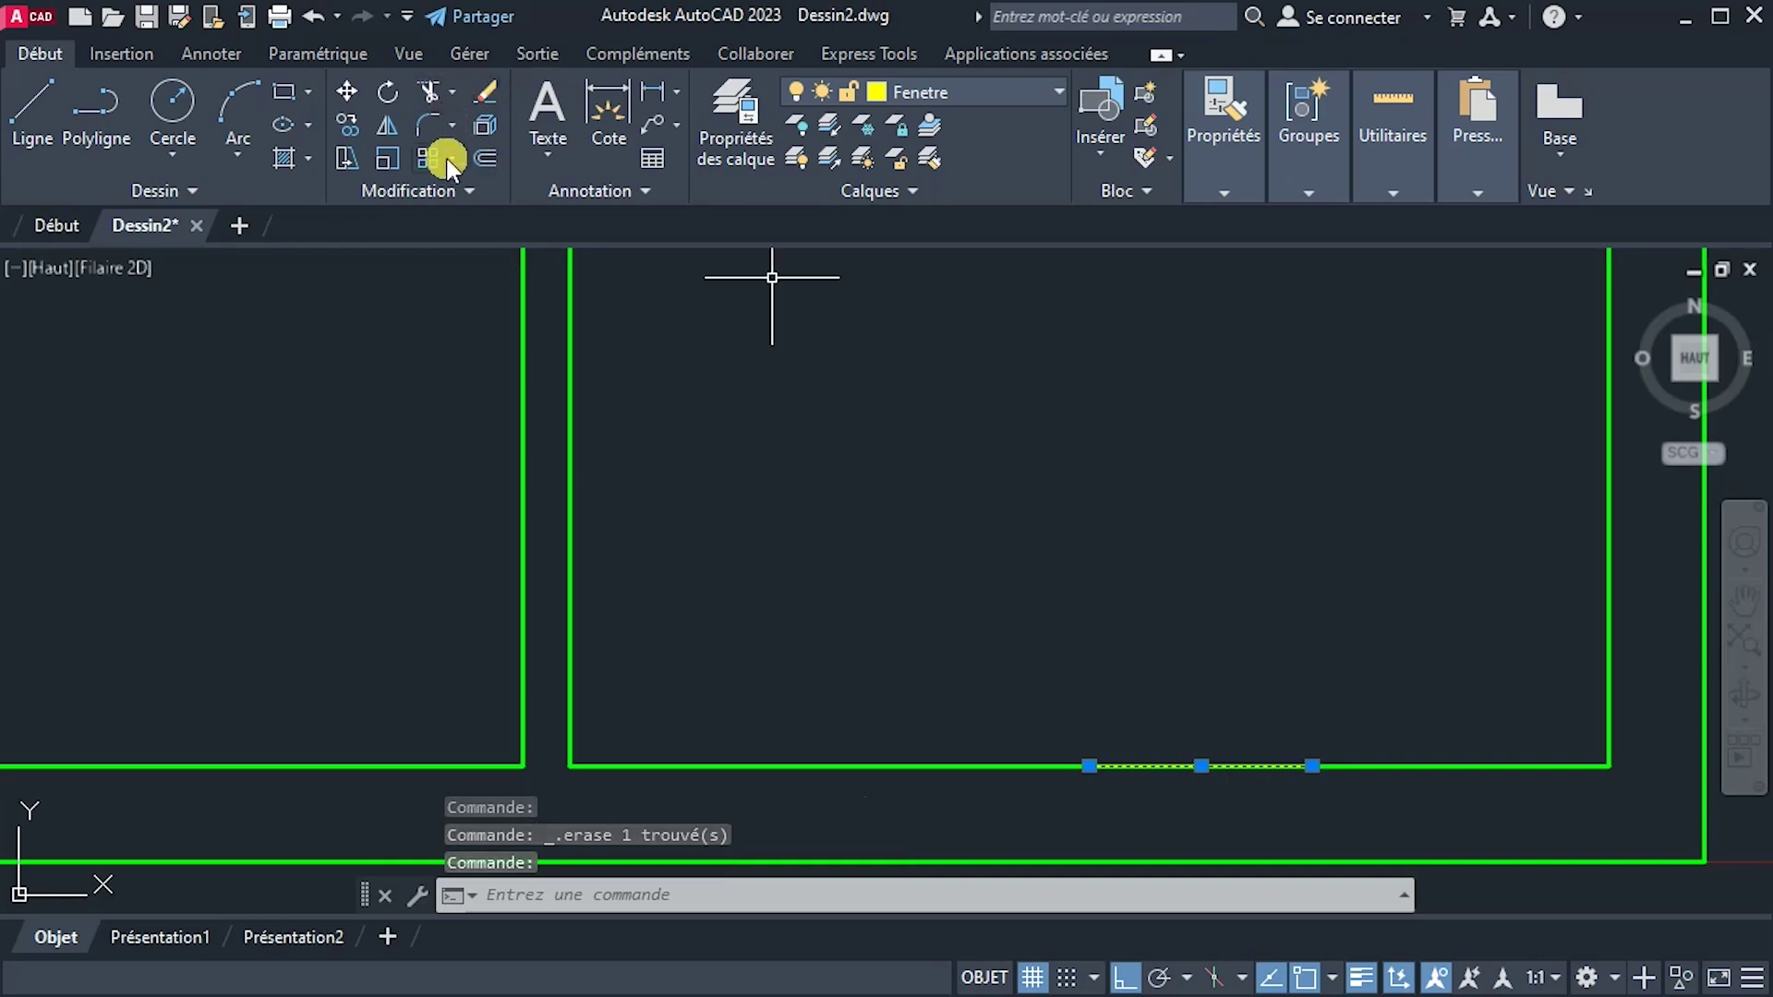
left_click(387, 125)
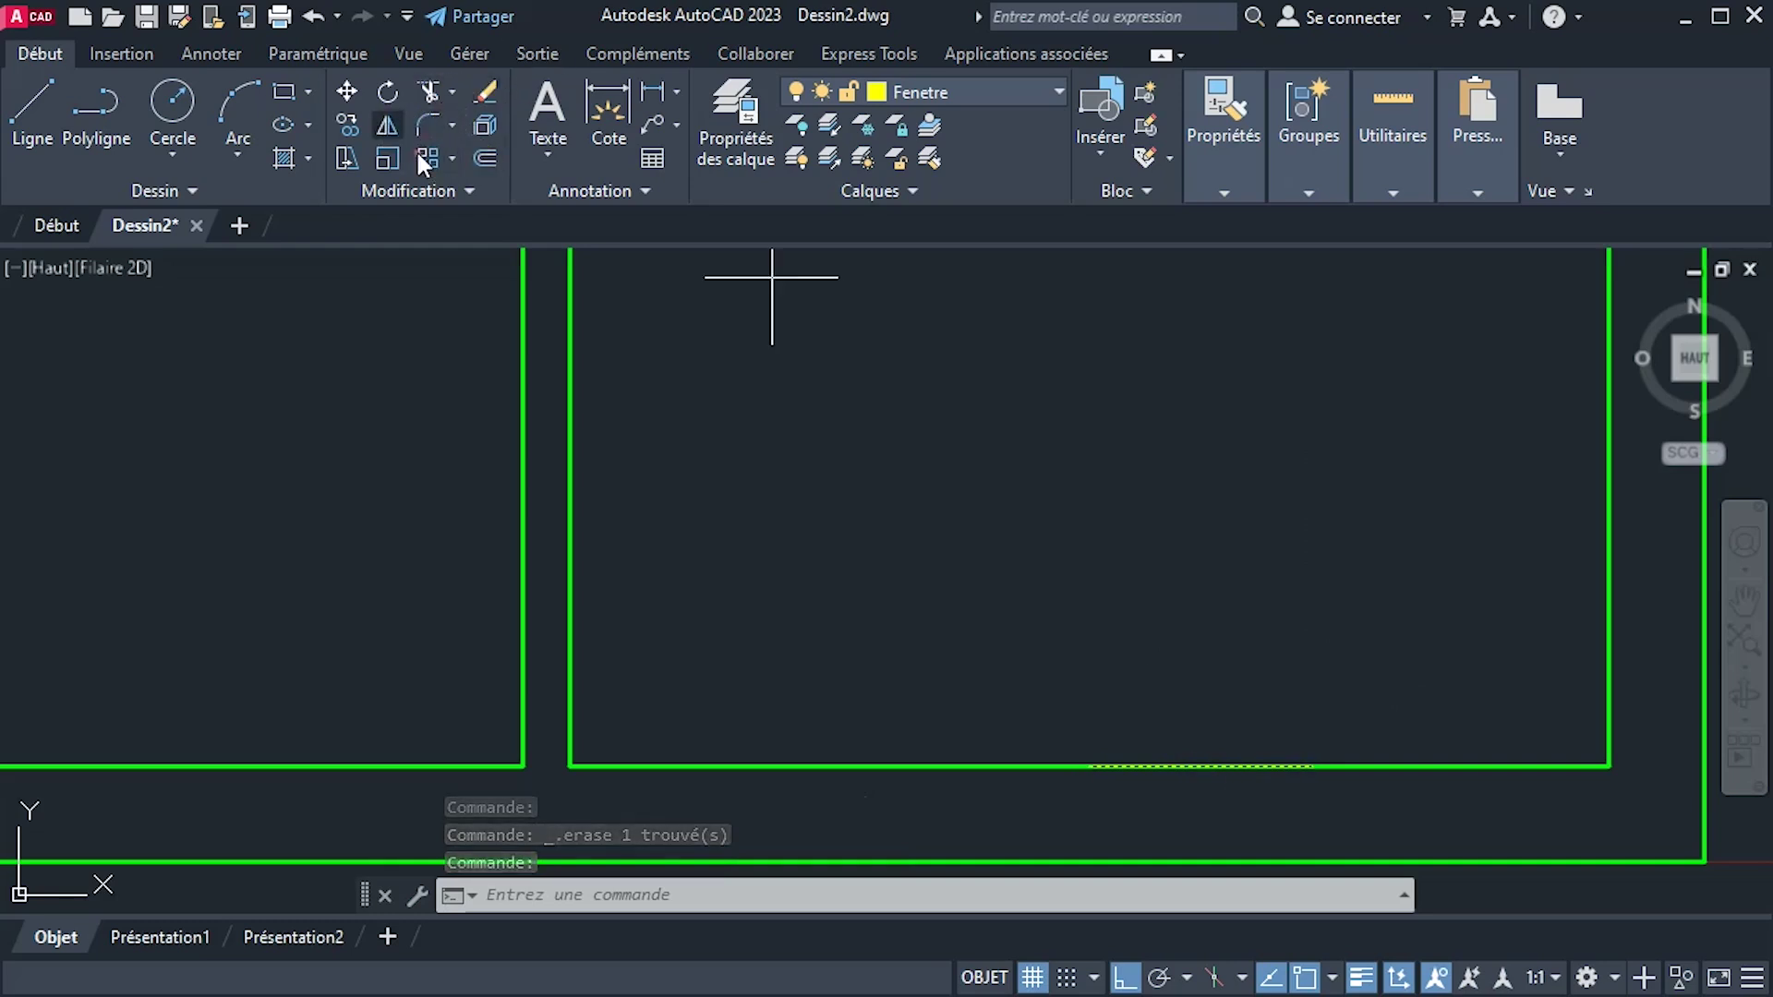
left_click(1089, 766)
left_click(1069, 554)
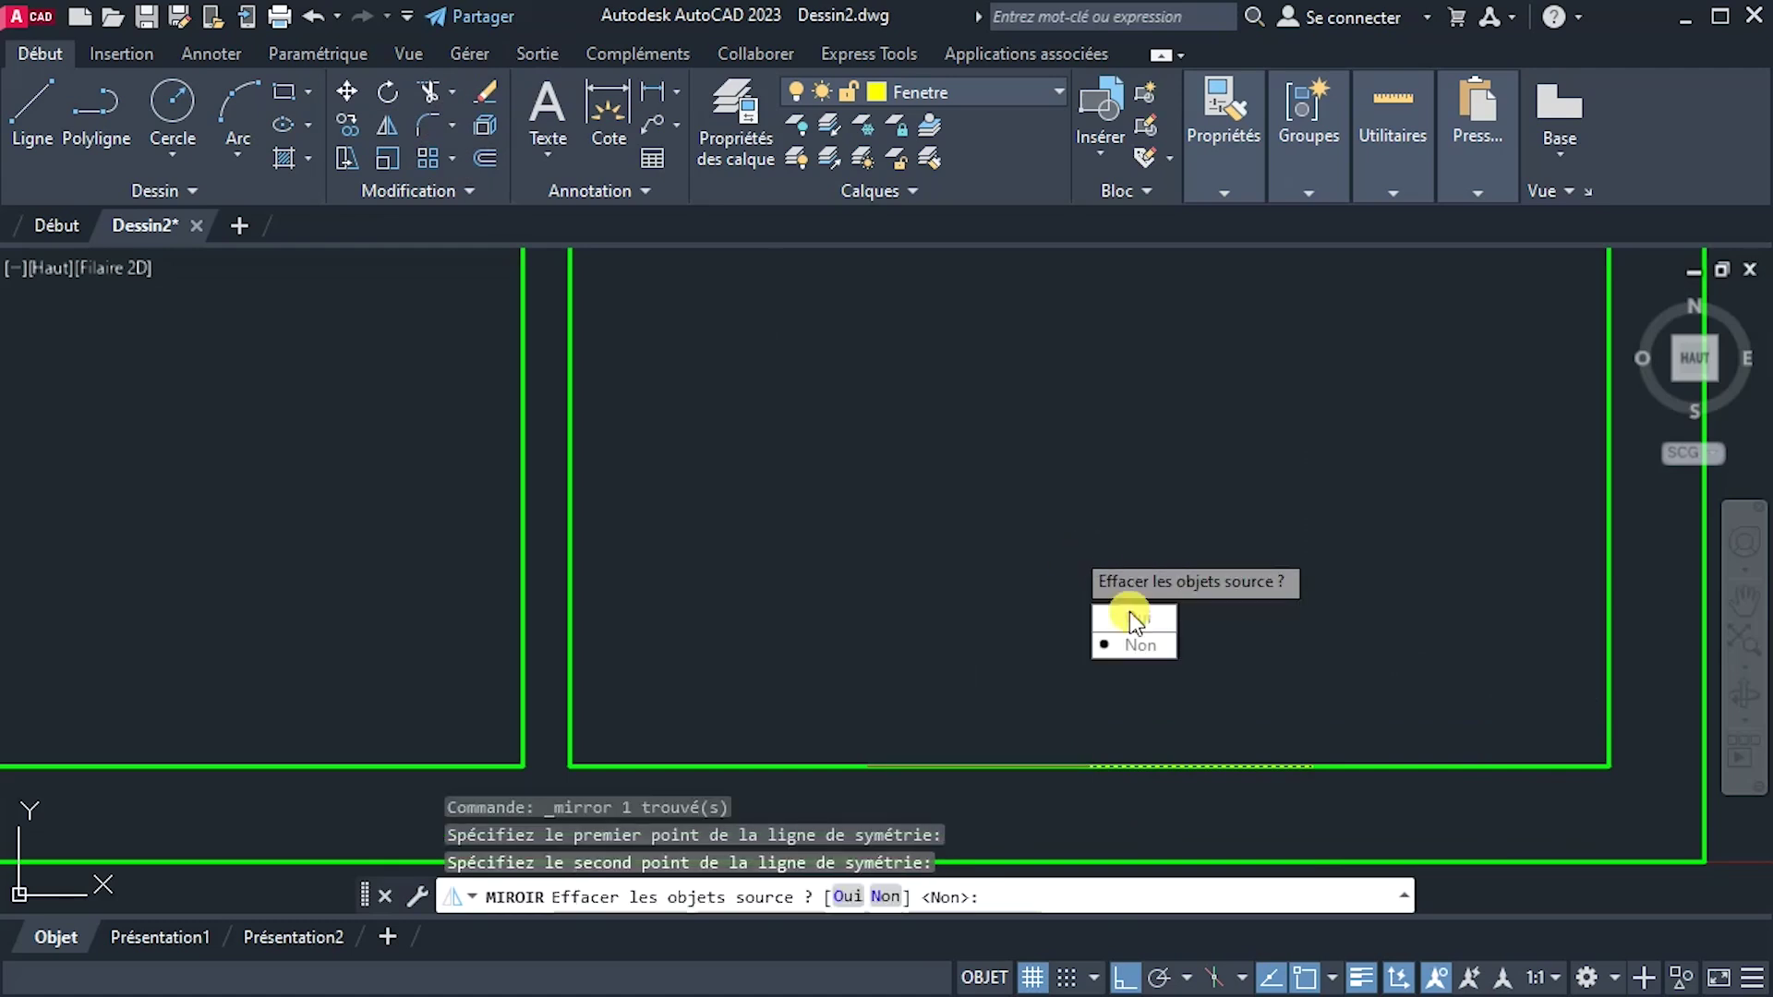
left_click(1131, 644)
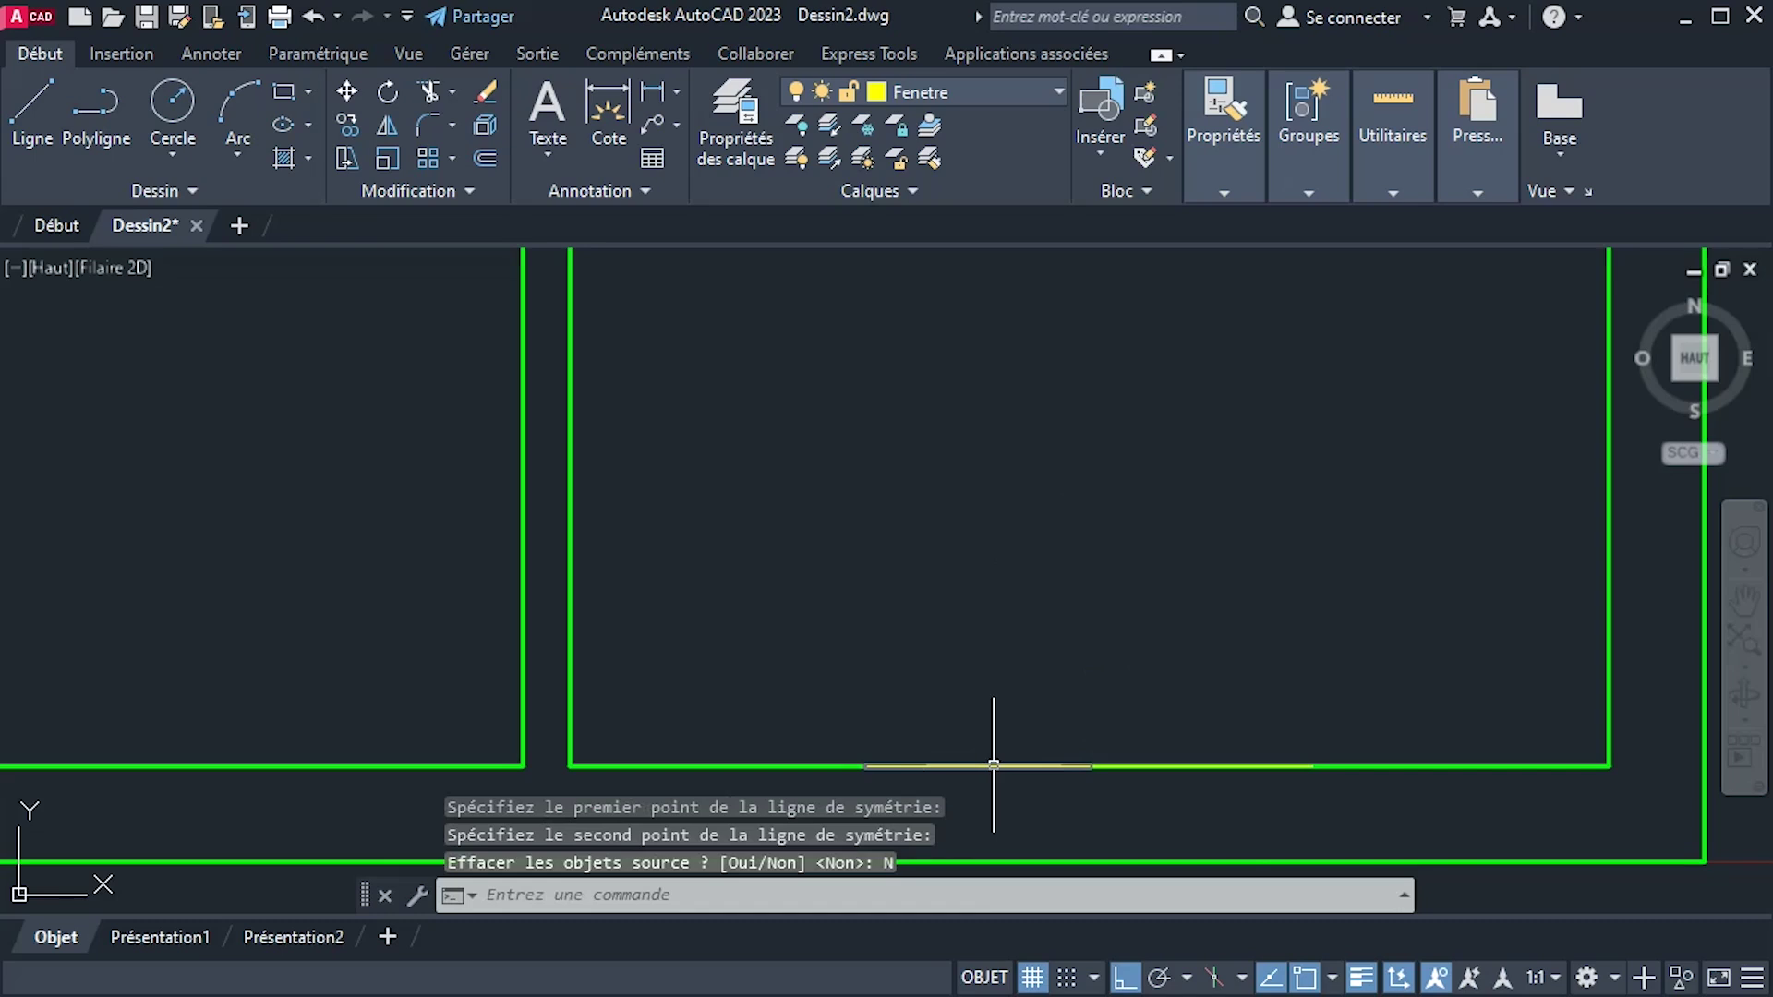
left_click(1357, 979)
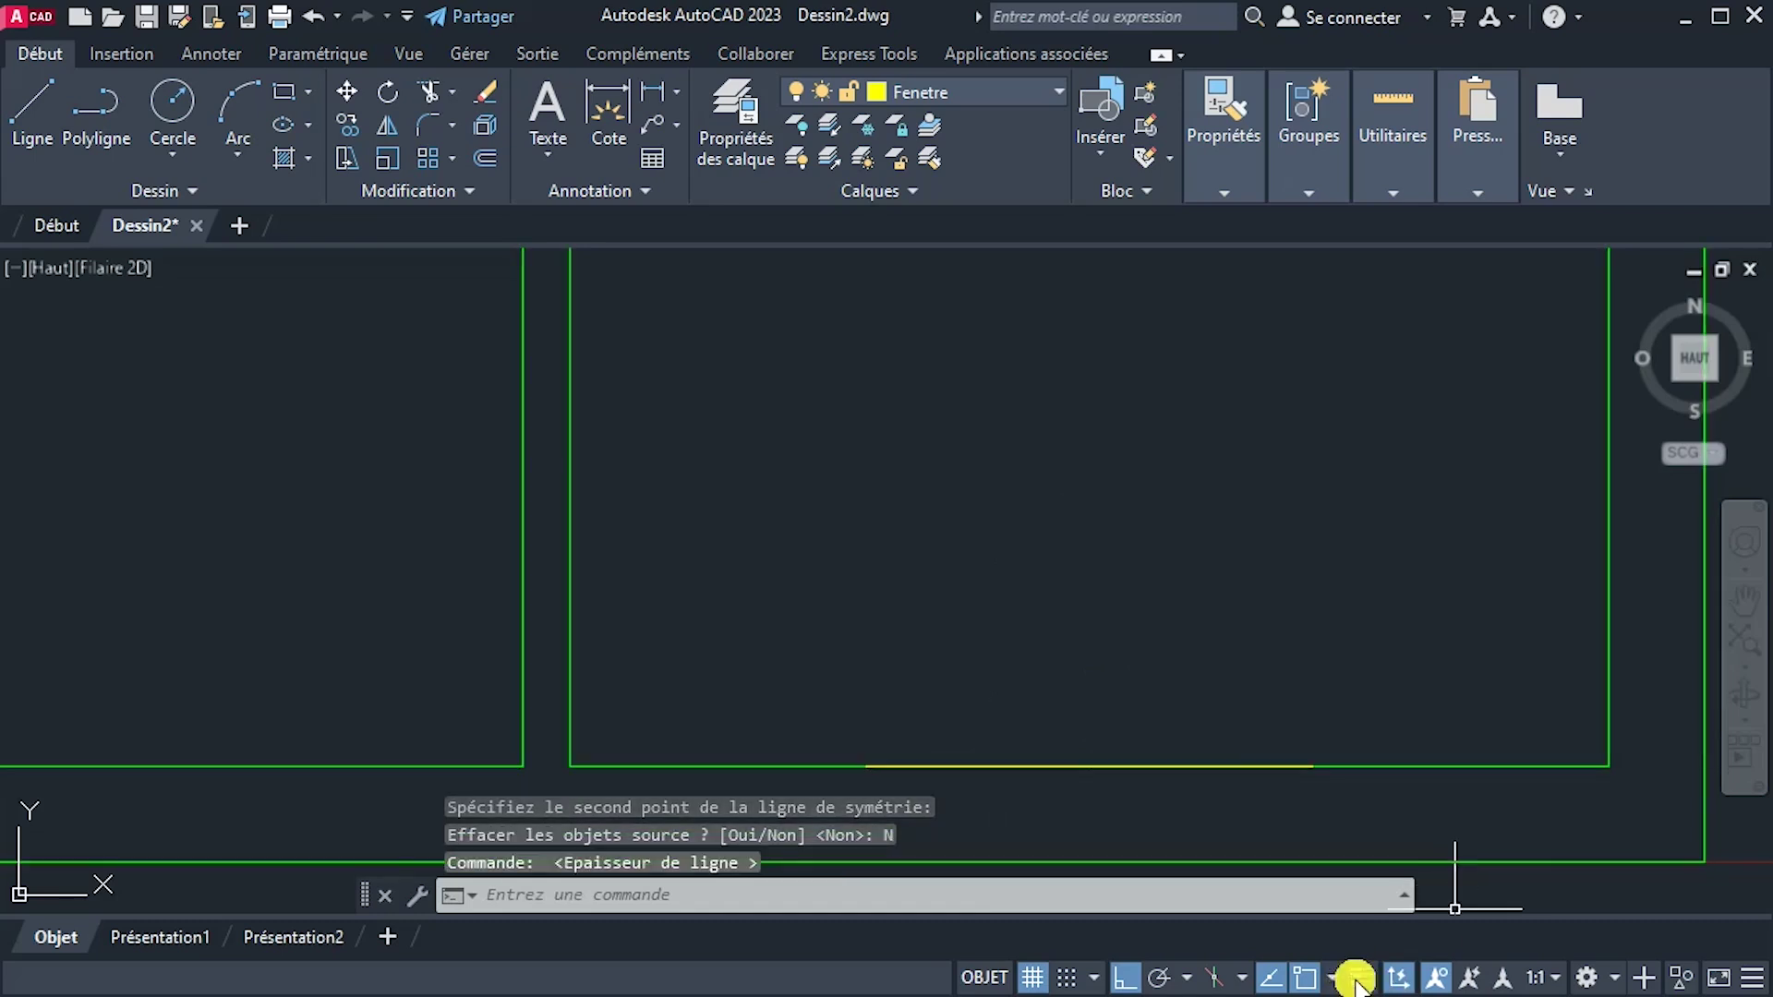
Offset both halves of the window line 0.1 downward into the wall thickness.
middle_click_drag(1168, 764, 1194, 672)
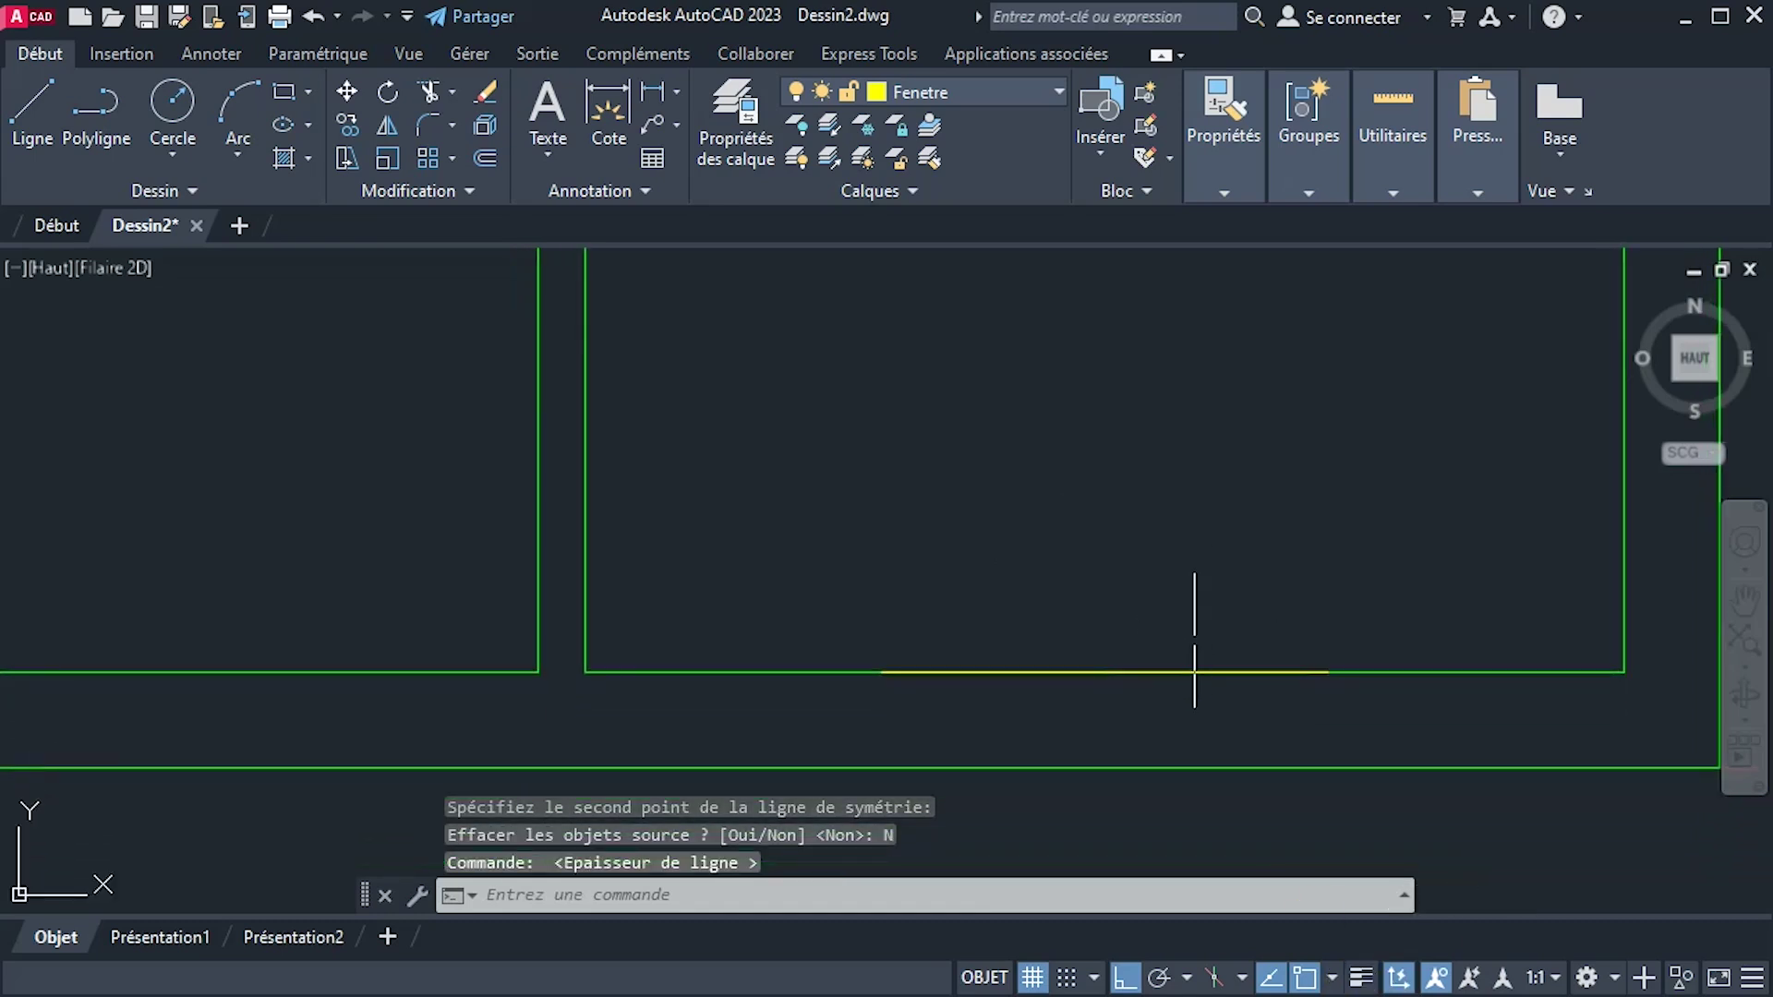
left_click(839, 592)
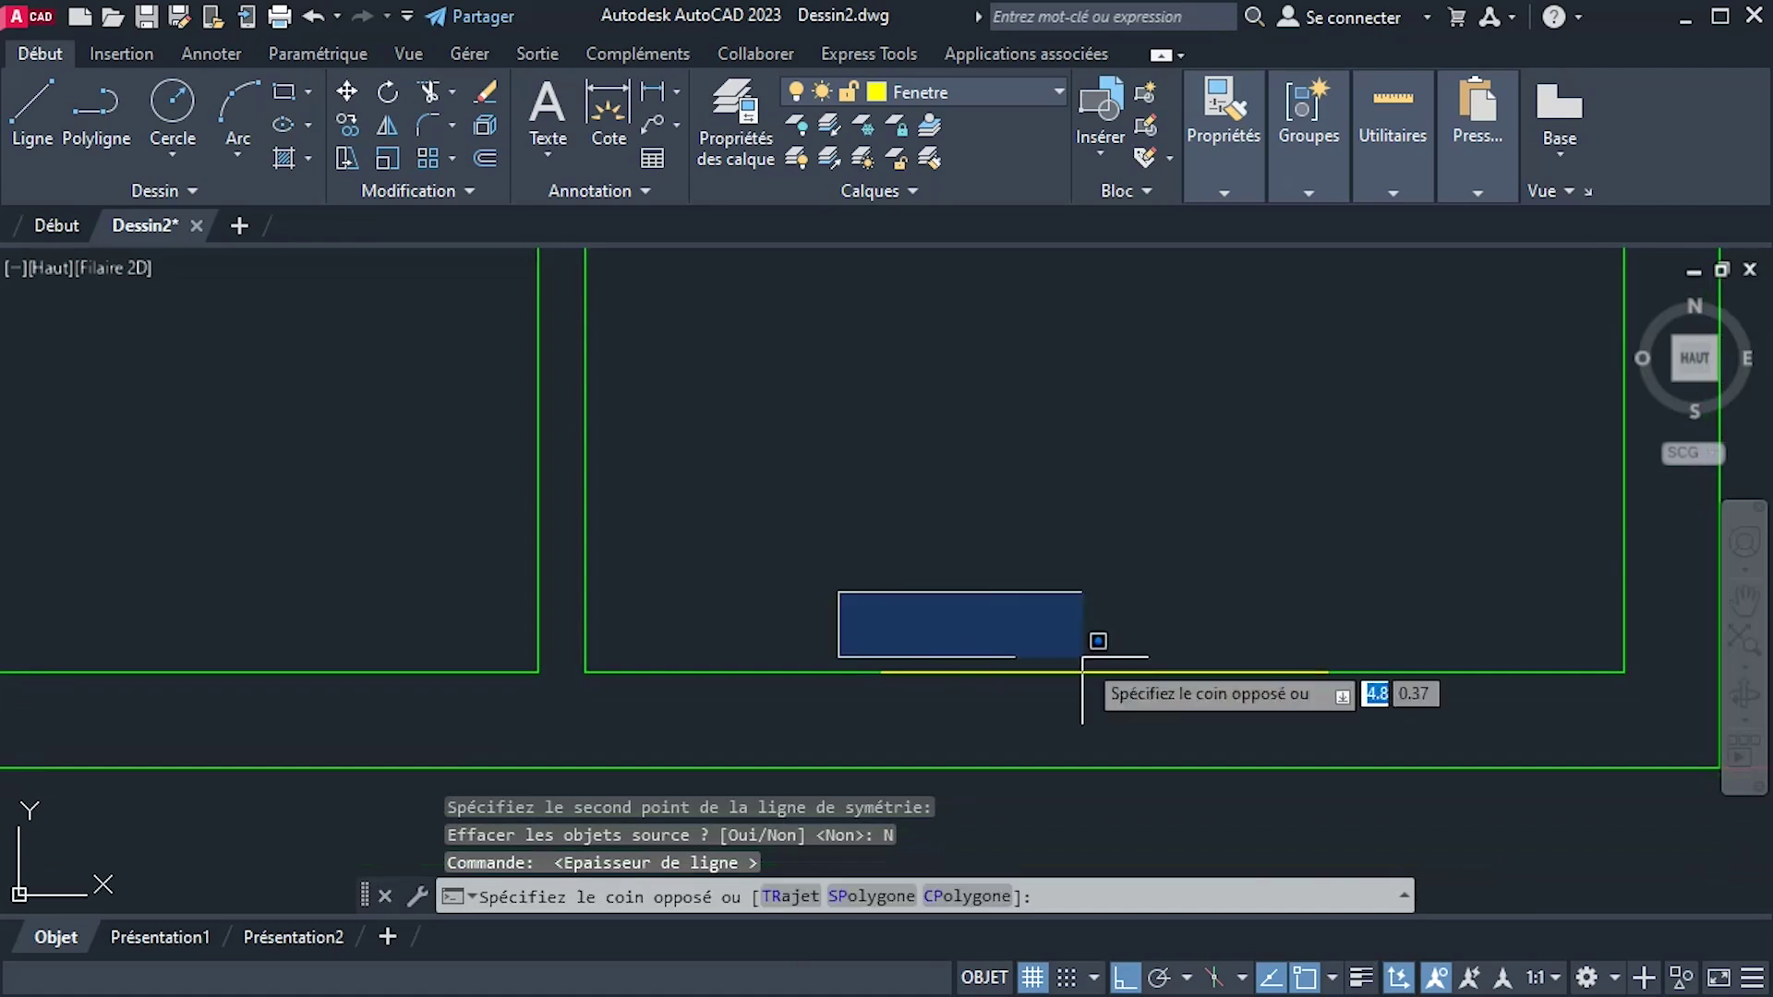
left_click(1366, 714)
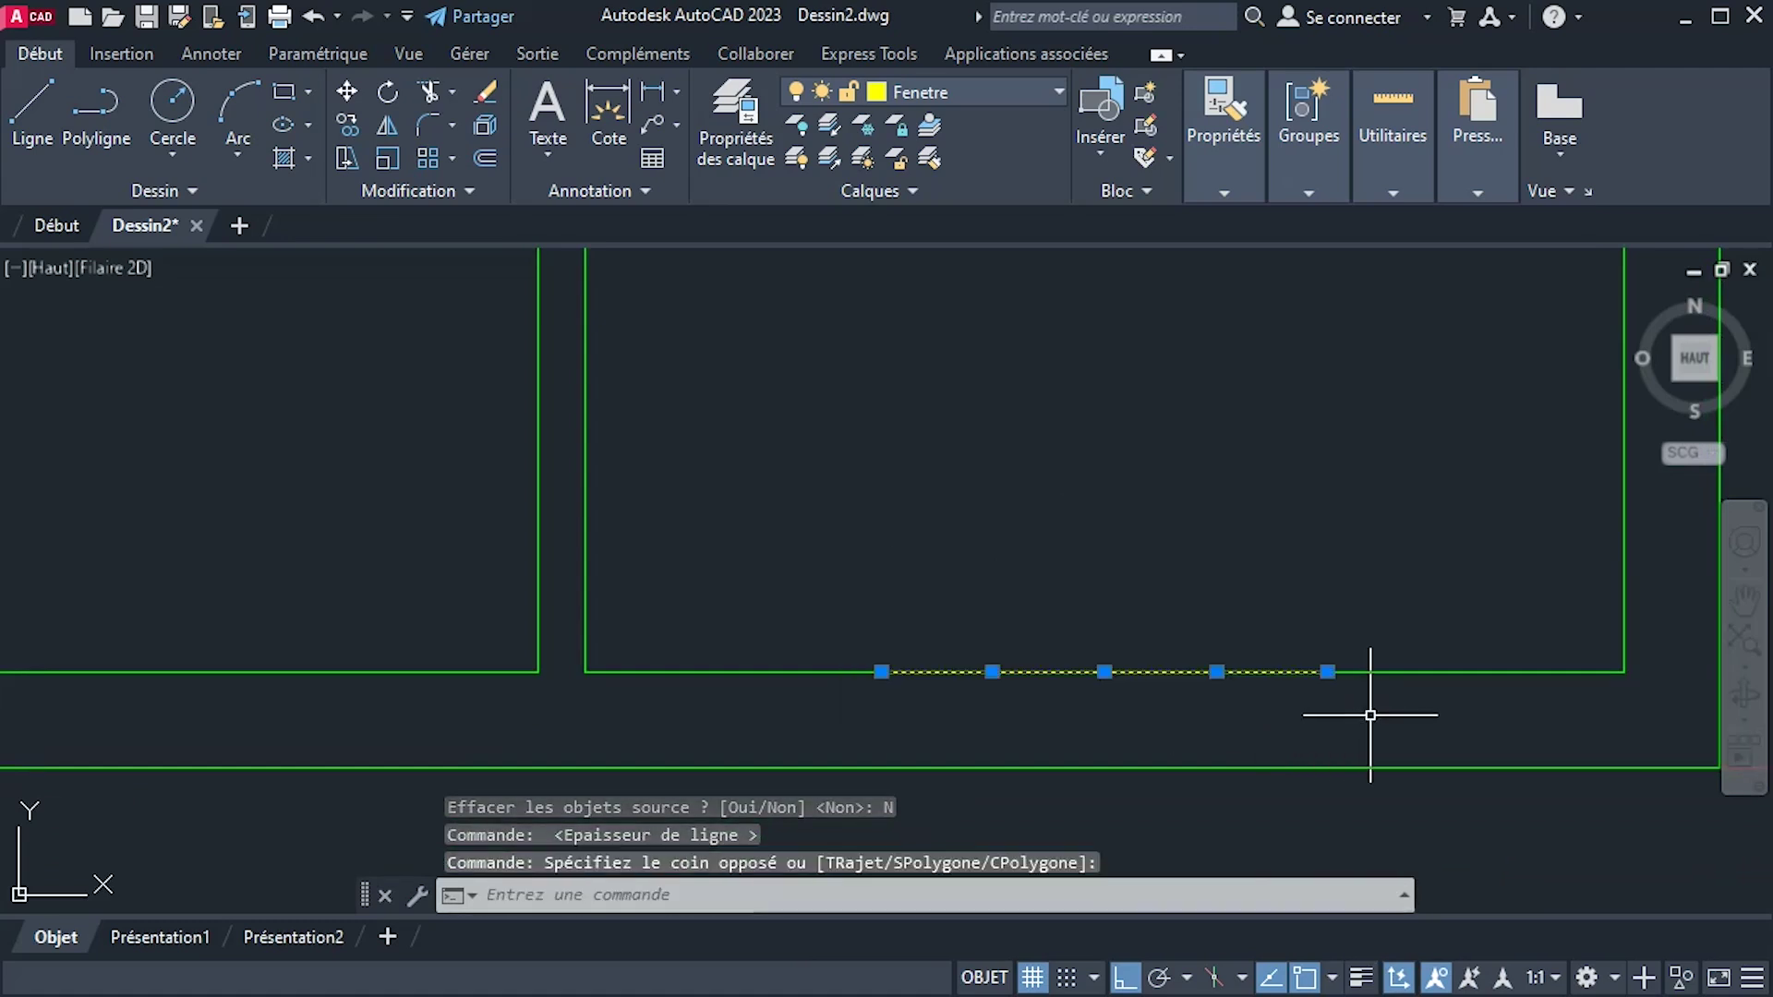
left_click(485, 157)
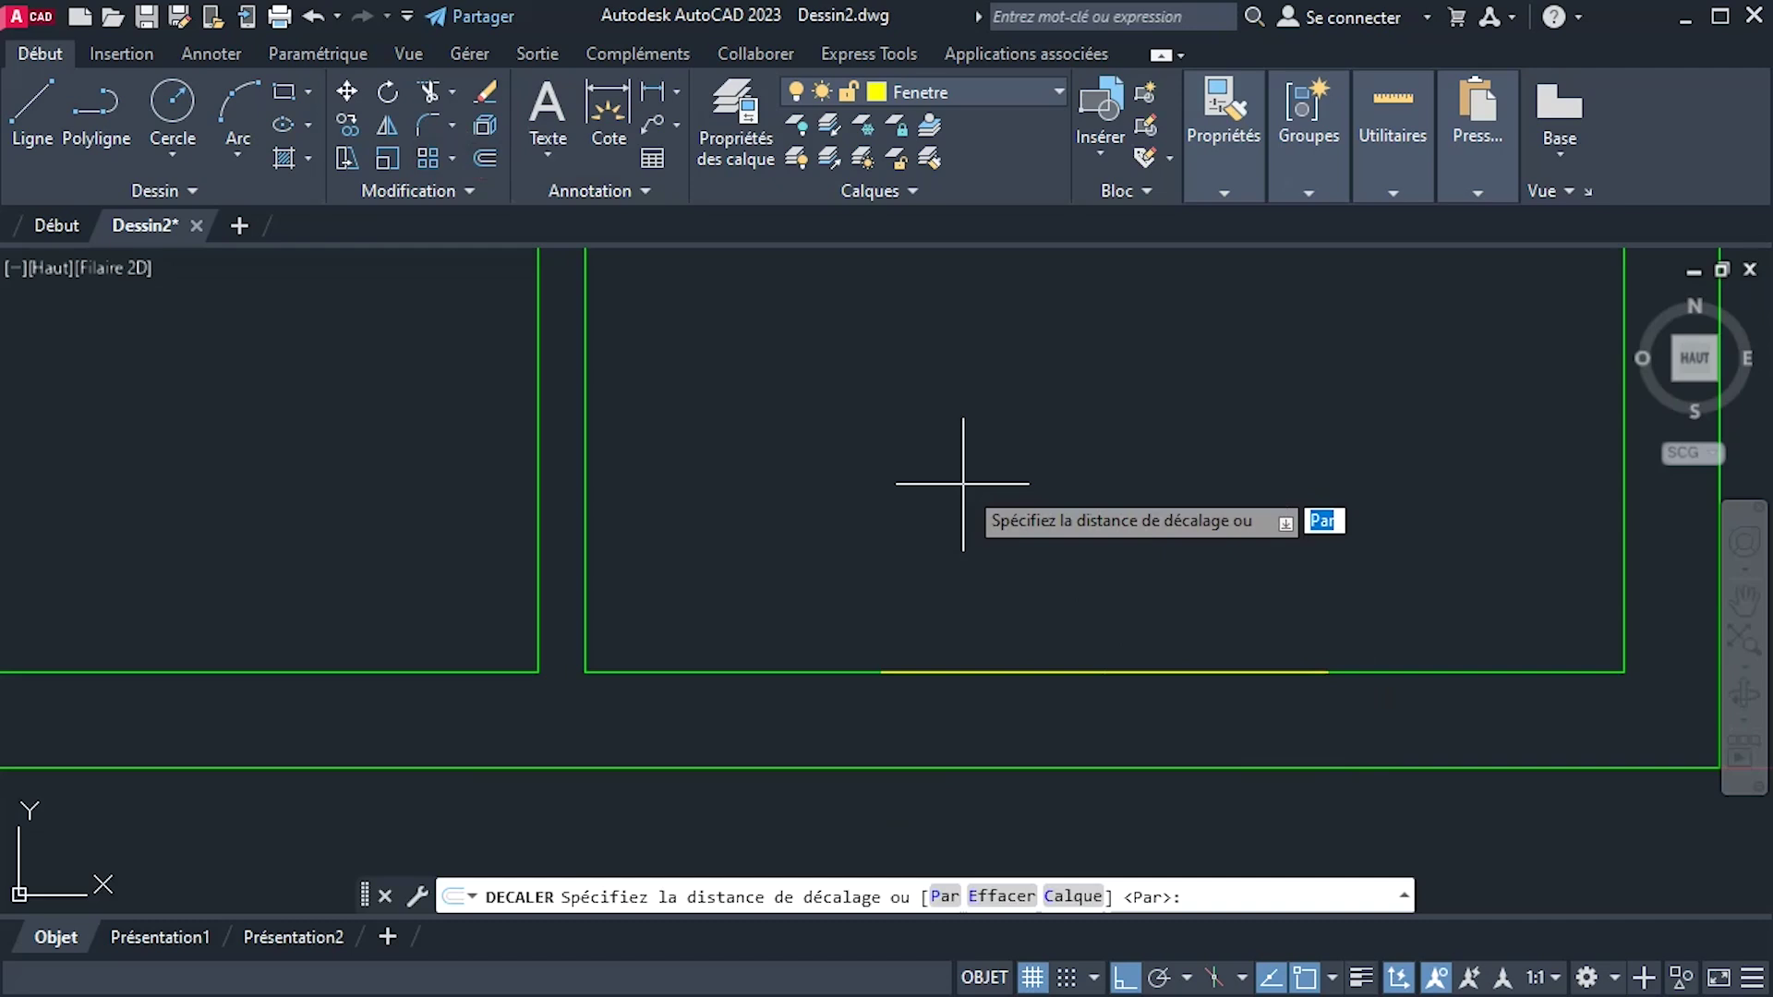
type(".1")
key("Return")
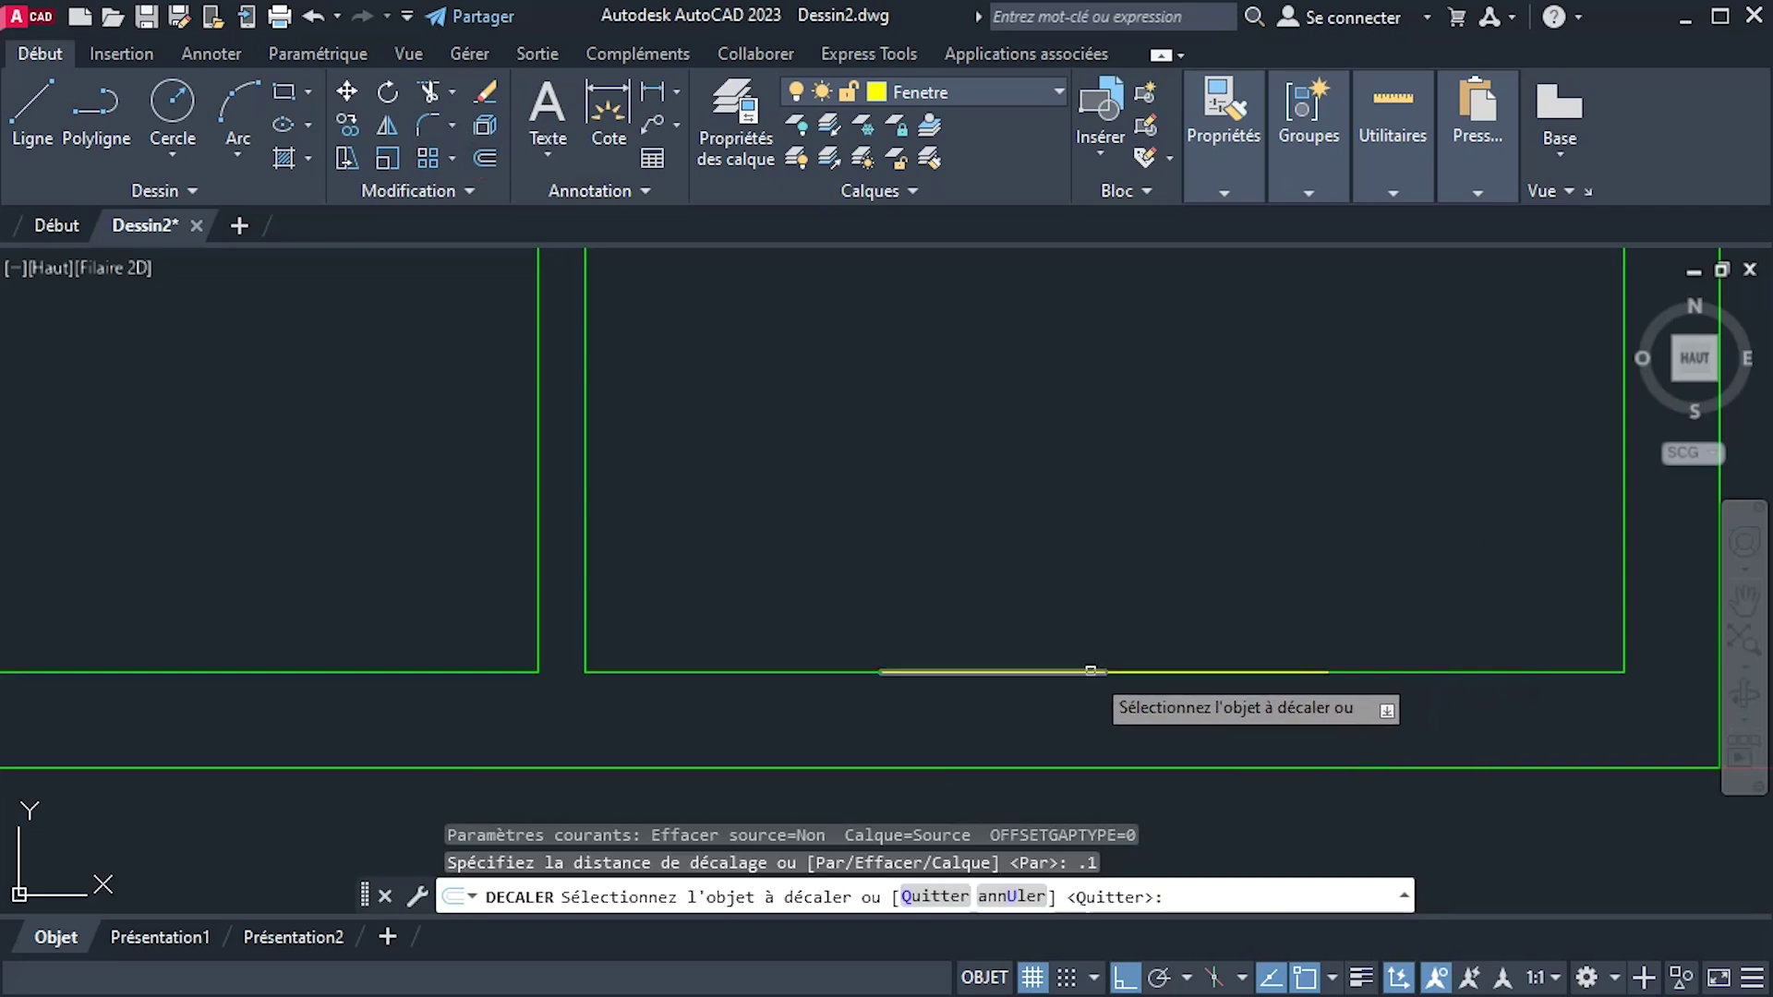
left_click(1067, 673)
left_click(1070, 692)
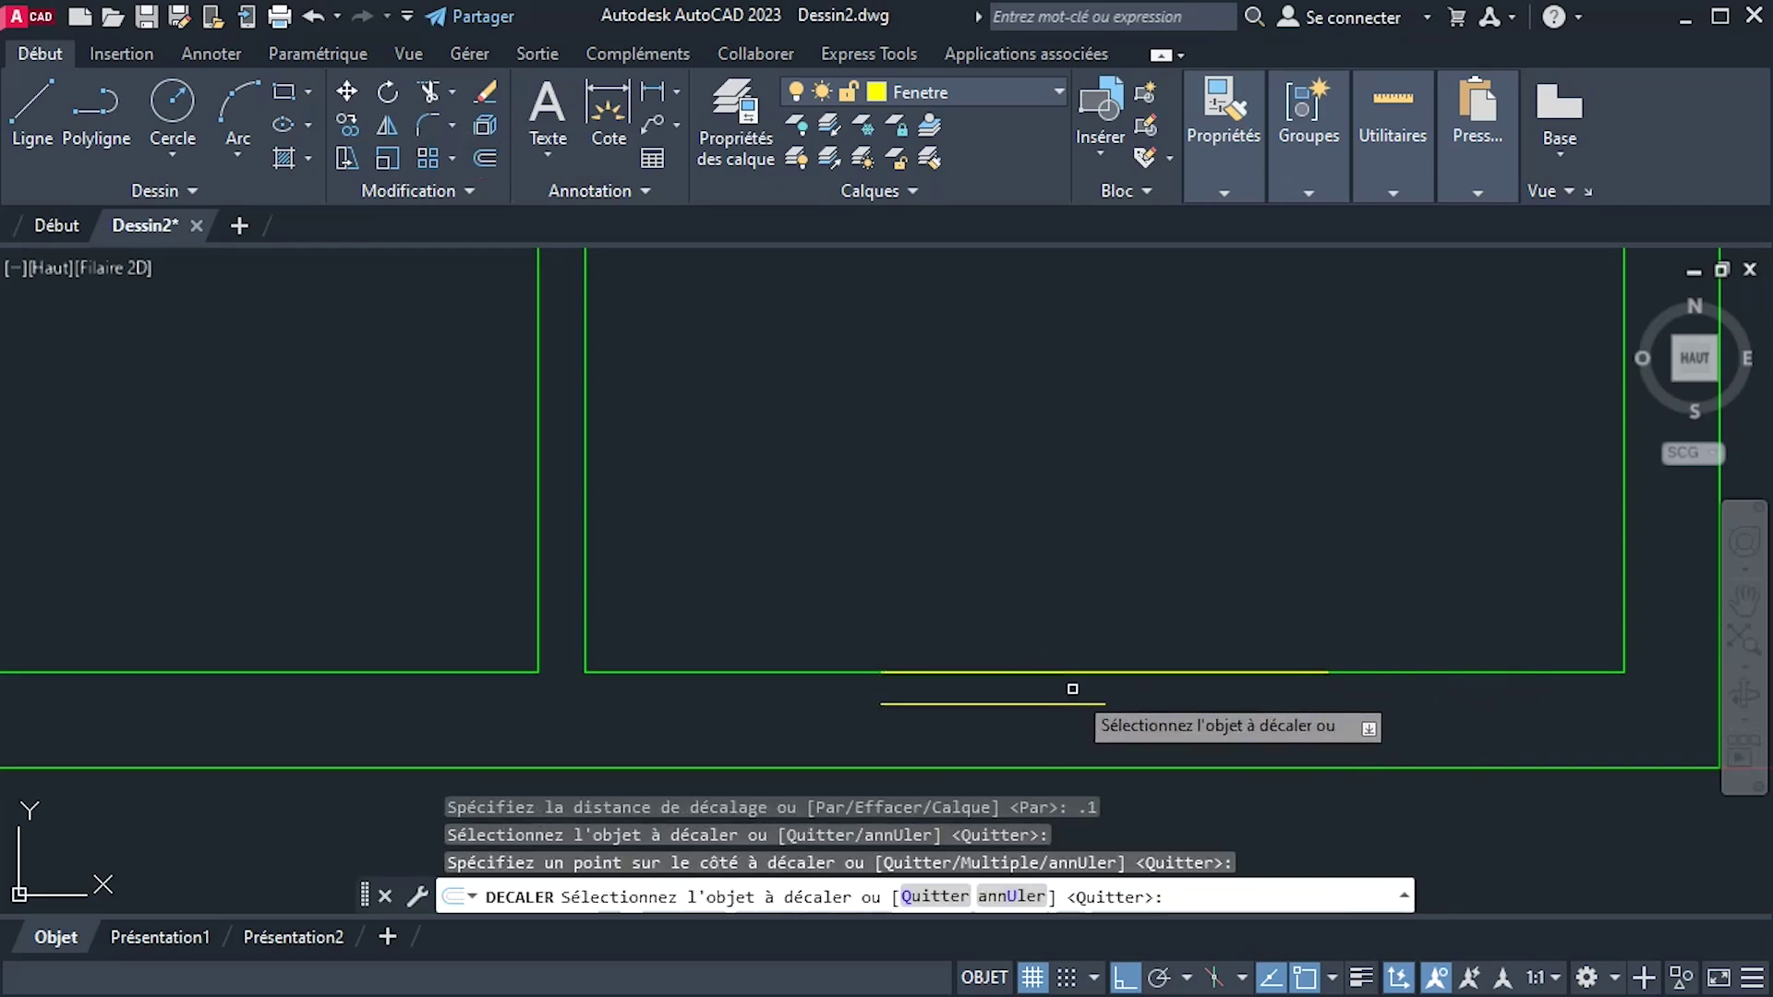
left_click(1175, 673)
left_click(1178, 741)
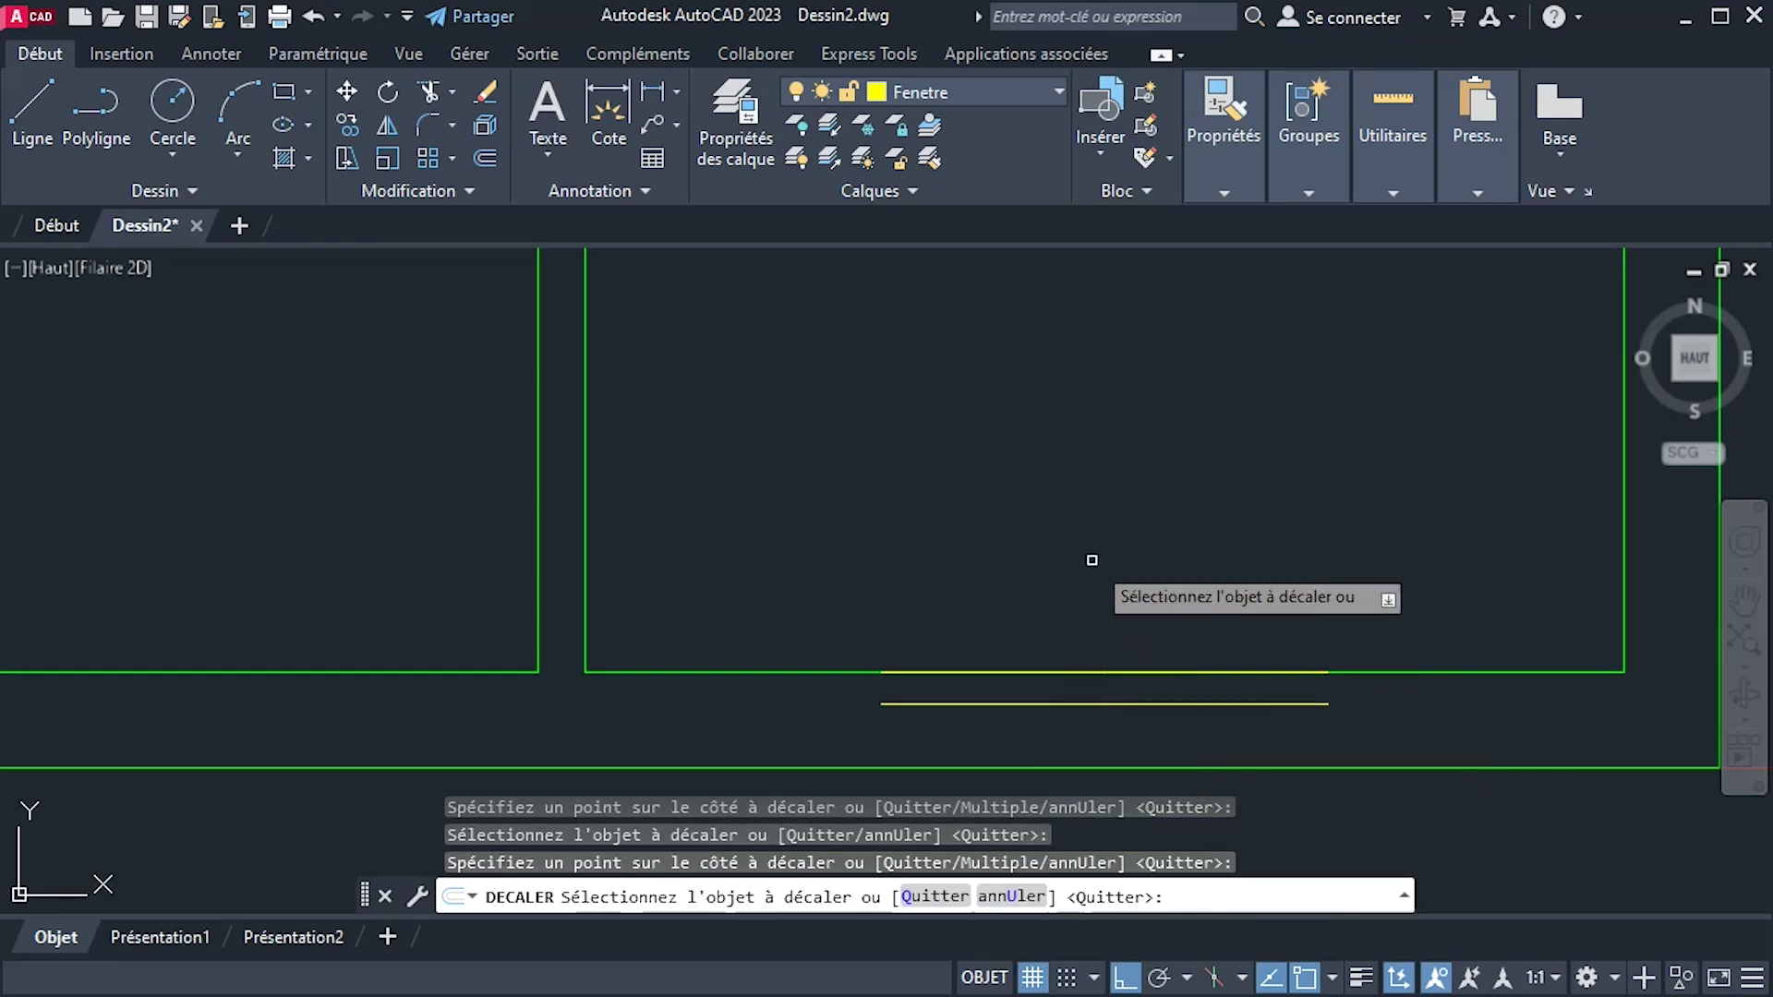
right_click(1091, 544)
left_click(1145, 560)
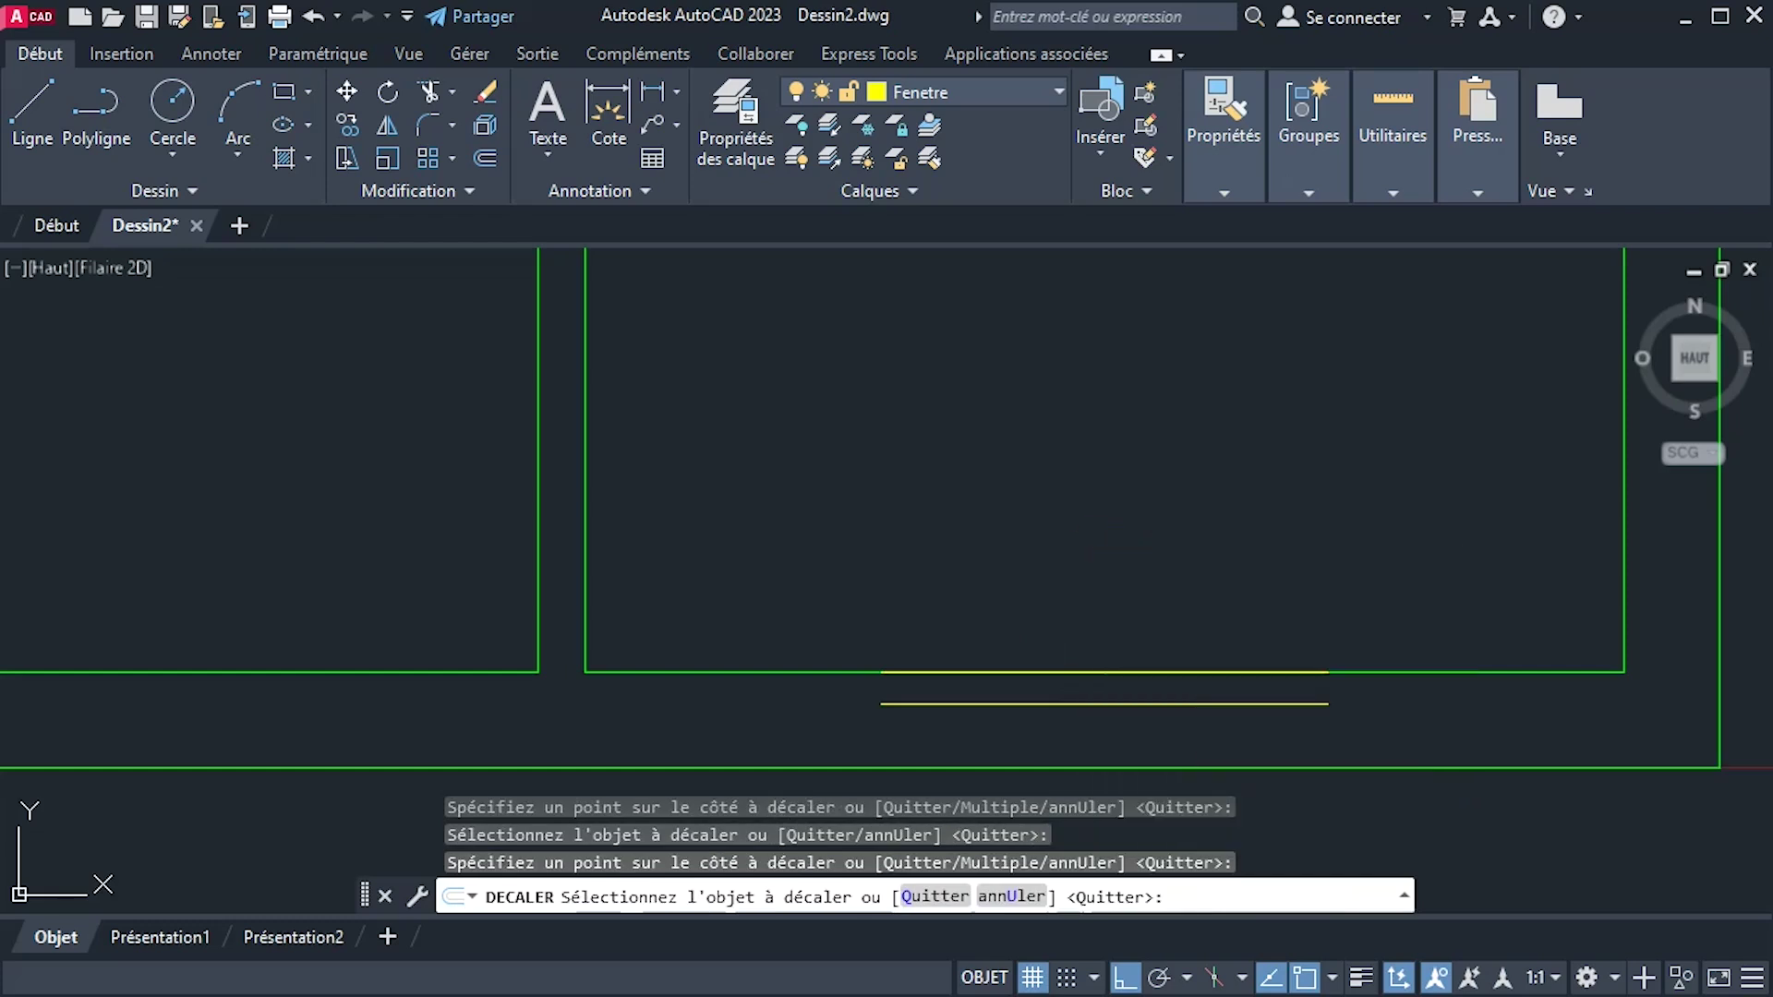
Join the four window segments in Room 2's lower wall into continuous lines.
left_click(825, 574)
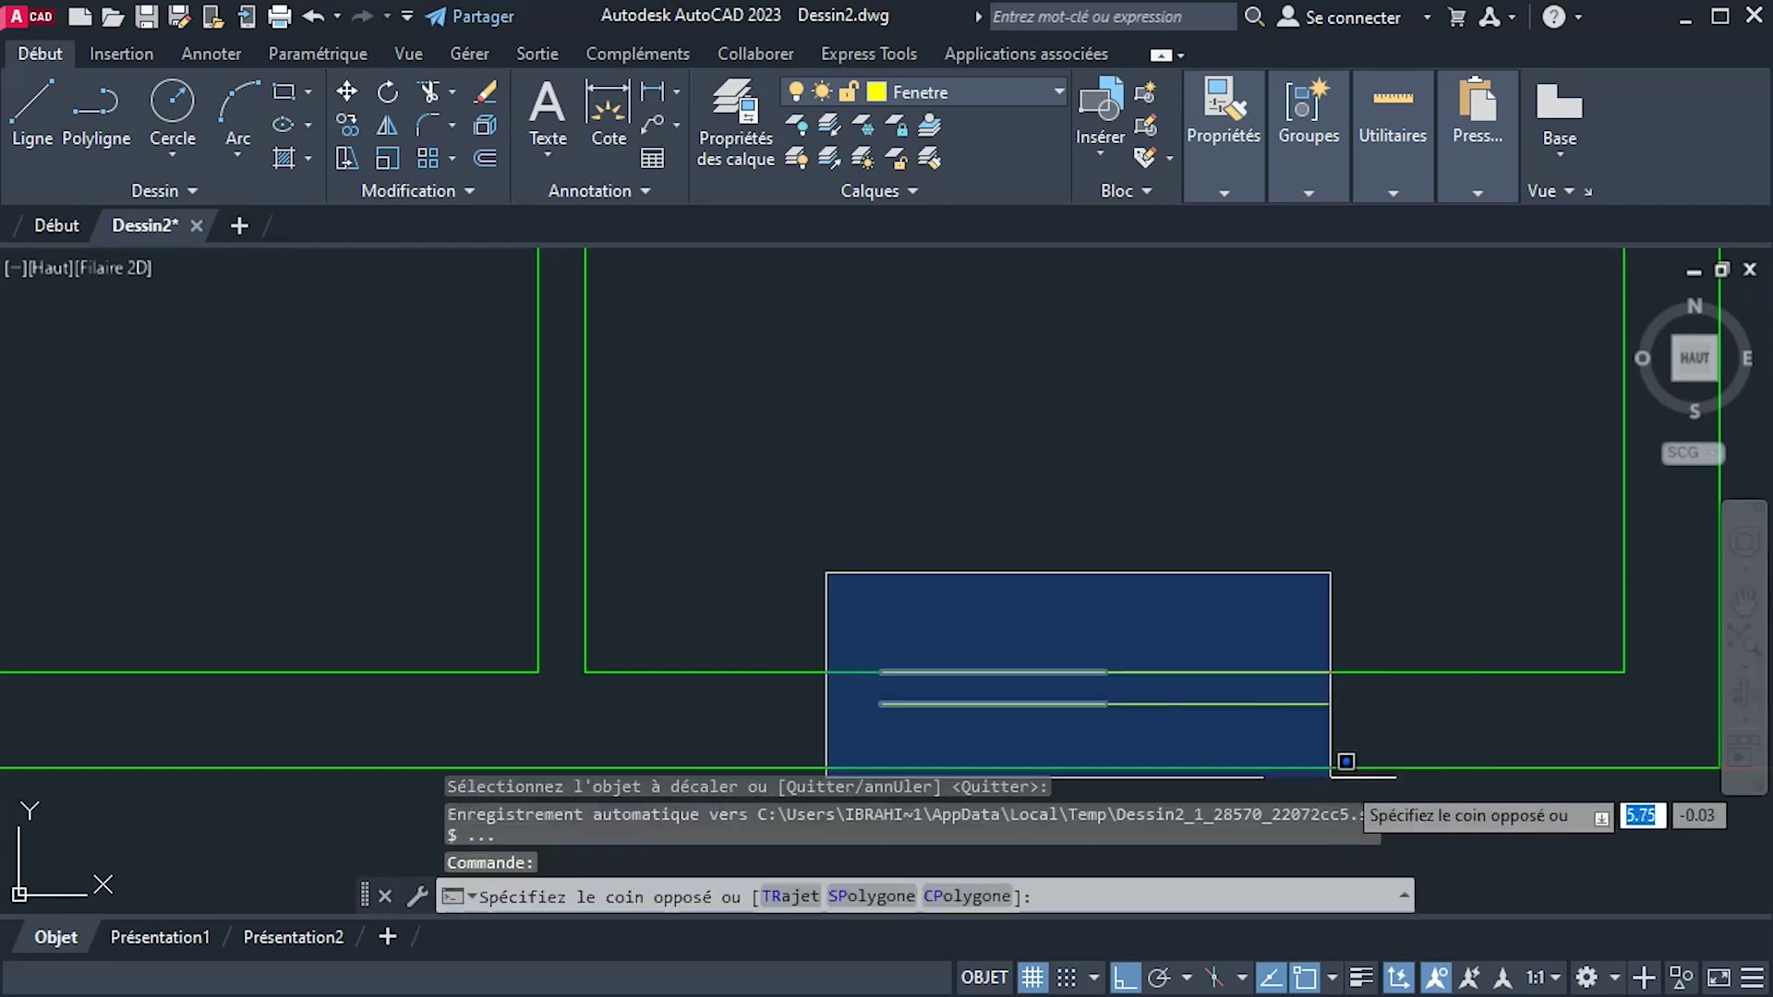
left_click(1404, 743)
type("J")
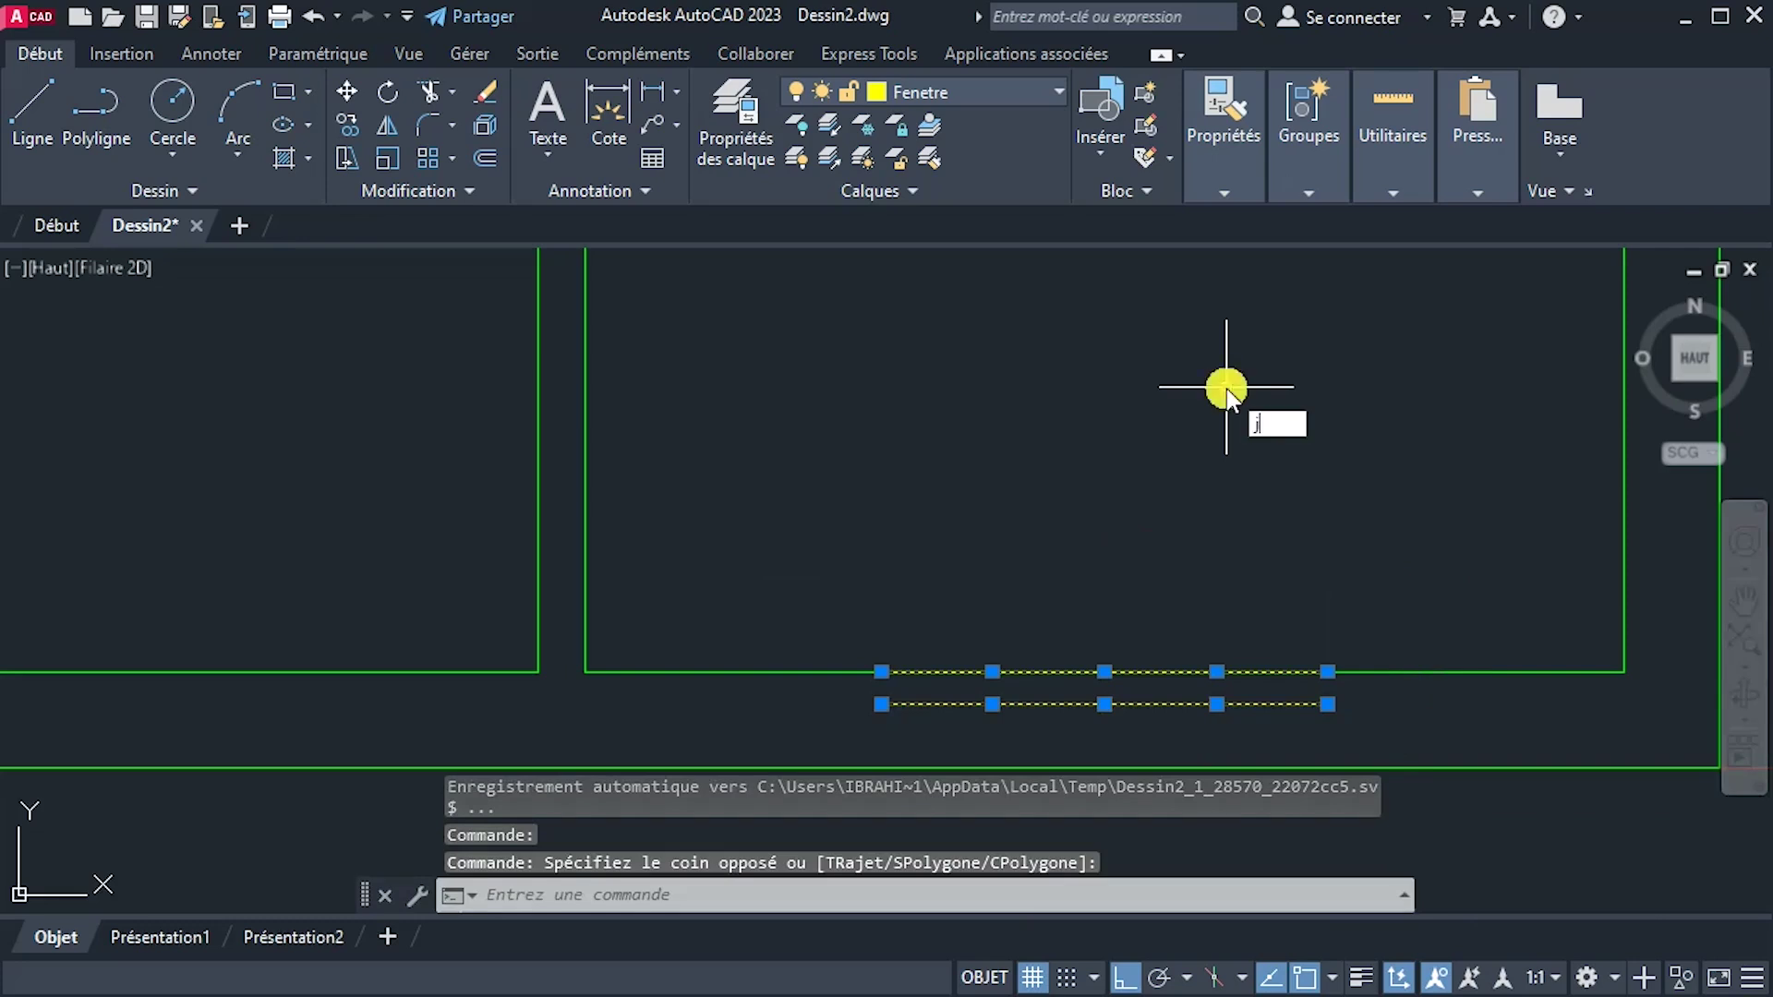
key("Return")
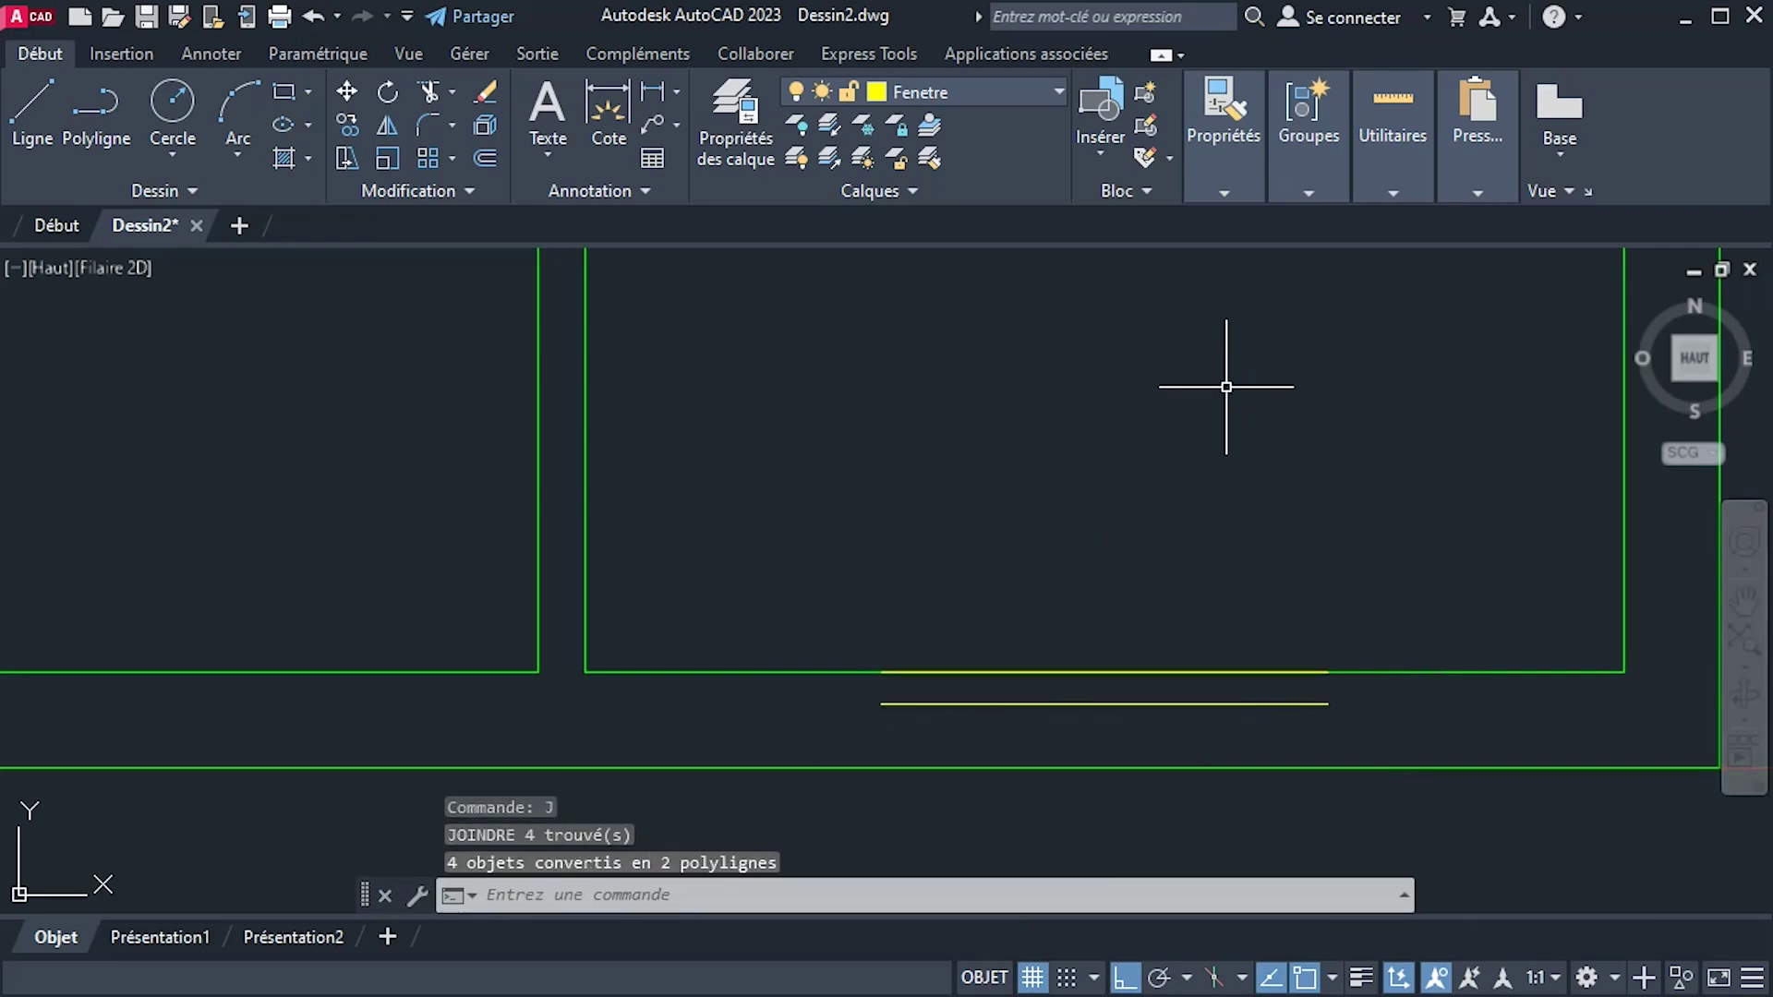
Offset the lower joined window line another 0.1 toward the outer wall edge.
left_click(485, 158)
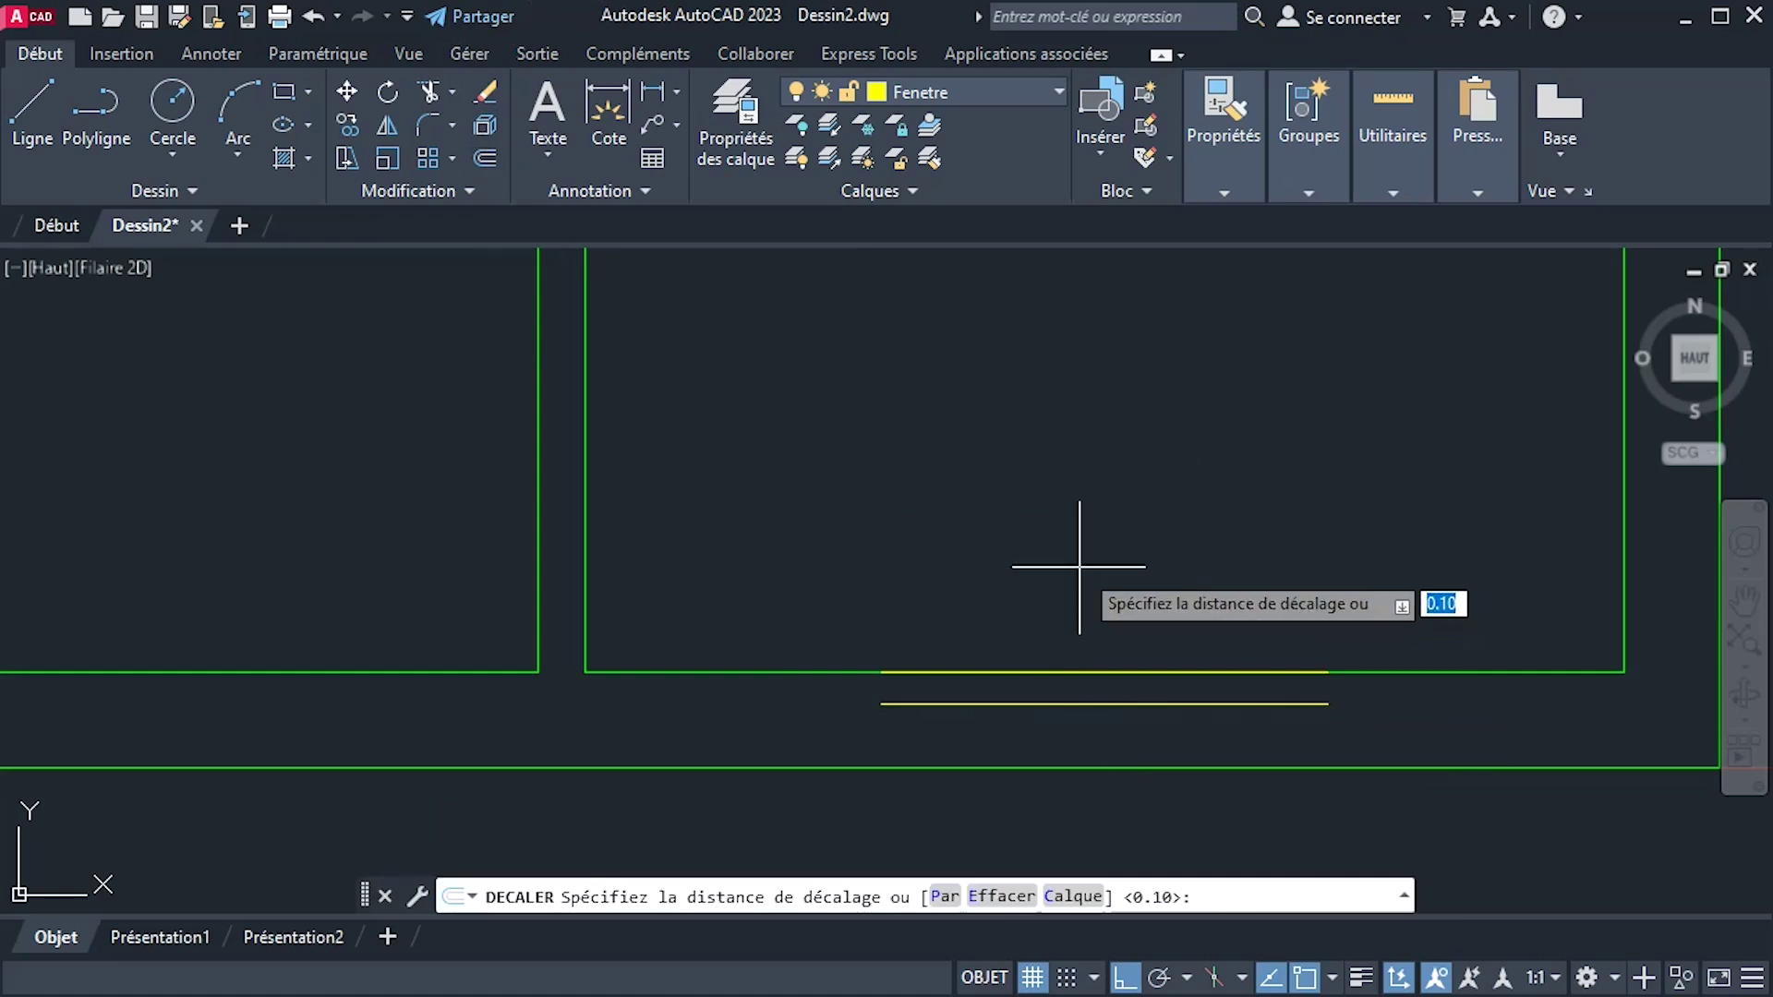
key("Return")
left_click(1053, 704)
left_click(1053, 750)
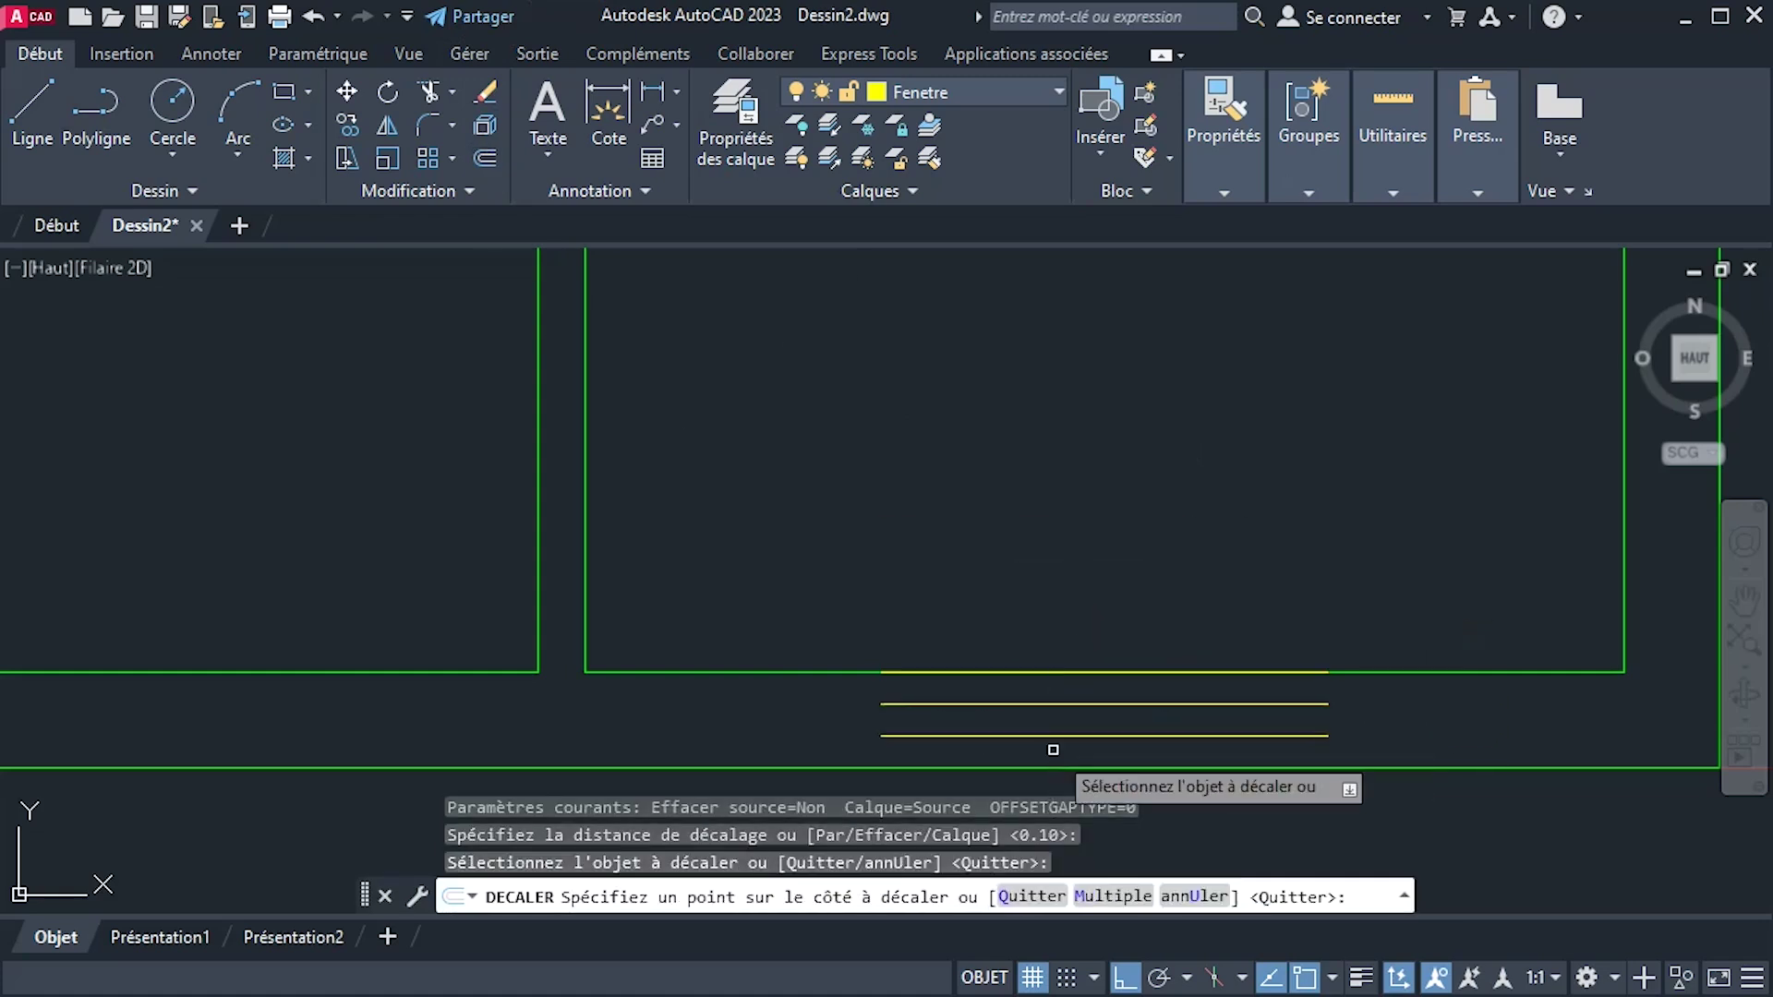
right_click(1062, 505)
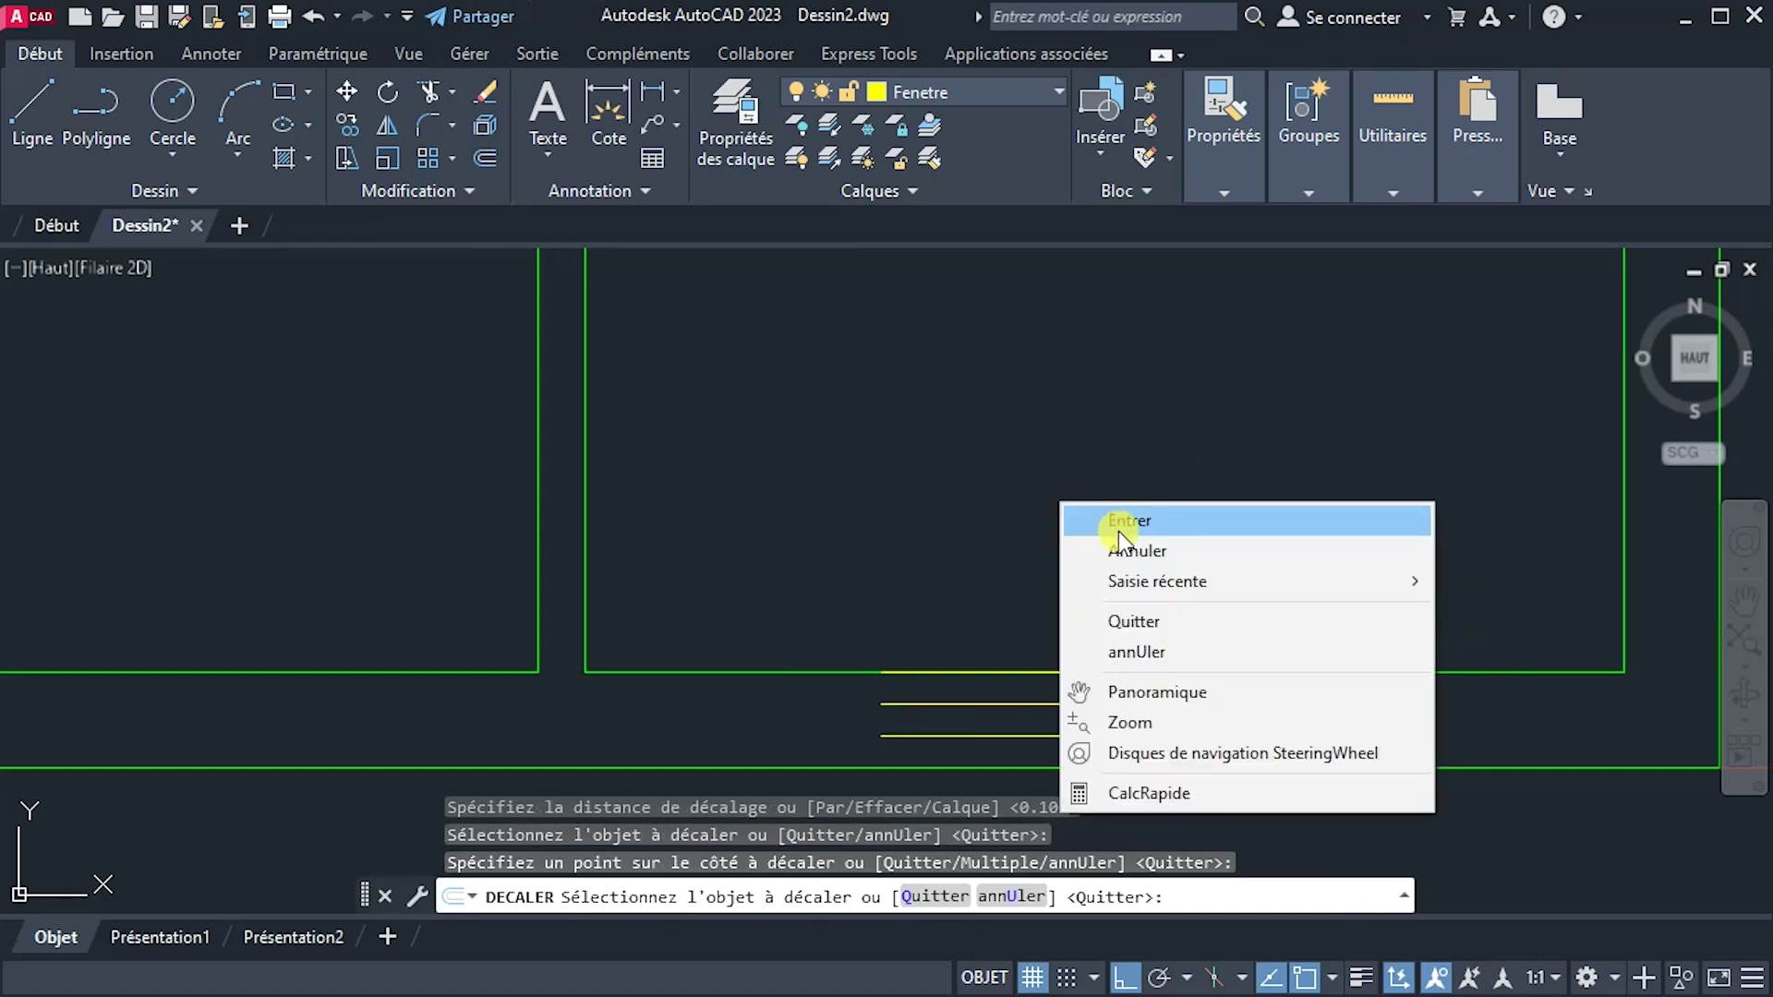
left_click(1119, 522)
Delete the joined window line that lies on the inner edge of Room 2's lower wall.
left_click(843, 625)
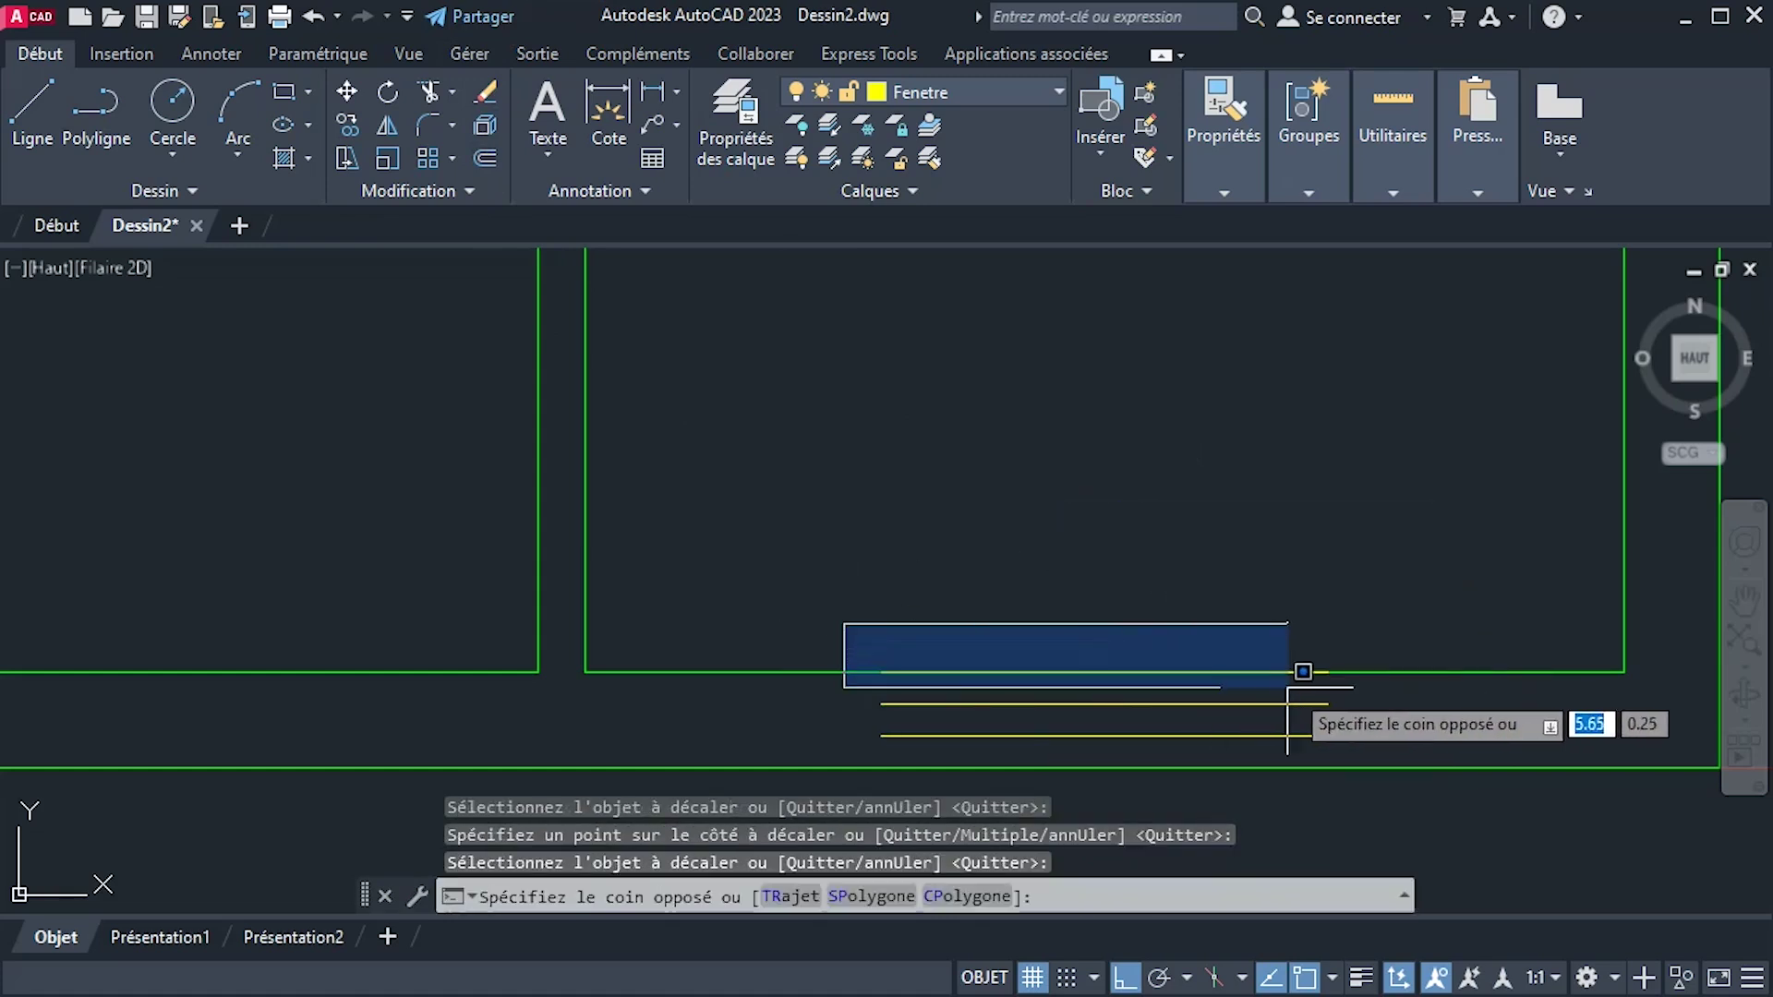
left_click(1342, 691)
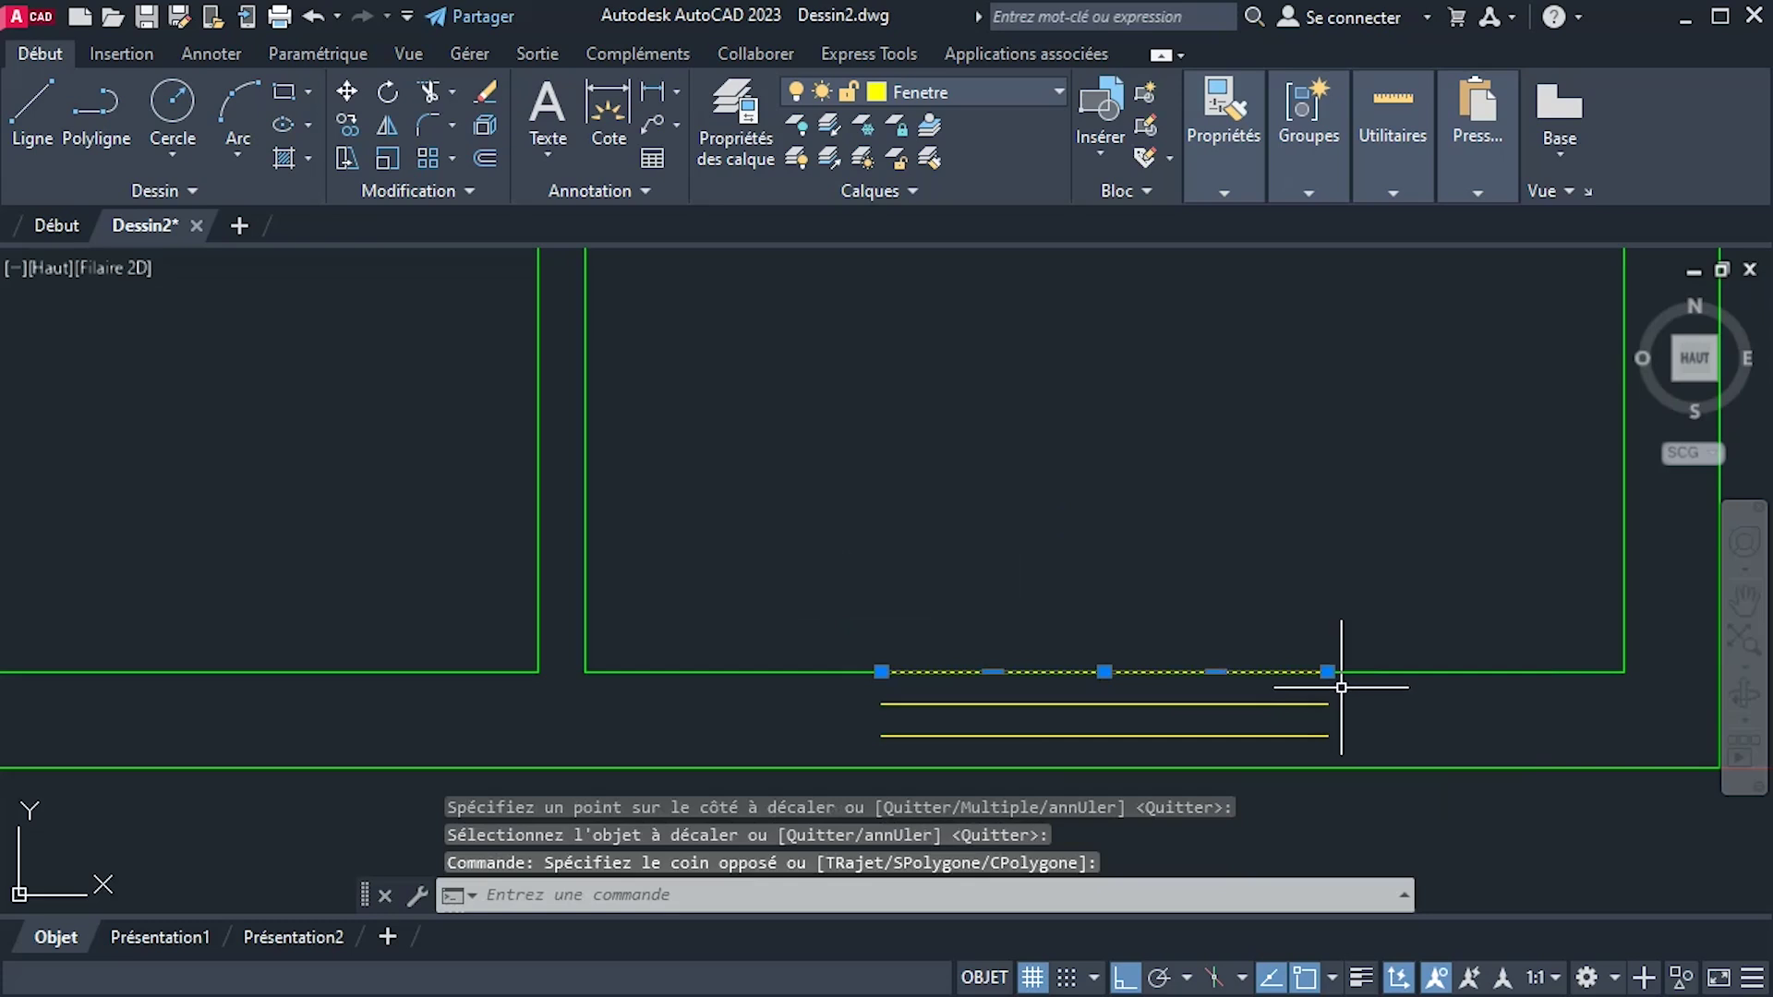
key("Delete")
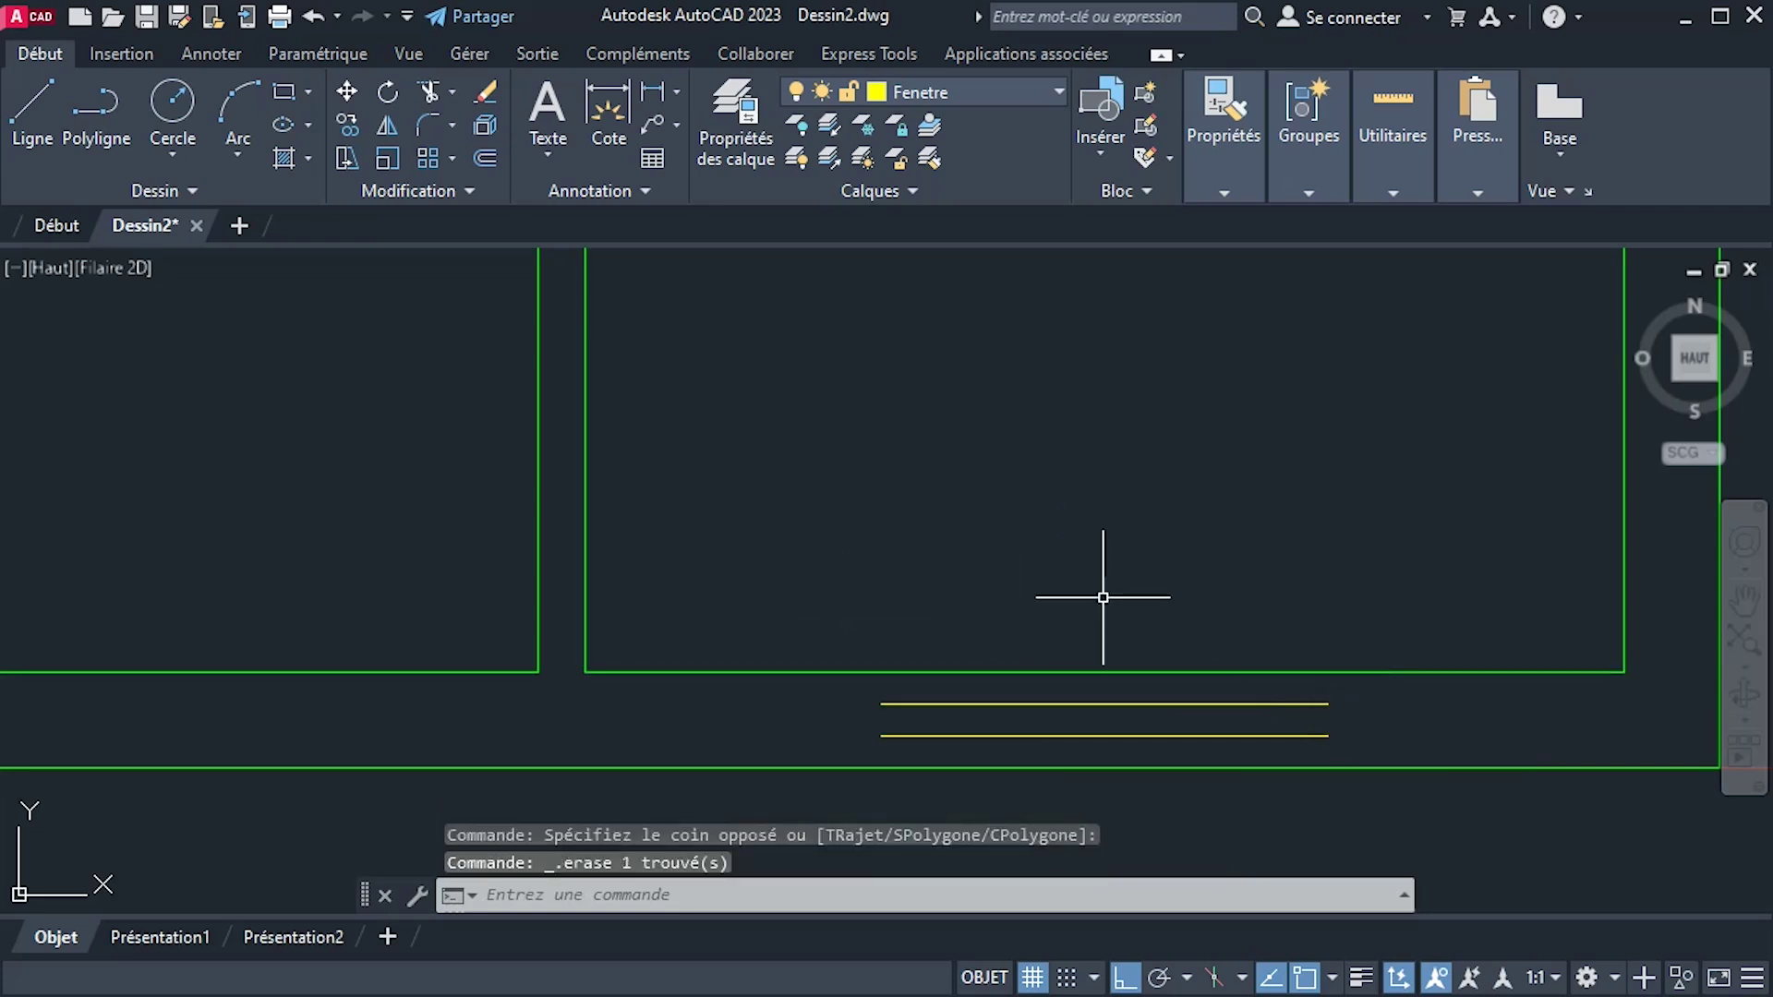
Draw a vertical line closing the window's left end from the inner to the outer wall edge.
left_click(27, 101)
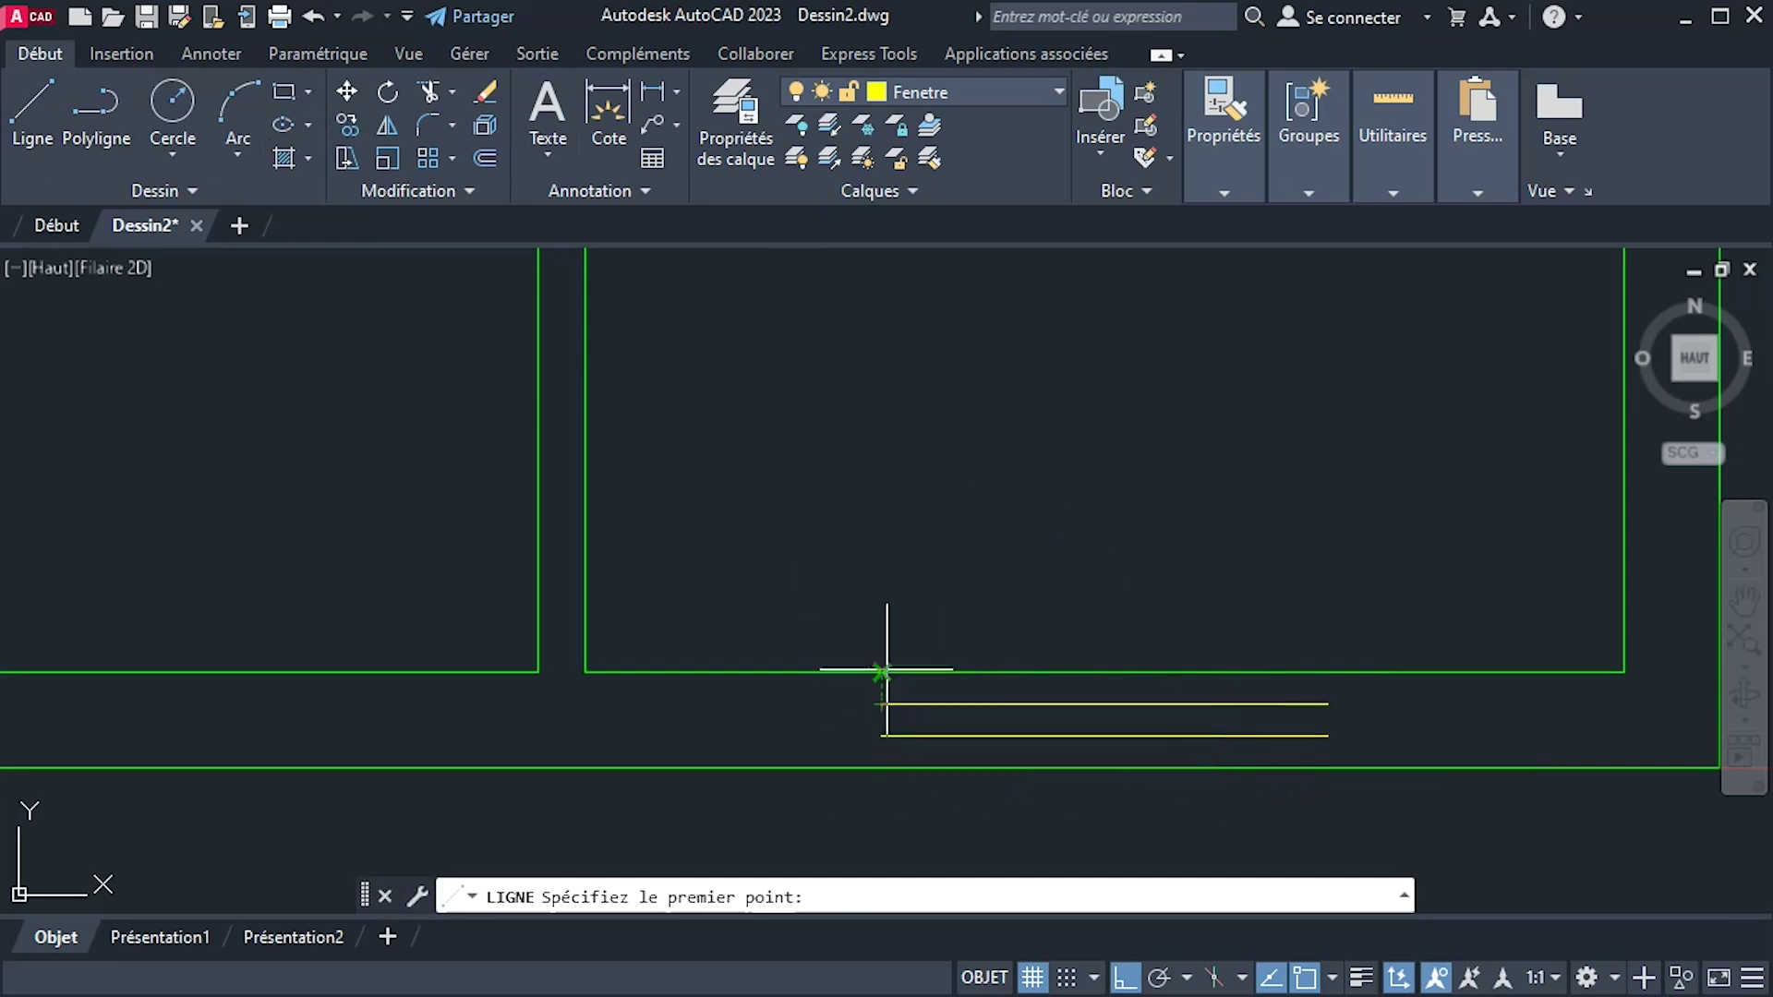
left_click(882, 703)
left_click(882, 672)
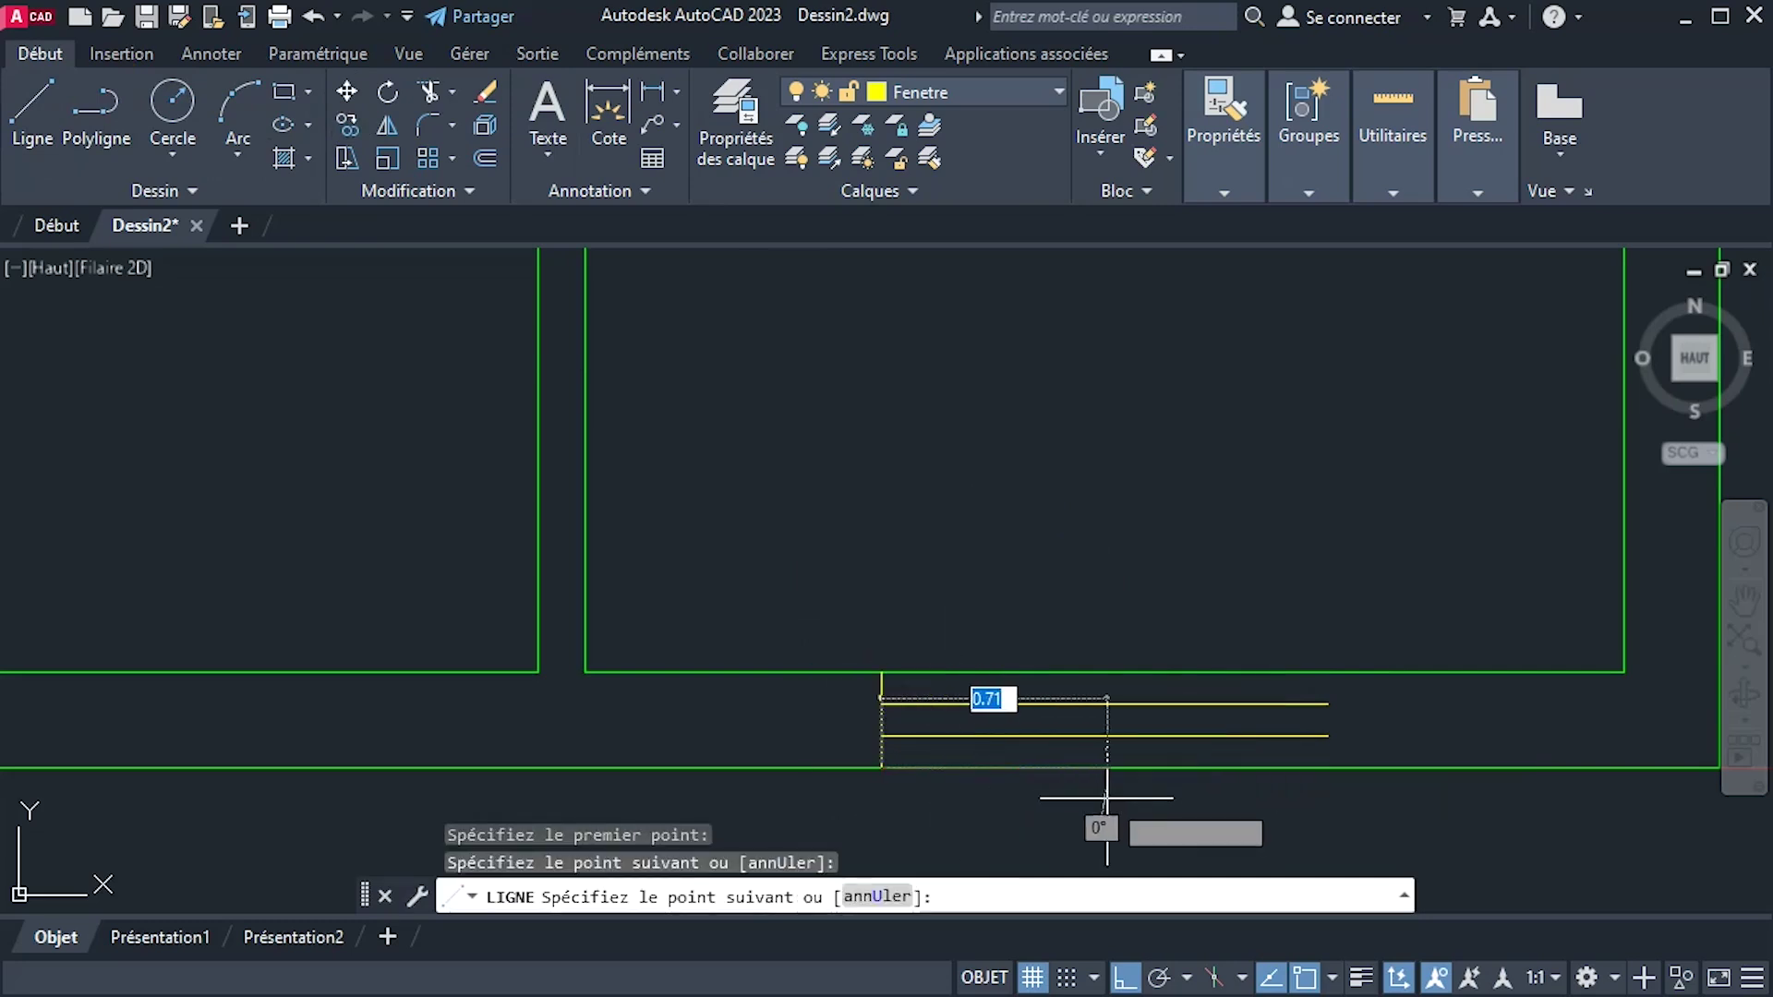
right_click(1113, 811)
left_click(1136, 827)
Draw a vertical line closing the window's right end from the inner to the outer wall edge.
right_click(1365, 589)
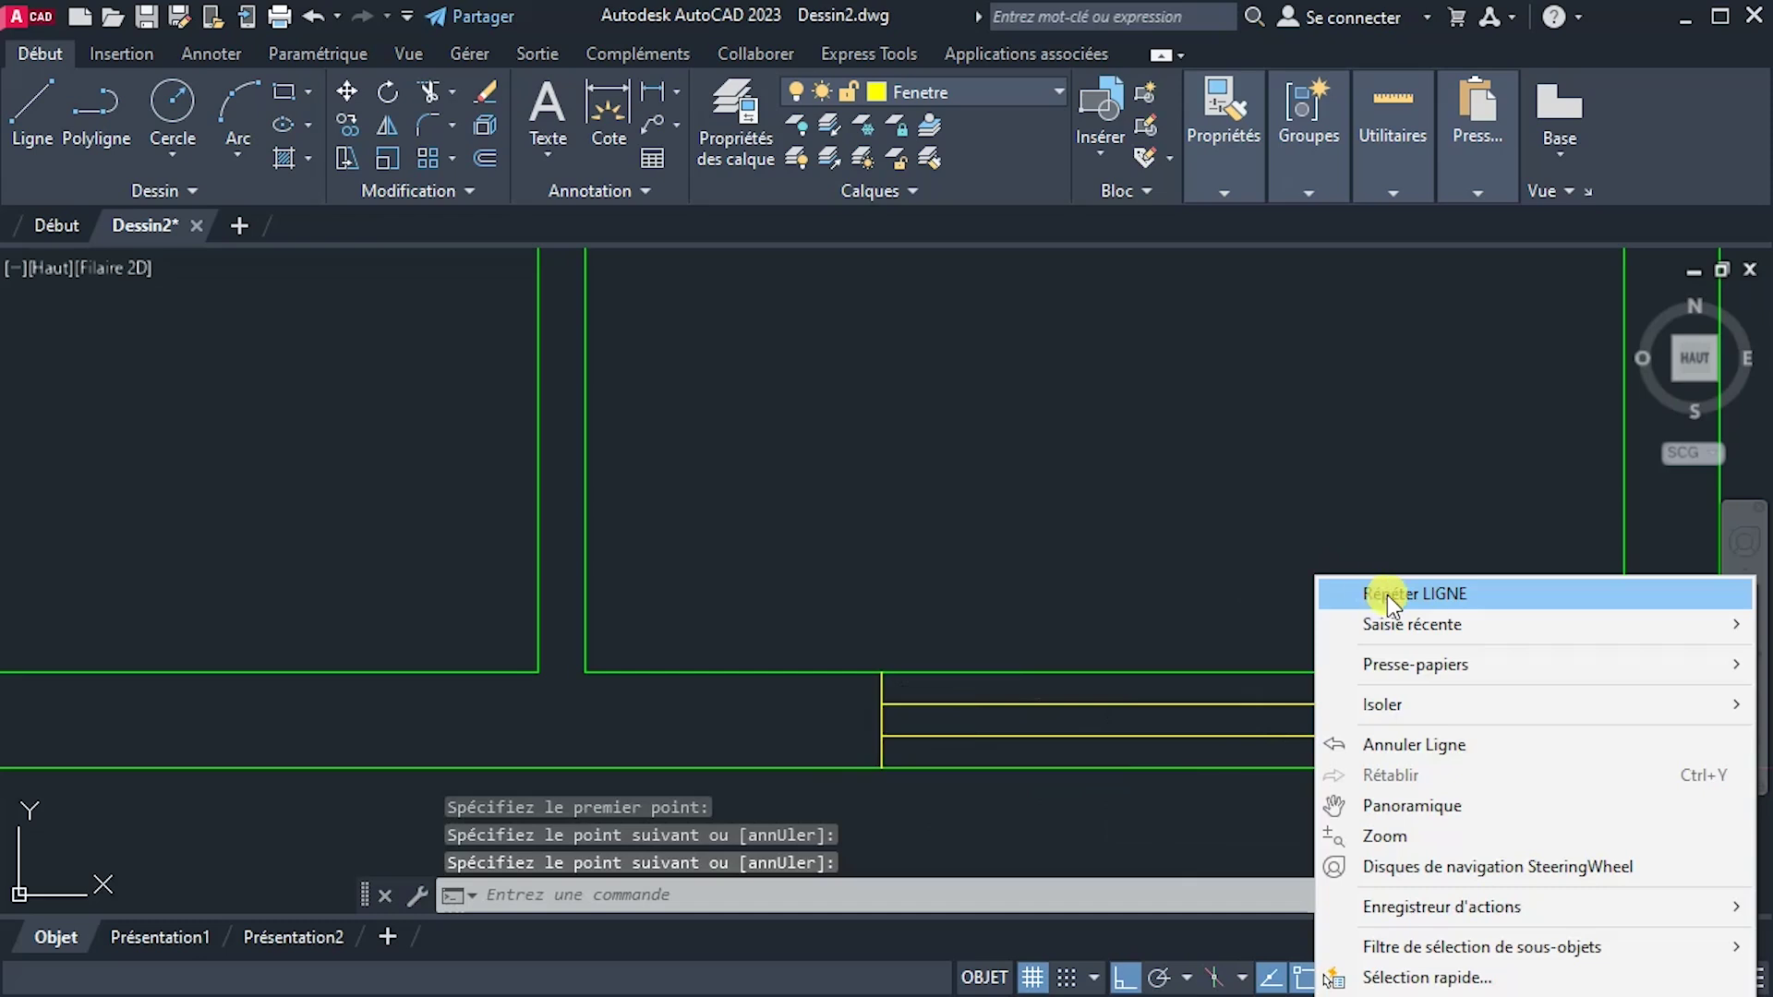
left_click(1387, 594)
left_click(1323, 705)
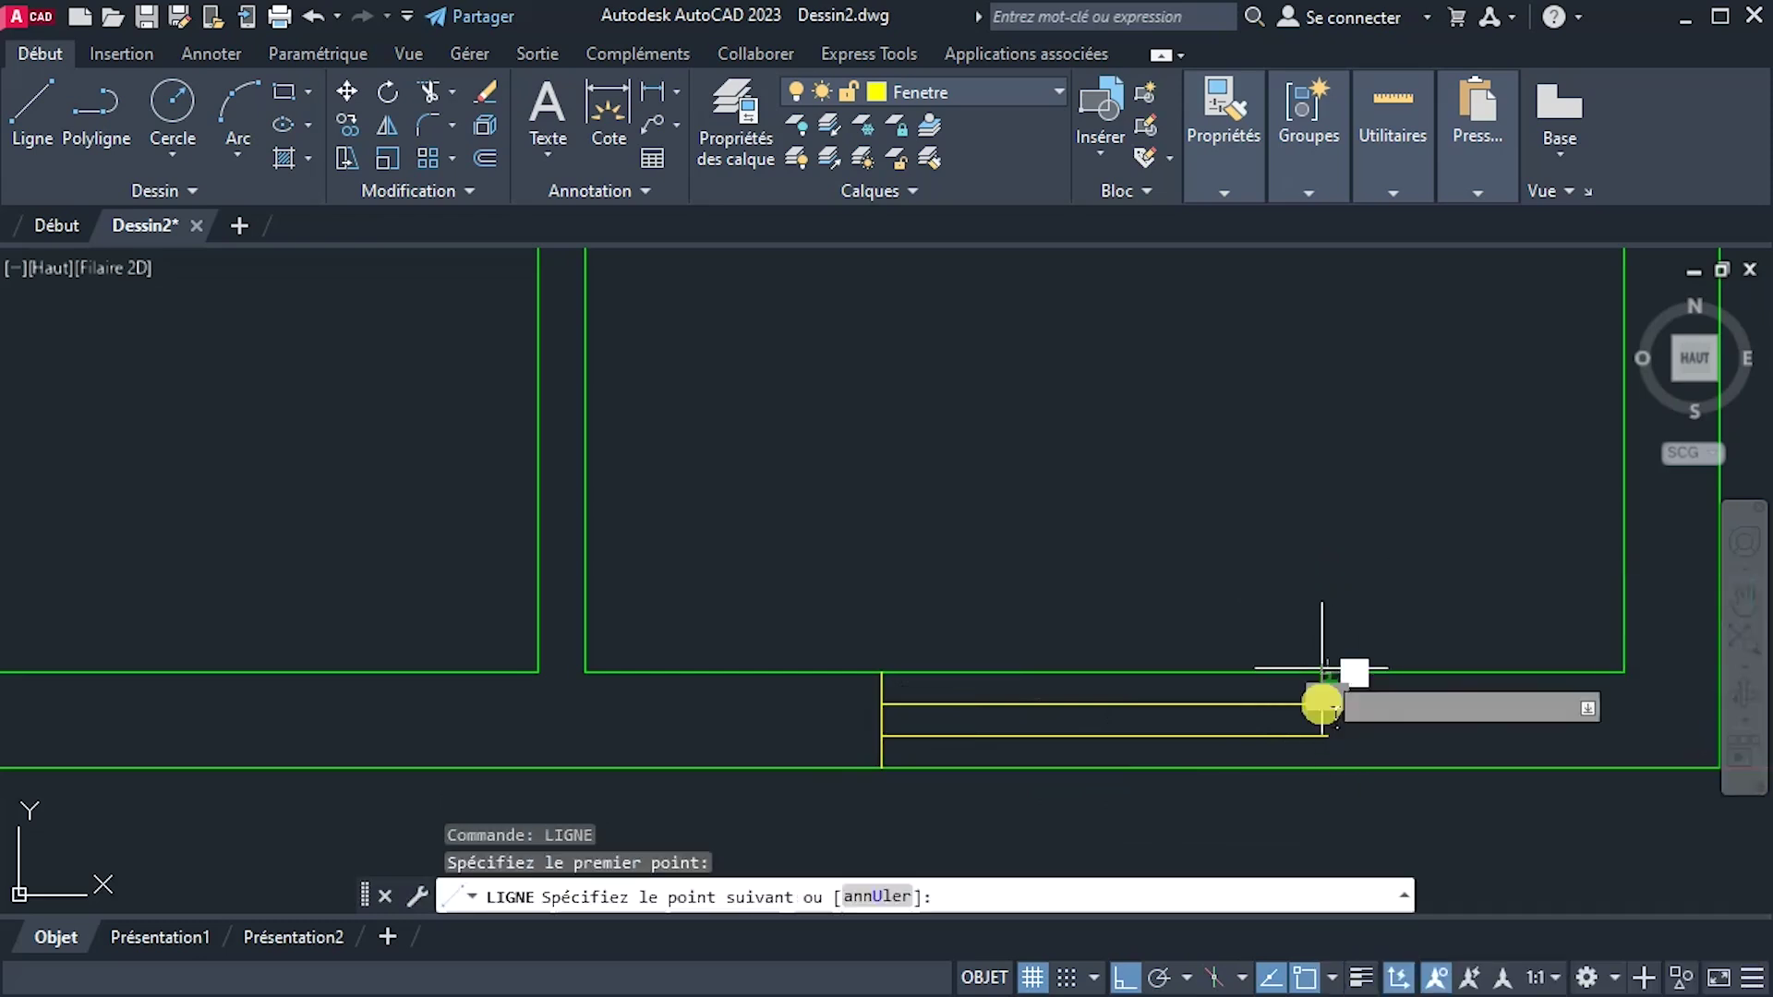
left_click(1323, 766)
right_click(1306, 508)
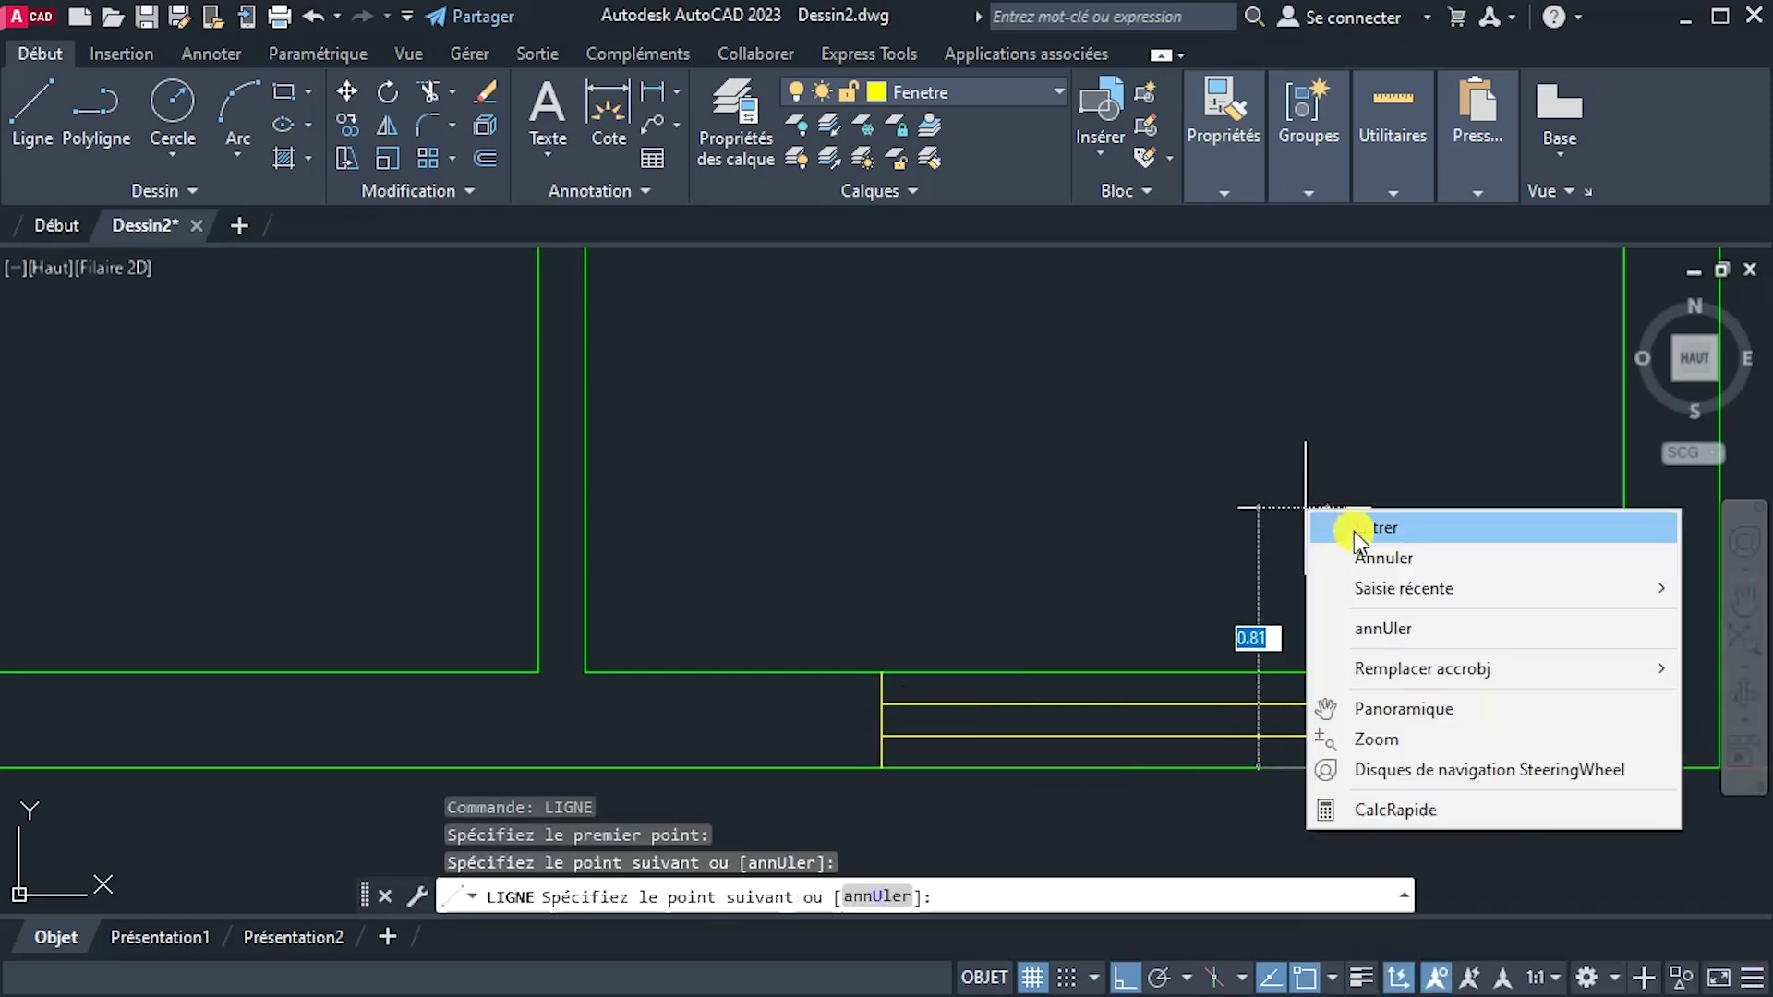
left_click(1361, 541)
On the Chajja layer, draw lines from the window's lower-left corner 0.3 left, 0.3 down, and horizontally to below the window's right end.
mouse_move(1259, 760)
middle_mouse_down()
mouse_move(1219, 698)
mouse_move(1061, 586)
middle_mouse_up()
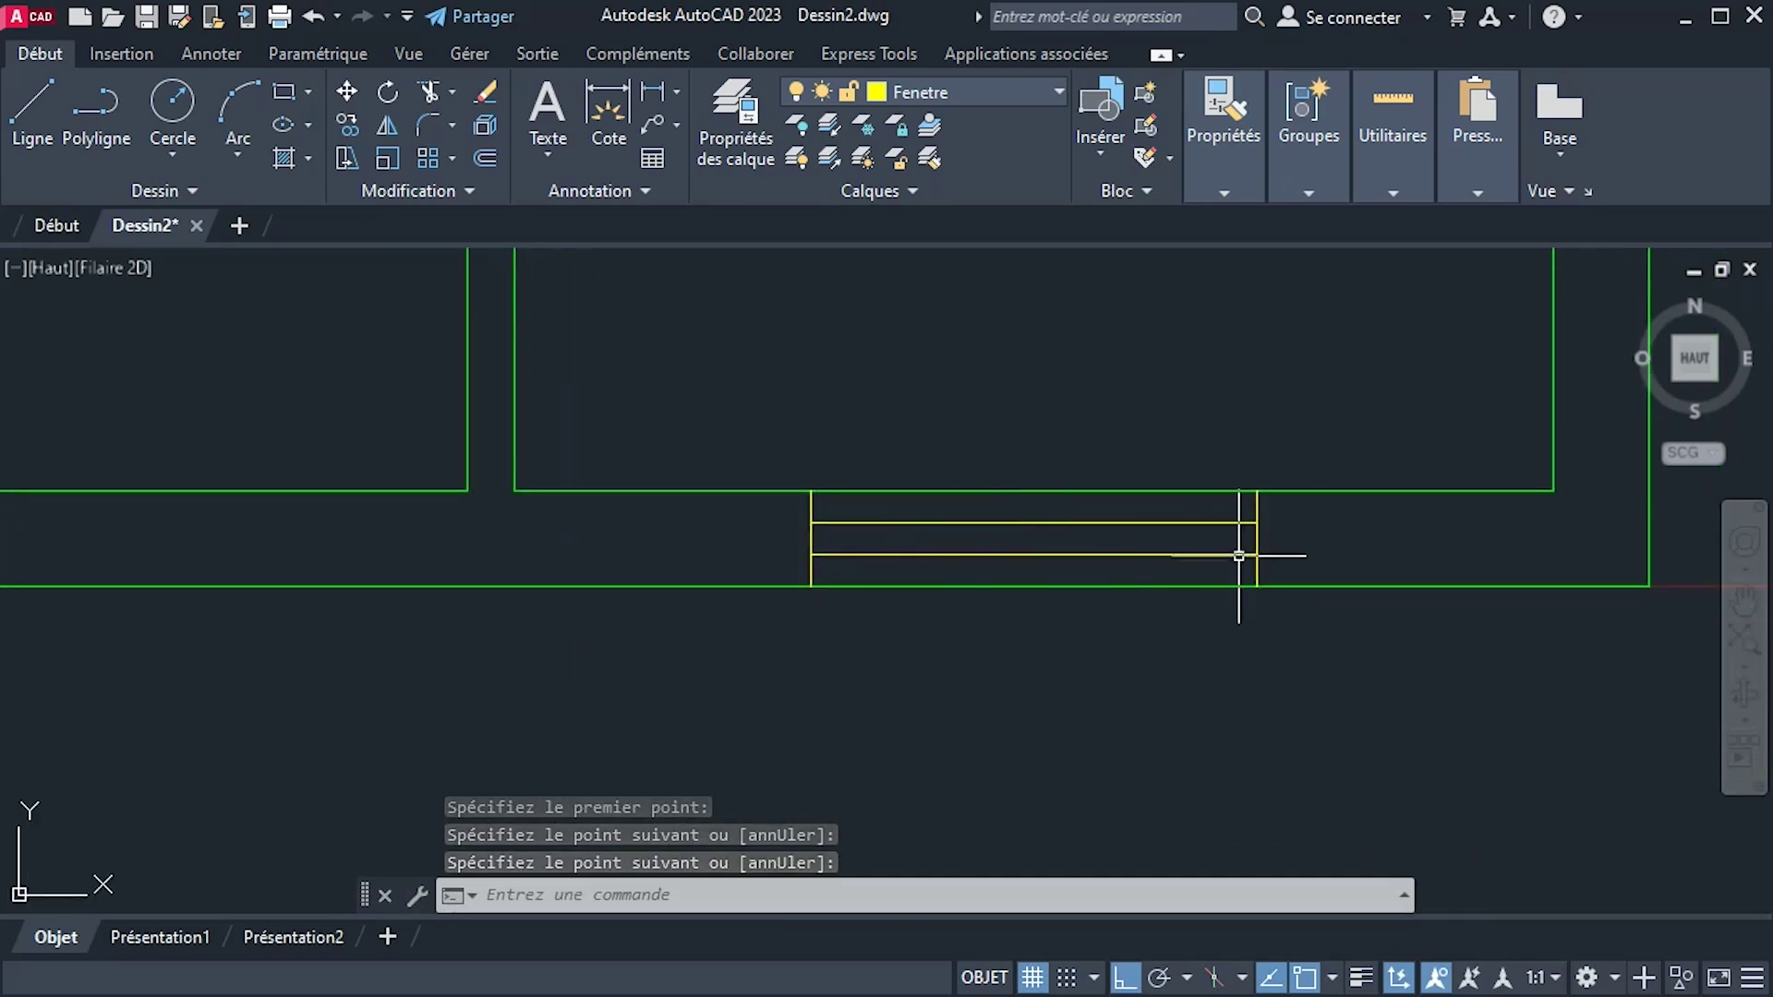
left_click(1012, 93)
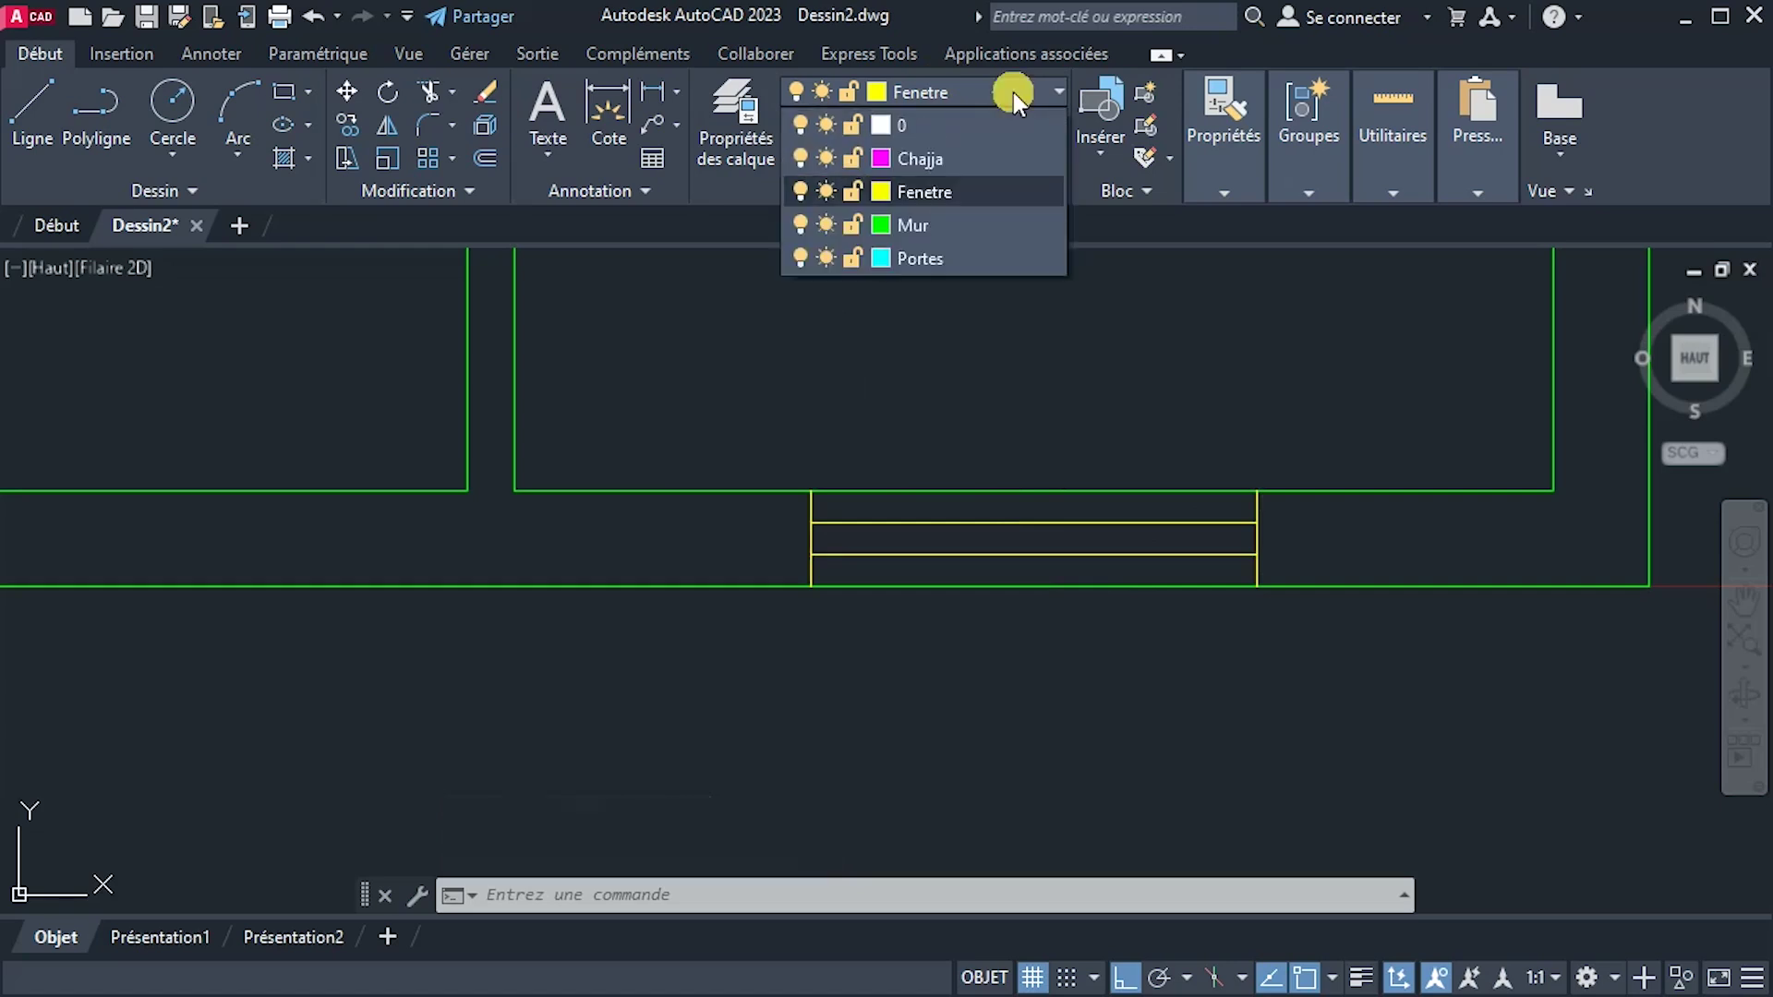
left_click(934, 158)
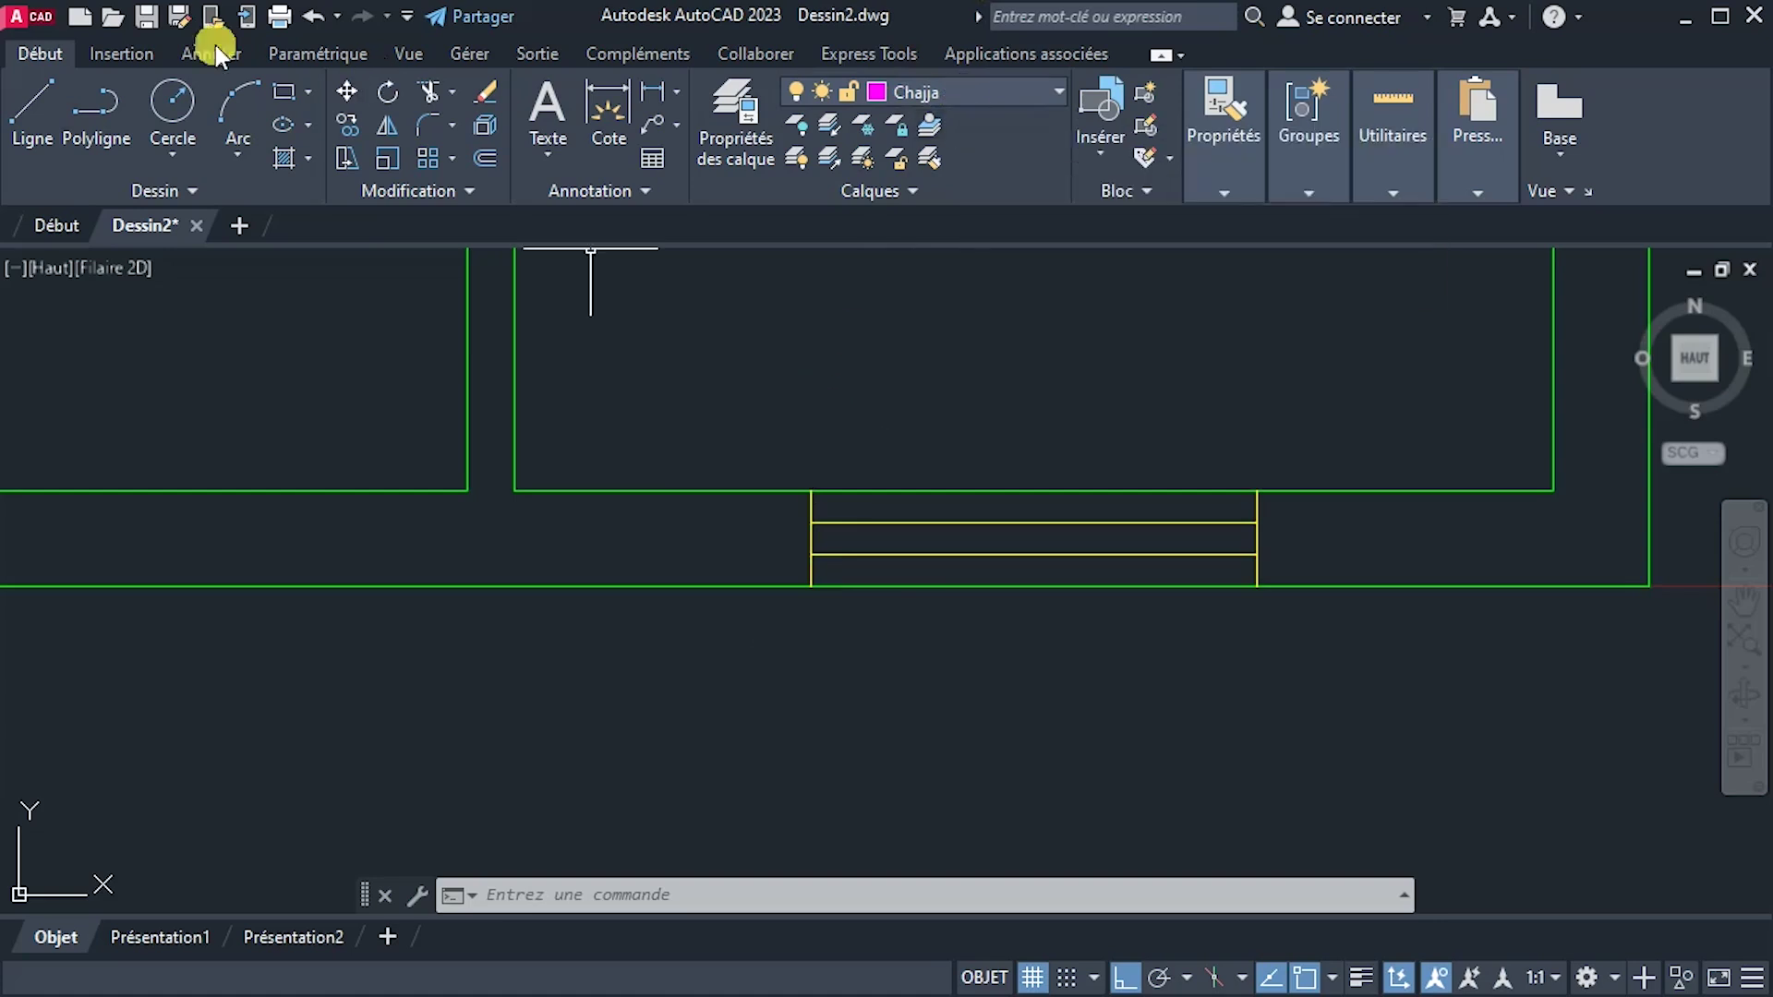
left_click(25, 109)
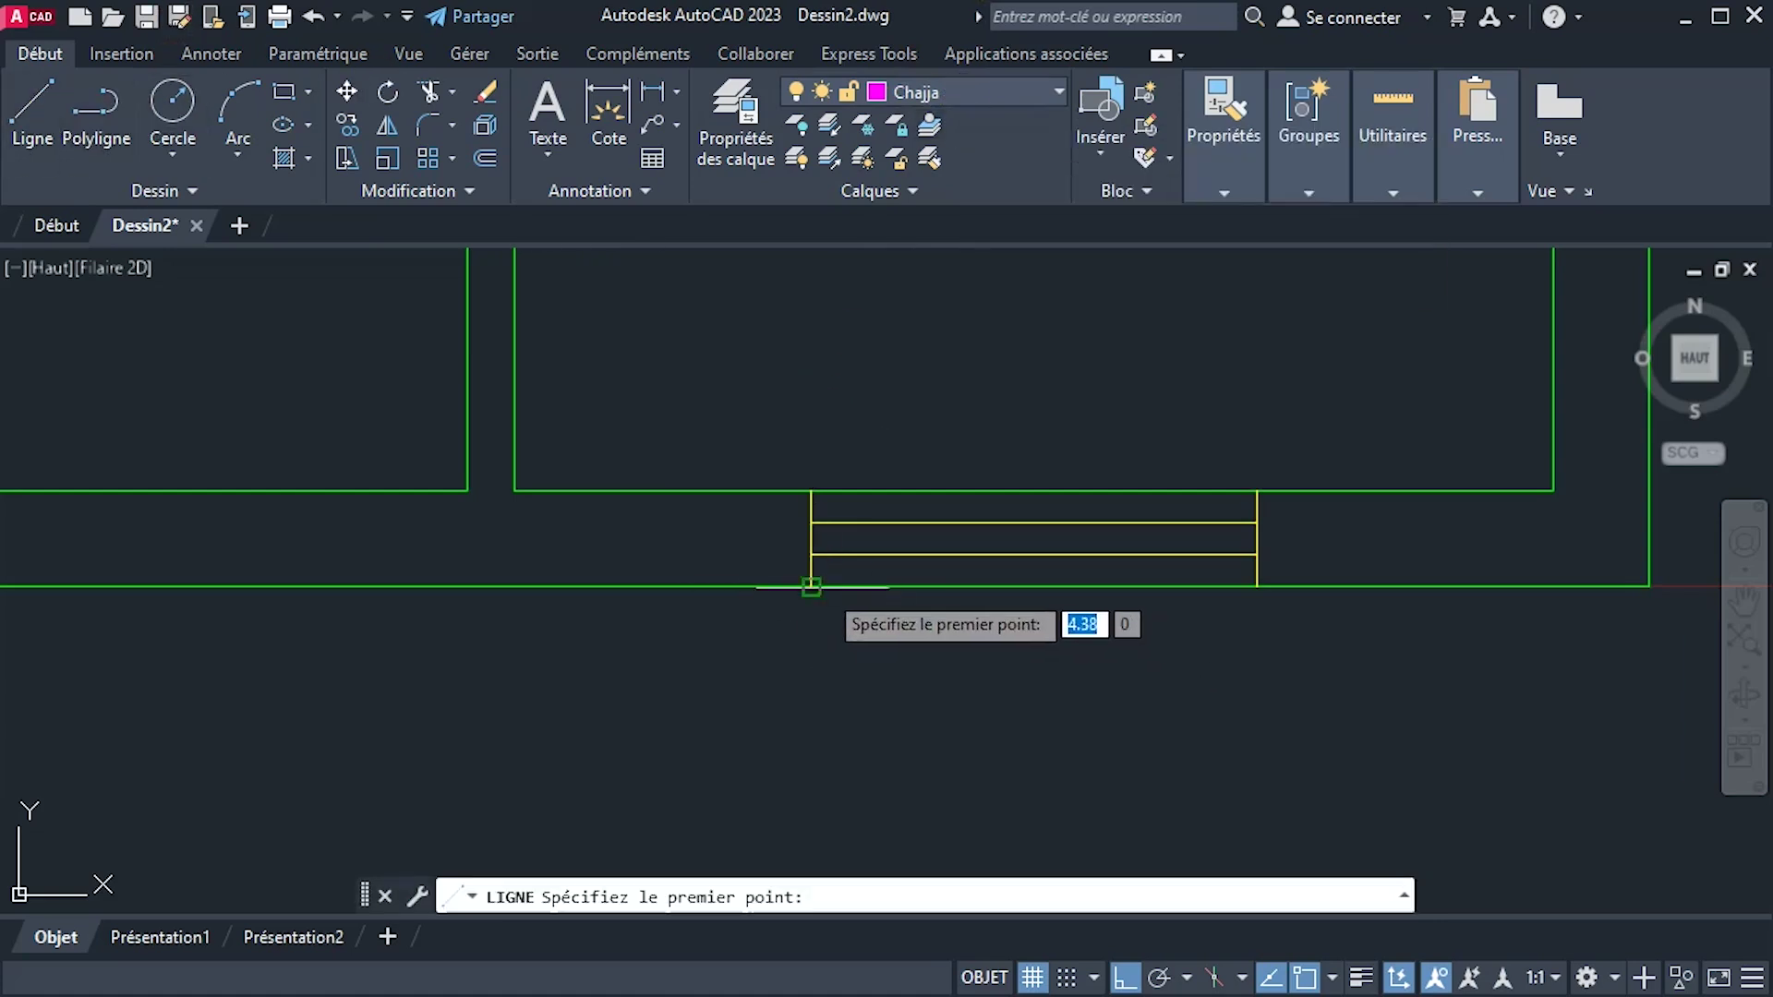
left_click(811, 588)
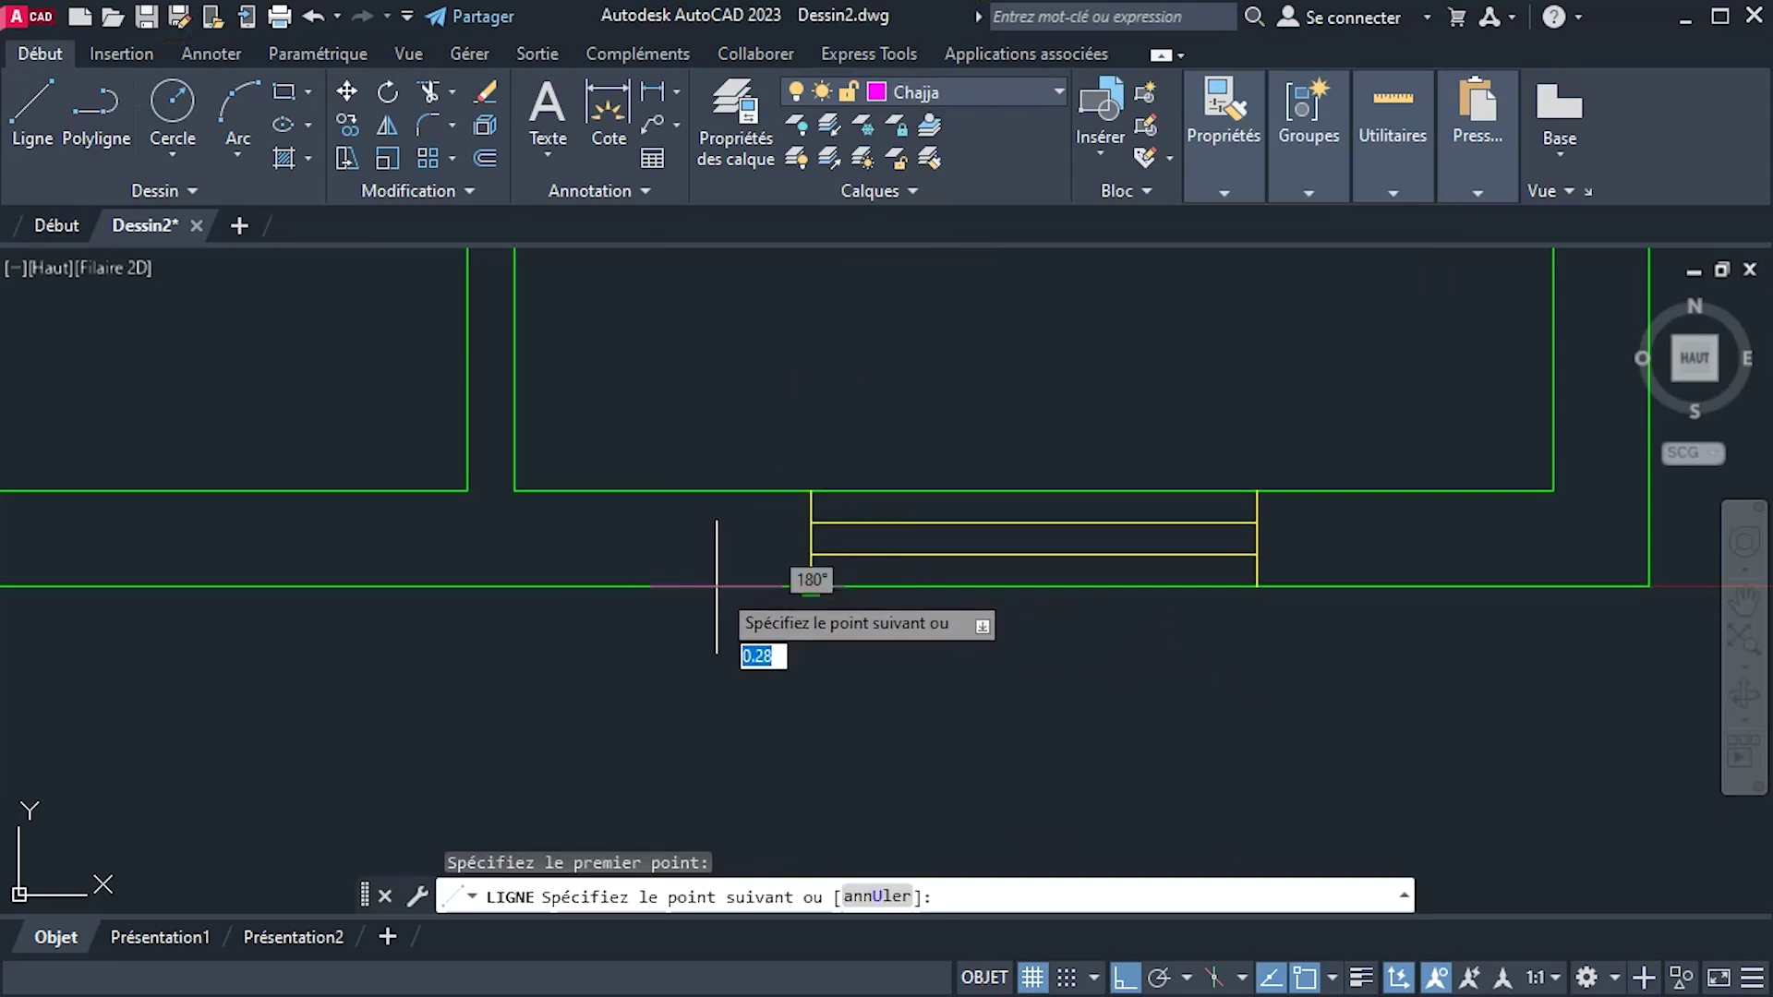
left_click(712, 587)
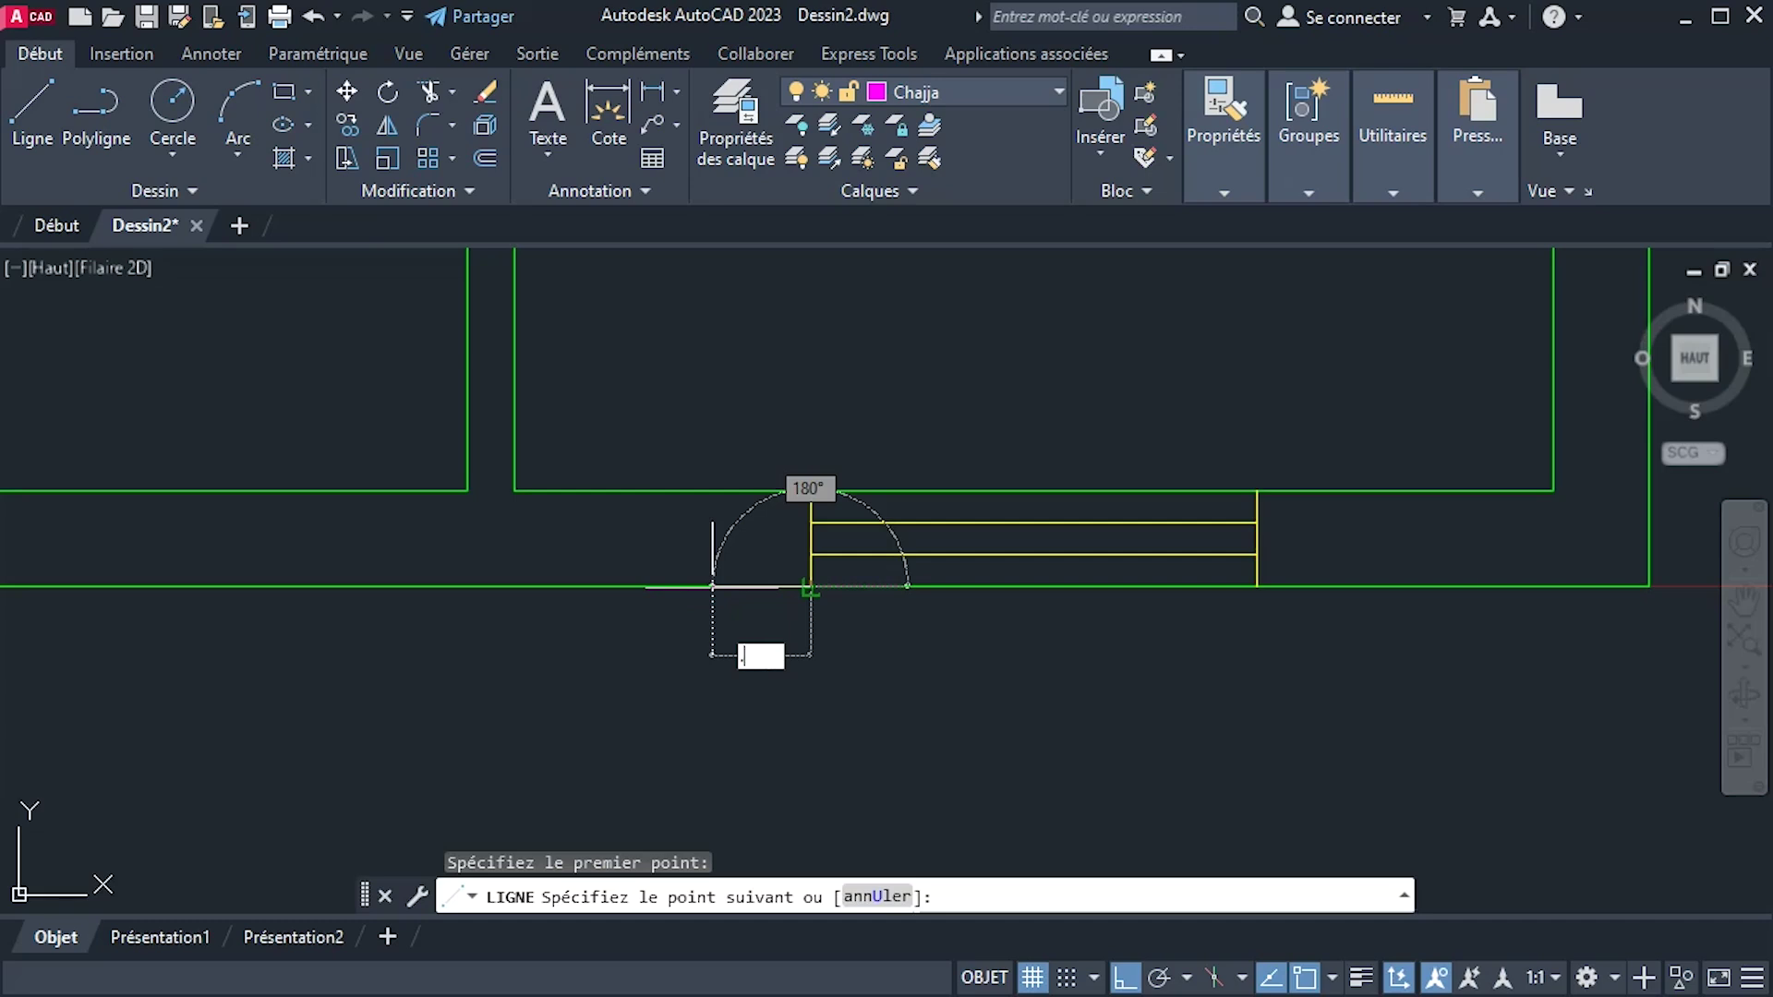
key("Return")
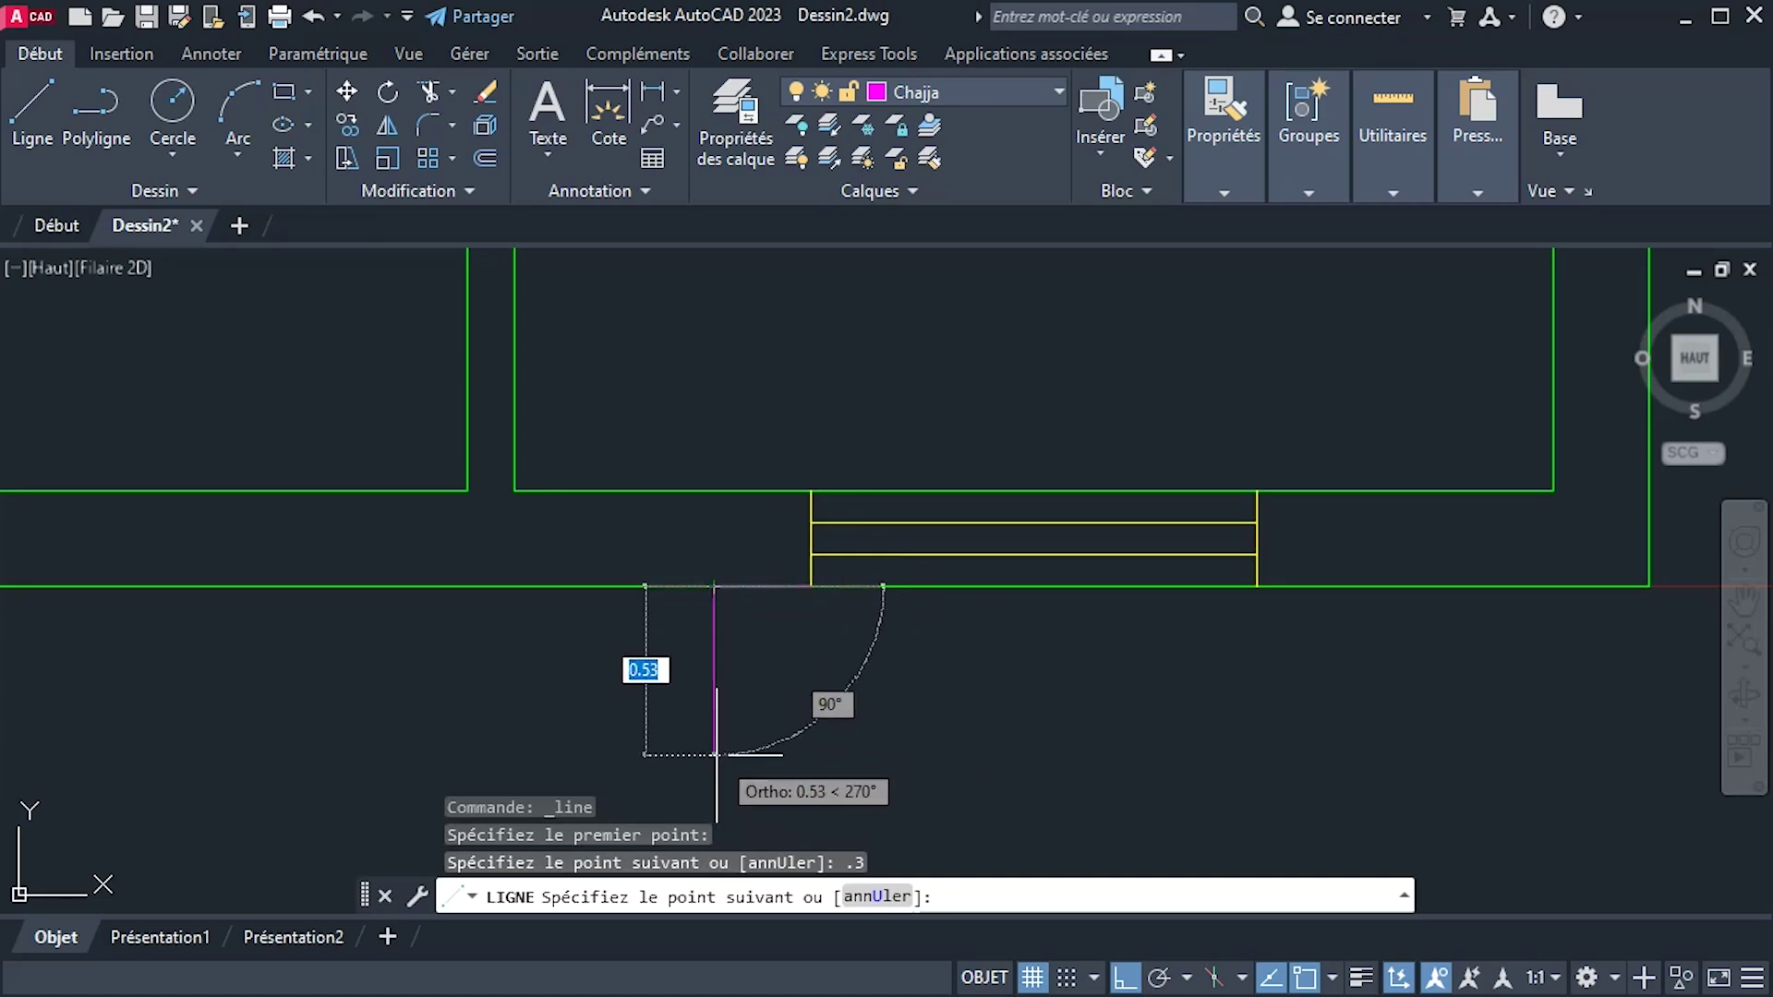
type(".3")
key("Return")
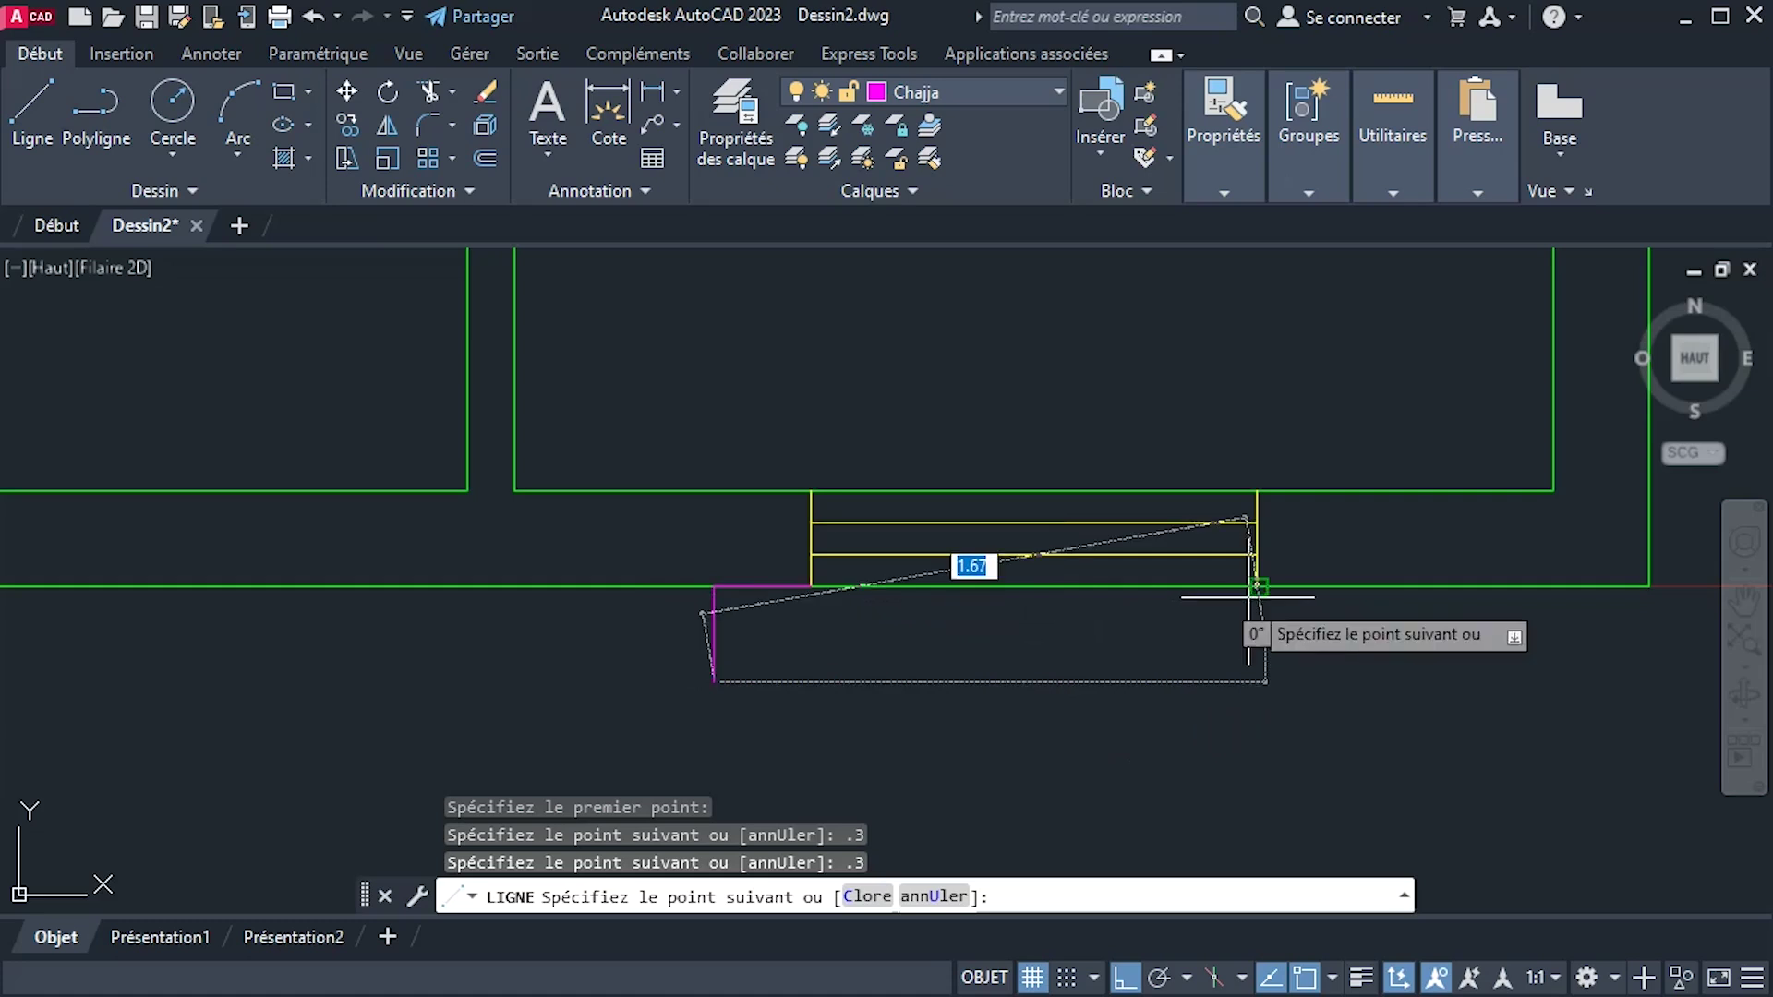
left_click(1266, 663)
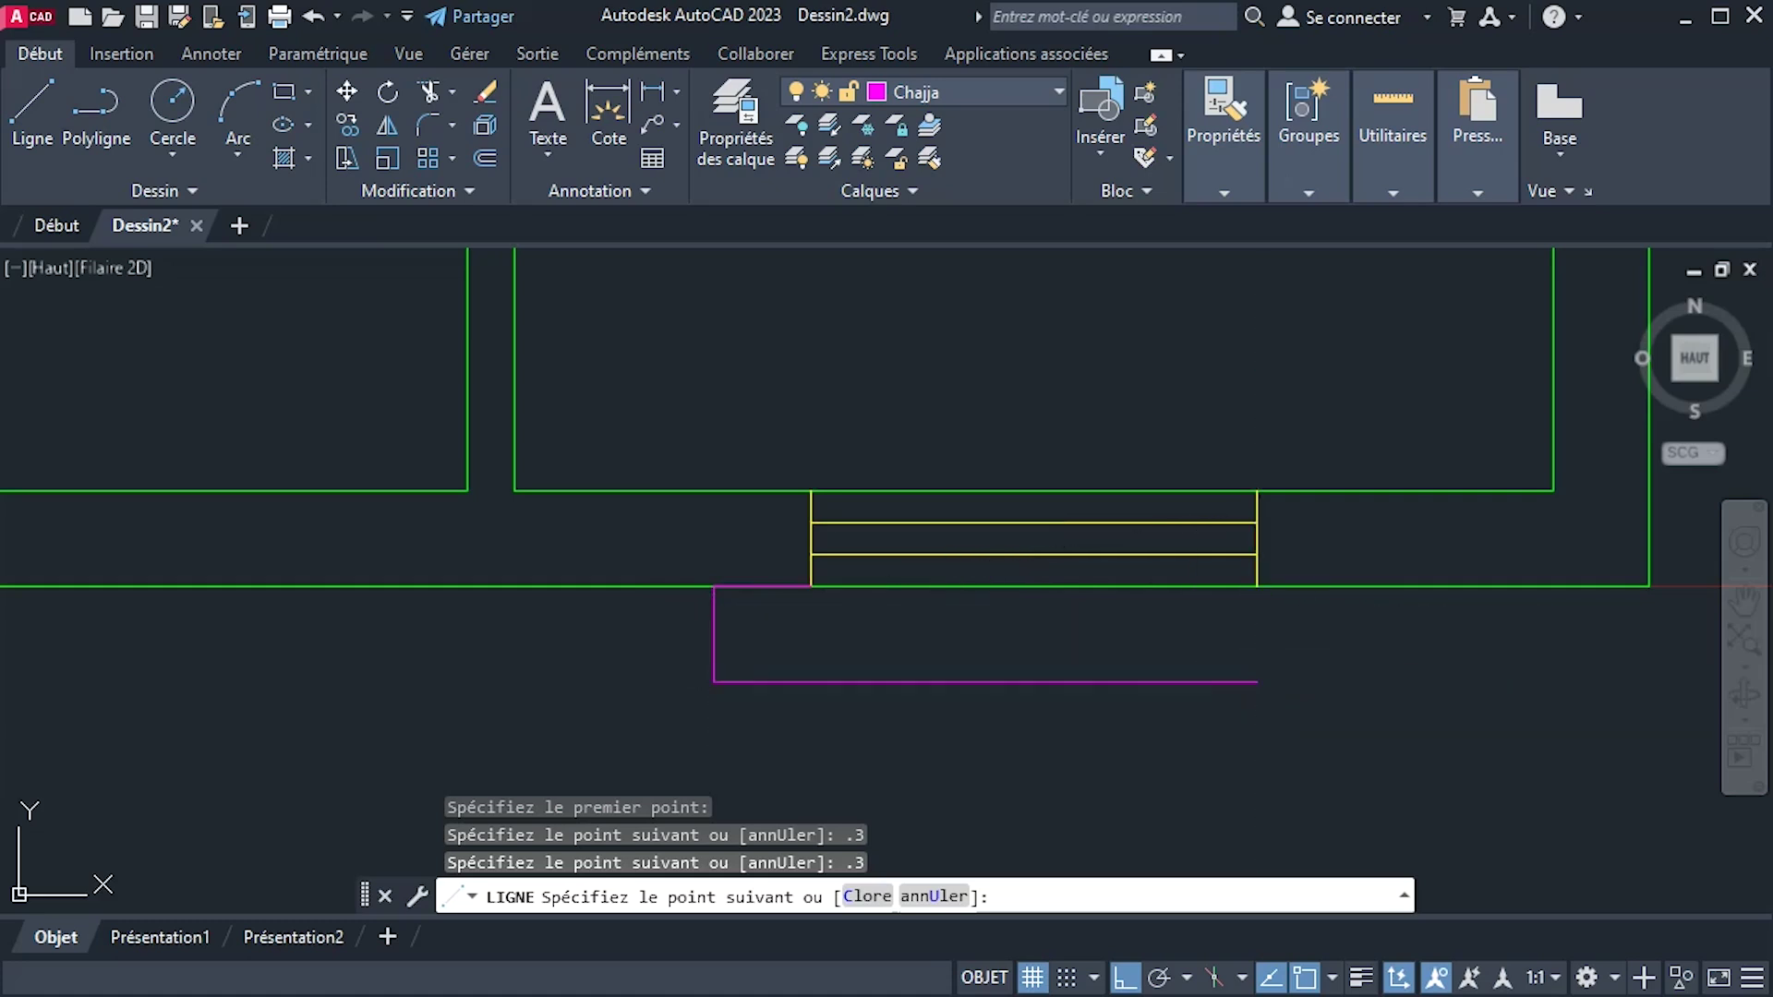
right_click(1331, 667)
left_click(1363, 685)
Draw lines from the window's lower-right corner 0.3 right, down level with the chajja's lower line, and back to that line's end.
right_click(1332, 637)
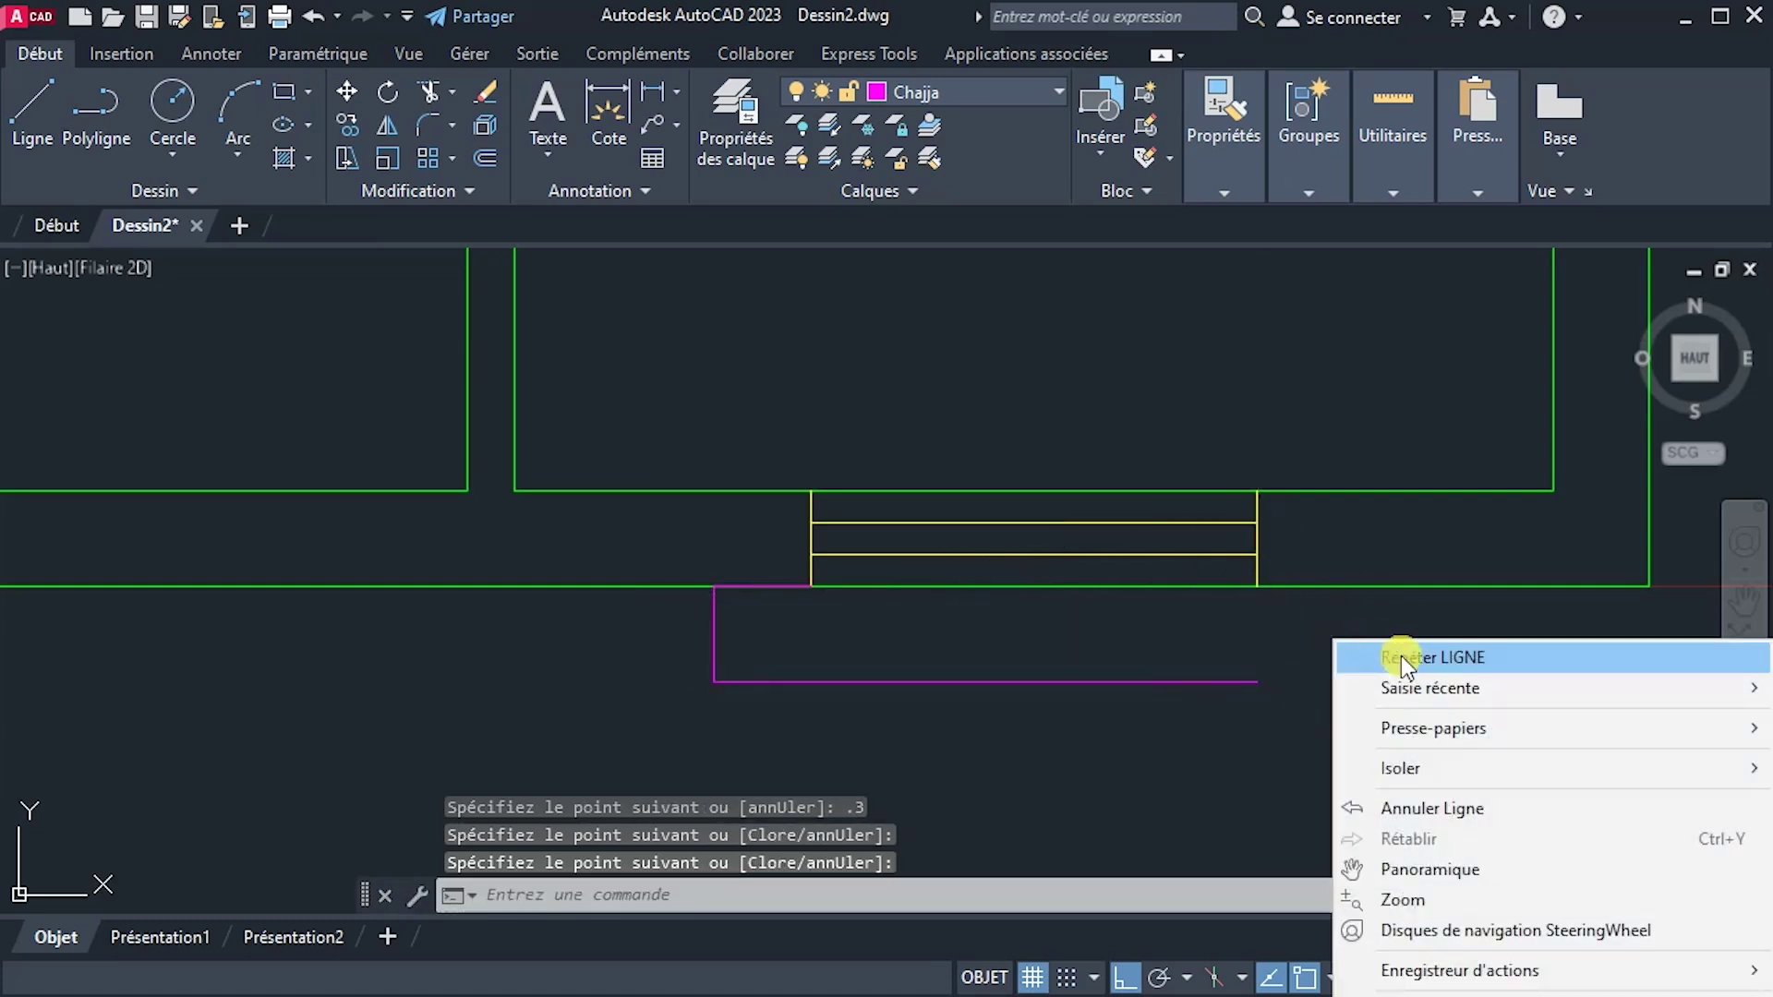
left_click(1400, 656)
left_click(1258, 587)
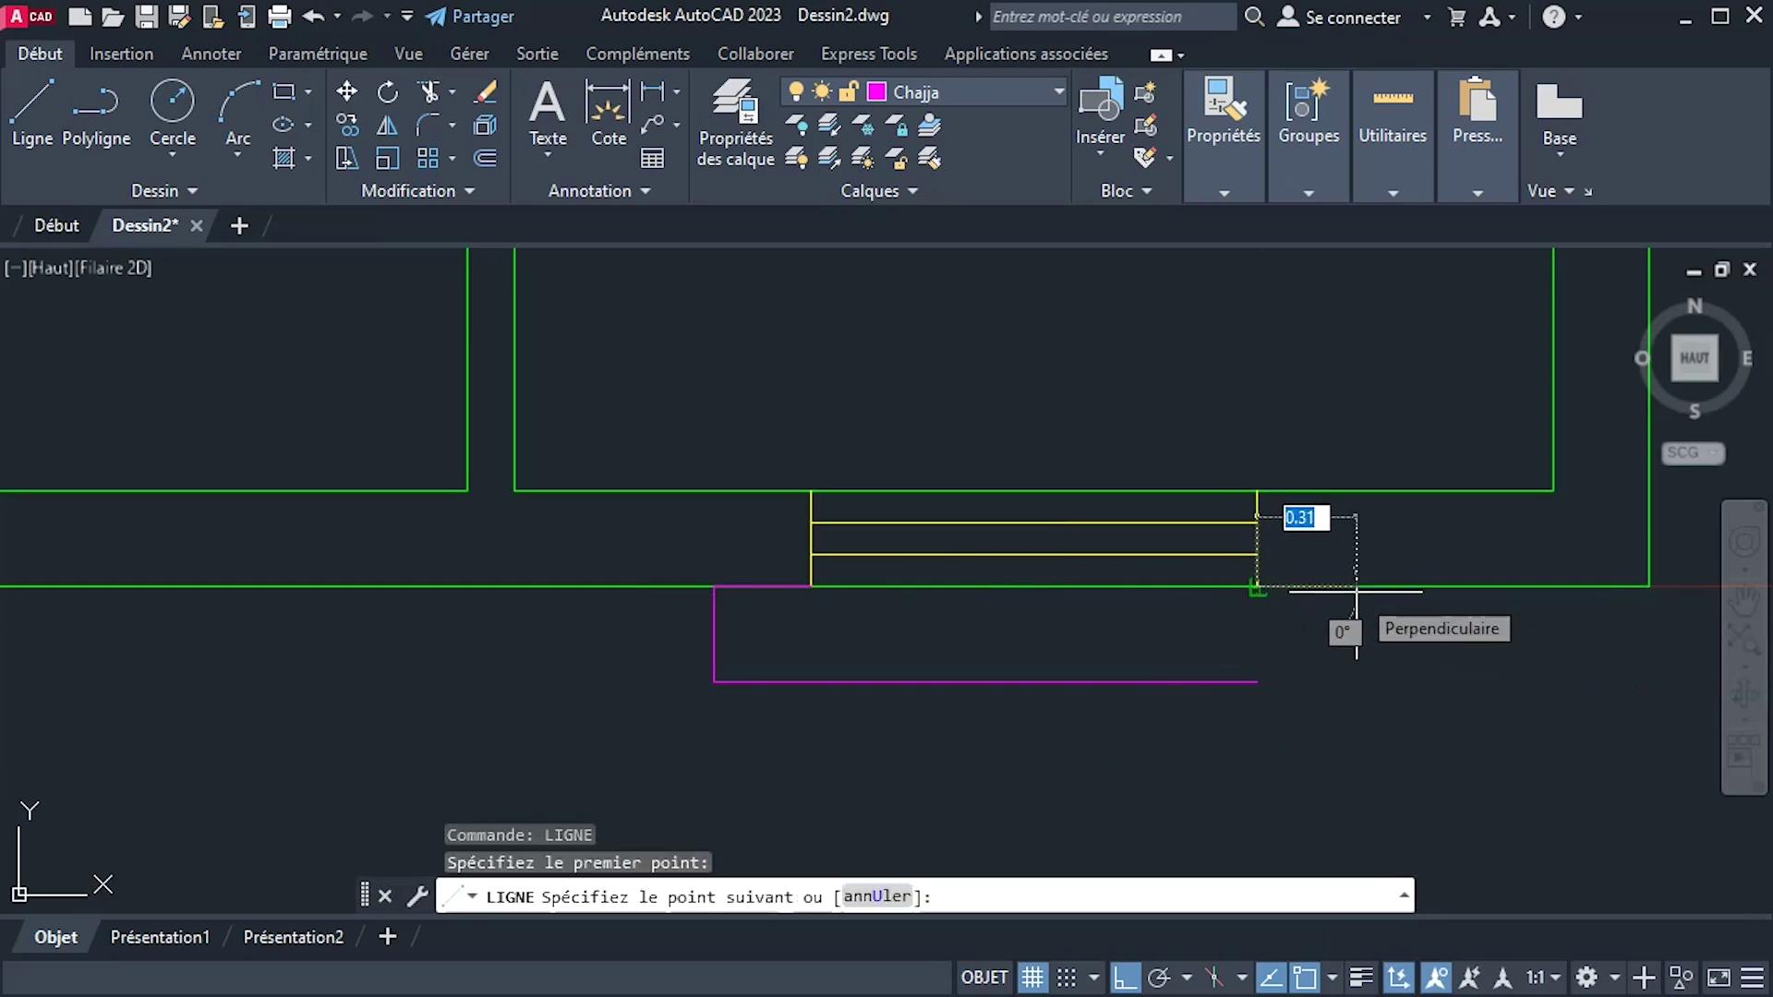
type(".3")
key("Return")
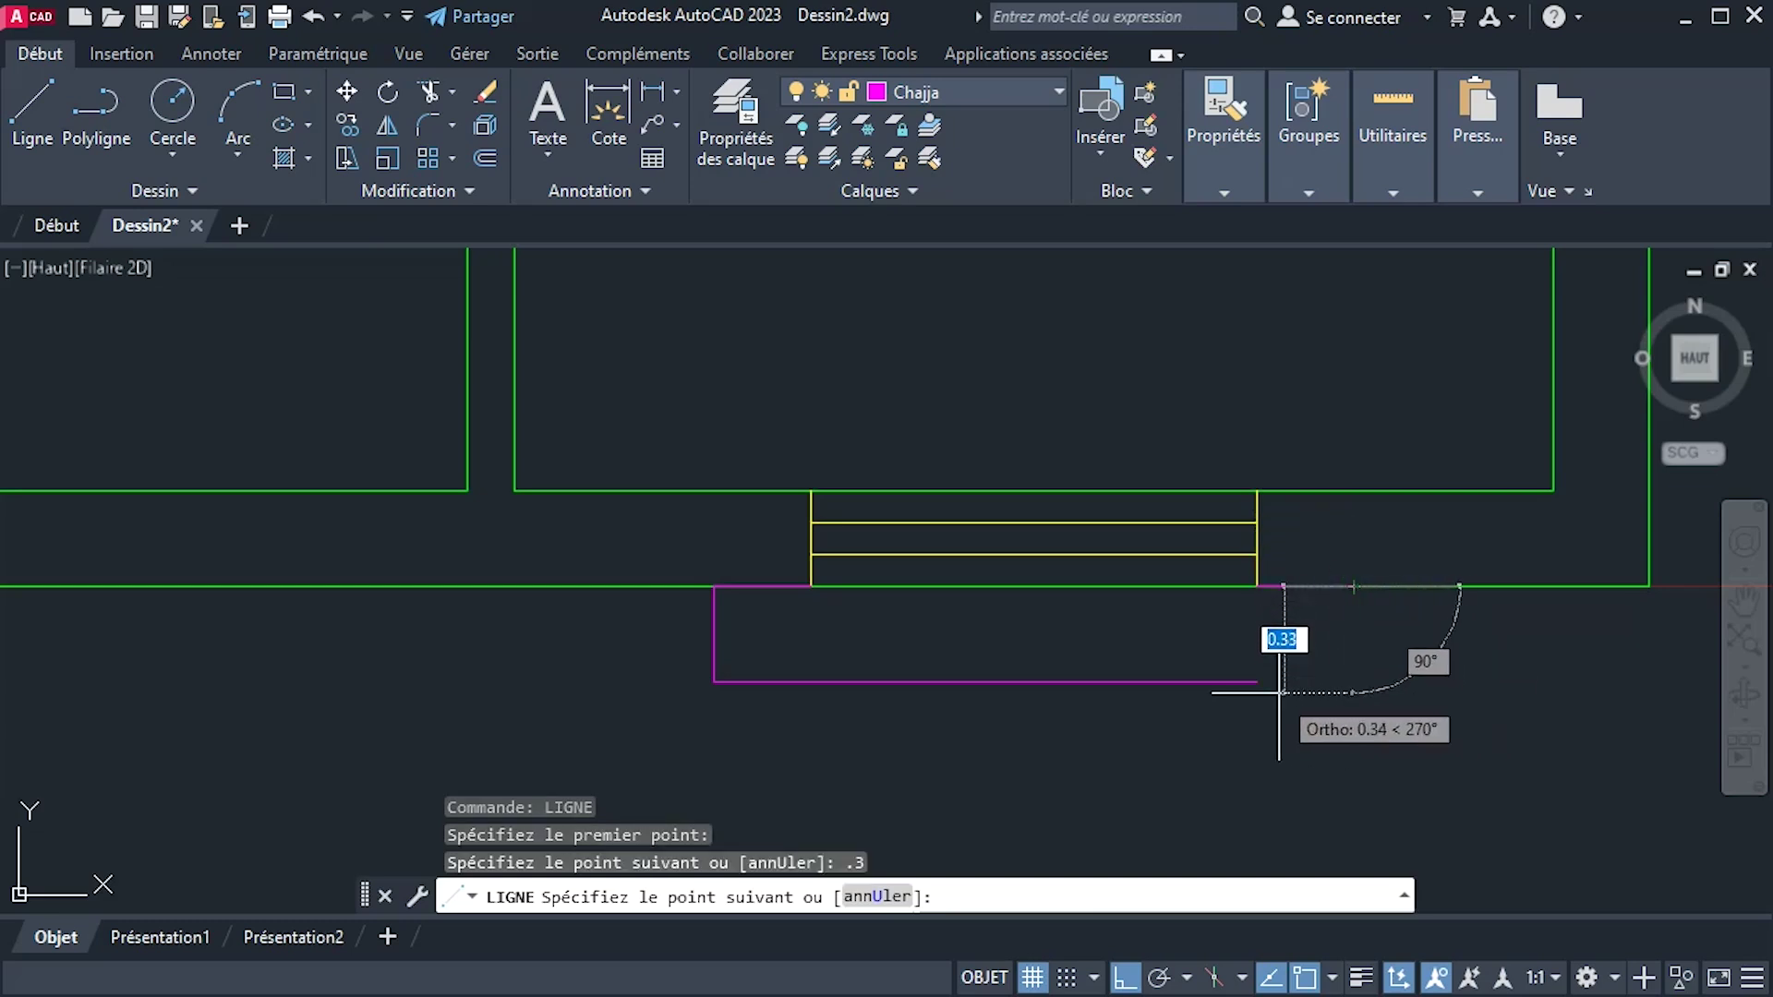
left_click(1354, 683)
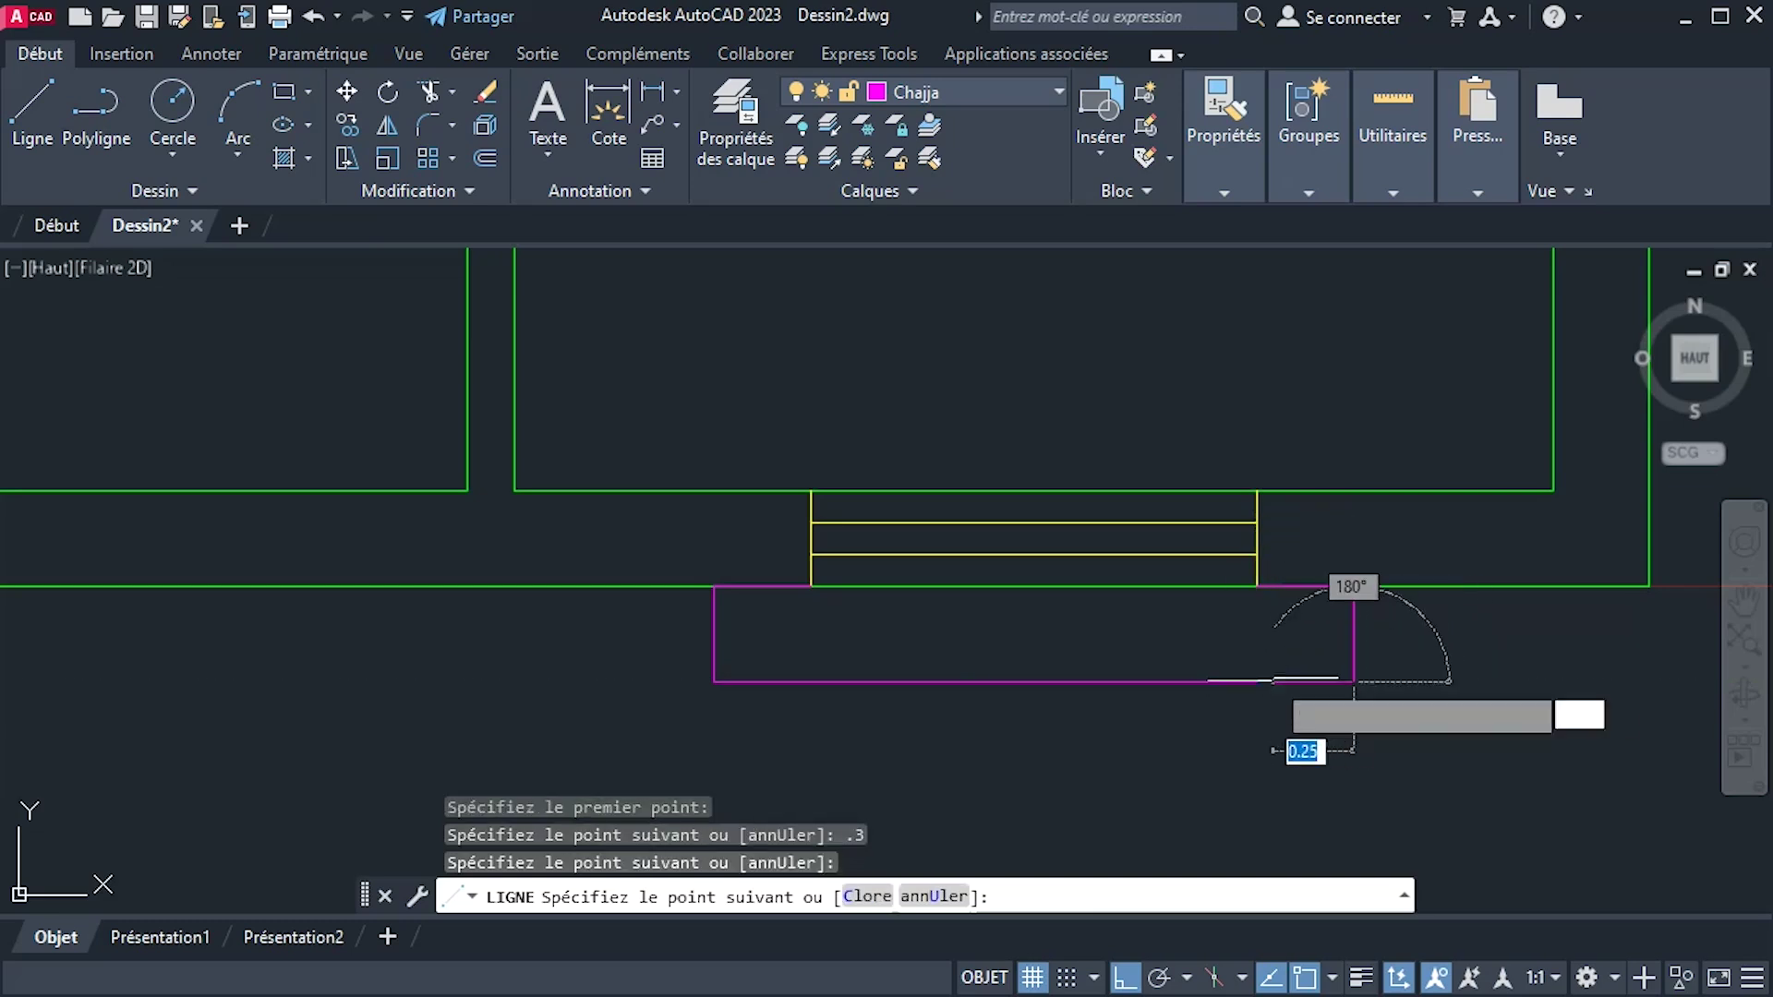
right_click(1440, 674)
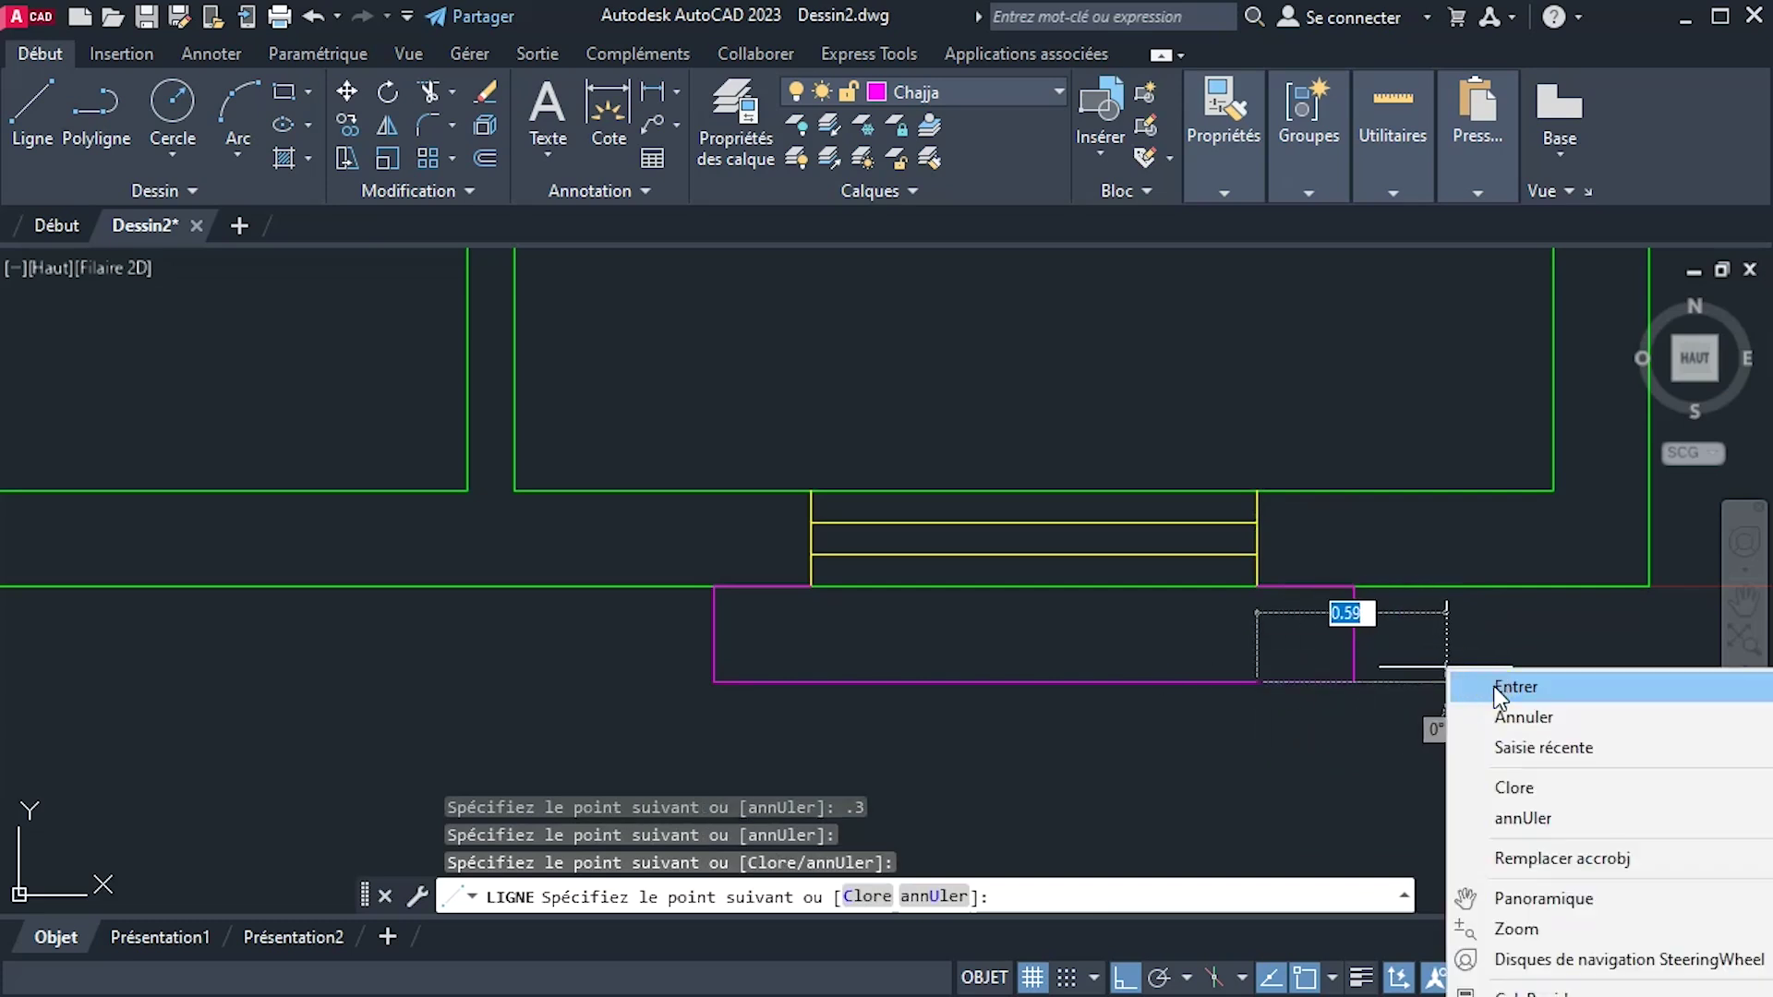
left_click(1483, 687)
Try to join all the window and chajja lines together, and undo the join.
left_click(1480, 728)
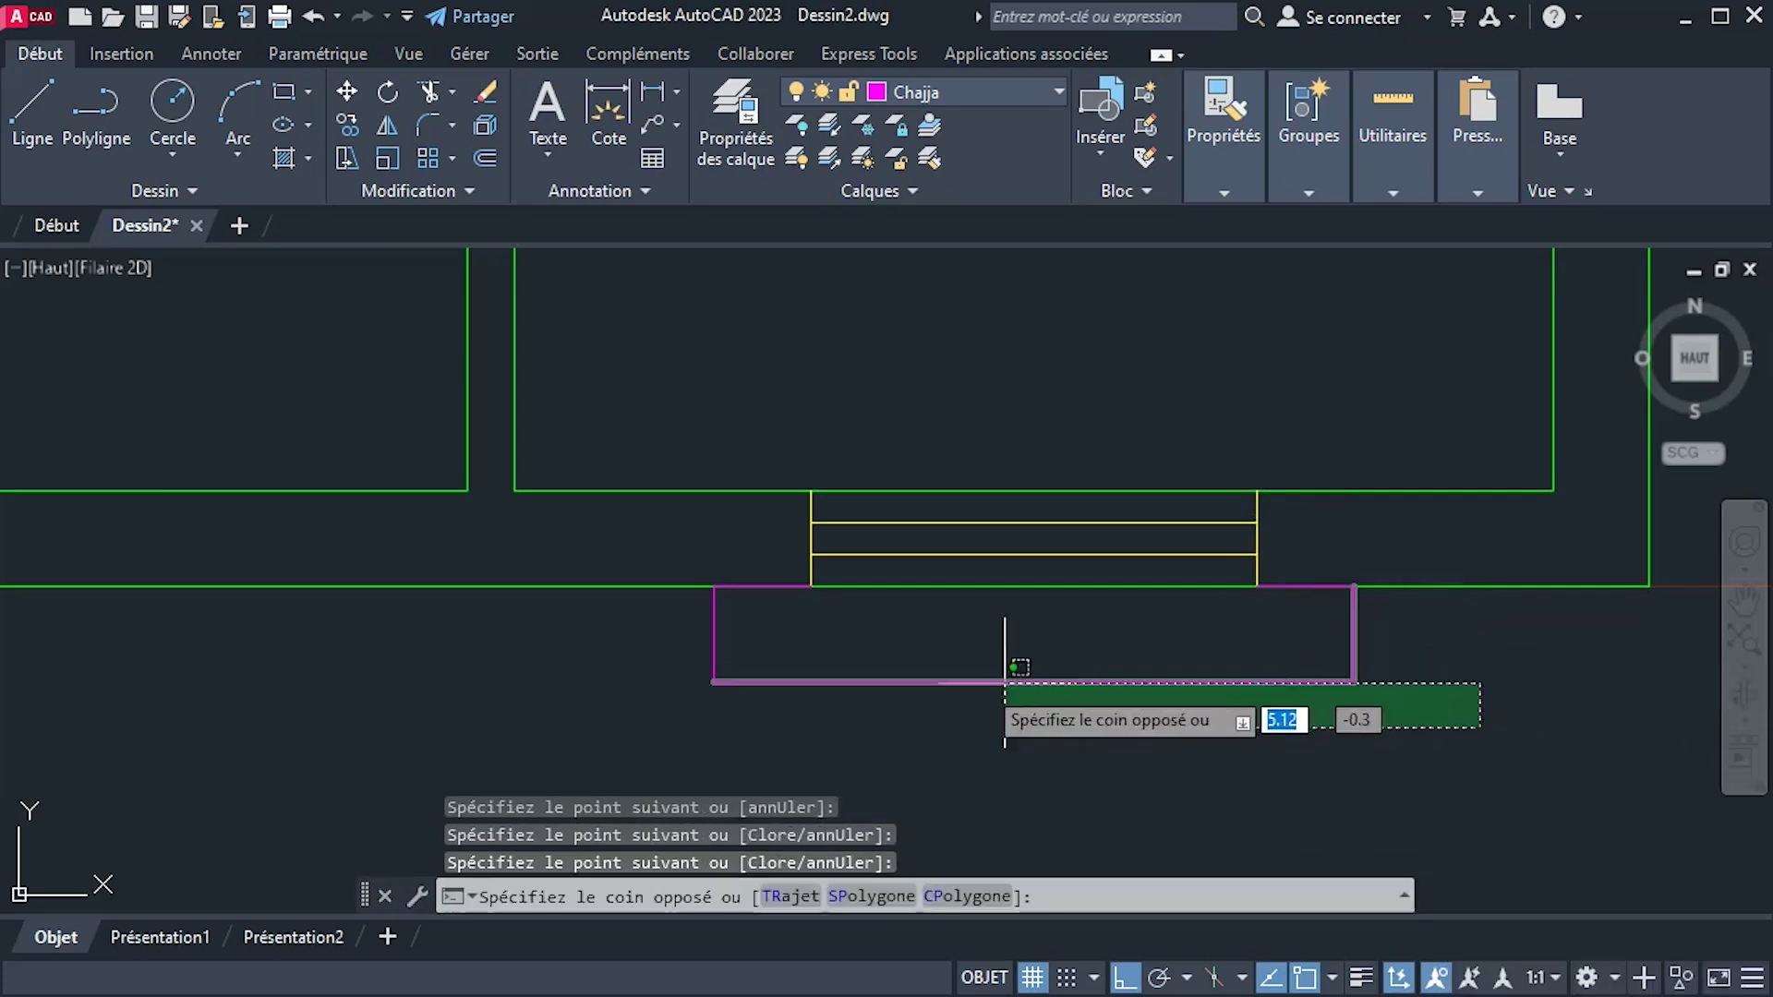
left_click(643, 636)
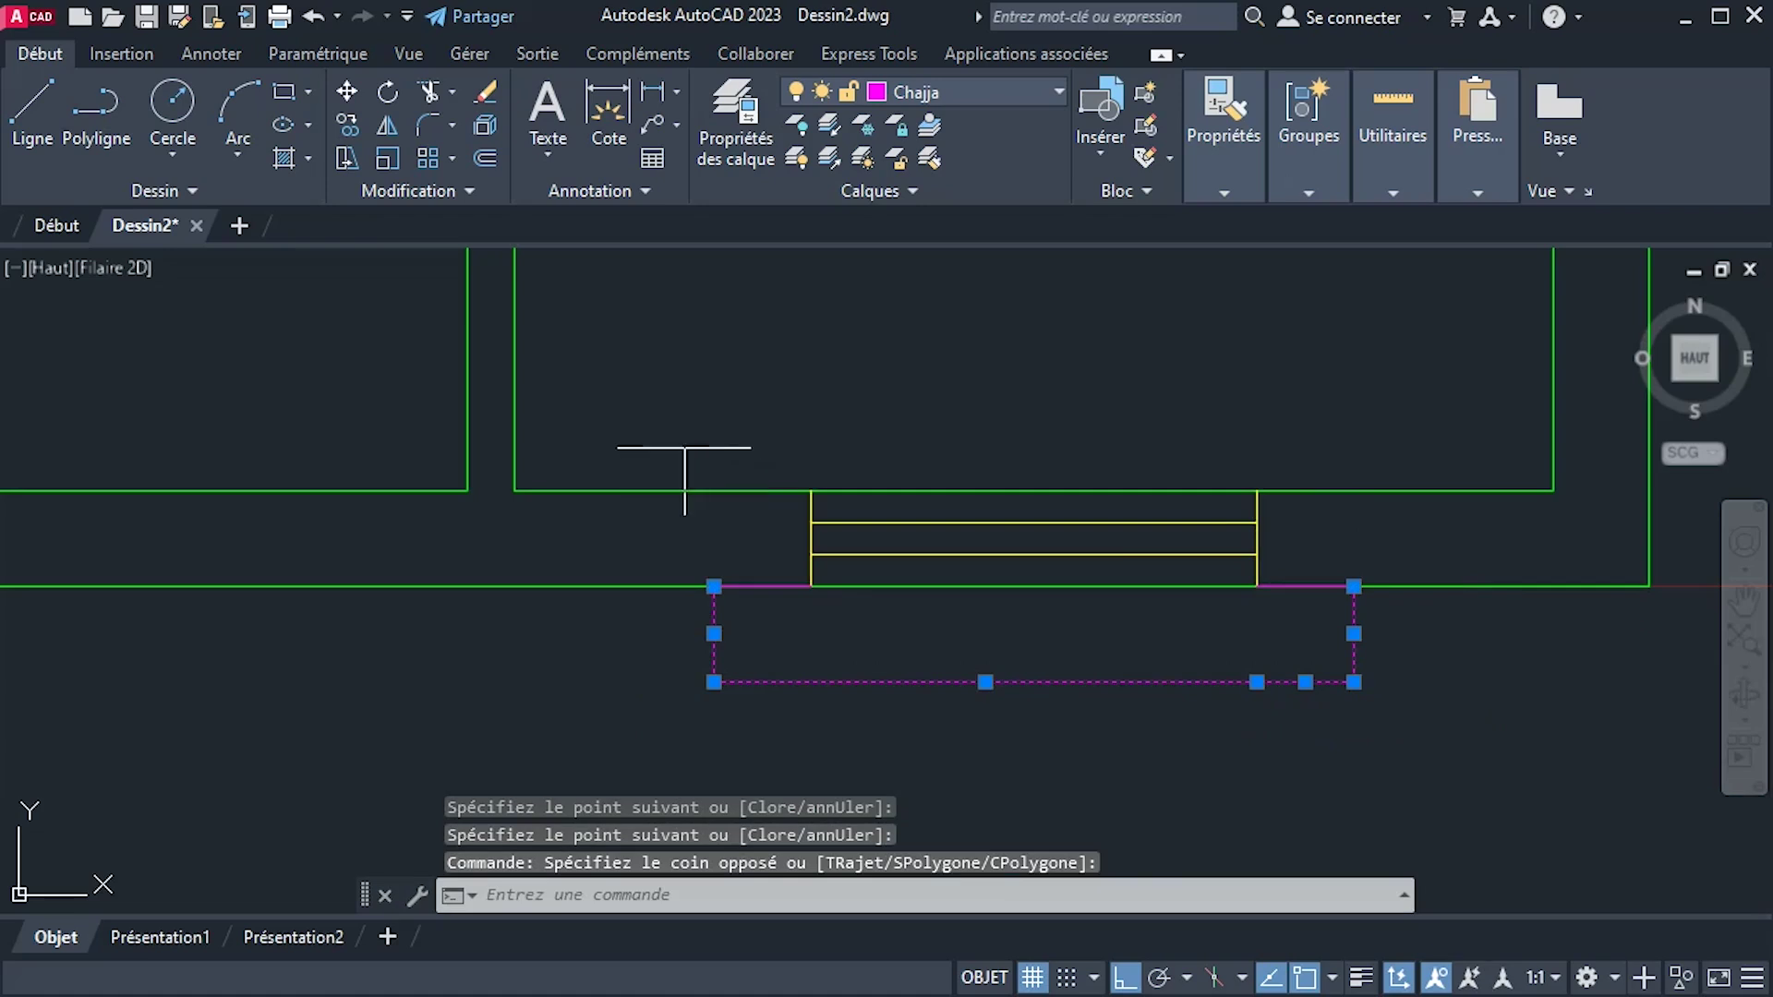
left_click(684, 449)
left_click(1450, 757)
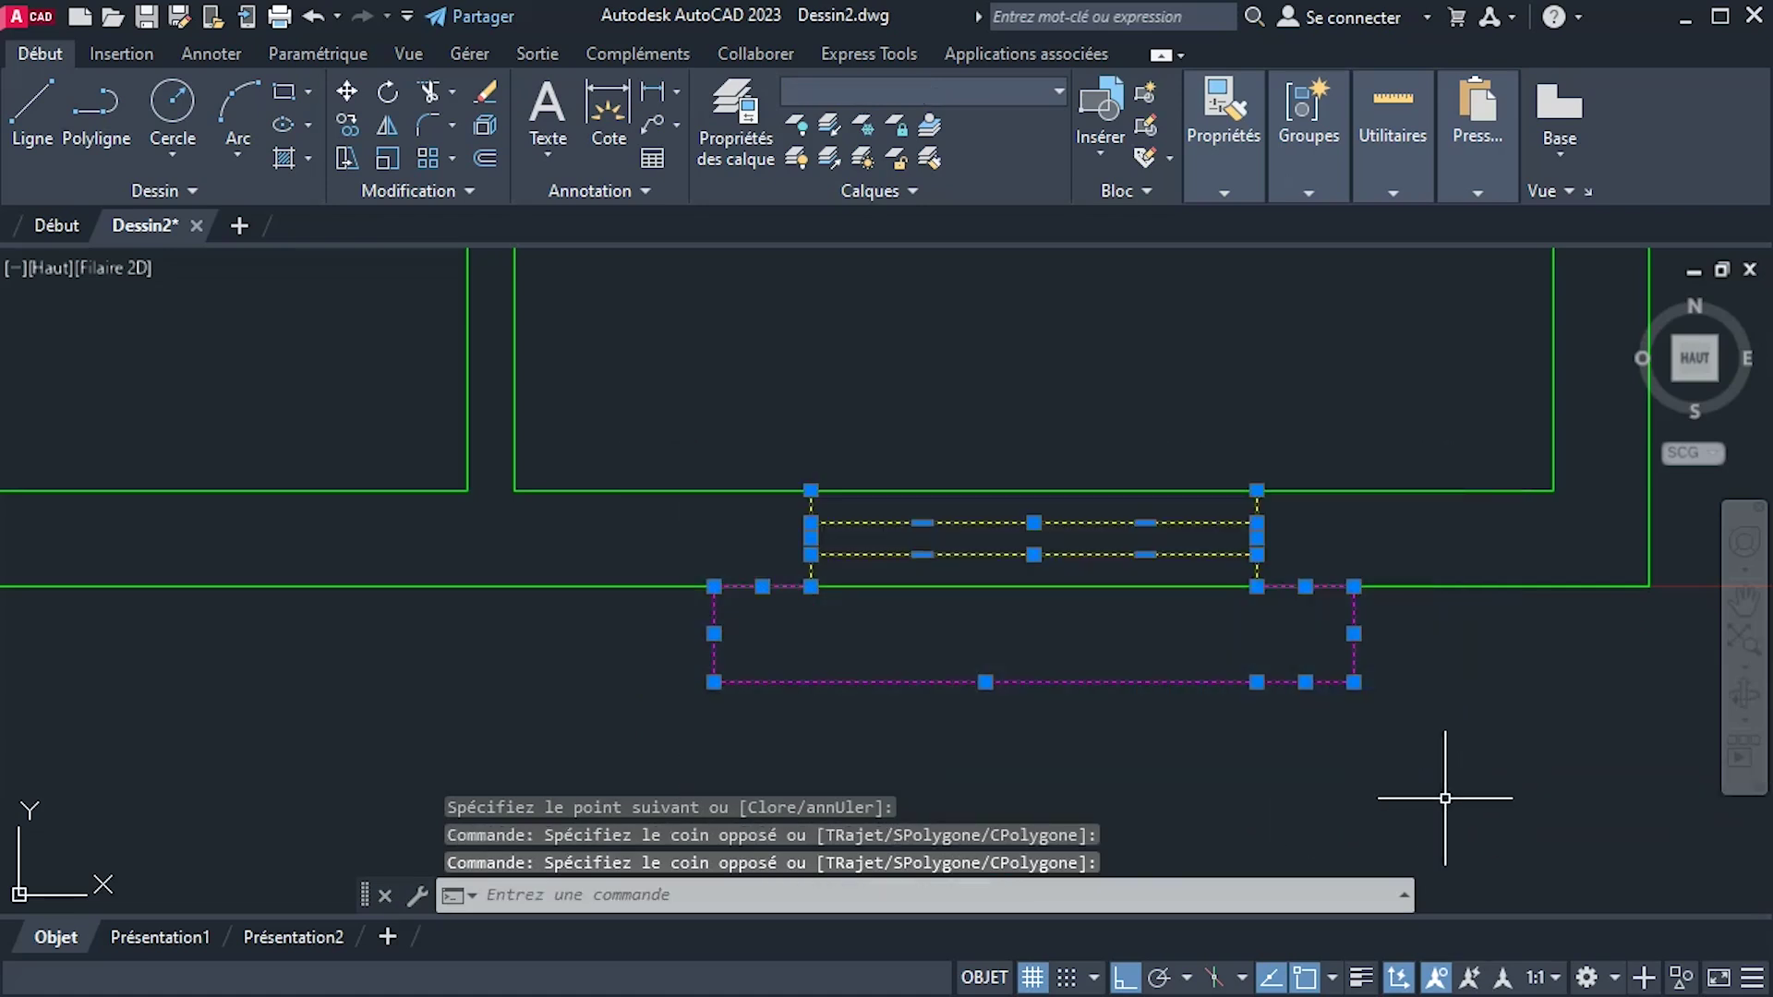
type("joi")
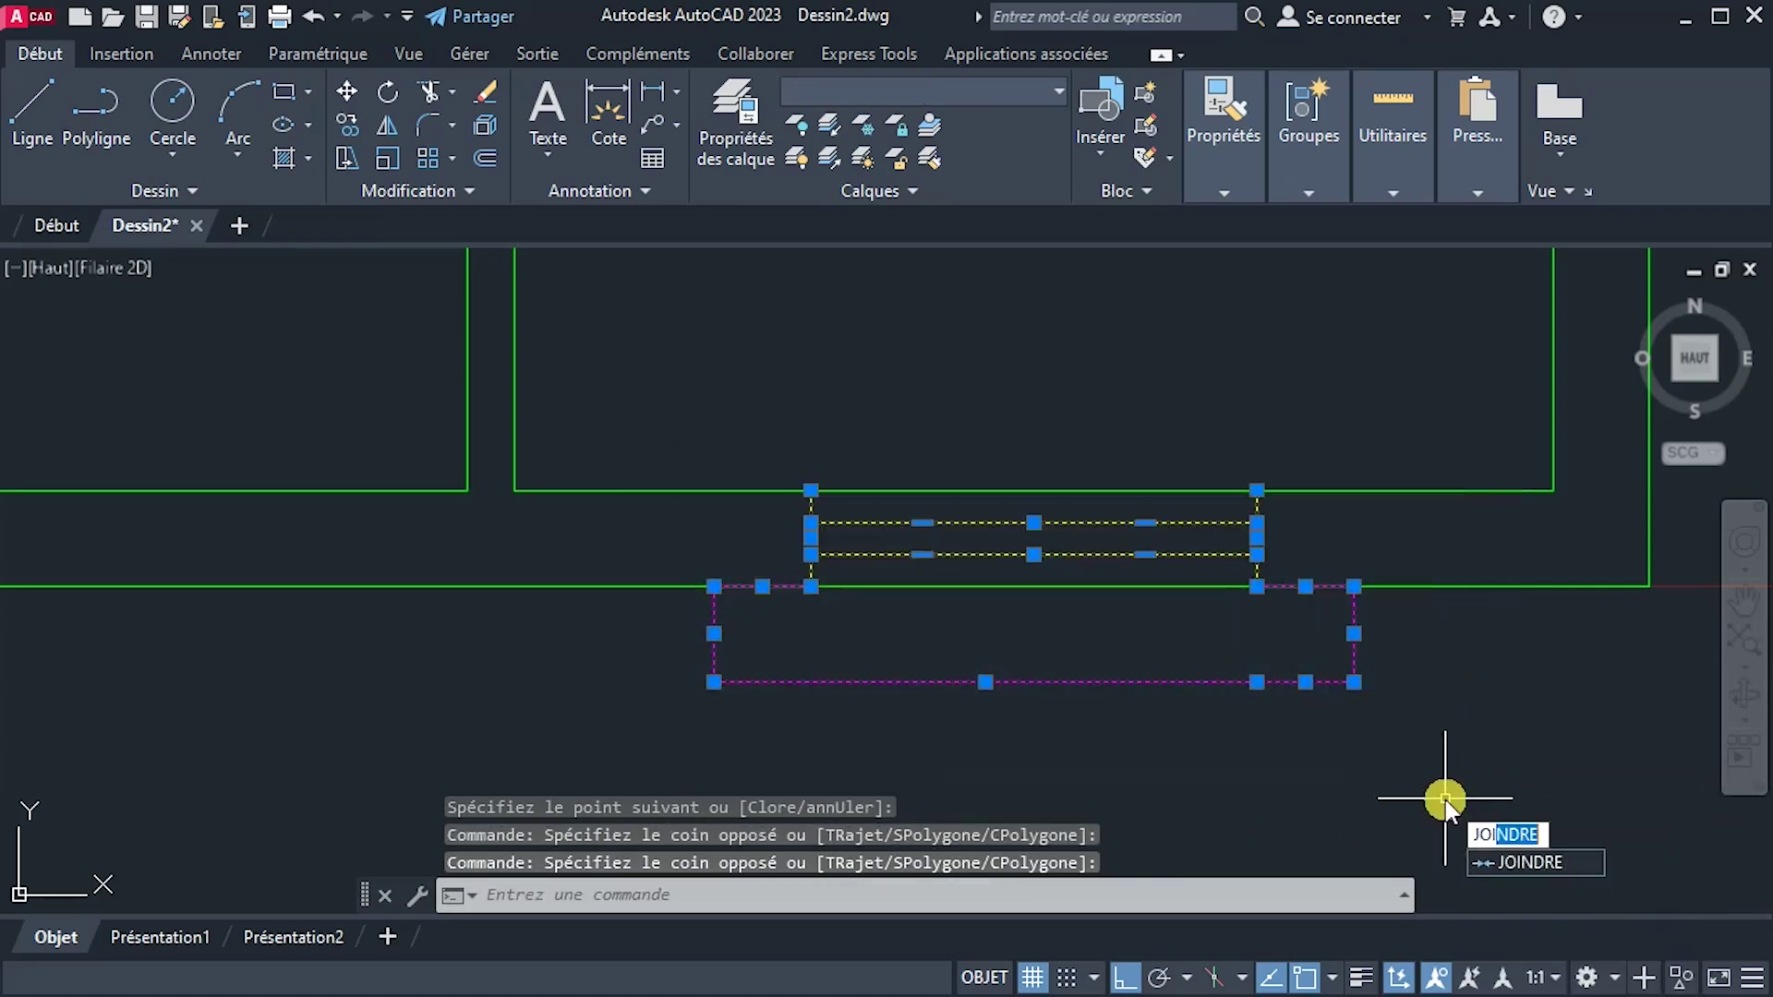
key("Return")
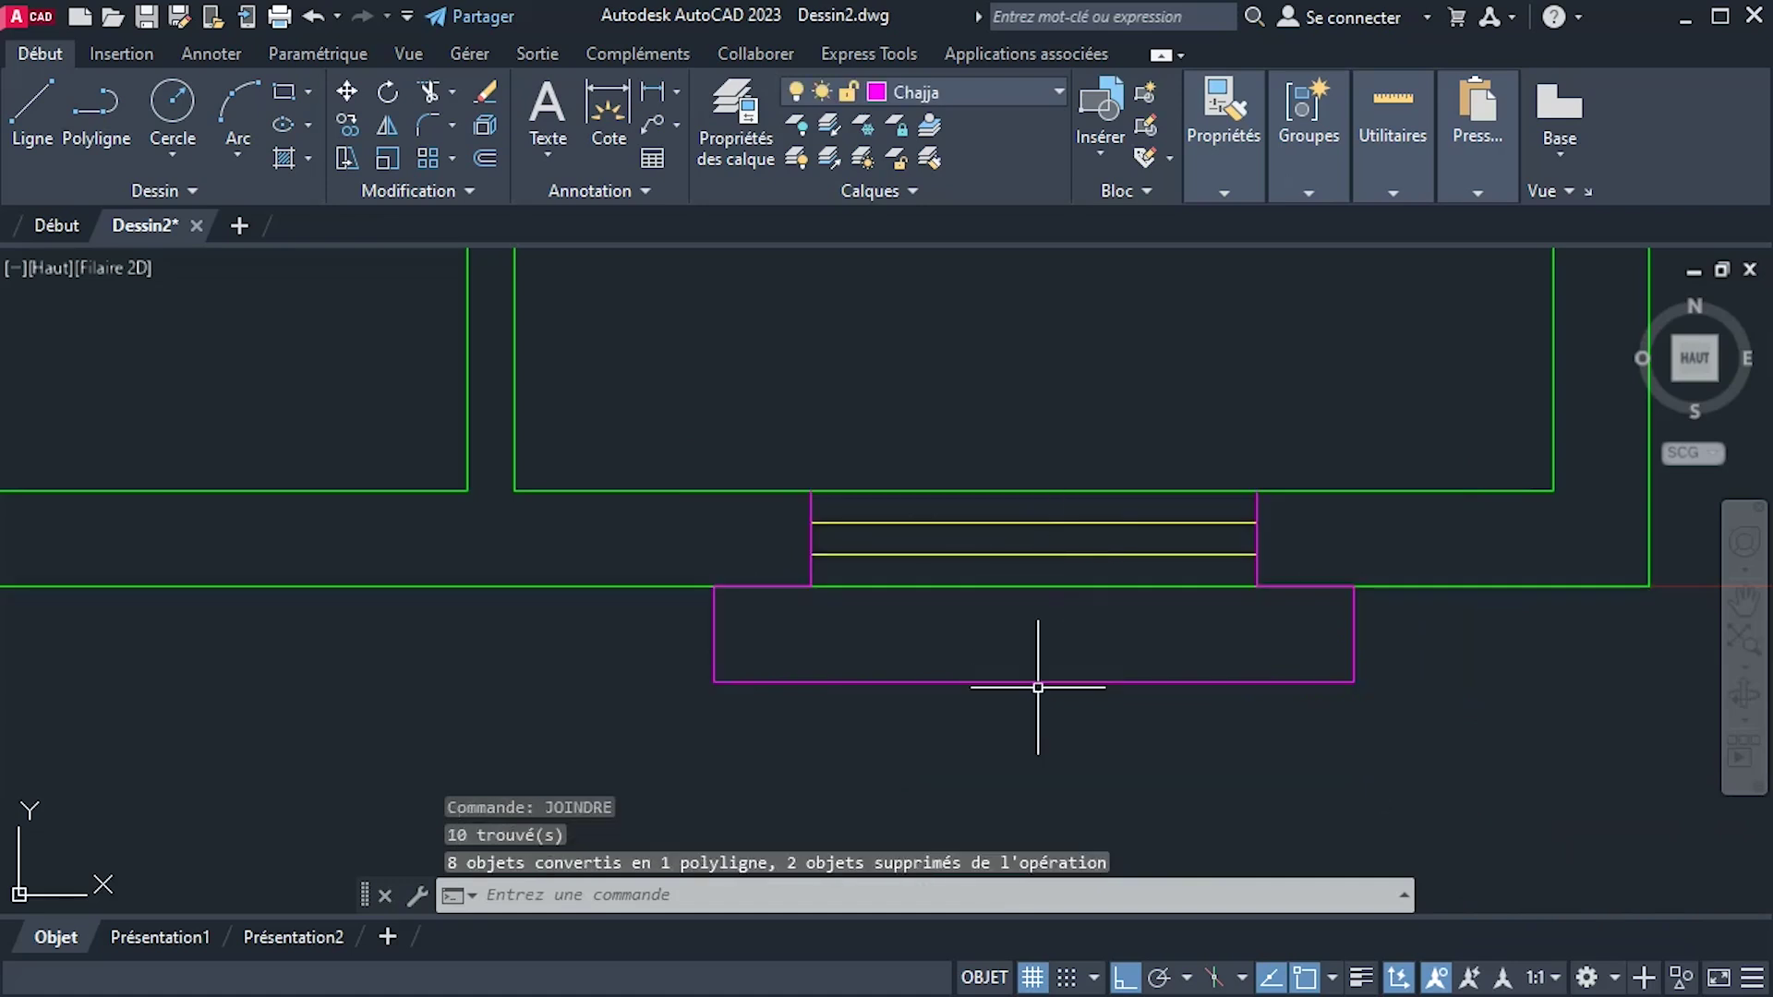
key("ctrl+z")
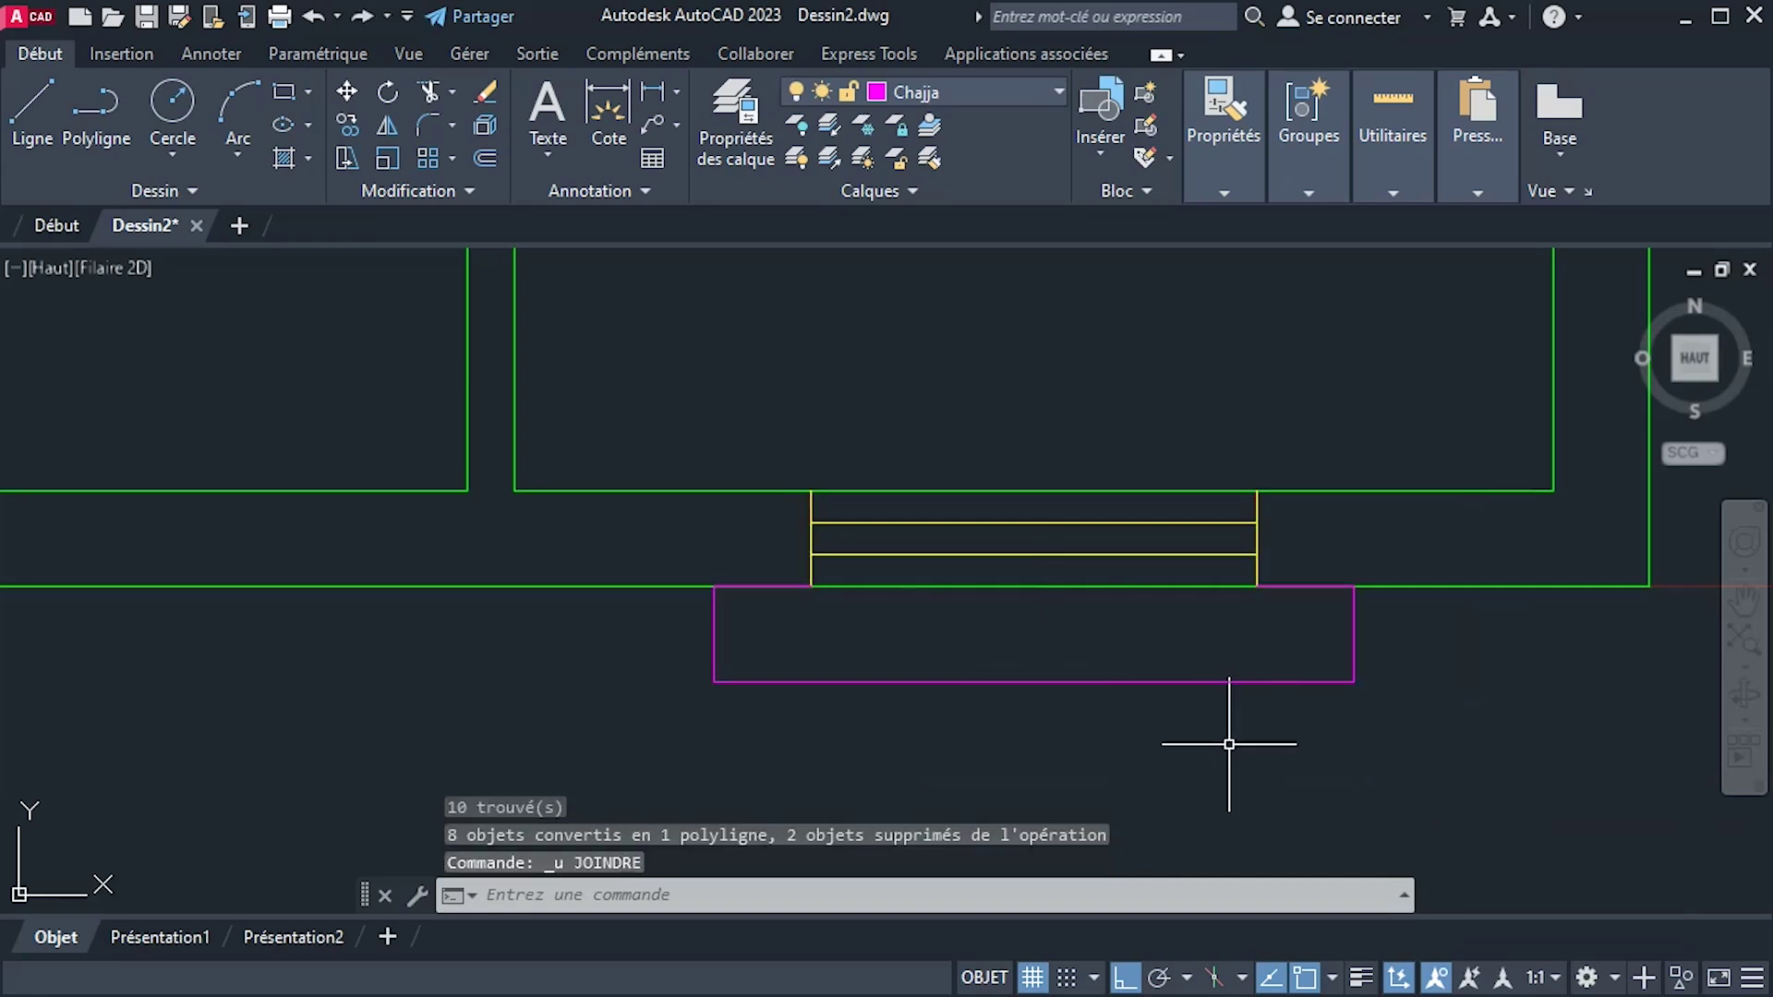
Join the chajja's two vertical sides and its lower horizontal segments into one polyline.
left_click(1306, 541)
left_click(1377, 706)
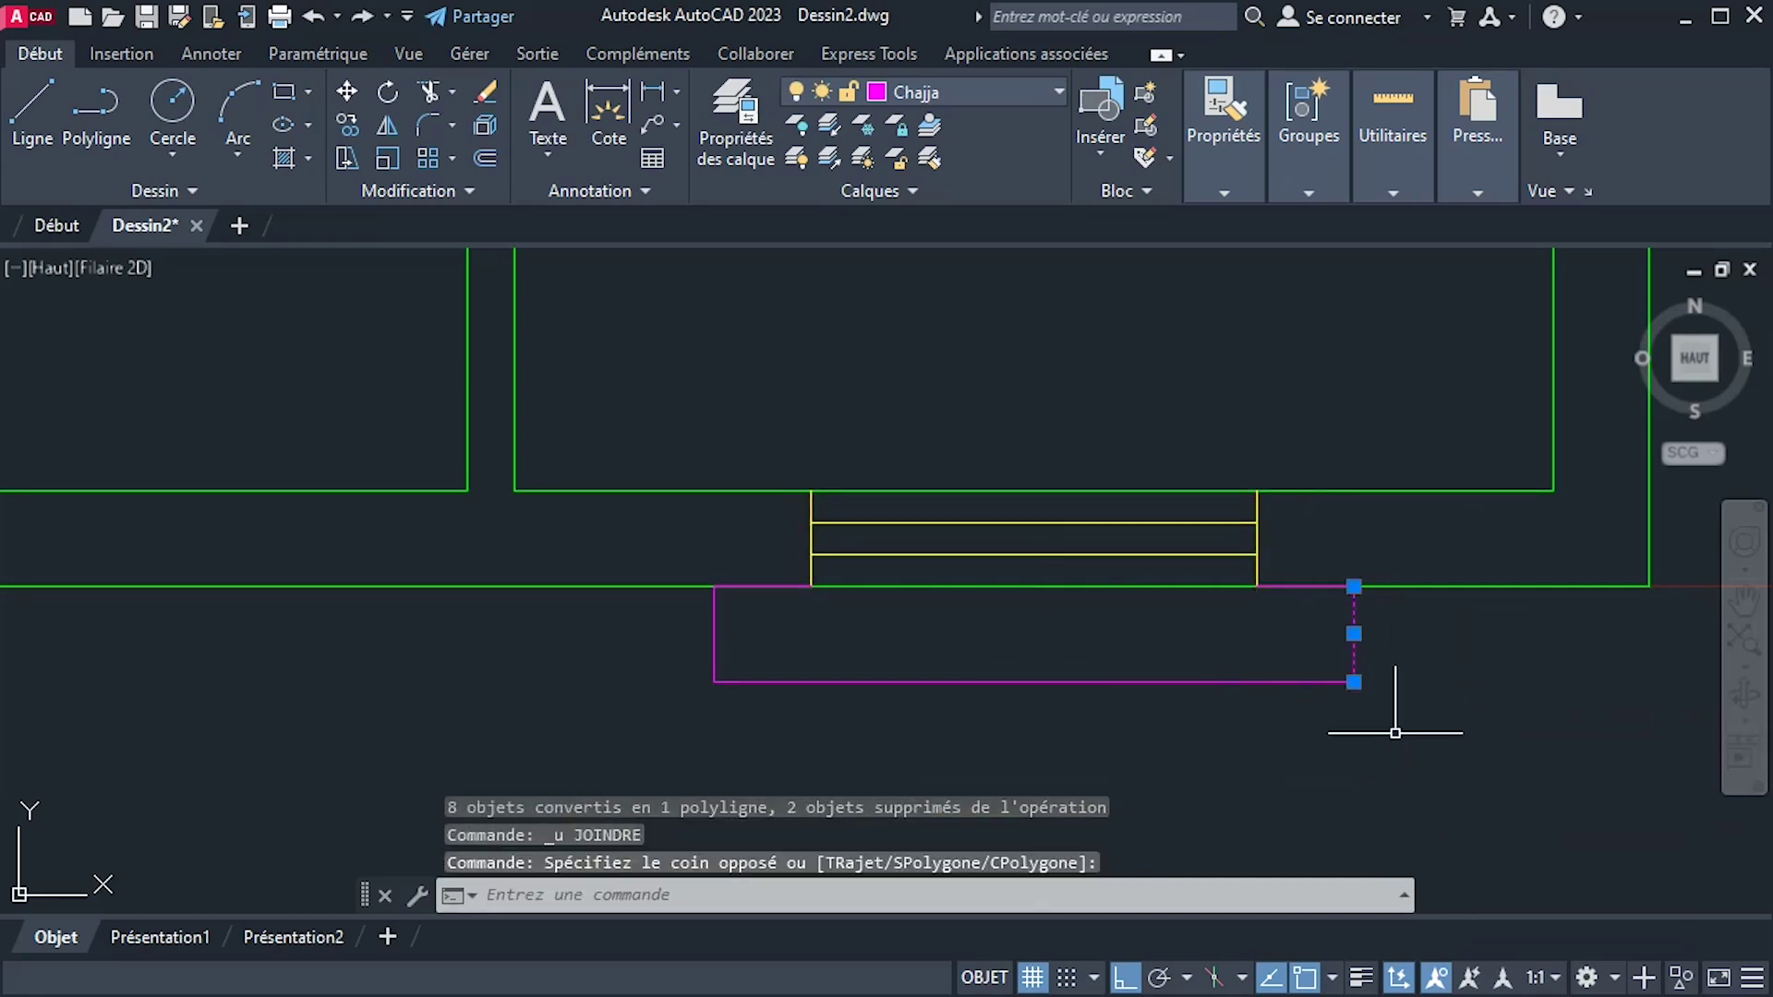
left_click(1277, 540)
left_click(1443, 732)
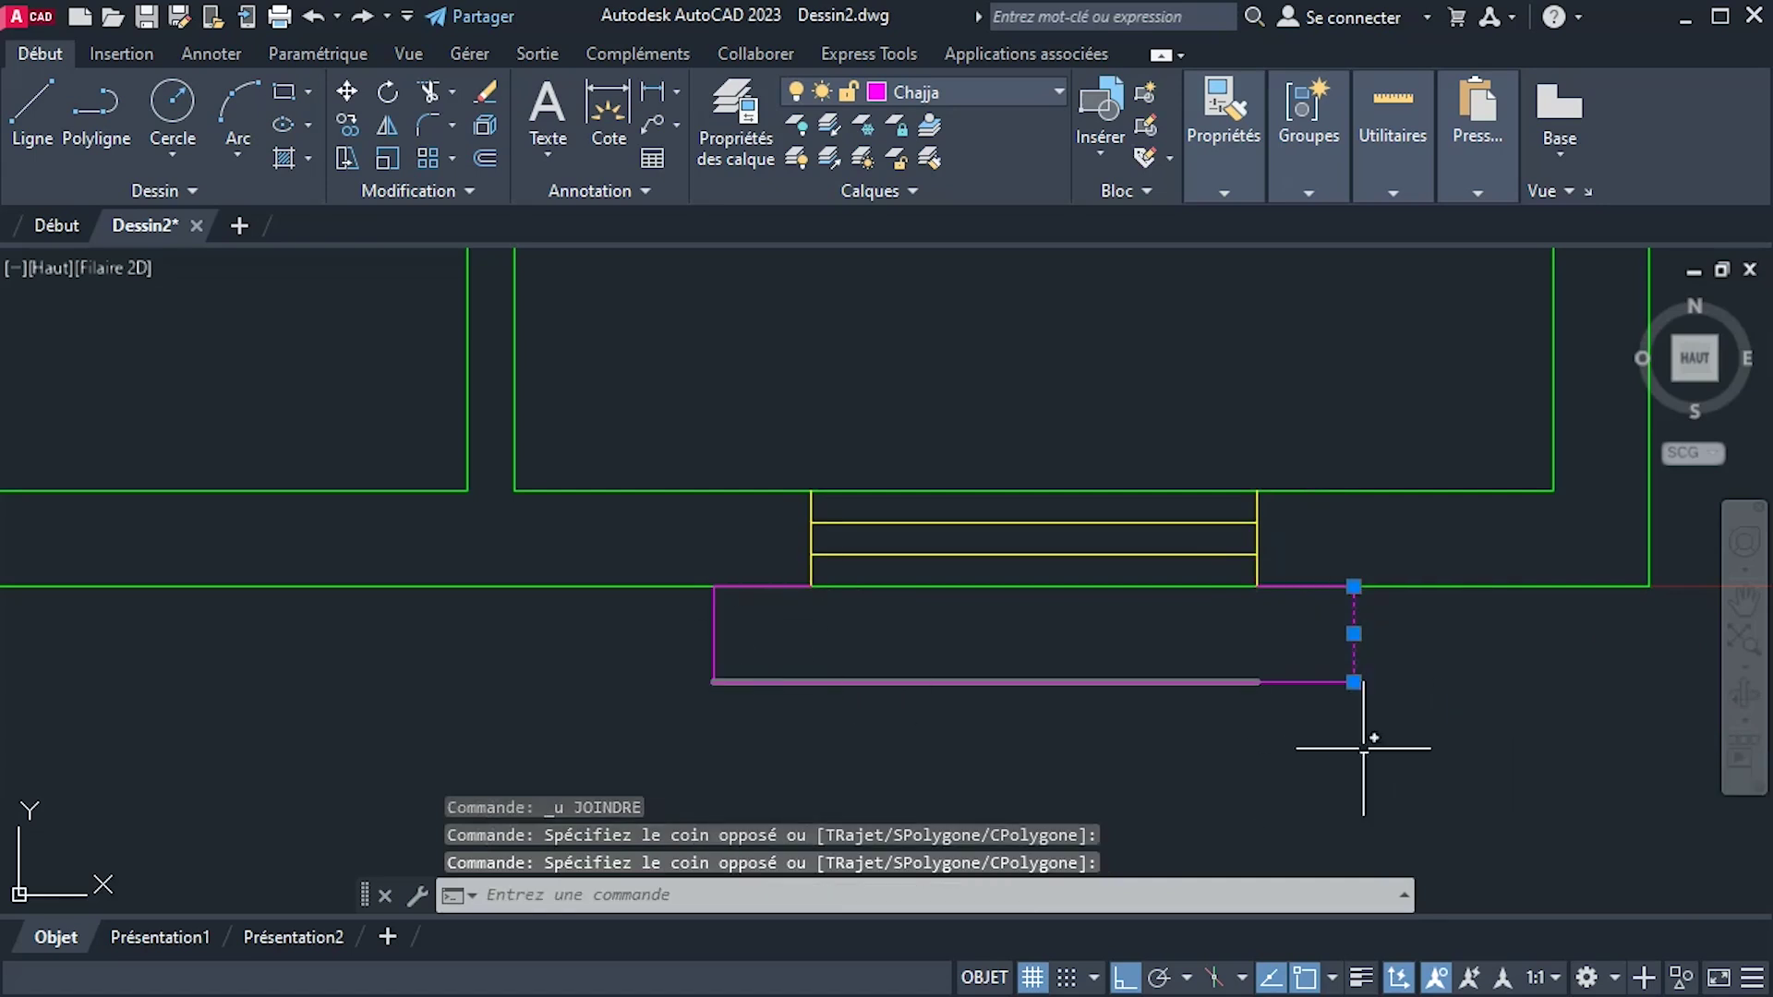
left_click(1511, 736)
left_click(635, 613)
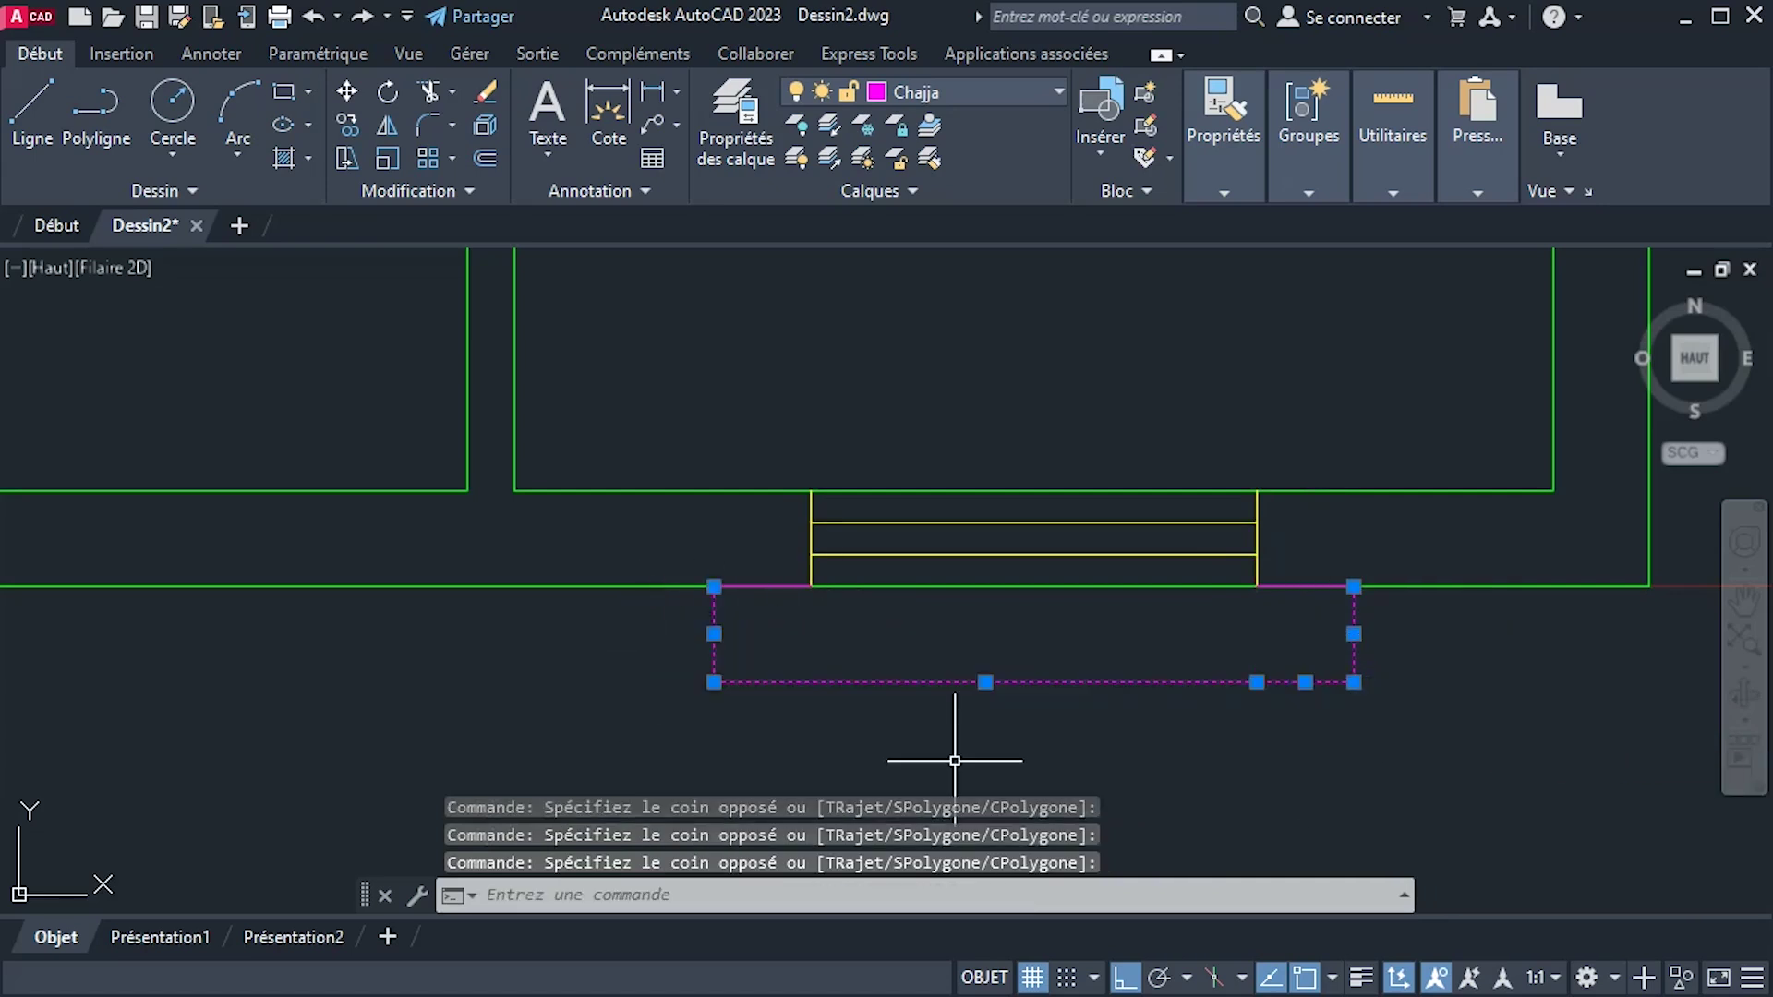
type("JOINDRE")
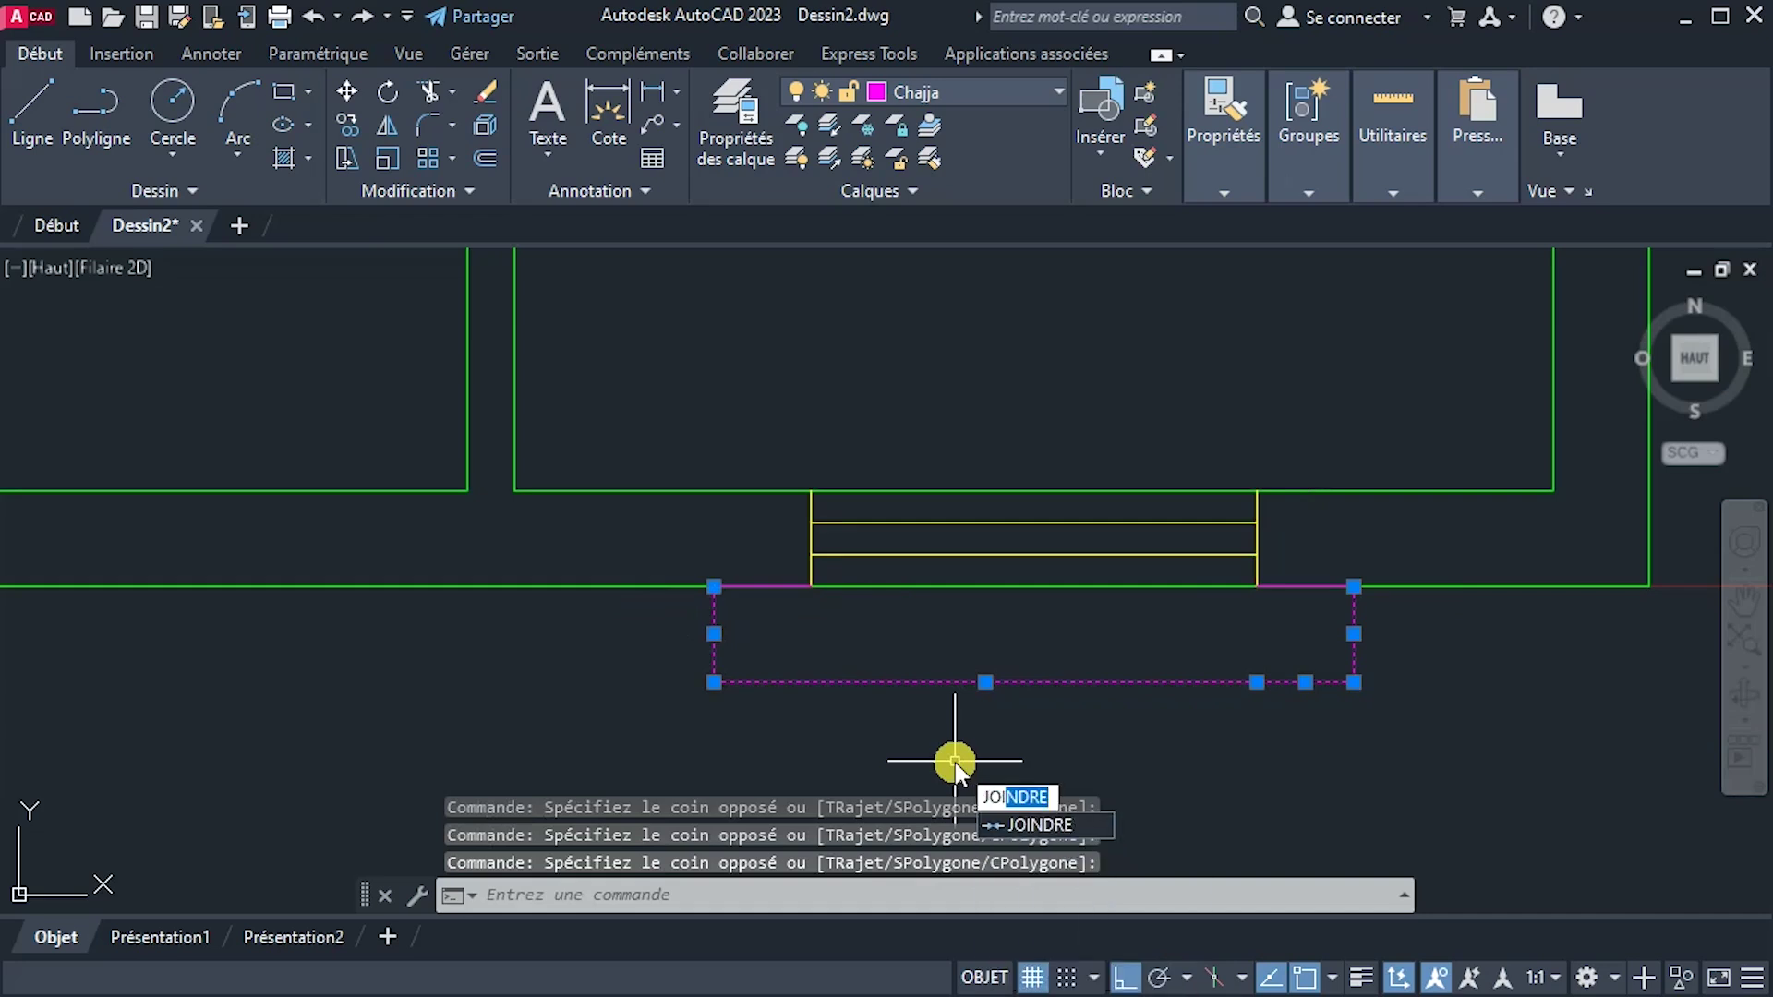
key("Return")
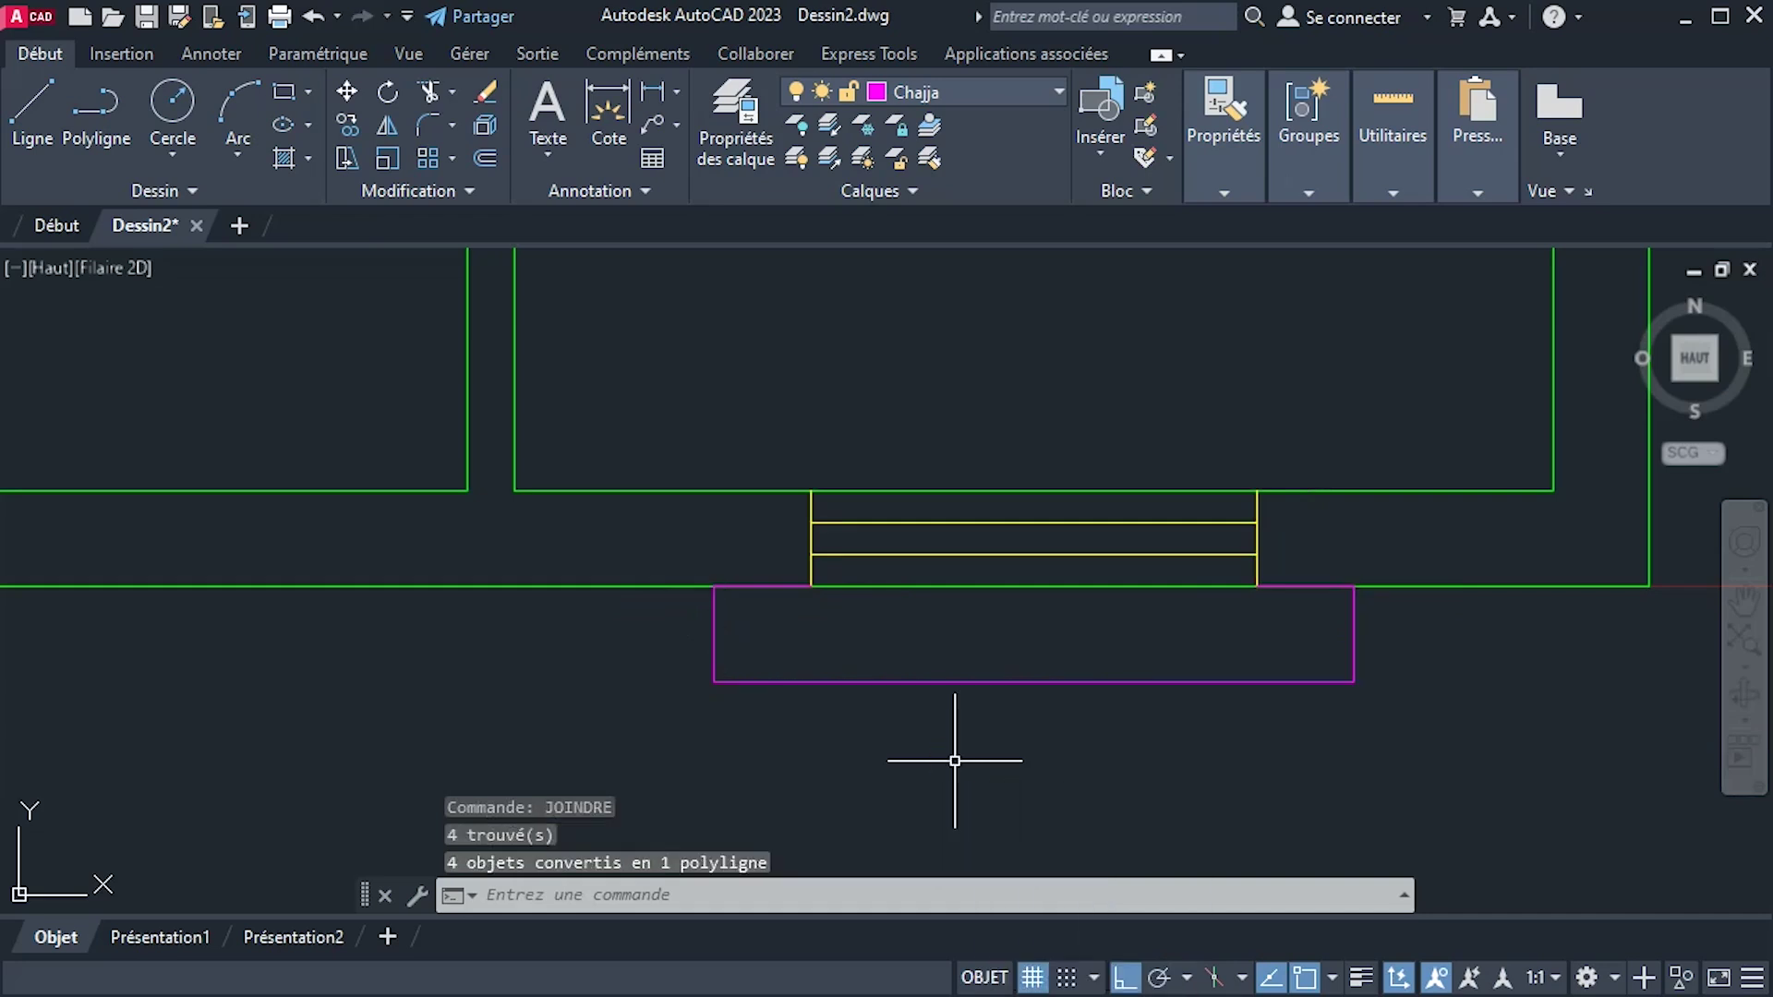
Join the two short chajja segments along the outer wall edge to the chajja polyline.
left_click(687, 552)
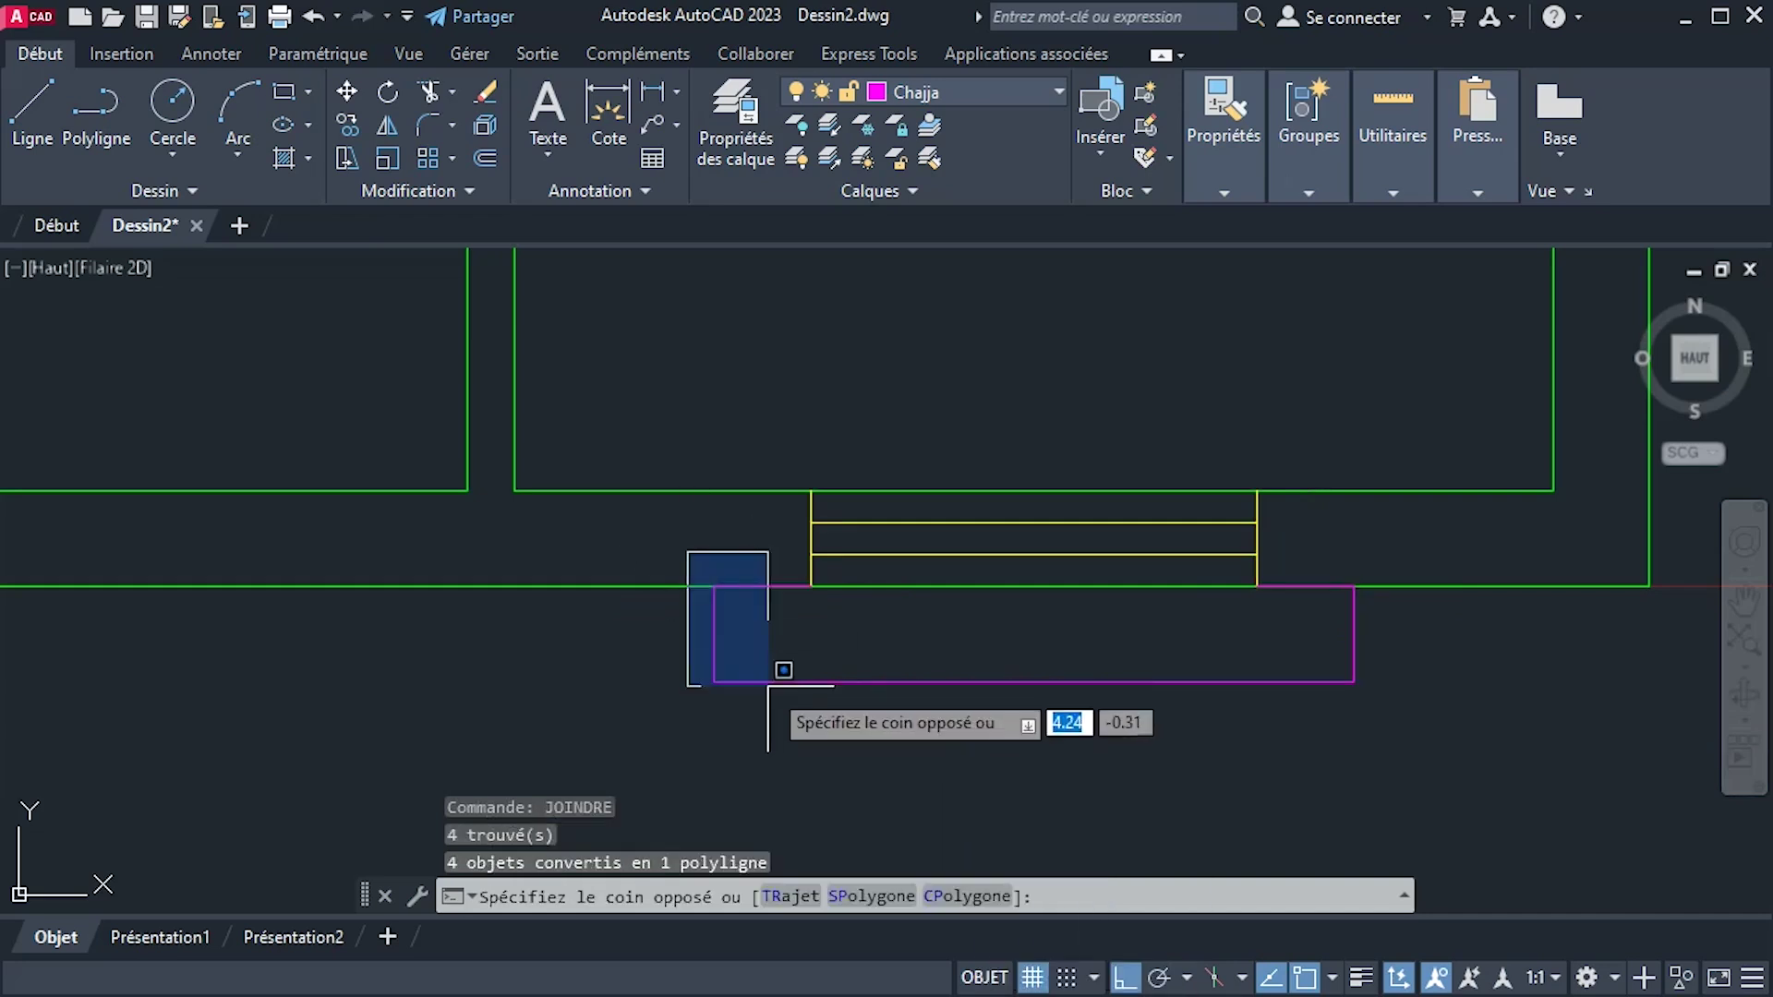
left_click(820, 712)
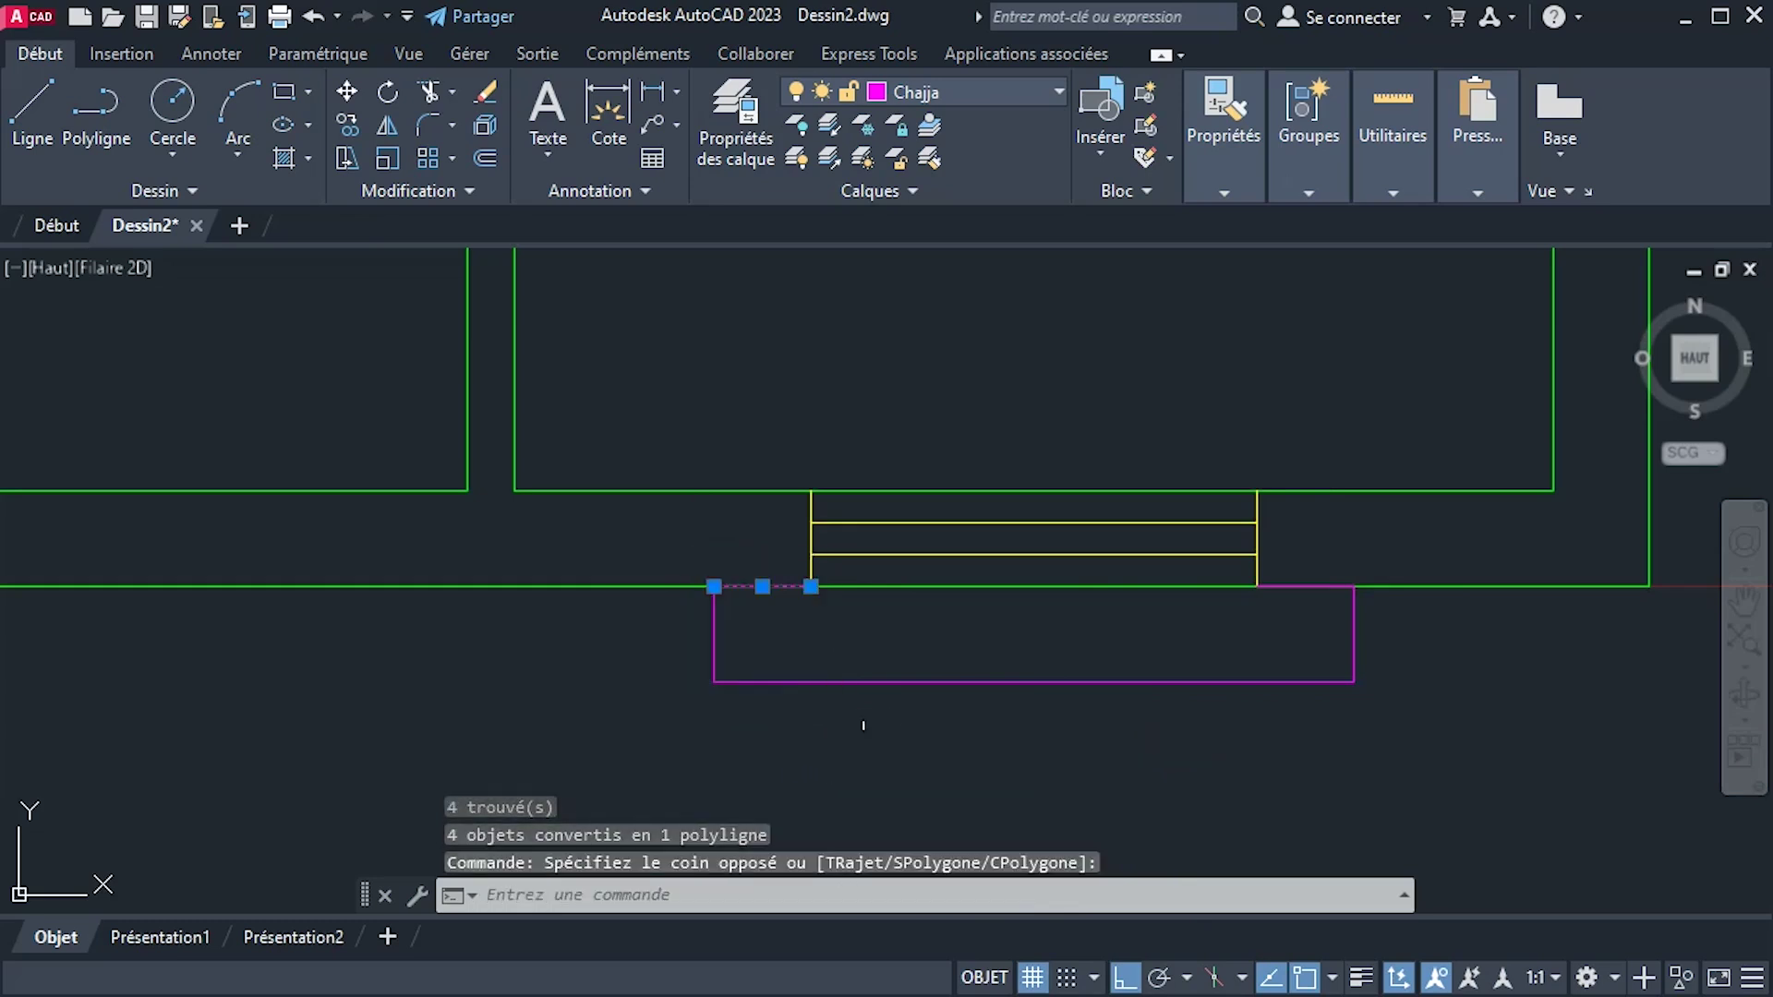
left_click(1331, 588)
left_click(1355, 645)
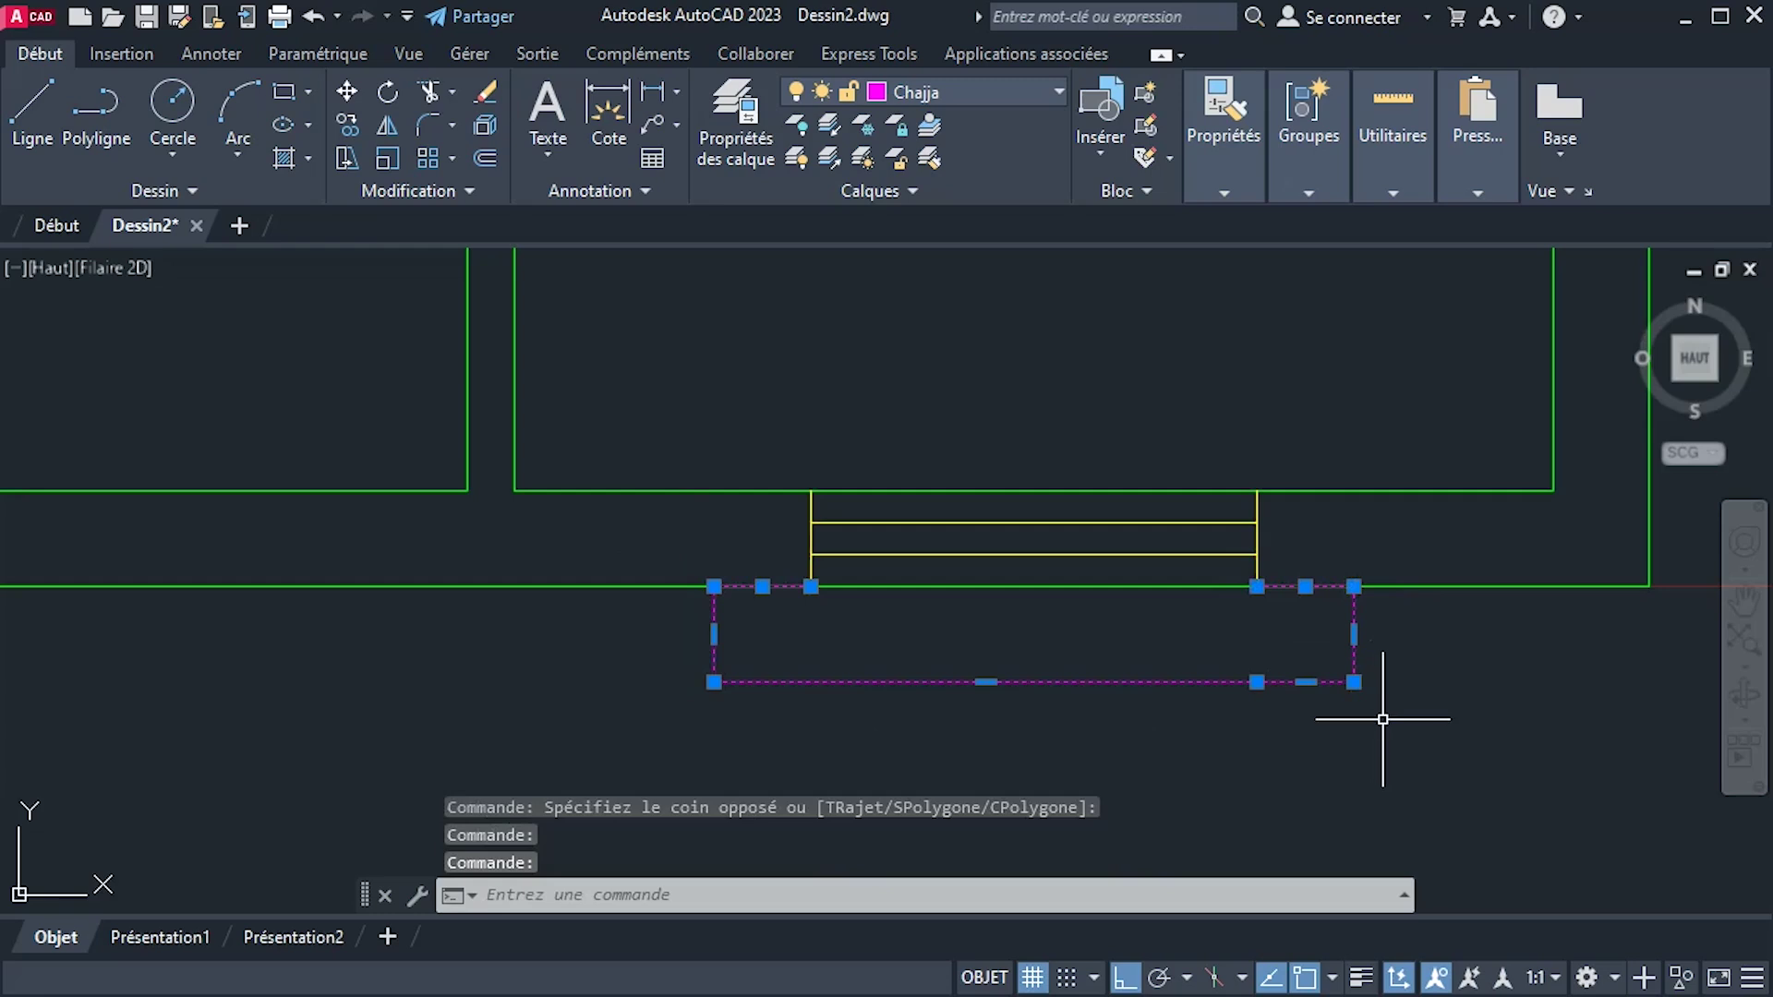
type("JOINDRE")
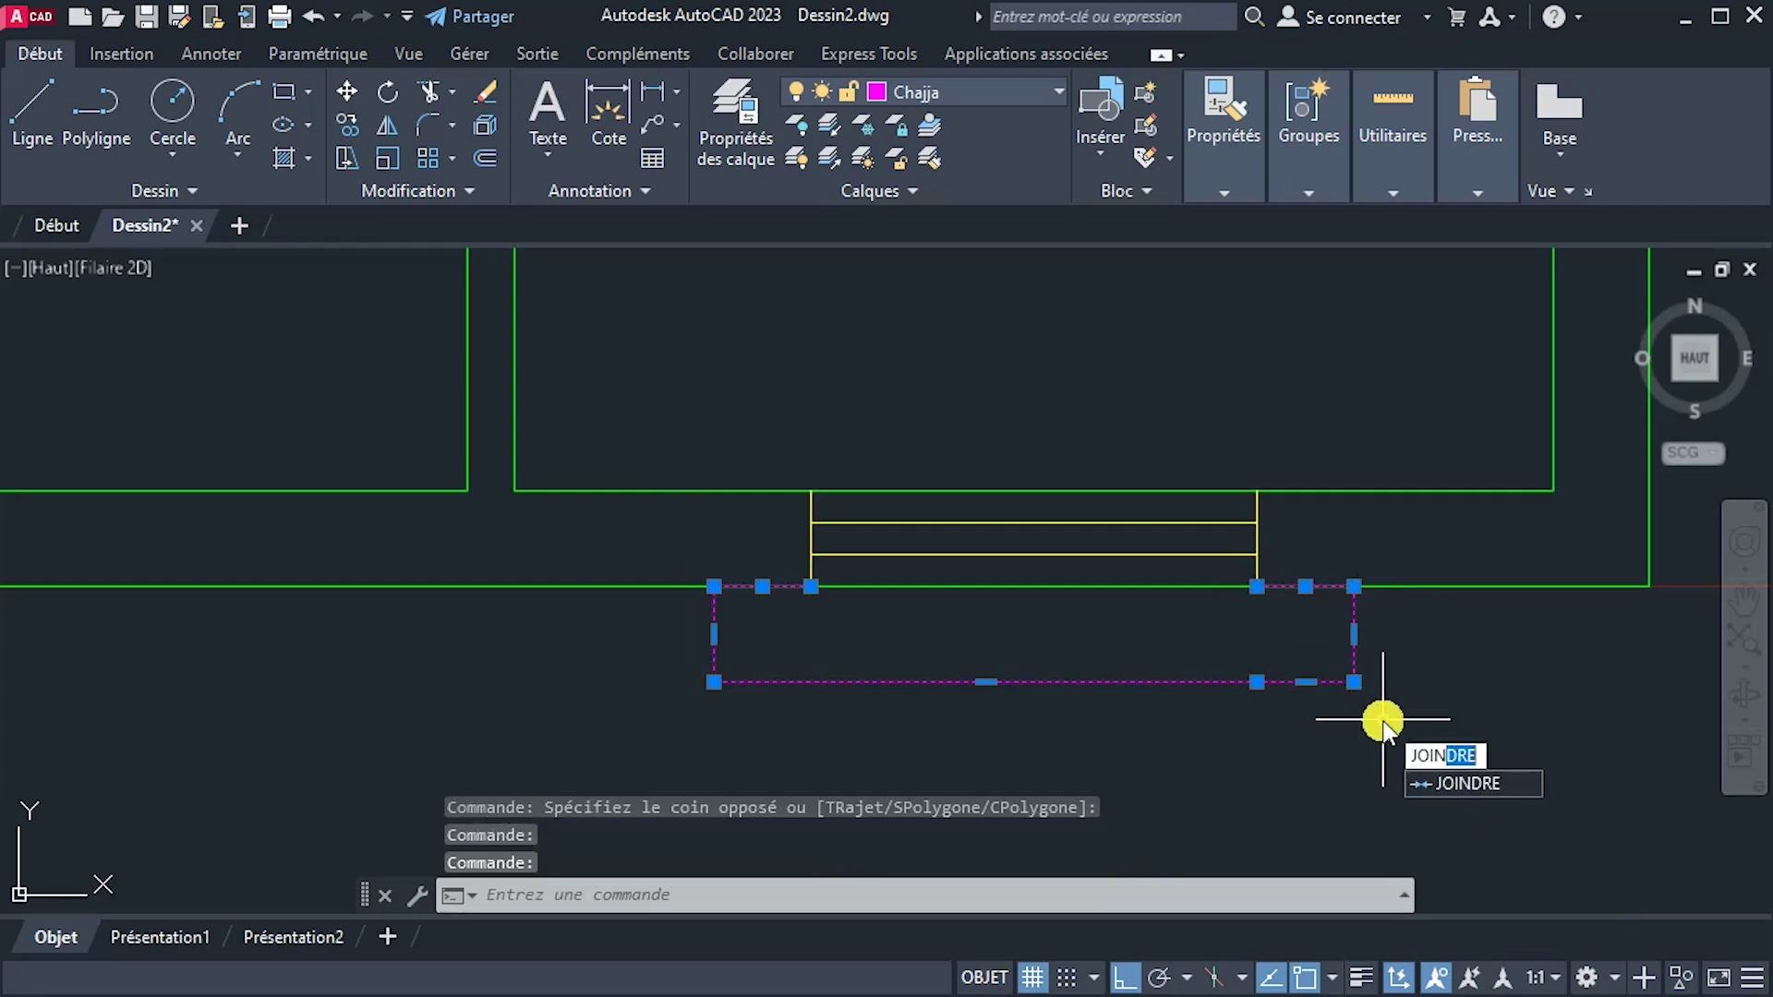
key("Return")
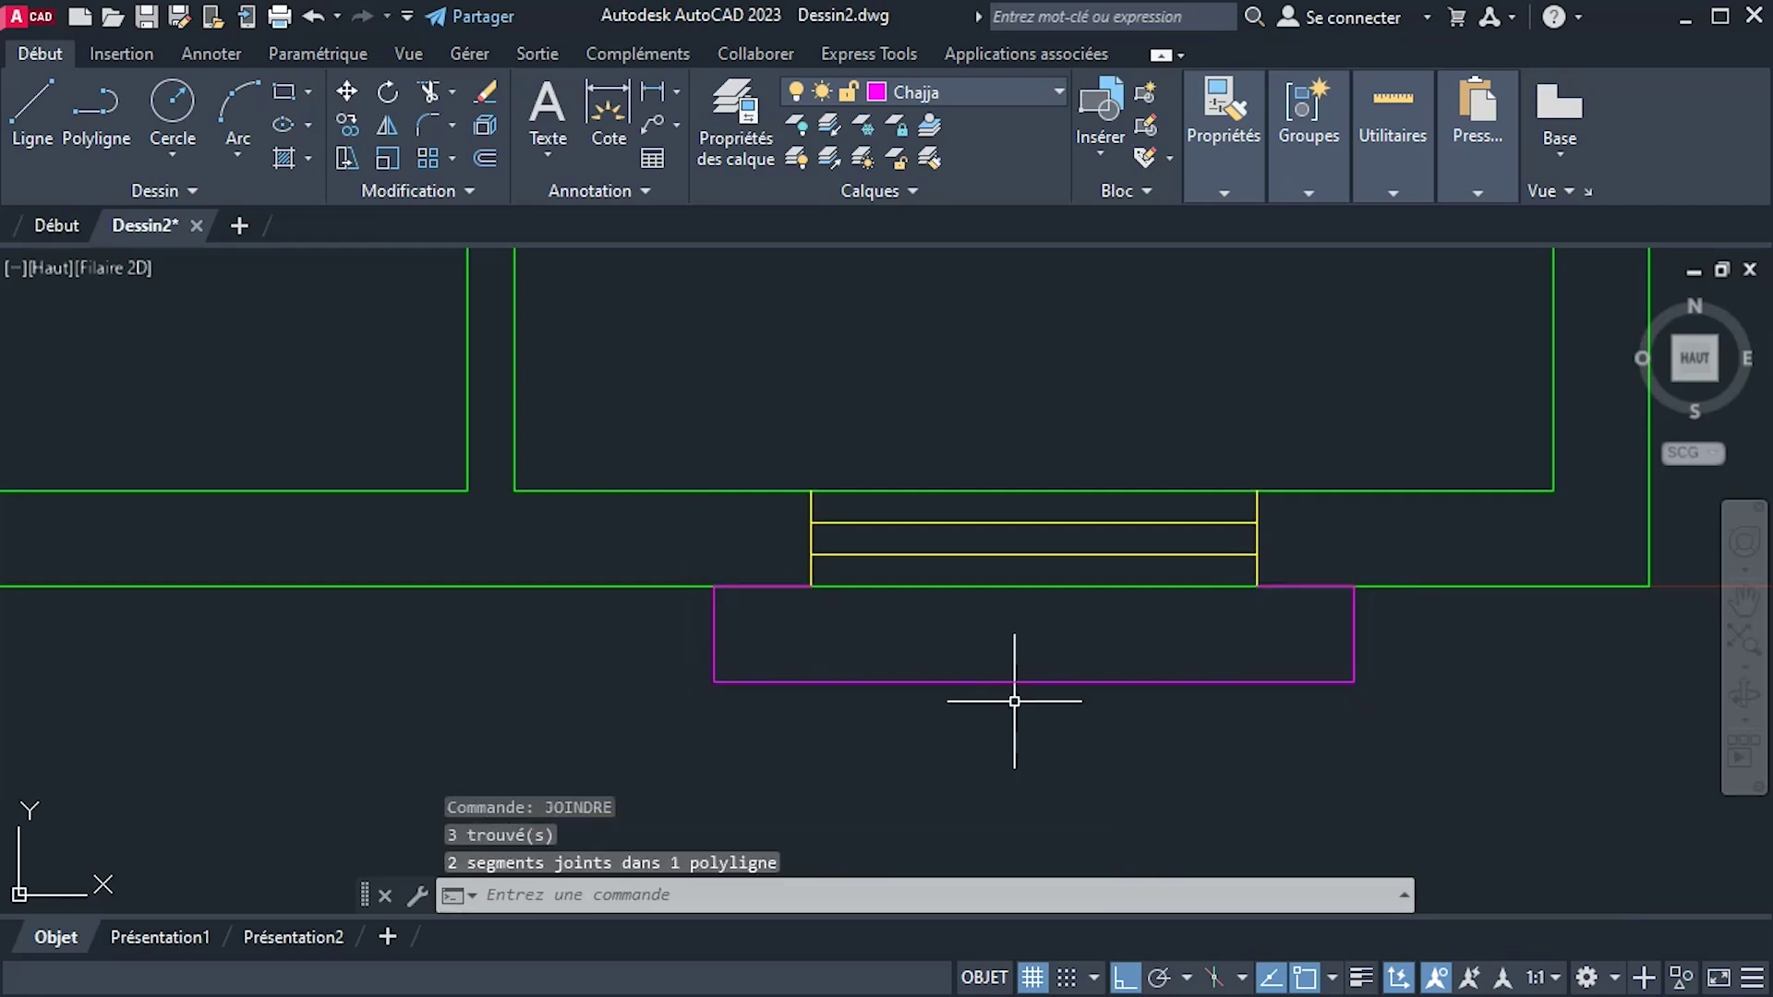
Set the global linetype scale LTSCALE to .3.
scroll(1013, 702, "up", 2)
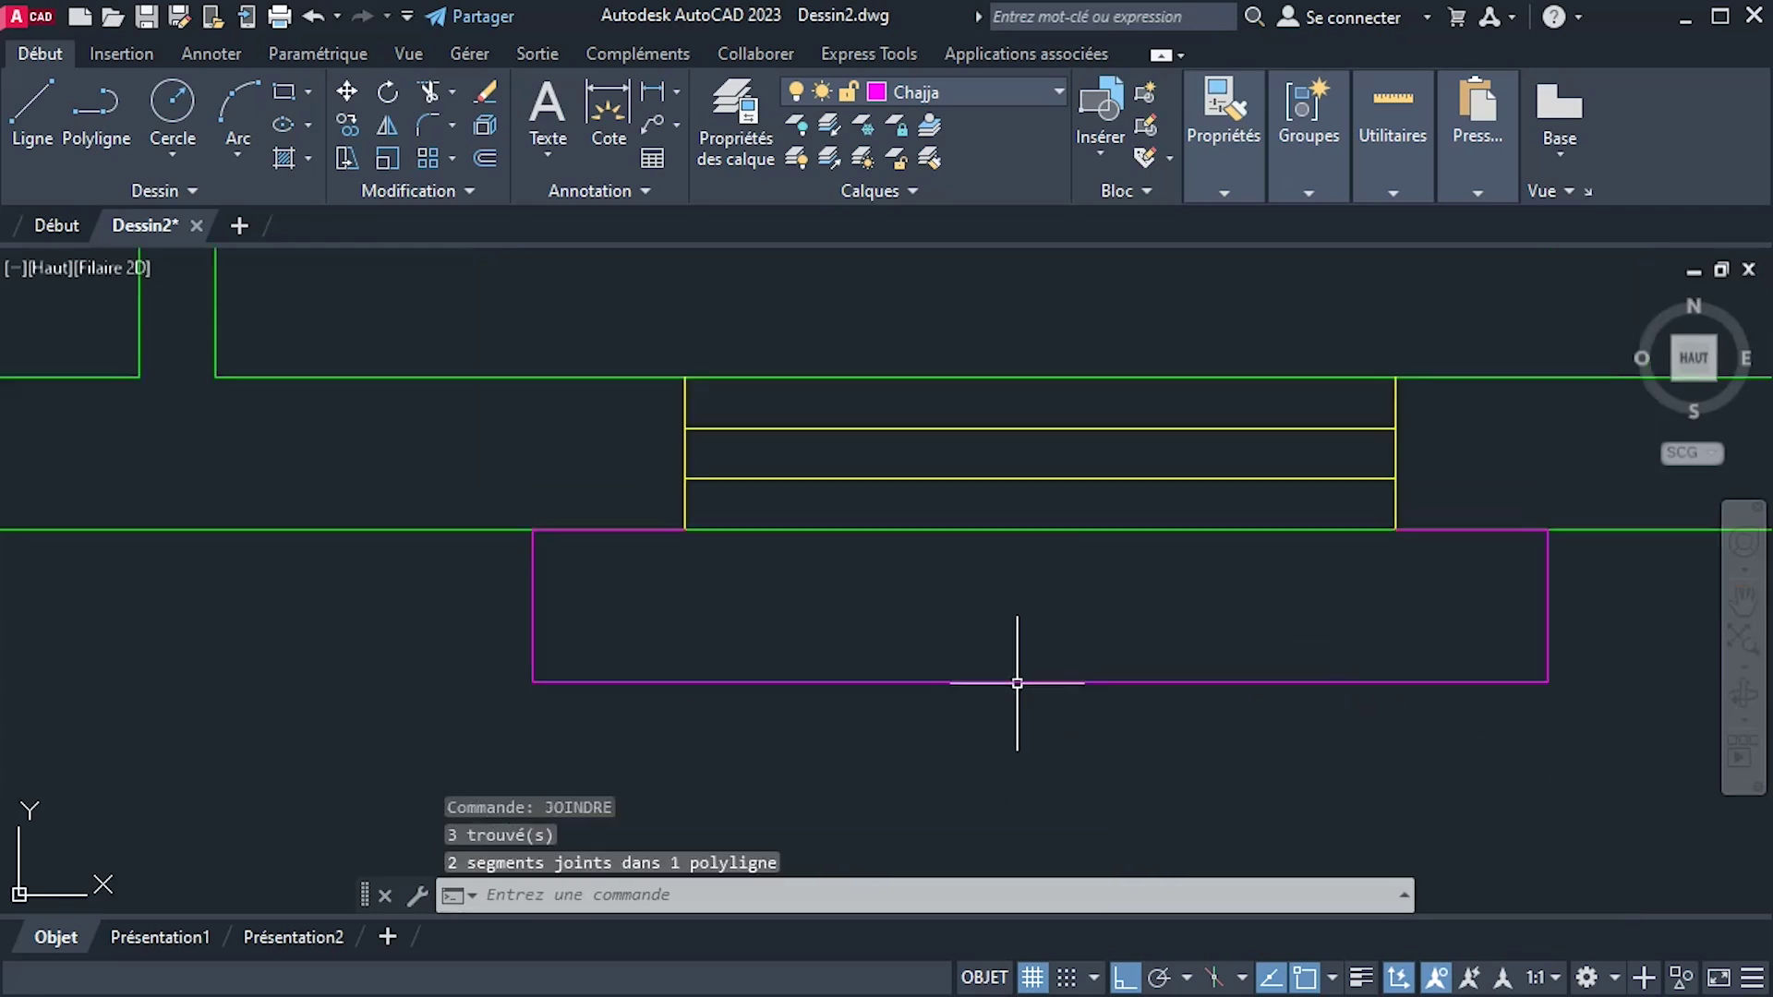
left_click(970, 679)
key("Escape")
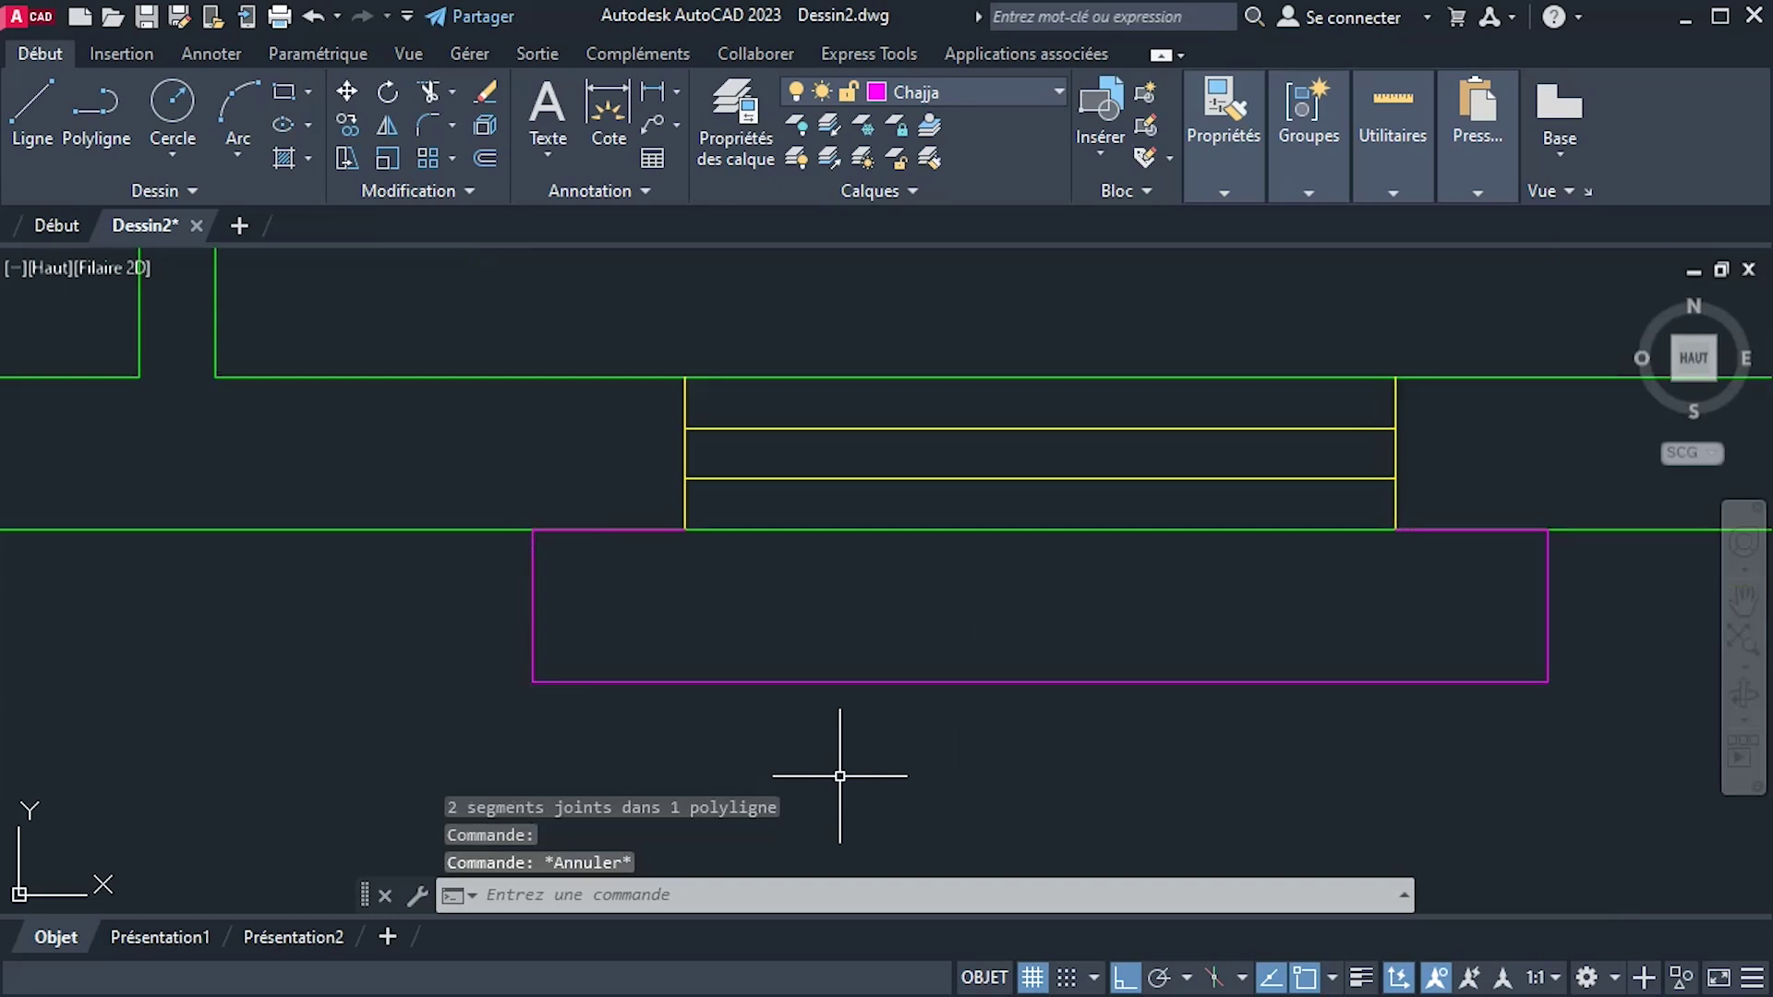
type("LTSCALE")
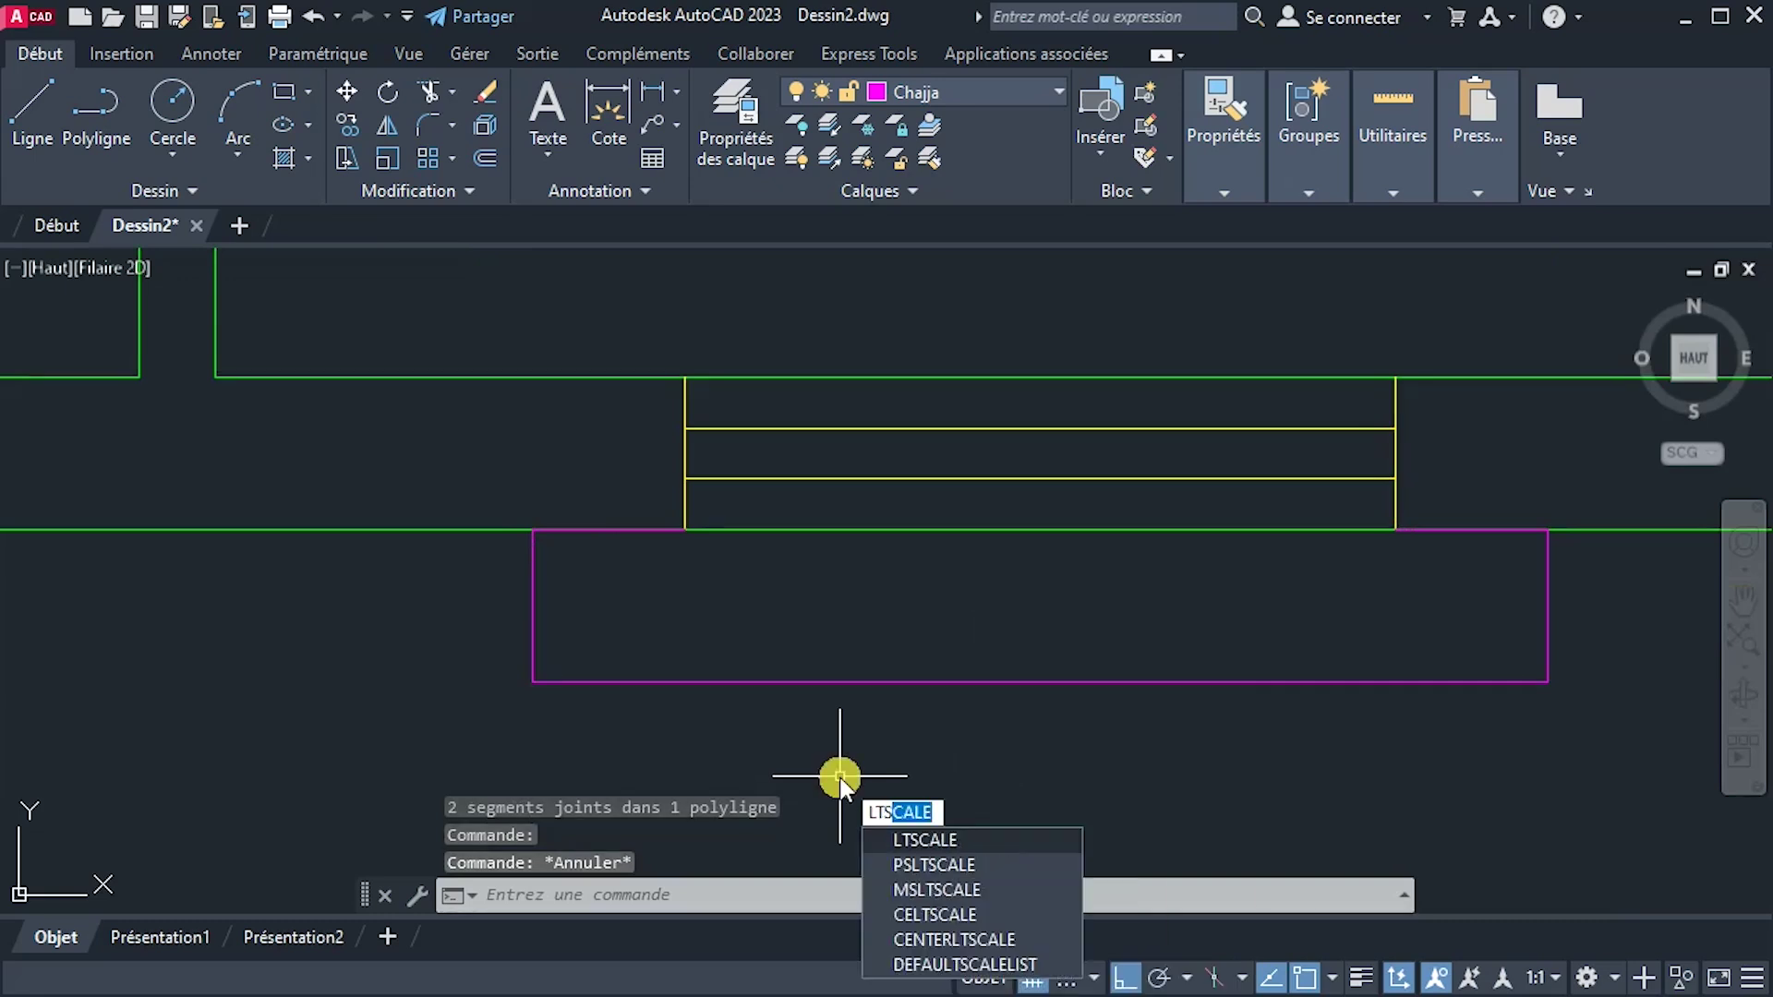
key("Return")
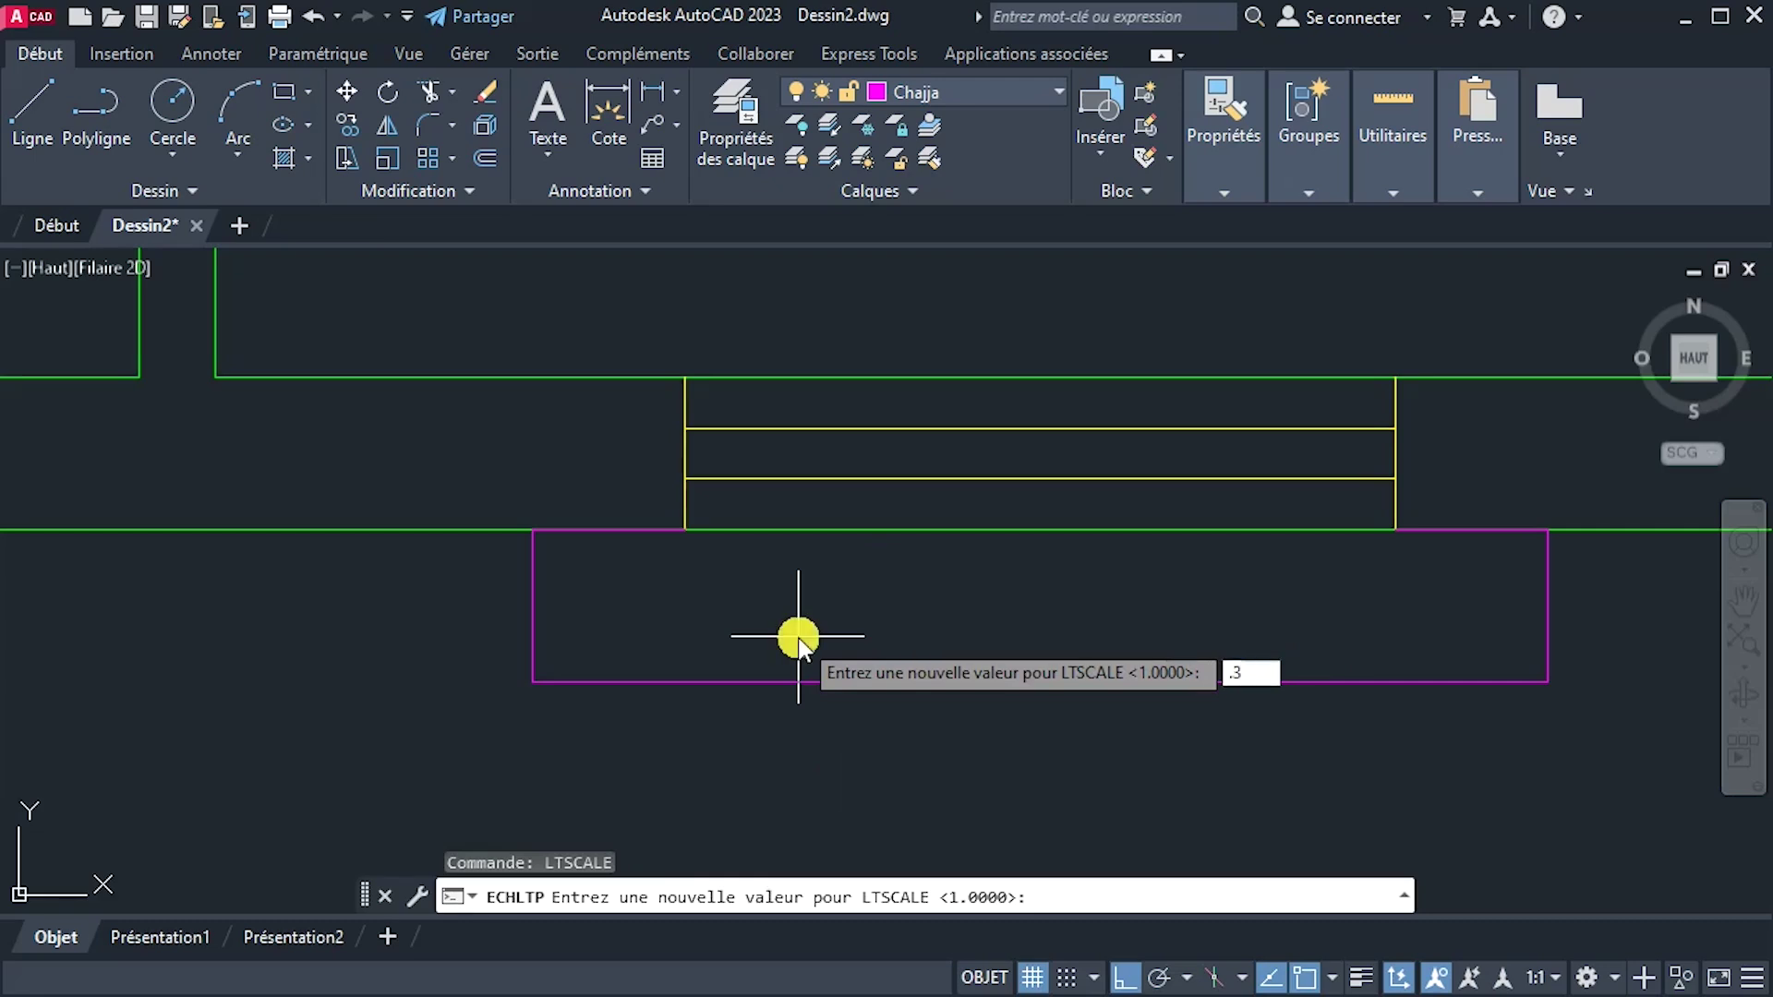
type(".3")
key("Return")
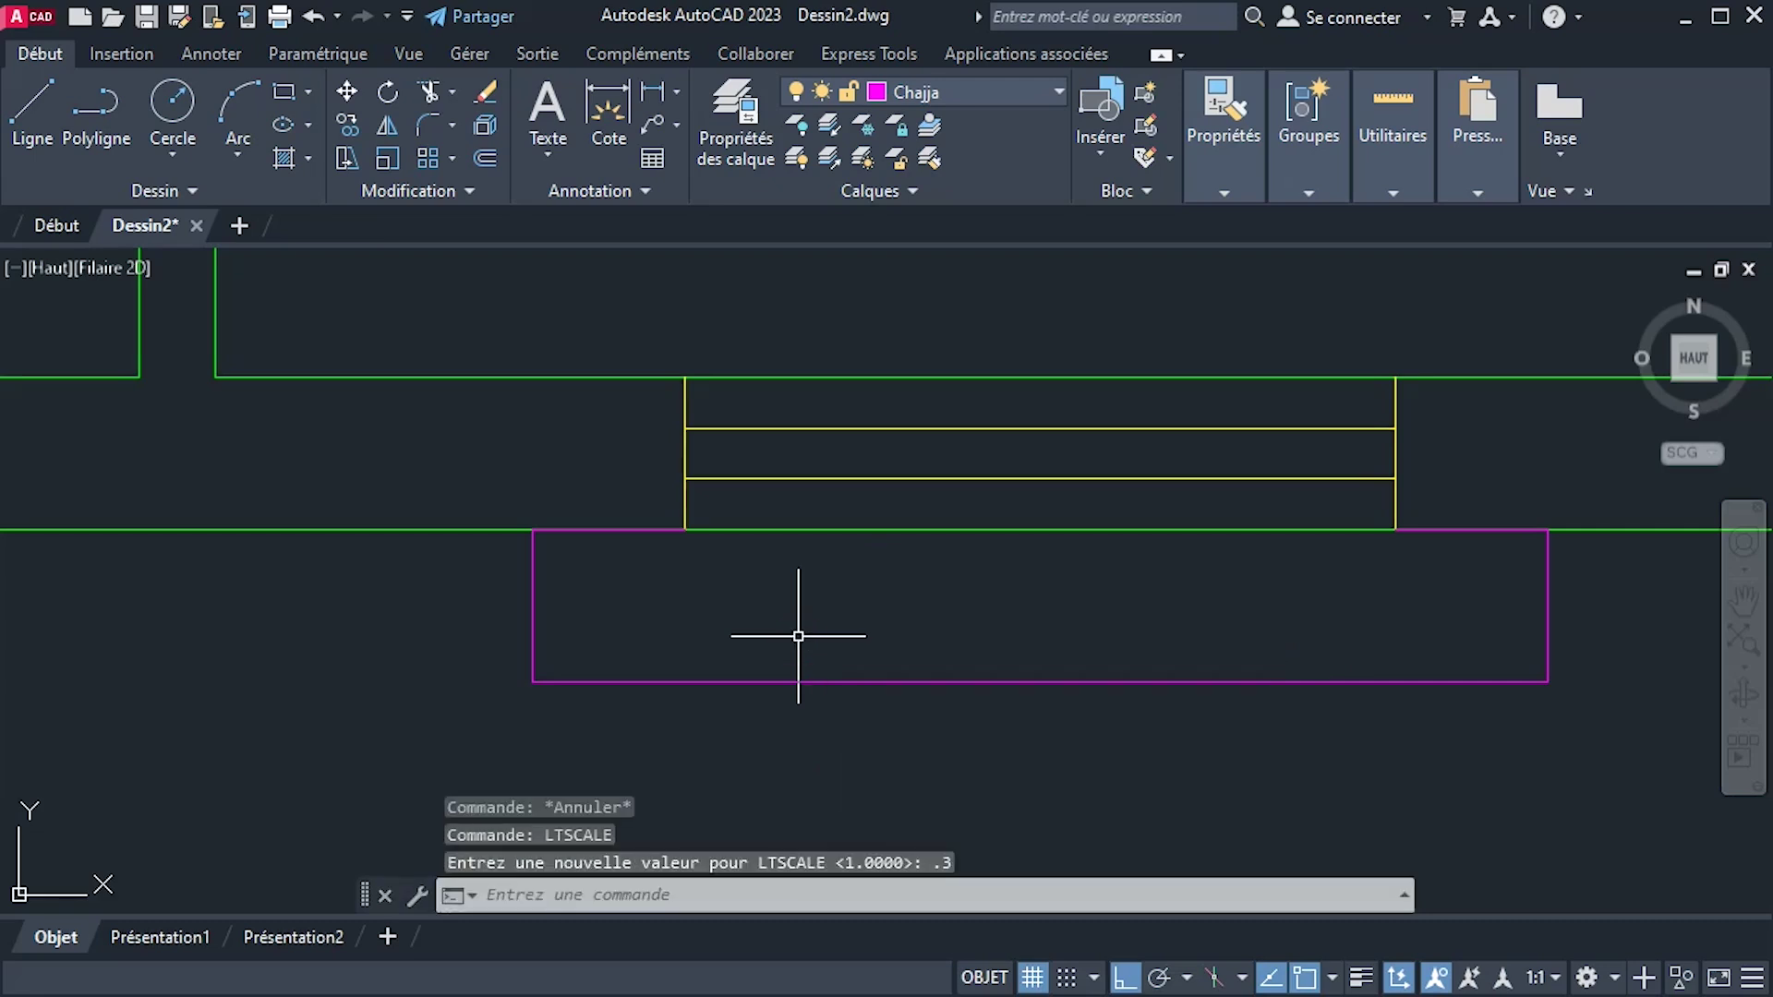
Set the linetype of the magenta canopy outline below the window to INTERROMPU.
left_click(801, 684)
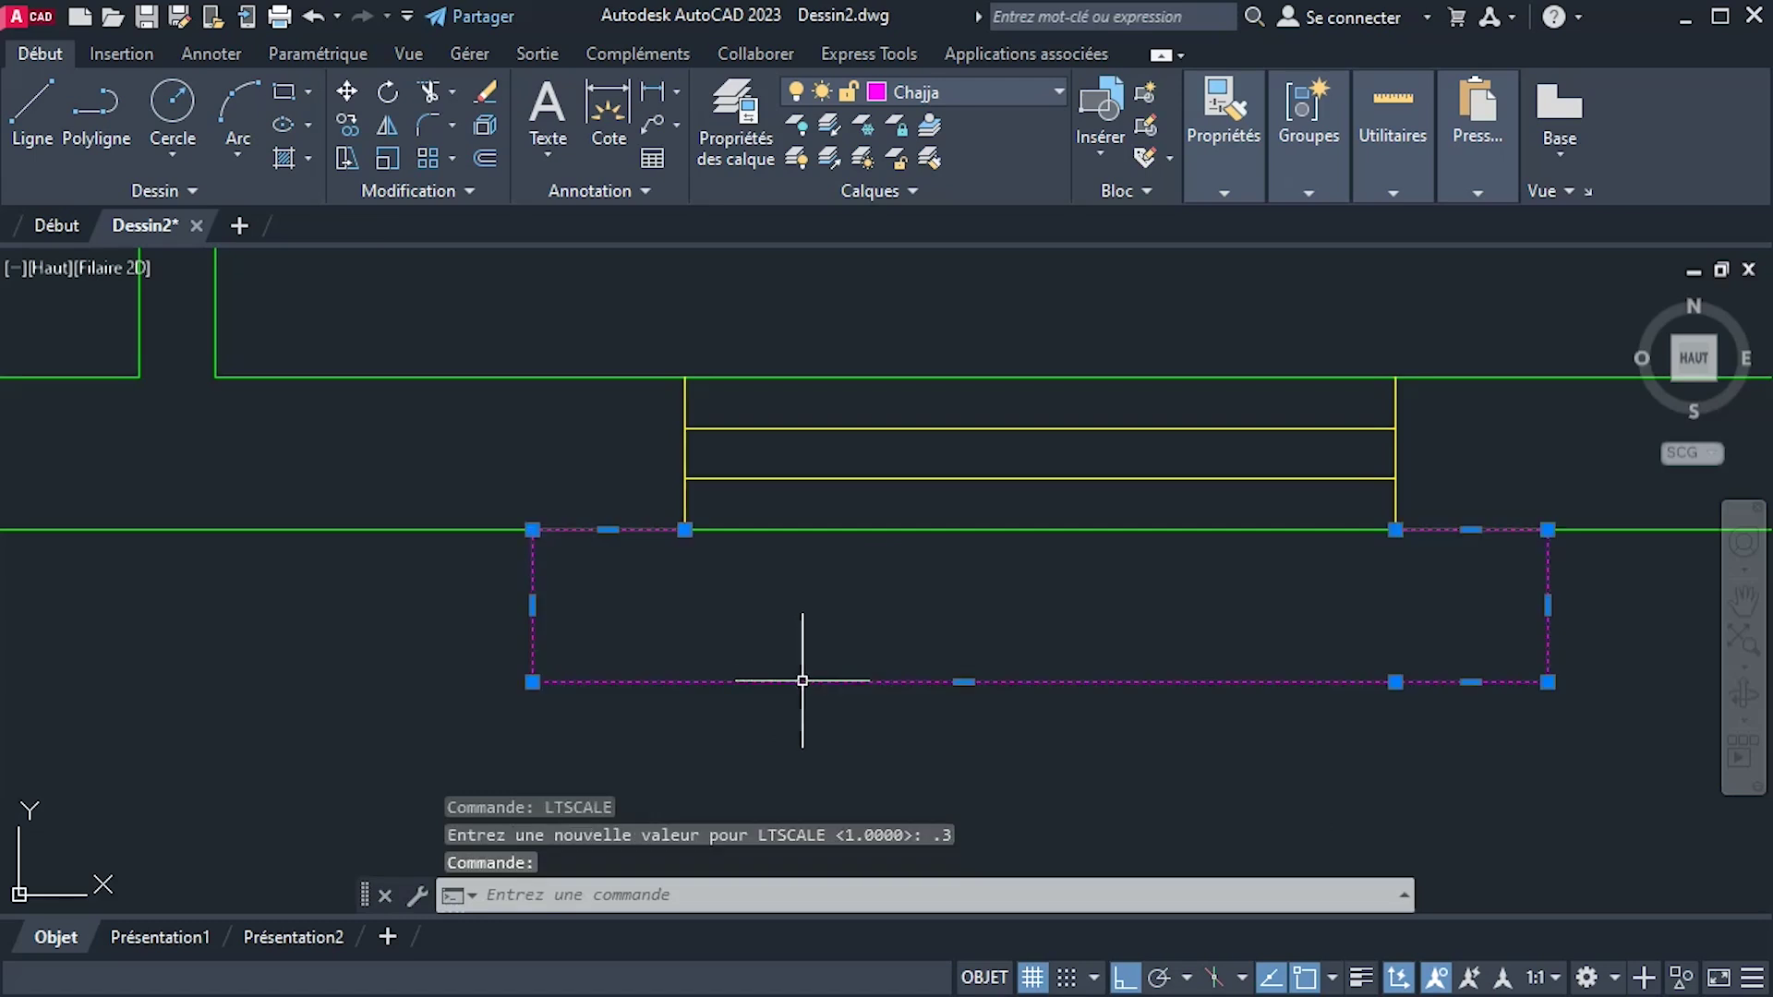
left_click(1042, 91)
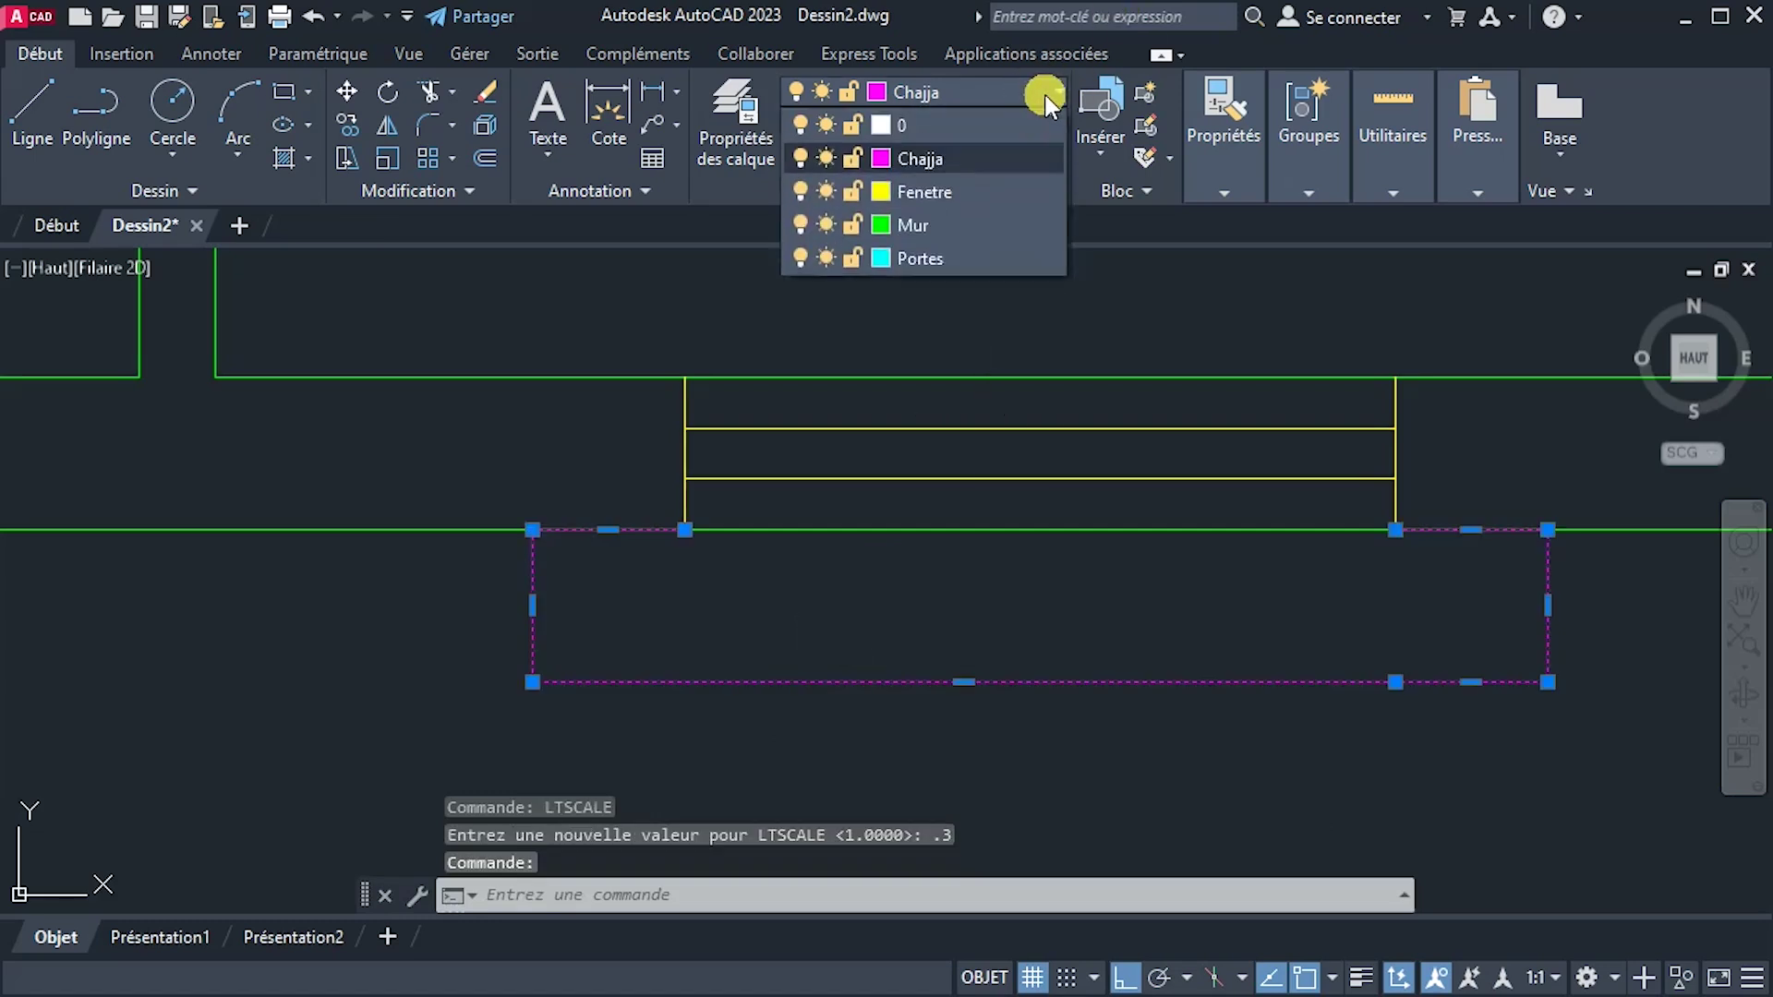
left_click(732, 108)
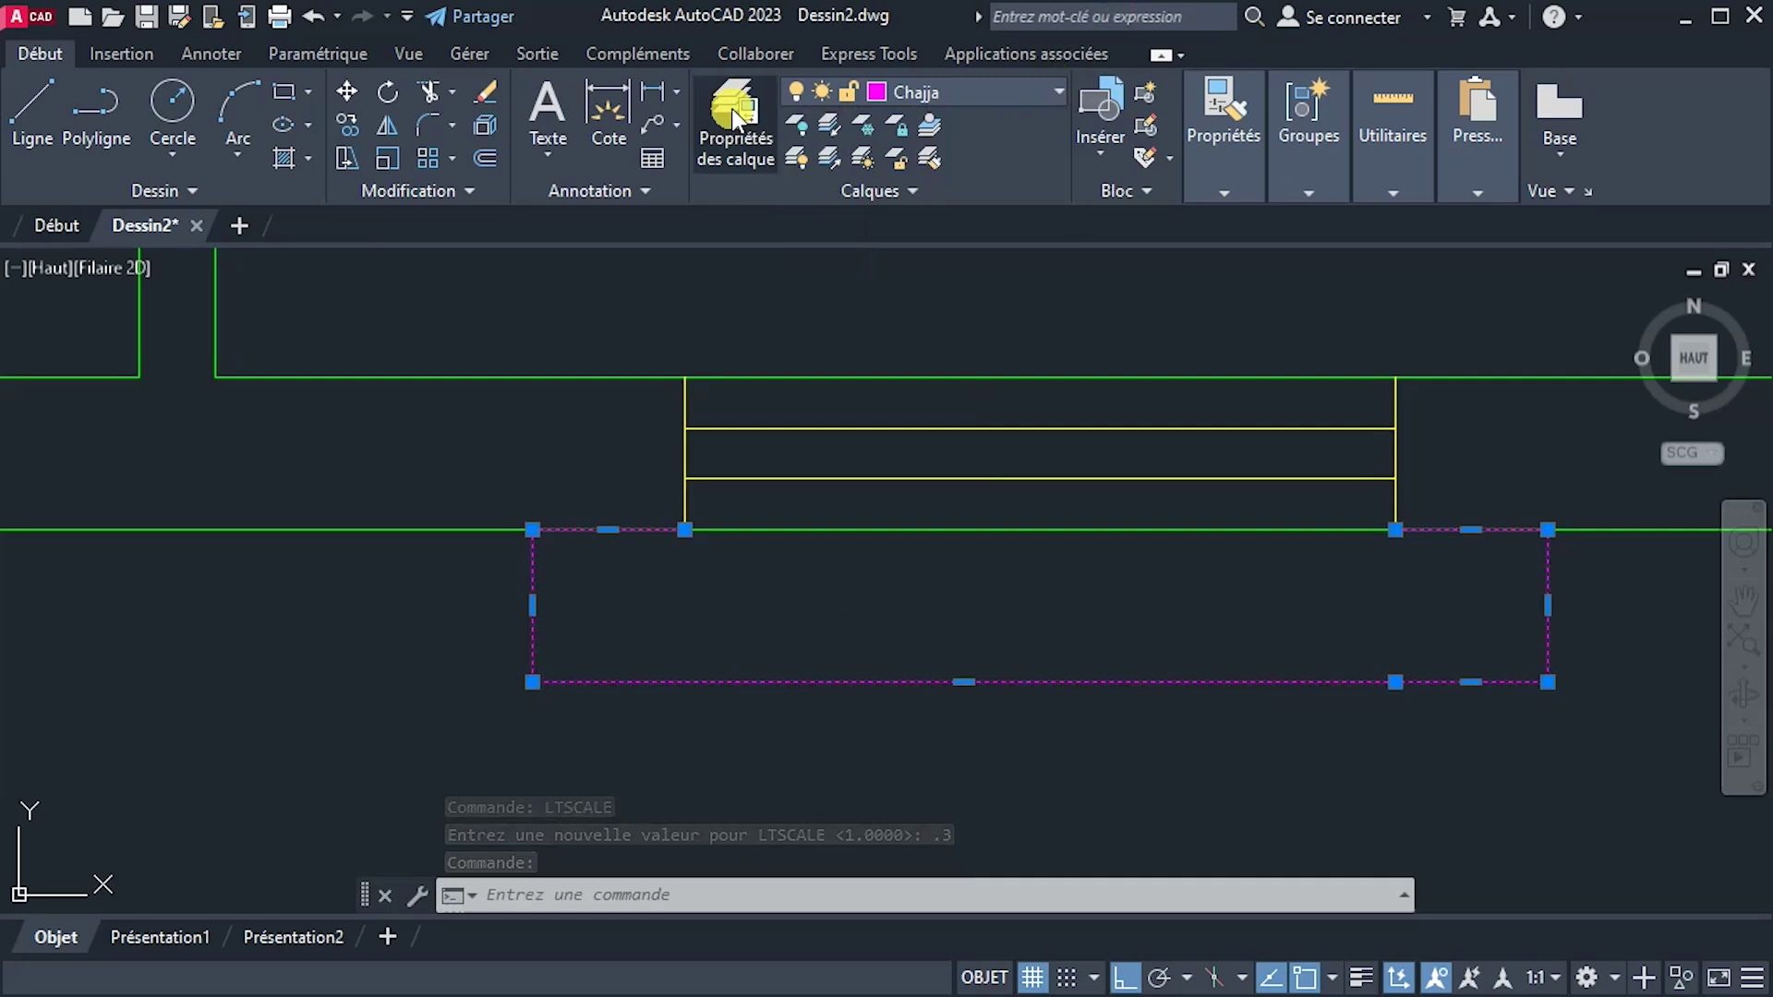
left_click(1219, 182)
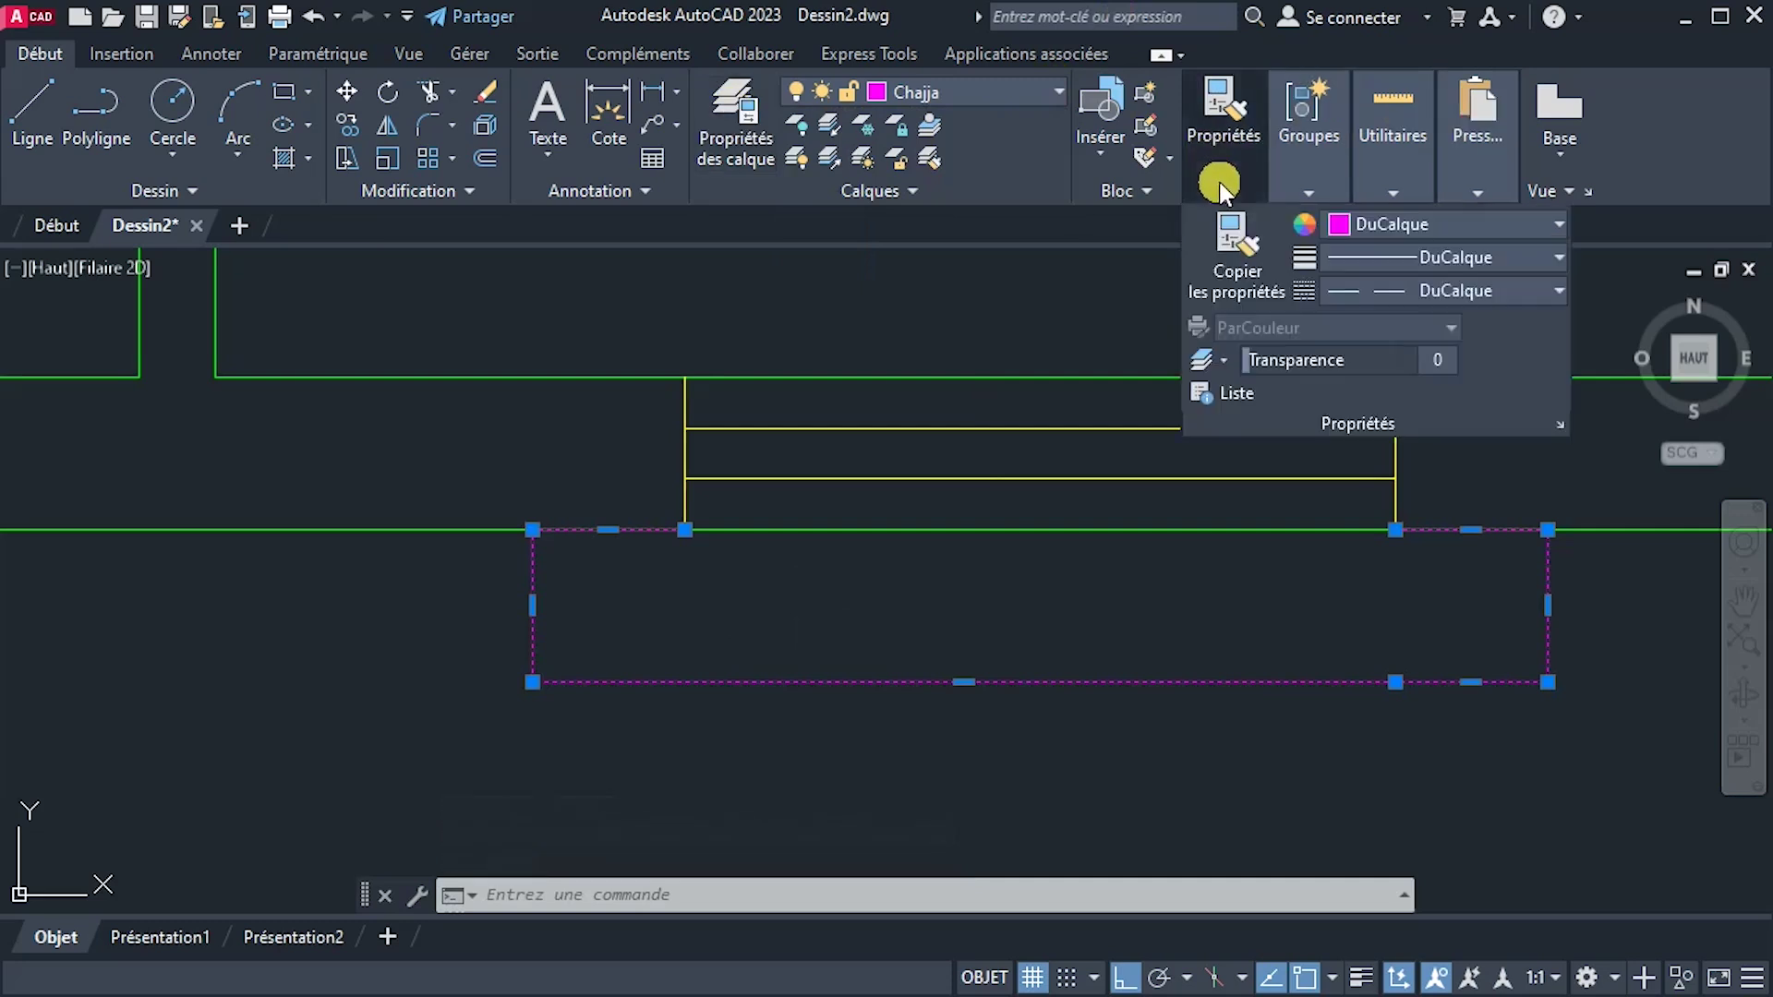
left_click(1397, 292)
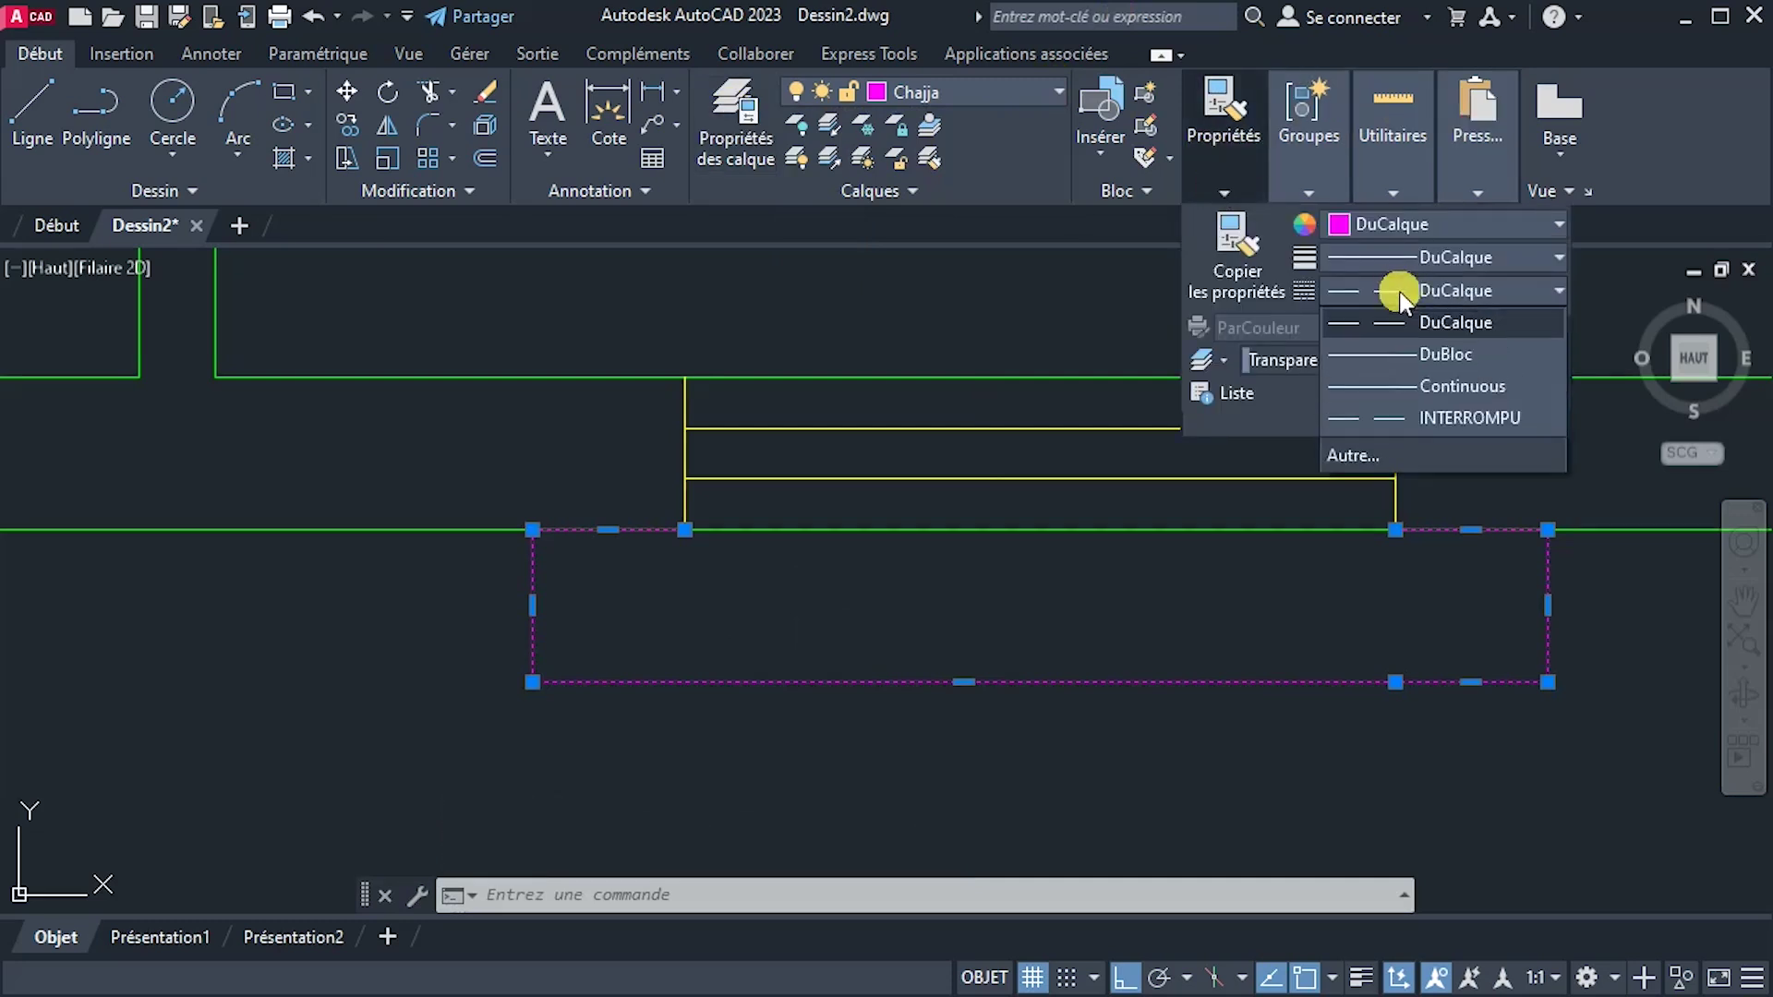
left_click(1401, 323)
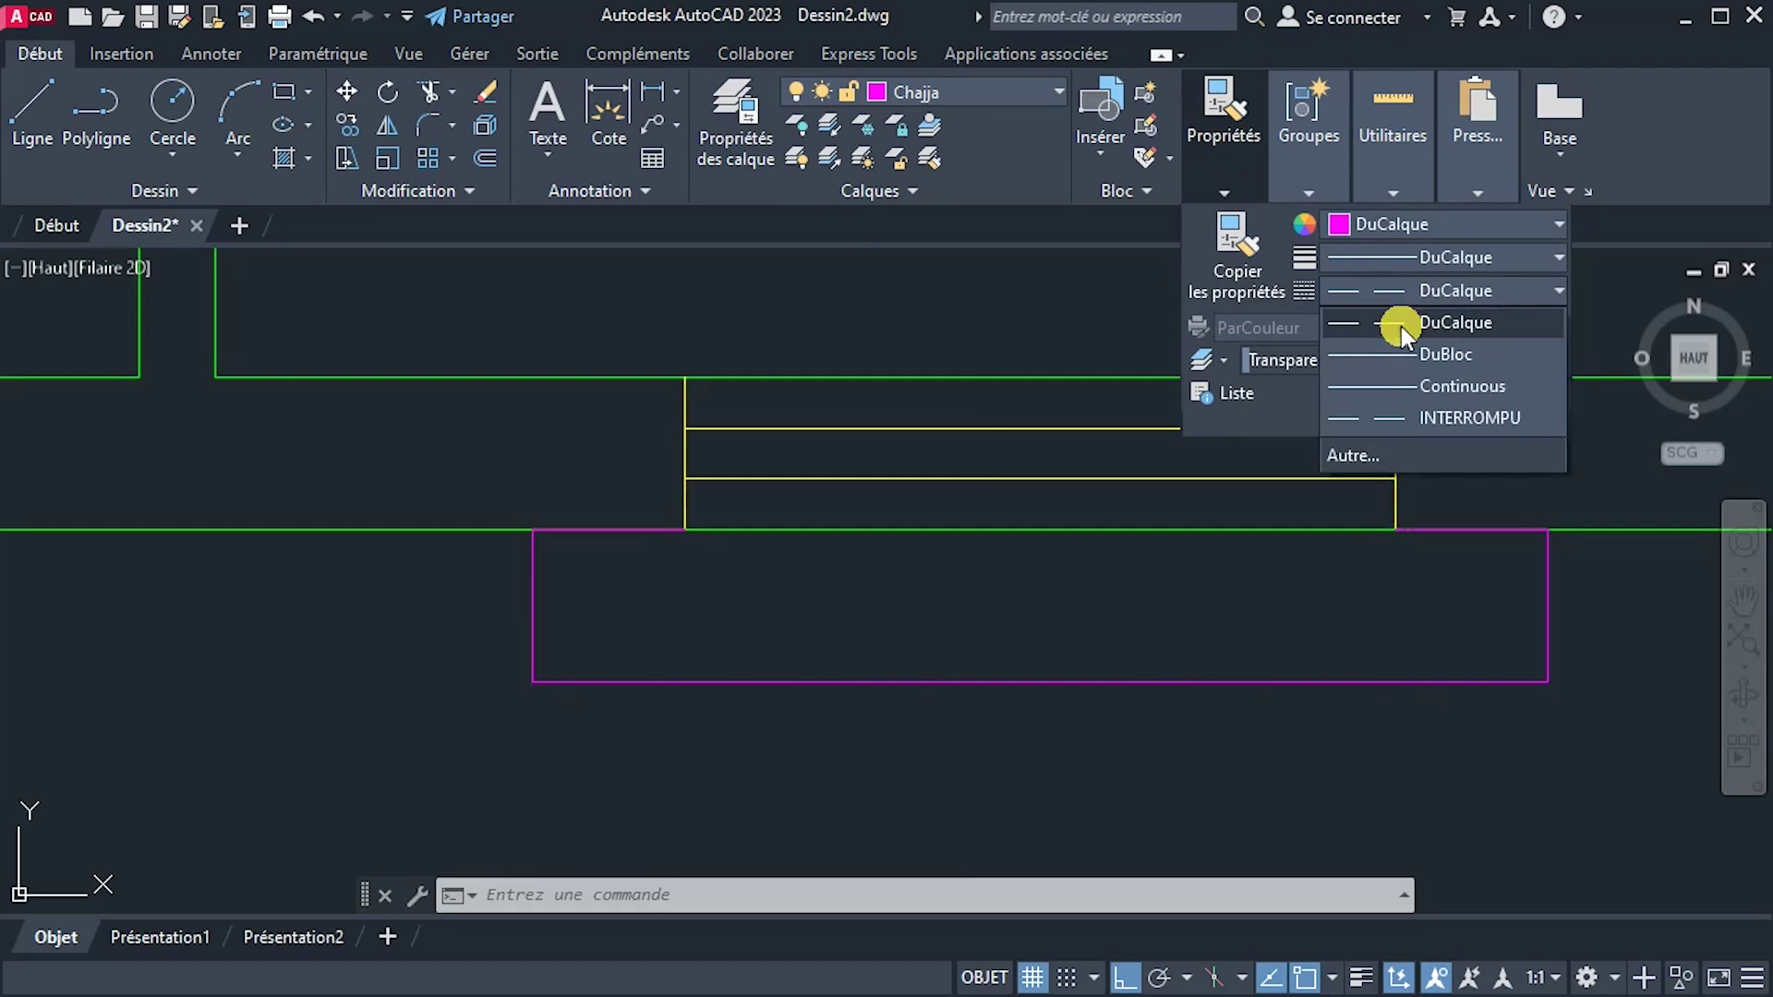
left_click(1400, 423)
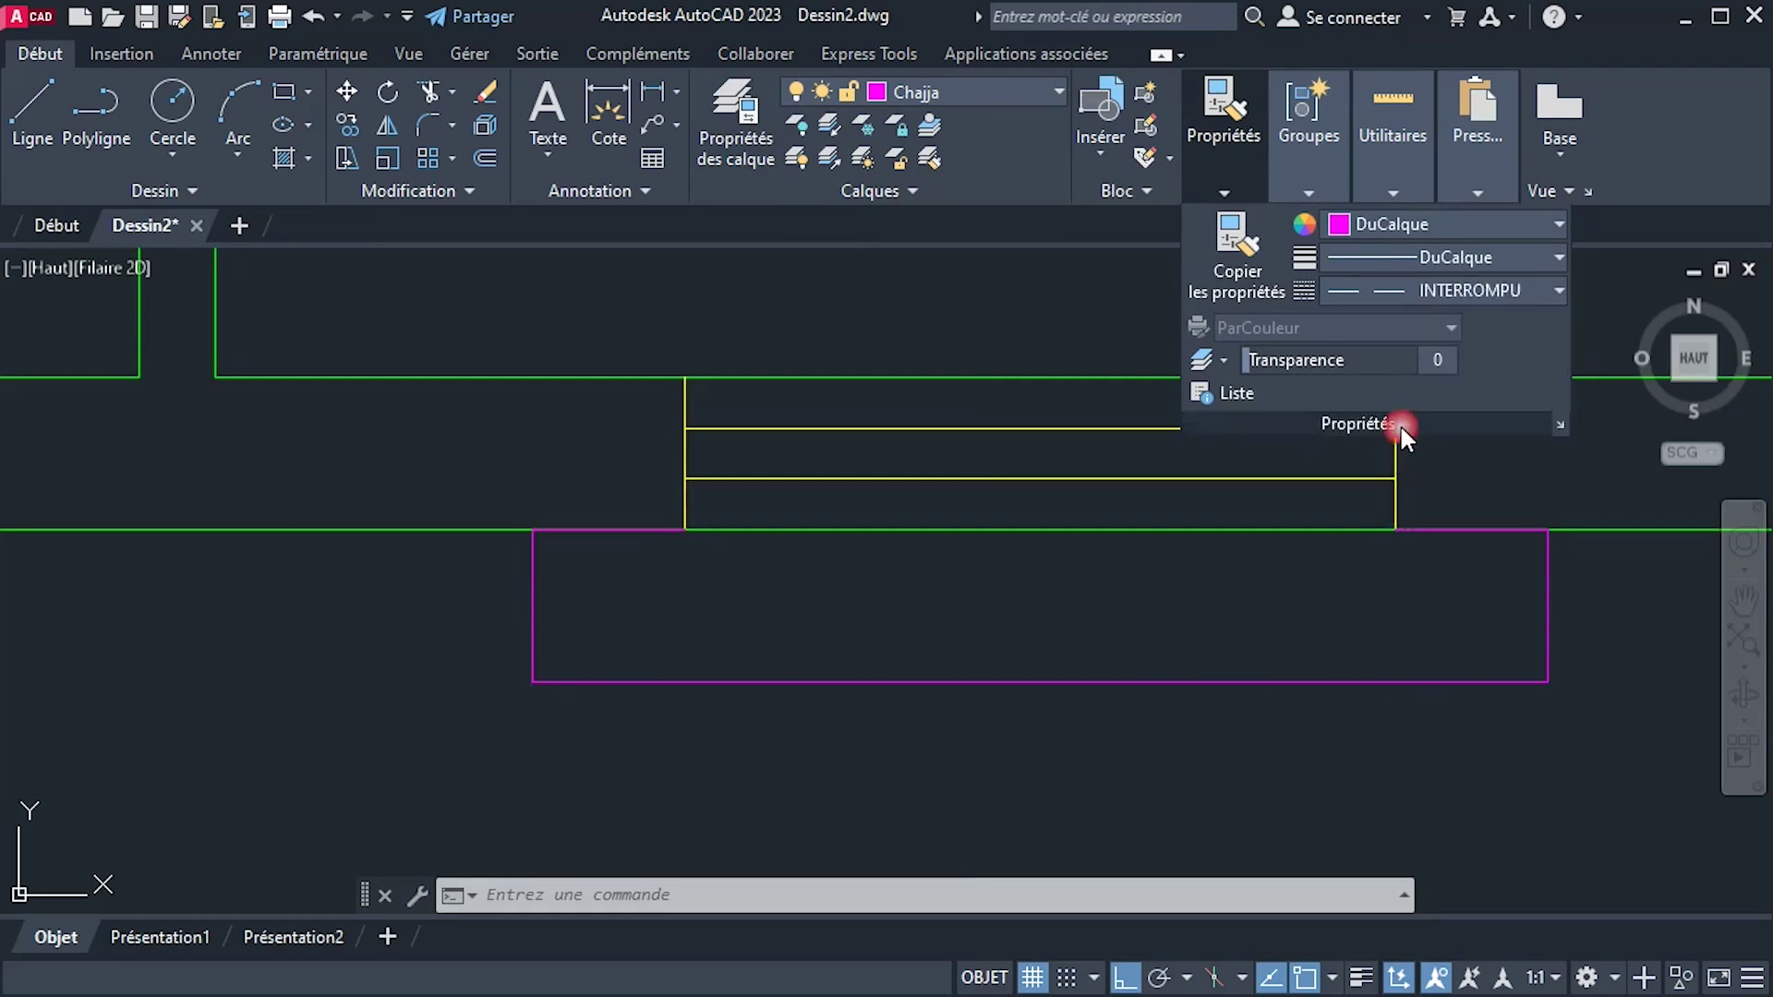
key("Escape")
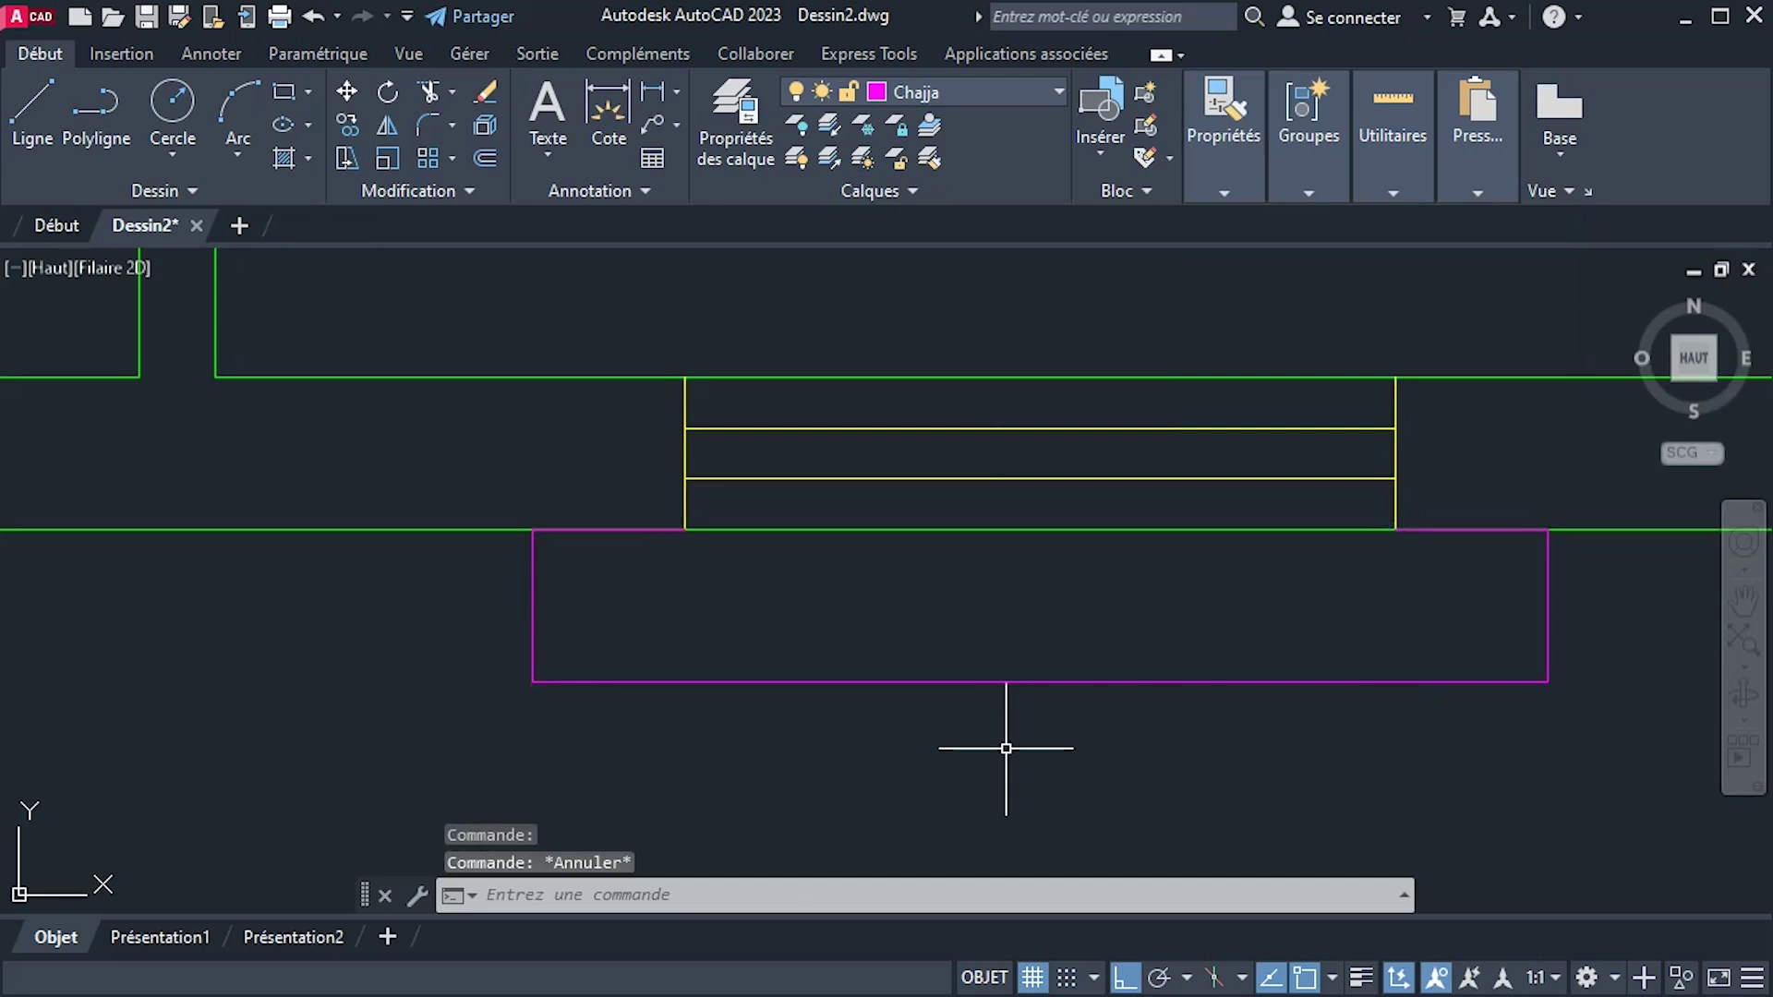
Set the global linetype scale LTSCALE to 10 and regenerate the model.
scroll(1004, 748, "up", 2)
scroll(1004, 743, "down", 4)
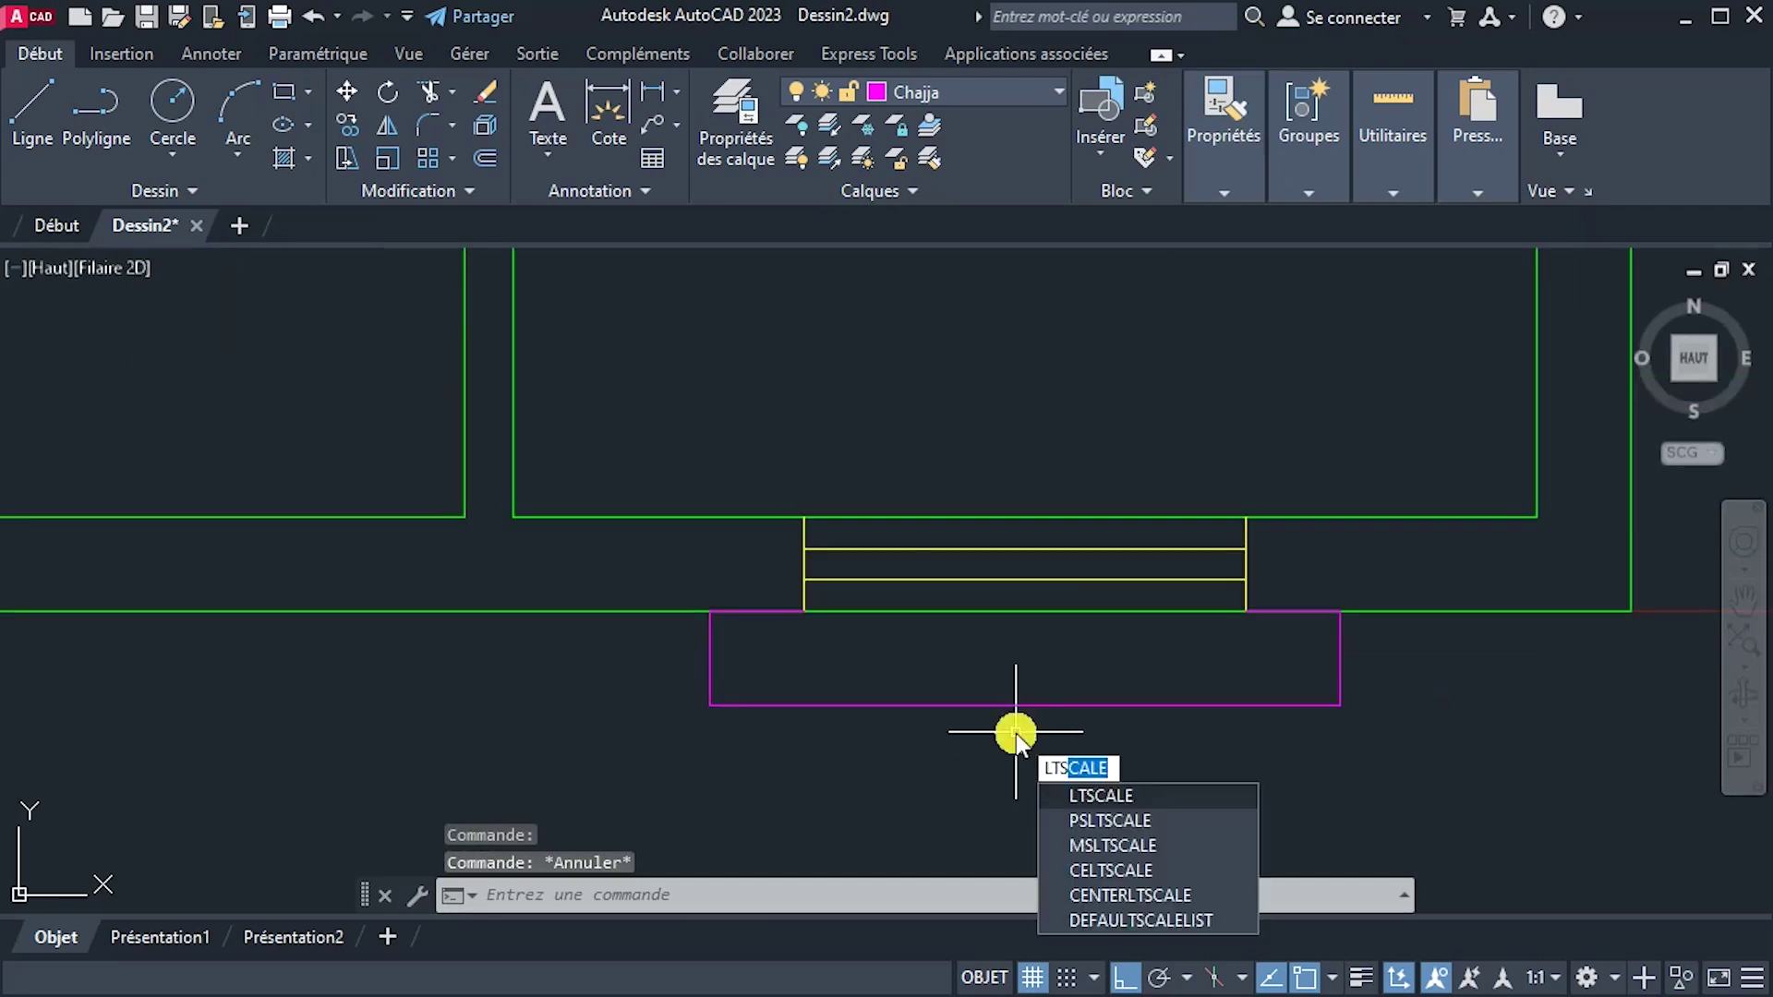
key("Return")
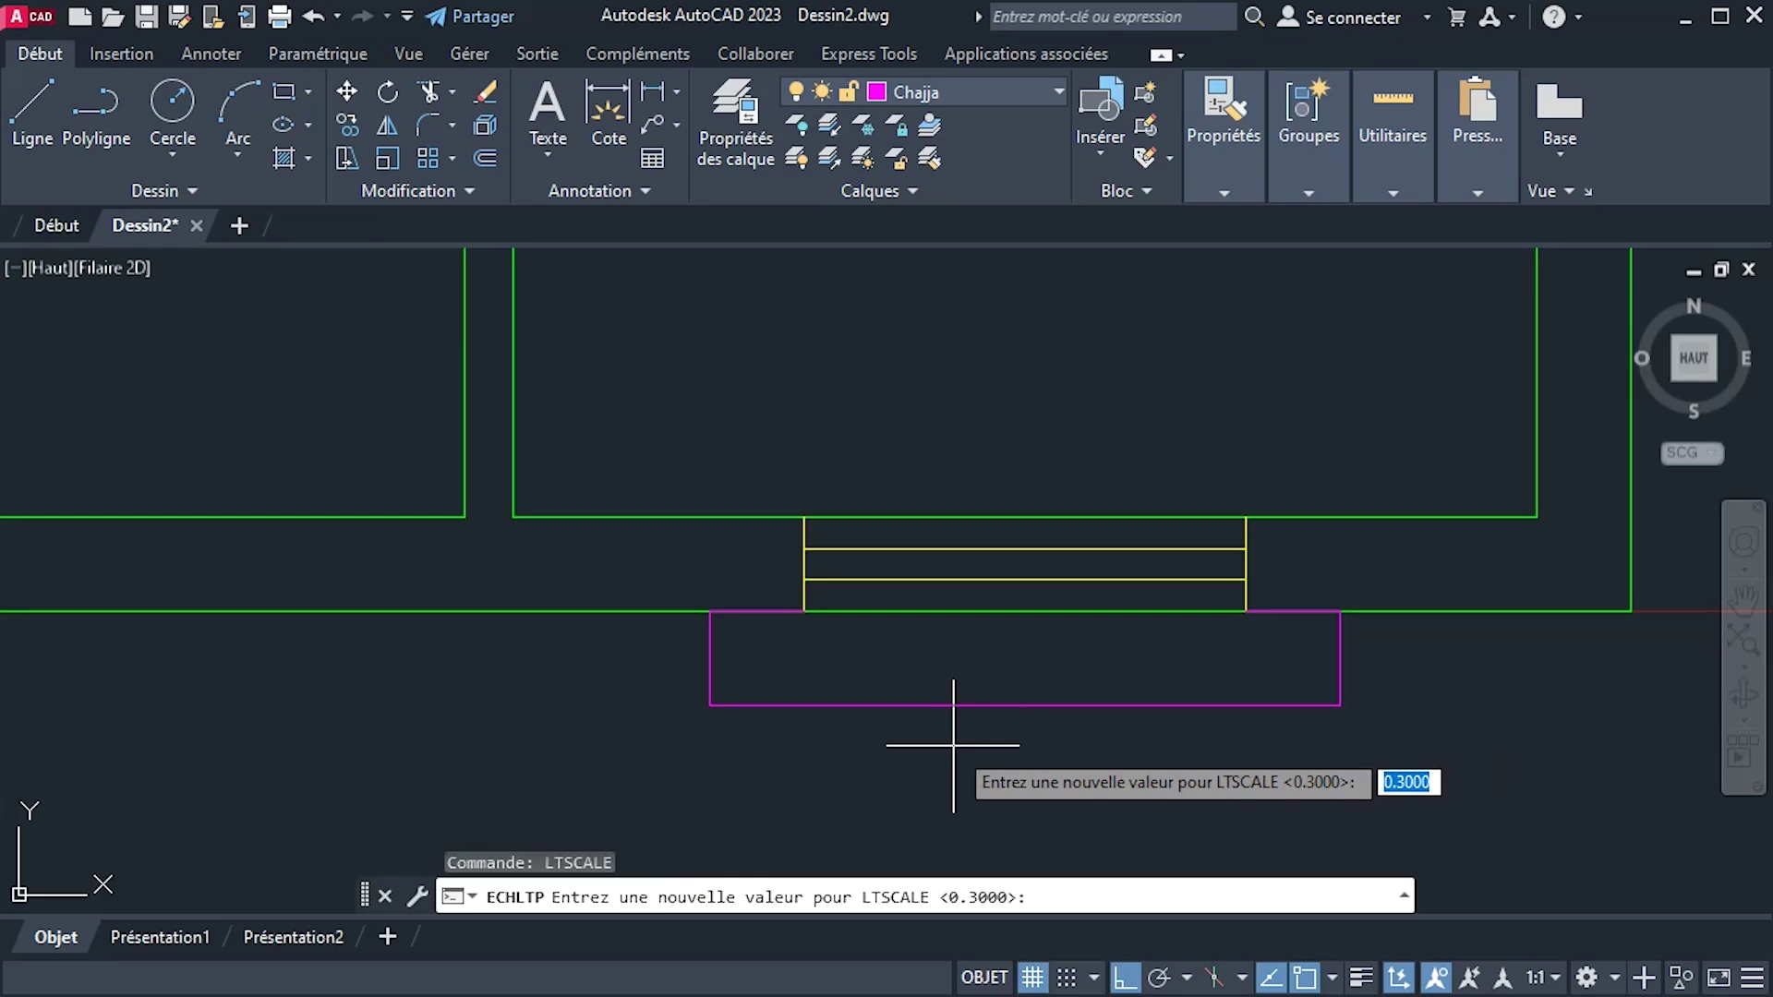
type("10")
key("Return")
type("reg")
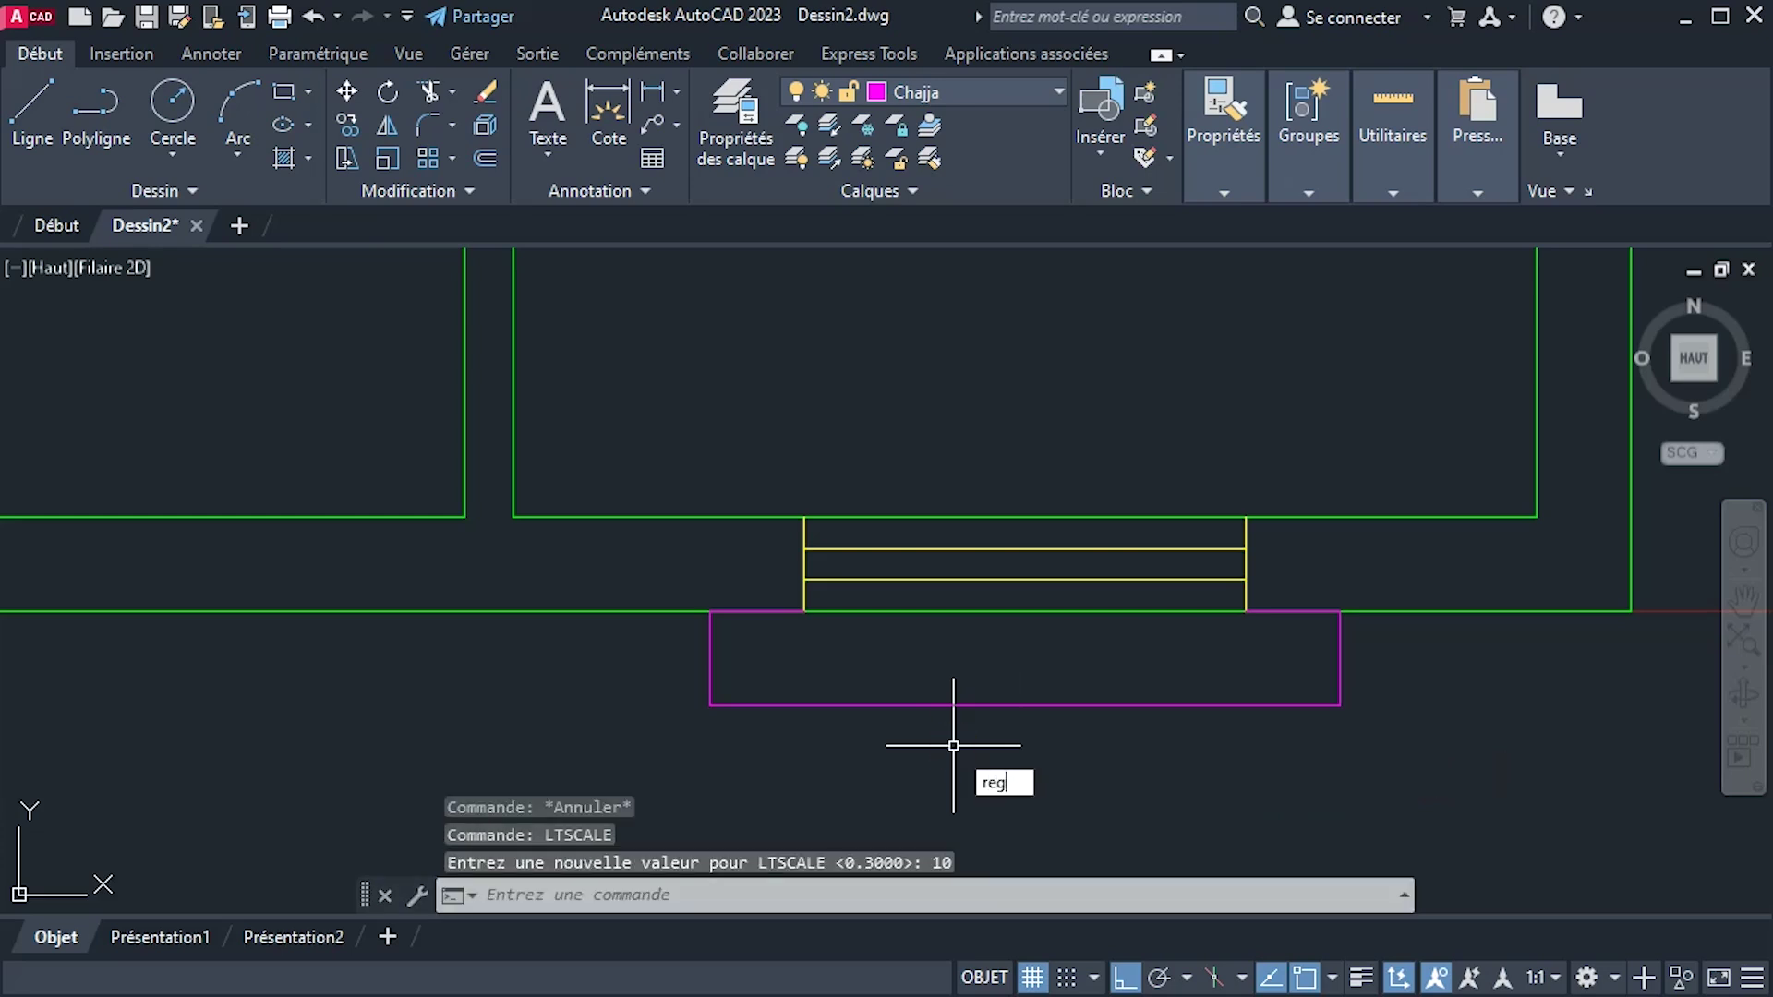
type("en")
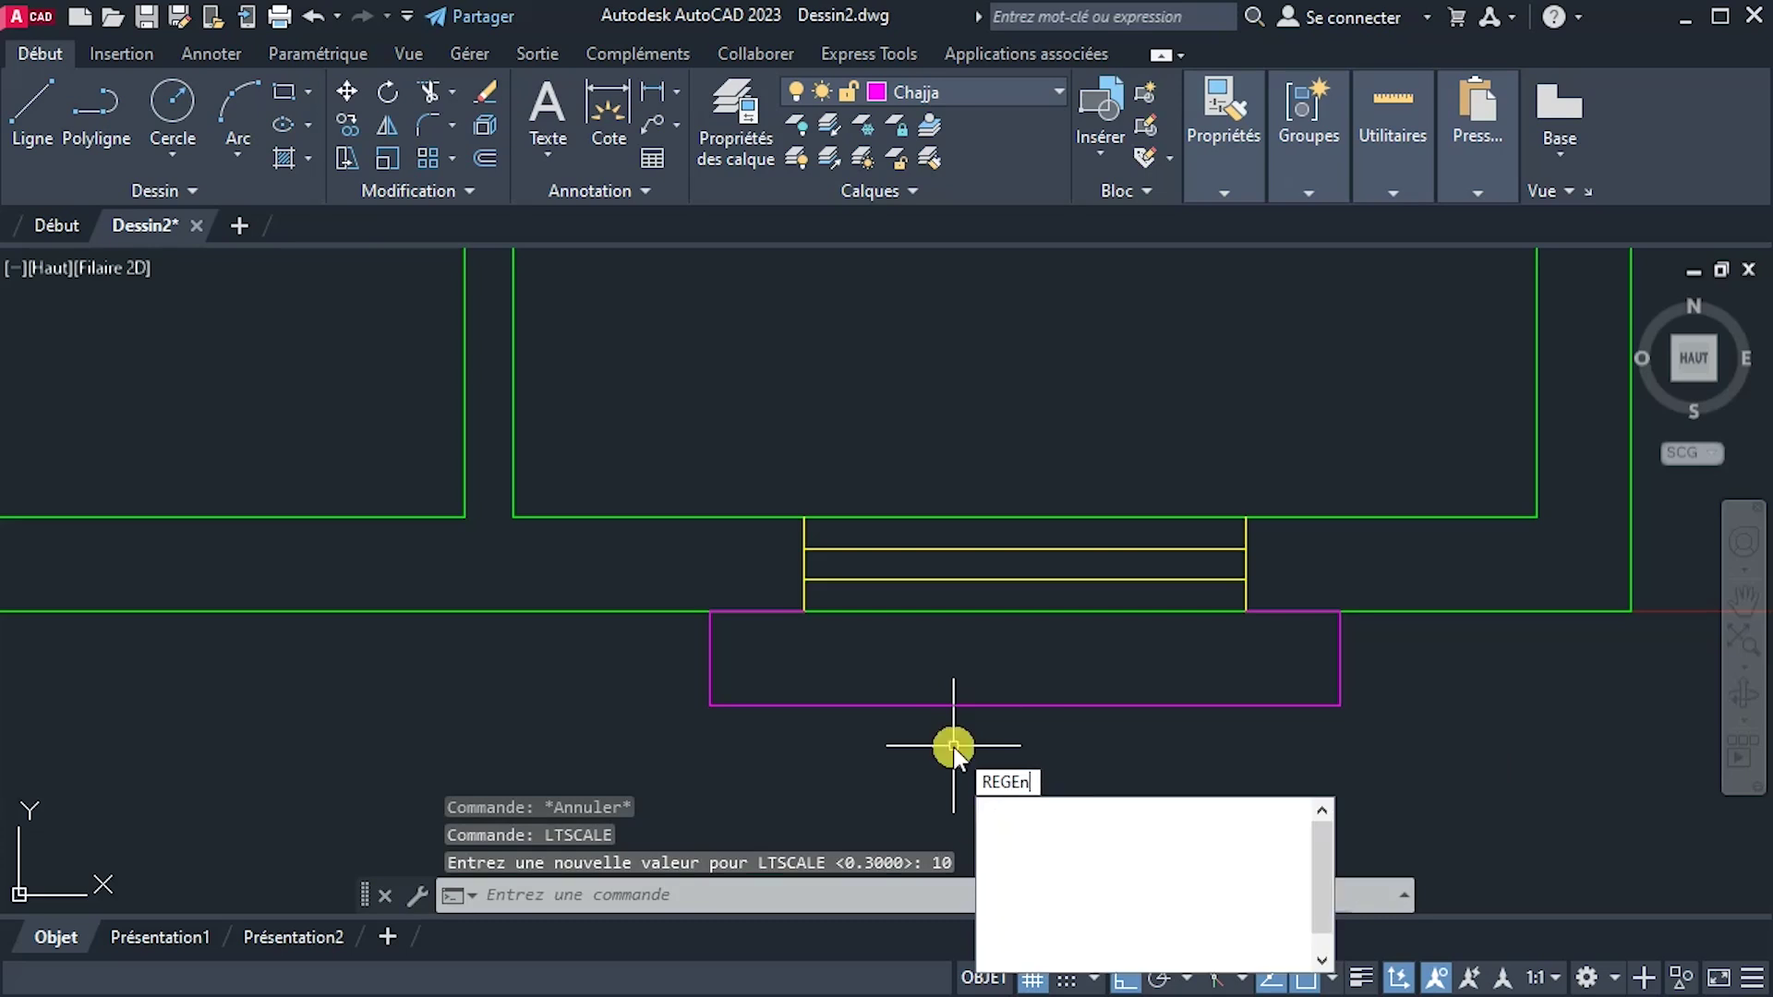
key("Return")
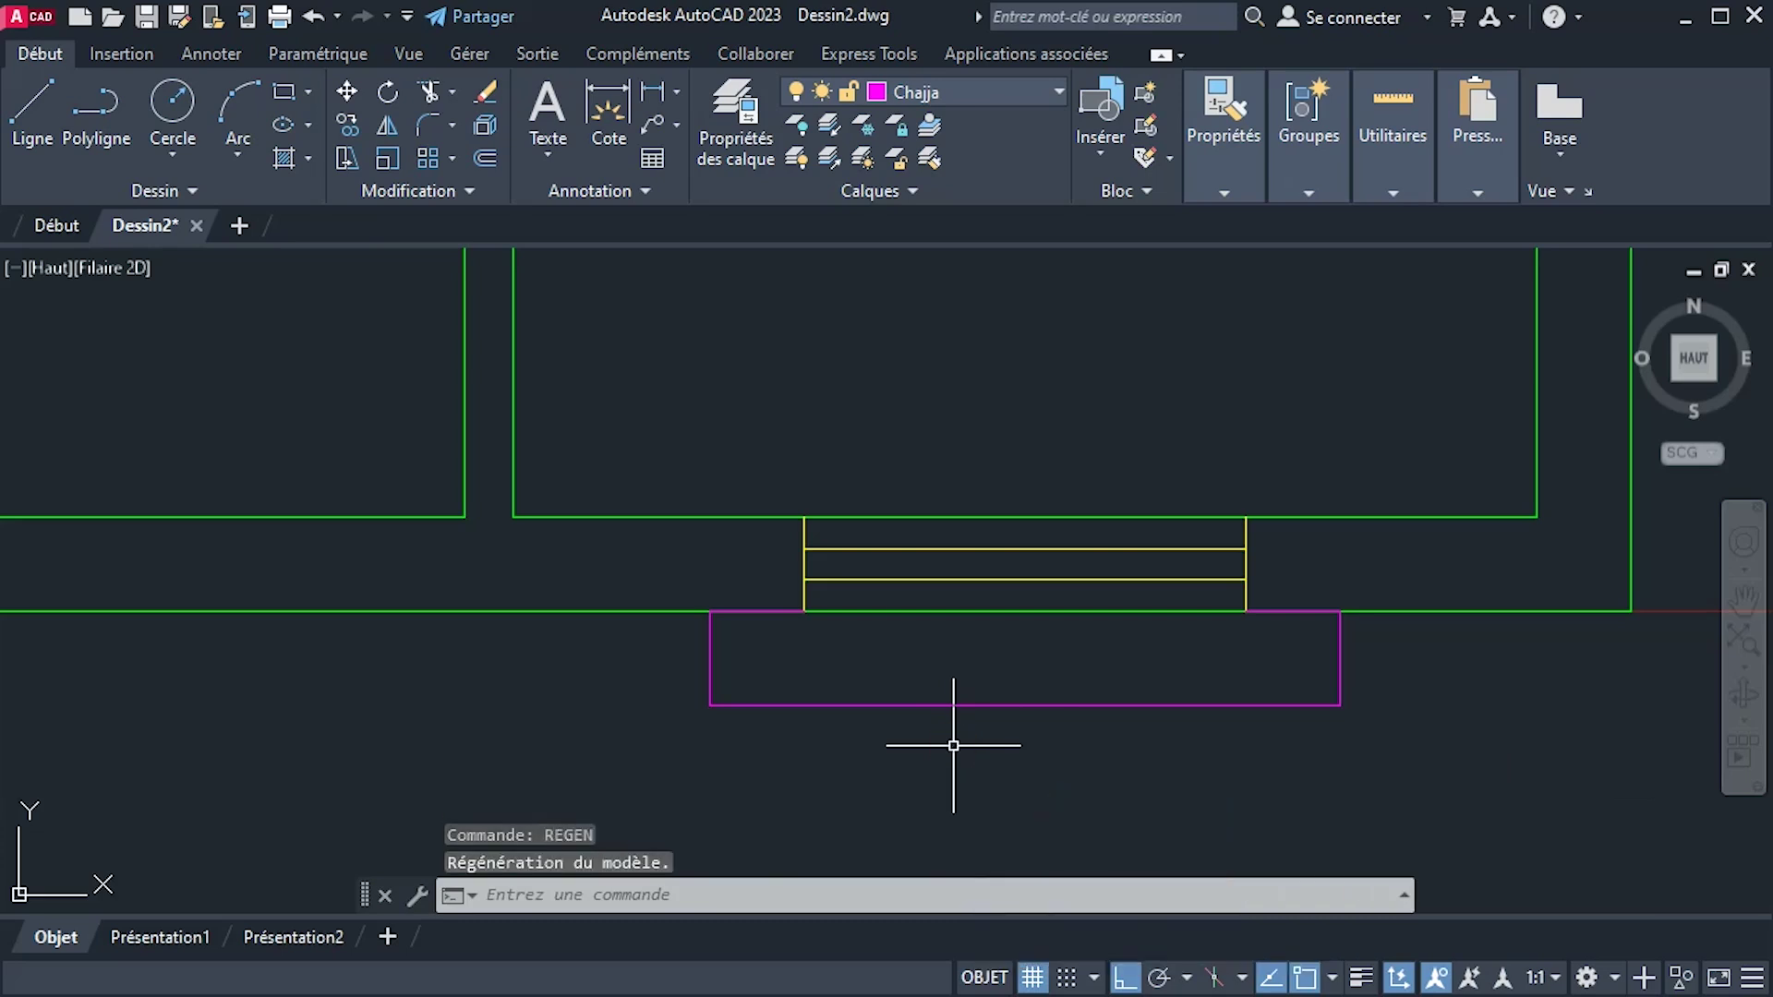
Change LTSCALE to .3 and regenerate the model.
type("lts")
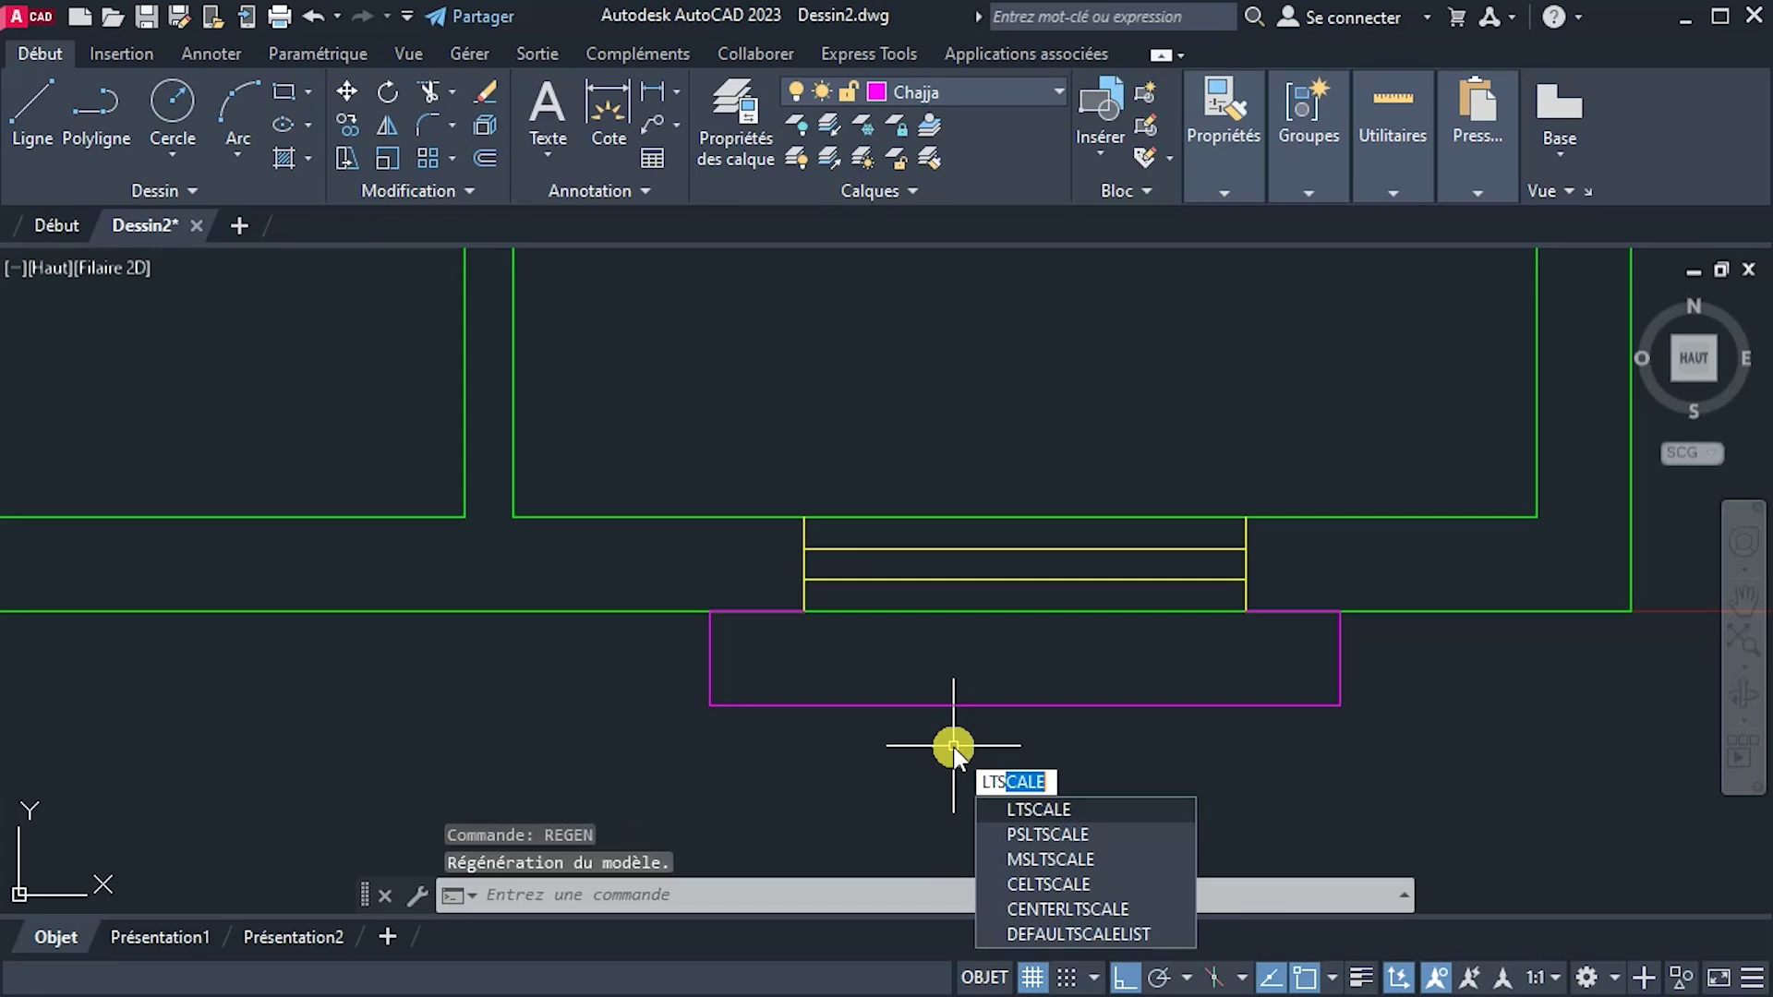
key("Return")
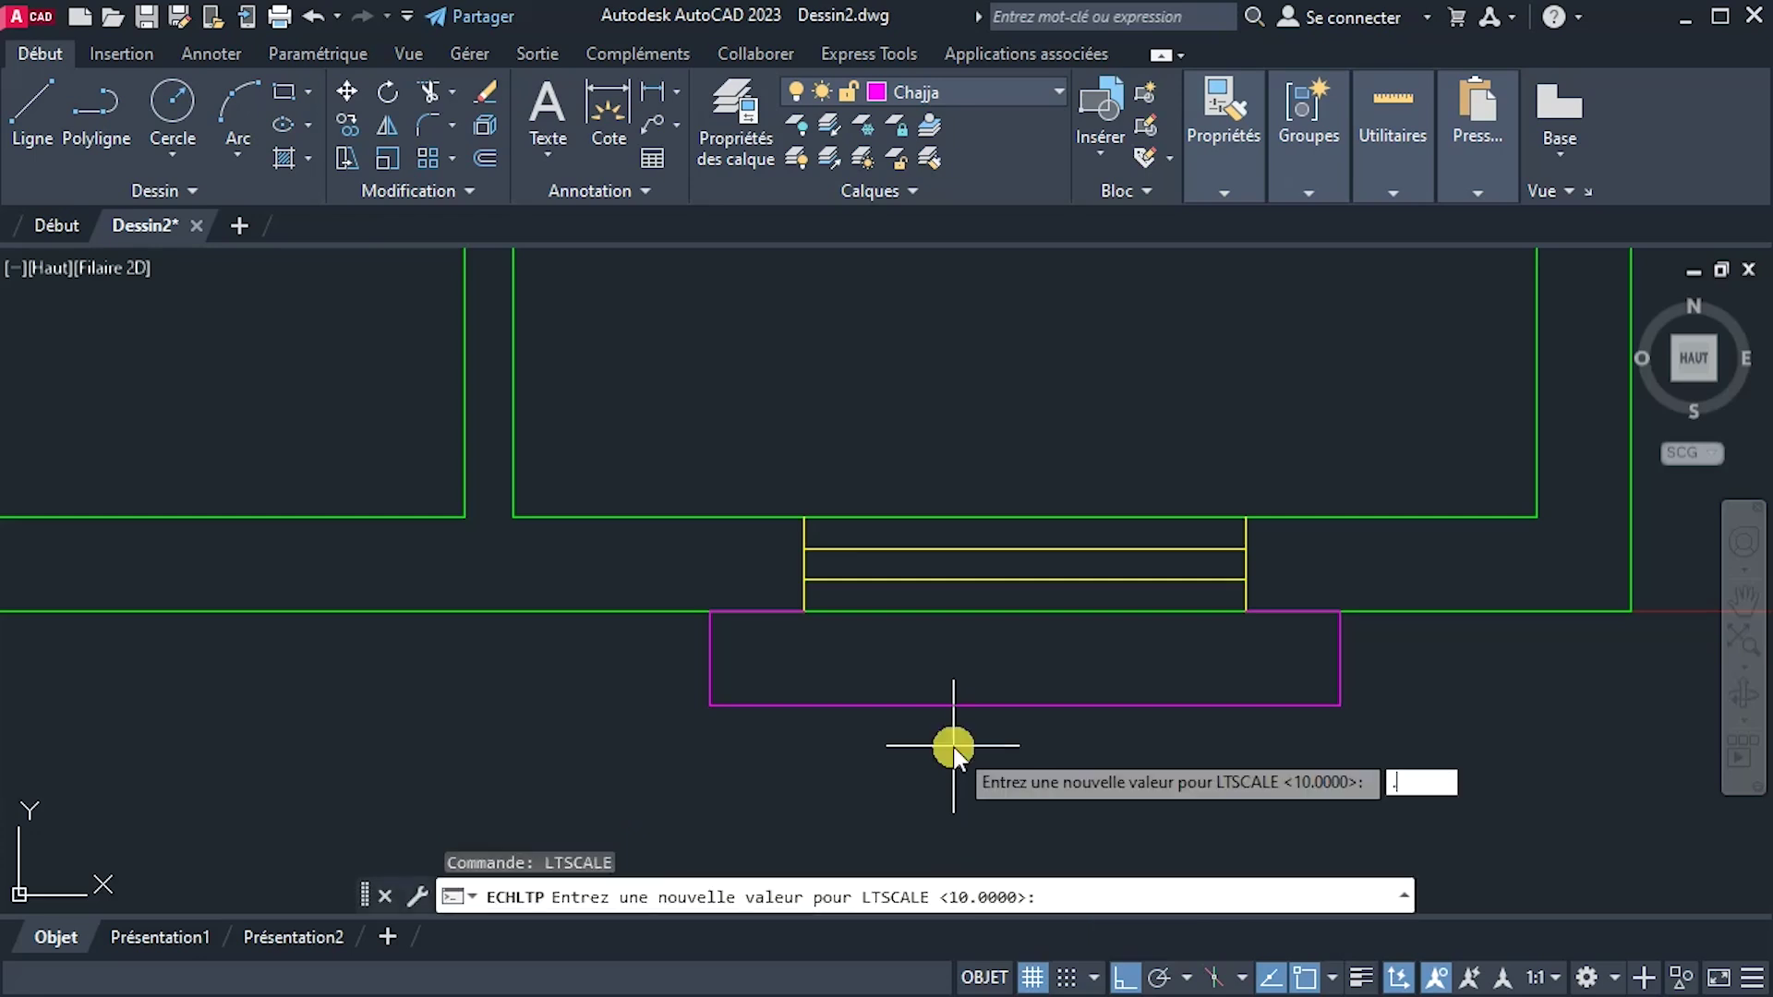
key("Return")
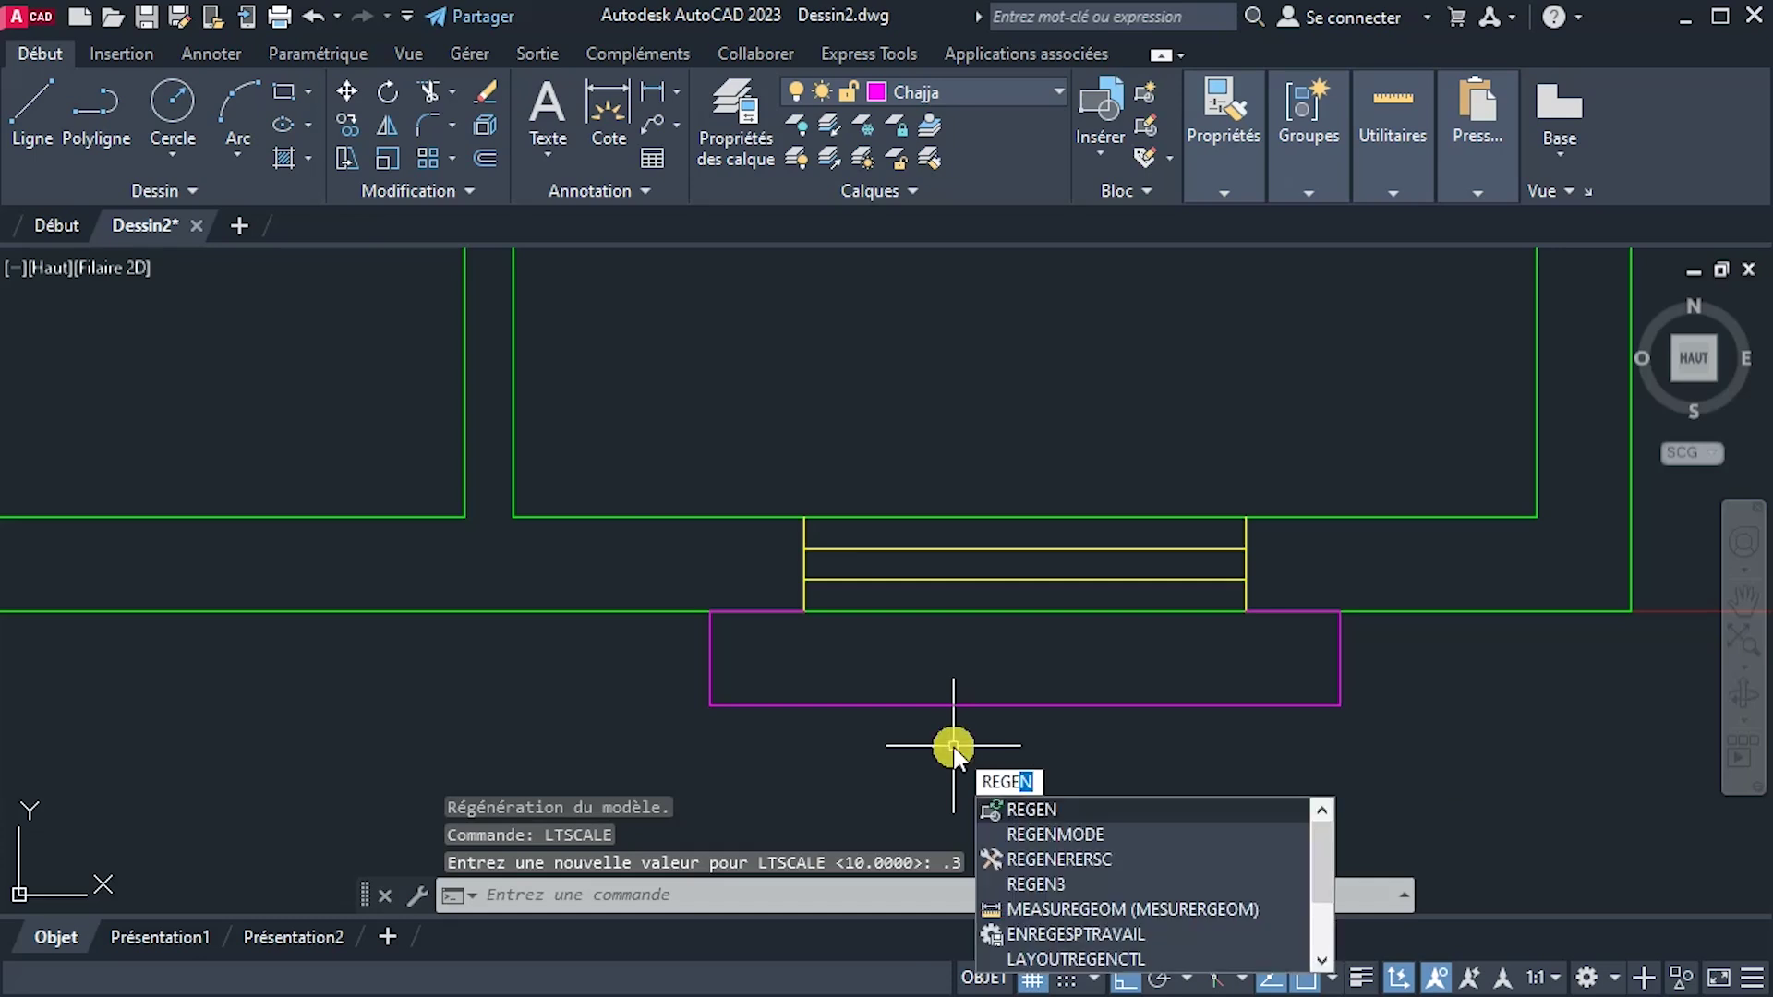
key("Return")
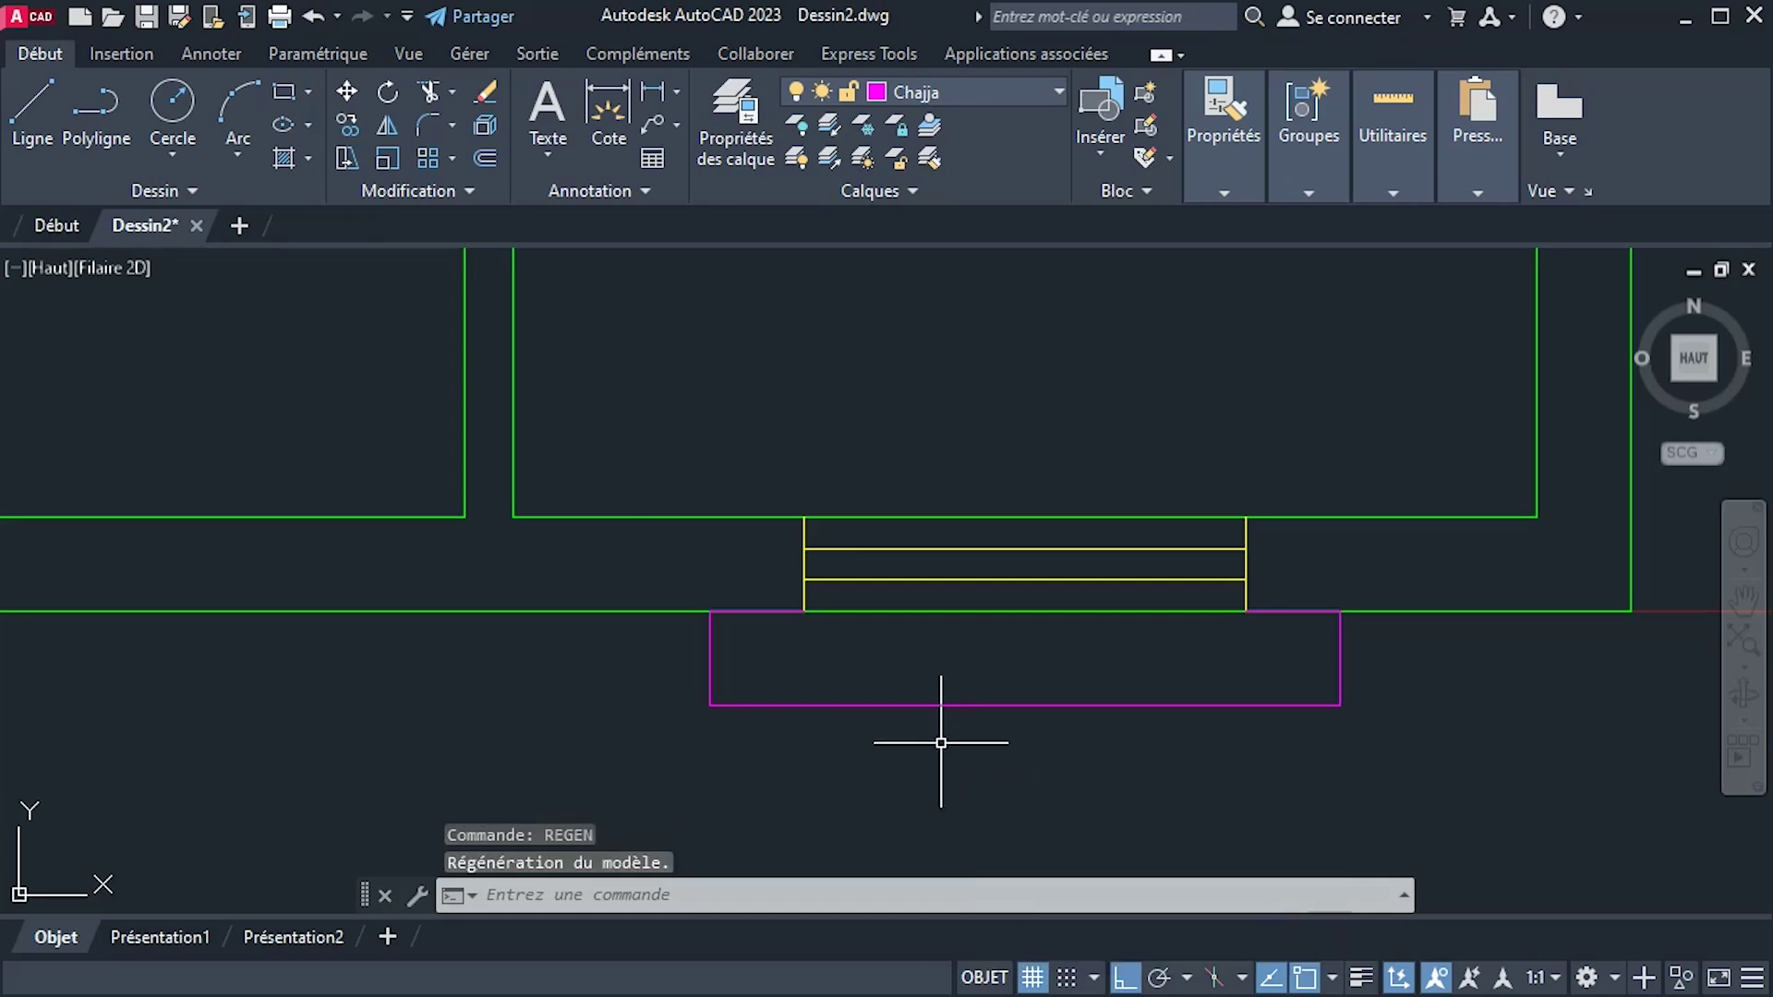
Copy the window and its canopy from the window's midpoint, with ortho off, placing one copy outside the plan's left wall beside the upper room.
scroll(941, 743, "down", 5)
scroll(969, 762, "up", 3)
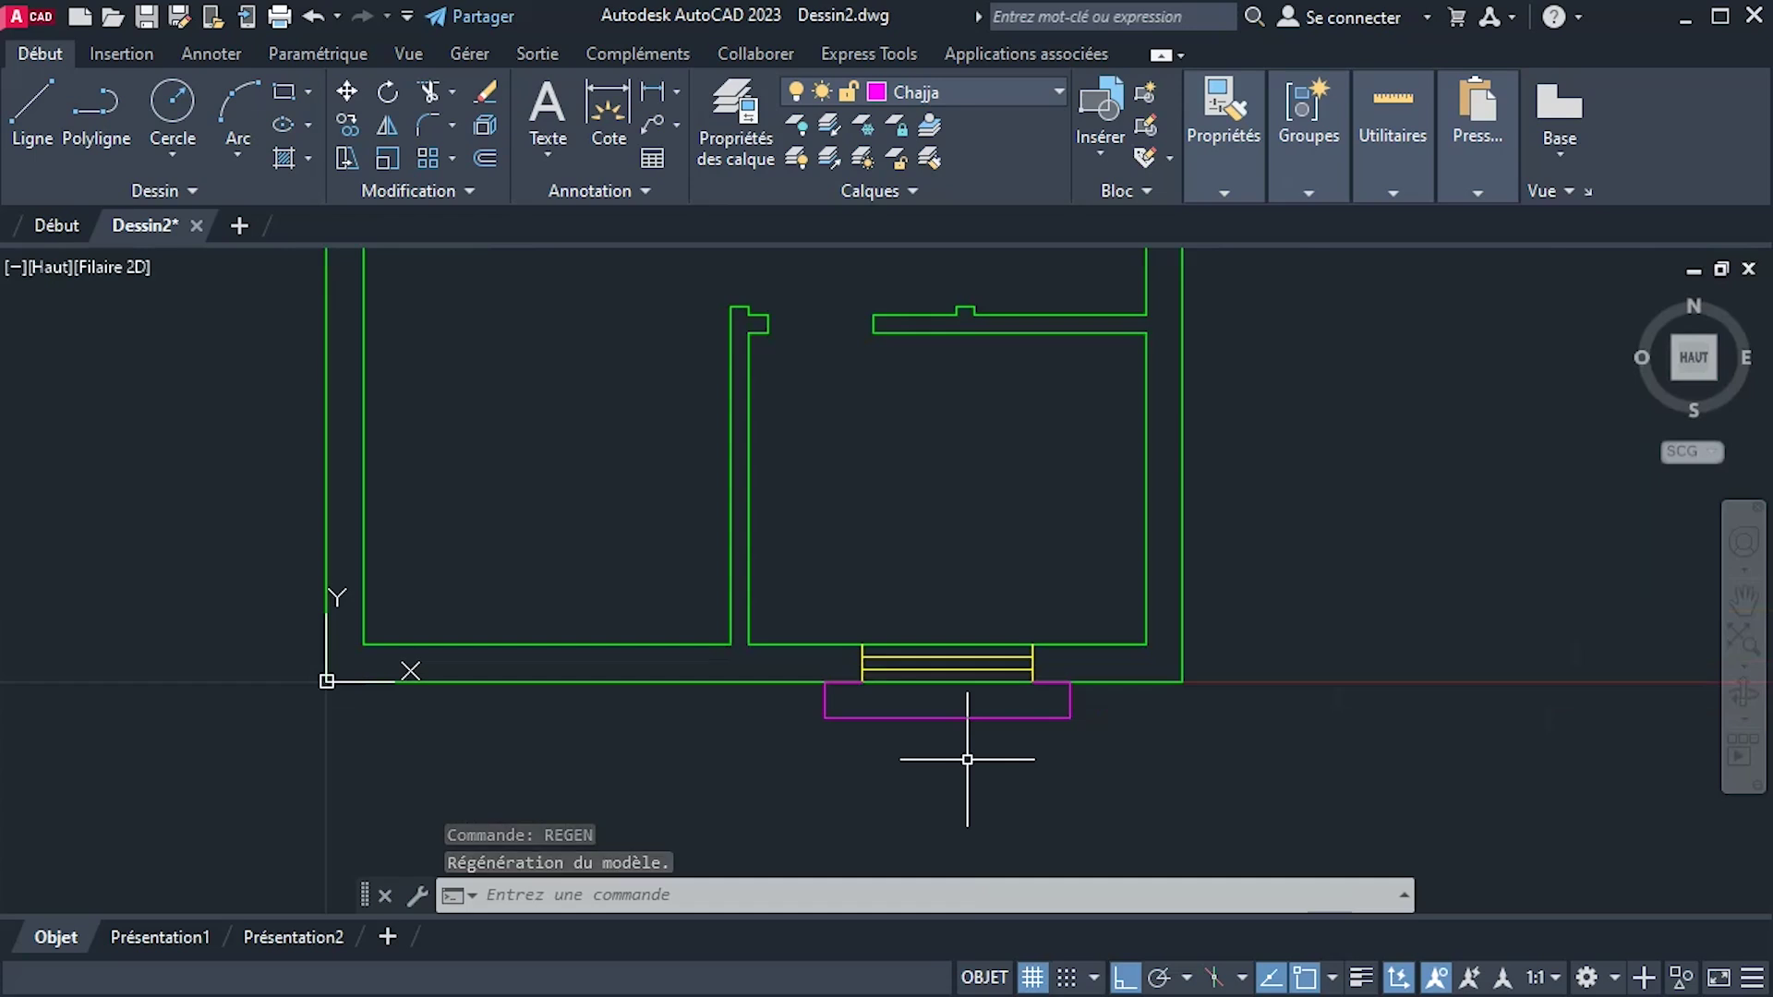
left_click(800, 587)
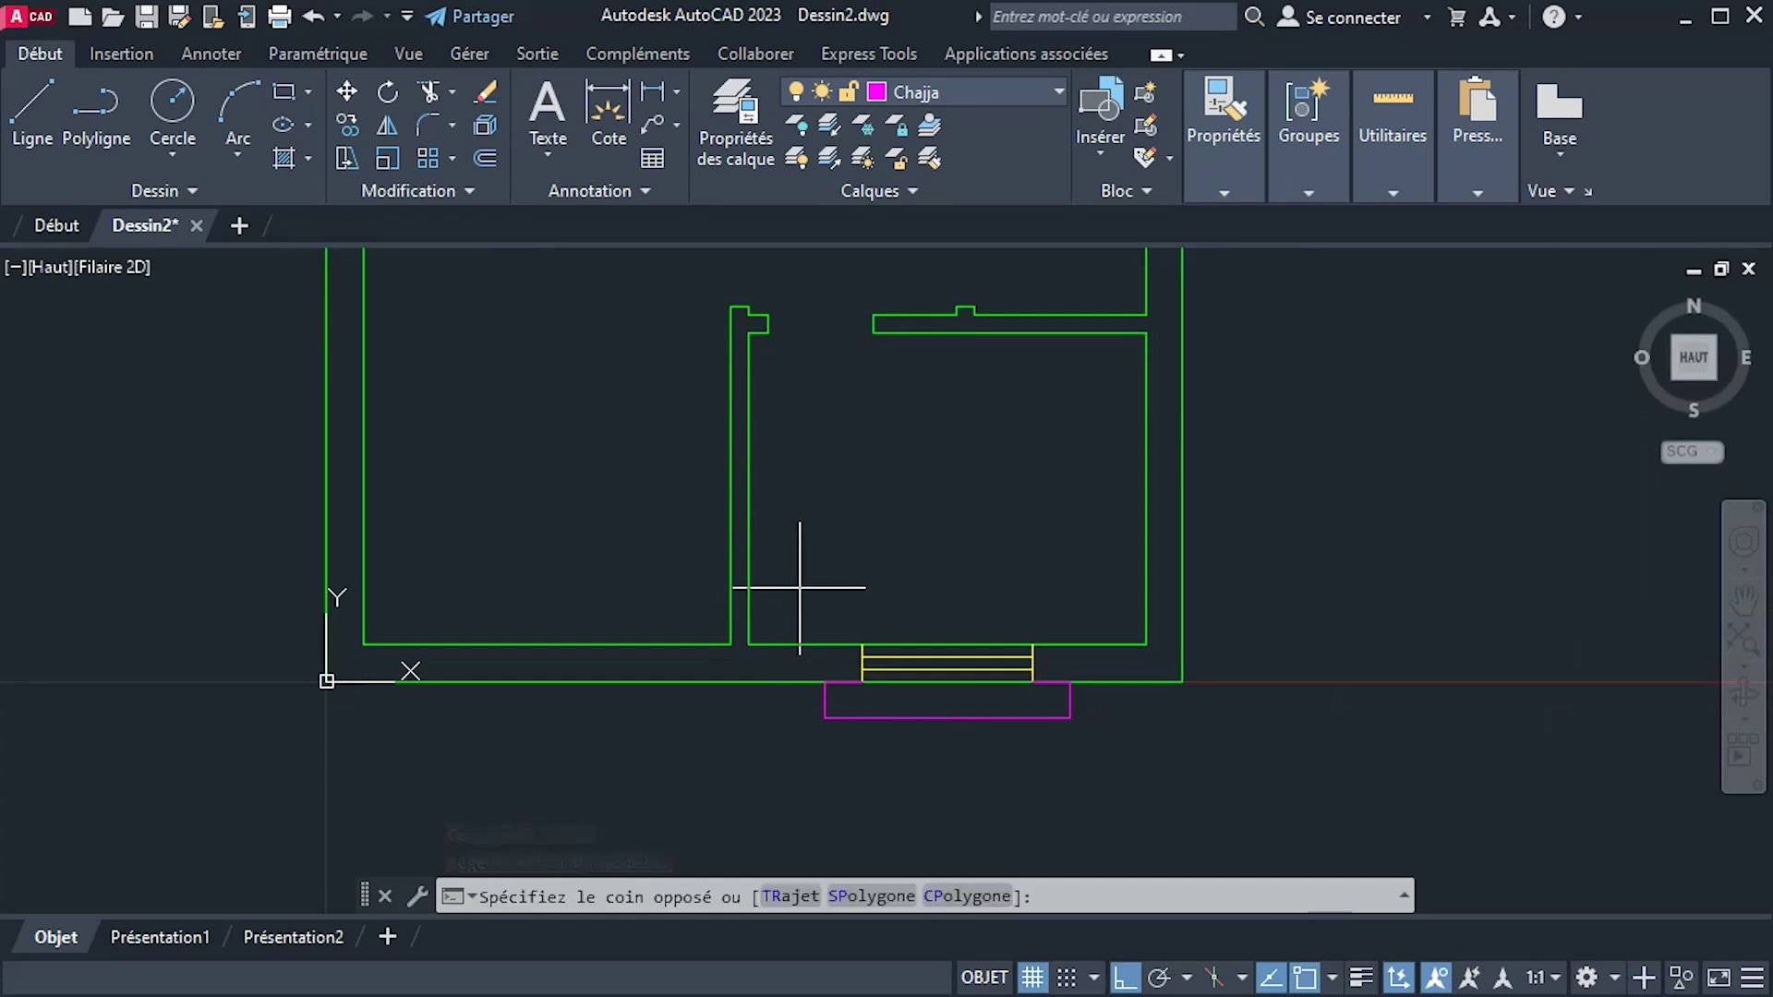
left_click(1100, 771)
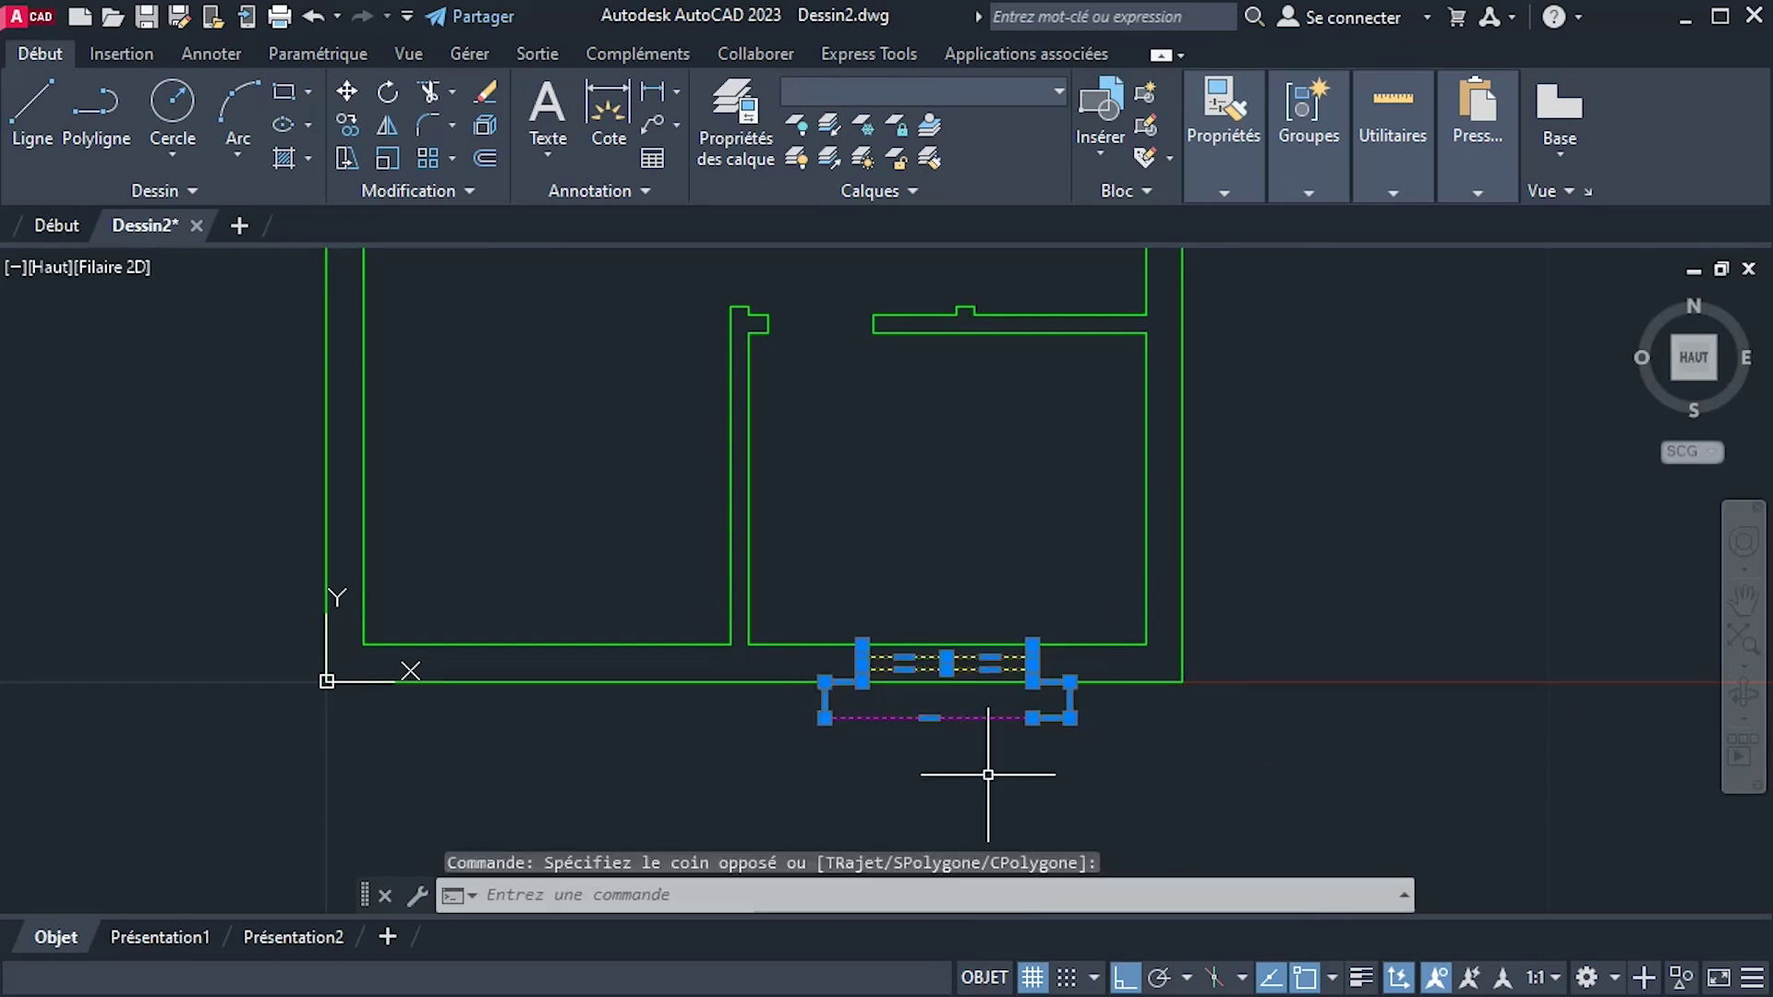
left_click(348, 126)
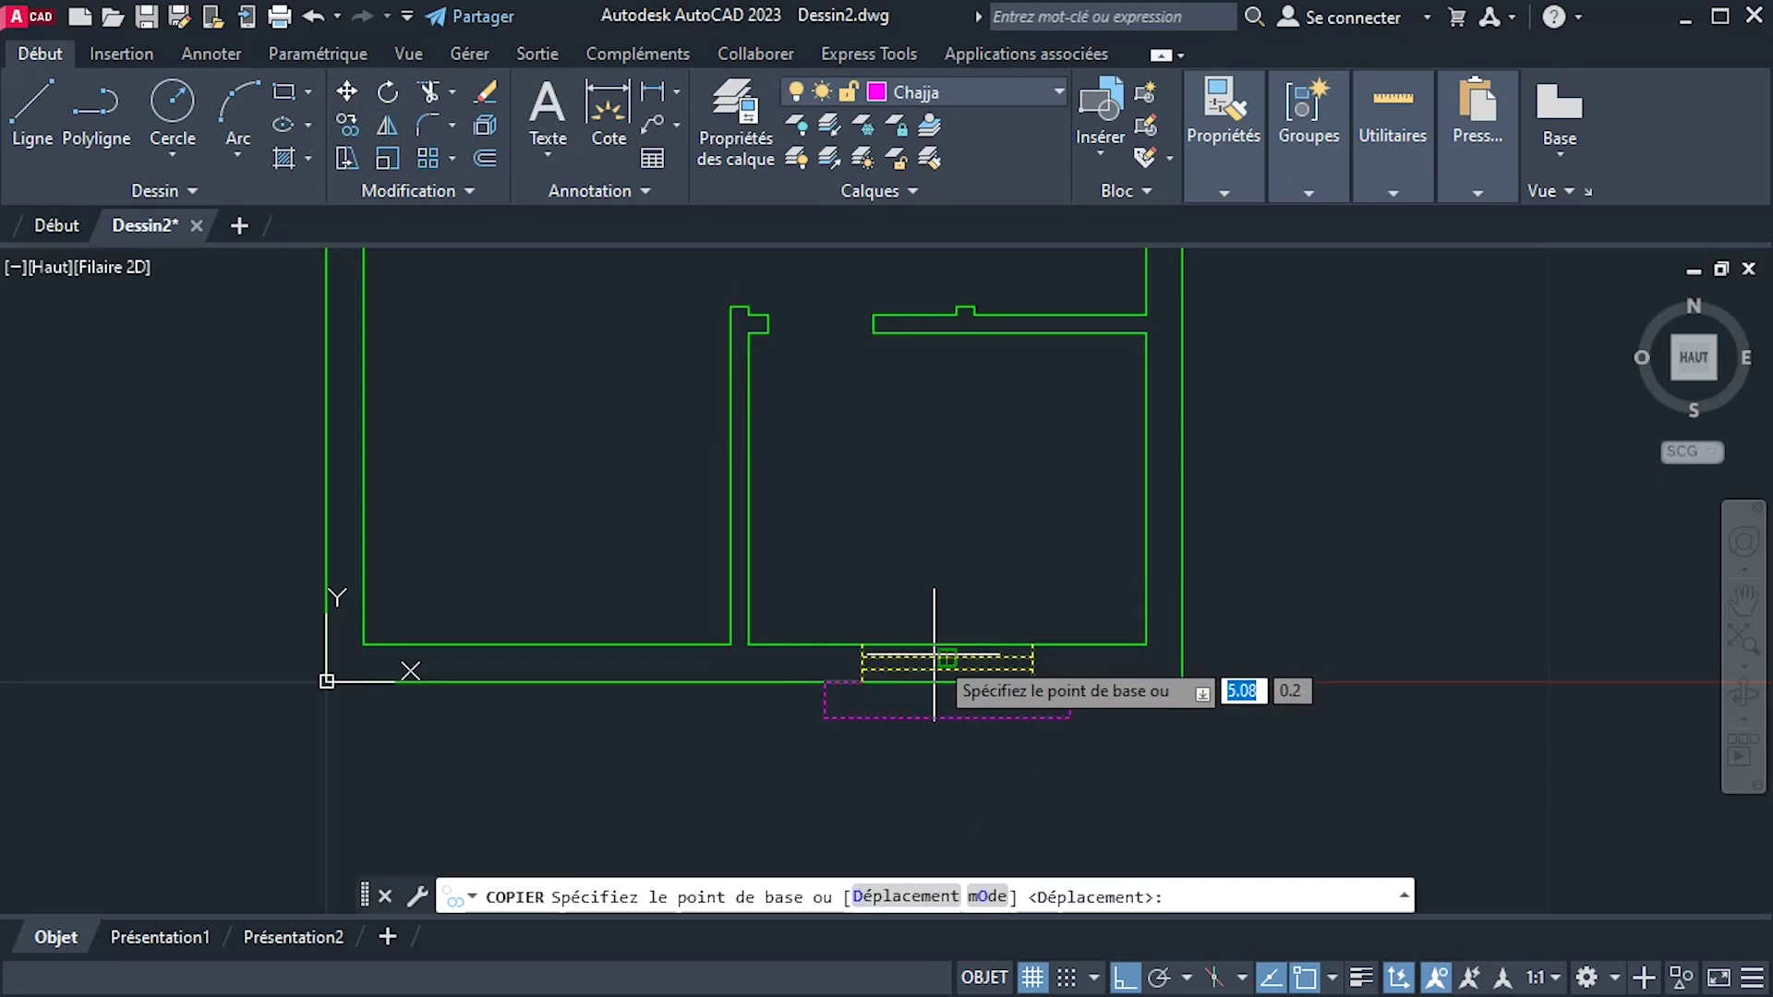
left_click(934, 657)
scroll(287, 477, "down", 3)
middle_click_drag(289, 478, 823, 614)
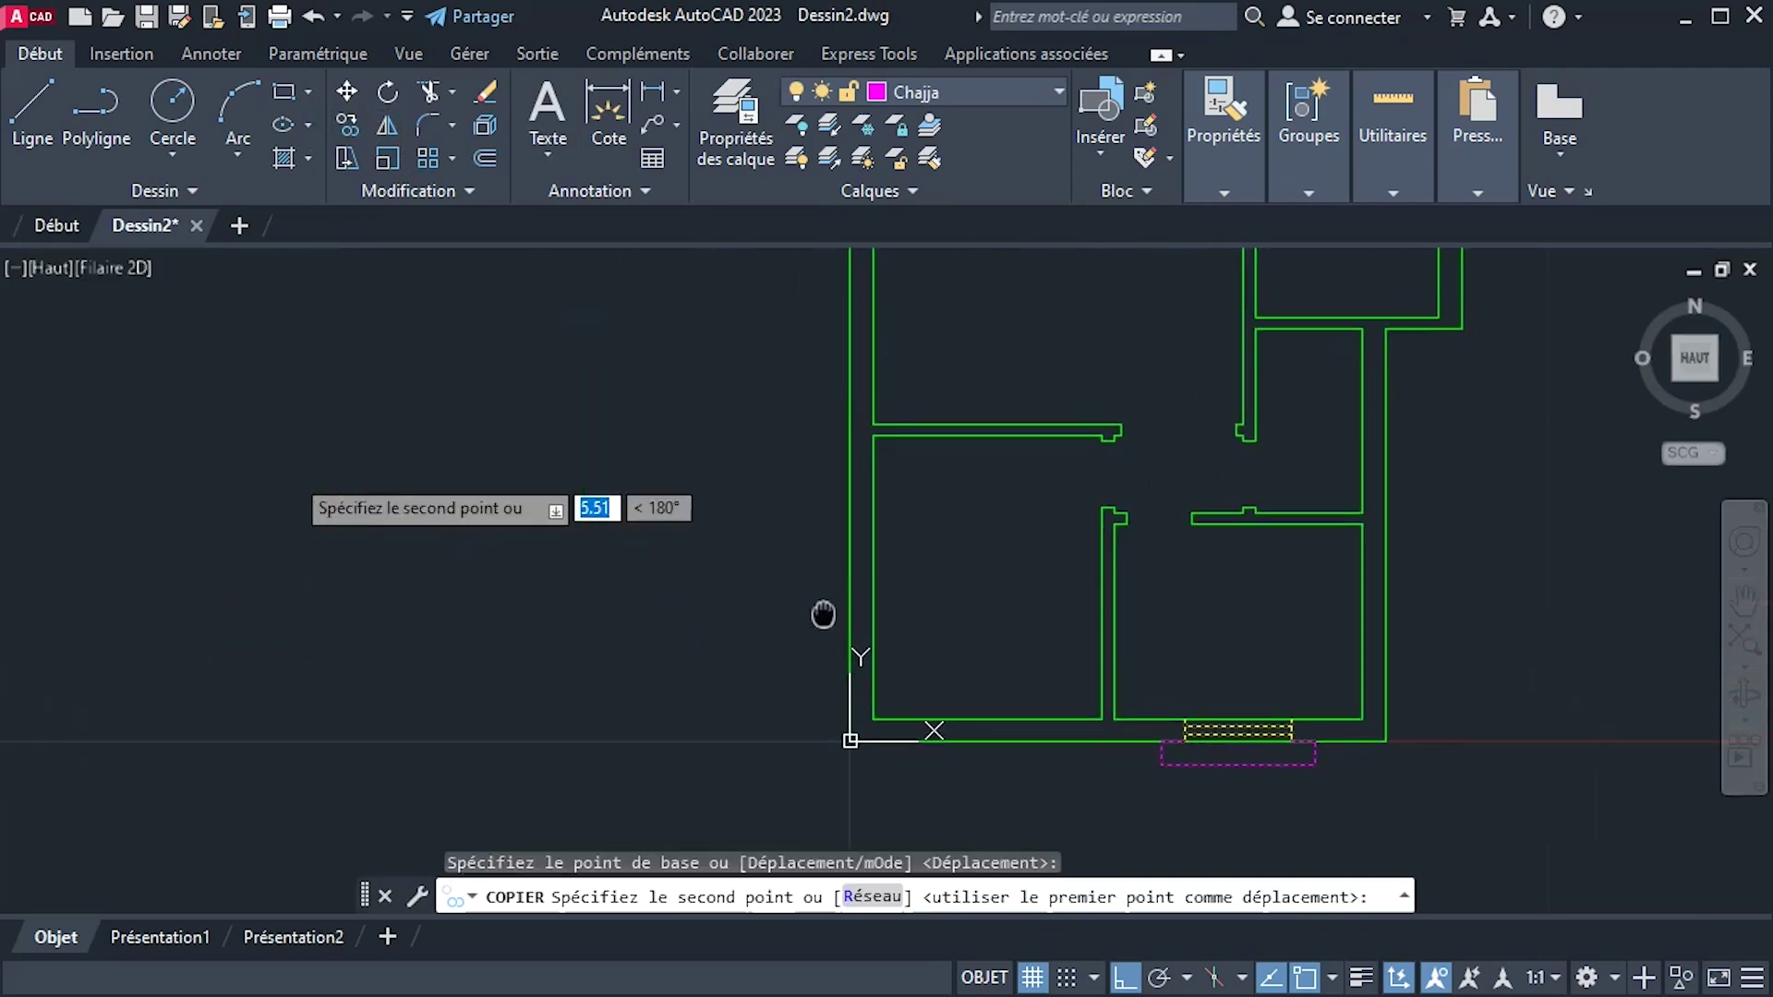
key("F8")
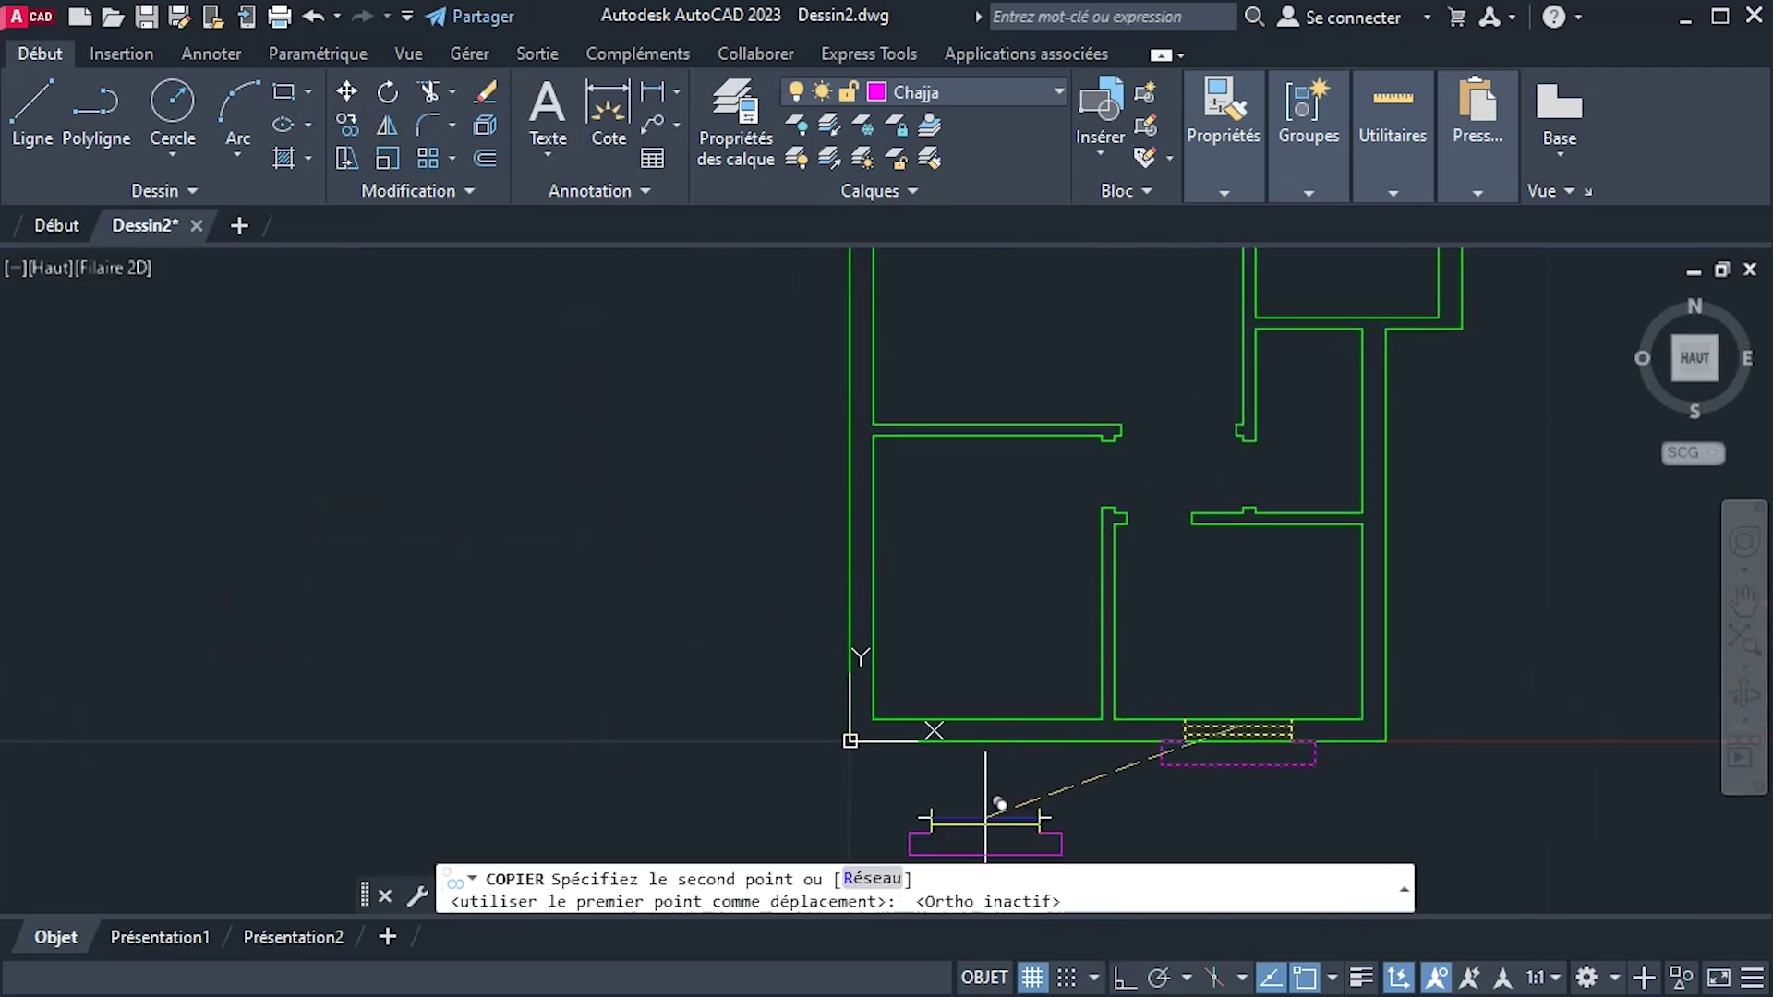
scroll(634, 398, "down", 3)
scroll(617, 481, "up", 1)
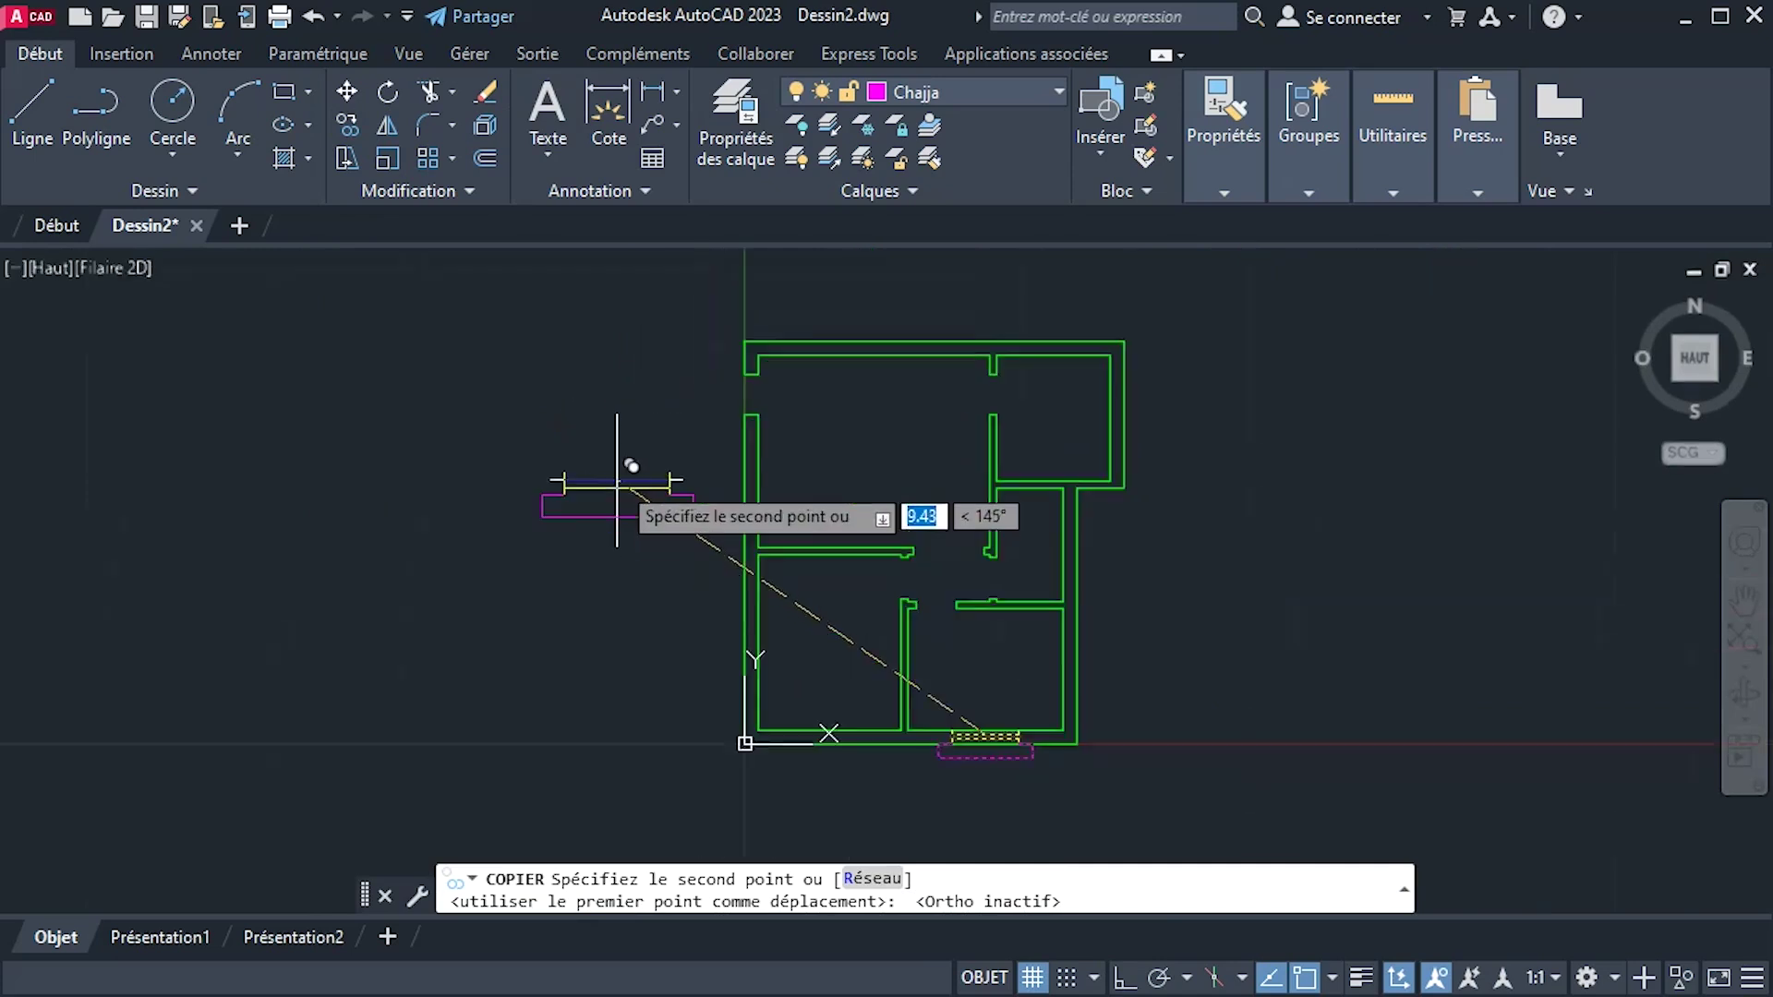
scroll(617, 481, "up", 2)
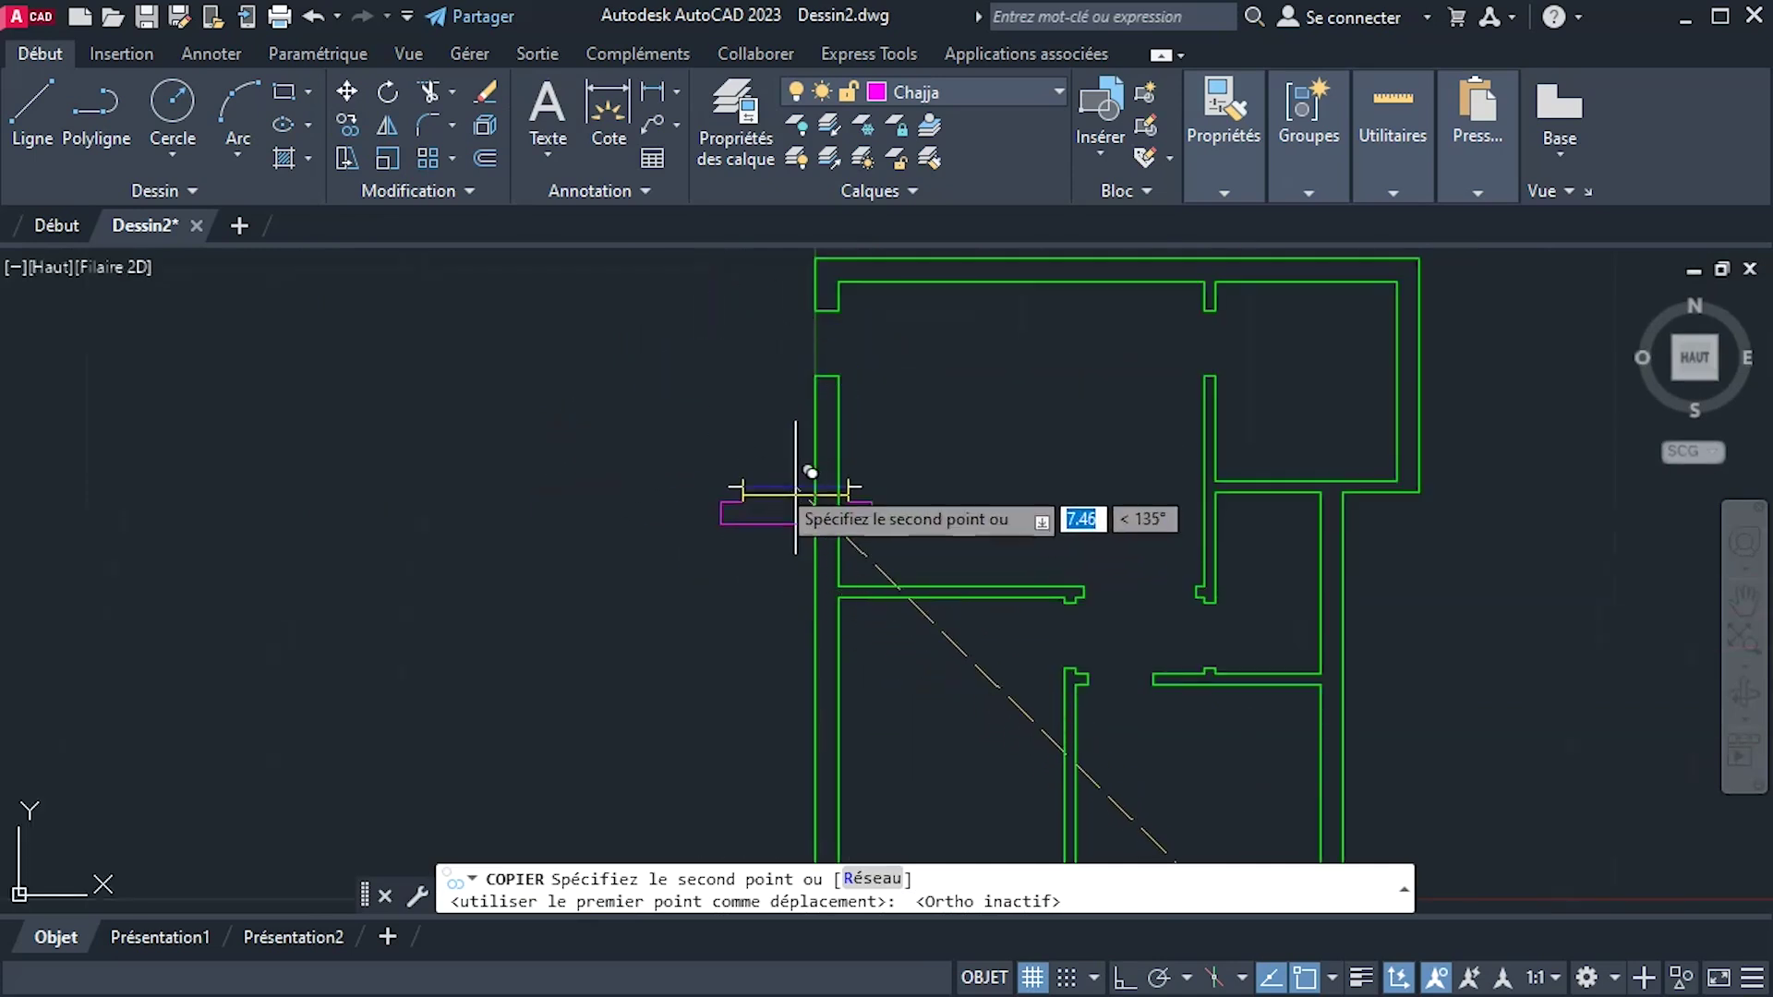
left_click(538, 462)
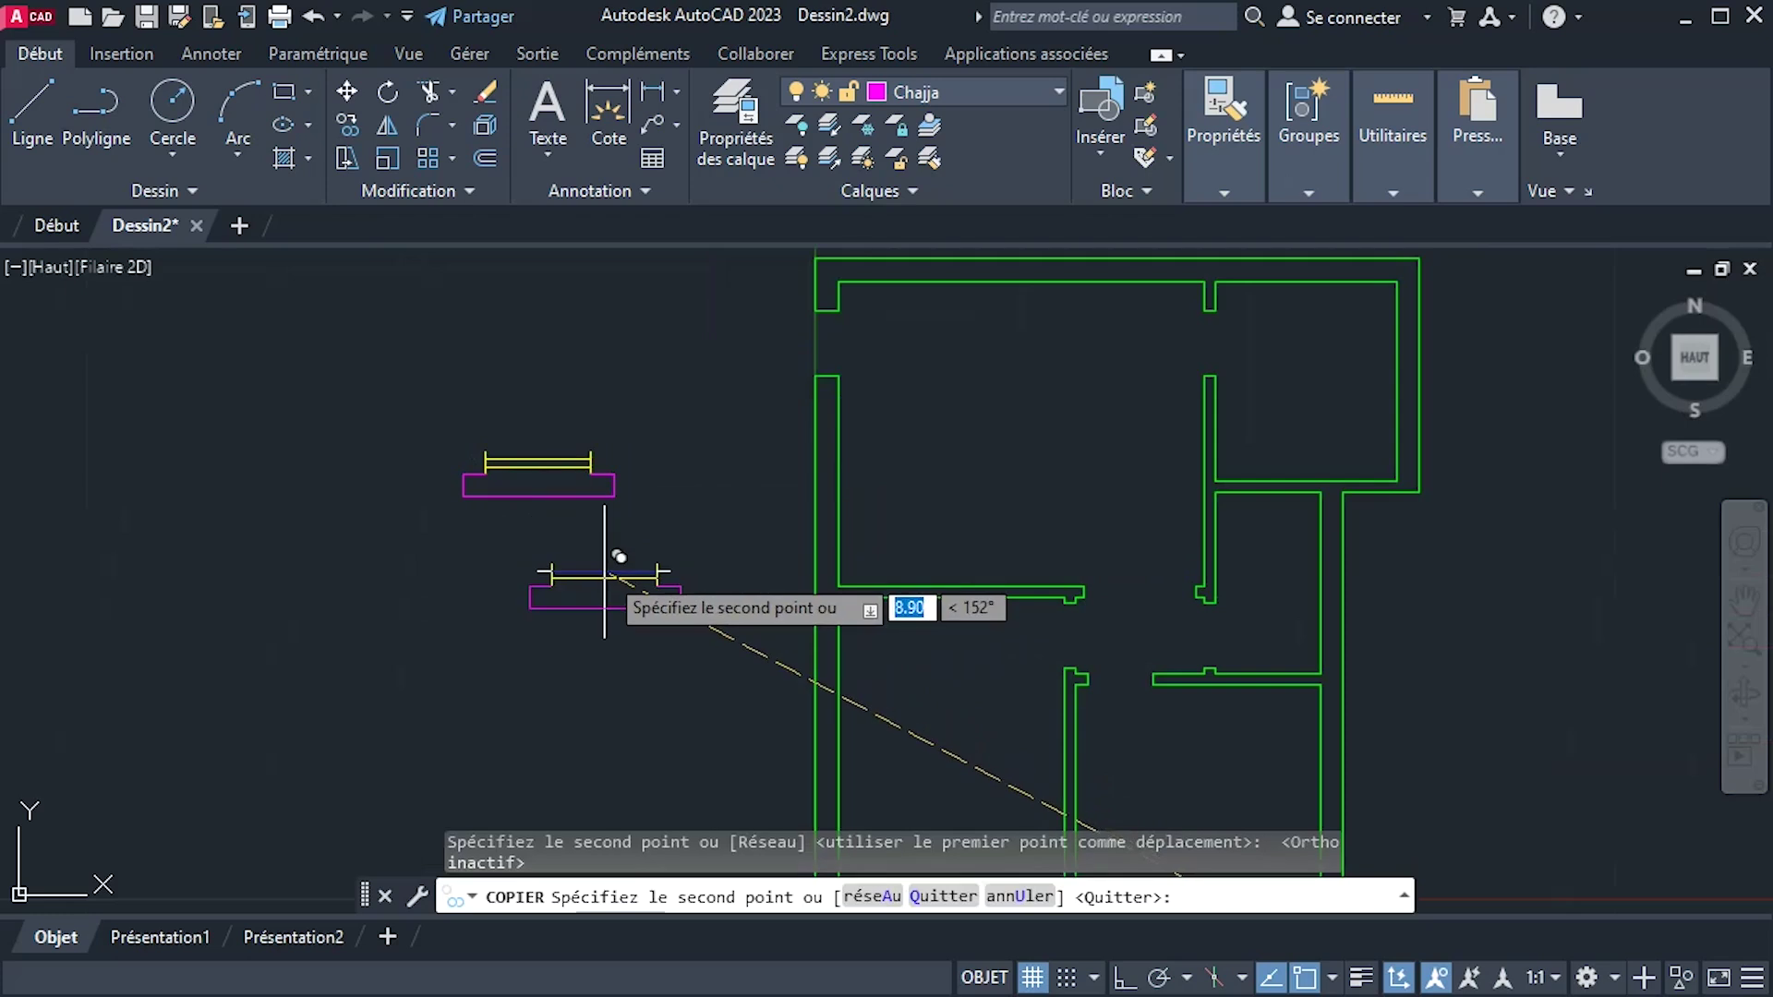
Place three more copies of the window and canopy: one outside the lower left room and two outside the plan's right side.
scroll(610, 577, "down", 4)
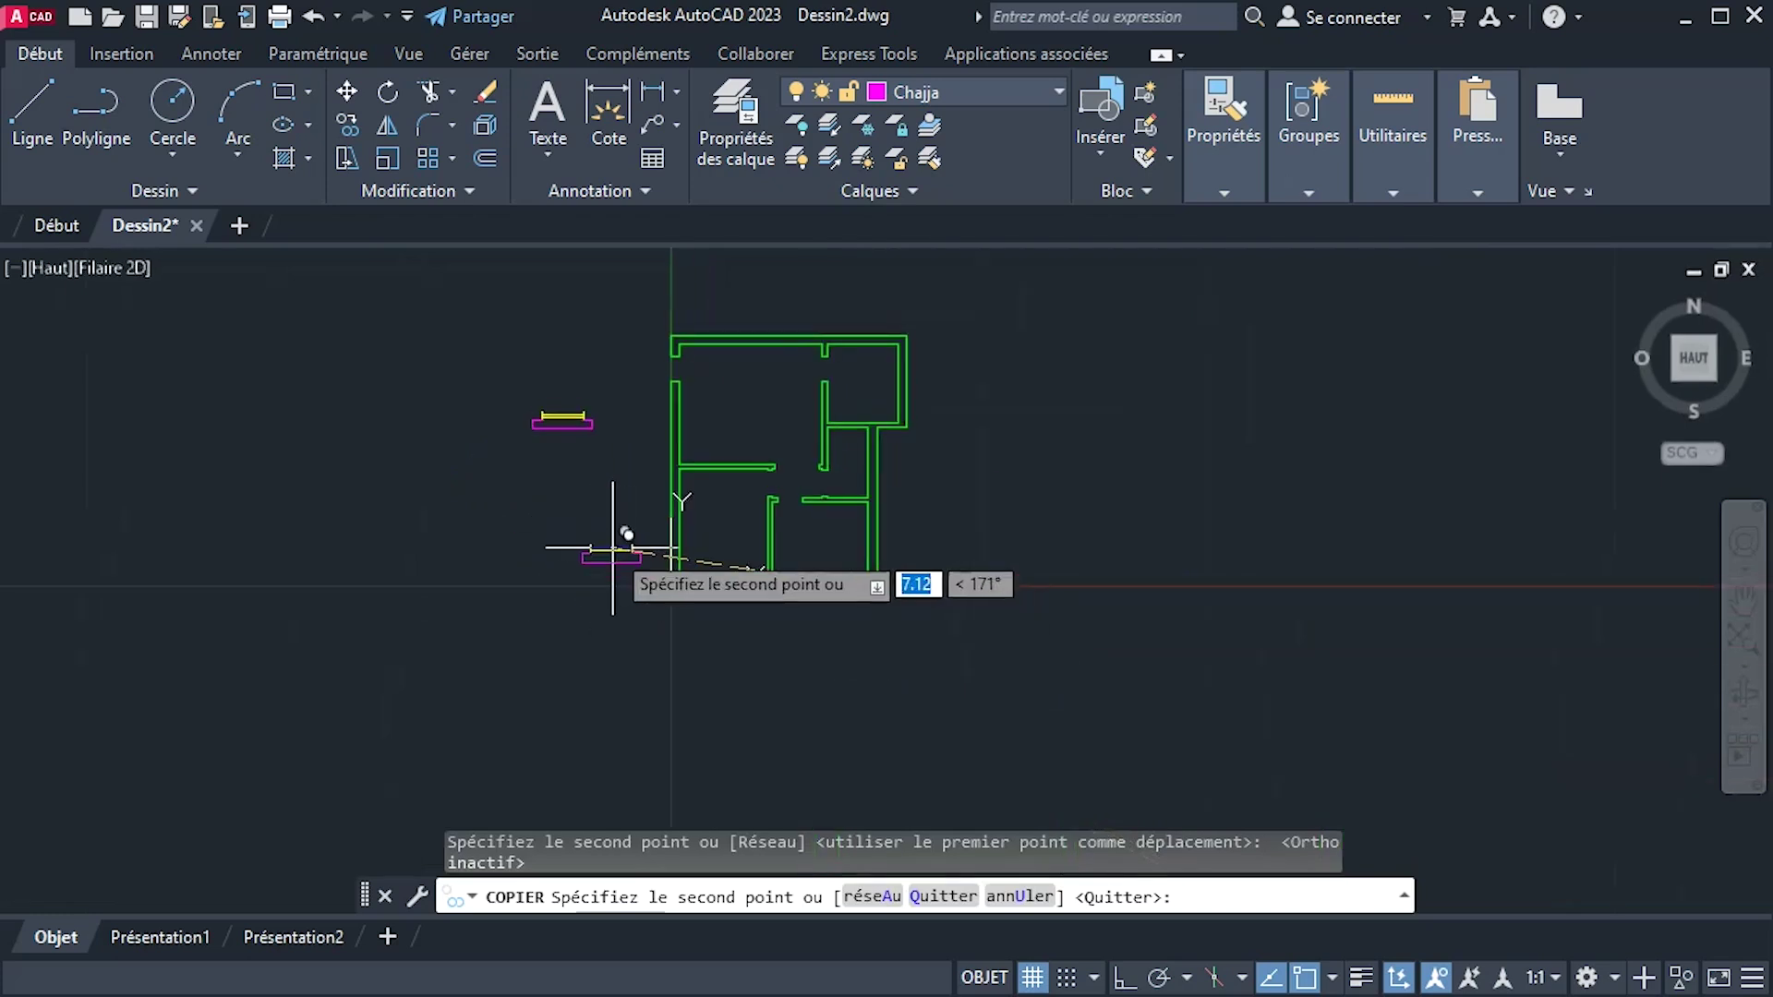
scroll(612, 547, "up", 2)
left_click(566, 499)
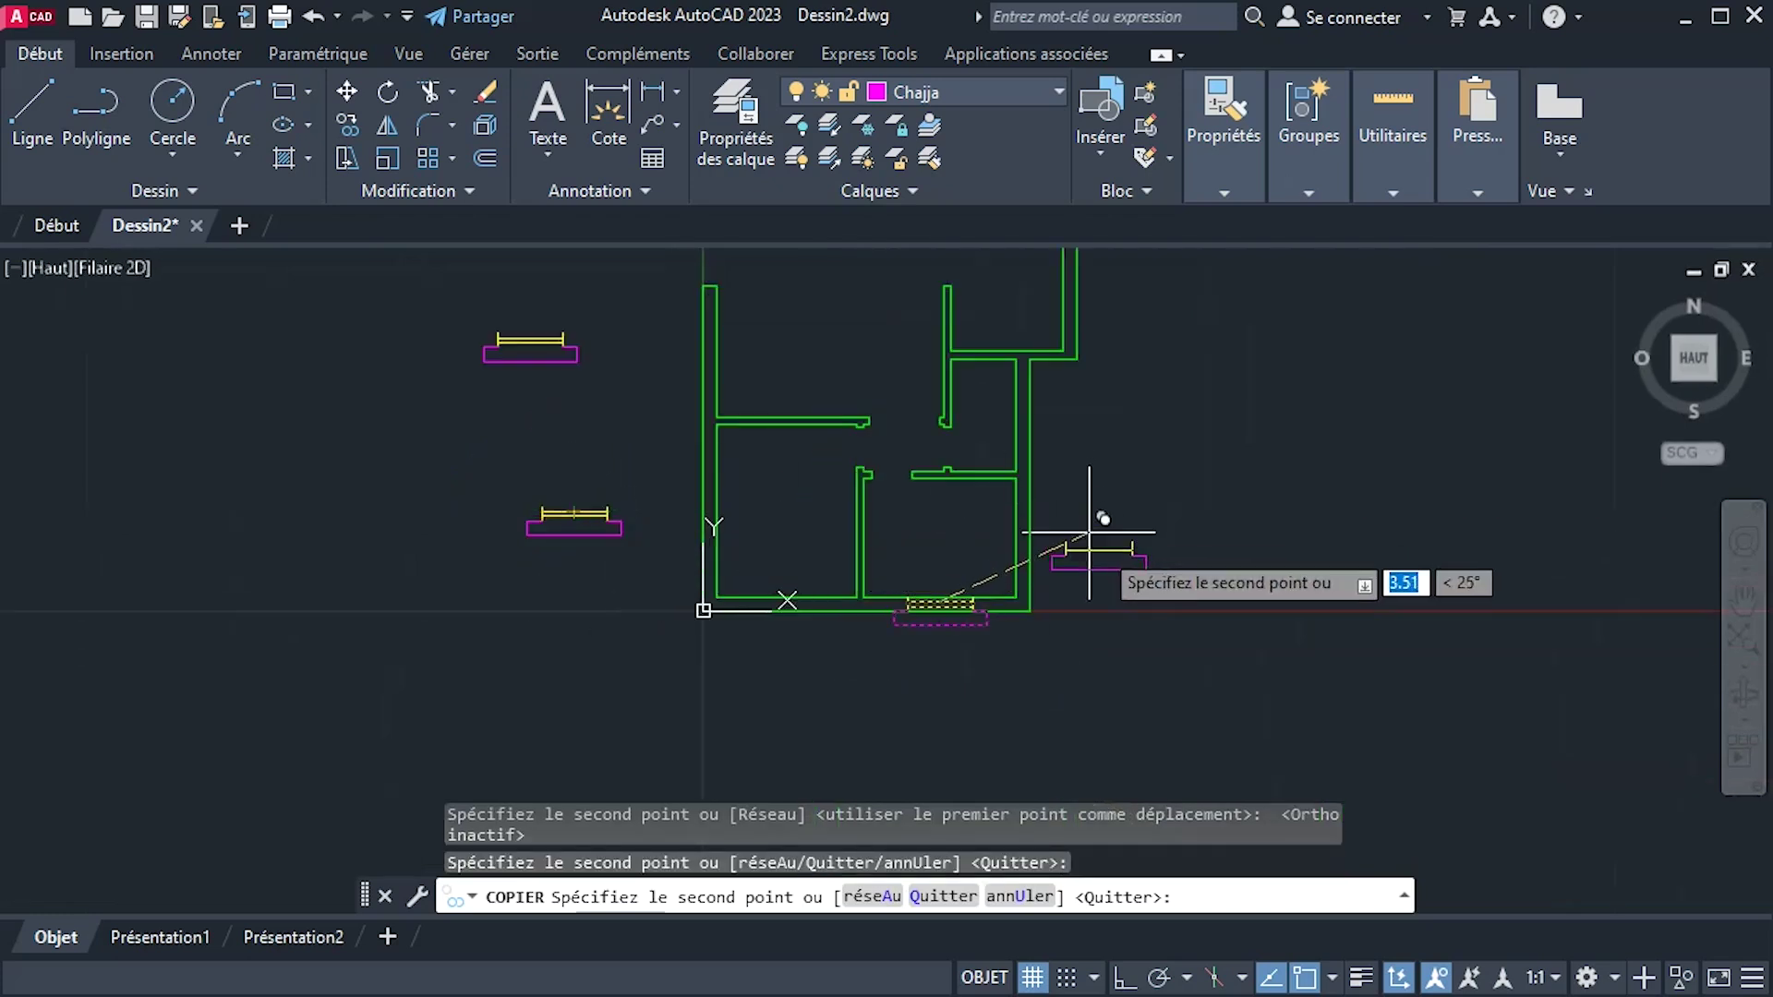
left_click(1113, 508)
scroll(1145, 471, "down", 2)
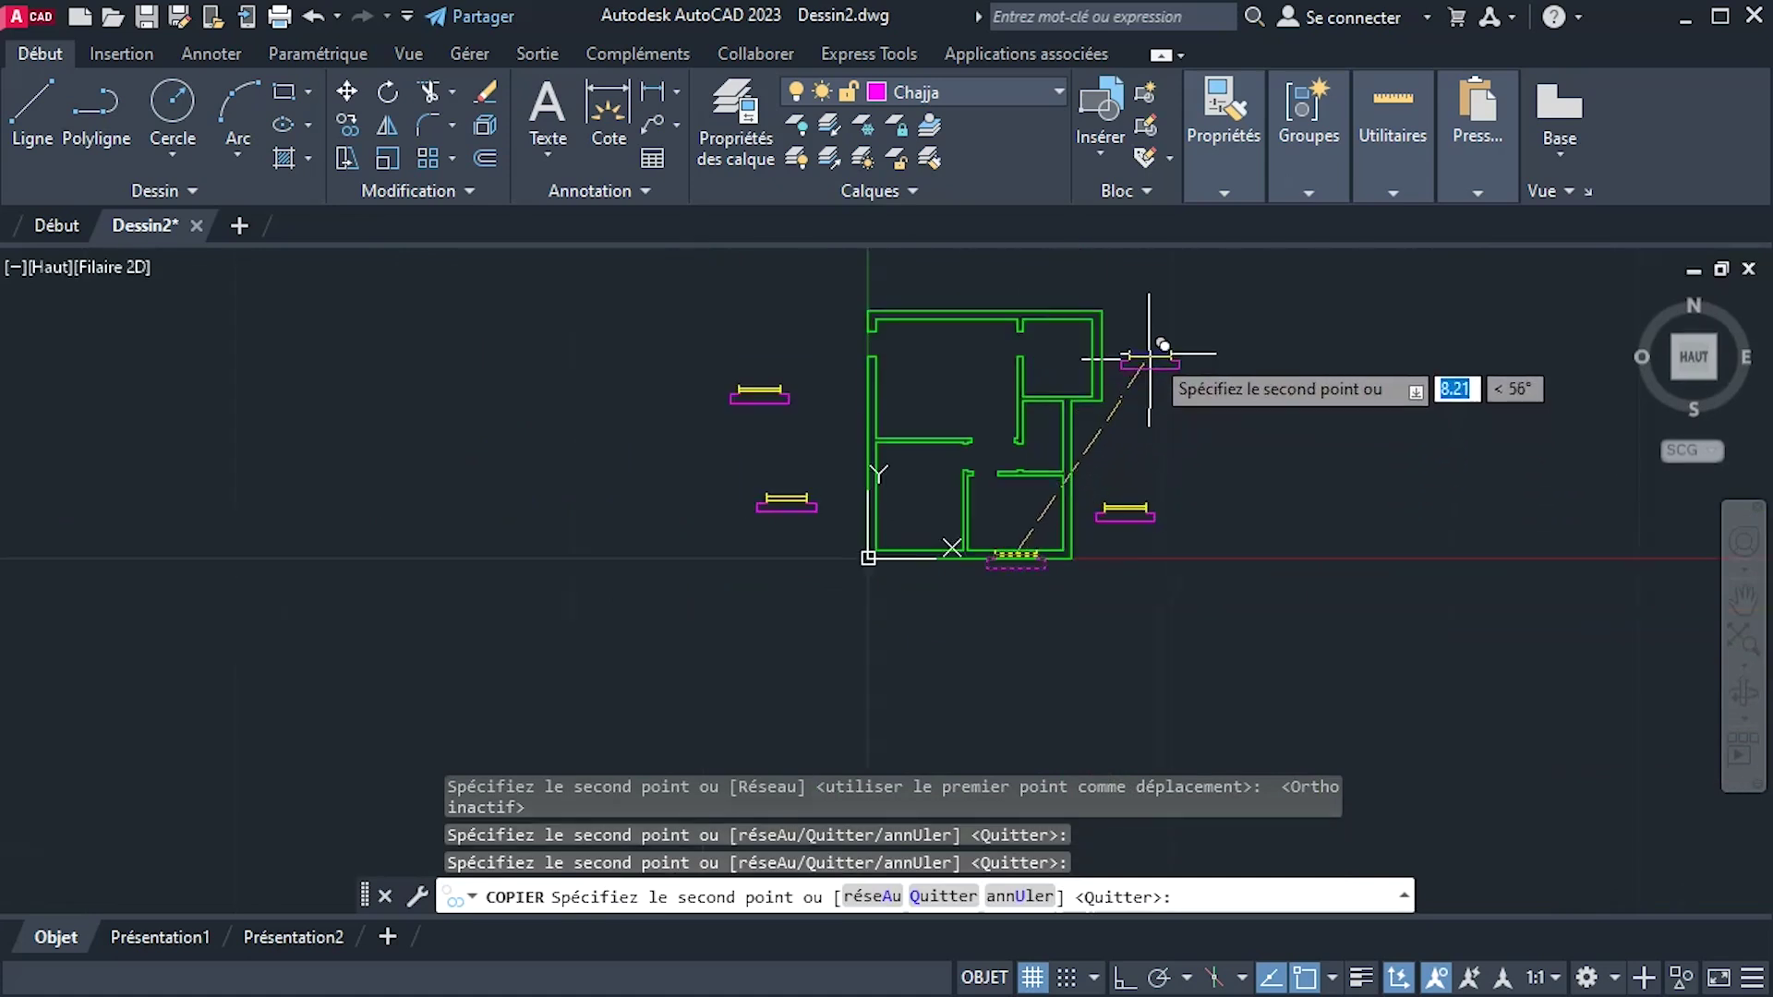
scroll(1150, 354, "up", 2)
left_click(1148, 362)
middle_click_drag(1152, 364, 1128, 485)
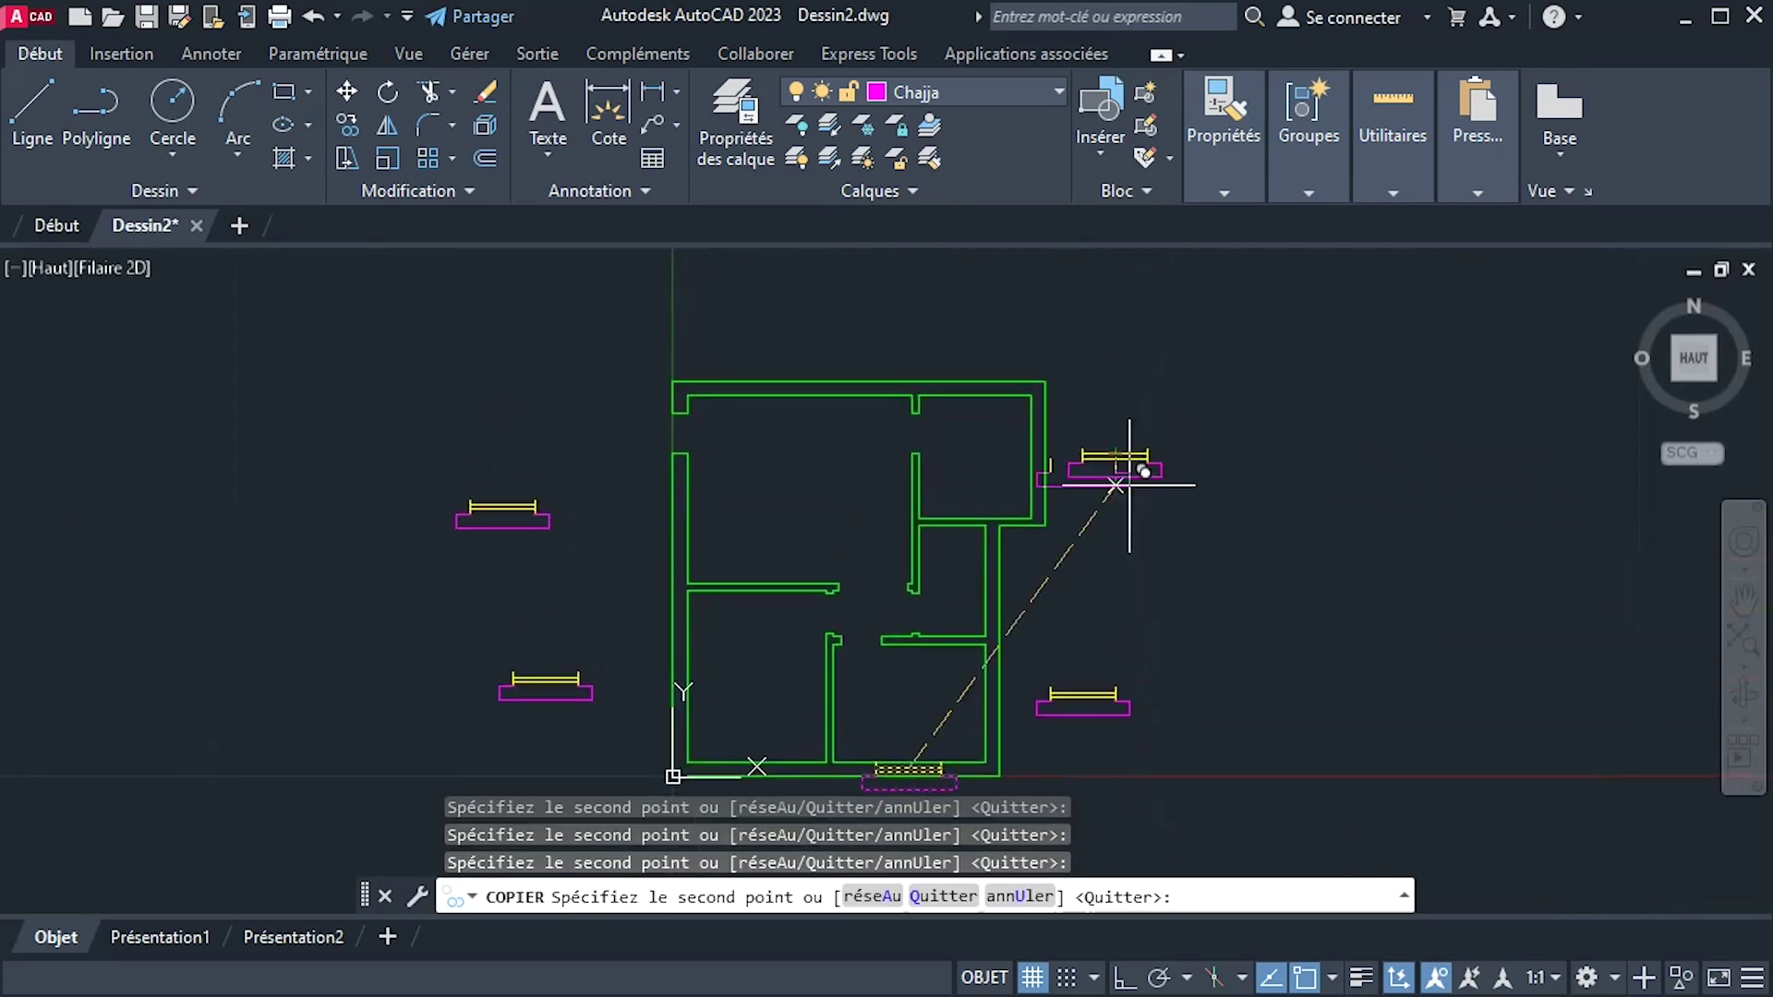
Place one more copy of the window and canopy above the plan's upper wall, then end the copying.
left_click(804, 344)
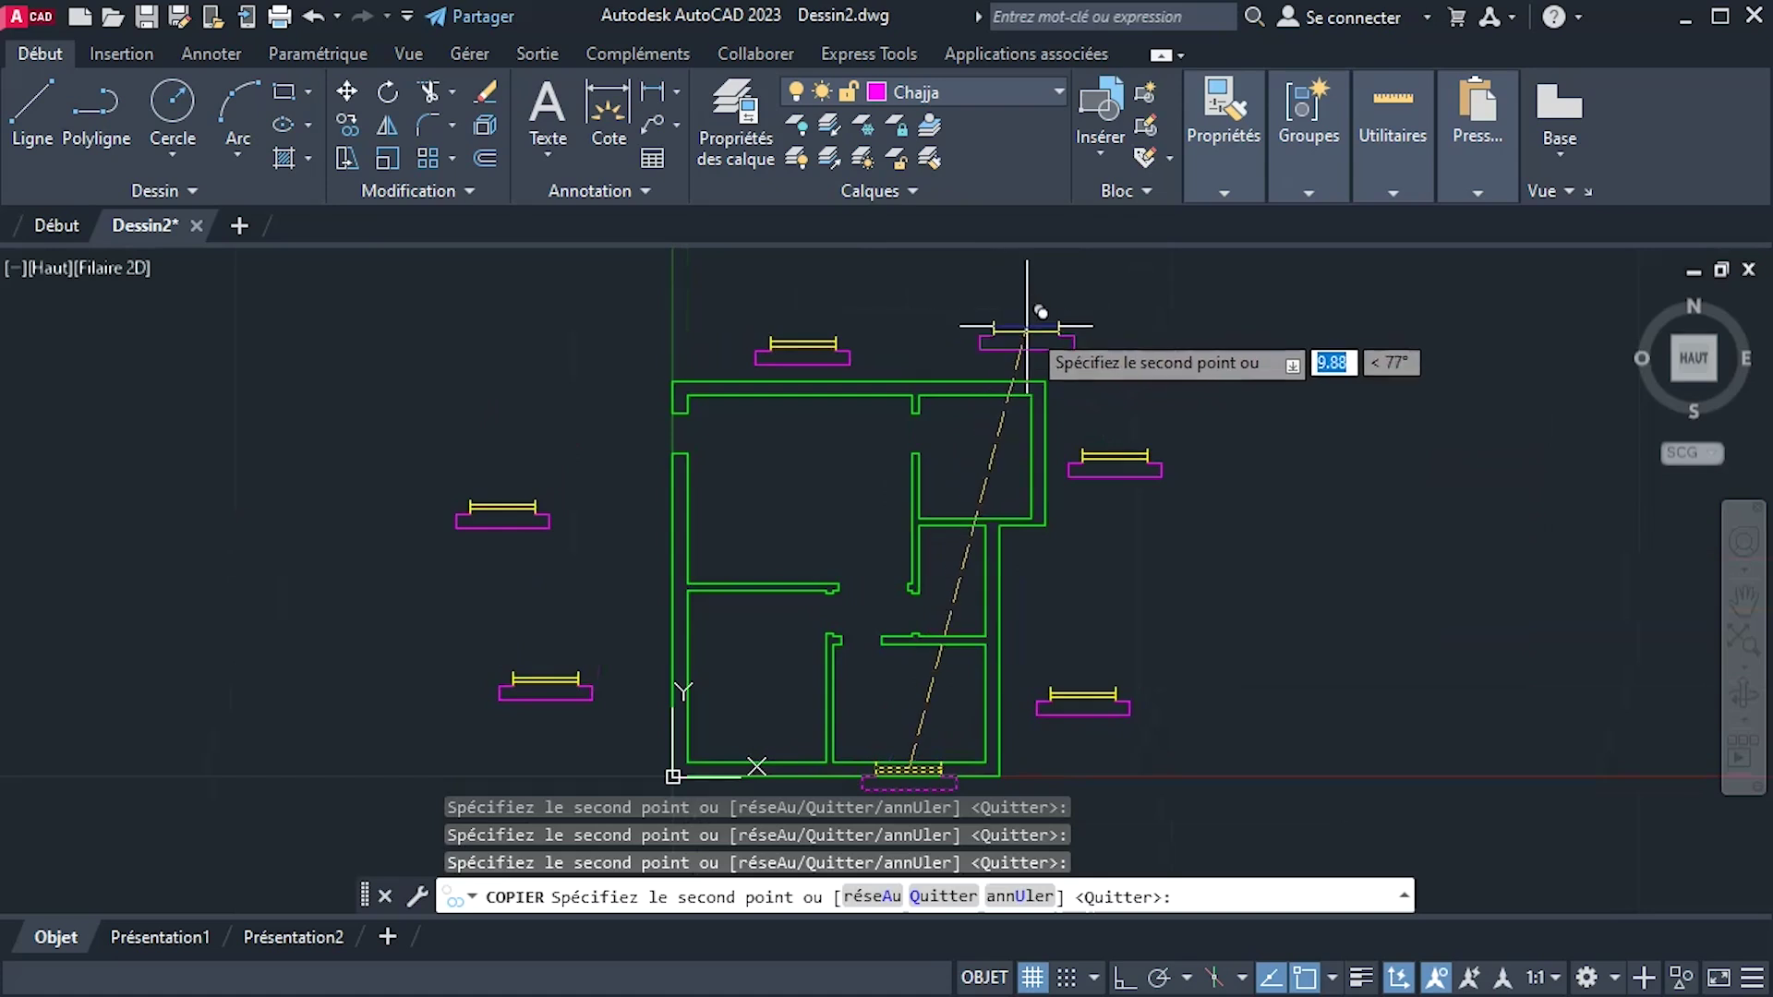
right_click(1254, 471)
left_click(1321, 495)
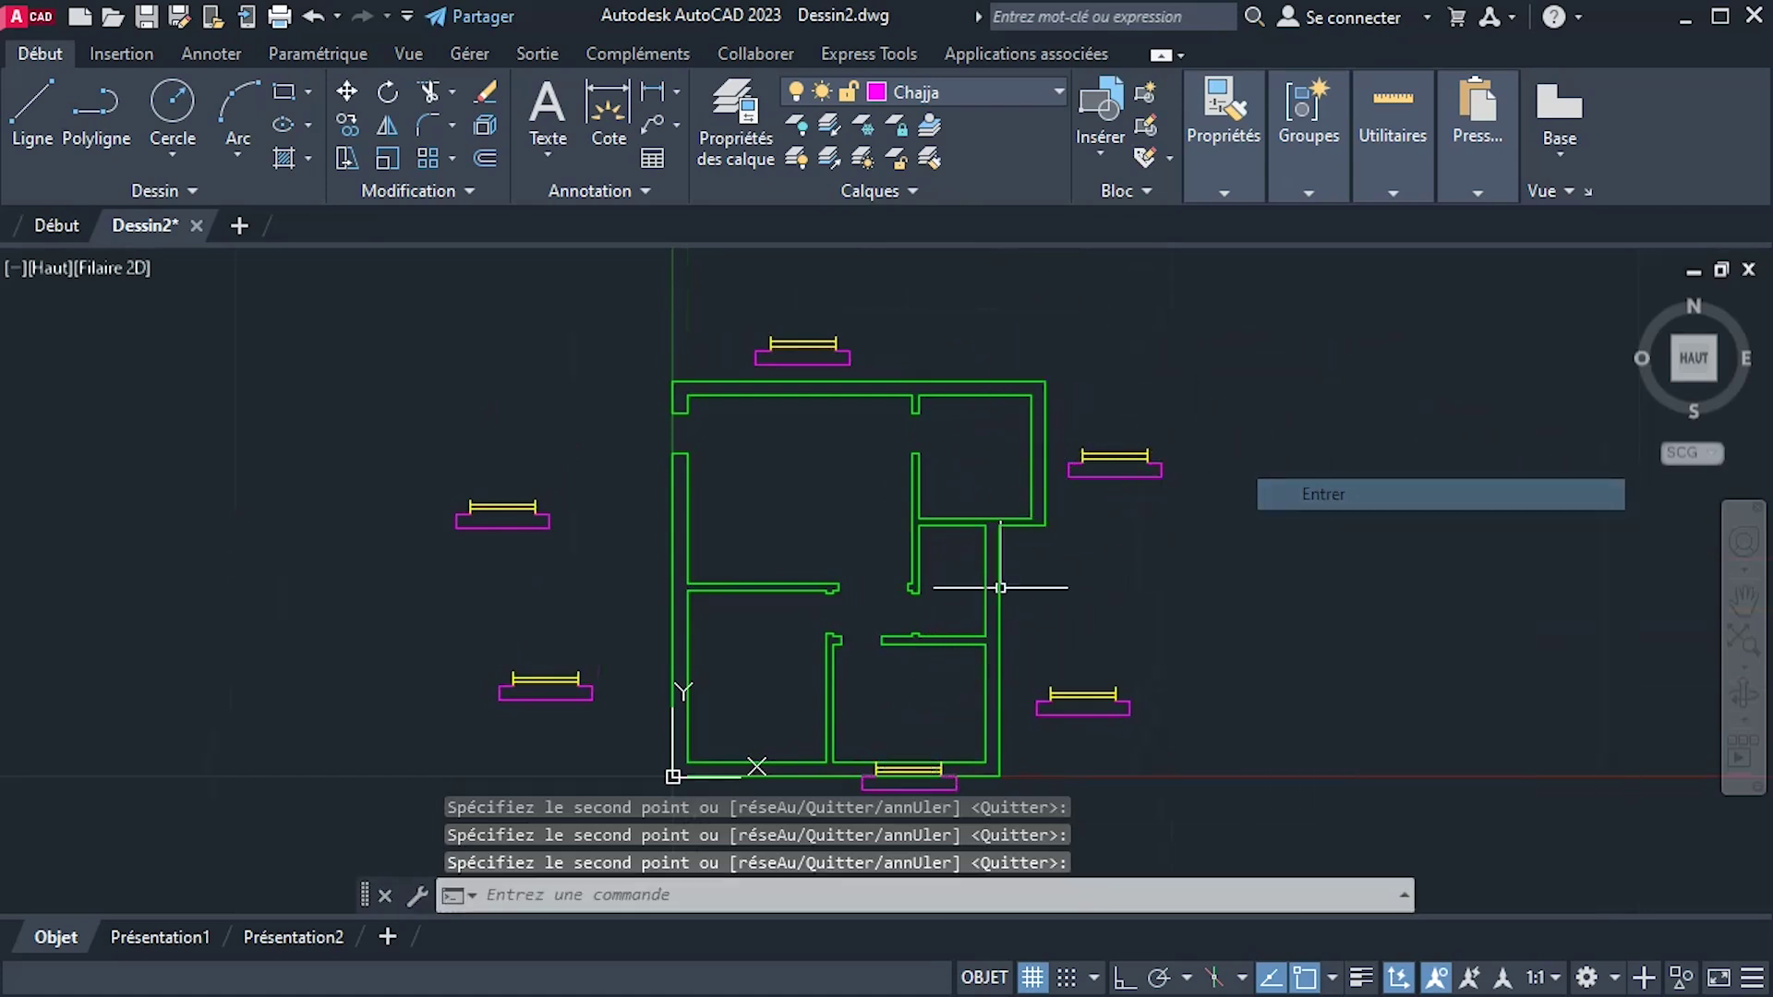
Check the reference plan, then rotate the window and canopy outside Room 1 by 90° clockwise about the canopy's lower right corner, using ortho.
middle_click_drag(1000, 587, 1212, 532)
key("alt+Tab")
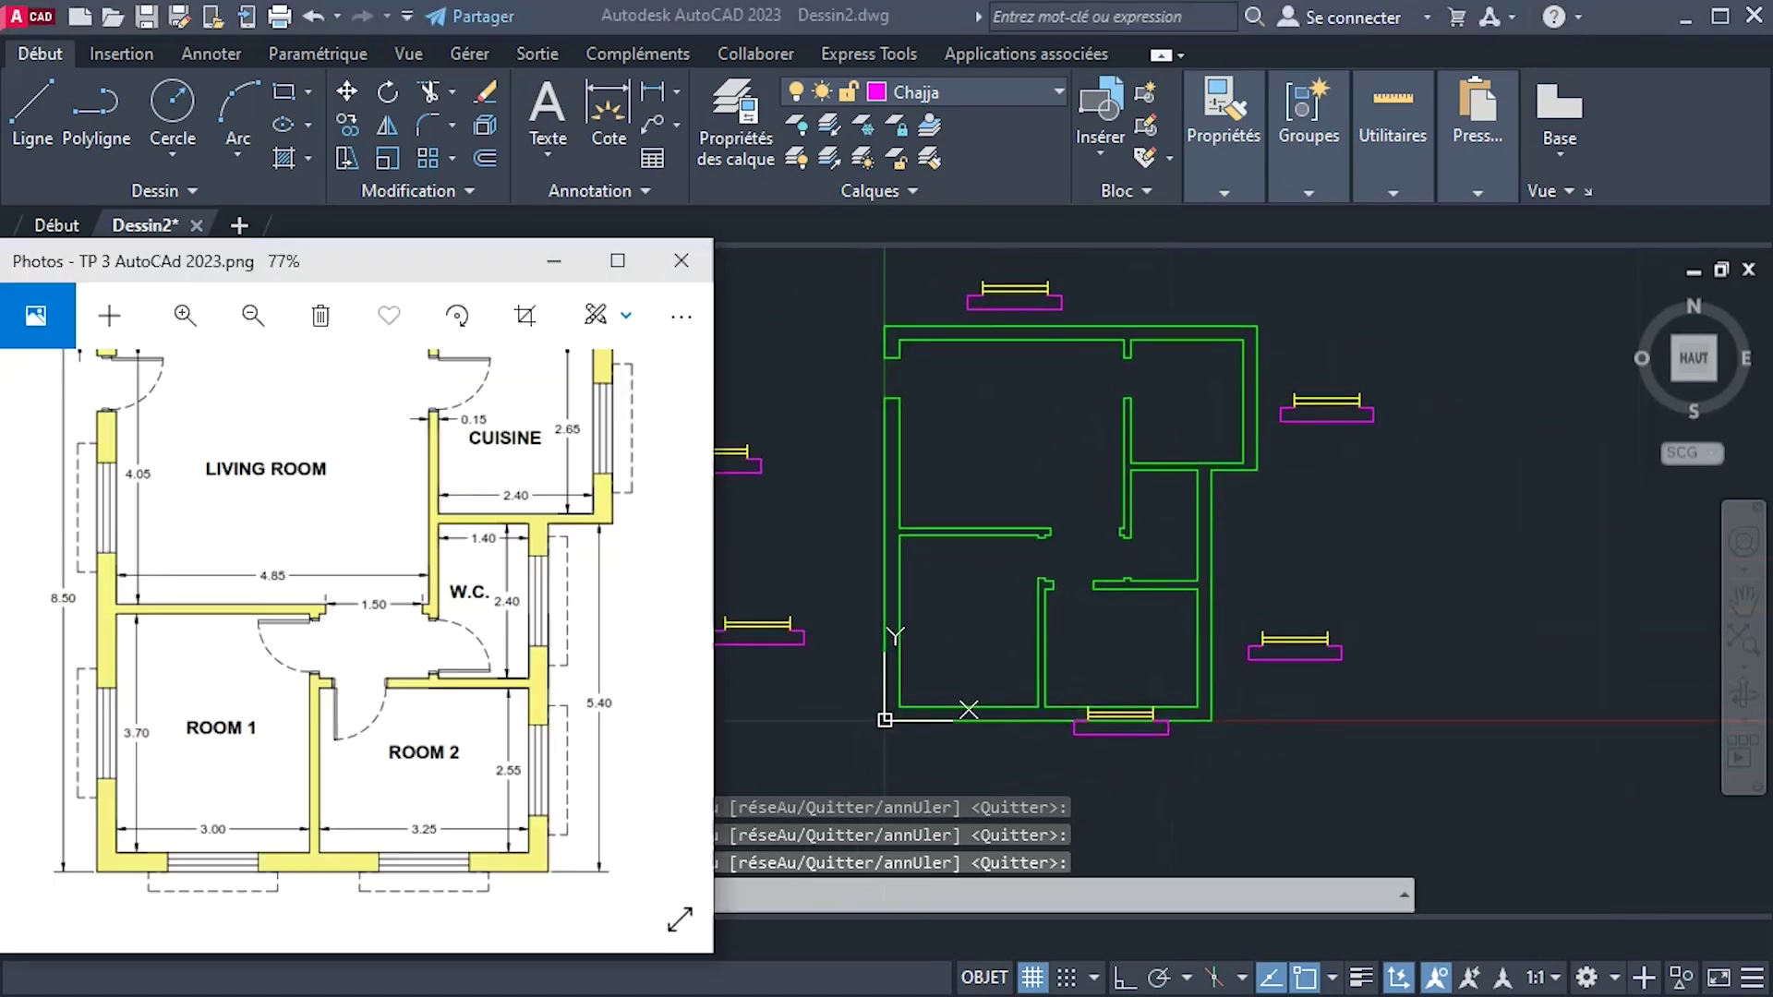
left_click(345, 736)
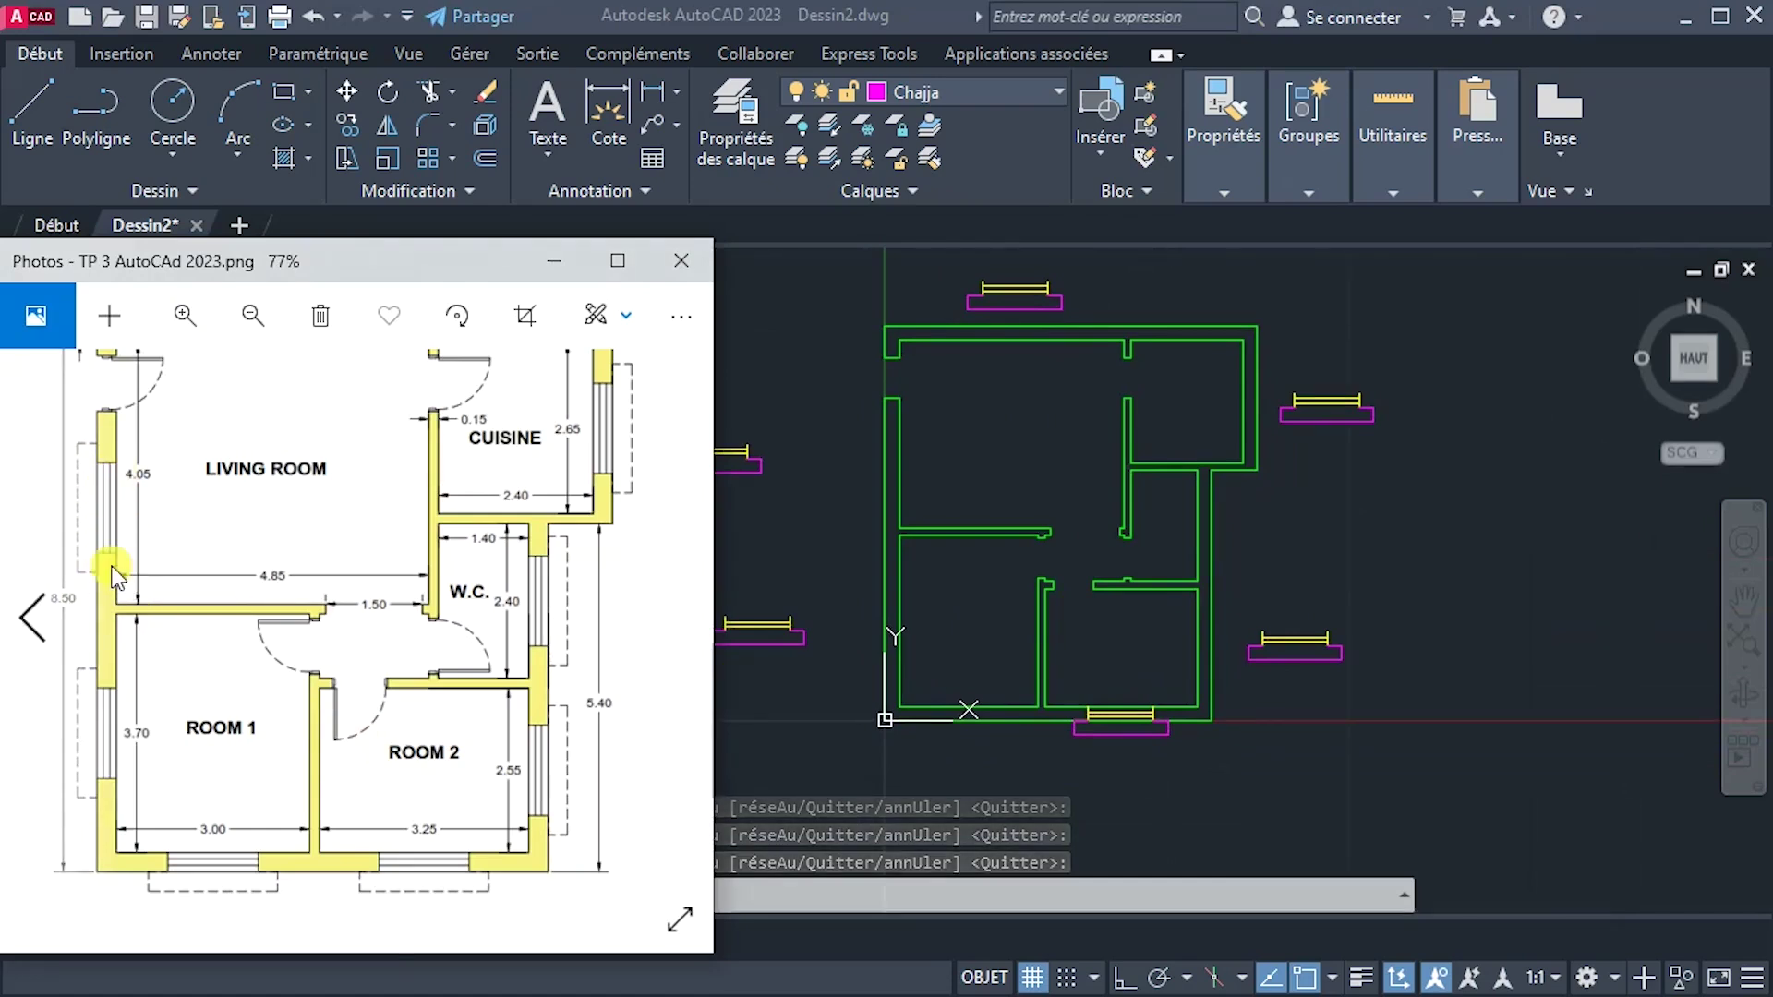
left_click(916, 663)
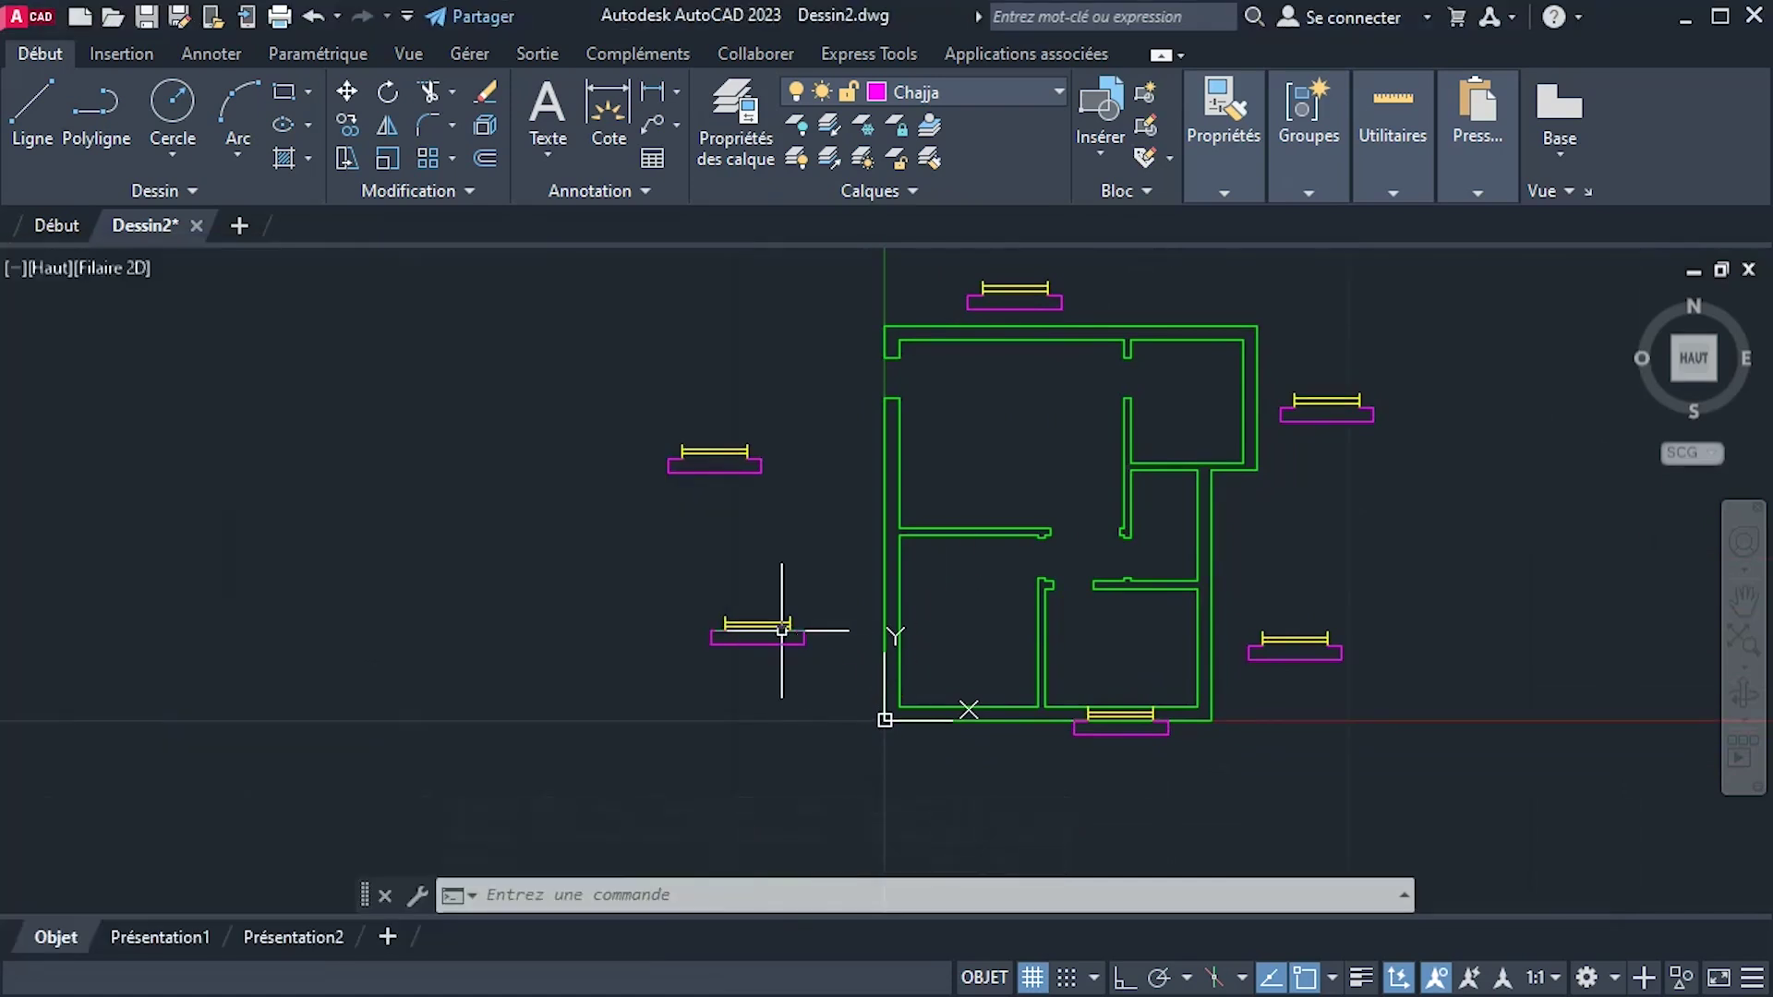
scroll(758, 654, "up", 5)
left_click(562, 456)
left_click(965, 721)
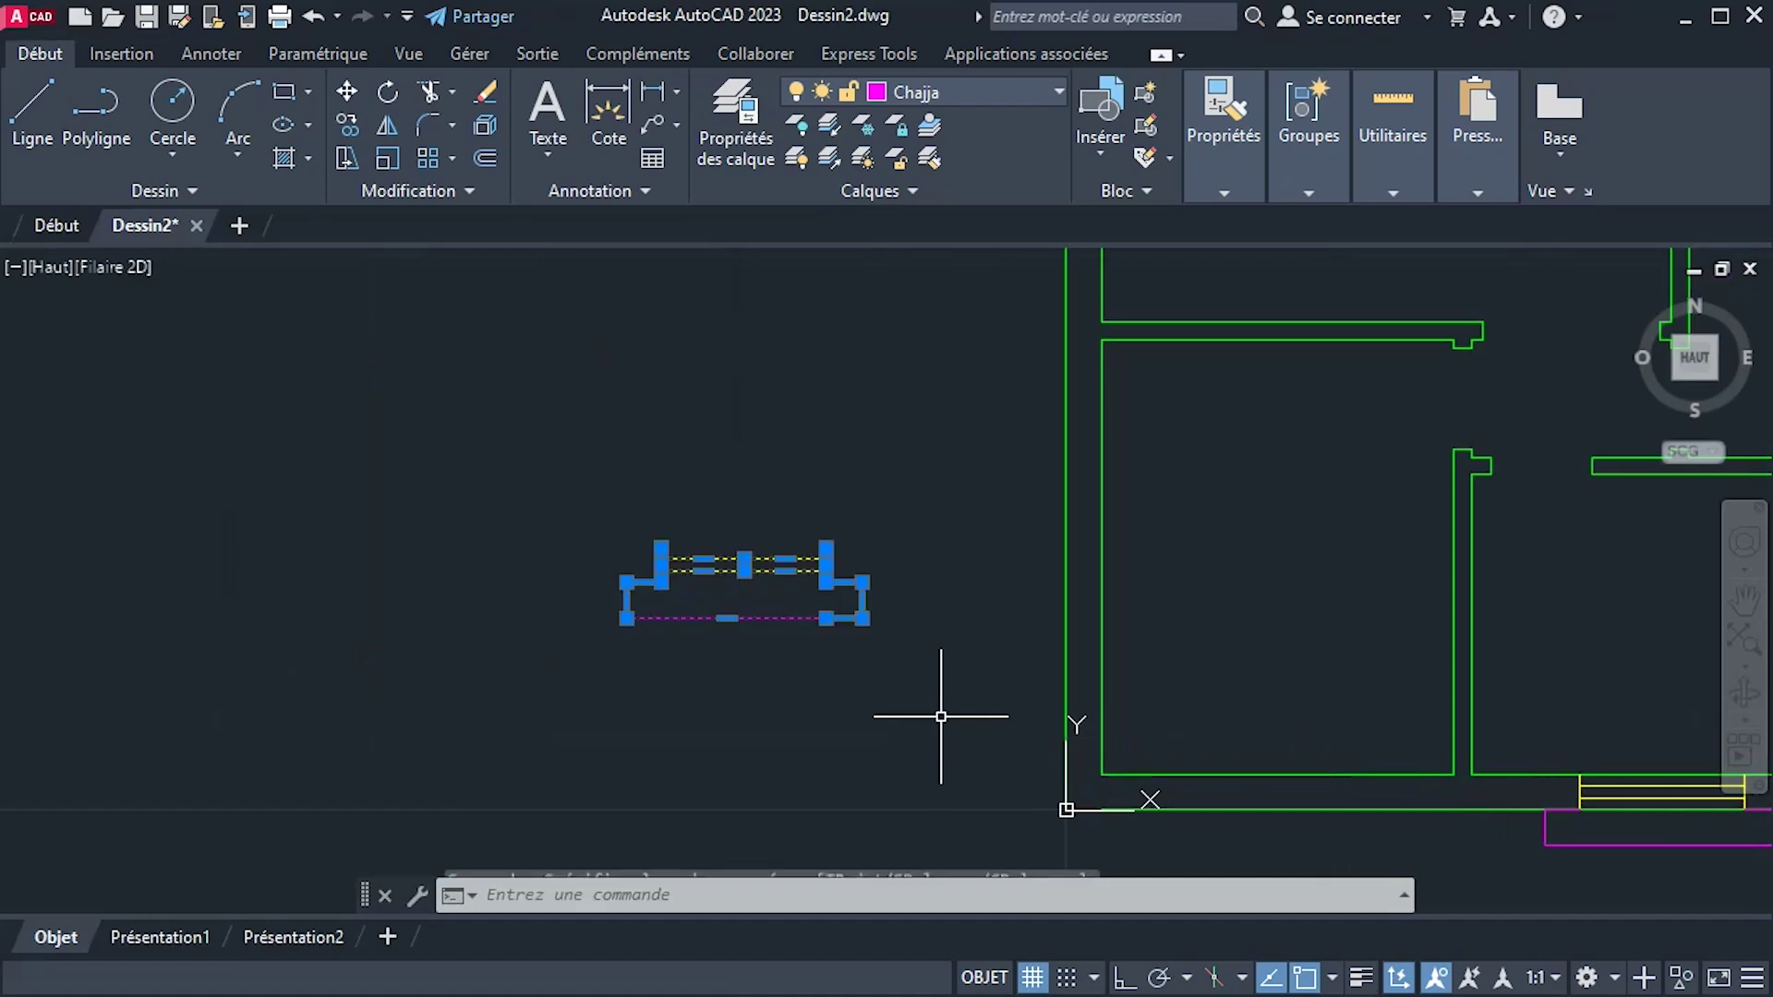
left_click(436, 88)
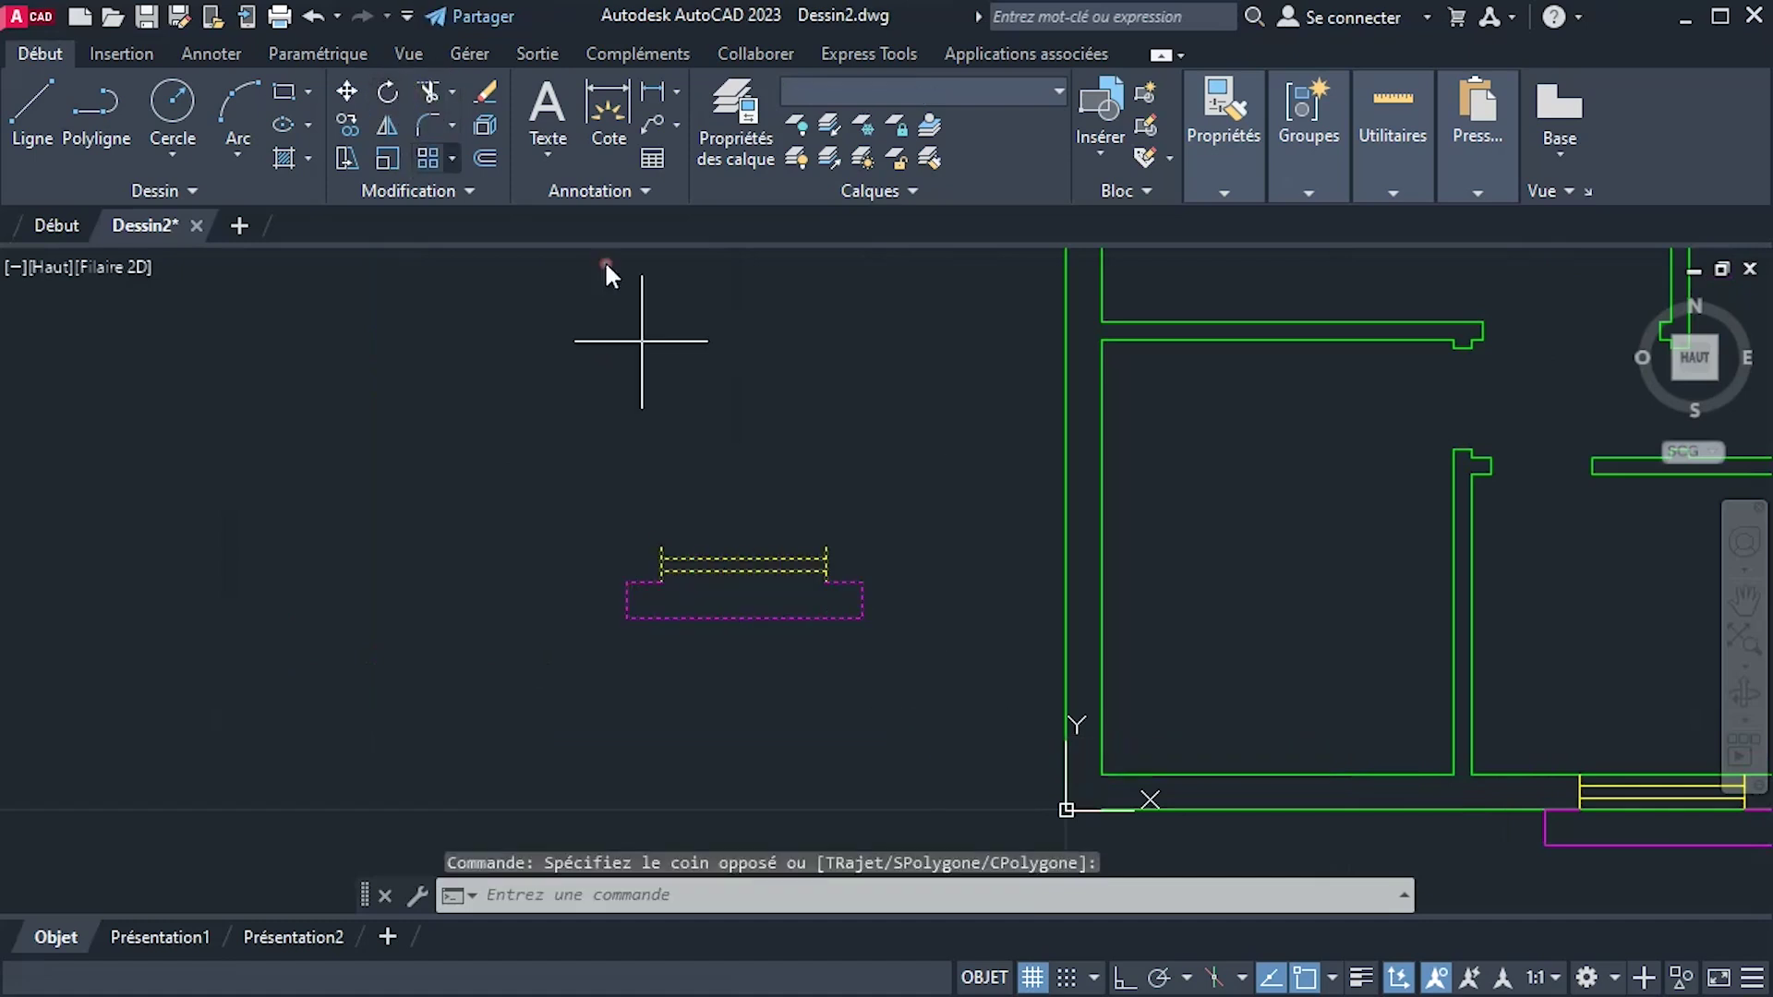
left_click(863, 617)
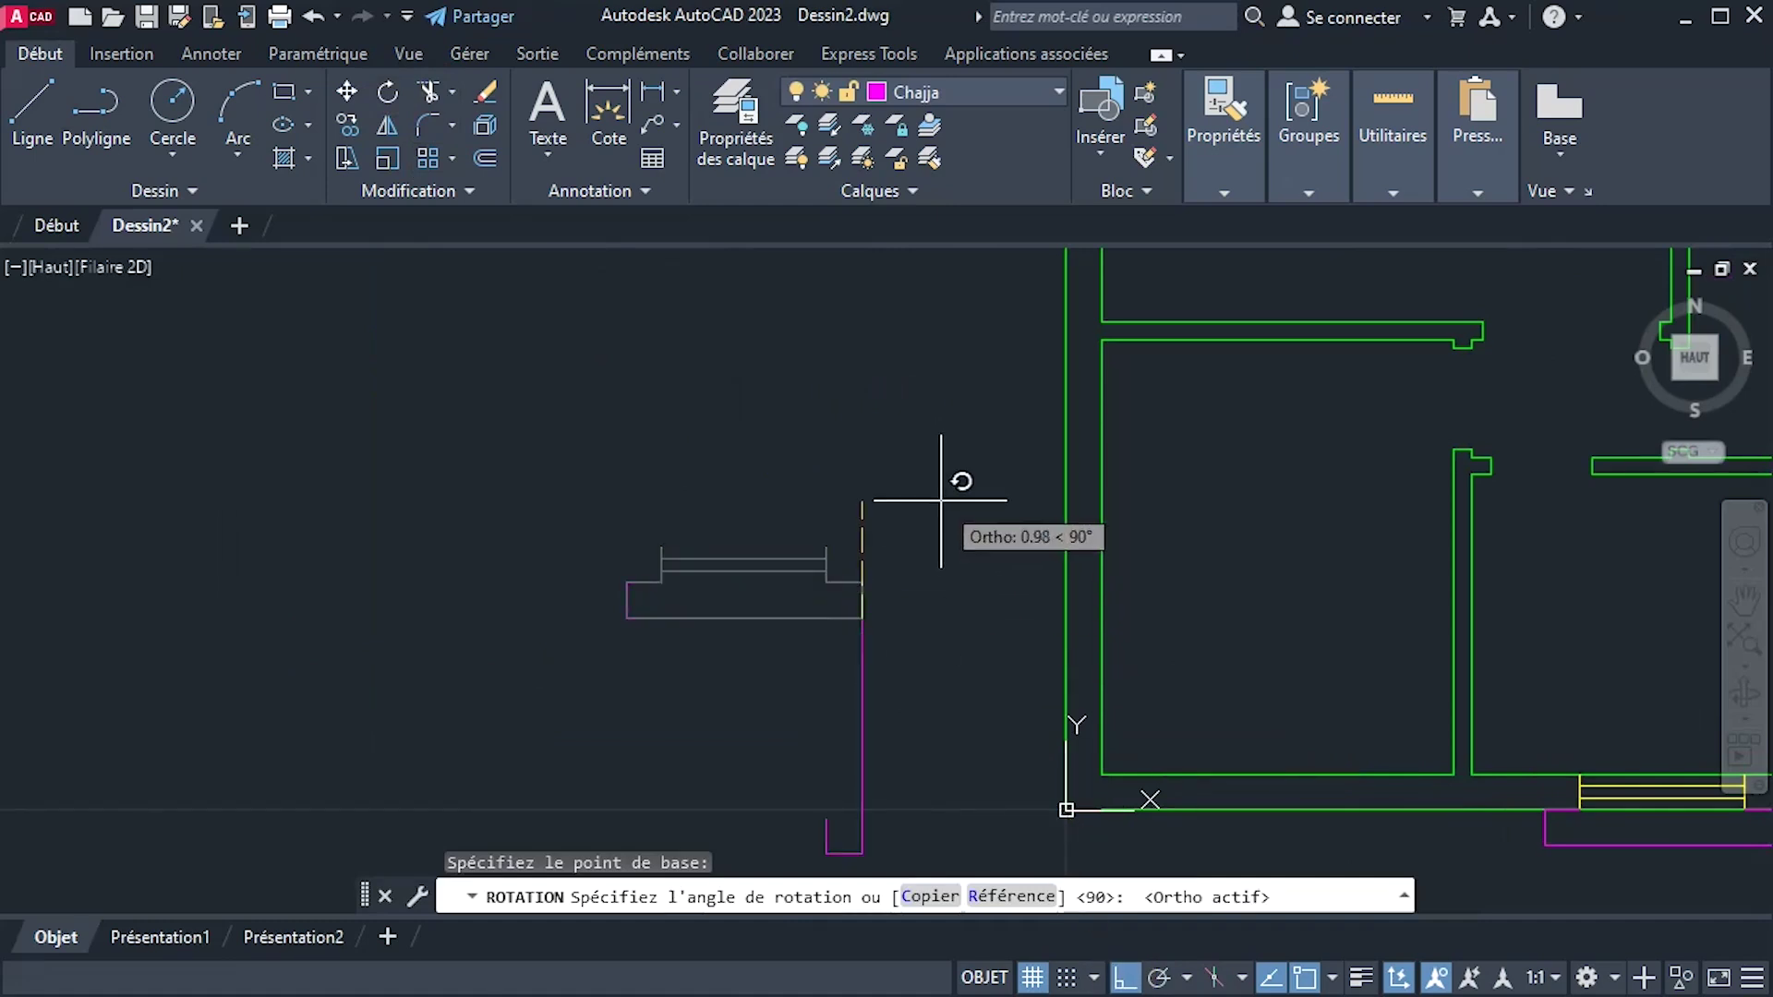
left_click(905, 754)
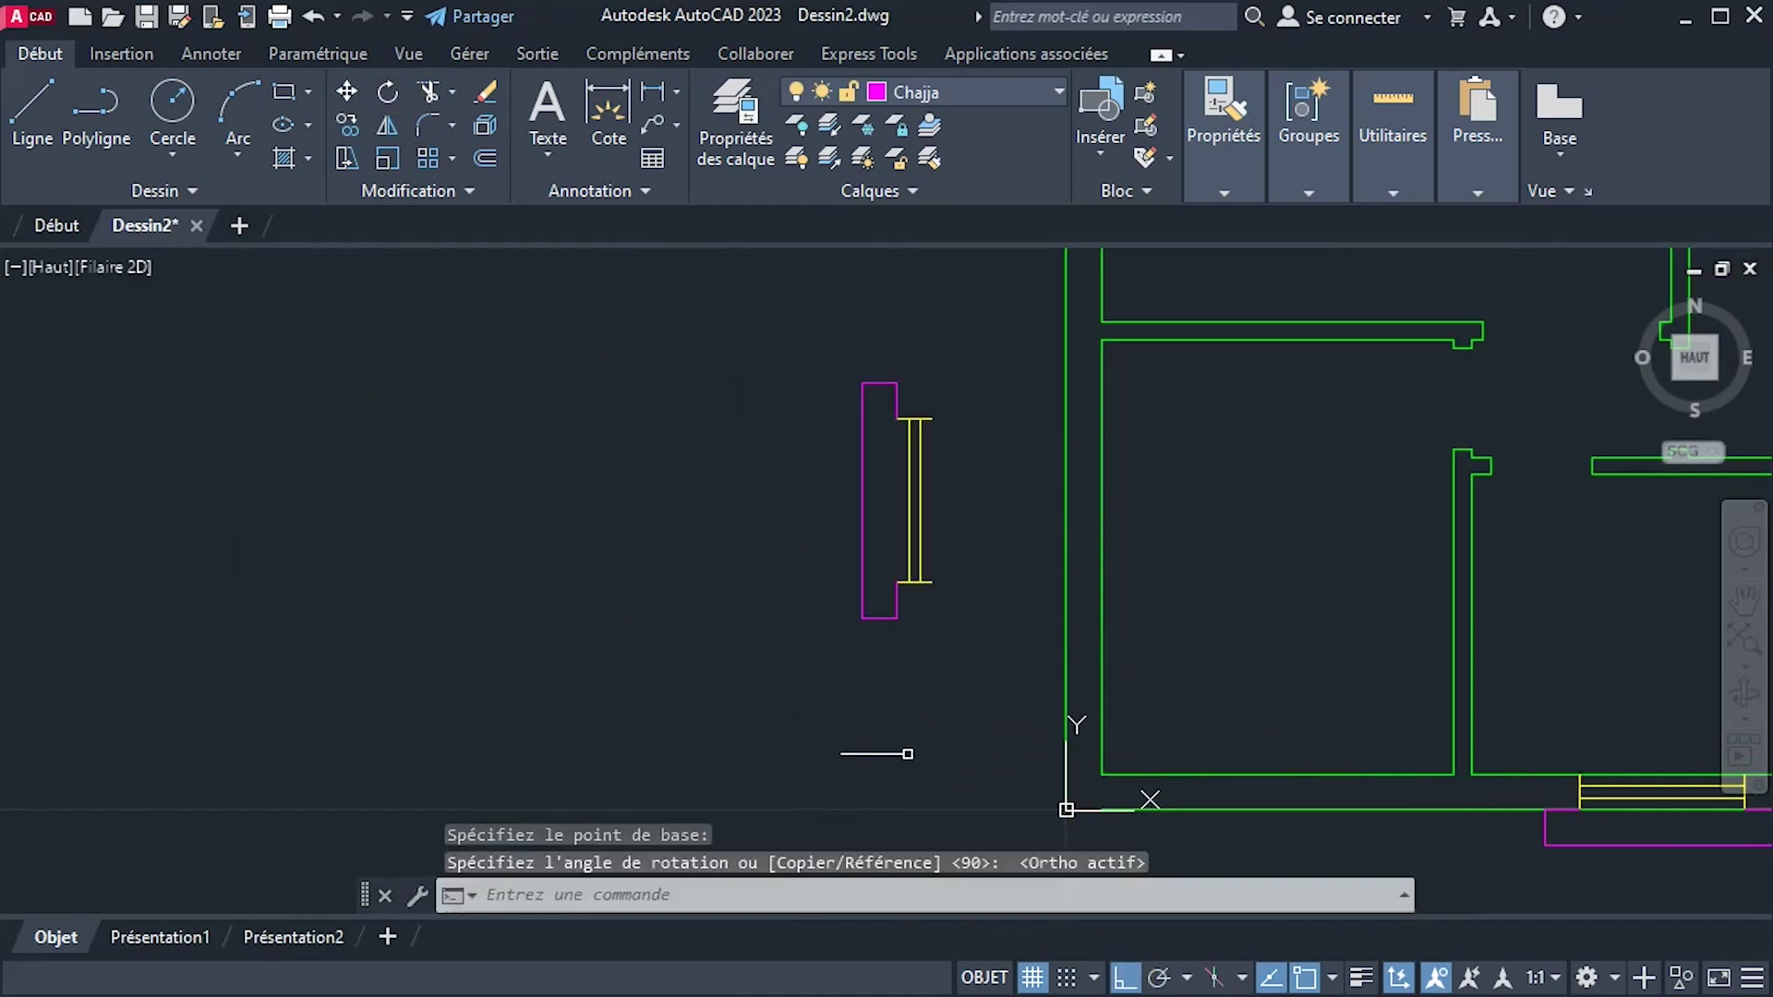
Copy the rotated window and canopy from the midpoint of its inner side to the midpoint of Room 1's left inner wall line, with ortho off.
left_click(951, 722)
left_click(814, 329)
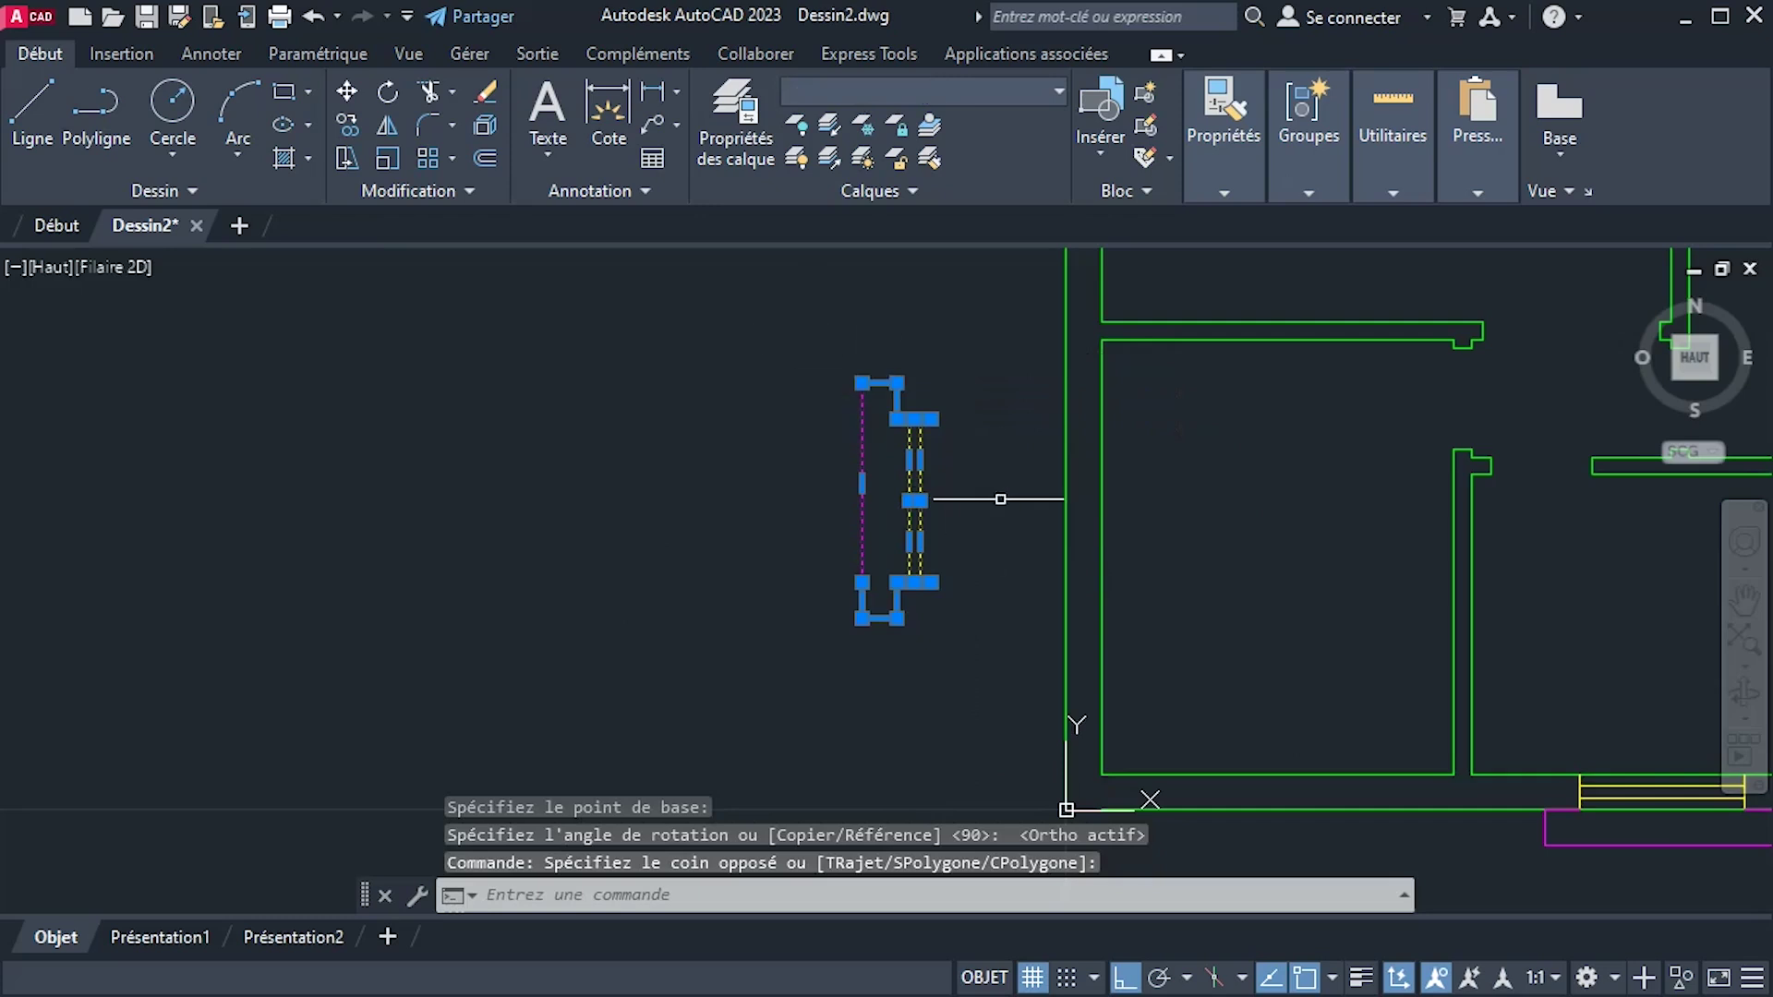
scroll(1001, 499, "down", 3)
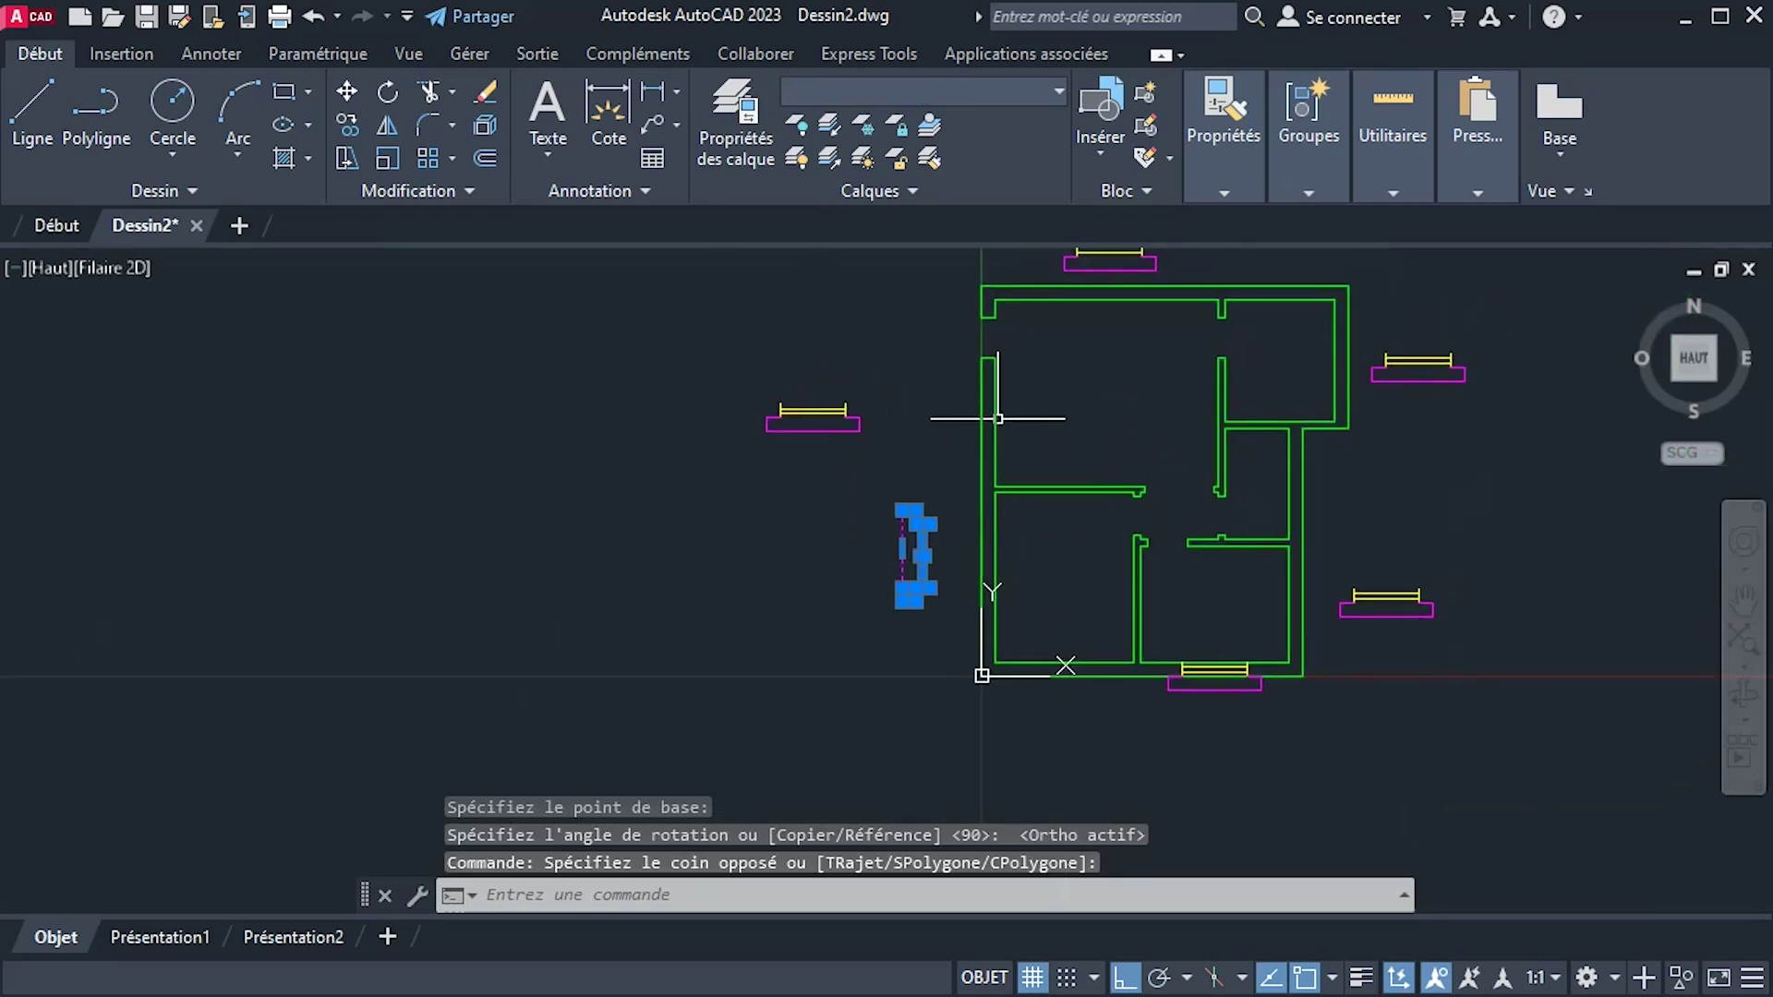
key("alt+Tab")
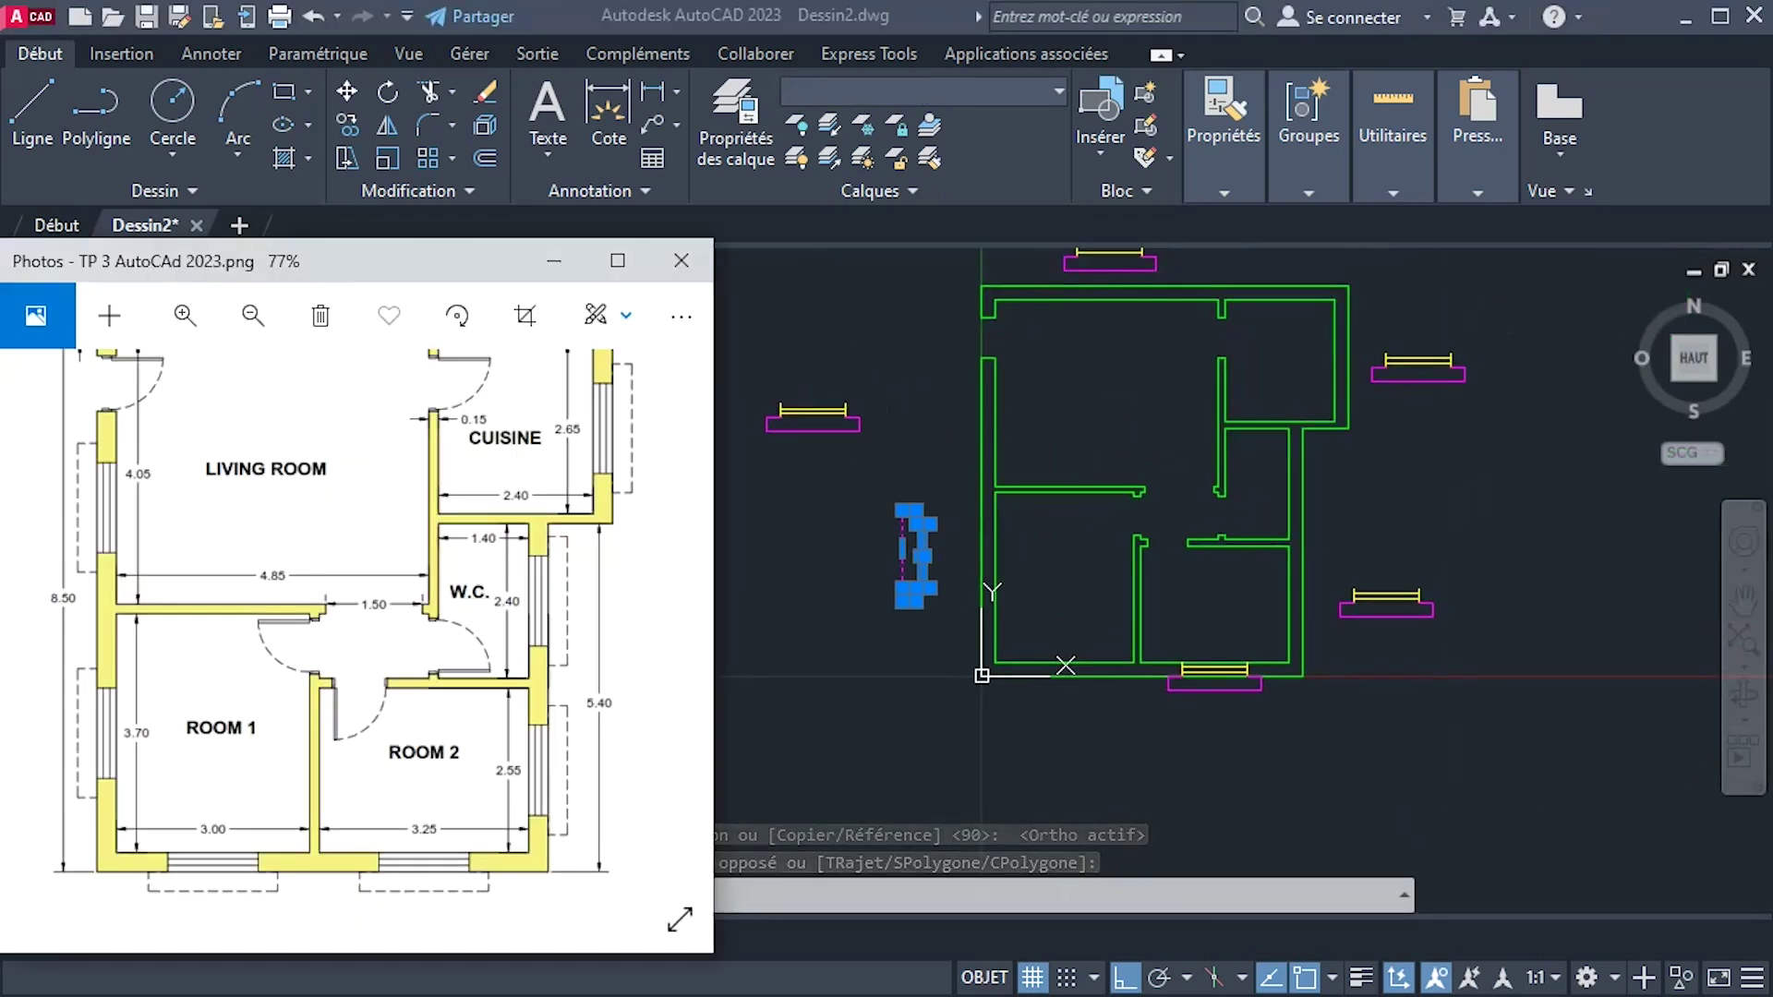
key("alt+Tab")
scroll(938, 593, "up", 5)
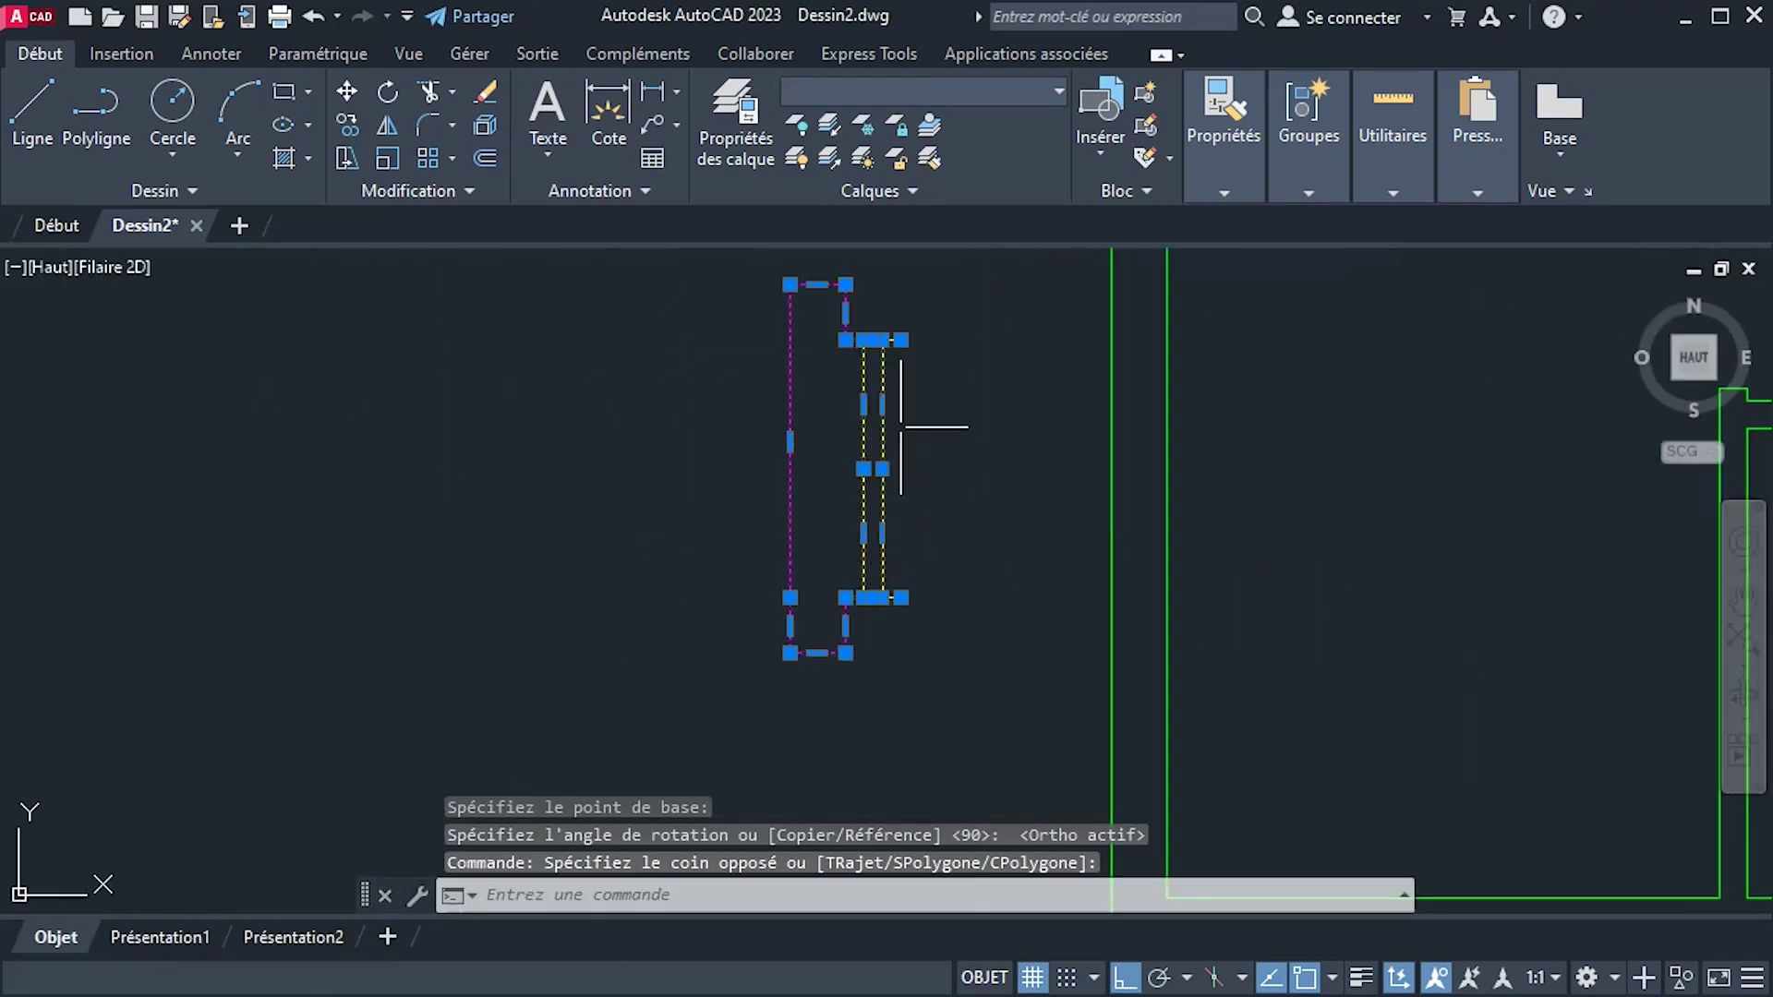
scroll(924, 403, "up", 4)
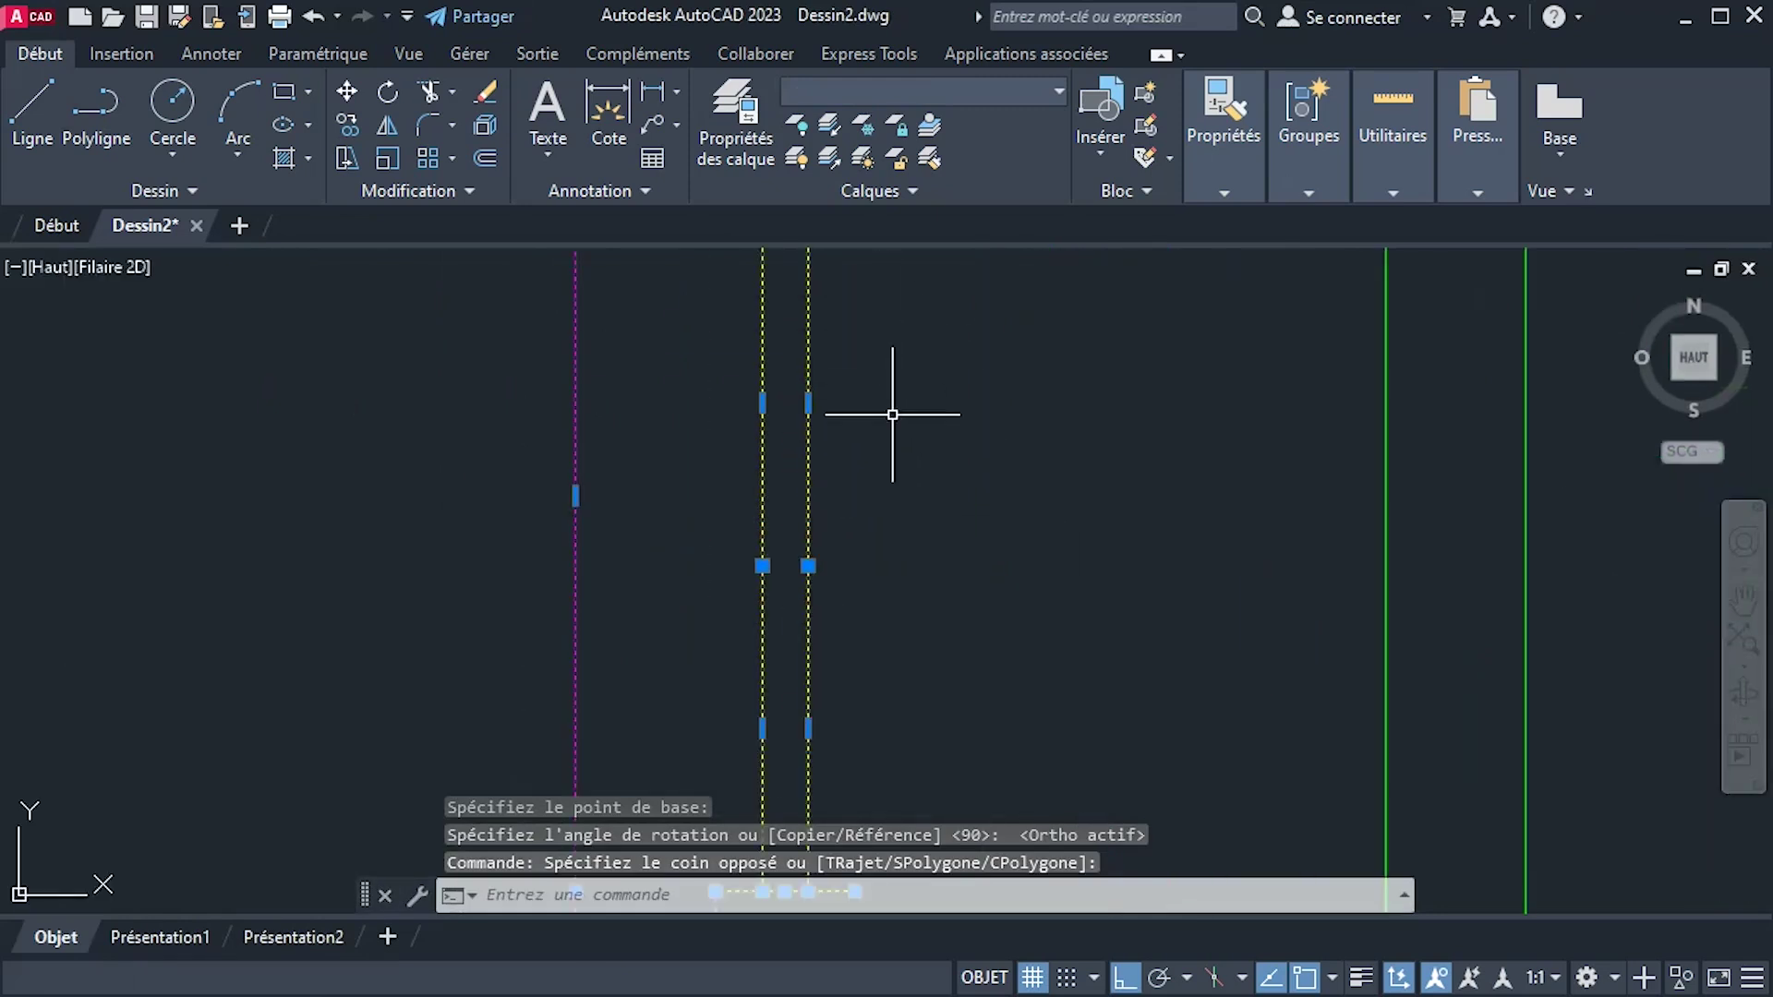
scroll(892, 414, "down", 2)
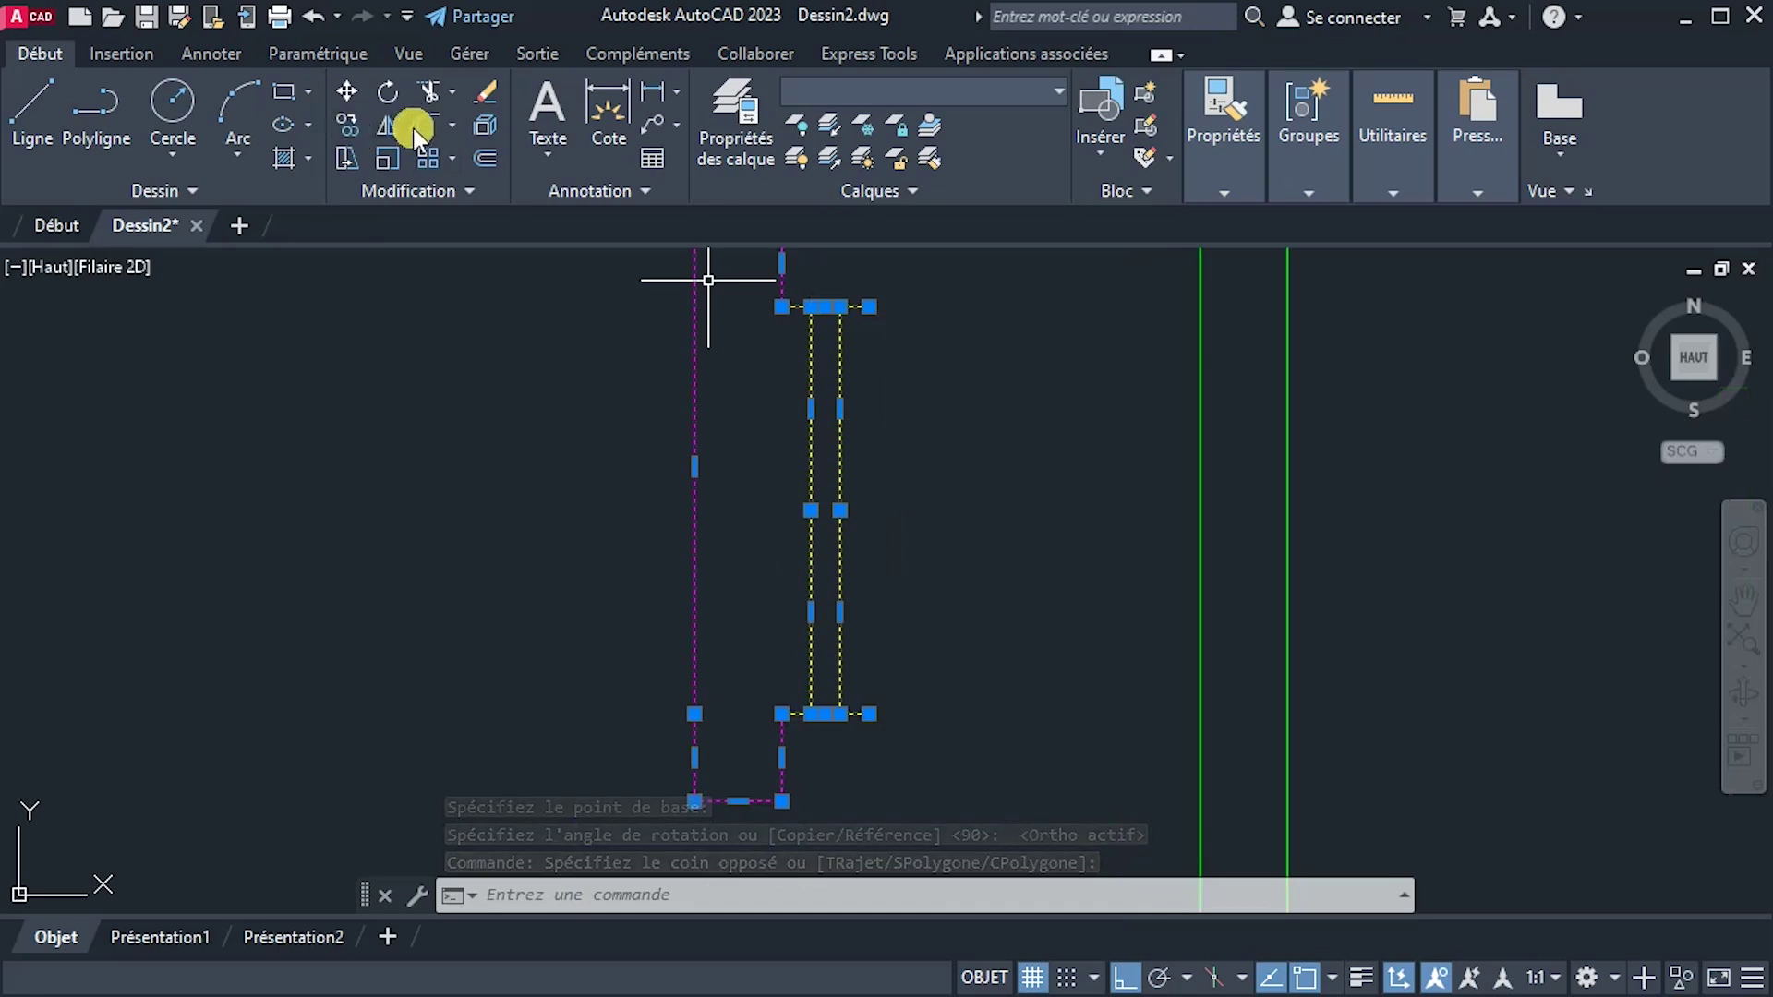
left_click(351, 118)
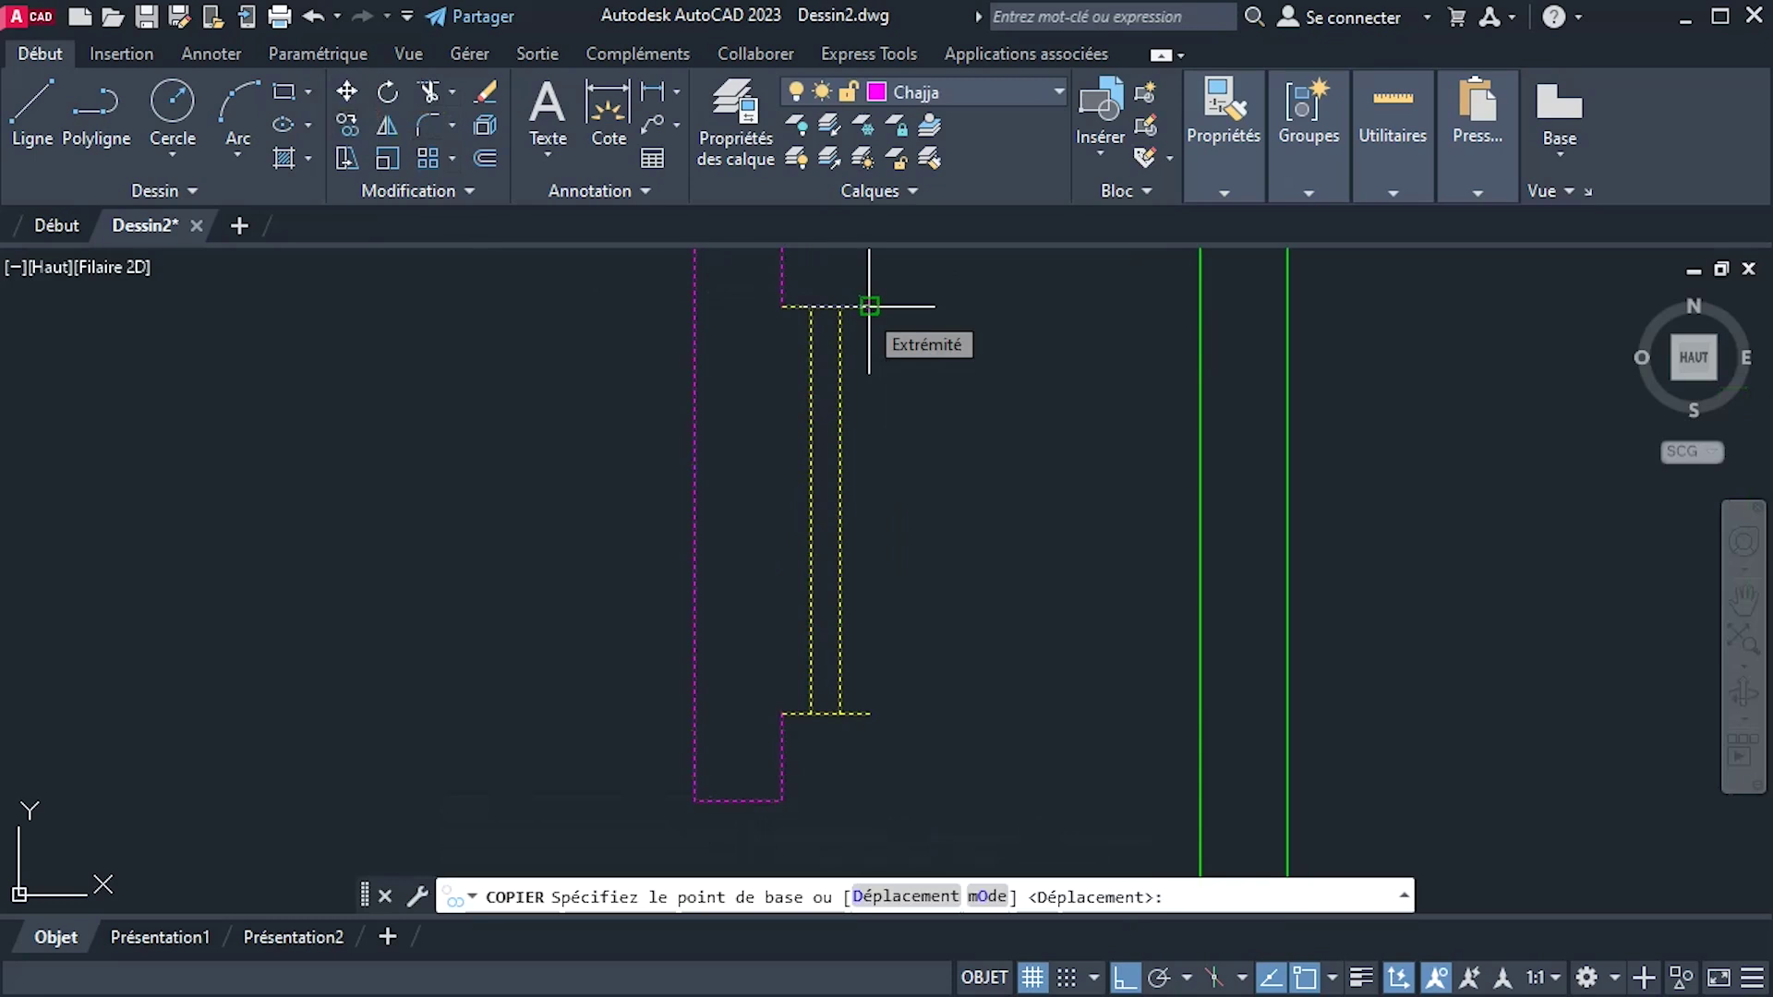
left_click(869, 509)
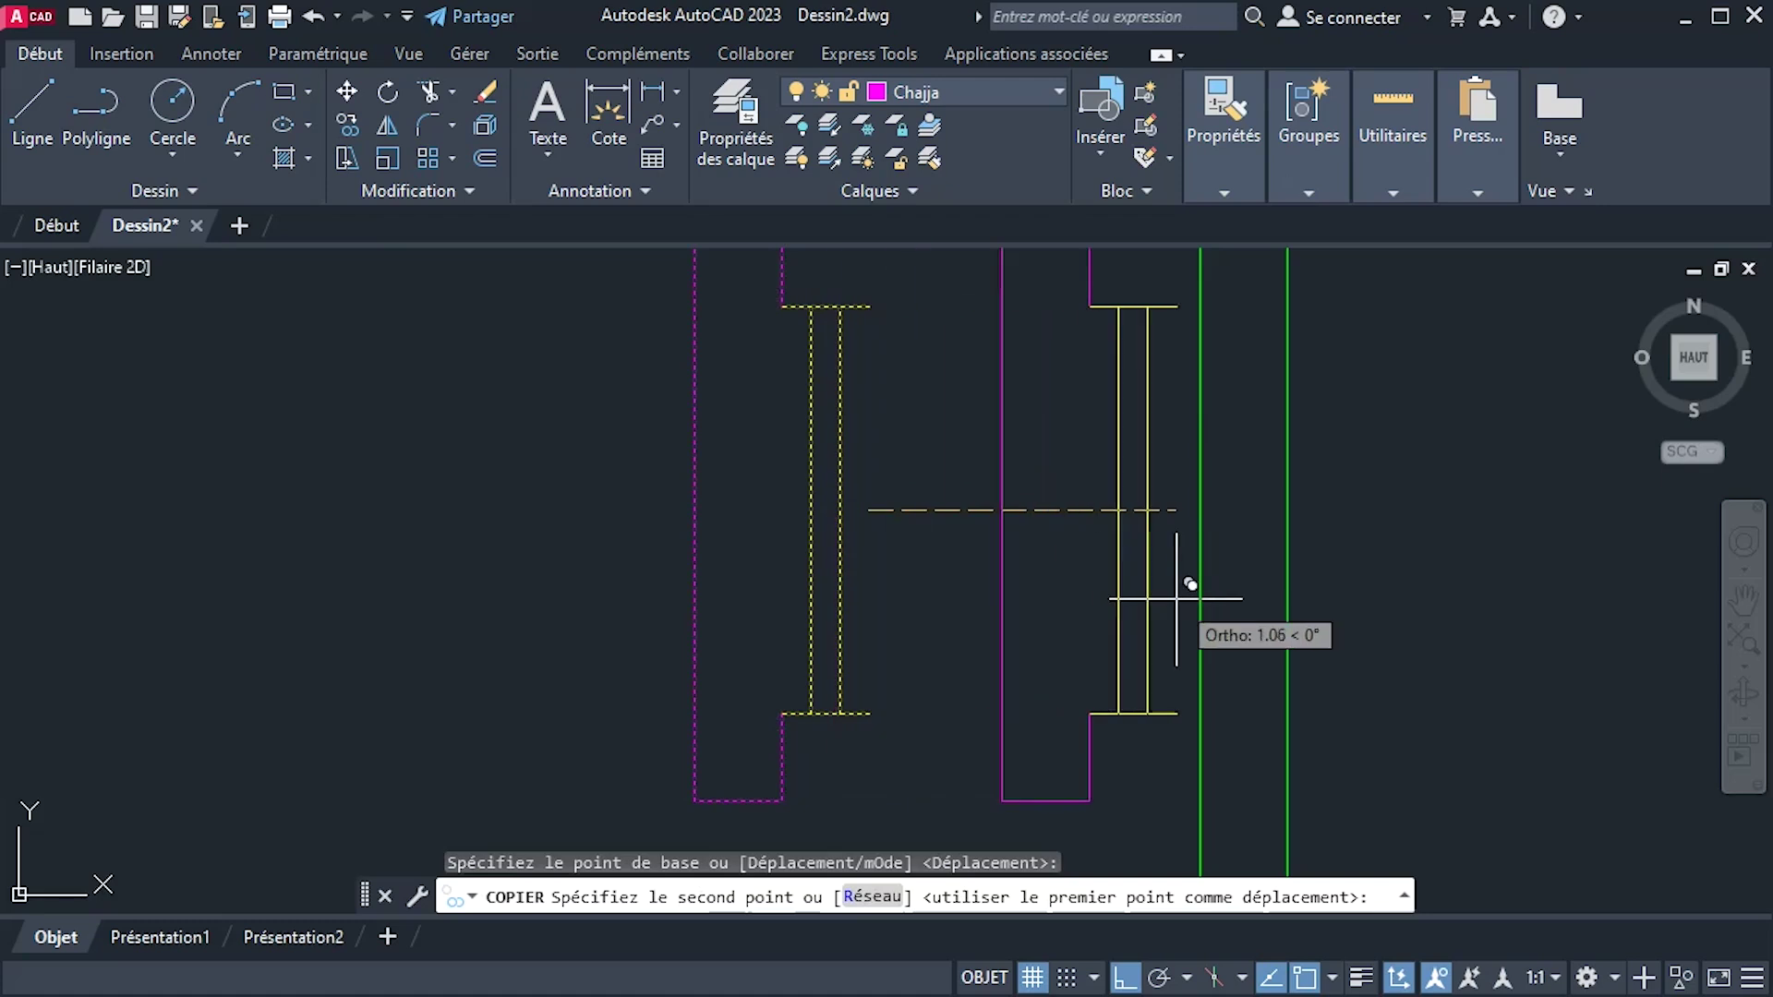
scroll(1187, 600, "down", 3)
middle_click_drag(1192, 603, 960, 536)
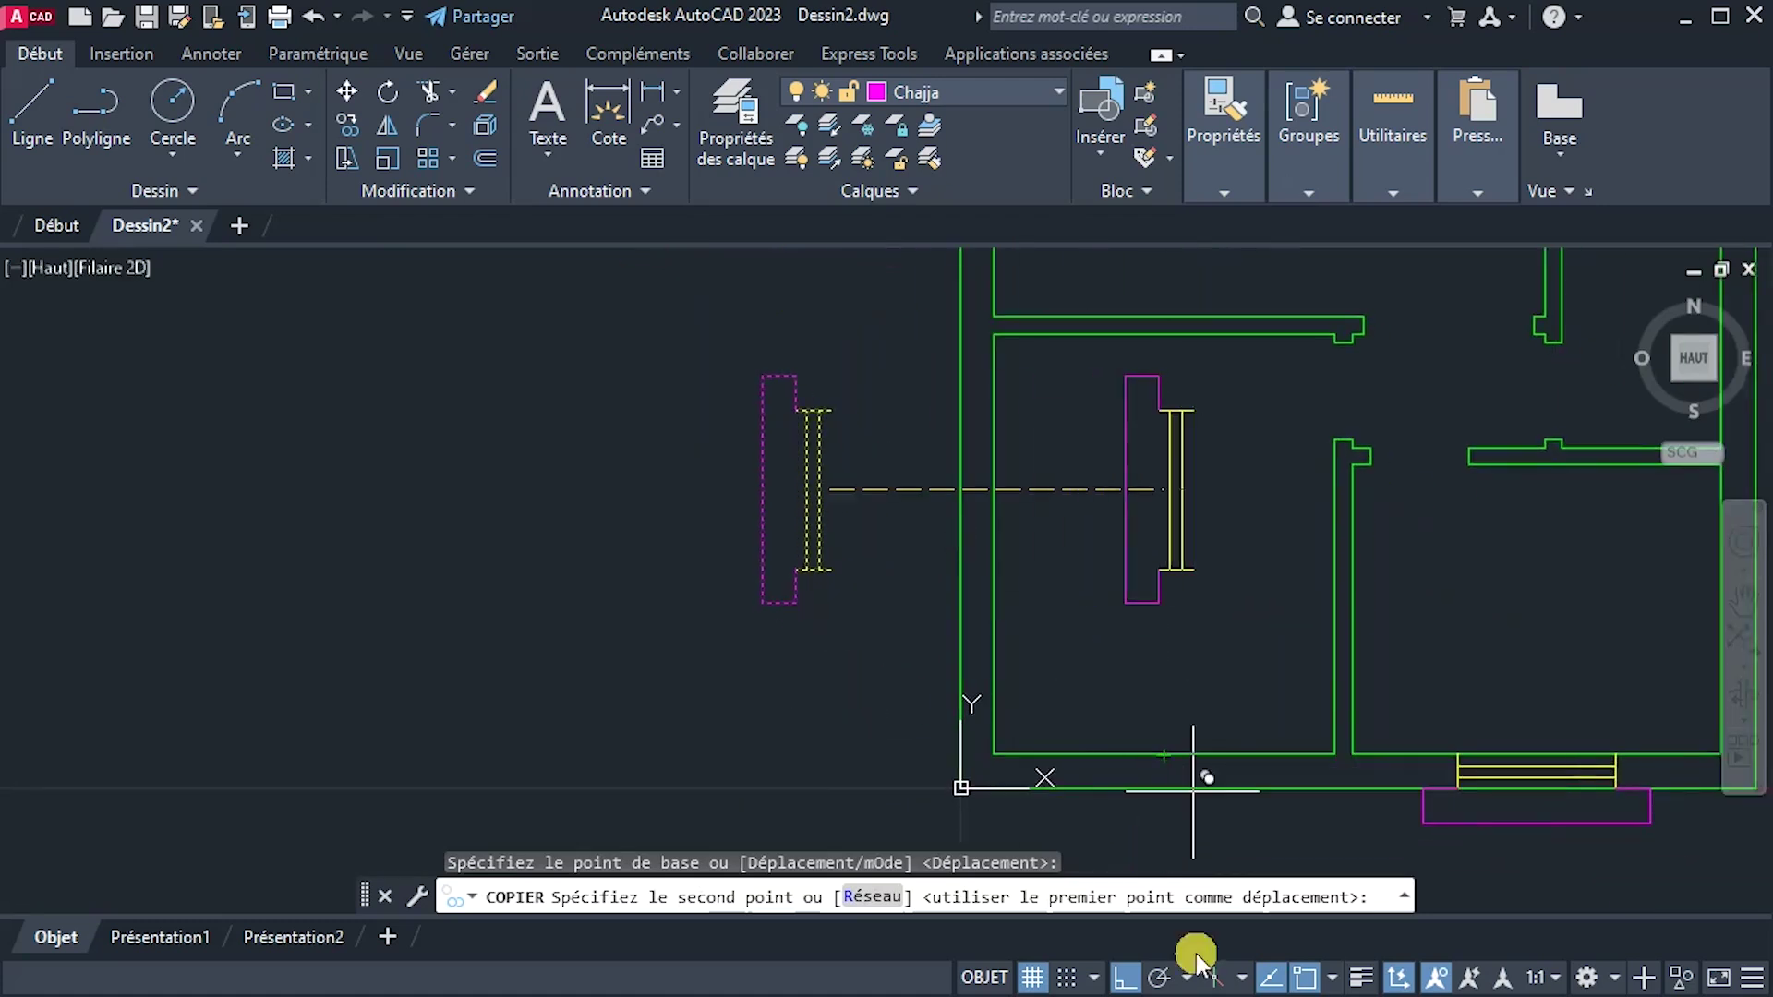
left_click(1124, 978)
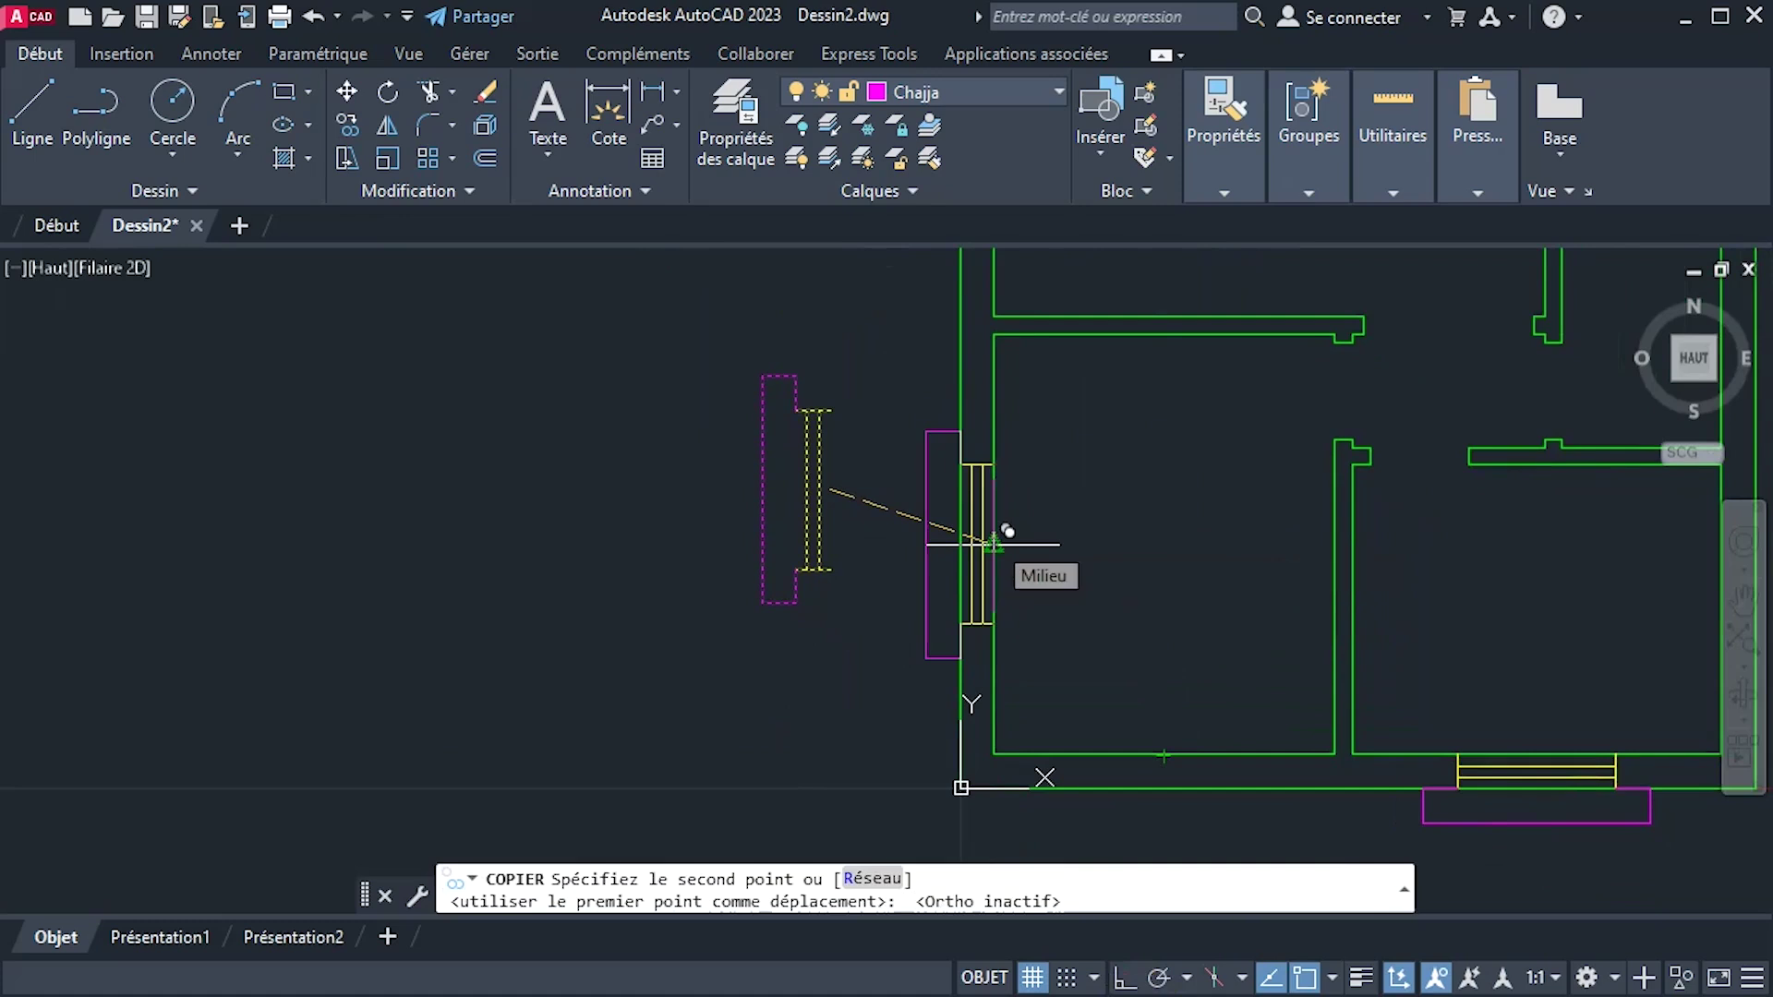
left_click(1007, 532)
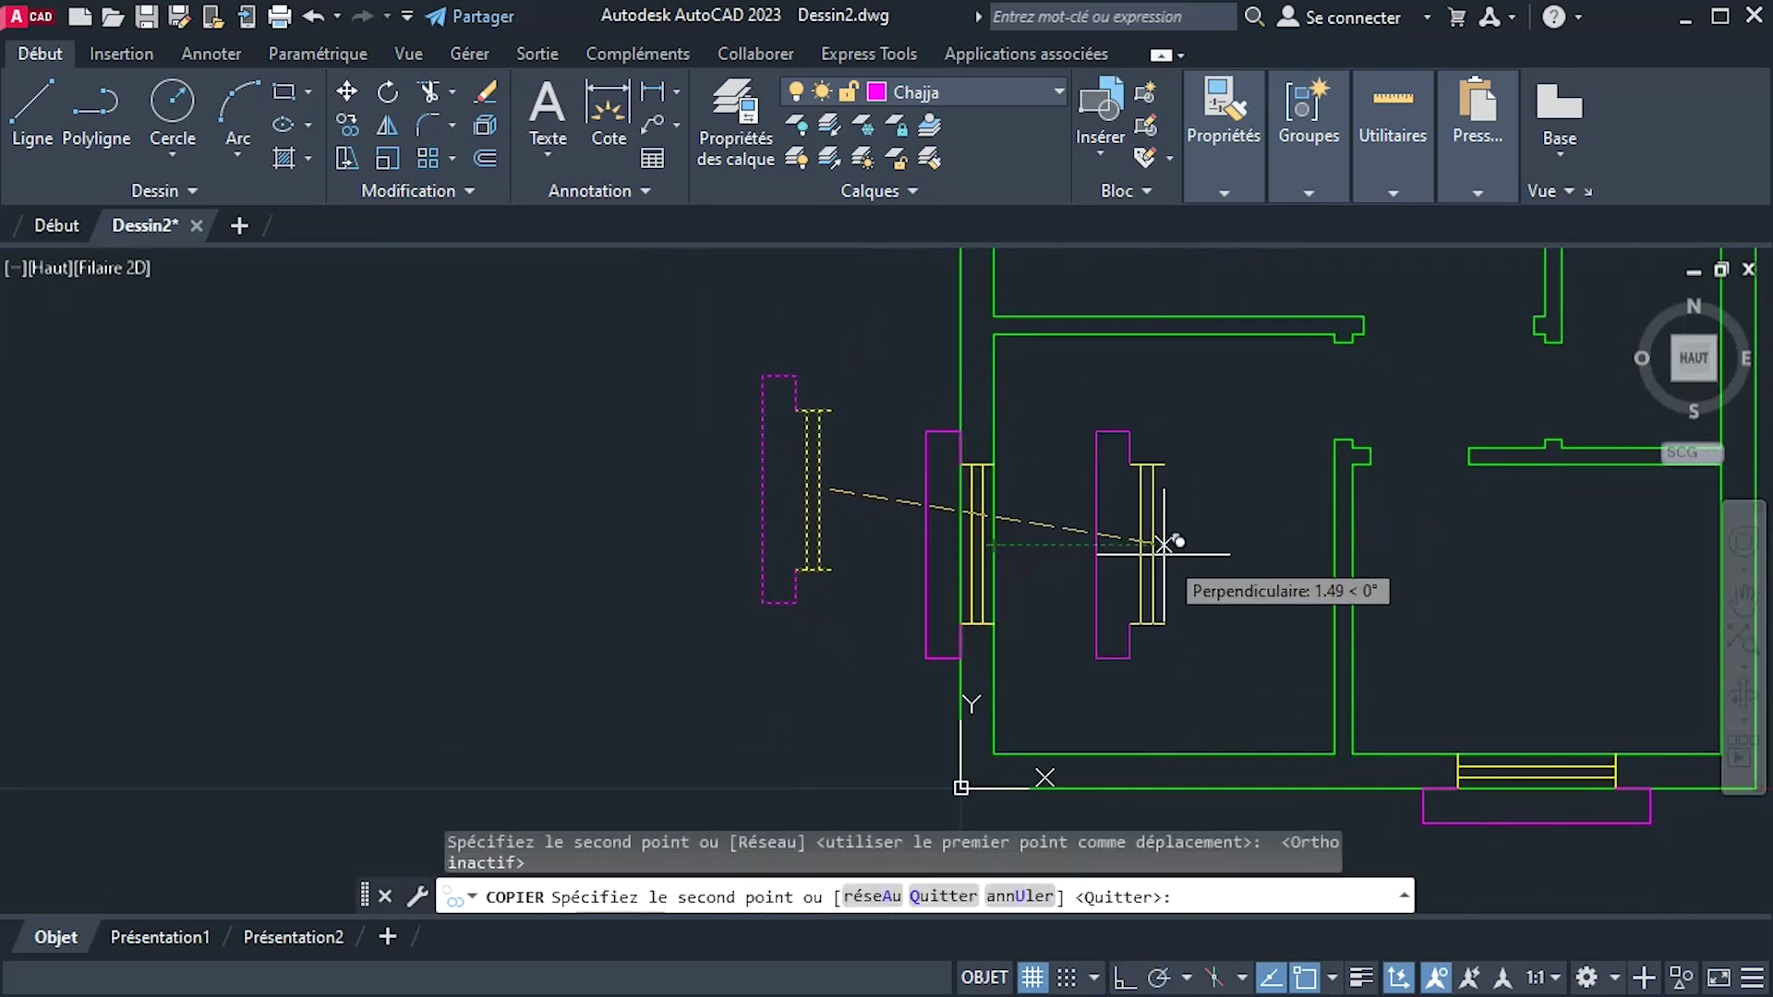
Place a second copy at the midpoint of the living room's left inner wall line and end the copying.
scroll(1151, 502, "up", 2)
middle_click_drag(1152, 503, 1113, 529)
scroll(950, 495, "down", 5)
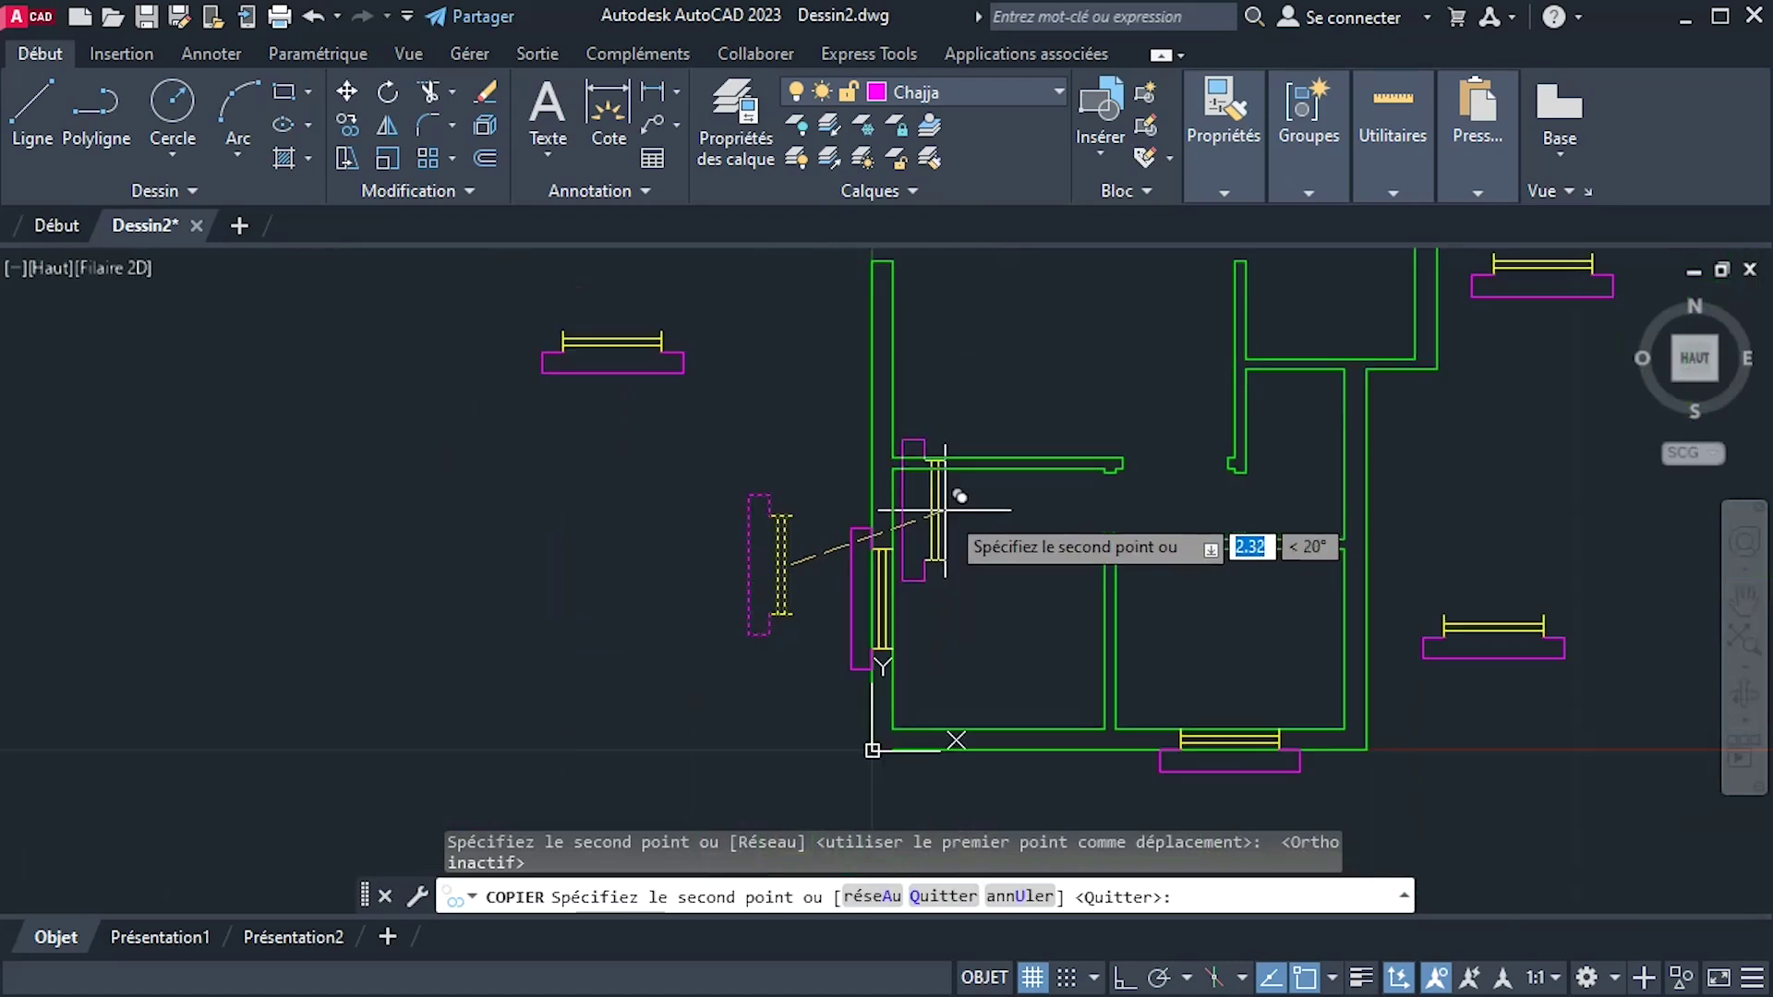
scroll(847, 474, "up", 2)
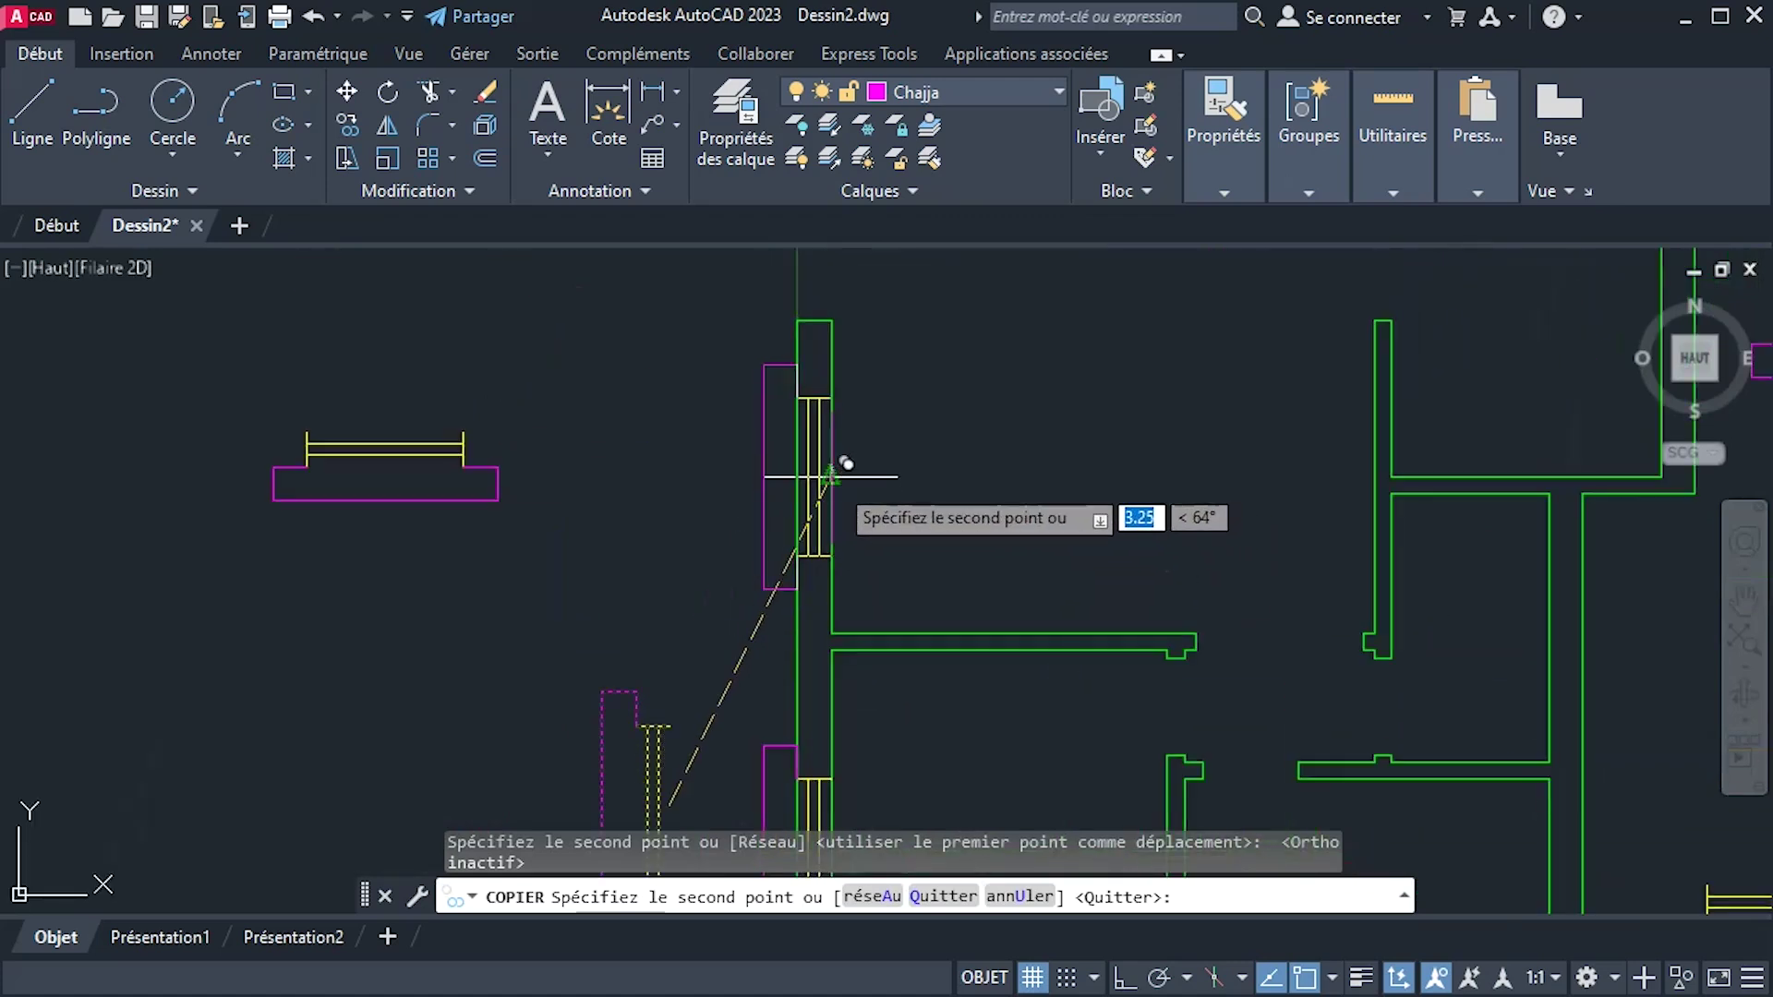
left_click(829, 477)
scroll(831, 471, "down", 3)
scroll(1010, 434, "up", 1)
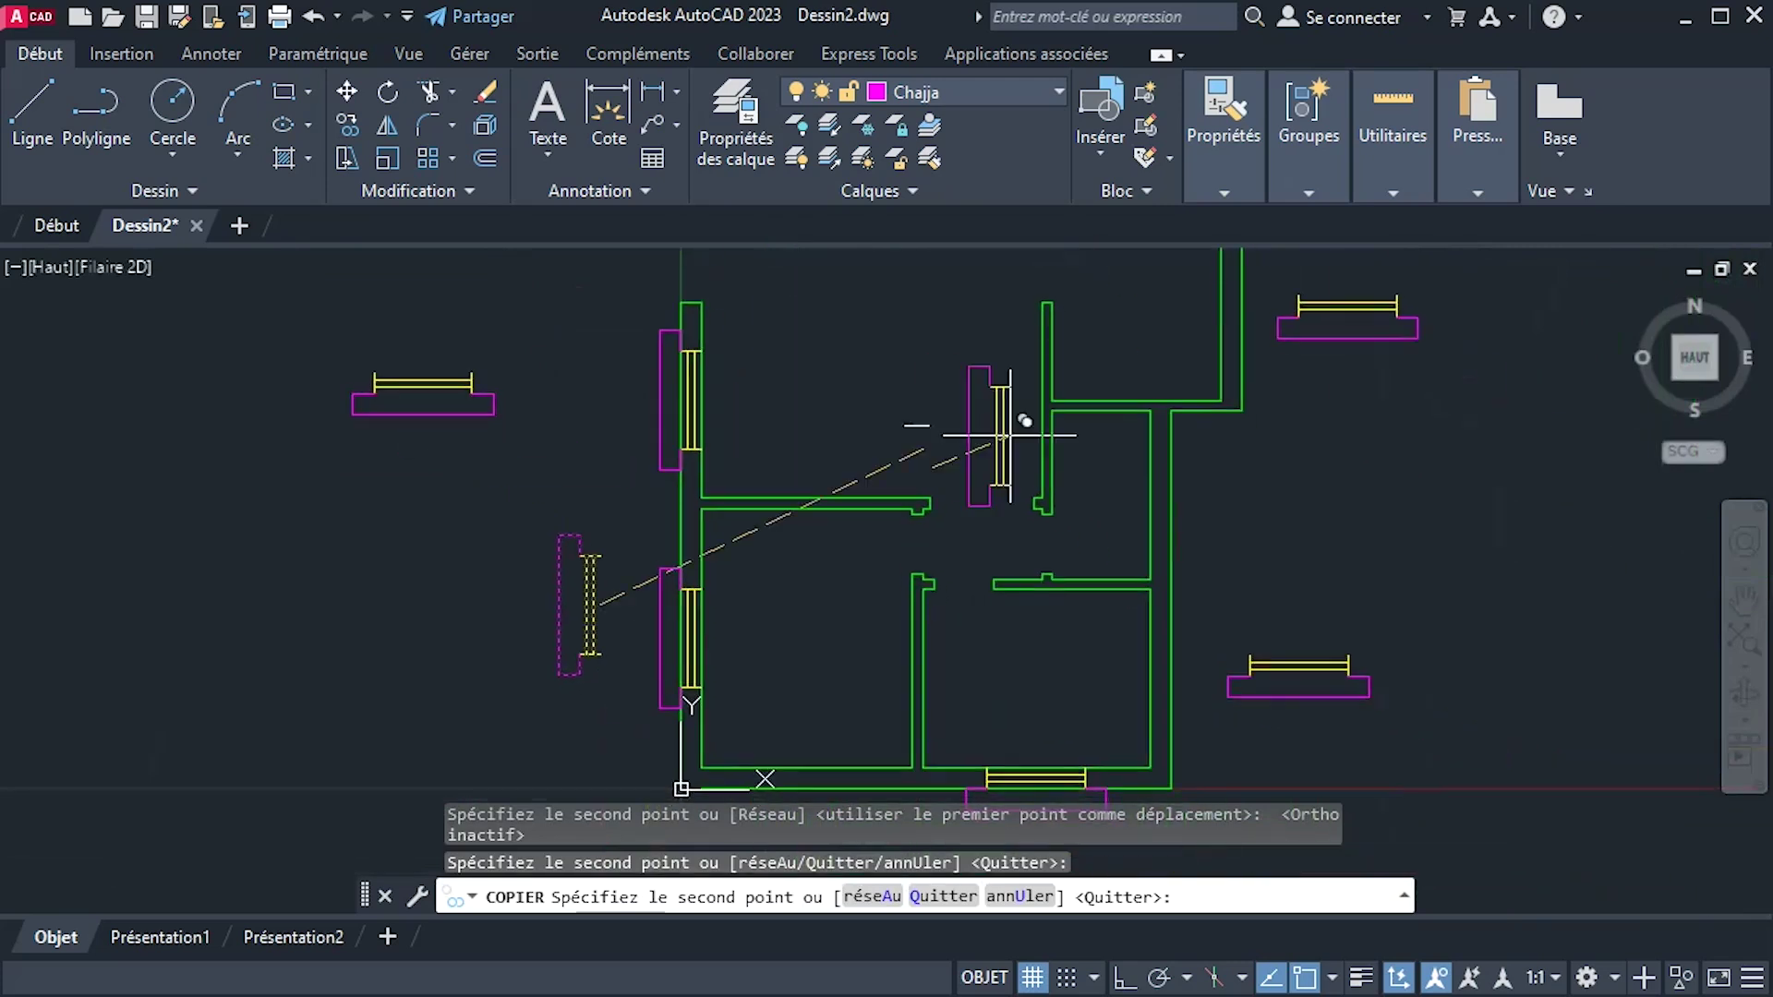
scroll(1009, 434, "down", 2)
right_click(738, 587)
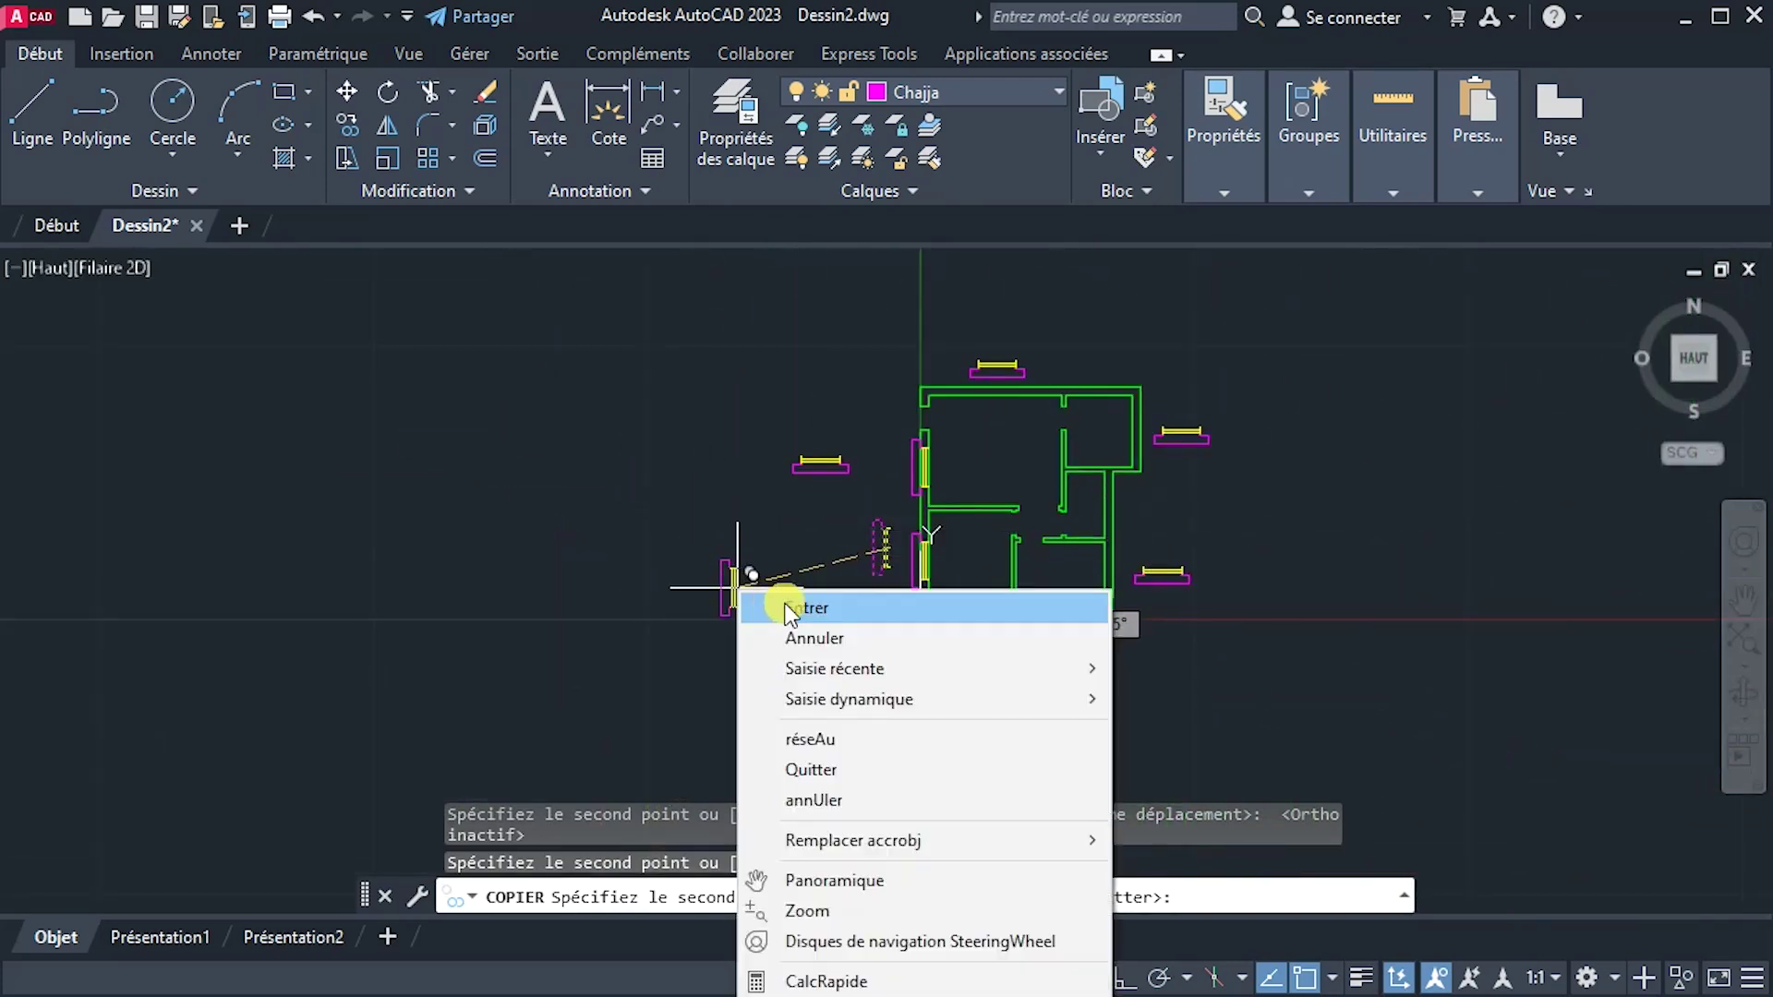
left_click(788, 608)
Erase the leftover rotated window and canopy standing outside the left wall of Room 1.
scroll(751, 518, "up", 4)
left_click(740, 418)
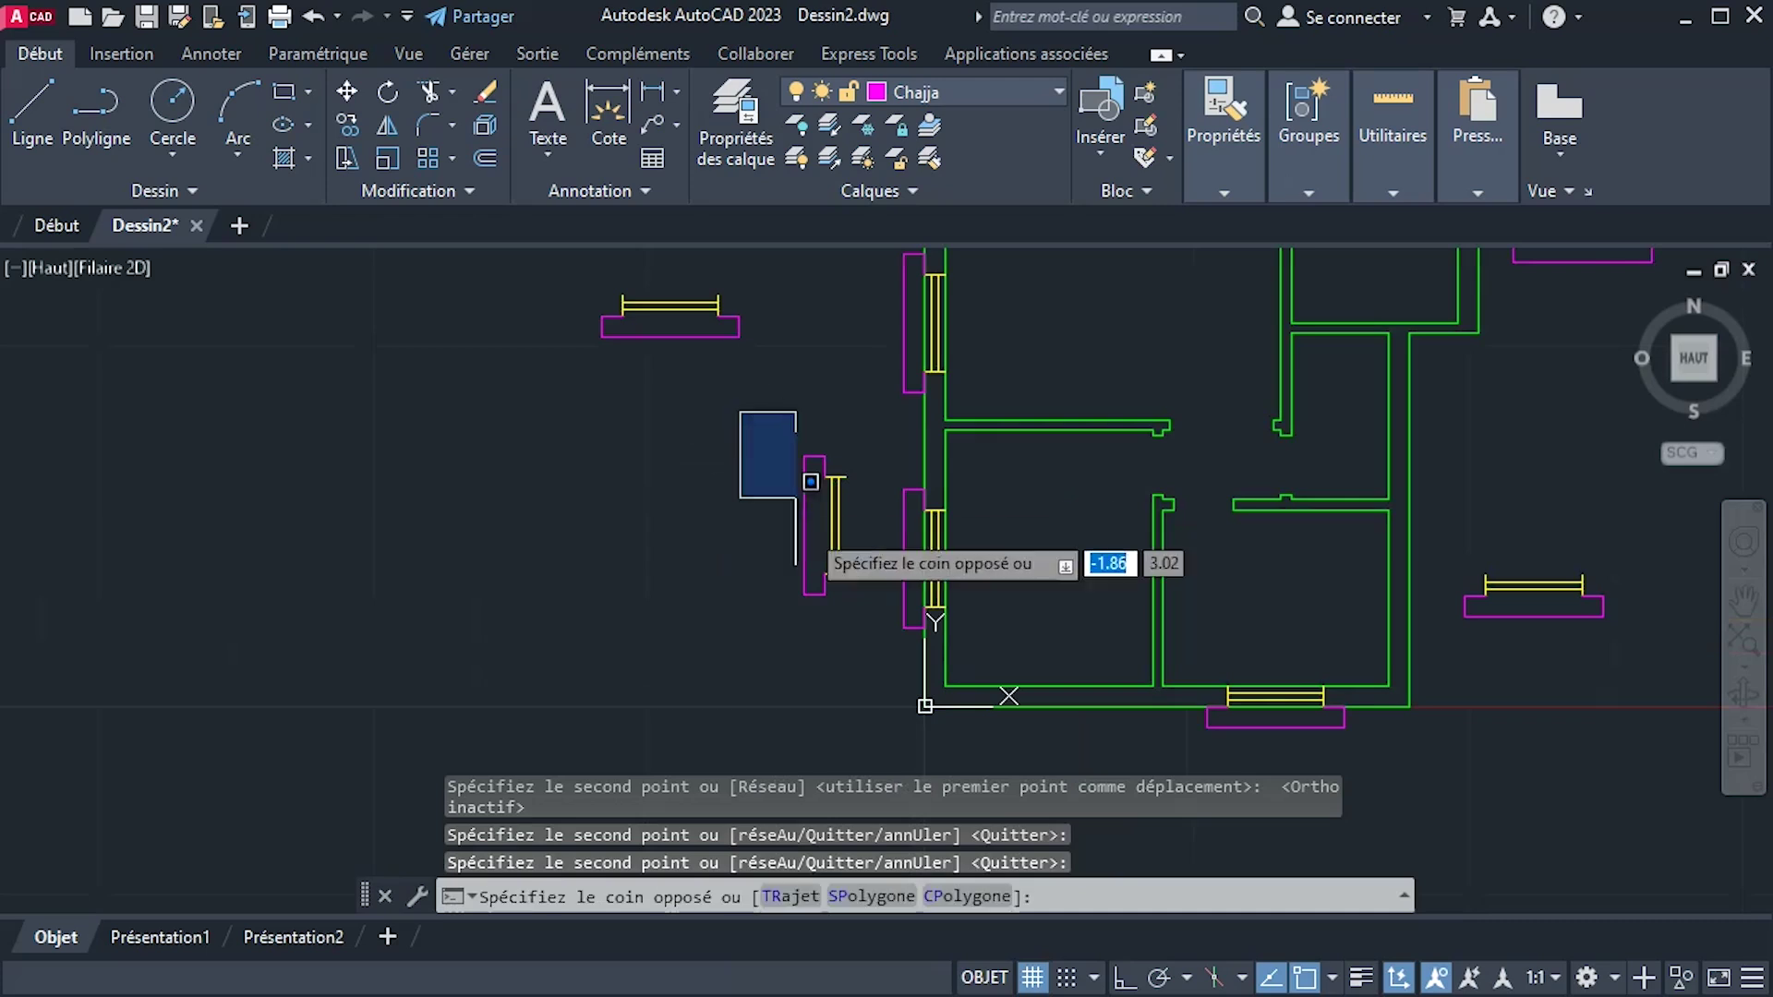
left_click(847, 658)
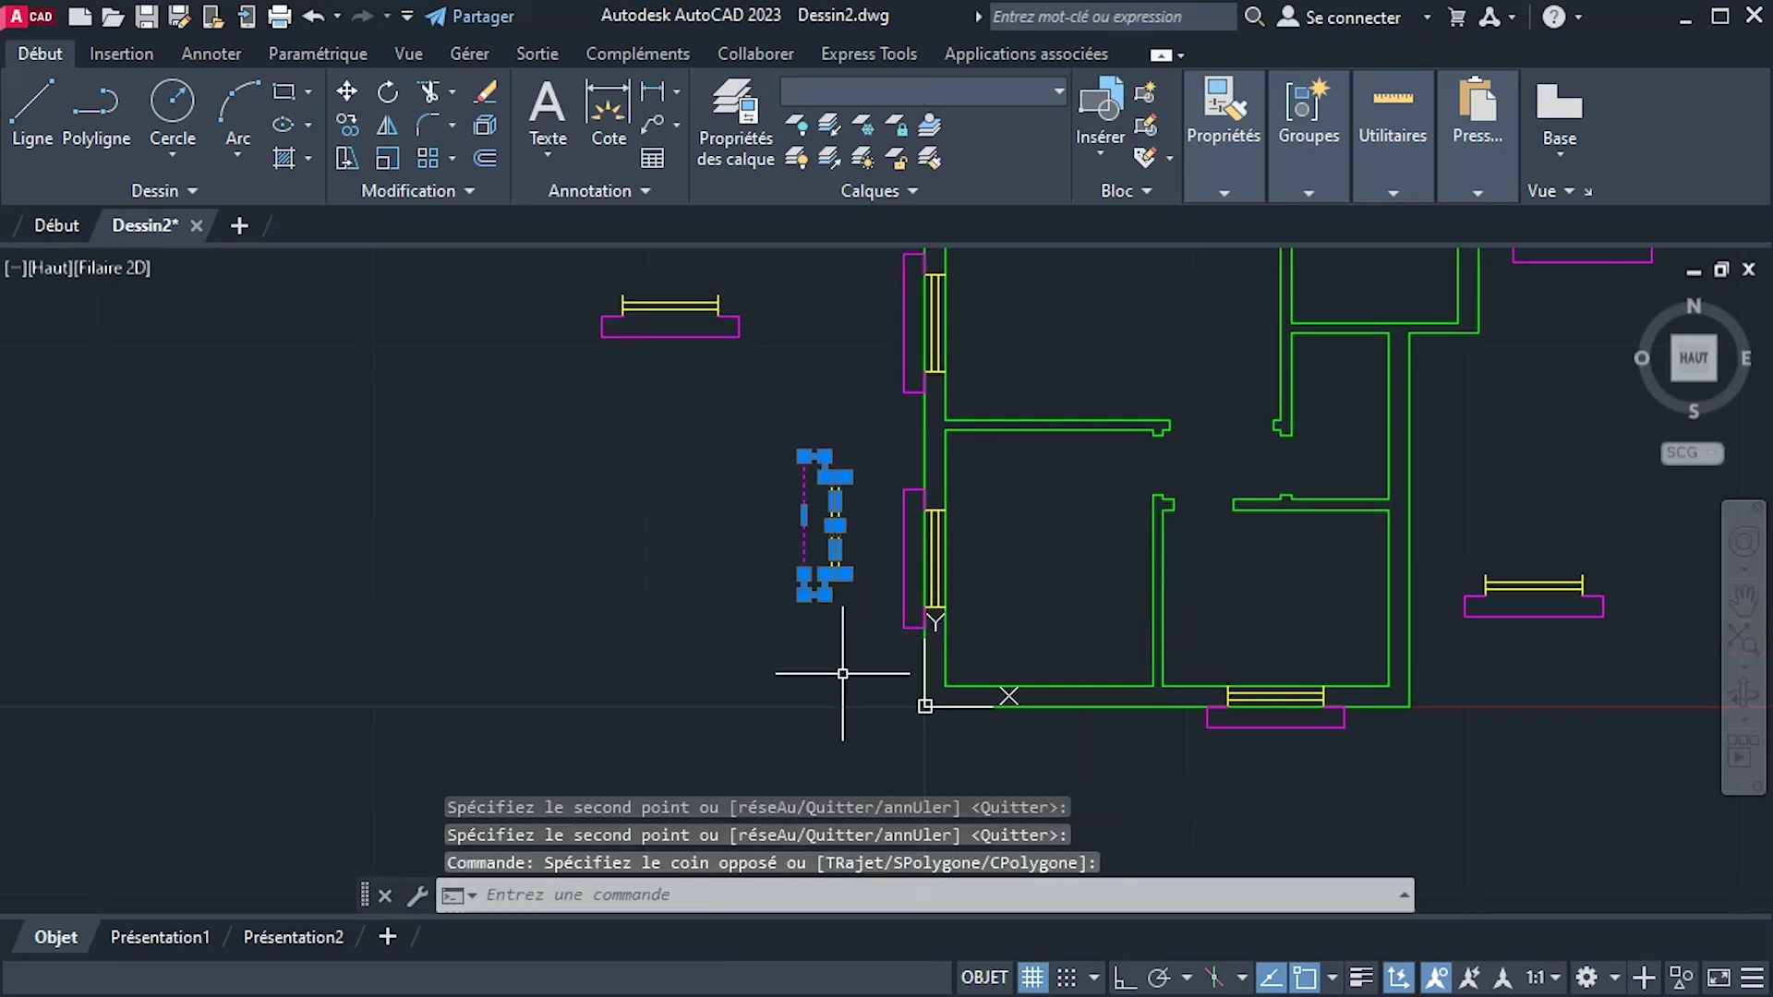
type("effa")
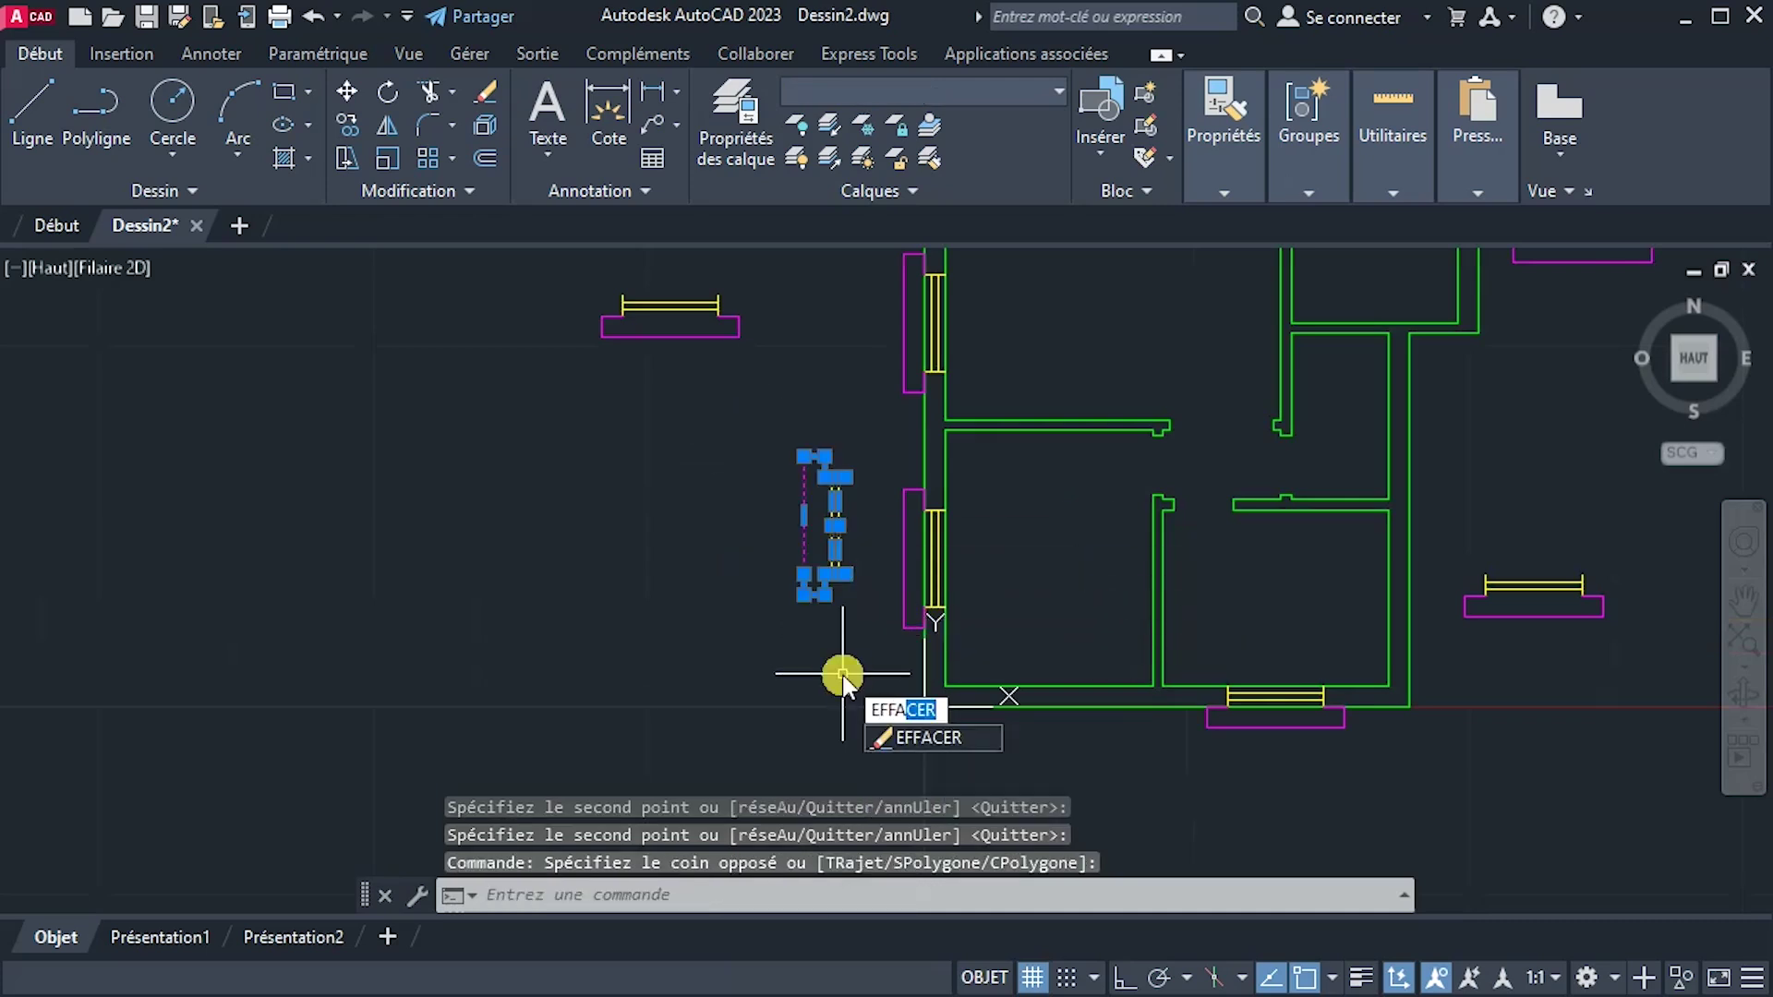
key("Return")
Mirror the window and canopy above the upper wall about the canopy's lower edge, with ortho on, erasing the source objects.
scroll(873, 667, "down", 4)
scroll(1016, 386, "up", 6)
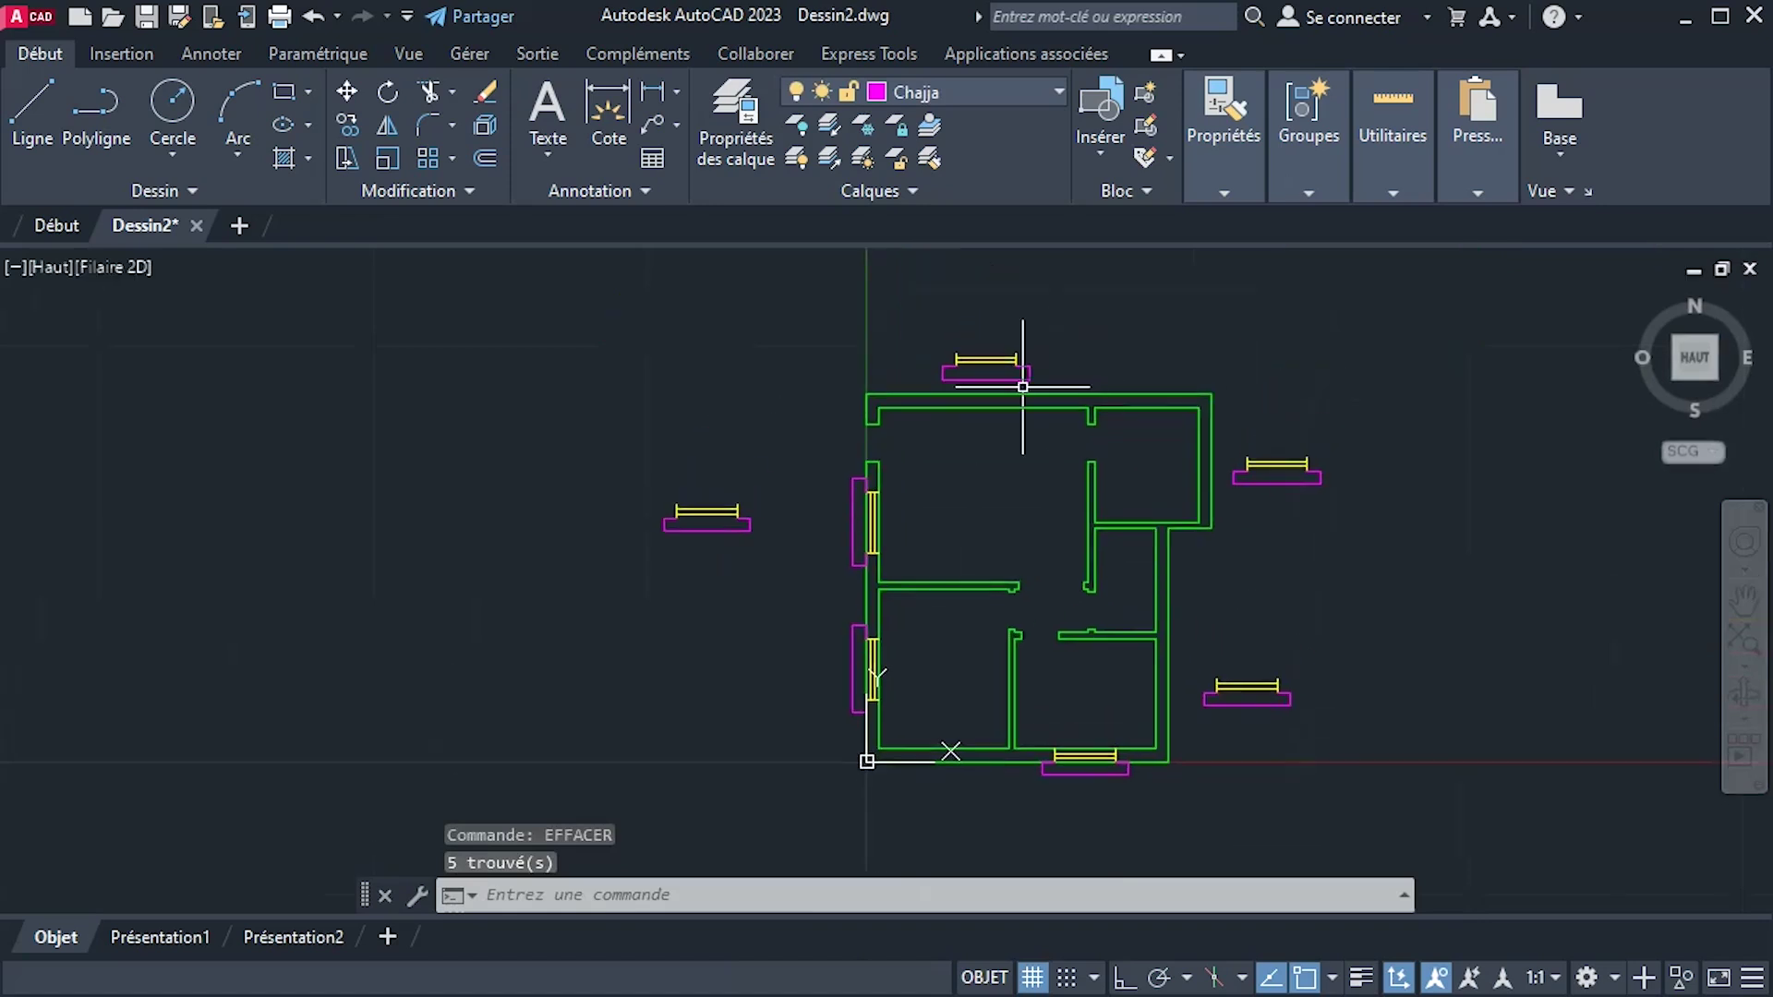
middle_click_drag(981, 380, 1014, 438)
left_click(714, 342)
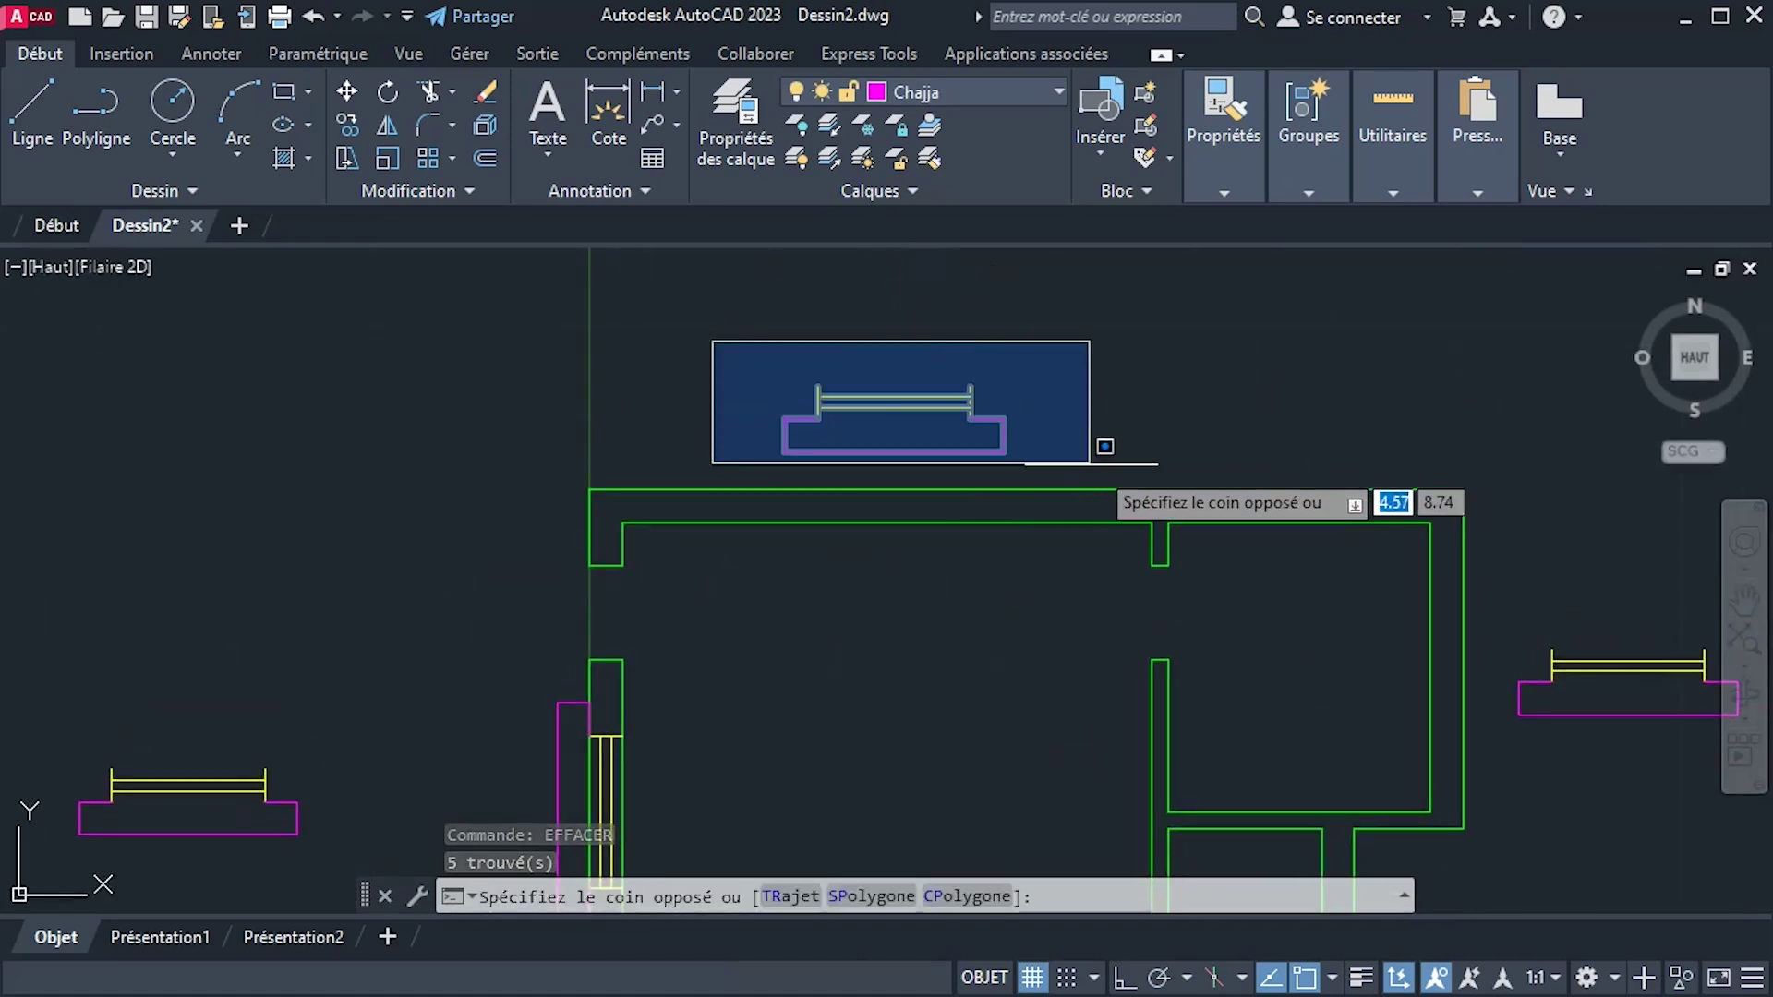
left_click(1085, 462)
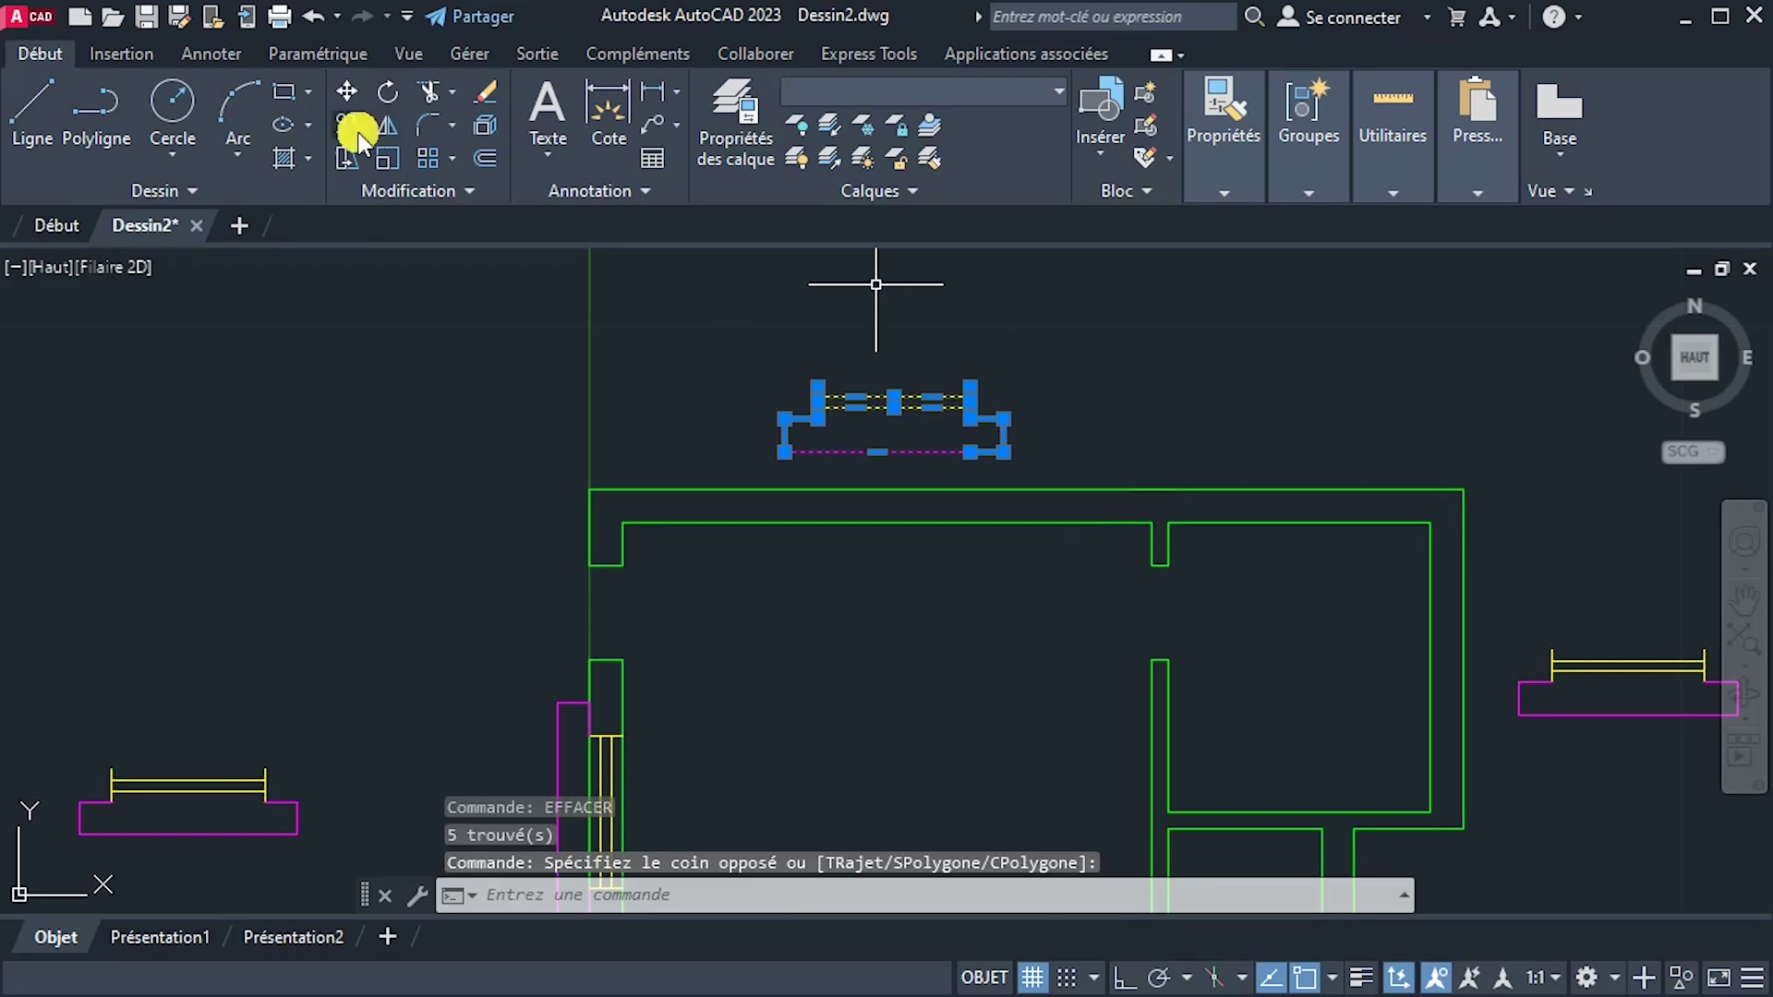
left_click(386, 134)
left_click(787, 453)
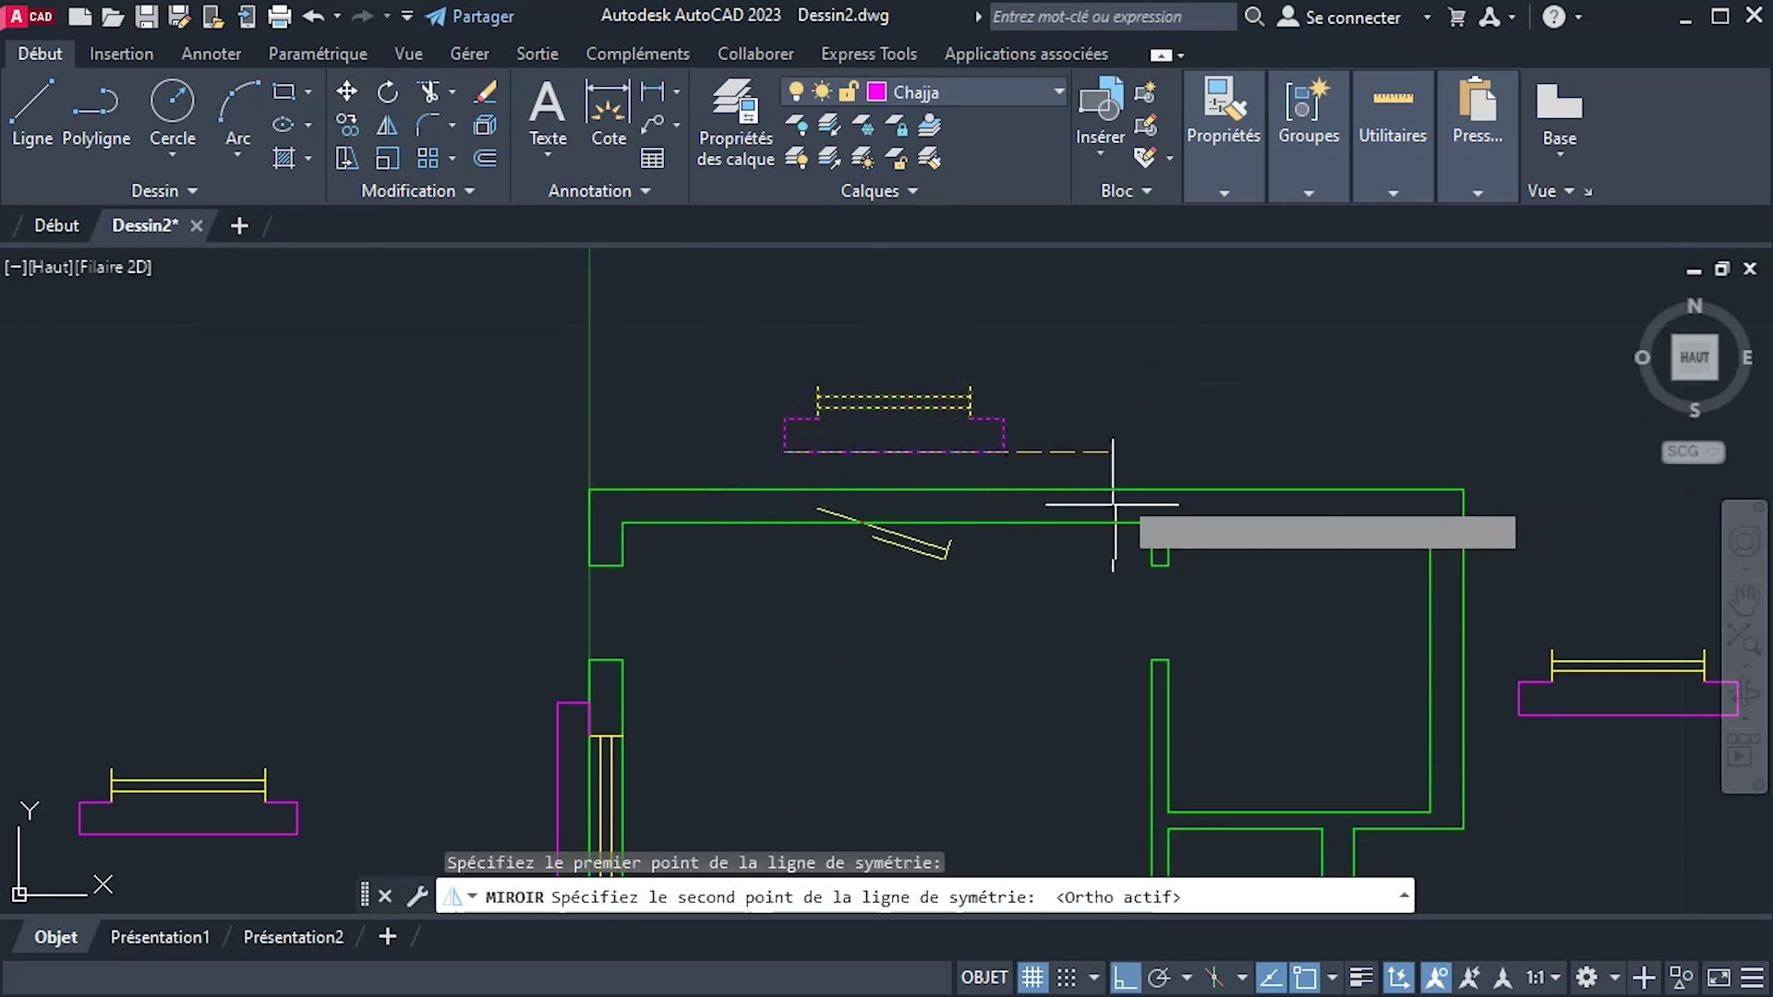
left_click(1125, 978)
left_click(1192, 401)
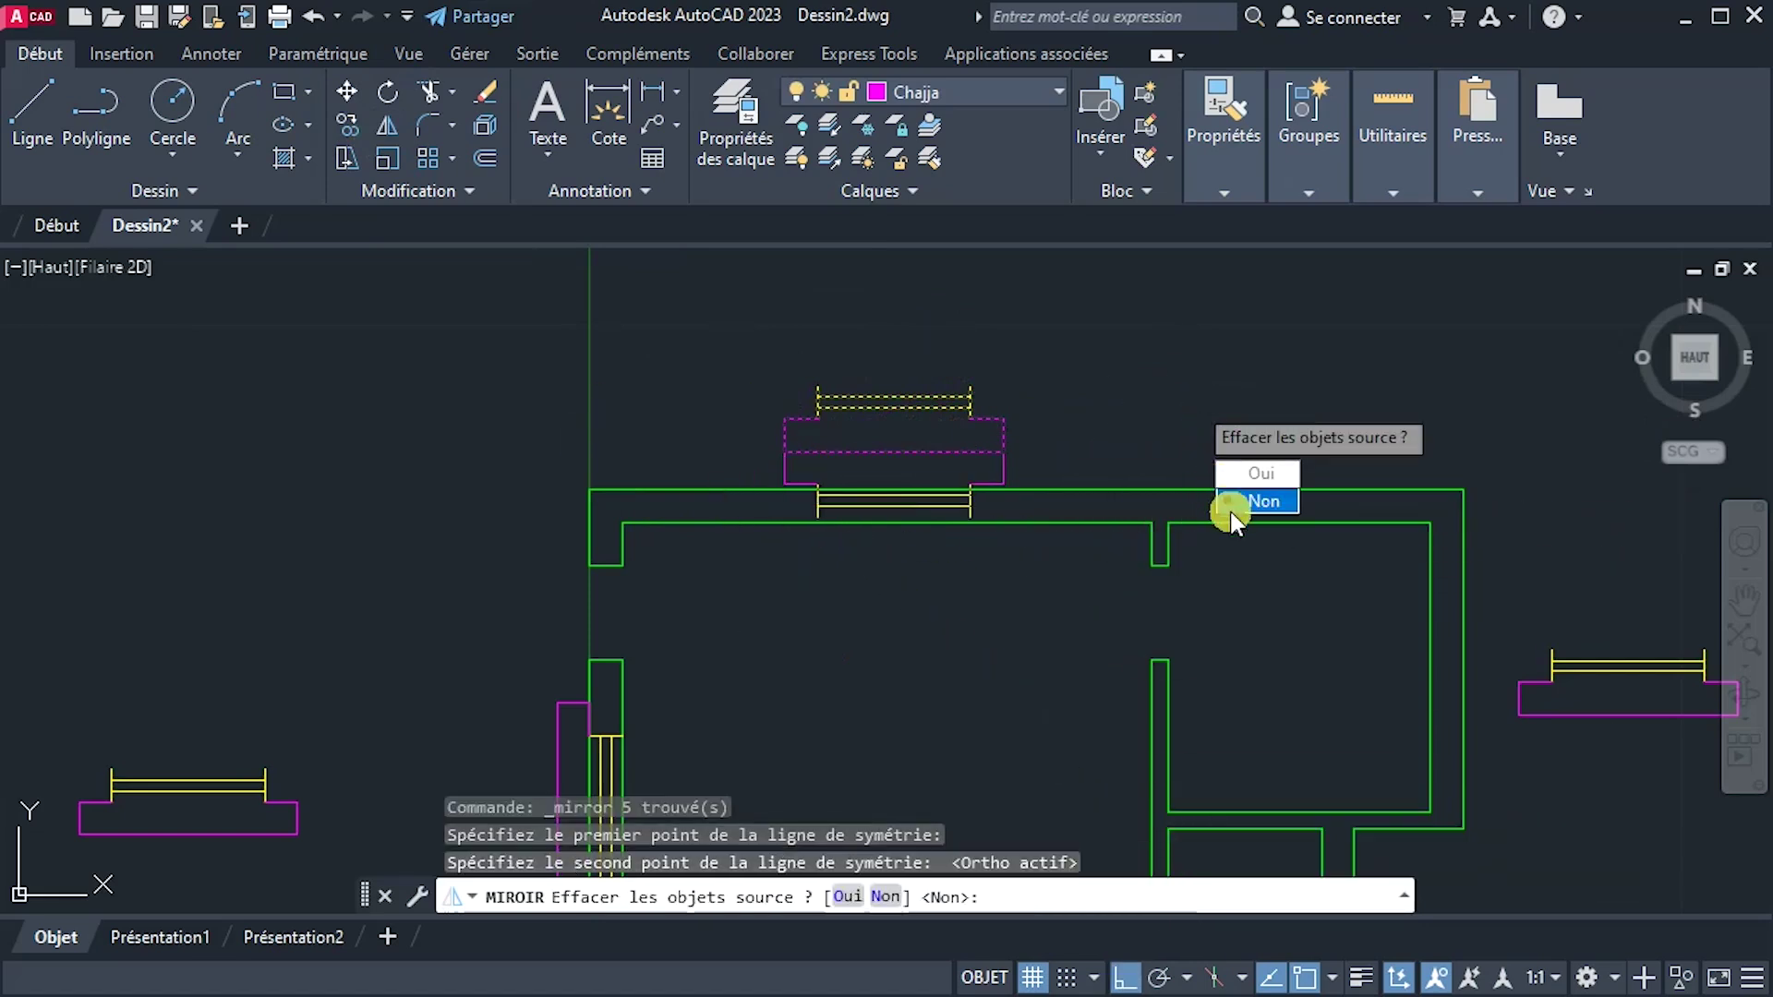
left_click(1256, 474)
Move the mirrored window and canopy straight up, clear of the plan's upper wall.
left_click(704, 388)
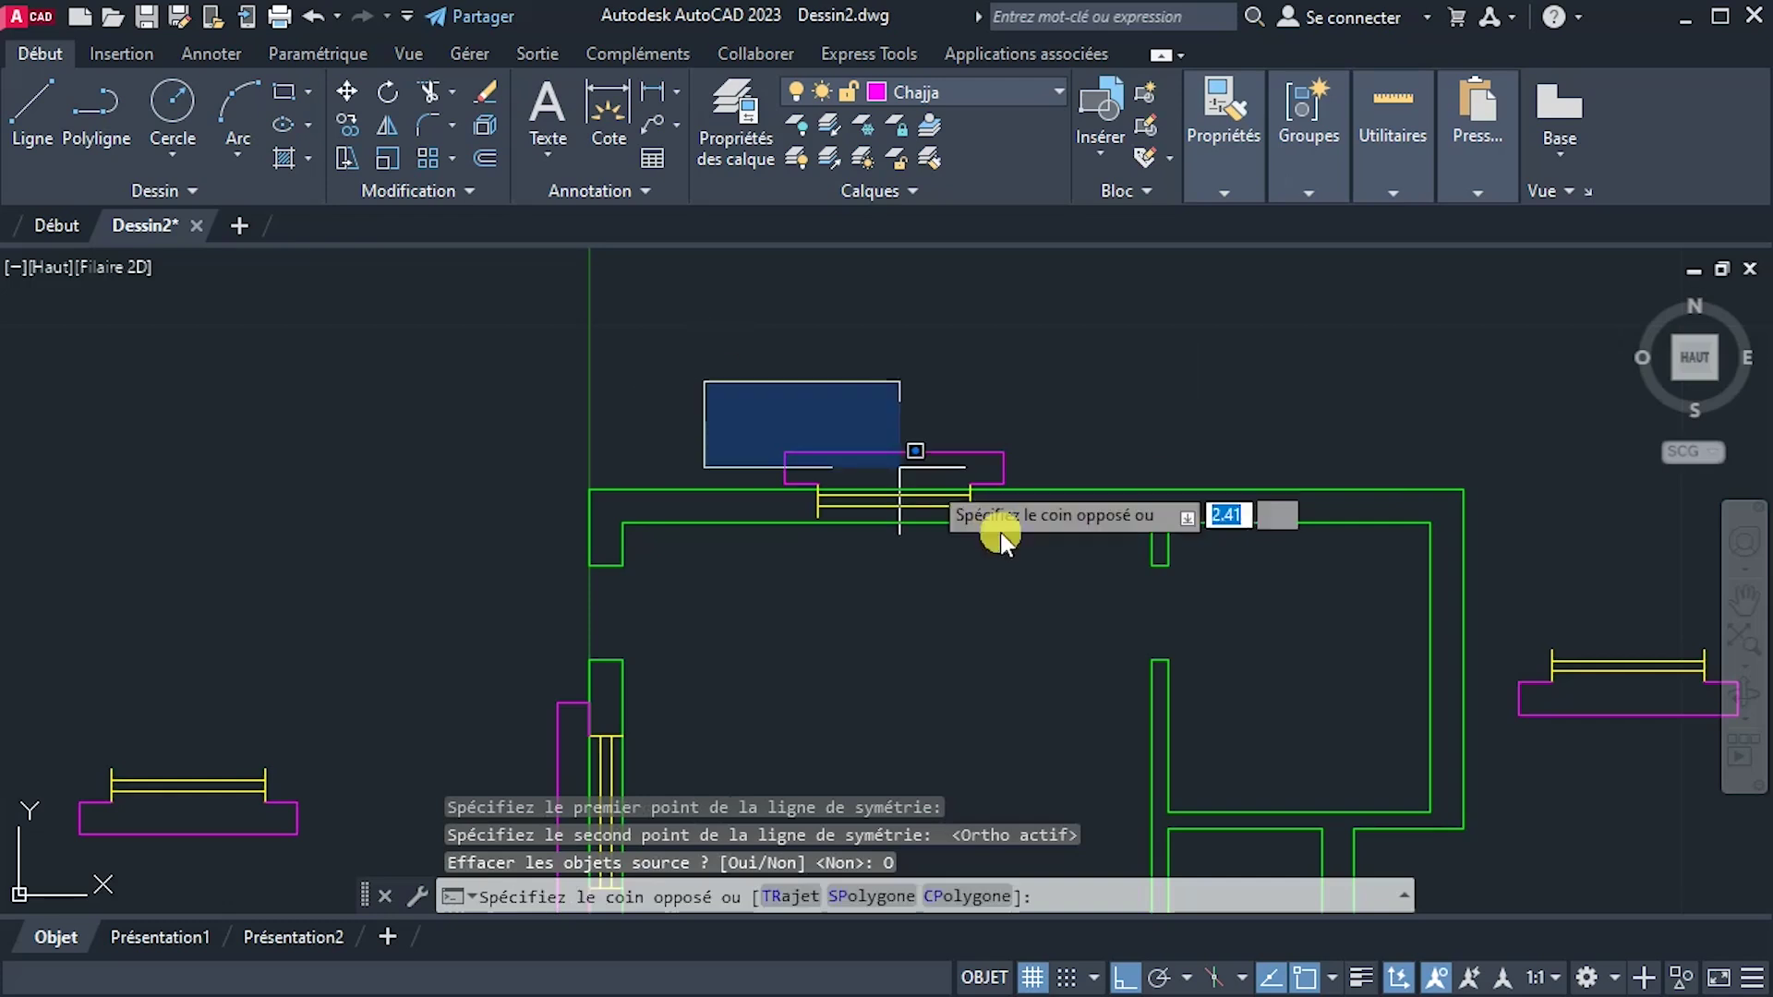
left_click(1088, 574)
left_click(343, 102)
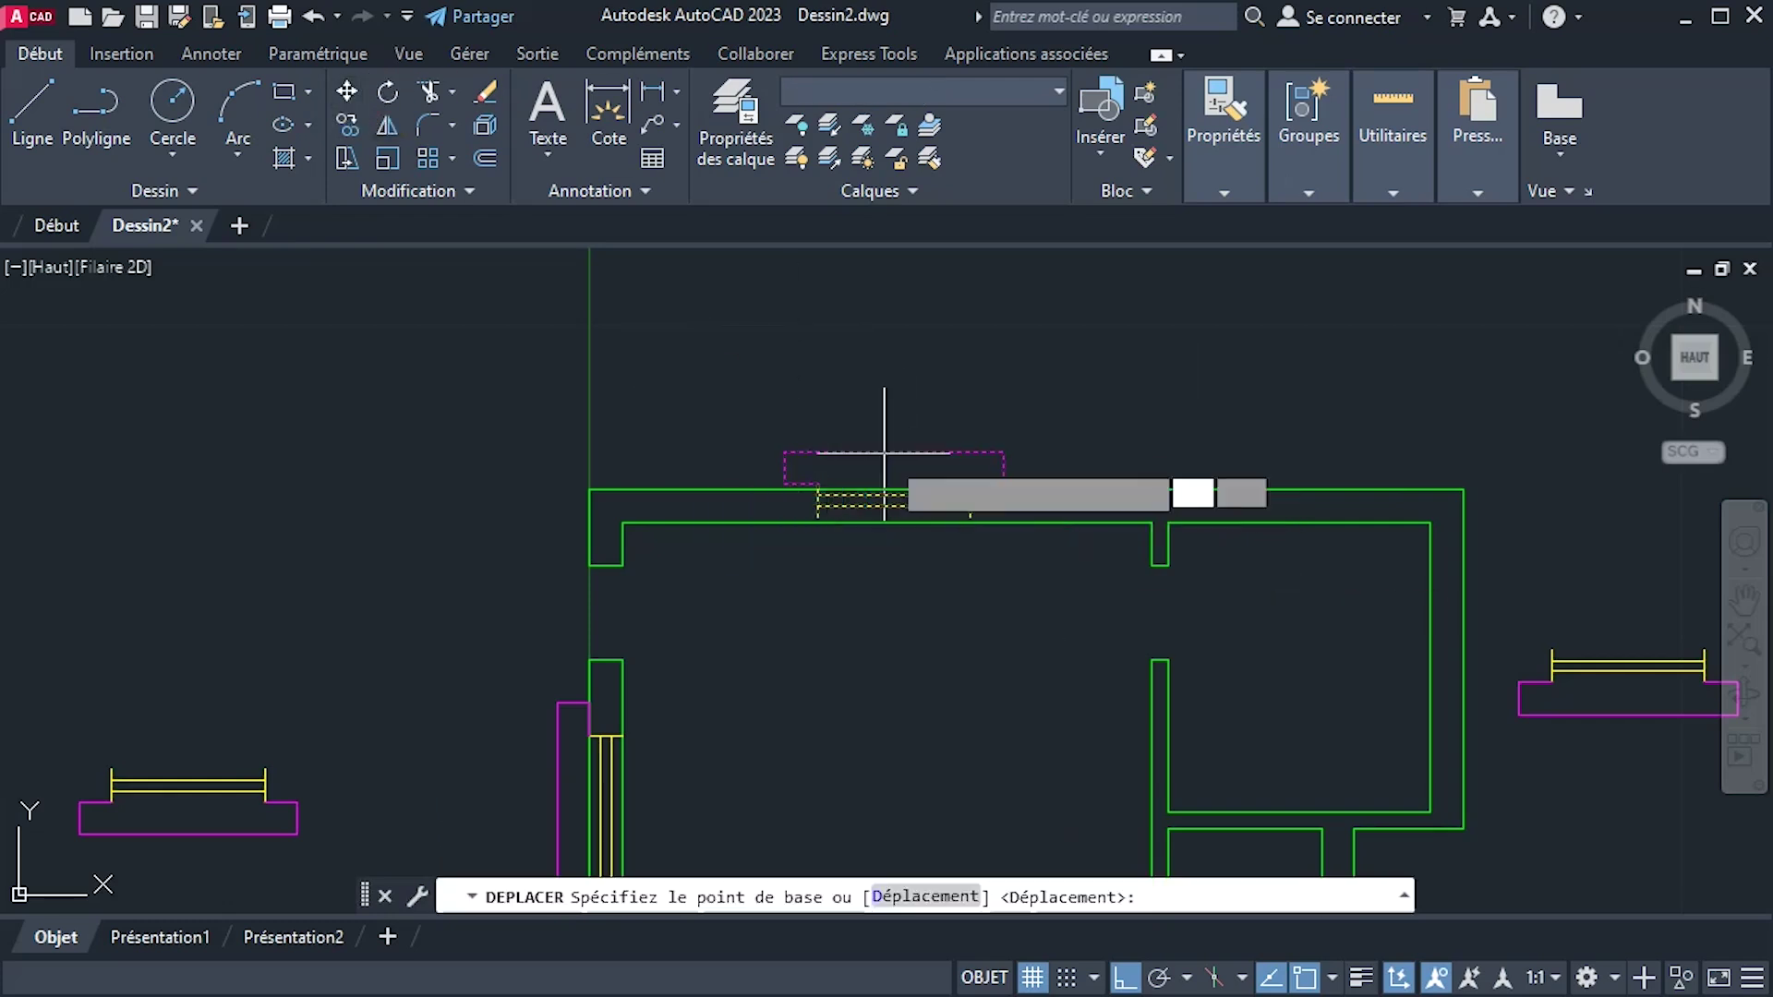
left_click(945, 517)
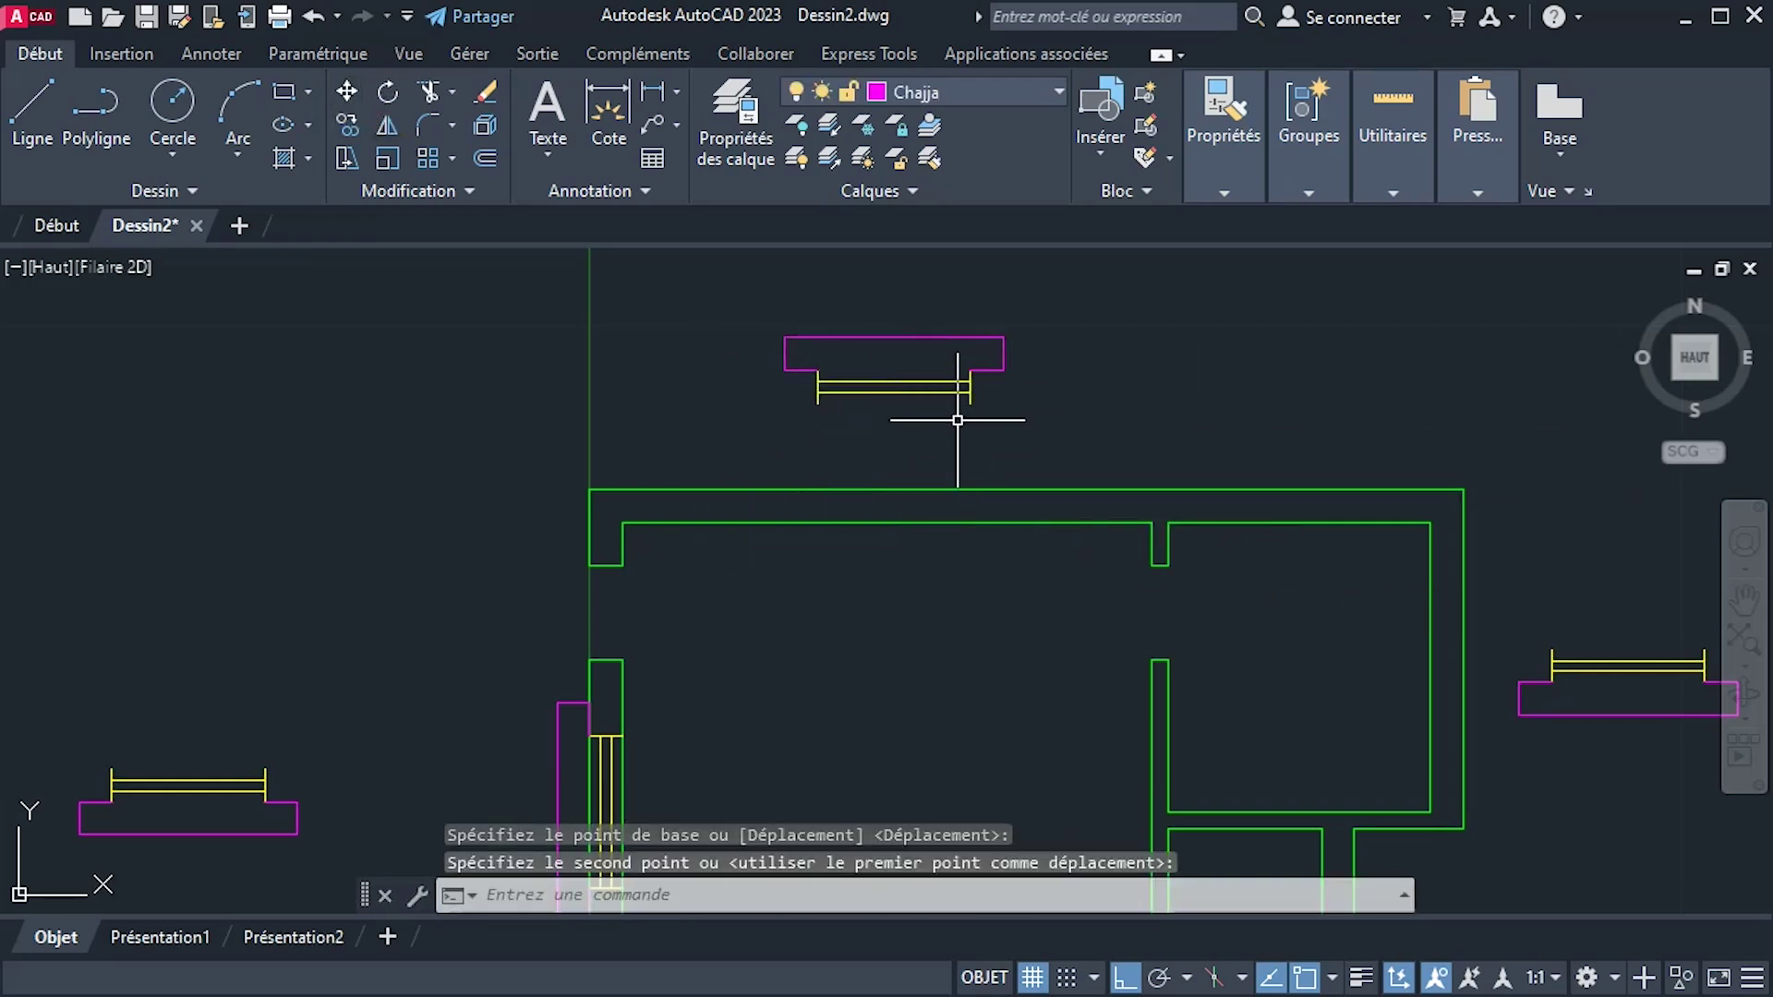
Move the window and canopy above the plan into the upper wall, centring the window on the midpoint of the inner wall line.
scroll(958, 420, "up", 3)
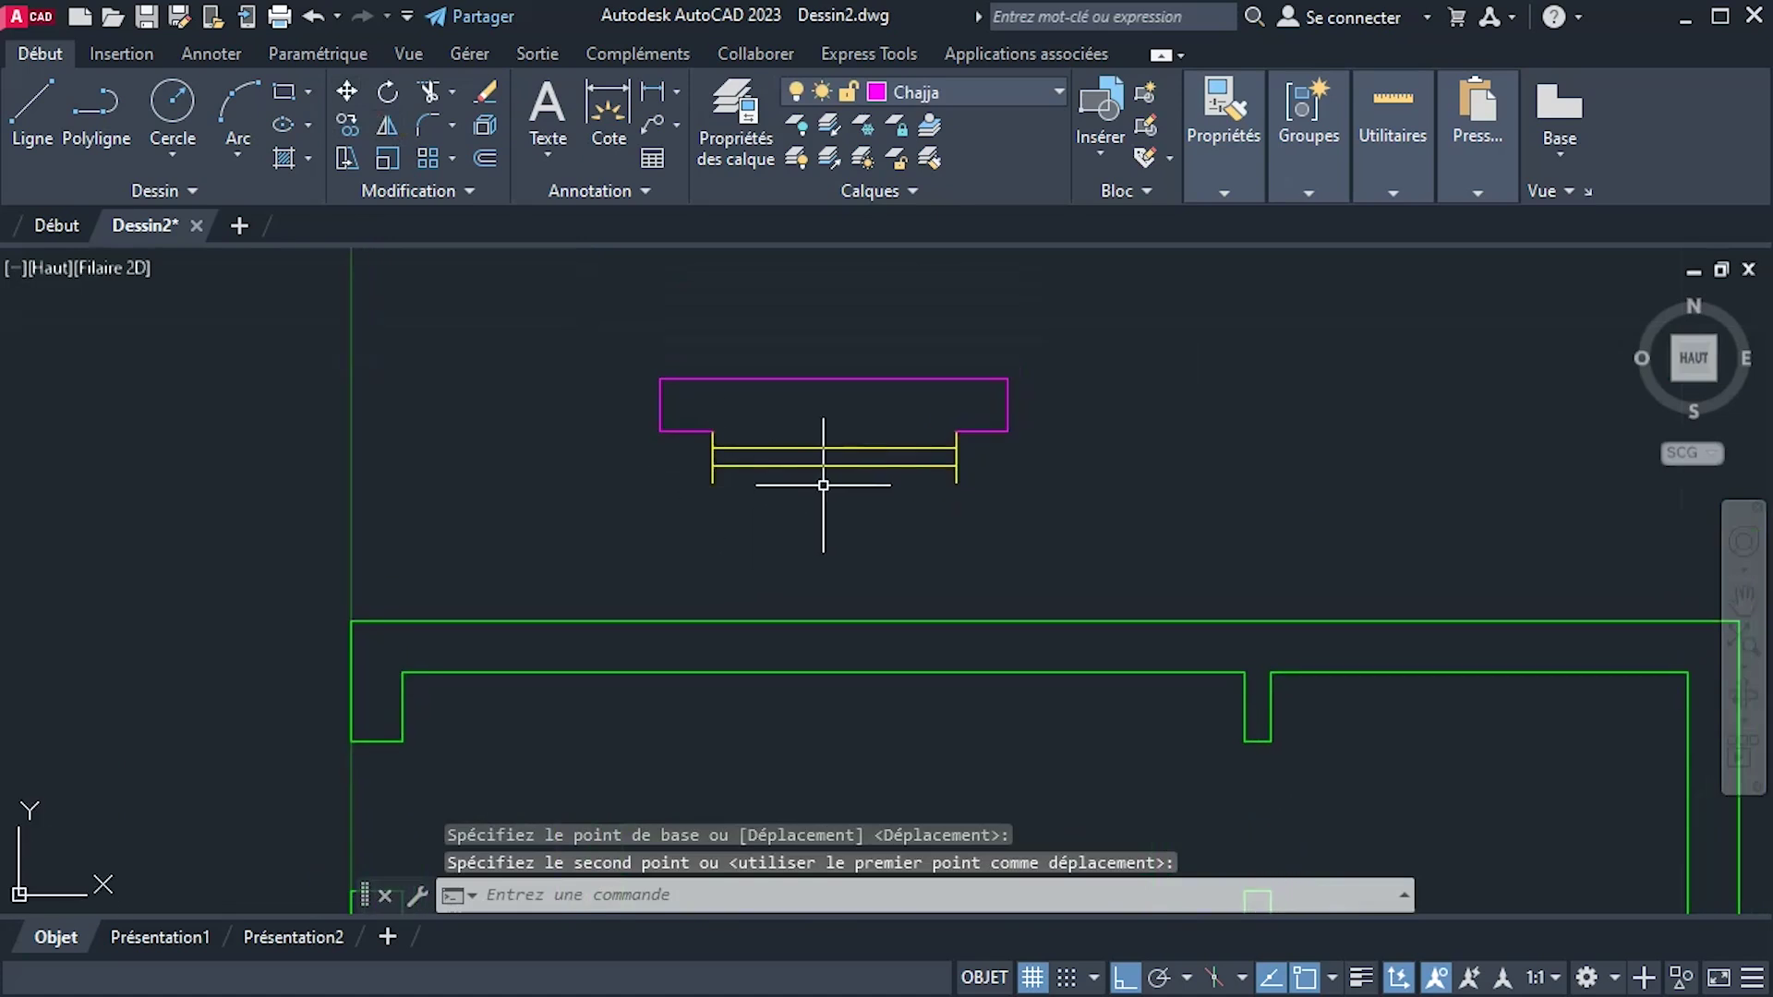
left_click(351, 108)
left_click(1072, 522)
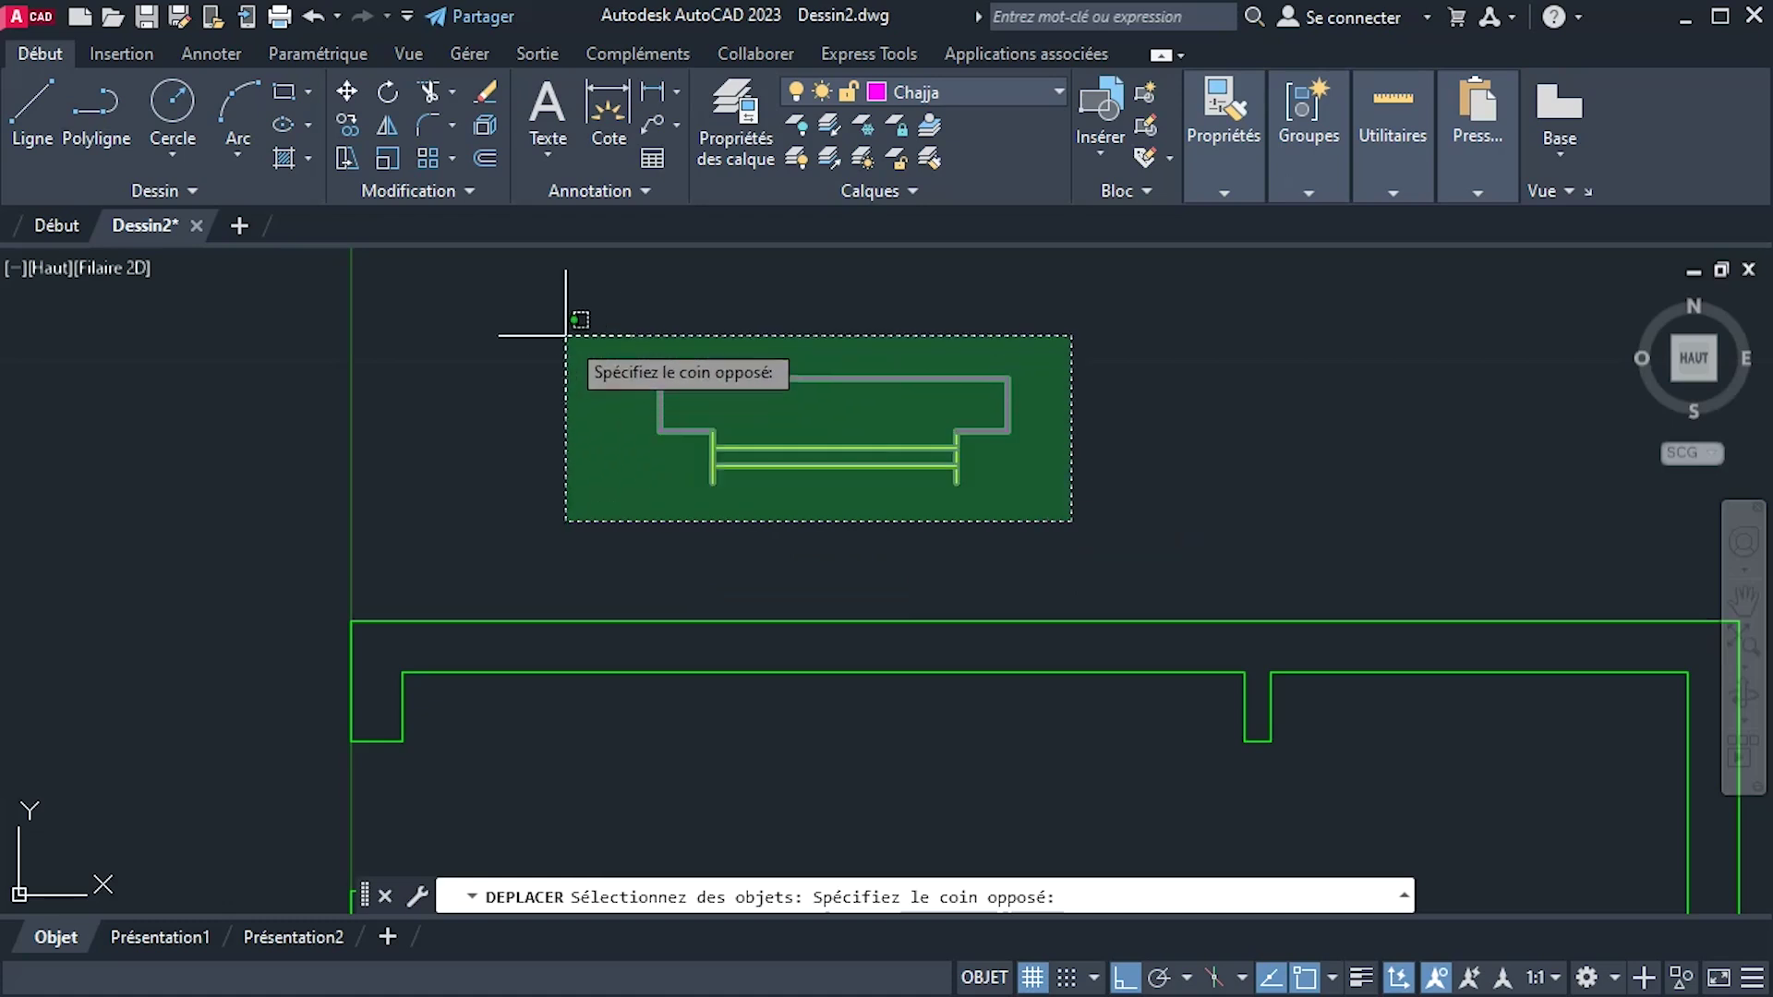
left_click(566, 335)
key("Return")
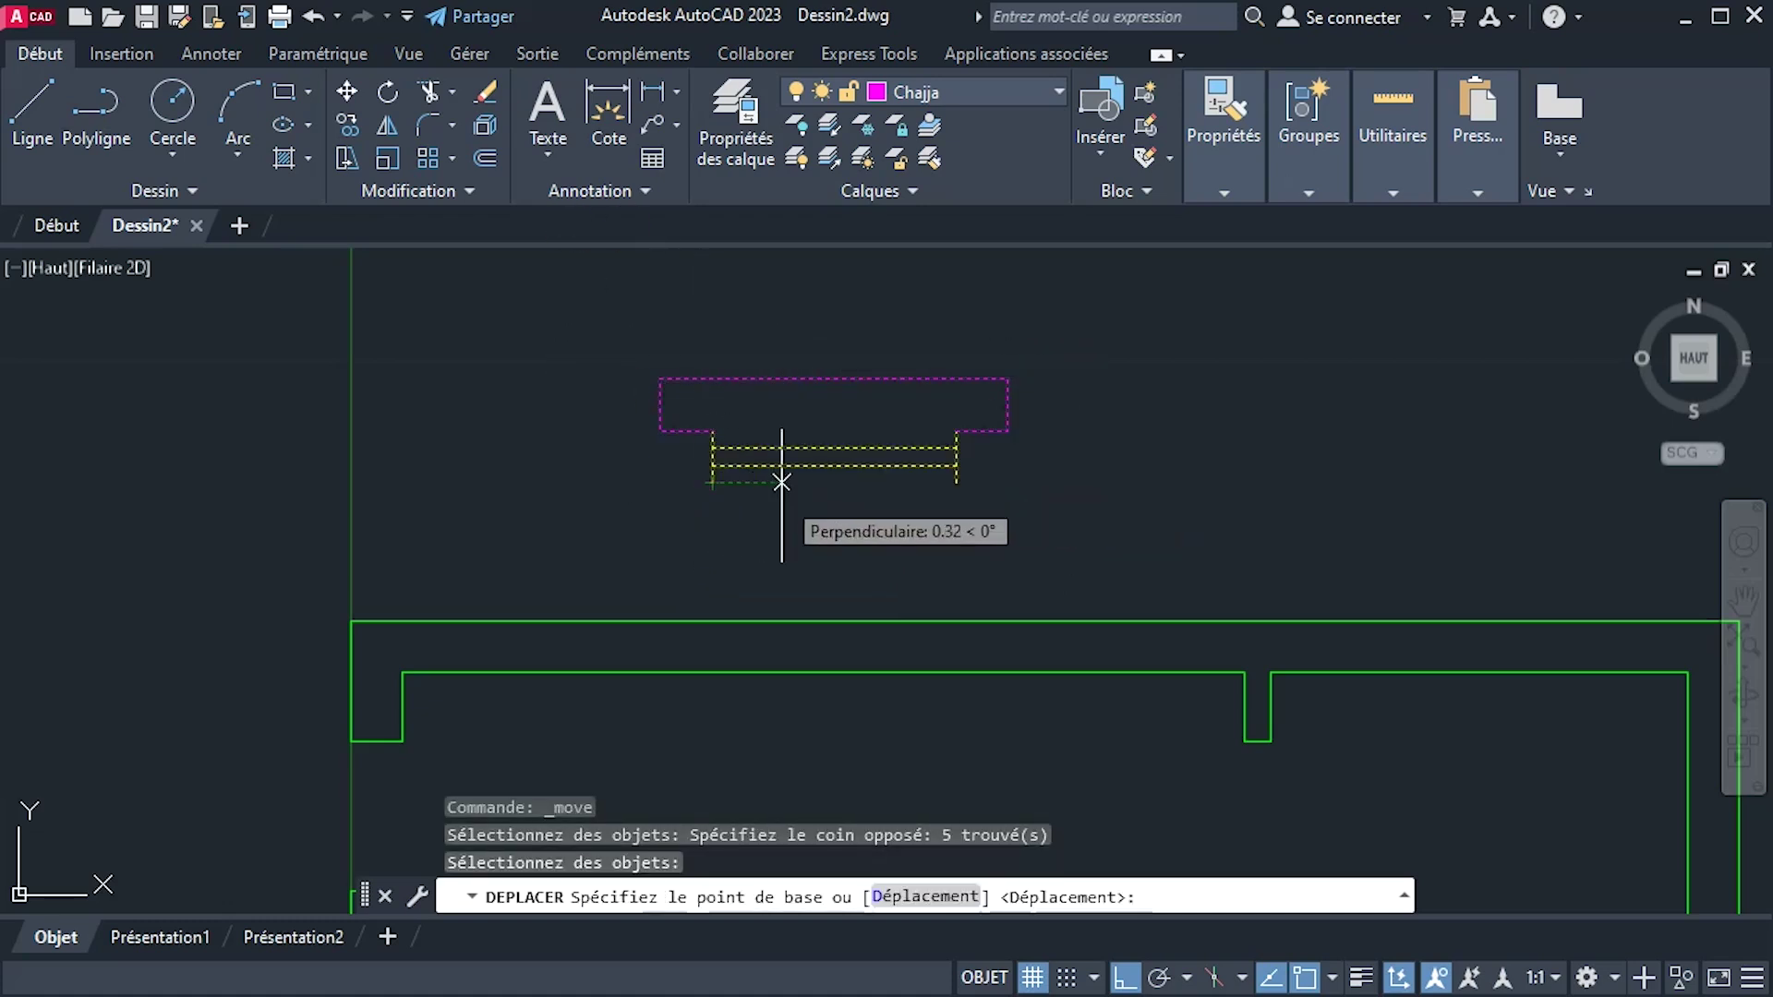
left_click(839, 490)
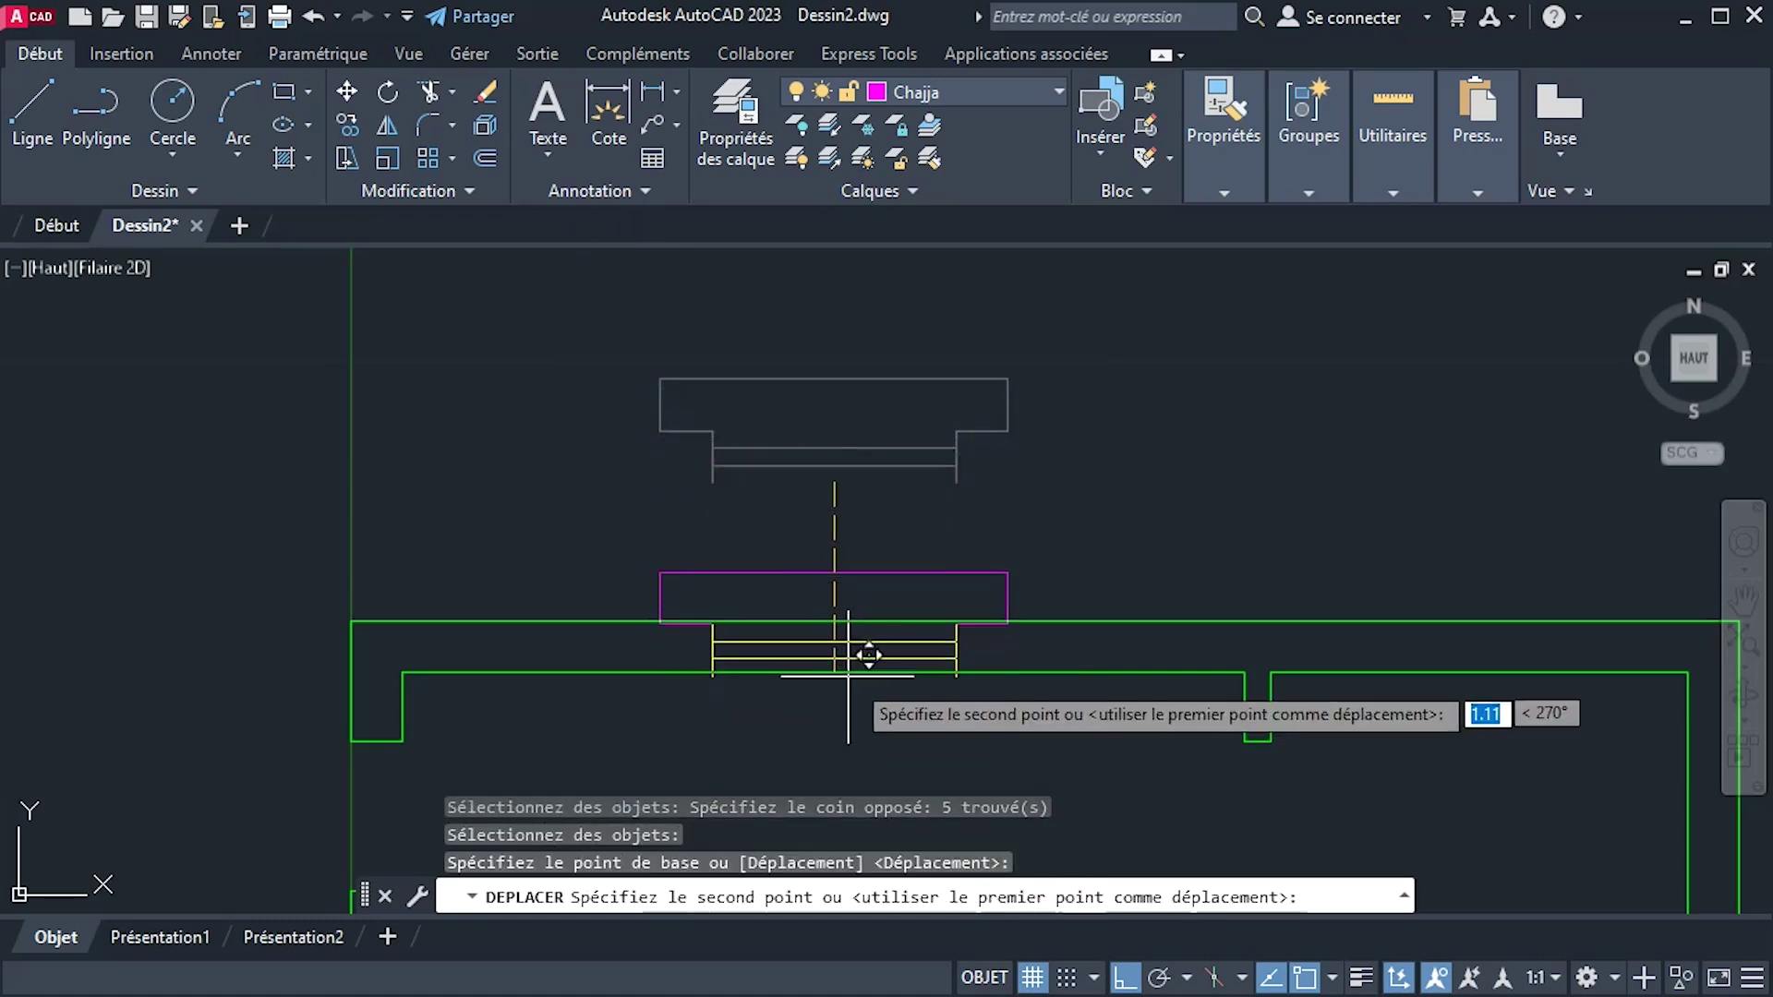
scroll(831, 681, "up", 4)
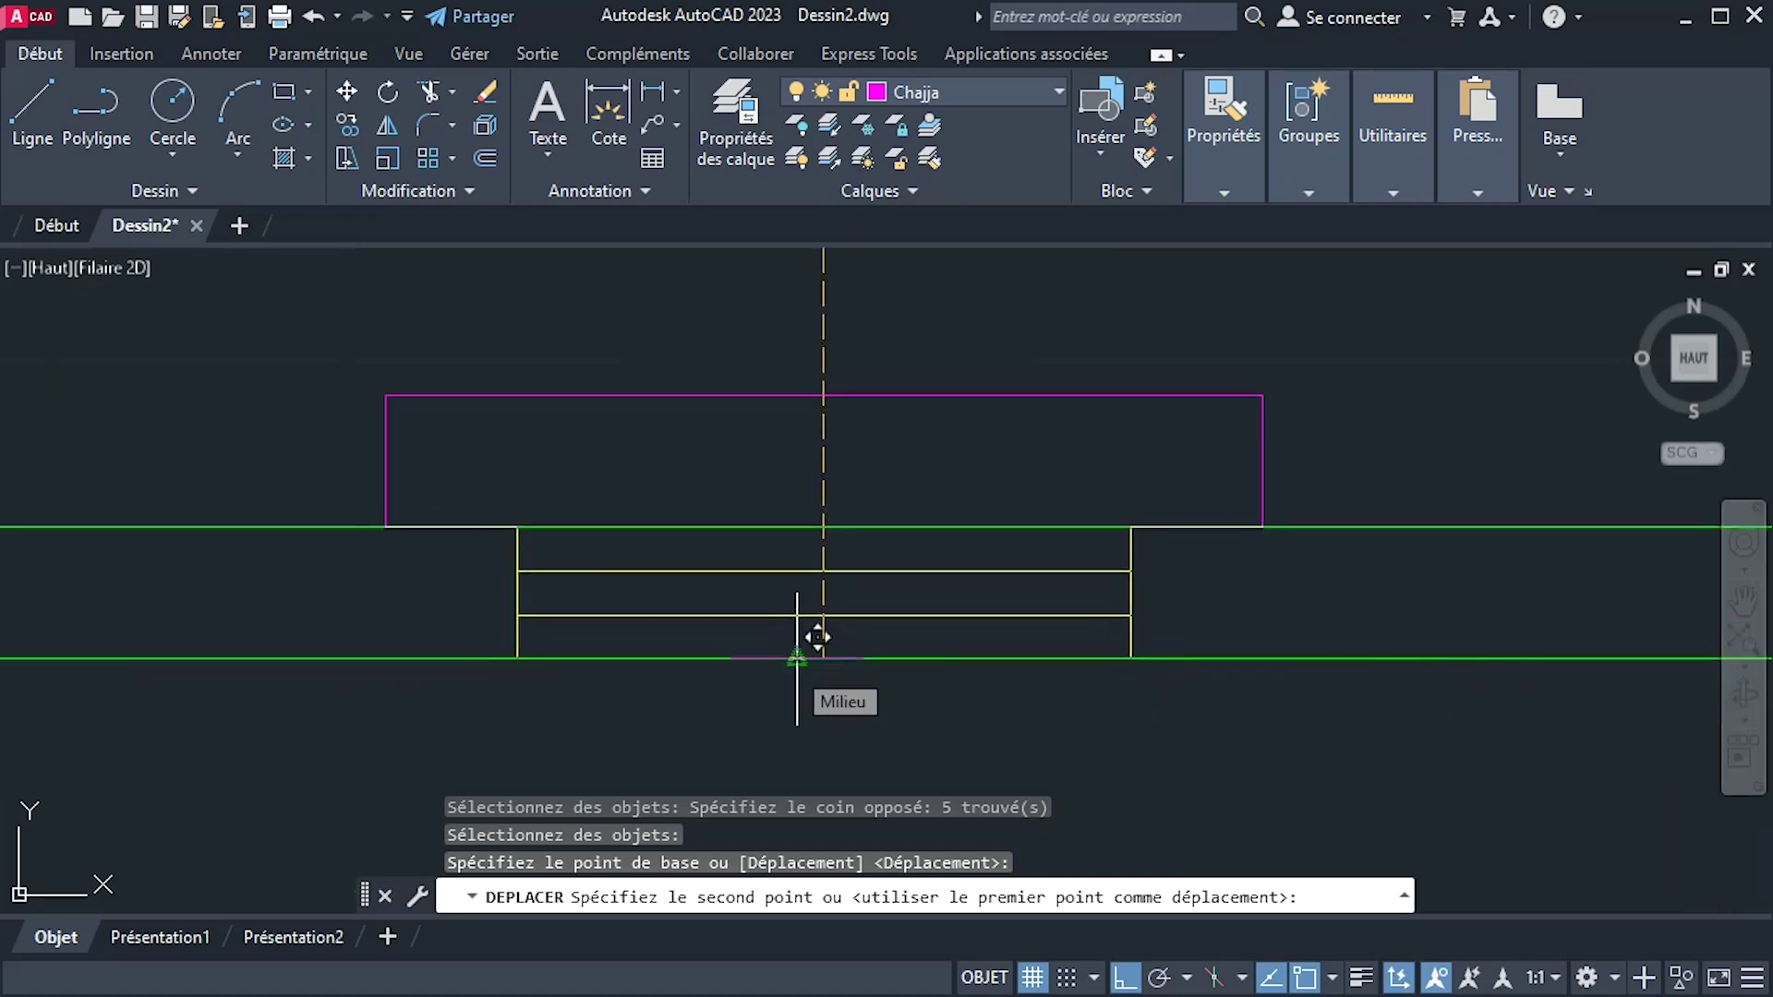
left_click(797, 658)
Rotate the window and canopy outside the lower-right room by 90° about the canopy's lower-left corner.
scroll(967, 776, "down", 4)
scroll(923, 739, "up", 2)
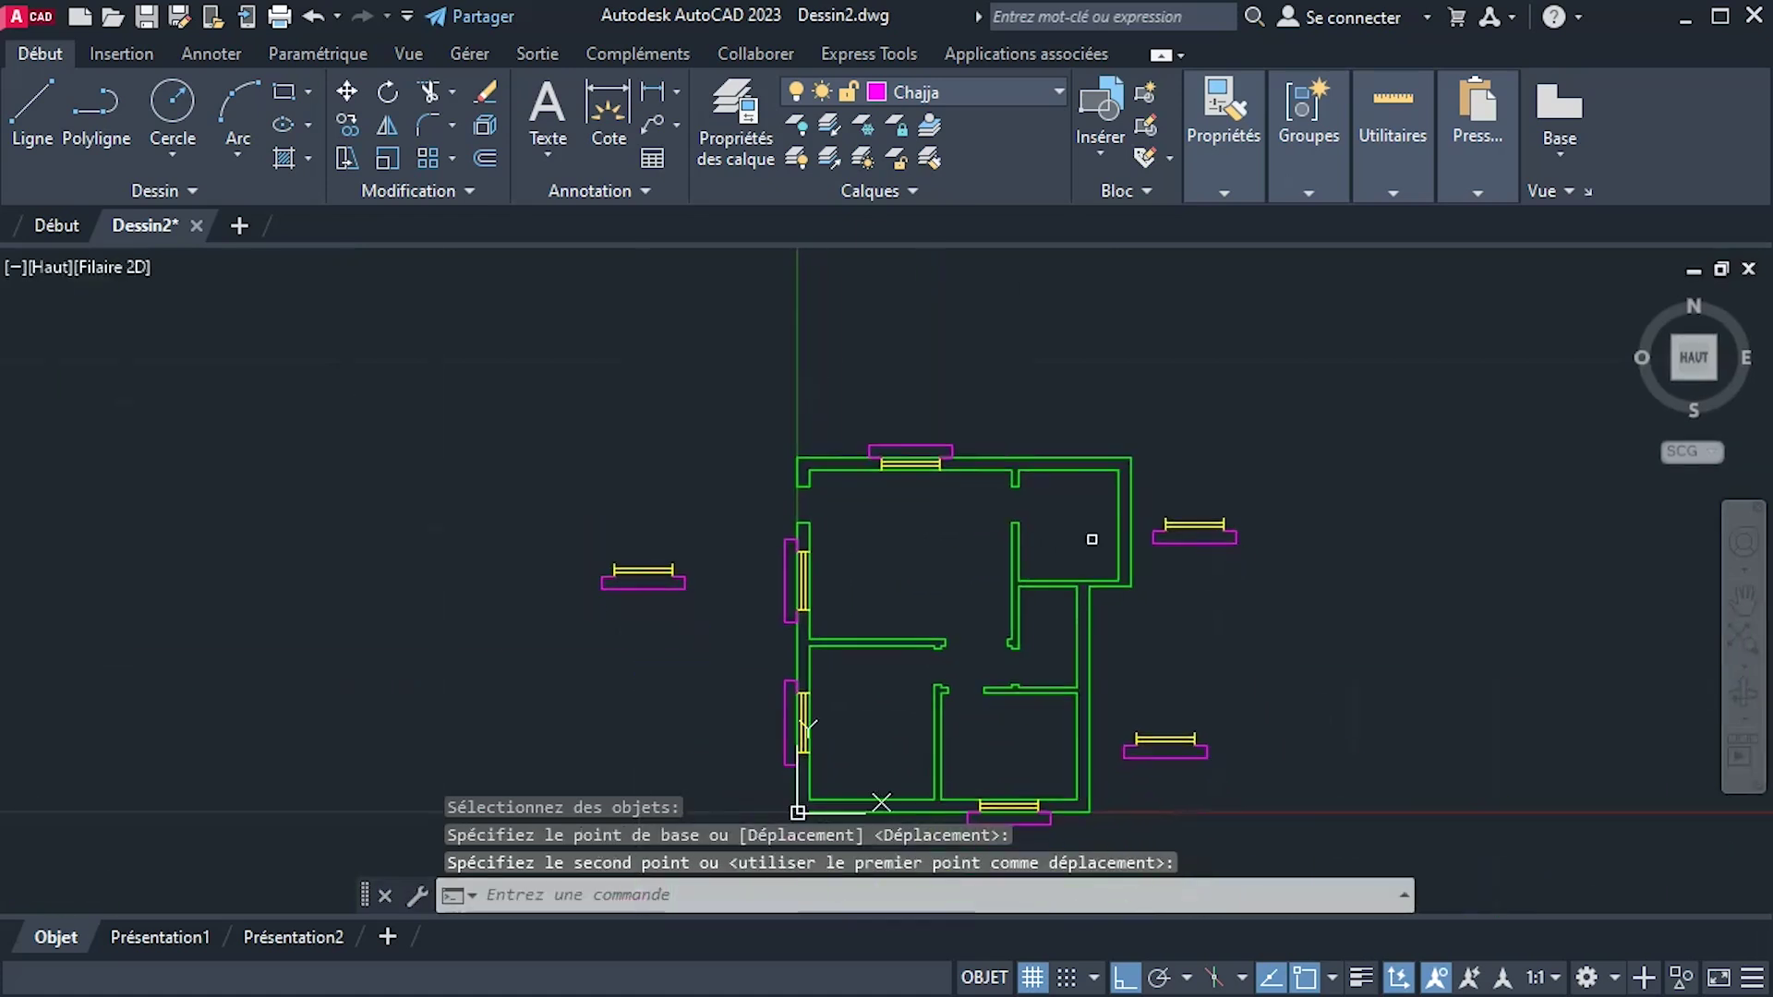
scroll(1097, 554, "up", 2)
middle_click_drag(1108, 589, 1088, 486)
scroll(1114, 559, "down", 2)
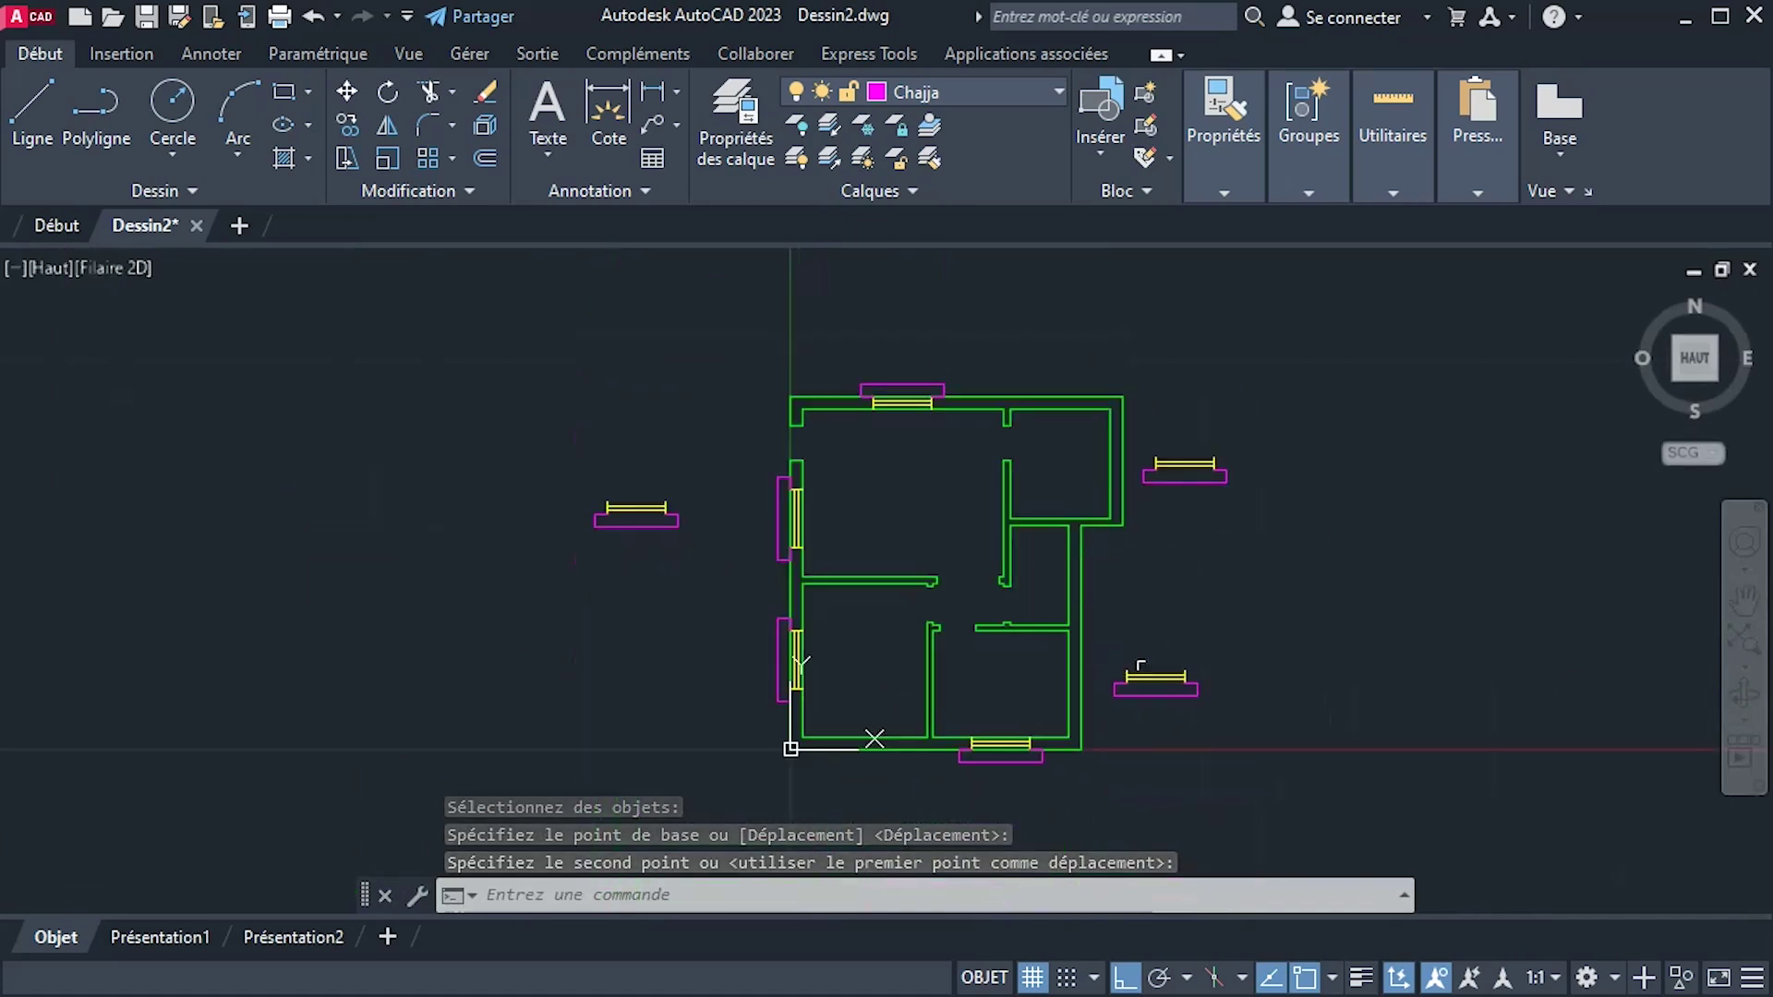
scroll(1141, 665, "up", 4)
middle_click_drag(1108, 702, 1061, 566)
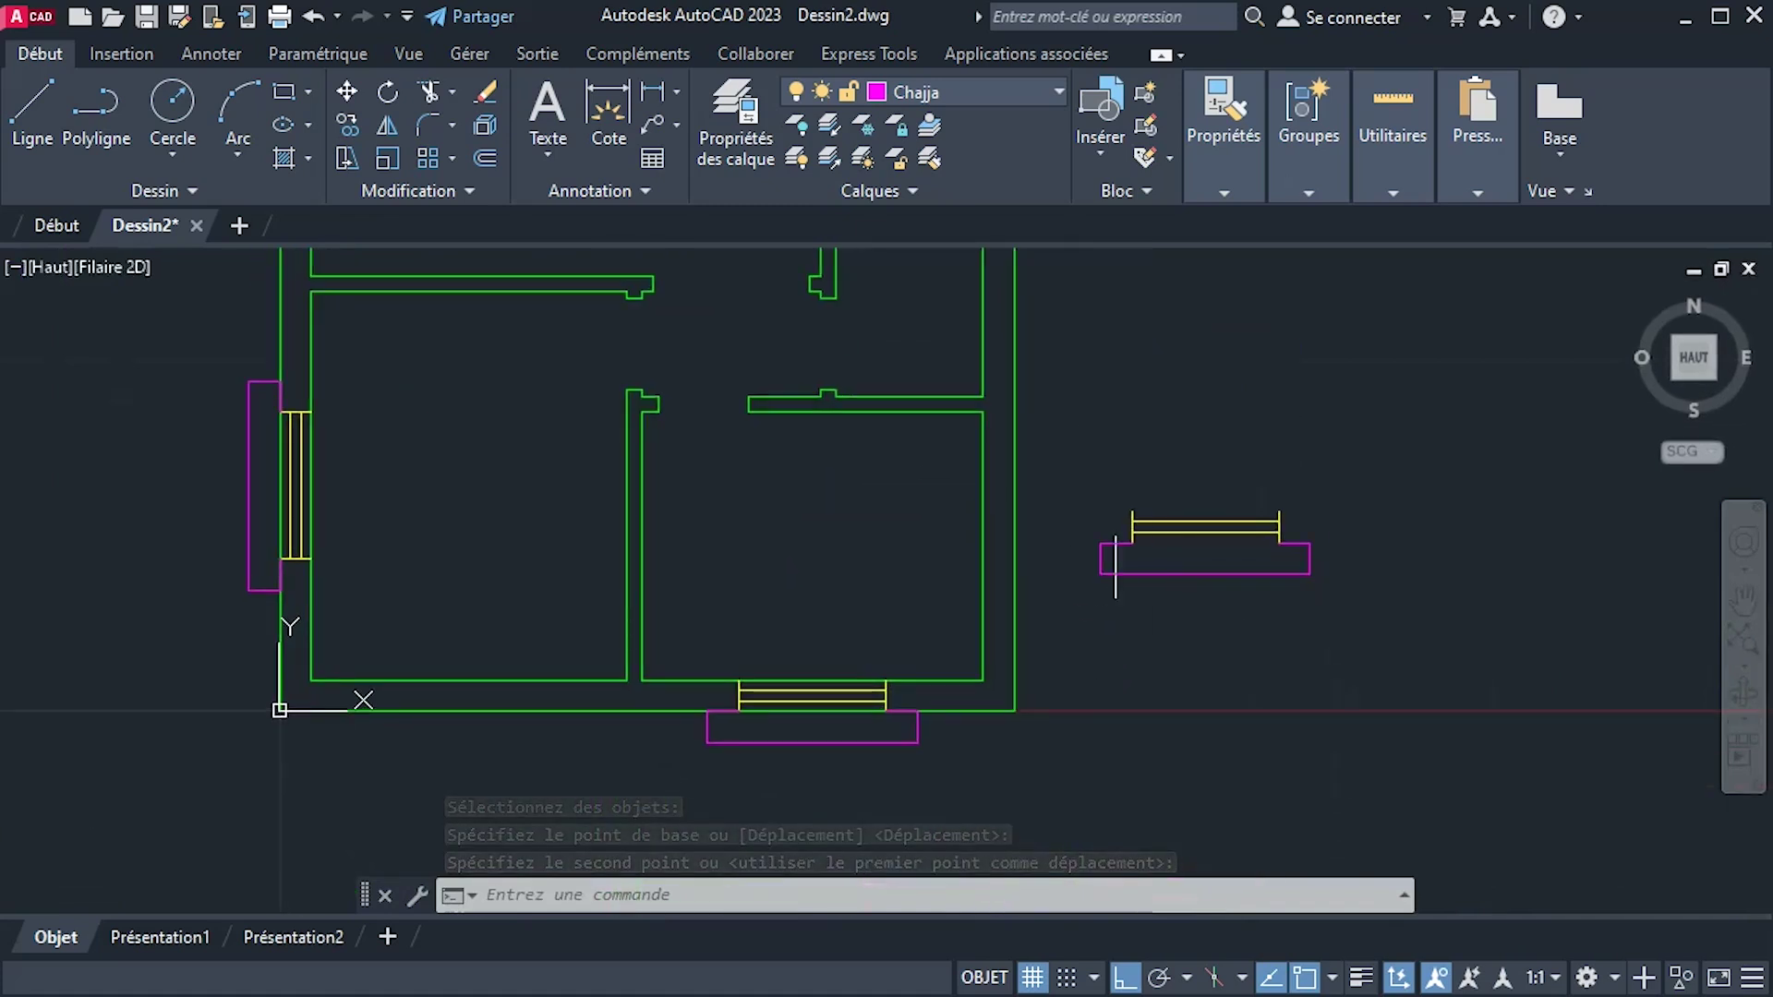
left_click(1069, 433)
left_click(1350, 609)
scroll(1386, 624, "up", 4)
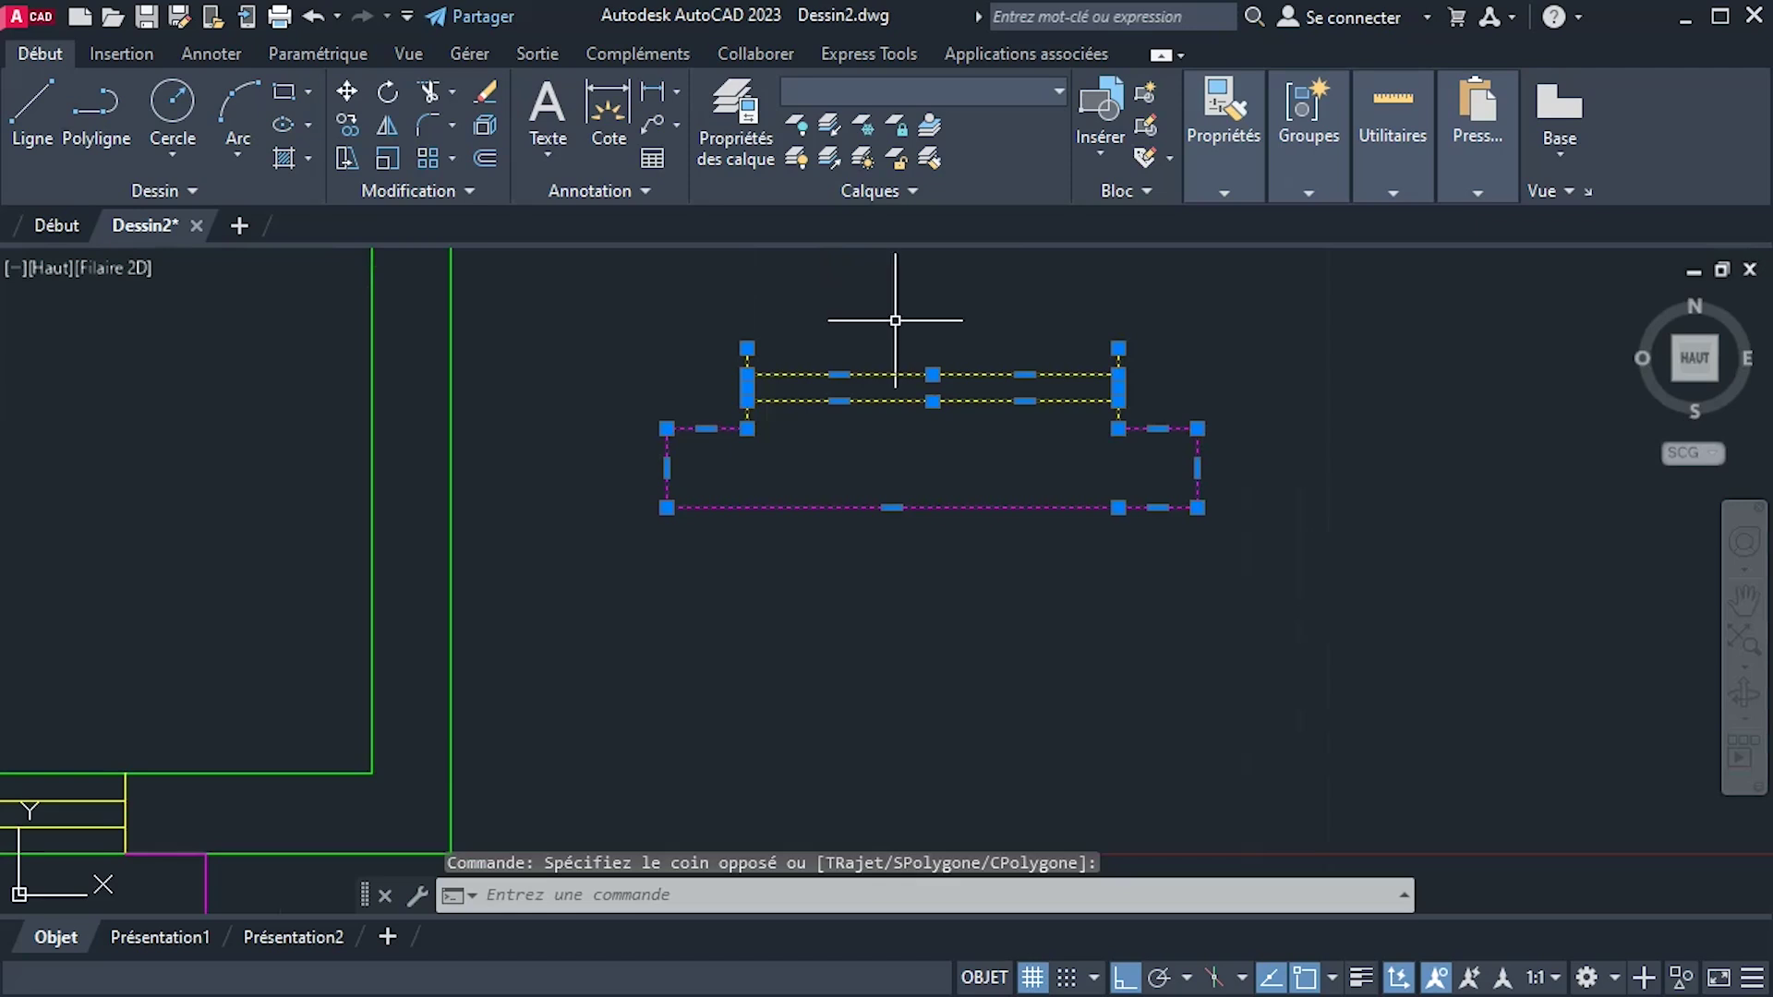
left_click(380, 95)
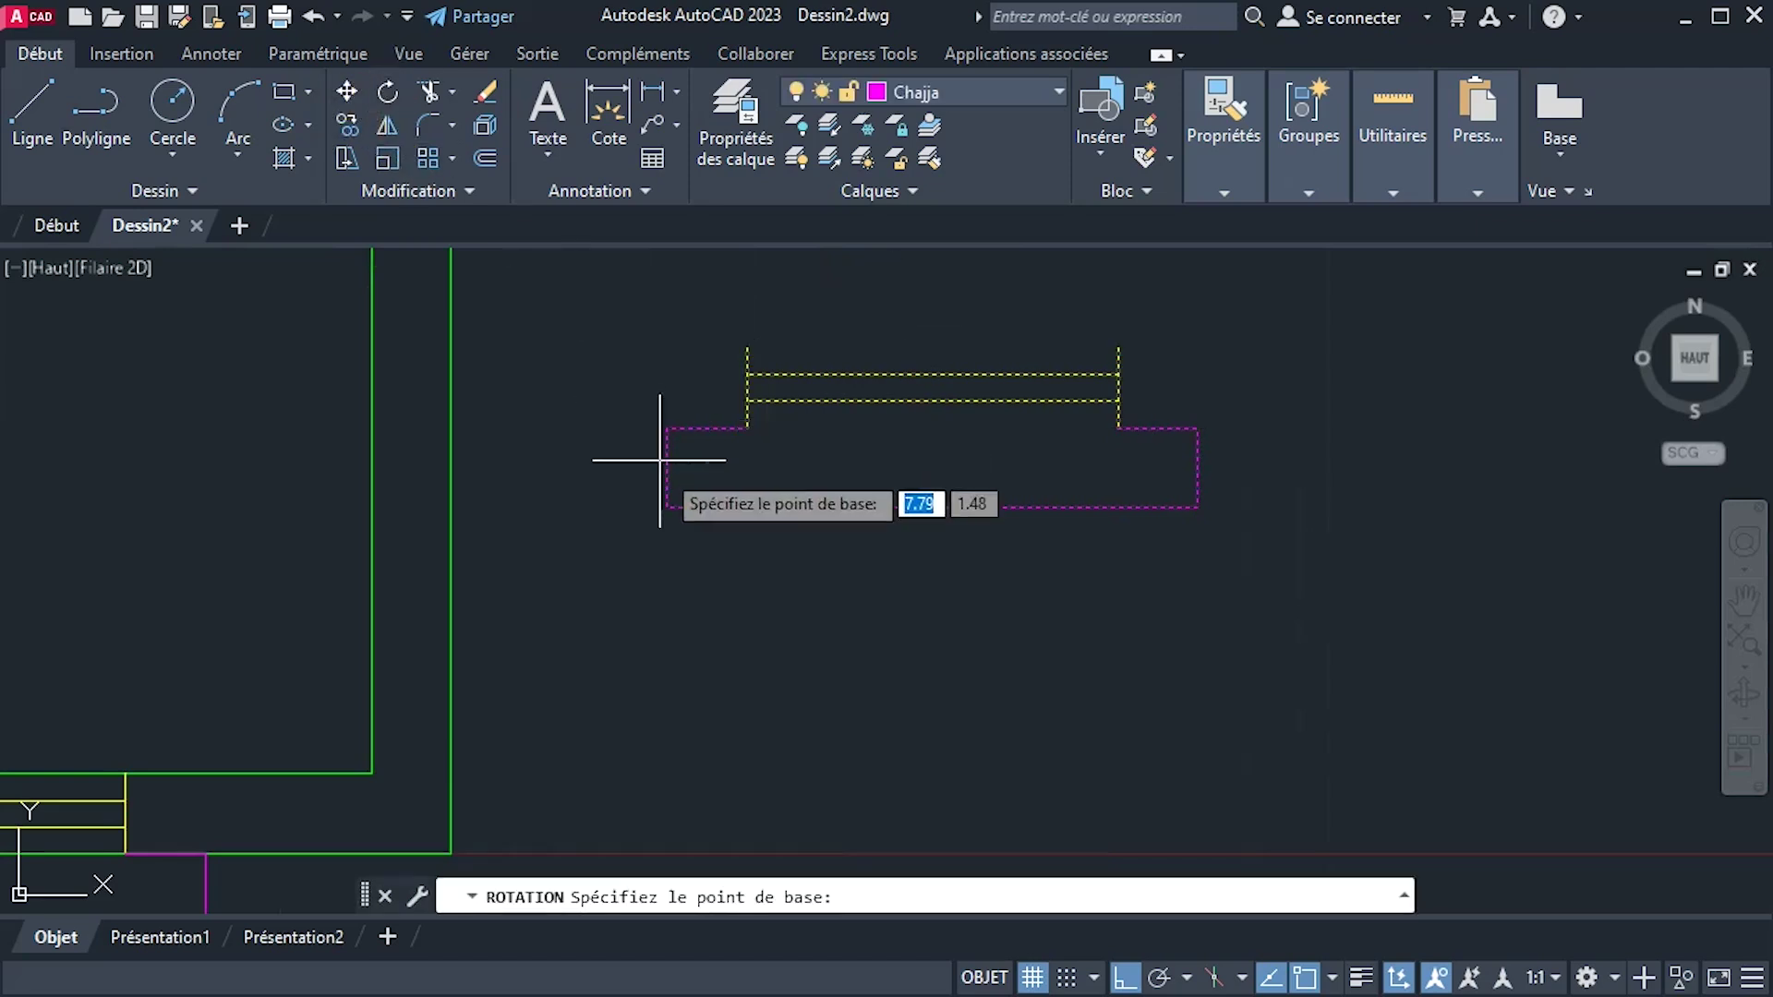
left_click(667, 507)
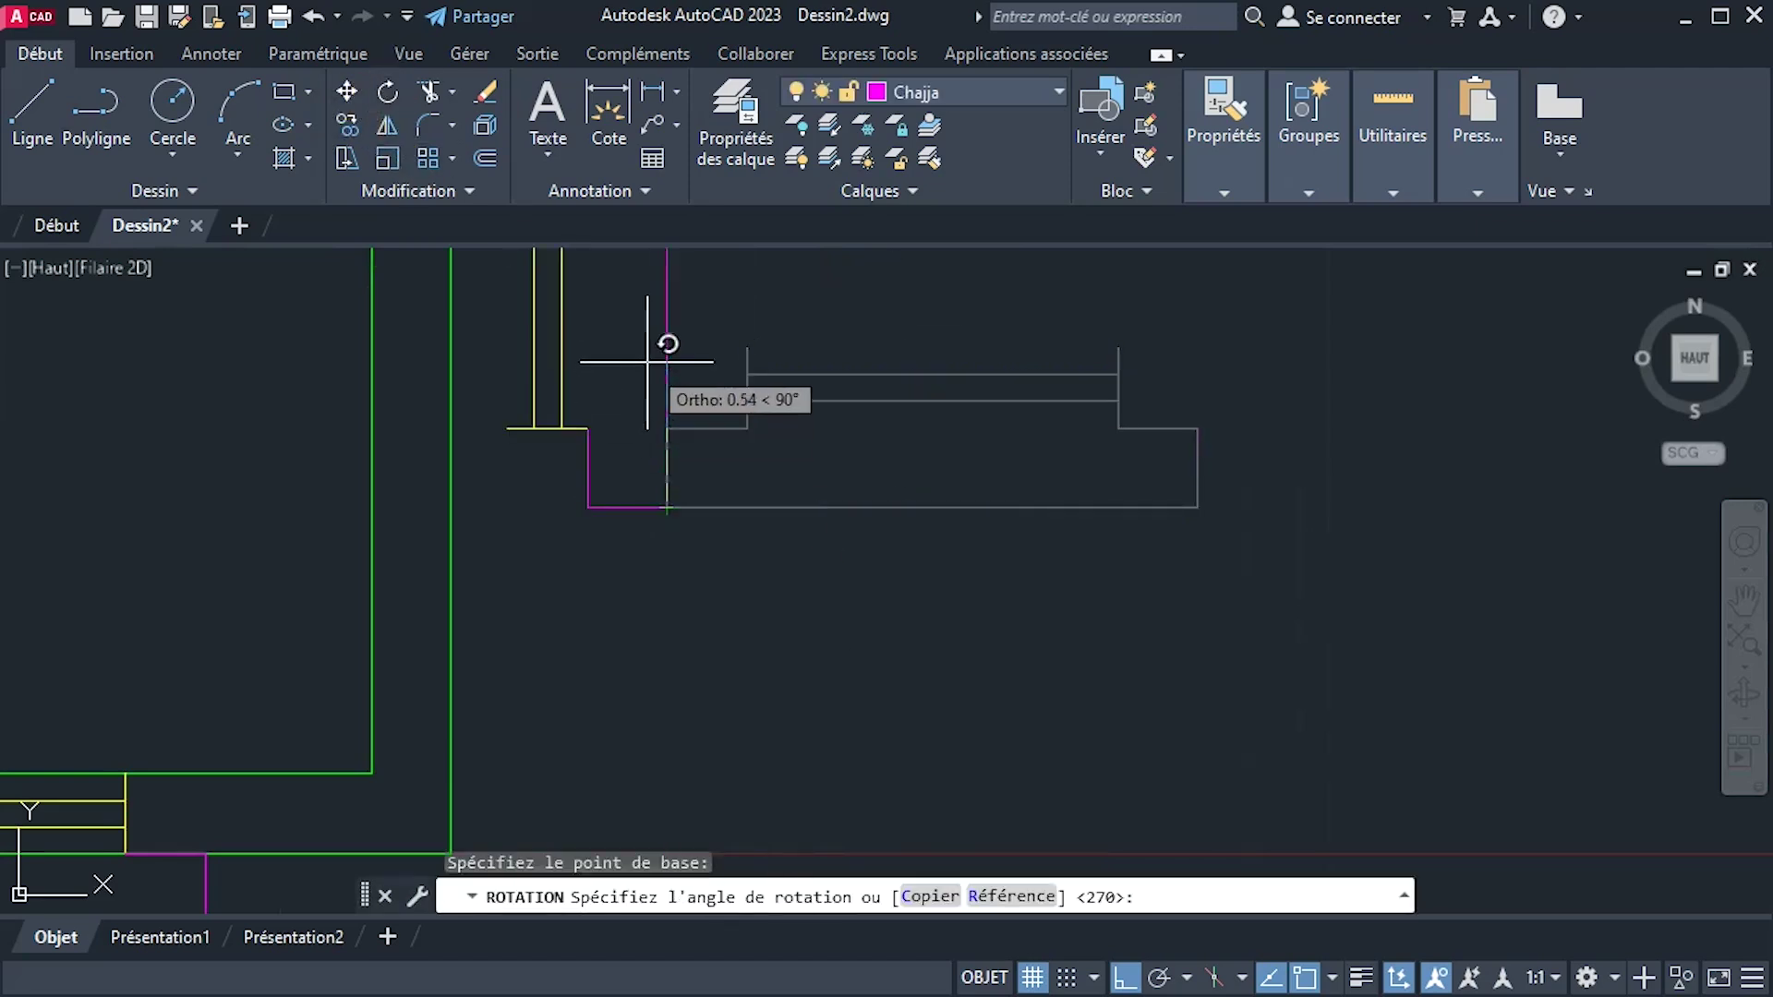
middle_click_drag(650, 372, 663, 651)
scroll(671, 609, "down", 2)
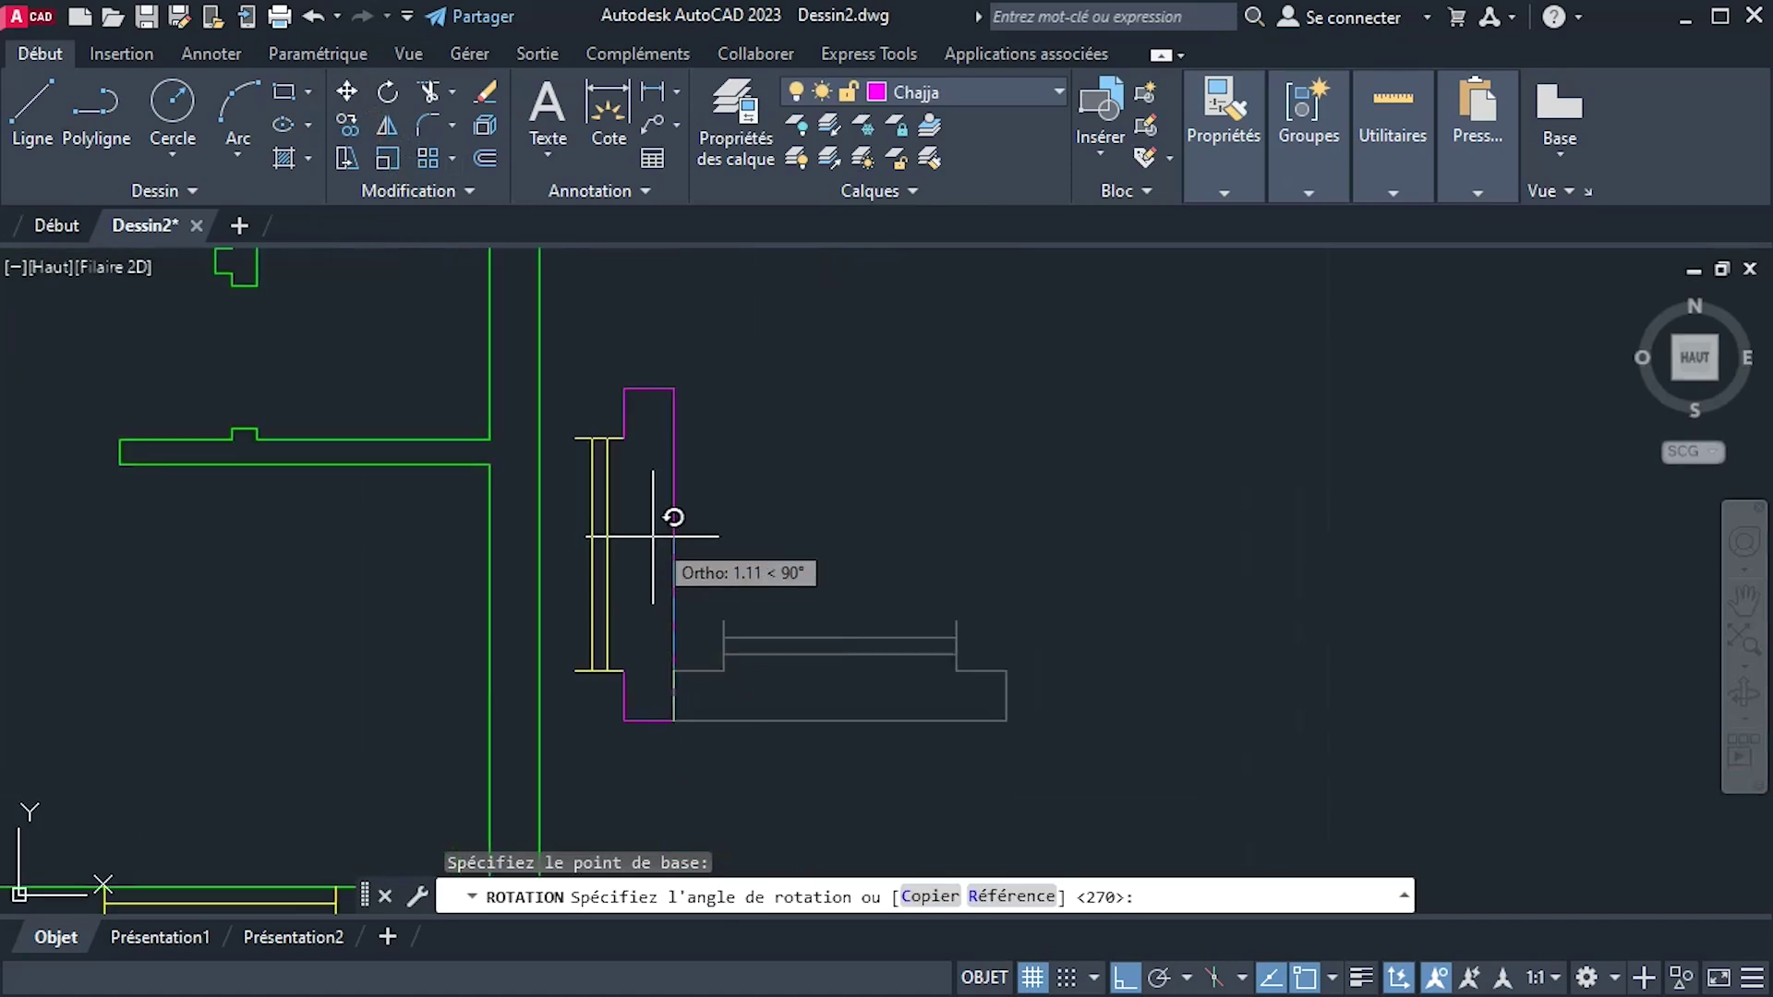
left_click(653, 535)
Move the rotated window and canopy into the lower-right room's right wall, centred on the midpoint of the inner wall line.
middle_click_drag(785, 560, 1002, 454)
middle_click_drag(854, 492, 960, 602)
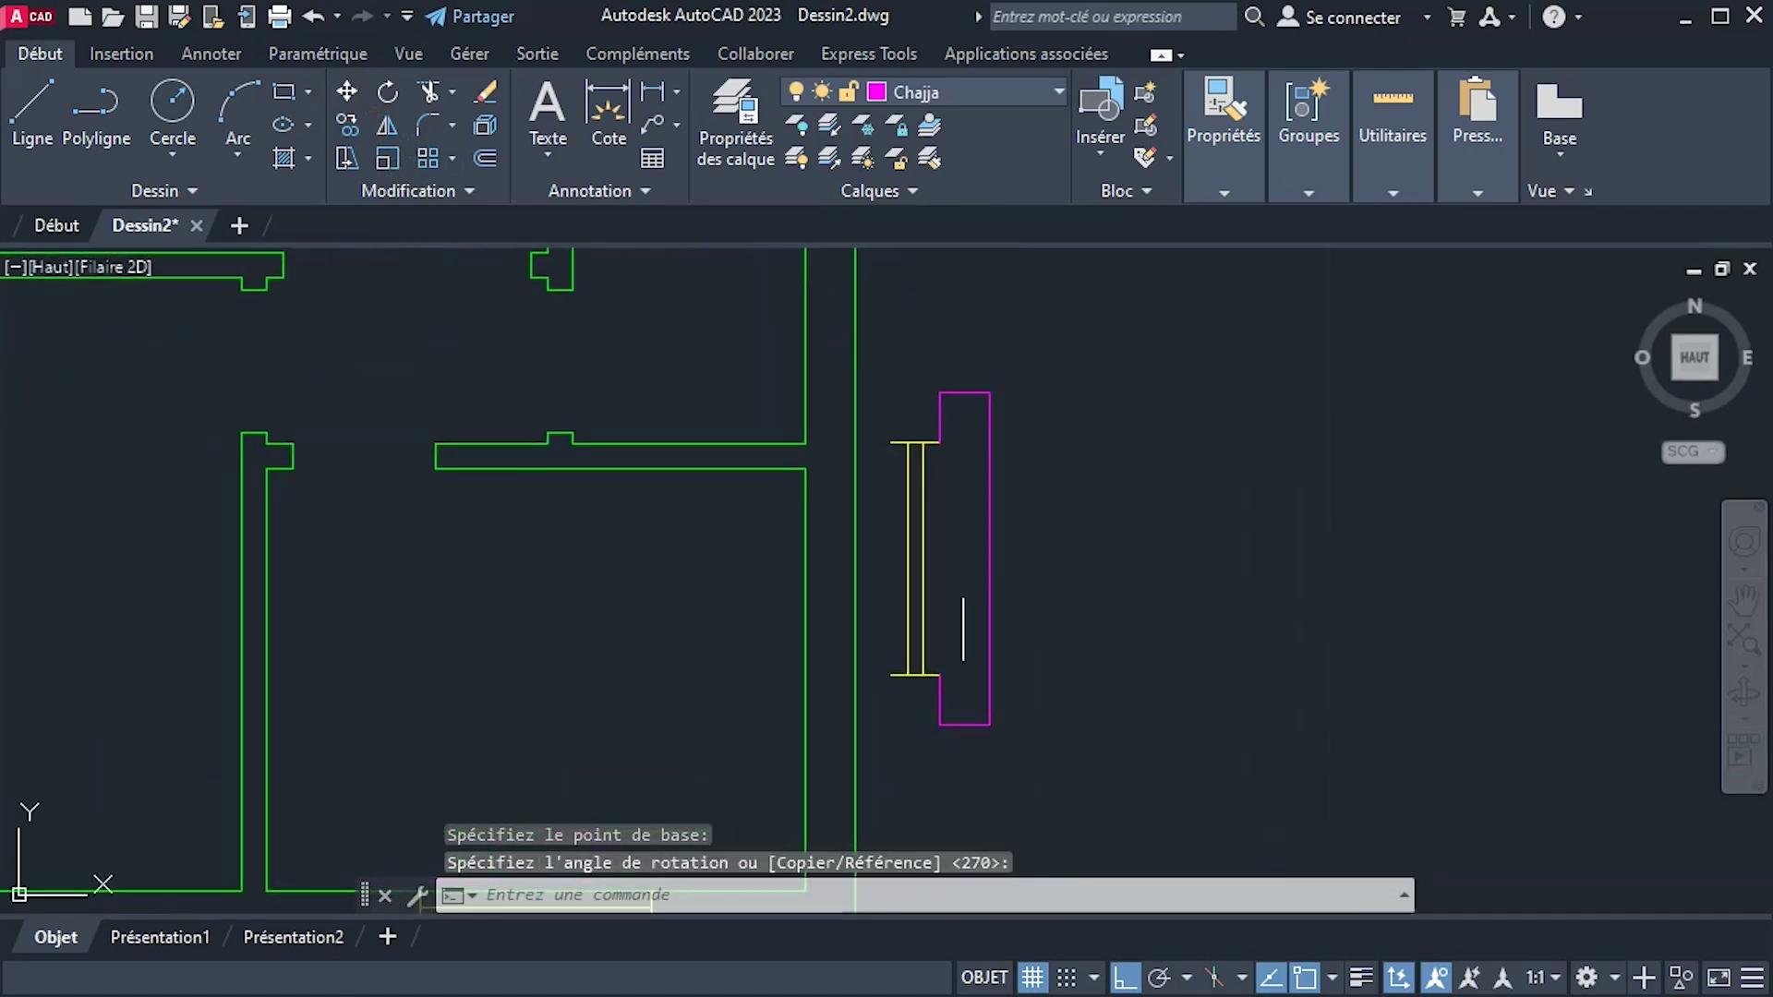
left_click(347, 92)
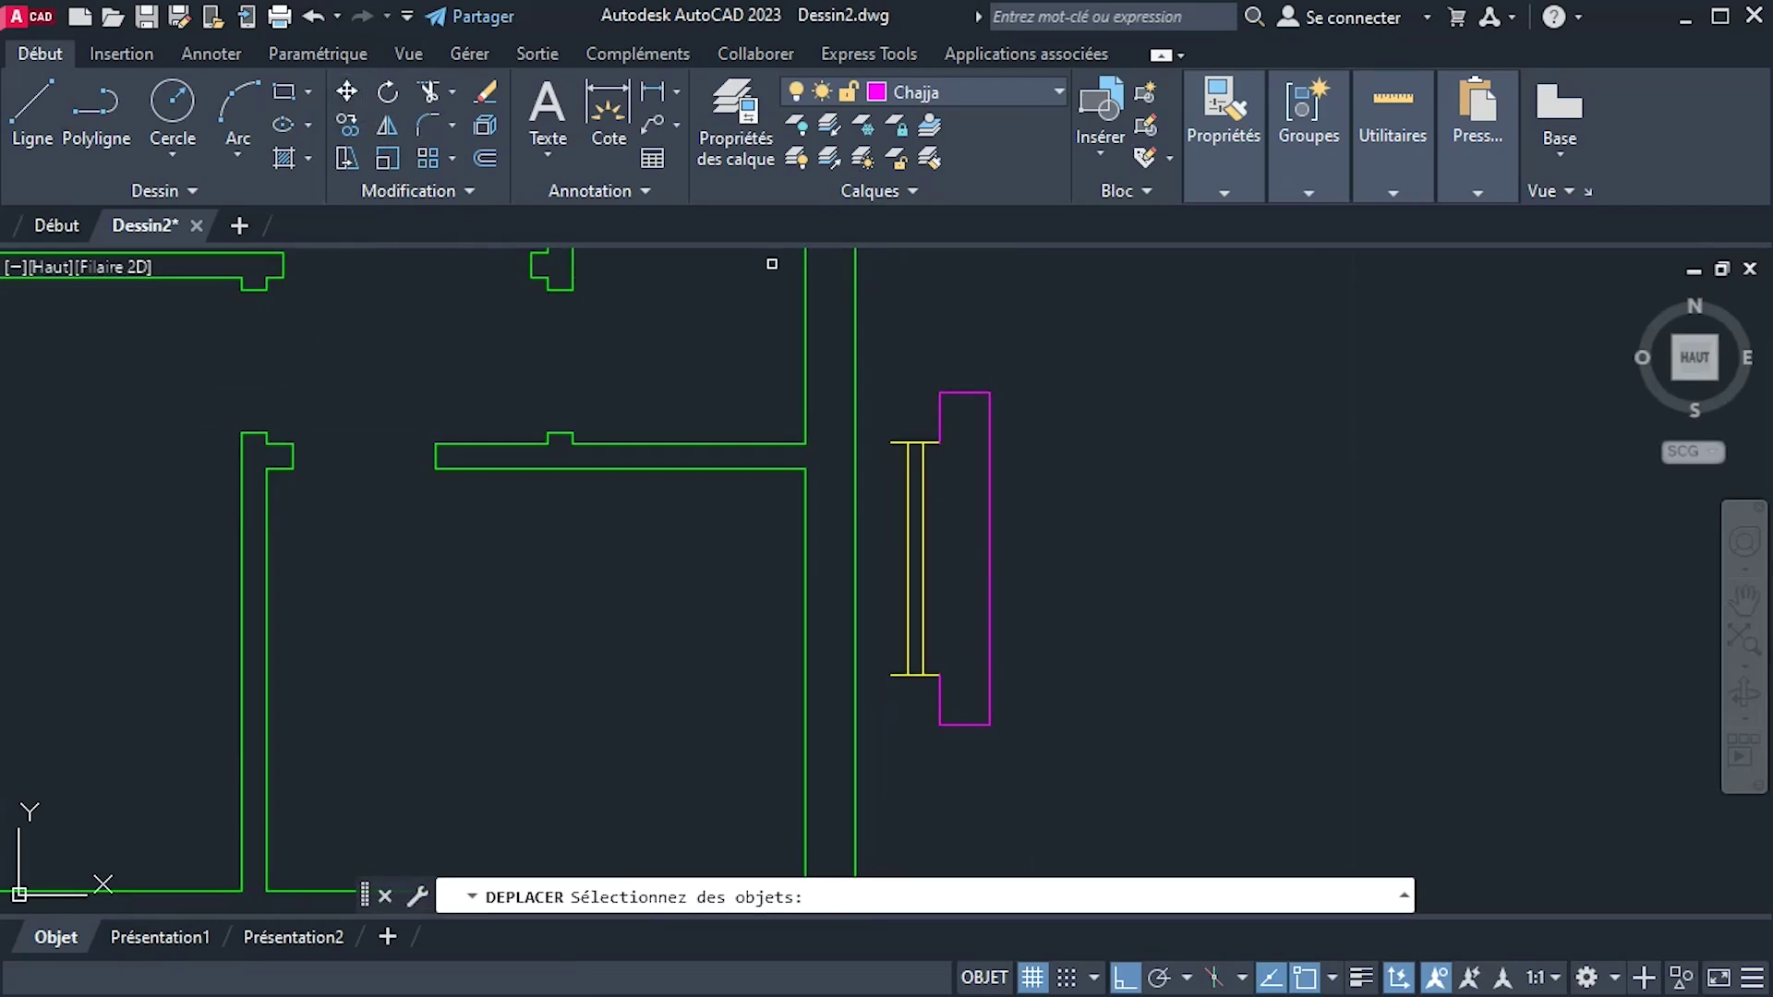
left_click(1047, 782)
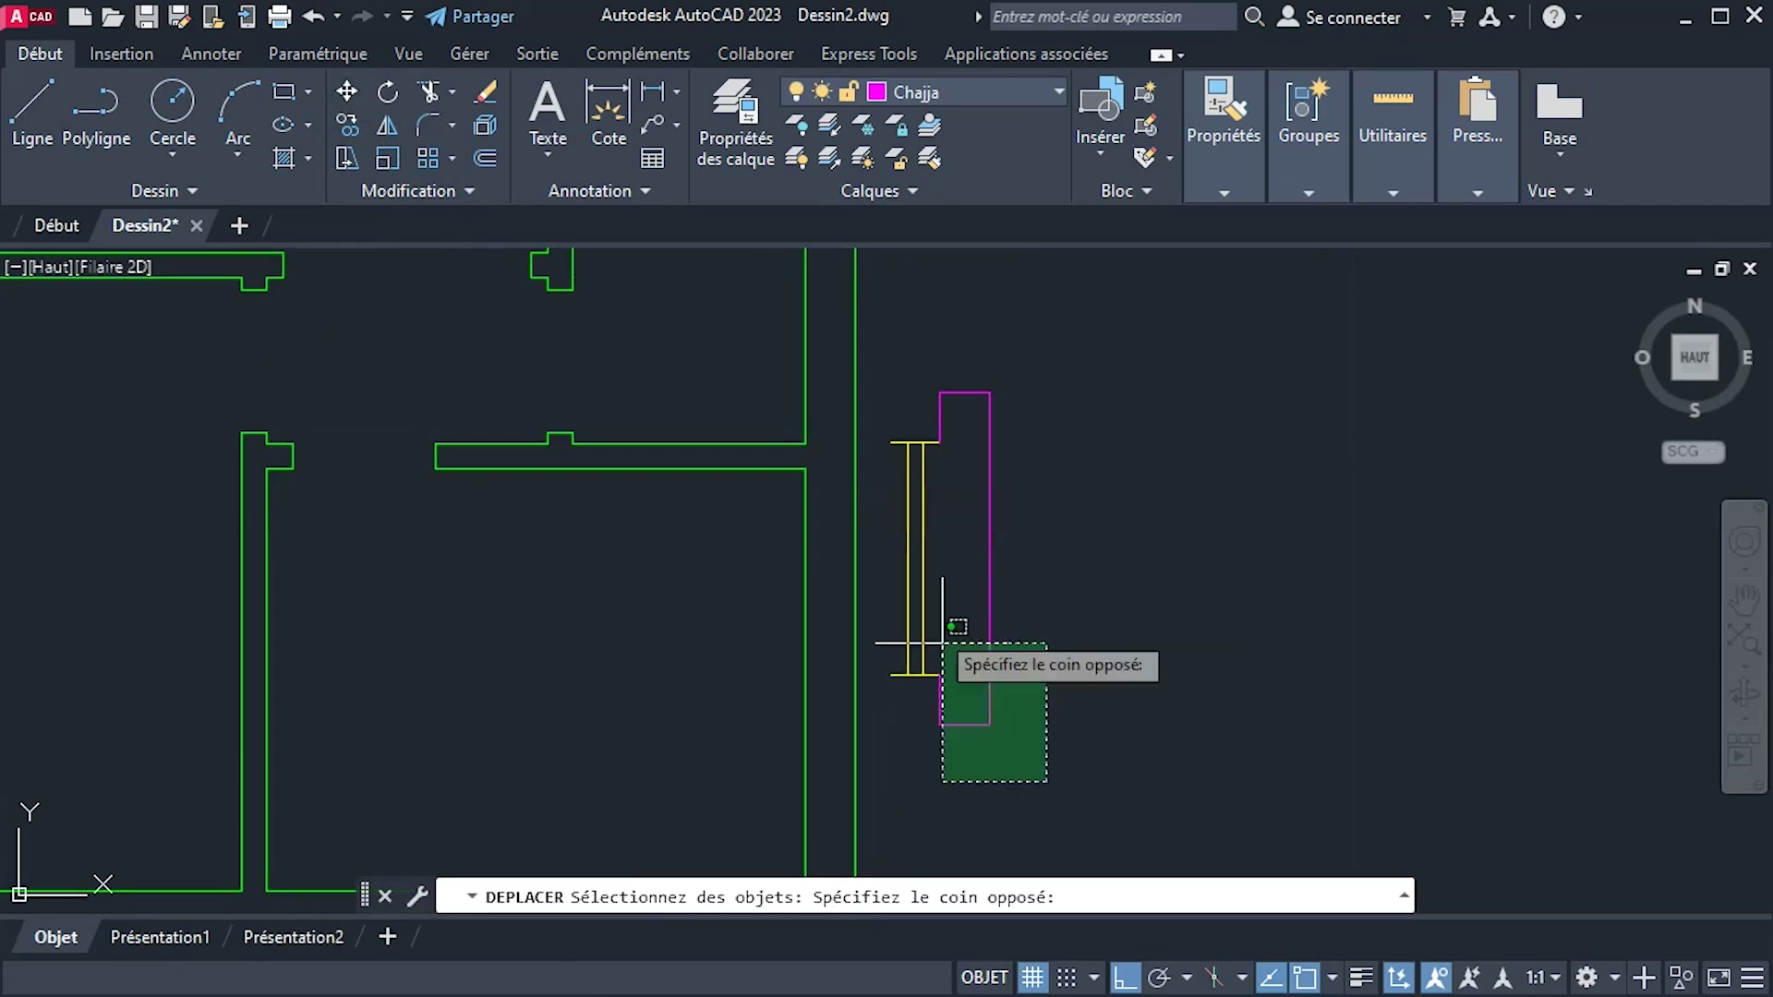
left_click(874, 340)
key("Return")
scroll(891, 488, "up", 2)
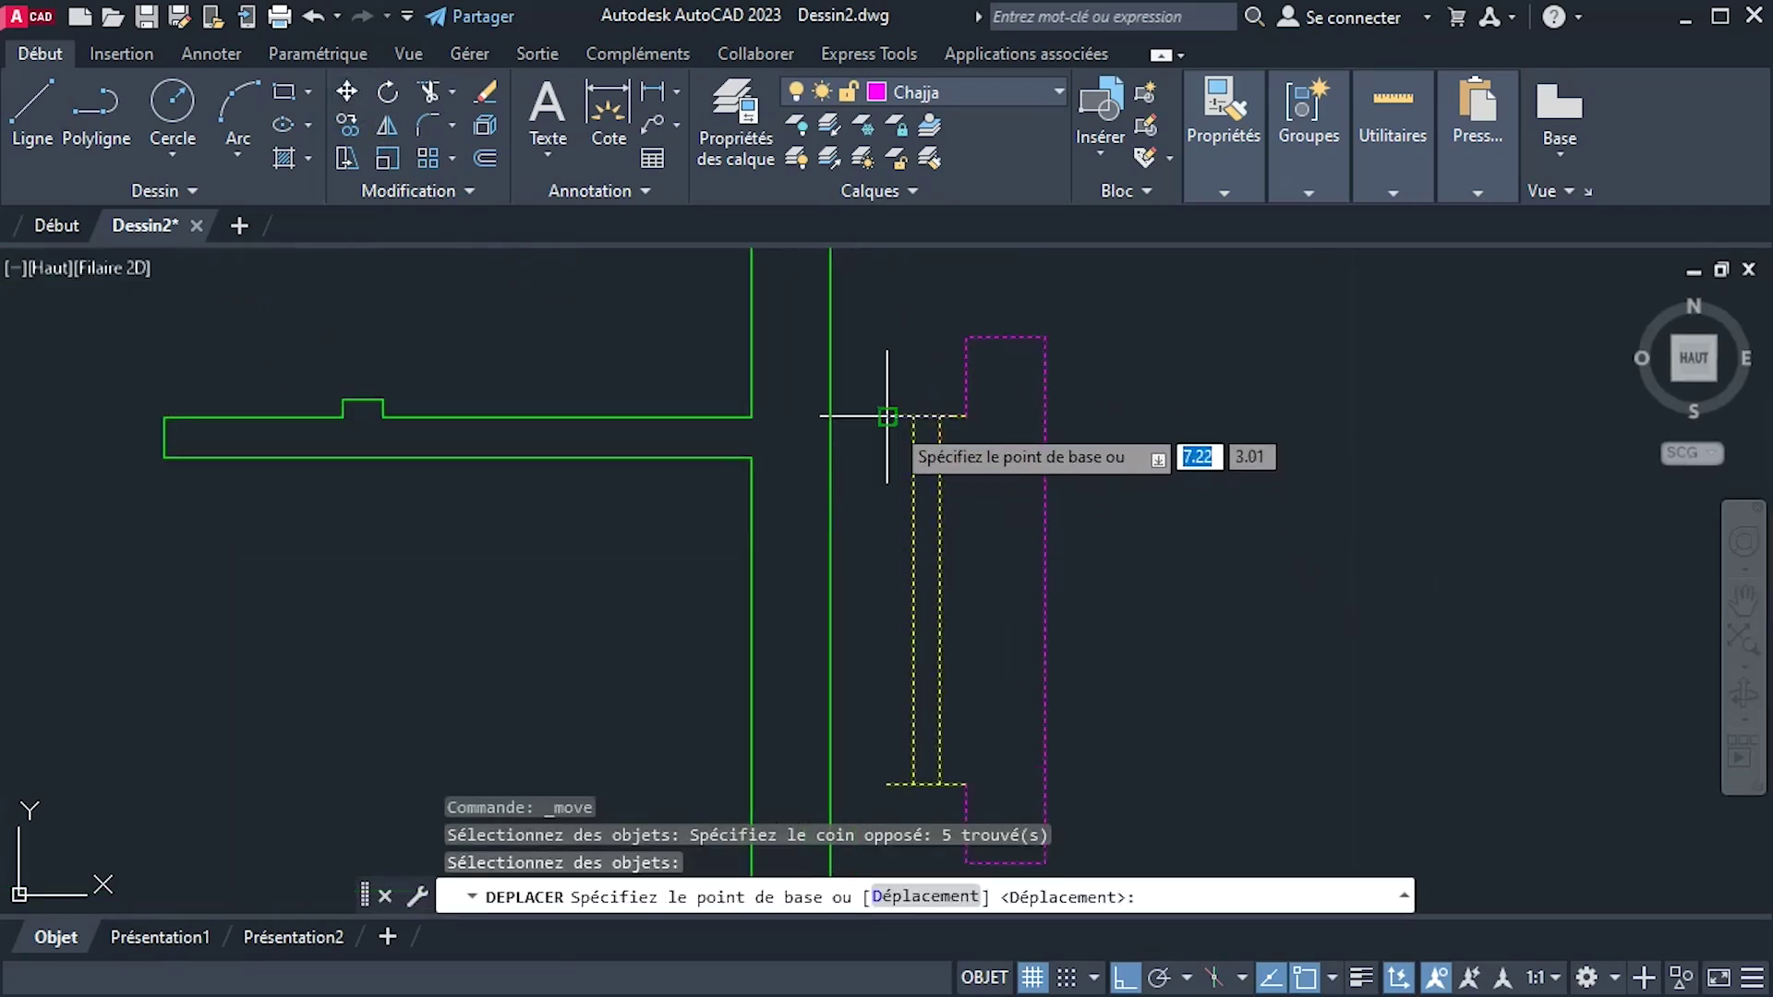
left_click(882, 601)
scroll(924, 572, "down", 2)
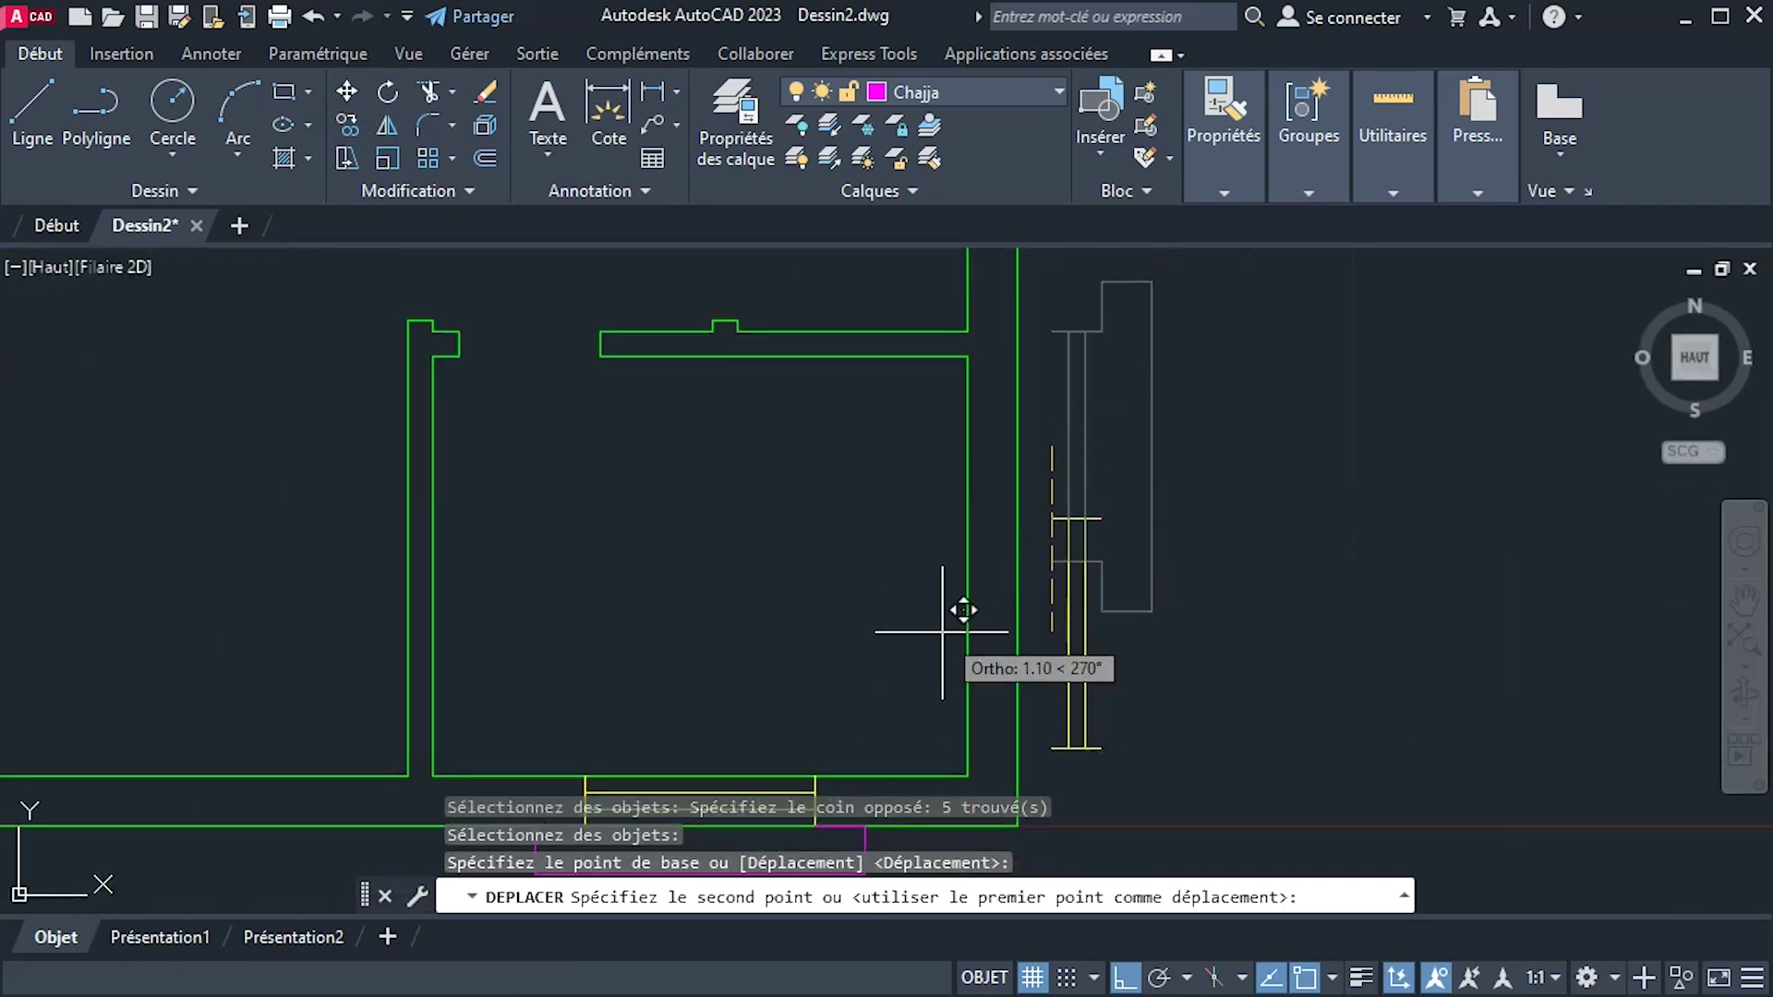
left_click(969, 563)
Rotate the window and canopy outside the upper-right room by 90° about the canopy's lower-left corner.
scroll(1117, 584, "down", 3)
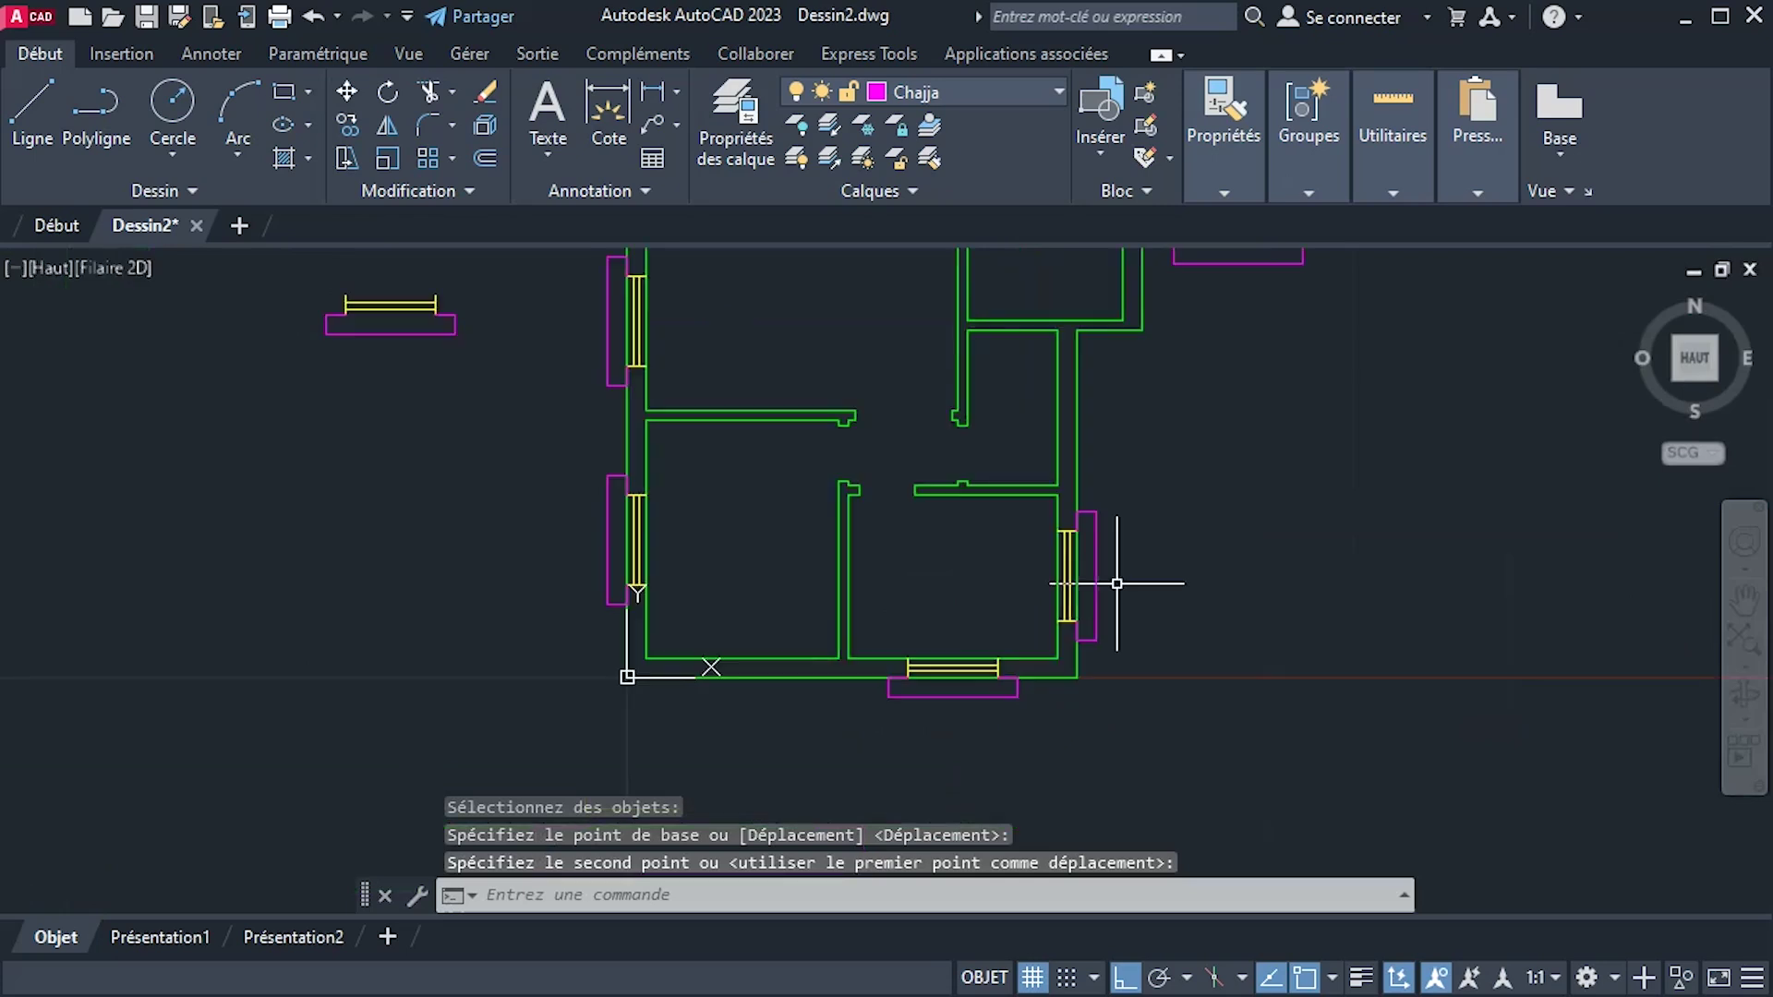
scroll(1164, 519, "down", 4)
middle_click_drag(1165, 517, 1081, 624)
scroll(1120, 514, "up", 4)
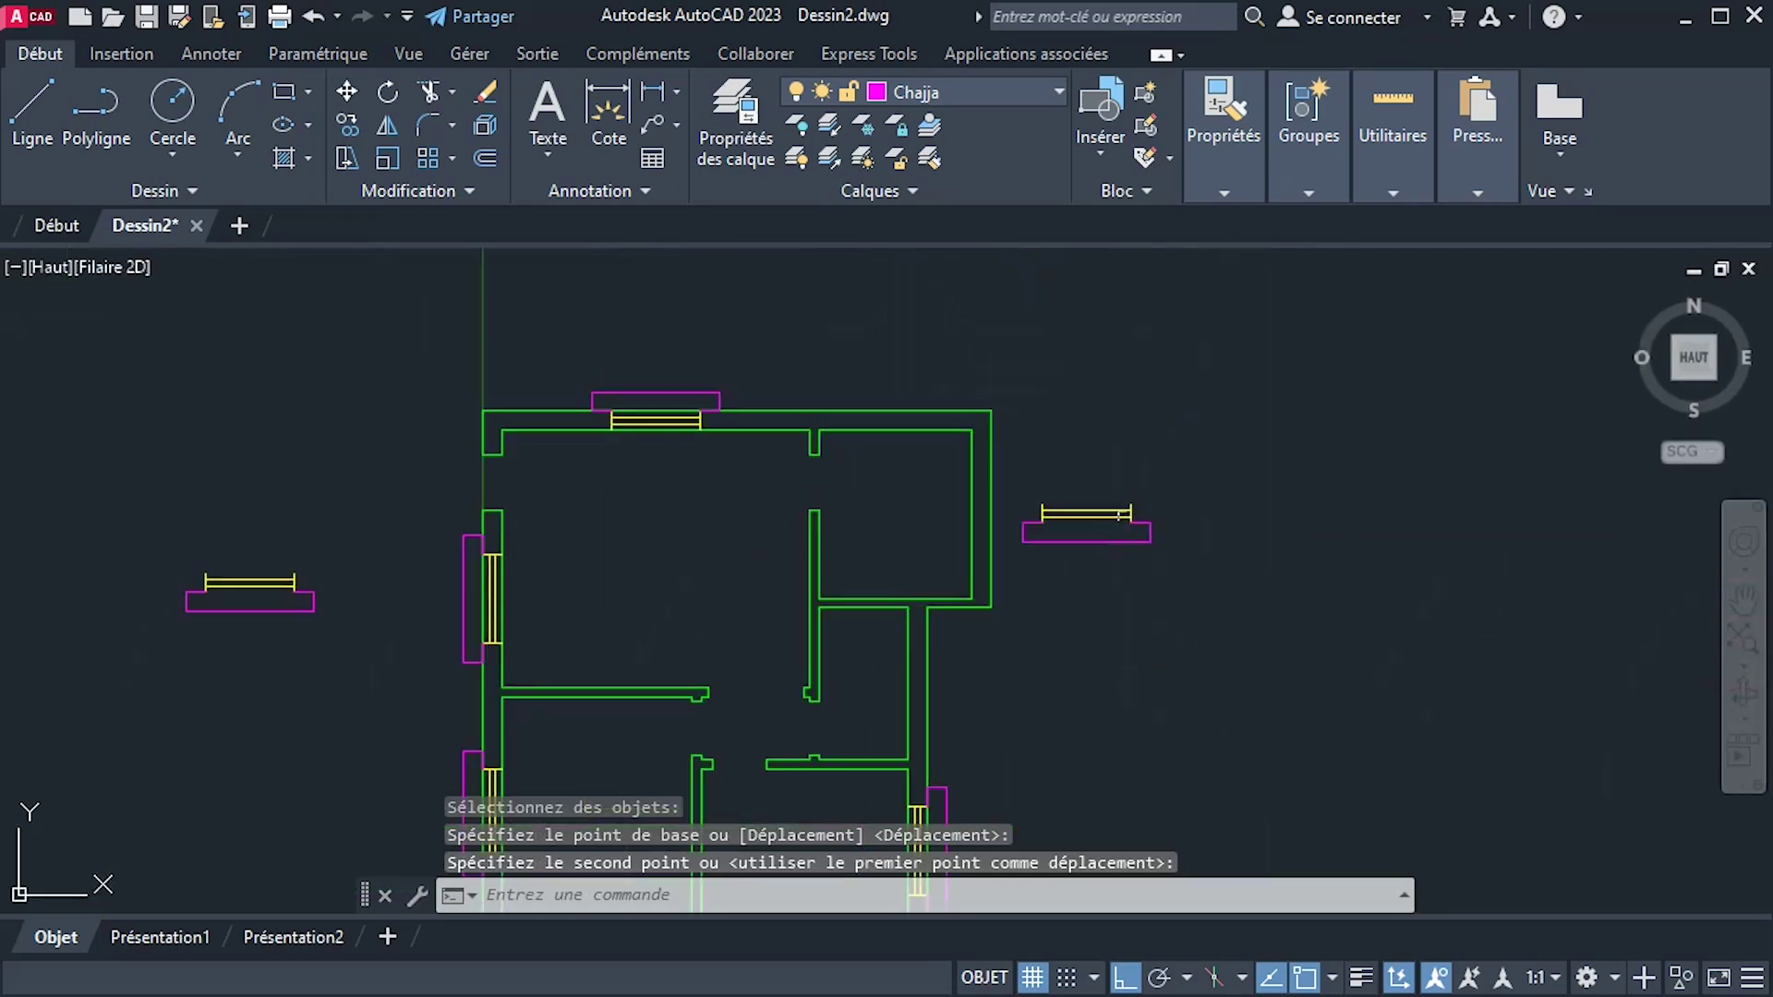
scroll(1143, 572, "up", 4)
left_click(1266, 614)
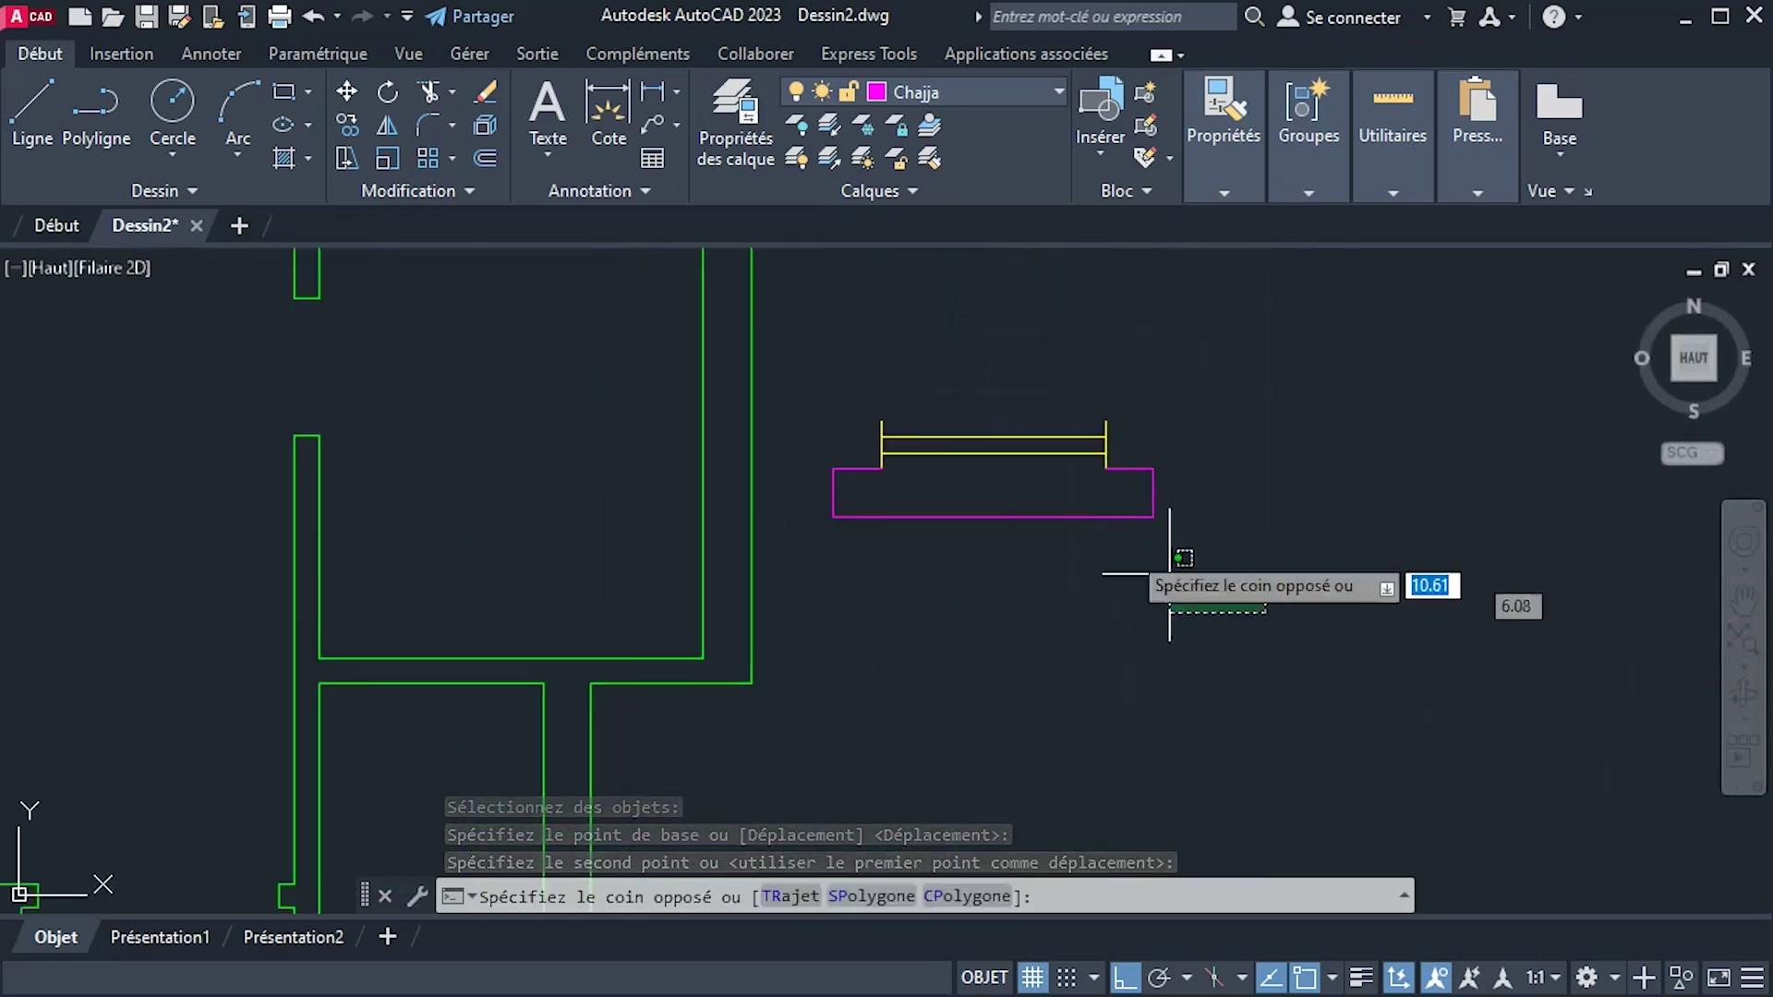
left_click(816, 331)
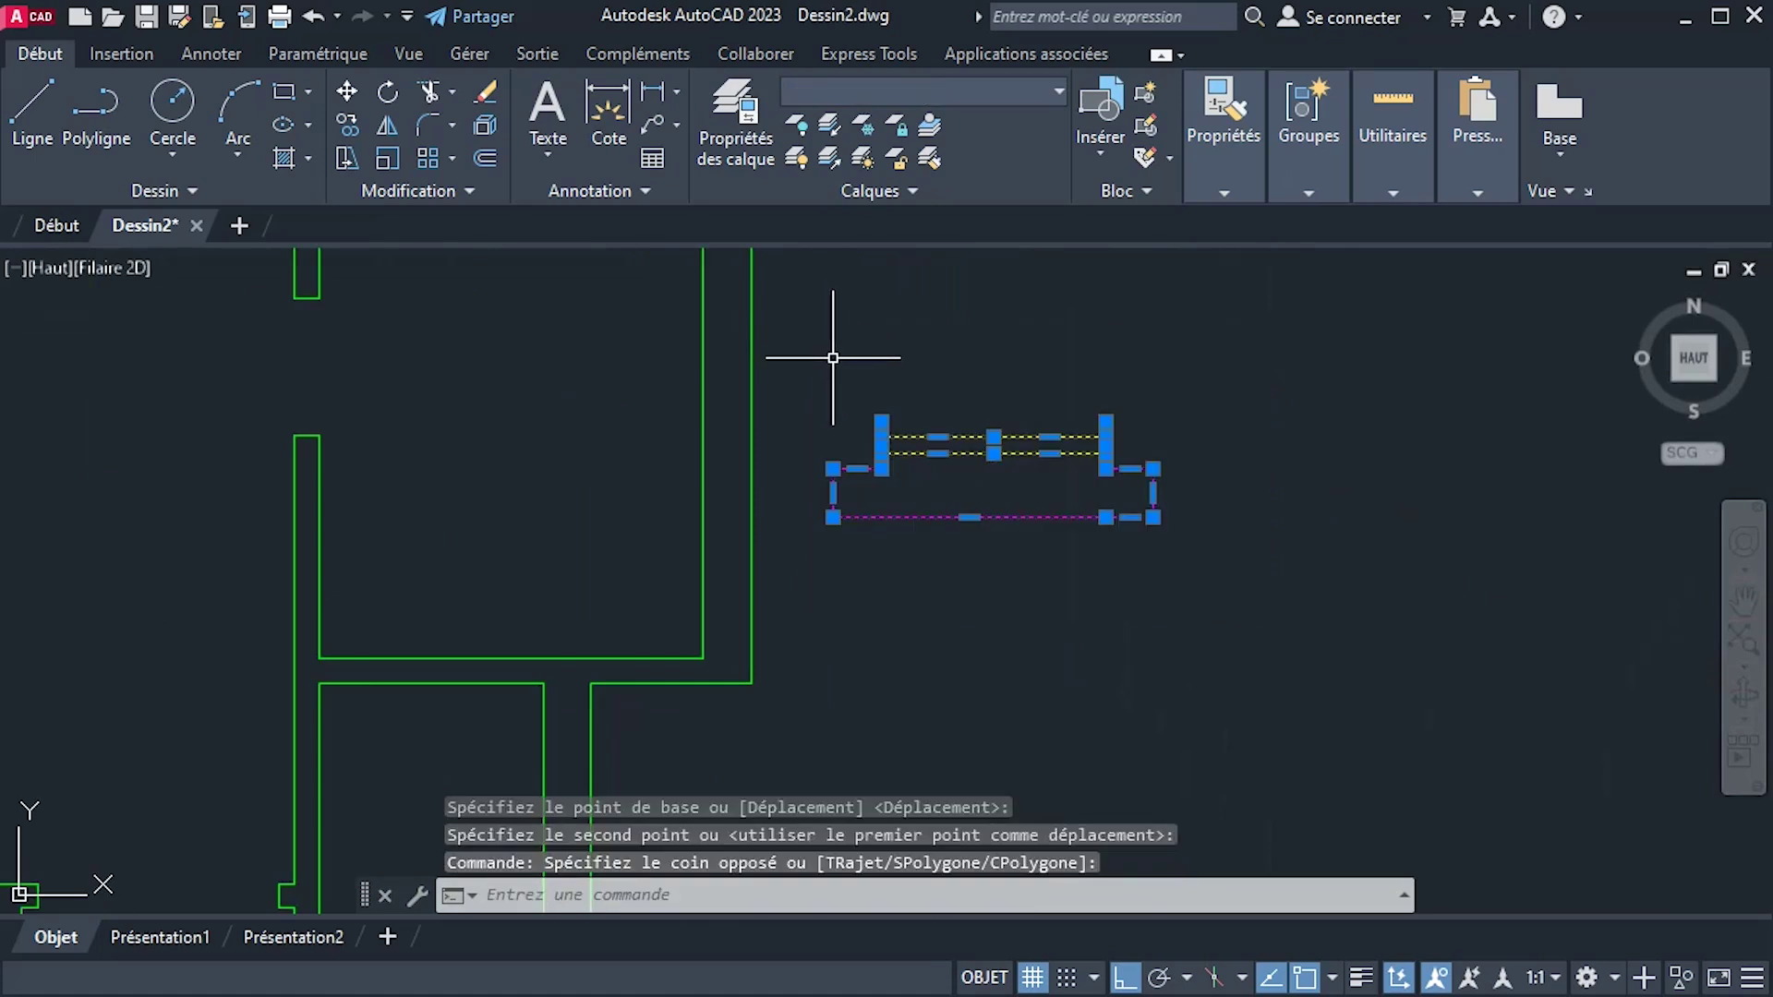
left_click(386, 93)
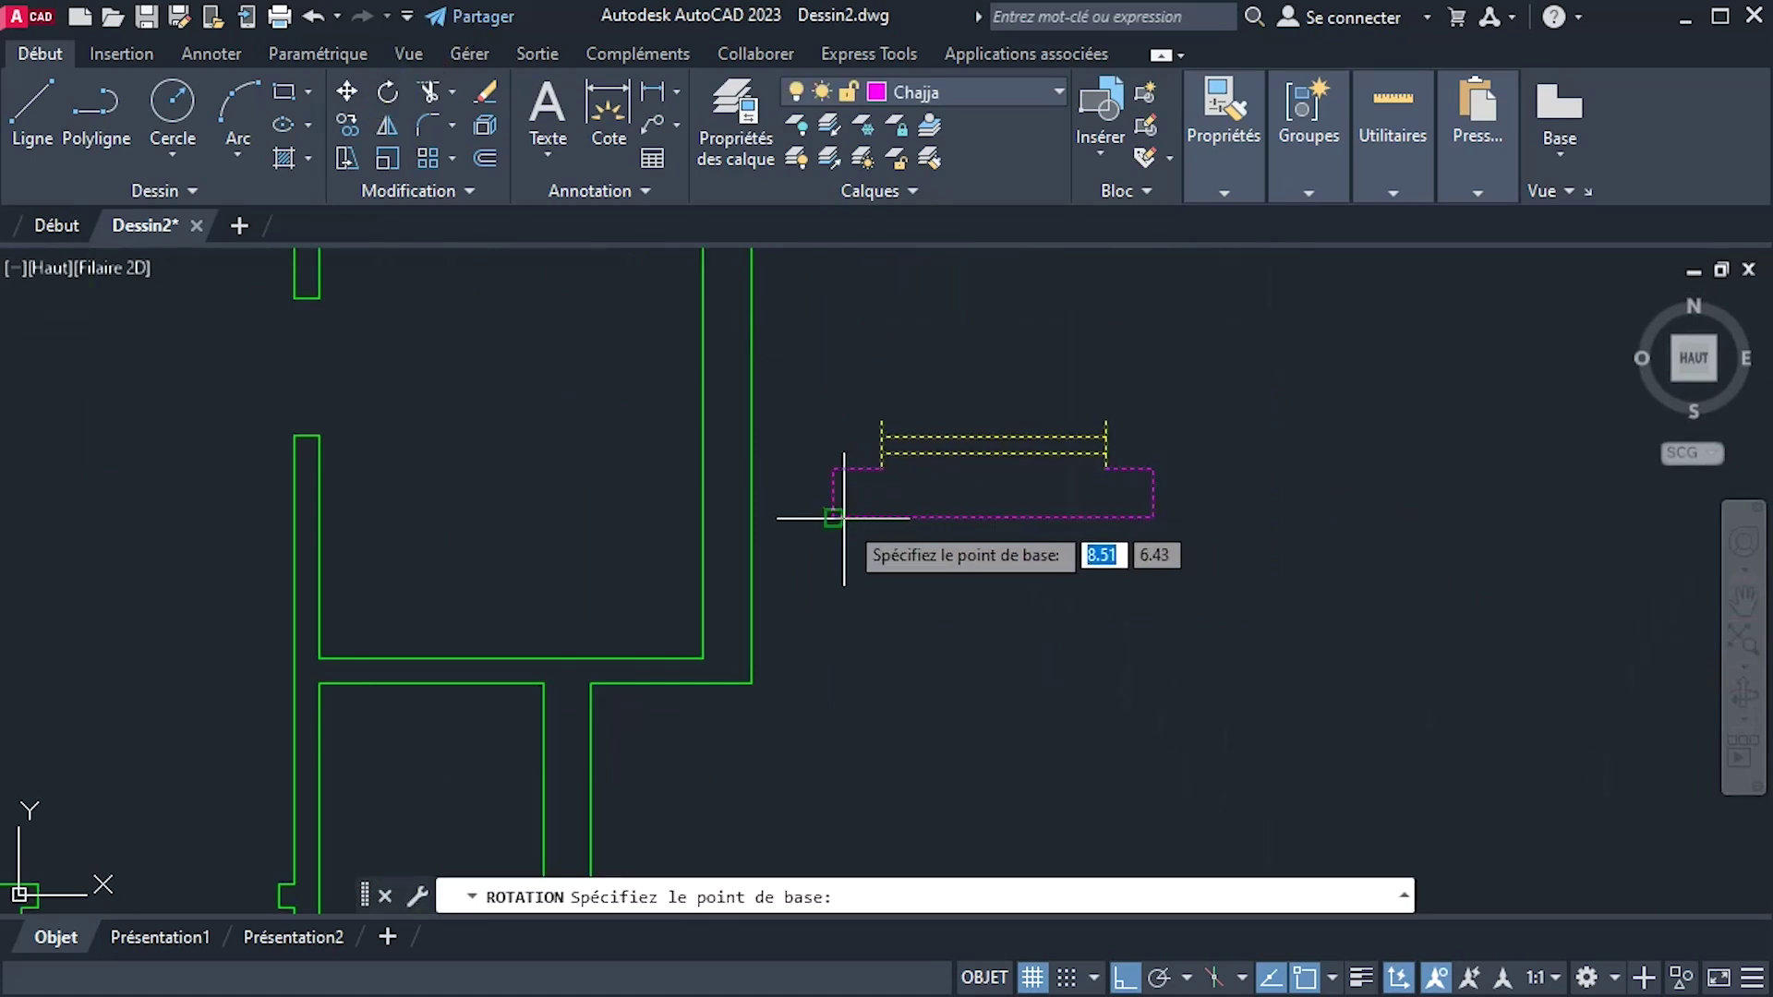
left_click(833, 517)
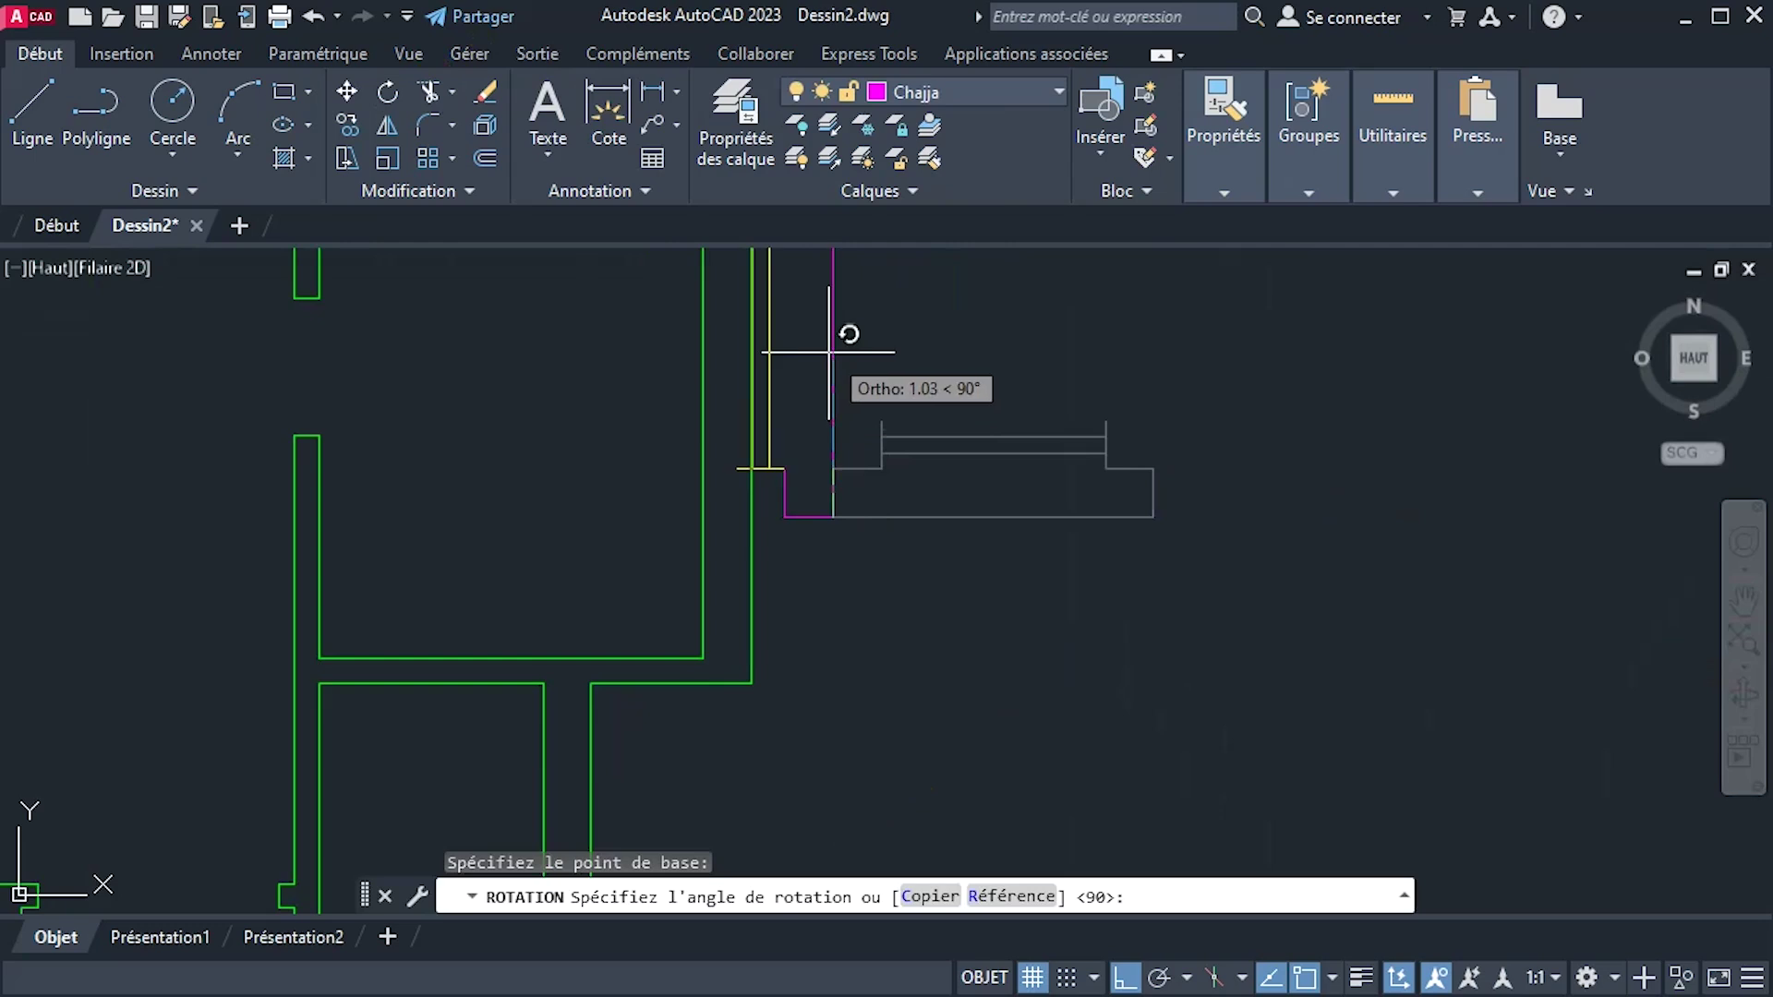
left_click(830, 351)
Move the rotated window and canopy horizontally outward, clear of the upper-right room's right wall.
scroll(919, 476, "down", 5)
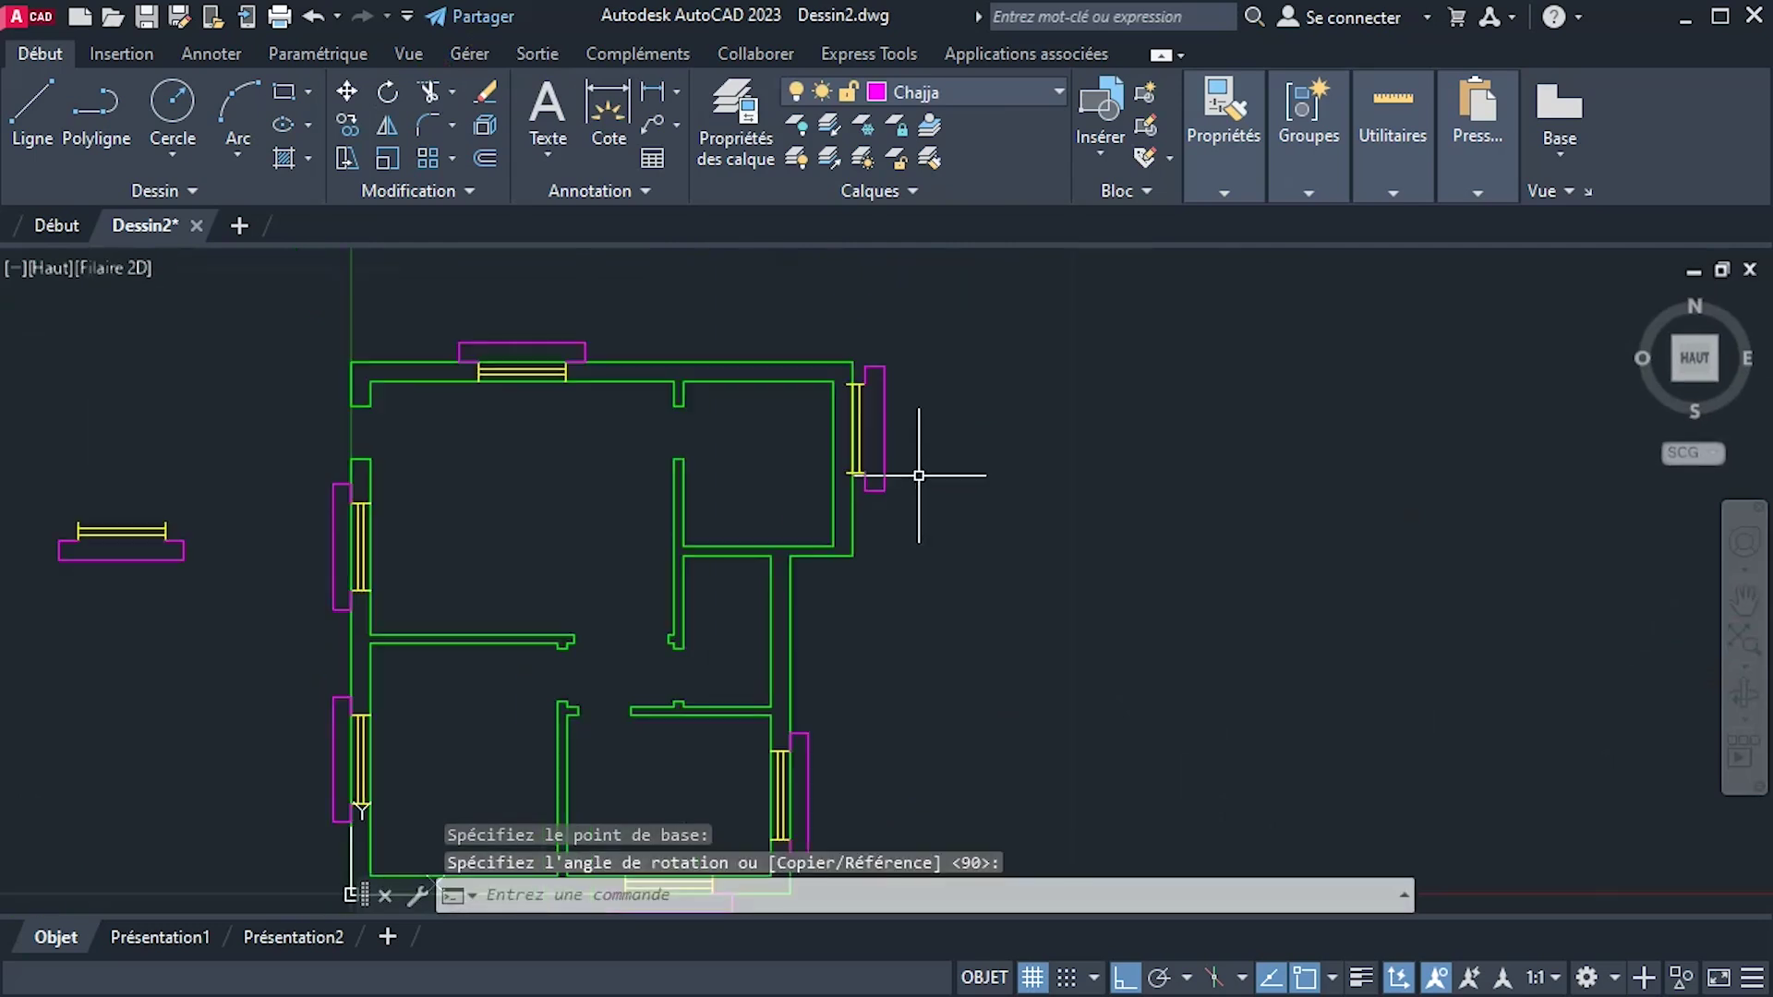
left_click(822, 323)
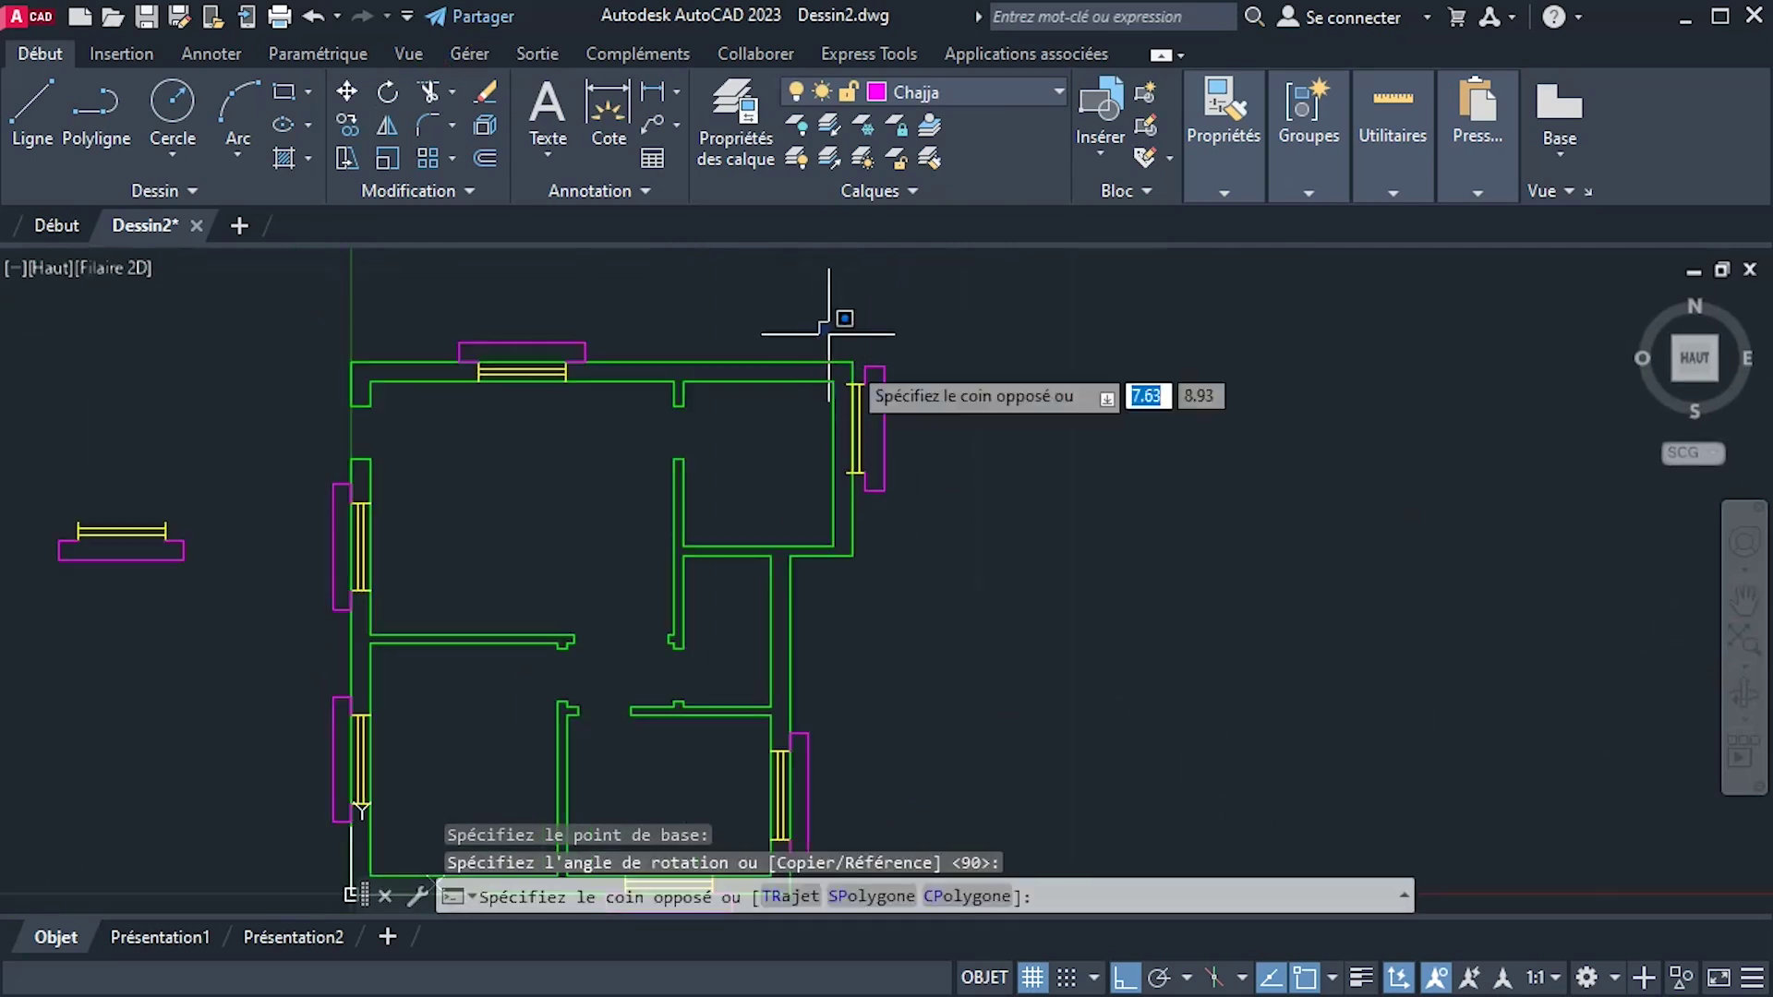
left_click(937, 516)
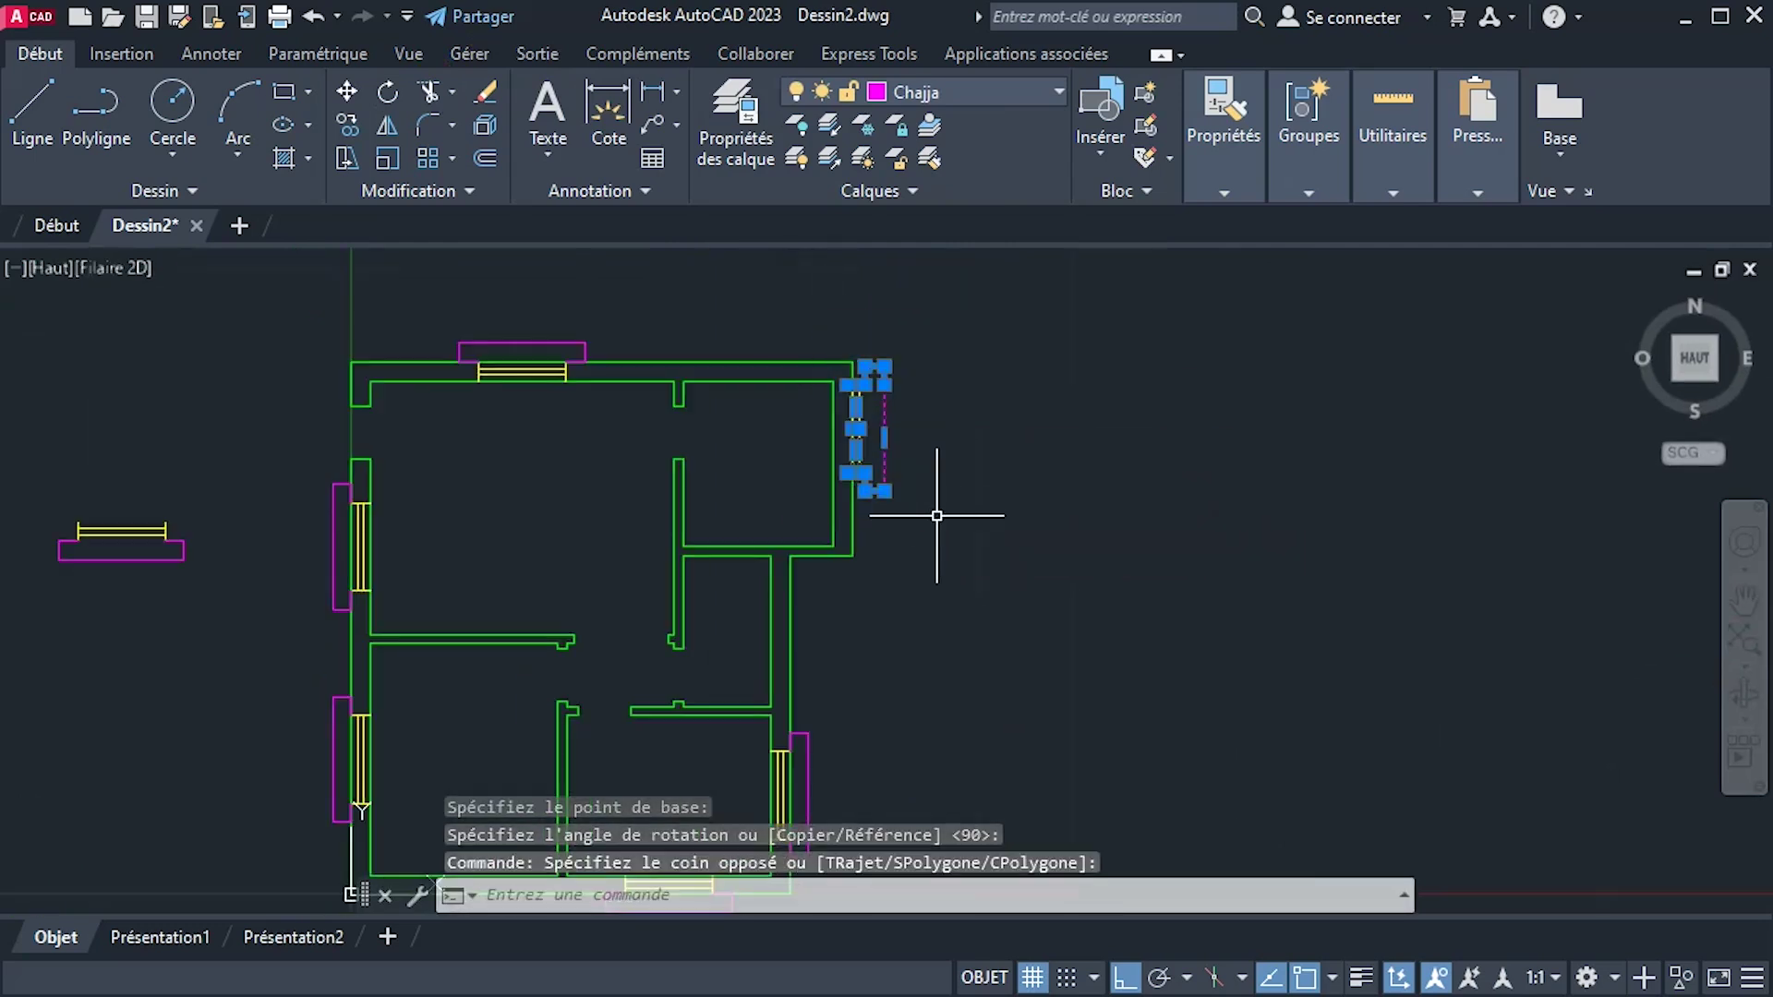
left_click(353, 109)
left_click(889, 473)
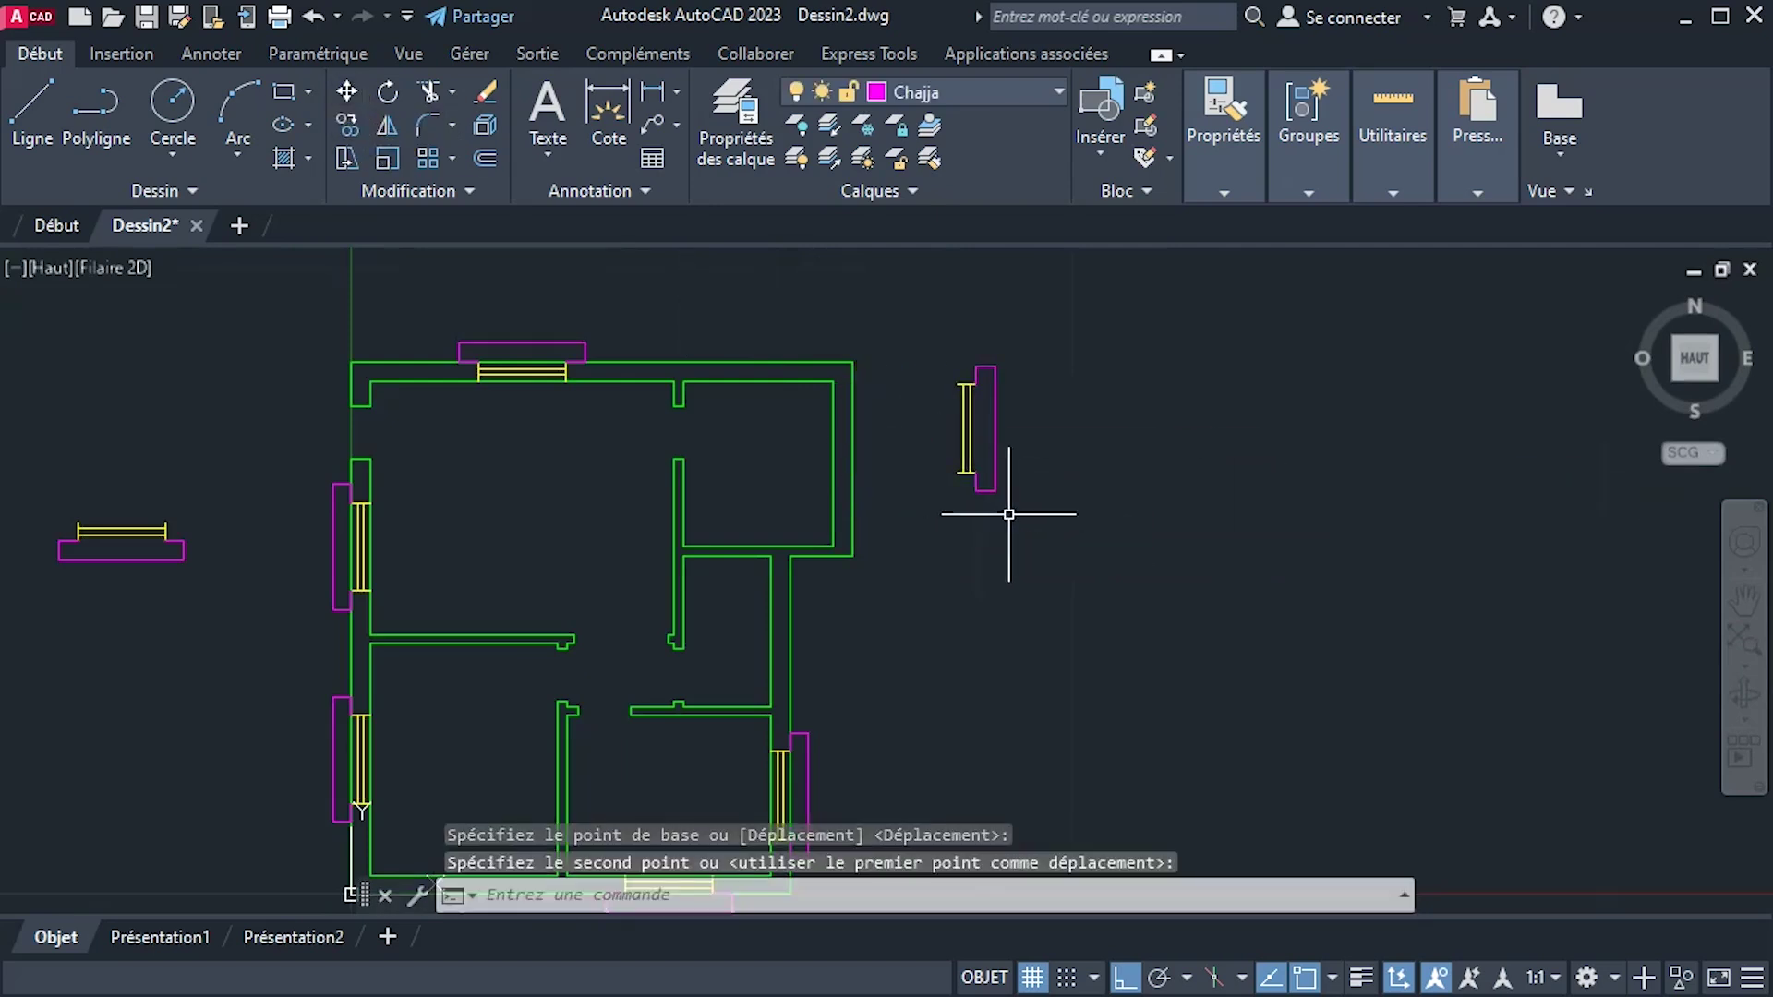
scroll(1042, 434, "up", 2)
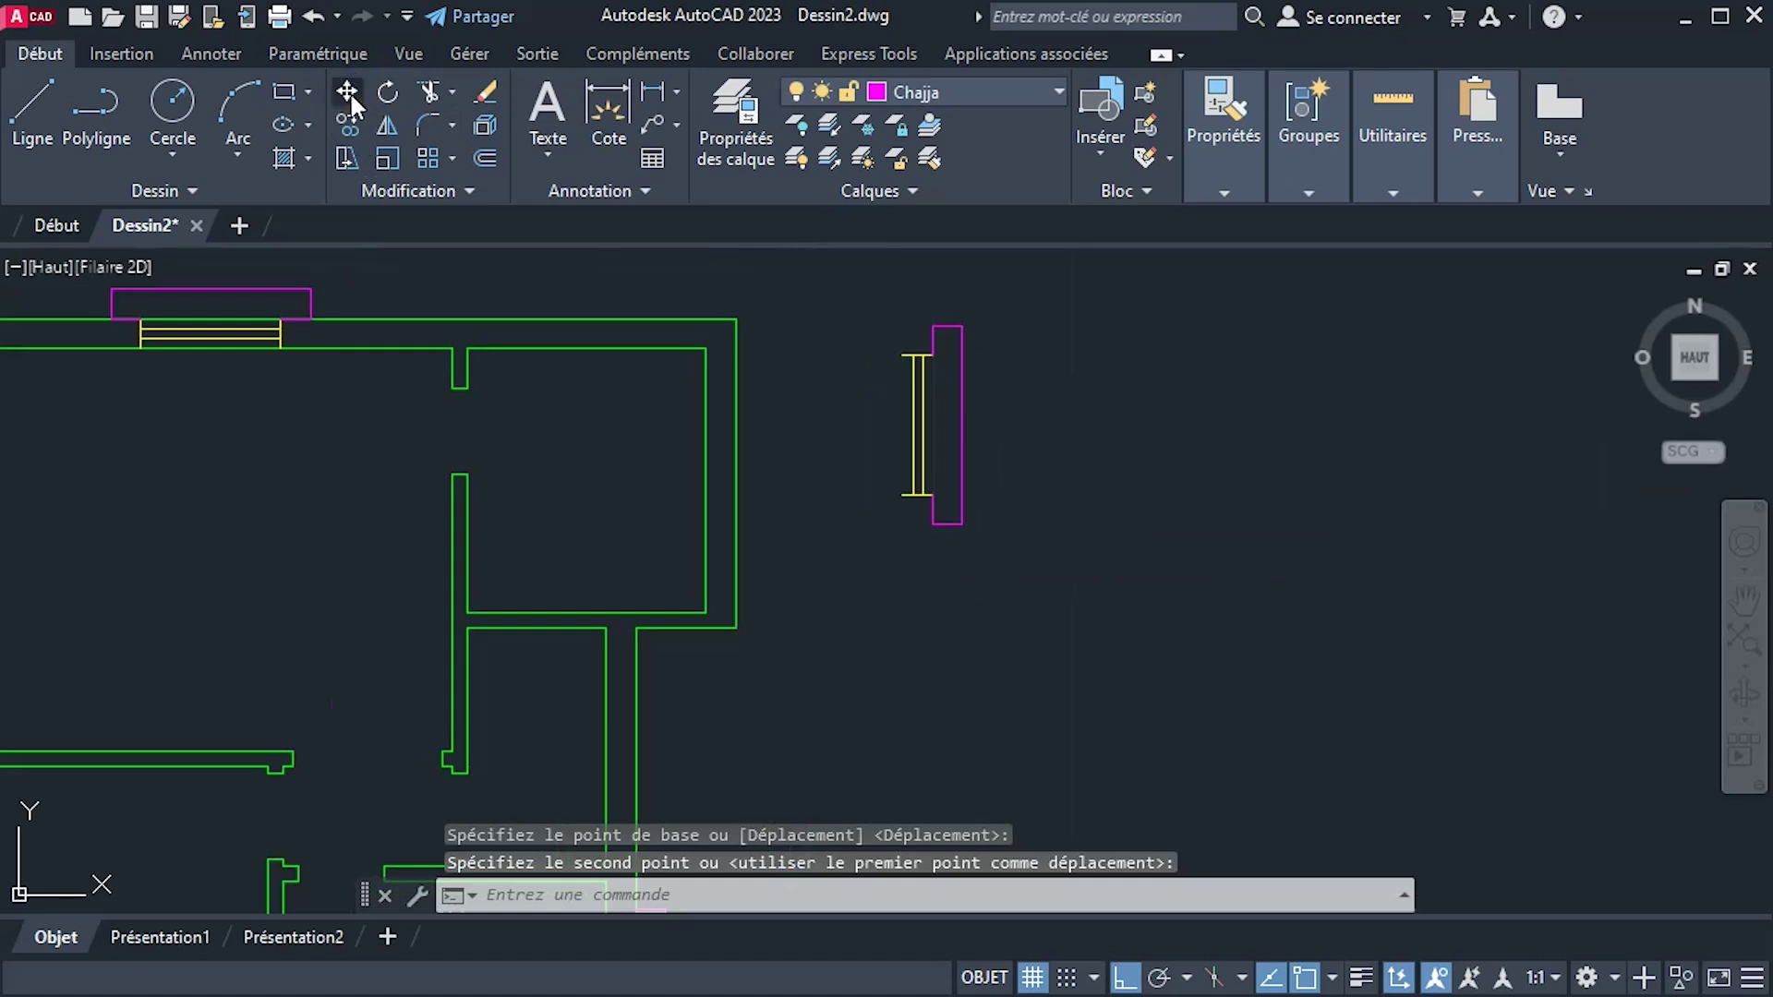
left_click(1084, 598)
left_click(858, 285)
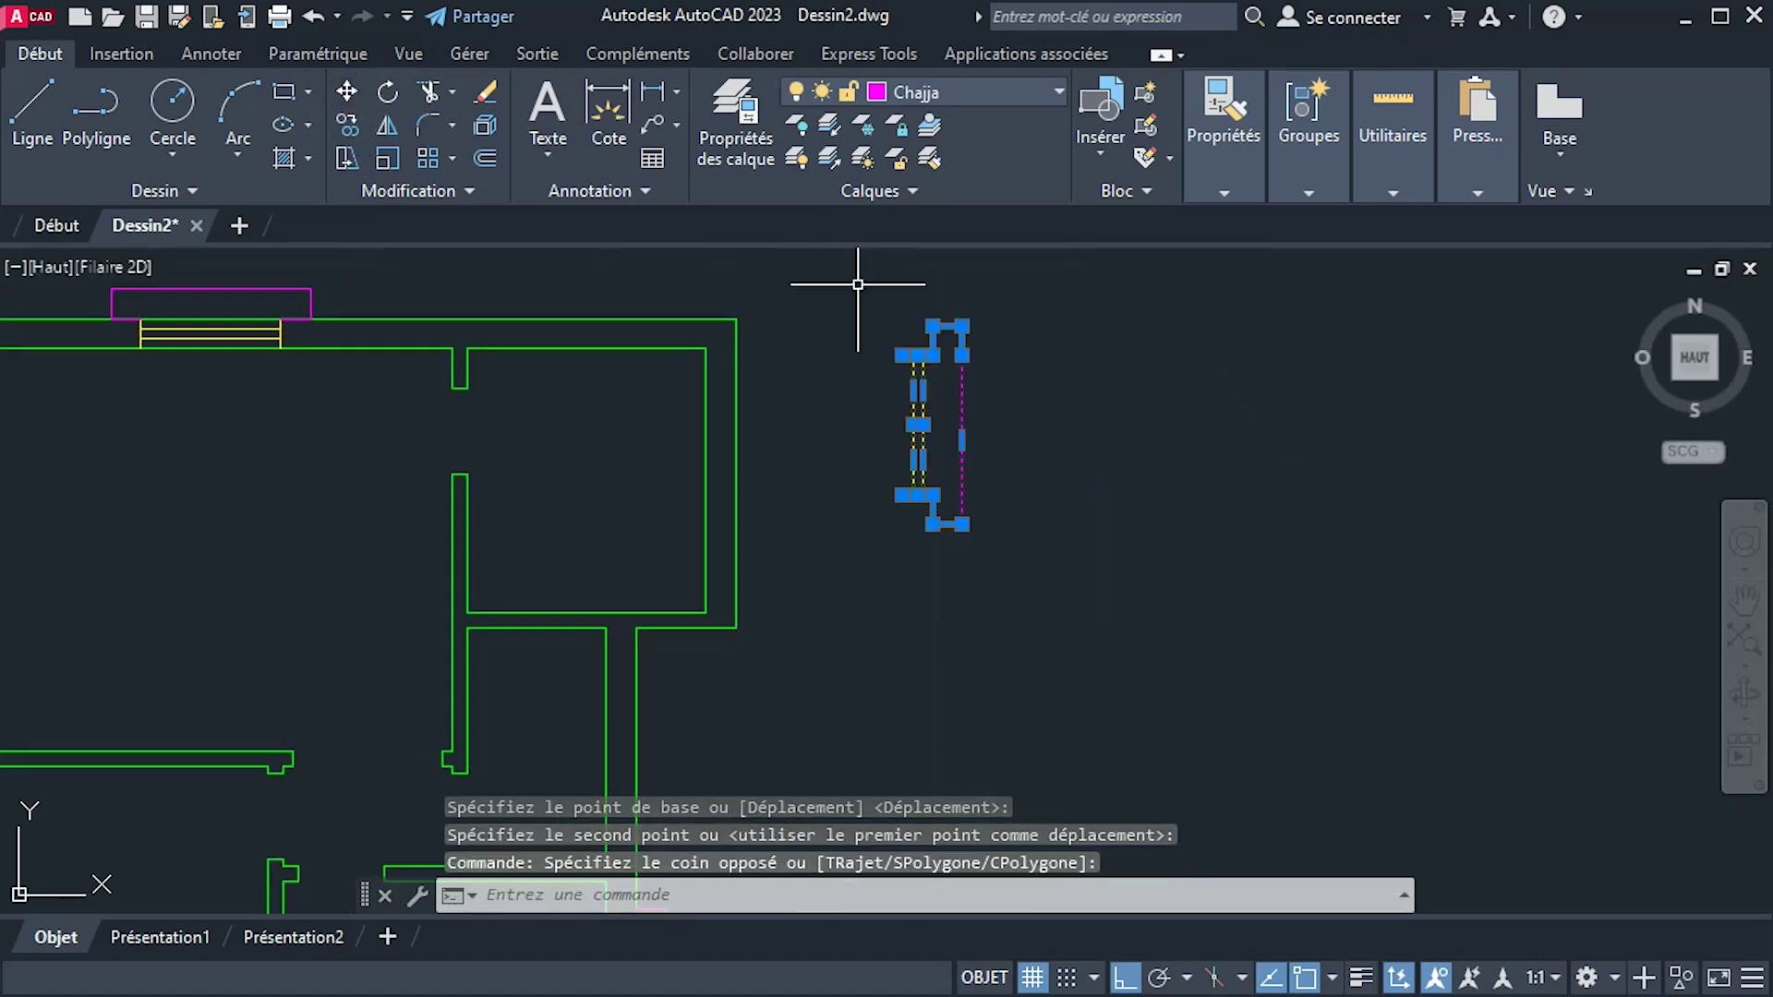
right_click(1165, 480)
left_click(1082, 442)
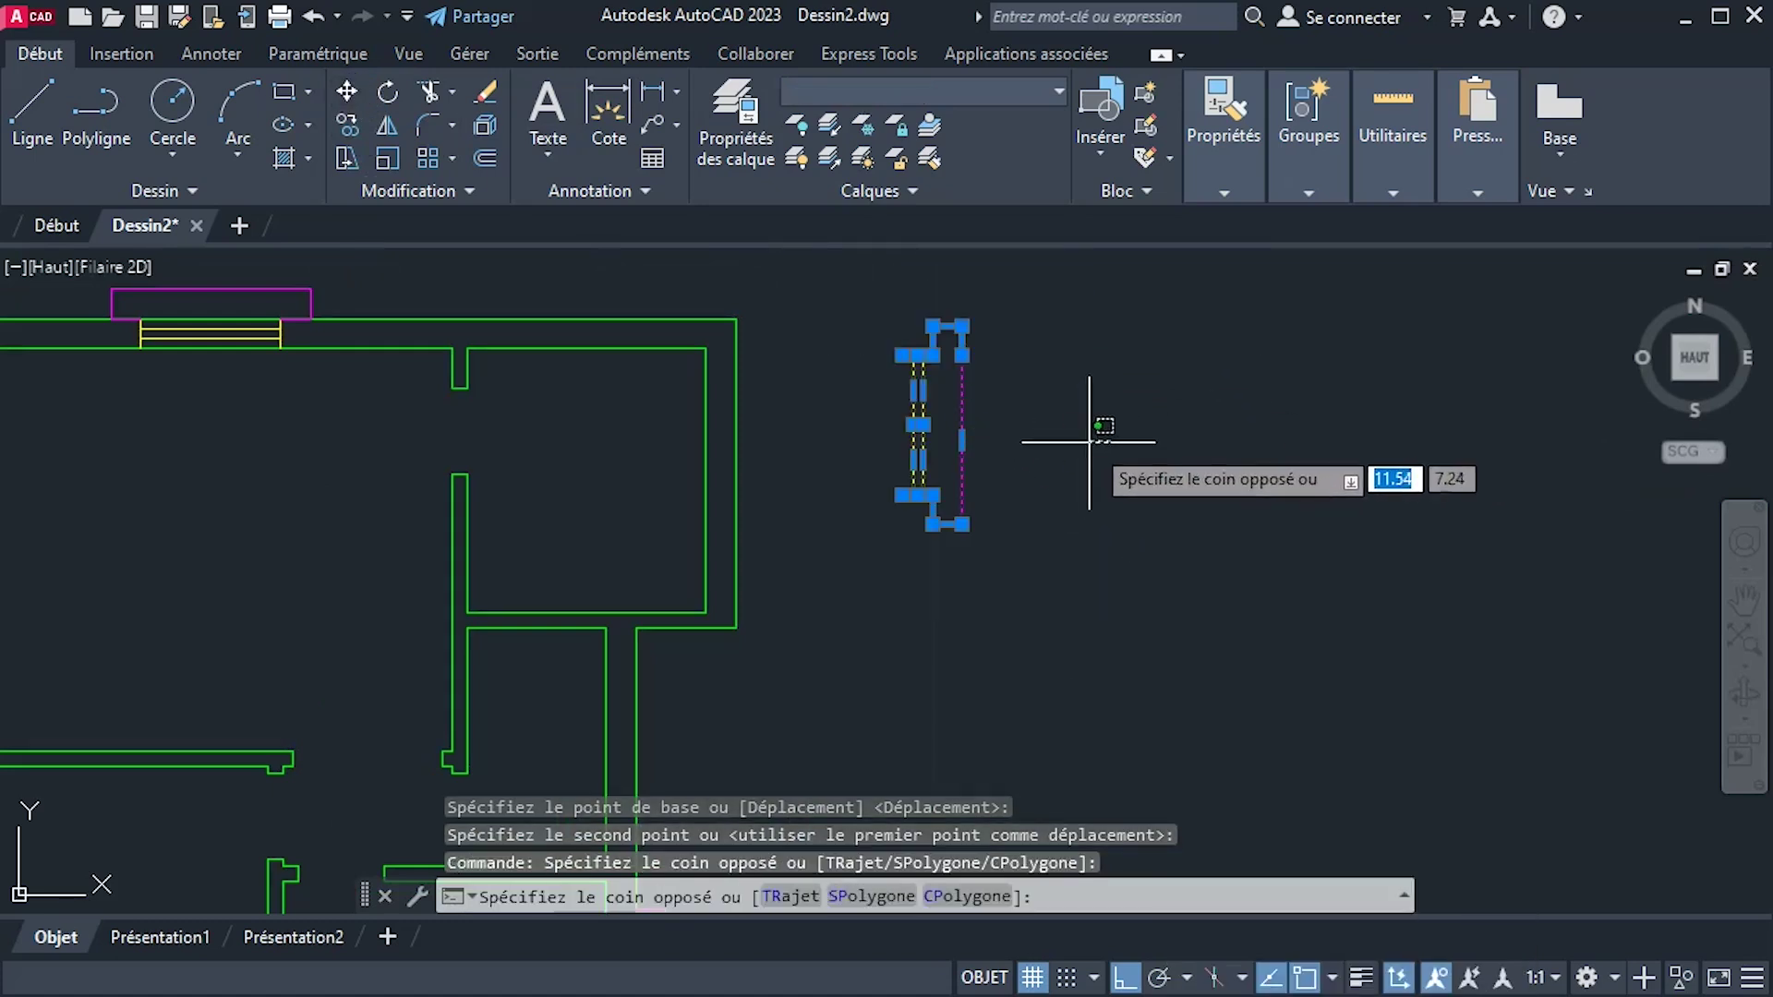
key("Escape")
key("Escape")
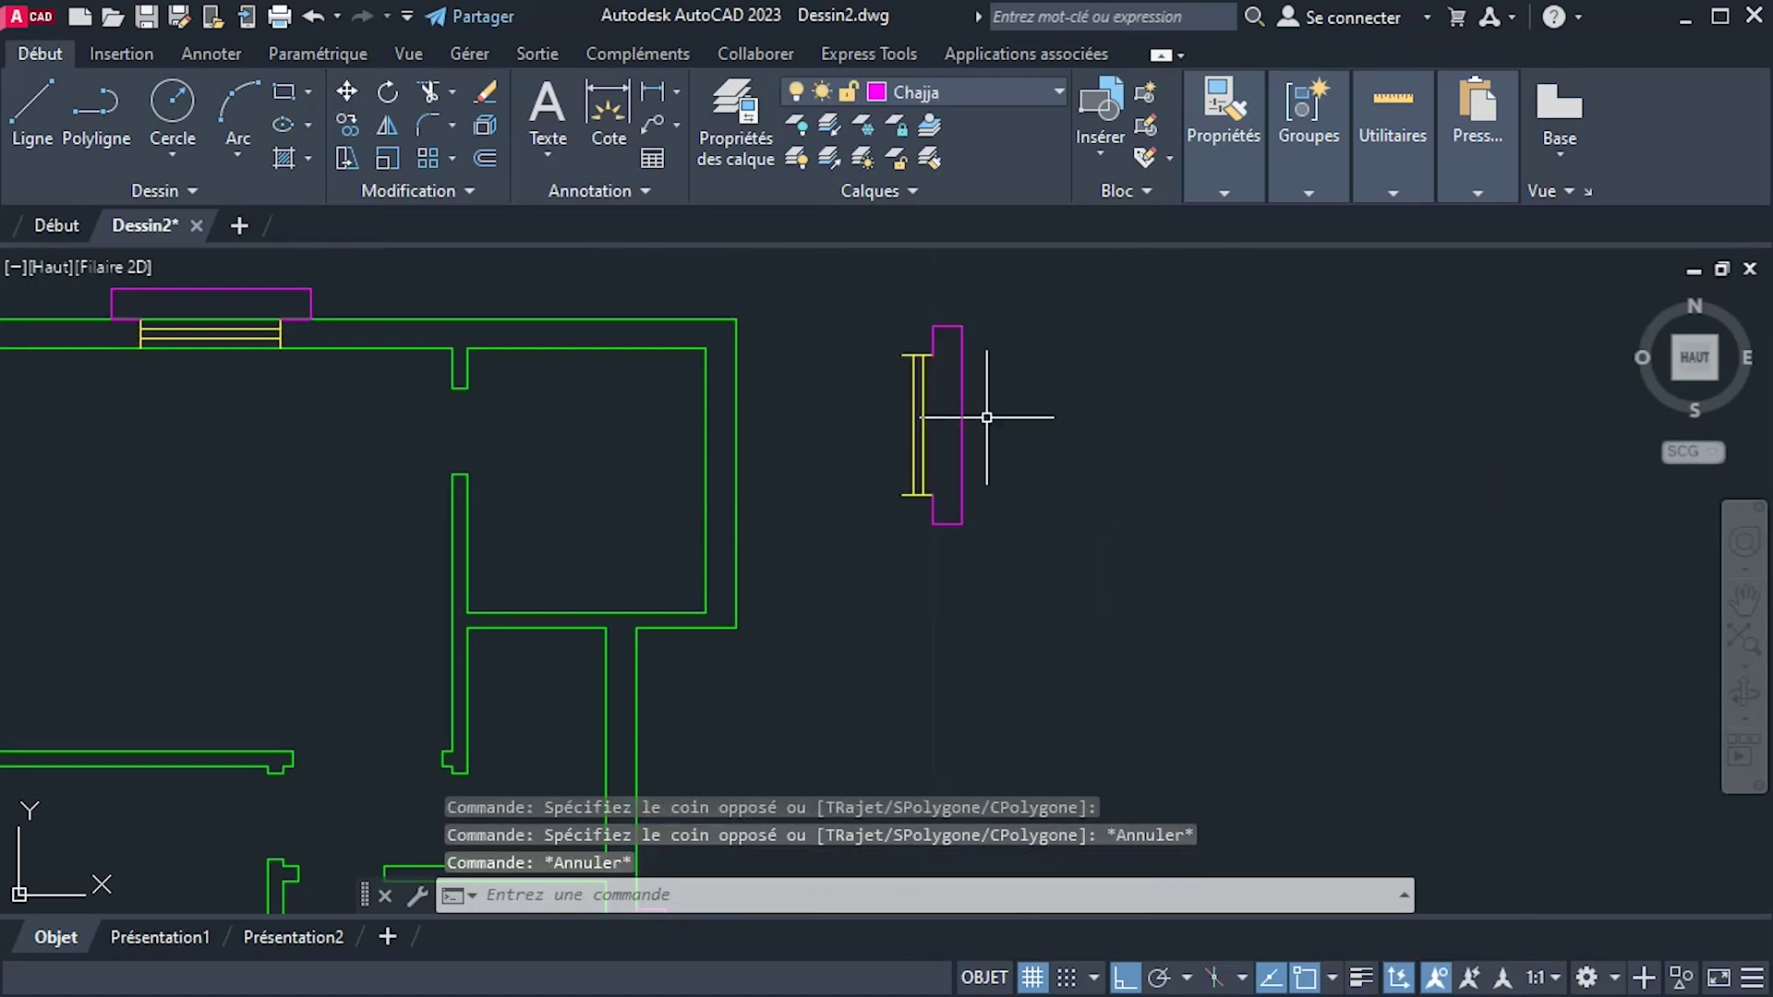
Move the rotated window and canopy into the upper-right room's right wall, centred on the midpoint of the inner wall line.
left_click(347, 93)
left_click(863, 286)
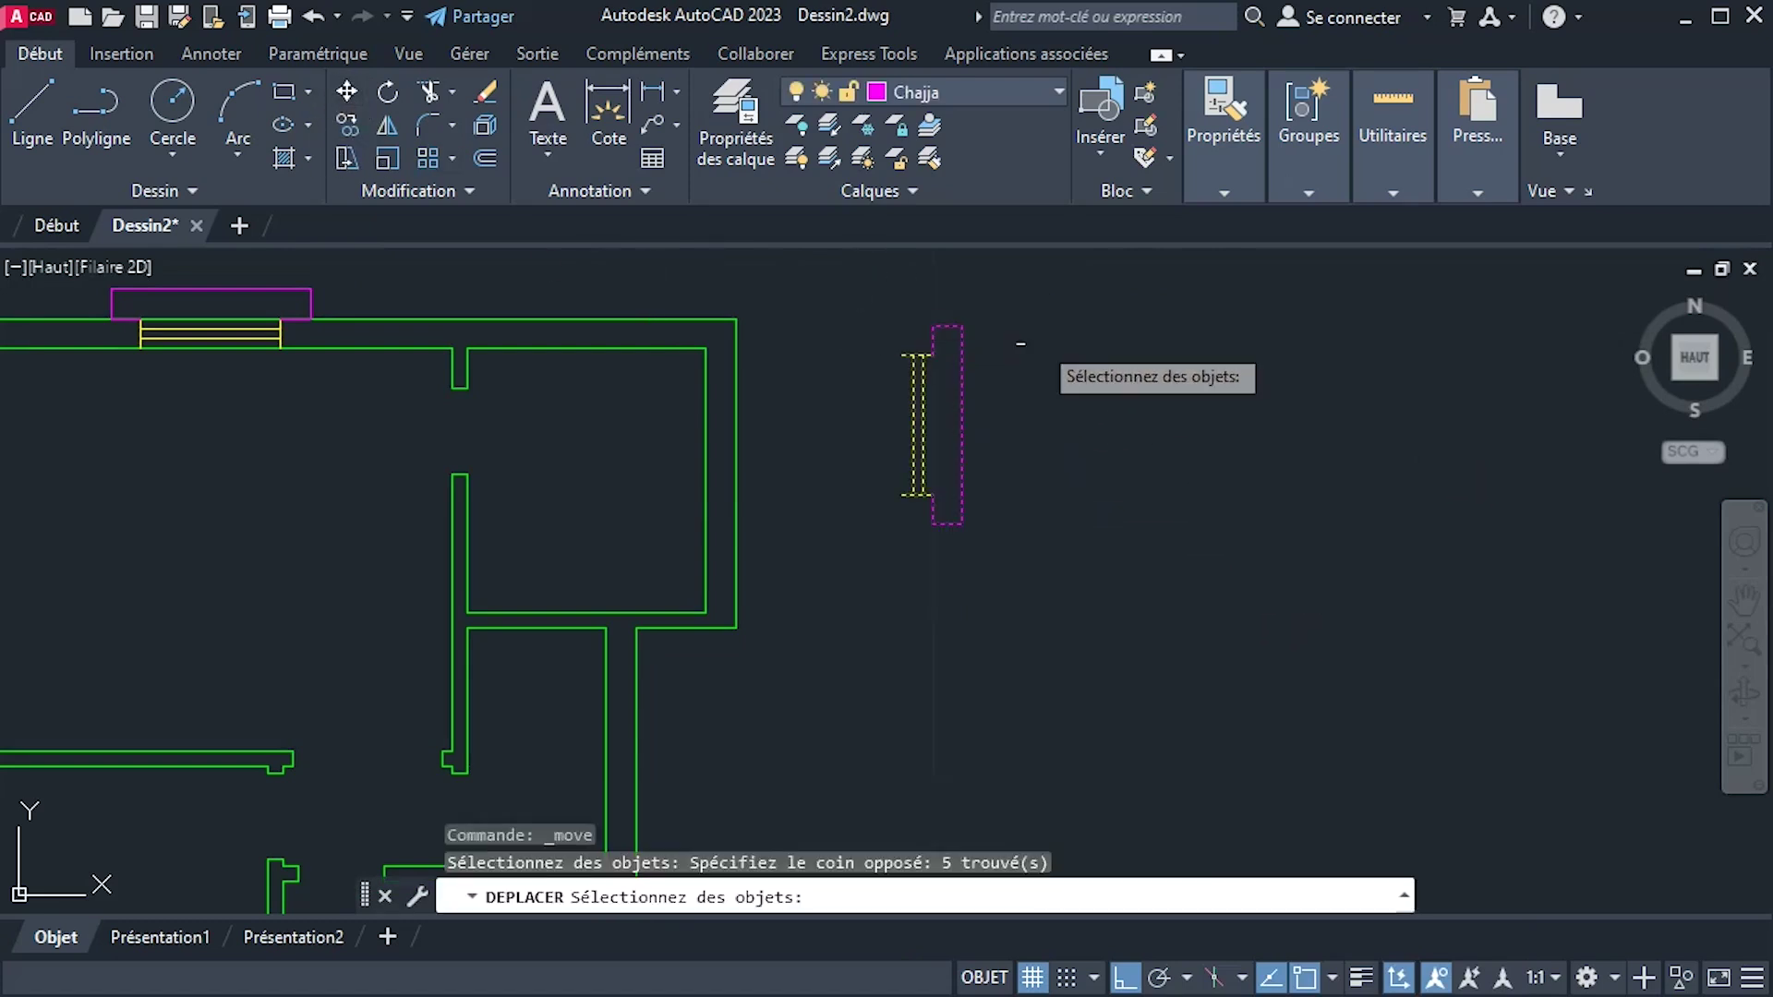
key("Return")
scroll(894, 357, "up", 5)
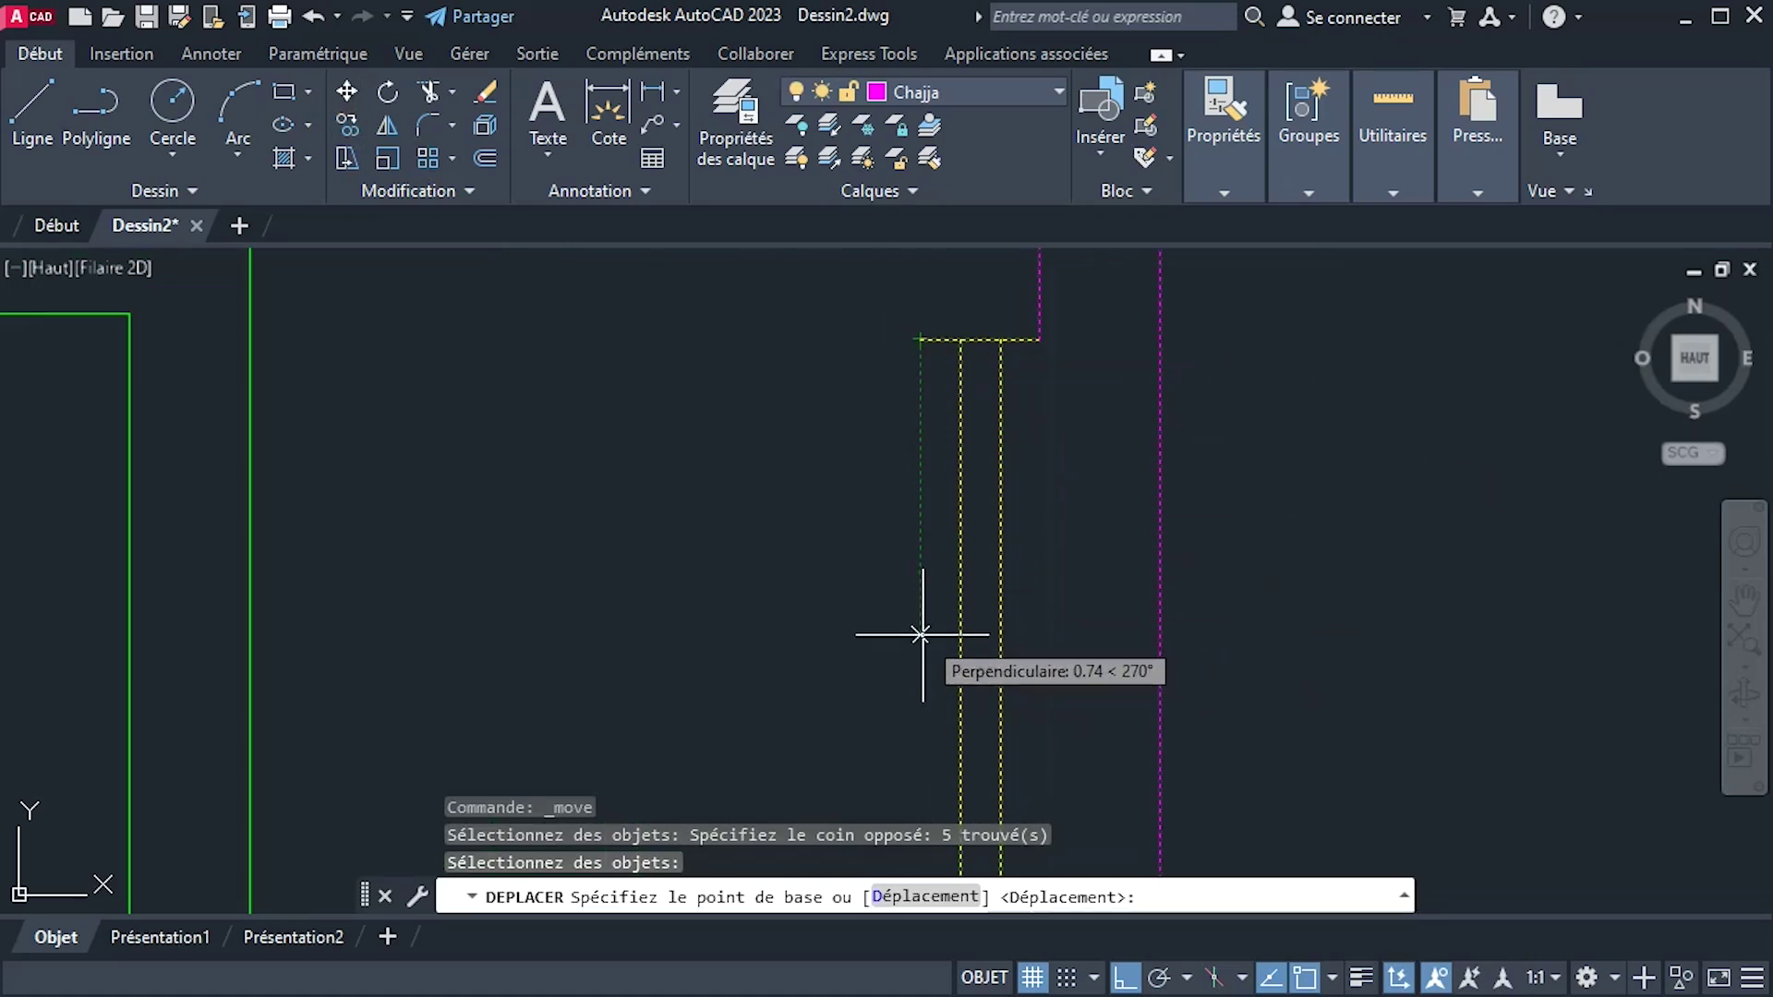
scroll(920, 634, "down", 2)
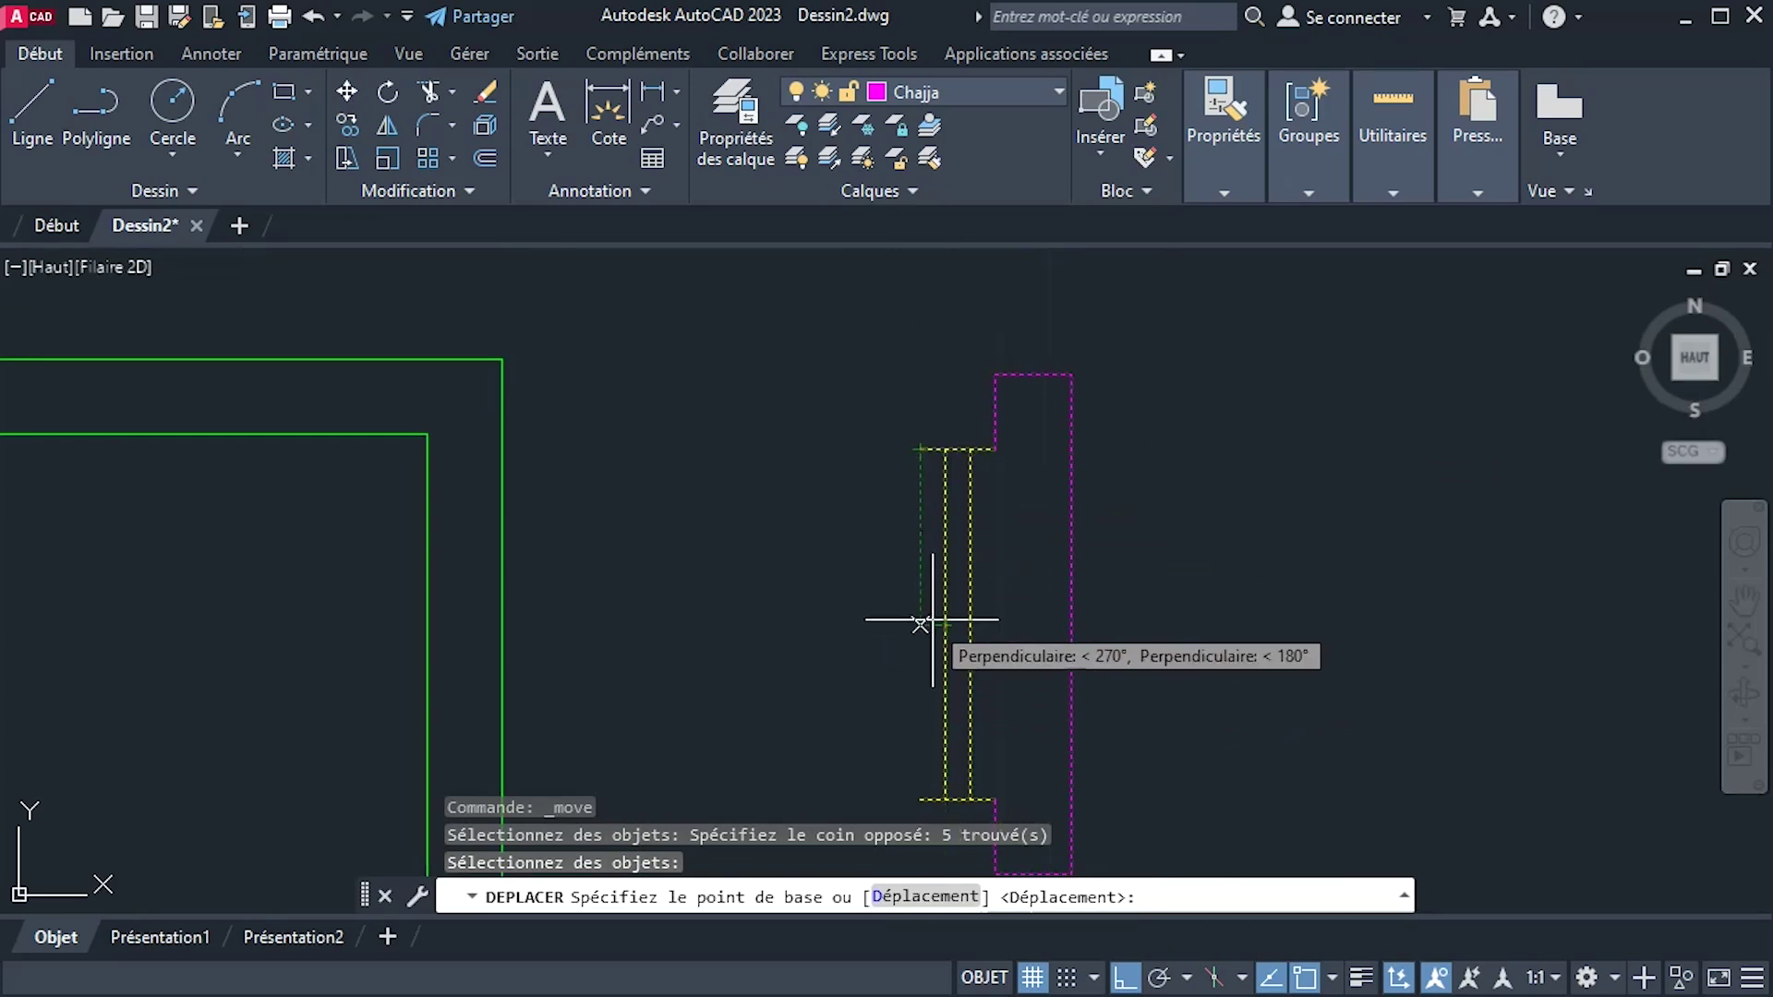
left_click(924, 623)
scroll(685, 635, "down", 5)
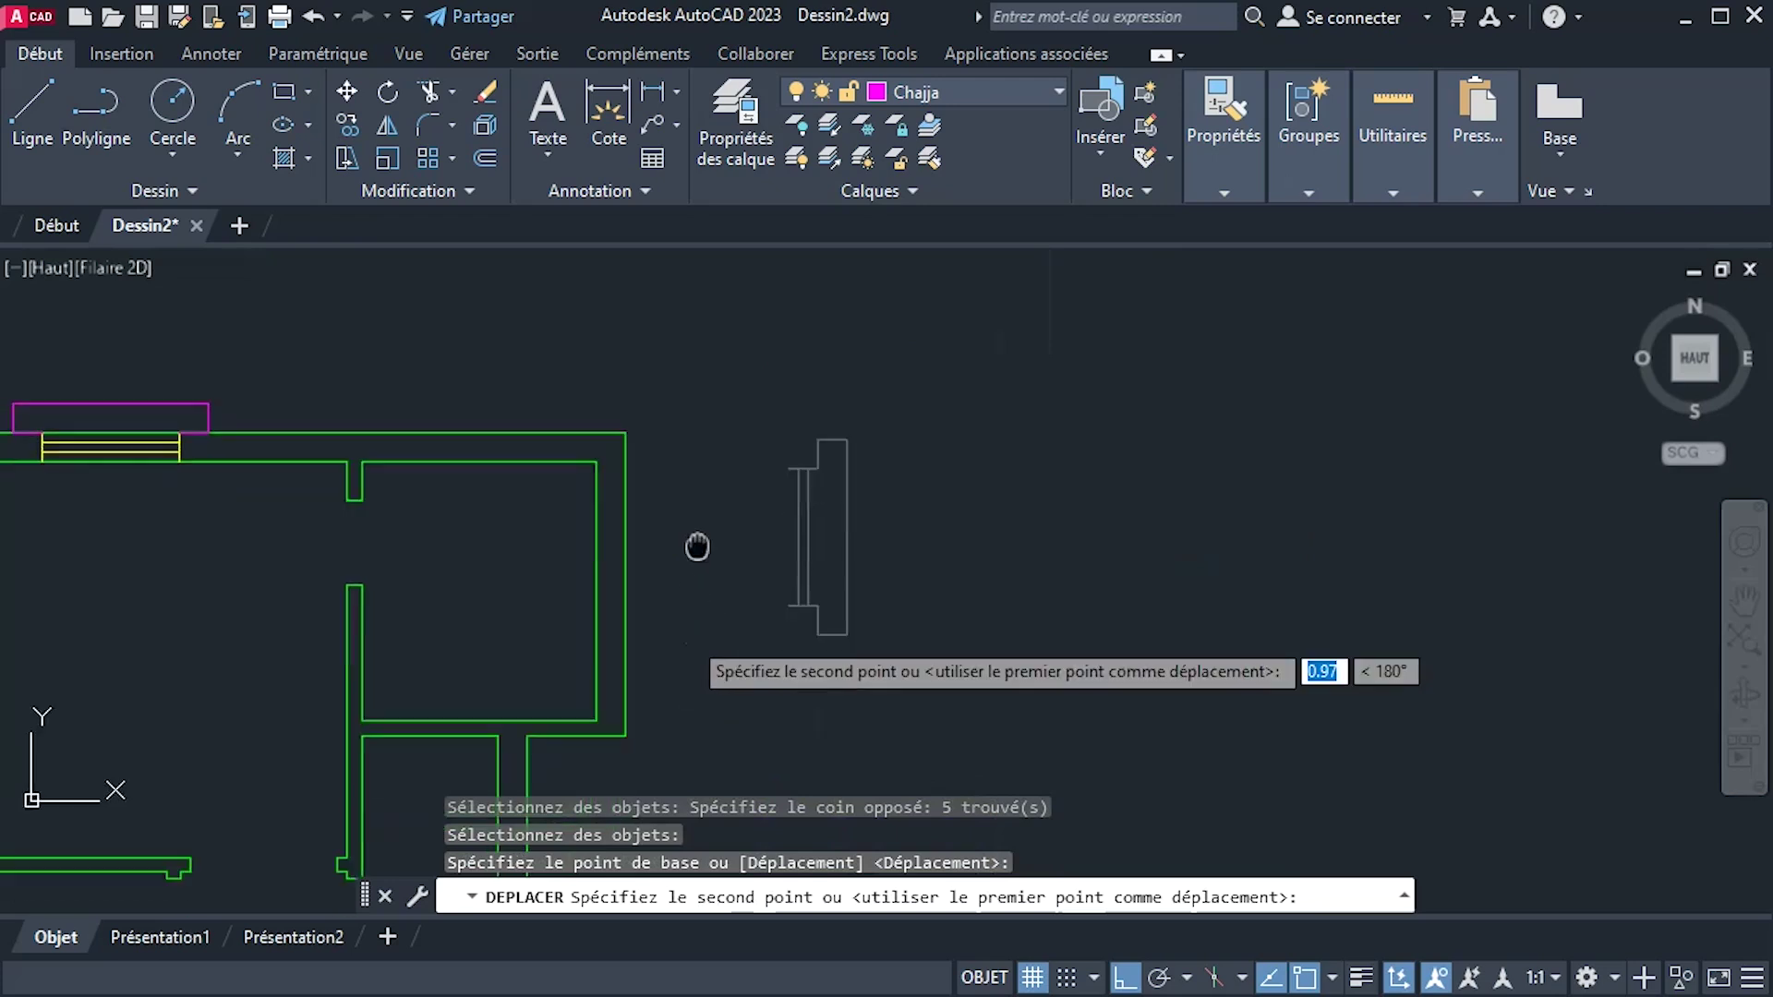
scroll(684, 535, "up", 1)
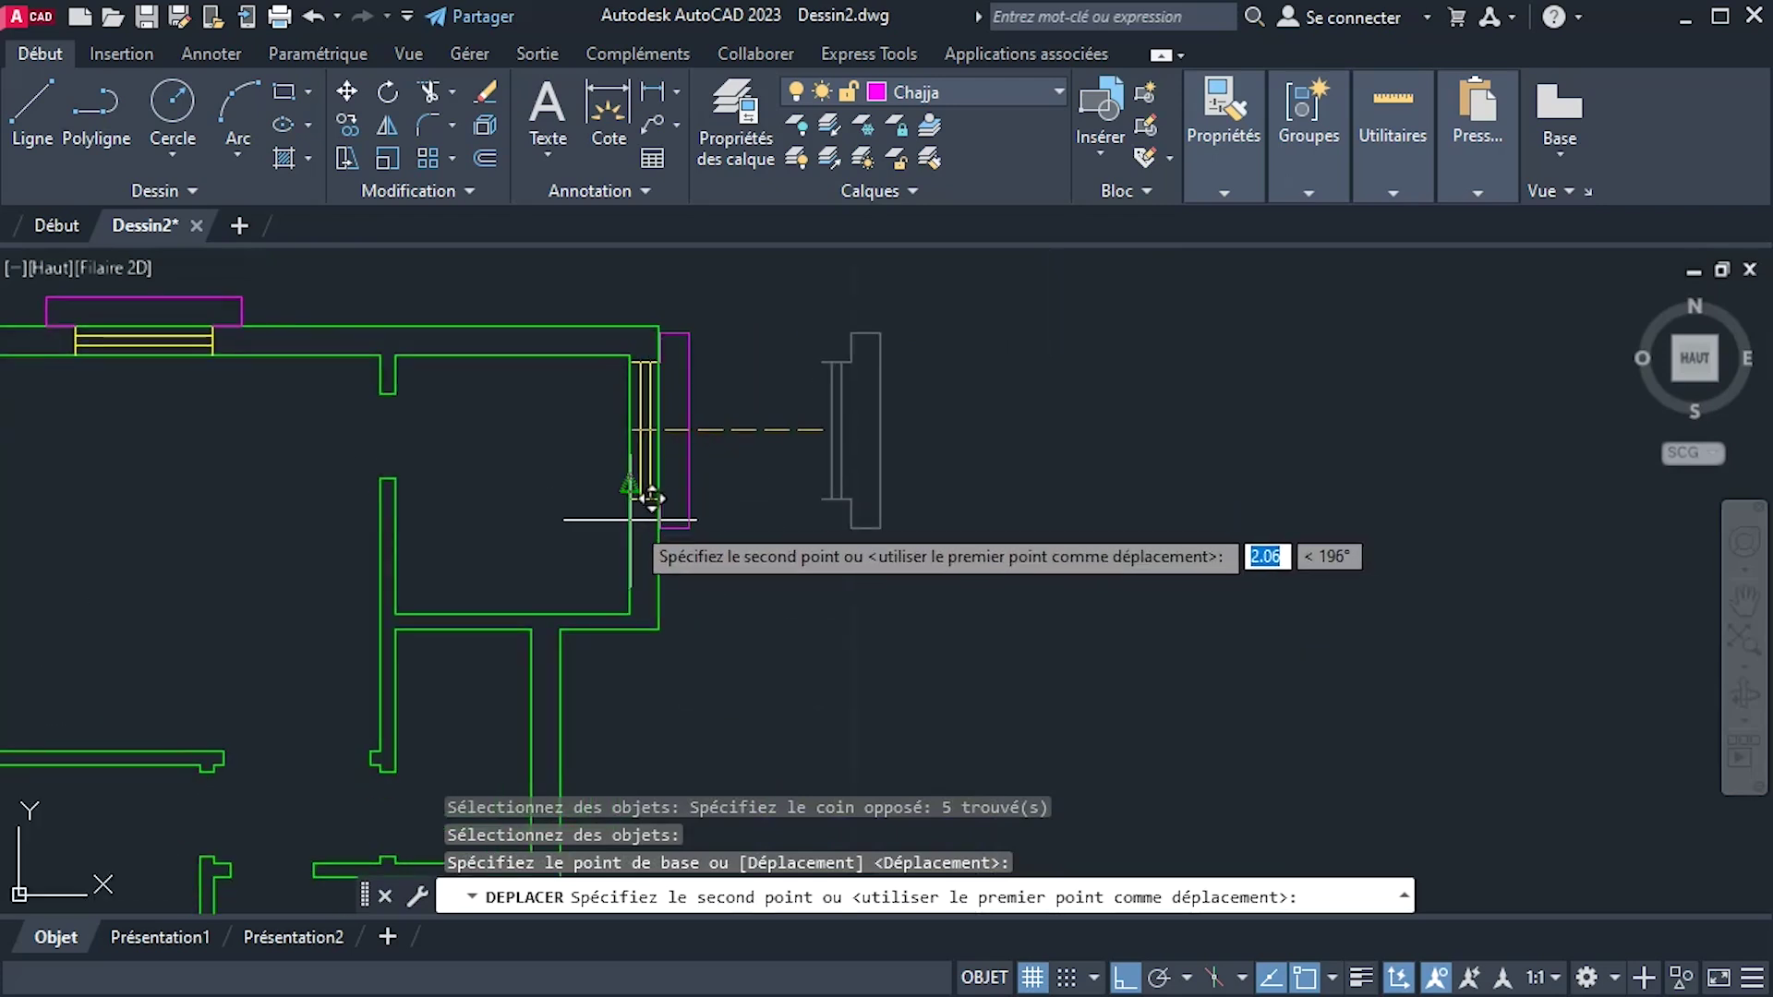
left_click(637, 509)
scroll(803, 555, "down", 4)
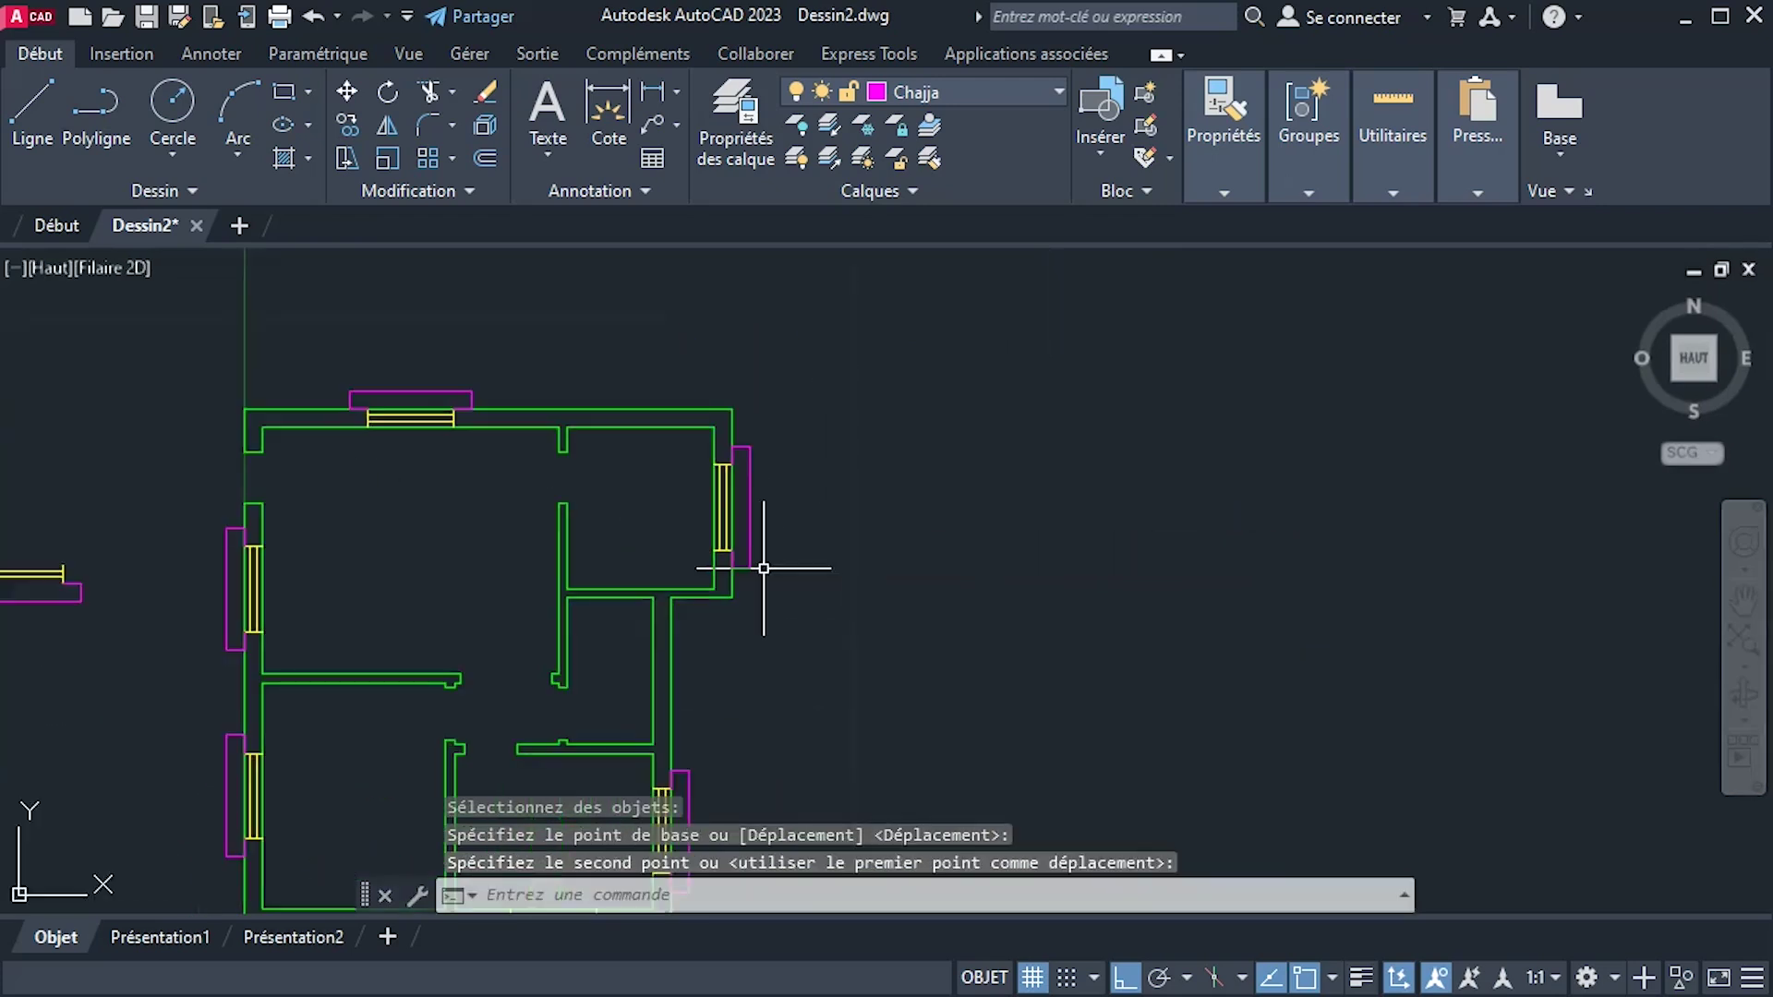
Erase the leftover window and canopy lying outside the plan's left wall.
scroll(433, 461, "up", 2)
left_click(296, 338)
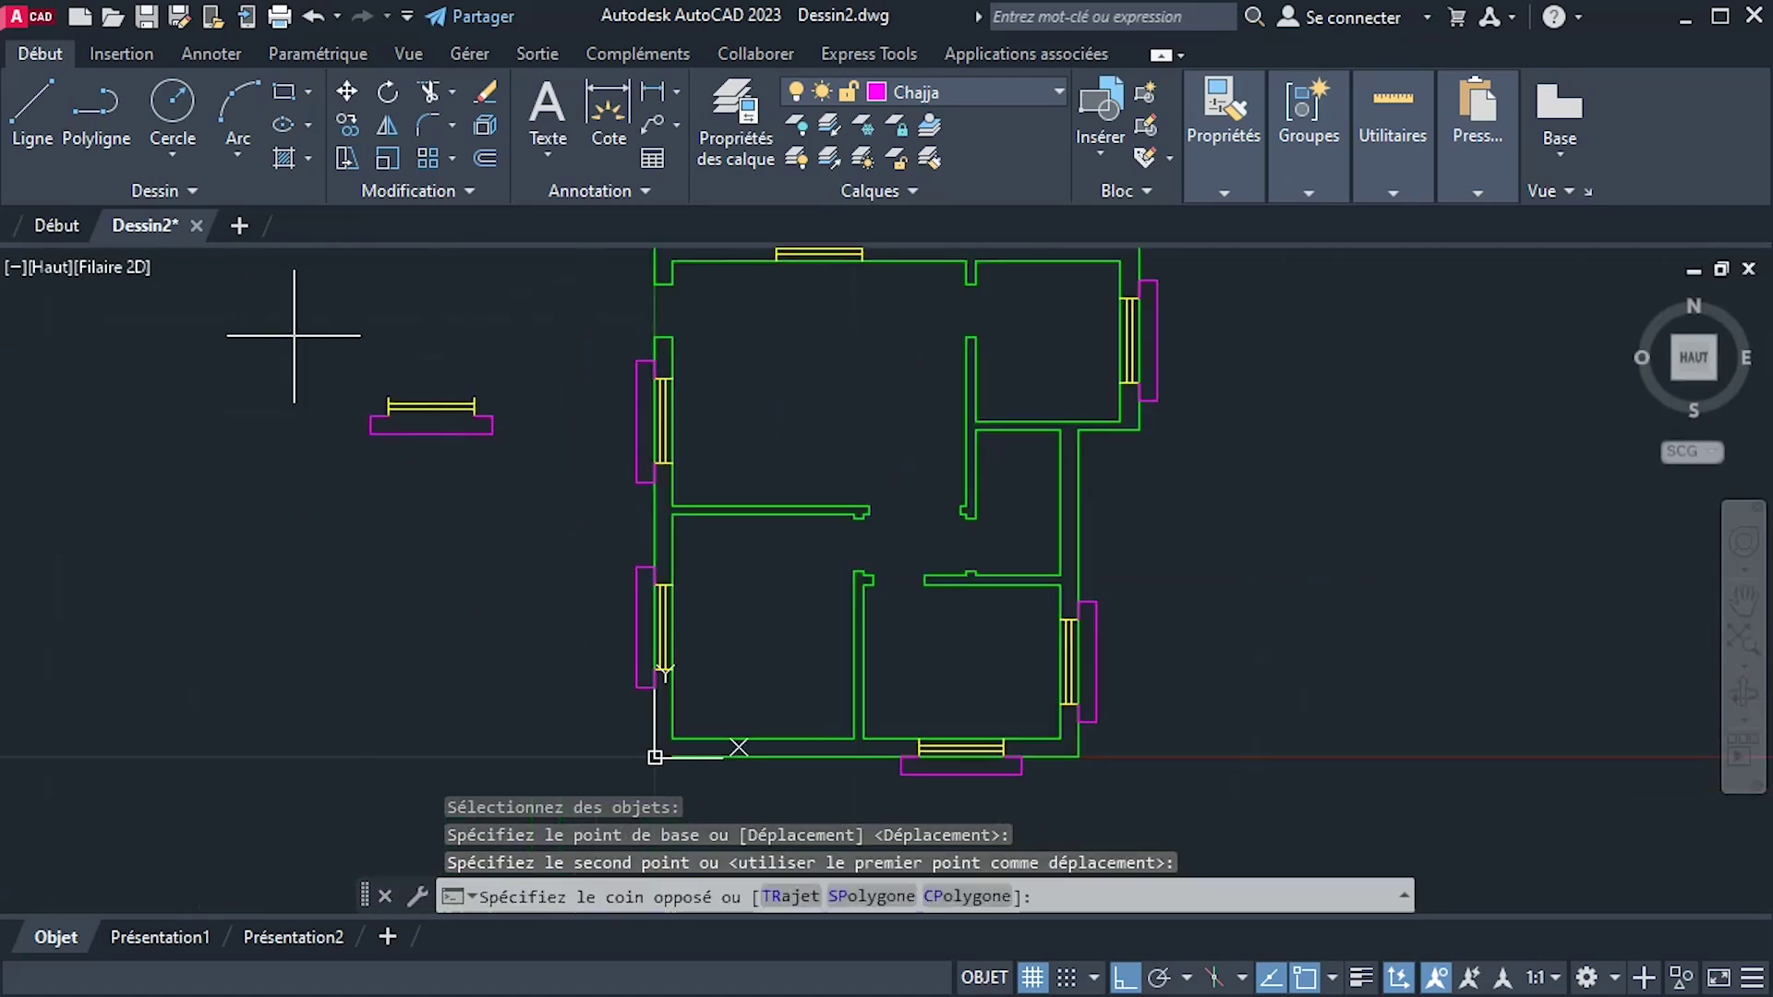
left_click(580, 554)
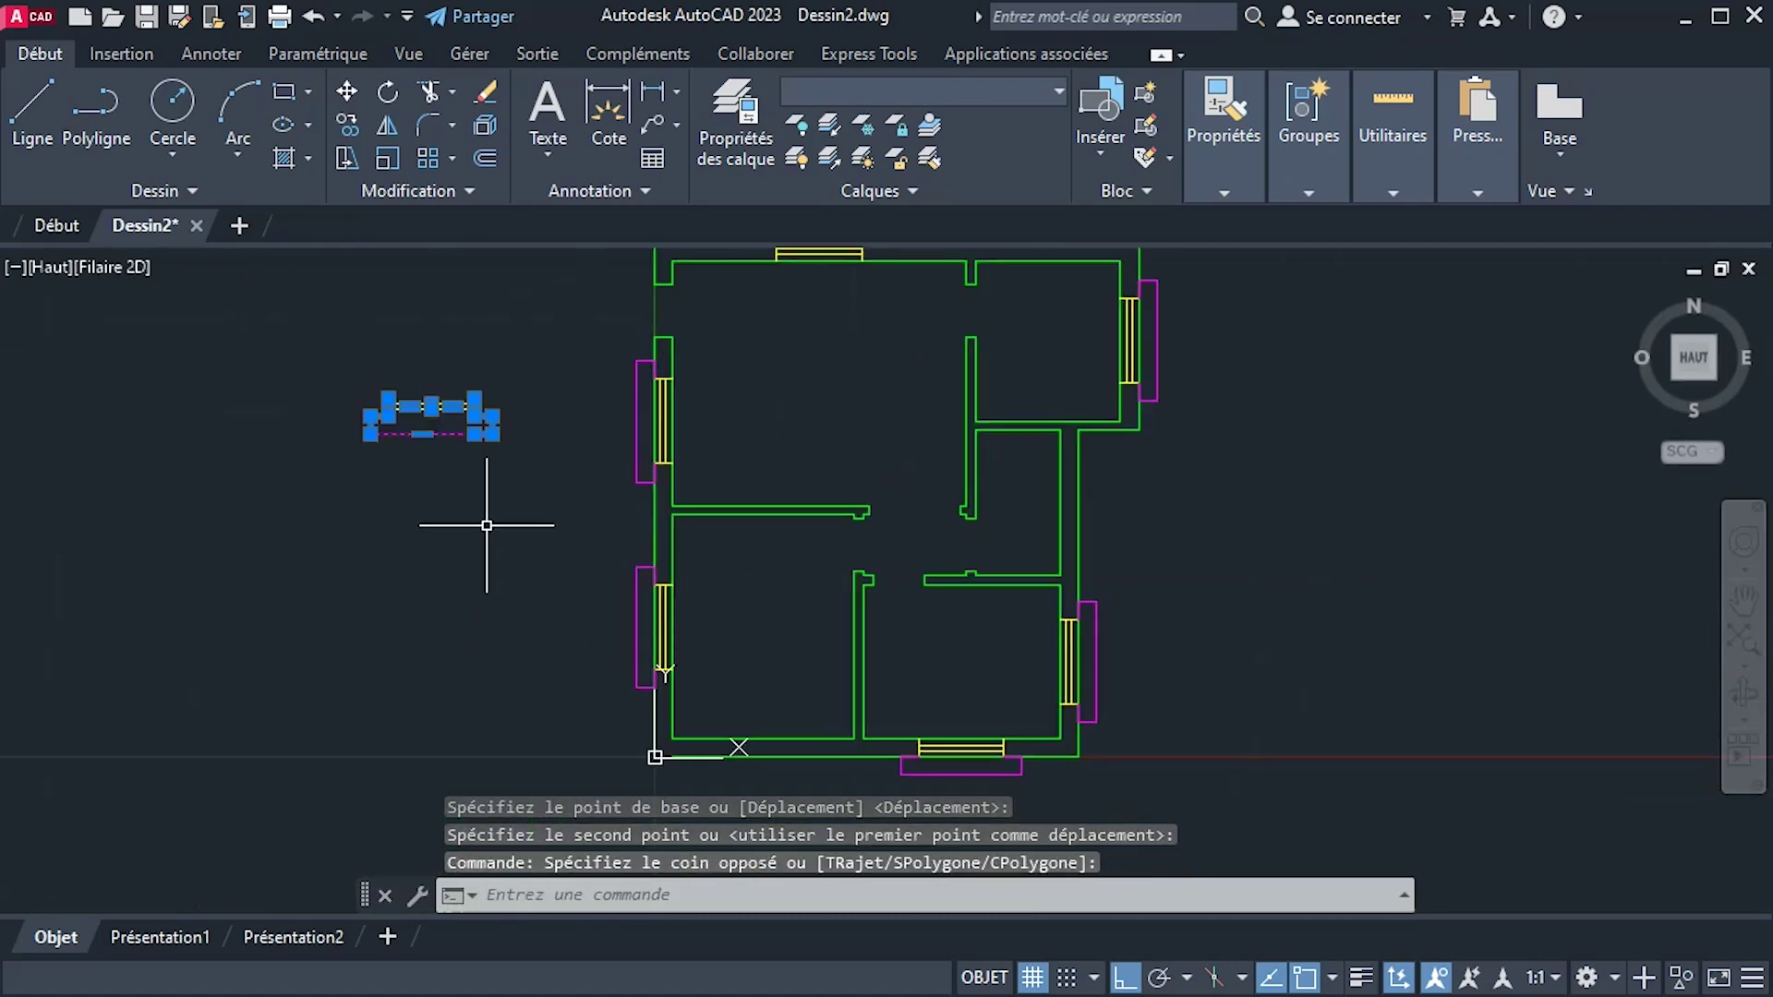
type("effa")
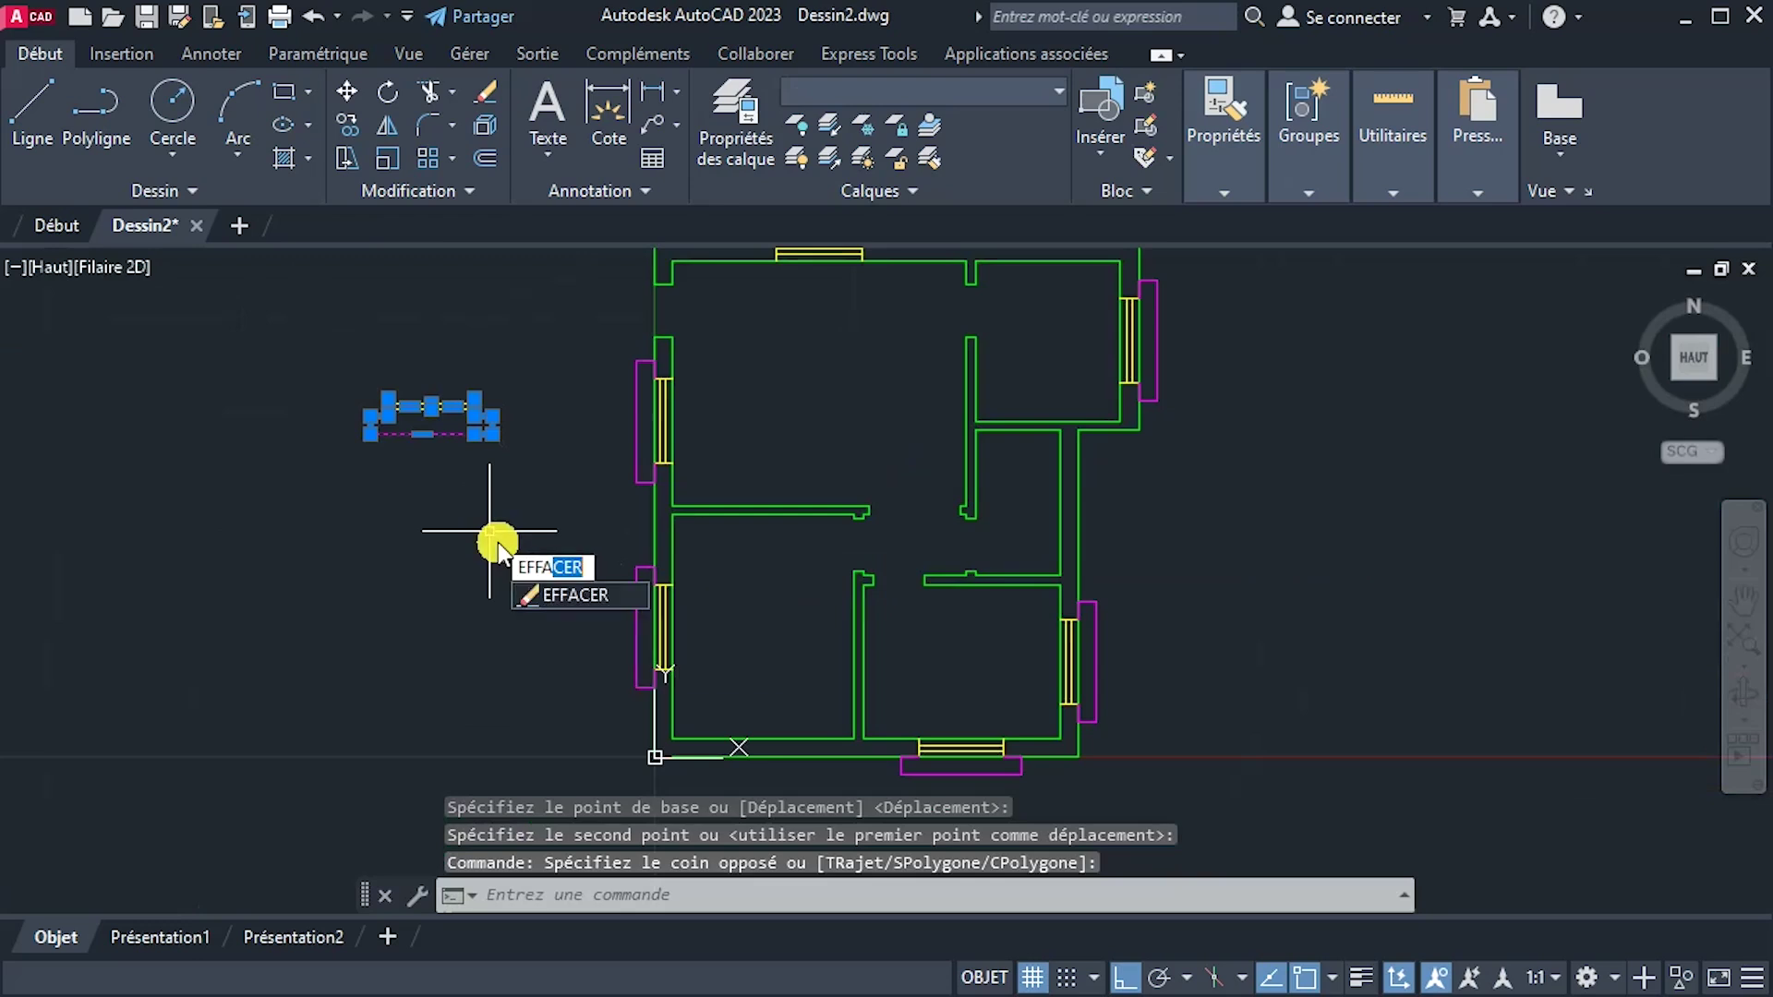
key("Return")
scroll(923, 609, "down", 2)
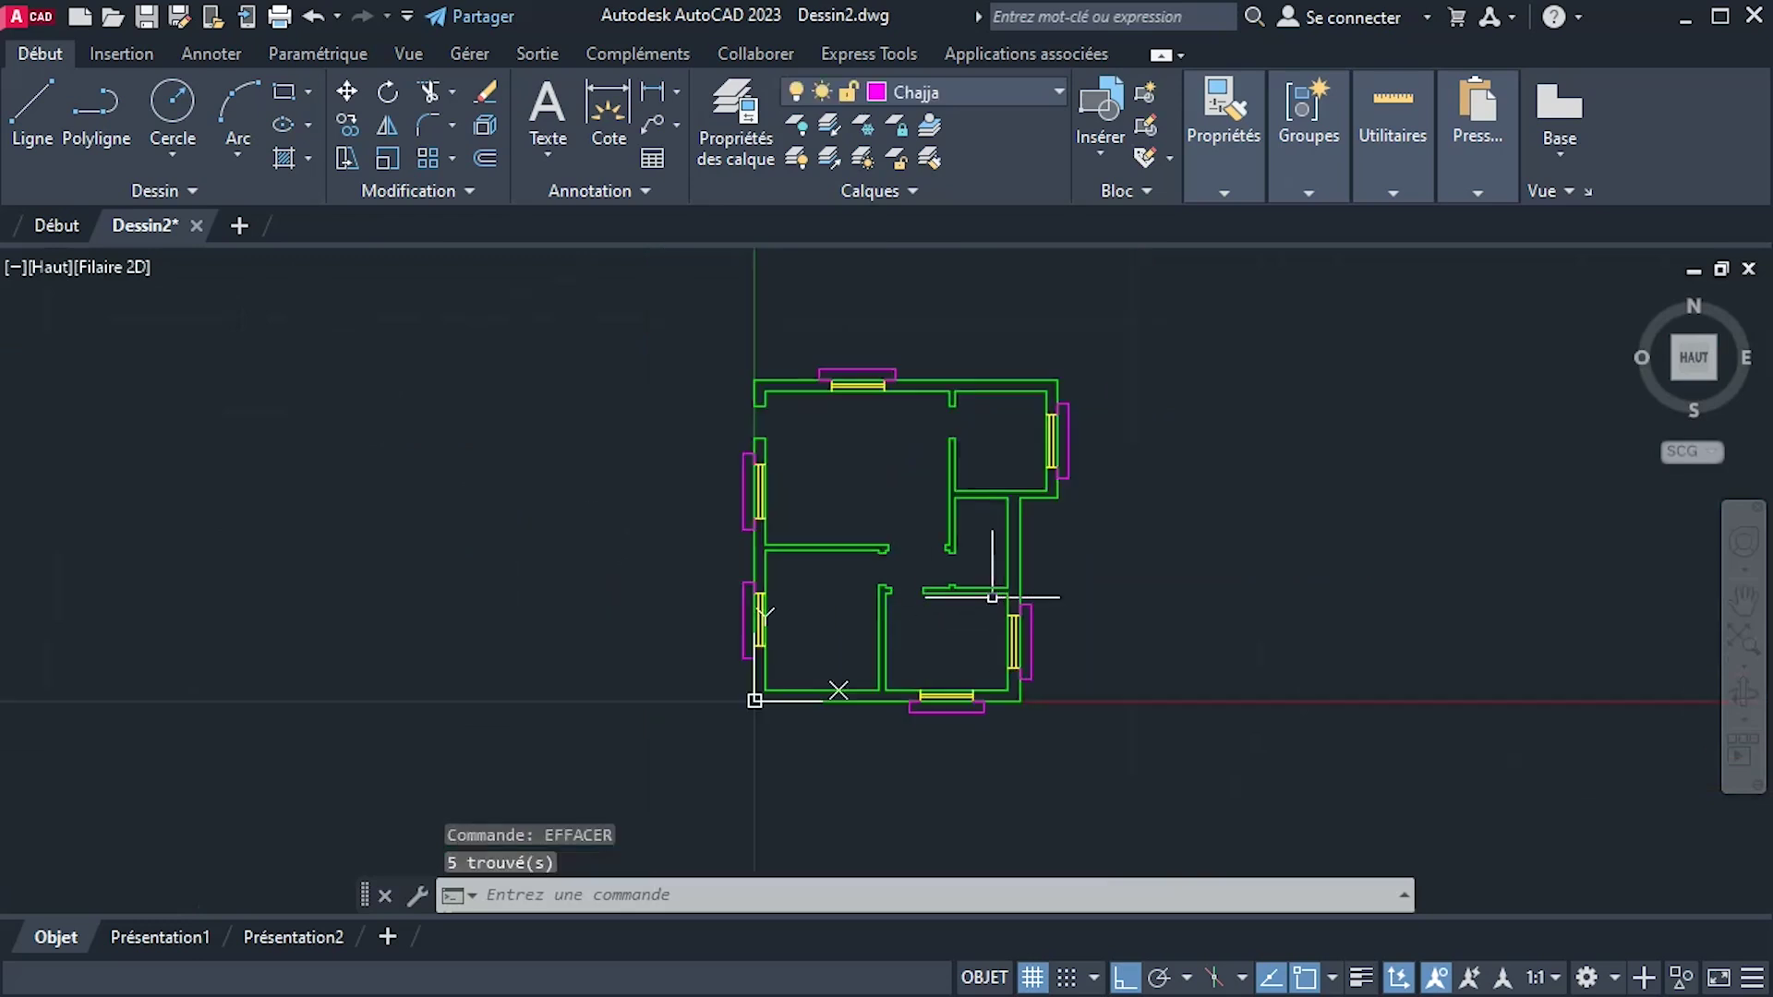
Make the Portes layer current and check the door layout in the reference plan TP 3 AutoCAd 2023.png.
scroll(997, 564, "up", 2)
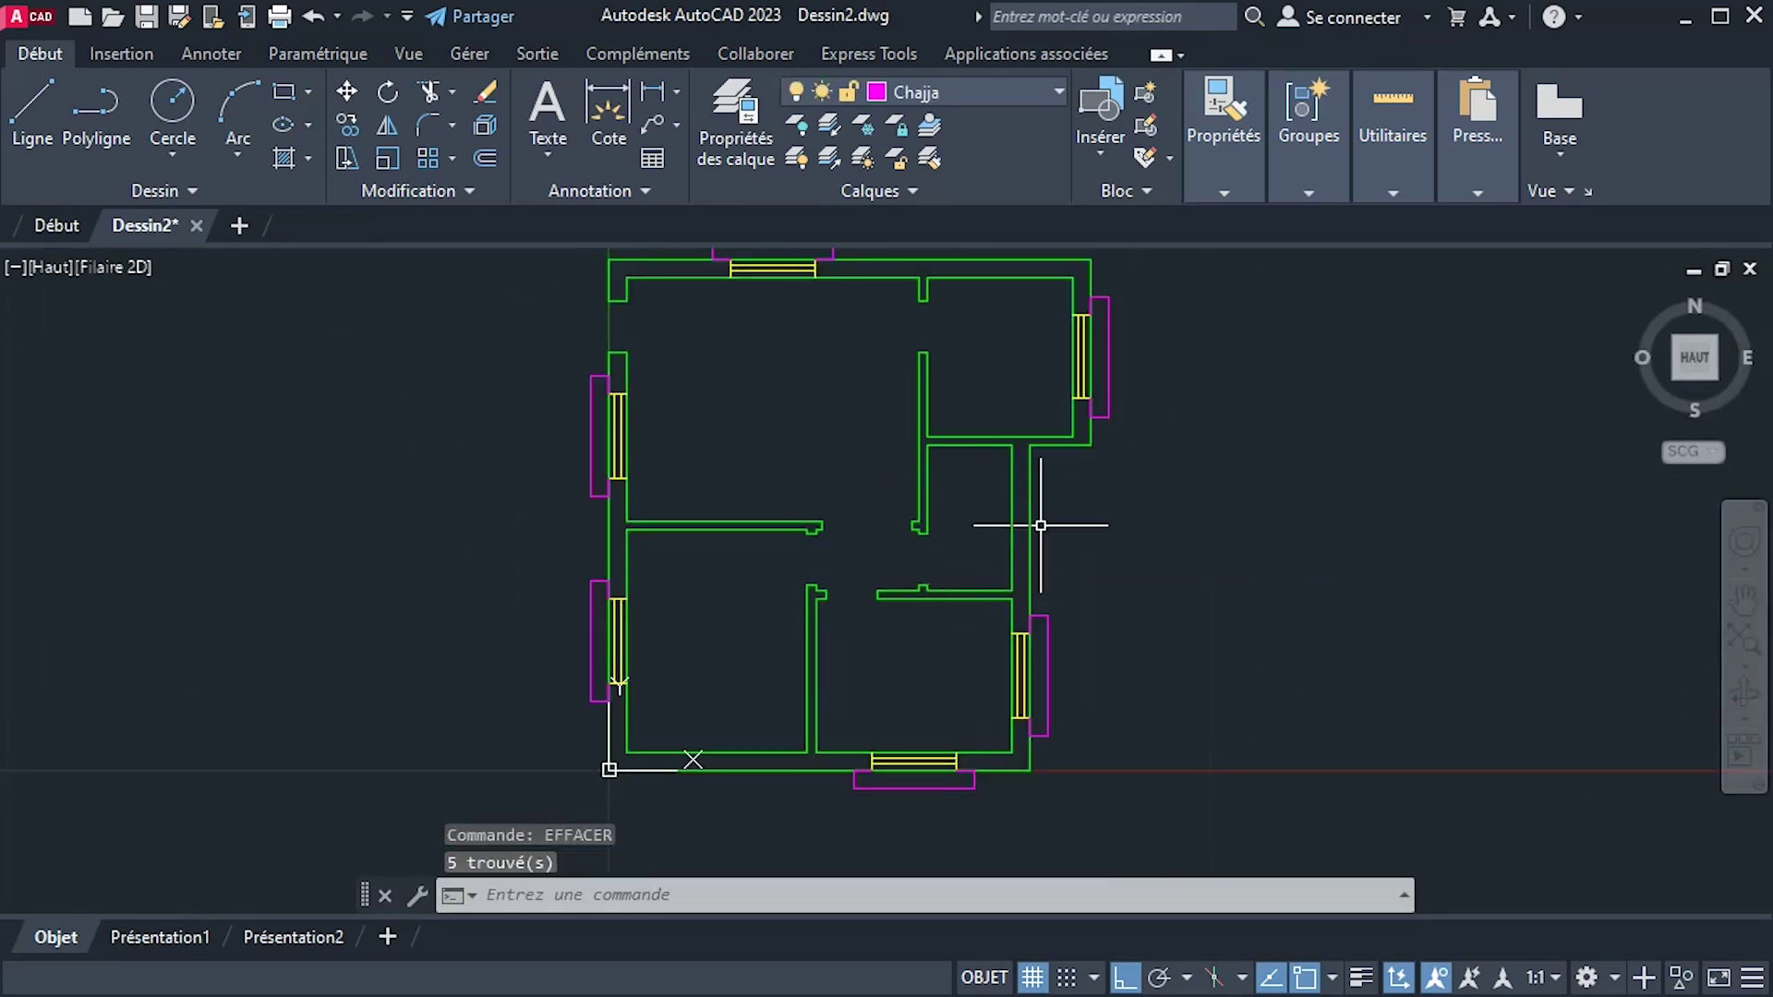
mouse_move(1104, 501)
middle_mouse_down()
mouse_move(1199, 579)
mouse_move(1306, 554)
middle_mouse_up()
scroll(1226, 580, "up", 2)
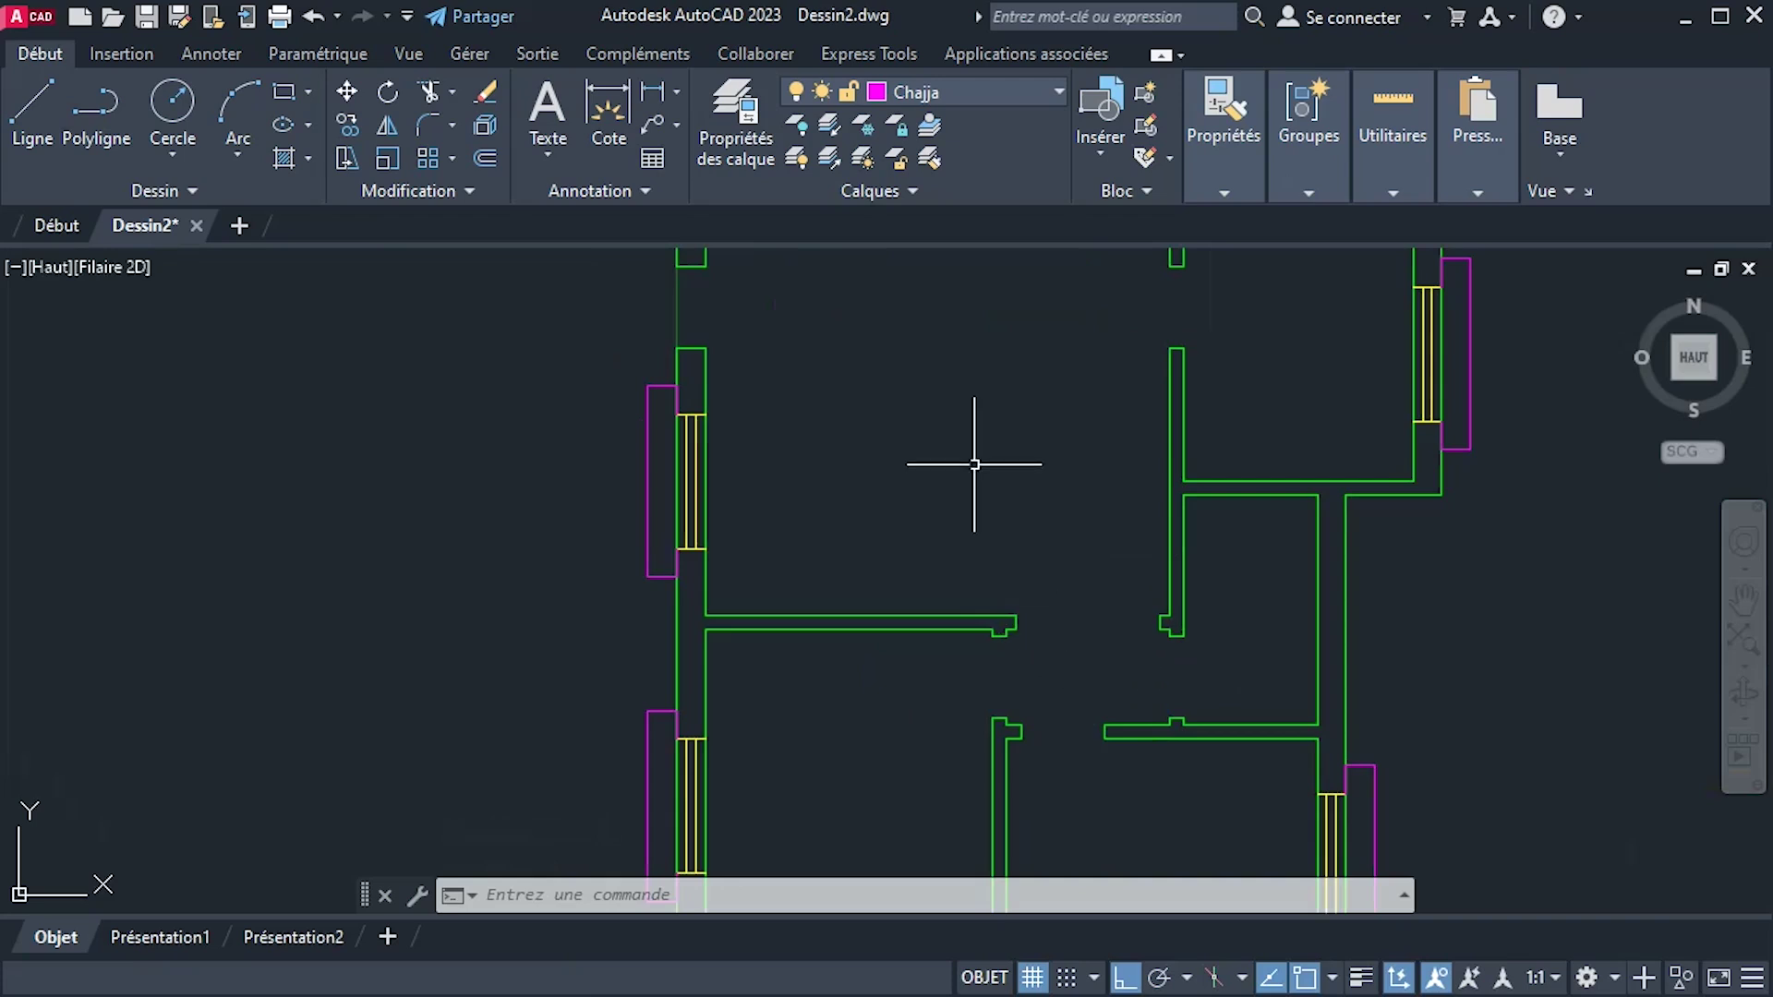
middle_click_drag(922, 433, 938, 422)
left_click(955, 92)
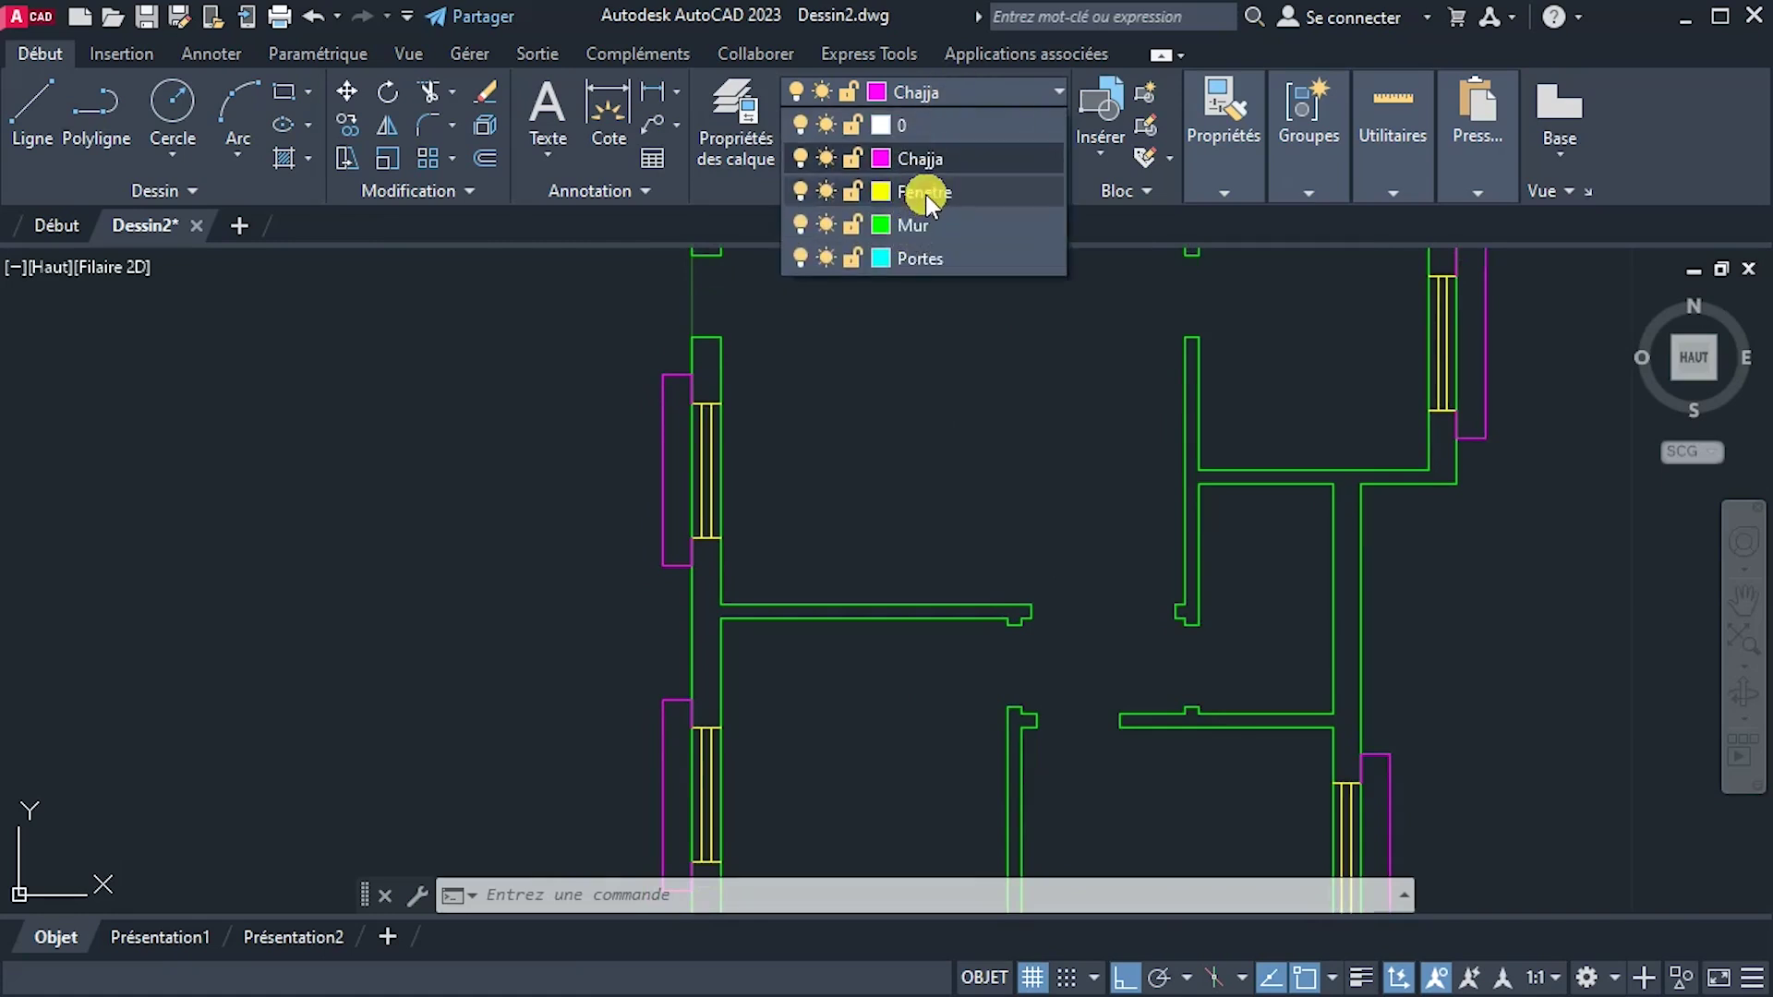
left_click(929, 257)
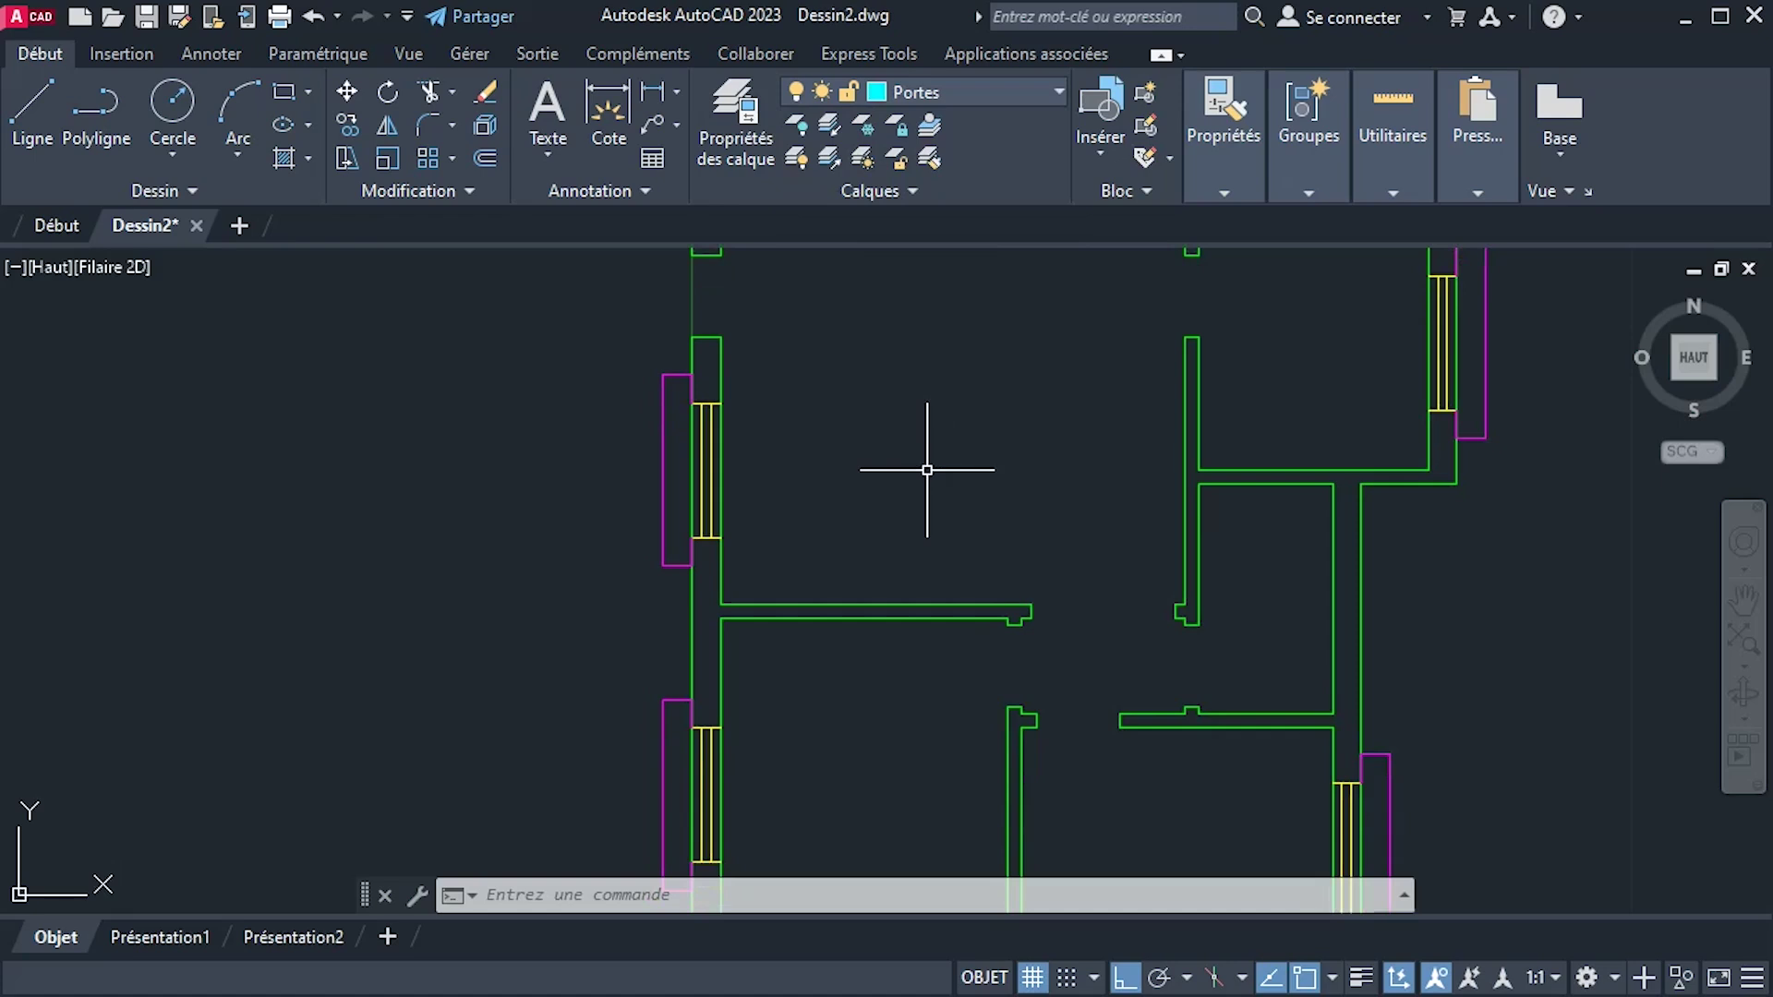
key("alt+Tab")
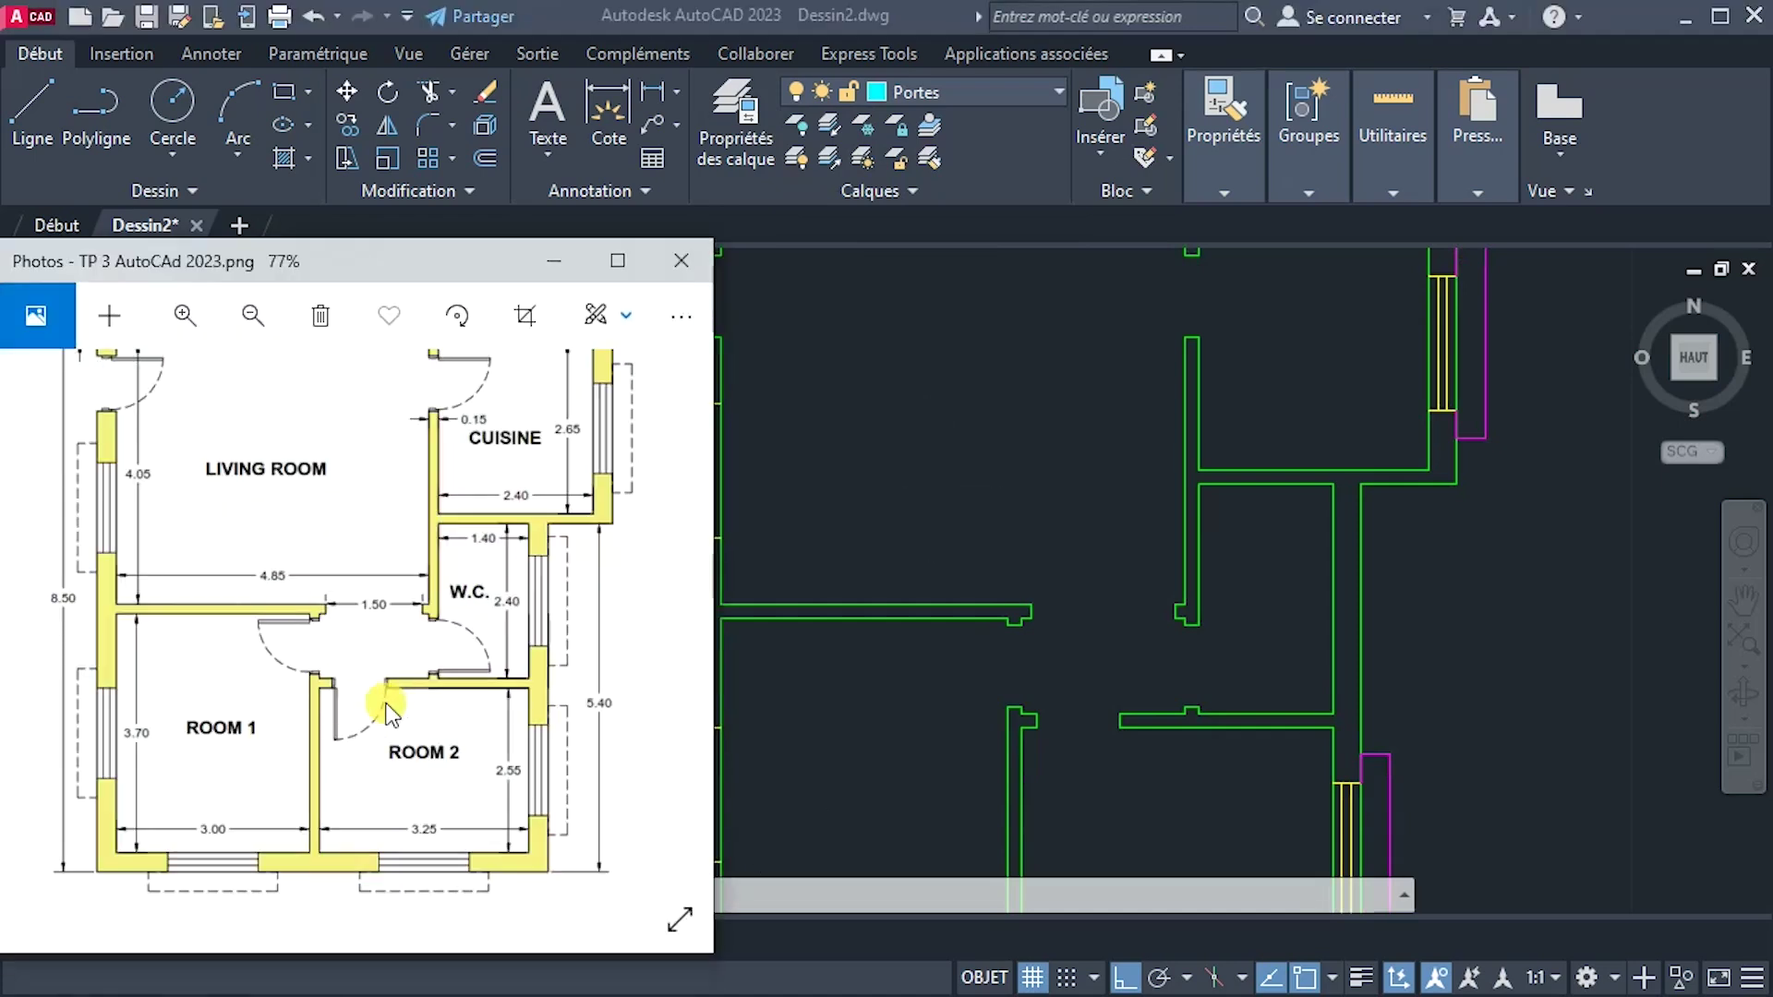
left_click(951, 476)
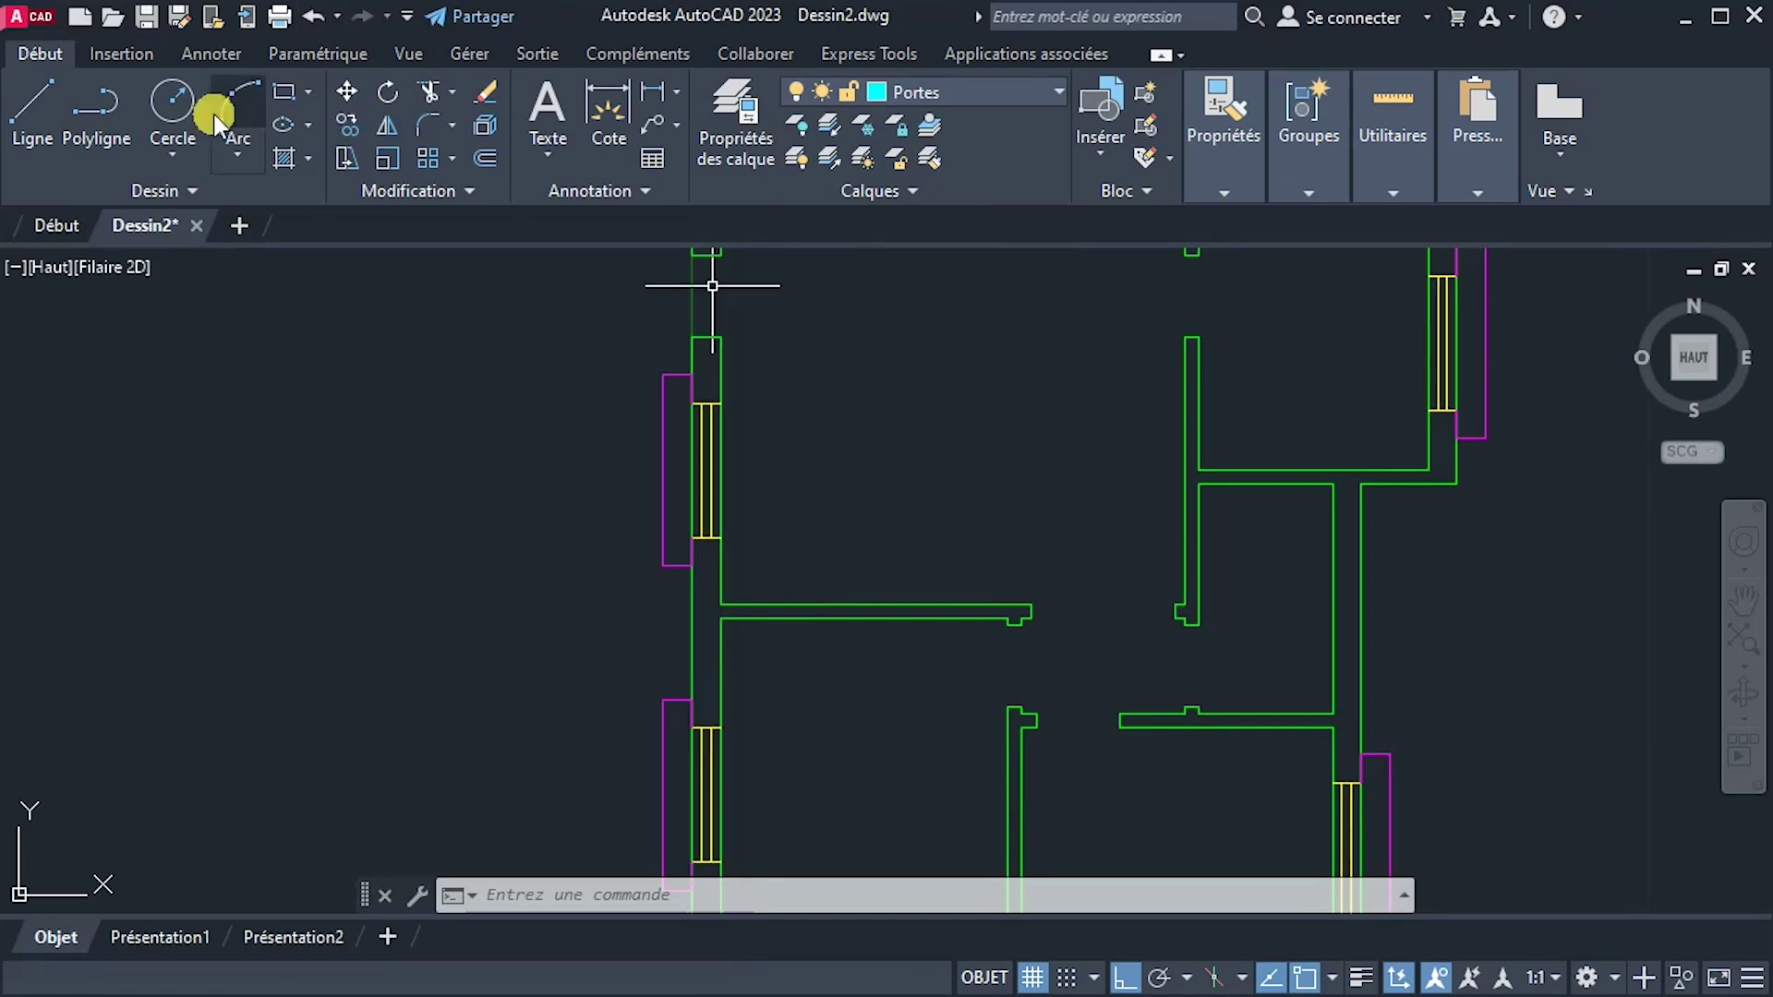
Try to draw a 0.04-wide rectangle inside the living room, and erase it.
left_click(290, 96)
left_click(895, 503)
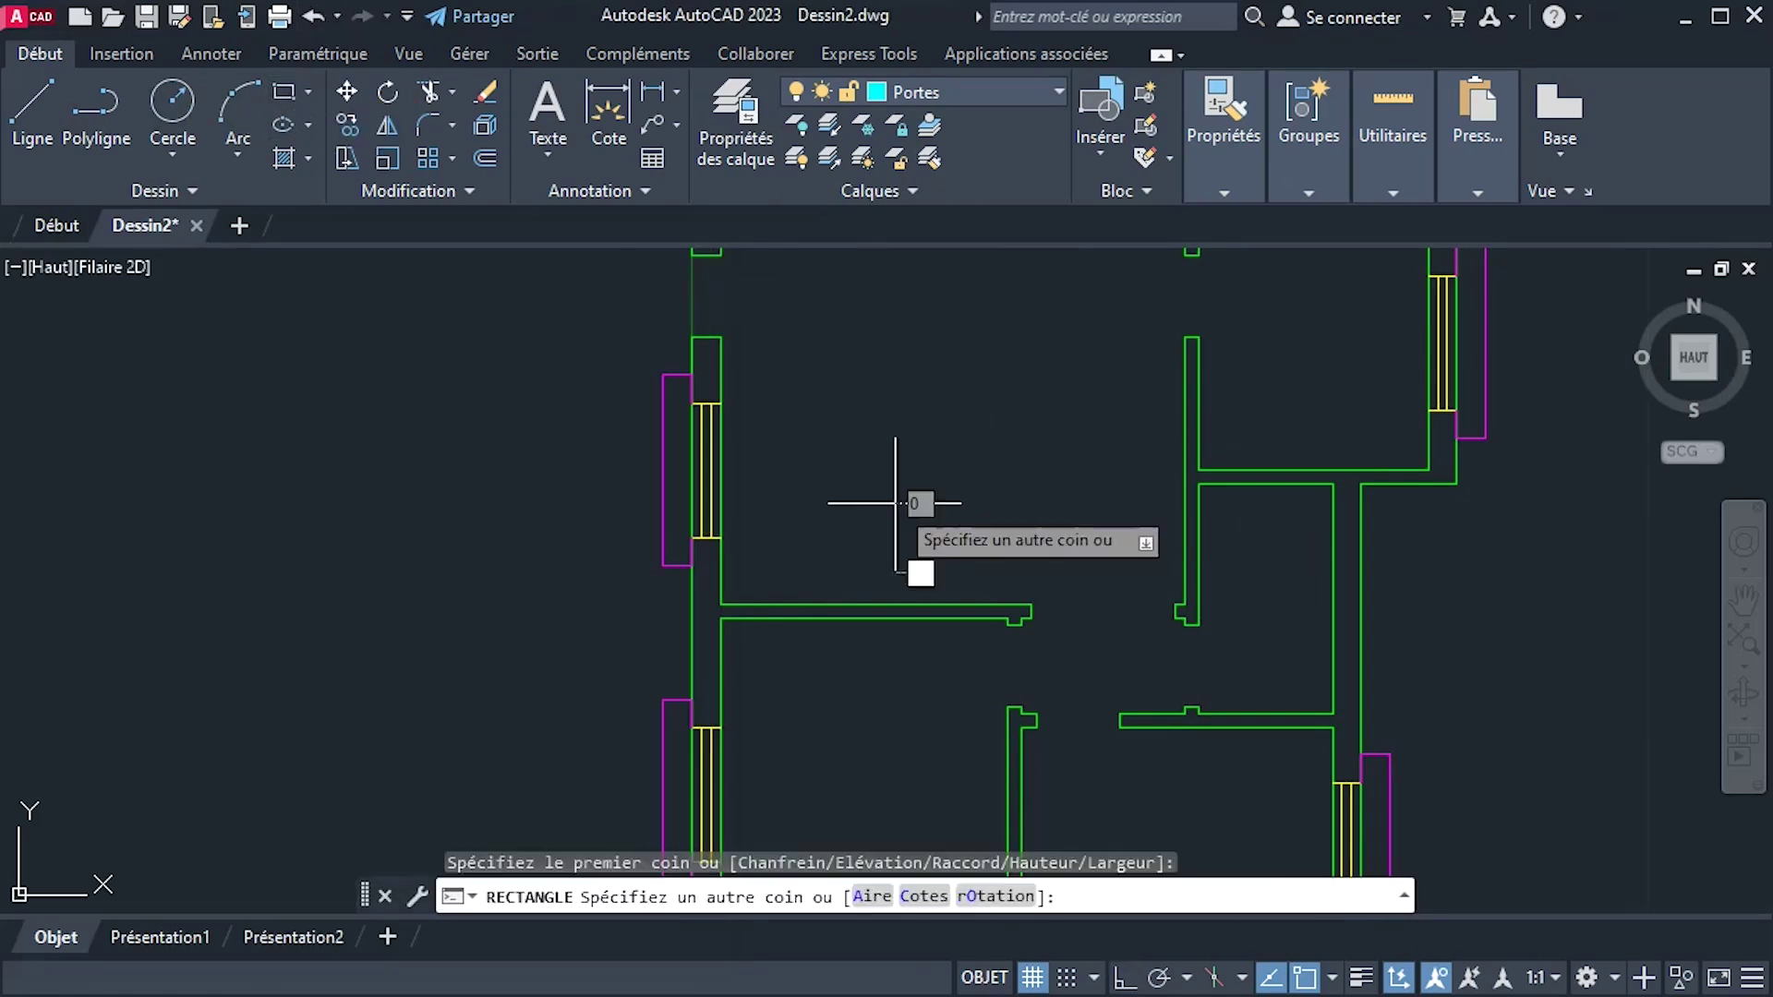
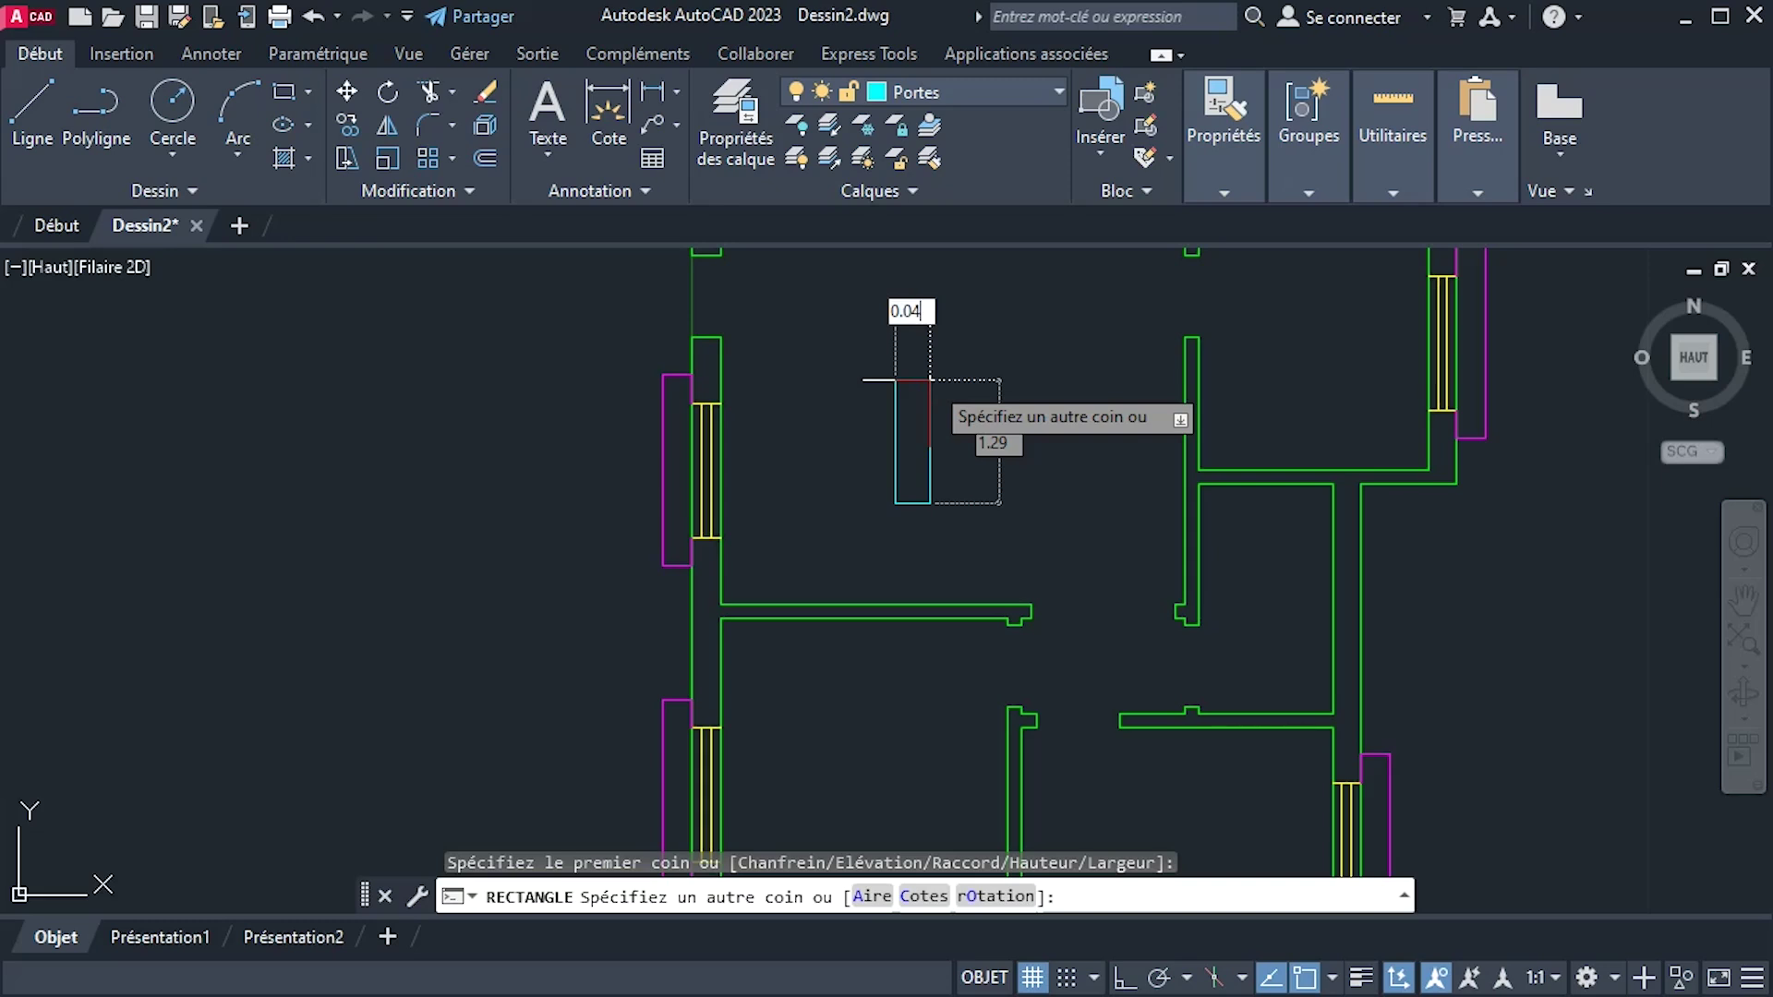
key("Return")
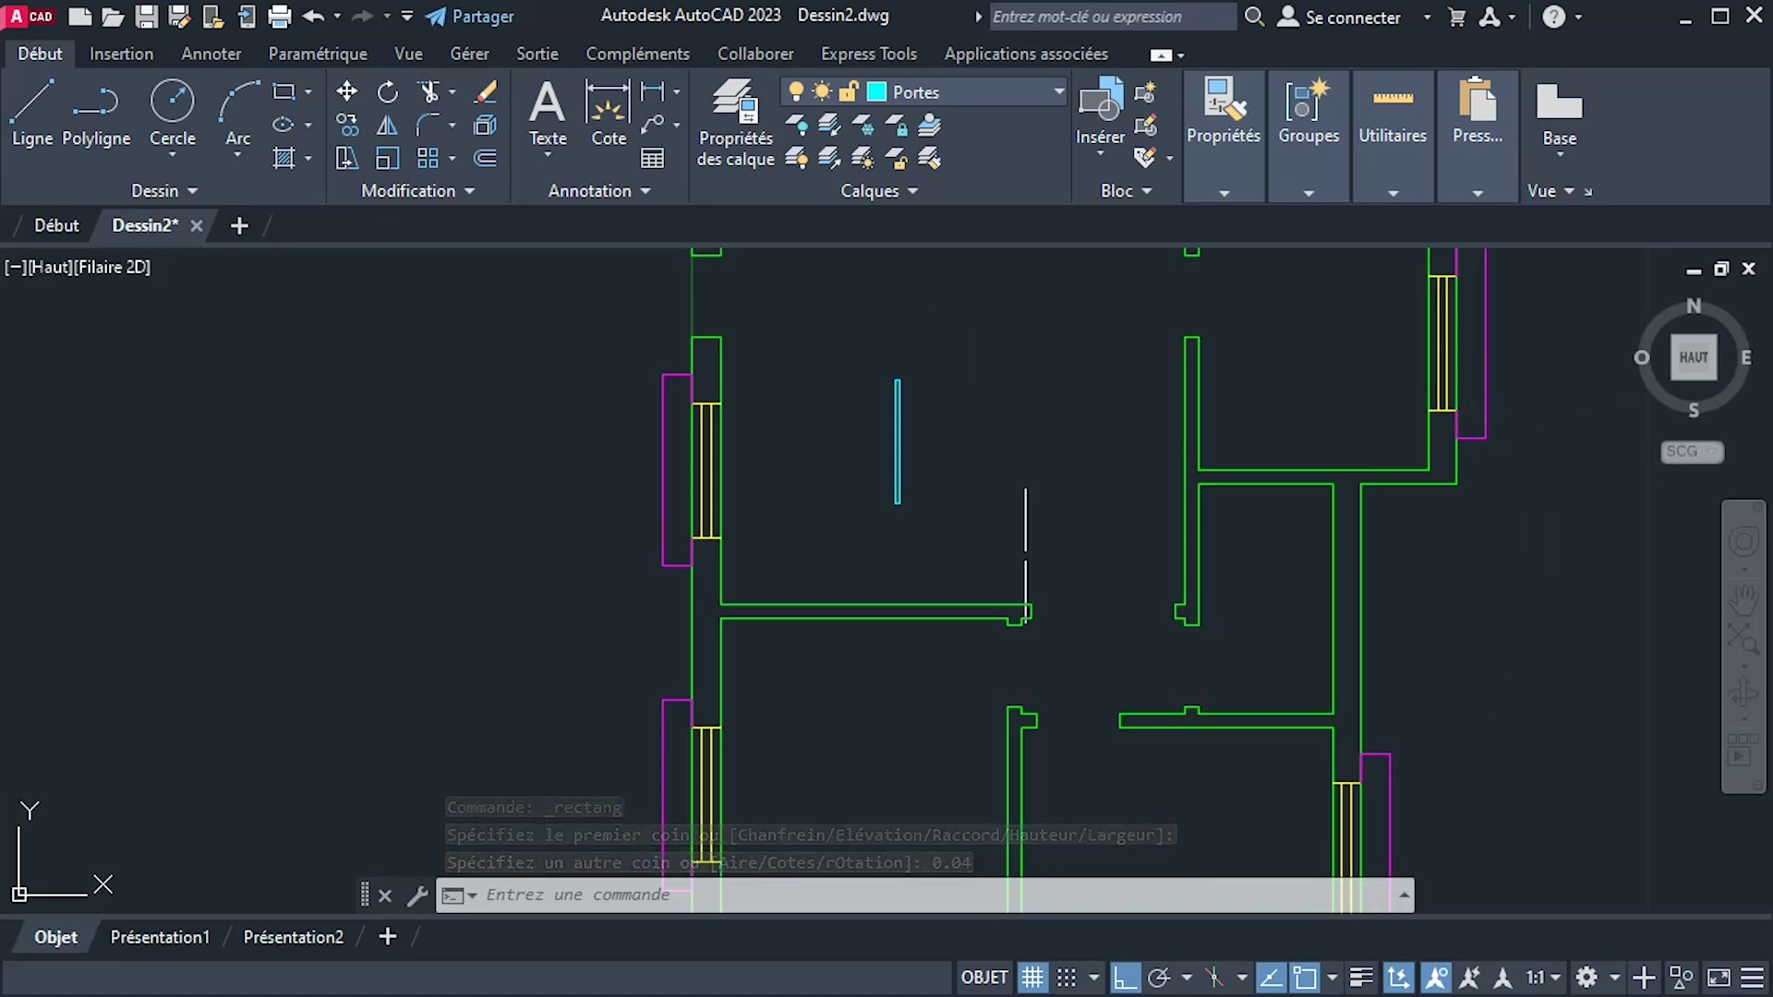
left_click(856, 344)
left_click(1042, 553)
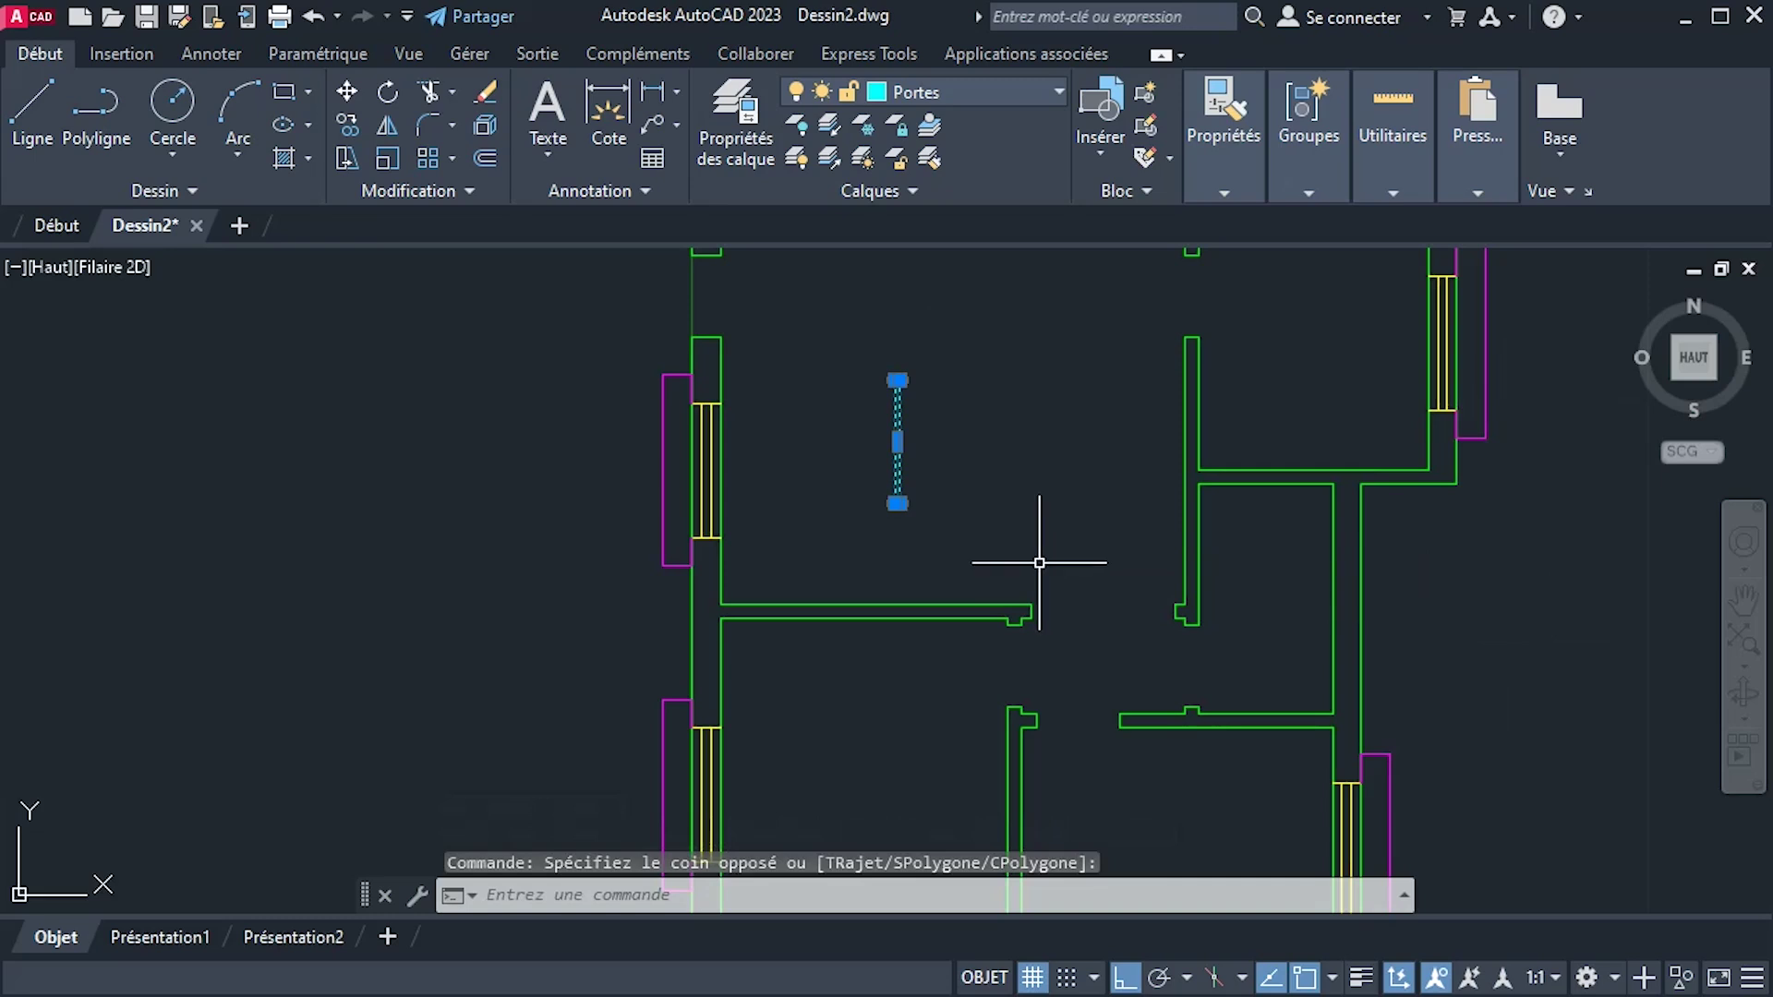
key("Delete")
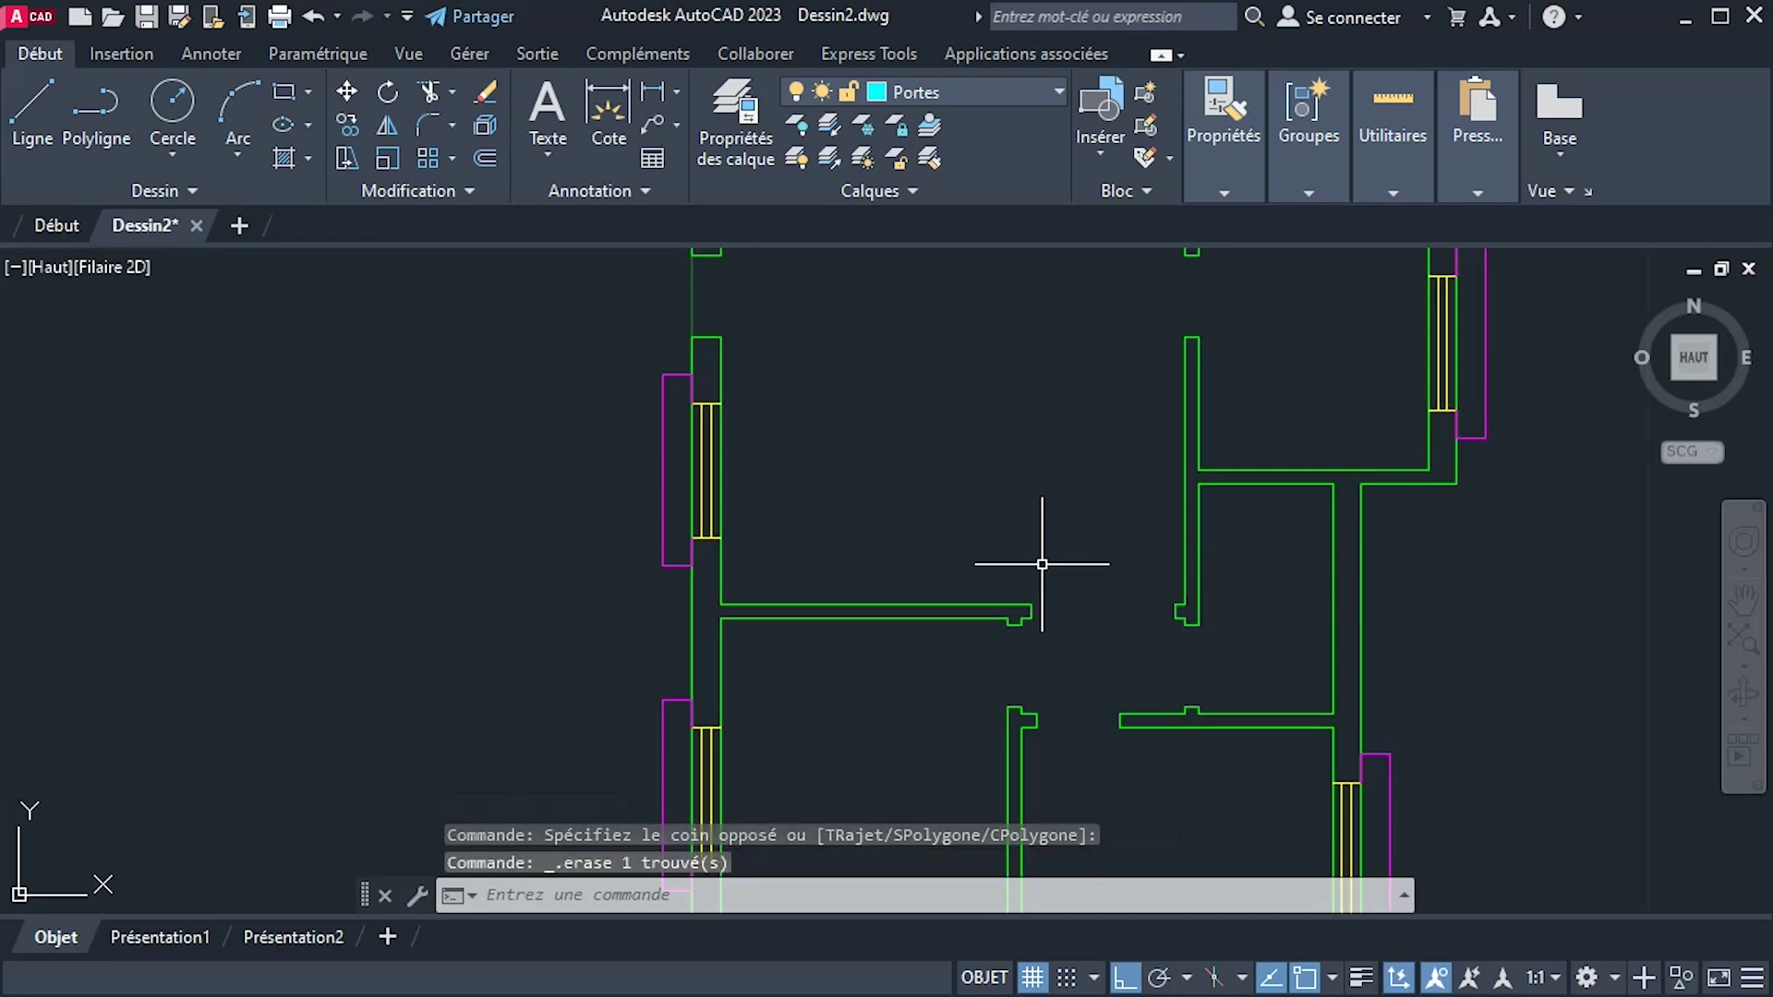
left_click(283, 92)
left_click(894, 523)
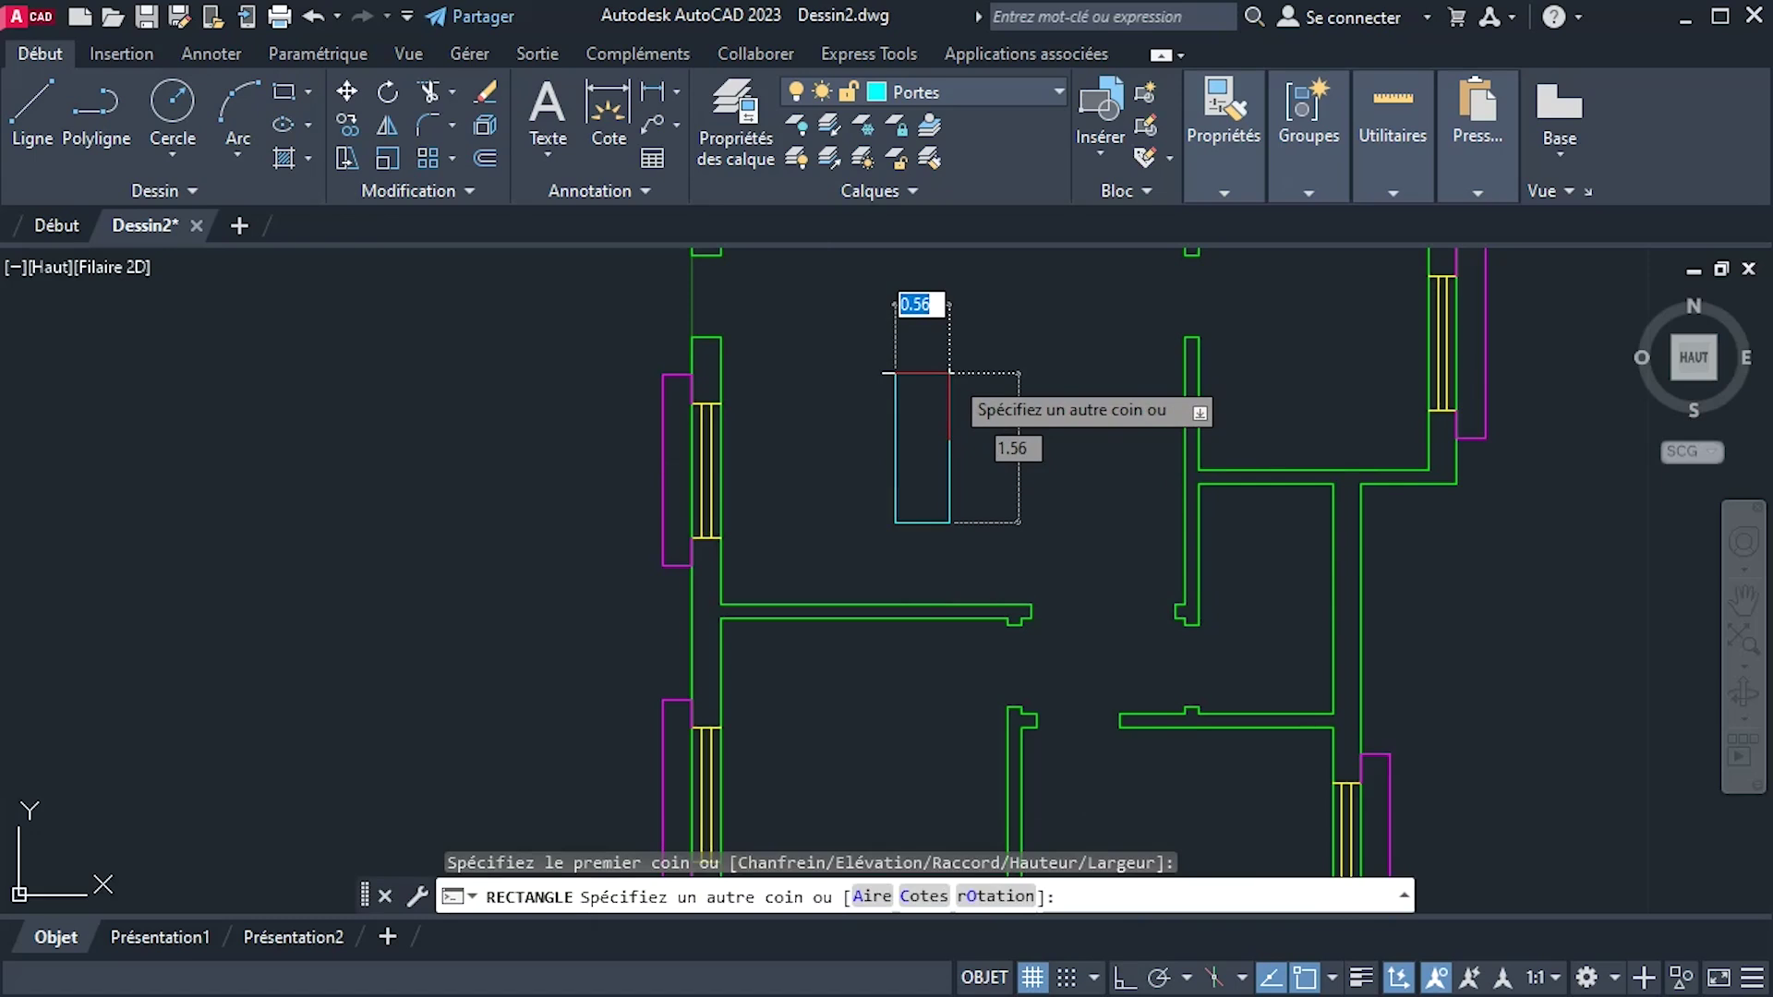
type(".04")
key("Tab")
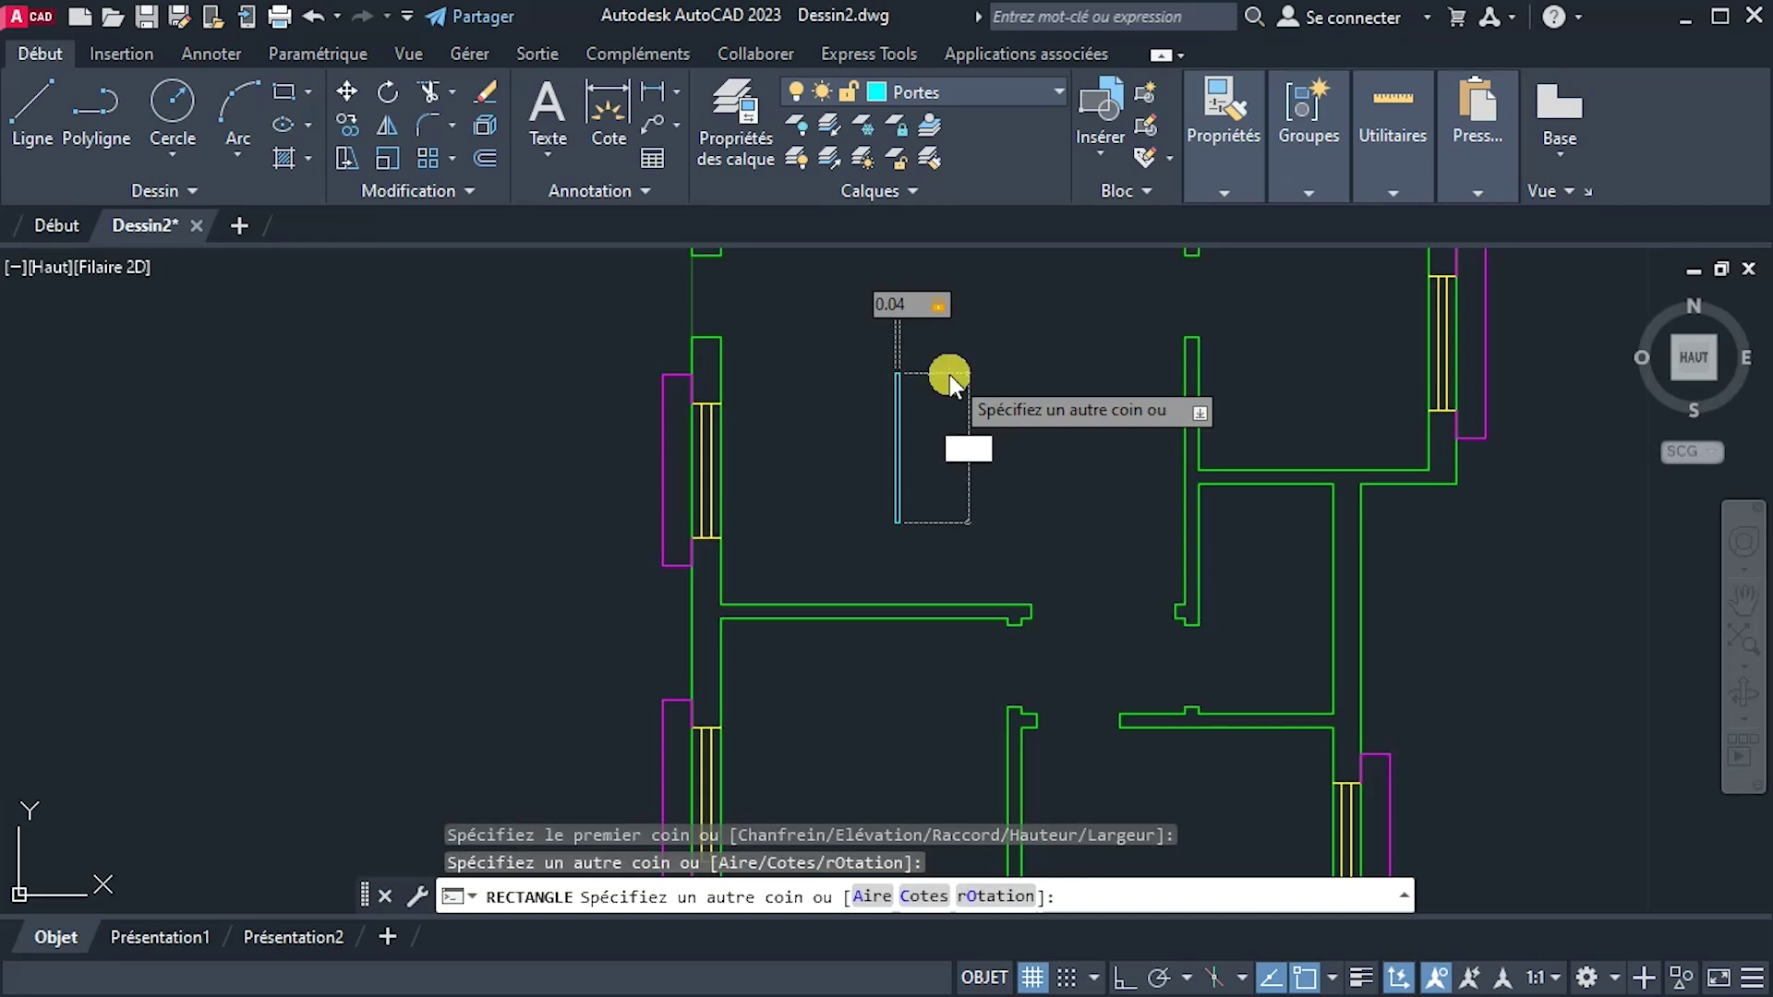
key("Escape")
key("Escape")
key("F8")
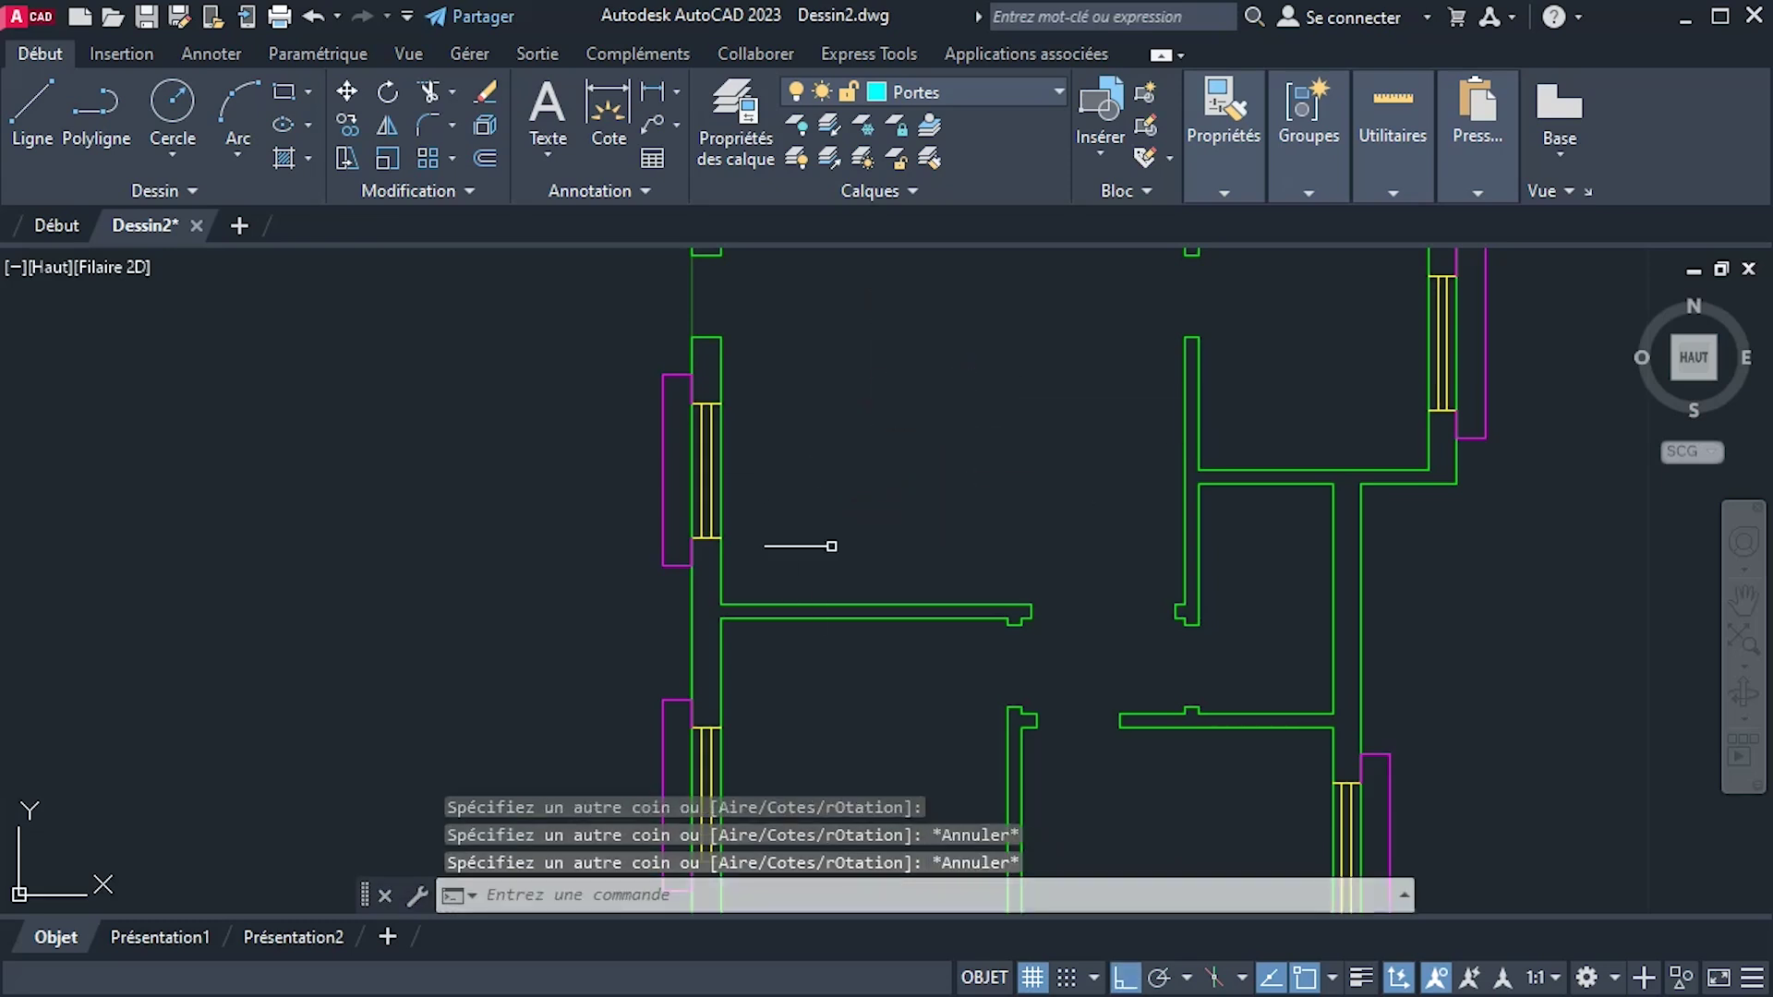
Draw a rectangle 0.04 wide and 0.15 high in the living room for the door jamb.
left_click(286, 110)
key("F8")
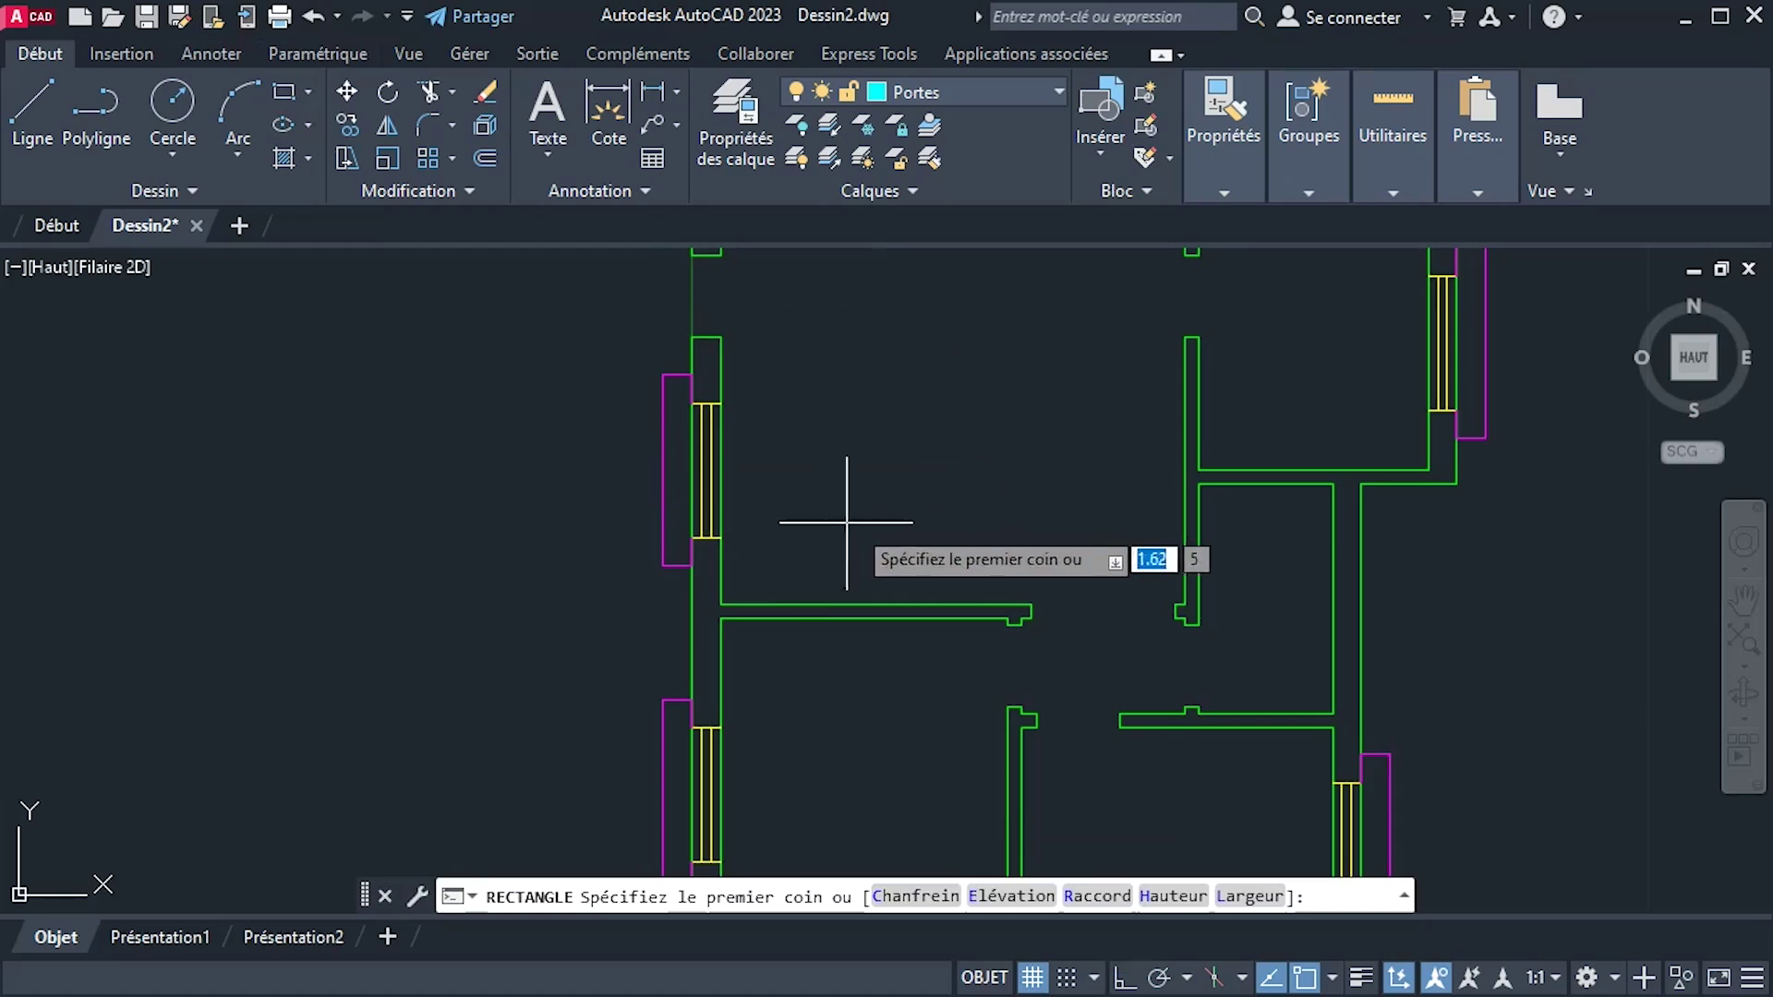
left_click(860, 523)
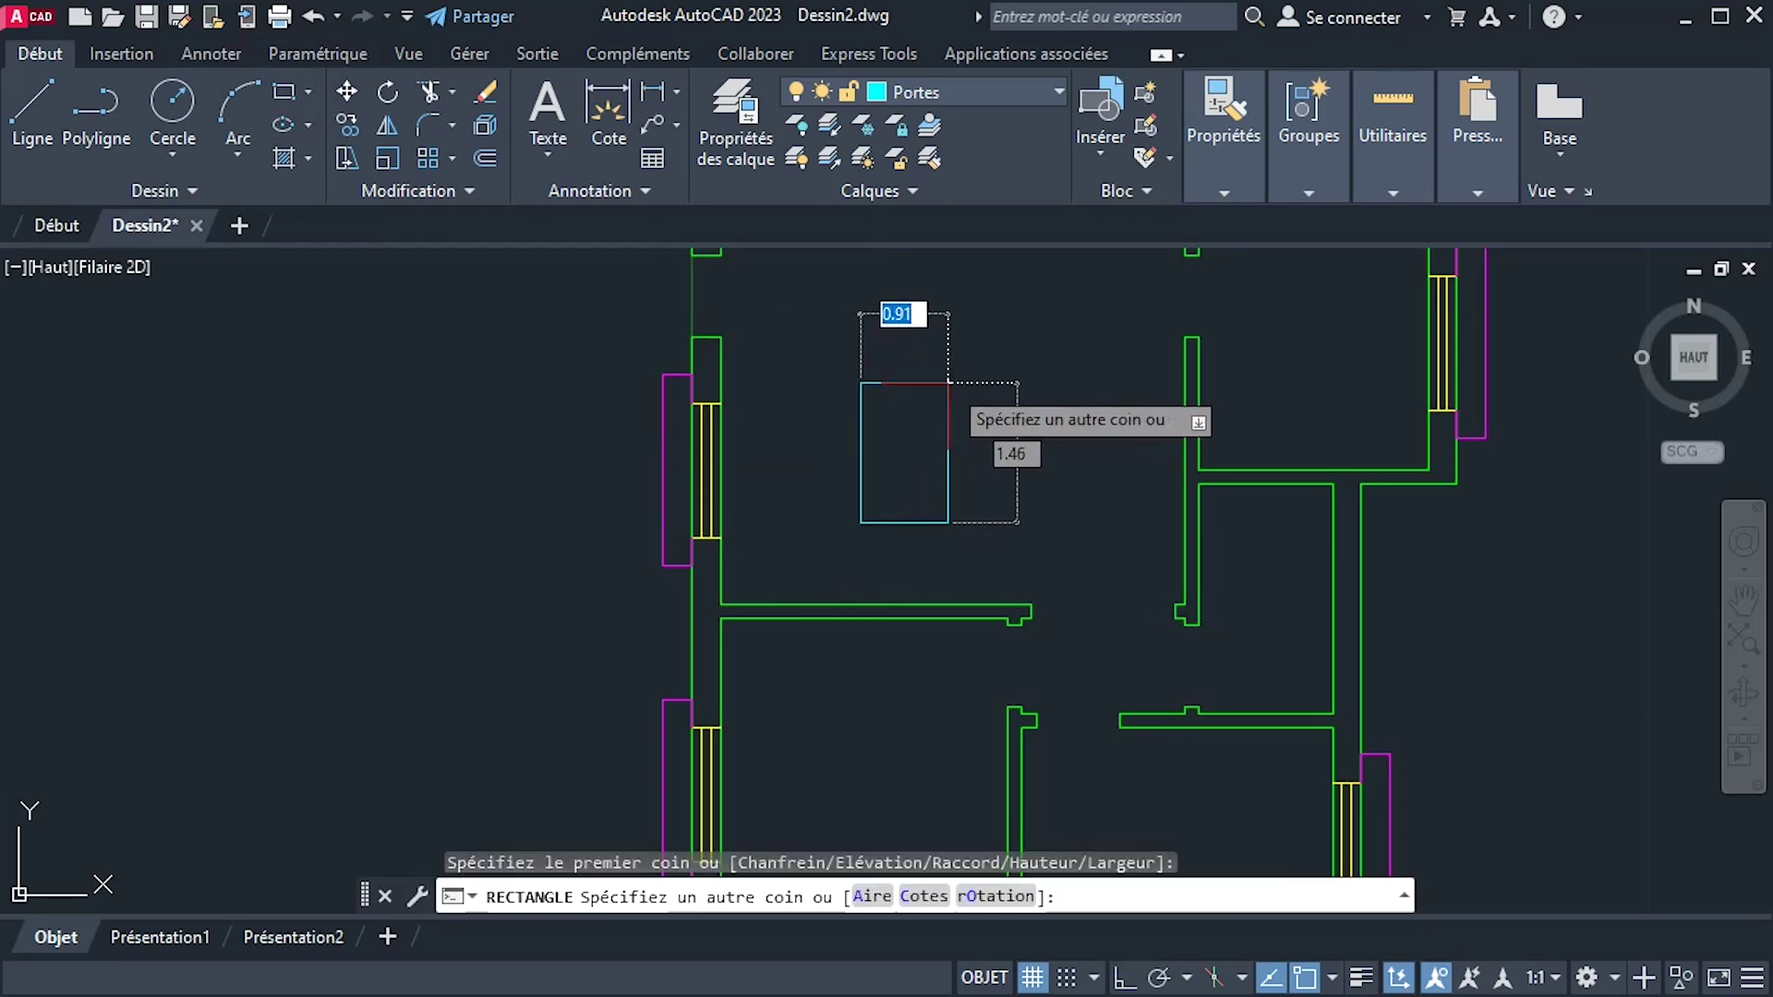
type(".04")
key("Tab")
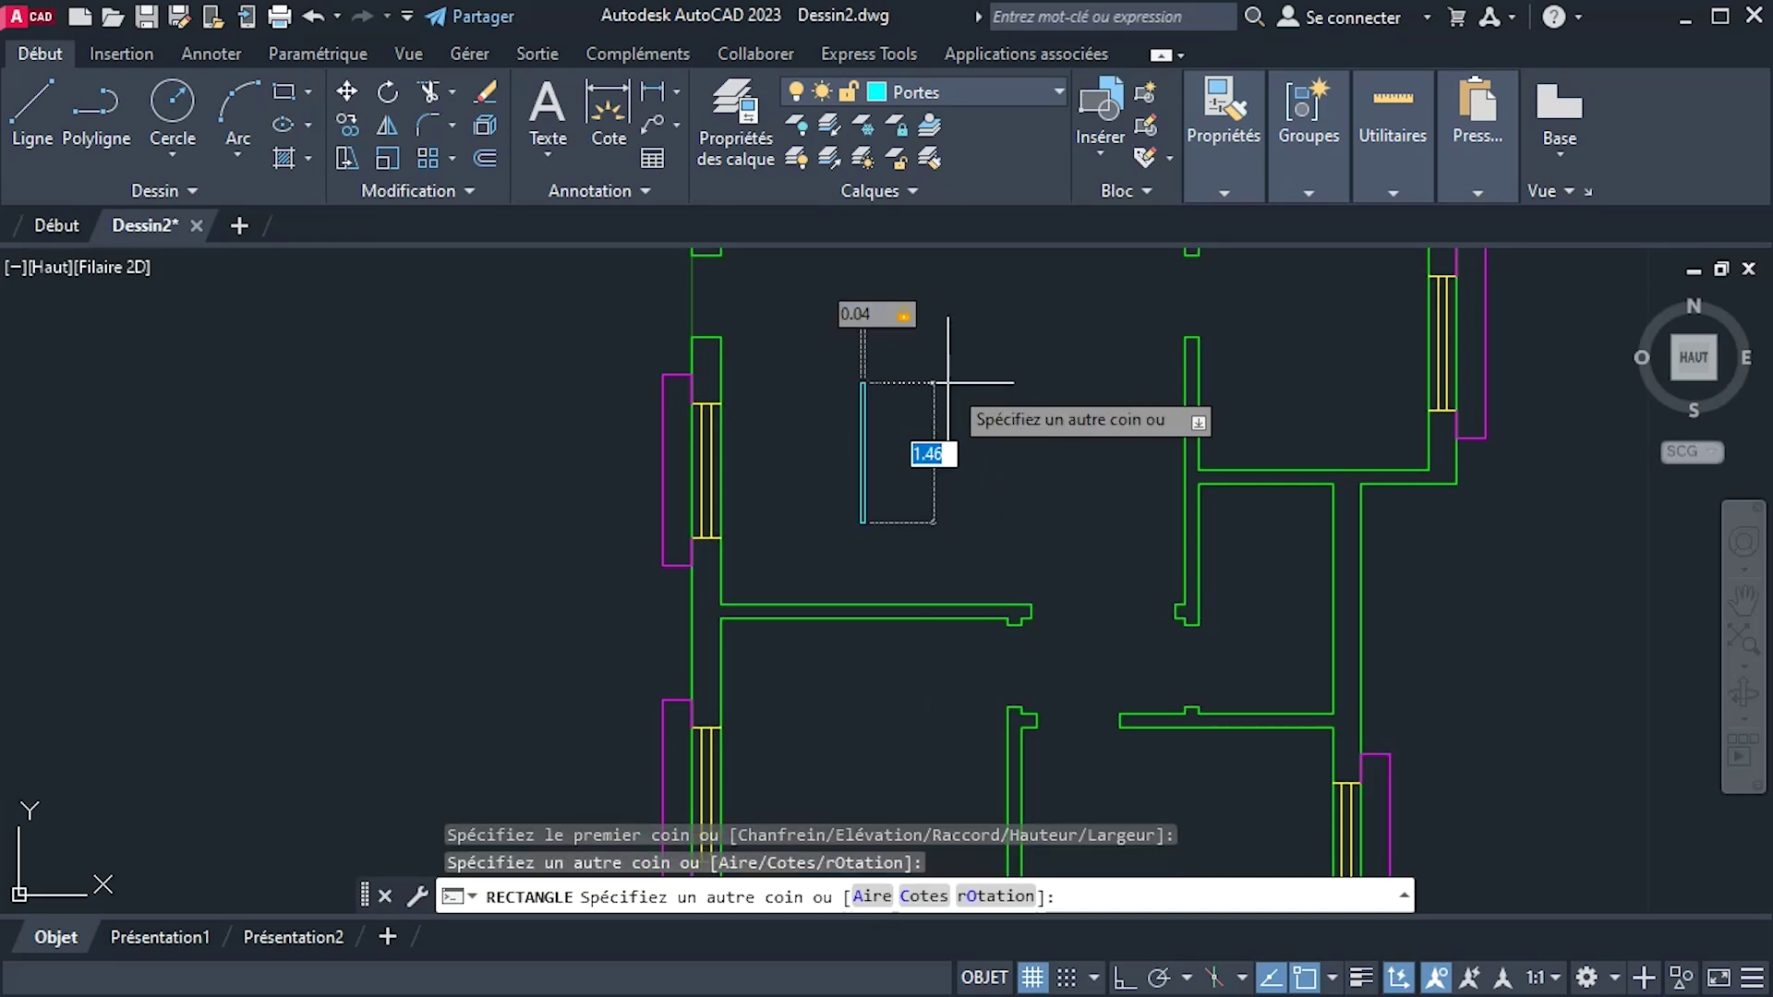
type(".15")
key("Return")
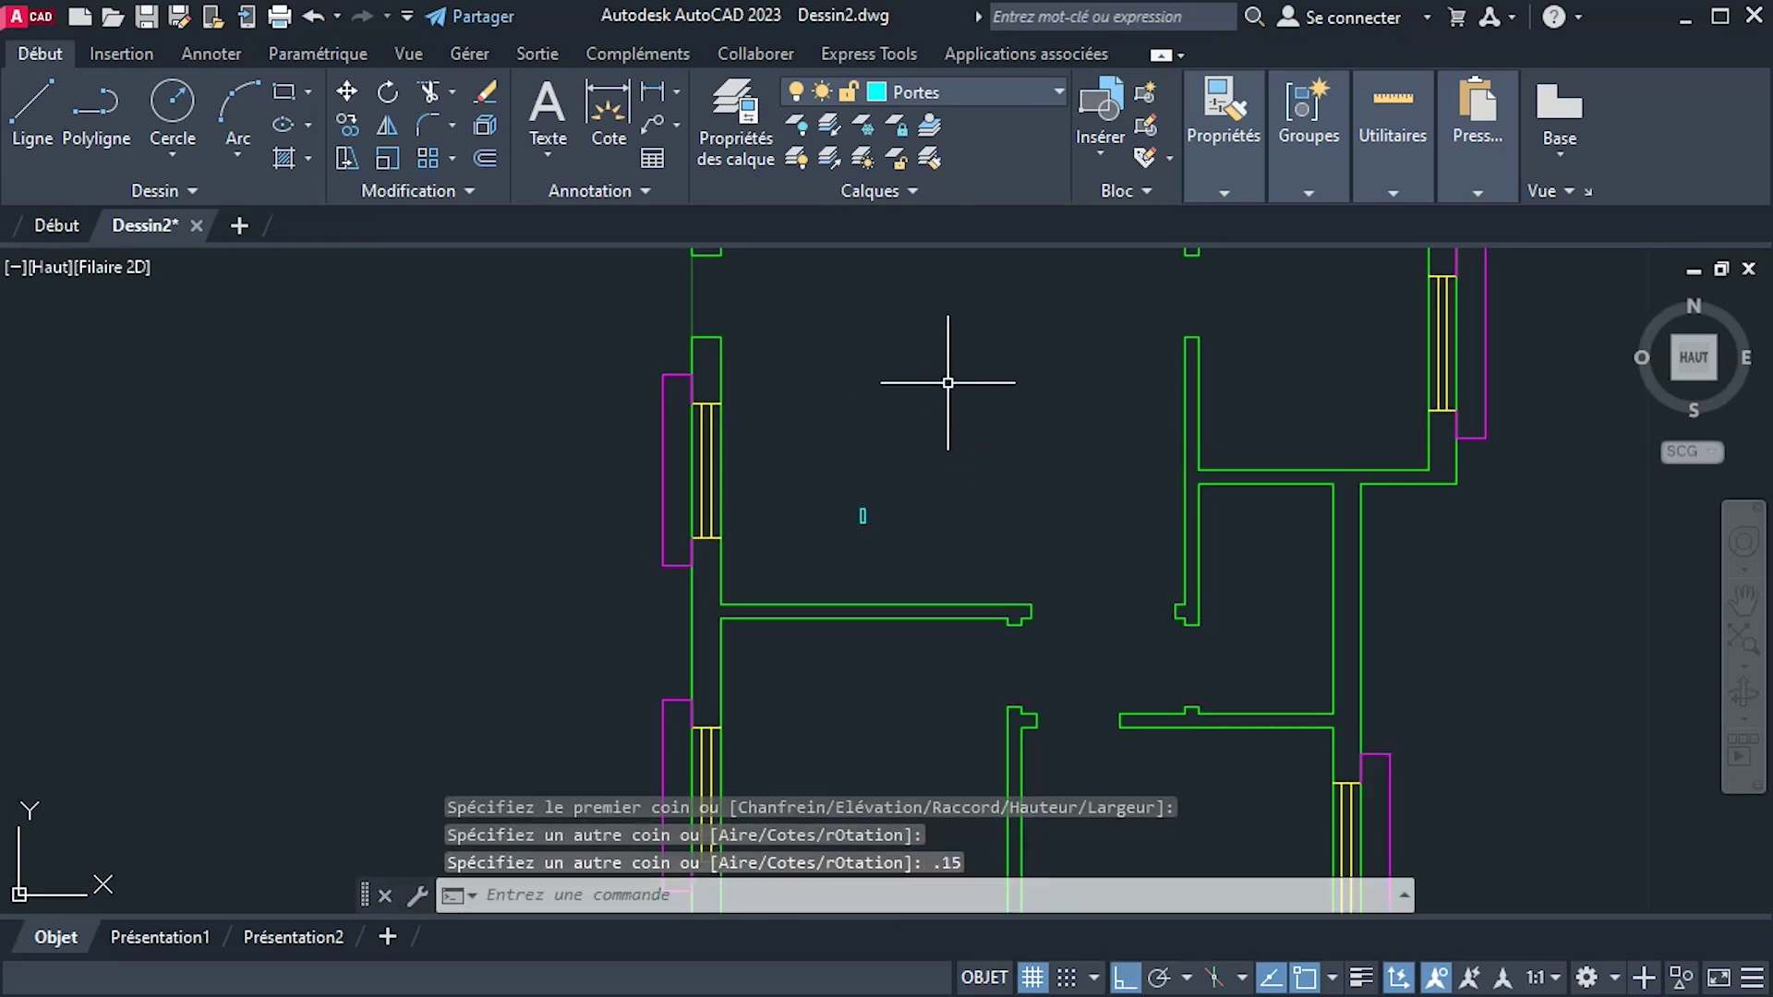
Draw a second rectangle 0.01 wide and 0.04 high to the right of the jamb rectangle.
scroll(794, 492, "up", 6)
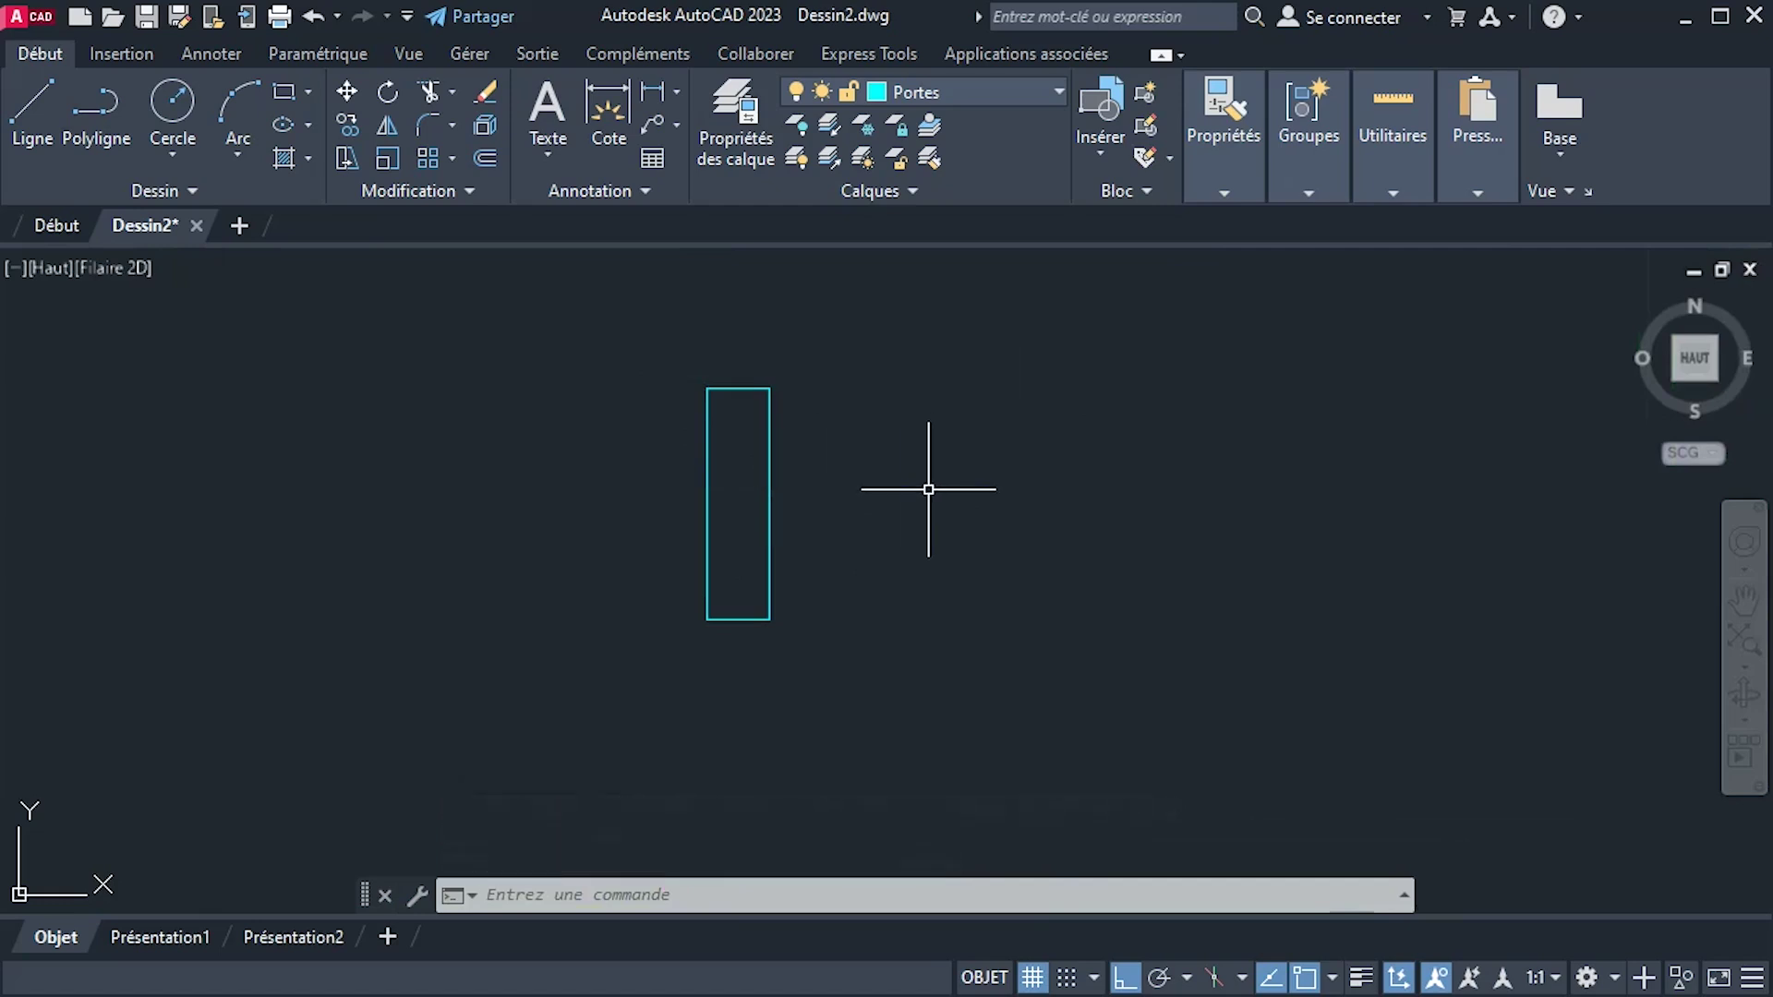
left_click(284, 94)
left_click(976, 573)
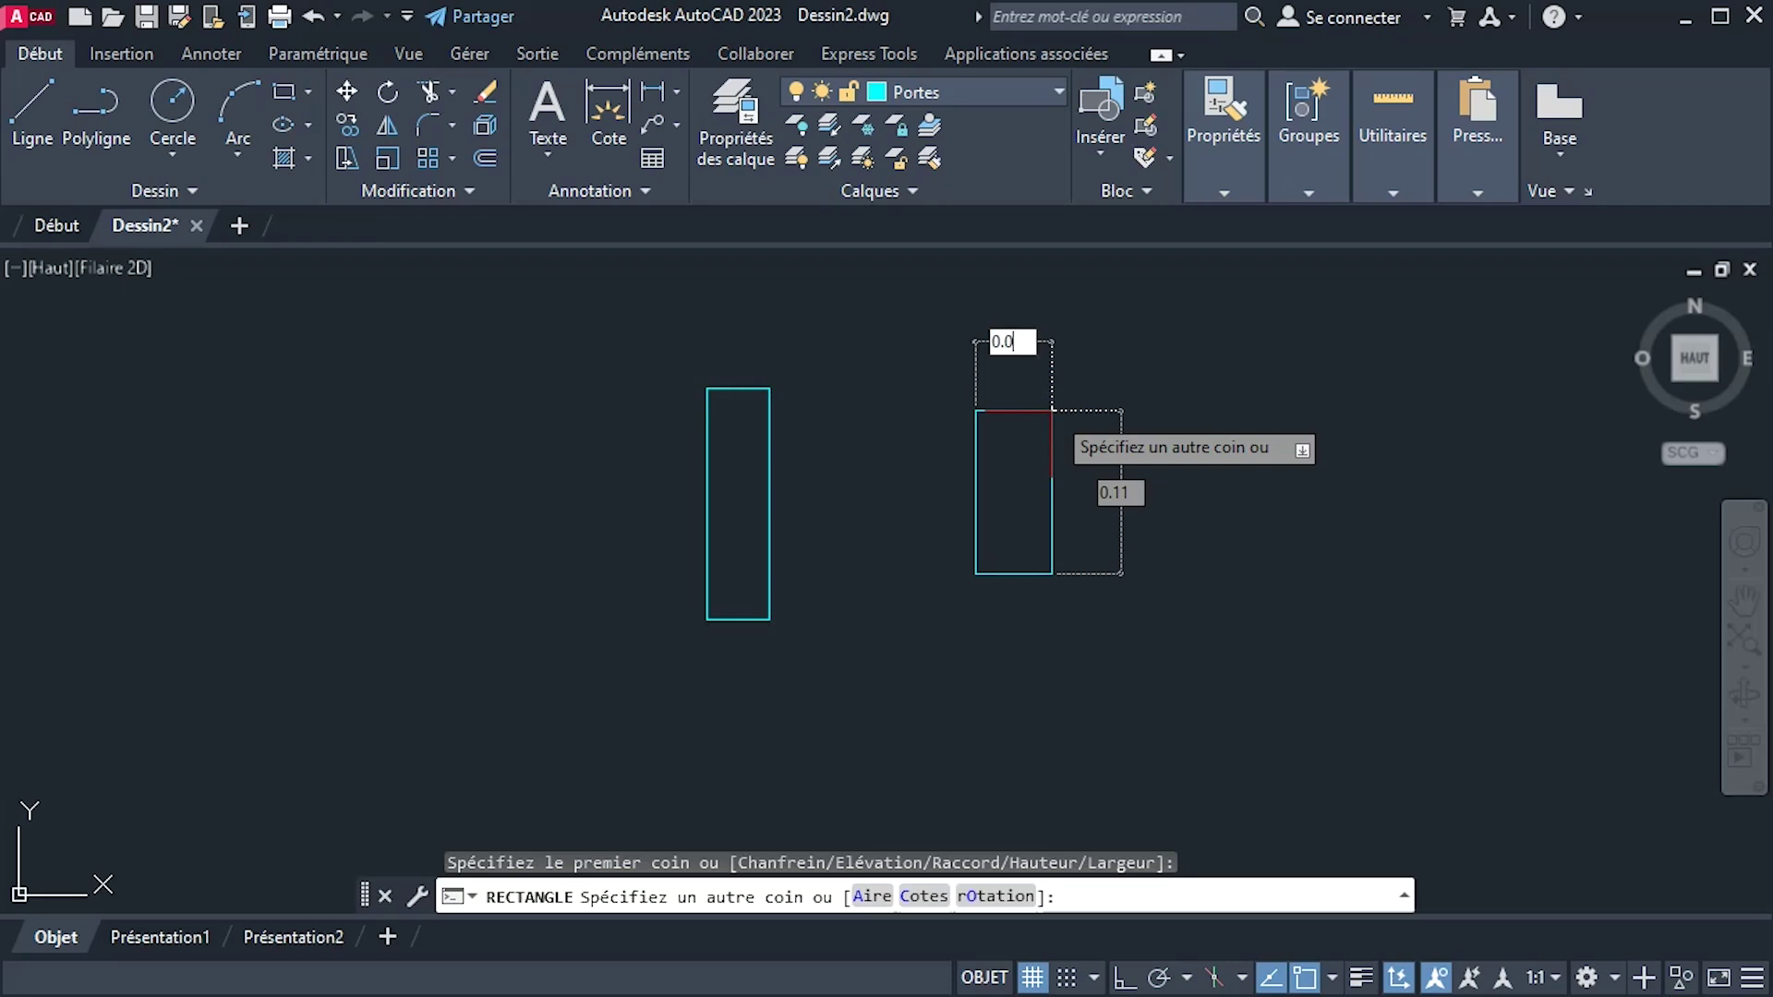
type("0.01")
key("Tab")
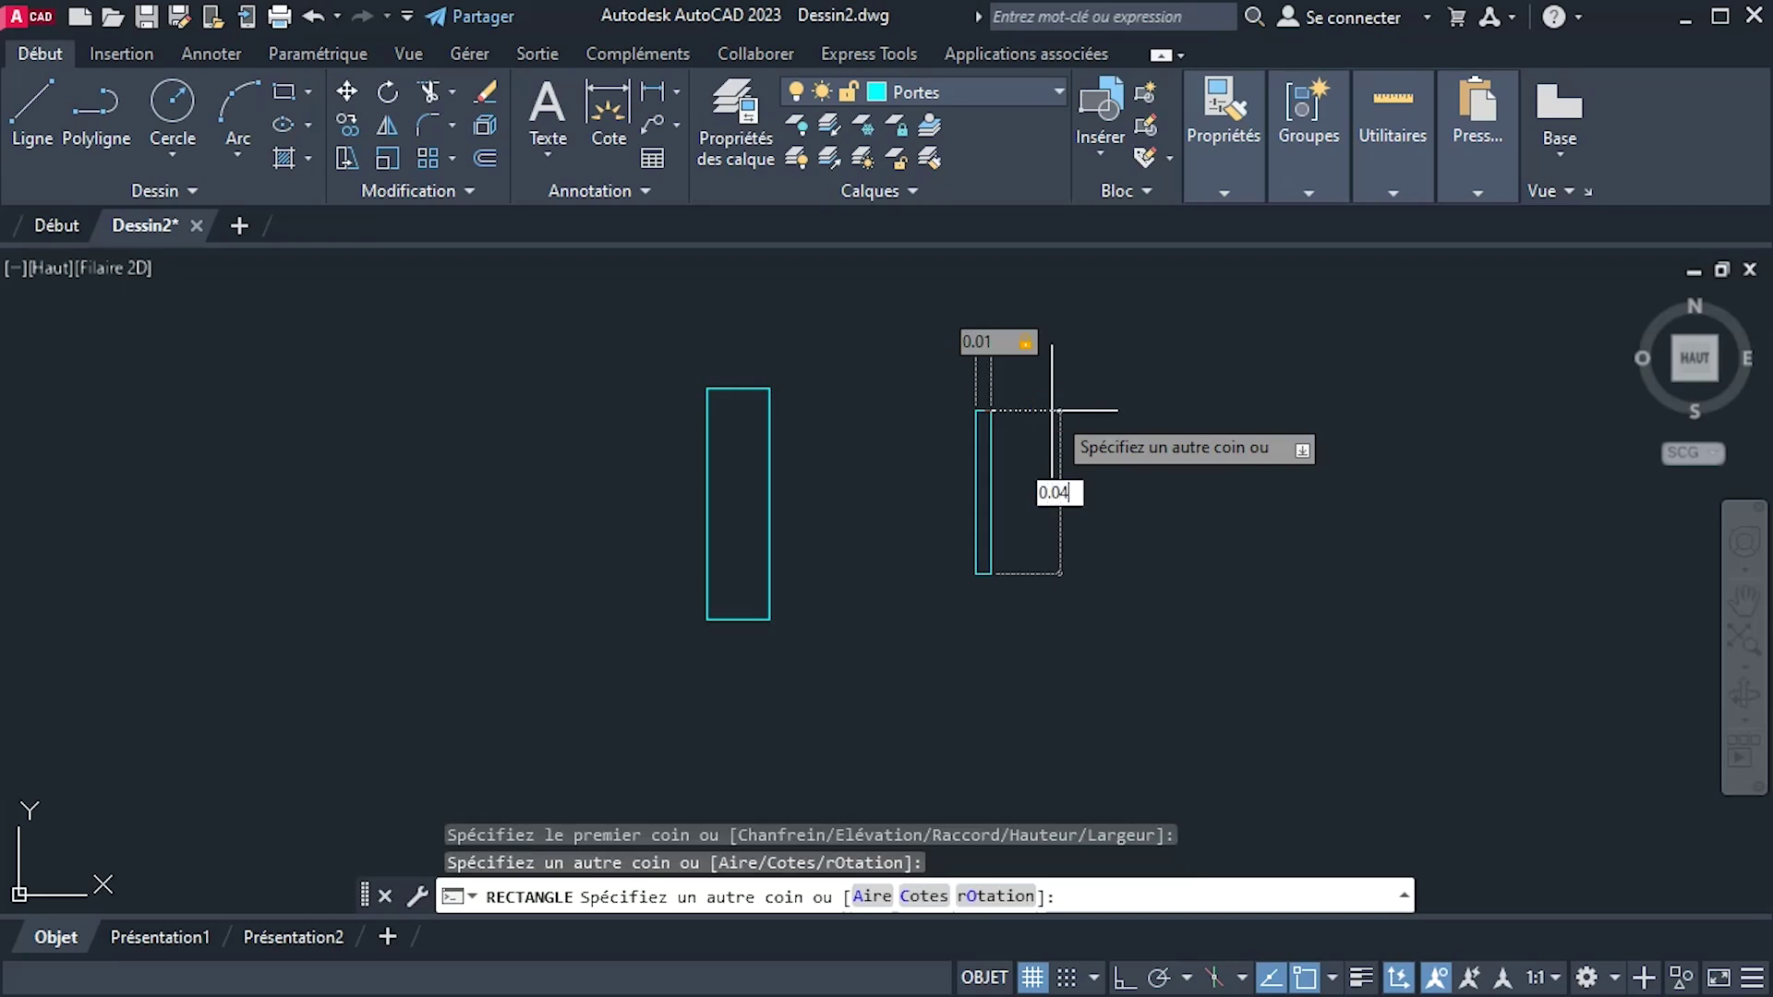
type("0.04")
key("Return")
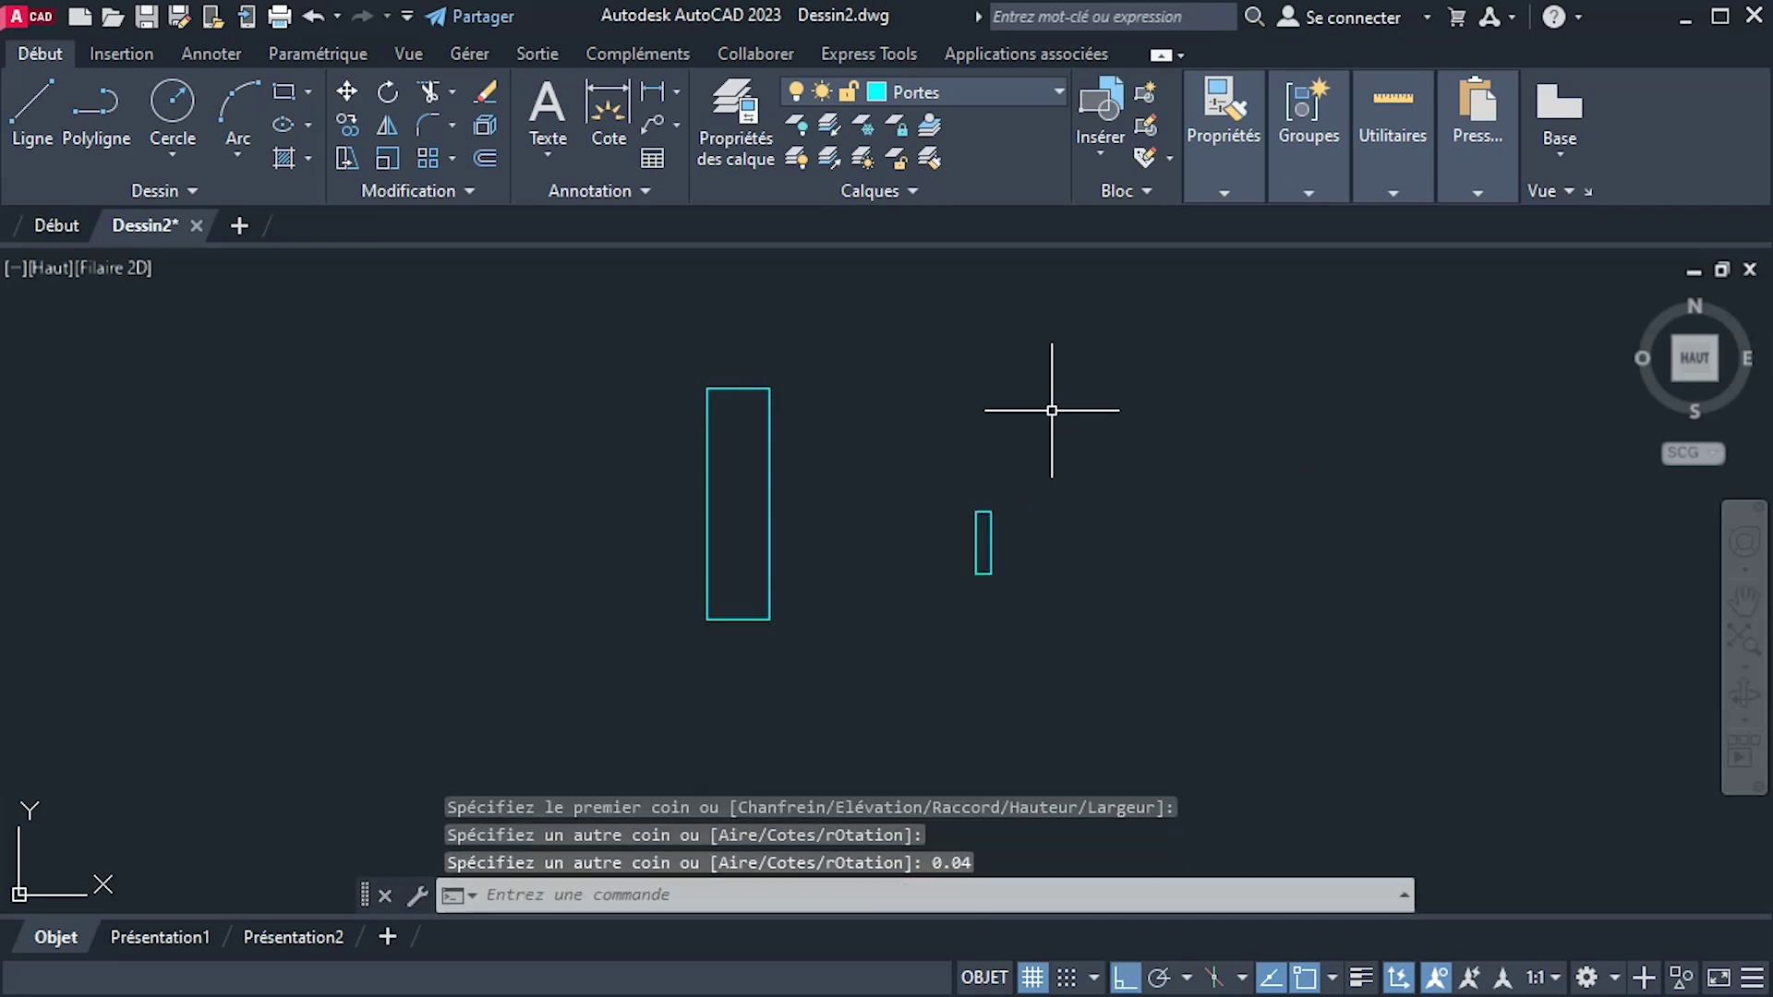
Move the small rectangle inside the larger one, flush with its top edge and near its upper-right corner.
left_click(977, 513)
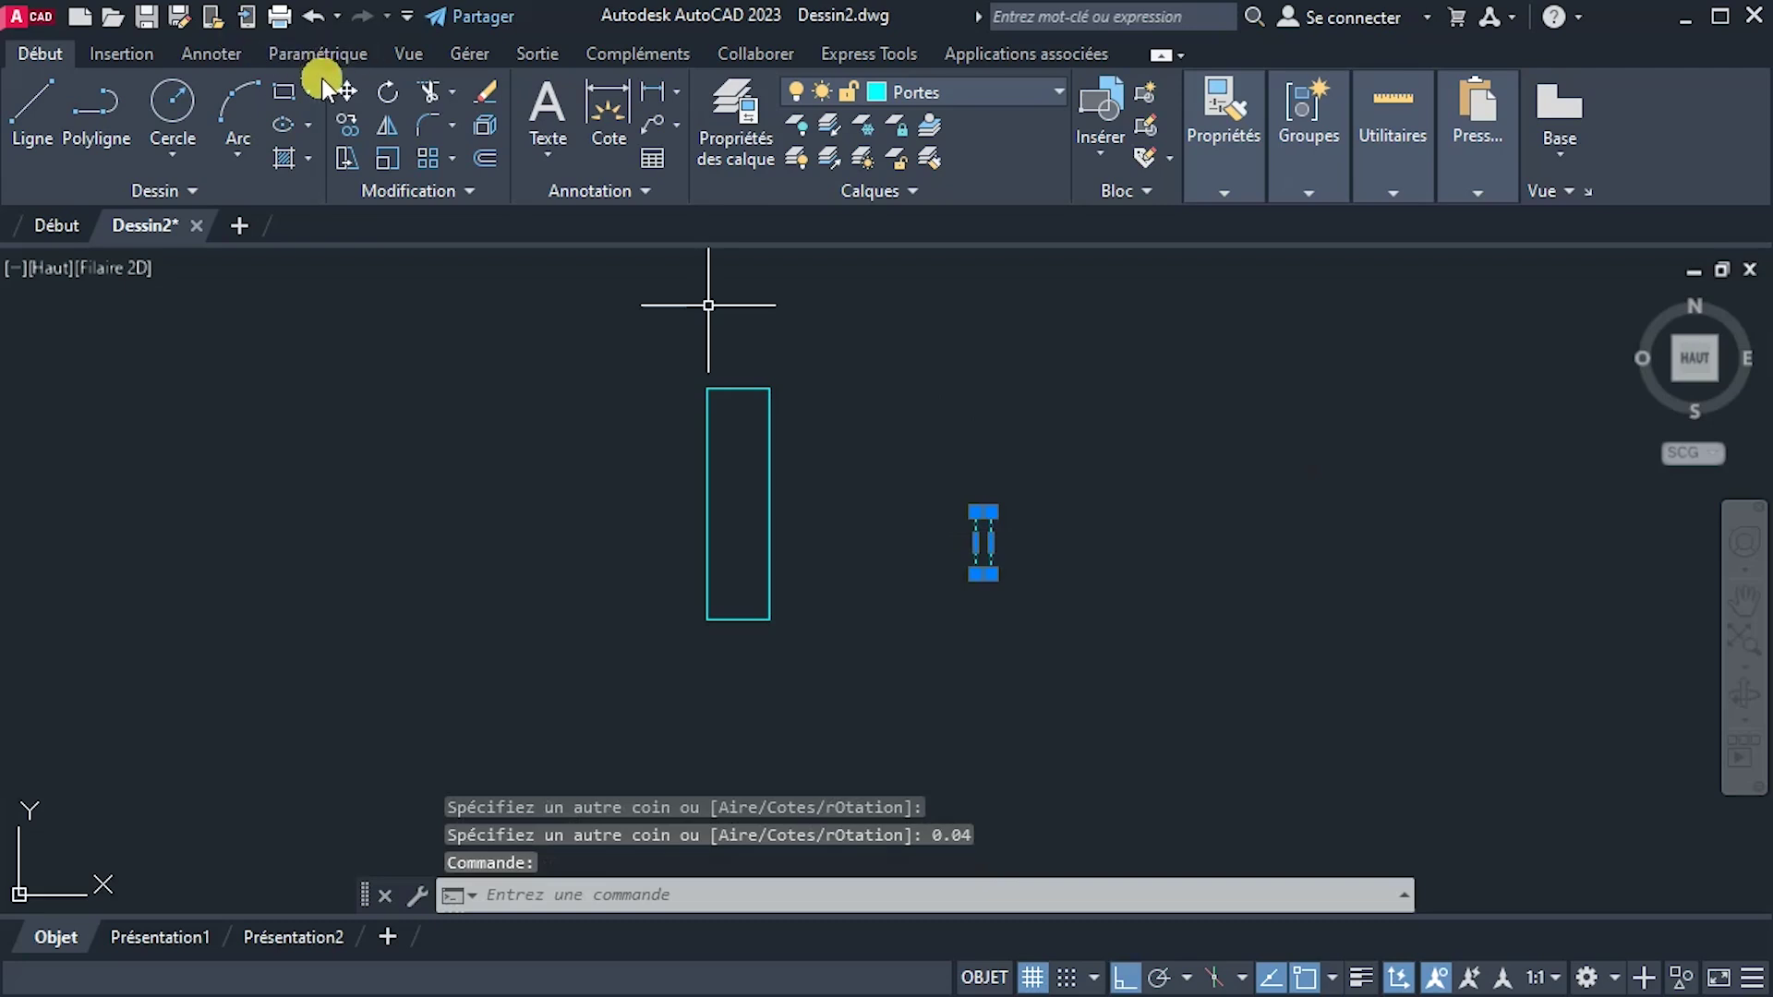
left_click(346, 93)
left_click(984, 512)
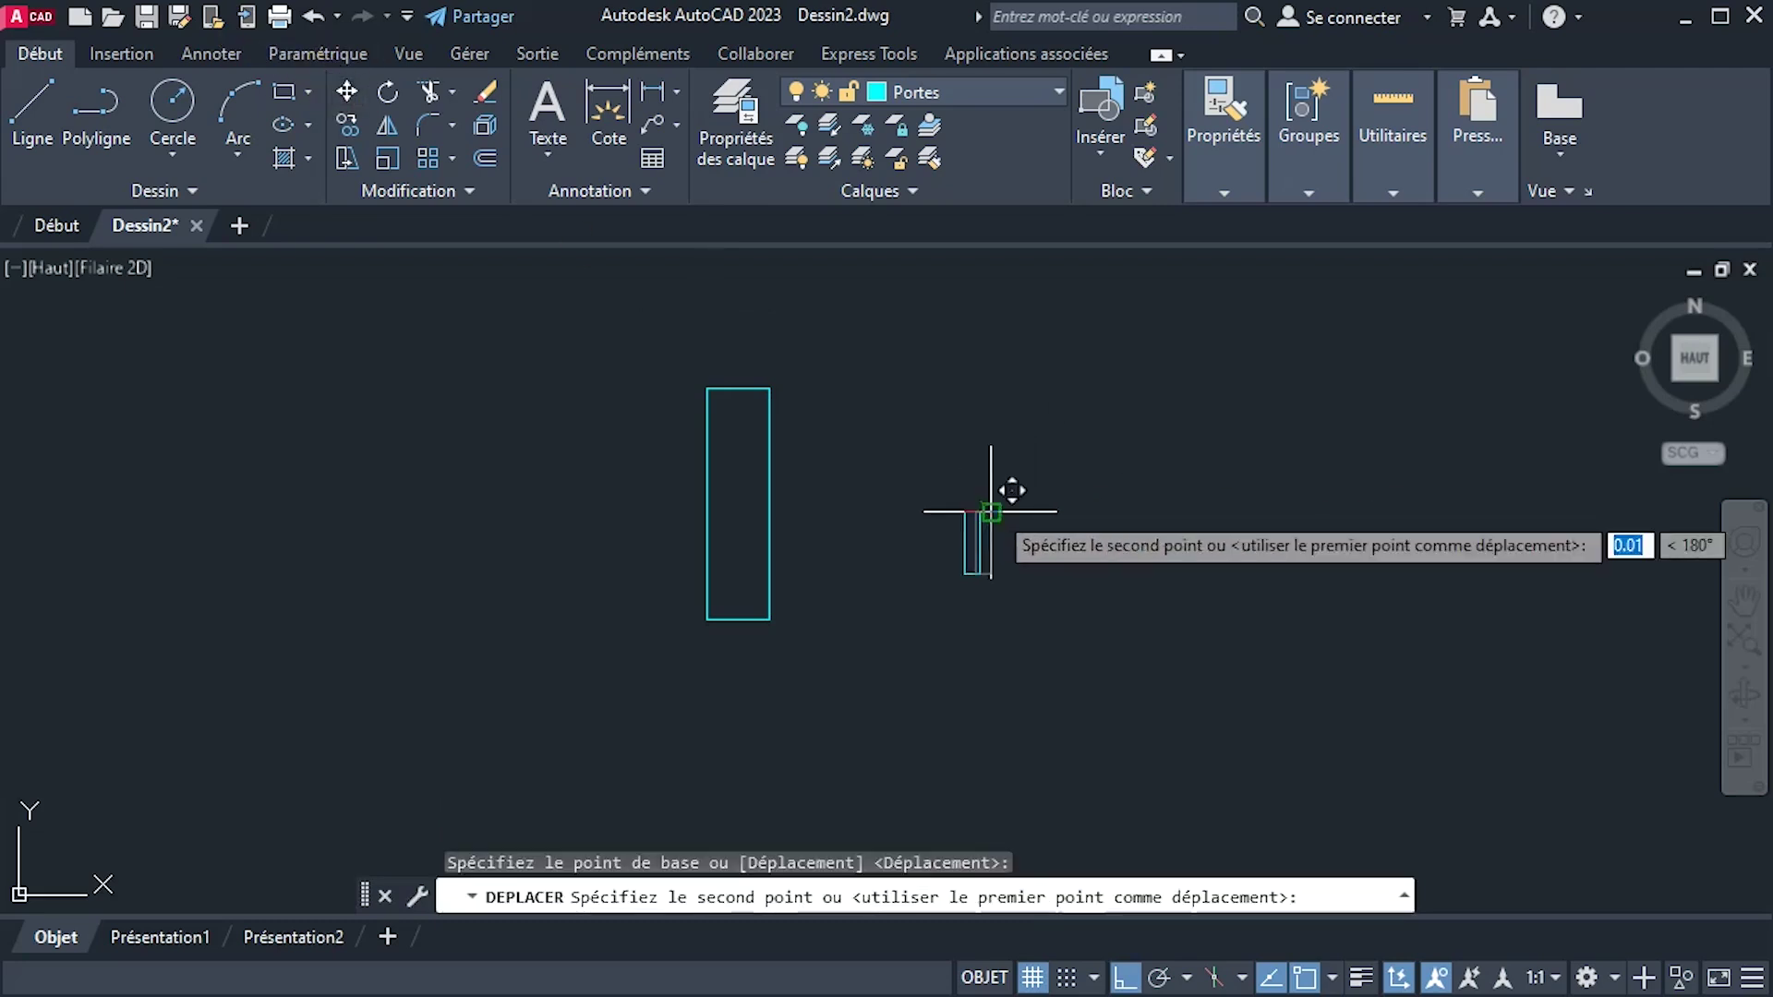
left_click(754, 389)
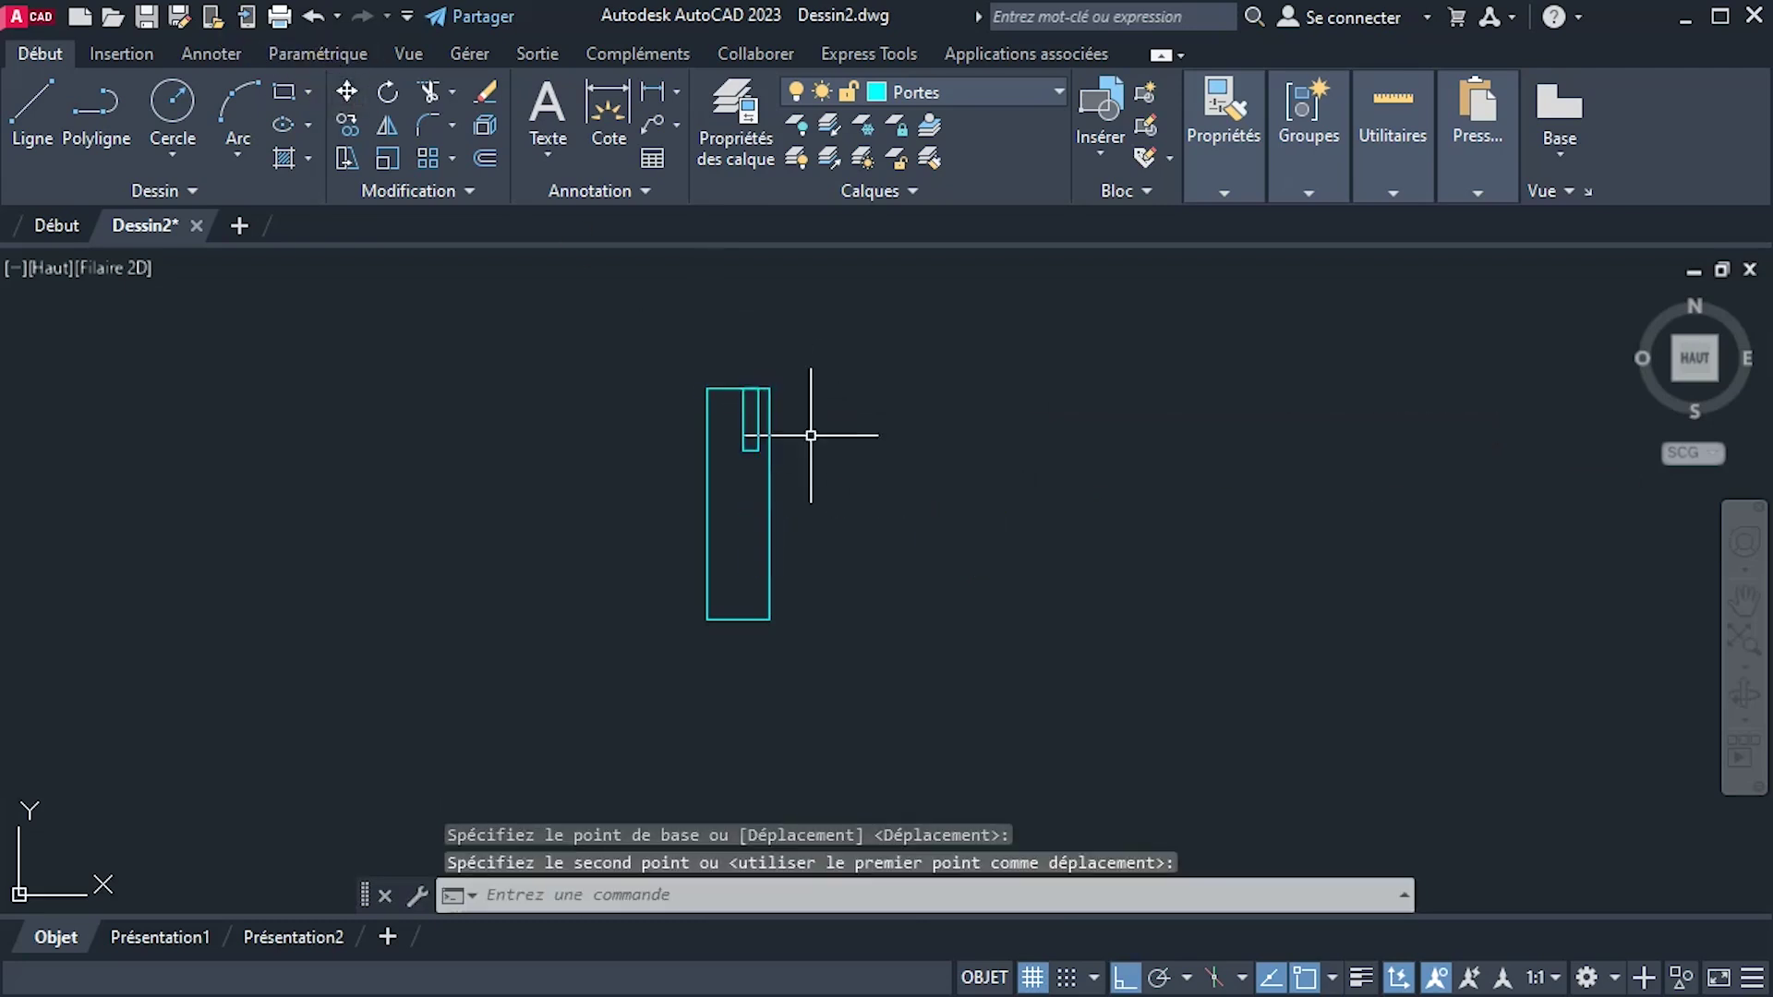
Move the small rectangle so its upper-right corner coincides with the upper-right corner of the jamb rectangle.
scroll(753, 403, "up", 4)
left_click(753, 404)
scroll(769, 364, "up", 4)
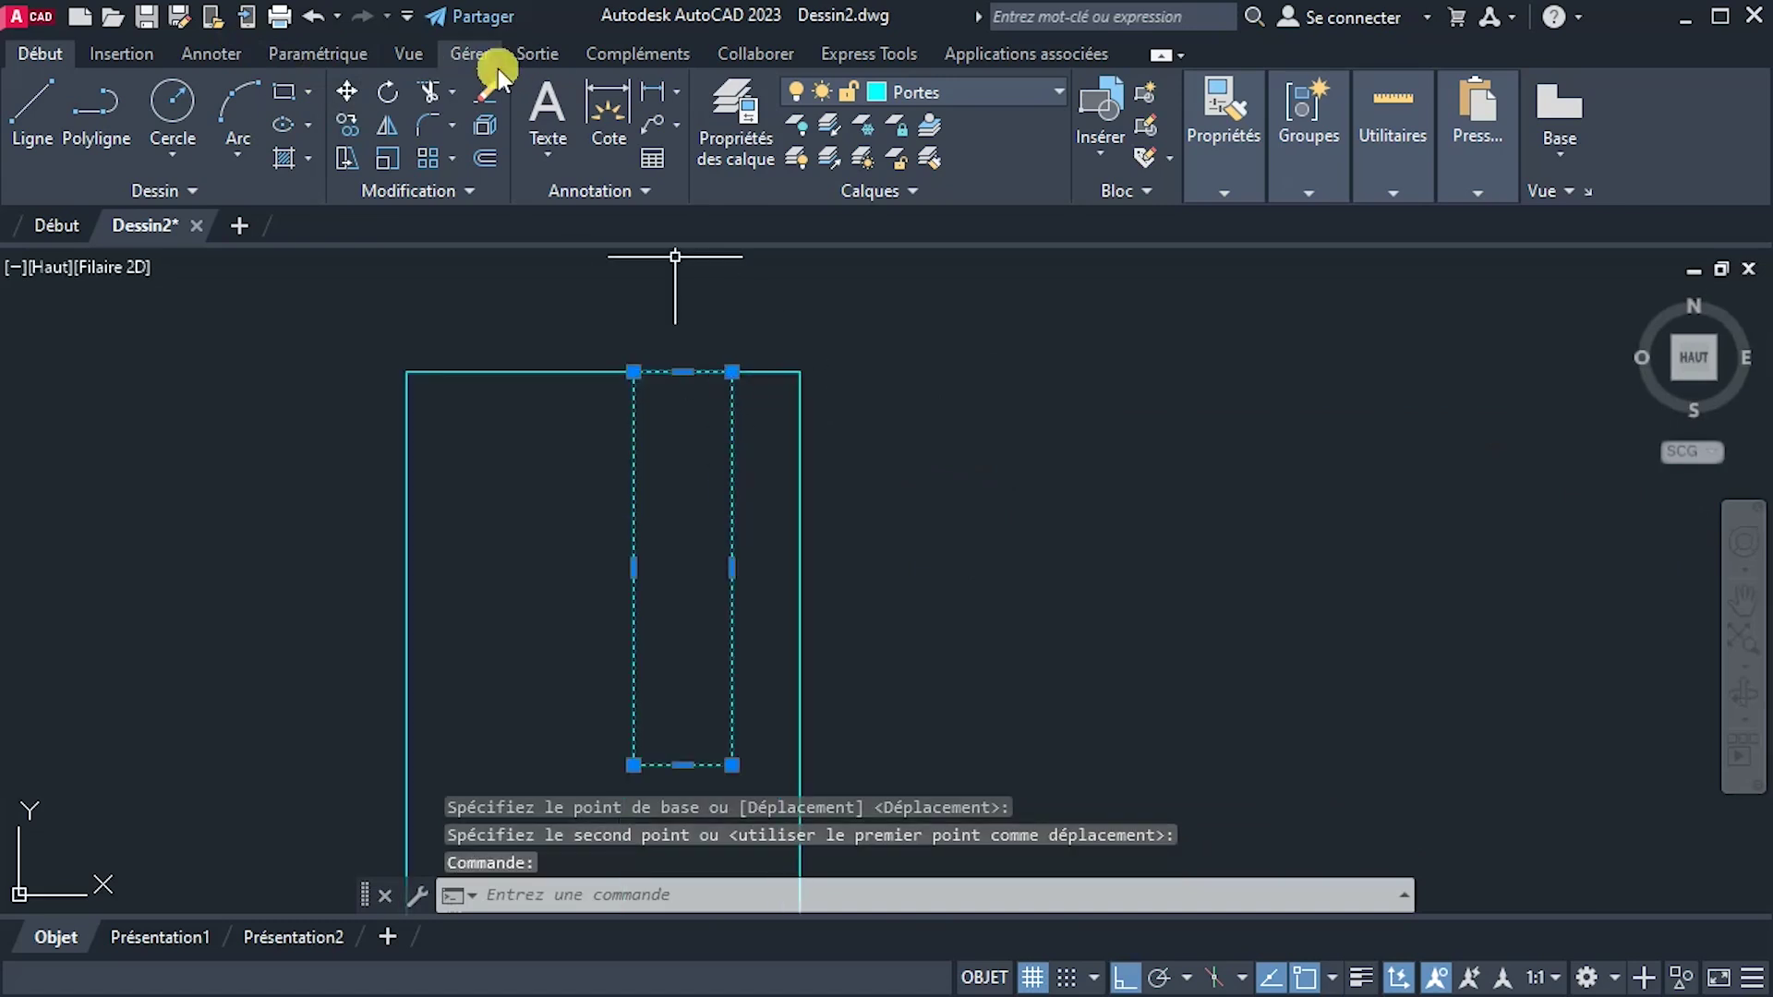
left_click(349, 94)
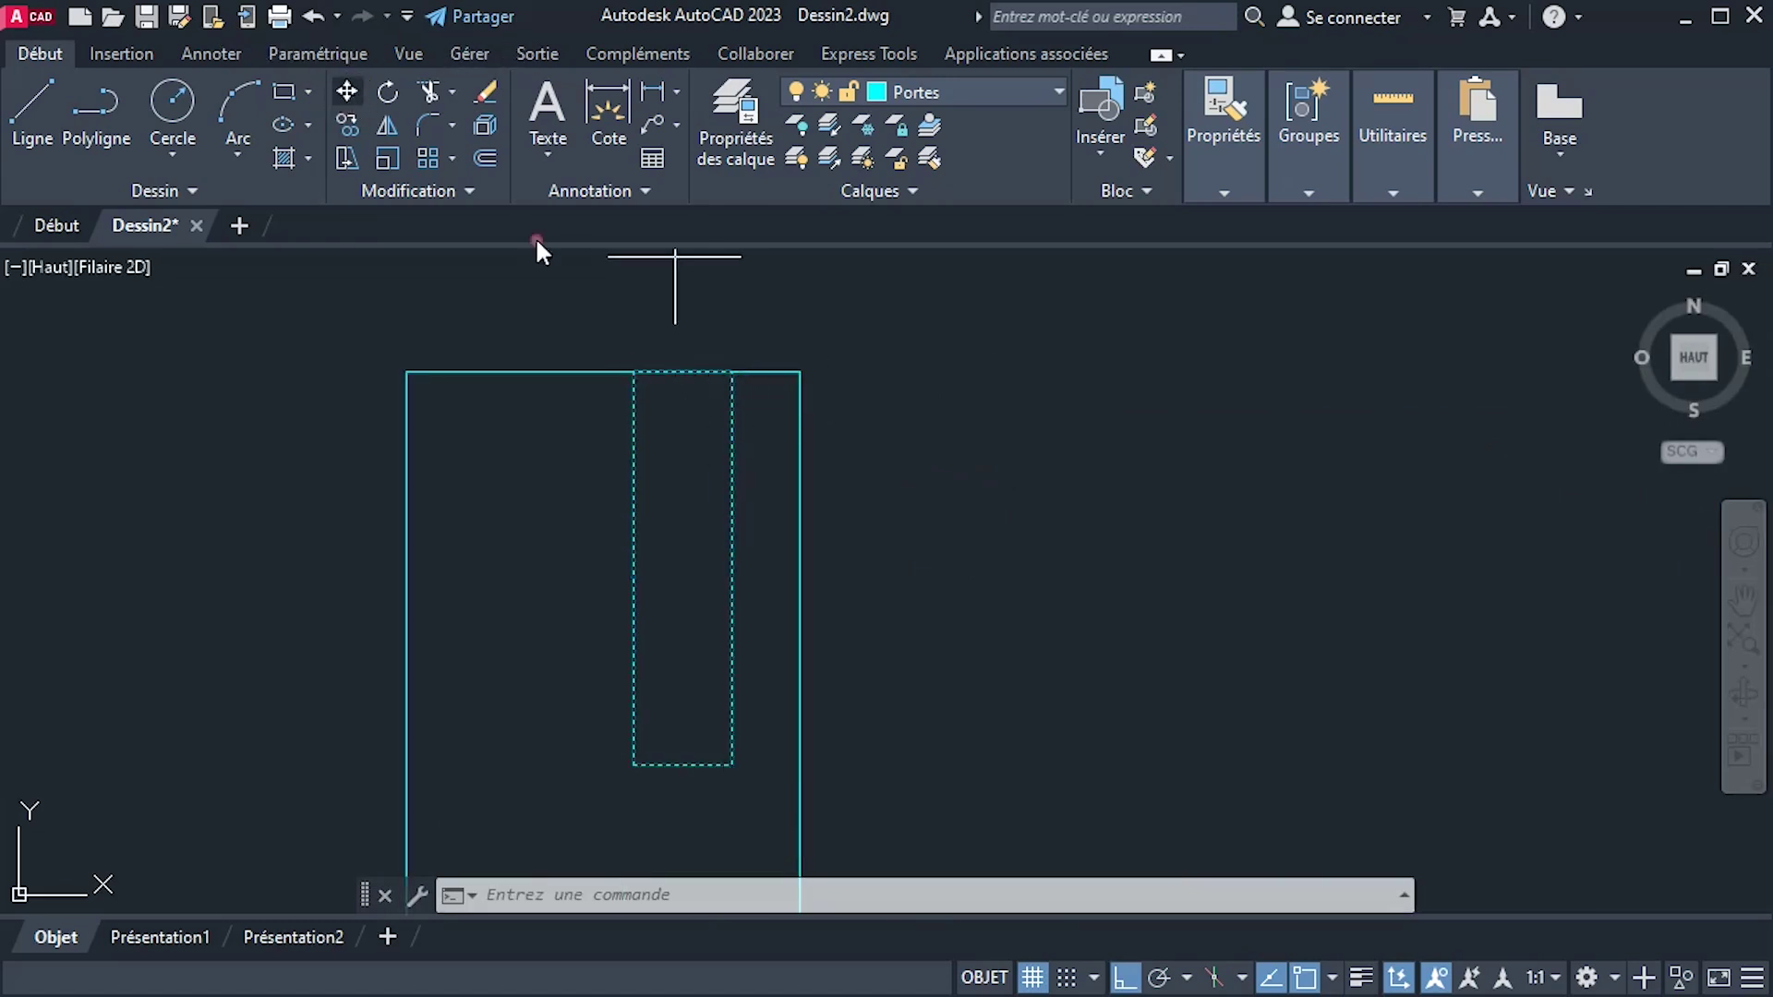
left_click(732, 373)
left_click(799, 373)
scroll(916, 461, "down", 3)
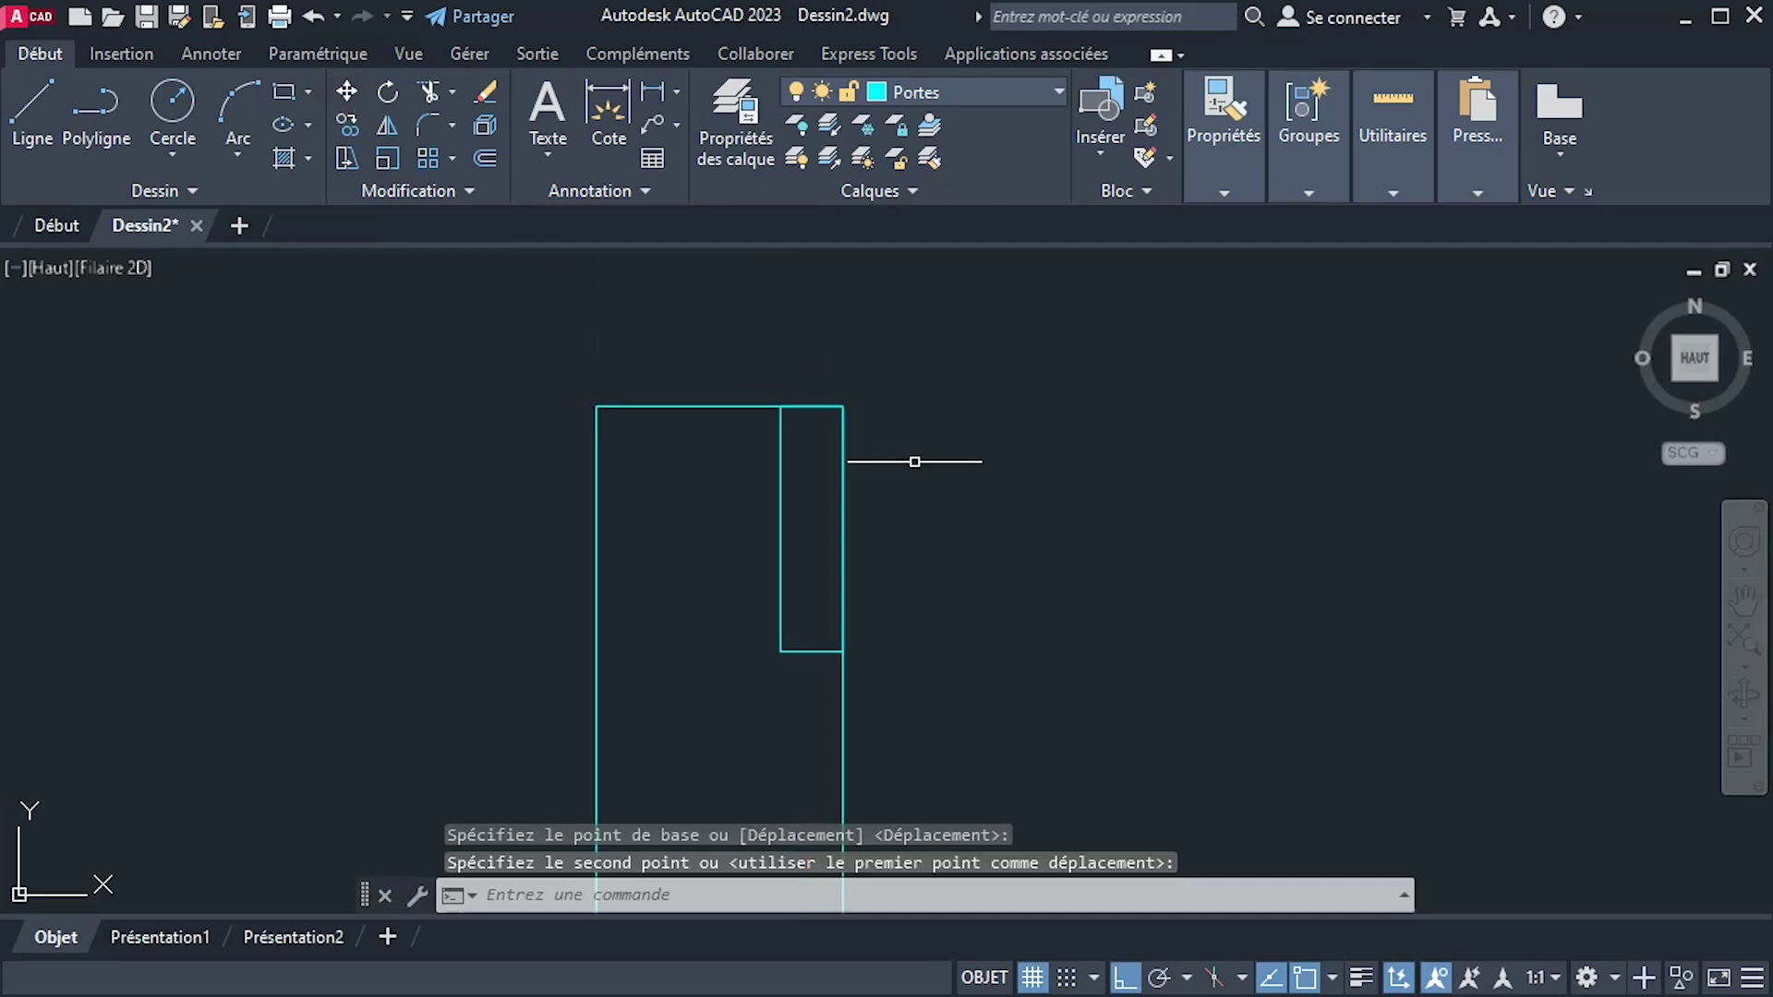
Trim the overlapping edges at the jamb's upper-right corner to form a rebate notch.
left_click(421, 90)
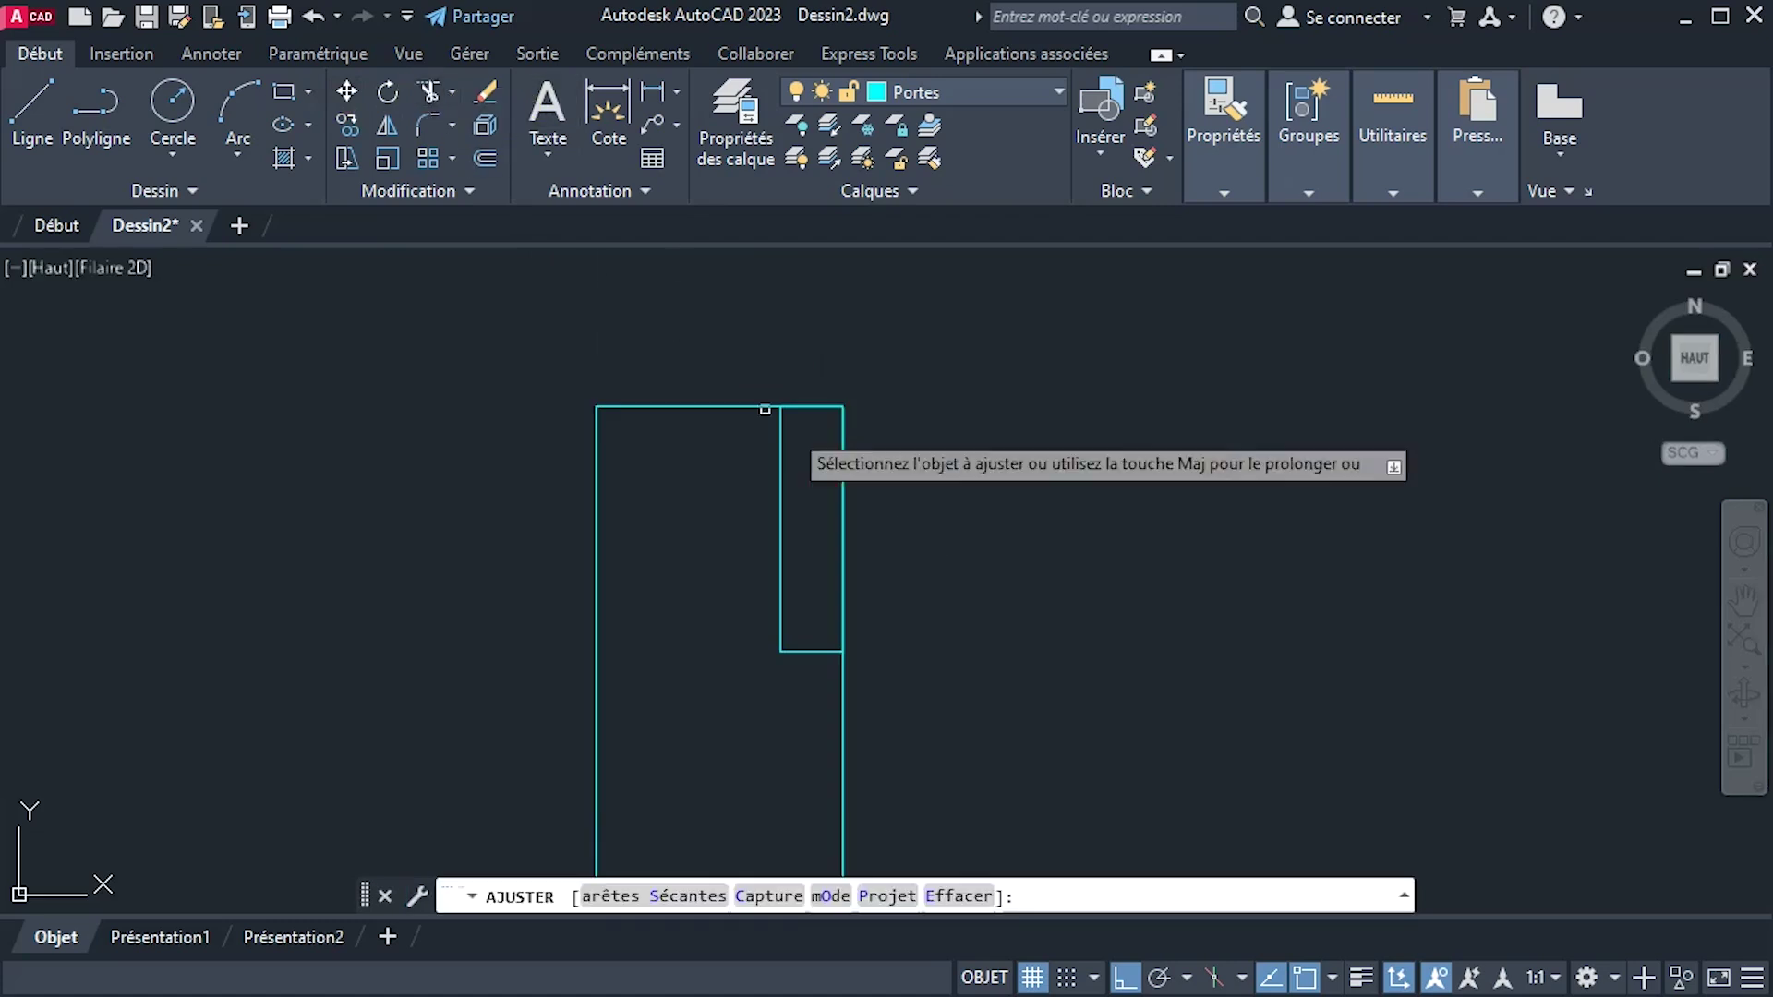
left_click(922, 489)
left_click(832, 499)
left_click(831, 524)
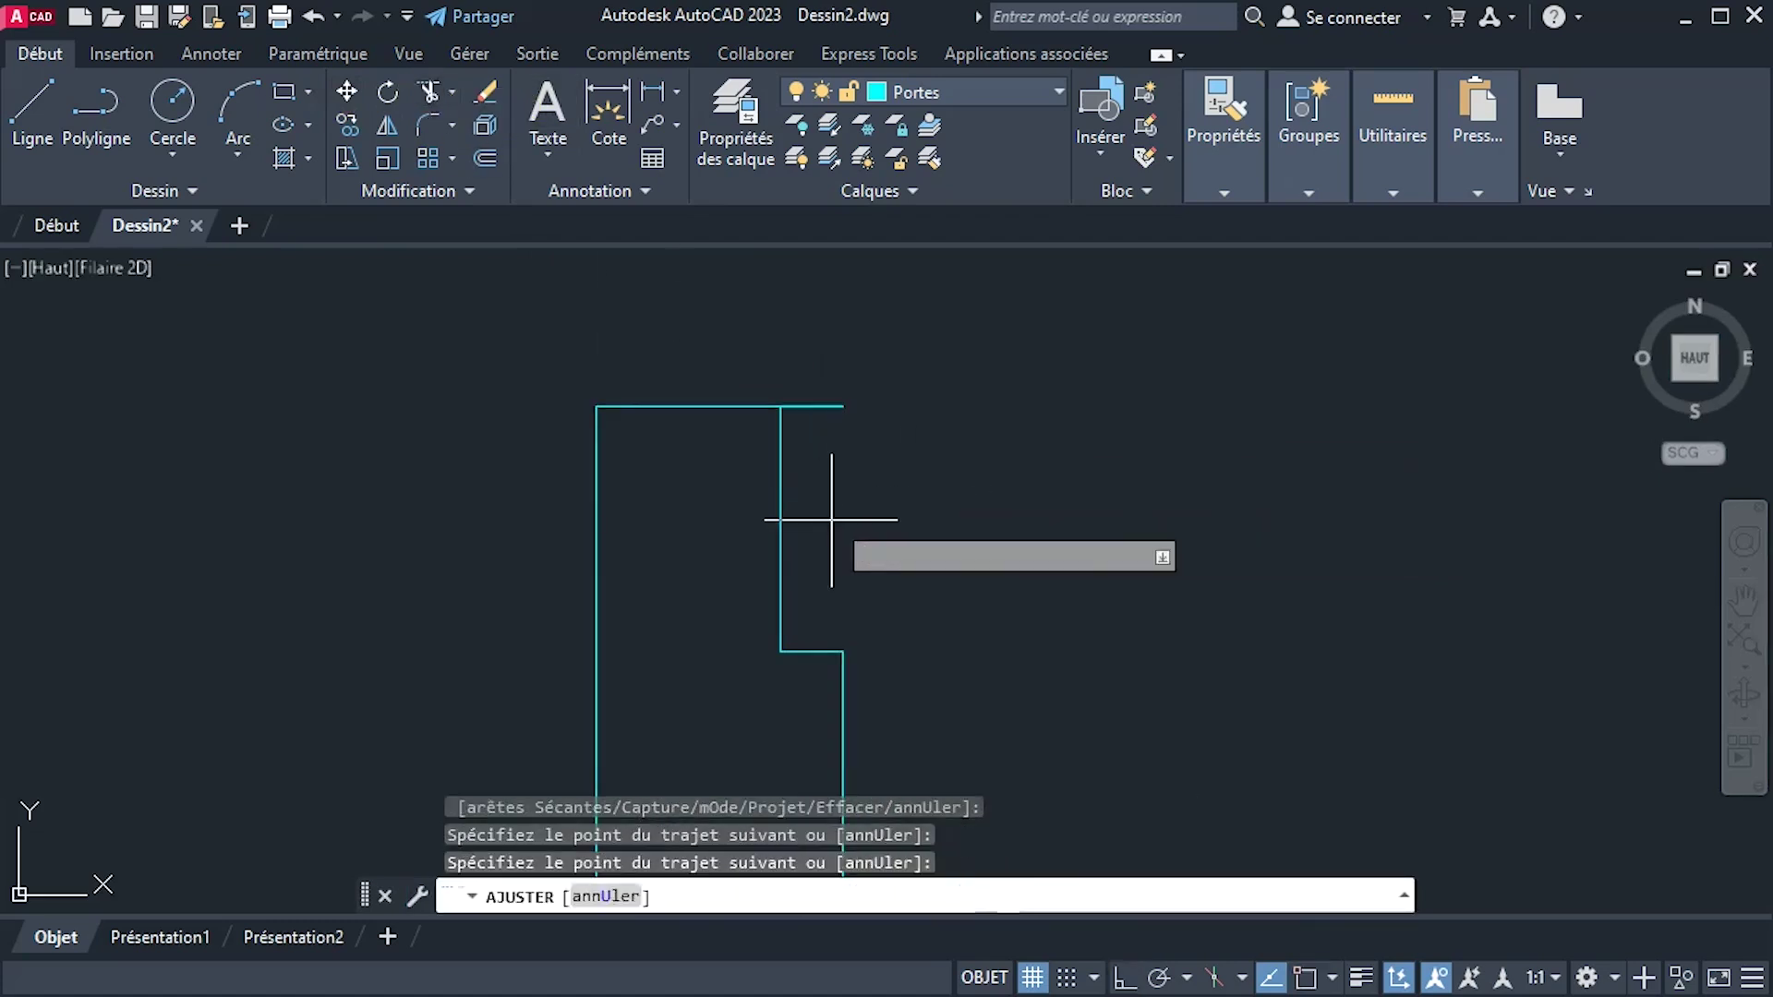
key("Return")
scroll(987, 472, "down", 4)
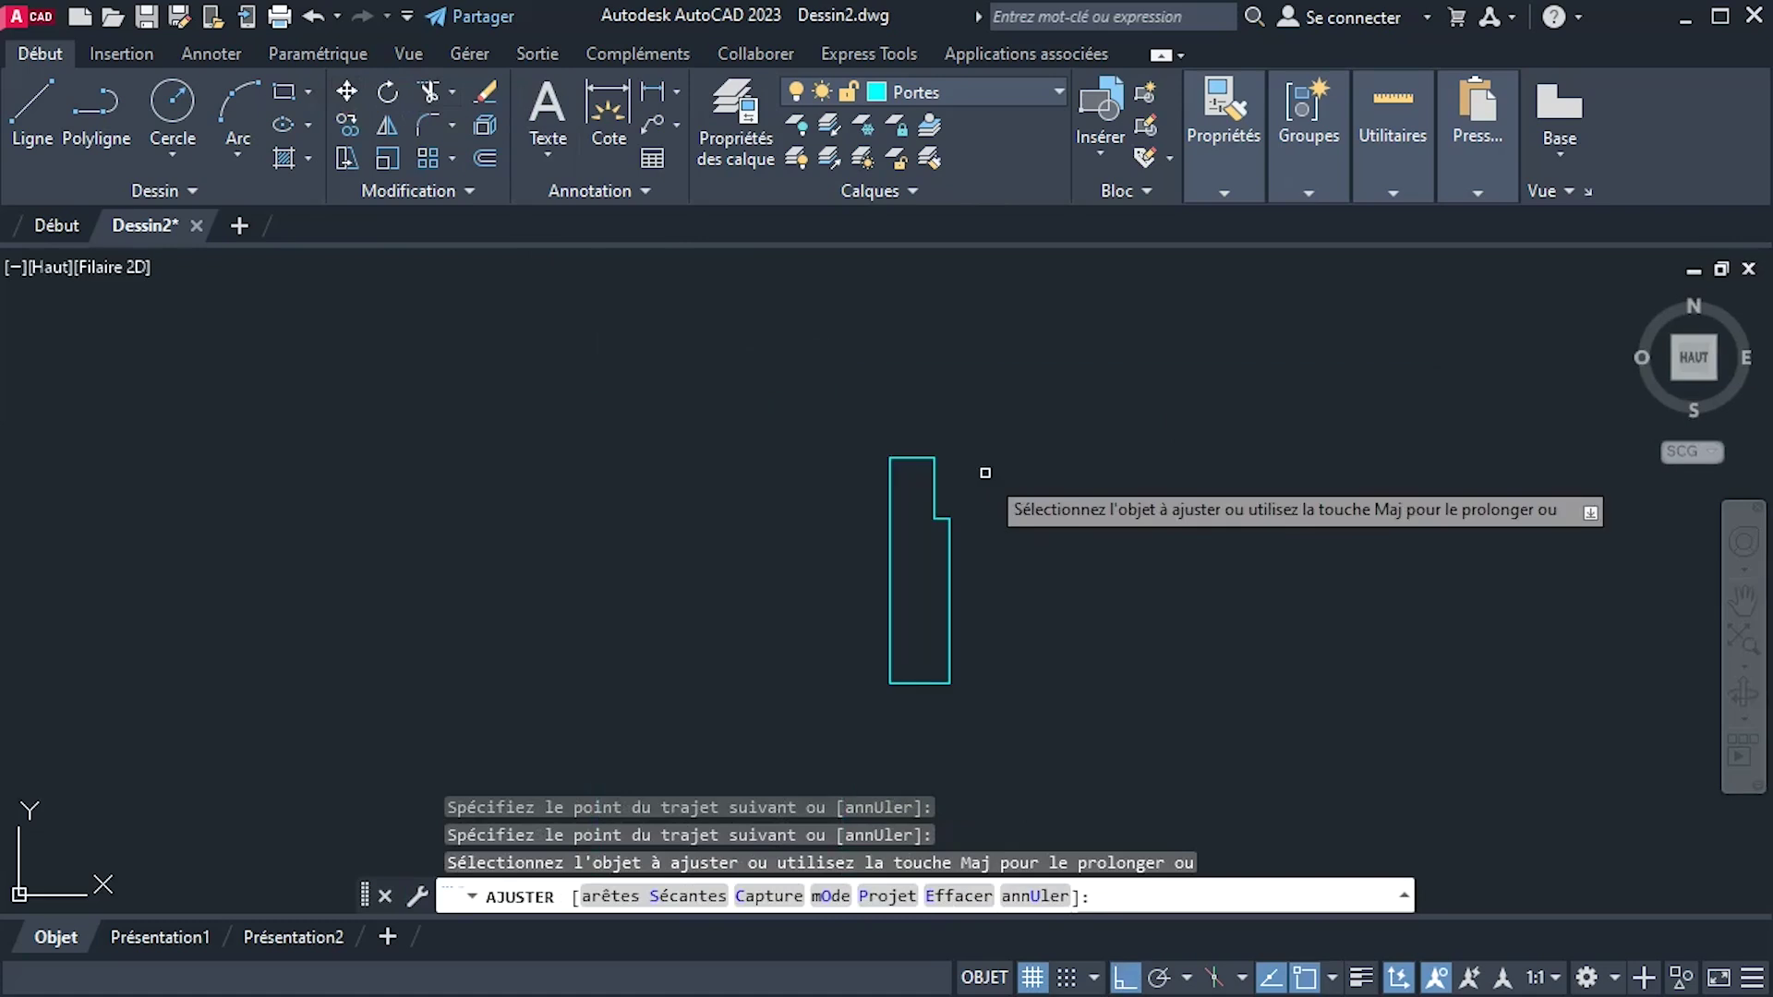
right_click(1076, 475)
left_click(1125, 499)
scroll(1056, 507, "down", 5)
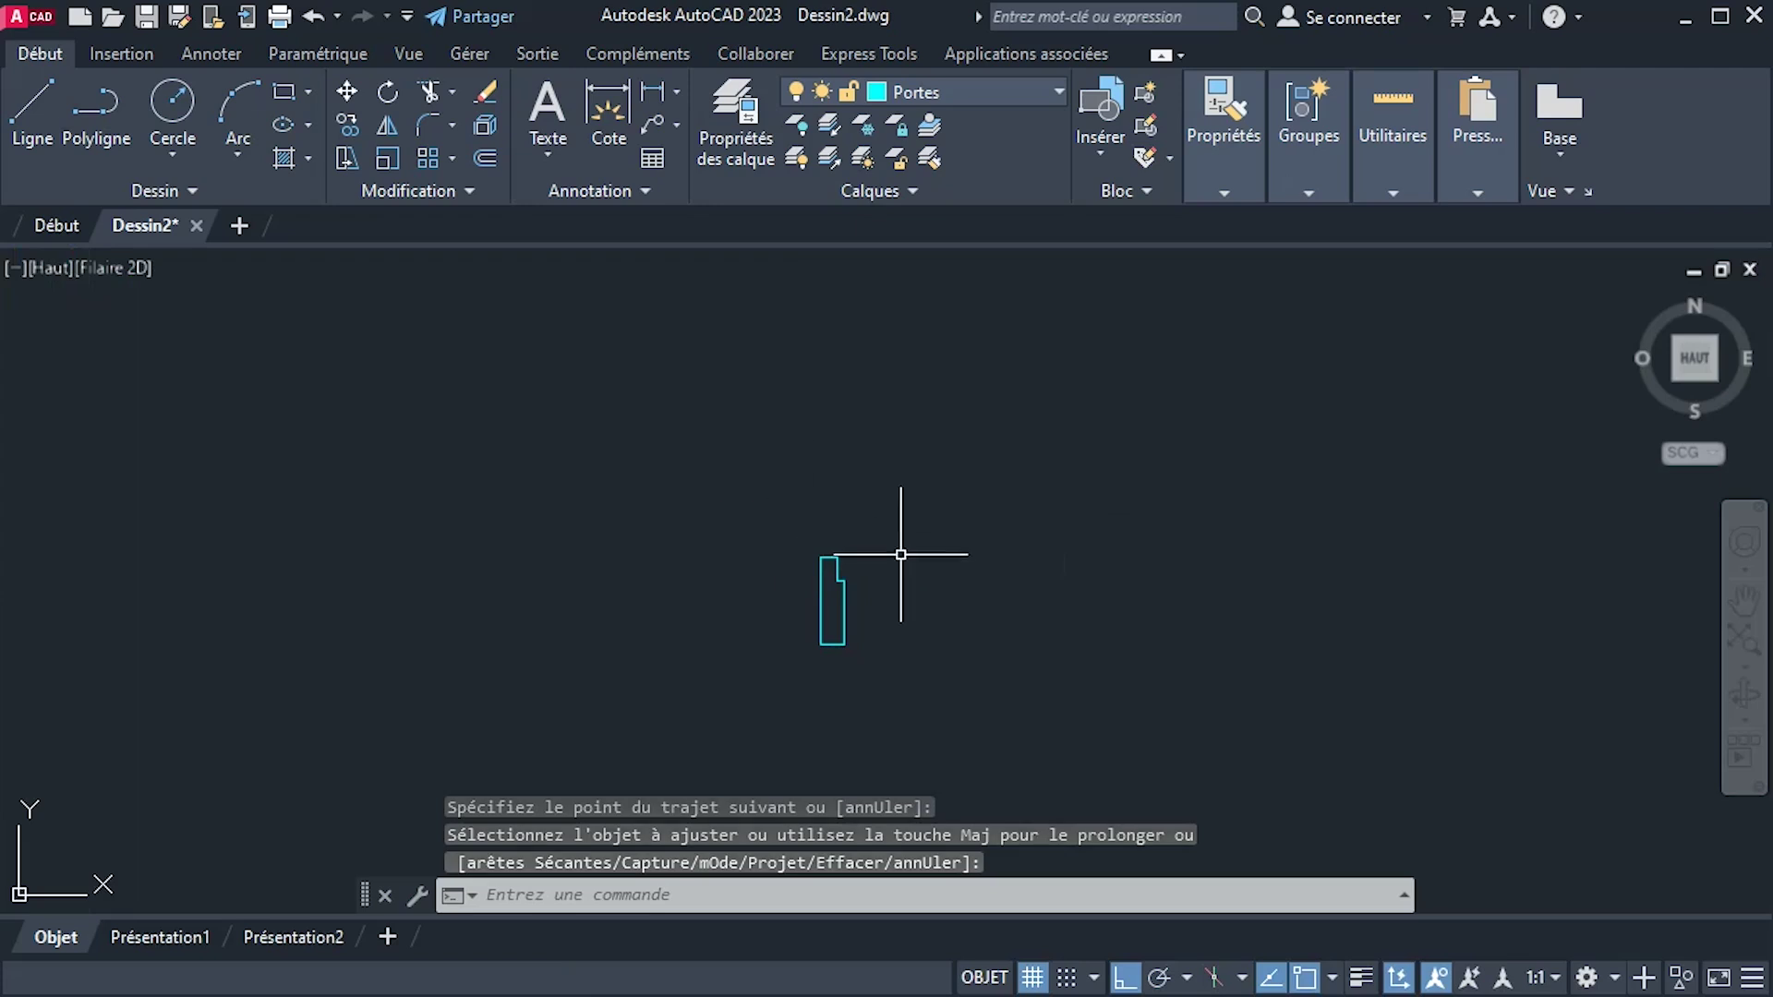
right_click(947, 489)
key("Escape")
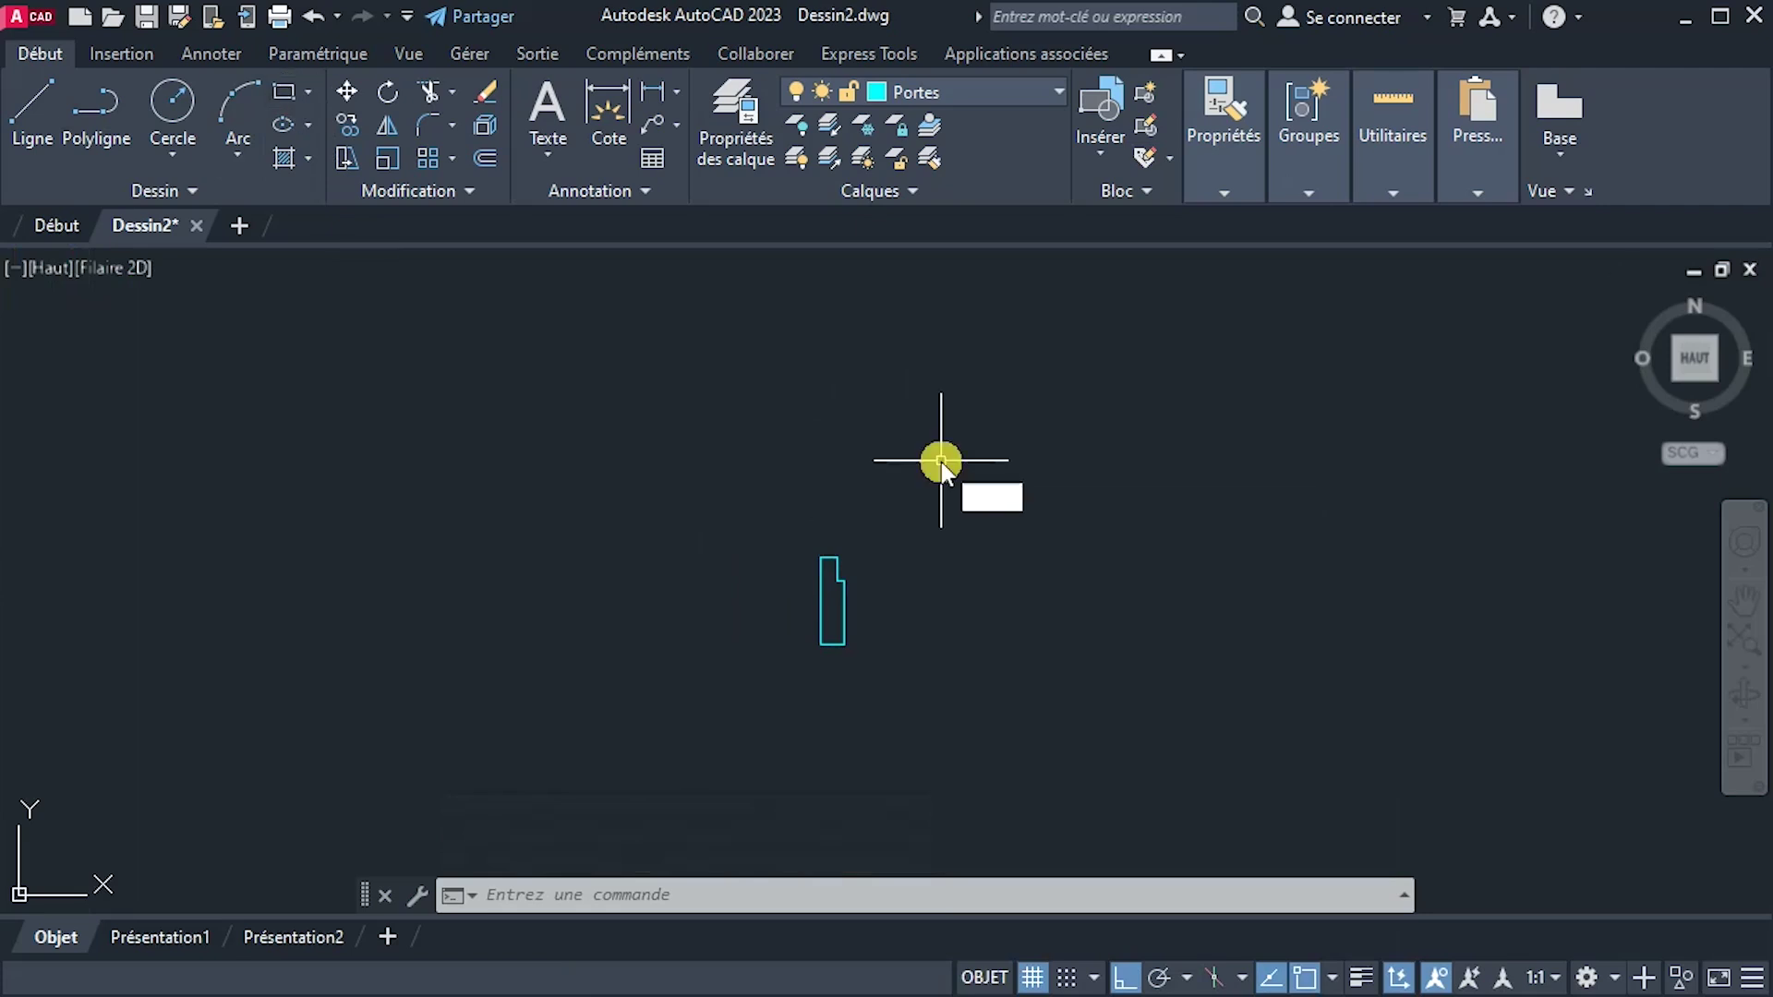
Draw a rectangle 0.04 wide and 0.8 high to the right of the jamb for the door leaf.
key("Return")
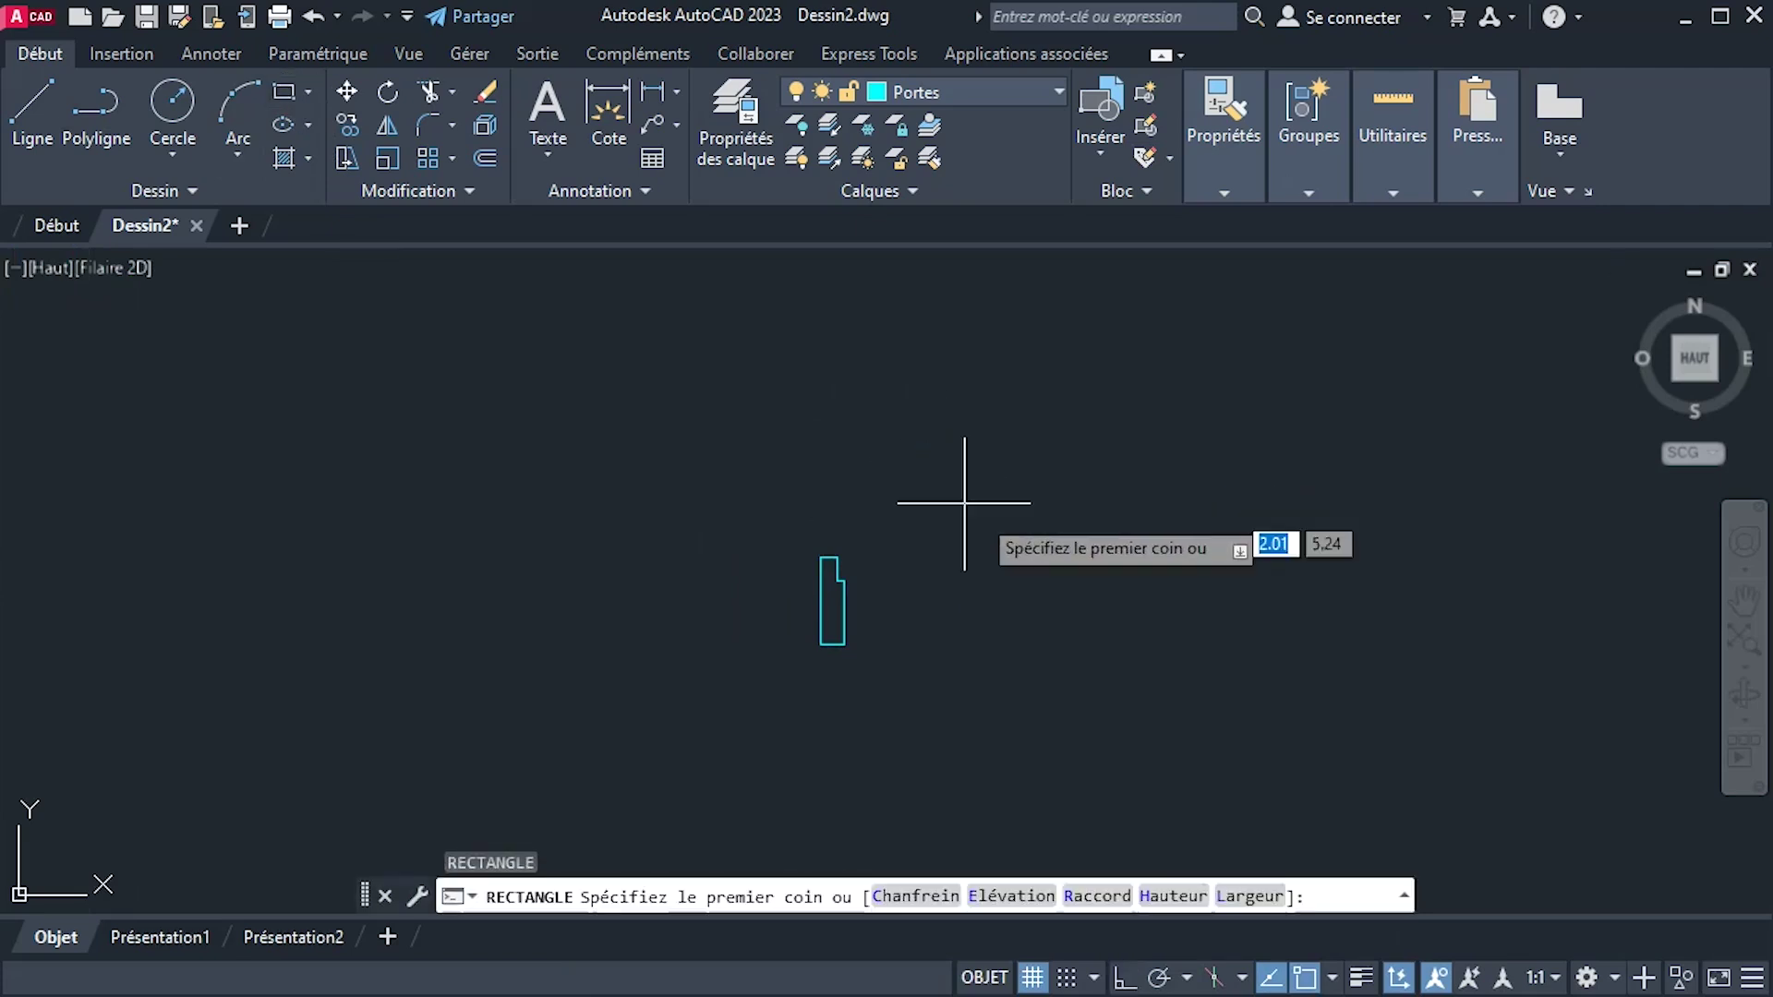
left_click(1160, 589)
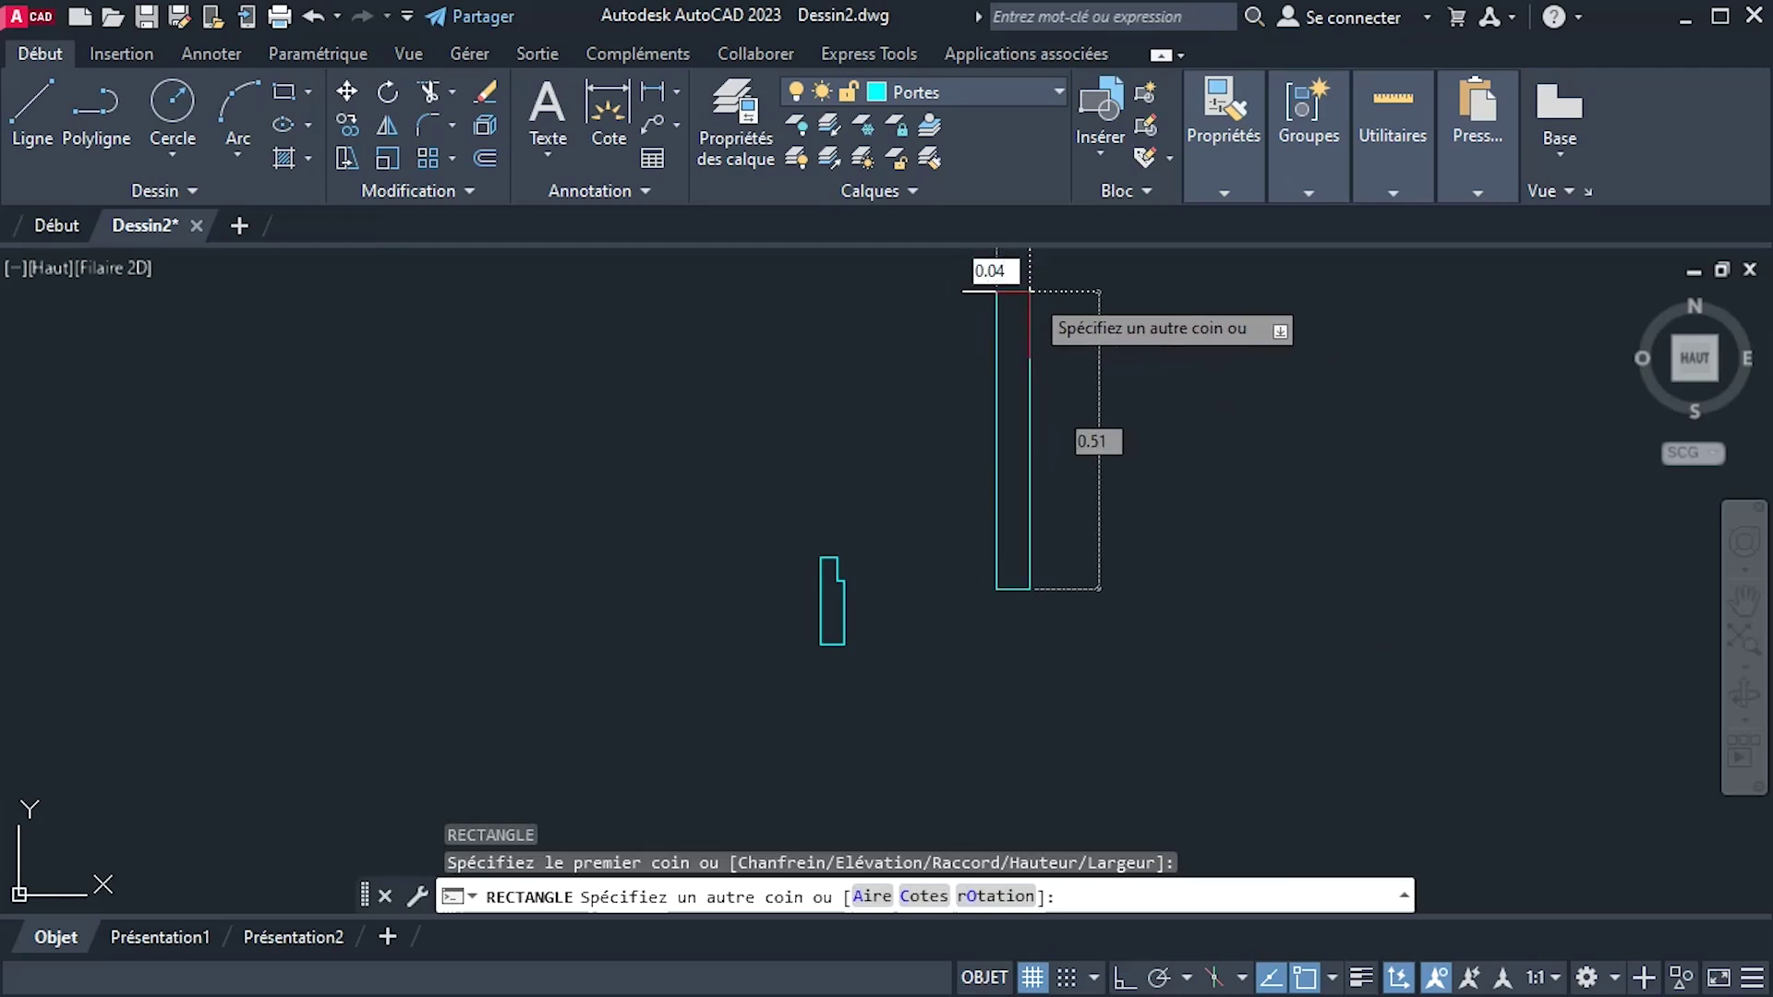
type("0.04")
key("Tab")
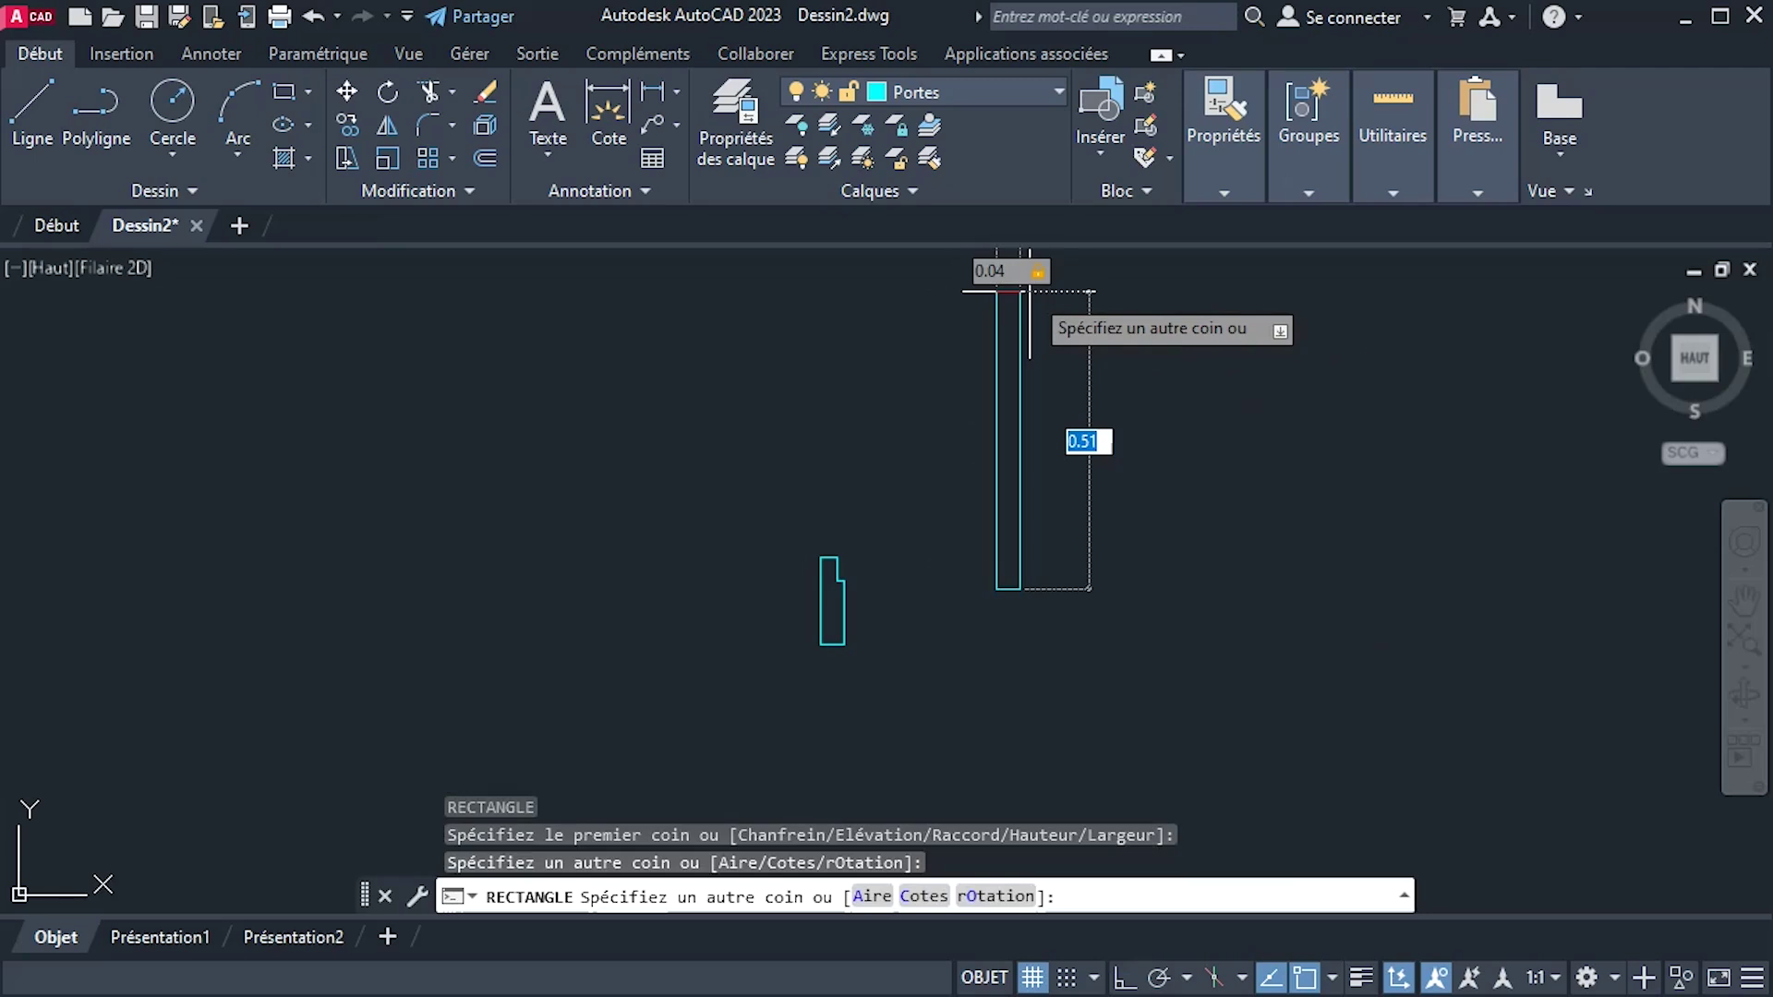
type("0")
key("Return")
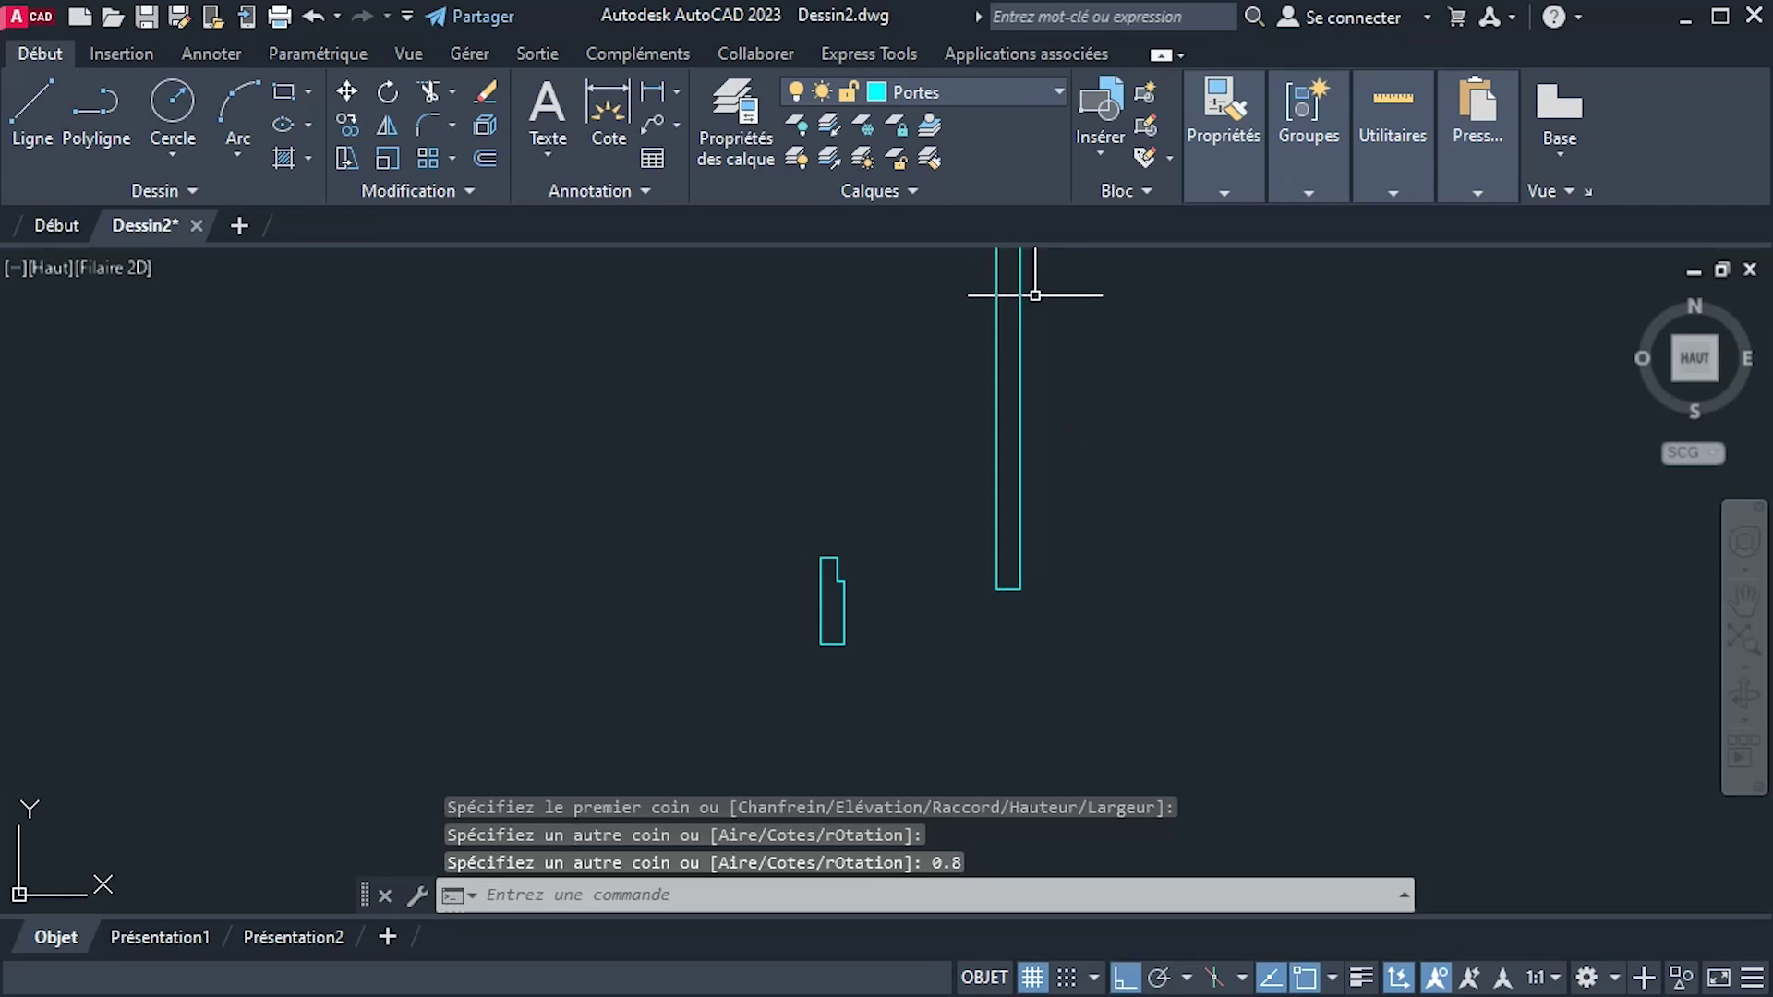
Move the door leaf so its lower-left corner sits on the jamb's upper corner at the notch.
scroll(954, 439, "down", 4)
scroll(851, 546, "up", 4)
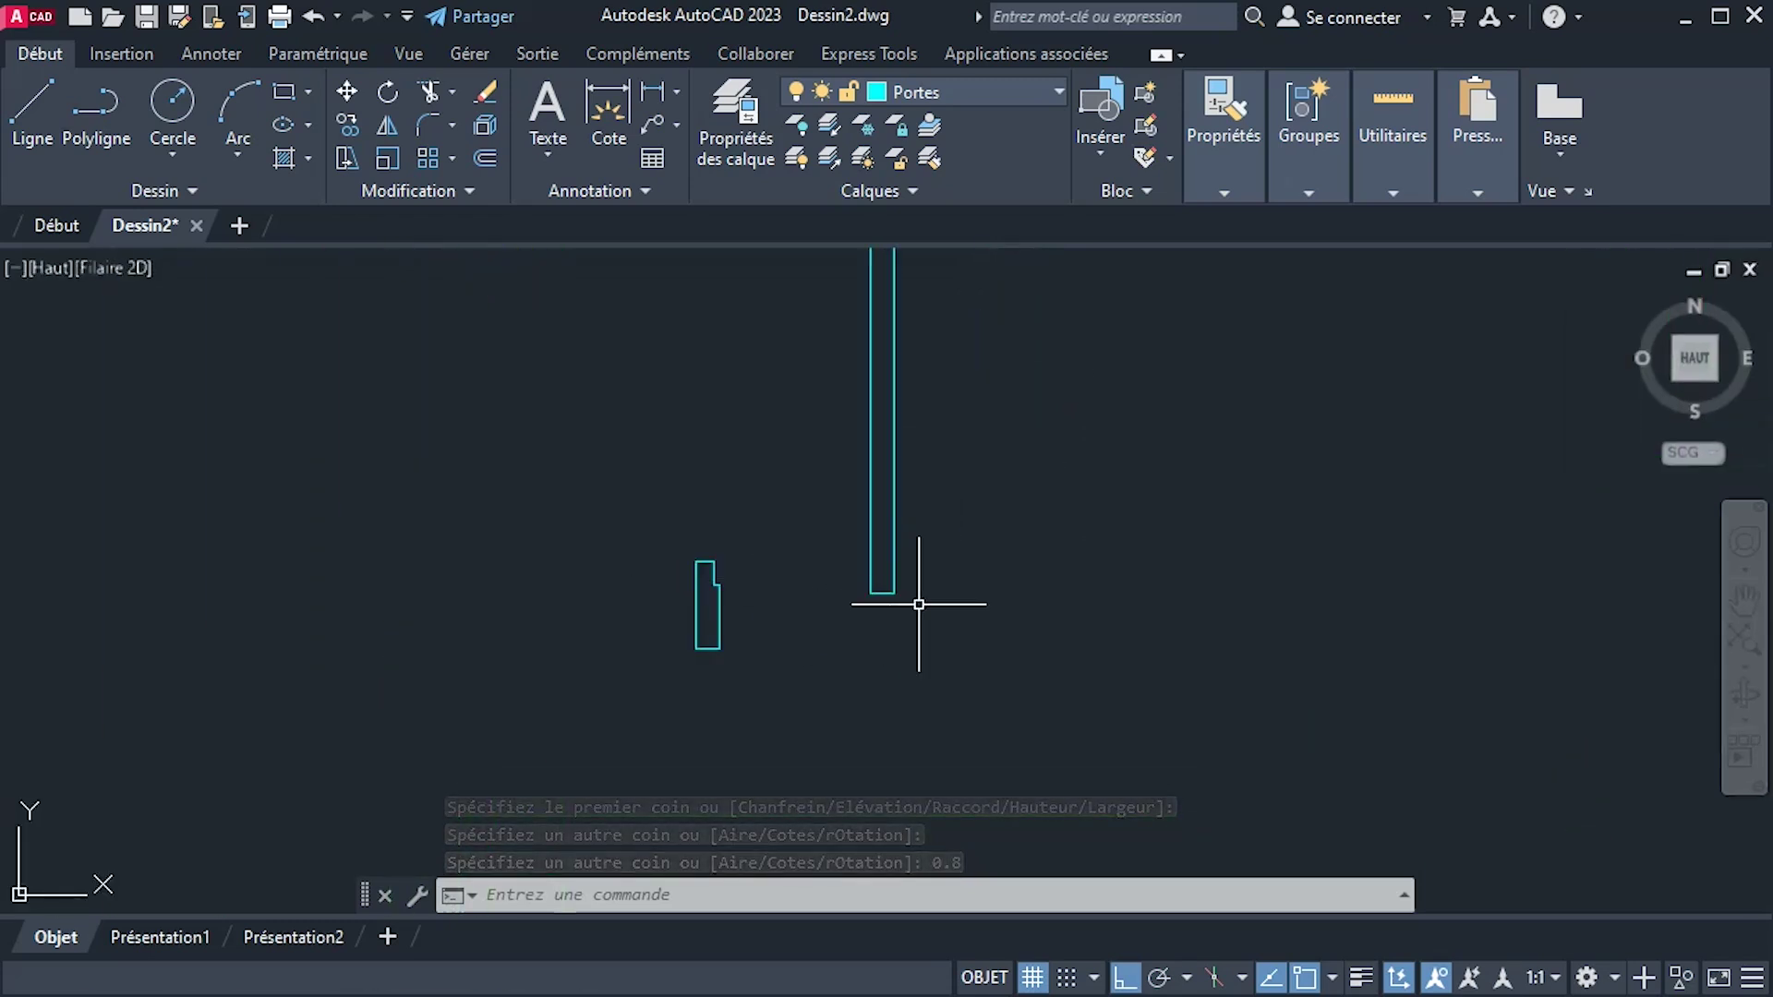
left_click(920, 598)
left_click(812, 507)
left_click(359, 100)
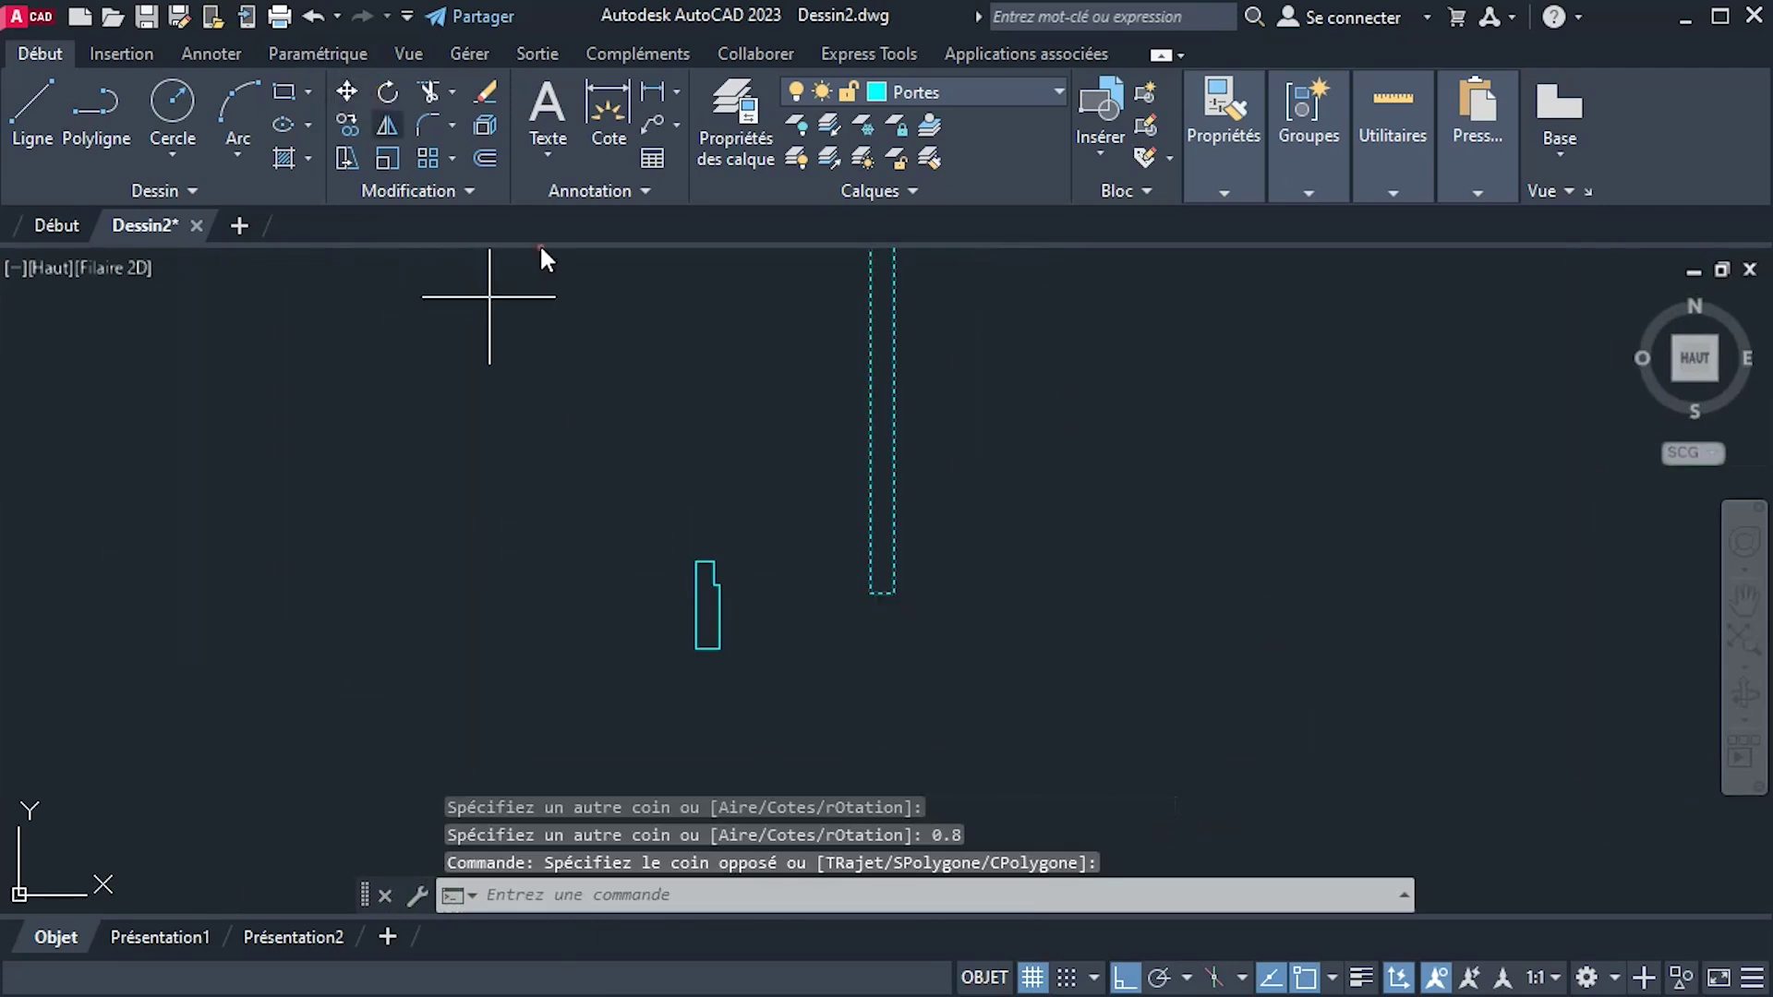
left_click(871, 593)
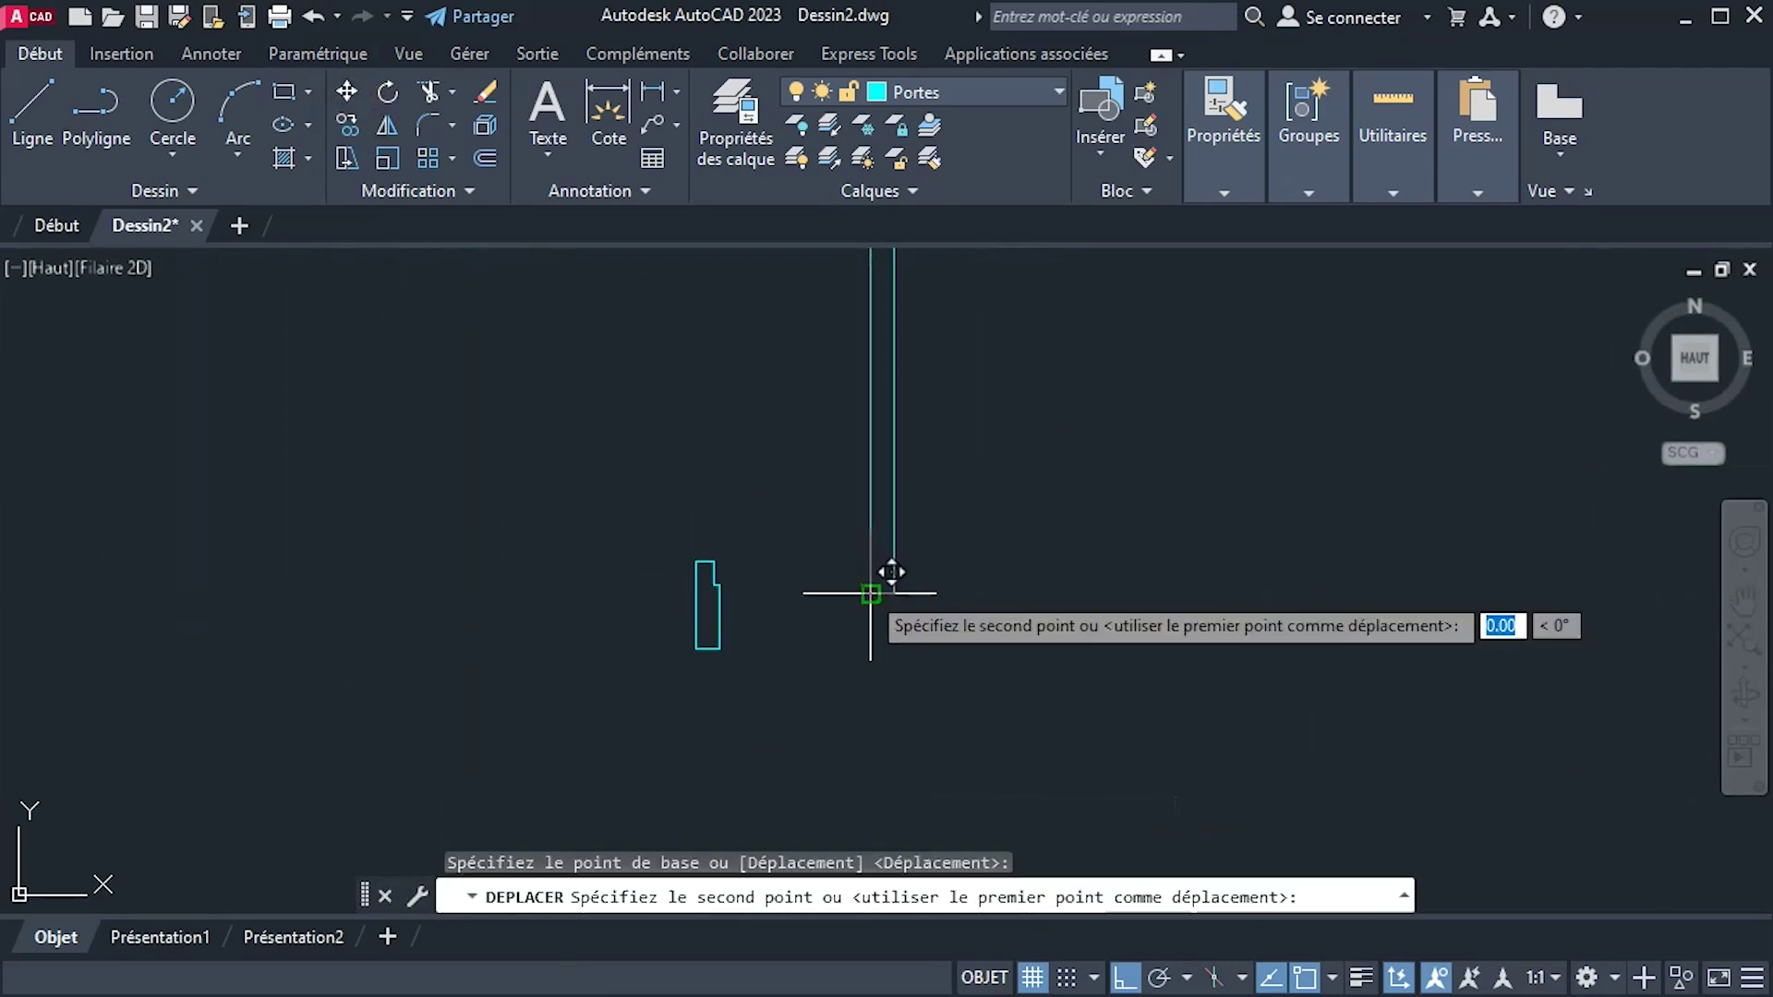
left_click(715, 561)
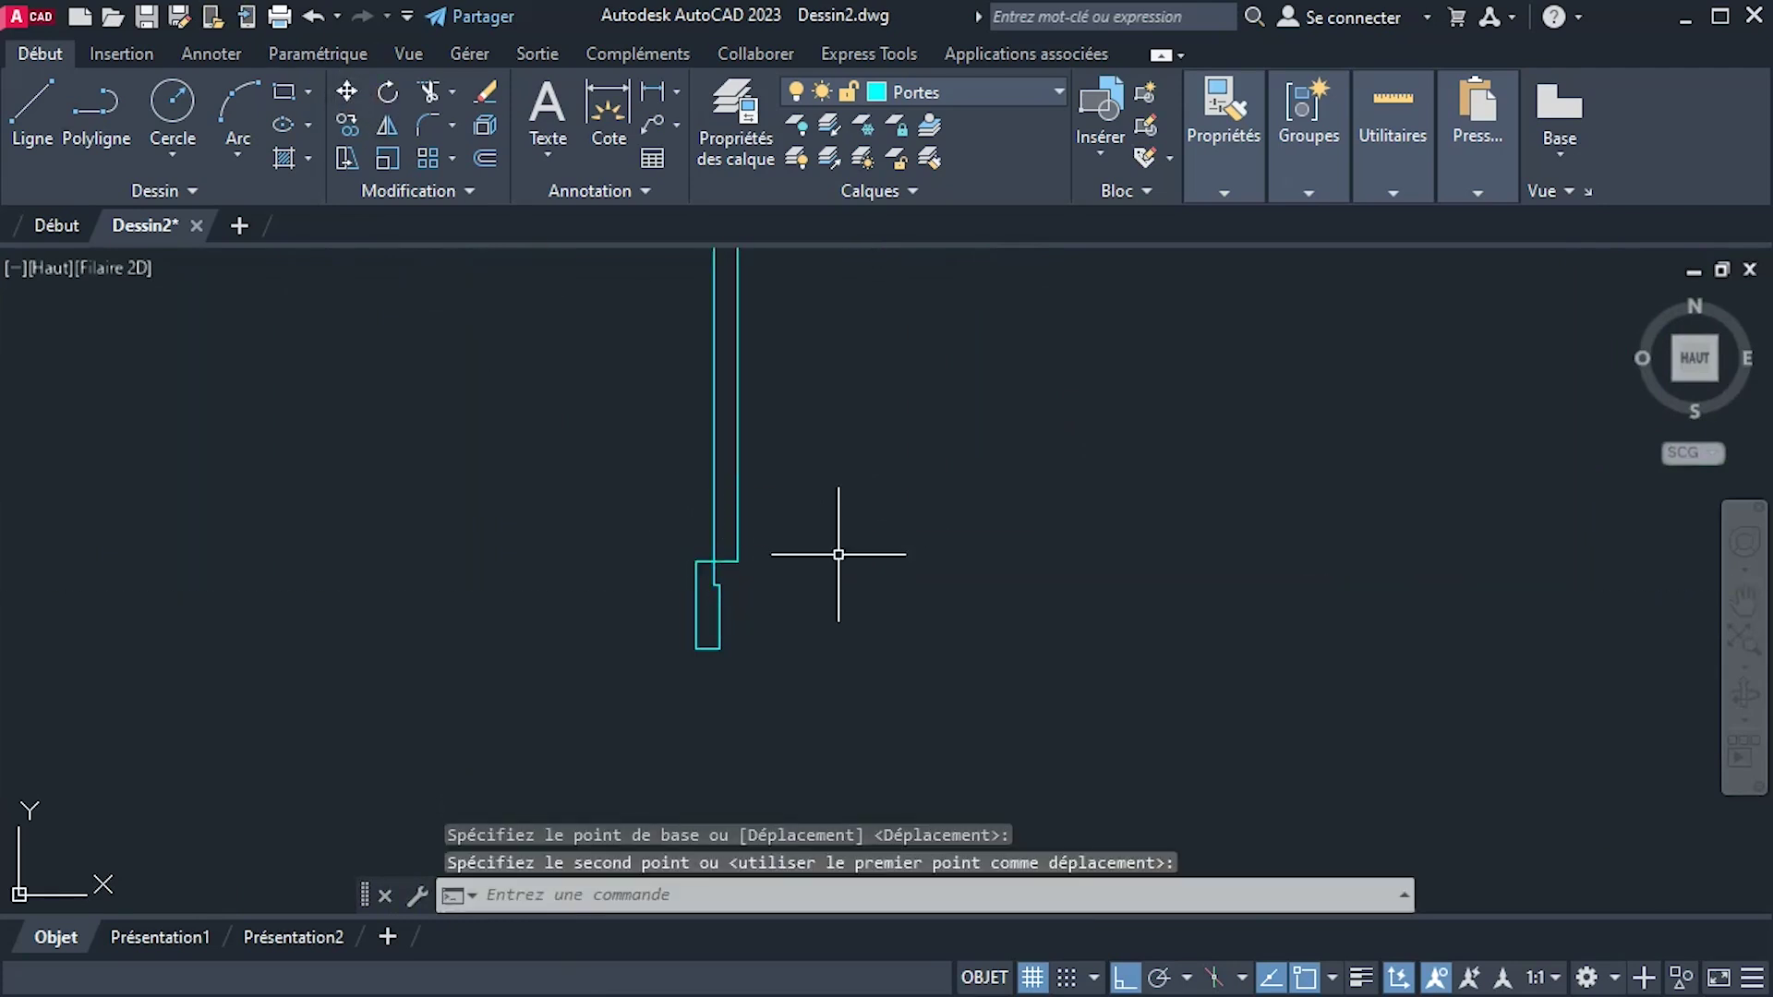
Rotate a copy of the door leaf 90° clockwise about its lower-left corner, keeping the vertical original.
scroll(756, 576, "up", 4)
scroll(762, 573, "down", 4)
left_click(739, 553)
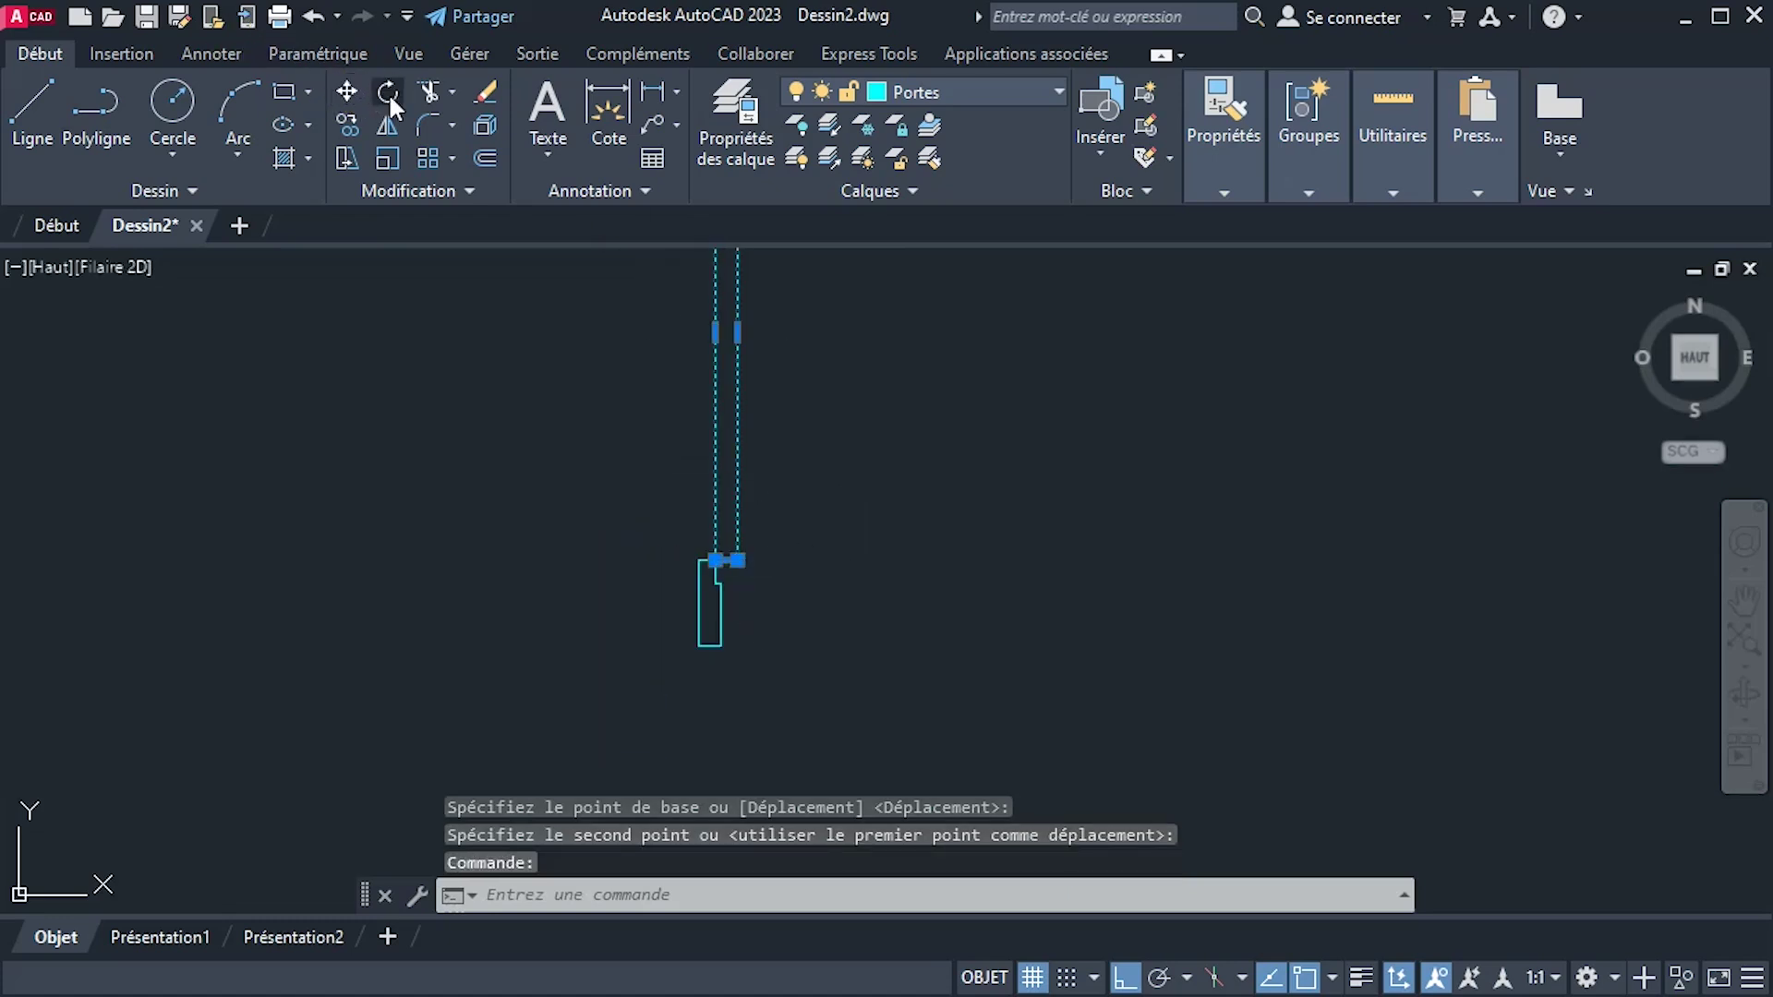
left_click(388, 92)
left_click(715, 559)
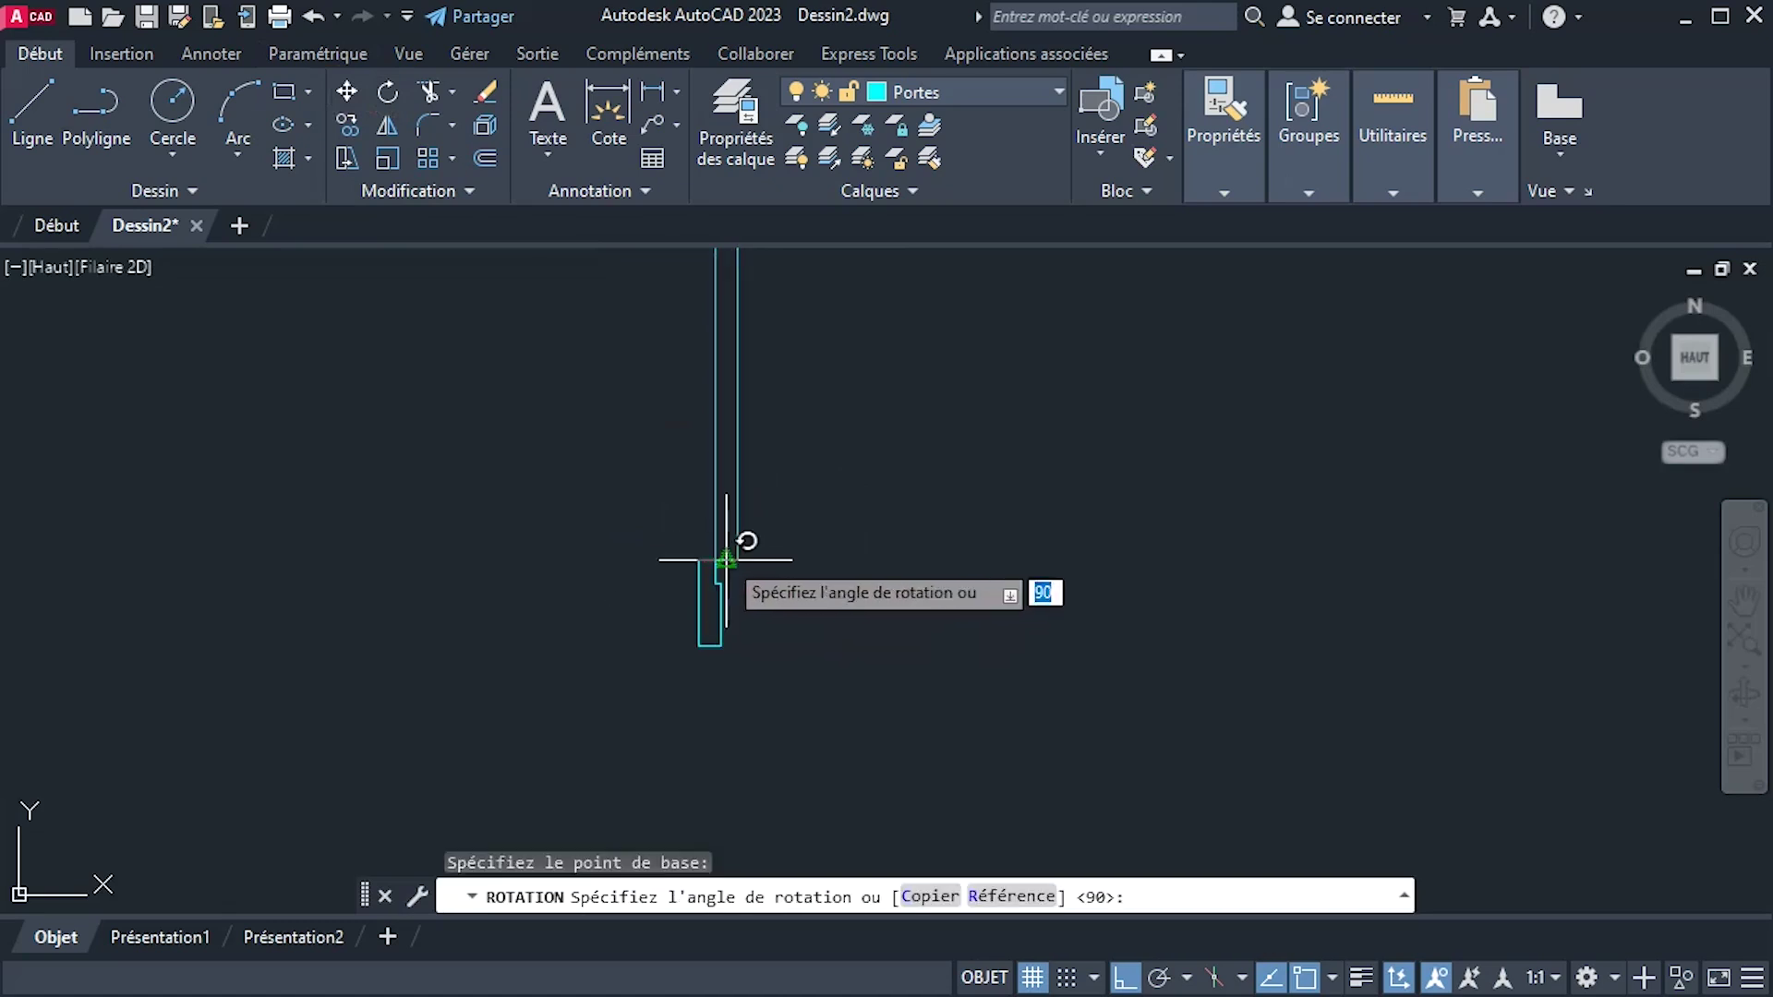
scroll(1199, 515, "down", 2)
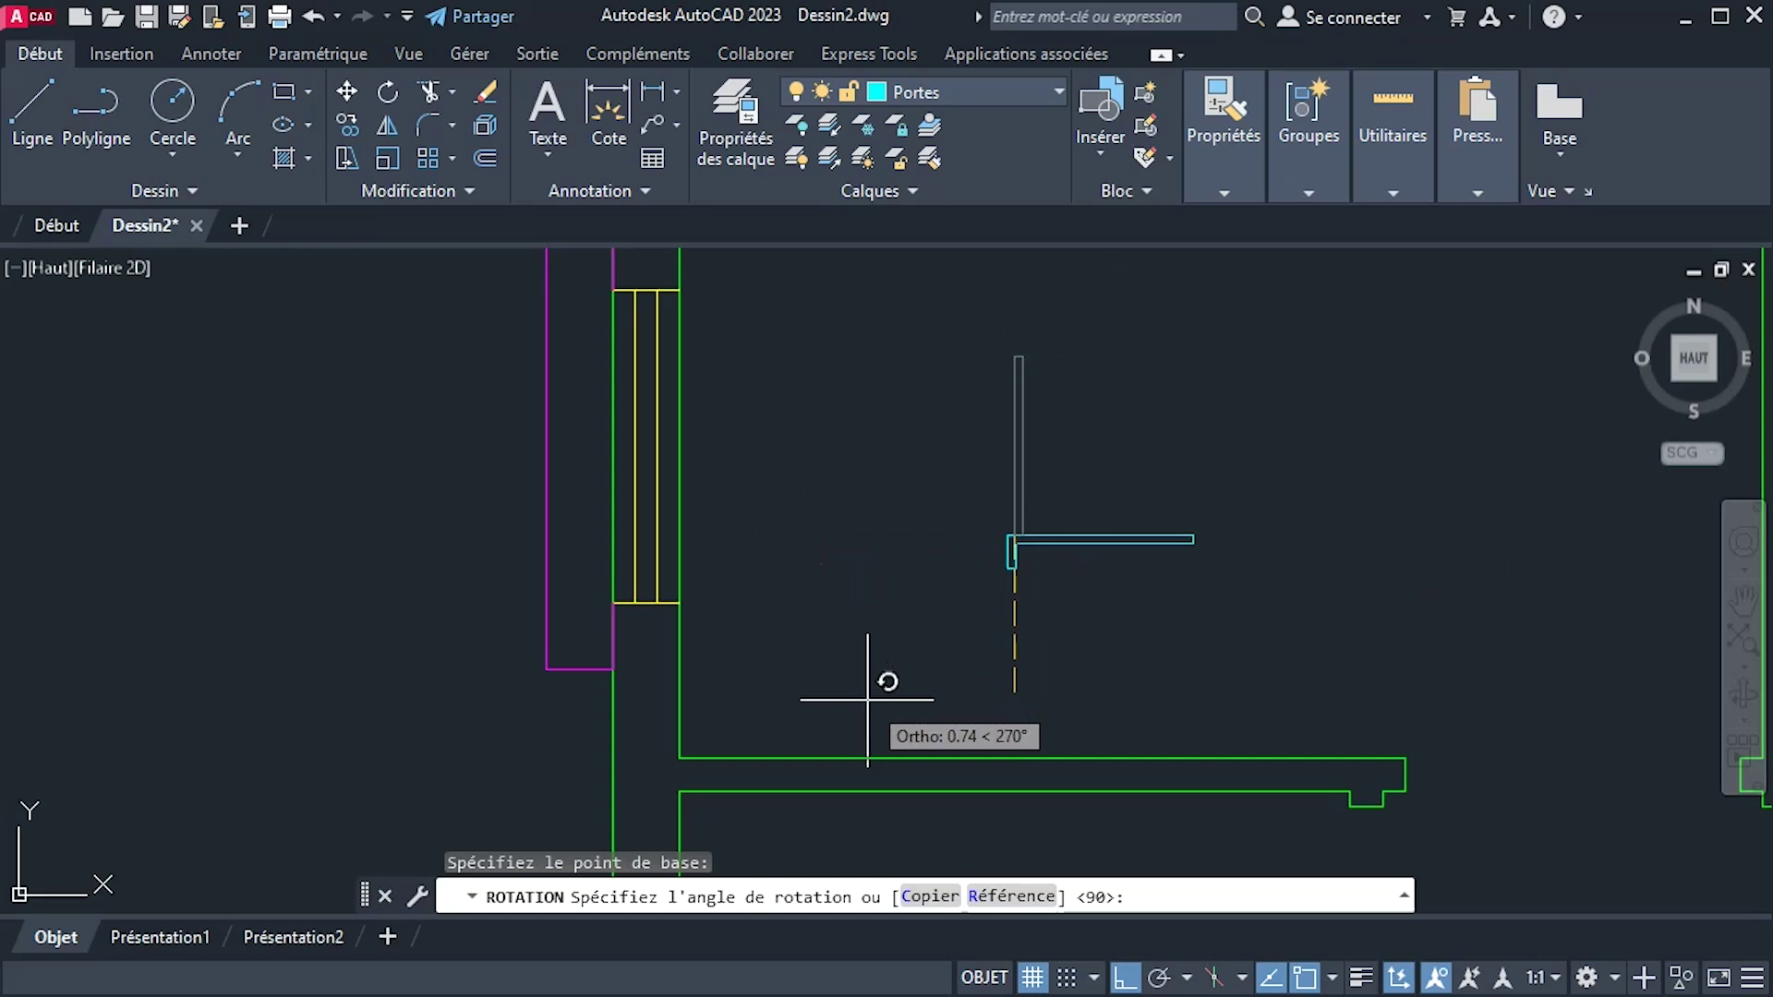
left_click(933, 898)
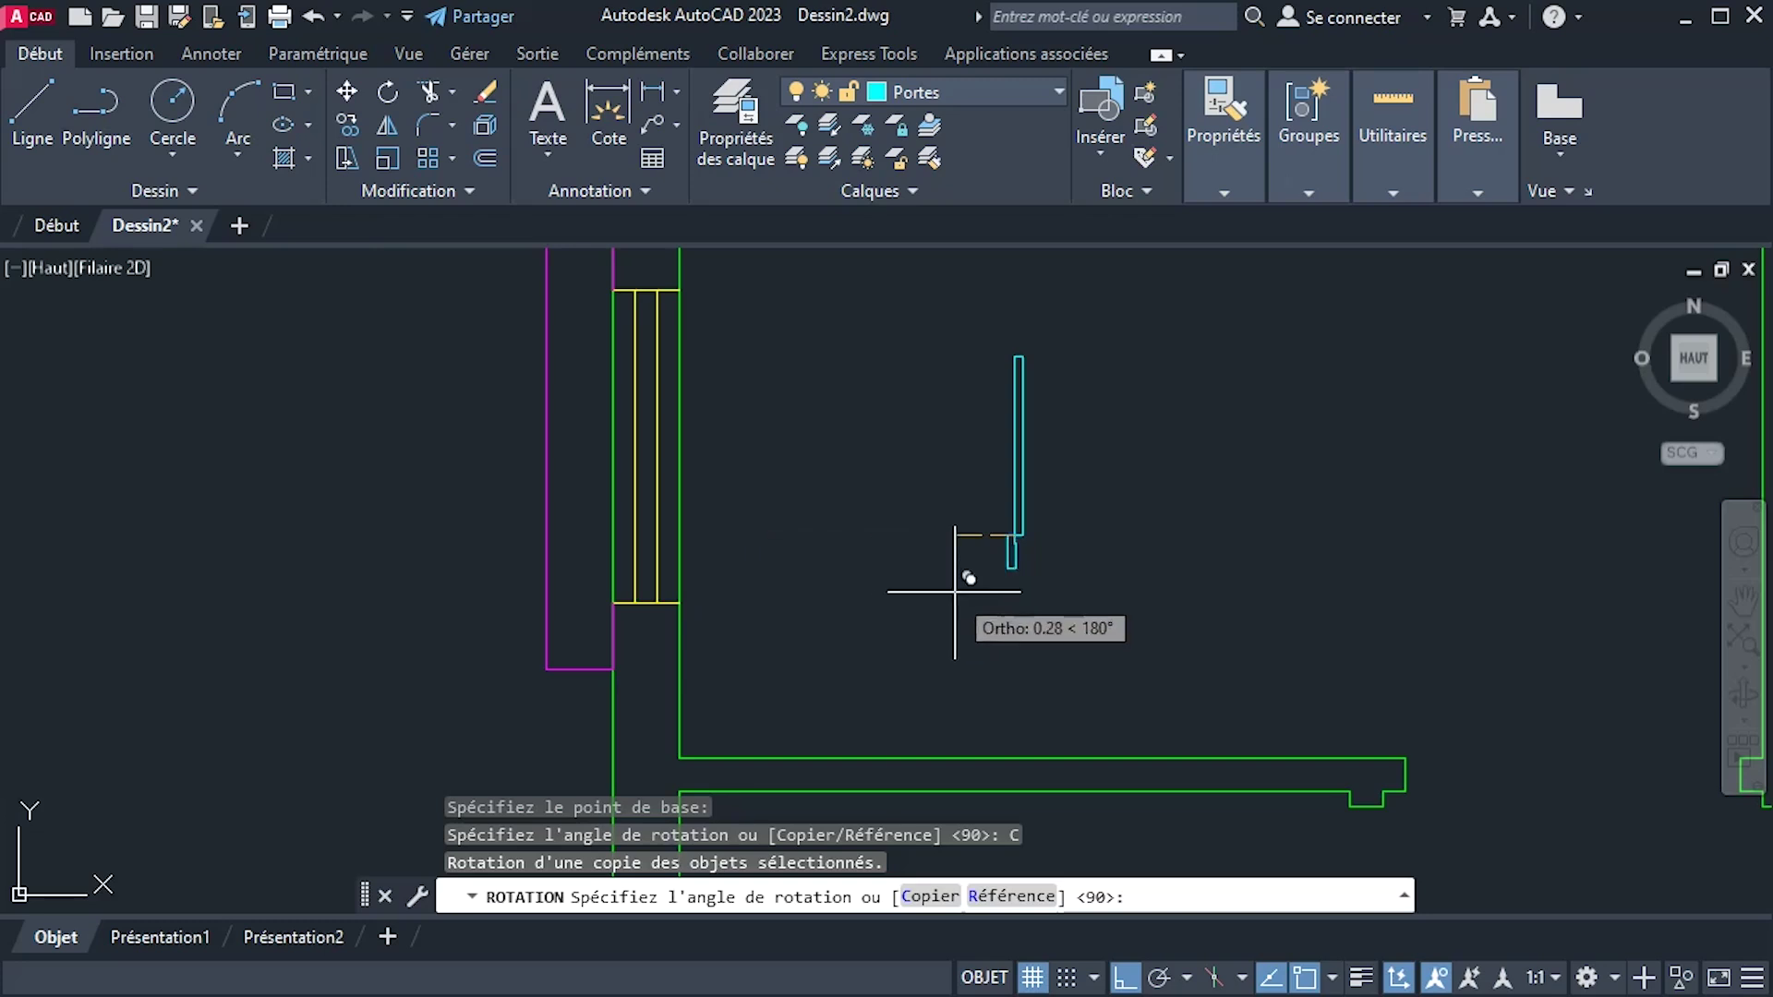
left_click(1012, 619)
scroll(1224, 604, "up", 4)
scroll(766, 517, "up", 2)
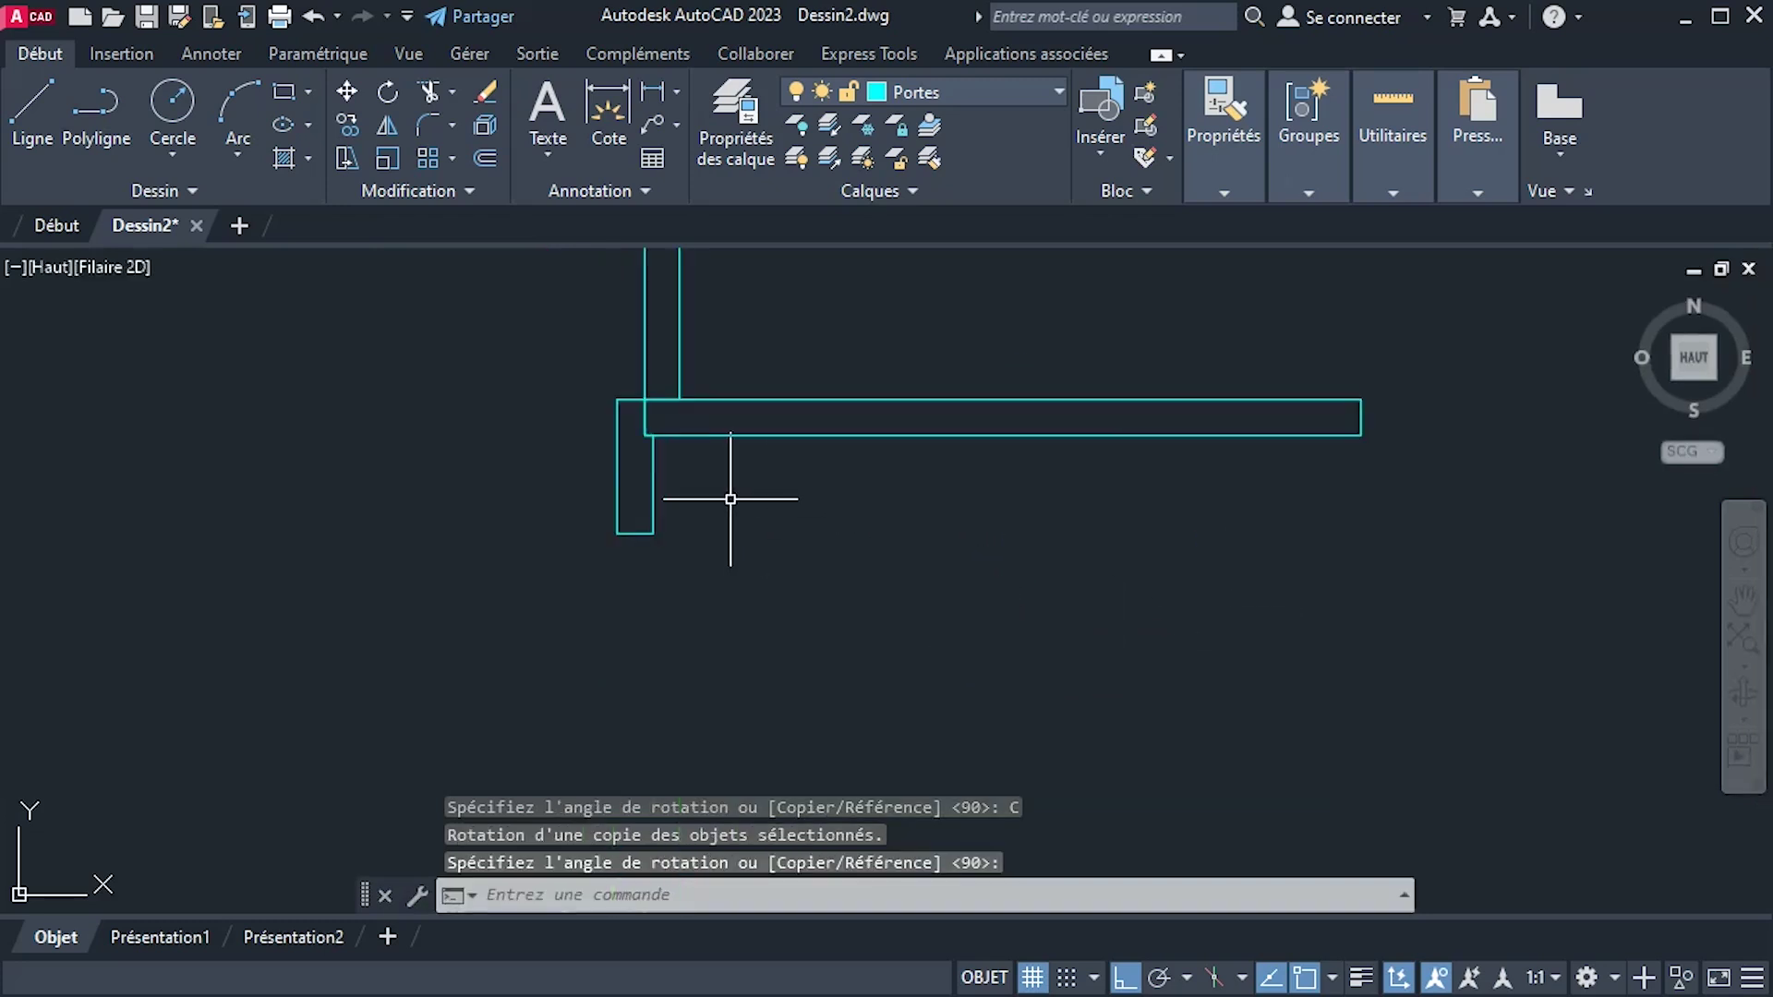
Copy the notched jamb horizontally to just beyond the free end of the horizontal leaf.
left_click(455, 335)
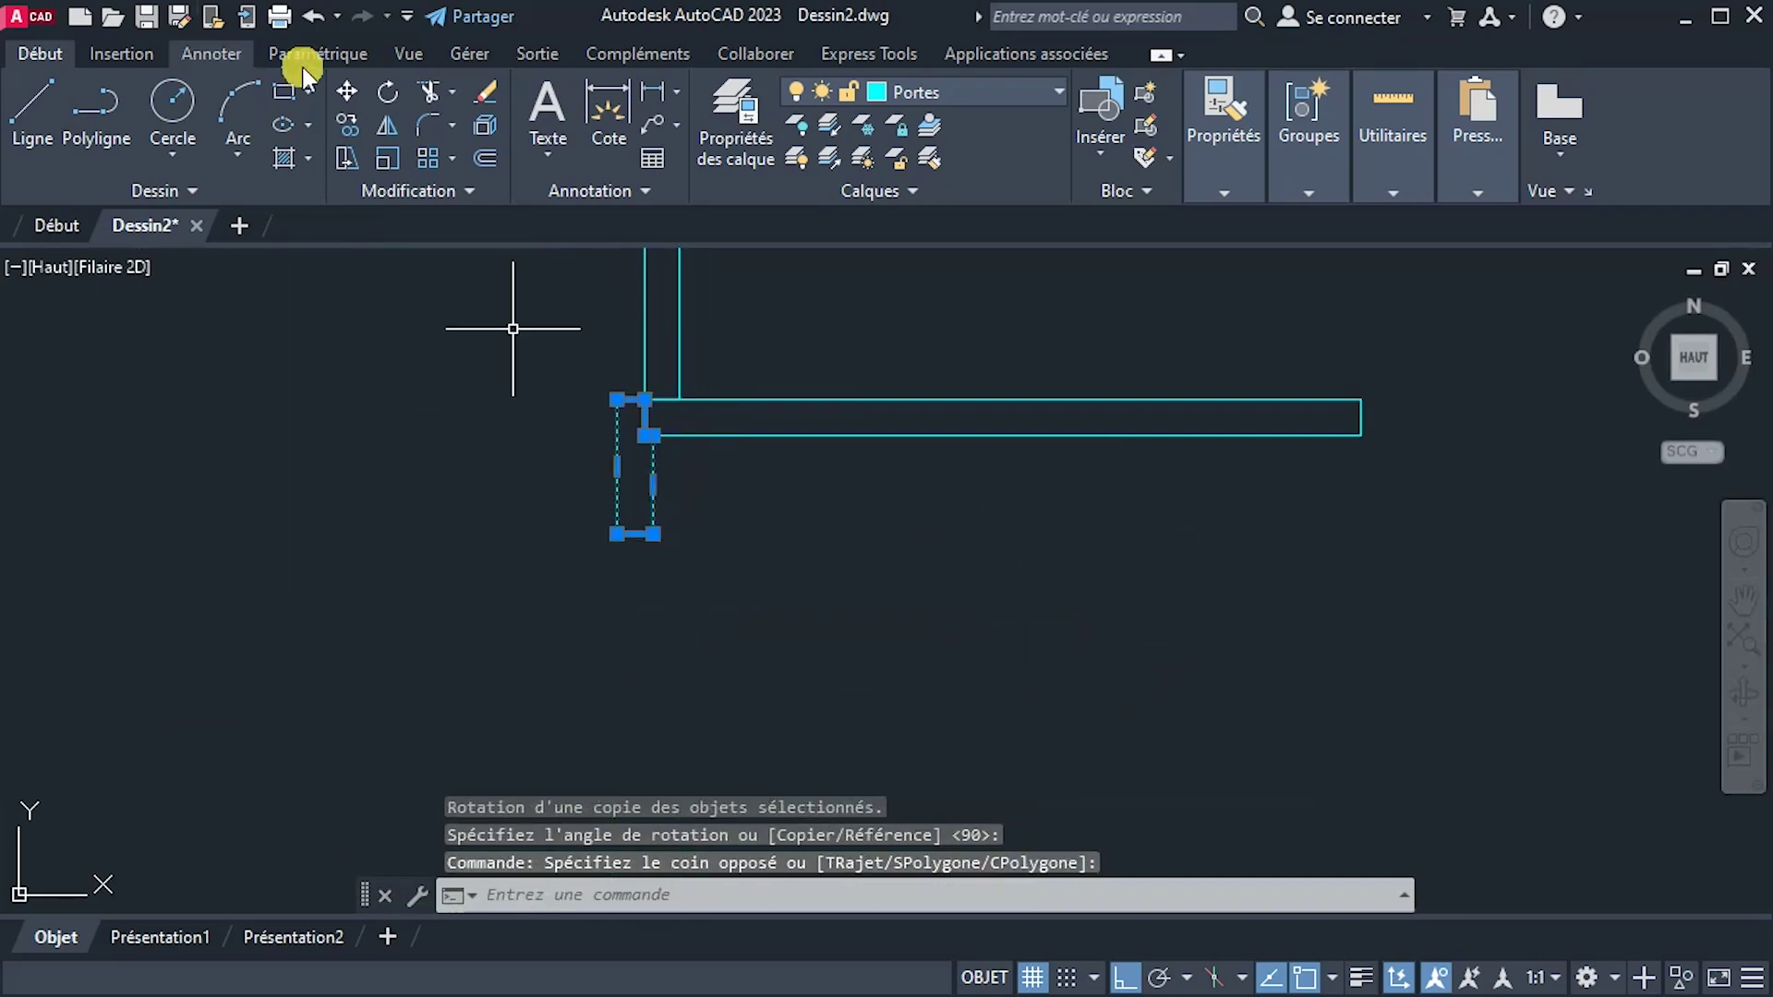
left_click(357, 123)
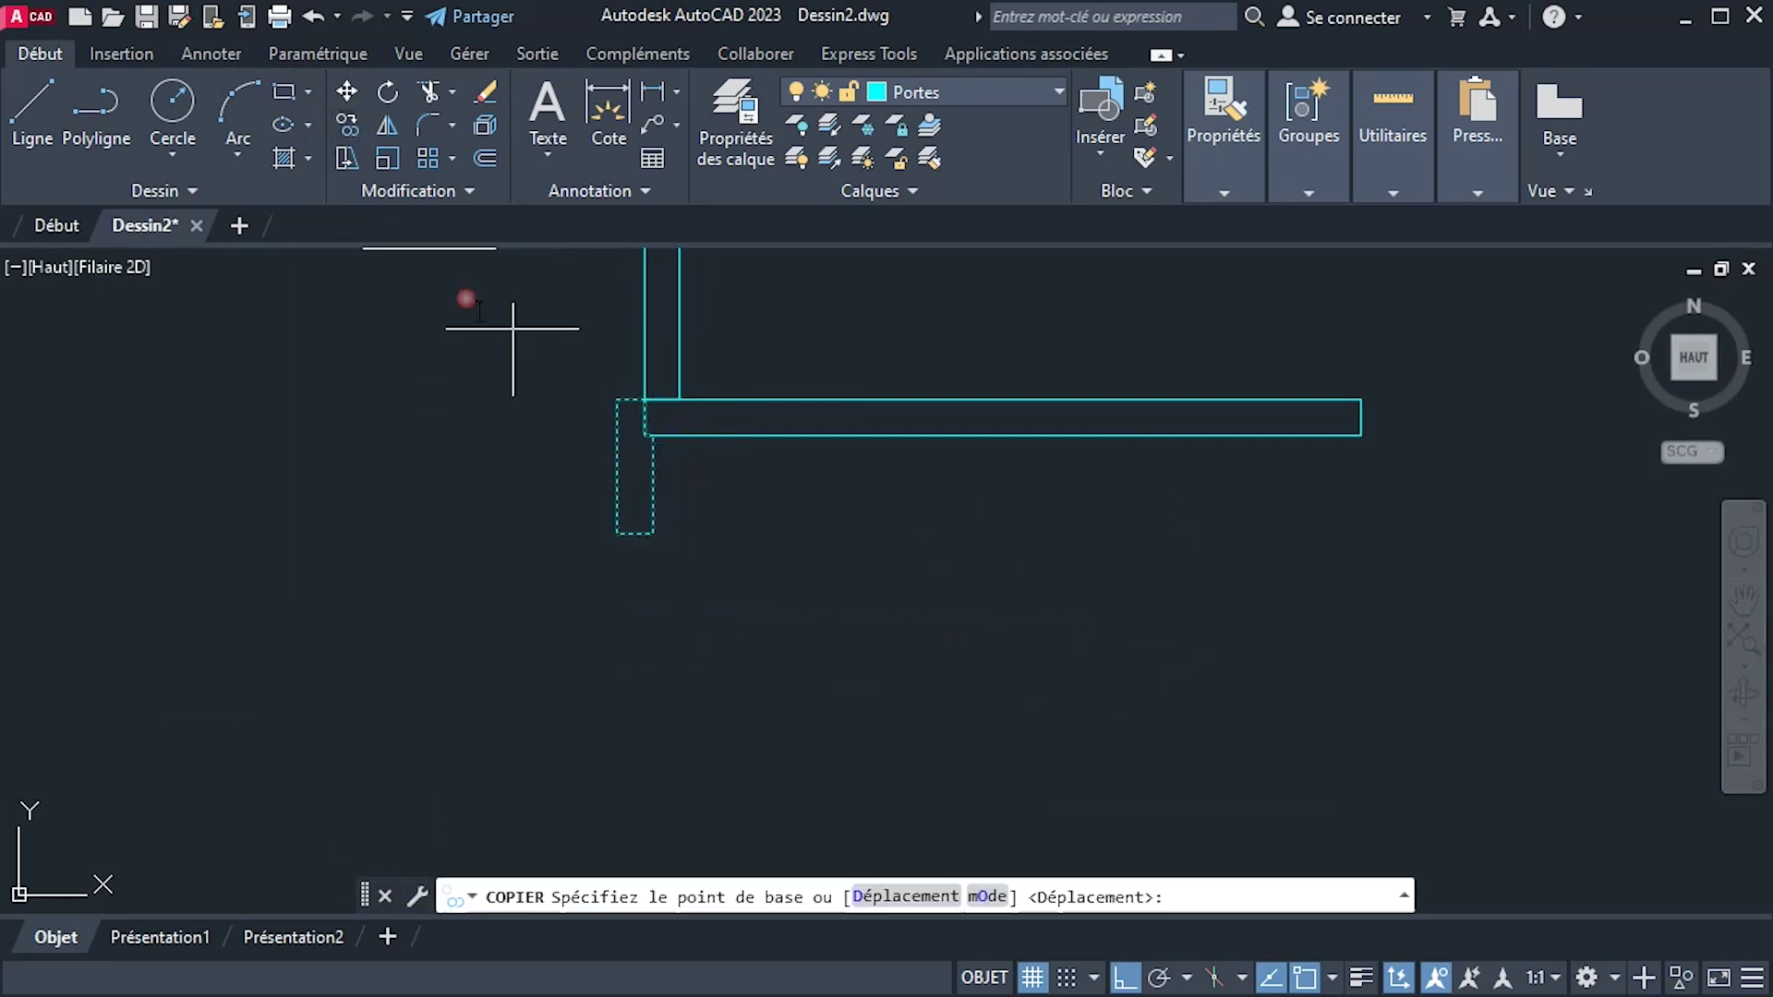
left_click(615, 399)
left_click(1429, 381)
right_click(1503, 508)
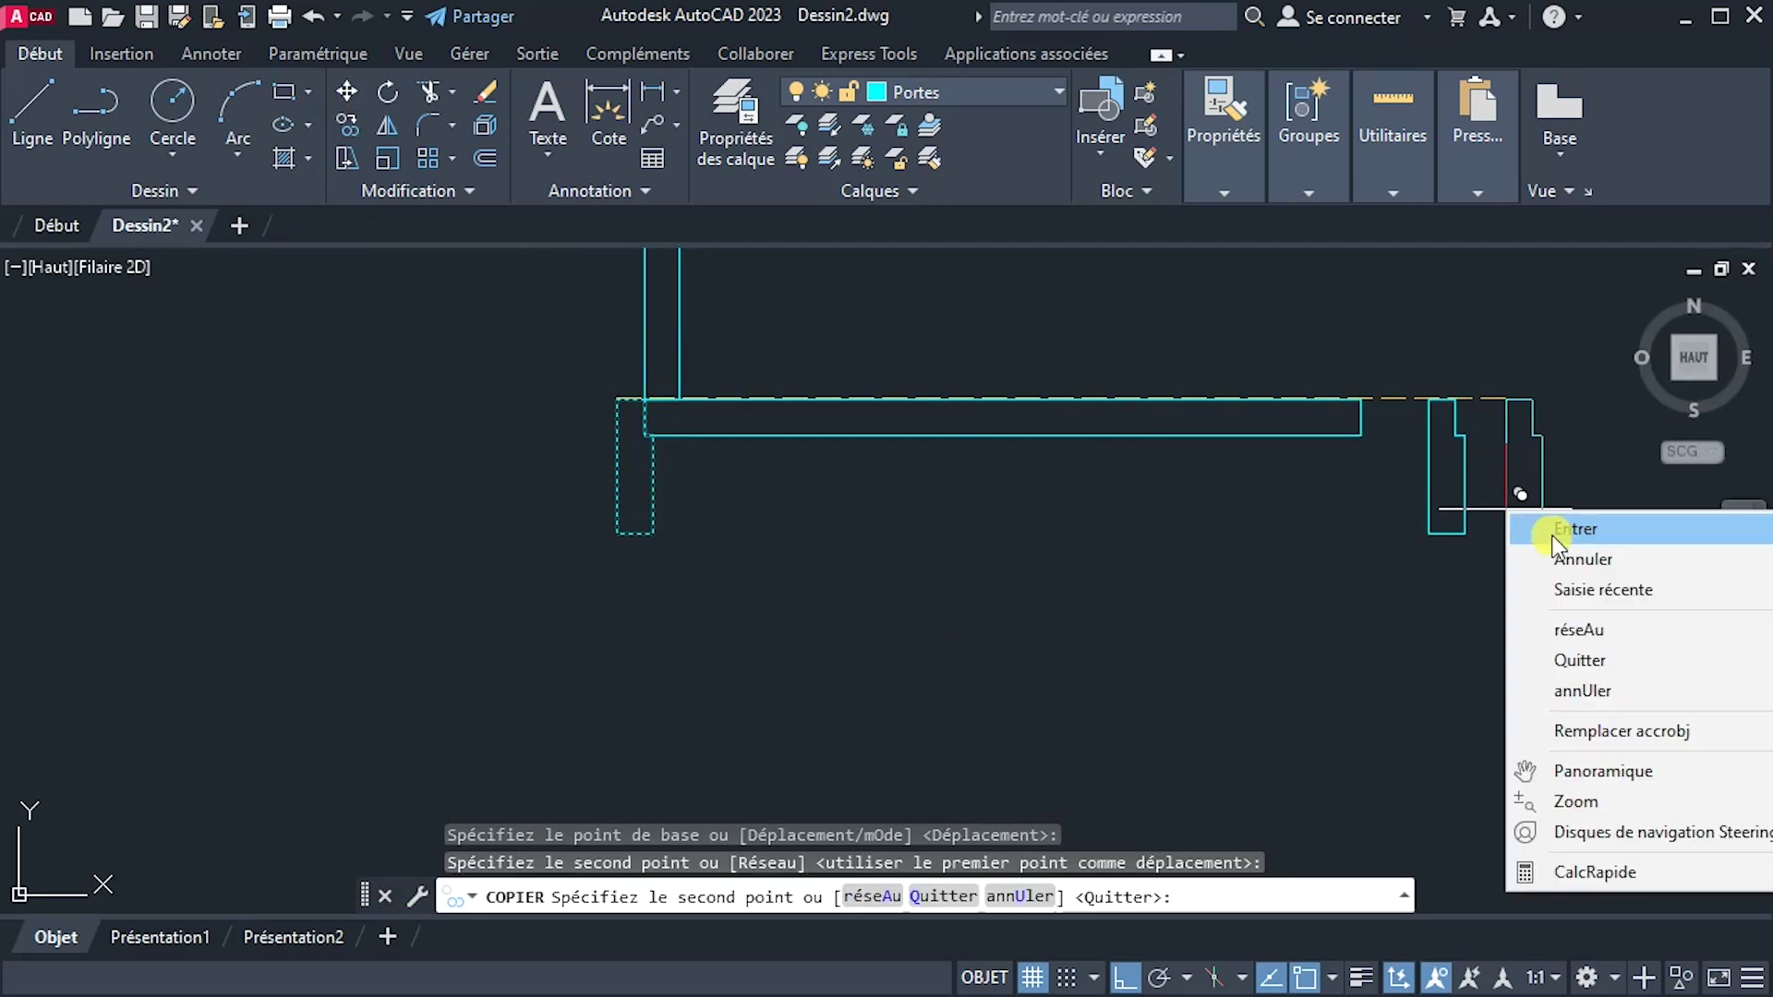
left_click(1569, 528)
Mirror the copied jamb about a vertical line through its upper-left corner, erasing the source objects.
left_click(1402, 355)
left_click(1525, 554)
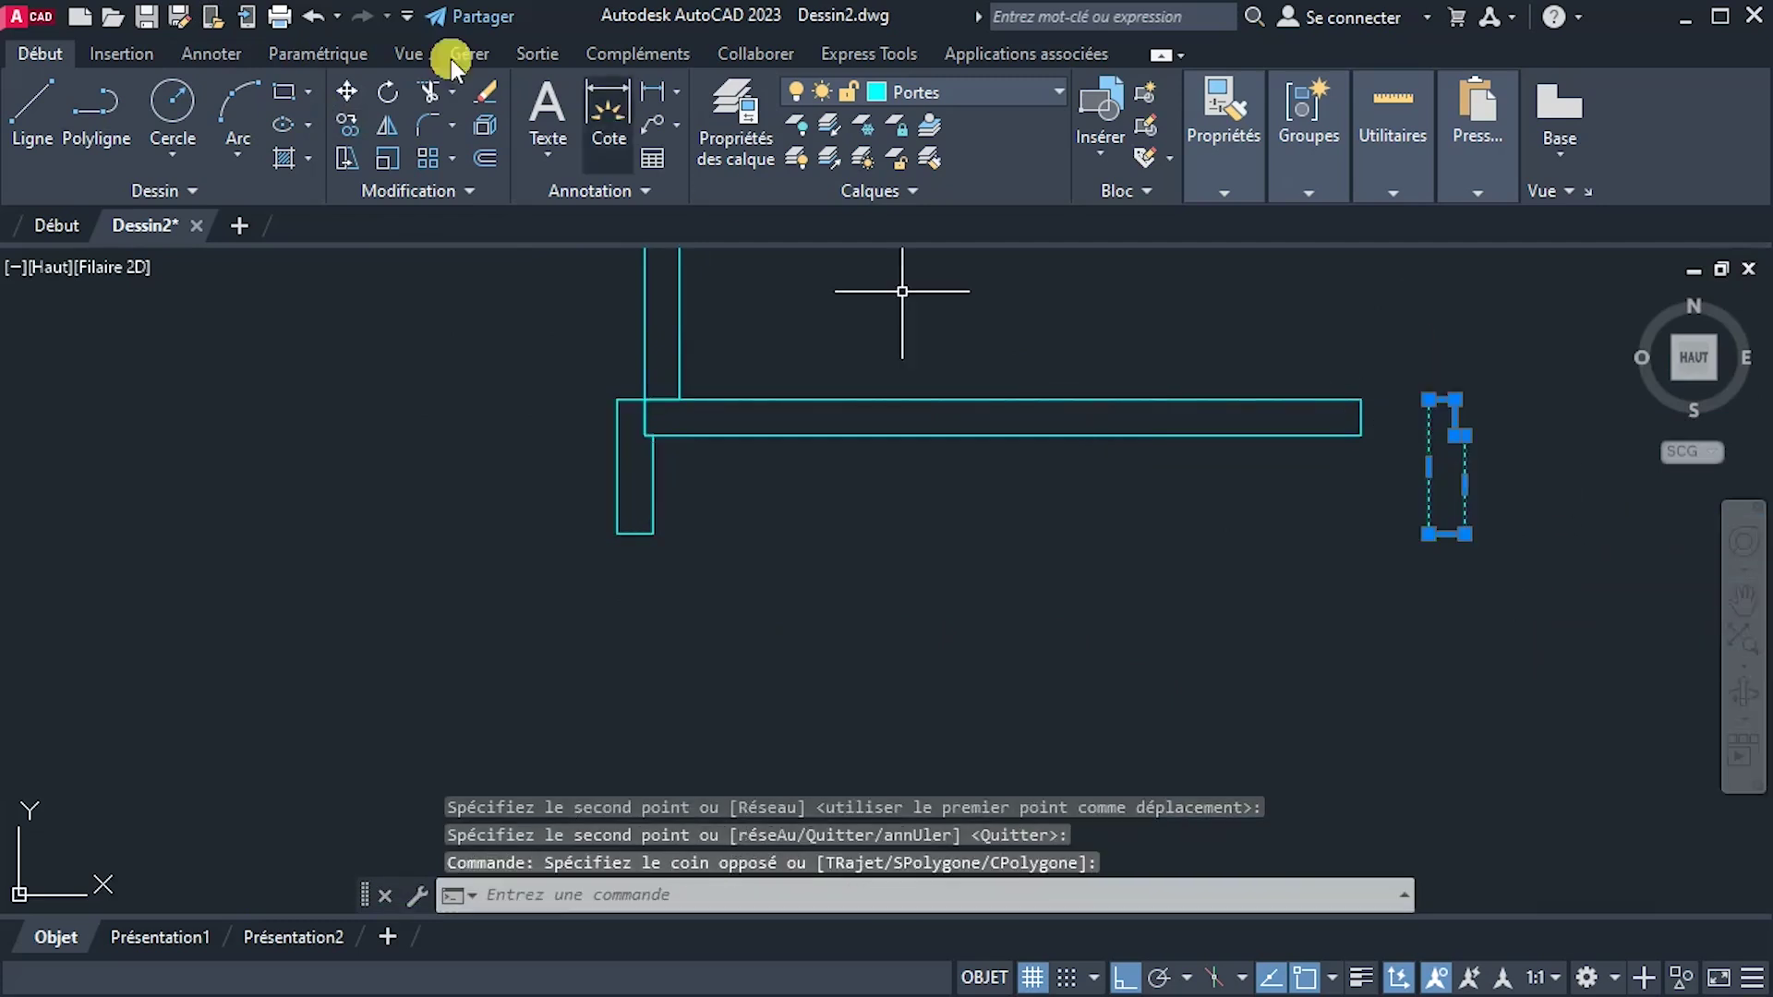
left_click(386, 129)
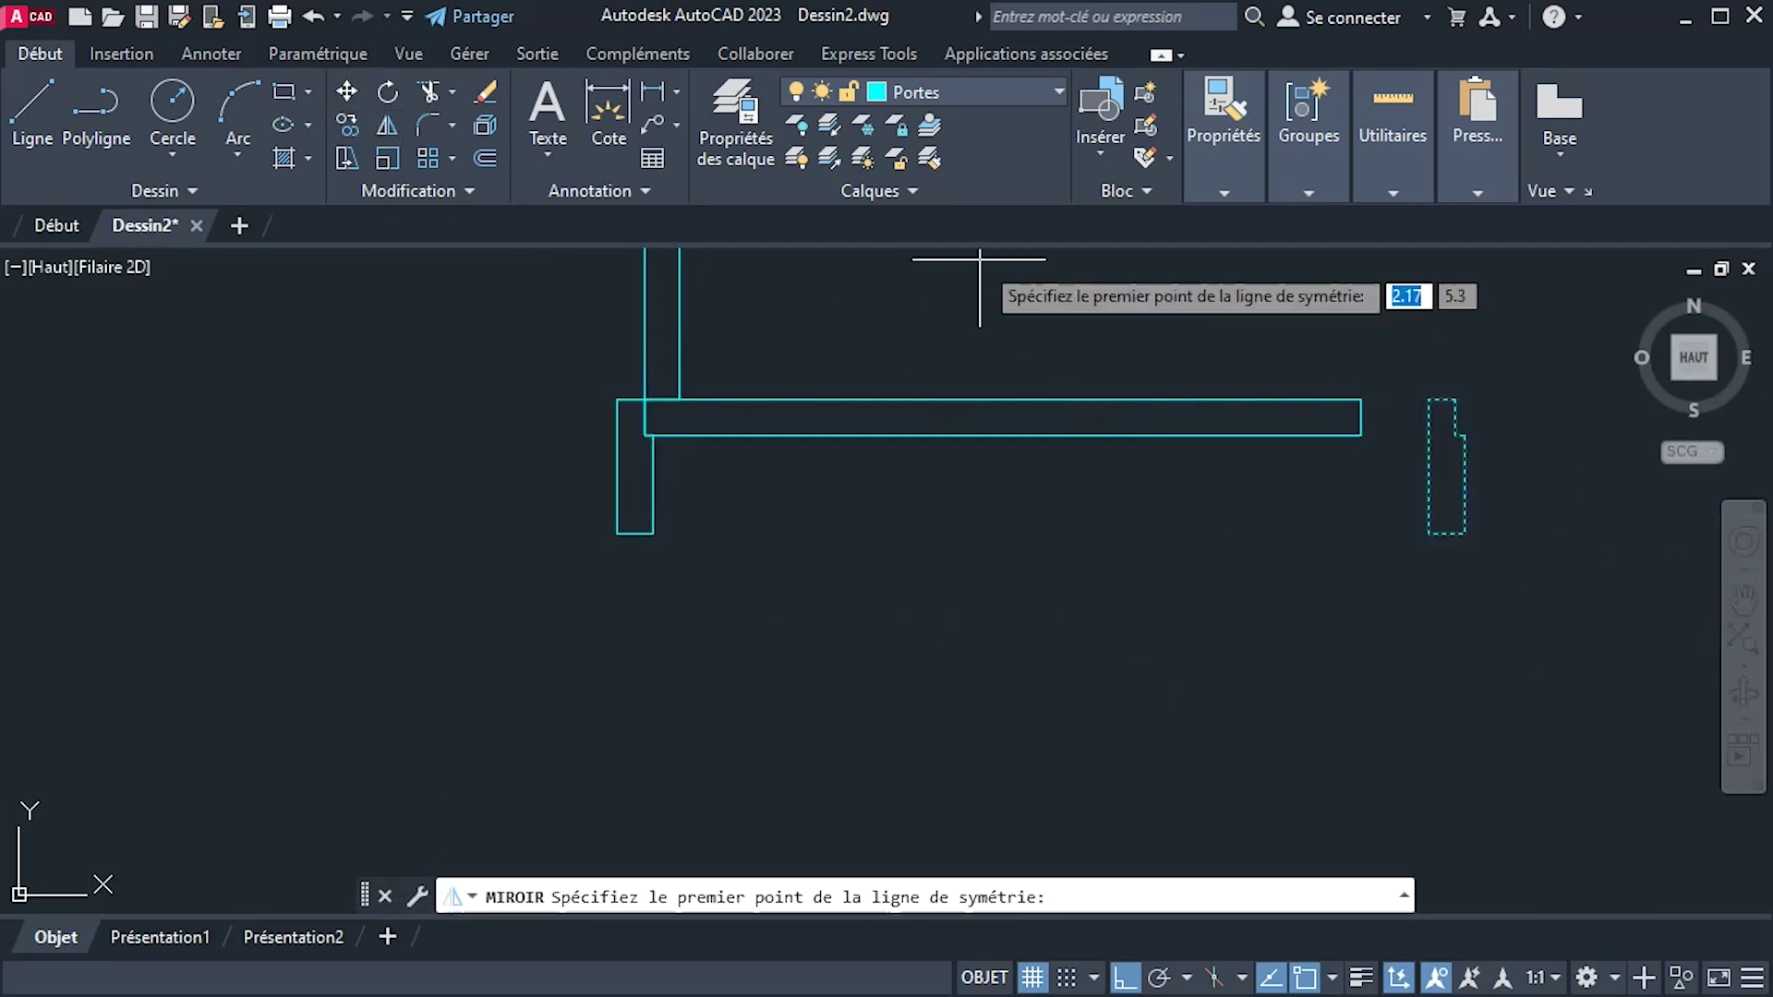
left_click(1429, 398)
left_click(1420, 356)
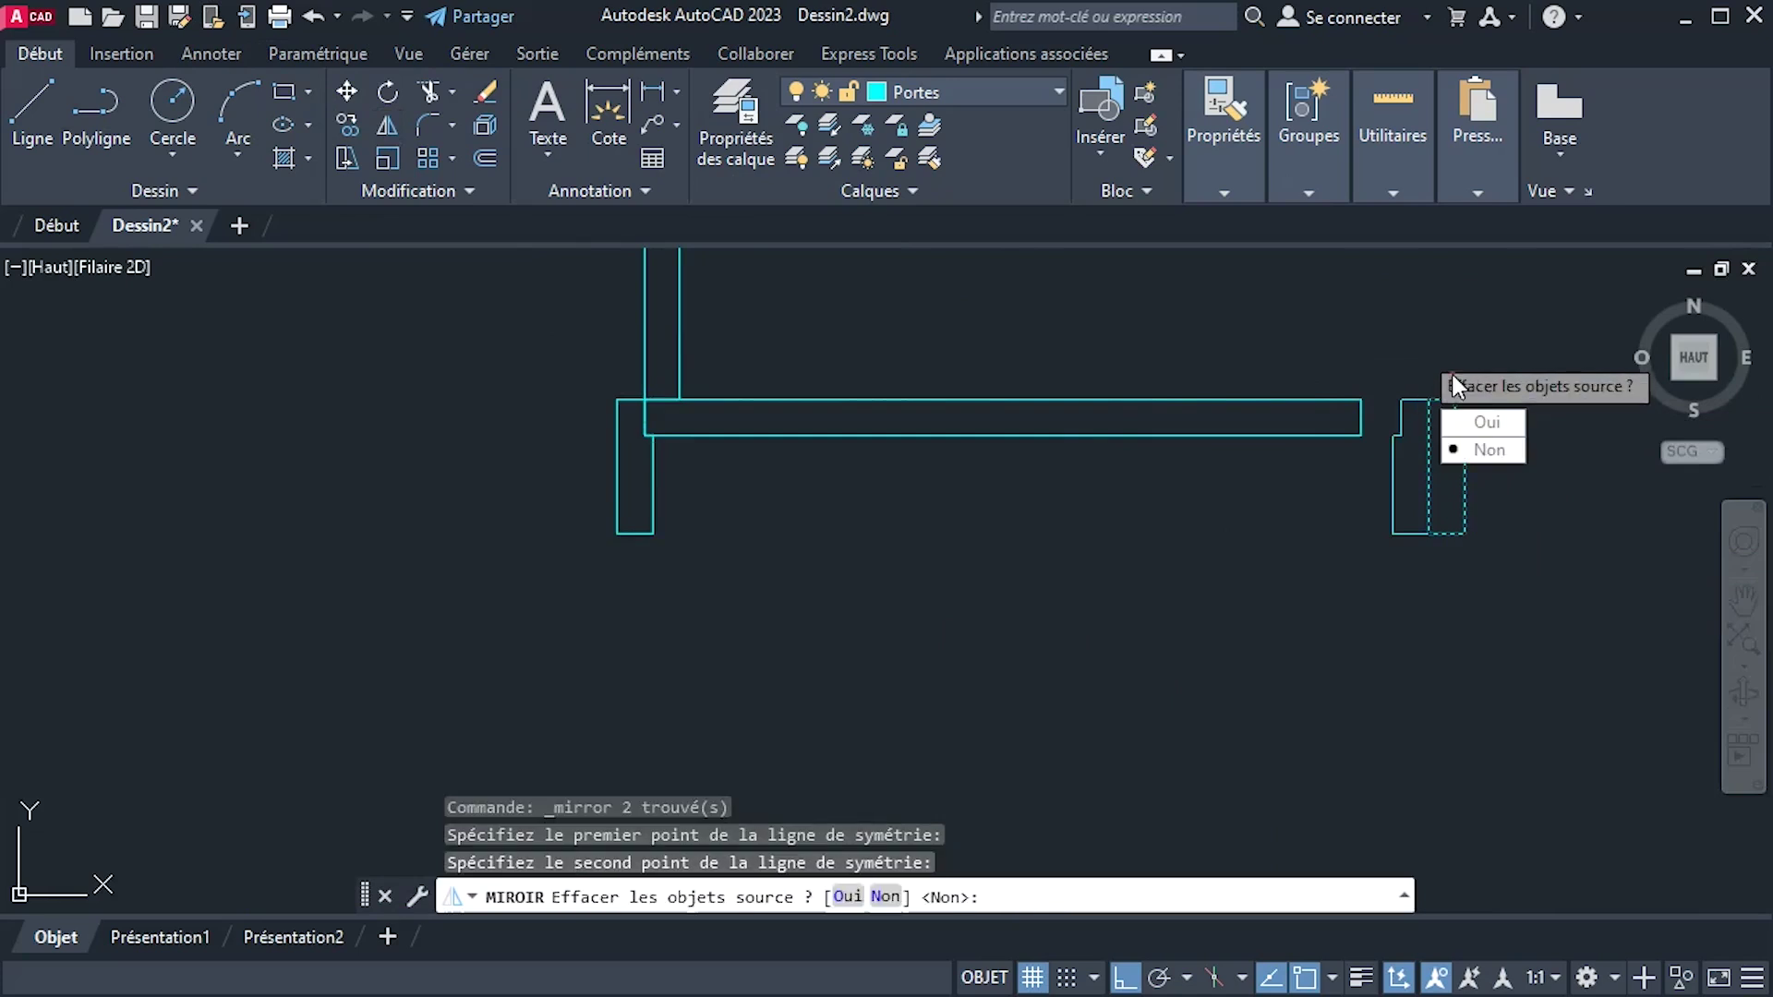
left_click(1498, 425)
scroll(1417, 407, "up", 4)
left_click(1406, 349)
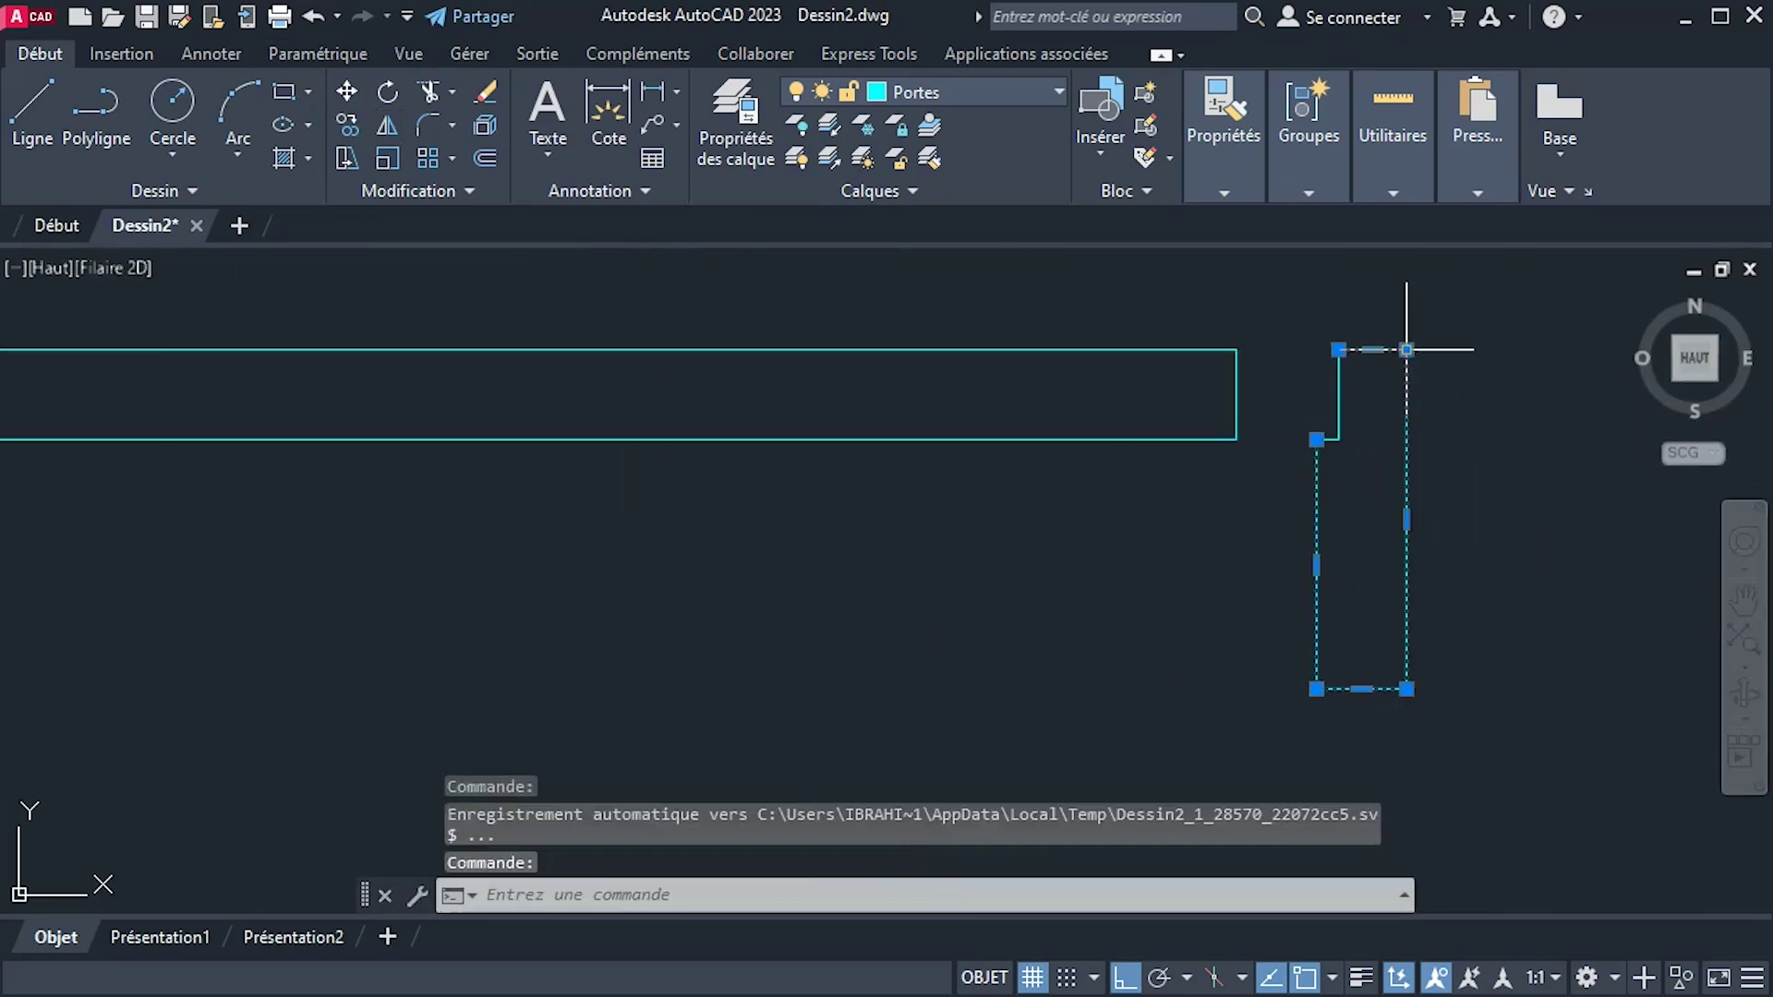
left_click(1496, 743)
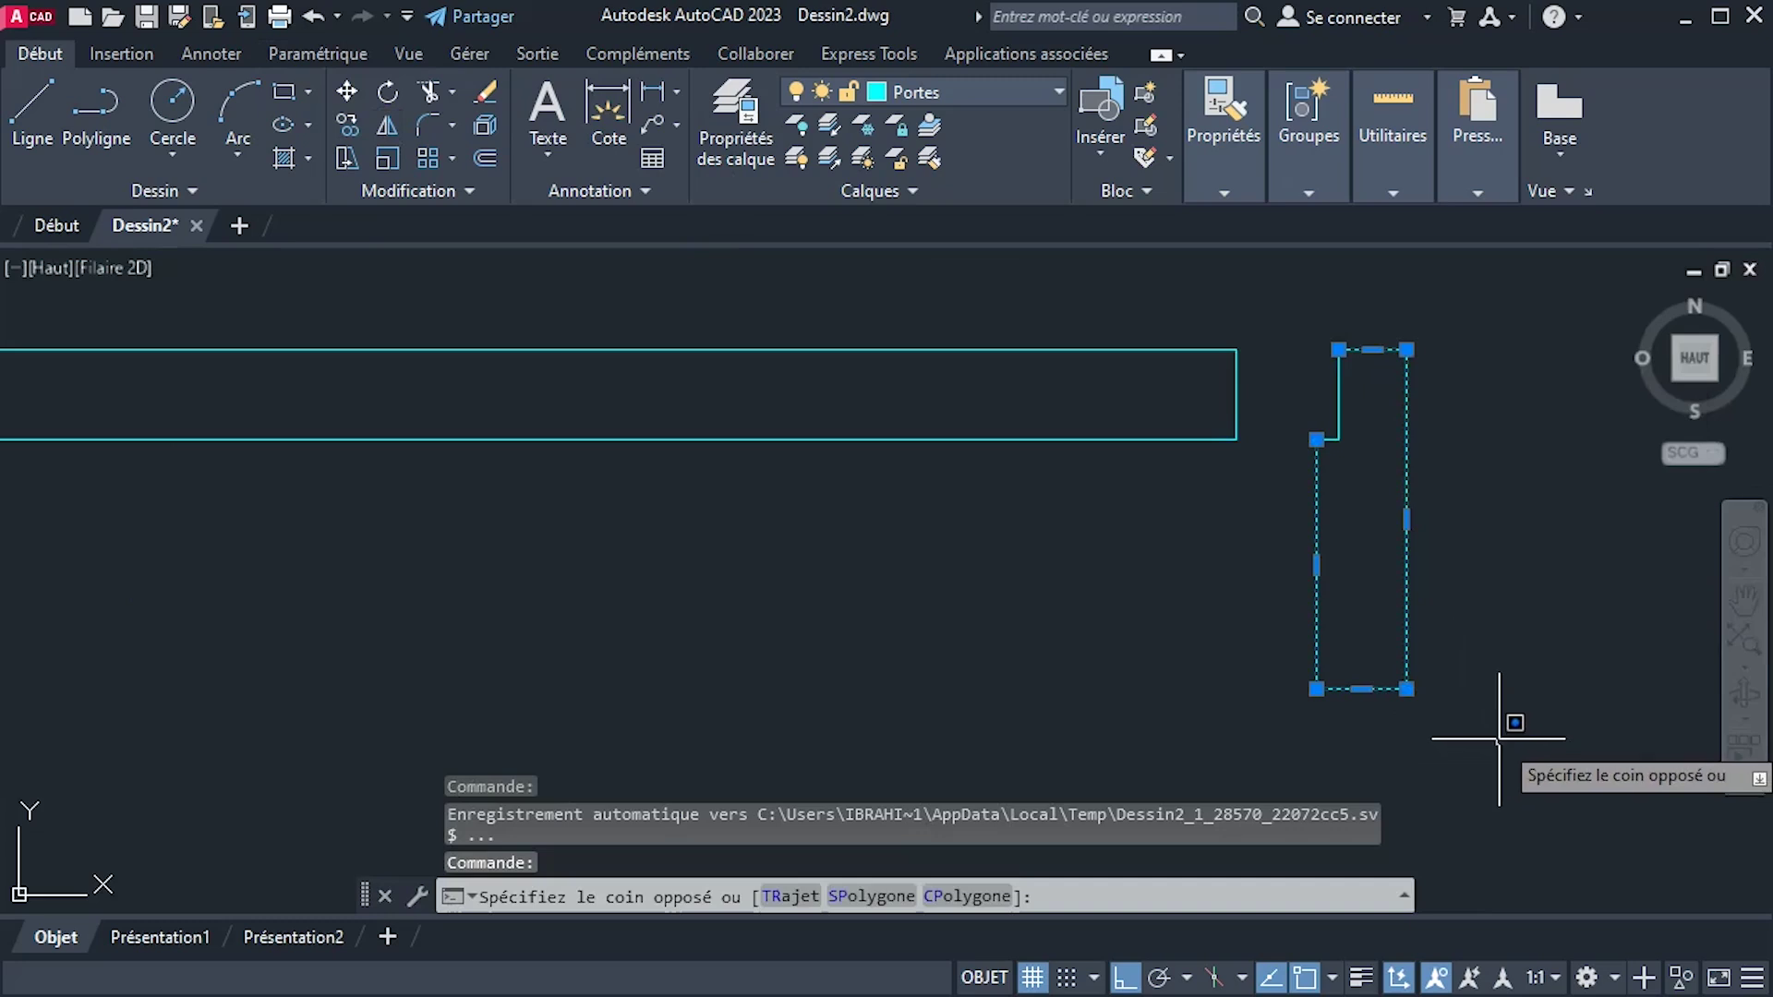
key("Escape")
key("Escape")
key("Escape")
Move the mirrored jamb from its upper notch corner onto the upper free corner of the horizontal leaf.
left_click(1496, 736)
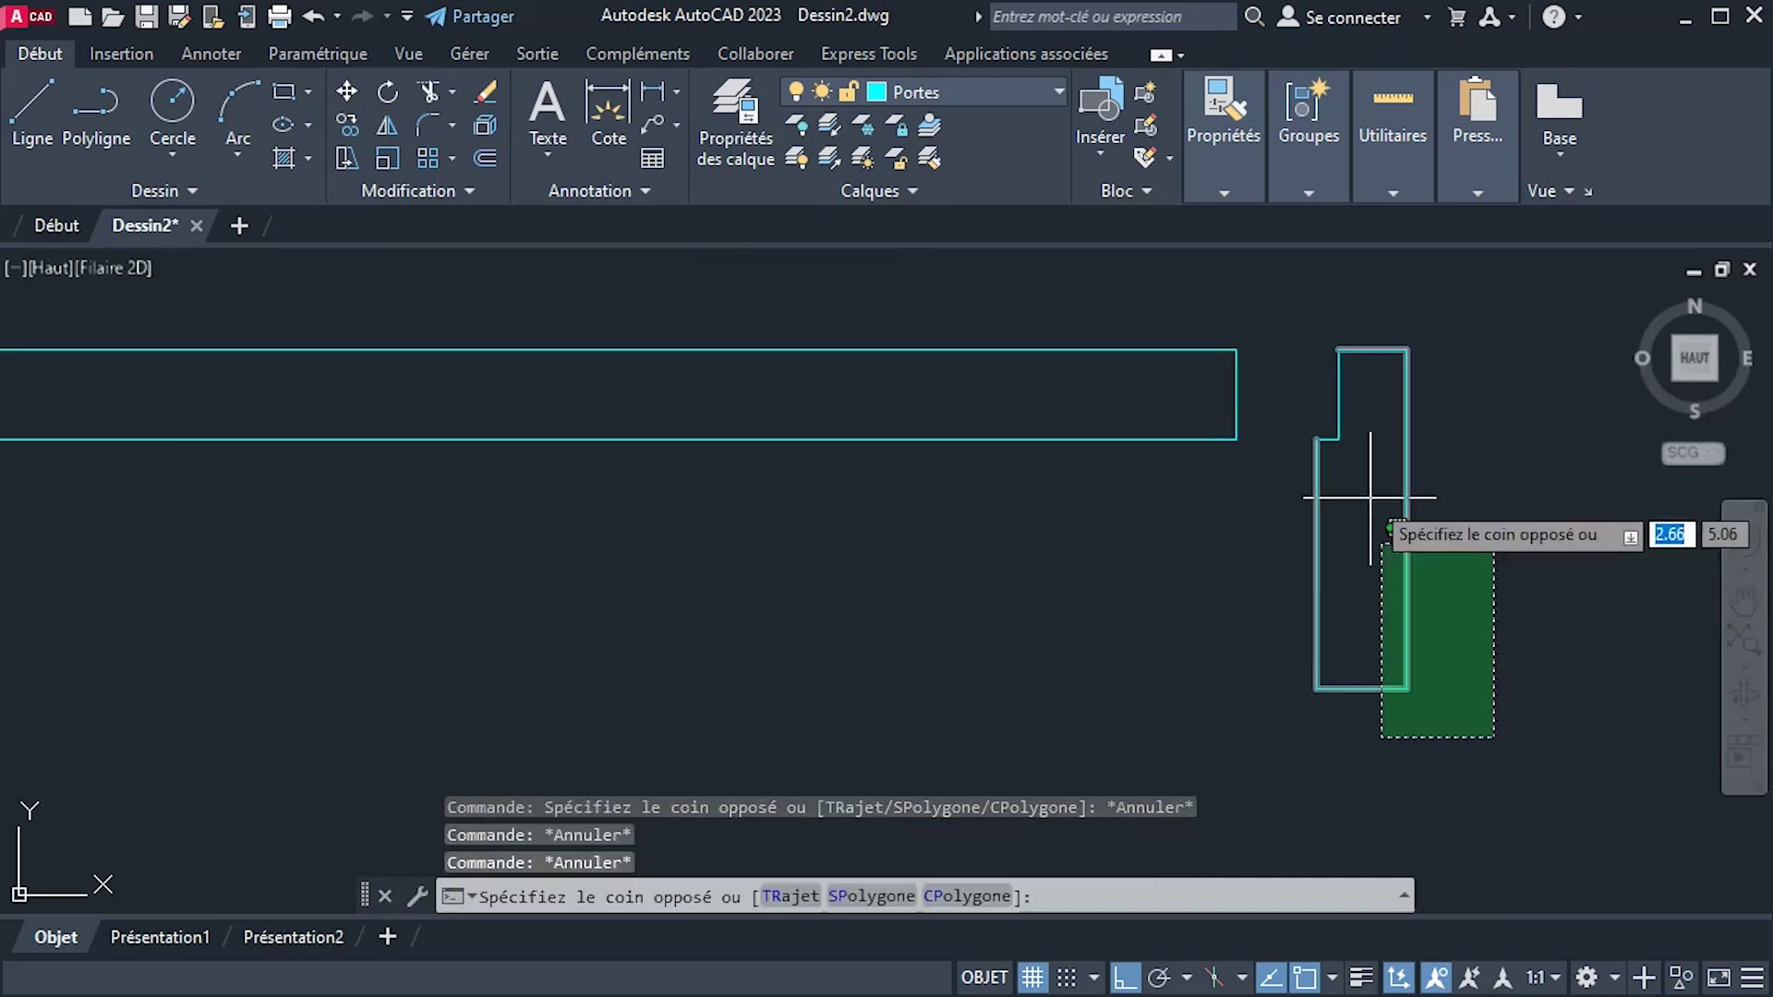
left_click(1294, 285)
scroll(1381, 389, "up", 2)
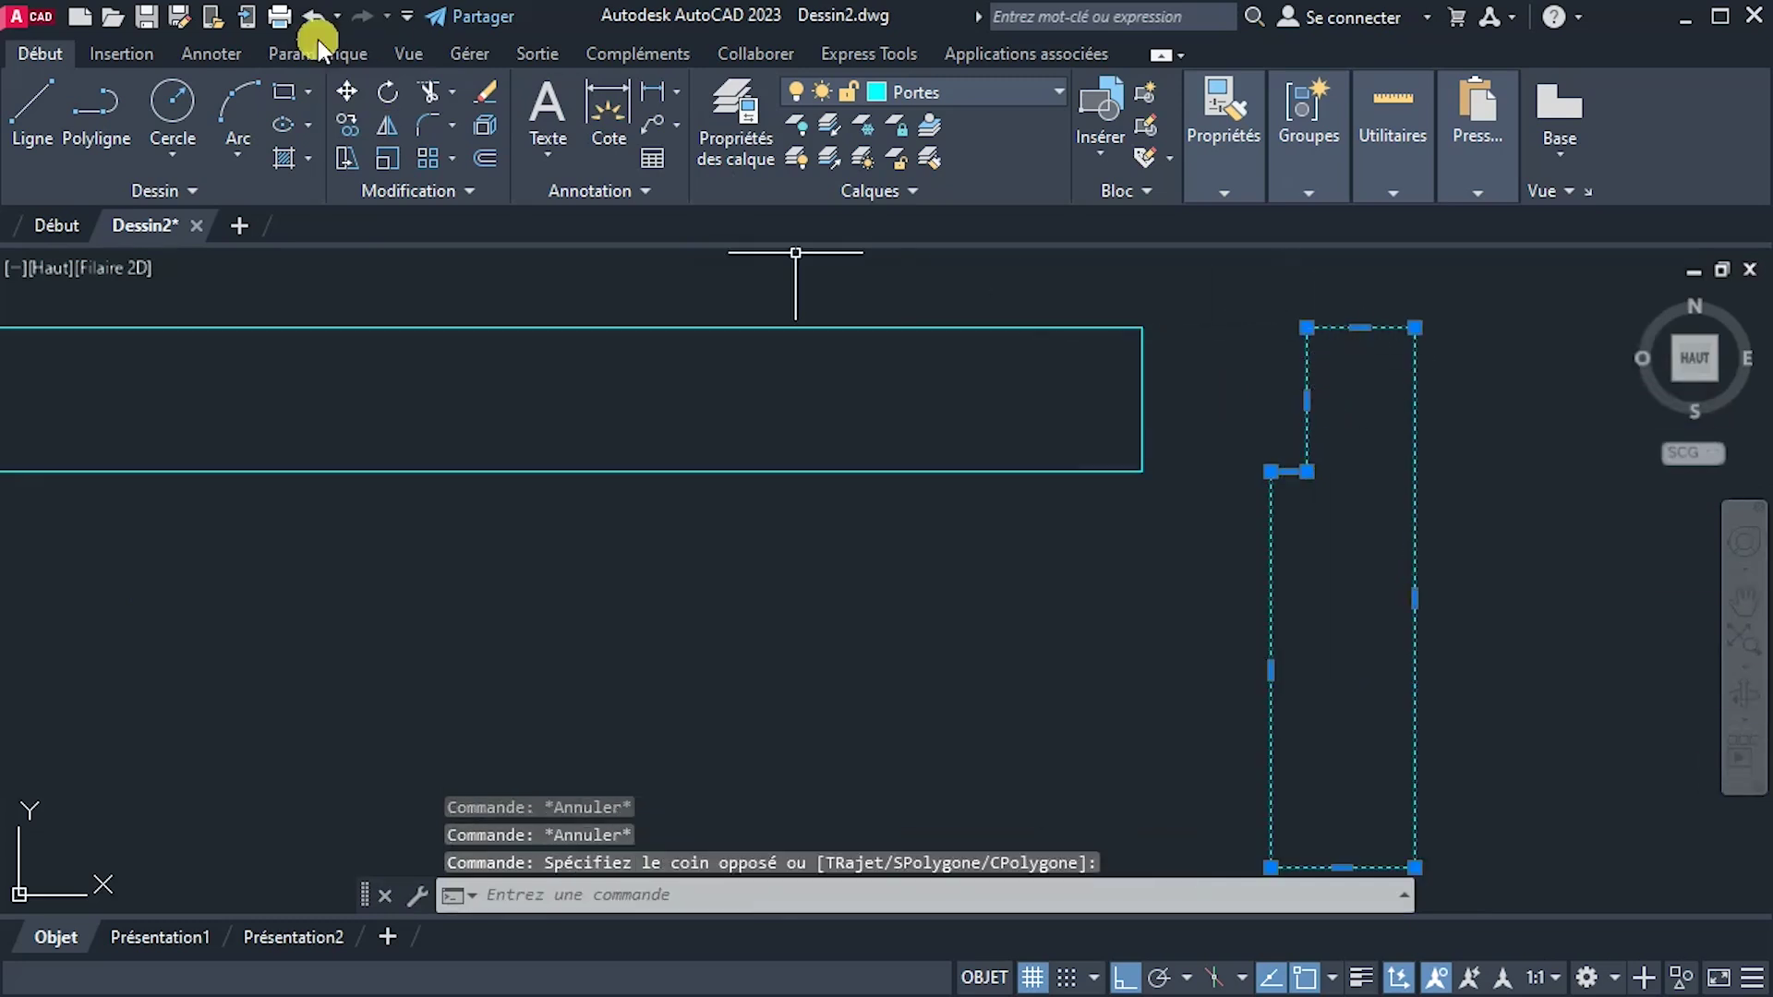
left_click(344, 91)
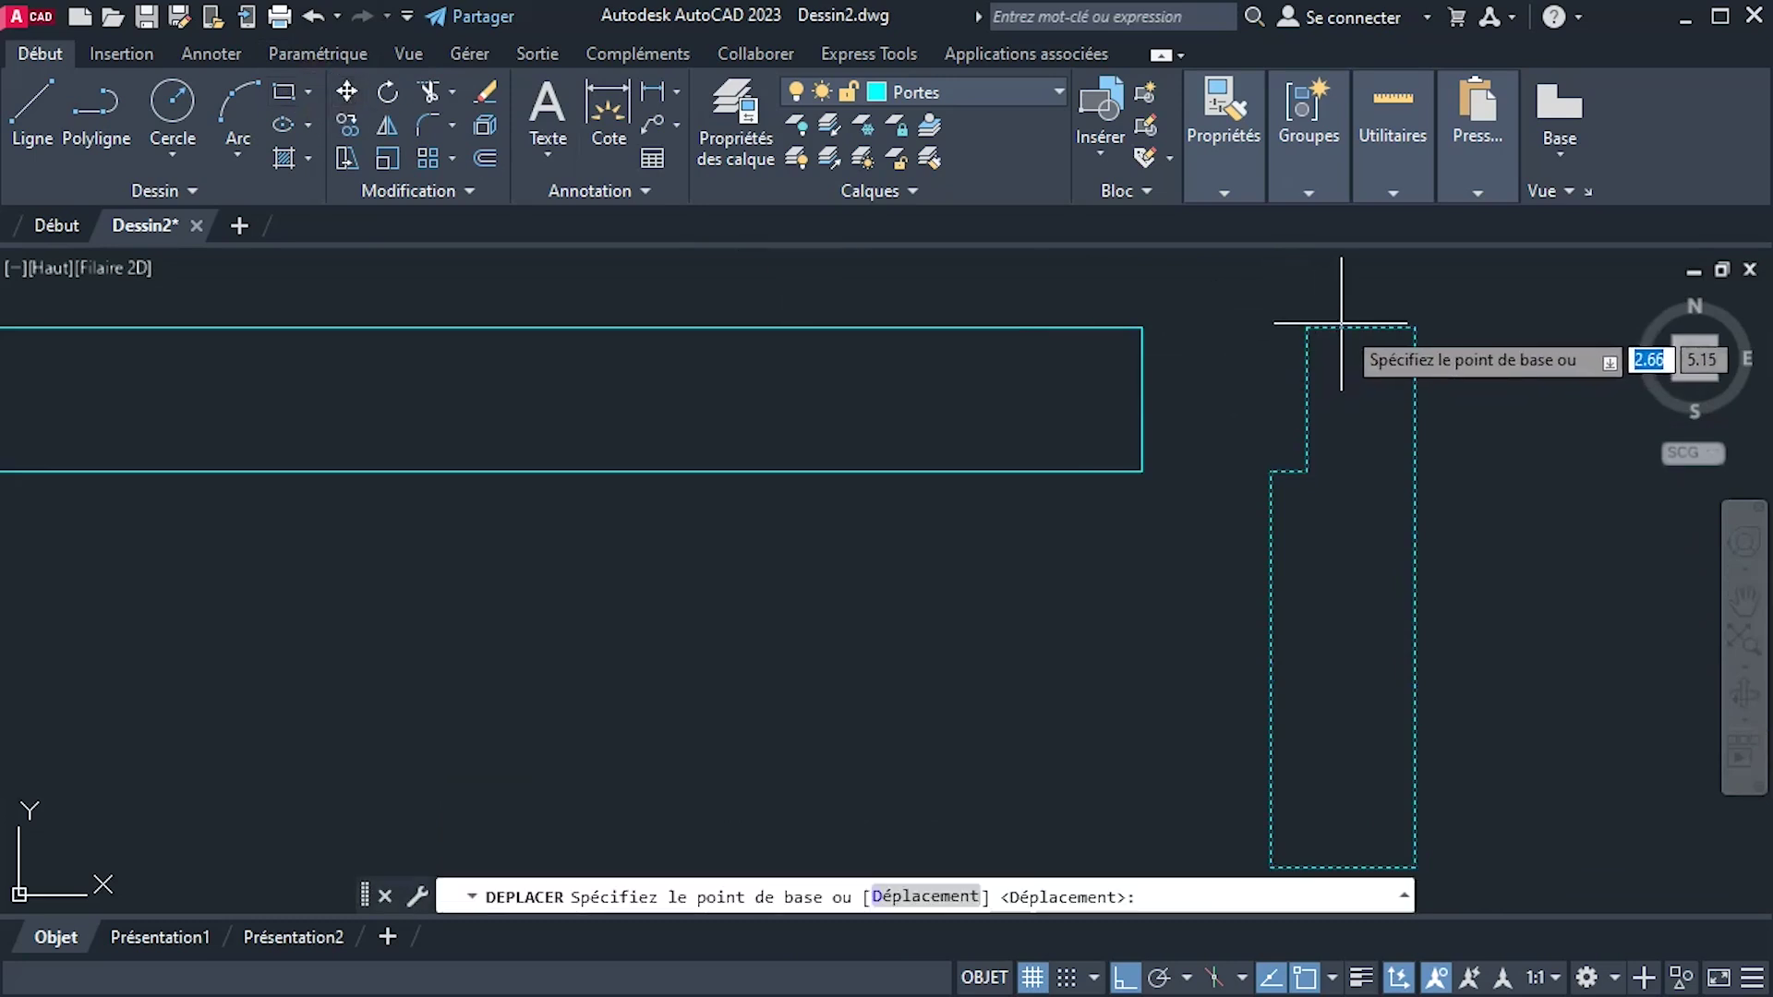
left_click(1307, 327)
left_click(1167, 327)
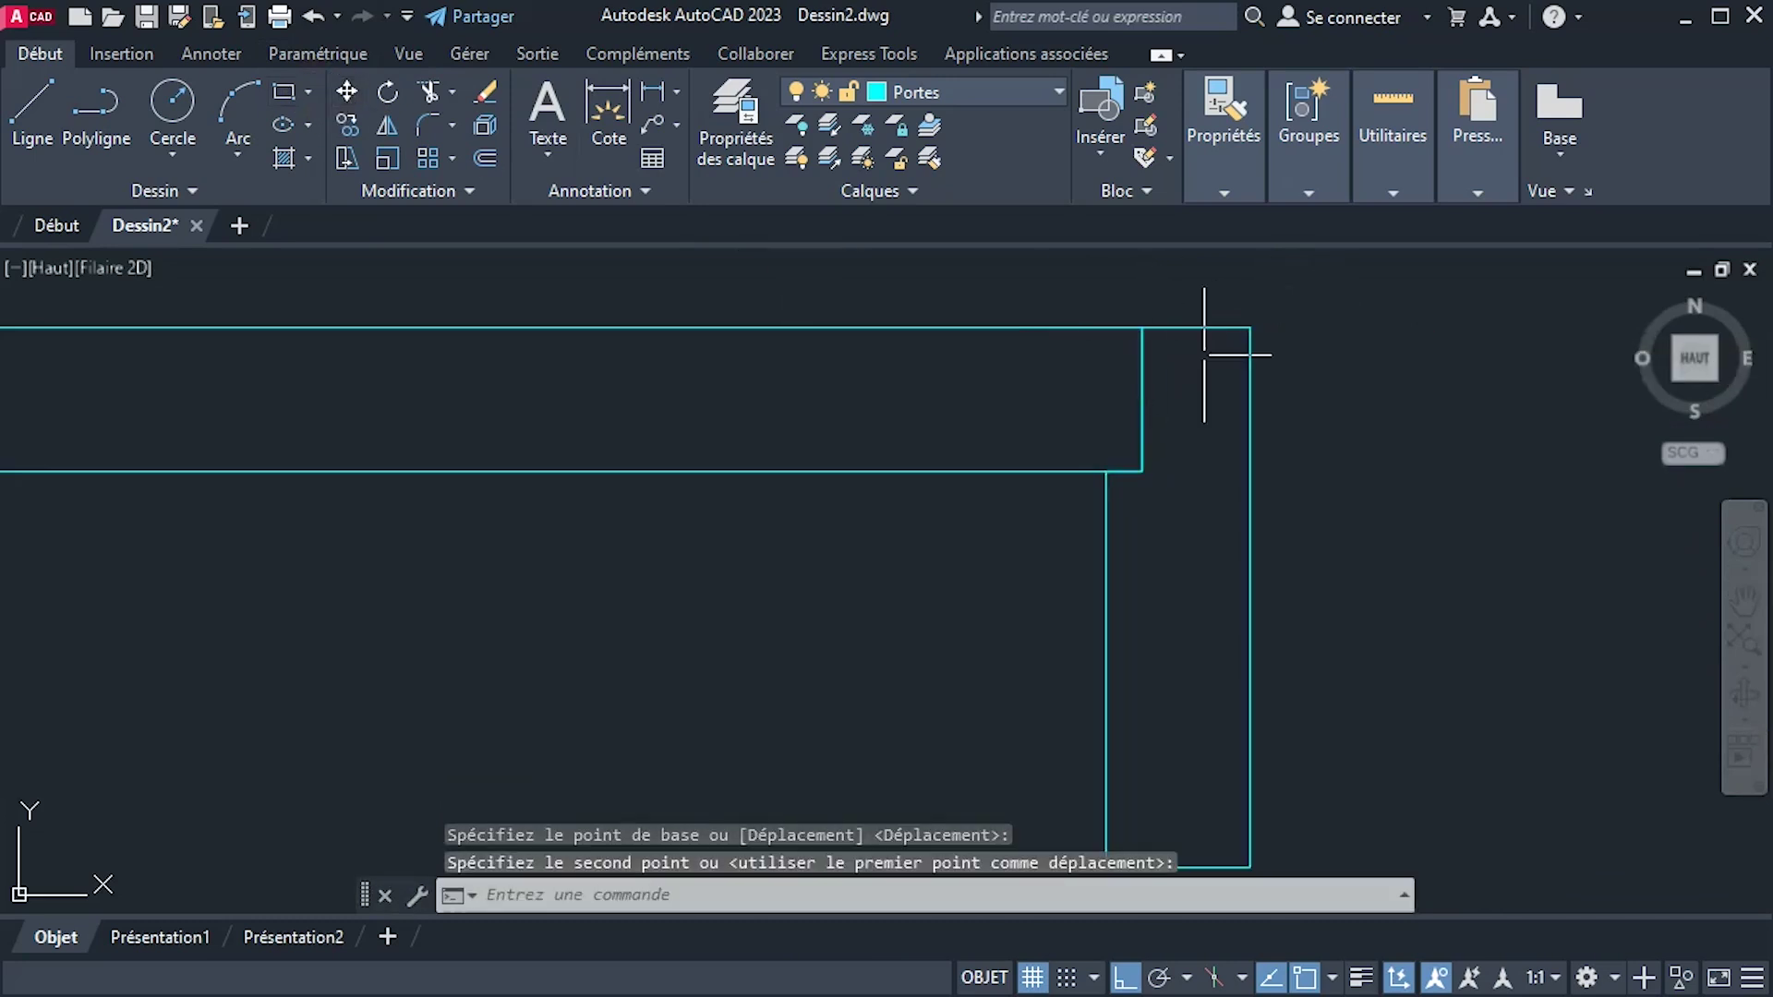
Erase the horizontal door leaf between the two jambs, keeping the vertical leaf.
scroll(1227, 348, "down", 3)
left_click(830, 637)
left_click(640, 384)
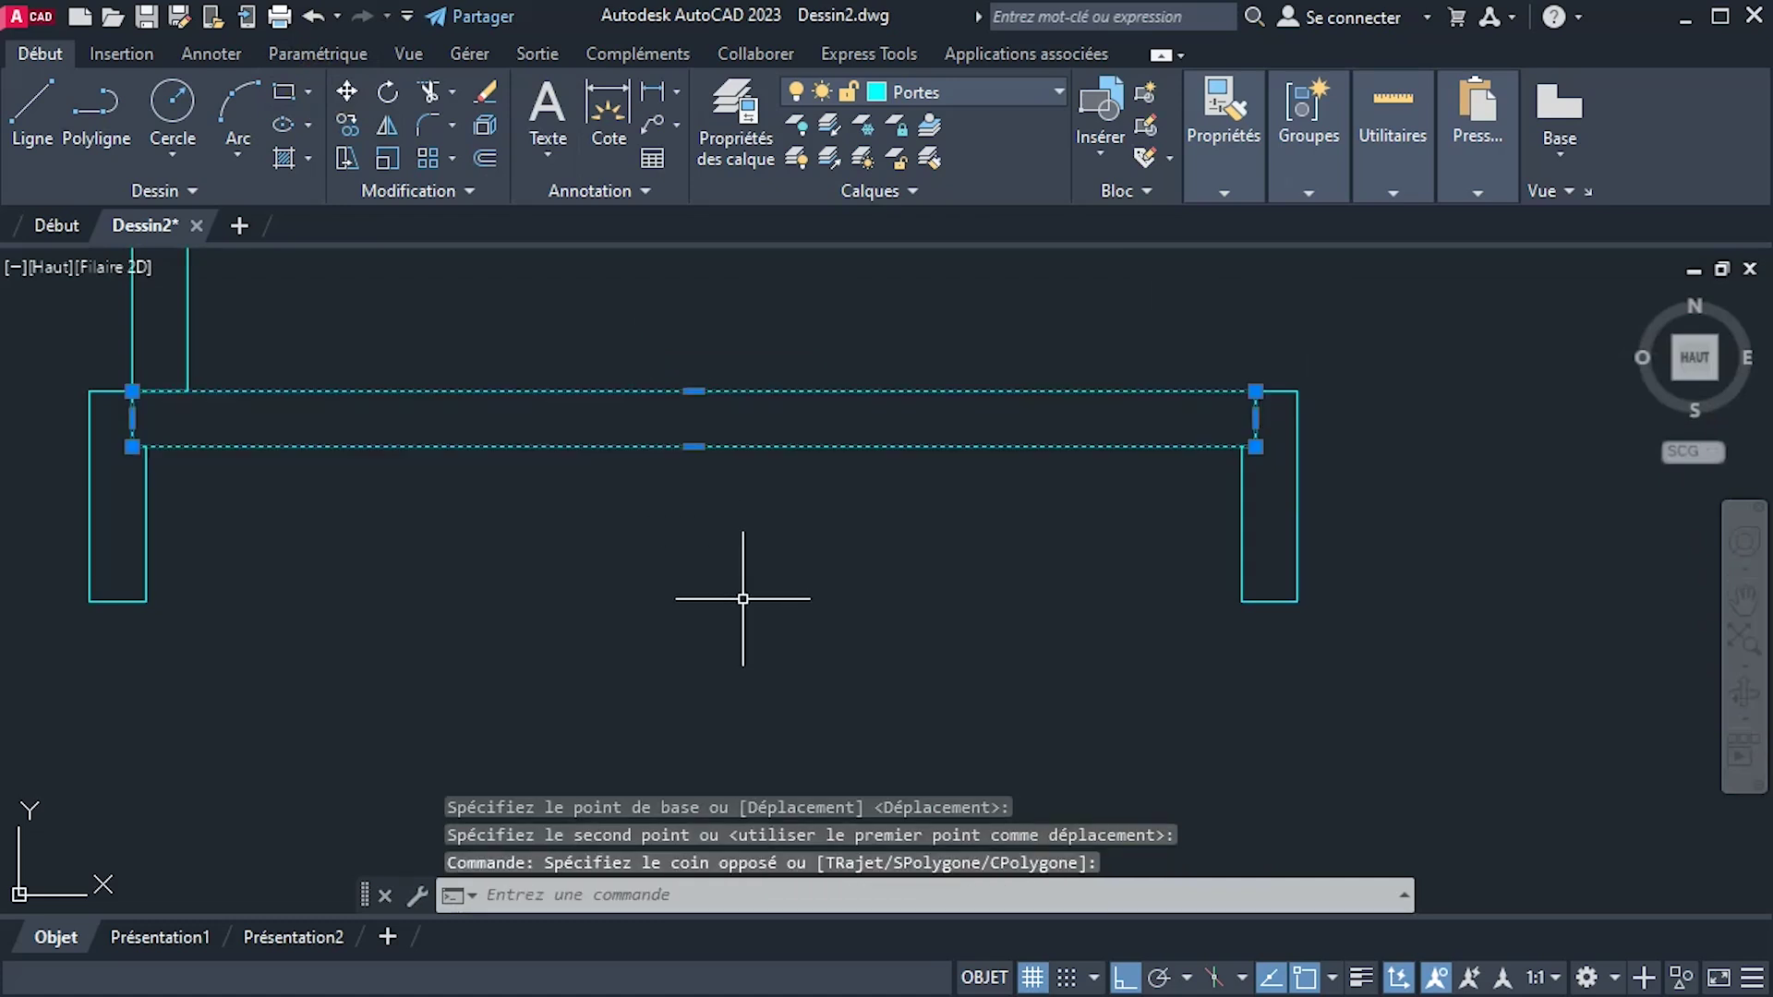
type("effa")
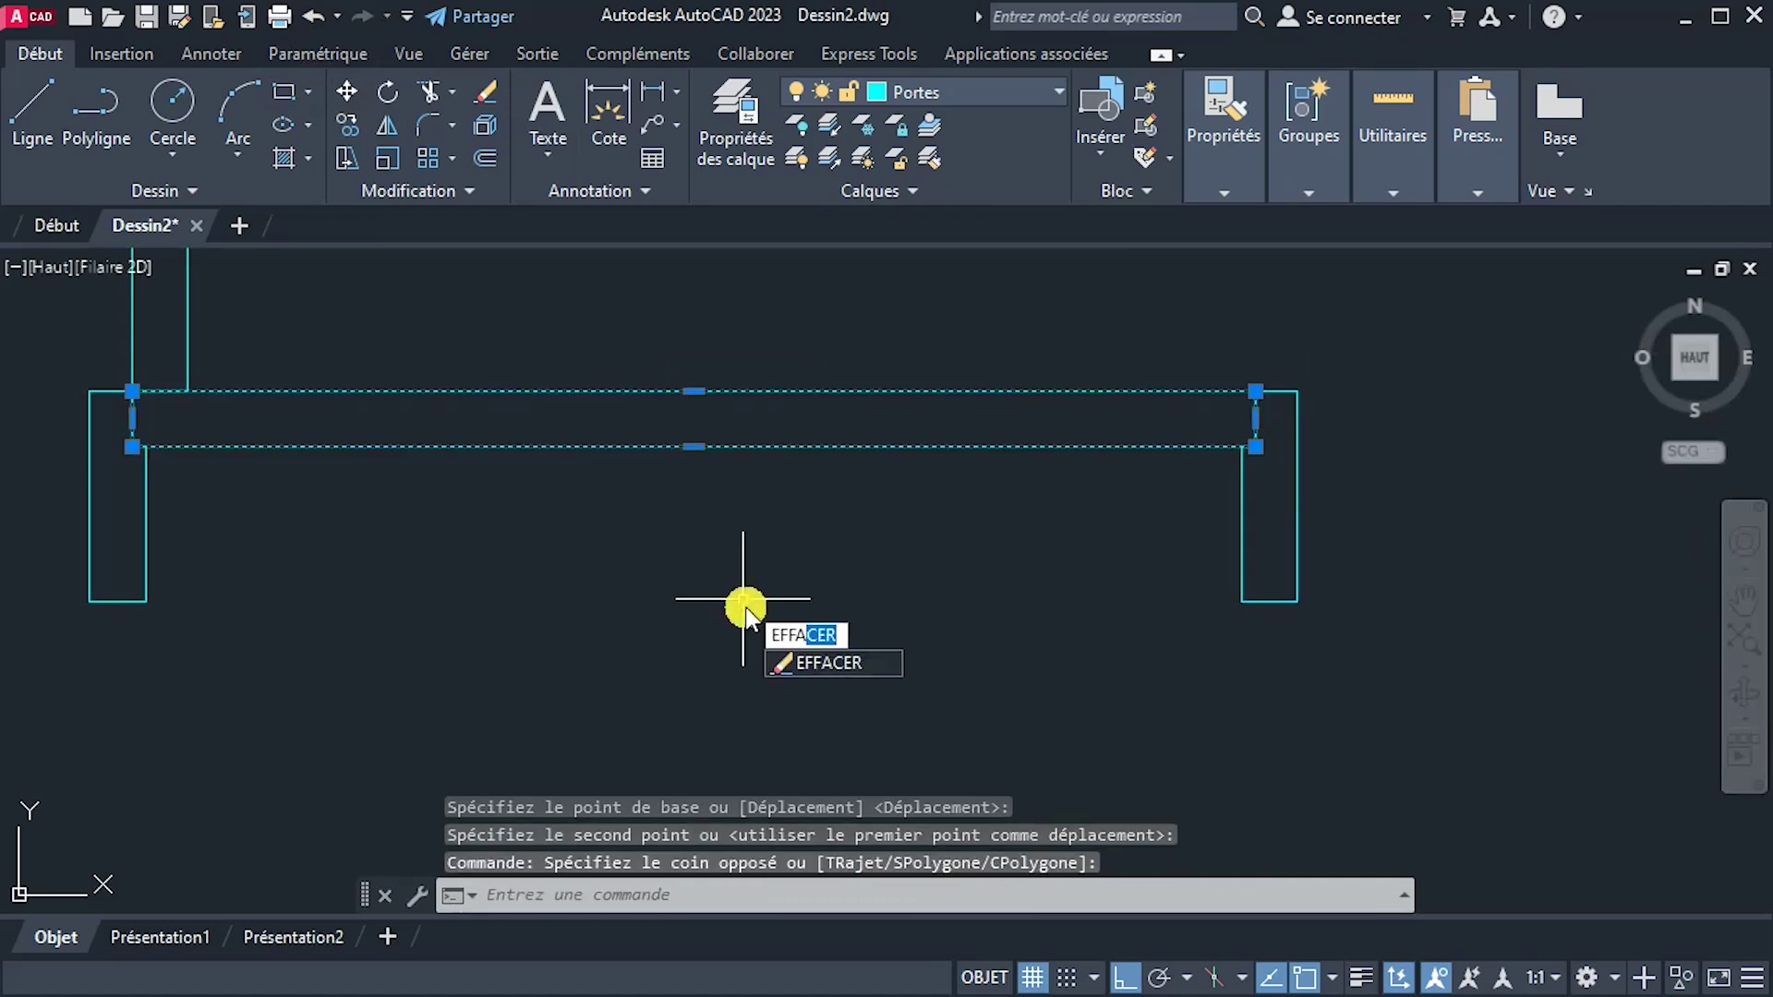
key("Return")
scroll(775, 614, "down", 5)
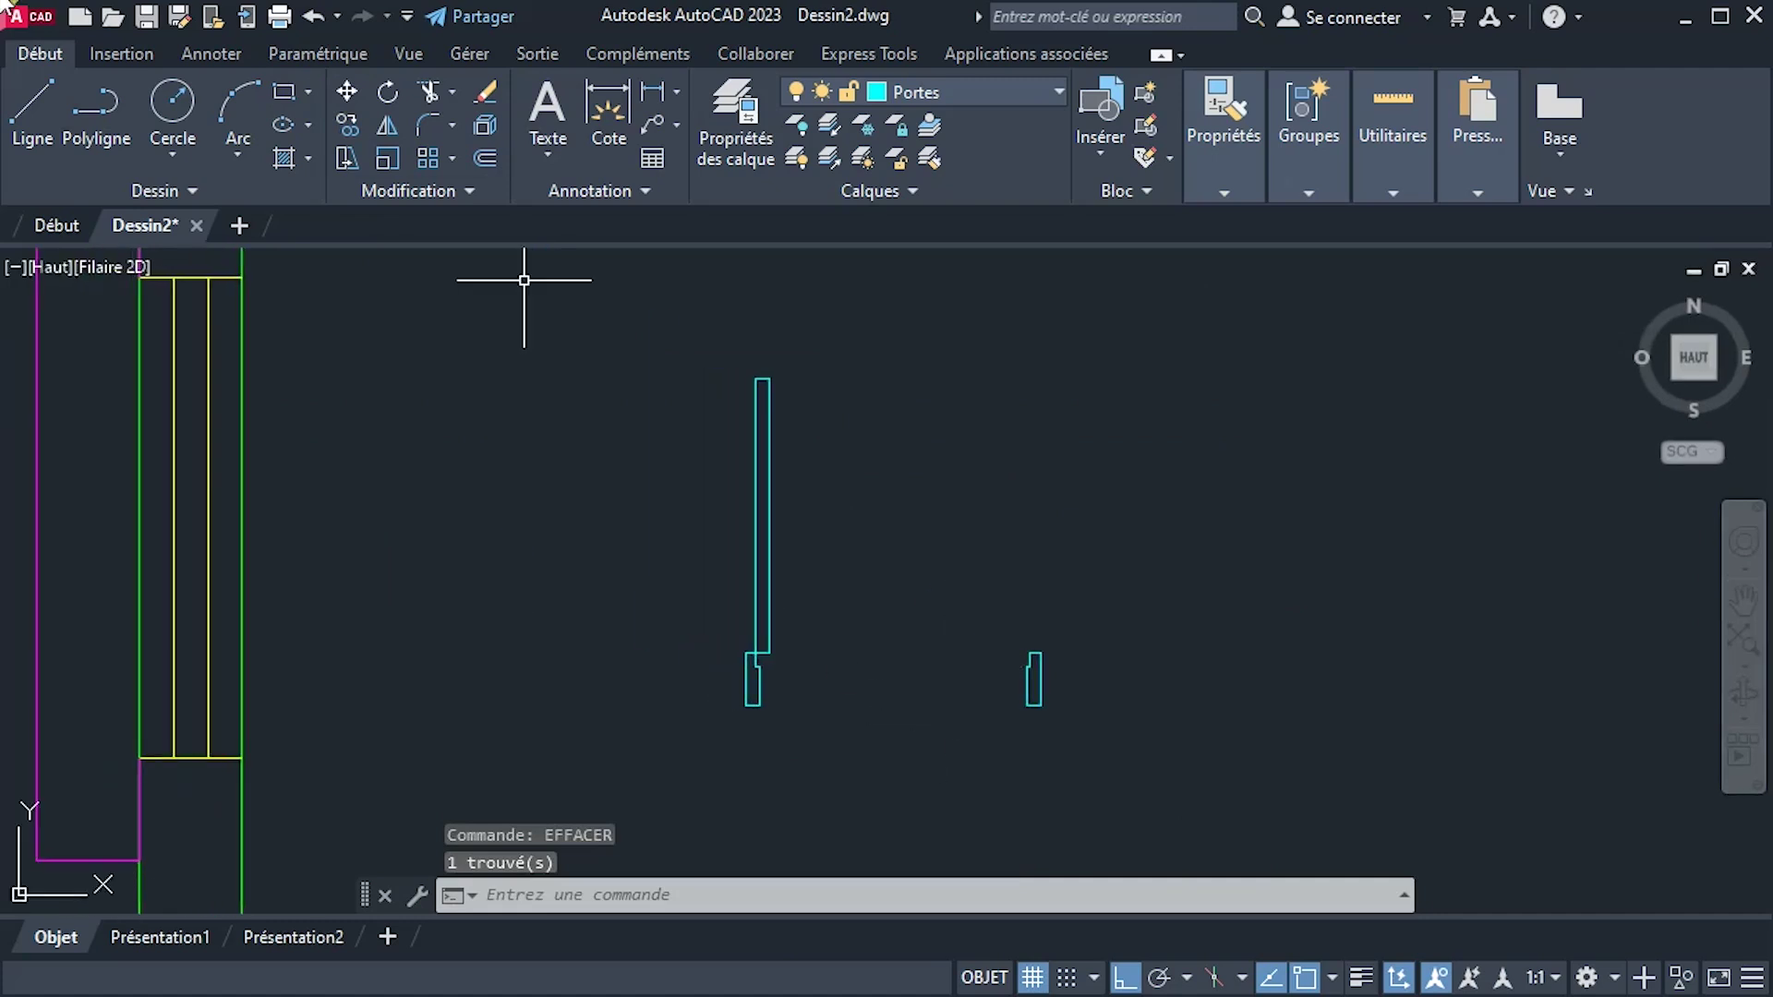
Draw the door swing as a start-center-end arc from the right jamb's upper notch corner, centered on the leaf's lower-left corner, to the leaf's upper-left corner.
left_click(238, 155)
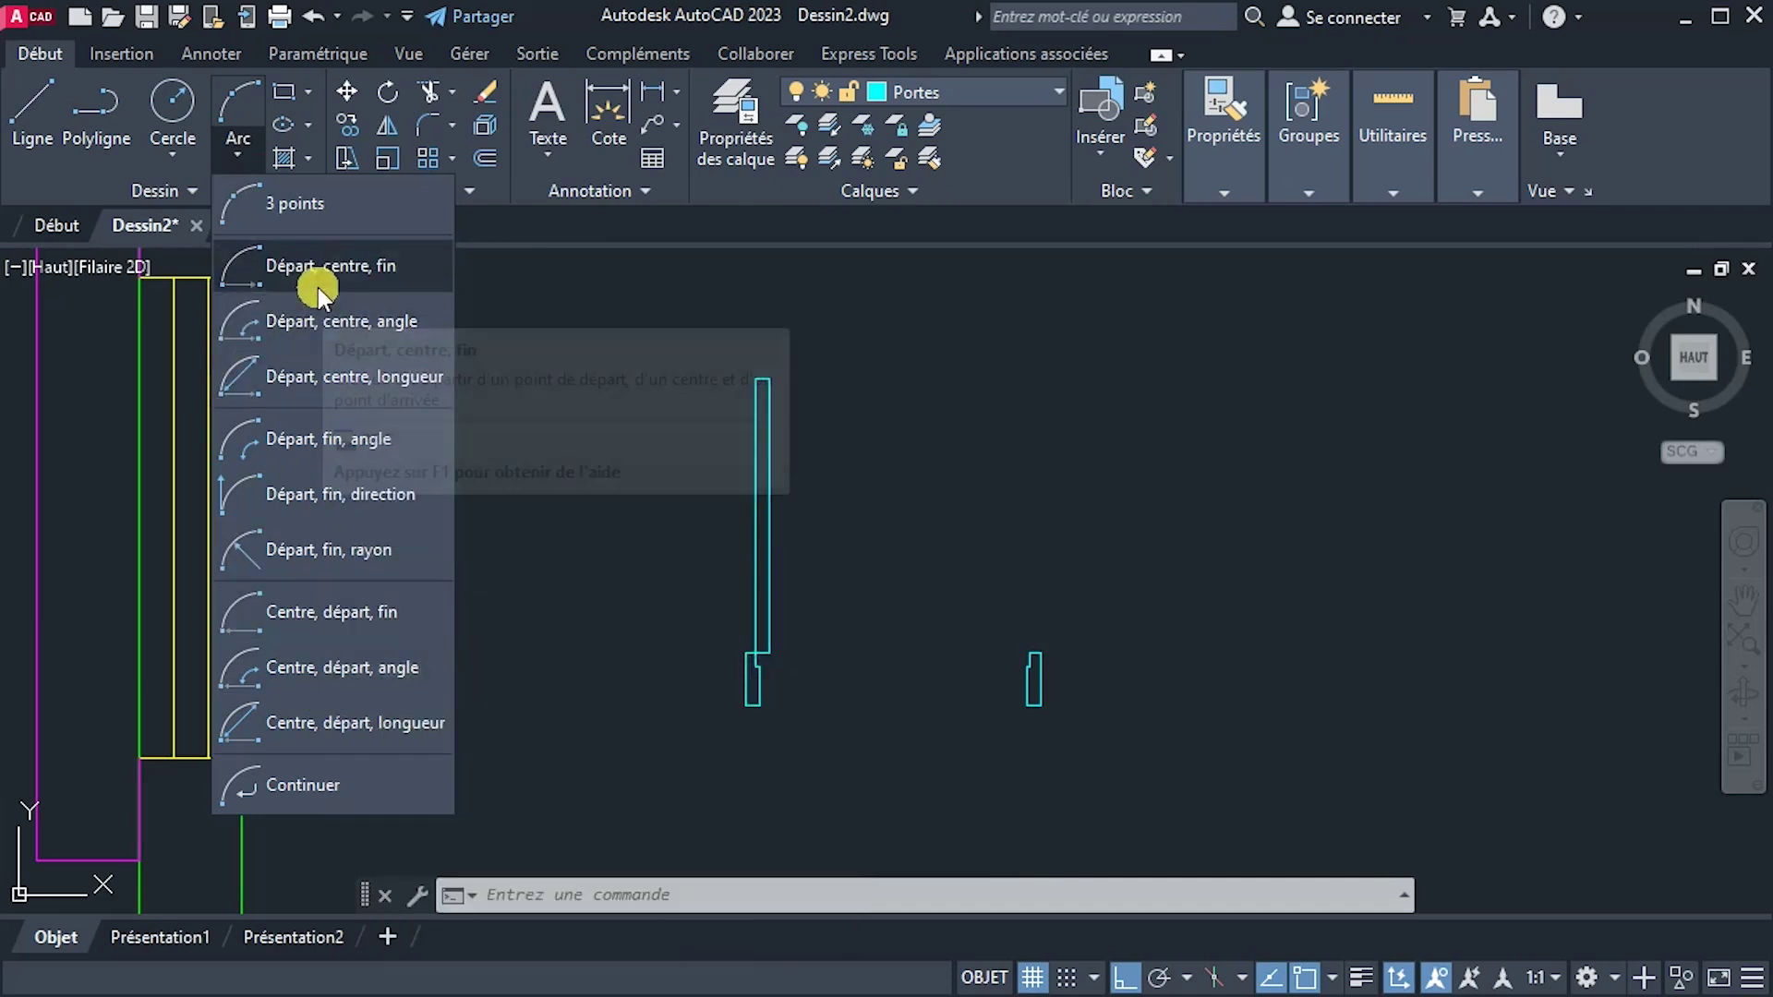
left_click(379, 274)
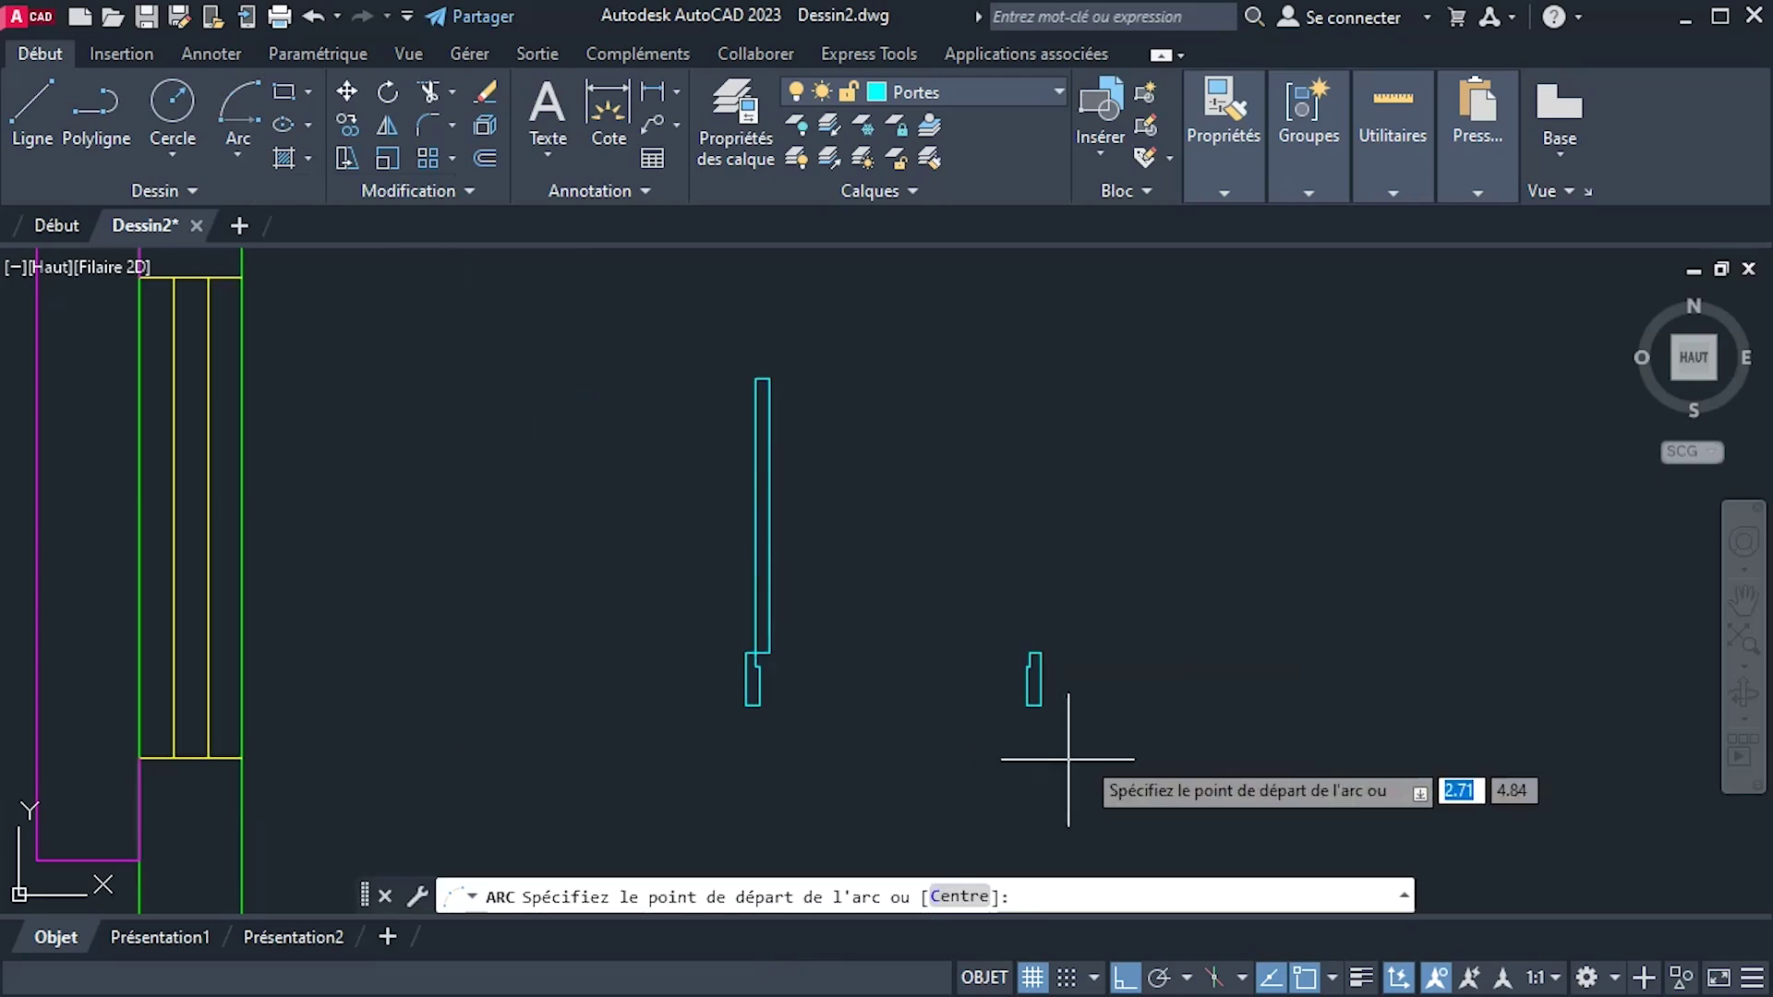
scroll(1048, 684, "up", 4)
left_click(994, 670)
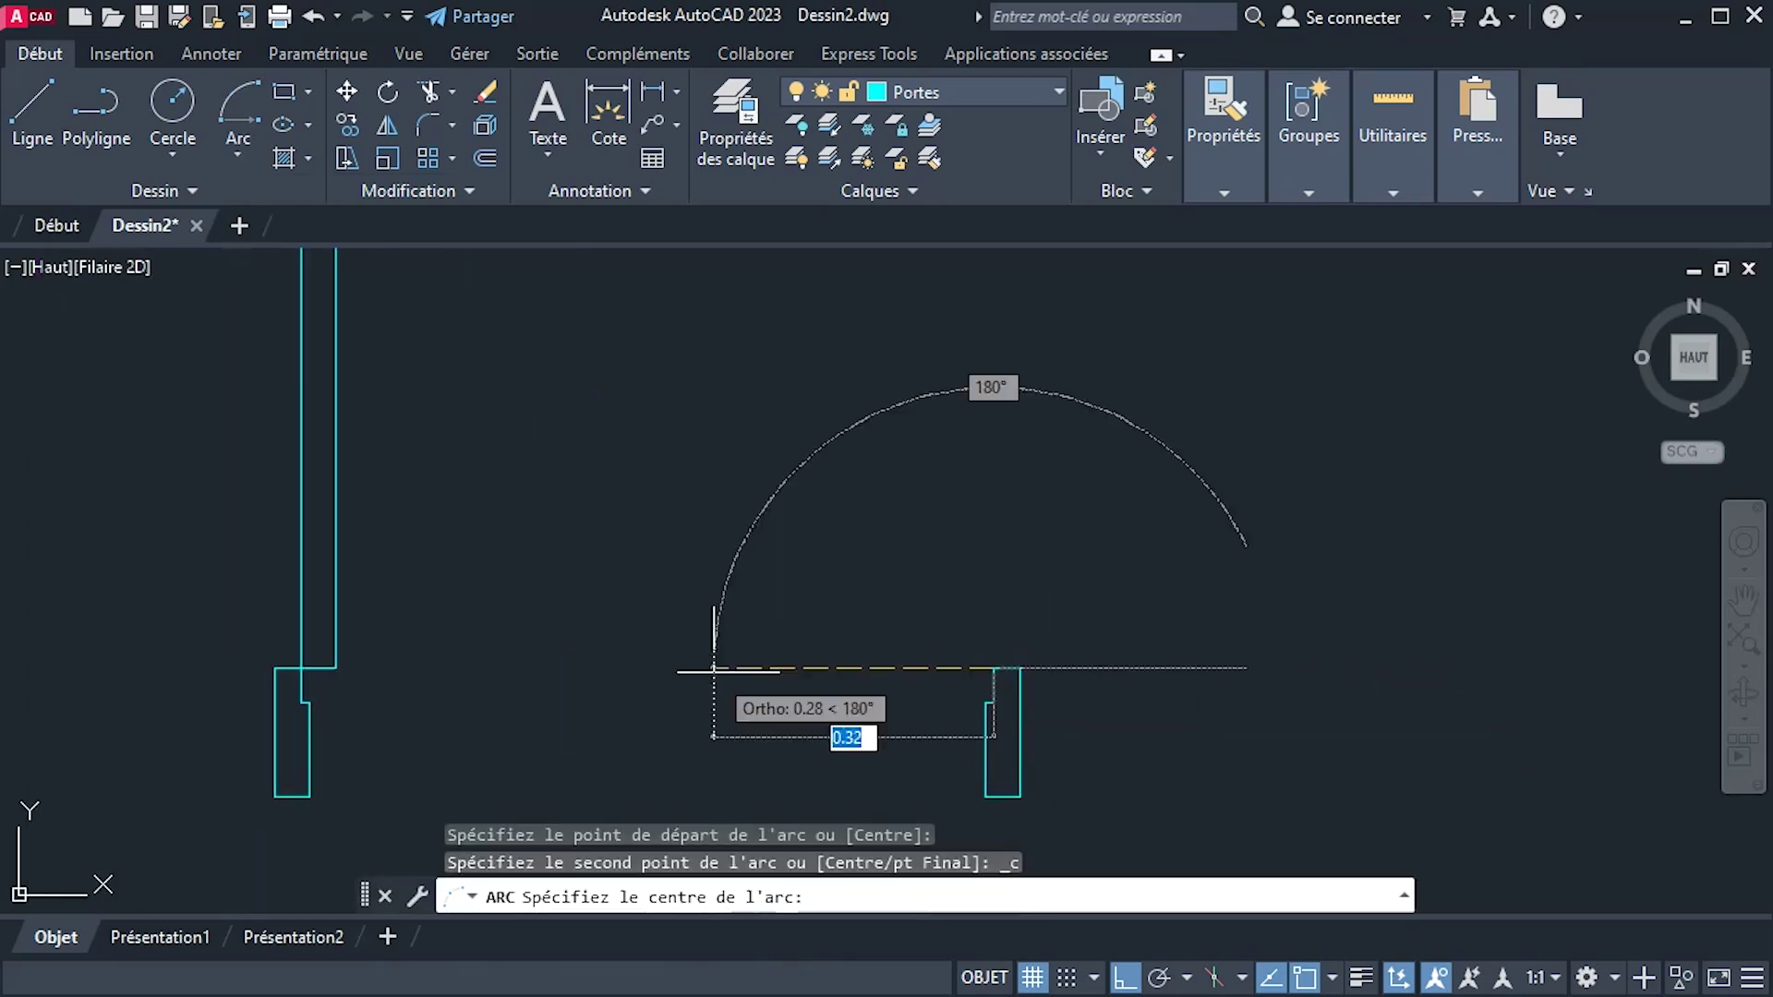
left_click(300, 668)
scroll(316, 428, "down", 4)
middle_click_drag(316, 428, 669, 646)
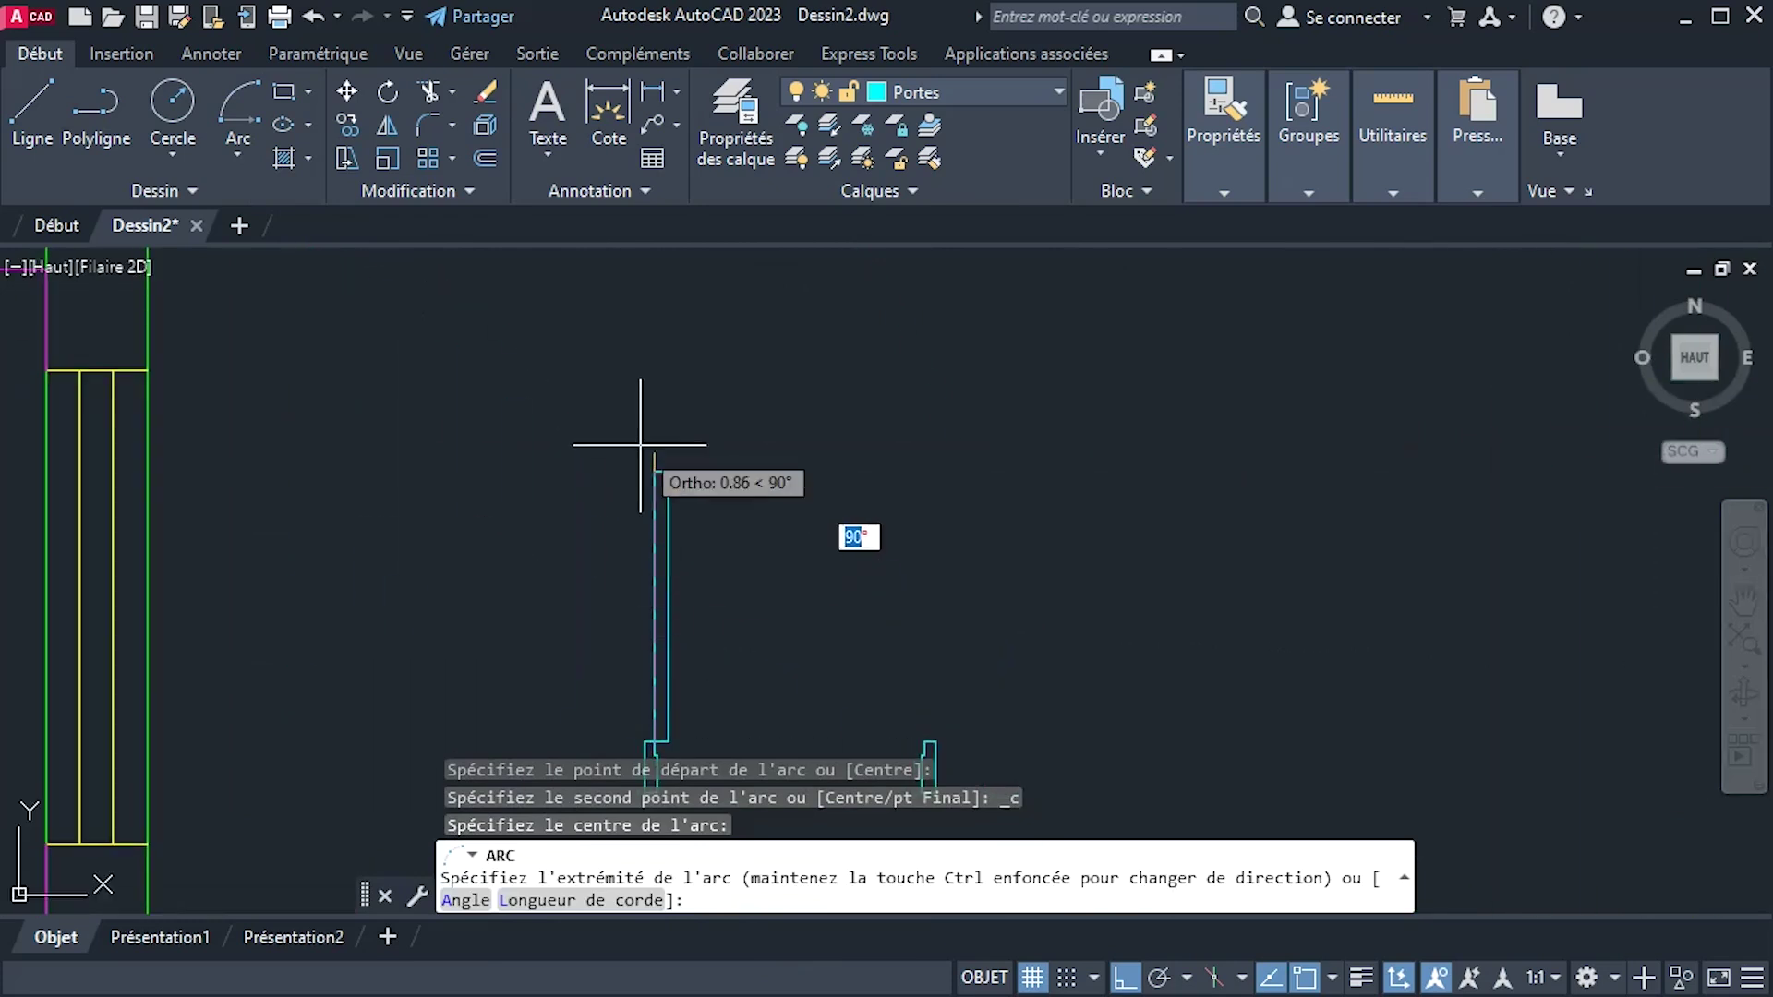
left_click(658, 473)
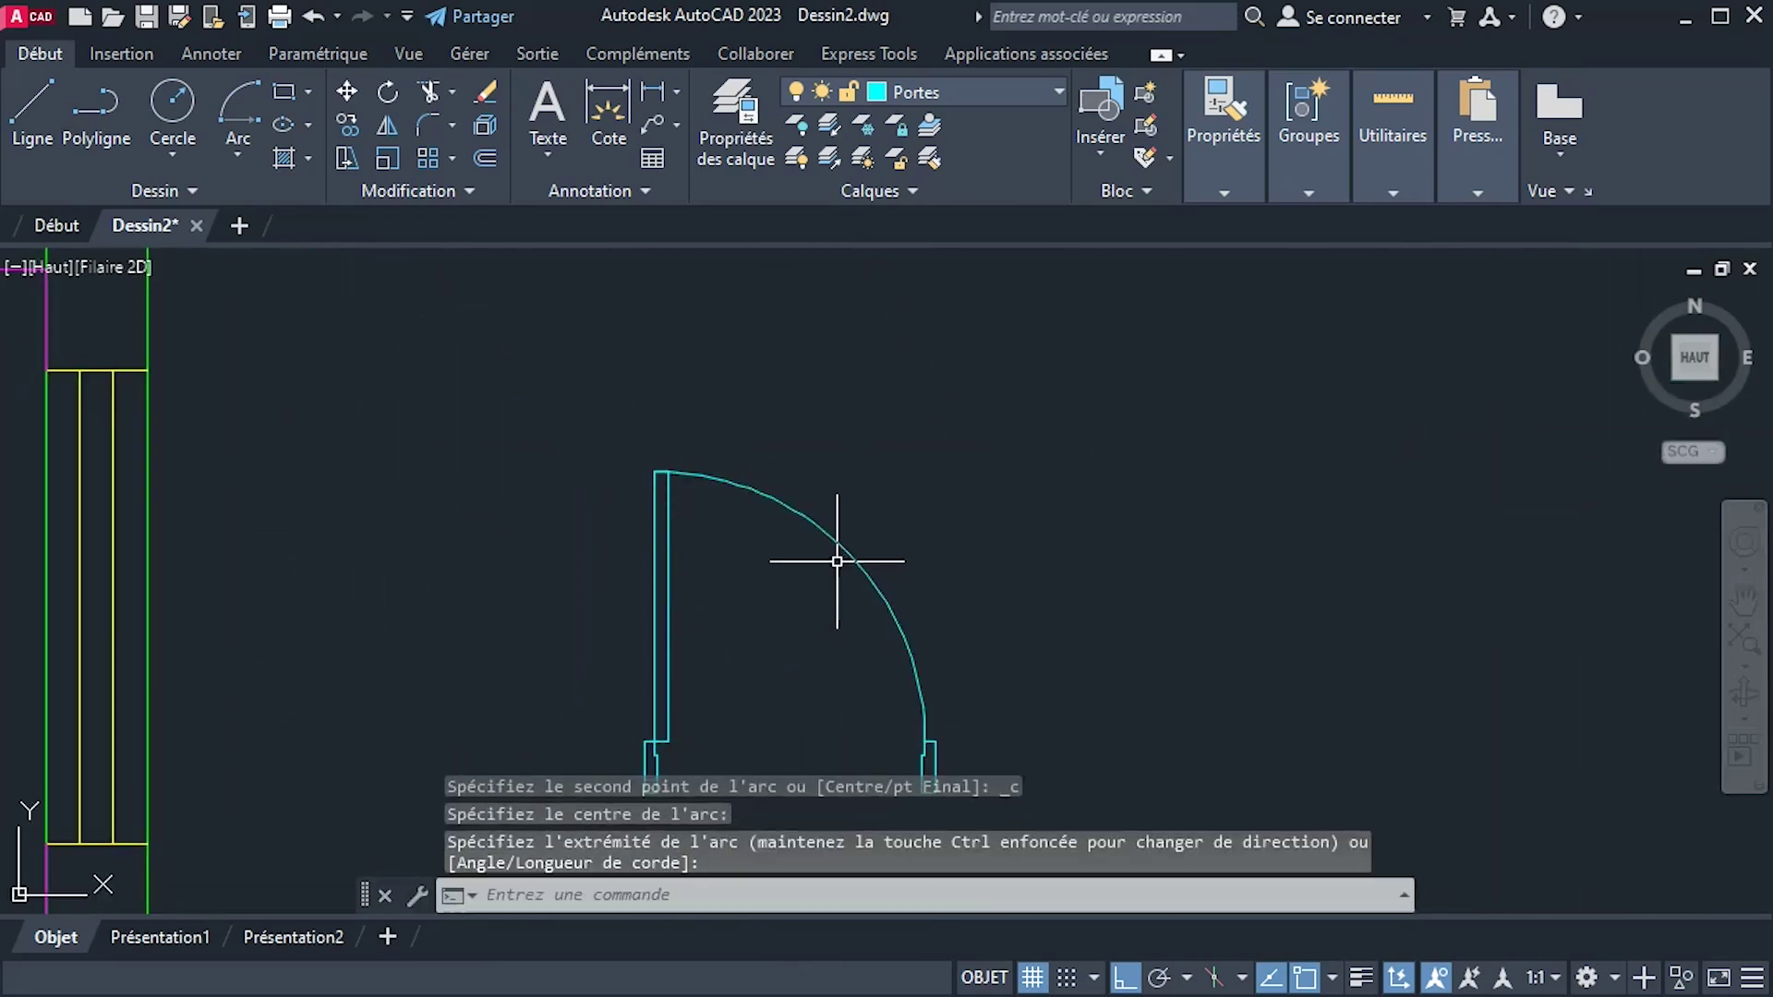
middle_click_drag(837, 561, 1053, 496)
Change the linetype of the door swing arc to INTERROMPU.
left_click(1074, 412)
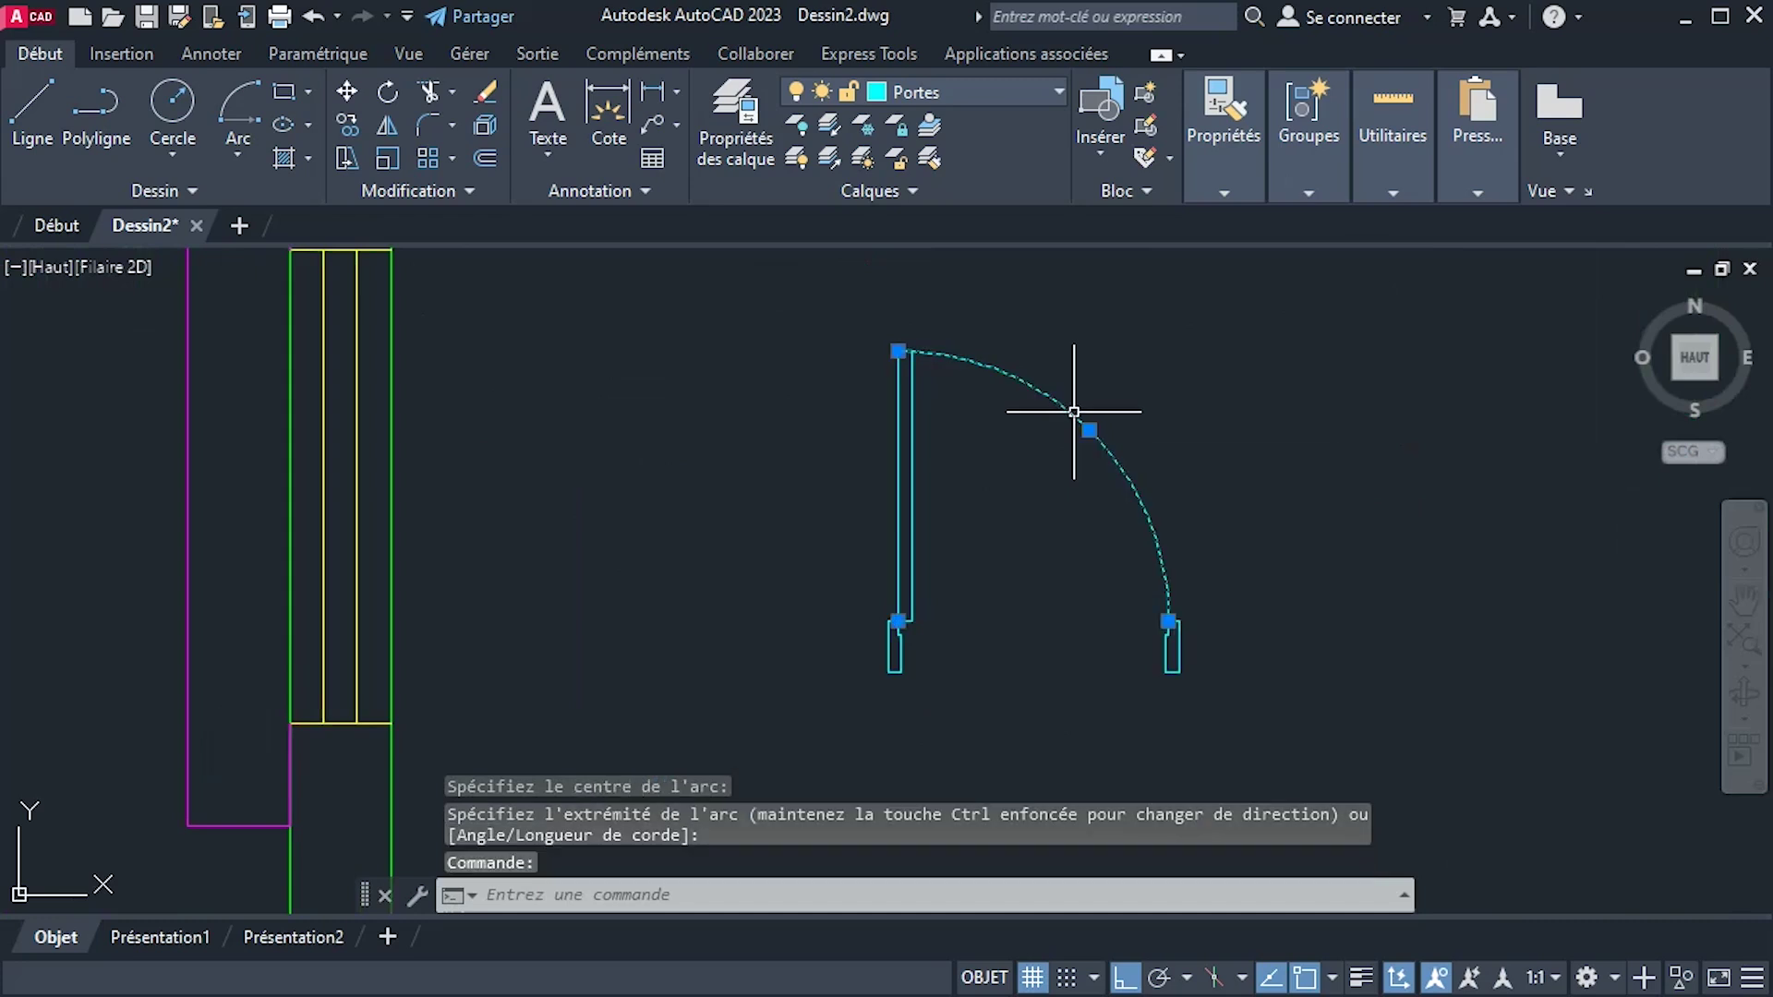
scroll(1120, 457, "up", 2)
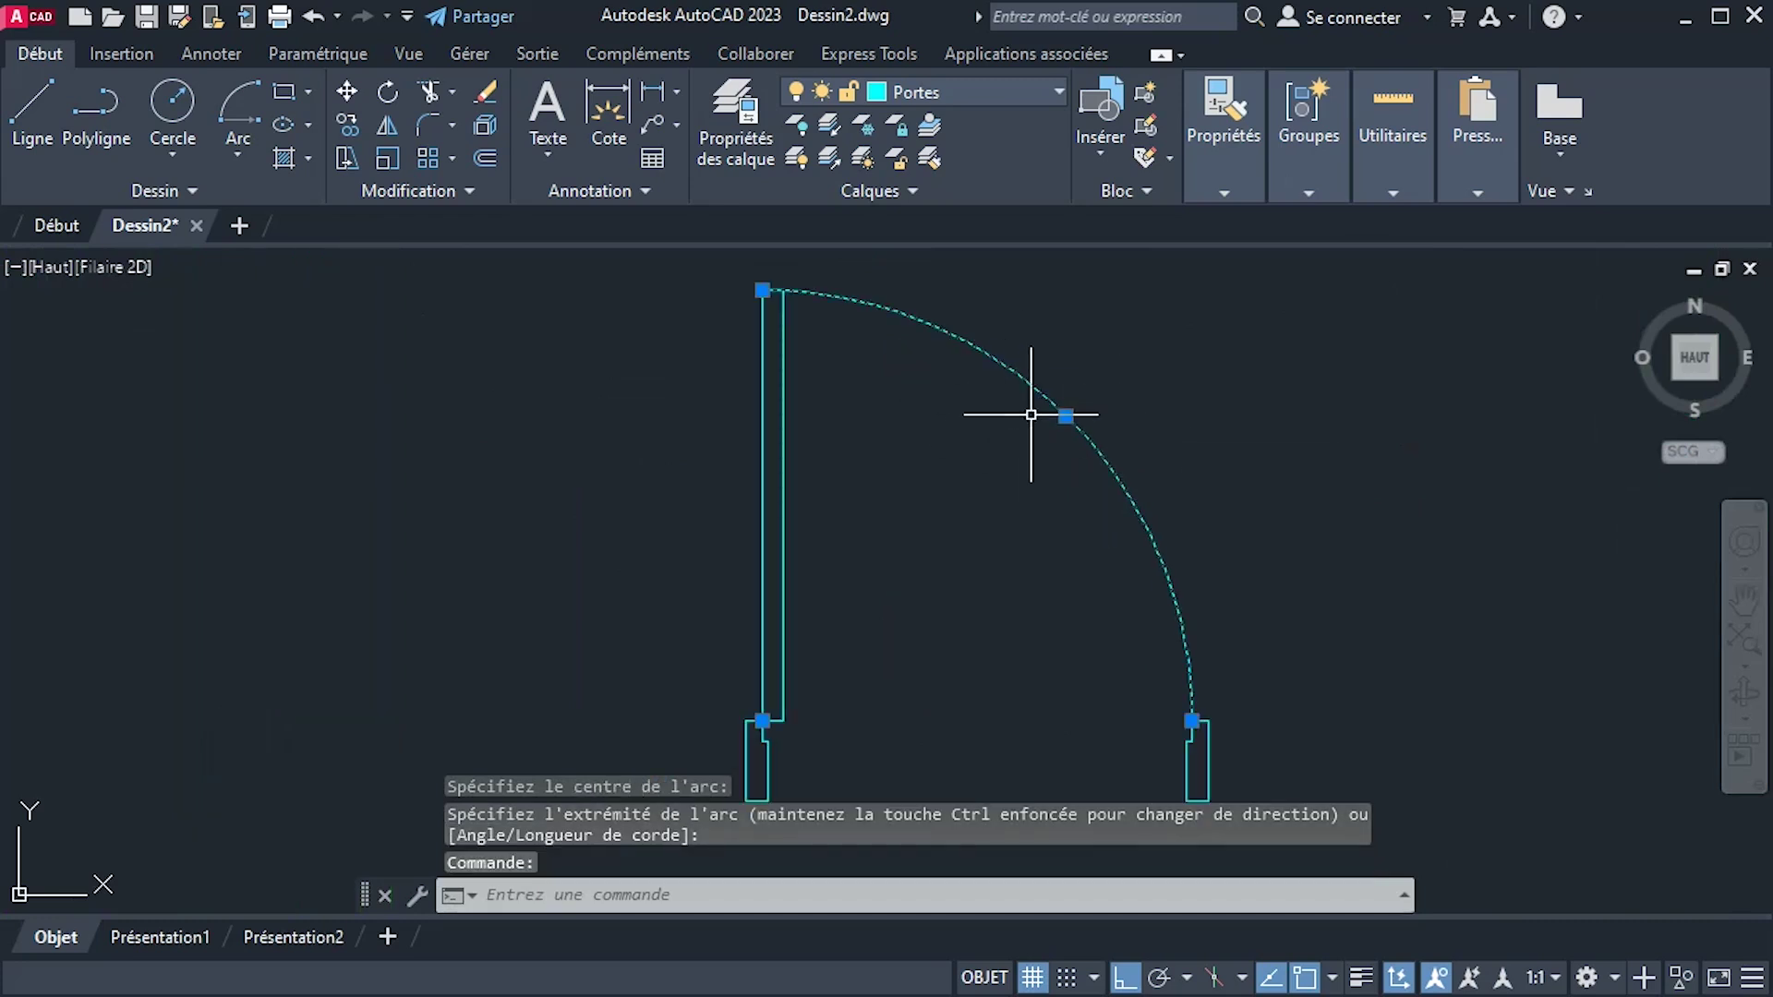
mouse_move(1230, 196)
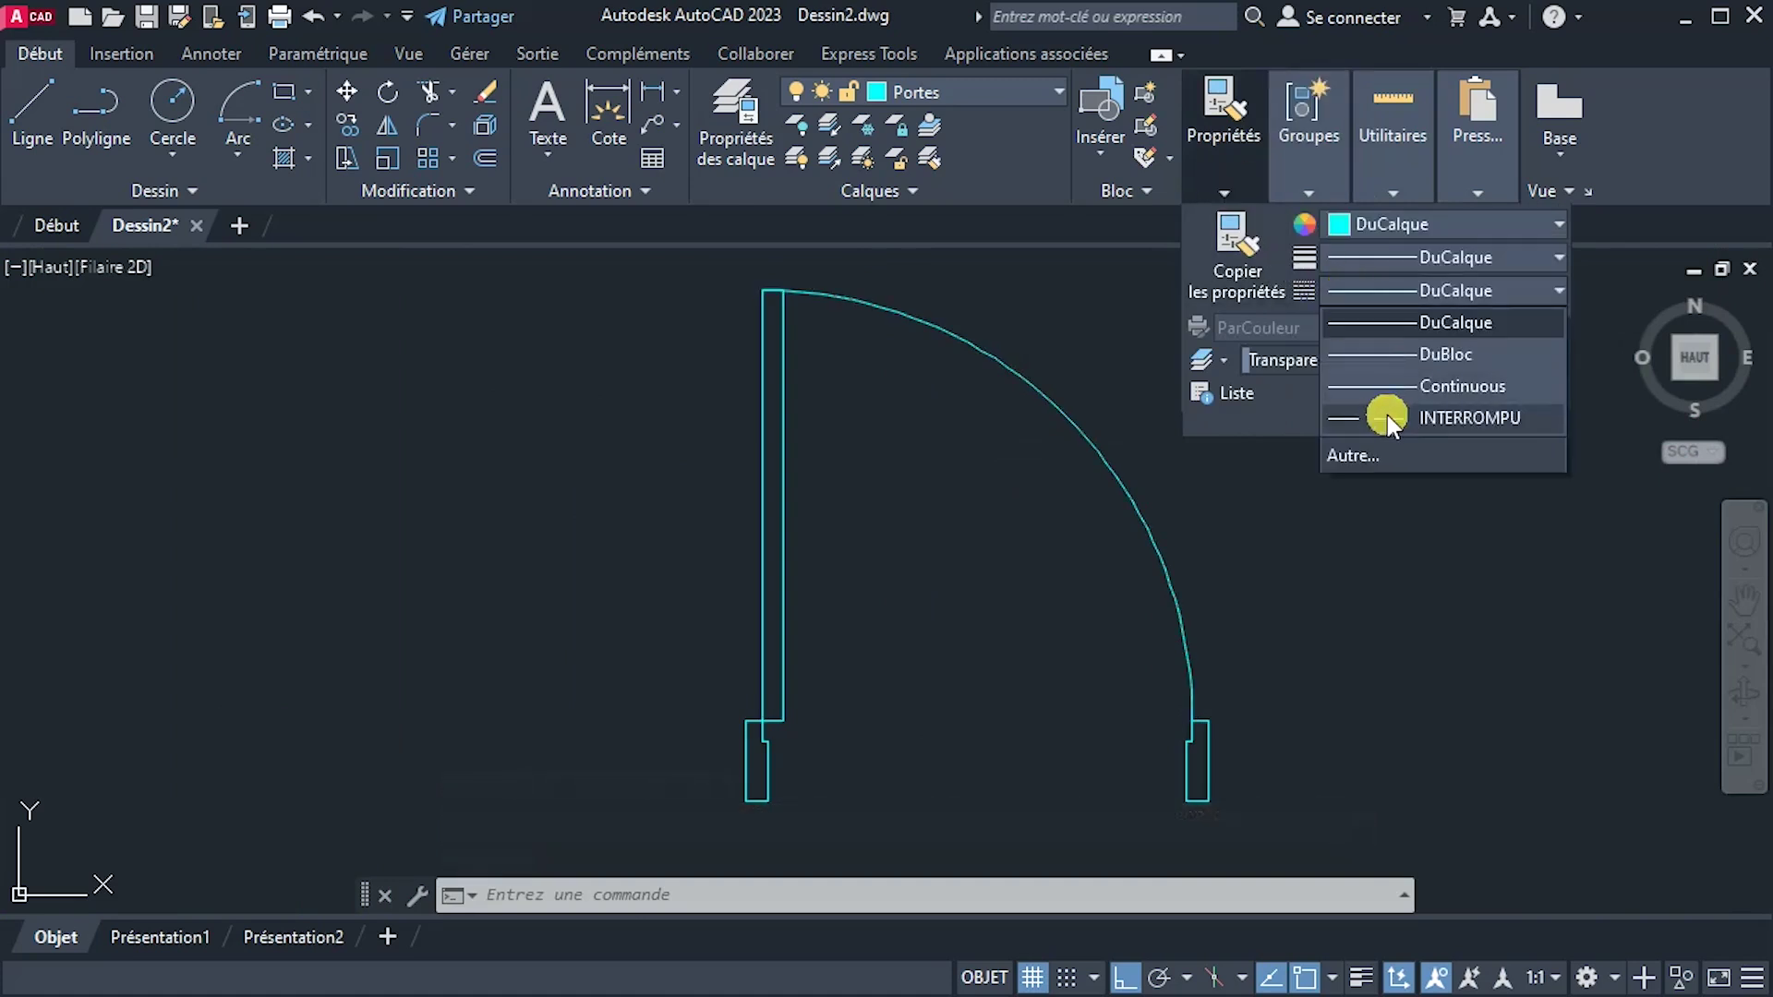
left_click(1387, 414)
Load the INTERROMPU linetype from acadiso.lin through the linetype manager and accept the settings.
left_click(1382, 291)
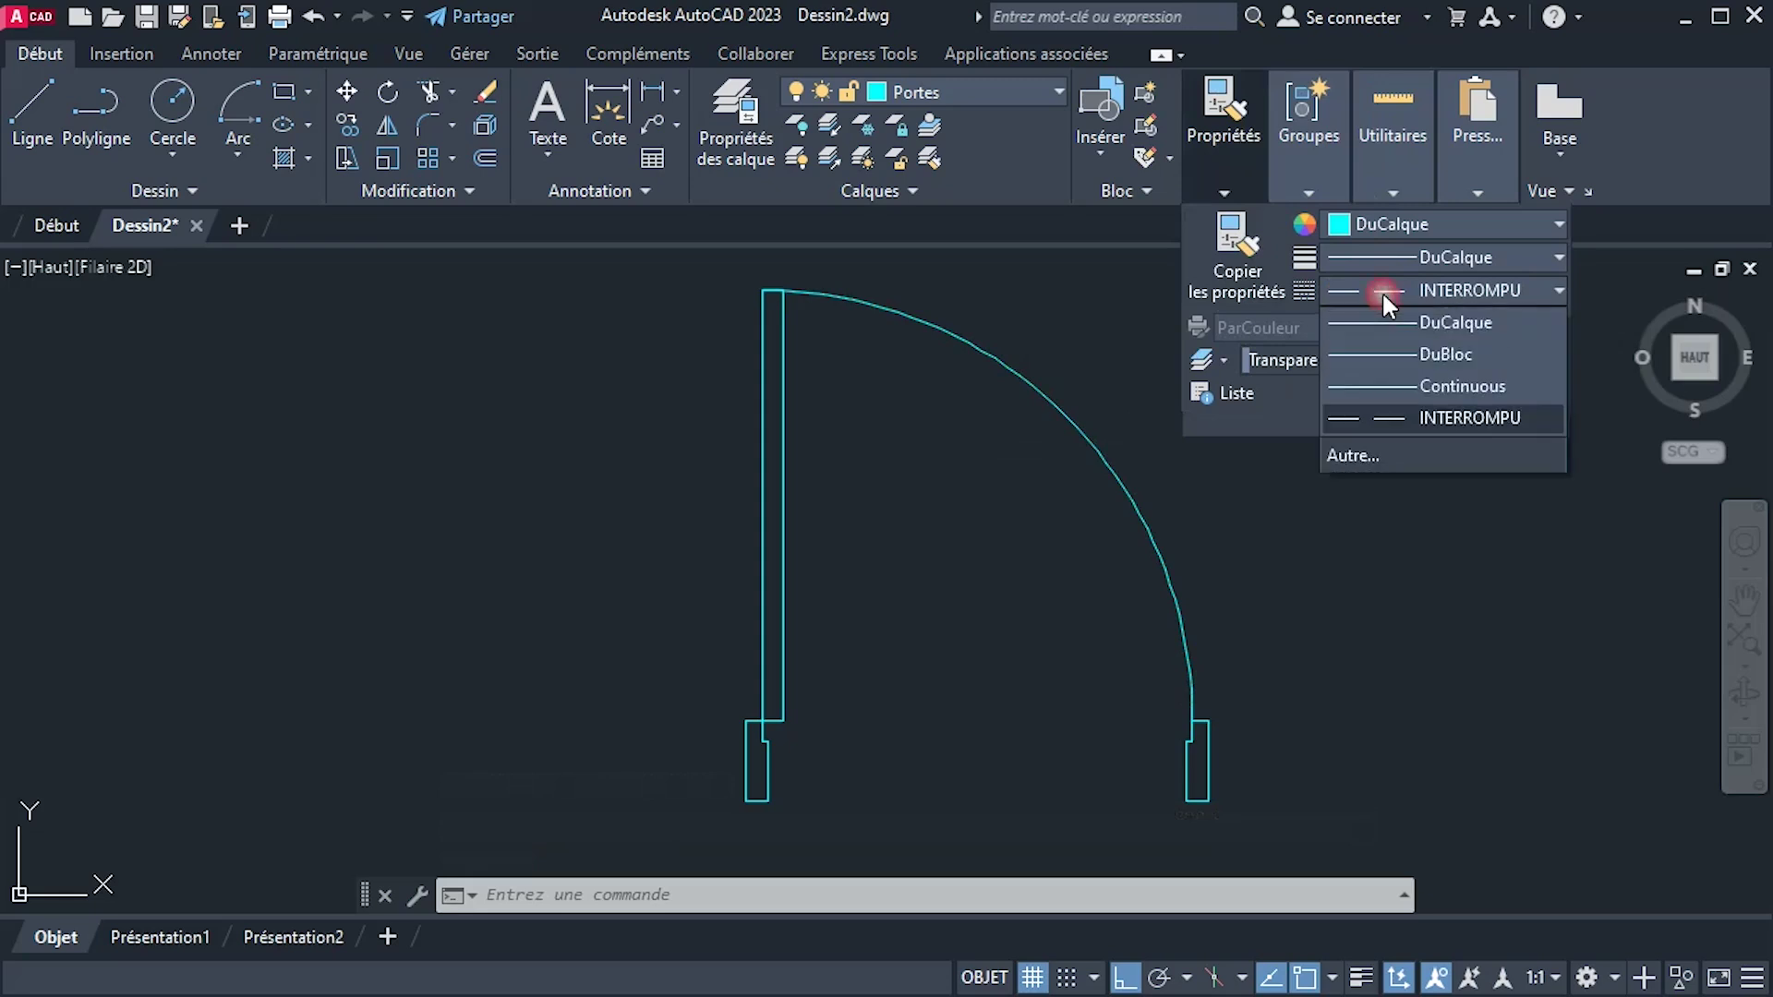
left_click(1354, 452)
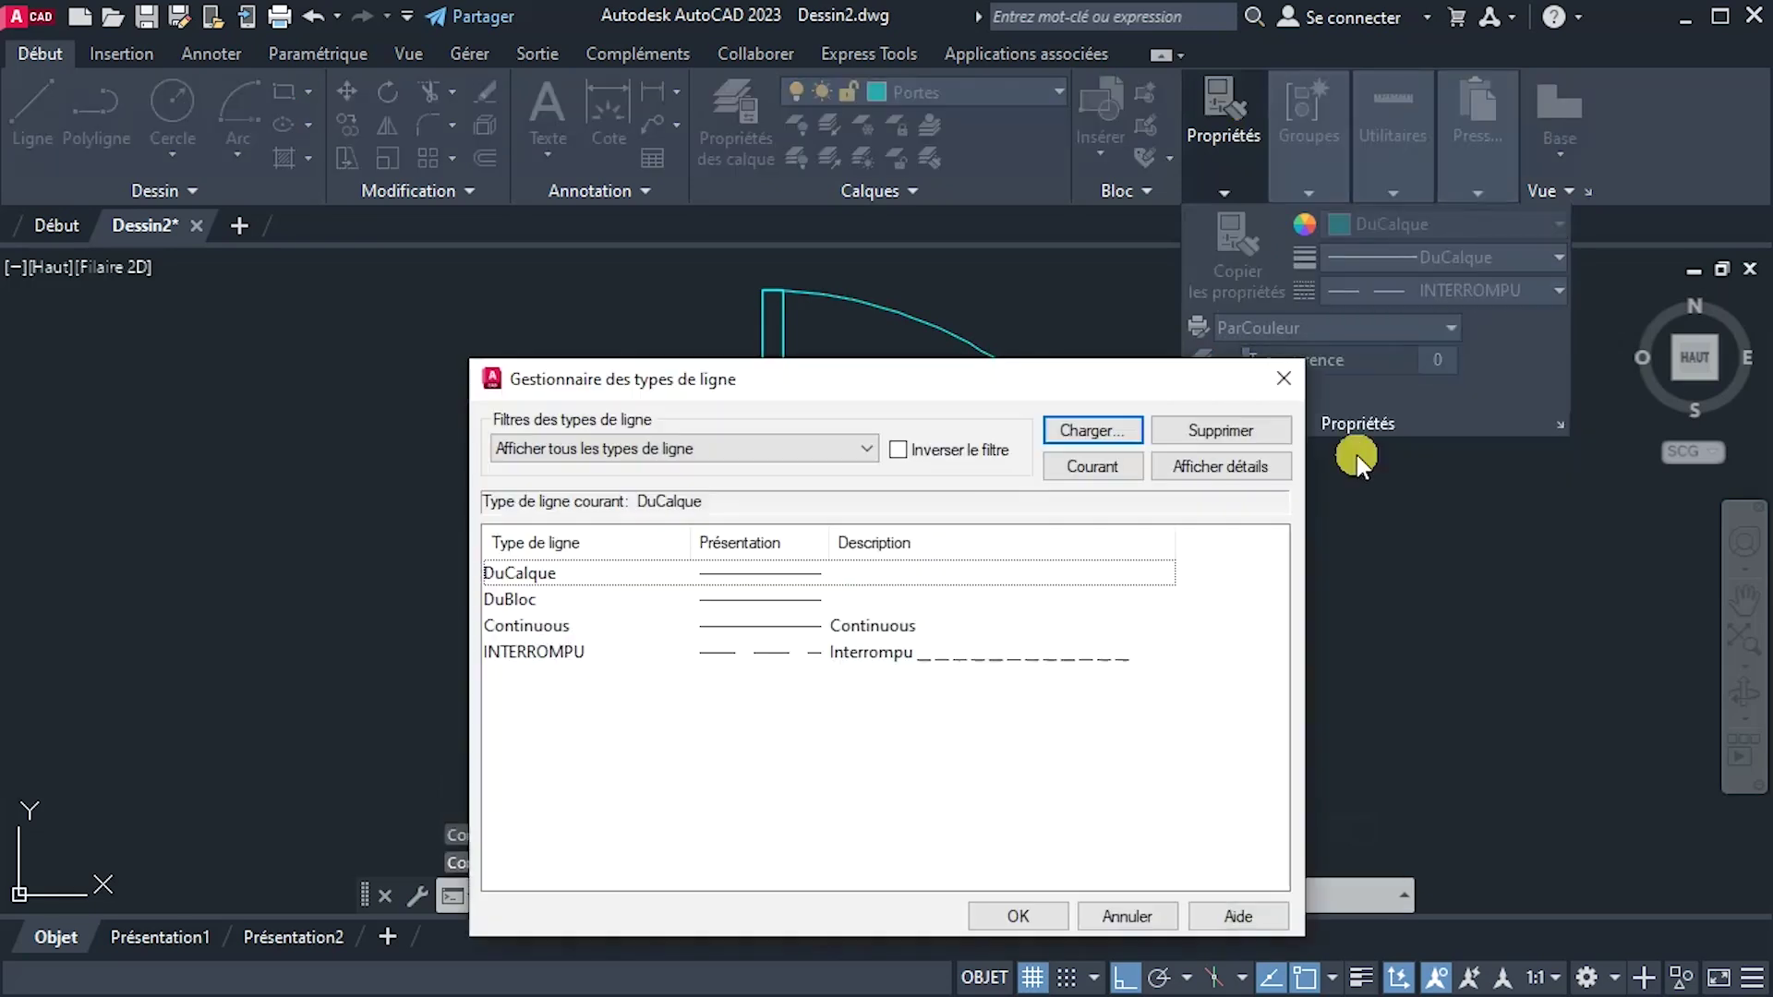
left_click(1094, 438)
scroll(924, 637, "down", 6)
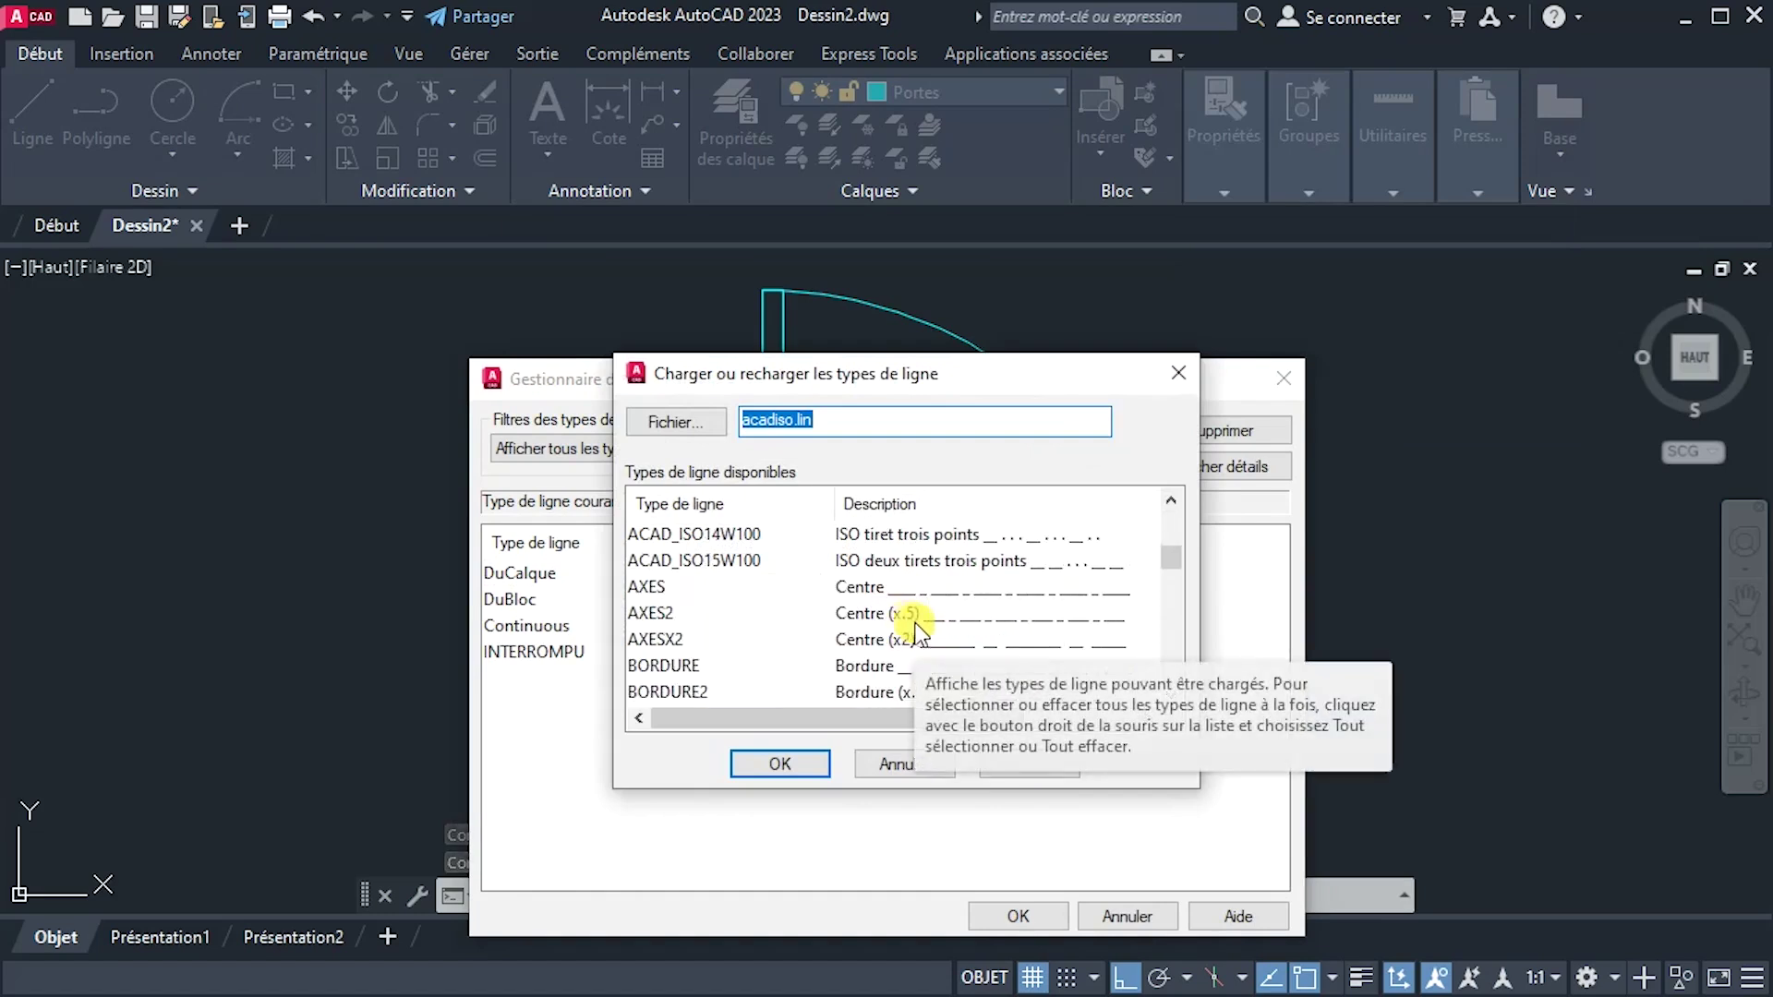
scroll(949, 650, "down", 1)
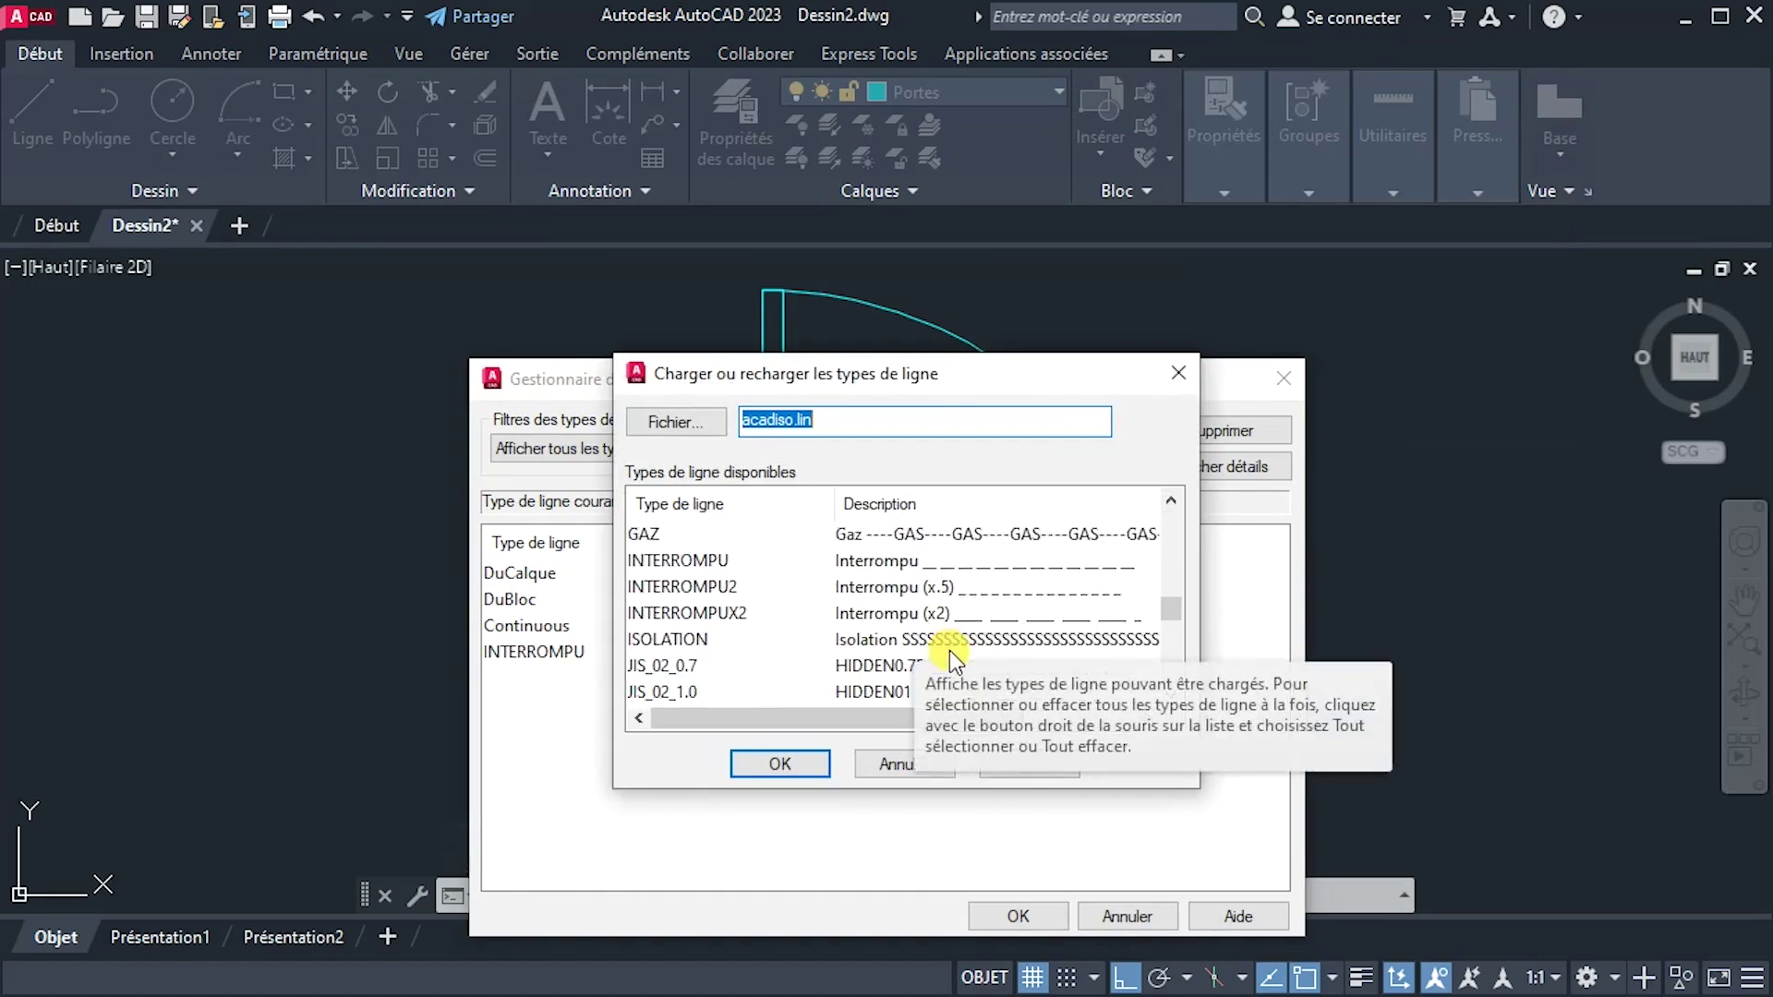
scroll(950, 650, "up", 1)
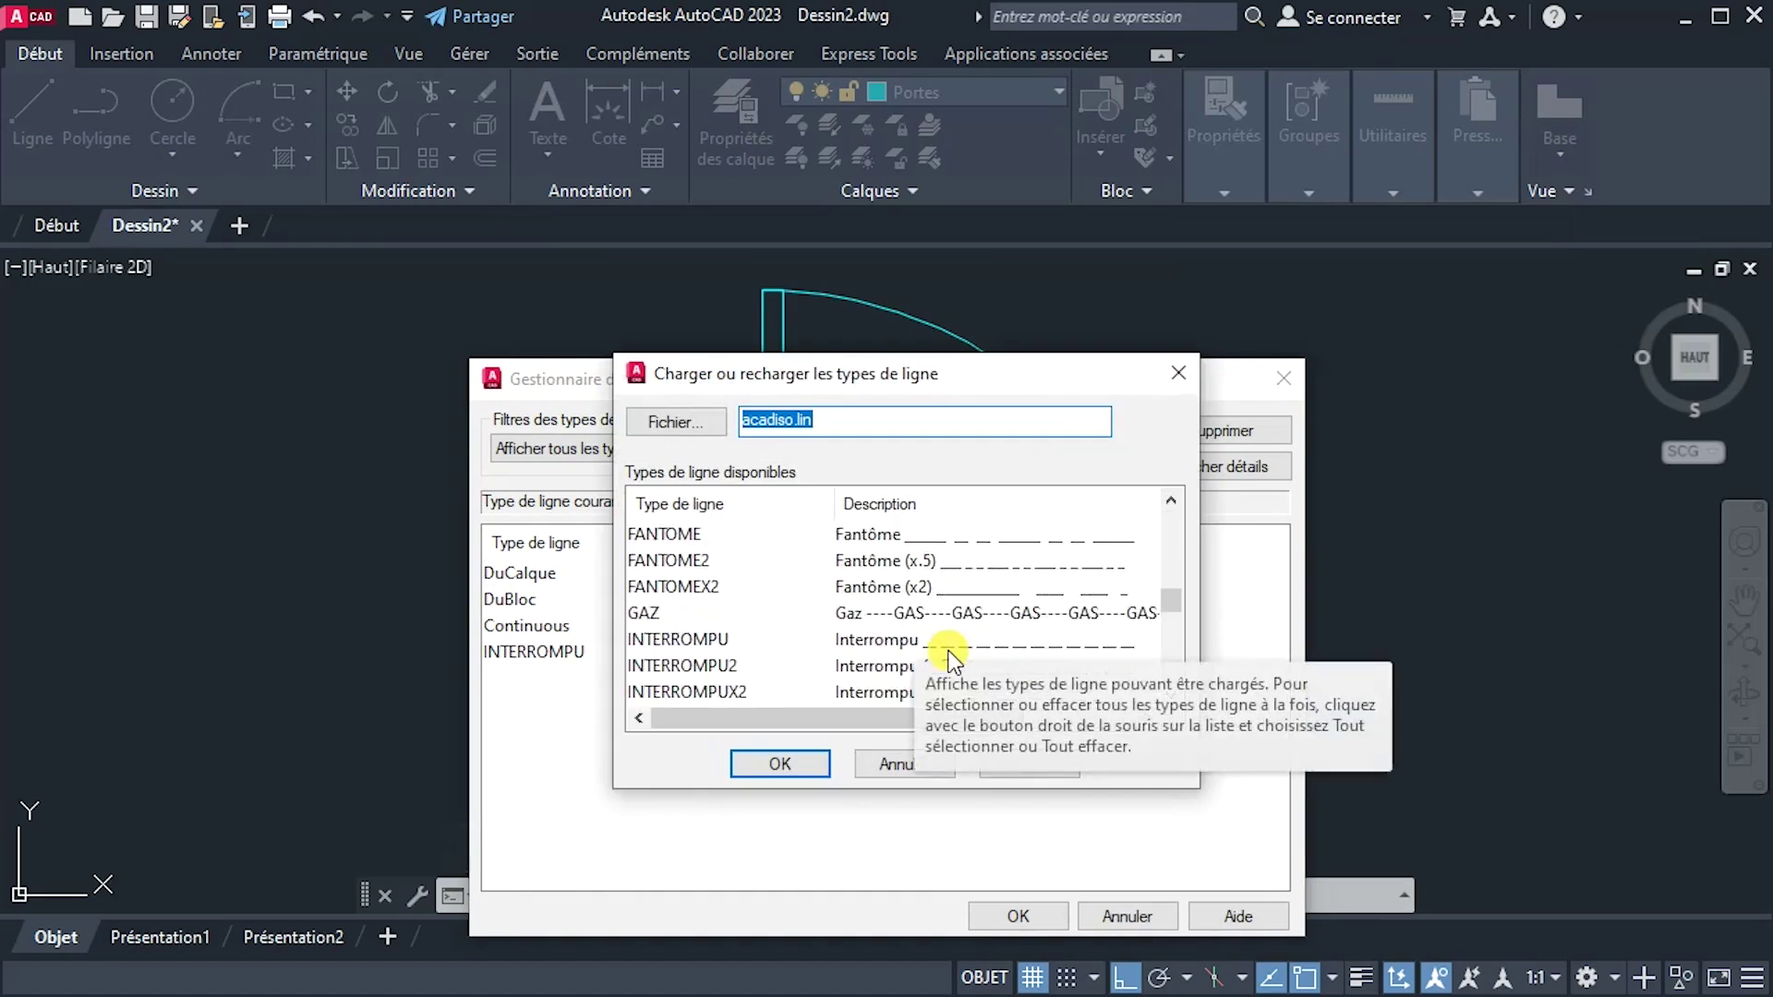
left_click(892, 644)
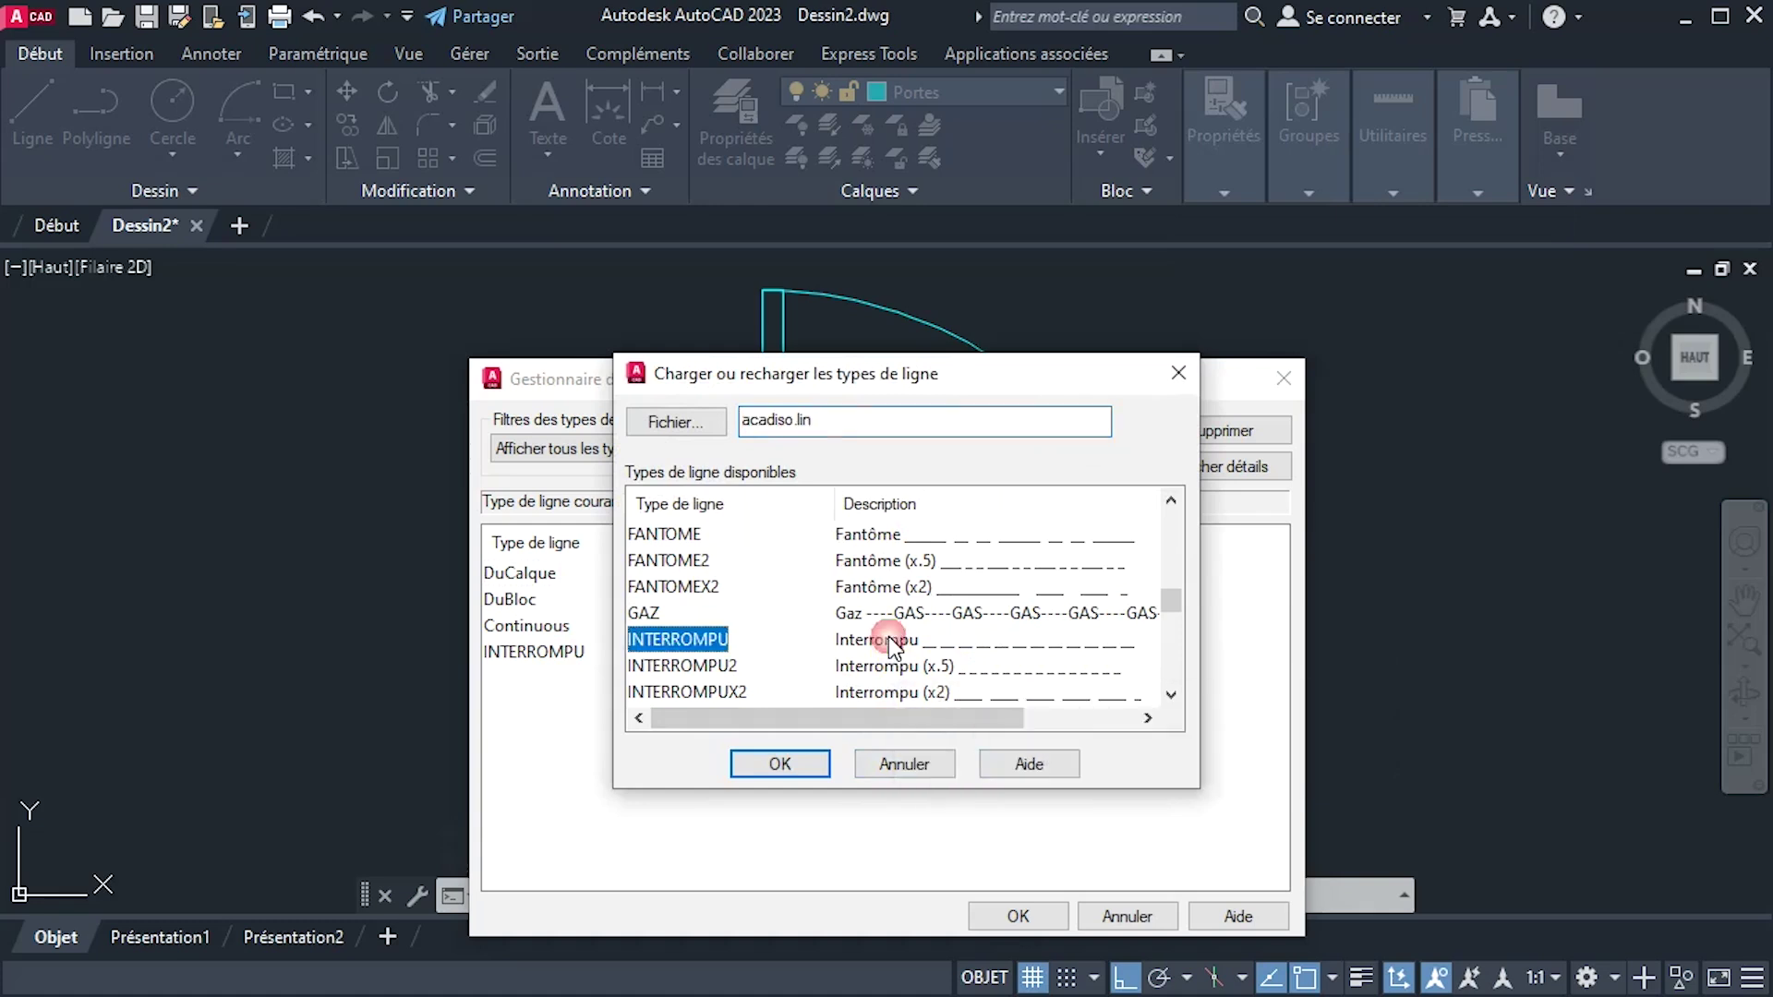
left_click(809, 776)
left_click(727, 536)
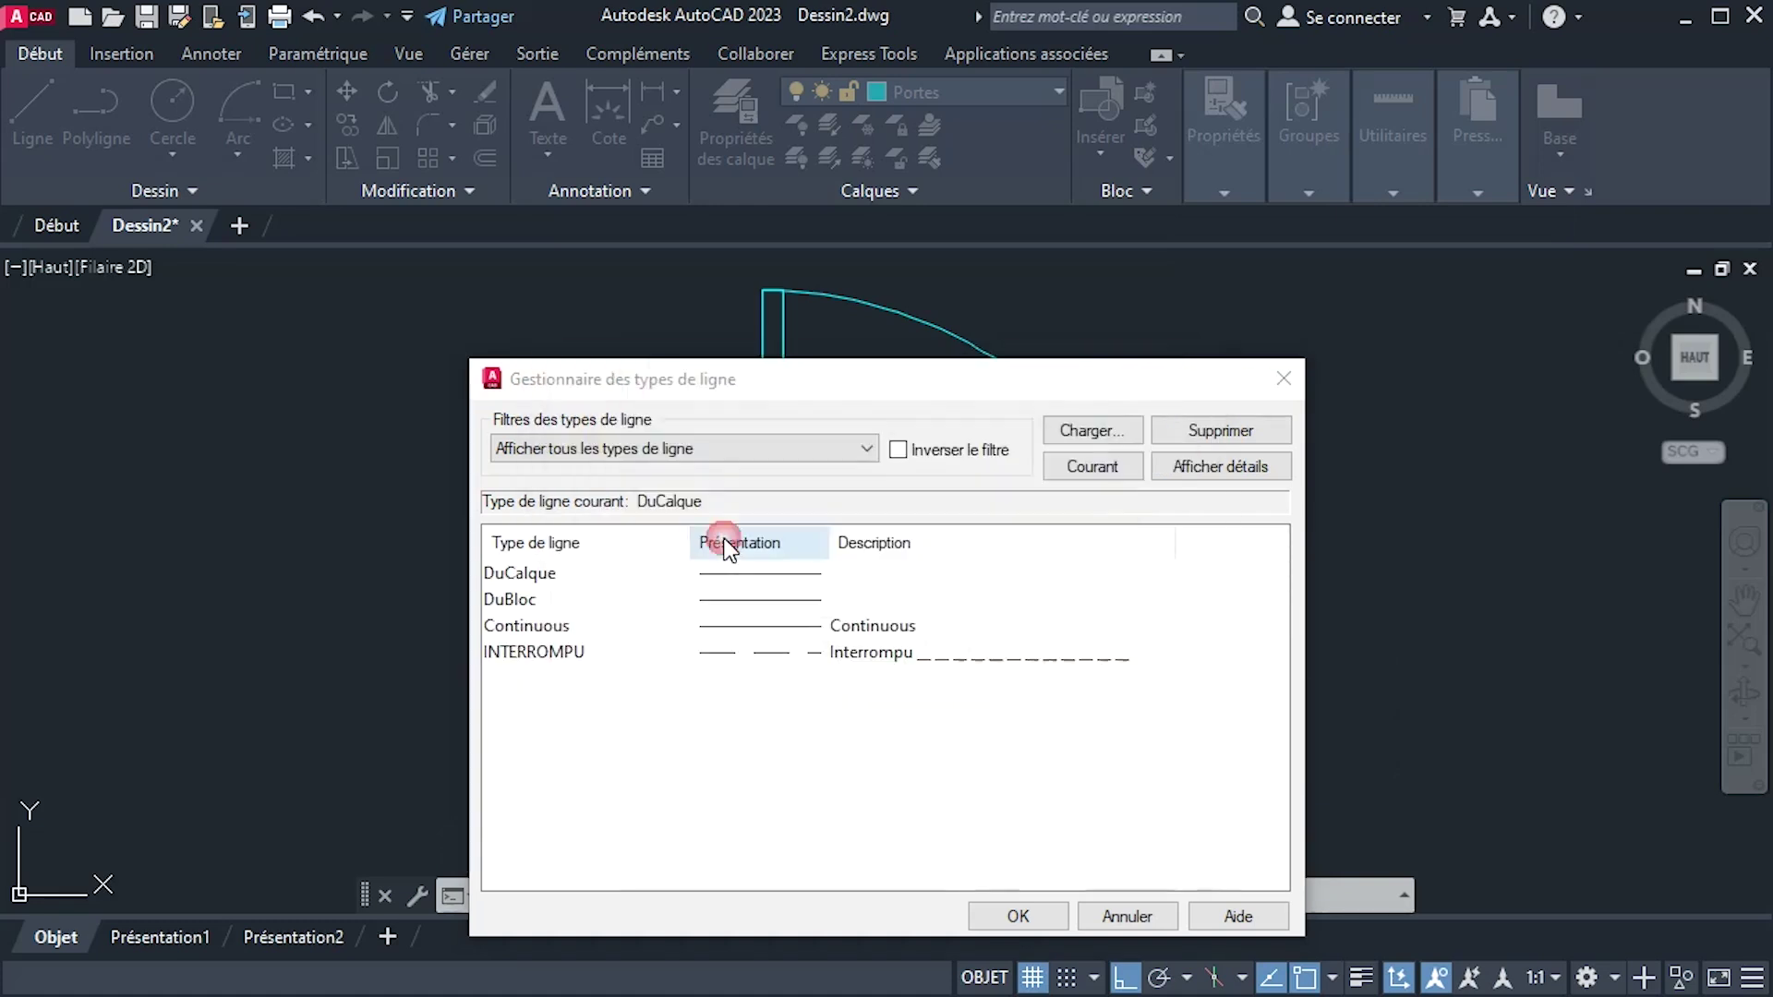
left_click(793, 656)
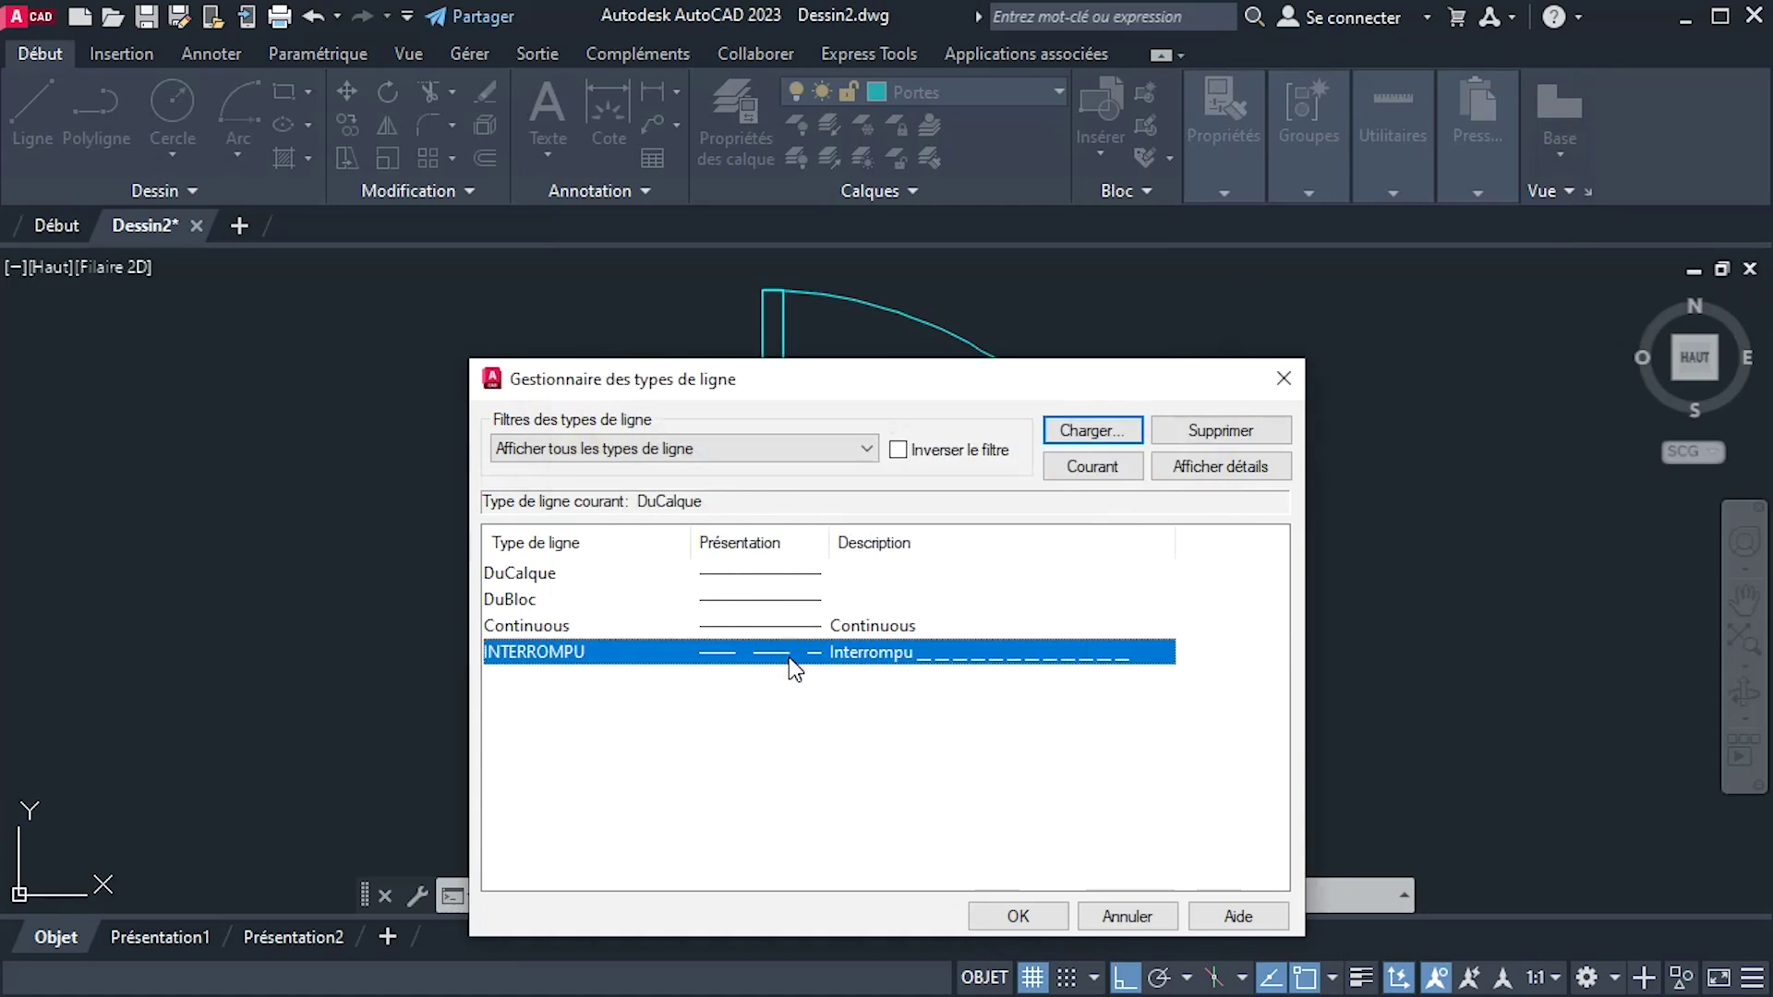
left_click(1018, 923)
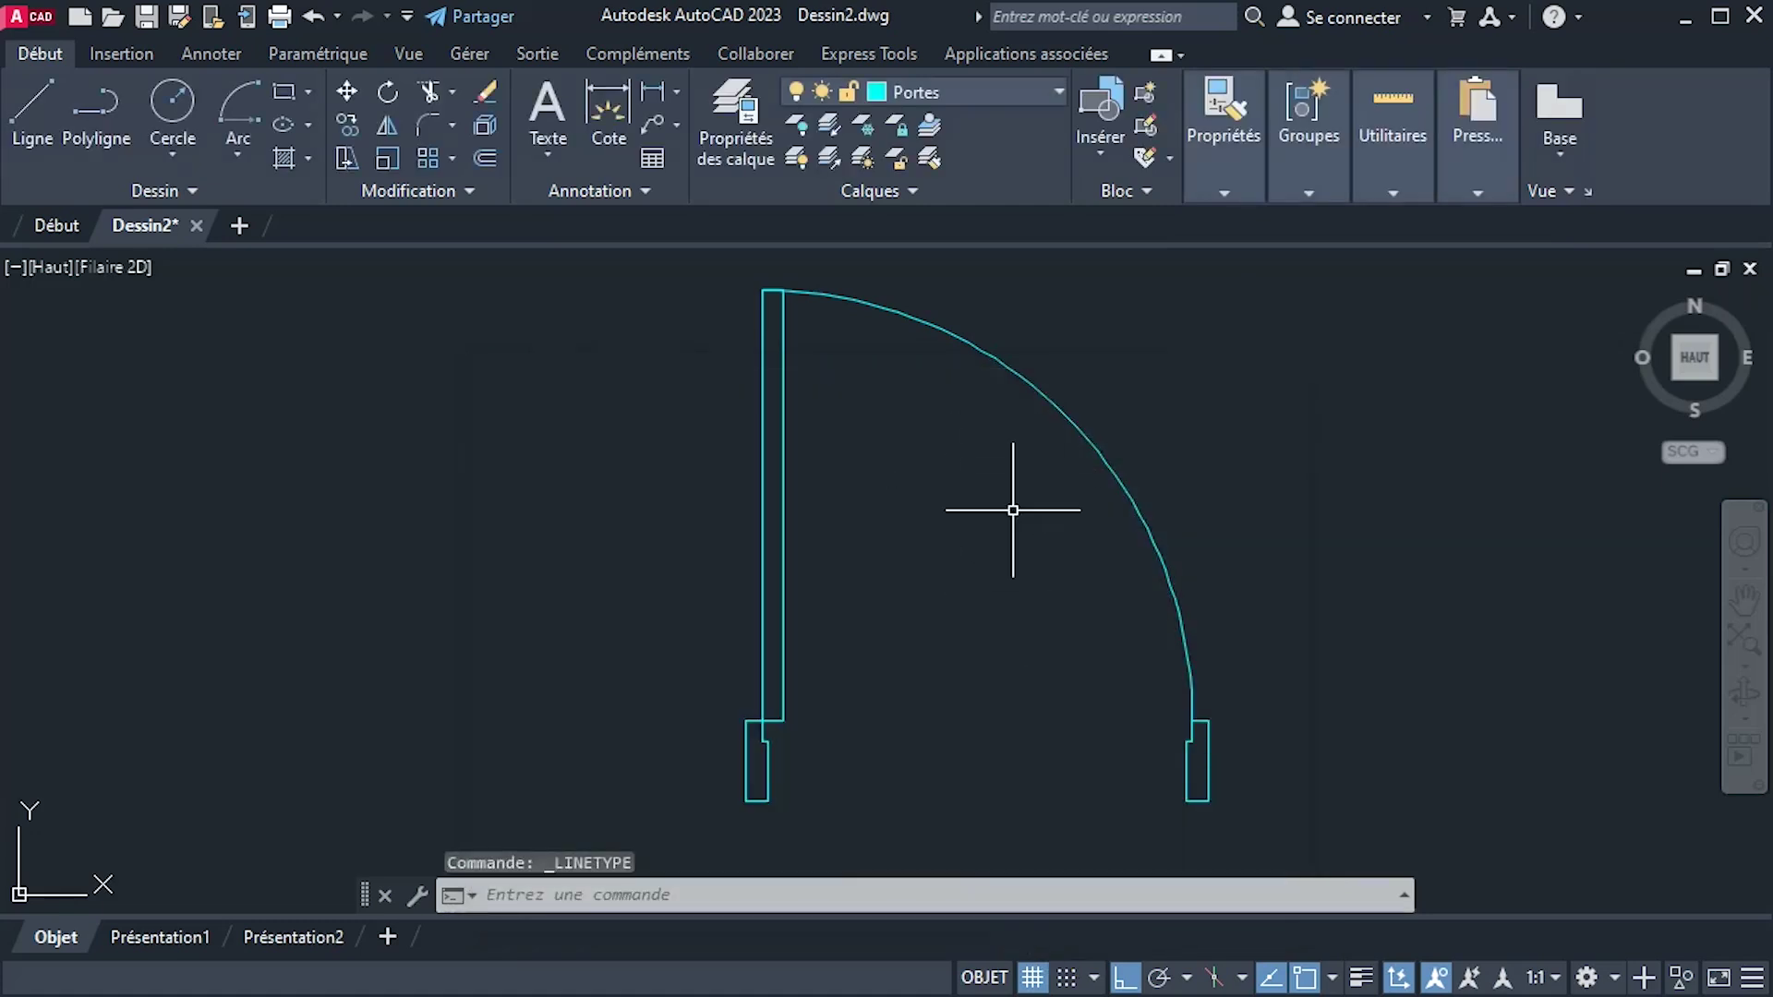
Set the global linetype scale LTSCALE to 1 and regenerate the drawing.
type("LTS")
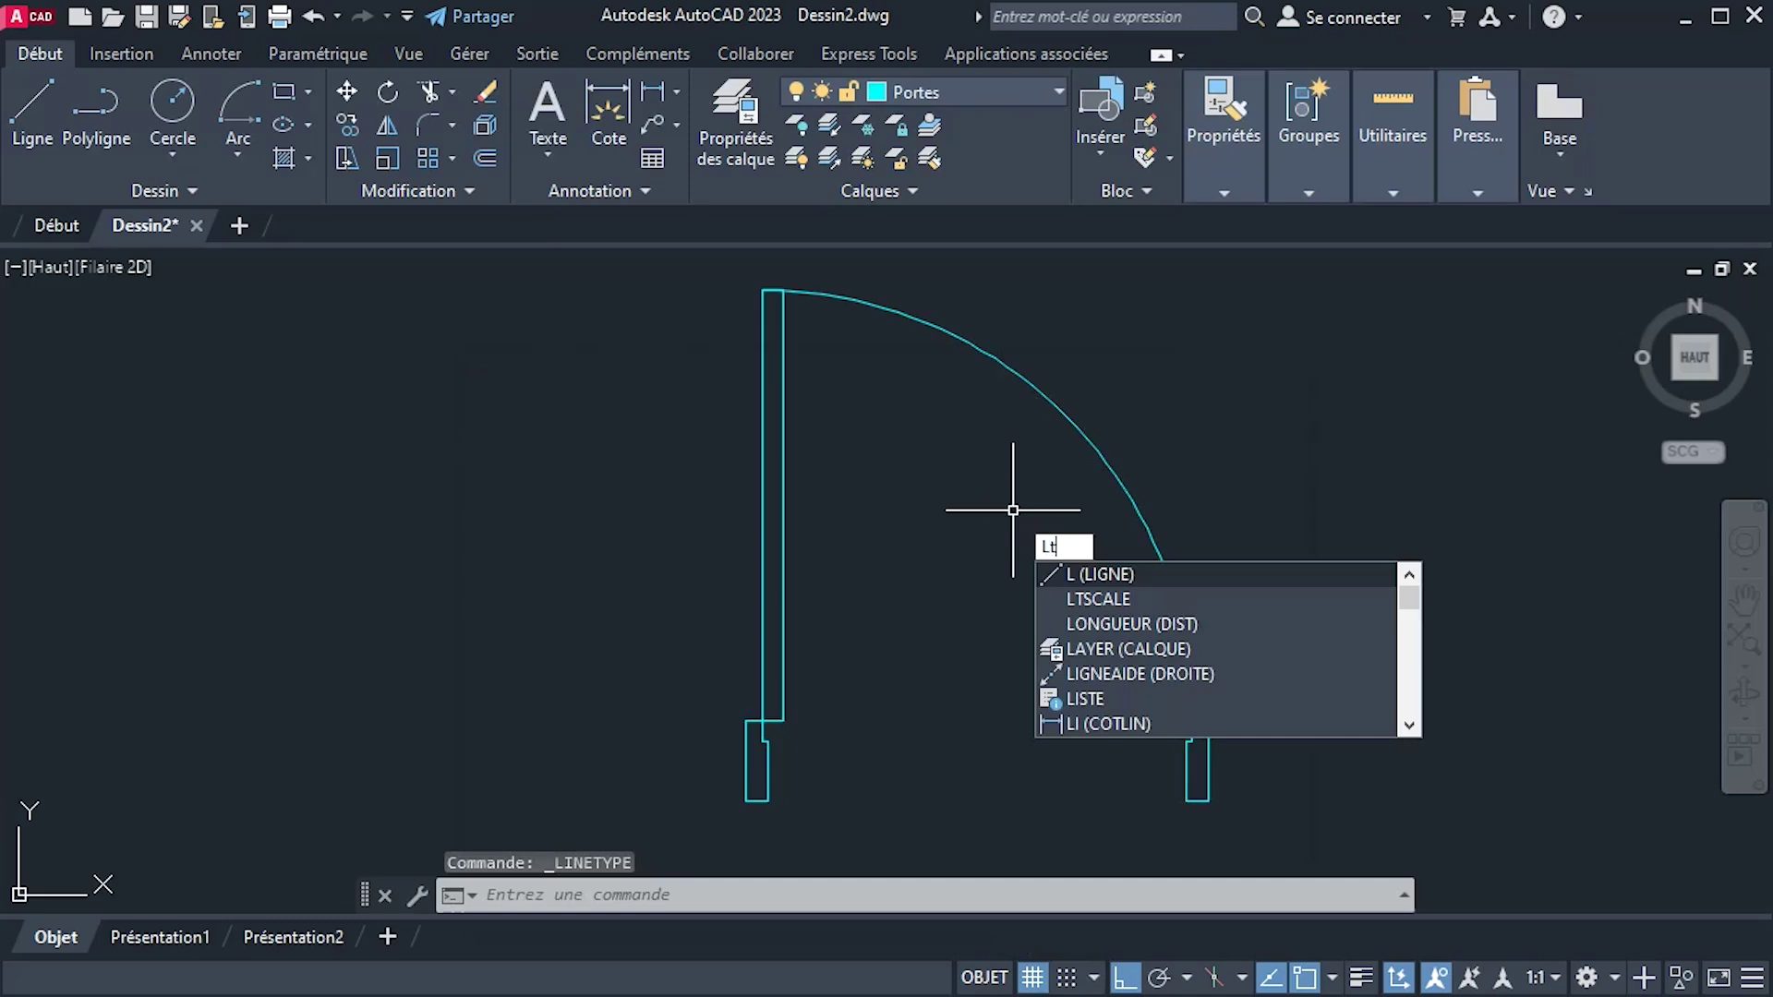
key("Return")
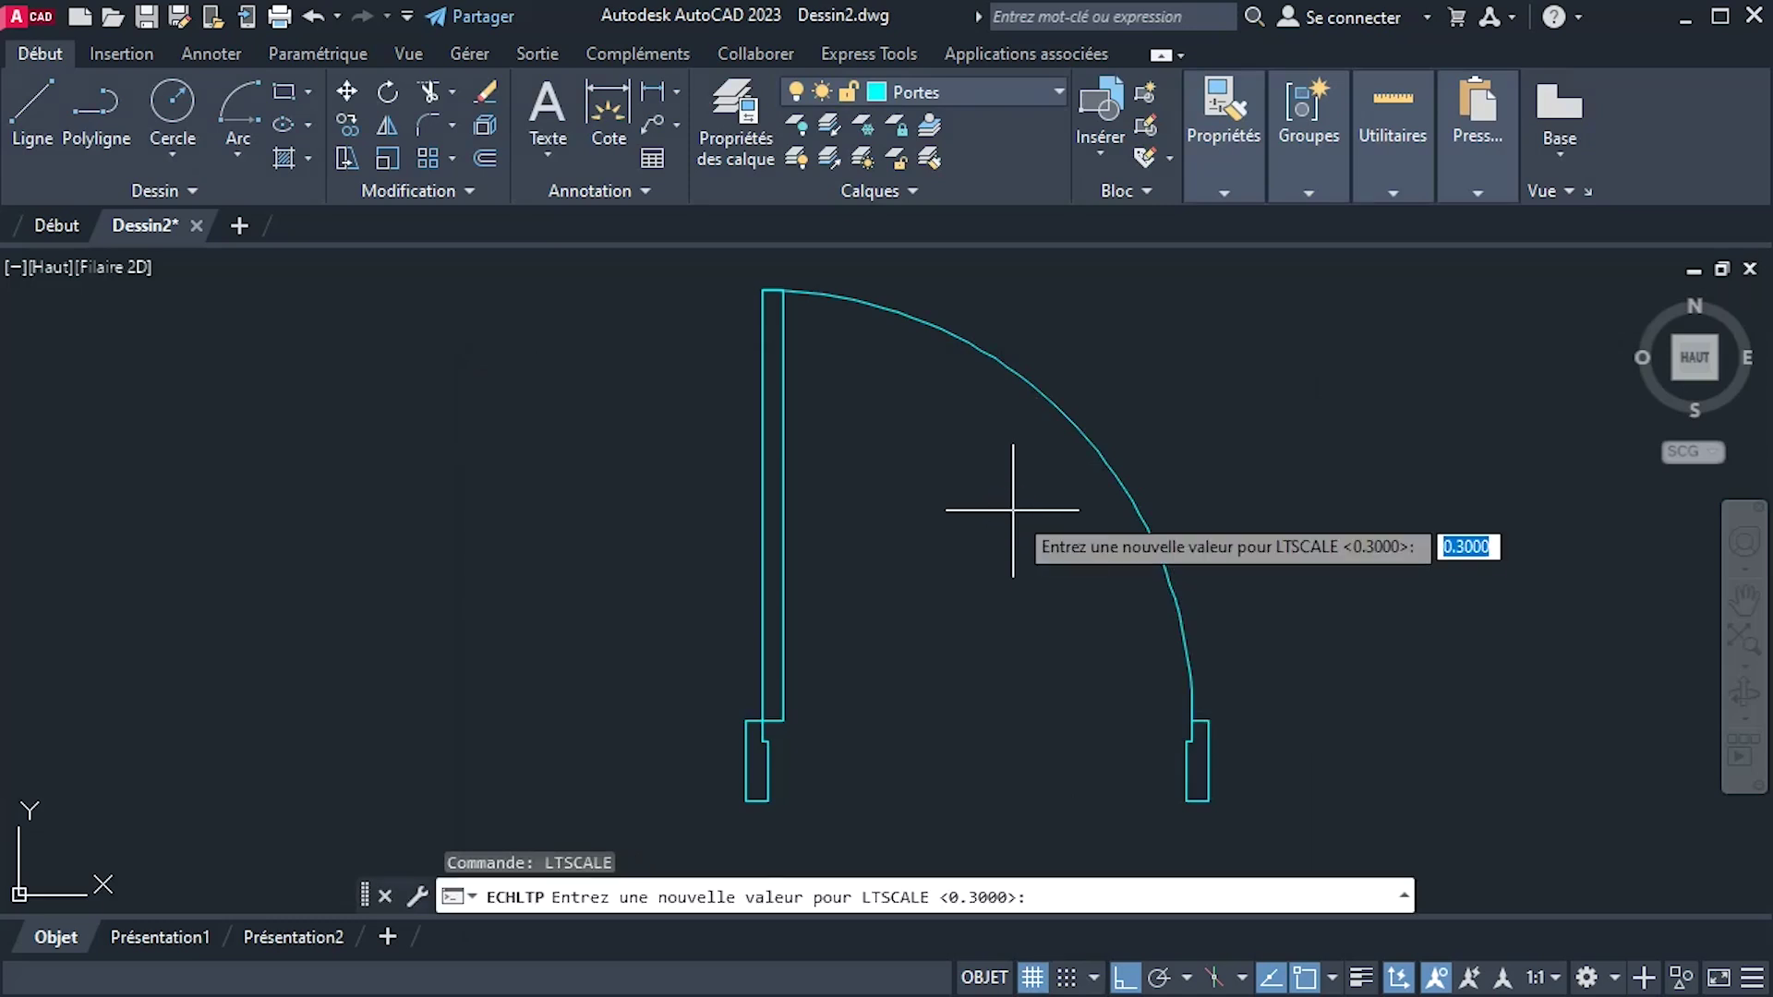
key("Return")
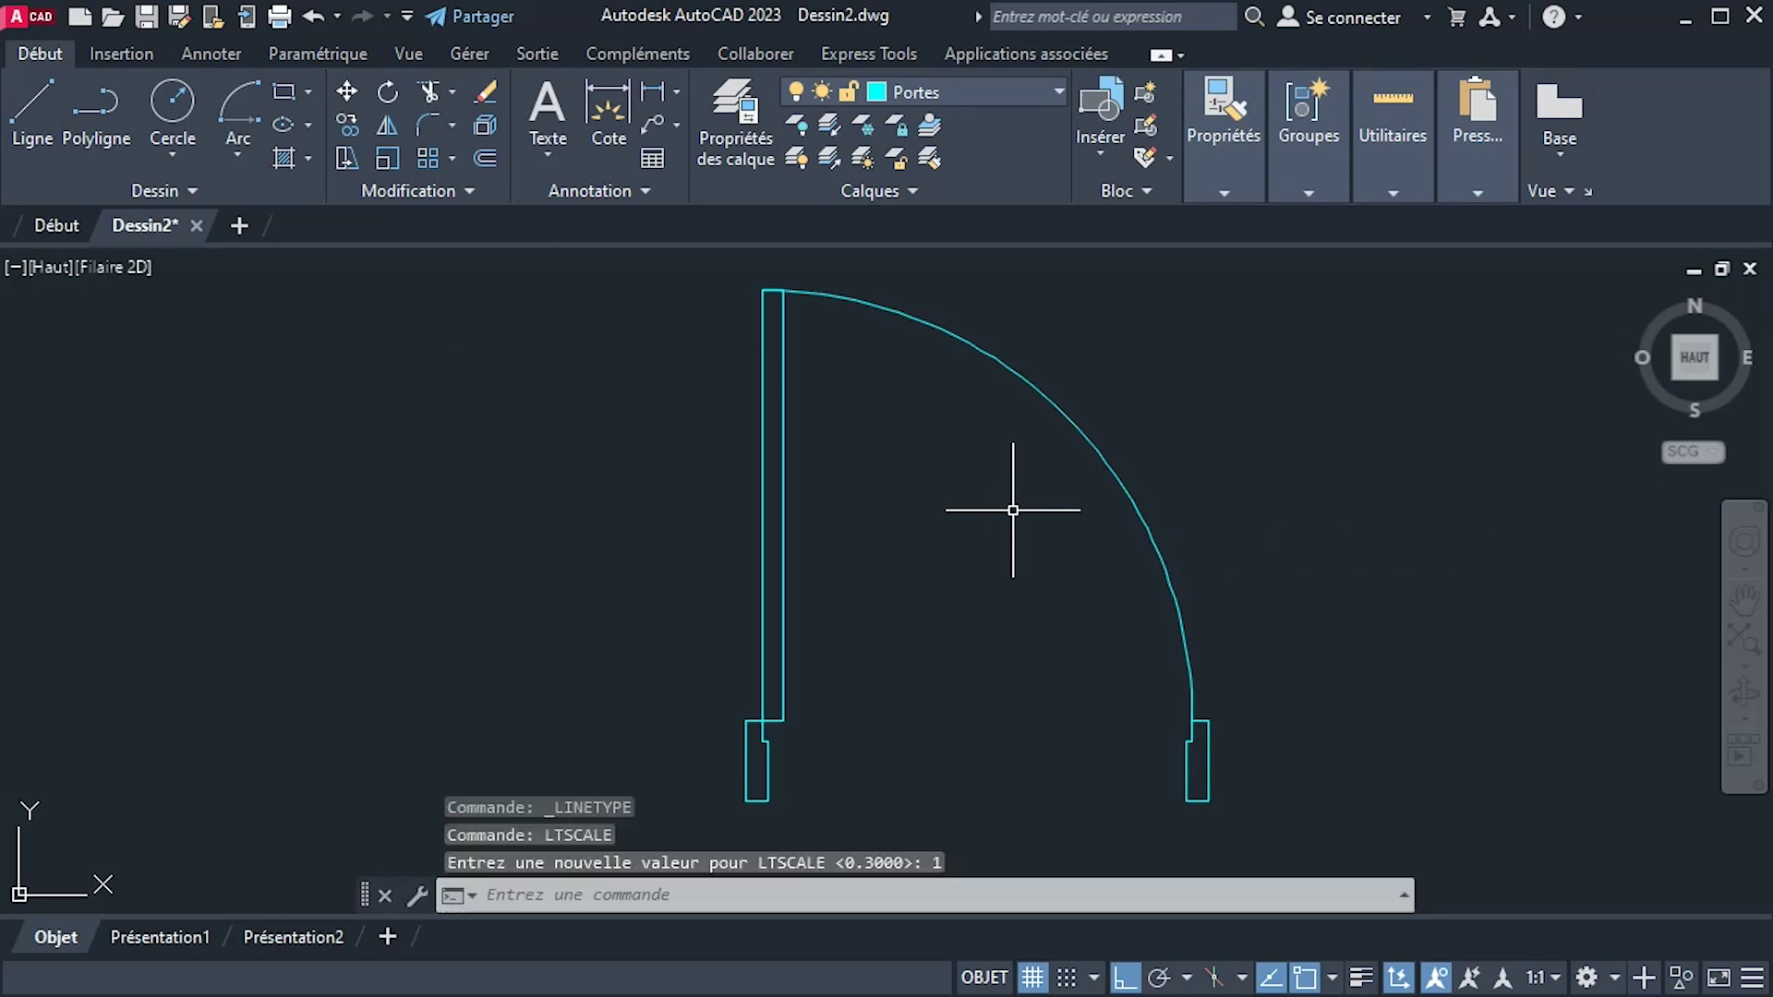
type("rege")
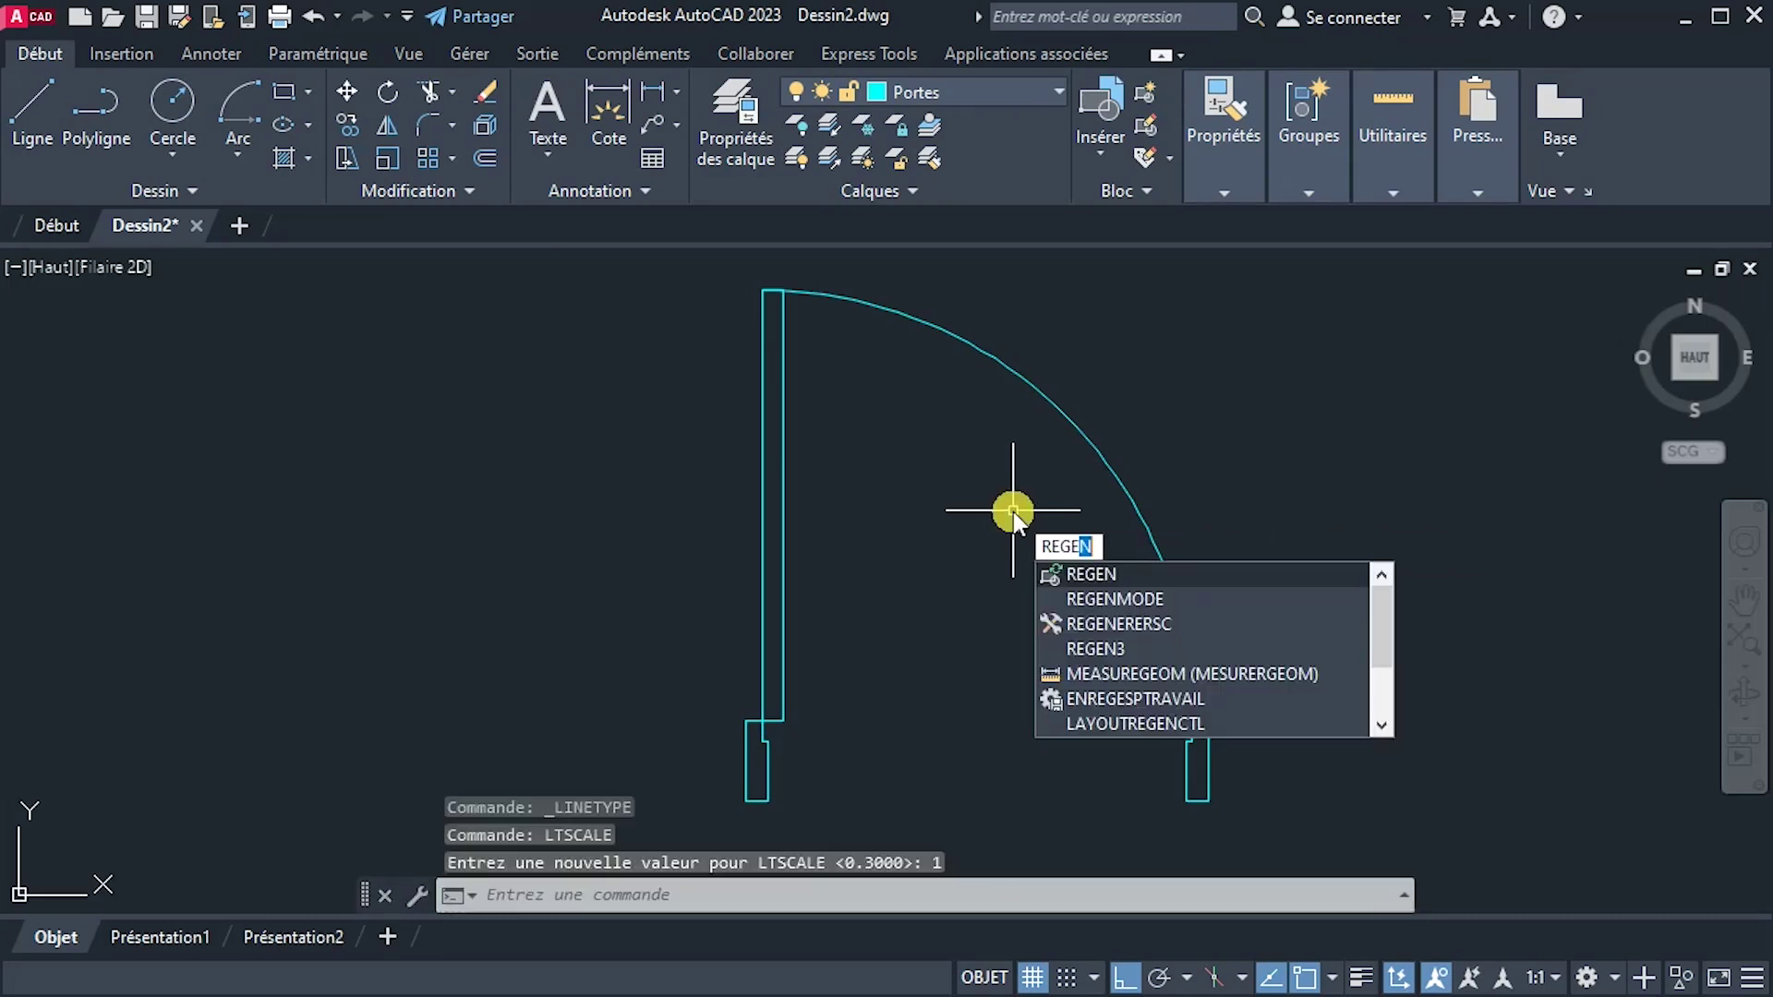
key("Return")
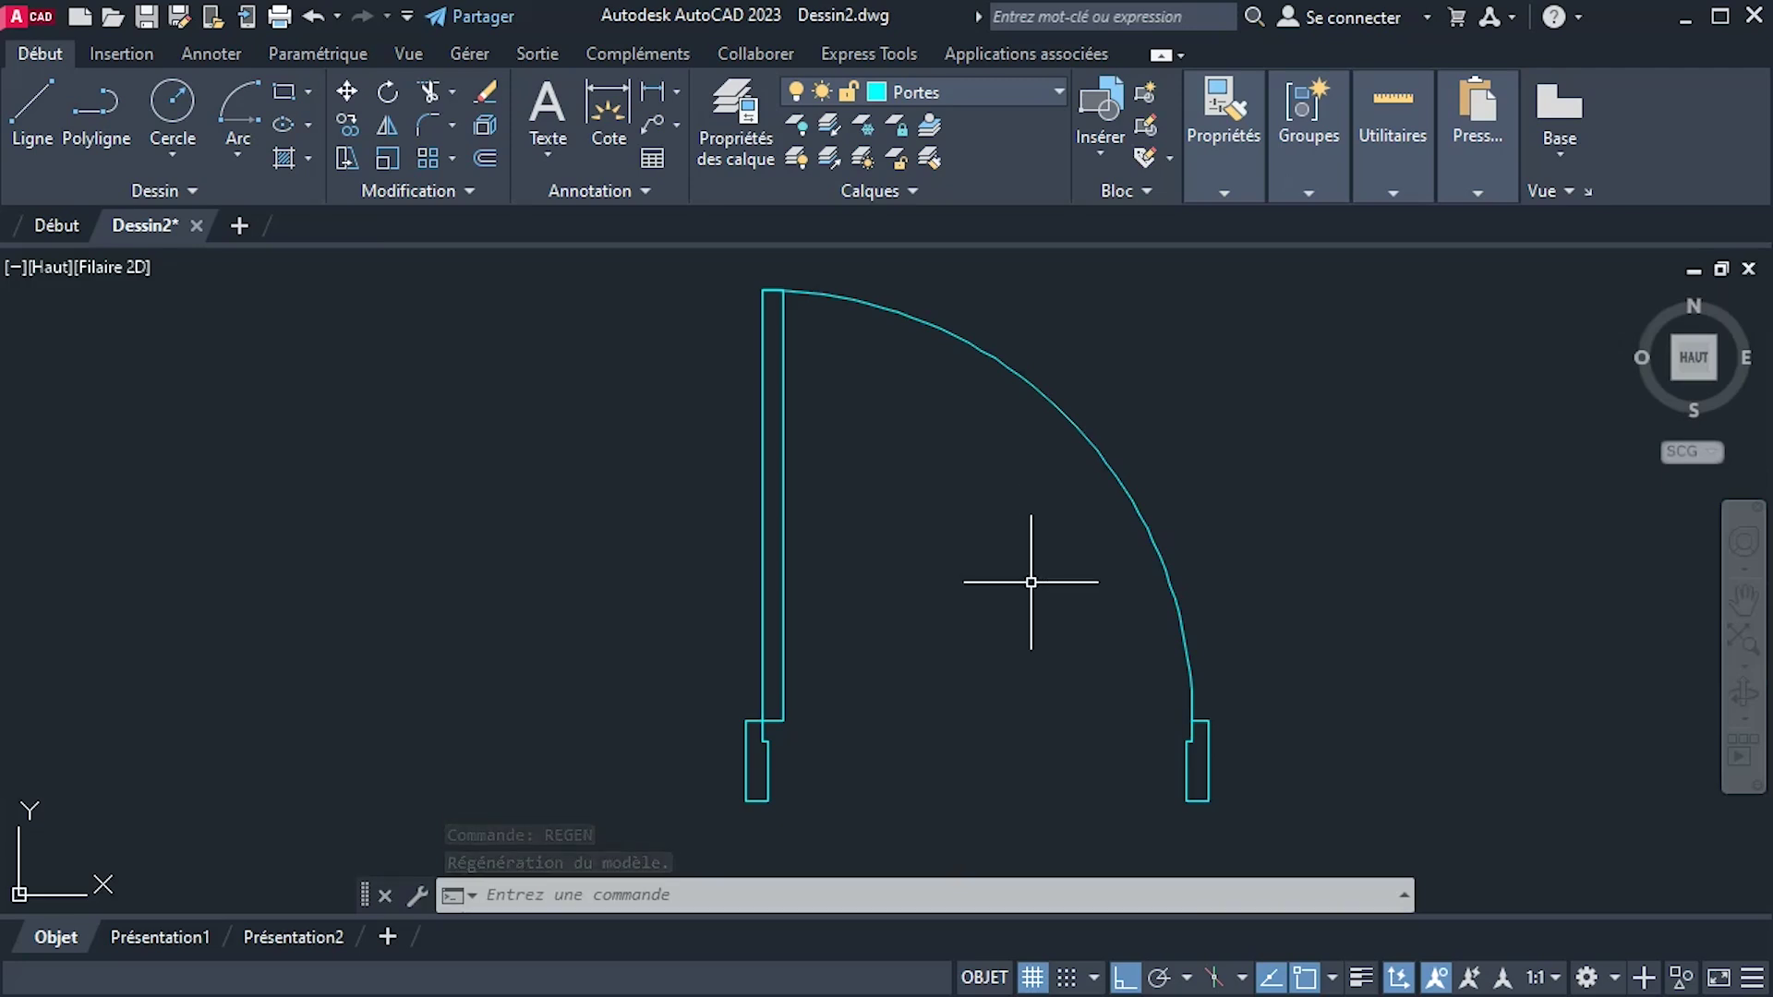
key("Escape")
Start a block definition named Porte from the complete door: leaf, swing arc and both jambs.
scroll(1031, 582, "down", 6)
scroll(1032, 584, "down", 5)
scroll(1029, 585, "up", 5)
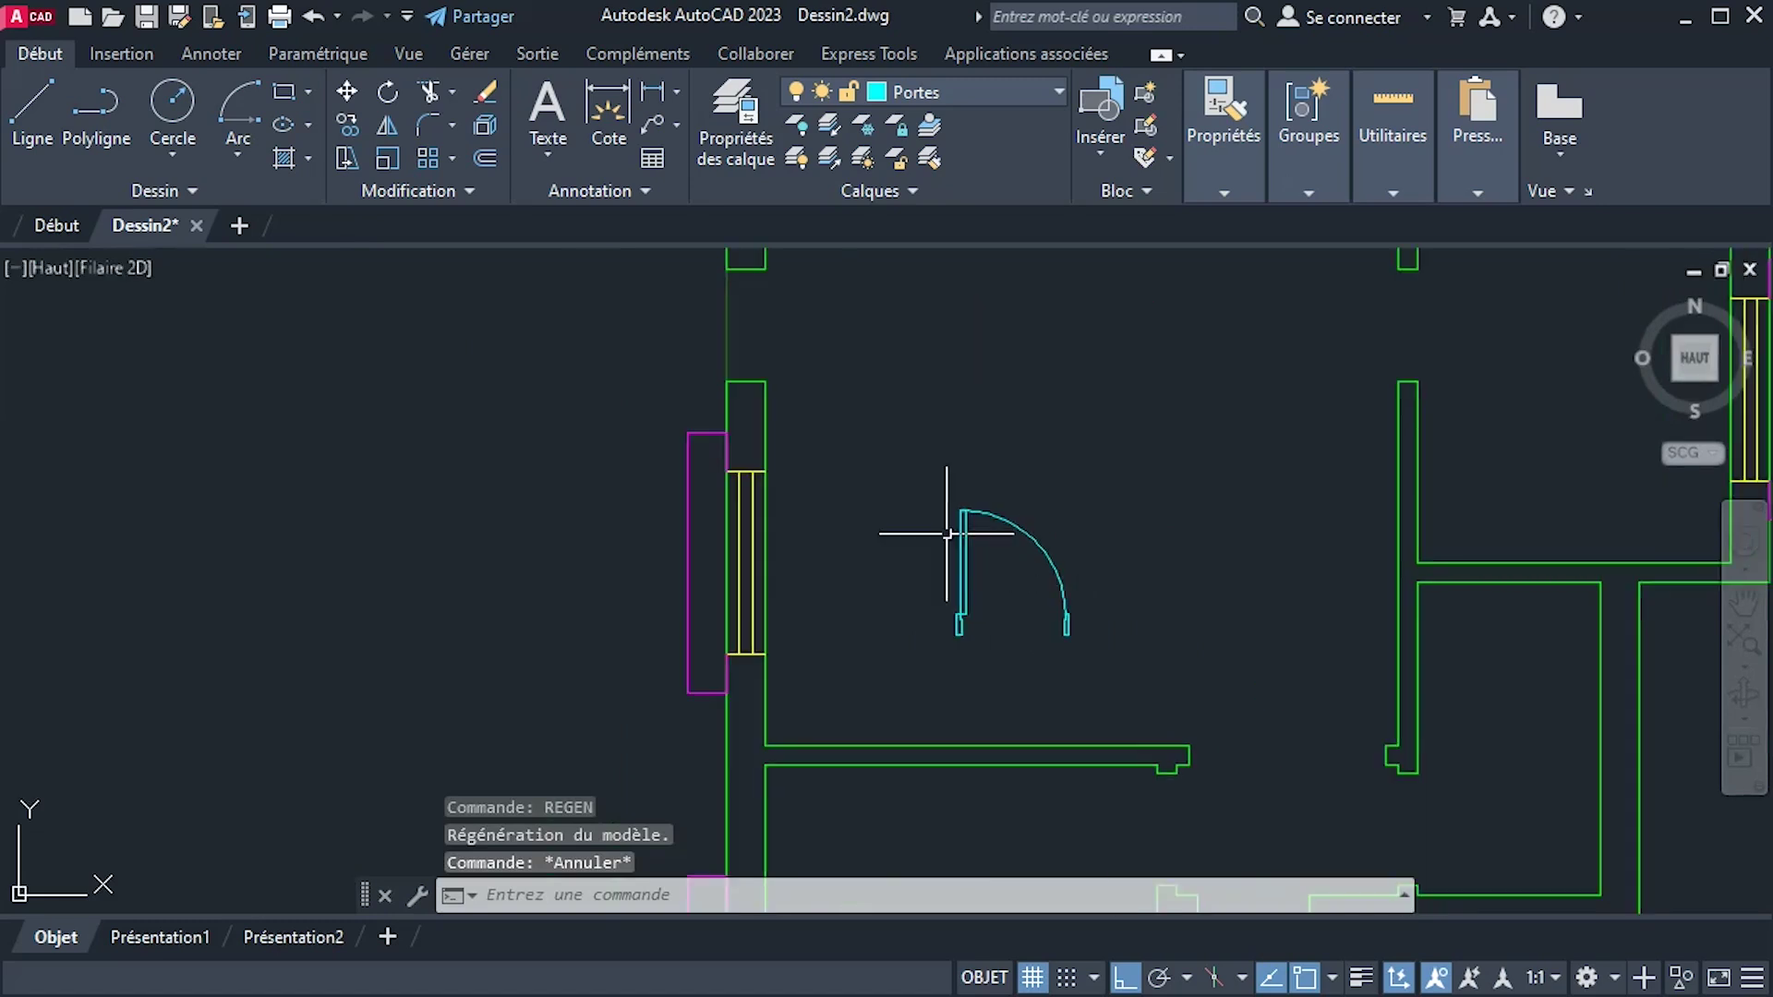
left_click(894, 433)
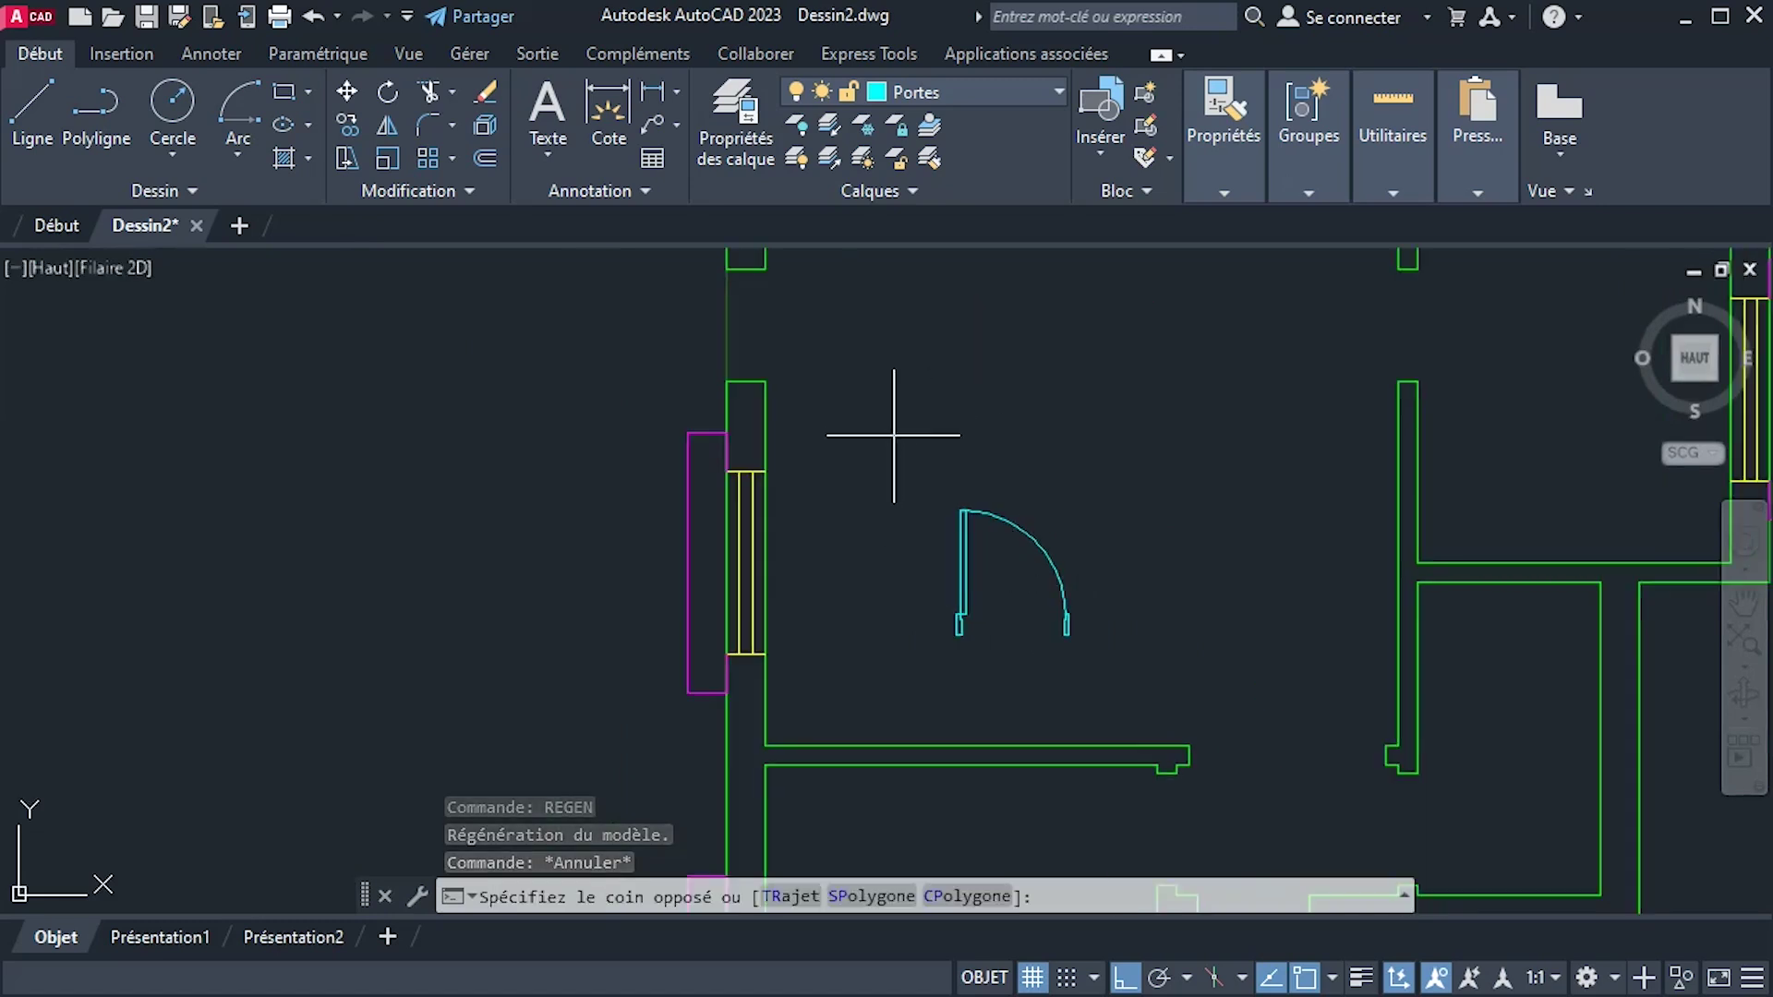
left_click(1119, 672)
scroll(1119, 672, "up", 6)
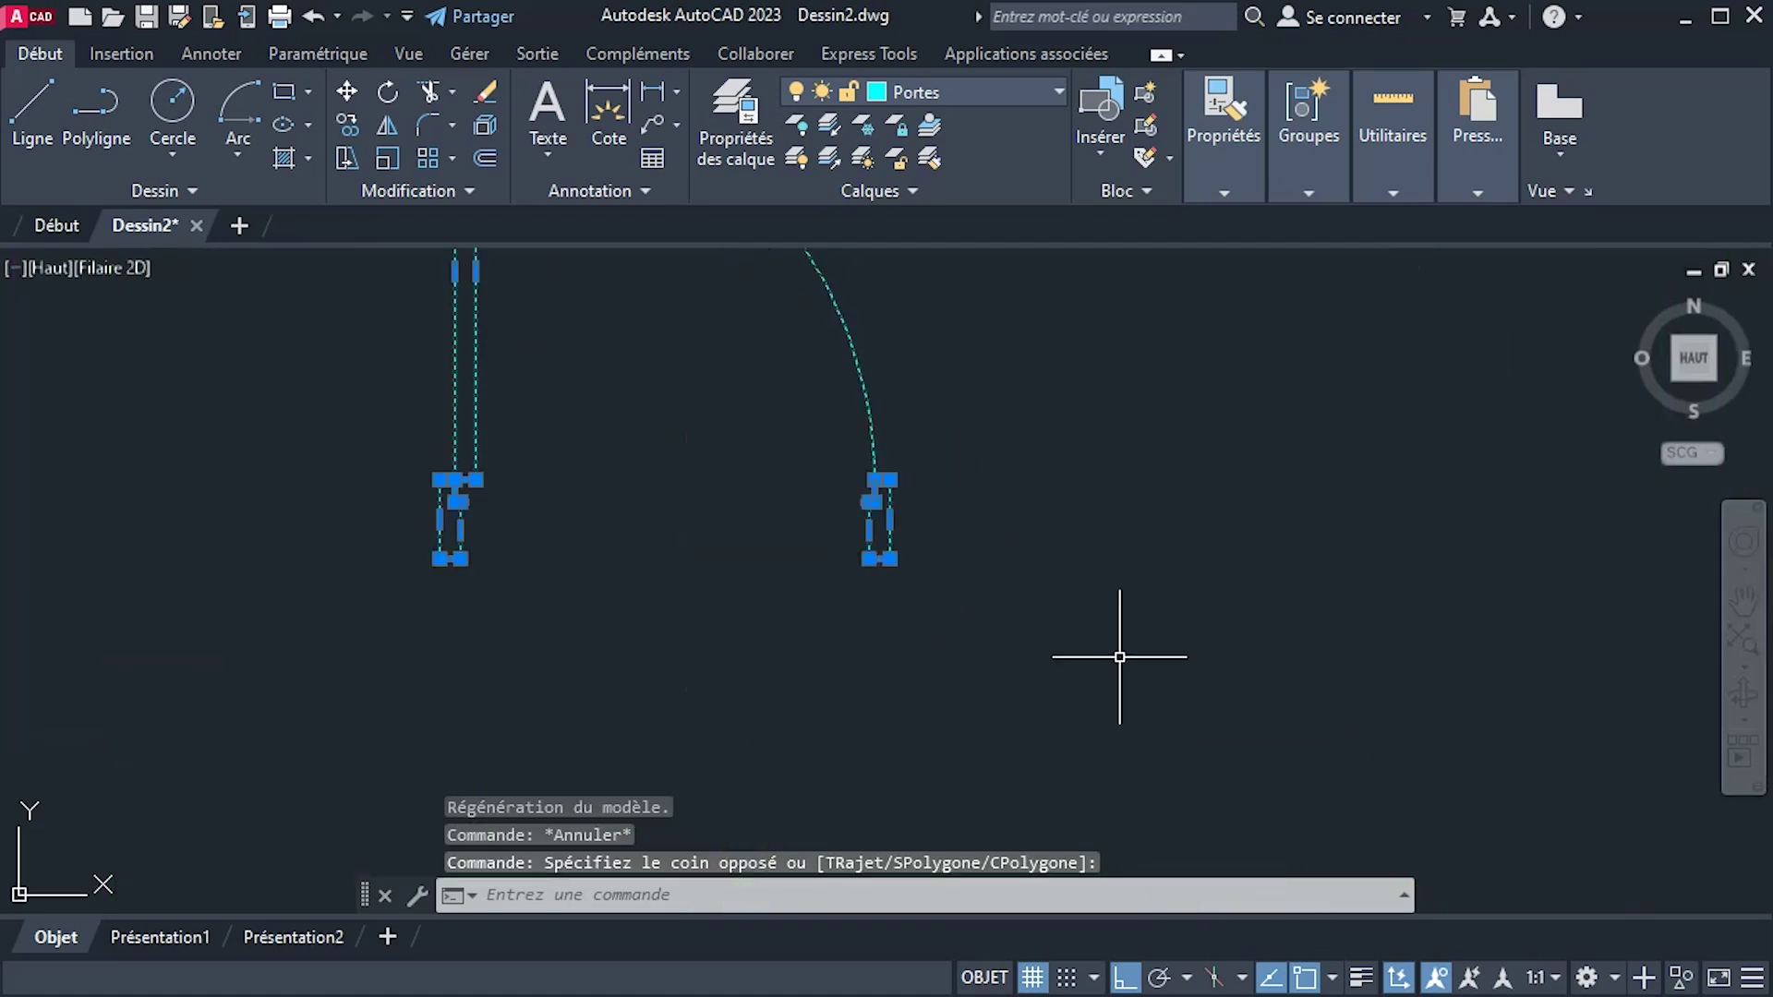
scroll(986, 542, "down", 4)
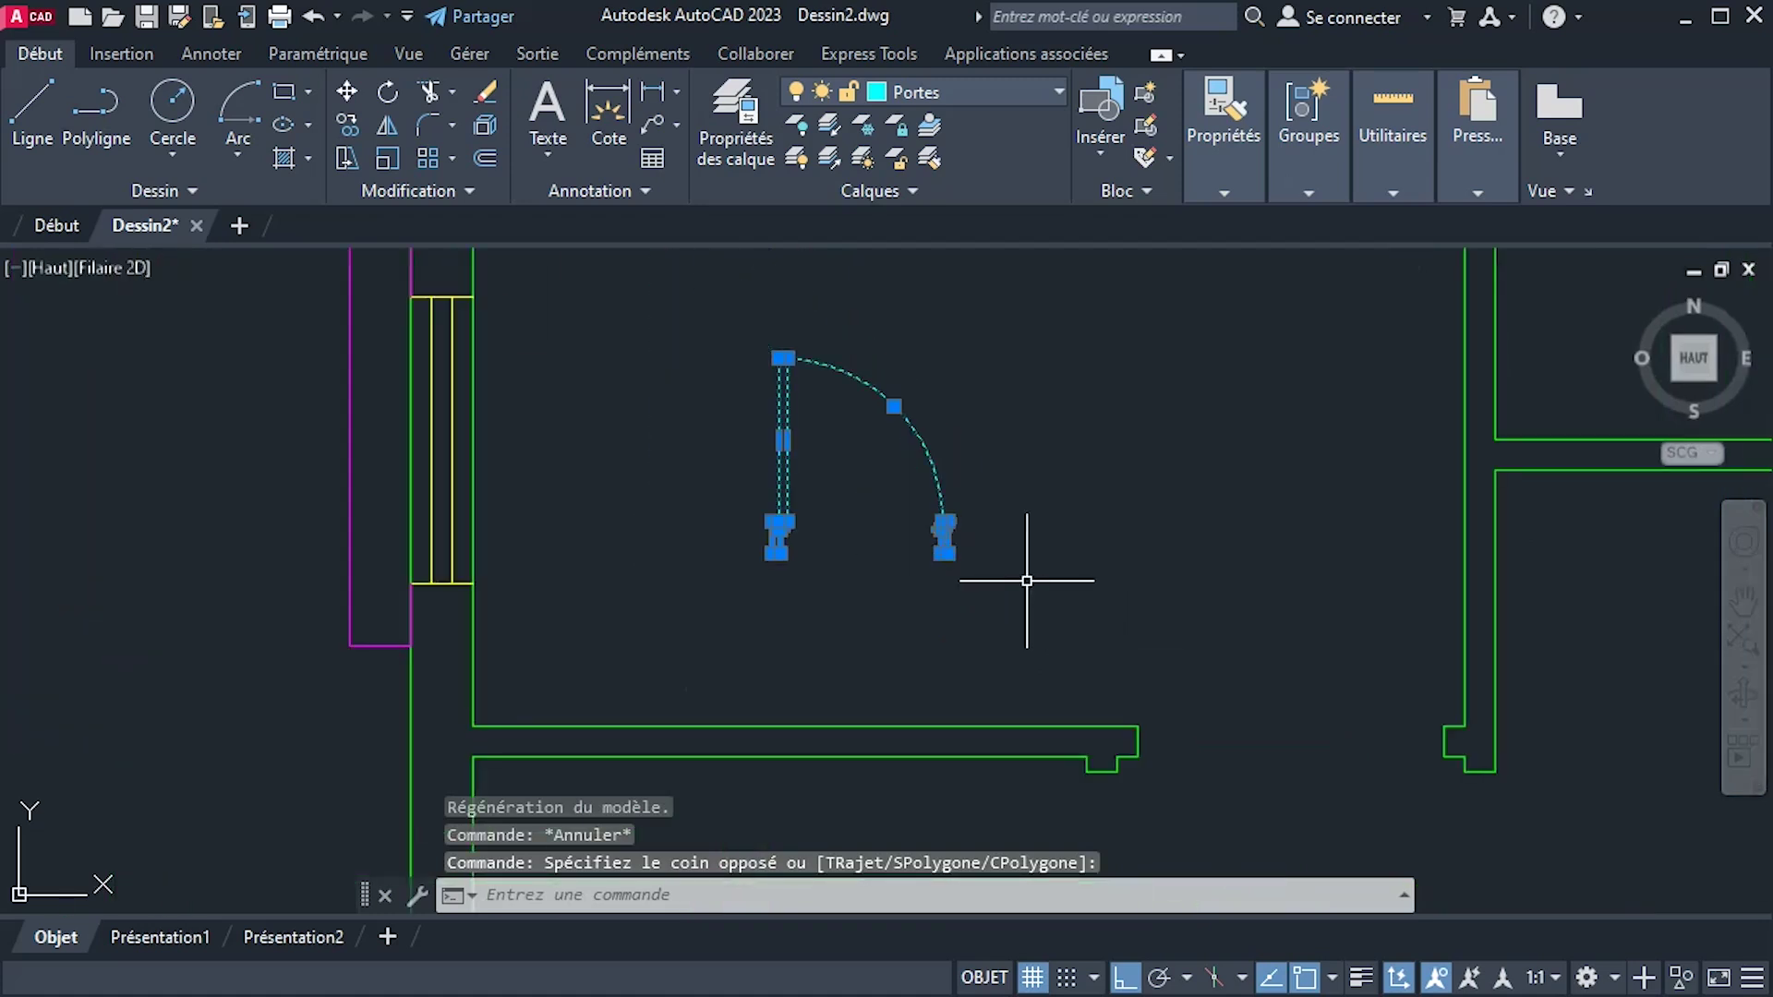
type("Nb")
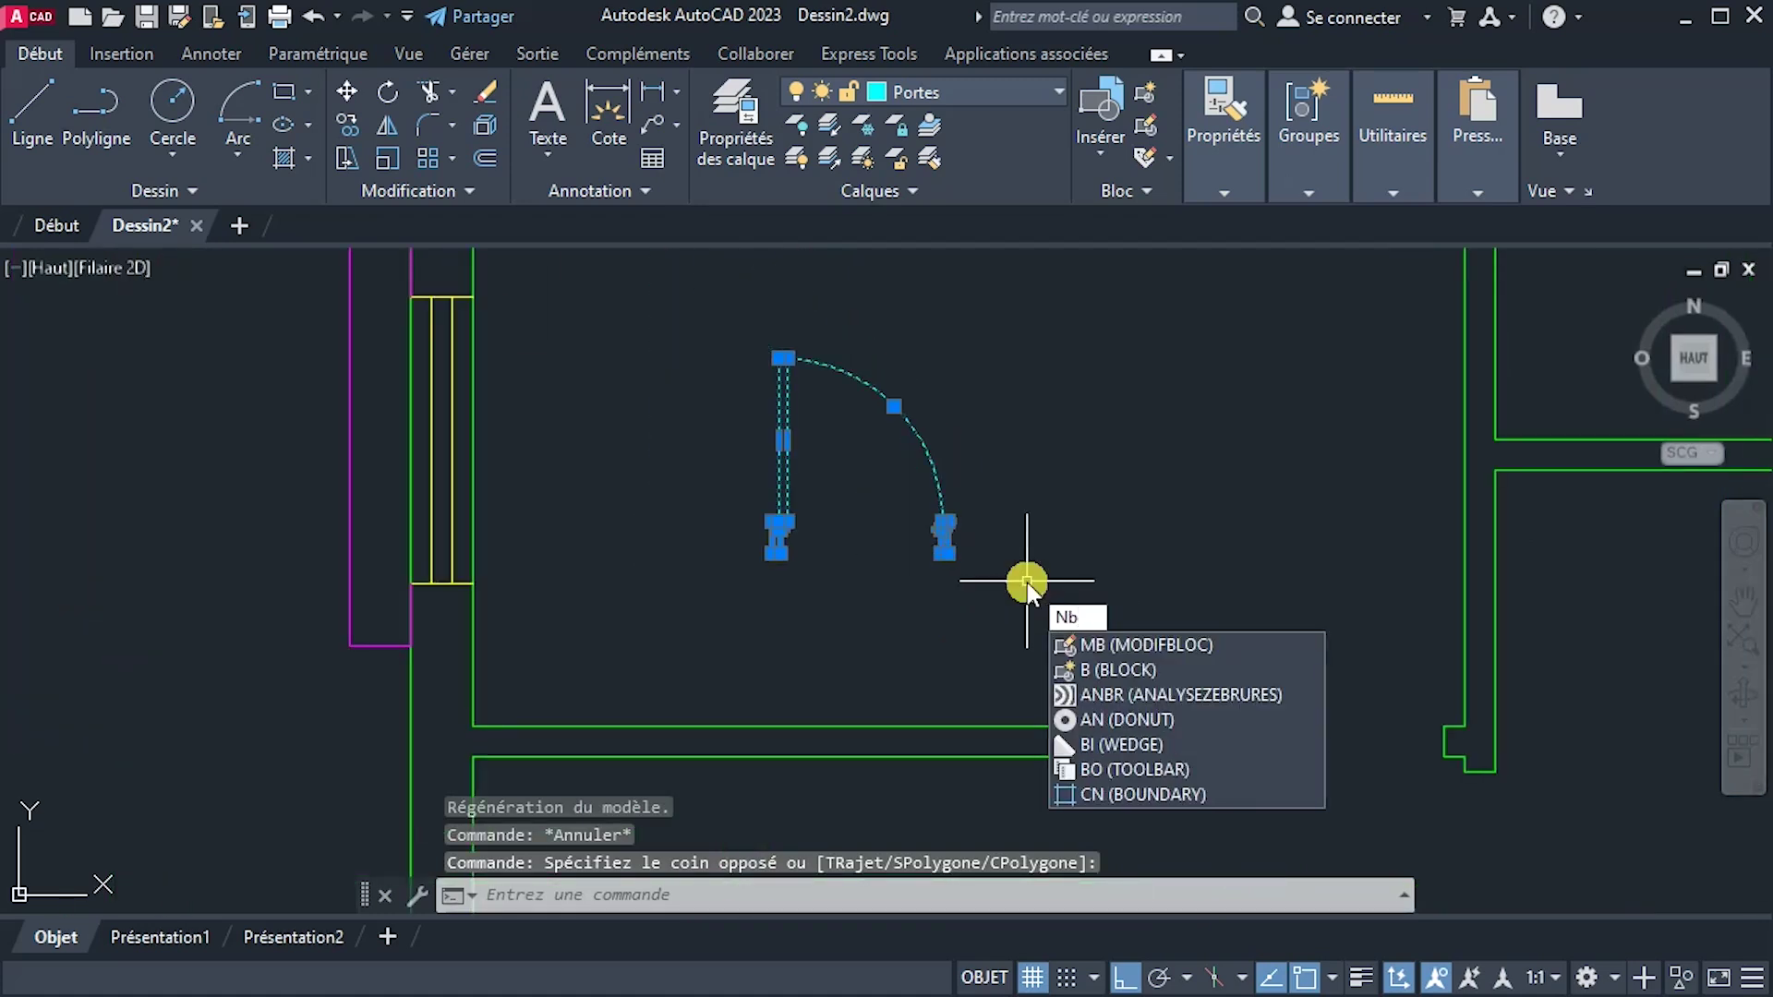
key("BackSpace")
key("BackSpace")
type("B")
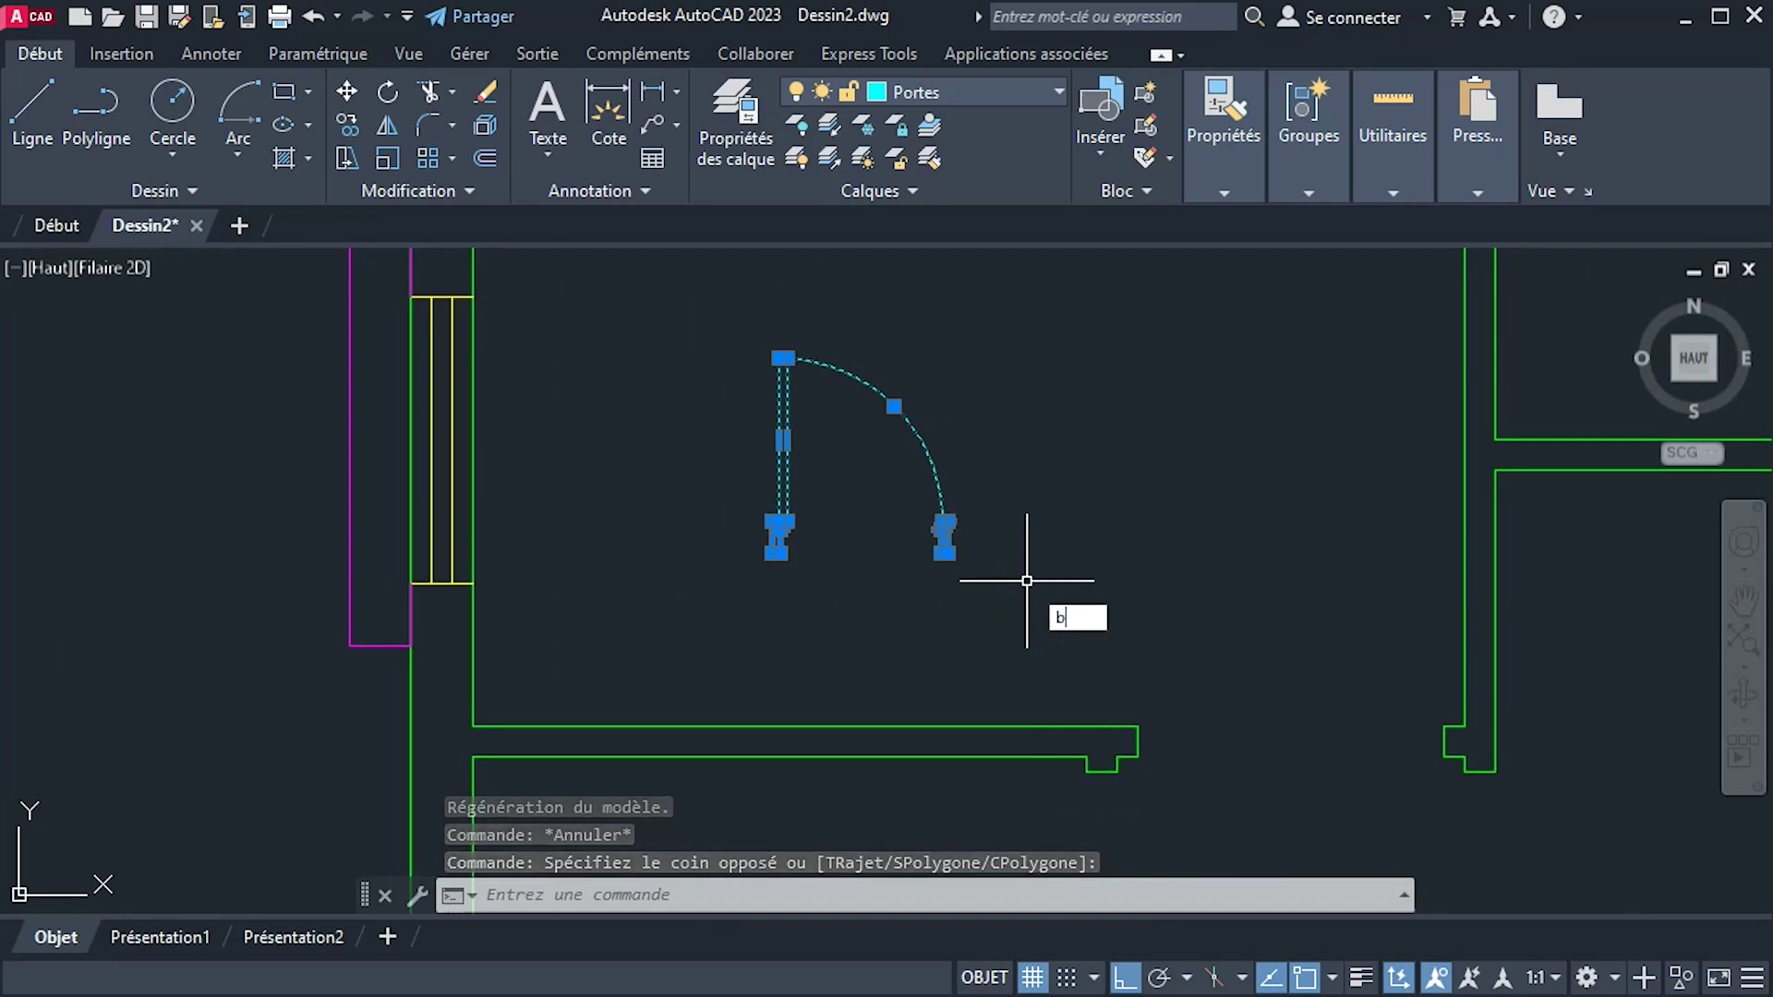
key("Return")
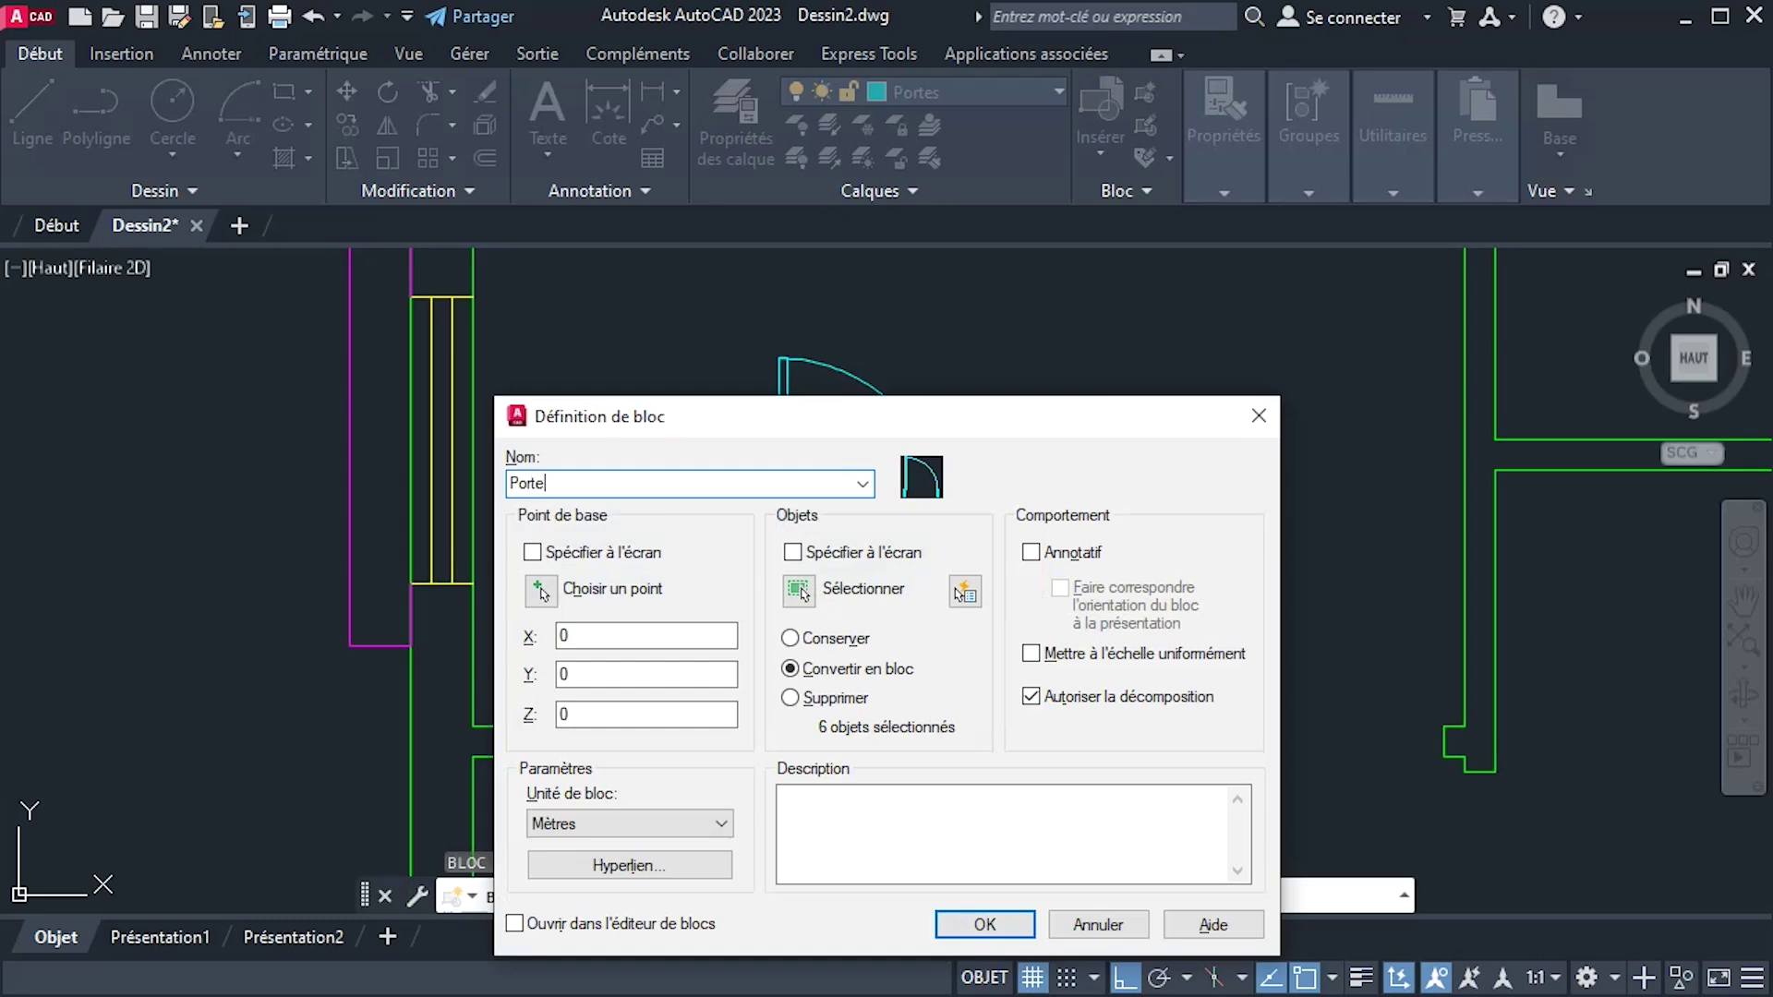
Set the block's base point at the lower-left corner of the left jamb and create it, converting the objects to a block.
left_click(542, 591)
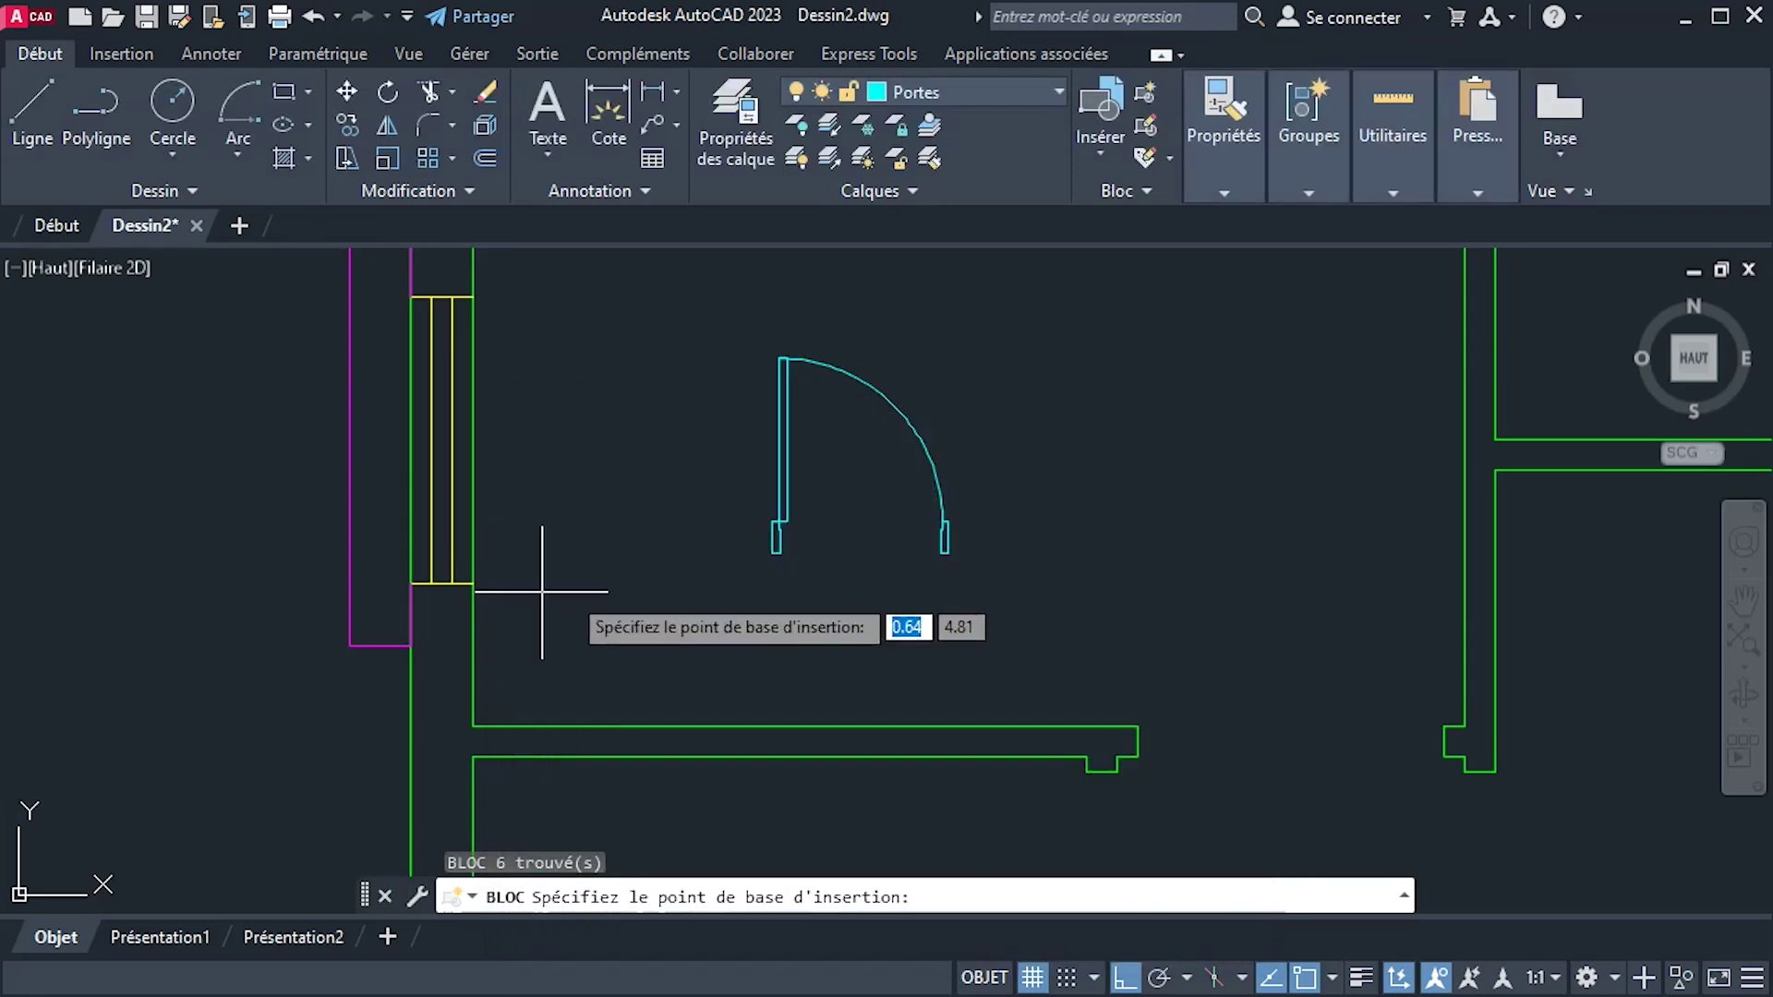
scroll(804, 527, "up", 5)
left_click(598, 513)
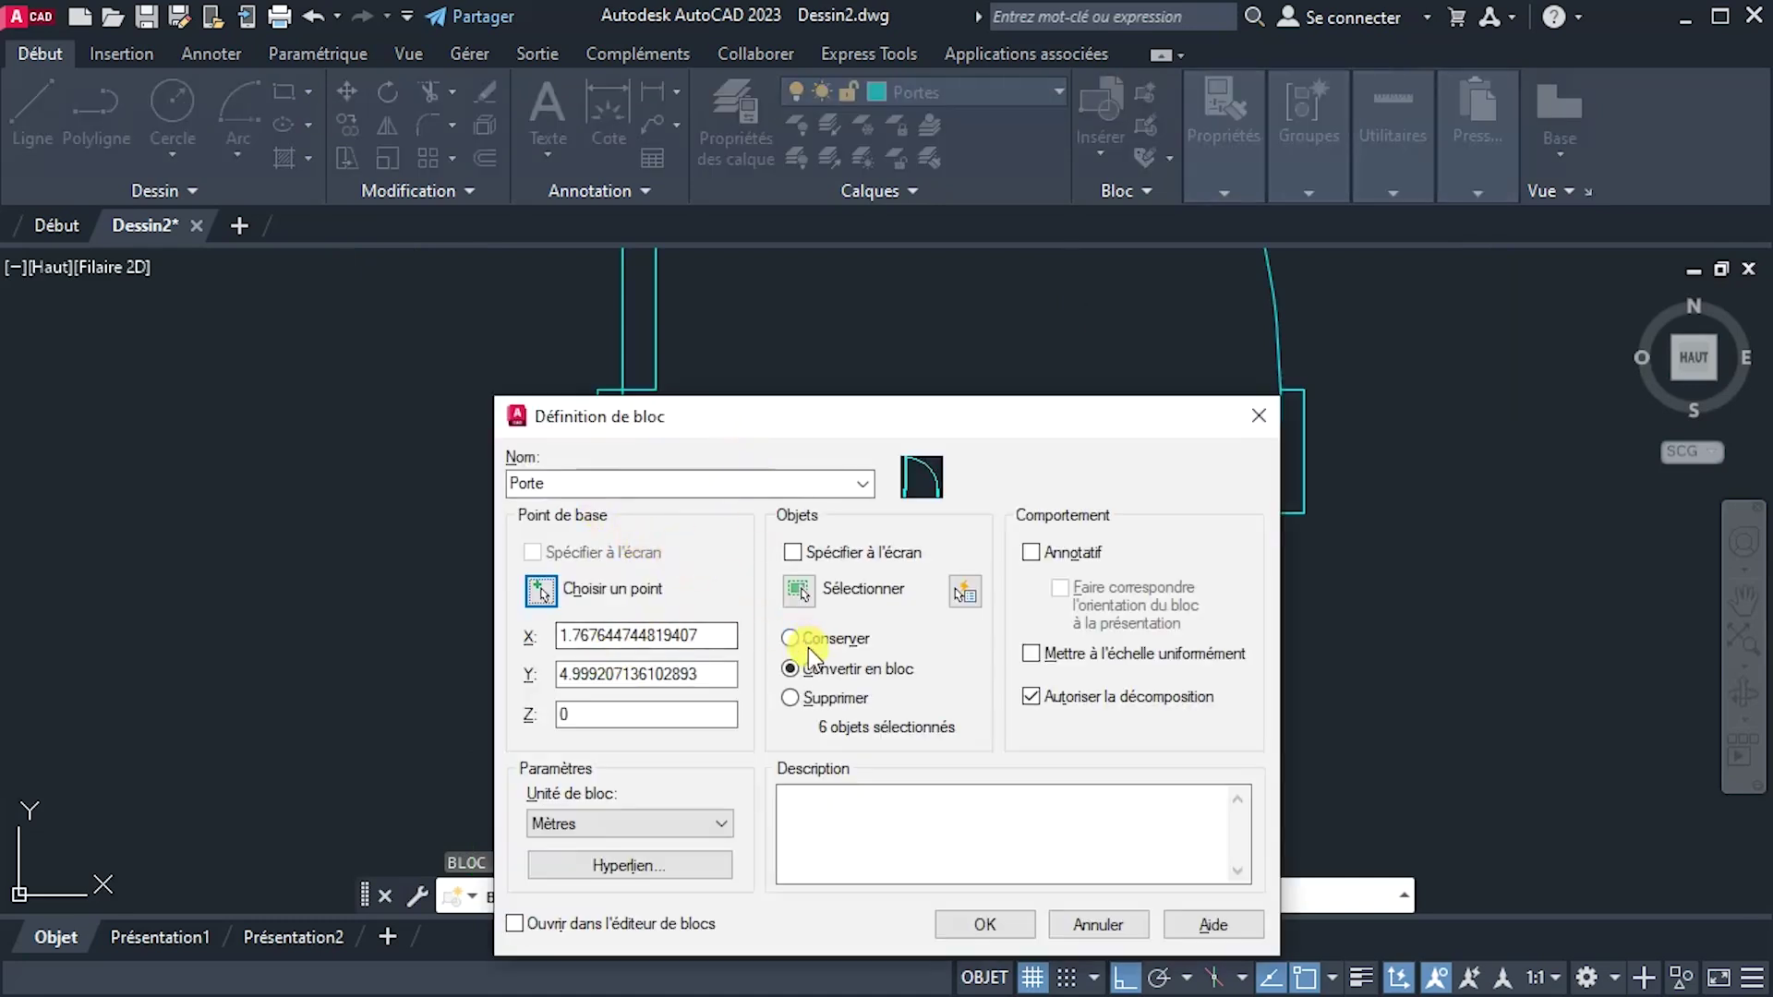
left_click(985, 926)
scroll(974, 696, "down", 8)
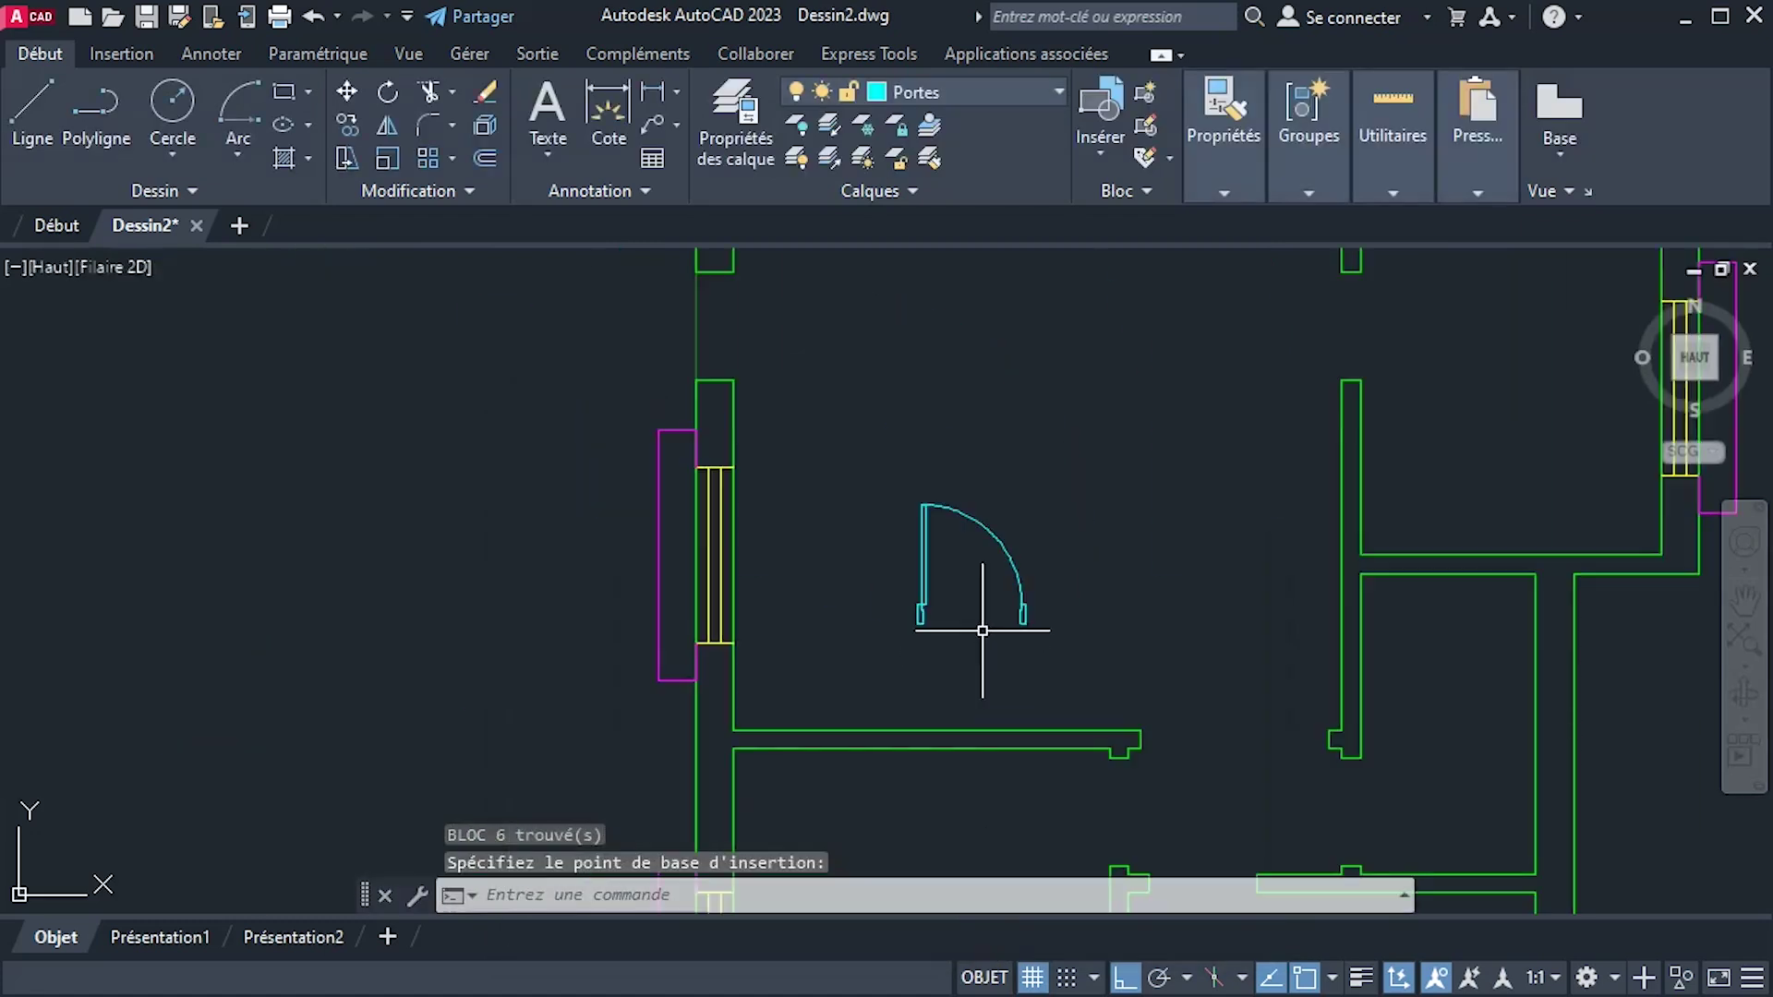
Rotate a copy of the door block 270° about its base point at the left jamb's lower-left corner, keeping the original.
scroll(989, 608, "up", 3)
scroll(974, 564, "down", 2)
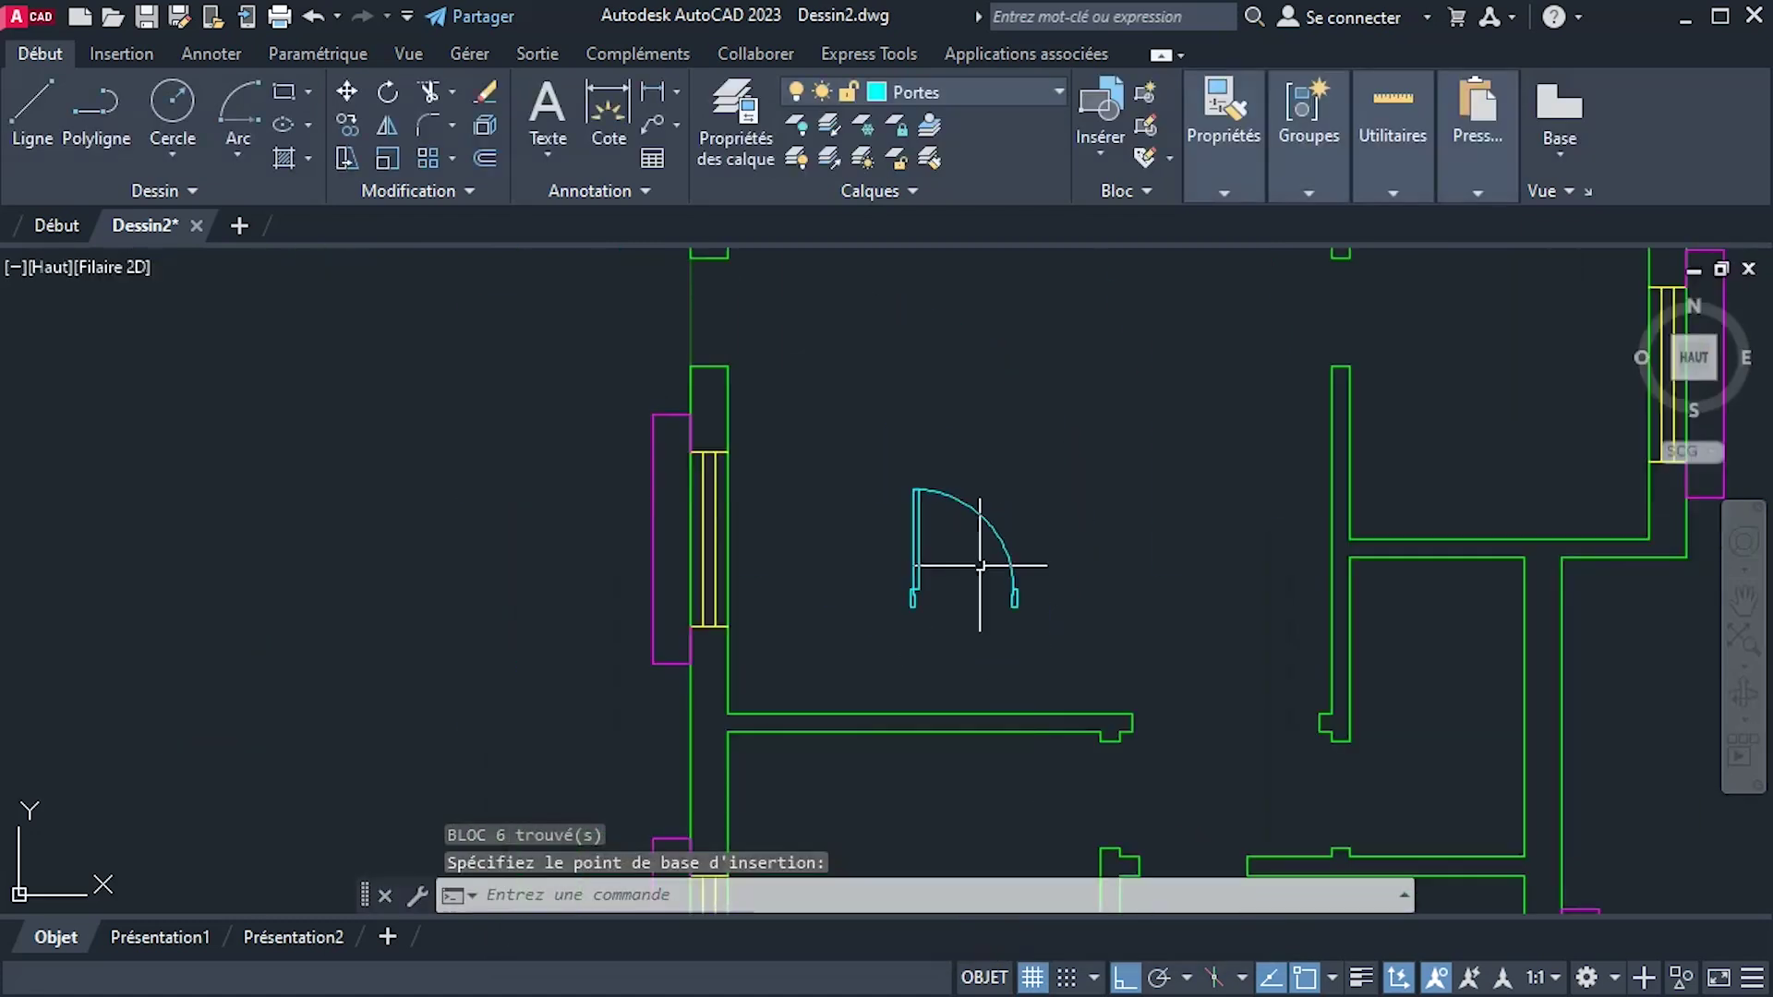
middle_click_drag(993, 578, 1034, 572)
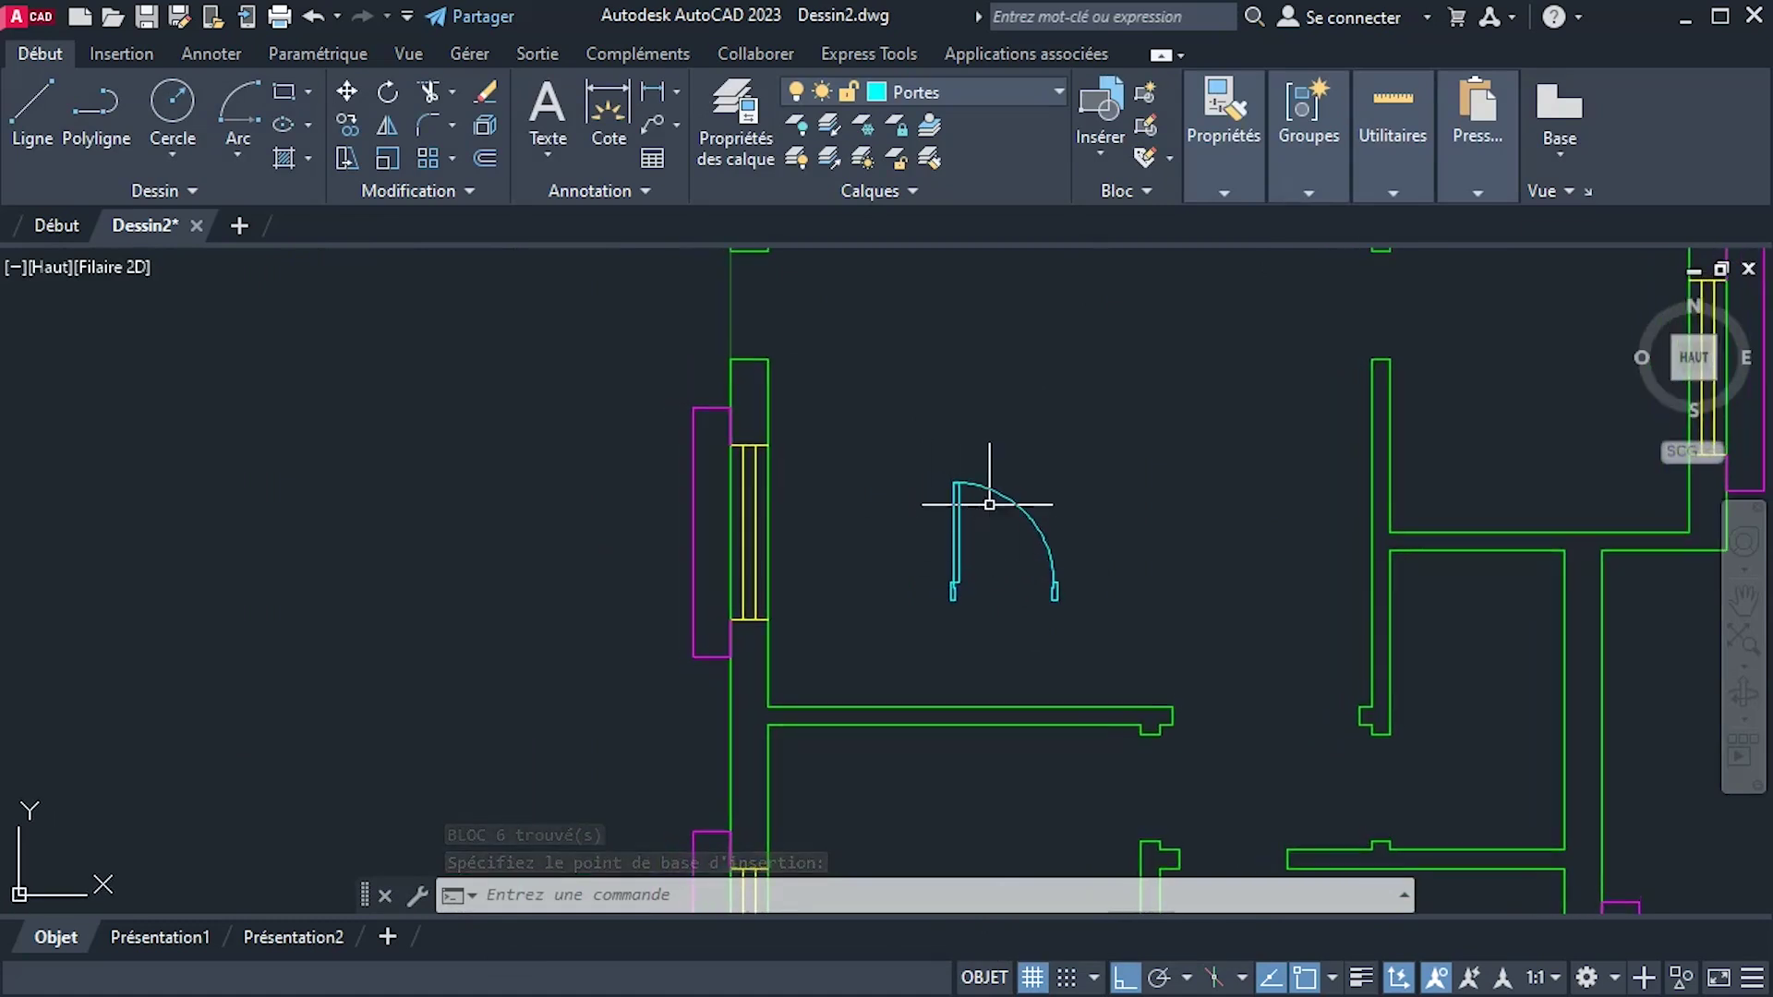
scroll(993, 510, "down", 2)
middle_click_drag(991, 505, 996, 474)
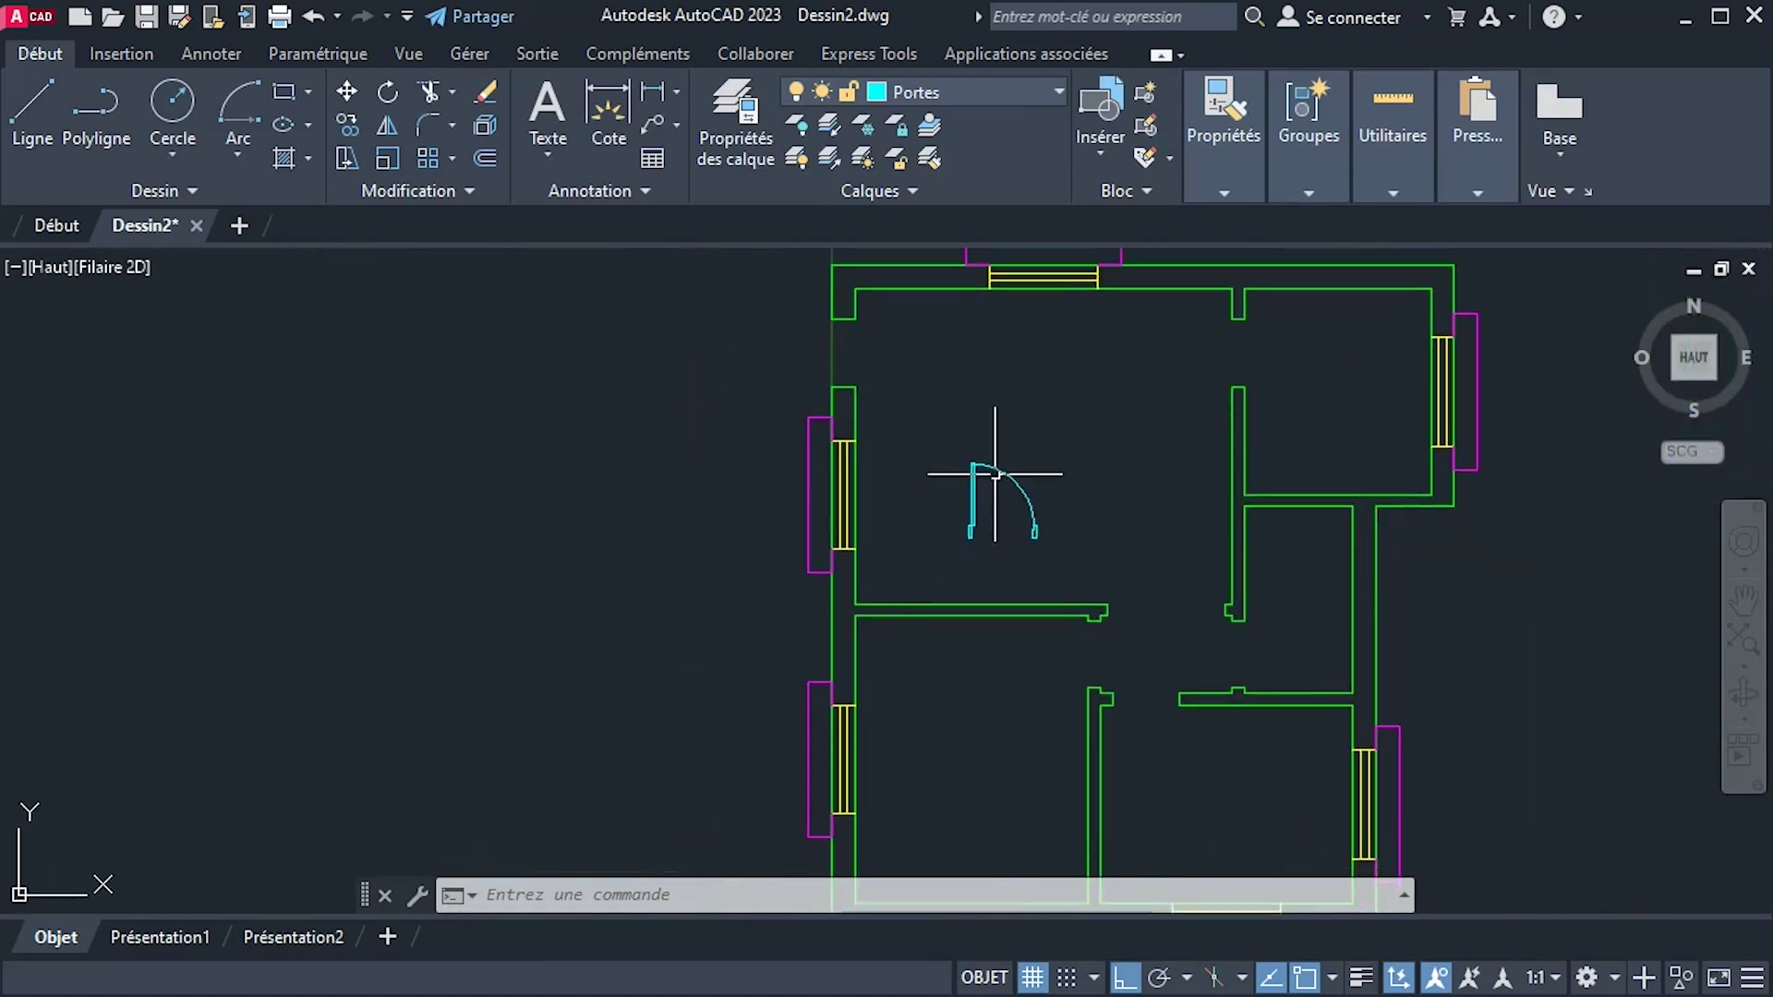
left_click(936, 419)
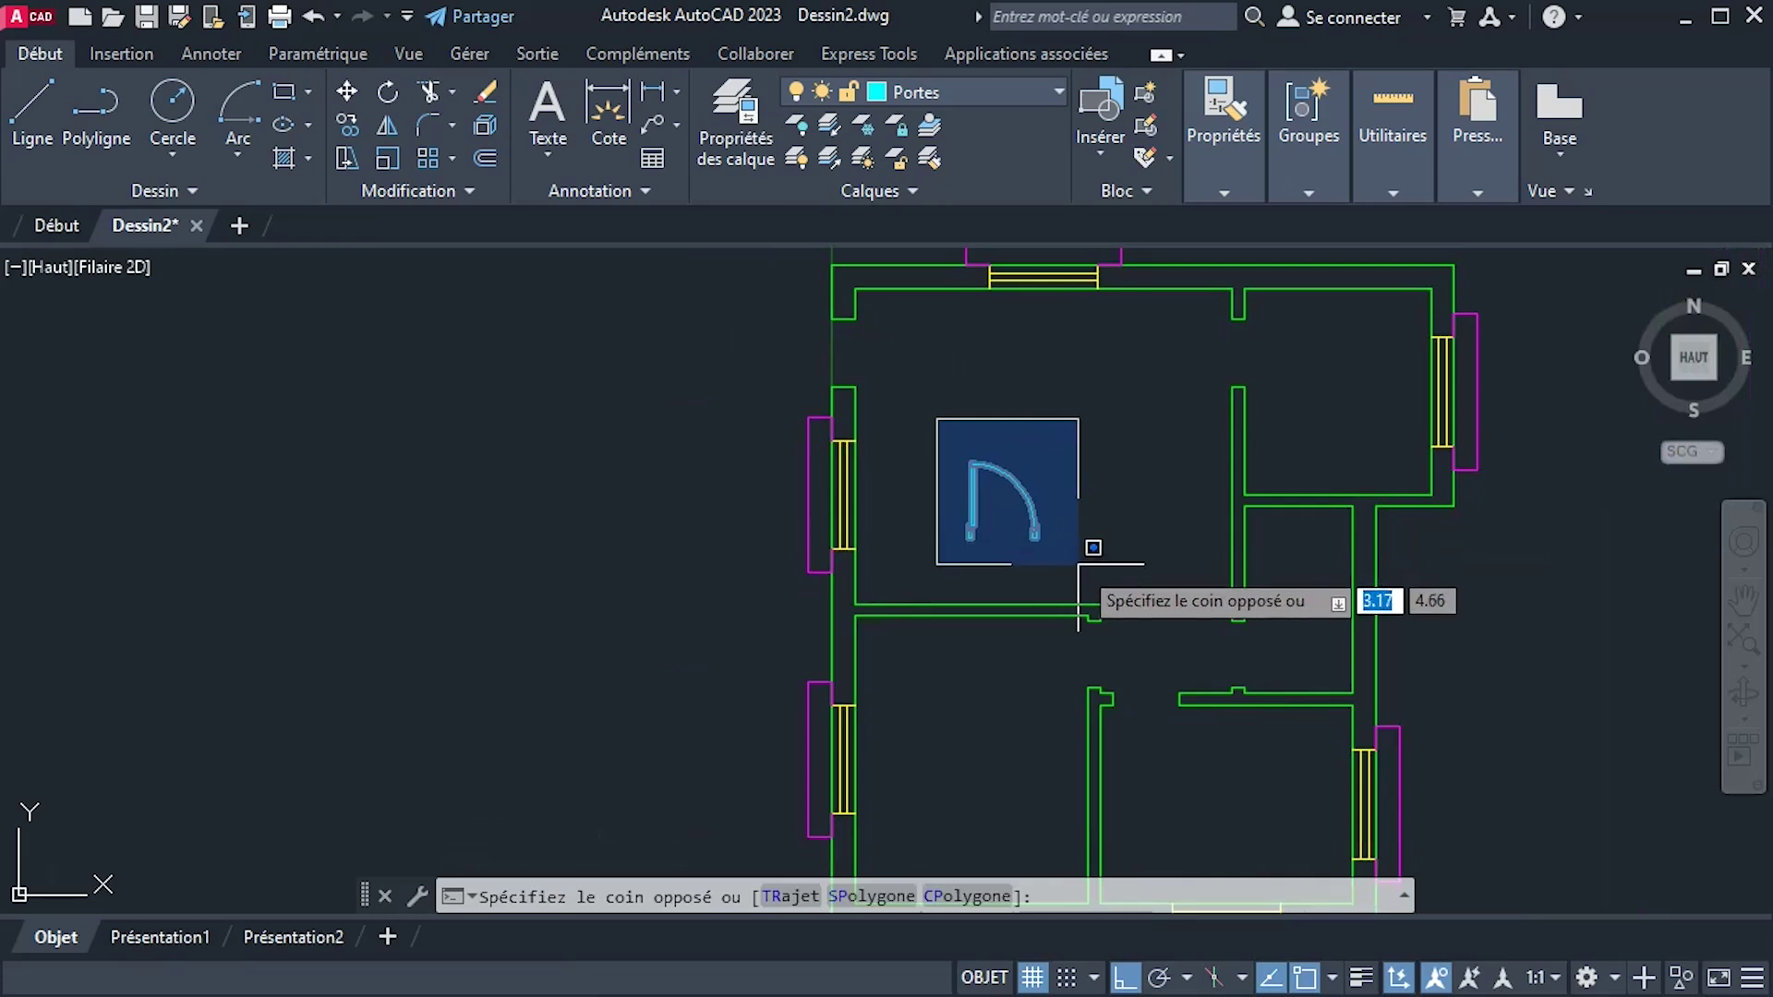
left_click(1078, 565)
scroll(970, 467, "up", 4)
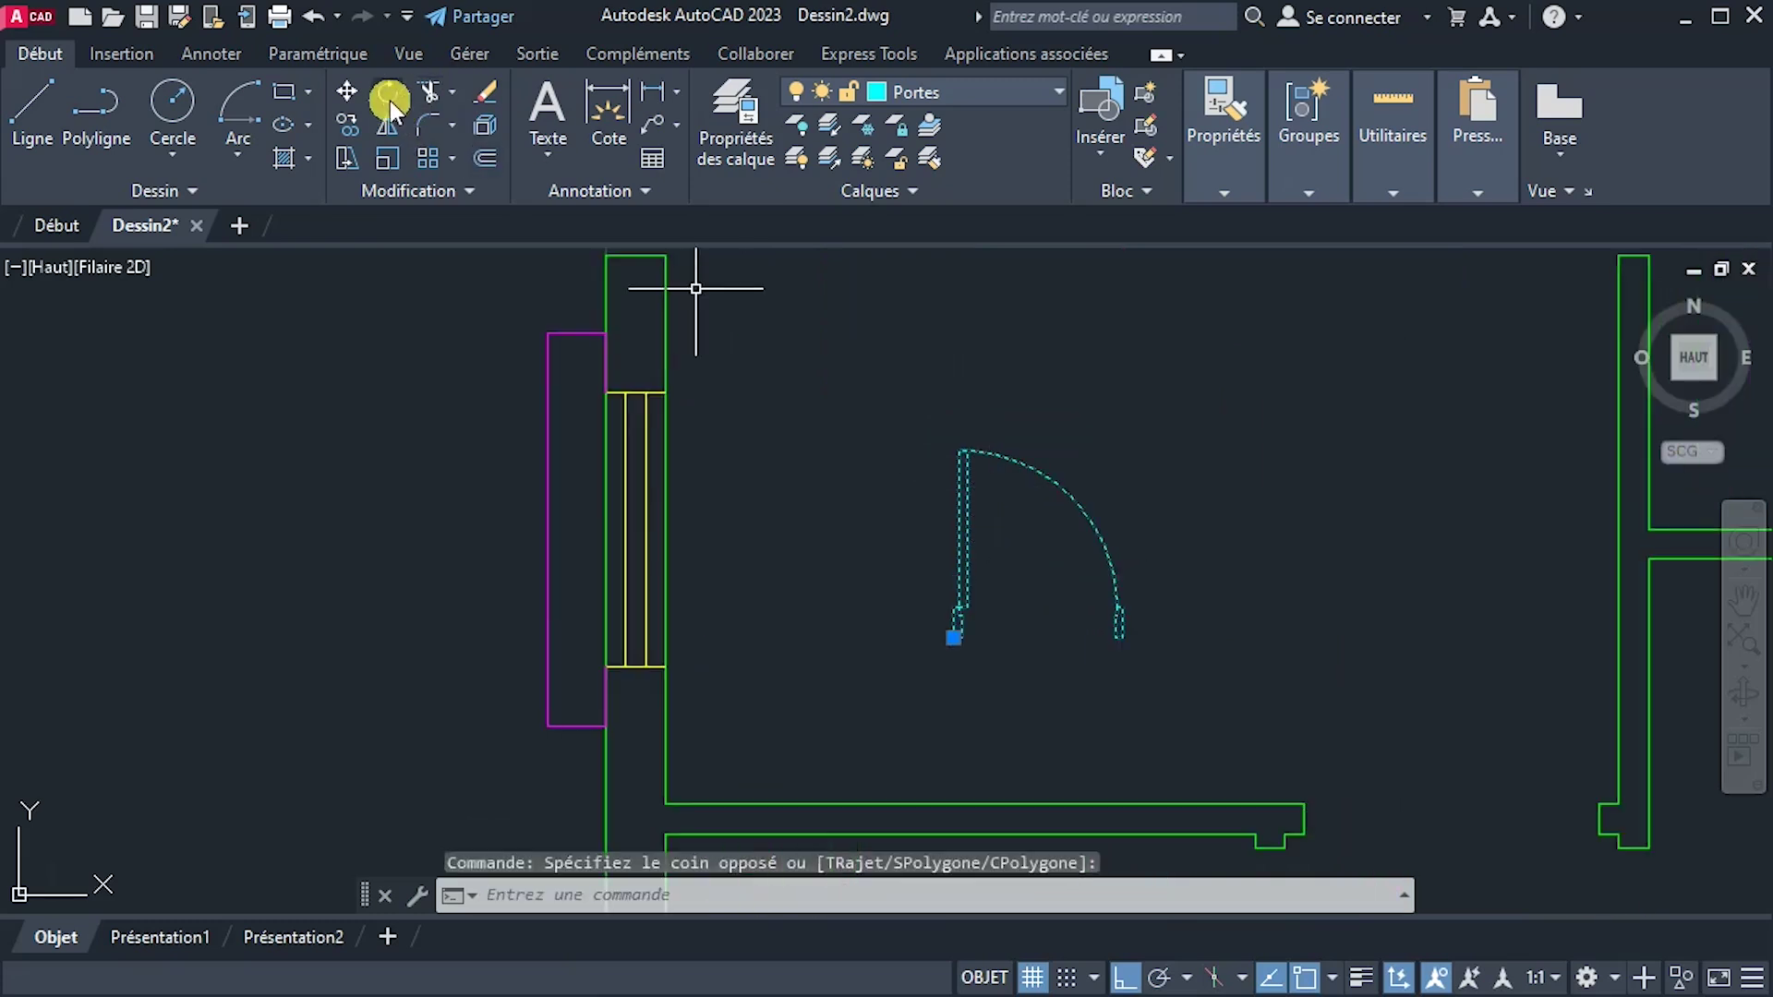
type("ro")
key("Return")
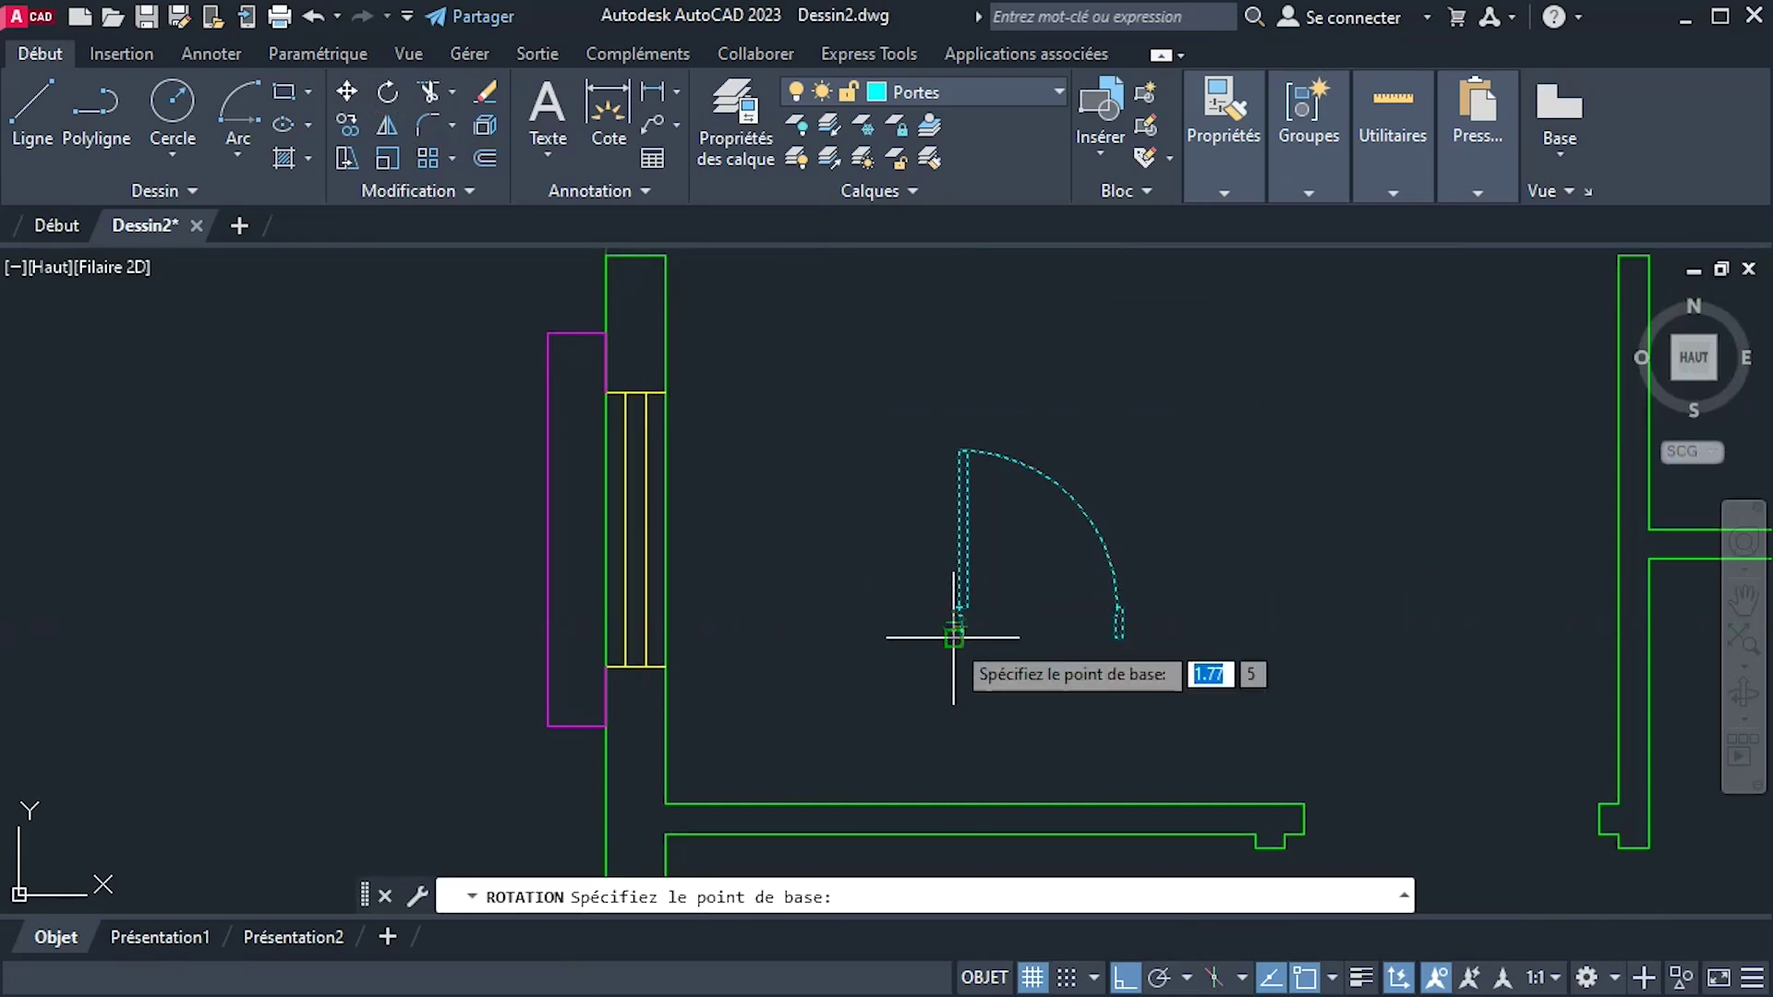
left_click(951, 637)
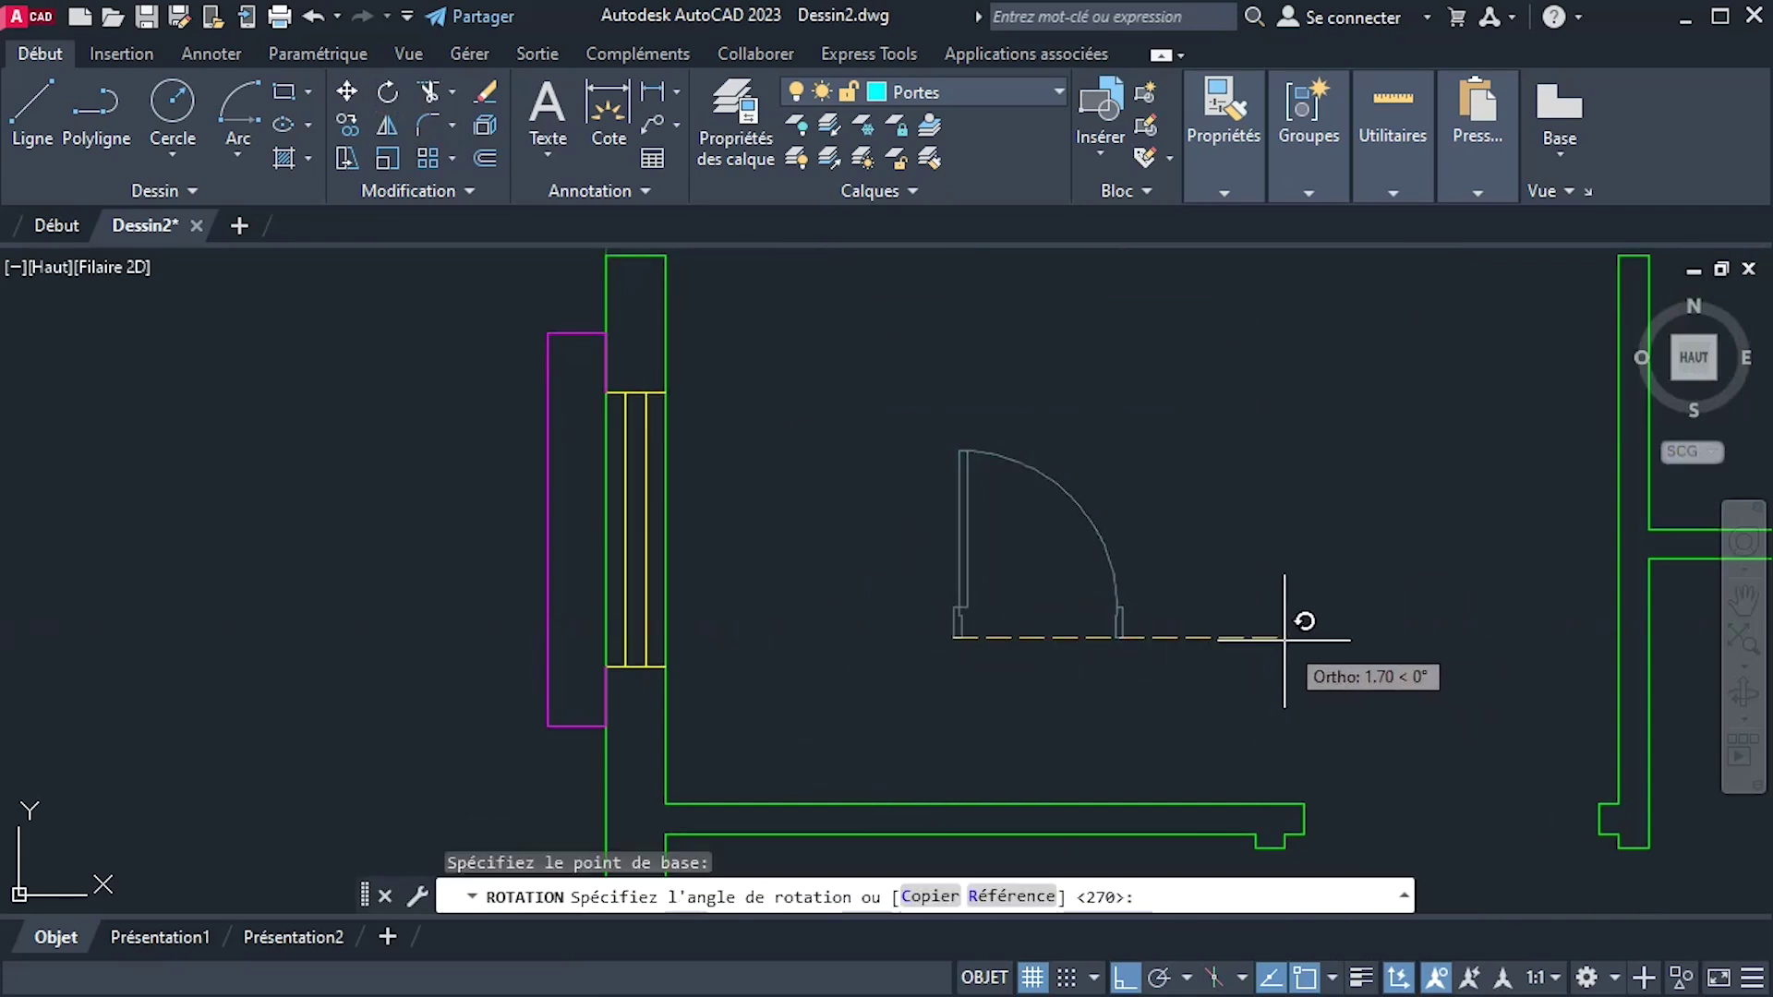
left_click(930, 896)
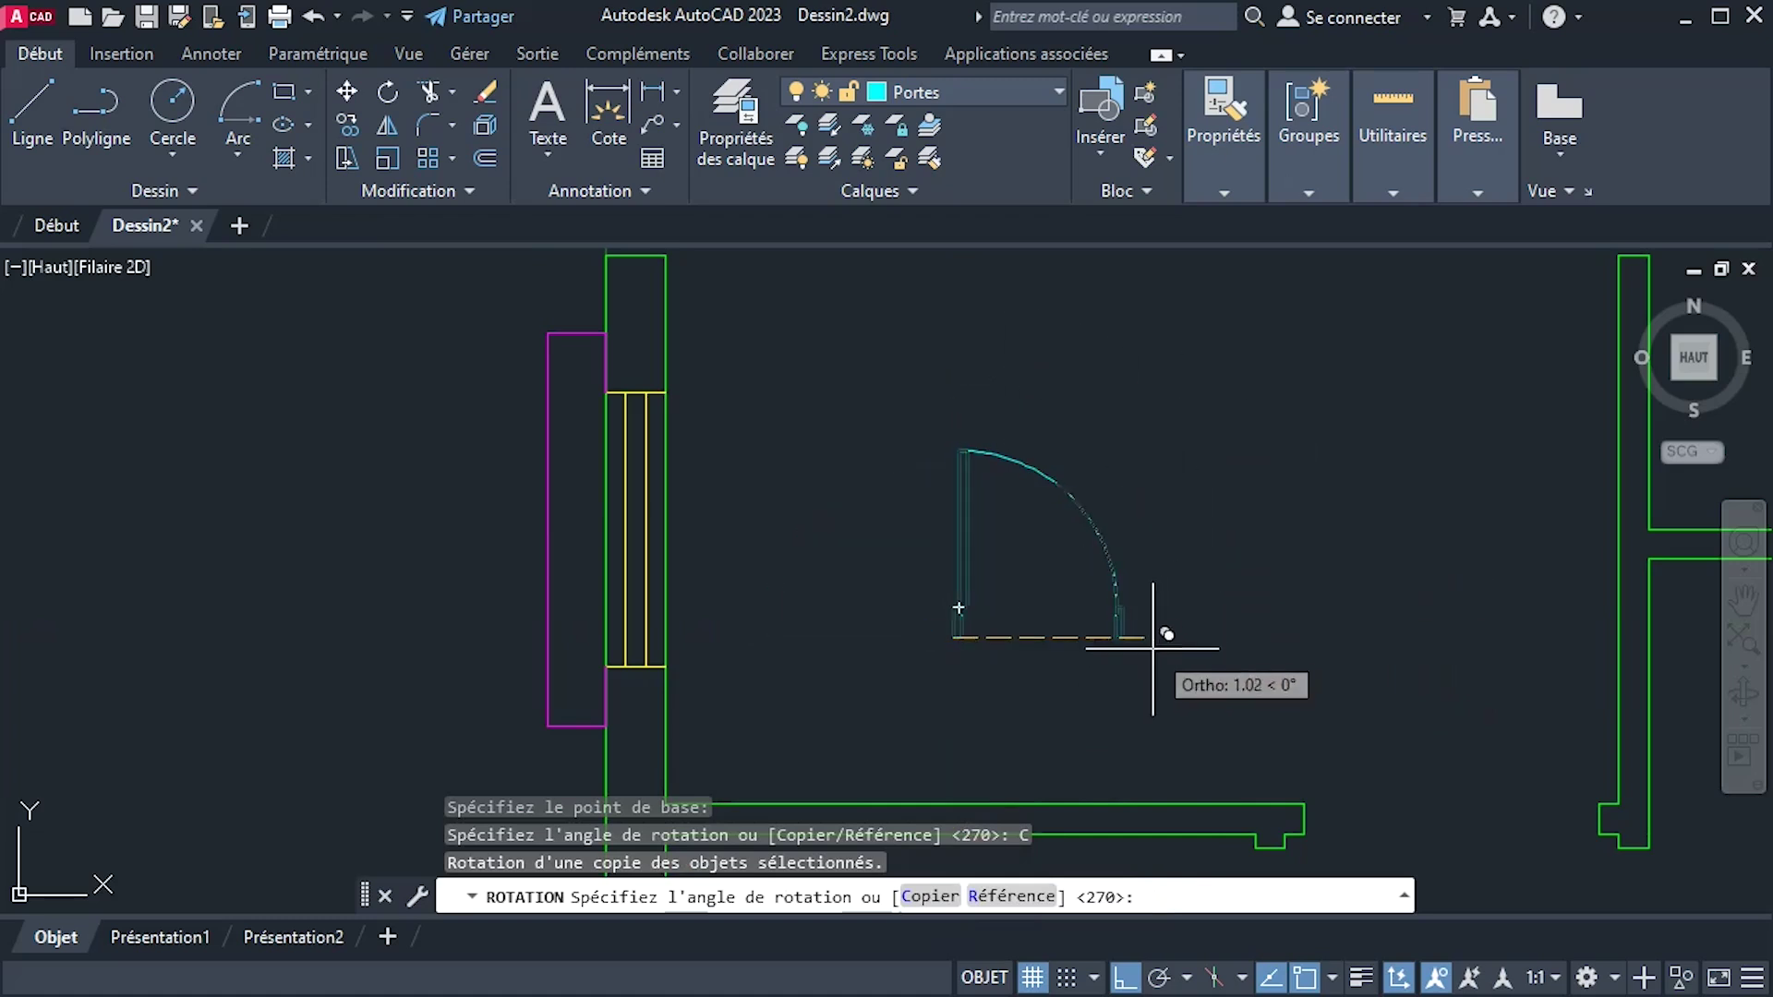
left_click(1005, 732)
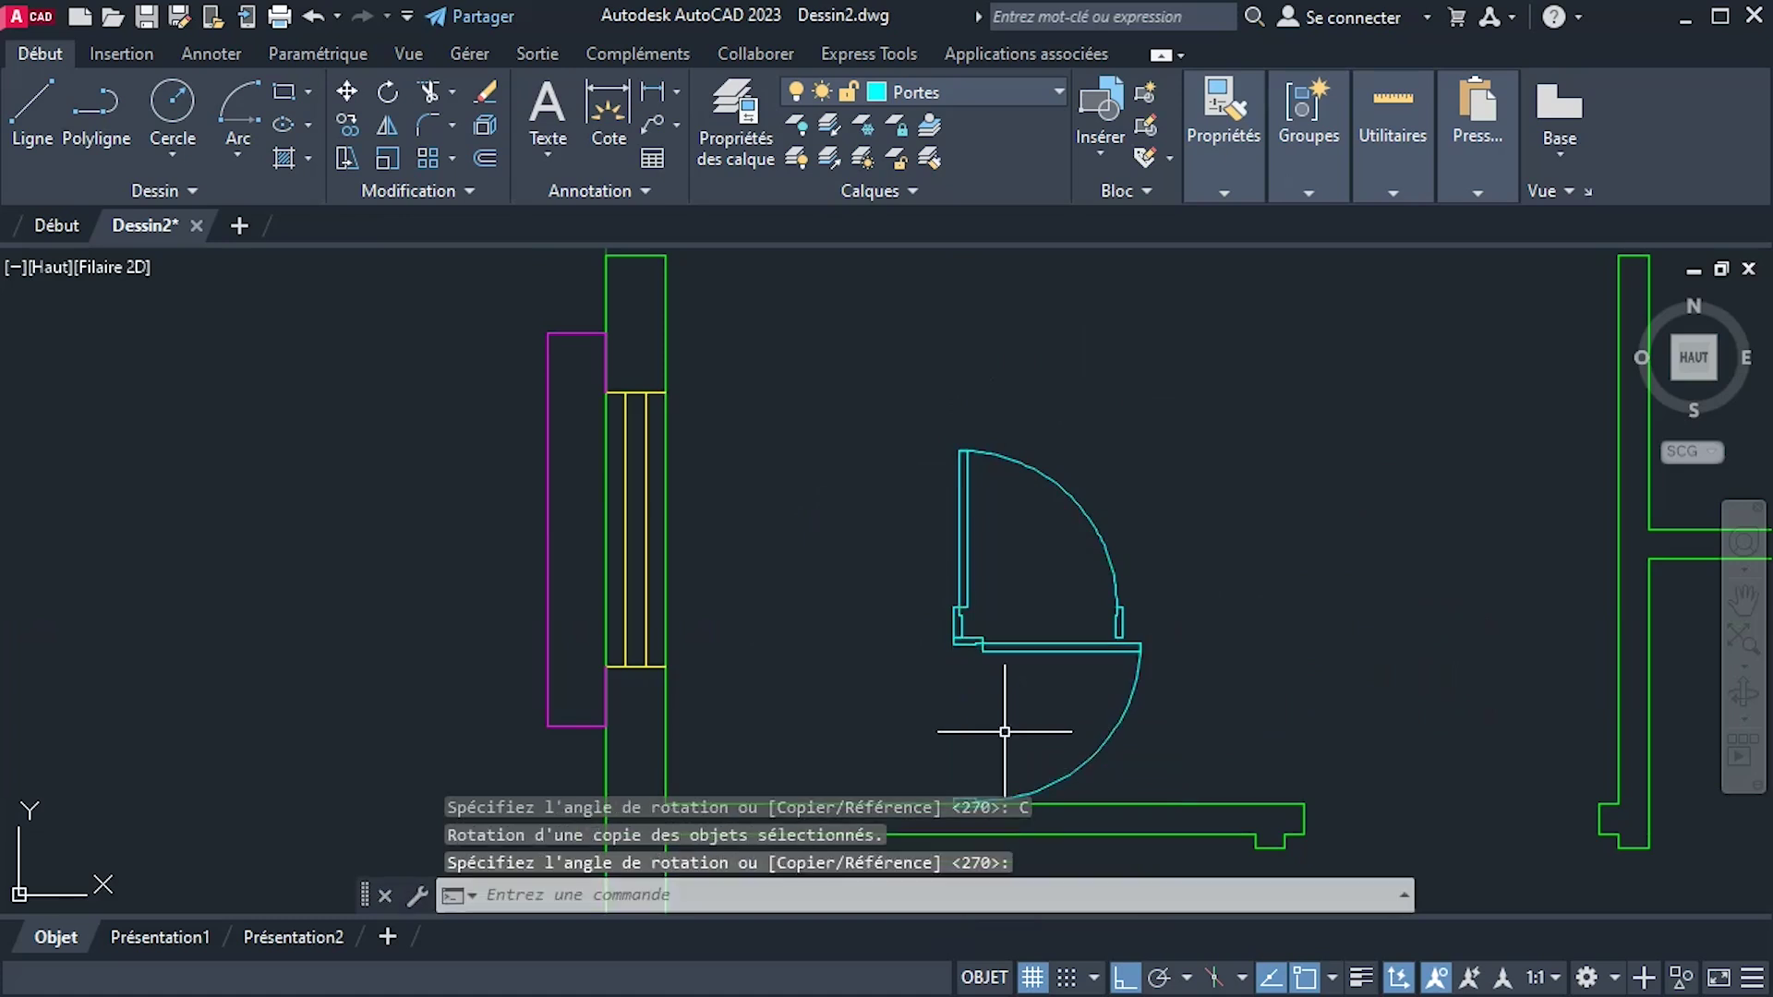
Copy the rotated door from its upper jamb's midpoint to the midpoint of the wall end above the exterior opening, with Ortho off.
left_click(1137, 667)
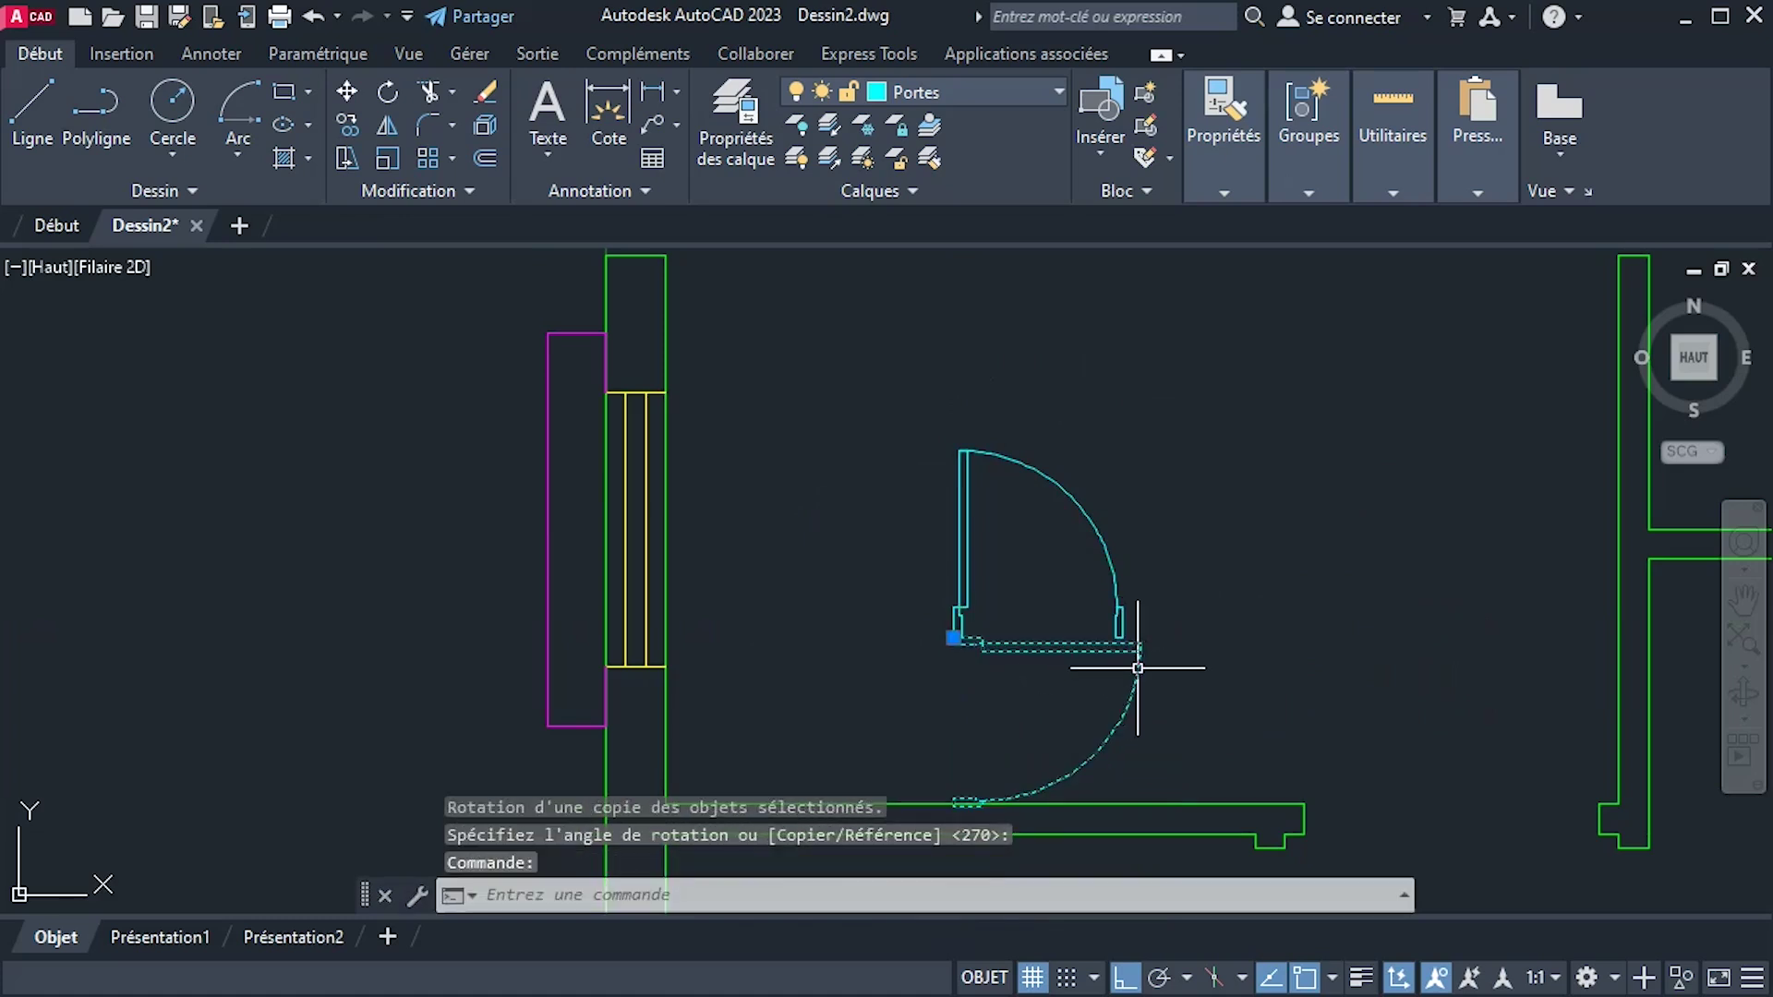
left_click(341, 129)
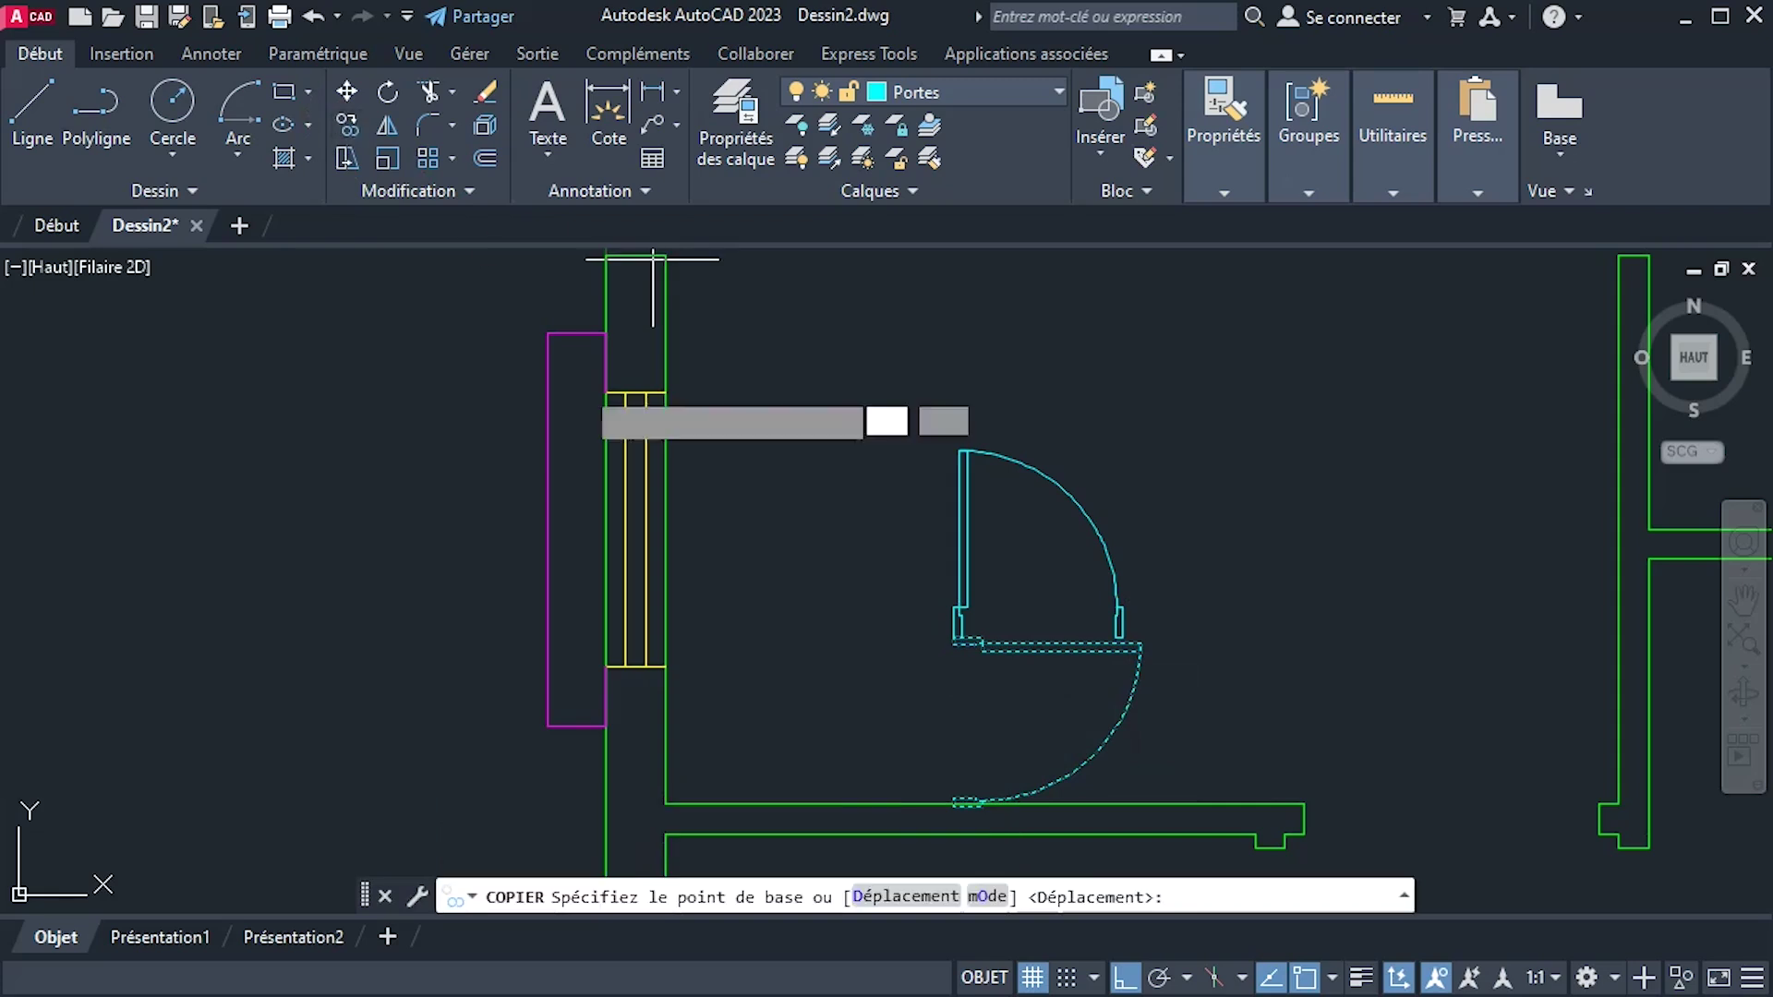
scroll(1025, 554, "up", 5)
left_click(1016, 565)
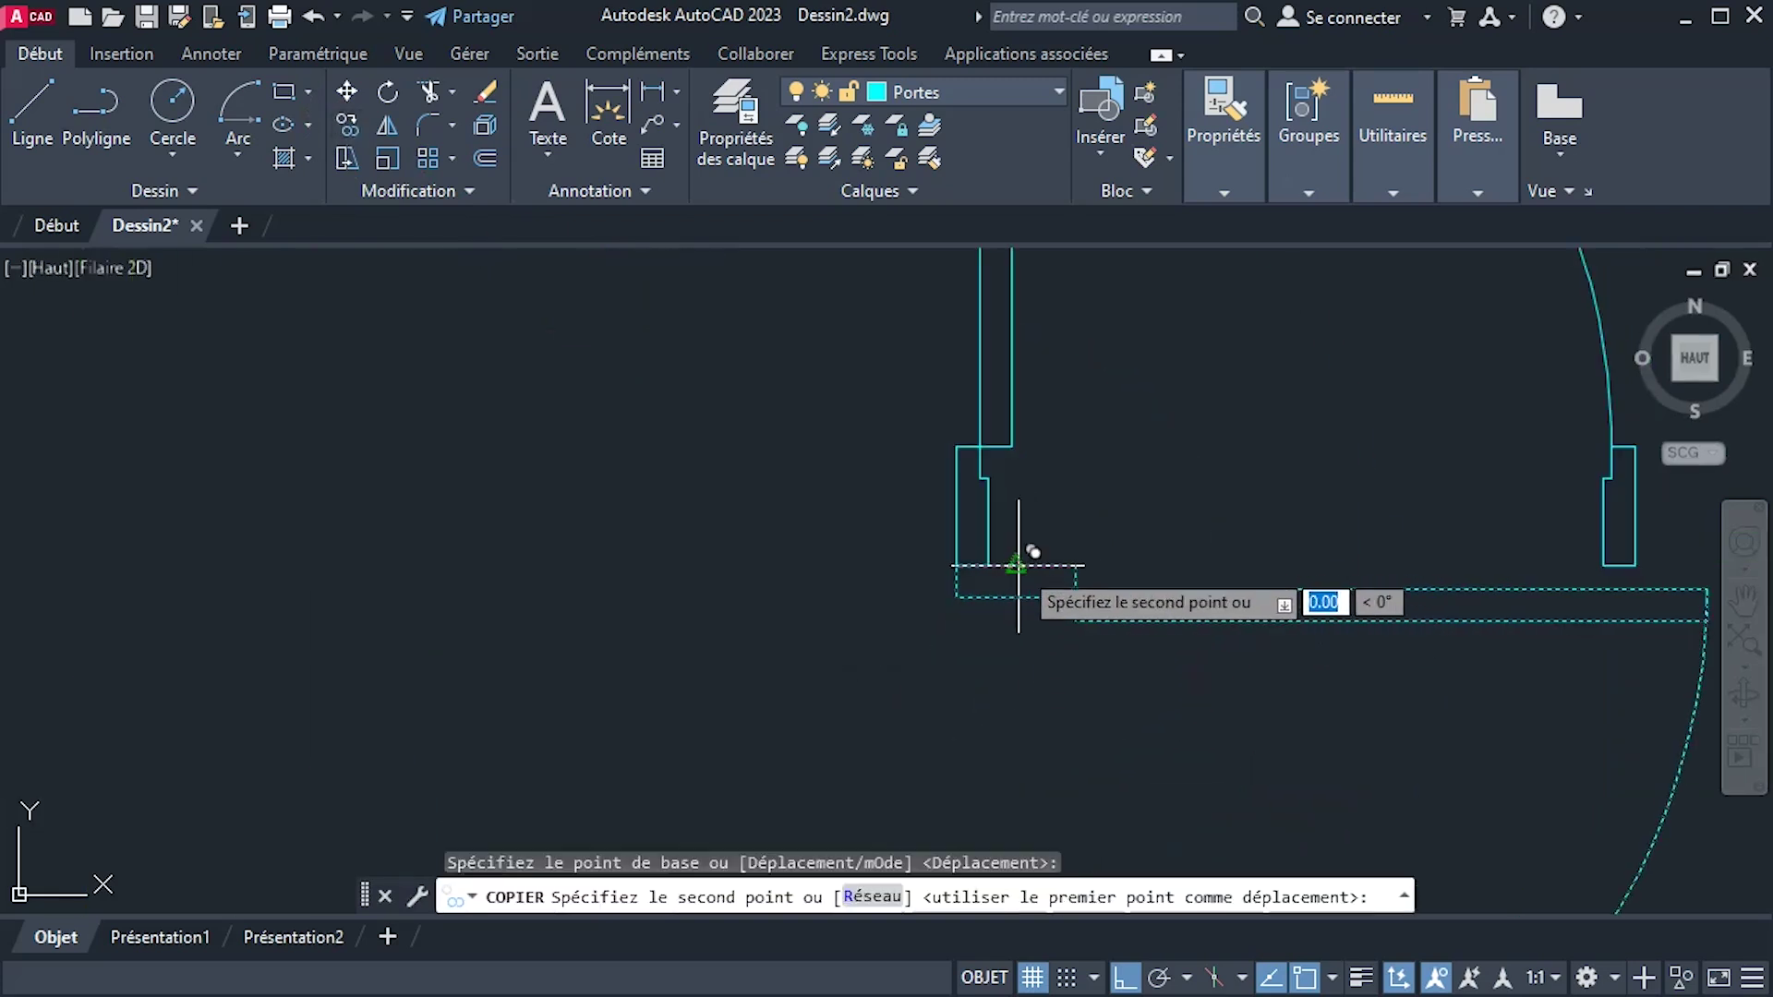
scroll(593, 336, "down", 4)
scroll(791, 740, "up", 4)
left_click(1142, 977)
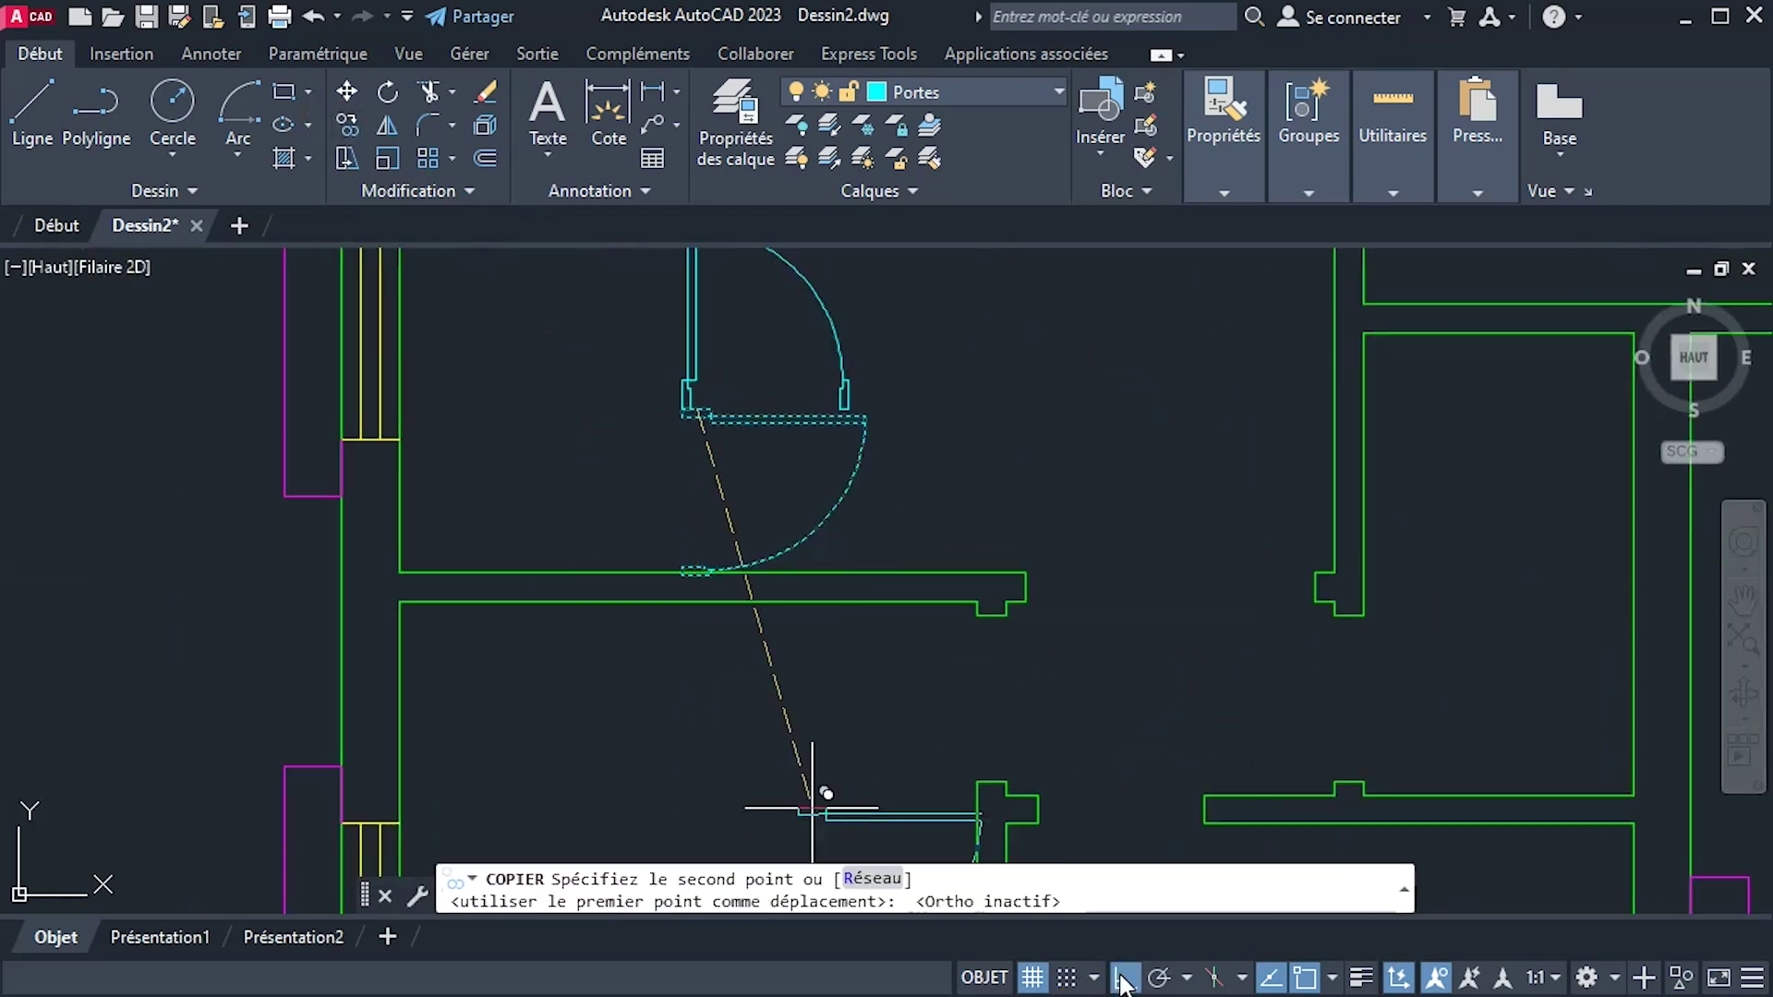
scroll(585, 369, "down", 3)
scroll(527, 399, "up", 5)
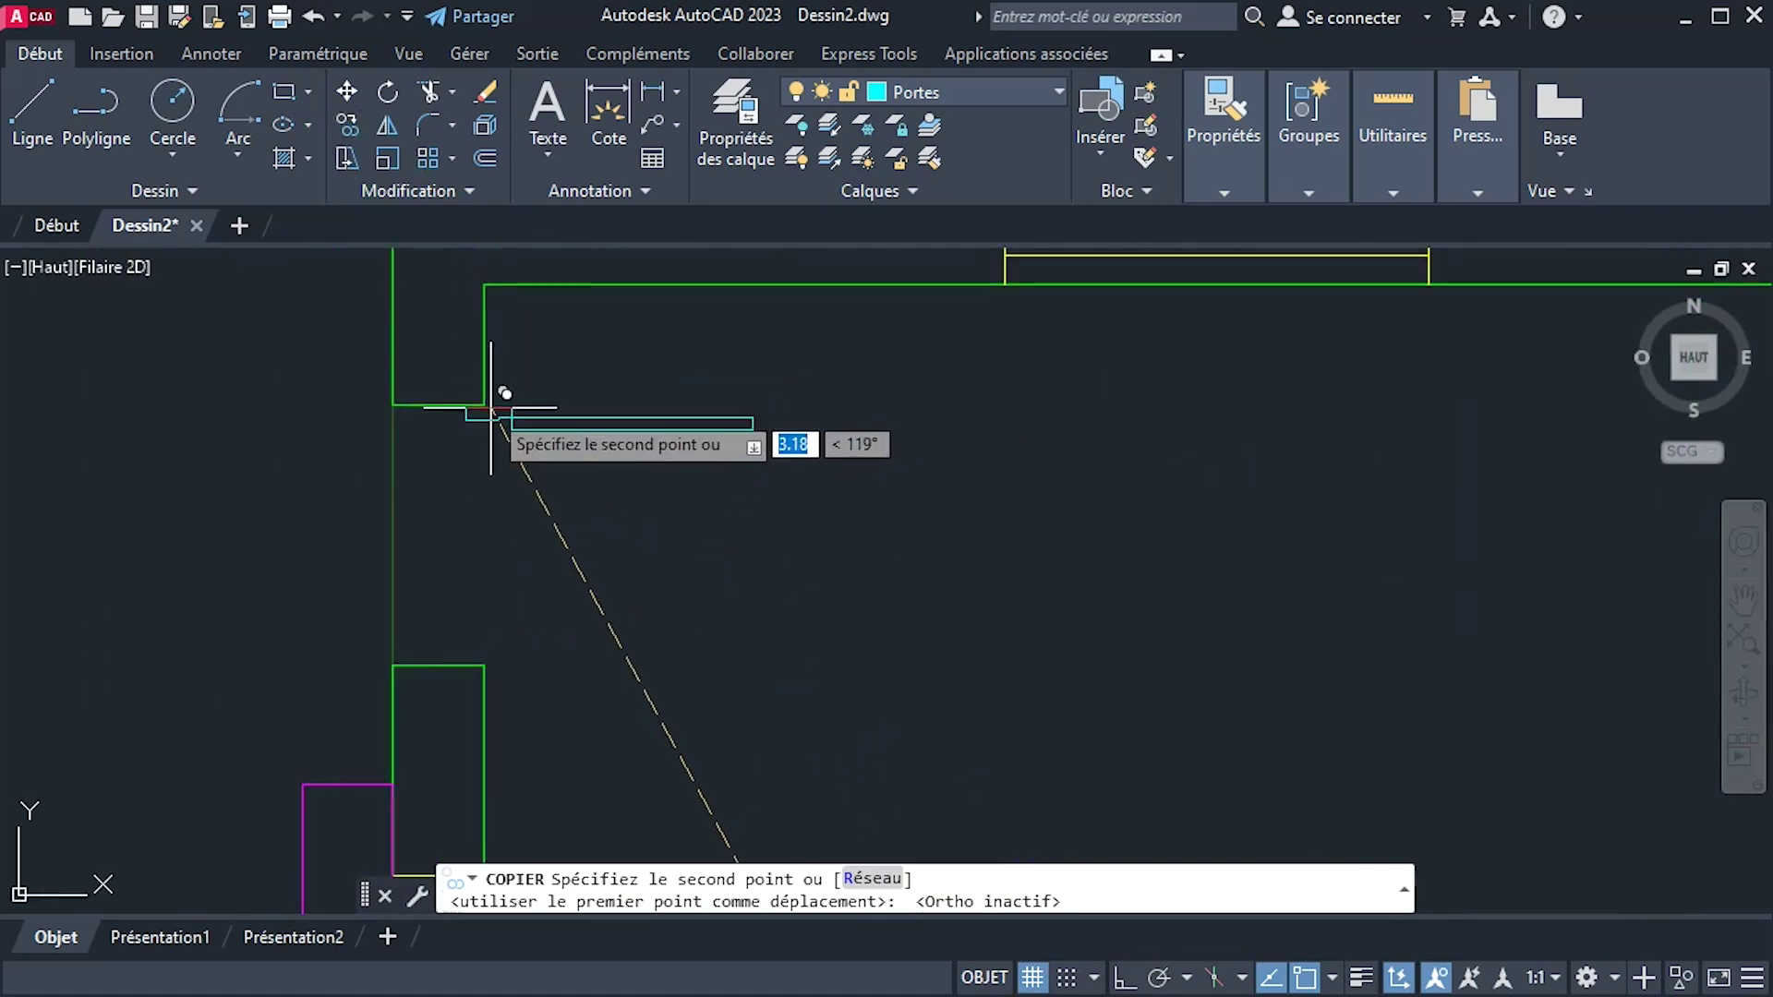
left_click(439, 405)
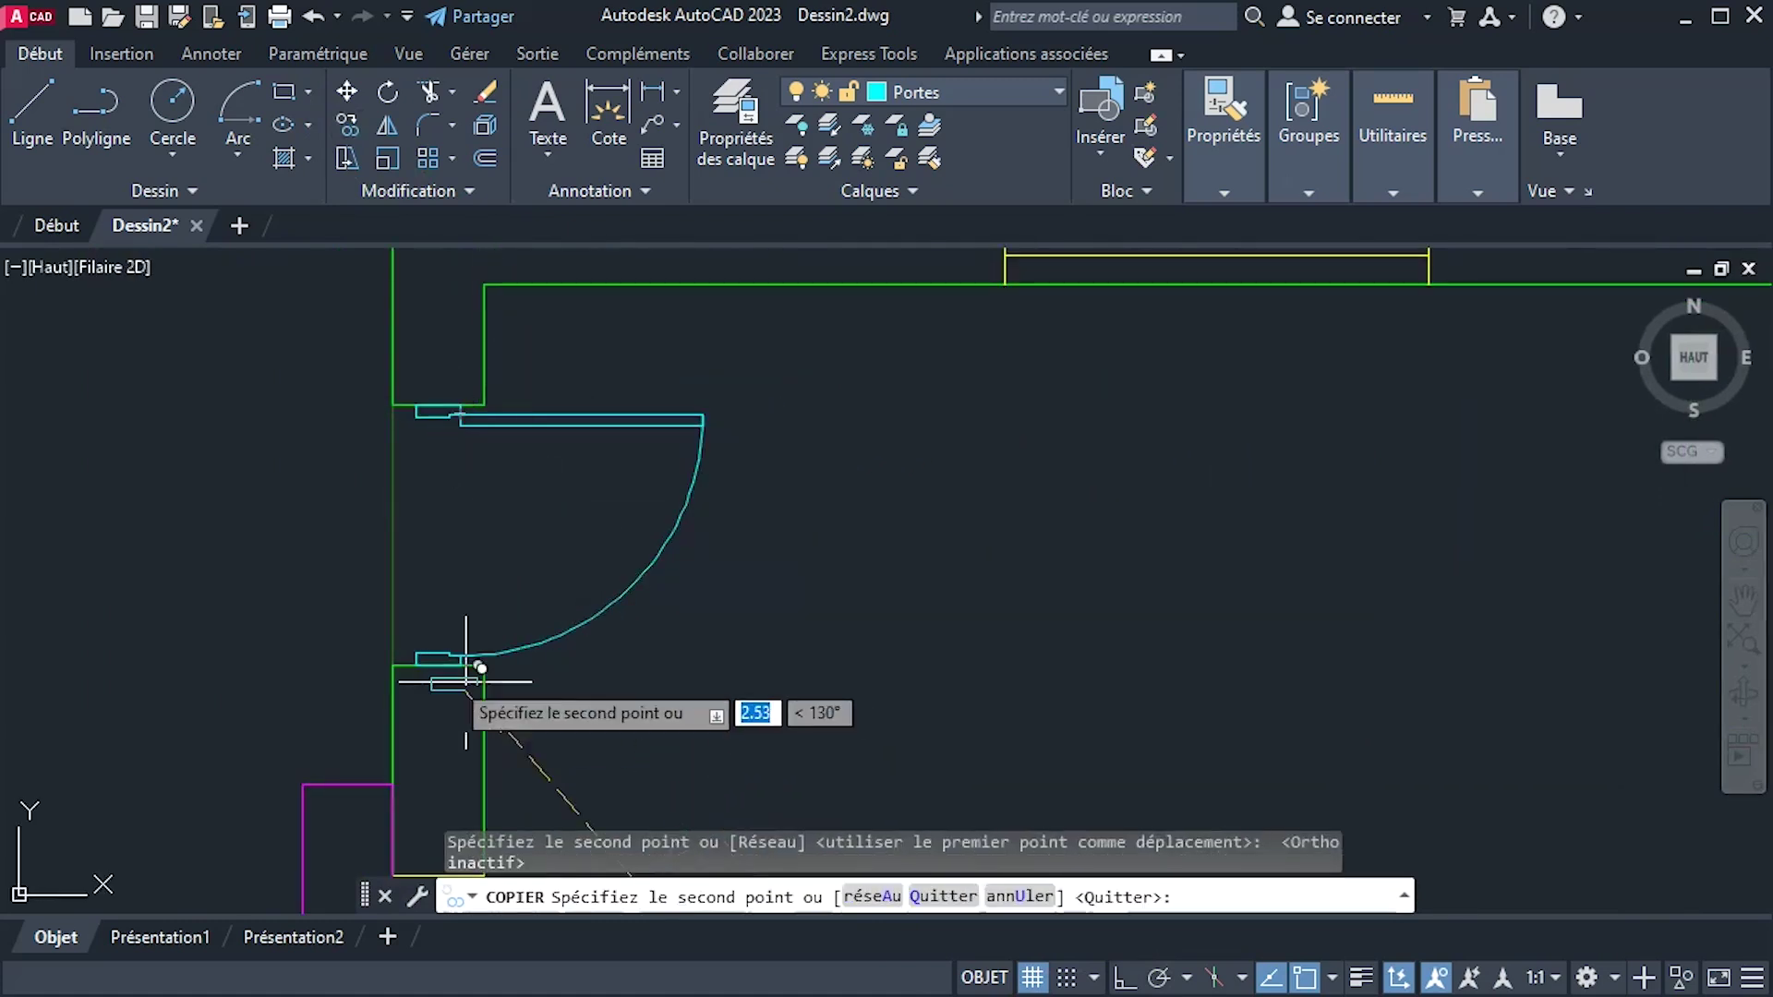
Place another copy at the midpoint of the wall end above the opening in the upper interior partition.
scroll(859, 480, "down", 5)
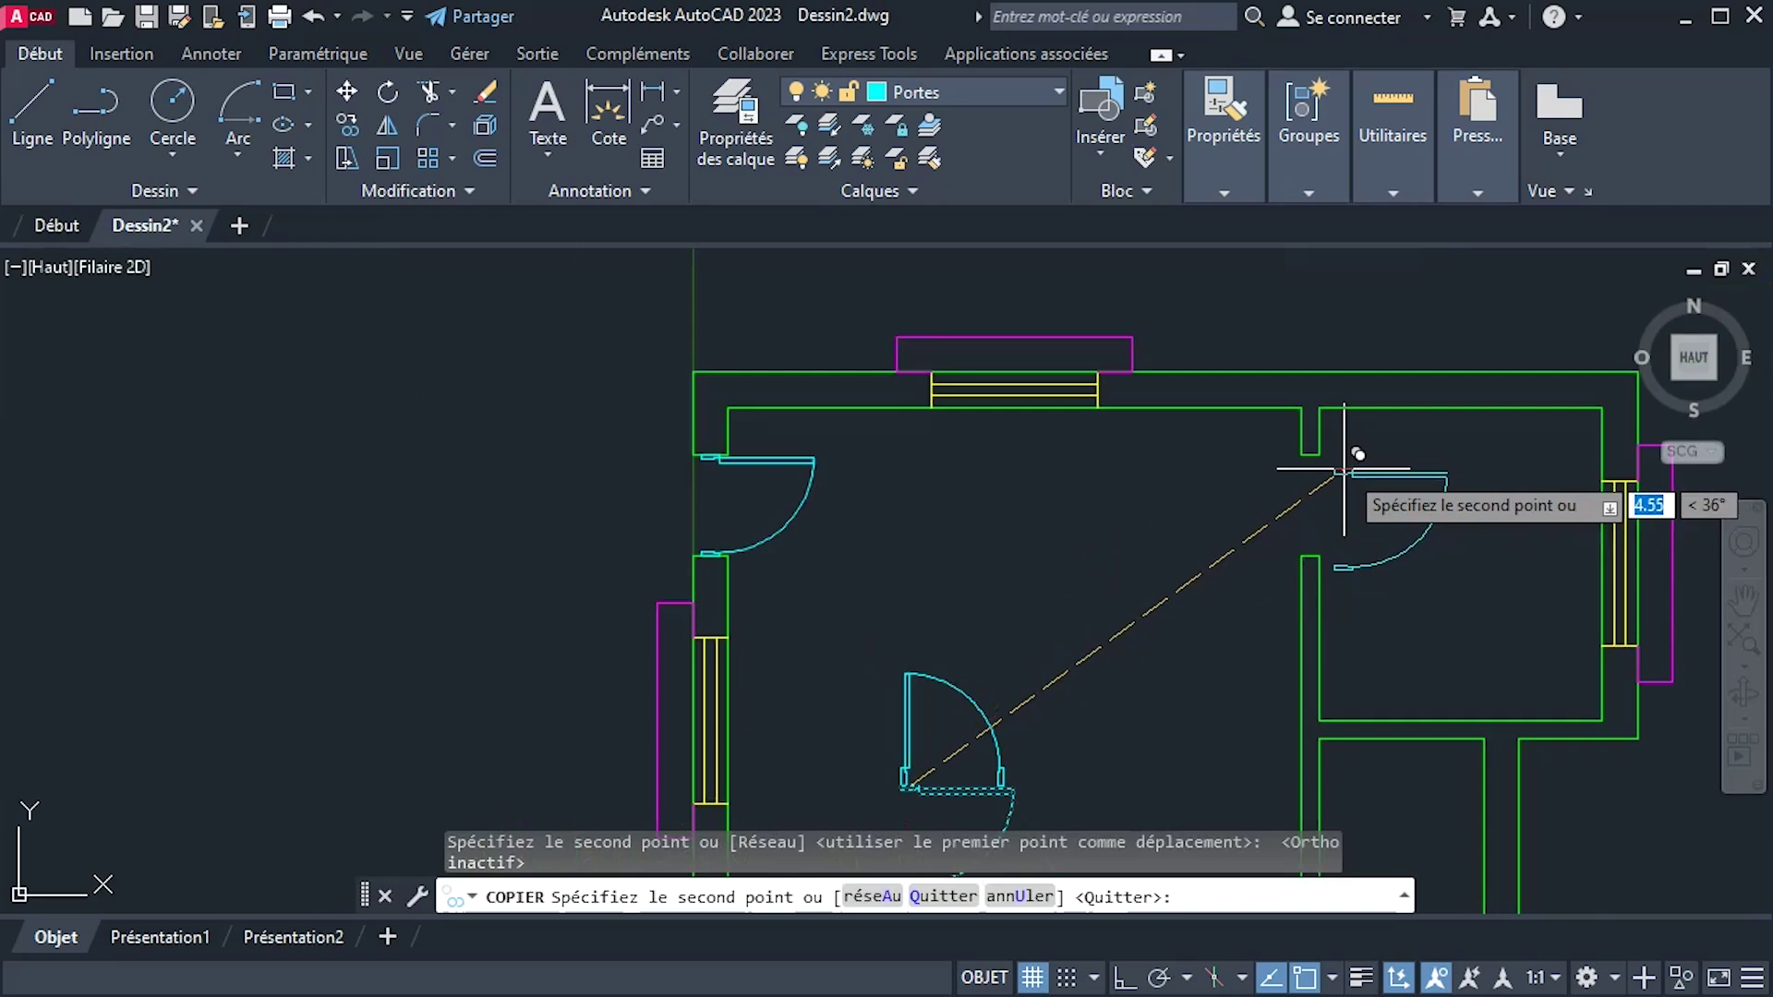
scroll(1345, 470, "up", 5)
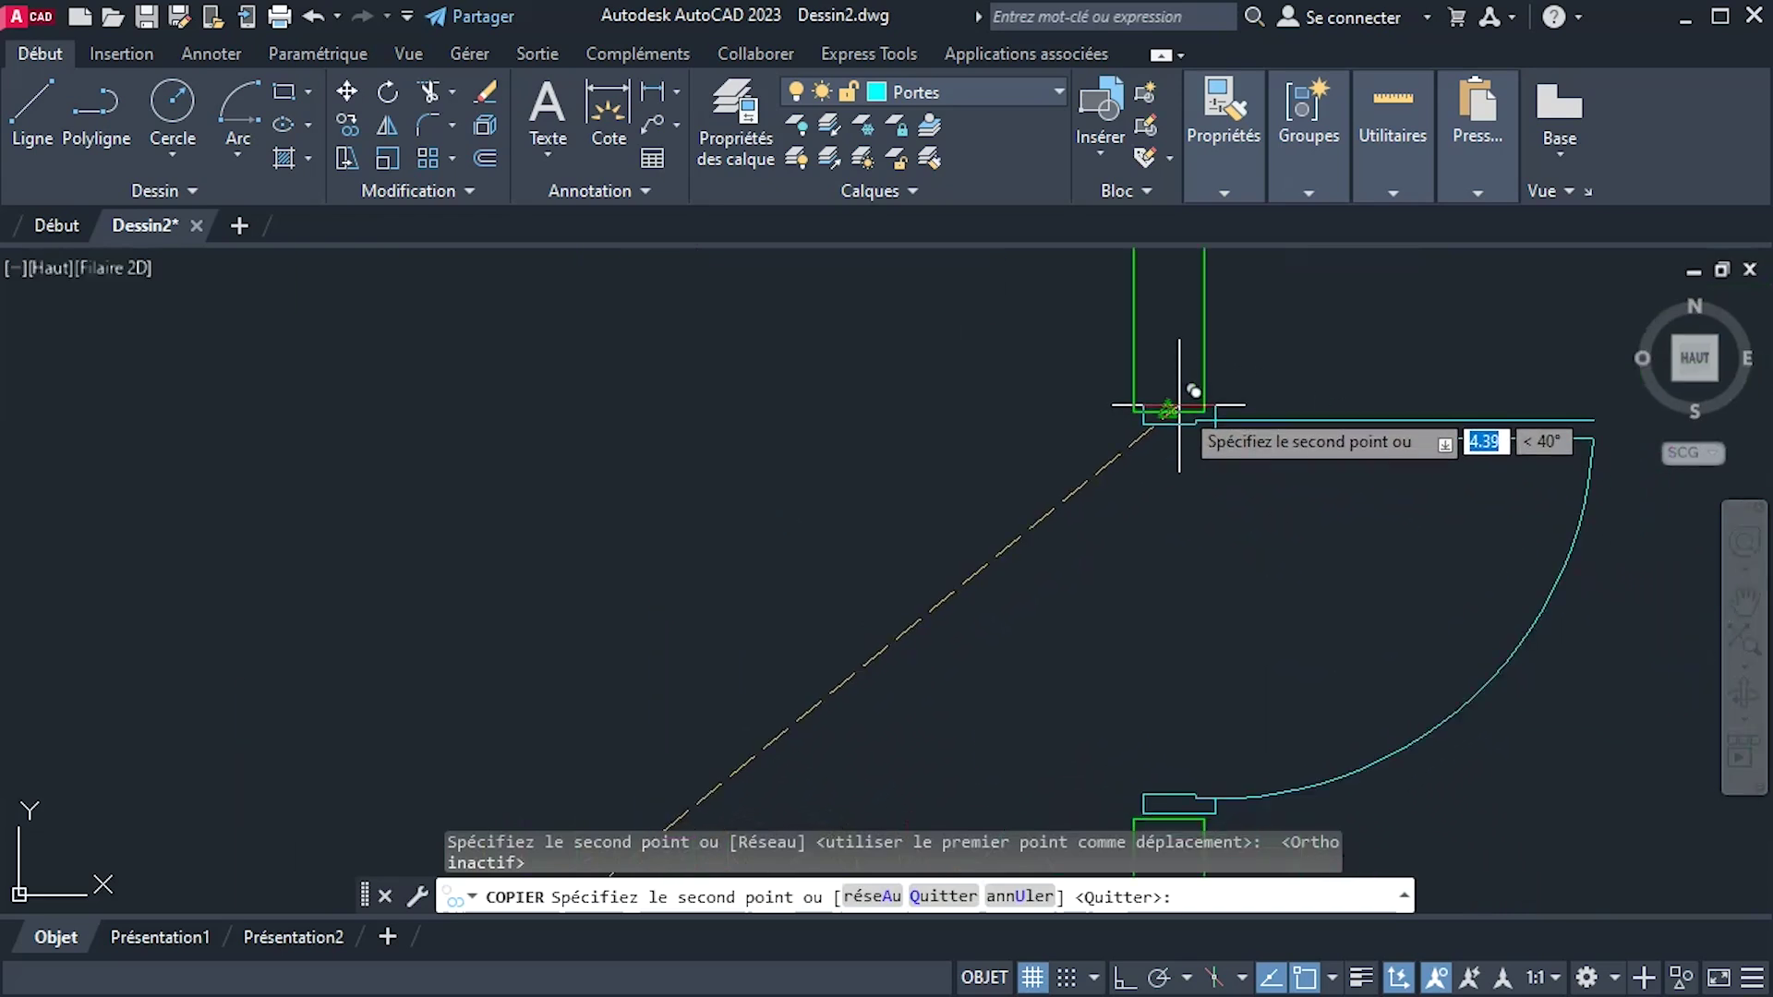
scroll(1168, 412, "up", 5)
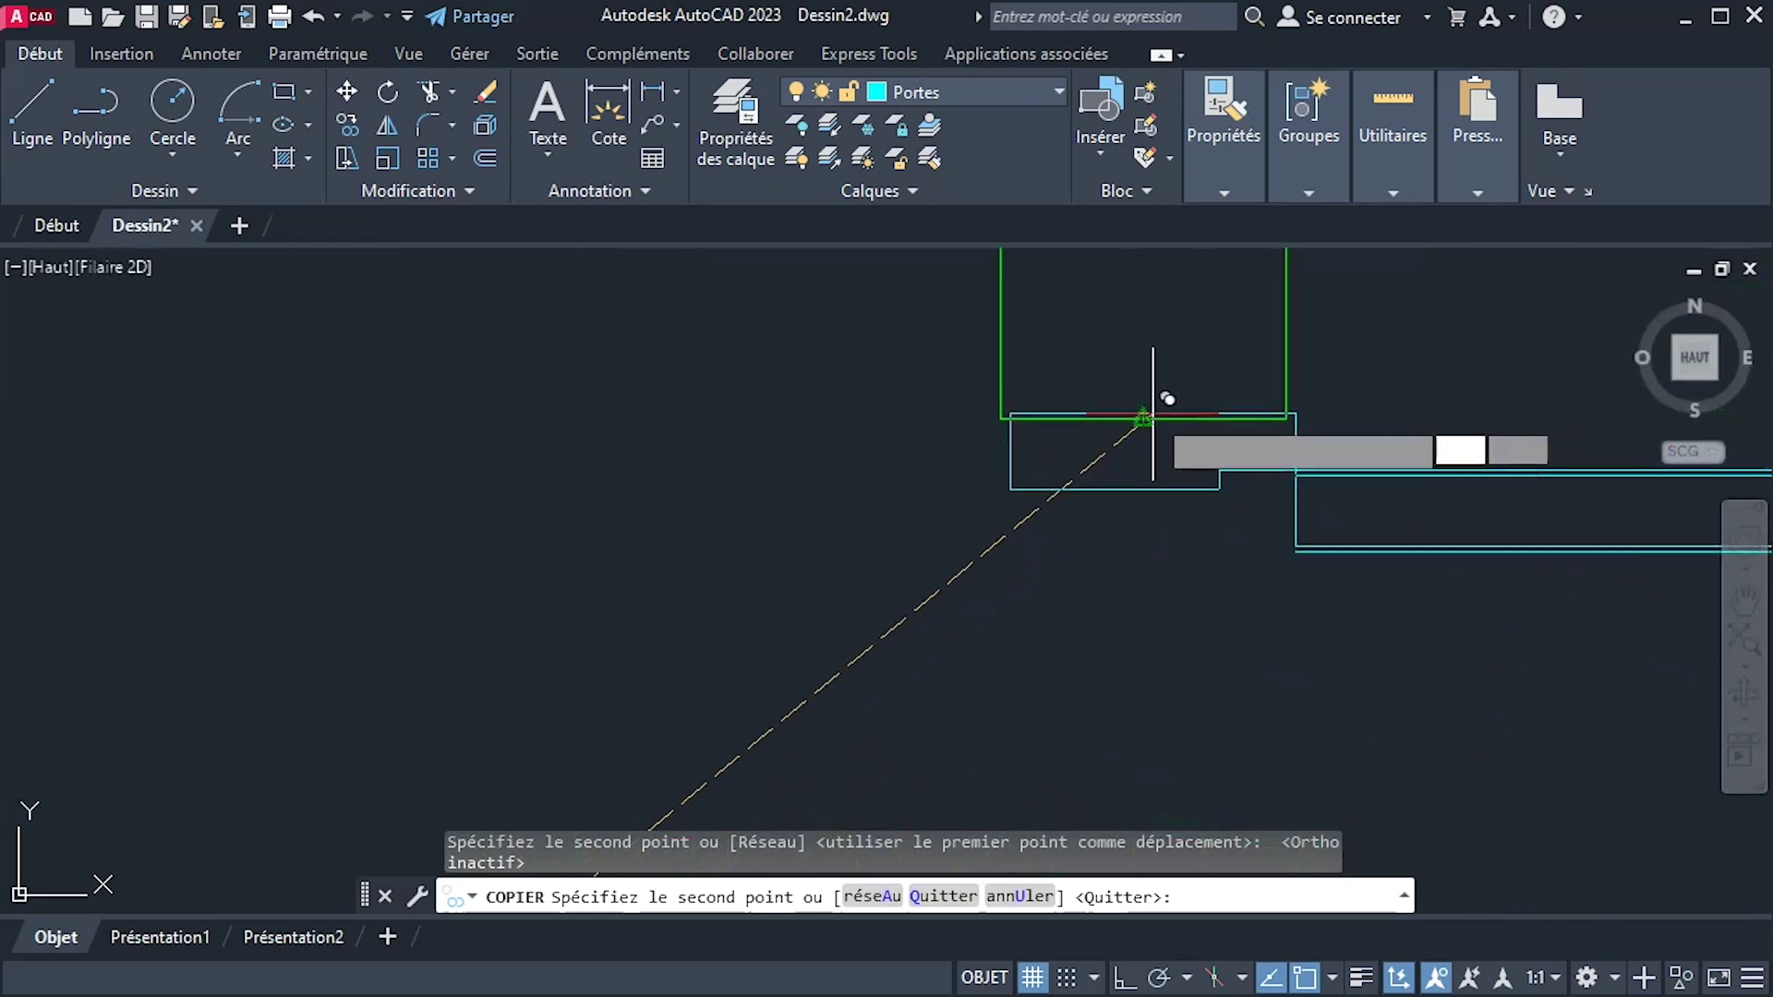
left_click(1160, 397)
Place another door copy in the lower opening of the same partition, at the midpoint of the wall end above it.
scroll(1245, 562, "down", 6)
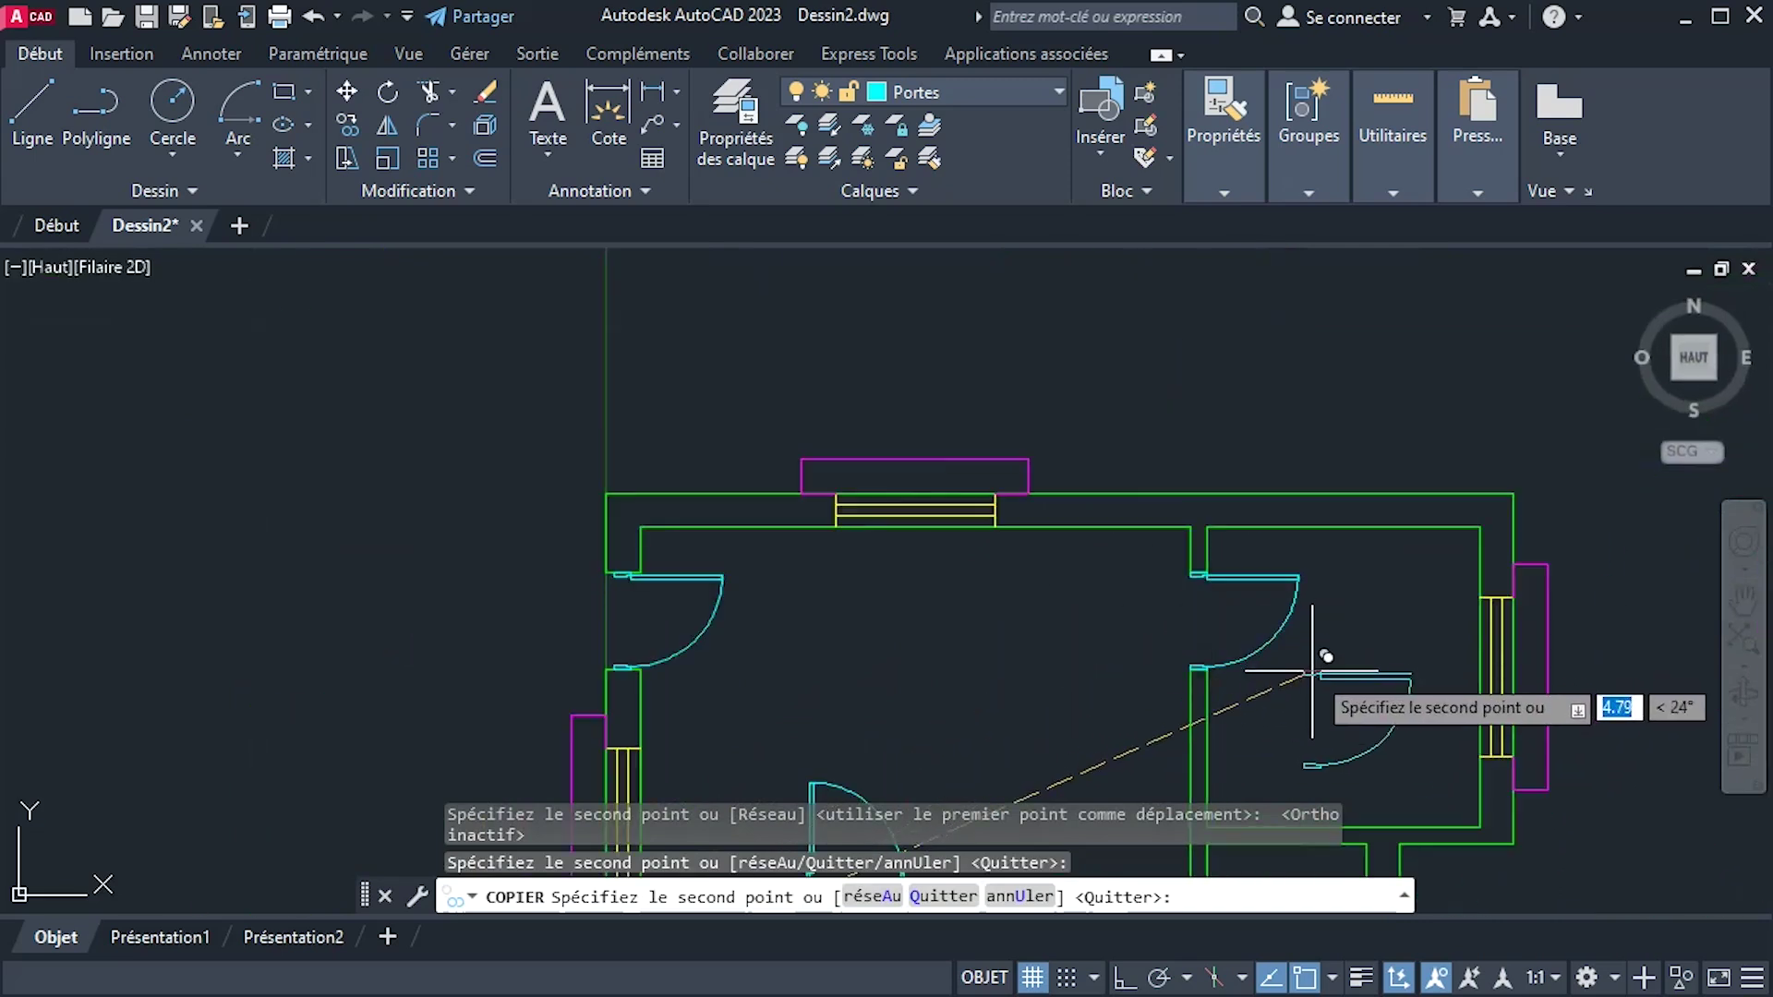
scroll(1108, 552, "up", 5)
scroll(1077, 503, "down", 5)
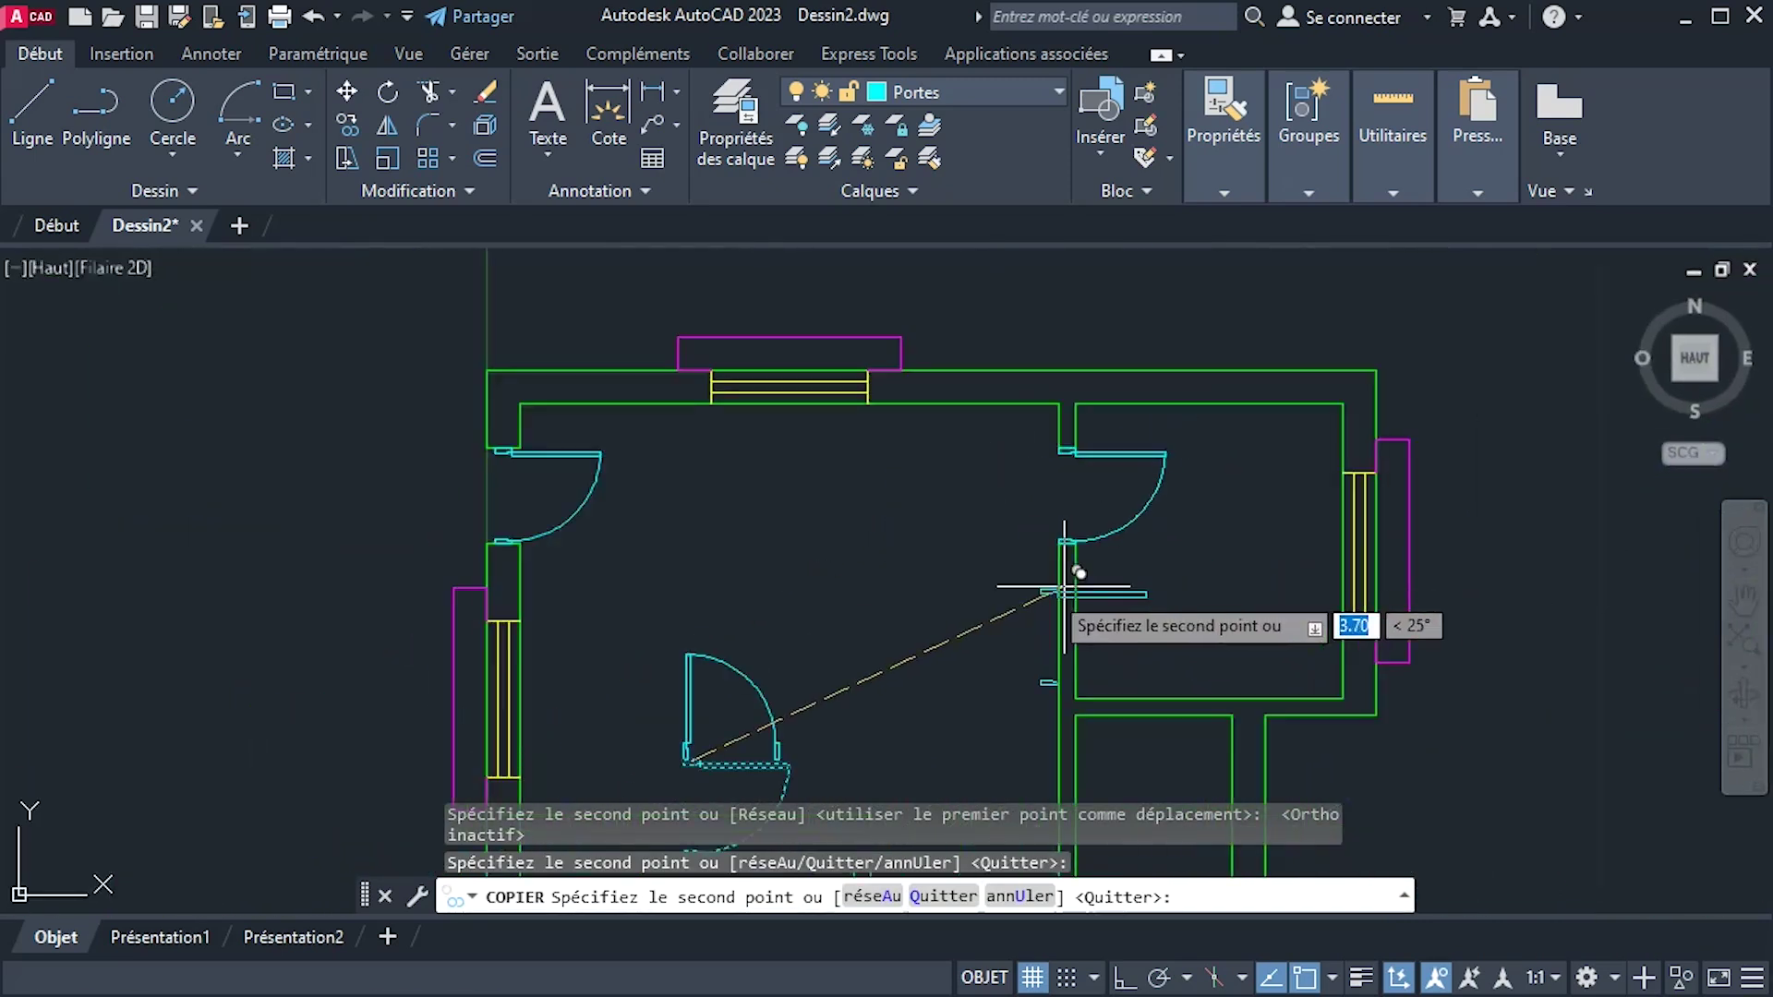
middle_click_drag(1068, 553, 1042, 340)
mouse_move(1096, 622)
middle_mouse_down()
mouse_move(1069, 613)
mouse_move(1062, 531)
middle_mouse_up()
scroll(1035, 485, "up", 3)
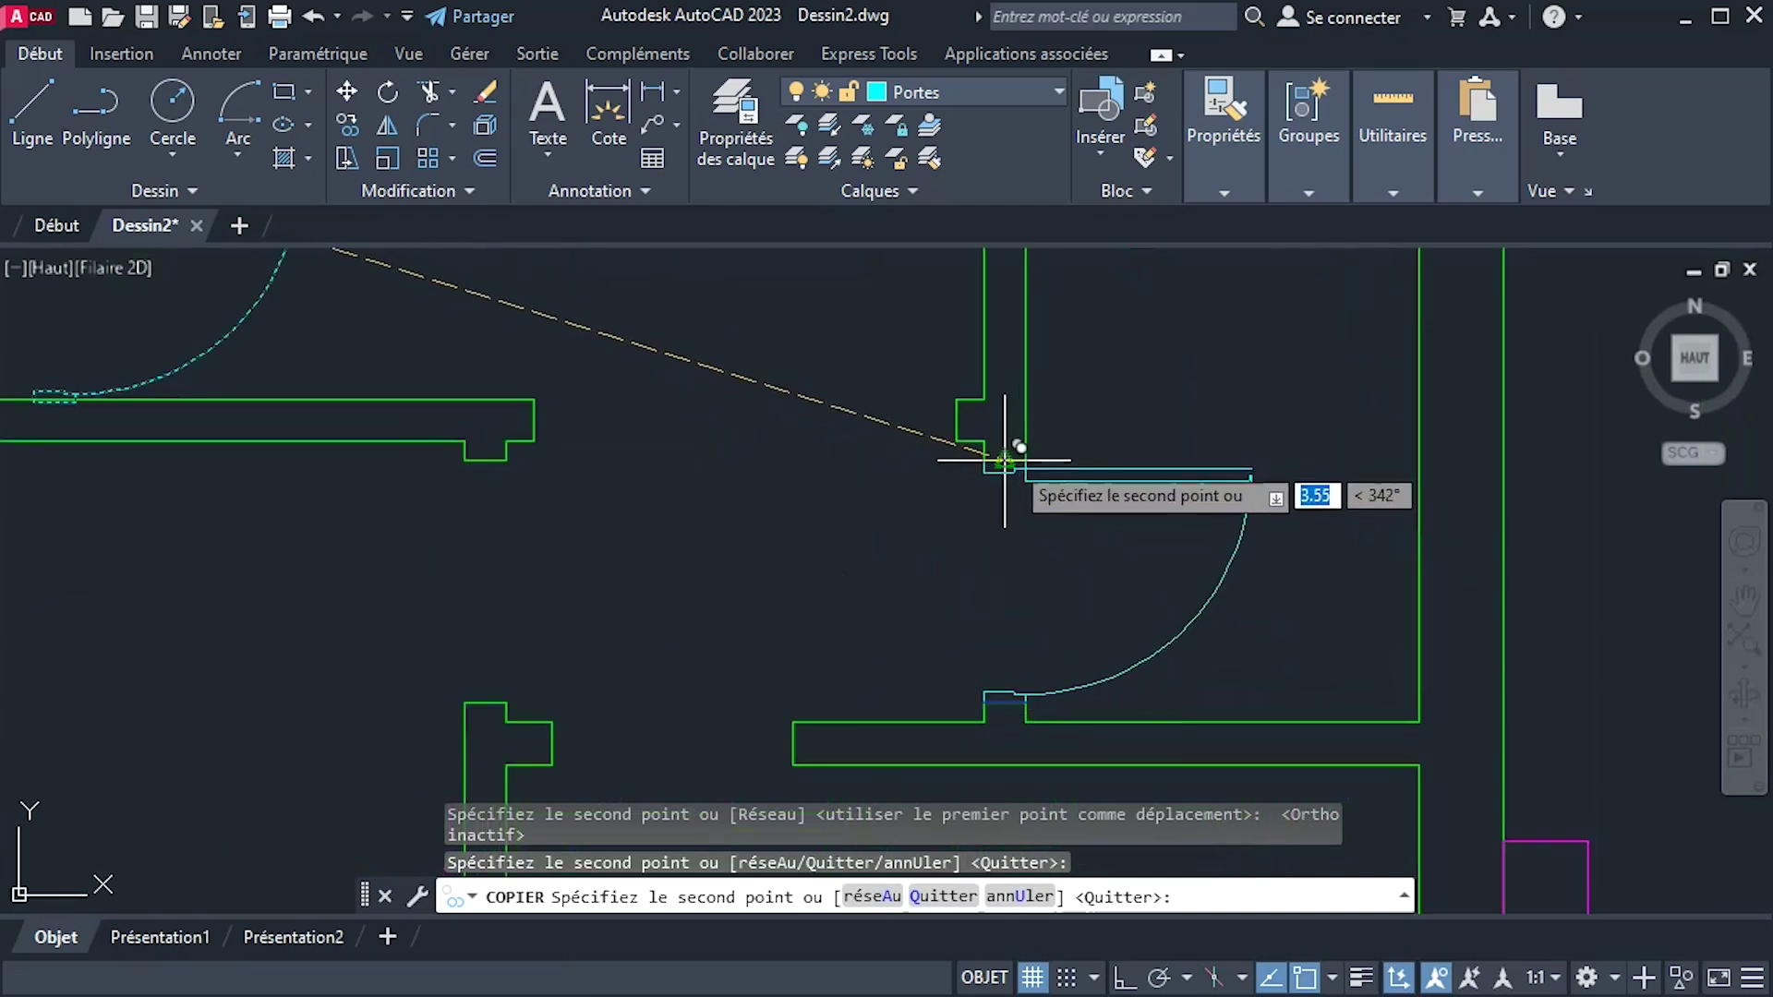
scroll(1062, 462, "down", 3)
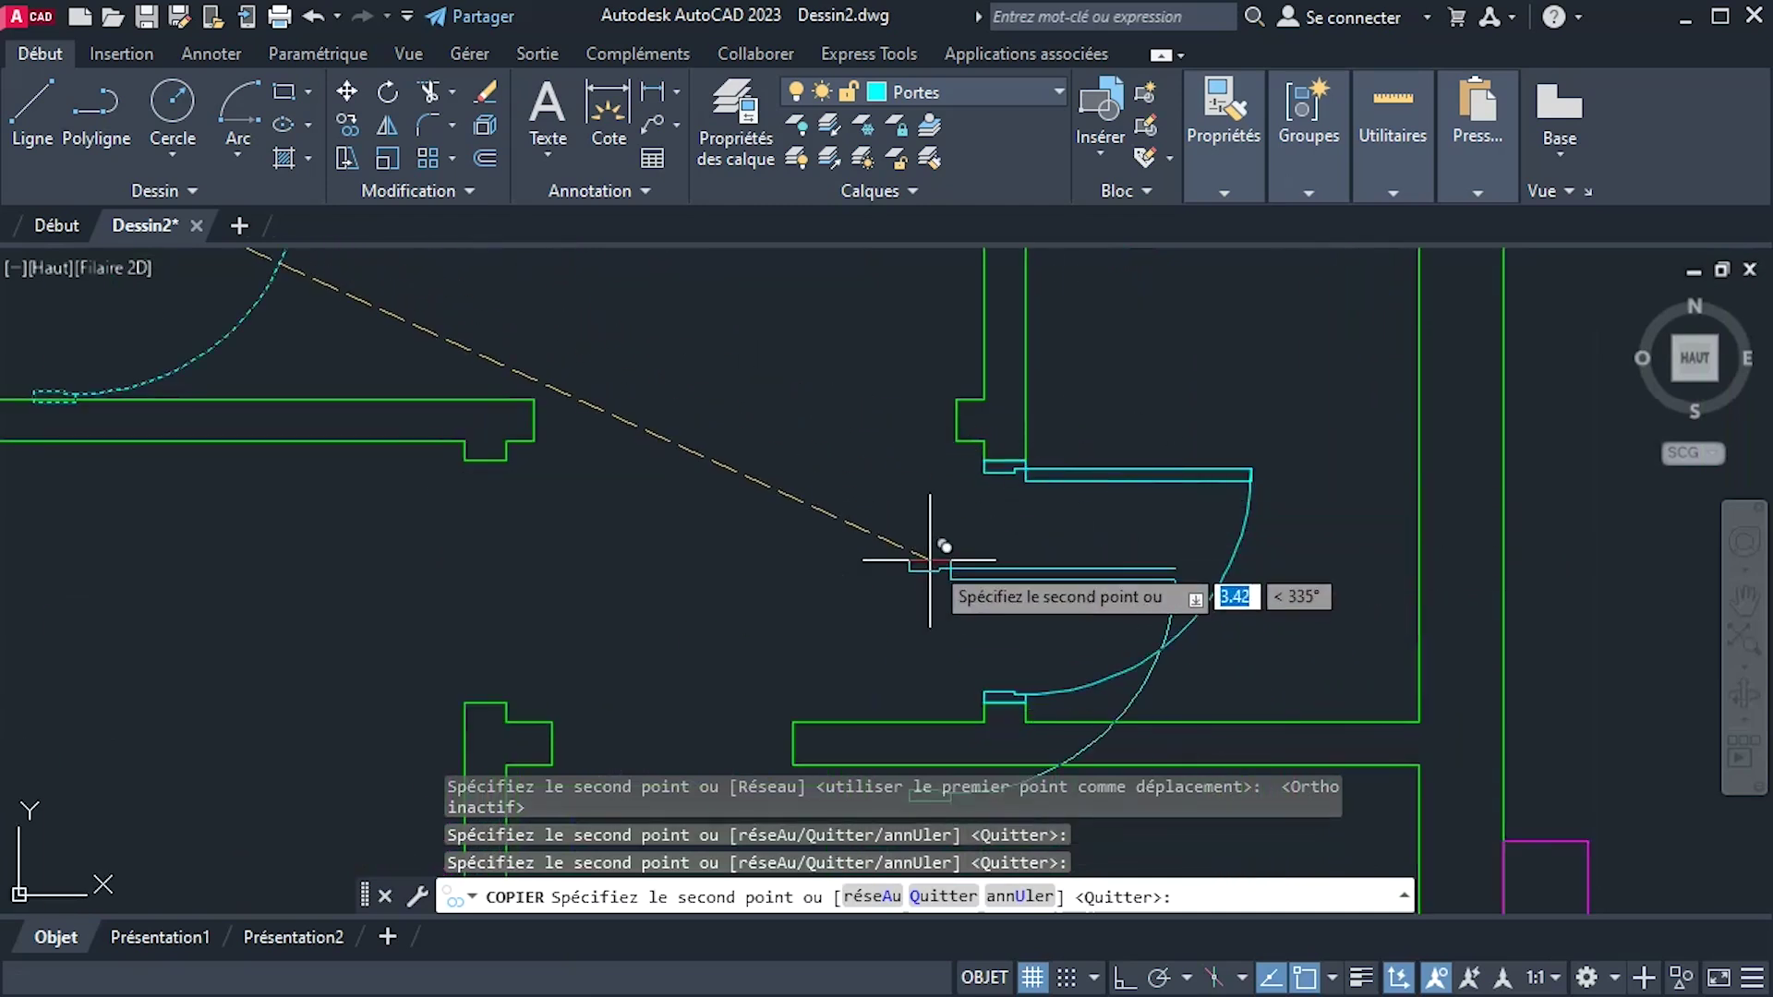
Place two spare door copies inside the lower-right and lower-left rooms, and finish copying.
middle_click_drag(938, 535, 1009, 353)
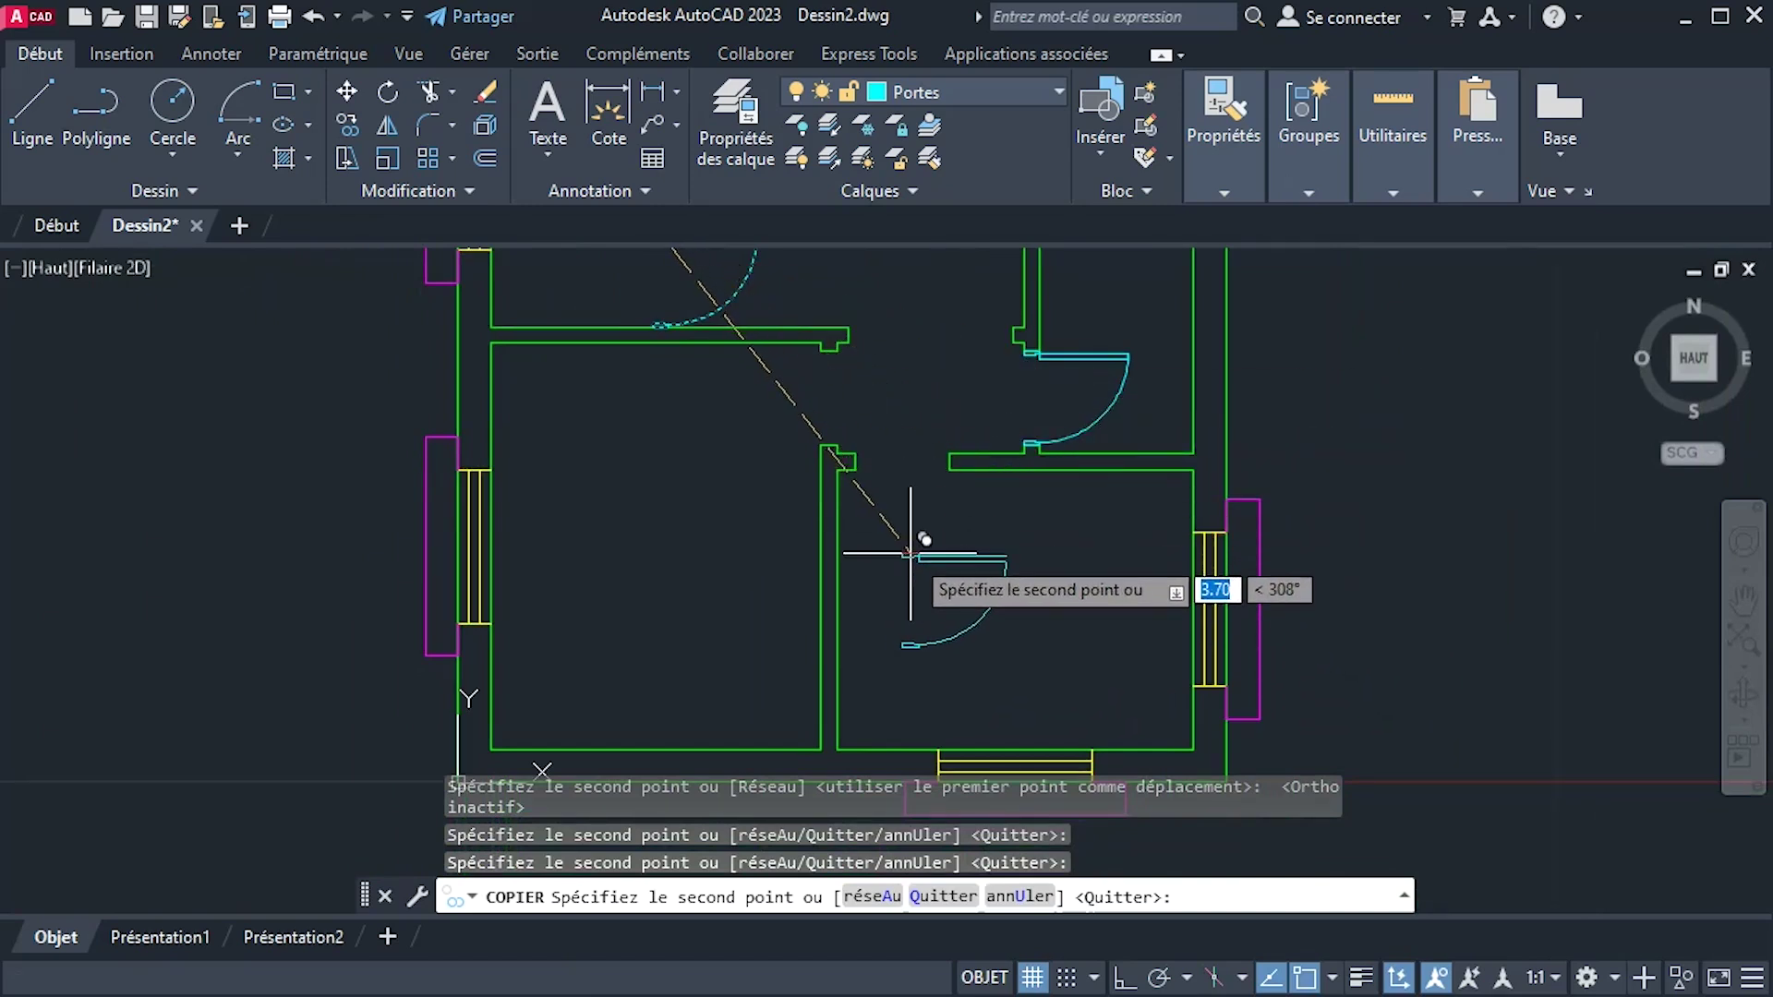
left_click(914, 552)
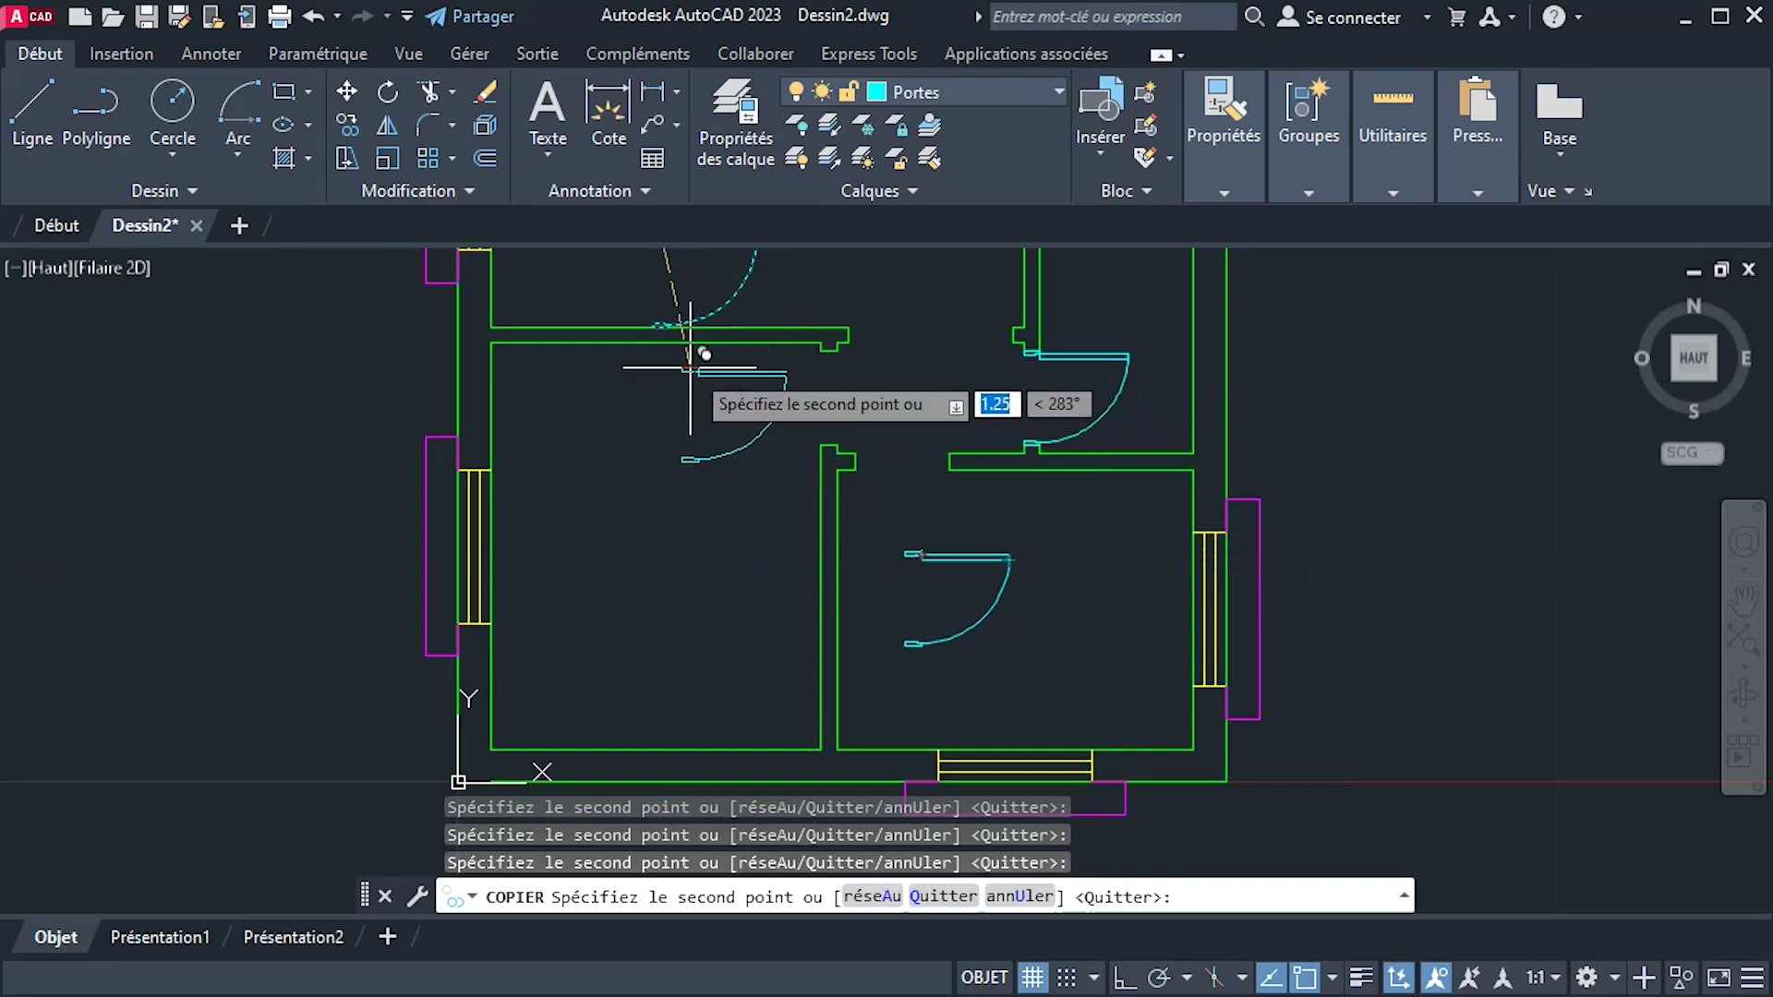
left_click(711, 369)
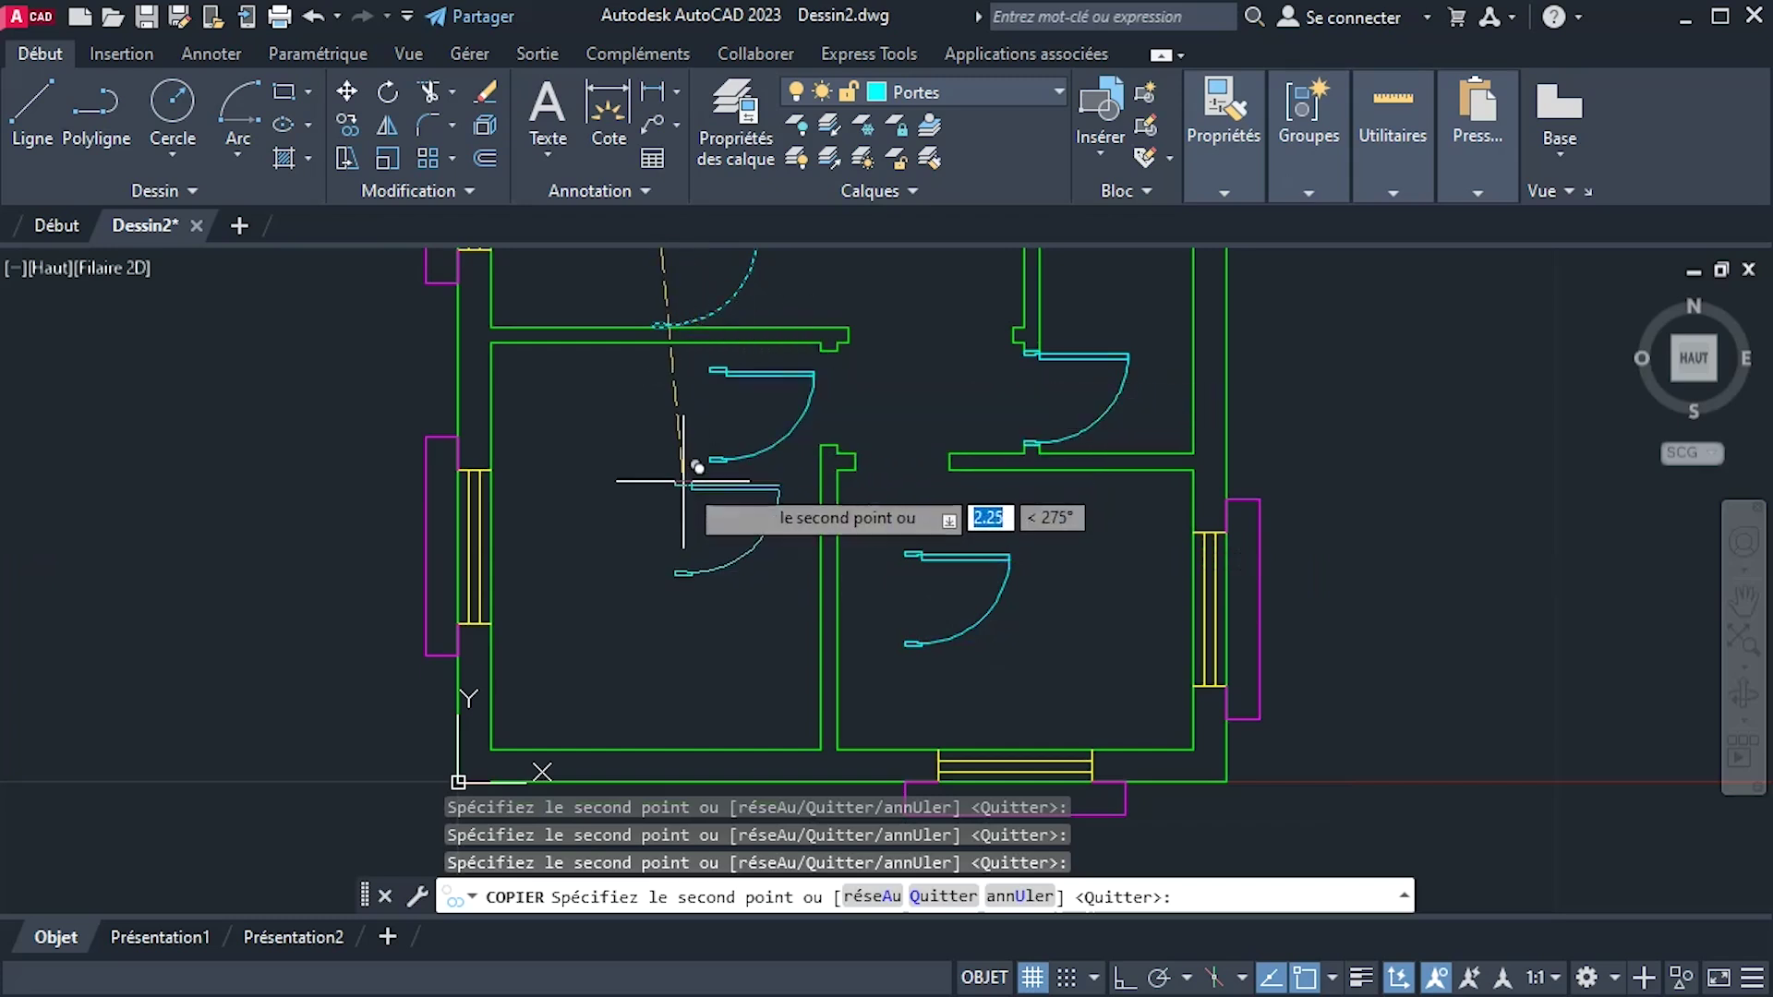
right_click(681, 484)
left_click(739, 508)
Mirror the lower-left room's door about a vertical line through its upper jamb's outer corner with Ortho on, erasing the source.
left_click(729, 383)
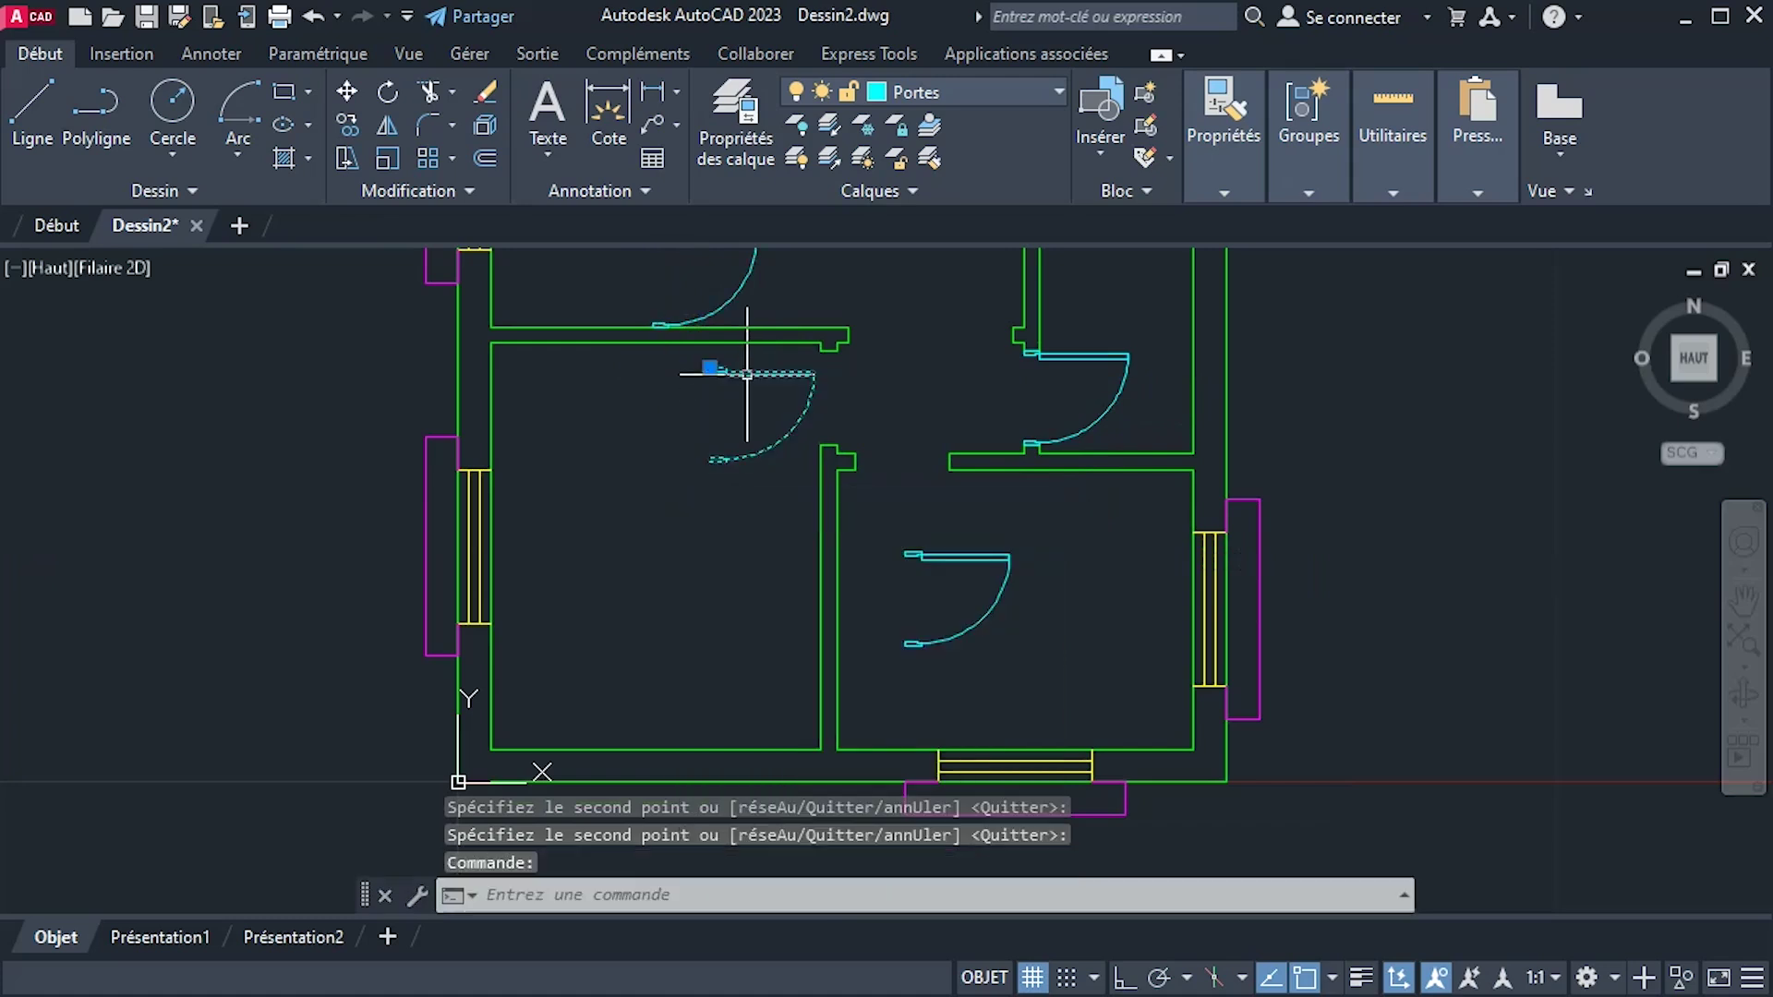
scroll(730, 384, "up", 5)
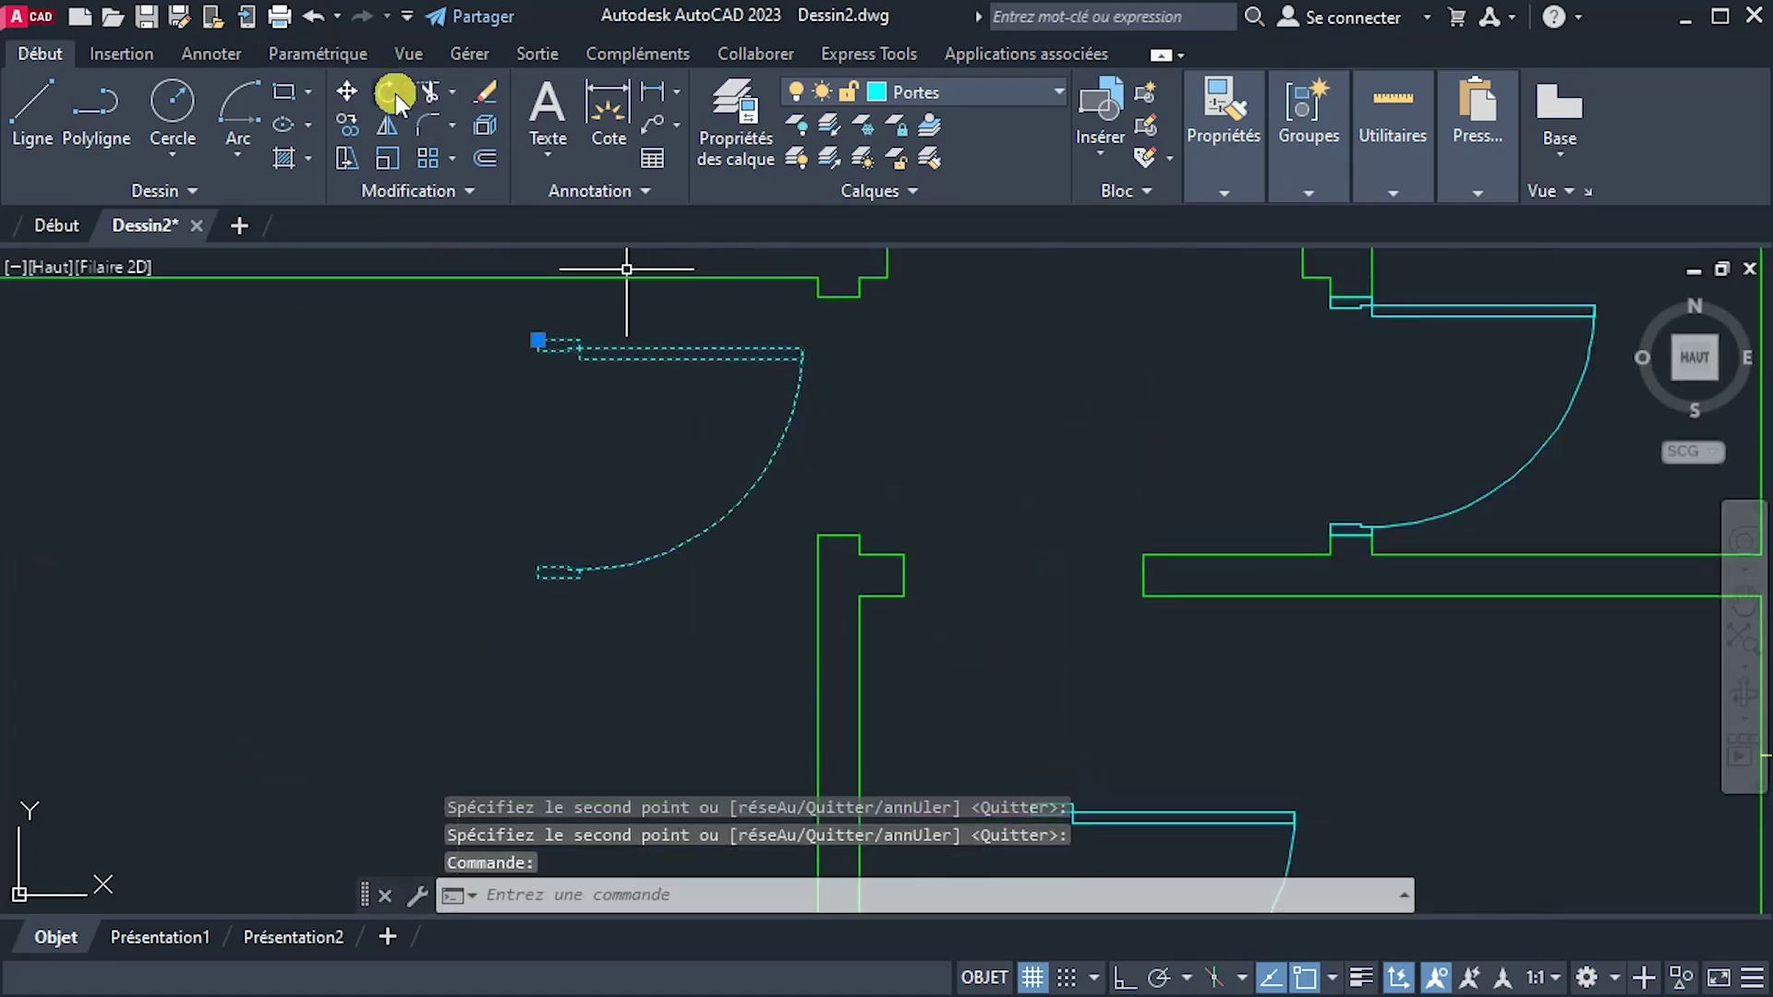
left_click(385, 125)
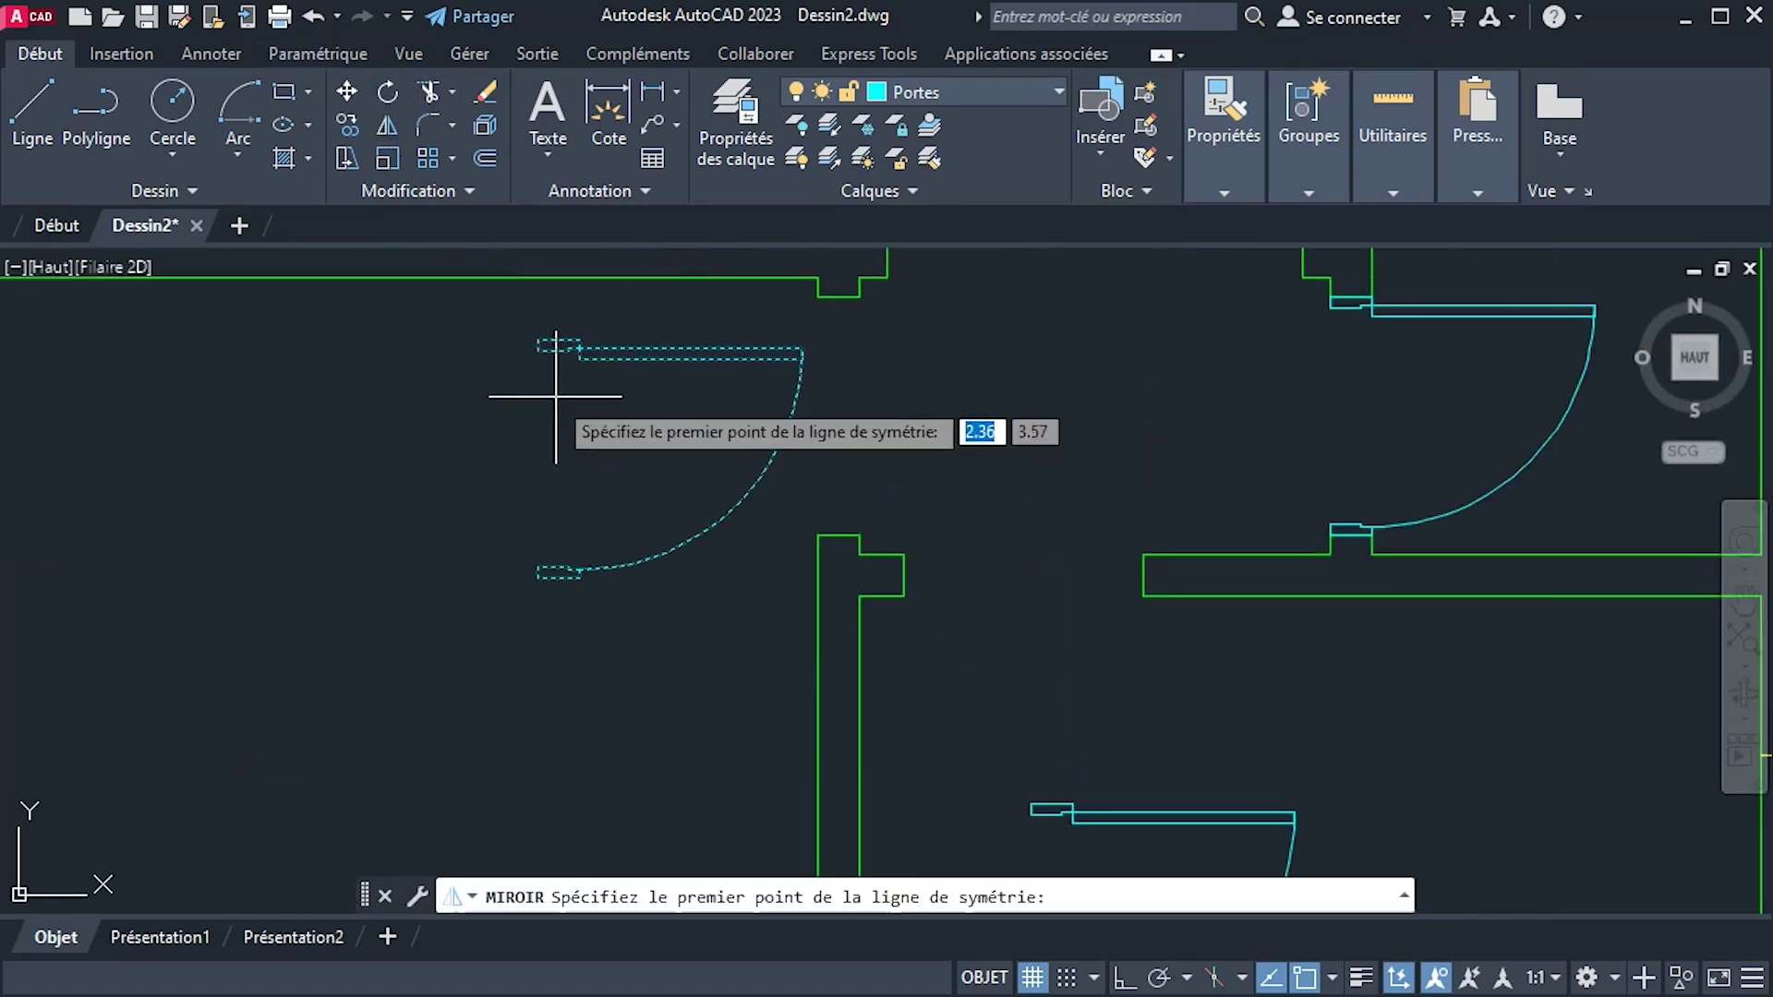
left_click(538, 342)
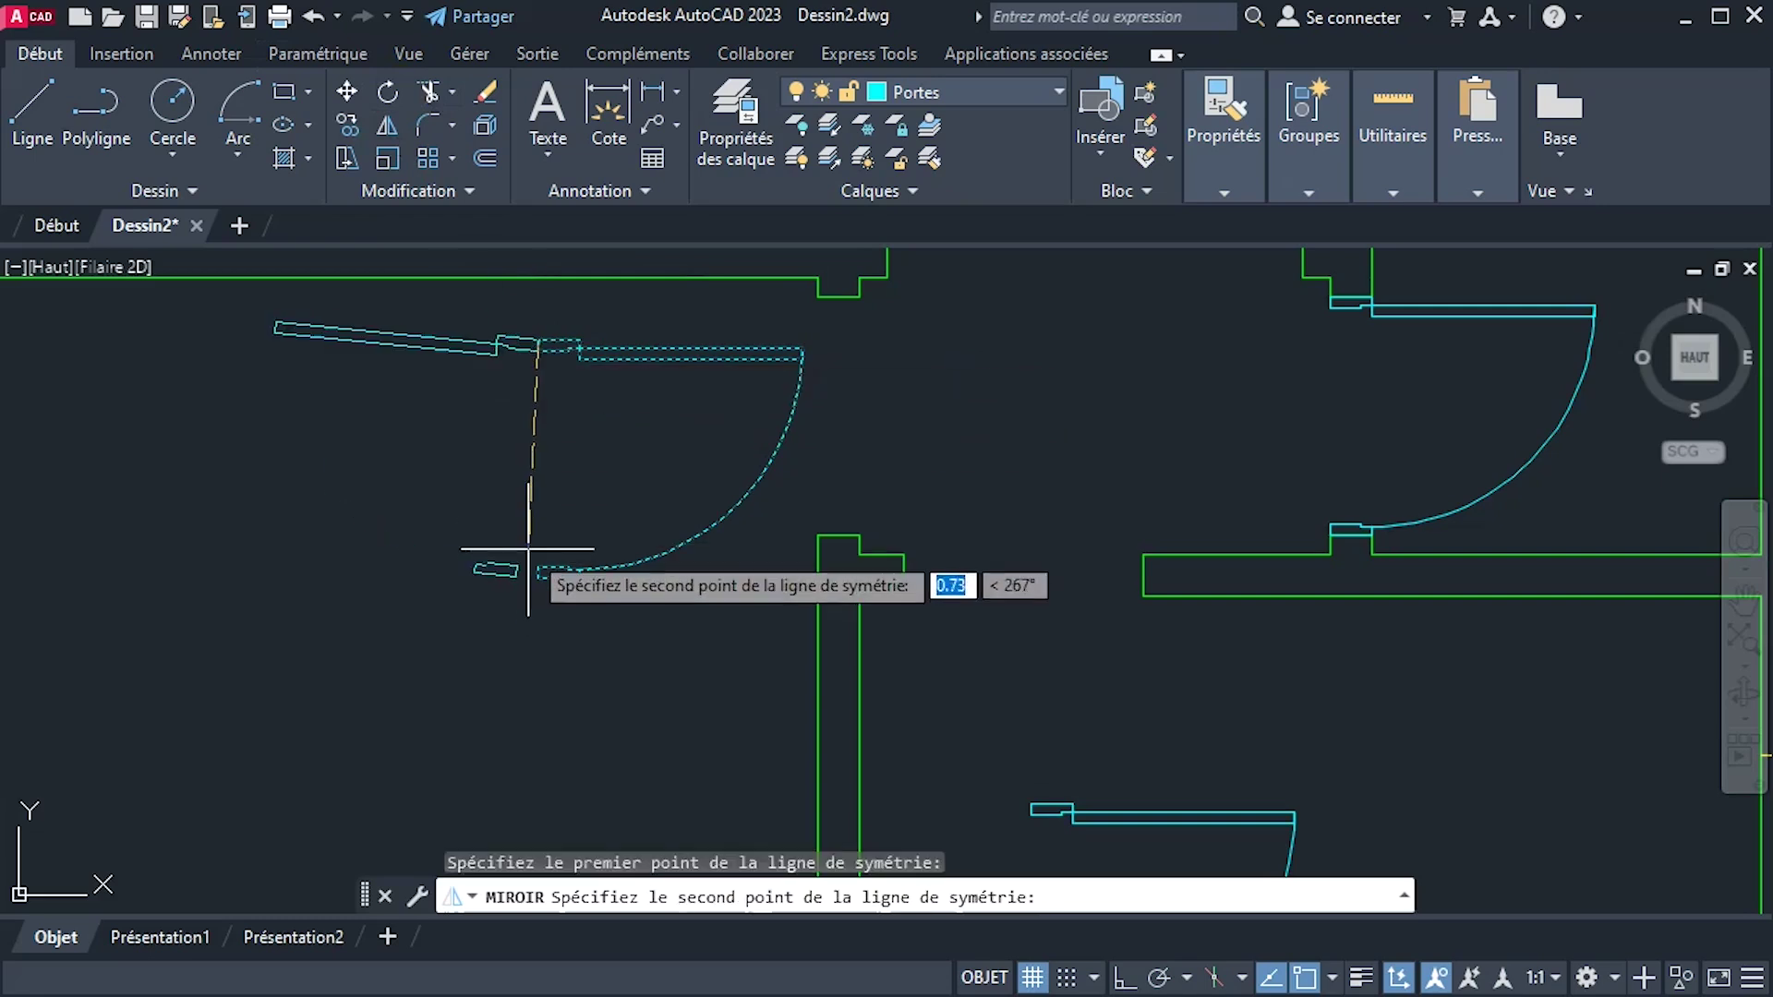
left_click(1124, 977)
left_click(585, 668)
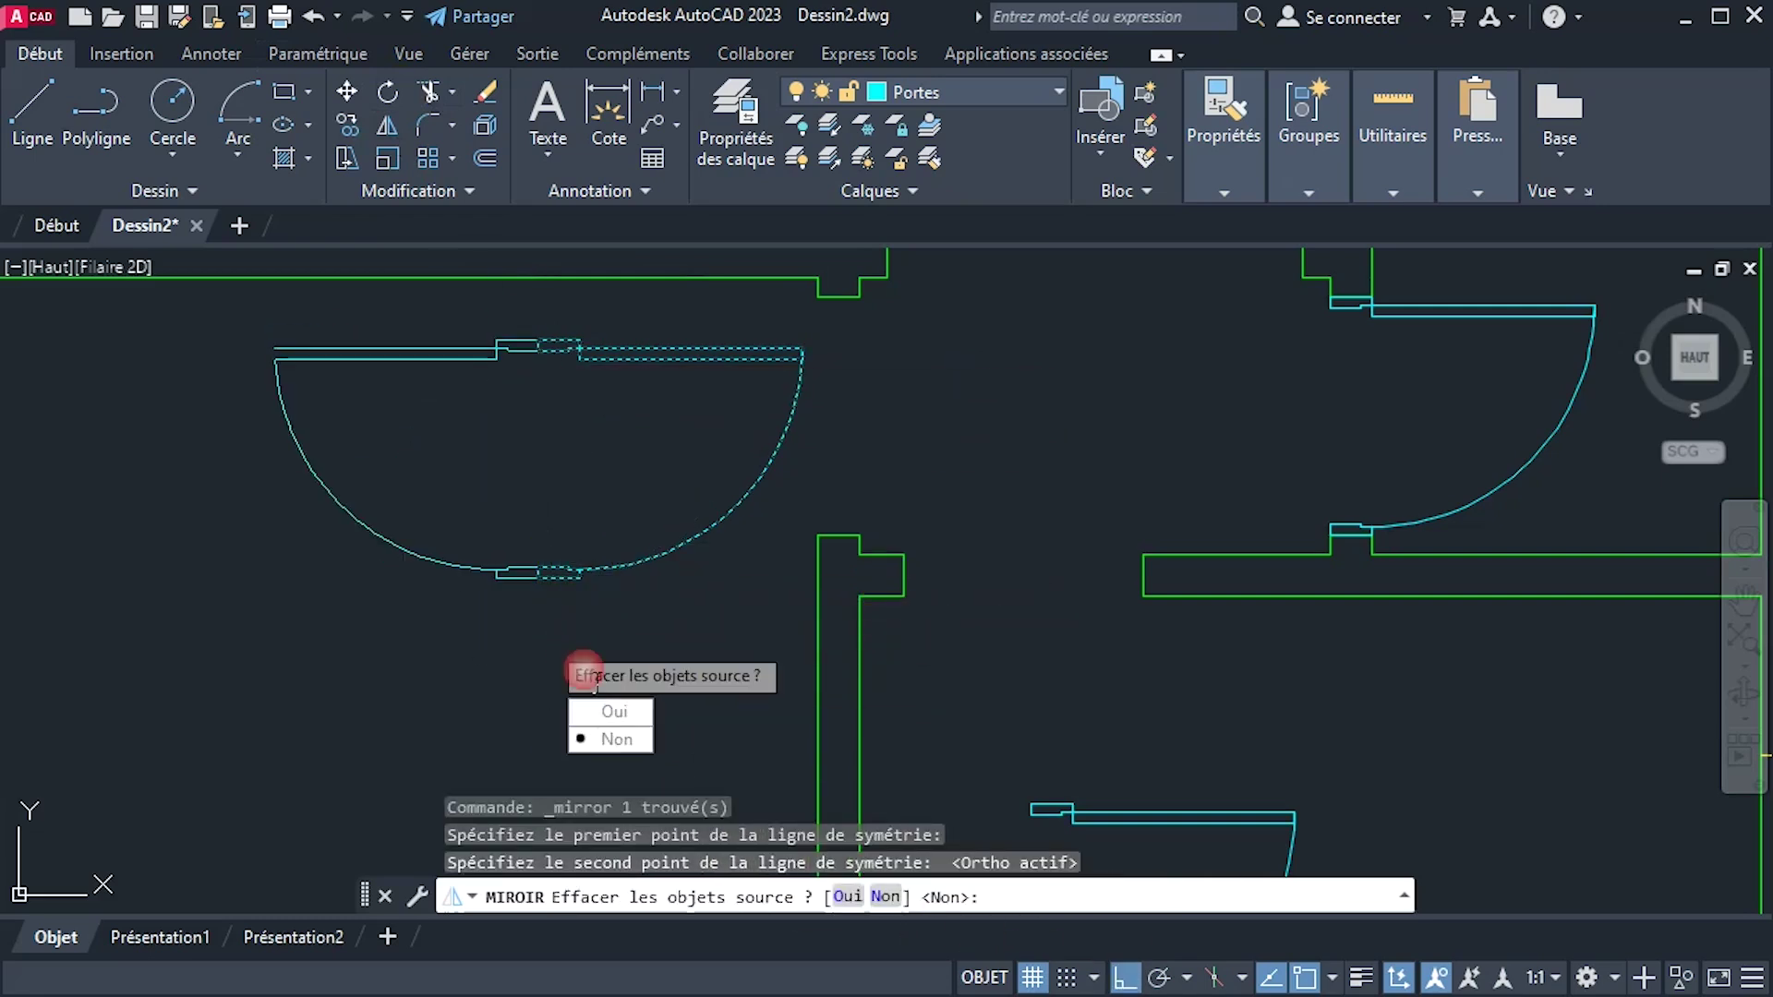
left_click(611, 713)
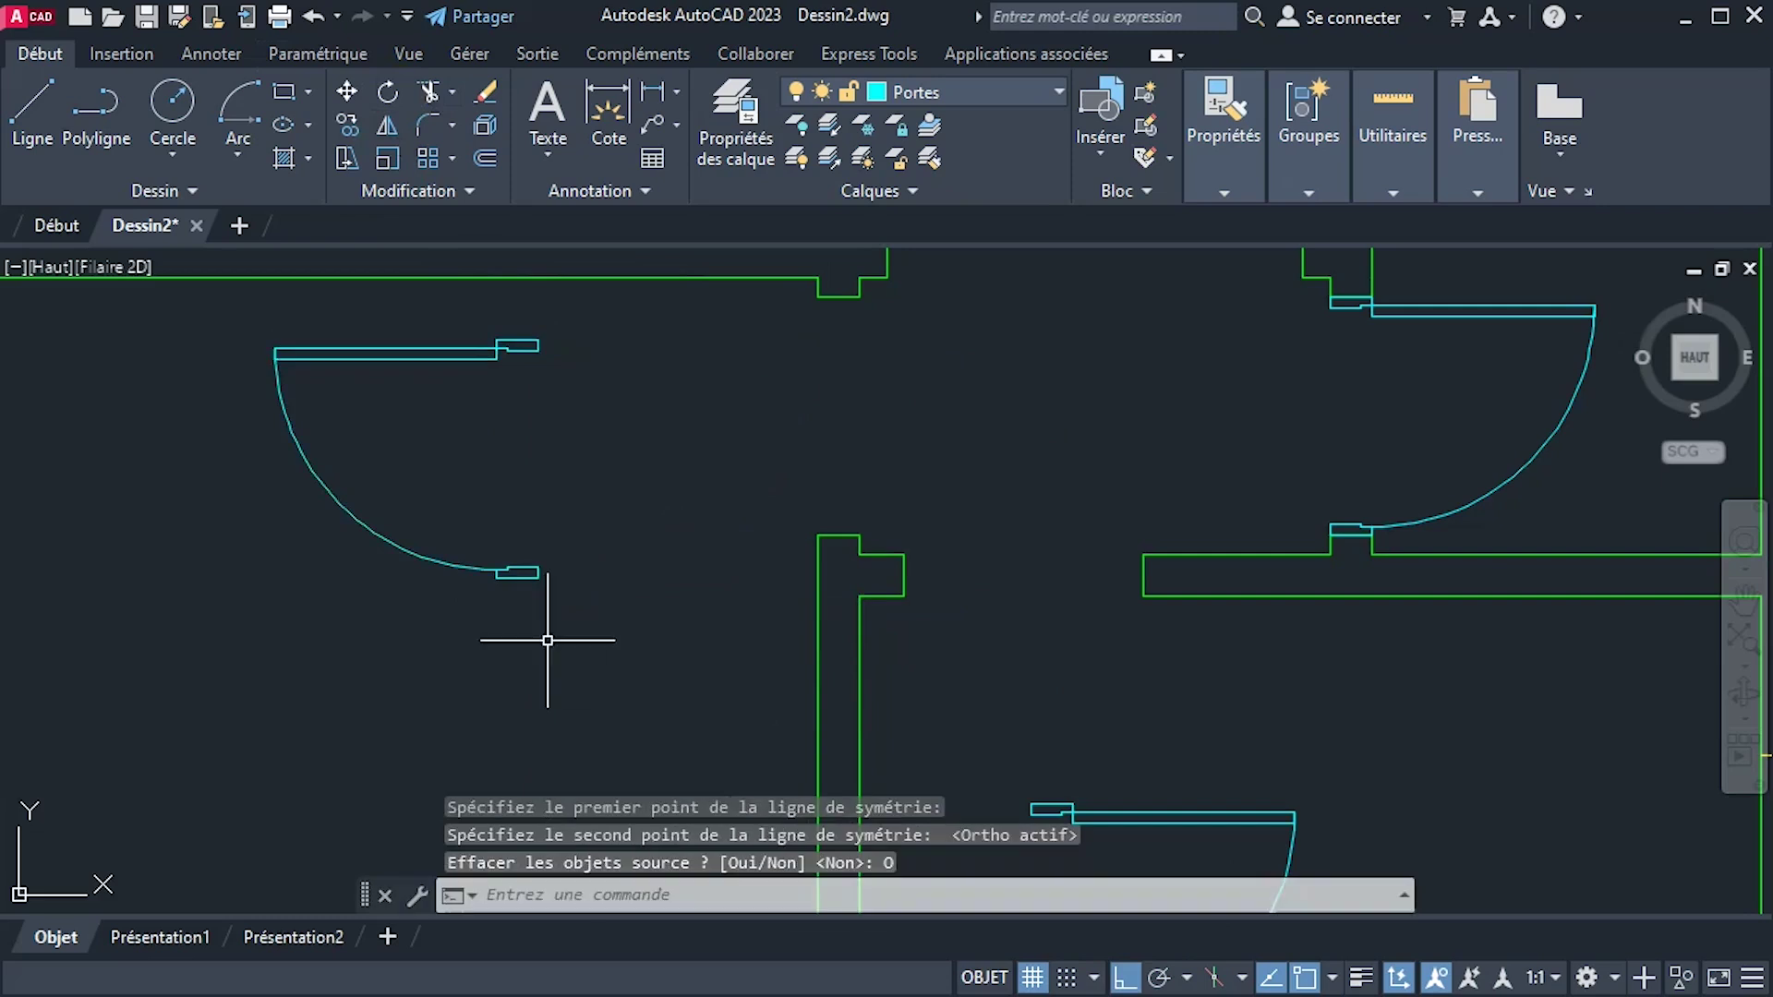
Move the lower-left room's door by its upper jamb's midpoint to the midpoint of the wall end above that room's opening.
left_click(514, 349)
left_click(480, 360)
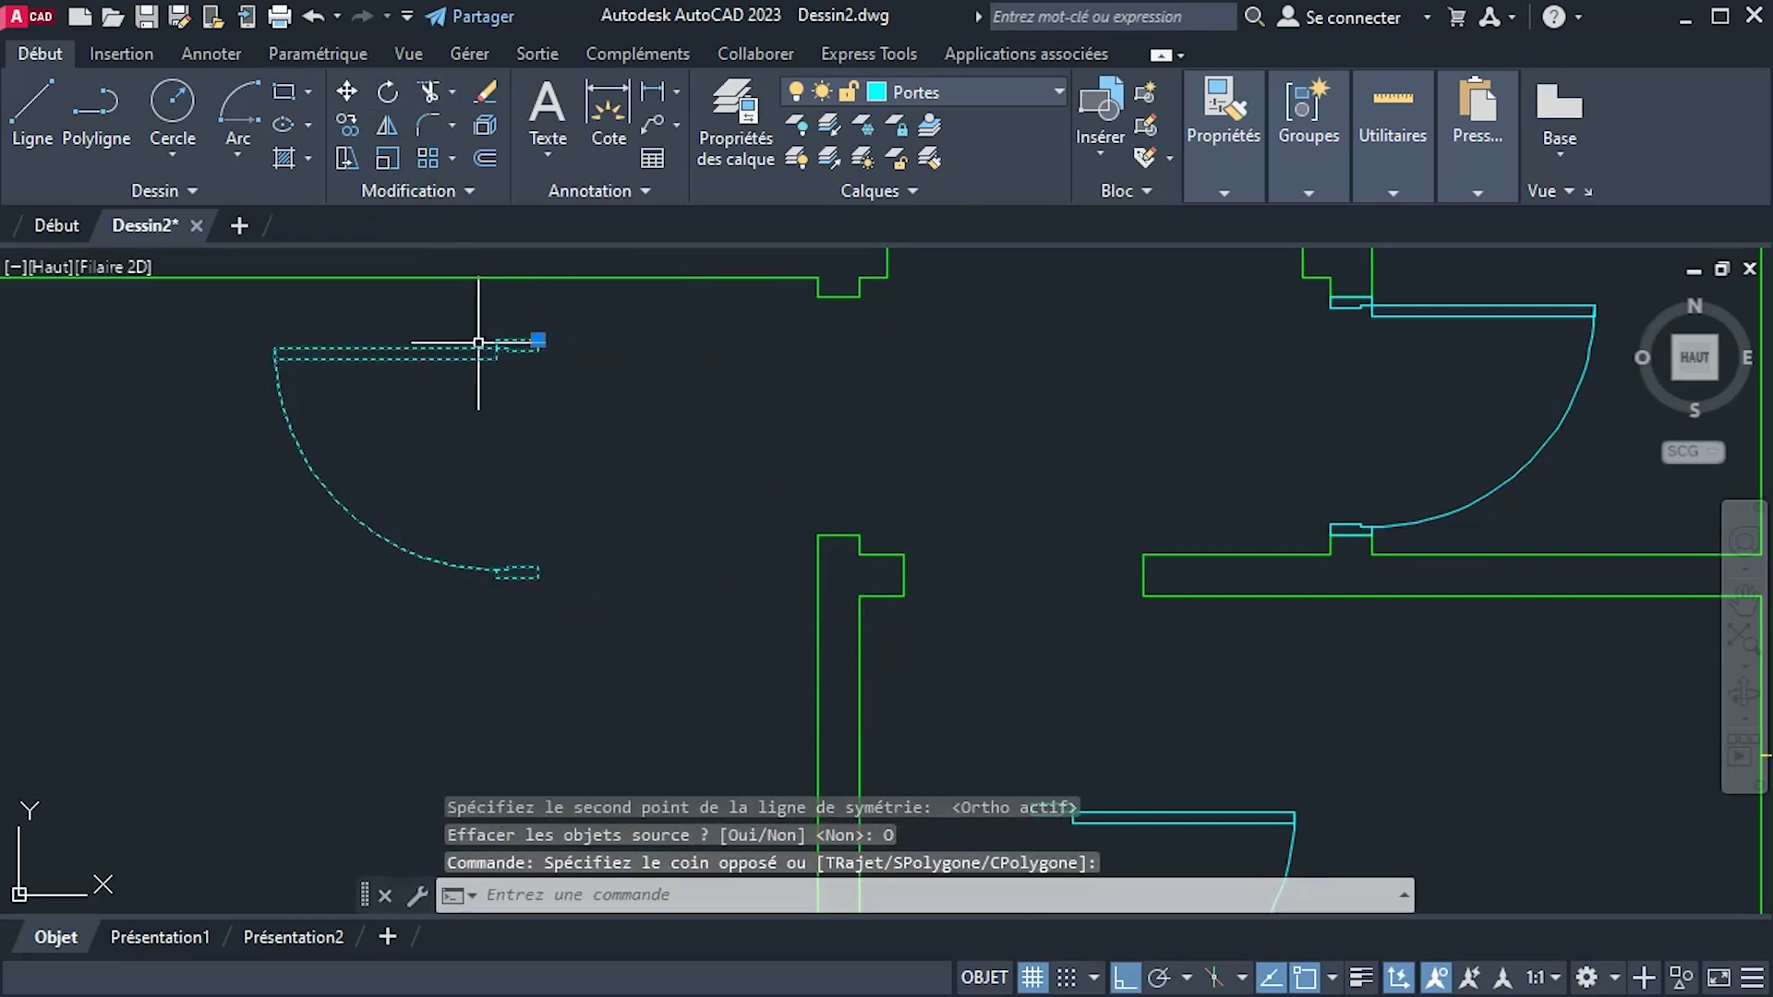
left_click(344, 97)
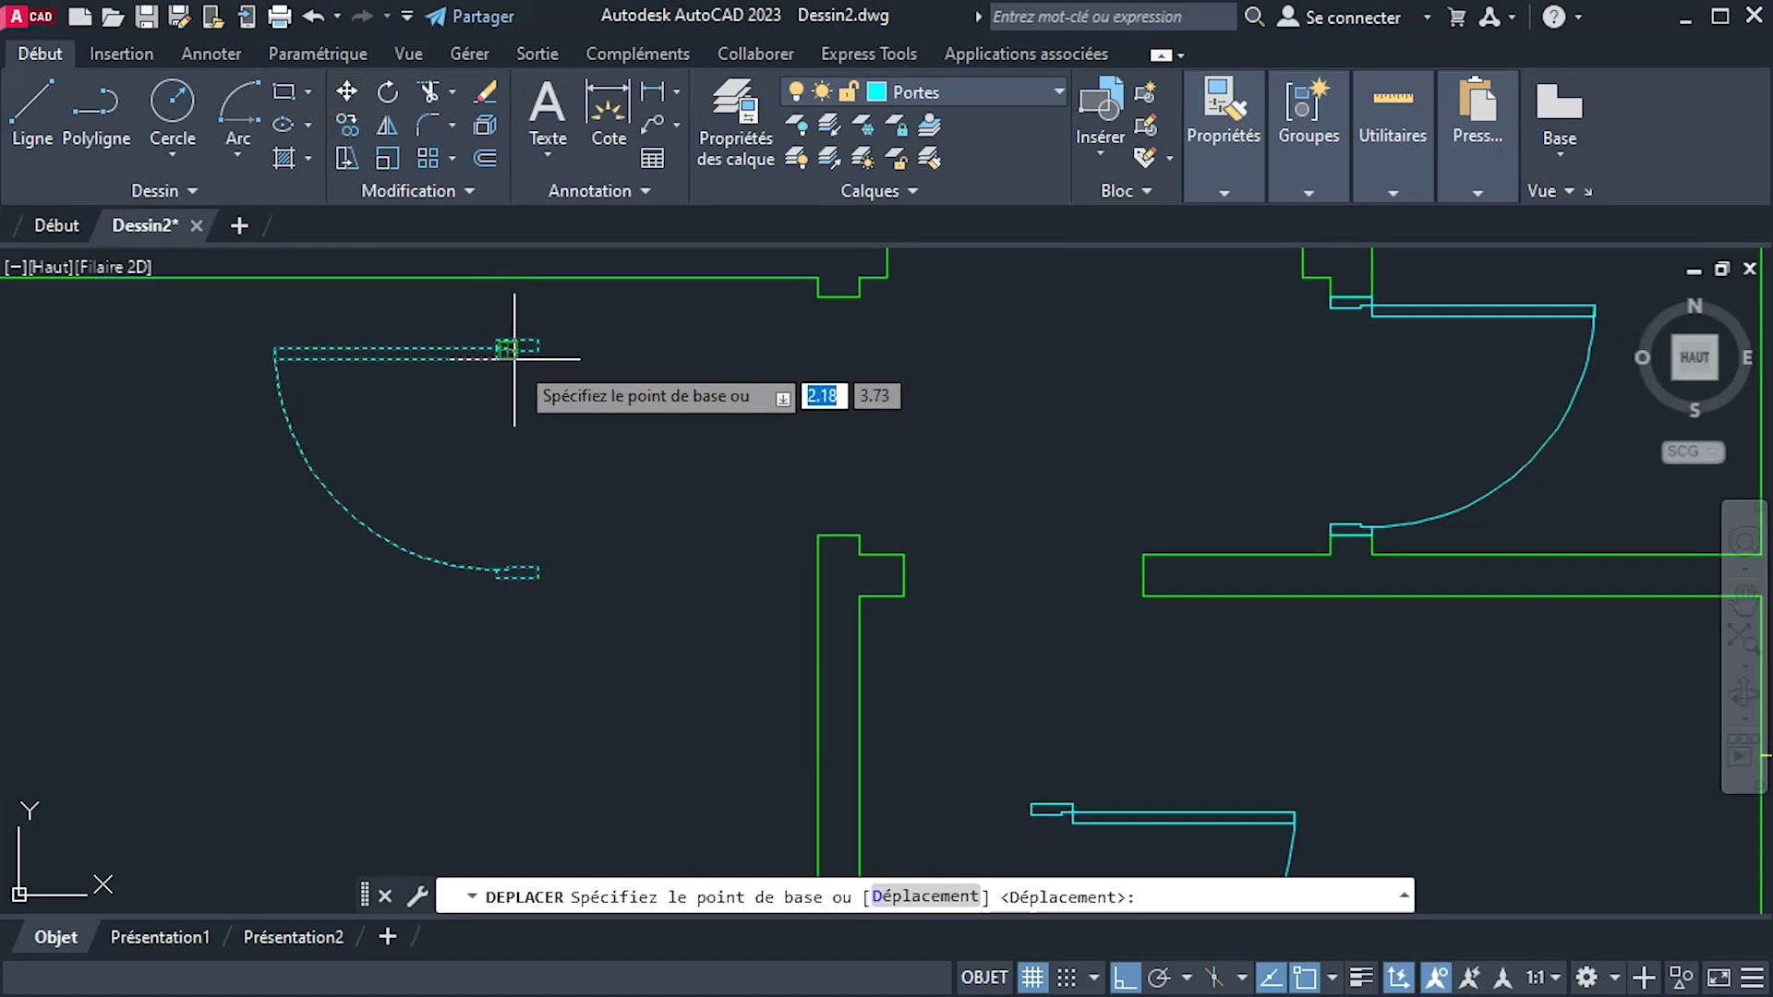
scroll(514, 348, "up", 2)
left_click(515, 327)
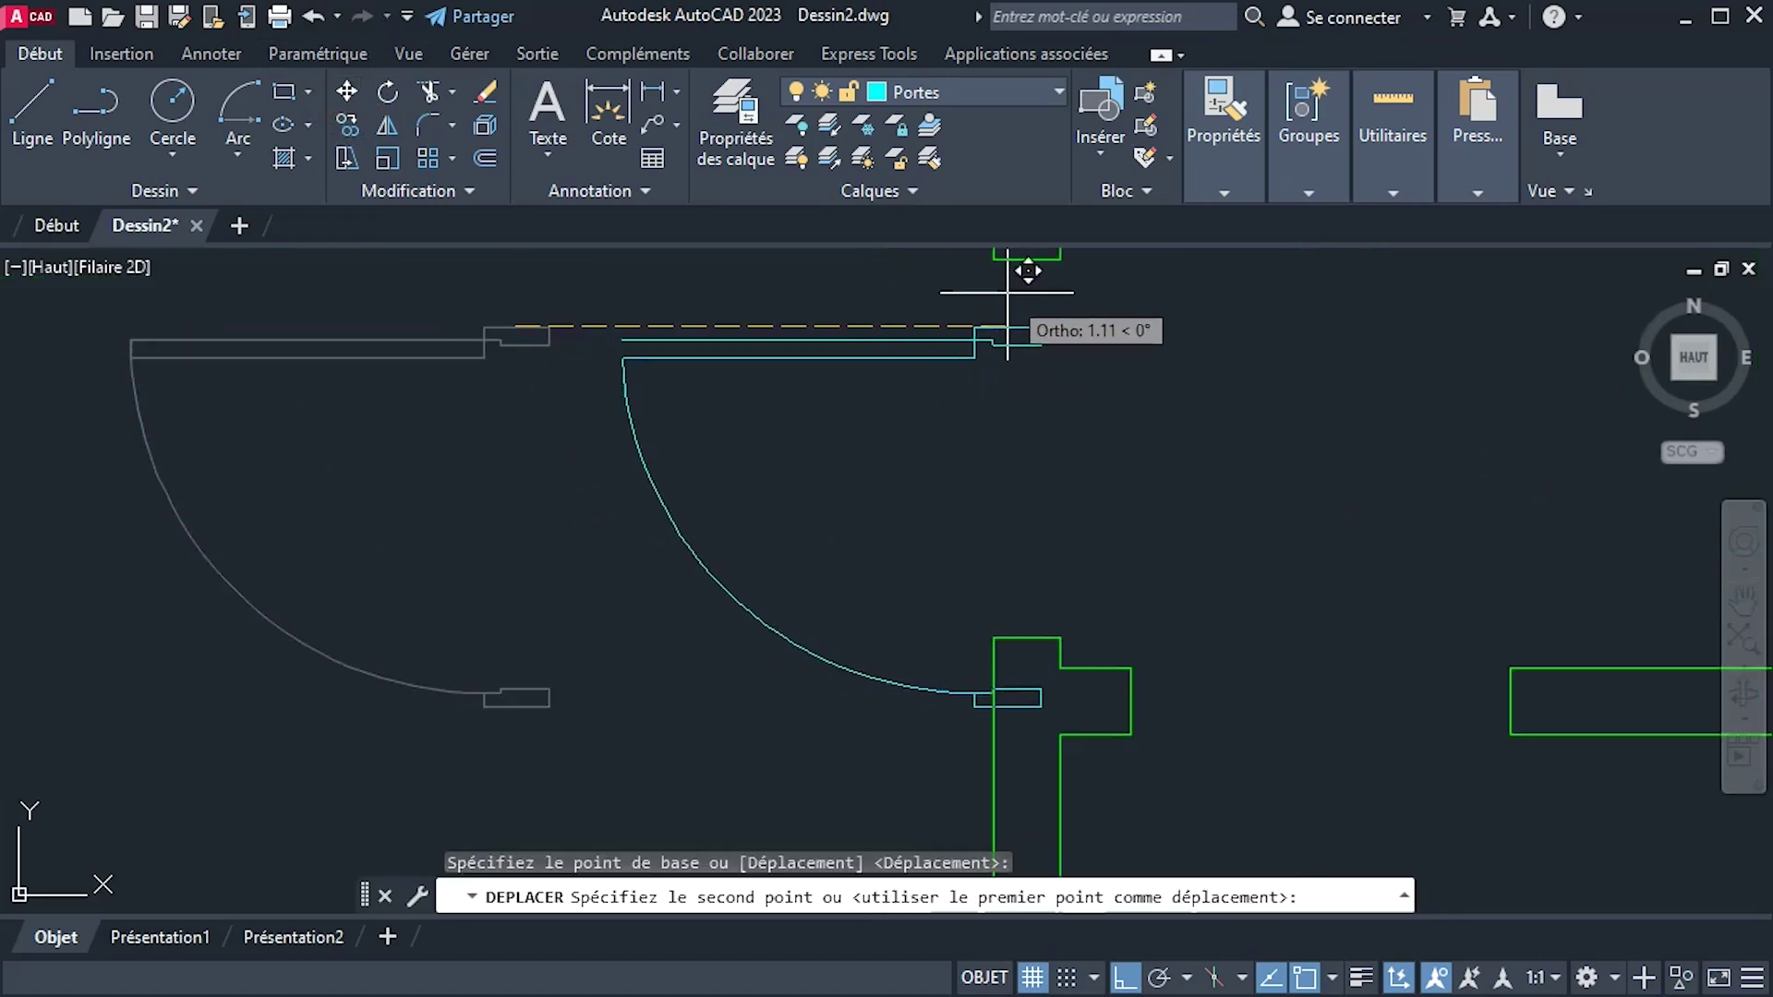
scroll(1022, 258, "up", 3)
scroll(1025, 388, "down", 3)
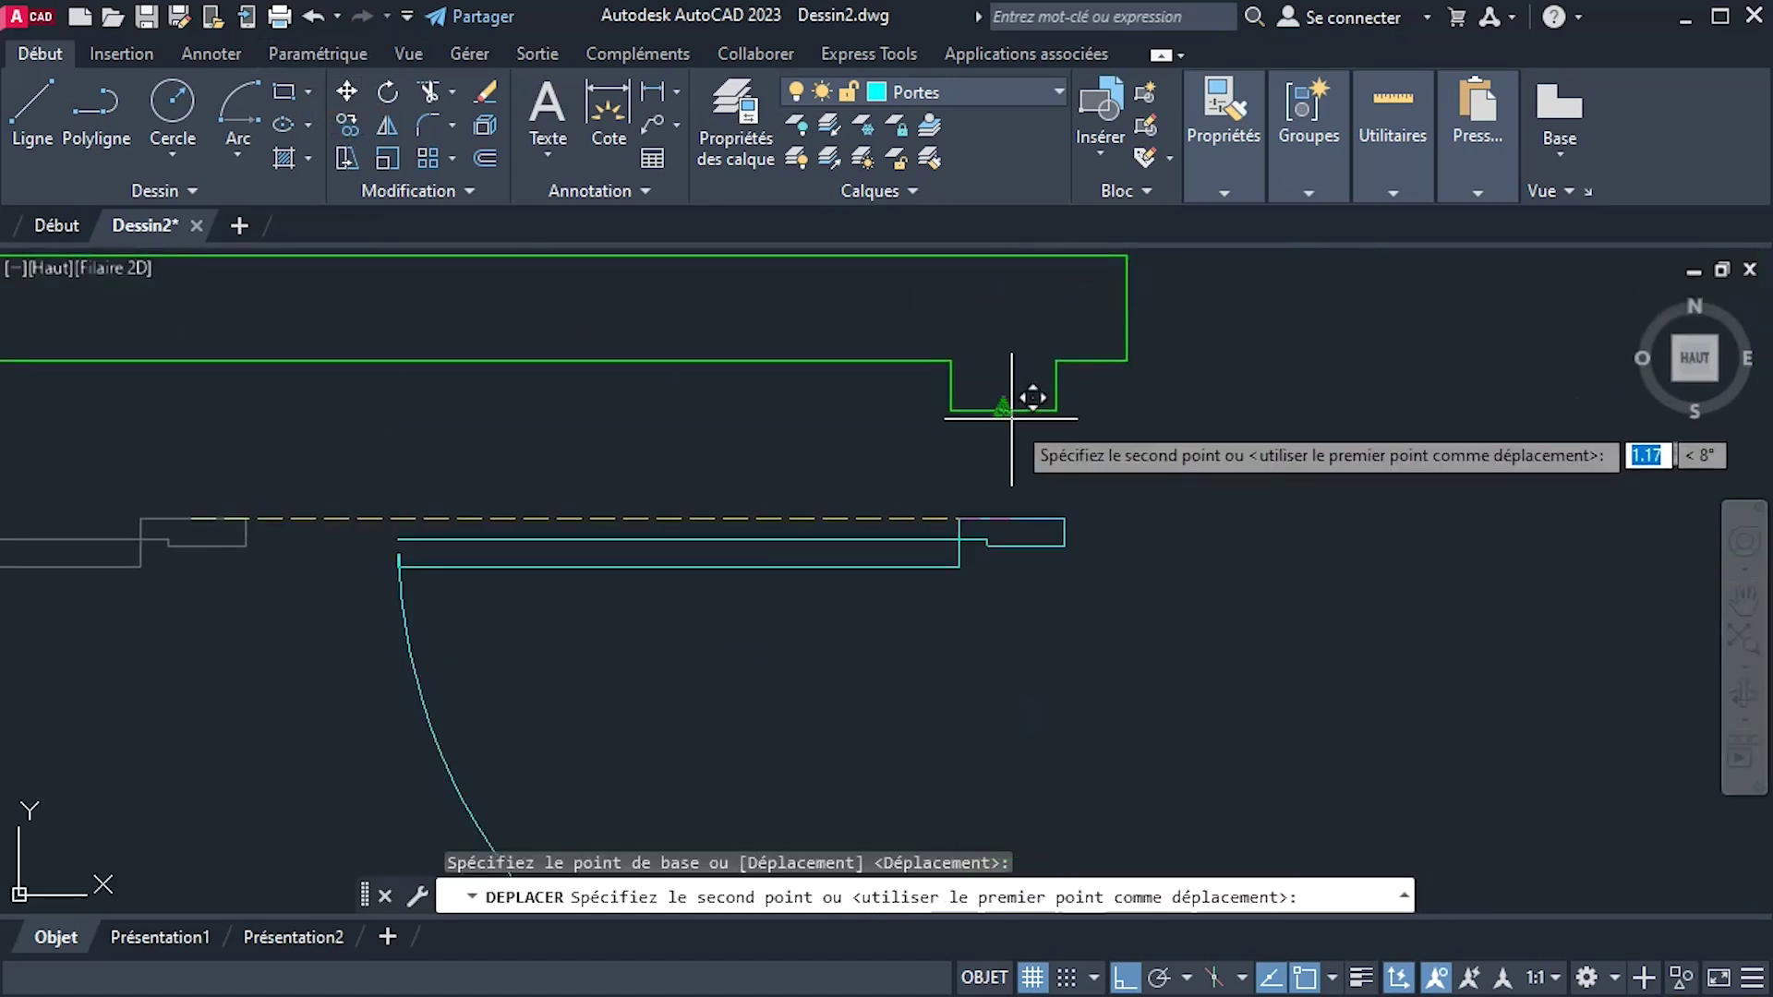
left_click(1053, 421)
scroll(1124, 520, "up", 3)
scroll(1125, 520, "down", 3)
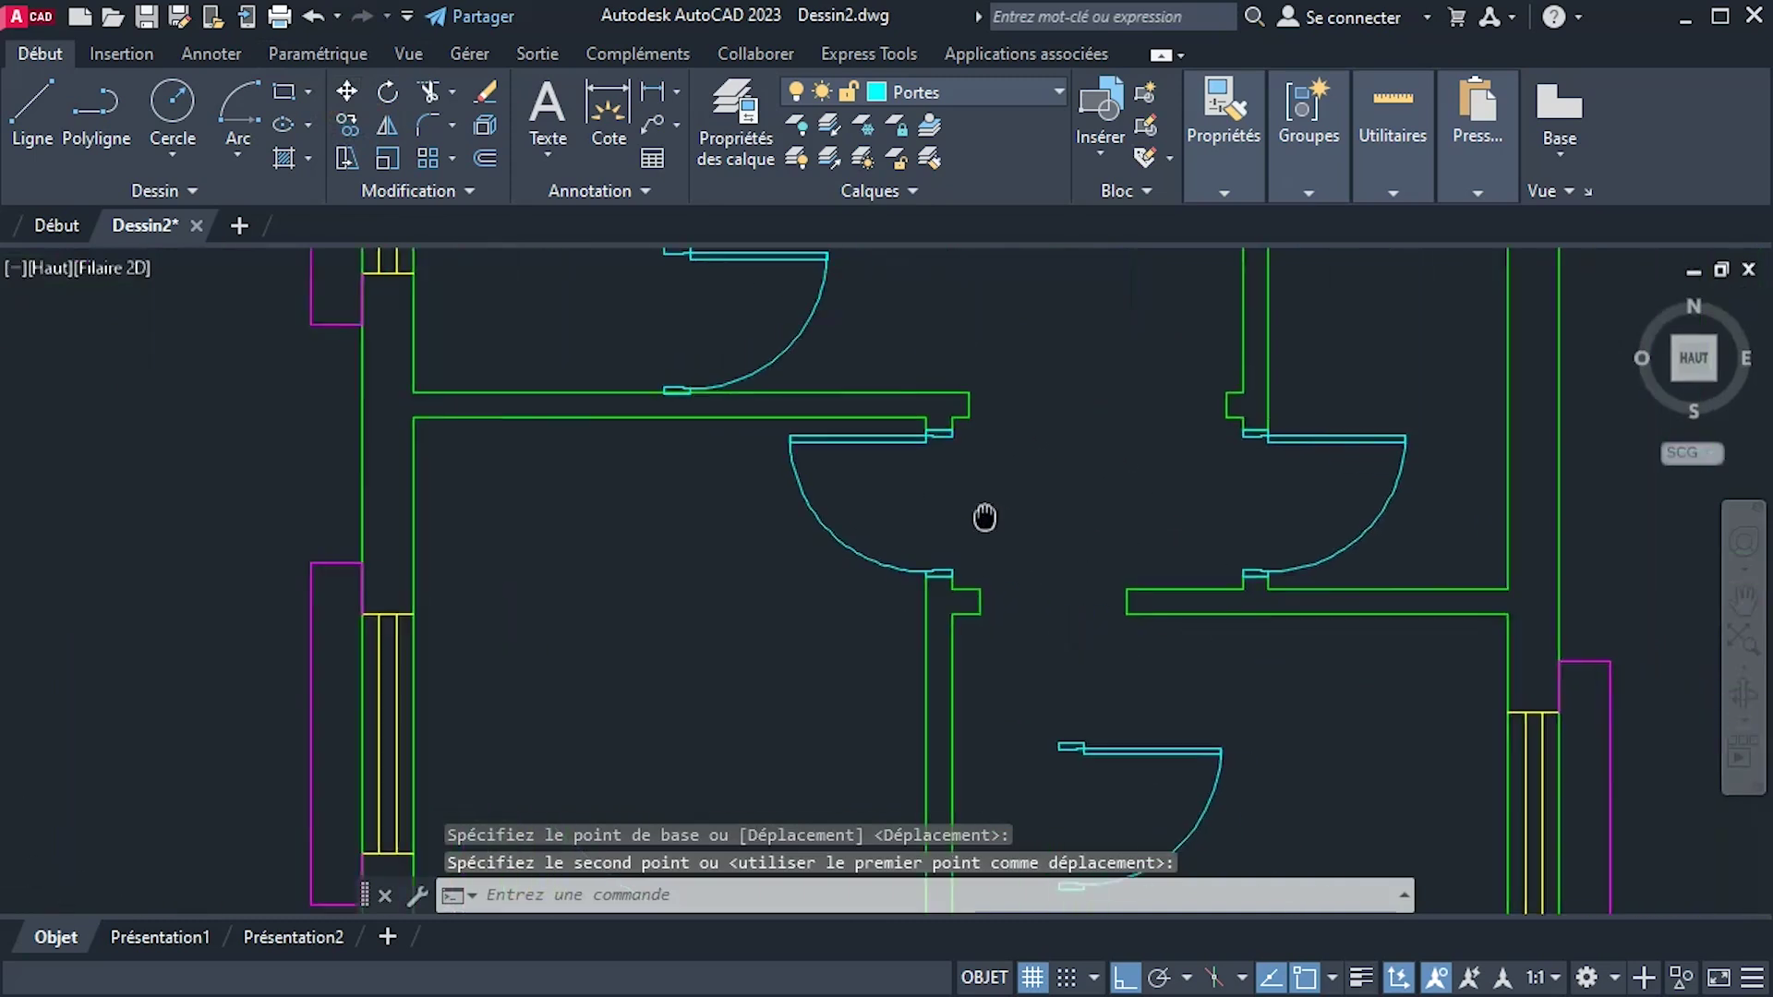
Rotate the spare door in the lower-right room by 270° about its upper jamb's outer corner.
scroll(981, 514, "up", 3)
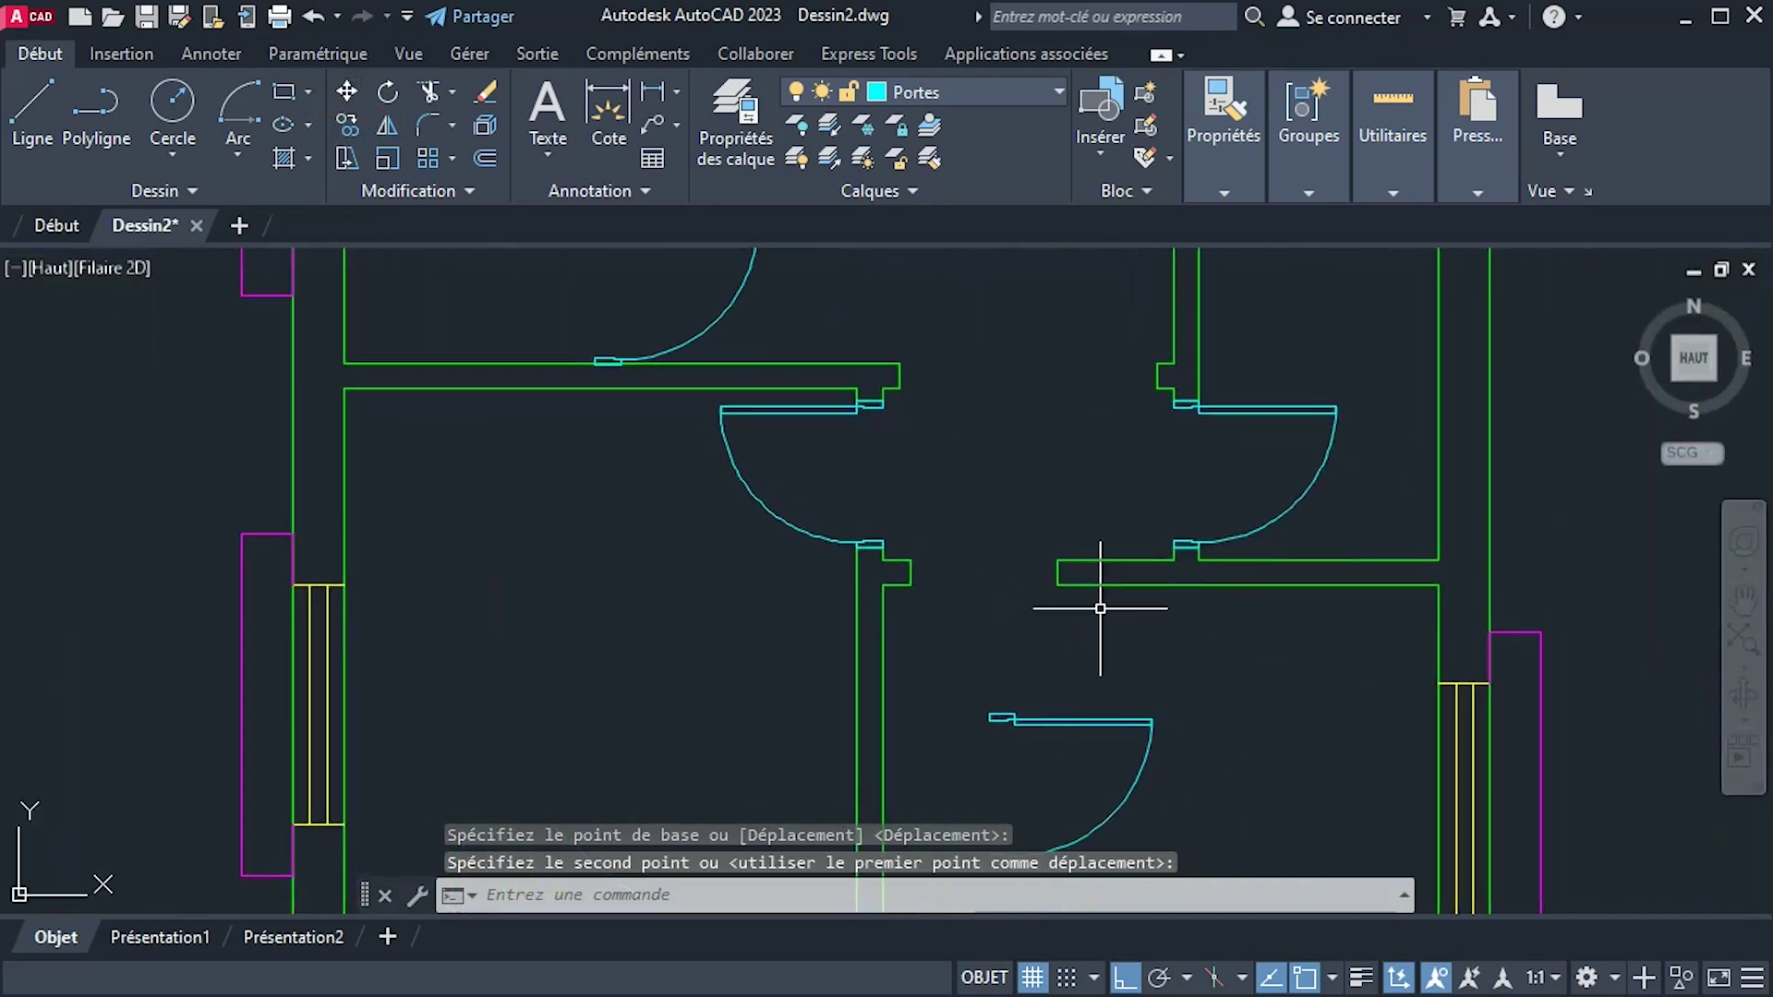
left_click(1080, 725)
scroll(1134, 731, "up", 3)
scroll(1134, 732, "down", 3)
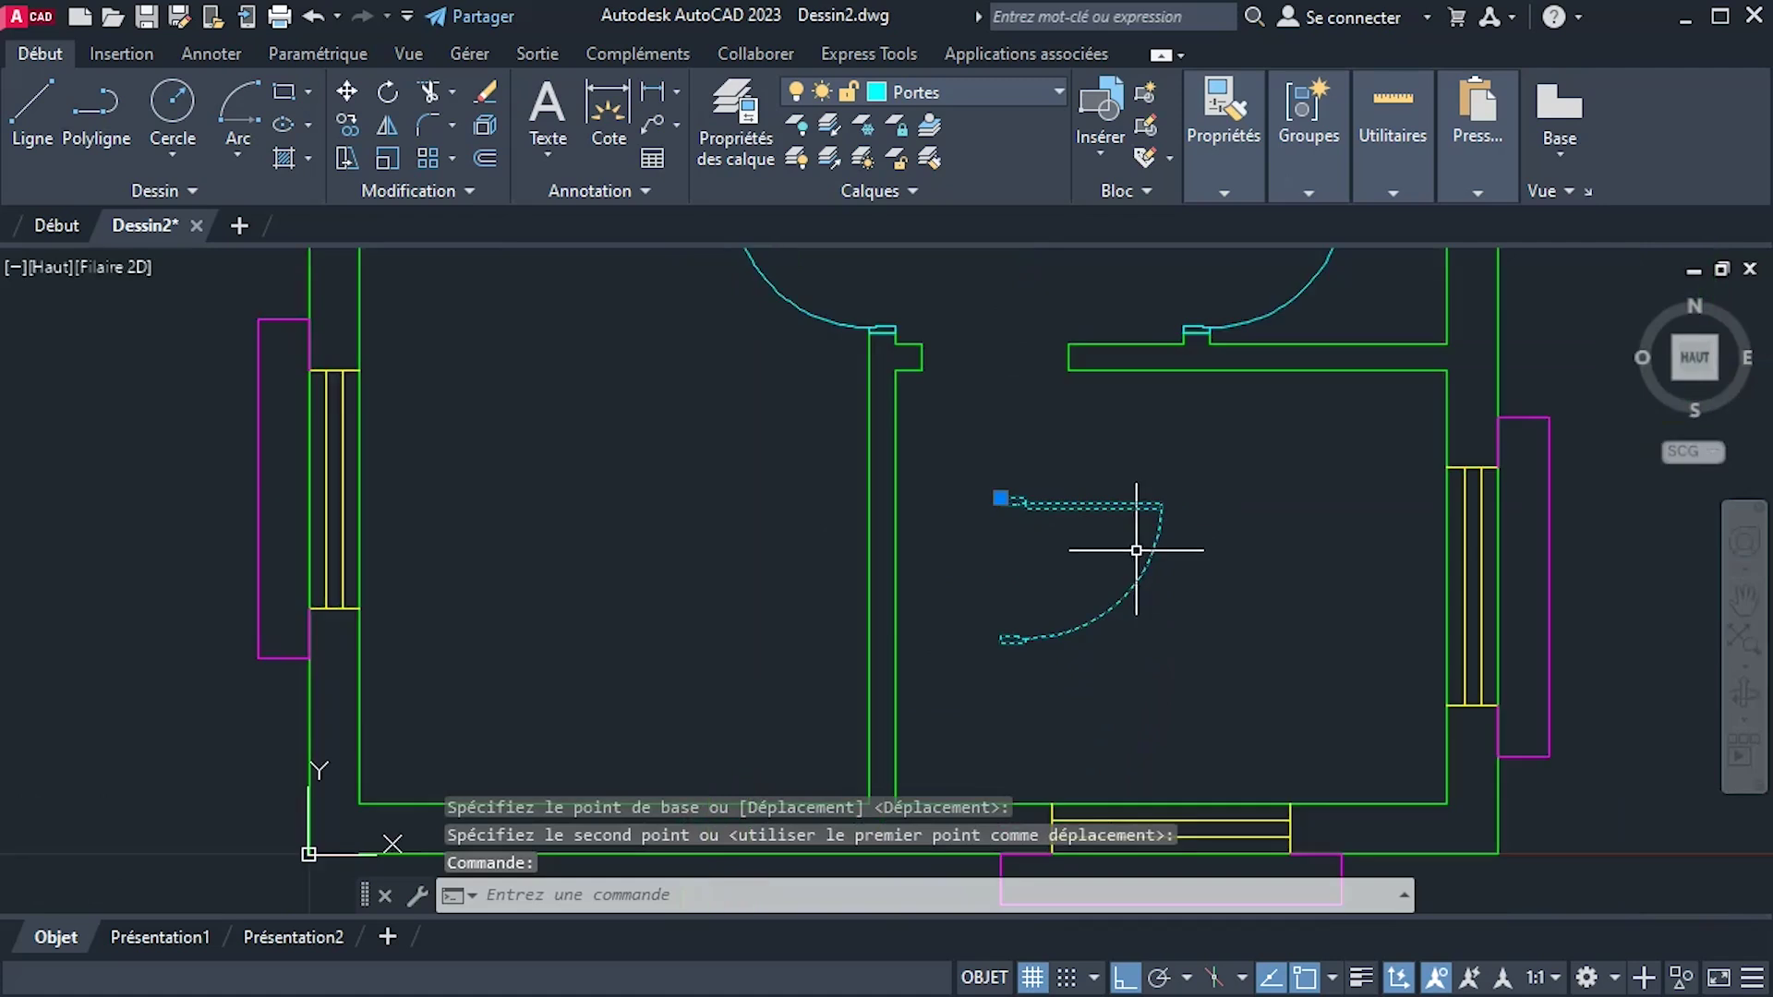
left_click(388, 91)
left_click(999, 504)
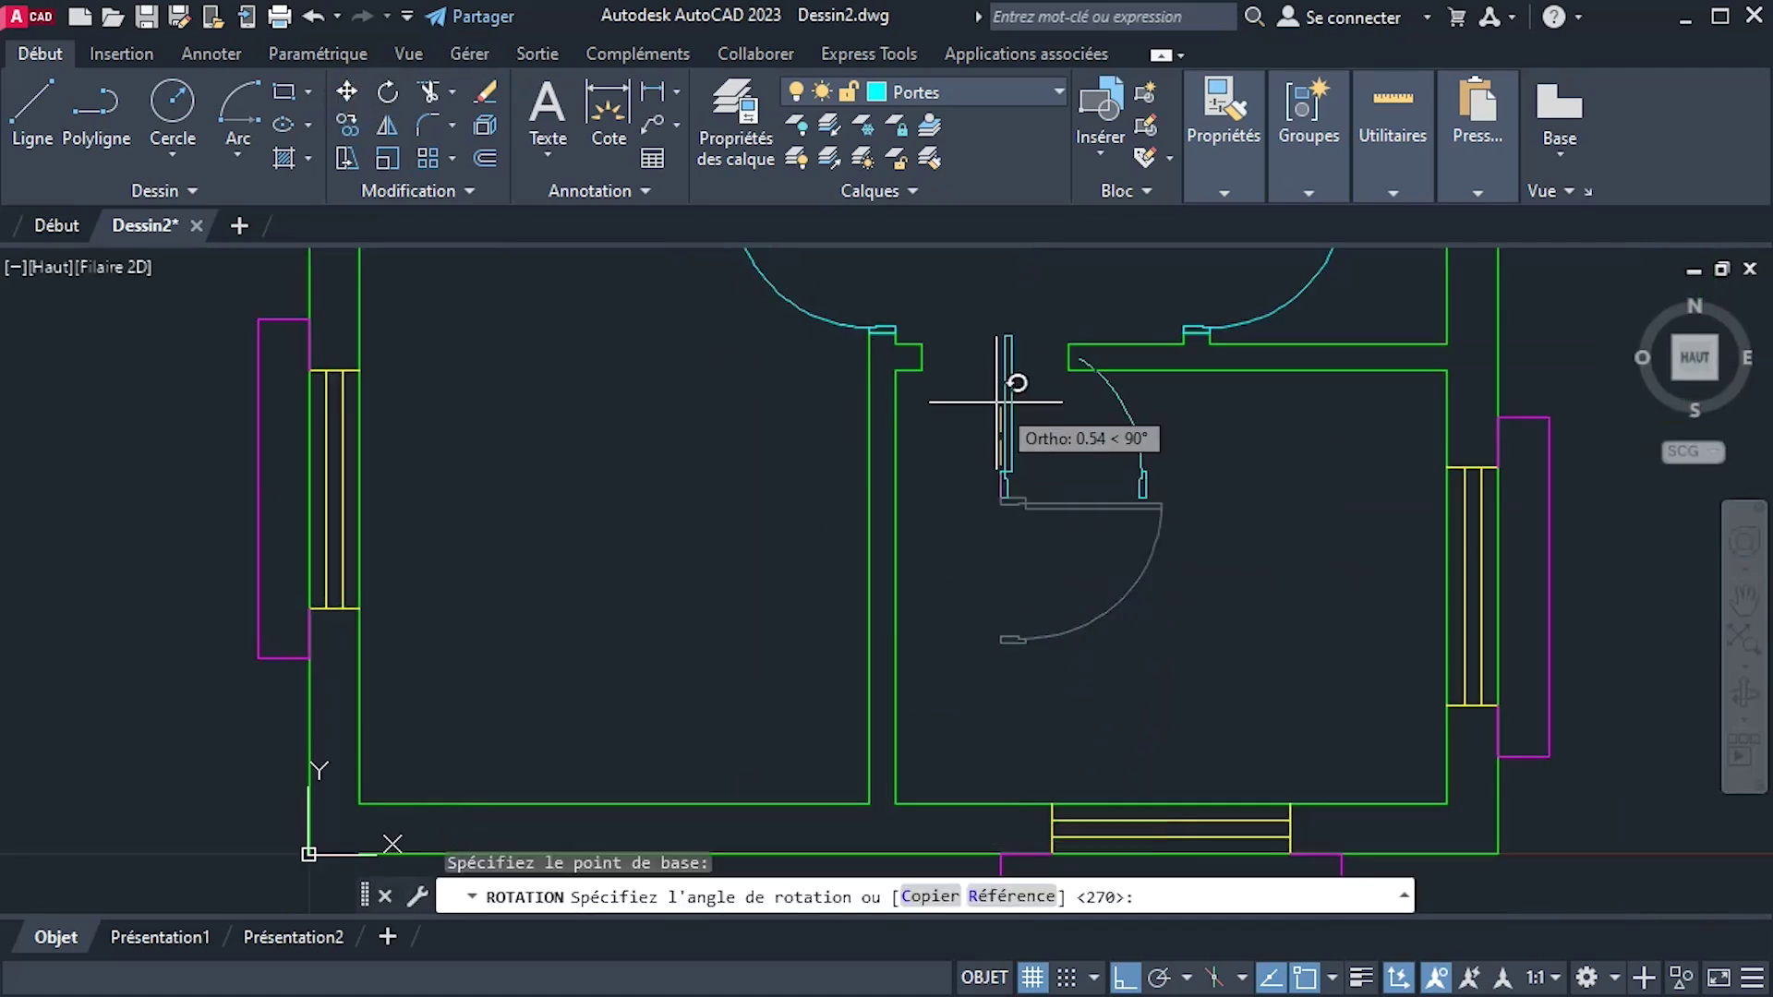
left_click(1009, 705)
Mirror the rotated door about a vertical line through its hinge-side jamb's outer corner, erasing the source.
scroll(1002, 558, "up", 2)
left_click(984, 495)
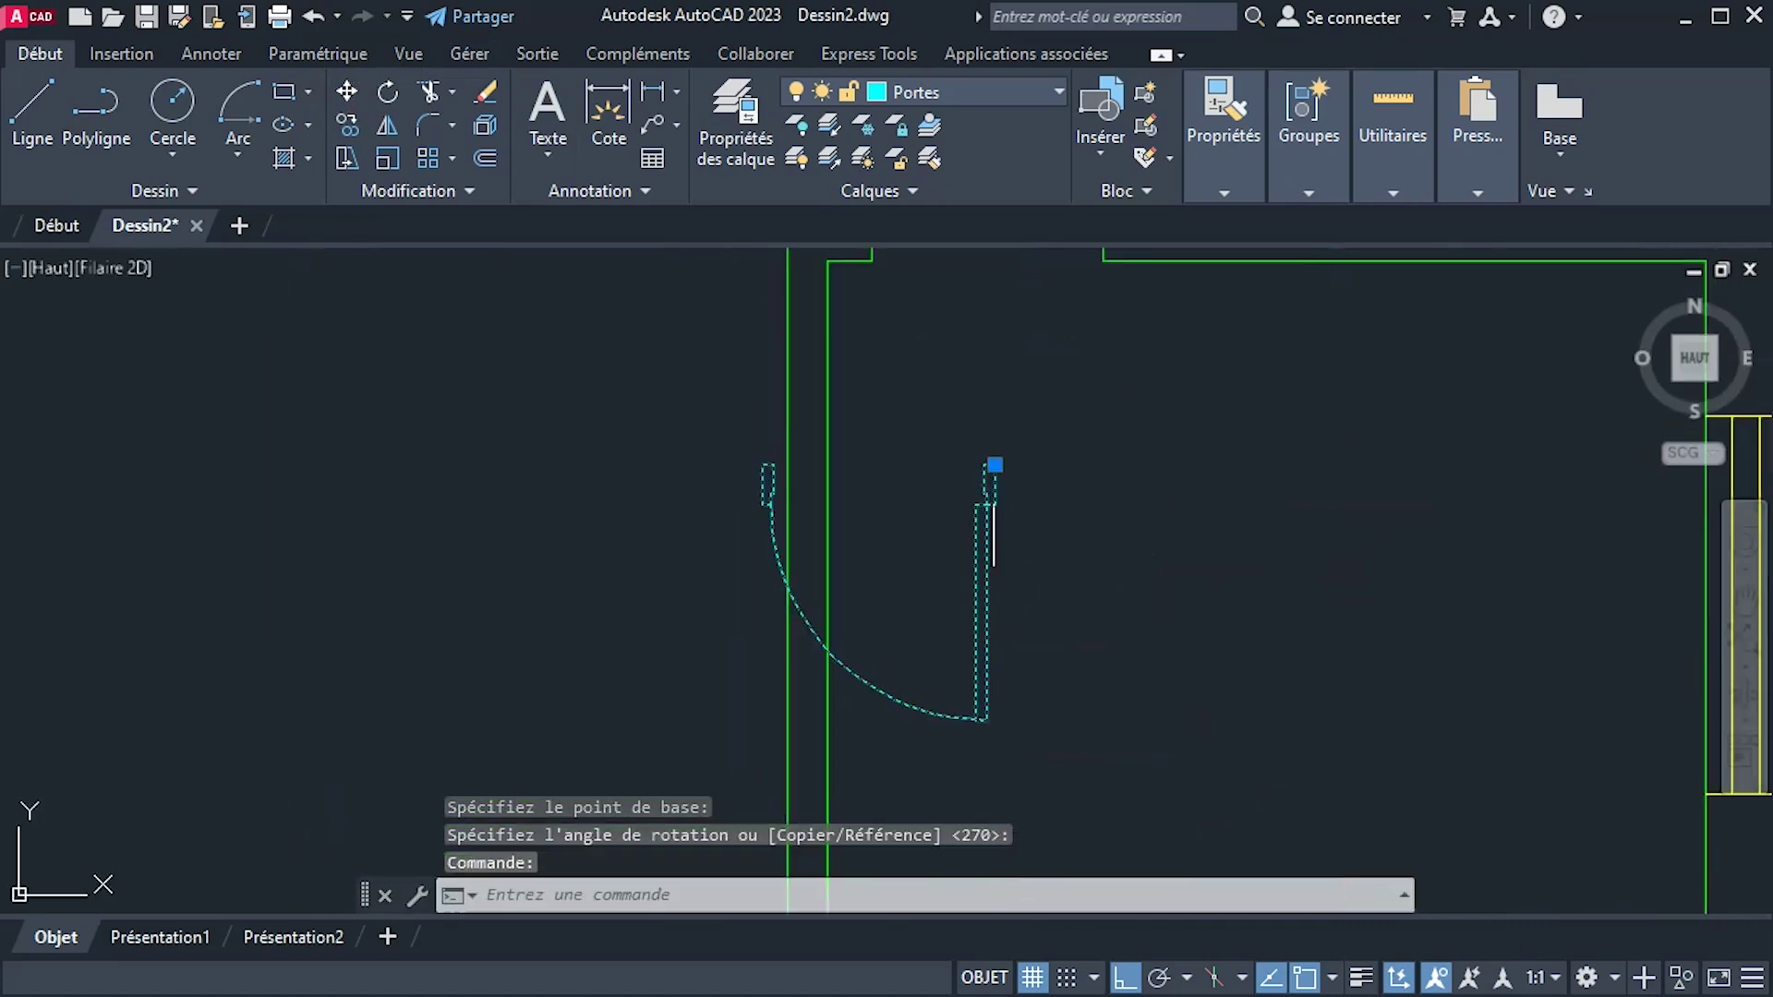
left_click(376, 139)
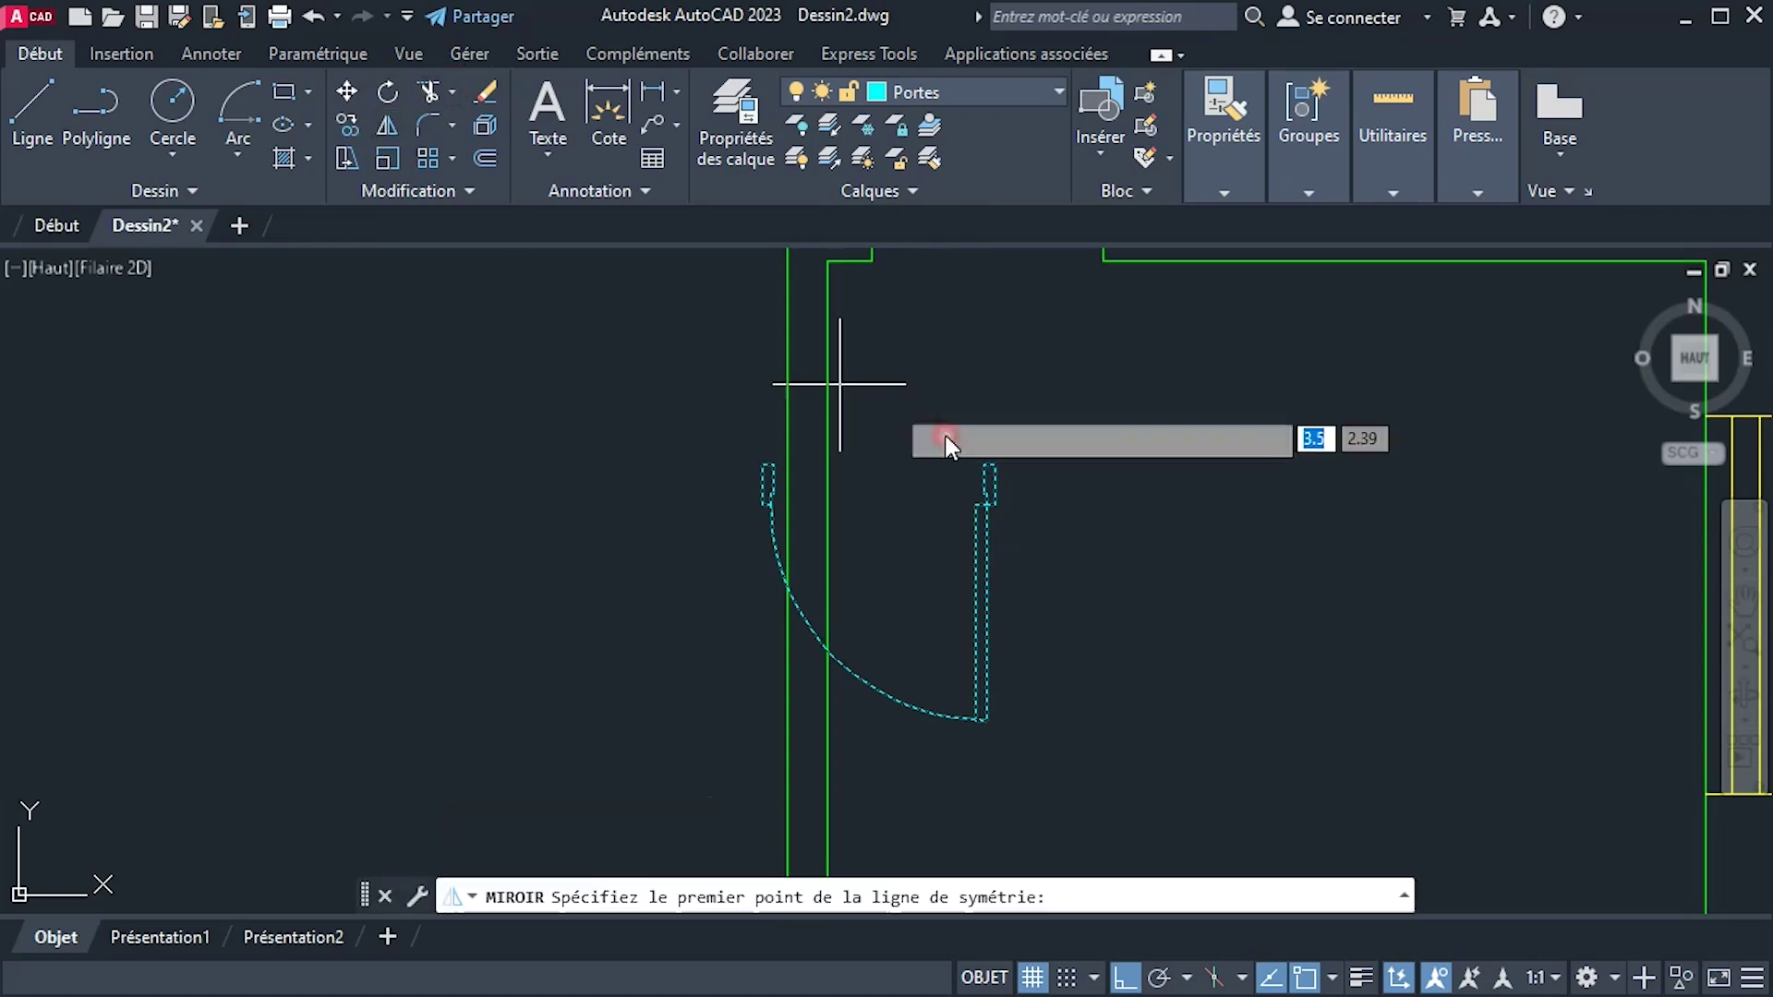
left_click(989, 465)
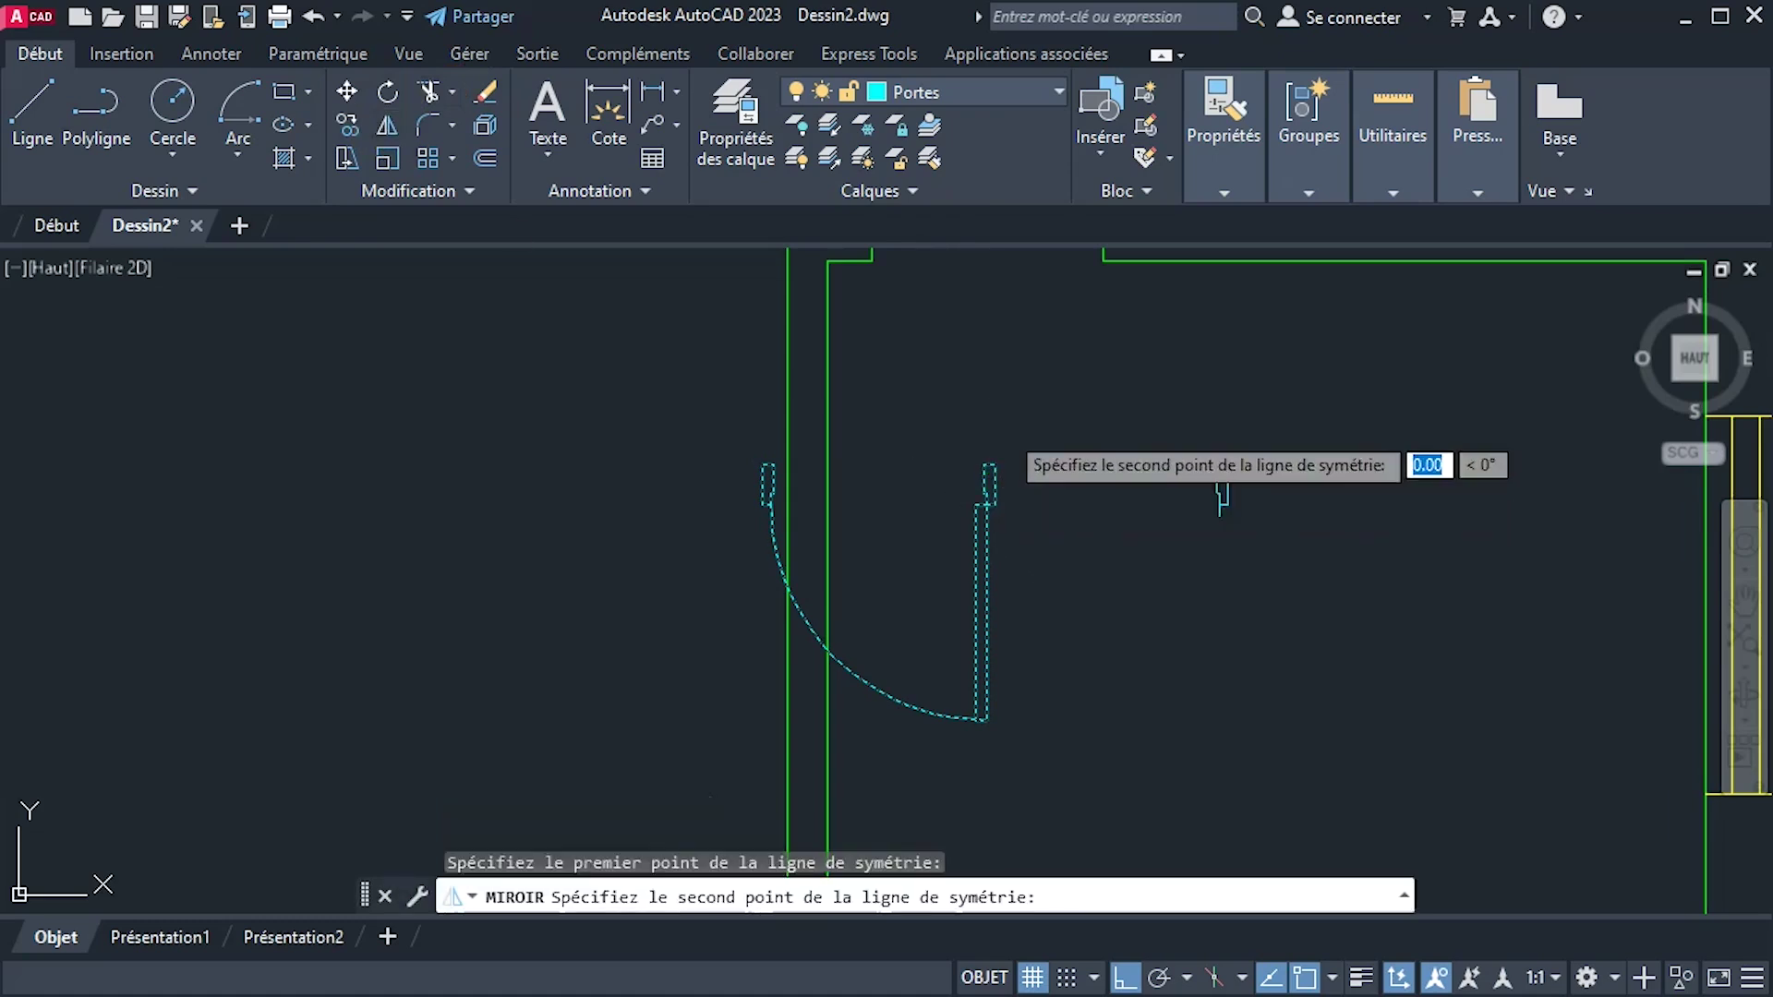
left_click(1022, 379)
left_click(1087, 447)
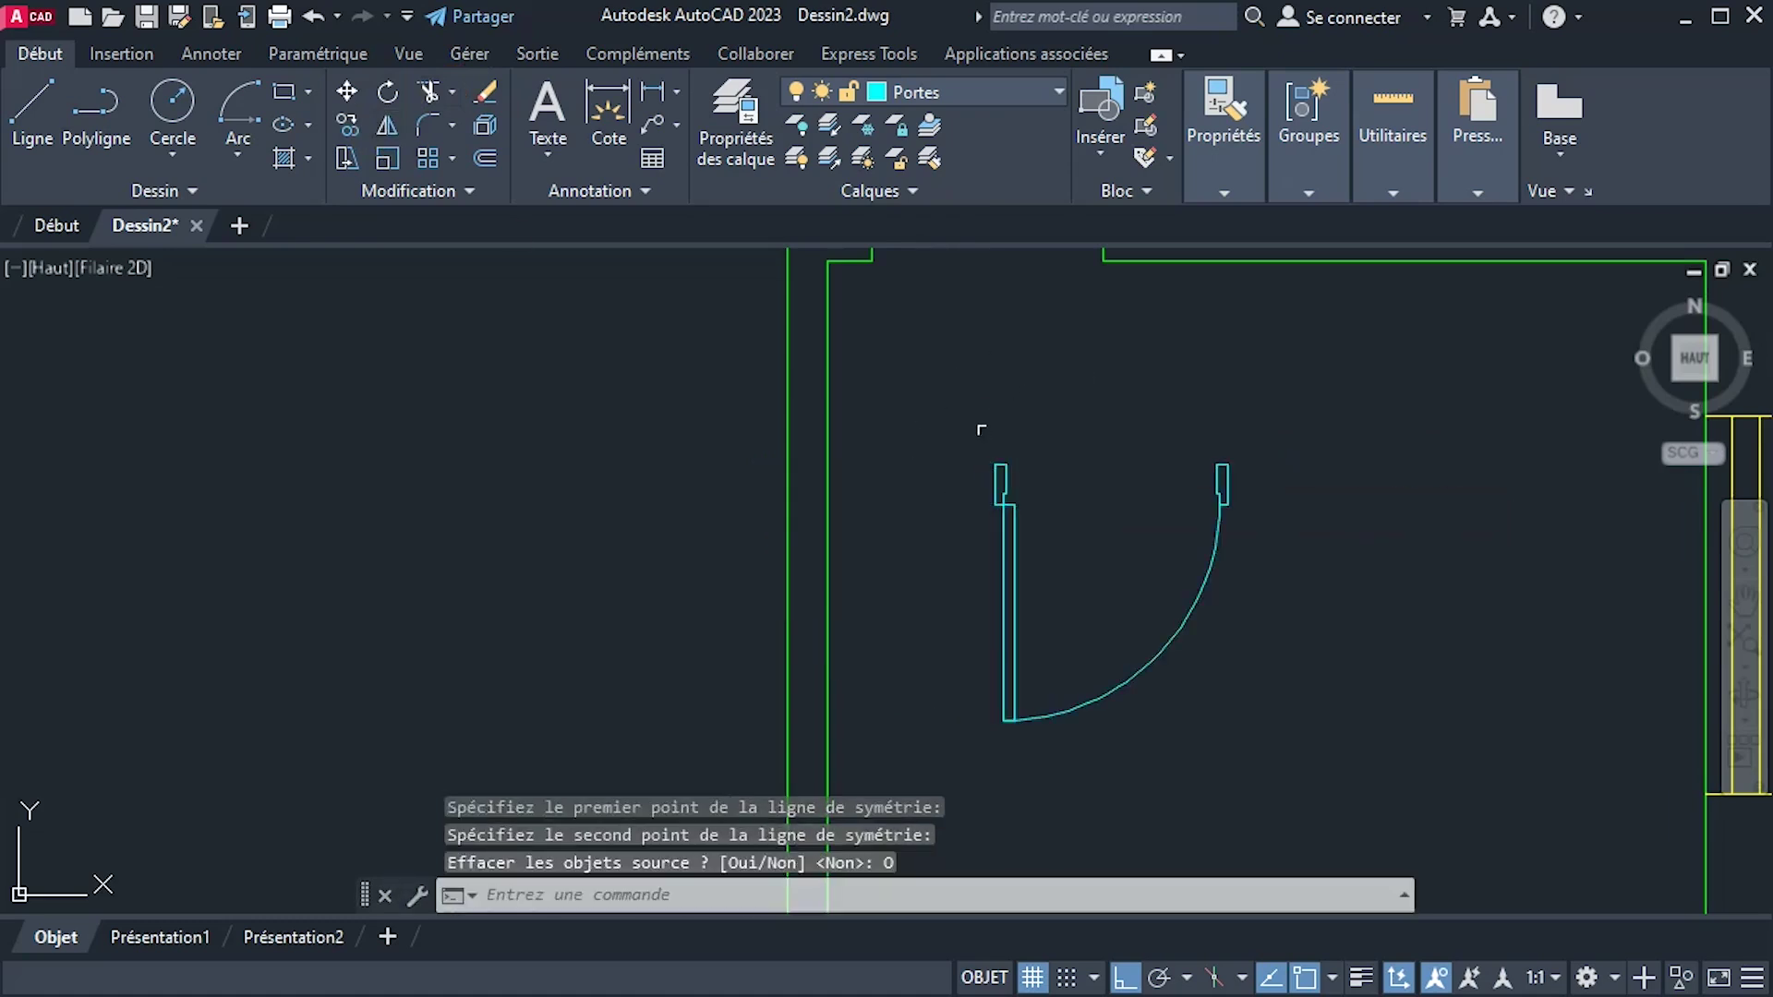
Move the mirrored door by its hinge-side jamb's midpoint to the midpoint of the left wall end in the lower-right room's upper opening.
left_click(980, 480)
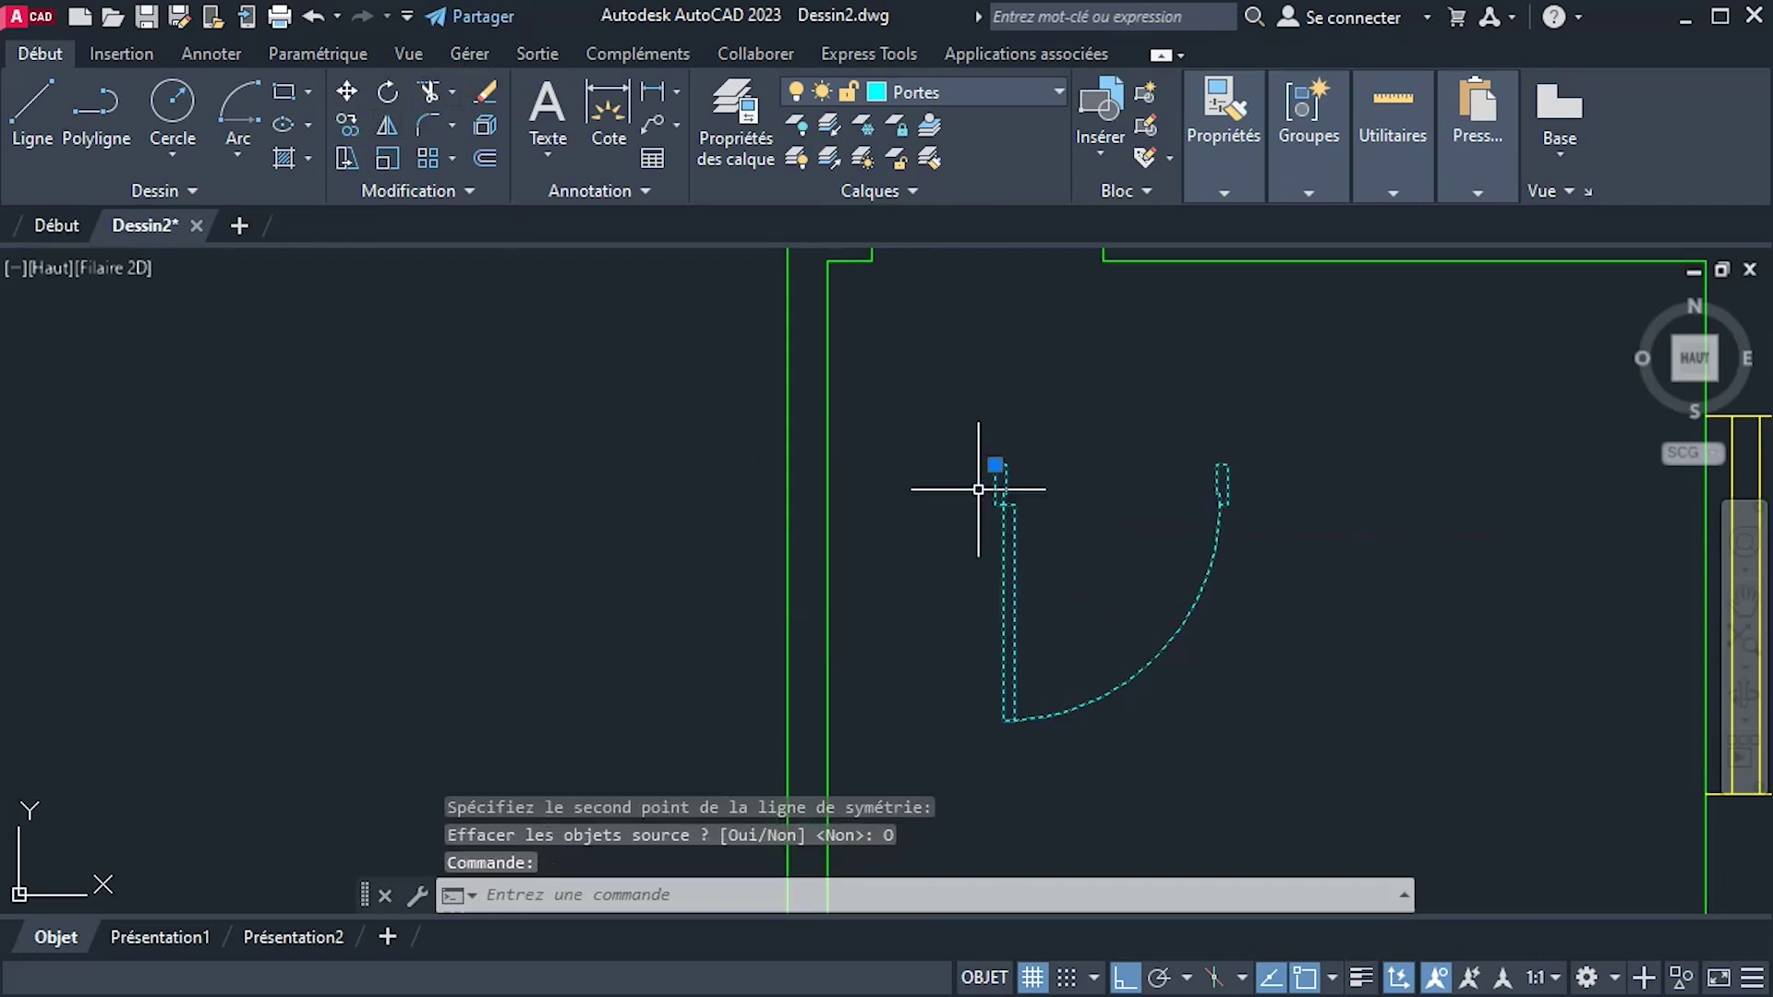
left_click(351, 90)
scroll(950, 485, "up", 4)
left_click(974, 496)
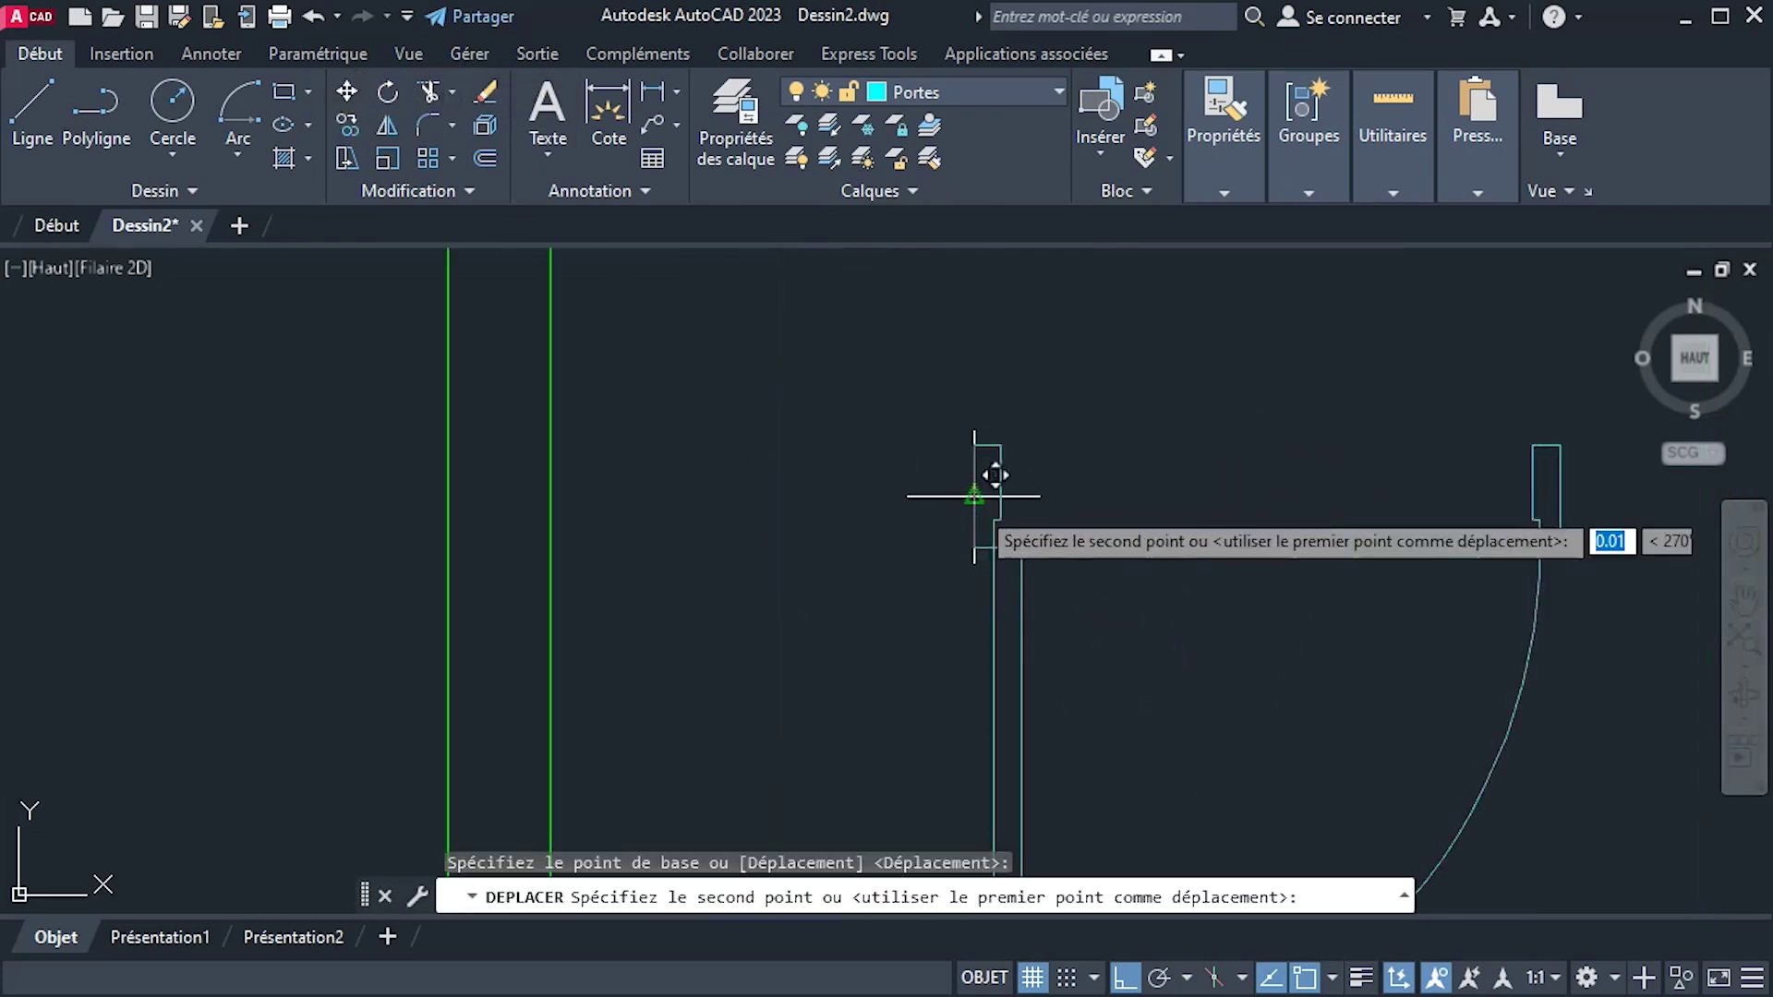
scroll(858, 348, "down", 4)
middle_click_drag(859, 348, 870, 626)
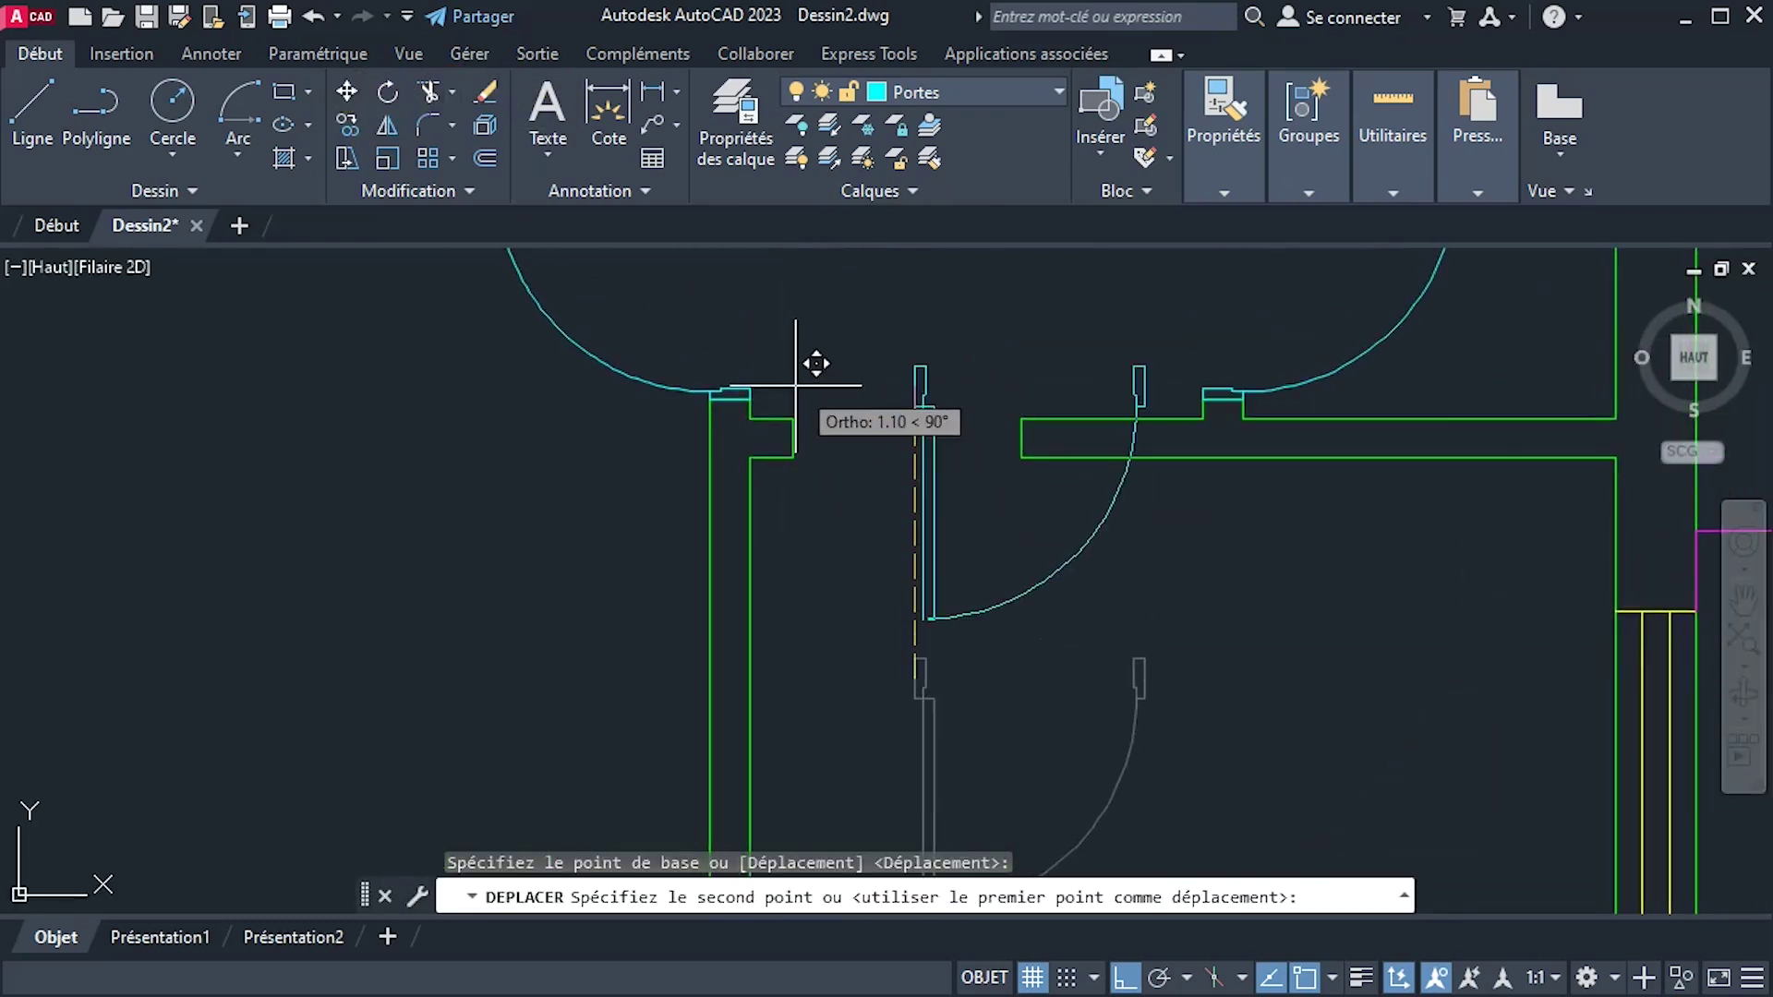
left_click(812, 460)
scroll(1071, 572, "down", 5)
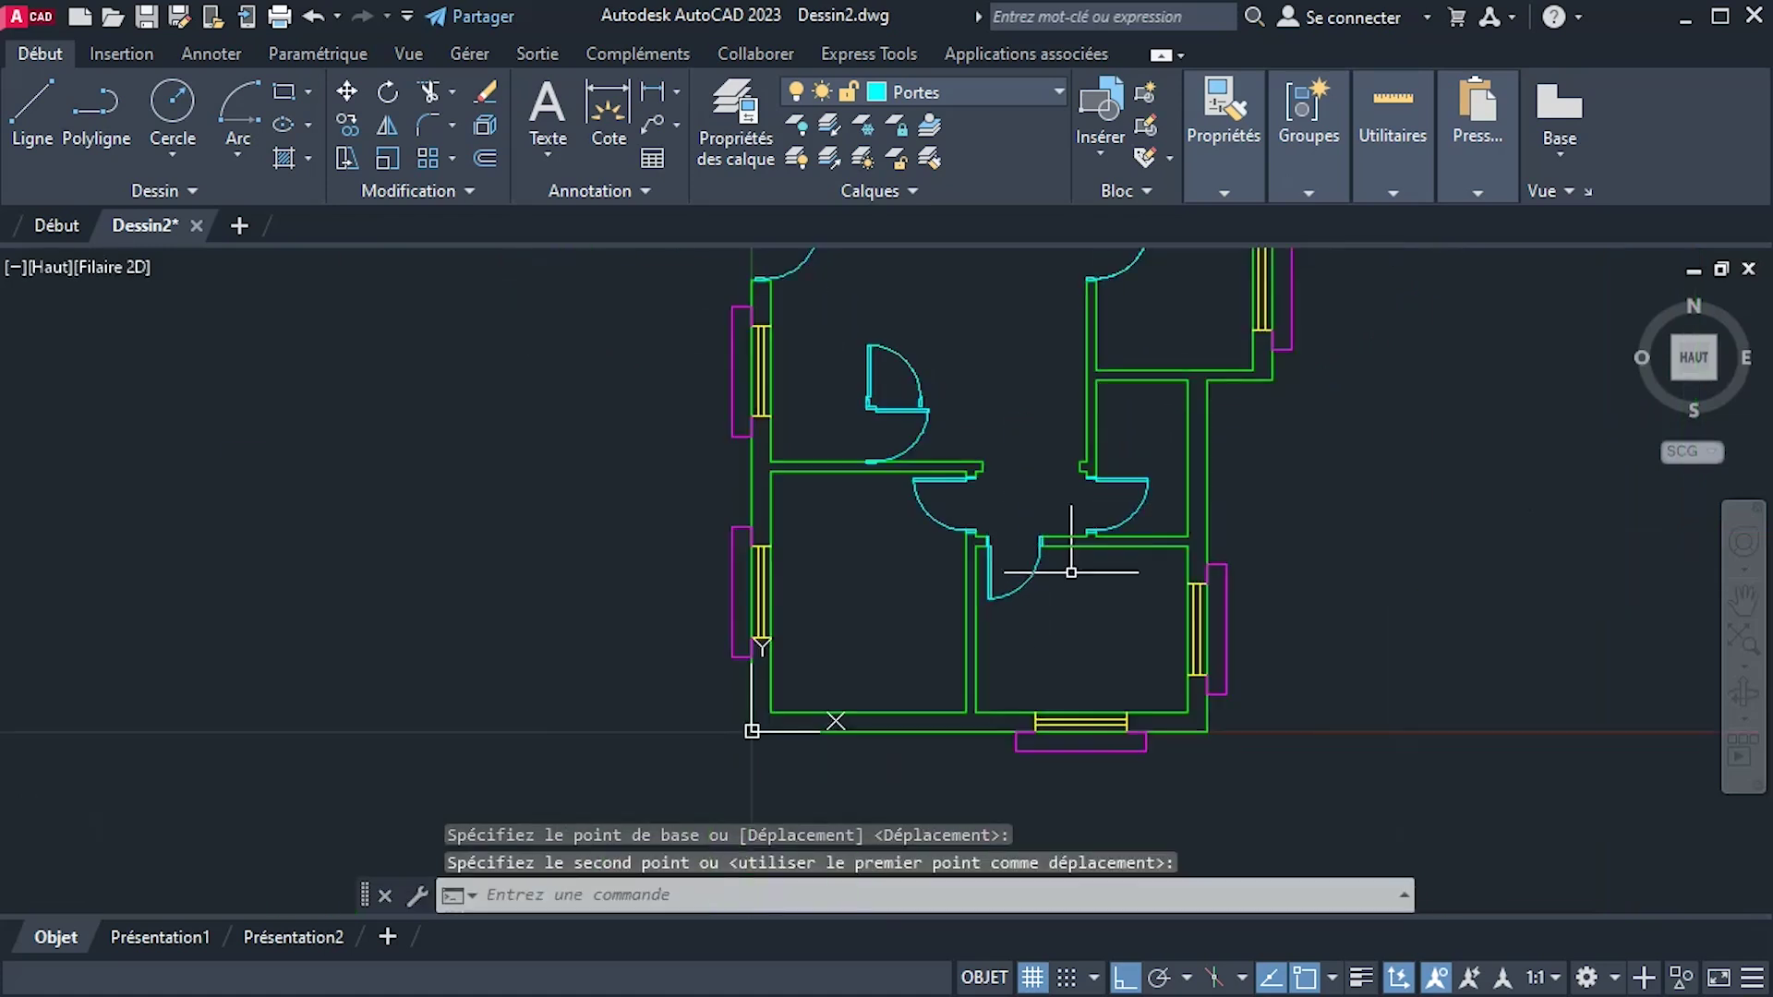
Erase the two spare doors left inside the large upper-left room with EFFACER.
scroll(934, 378, "down", 2)
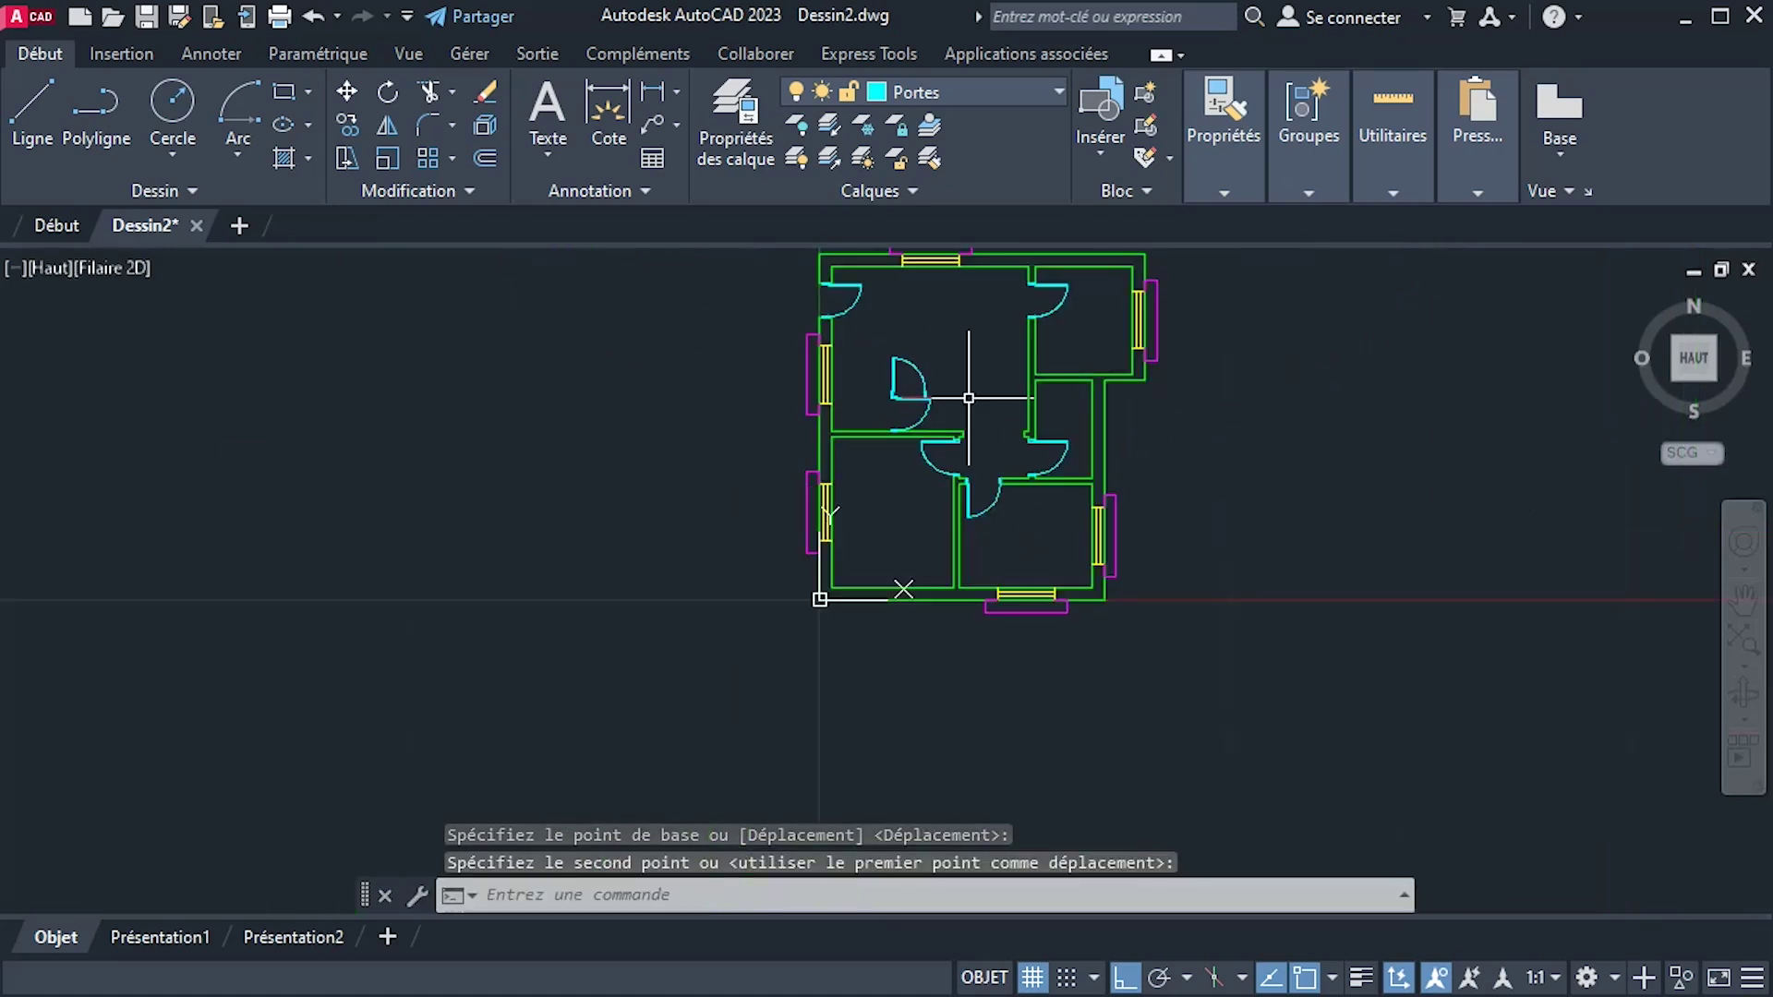
left_click(951, 414)
left_click(873, 360)
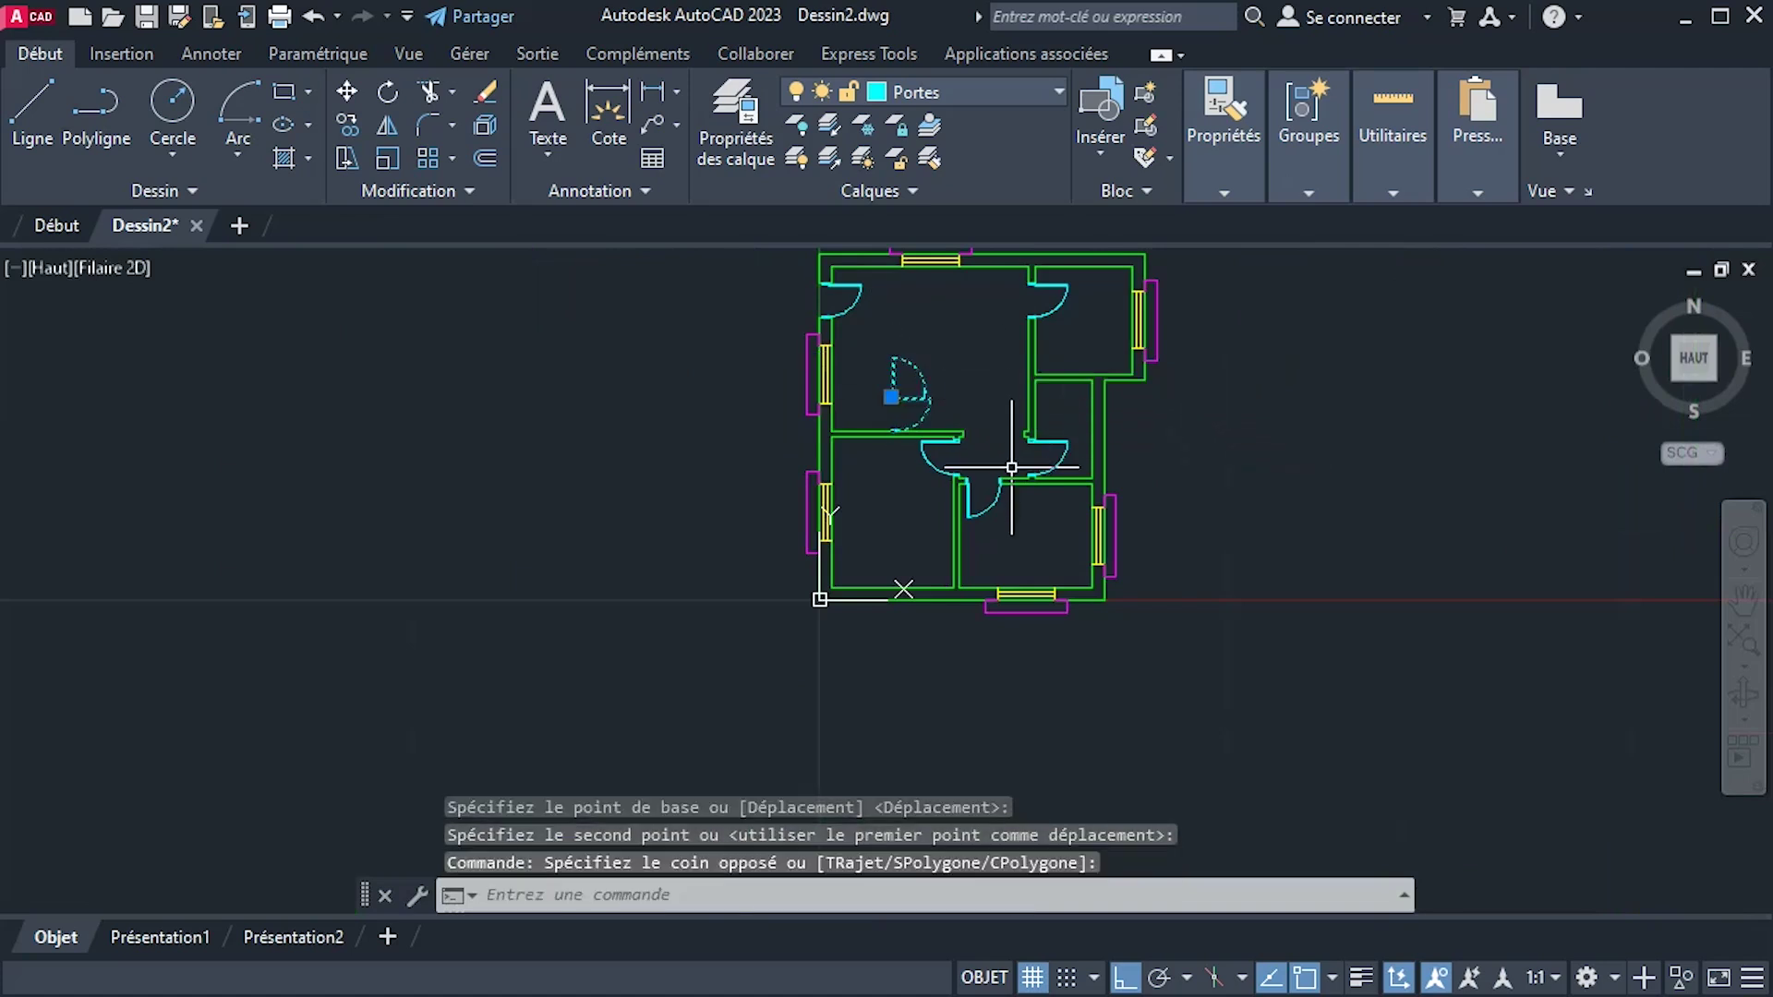
type("EFF")
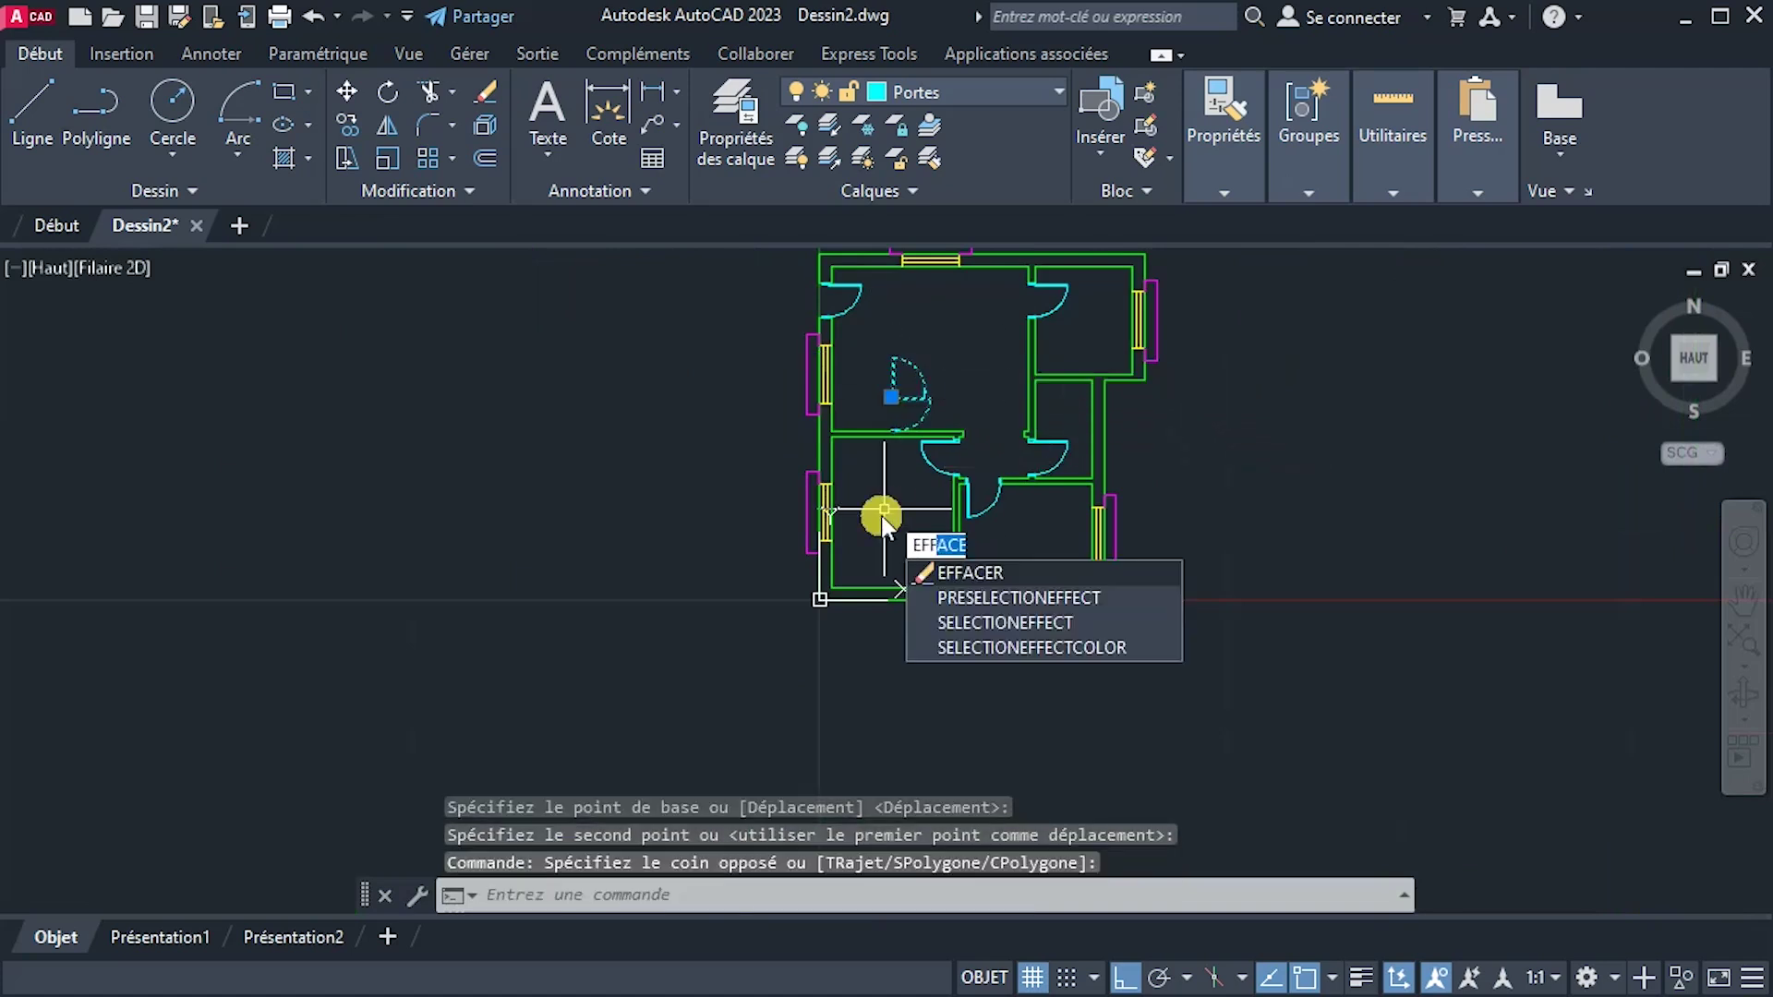
type("A")
key("Return")
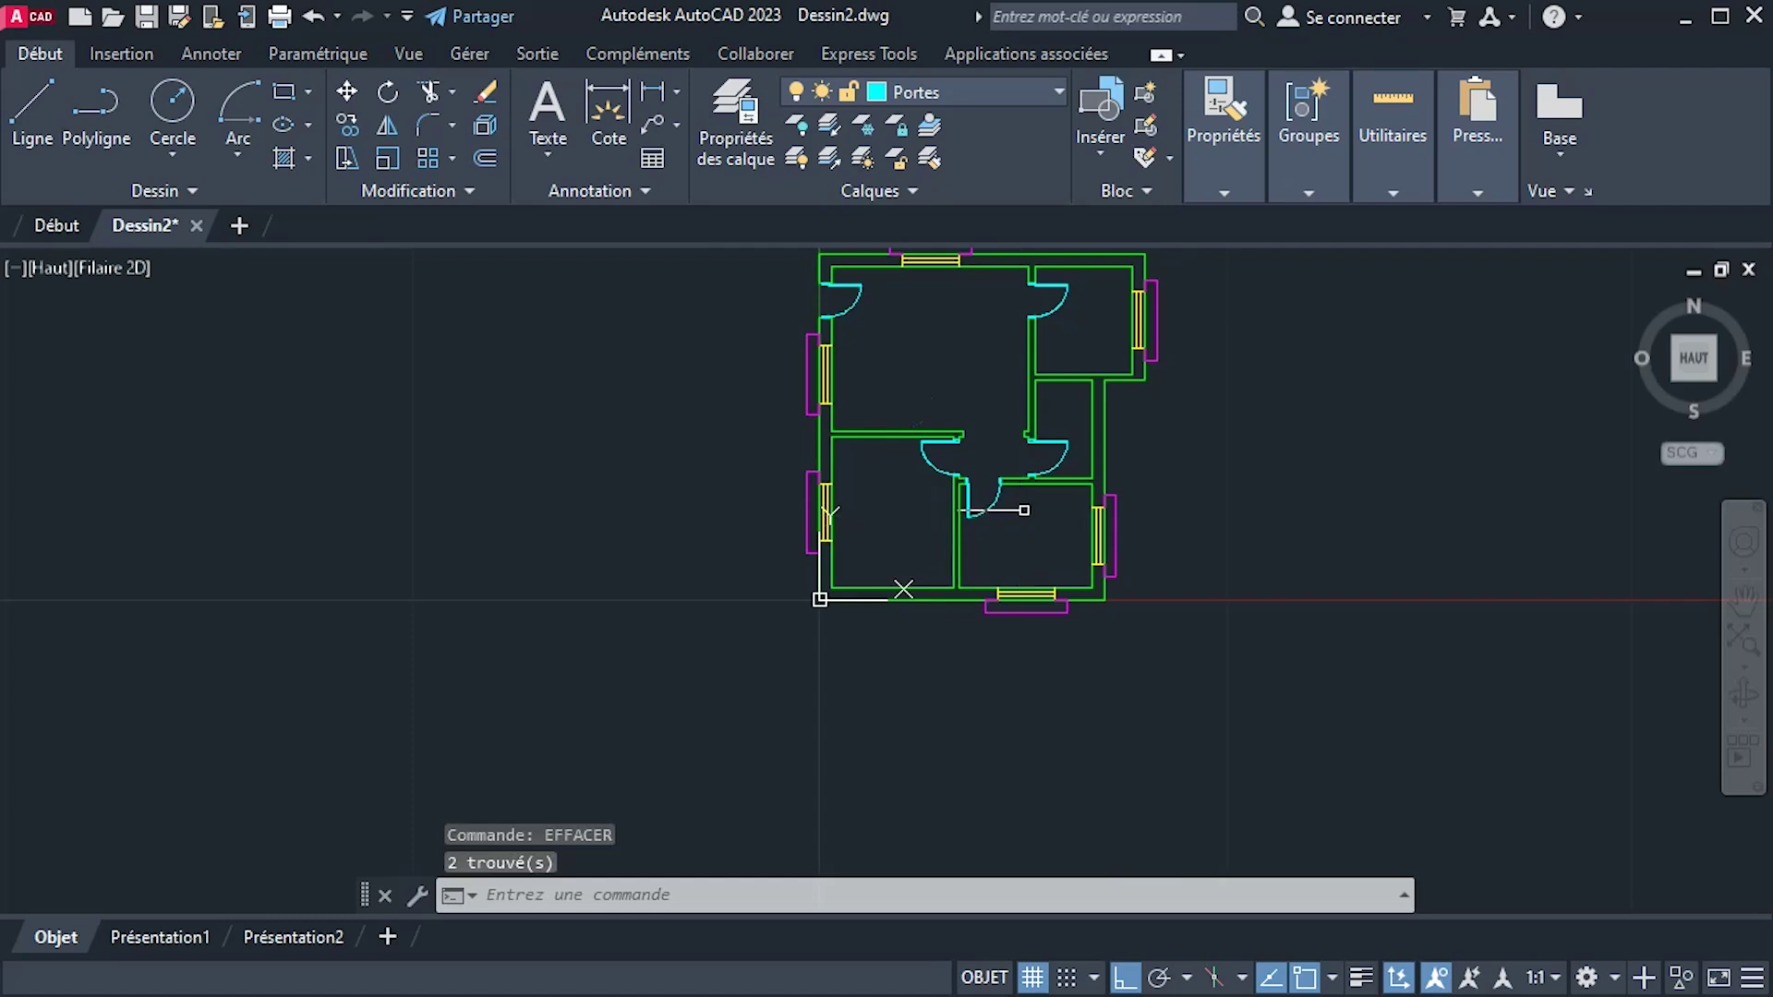
Compare the door positions and swings in the drawing with the reference image TP 3 AutoCAd 2023.png.
middle_click_drag(1053, 411, 1303, 507)
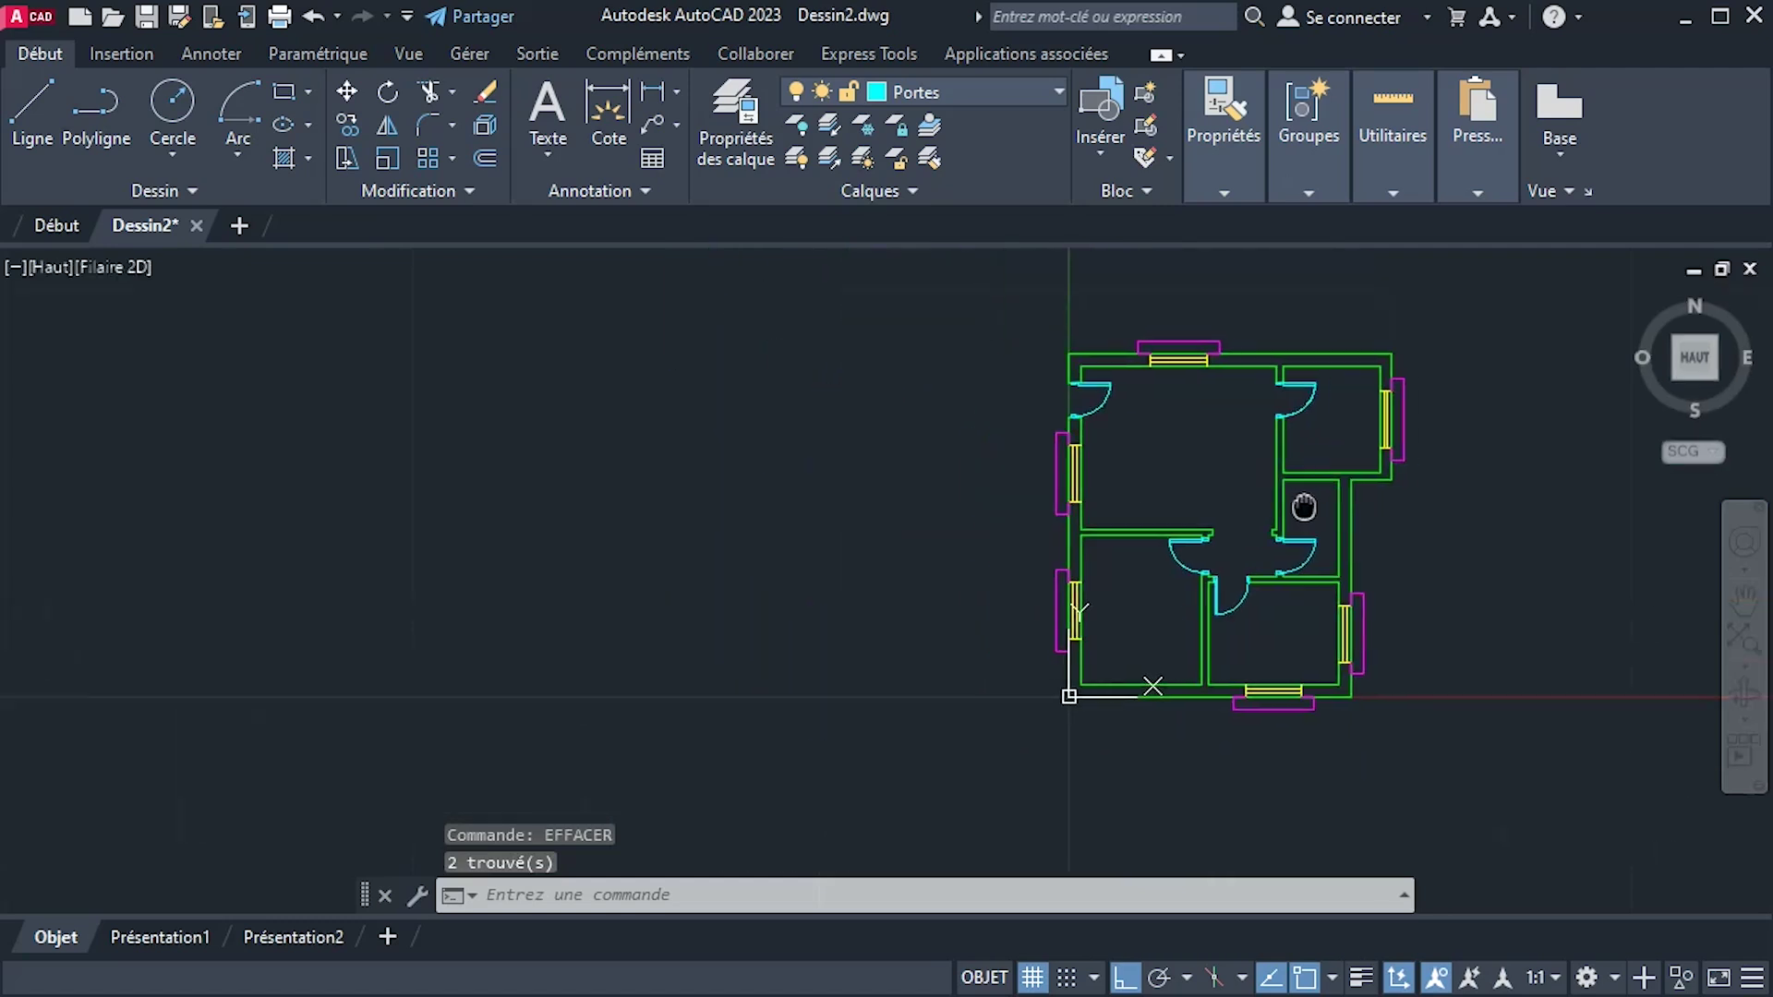
scroll(1303, 507, "up", 2)
left_click(388, 977)
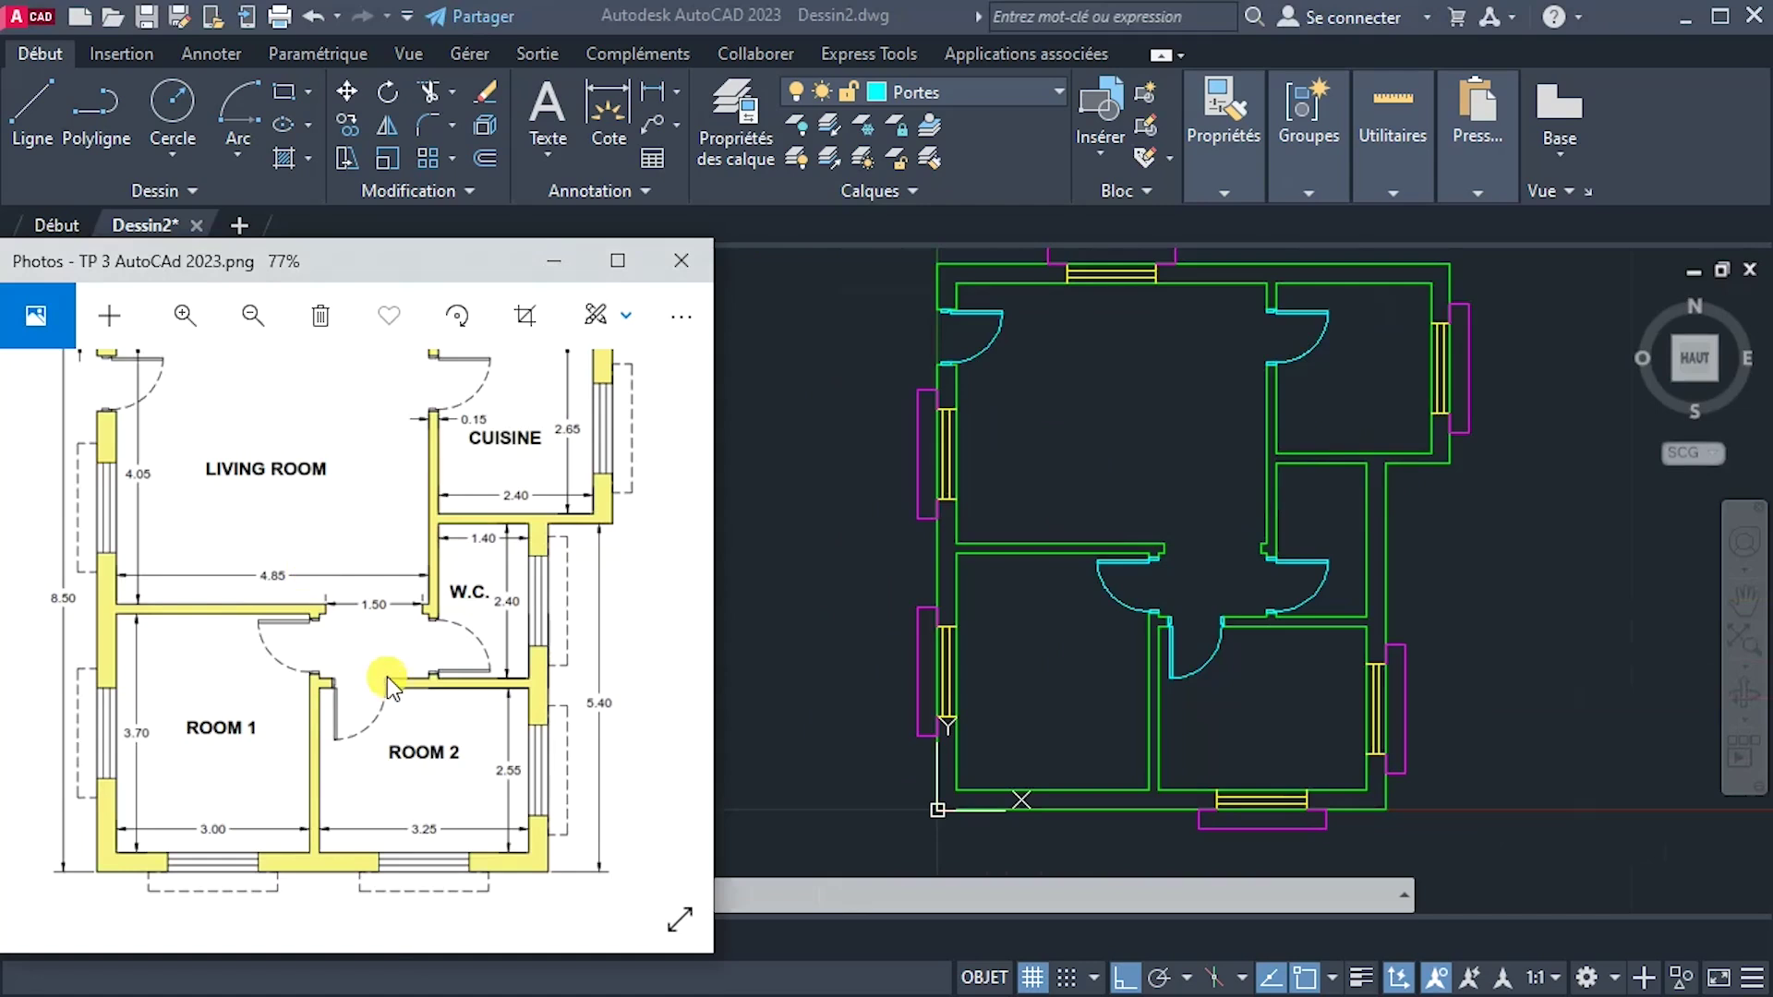
scroll(1173, 518, "down", 1)
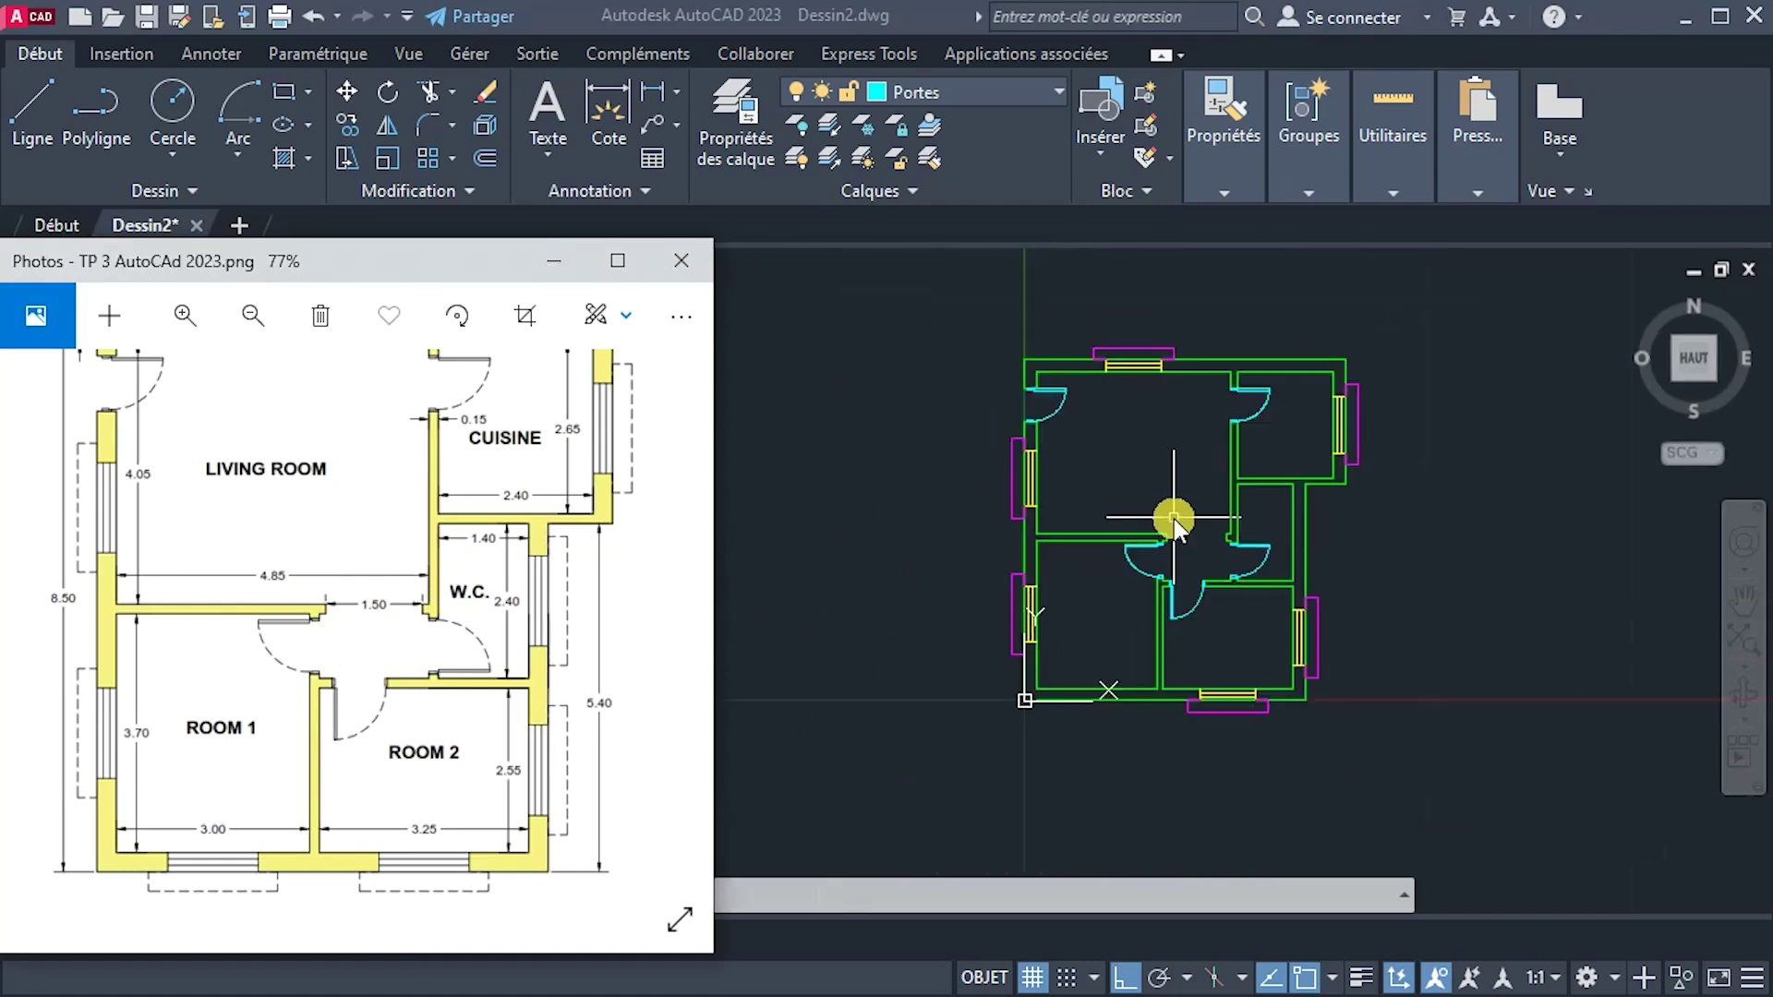
scroll(1228, 525, "up", 1)
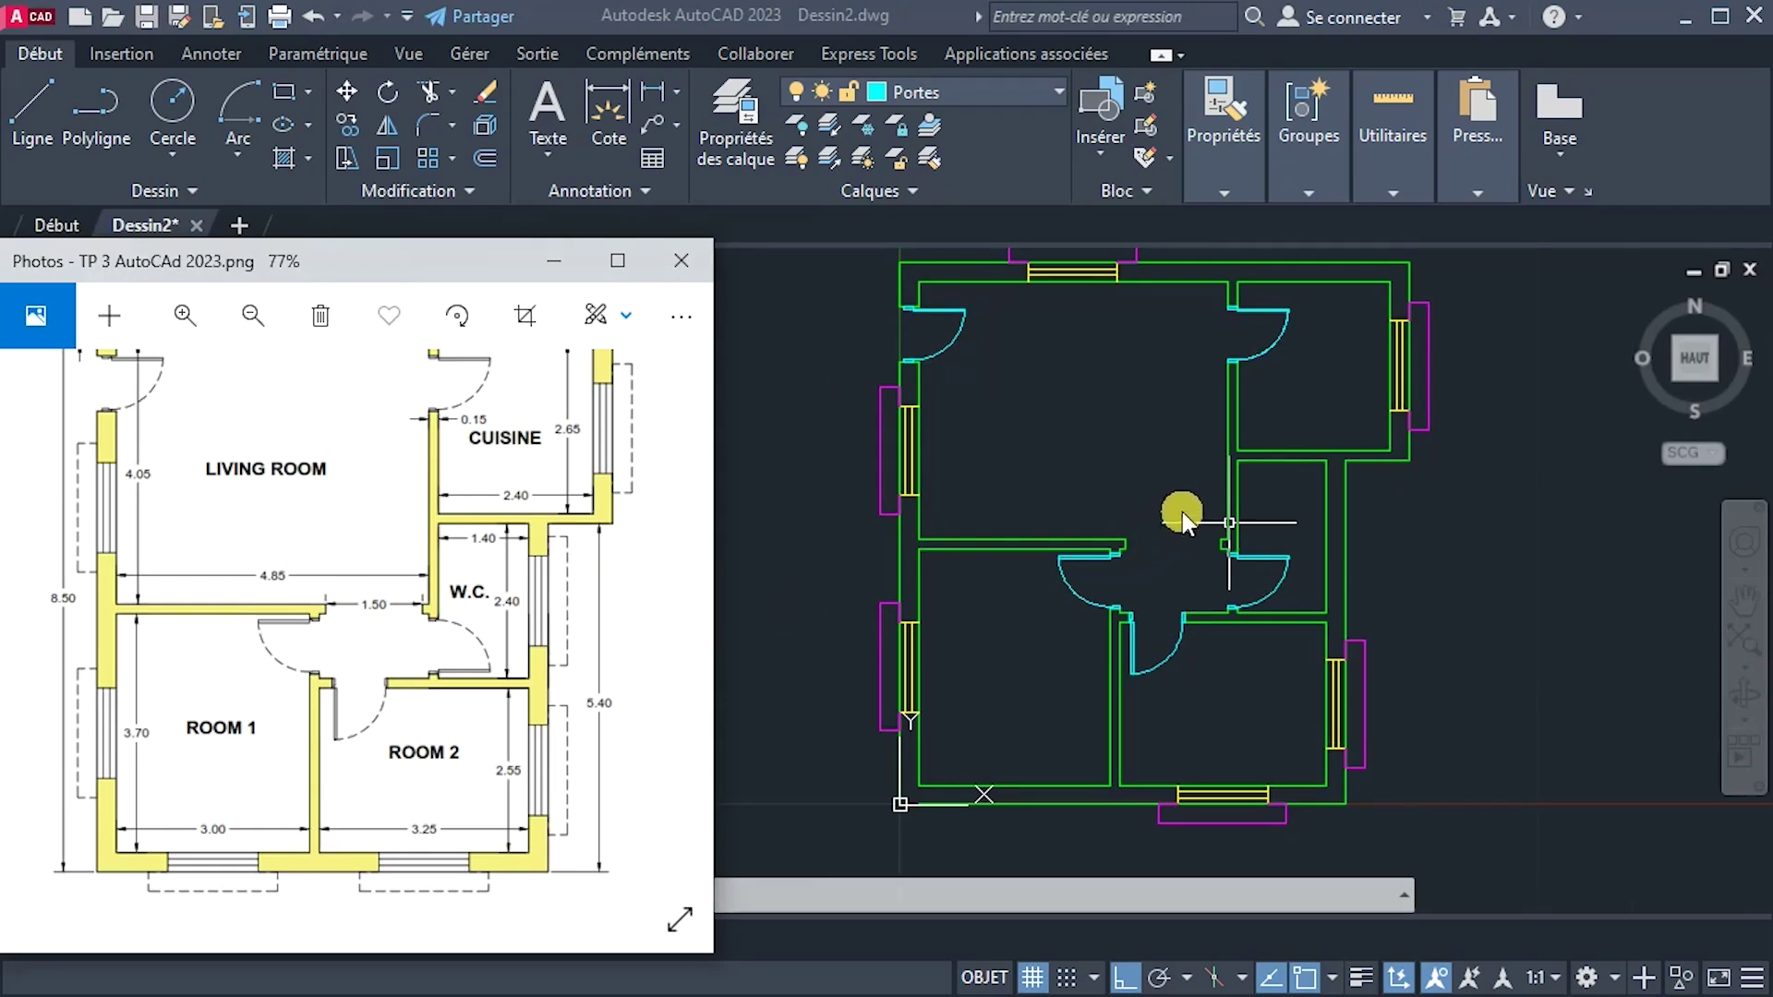
left_click(1201, 495)
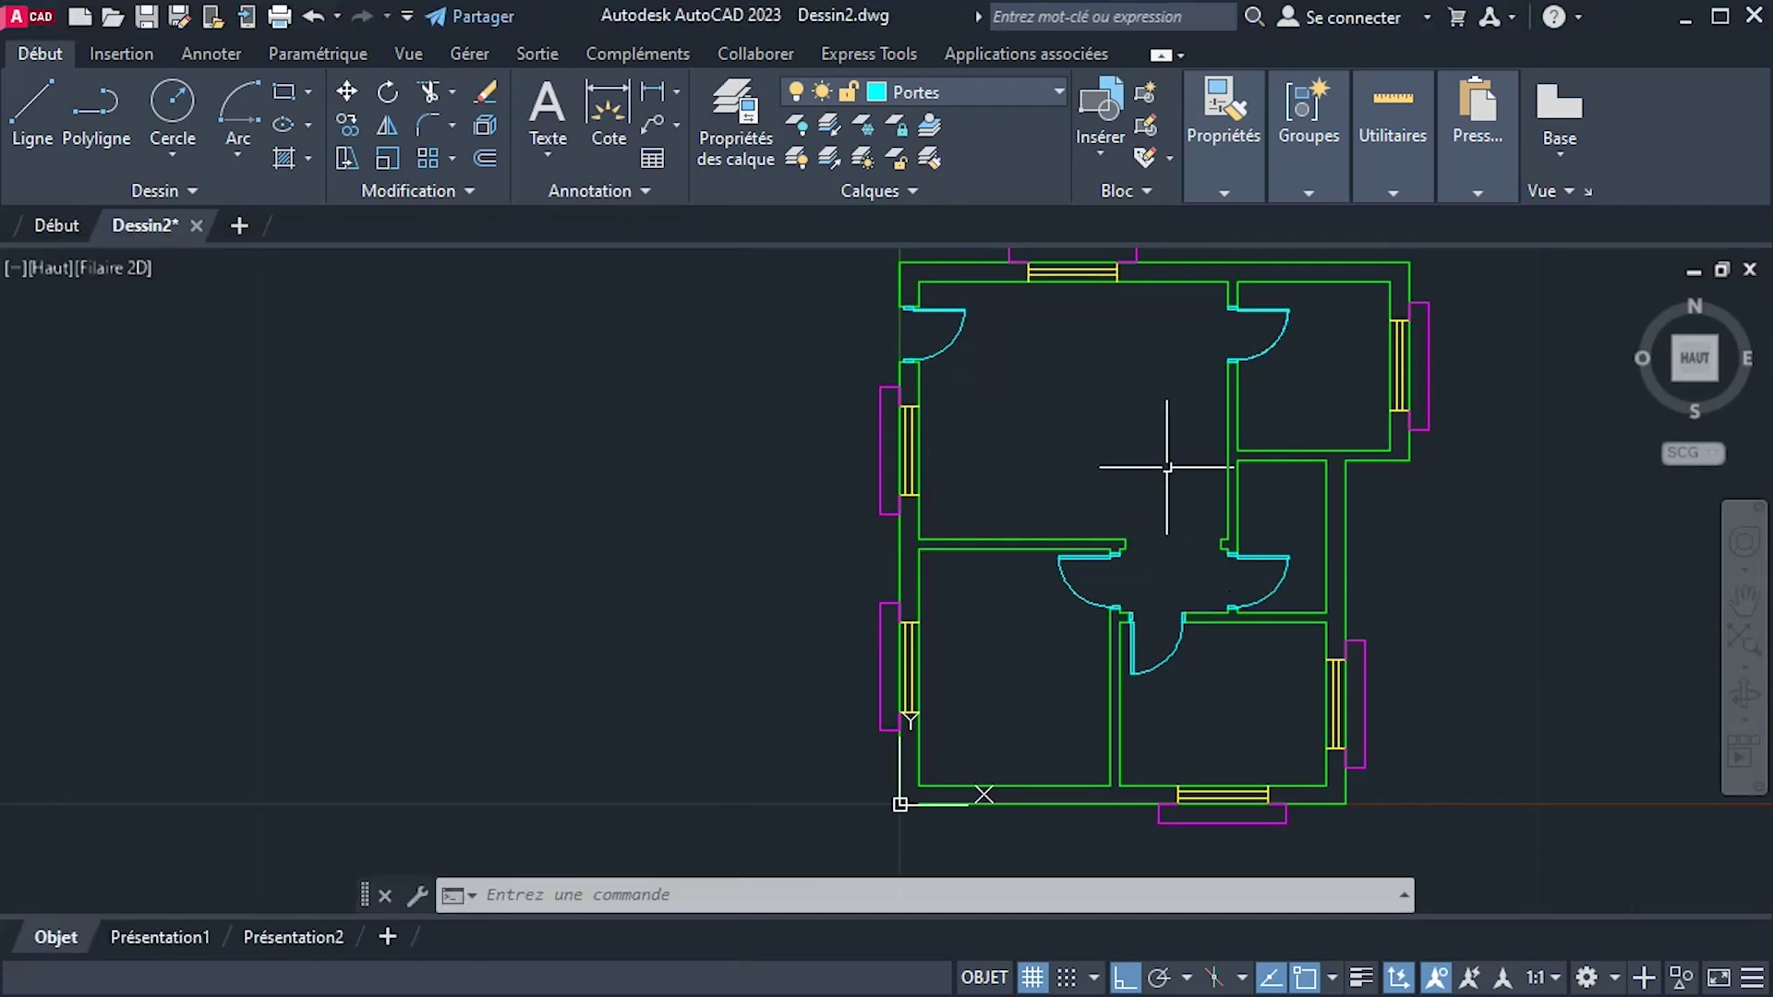
middle_click_drag(1167, 483, 1250, 499)
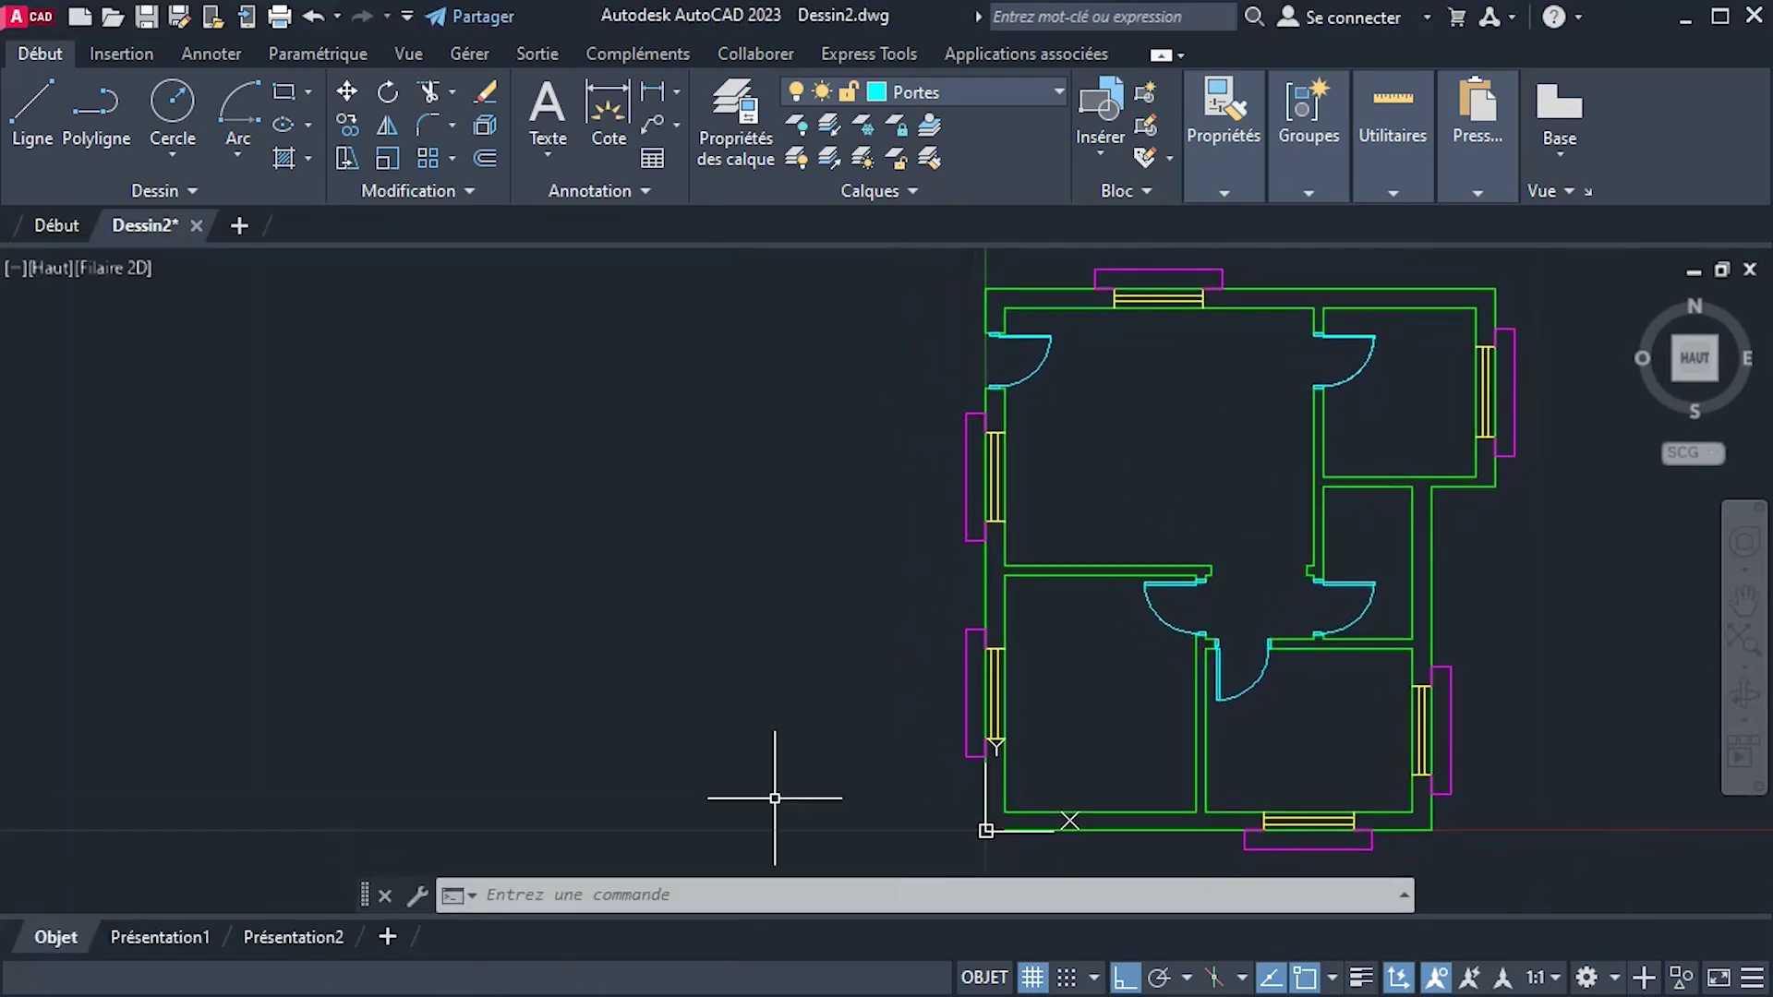
key("alt+Tab")
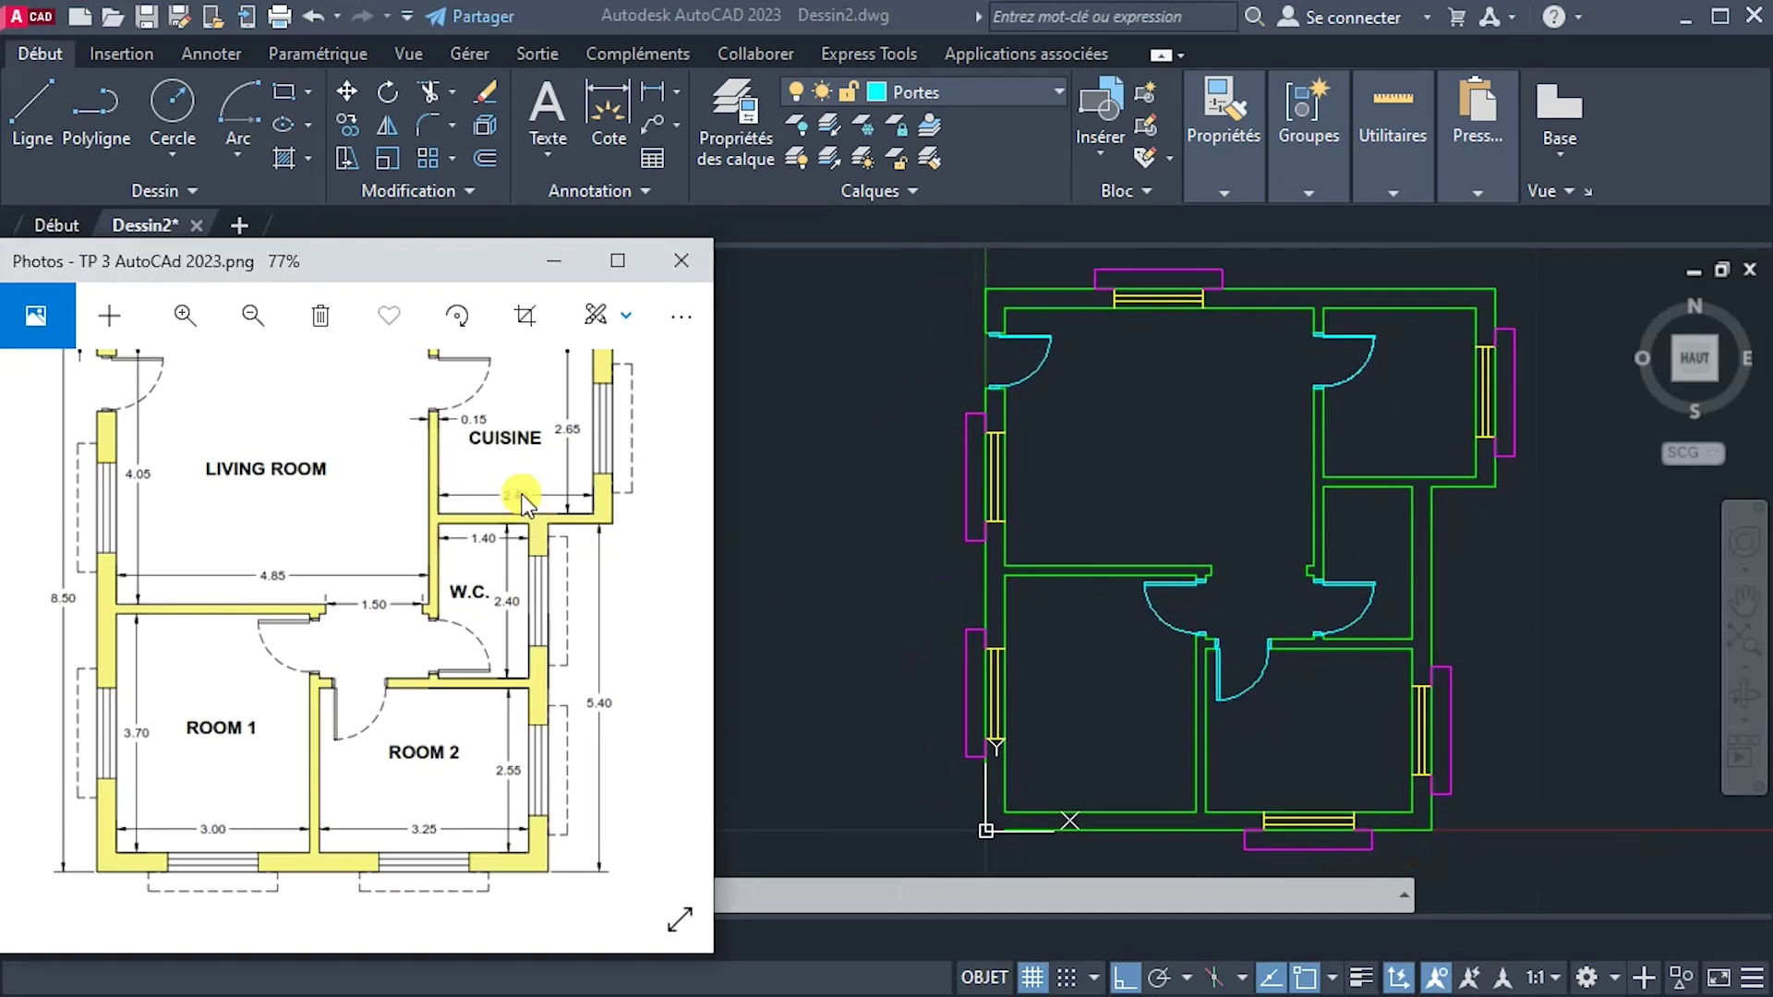
scroll(522, 503, "down", 1)
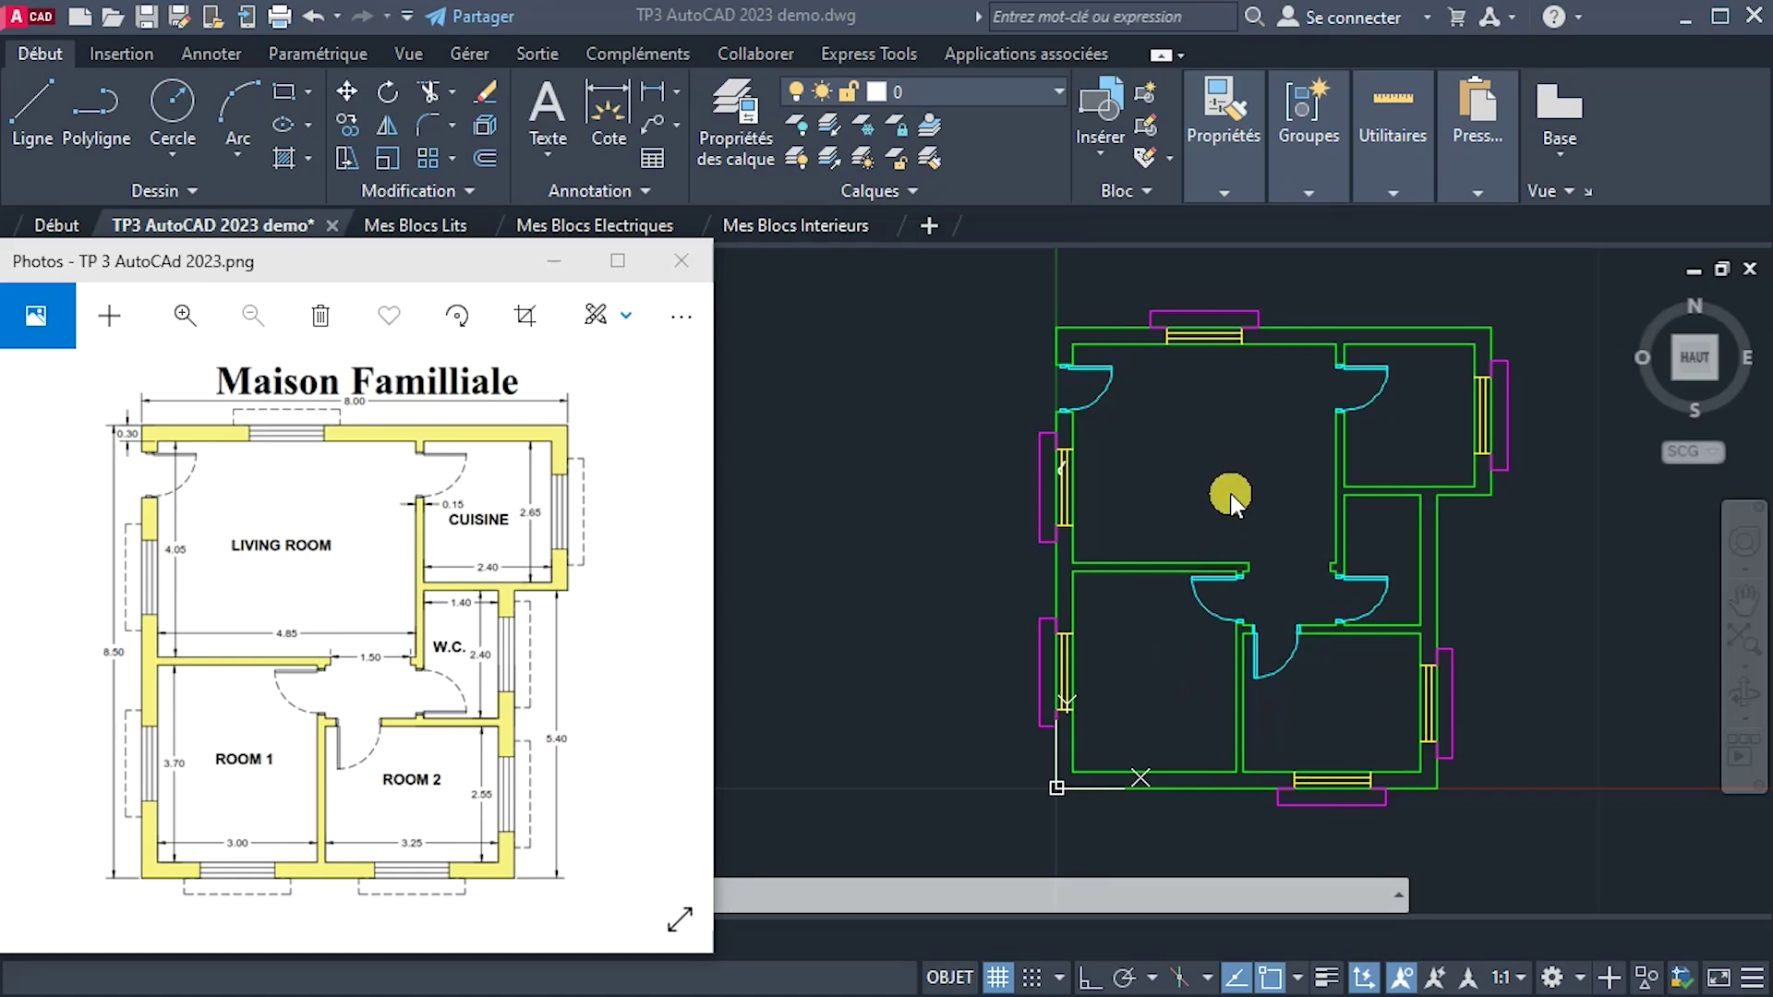
Switch to the Mes Blocs Lits drawing and examine its bed blocks in plan and elevation.
mouse_move(392, 225)
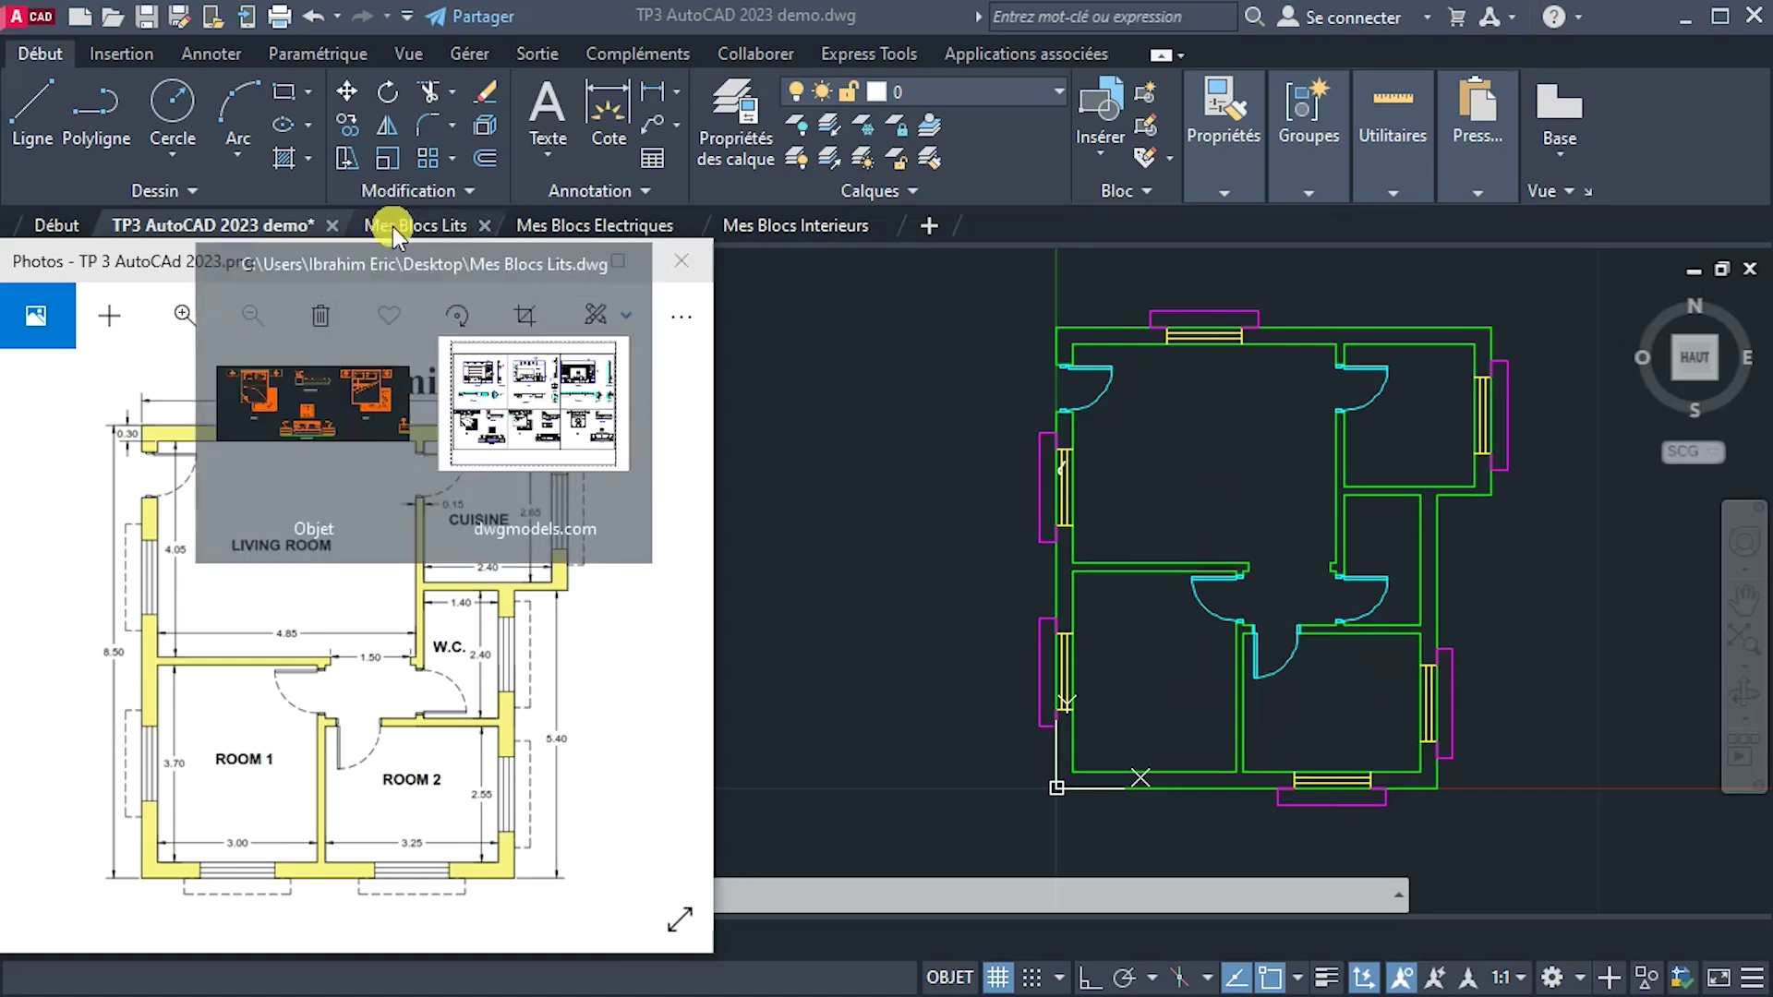
left_click(392, 225)
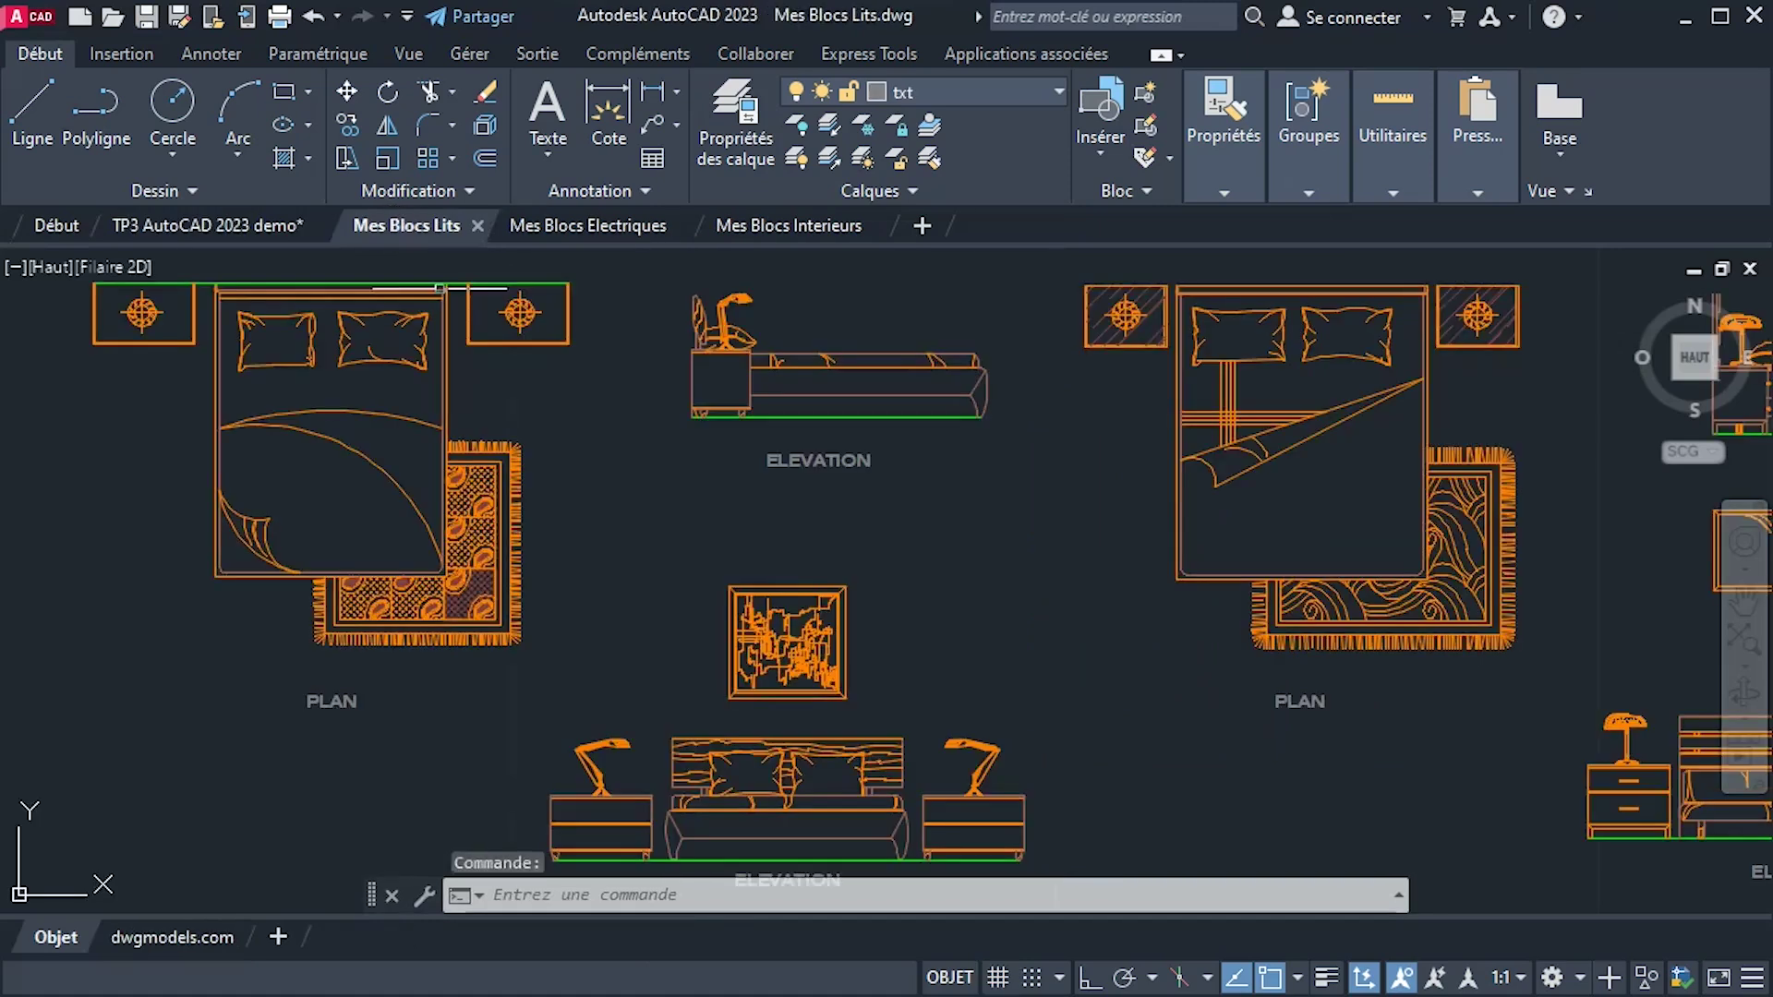
scroll(918, 582, "down", 3)
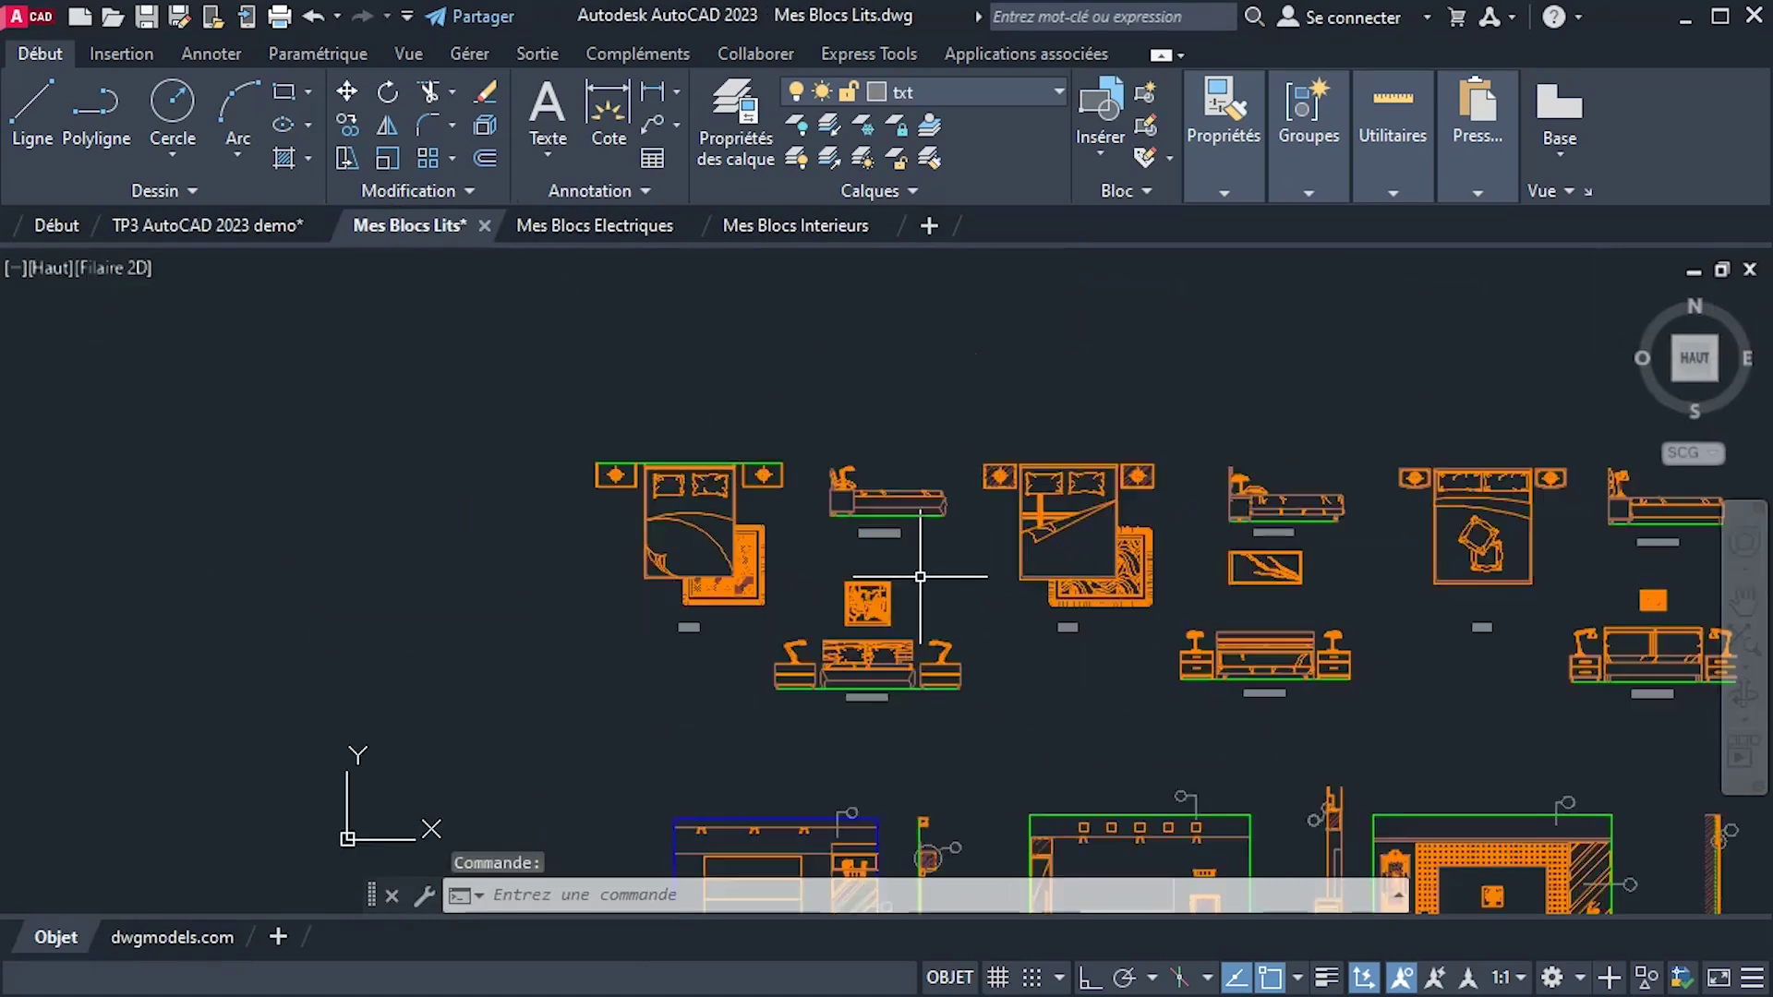
mouse_move(918, 582)
middle_mouse_down()
mouse_move(817, 462)
mouse_move(836, 485)
middle_mouse_up()
scroll(900, 520, "down", 3)
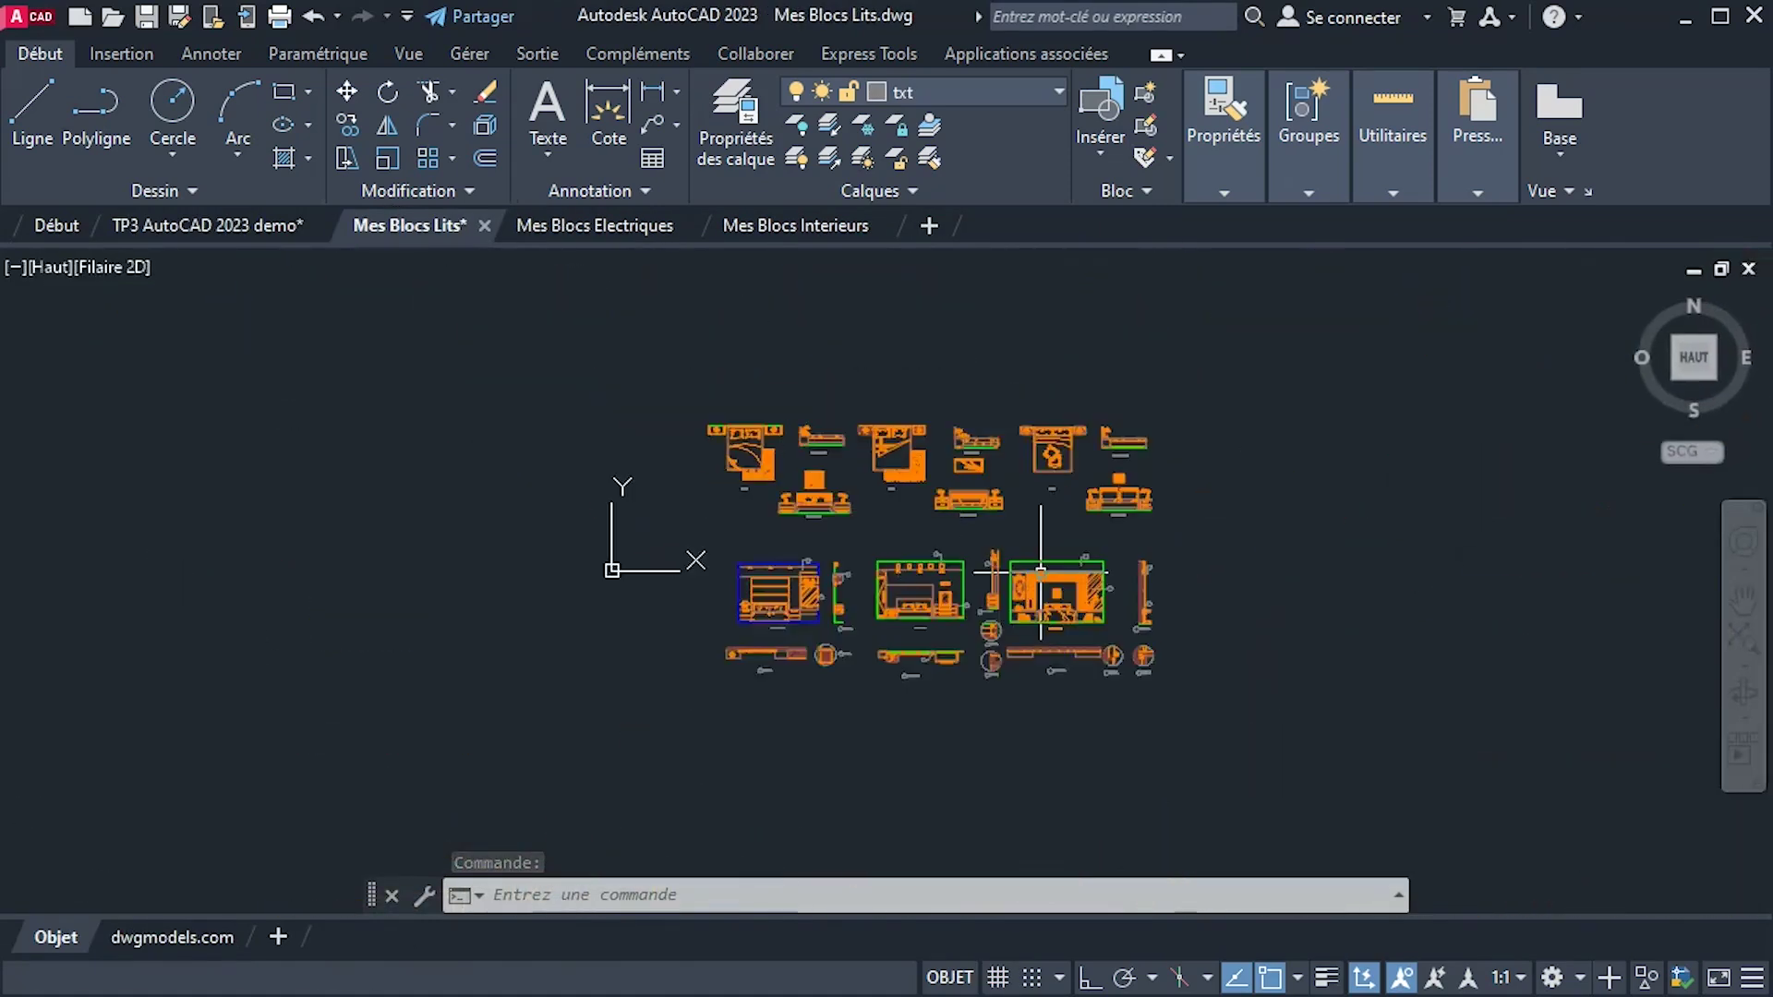
scroll(951, 517, "up", 3)
middle_click_drag(946, 517, 1152, 639)
scroll(836, 516, "up", 4)
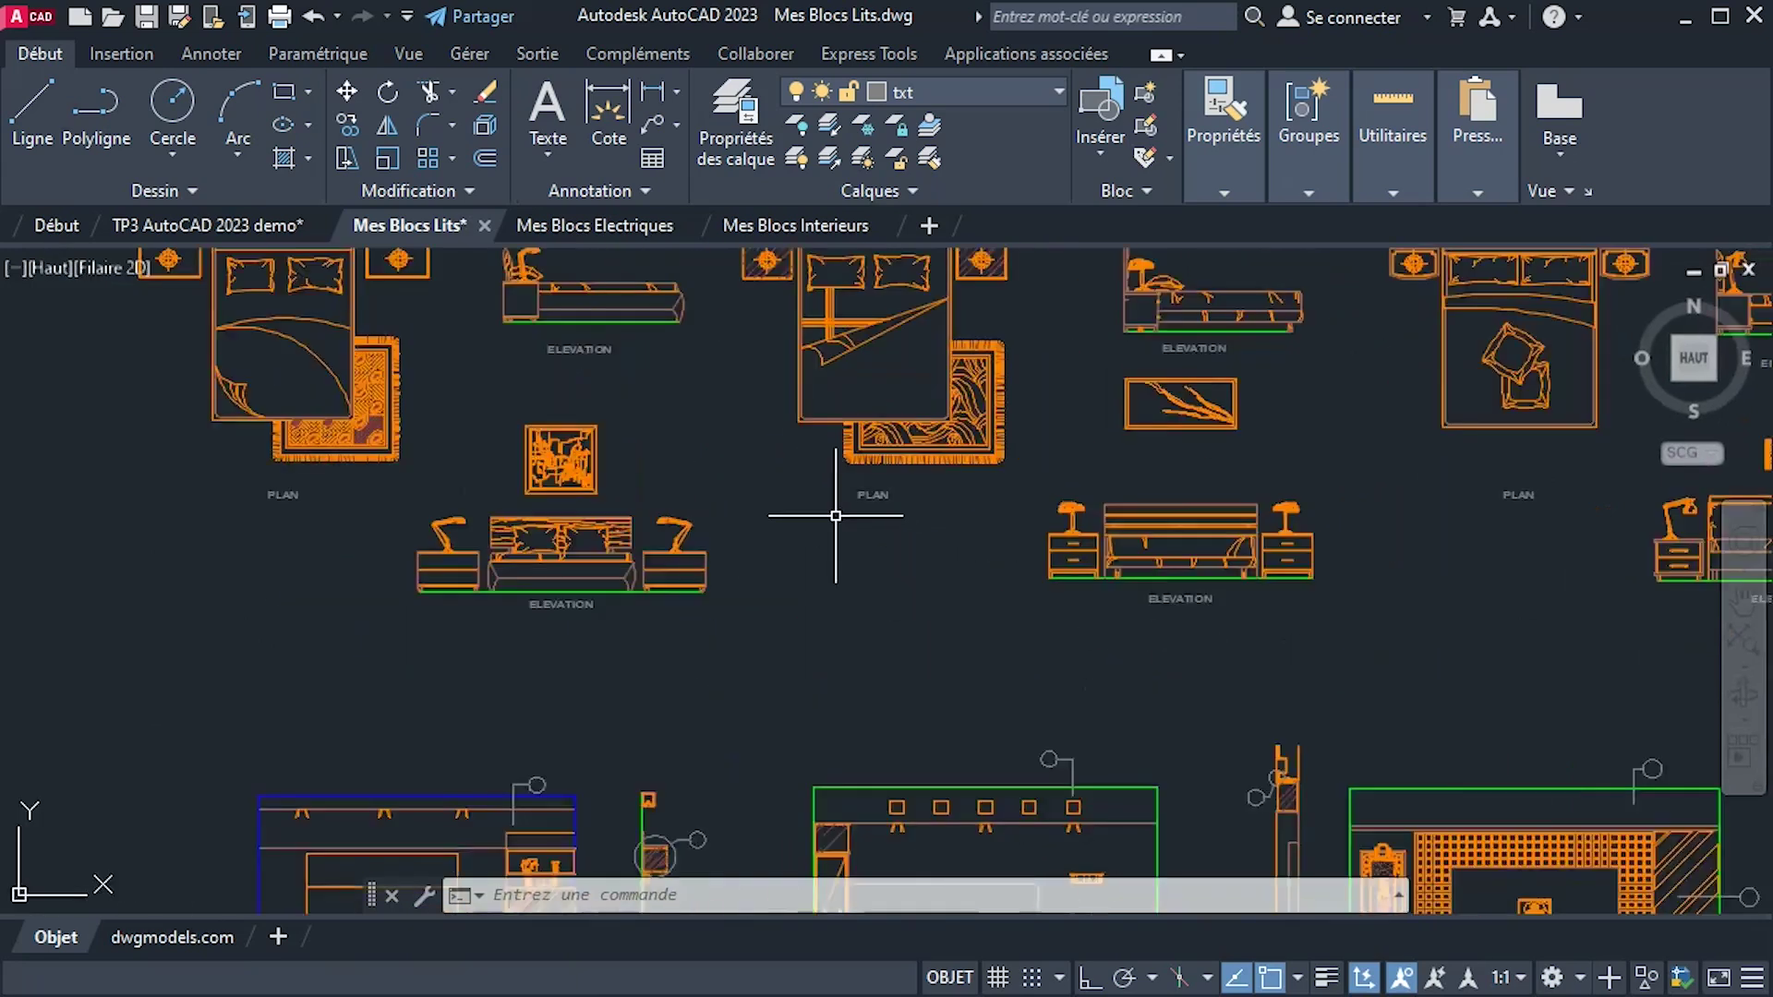
mouse_move(839, 517)
middle_mouse_down()
mouse_move(973, 609)
mouse_move(1201, 718)
middle_mouse_up()
mouse_move(955, 634)
middle_mouse_down()
mouse_move(1088, 637)
mouse_move(1069, 647)
middle_mouse_up()
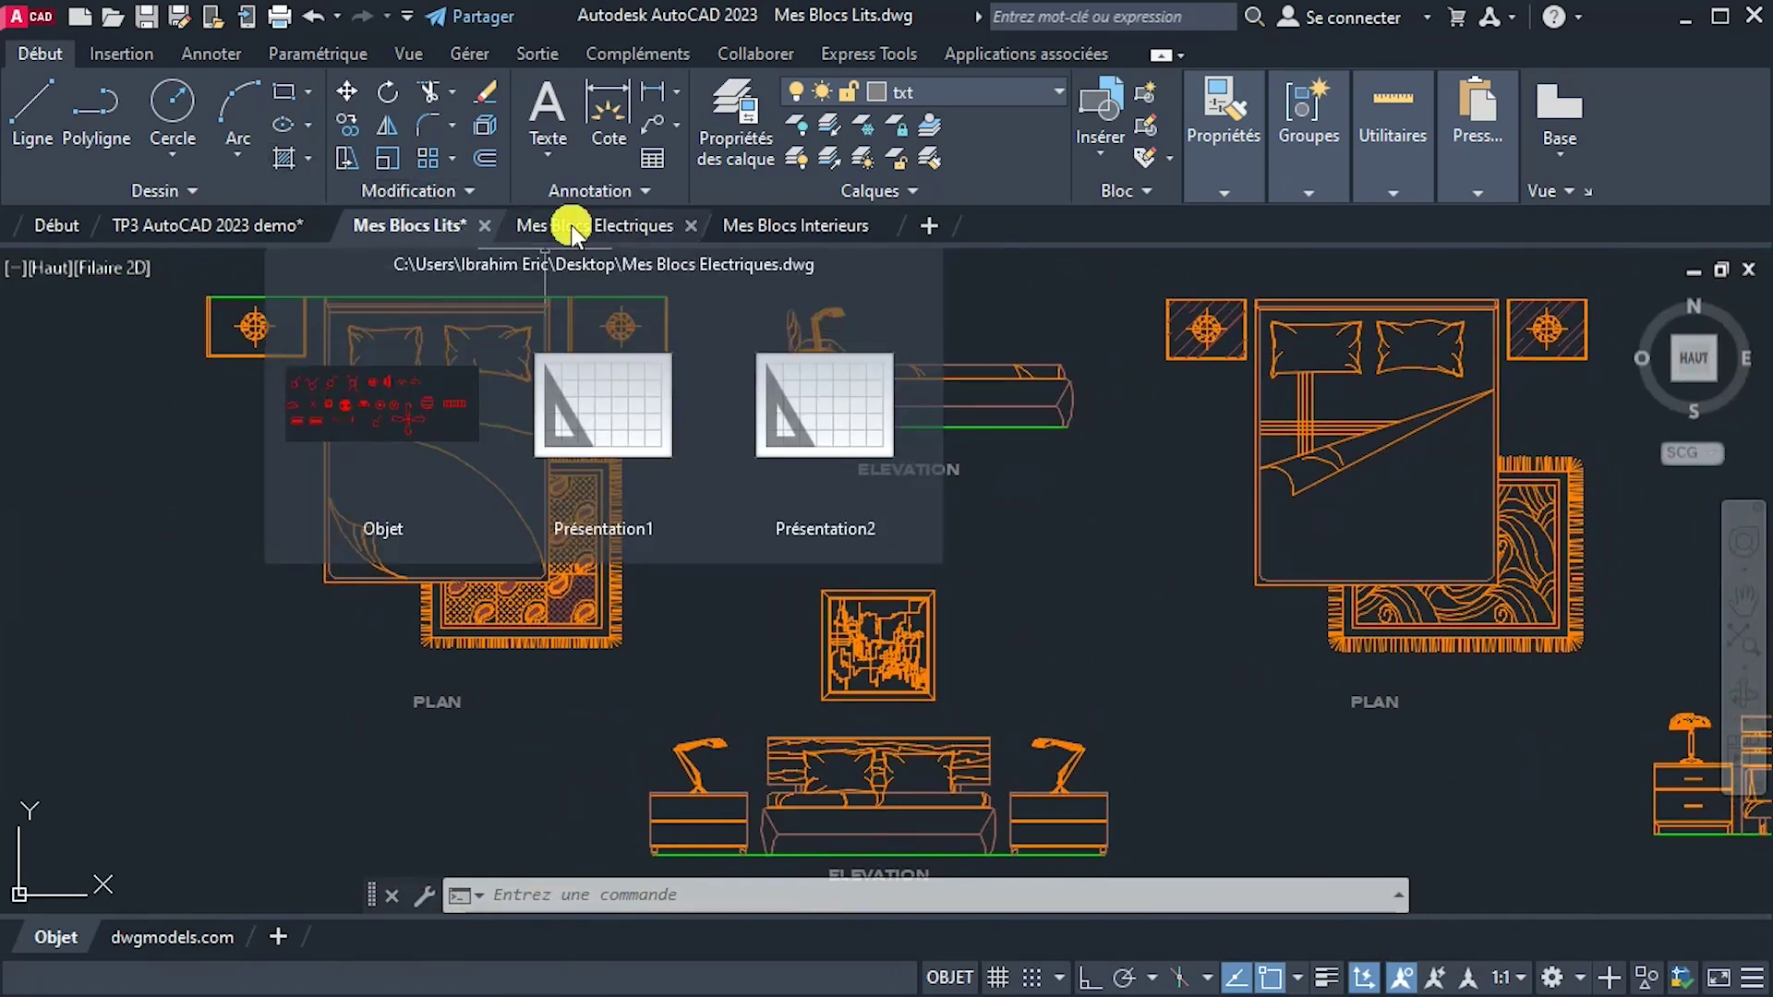
Look over the symbols in Mes Blocs Electriques and examine the living-room furniture sets in Mes Blocs Interieurs.
left_click(571, 227)
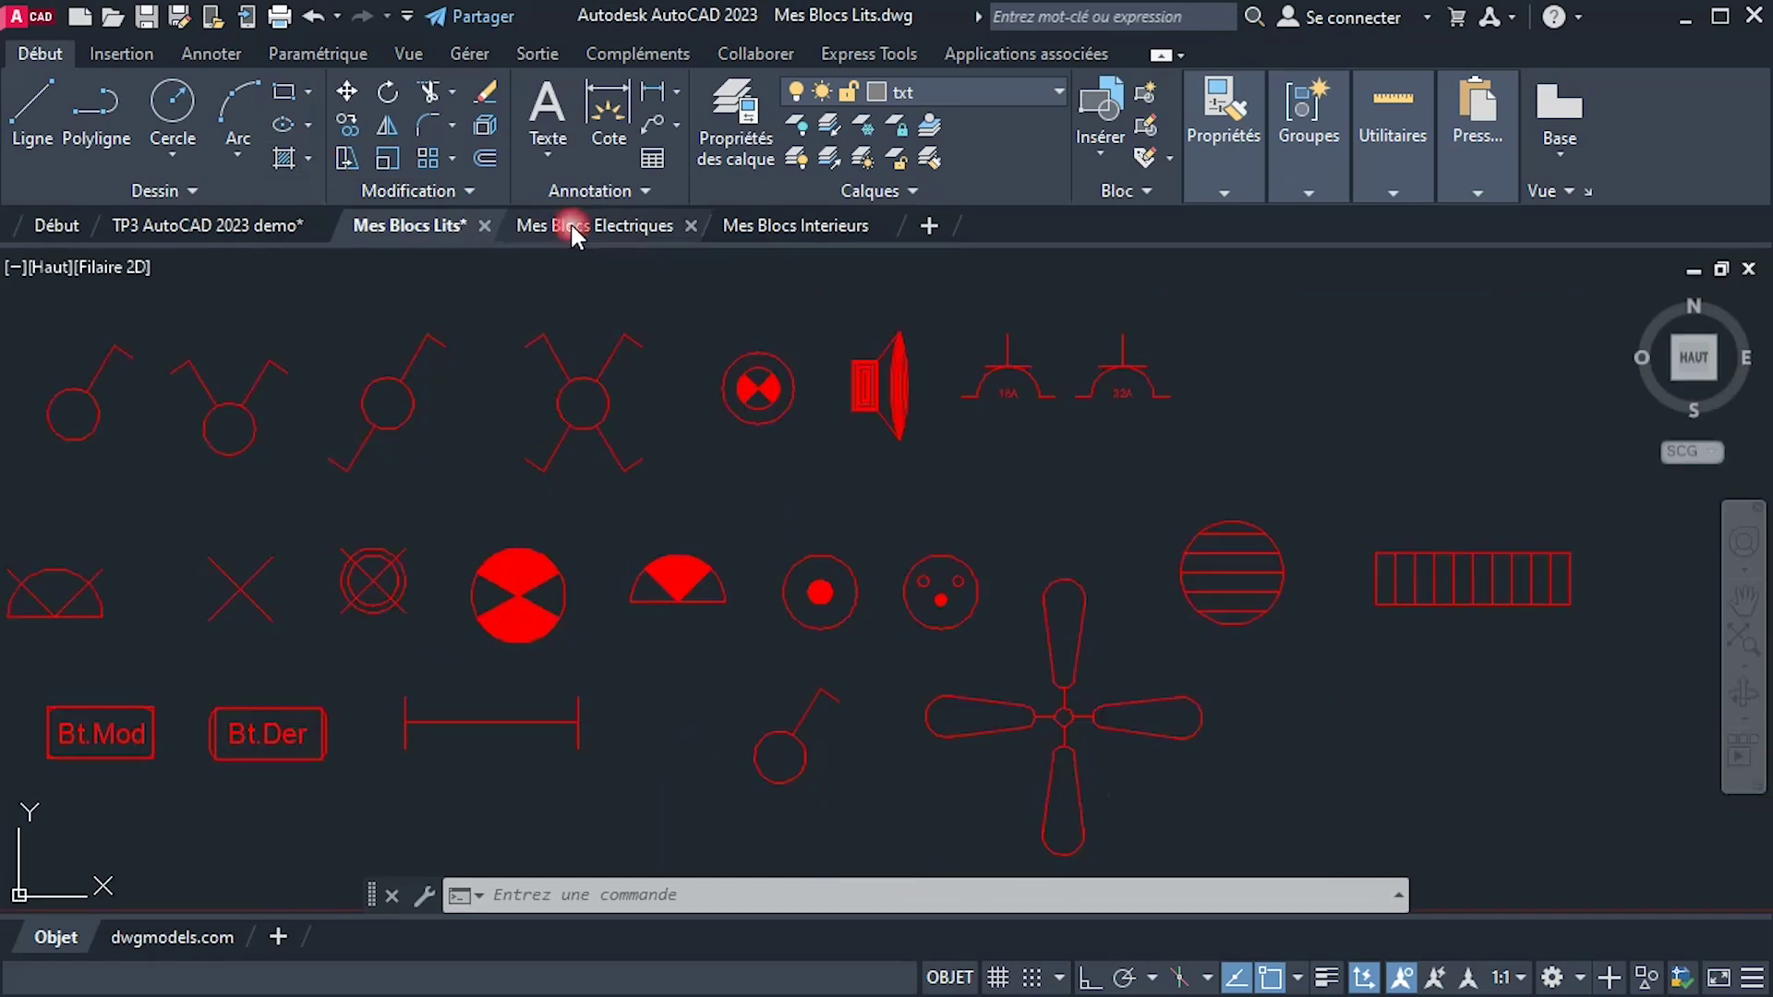
left_click(787, 226)
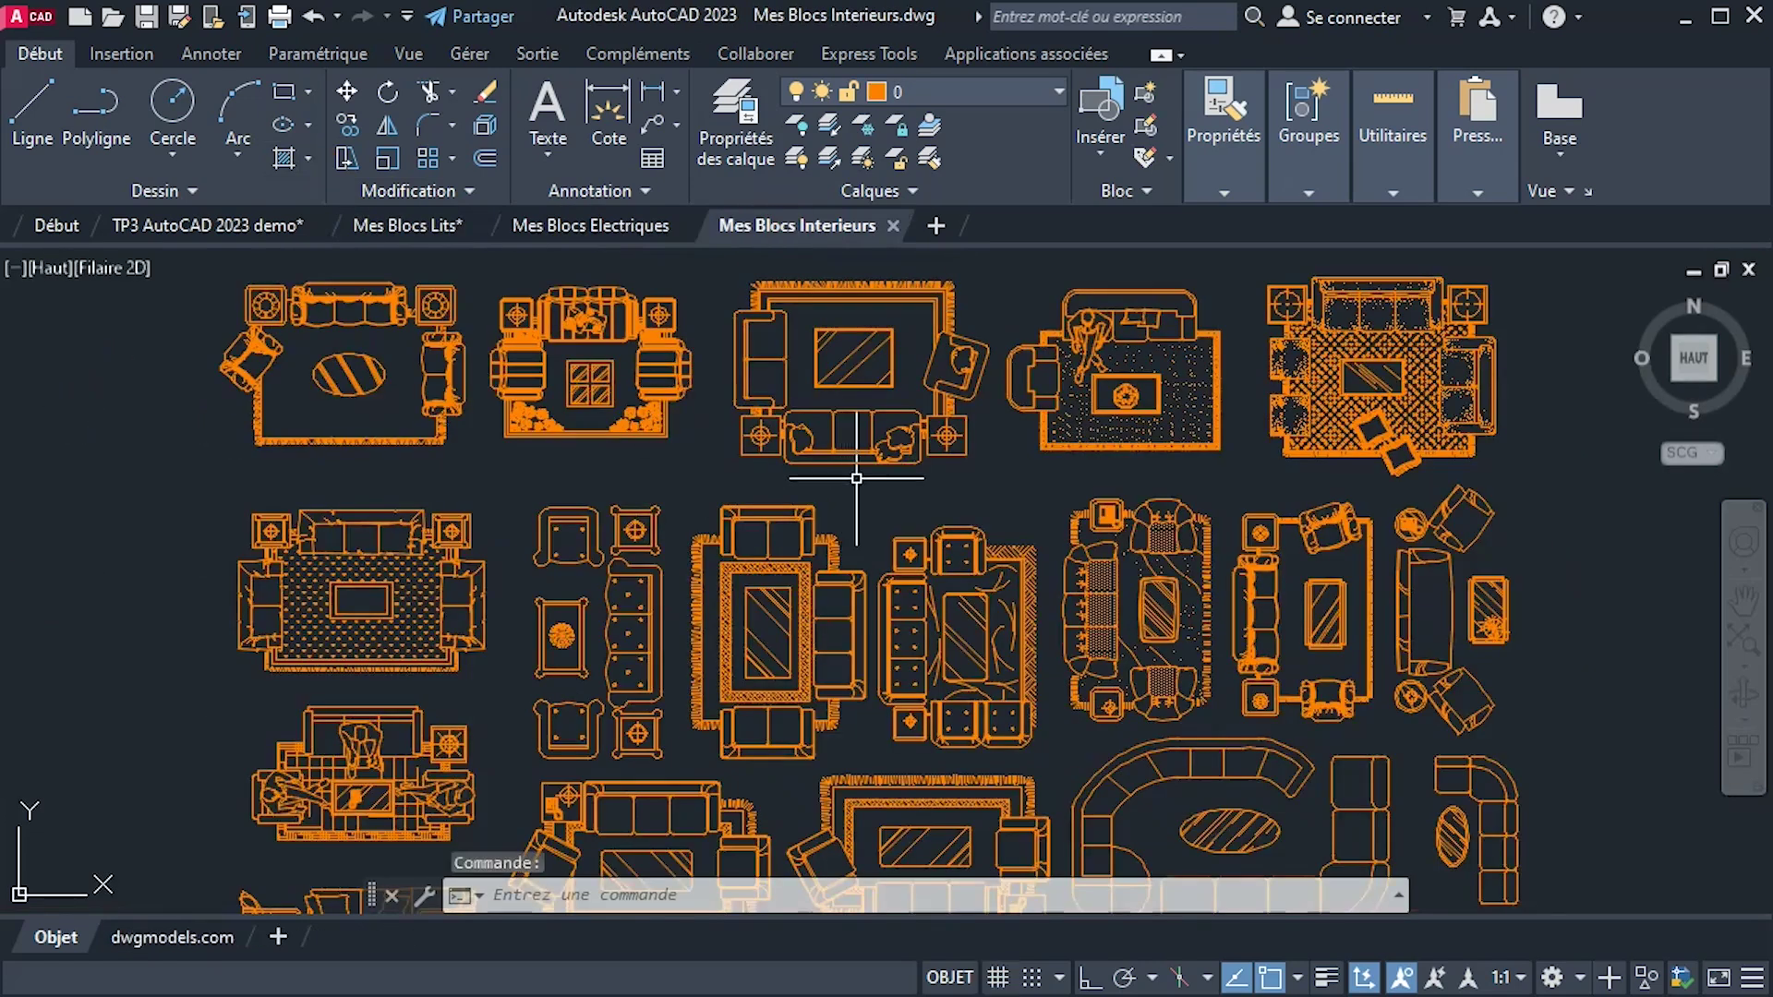
scroll(857, 478, "up", 5)
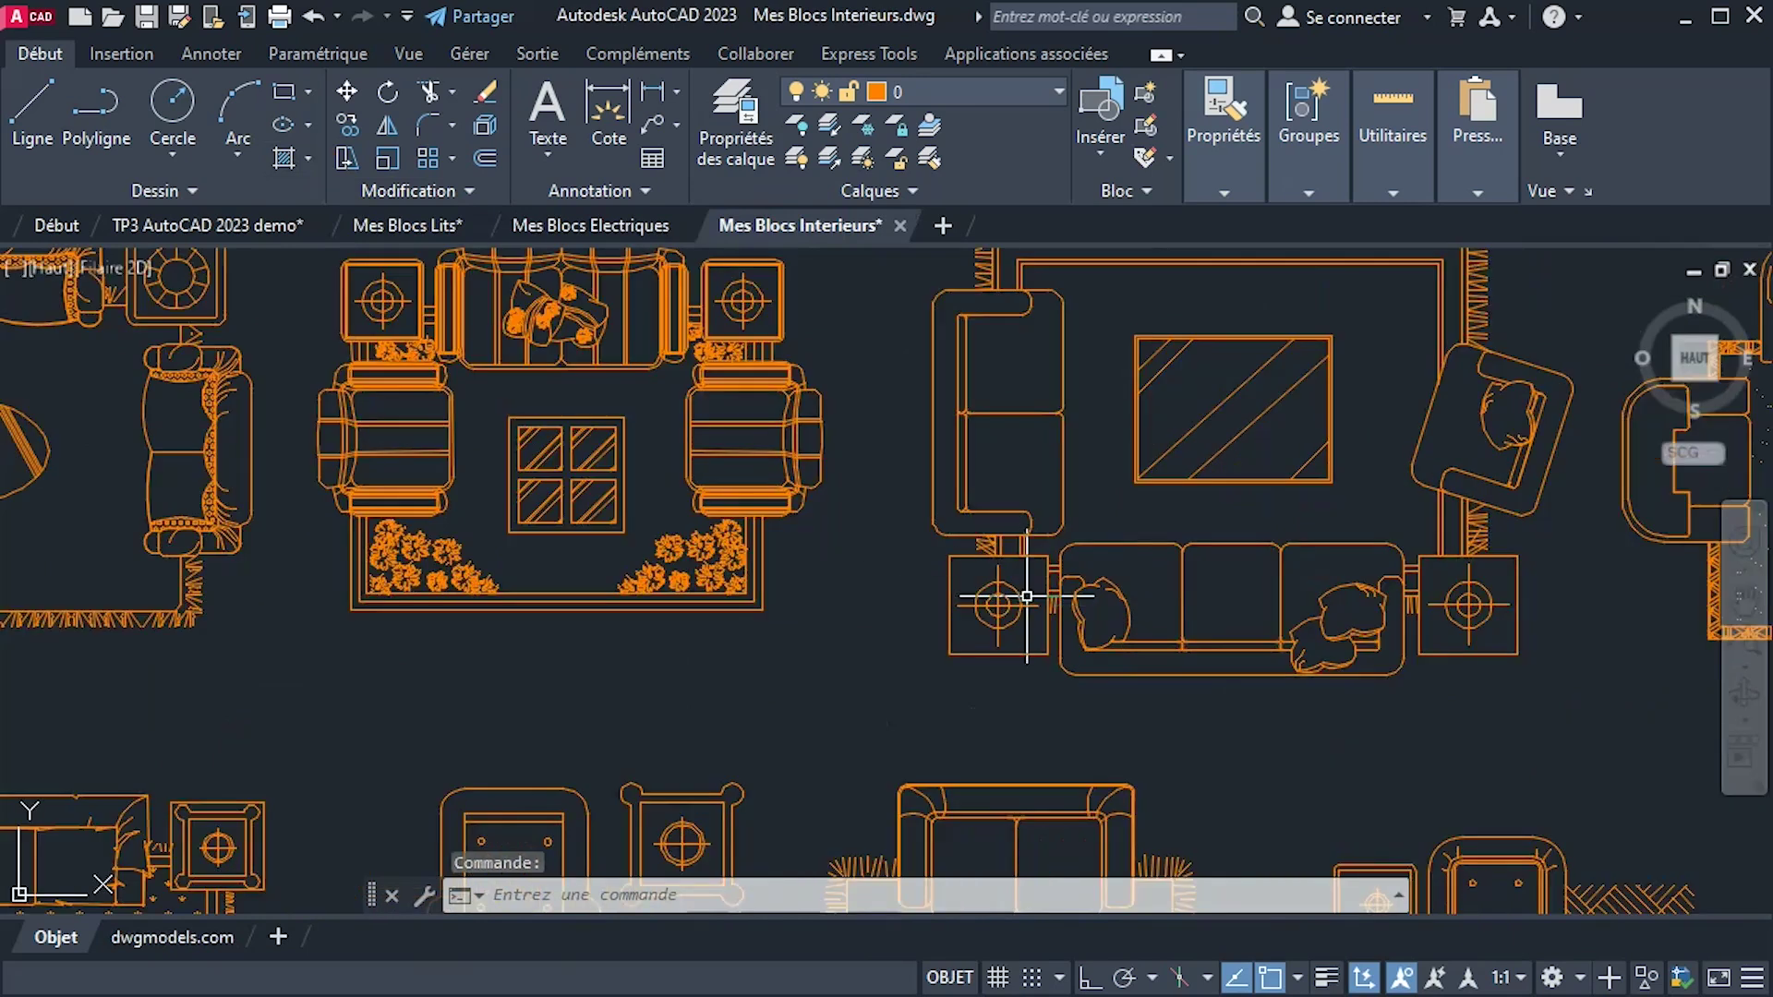
scroll(1027, 596, "down", 3)
scroll(923, 568, "down", 2)
middle_click_drag(965, 586, 824, 445)
scroll(832, 453, "down", 2)
scroll(910, 508, "up", 2)
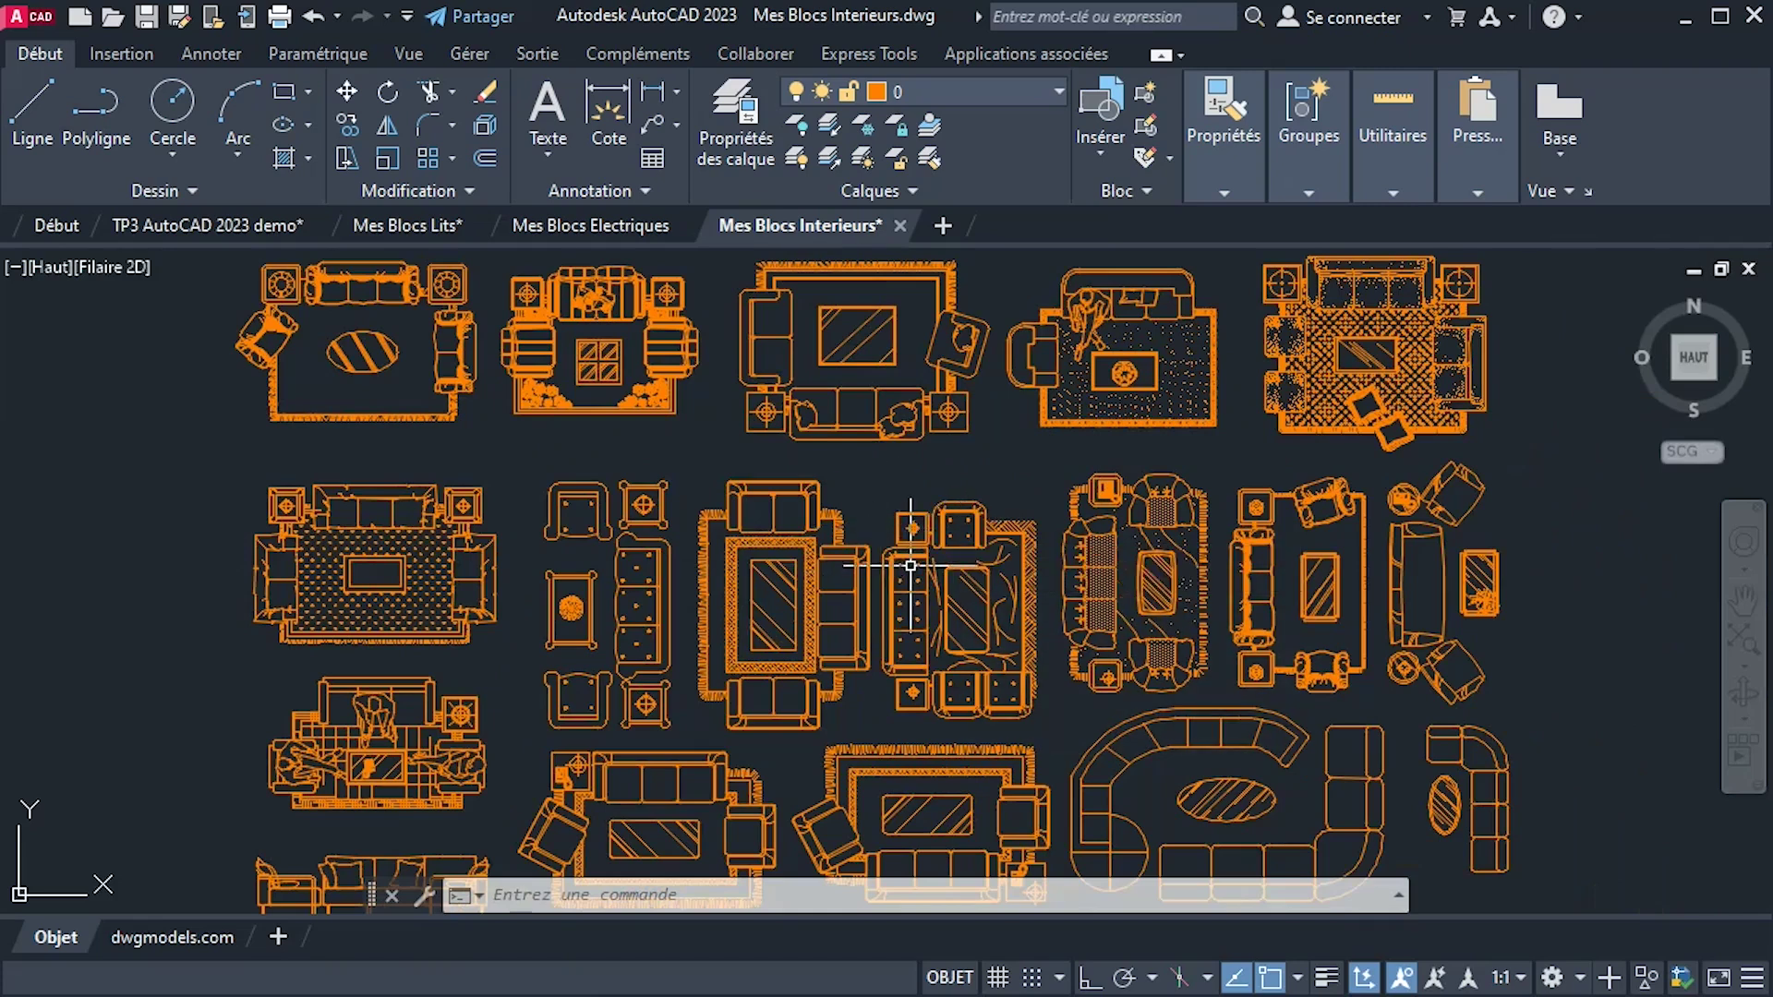
scroll(909, 563, "up", 2)
middle_click_drag(776, 499, 990, 652)
scroll(873, 519, "down", 2)
scroll(720, 506, "up", 4)
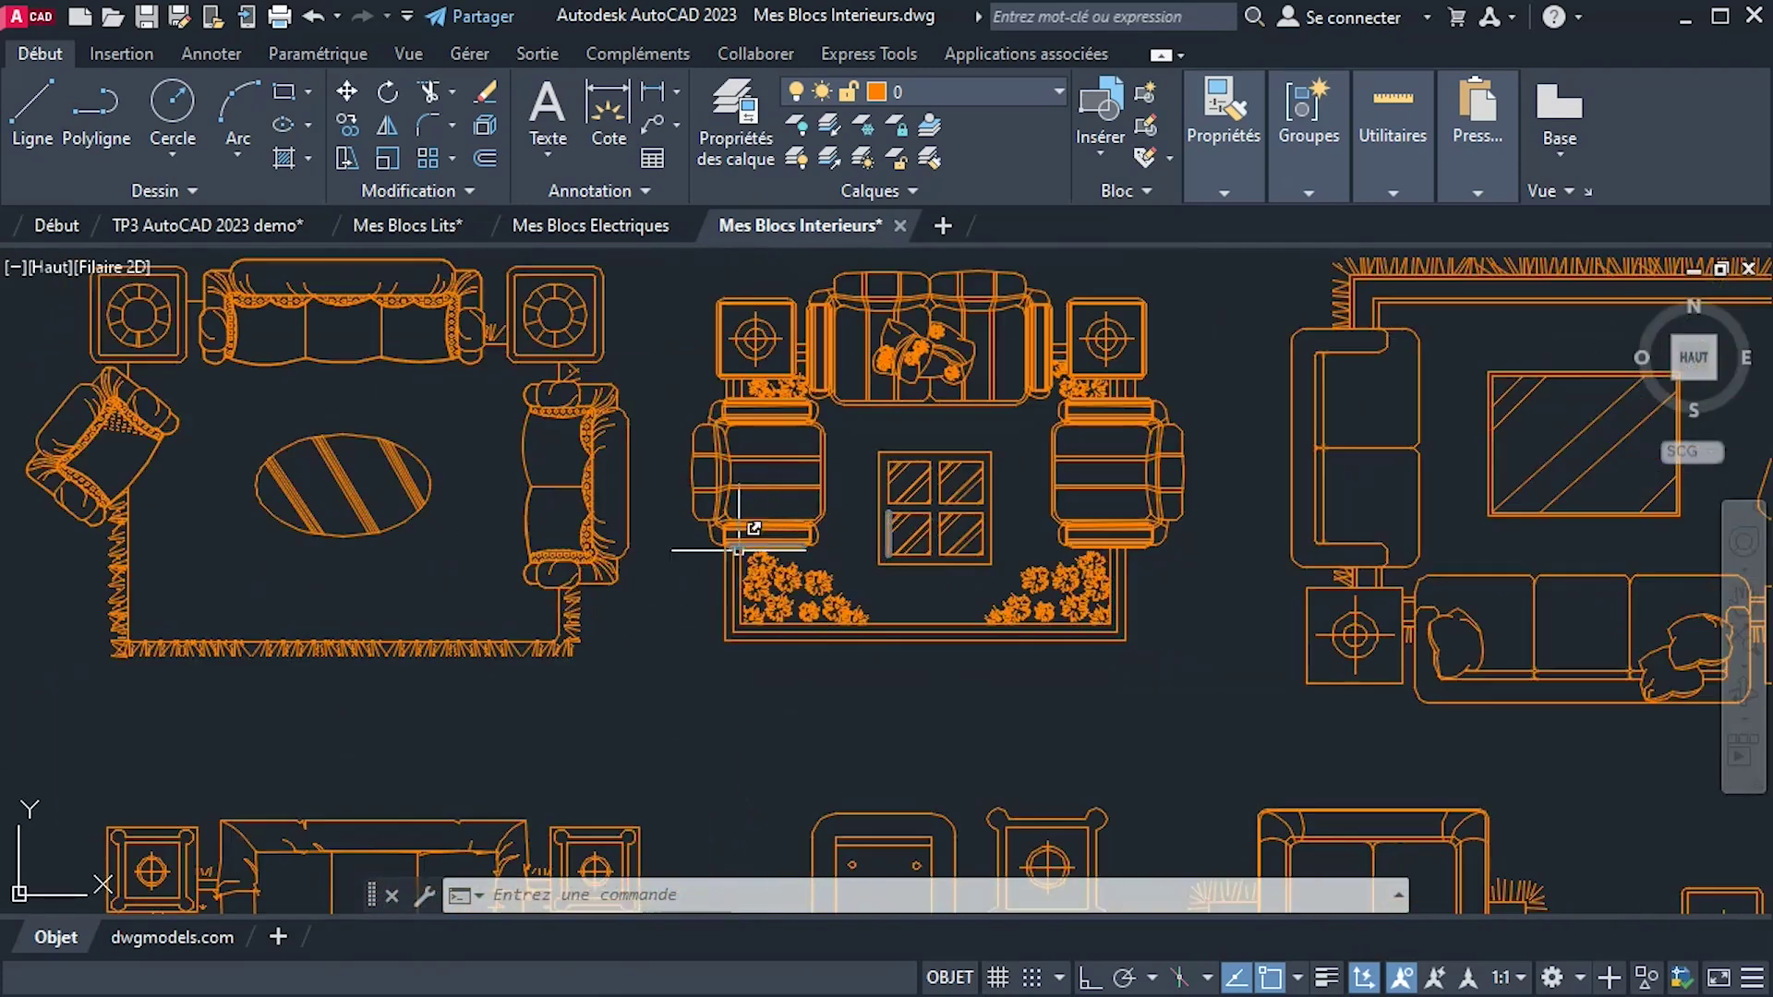
In Mes Blocs Electriques, switch the dynamic switch block beside the fan through Interrupteur SA Double and Interrupteur VV Simple to Interrupteur VV Double.
left_click(564, 222)
scroll(831, 554, "down", 3)
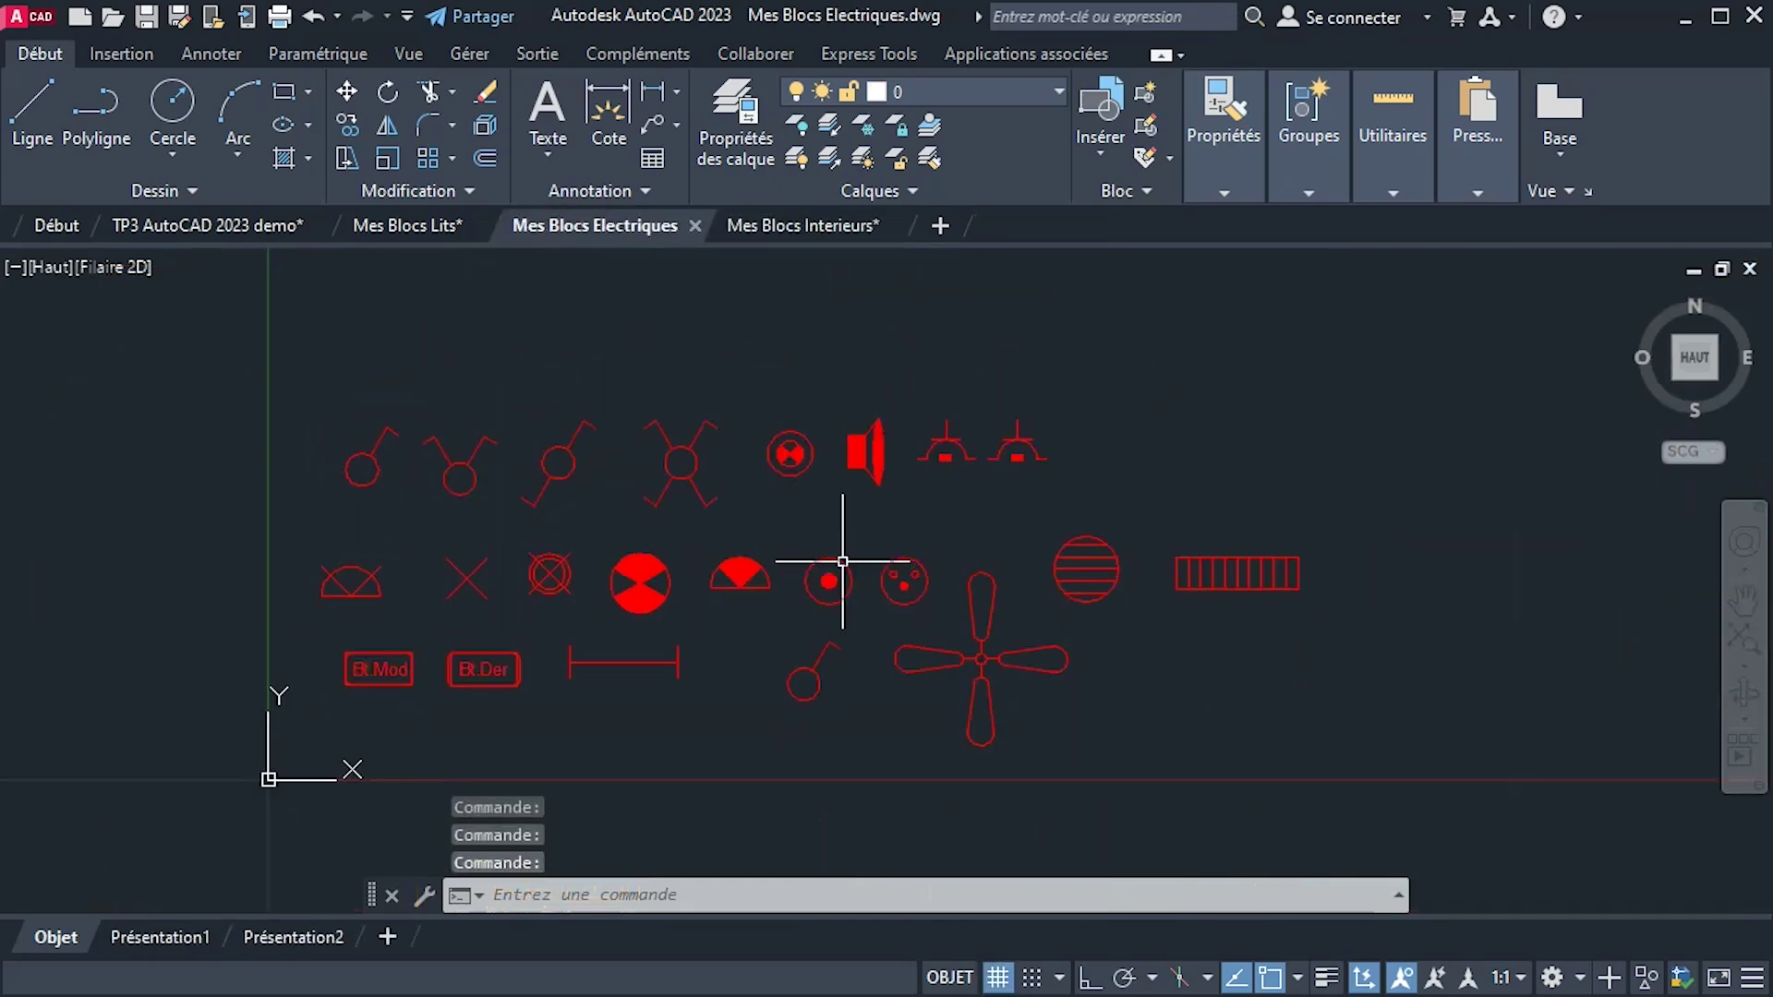
scroll(836, 568, "up", 3)
middle_click_drag(822, 517, 939, 528)
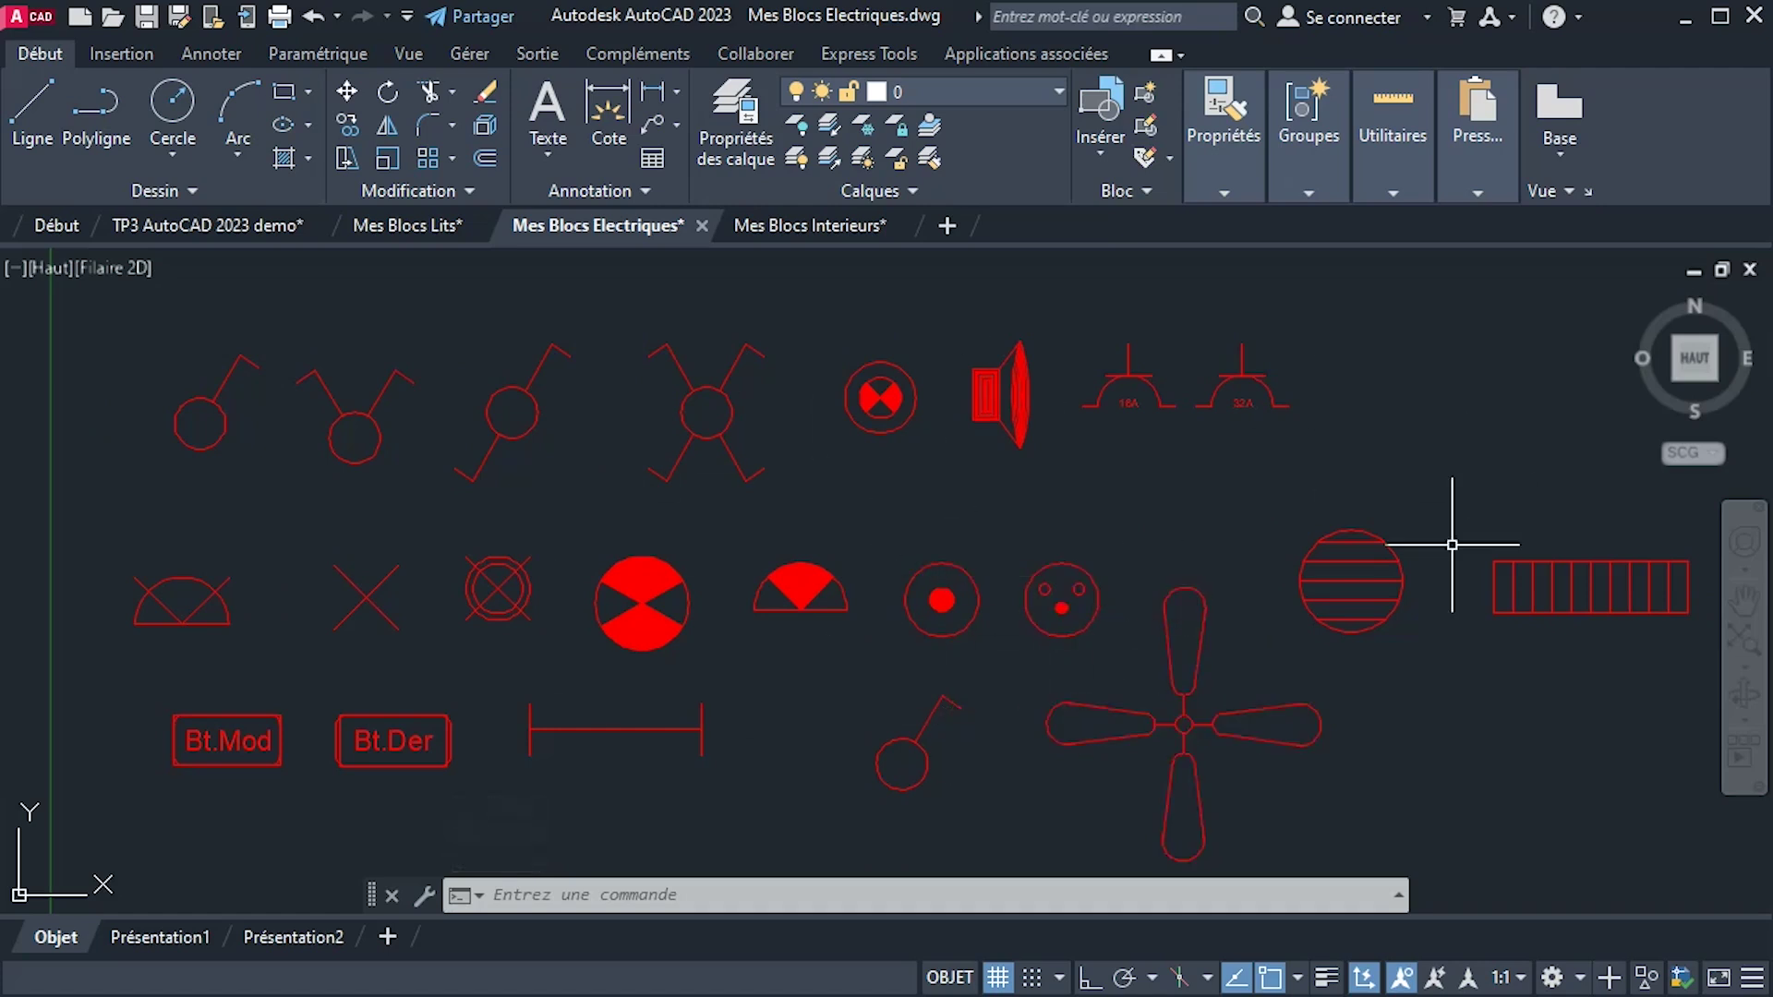
left_click(951, 699)
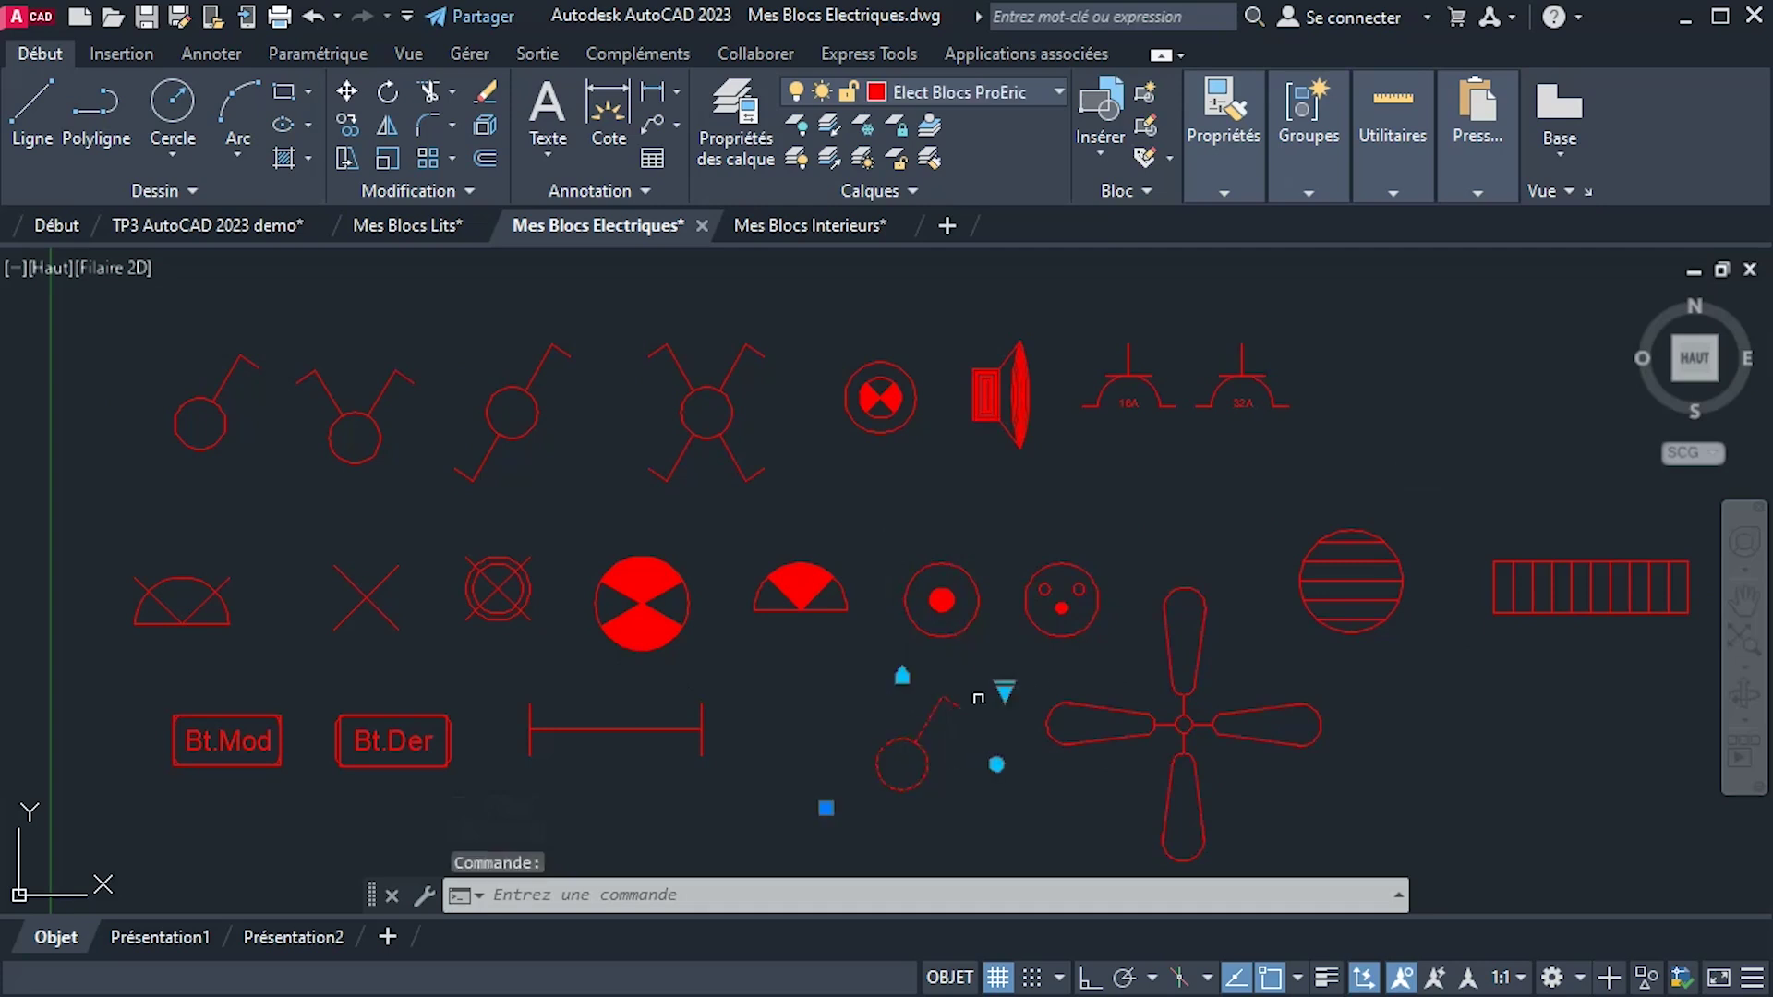
left_click(1004, 688)
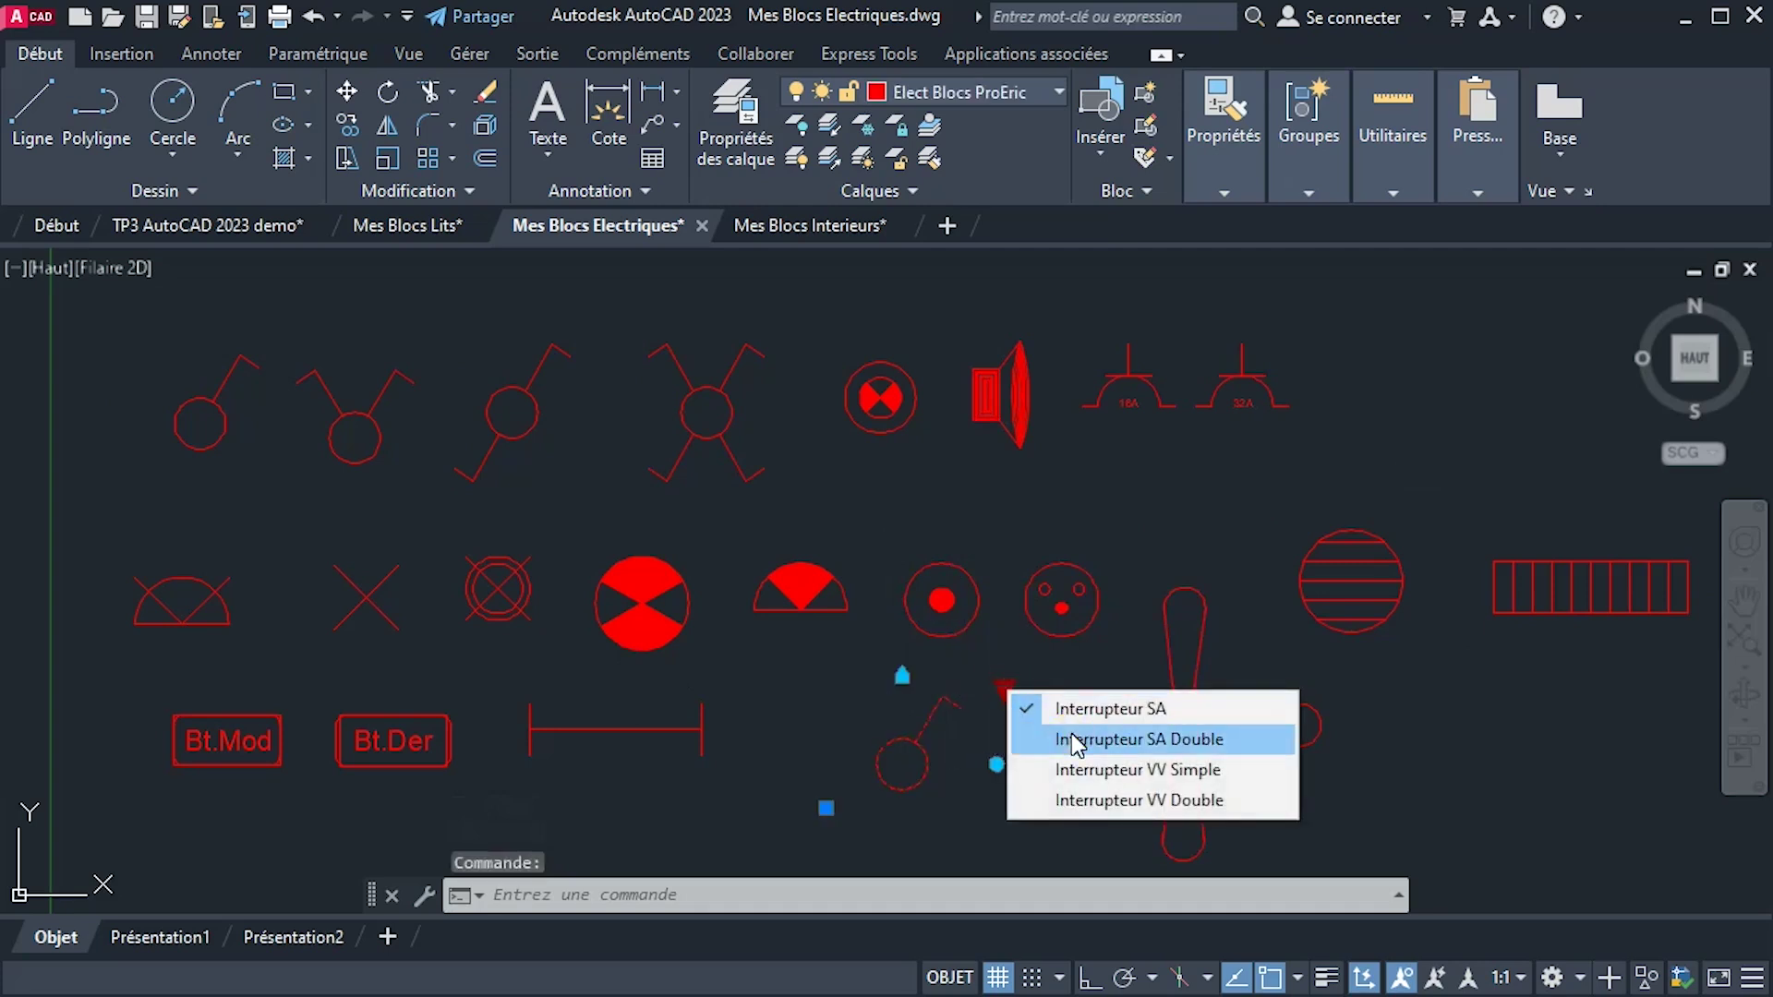
left_click(1076, 740)
left_click(1004, 688)
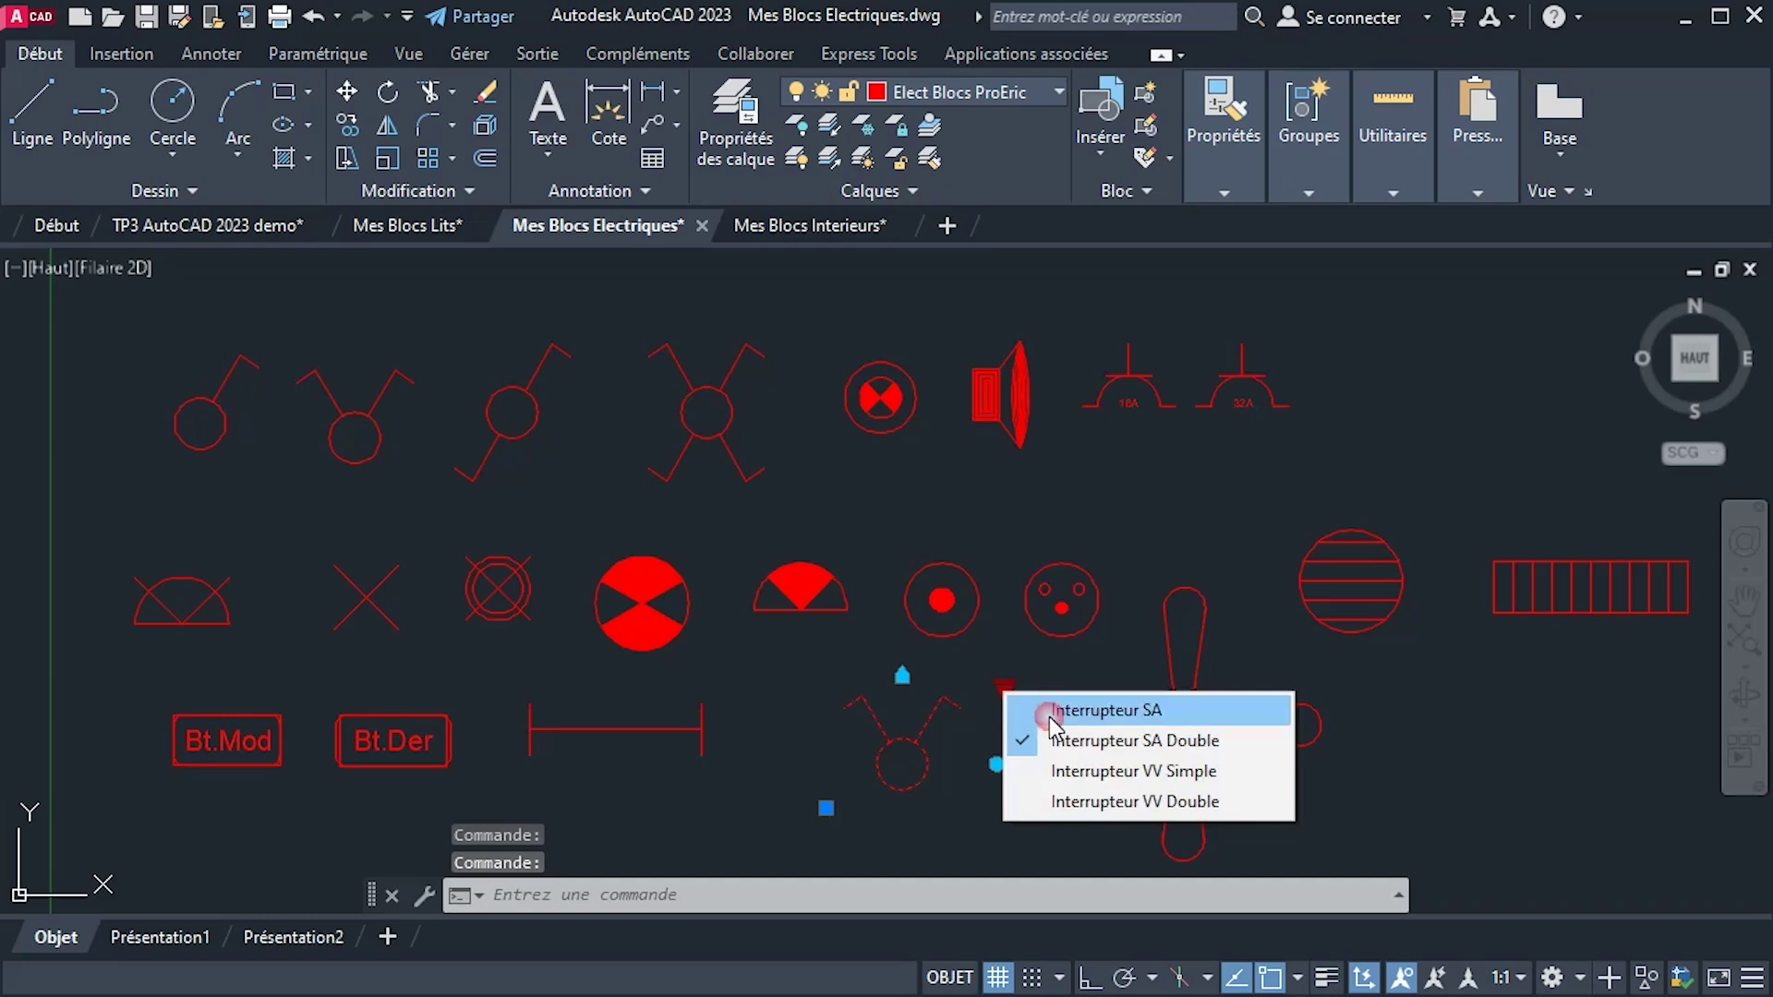
left_click(1068, 772)
left_click(1004, 688)
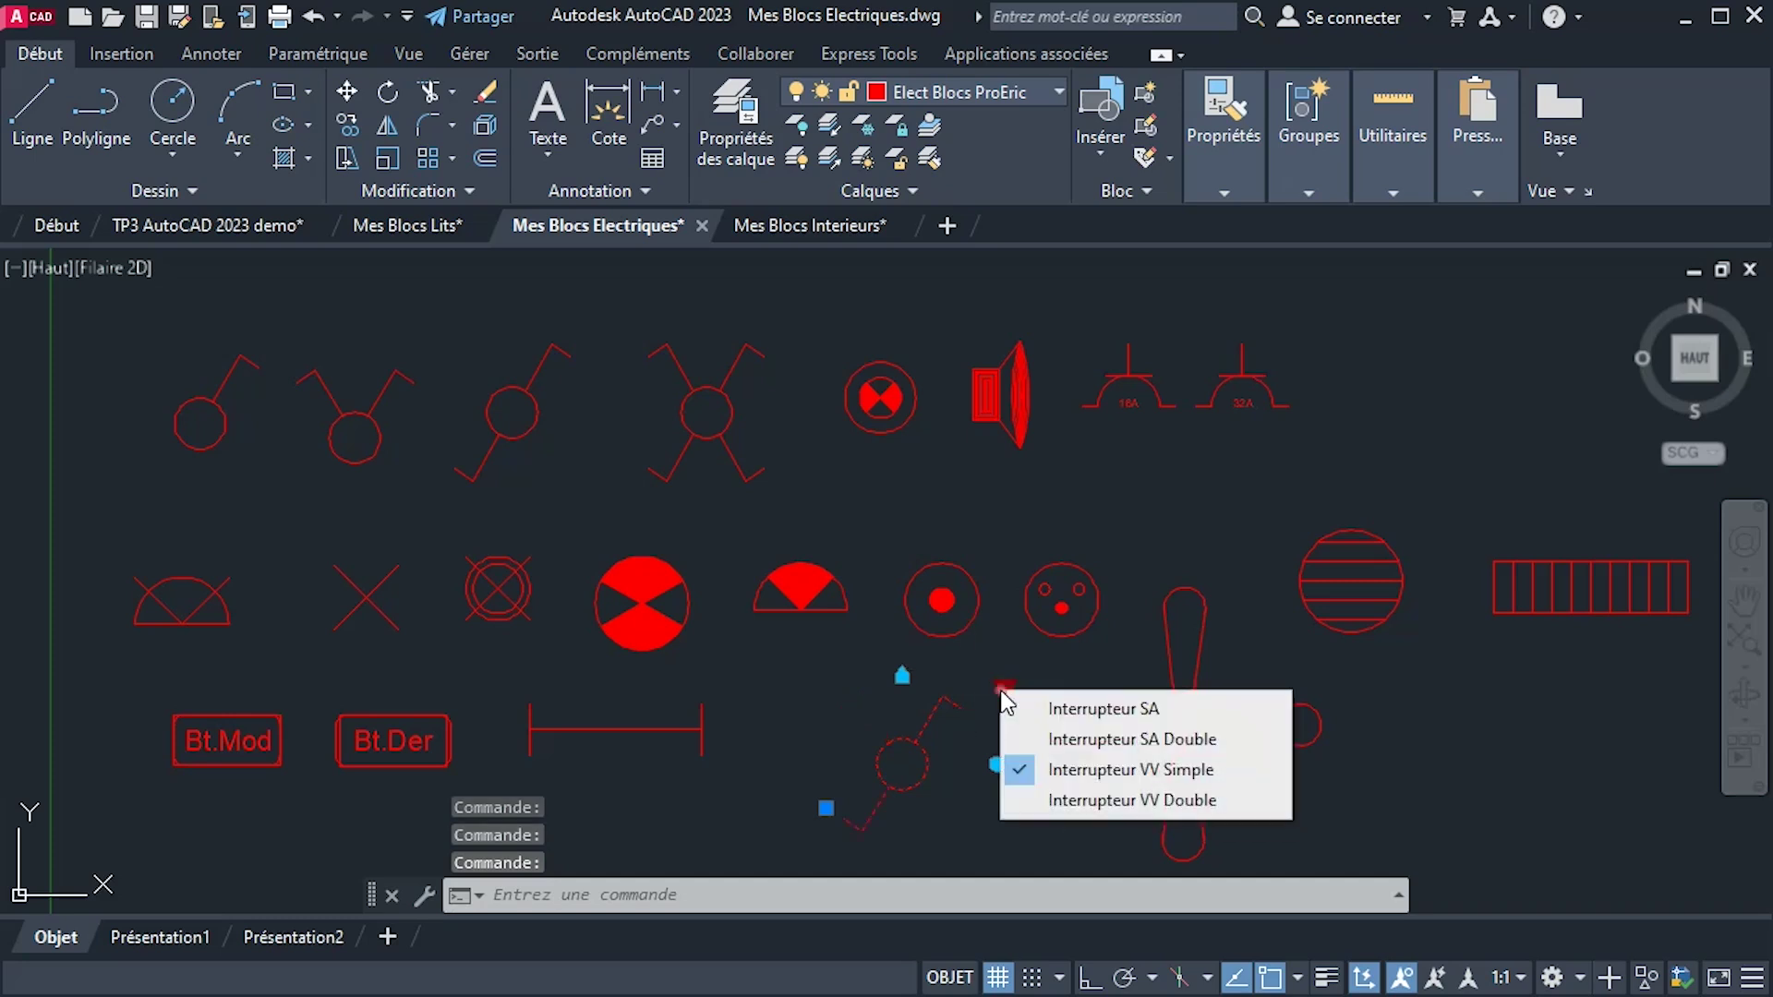
left_click(1065, 811)
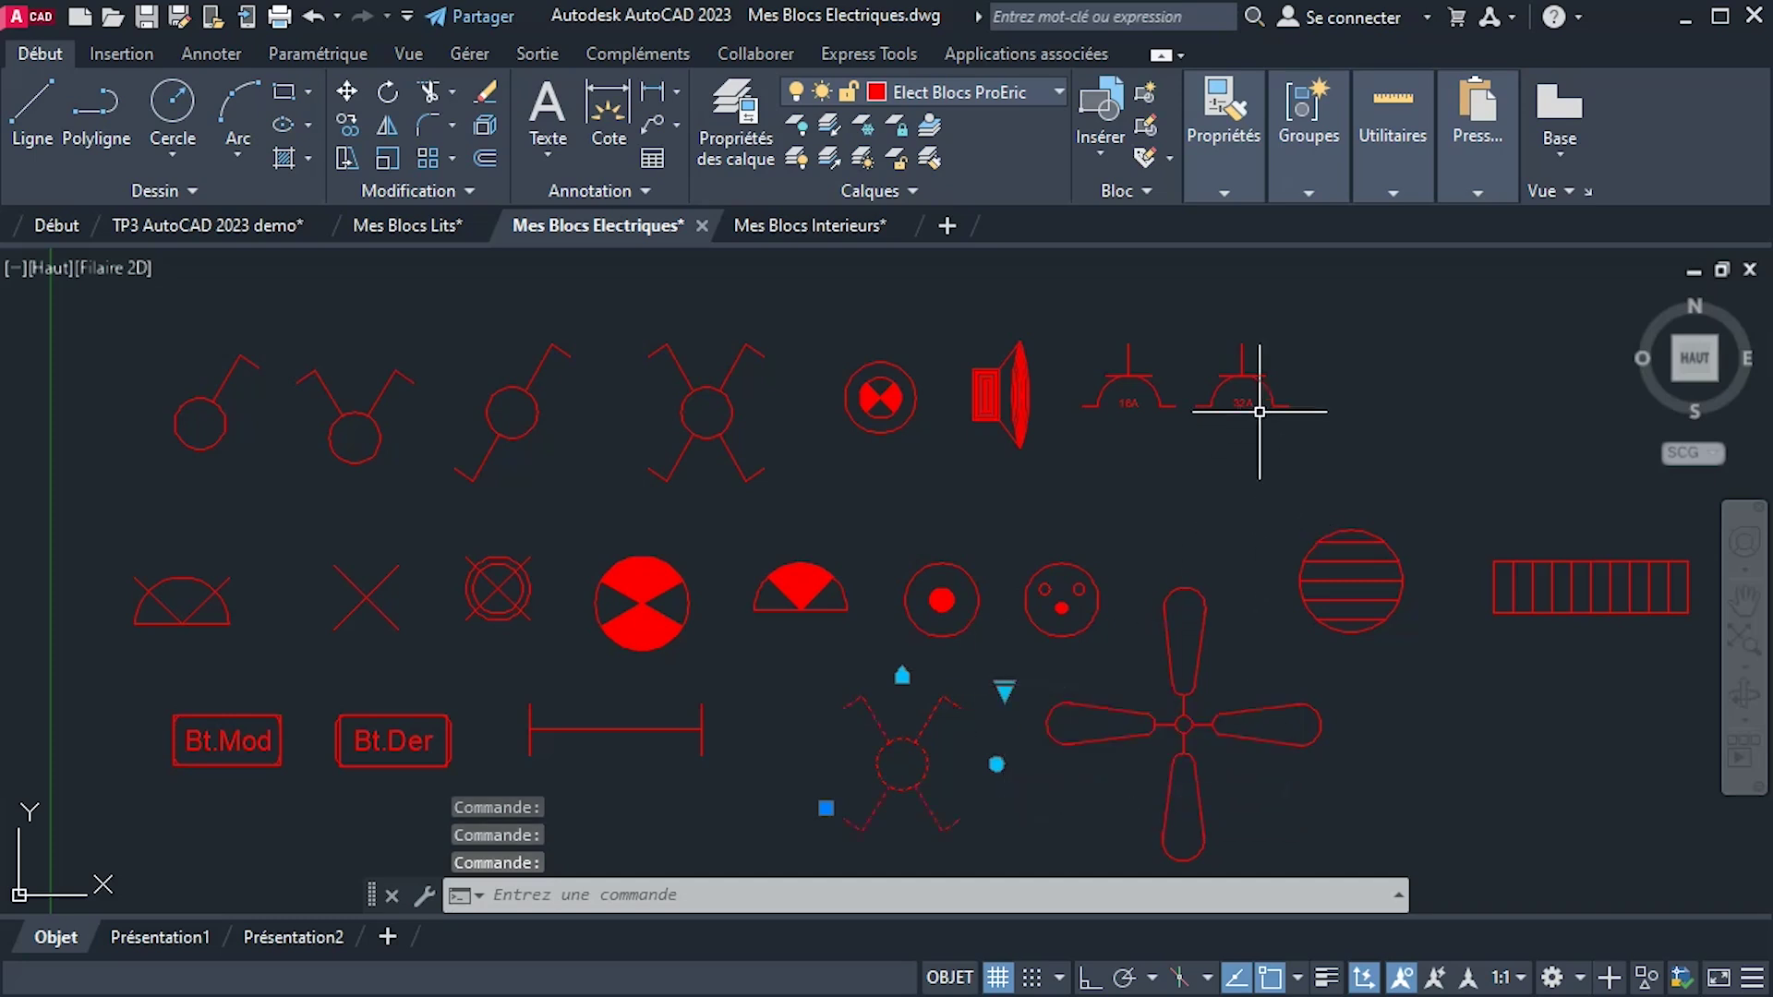
Set the 32A socket block to its 20A variant and the 16A socket block to Block De 3 Prises 2P+T de 16A.
left_click(1244, 379)
left_click(1244, 376)
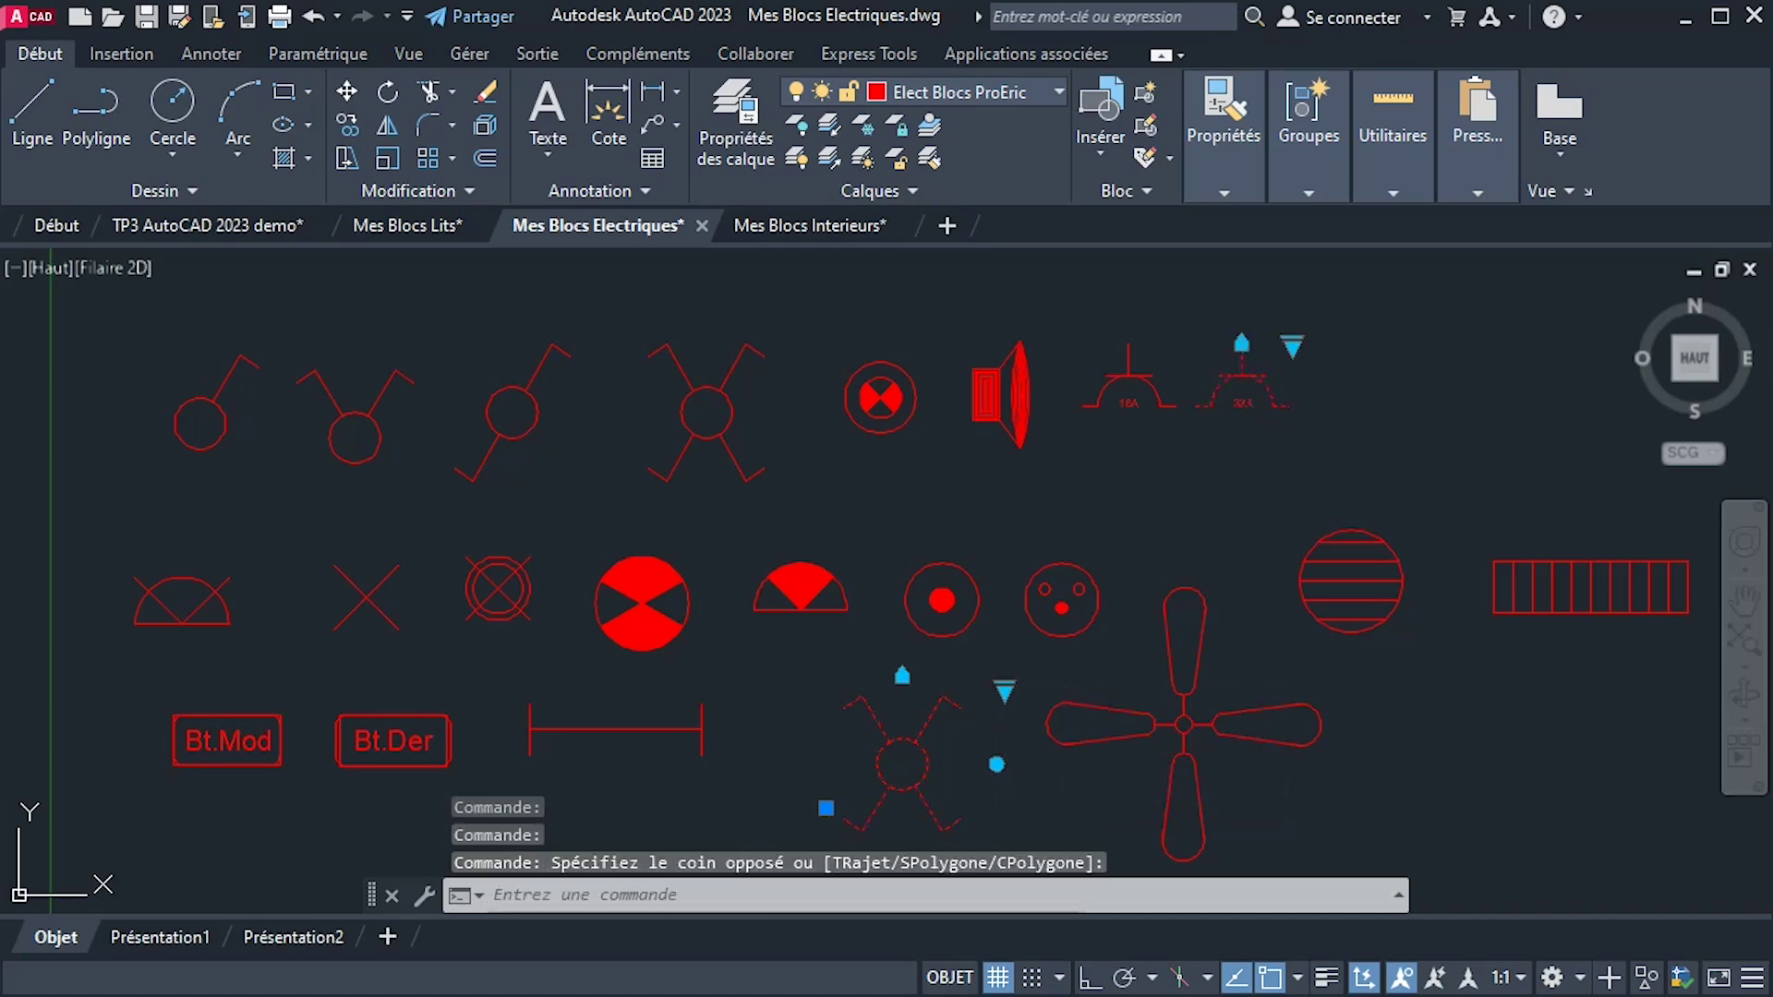
left_click(1293, 344)
left_click(1329, 360)
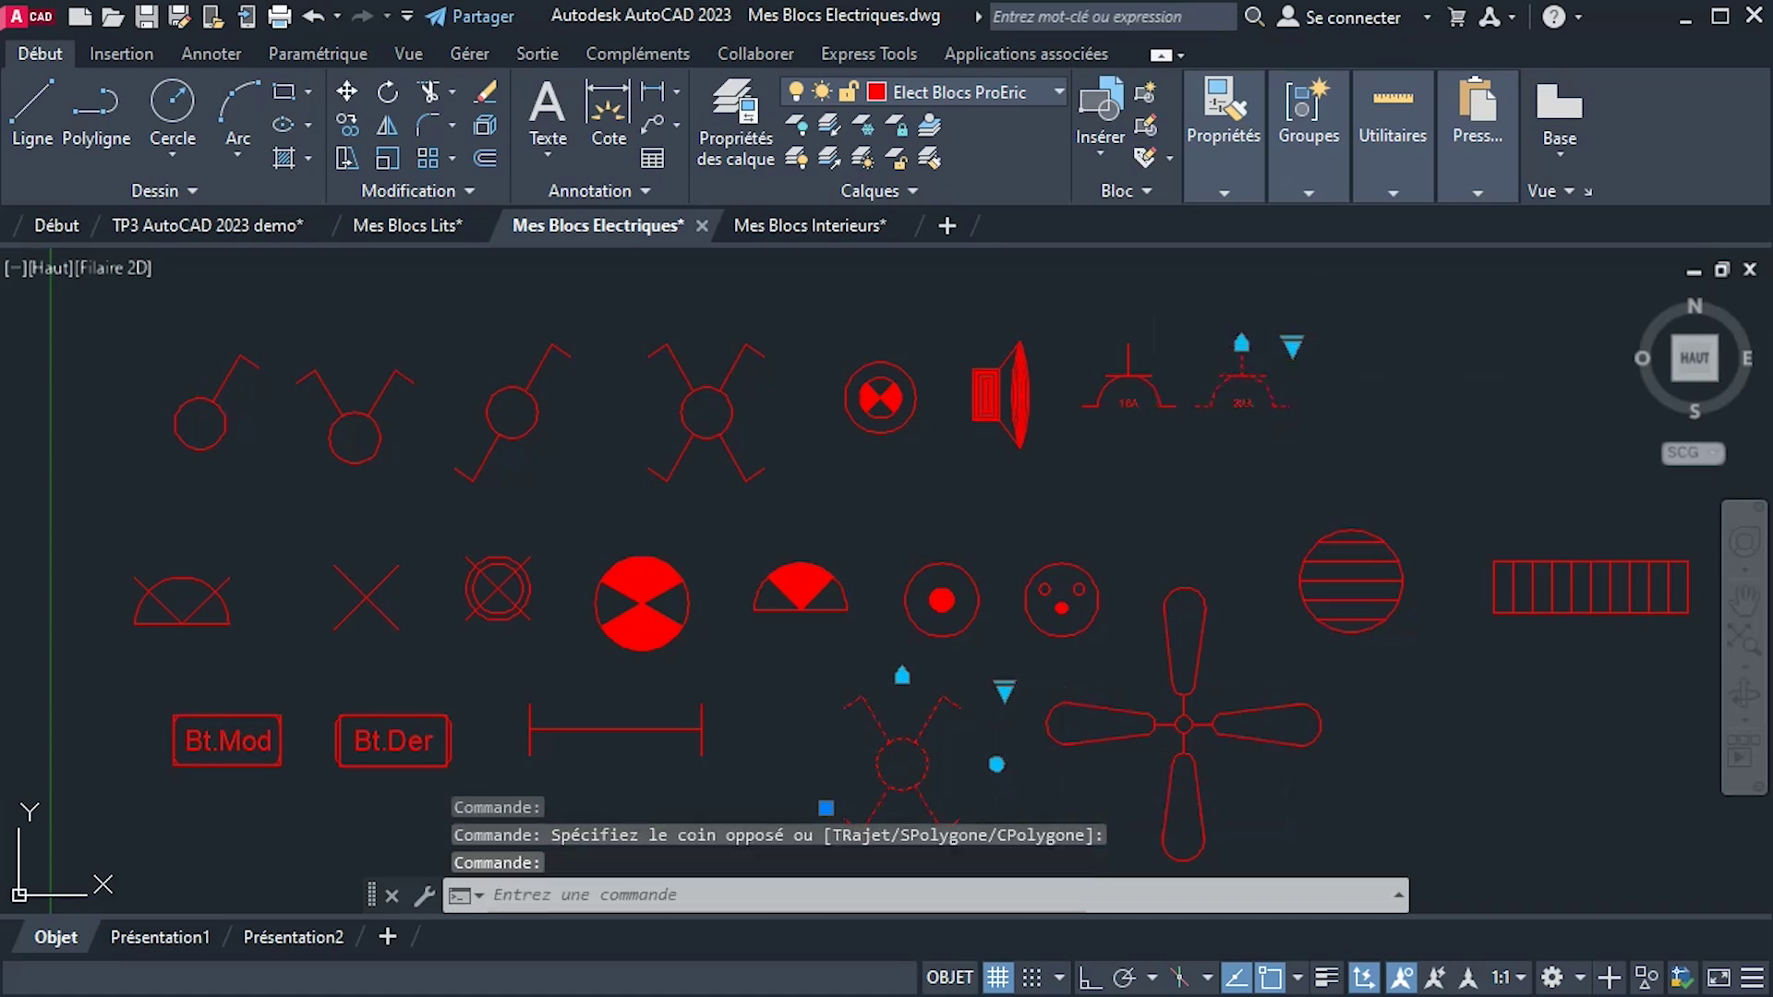
left_click(1128, 370)
left_click(1177, 349)
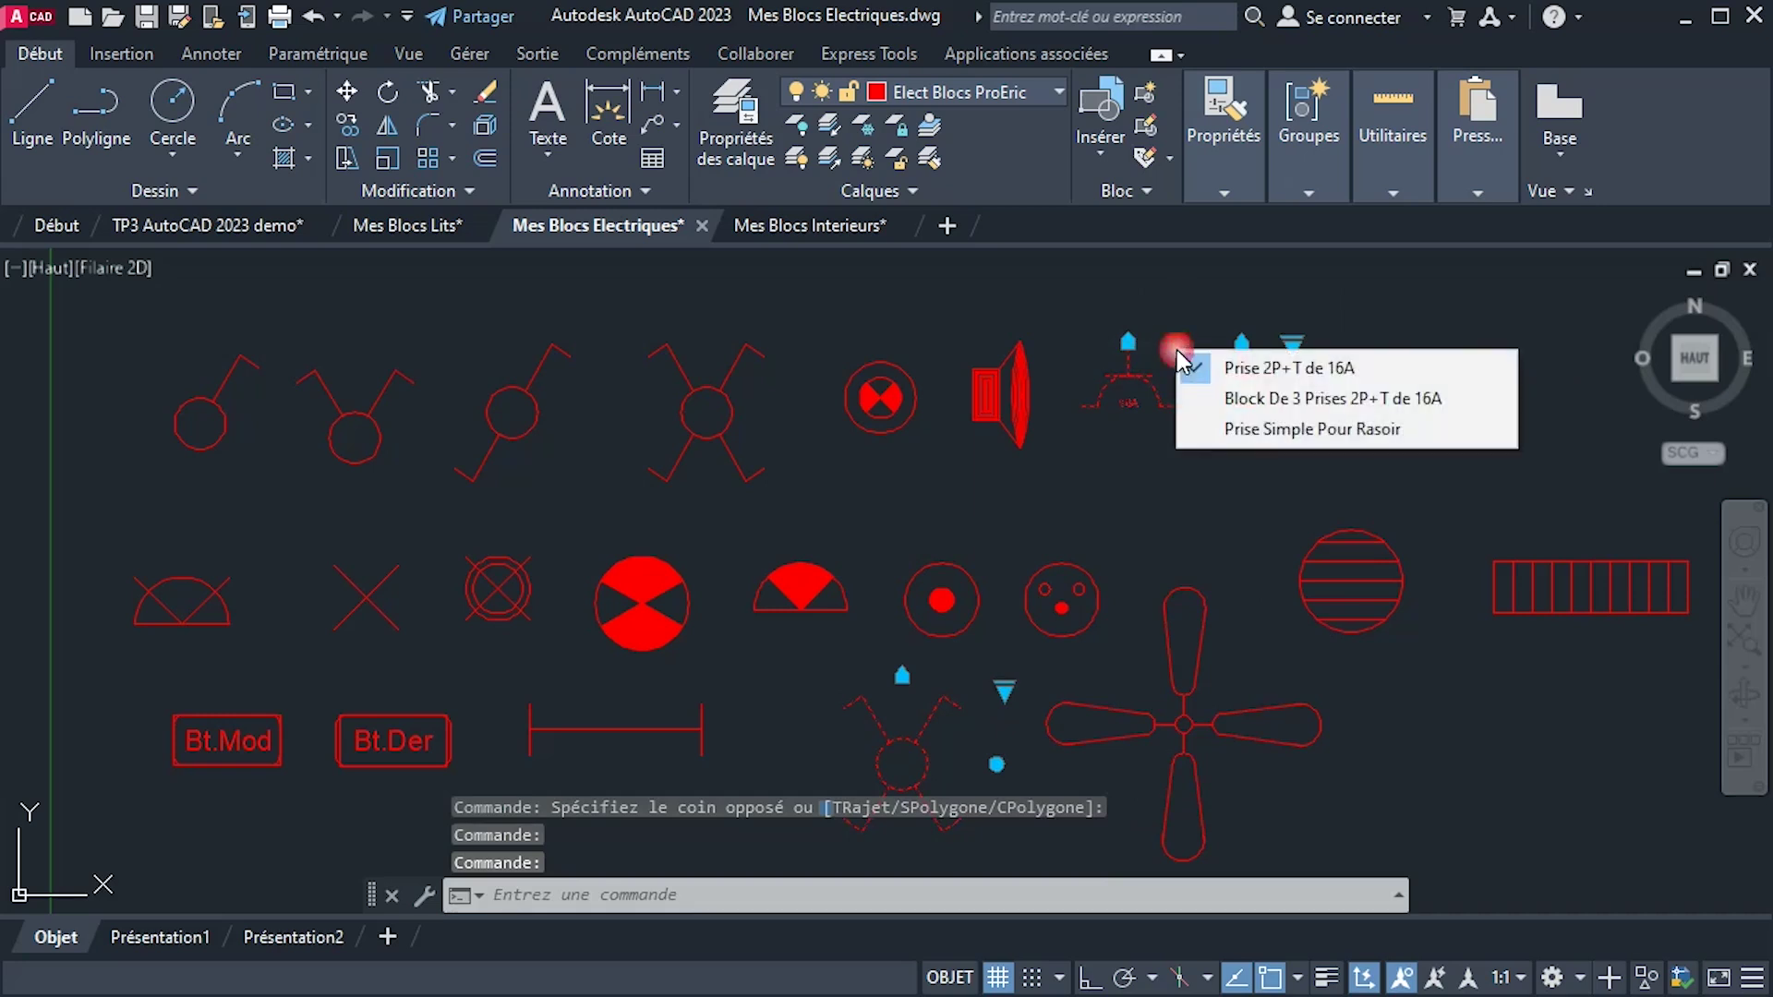
left_click(1201, 398)
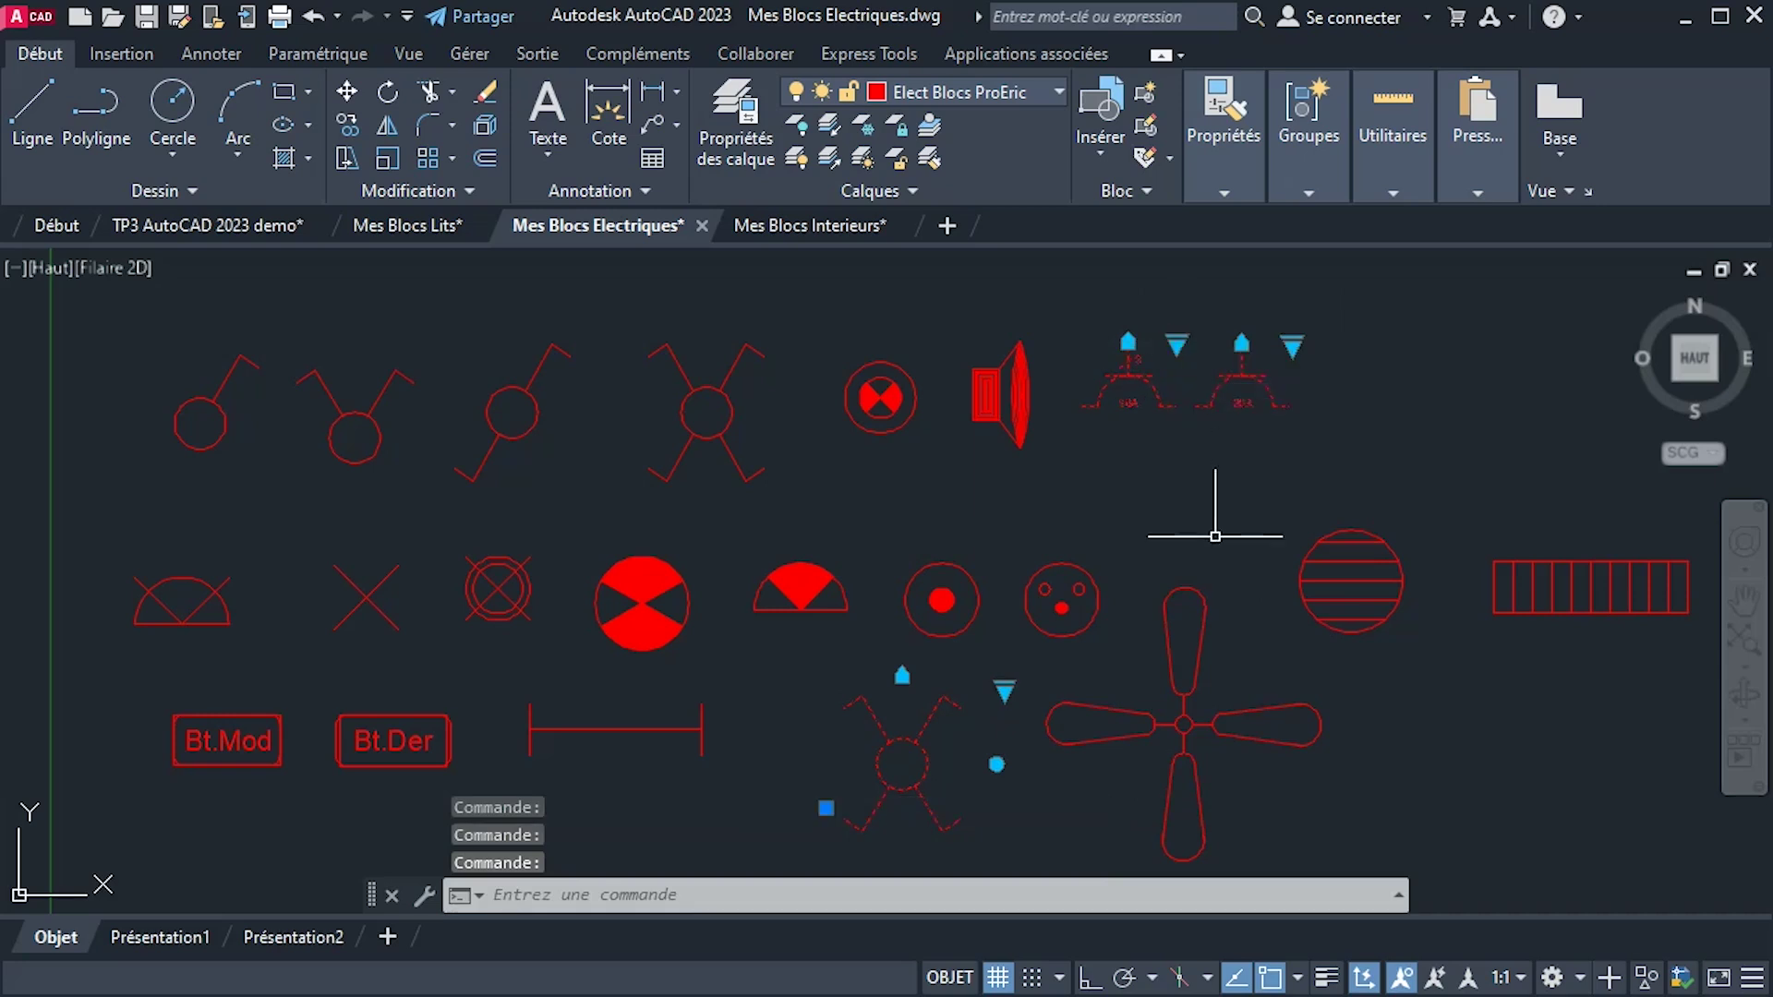
key("Escape")
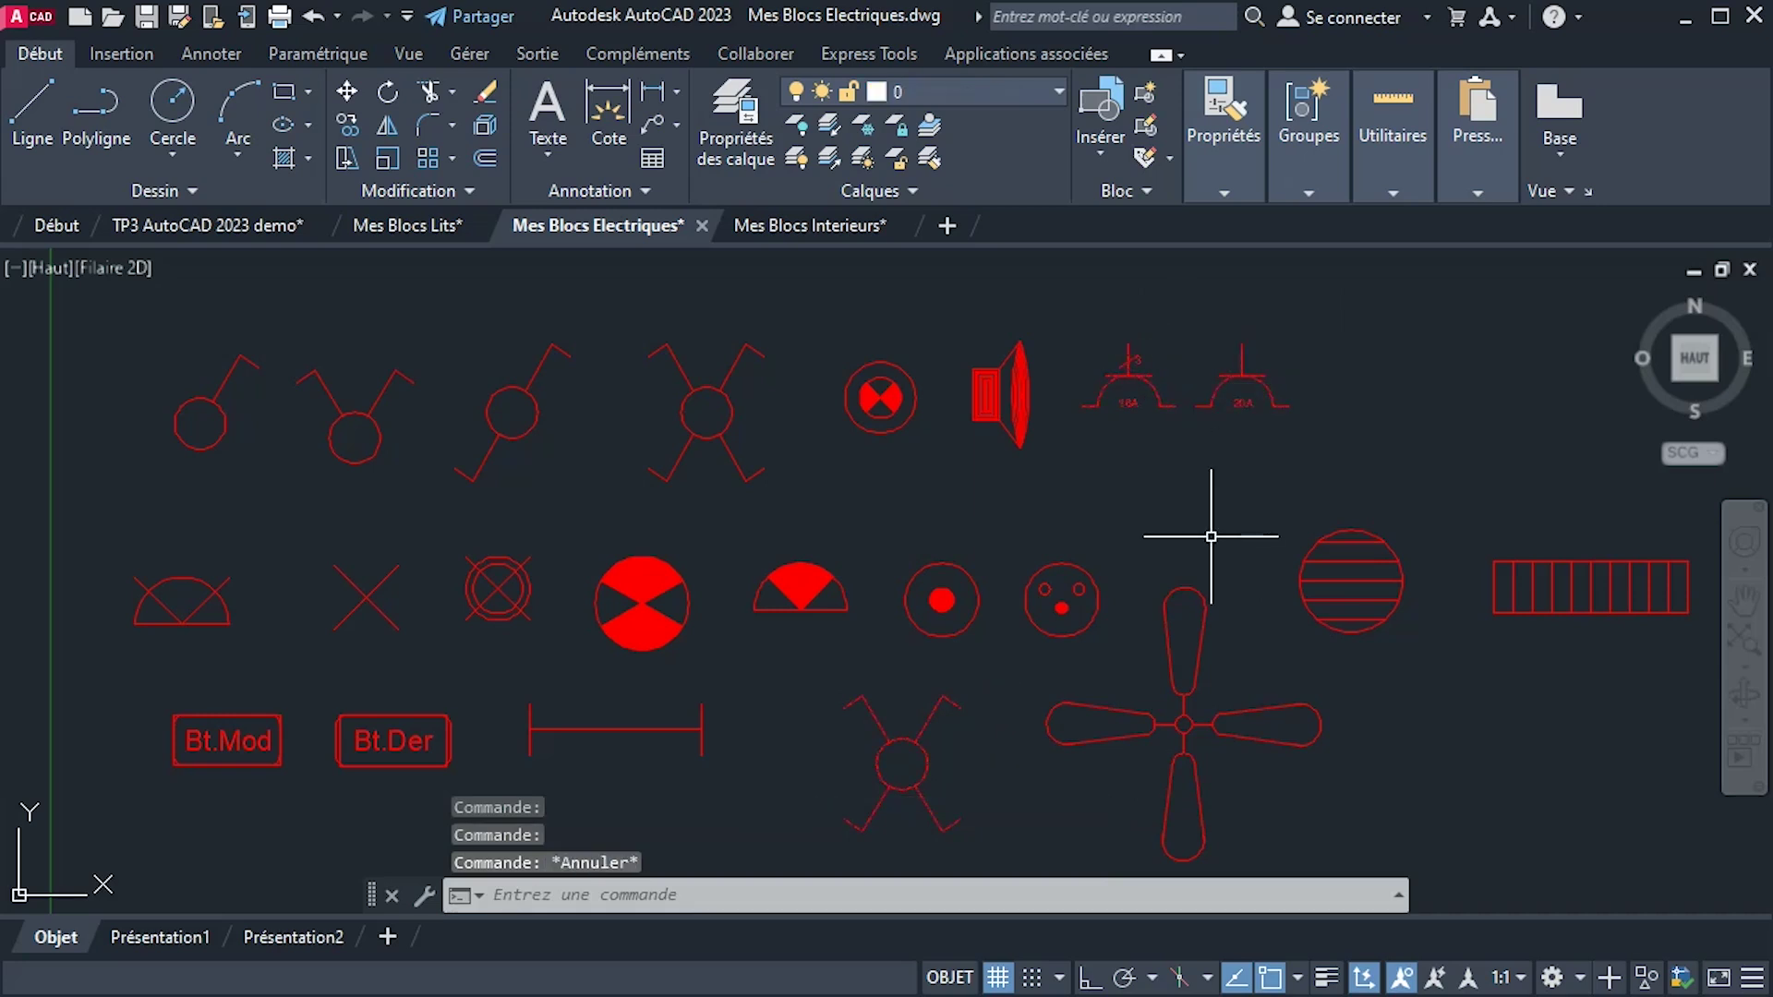
Check the TP3 AutoCAD 2023 demo plan's rooms against the reference image TP 3 AutoCAd 2023.png and review the living-room sets in Mes Blocs Interieurs.
left_click(203, 226)
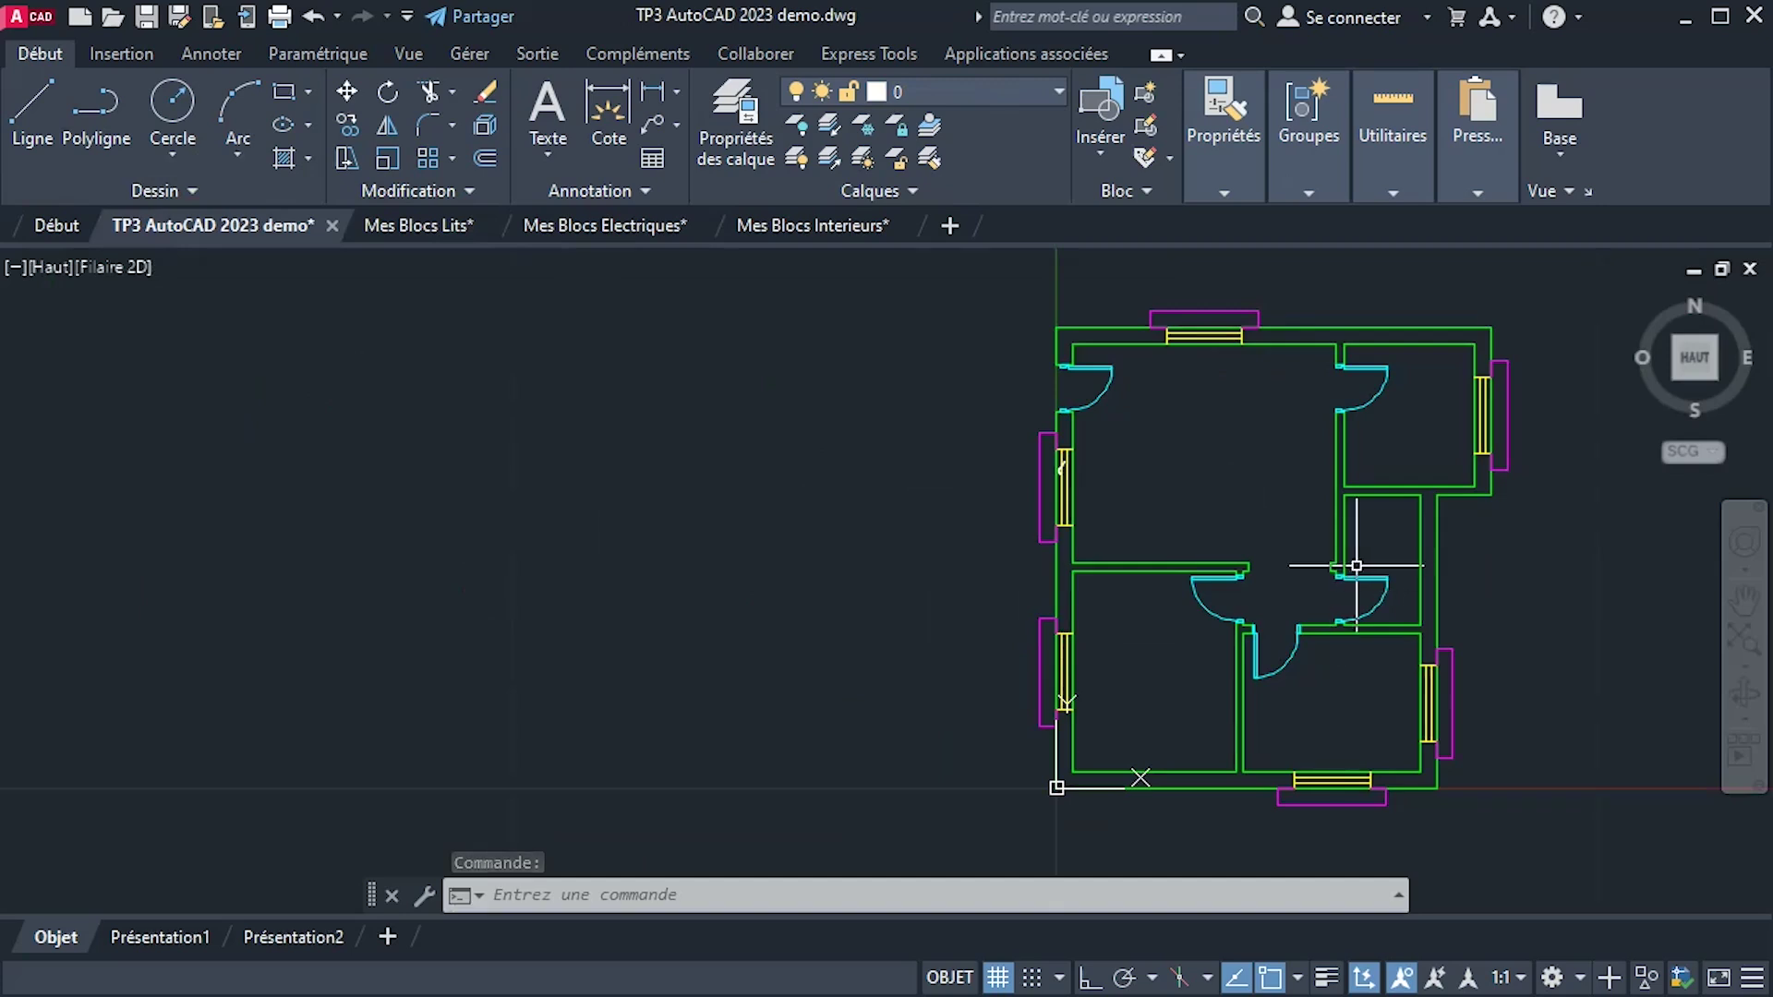
key("alt+Tab")
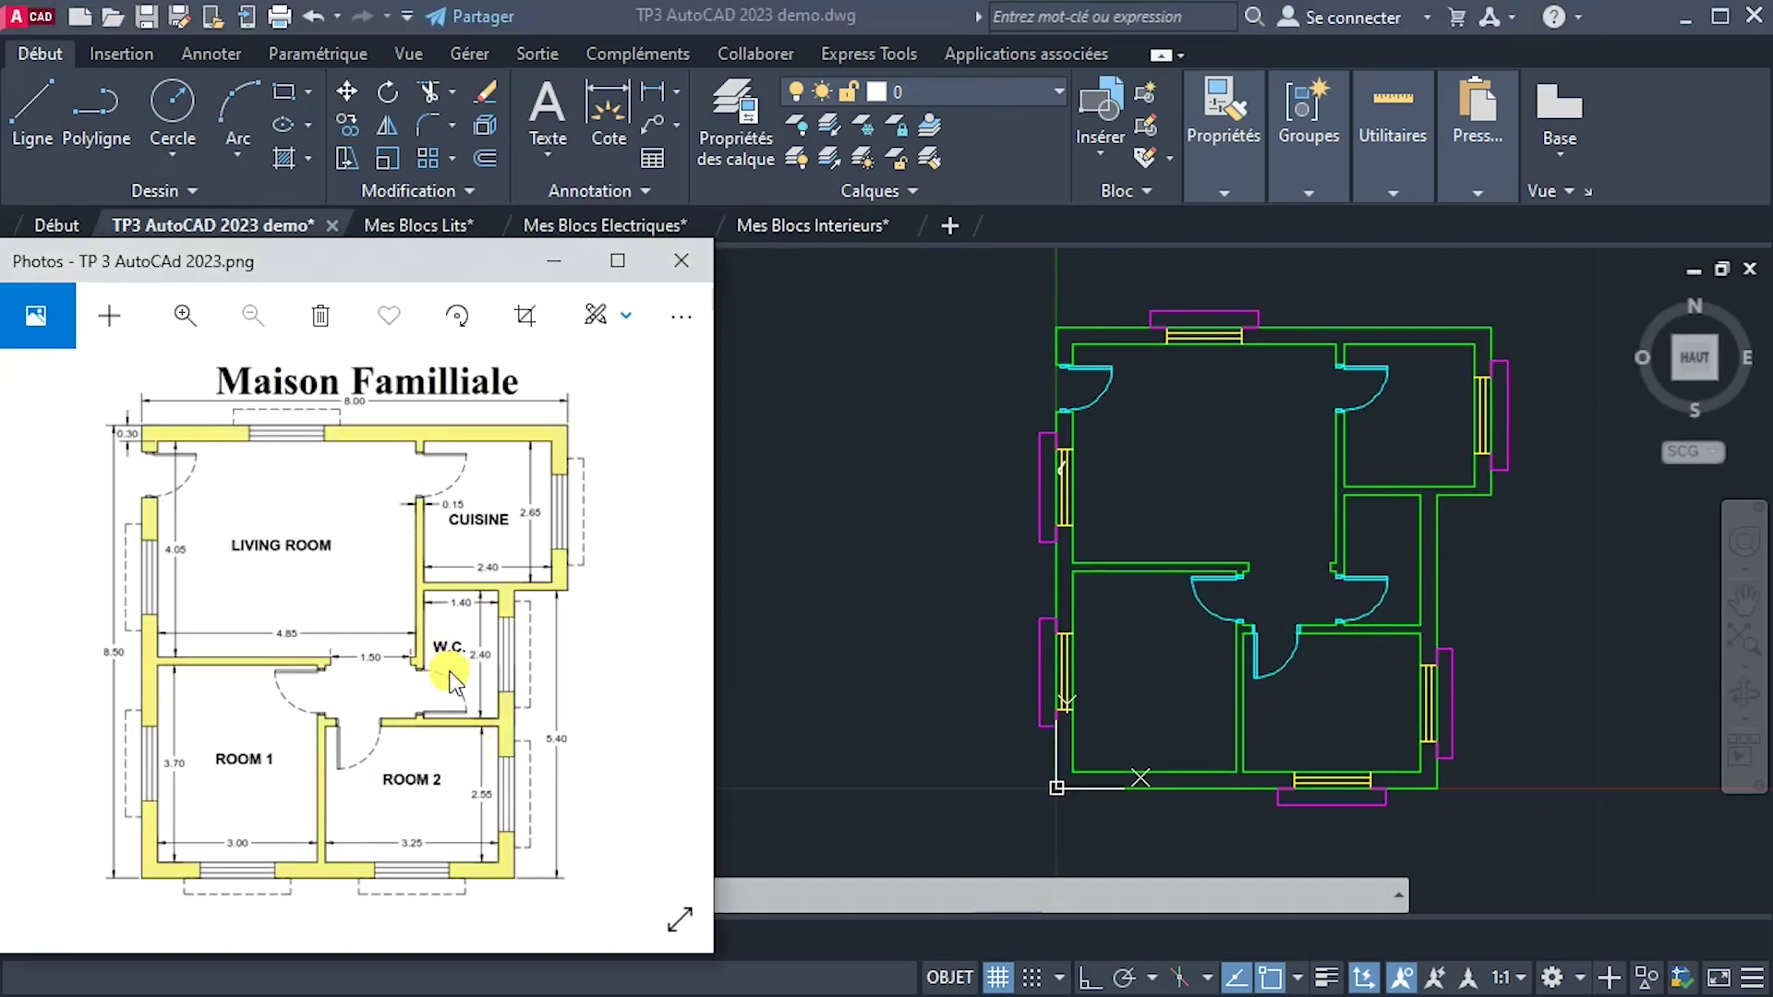
left_click(859, 340)
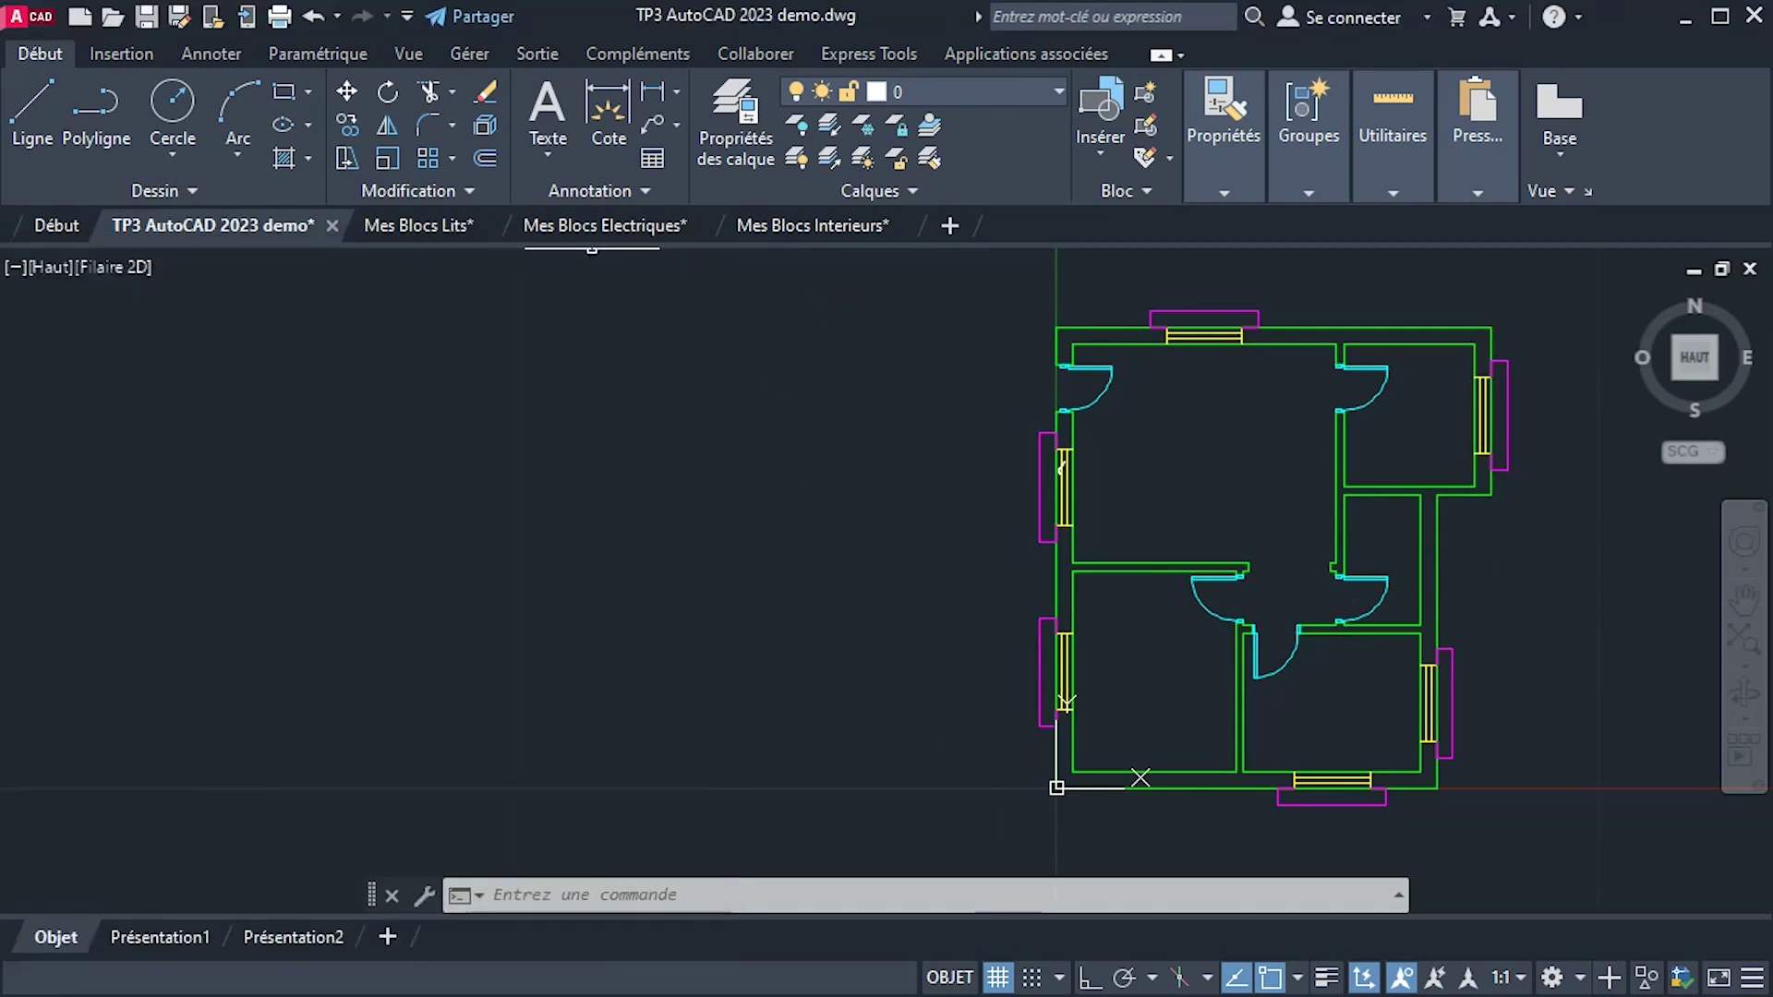
left_click(785, 224)
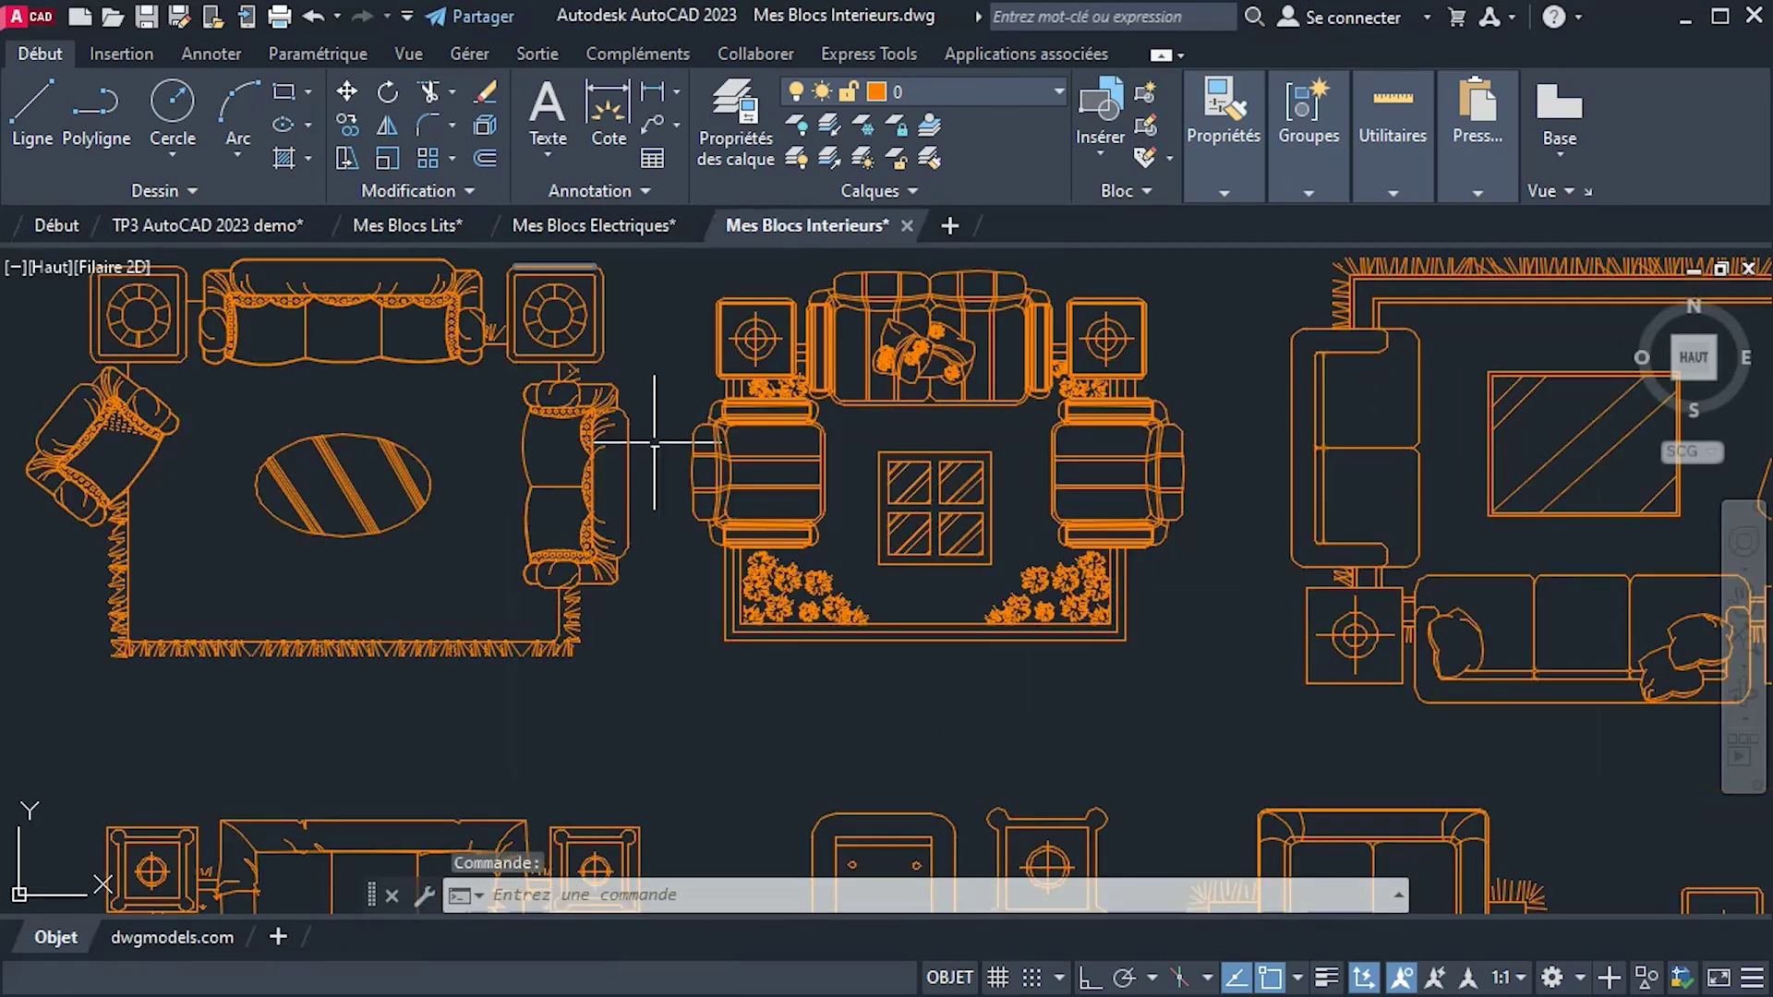
scroll(688, 531, "down", 2)
scroll(683, 512, "up", 2)
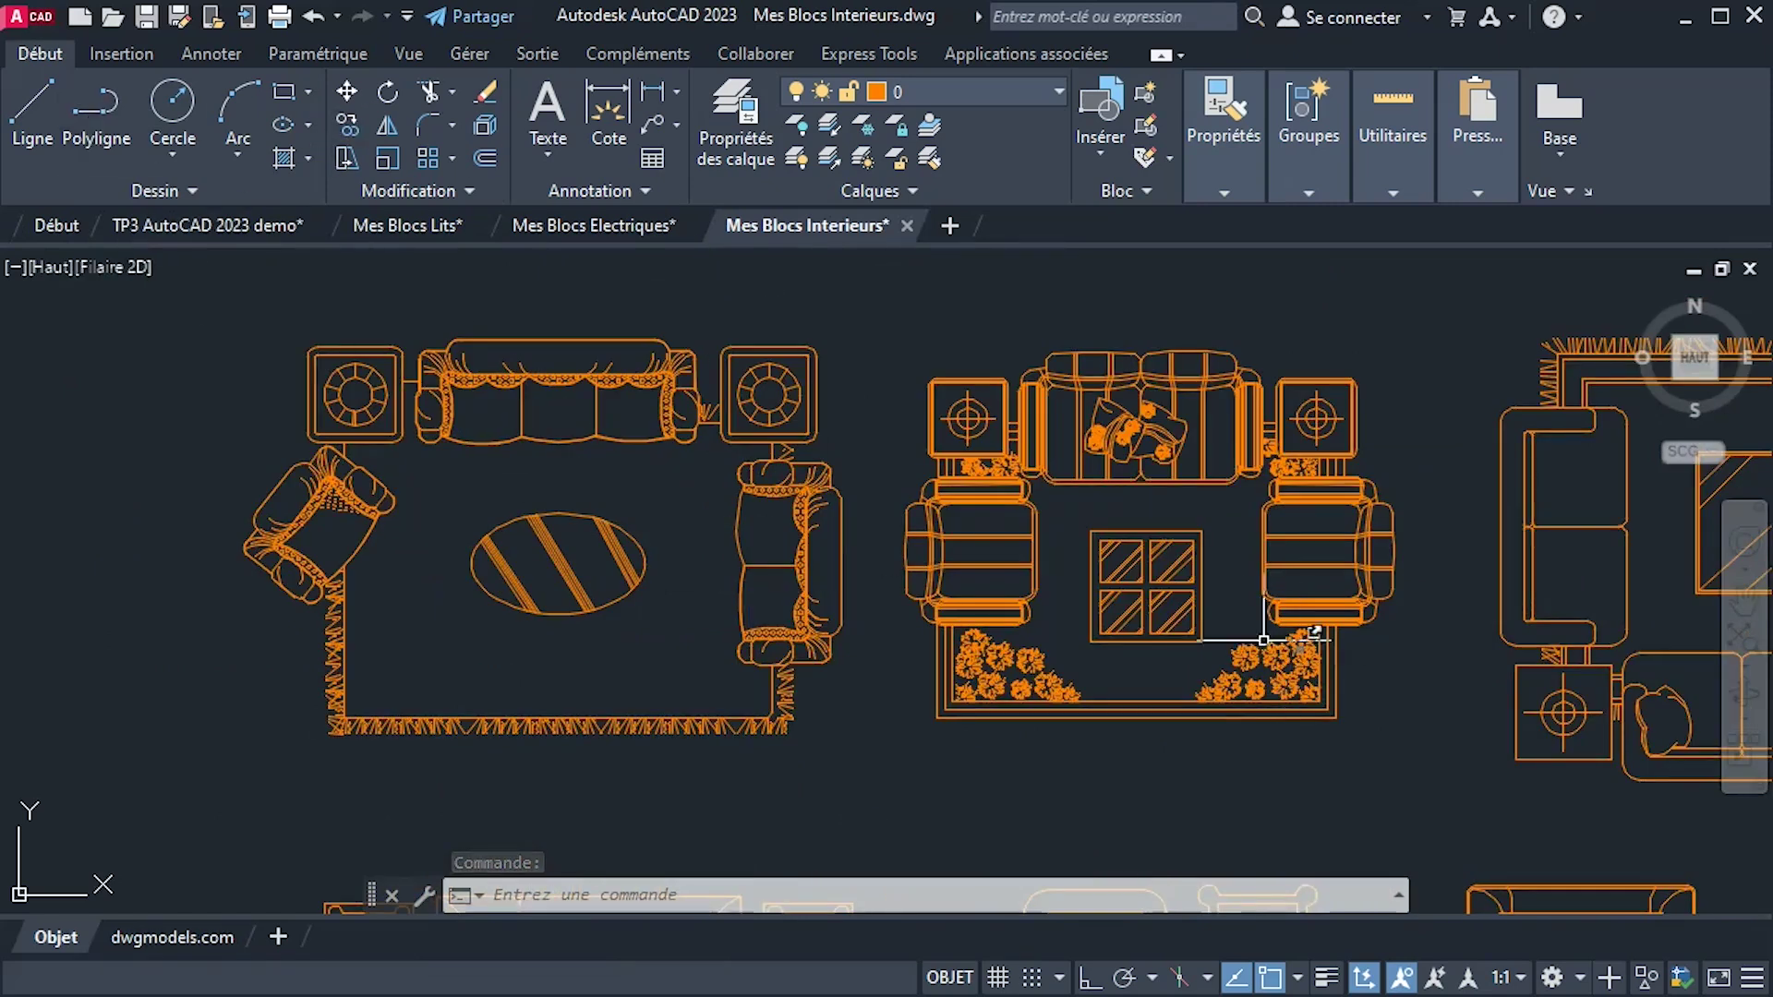
left_click(209, 225)
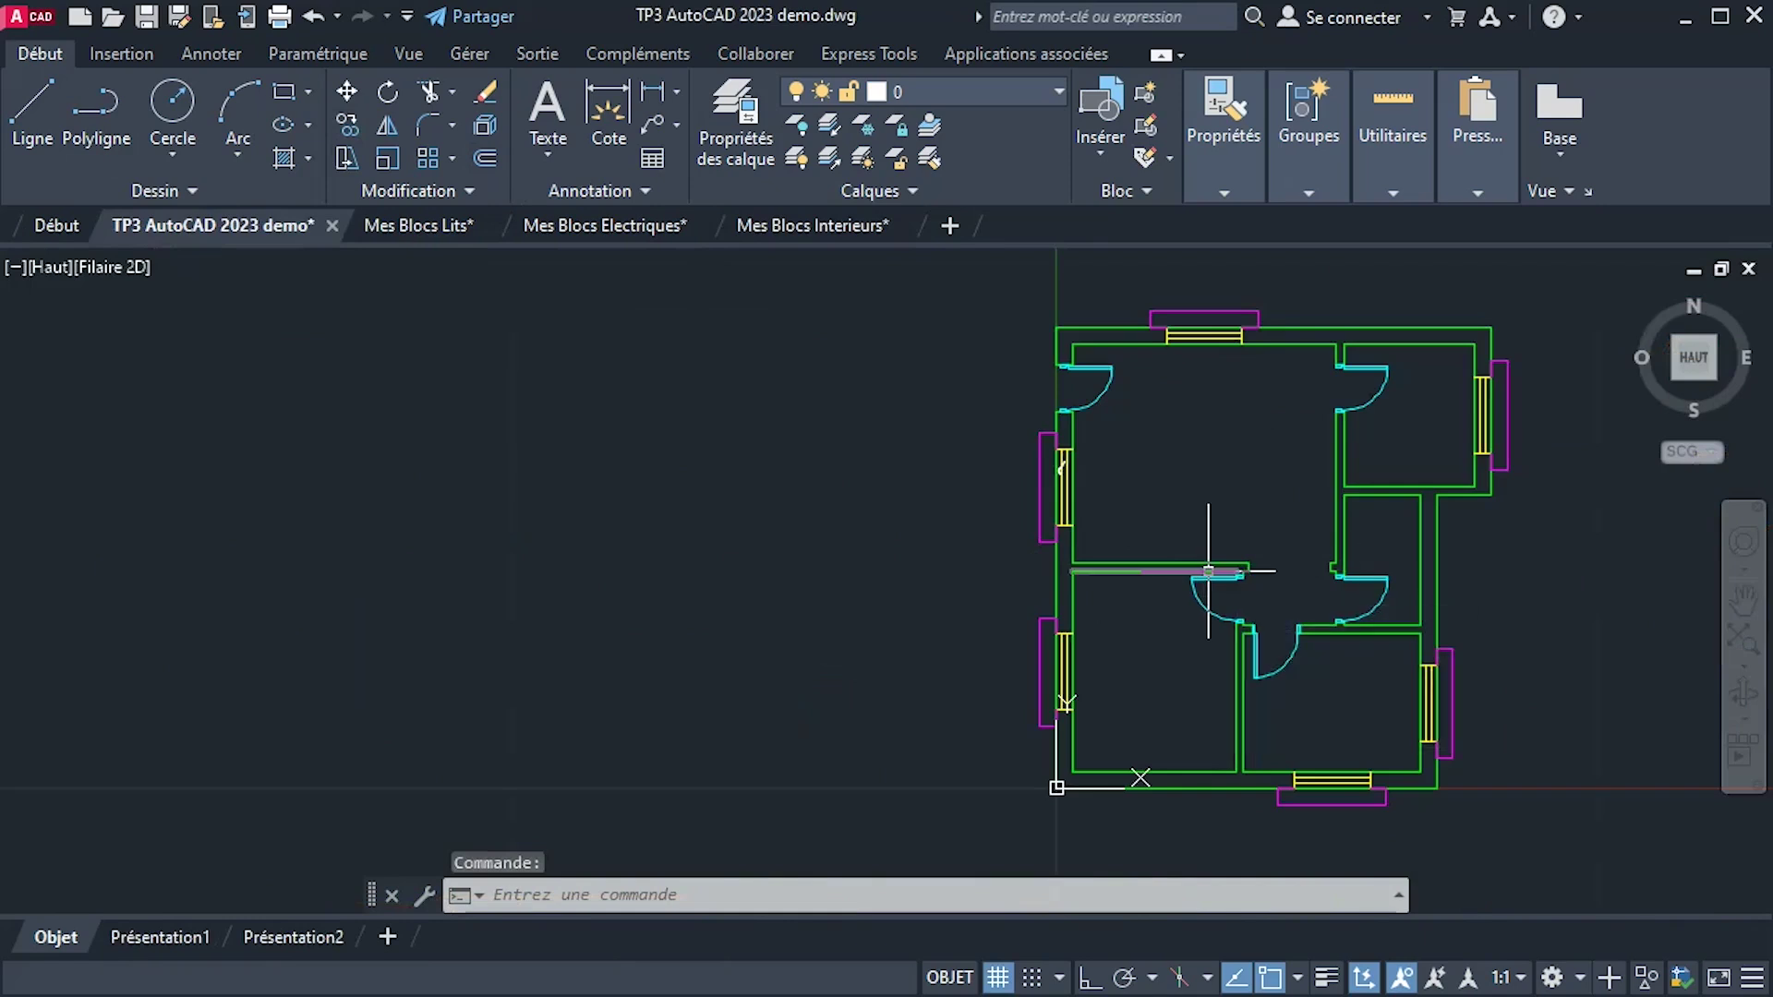
Copy the plan-view bed with hatched nightstands and wave-patterned rug from Mes Blocs Lits to the clipboard.
mouse_move(767, 237)
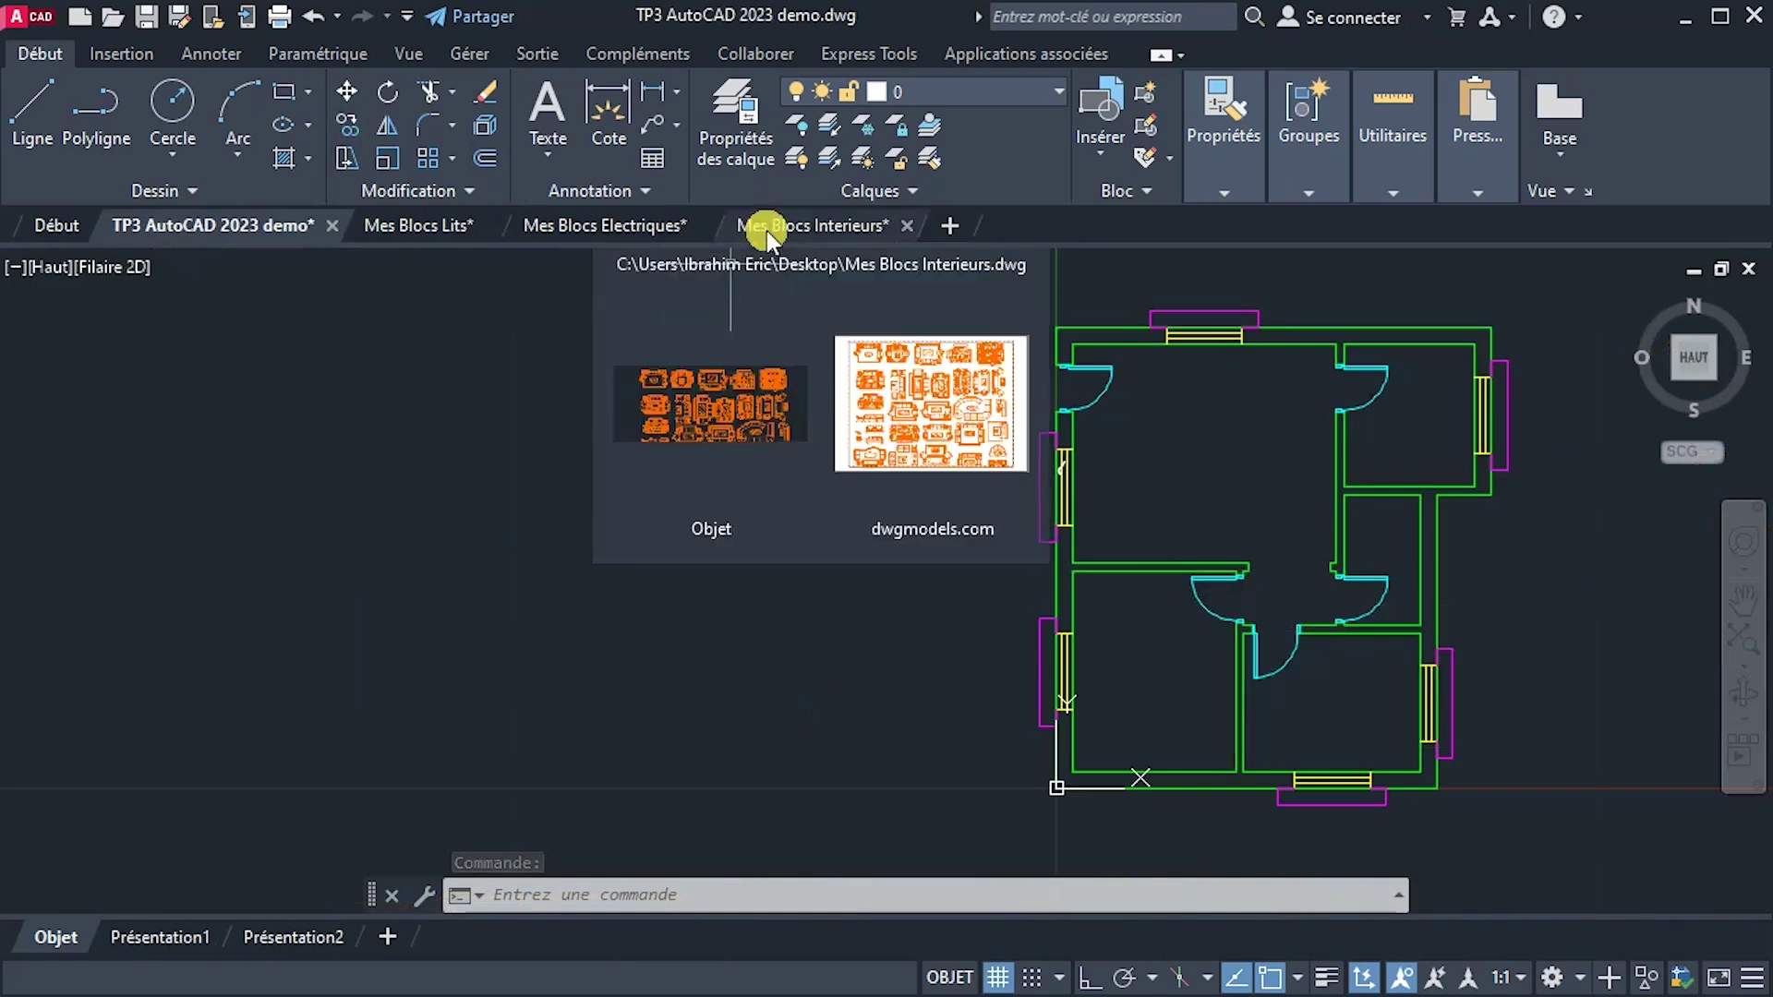
left_click(406, 222)
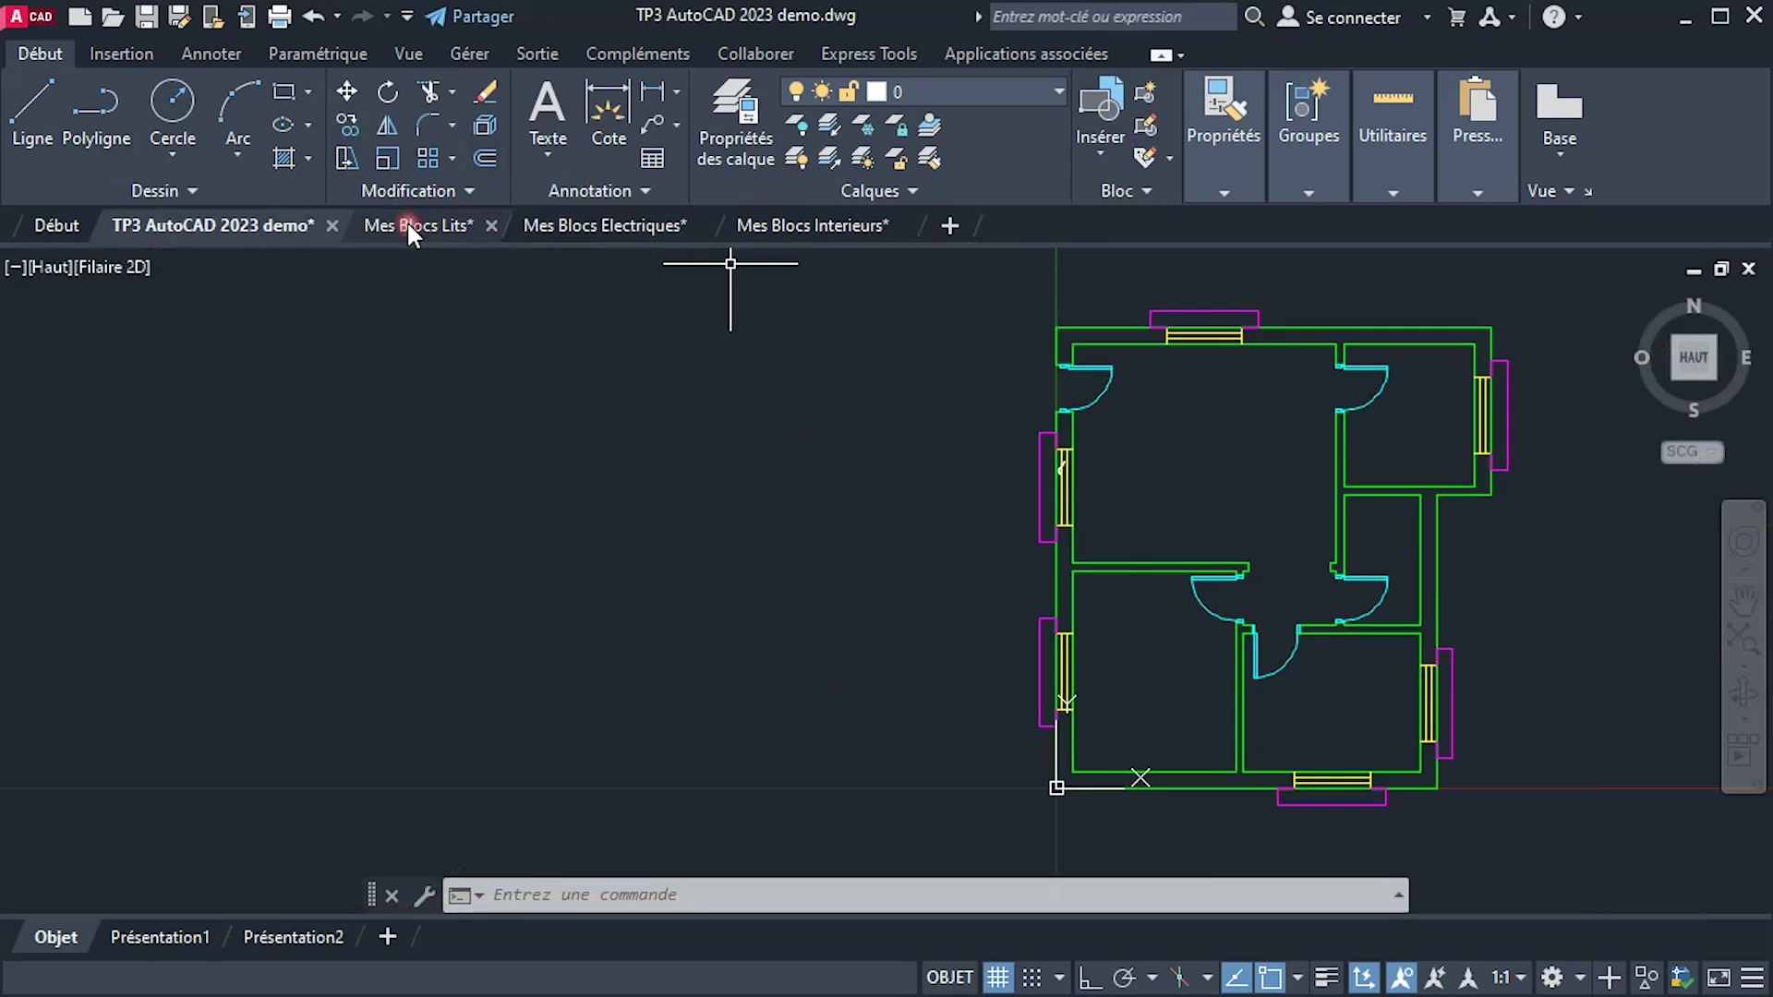
scroll(832, 499, "down", 5)
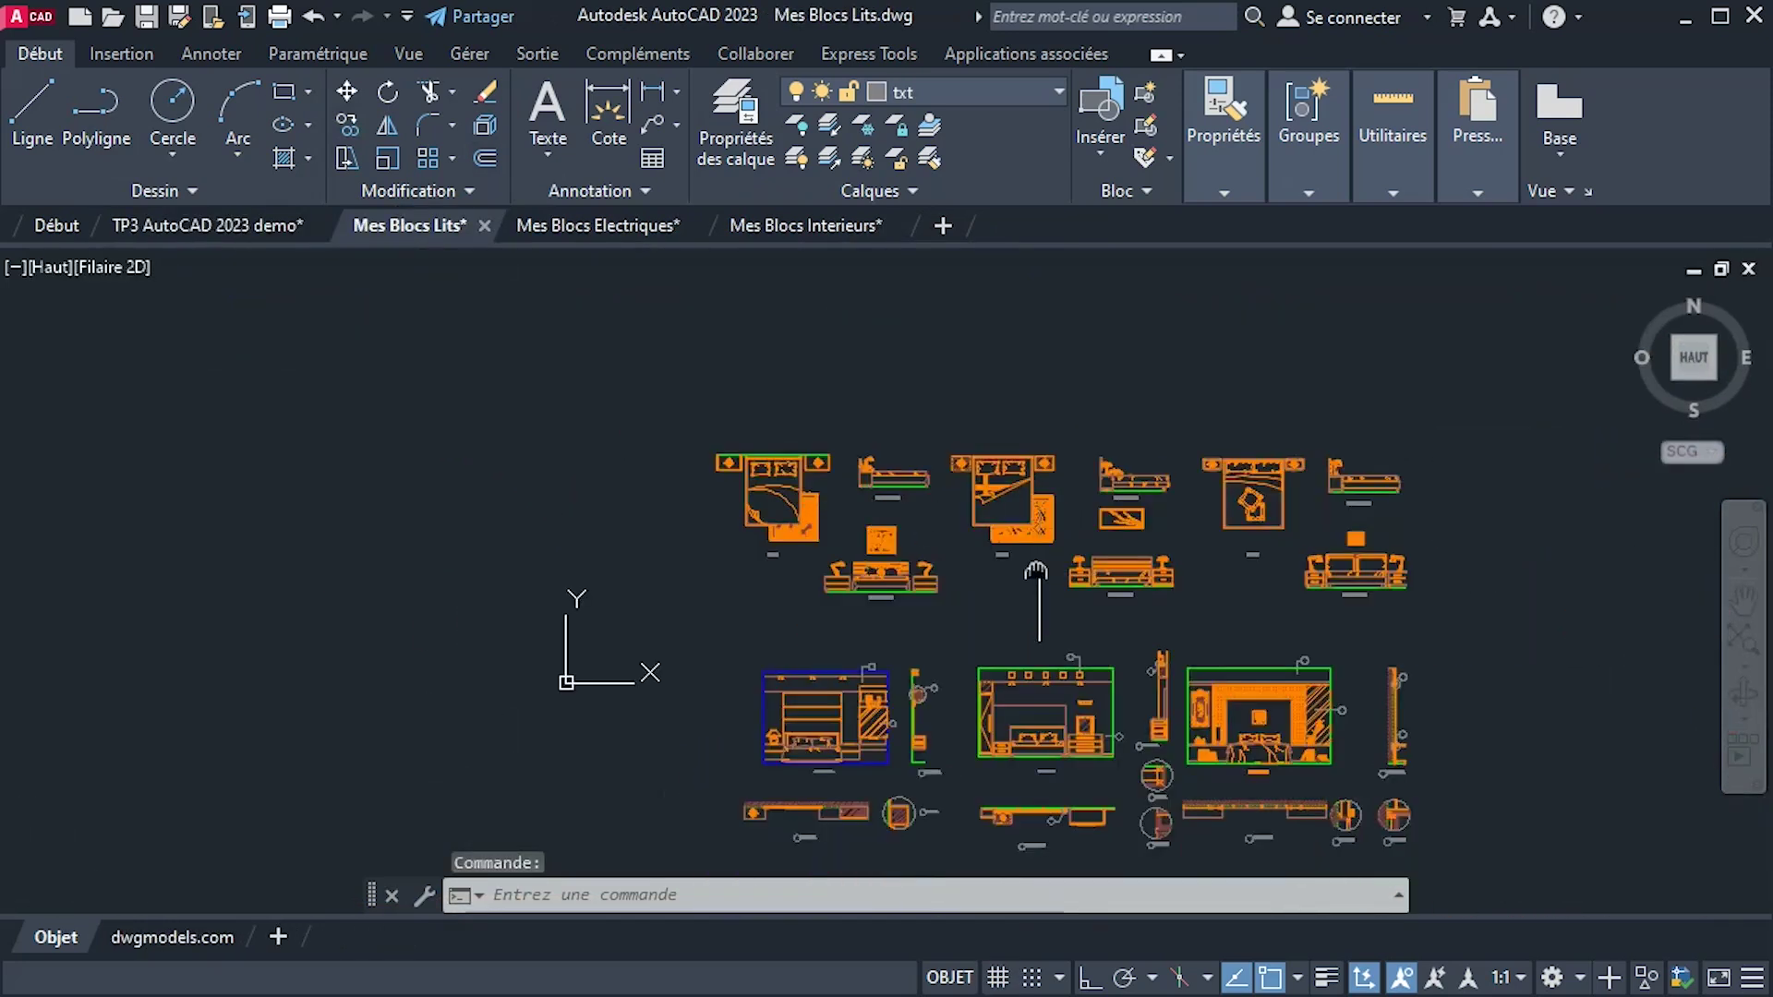
scroll(845, 462, "up", 5)
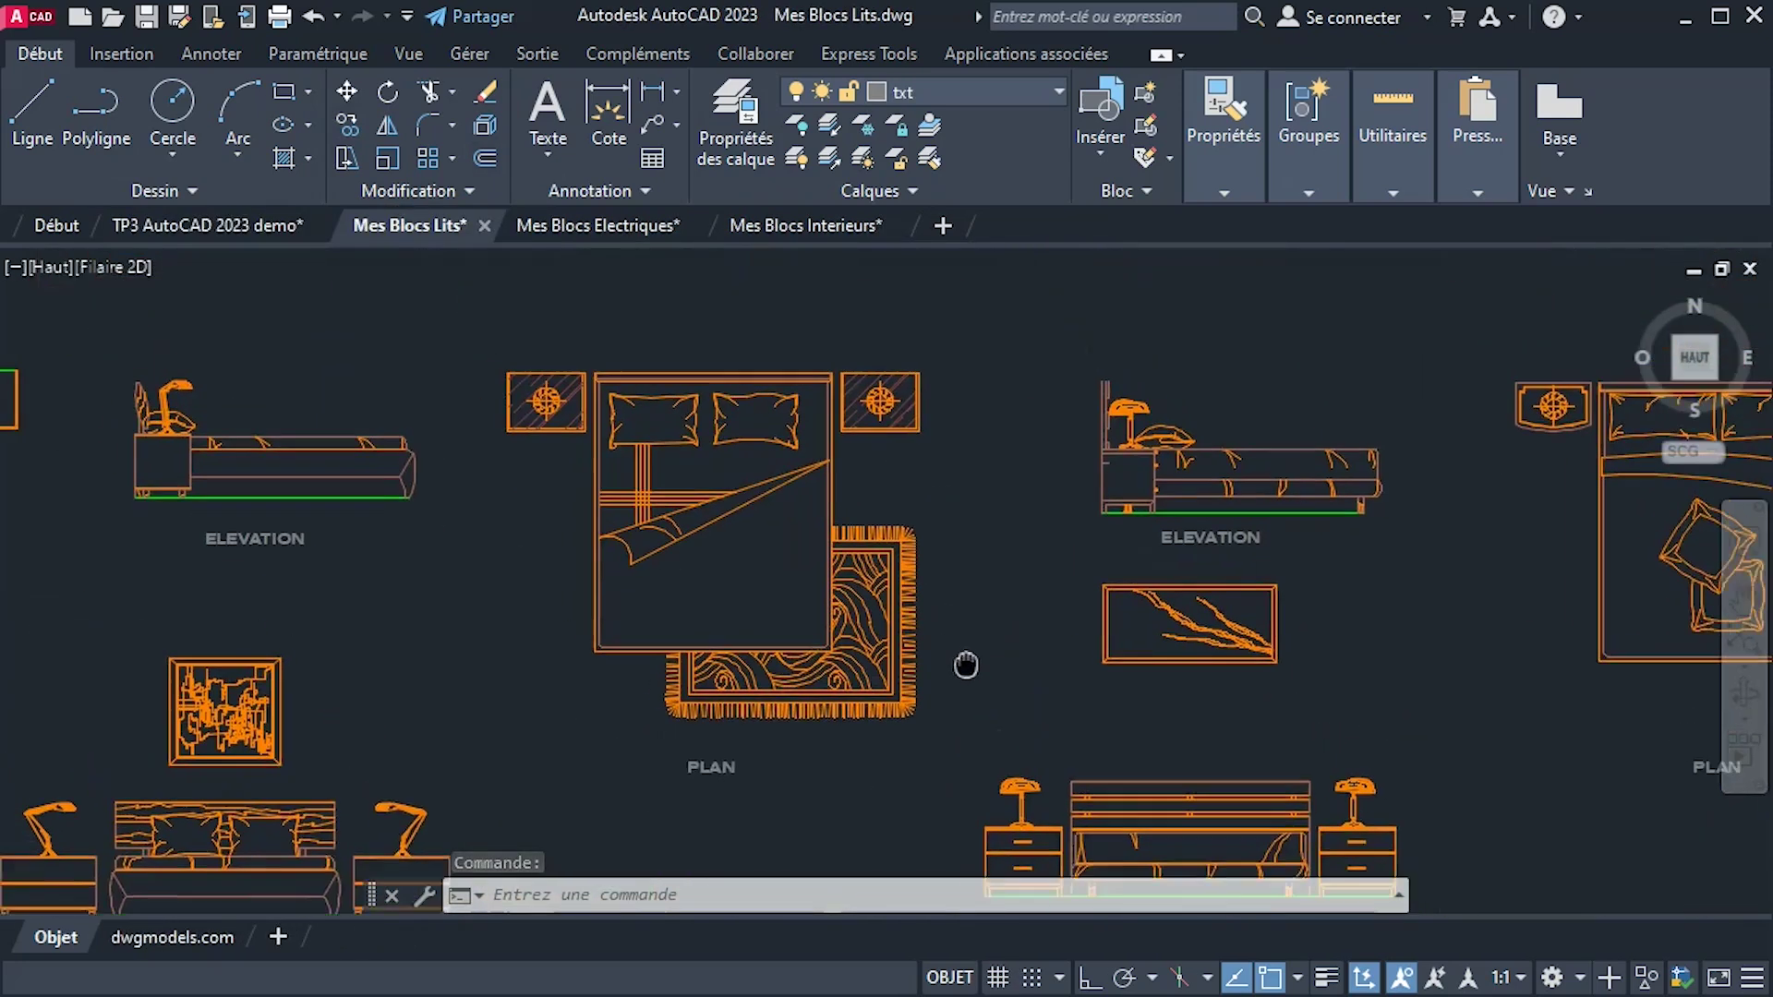
scroll(739, 491, "up", 2)
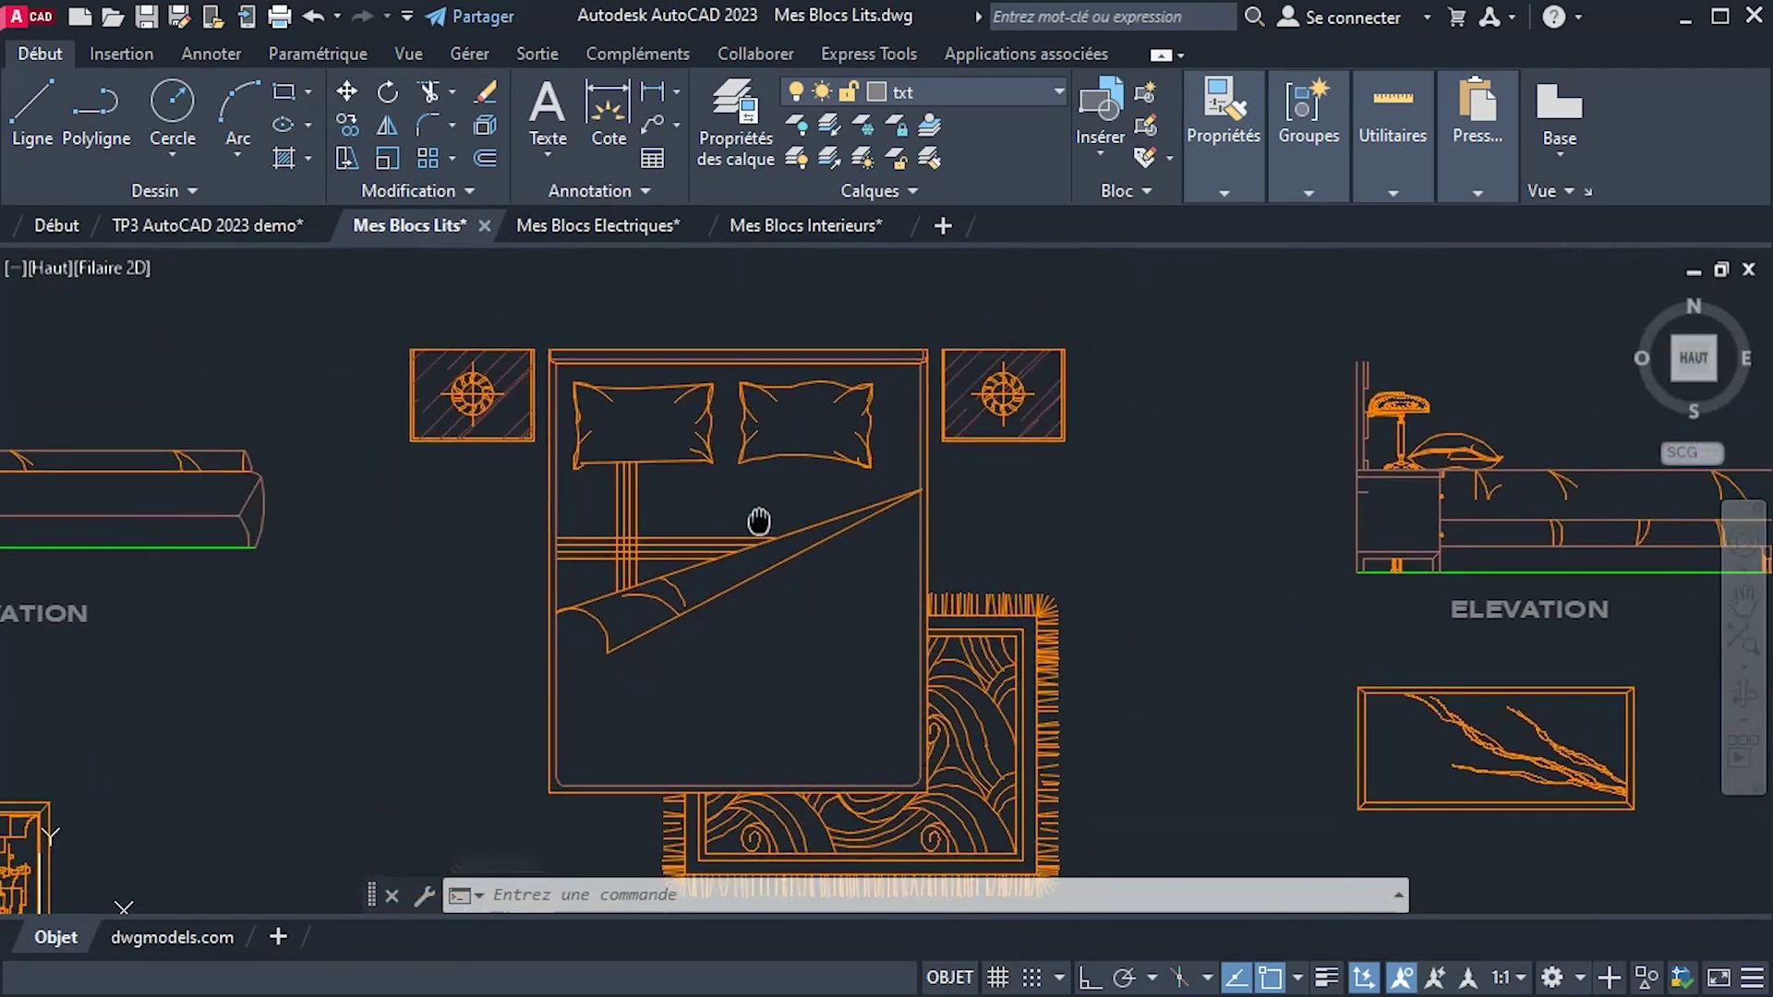
scroll(750, 487, "down", 2)
left_click(516, 329)
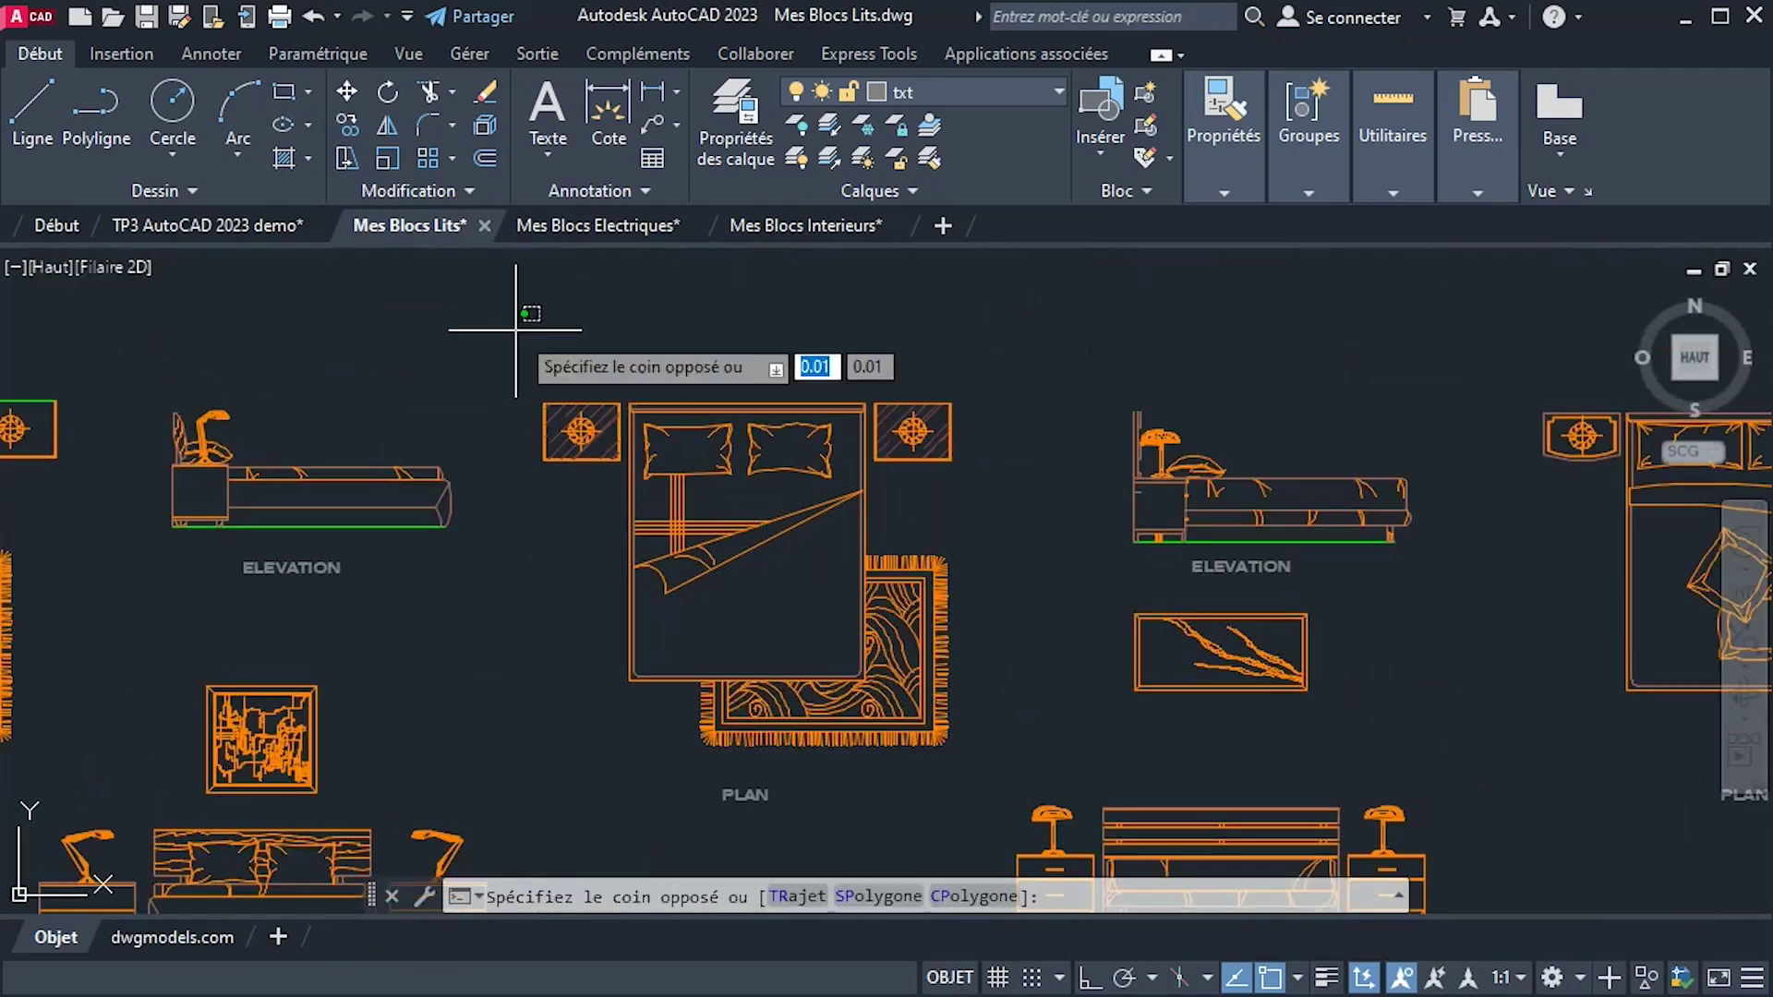
left_click(1004, 770)
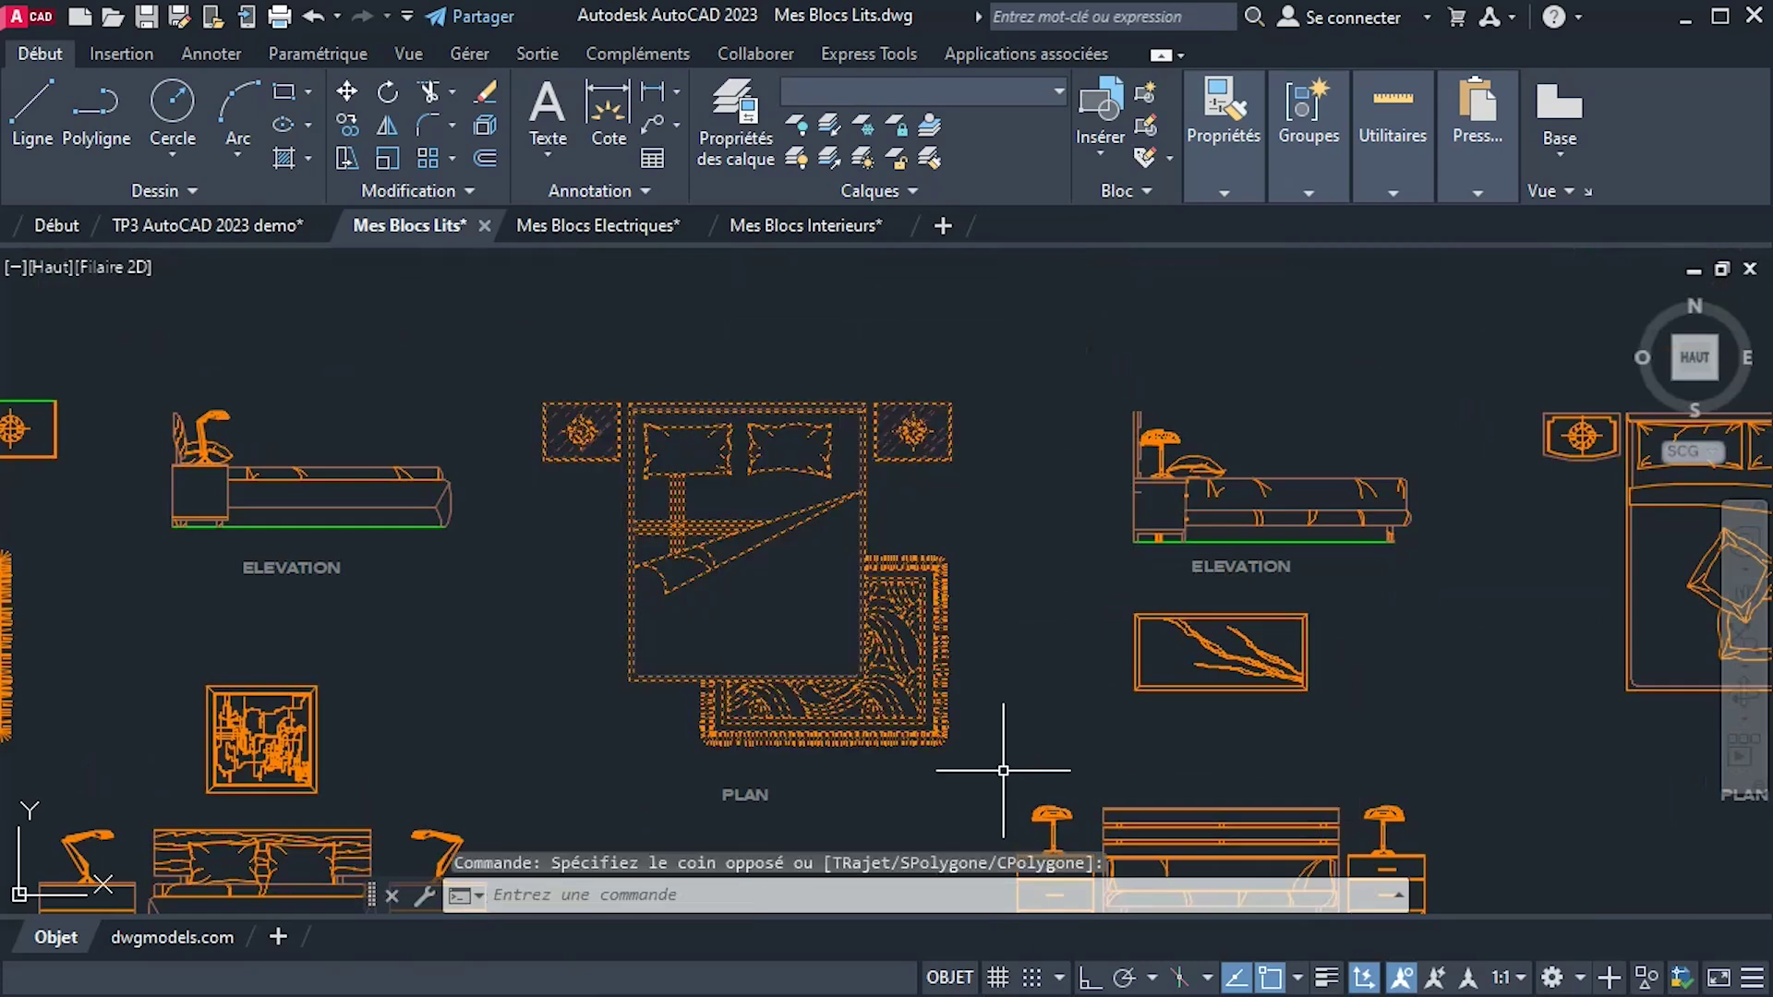
right_click(815, 418)
mouse_move(1087, 510)
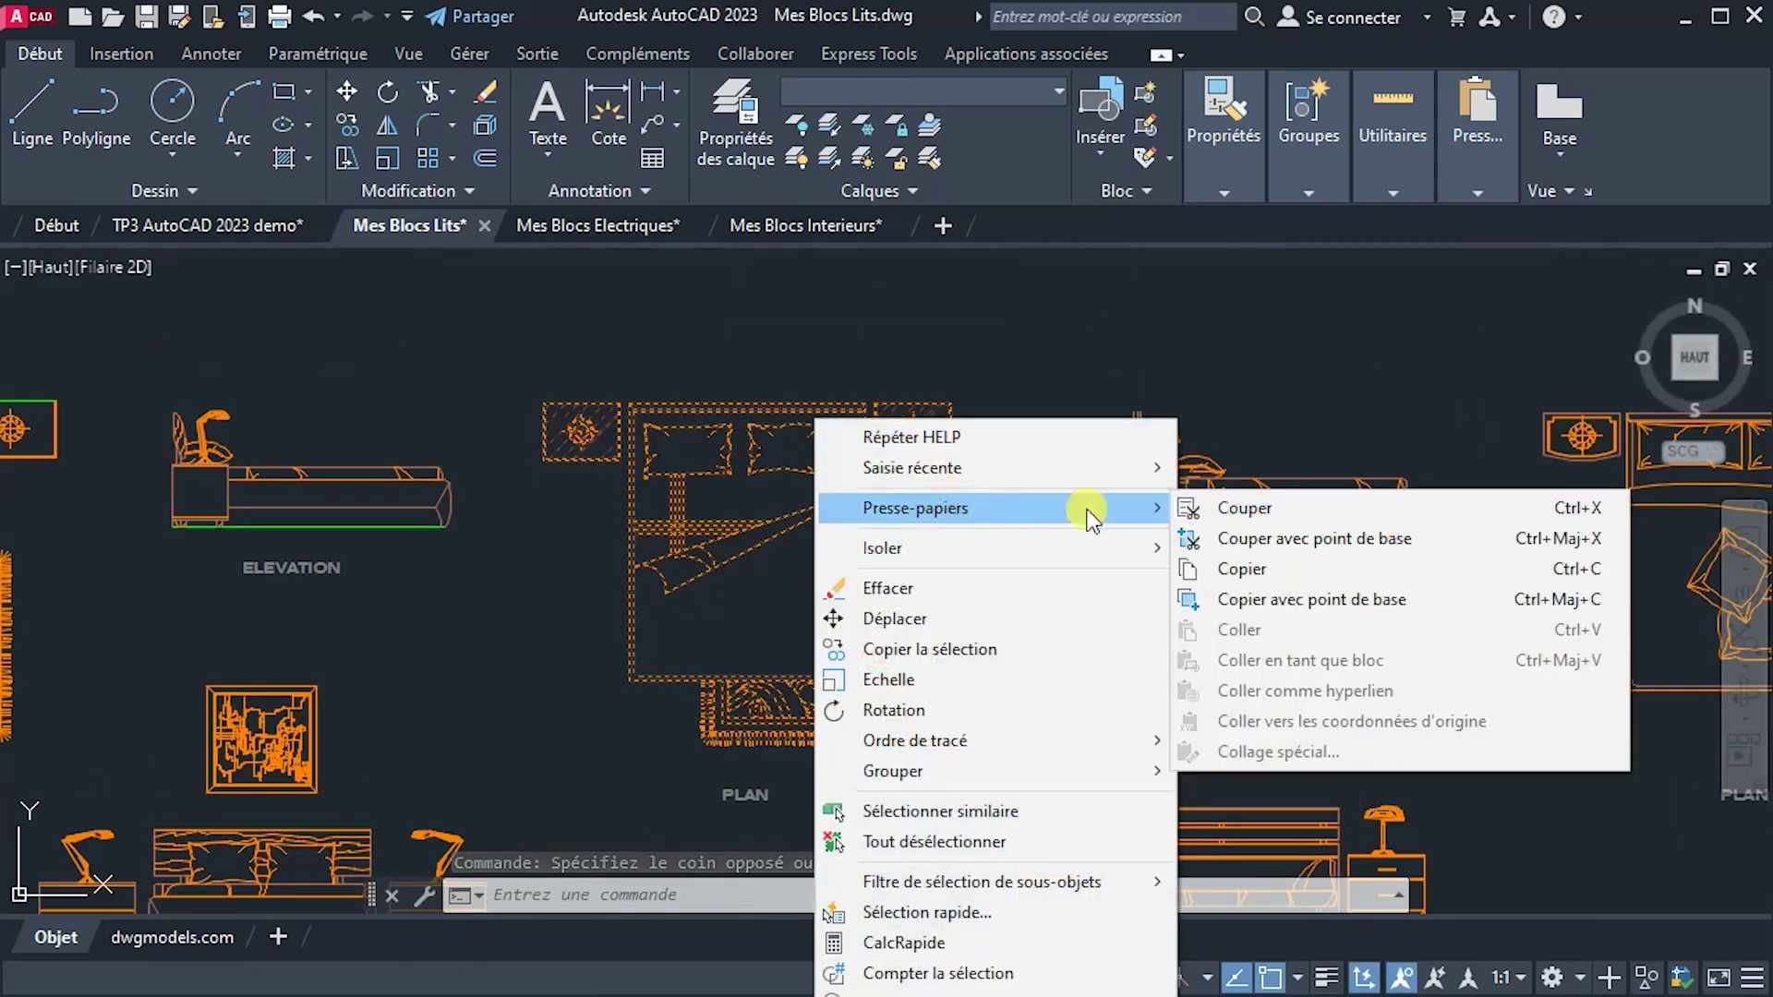
left_click(1262, 567)
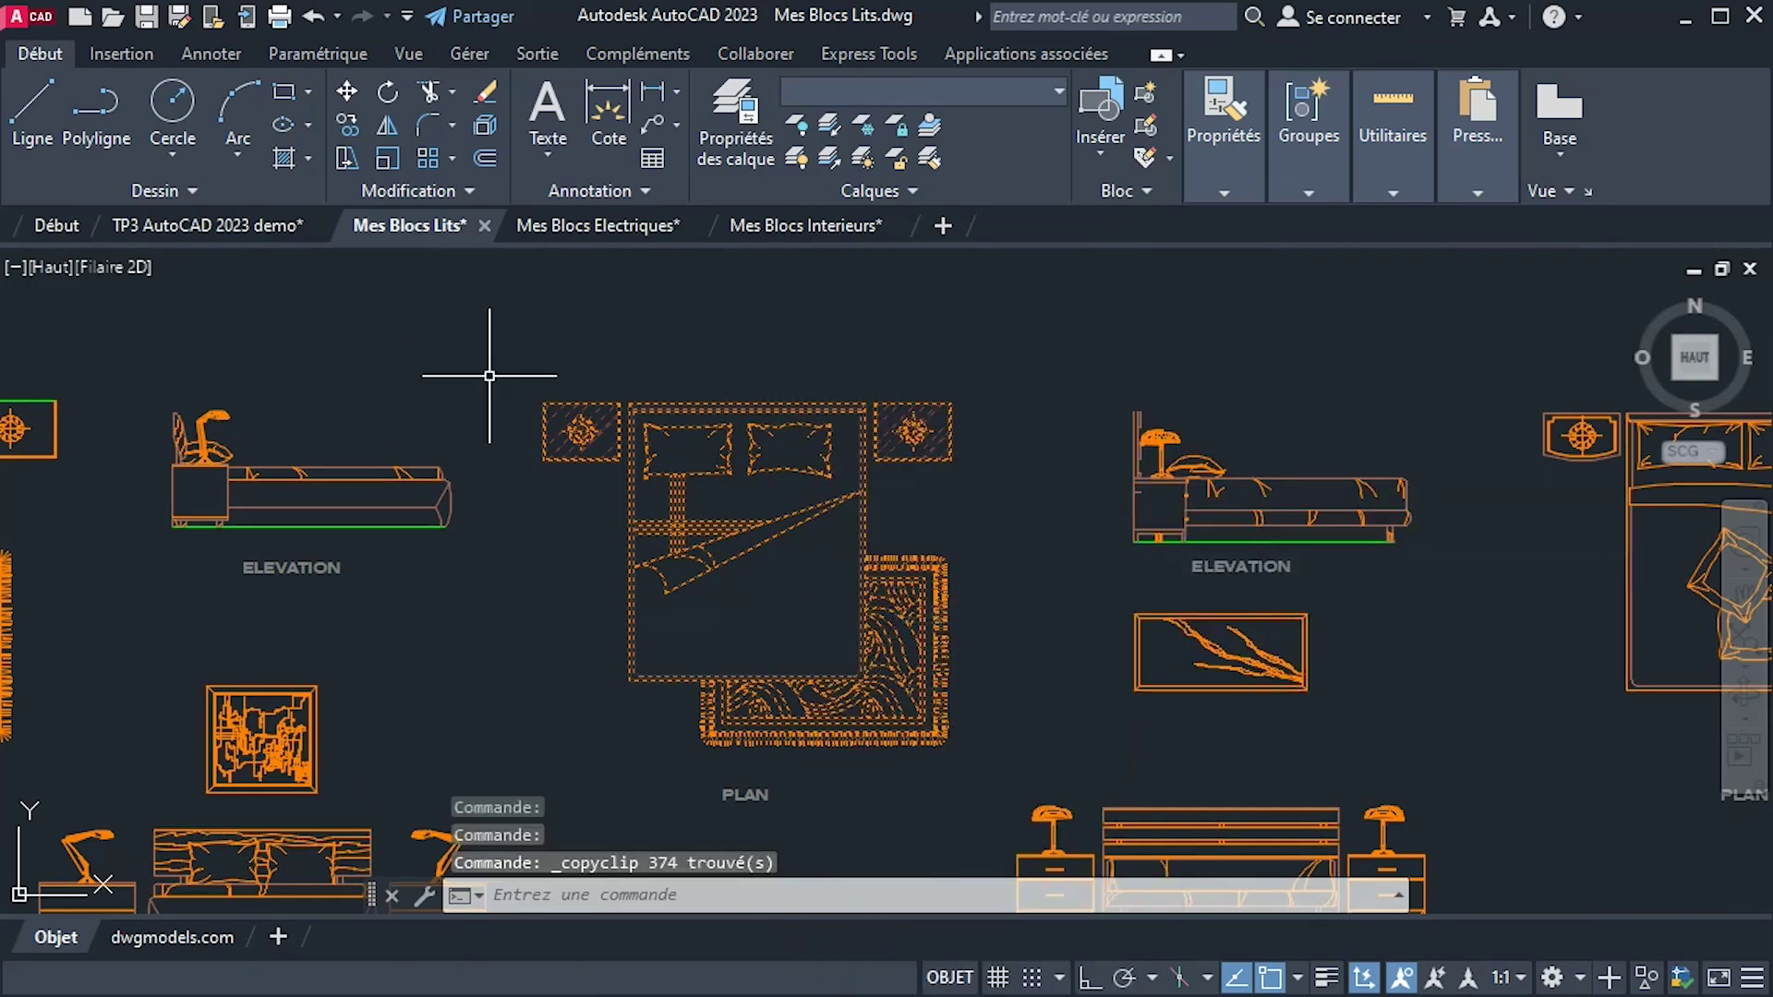
Paste the copied bed set into the TP3 AutoCAD 2023 demo drawing, in the empty area west of the house plan.
left_click(184, 225)
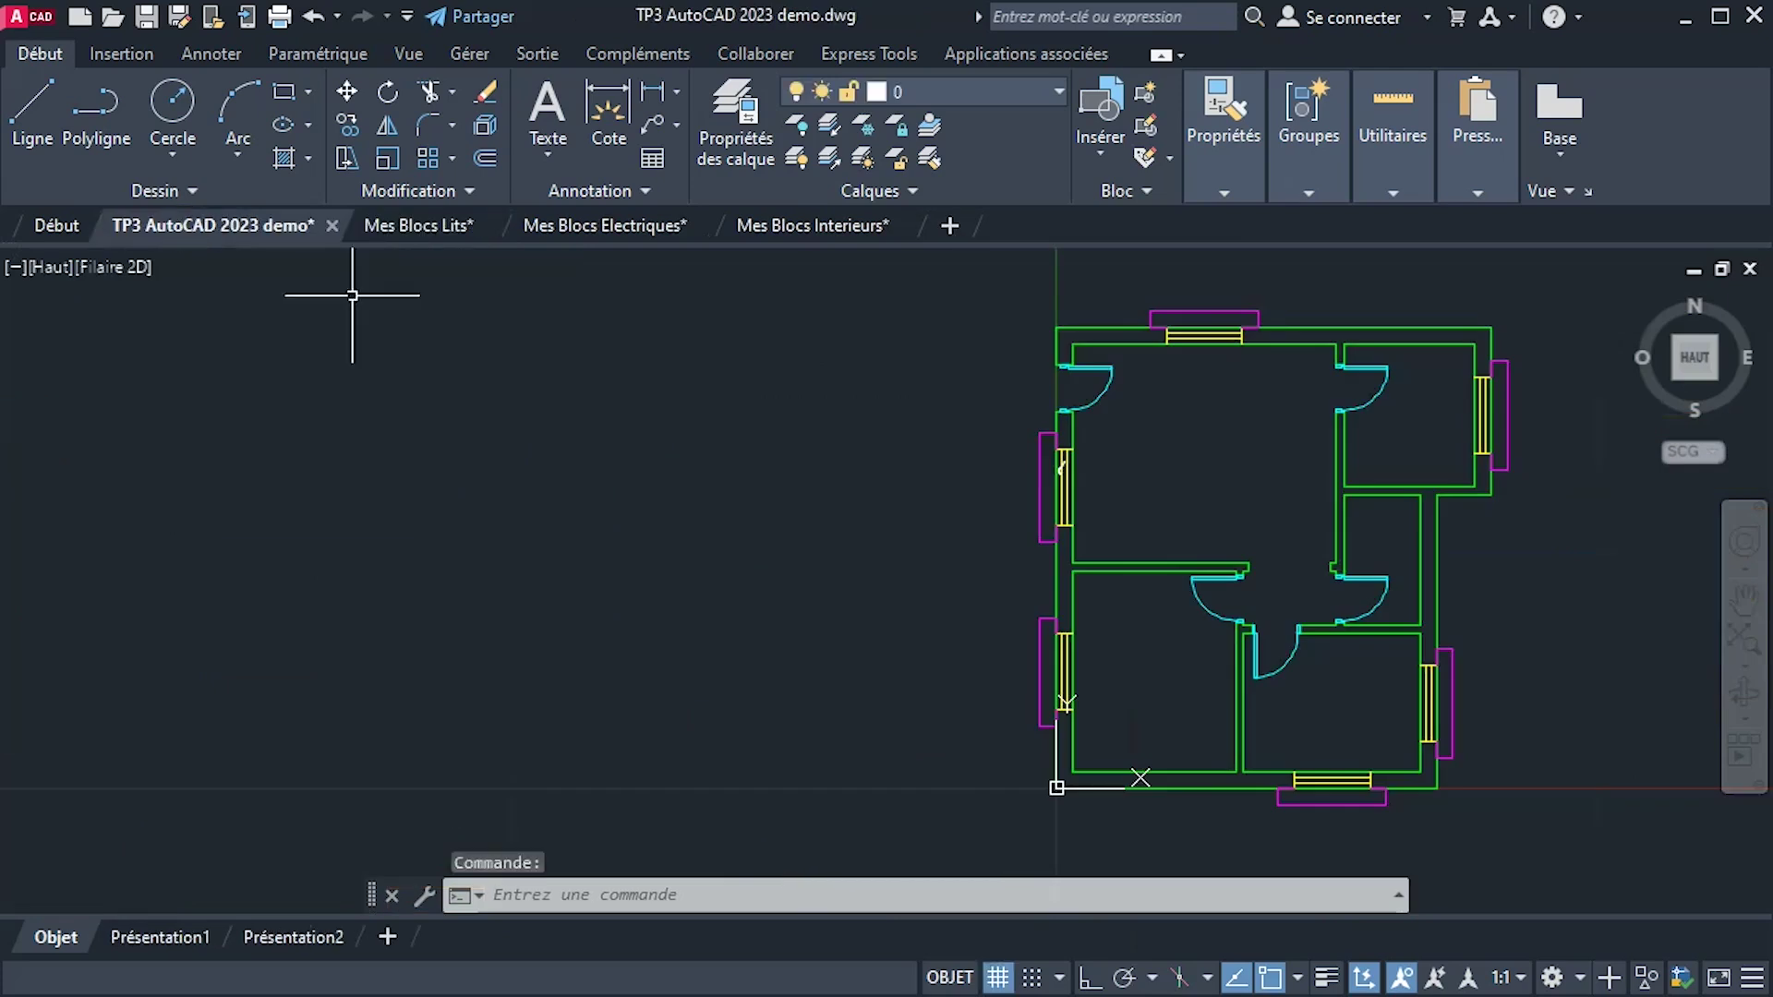
right_click(532, 507)
mouse_move(710, 602)
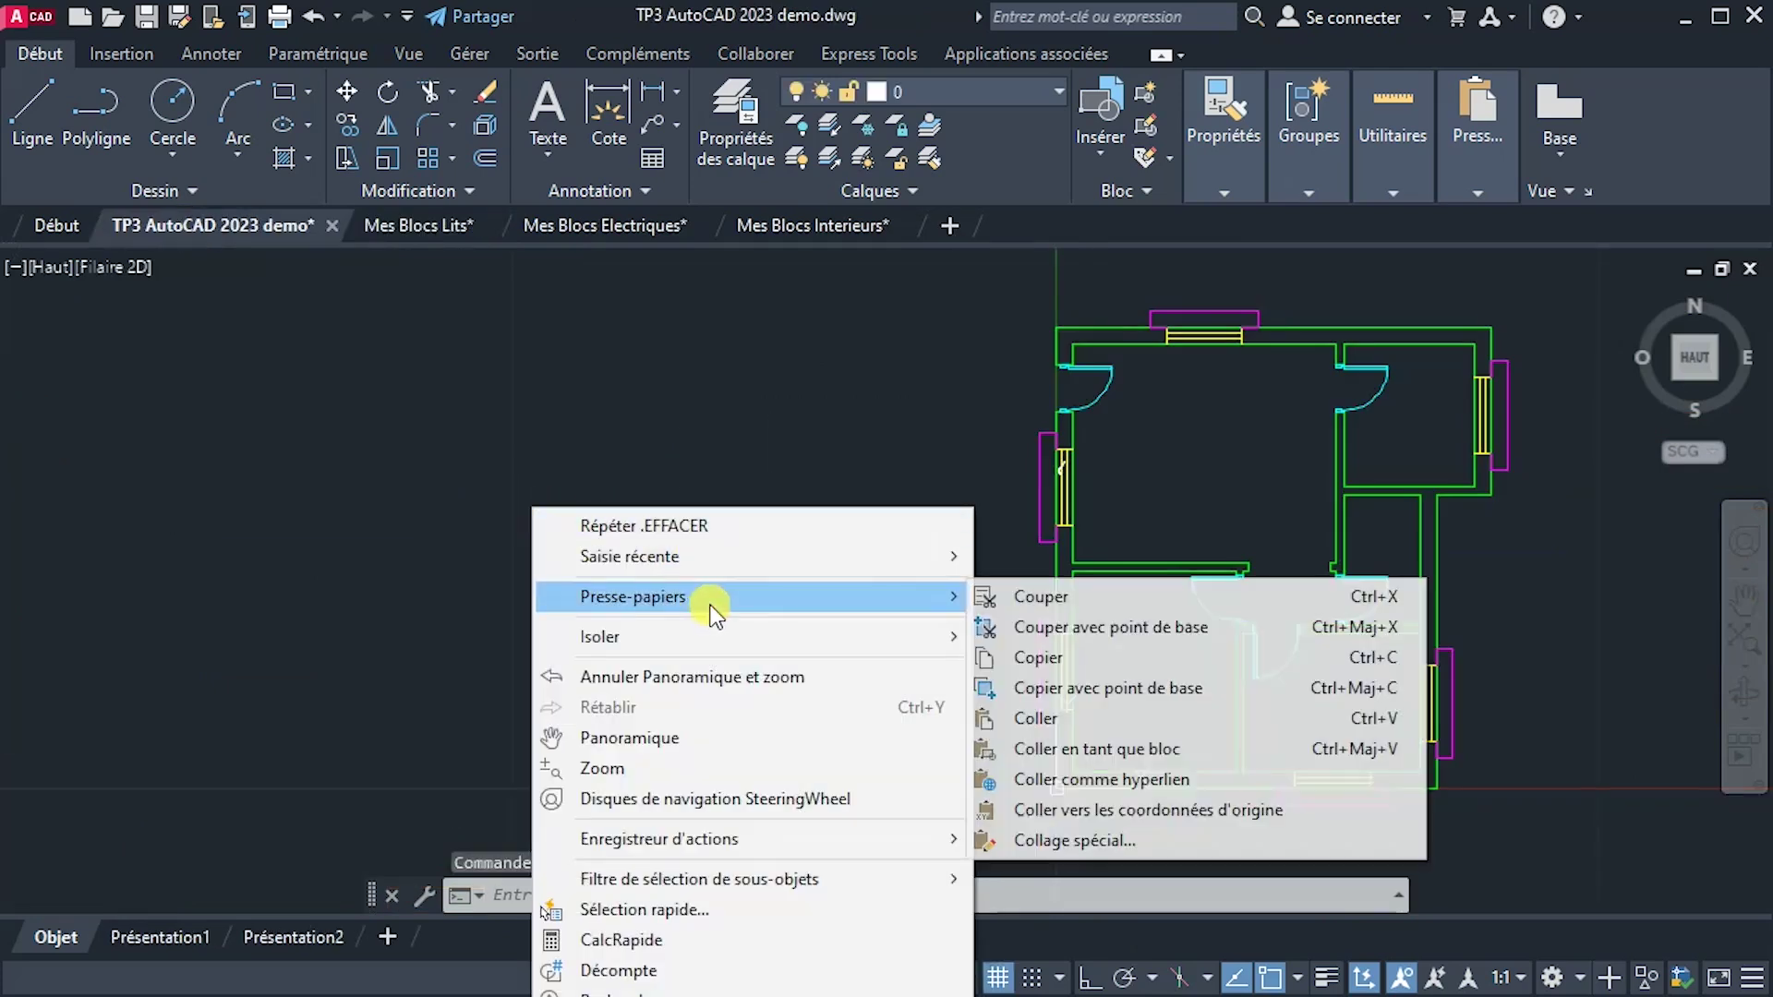
left_click(1042, 718)
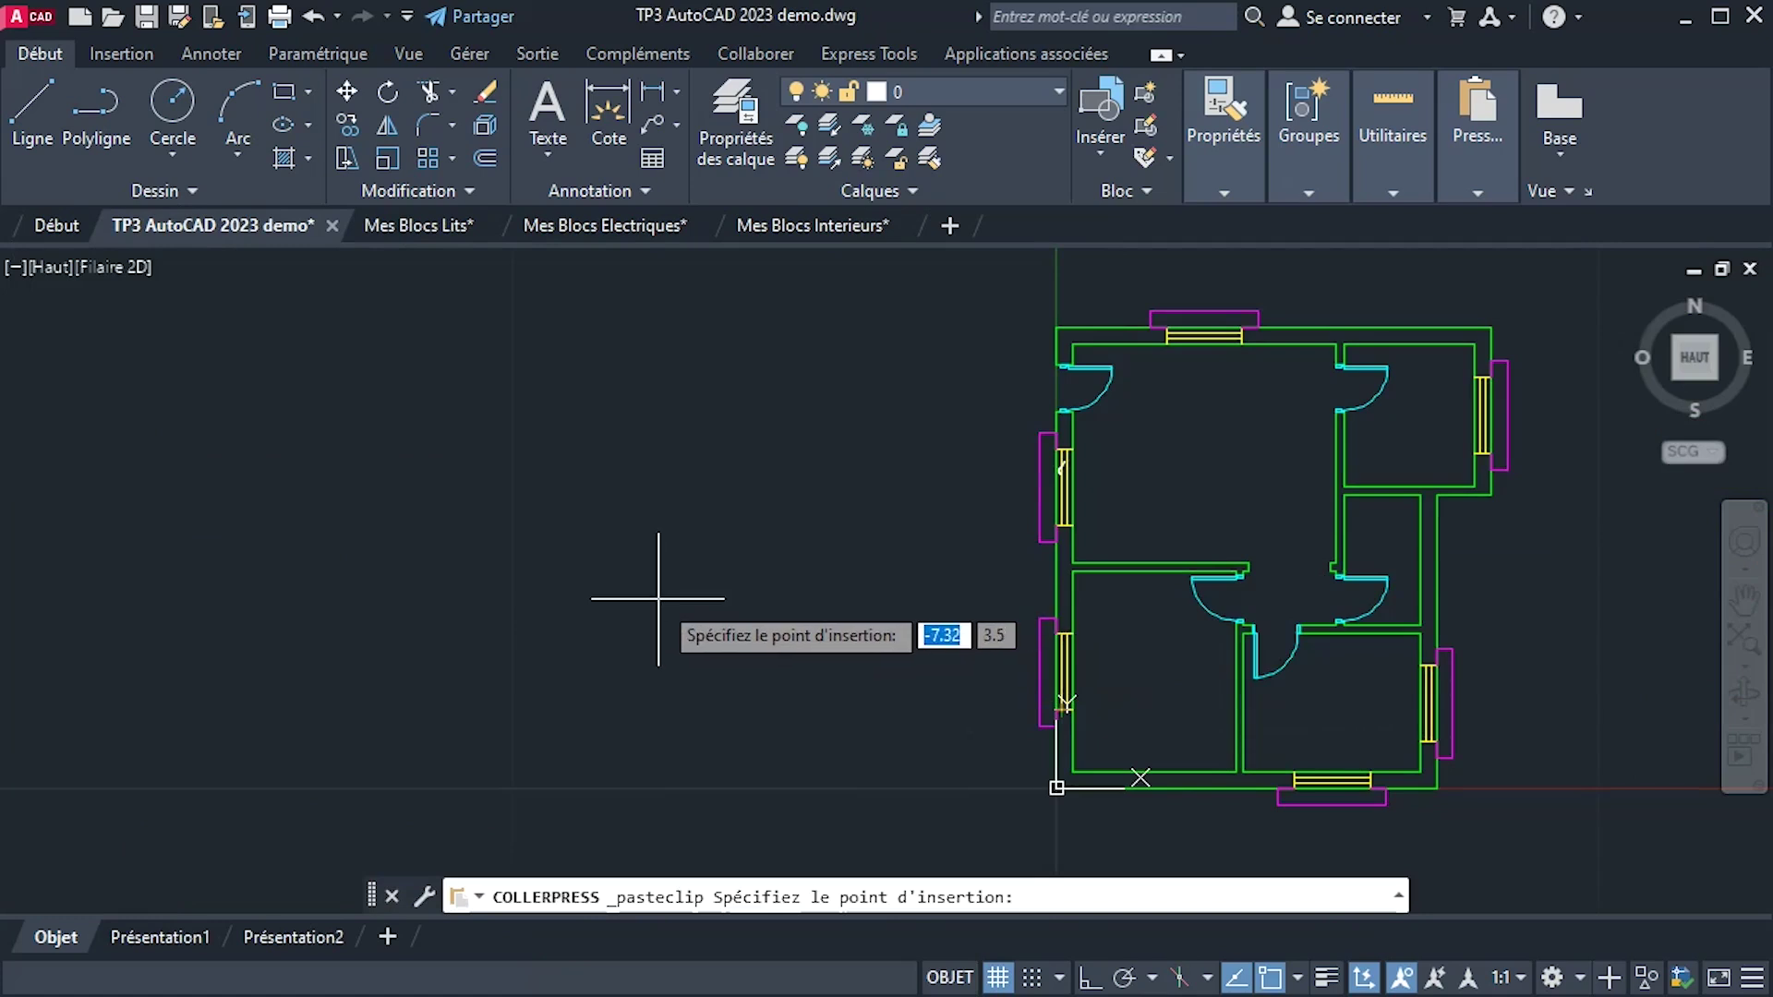
left_click(627, 606)
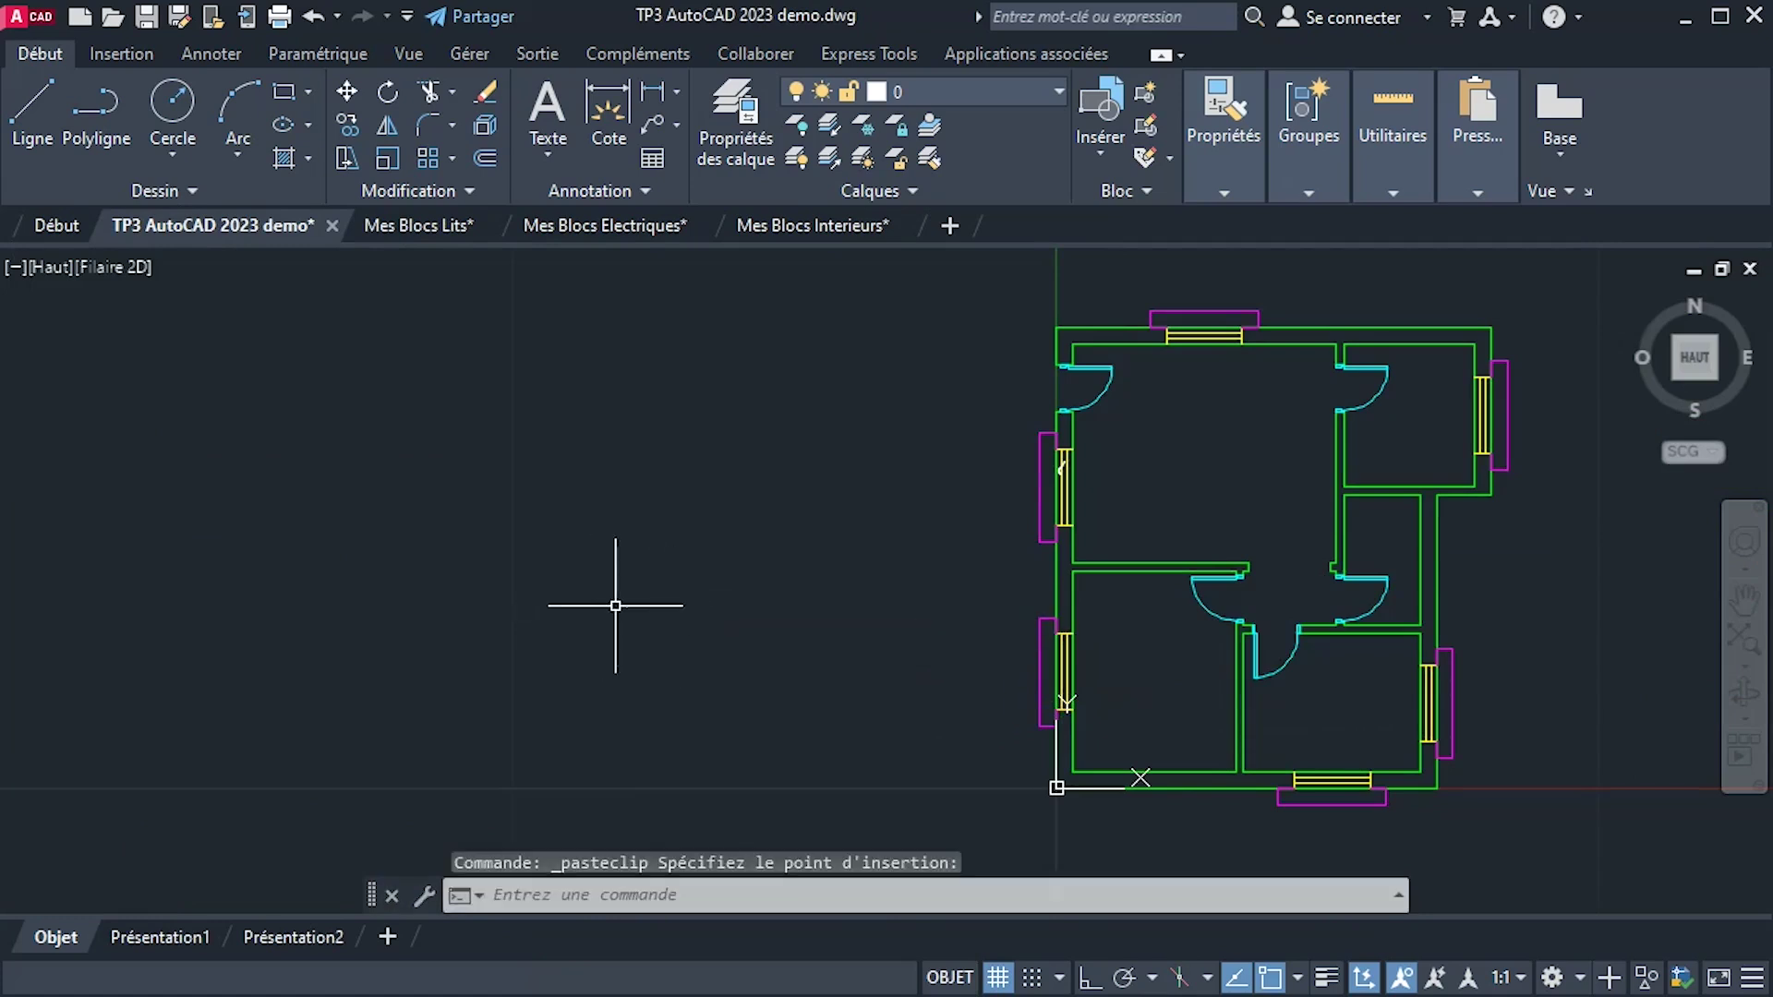
Scale the whole pasted bed set by a factor of 1000 from a base point at its lower-left side.
scroll(648, 611, "up", 7)
middle_click_drag(471, 598, 888, 497)
scroll(728, 685, "up", 8)
scroll(889, 512, "up", 2)
scroll(839, 553, "down", 2)
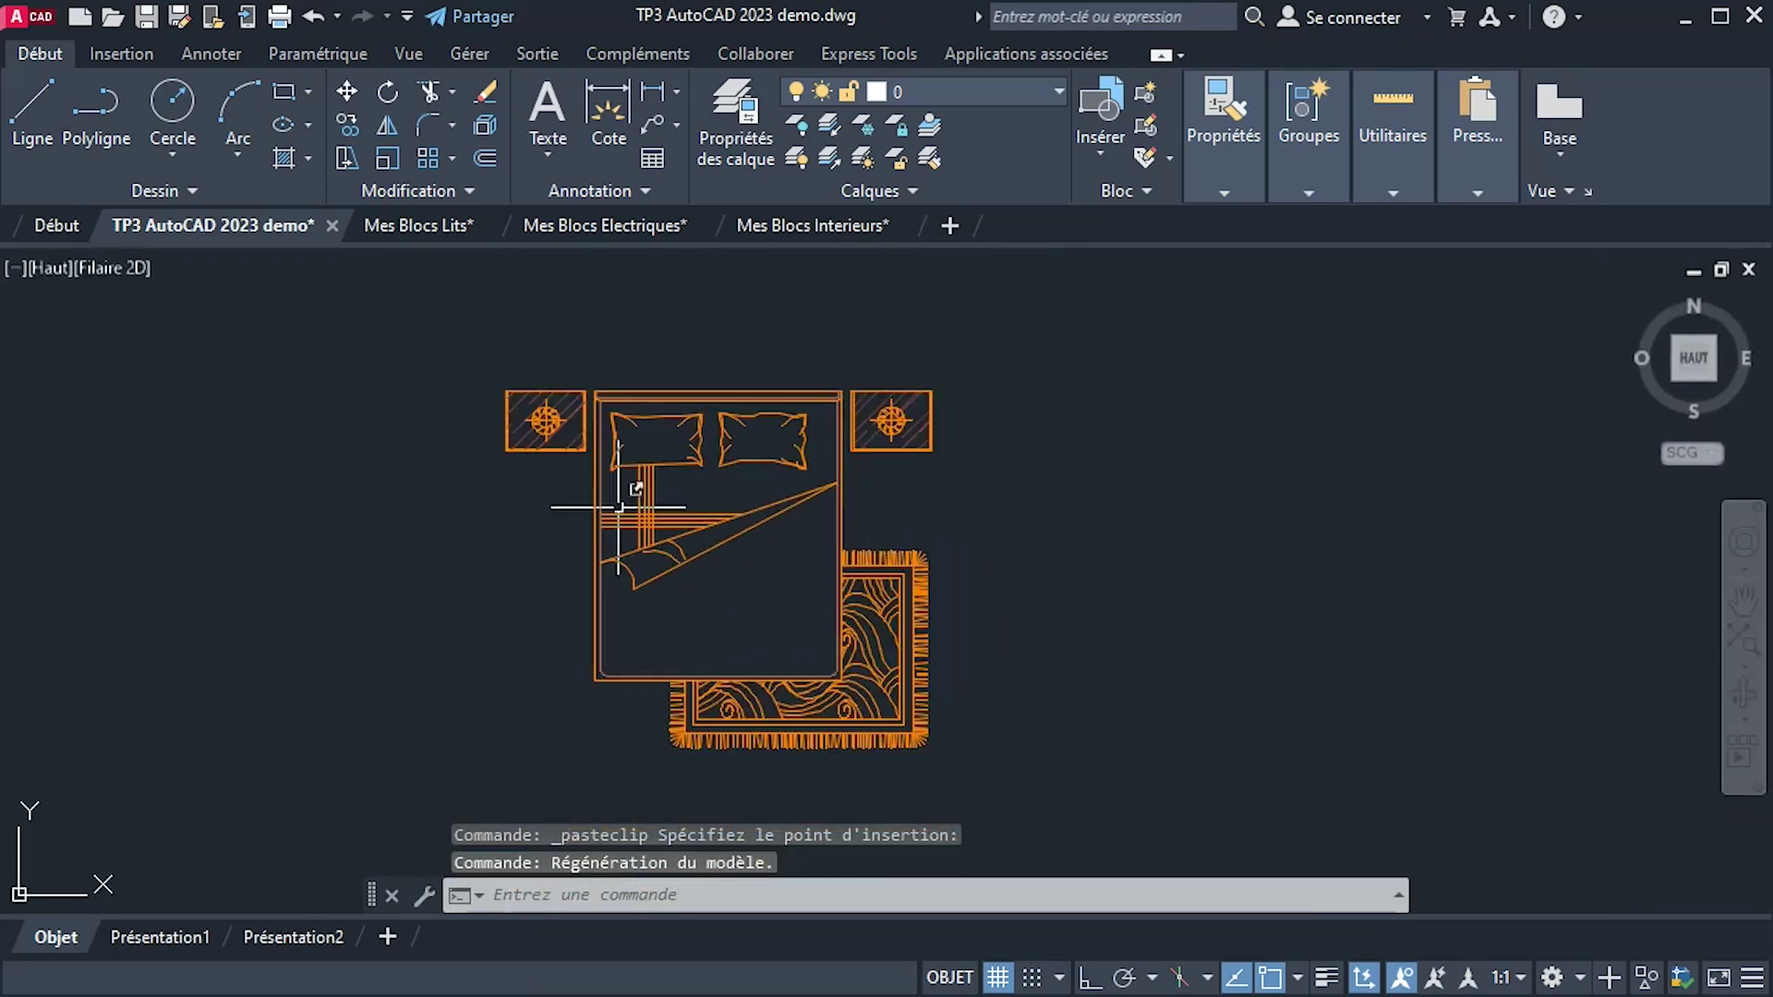
left_click(457, 326)
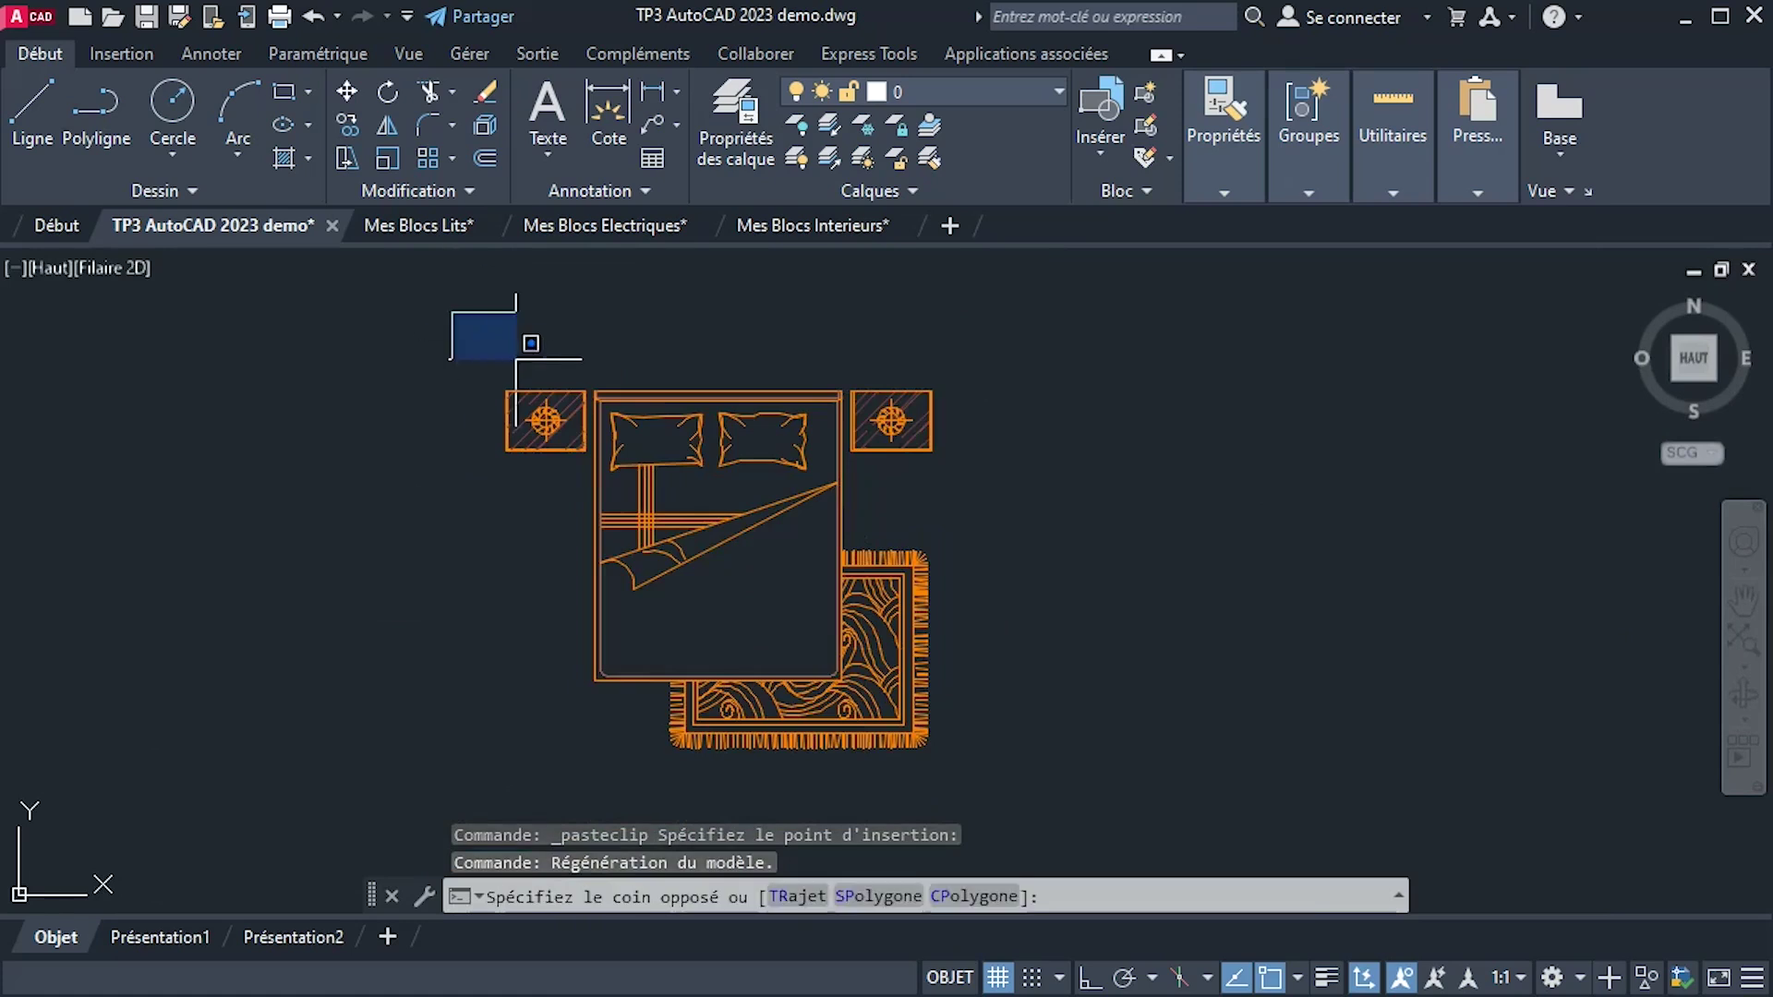
left_click(1050, 792)
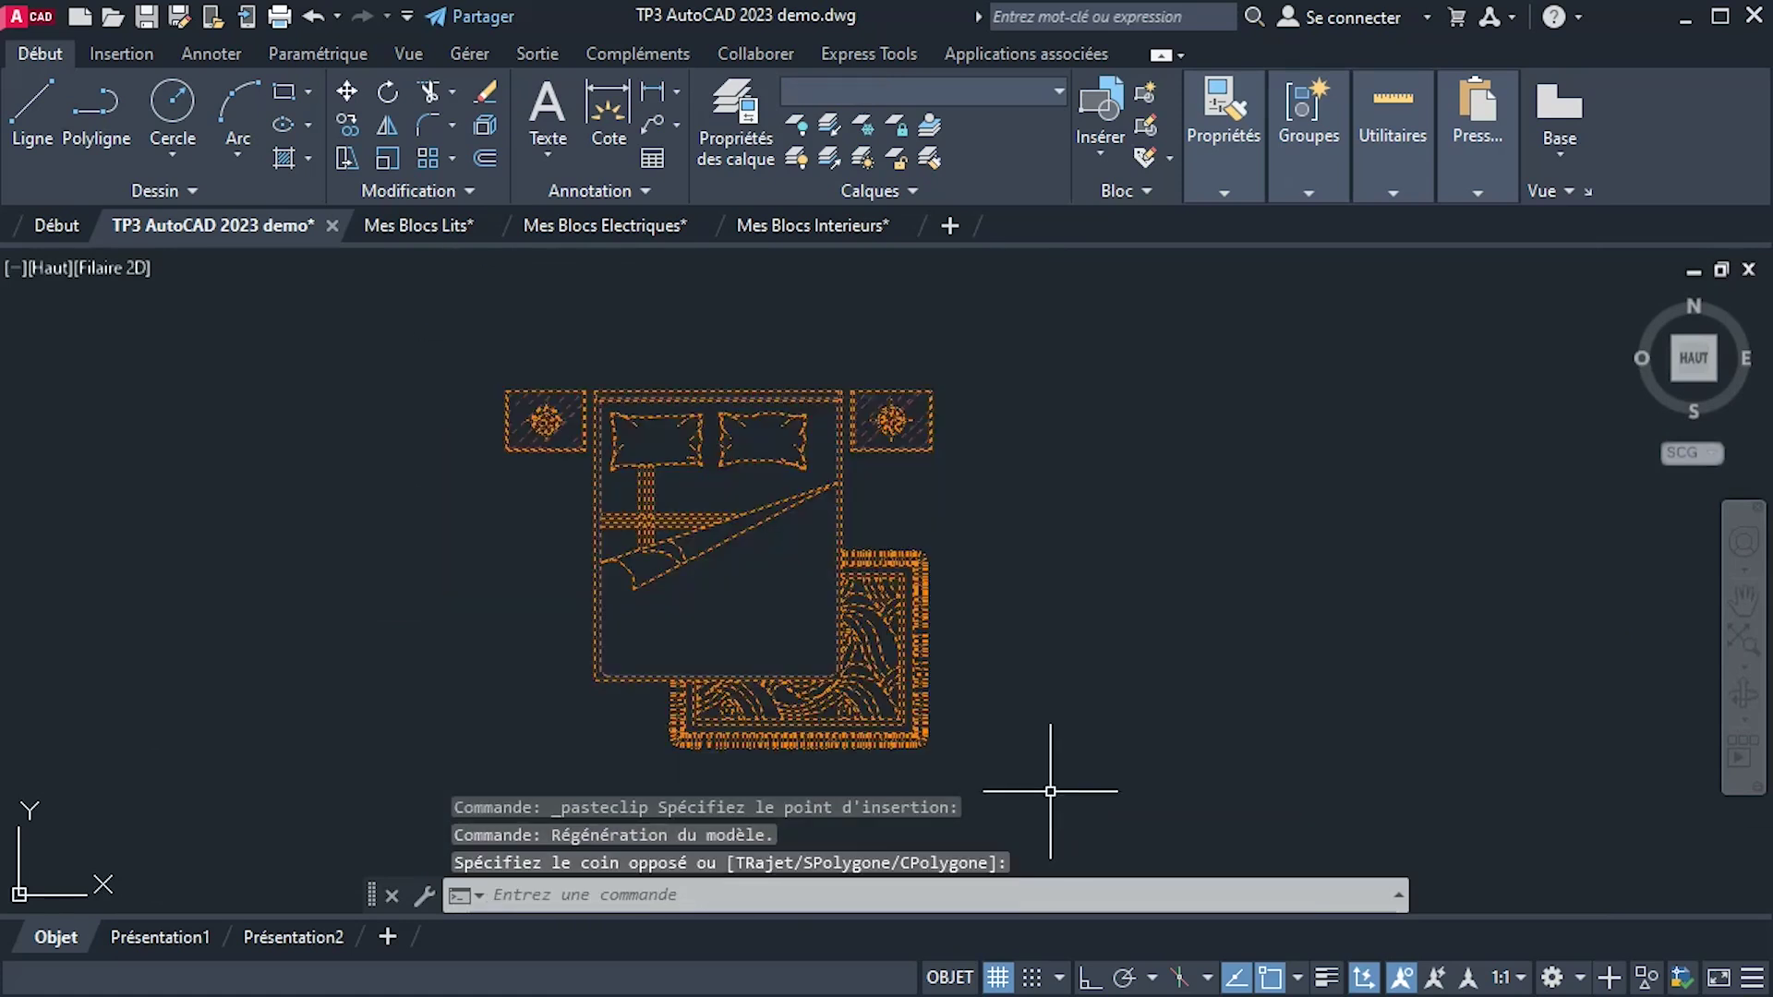
left_click(384, 164)
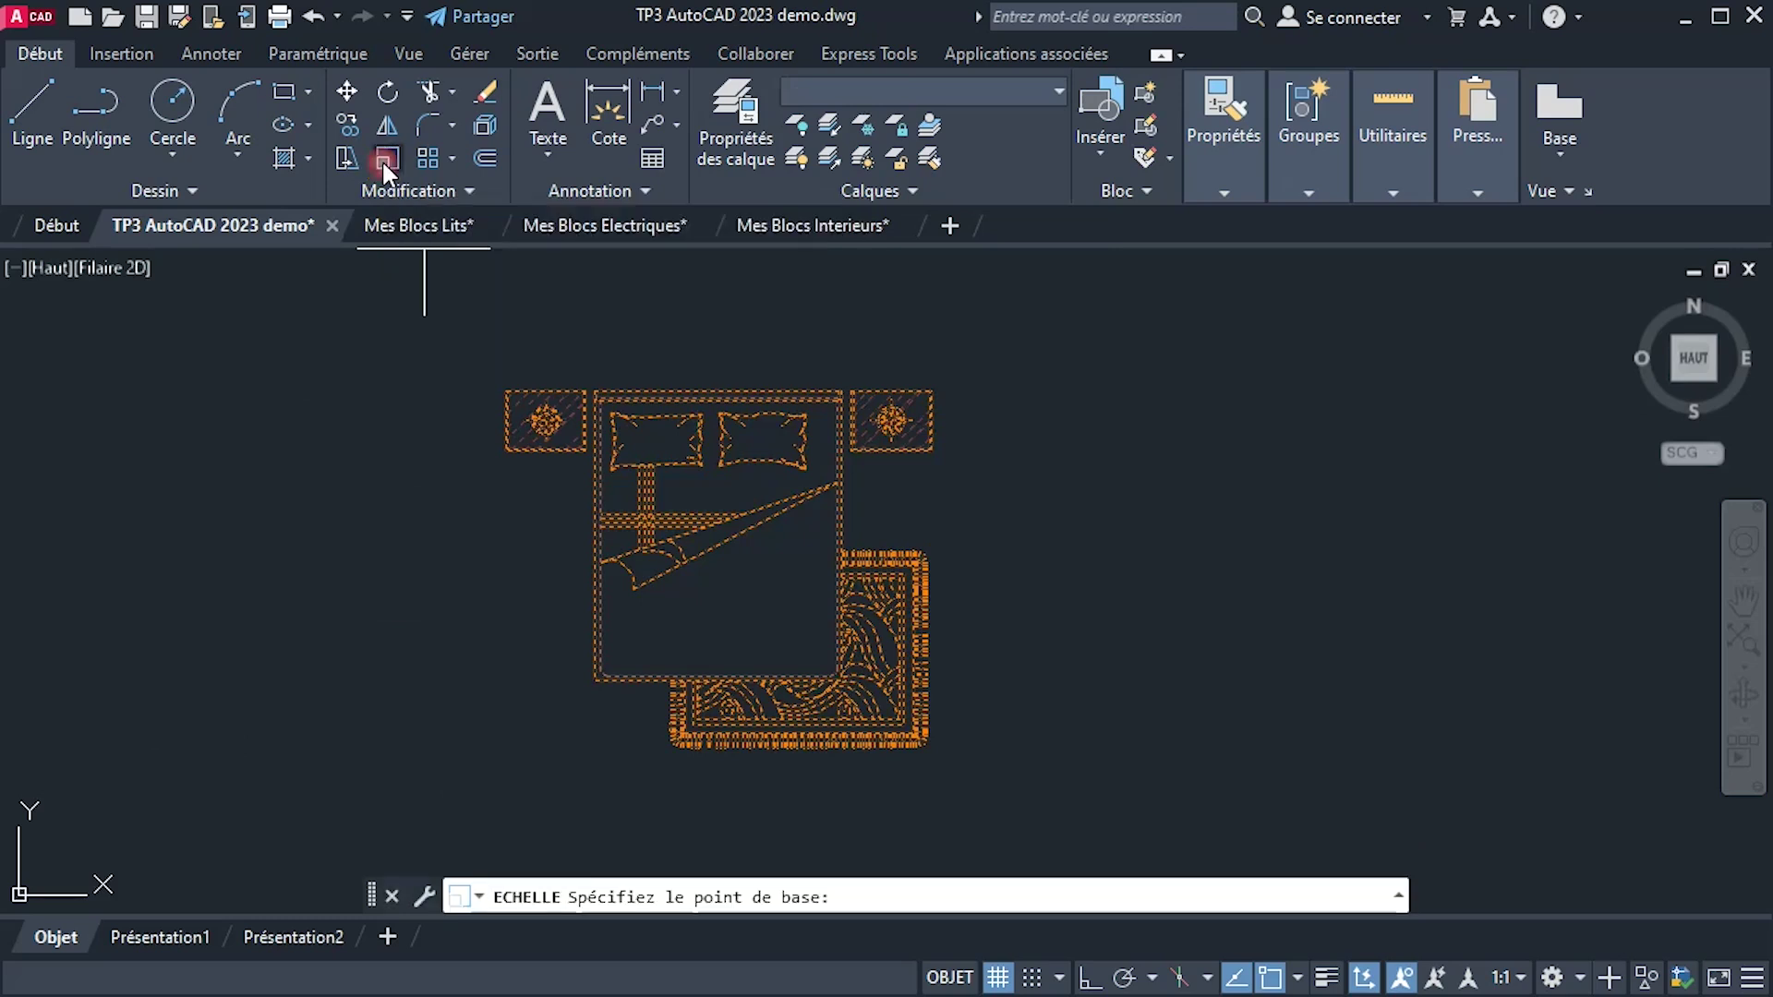
left_click(516, 757)
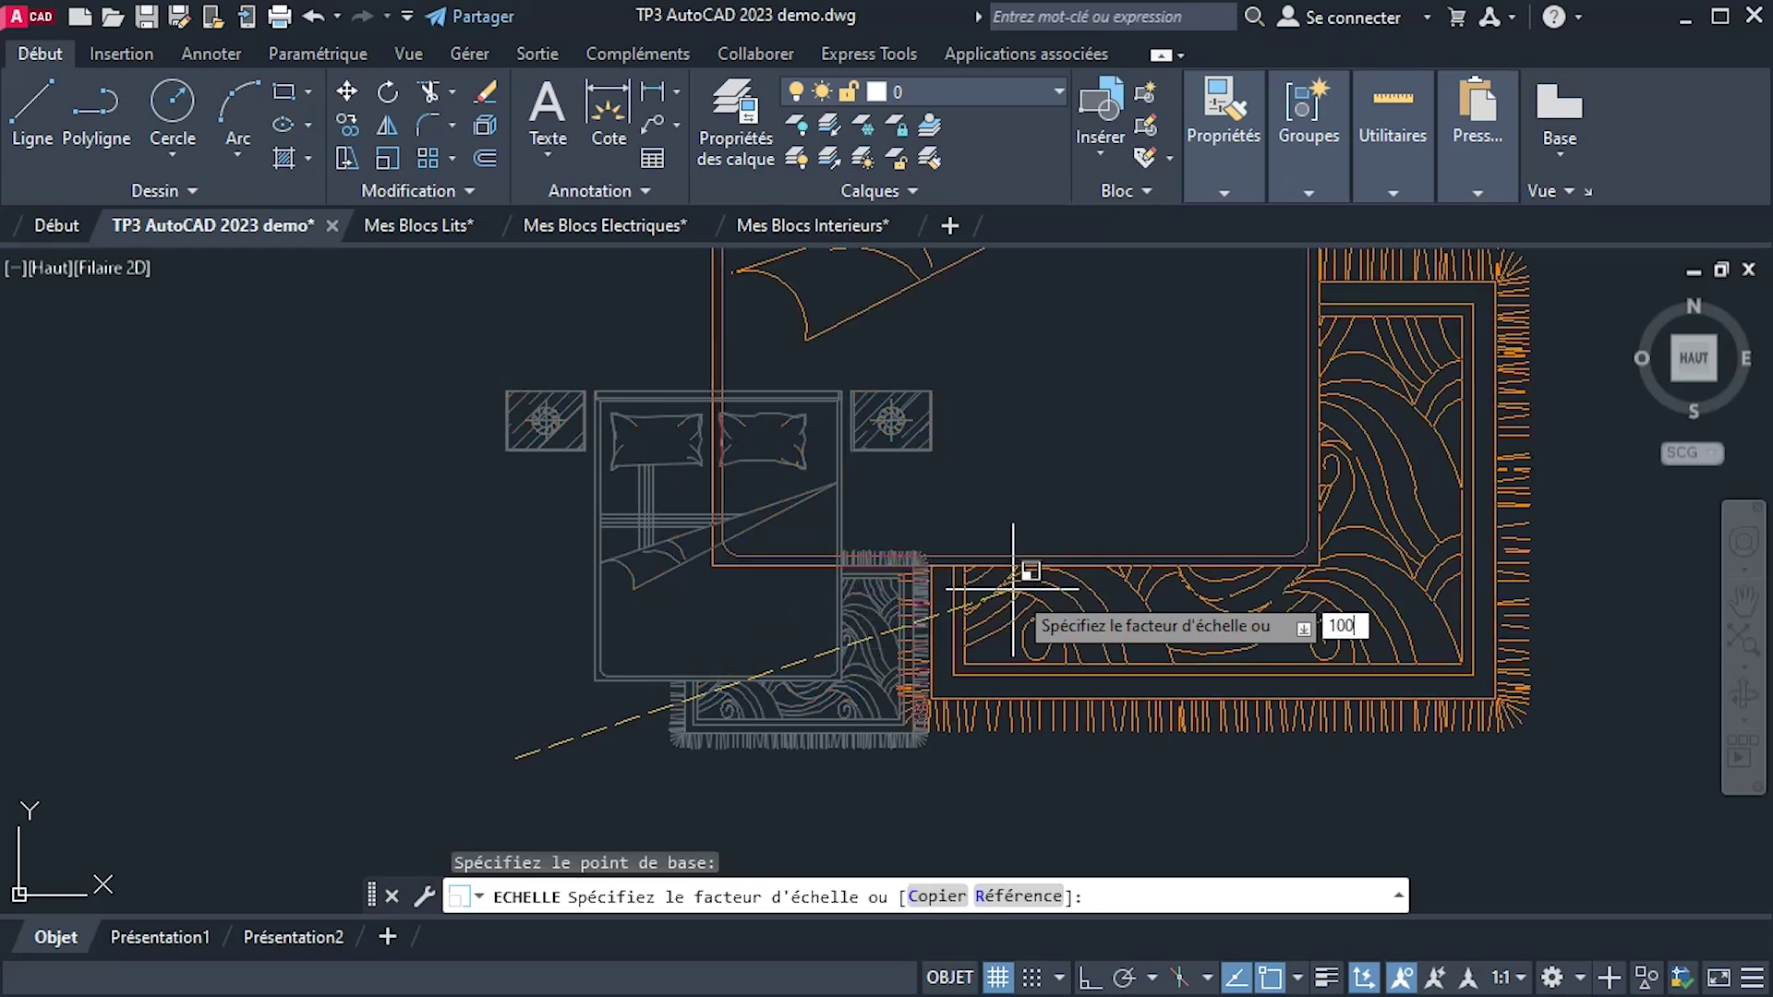
key("Return")
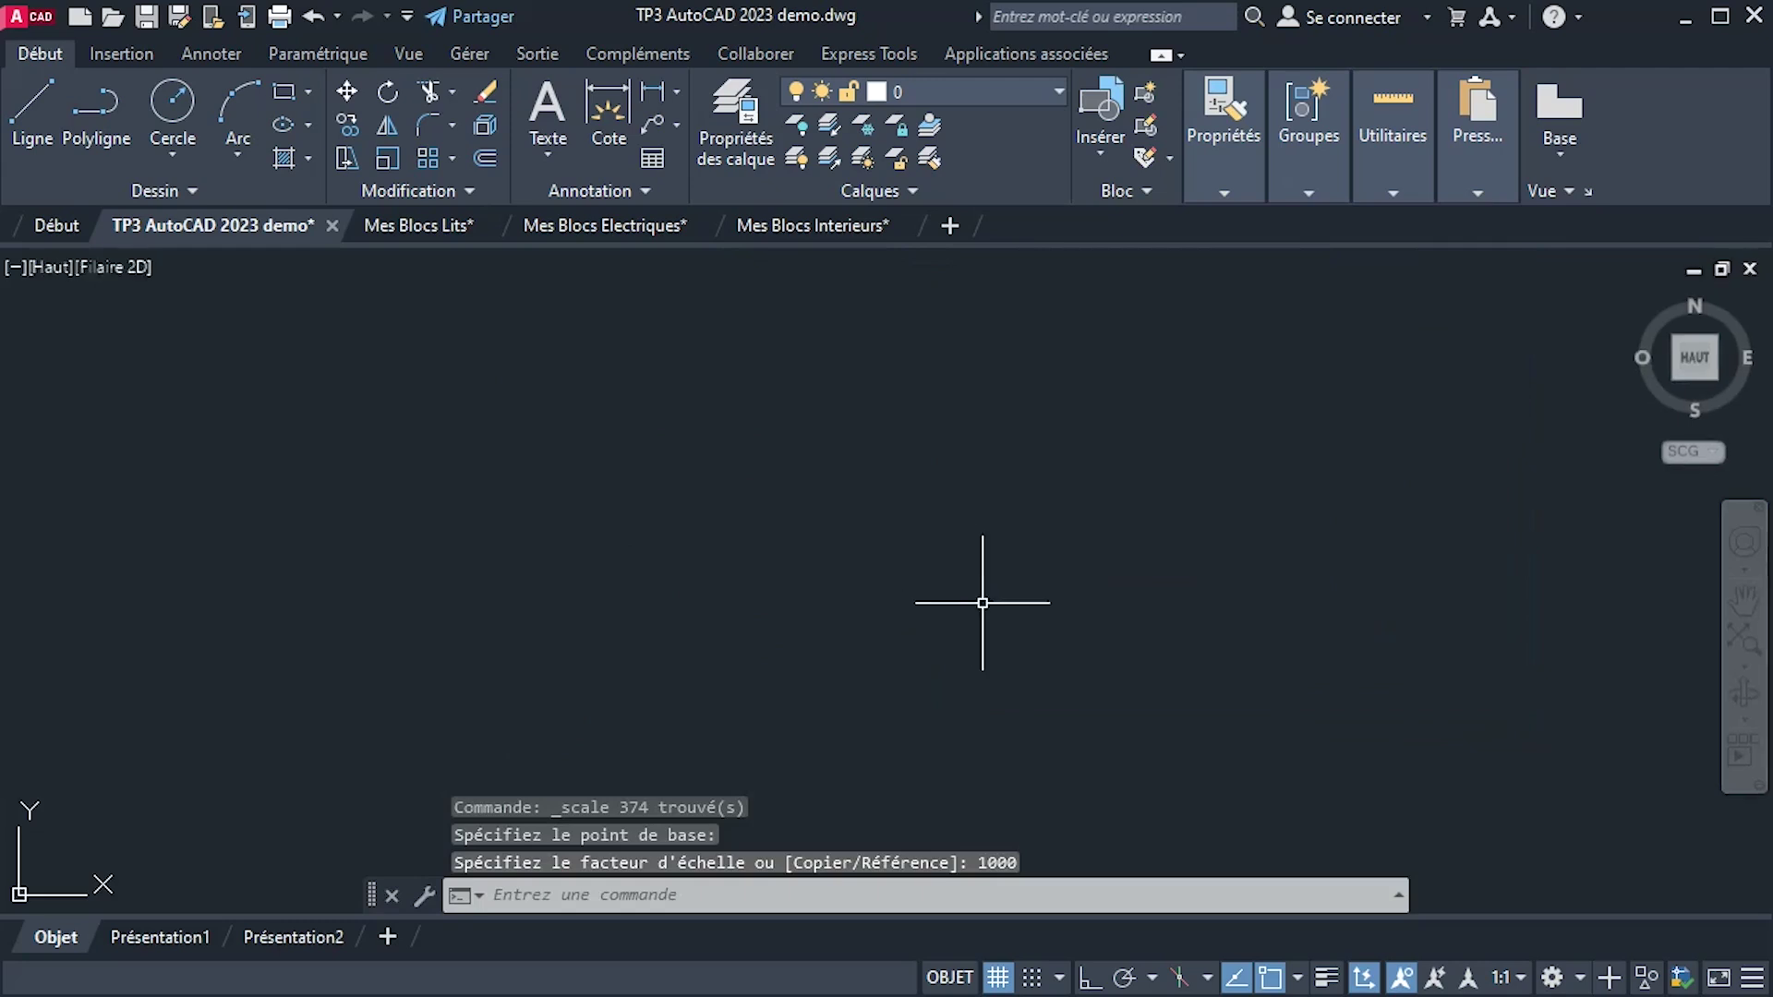
With Ortho on, rotate the scaled bed set 90° counterclockwise so that its headboard faces west.
scroll(979, 600, "down", 10)
scroll(1062, 605, "up", 6)
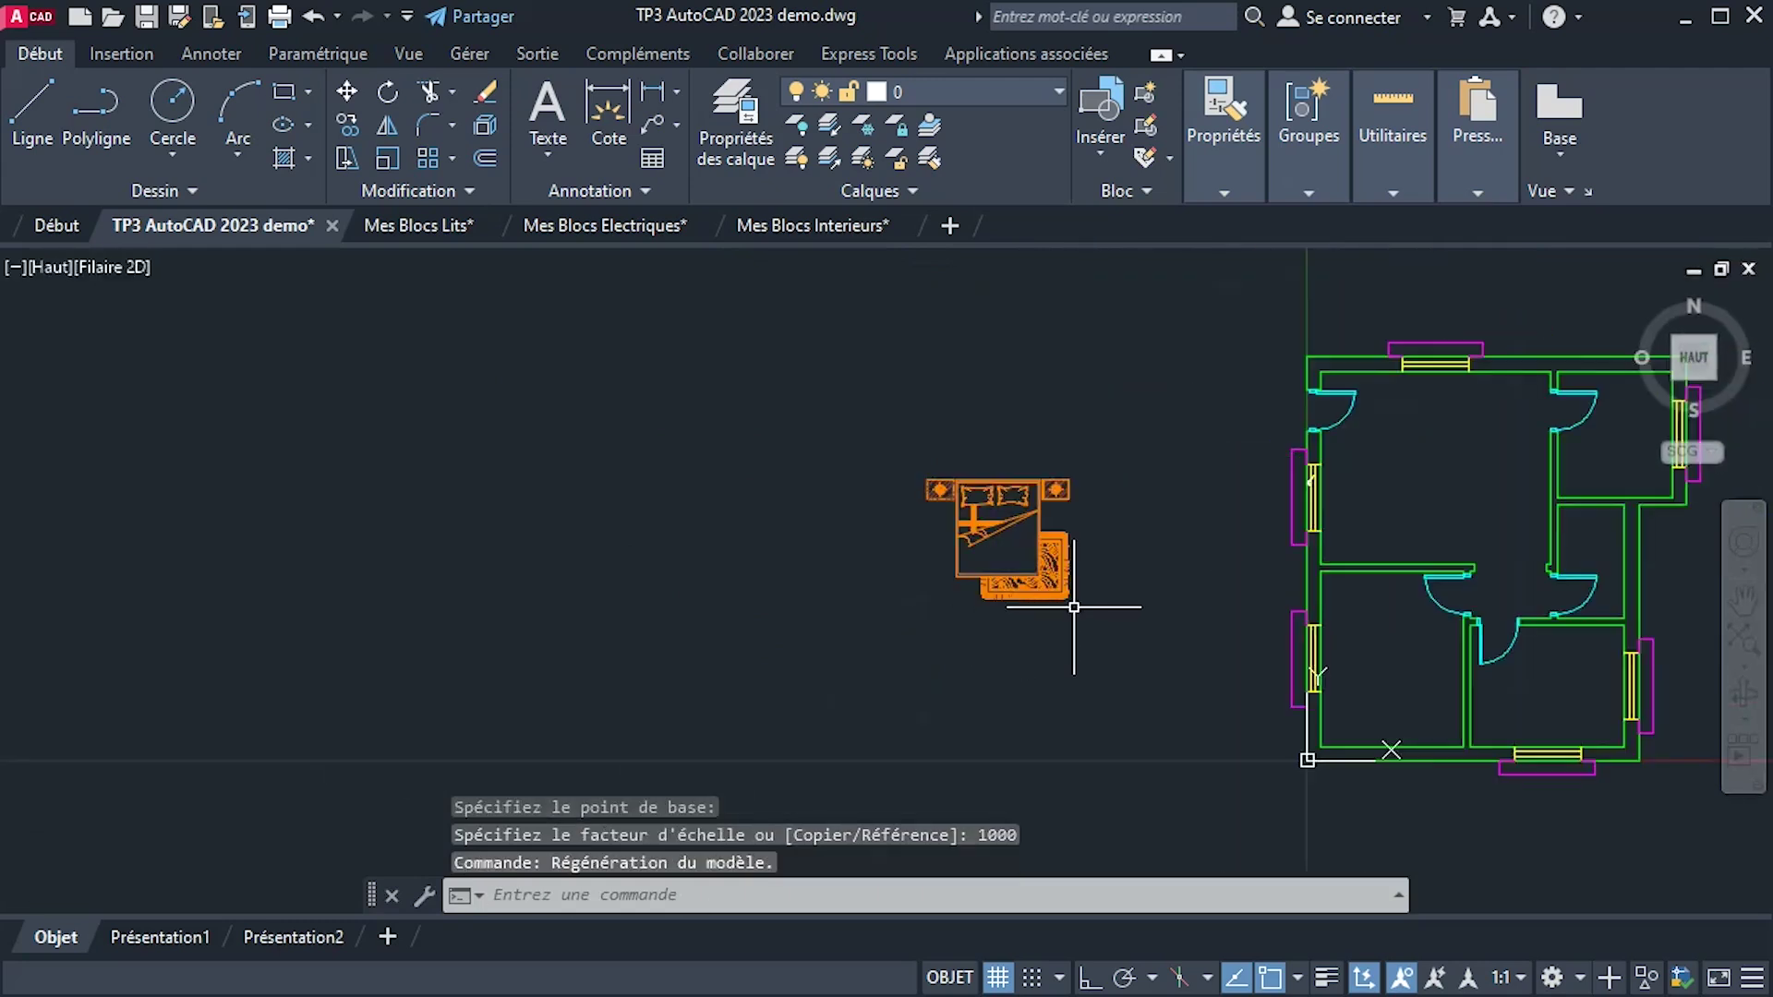
scroll(988, 578, "up", 2)
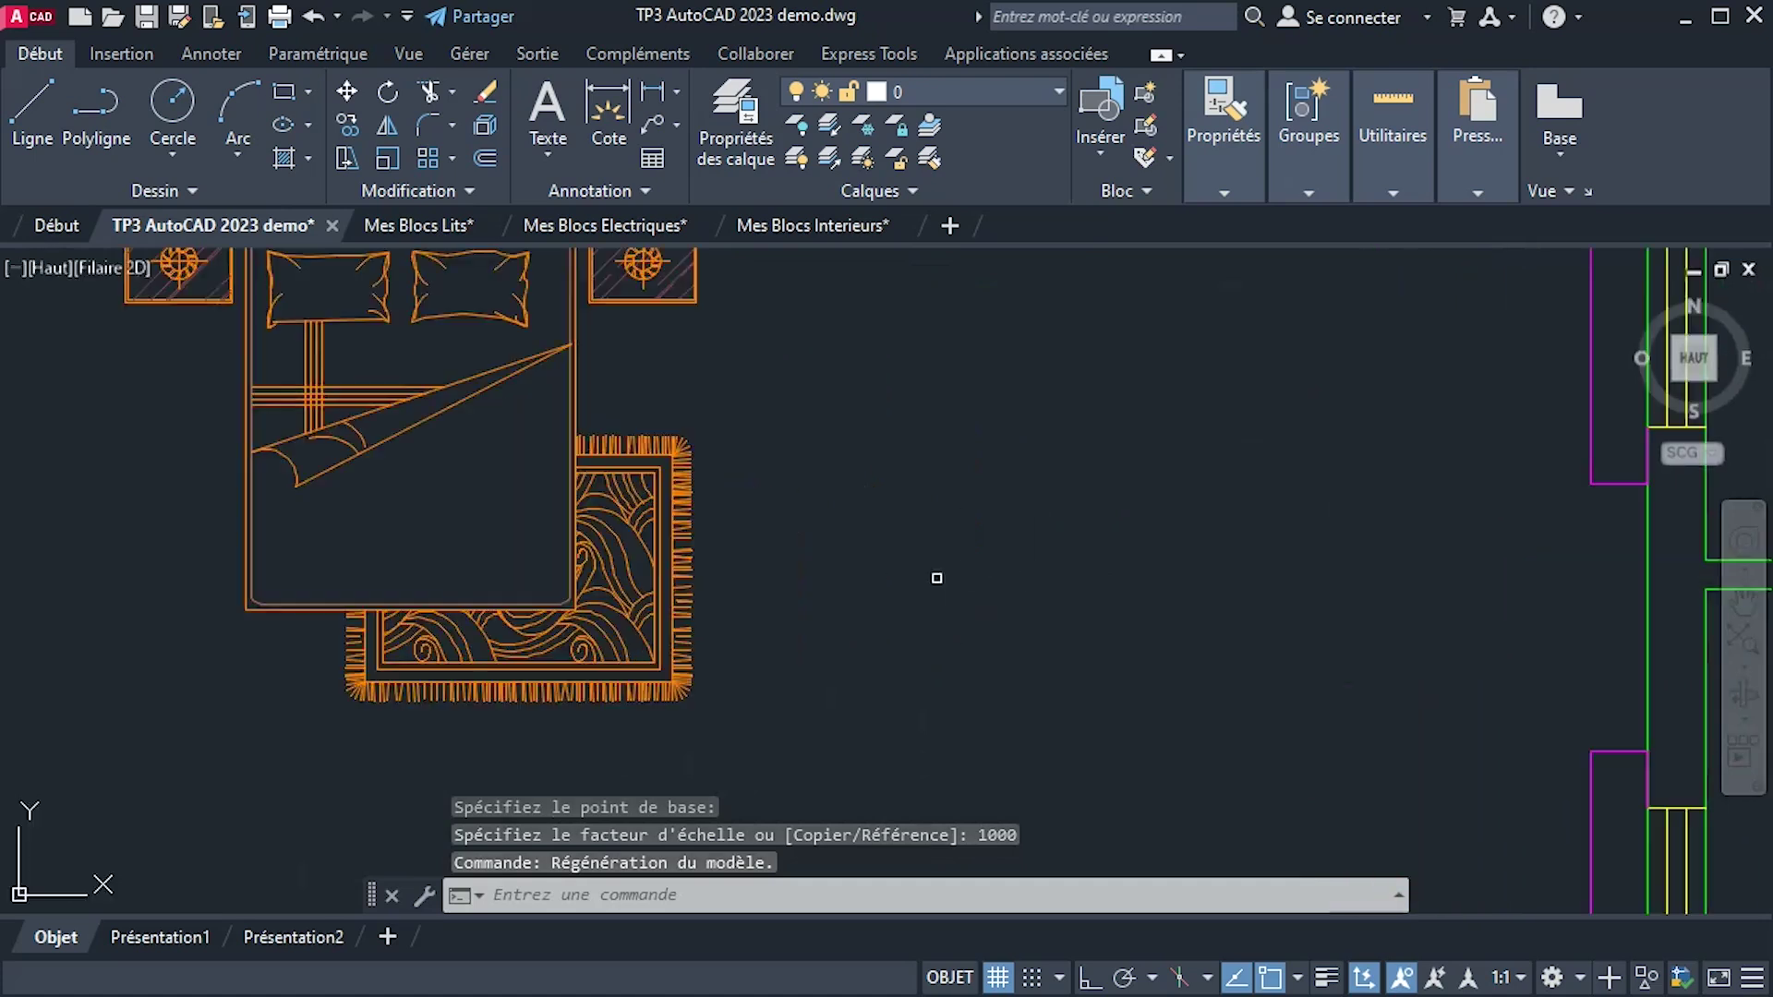
scroll(1016, 591, "down", 6)
scroll(1108, 618, "up", 1)
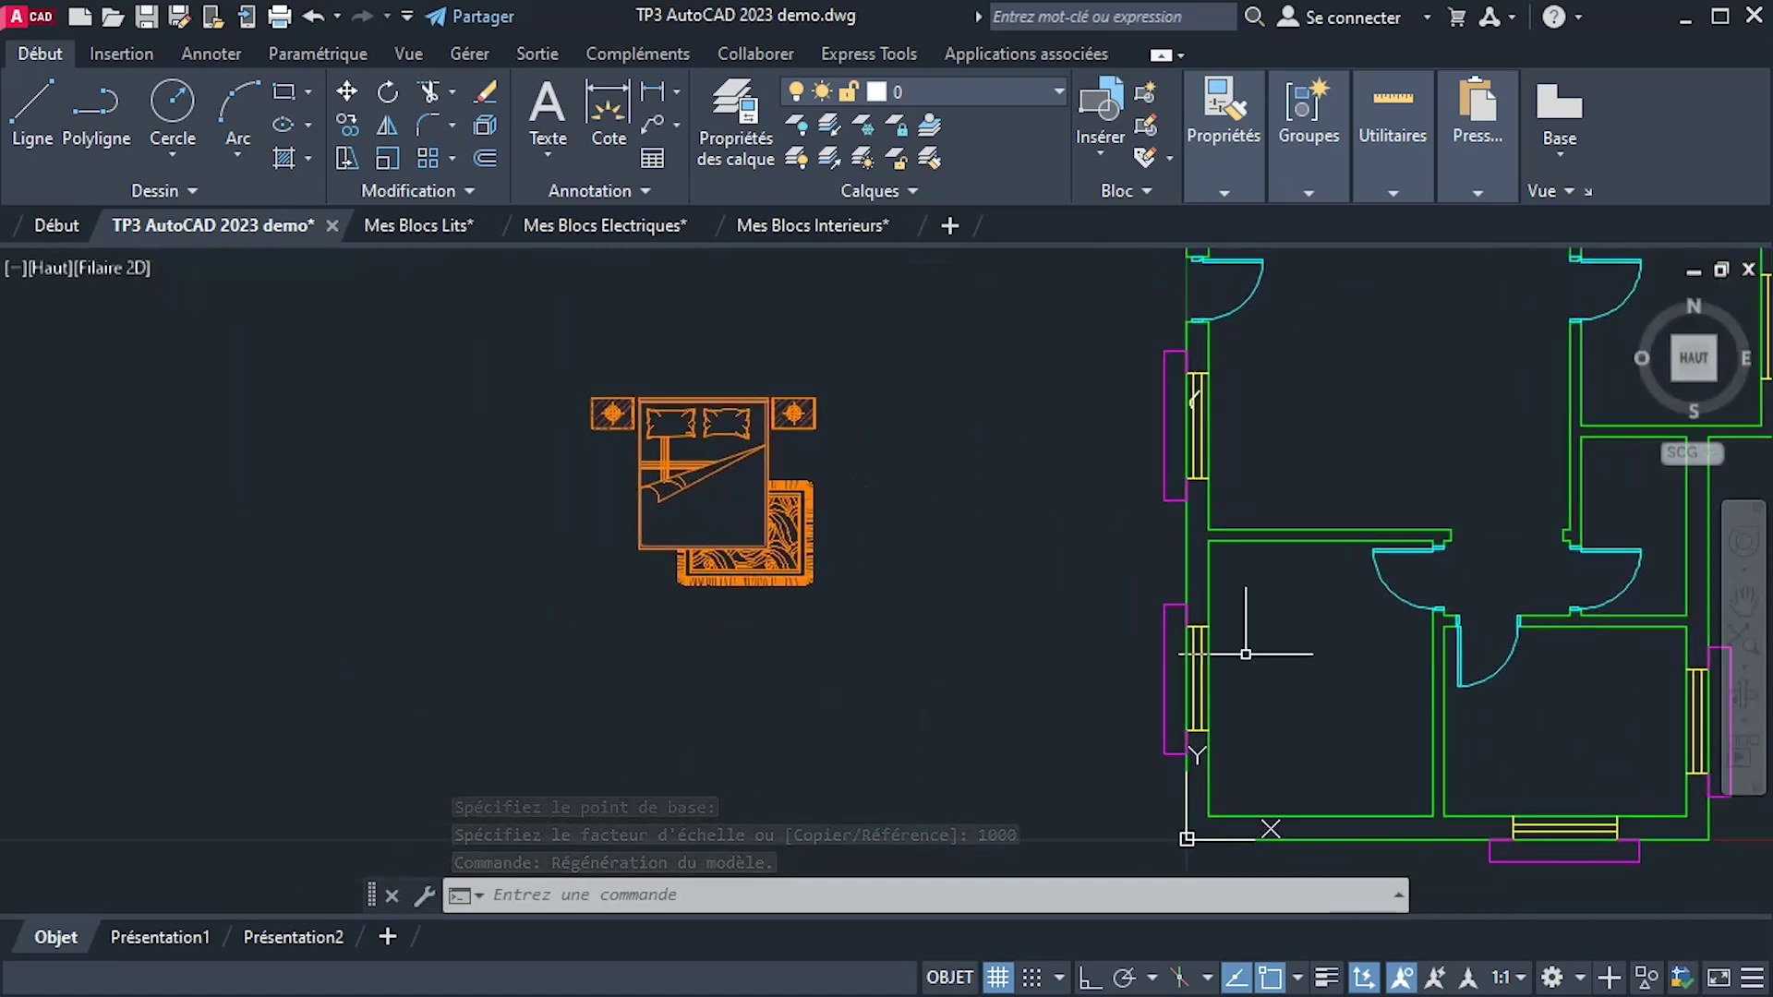
middle_click_drag(1239, 637, 1056, 665)
left_click(344, 338)
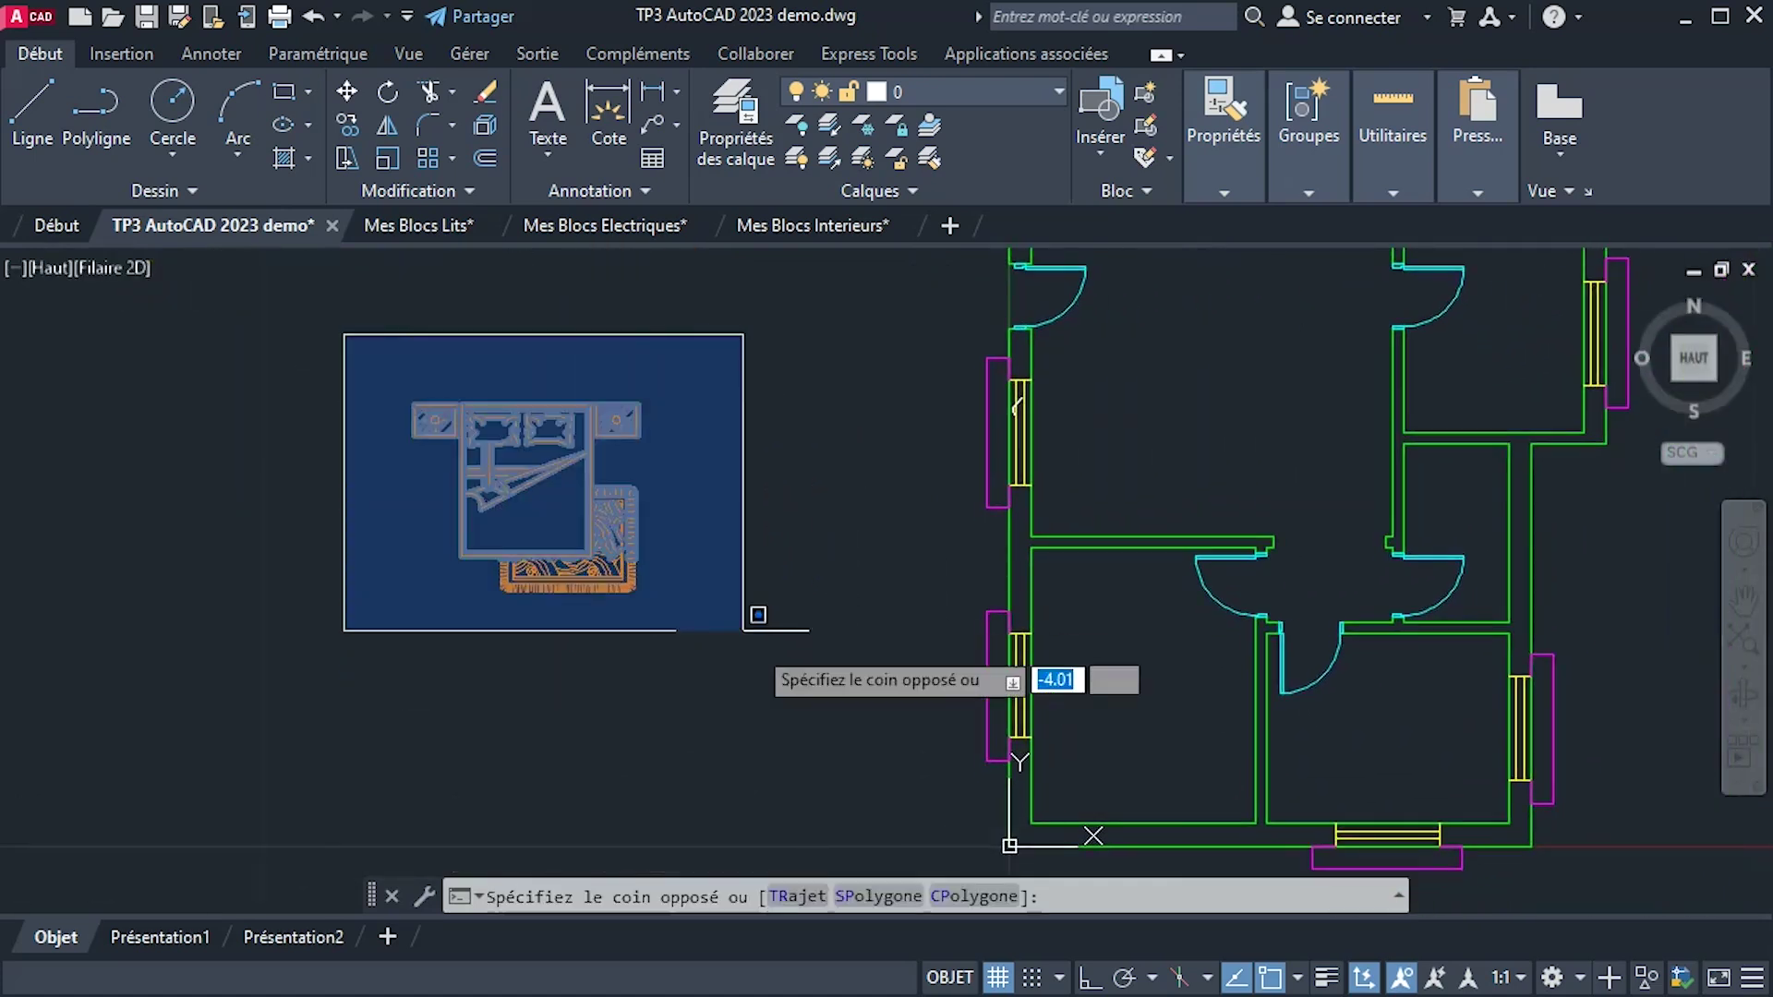
left_click(784, 681)
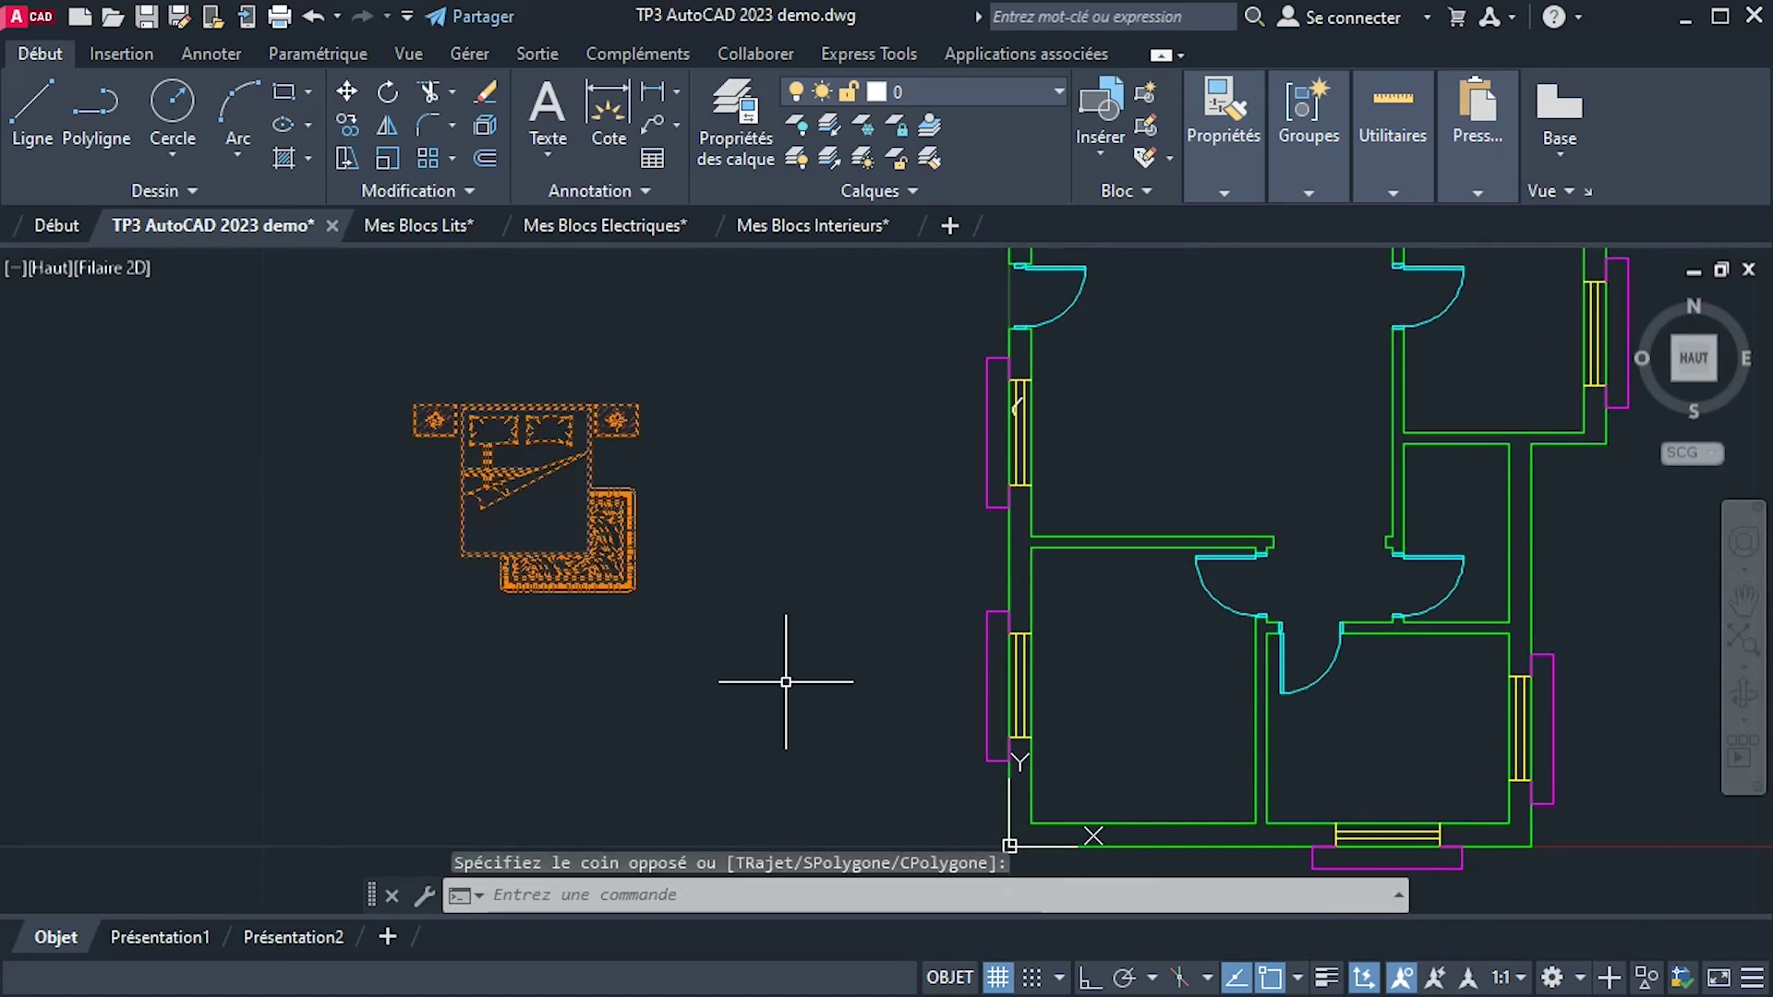
left_click(386, 94)
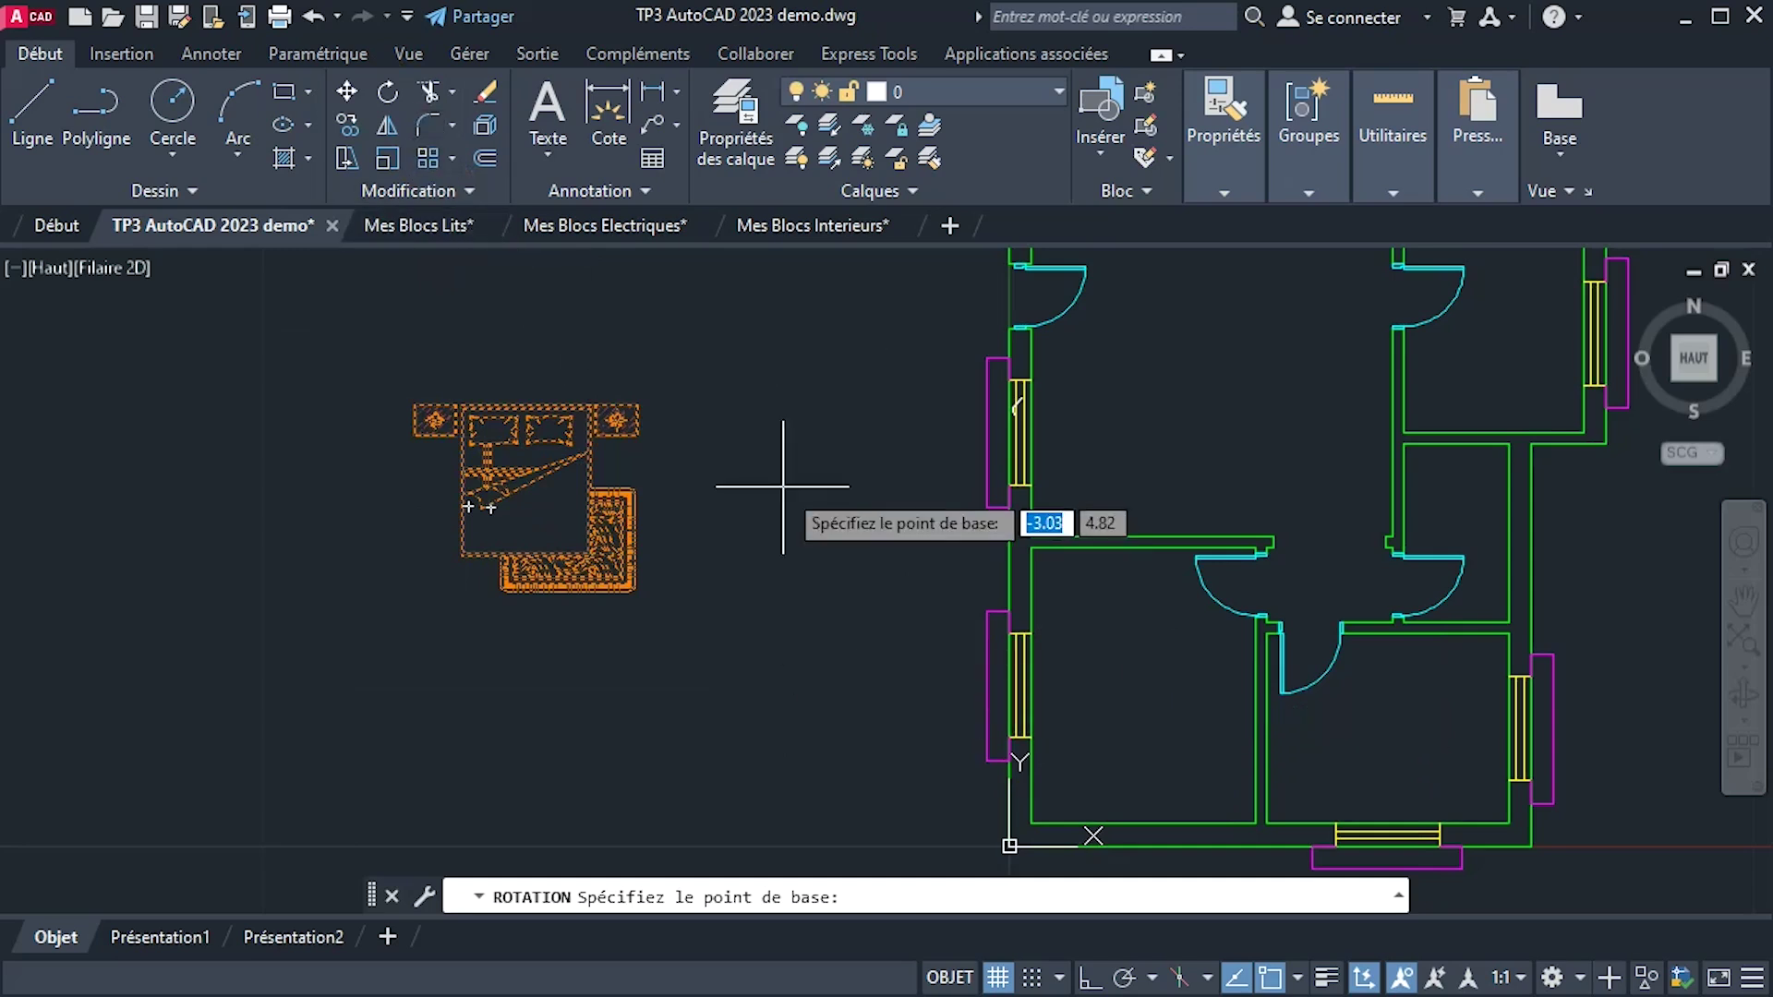
left_click(1085, 980)
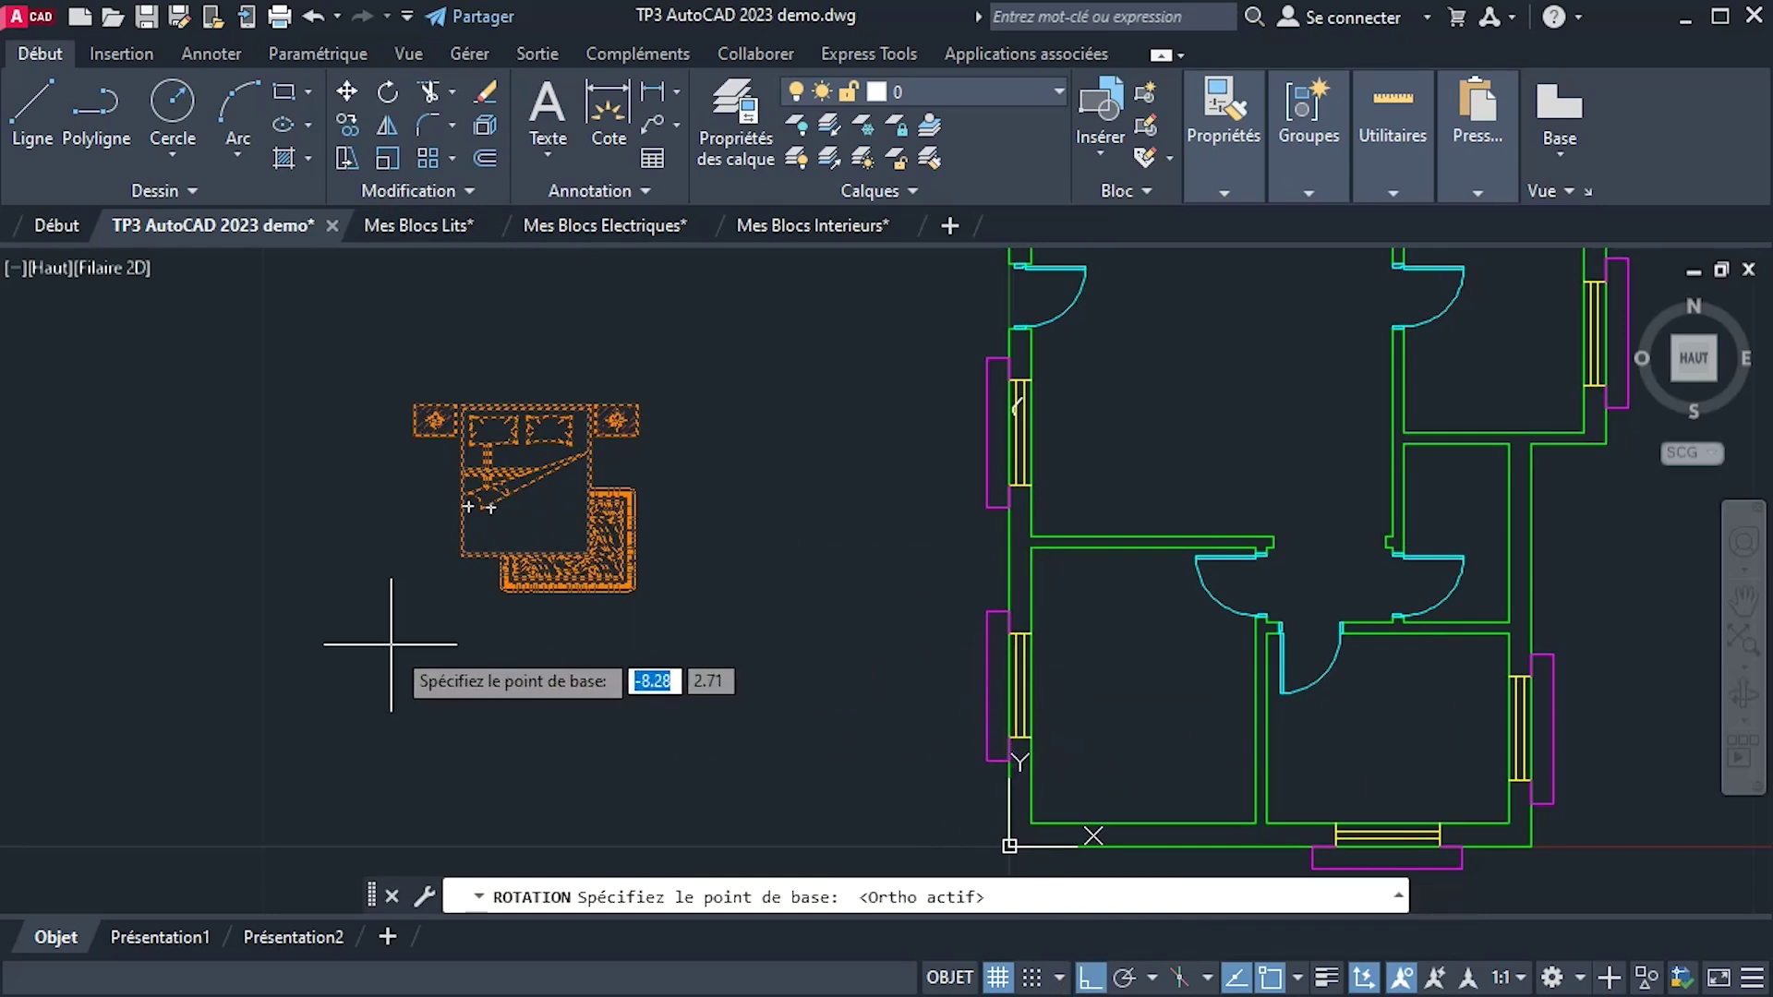
left_click(379, 605)
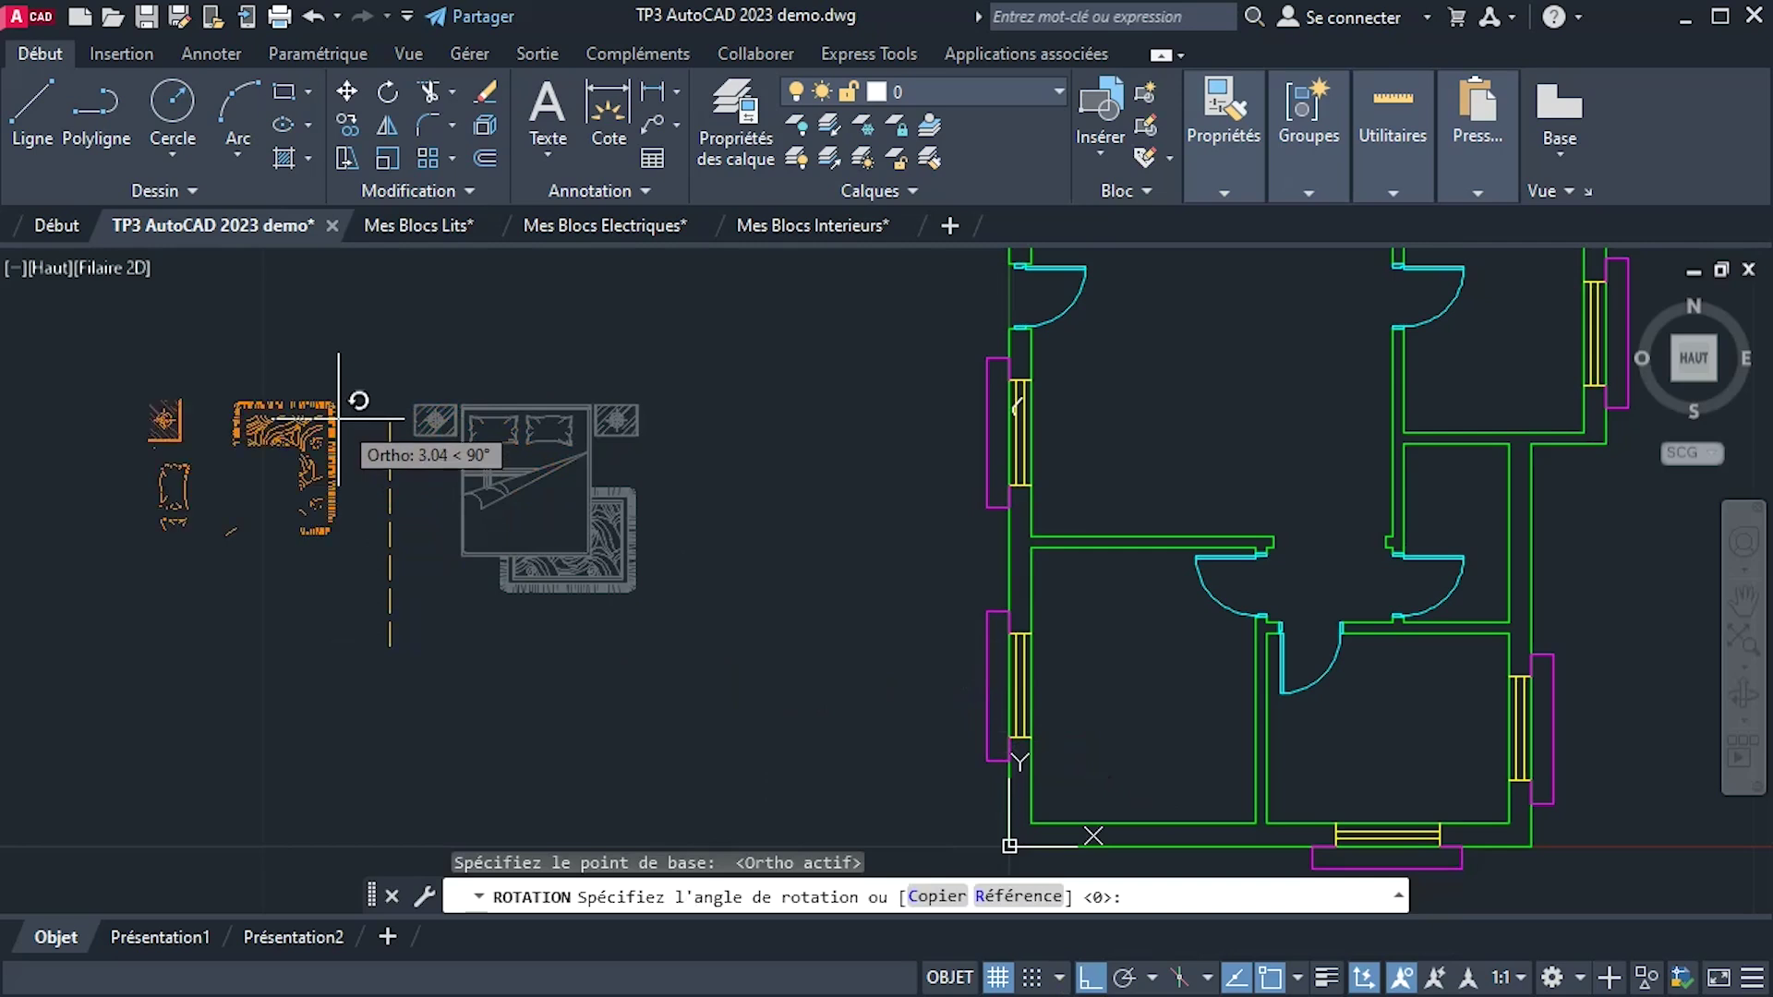
left_click(338, 418)
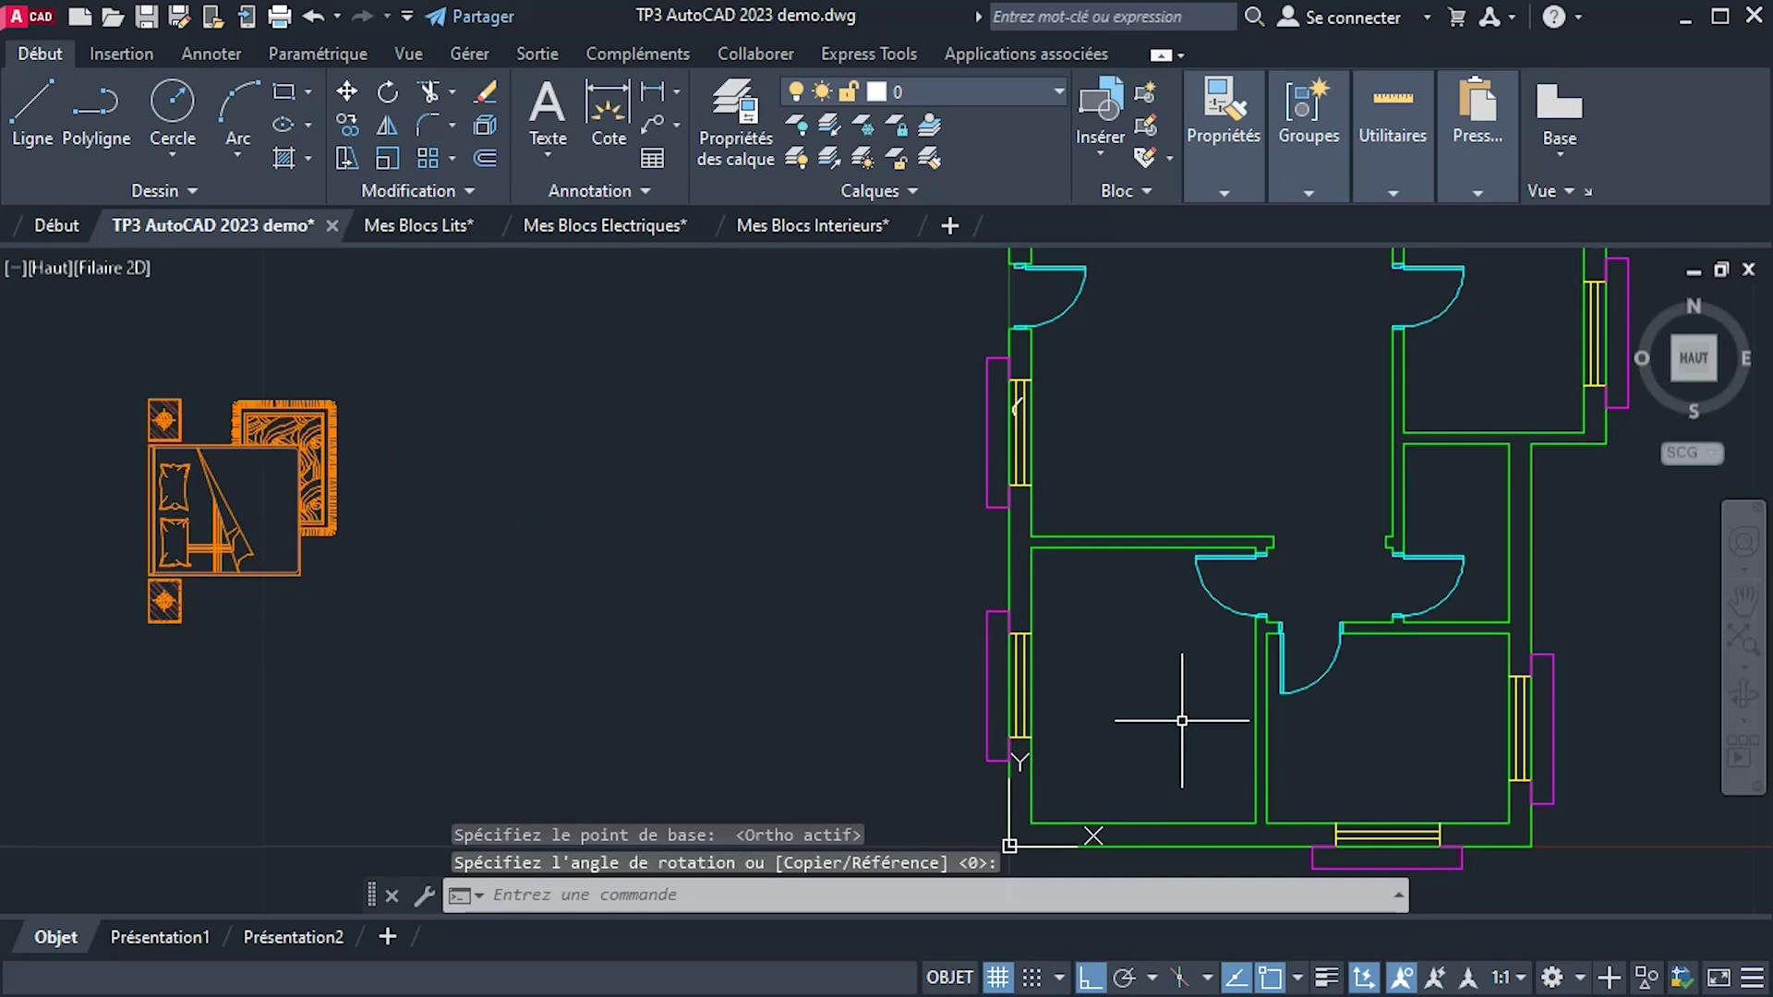
With Ortho off, copy the rotated bed set into the southwest bedroom, with its headboard beside the west window wall.
left_click(466, 675)
left_click(66, 324)
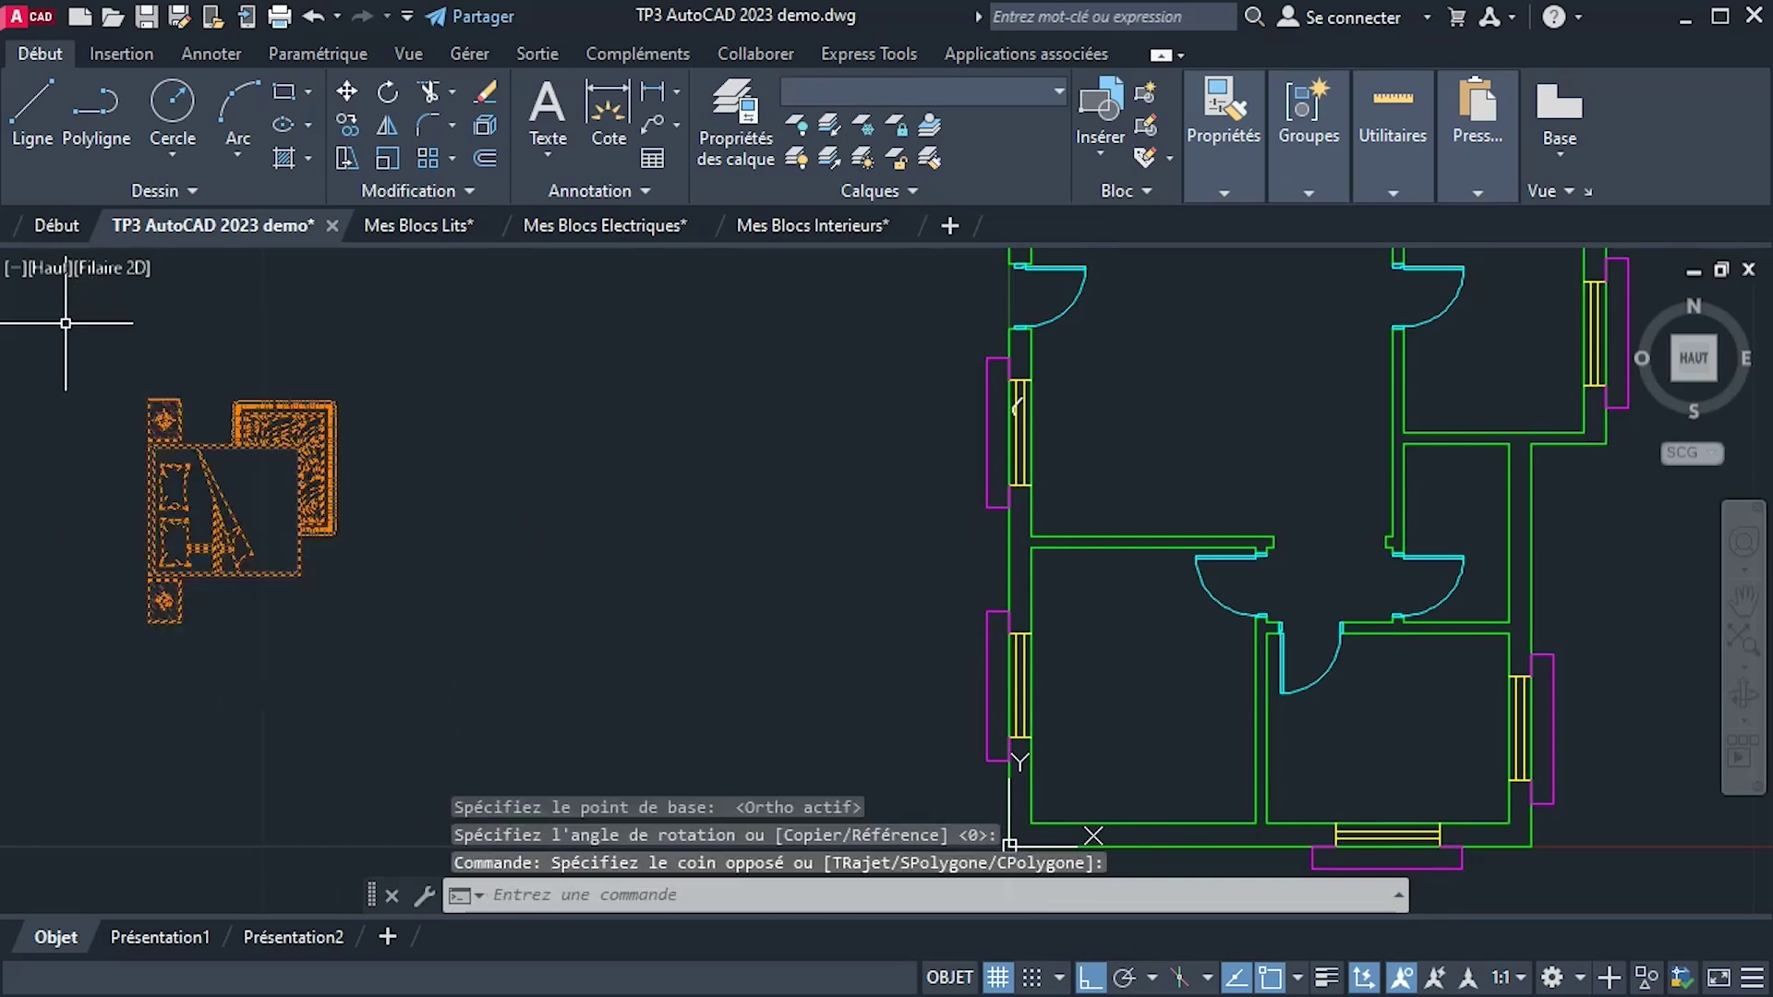
type("c")
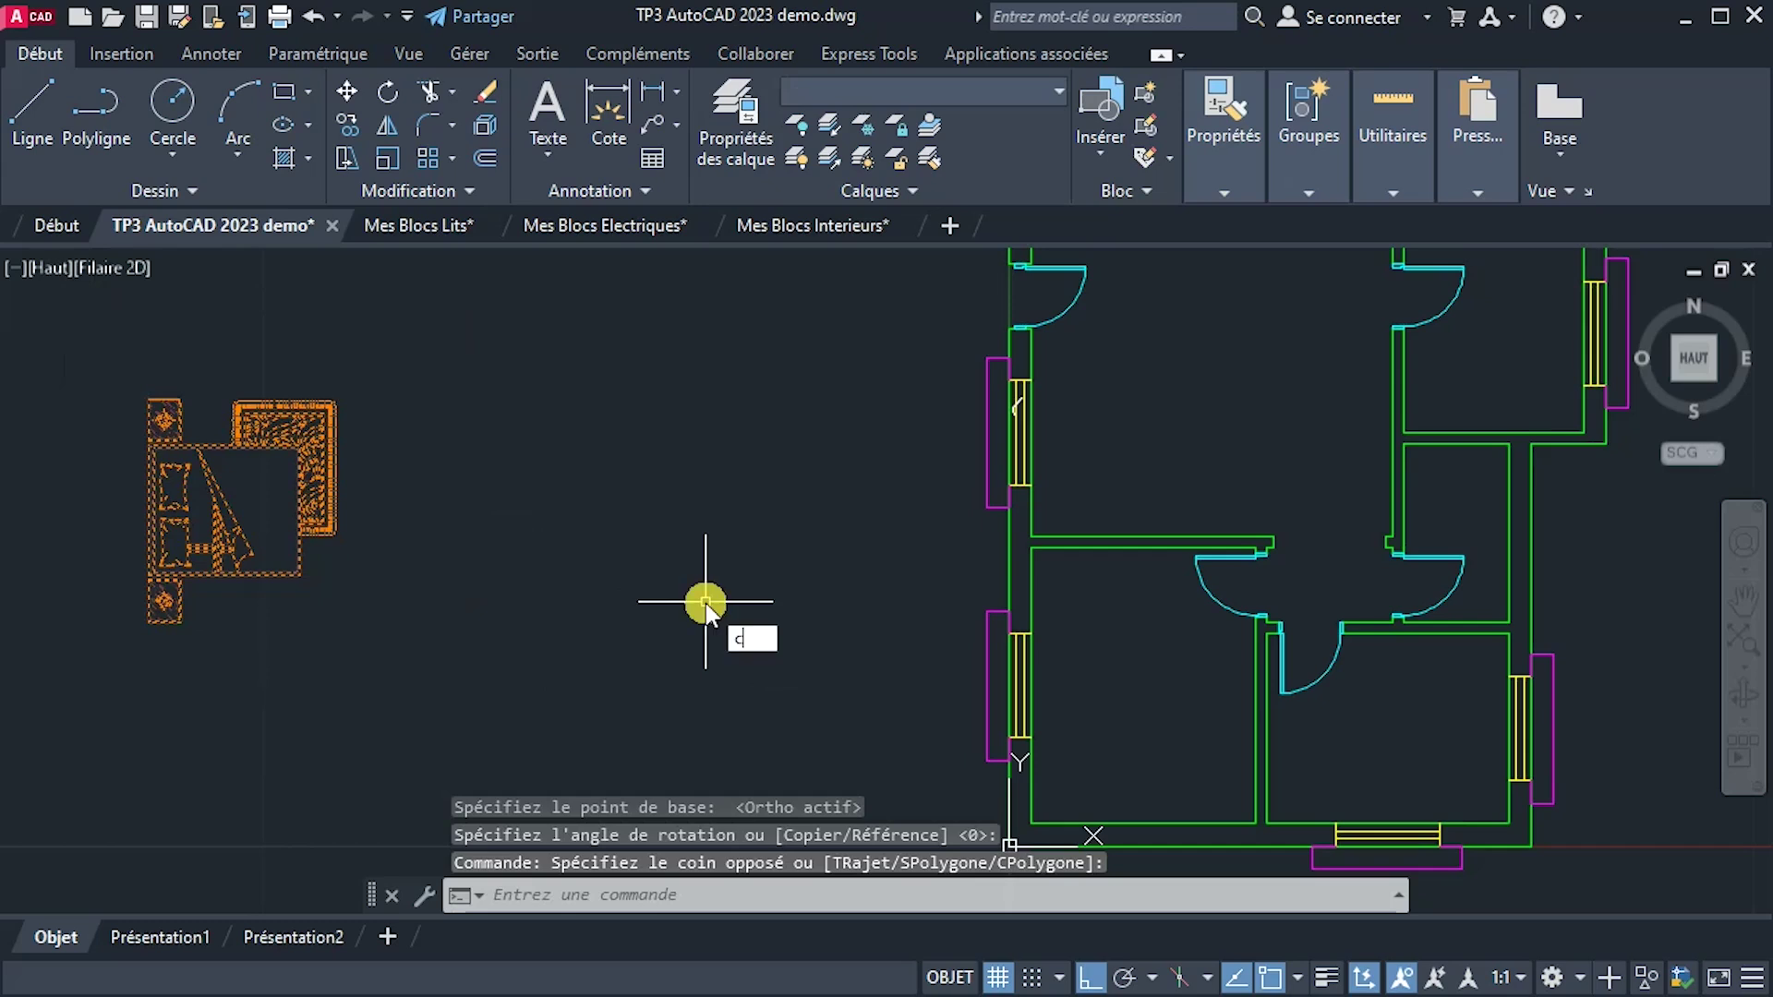
type("p")
key("Return")
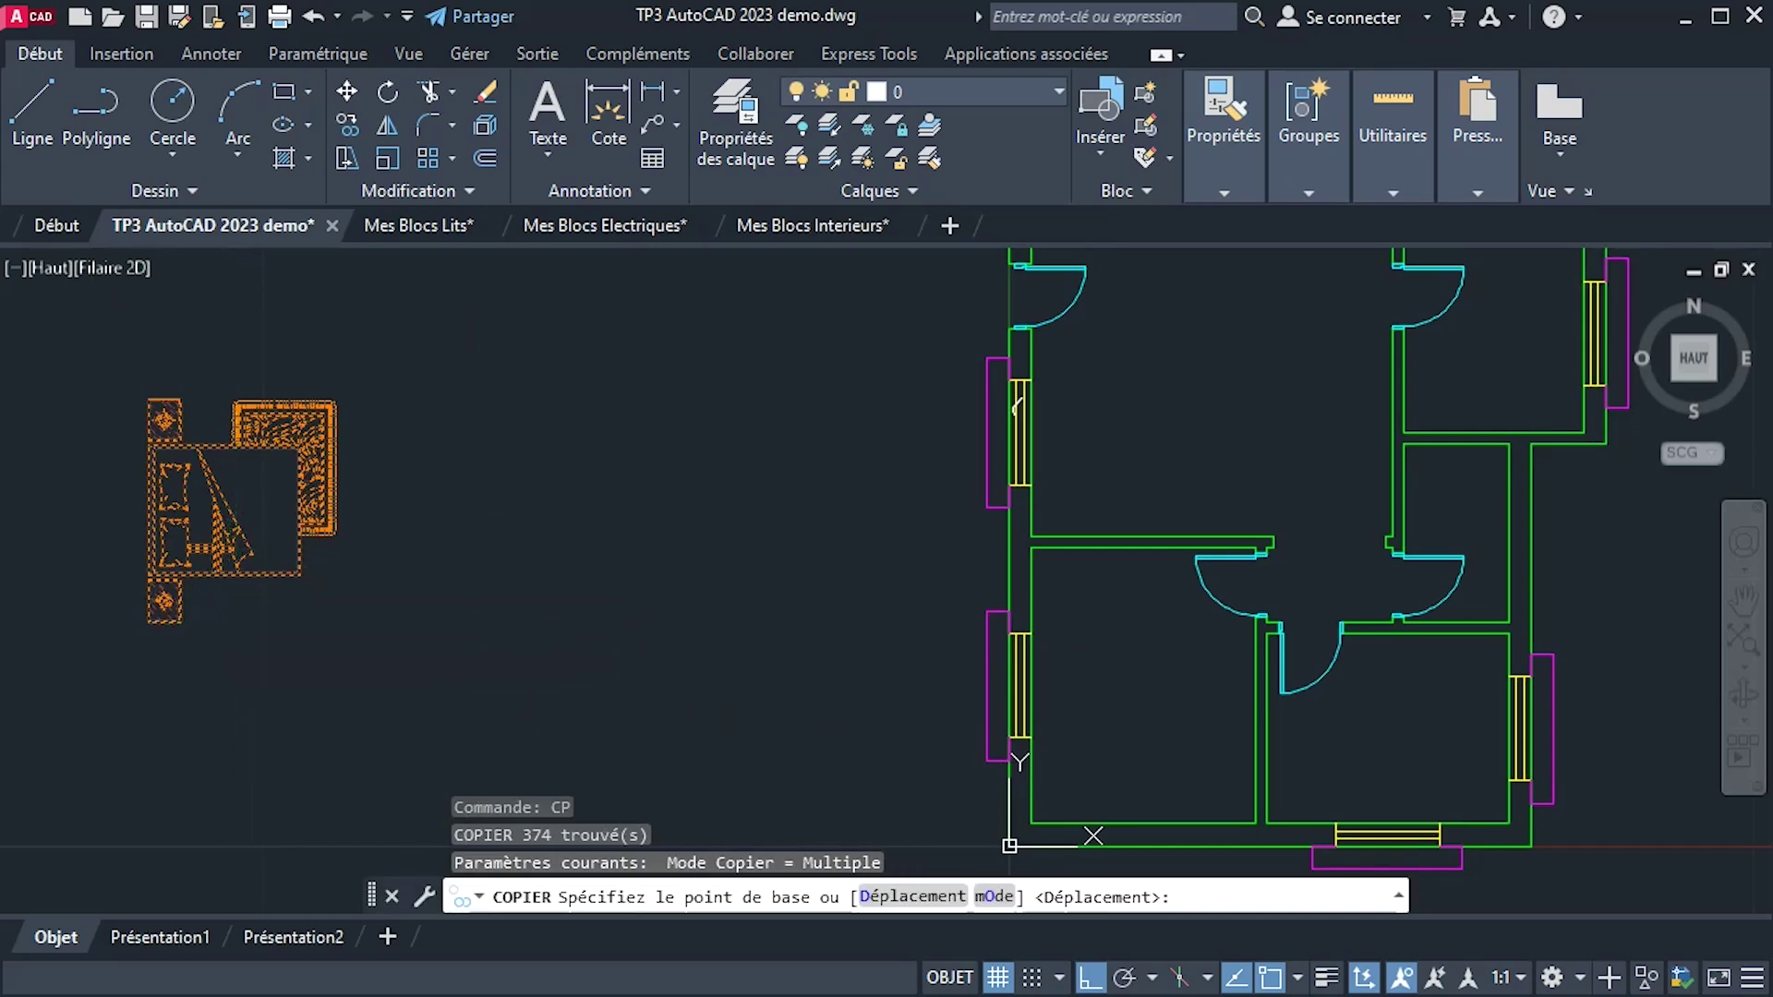
left_click(204, 621)
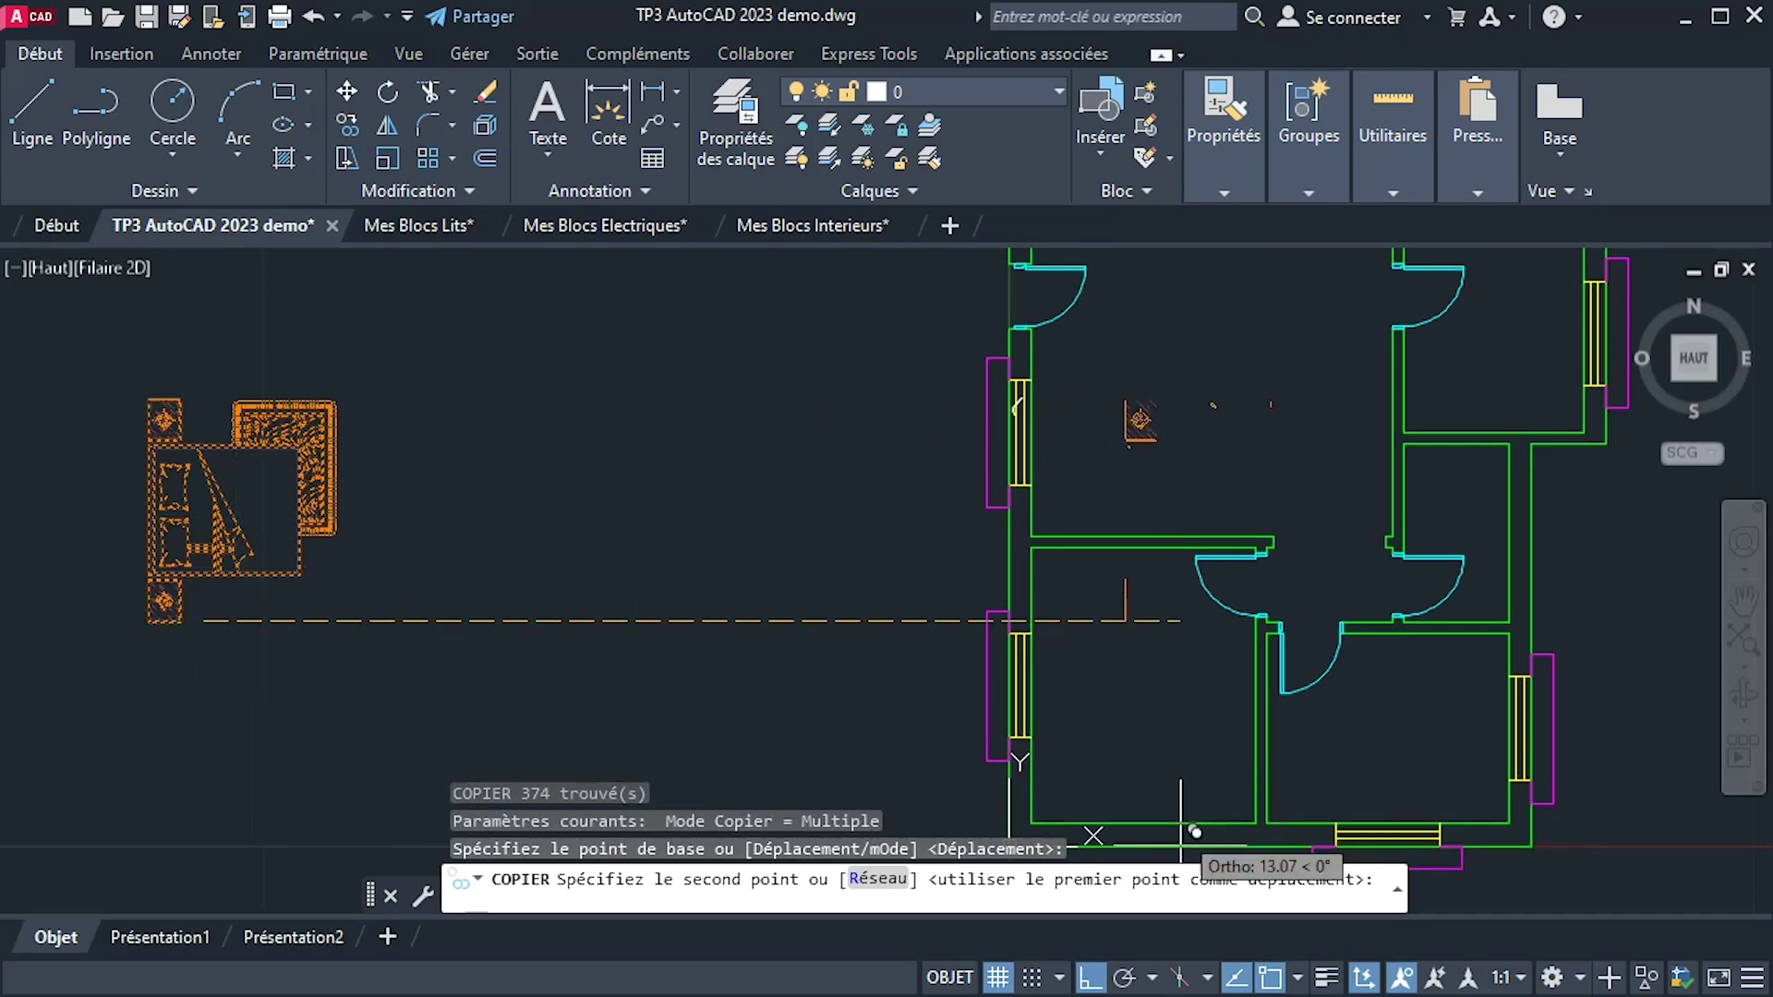
left_click(1088, 977)
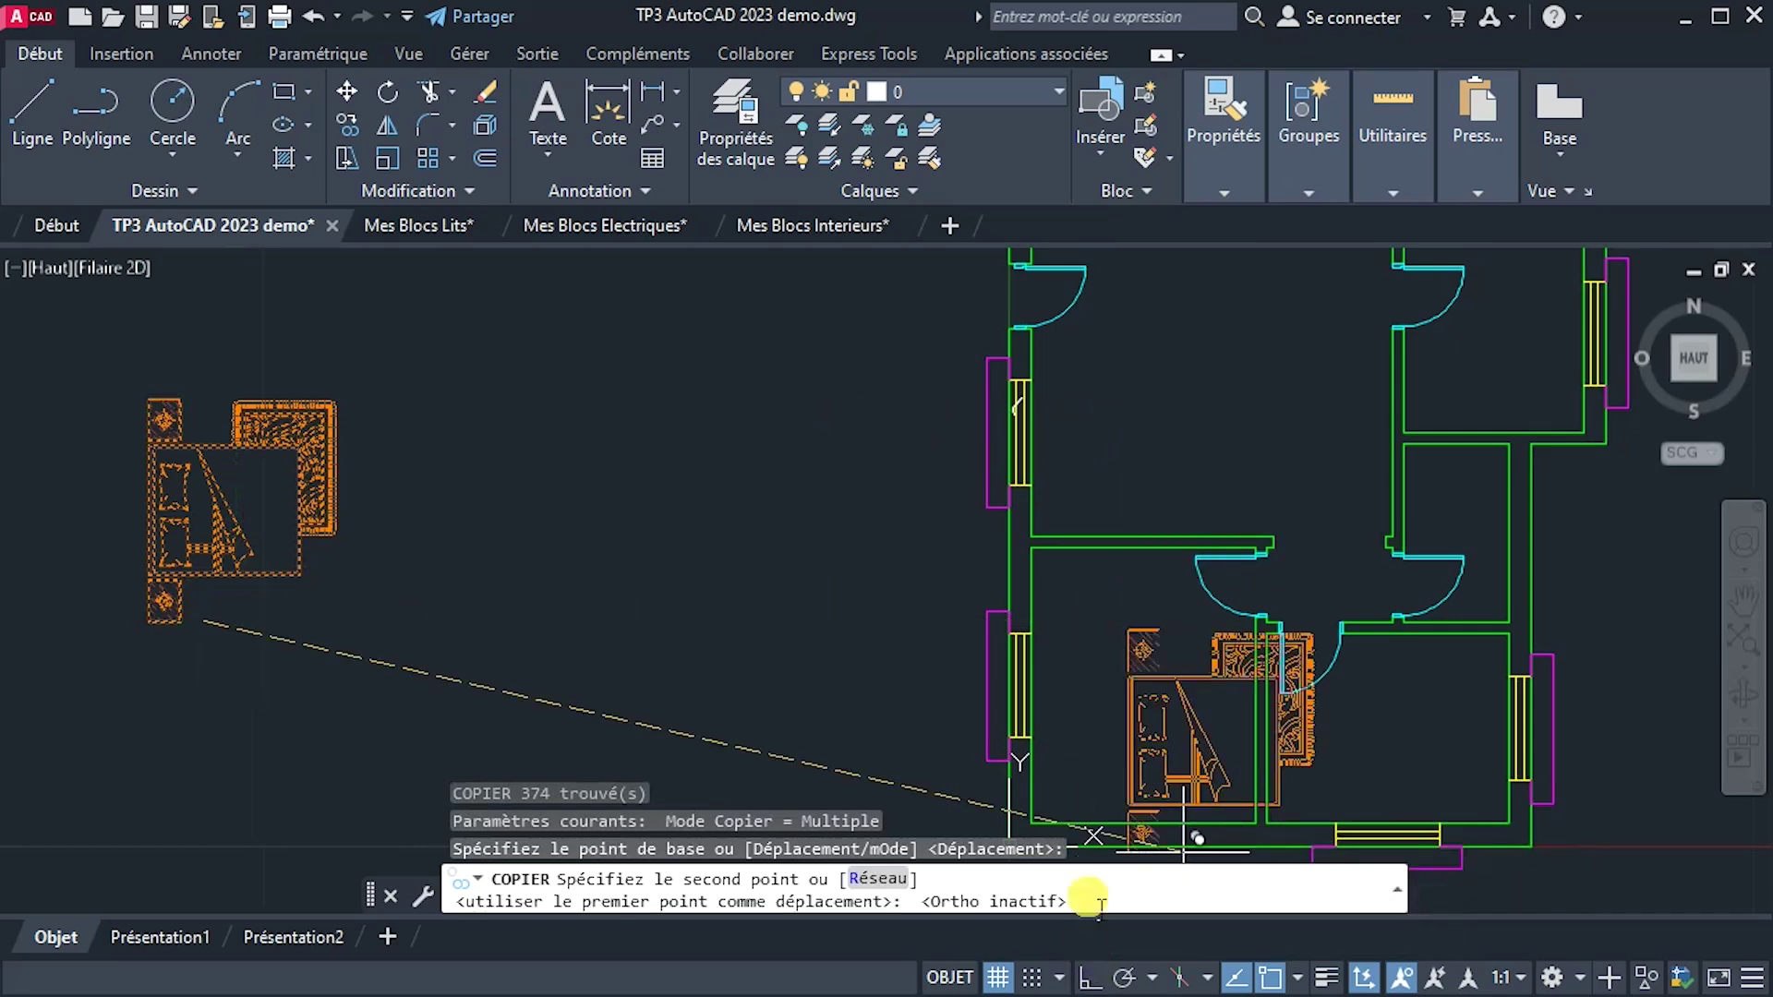
left_click(1103, 802)
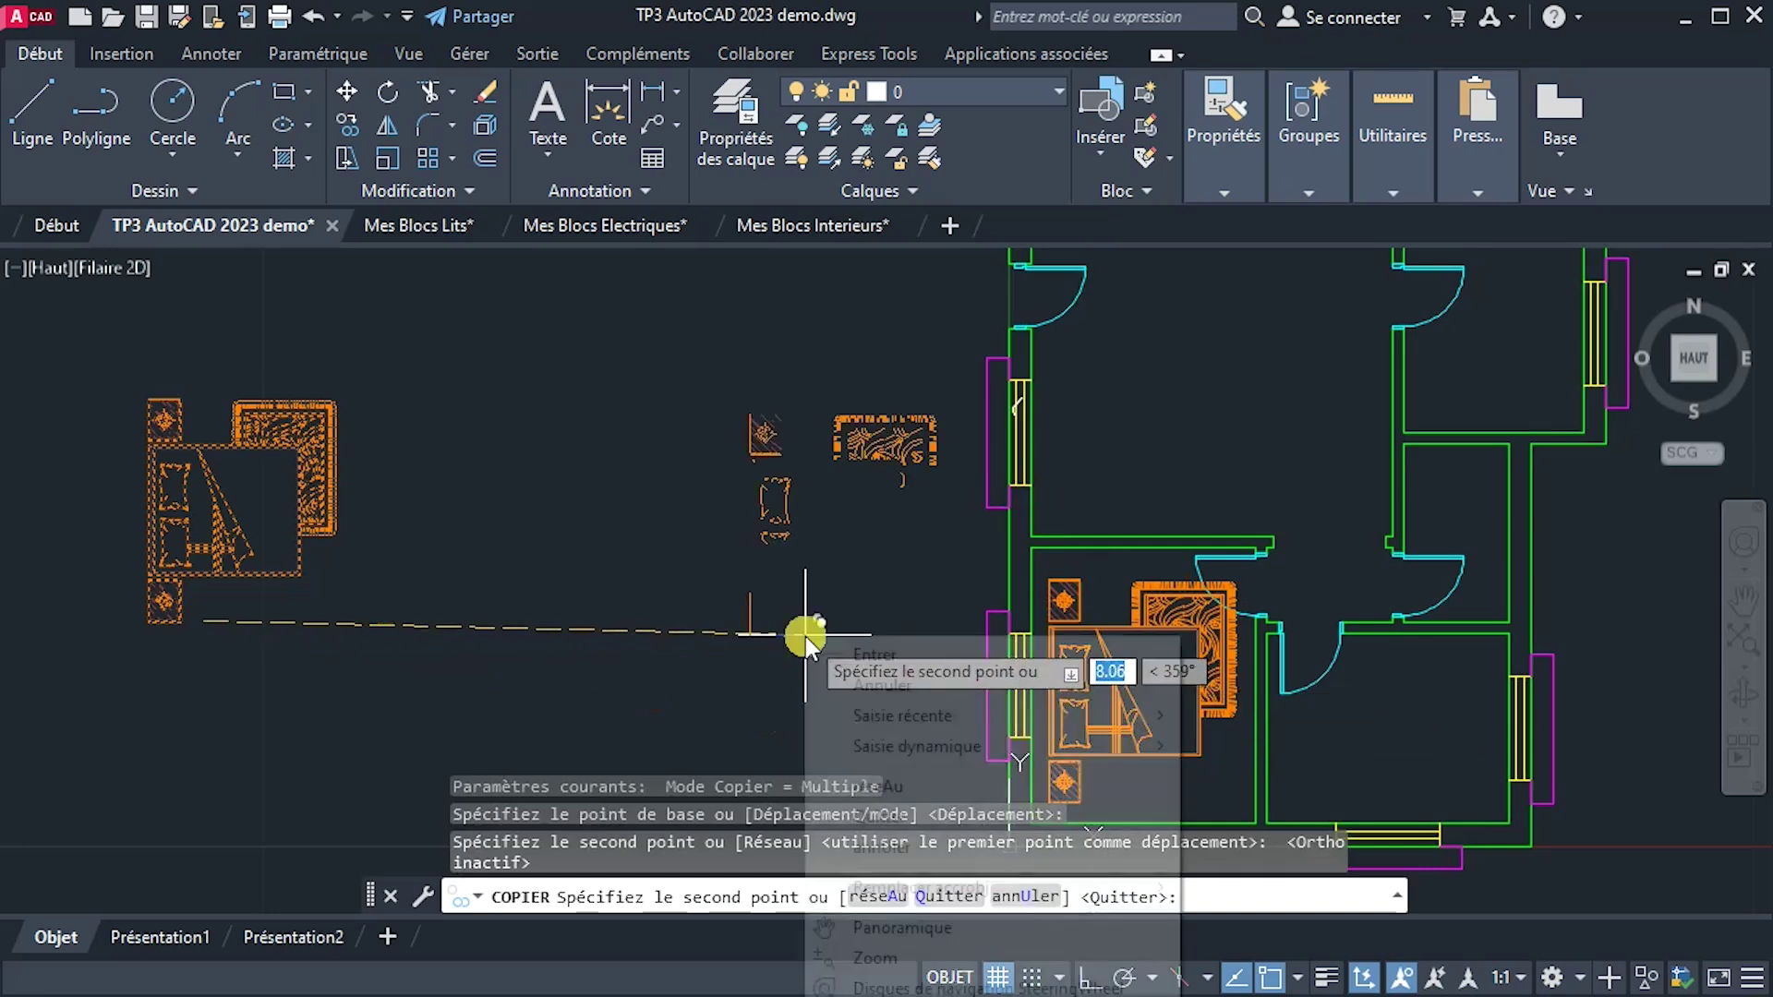
right_click(809, 637)
left_click(879, 661)
With Ortho on, rotate the original bed set outside the plan another 90° counterclockwise so that its headboard faces south.
middle_click_drag(884, 648, 1013, 608)
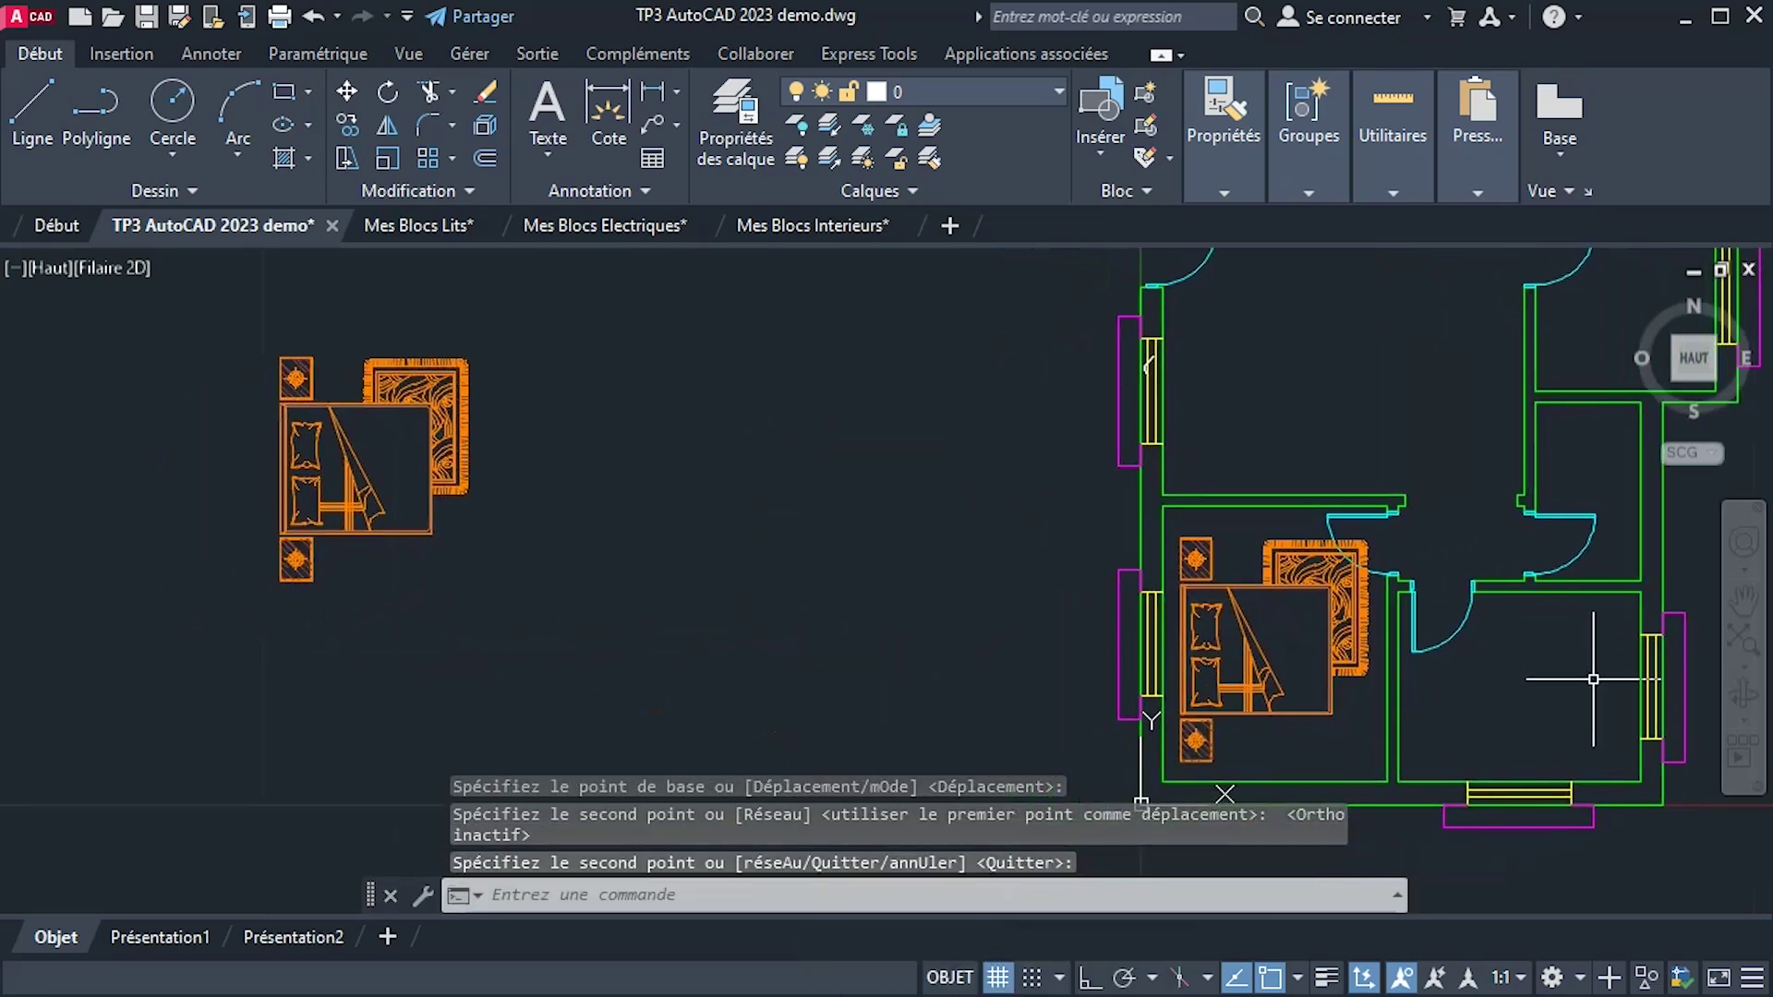
left_click(187, 323)
left_click(652, 630)
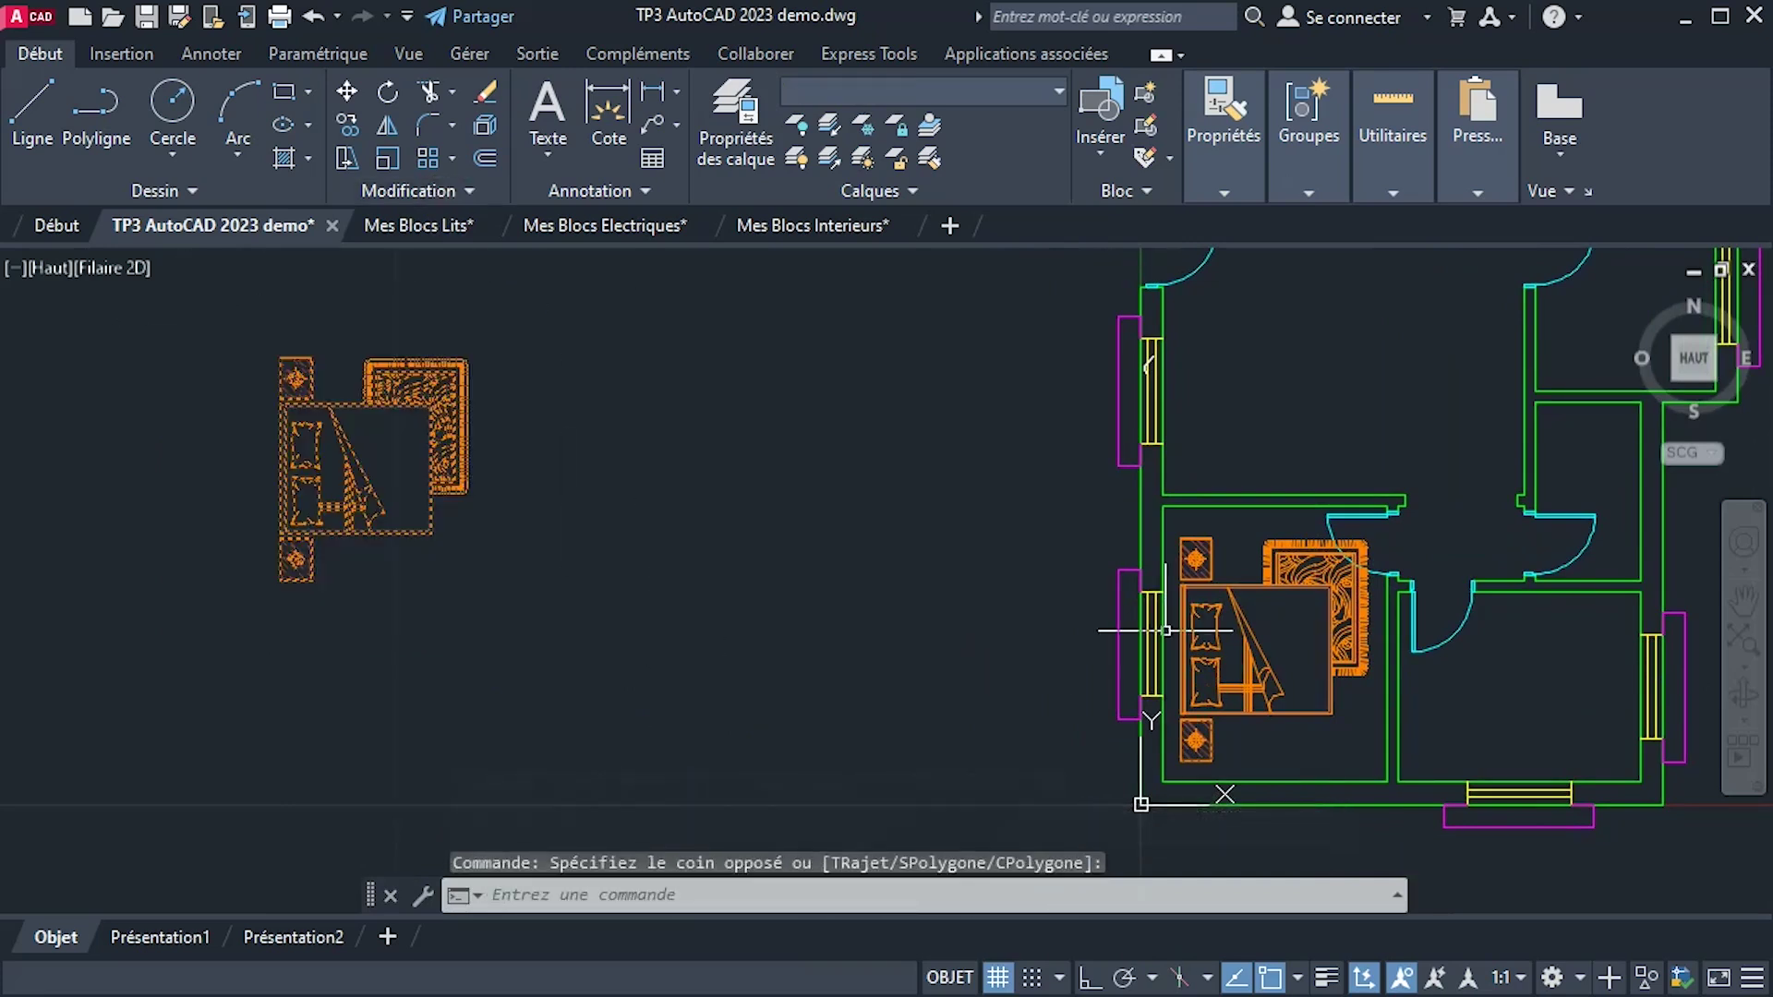
left_click(380, 94)
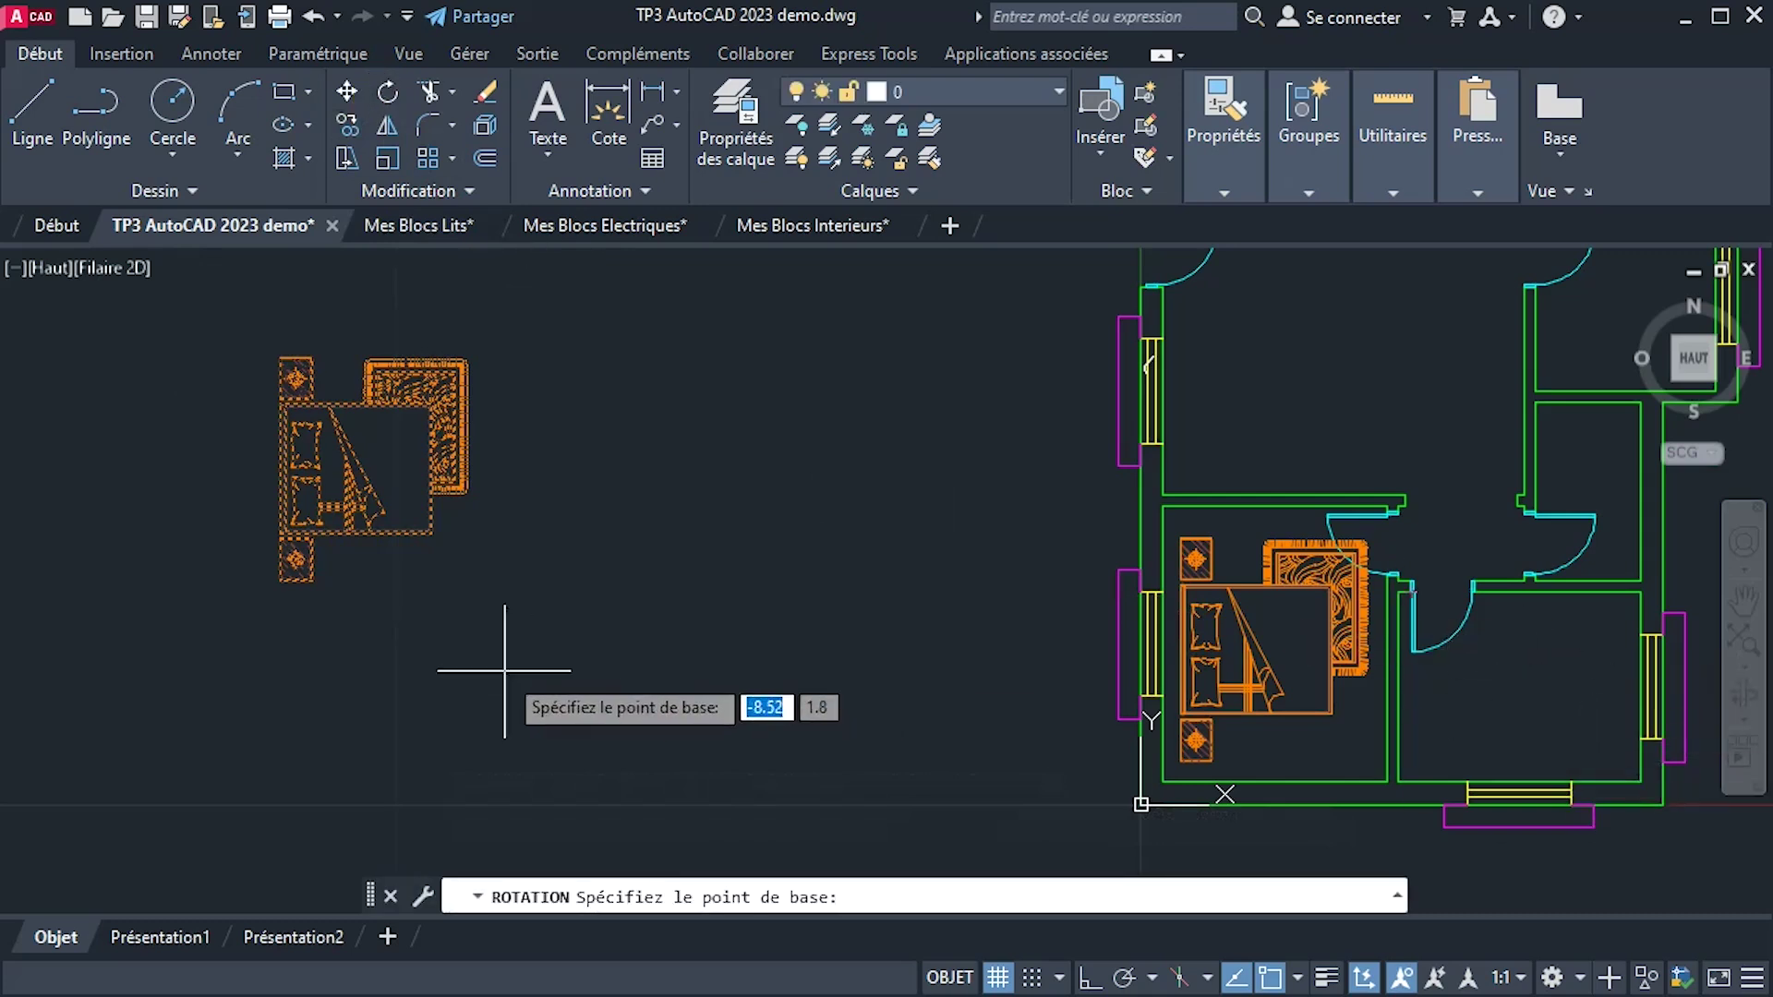
left_click(591, 589)
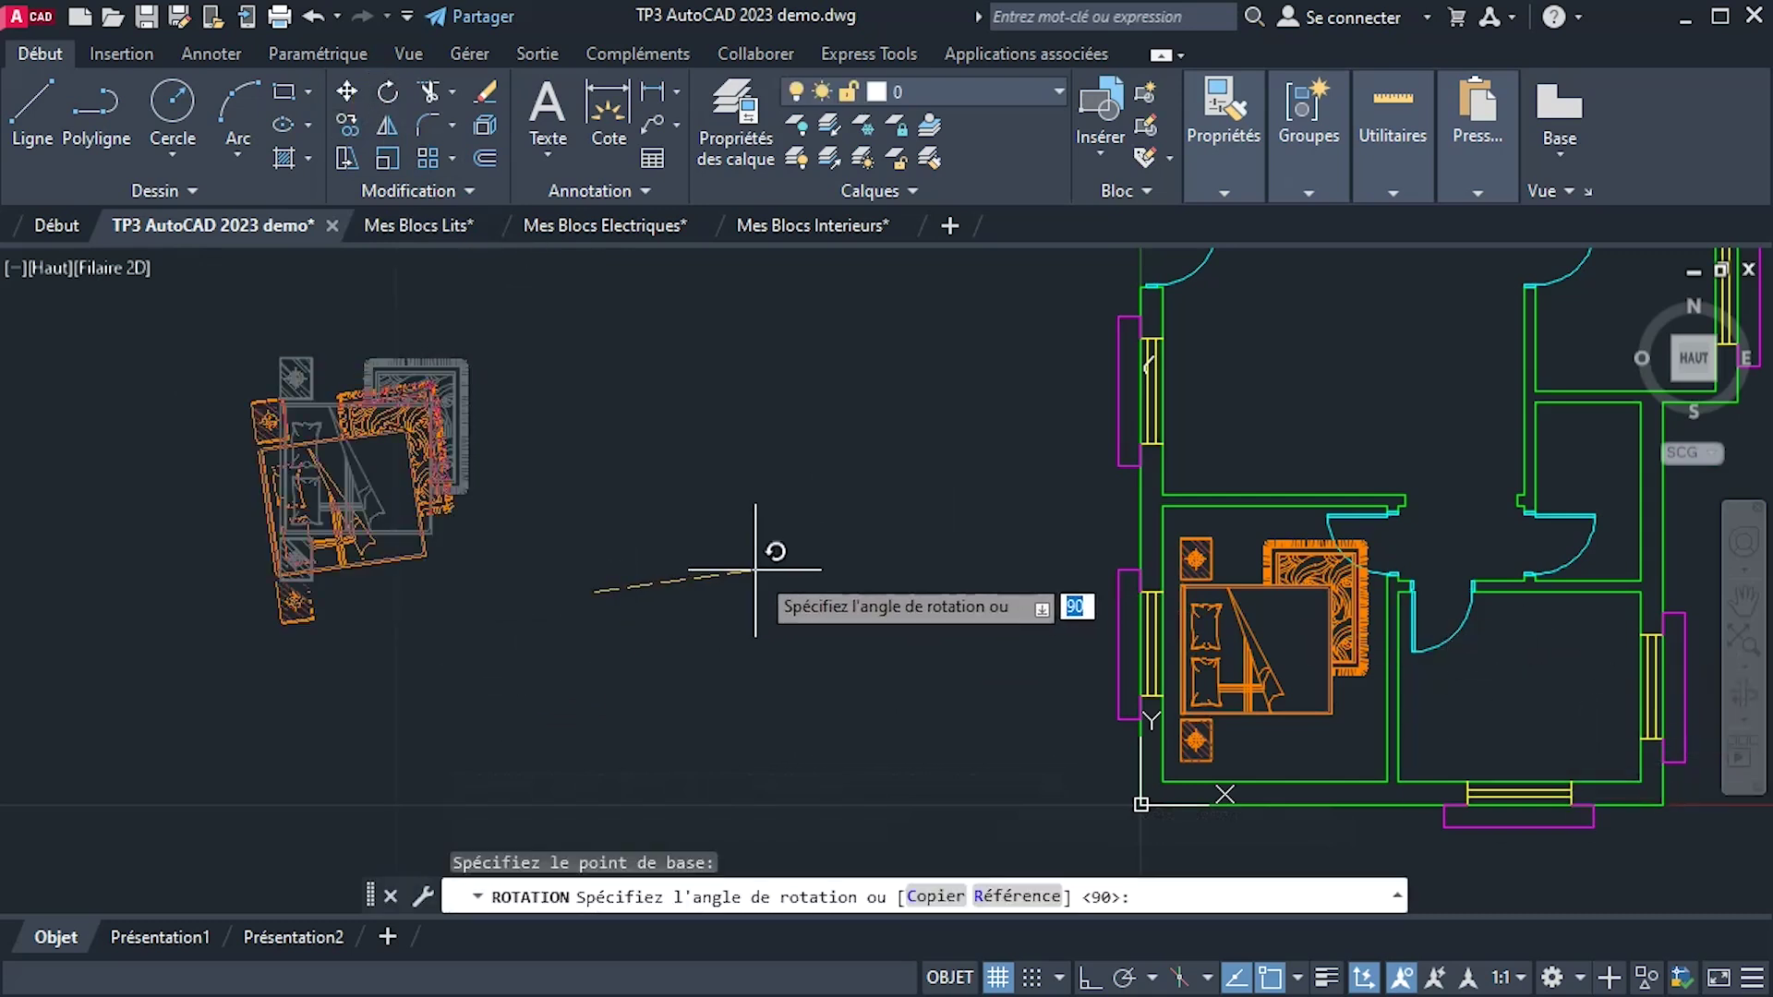
left_click(1092, 979)
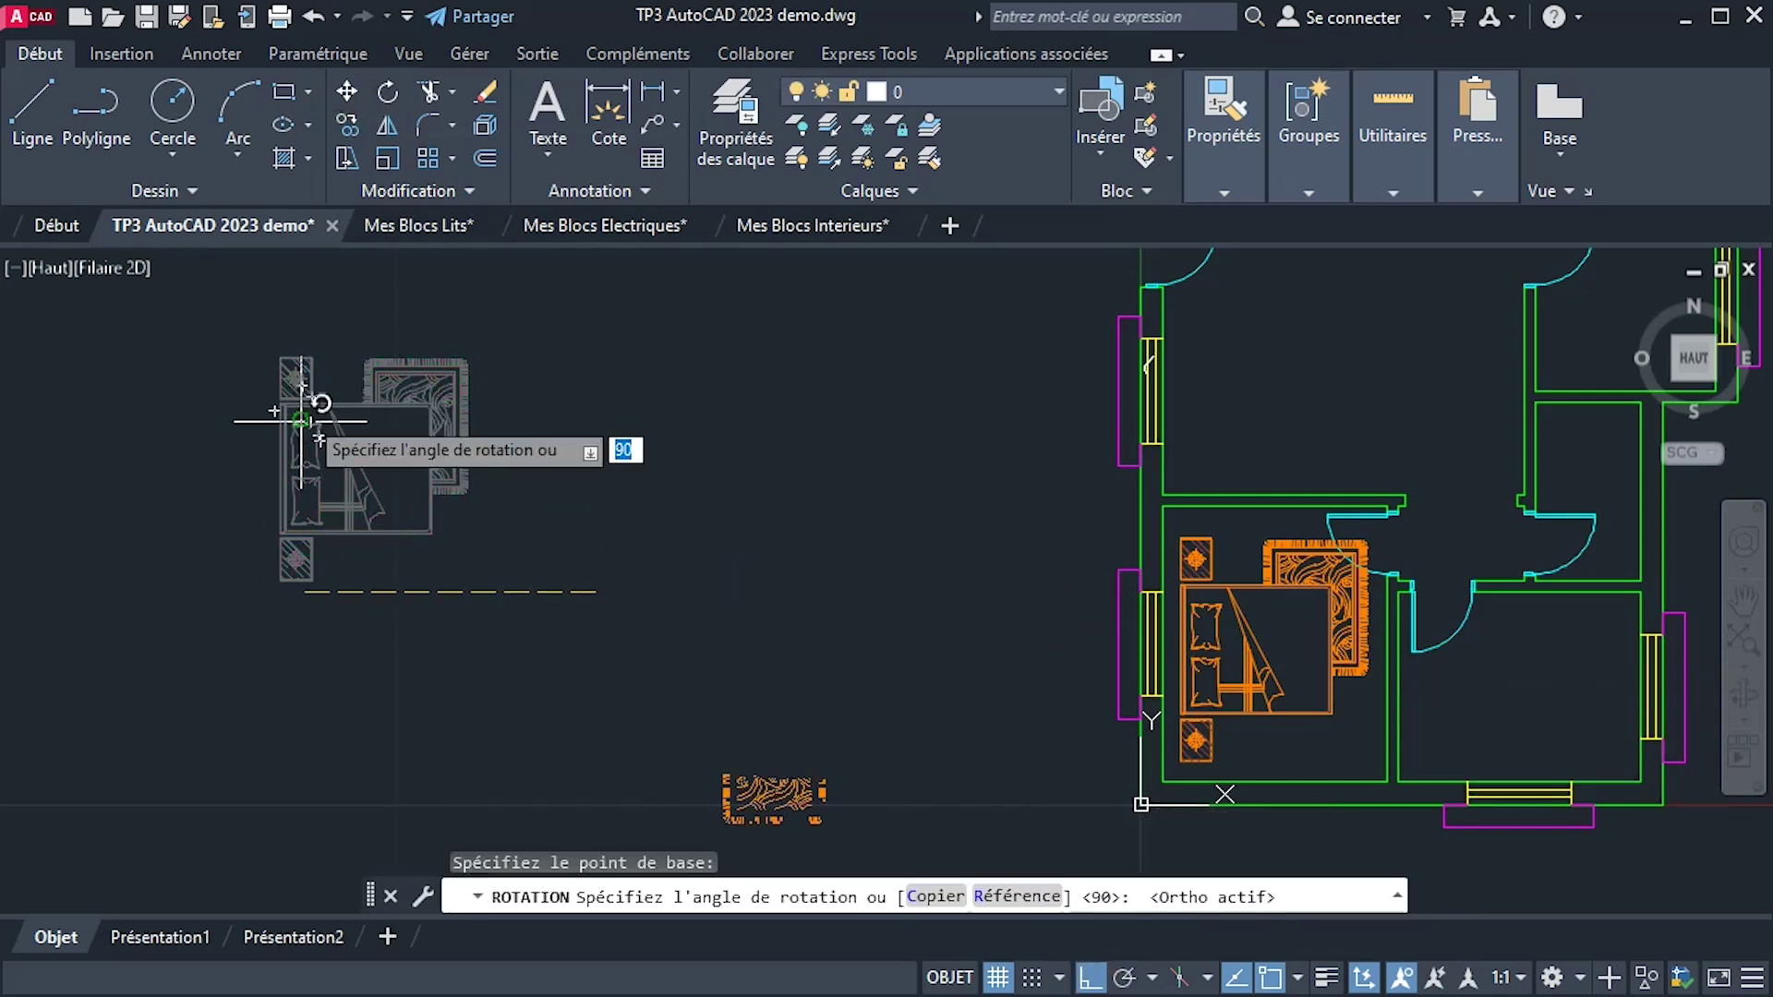
left_click(747, 421)
With Ortho off, move the south-facing bed set from west of the plan to the empty space east of the southeast bedroom.
mouse_move(732, 416)
middle_mouse_down()
mouse_move(717, 515)
mouse_move(752, 357)
mouse_move(731, 383)
middle_mouse_up()
left_click(266, 476)
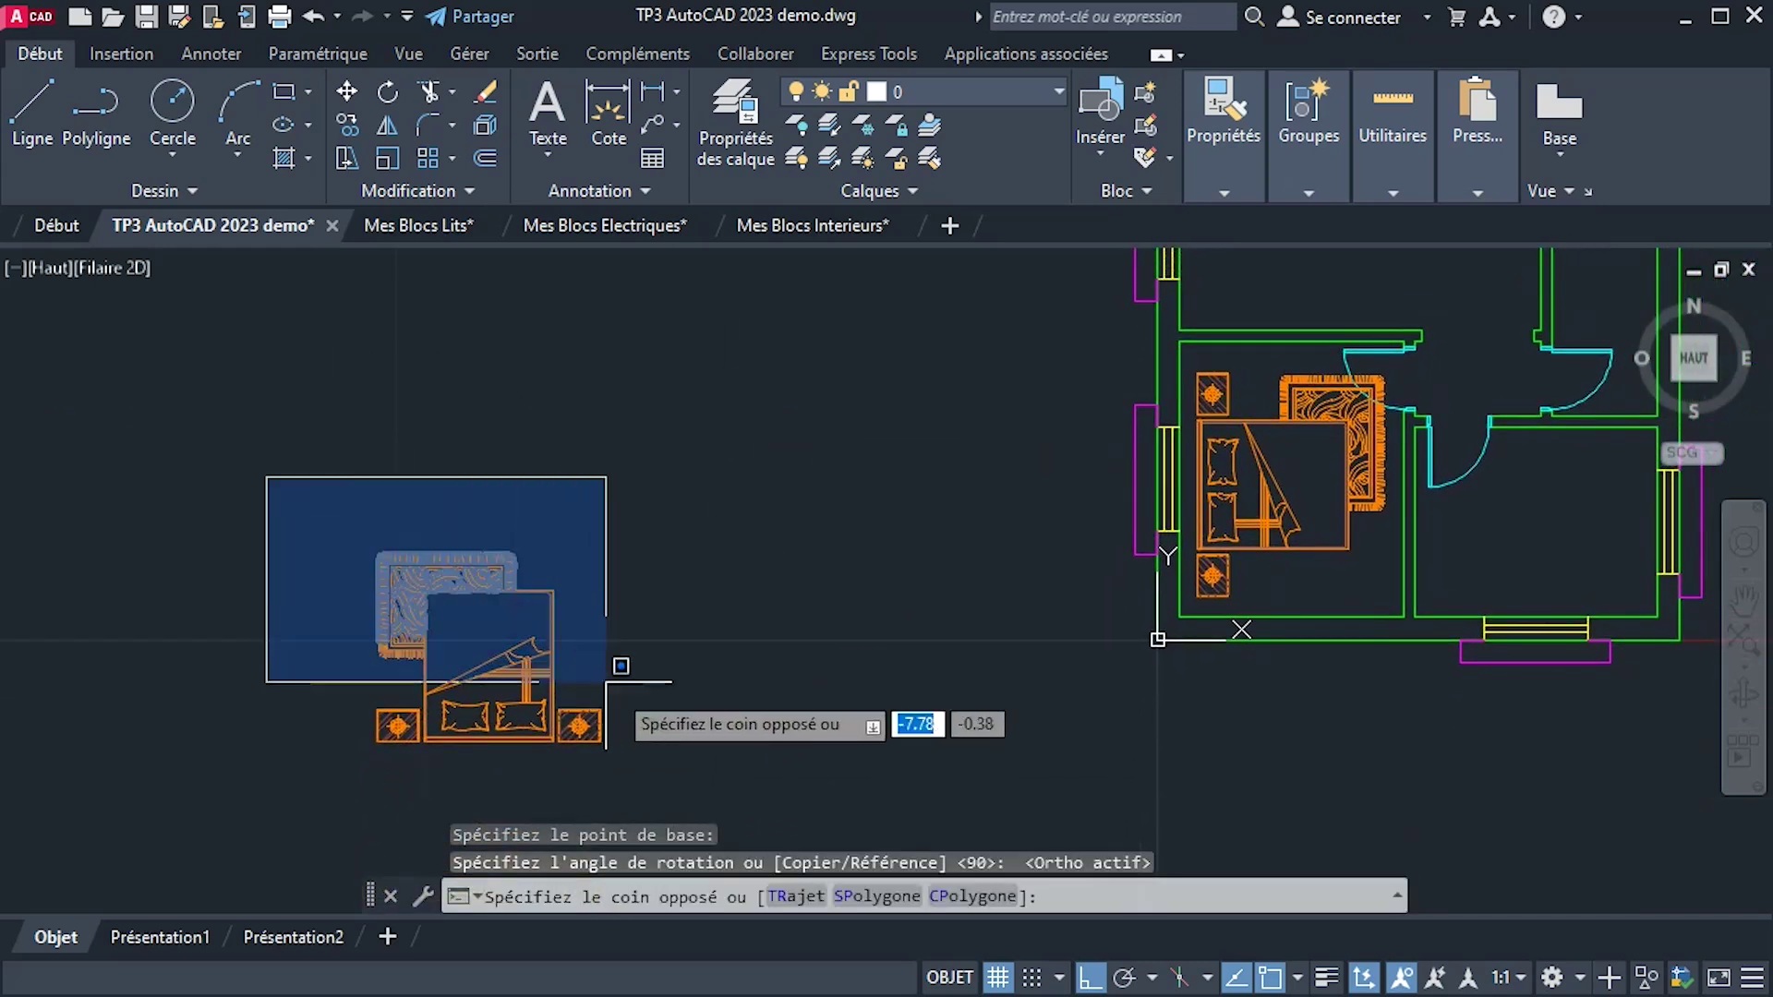
left_click(694, 781)
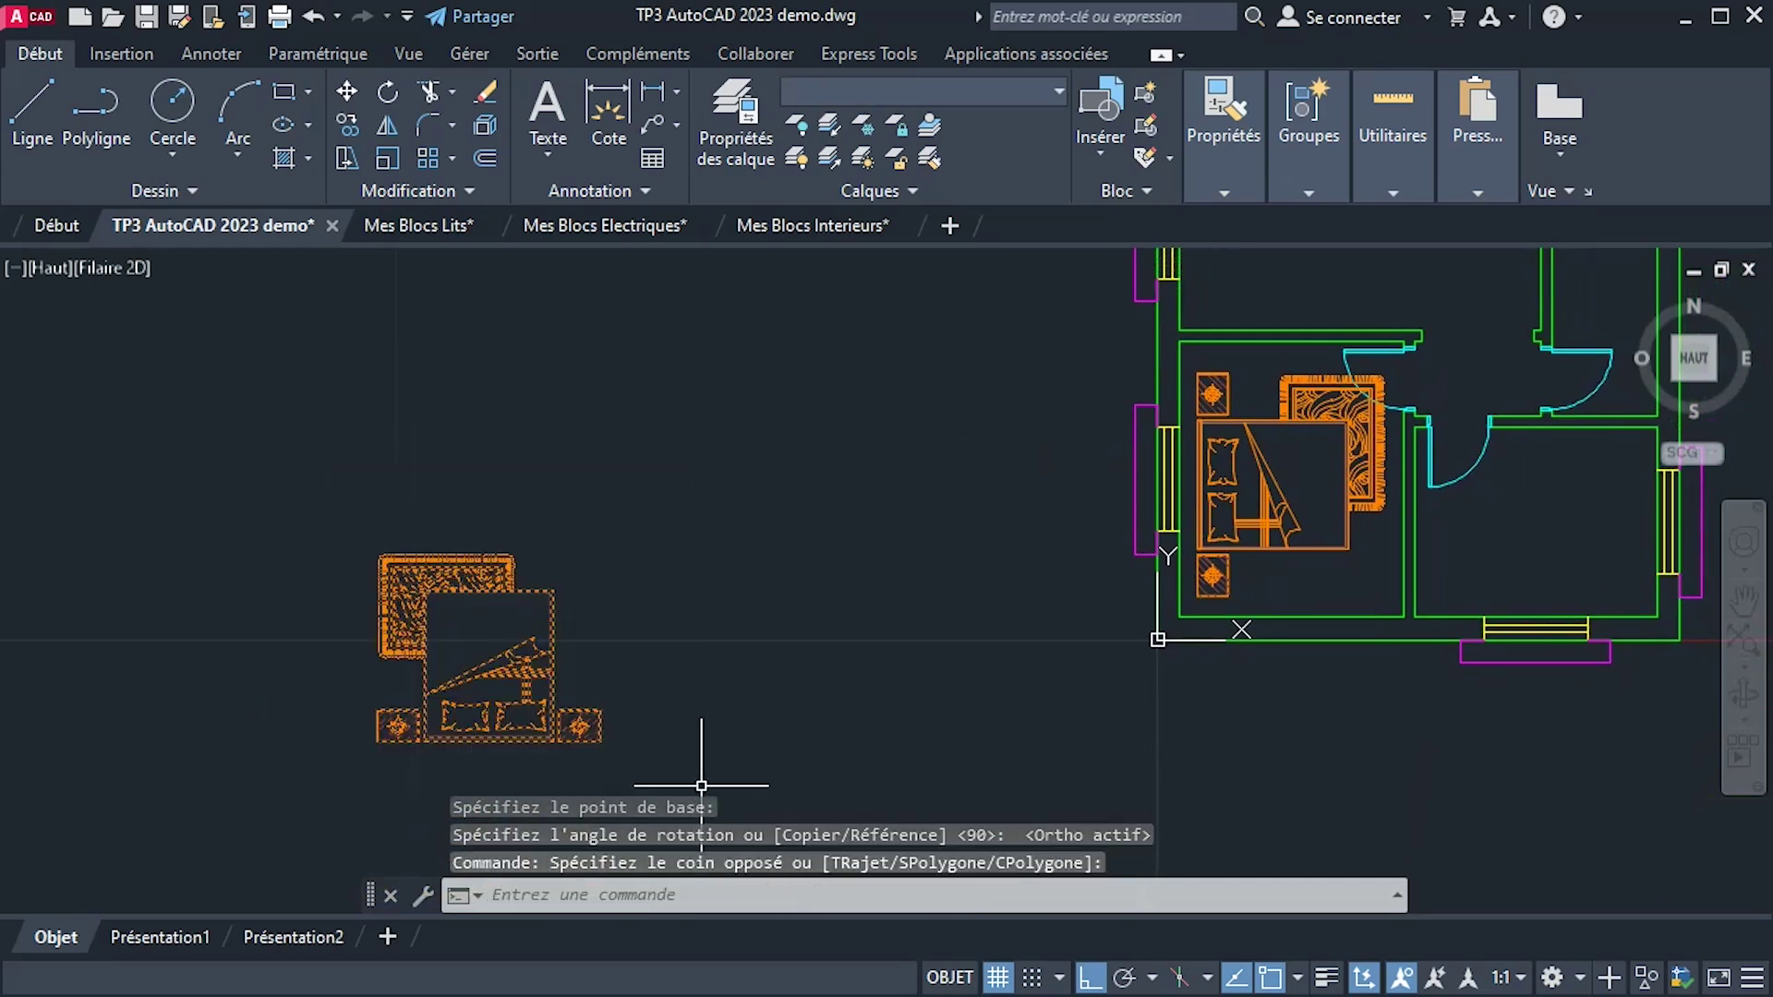
left_click(348, 91)
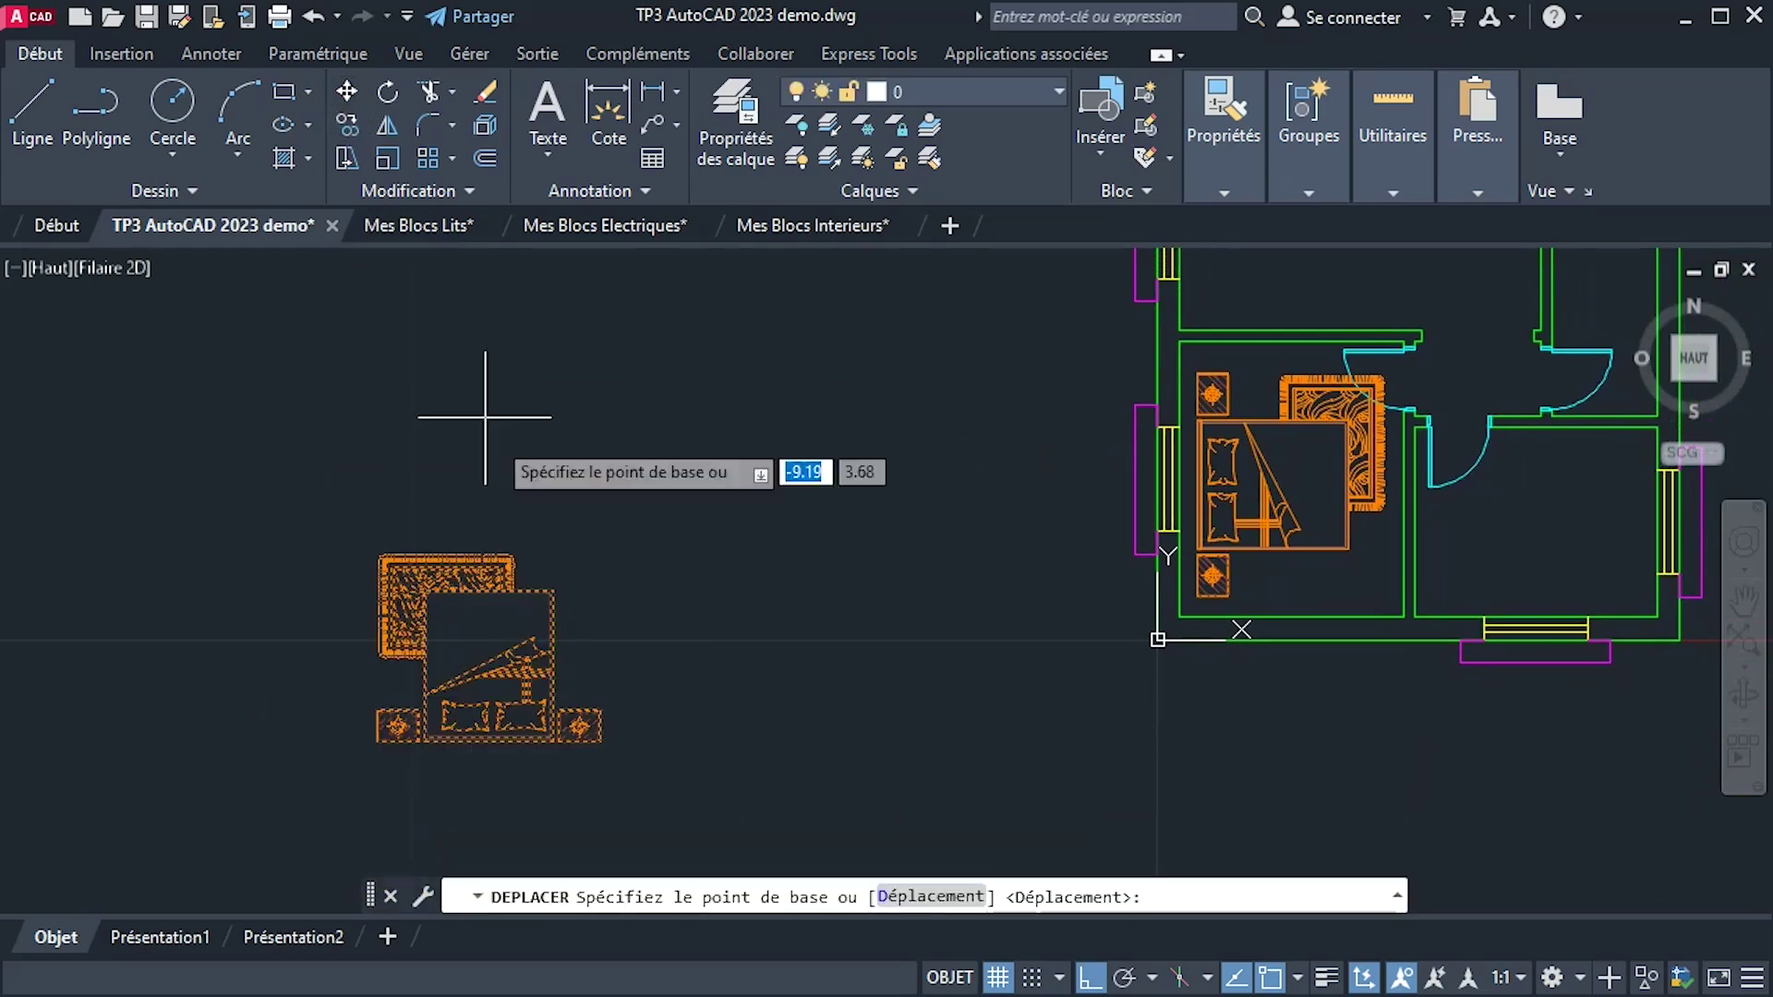
left_click(476, 626)
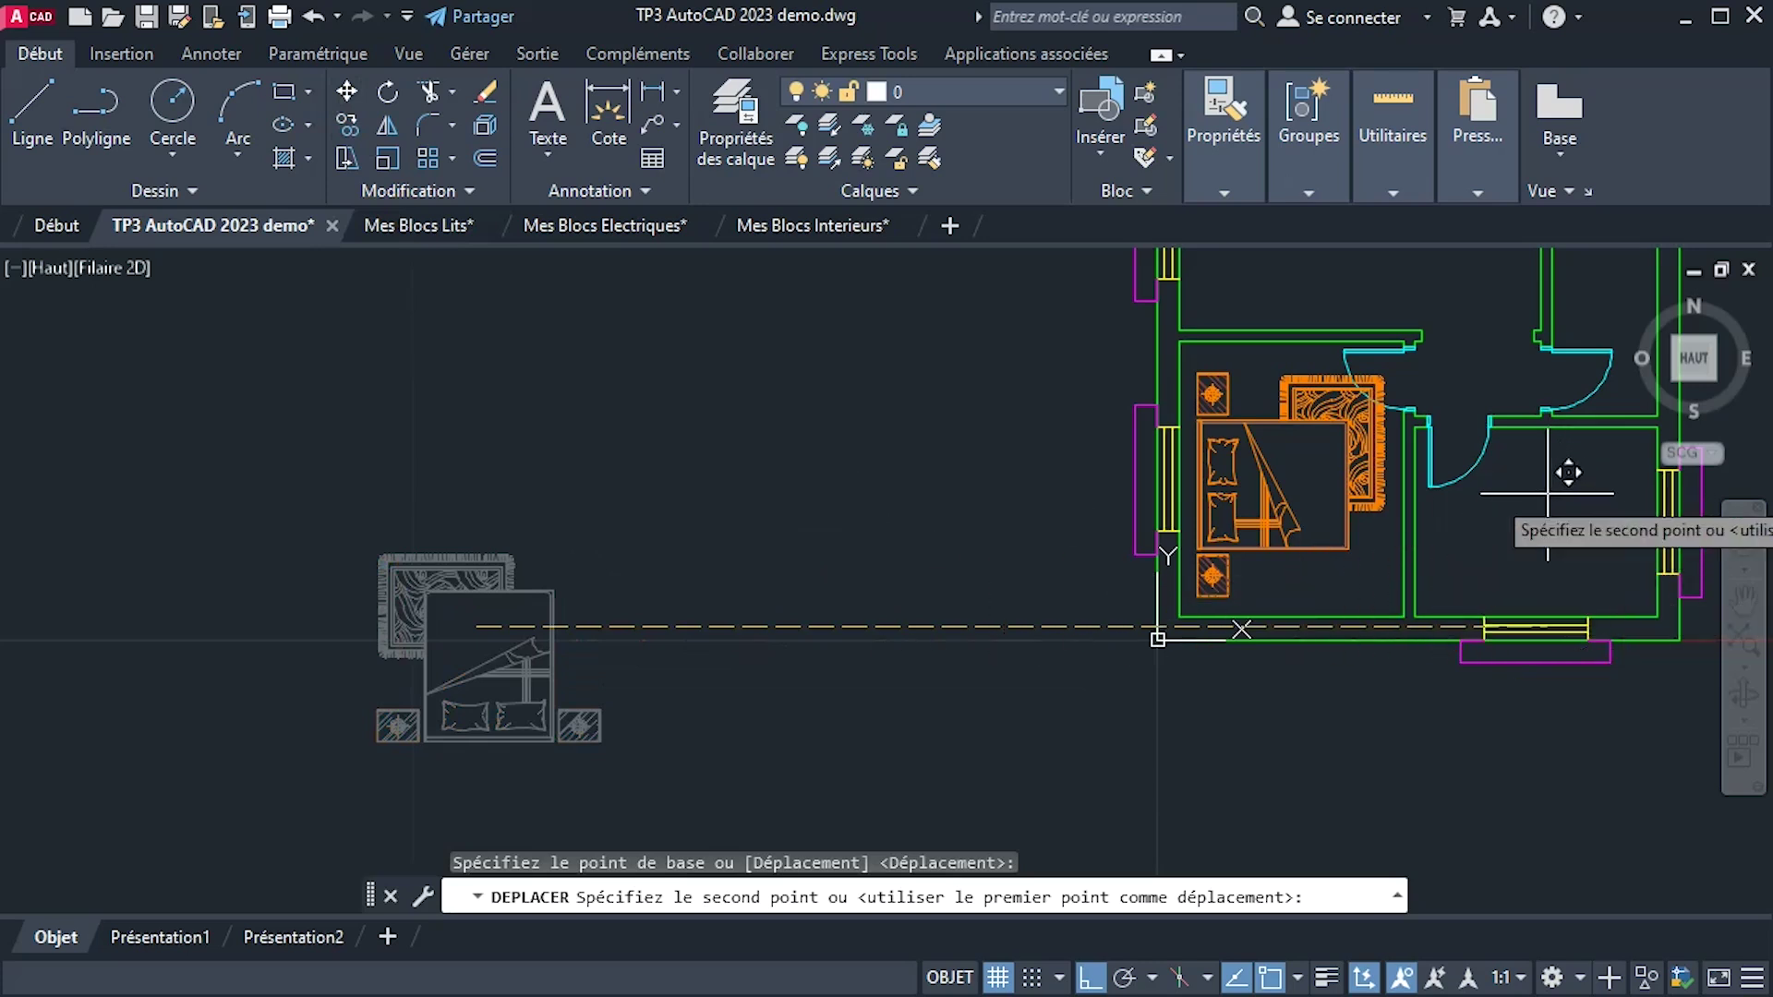
middle_click_drag(1543, 475, 1306, 542)
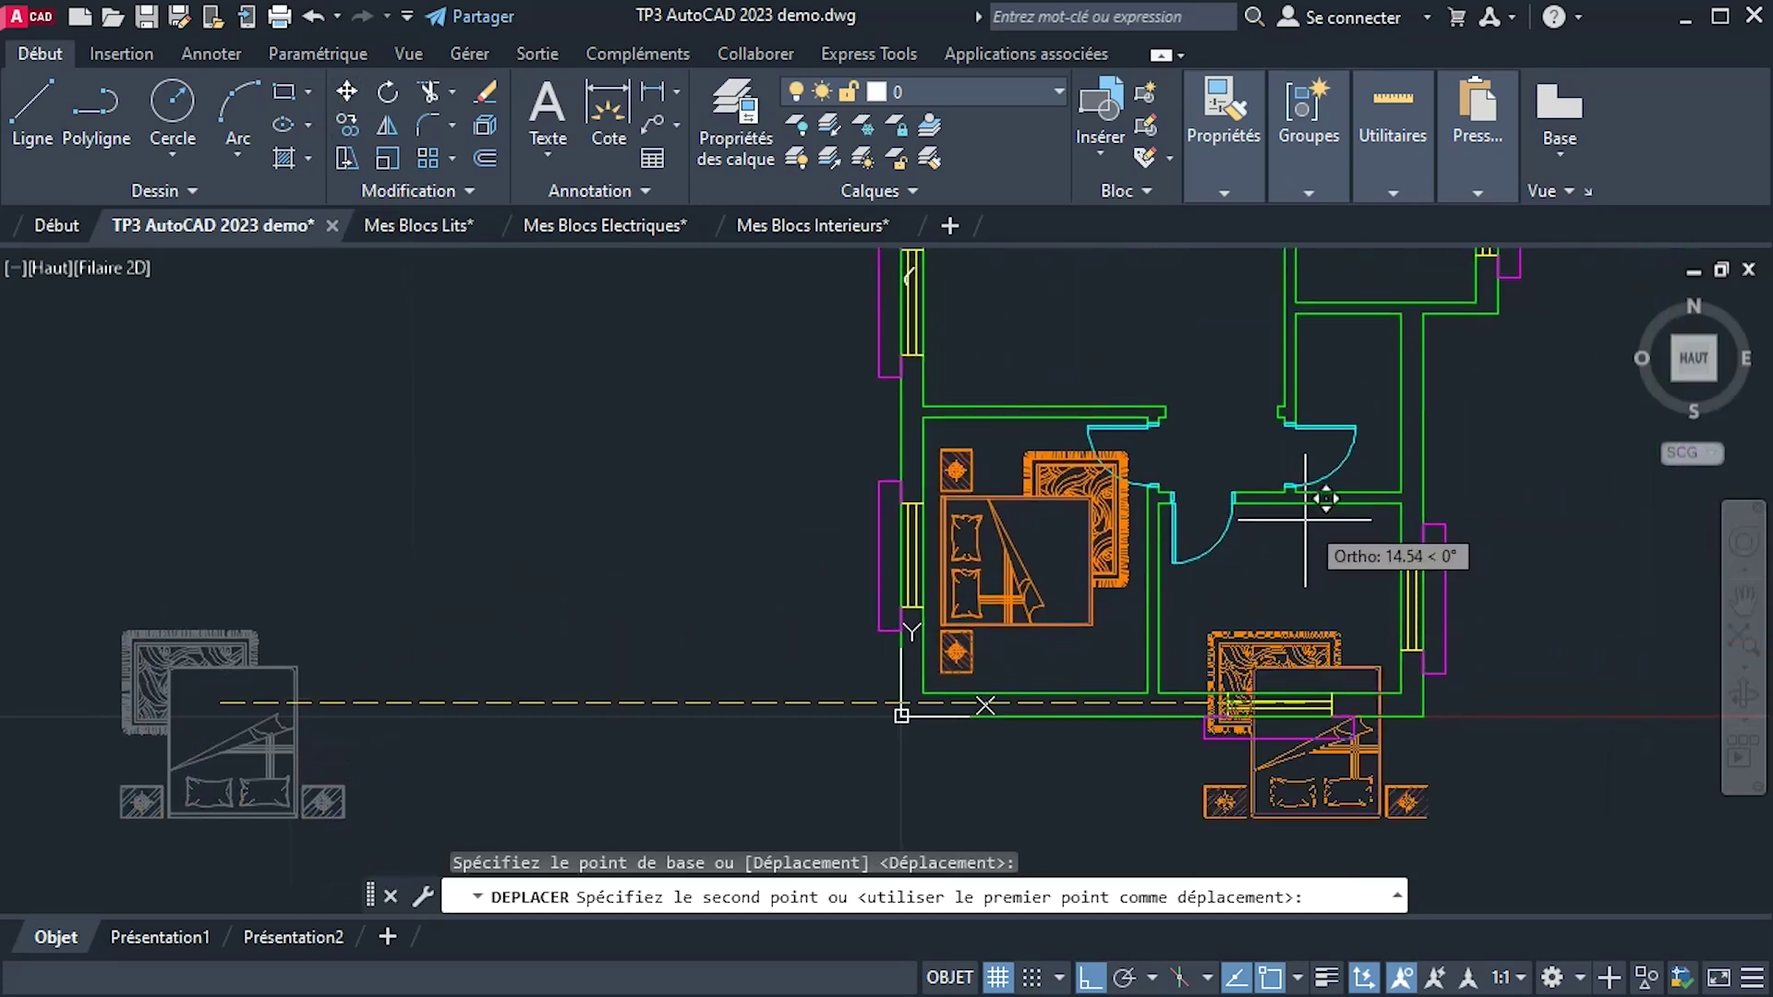
left_click(1089, 981)
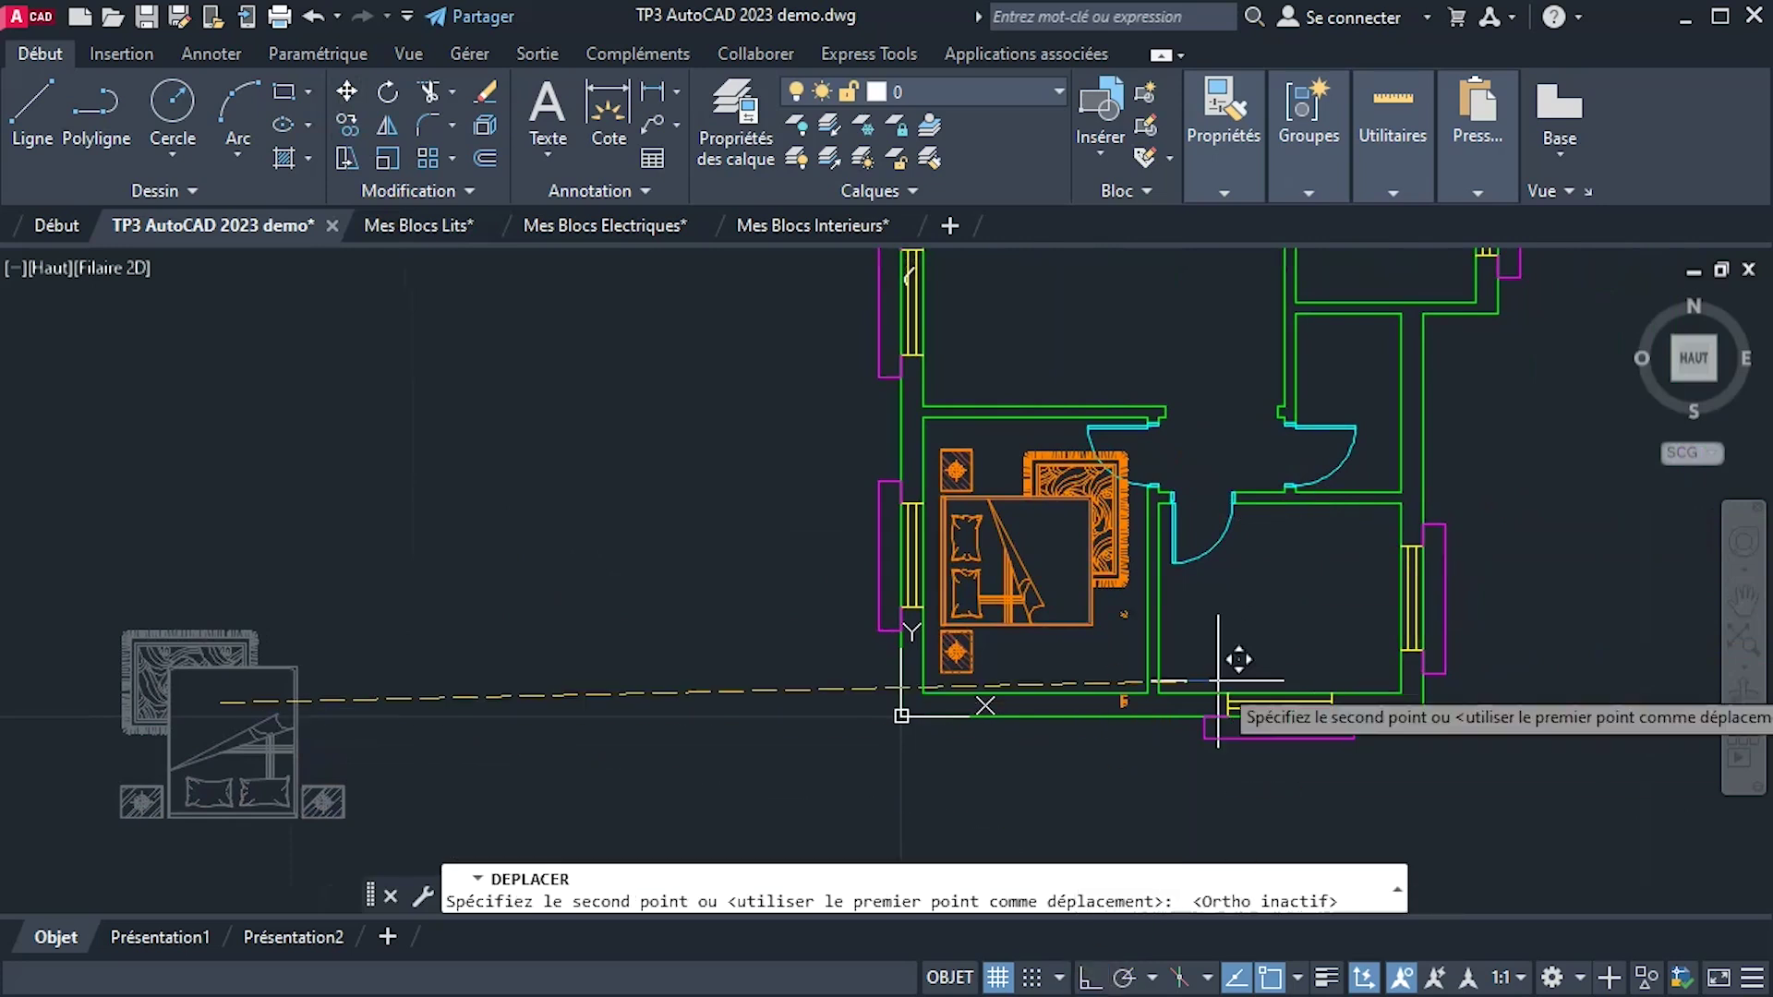
scroll(1286, 606, "up", 3)
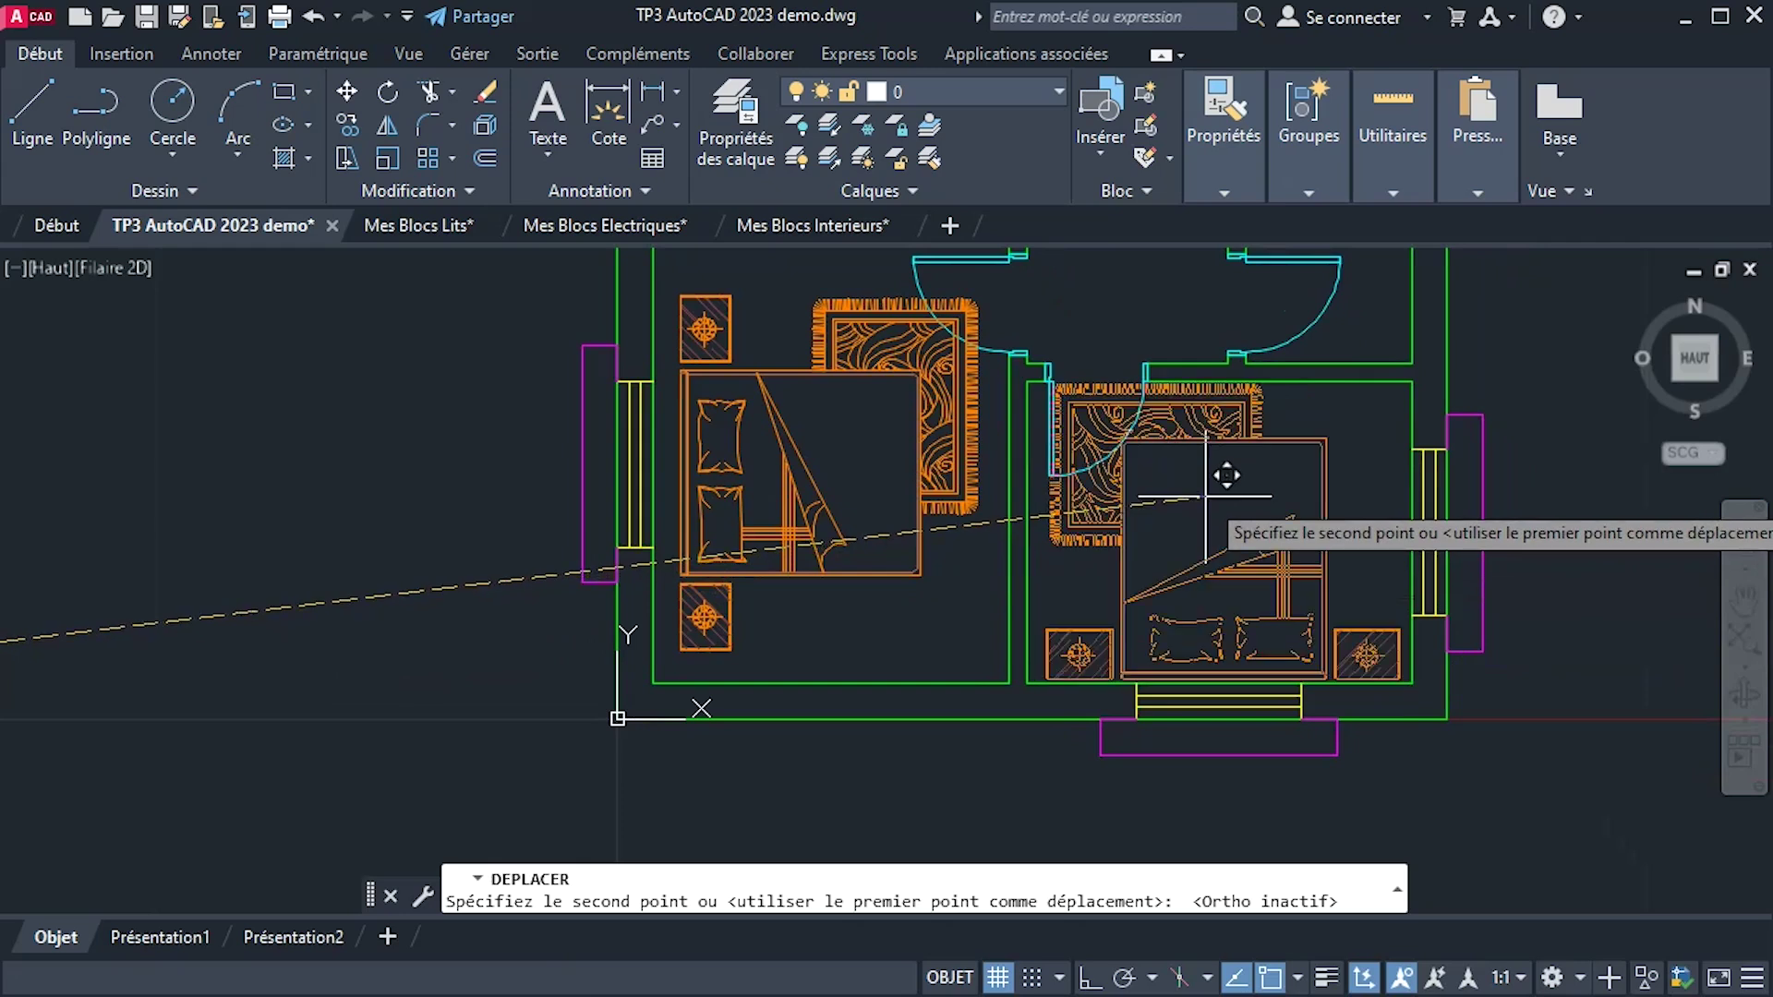
scroll(1206, 497, "down", 4)
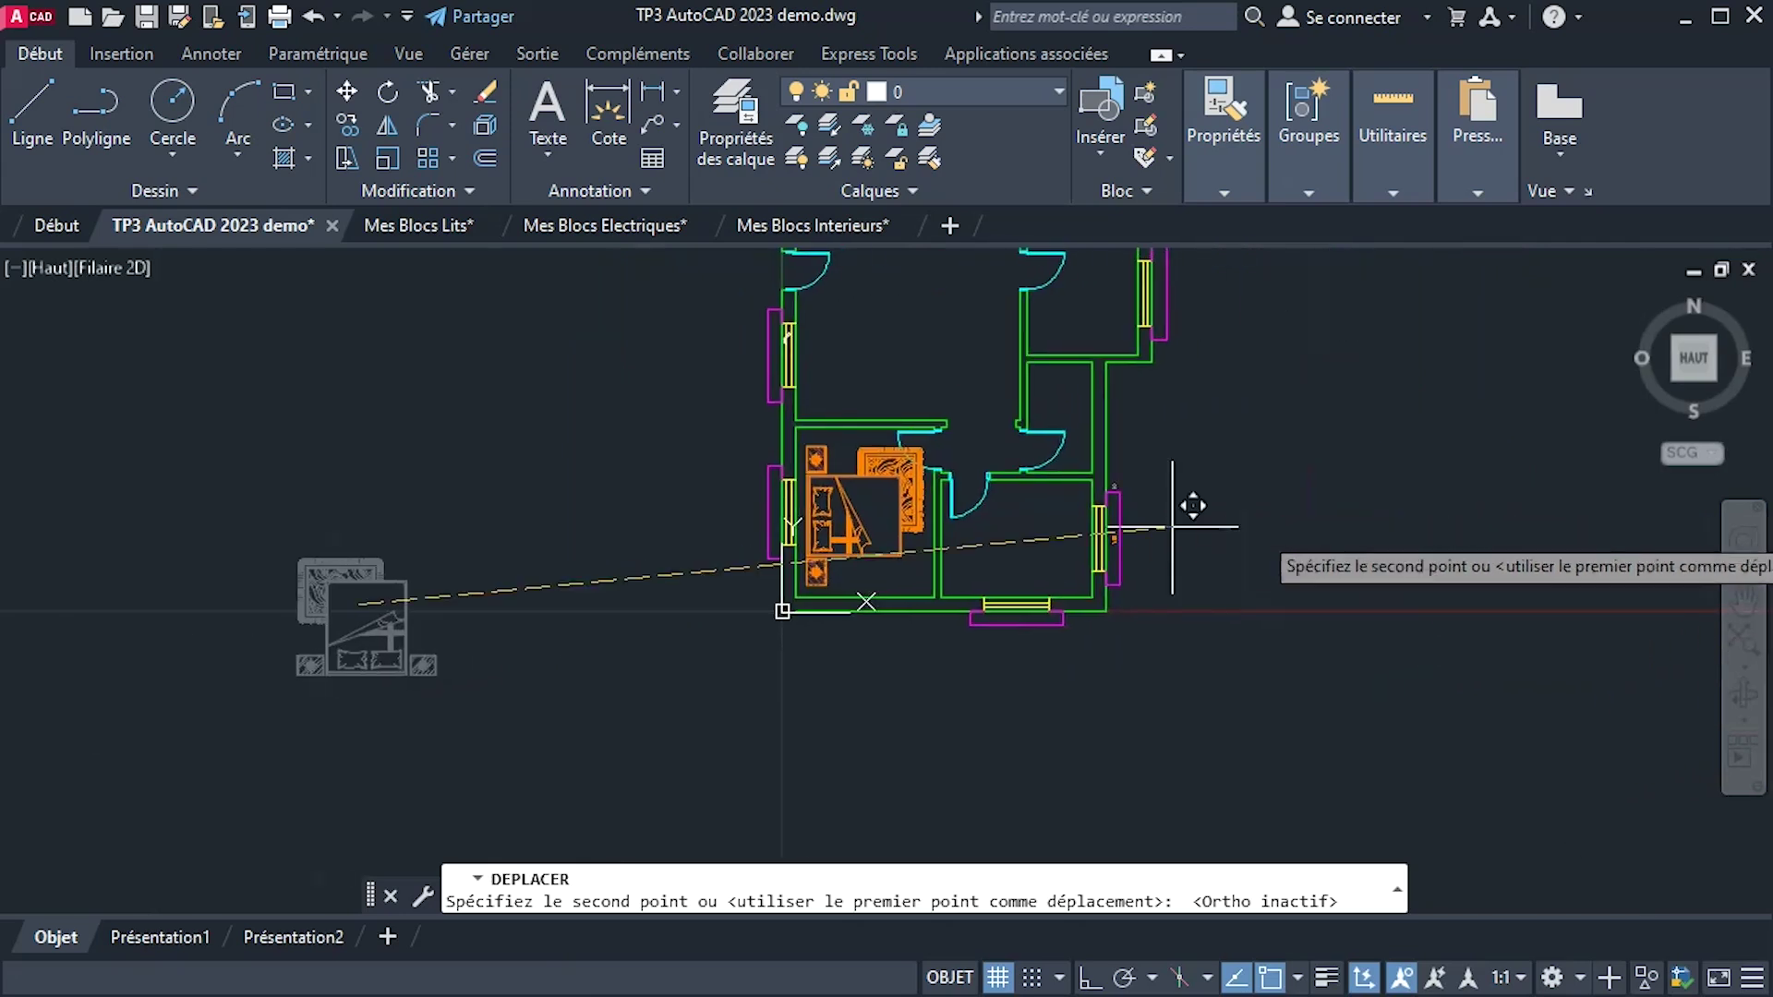
left_click(1300, 532)
Scale the bed set east of the plan by a factor of 0.6 from a base point below its lower-left corner.
left_click(1191, 426)
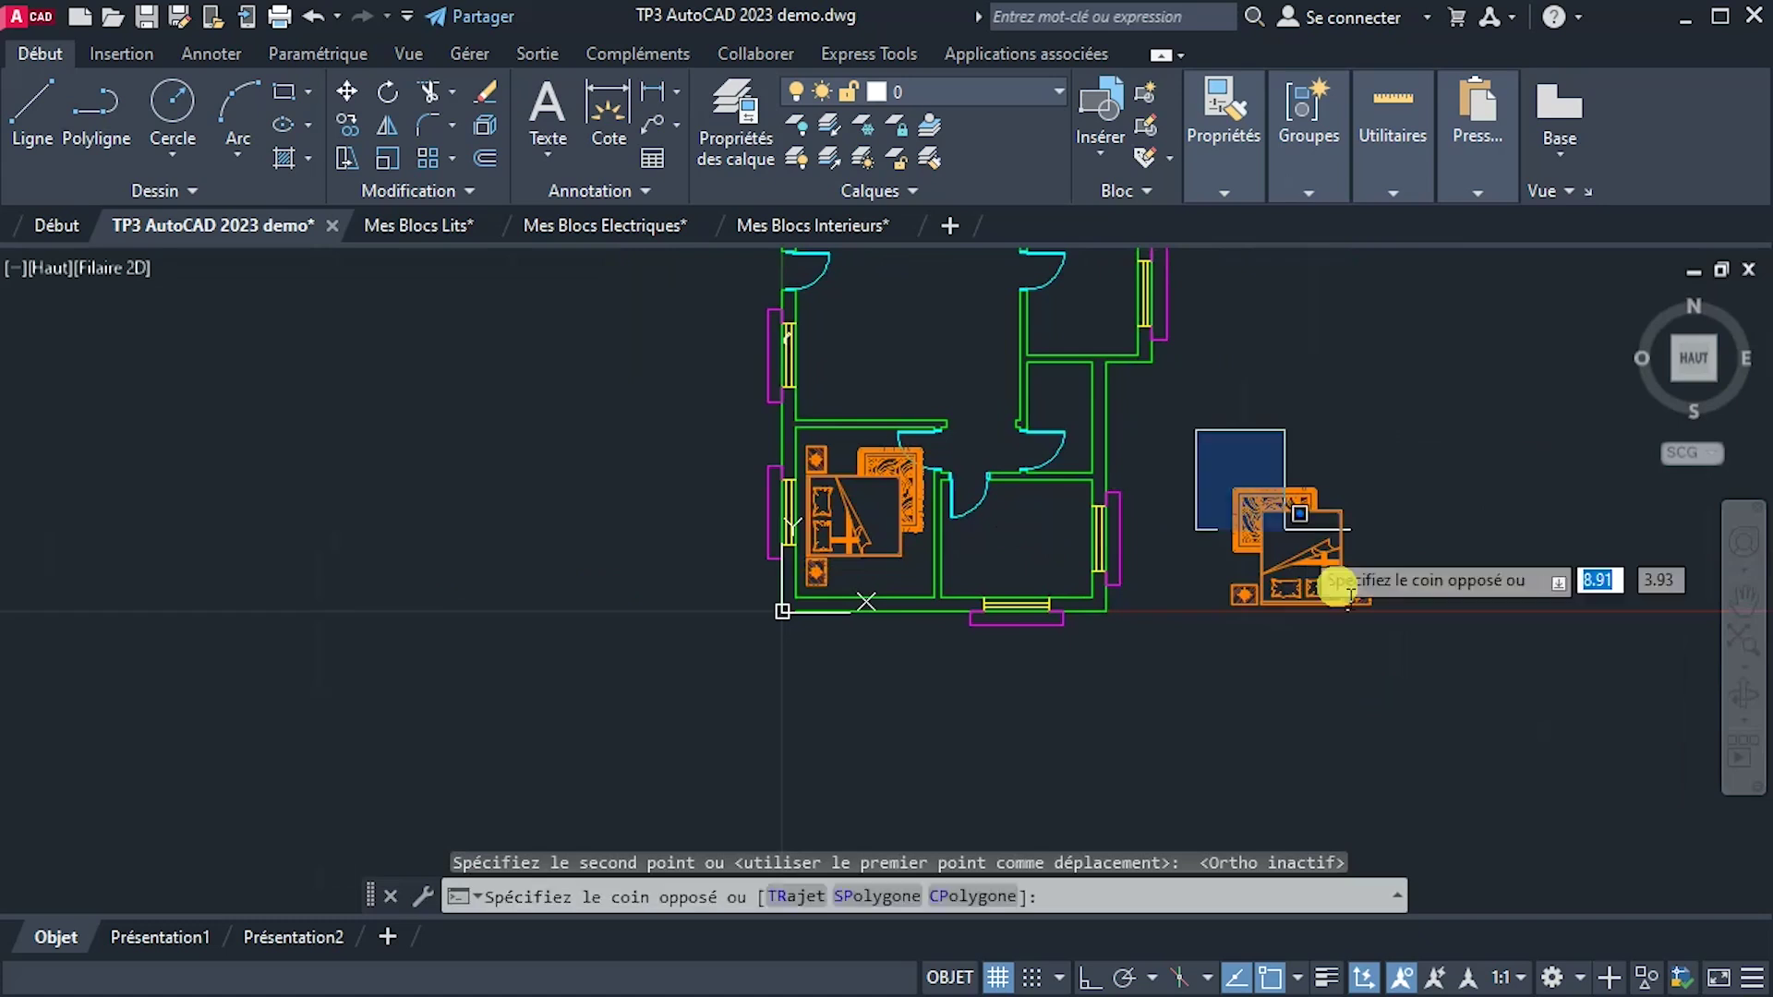
left_click(1377, 665)
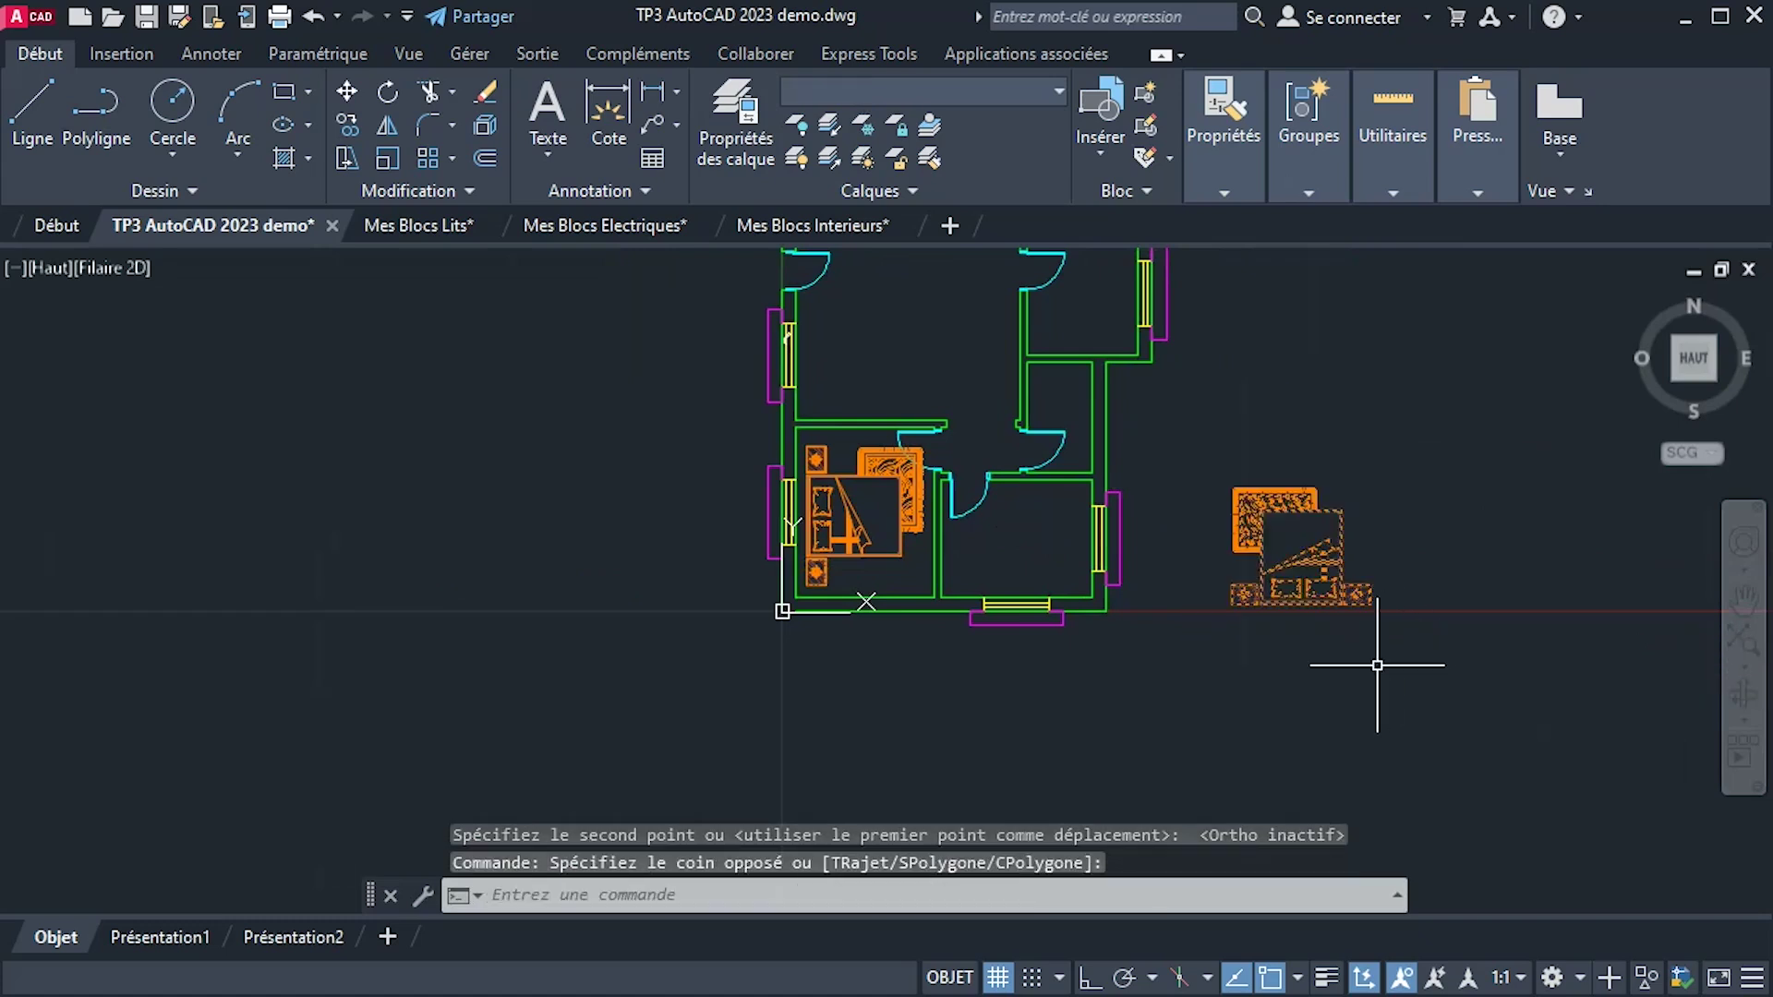
type("echelle")
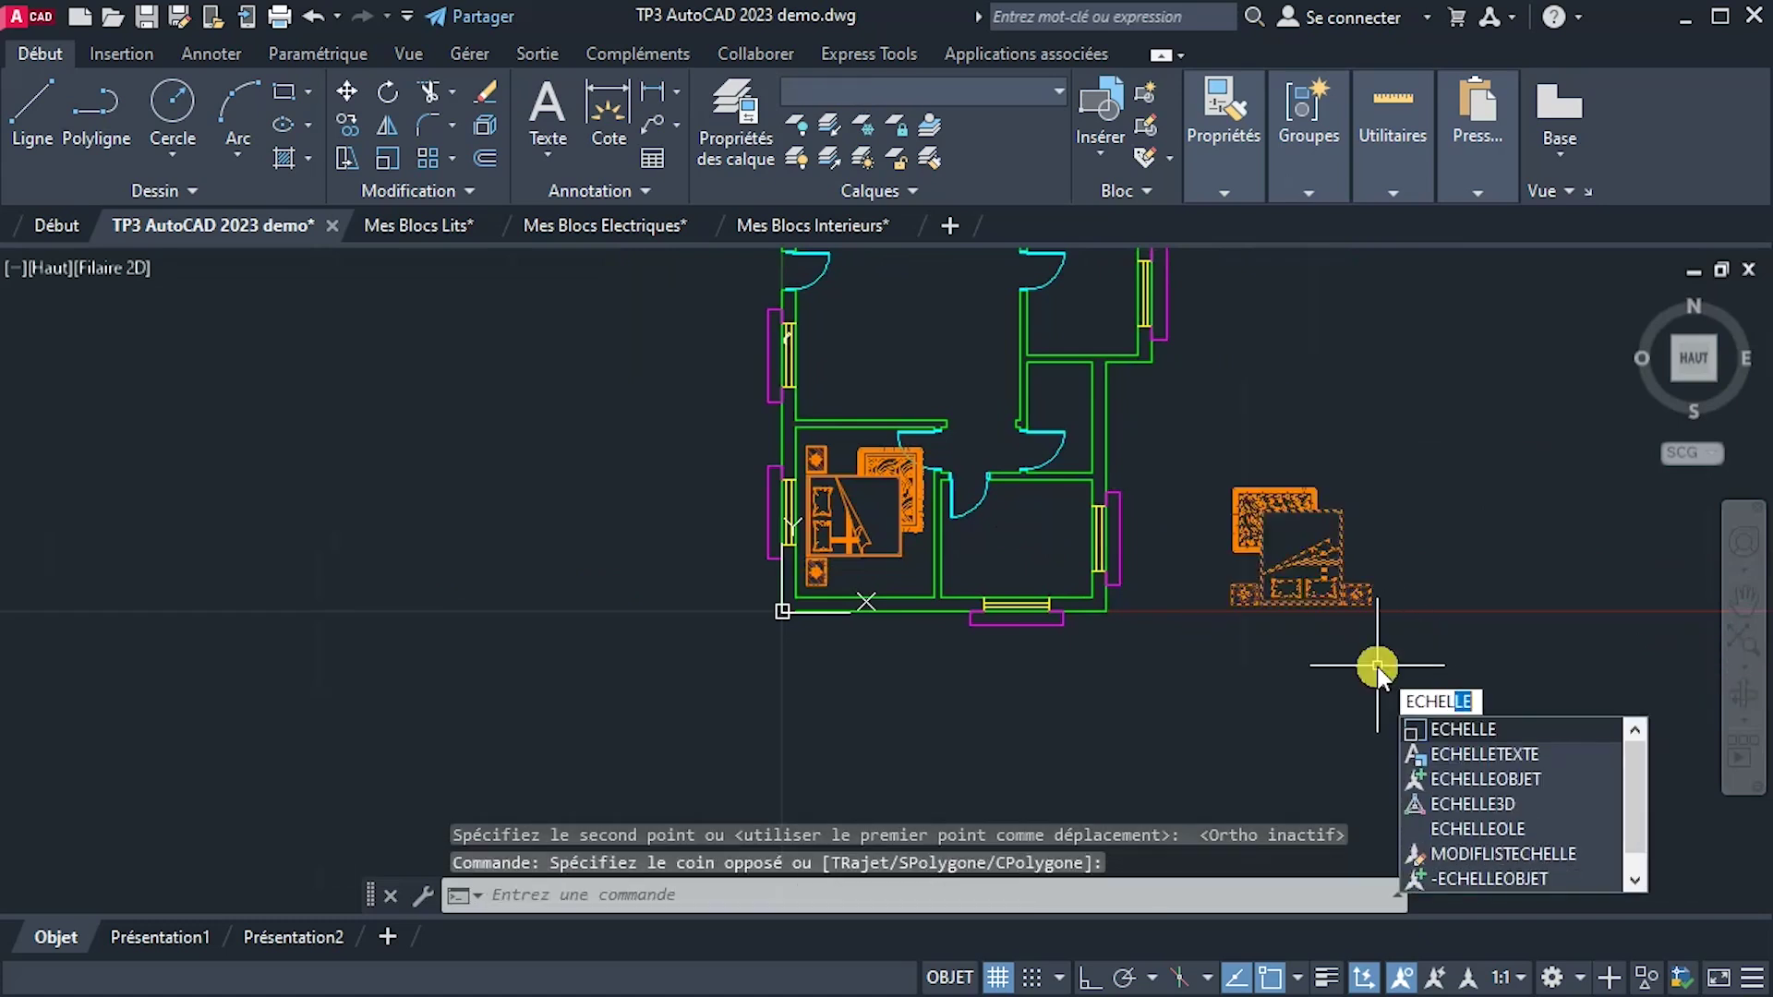
key("Return")
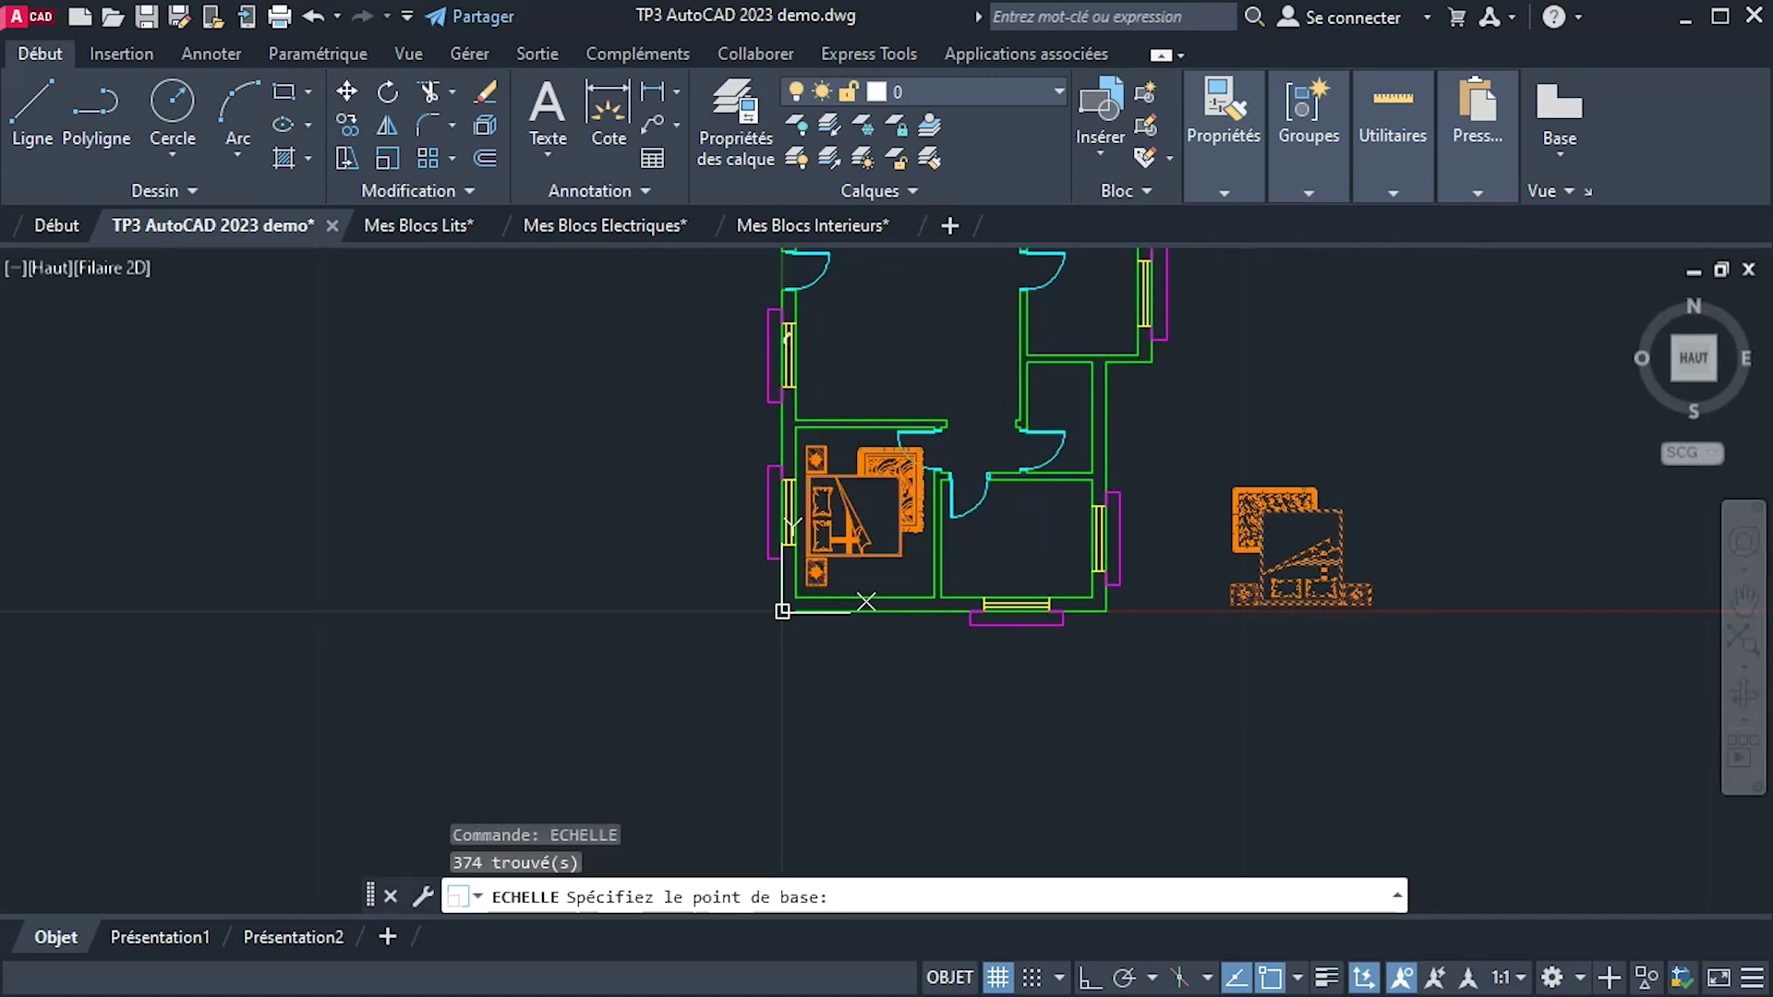
left_click(1233, 665)
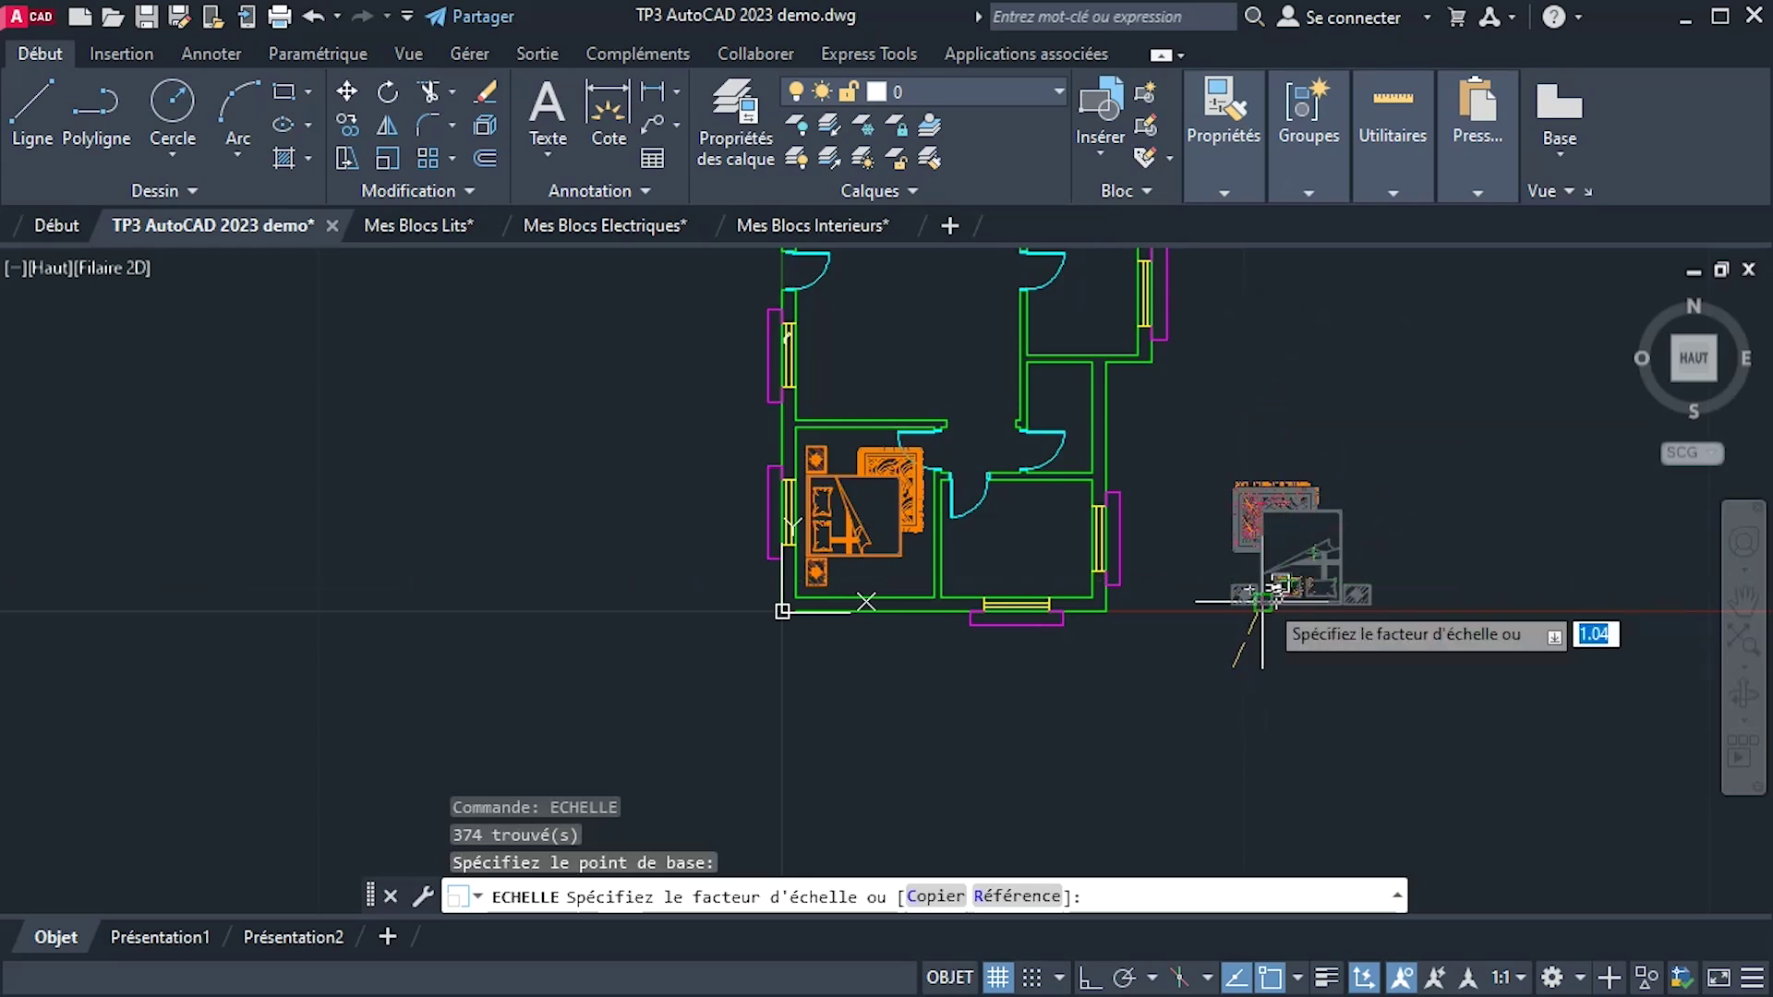
type("0.6")
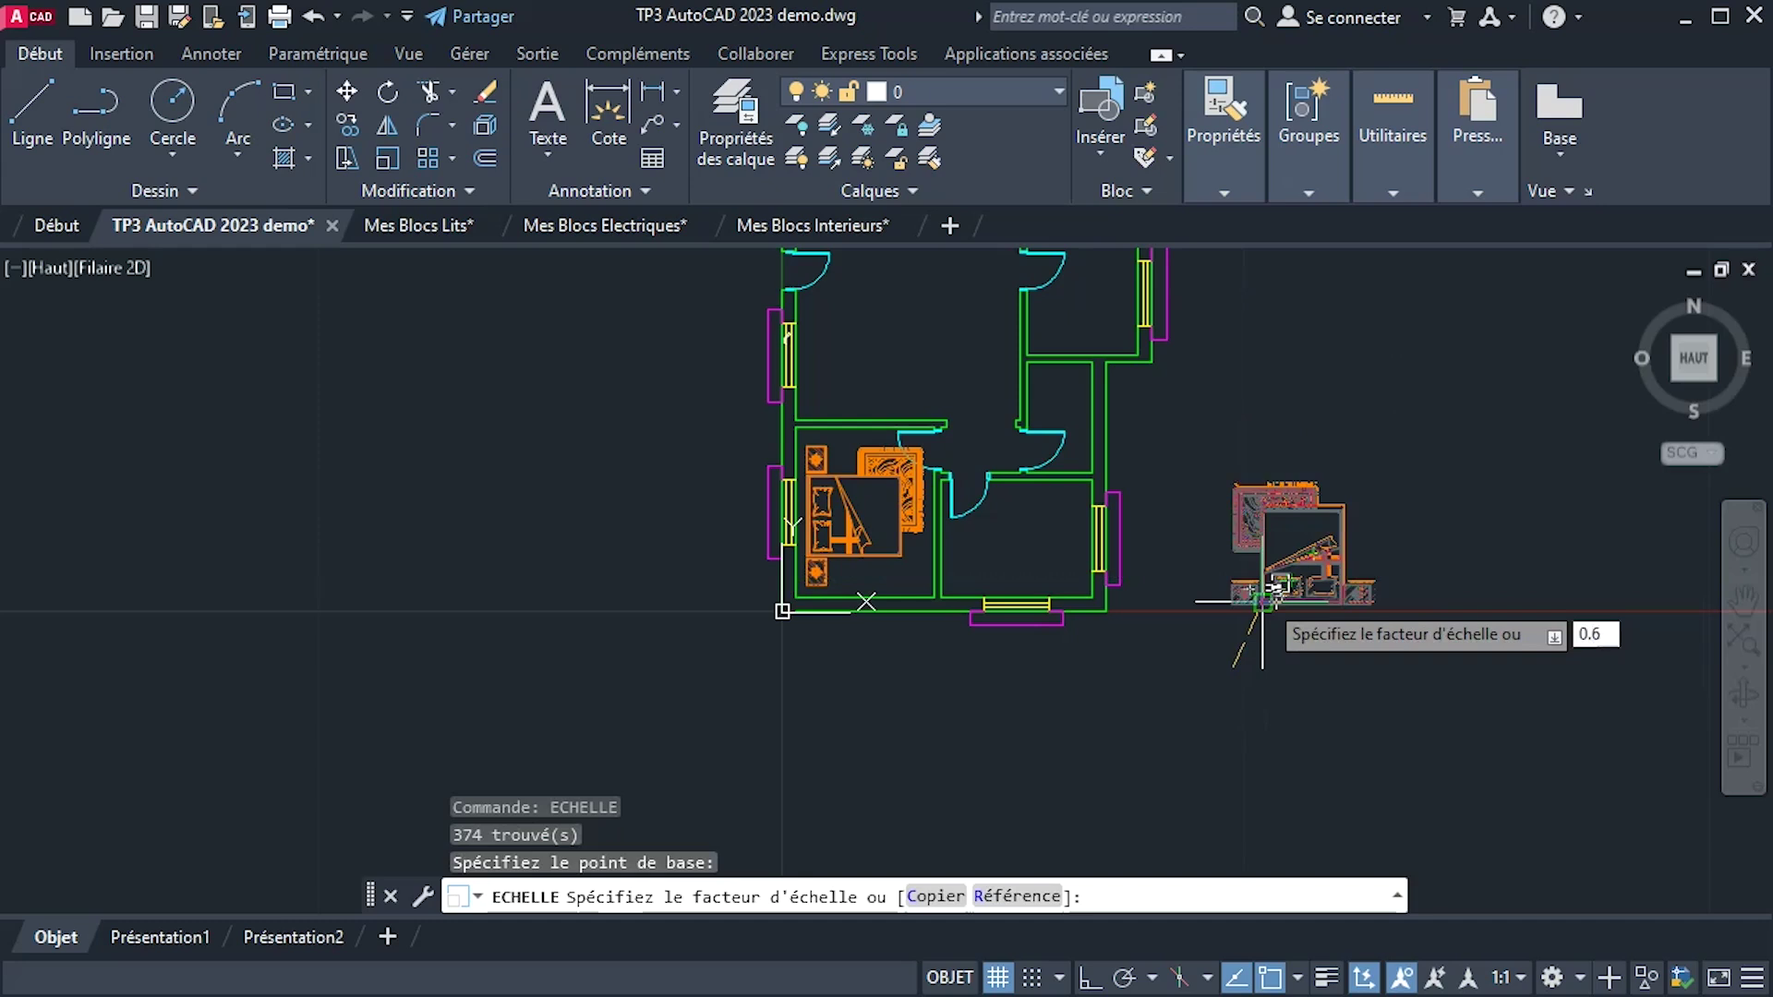
key("Return")
scroll(1262, 599, "up", 2)
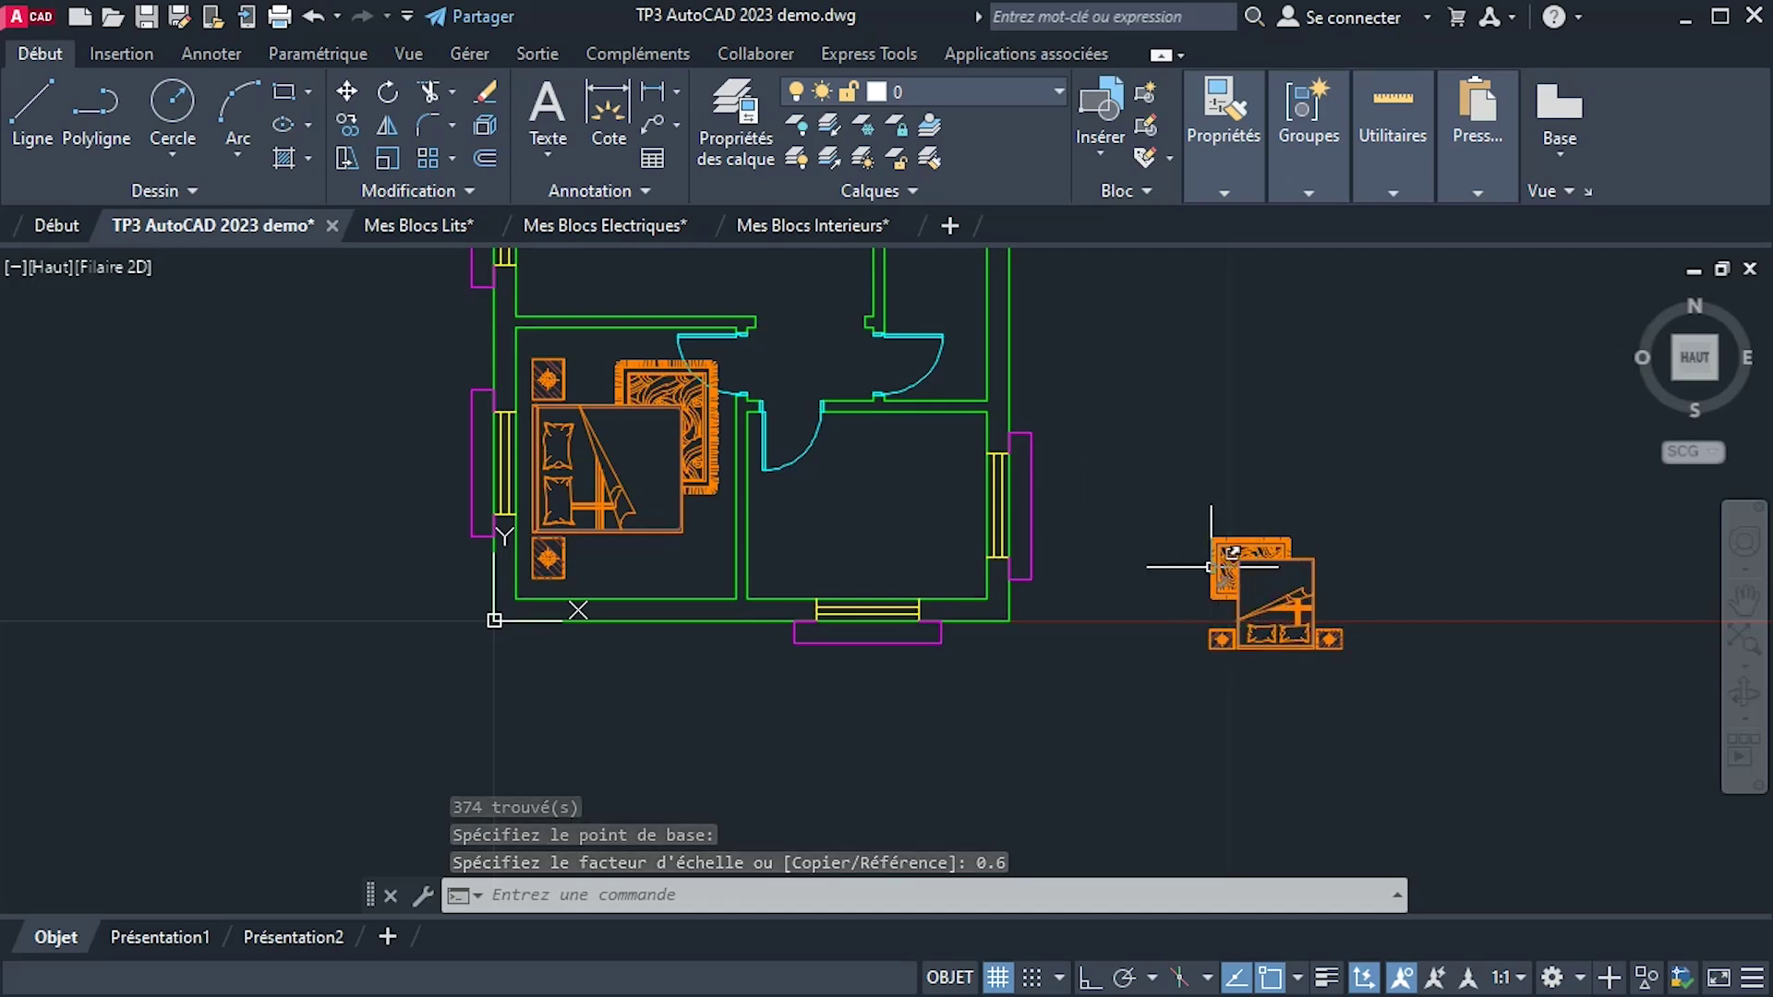
Scale the reduced bed set up by a factor of 1.5 from a base point just below its lower-left corner.
left_click(1154, 469)
left_click(1405, 707)
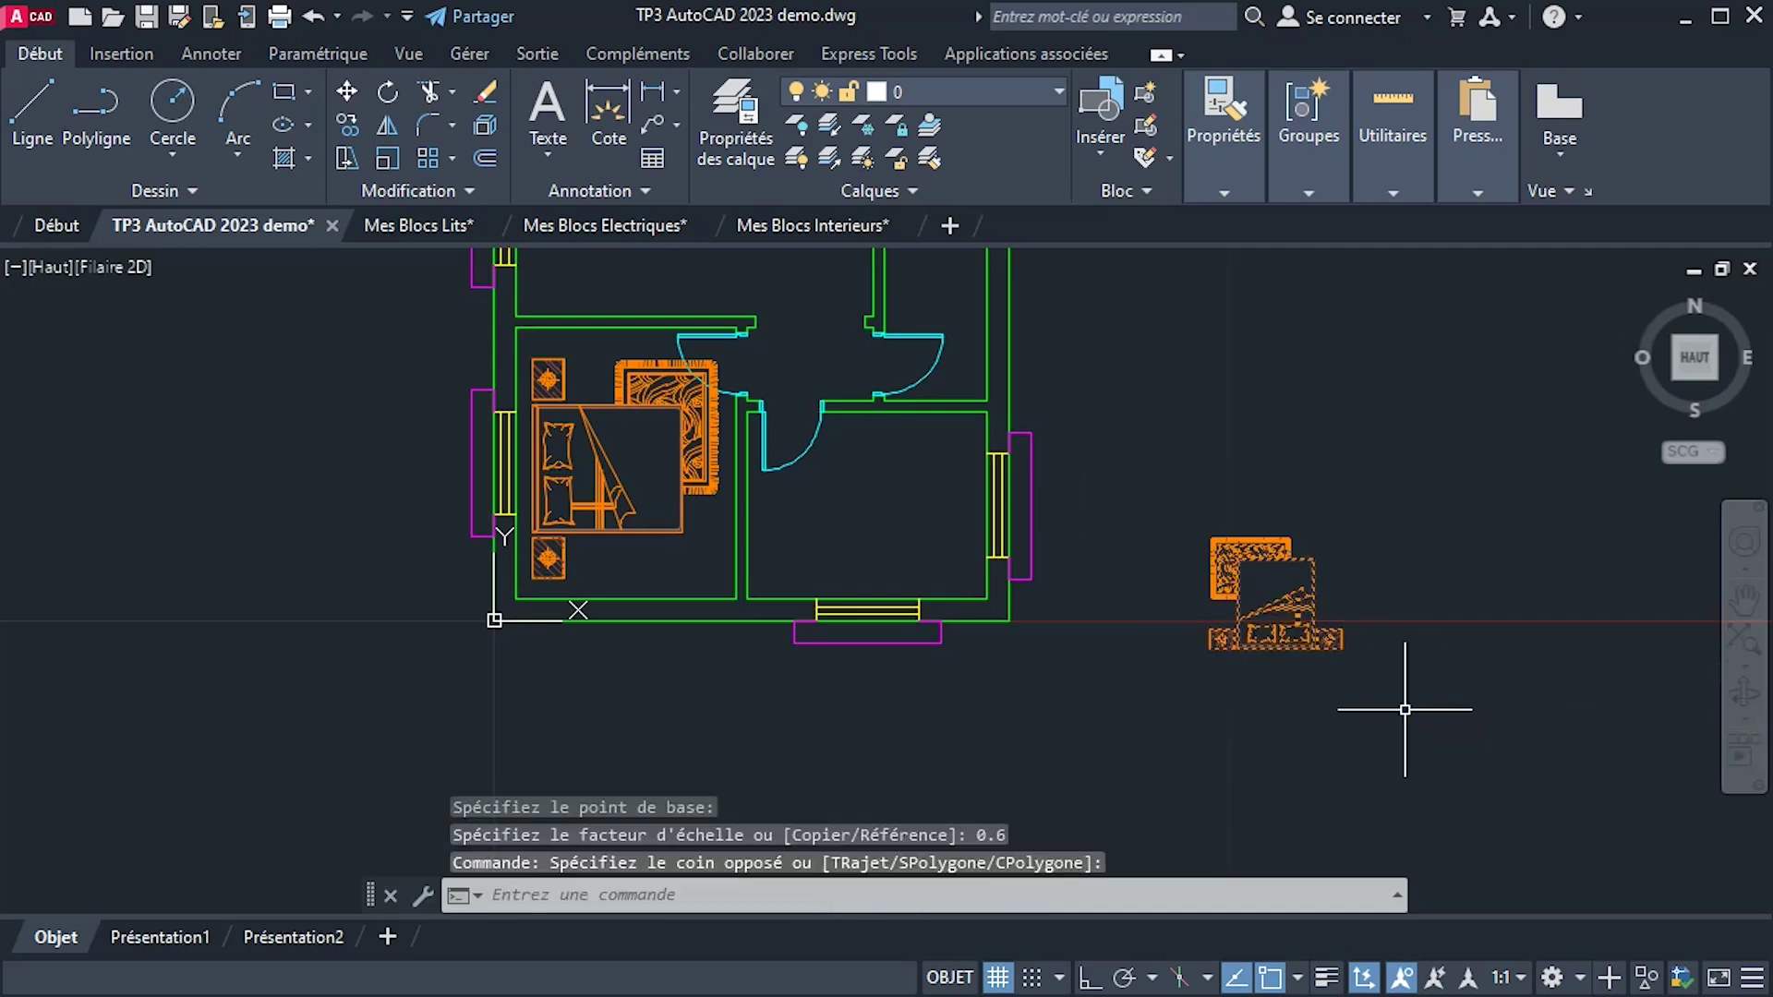
left_click(358, 159)
left_click(1205, 693)
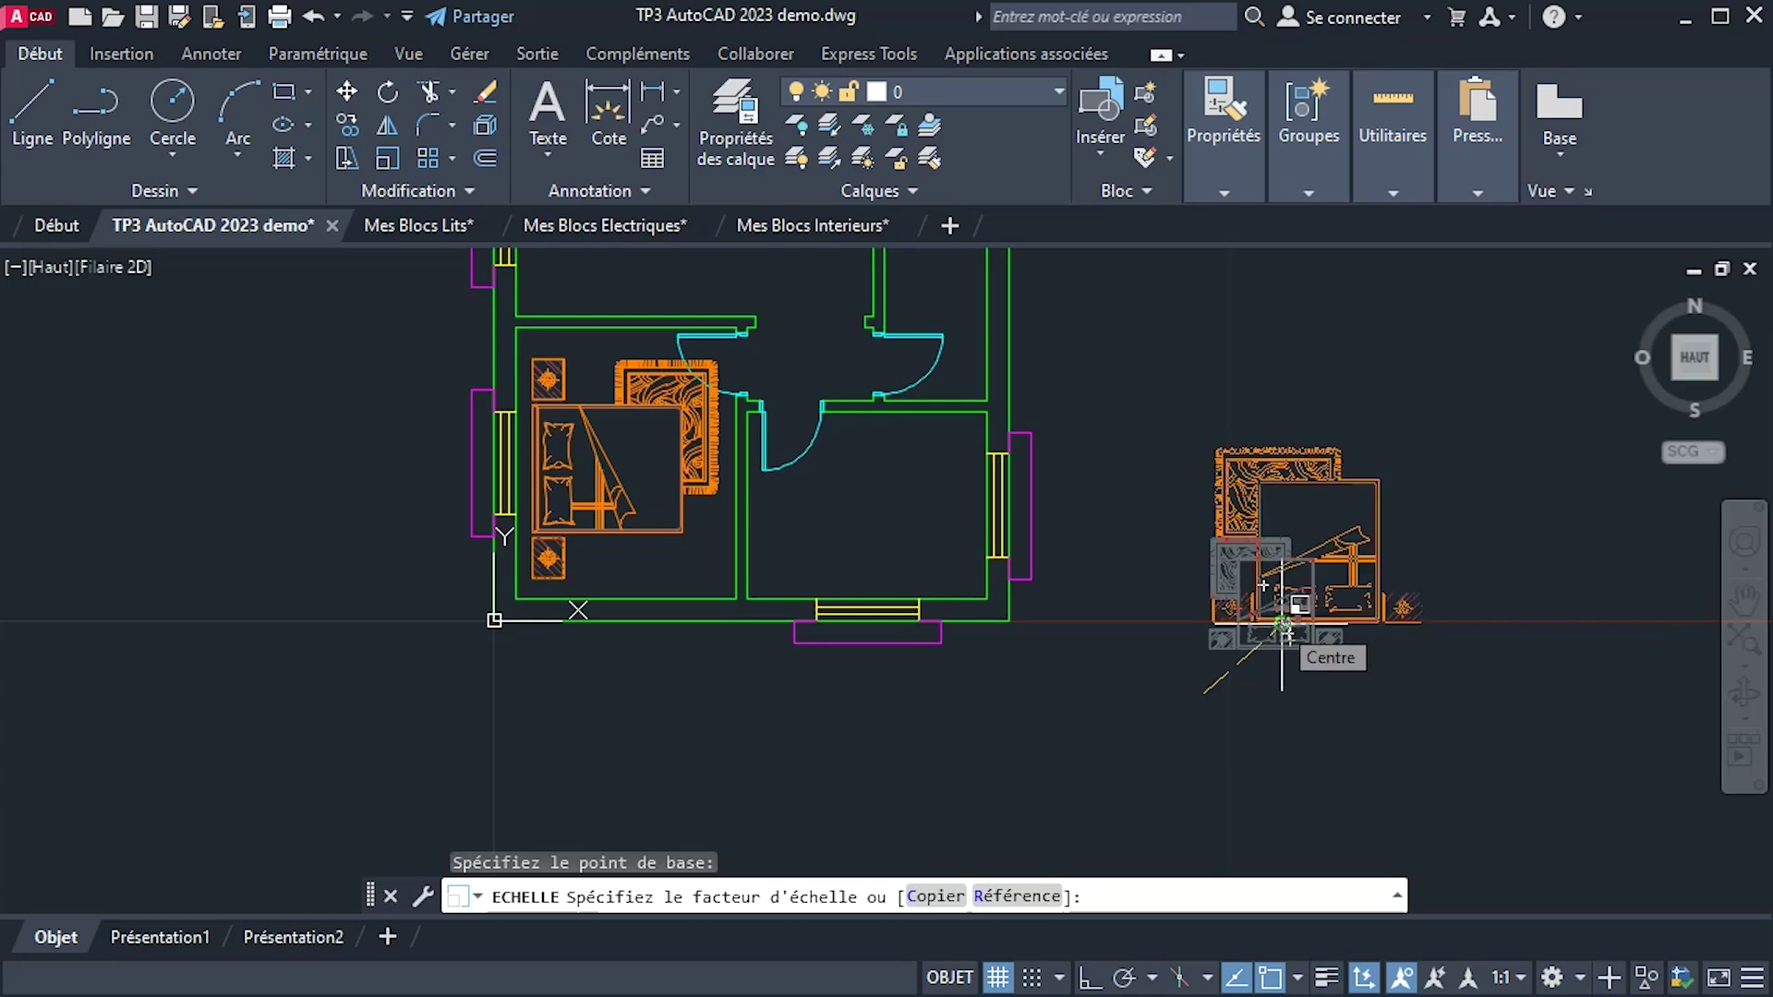
type("1.5")
key("Return")
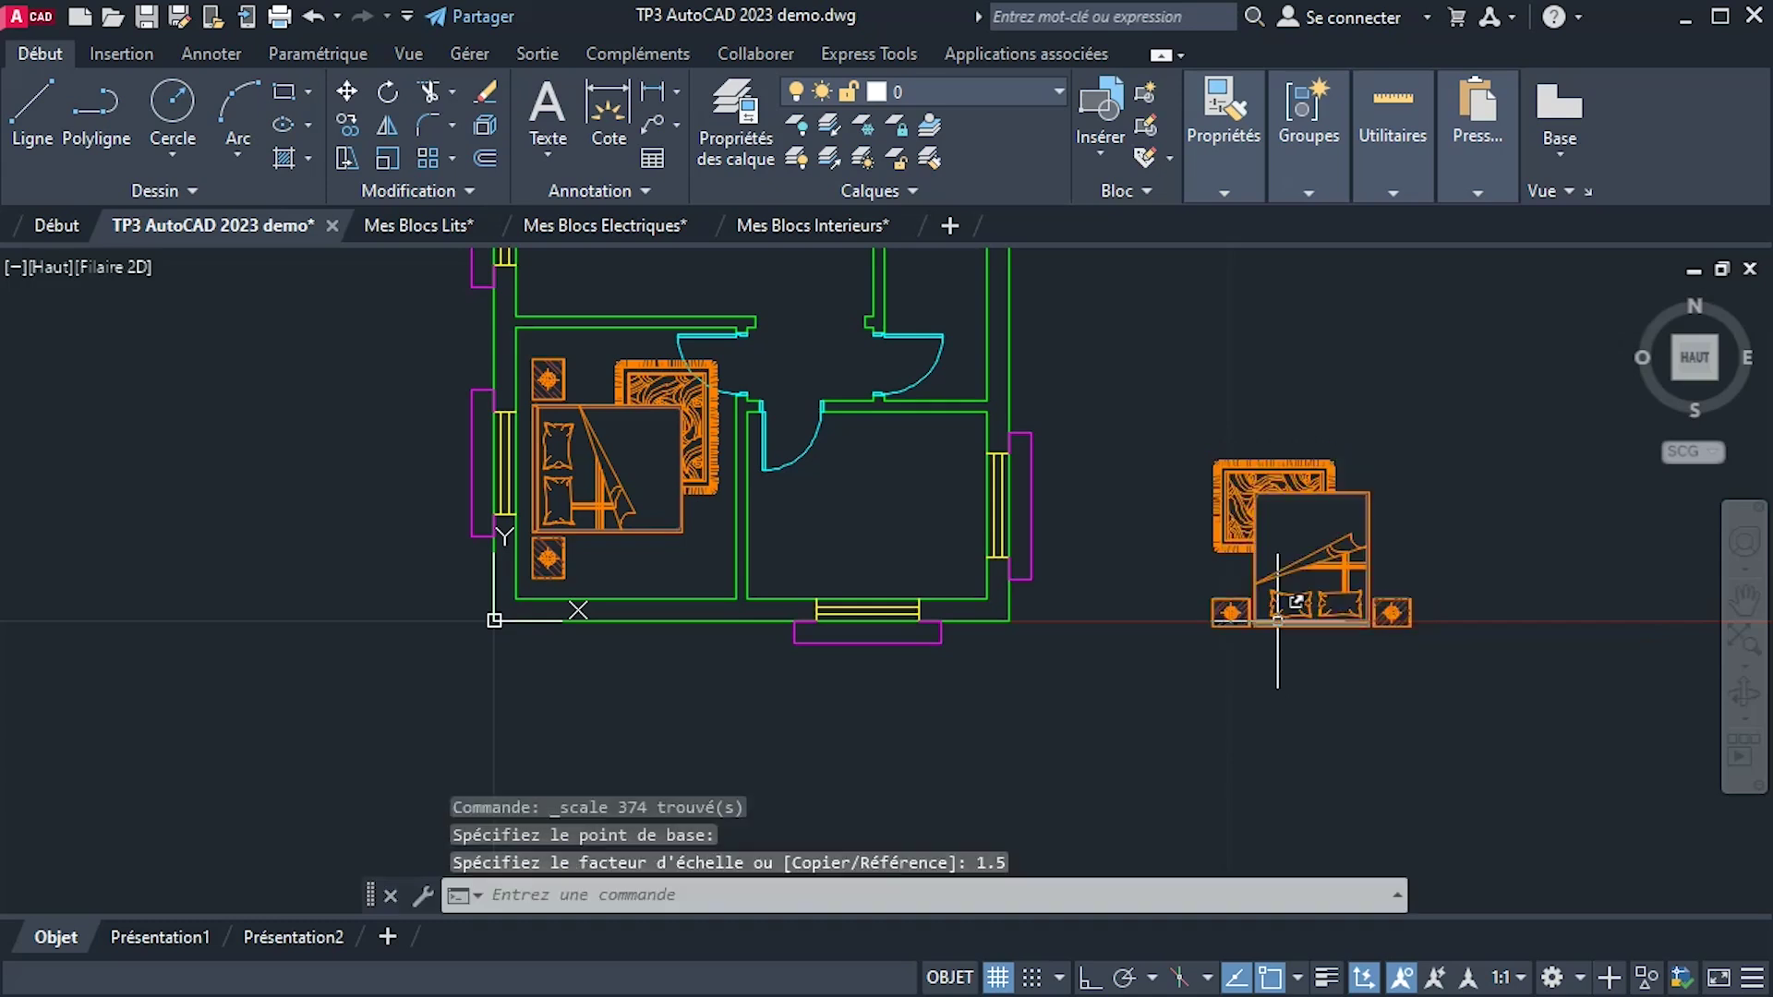
Move the rescaled bed set into the southeast bedroom, with its headboard against the south window wall.
left_click(1150, 414)
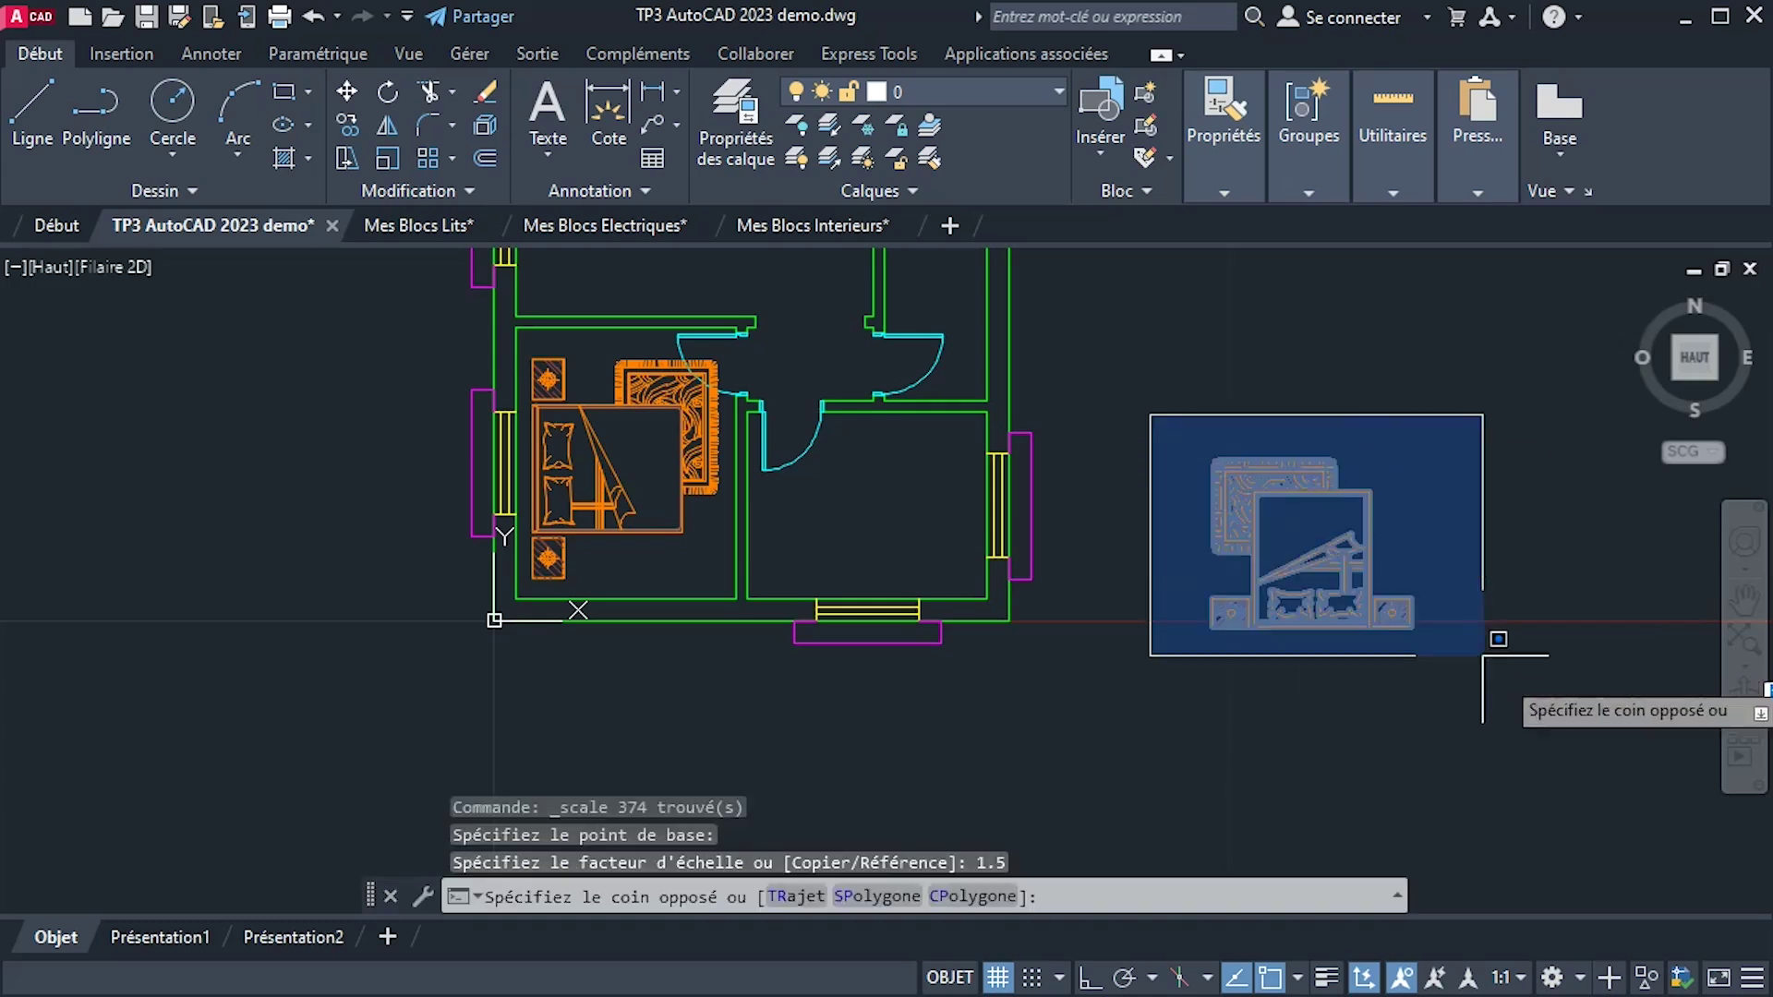
left_click(1538, 696)
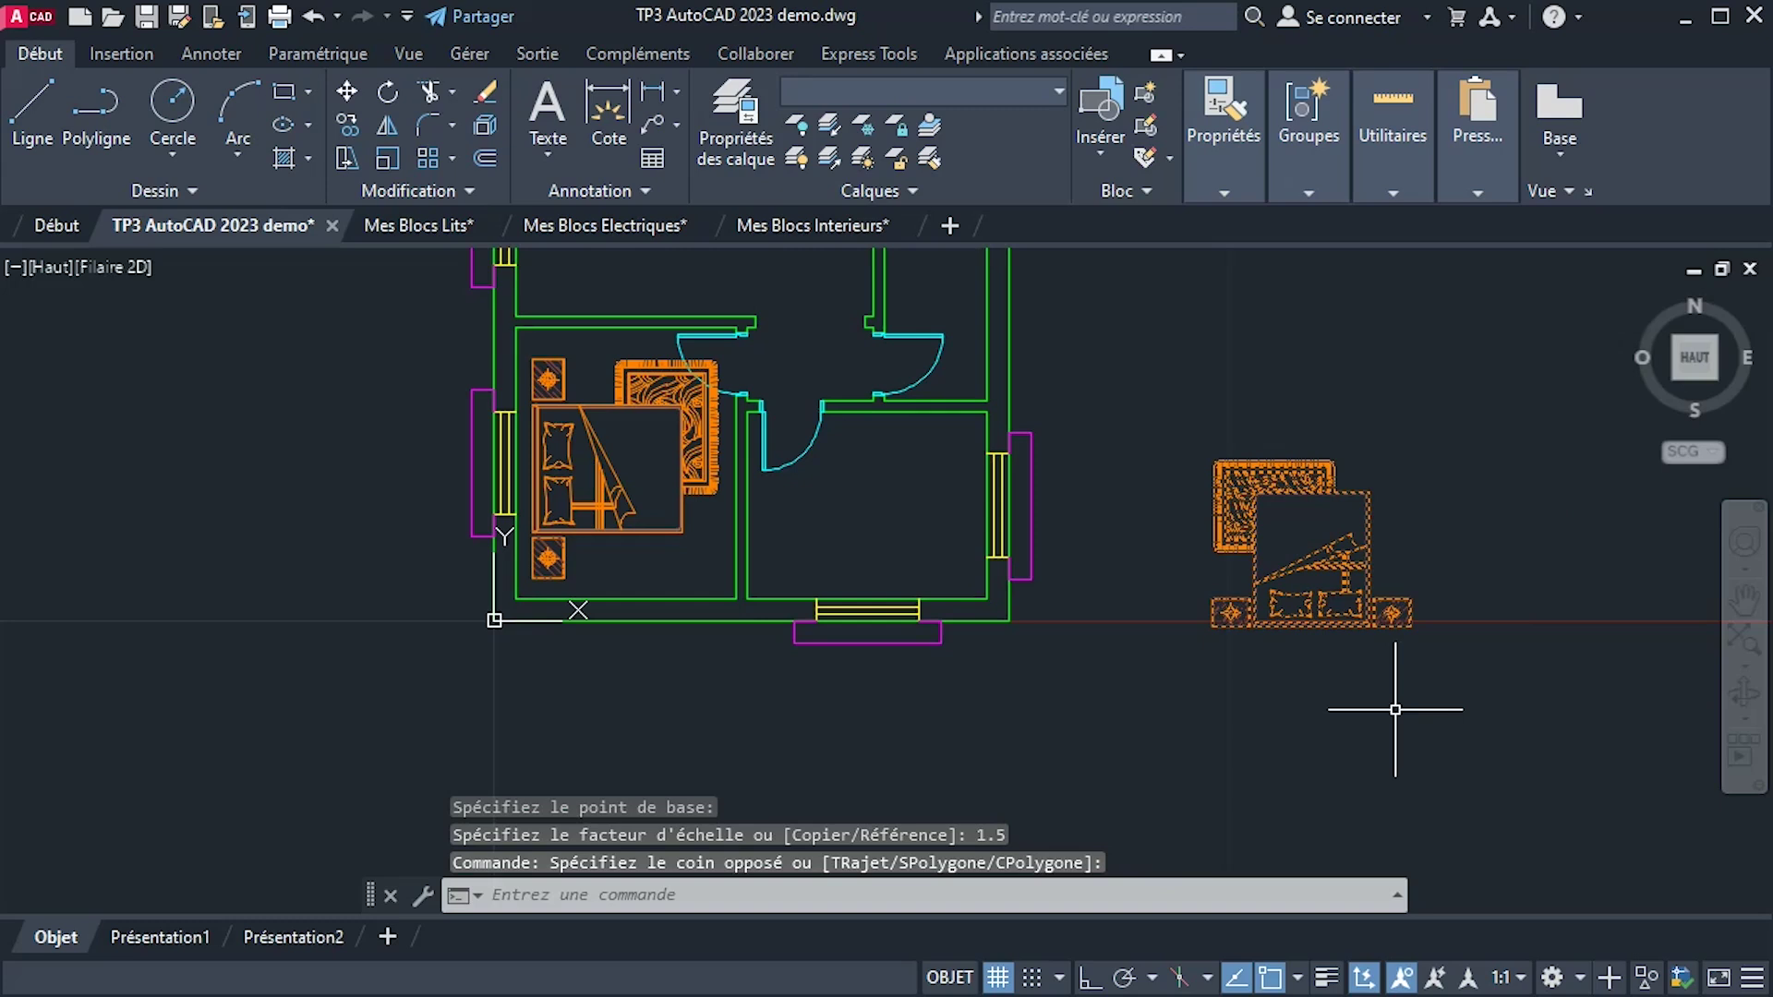
type("dp")
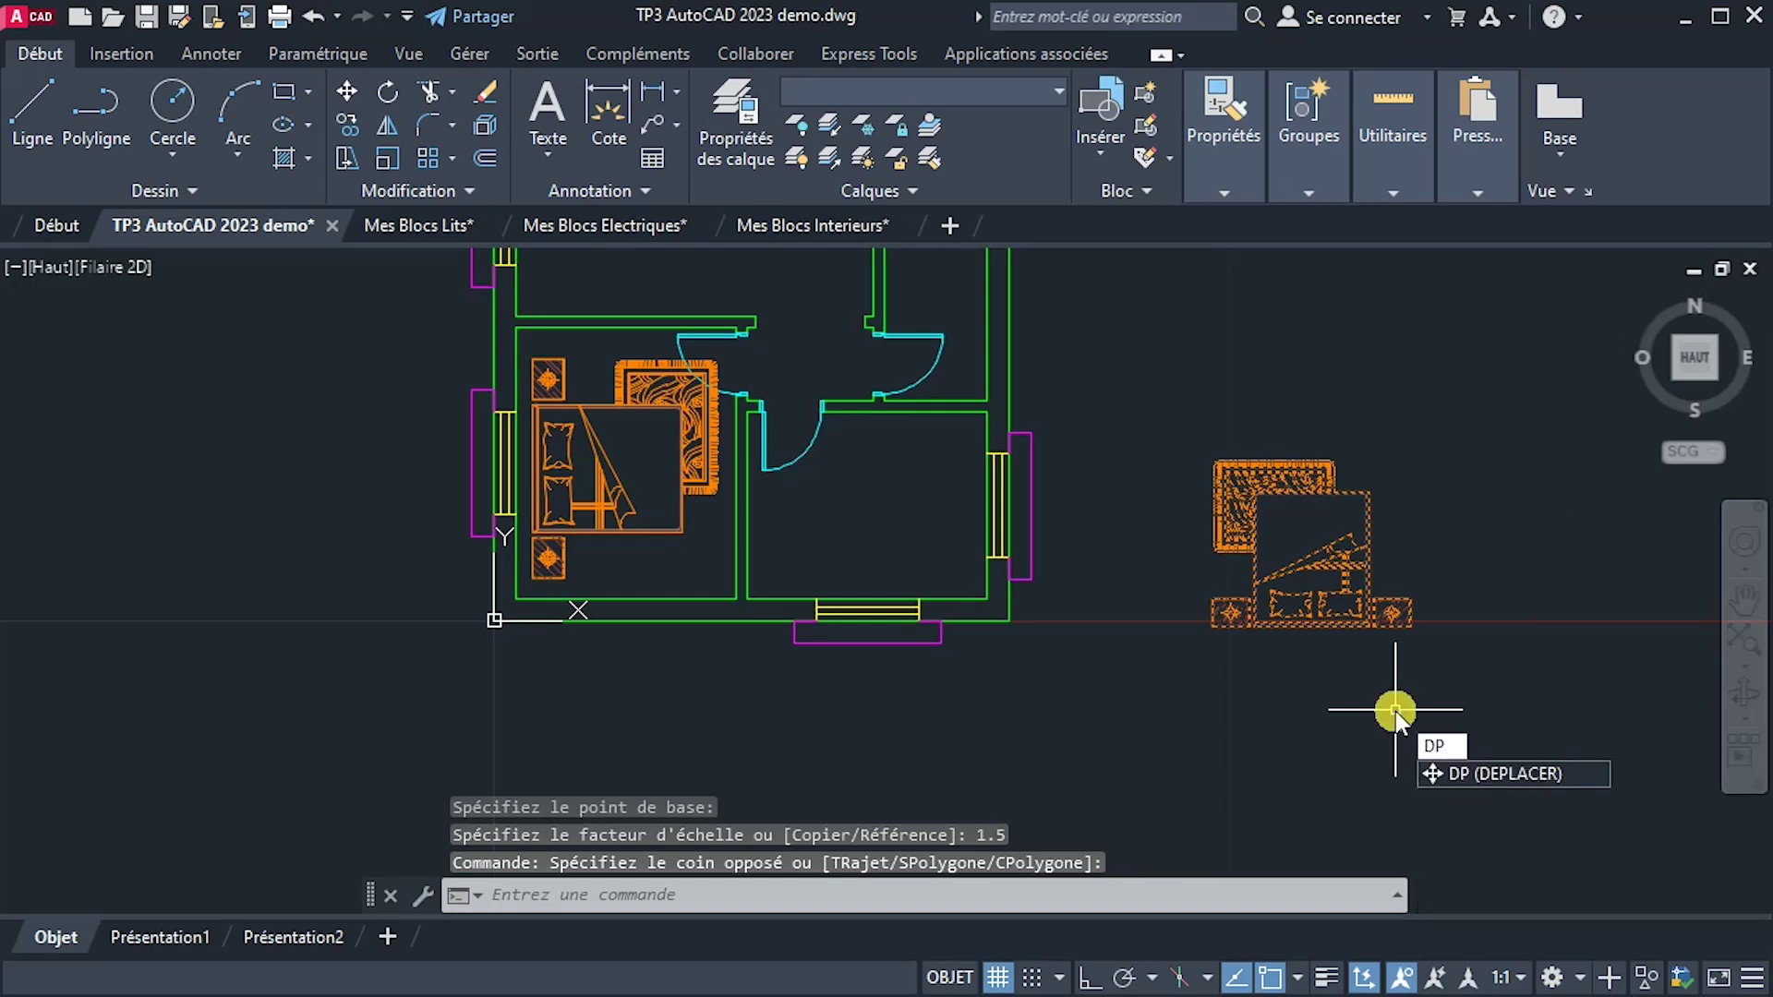
key("Return")
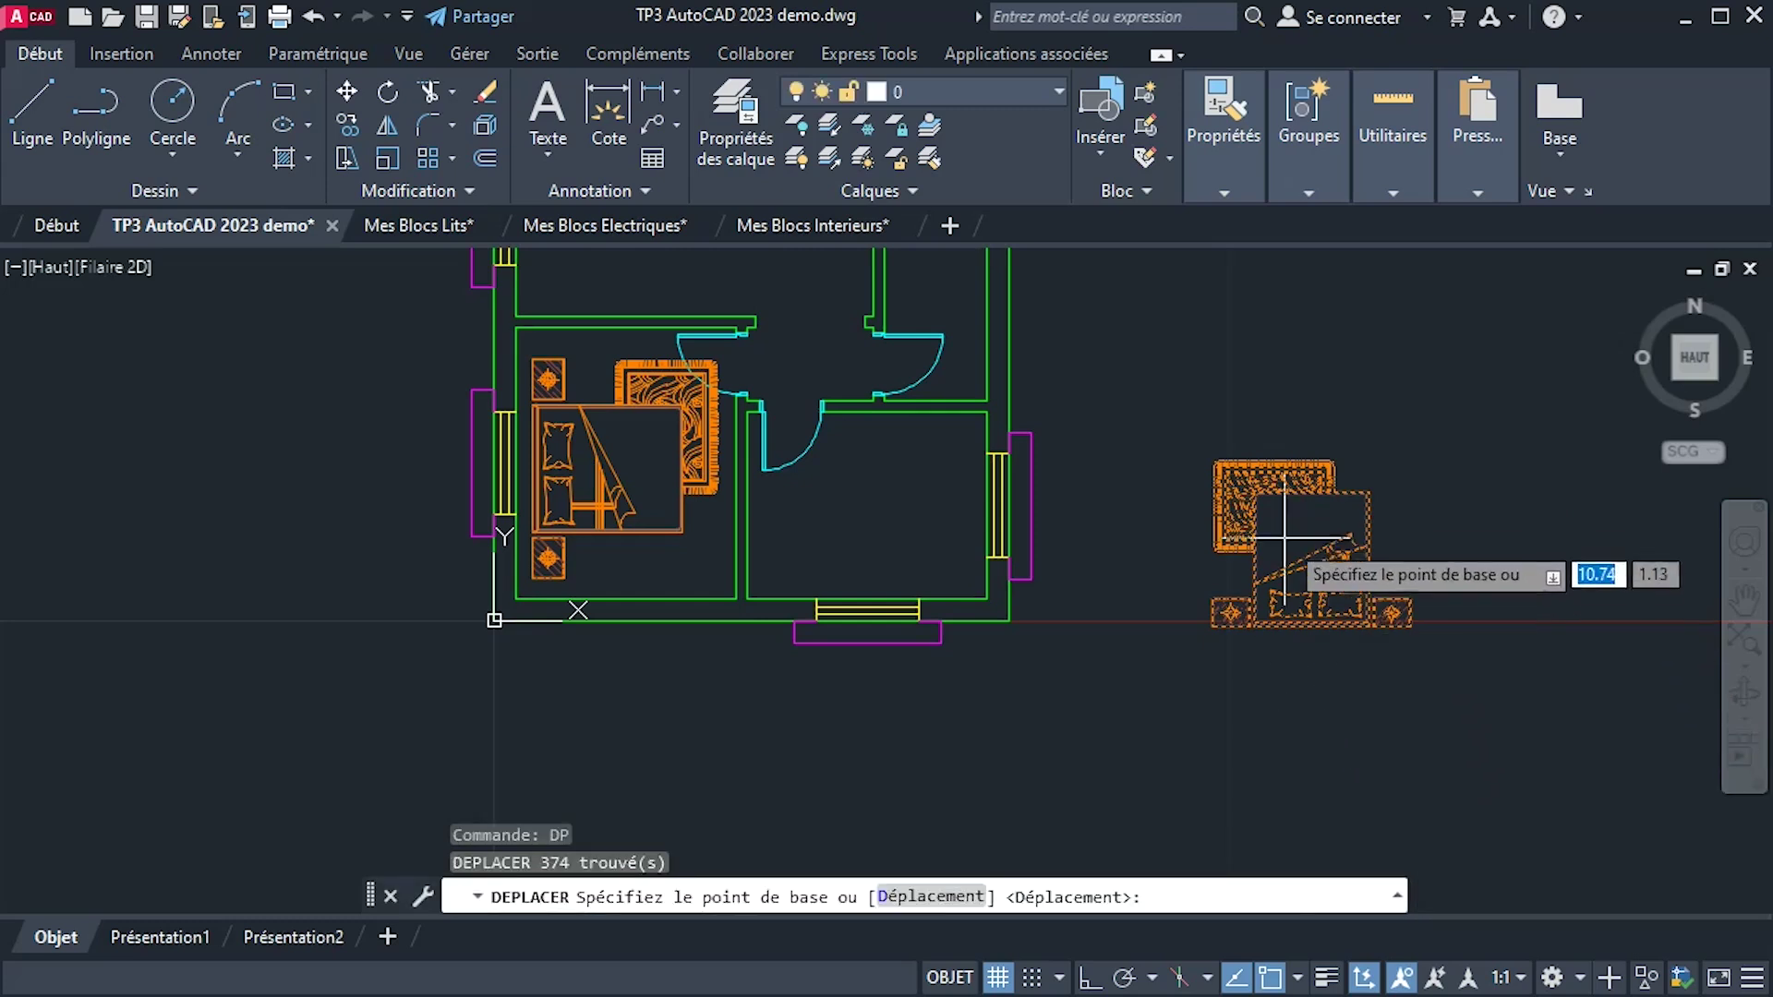
left_click(1302, 515)
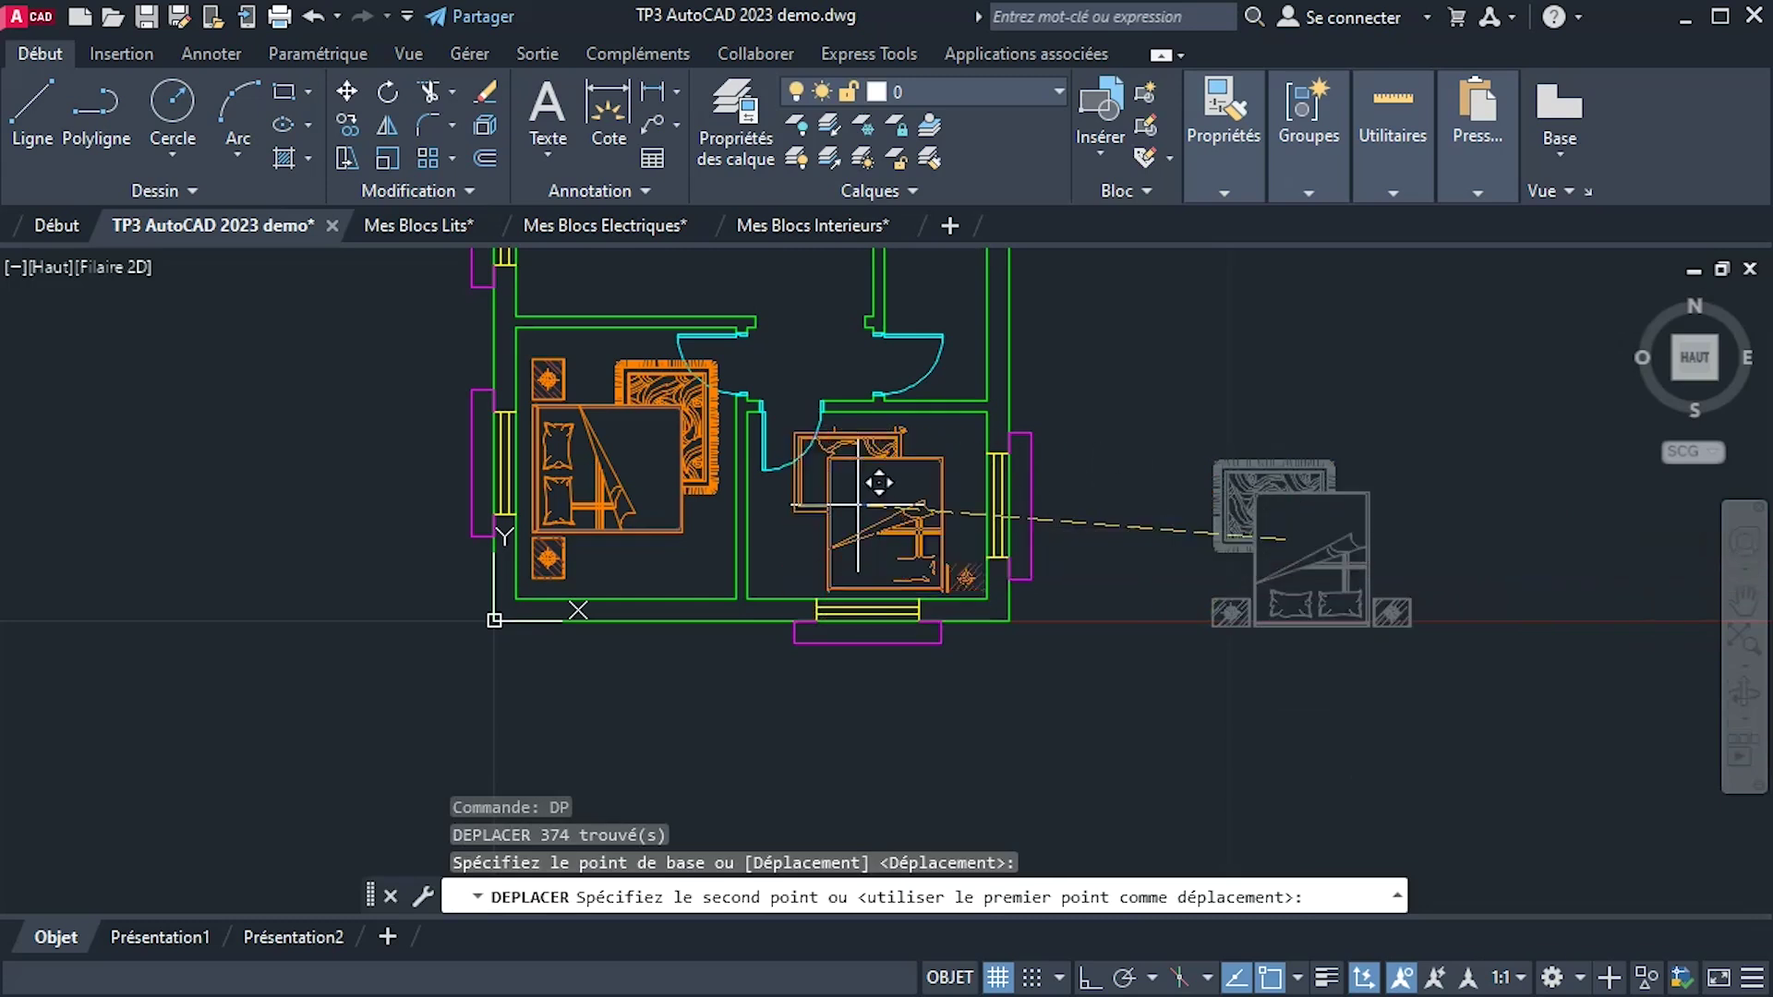
scroll(859, 506, "up", 4)
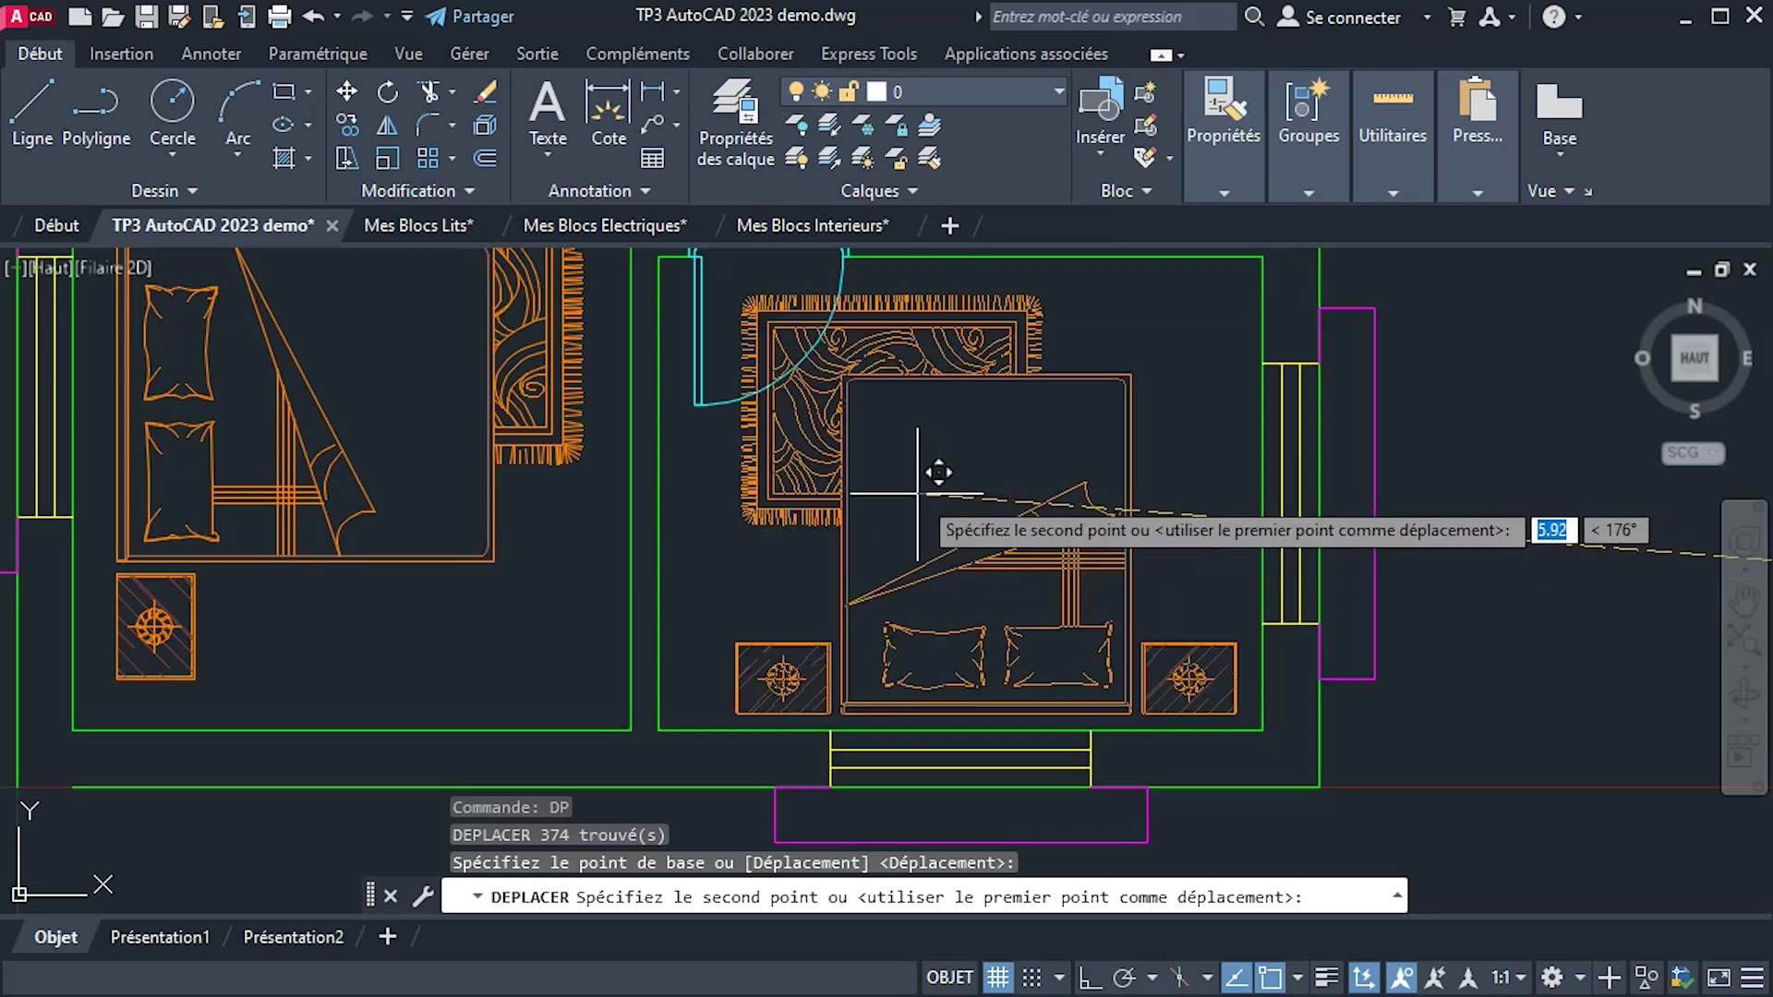
left_click(917, 494)
scroll(1016, 462, "down", 5)
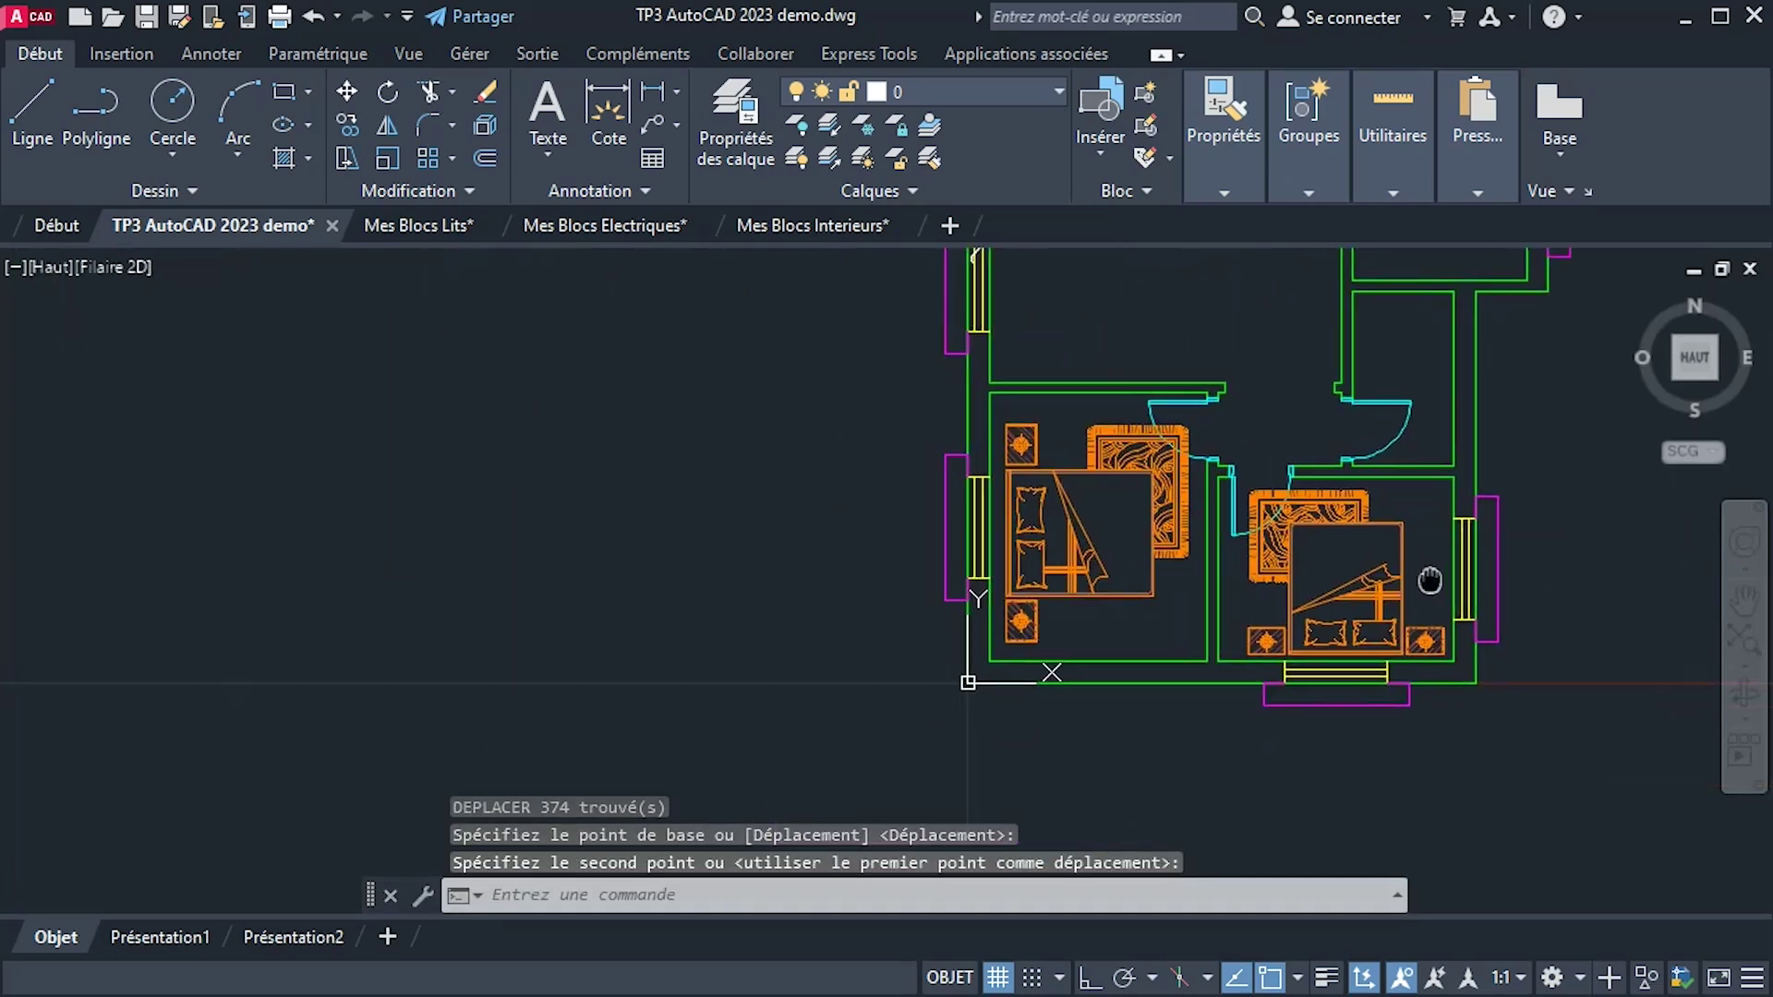
scroll(1330, 554, "up", 8)
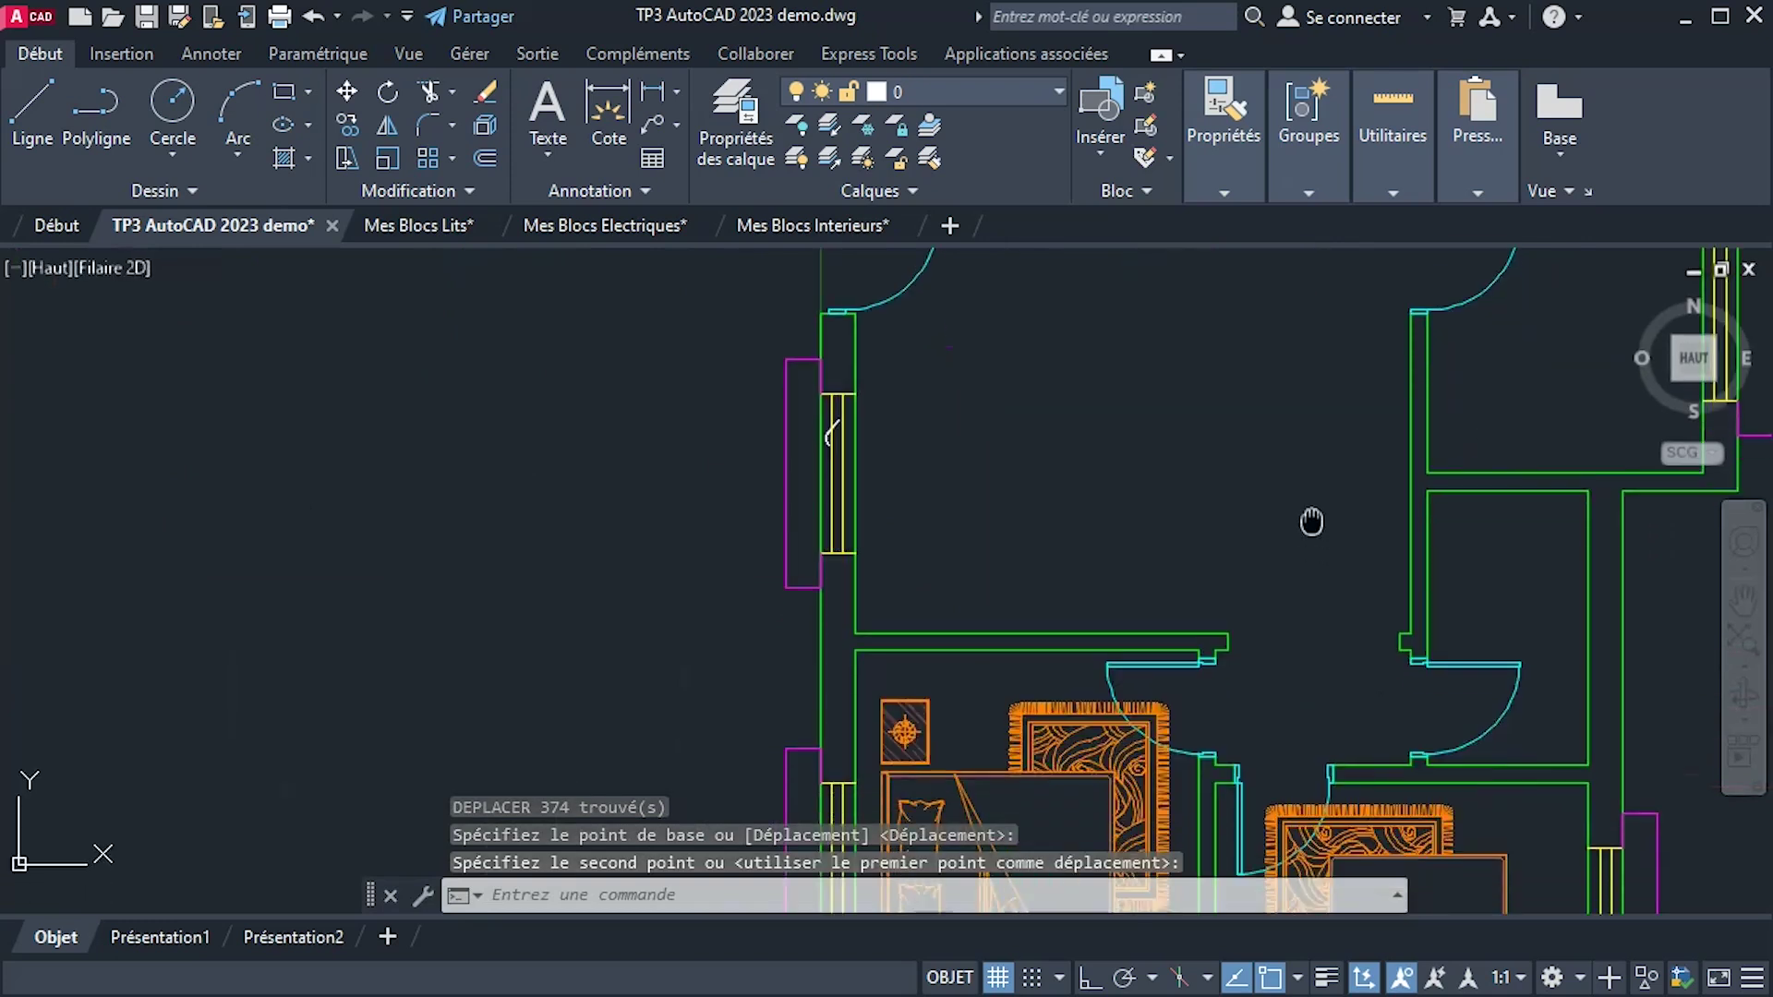
scroll(1311, 577, "down", 5)
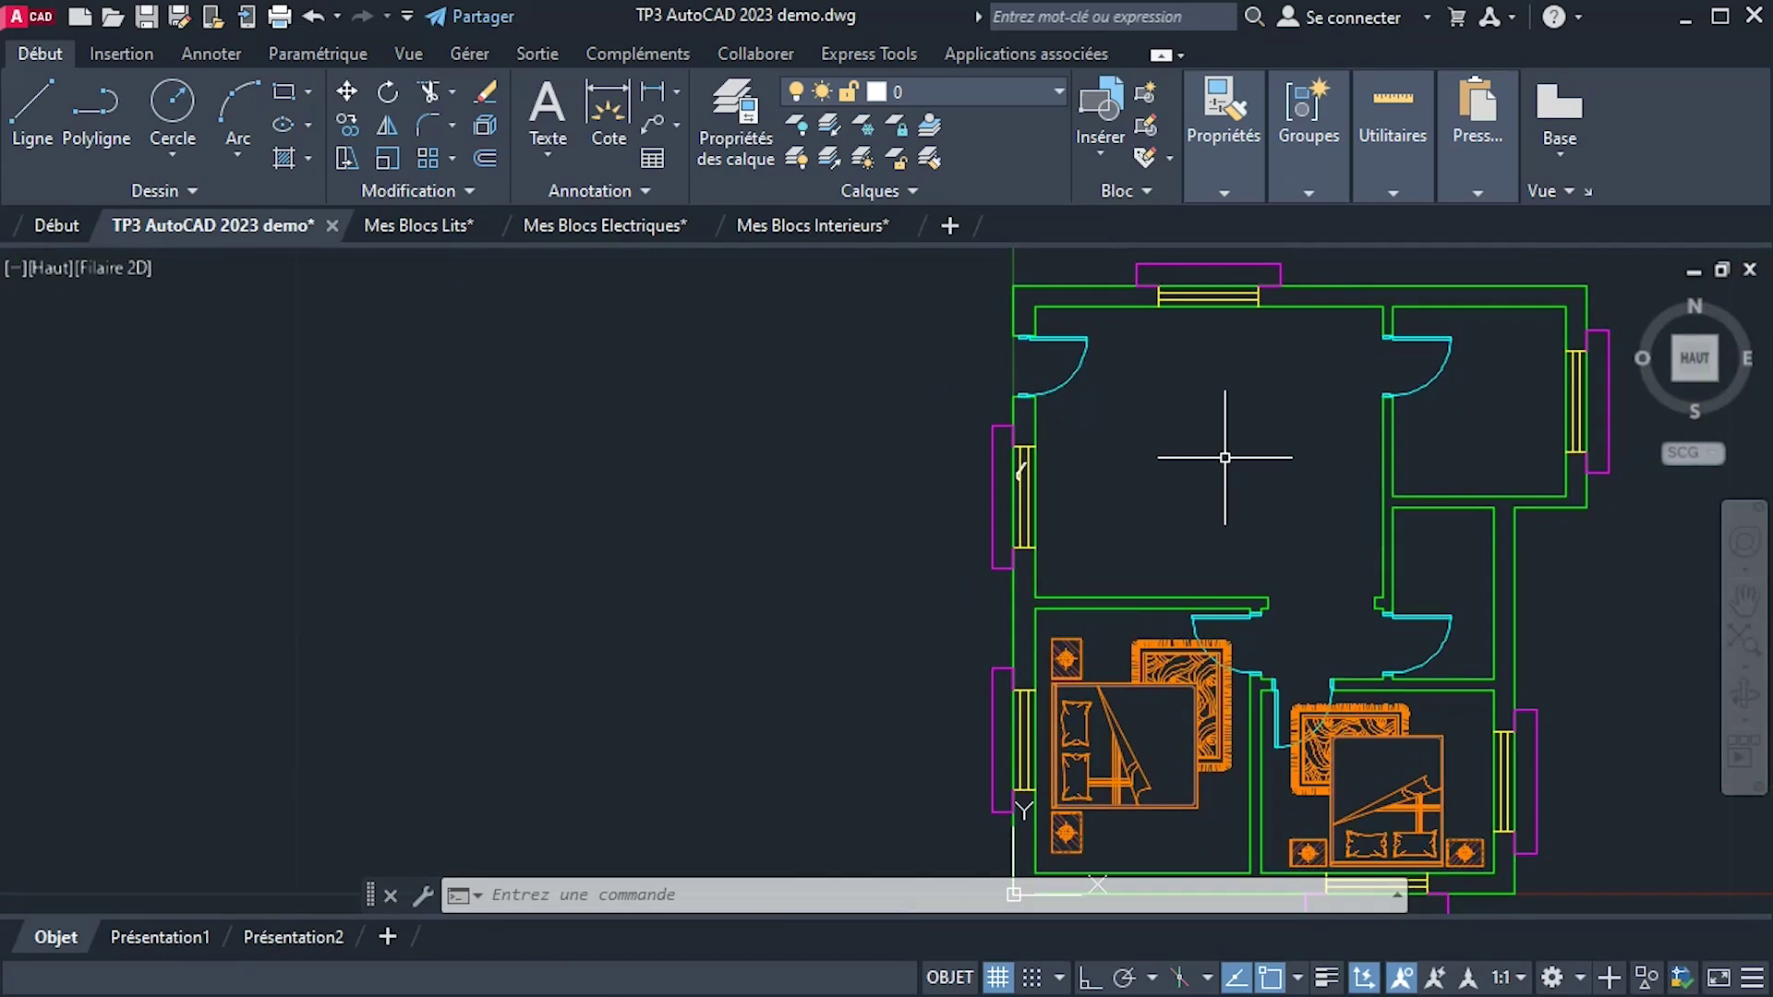
Switch to the Mes Blocs Interieurs drawing and look through its living-room sofa sets.
left_click(764, 221)
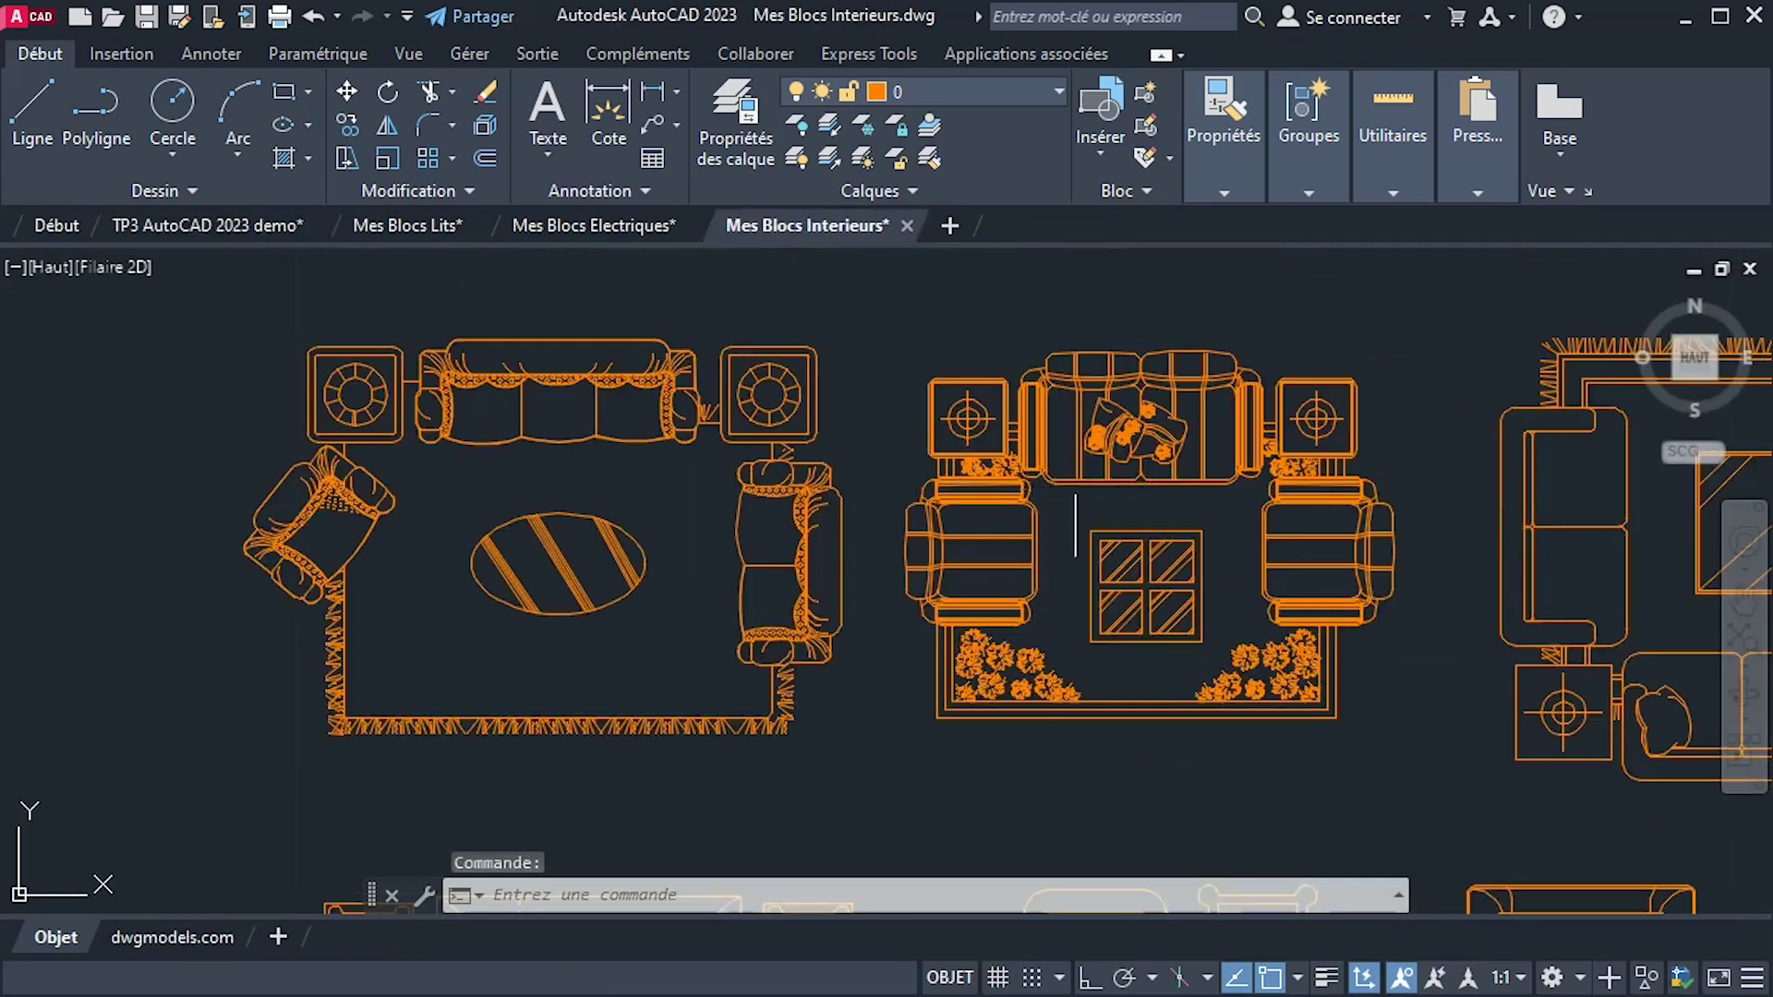
scroll(1076, 527, "down", 4)
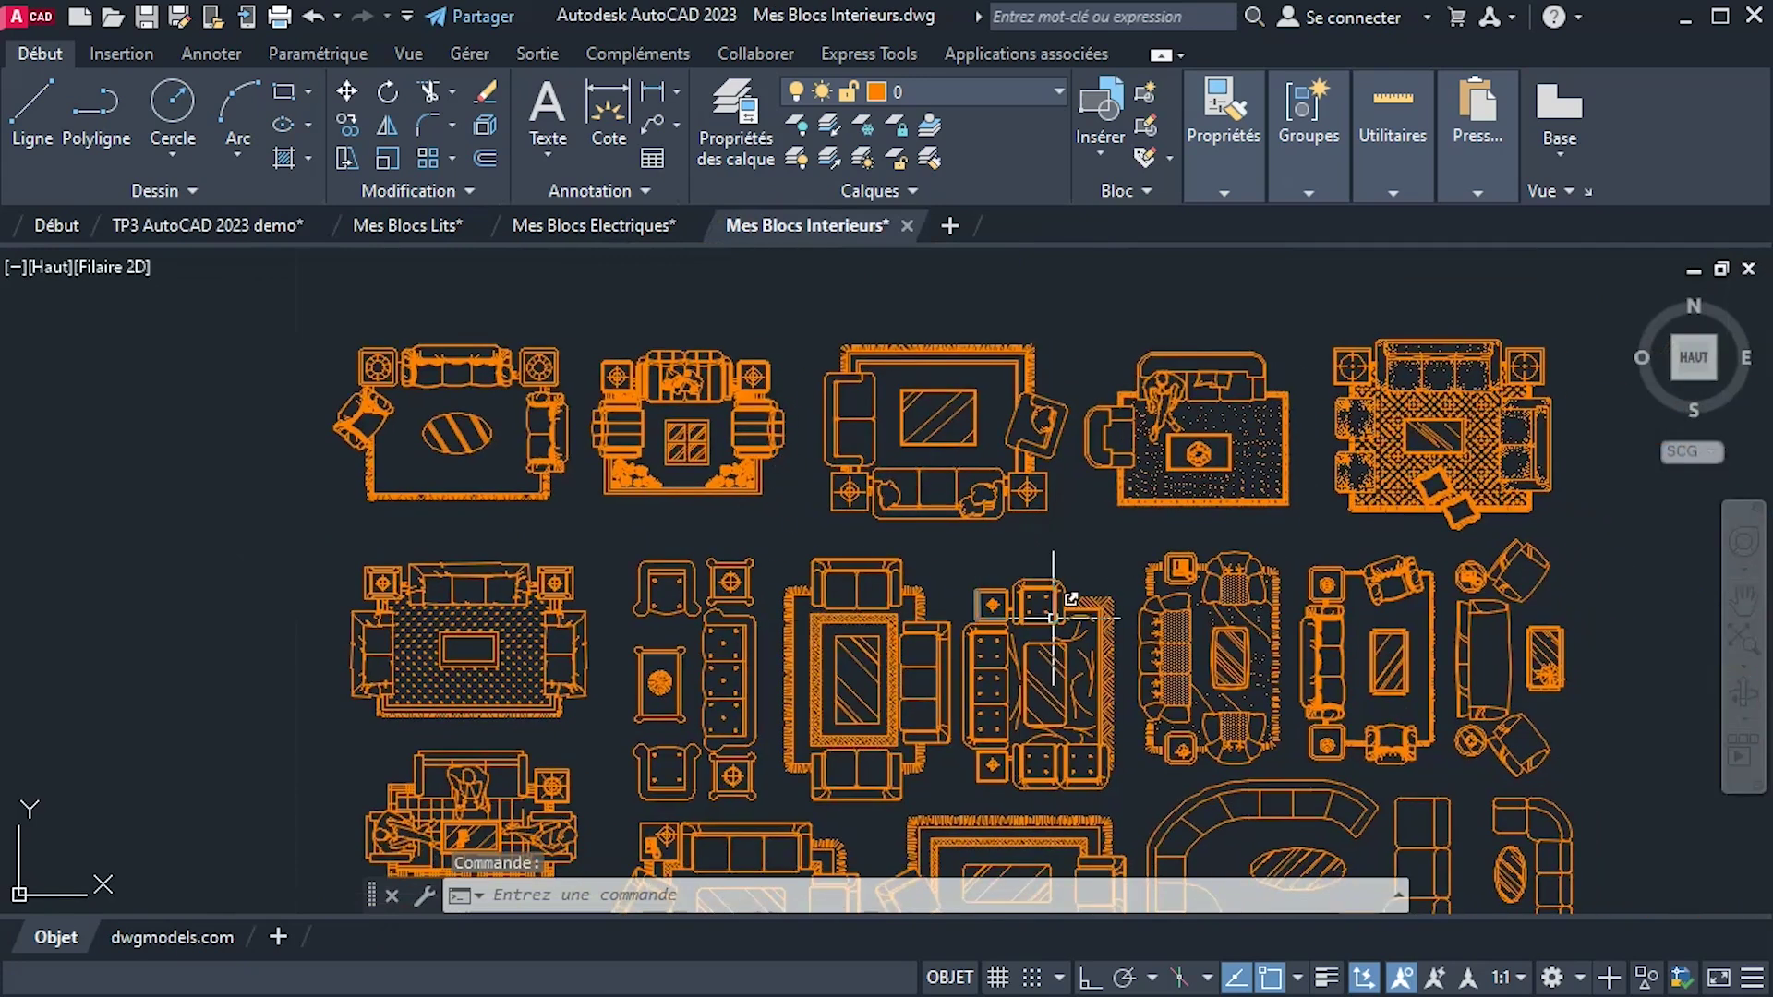
scroll(898, 548, "up", 2)
middle_click_drag(899, 547, 772, 425)
scroll(1057, 551, "down", 2)
middle_click_drag(1057, 551, 971, 532)
middle_click_drag(378, 365, 735, 542)
scroll(636, 440, "up", 4)
scroll(637, 440, "up", 2)
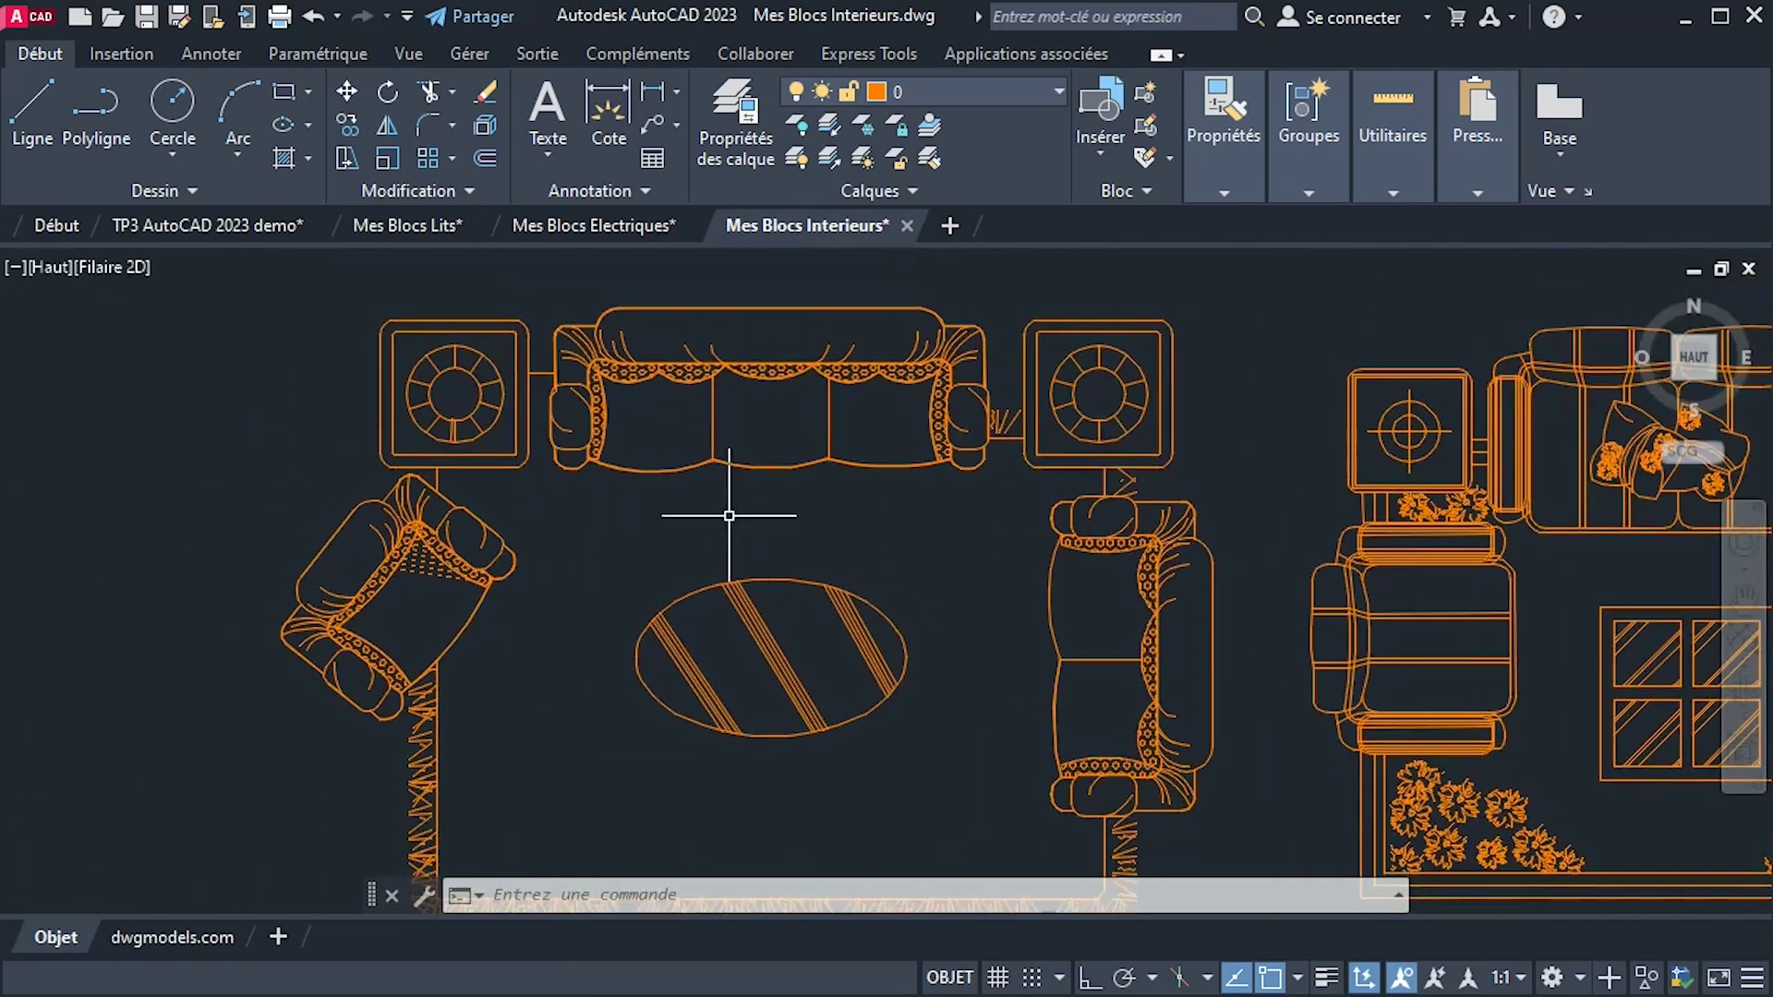
Copy the whole sofa set with the oval striped coffee table to the clipboard and return to the TP3 AutoCAD 2023 demo drawing.
scroll(728, 515, "down", 2)
left_click(370, 313)
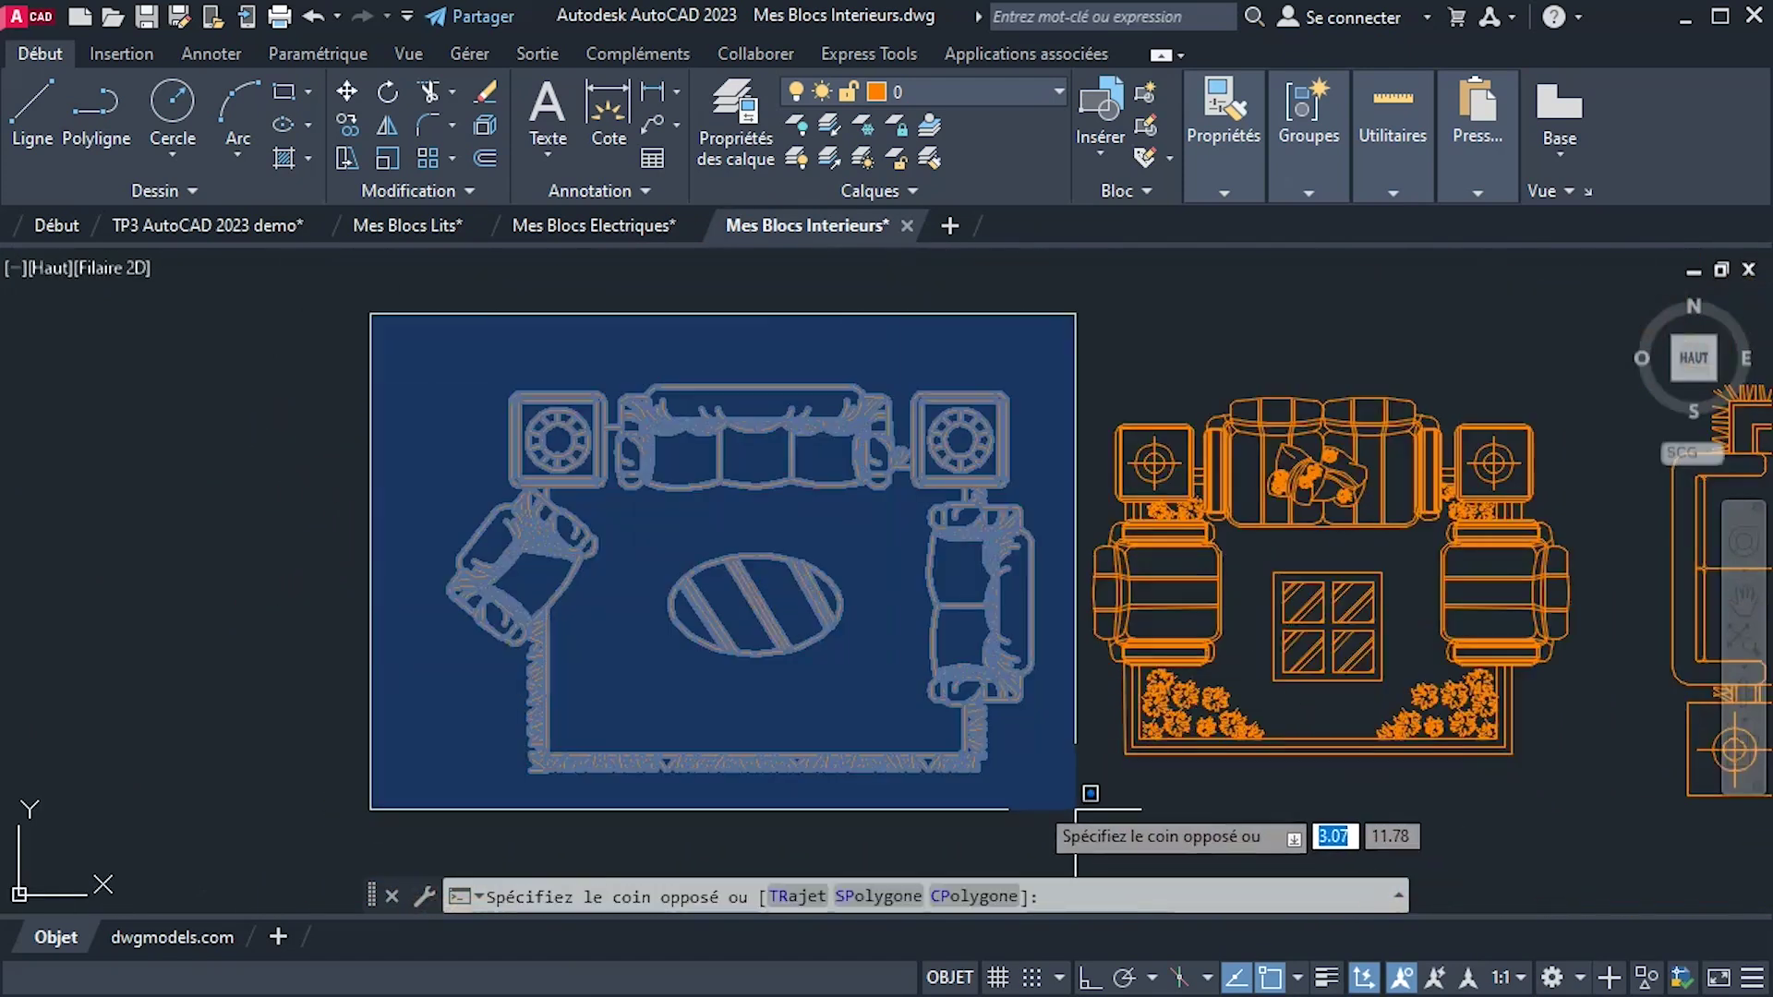
left_click(1065, 810)
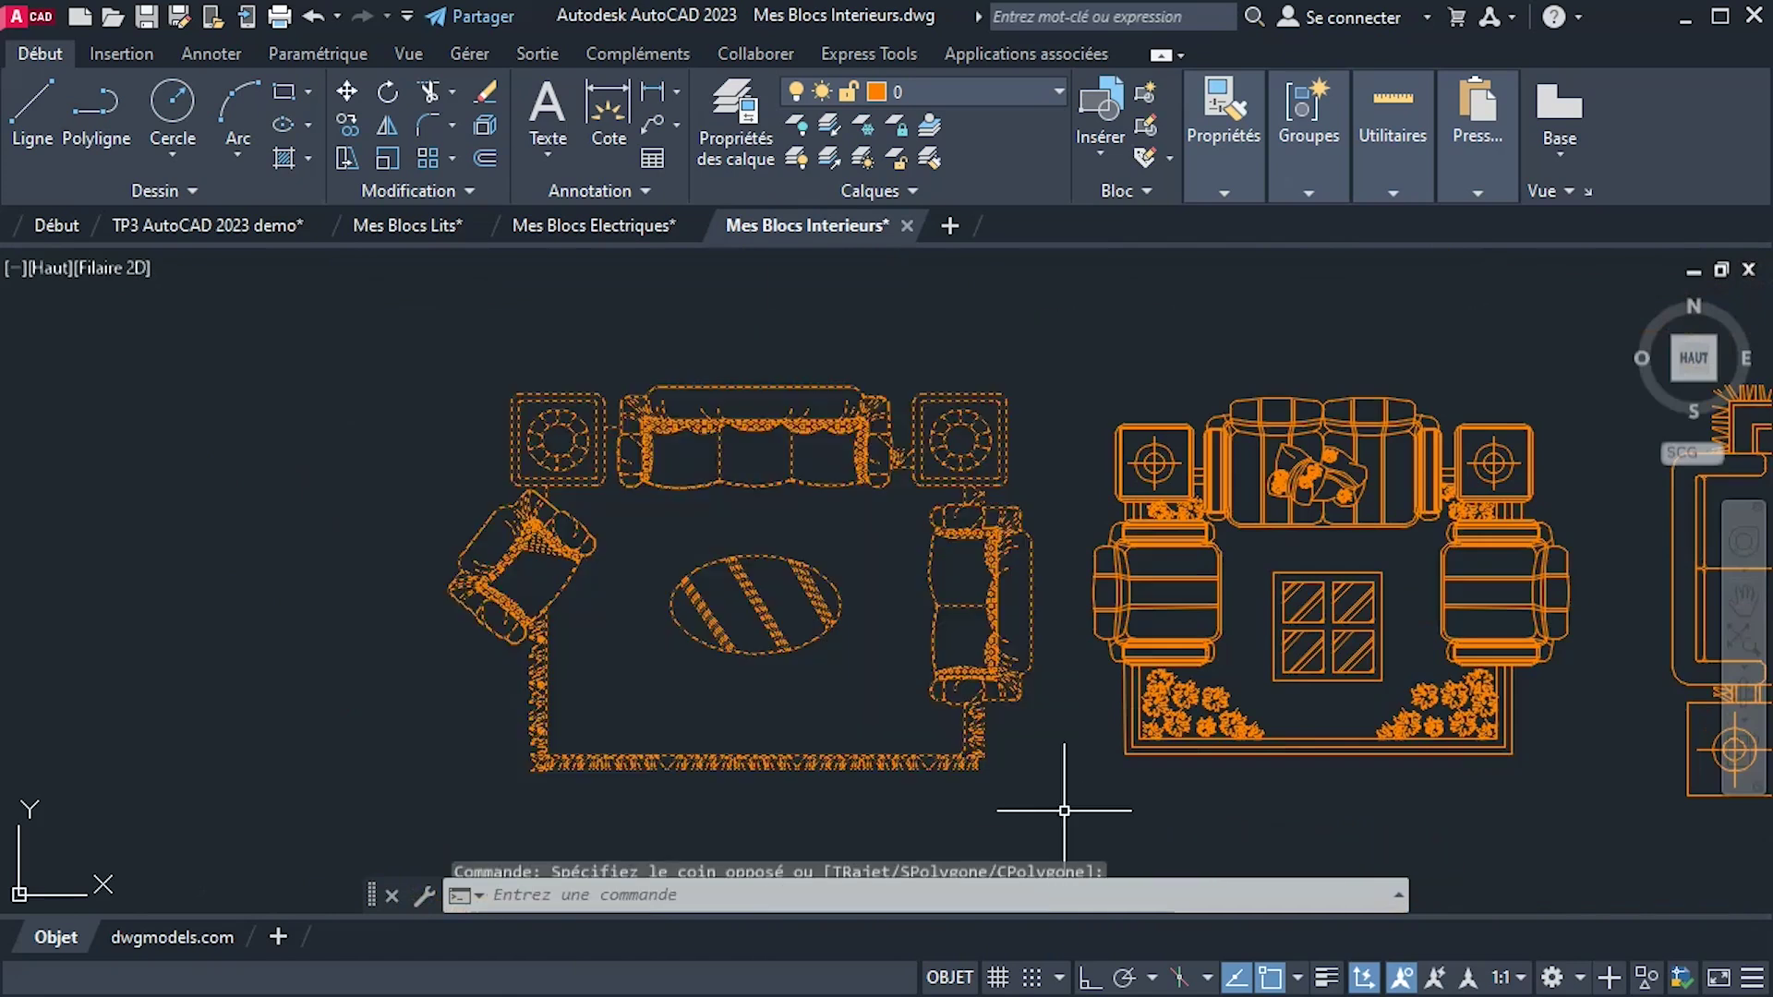
right_click(750, 431)
mouse_move(866, 487)
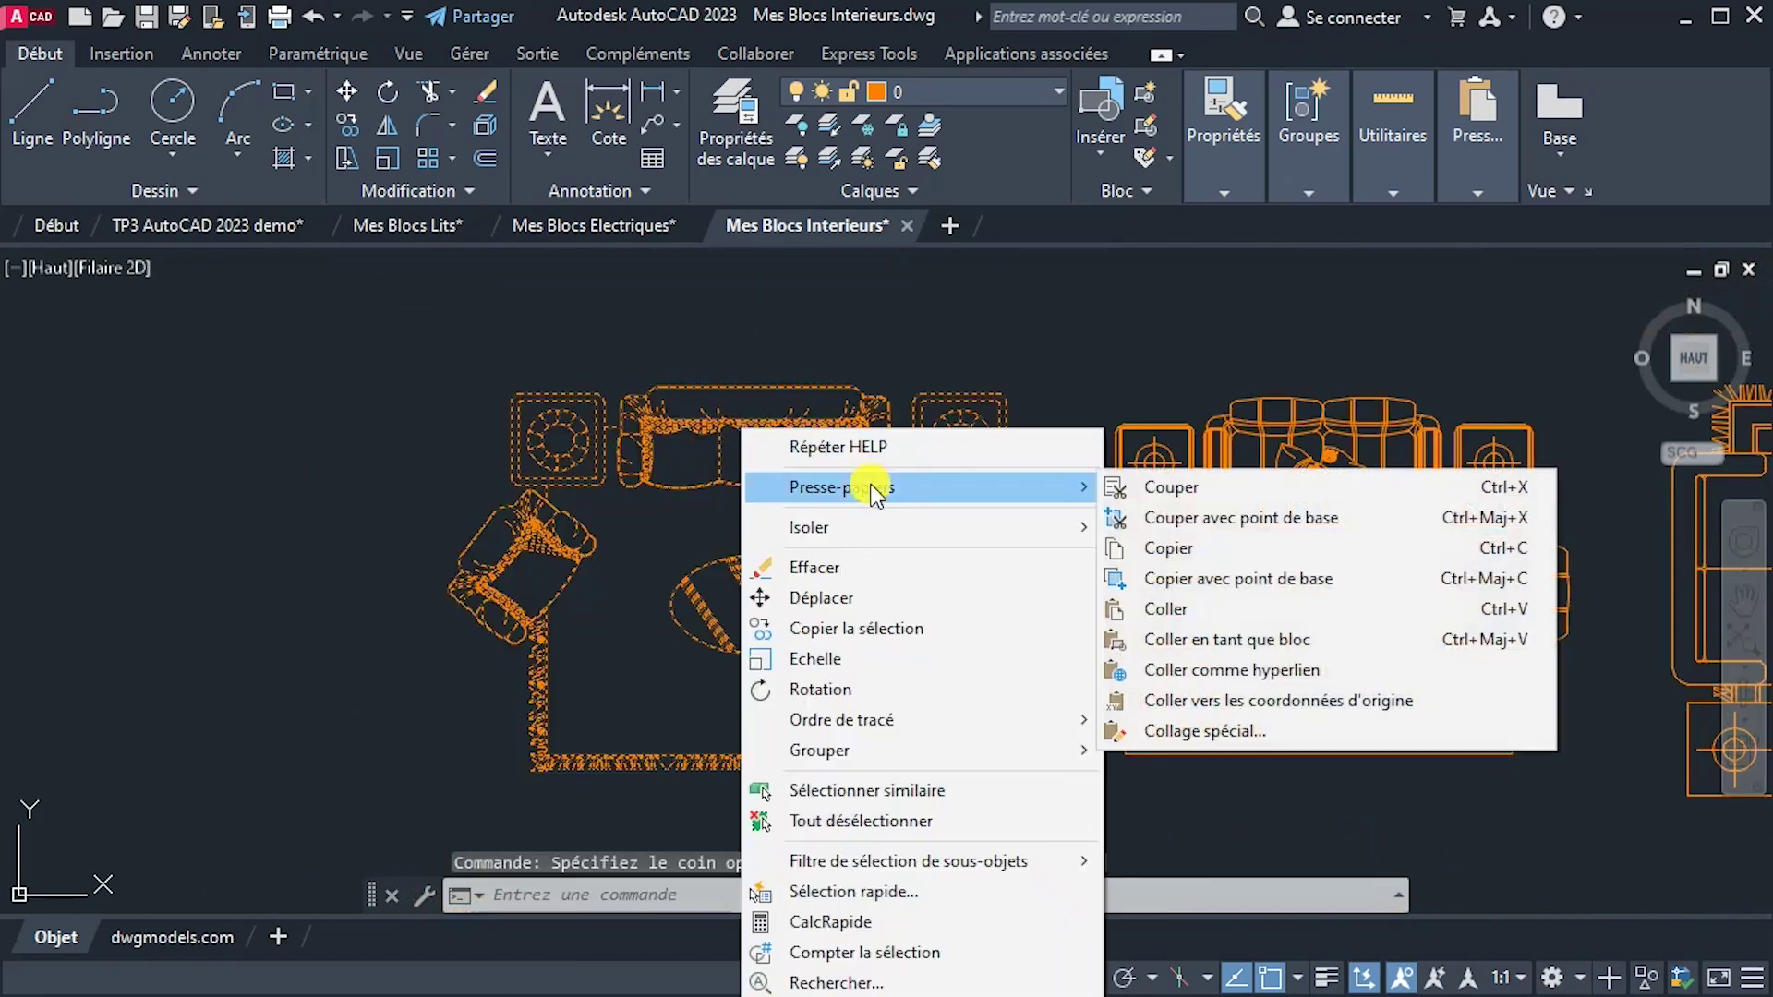
left_click(1171, 548)
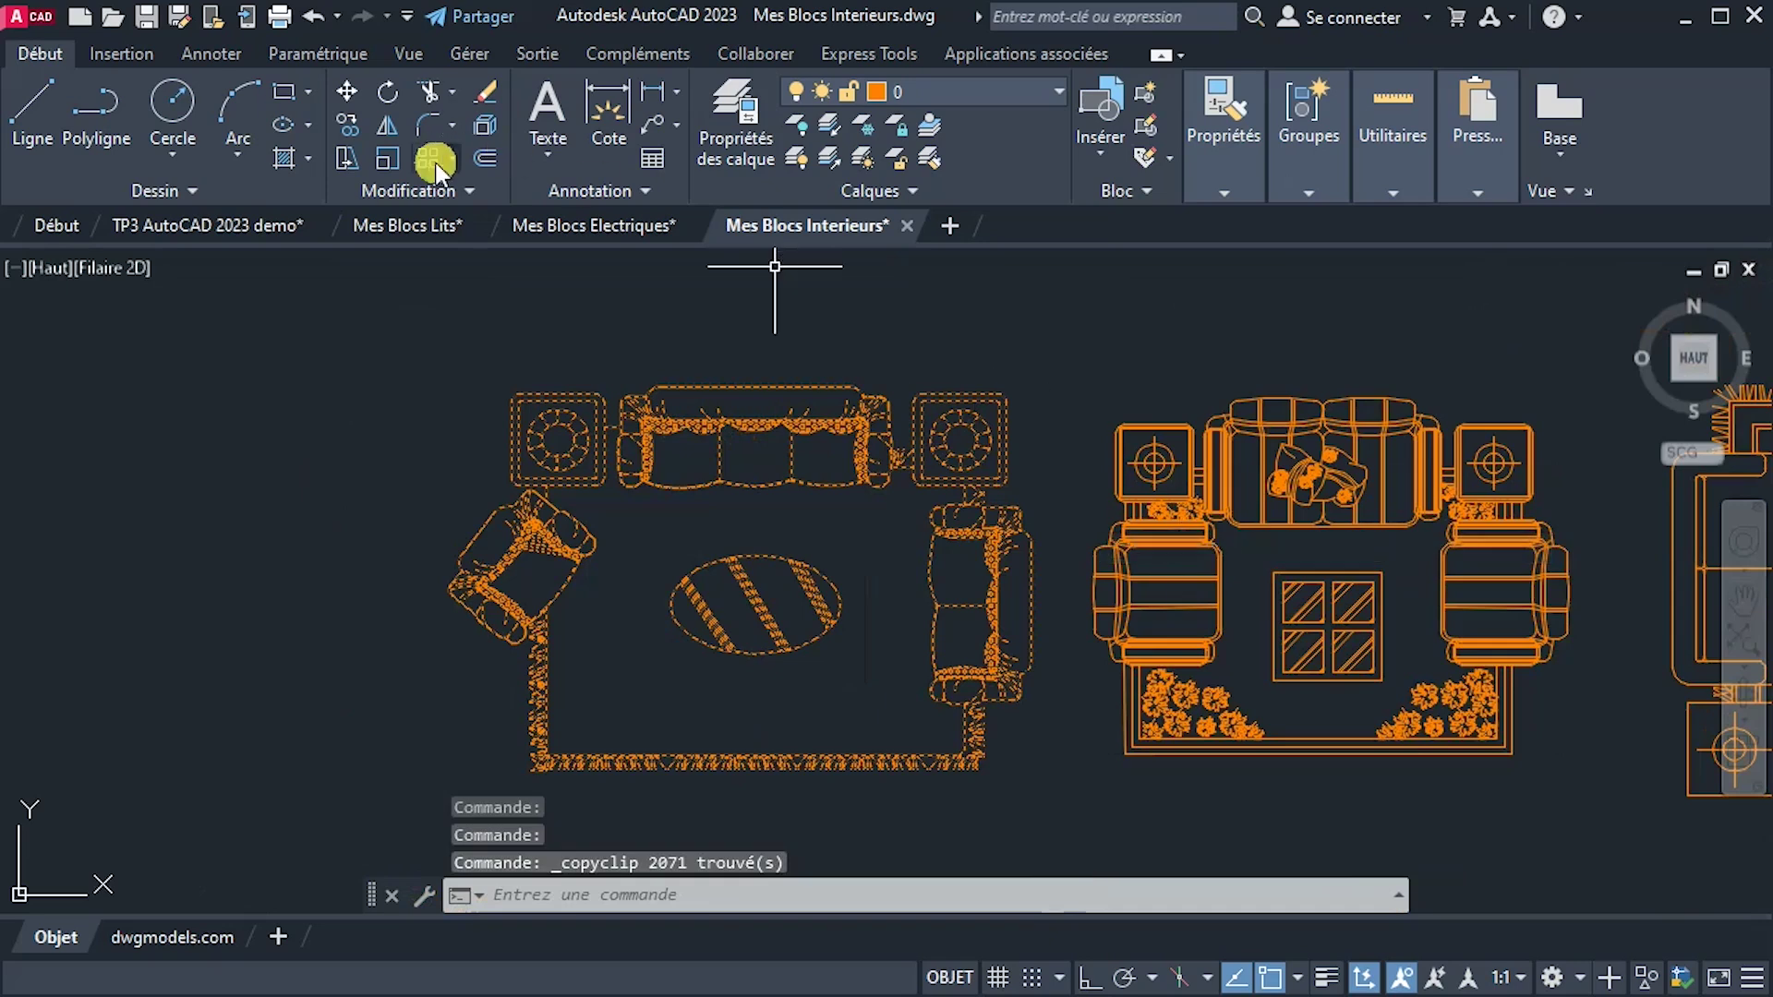
left_click(229, 222)
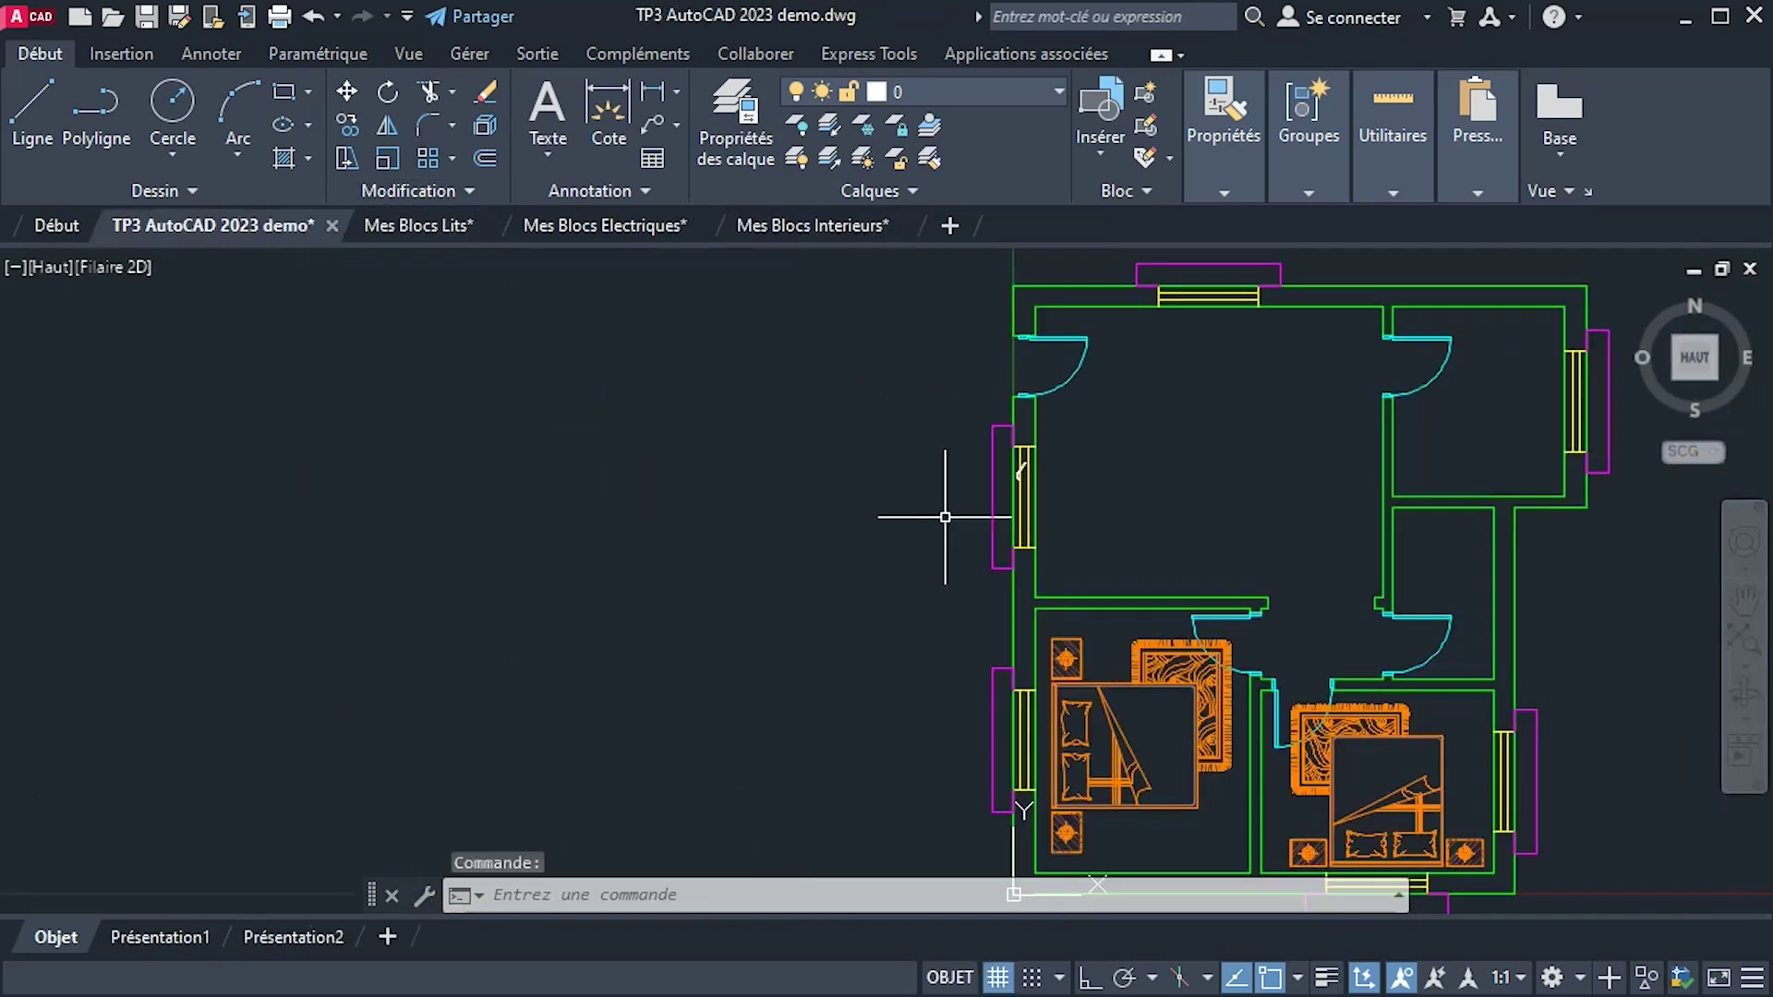
Paste the copied sofa set into the empty area west of the floor plan.
right_click(407, 435)
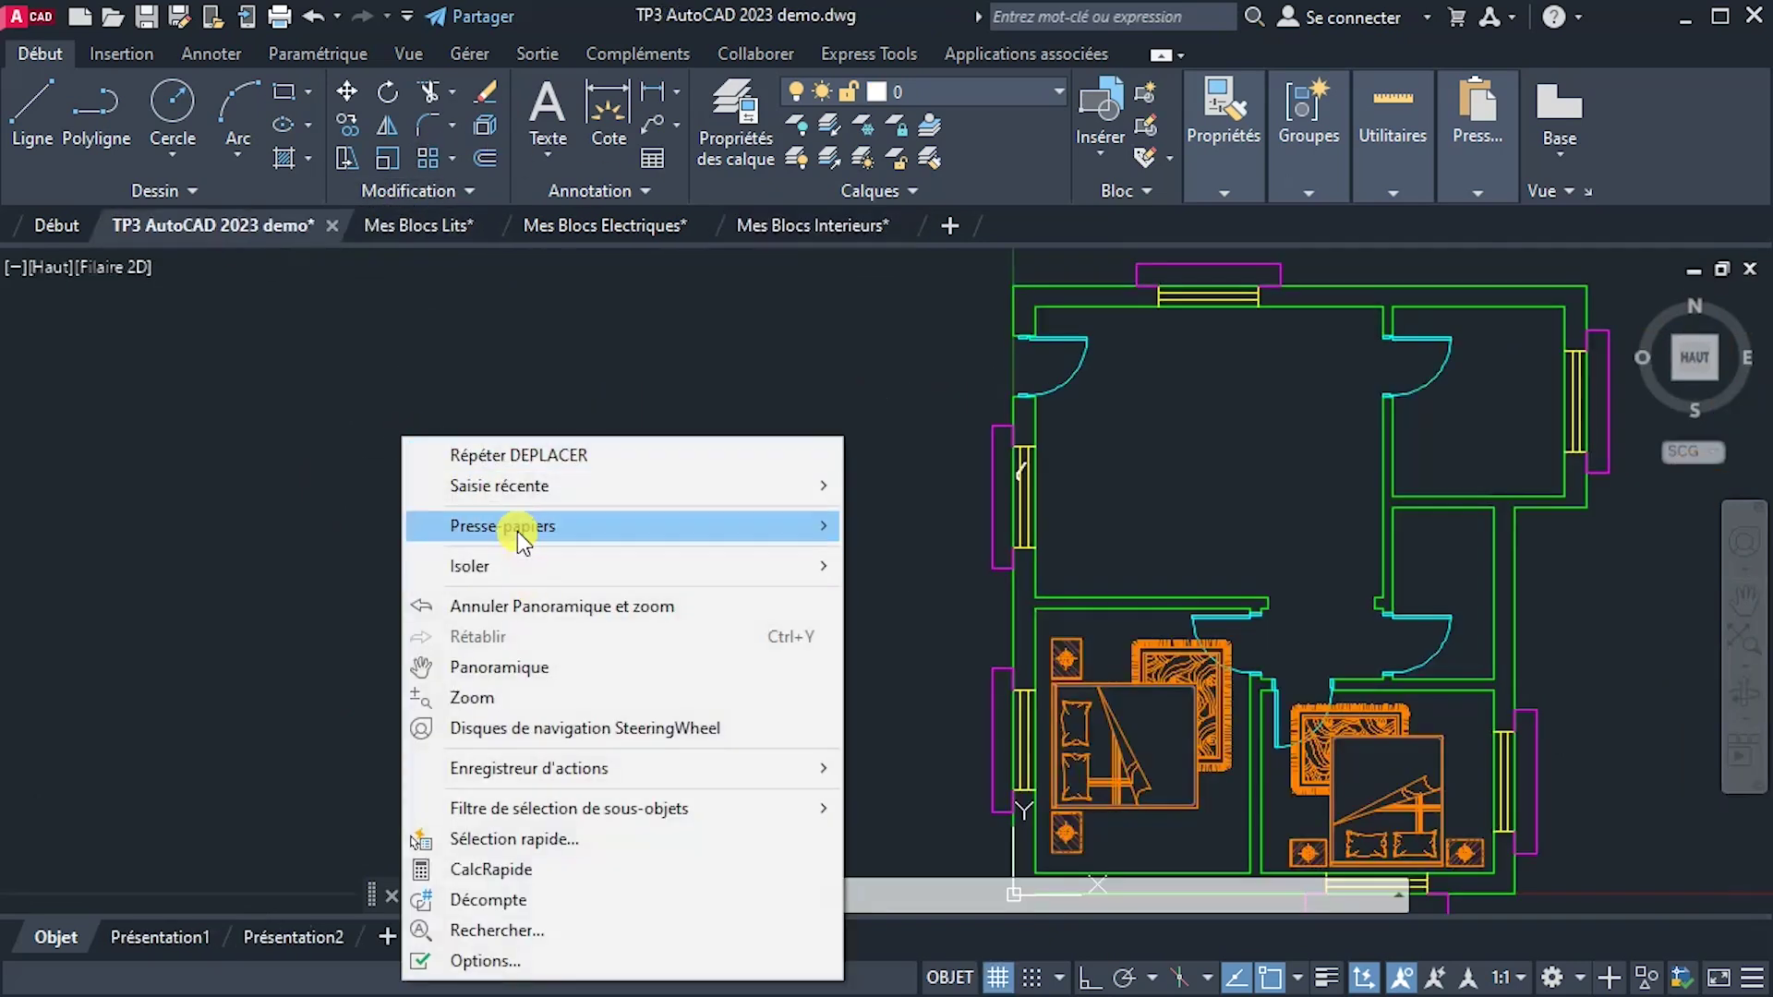
mouse_move(518, 531)
left_click(907, 650)
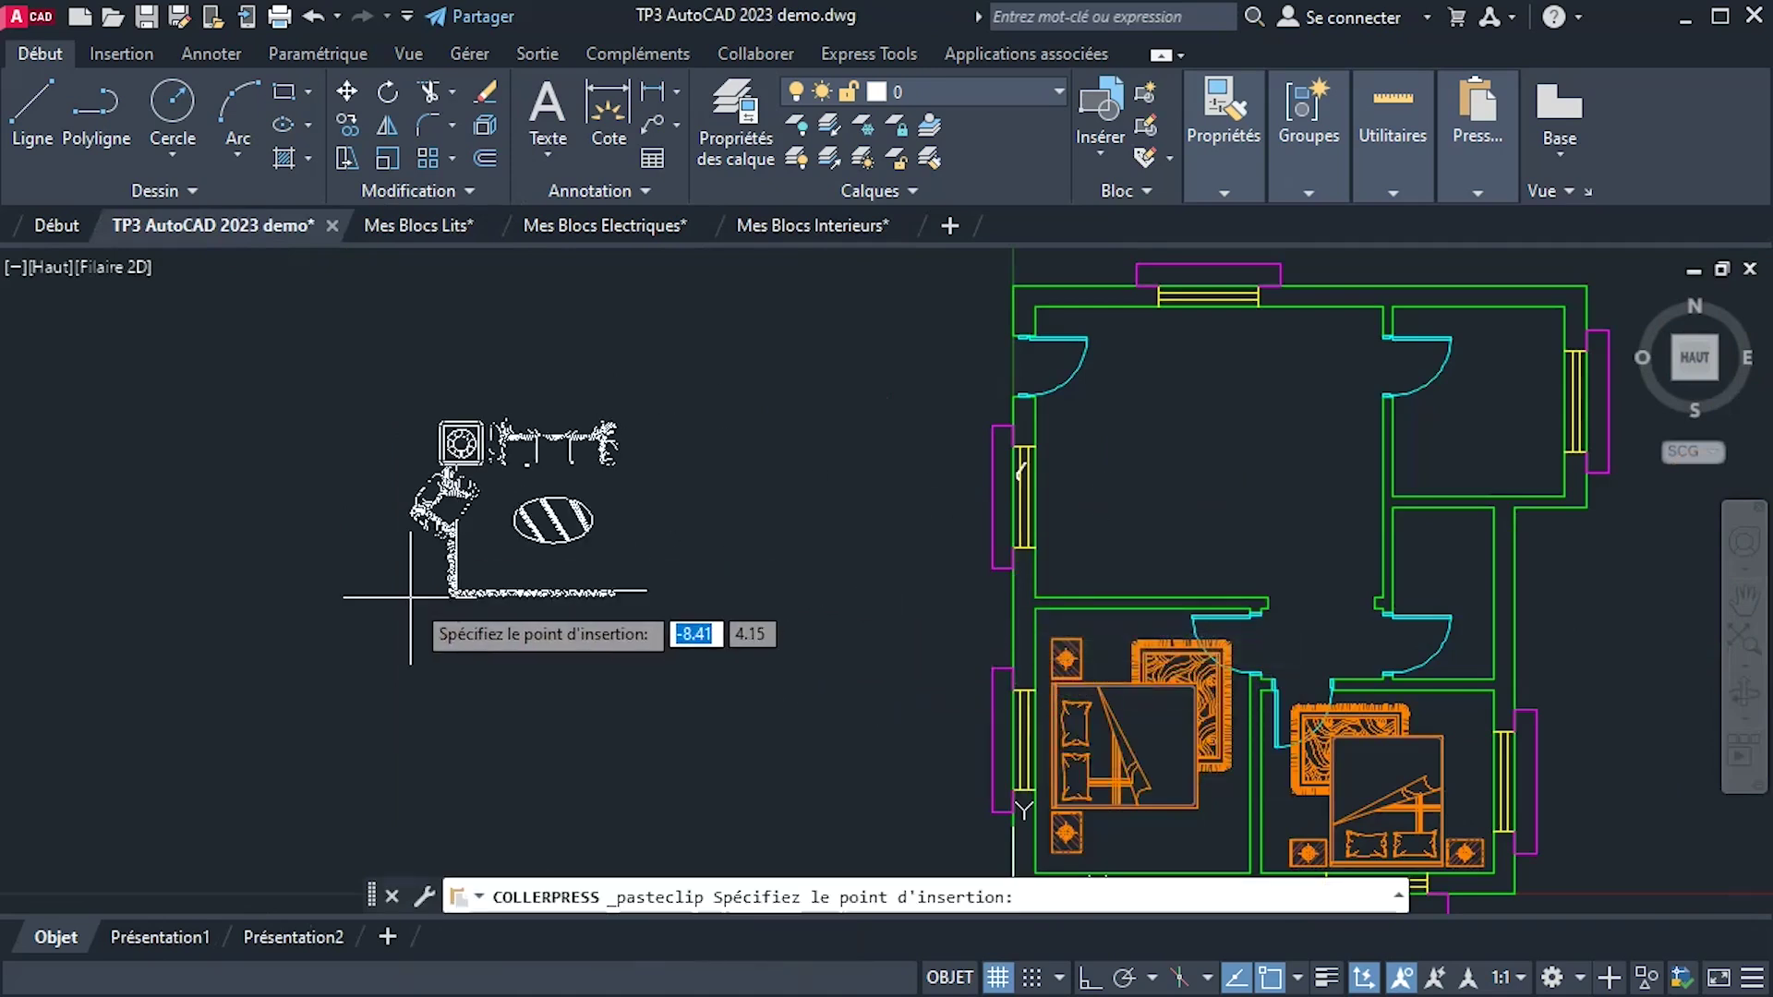
left_click(409, 599)
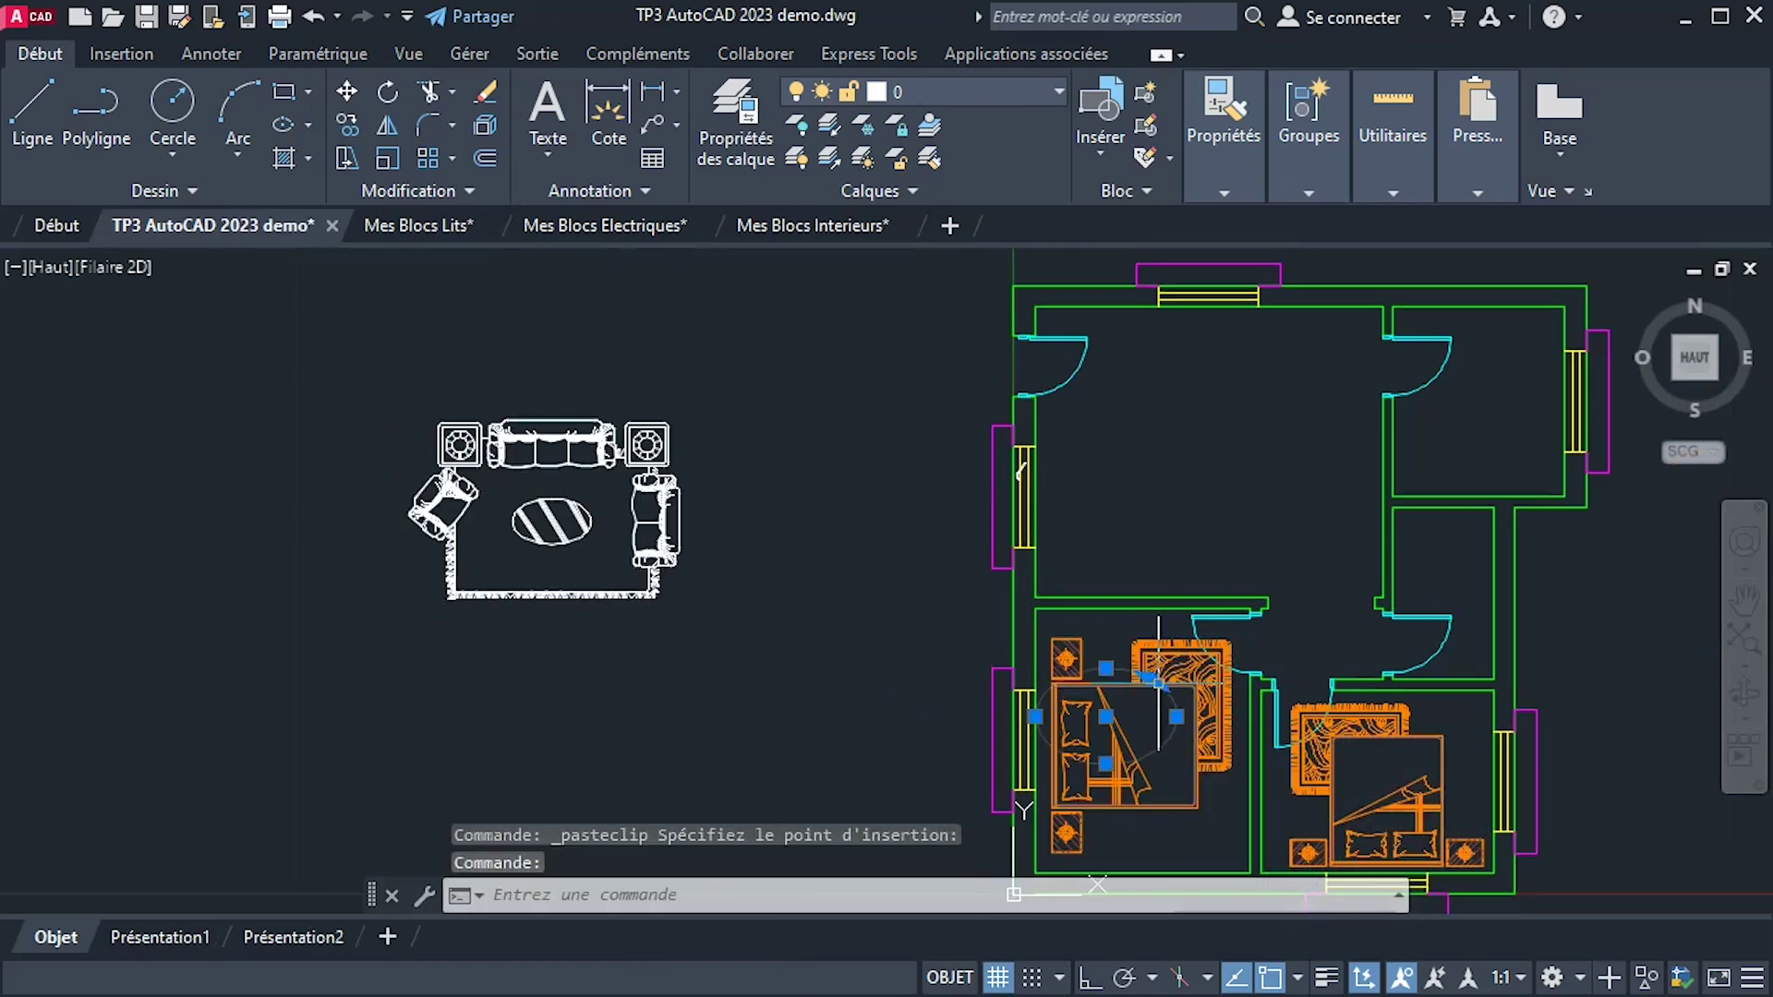
Check which layer the southwest bedroom's bed set is on and compare it with the pasted sofa set's layer.
left_click(1155, 688)
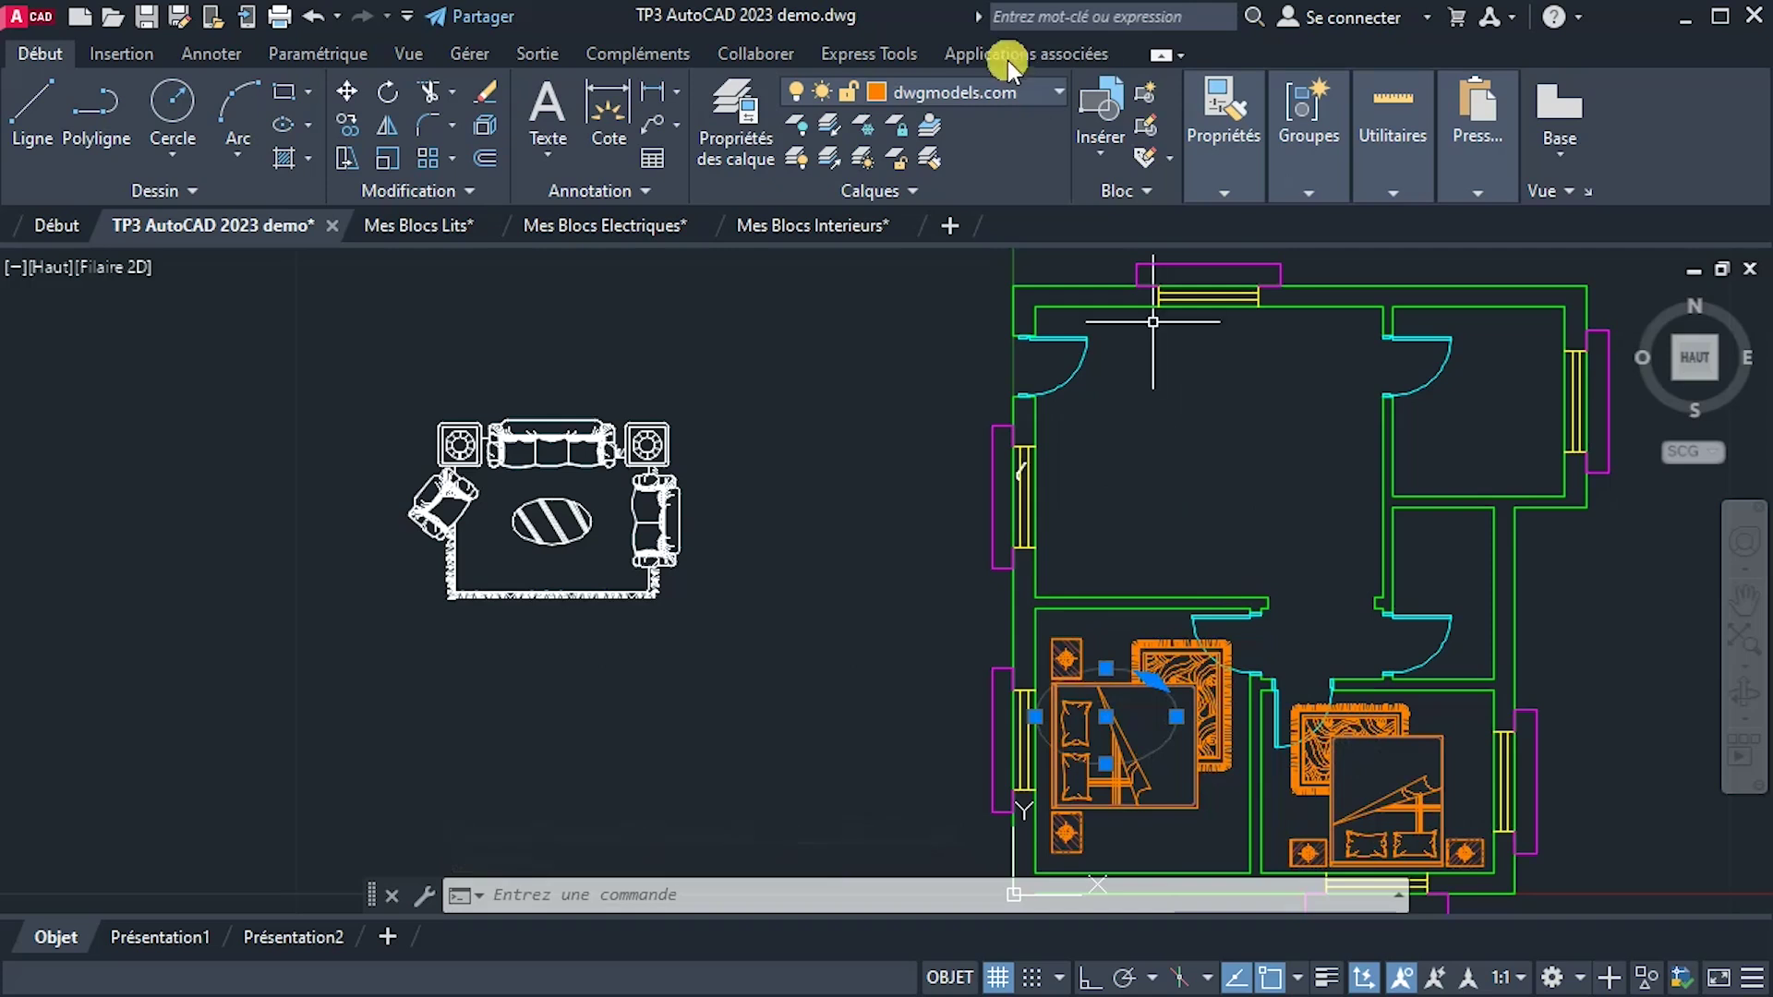
left_click(977, 87)
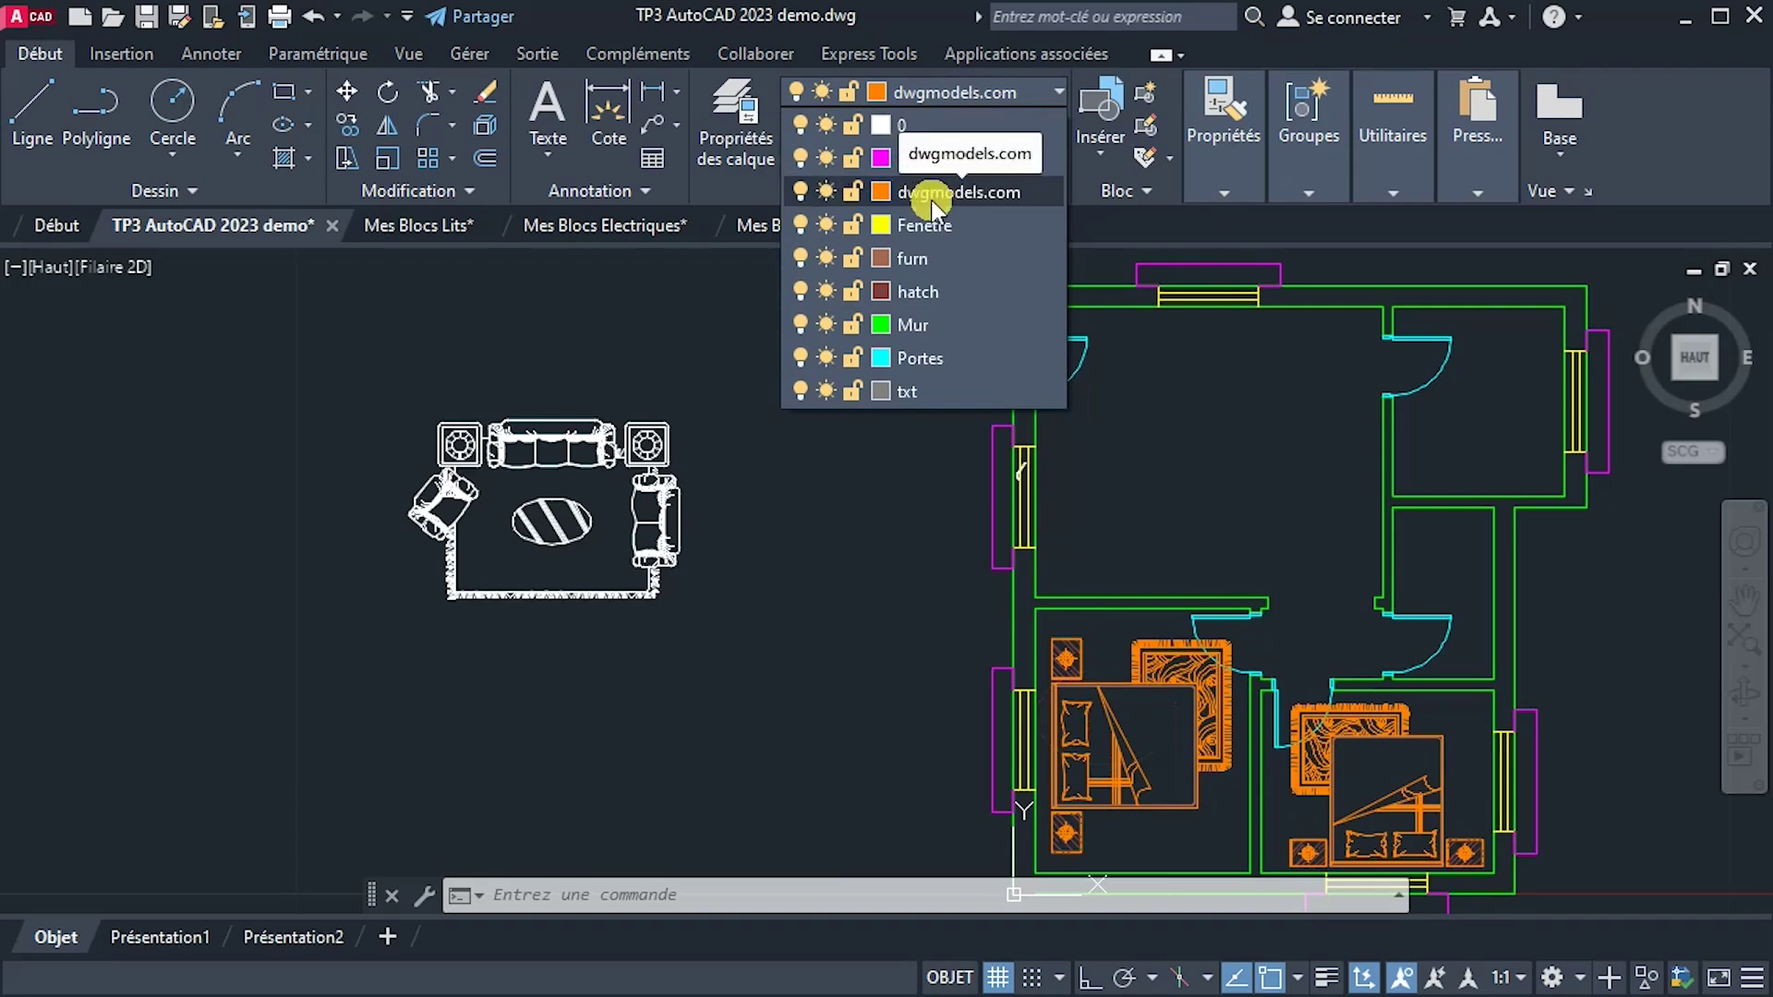
left_click(816, 602)
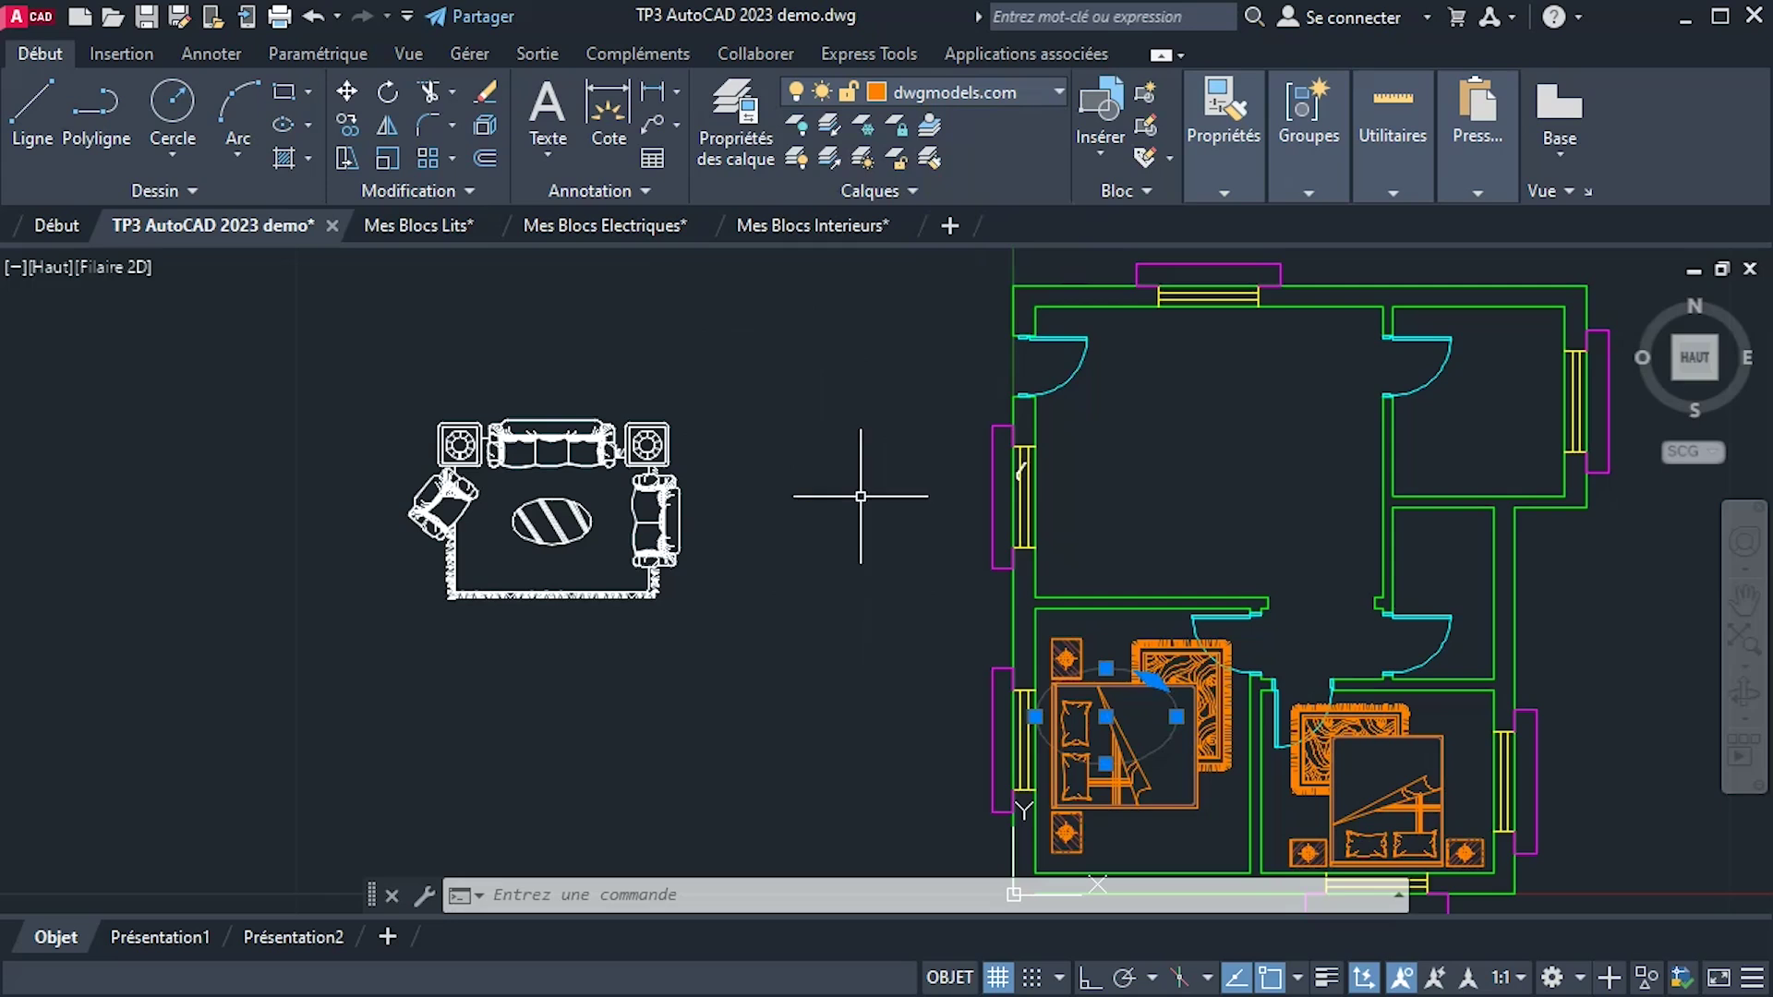
left_click(353, 327)
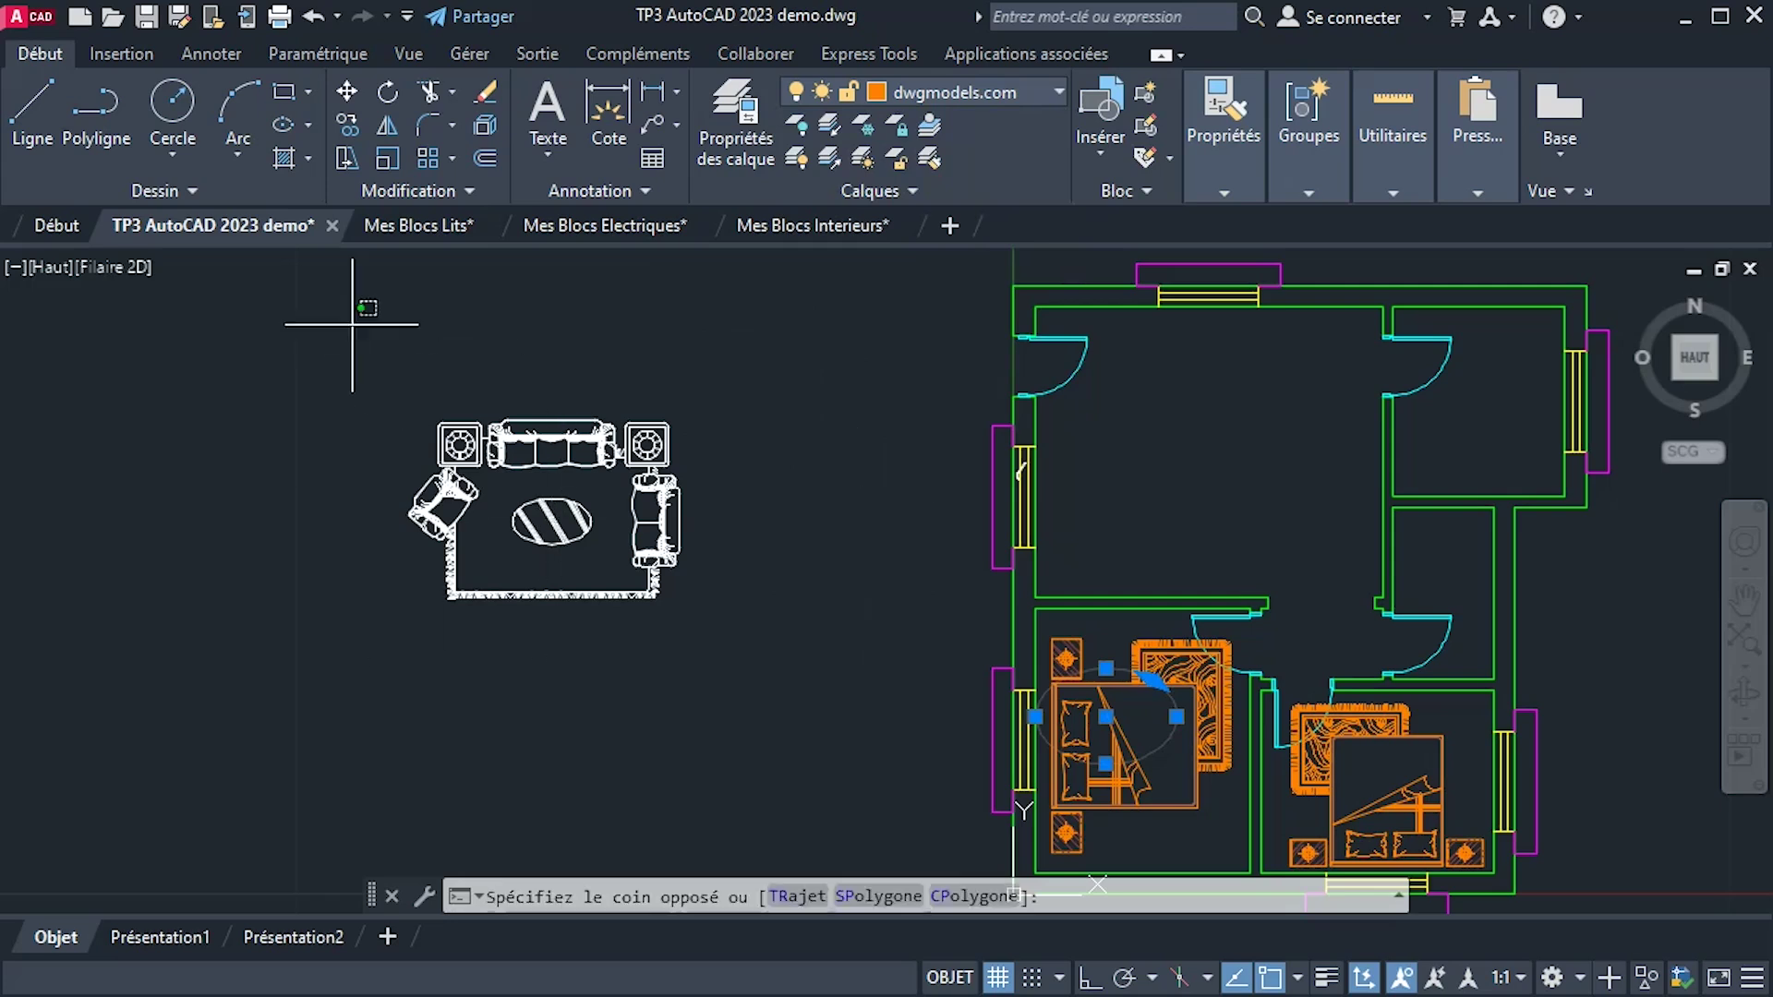
left_click(833, 697)
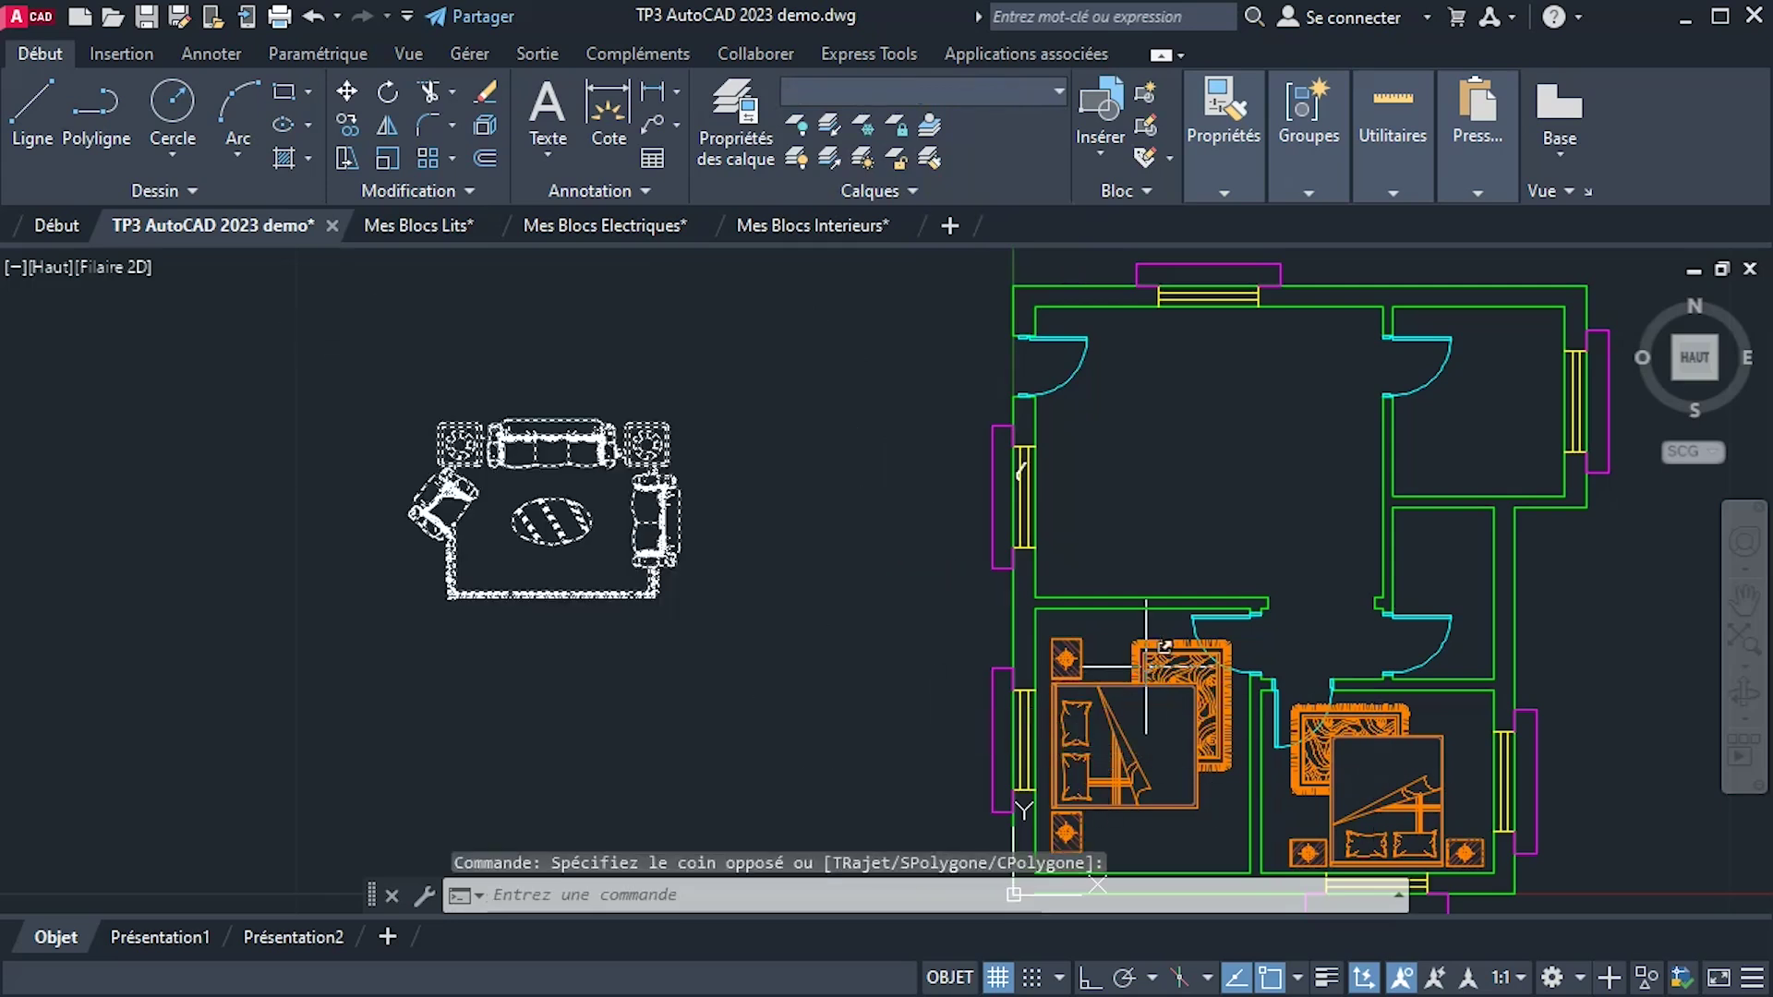
key("Escape")
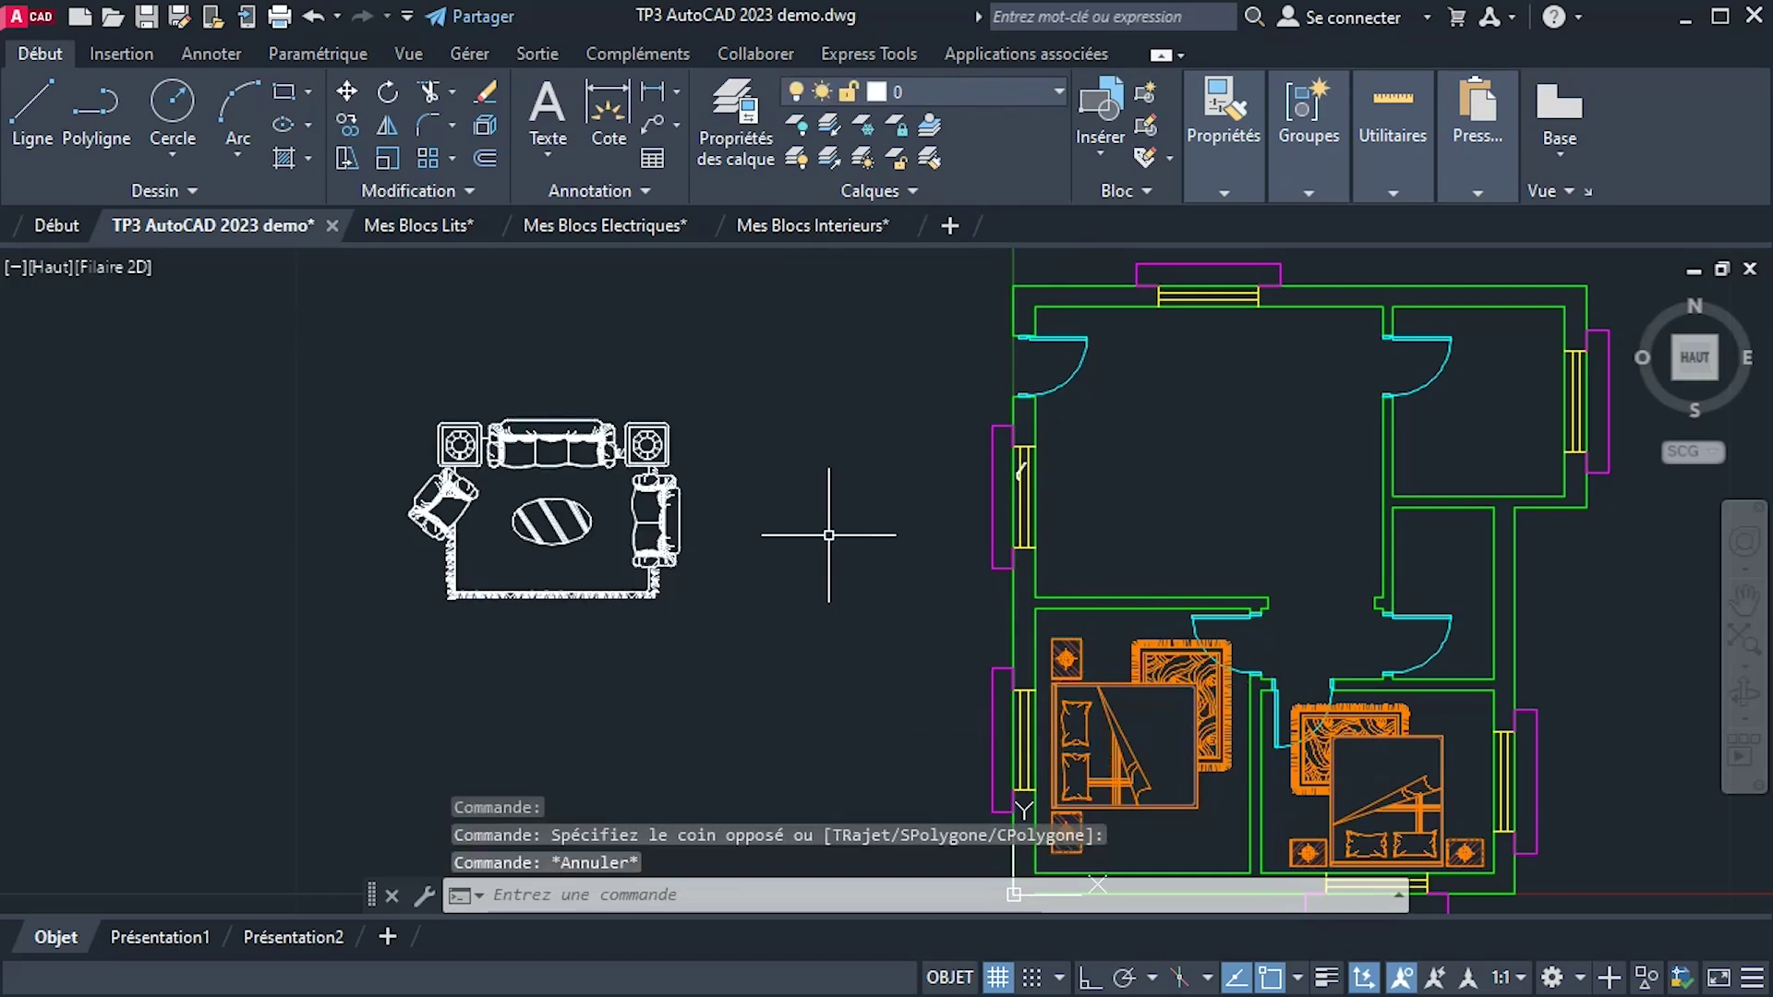
Rename the dwgmodels.com layer to Ameublements and make it the current layer.
type("calque")
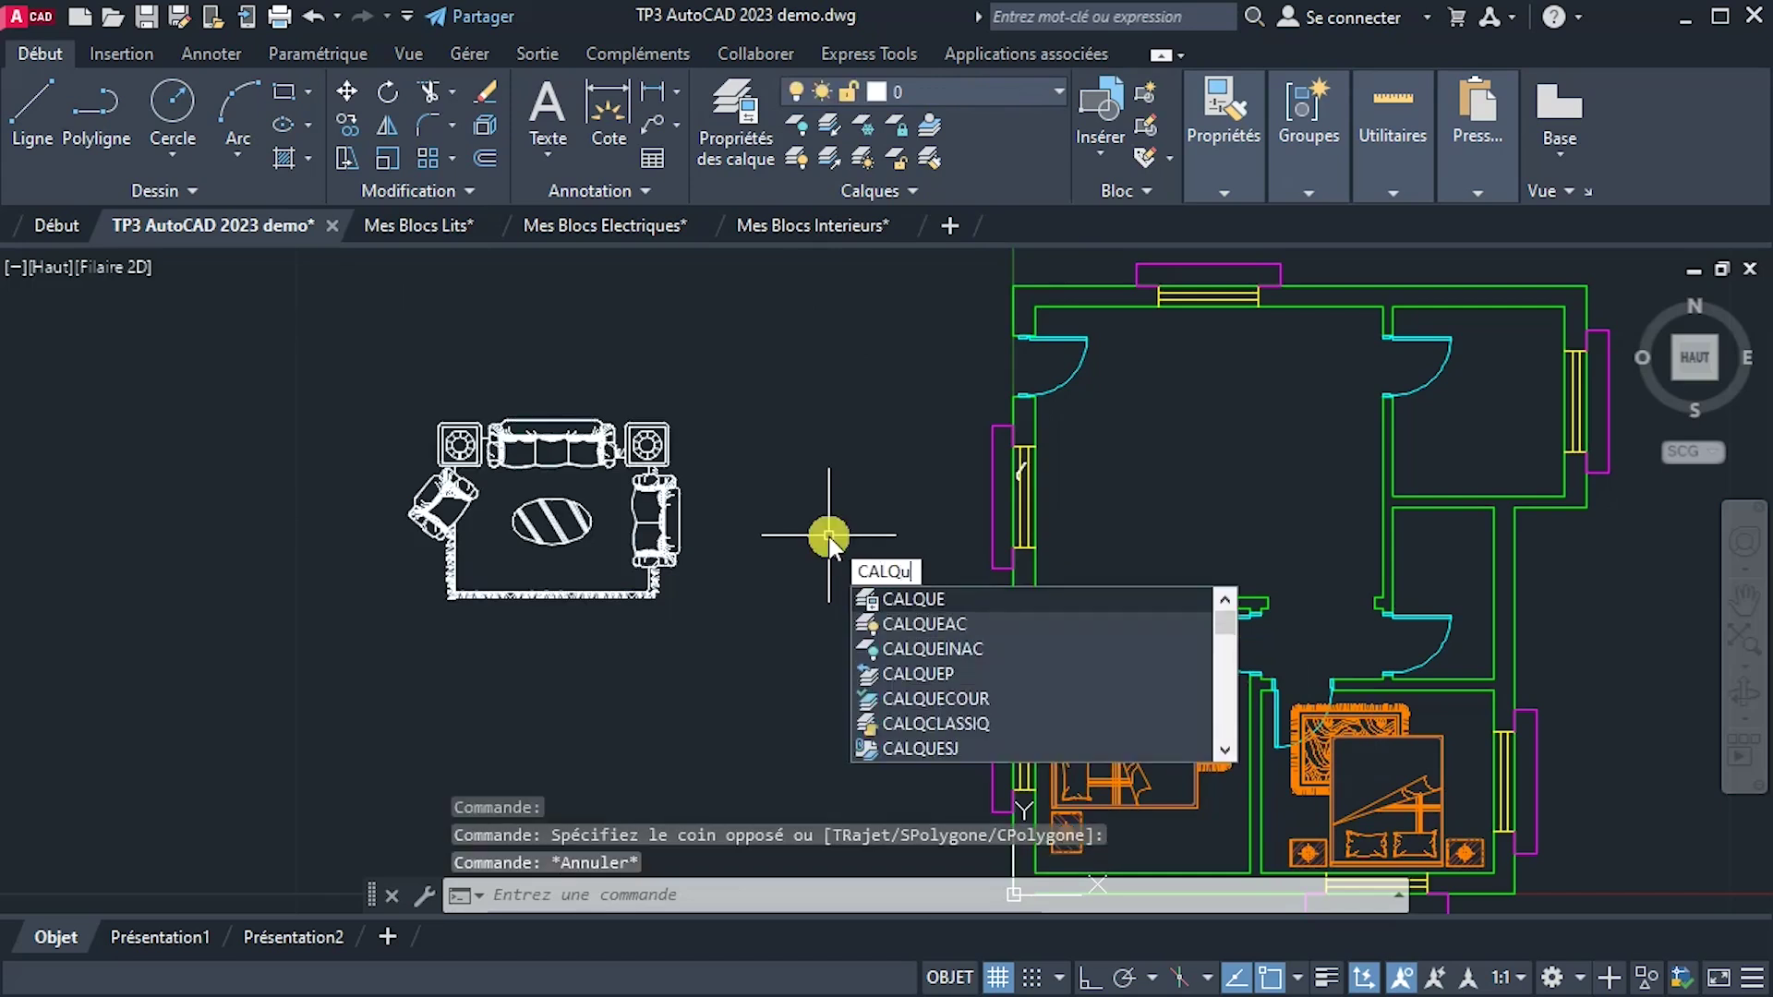
key("Return")
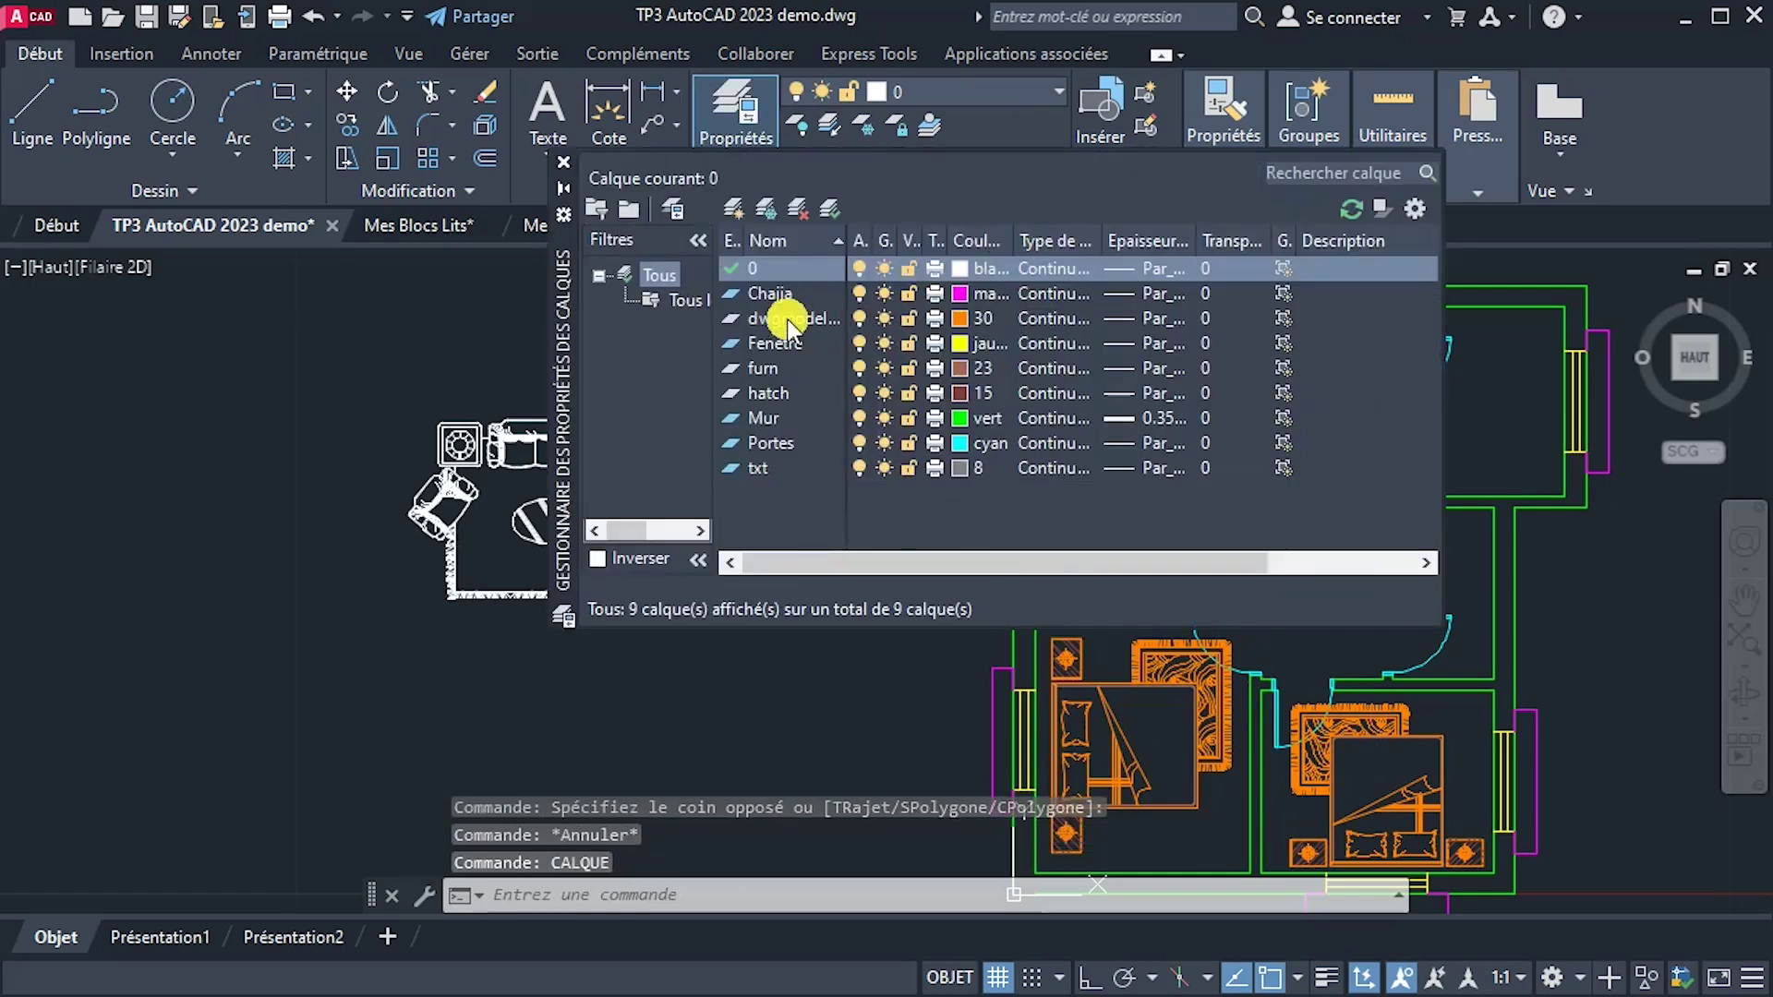
left_click(787, 320)
right_click(787, 321)
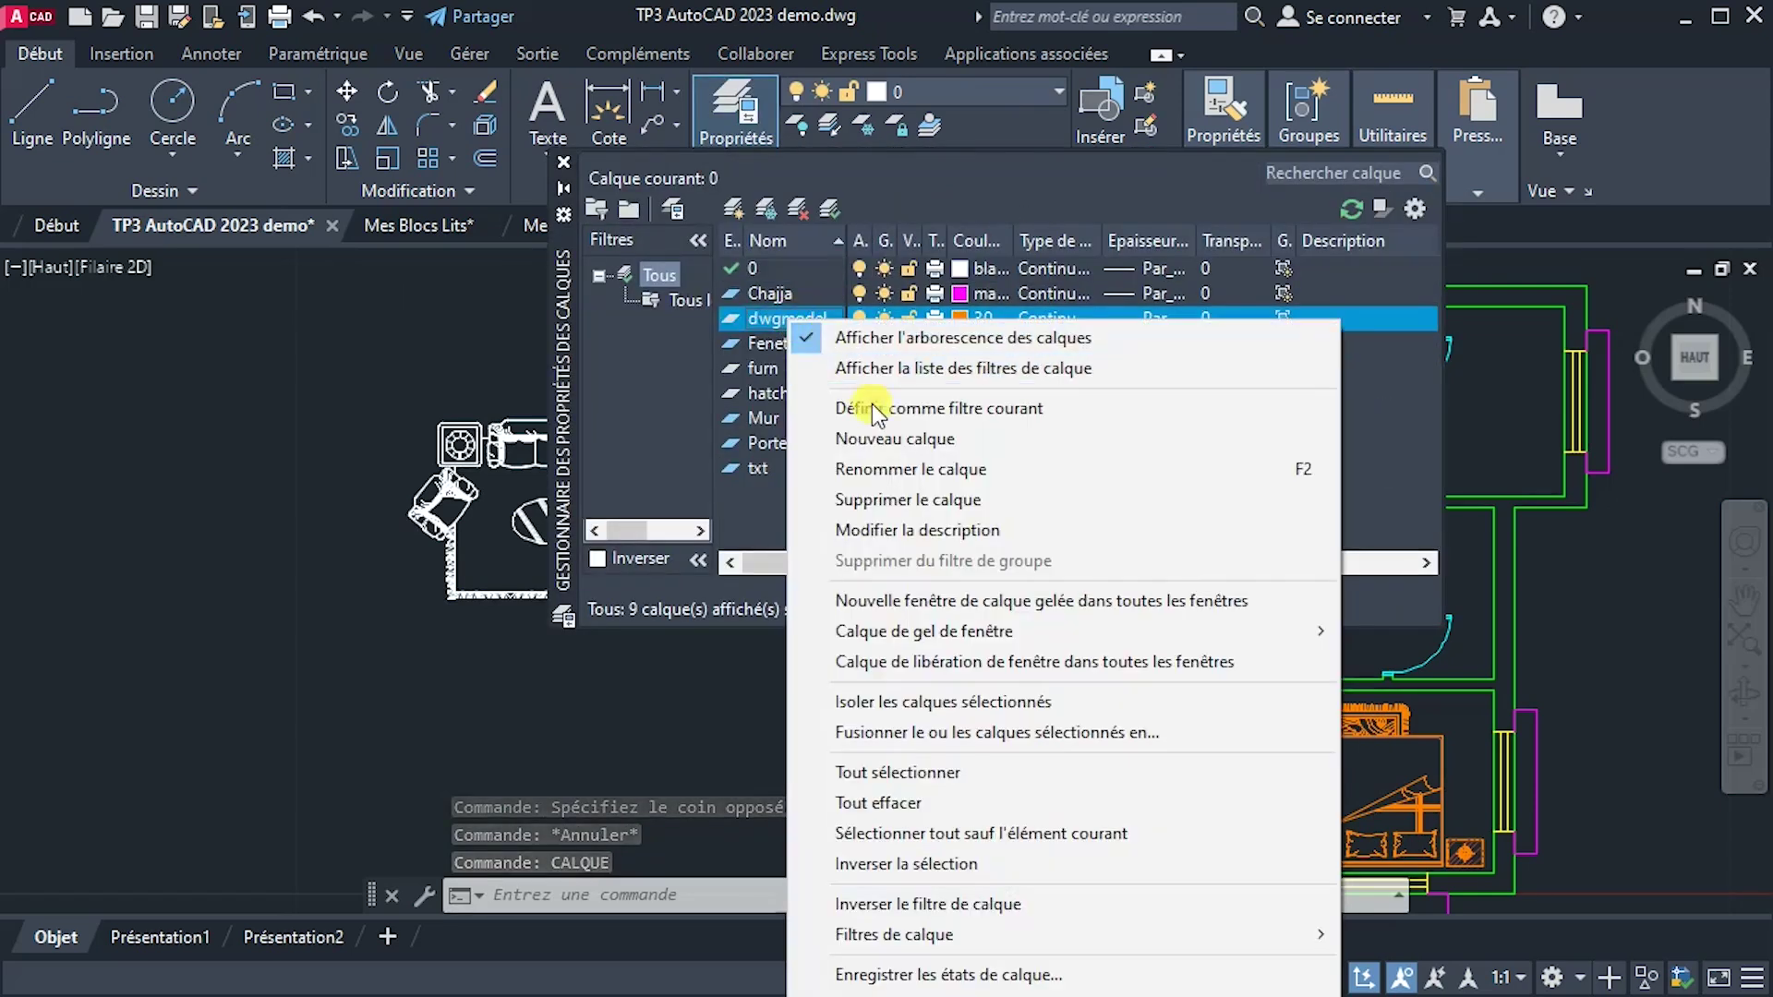
left_click(903, 471)
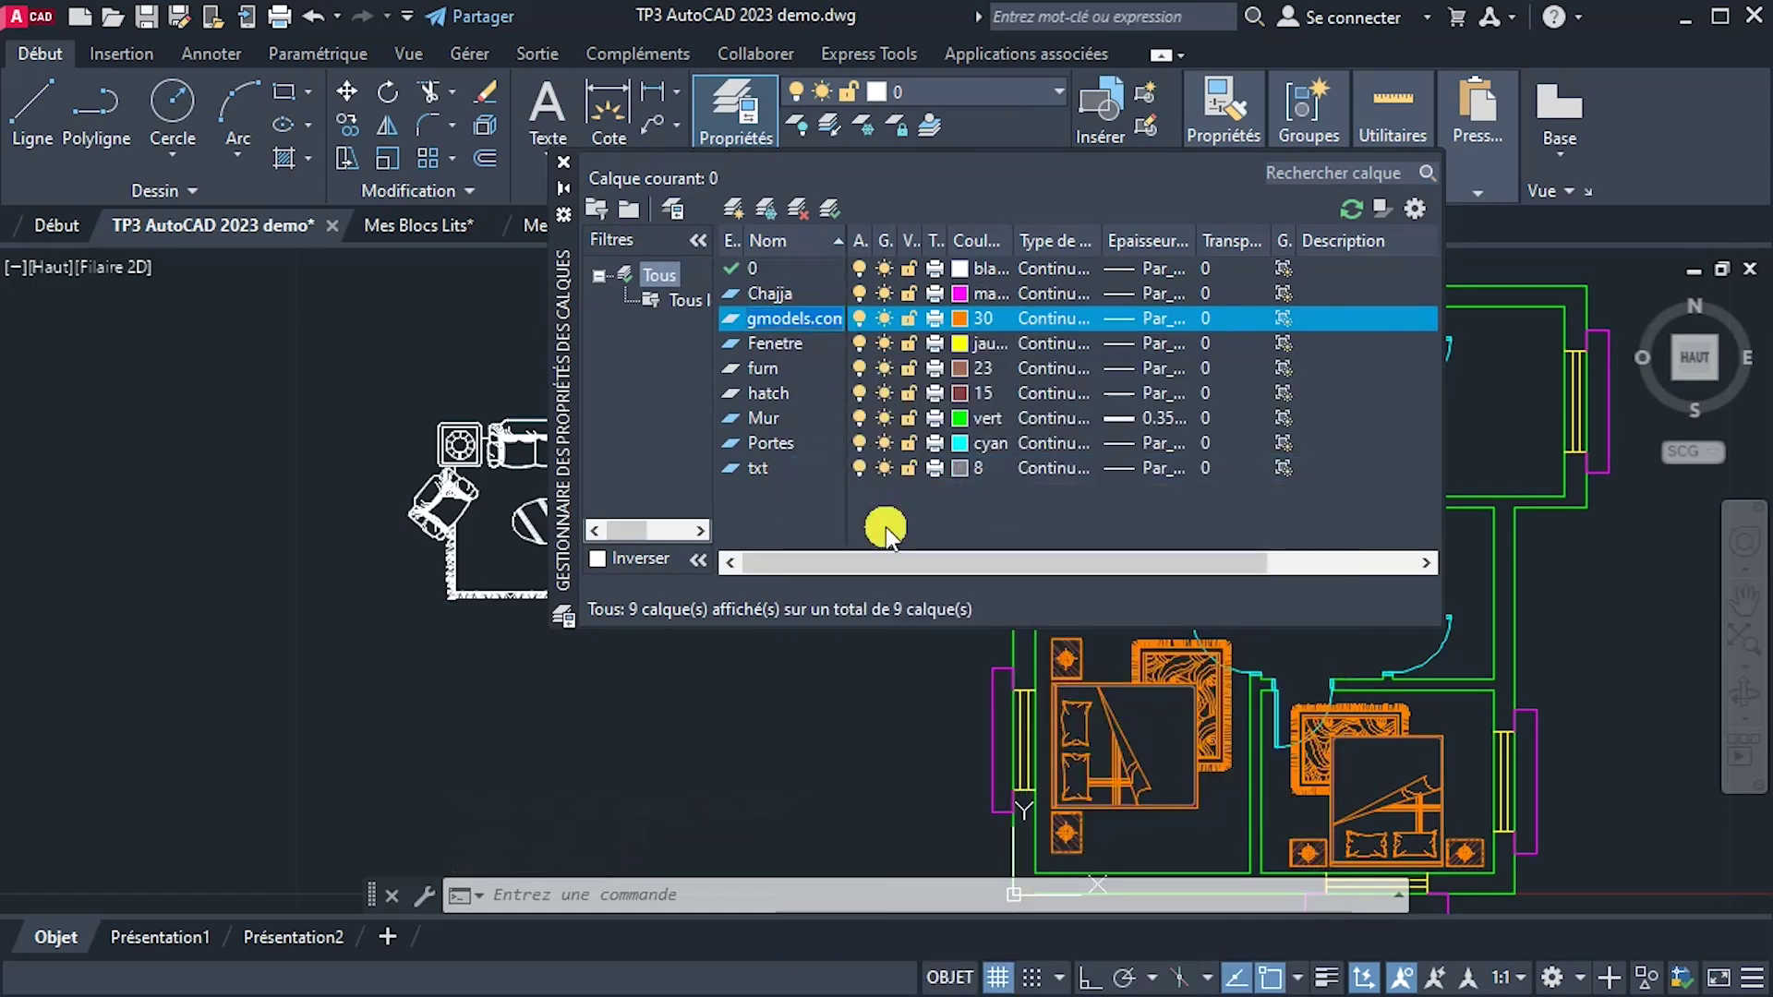
key("BackSpace")
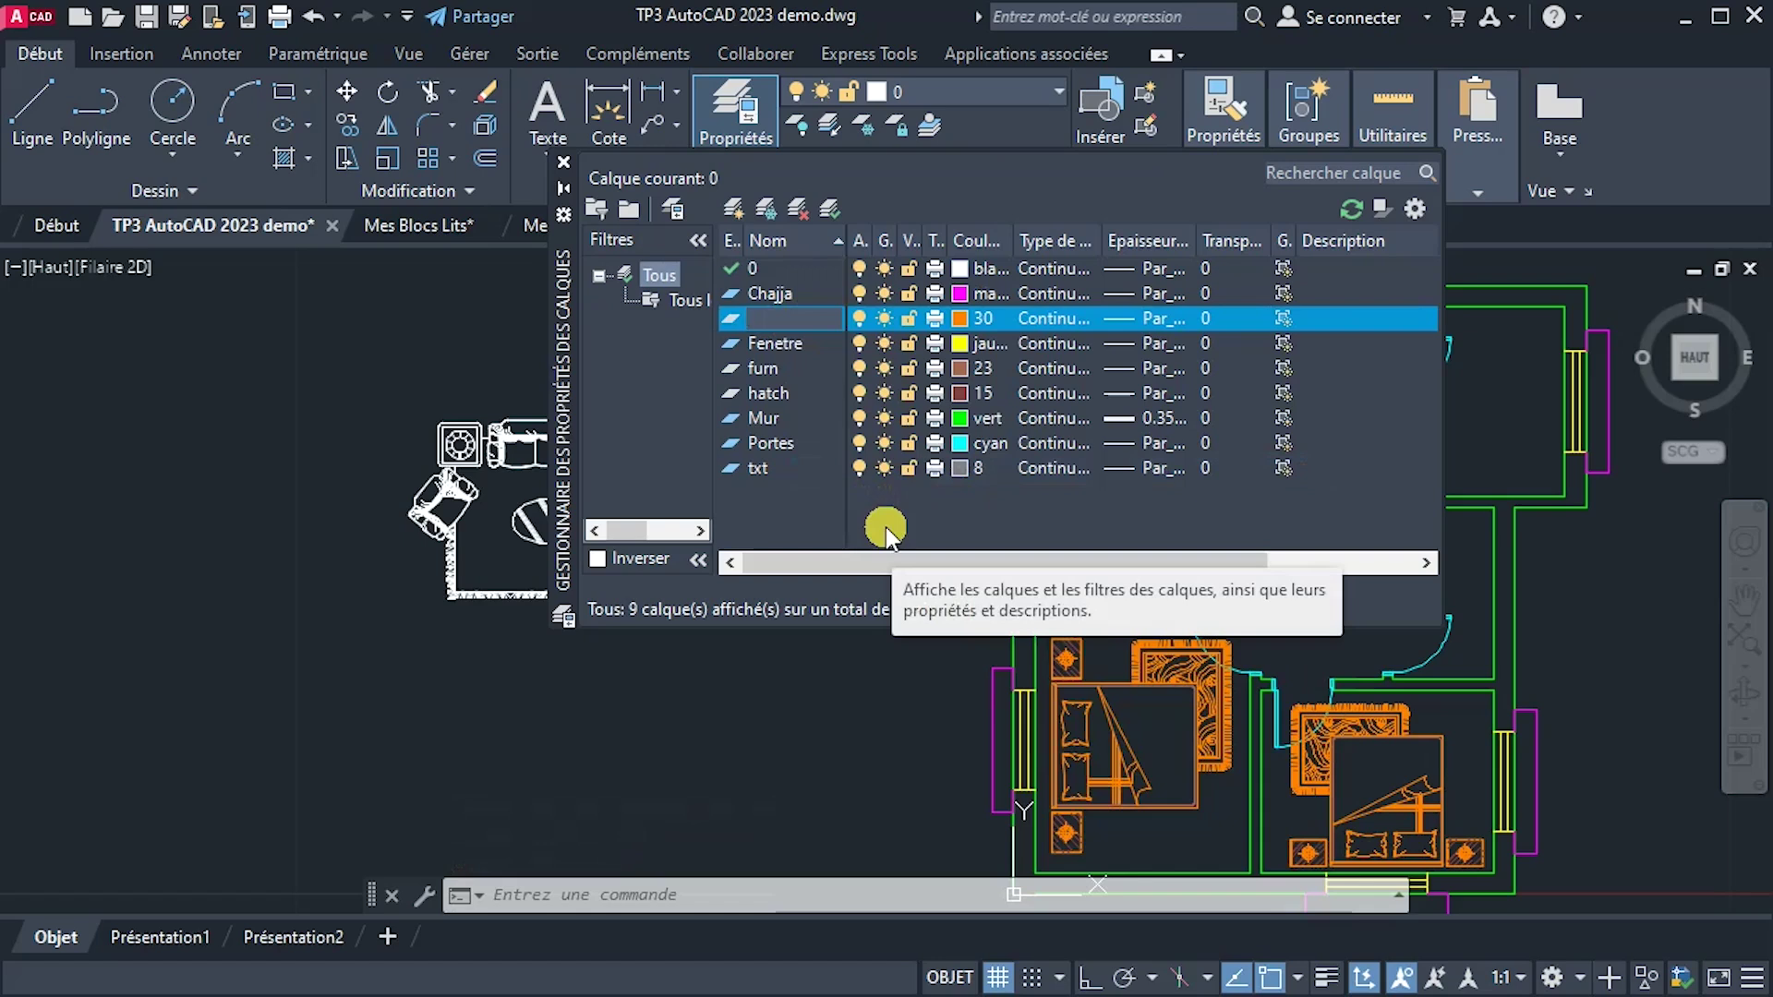
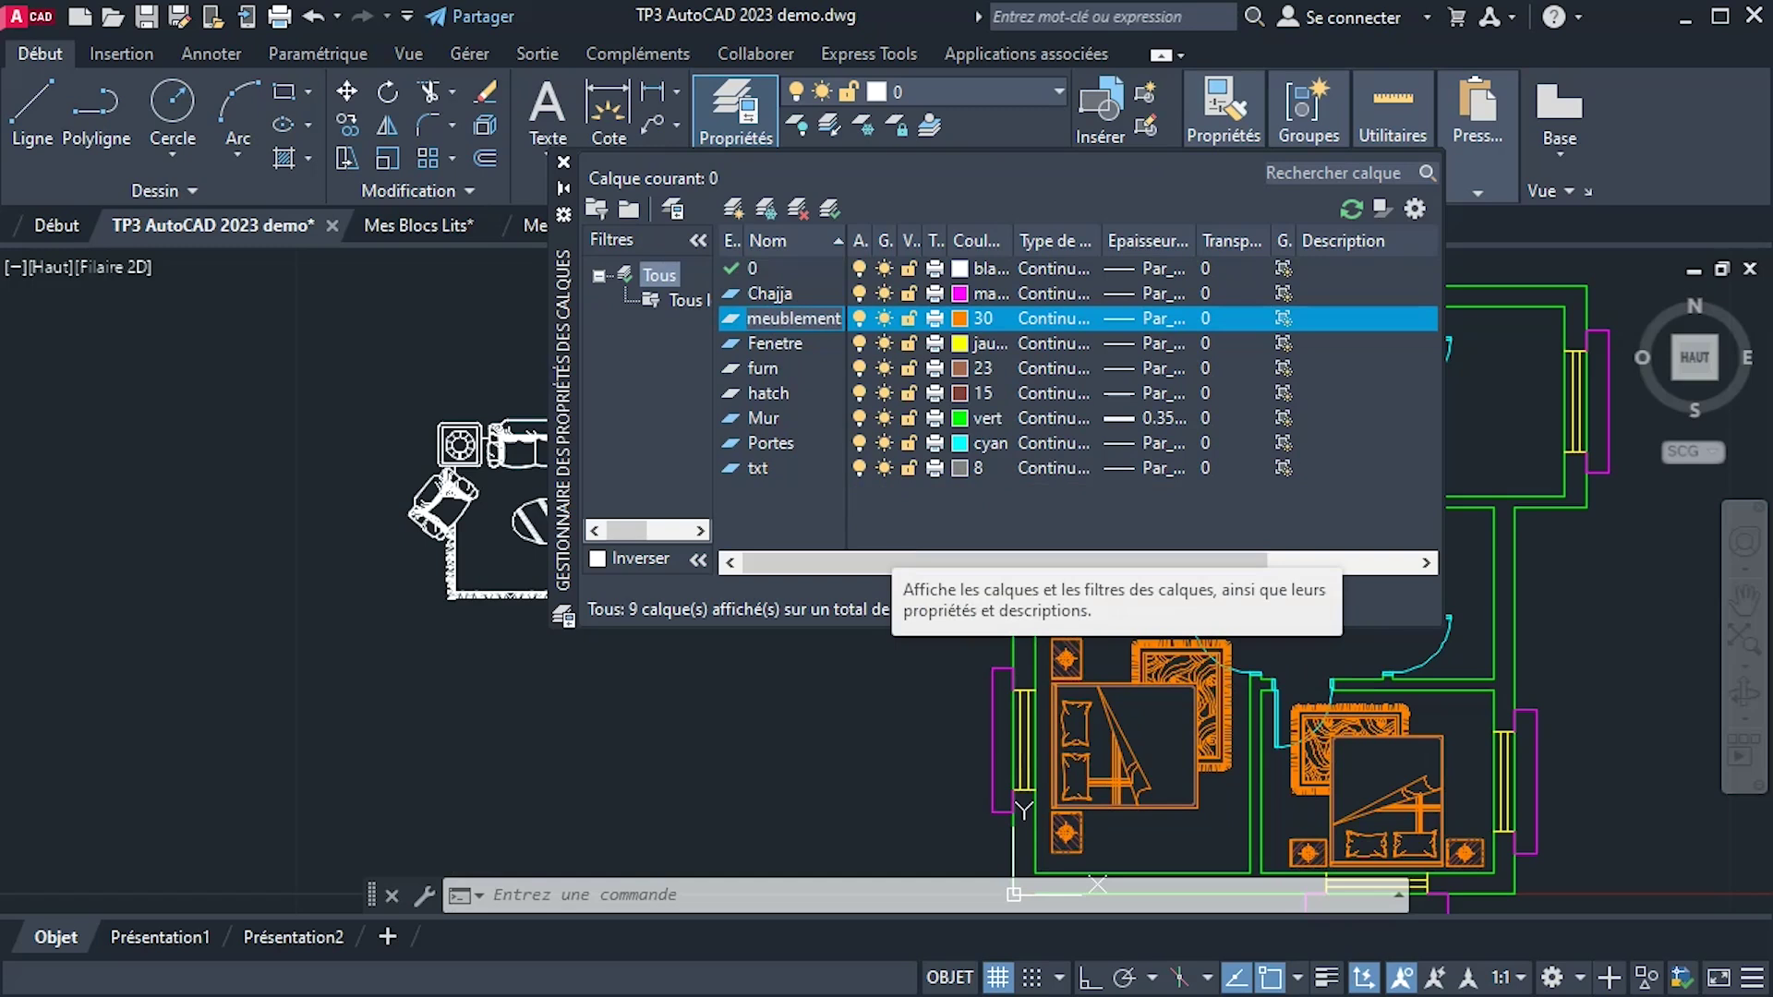
type("A")
left_click(886, 530)
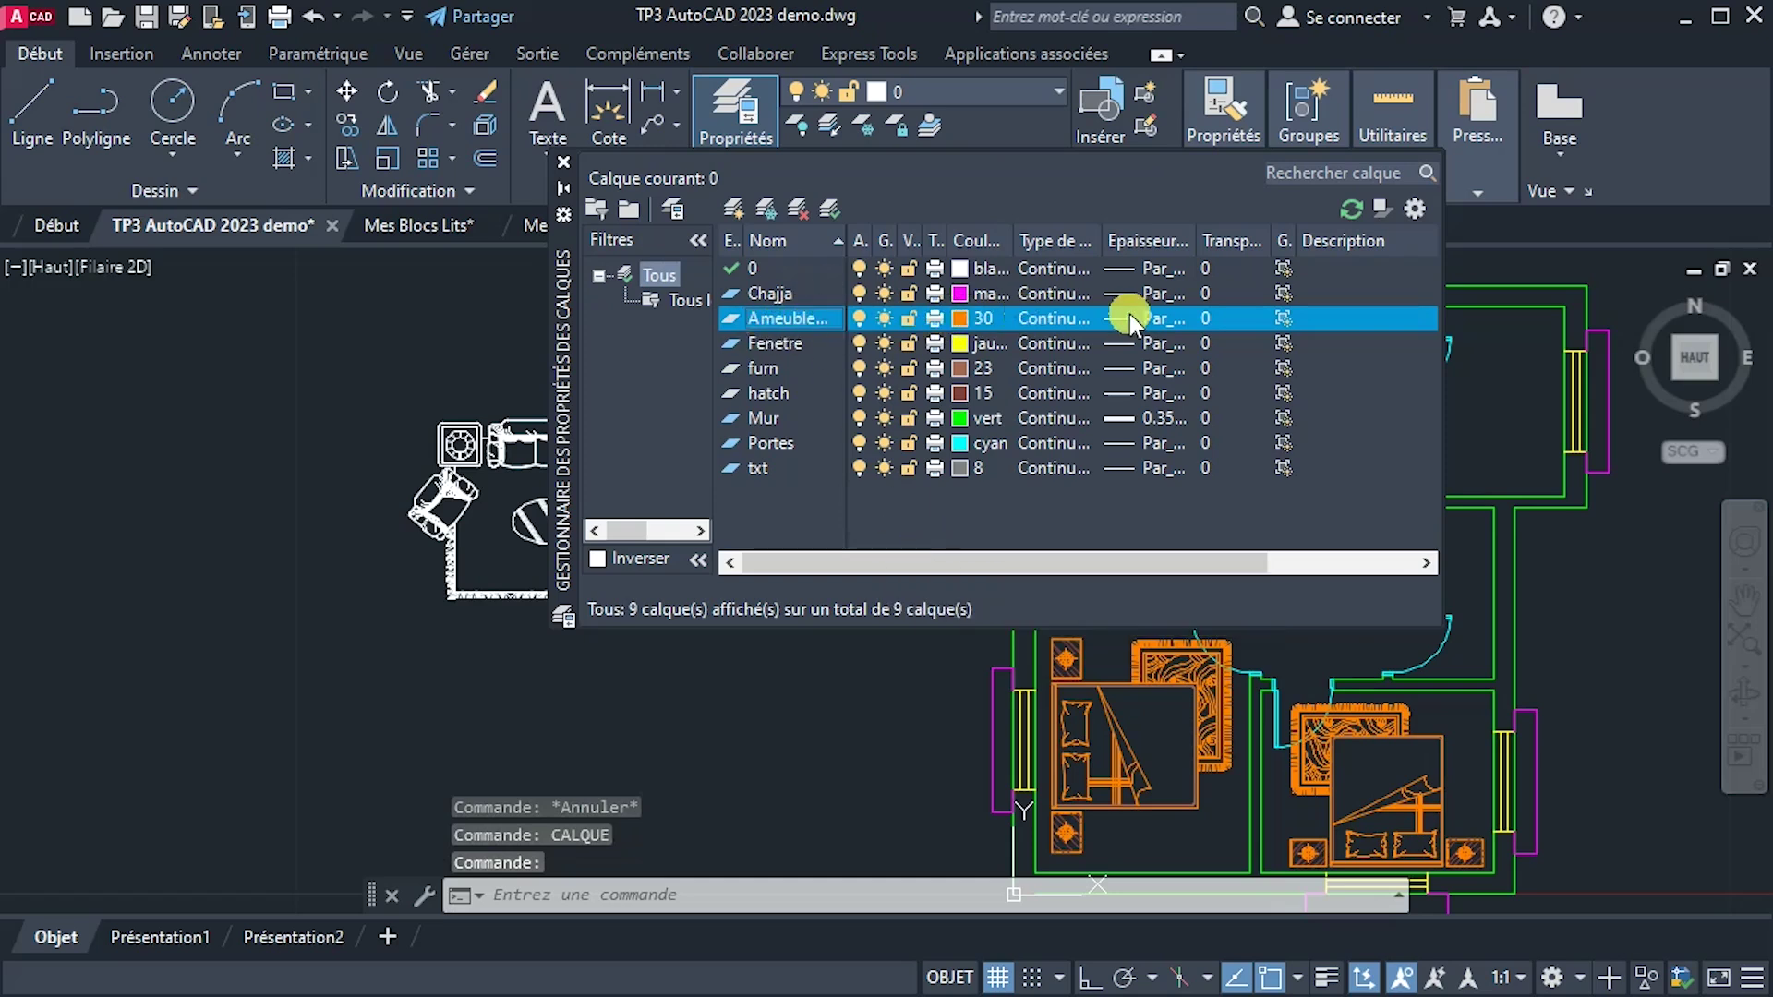
double_click(735, 319)
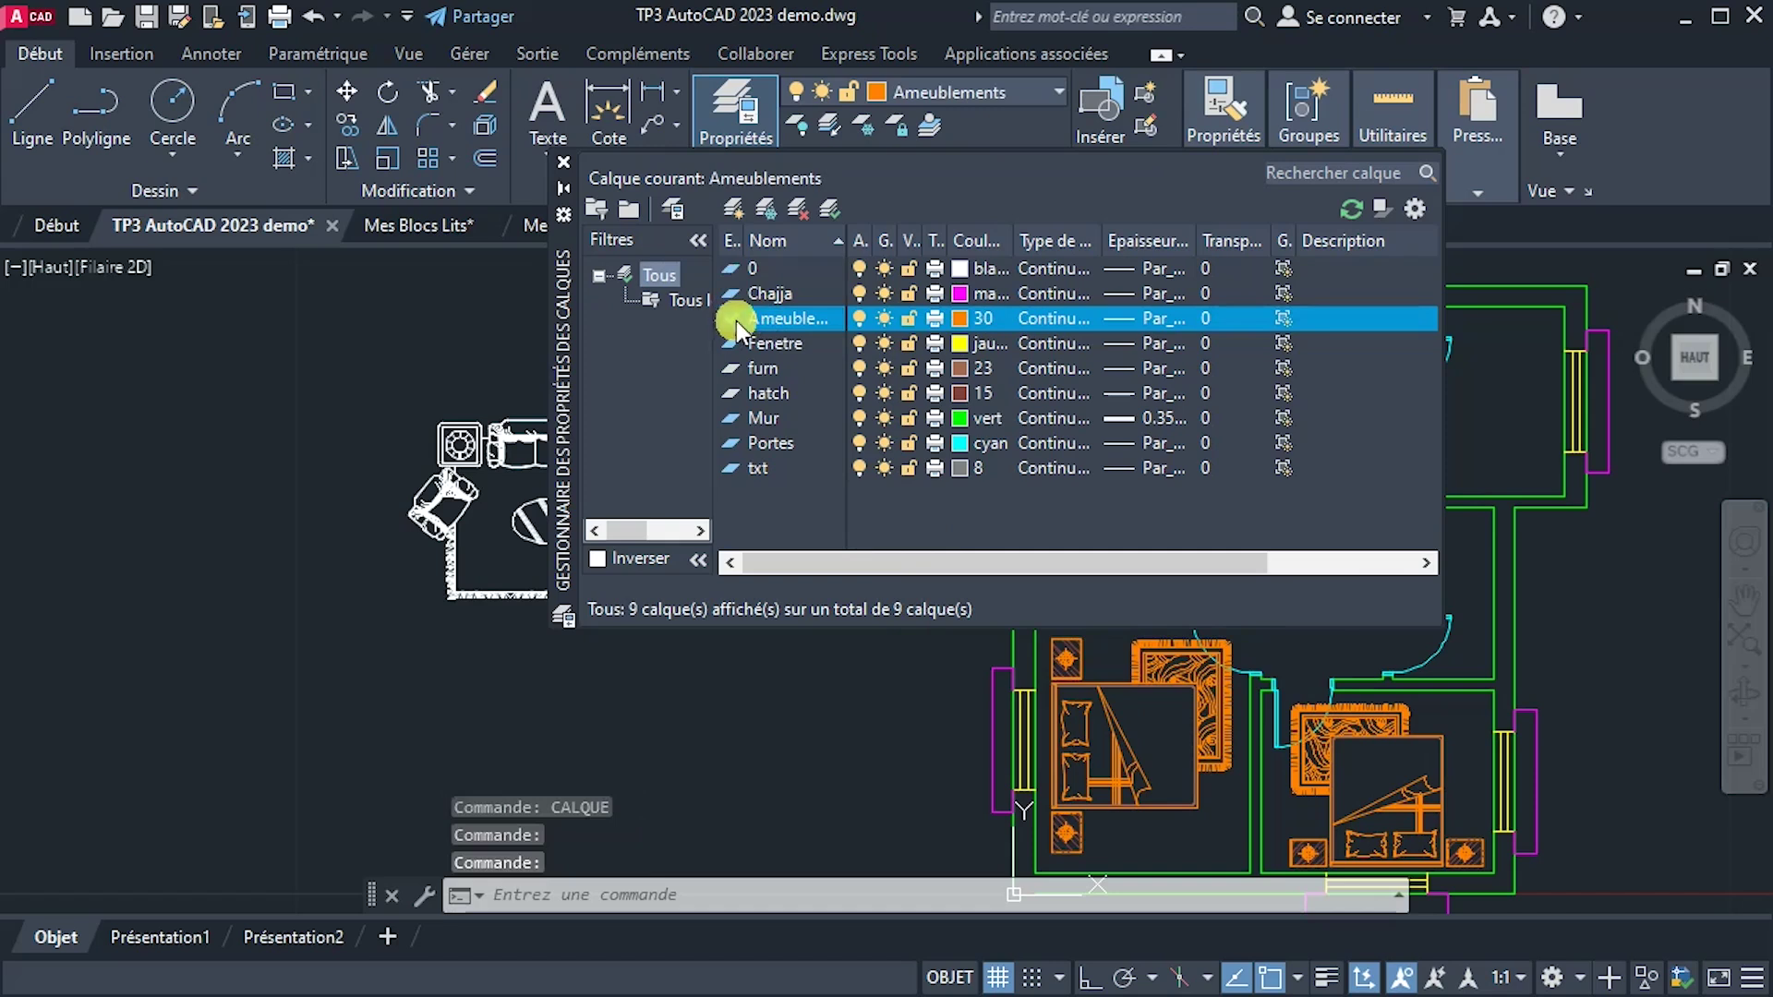
left_click(563, 162)
Assign the whole pasted sofa set to the Ameublements layer.
left_click(360, 342)
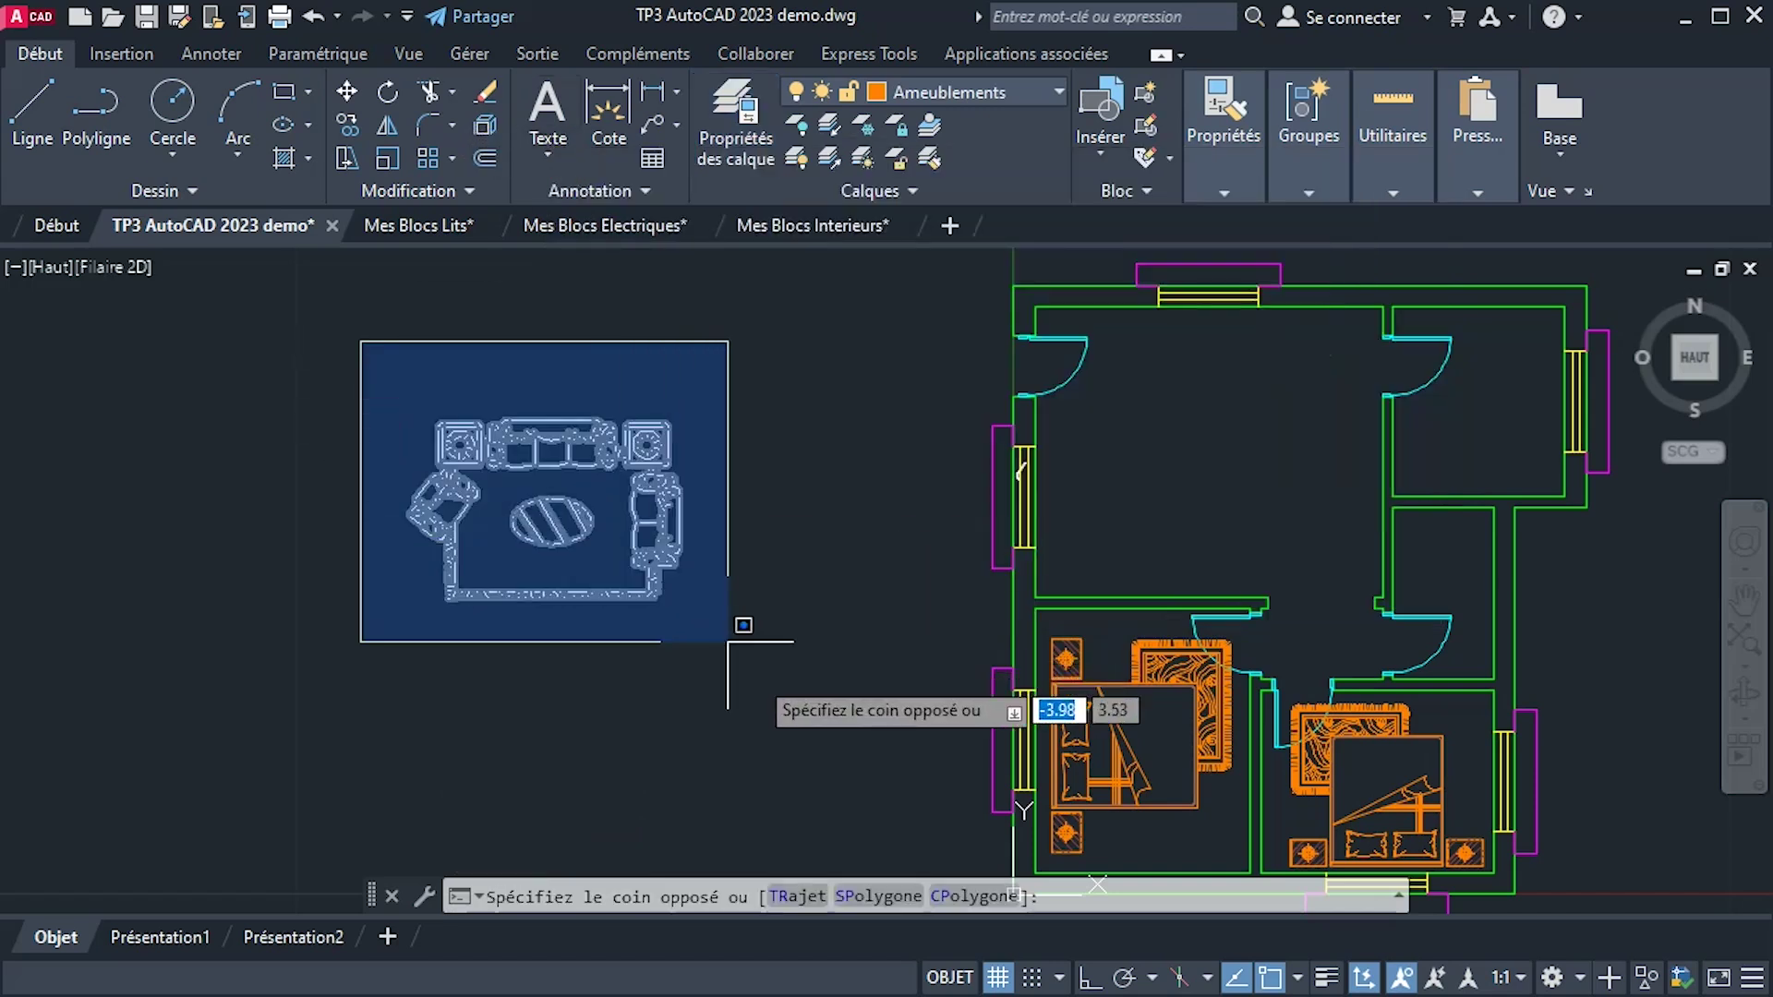
left_click(753, 670)
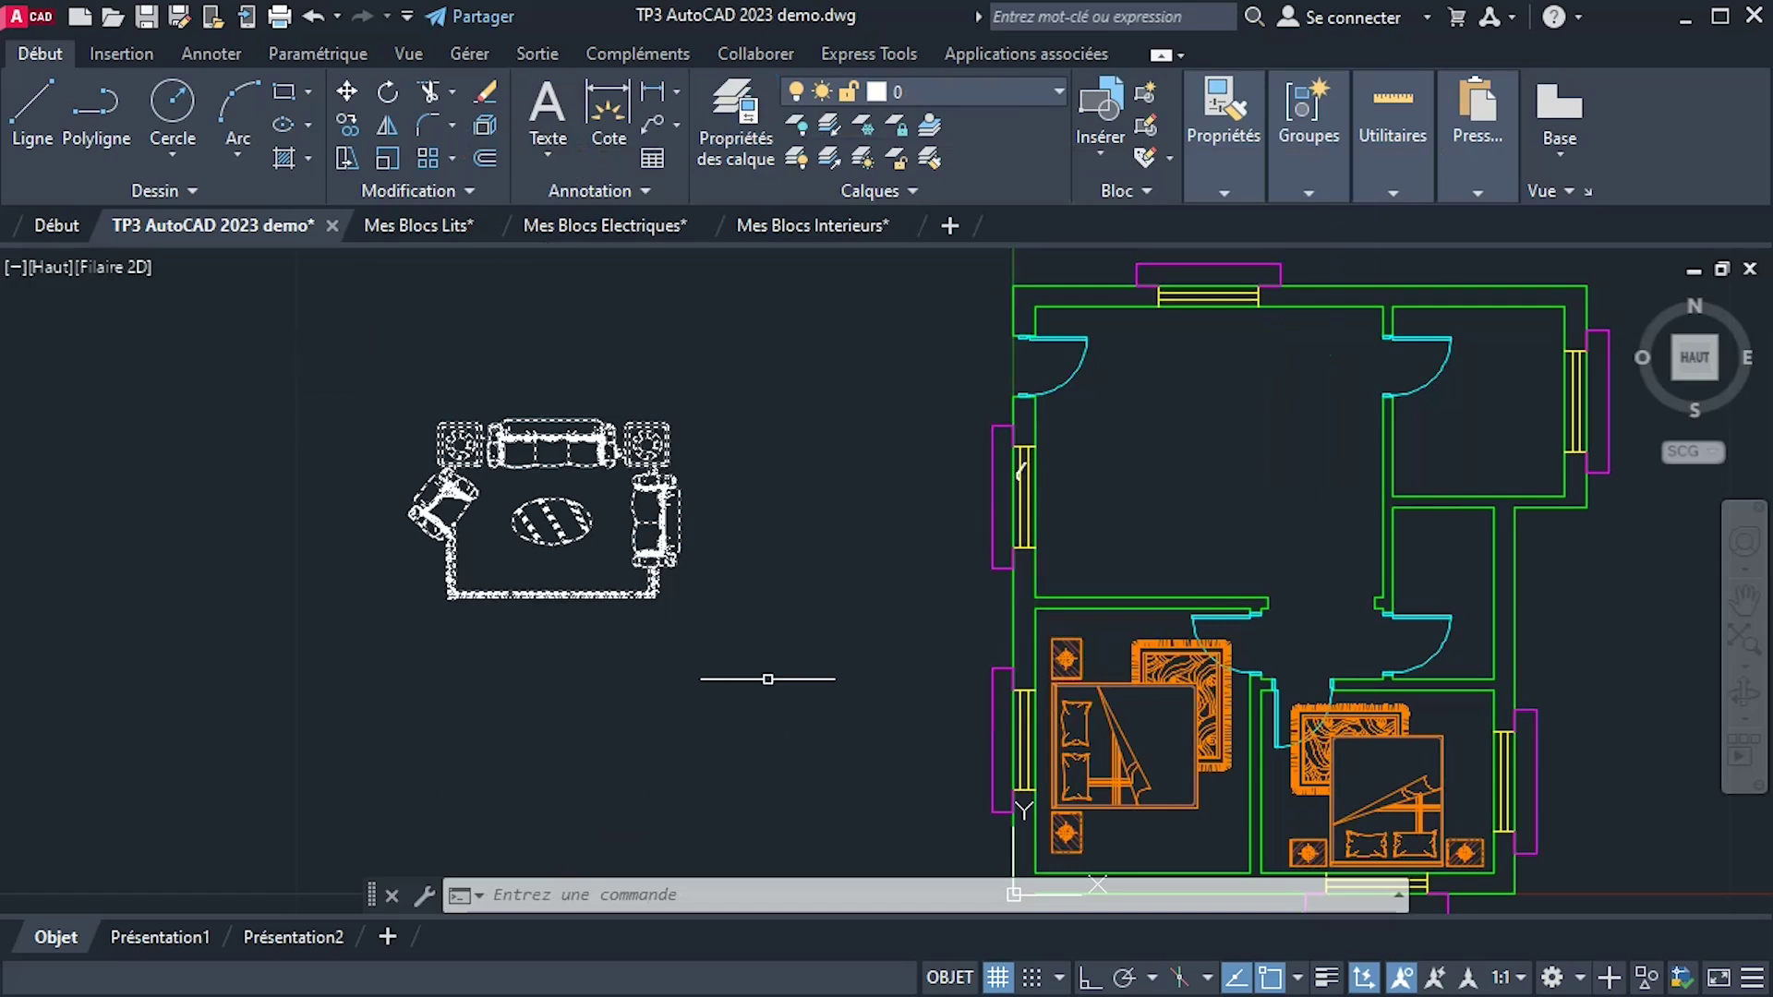
left_click(939, 81)
left_click(929, 157)
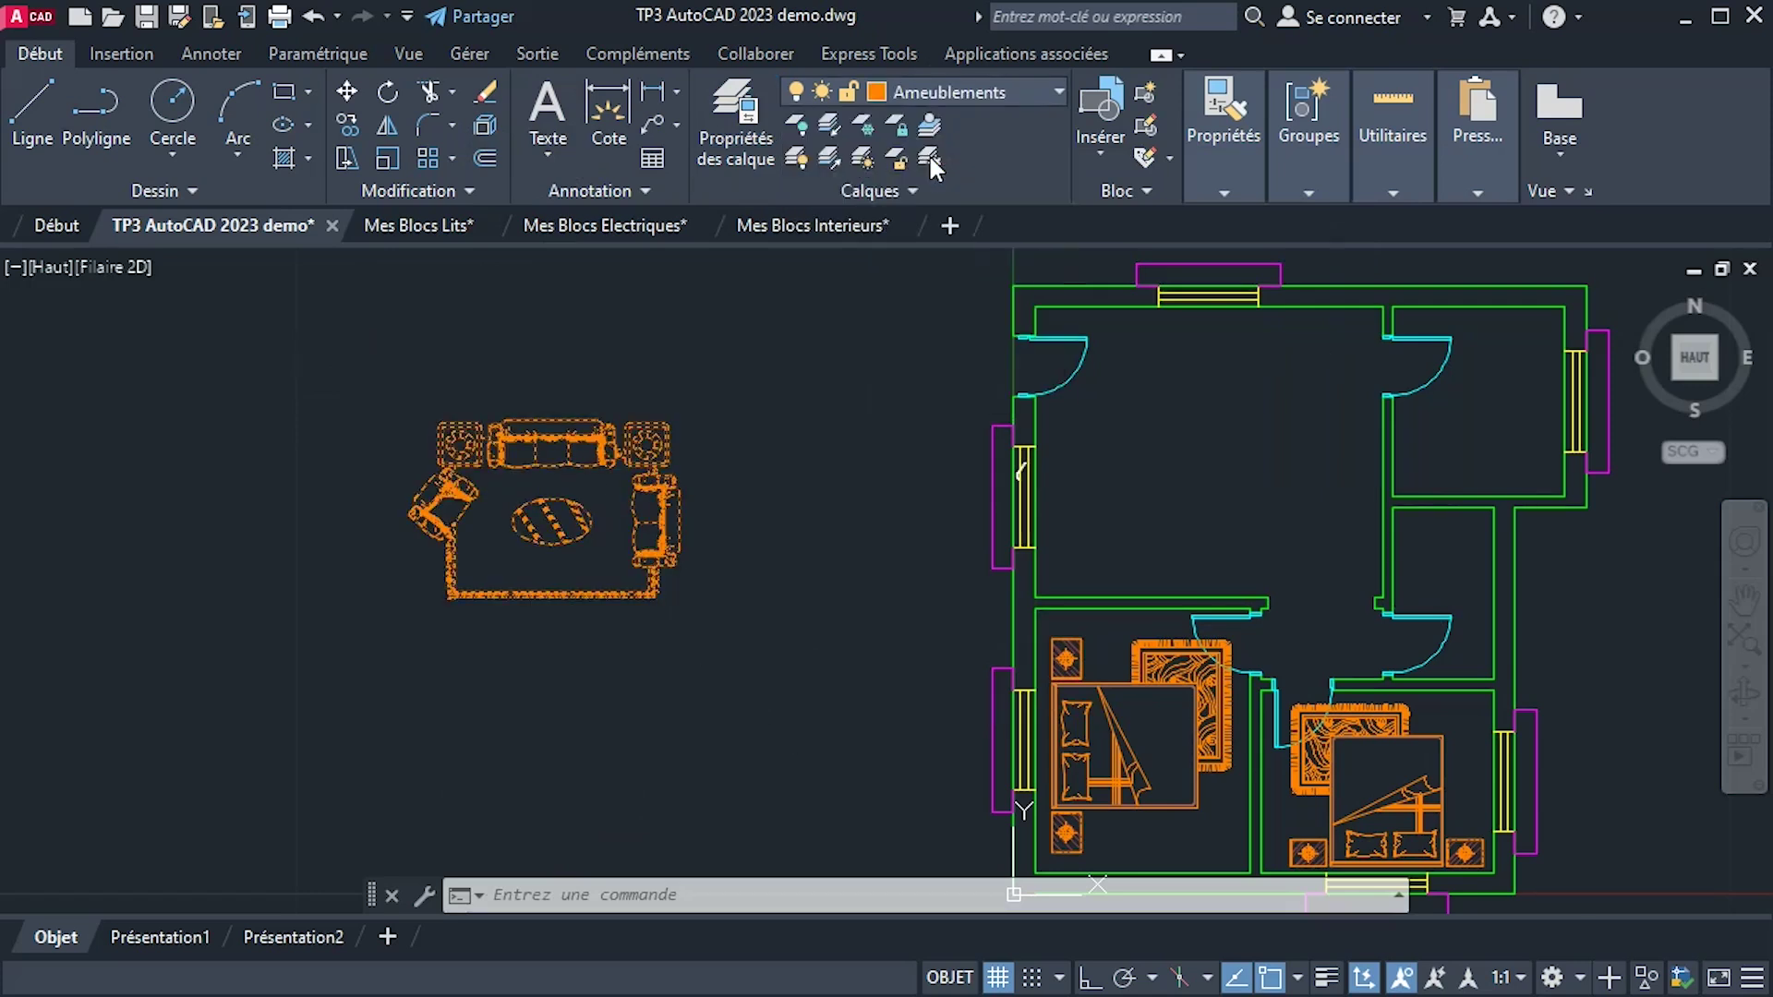
left_click(308, 328)
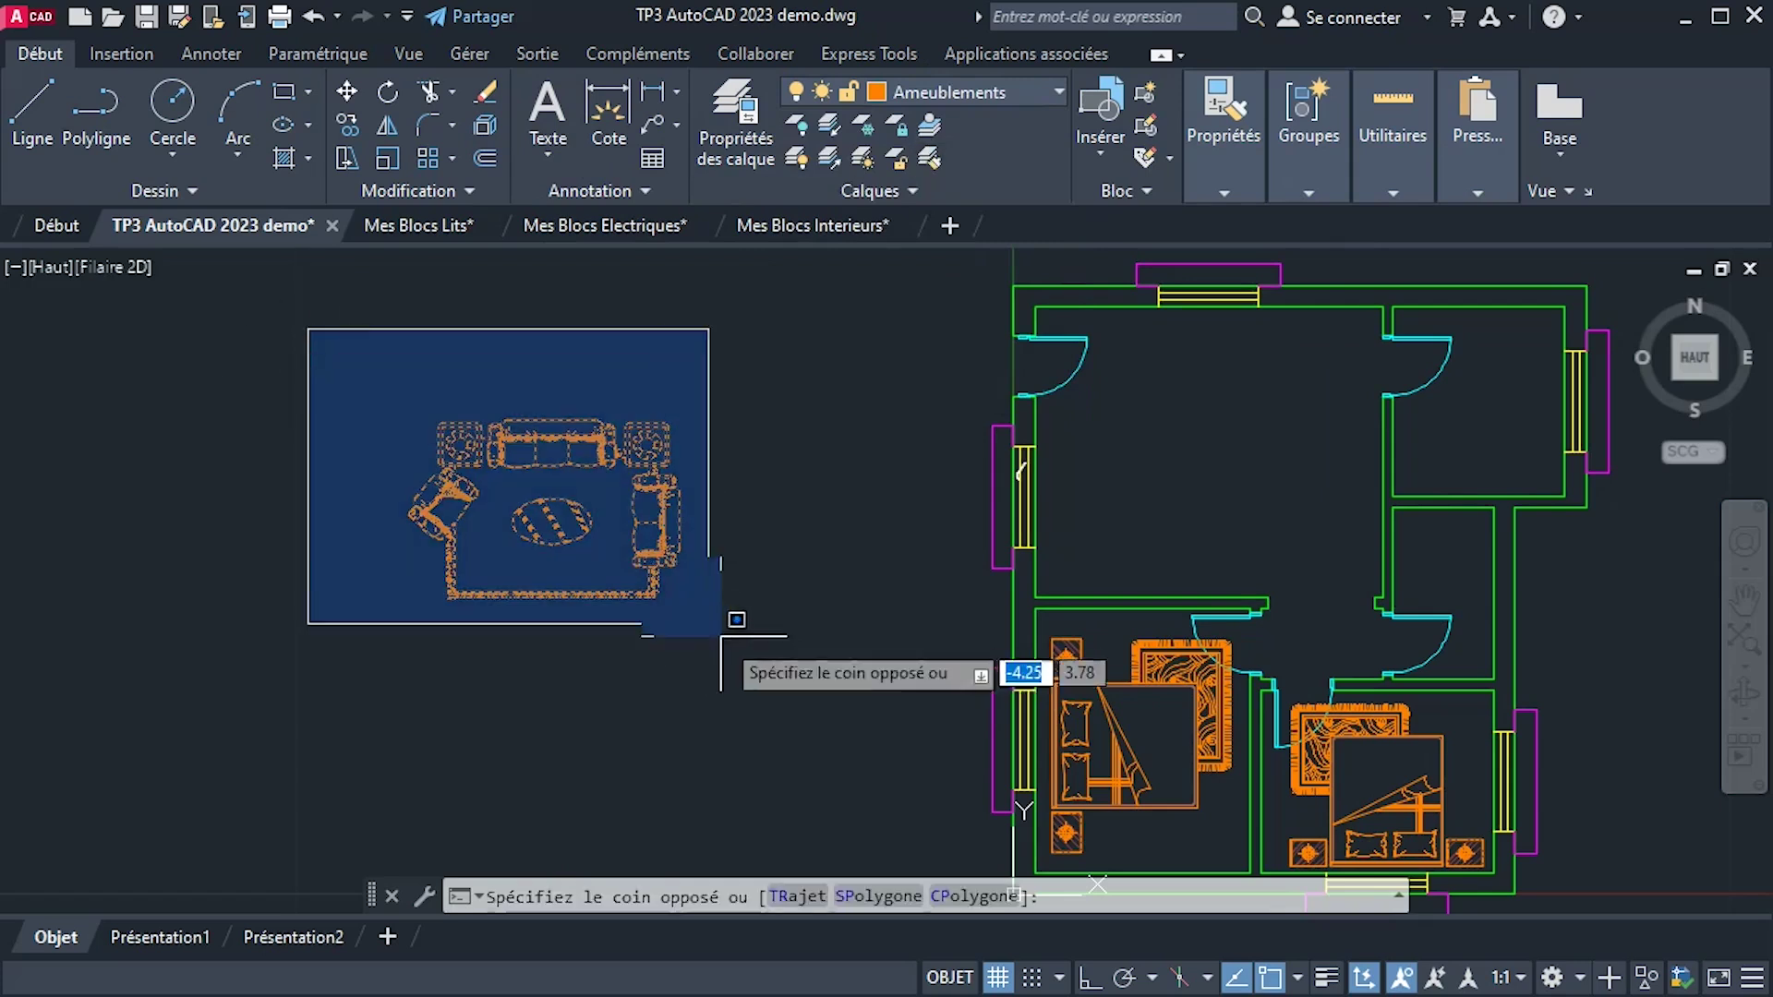
left_click(800, 708)
left_click(347, 96)
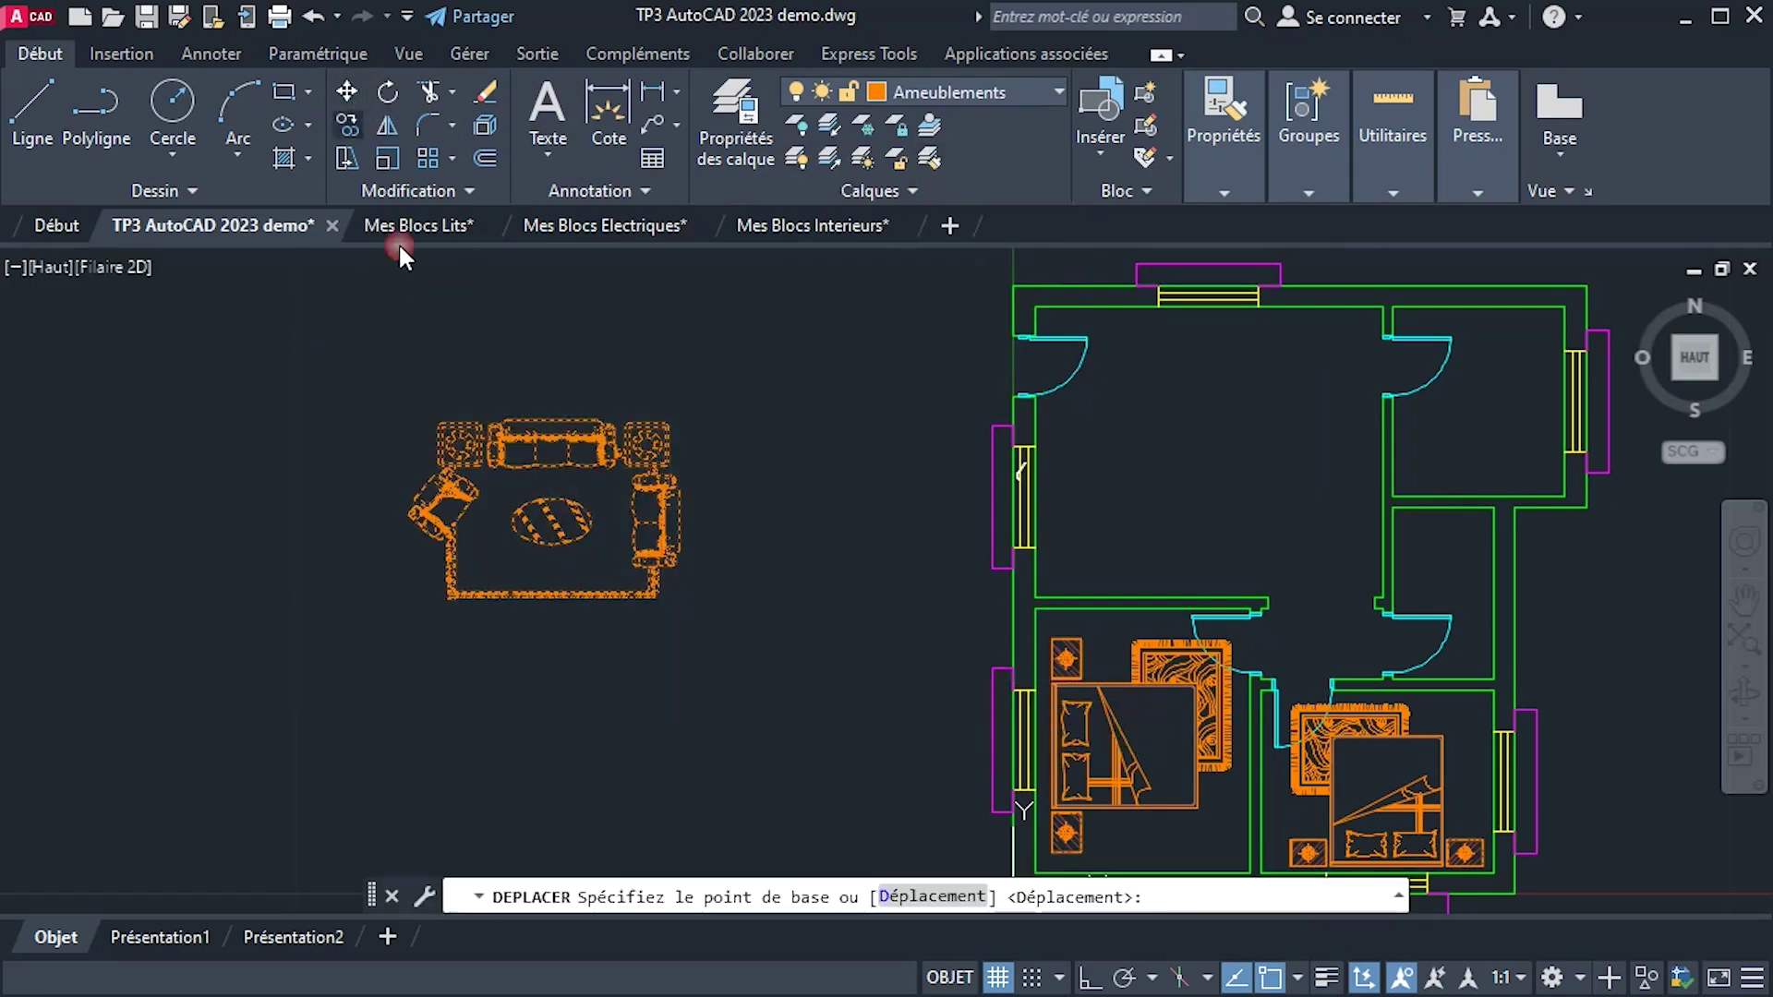
left_click(500, 554)
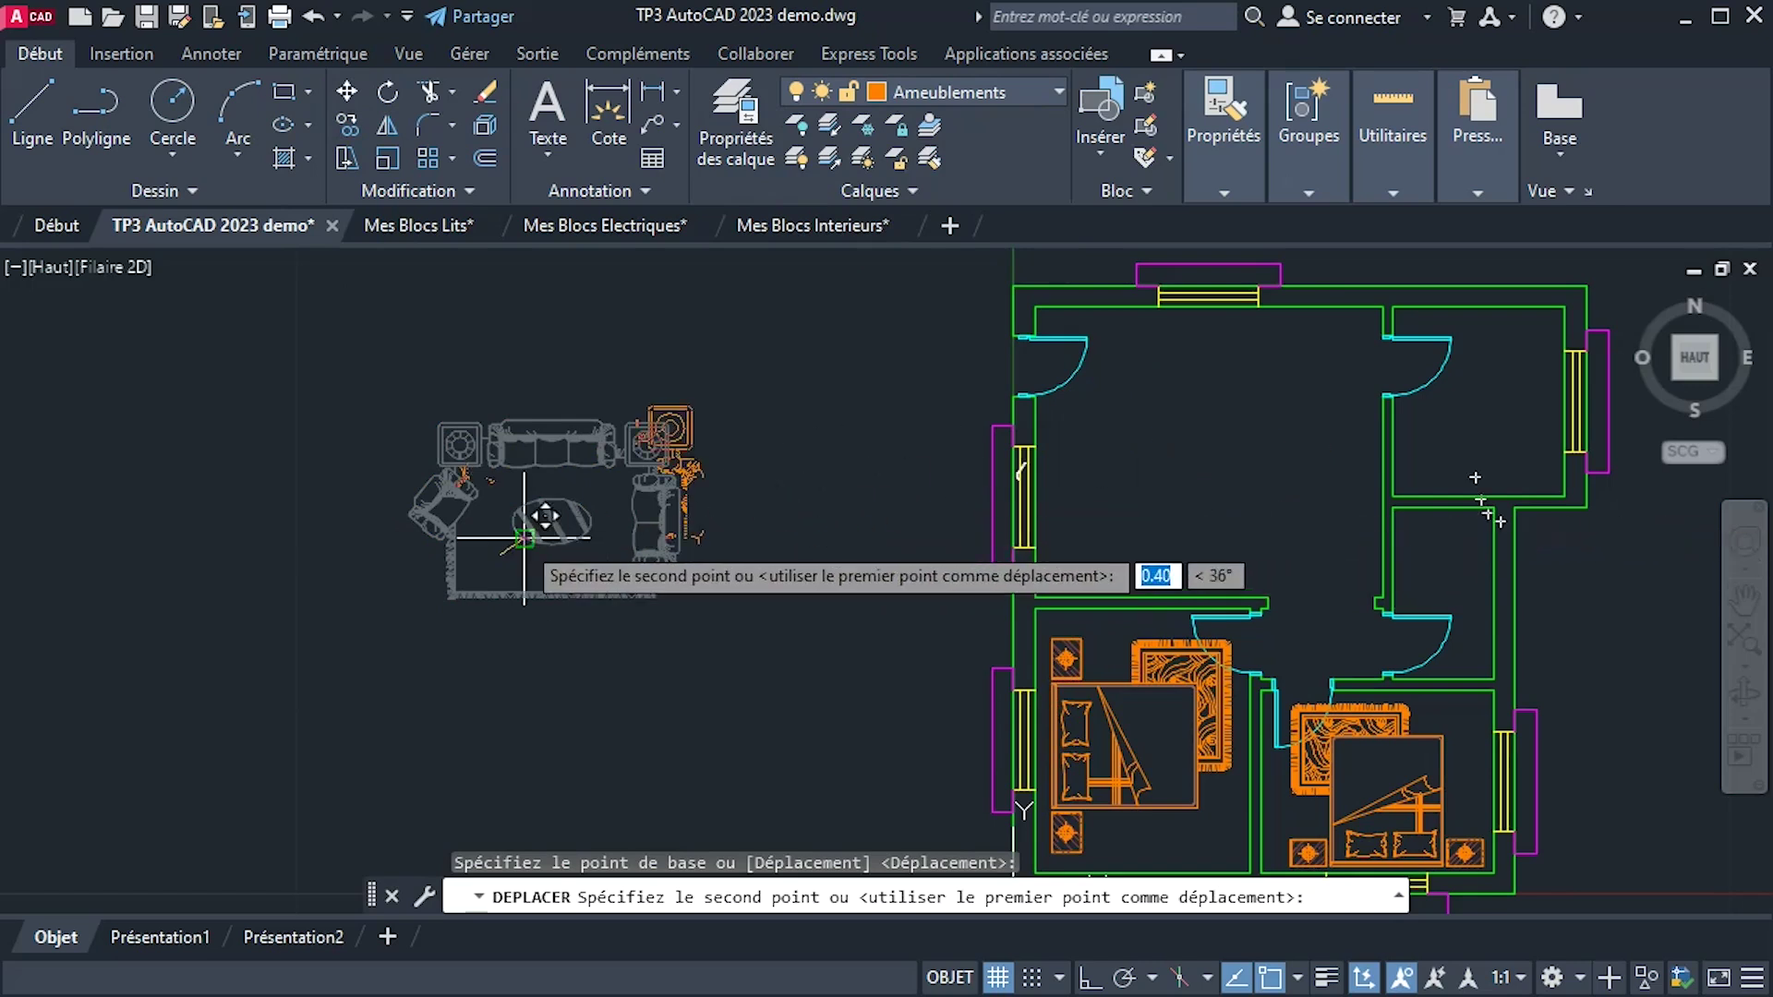
key("Escape")
Scale the whole sofa set up by a factor of 1.5 from a base point just below its lower-left corner.
left_click(356, 350)
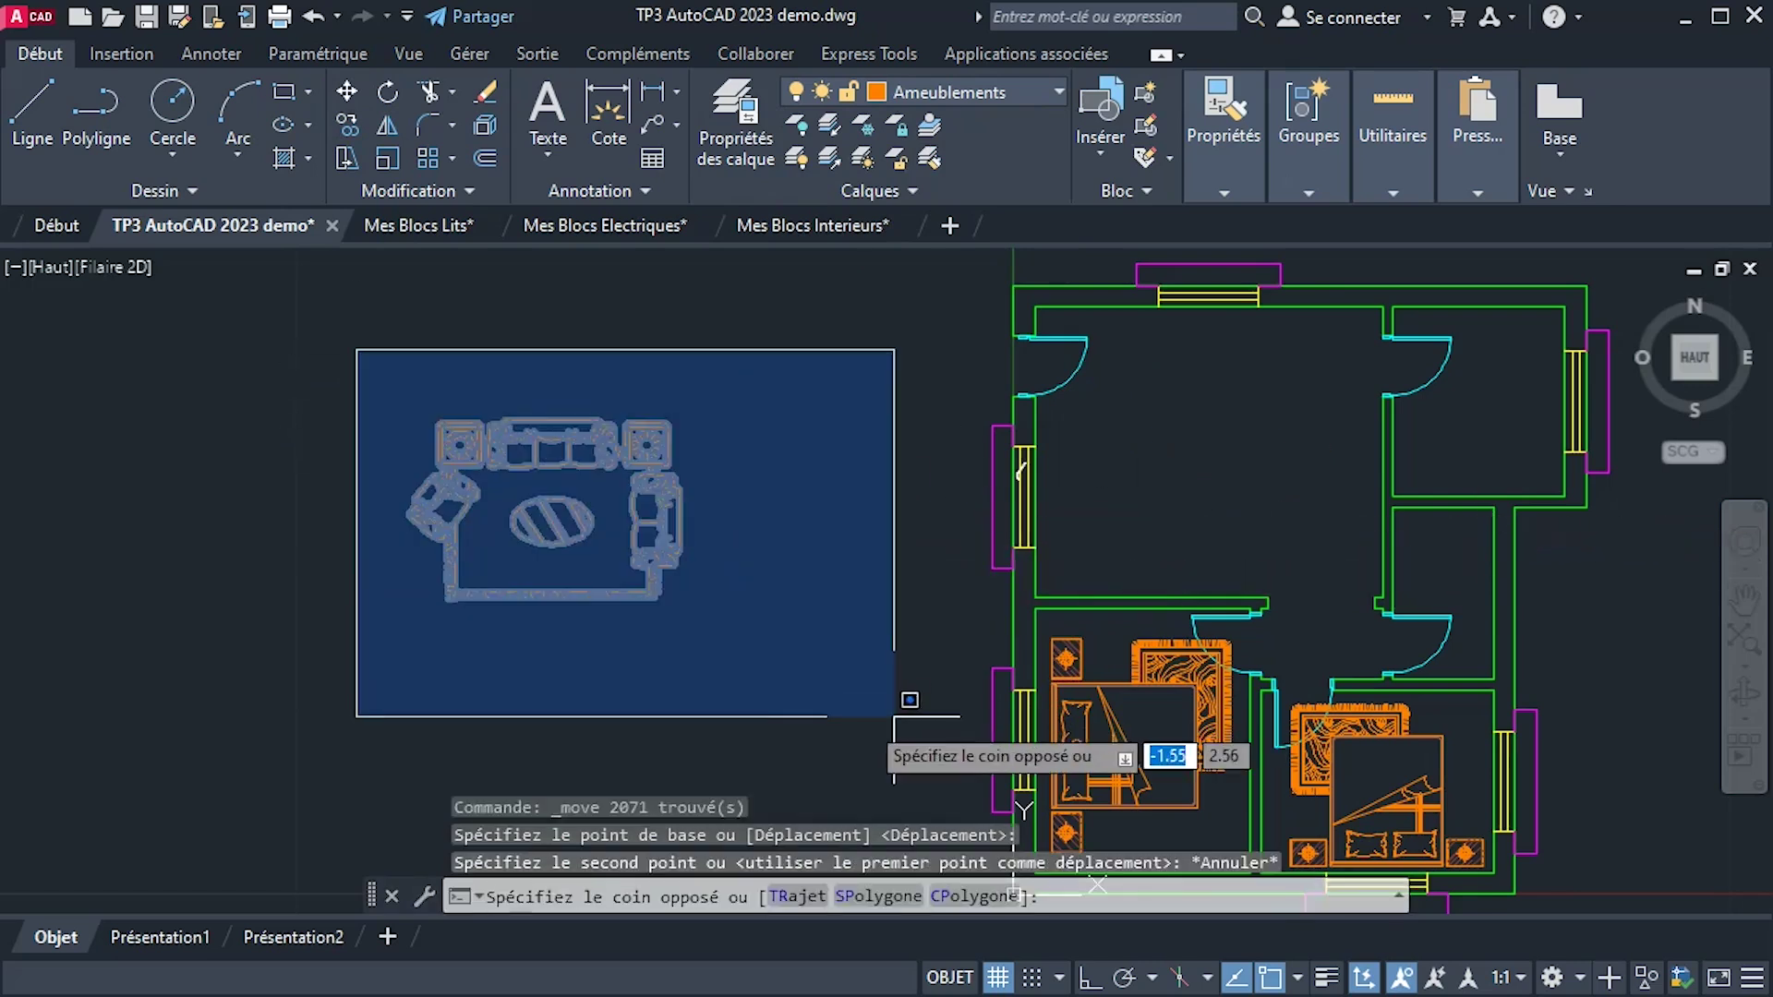
left_click(894, 717)
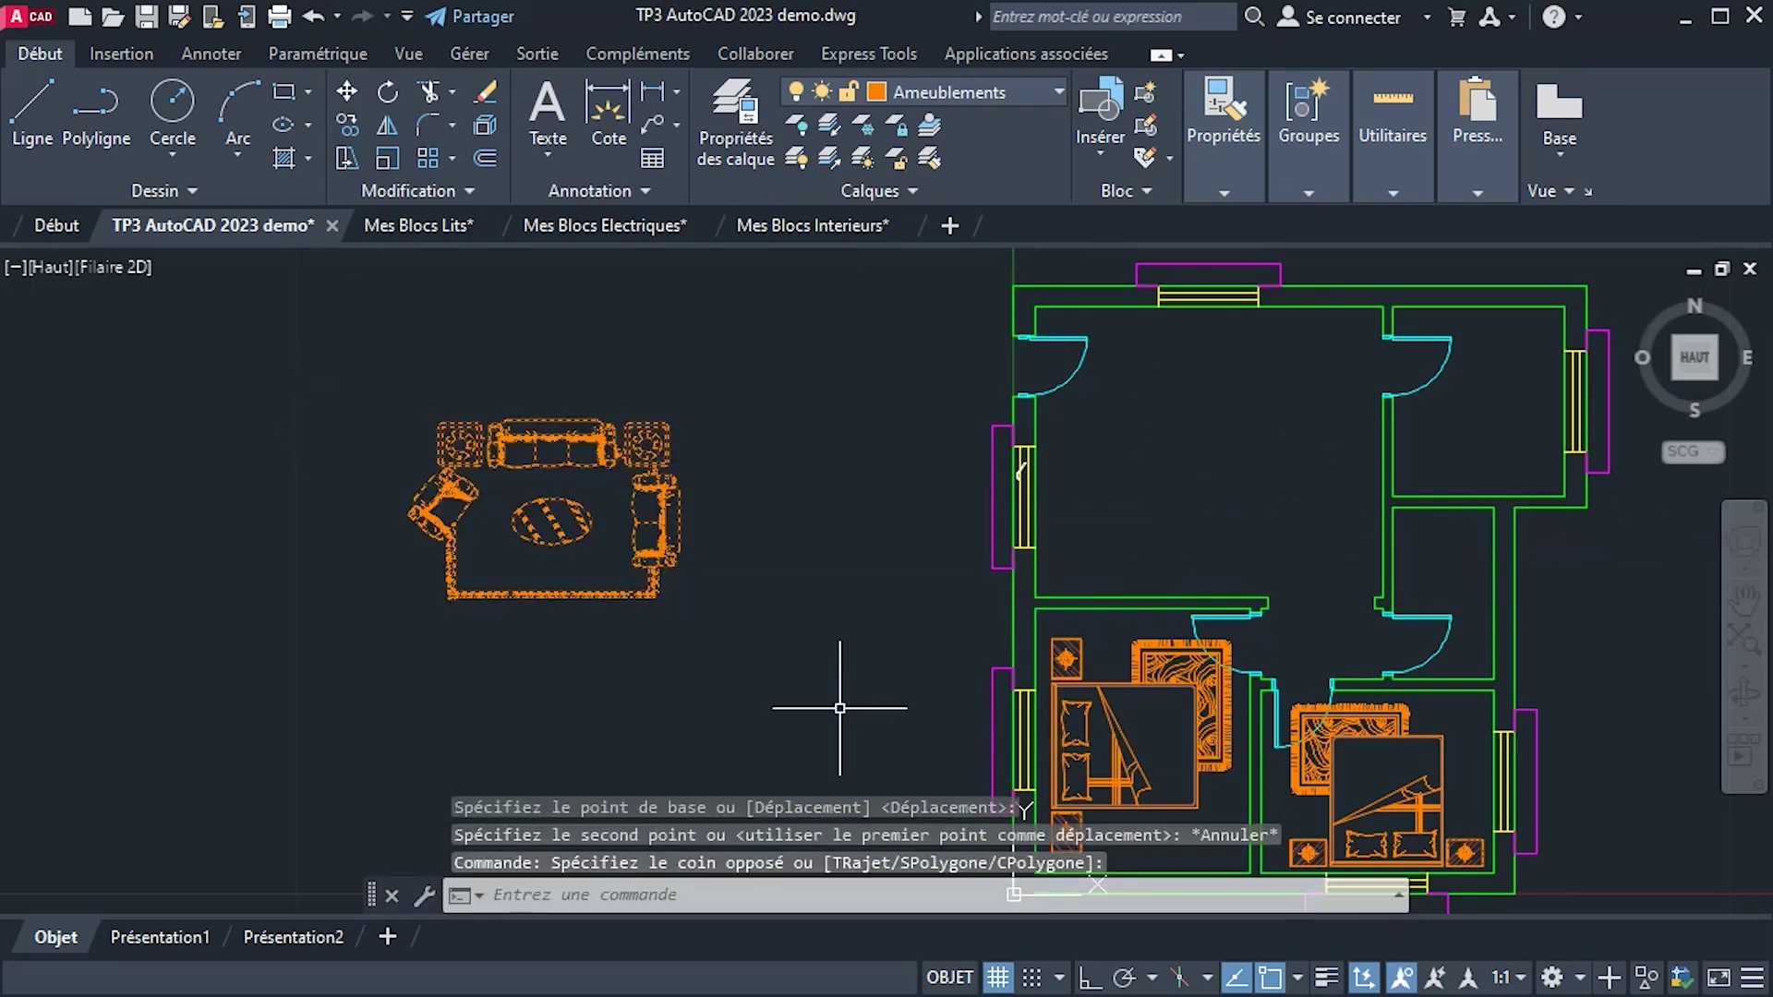
left_click(386, 161)
left_click(444, 647)
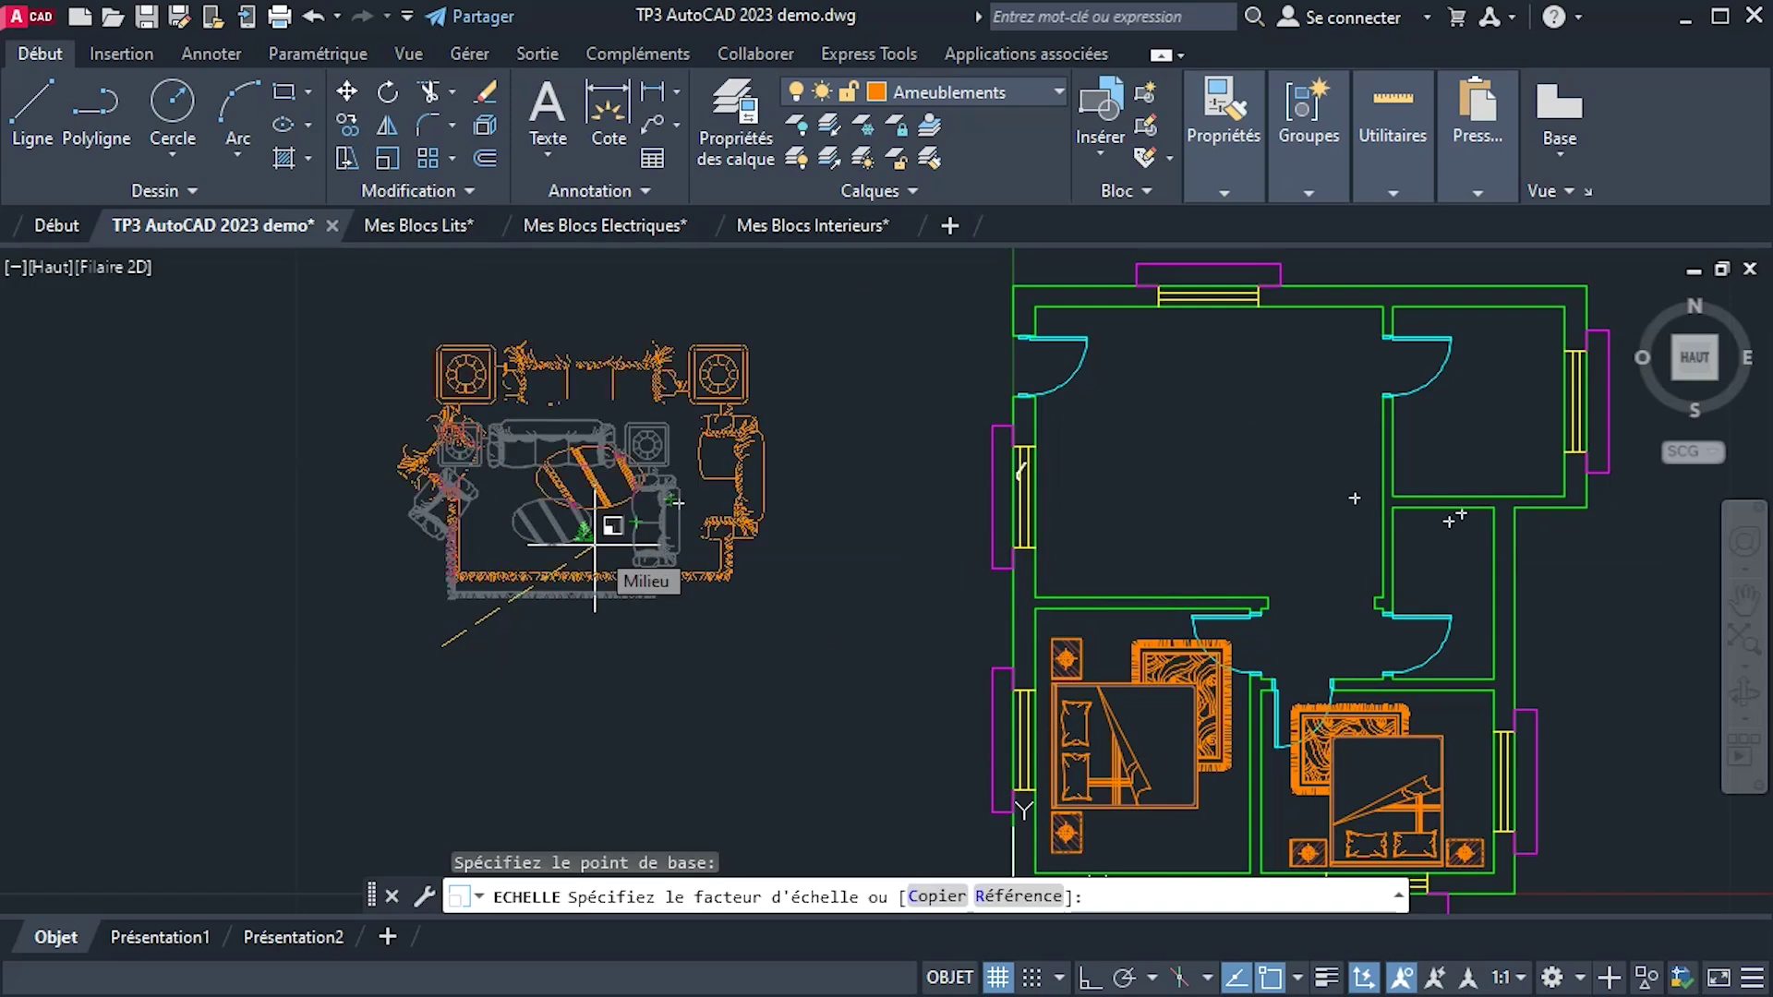
type("1.5")
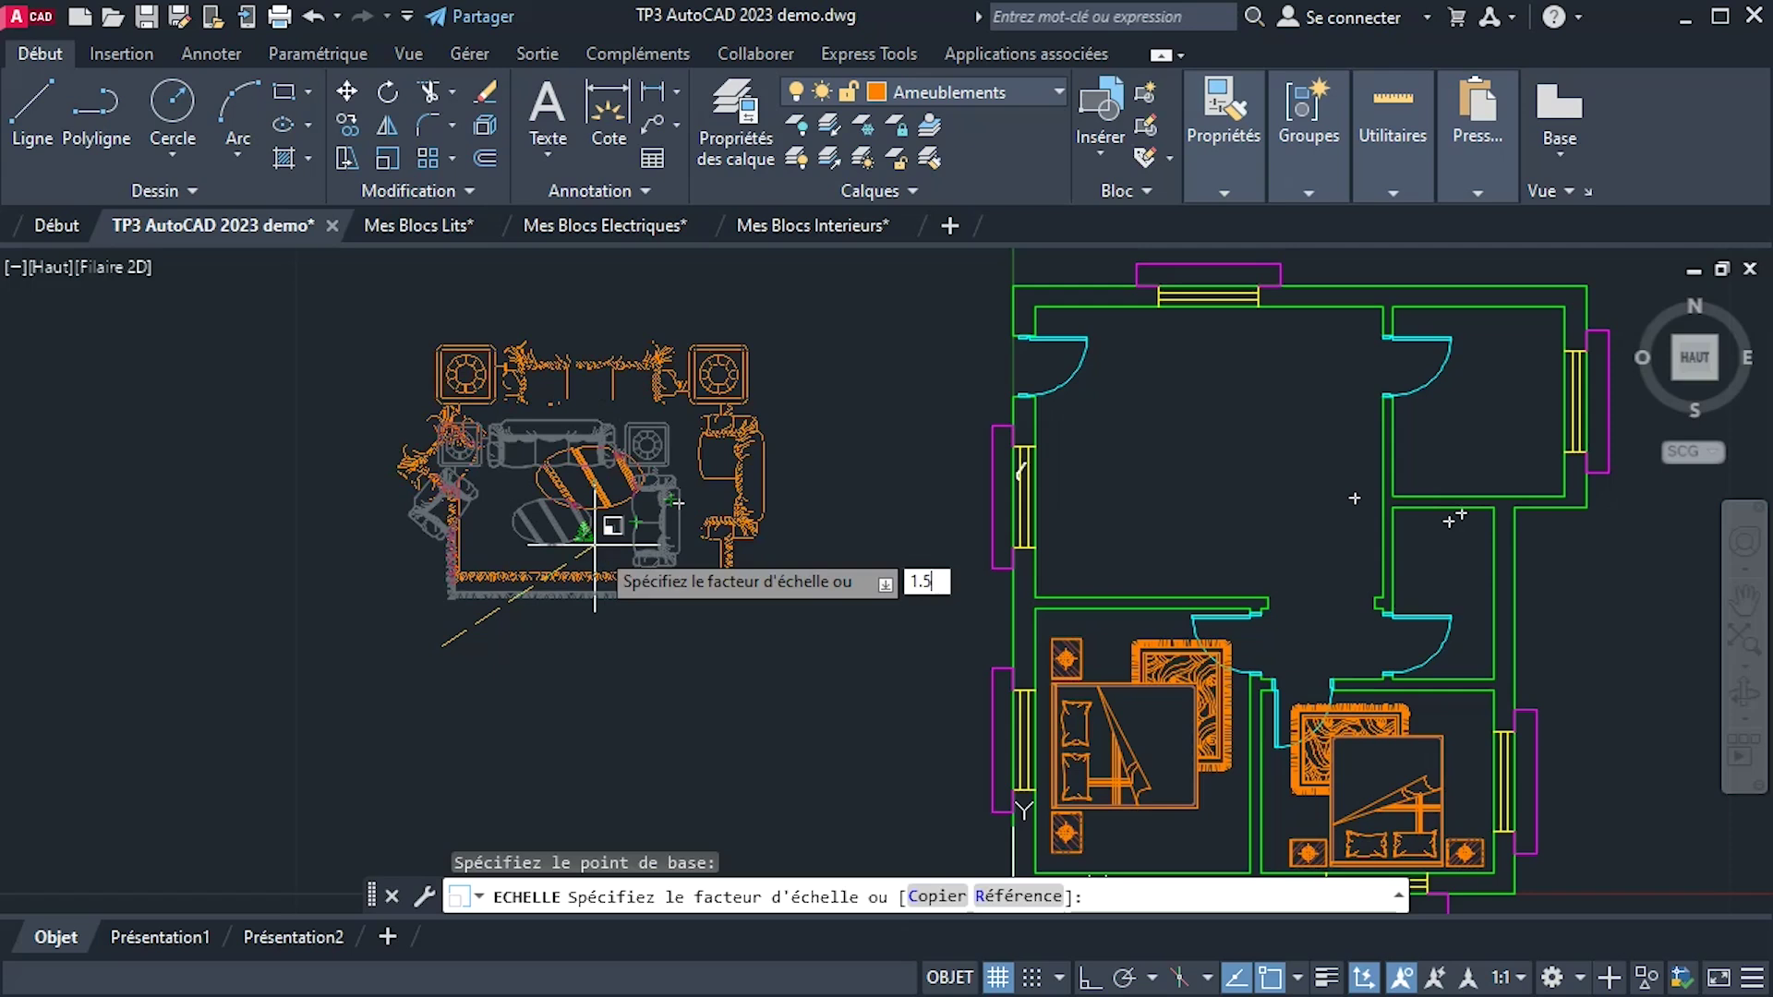
key("Return")
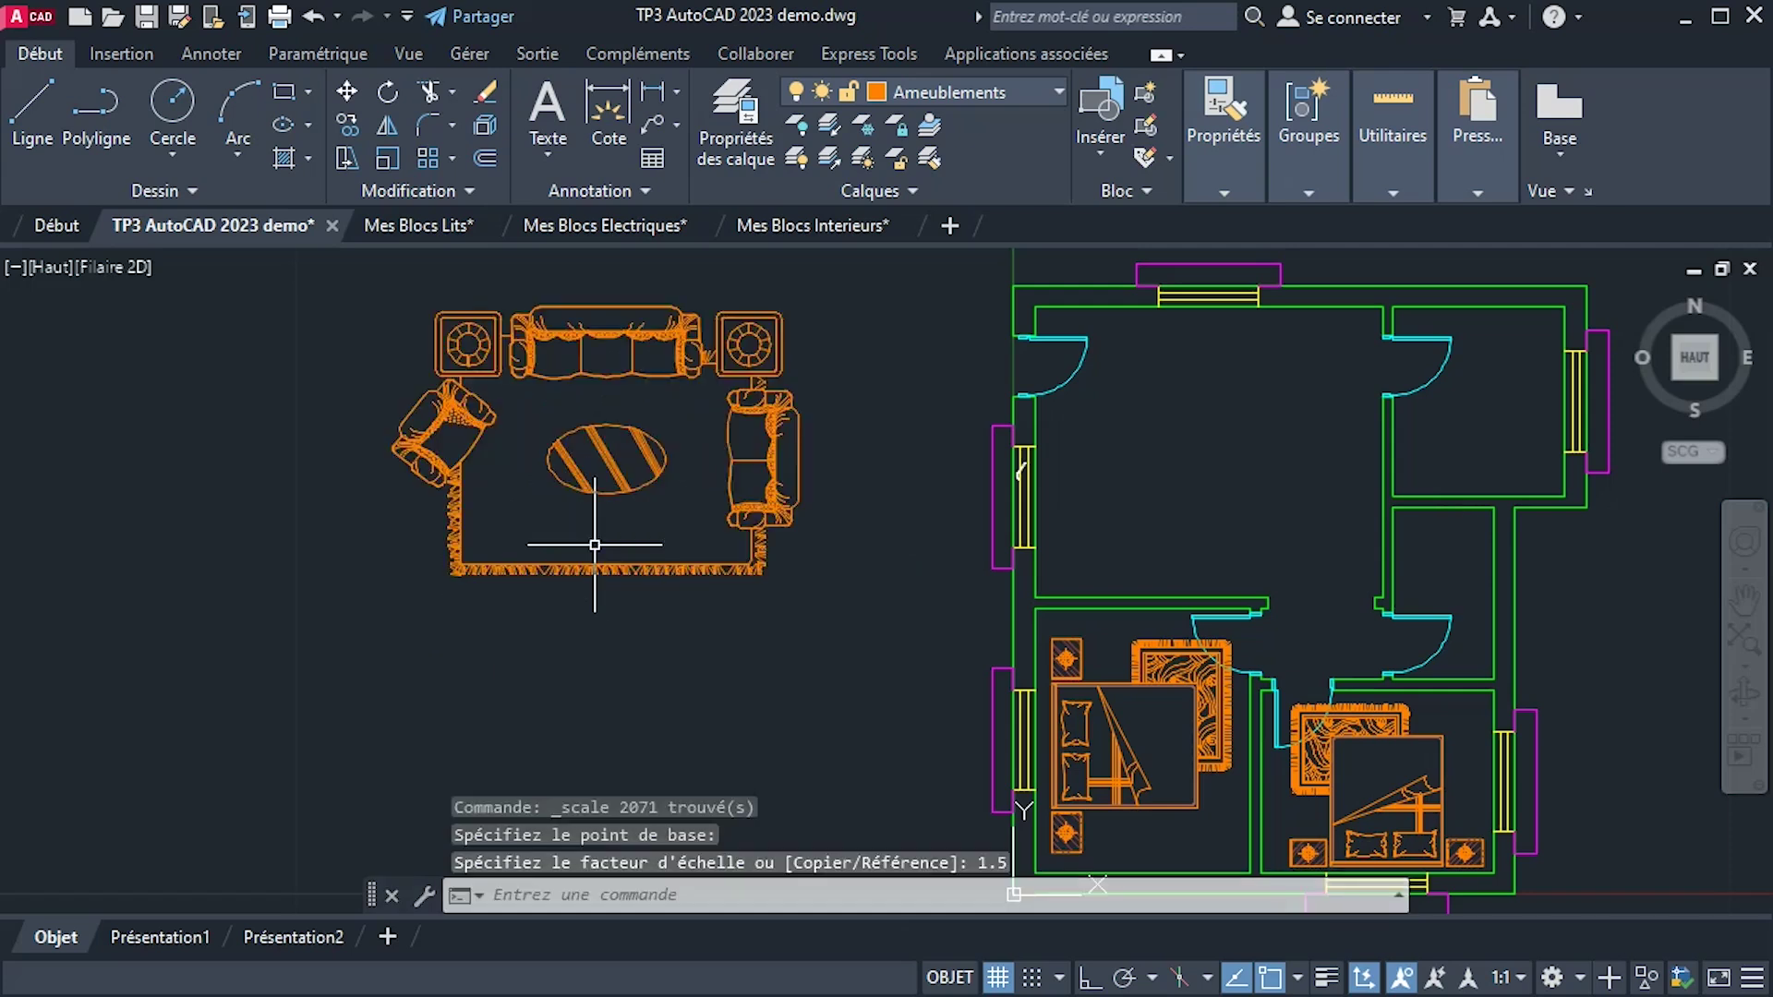
Start moving the whole enlarged sofa set, including its coffee table, side tables and rug.
middle_click_drag(623, 554, 648, 601)
left_click(388, 288)
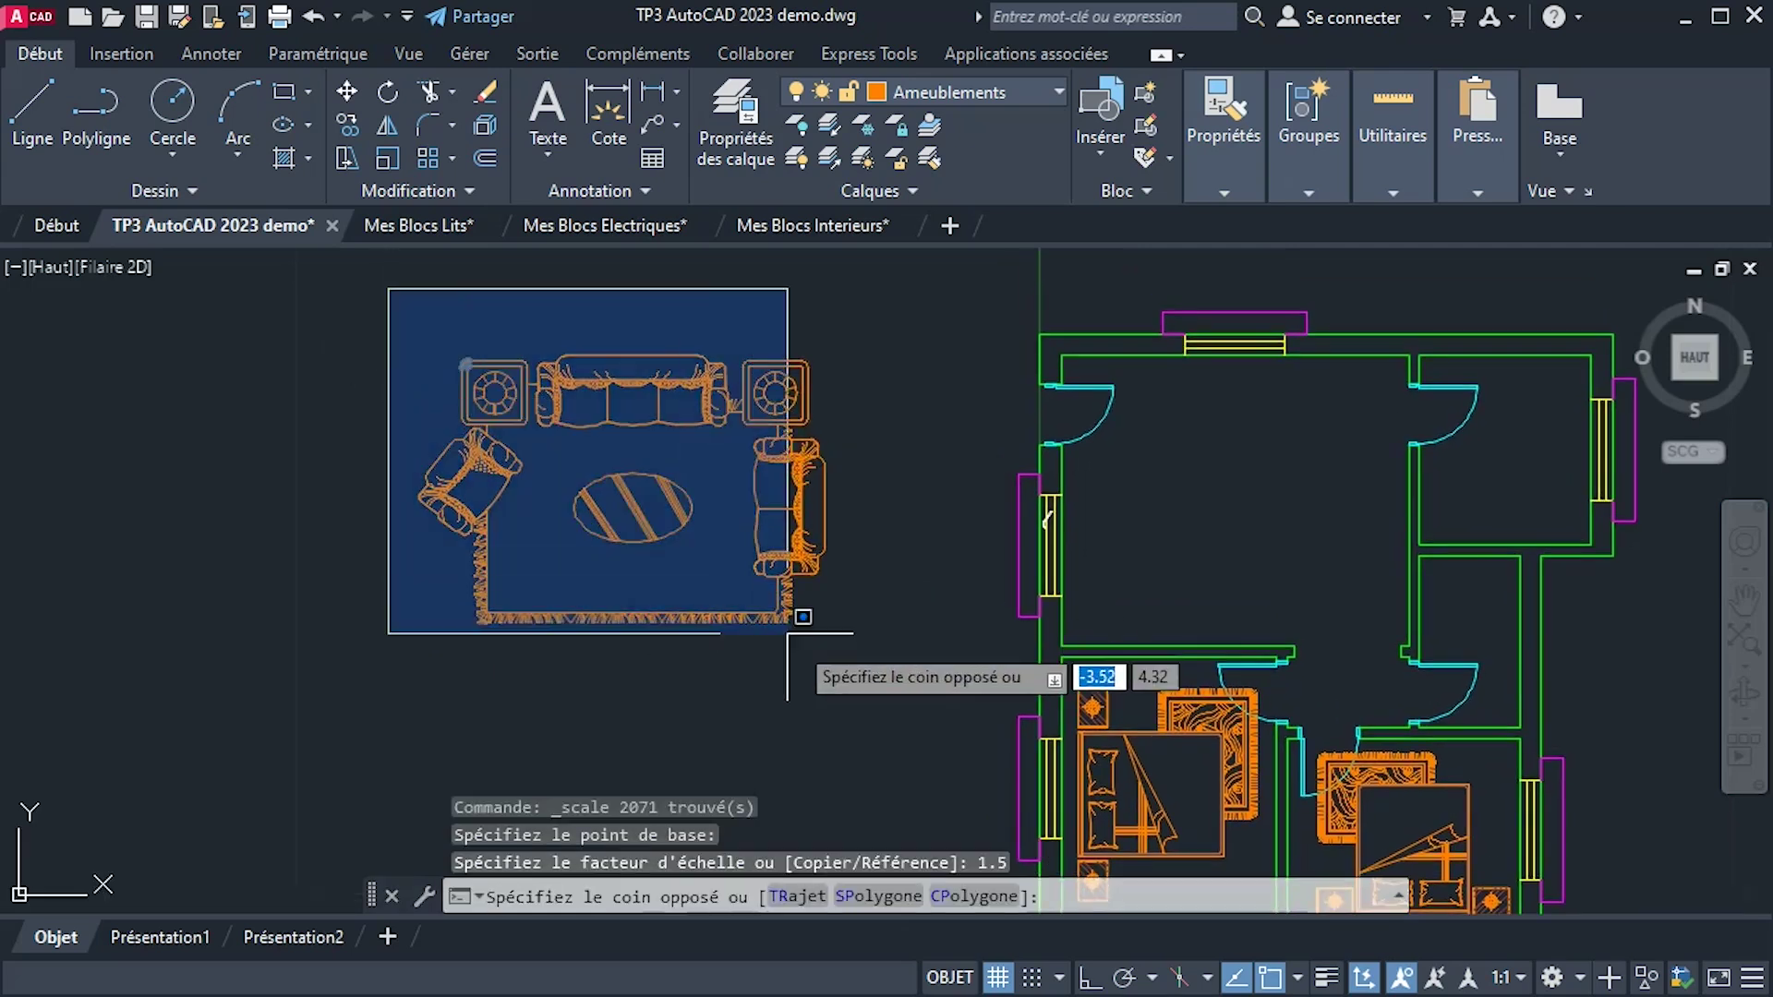
left_click(900, 681)
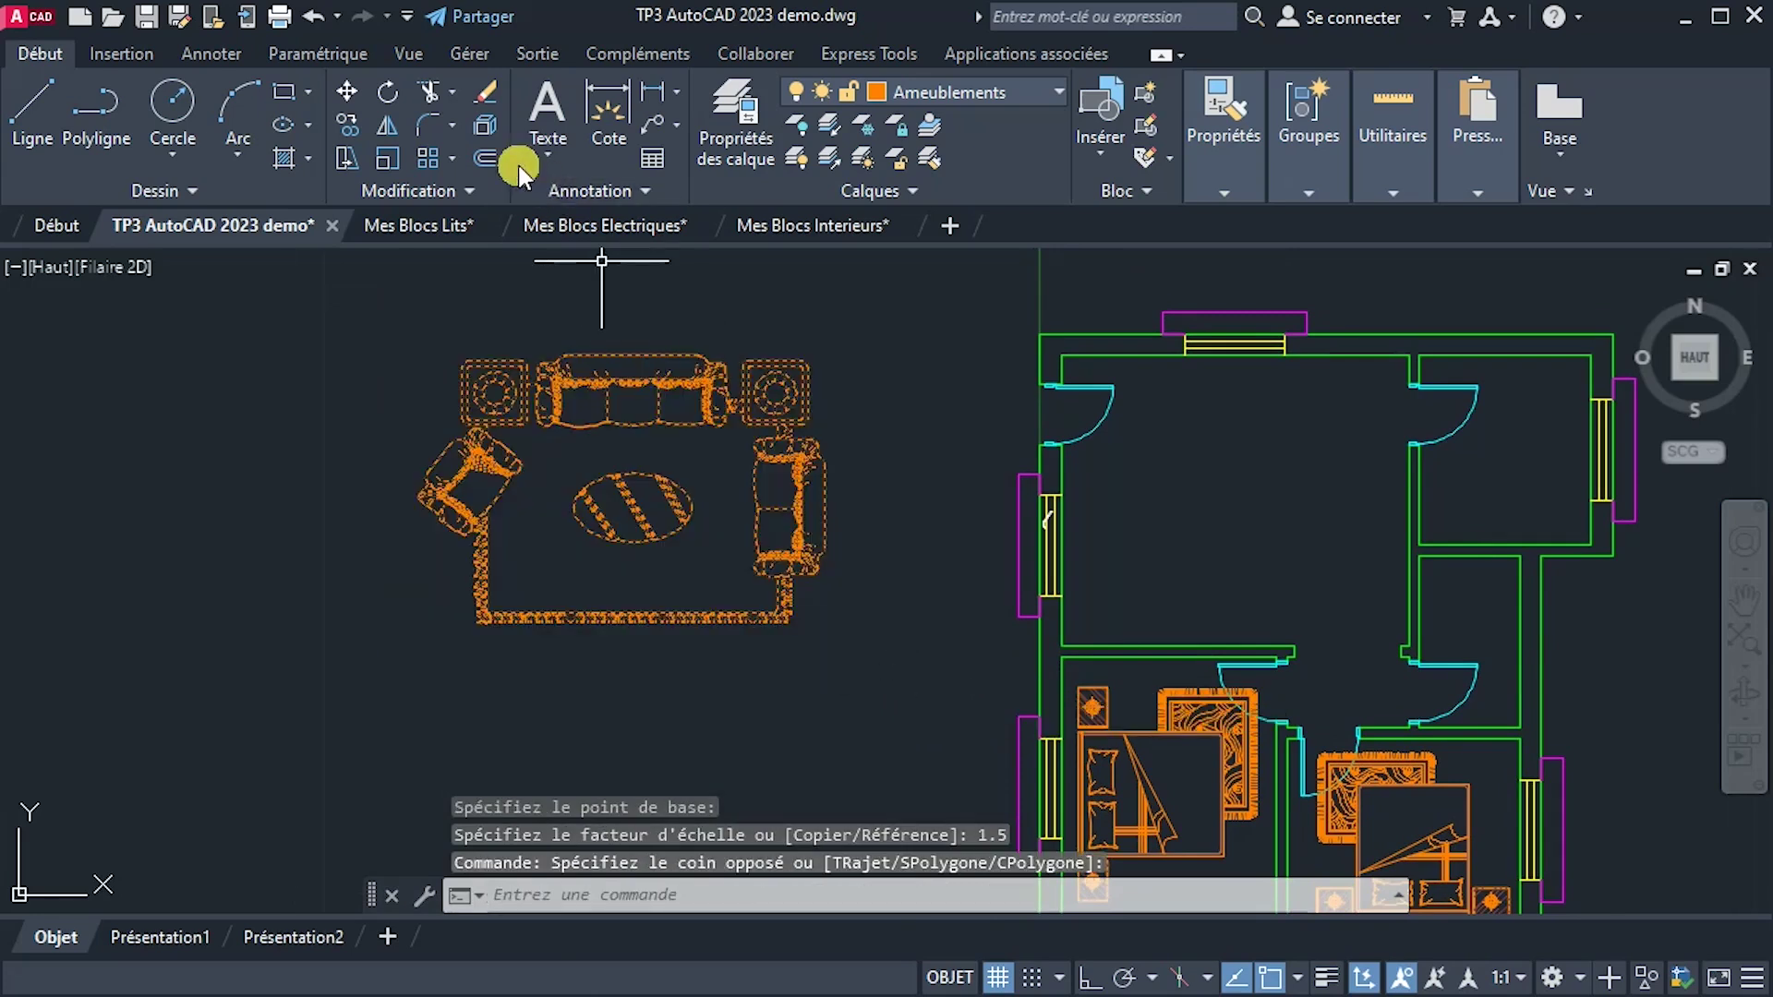
left_click(344, 96)
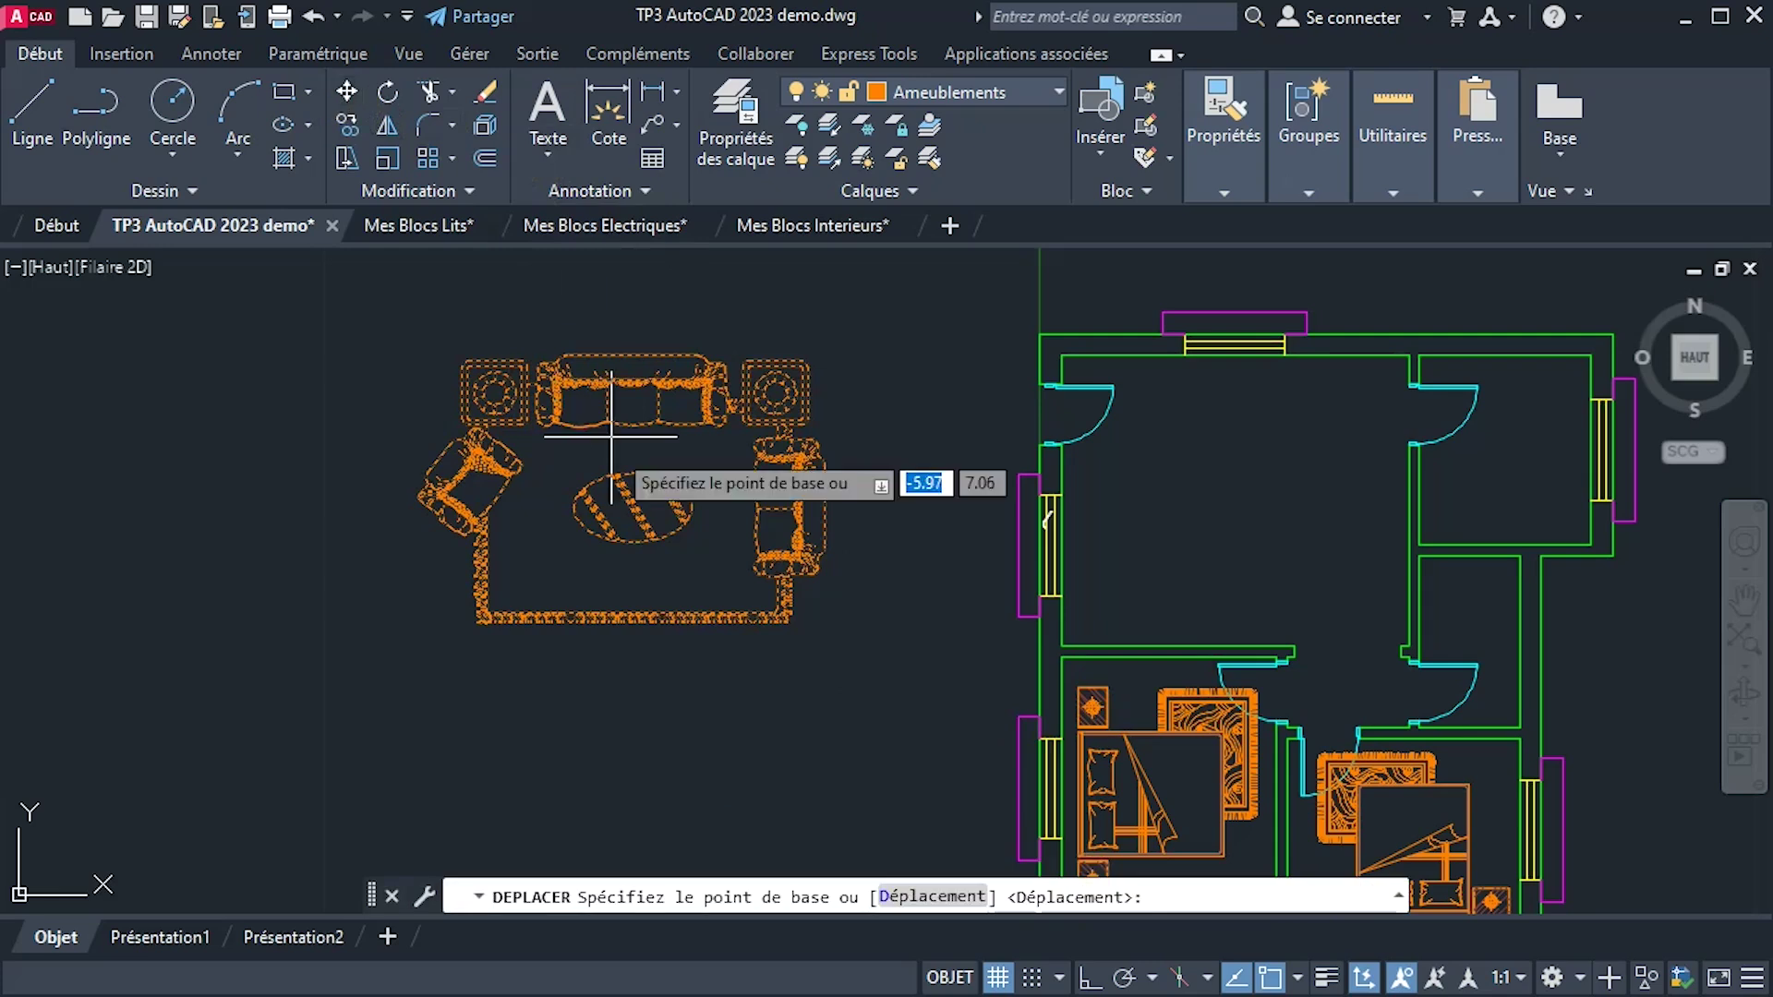
Try scaling the sofa set beside the floor plan by a factor of 1 from a point below its rug.
left_click(574, 559)
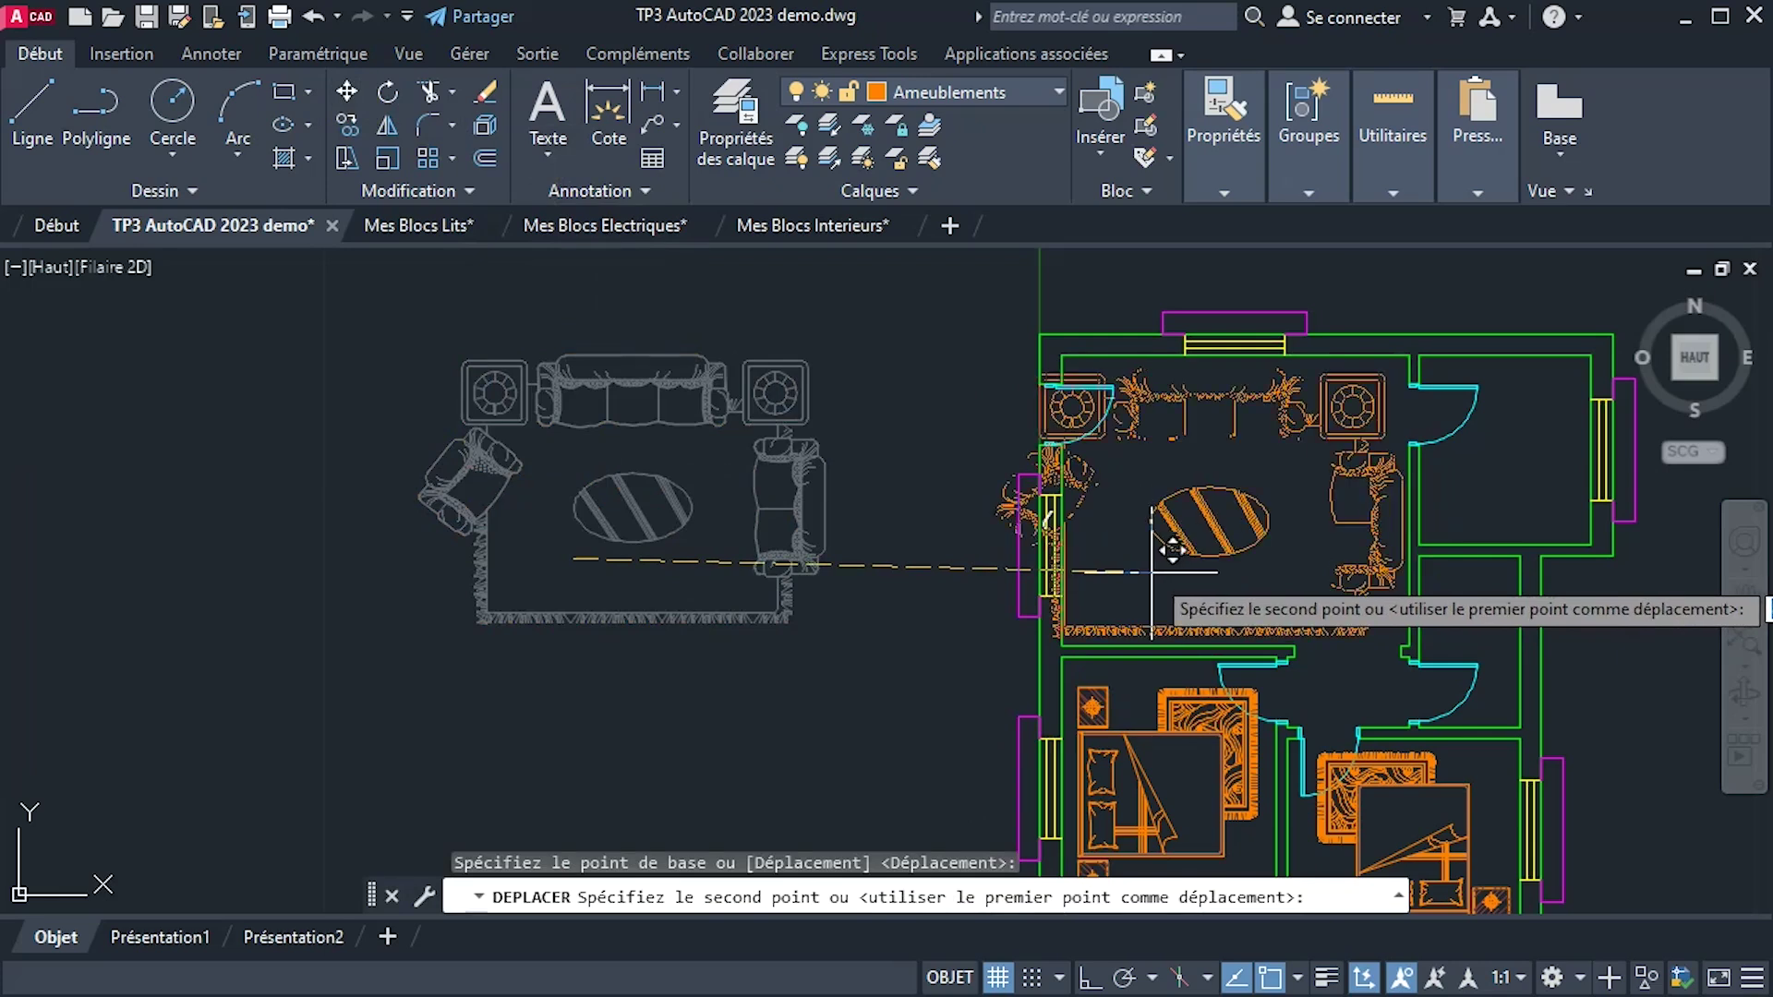
key("Escape")
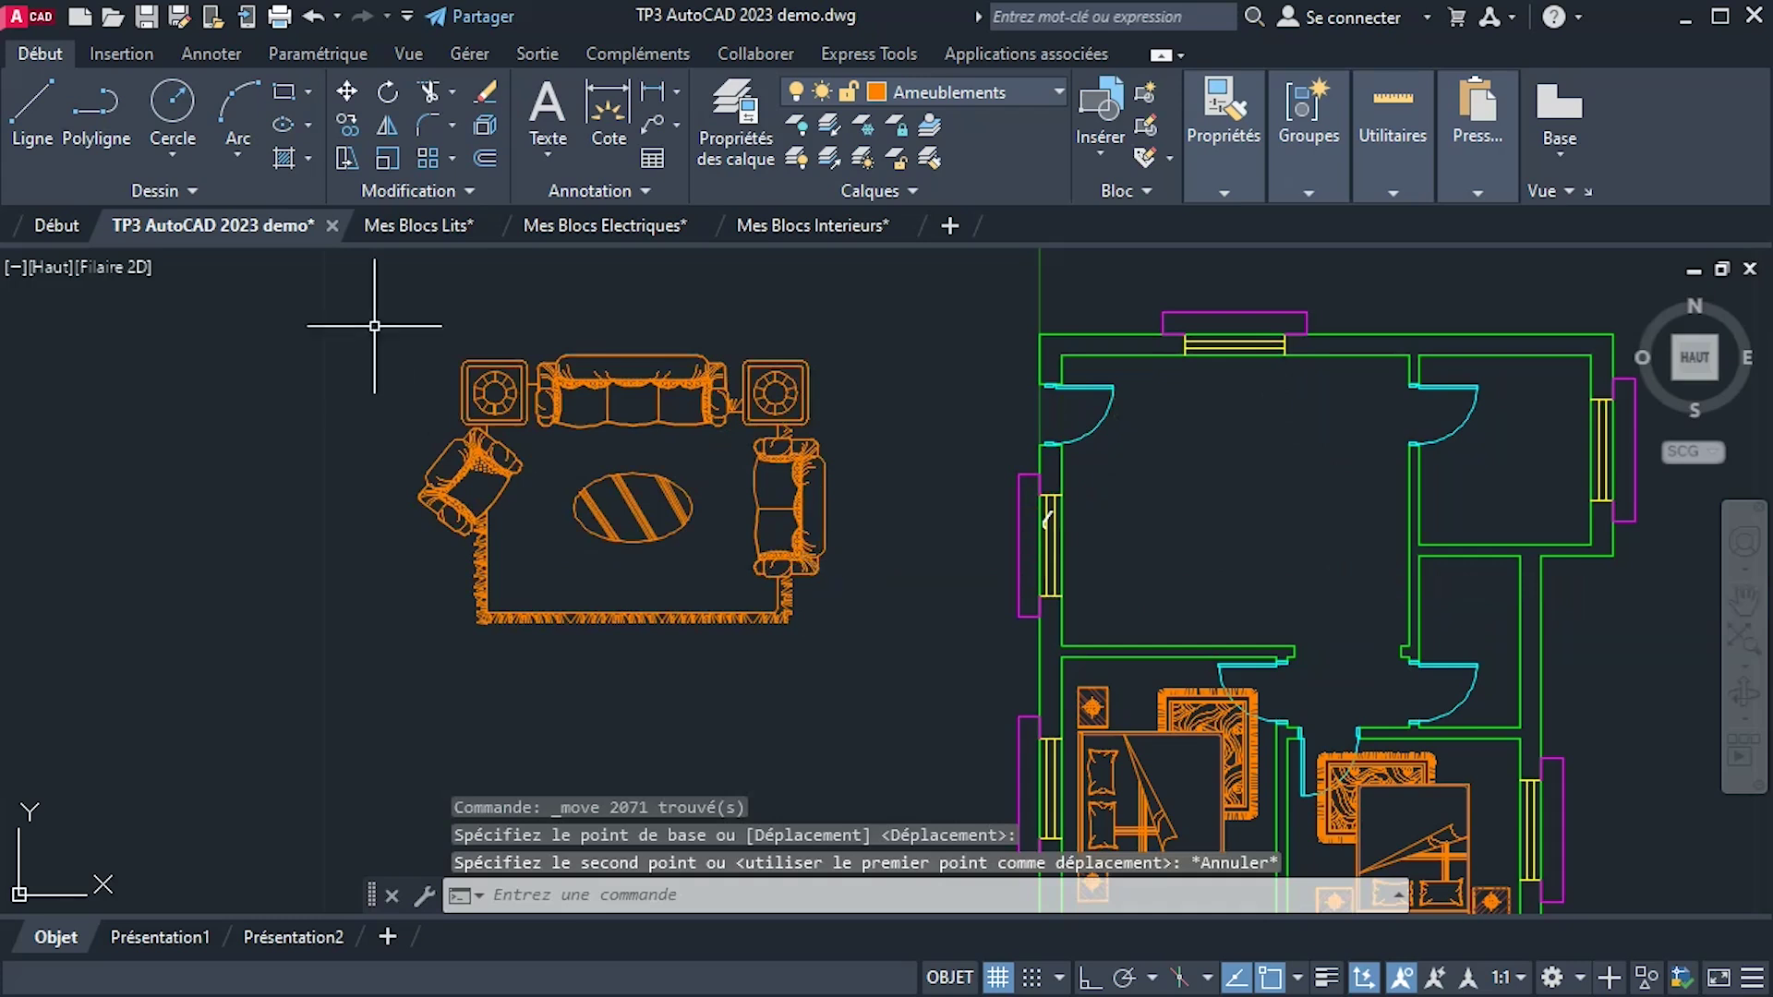
left_click(371, 294)
left_click(907, 694)
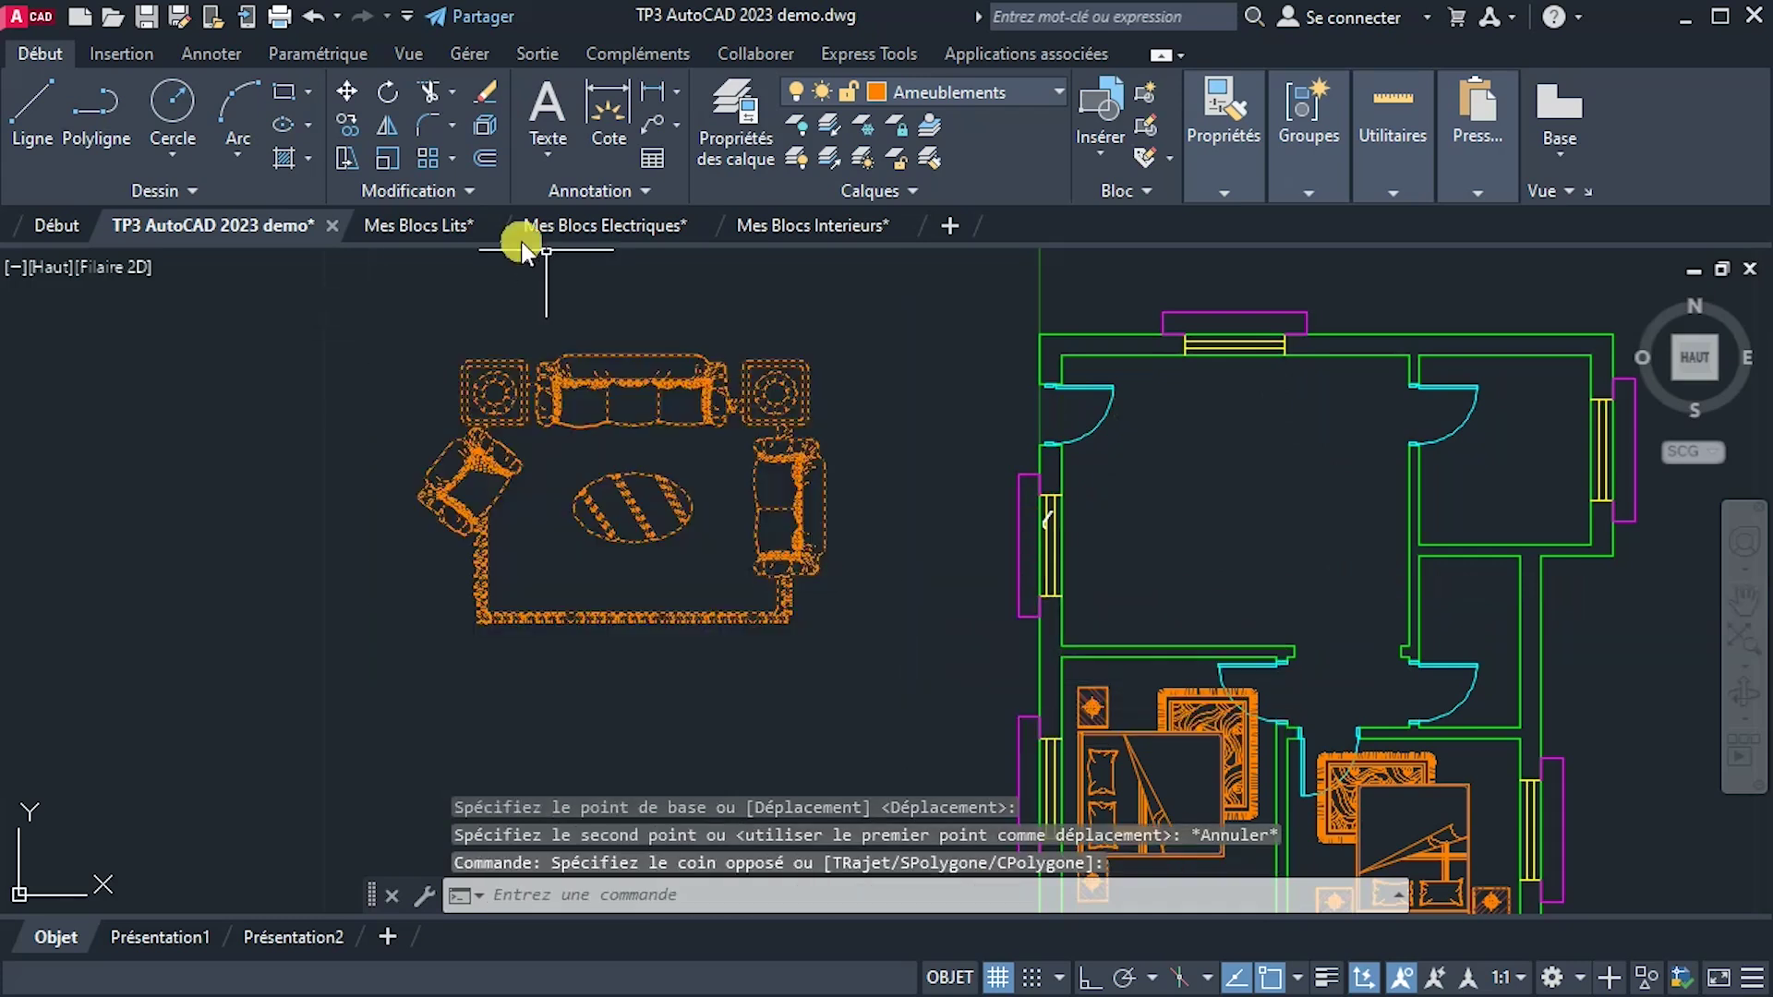
left_click(386, 158)
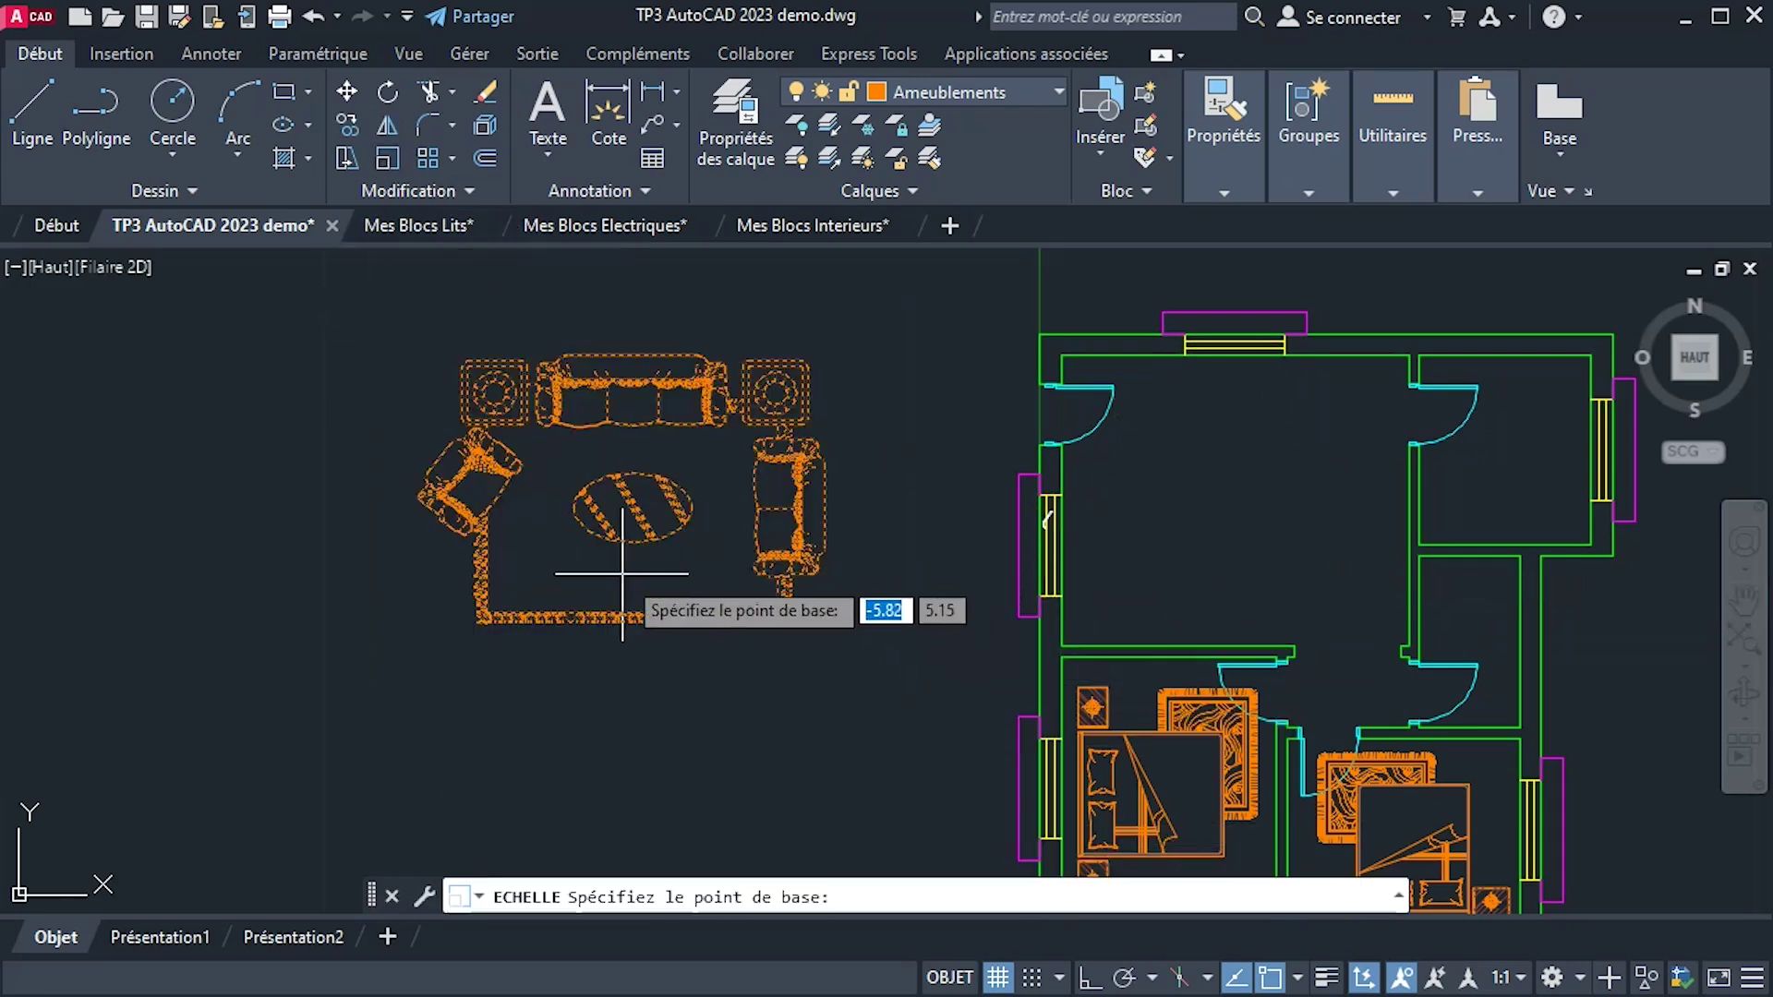
left_click(468, 687)
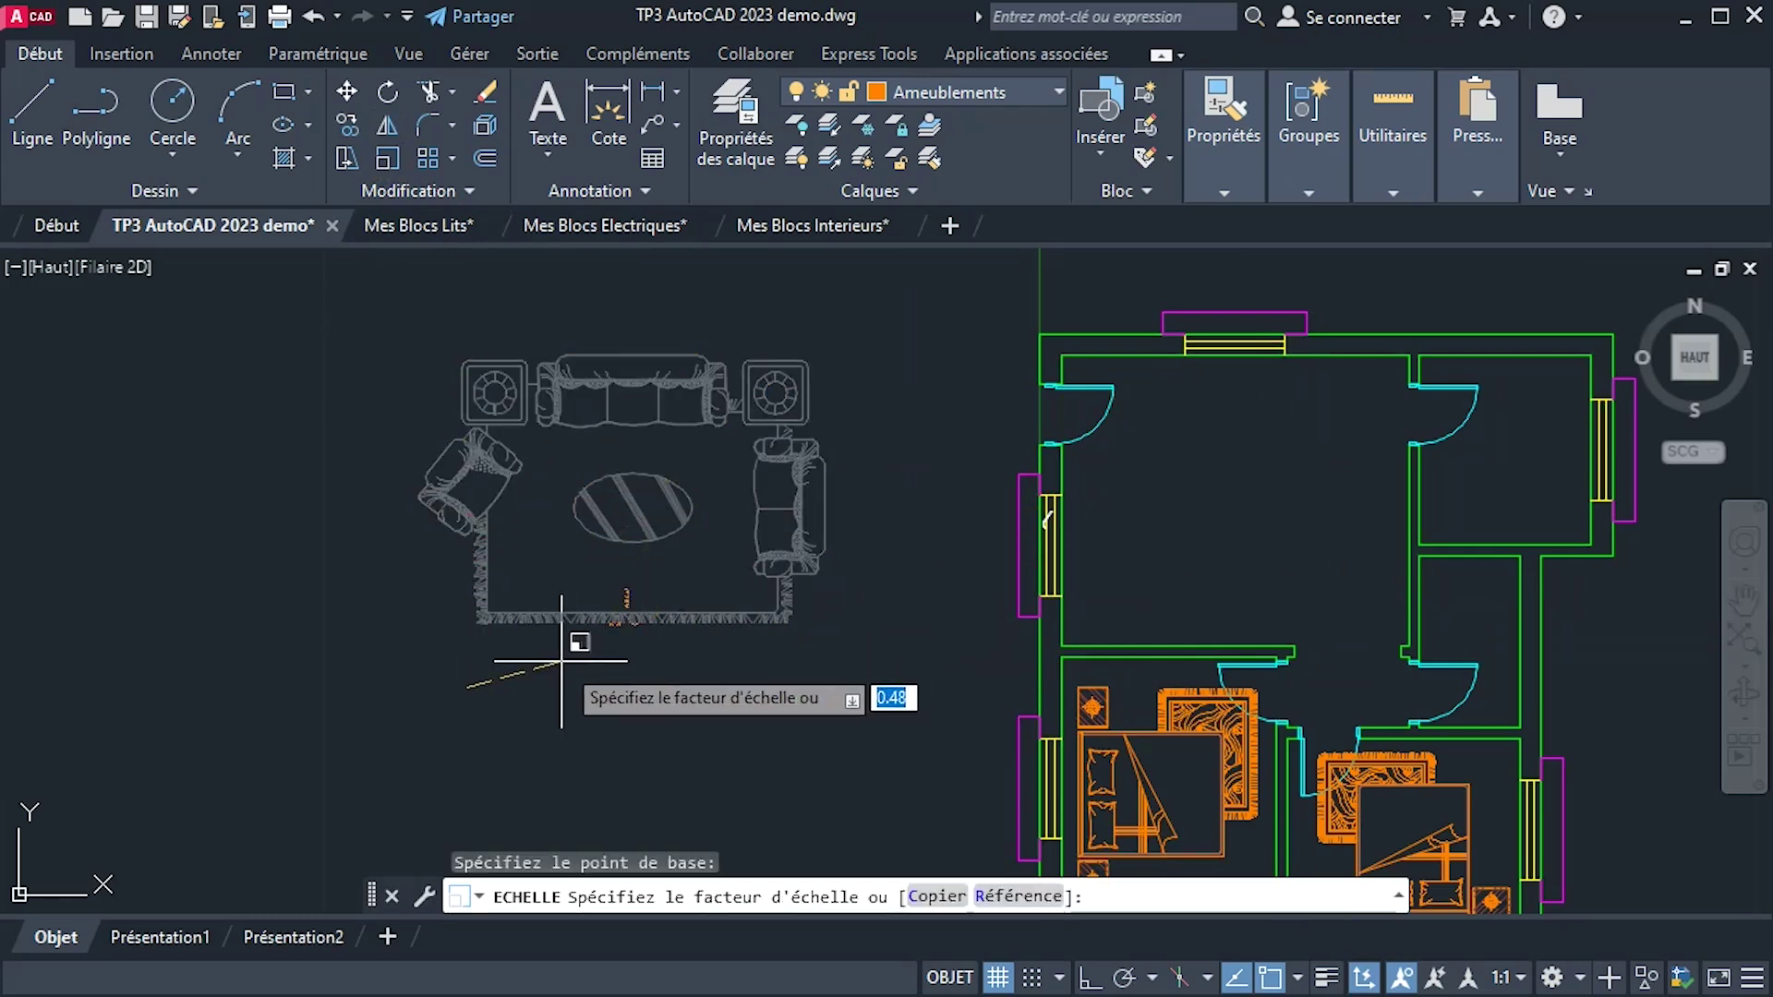
key("Return")
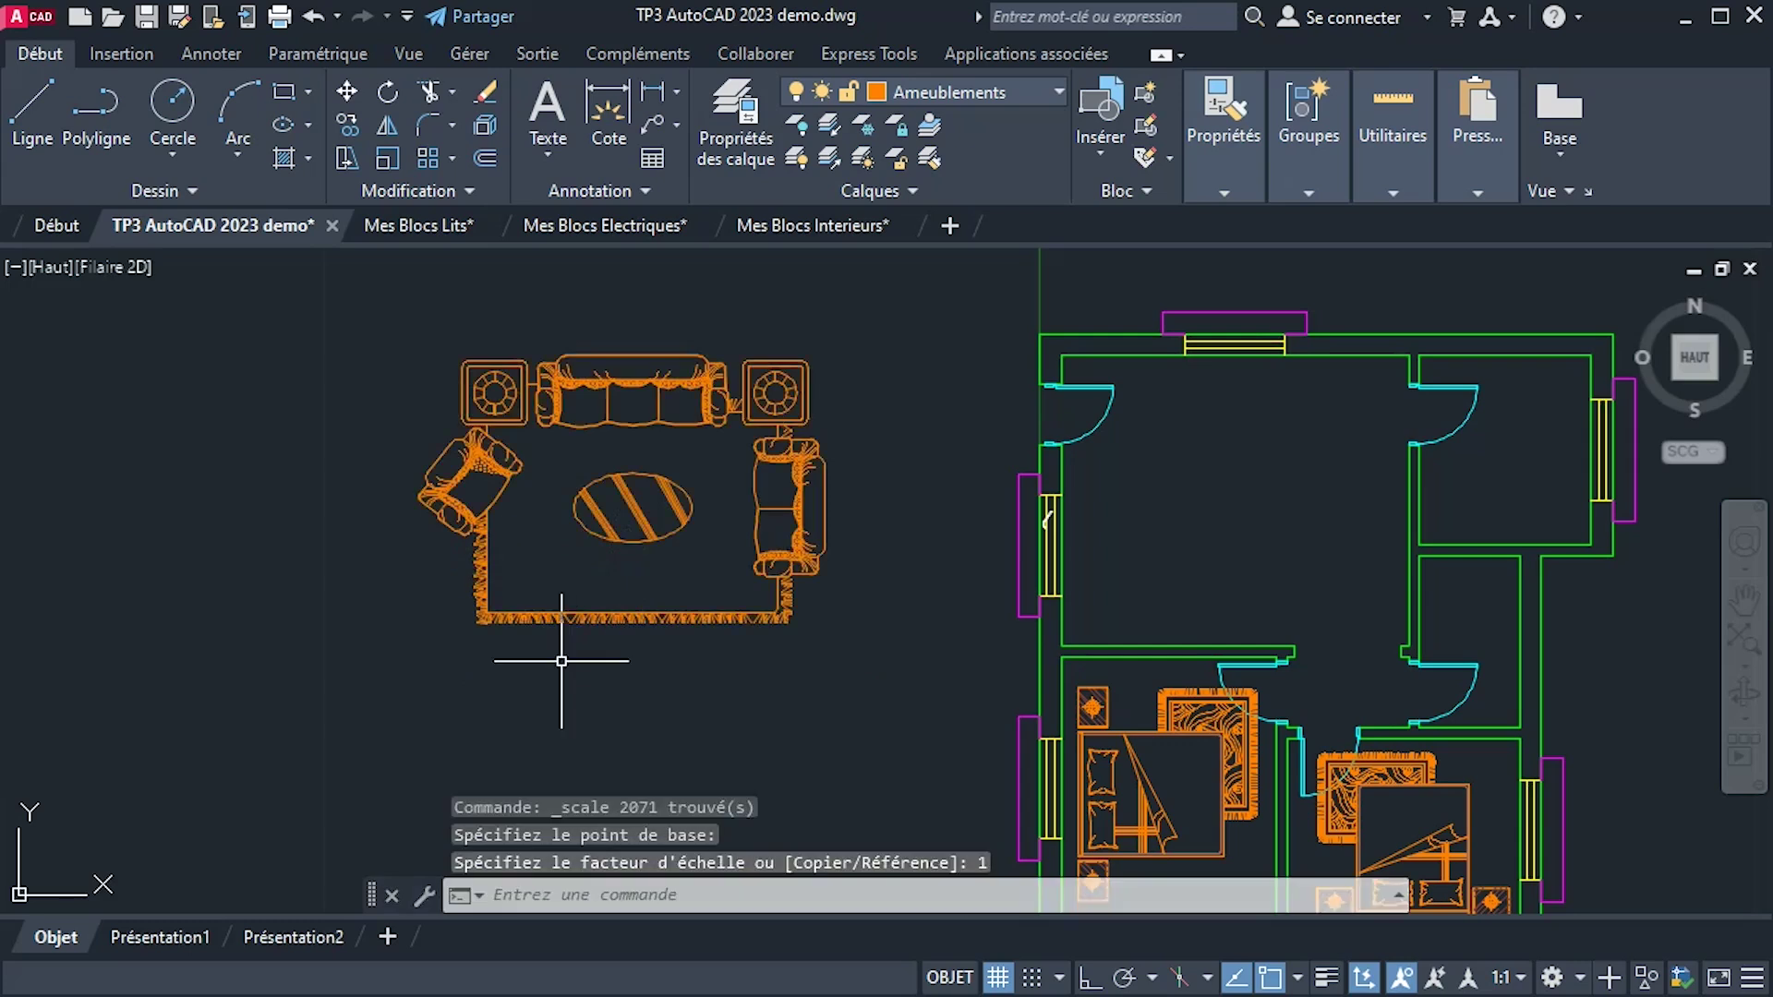
Scale the whole sofa set beside the floor plan by a factor of 0.9 from a point below its lower-left corner.
left_click(408, 329)
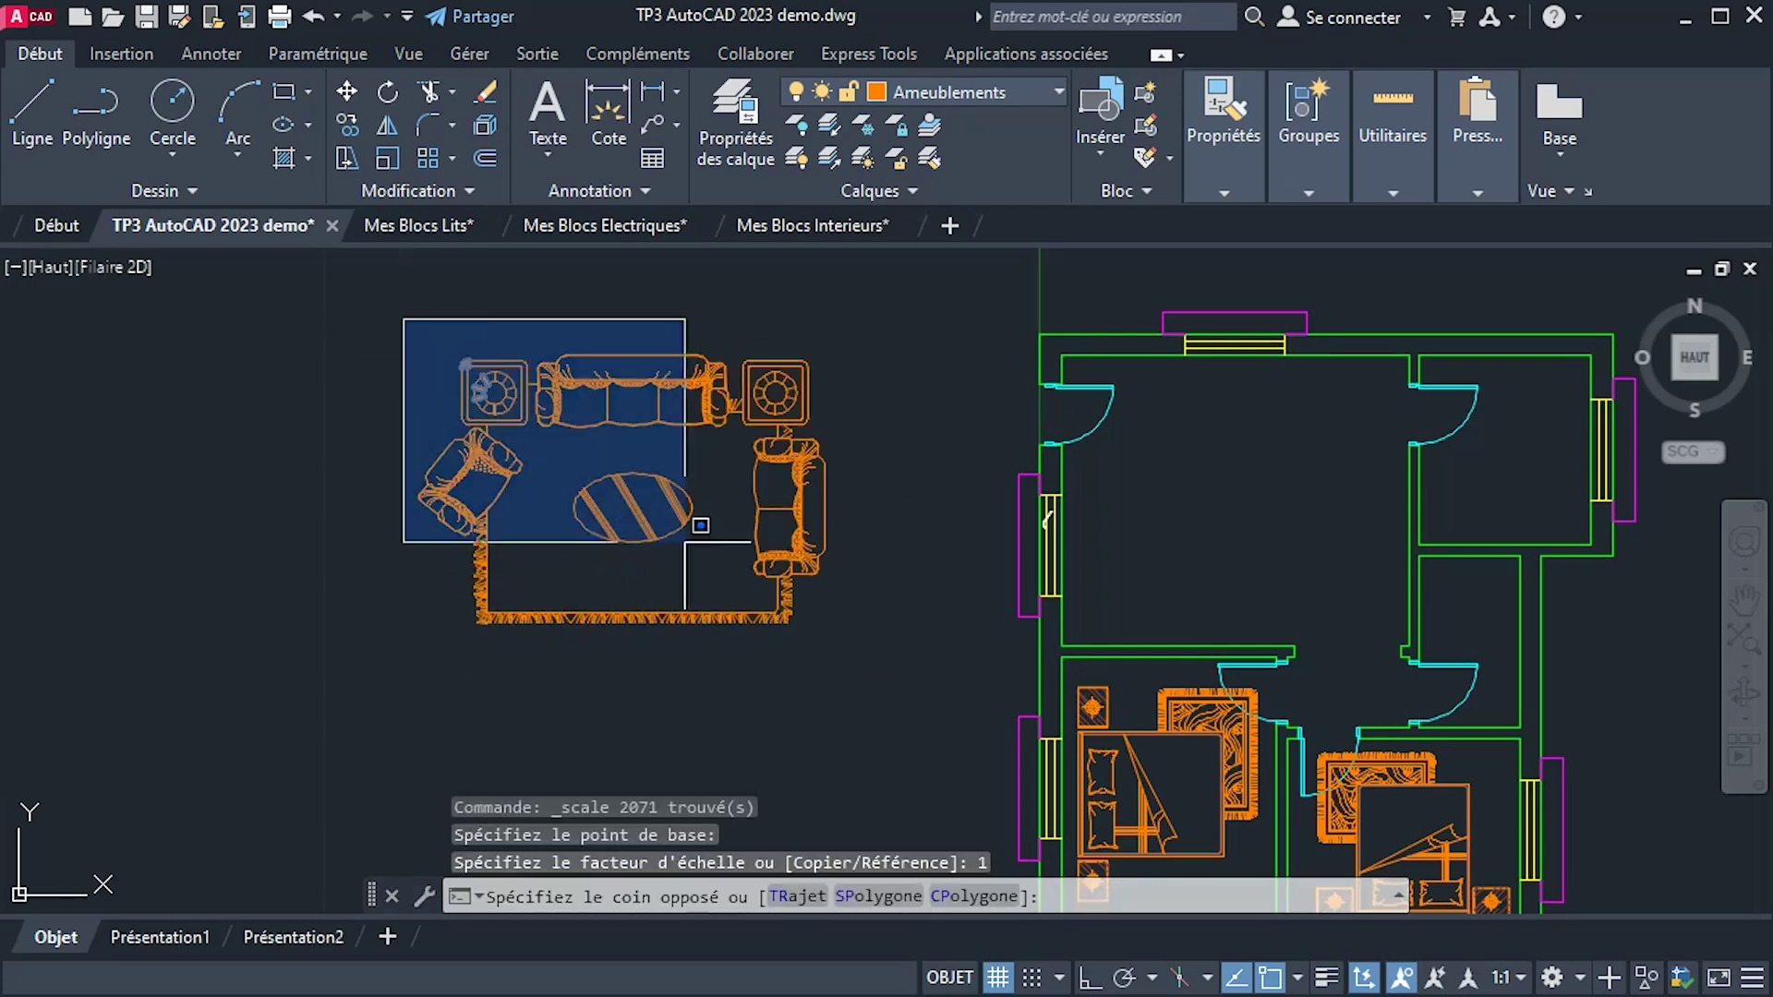
left_click(900, 716)
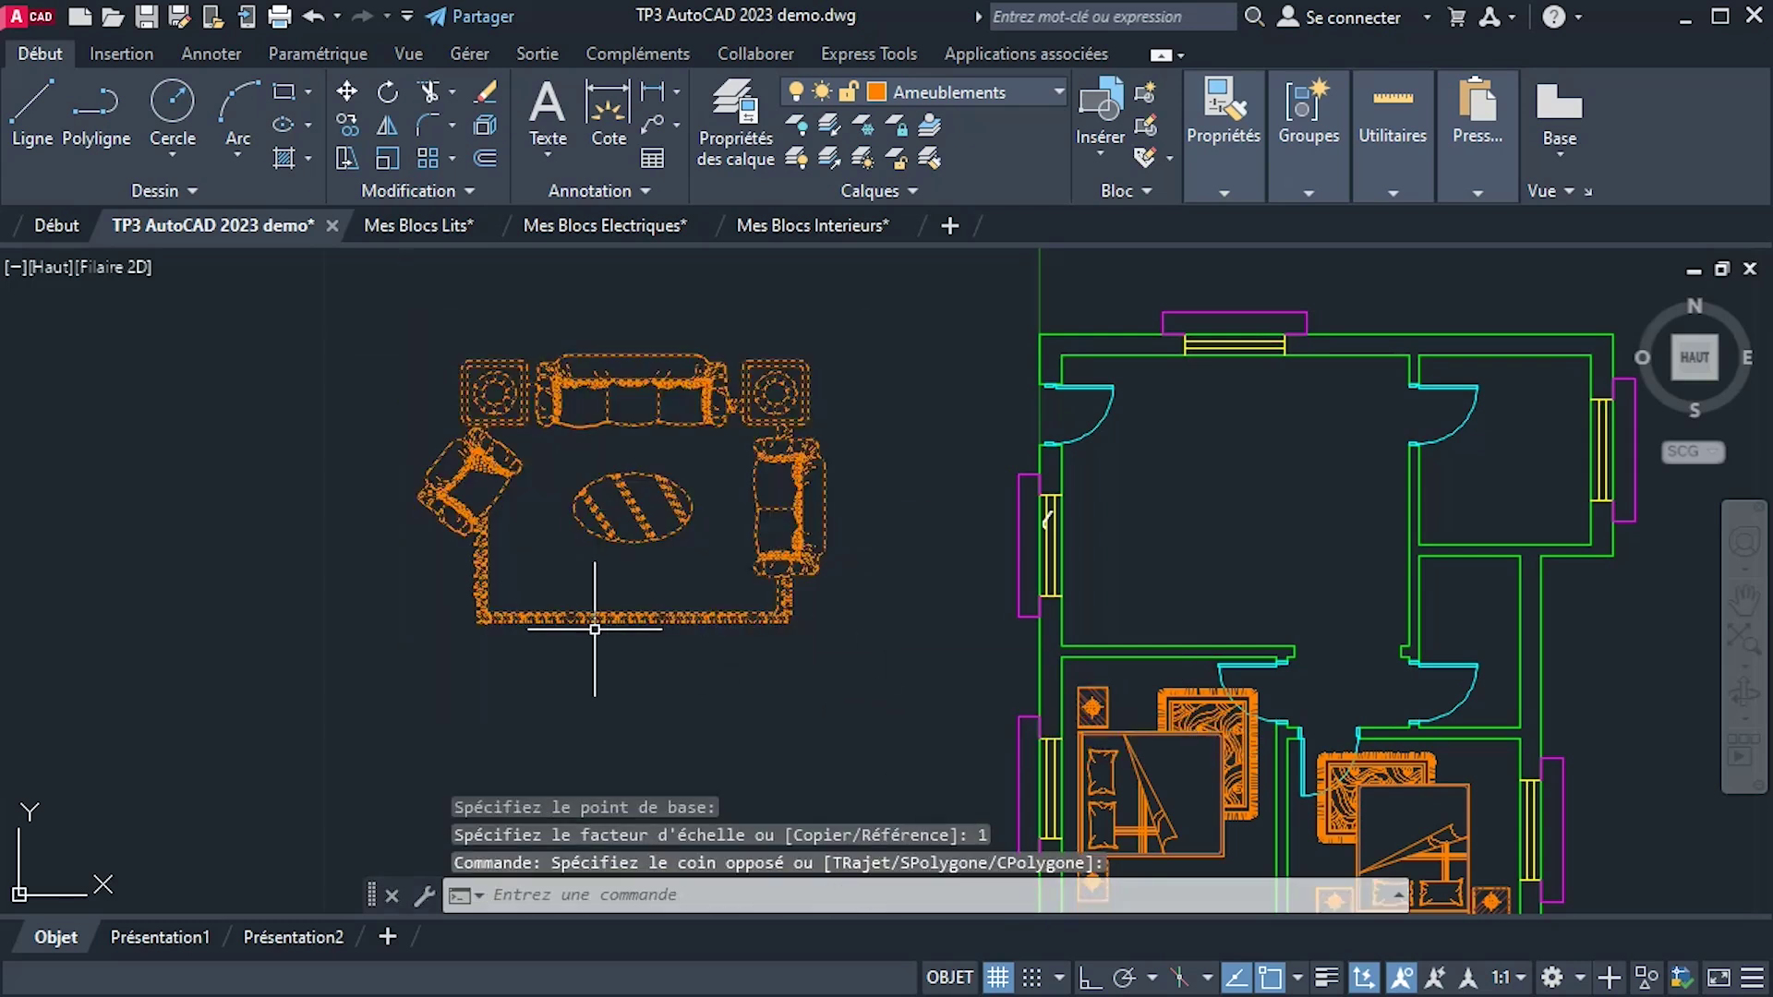
left_click(340, 163)
left_click(436, 703)
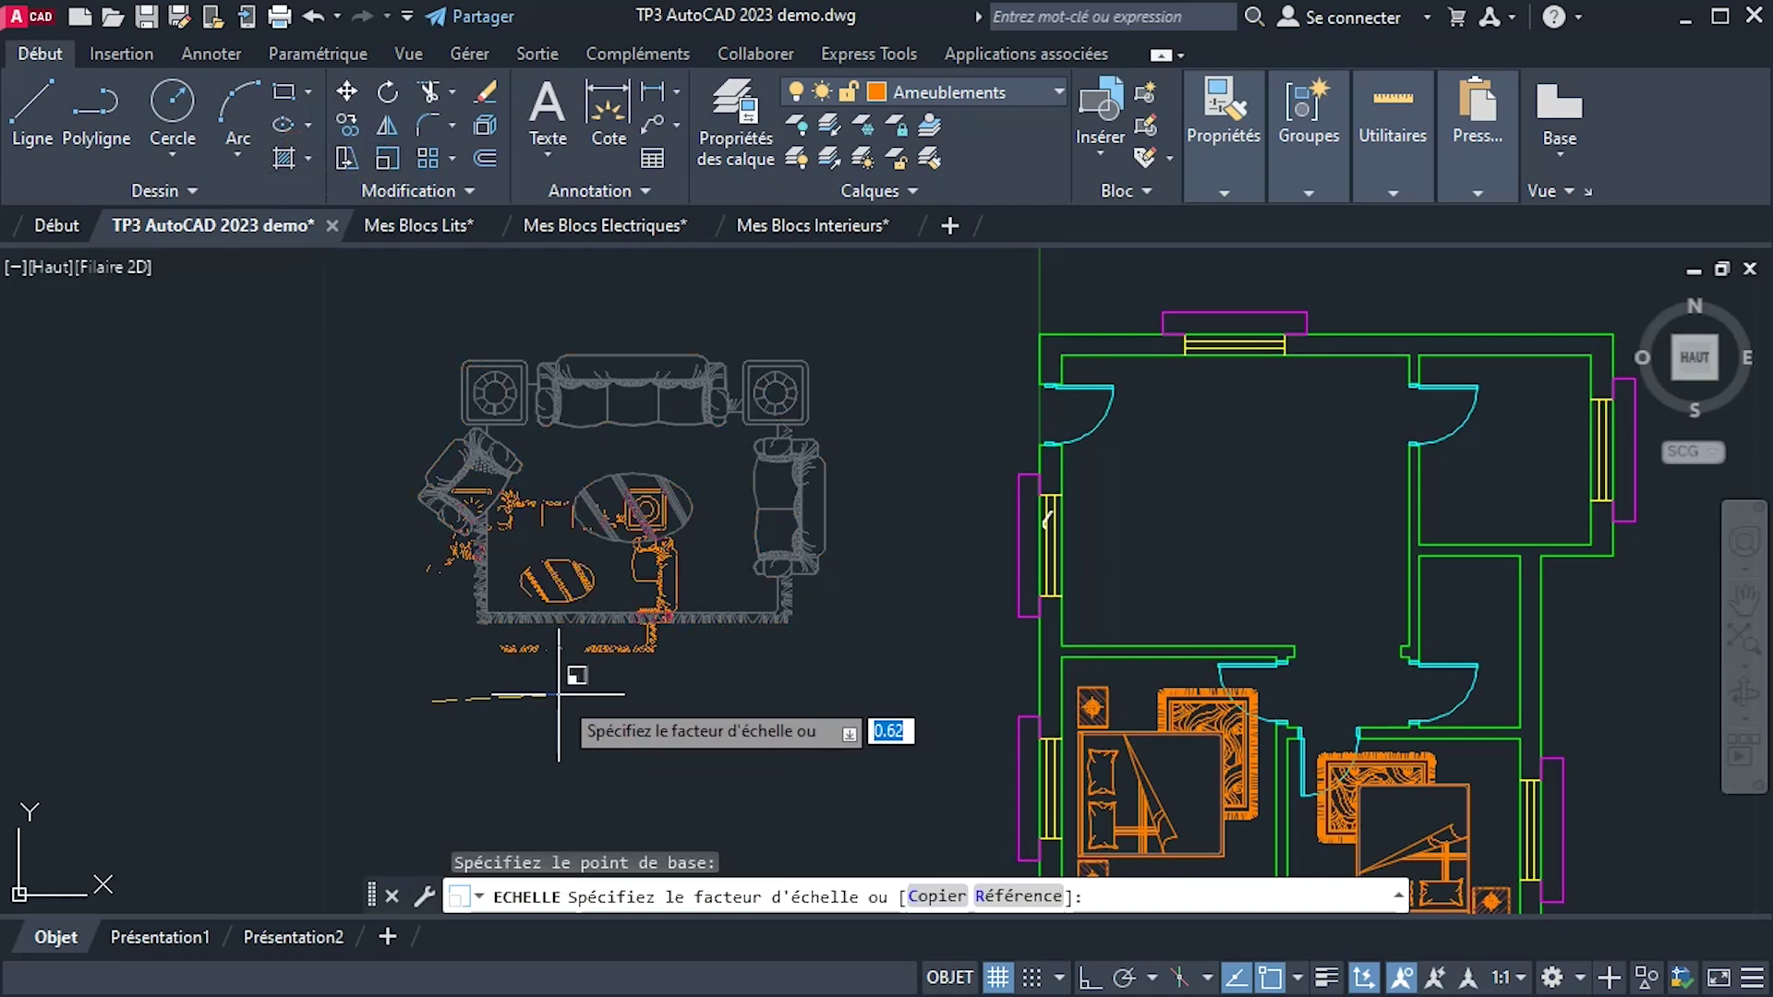
type("0.9")
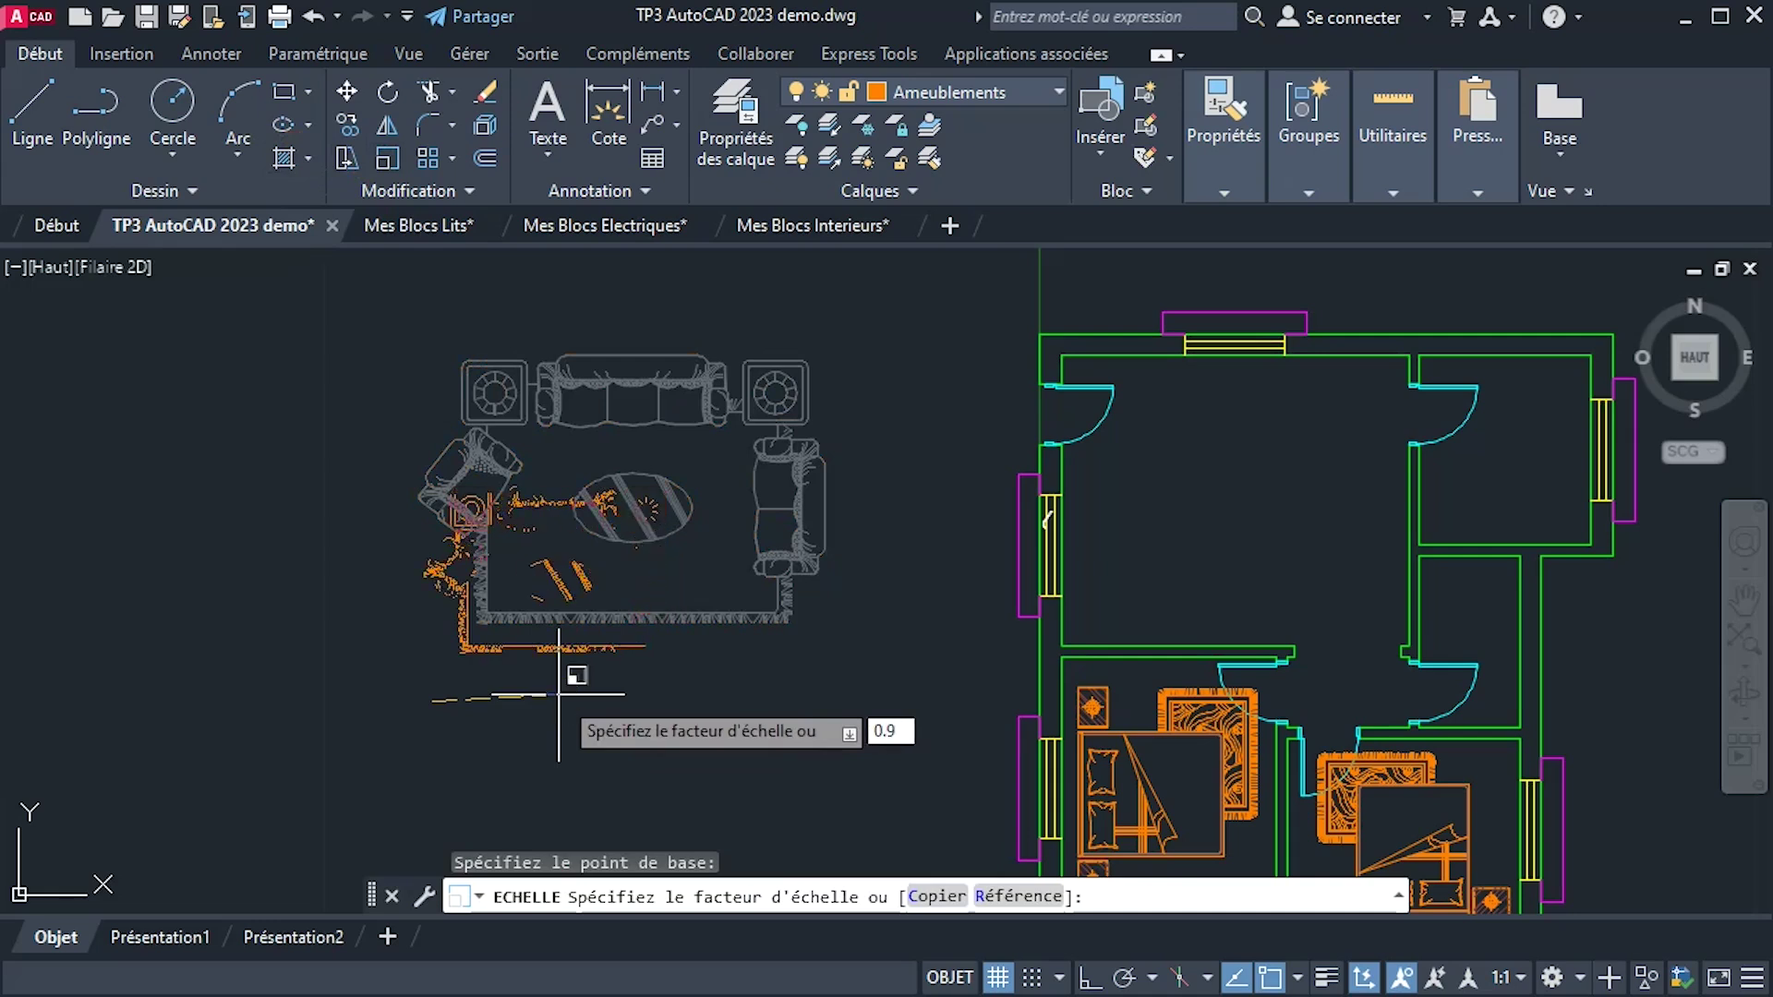
key("Return")
left_click(349, 314)
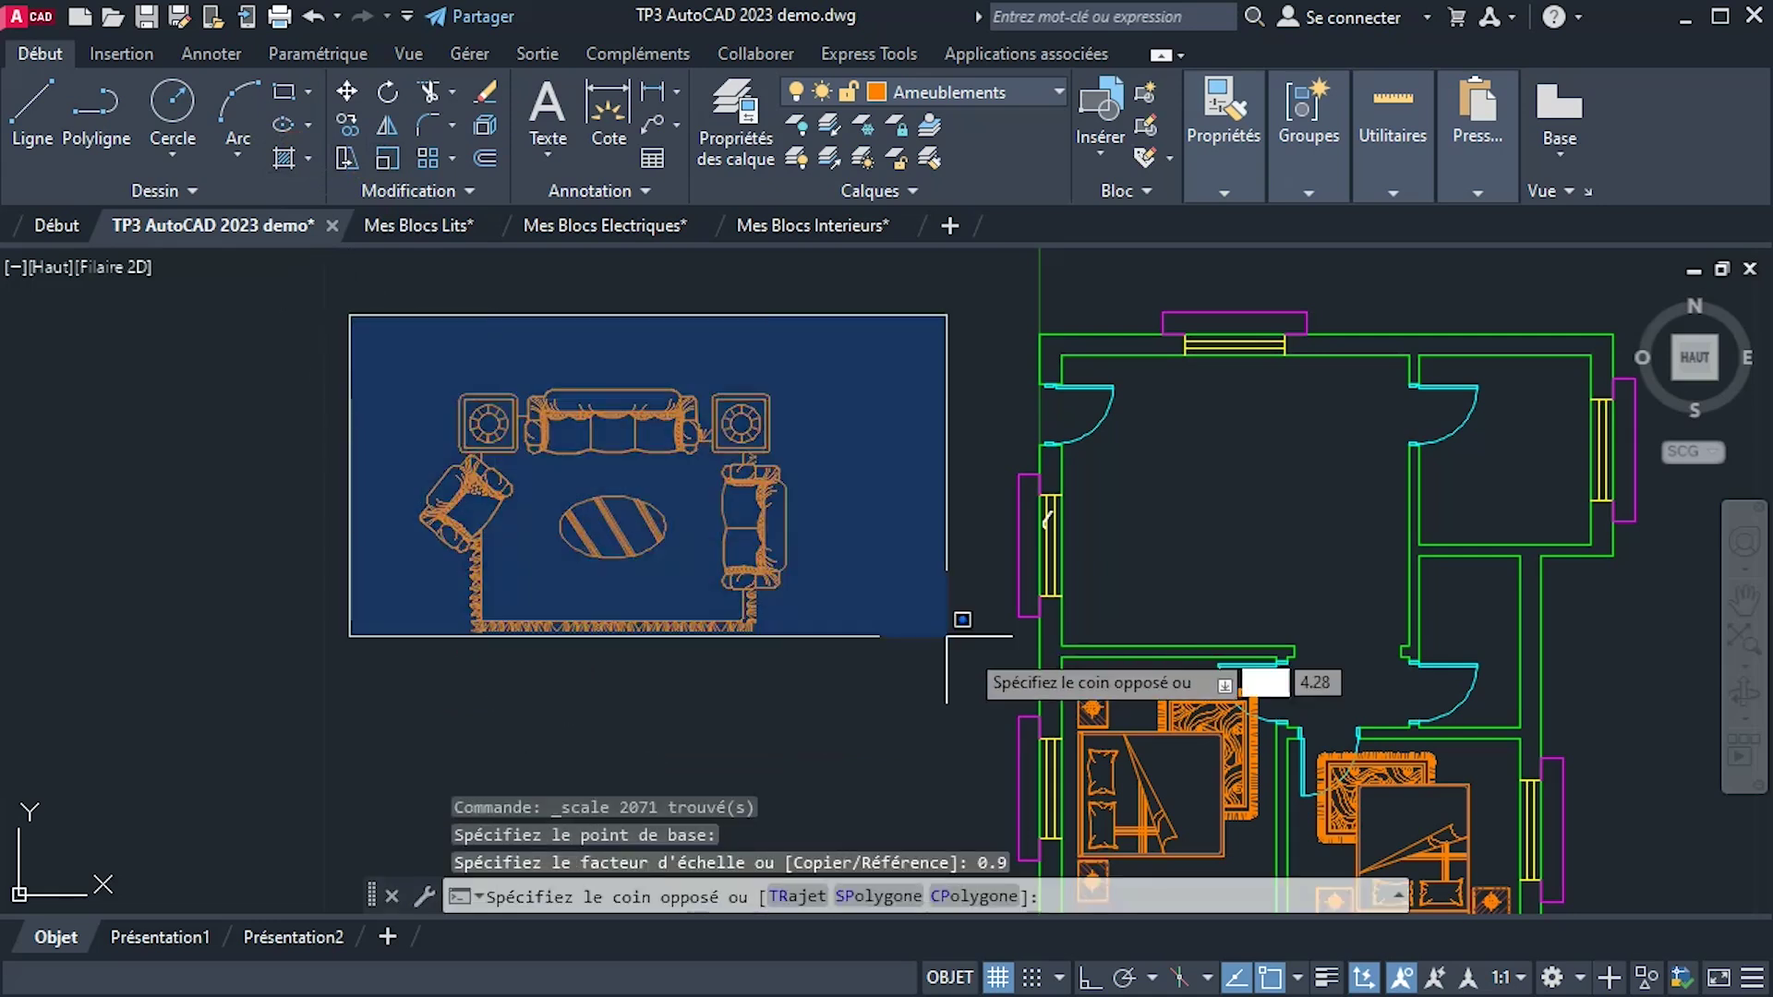
left_click(920, 770)
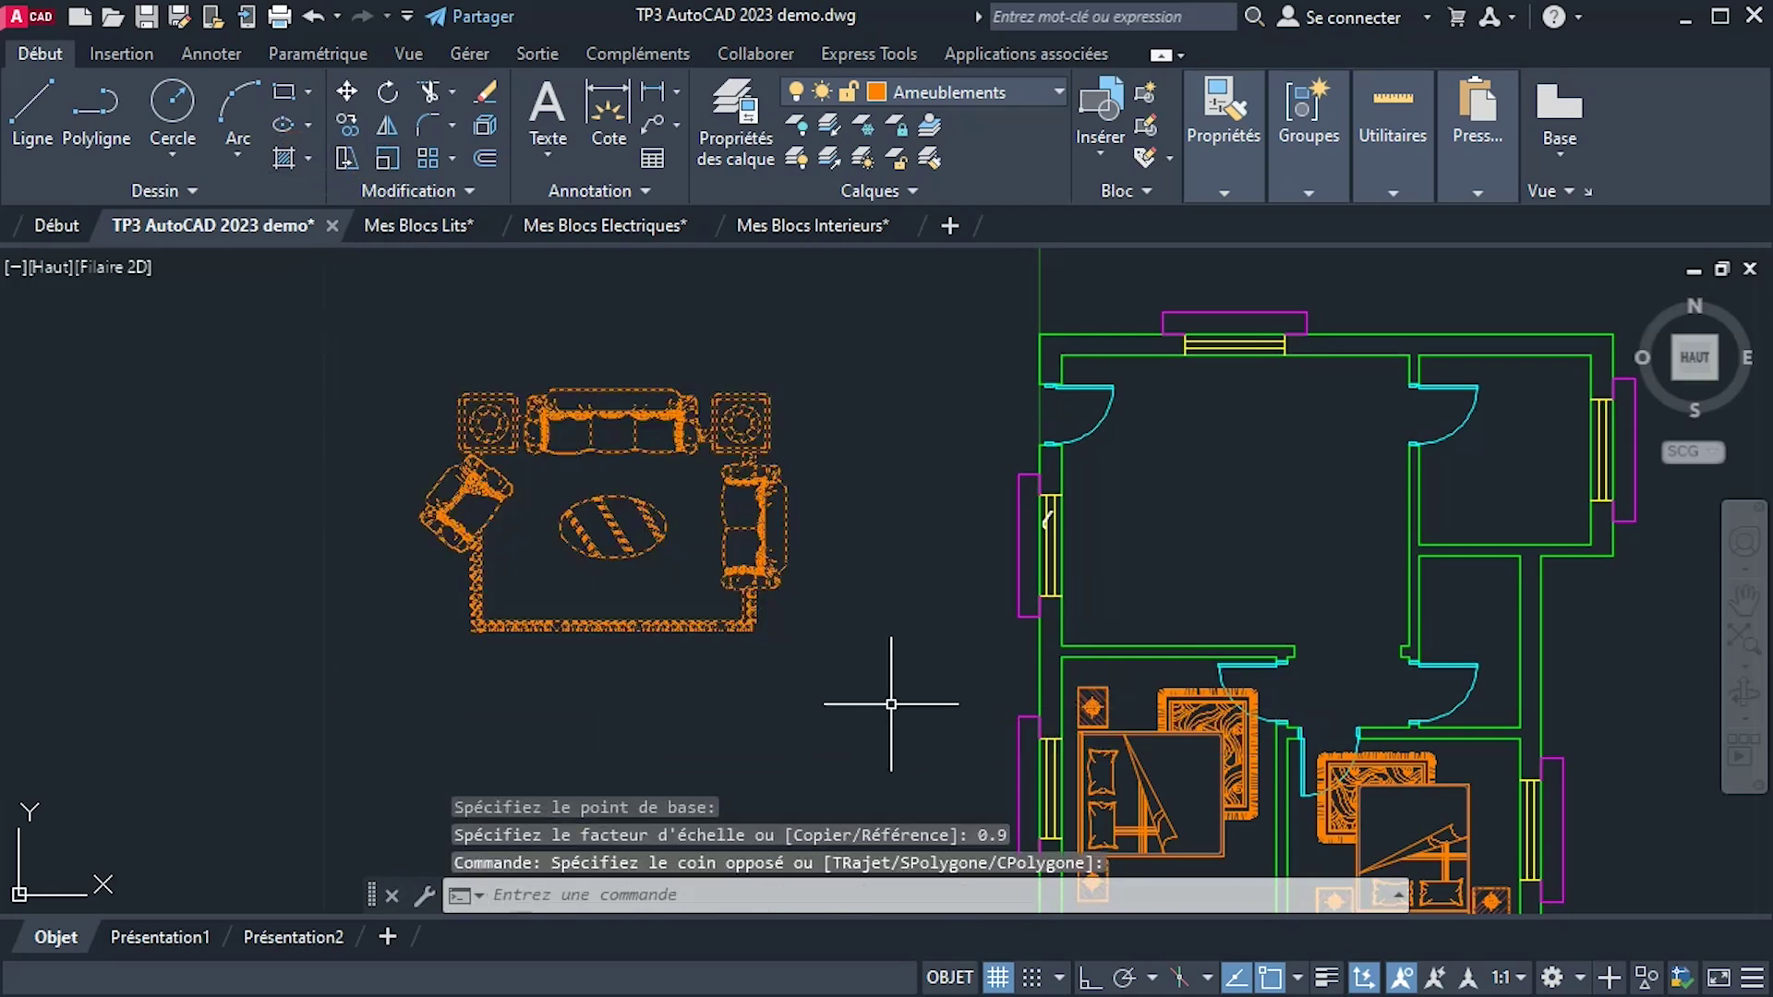
left_click(348, 95)
left_click(551, 583)
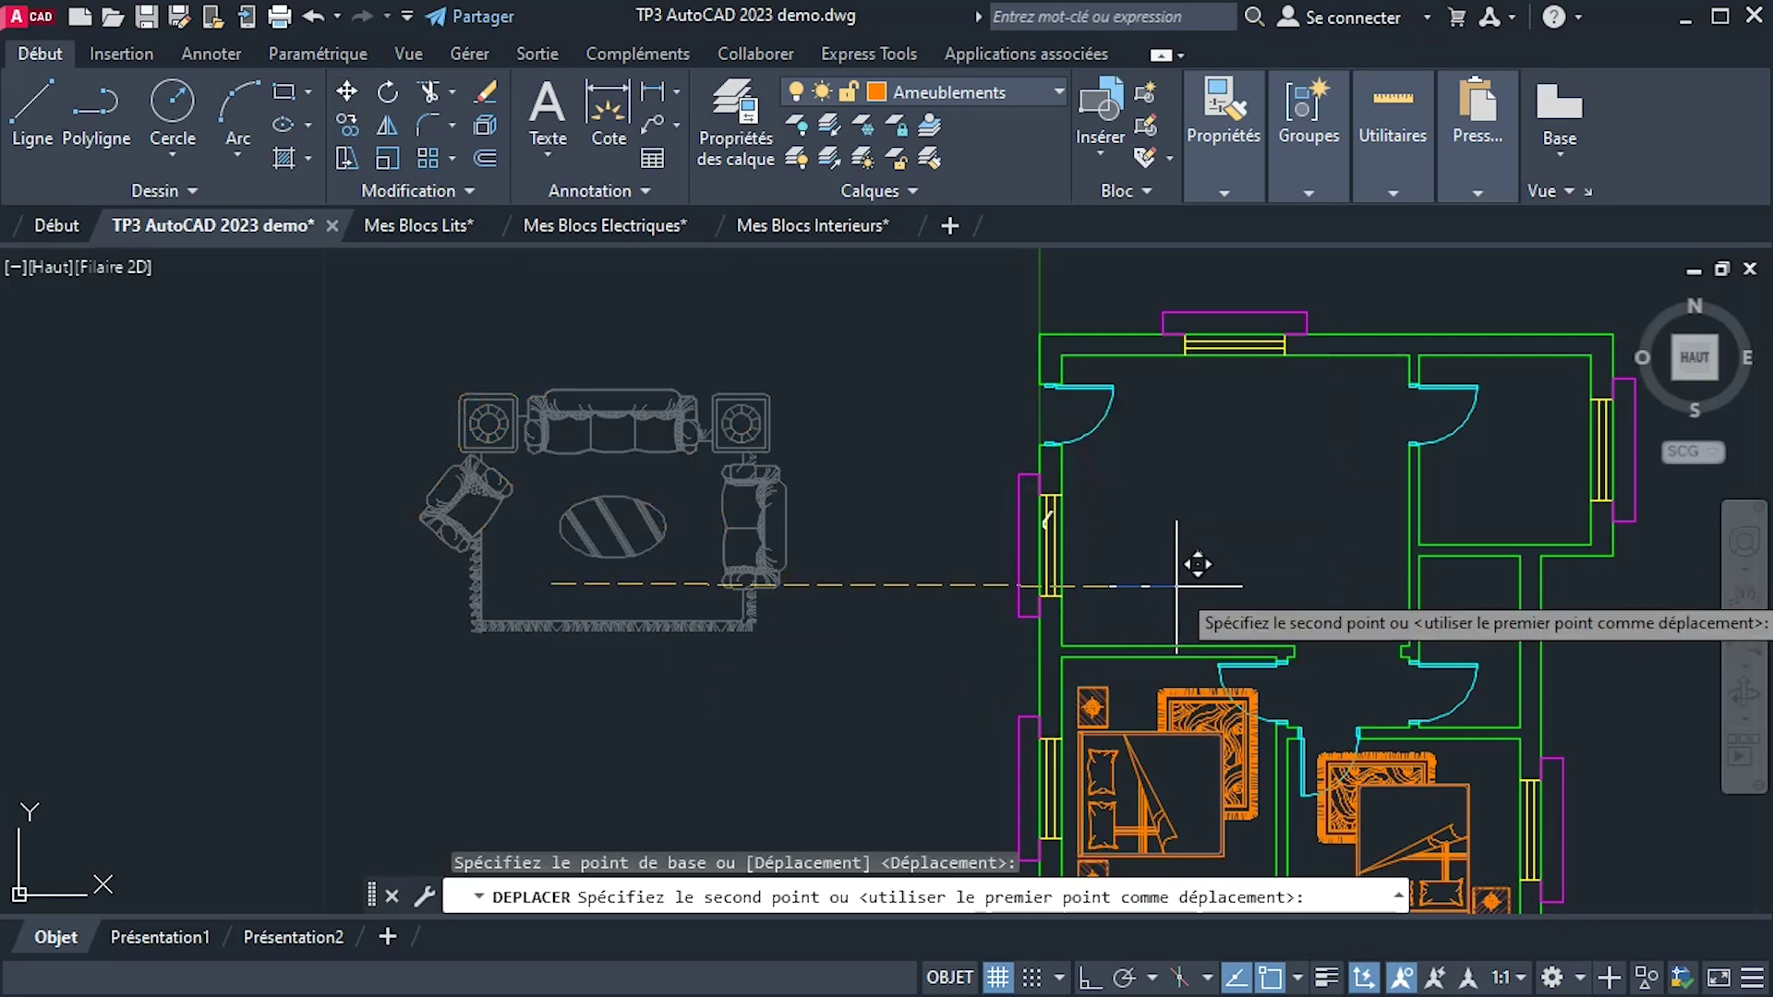
middle_click_drag(1176, 590, 1065, 568)
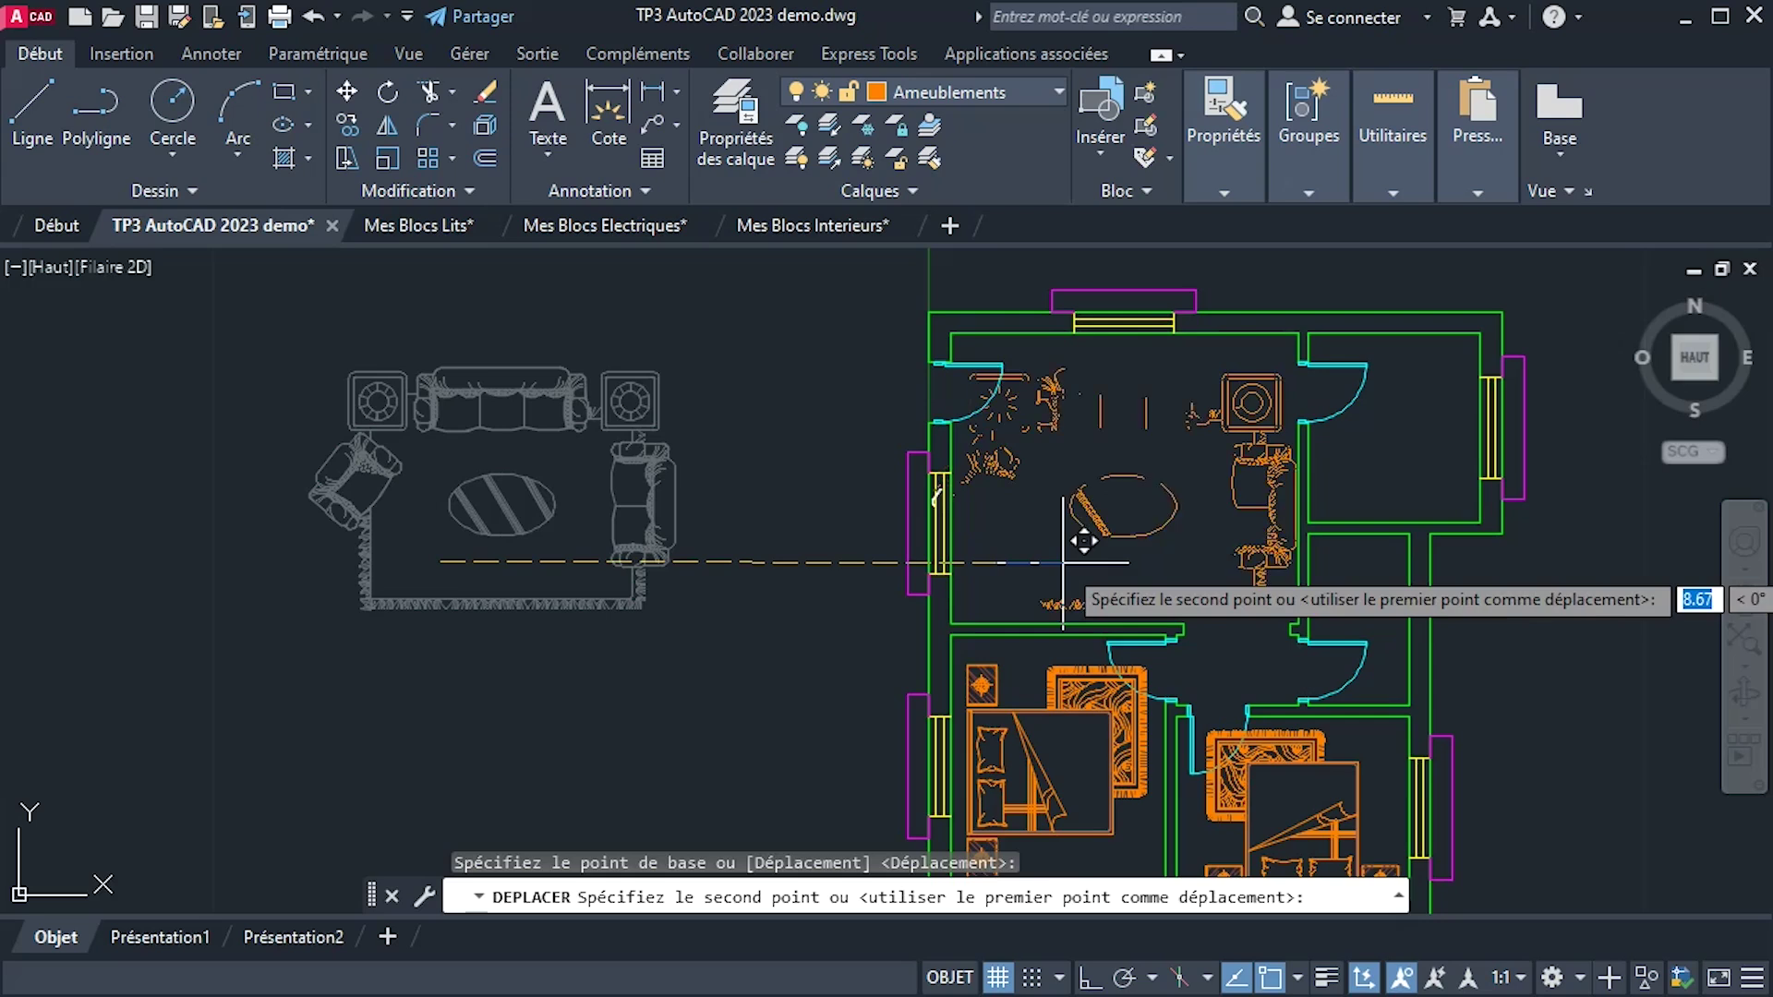
key("Escape")
Scale the sofa set down by a factor of 0.8 from a point below the rug's lower-left corner.
left_click(258, 316)
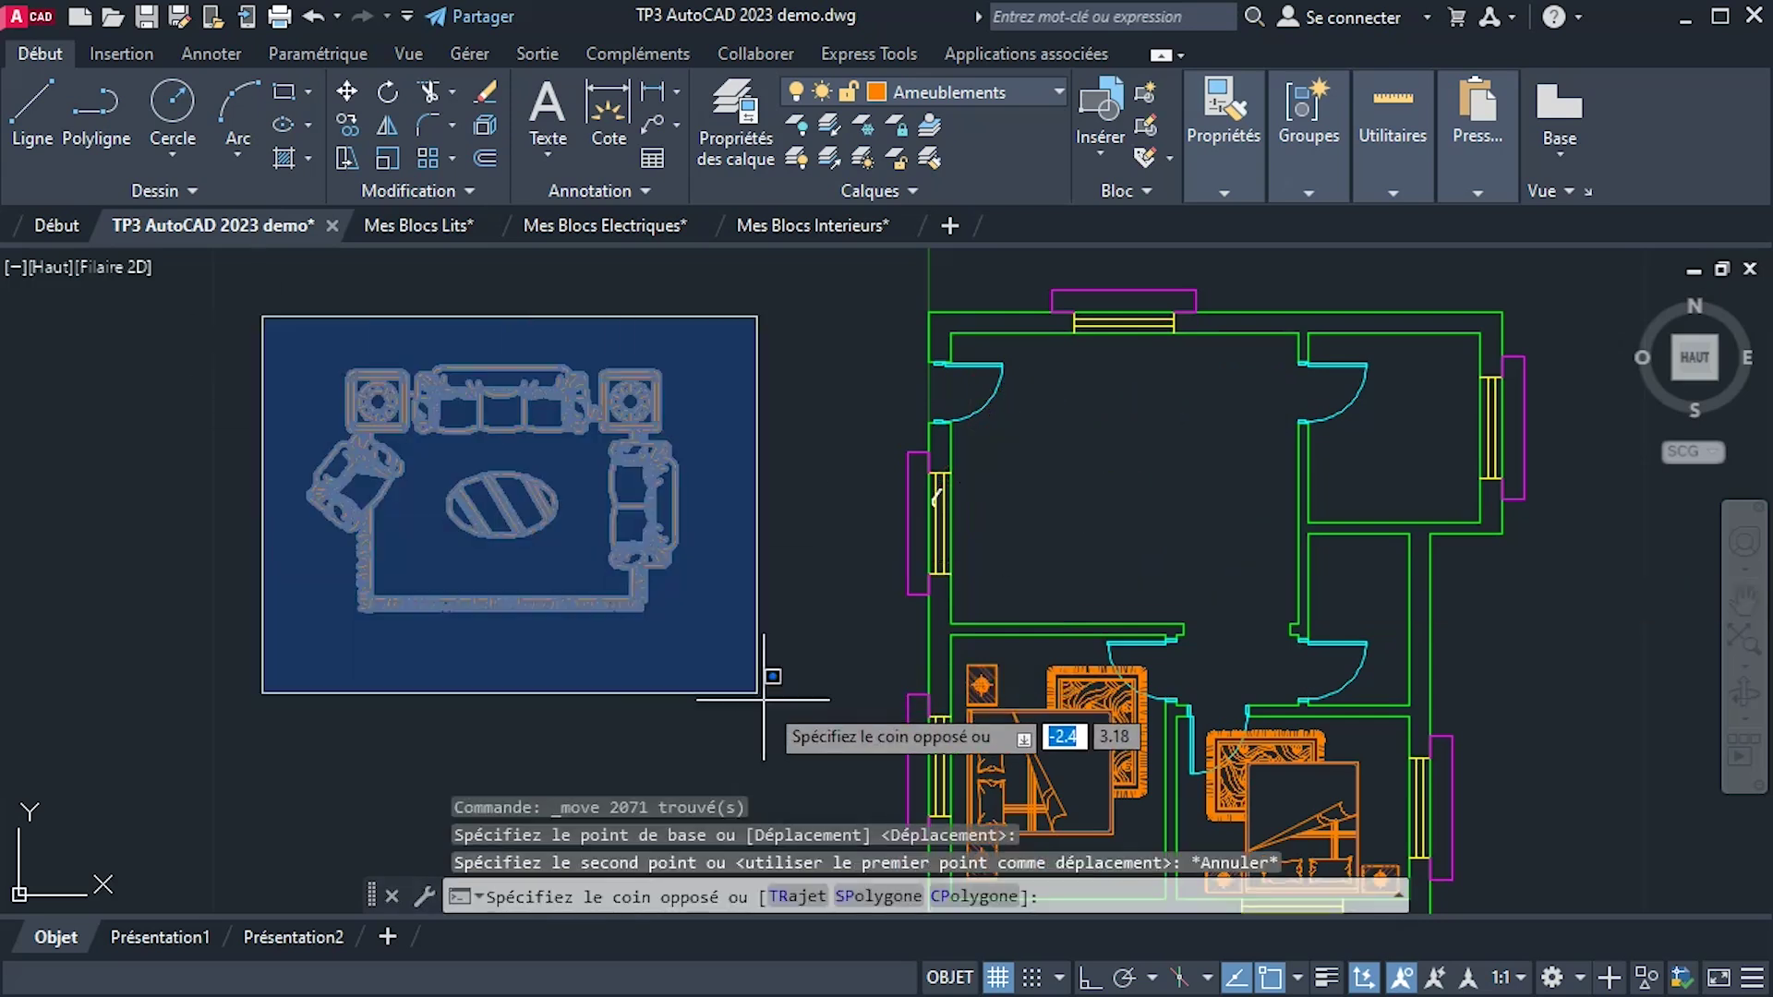
left_click(831, 761)
left_click(388, 160)
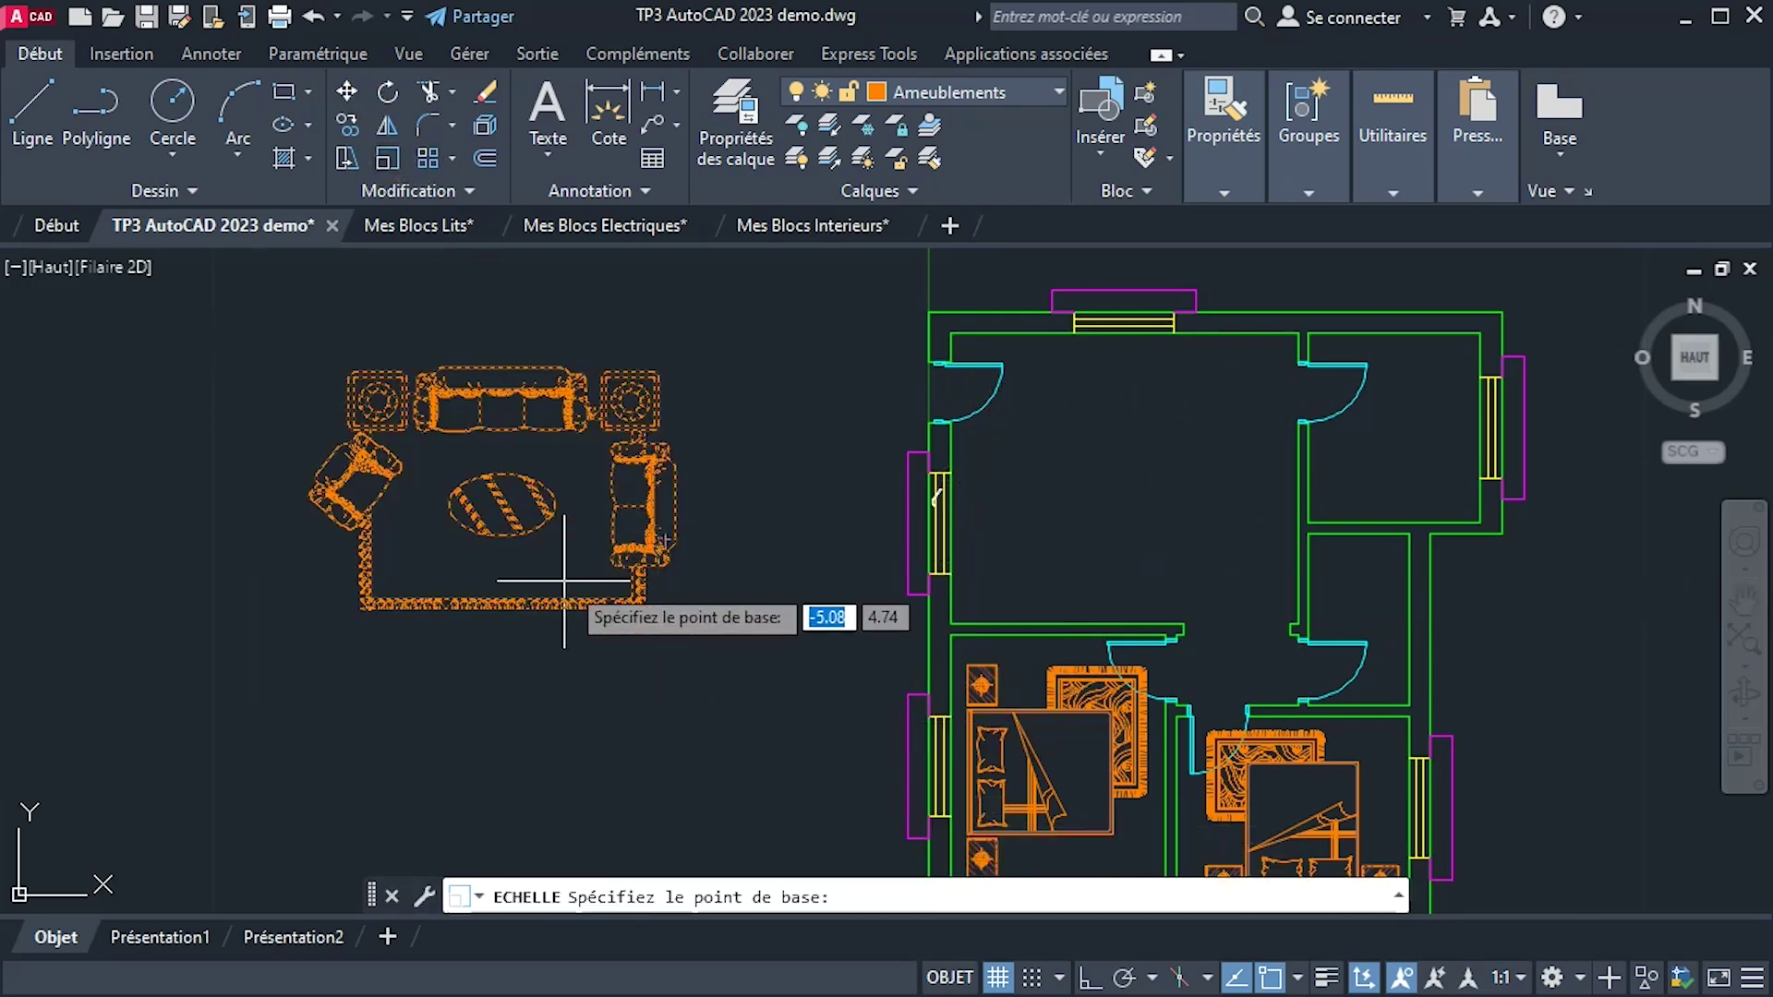
left_click(356, 664)
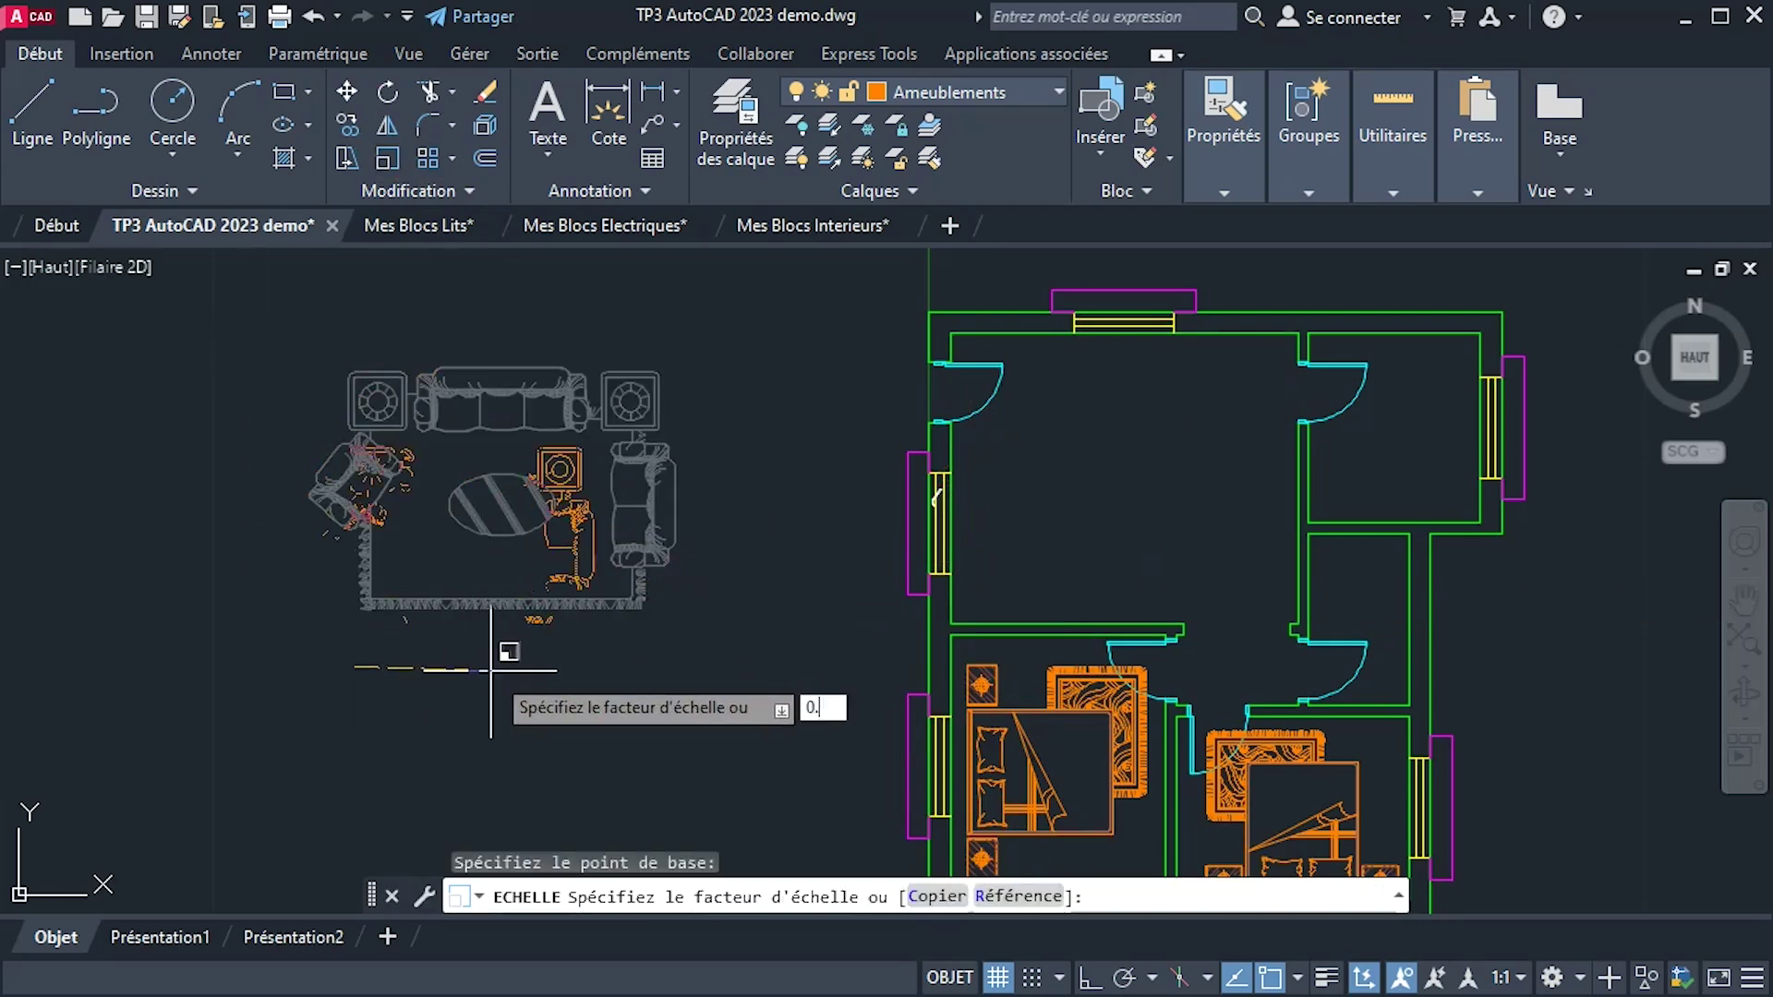
left_click(492, 672)
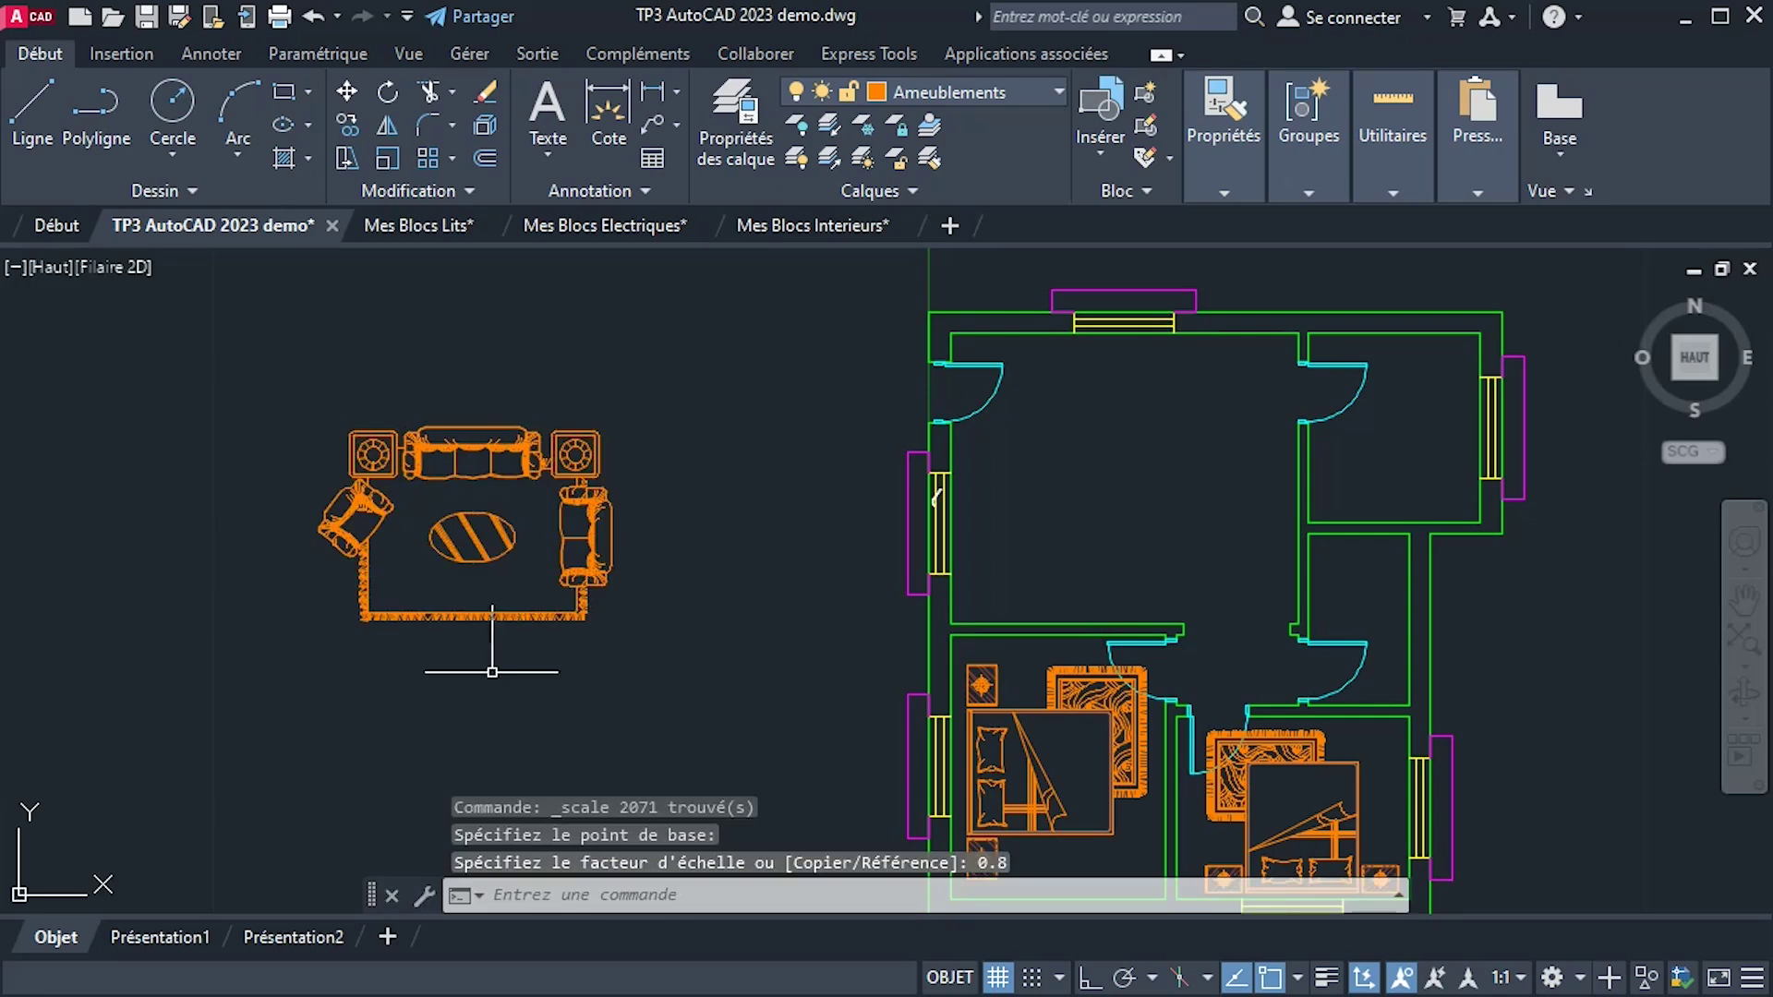
Move the sofa set from beside the plan into the middle of the large empty room above the bedrooms.
left_click(258, 376)
left_click(705, 666)
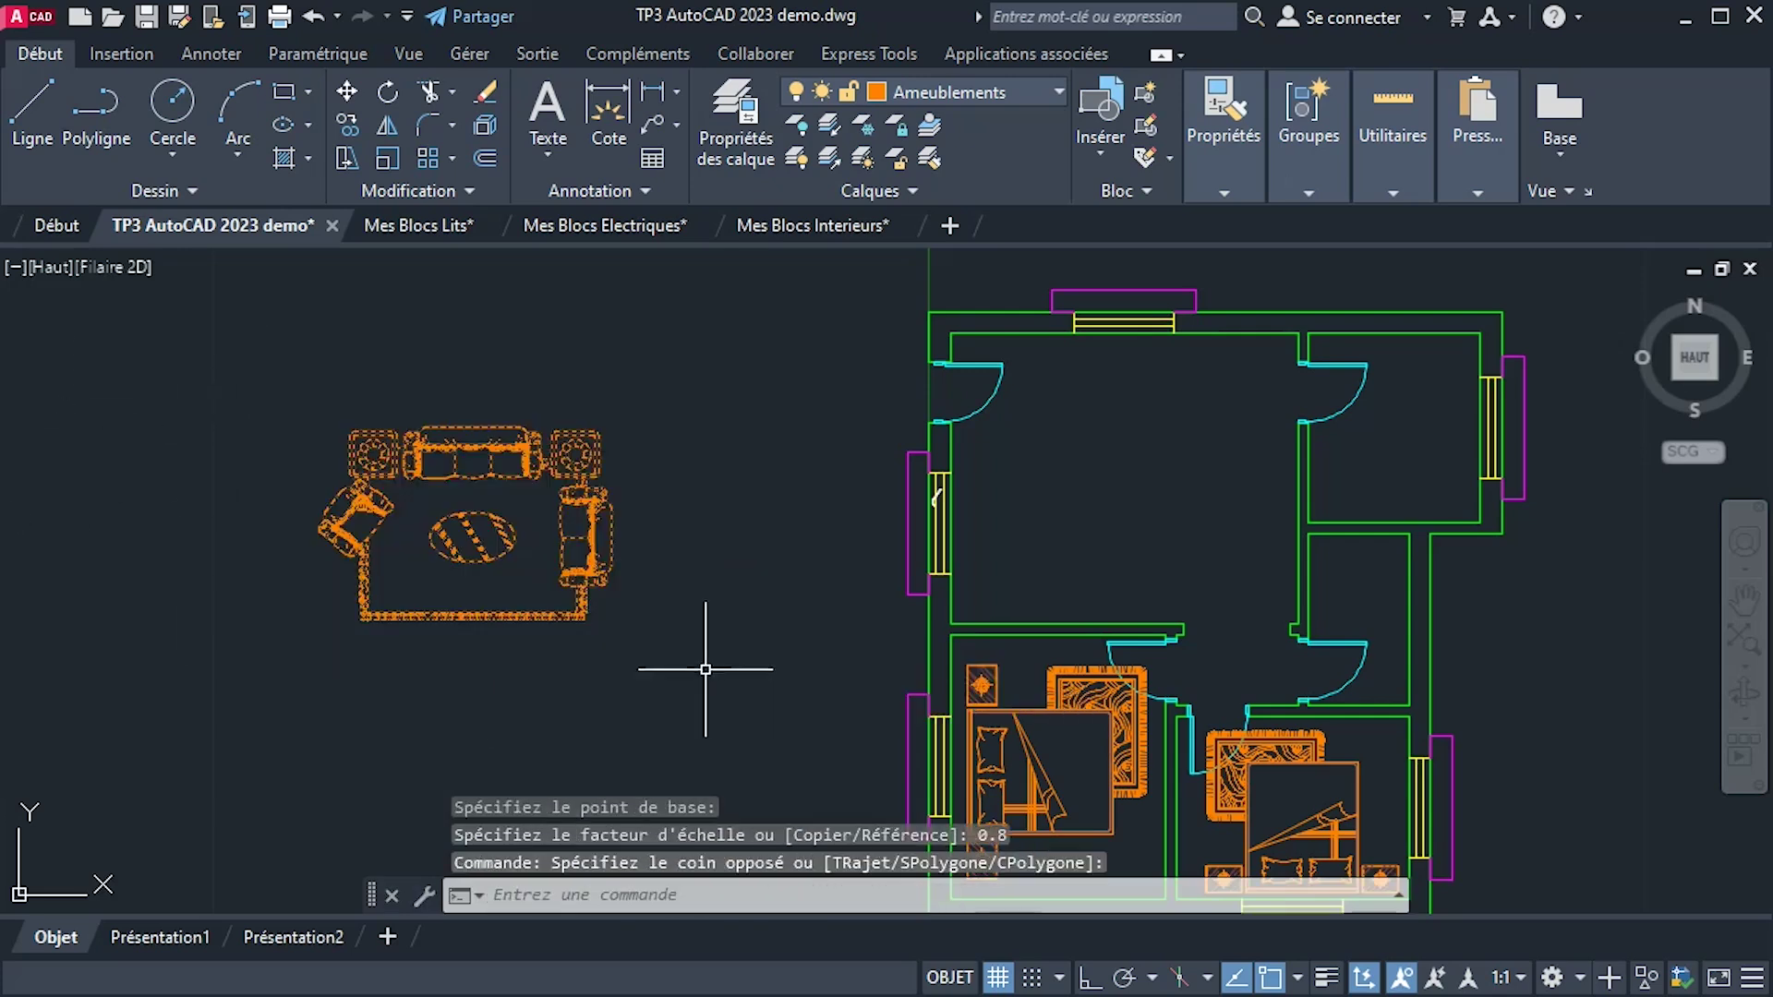
type("d")
key("Return")
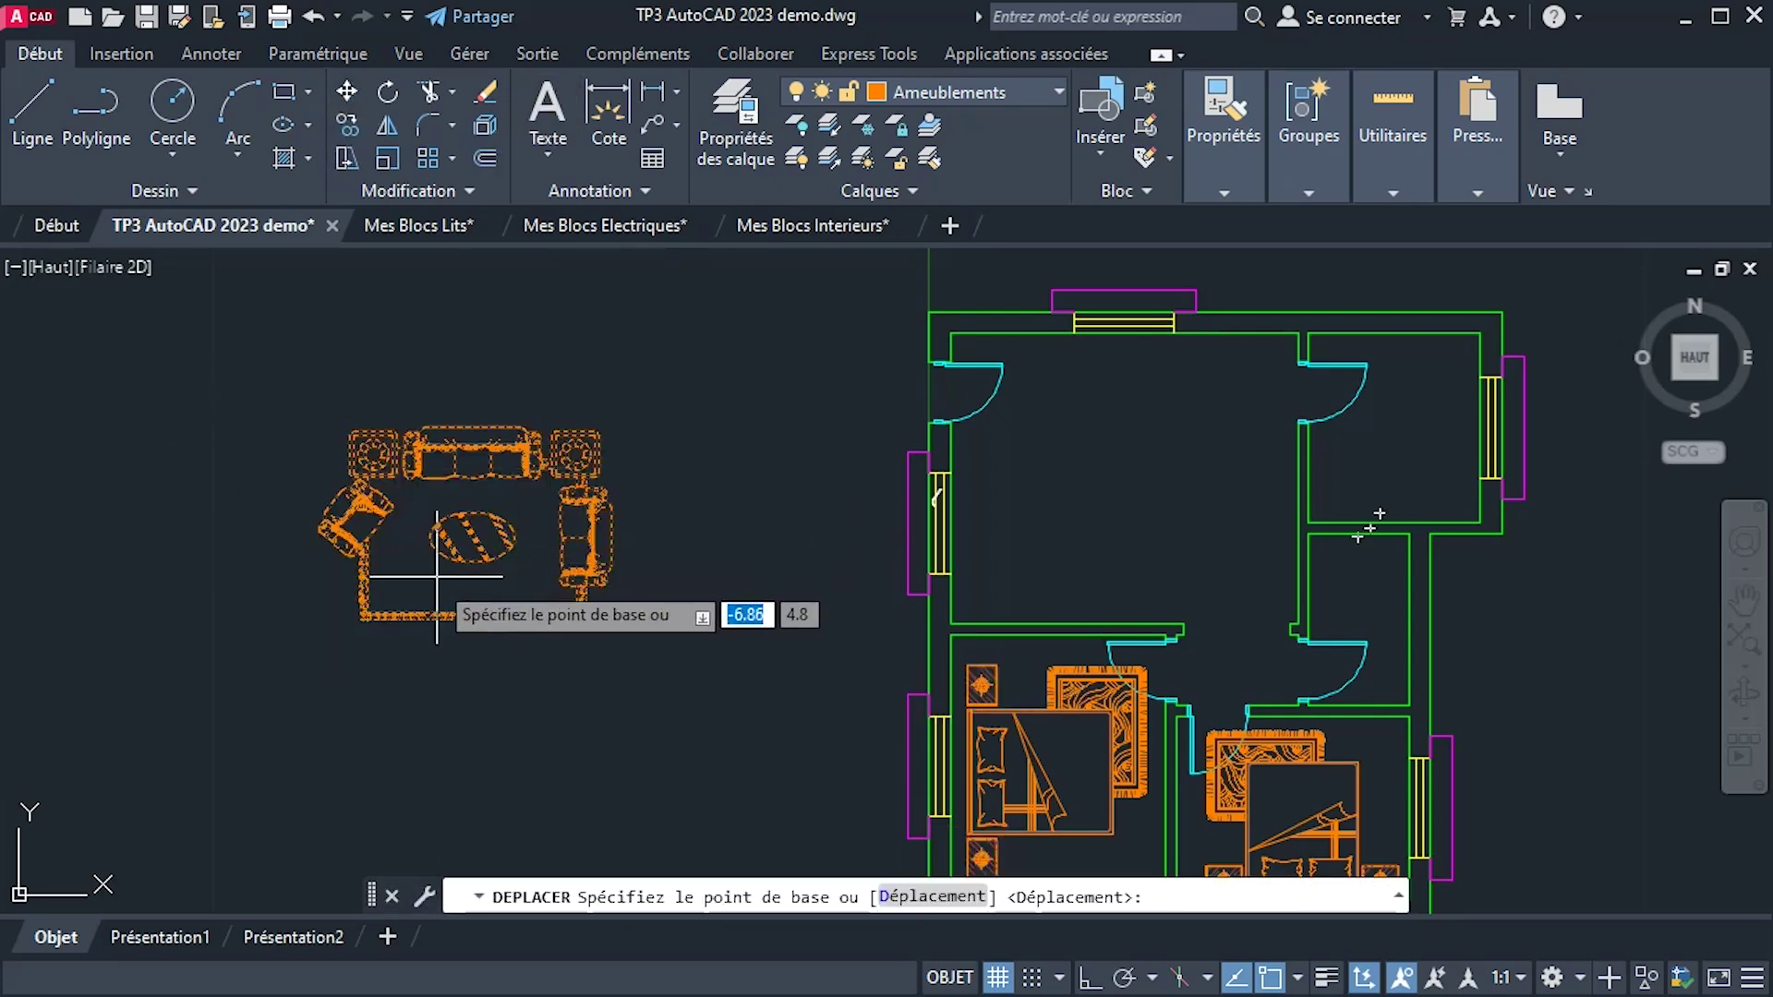
left_click(427, 579)
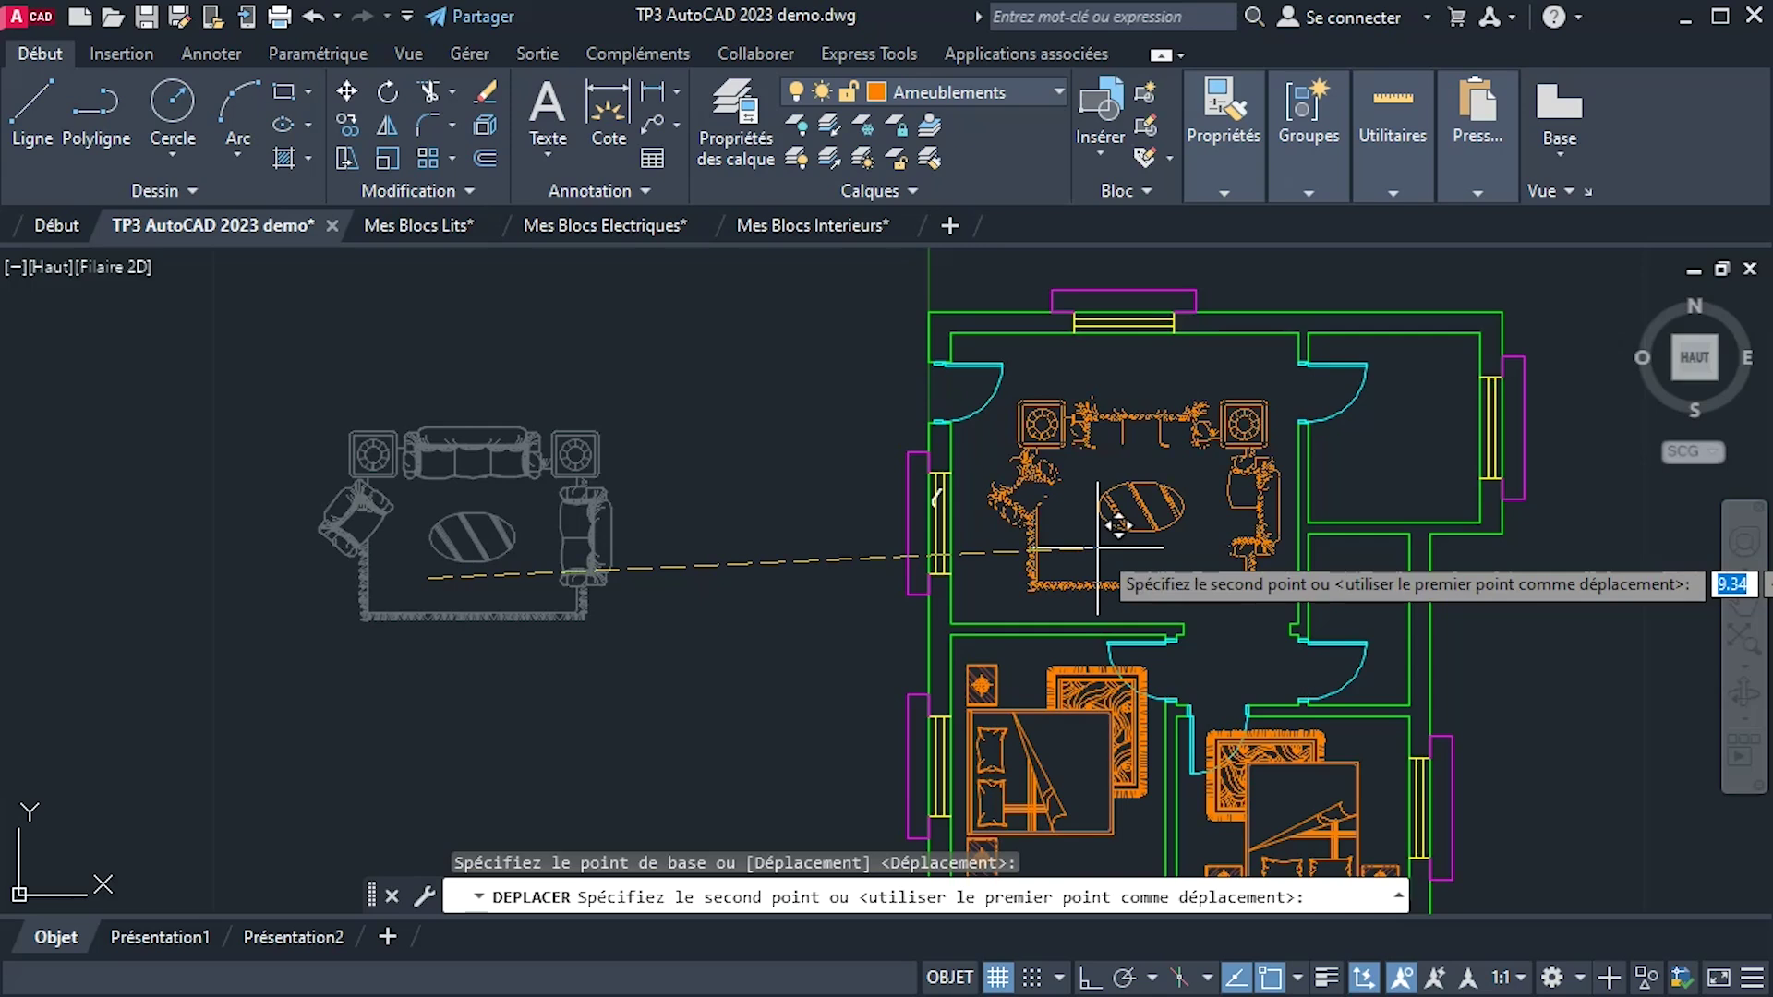
scroll(1097, 547, "up", 2)
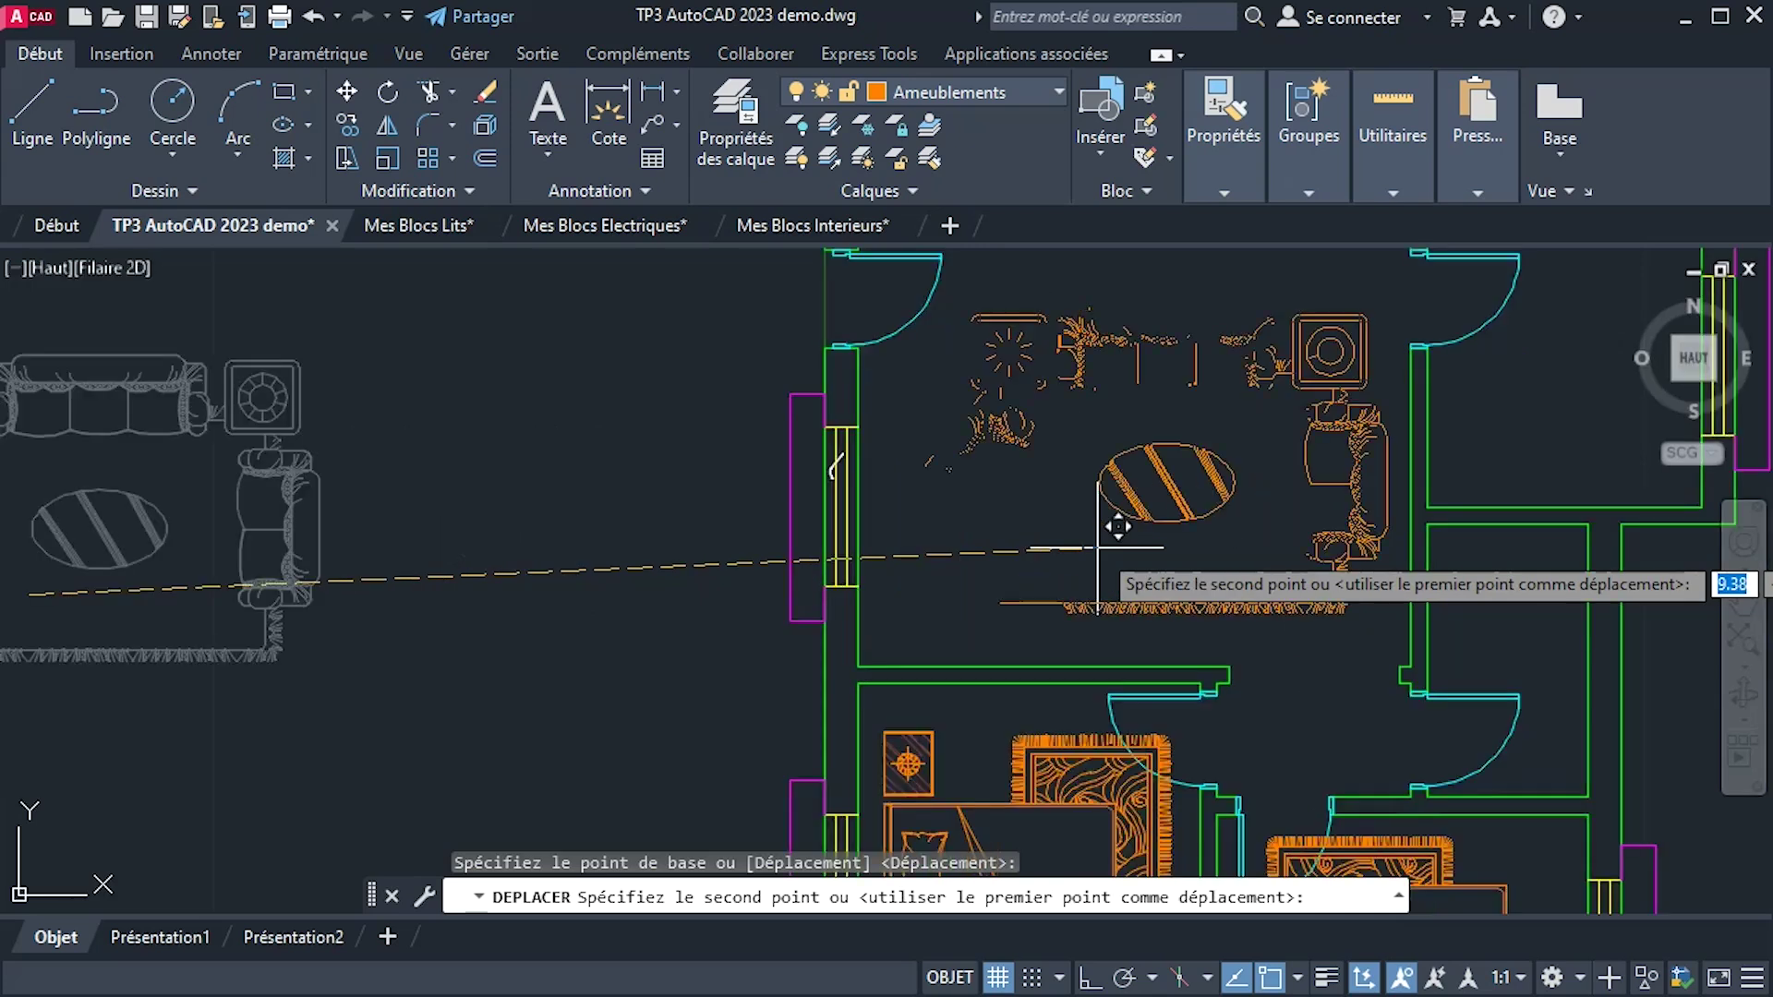
scroll(1097, 548, "down", 2)
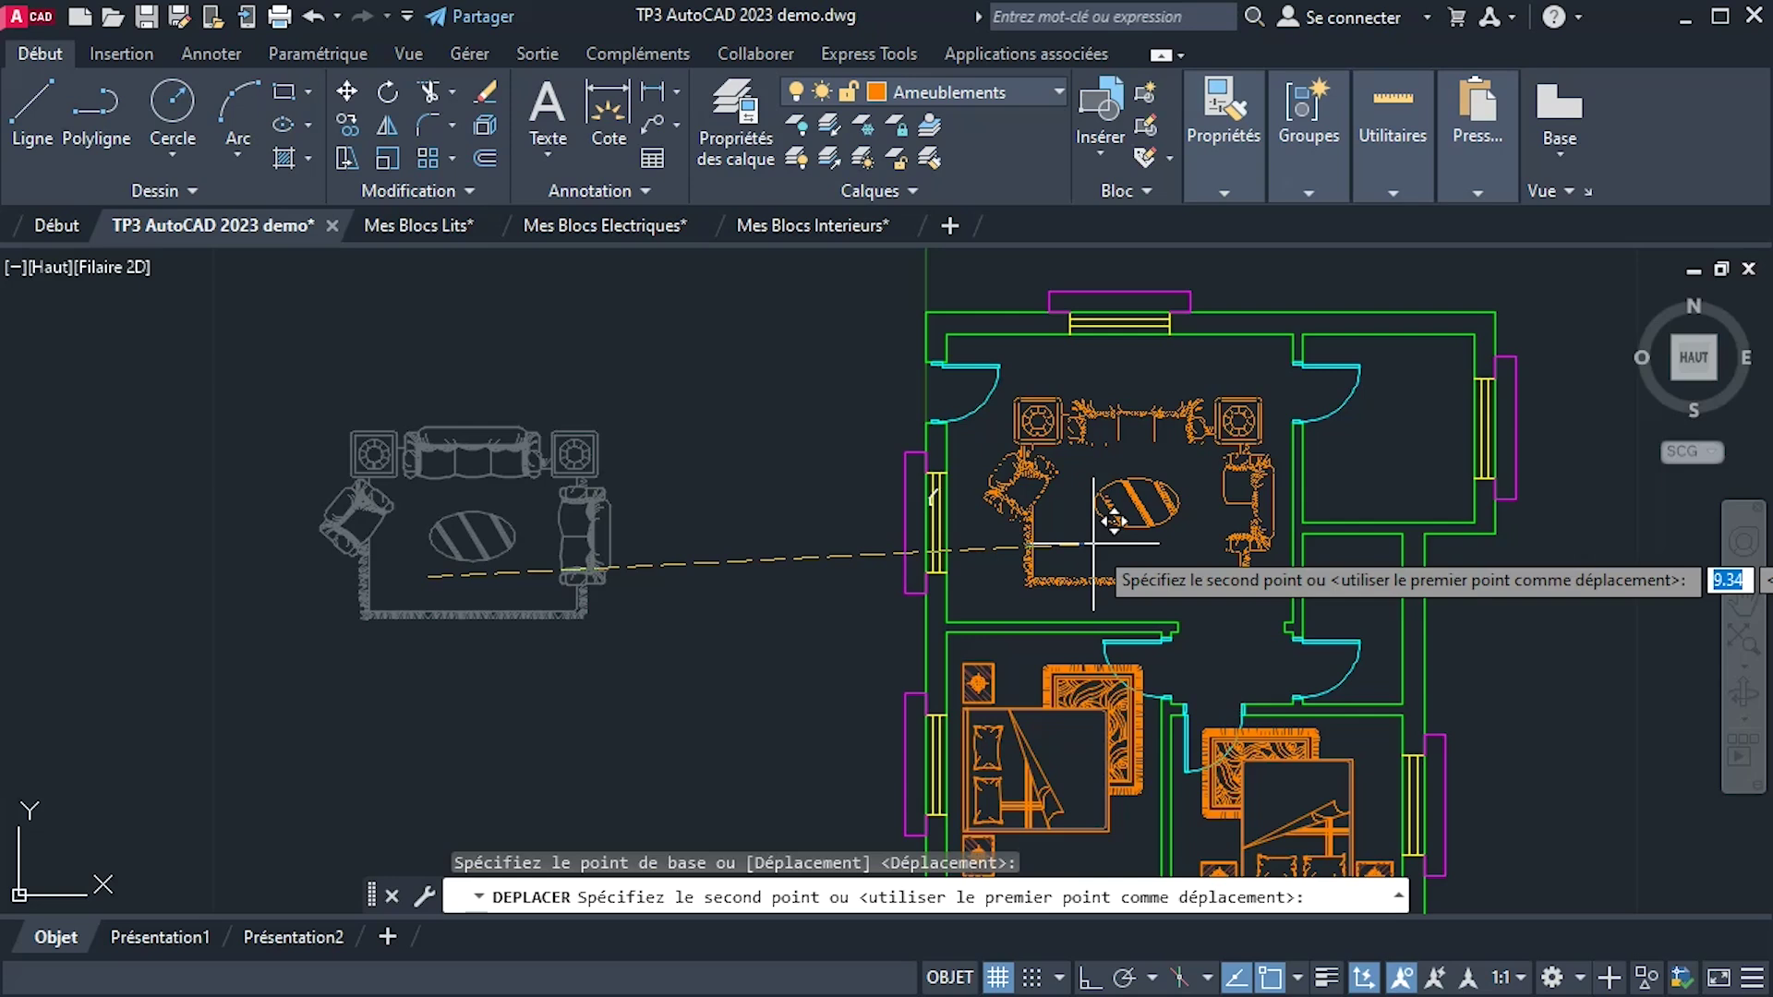
left_click(1093, 545)
Try scaling the sofa set in the large room by 0.85 from the rug's lower-left corner, and undo it.
scroll(1094, 554, "up", 2)
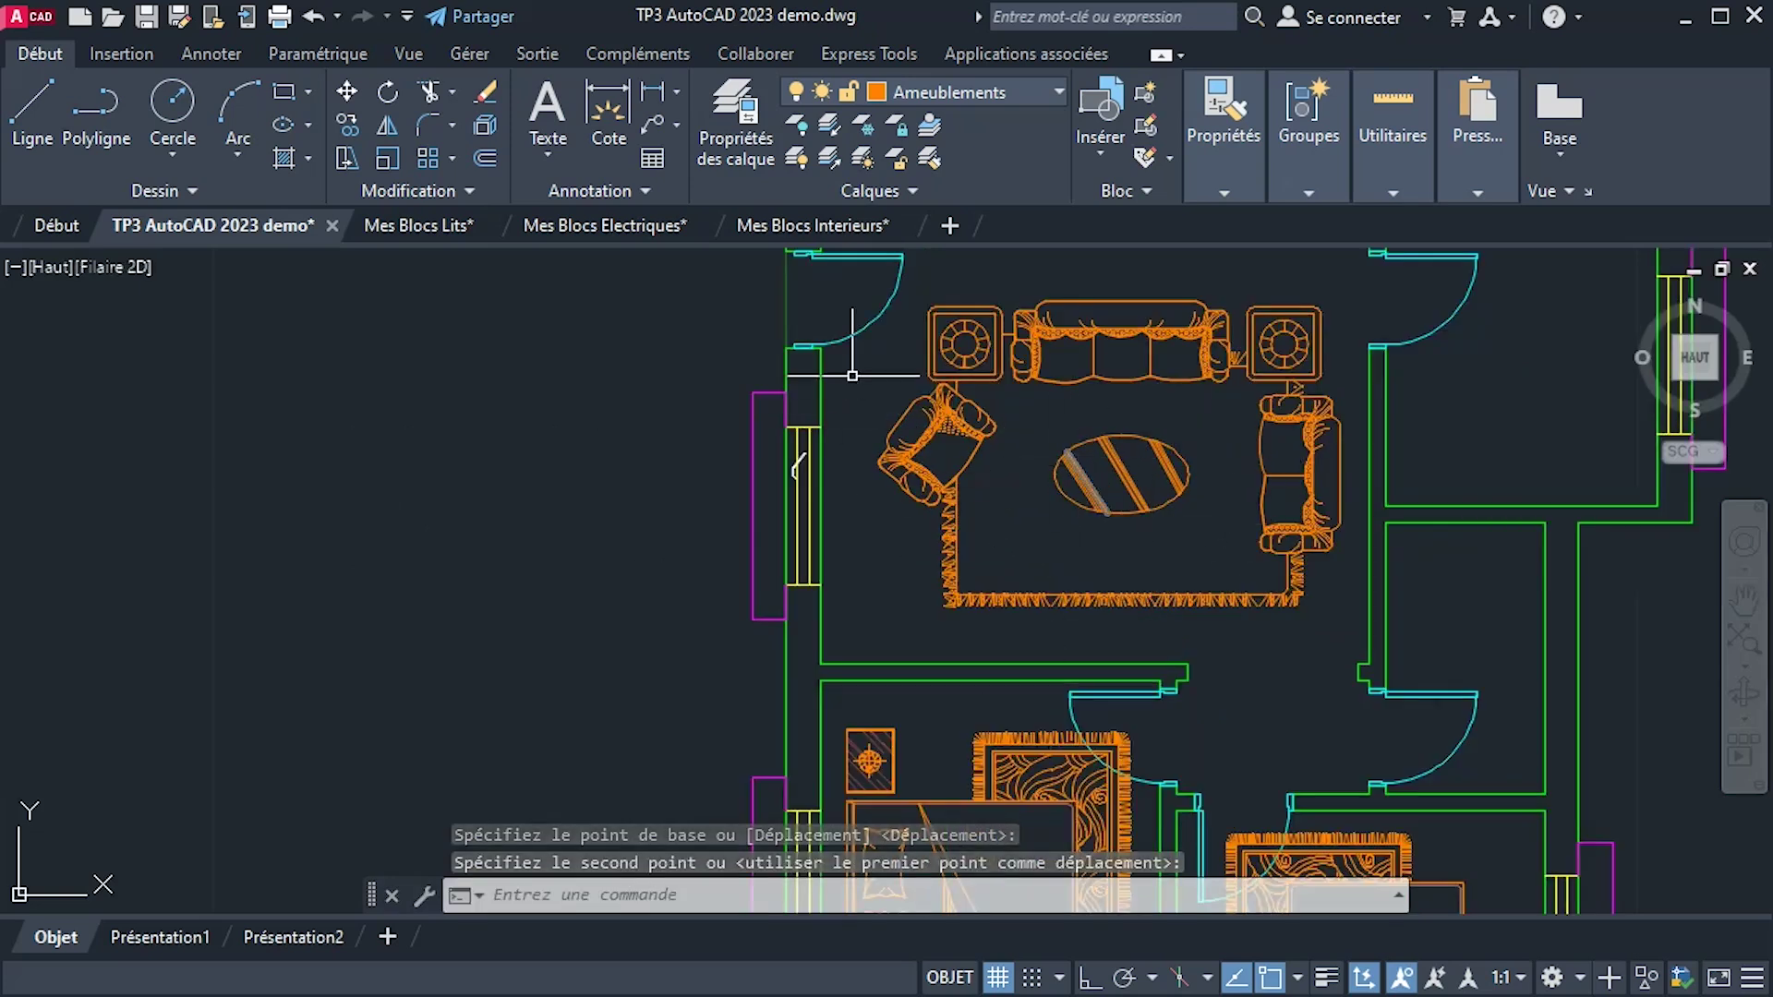
middle_click_drag(852, 375, 894, 455)
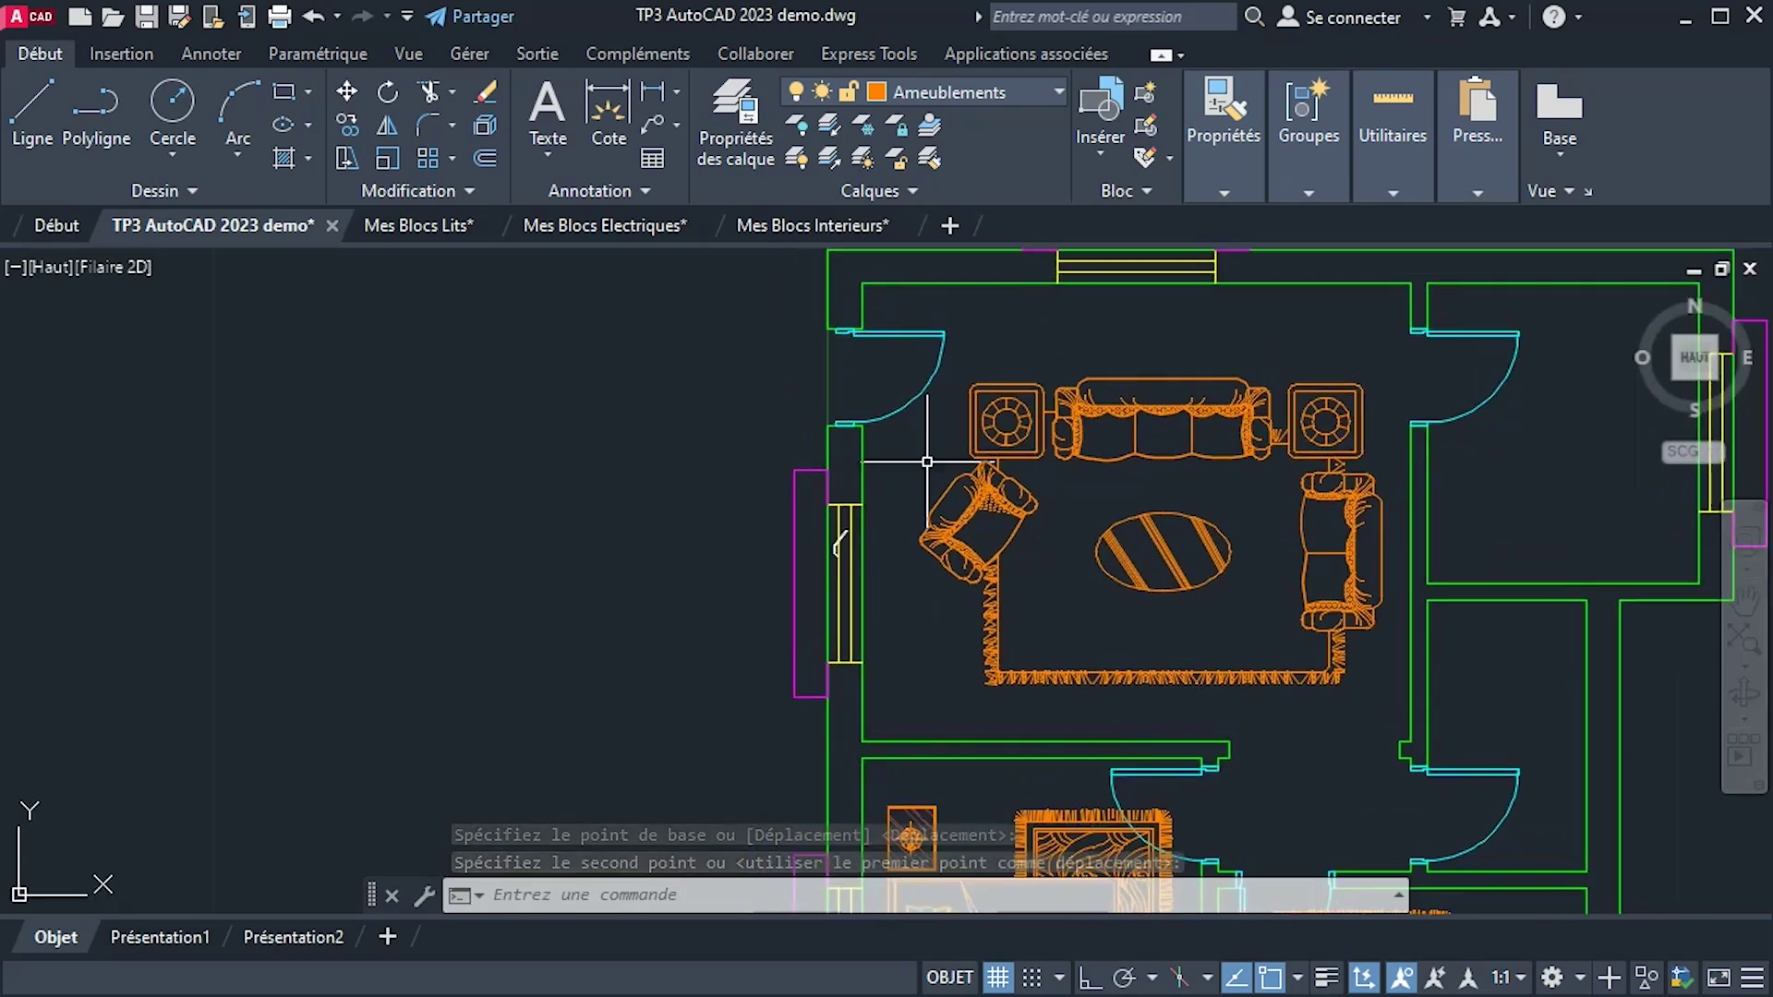
left_click(897, 347)
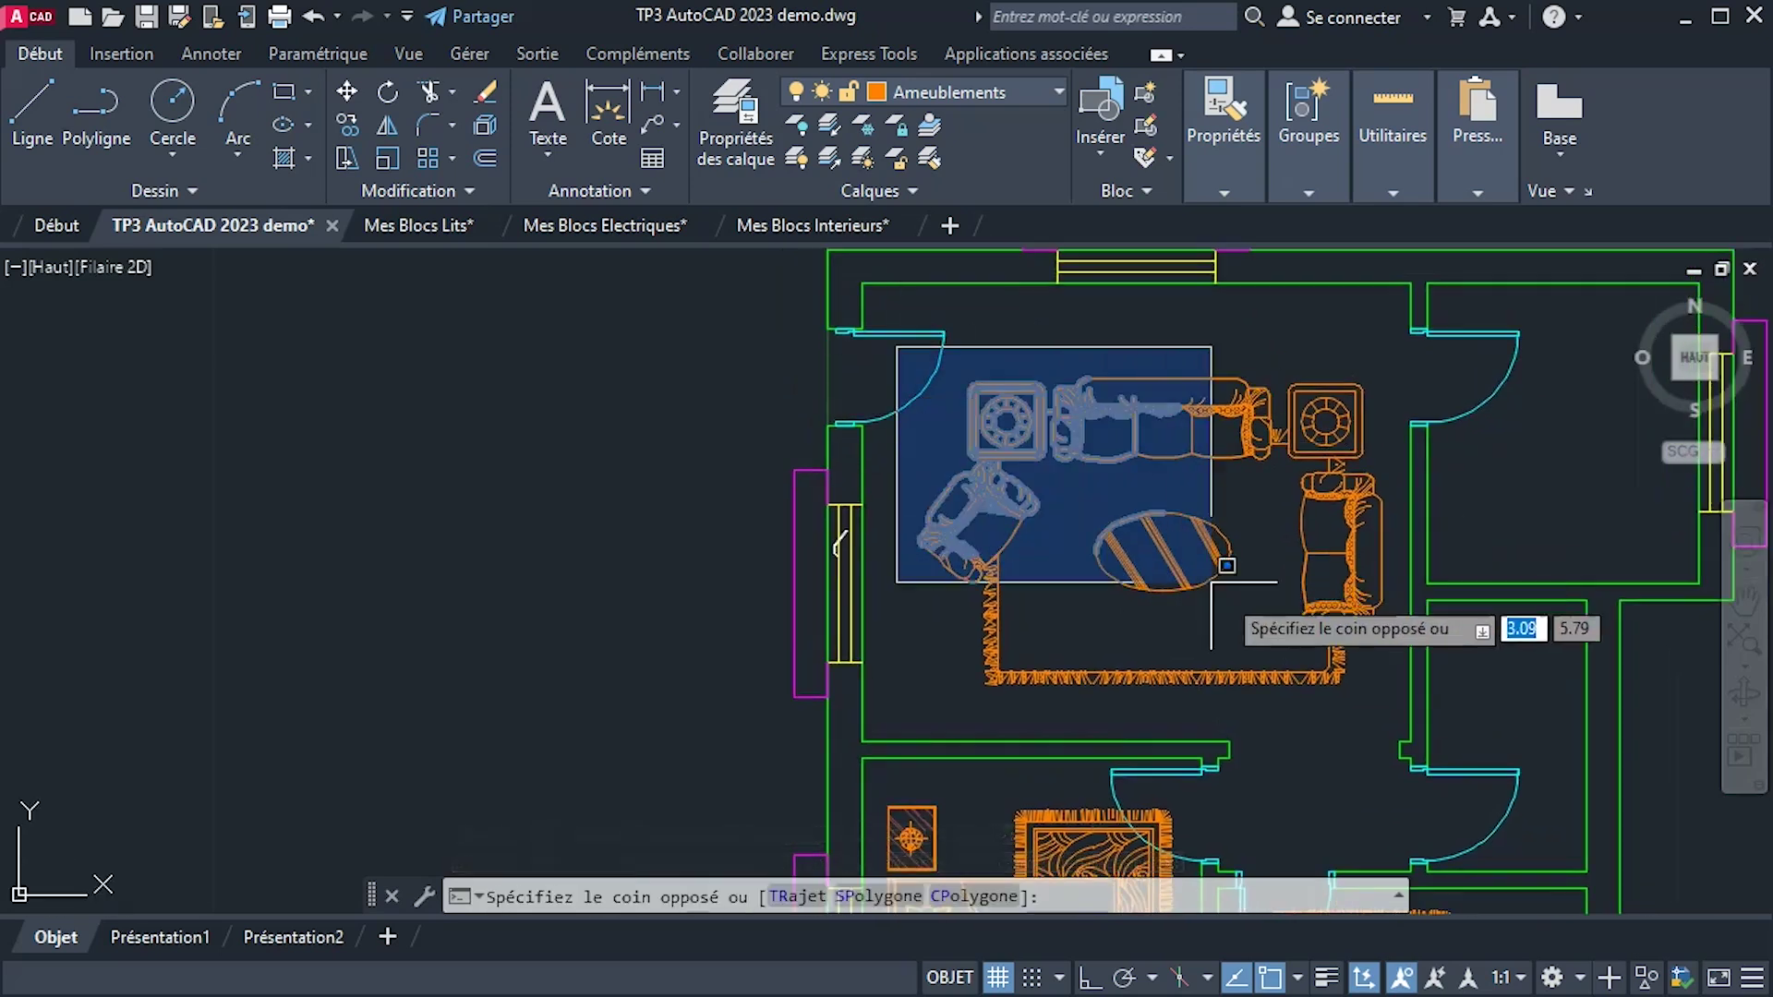
left_click(1408, 702)
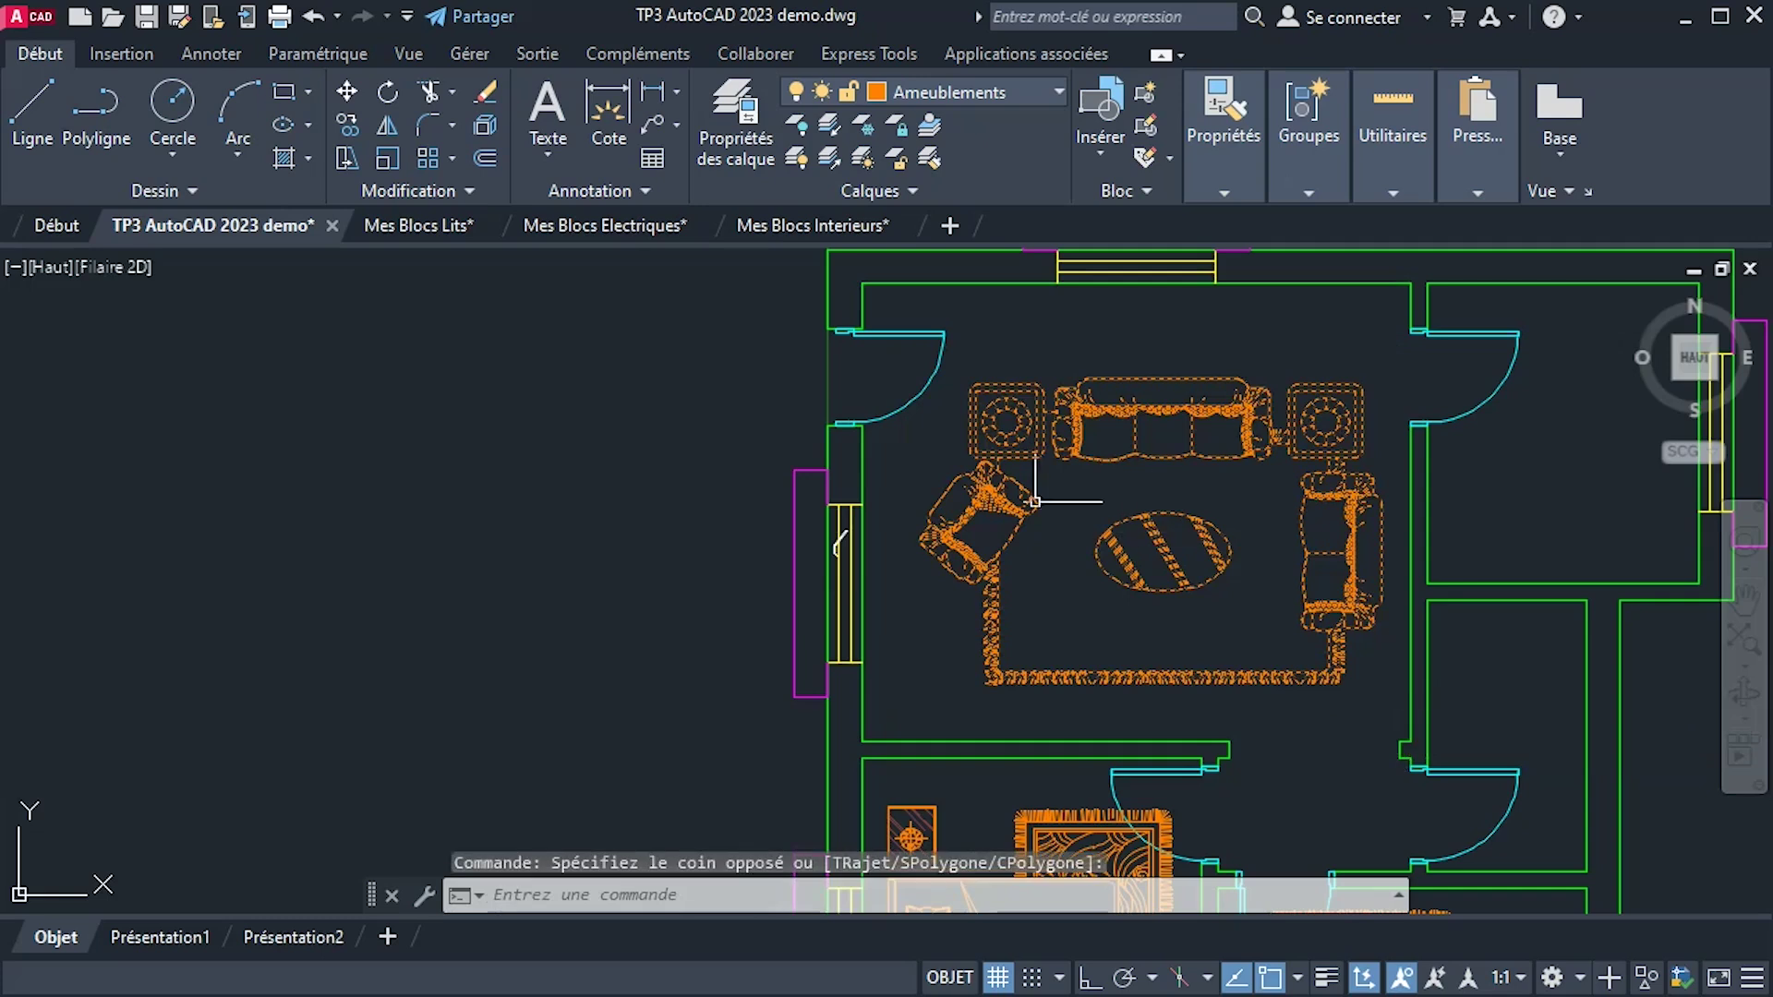
left_click(381, 163)
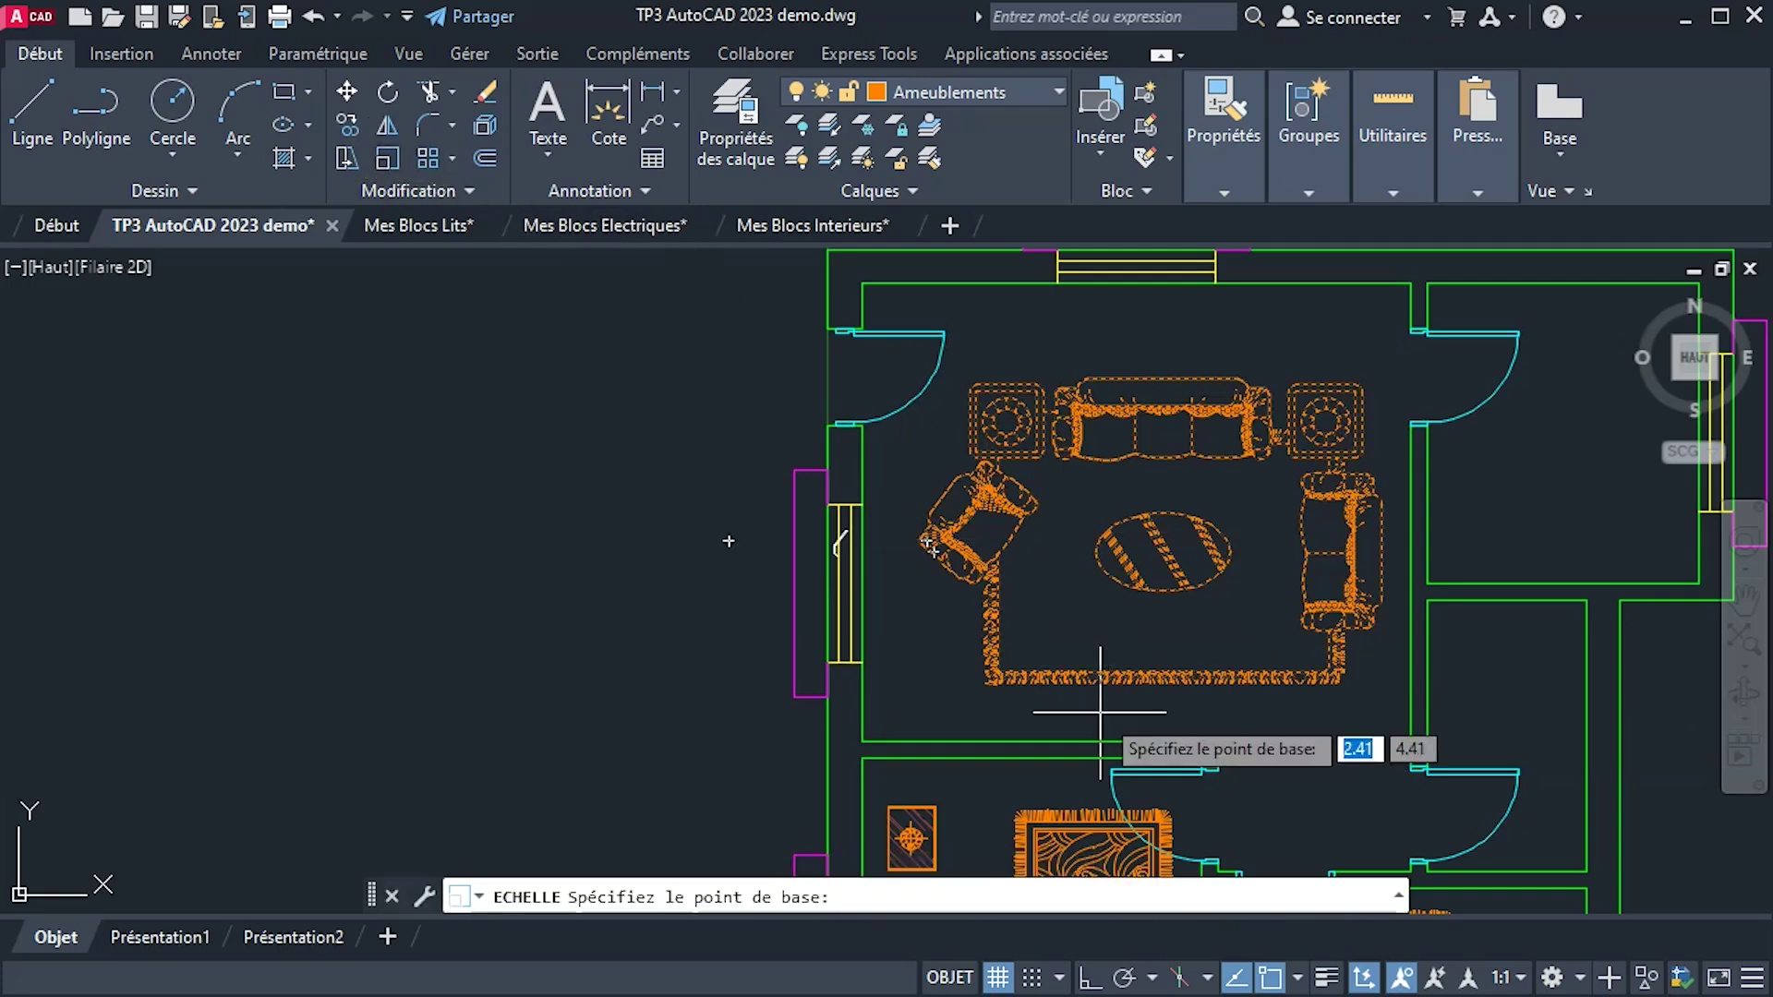
left_click(996, 677)
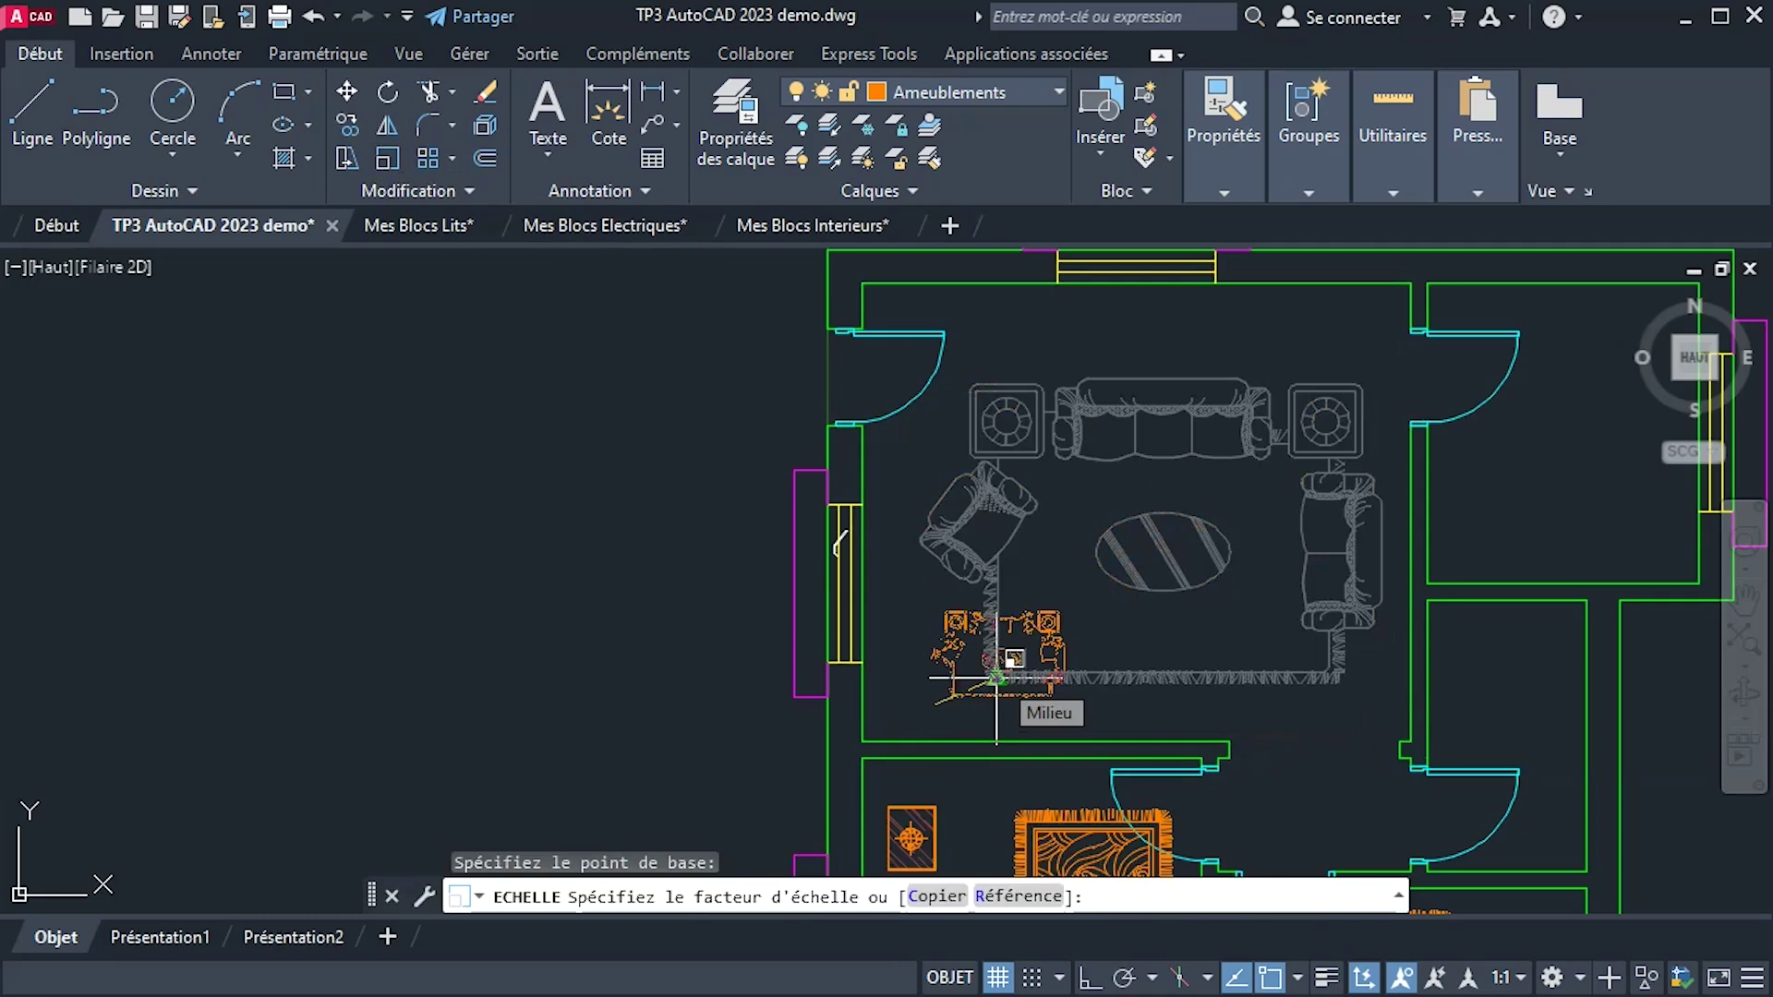
type("0")
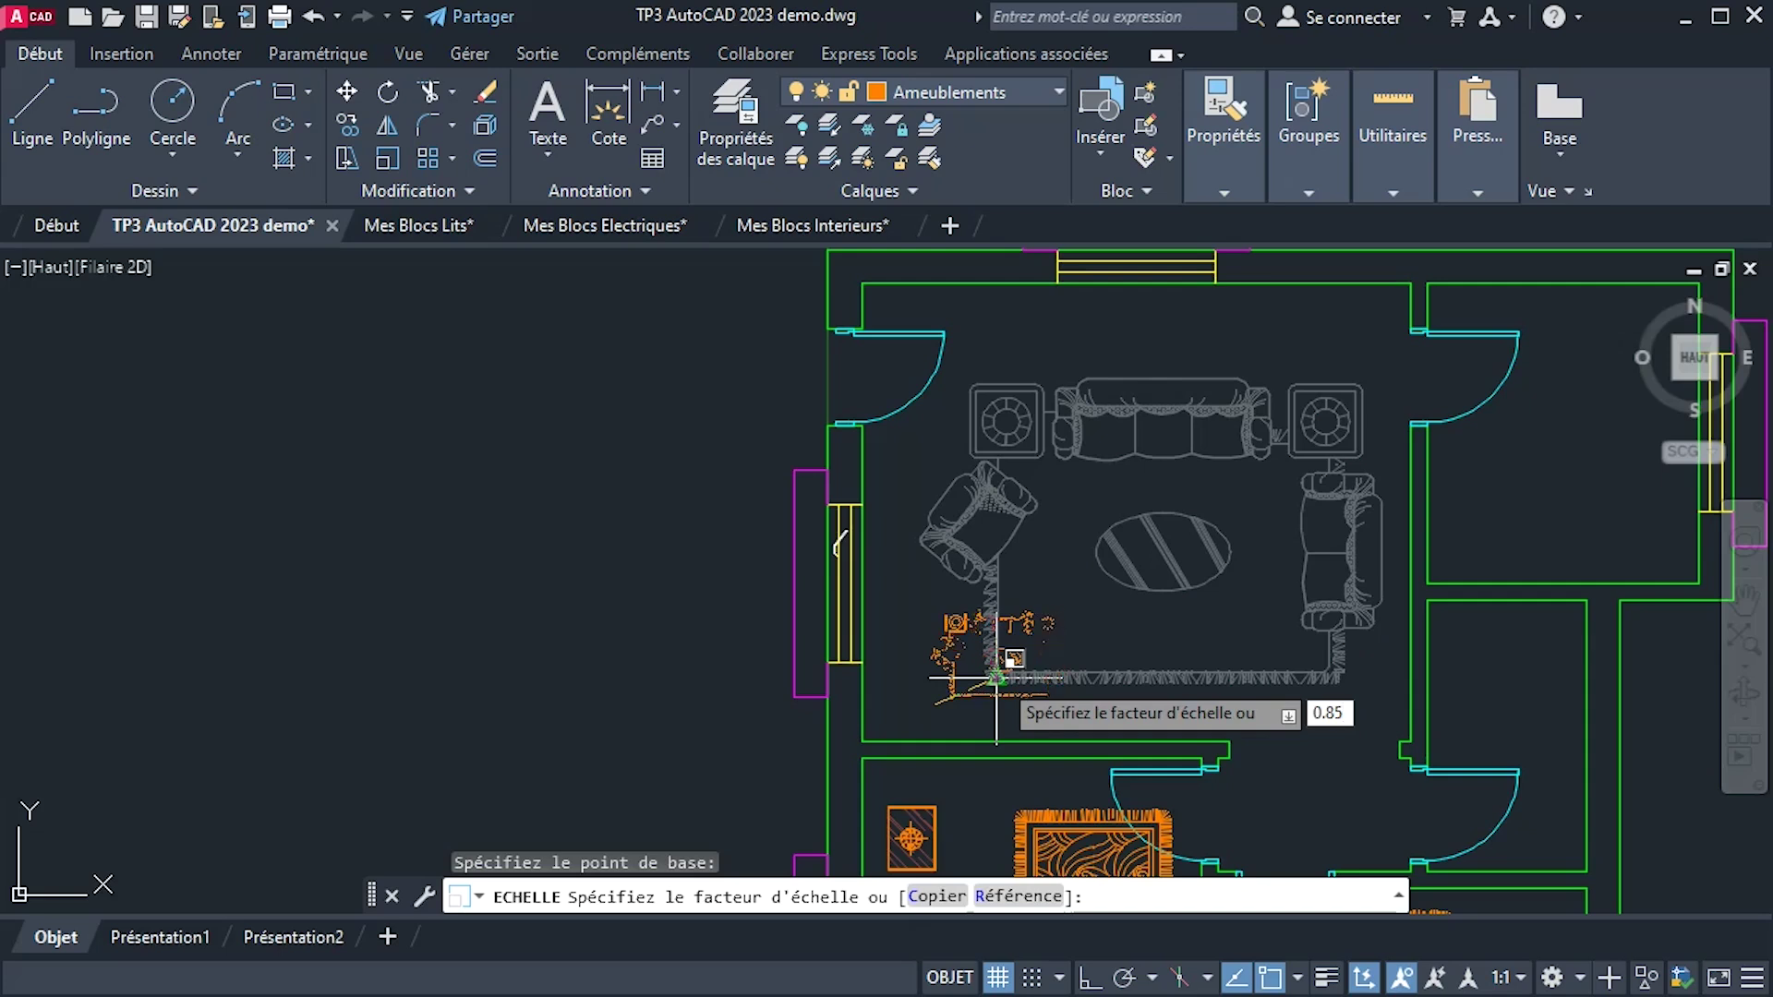
type(".85")
key("Return")
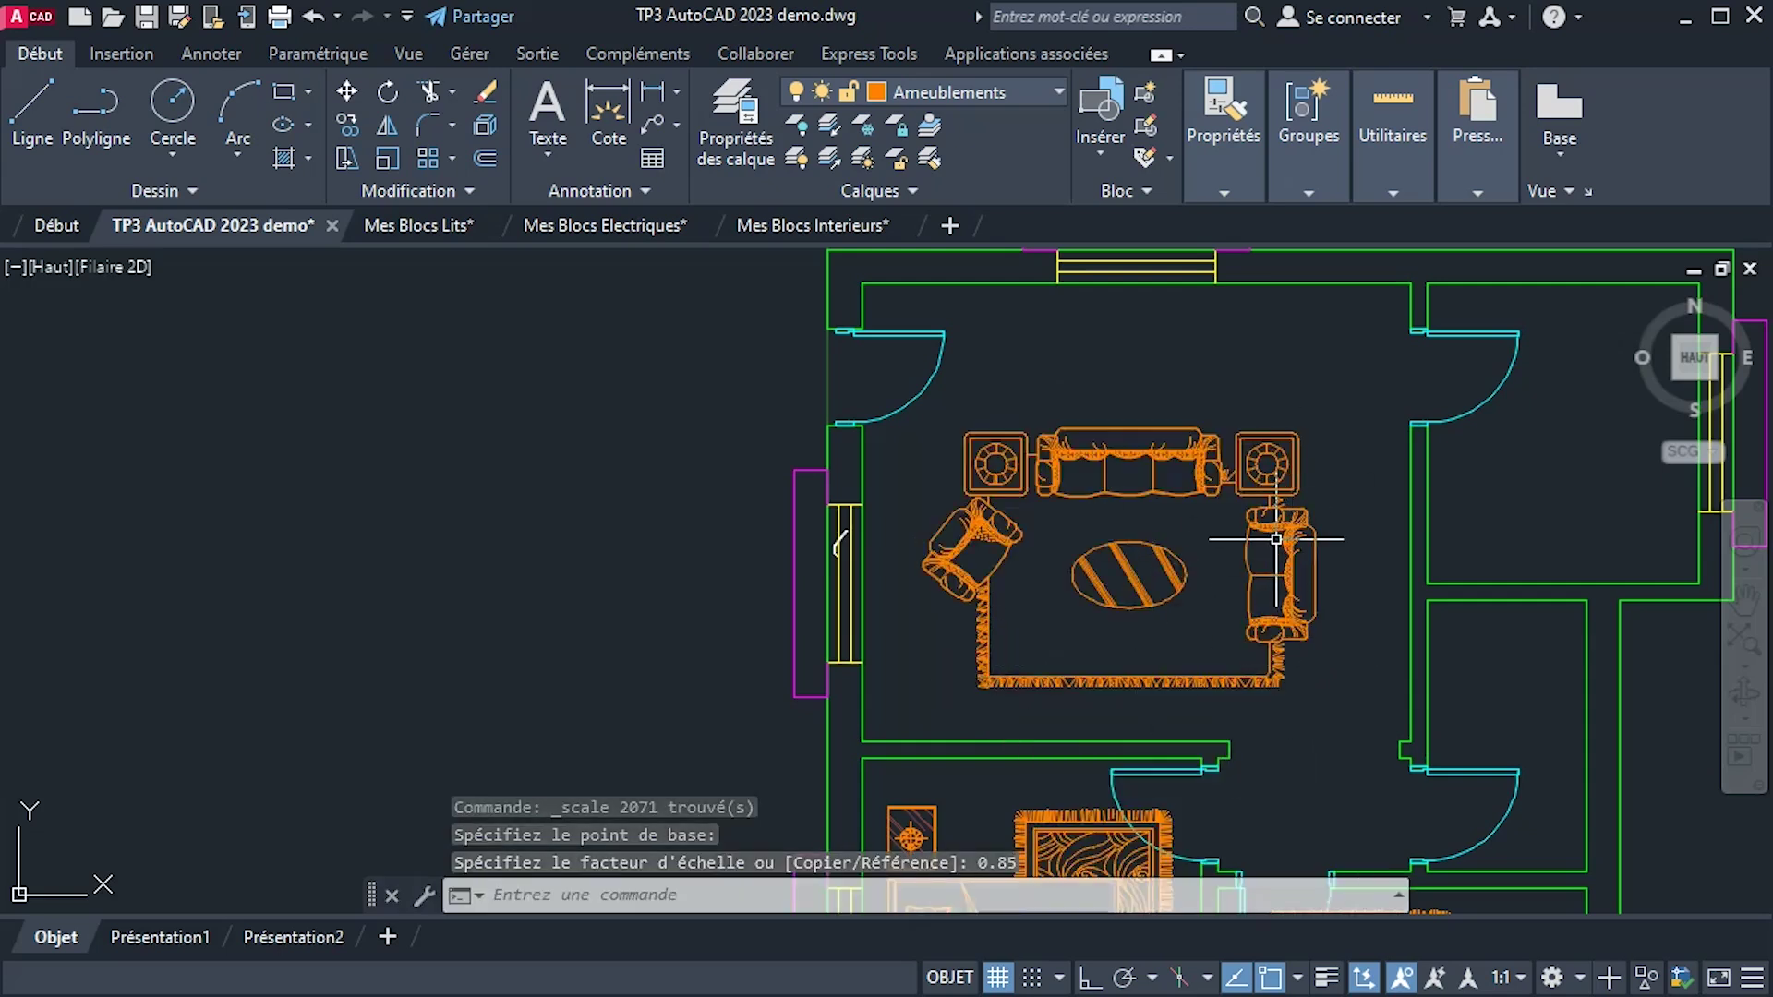
key("ctrl+z")
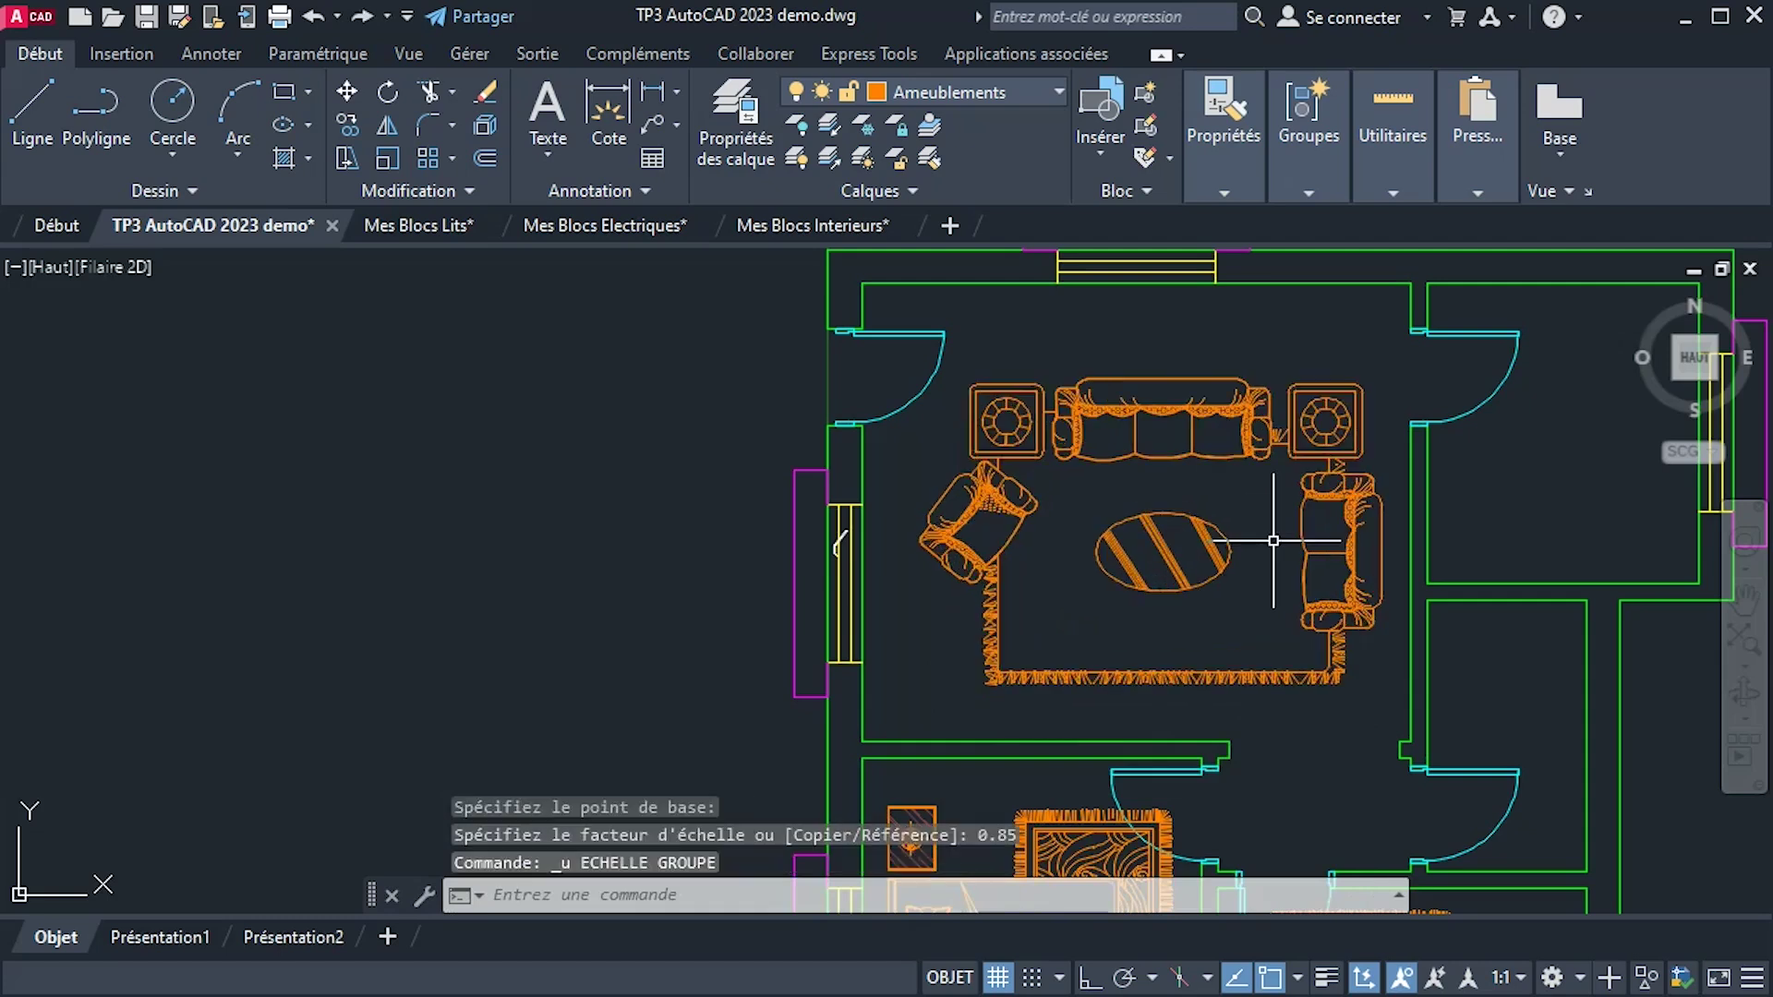
Scale the sofa set in the large room by a factor of 1 from just outside the rug's lower-left corner.
left_click(912, 346)
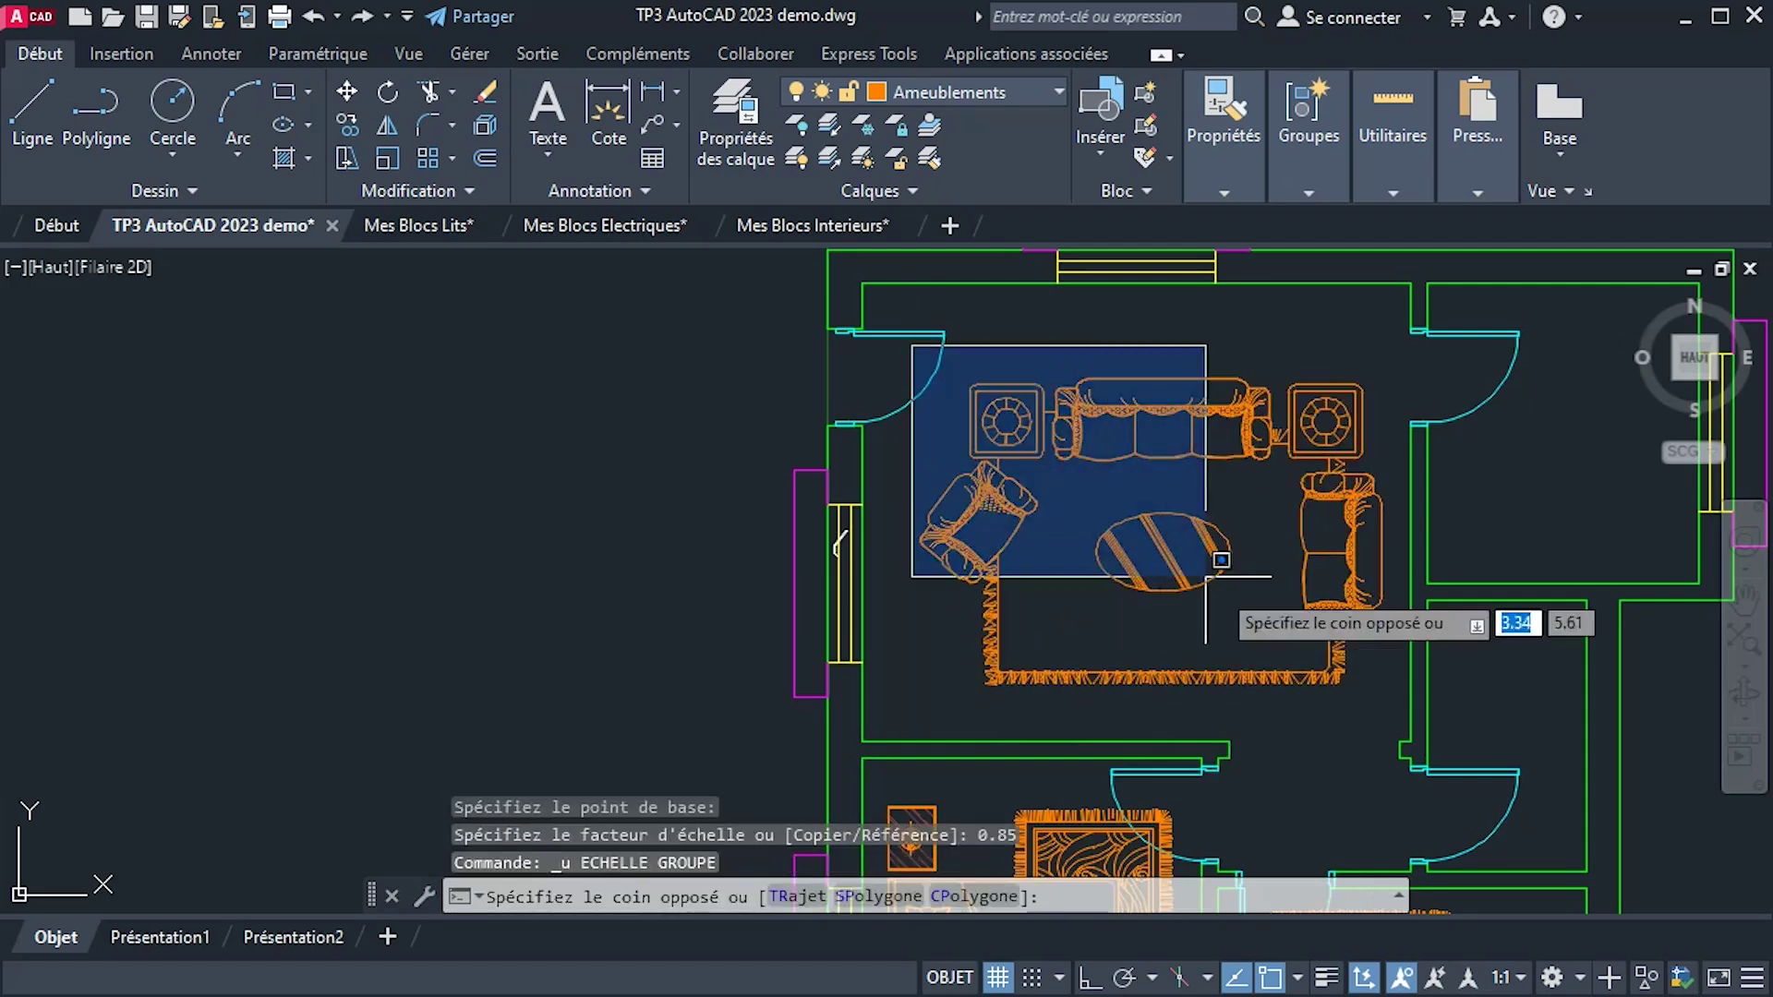
left_click(1393, 722)
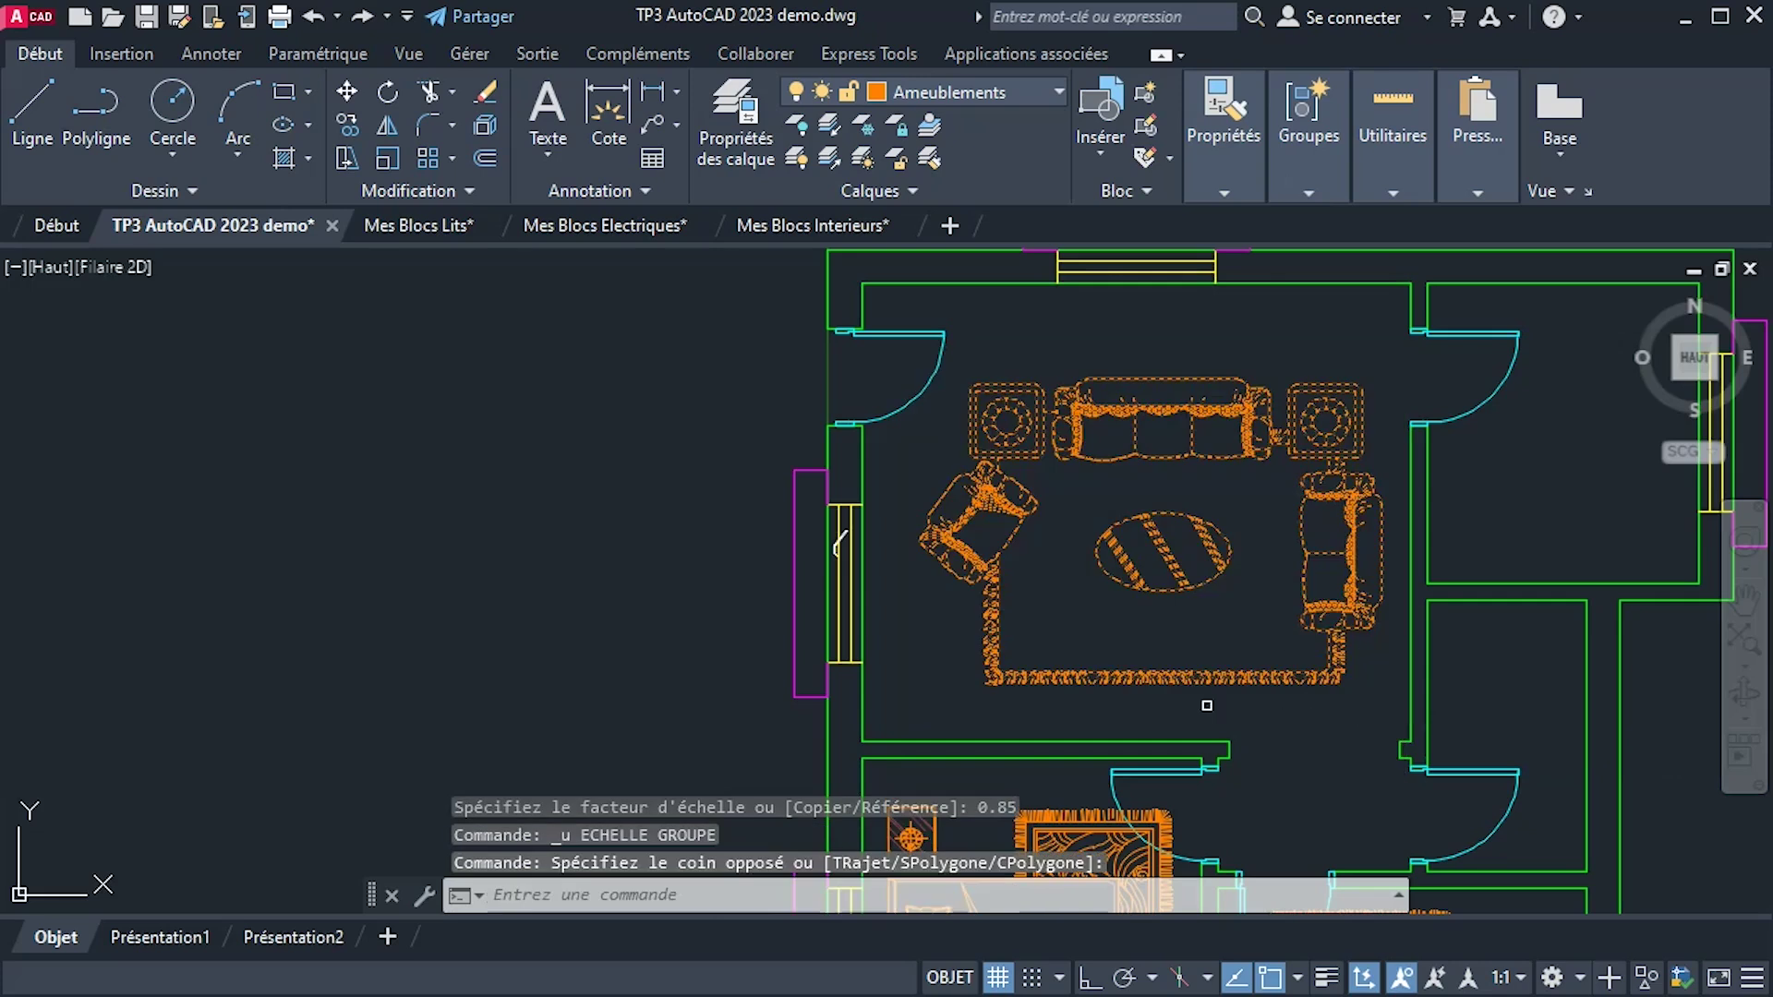
left_click(388, 166)
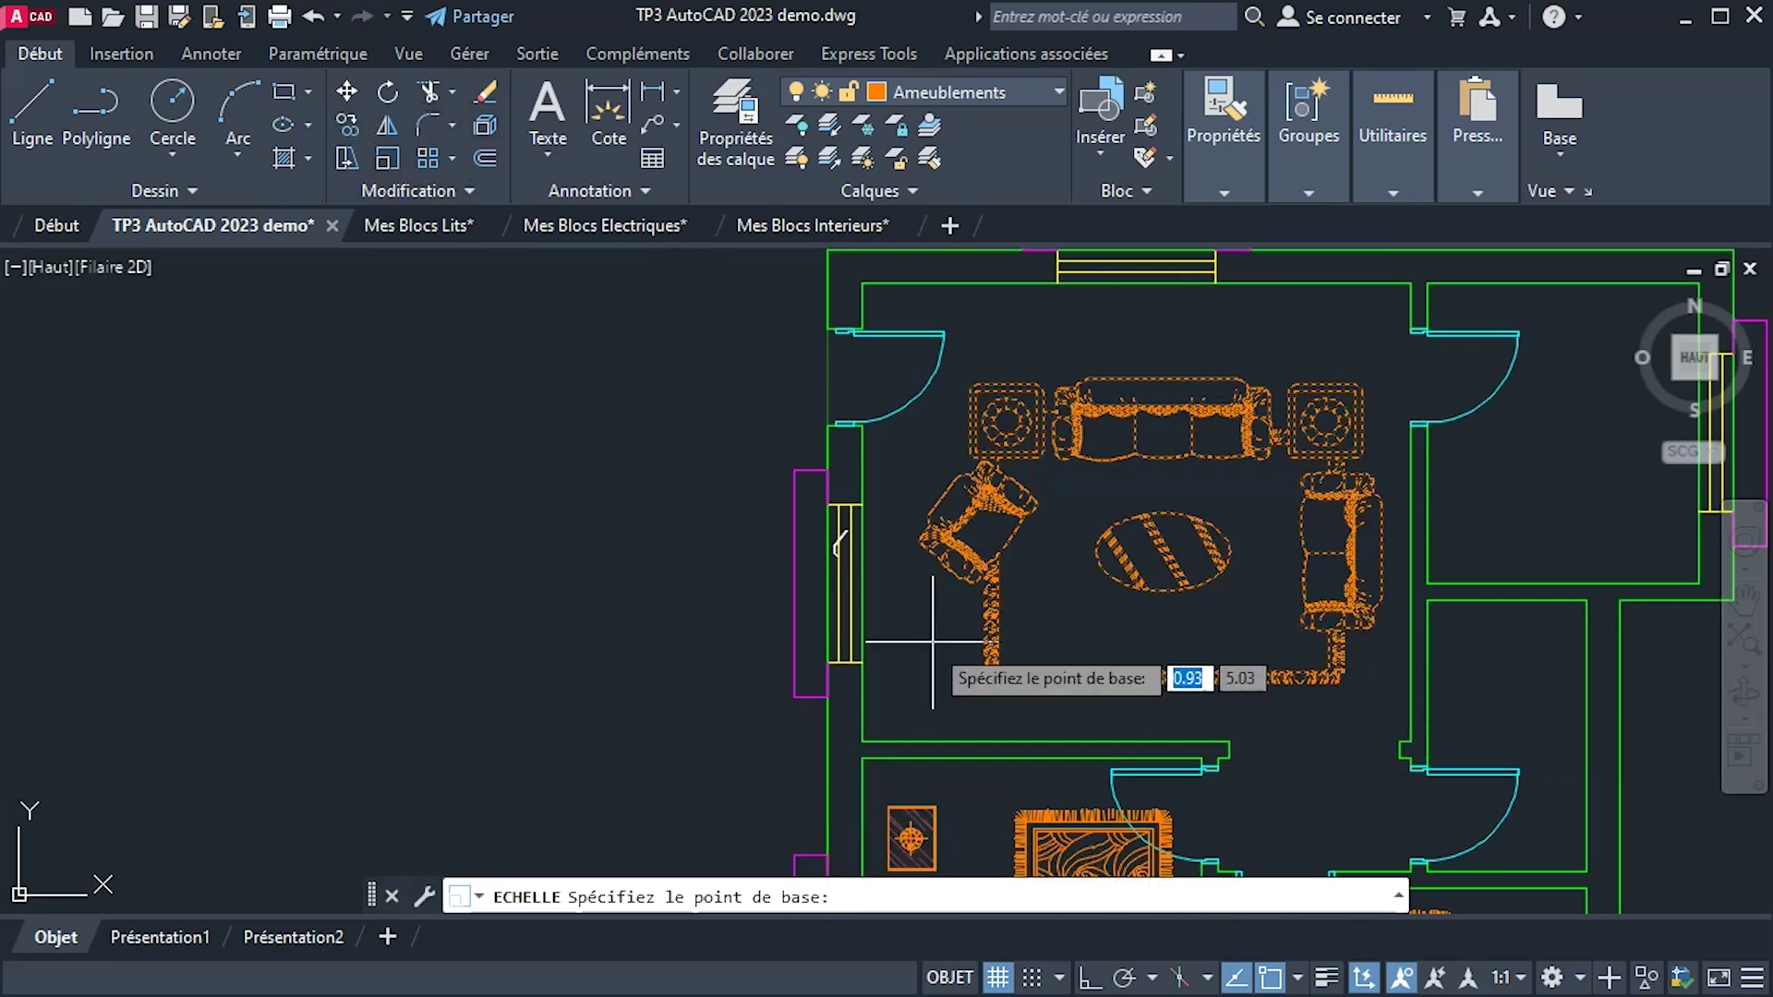
left_click(971, 667)
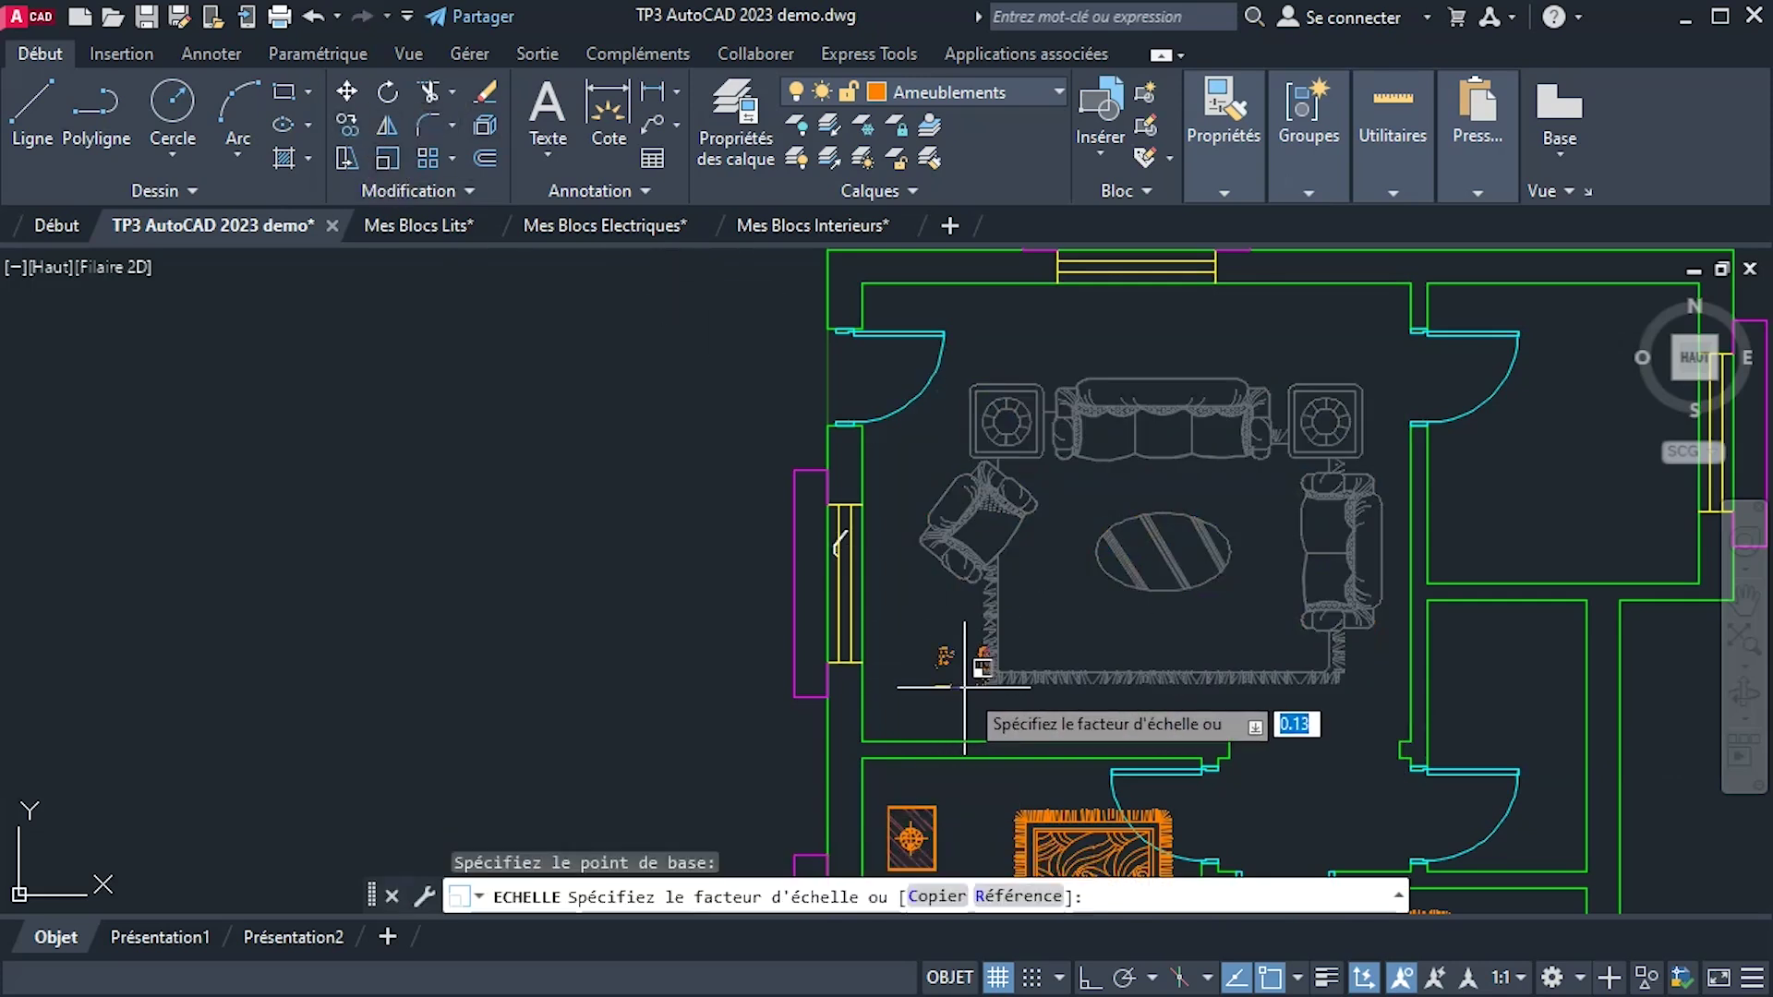
type("1")
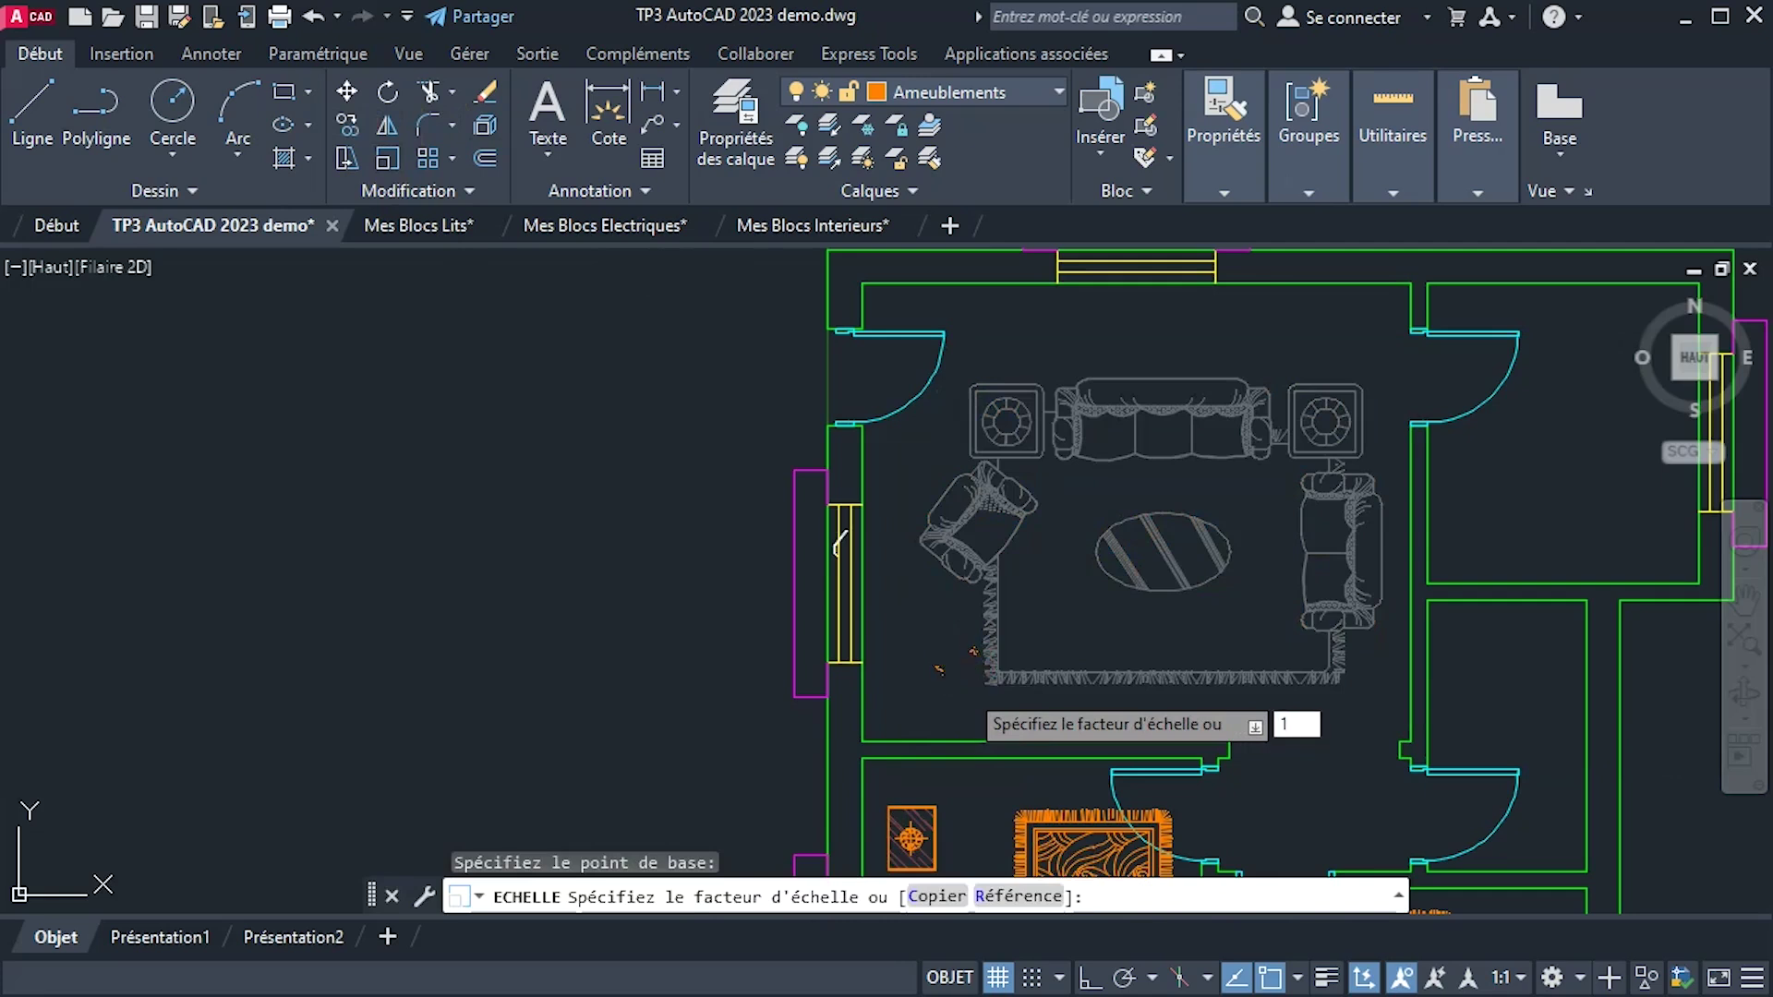
key("Return")
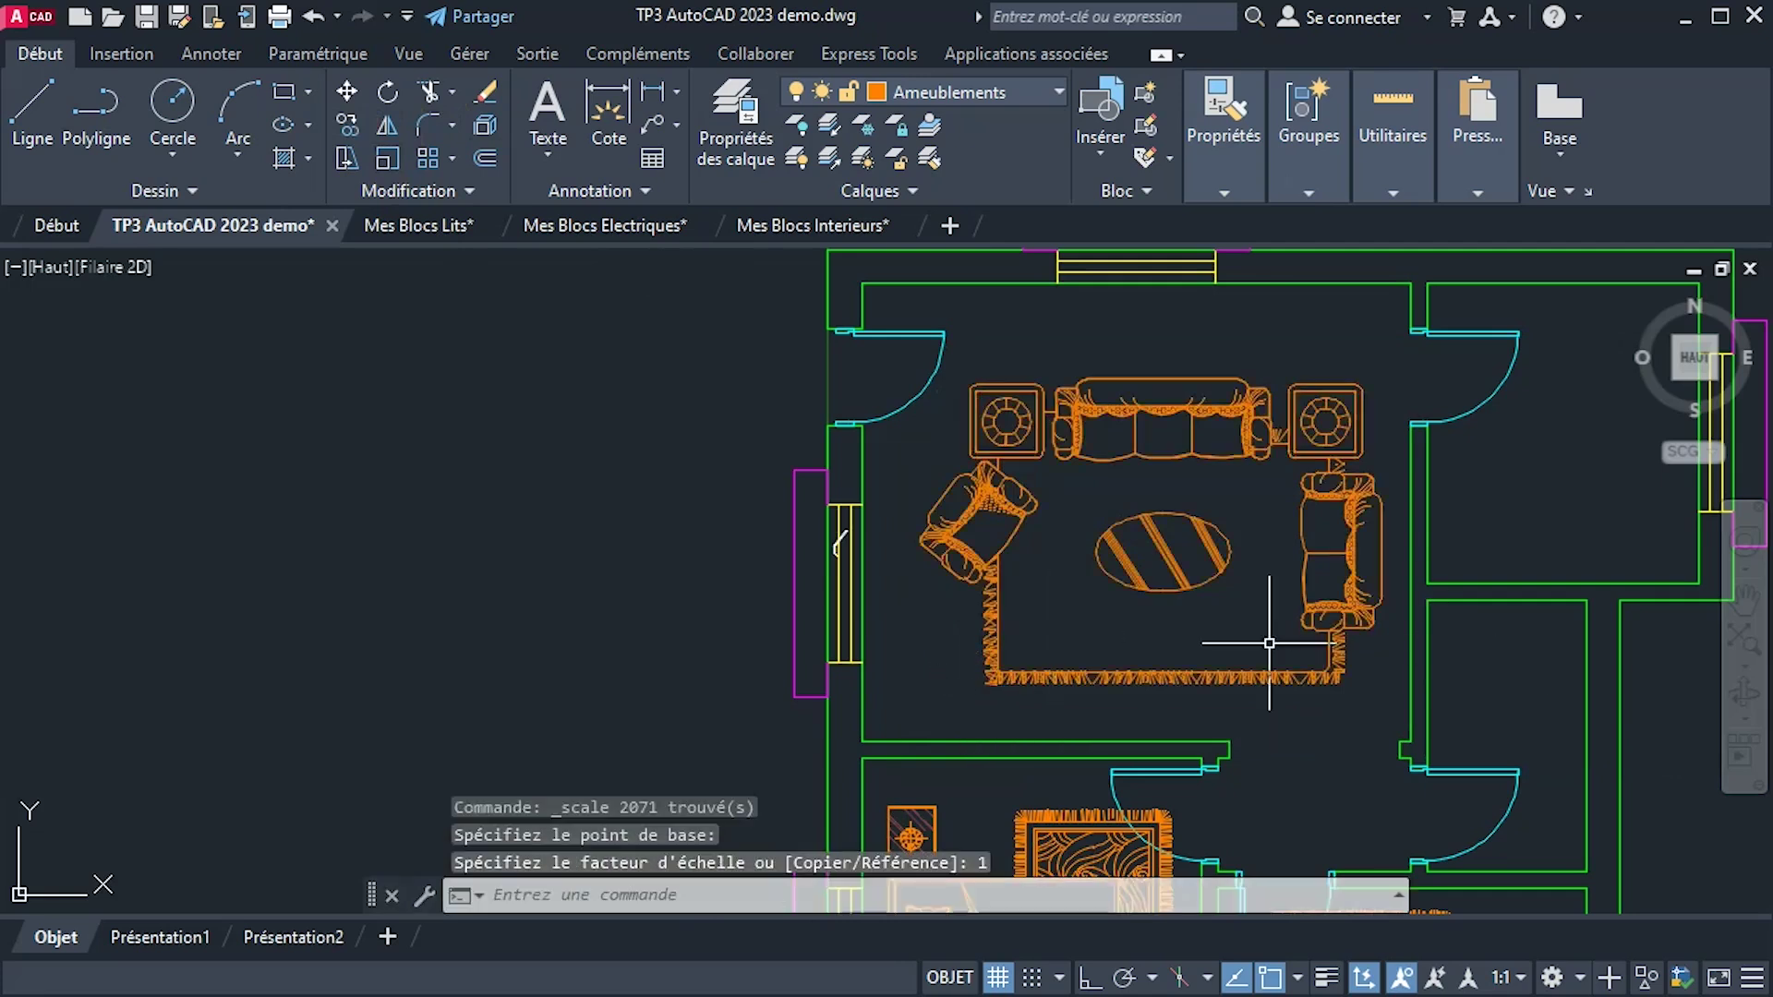
Review the whole furnished plan against the reference image TP 3 AutoCAd 2023.png and return to the drawing.
scroll(1176, 597, "down", 2)
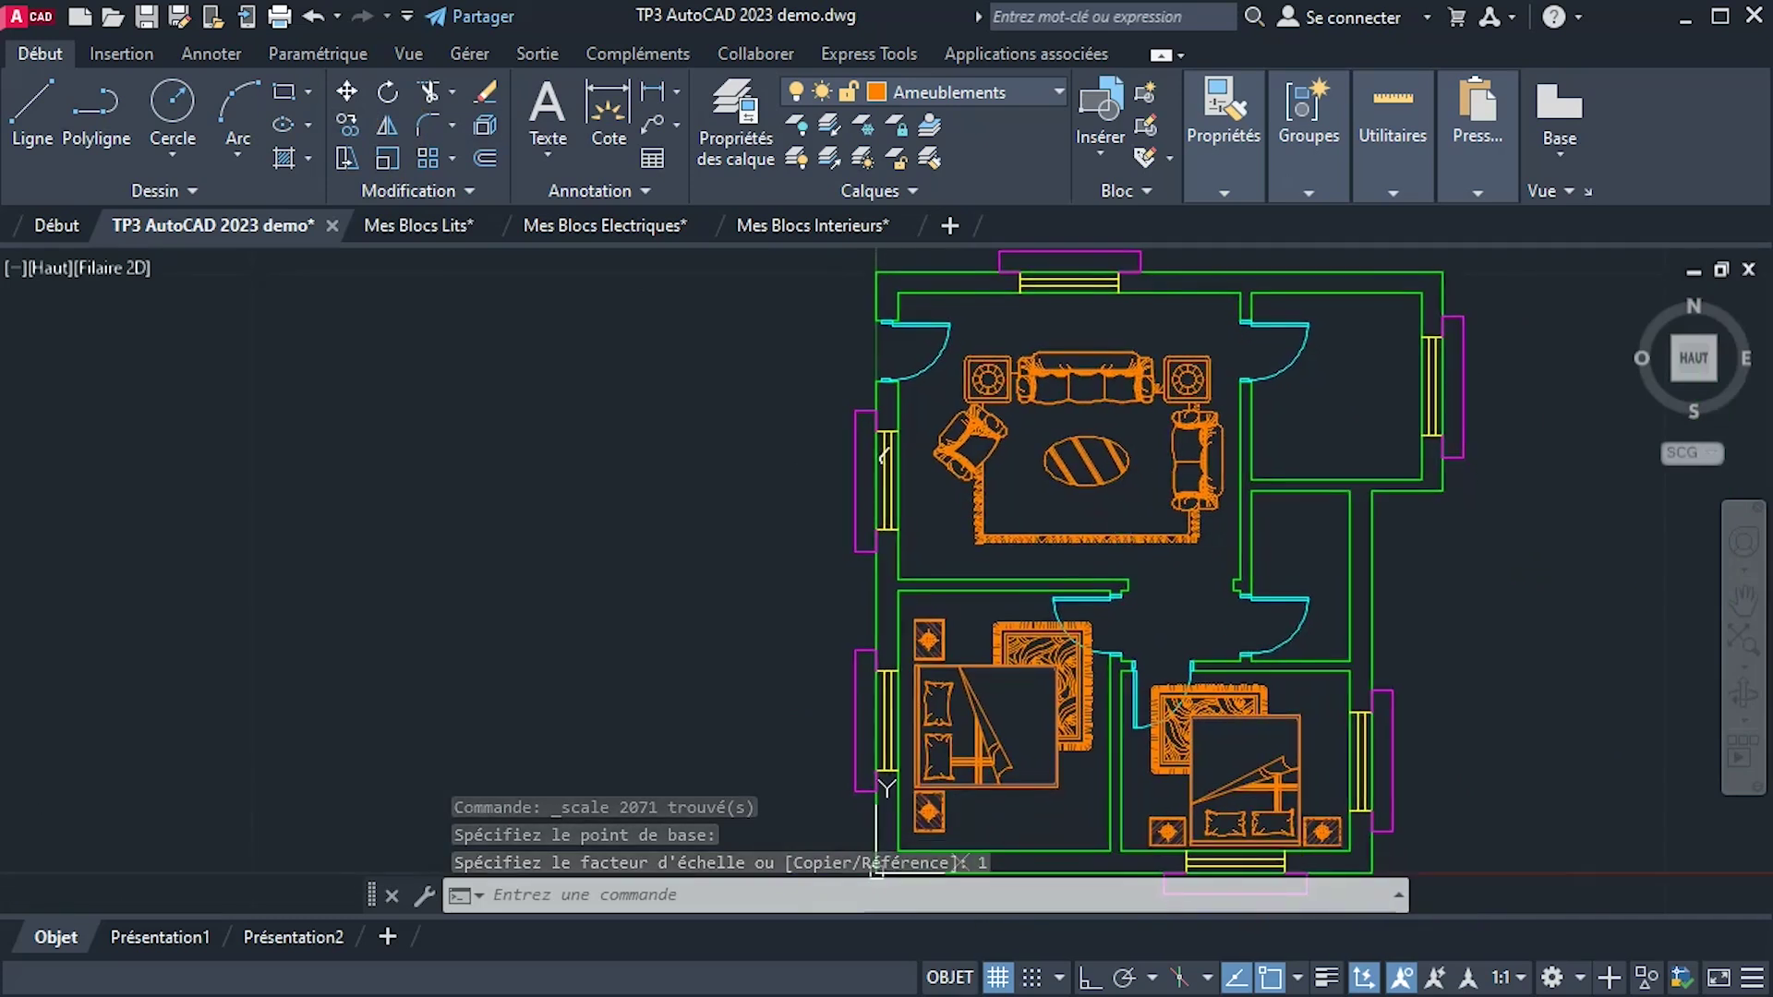
middle_click_drag(1239, 570, 1310, 538)
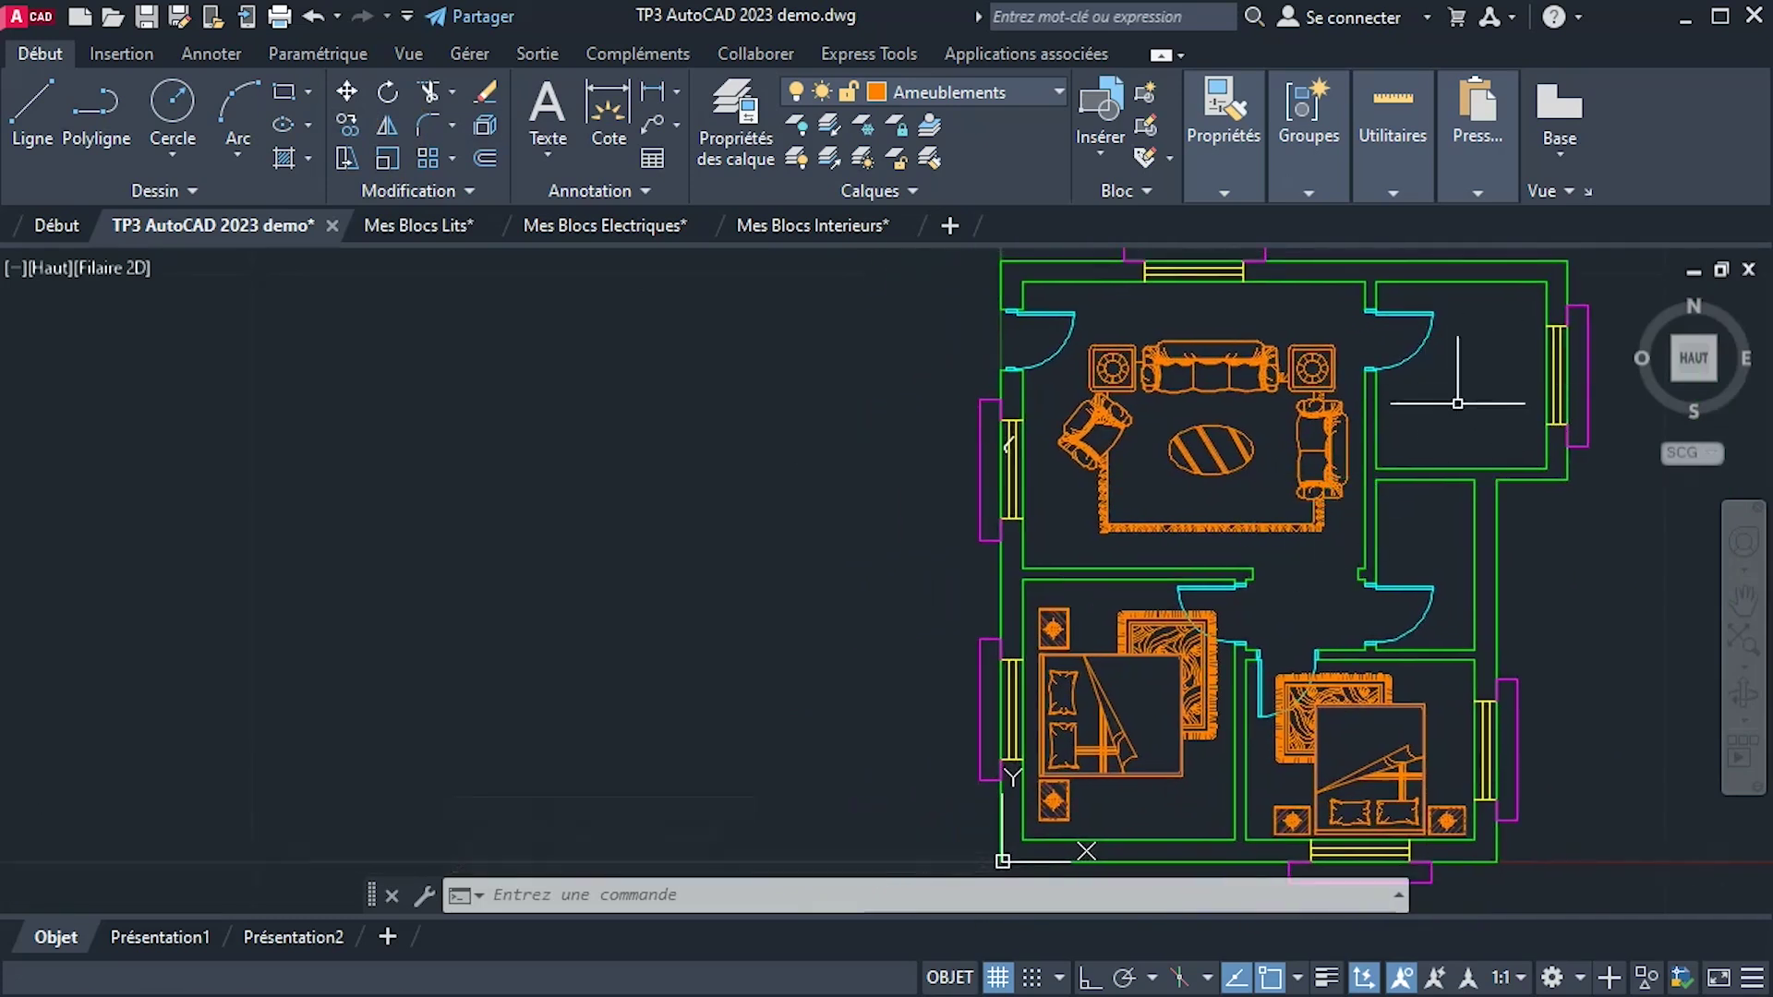
middle_click_drag(1456, 444, 1476, 445)
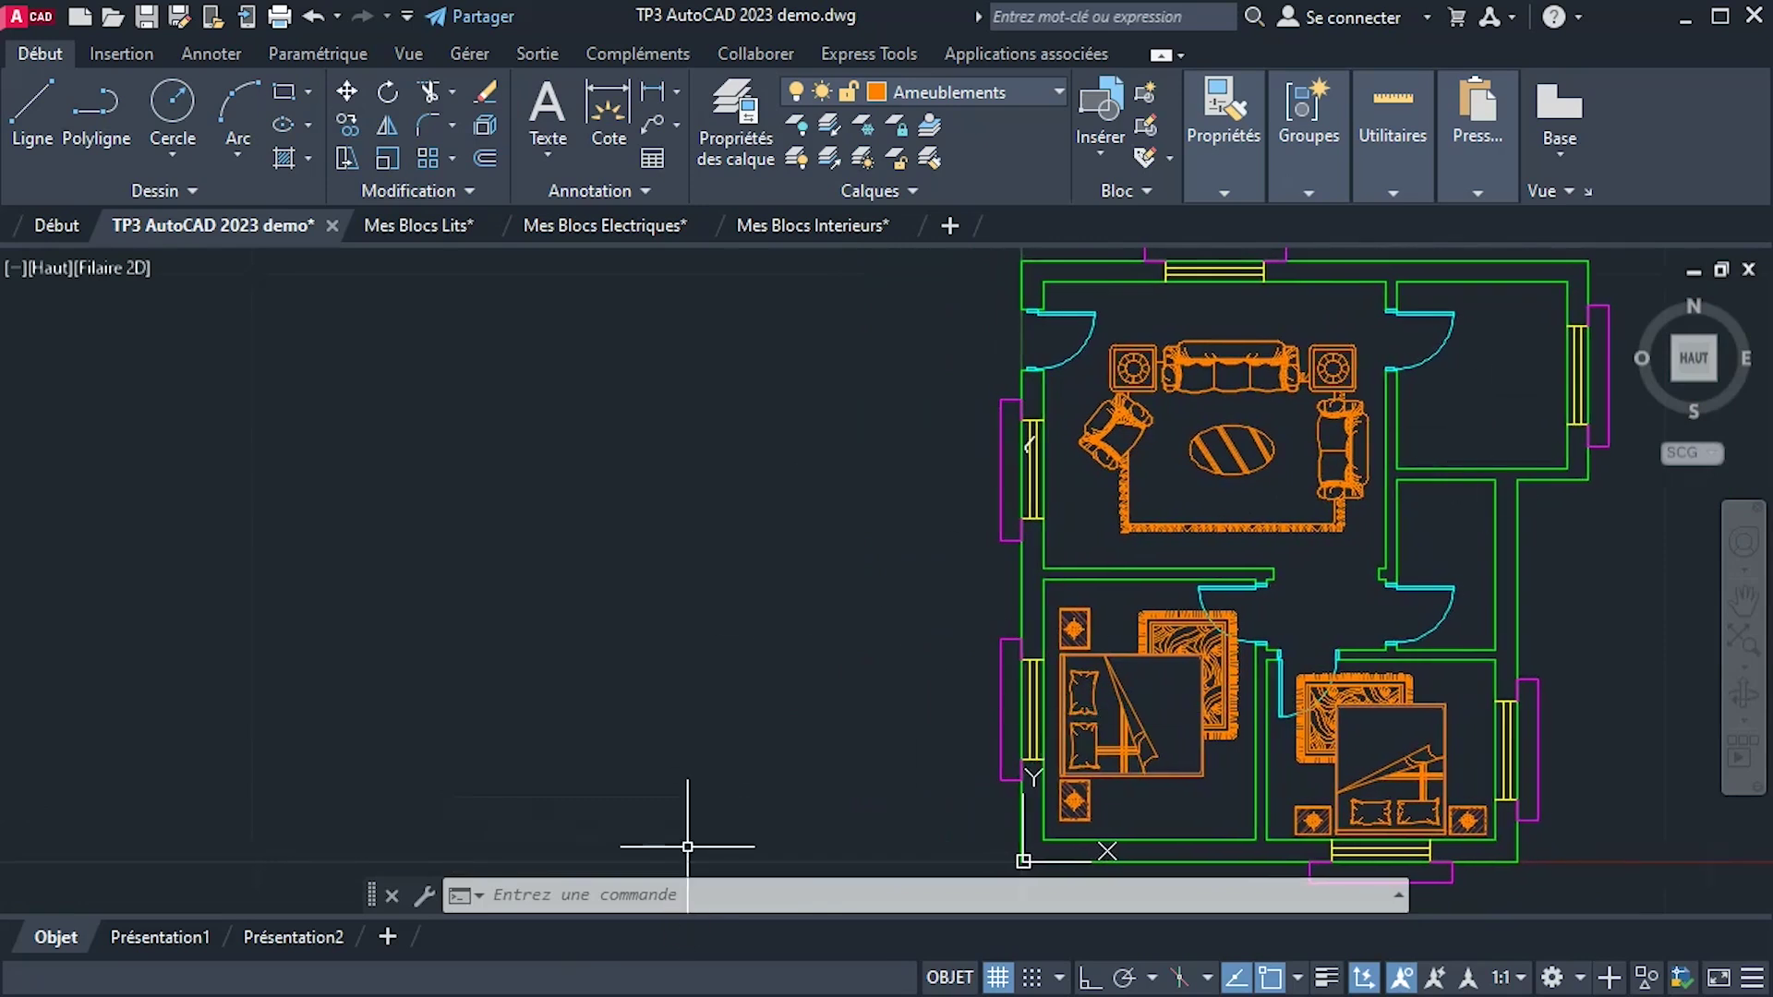
key("alt+Tab")
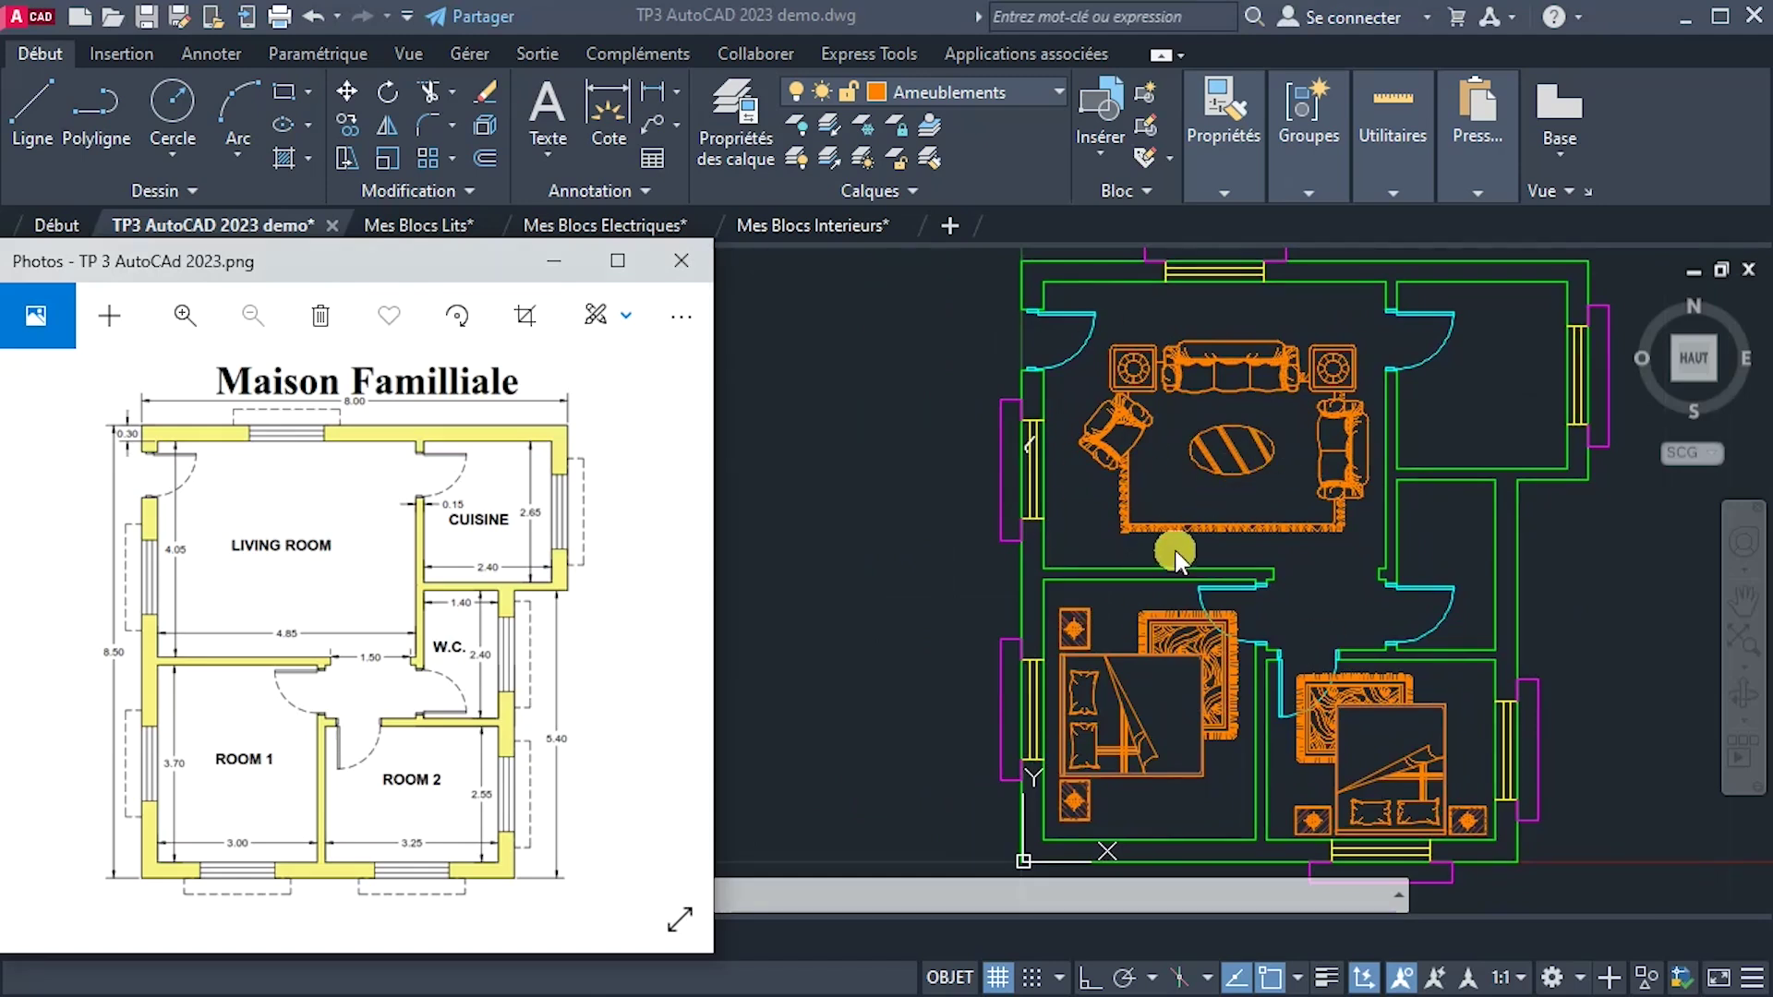
left_click(868, 524)
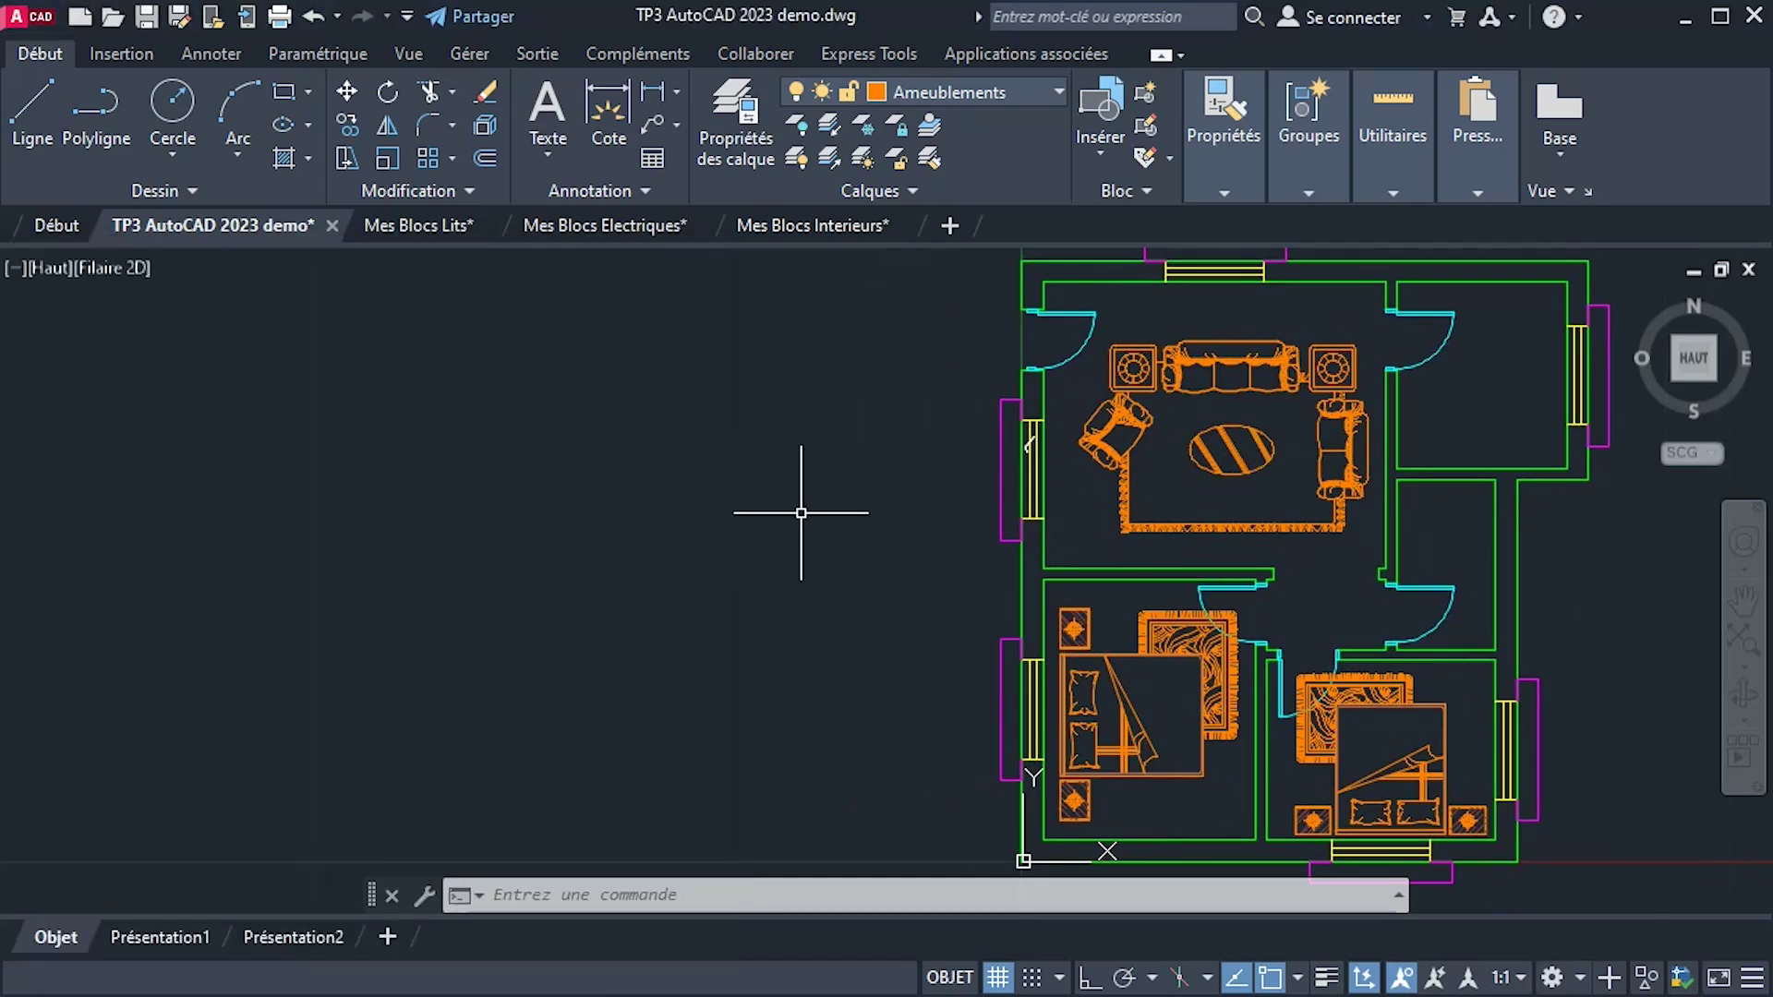
Open DesignCenter on the blocks of House Designer.dwg and place the palette so empty drawing space beside it is accessible.
key("Escape")
type("adcenter")
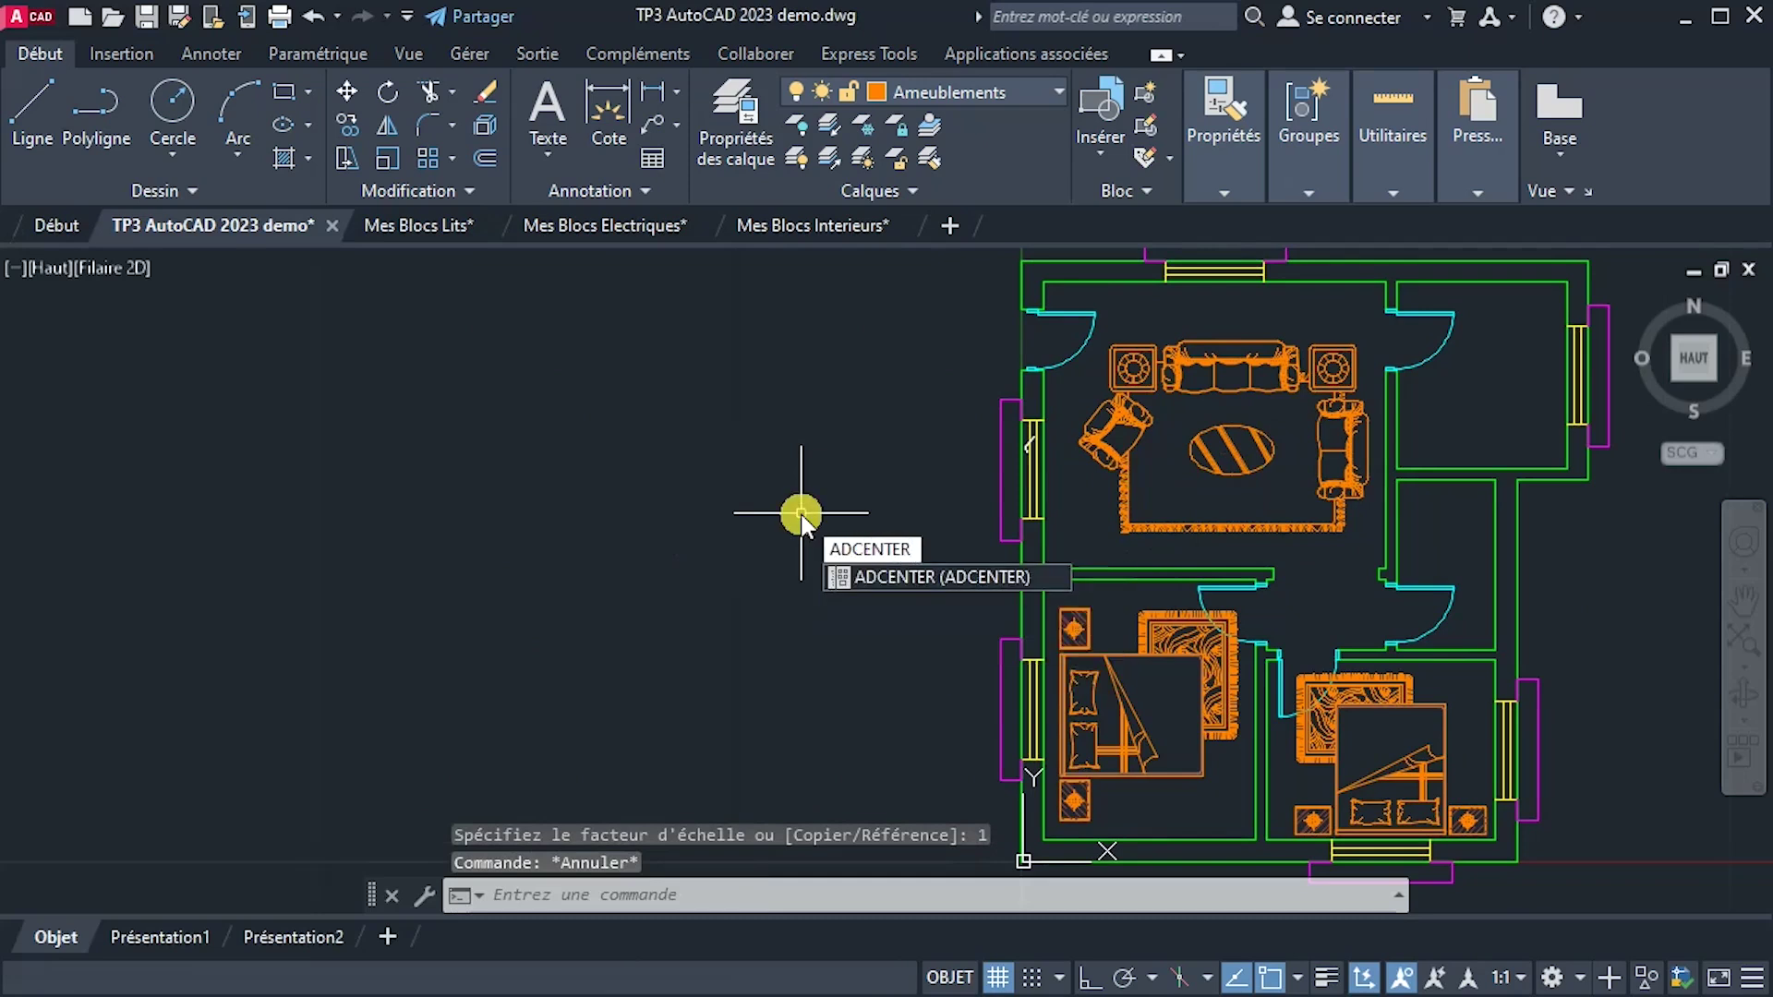
key("Return")
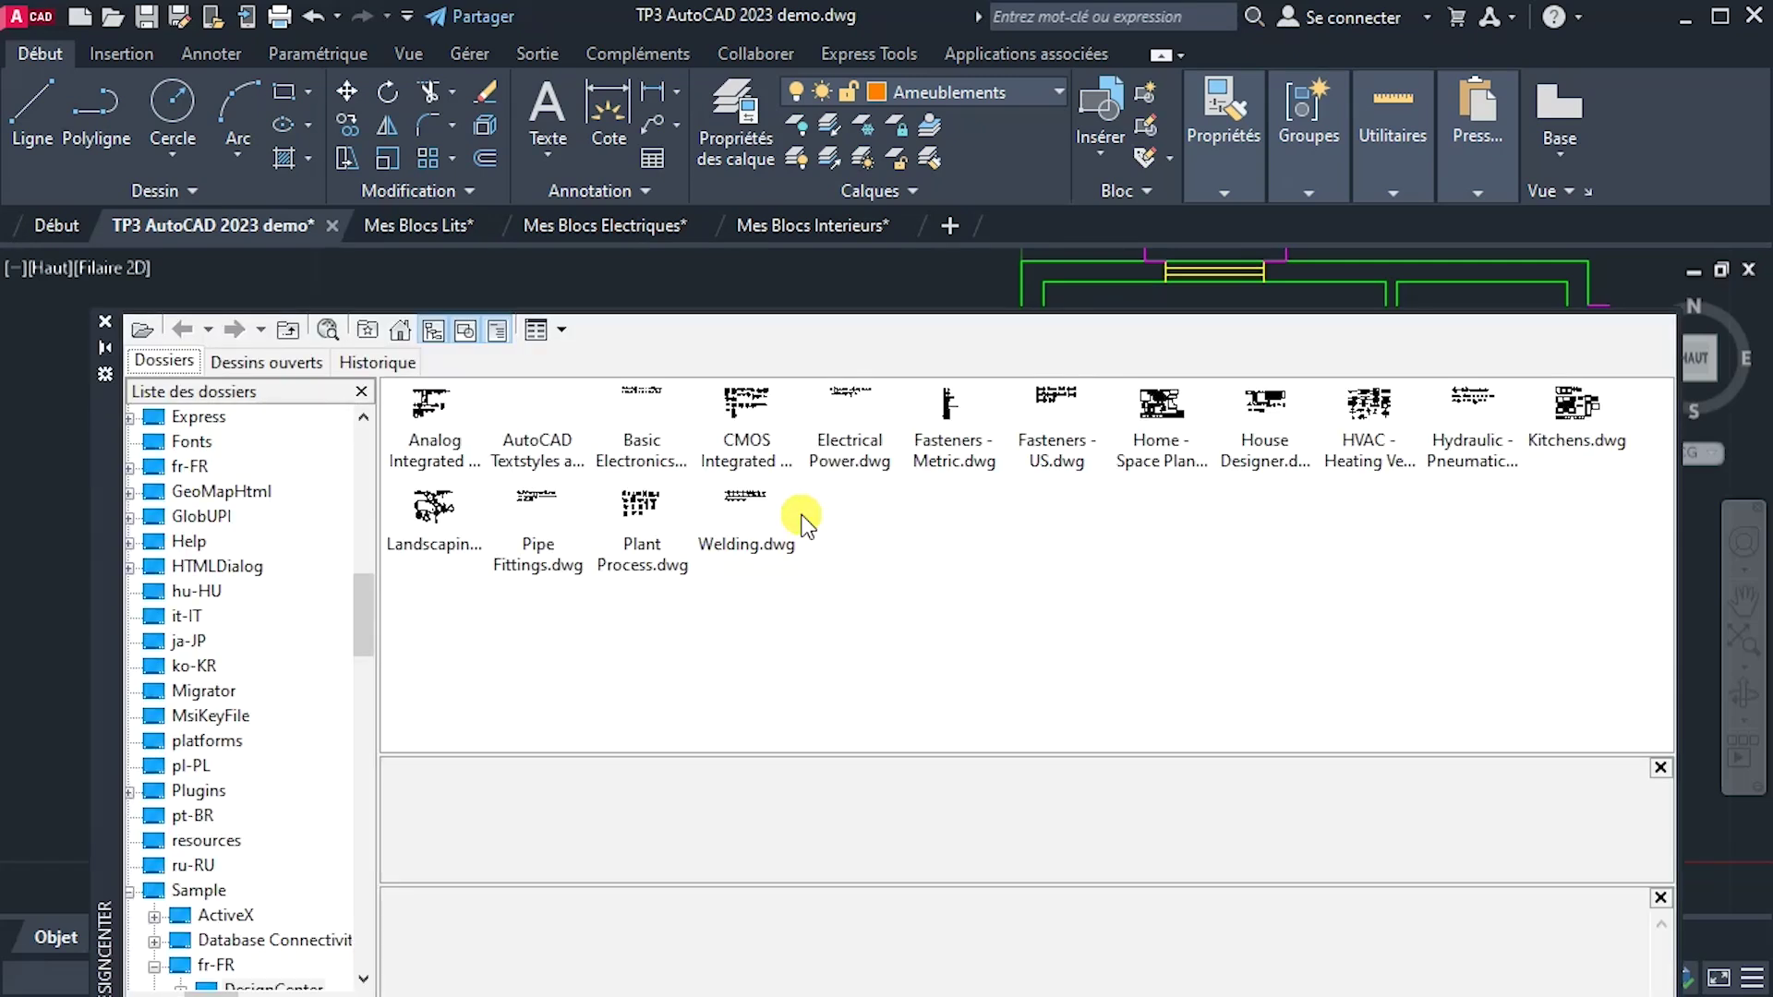
double_click(1263, 406)
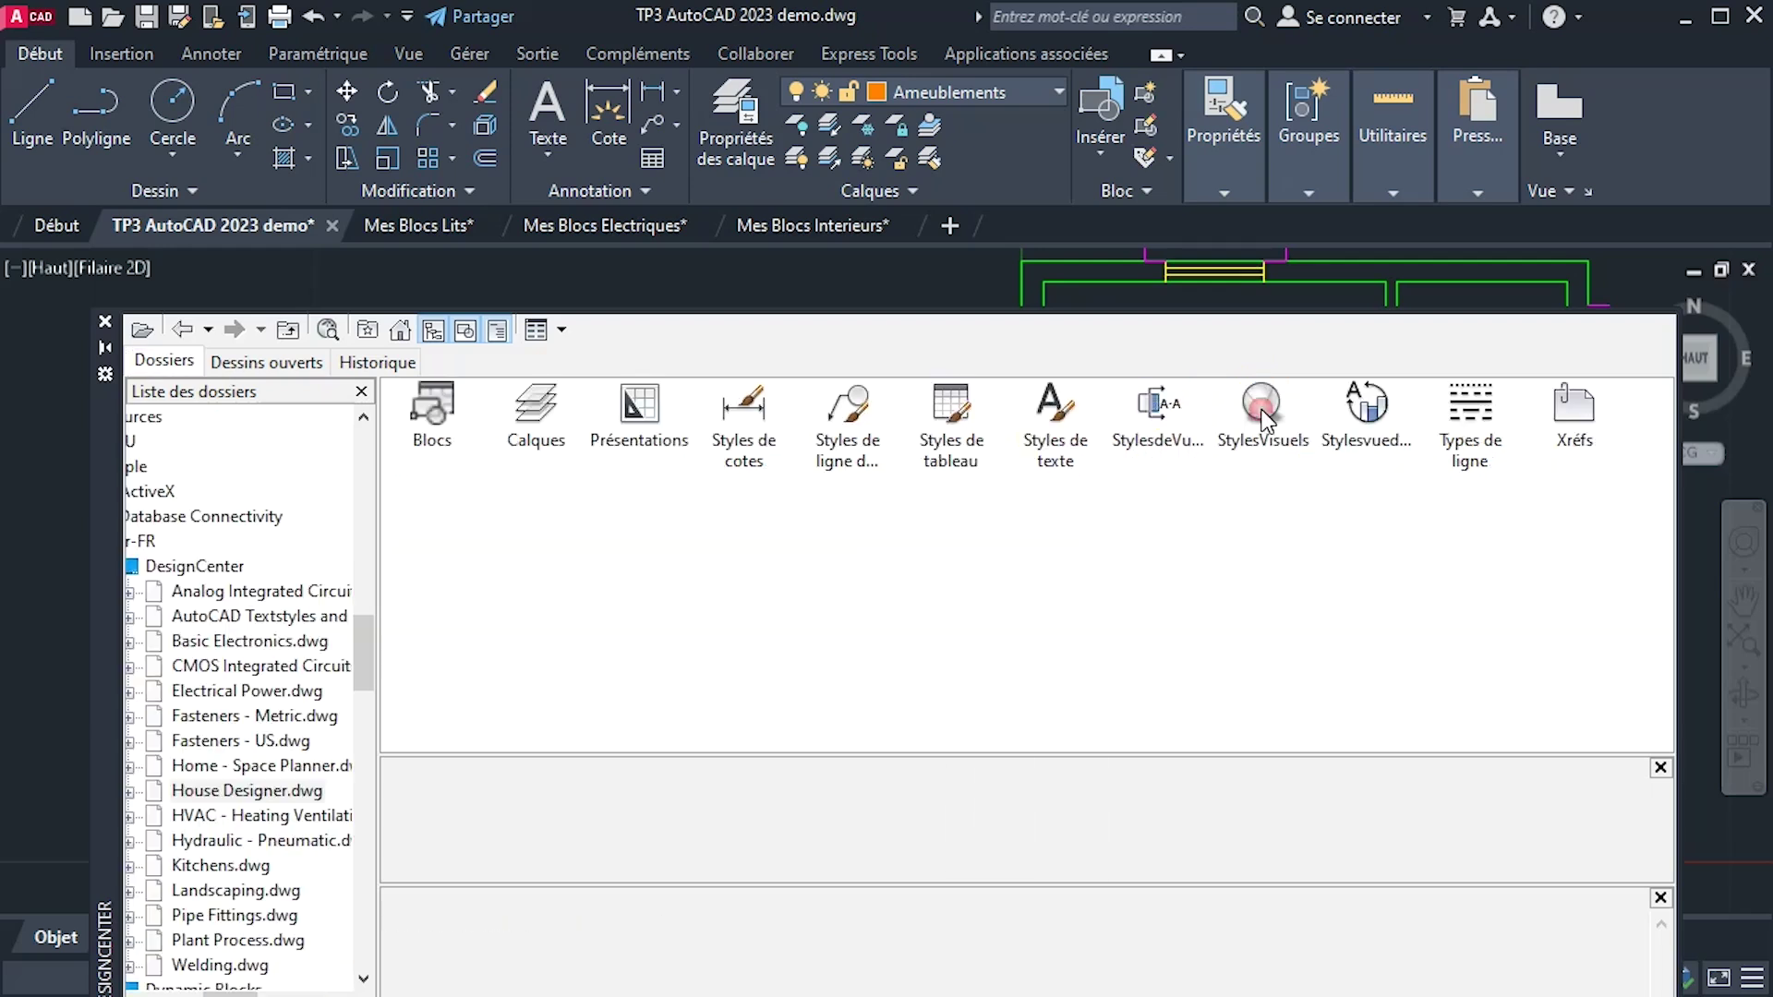
double_click(435, 406)
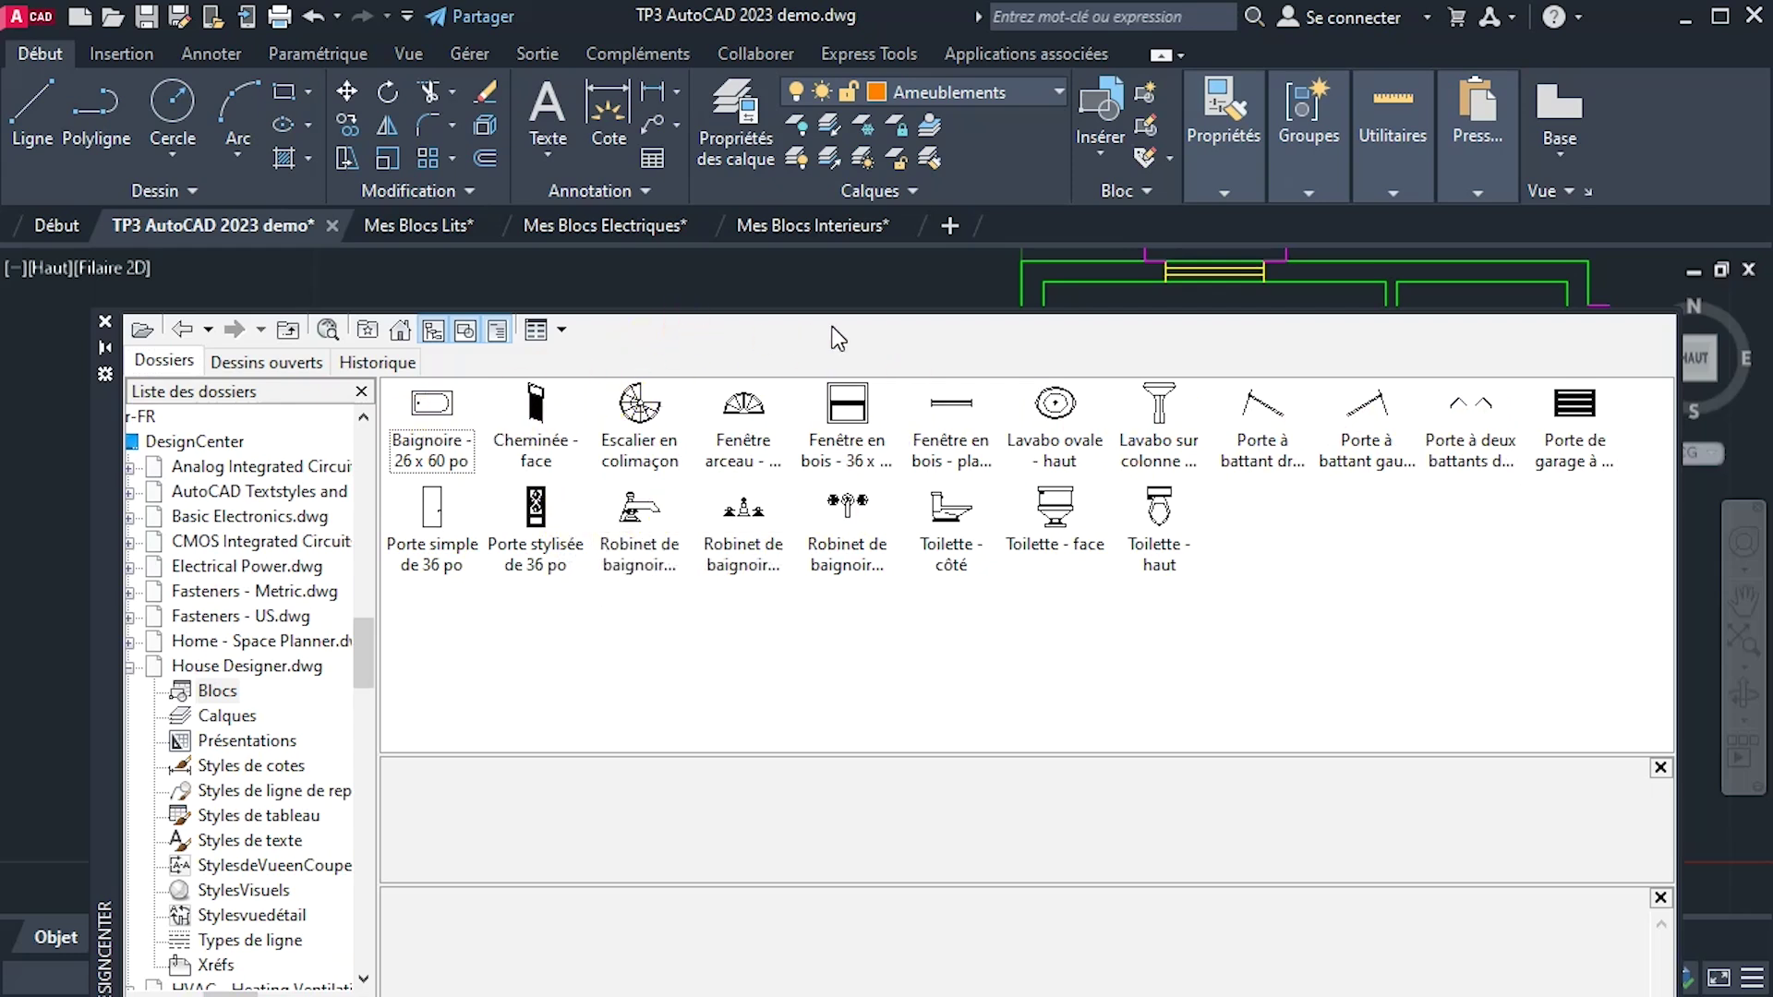
left_click(1162, 517)
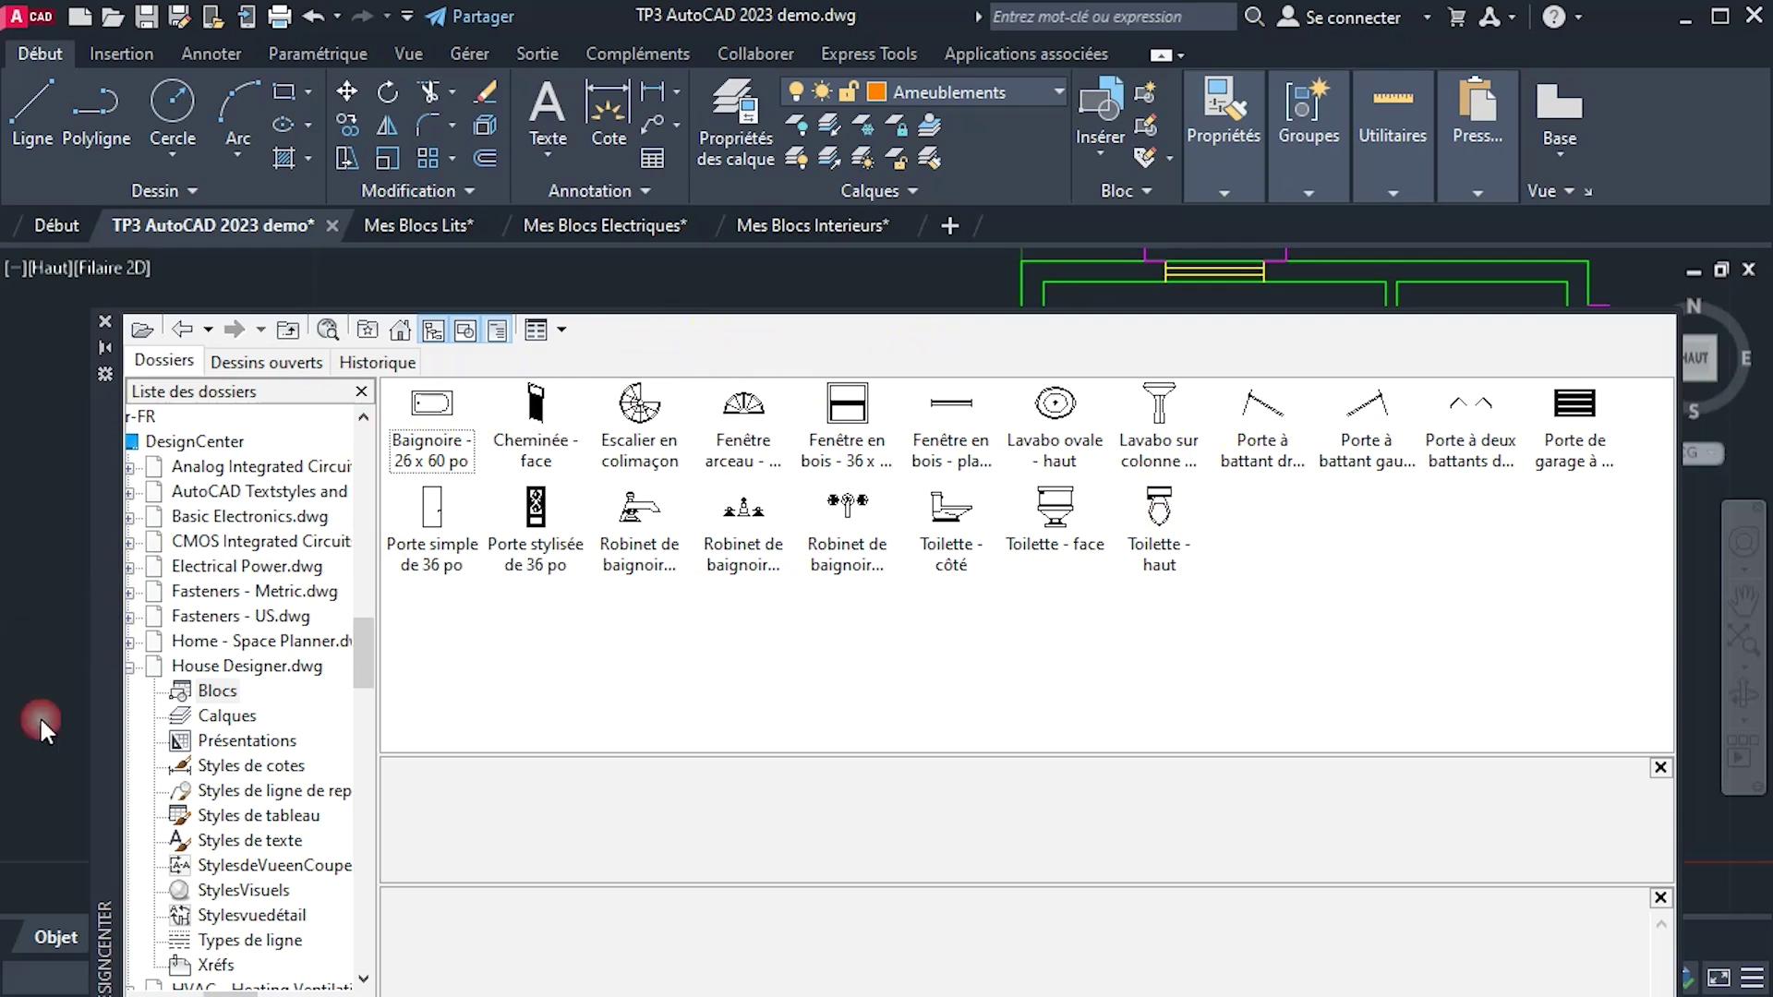
left_click_drag(104, 763, 380, 715)
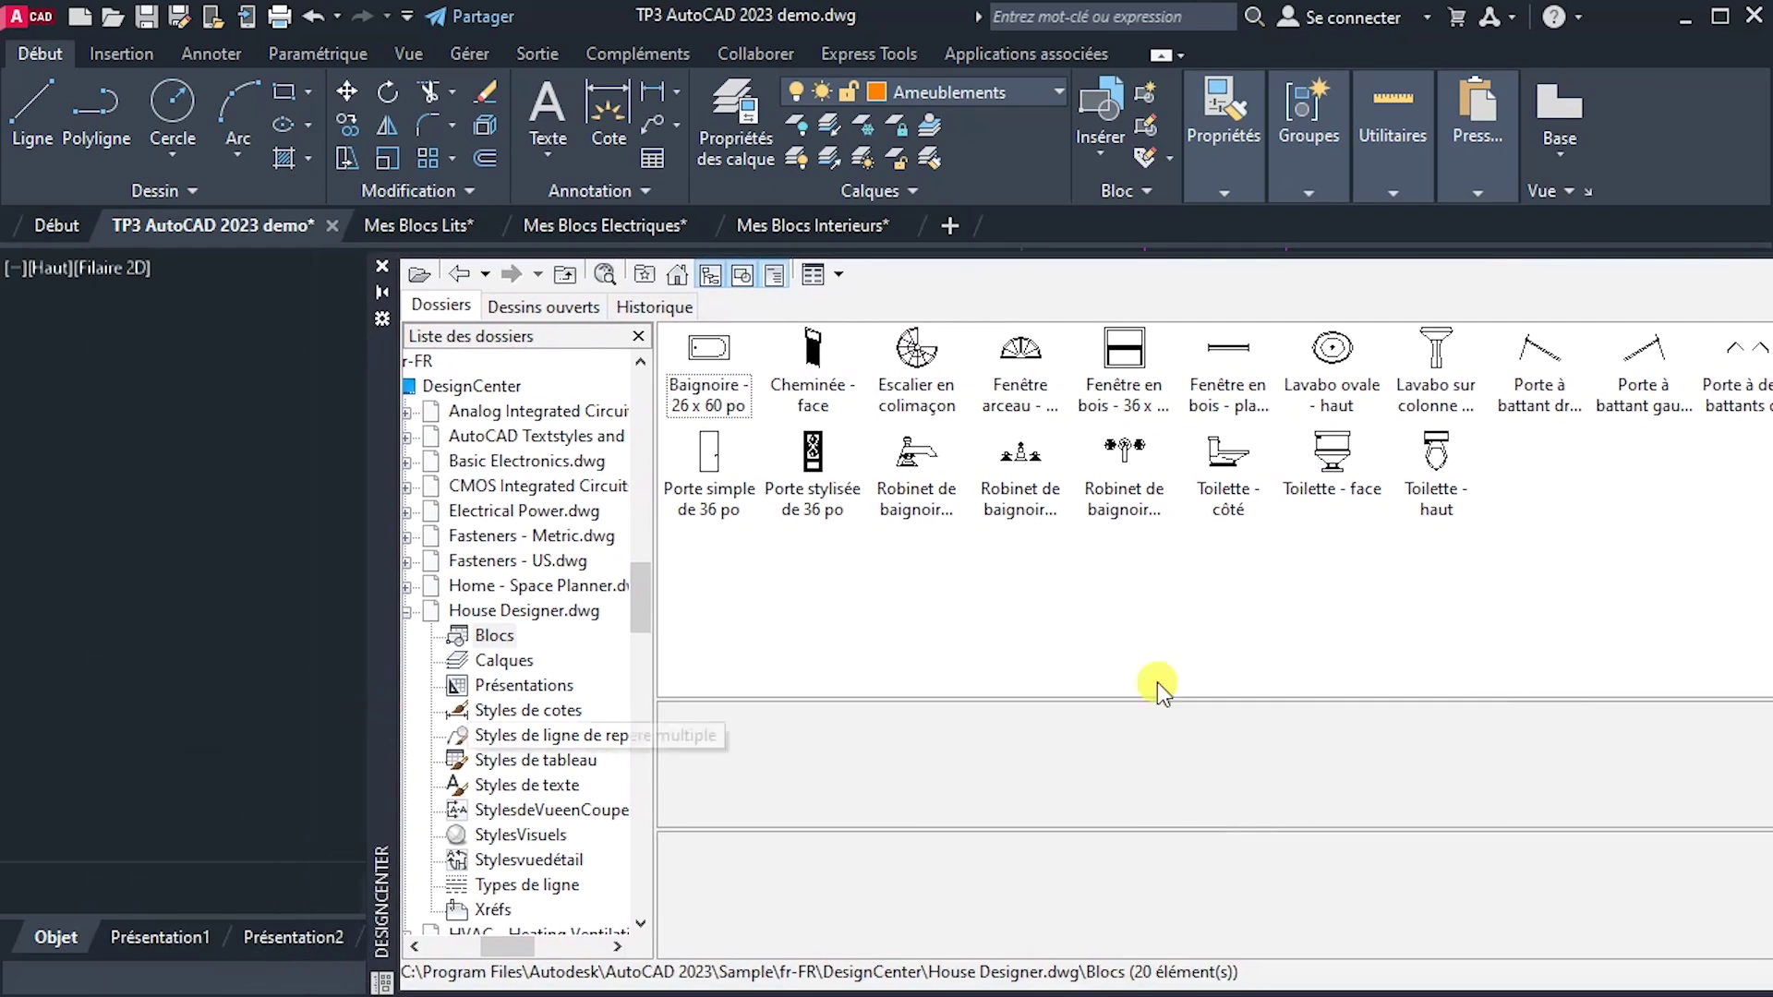
Insert the Toilette - côté block in the empty area beside the plan and the Robinet de baignoire - côté block above it.
left_click(1236, 466)
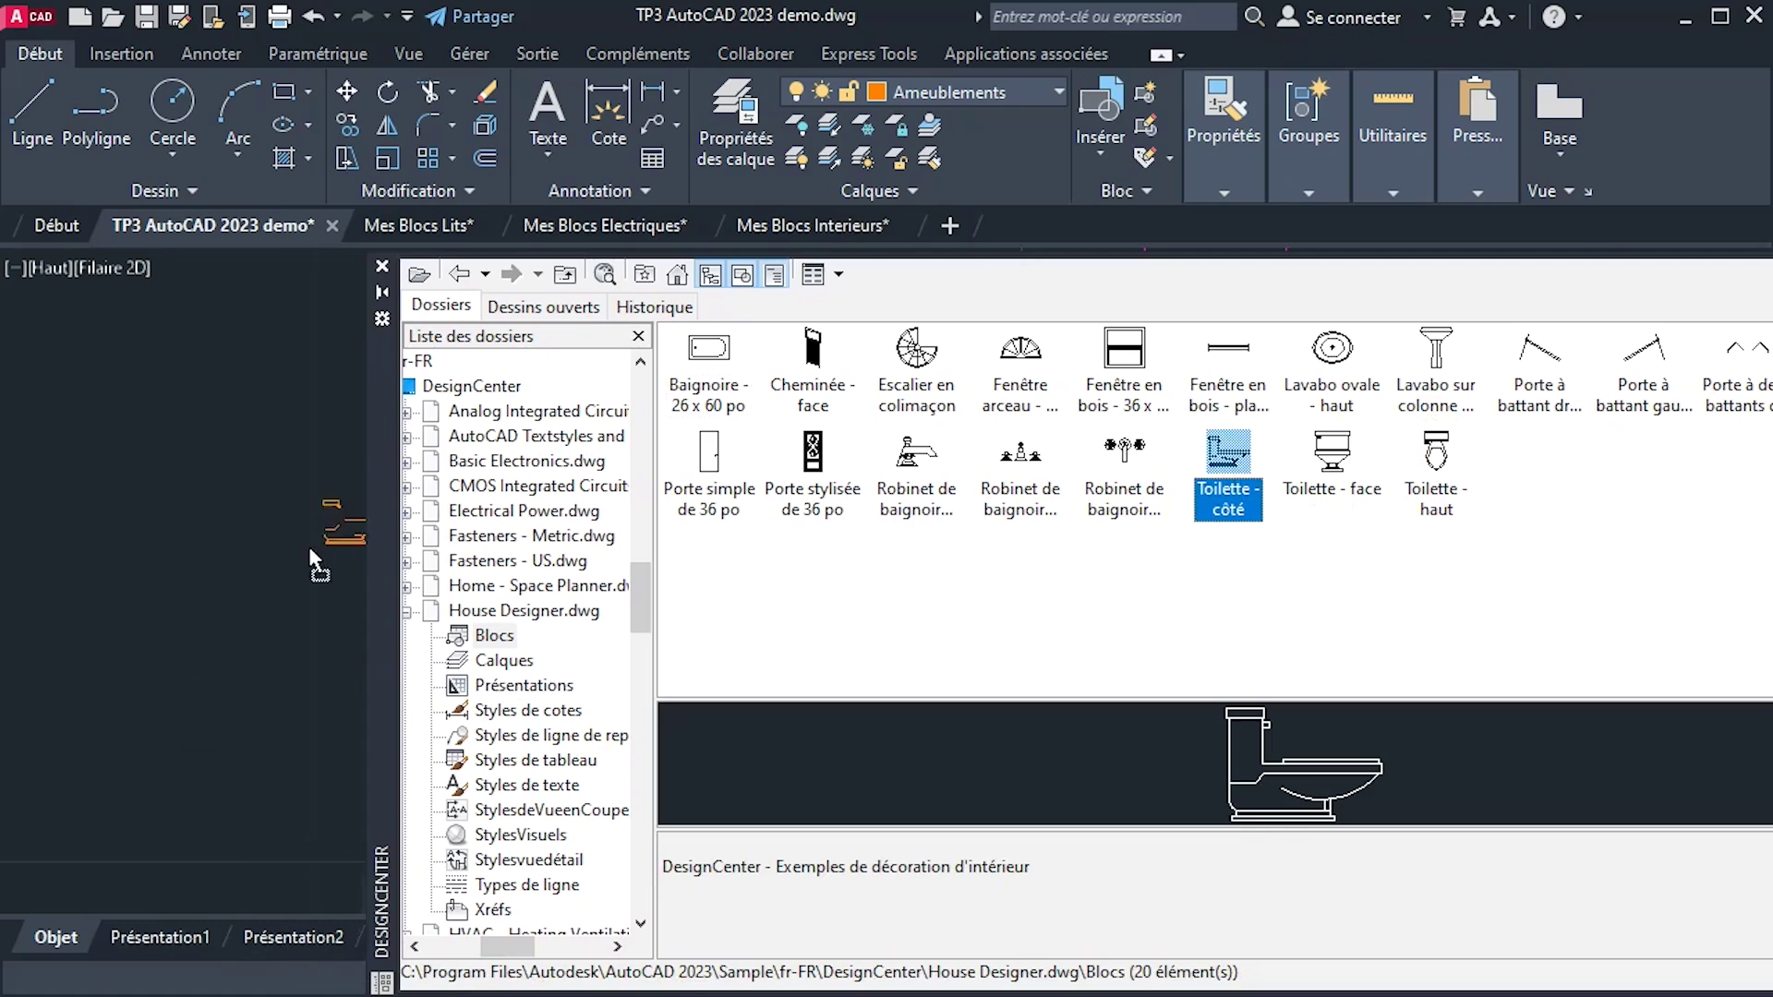
left_click_drag(219, 580, 218, 578)
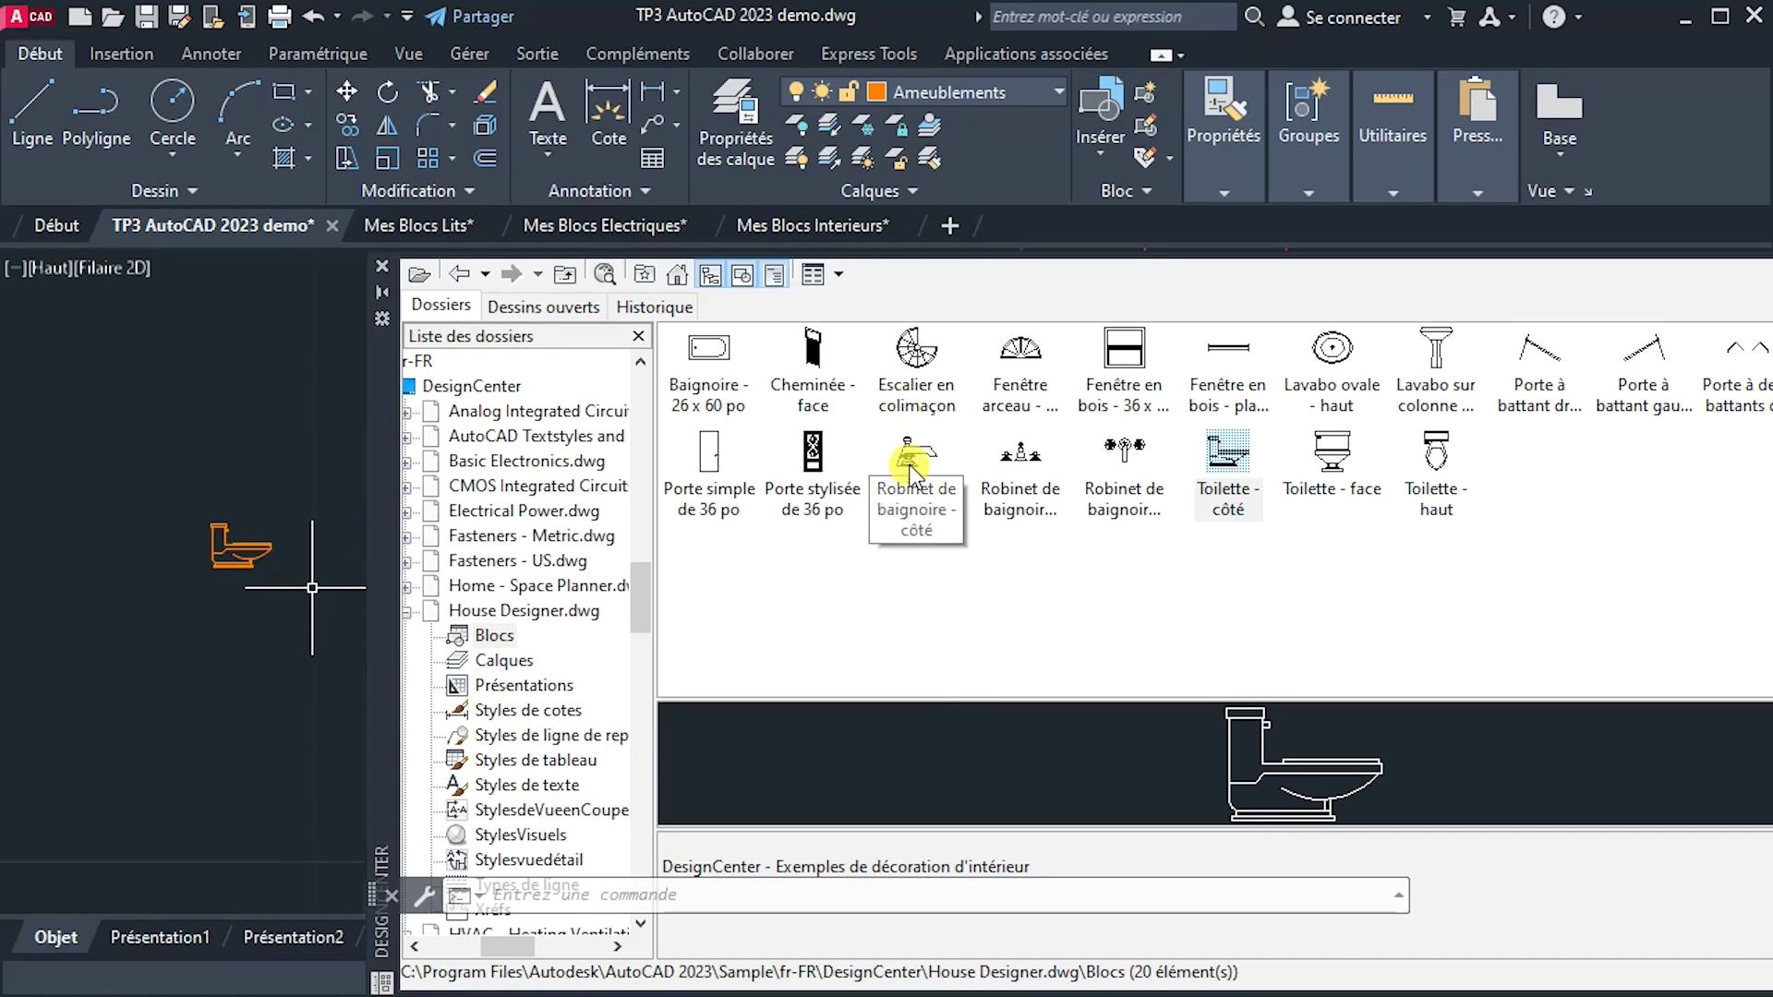
mouse_move(910, 471)
left_mouse_down()
mouse_move(384, 455)
mouse_move(167, 424)
left_mouse_up()
Insert the Lavabo ovale - haut block just above the side-view toilet.
left_click(1332, 352)
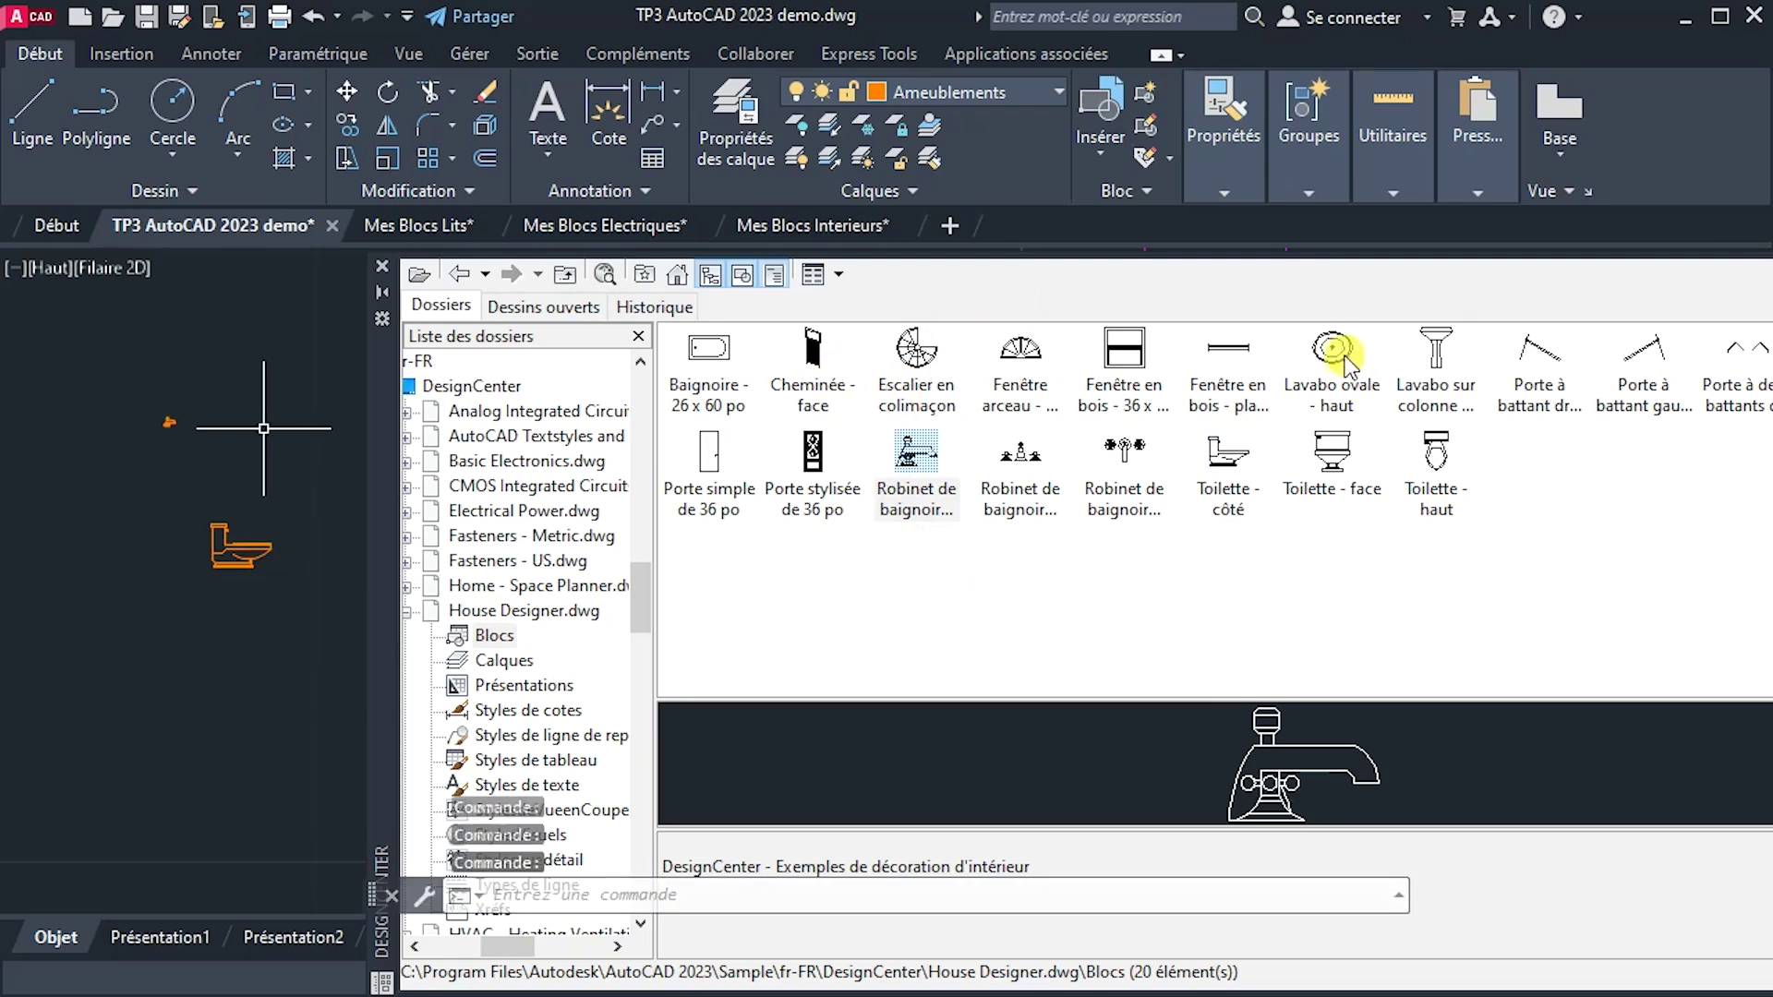
left_click_drag(1332, 362, 190, 574)
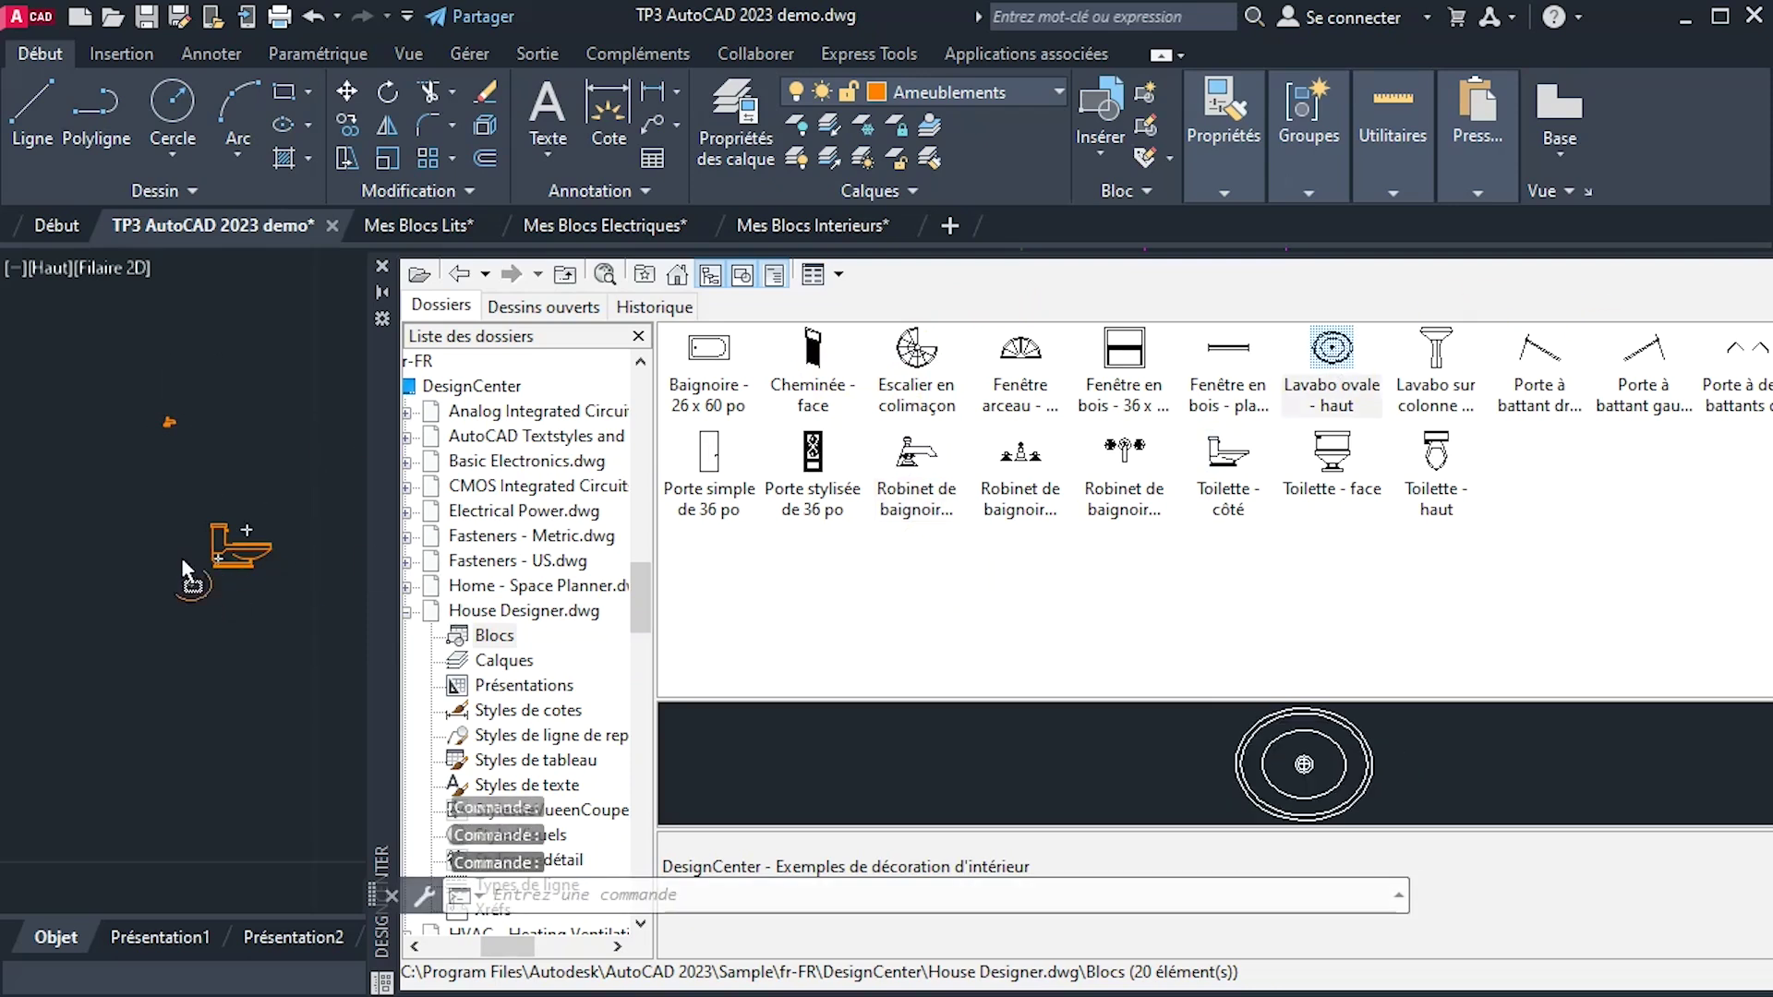
left_click_drag(203, 480, 242, 462)
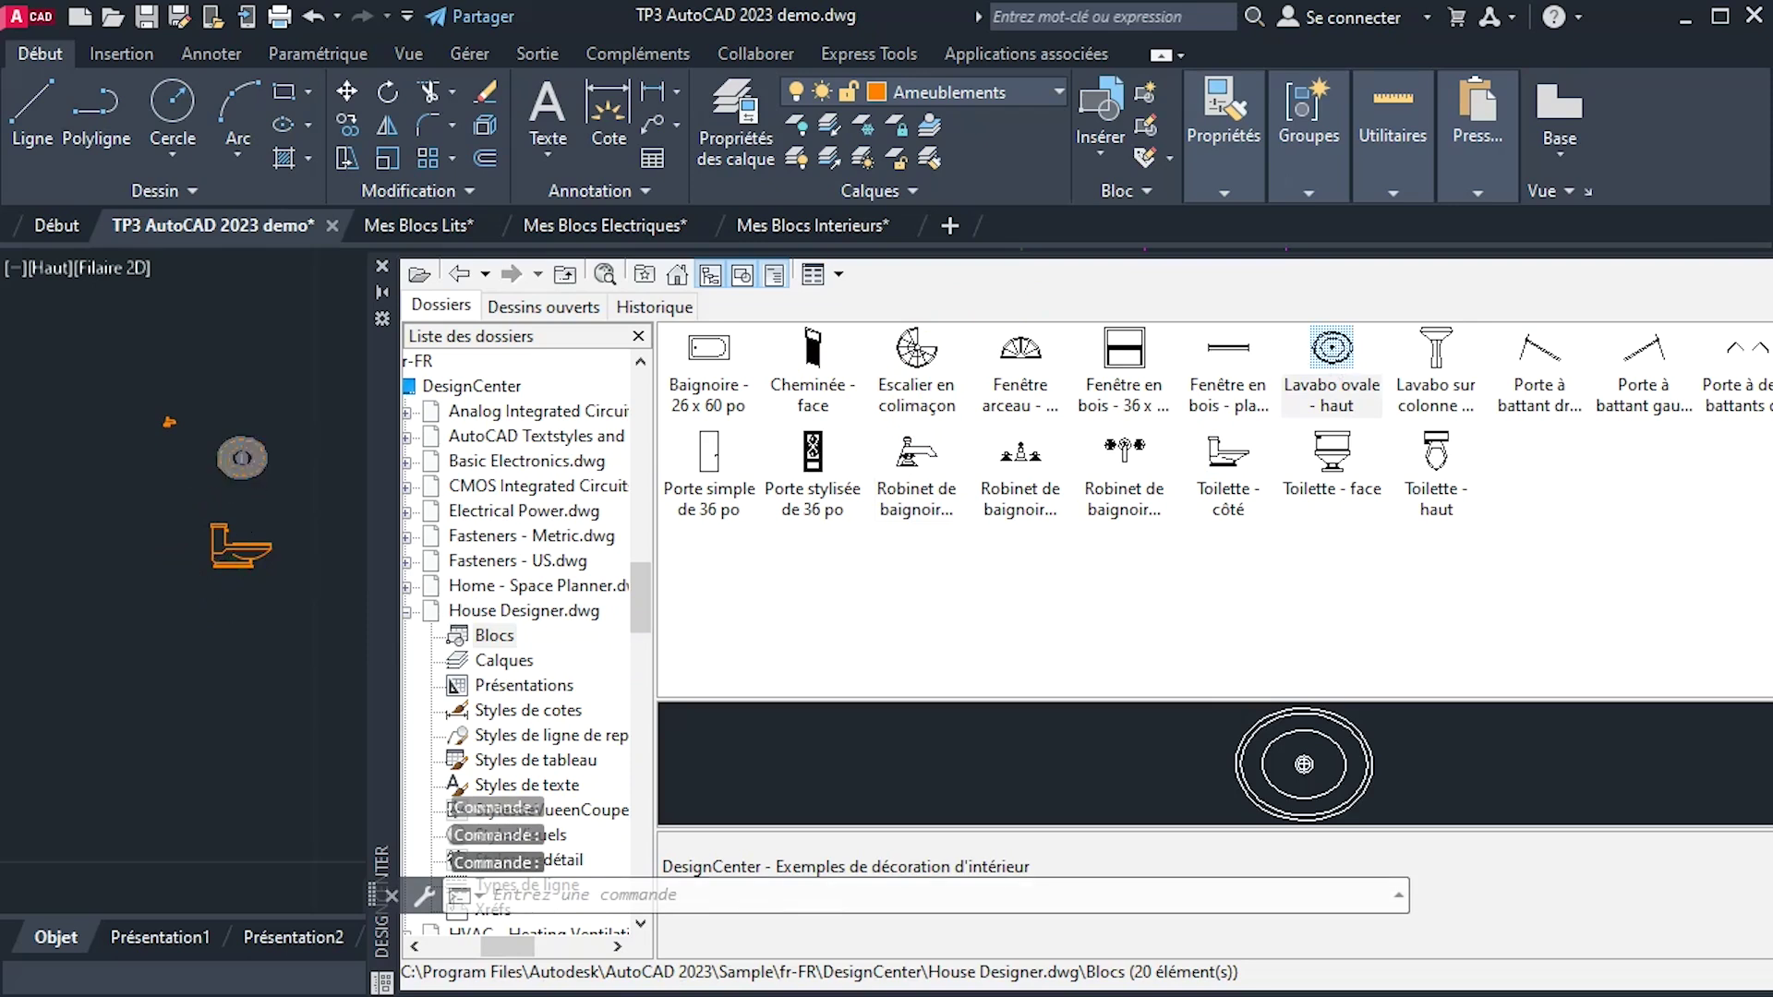
Insert a second Robinet de baignoire - côté block below the toilet and the Baignoire - 26 x 60 po block above the washbasin.
left_click(948, 480)
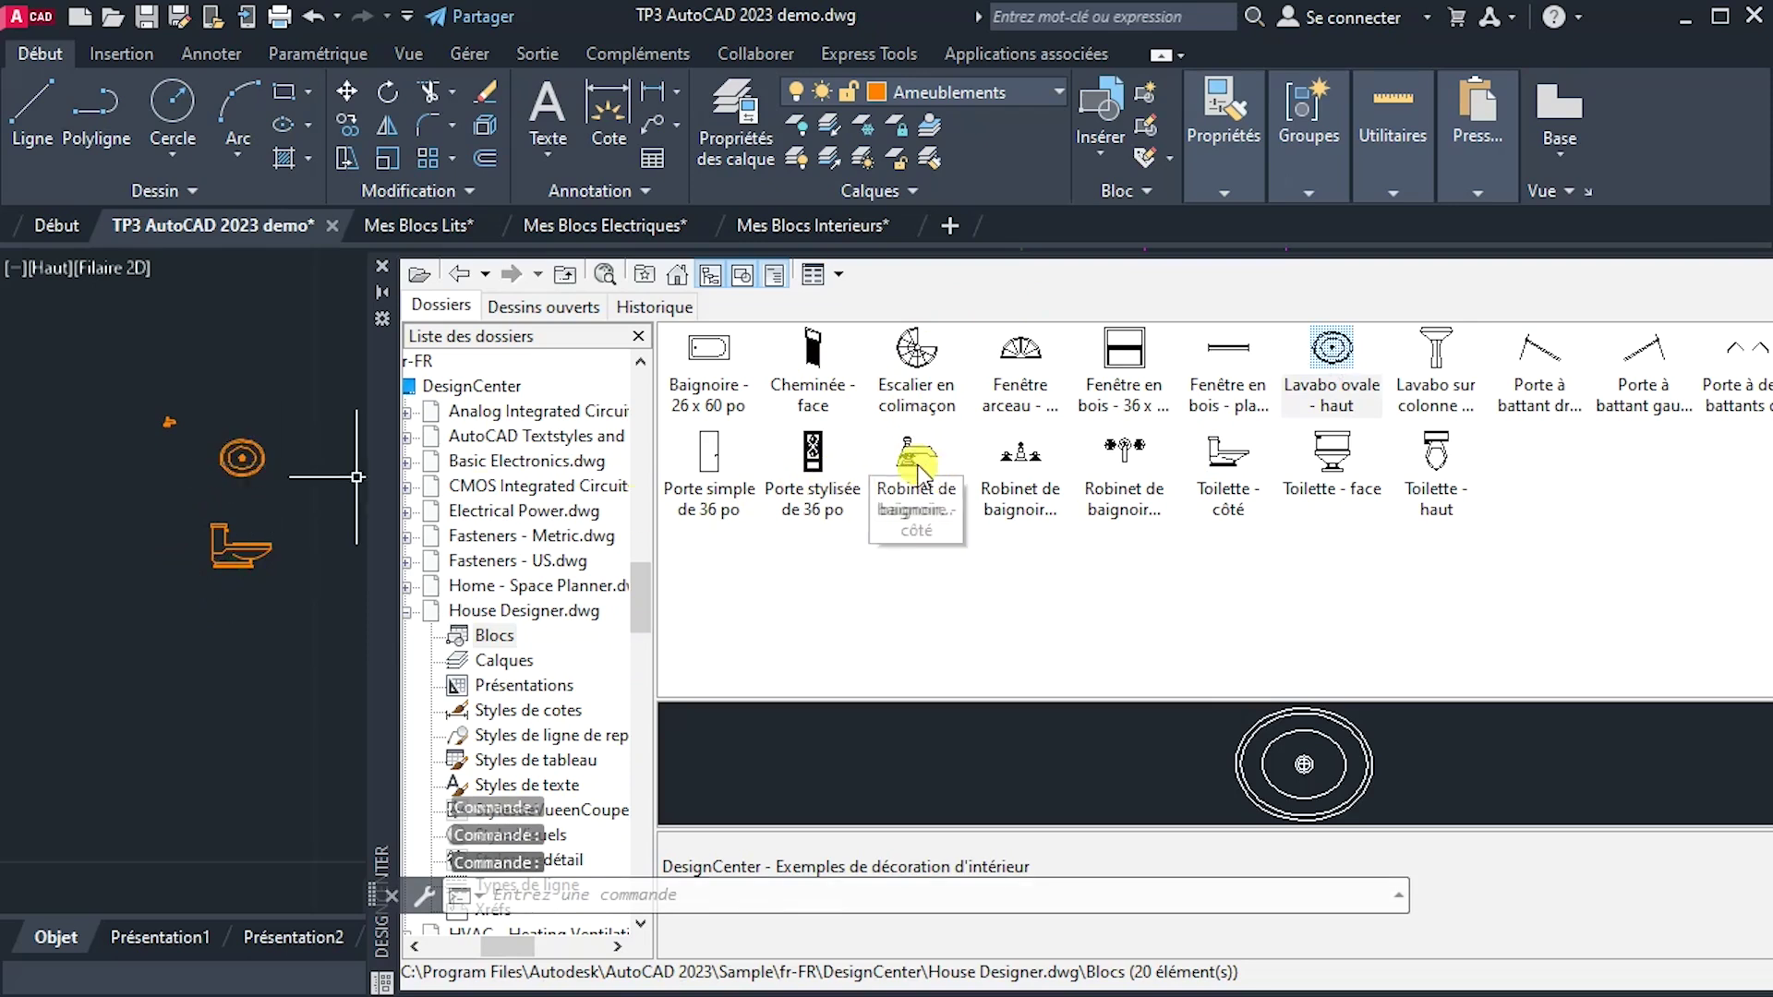
left_click(918, 471)
left_click_drag(188, 642, 187, 641)
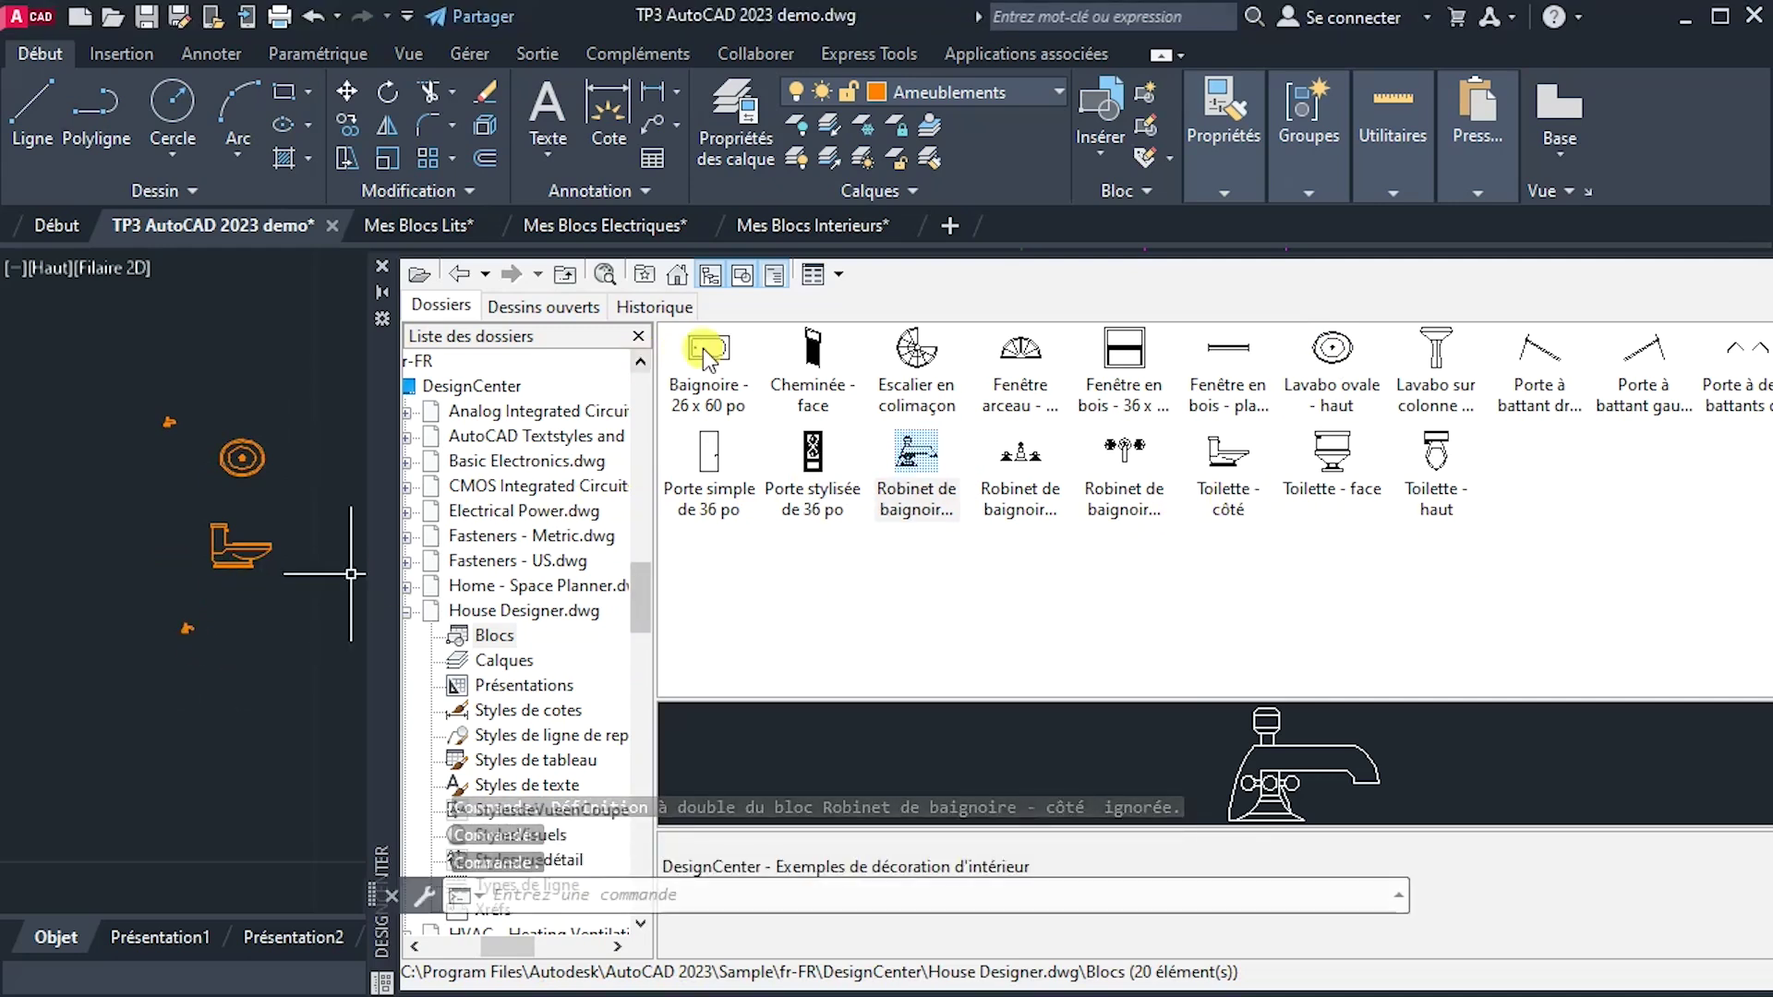
mouse_move(708, 349)
left_mouse_down()
mouse_move(197, 482)
mouse_move(221, 351)
mouse_move(270, 318)
left_mouse_up()
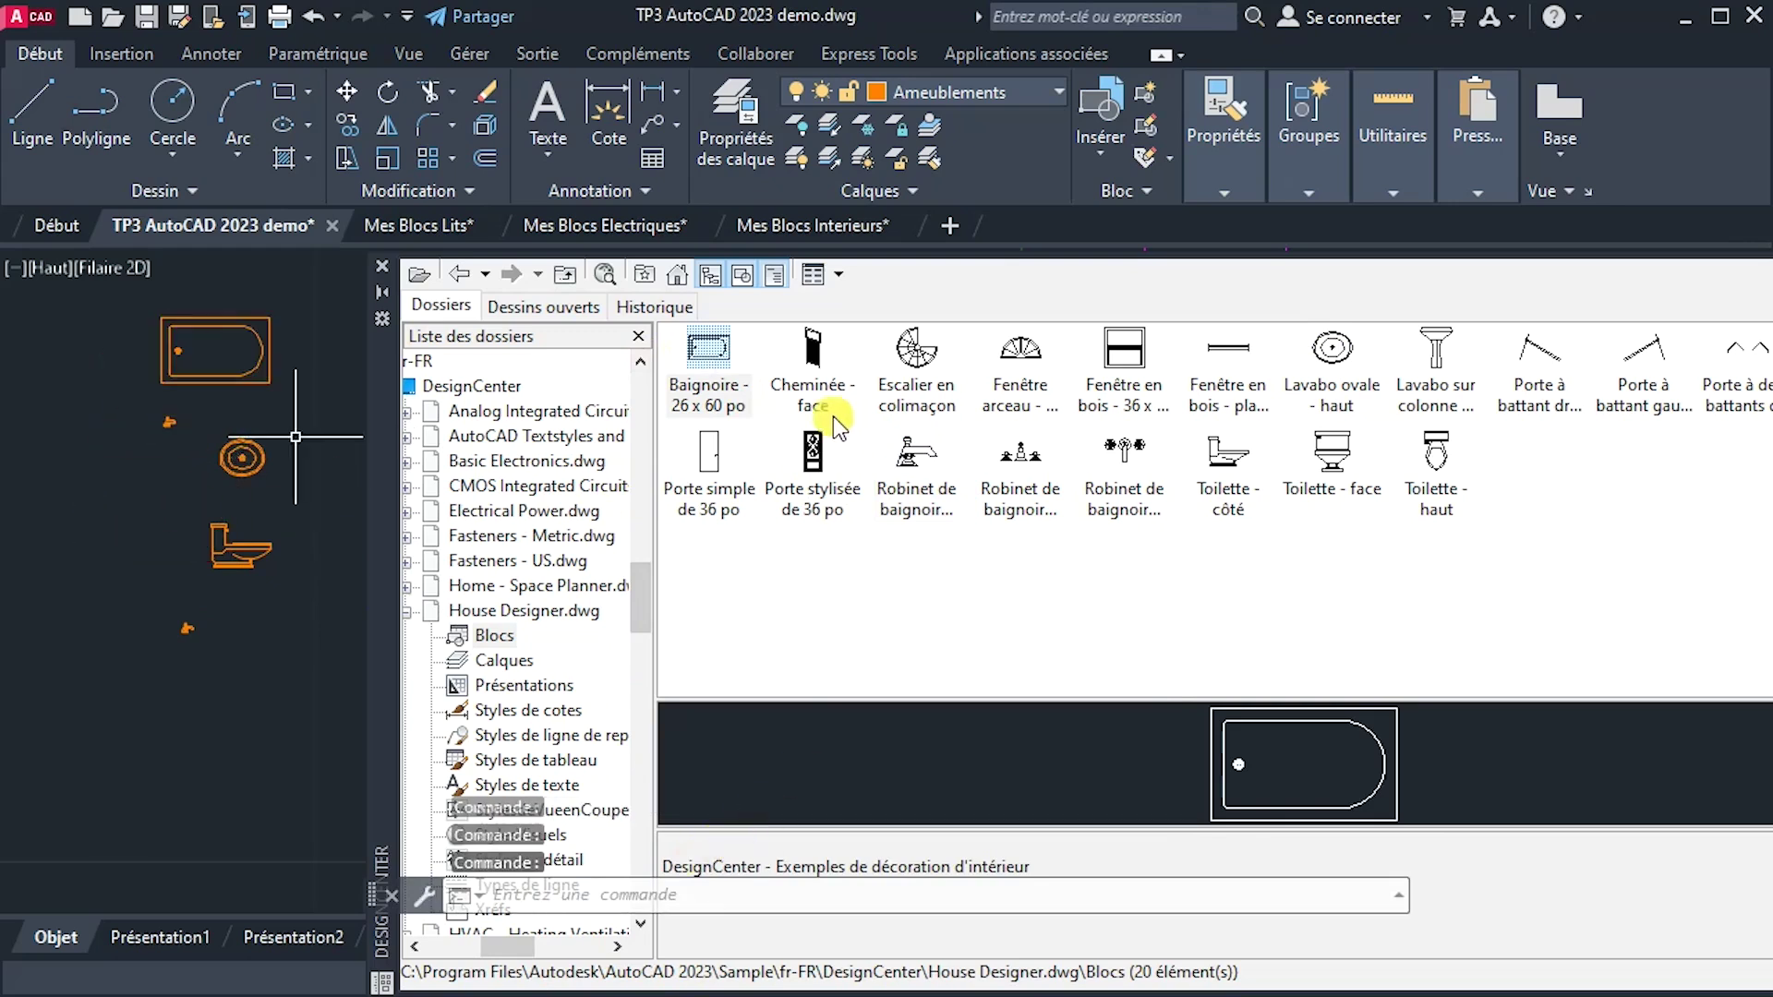
Return to the sample drawings in the fr-FR DesignCenter folder.
left_click(677, 275)
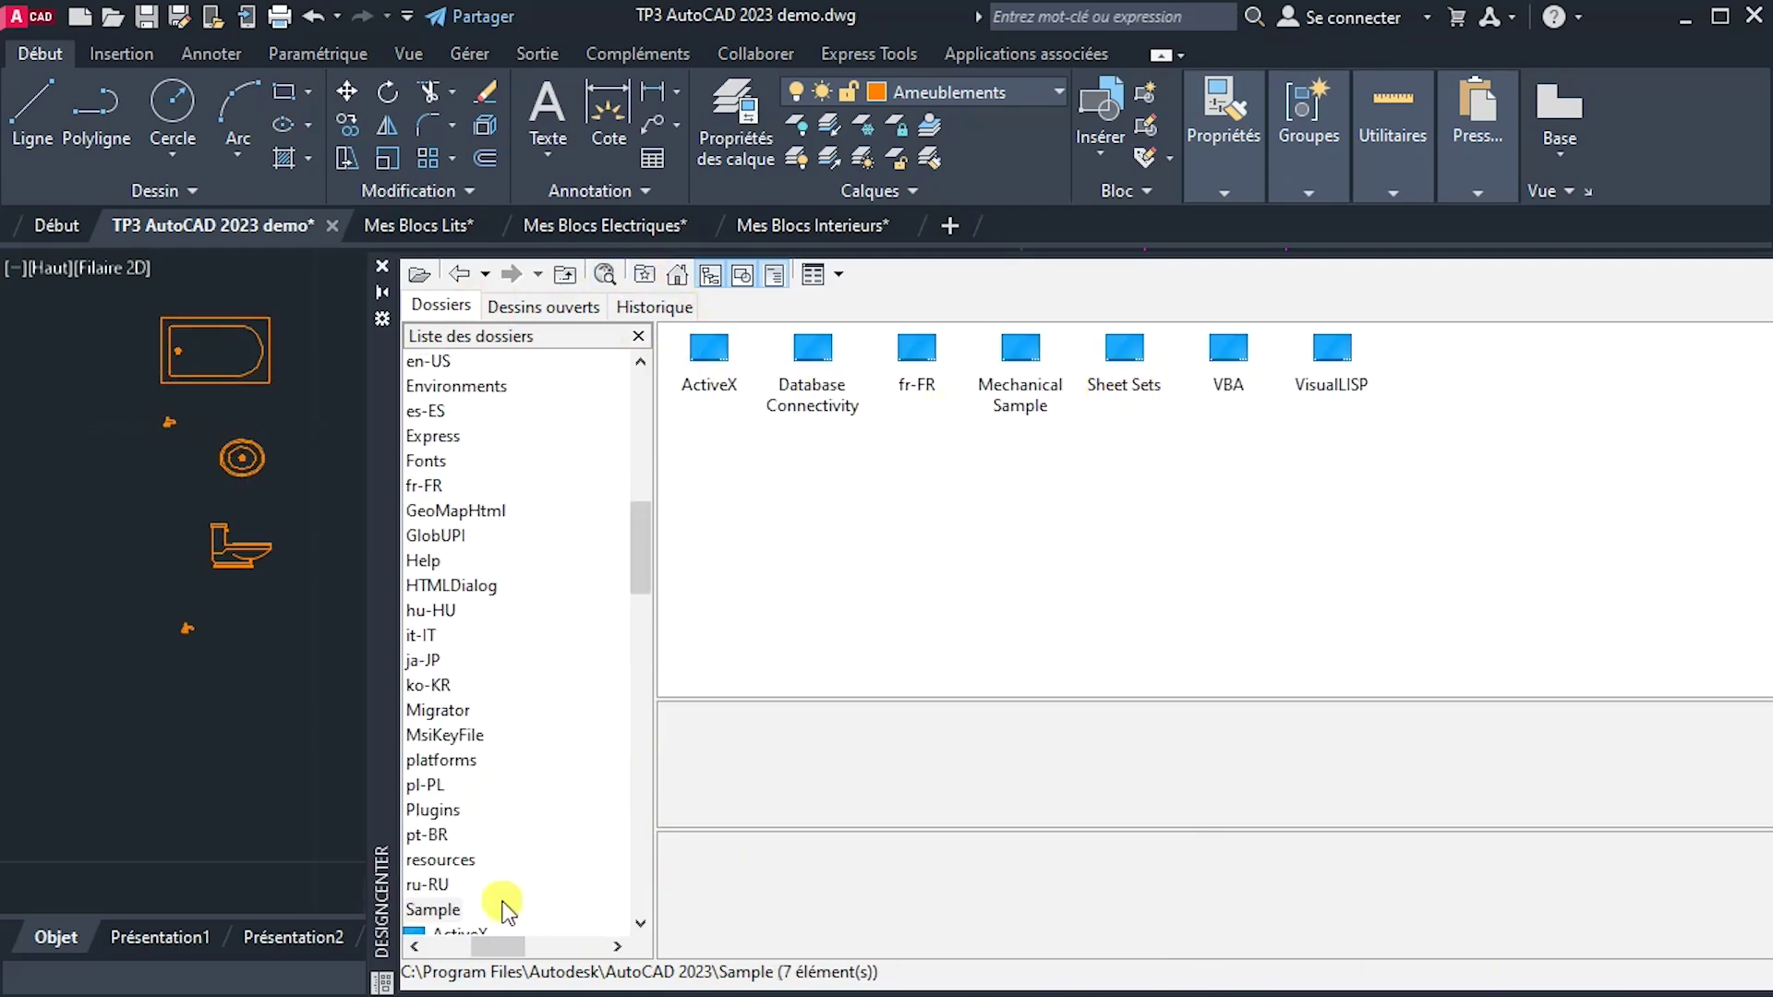
mouse_move(502, 951)
left_mouse_down()
mouse_move(434, 965)
mouse_move(511, 959)
mouse_move(468, 961)
mouse_move(483, 961)
left_mouse_up()
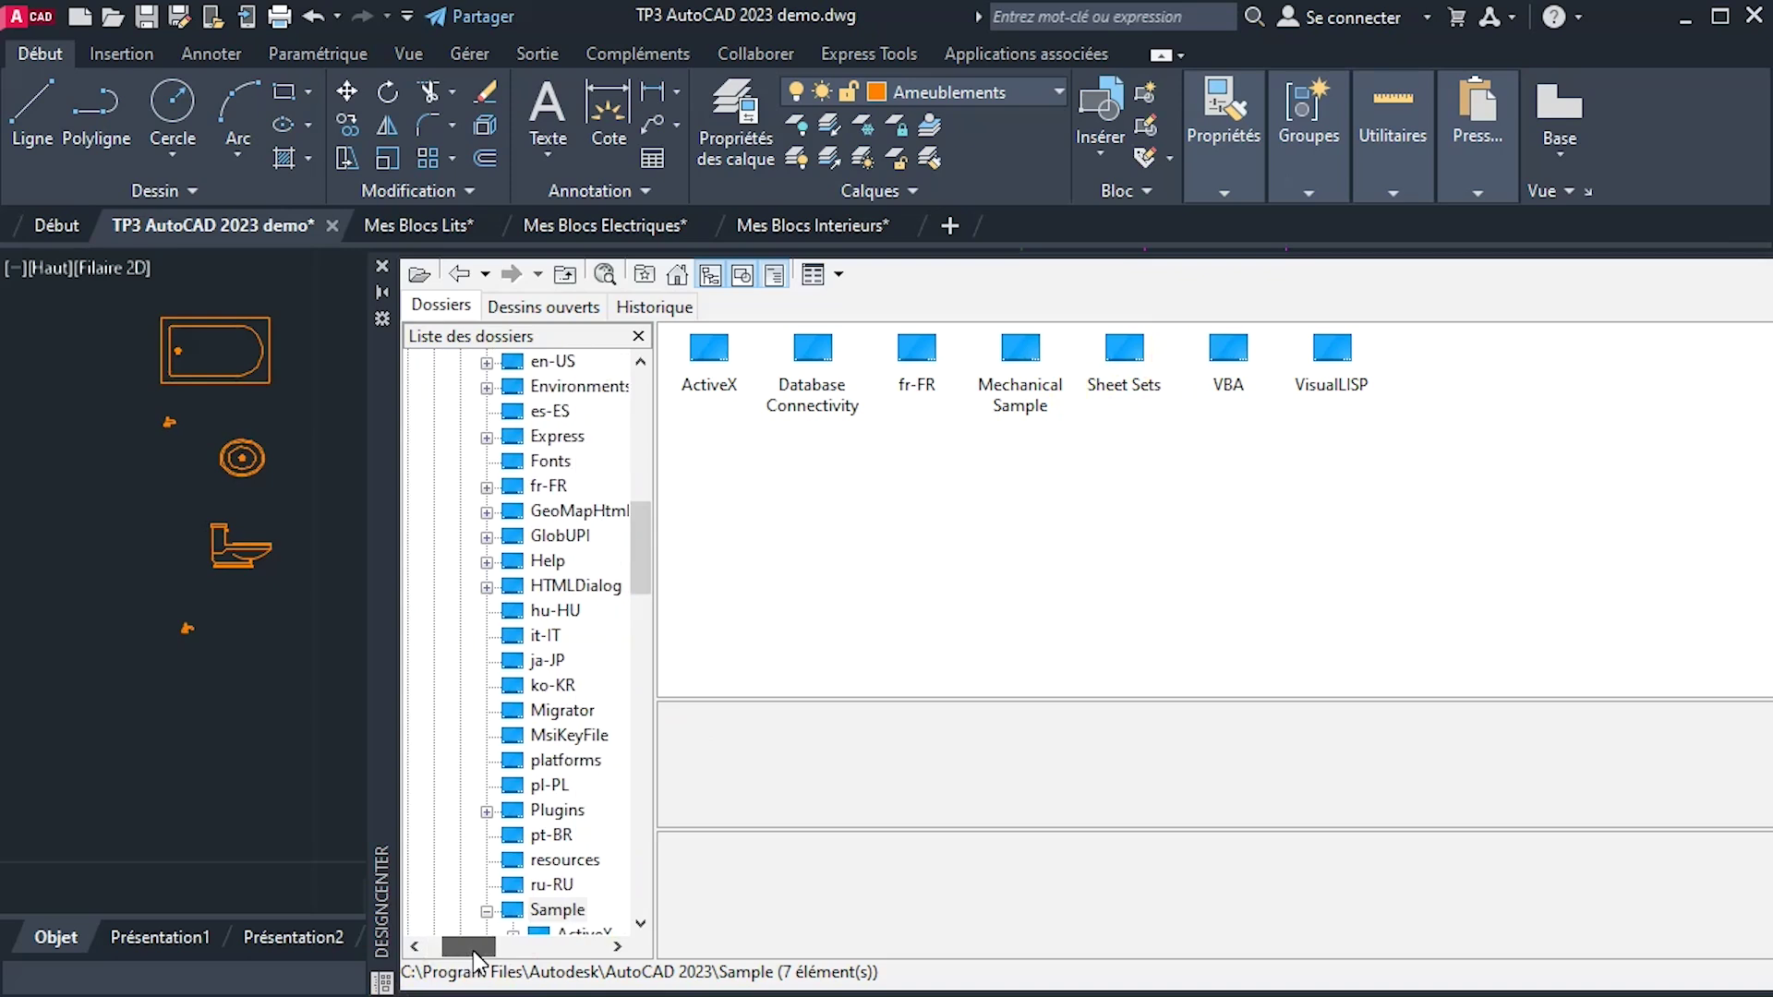
scroll(492, 600, "up", 8)
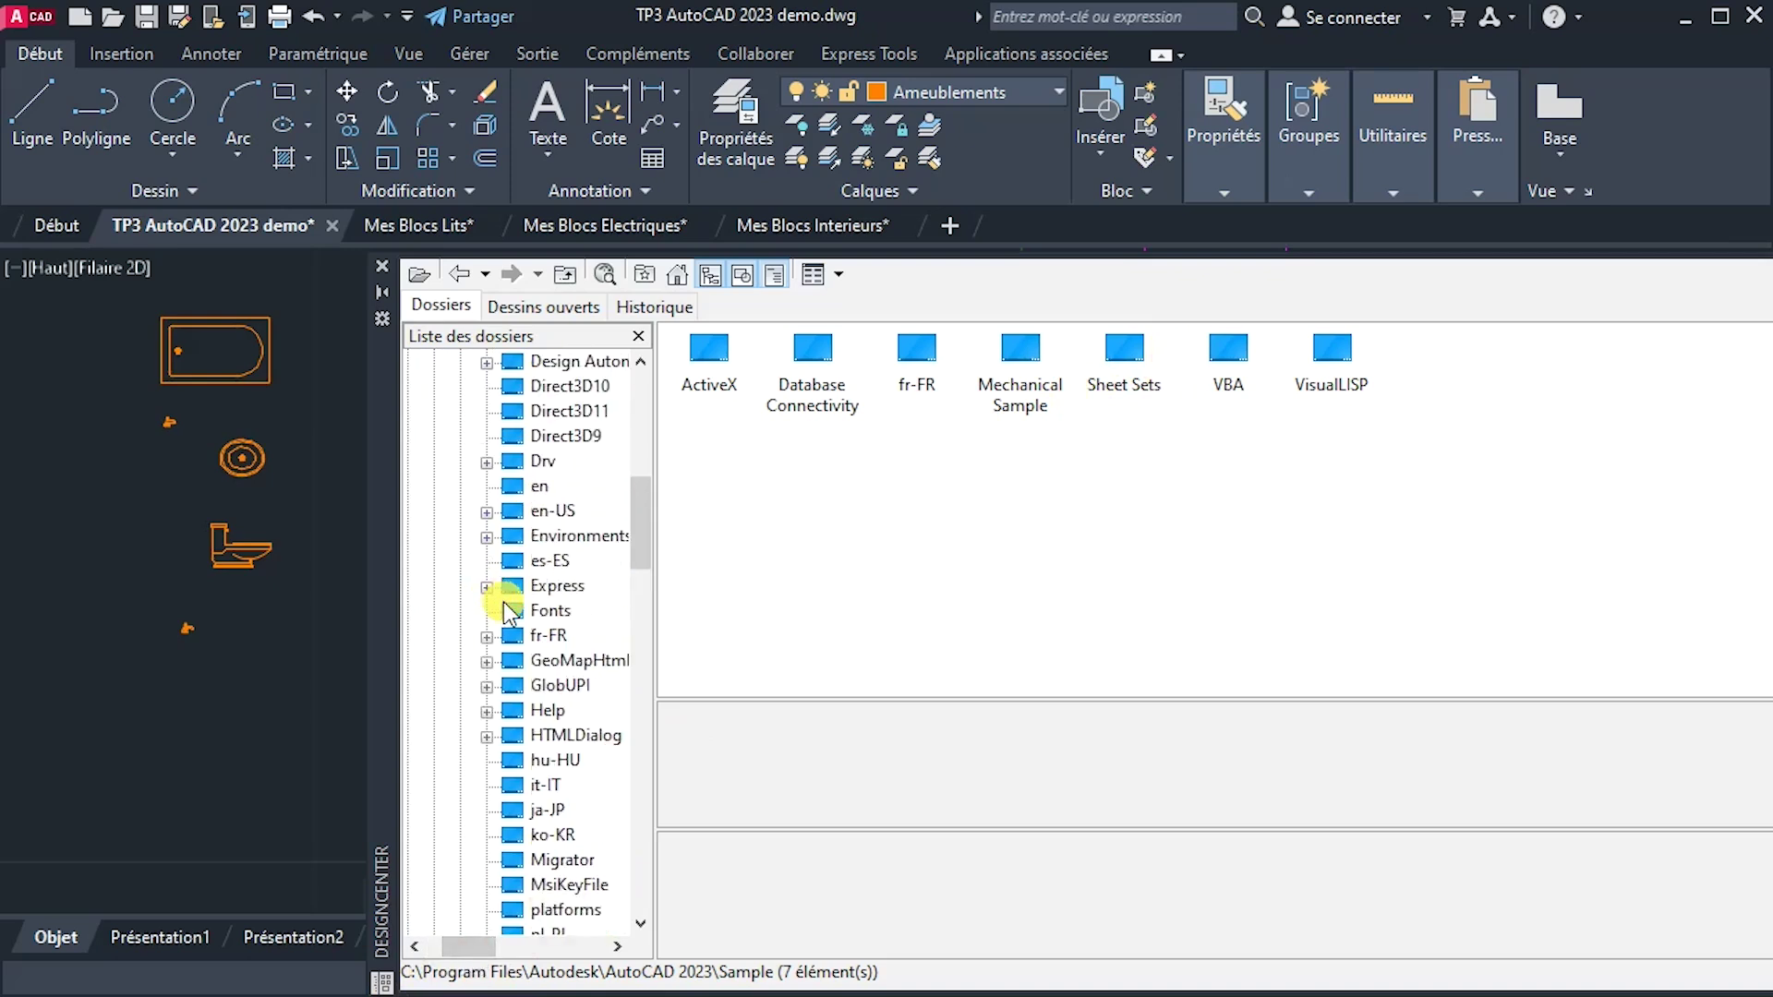
left_click(459, 276)
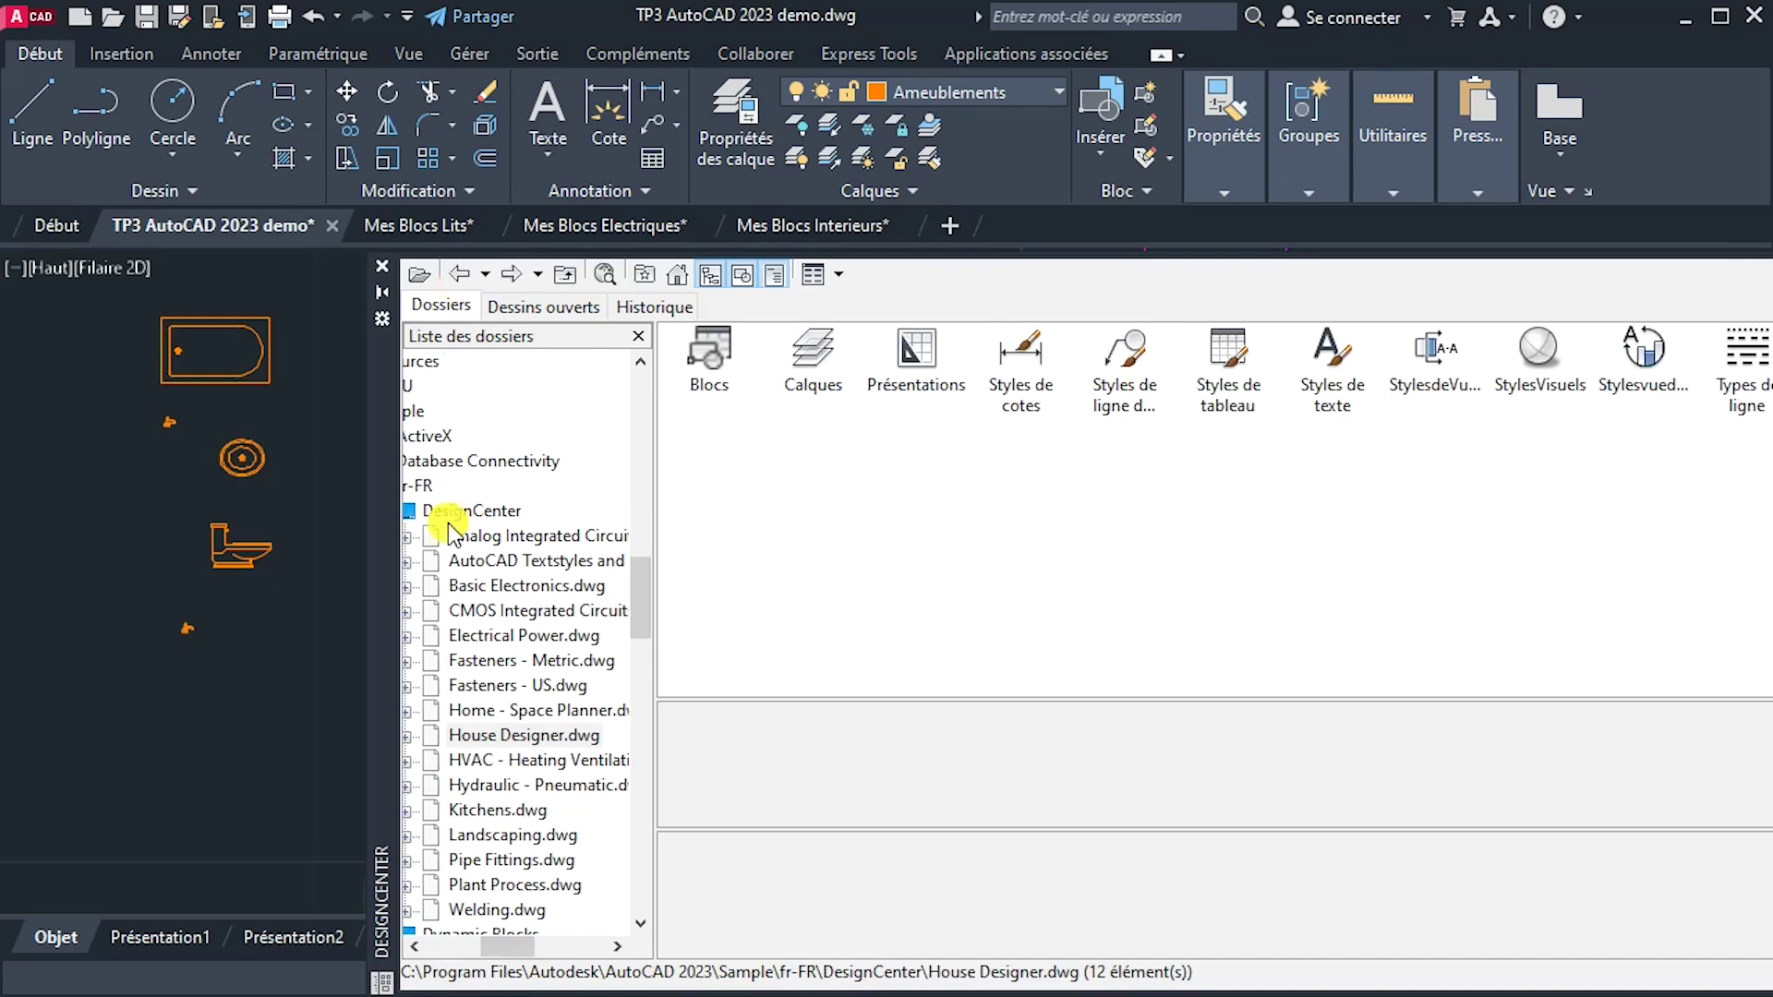
left_click_drag(490, 956, 474, 950)
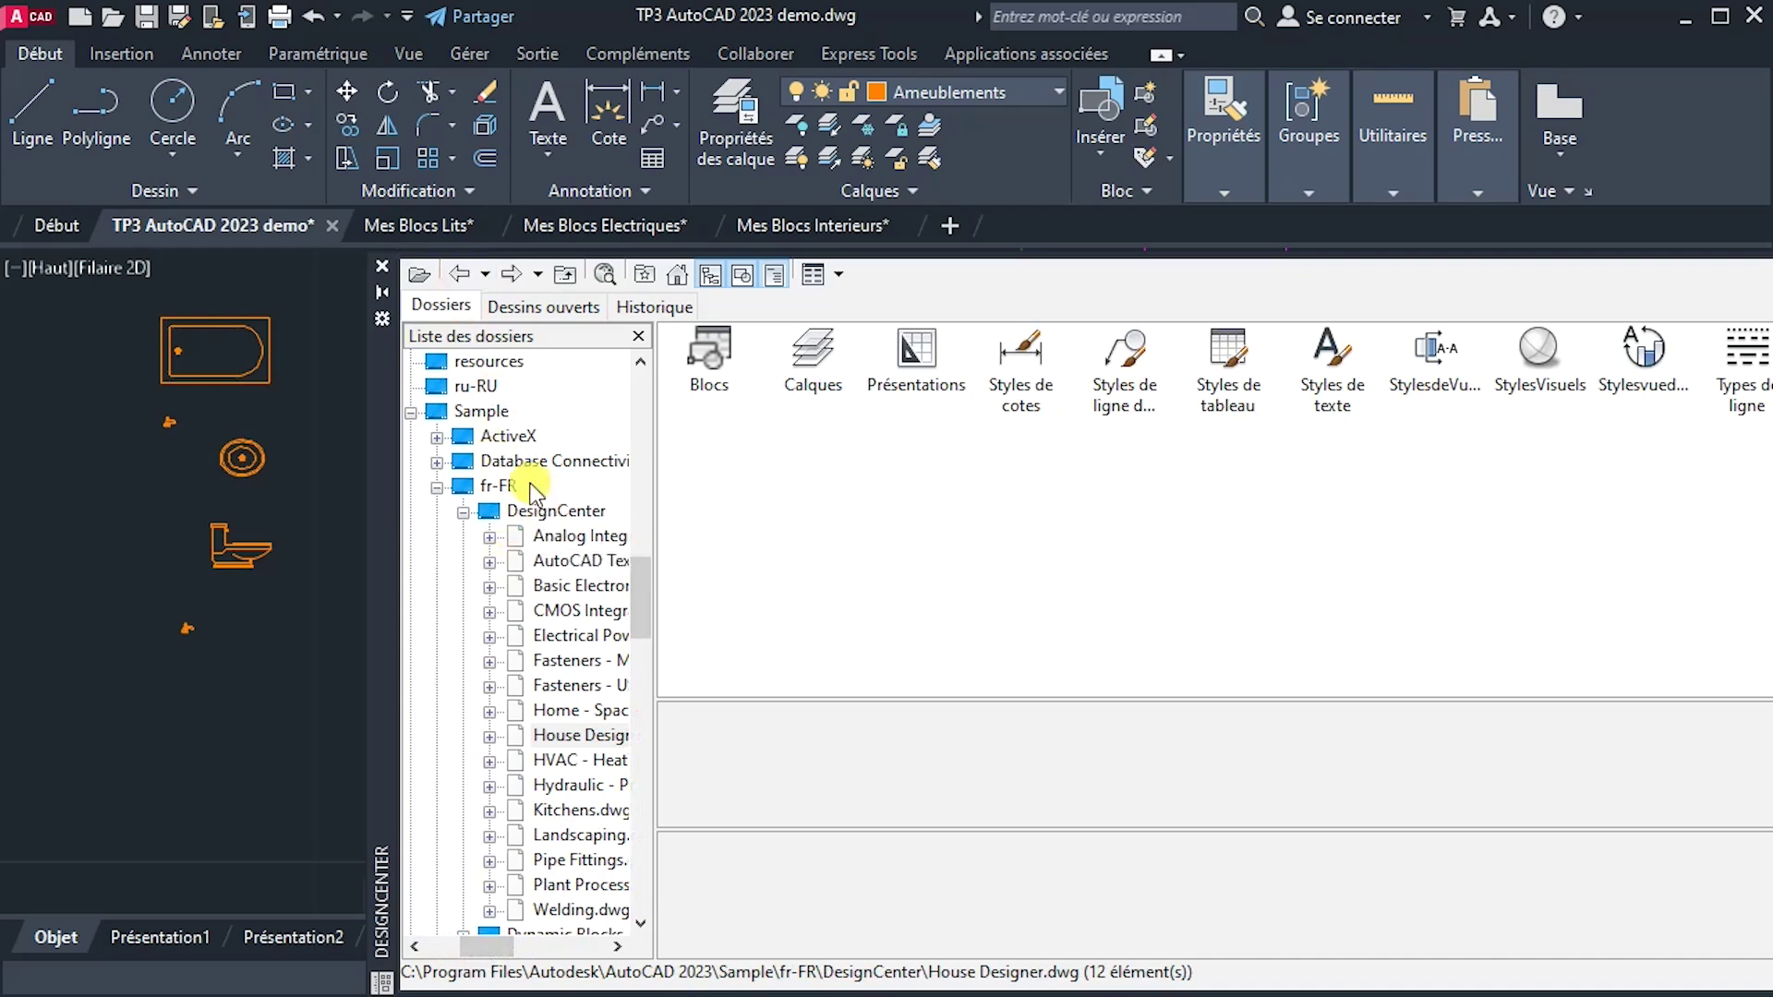
left_click(463, 512)
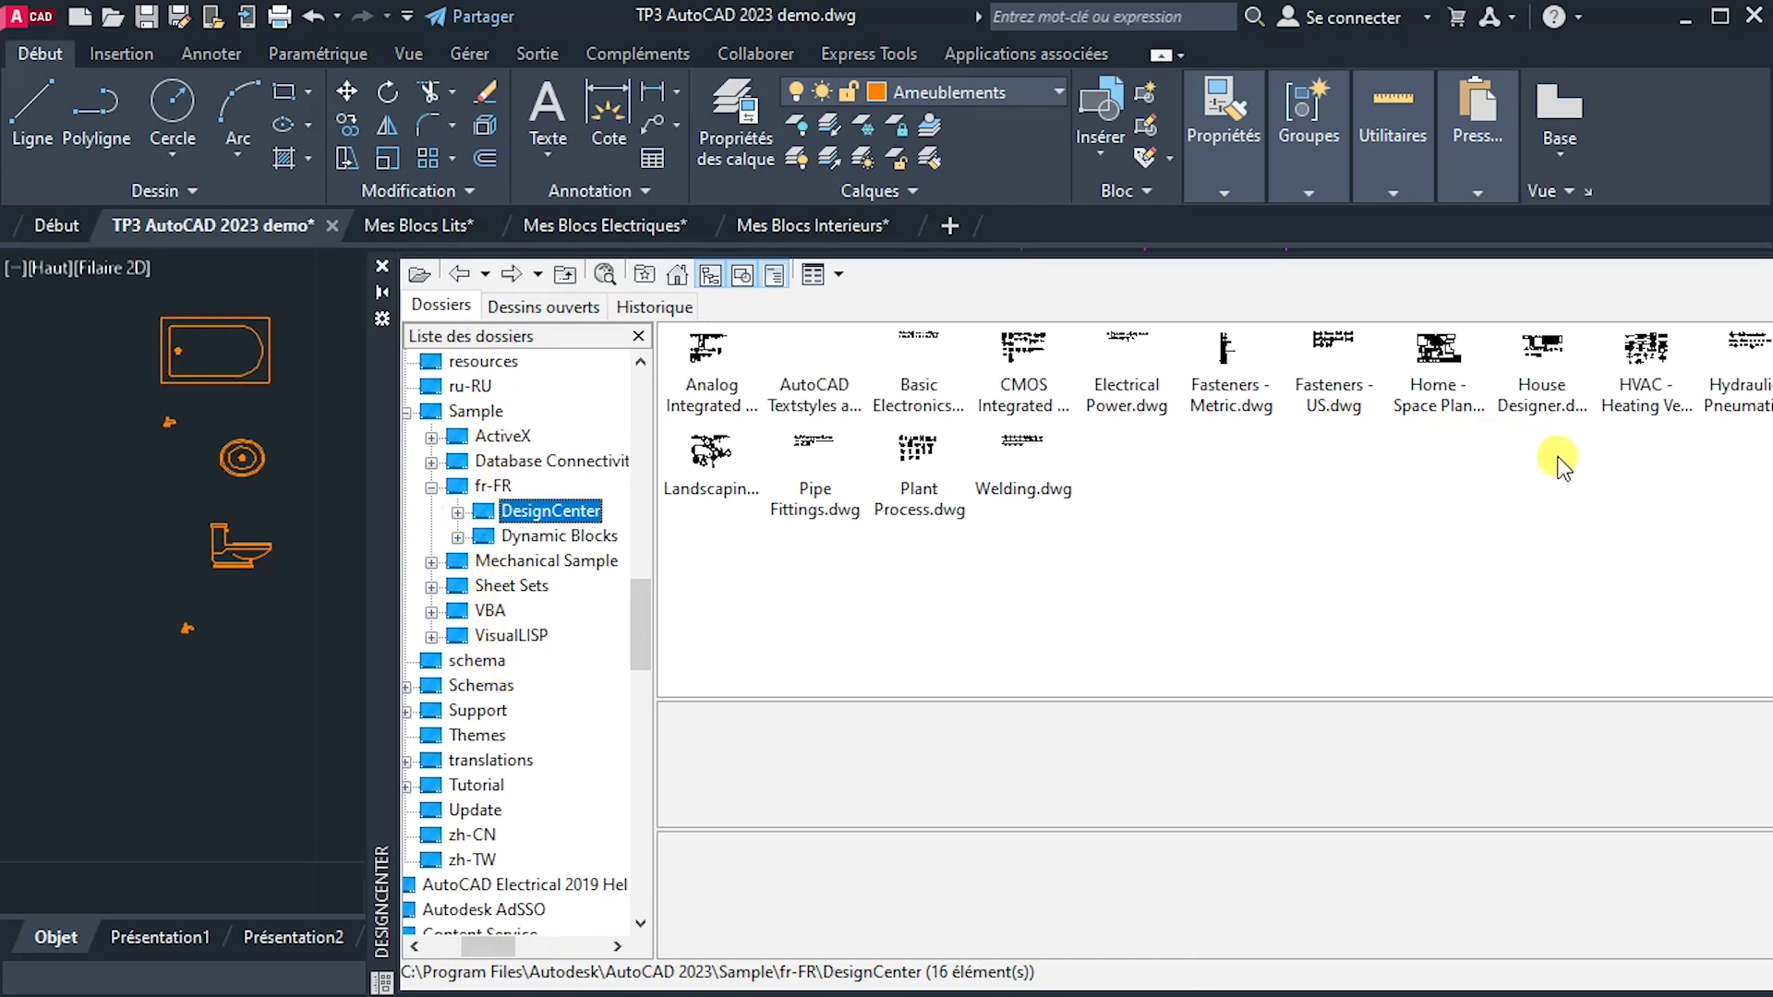
Examine the blocks available in Home - Space Planner.dwg and go back to that drawing's content categories.
double_click(1441, 356)
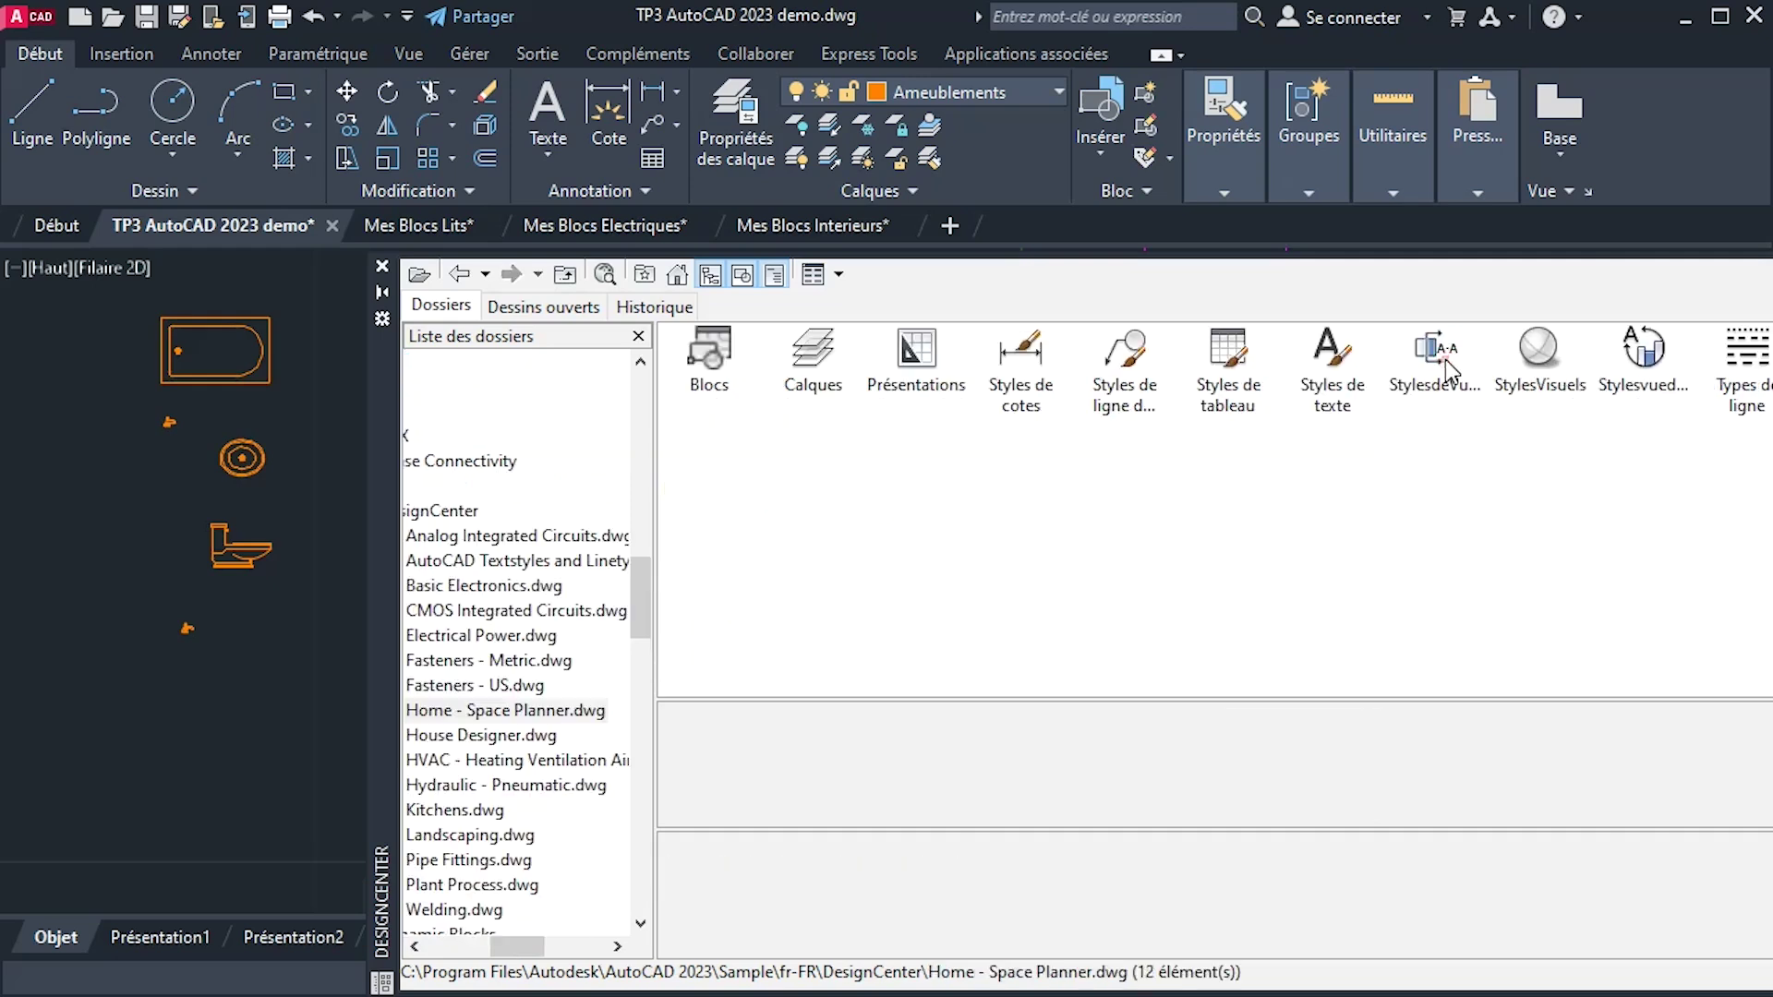
double_click(708, 364)
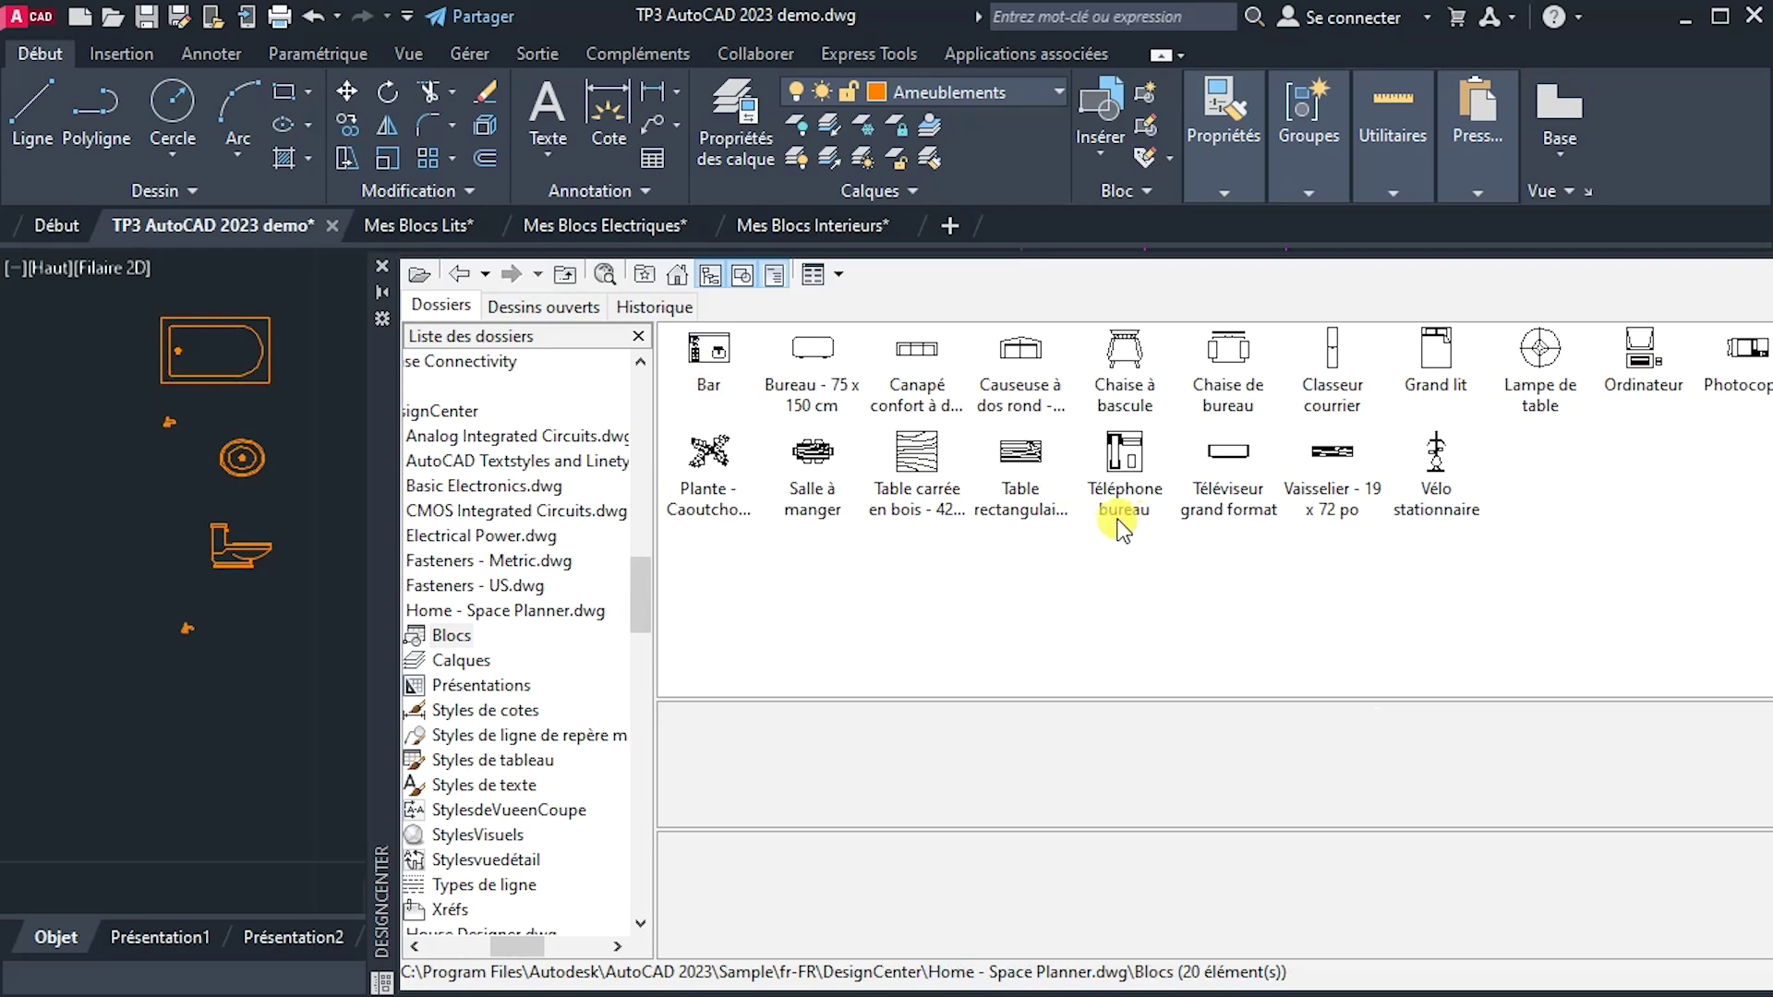
left_click(462, 274)
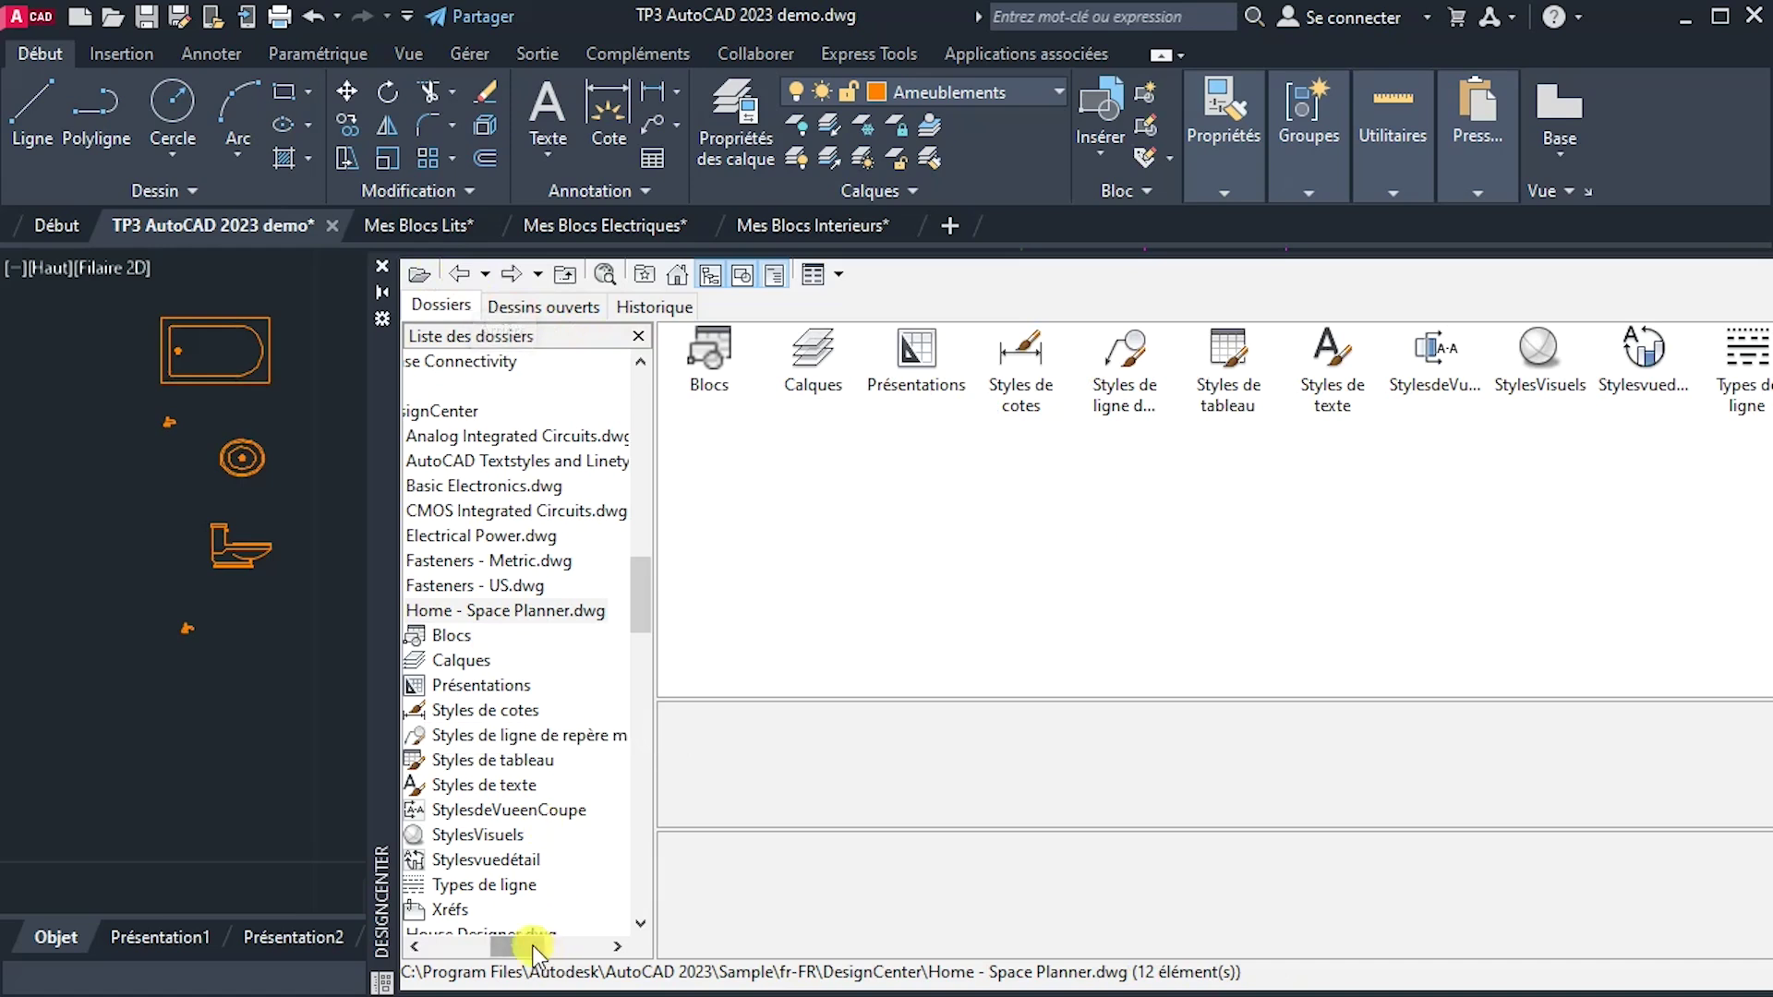
left_click_drag(533, 945, 522, 945)
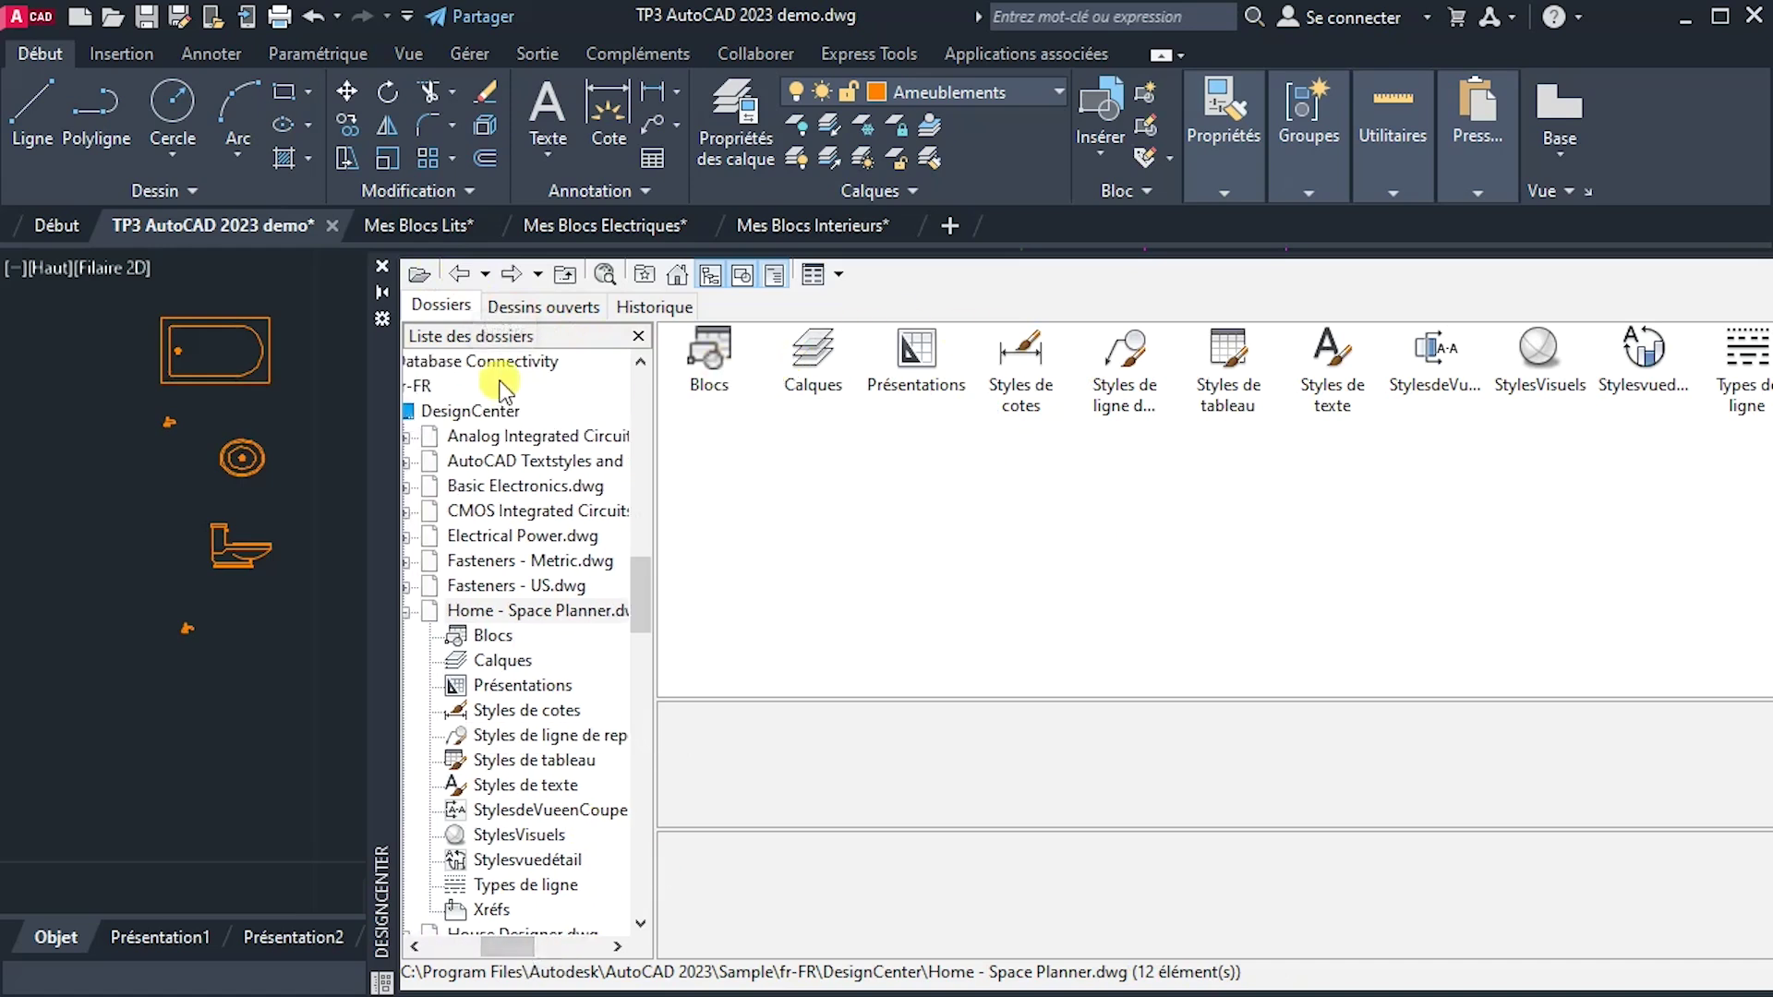
Show the blocks contained in the Kitchens.dwg sample drawing in DesignCenter.
left_click(450, 279)
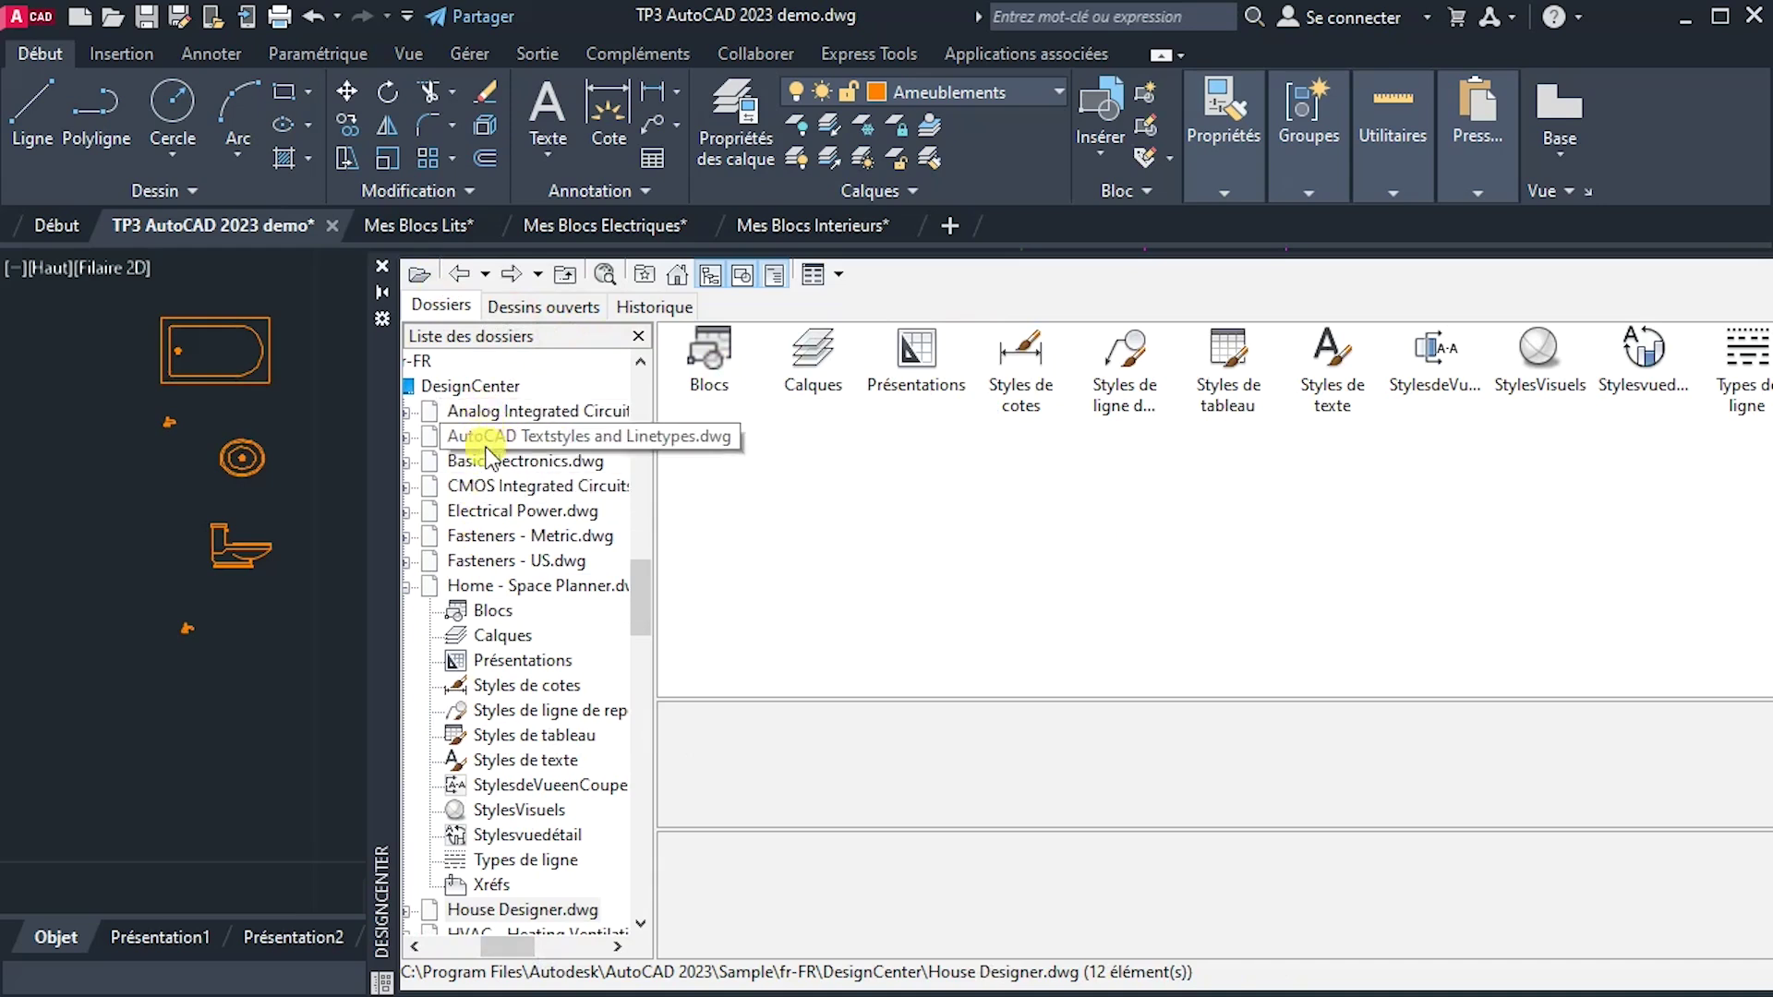
left_click(406, 586)
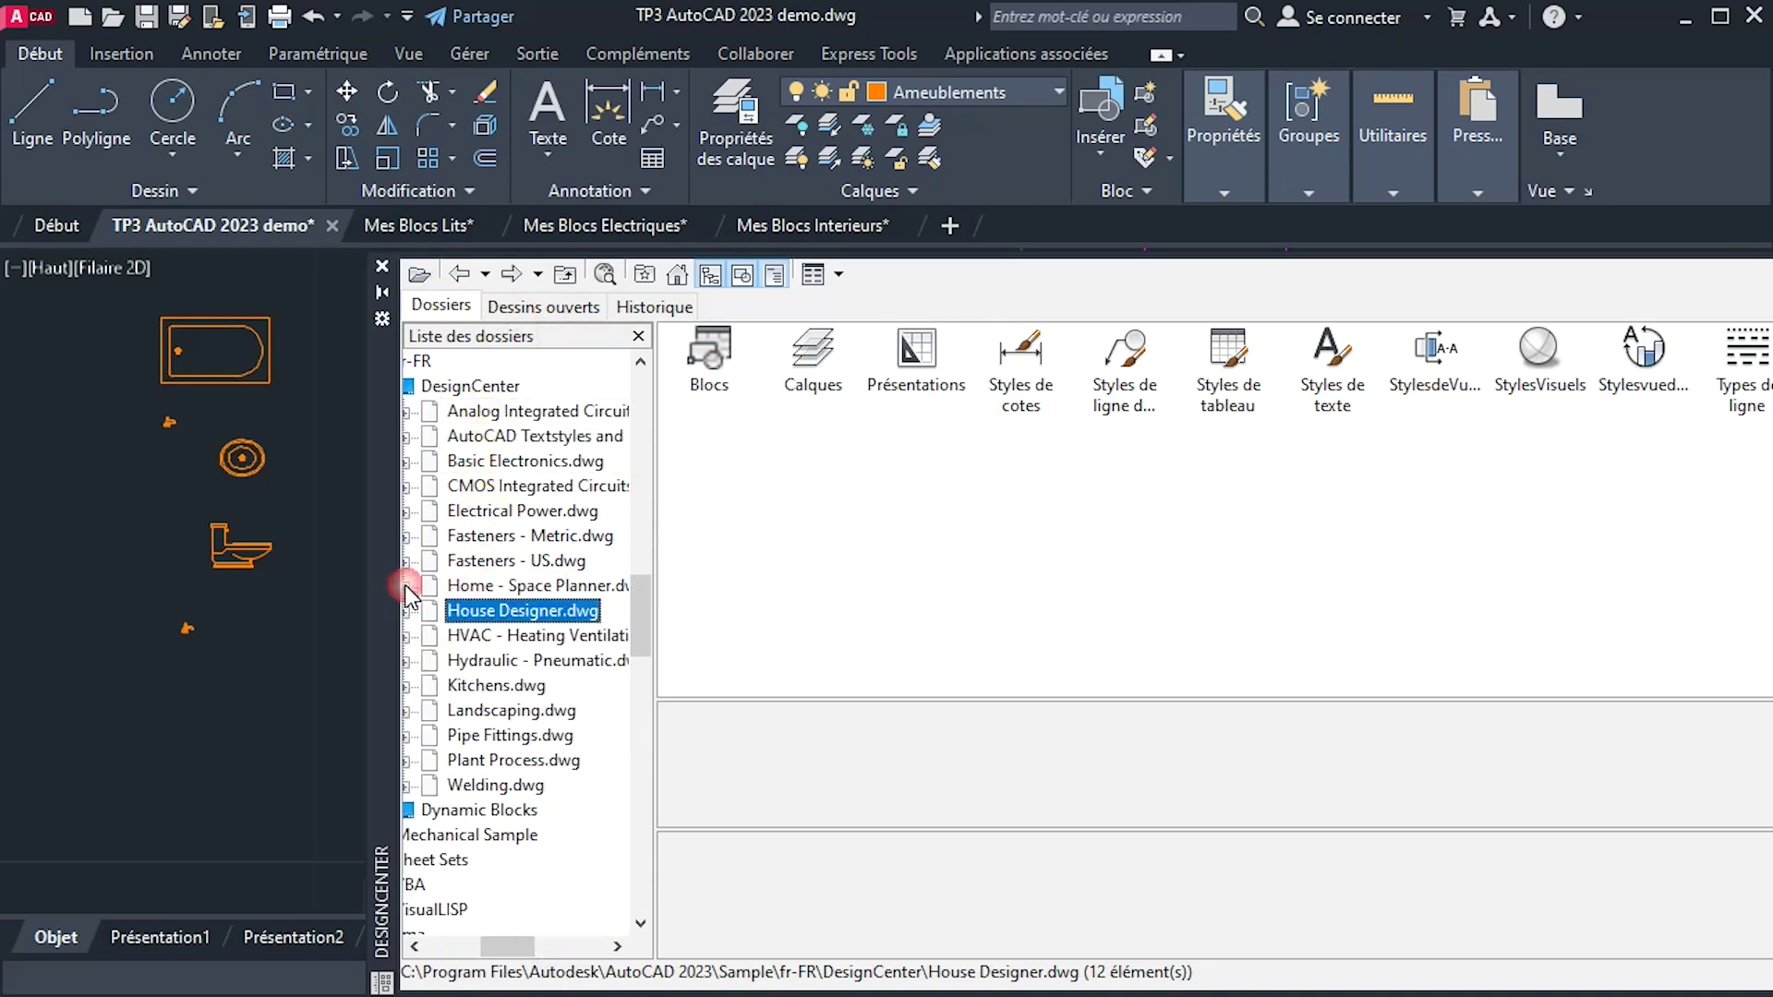
left_click(490, 688)
double_click(491, 688)
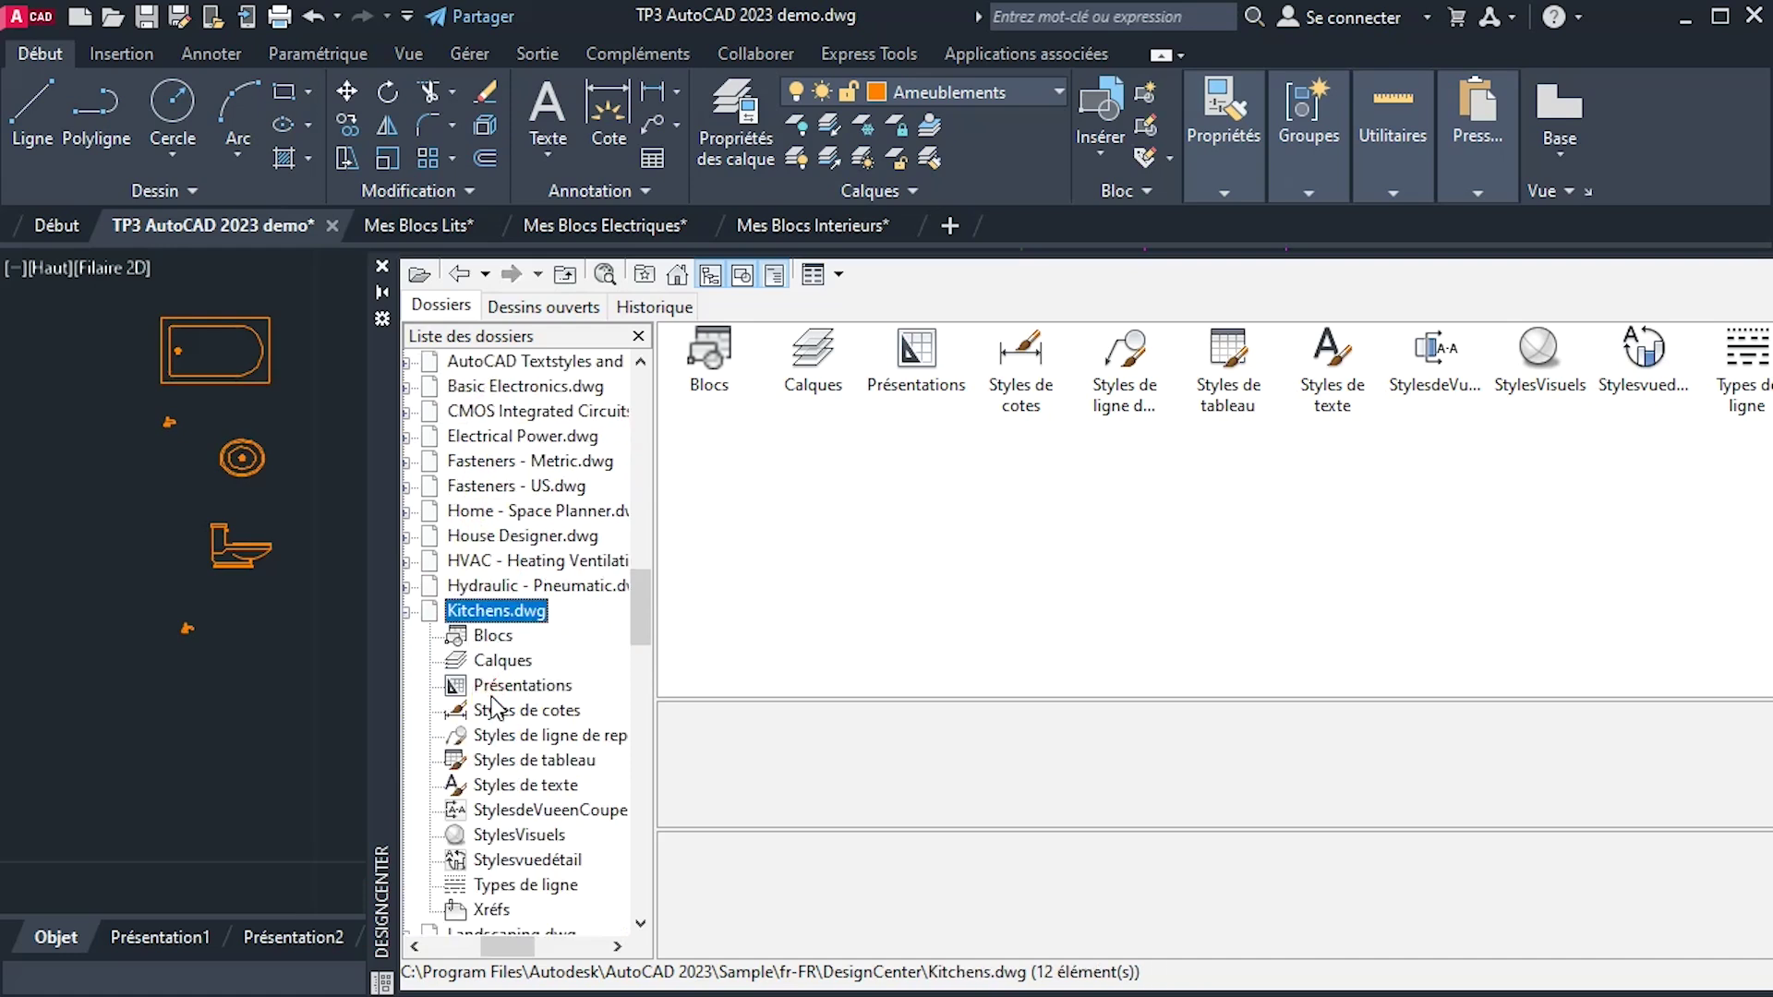
left_click(491, 638)
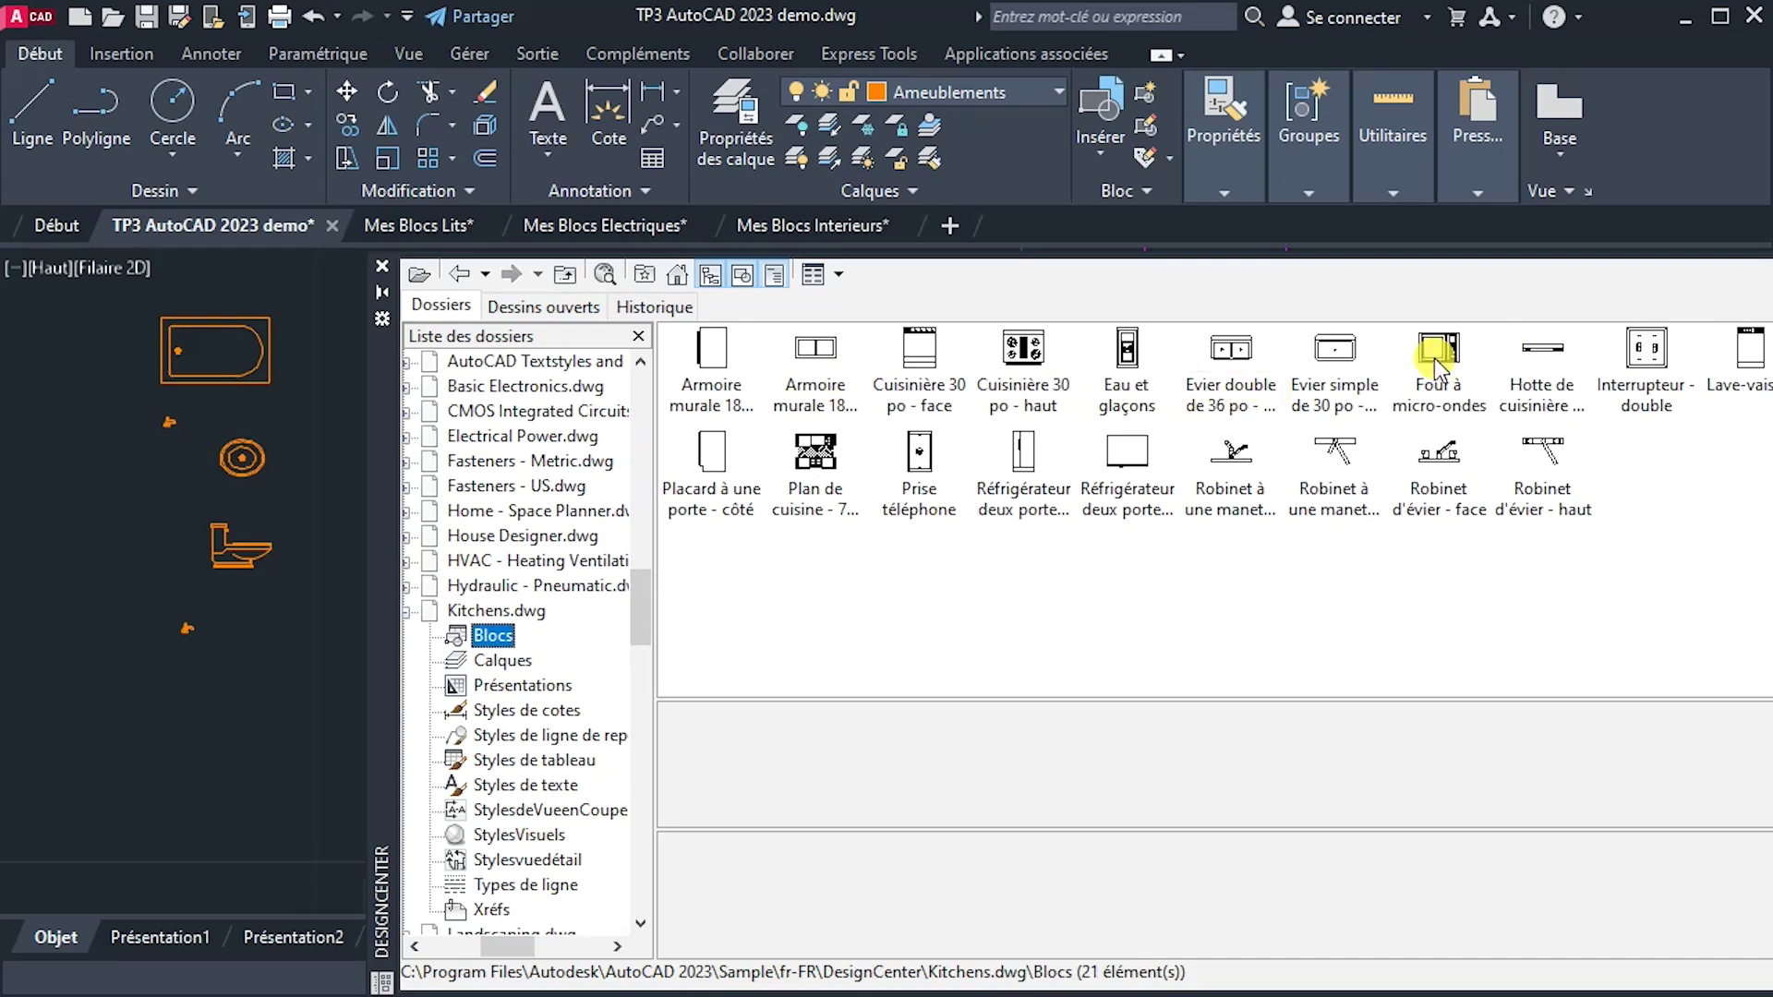
Insert the Four à micro-ondes block beside the side-view toilet and the Cuisinière 30 po - haut block below it.
left_click_drag(1438, 360, 174, 667)
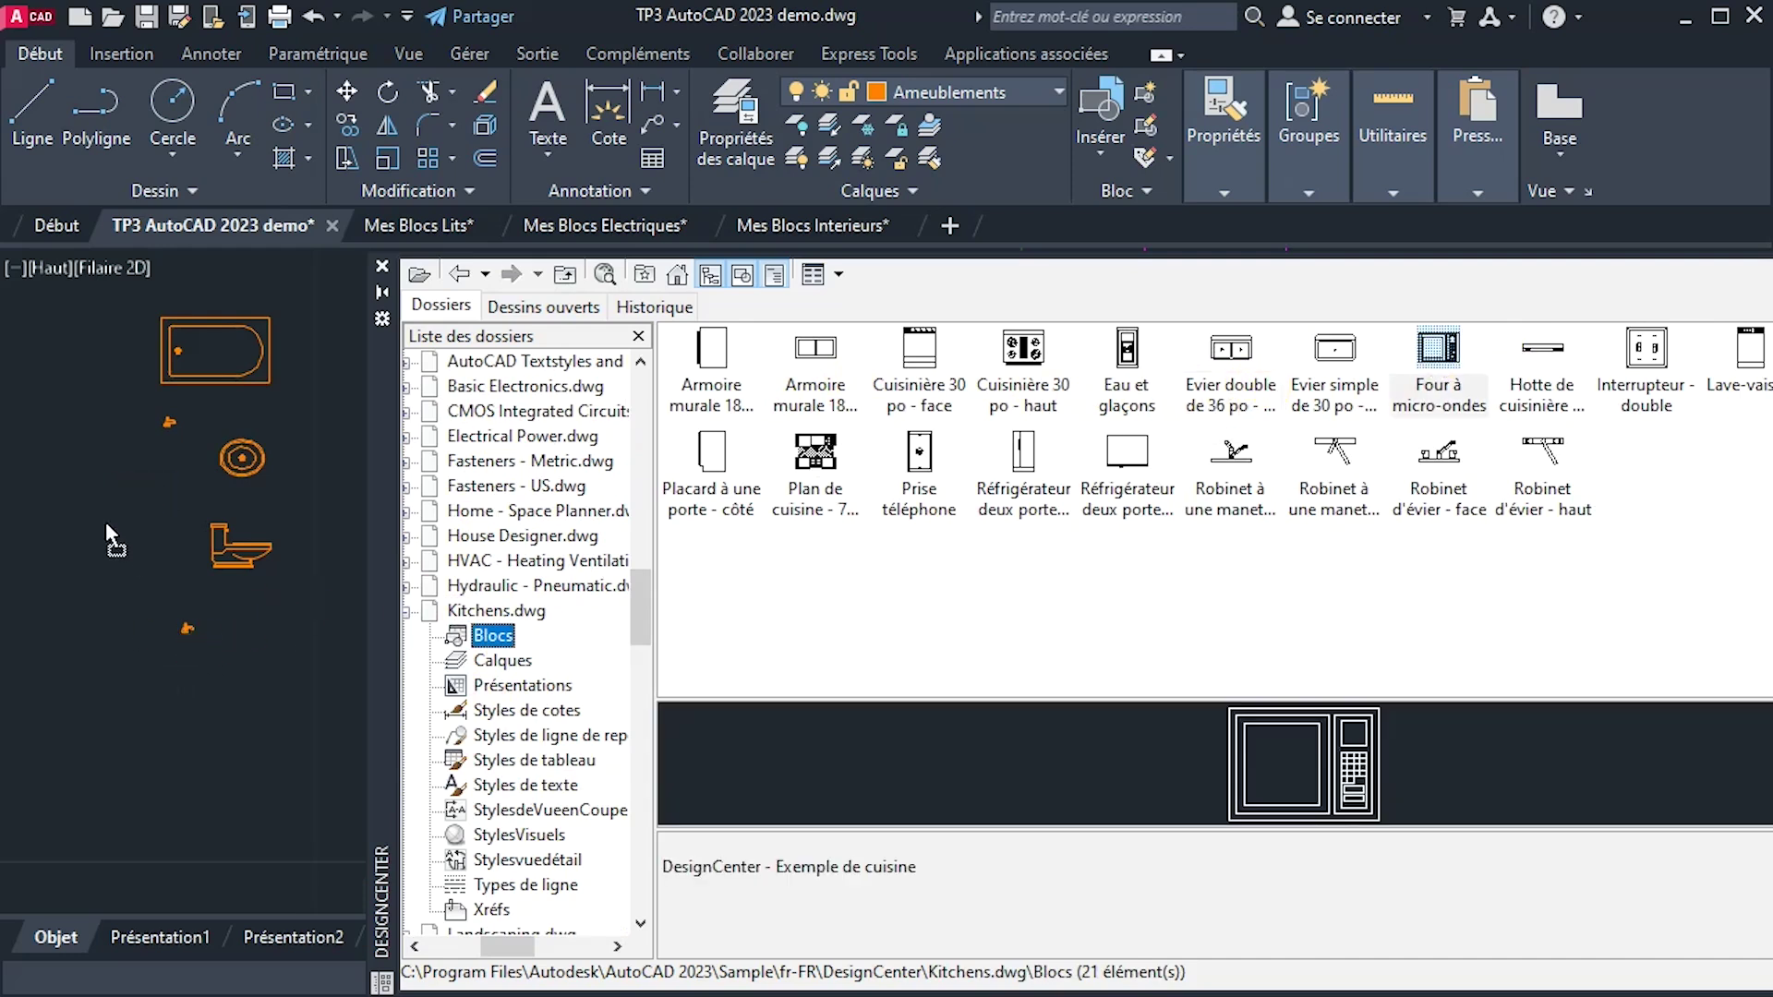
left_click_drag(106, 525, 104, 521)
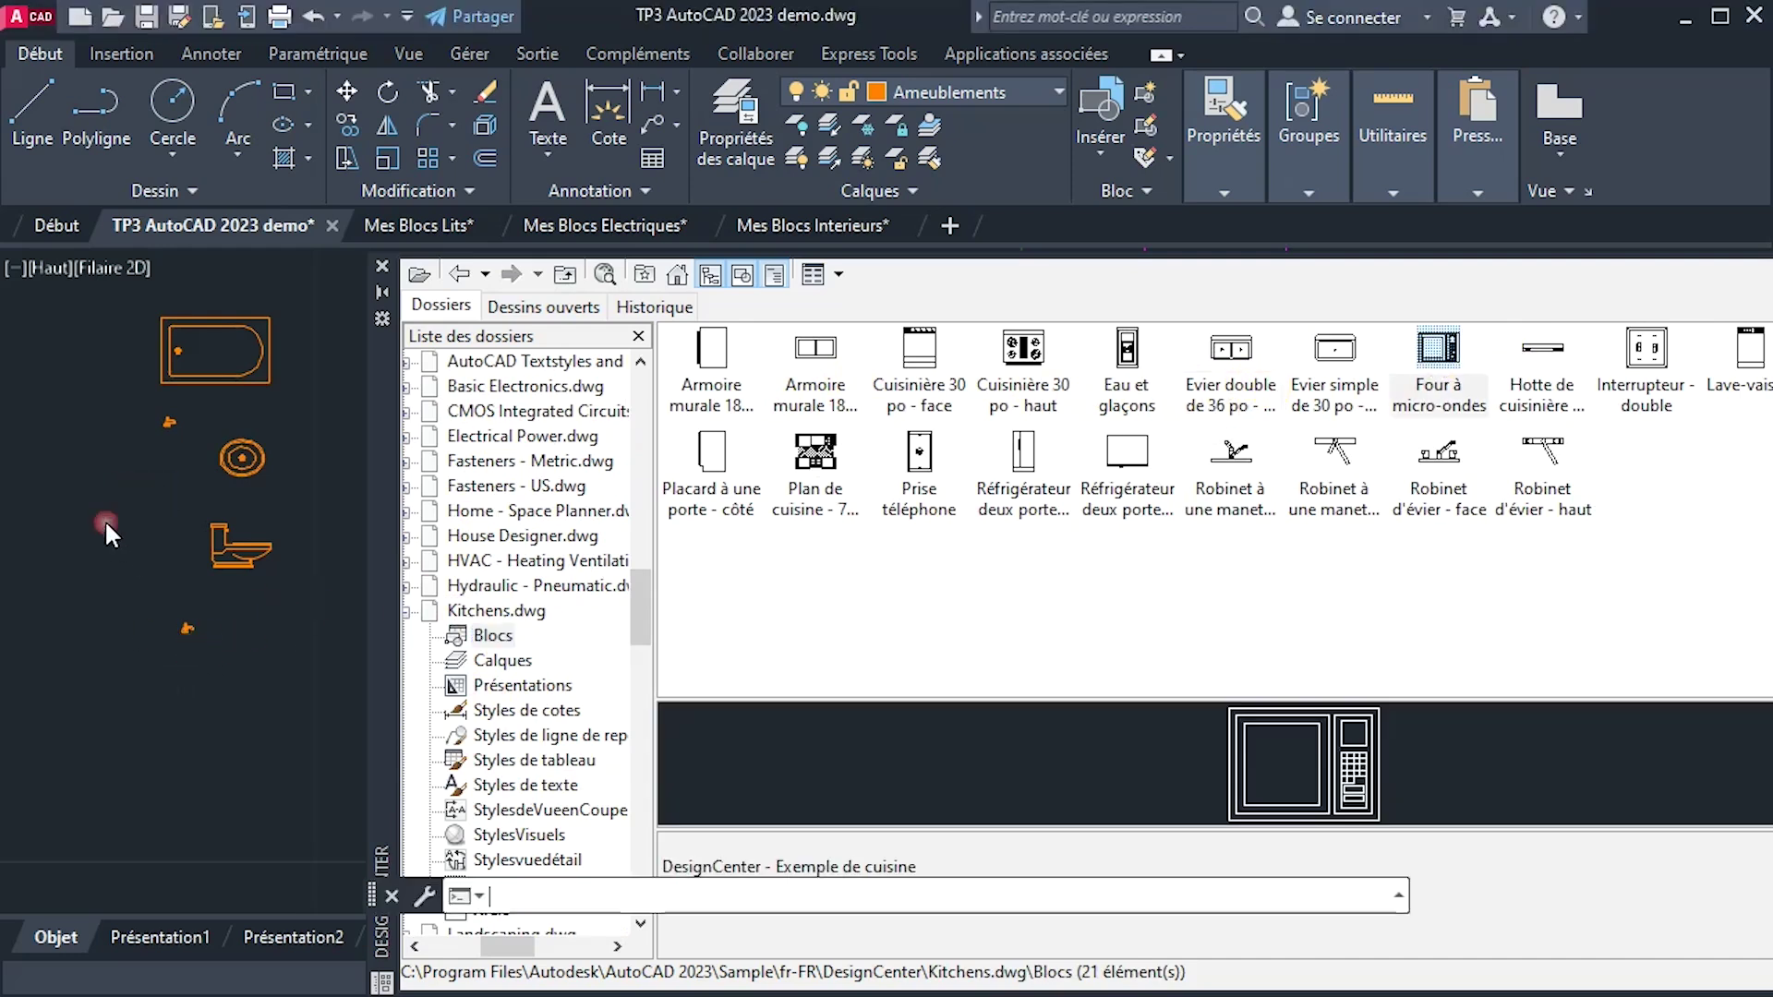
left_click(1038, 352)
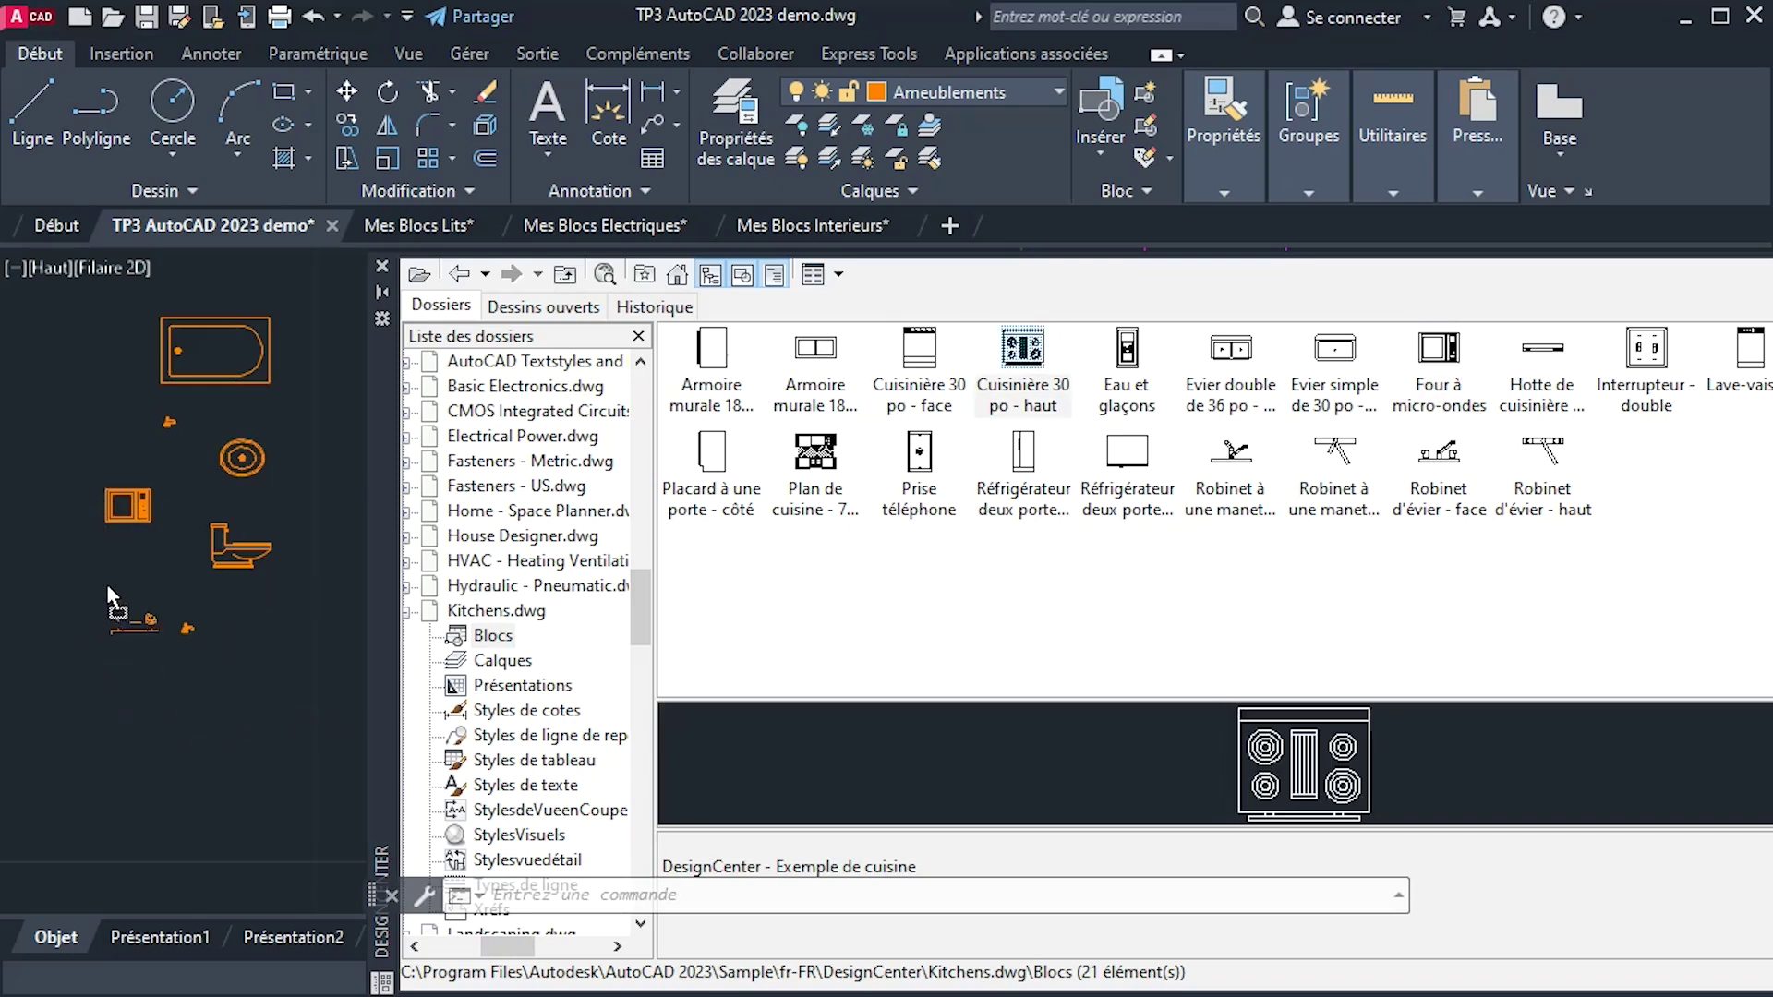
left_click_drag(105, 592, 105, 593)
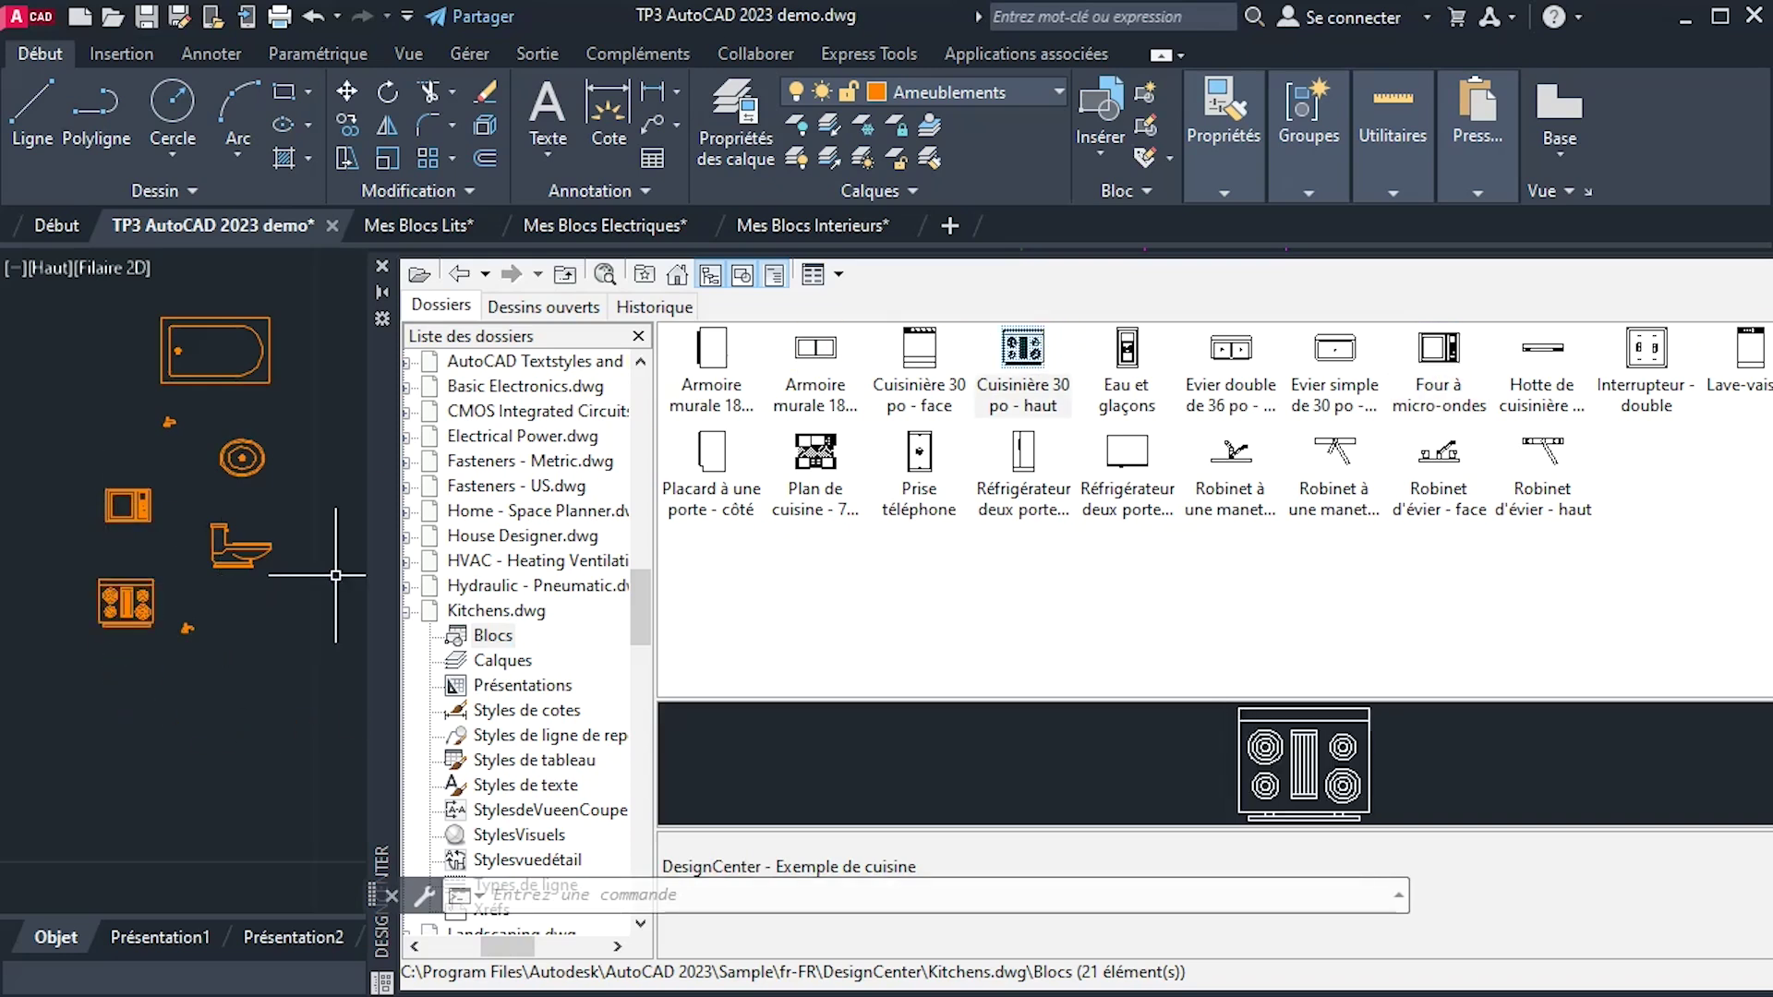
Insert the Lave-vaisselle block below the top-view cooker and the Cuisinière 30 po - face block beside it, and close DesignCenter.
left_click_drag(1750, 351, 552, 765)
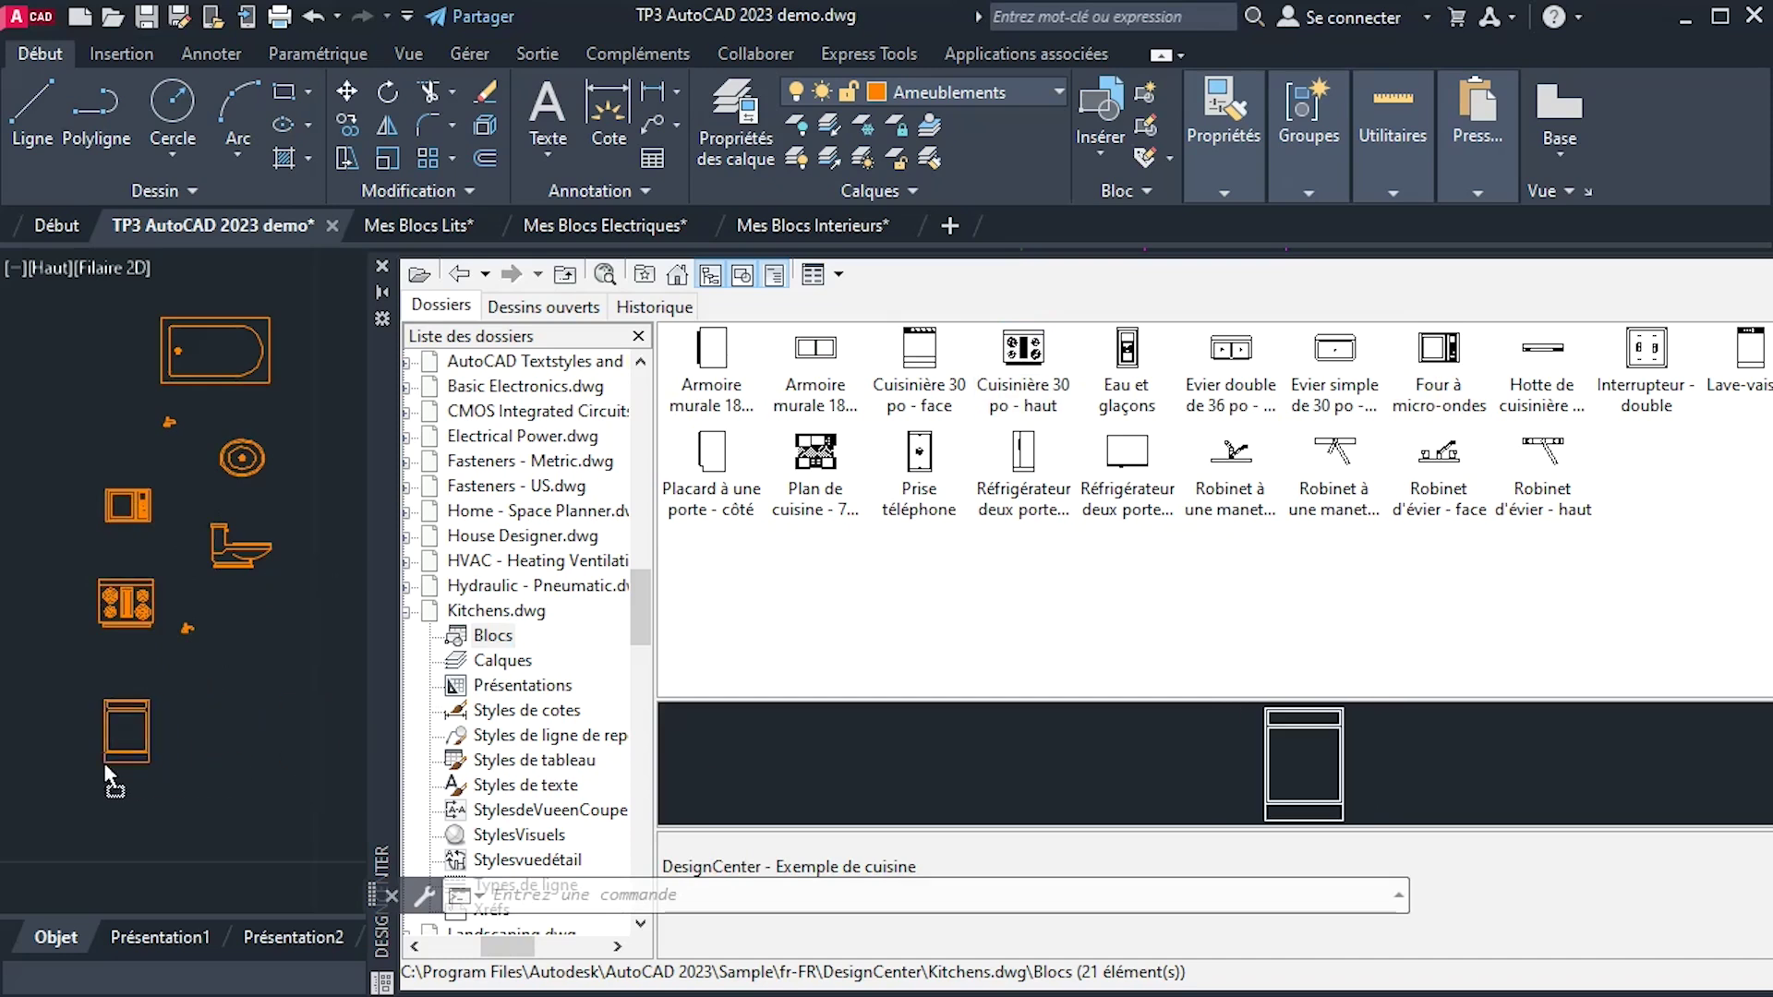
left_click_drag(107, 776, 108, 776)
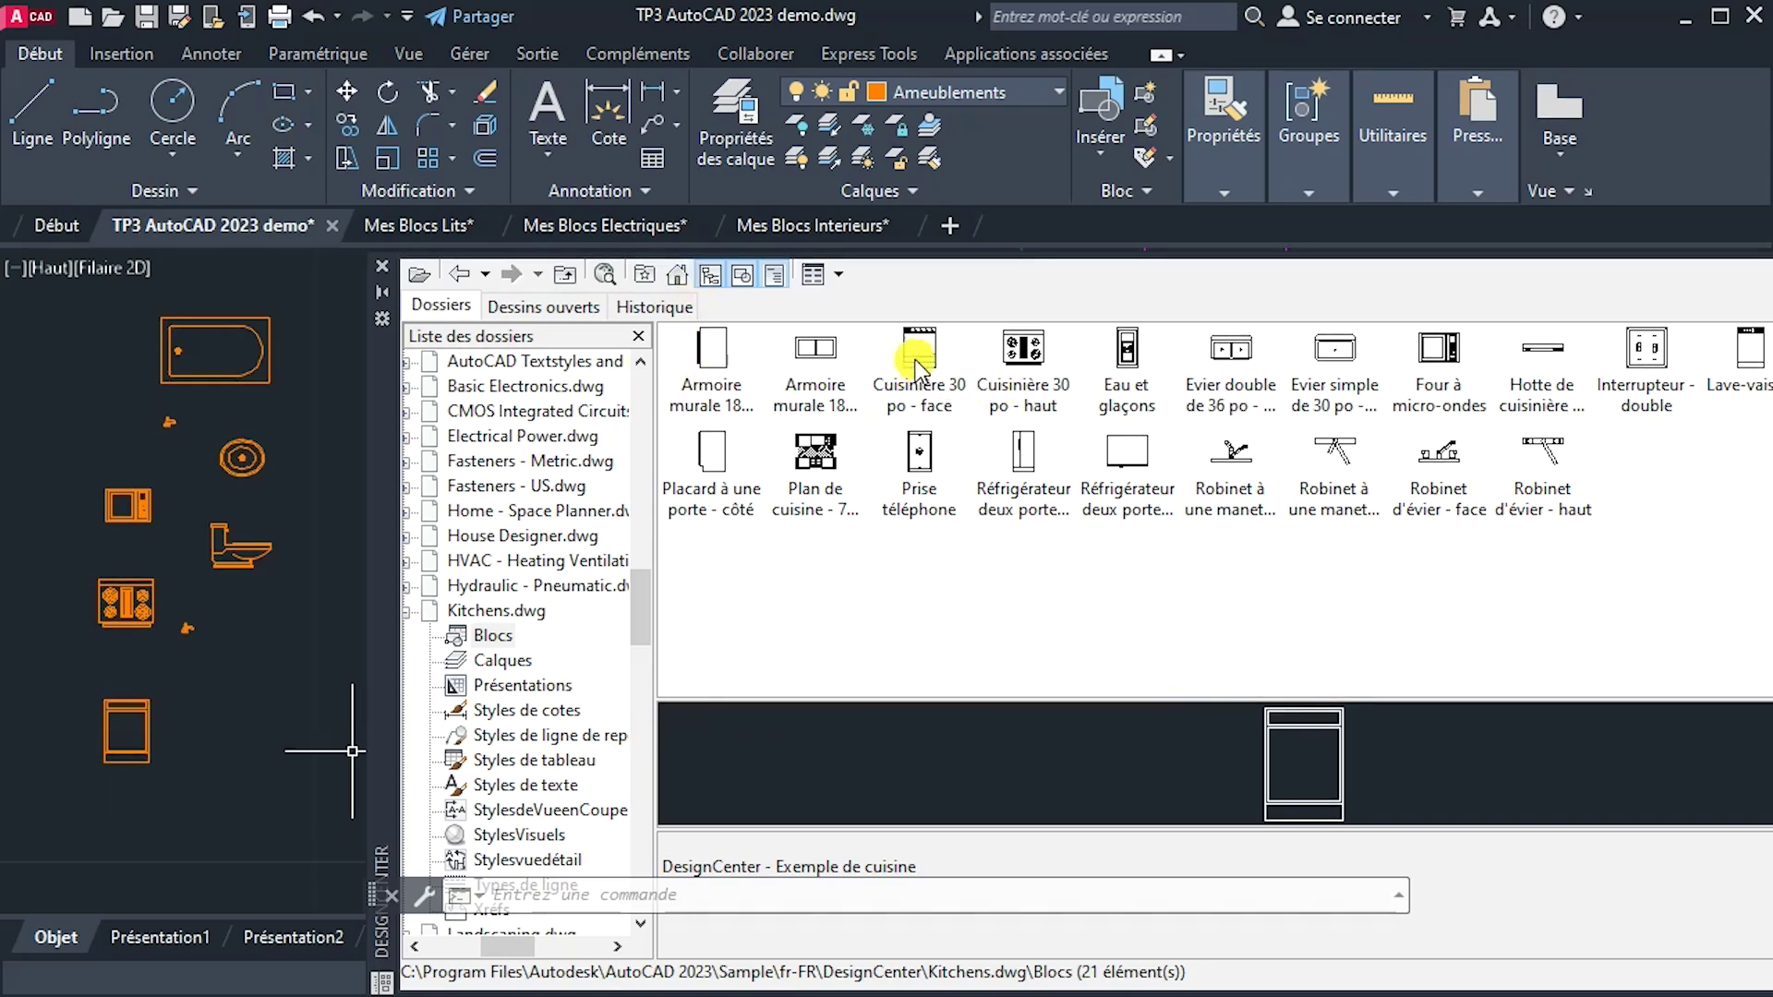
mouse_move(917, 369)
left_mouse_down()
mouse_move(290, 772)
mouse_move(181, 822)
mouse_move(211, 770)
left_mouse_up()
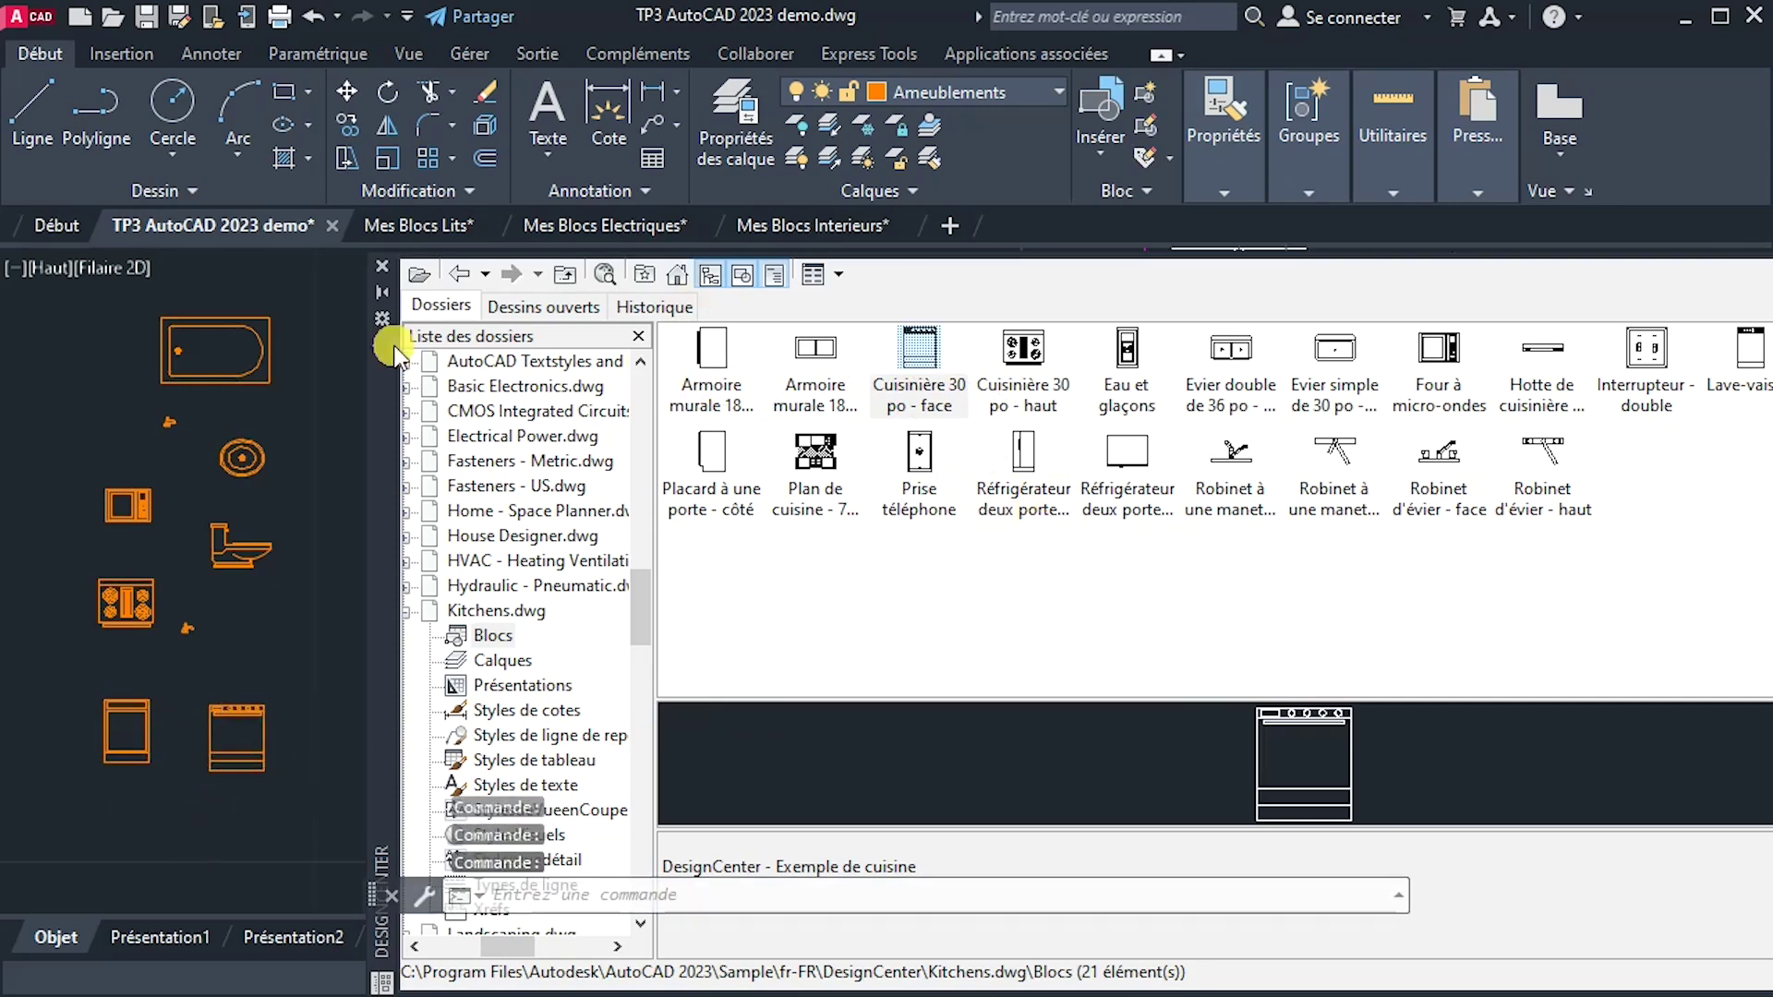
left_click(379, 260)
Move the side-view toilet into the small room below the kitchen, near its upper-left corner.
left_click(249, 526)
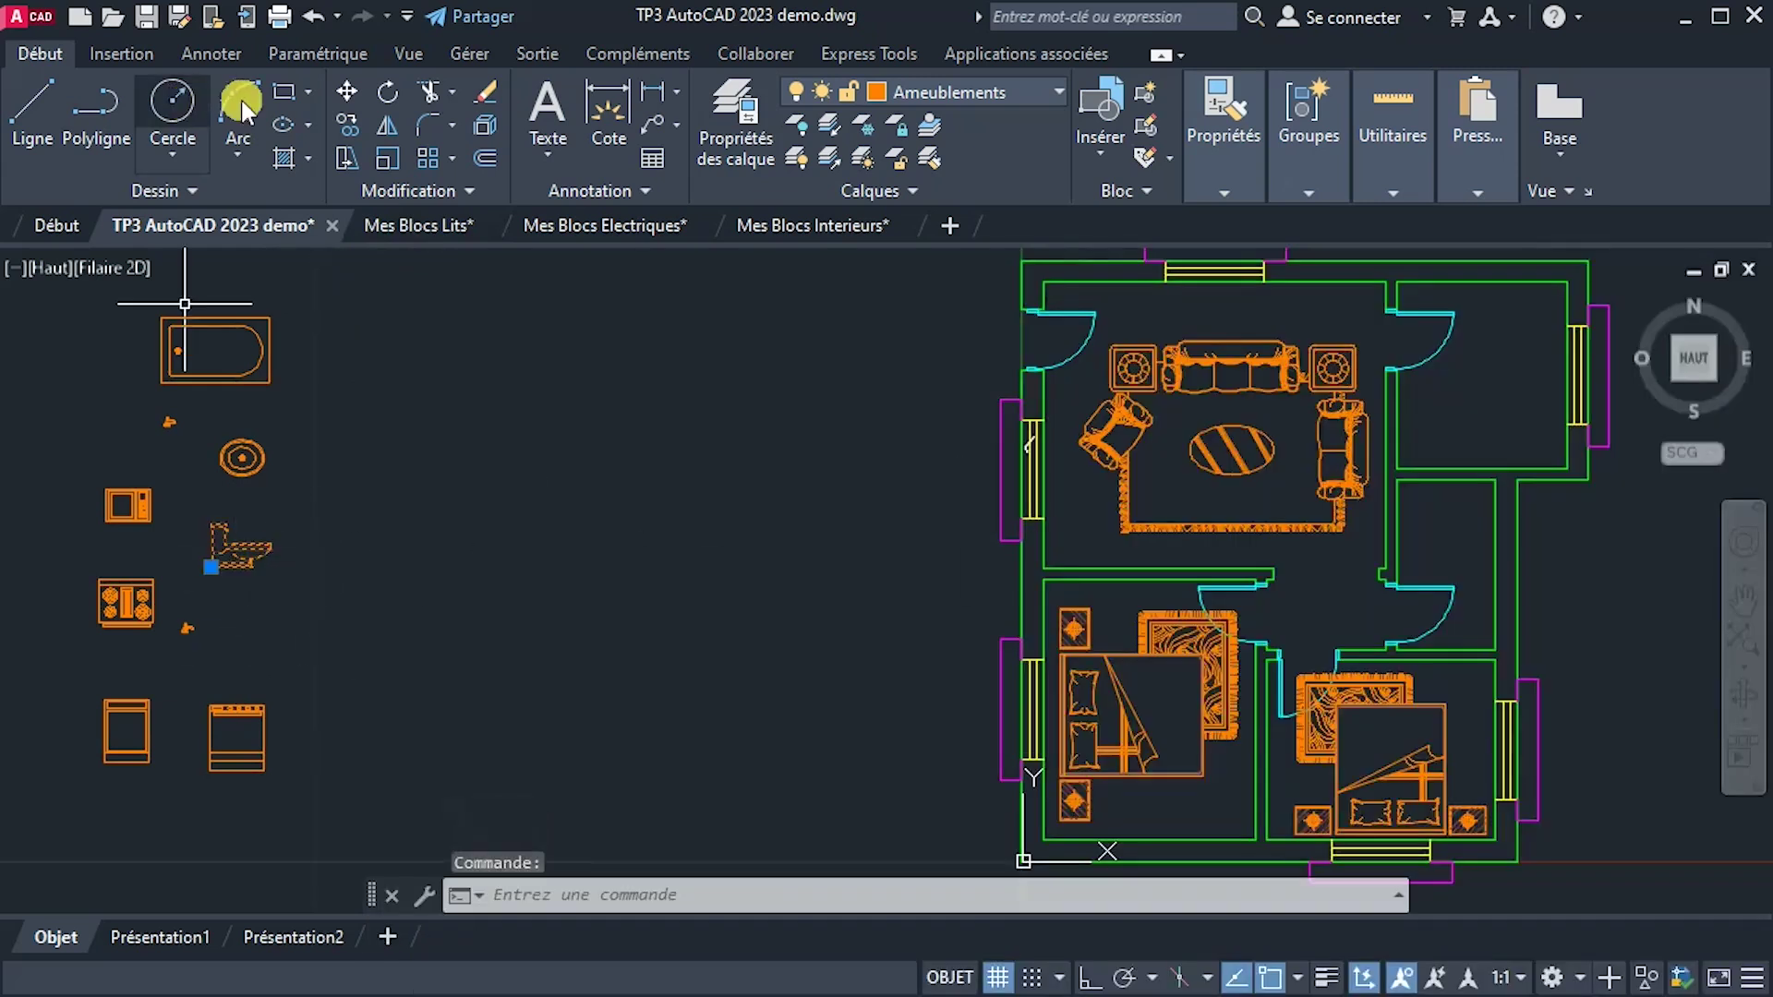
left_click(347, 100)
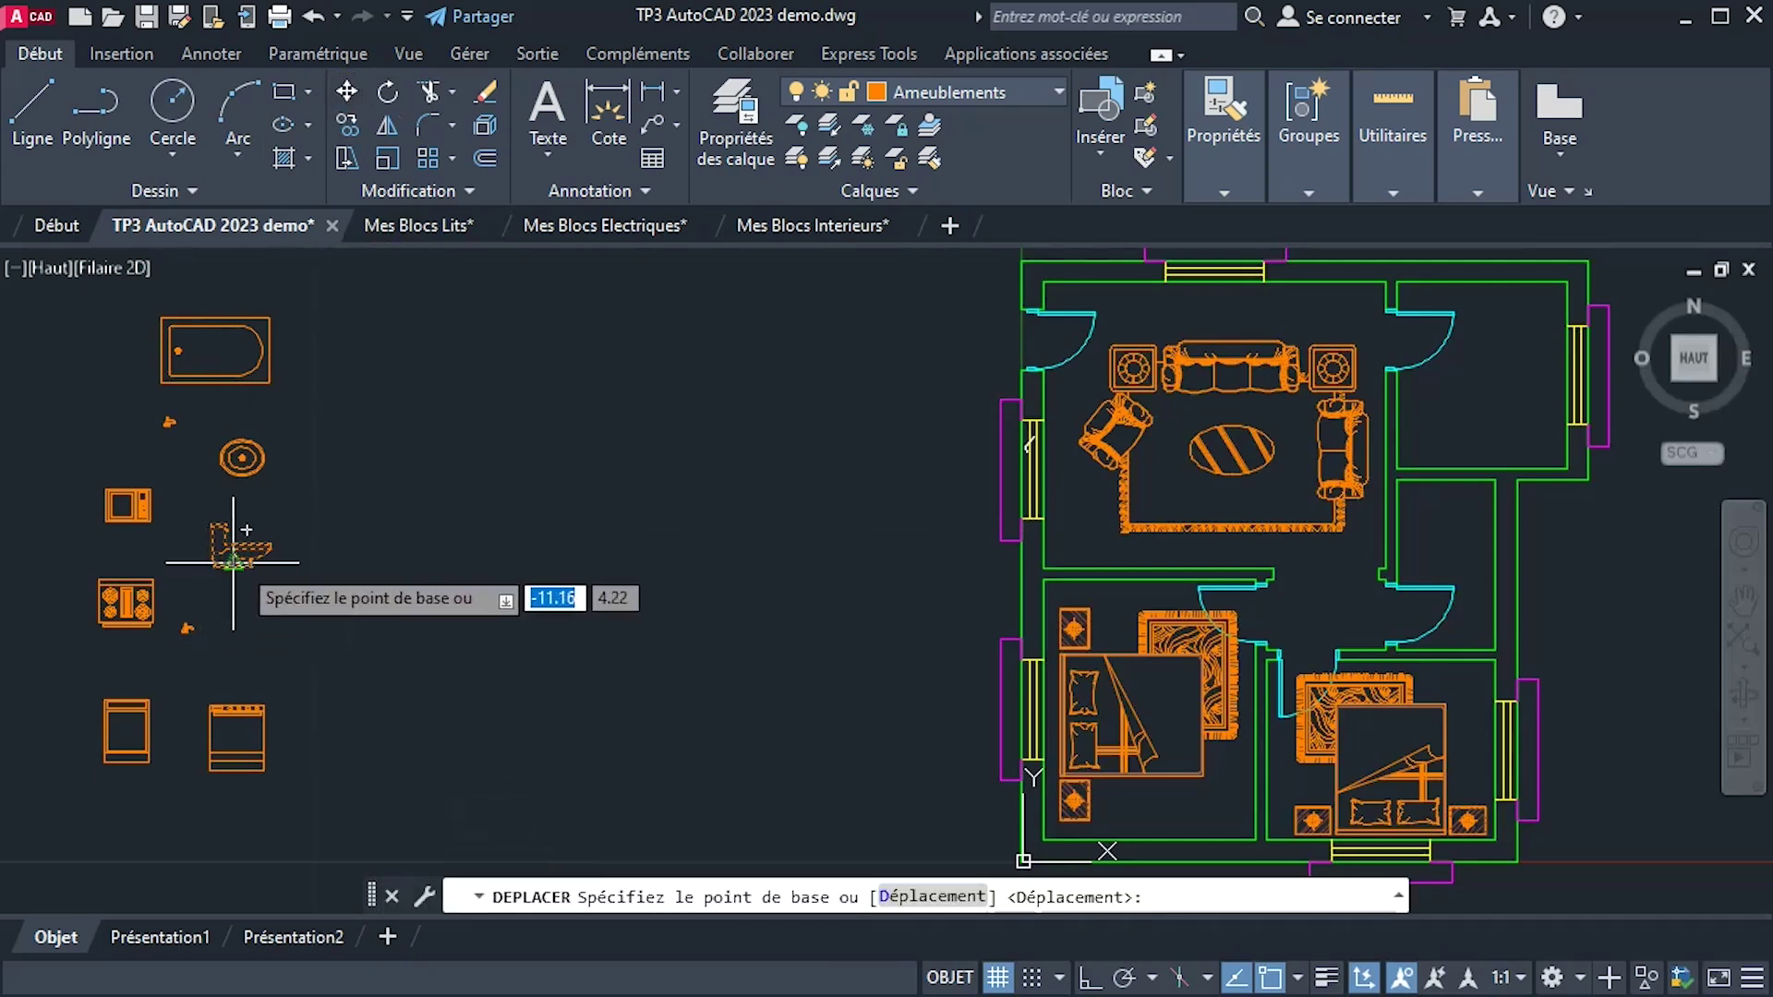
left_click(236, 561)
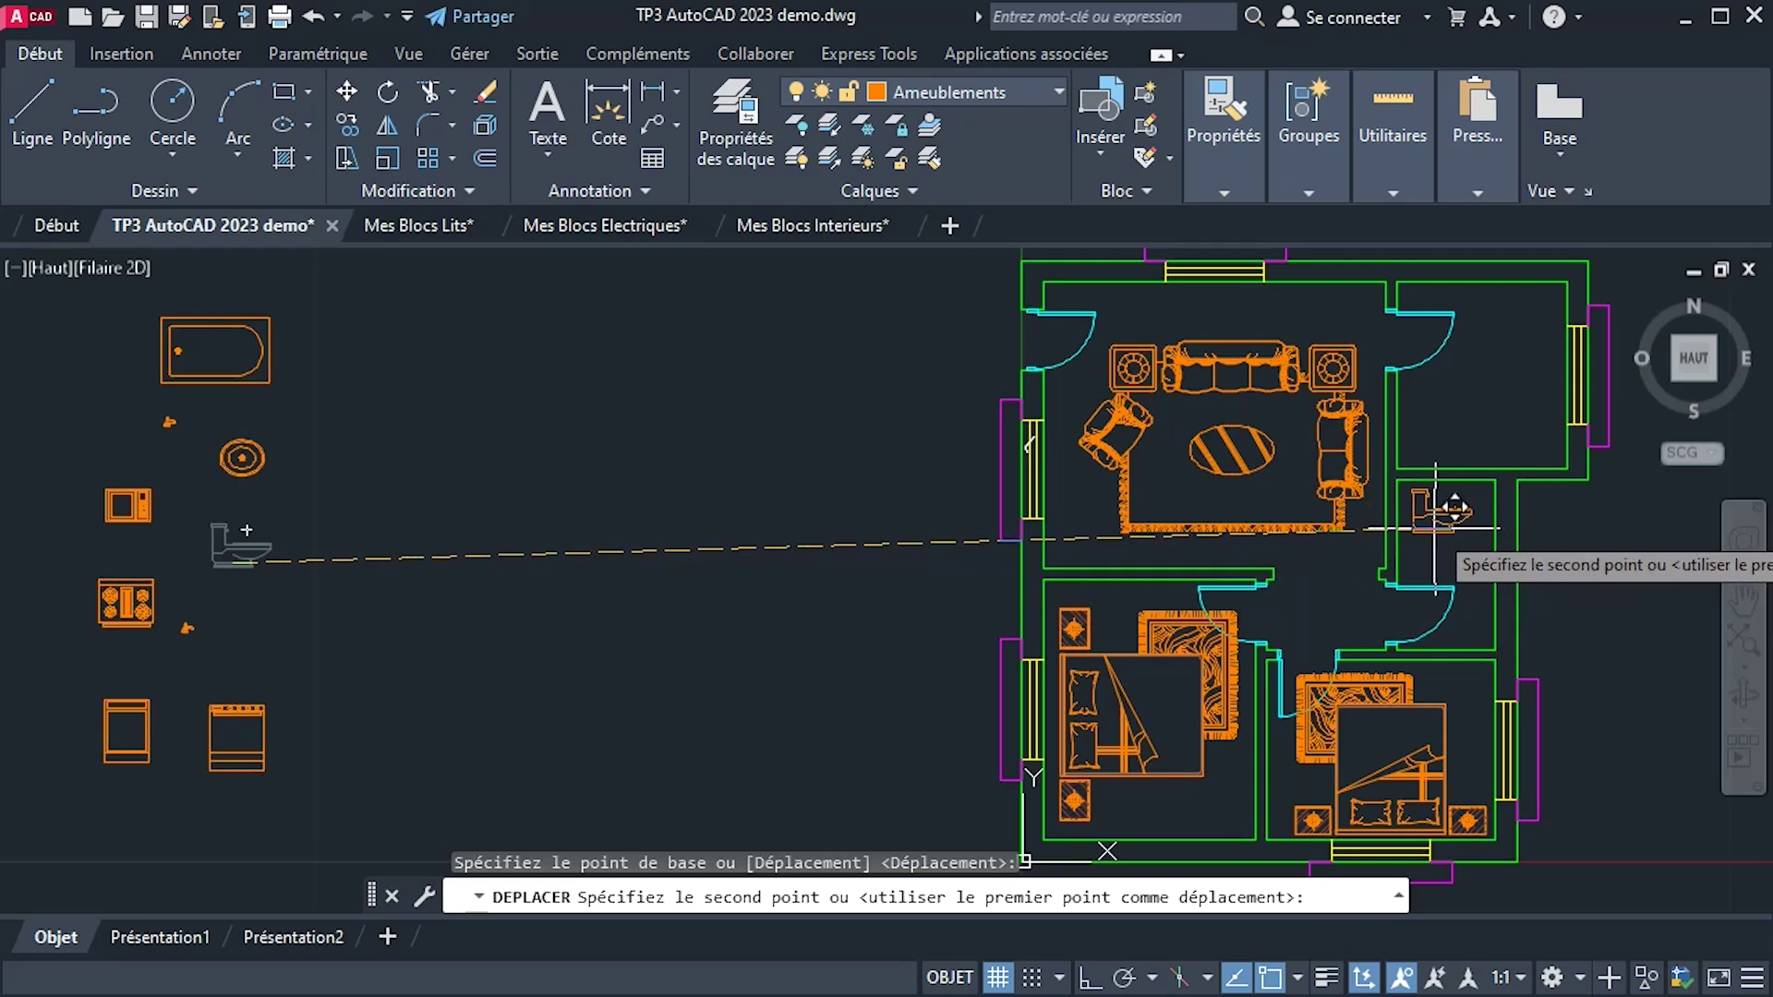
left_click(1435, 525)
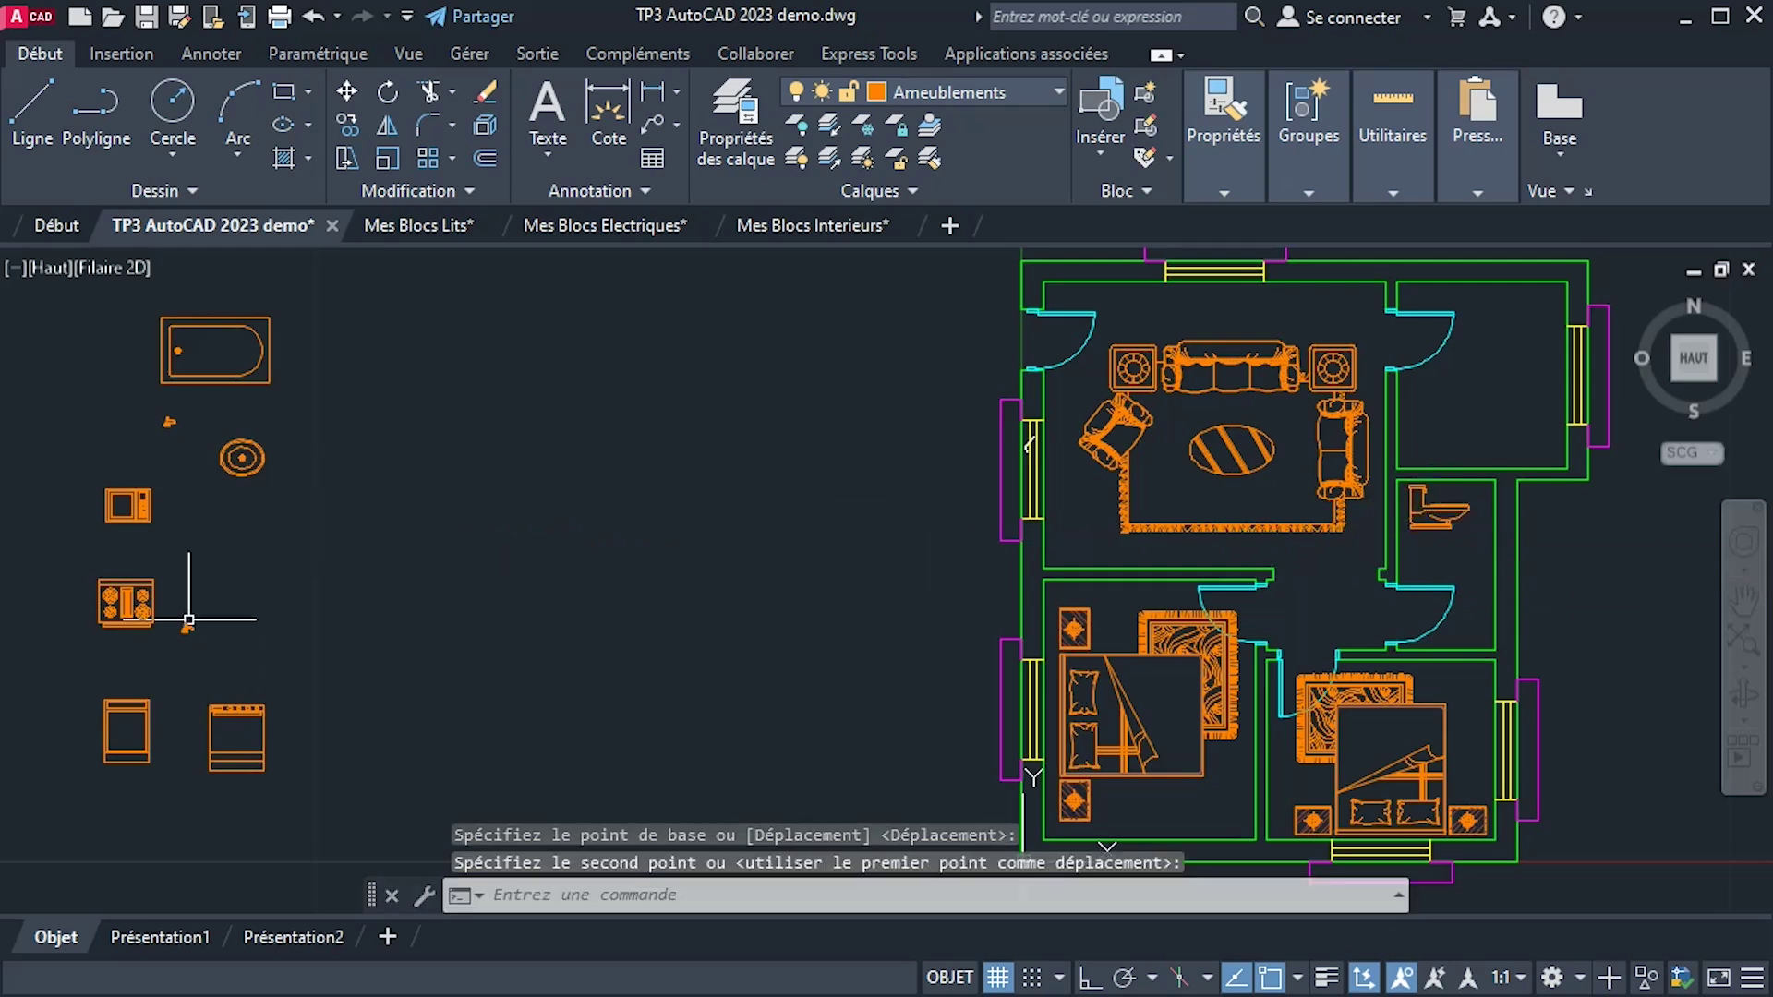
key("Escape")
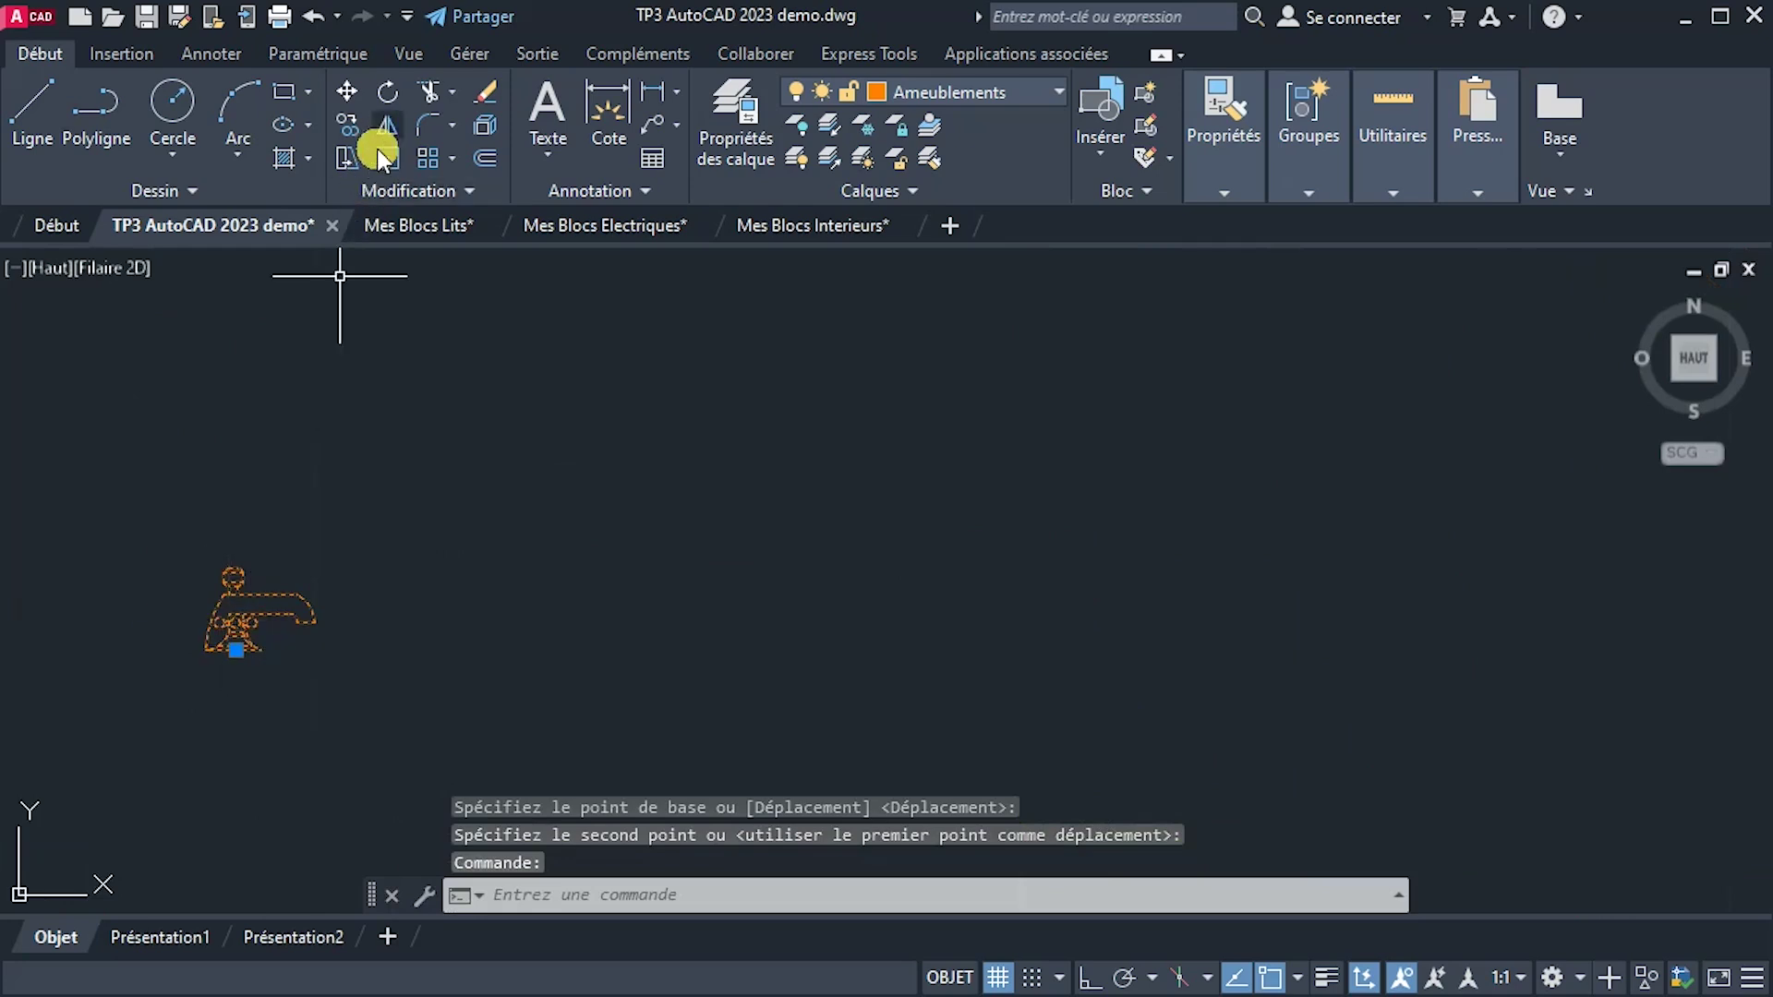
Enlarge the faucet block beside the top-view cooker with the Scale command, using a base point just below it.
left_click(351, 155)
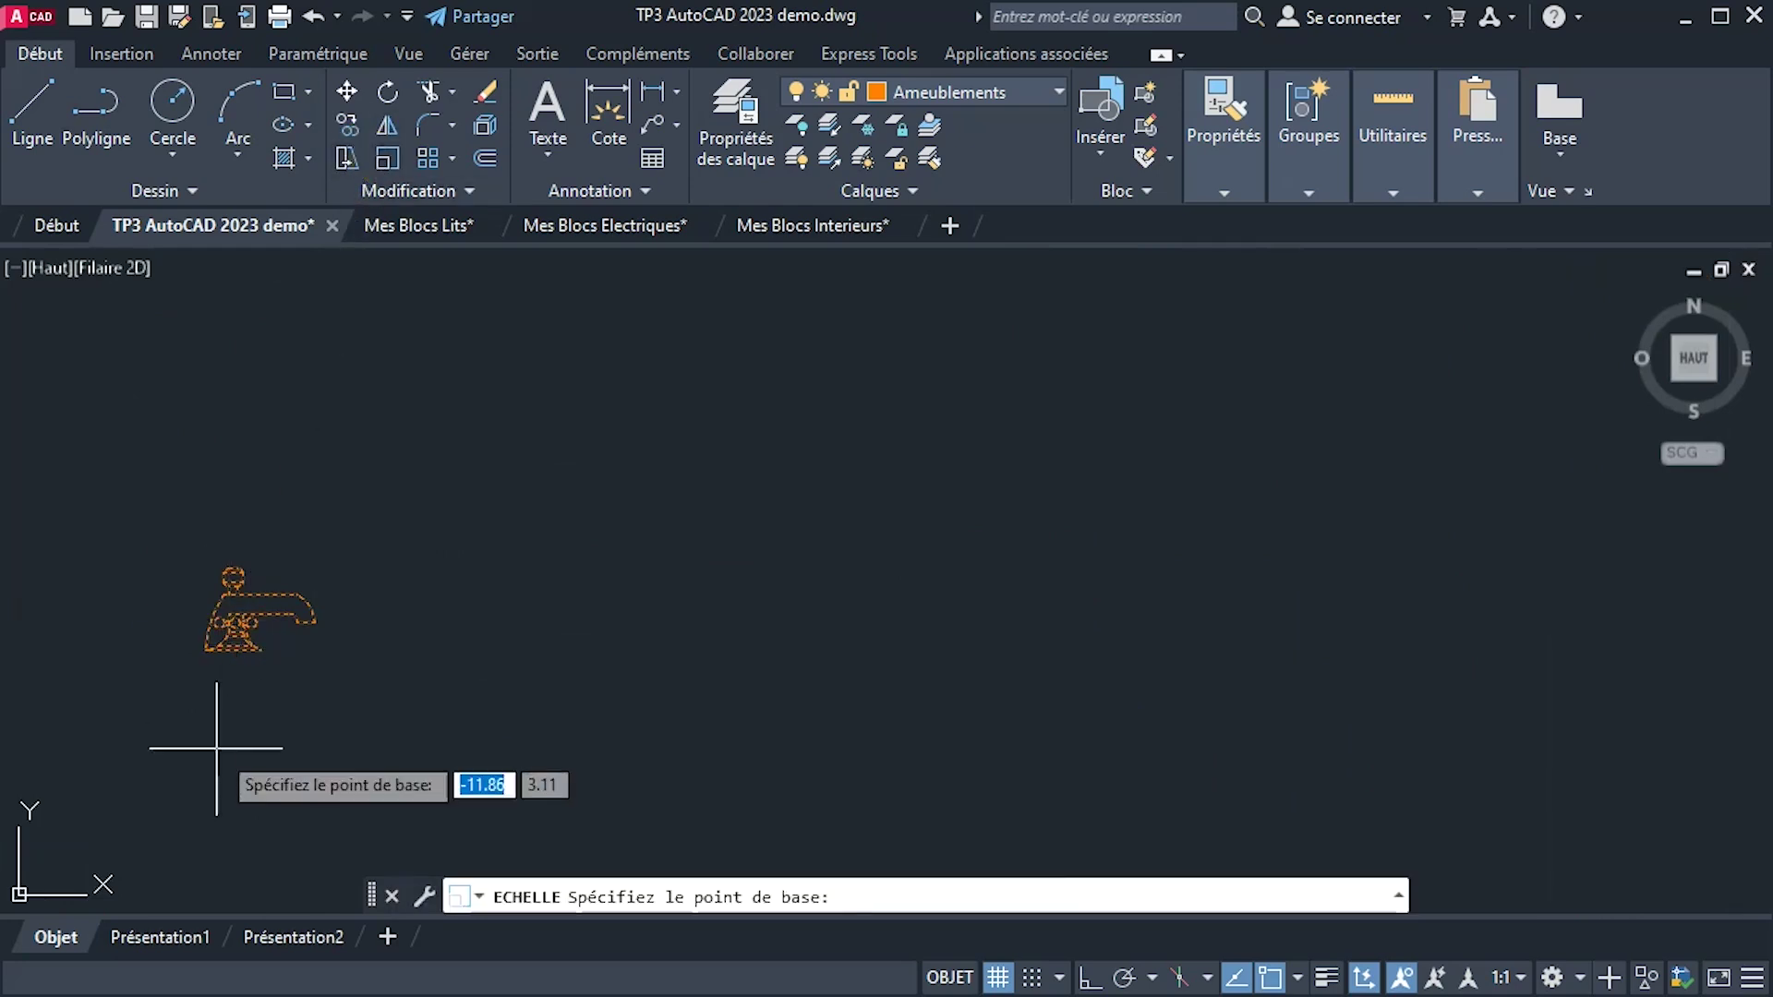
left_click(234, 712)
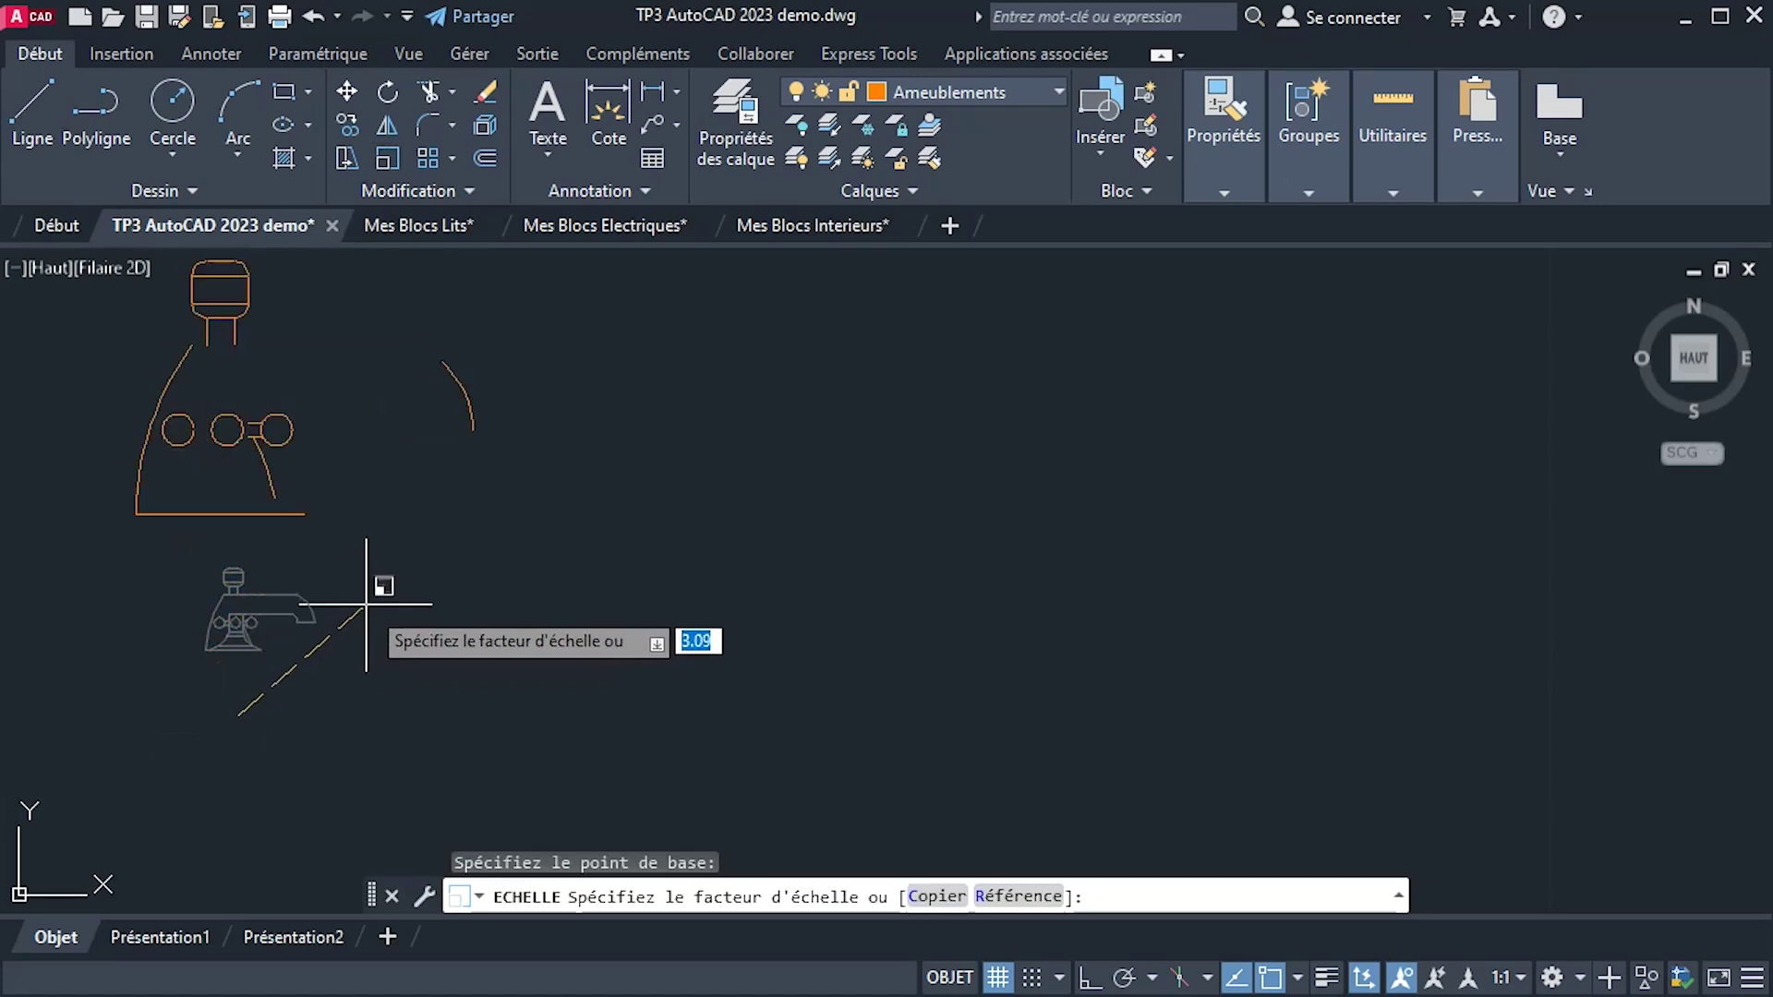
left_click(440, 588)
Move the enlarged faucet into the lower-right corner of the toilet room, opposite the door.
left_click(338, 466)
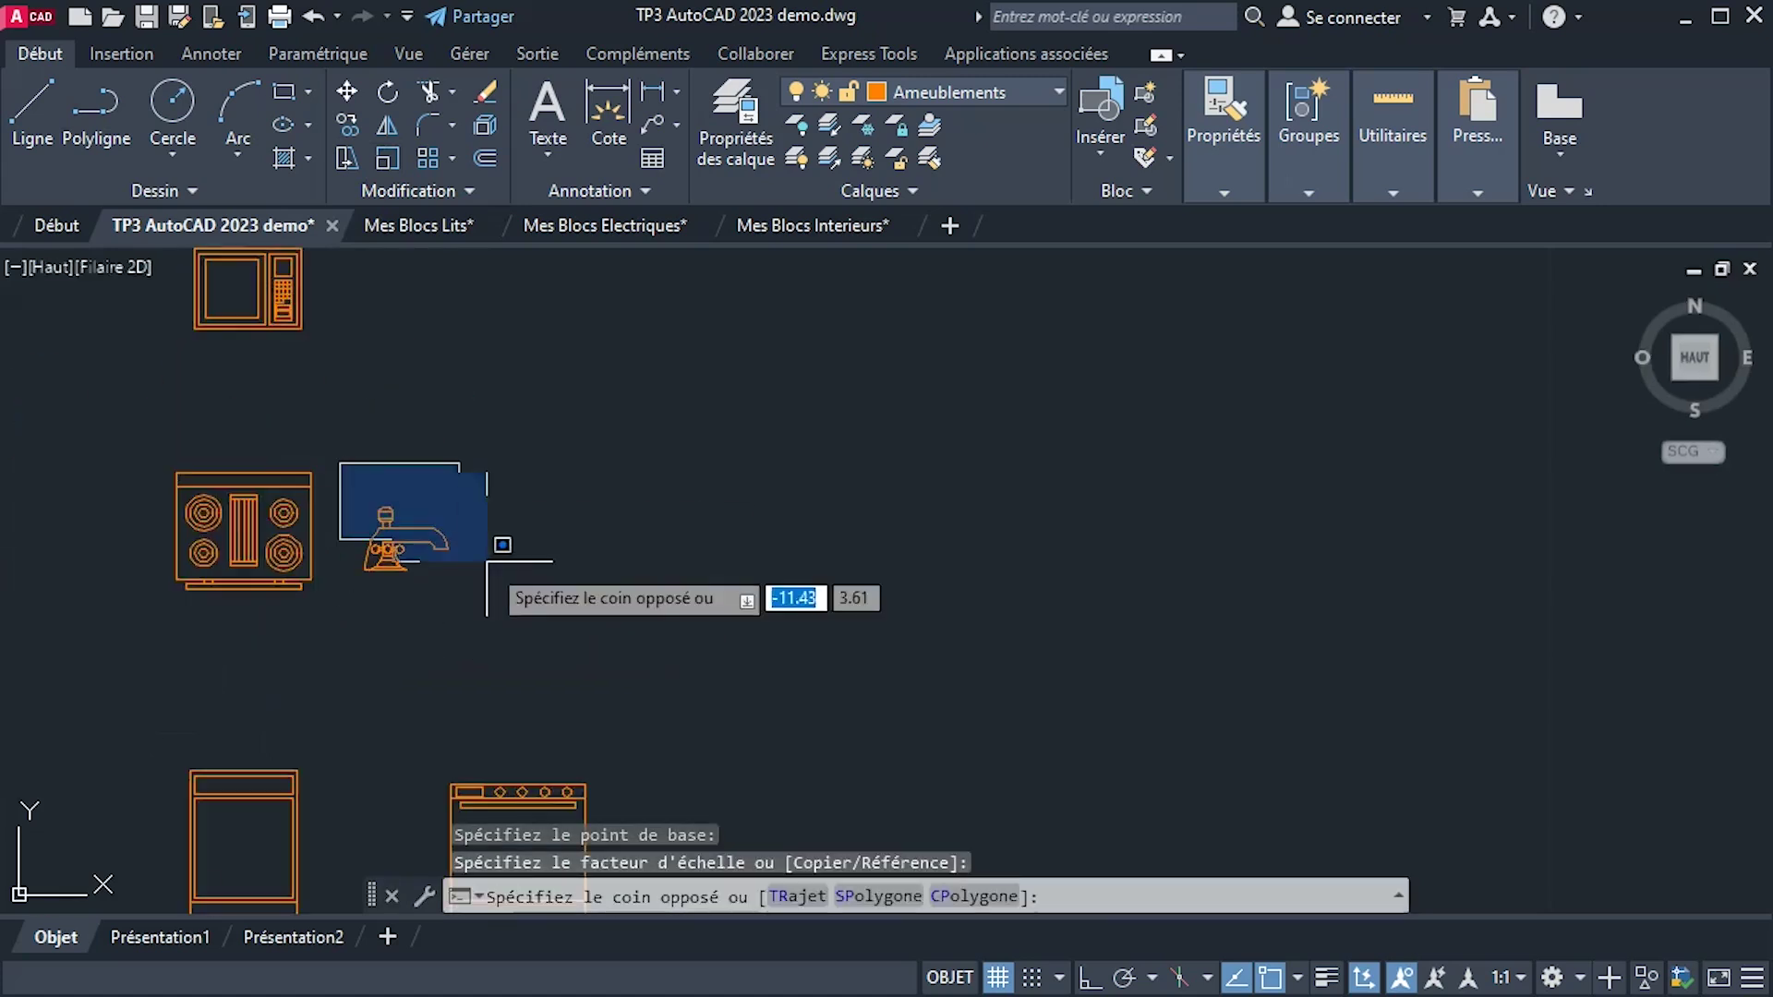
left_click(513, 591)
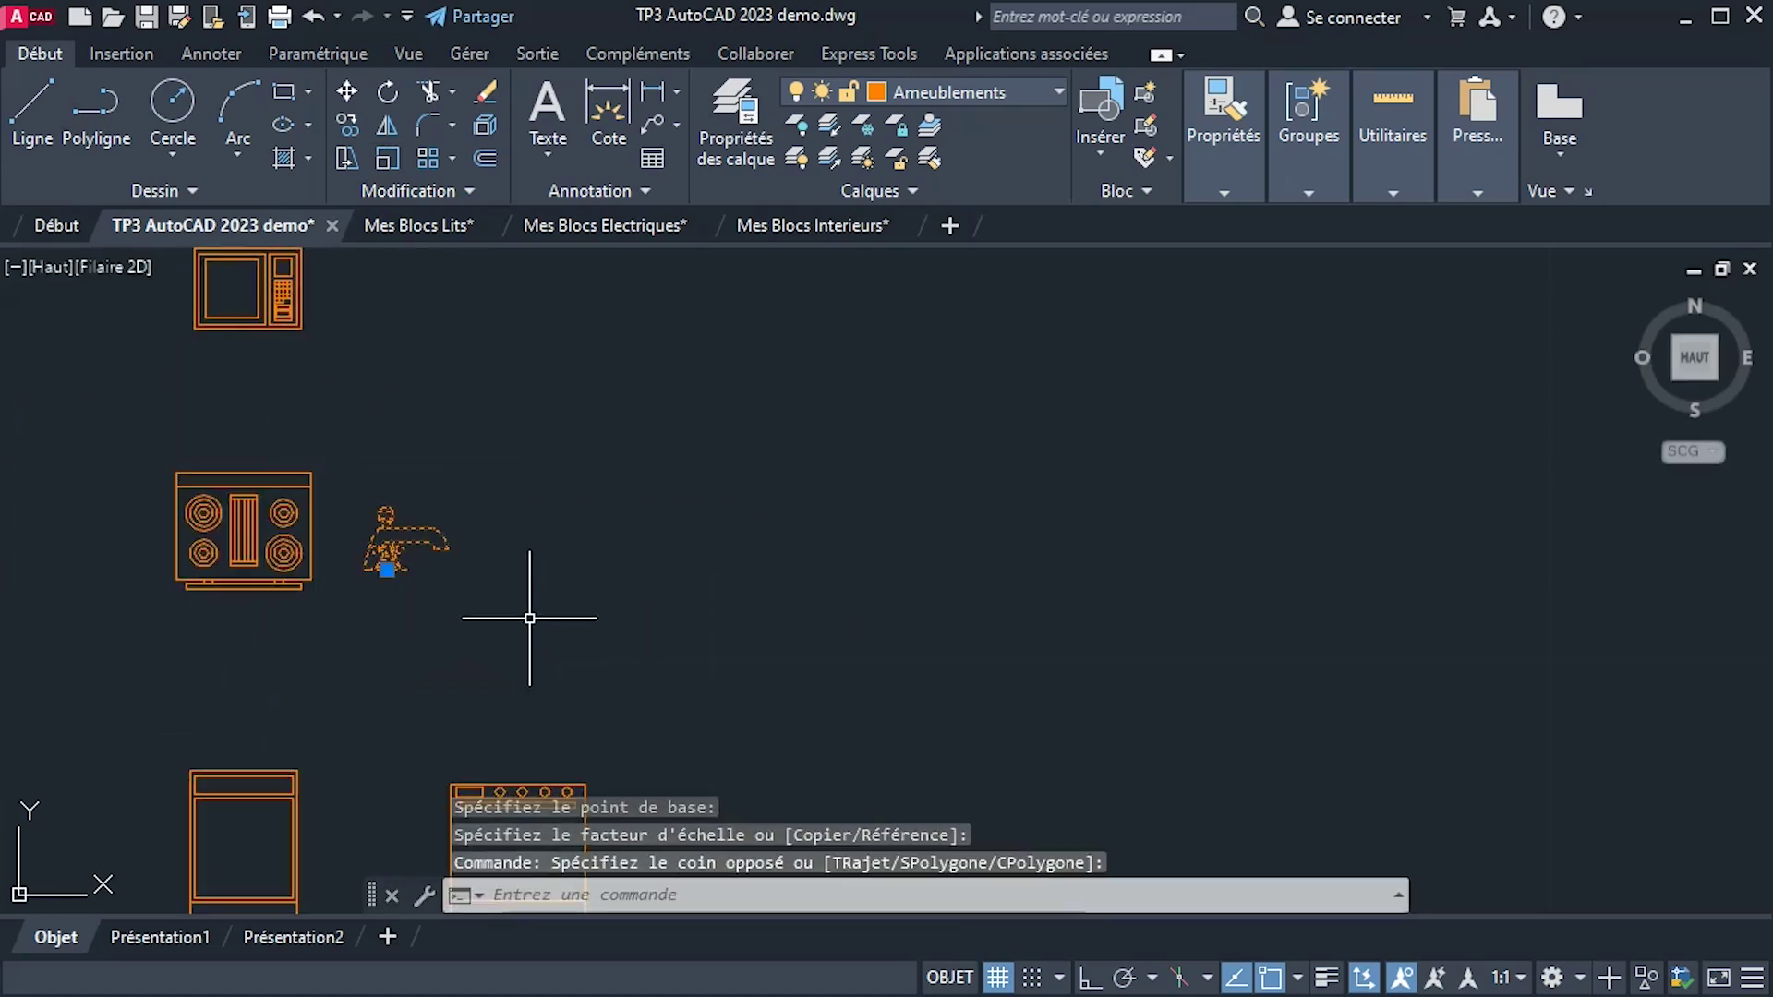
left_click(347, 92)
left_click(388, 551)
scroll(852, 557, "down", 8)
middle_click_drag(848, 558, 423, 535)
scroll(890, 542, "up", 6)
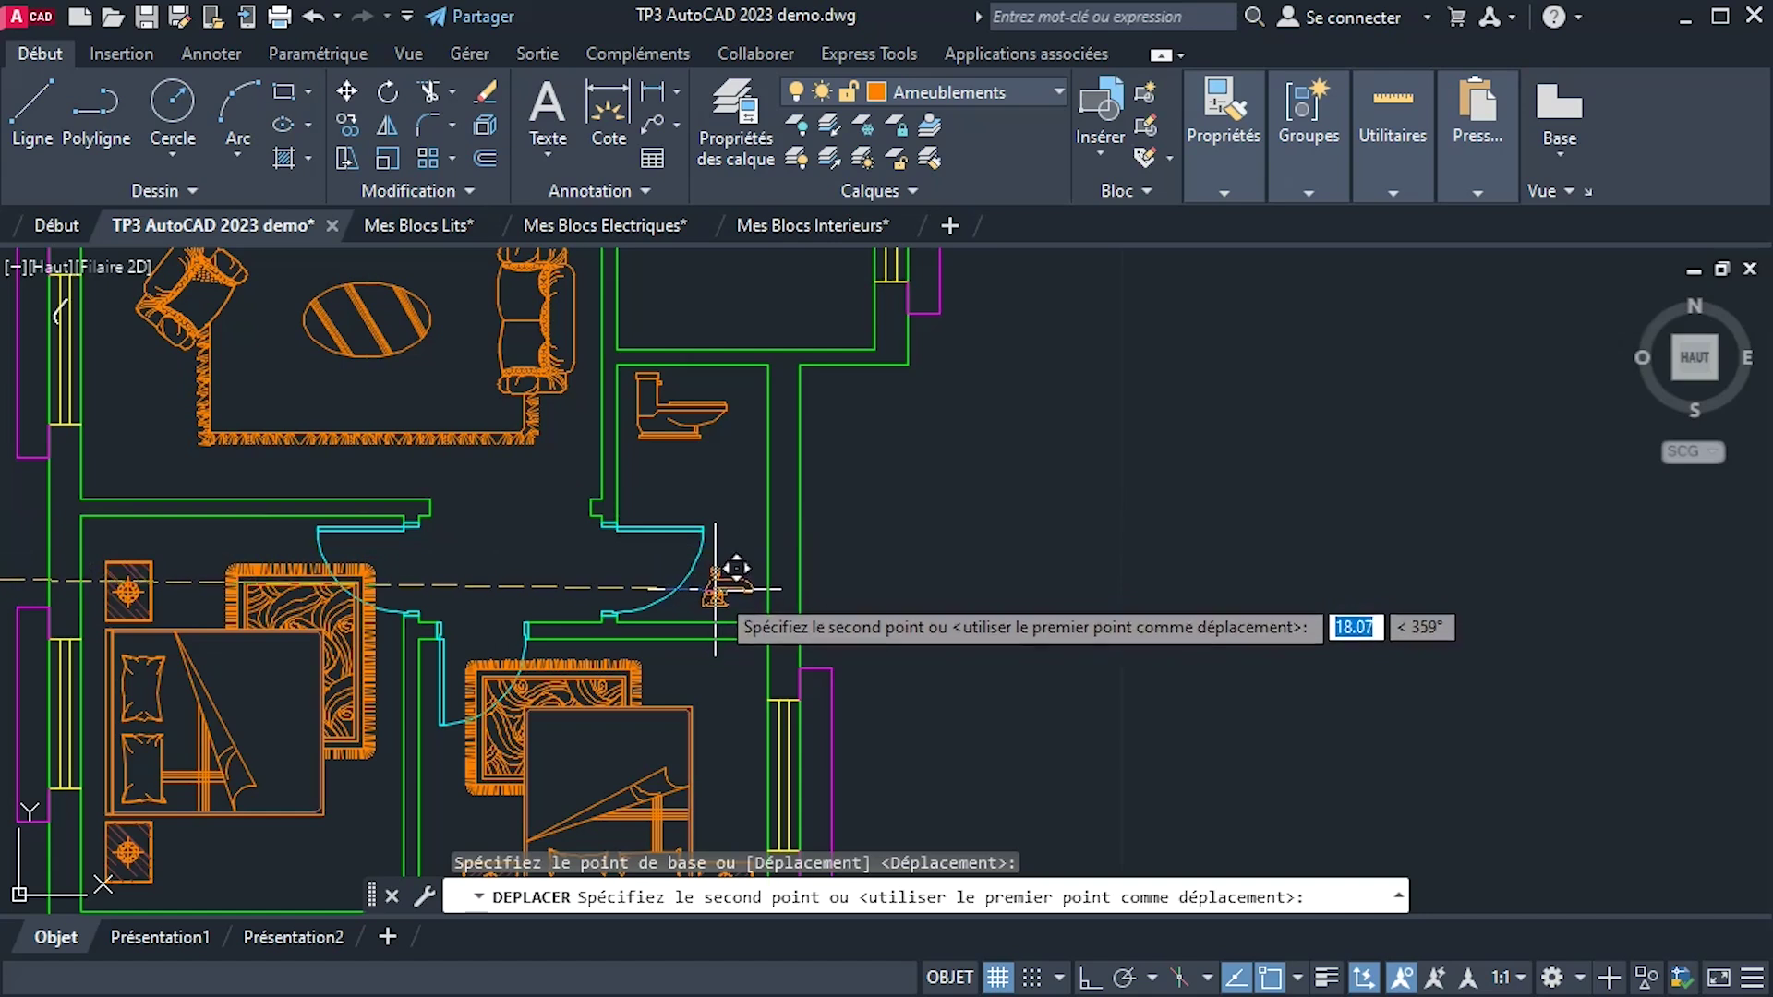
left_click(716, 587)
scroll(969, 565, "down", 3)
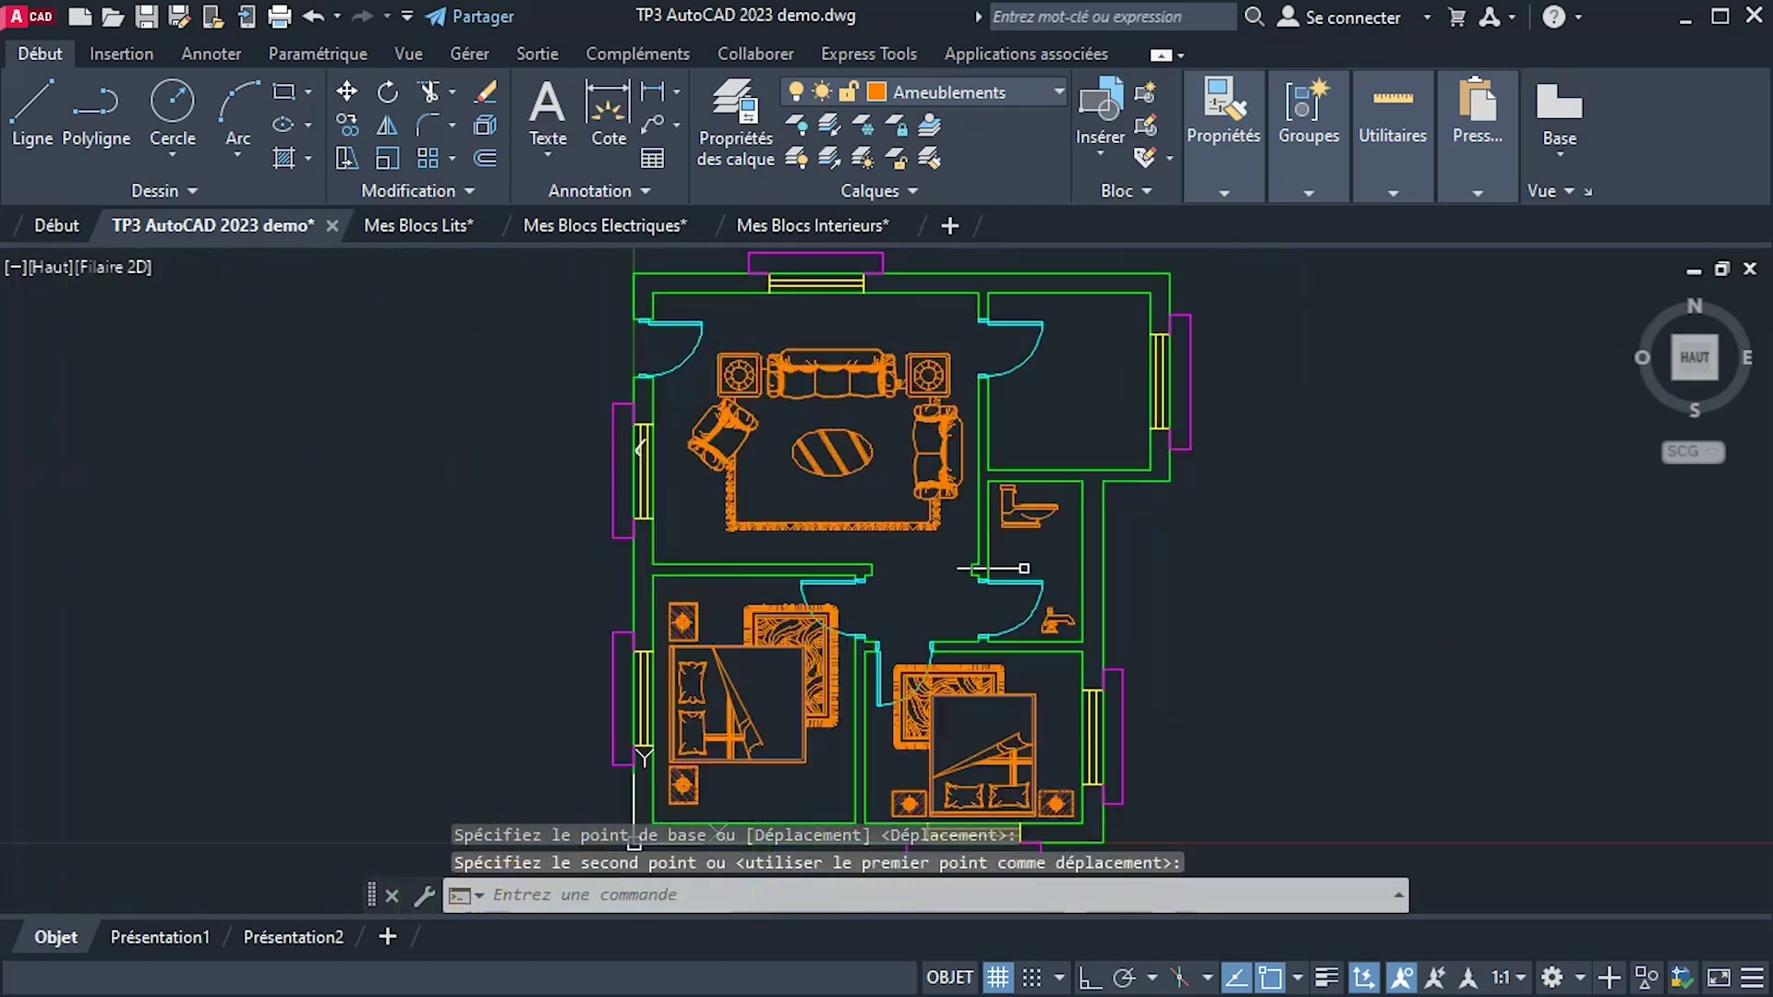
Move the top-view cooker against the kitchen's upper wall, near its right corner.
scroll(596, 587, "down", 2)
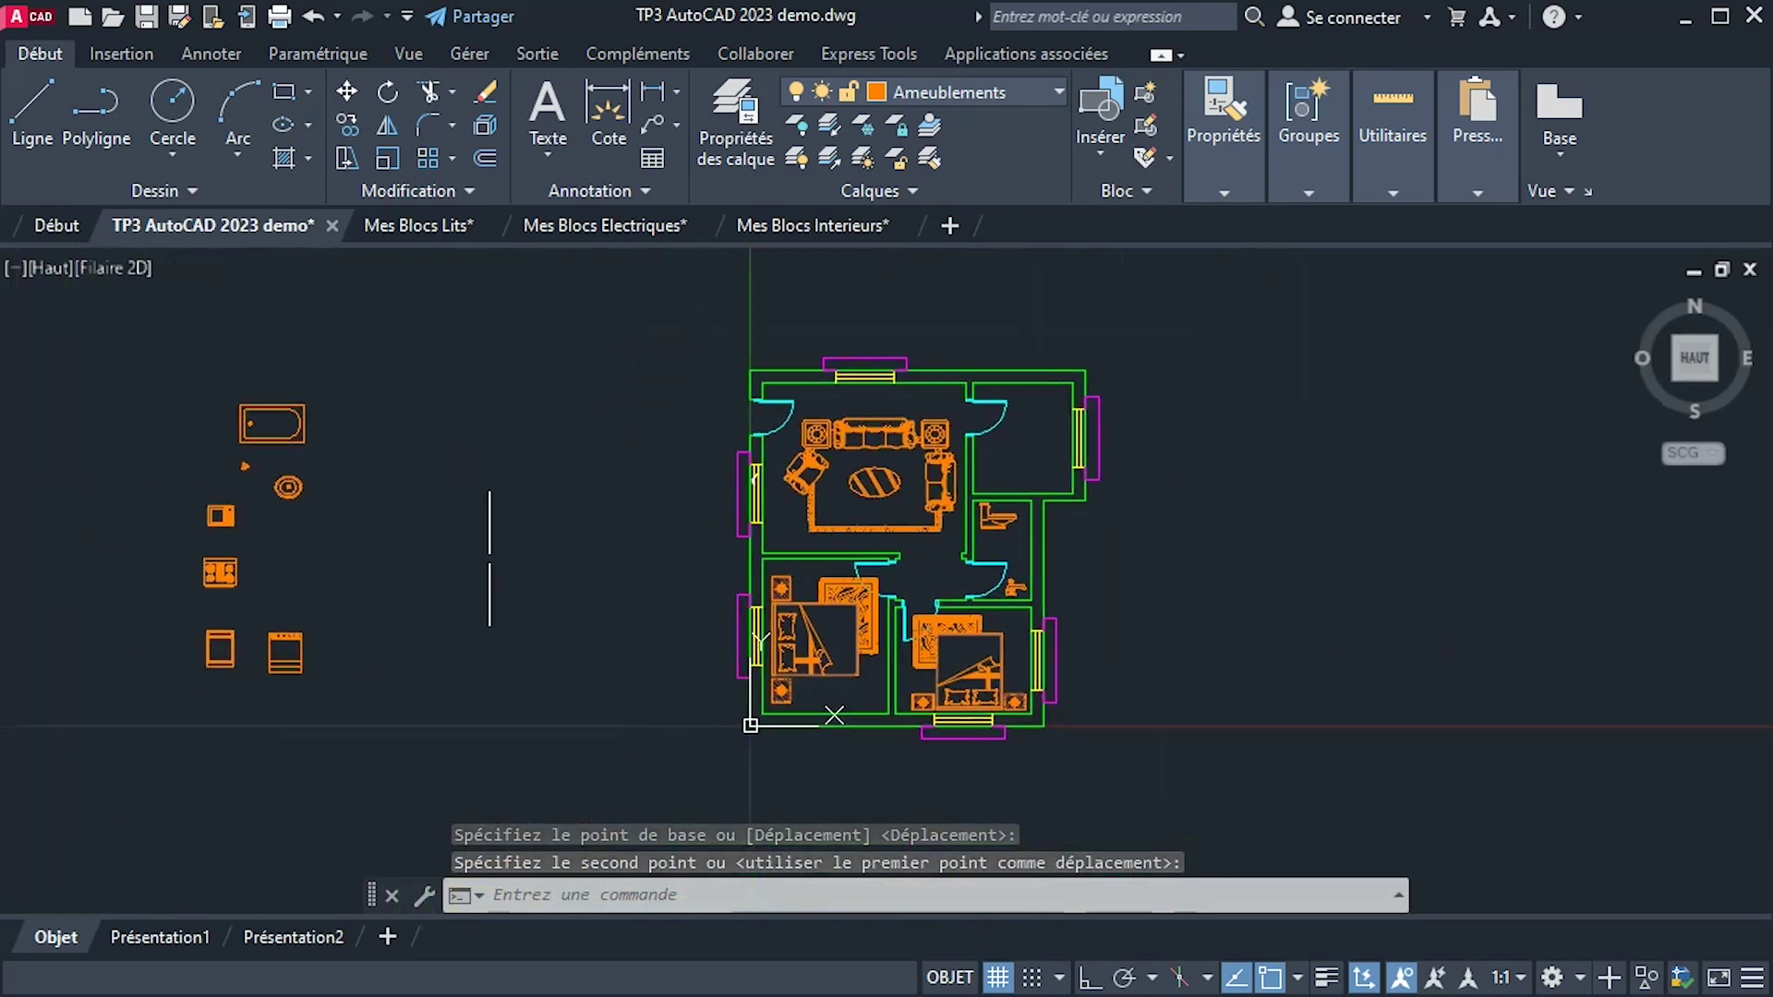
scroll(280, 444, "up", 2)
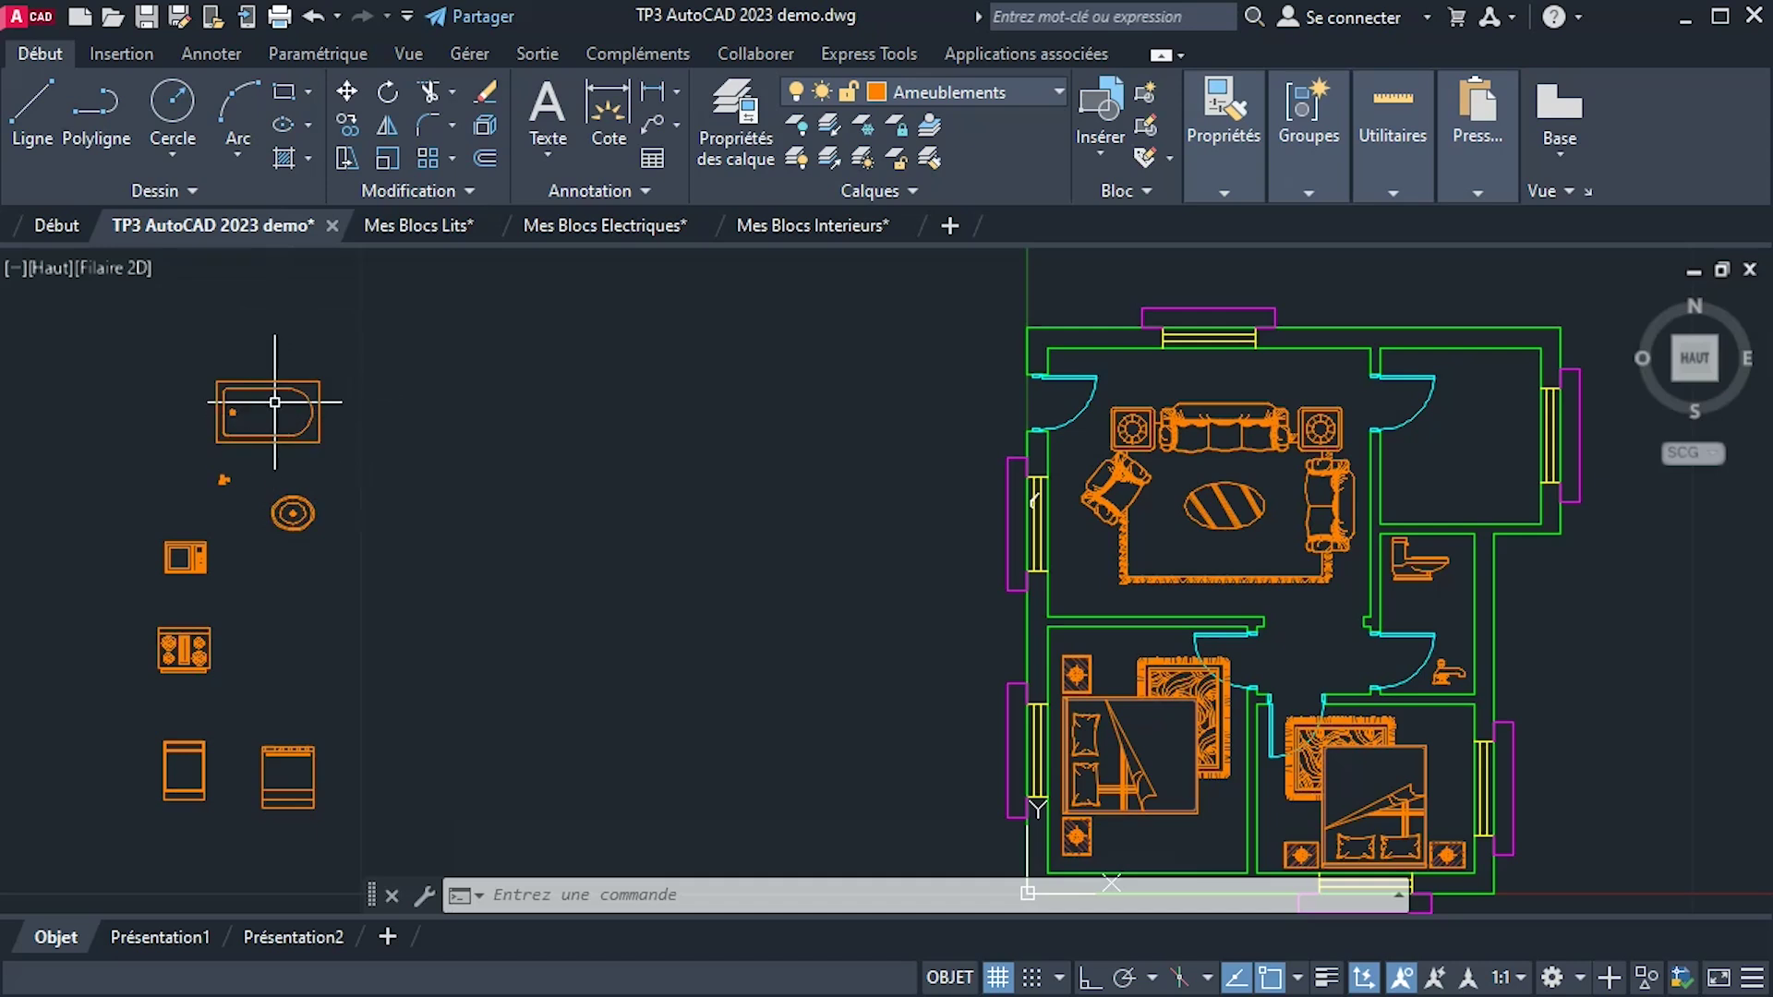
left_click(184, 649)
left_click(356, 94)
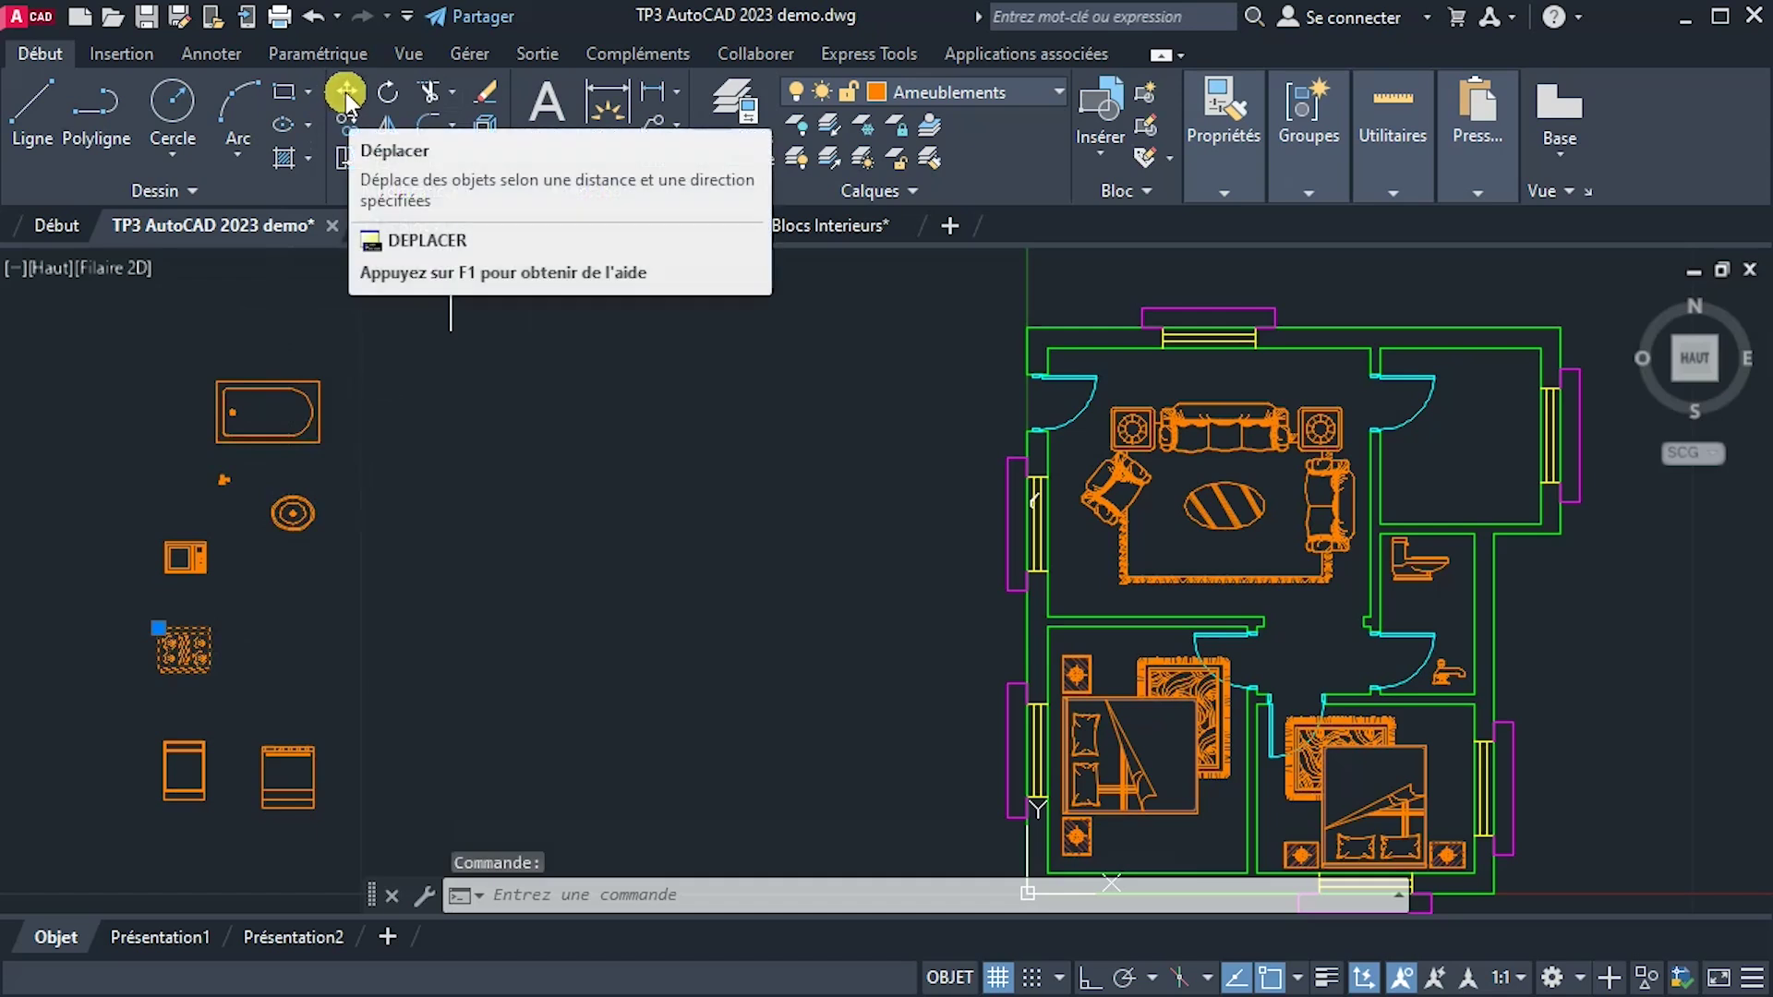
left_click(347, 95)
left_click(184, 636)
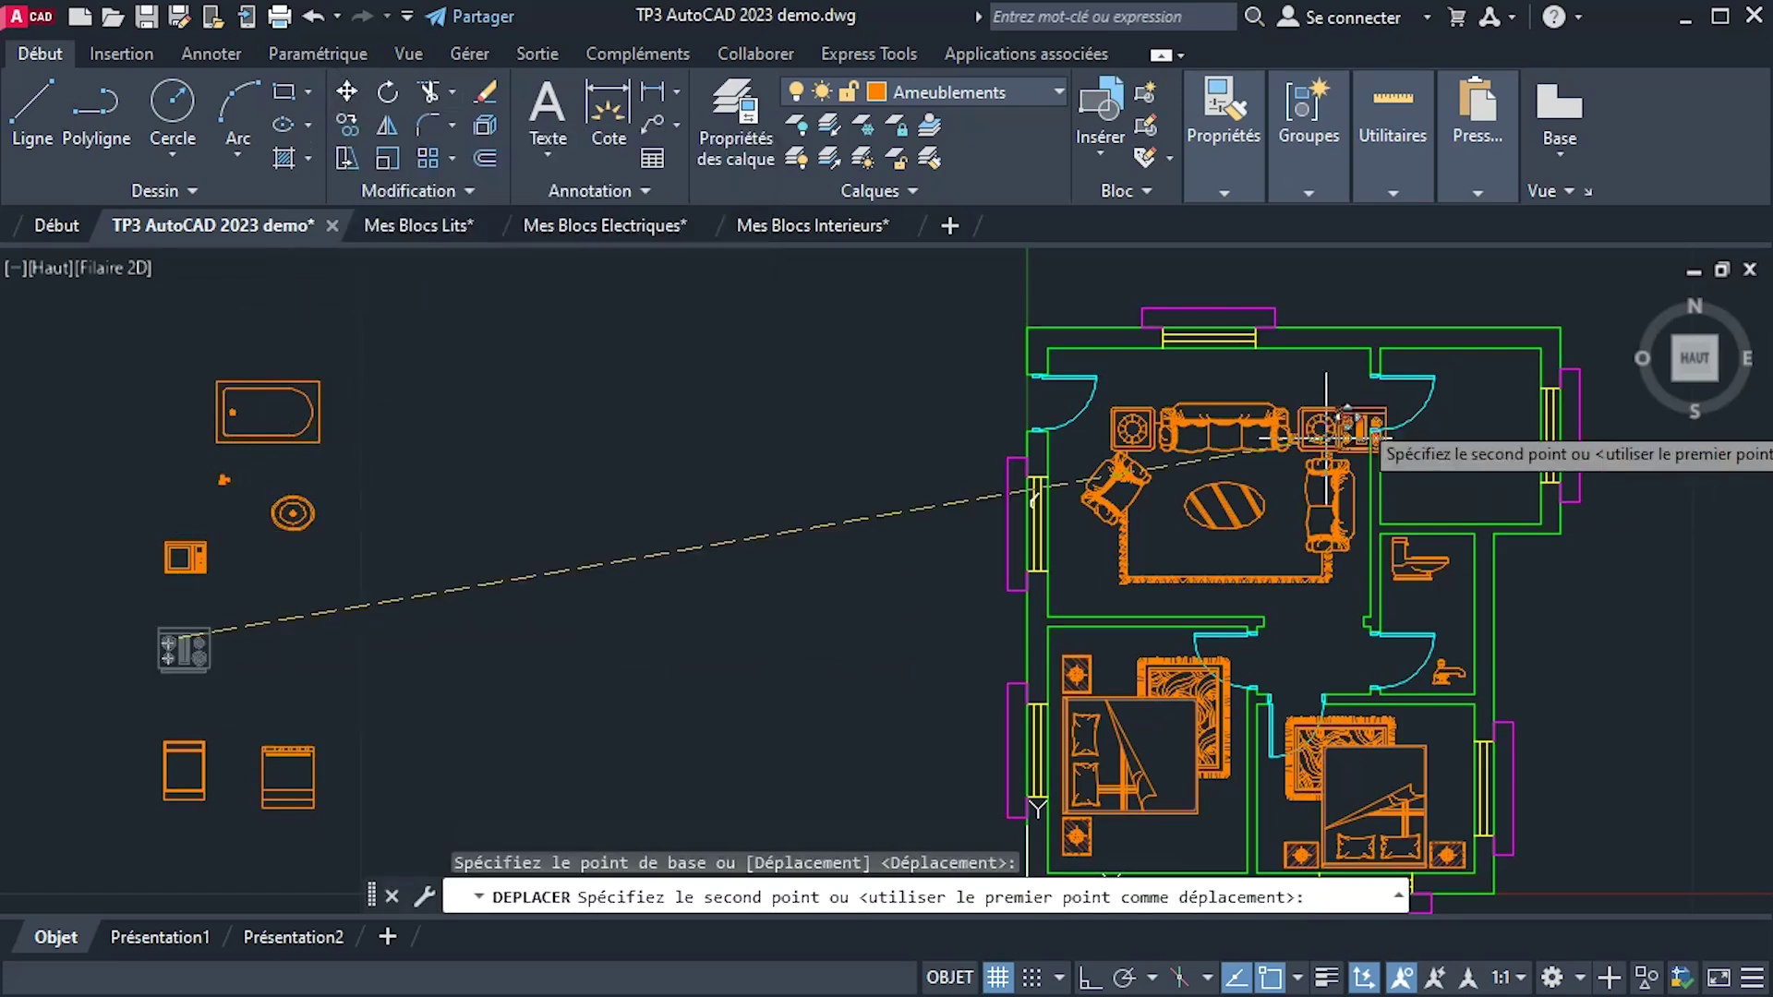
left_click(1509, 371)
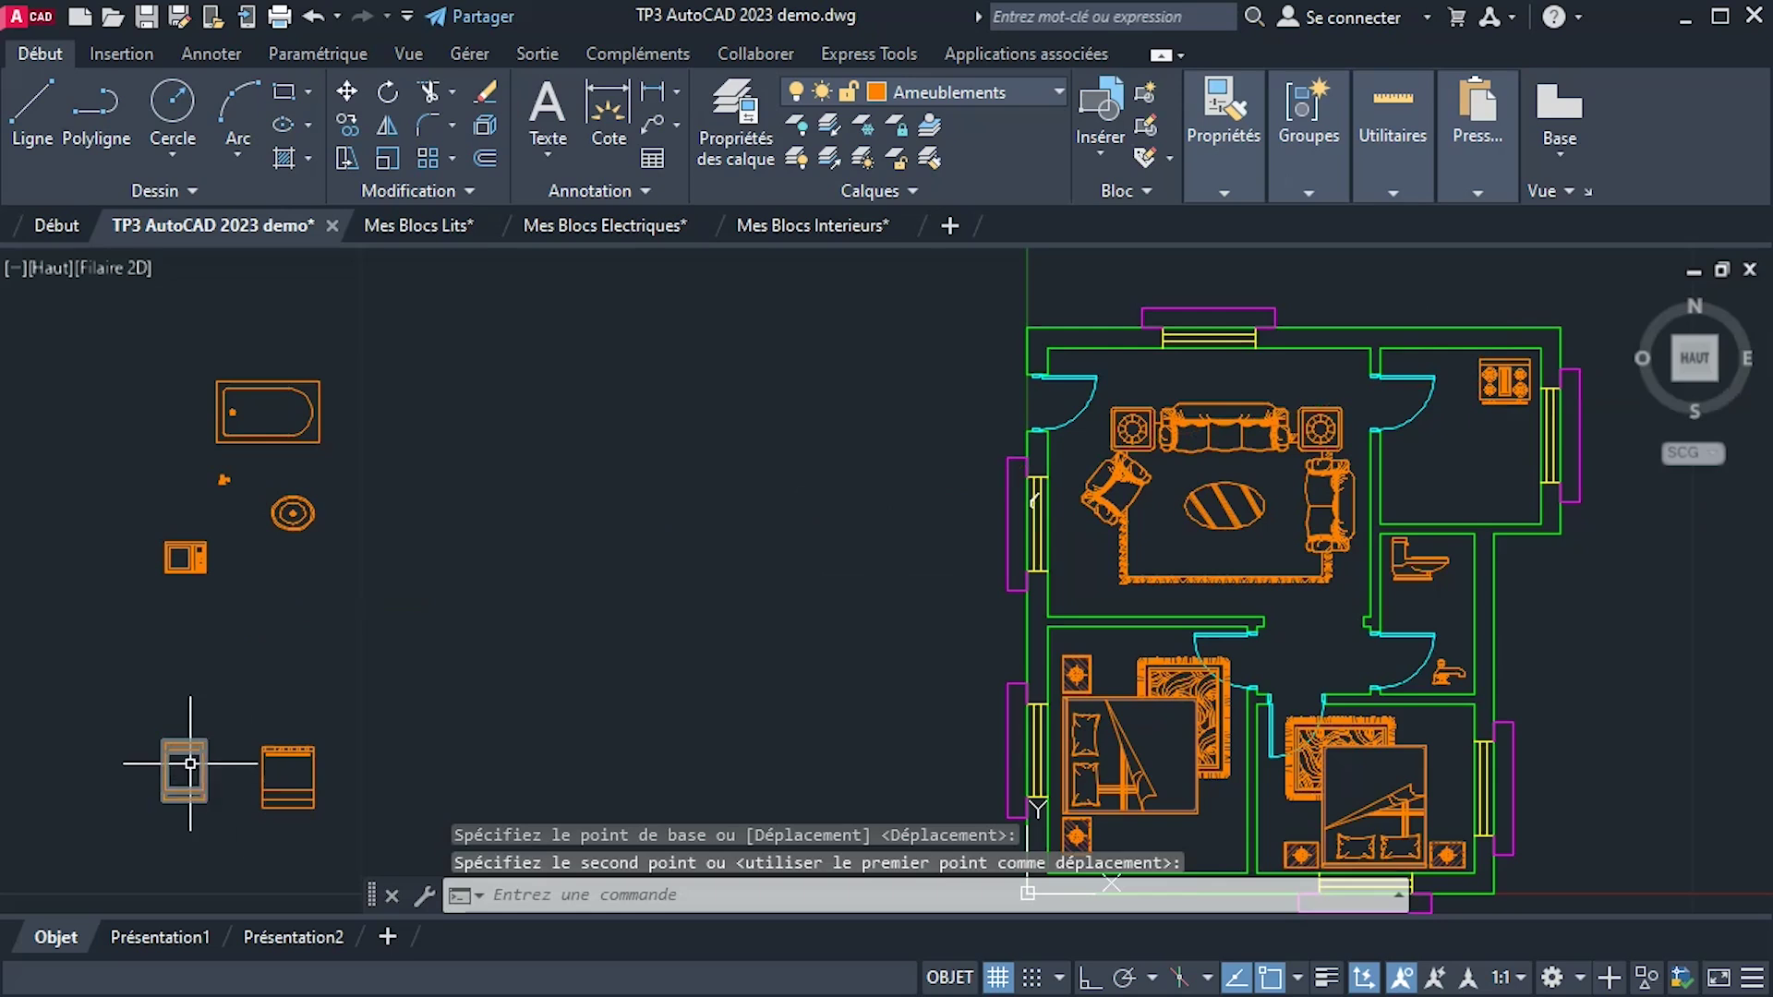
Move the front-view cooker into the kitchen, directly below the top-view cooker beside the window.
left_click(302, 754)
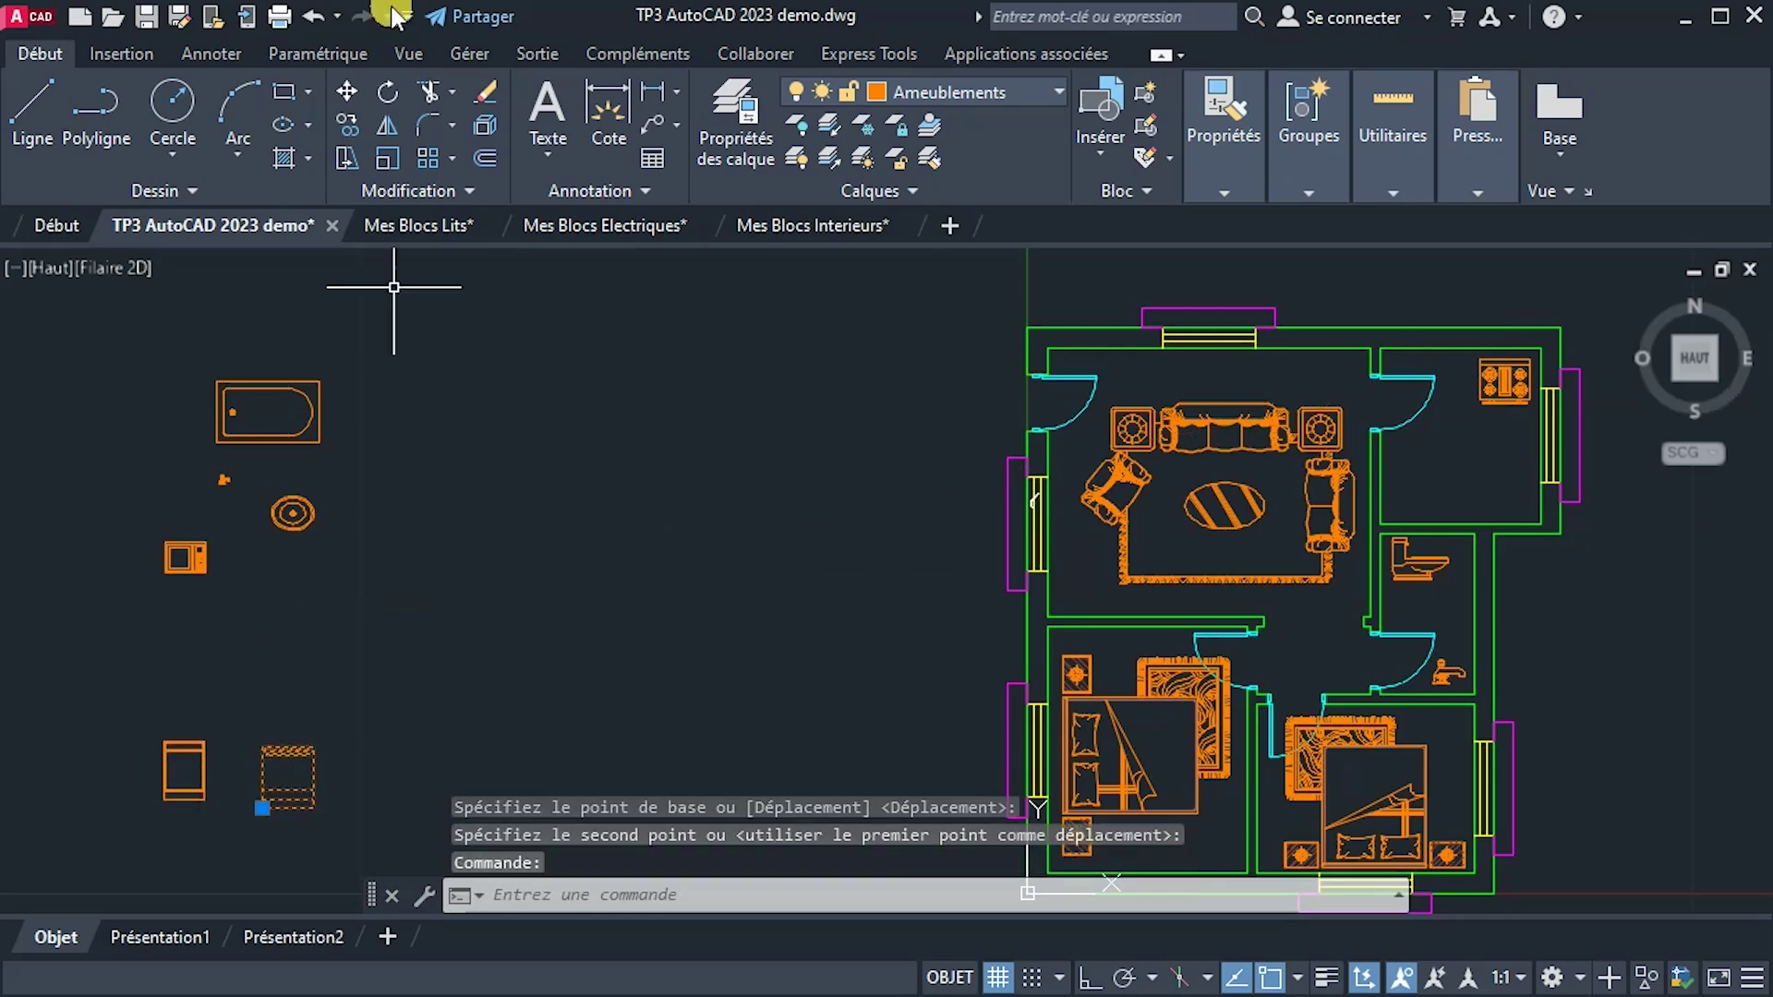
left_click(348, 91)
left_click(264, 750)
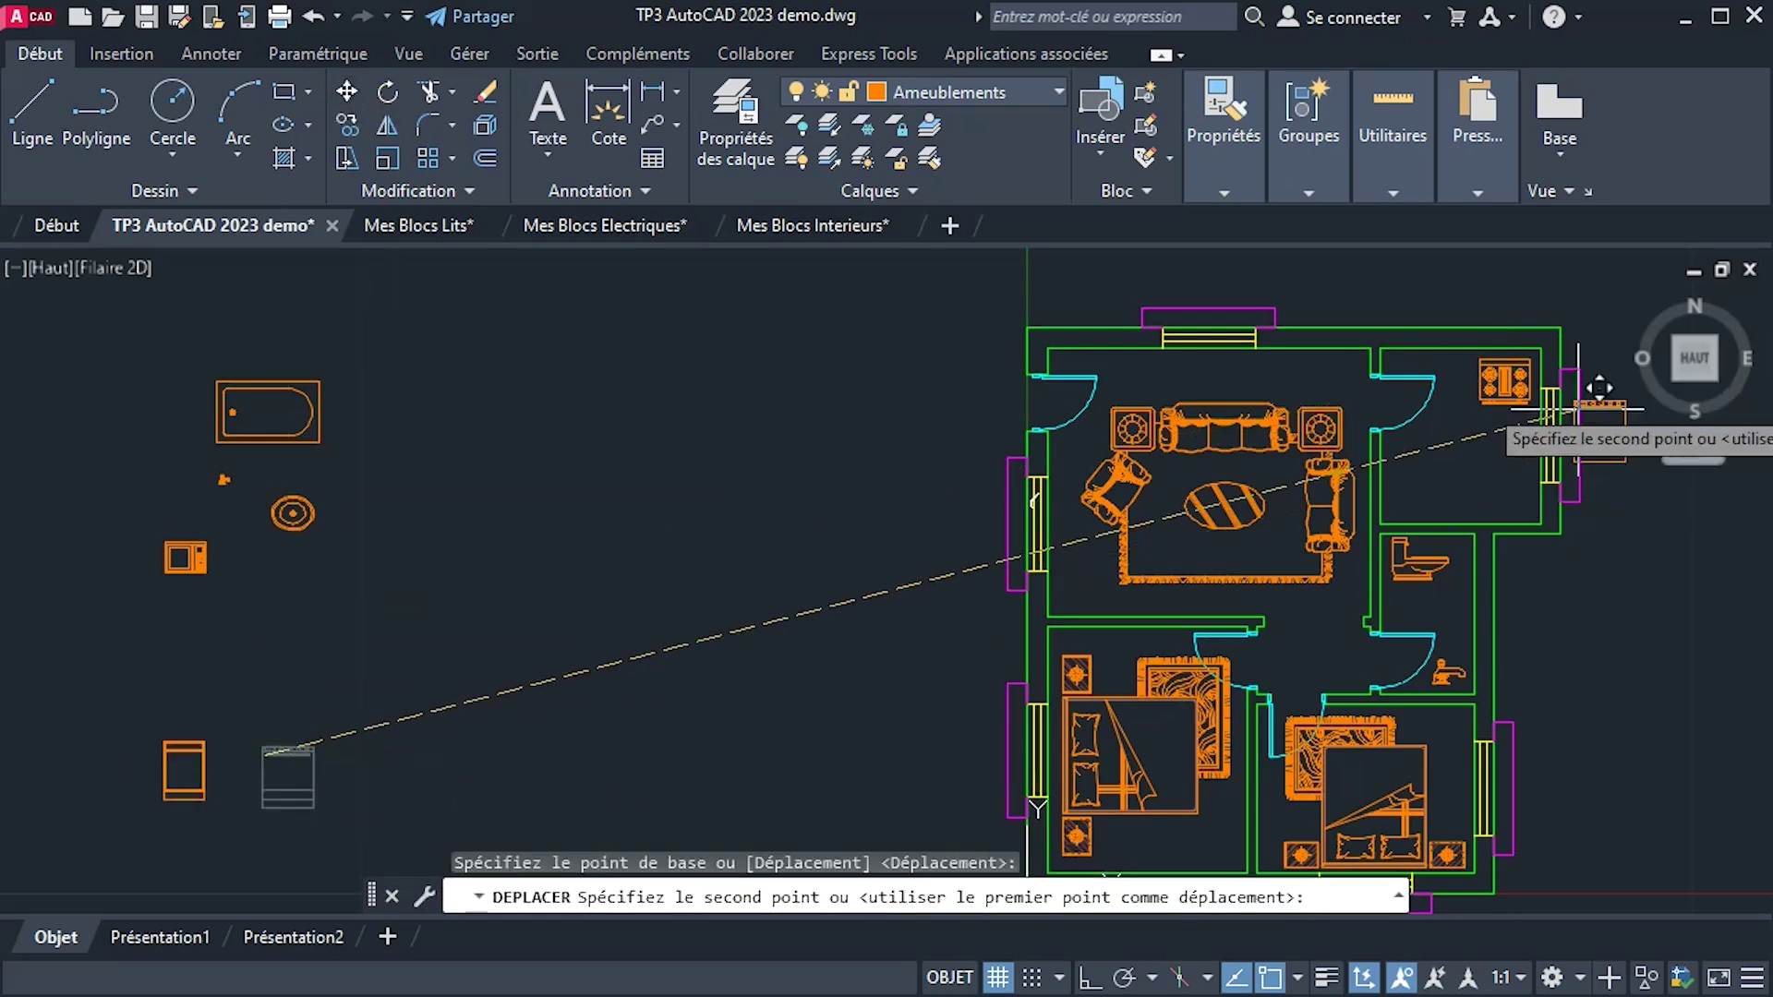
left_click(1480, 423)
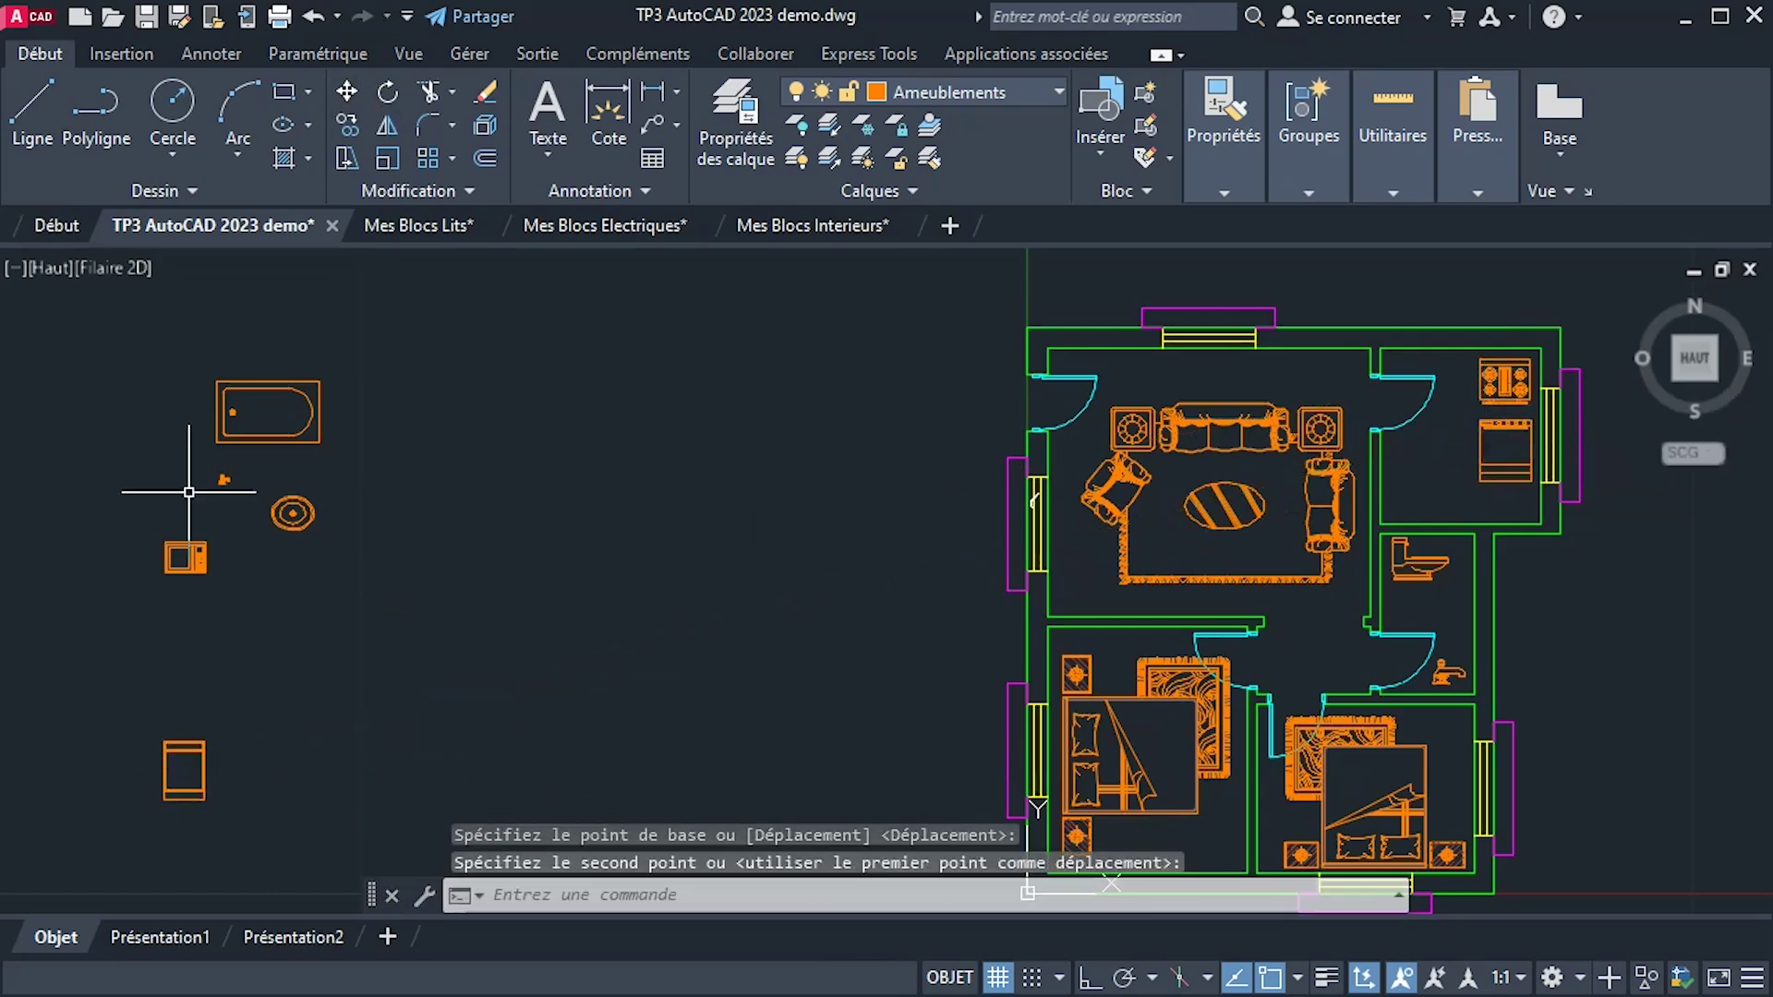
Move the dishwasher block into the kitchen's lower-left corner.
left_click(201, 754)
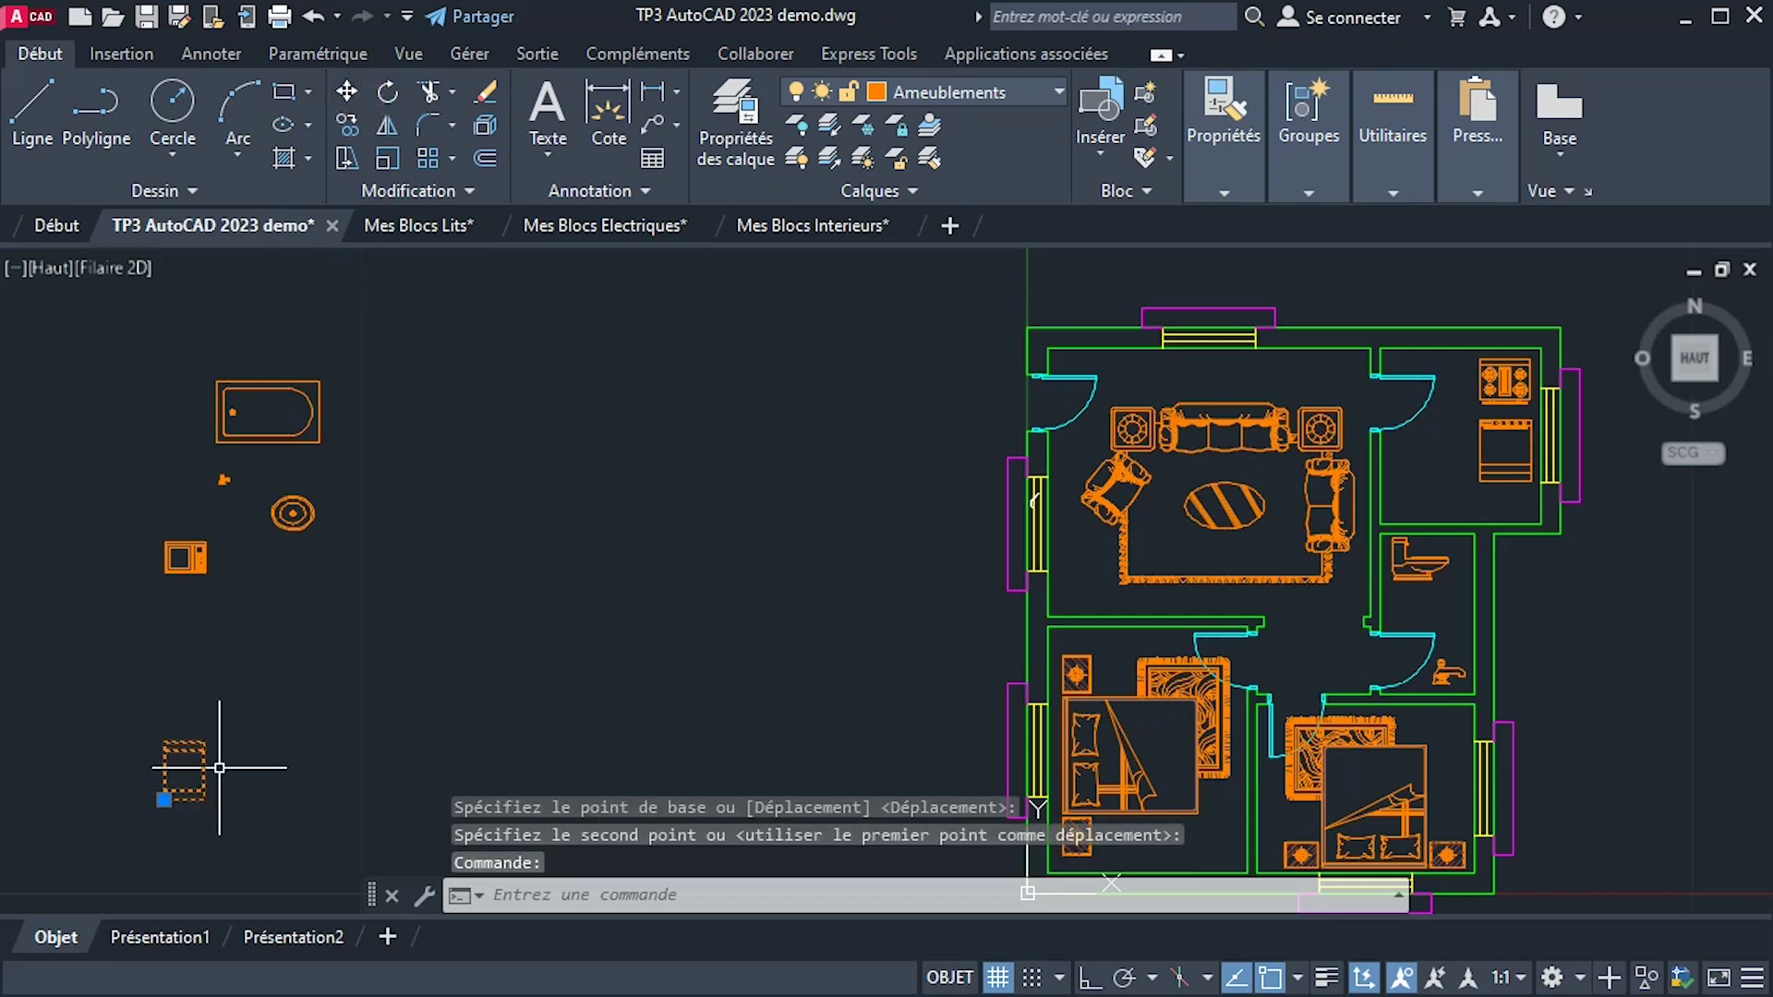
left_click(347, 90)
left_click(166, 745)
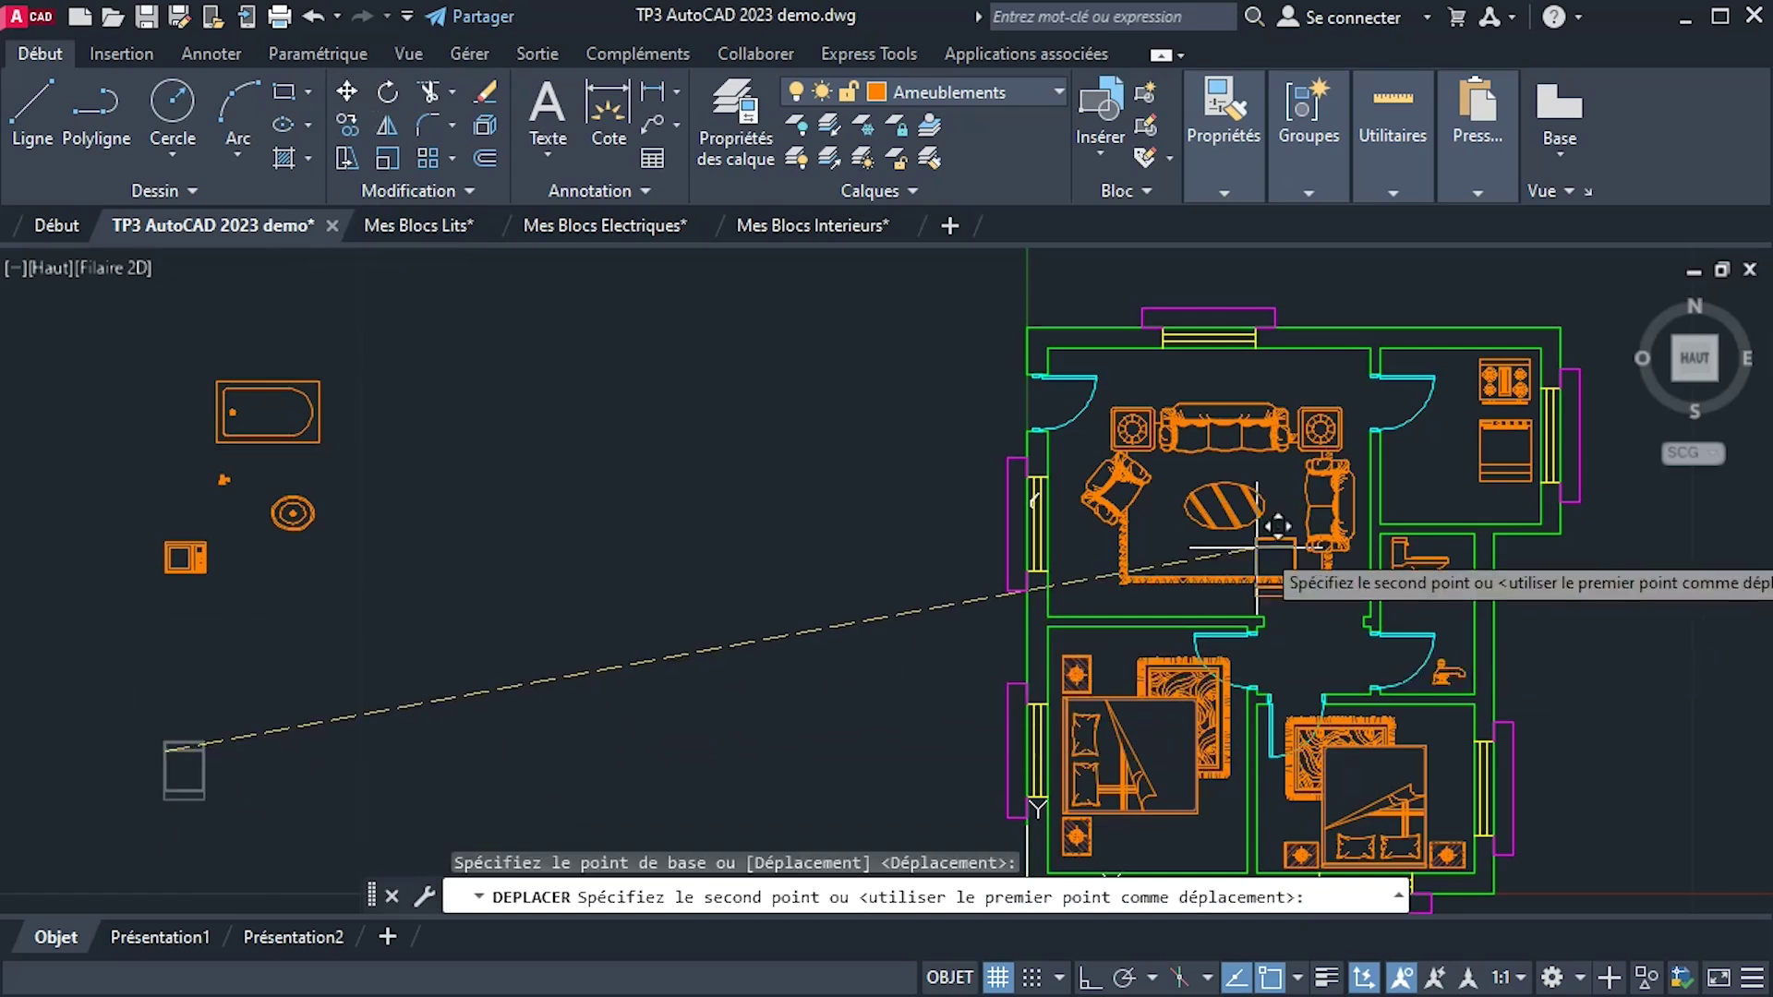
scroll(1449, 469, "up", 4)
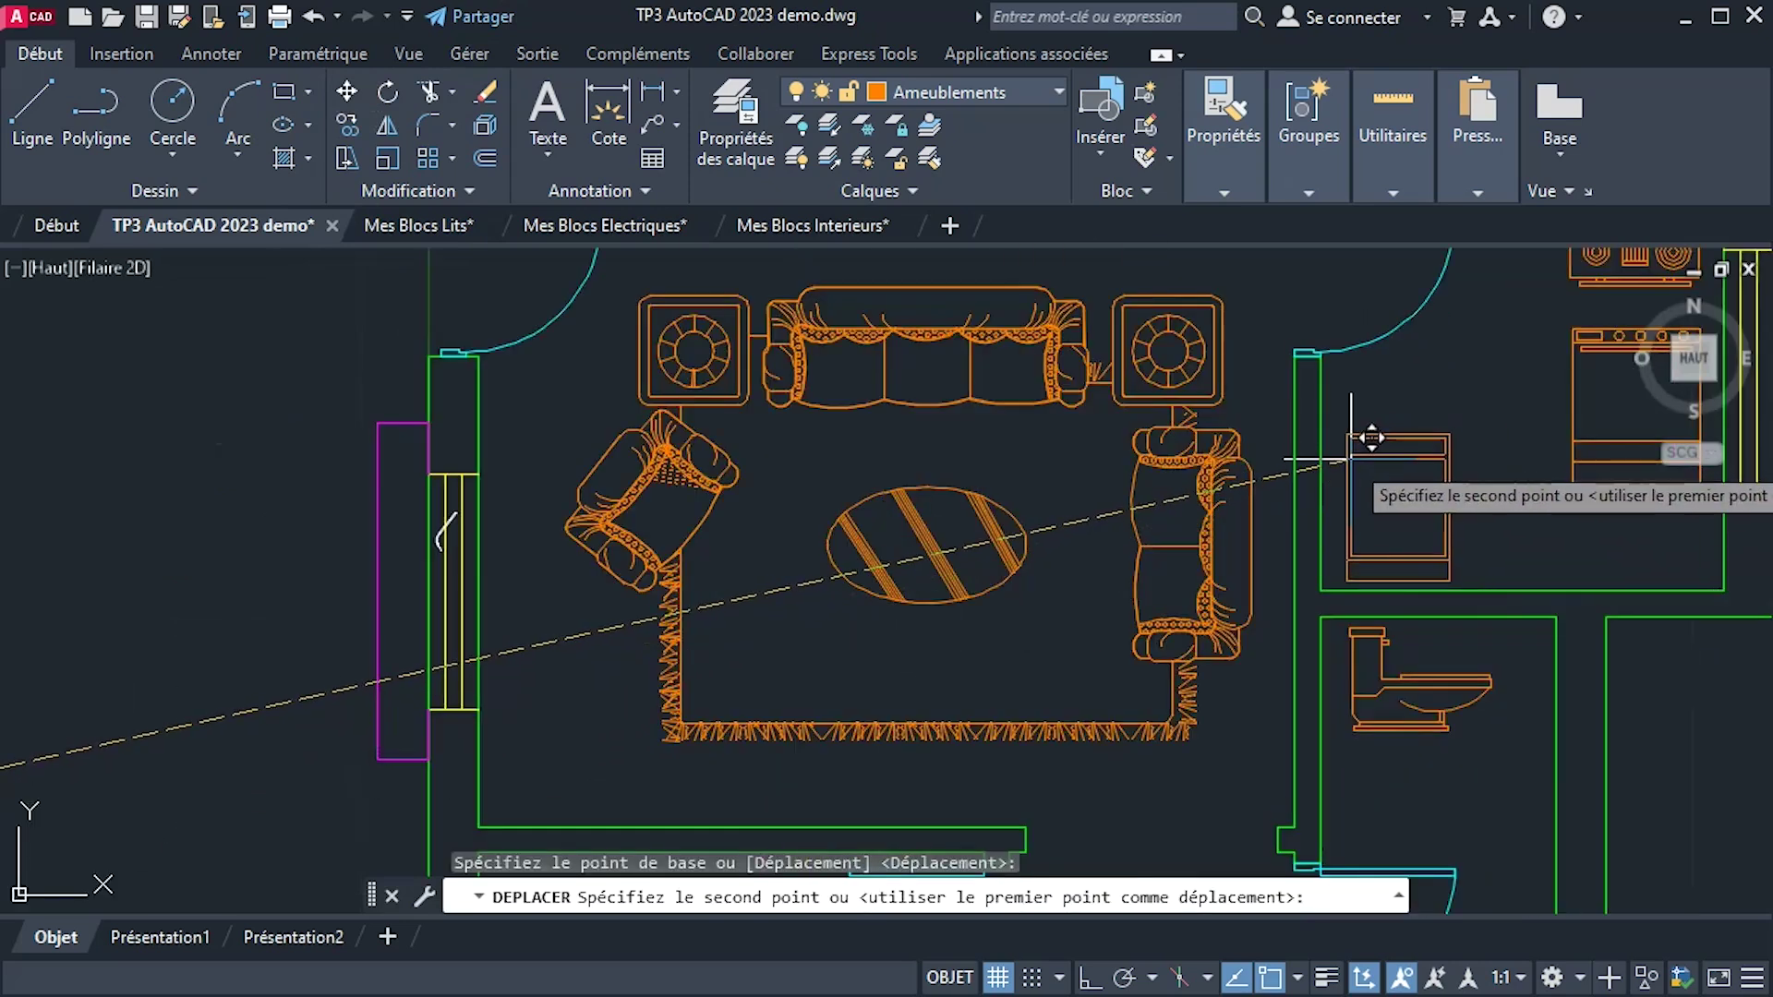
left_click(1353, 444)
scroll(1386, 462, "down", 3)
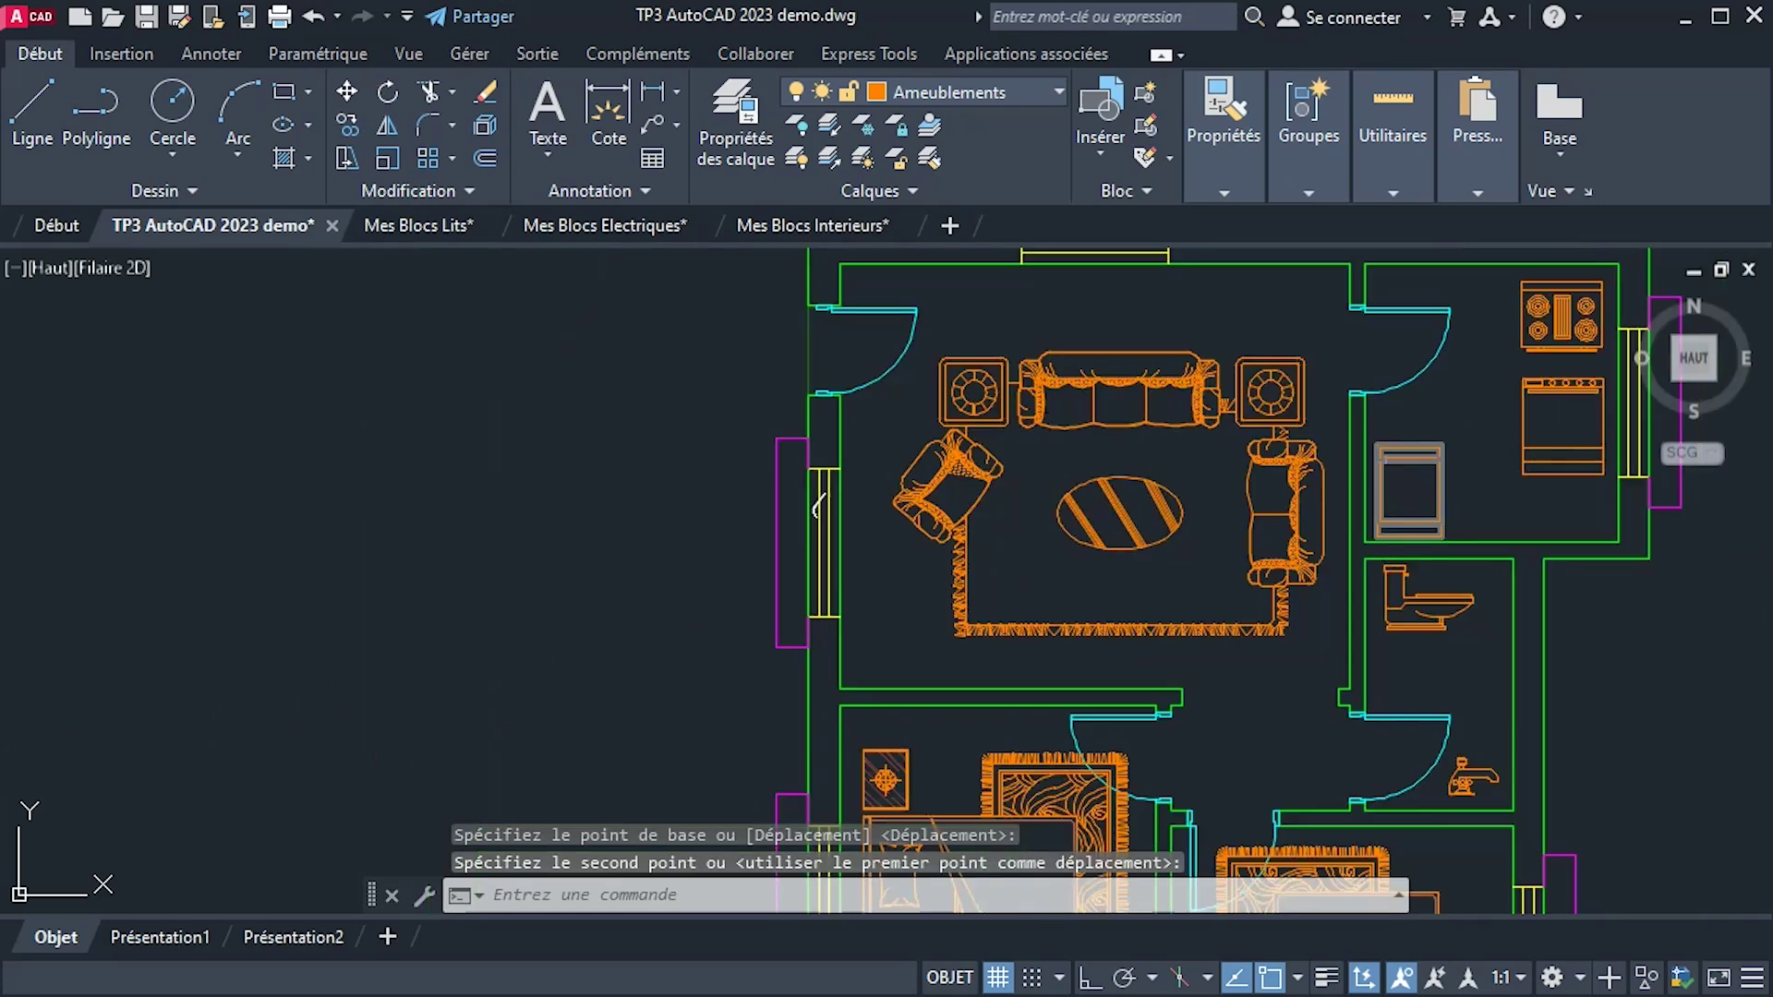
scroll(451, 514, "down", 4)
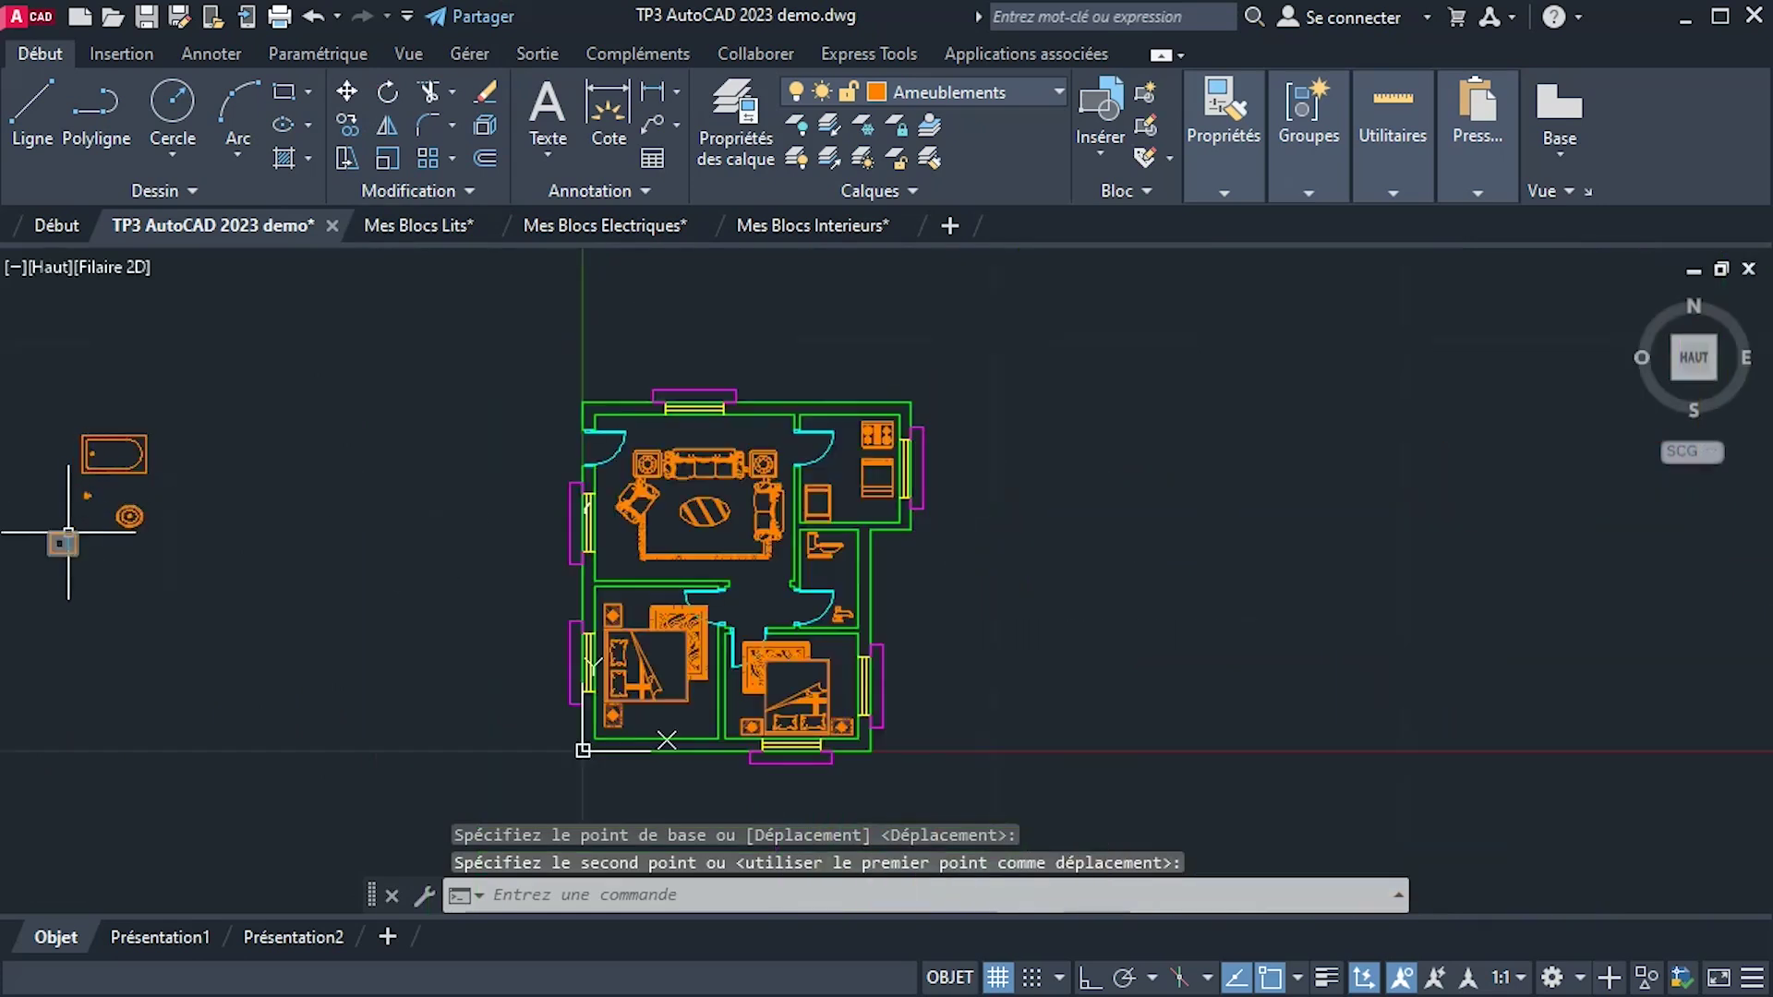
Move the microwave block into the kitchen's lower-right corner, below the front-view cooker.
scroll(69, 533, "up", 6)
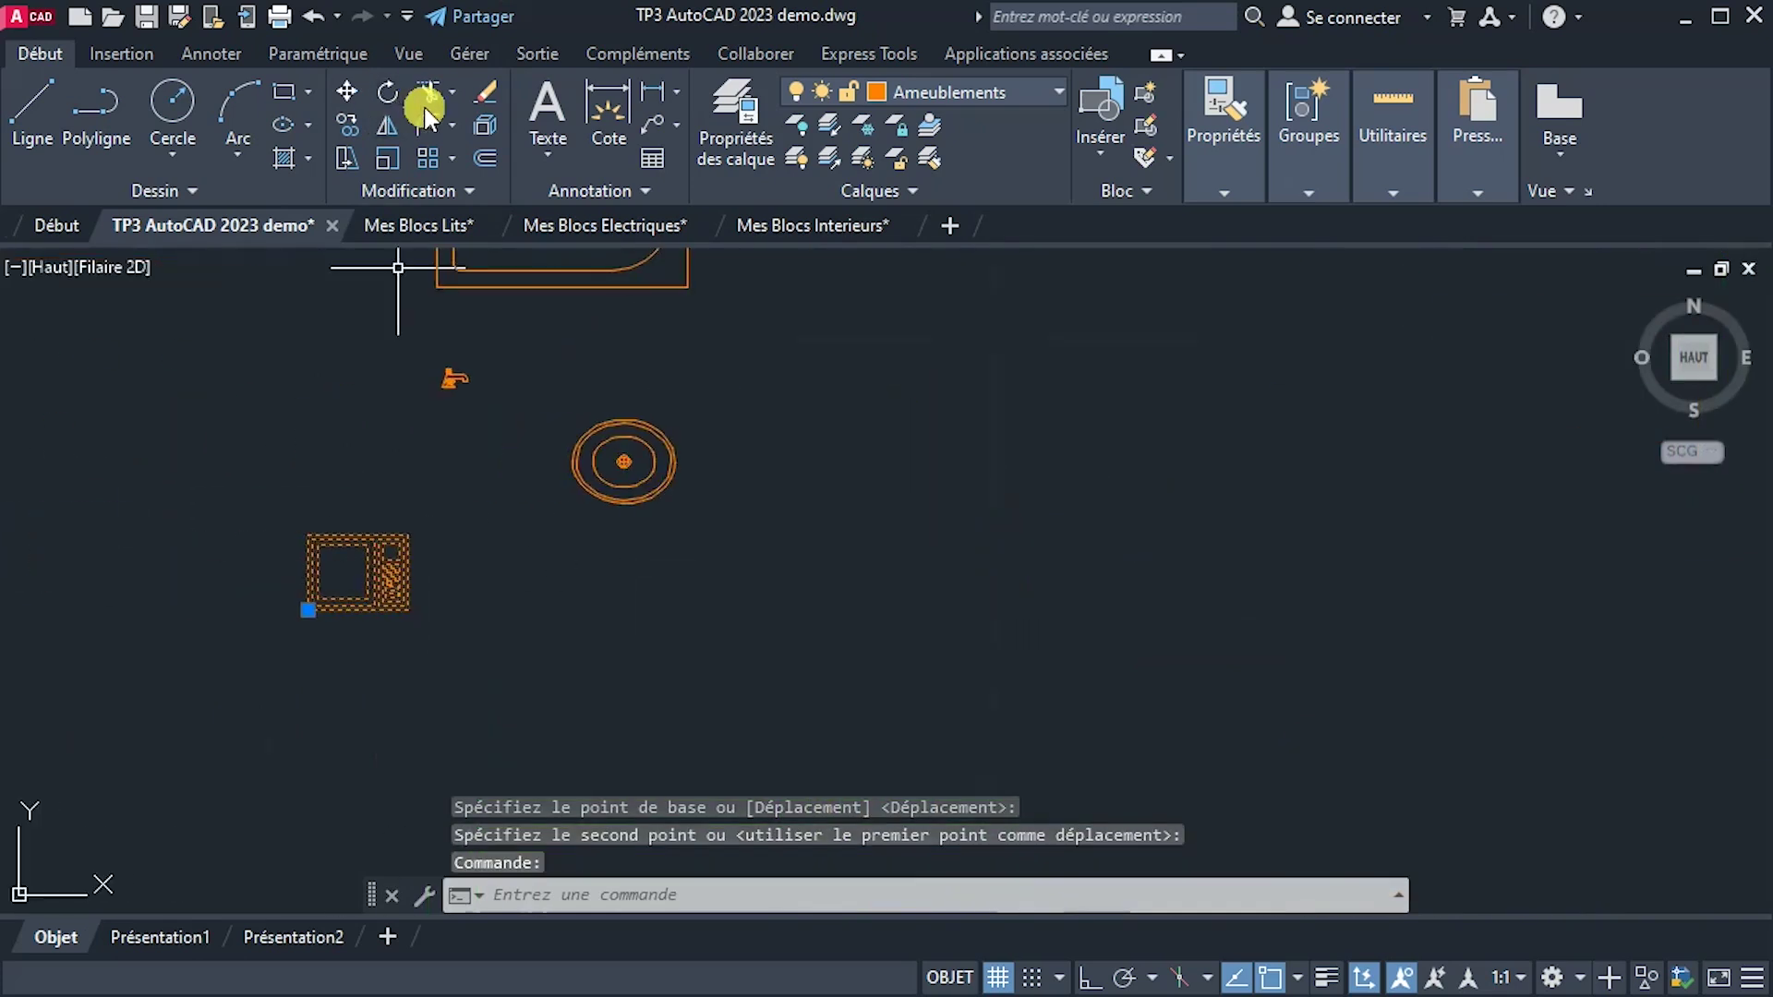
left_click(340, 87)
left_click(372, 568)
scroll(1051, 597, "down", 8)
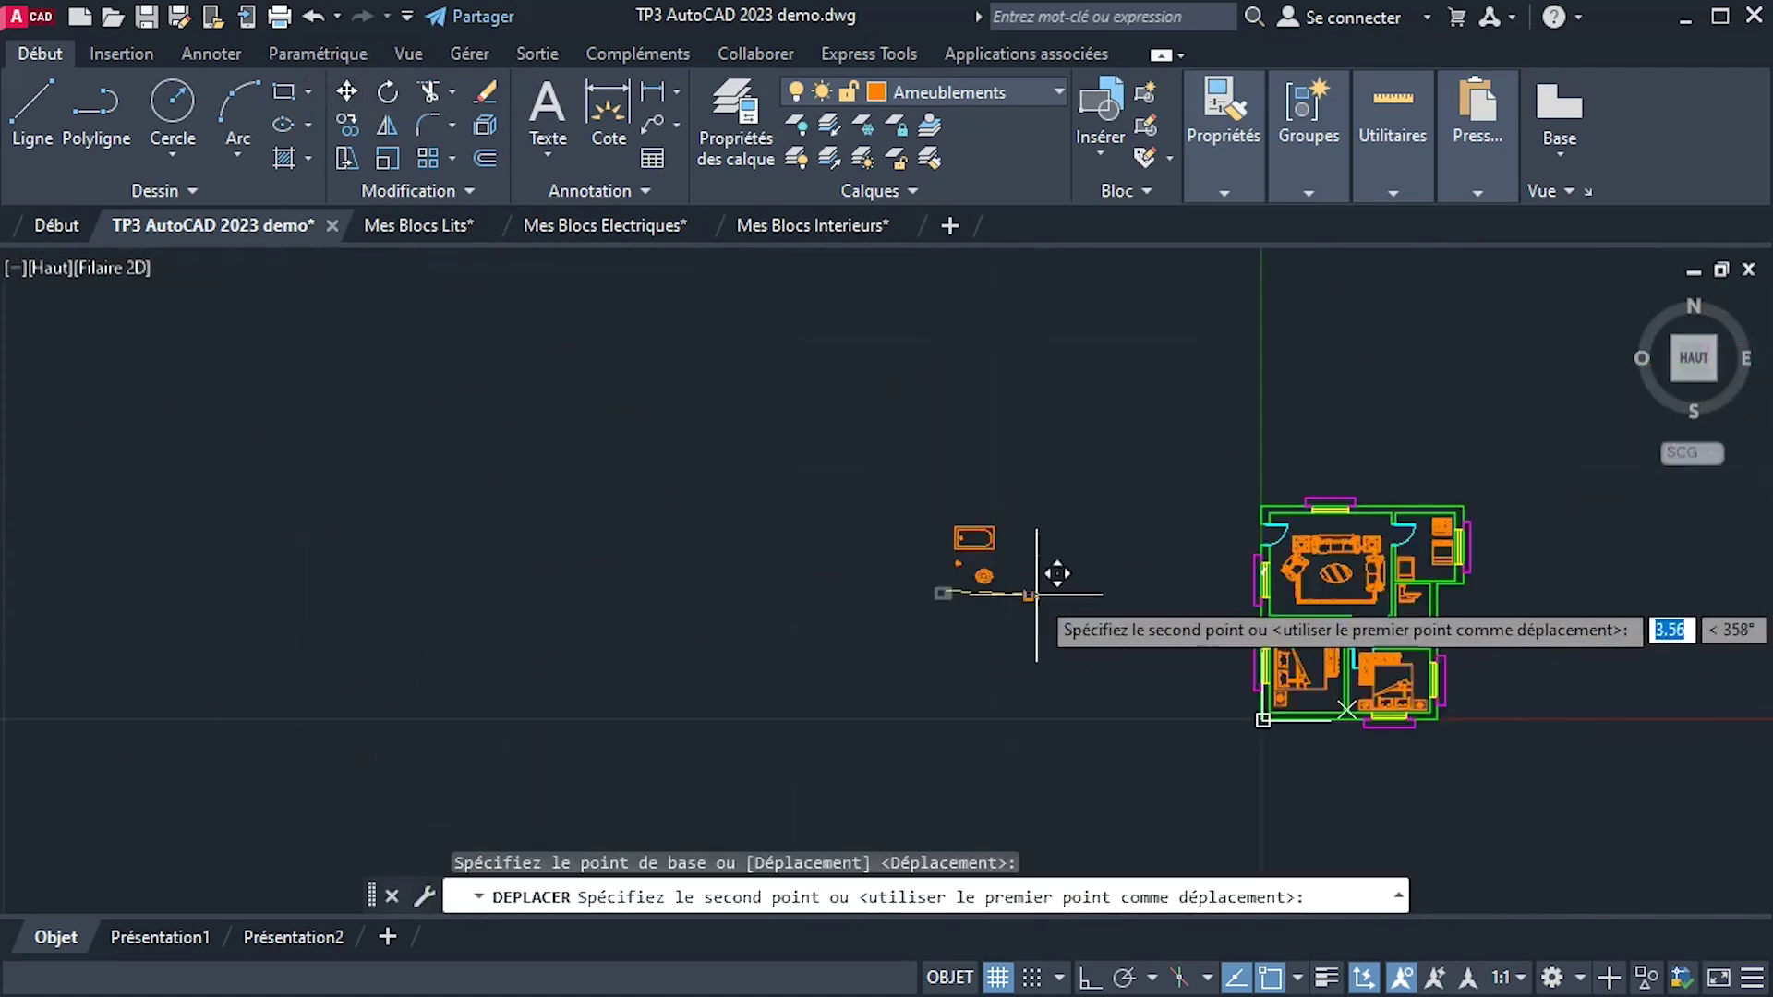
middle_click_drag(1183, 594, 772, 616)
scroll(1034, 600, "up", 5)
scroll(655, 554, "up", 4)
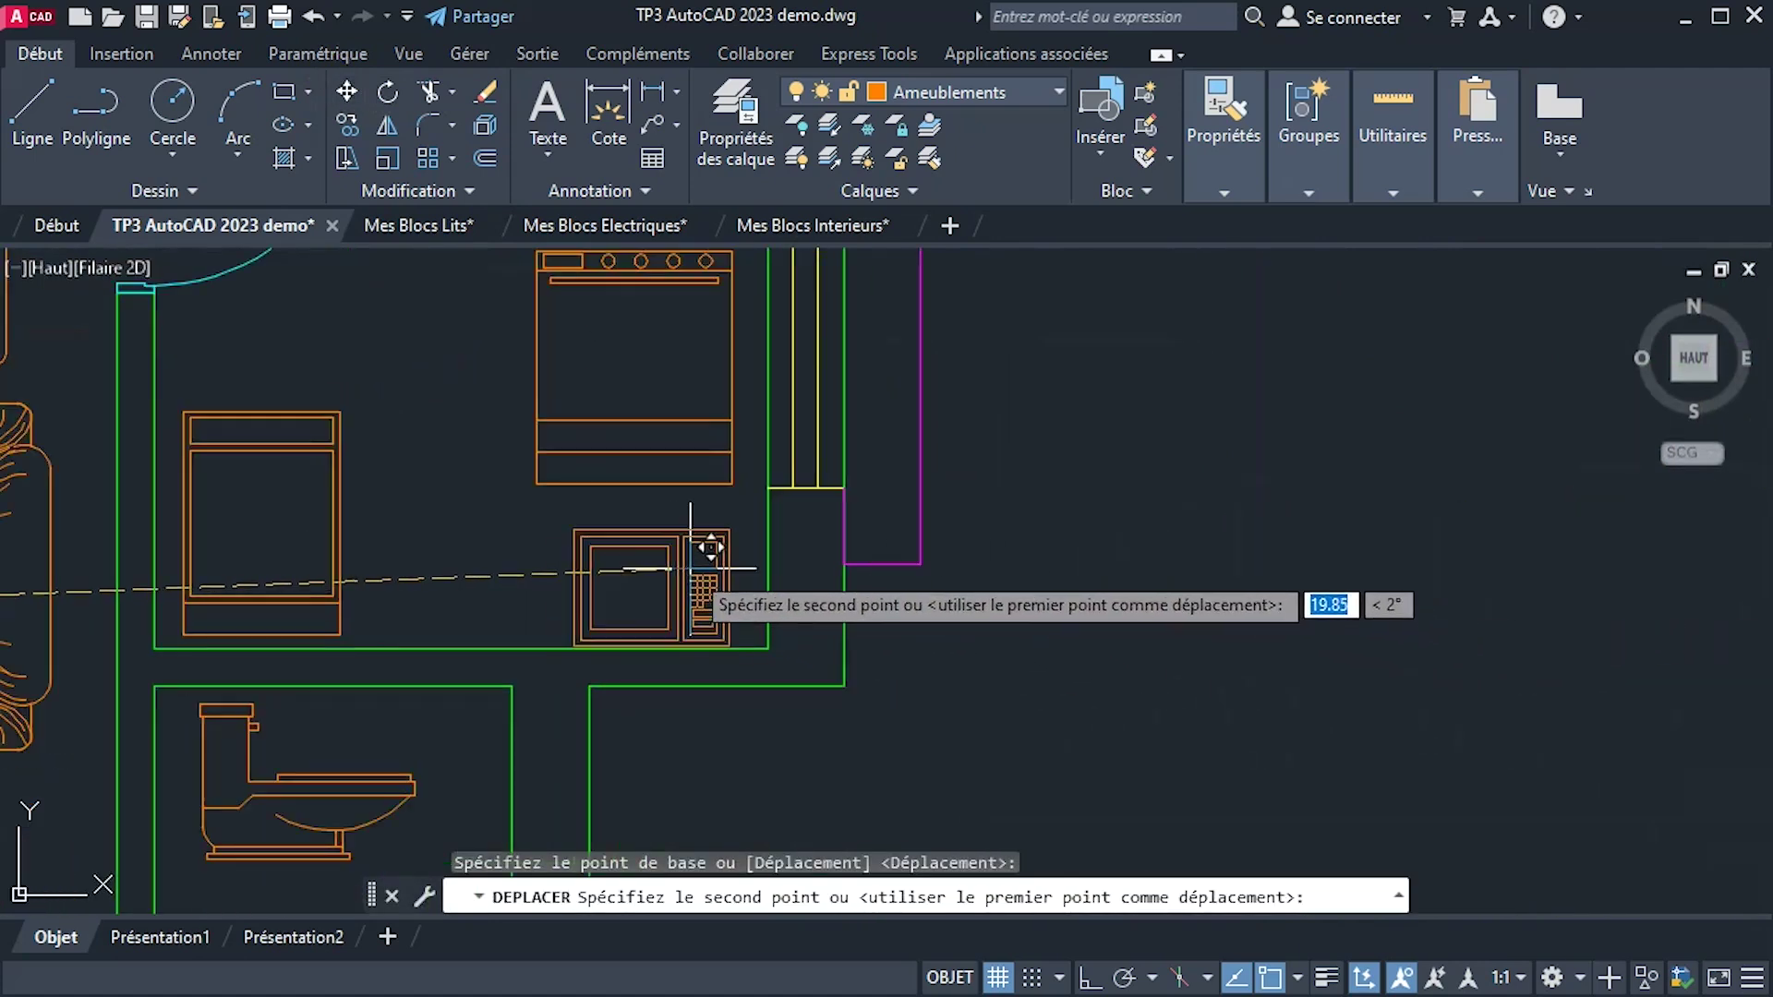
left_click(694, 554)
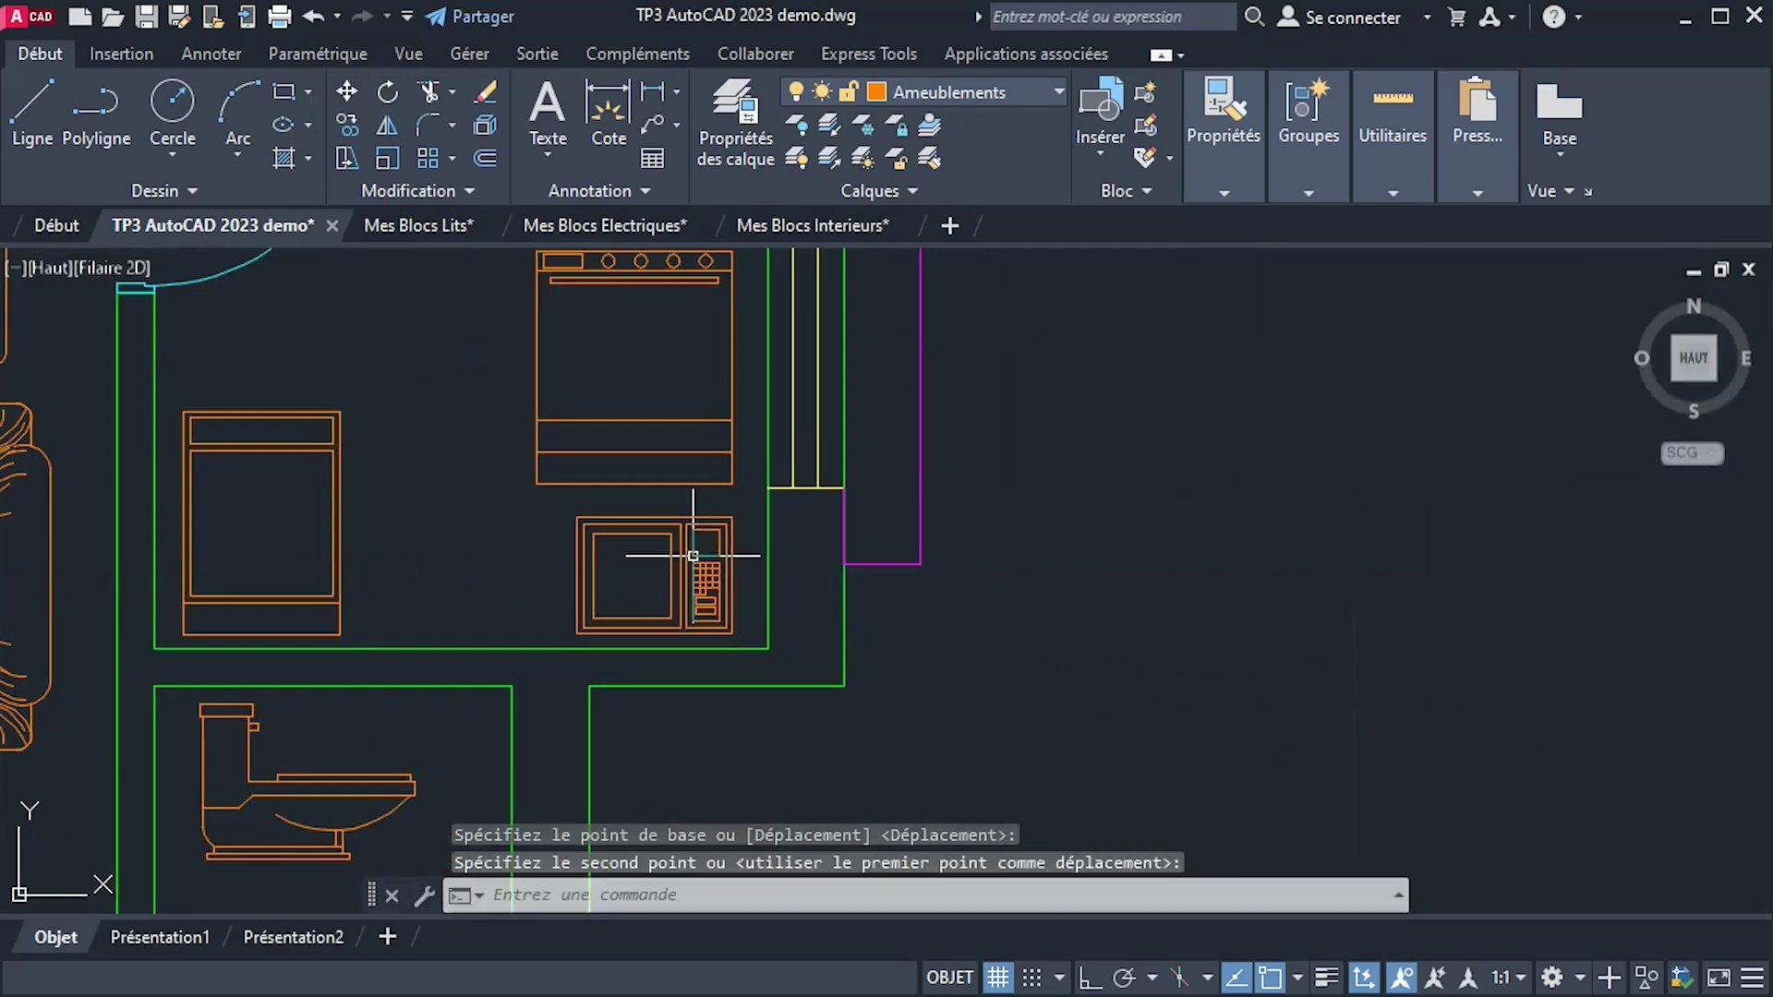
Erase the unused bathtub, small faucet and oval washbasin blocks lying outside the floor plan.
scroll(646, 554, "down", 6)
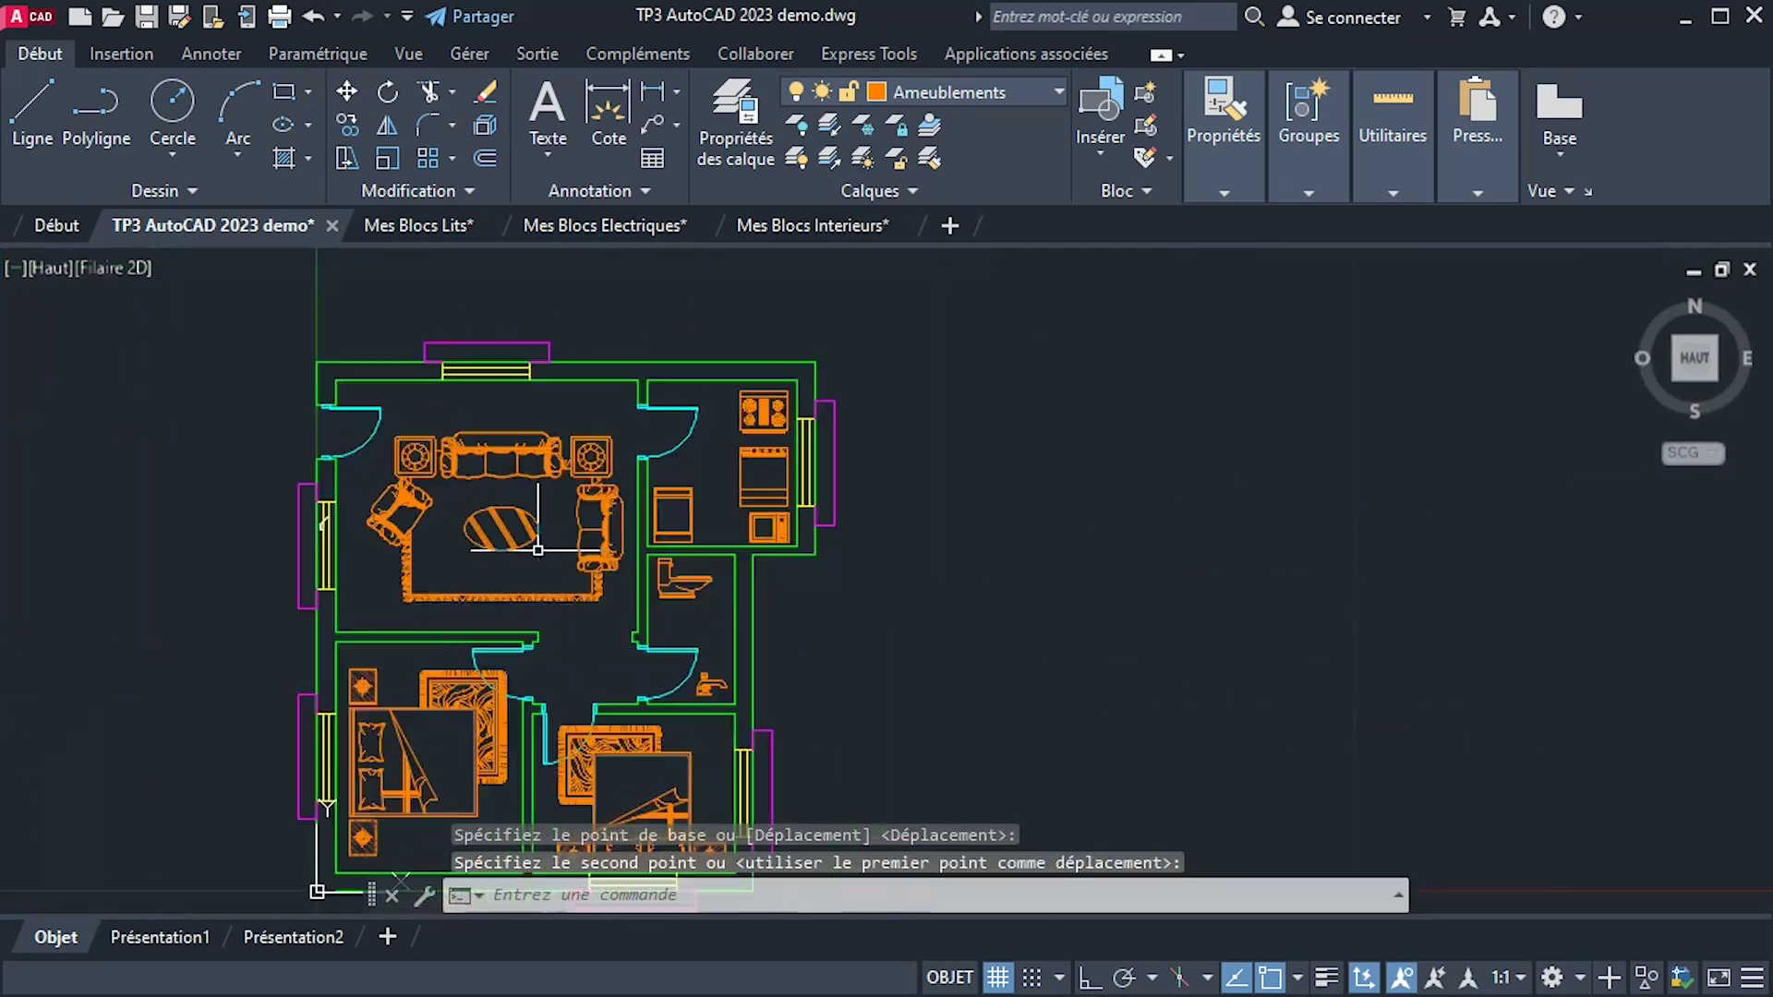
middle_click_drag(517, 573, 1110, 588)
scroll(644, 576, "up", 4)
scroll(647, 577, "down", 4)
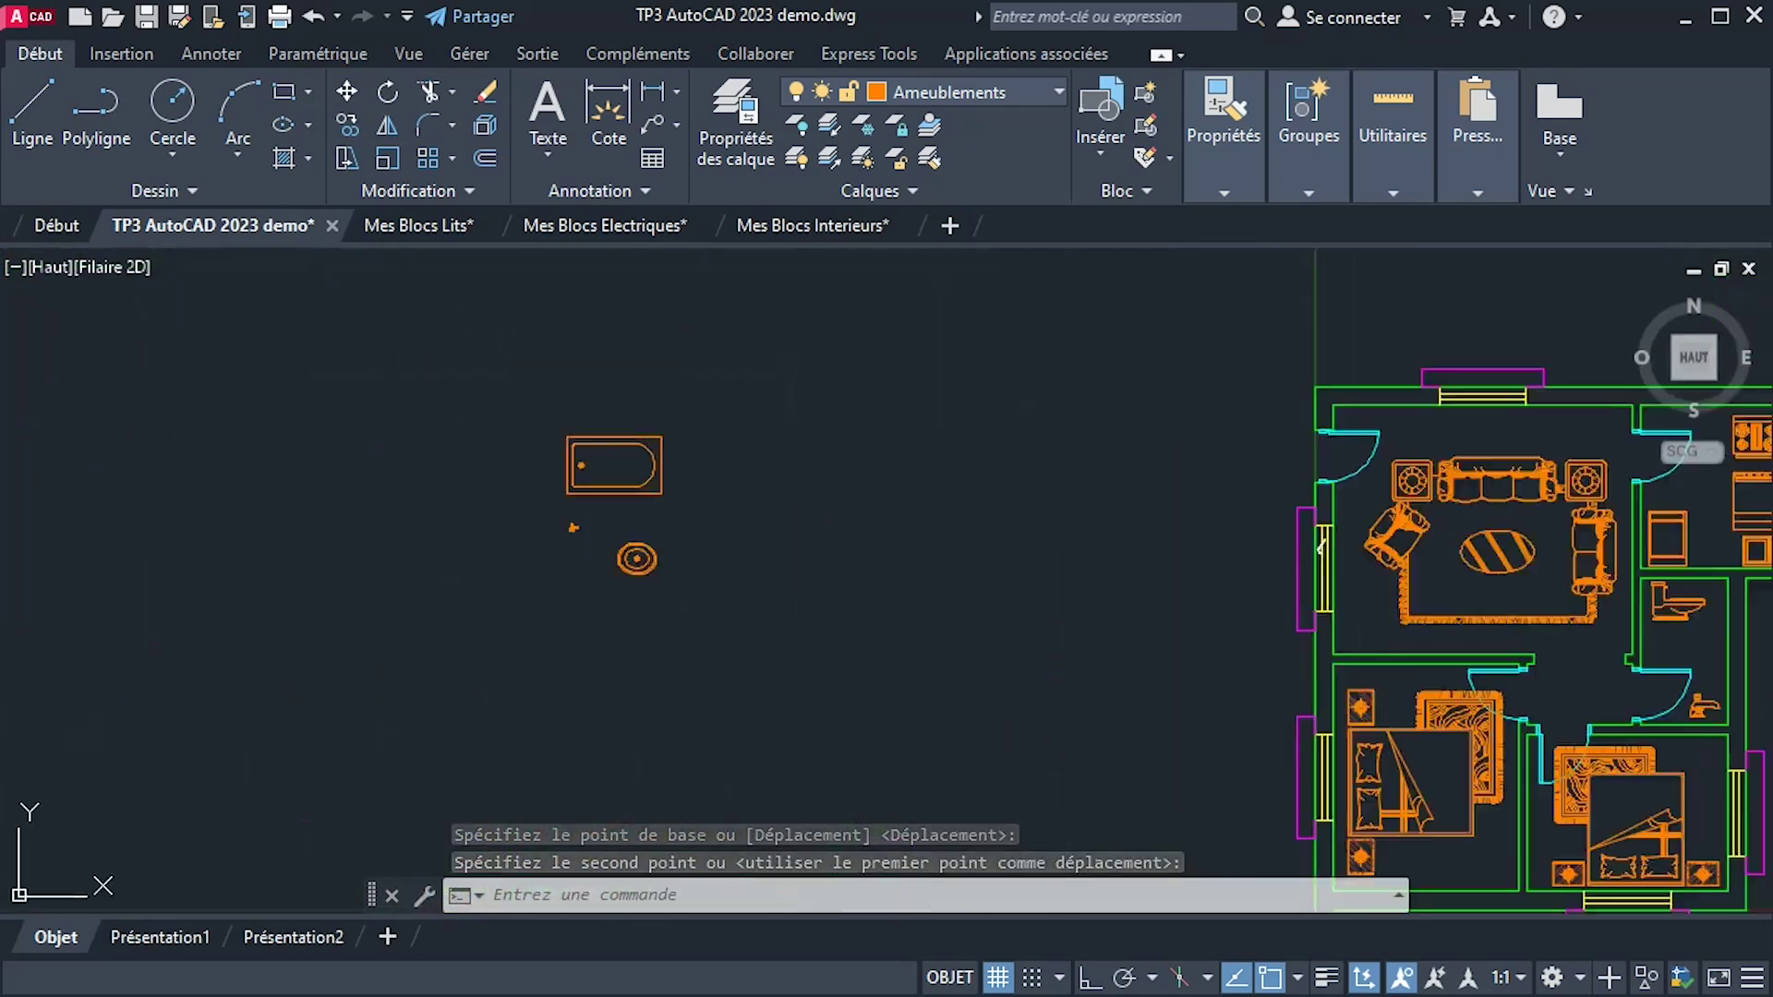
middle_click_drag(778, 596, 493, 516)
scroll(452, 514, "up", 6)
middle_click_drag(293, 514, 593, 566)
scroll(469, 516, "down", 4)
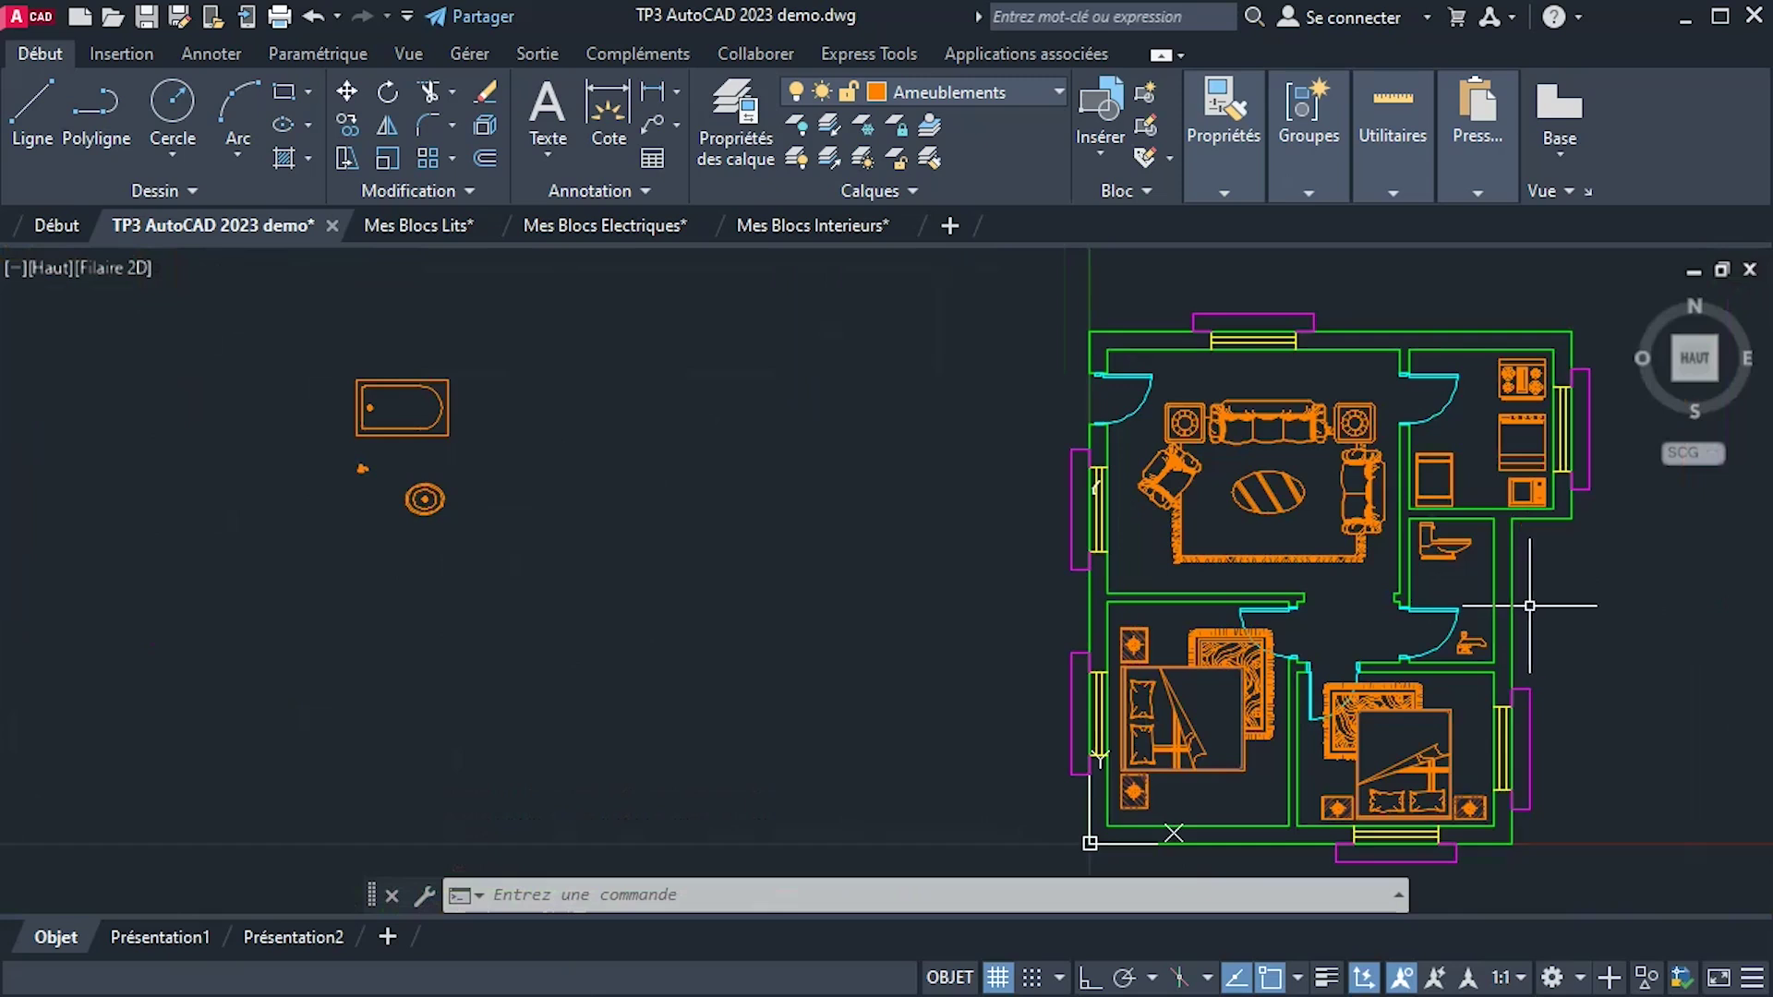
left_click(260, 313)
left_click(707, 679)
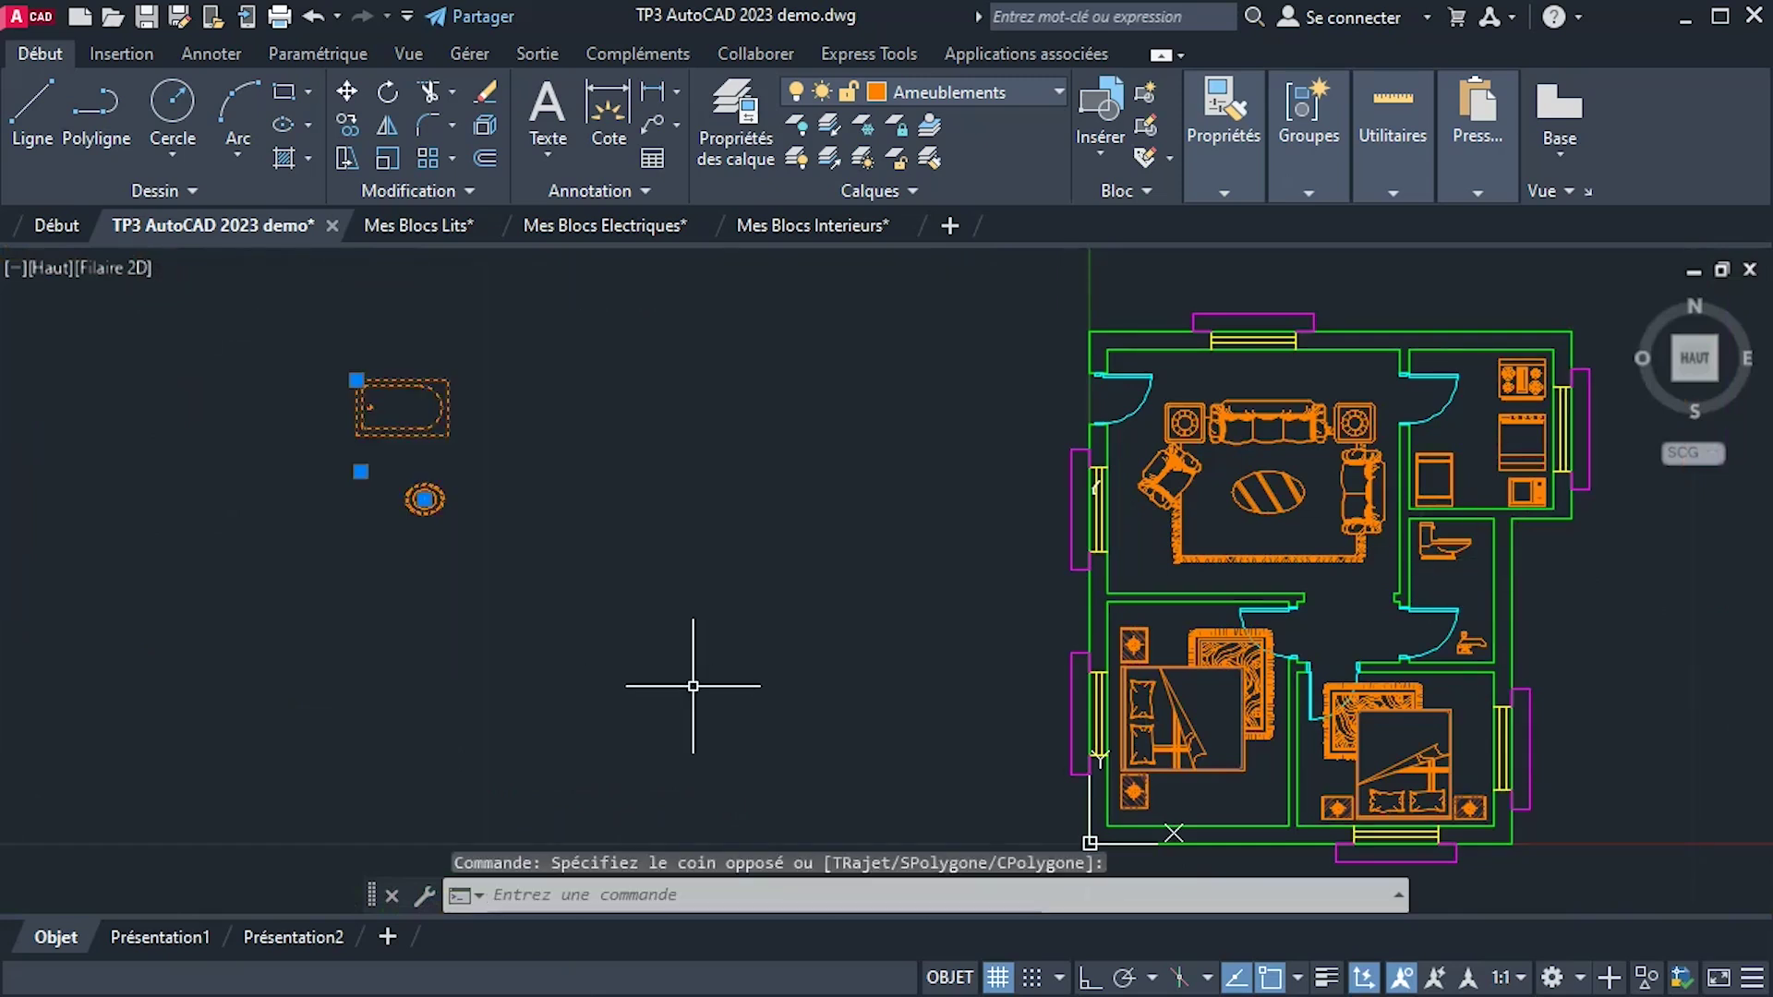
type("effa")
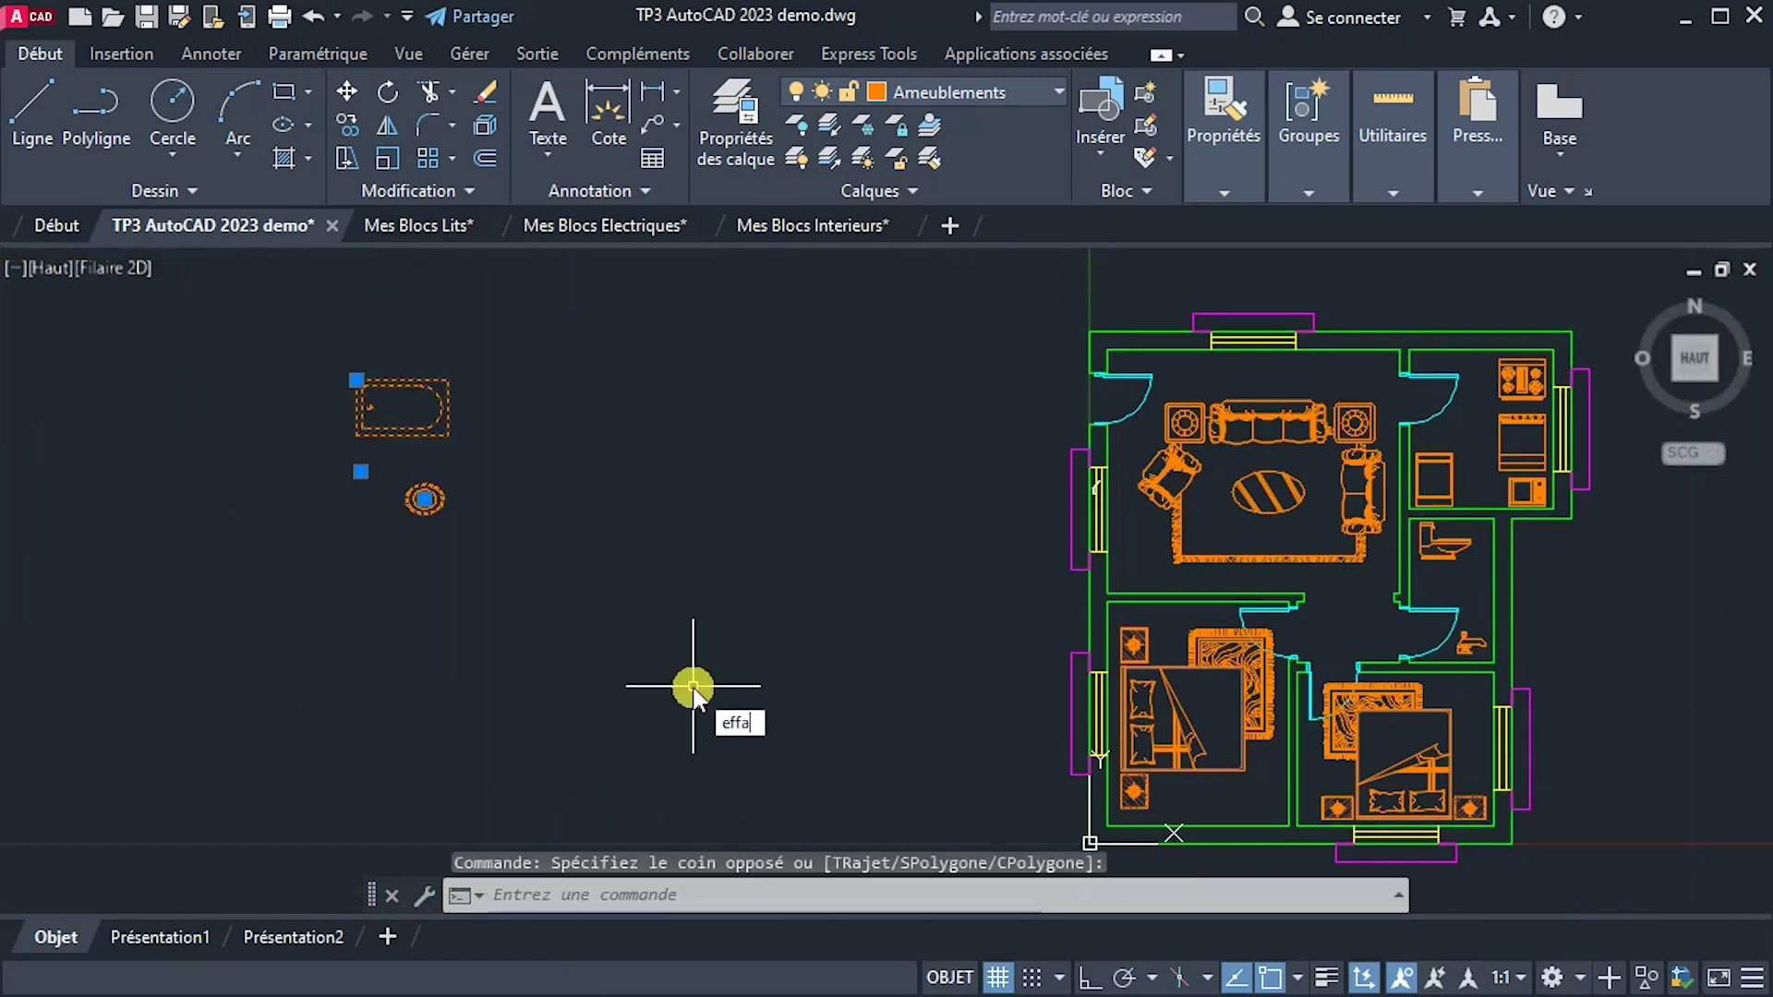
key("Return")
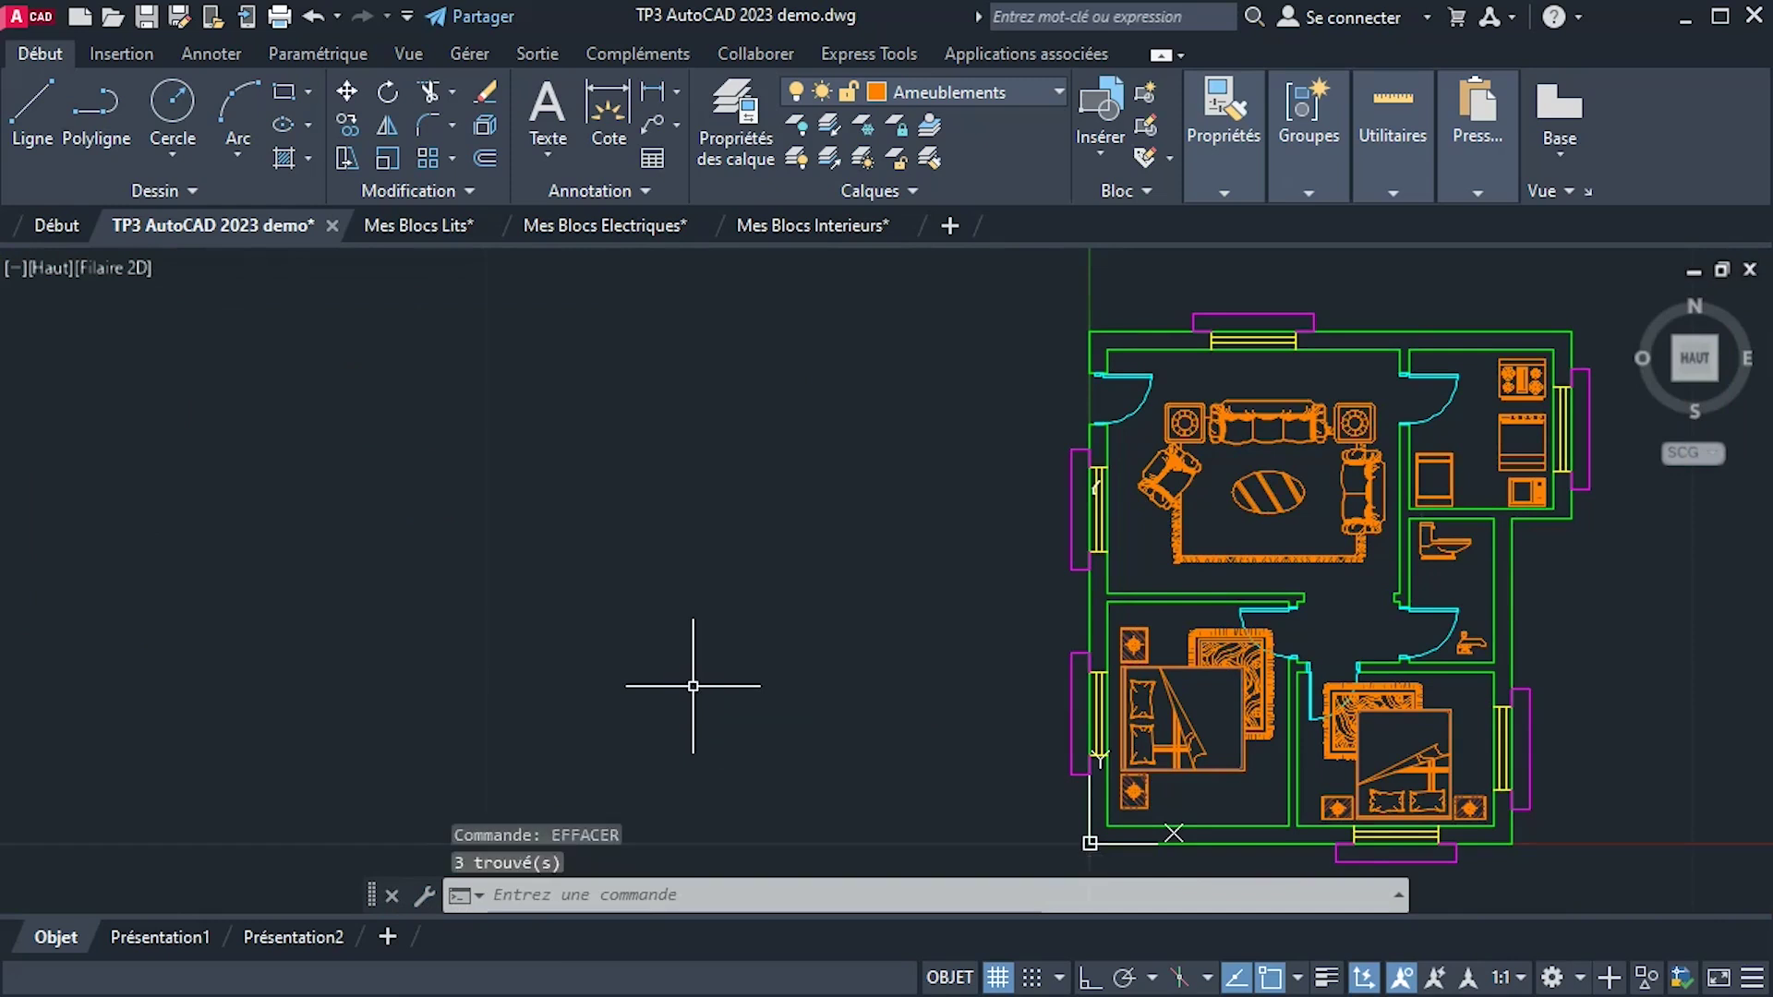
Draw a horizontal countertop line from the kitchen's left wall, using the Nearest snap, above the dishwasher toward the cookers.
scroll(1477, 424, "up", 5)
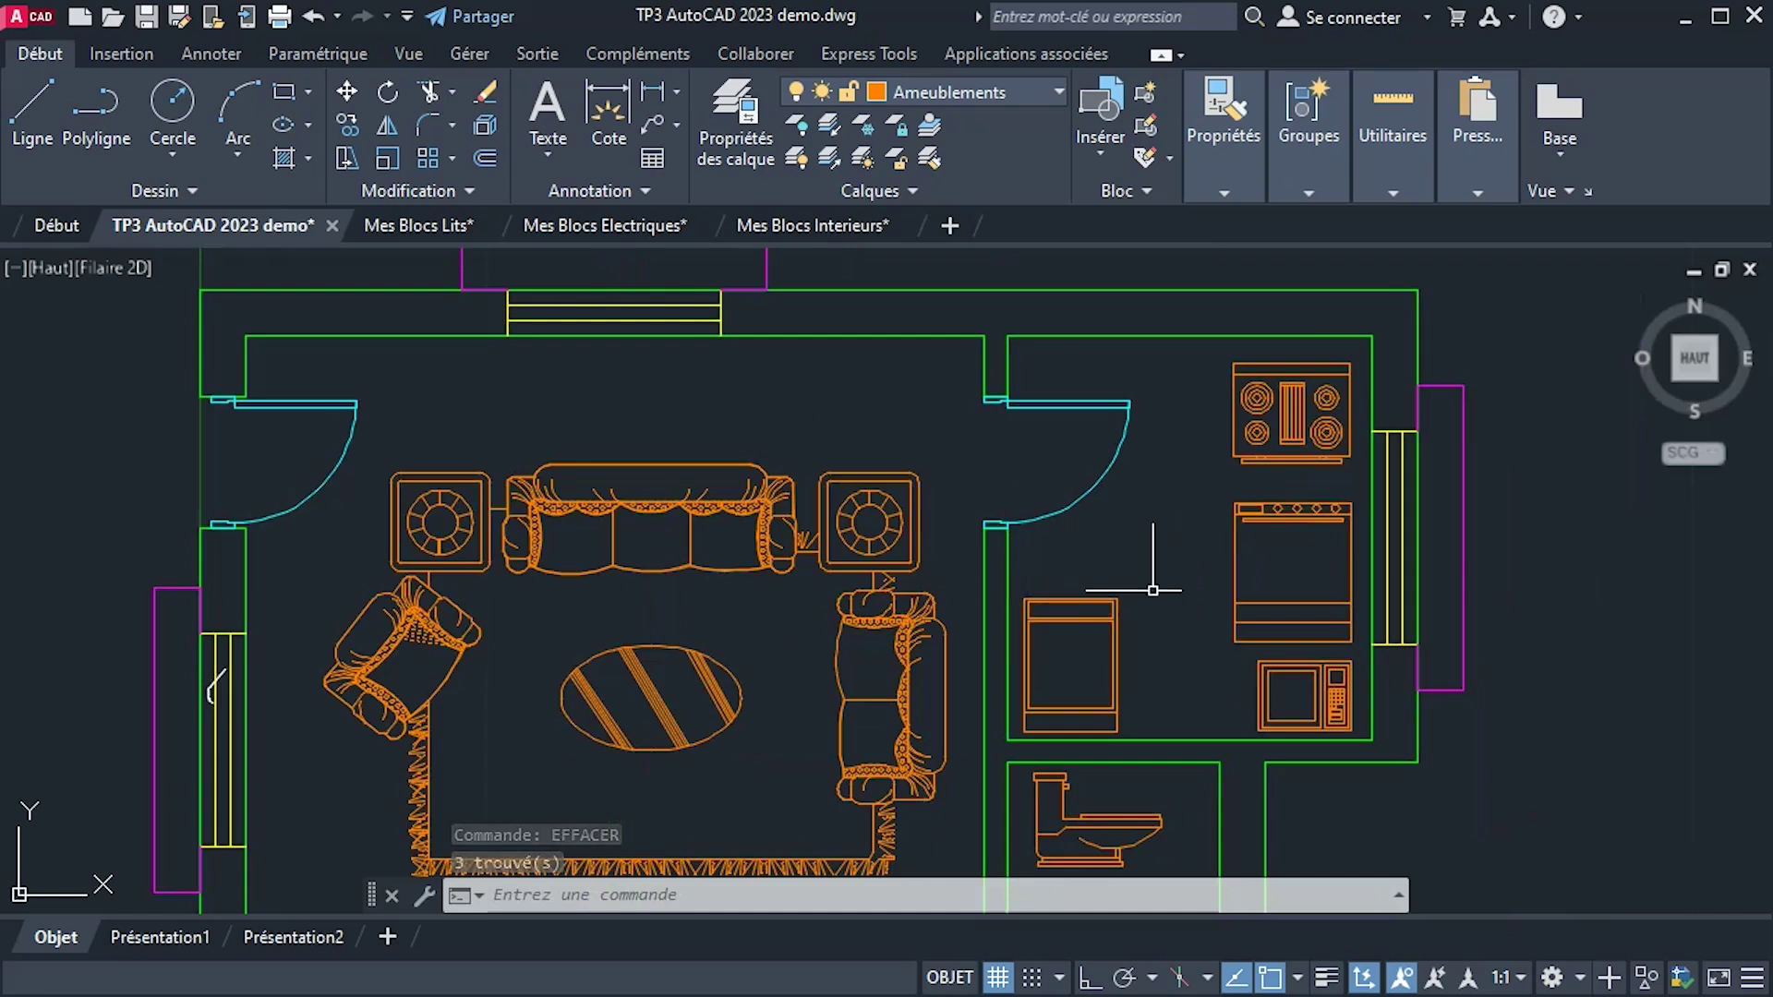
left_click(1291, 406)
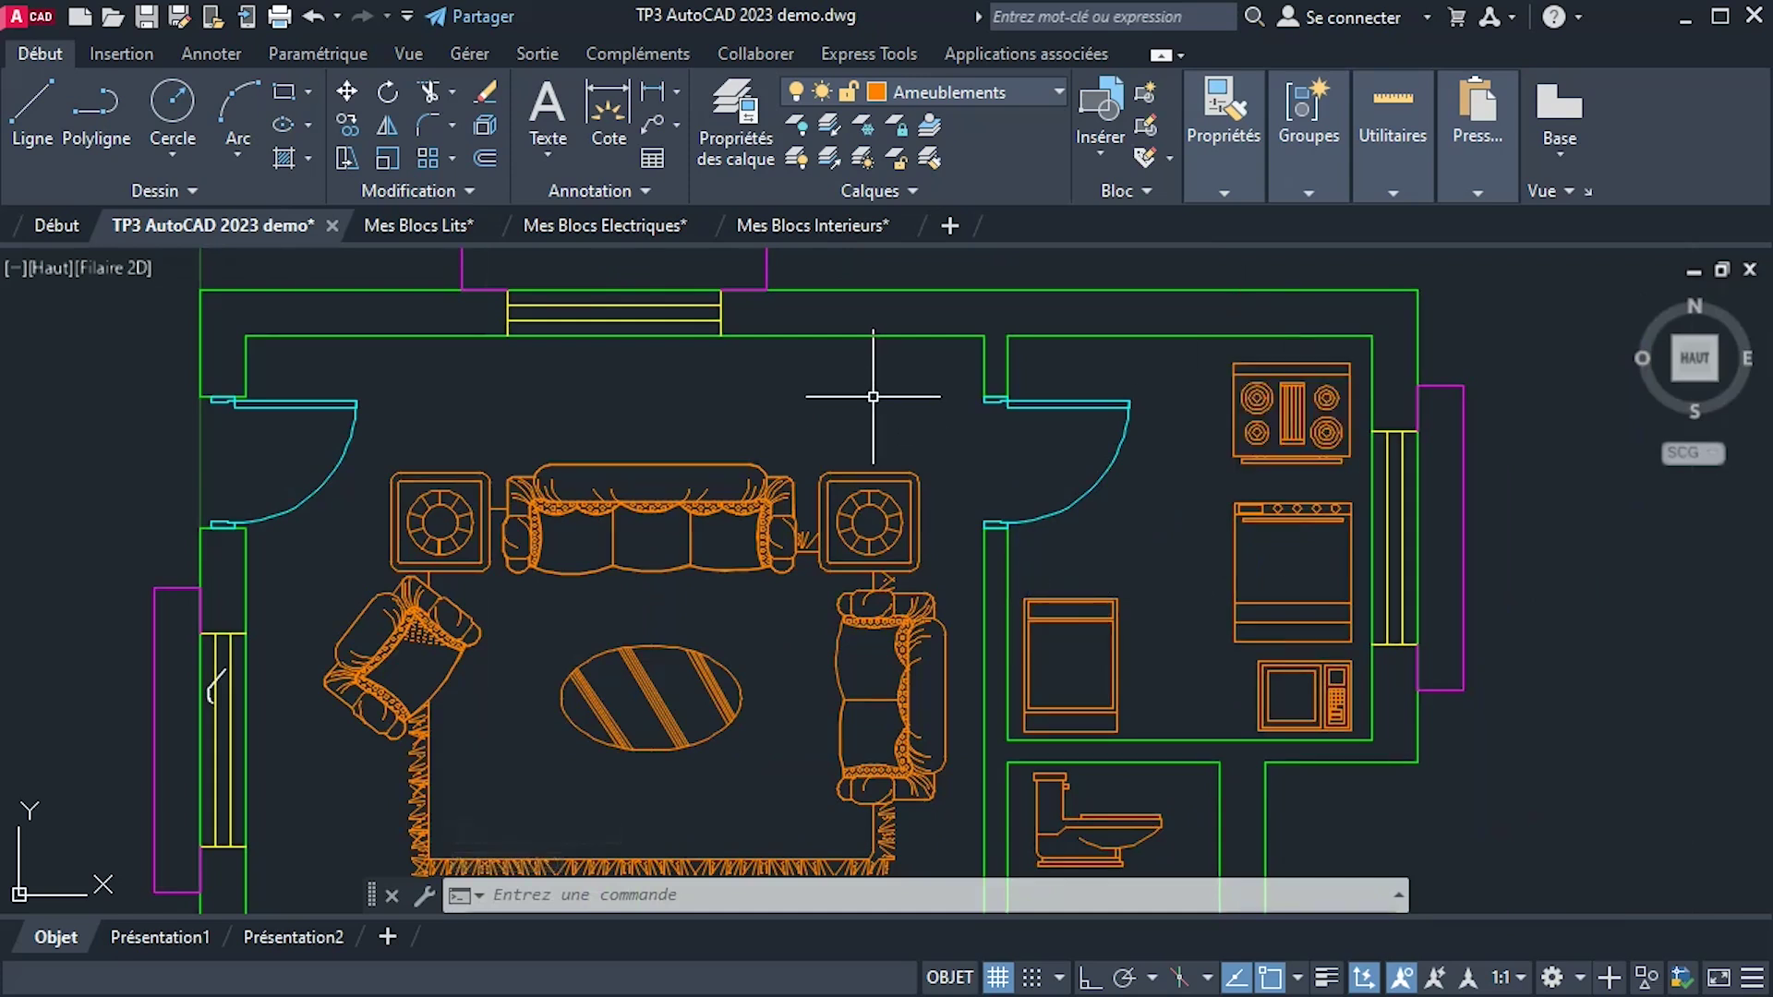
type("L")
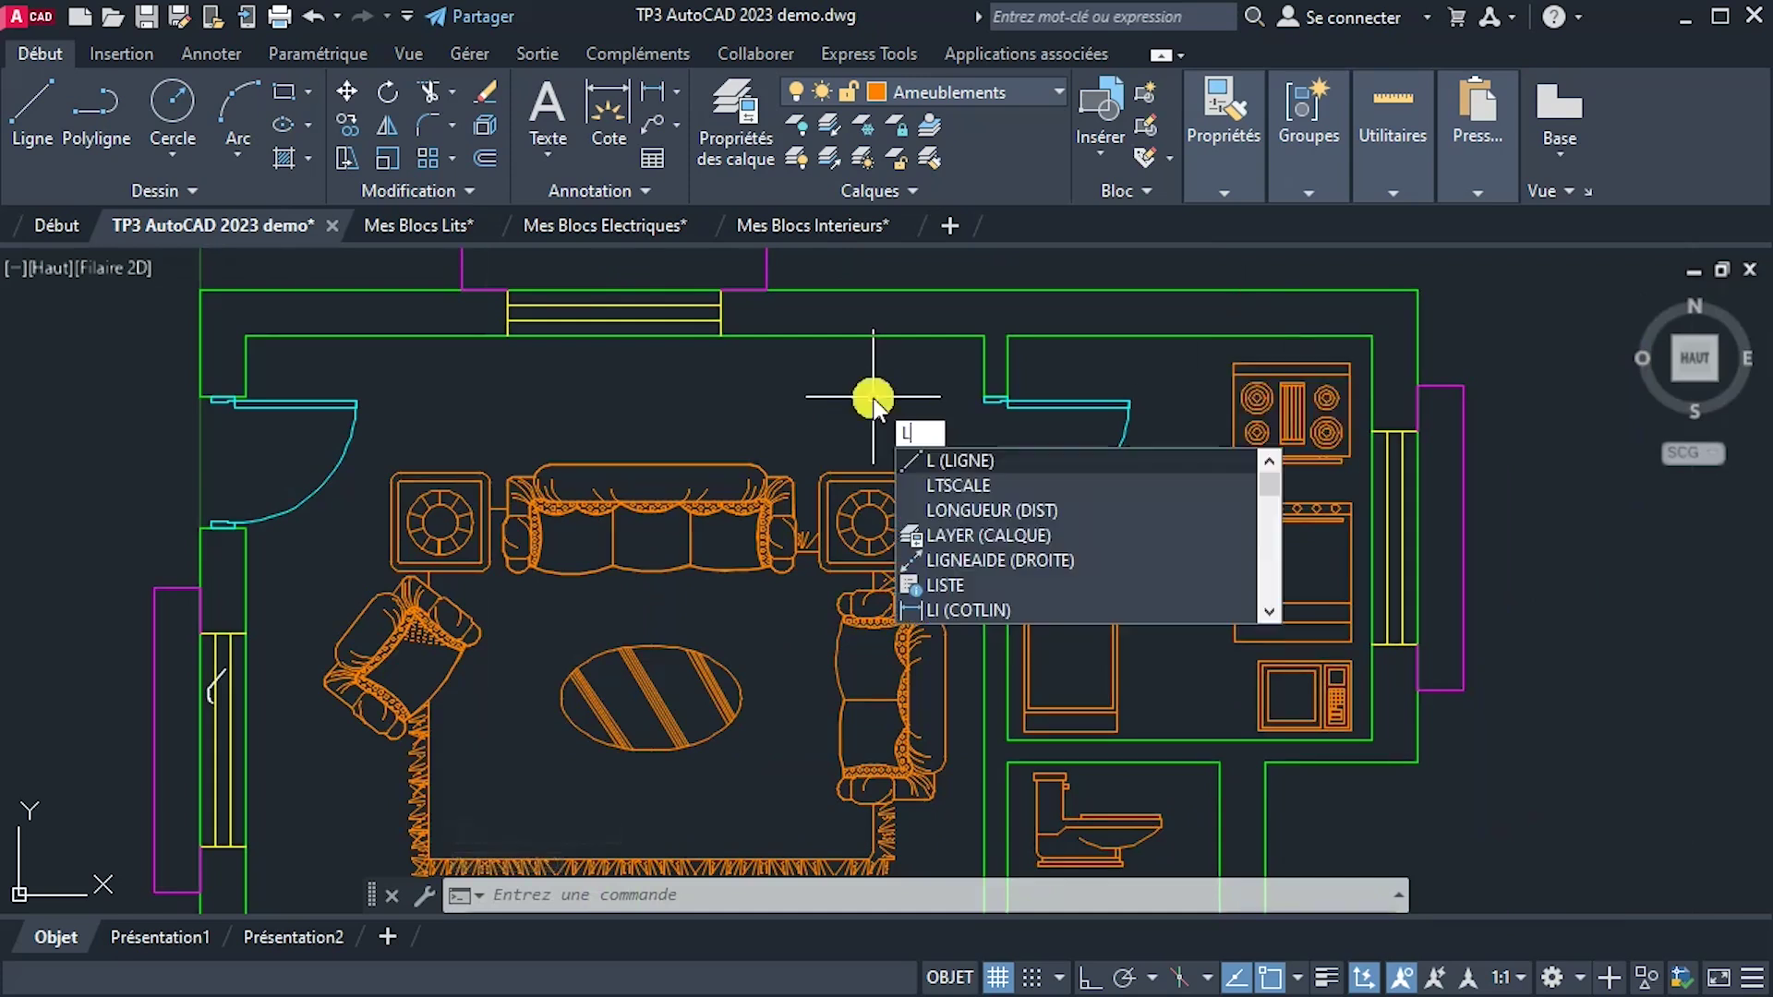
key("Return")
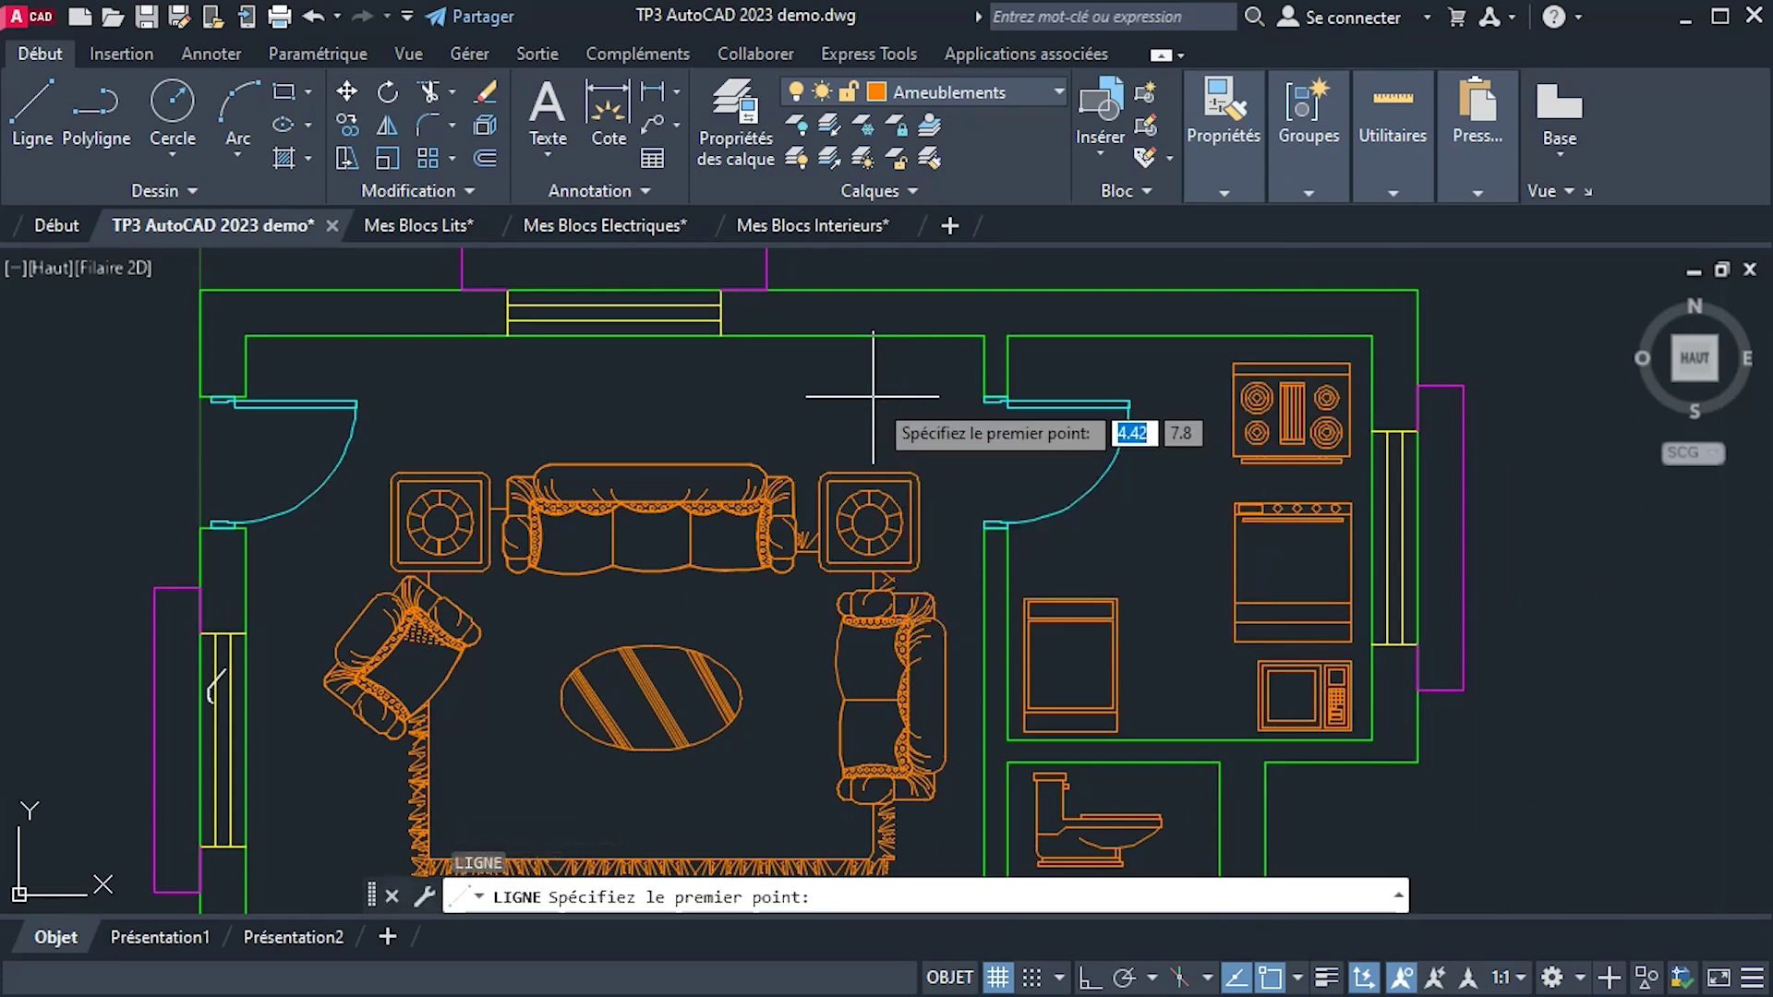
scroll(1013, 591, "up", 4)
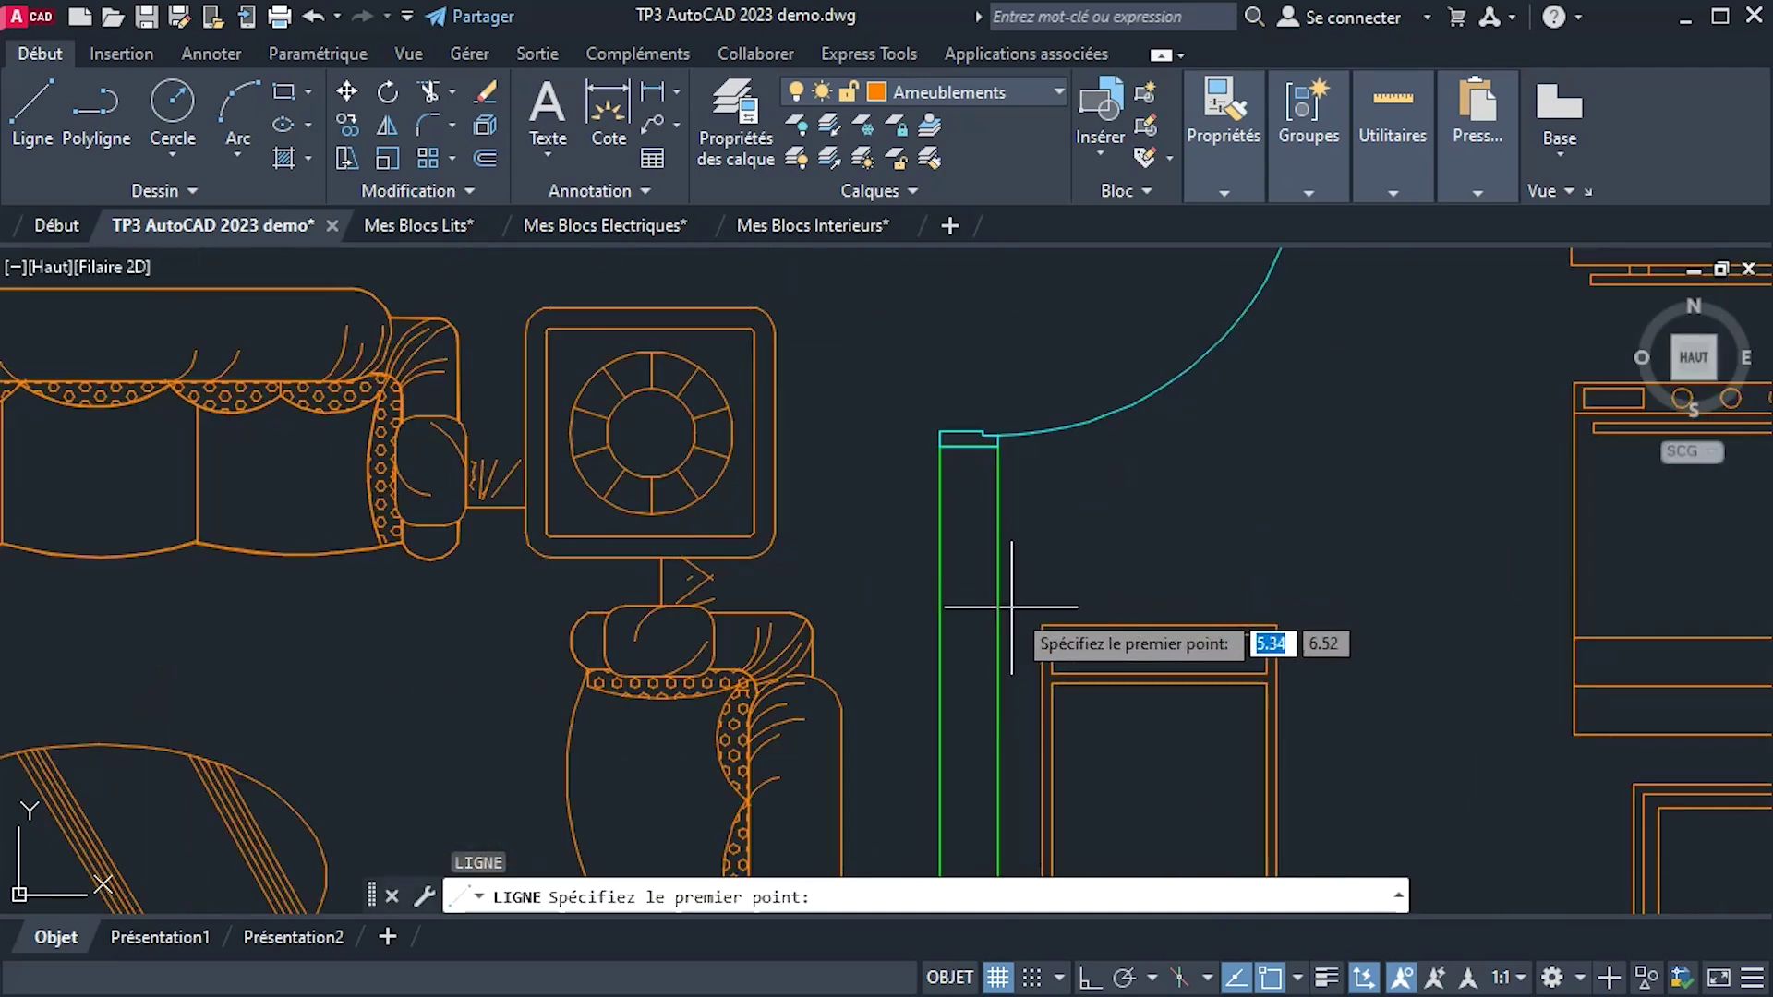
right_click(1053, 552, "shift")
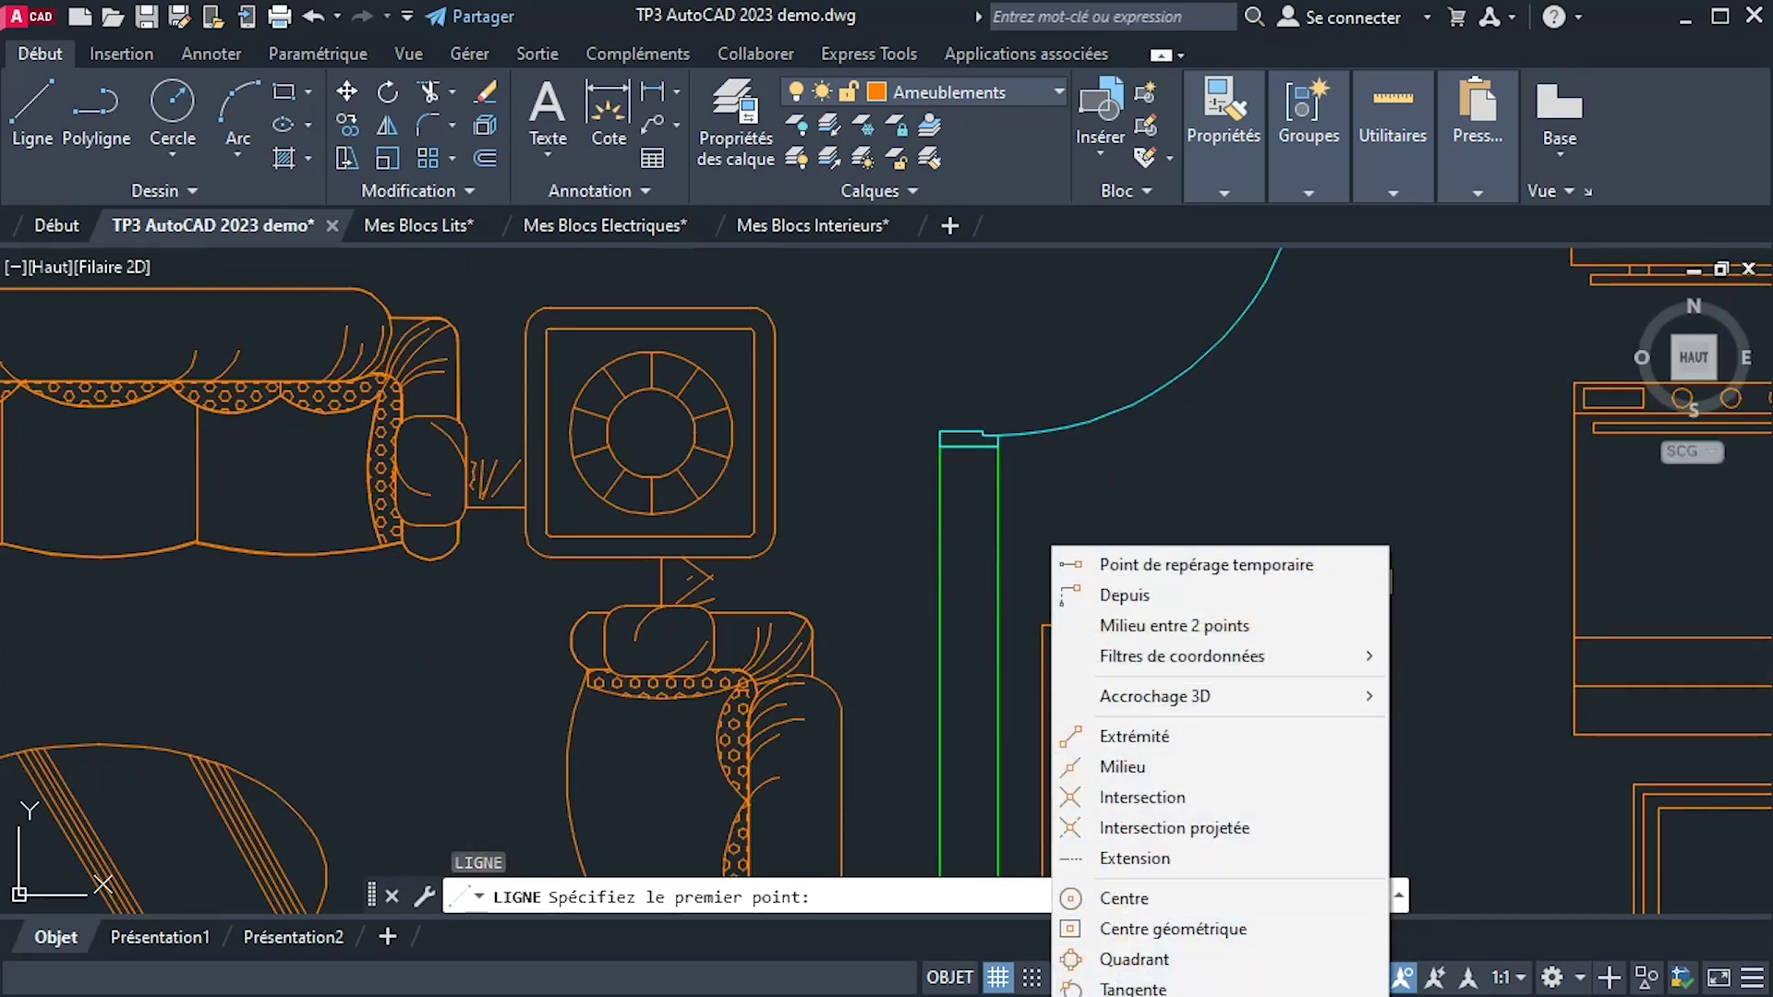
left_click(1122, 996)
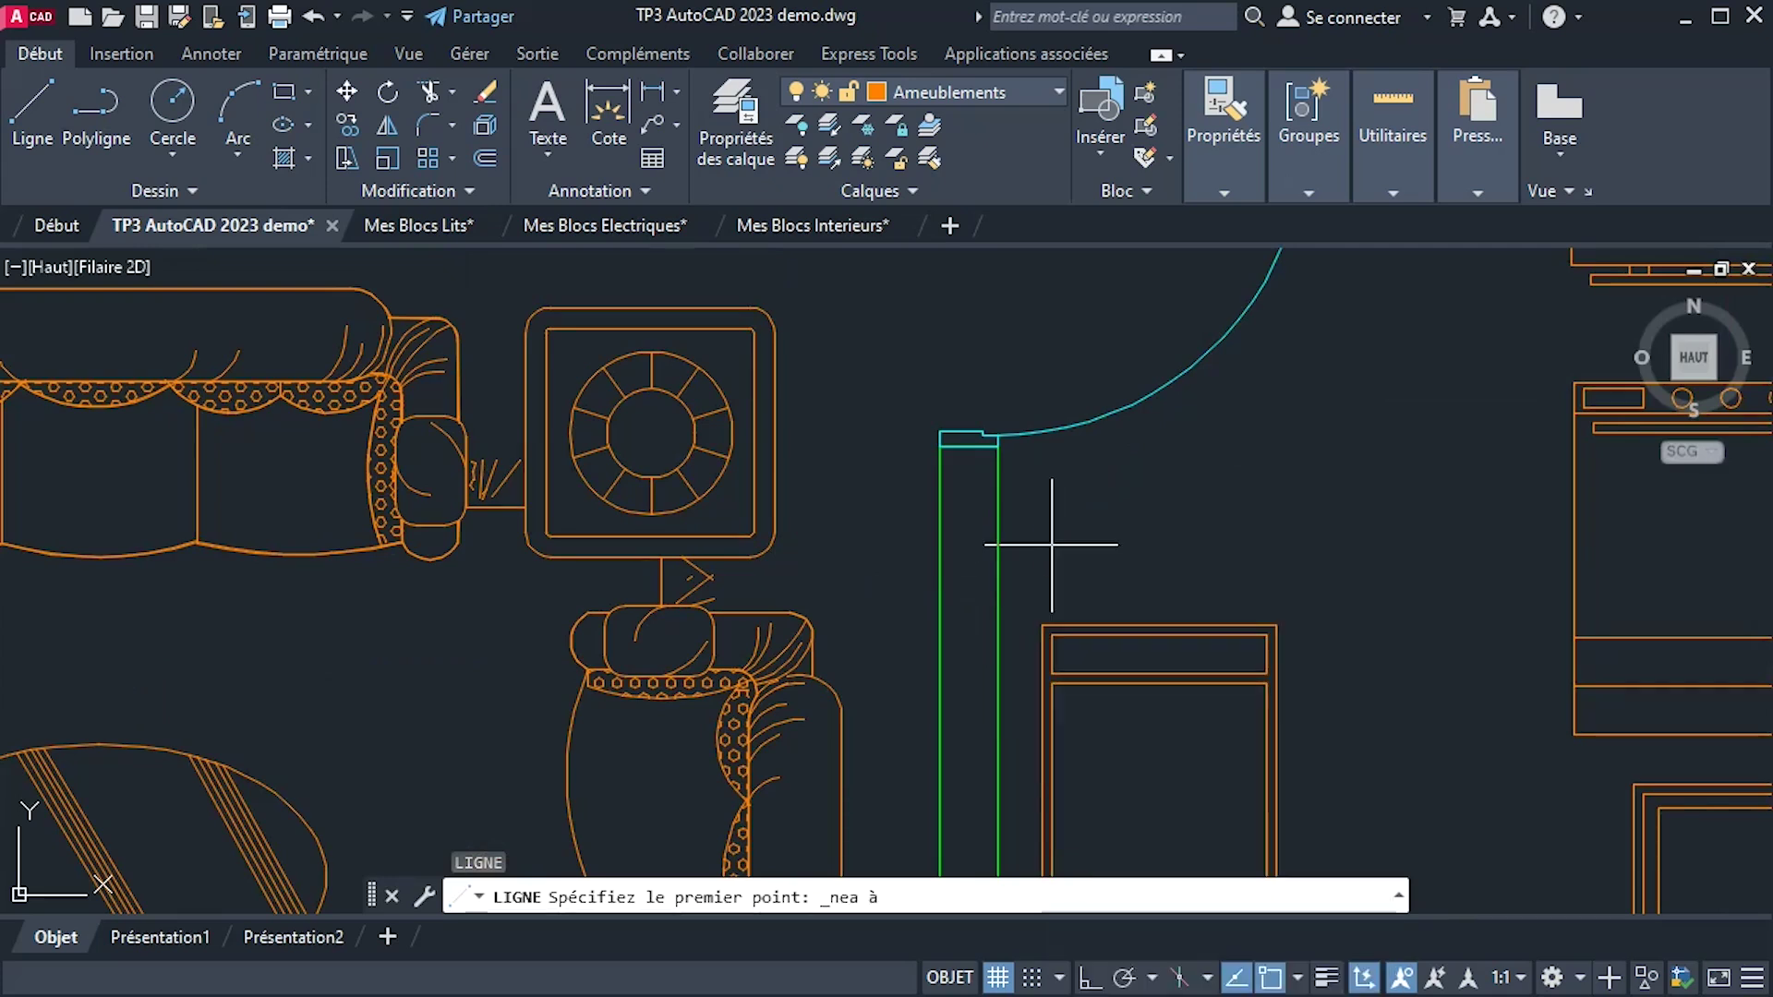
left_click(998, 575)
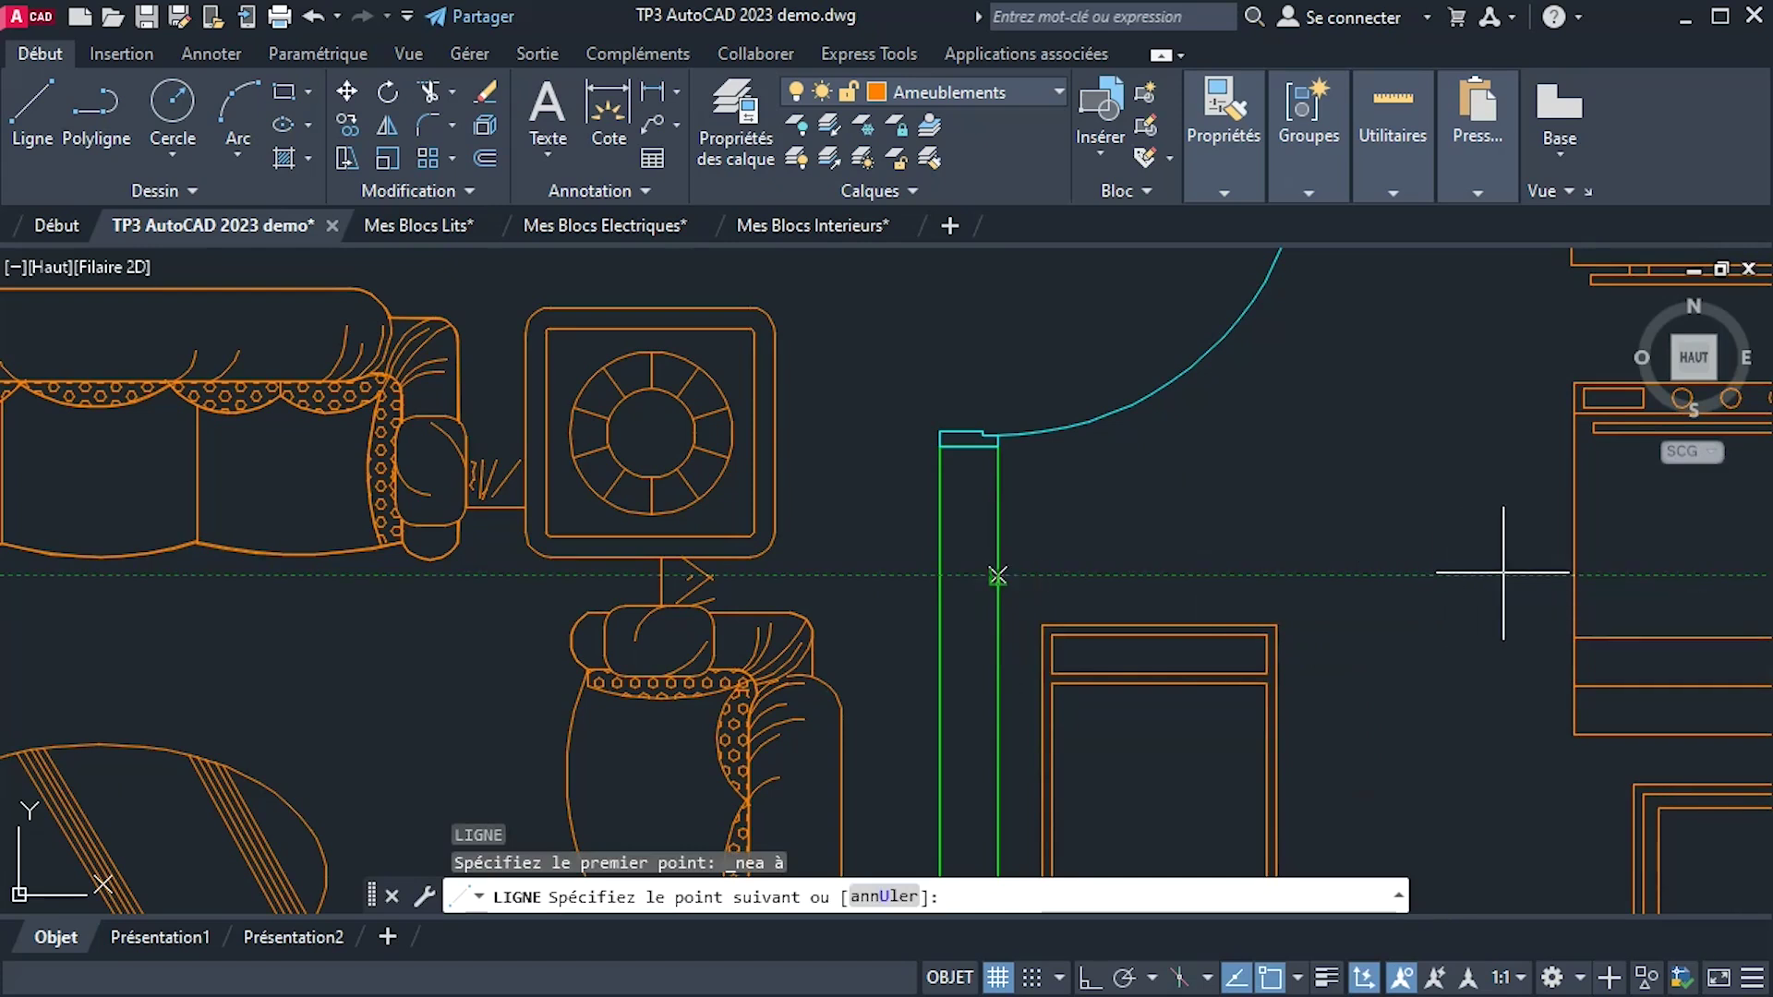
left_click(1503, 572)
middle_click_drag(1491, 452, 1430, 629)
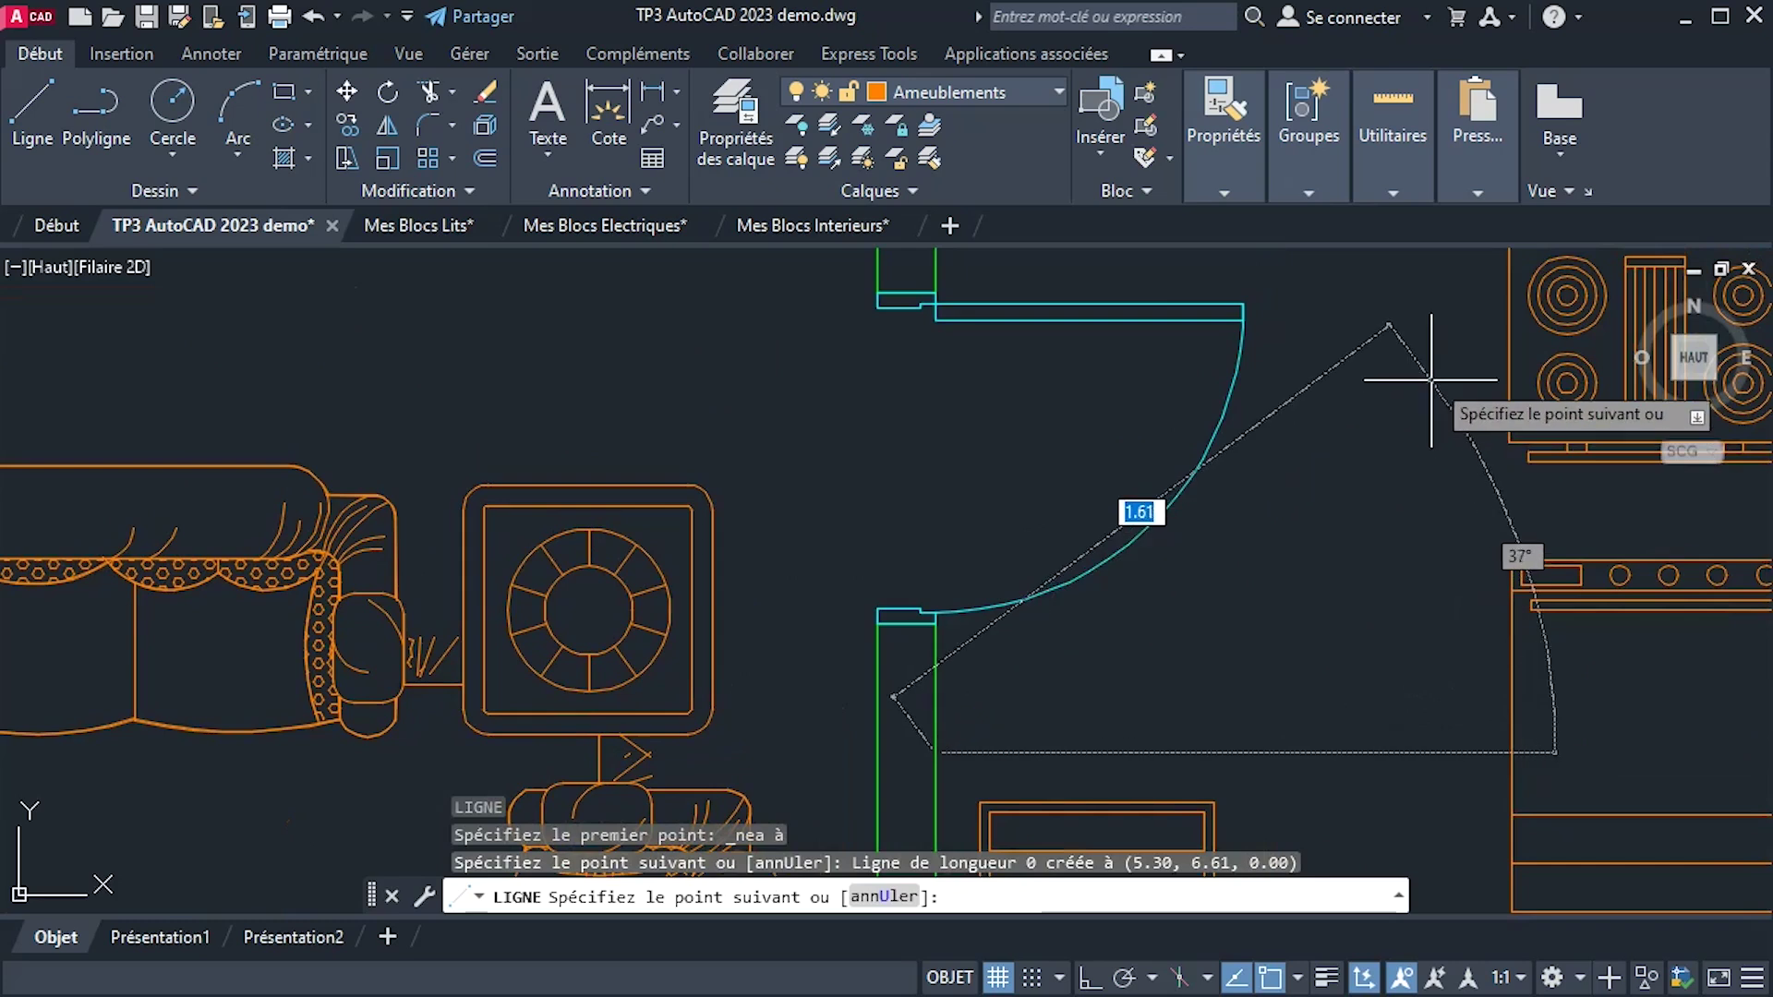
left_click(1448, 753)
Turn on Ortho, extend the countertop line vertically to the kitchen's upper wall beside the cookers, and finish the line.
middle_click_drag(1444, 324, 1237, 494)
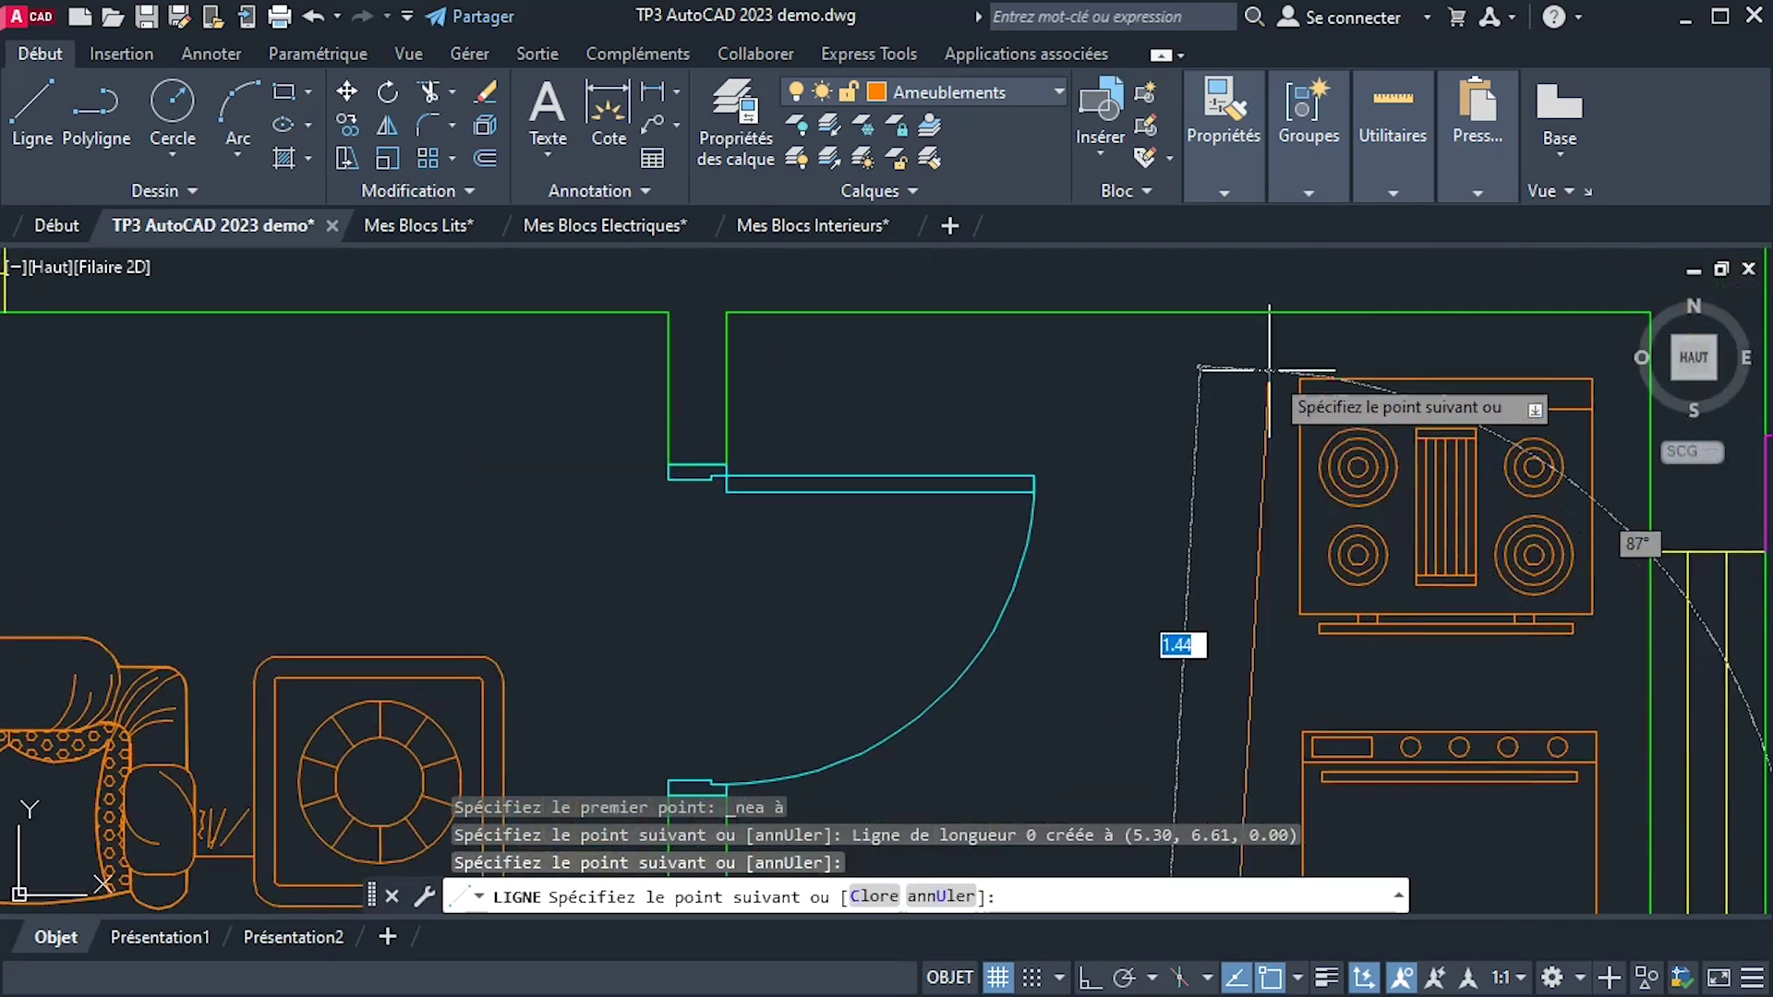
left_click(1091, 977)
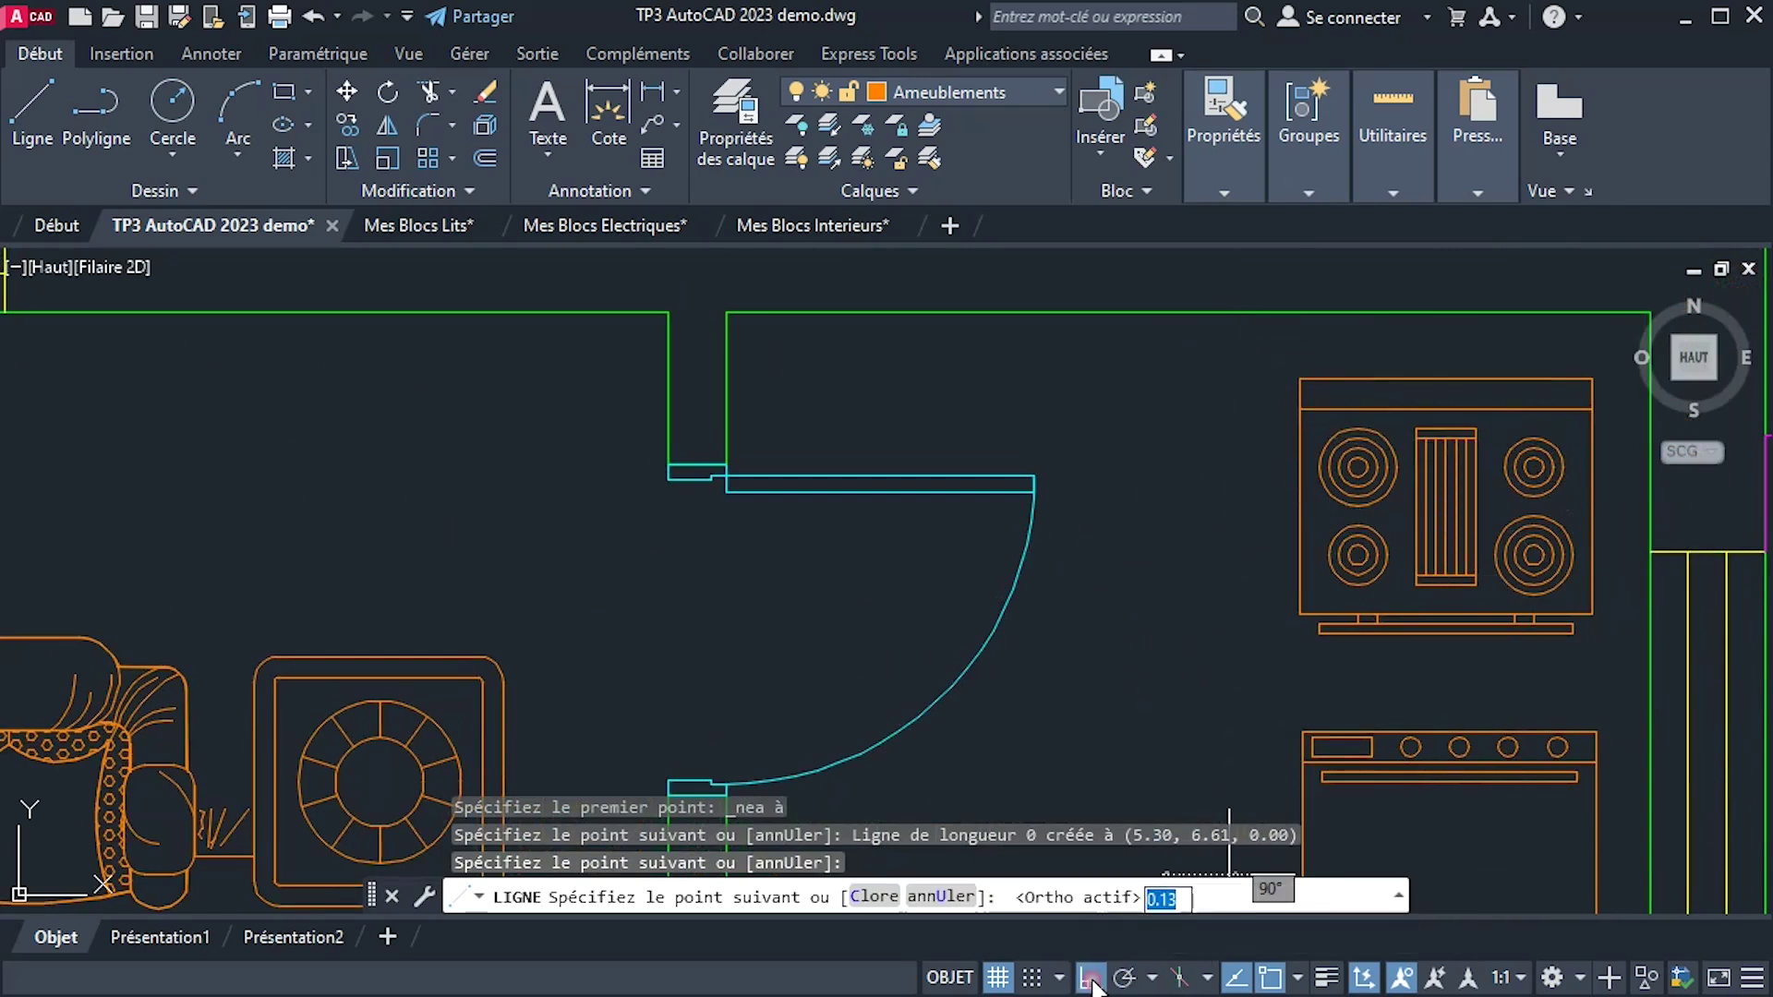
left_click(1238, 312)
right_click(1200, 462)
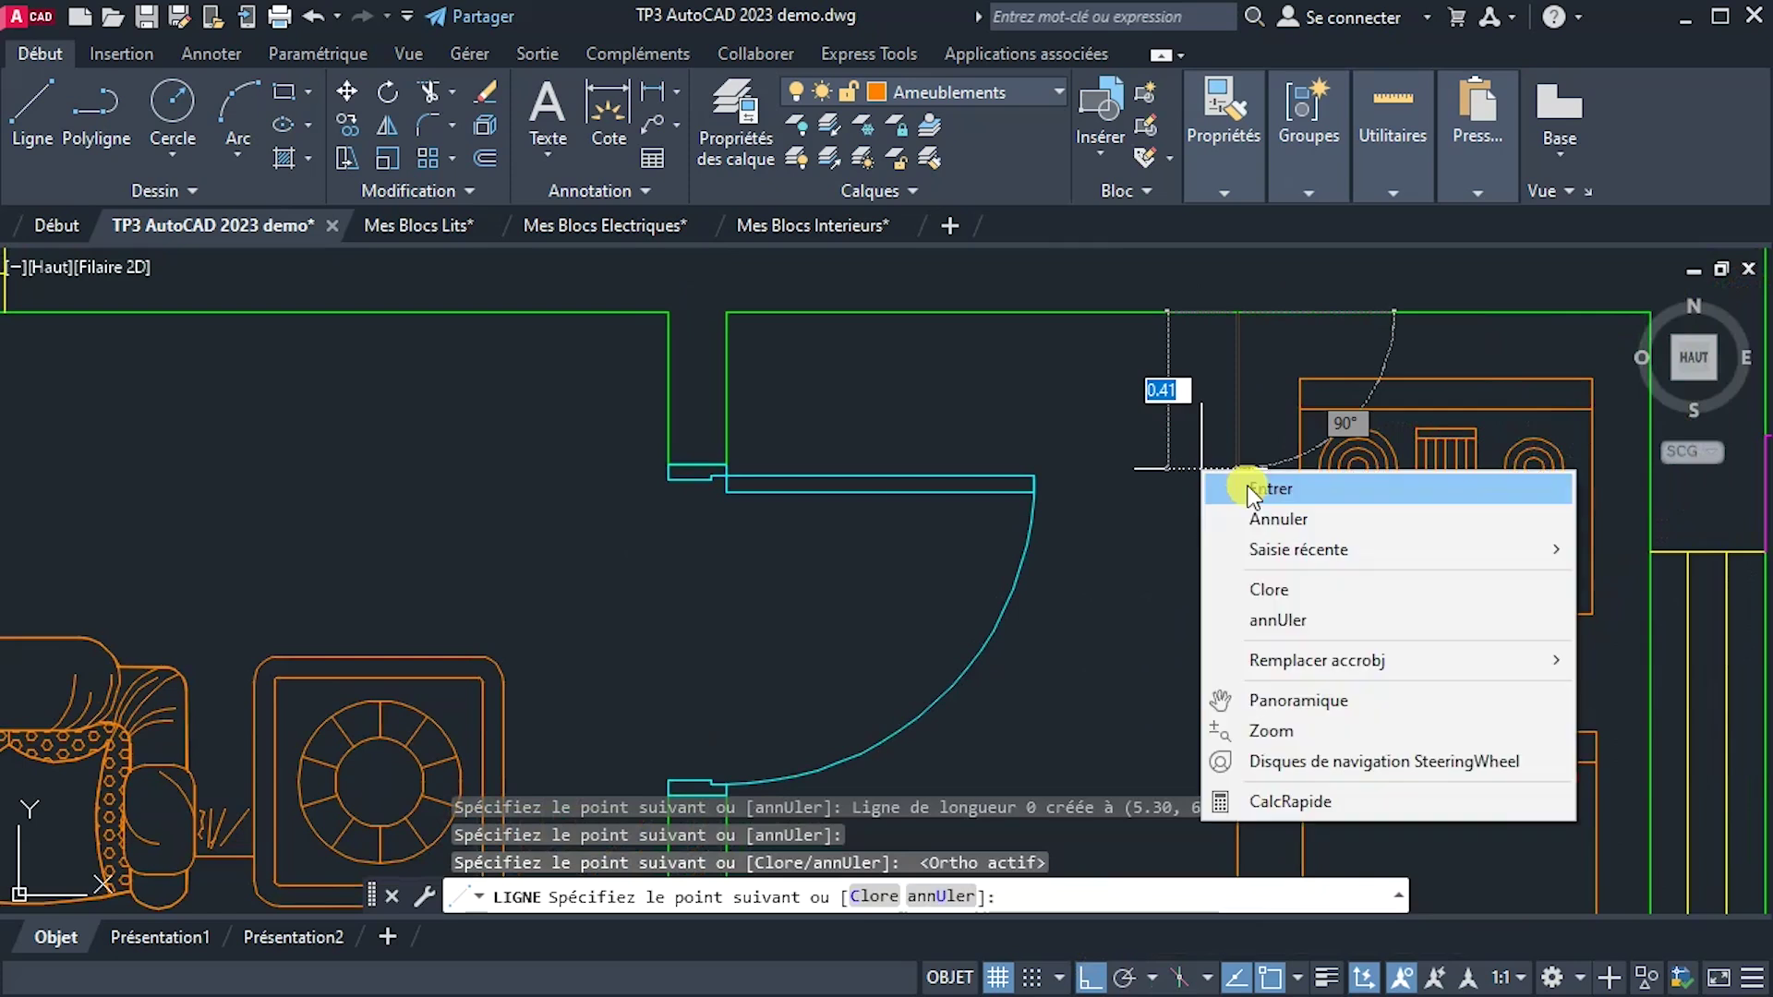
left_click(1228, 482)
Fillet the corner between the two countertop lines, defining the radius by two picked points in the kitchen.
scroll(1154, 482, "down", 3)
scroll(1260, 404, "up", 1)
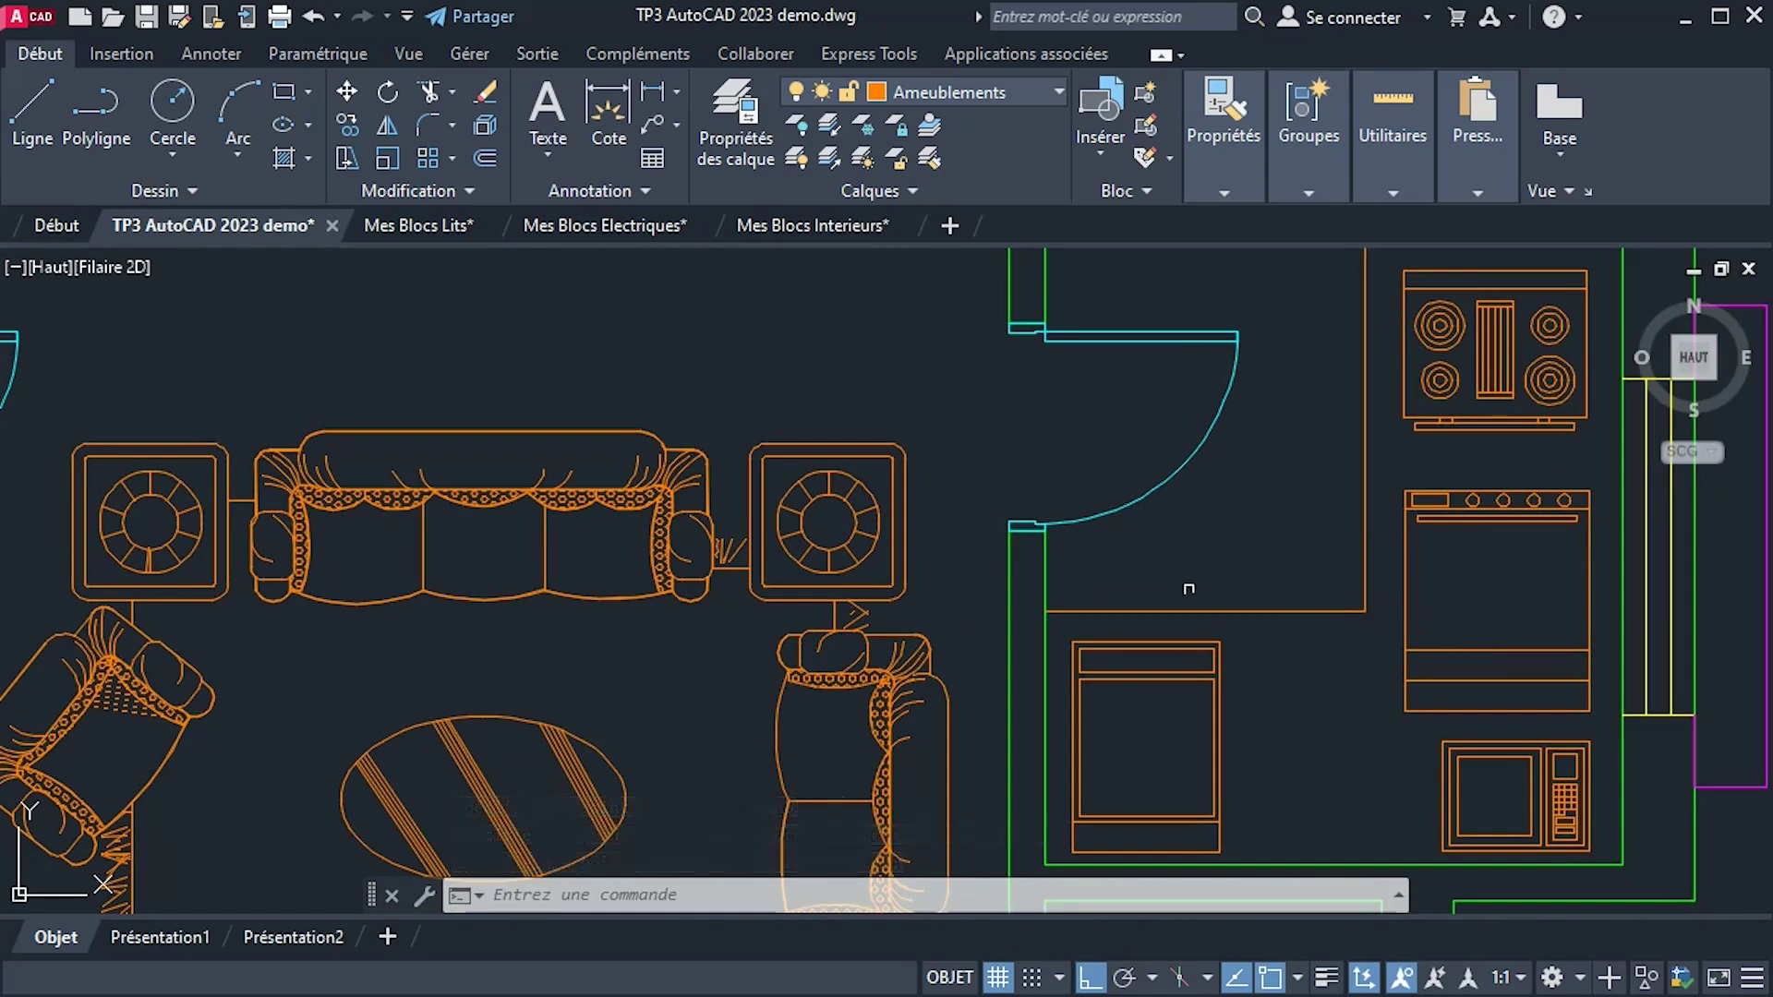
left_click(424, 126)
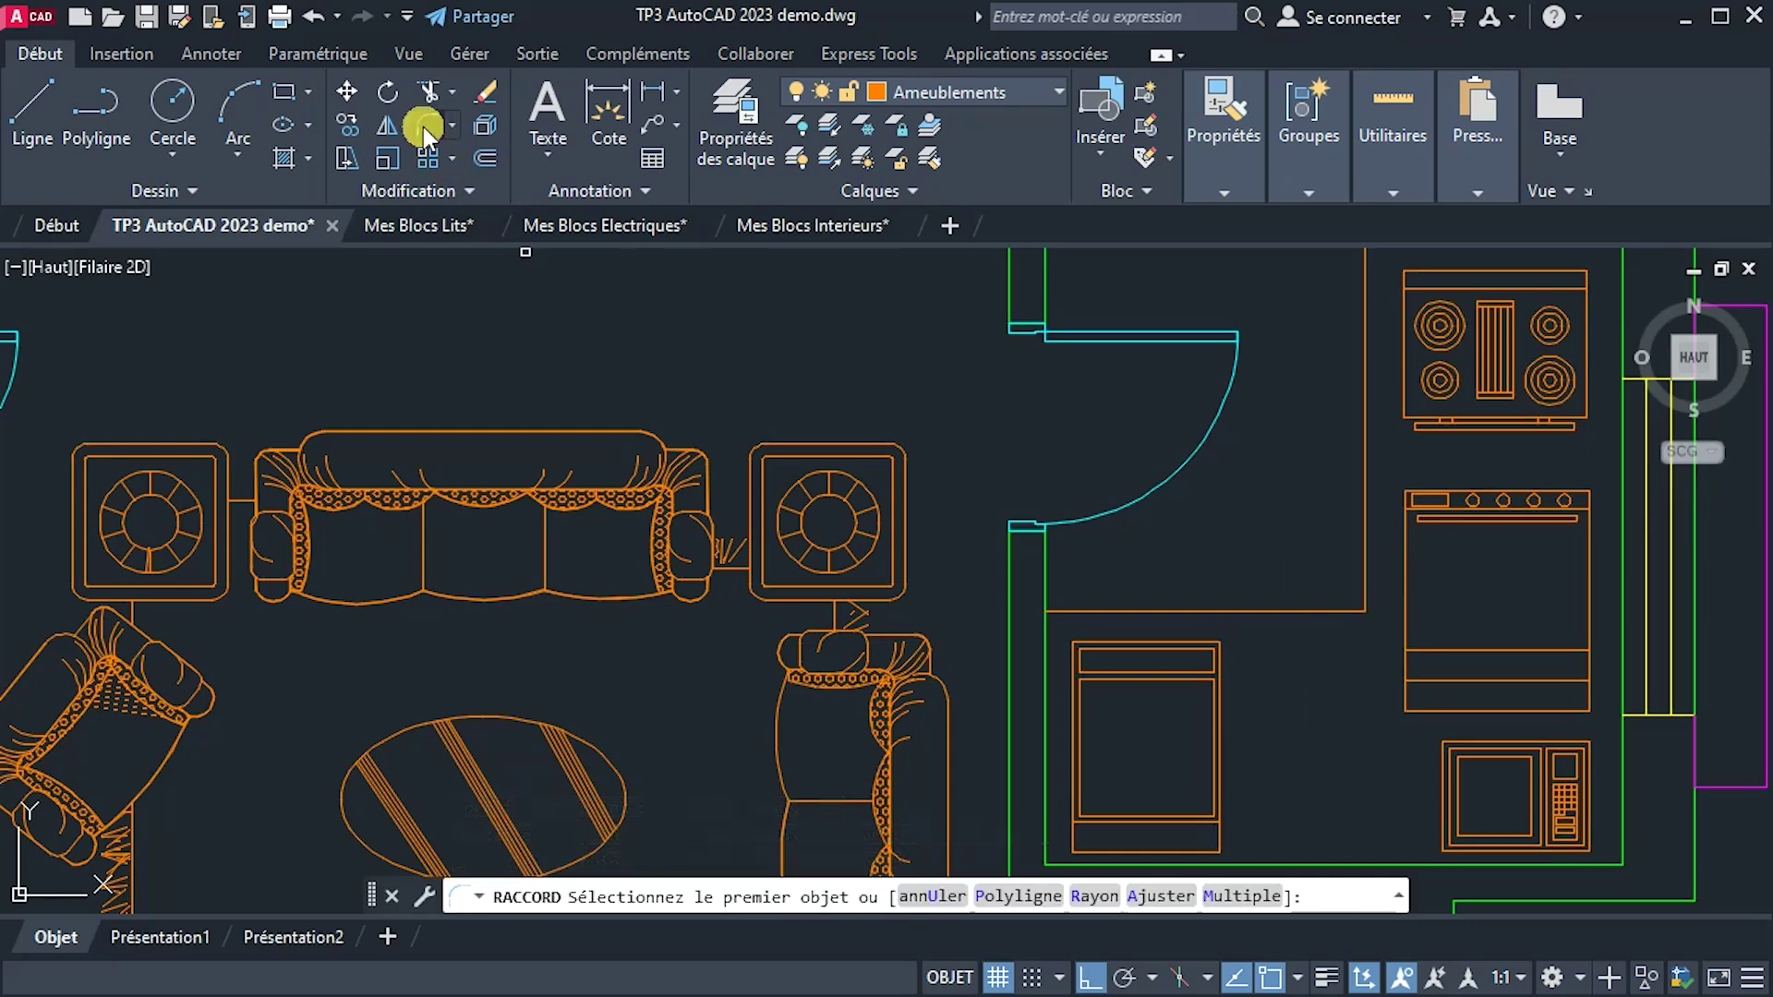
left_click(1096, 896)
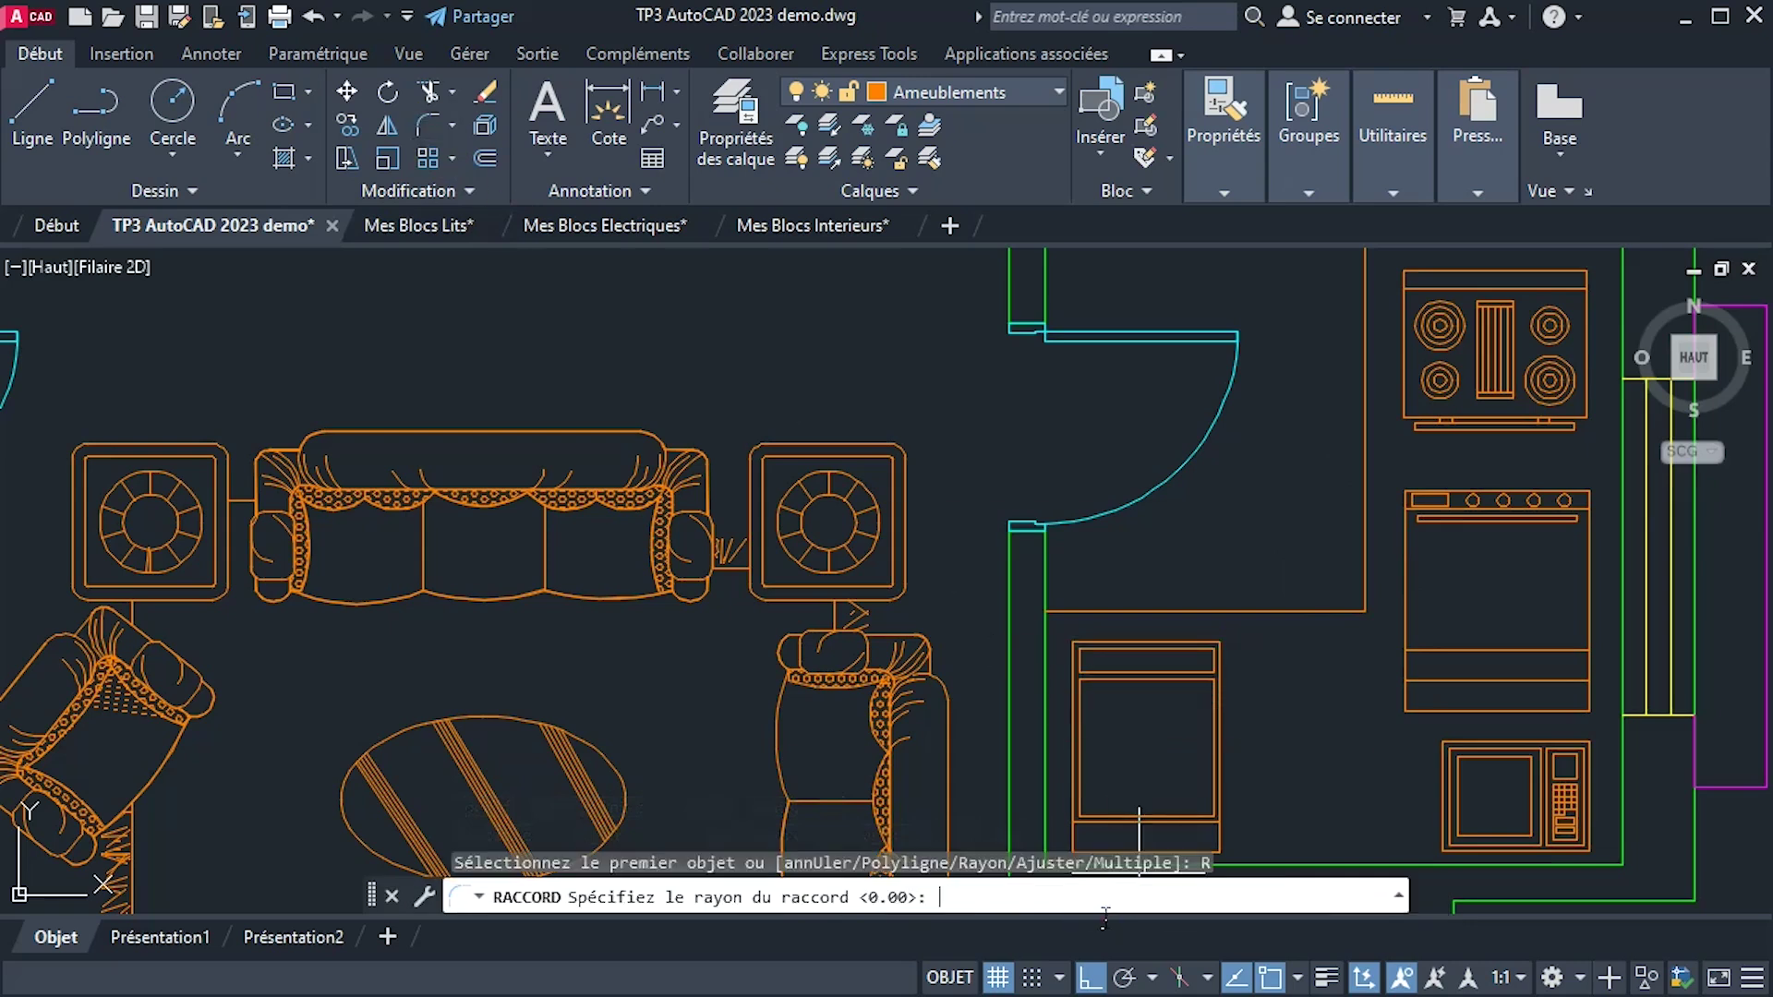
left_click(1185, 573)
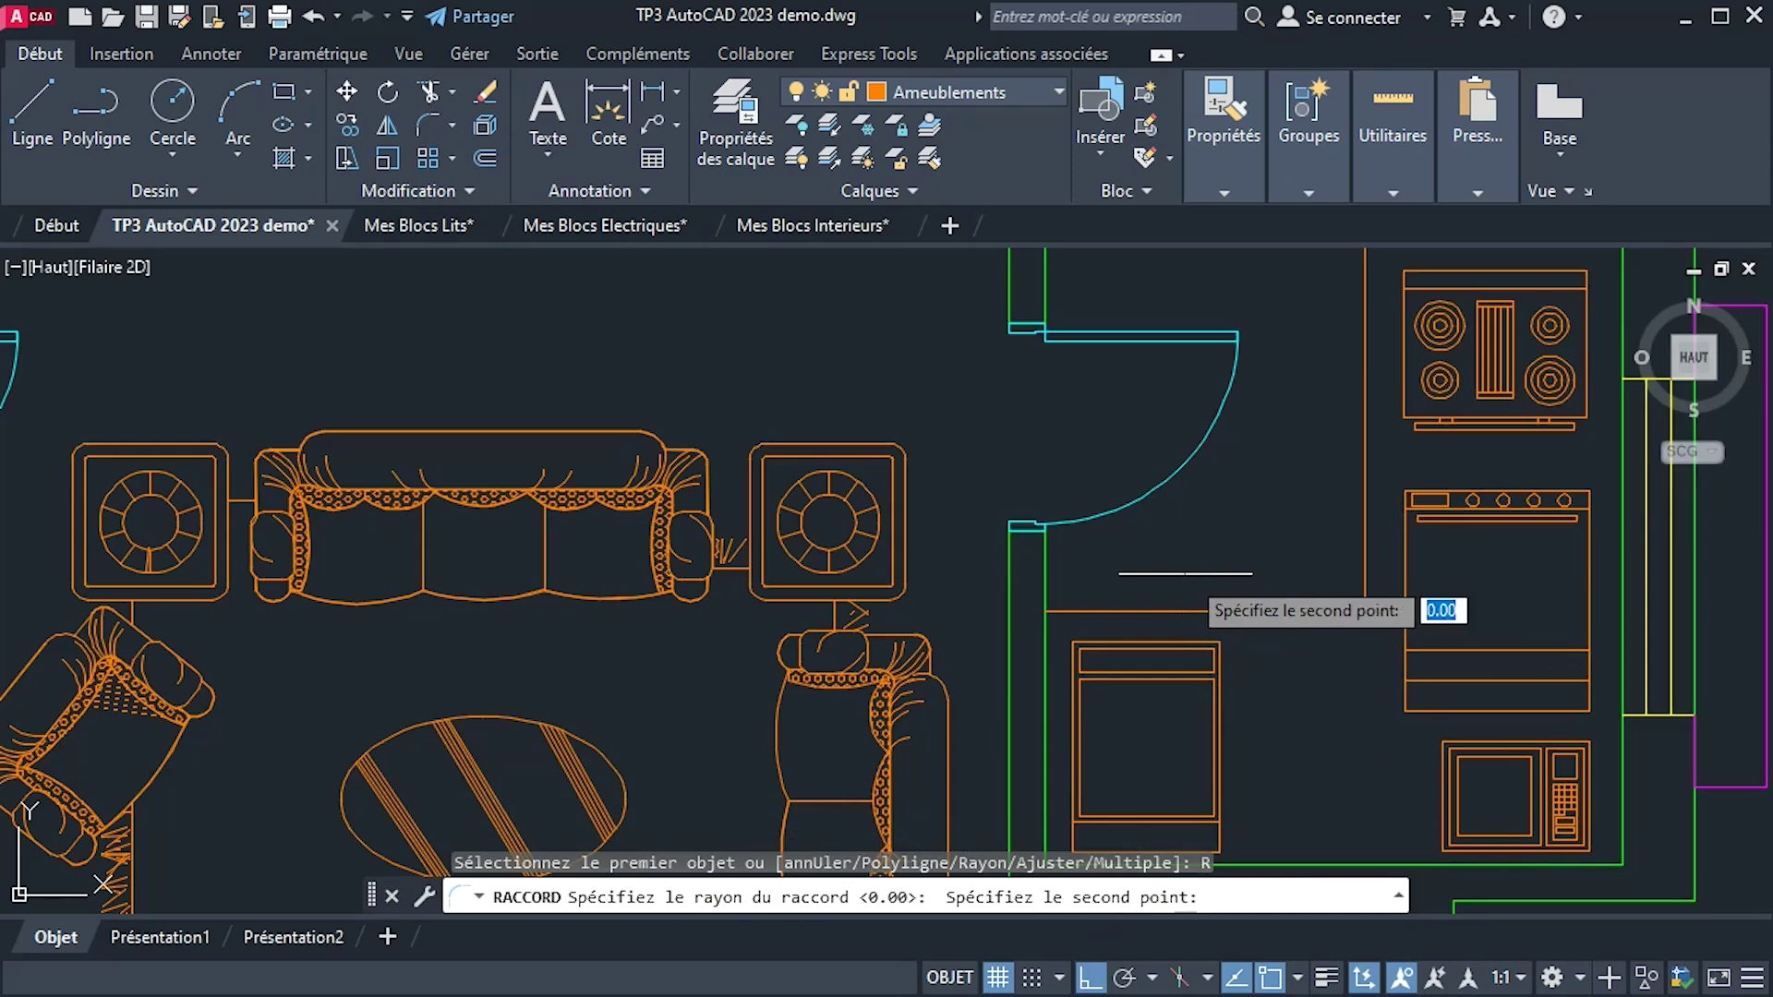
left_click(1248, 573)
left_click(1306, 611)
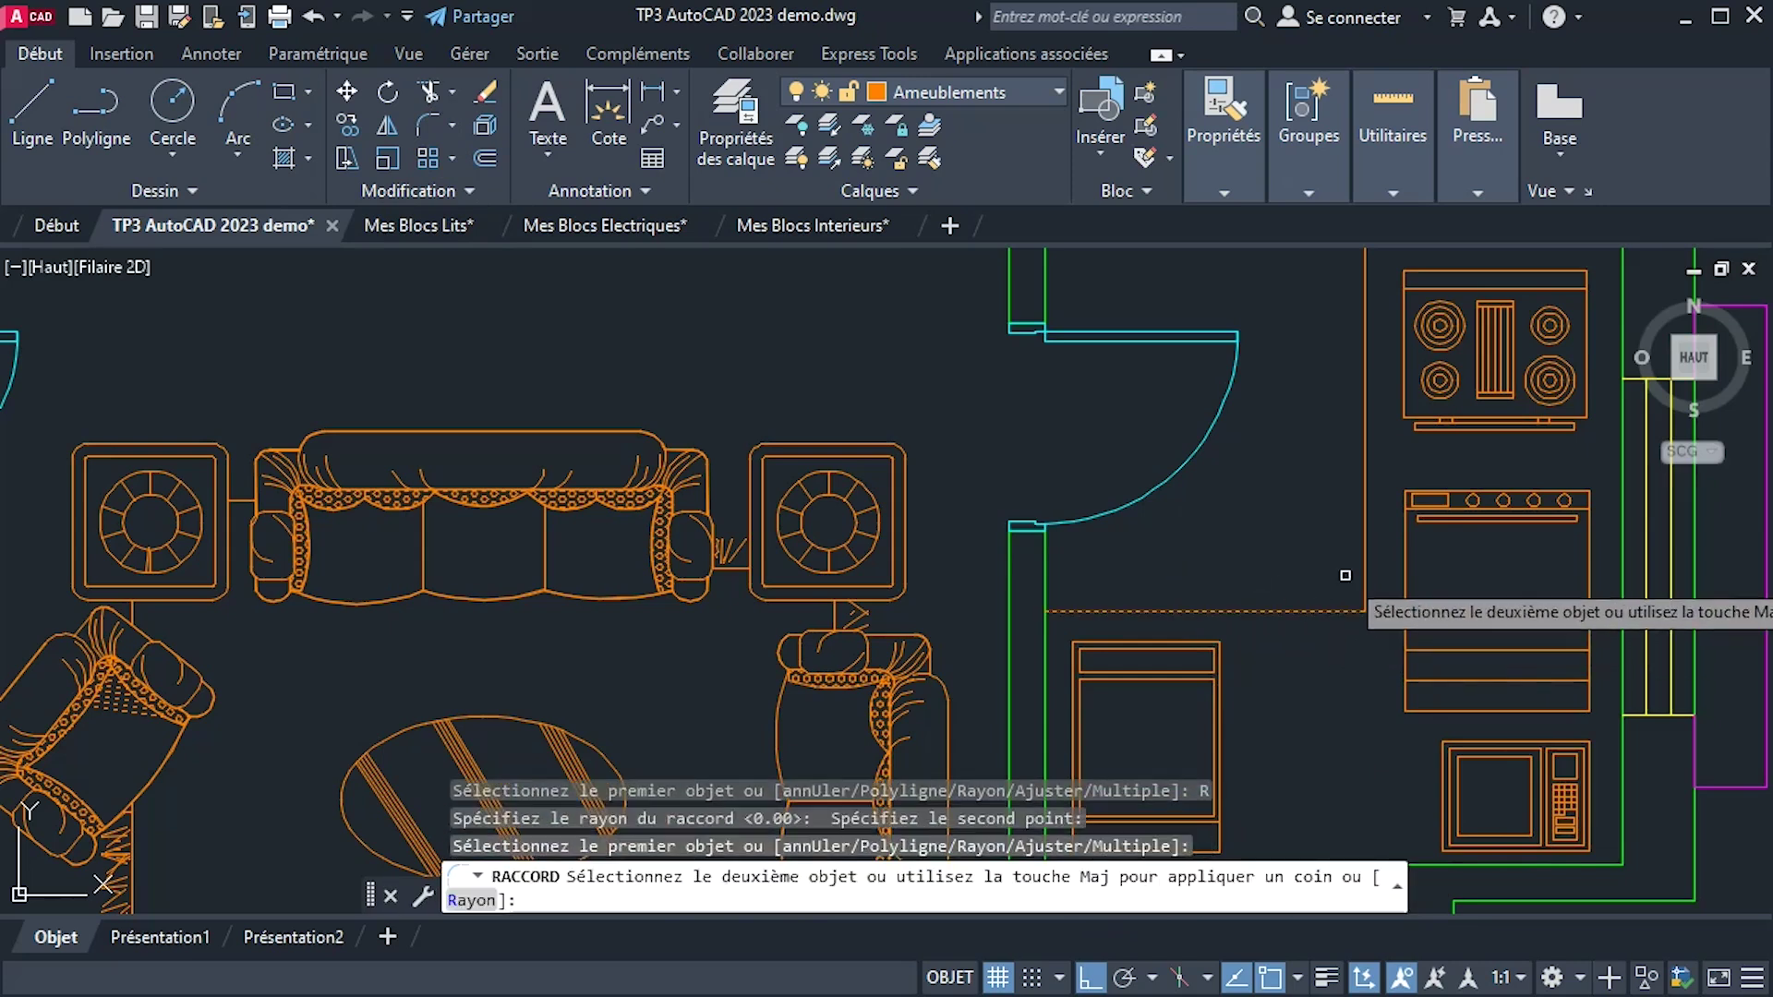
left_click(1364, 575)
right_click(1278, 538)
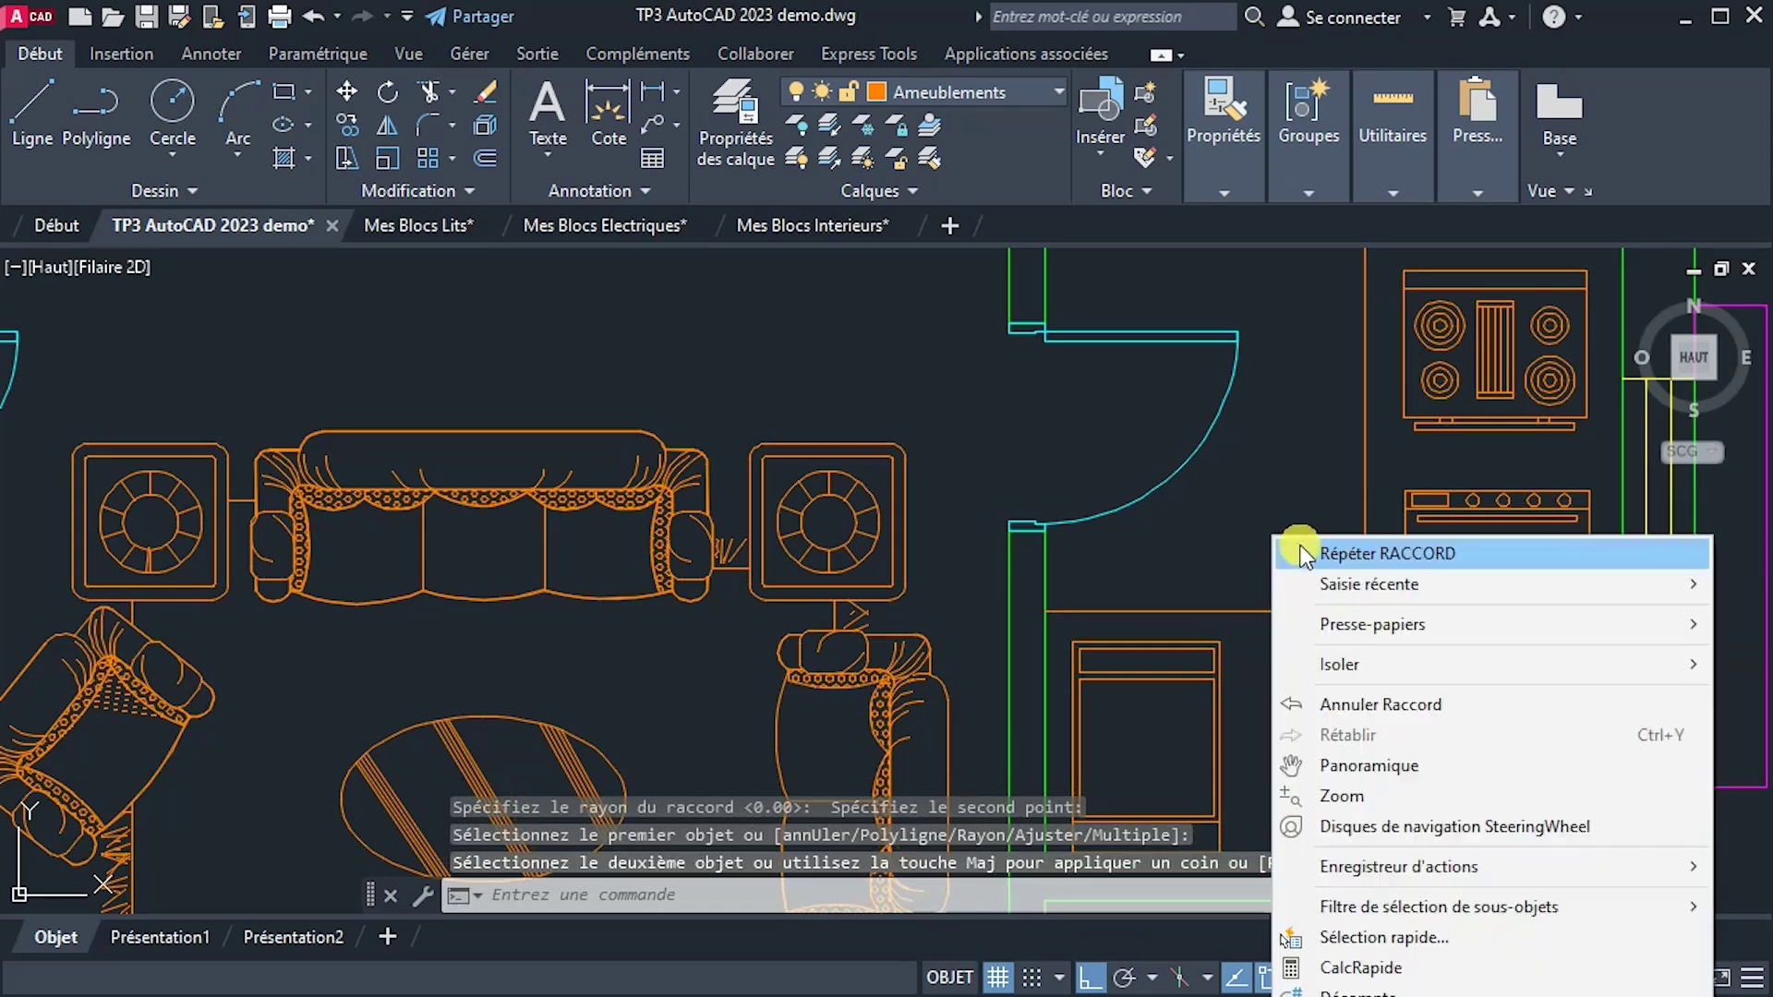
left_click(1266, 507)
Examine the furnished floor plan room by room and compare it with the reference image TP 3 AutoCAd 2023.png.
scroll(1376, 628, "down", 2)
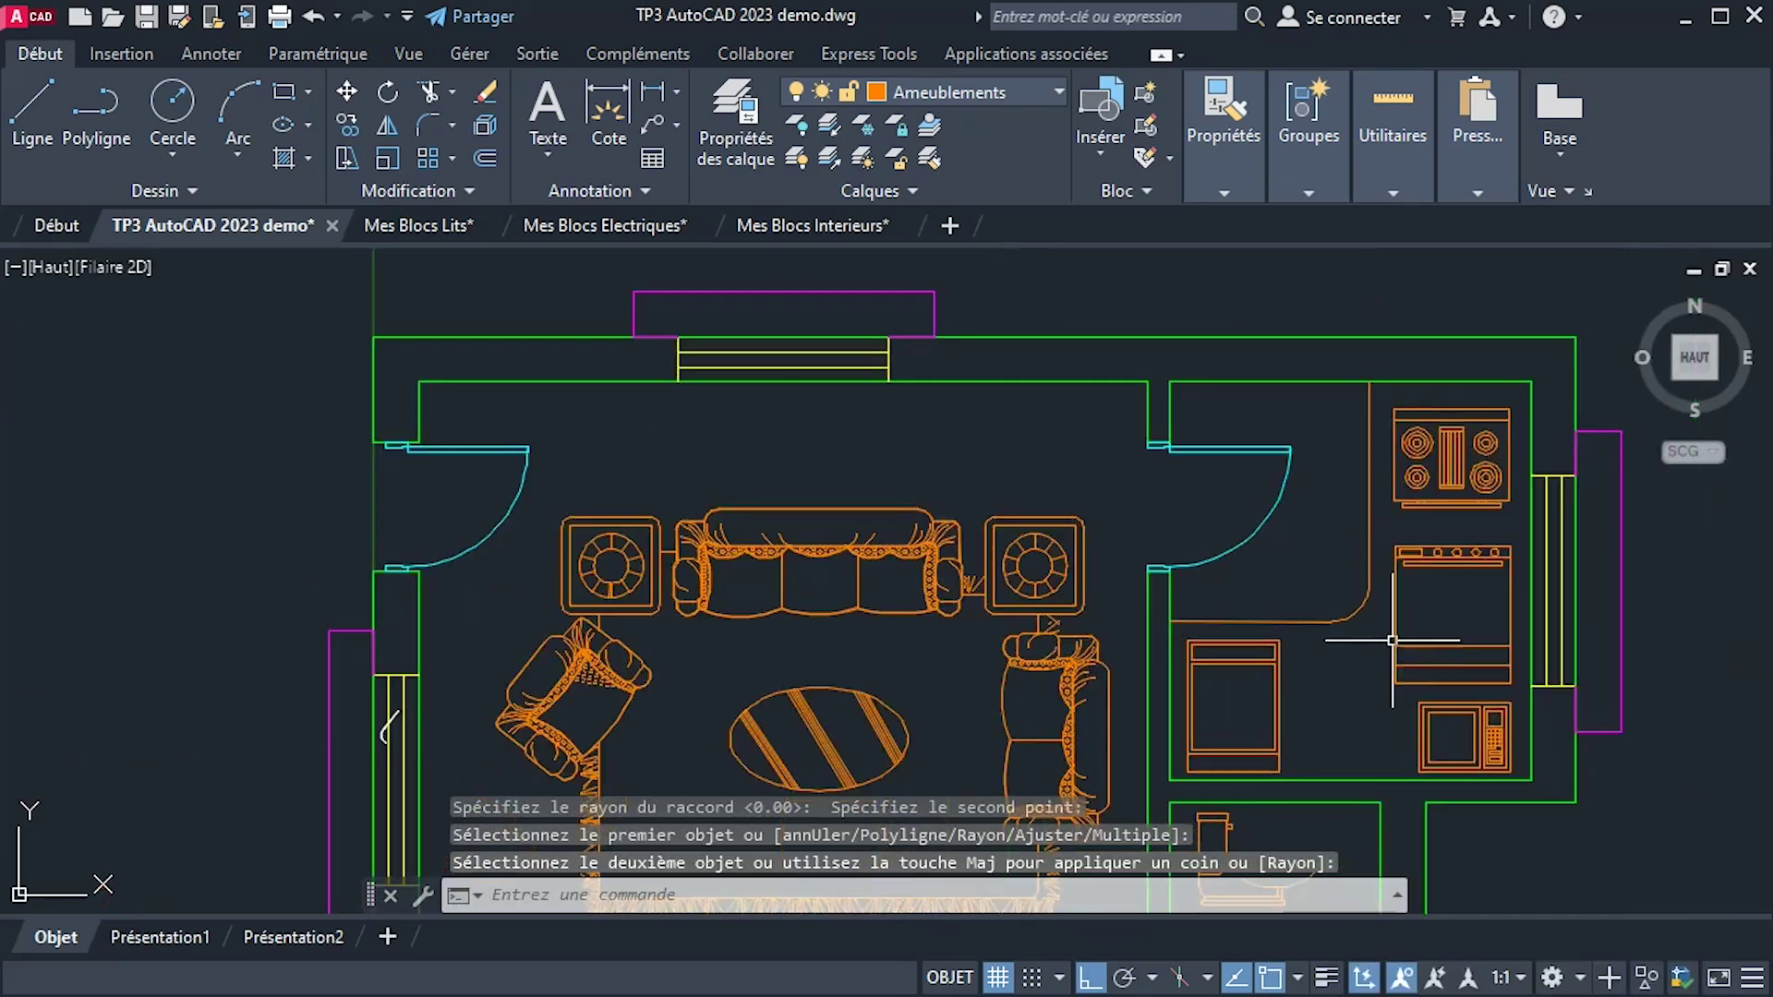
middle_click_drag(1393, 640, 1476, 539)
scroll(1427, 602, "down", 2)
middle_click_drag(1428, 602, 1381, 481)
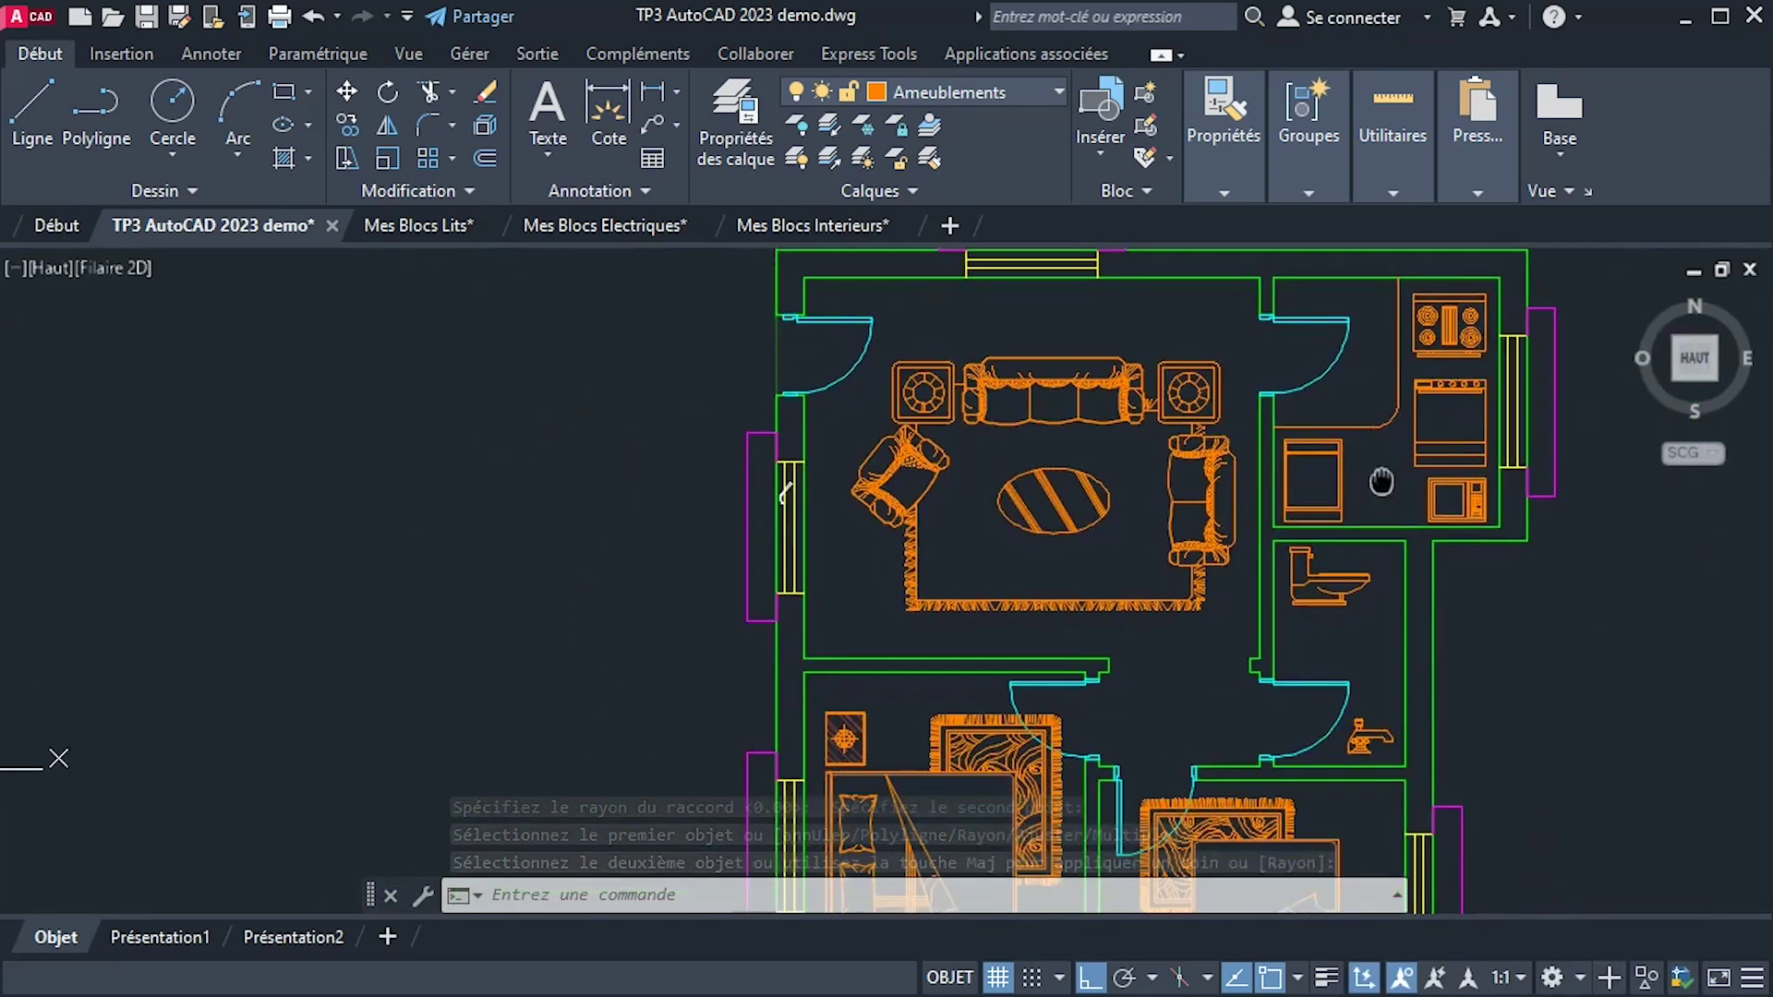
scroll(1382, 481, "down", 2)
middle_click_drag(1312, 554, 1393, 520)
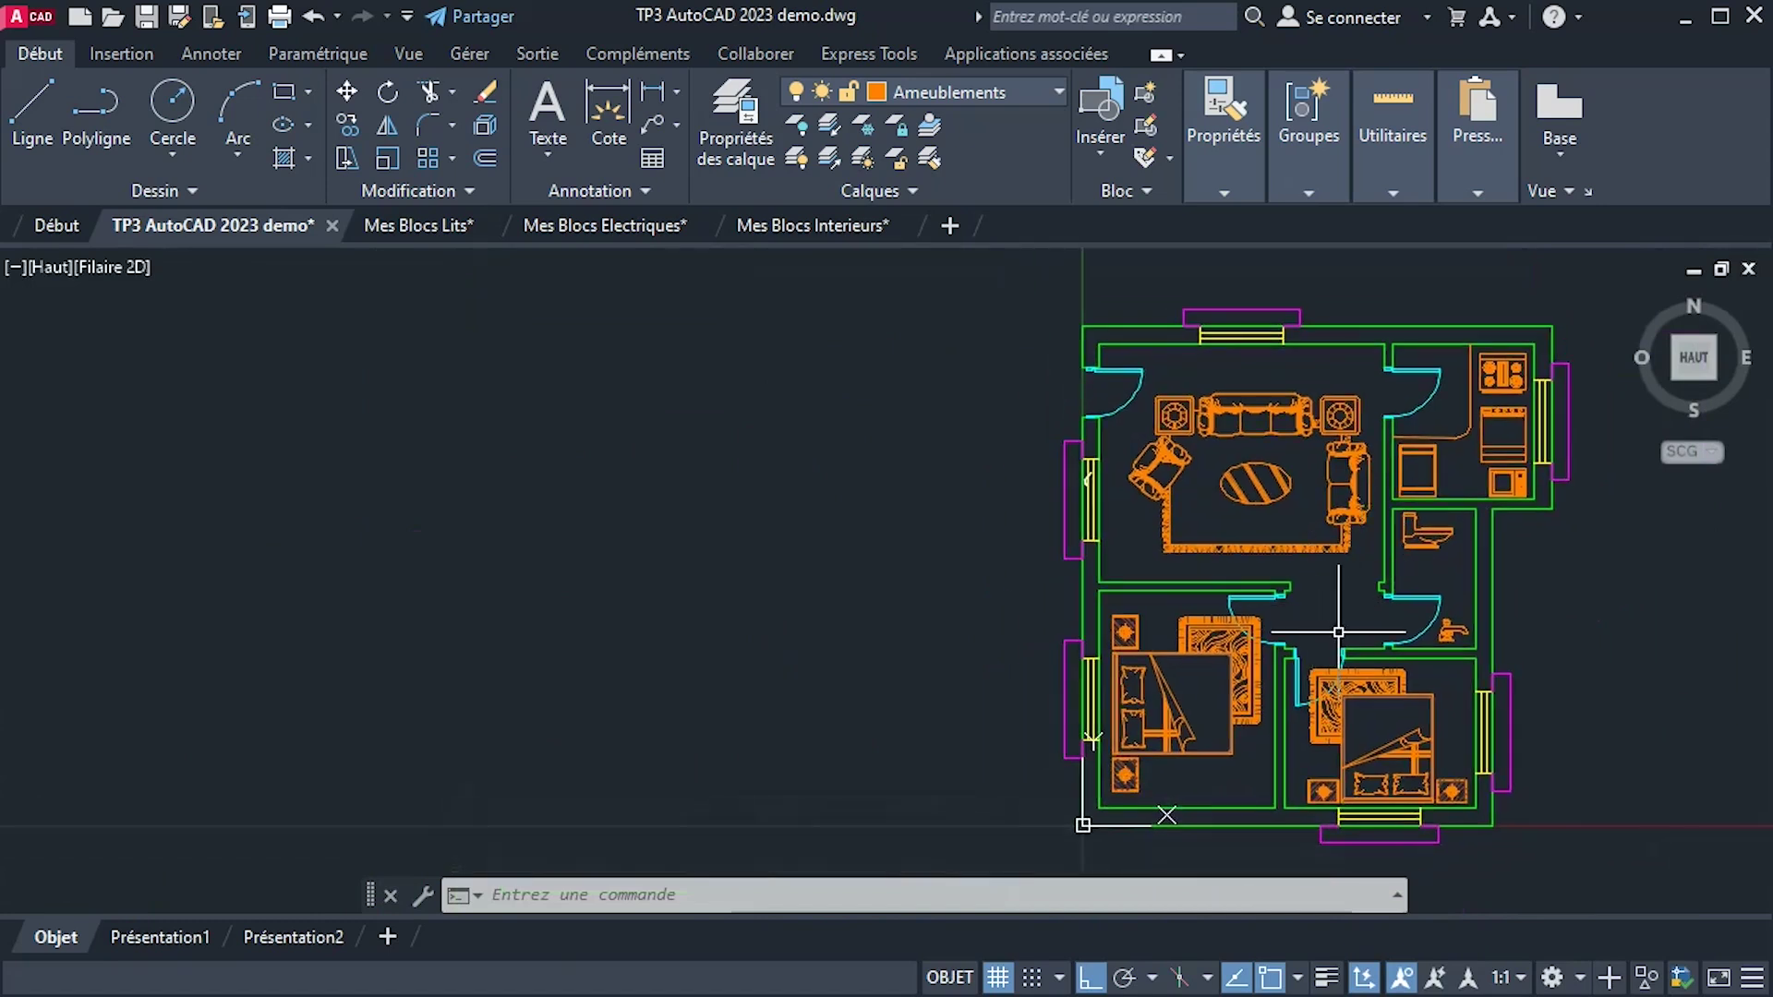
scroll(1265, 637, "up", 2)
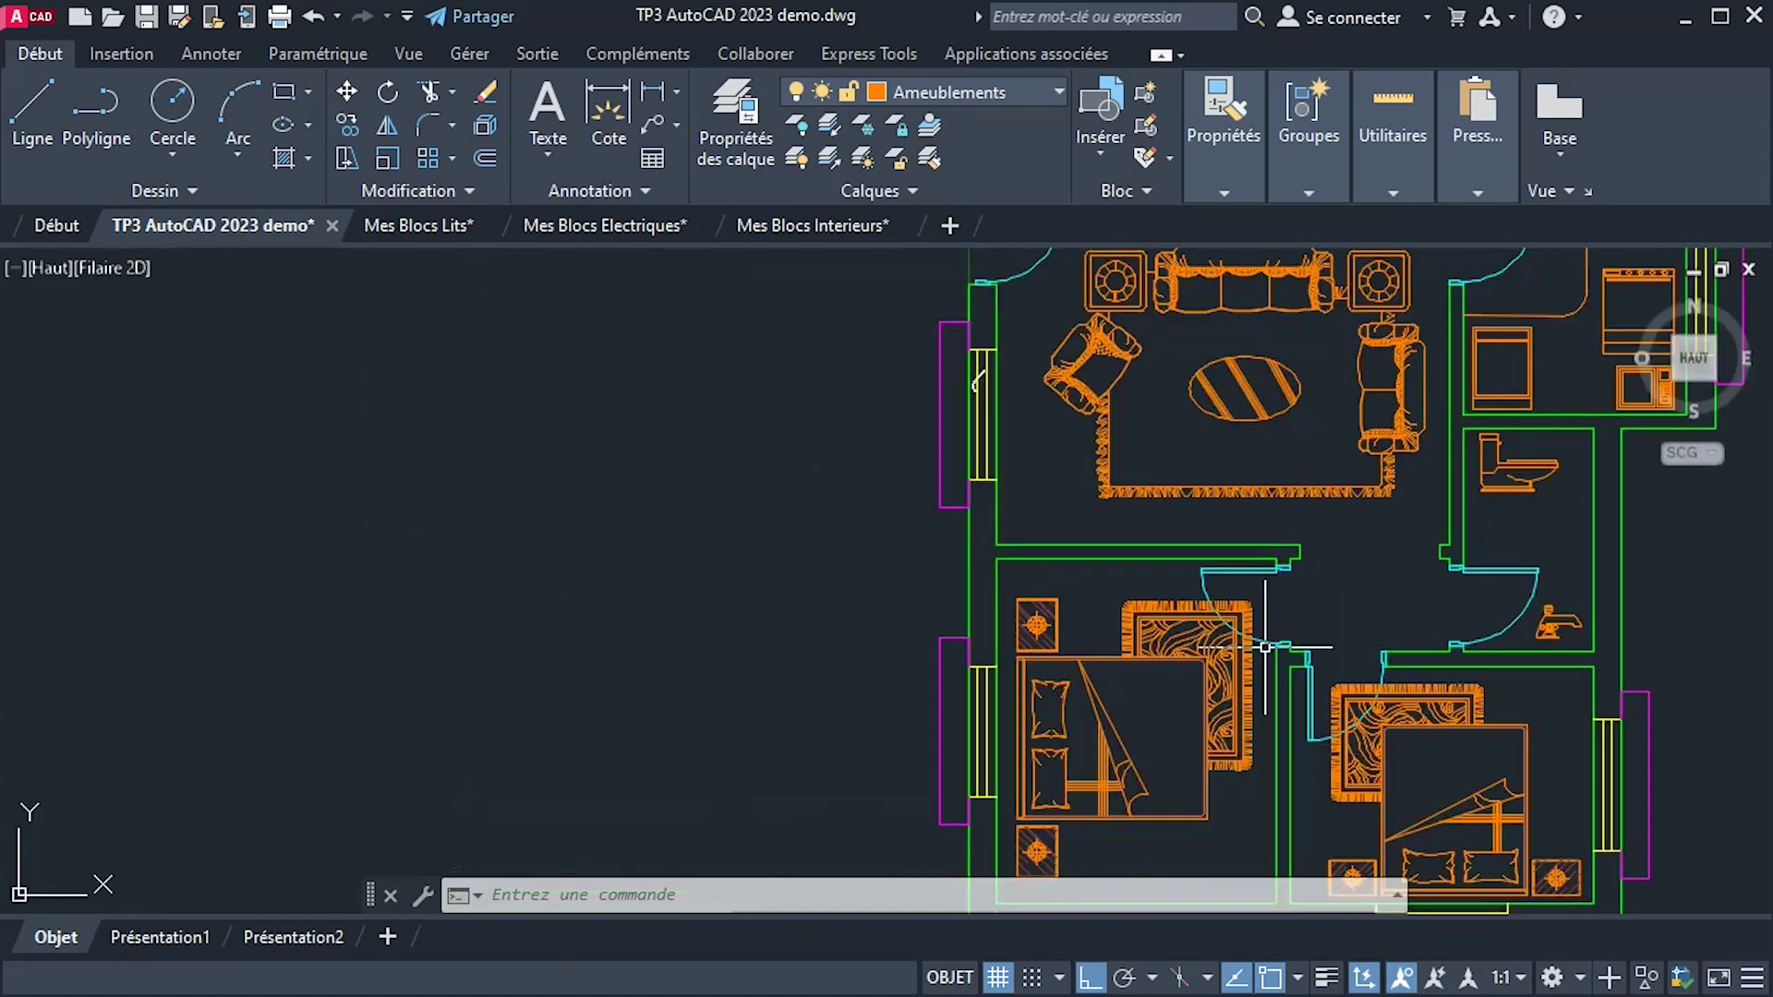
scroll(1270, 646, "down", 2)
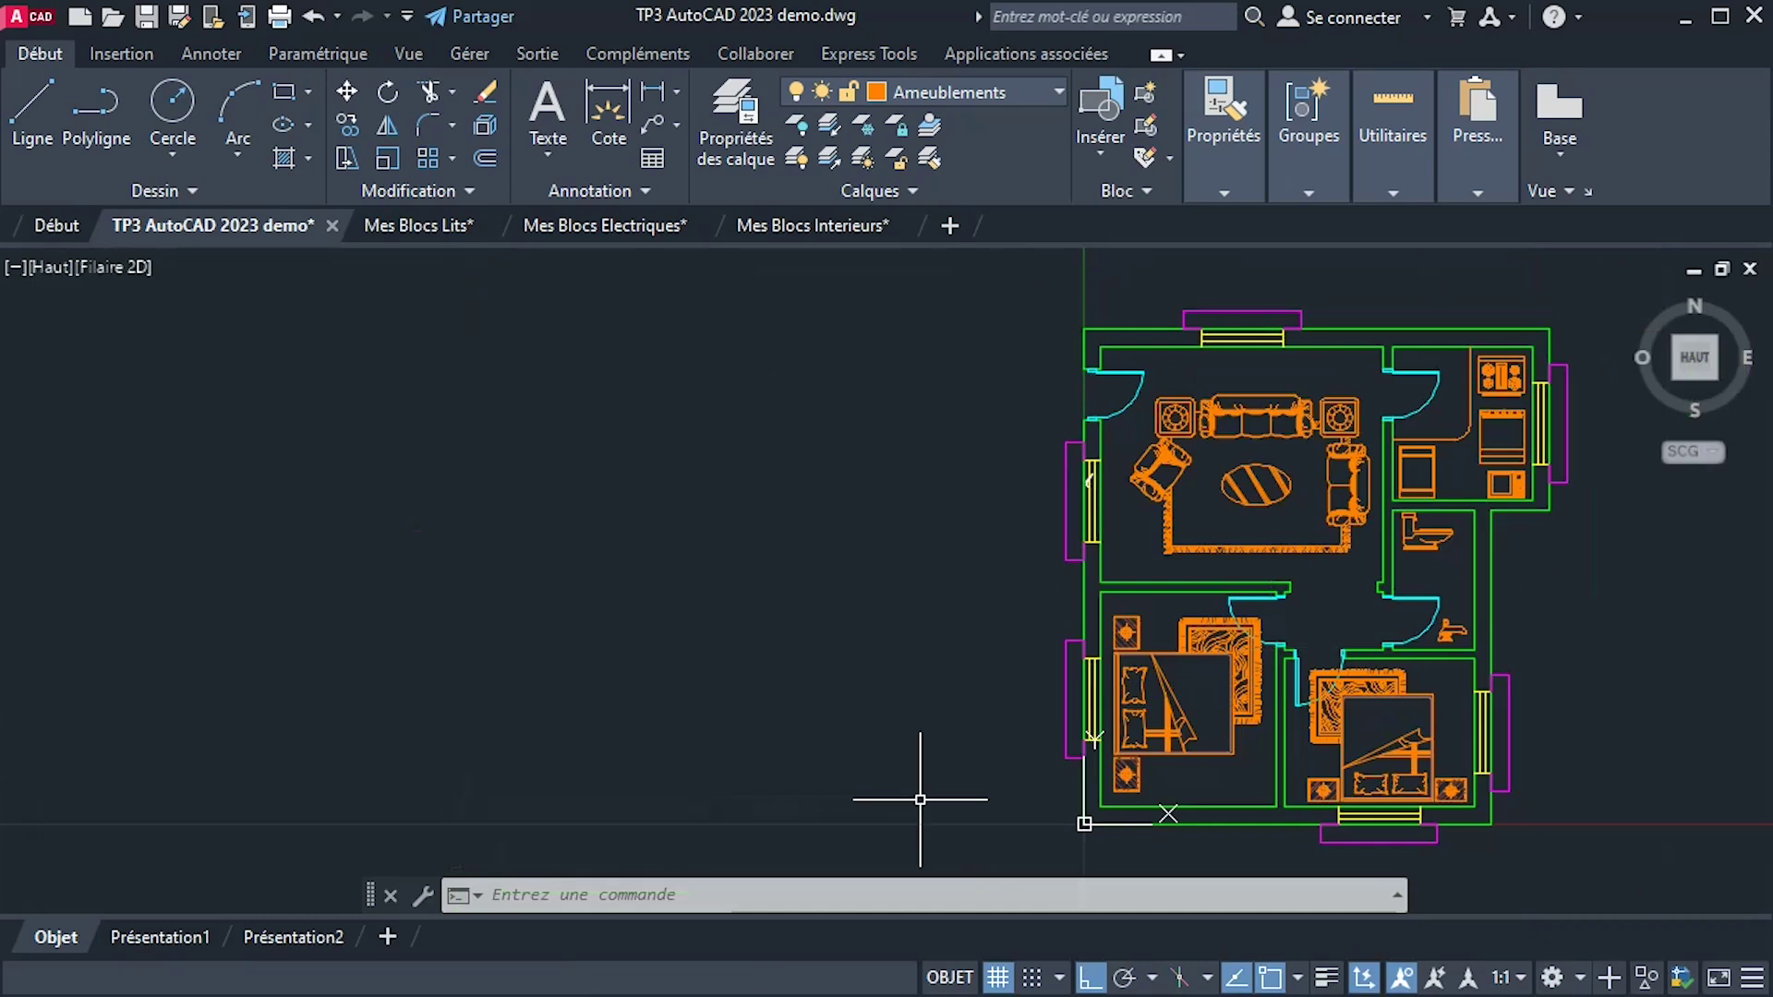
key("alt+Tab")
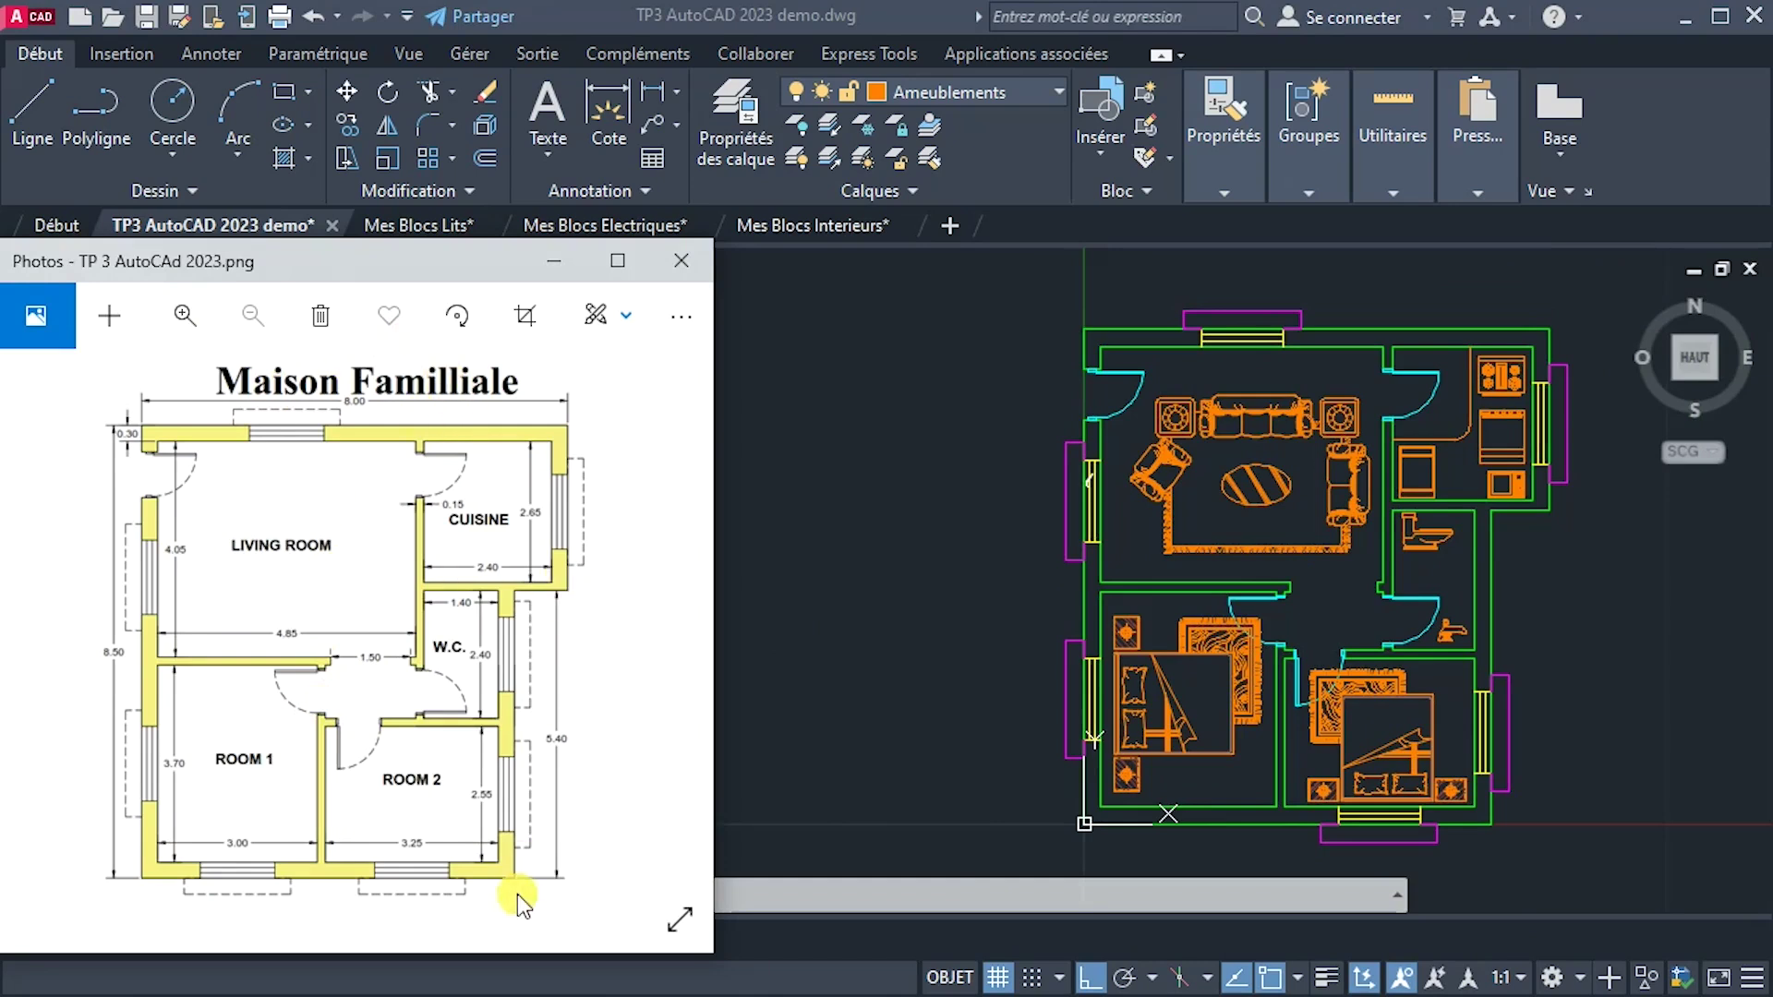
left_click(866, 558)
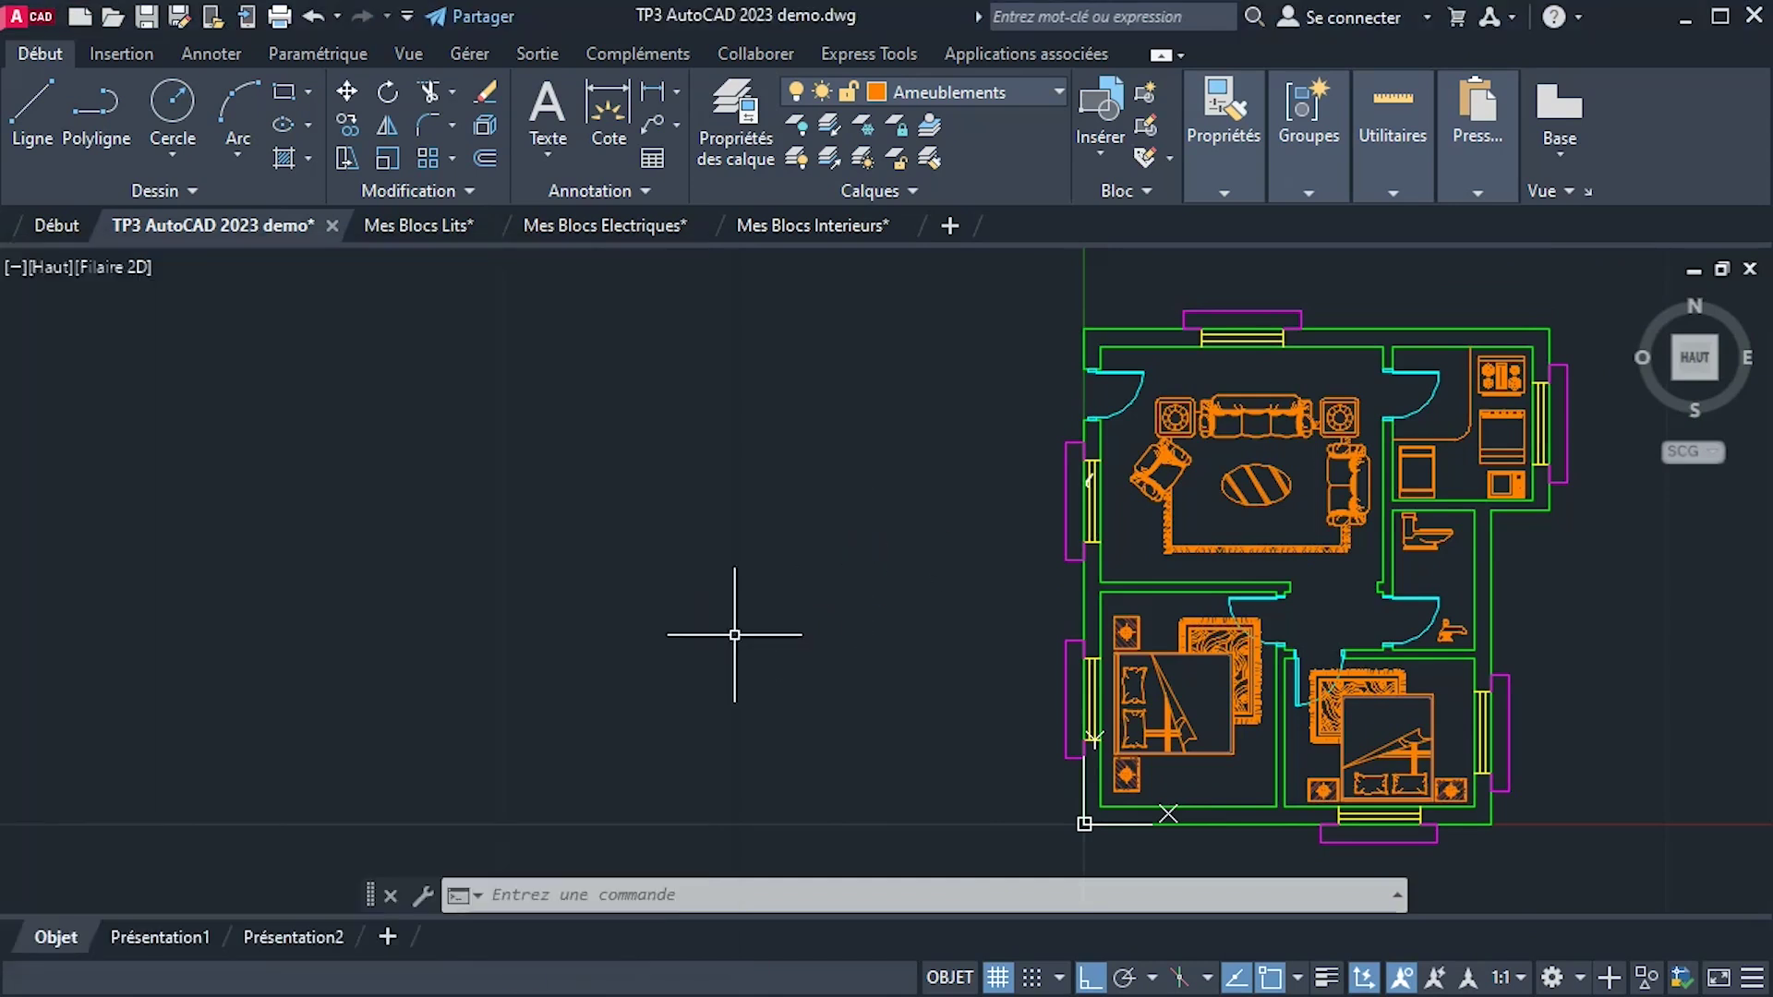
Open the layer properties manager with the CALQUE command and create a new layer named Texts.
middle_click_drag(1116, 557, 1064, 585)
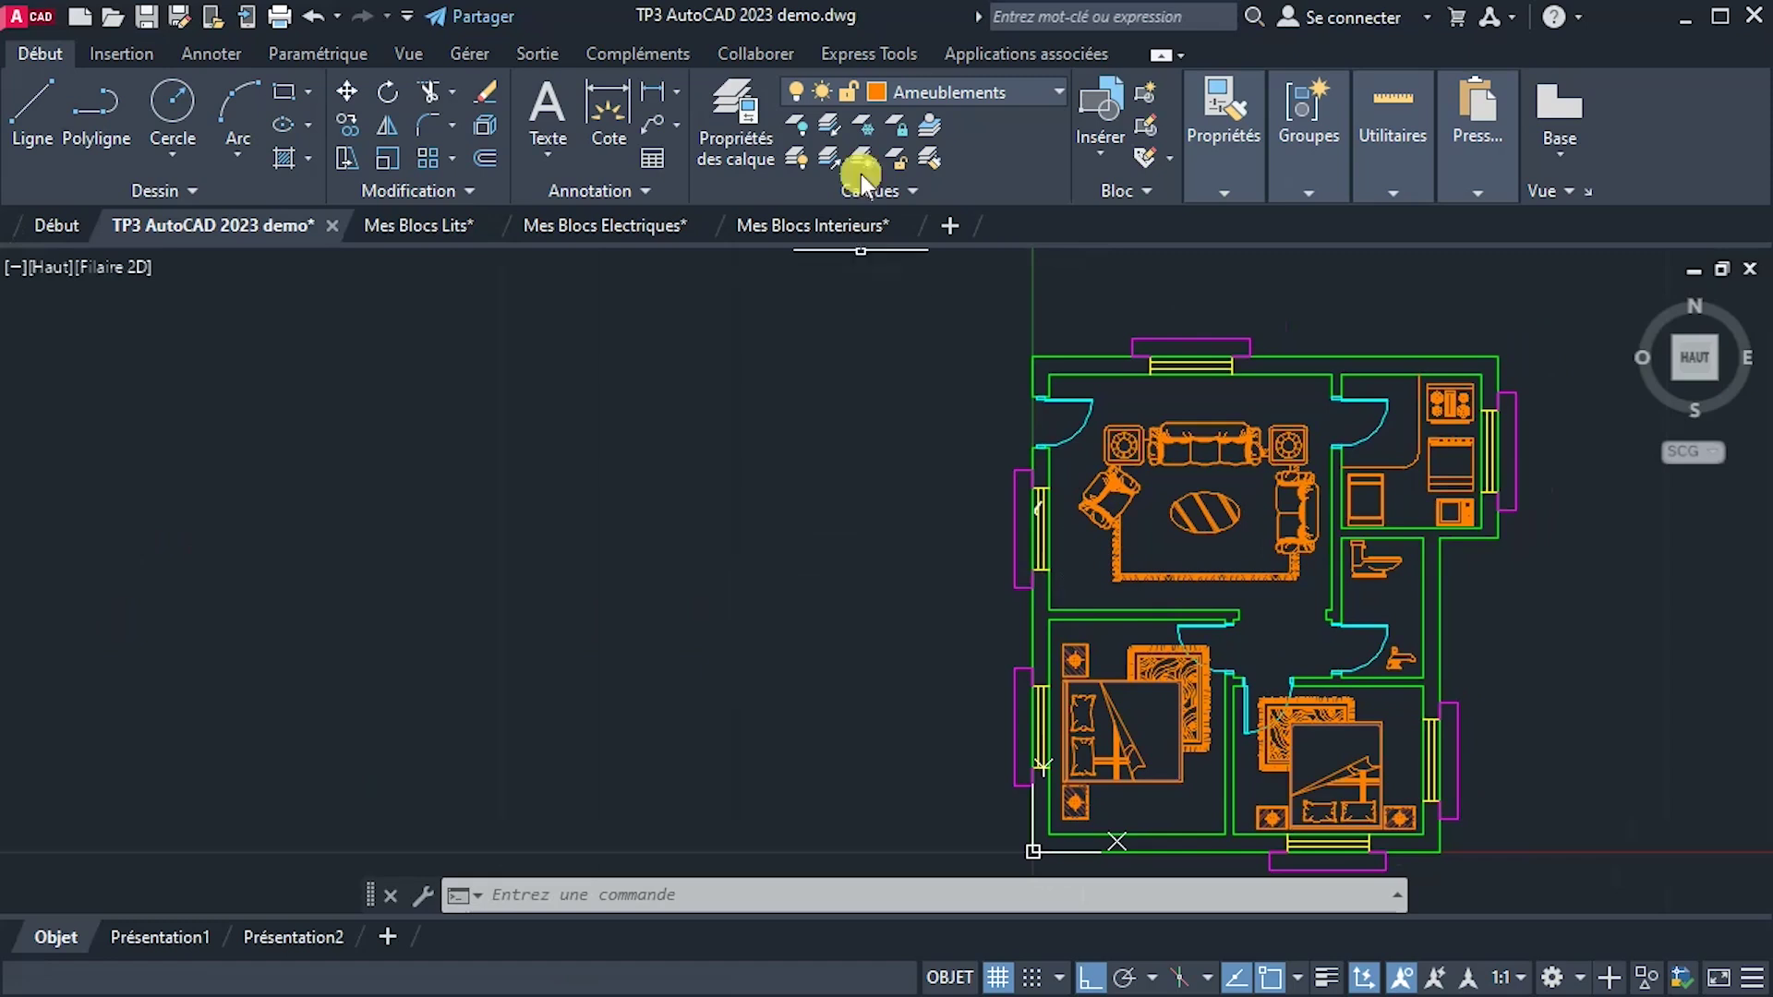
type("c")
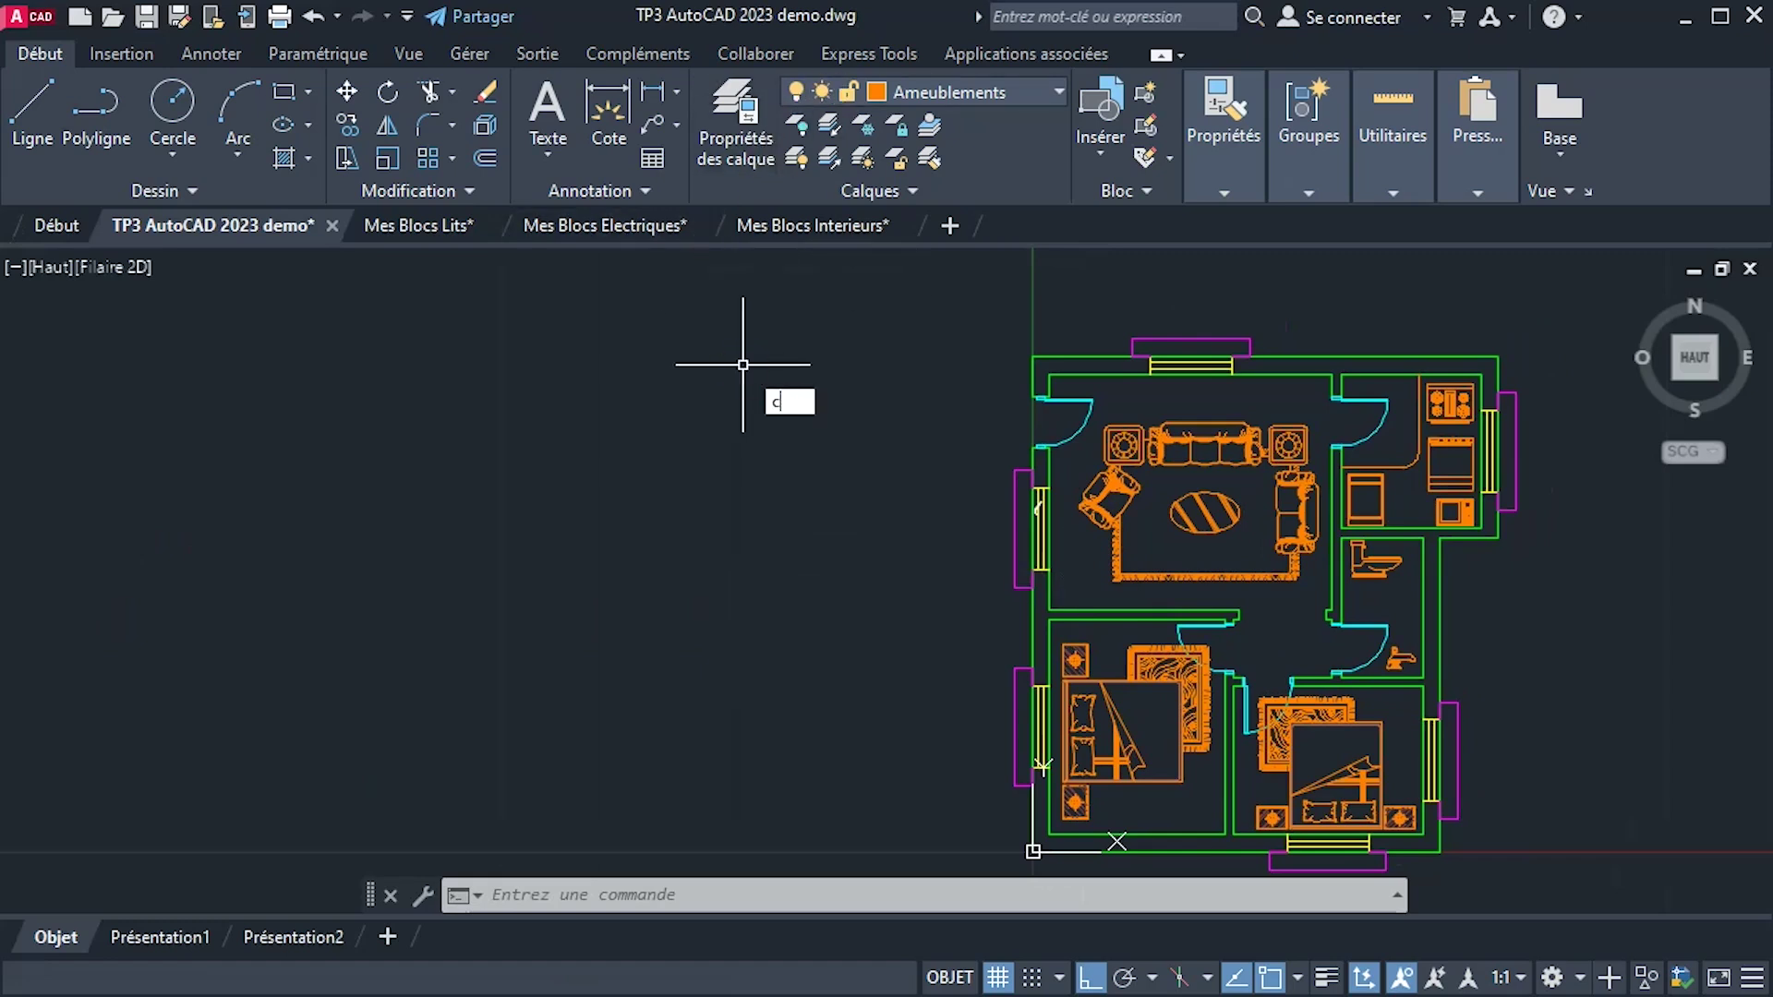
type("al")
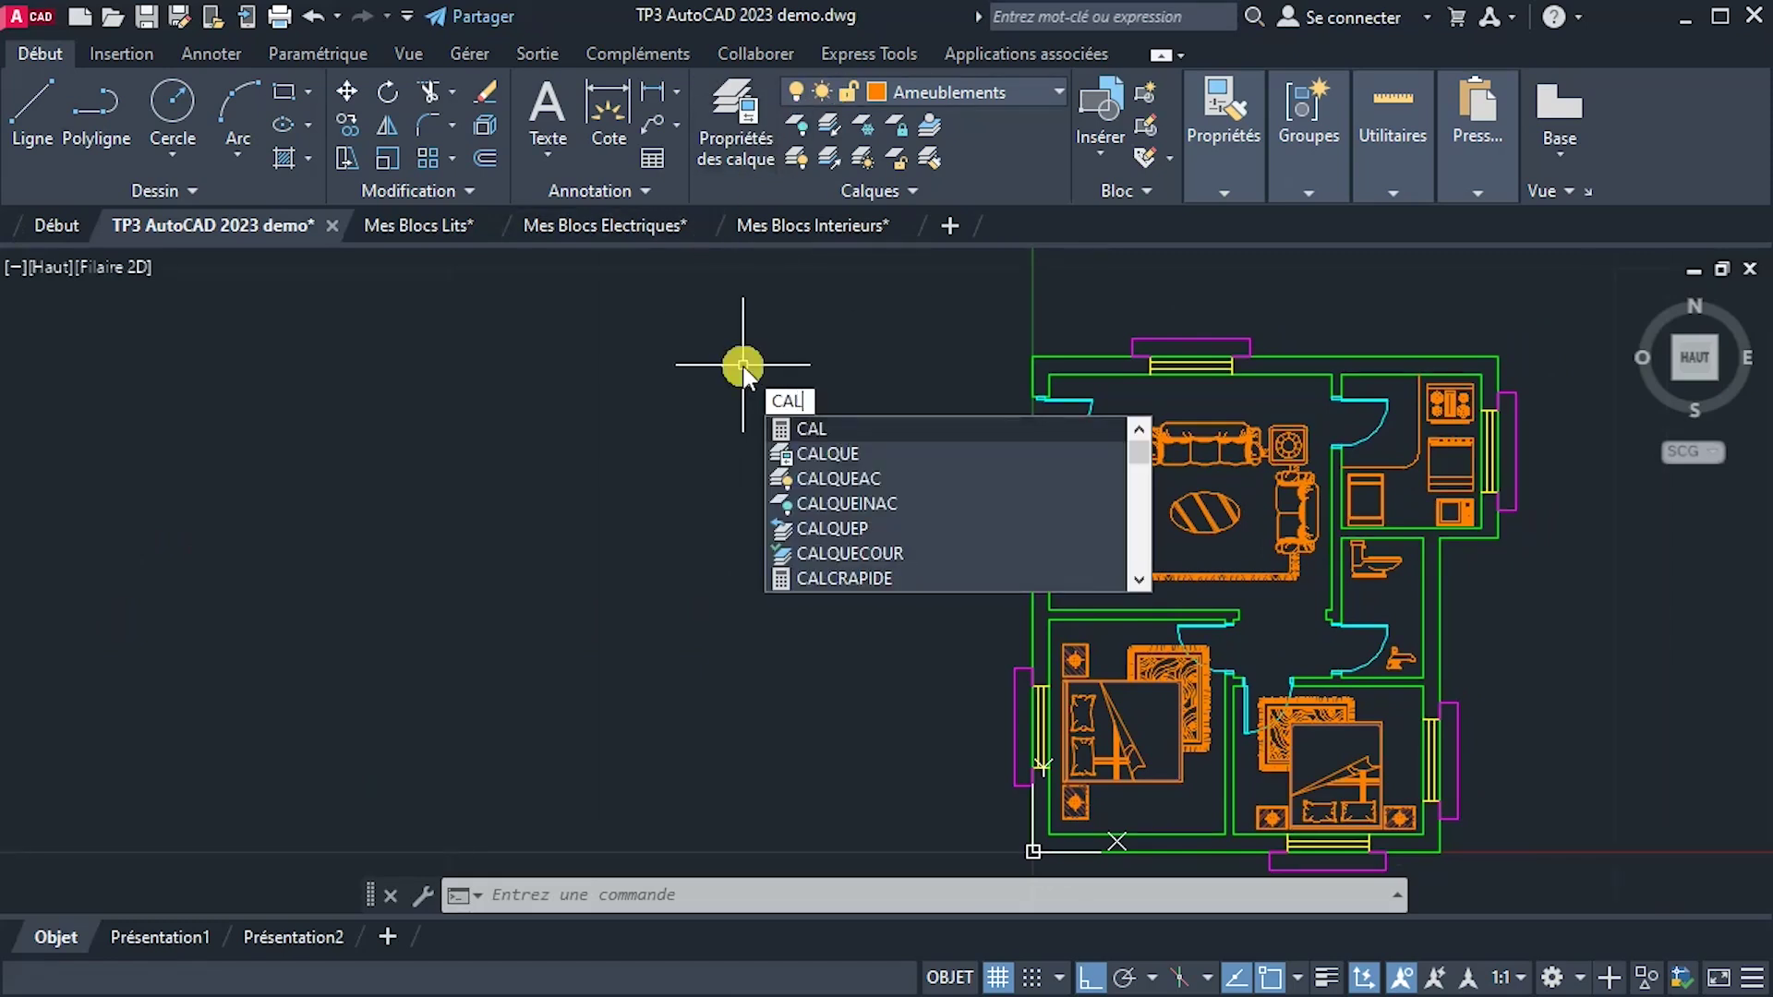
type("QUE")
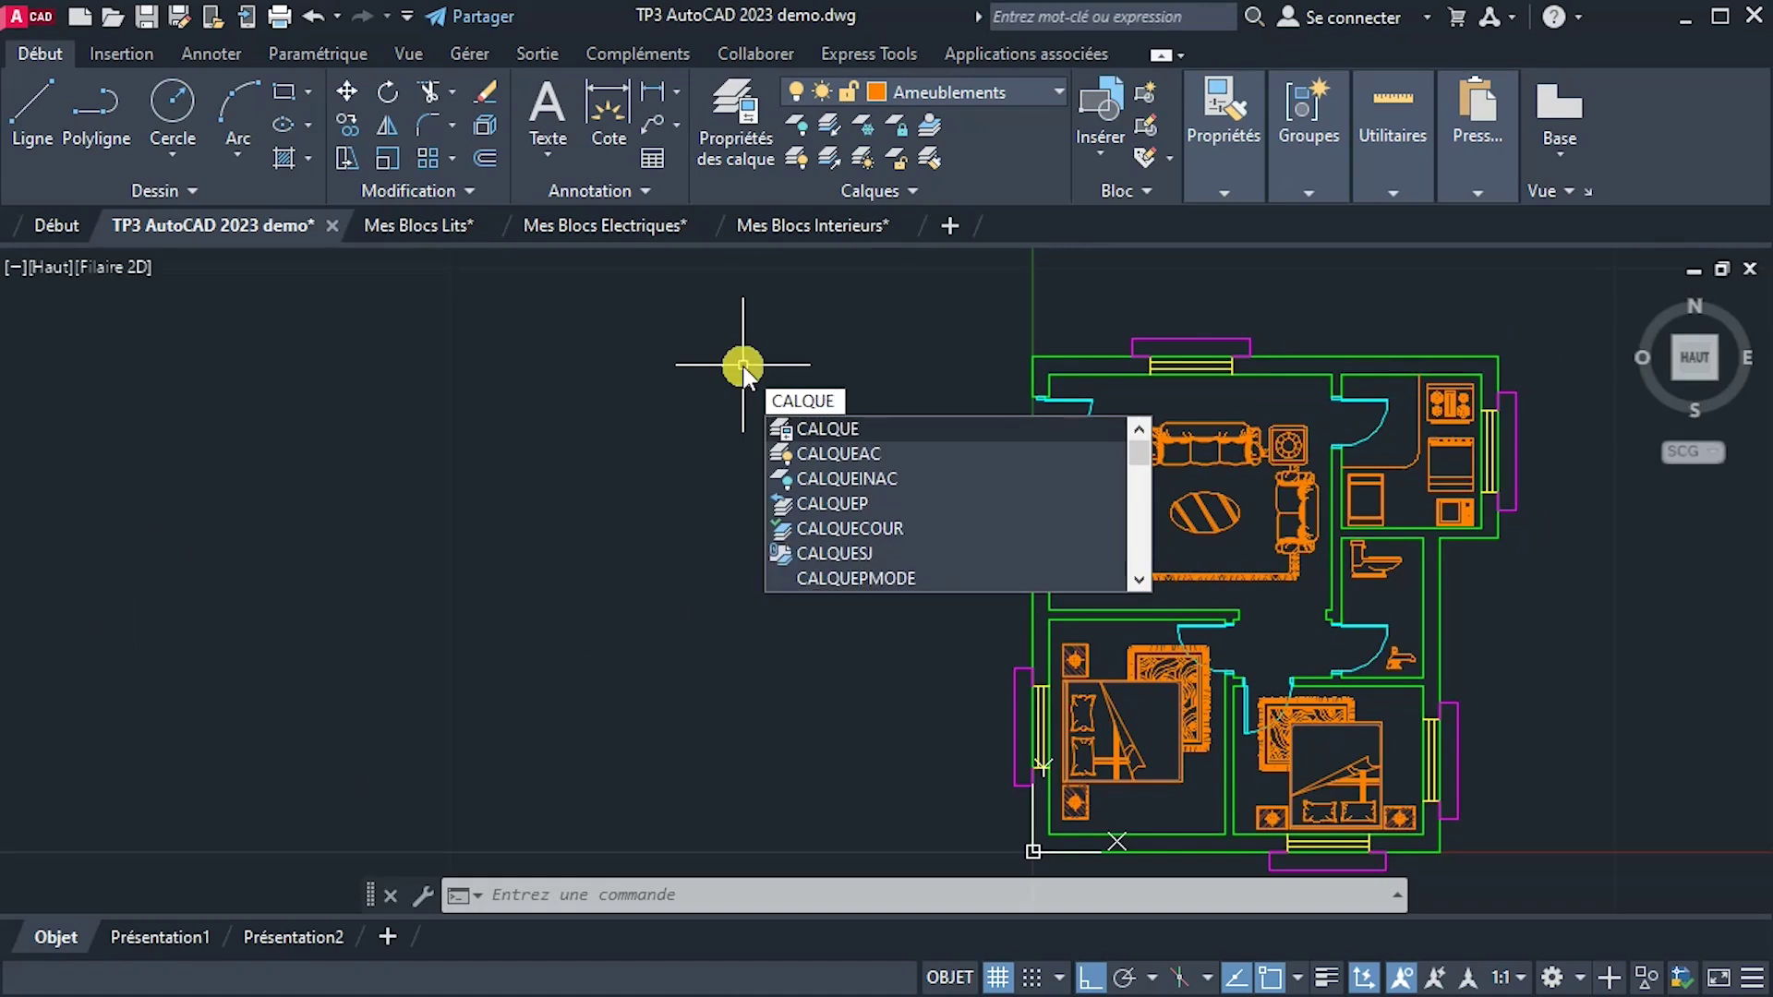
key("Return")
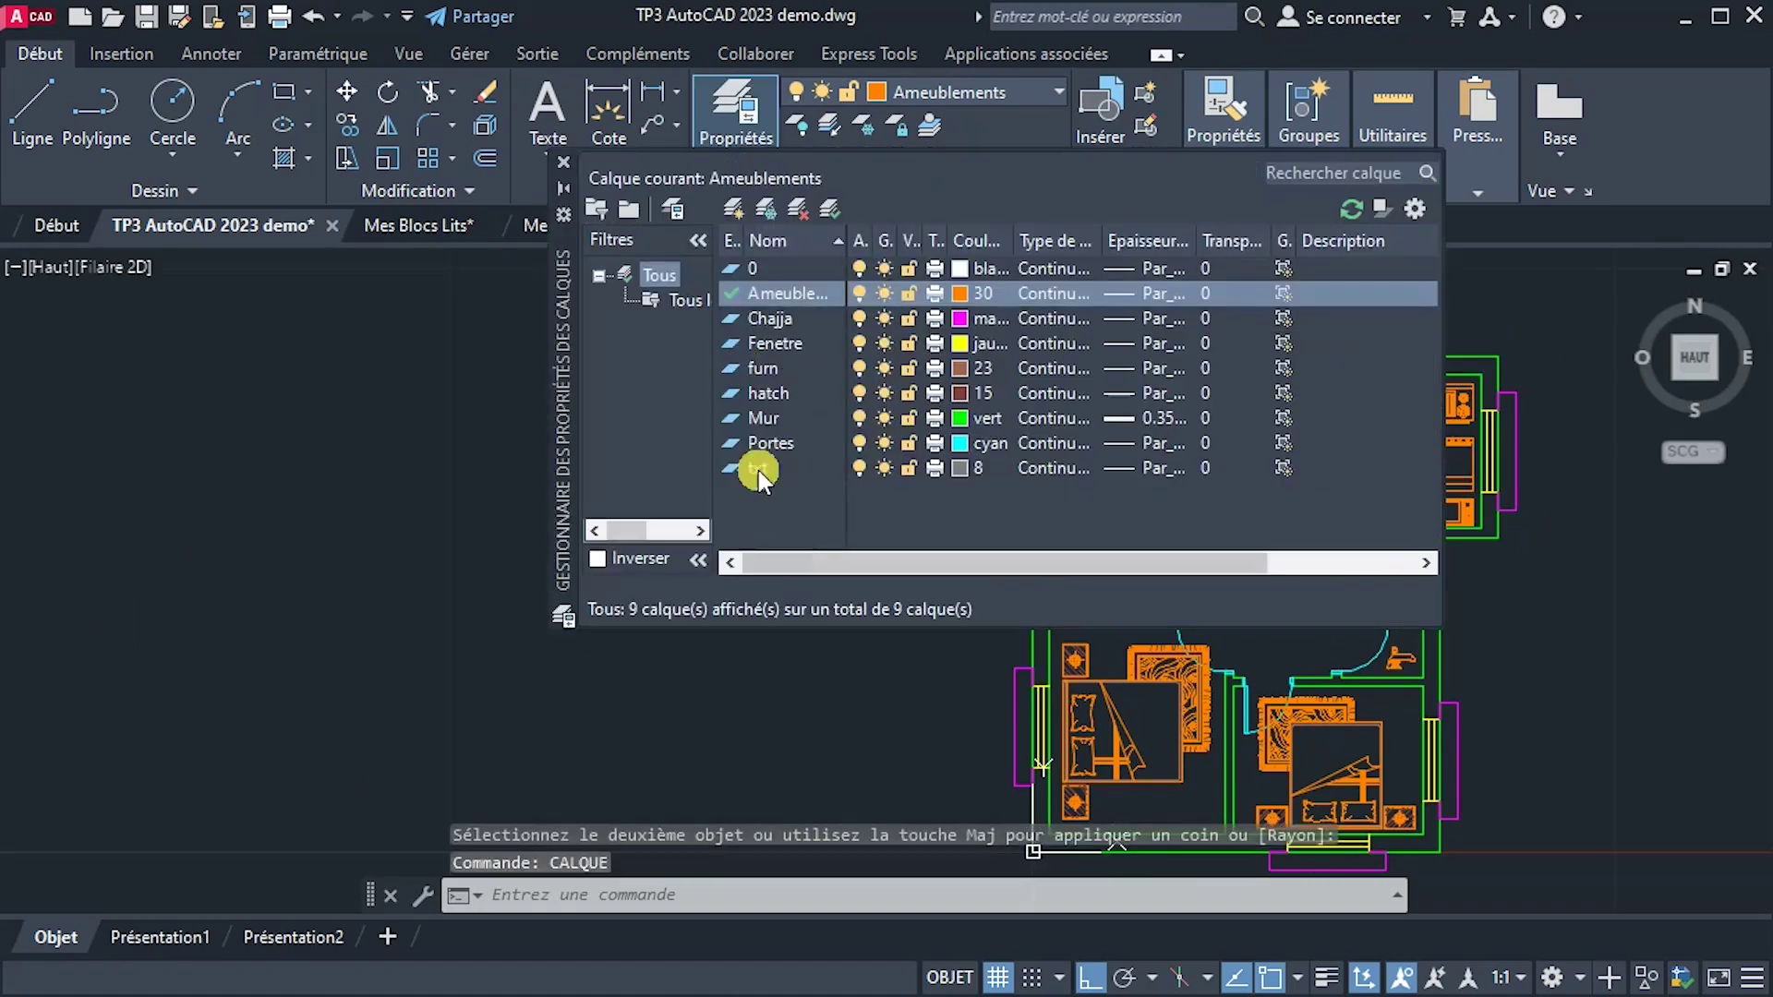
left_click(736, 207)
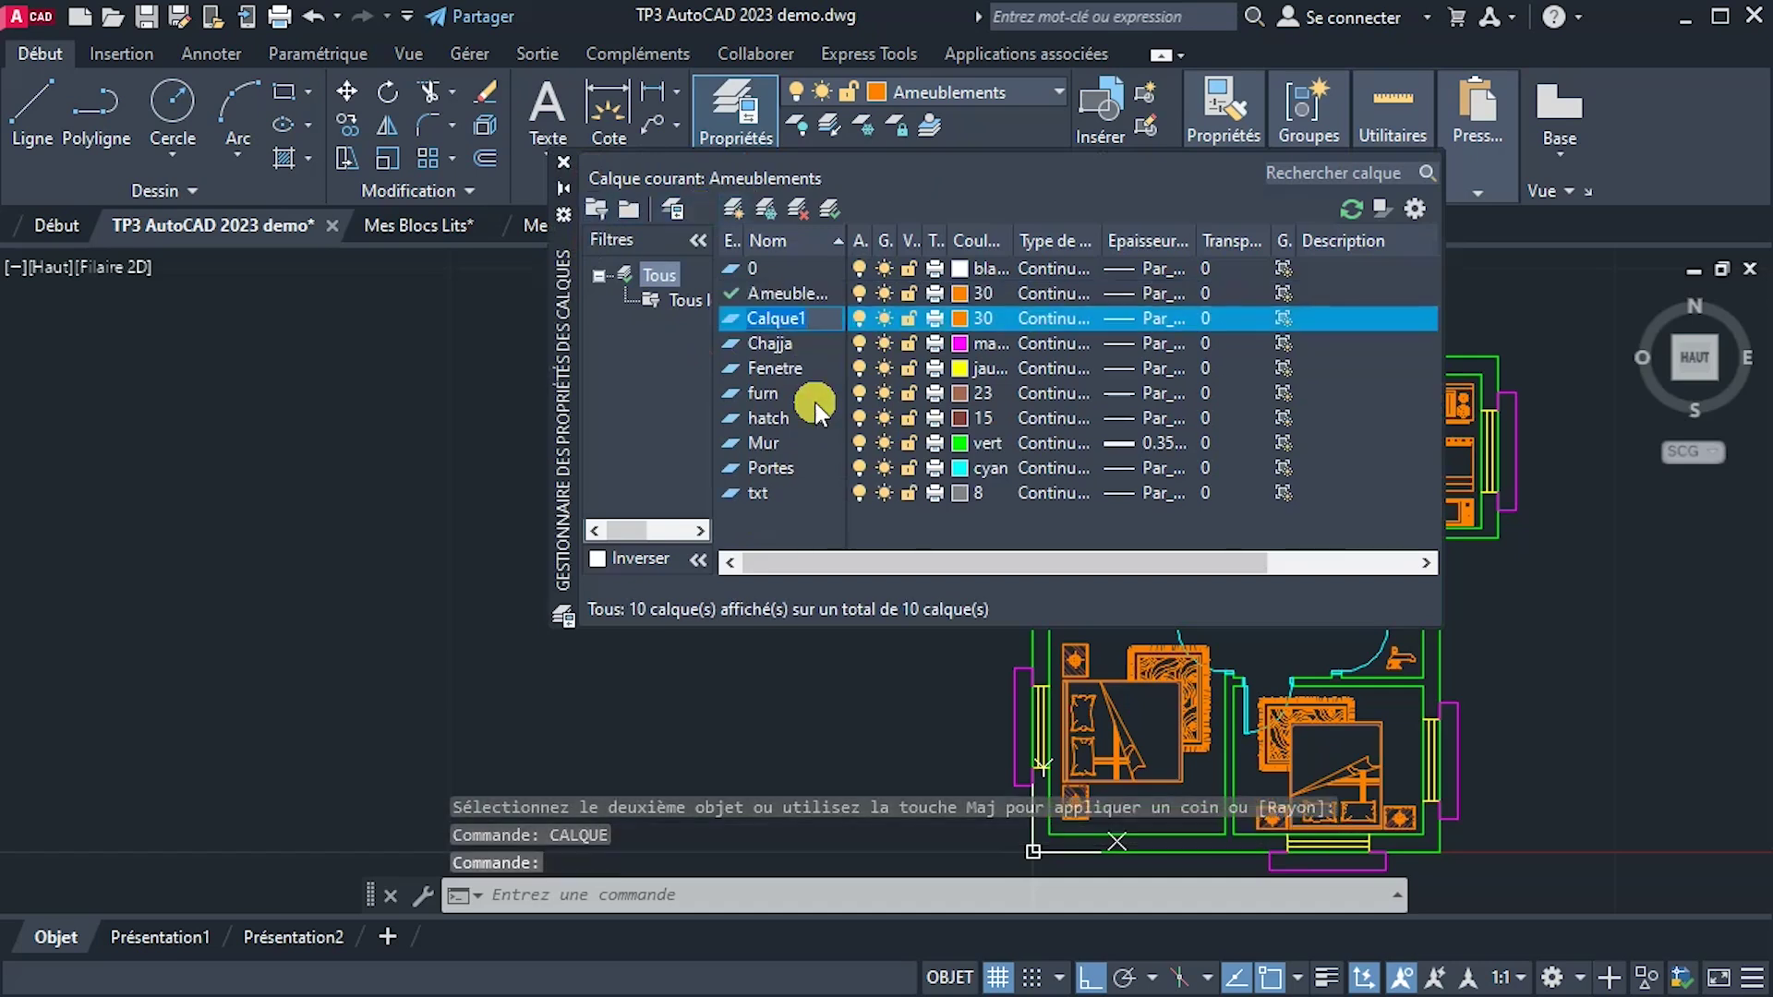
type("Text")
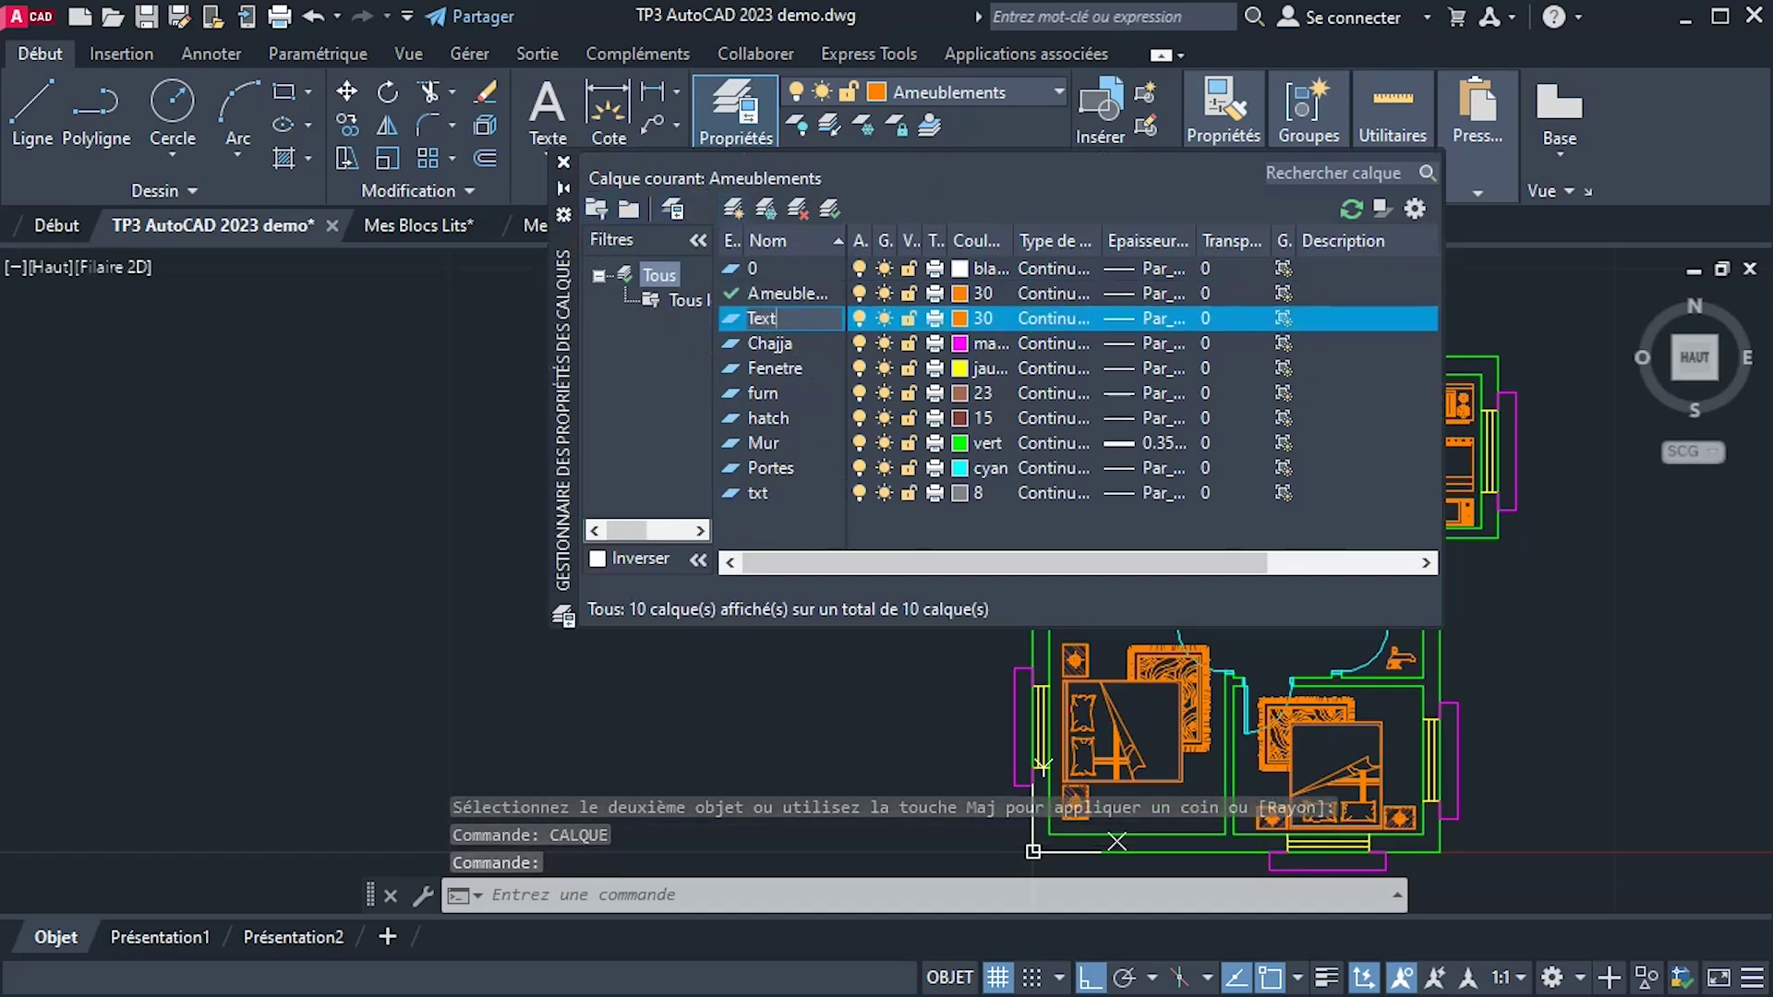
key("Return")
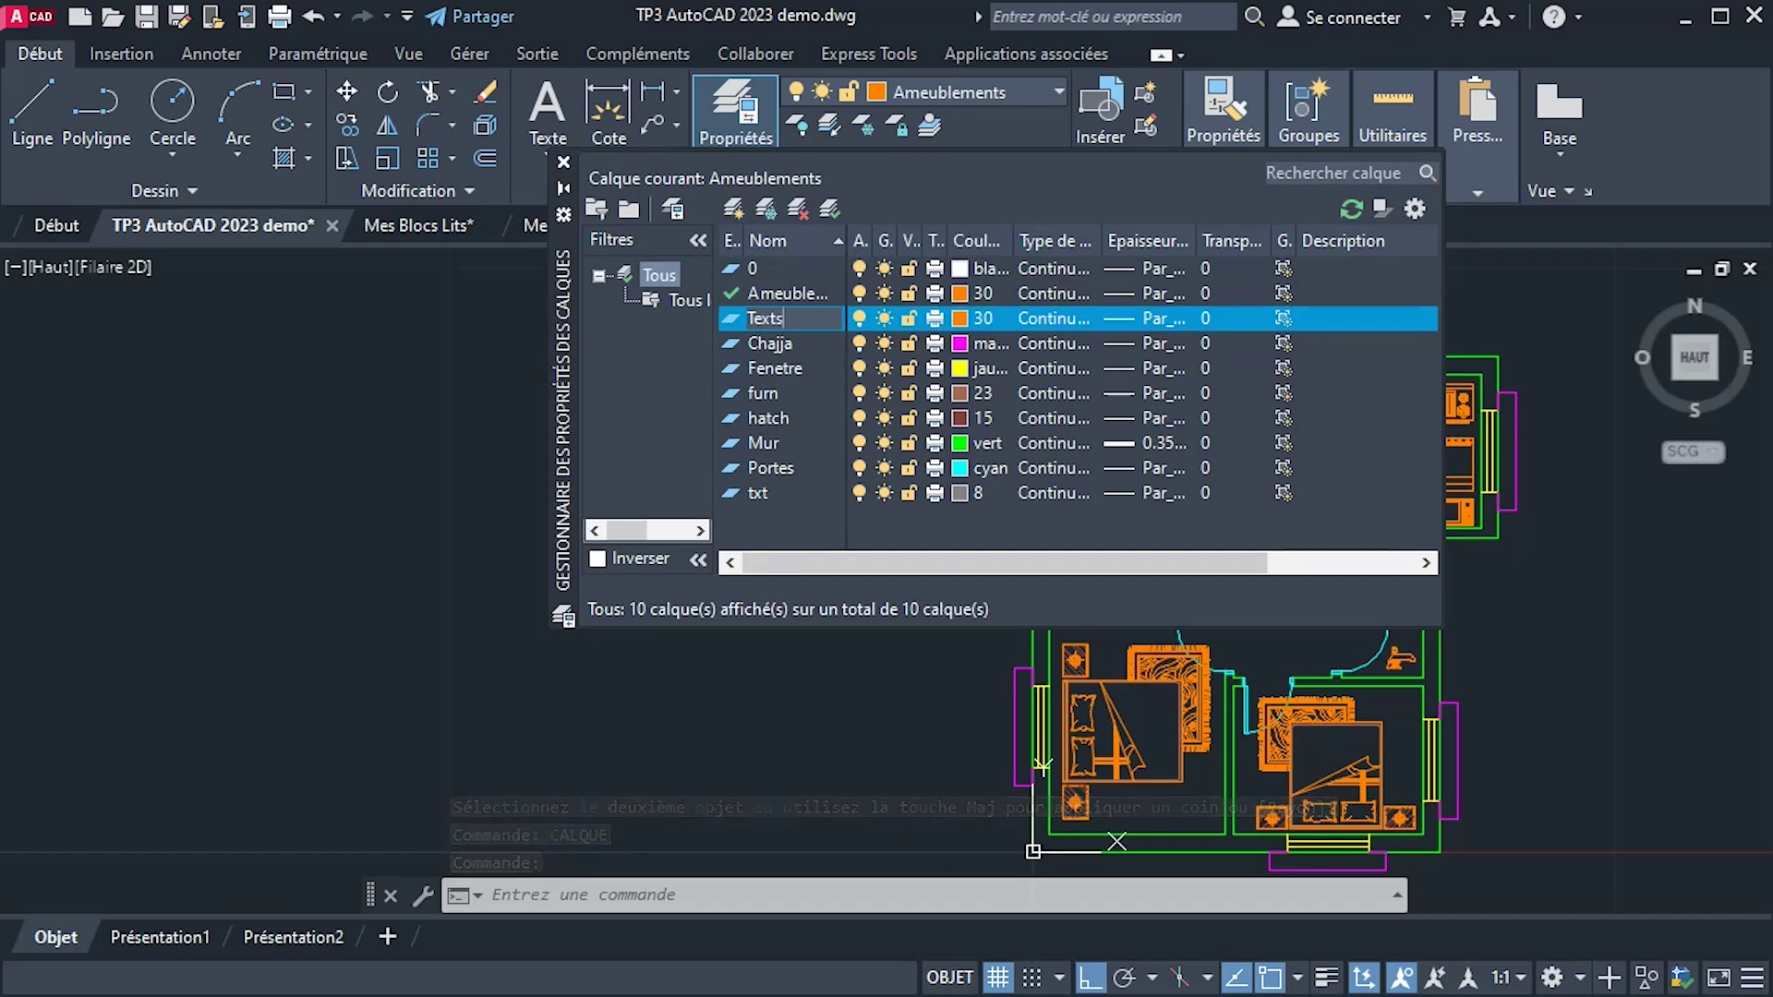
type("s")
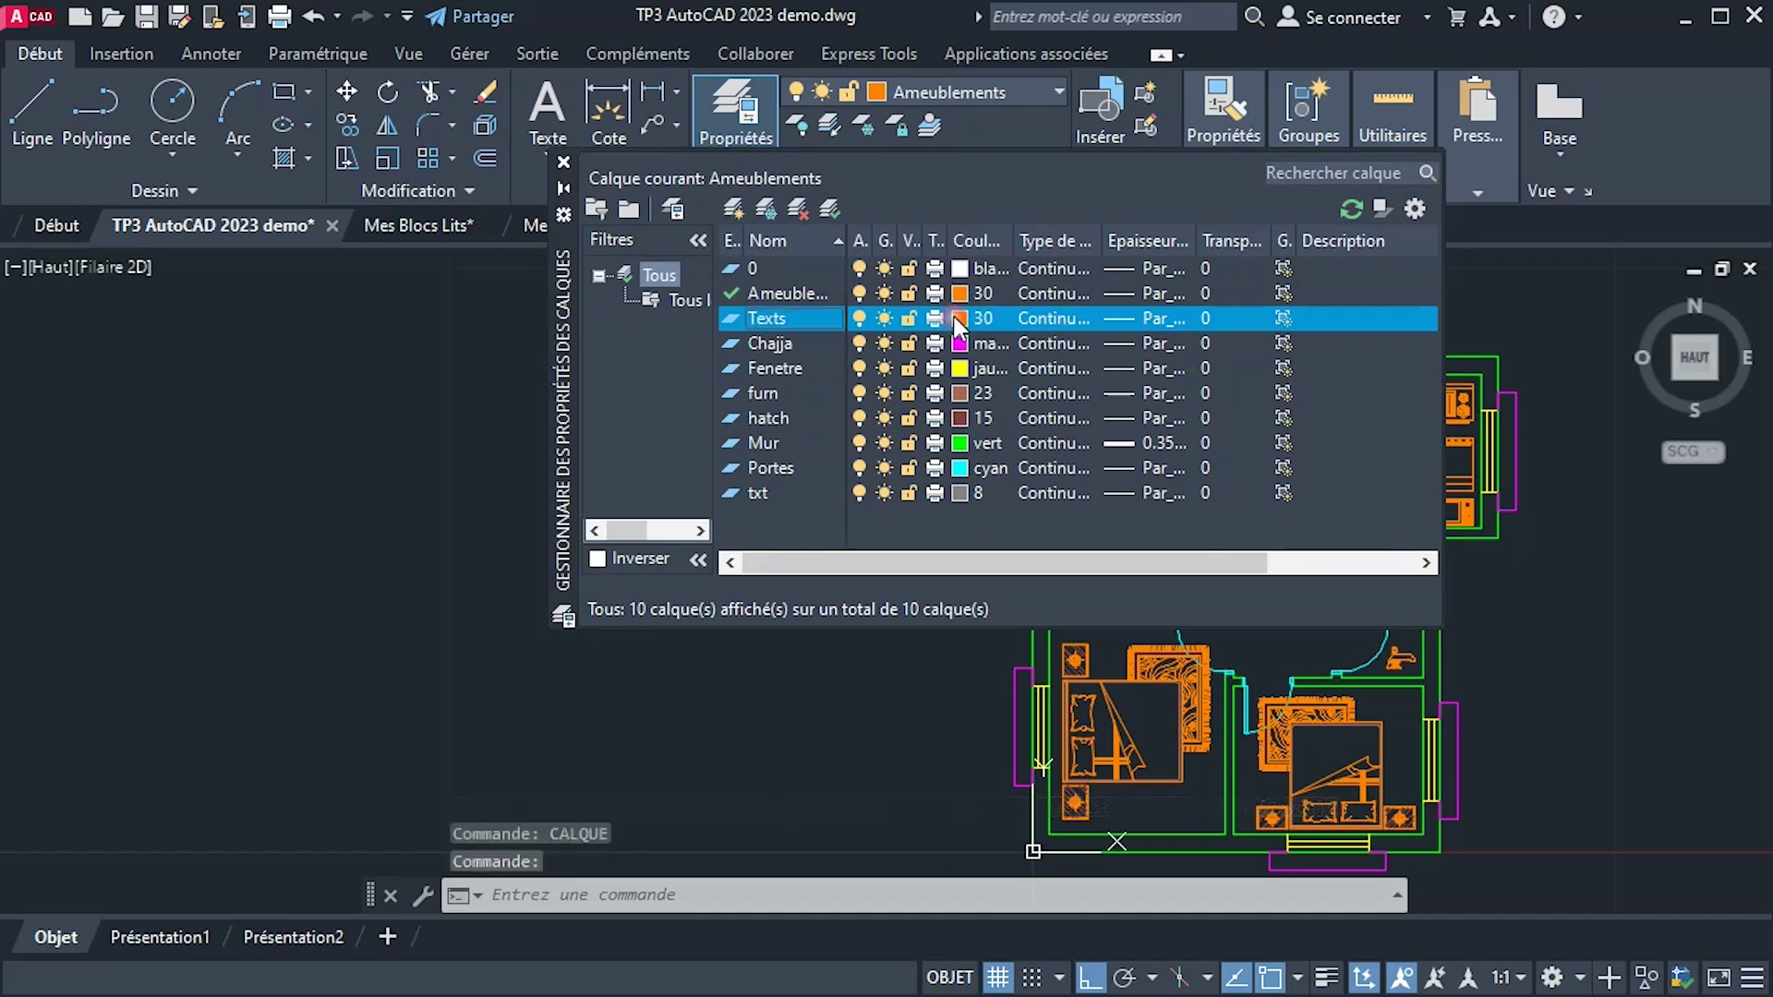
Assign colour index 8 to the Texts layer, make it the current layer, and close the layer manager.
left_click(951, 316)
left_click(784, 726)
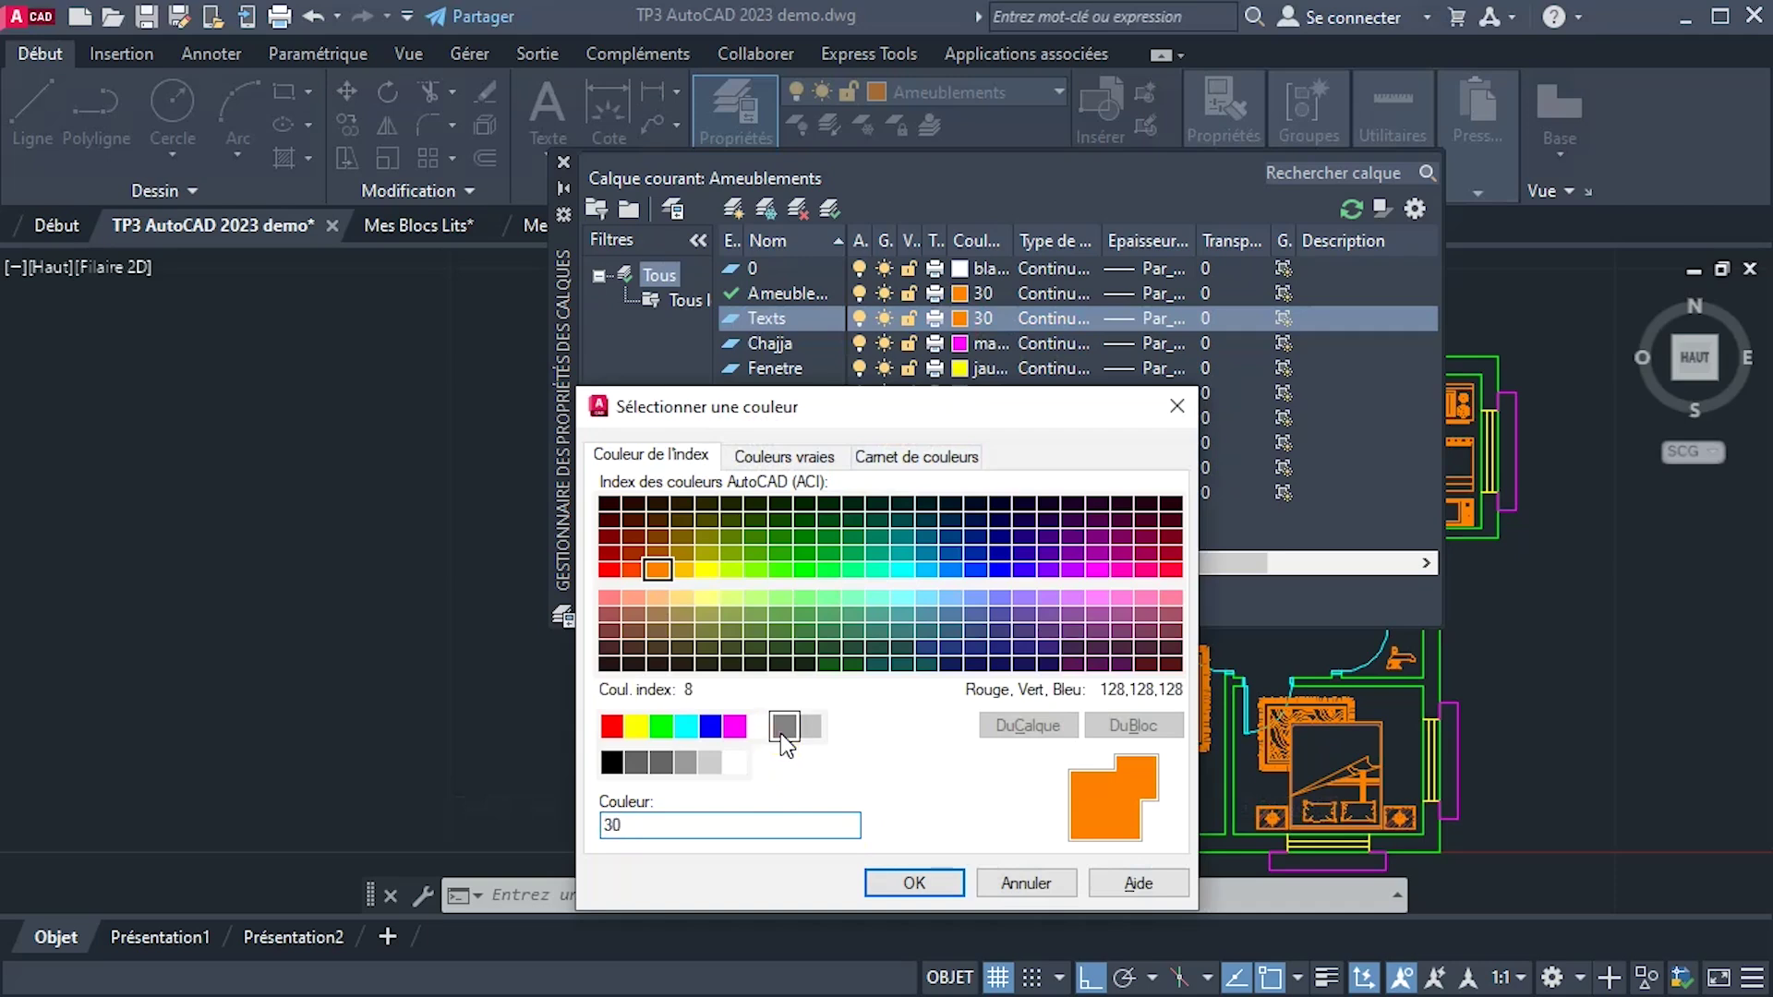
left_click(914, 882)
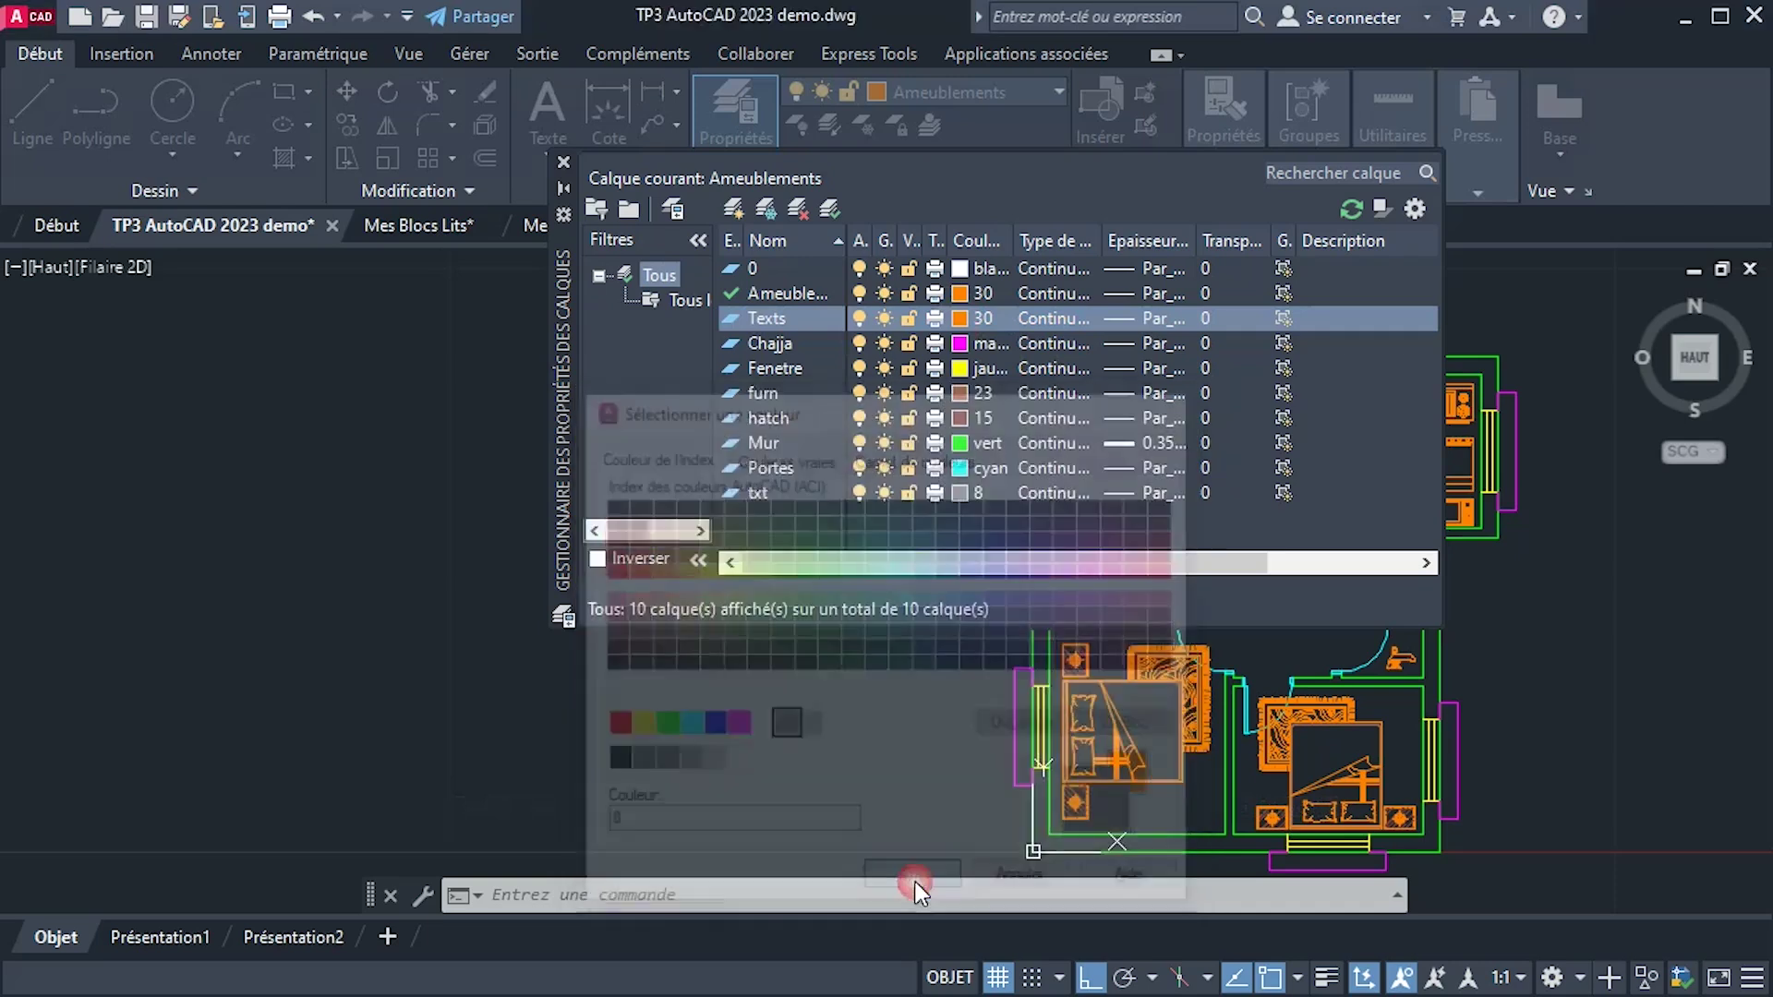
double_click(731, 319)
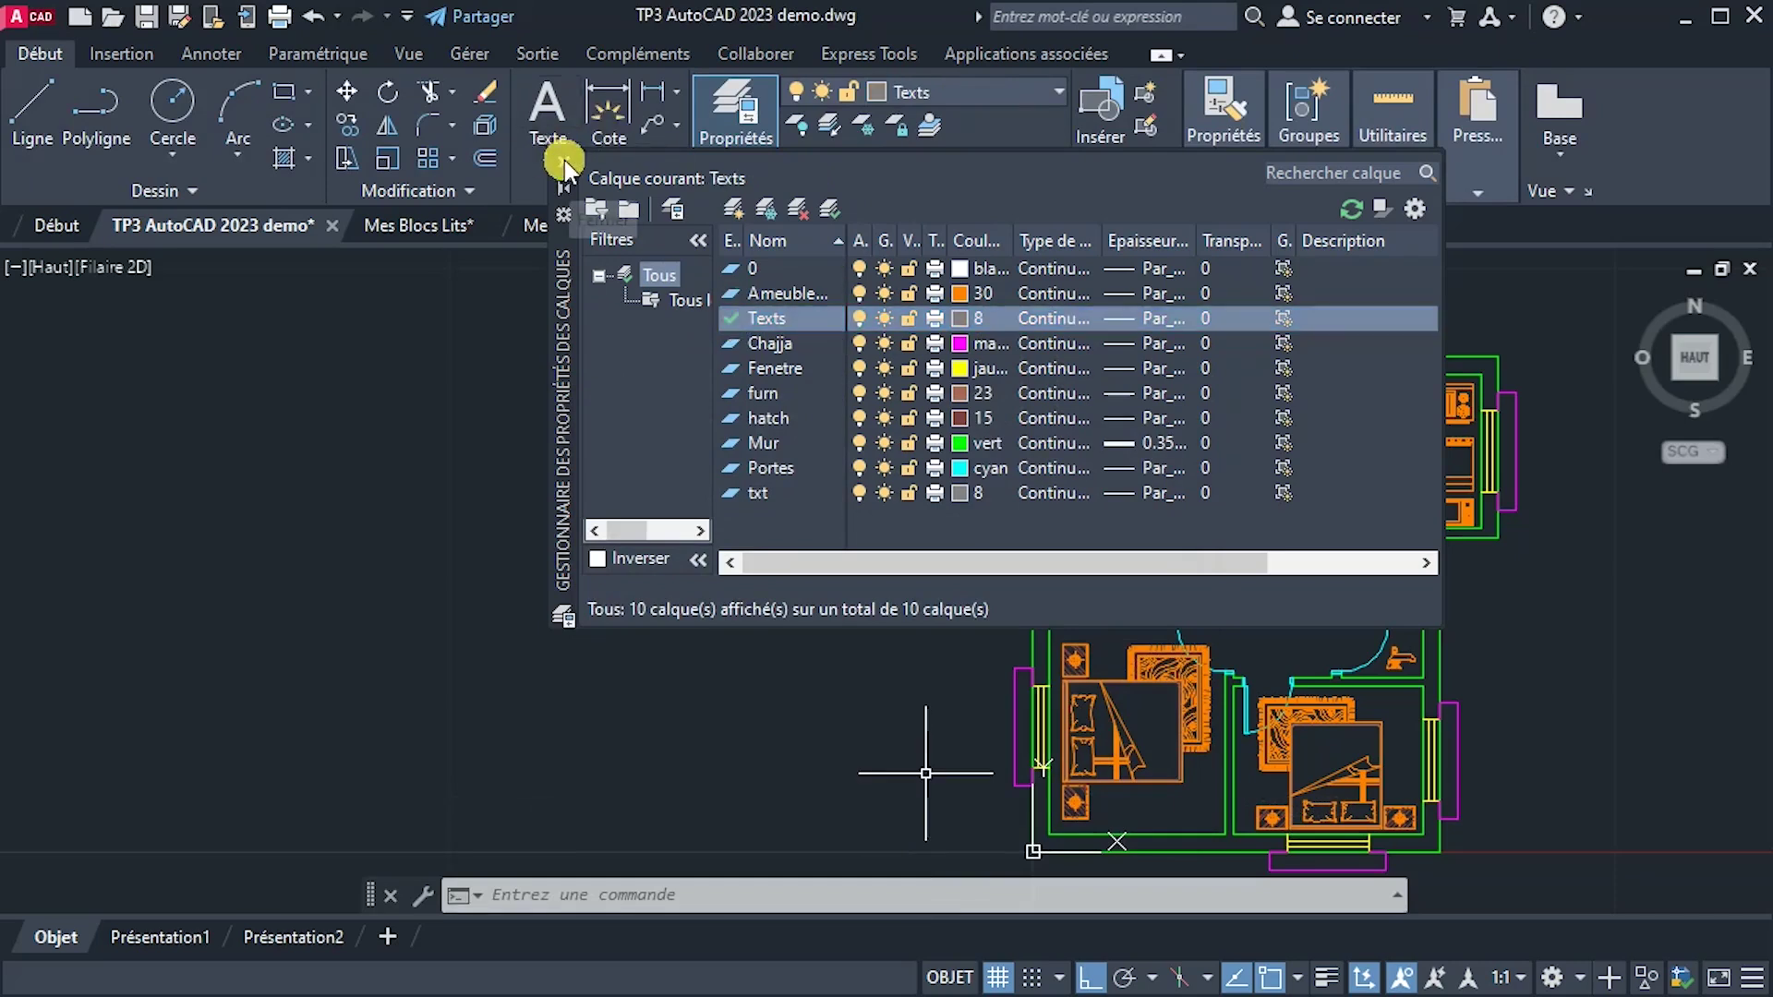
Place a multiline text box in the empty area left of the floor plan and enter the text Salon.
middle_click_drag(994, 621, 1004, 591)
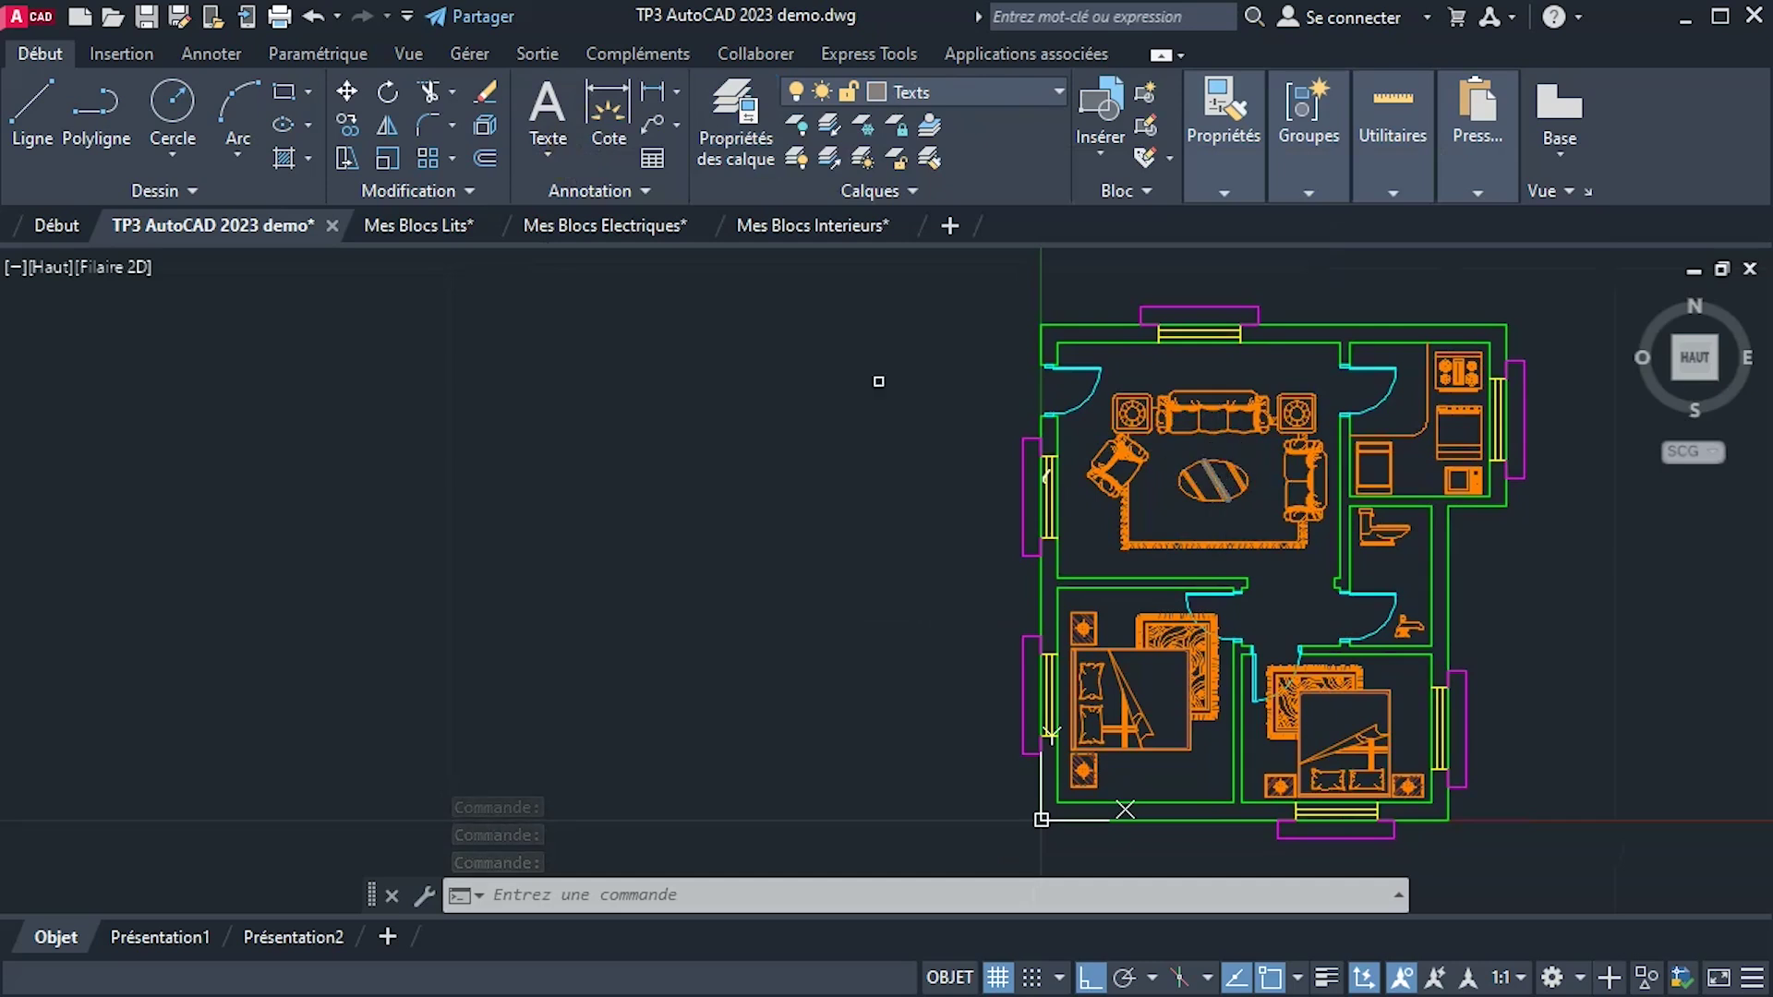
left_click(548, 109)
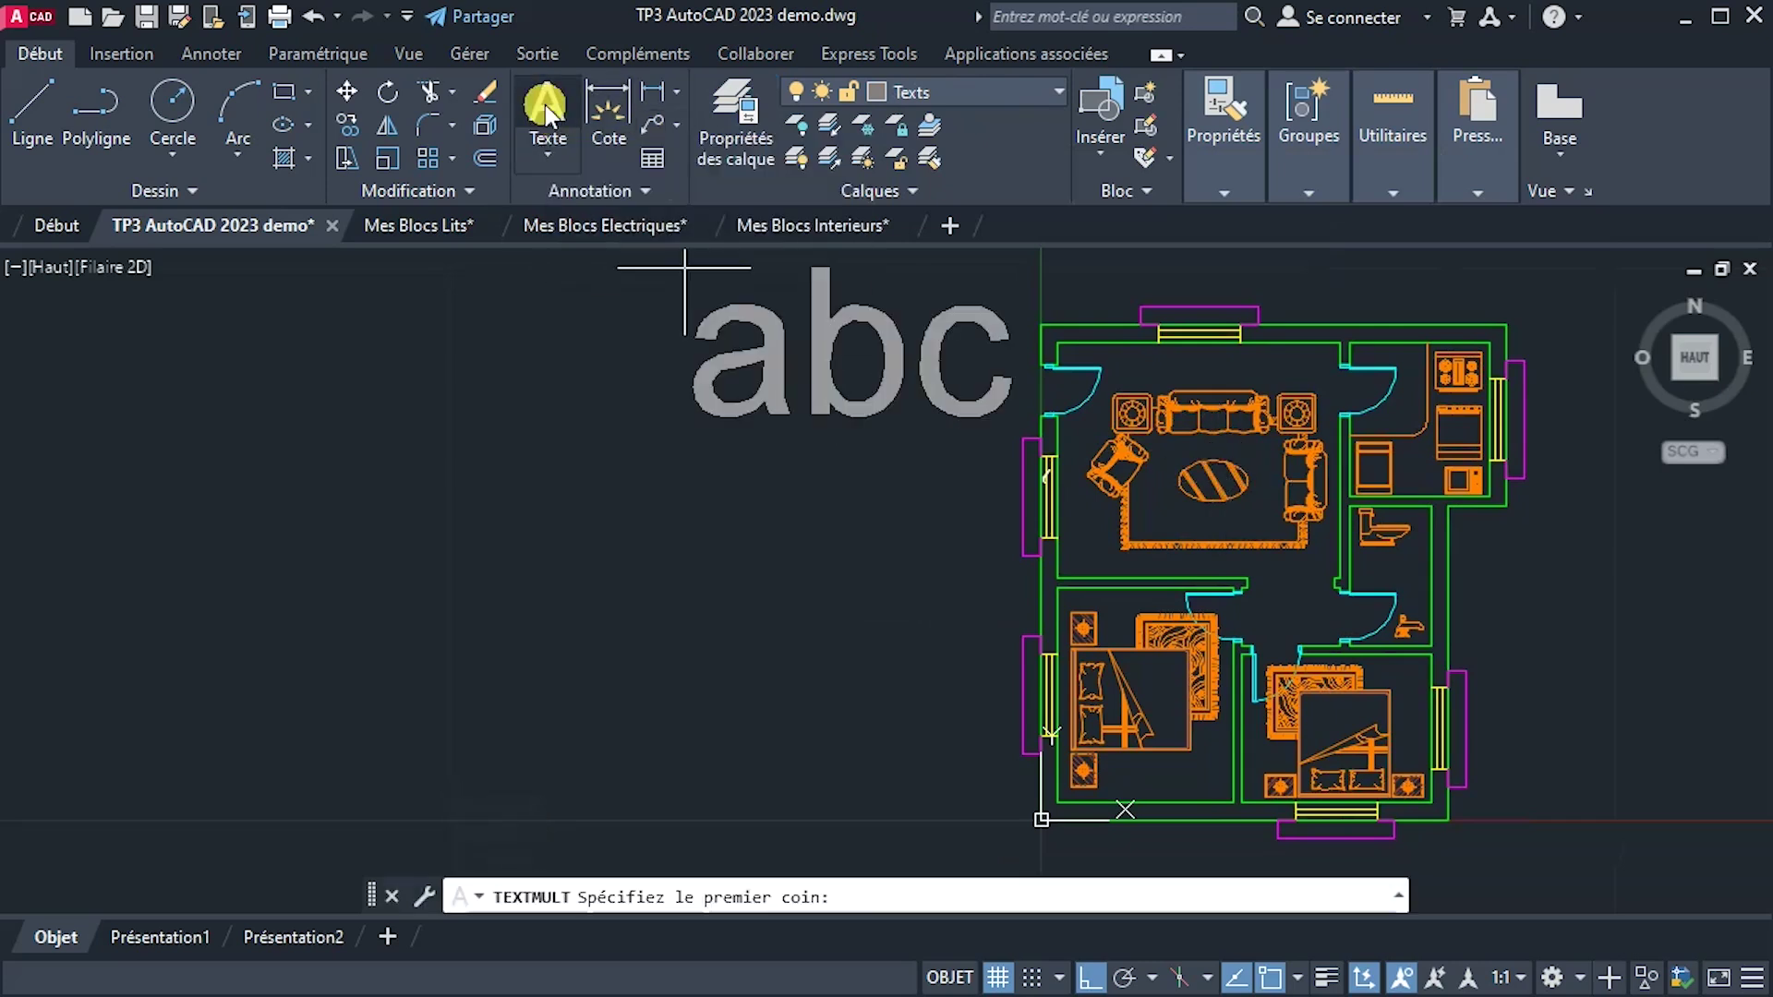
left_click(537, 152)
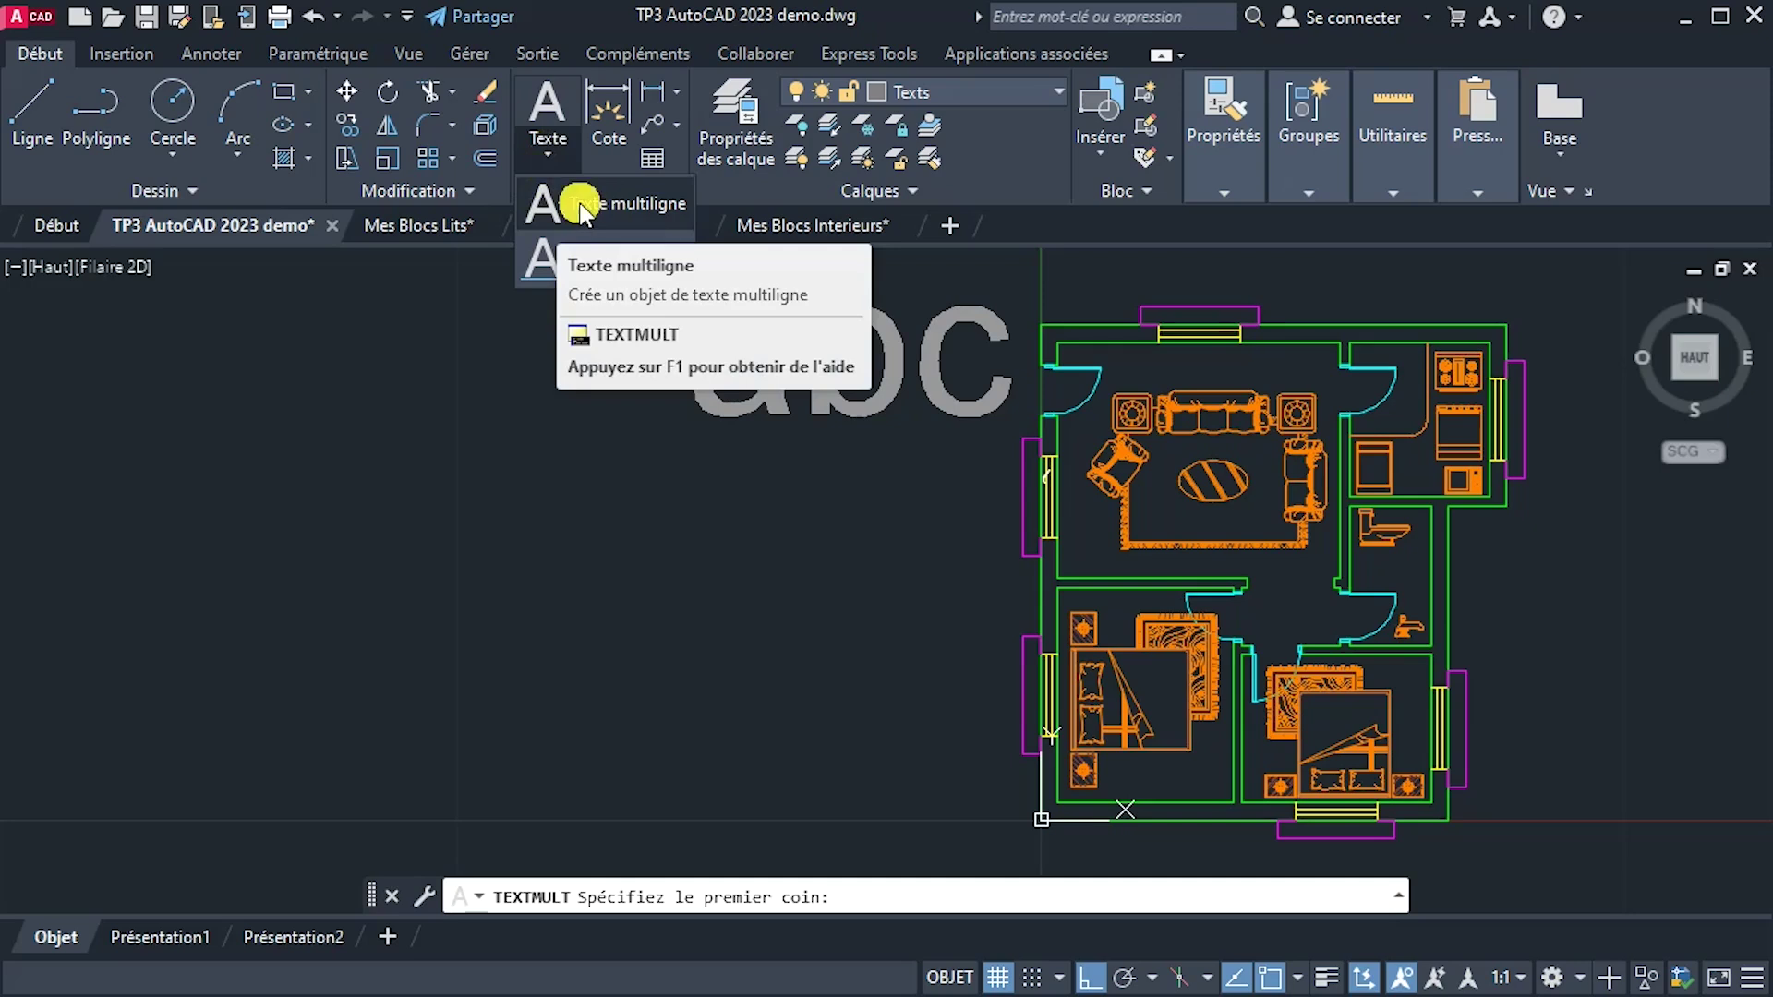
left_click(385, 390)
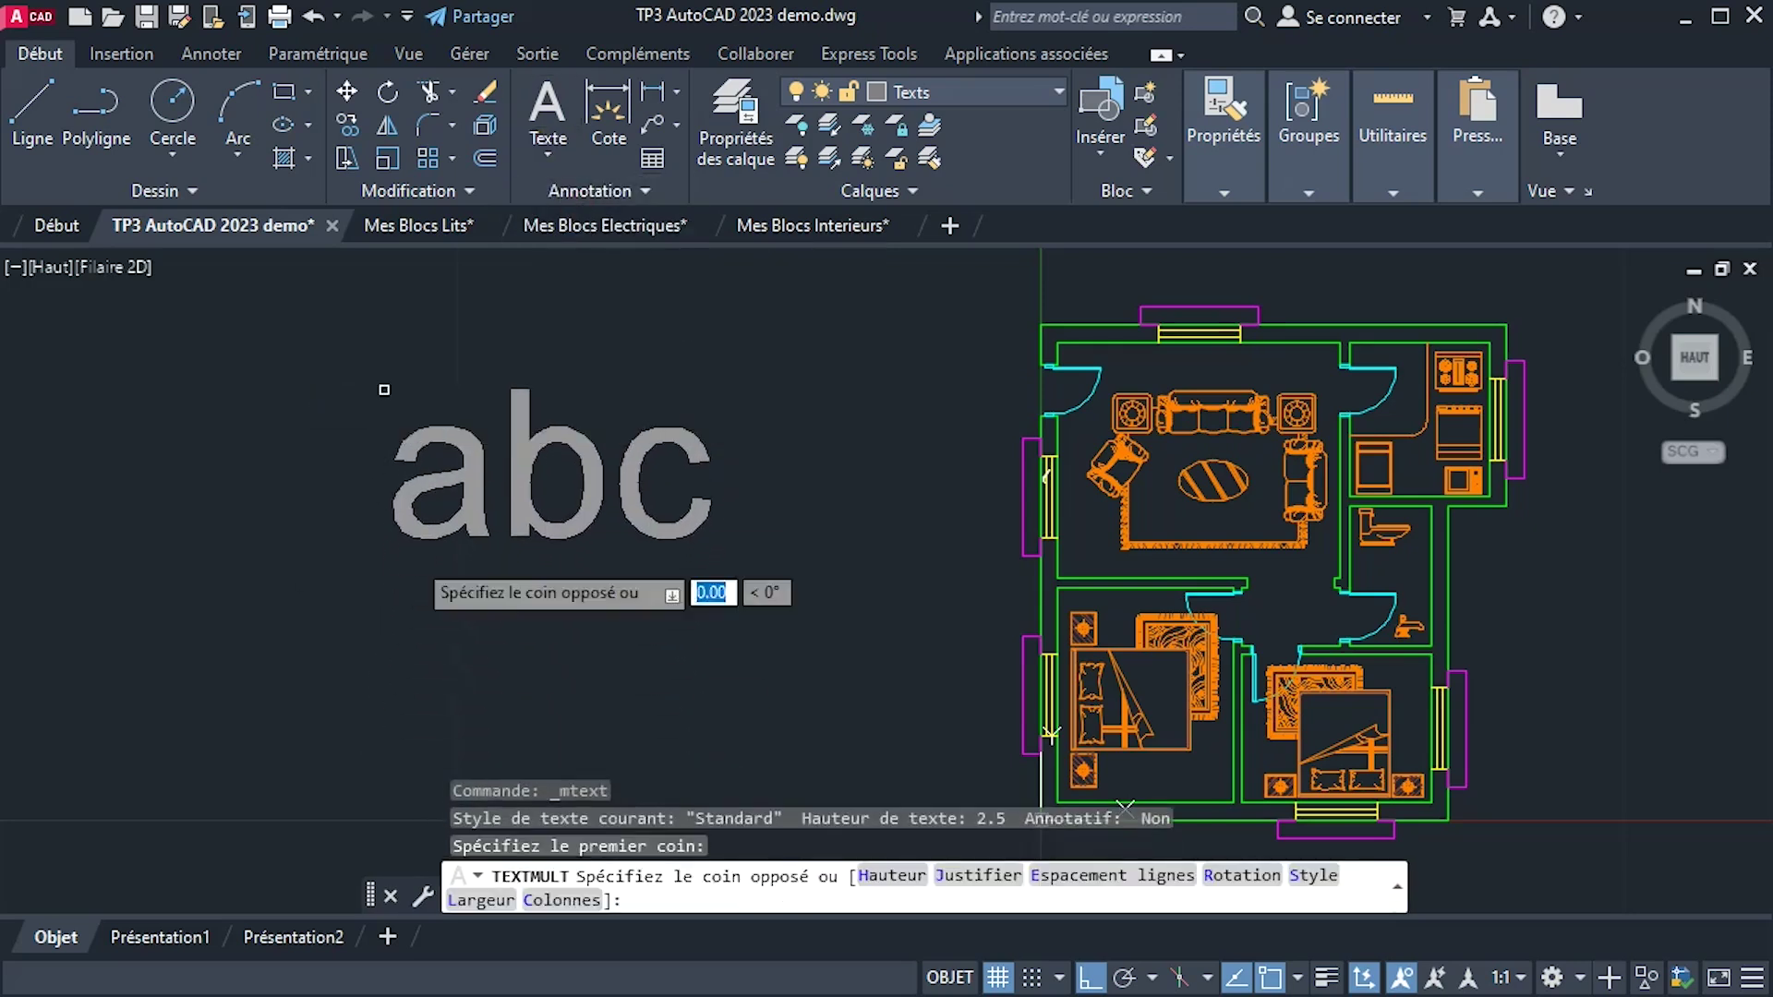
left_click(790, 540)
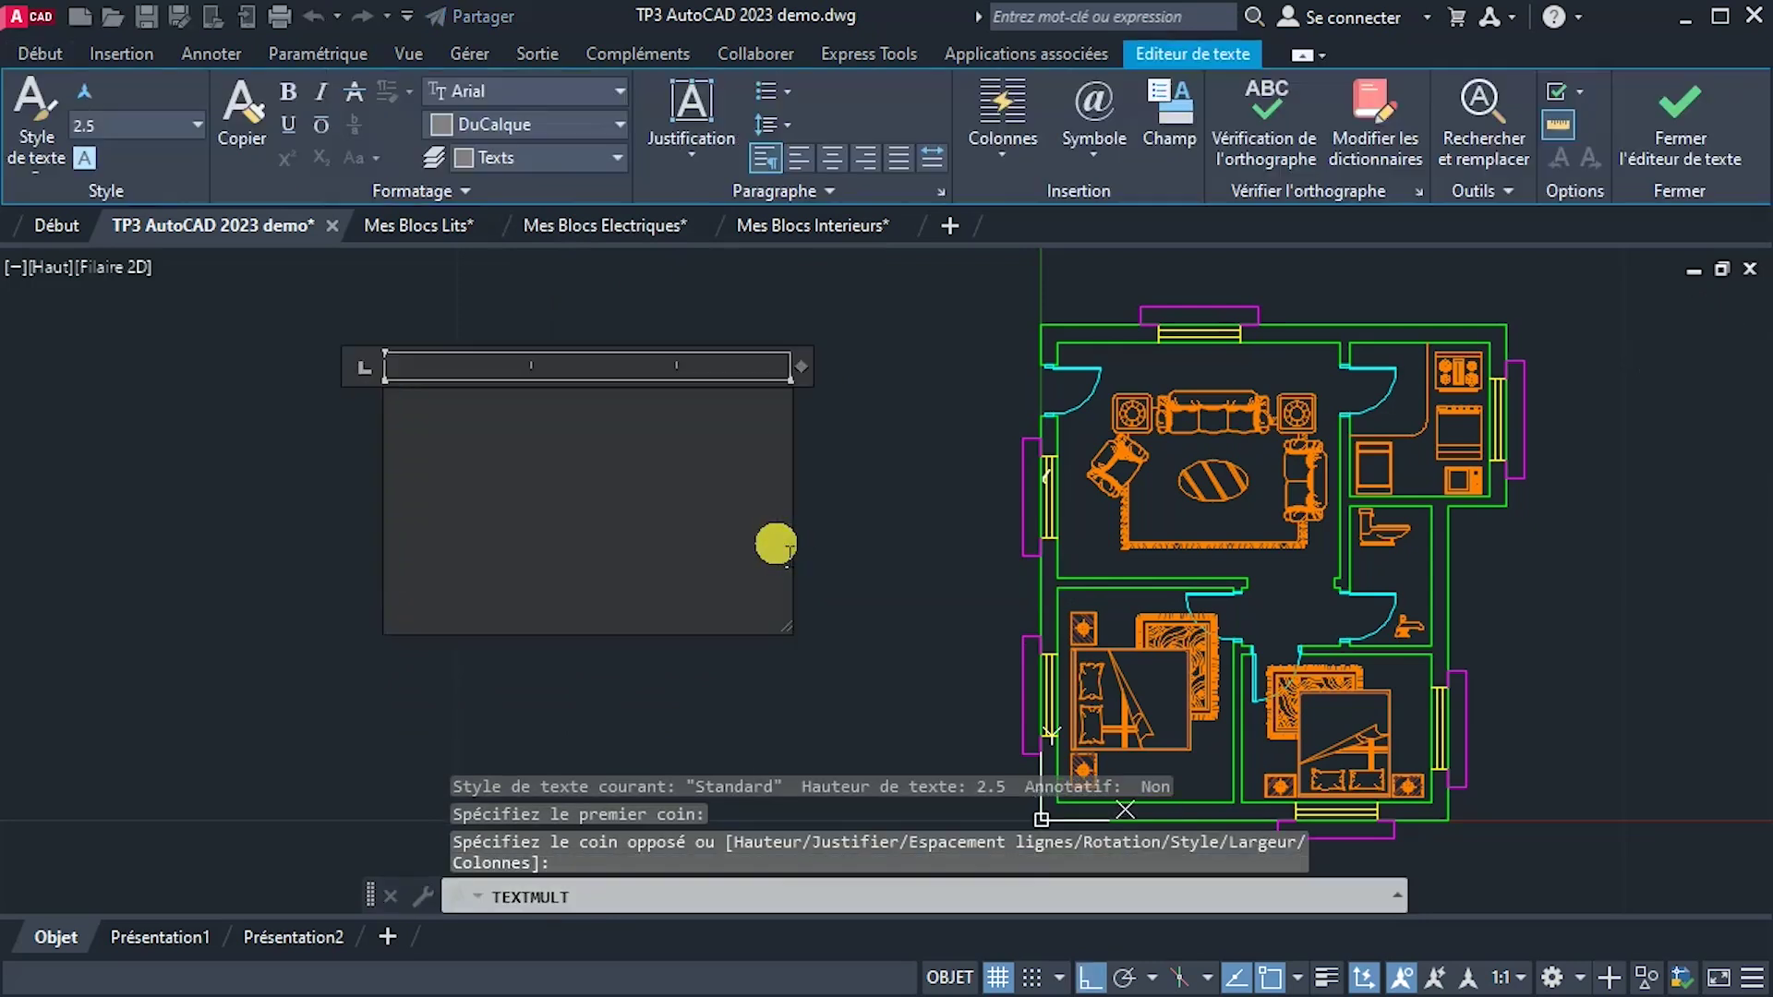
type("Sa")
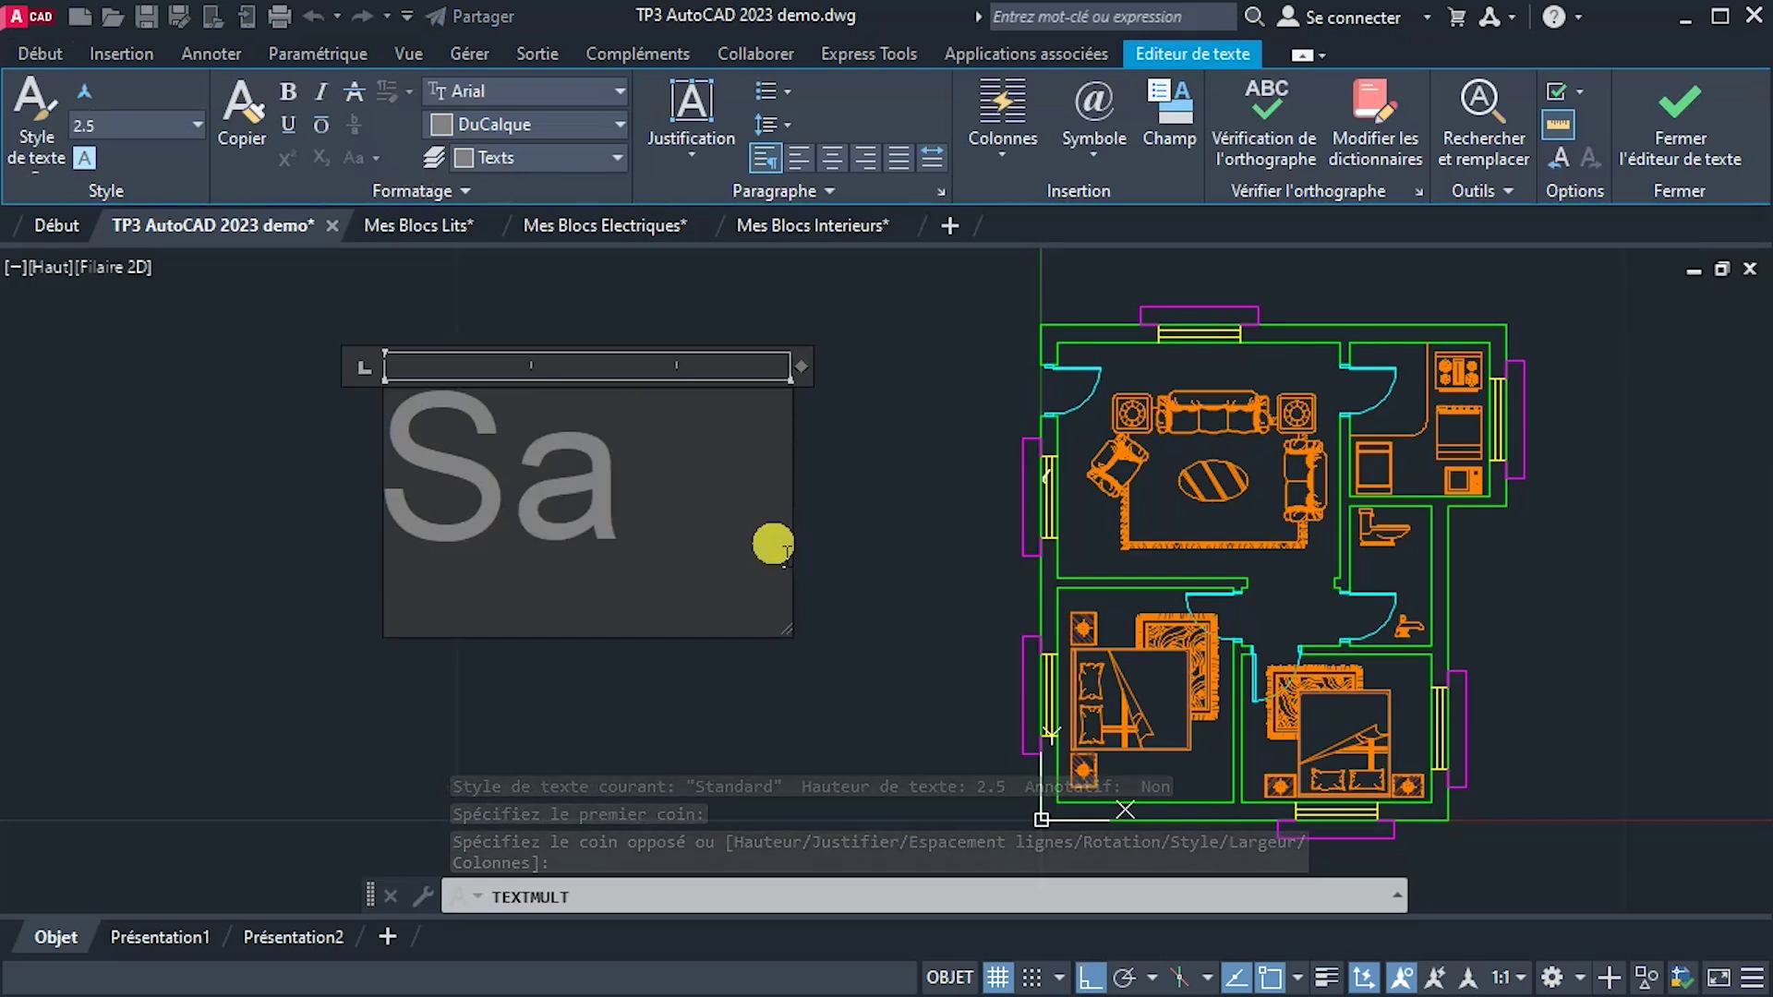
type("lon")
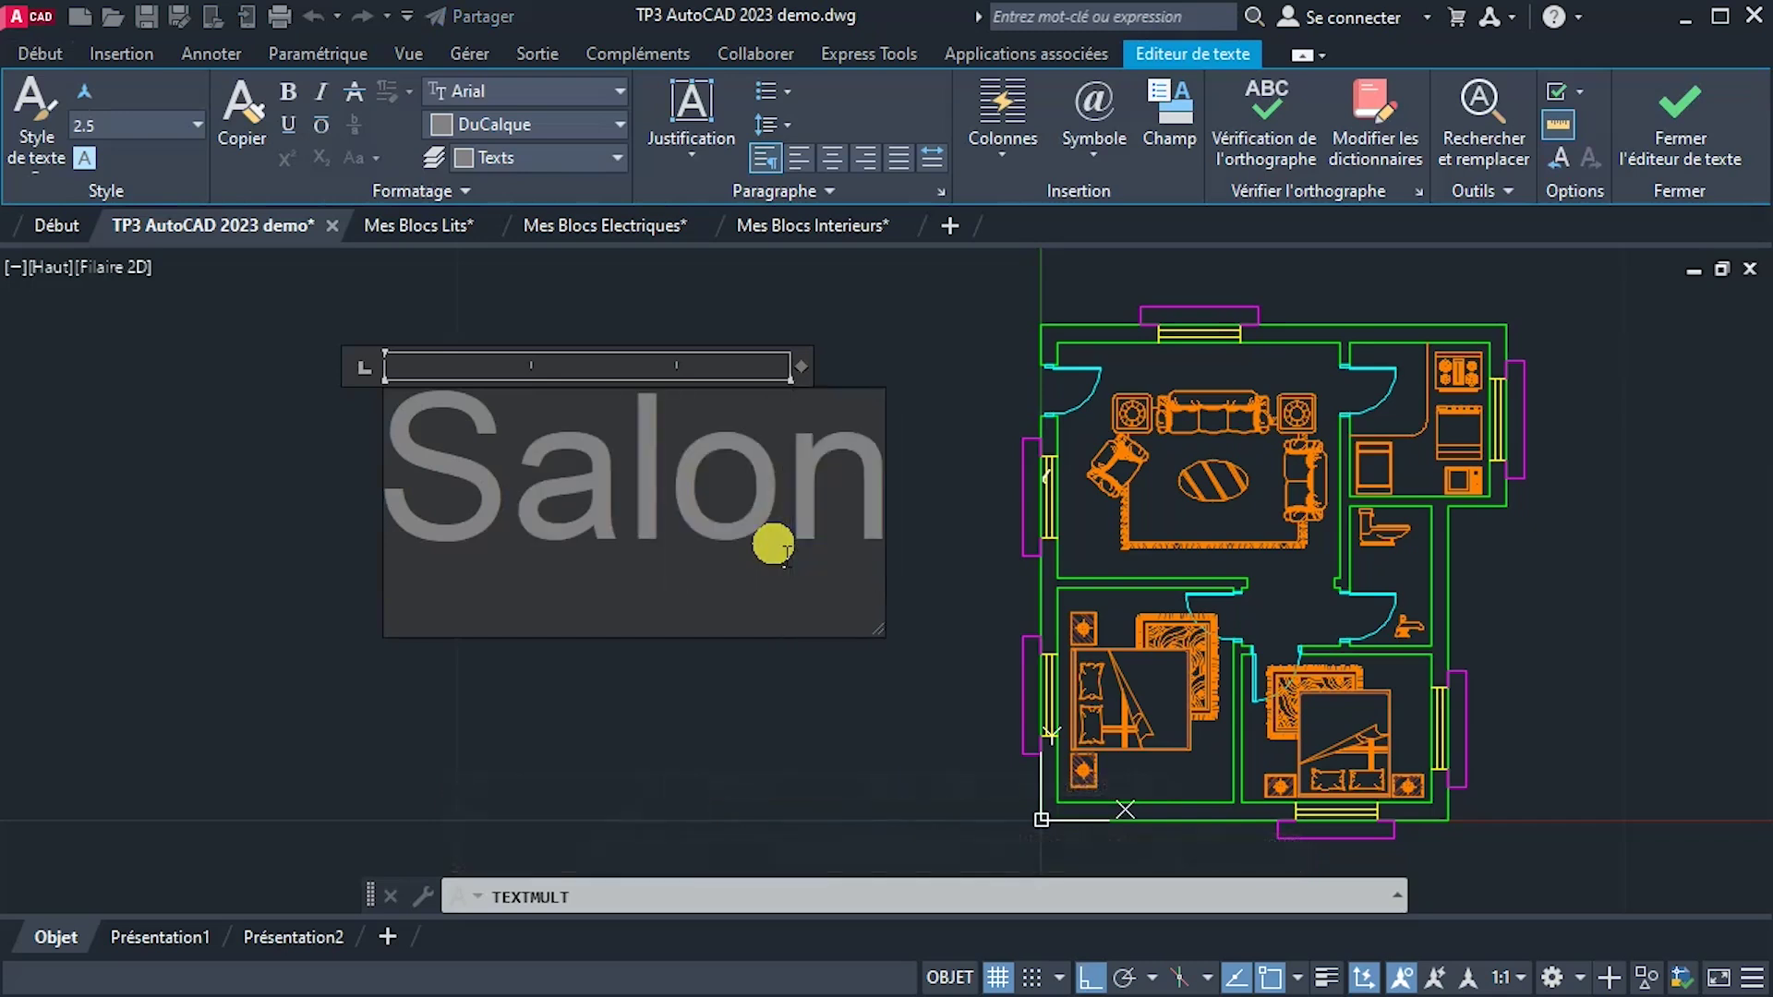
Select the whole Salon text, centre its paragraph, and make it bold.
key("ctrl+a")
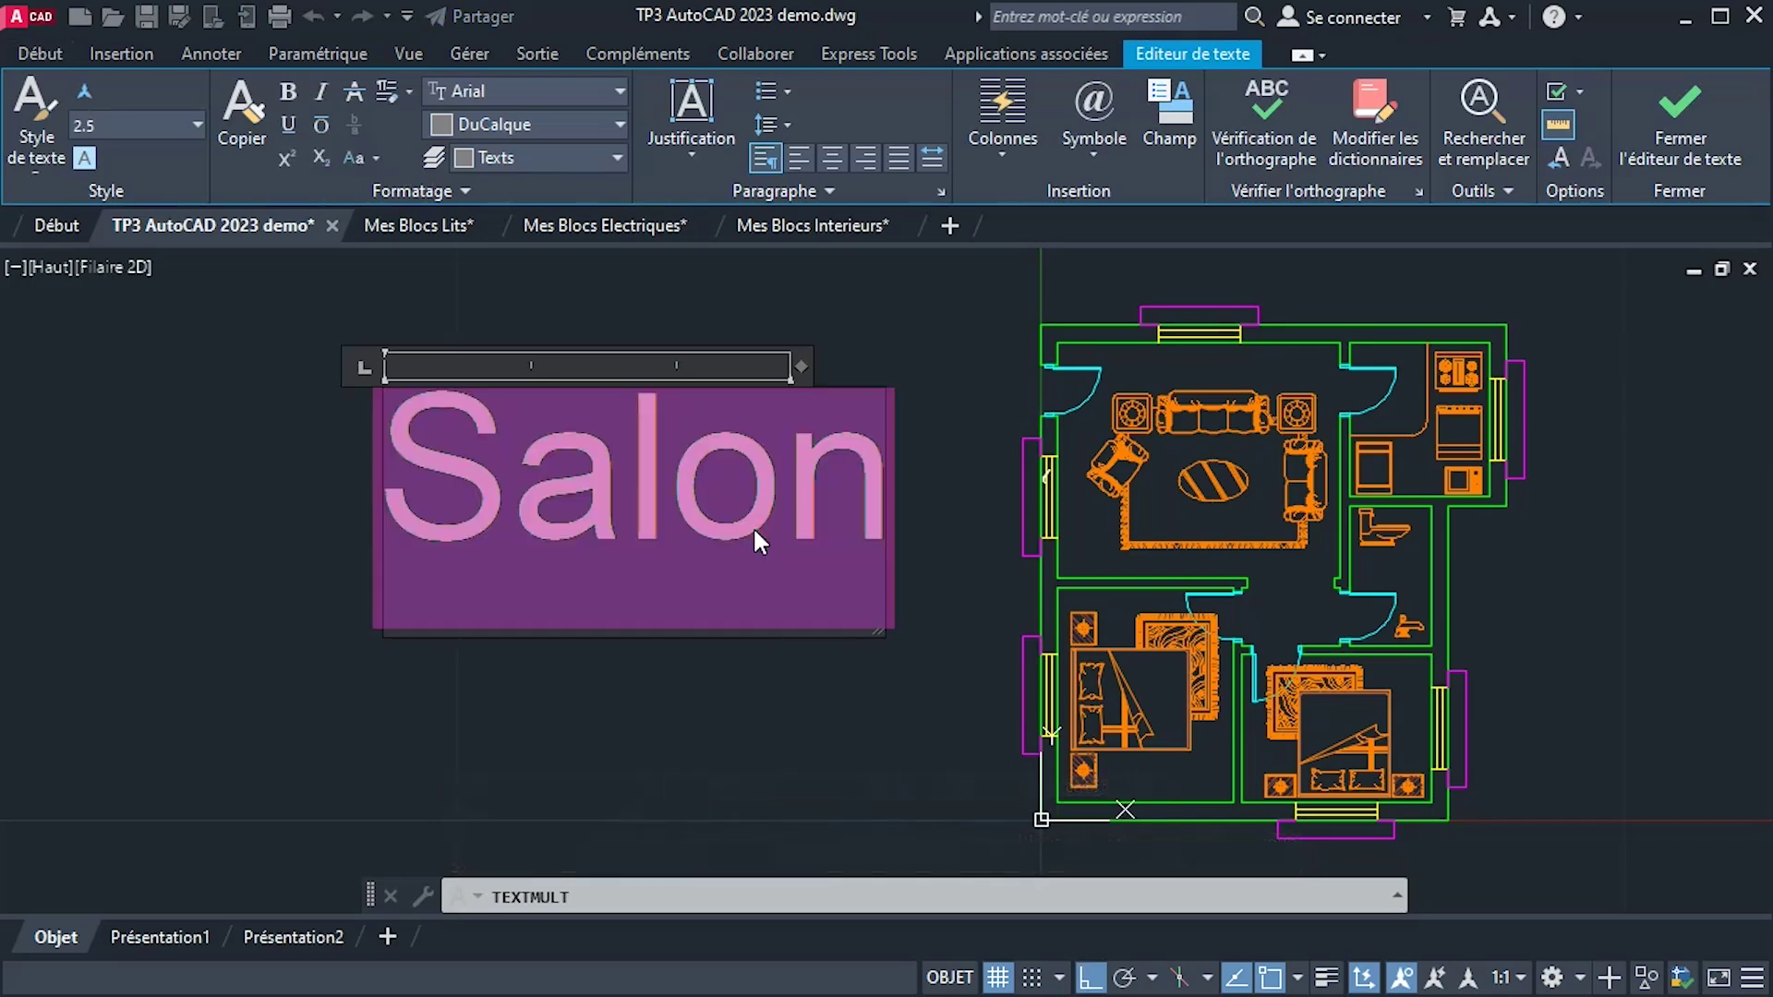
left_click(822, 167)
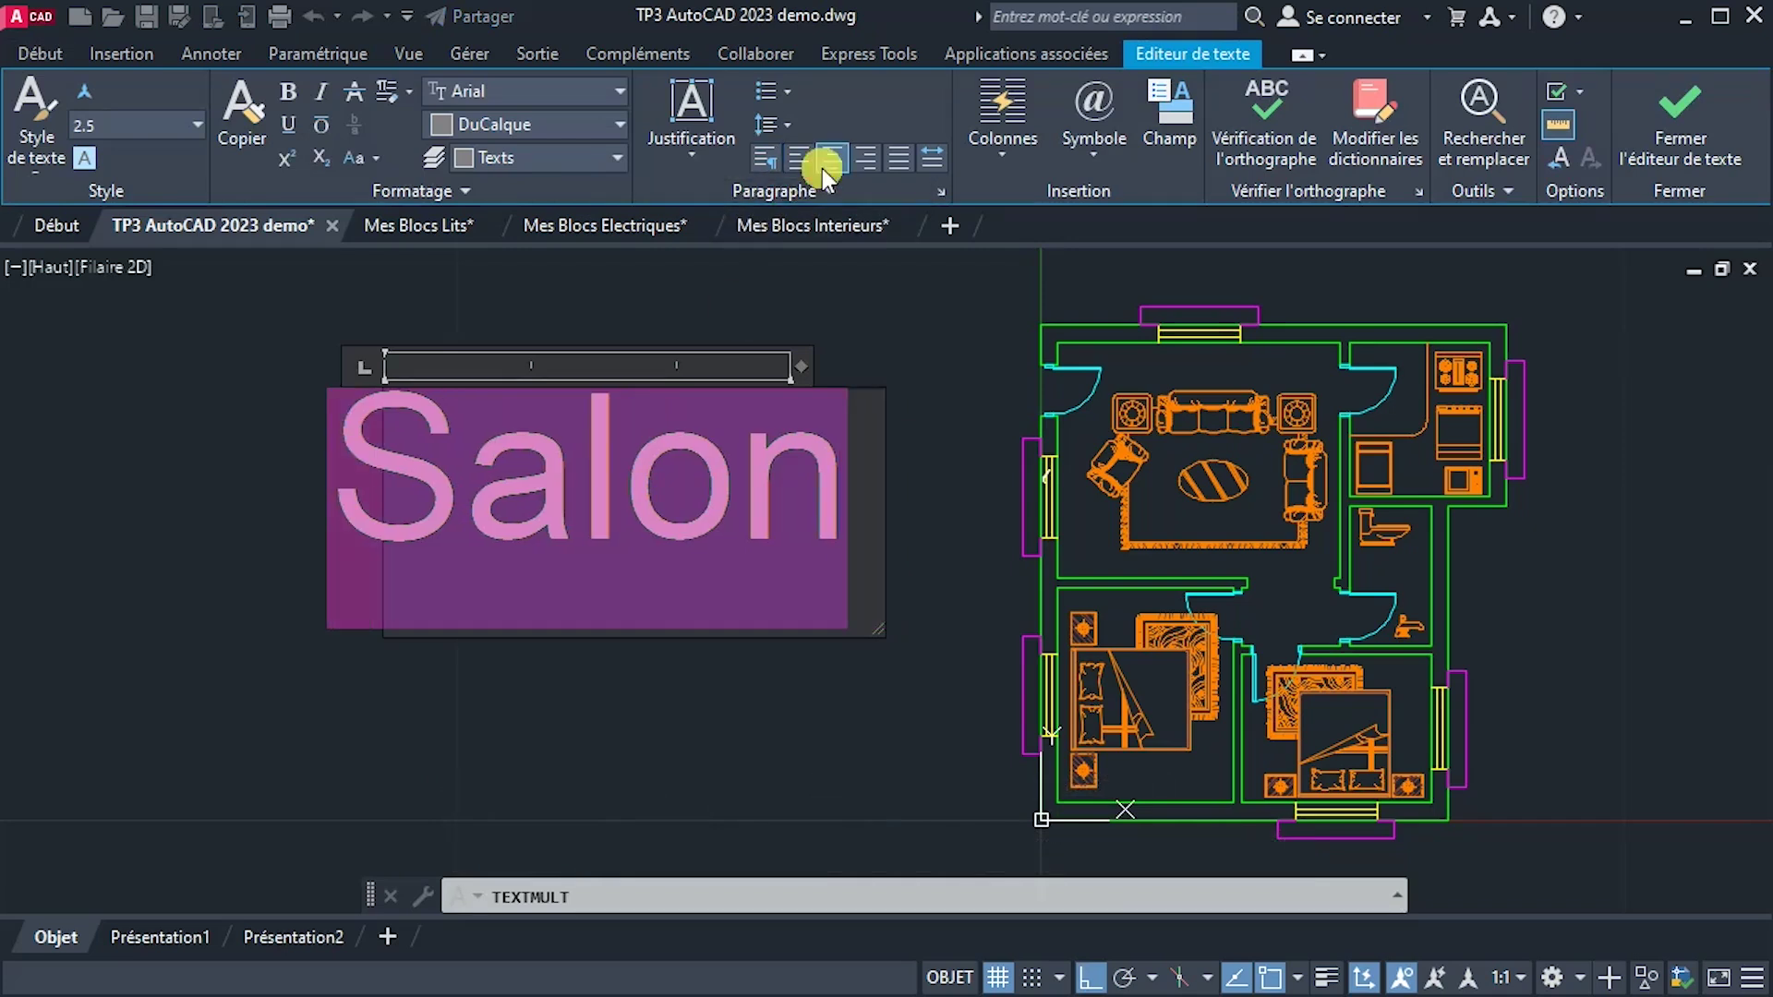
left_click(289, 91)
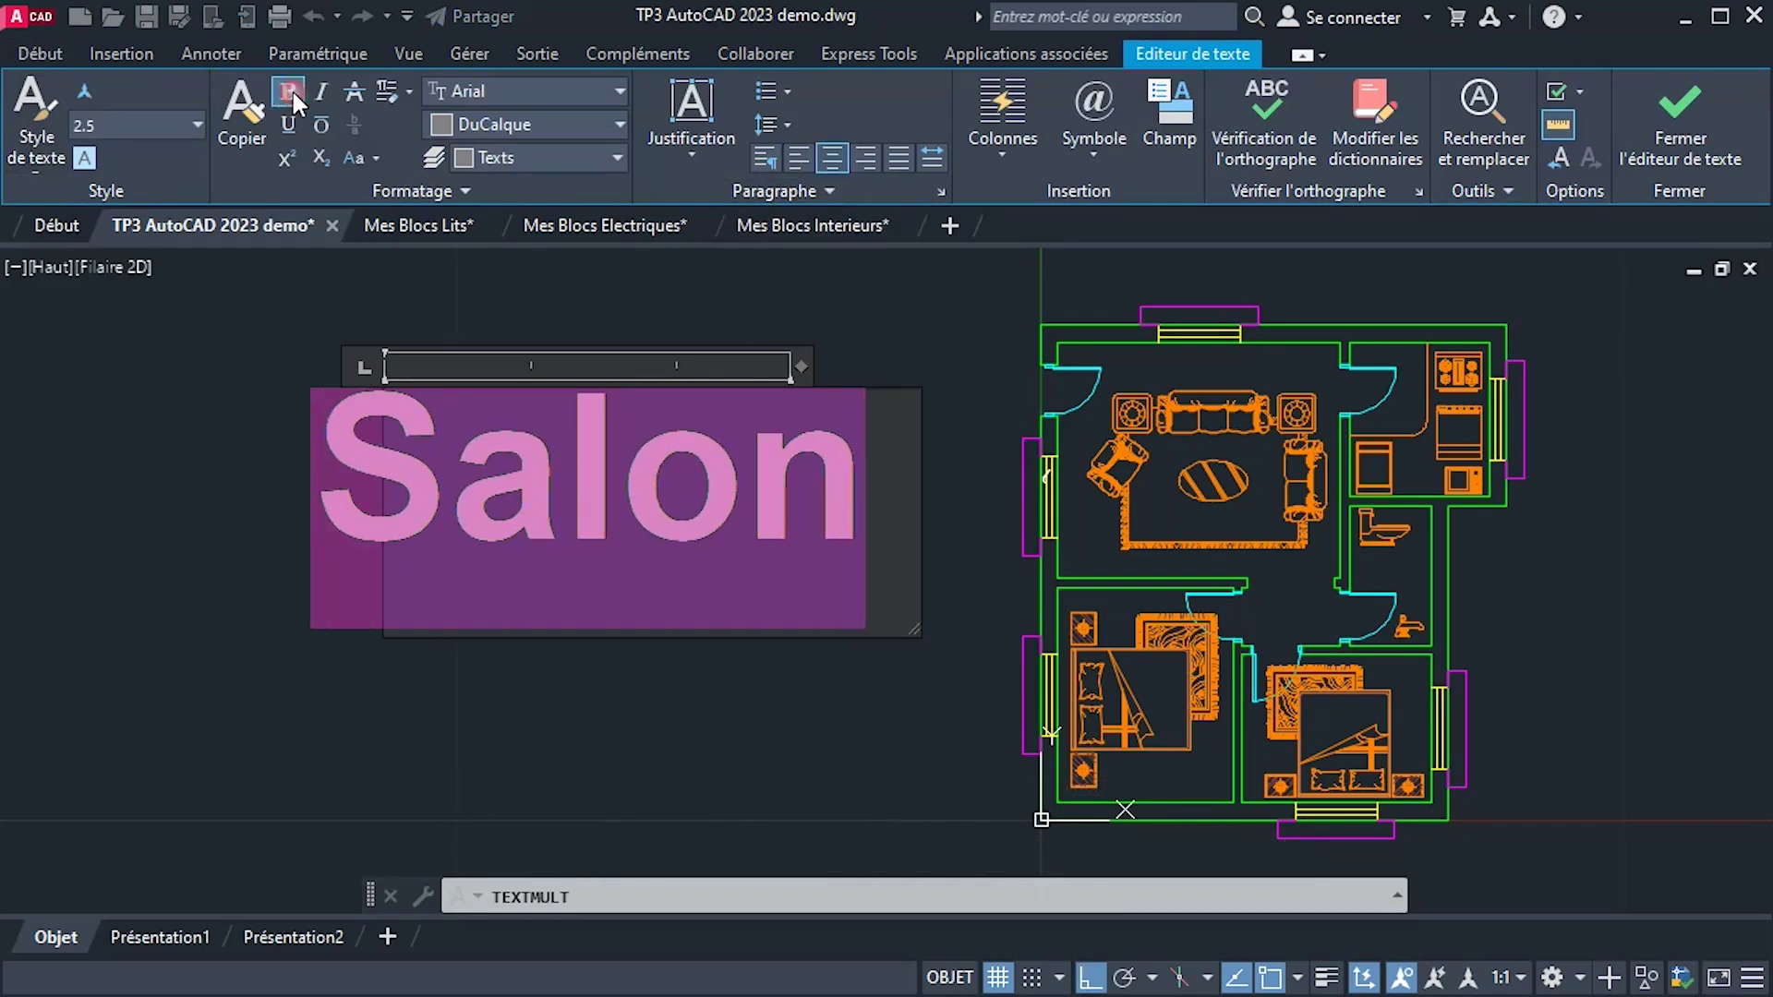
Change the font of the selected Salon text to simplex8.
left_click(611, 92)
scroll(551, 370, "down", 3)
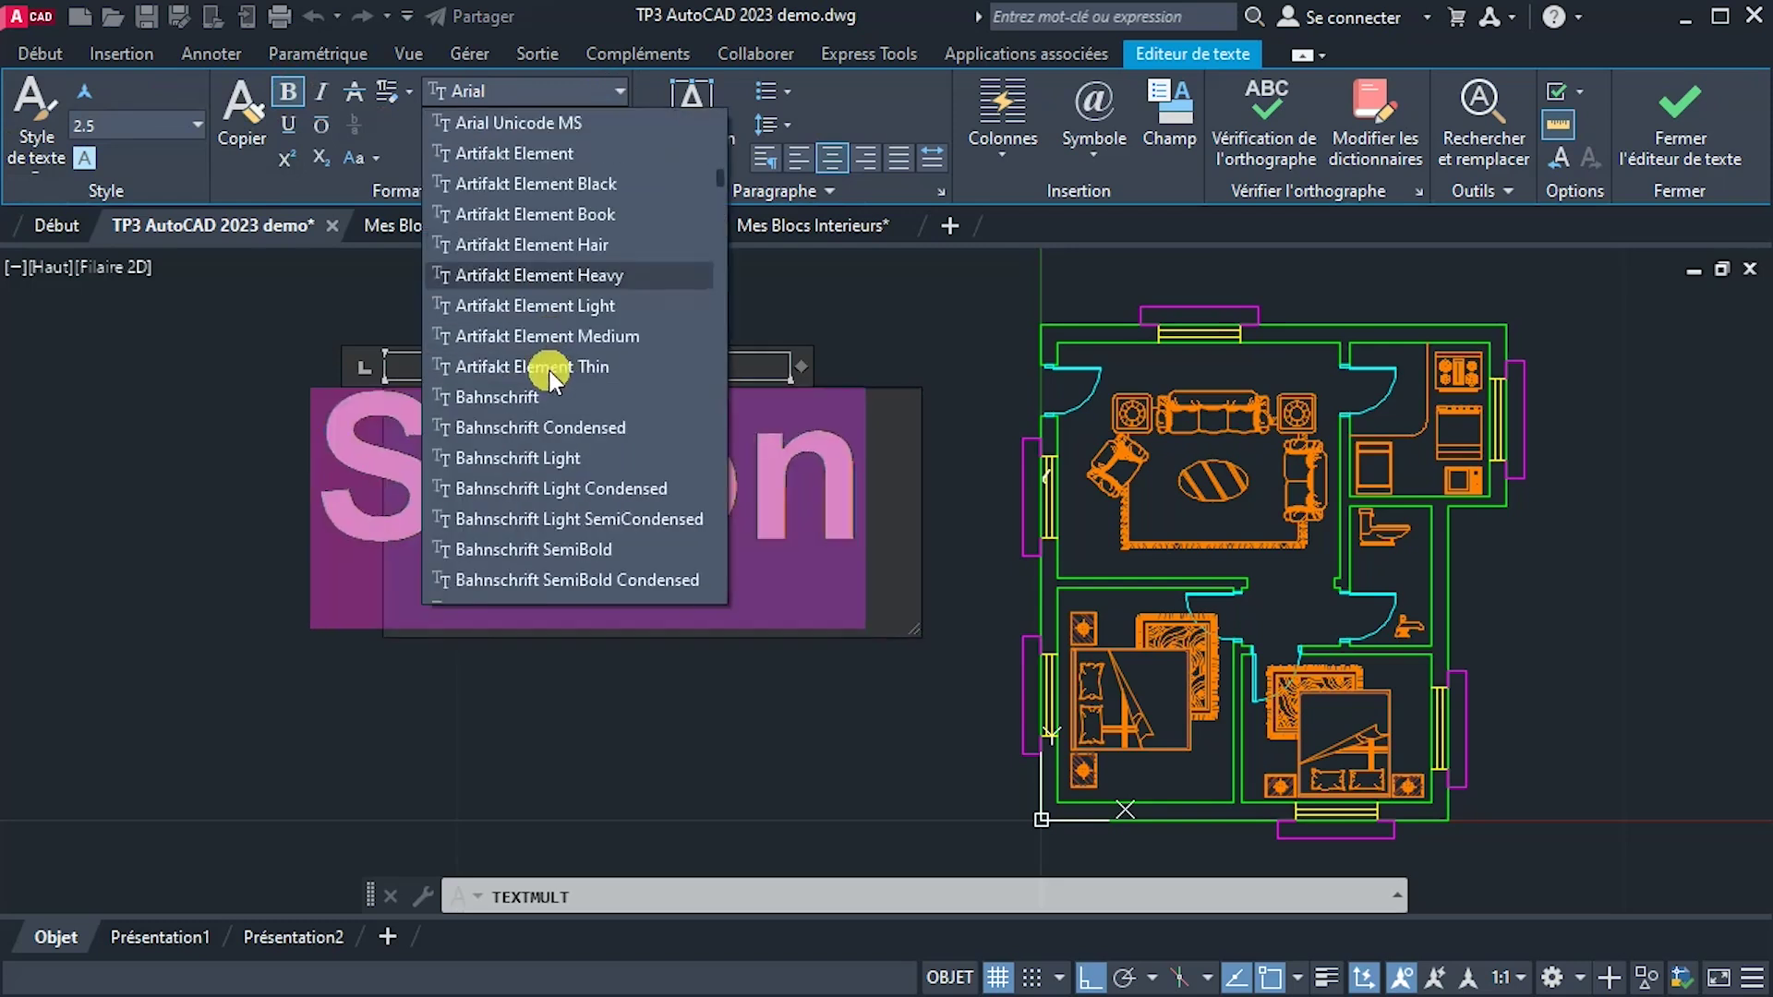
scroll(551, 378, "down", 12)
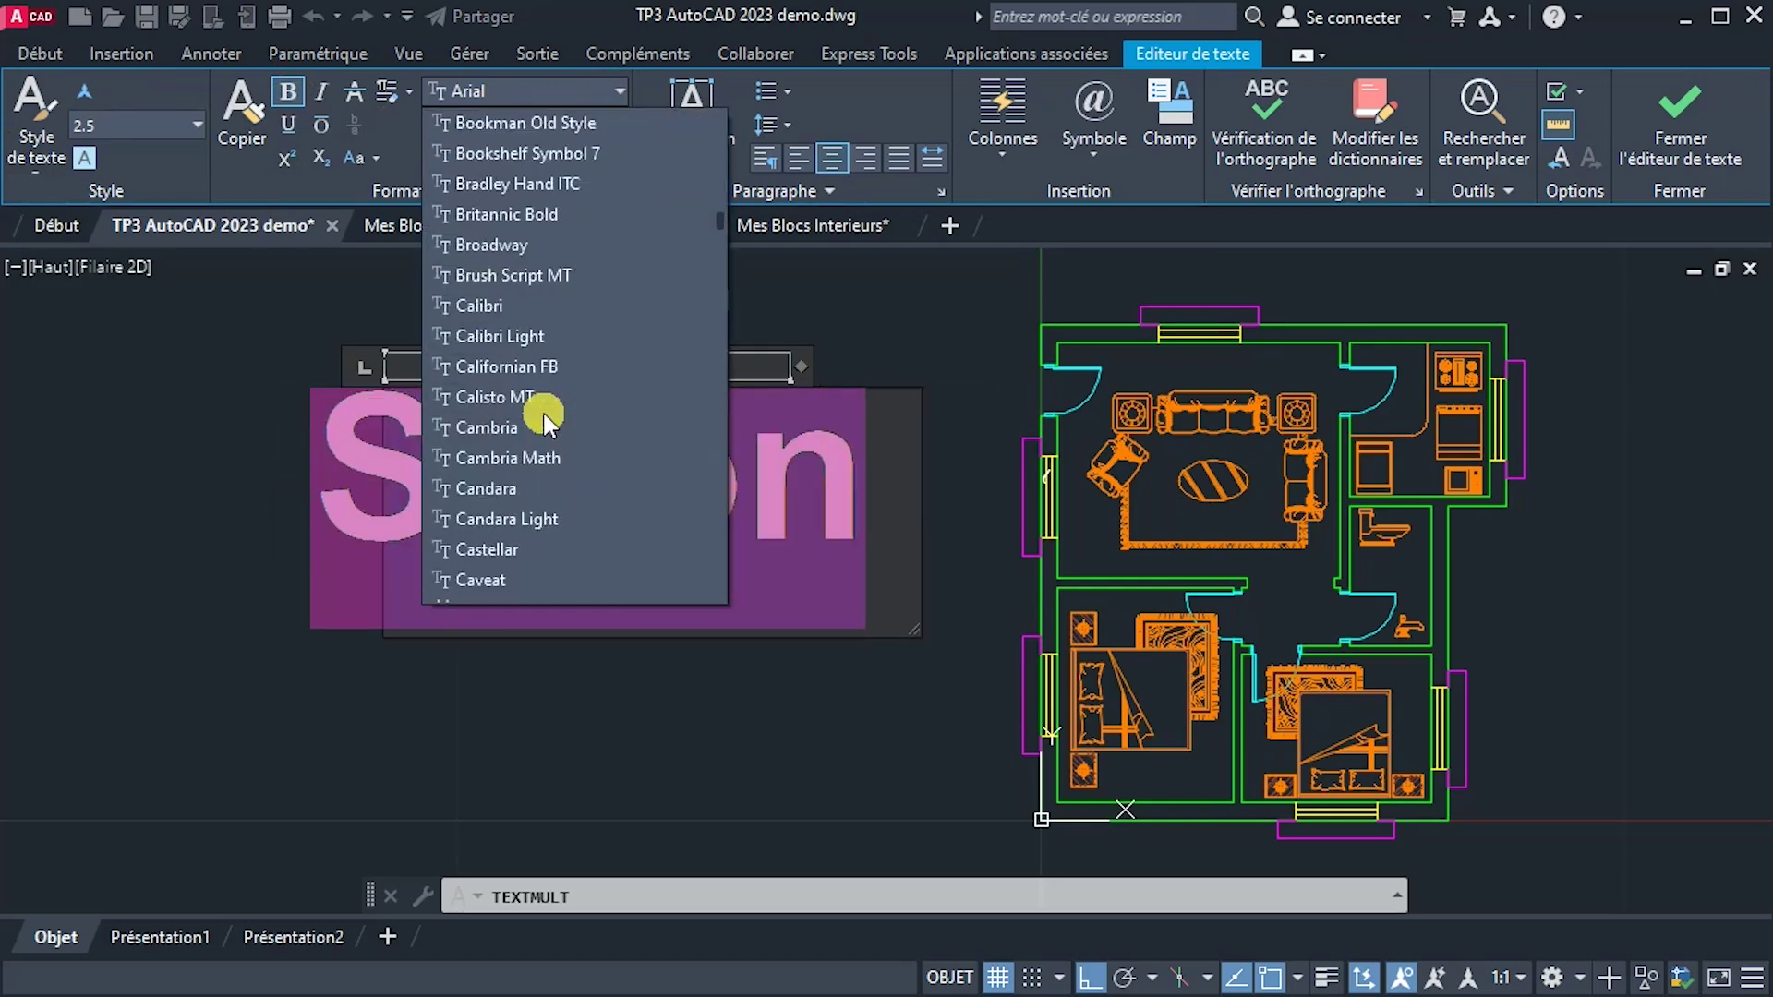
scroll(543, 421, "down", 10)
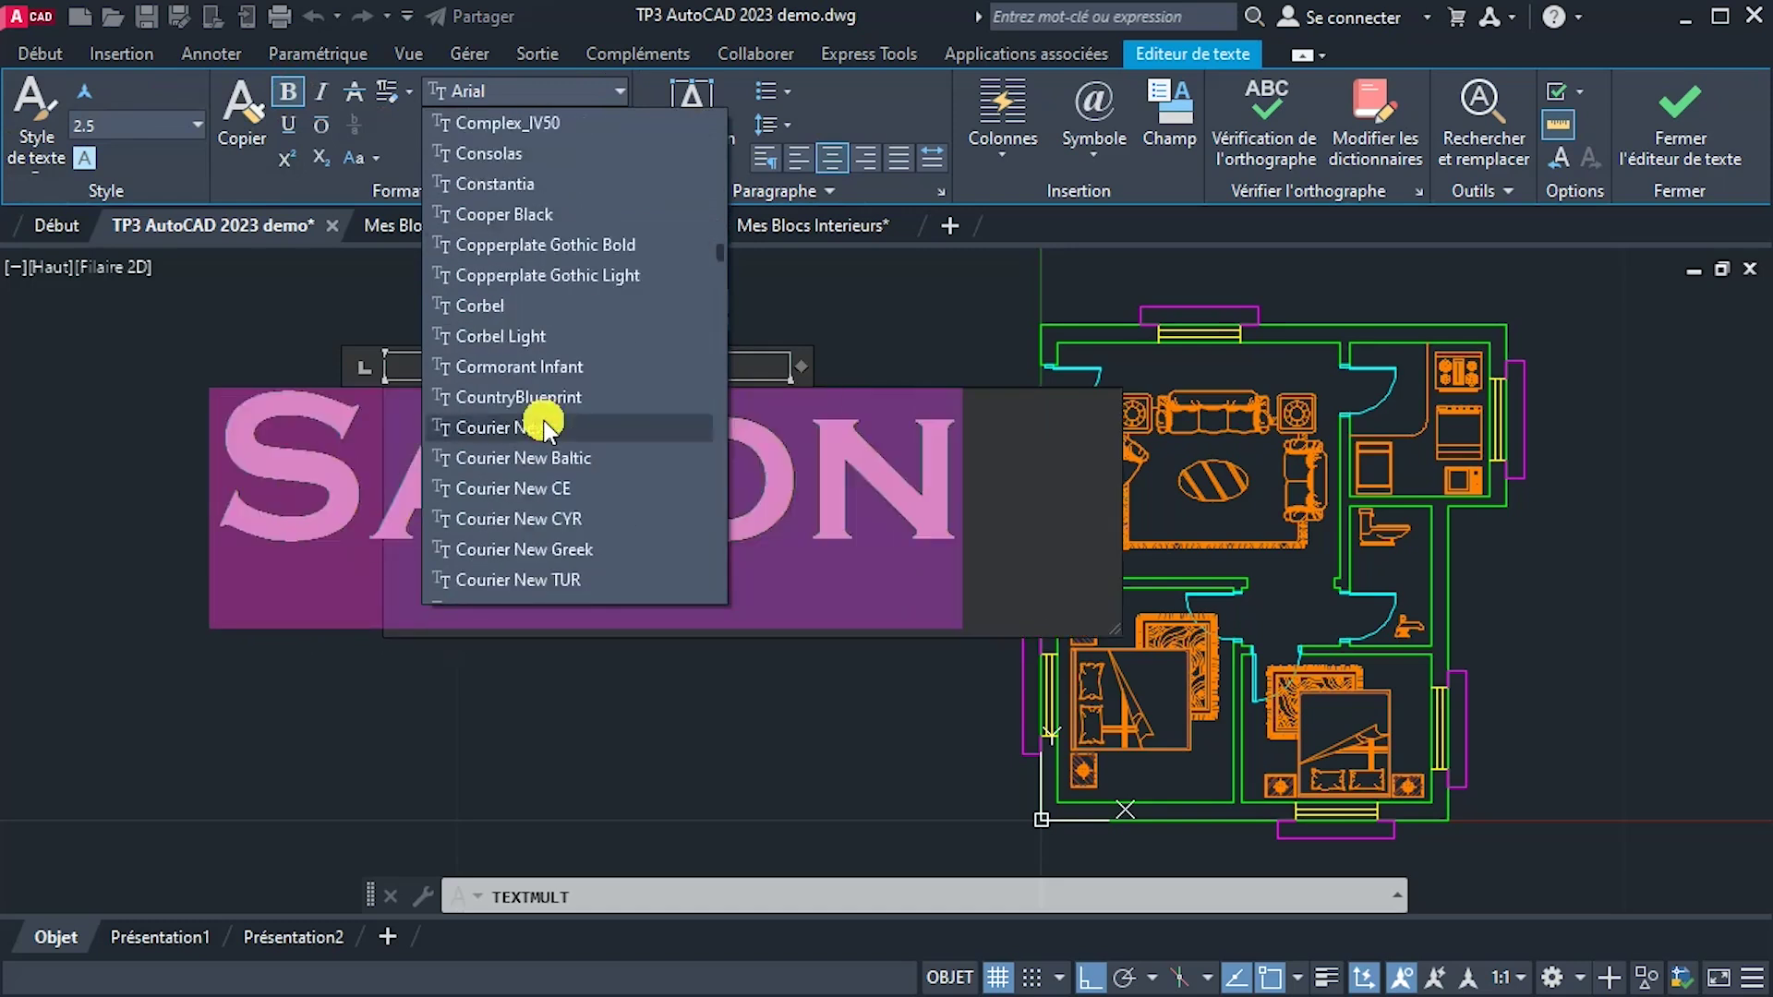
scroll(543, 426, "down", 15)
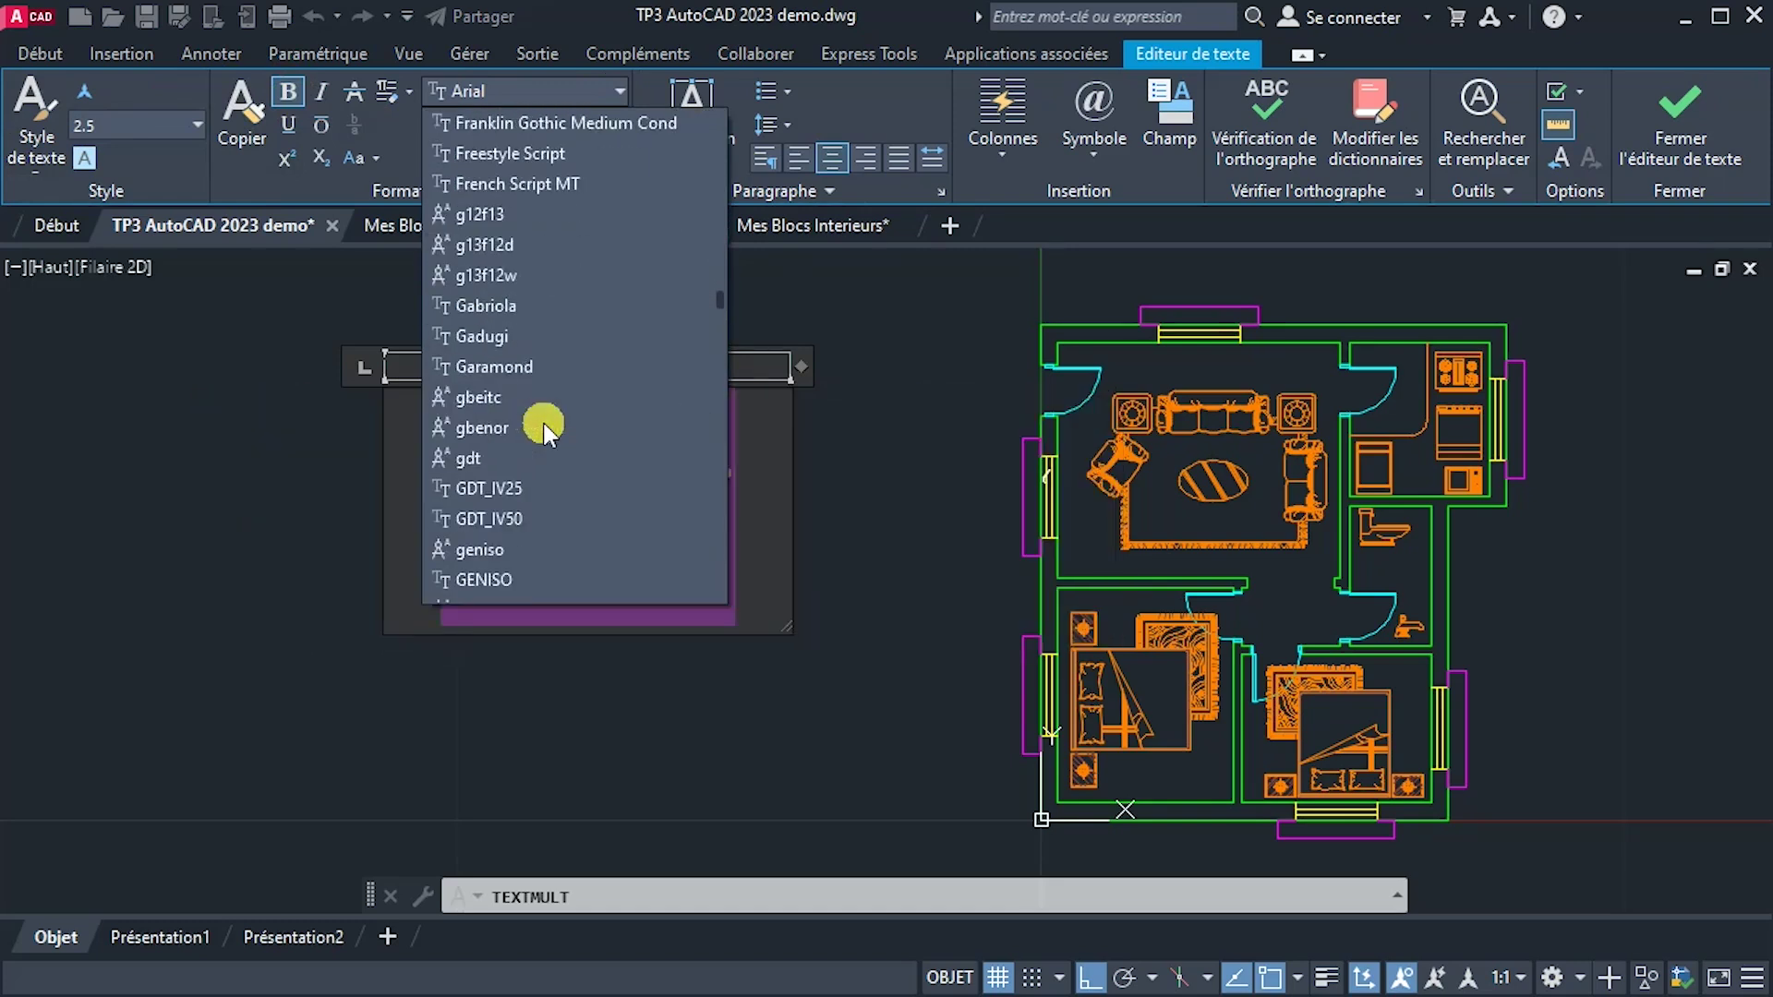
scroll(543, 427, "down", 8)
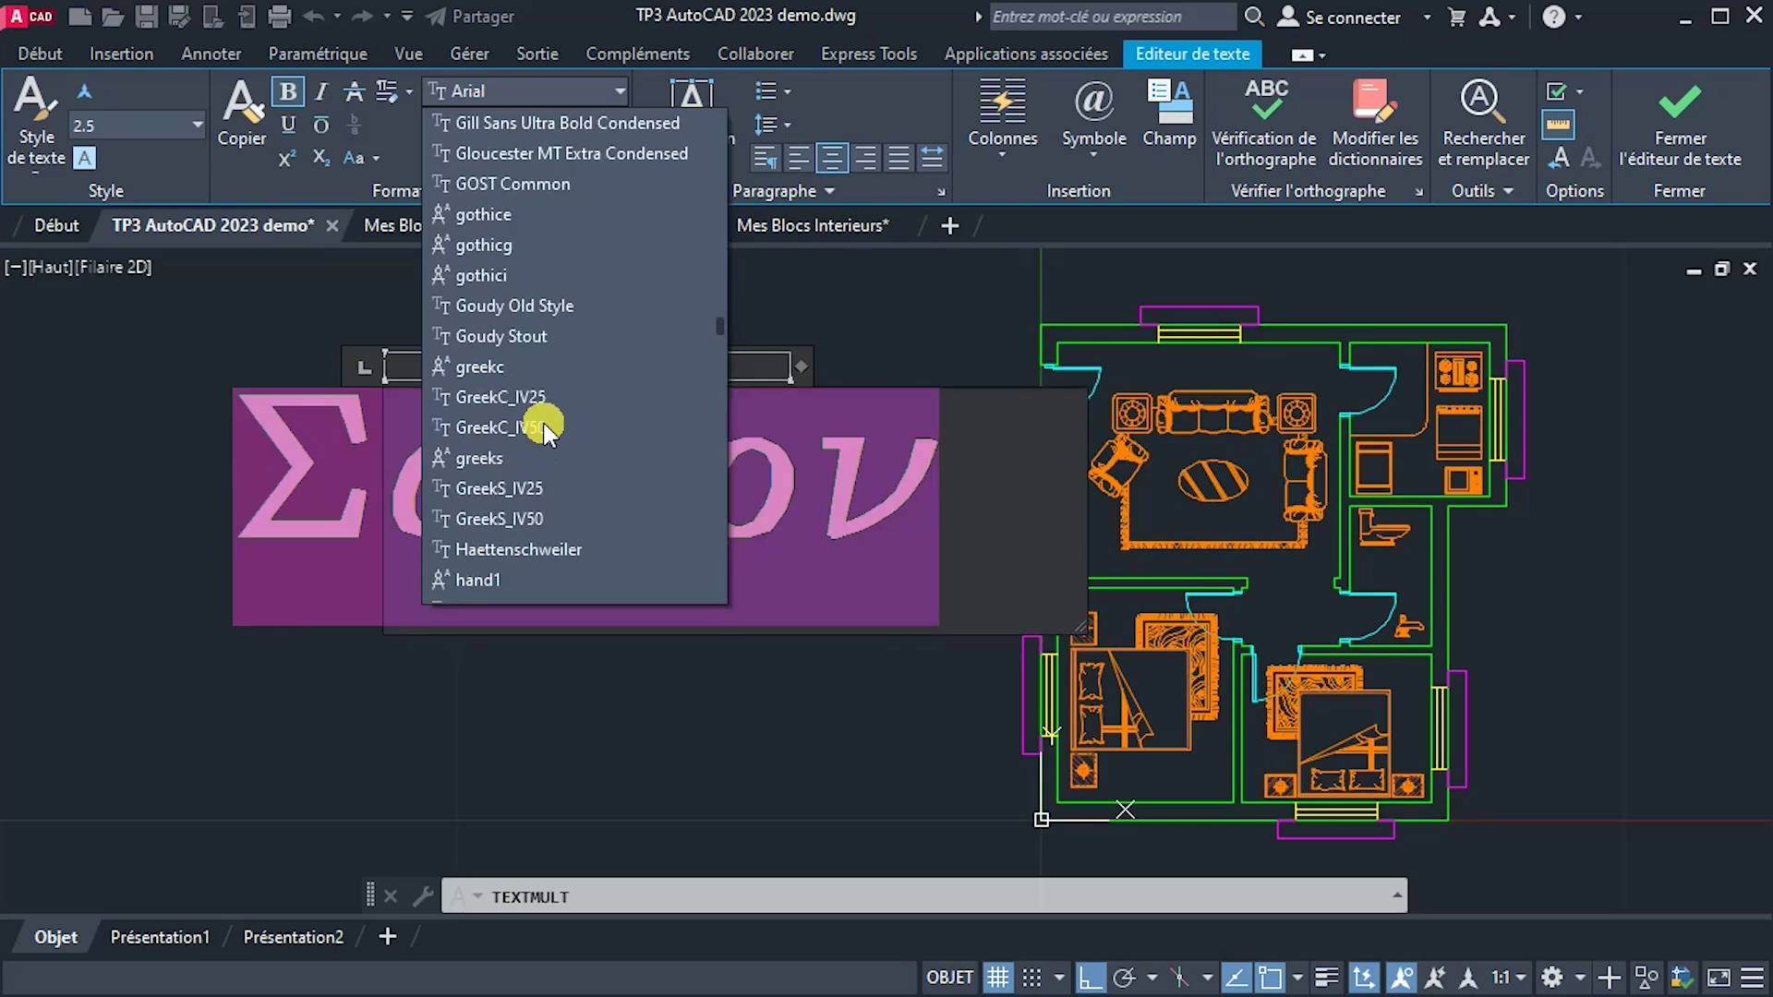
scroll(545, 429, "down", 20)
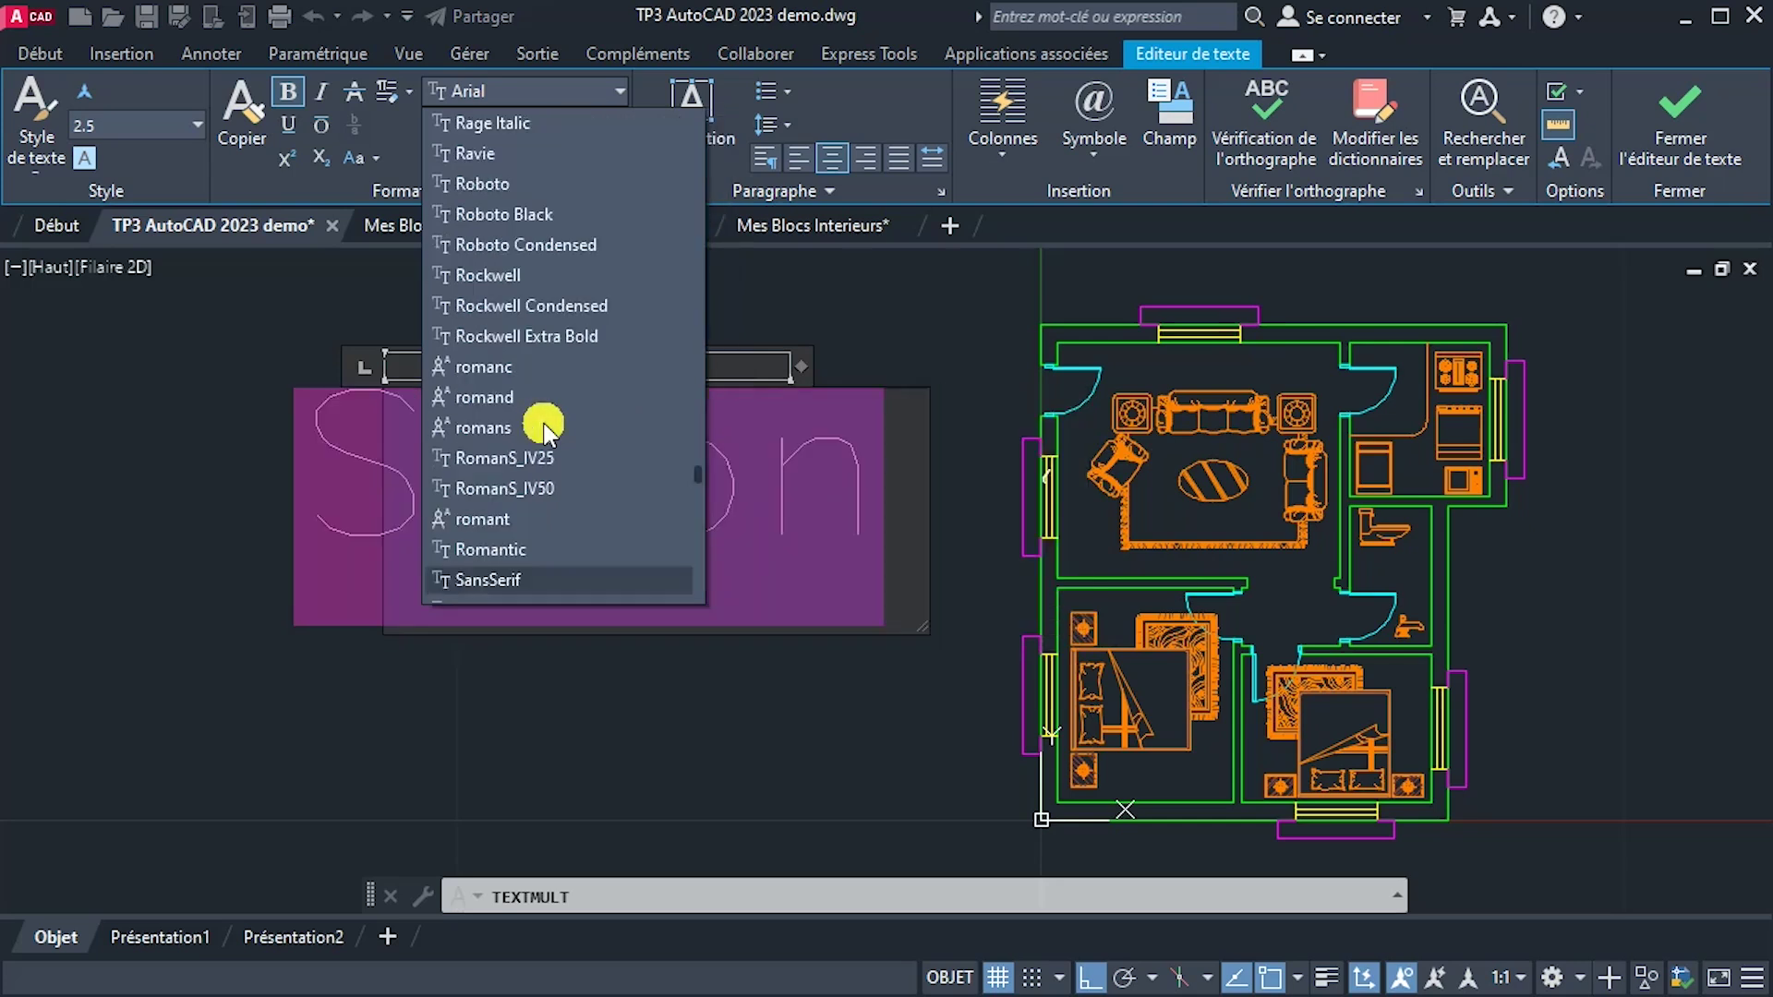
scroll(532, 540, "down", 1)
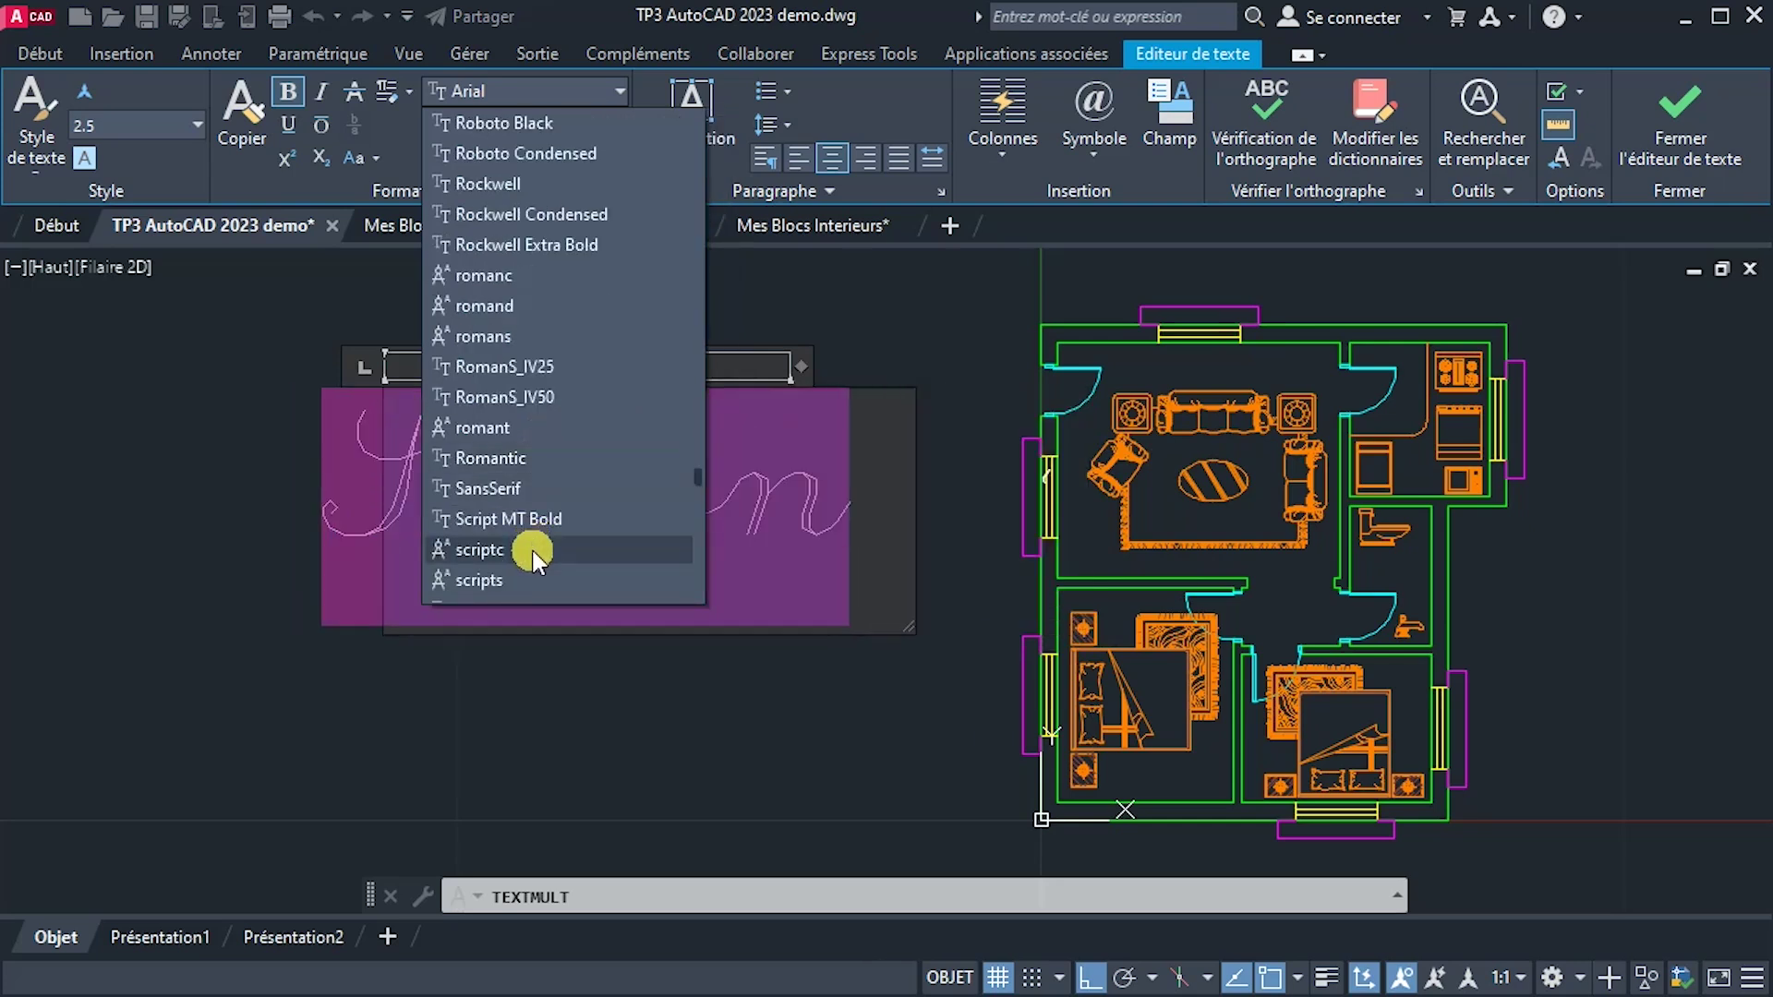
scroll(532, 562, "down", 3)
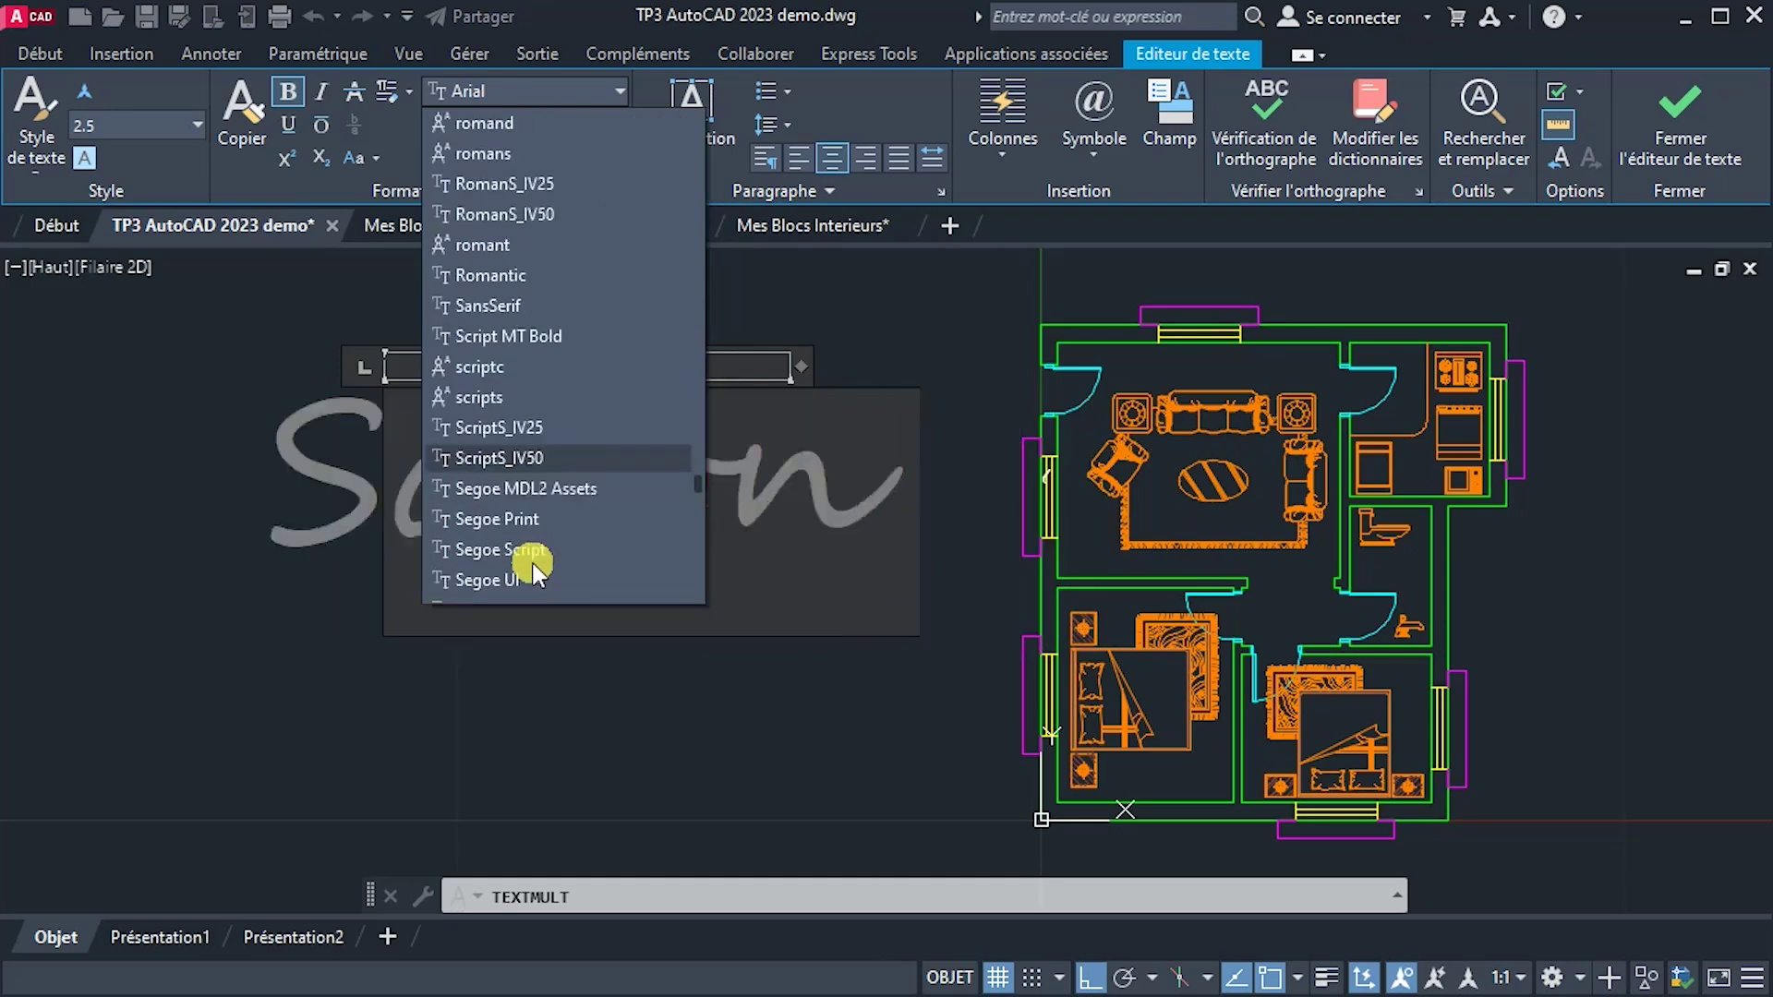
scroll(532, 563, "down", 10)
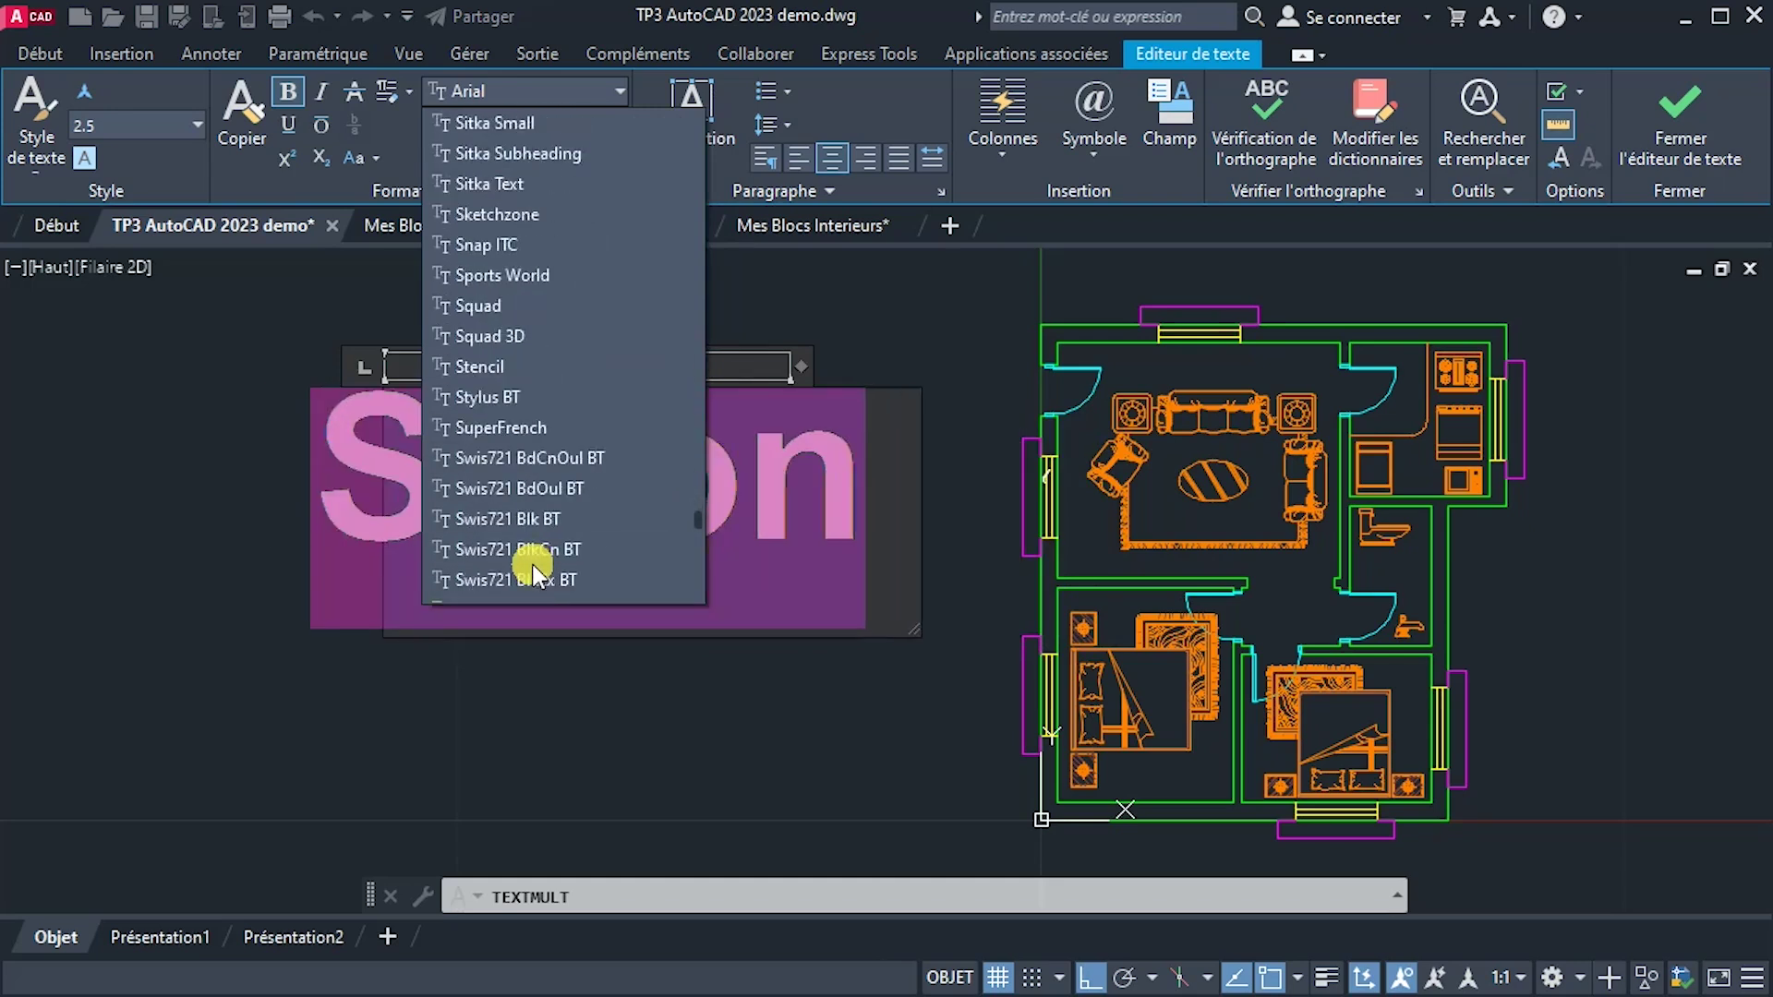
scroll(532, 563, "down", 1)
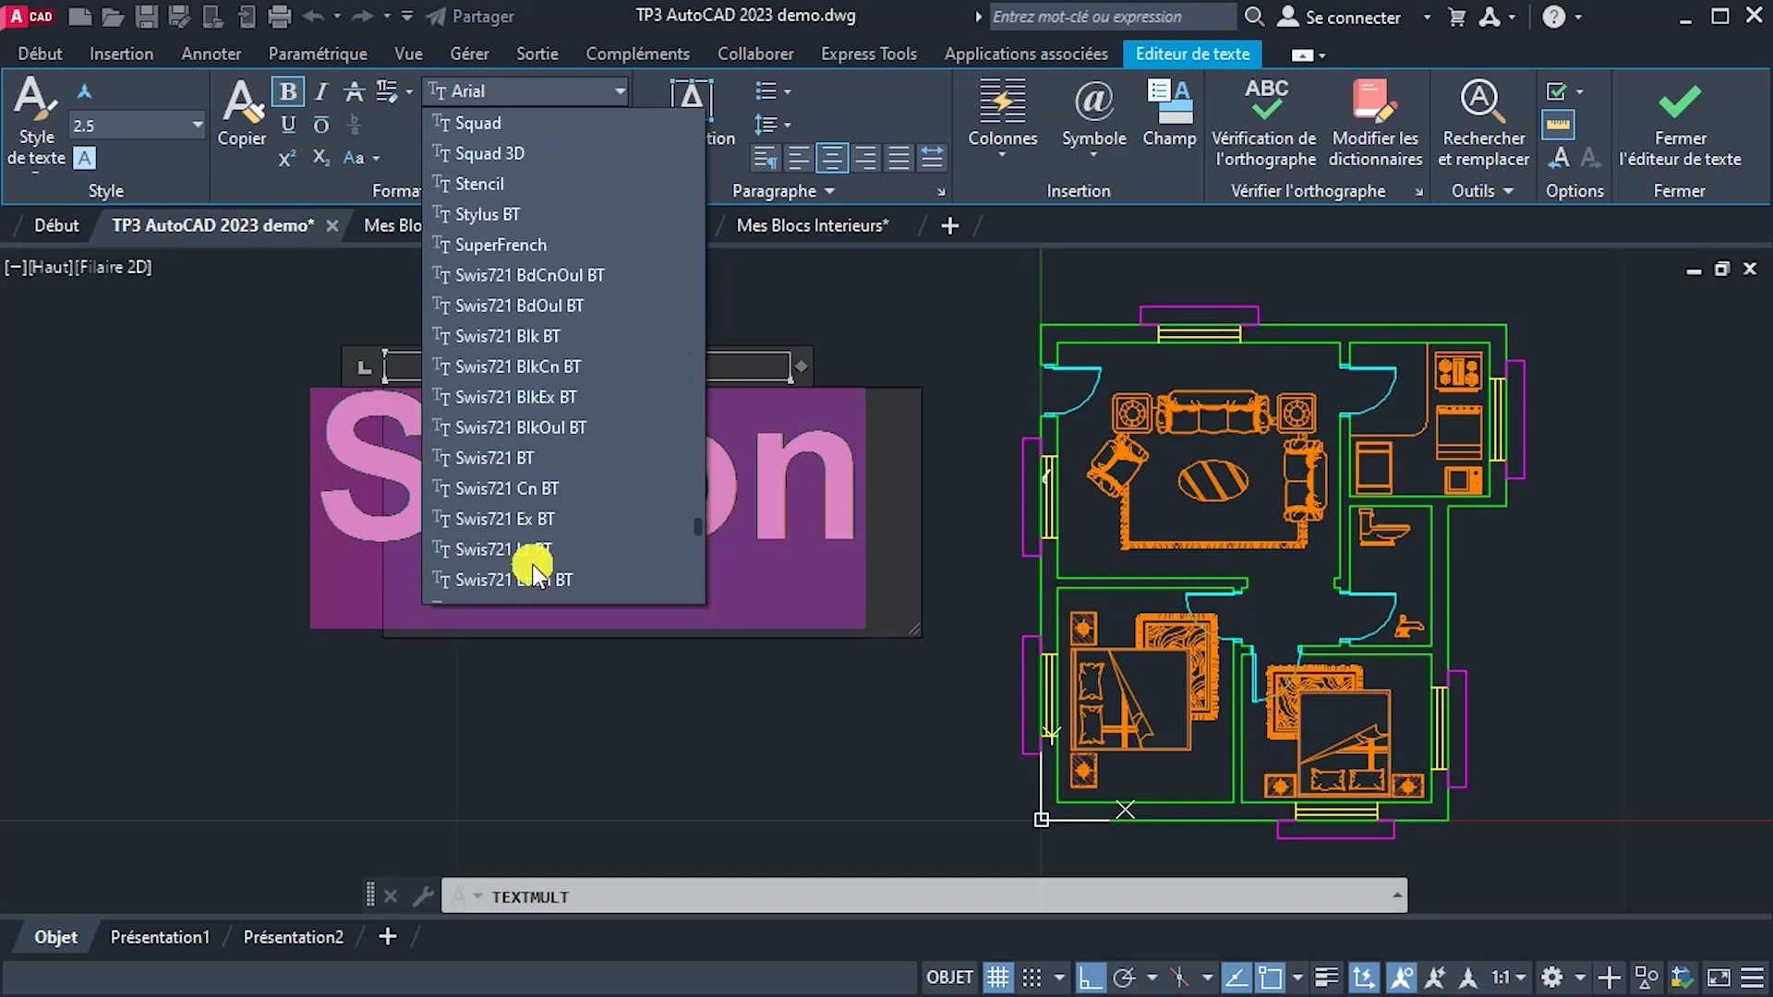
scroll(532, 563, "up", 3)
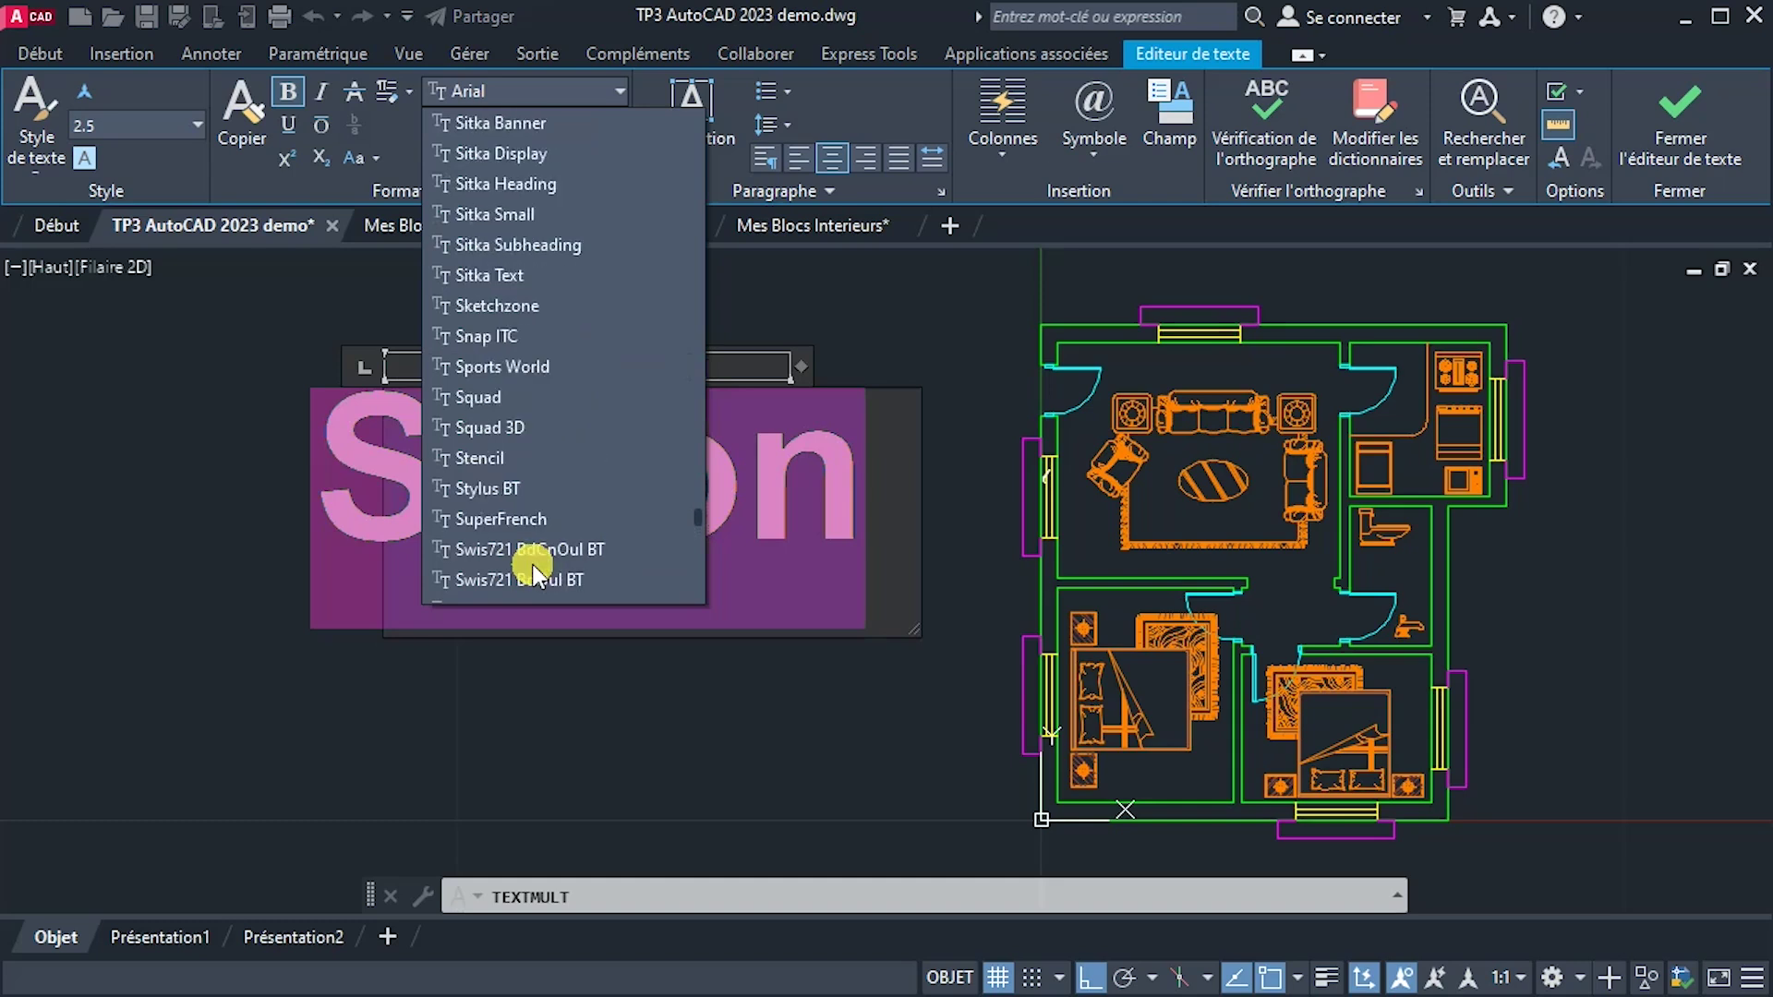
scroll(533, 565, "up", 1)
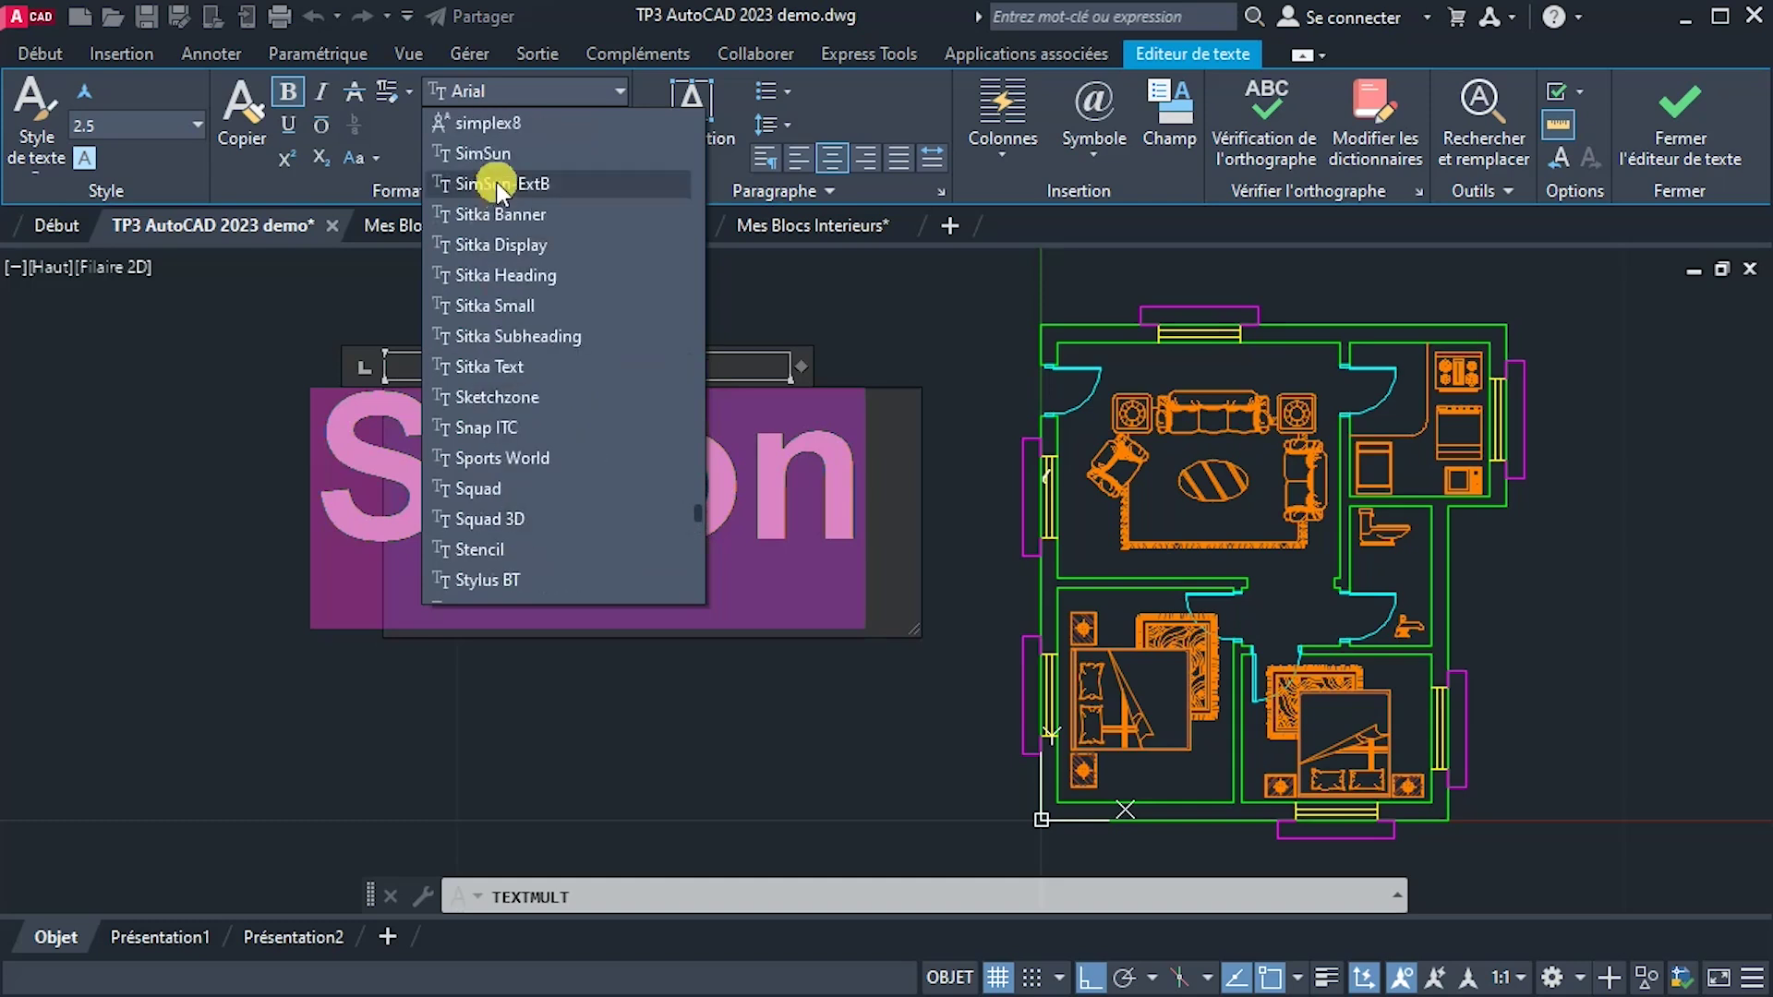
left_click(497, 131)
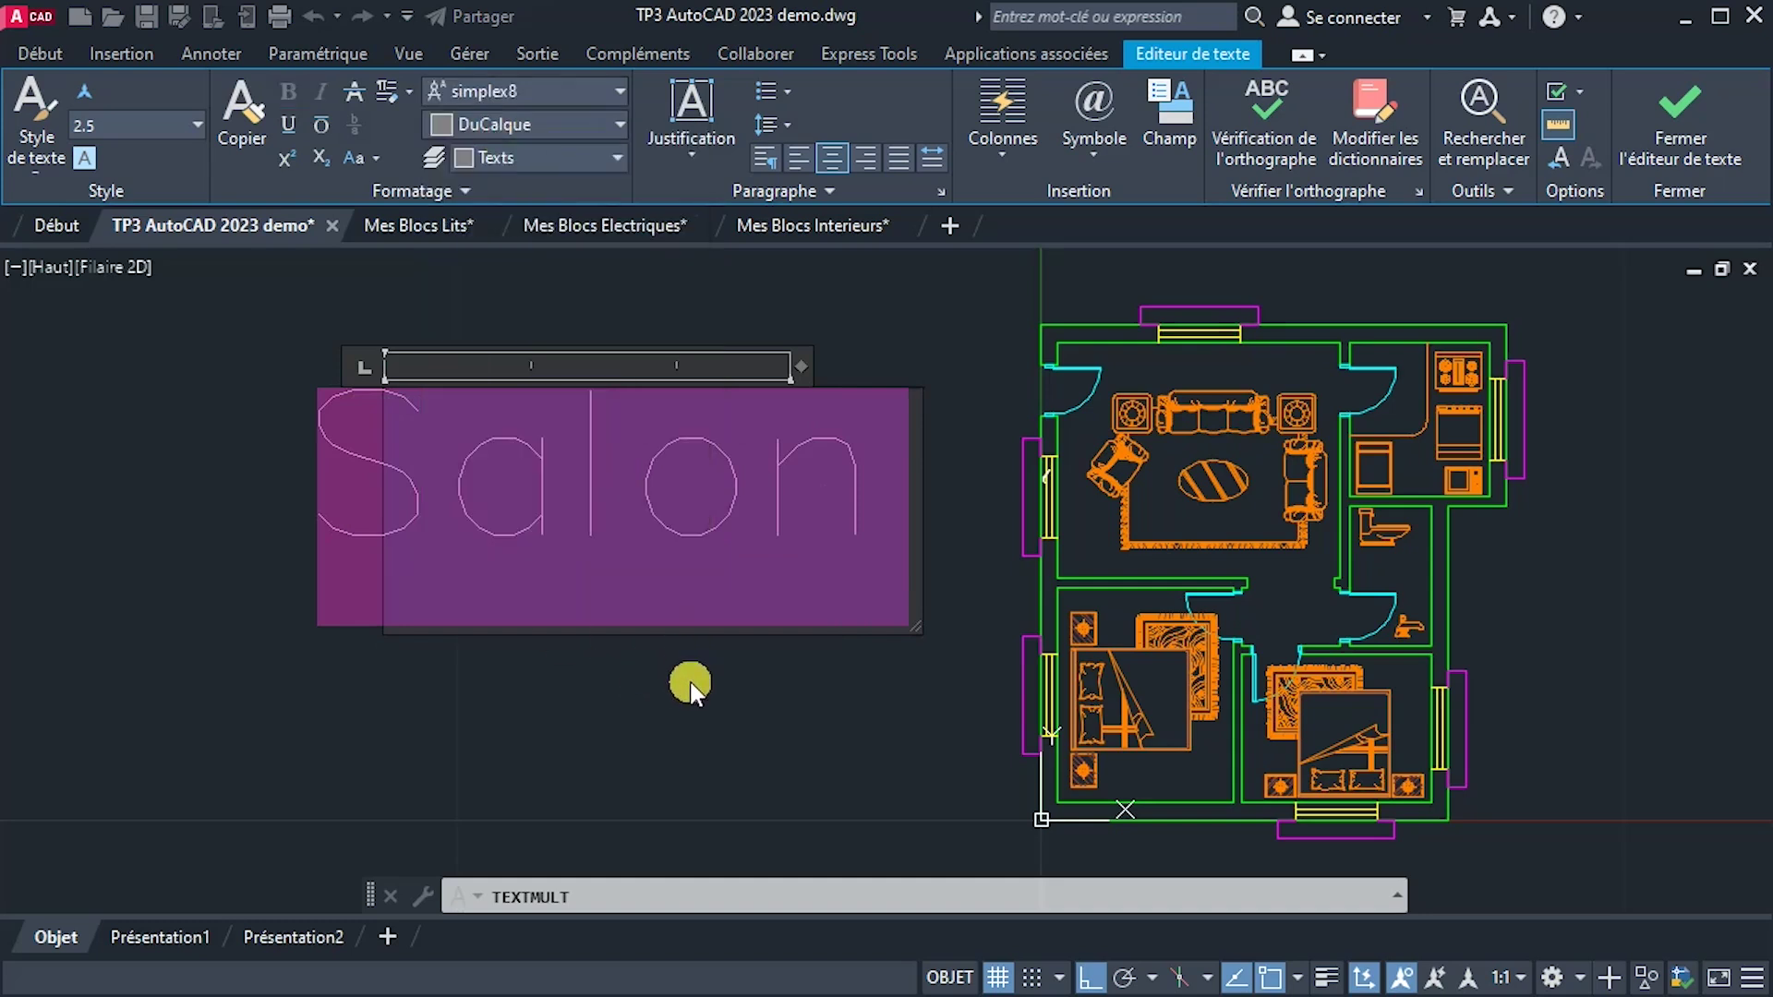
Reopen the Salon text for editing, select the whole word, and set its text height to 0.5.
left_click(689, 774)
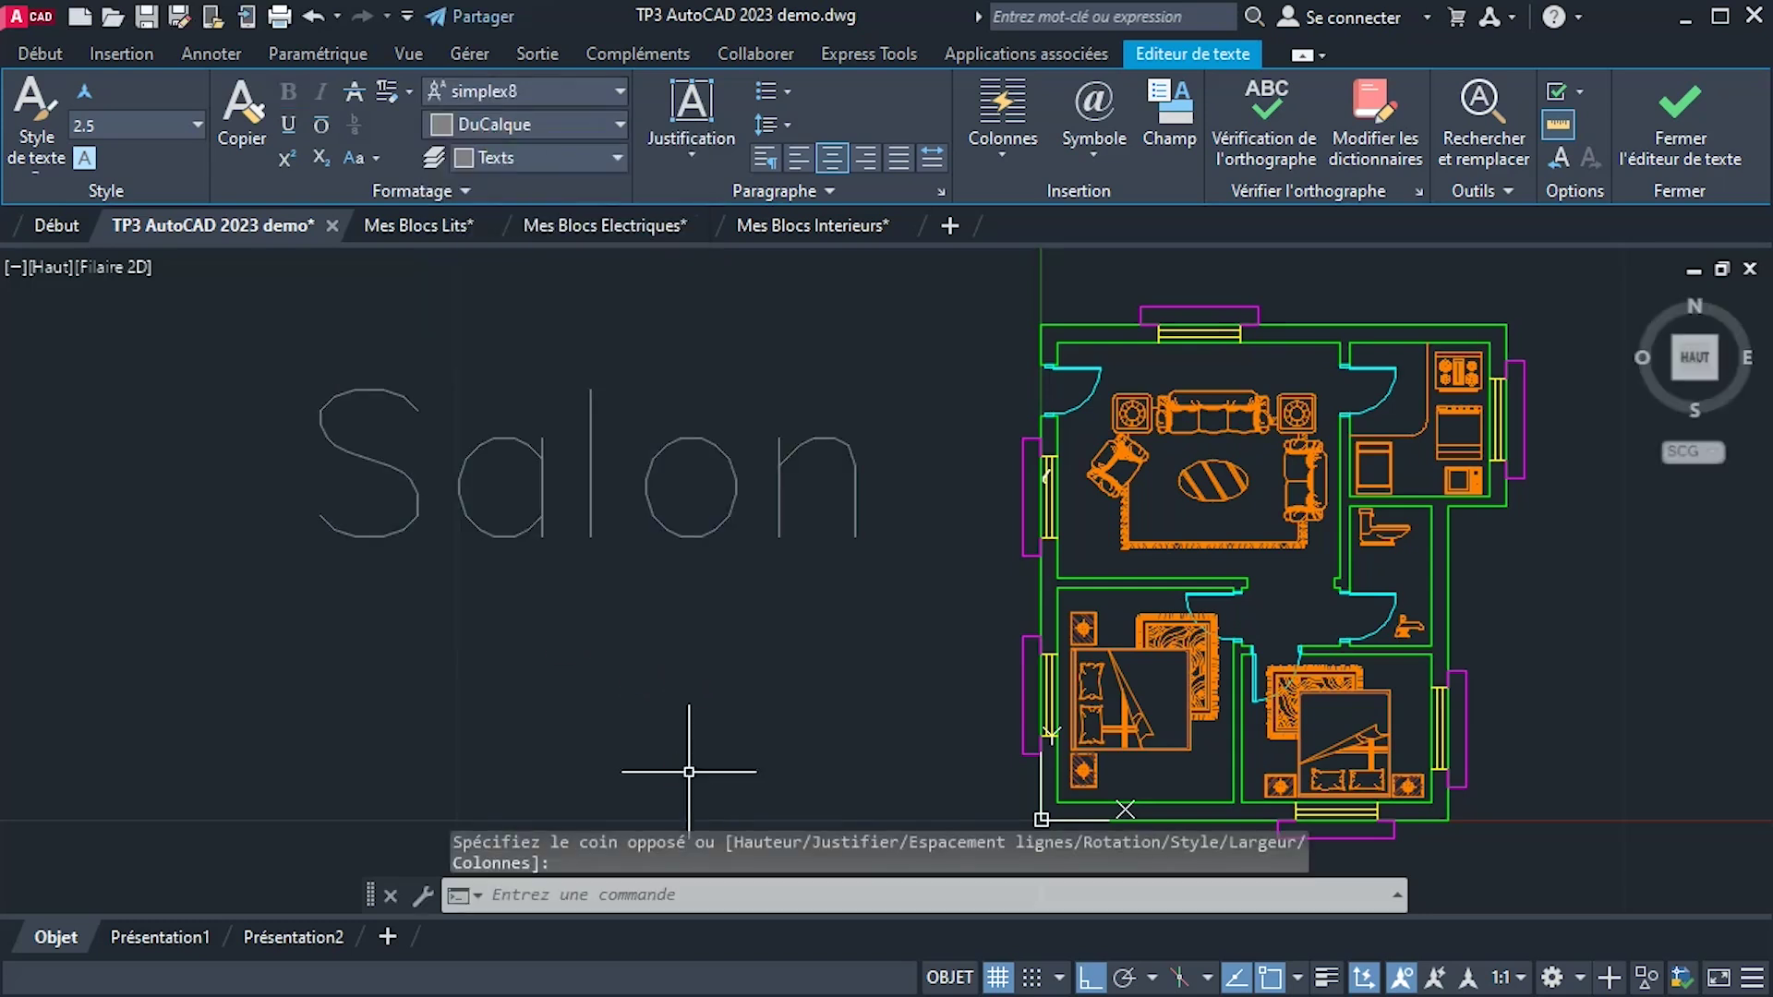
left_click(588, 468)
double_click(590, 467)
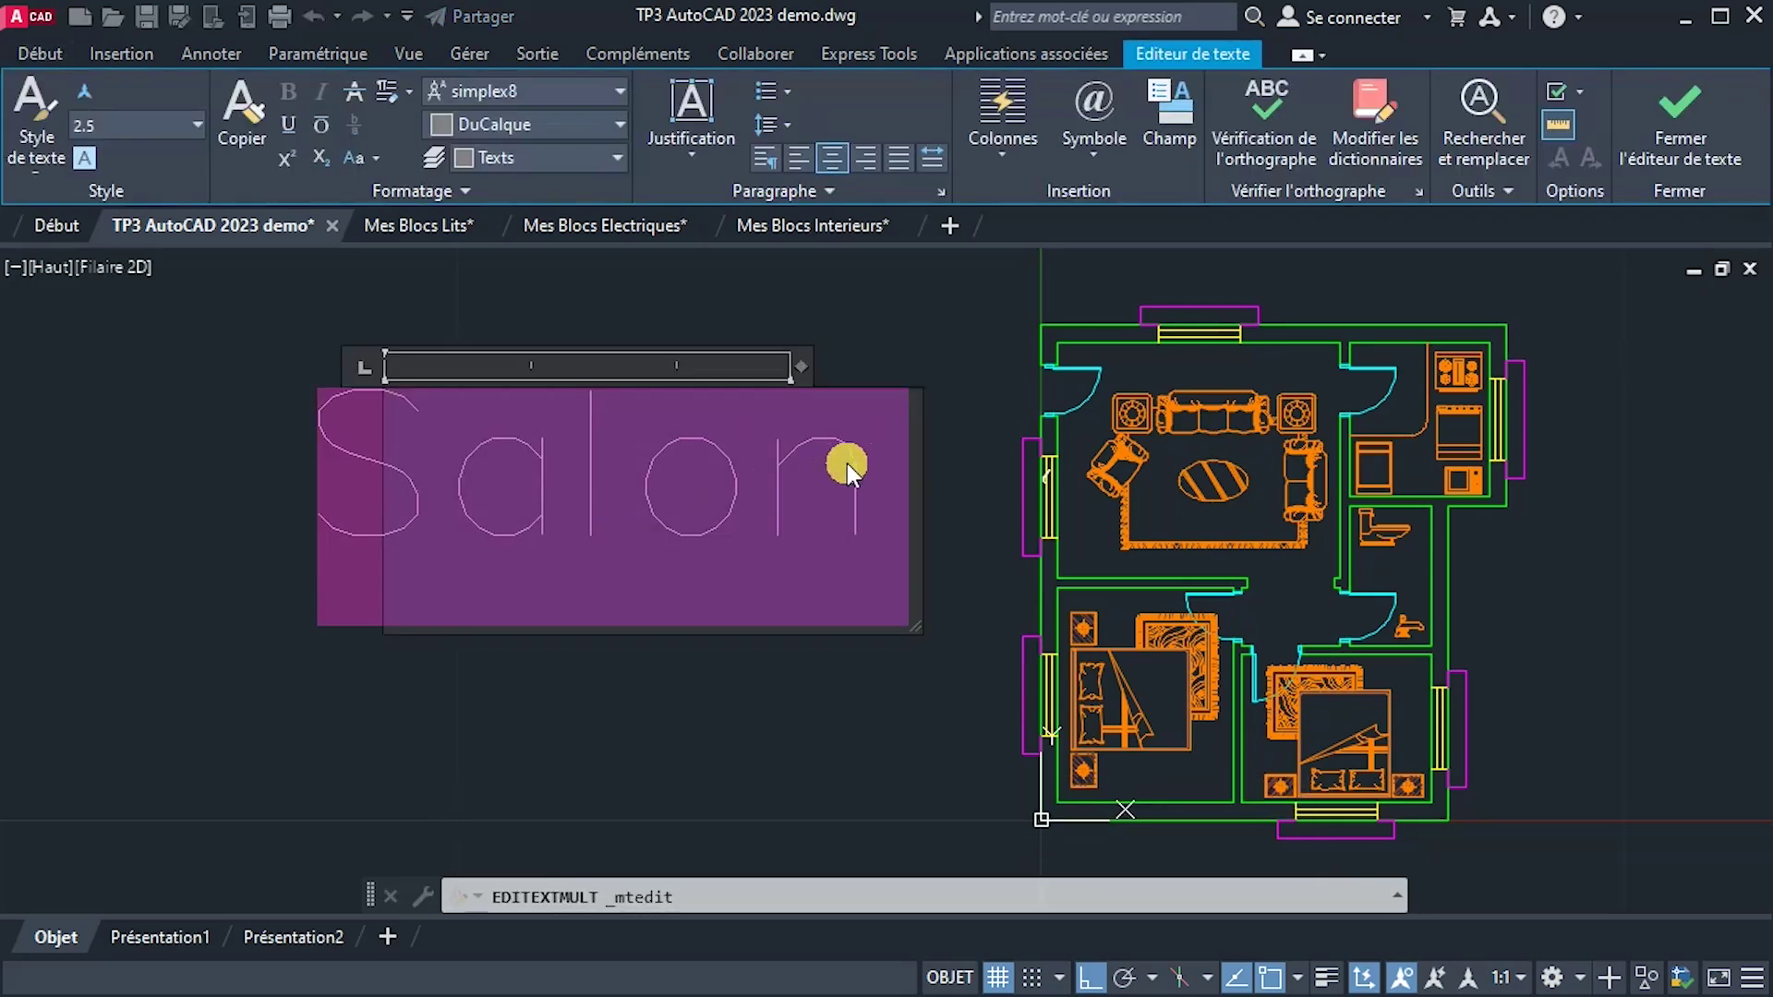
left_click(857, 474)
left_click_drag(919, 475, 302, 475)
key("Return")
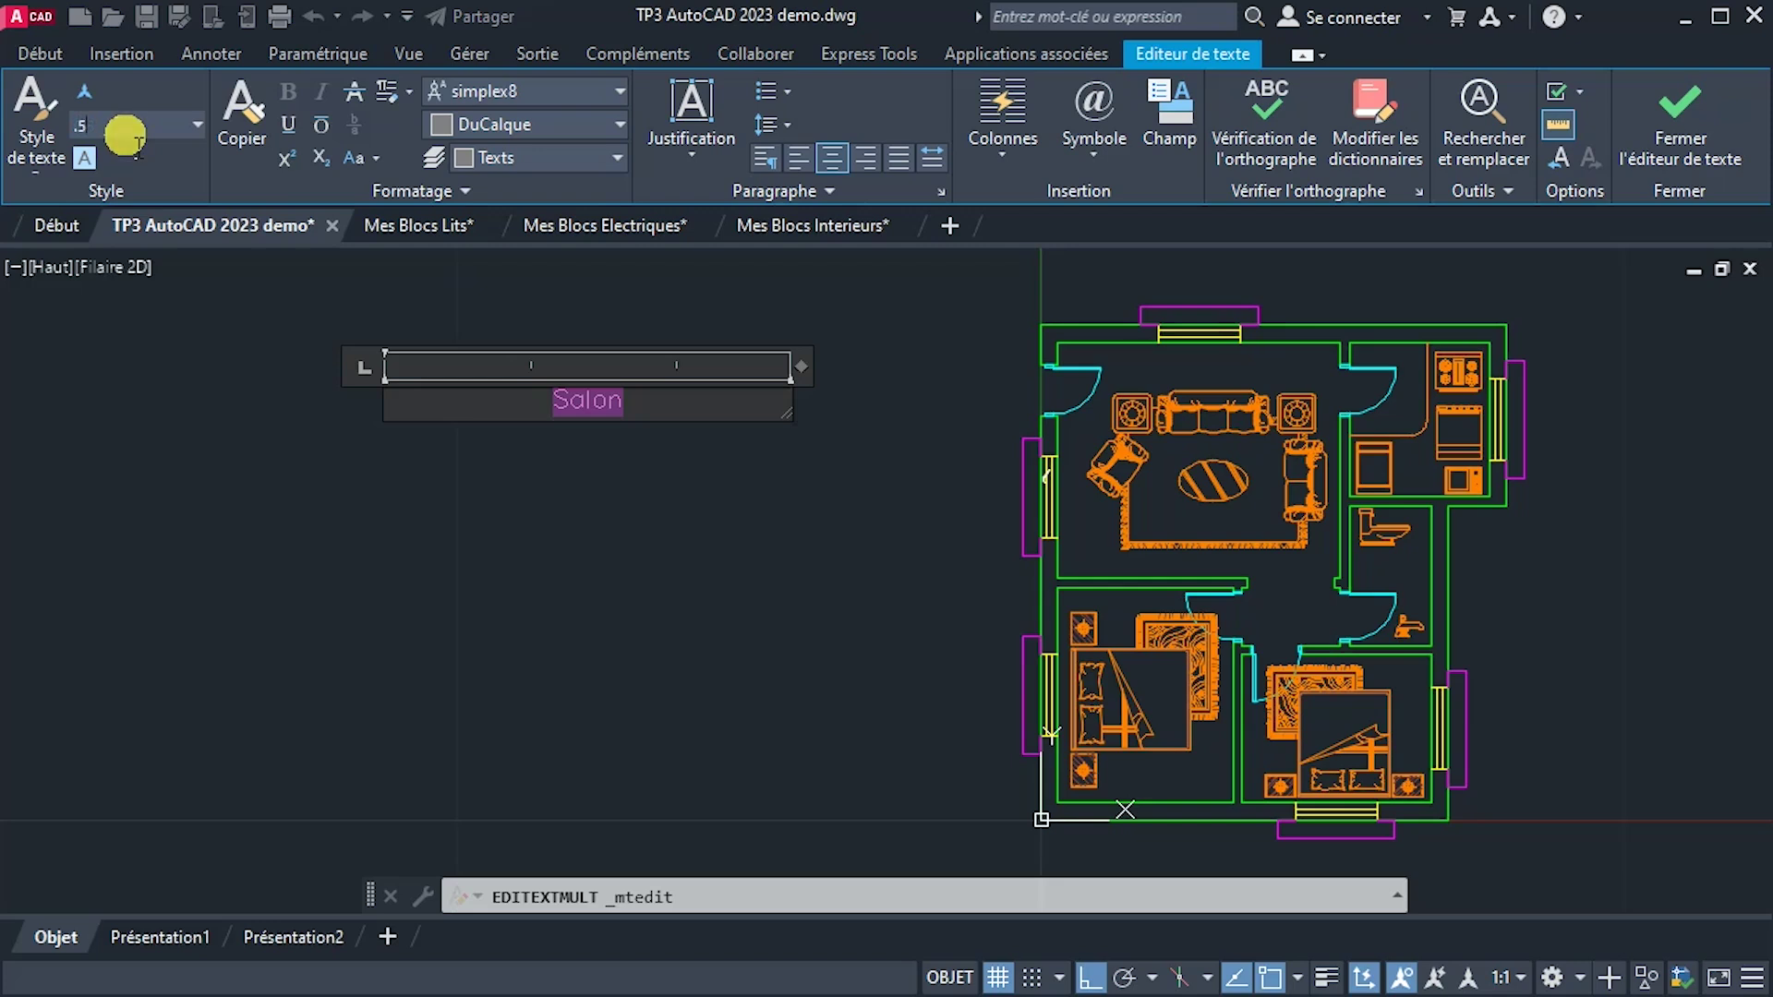
key("Return")
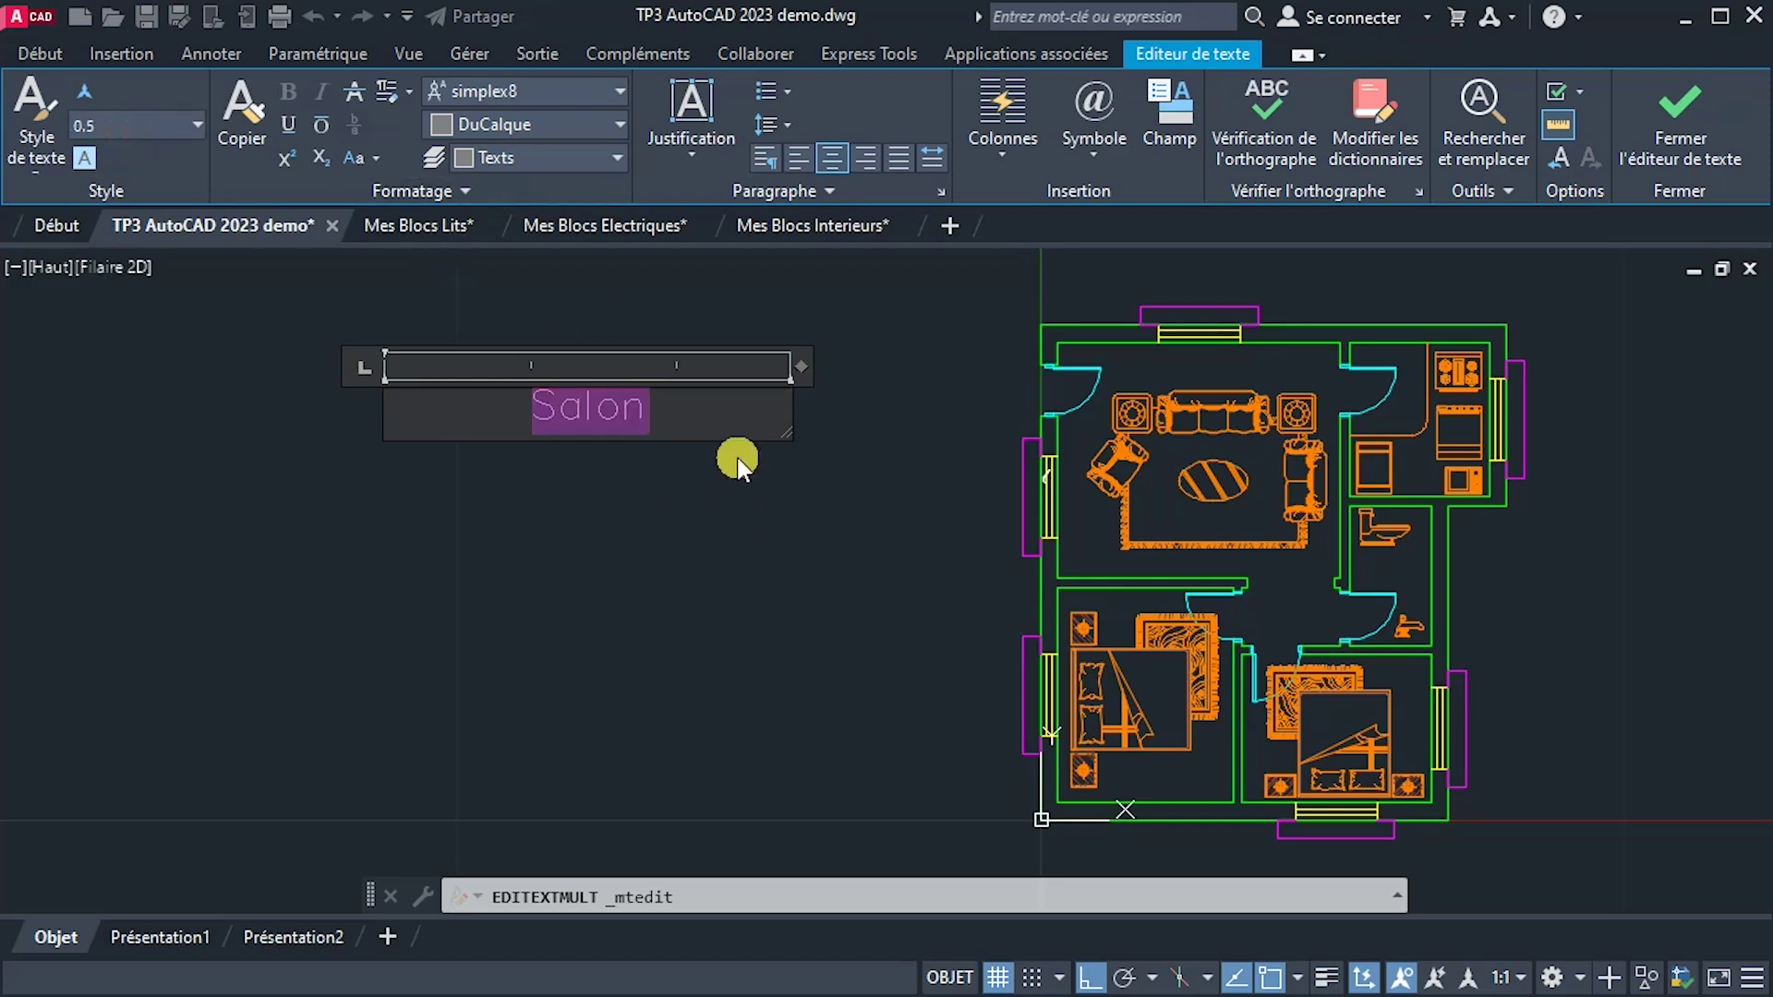
Narrow the Salon text frame so that it fits more closely around the word.
left_click_drag(785, 434, 734, 434)
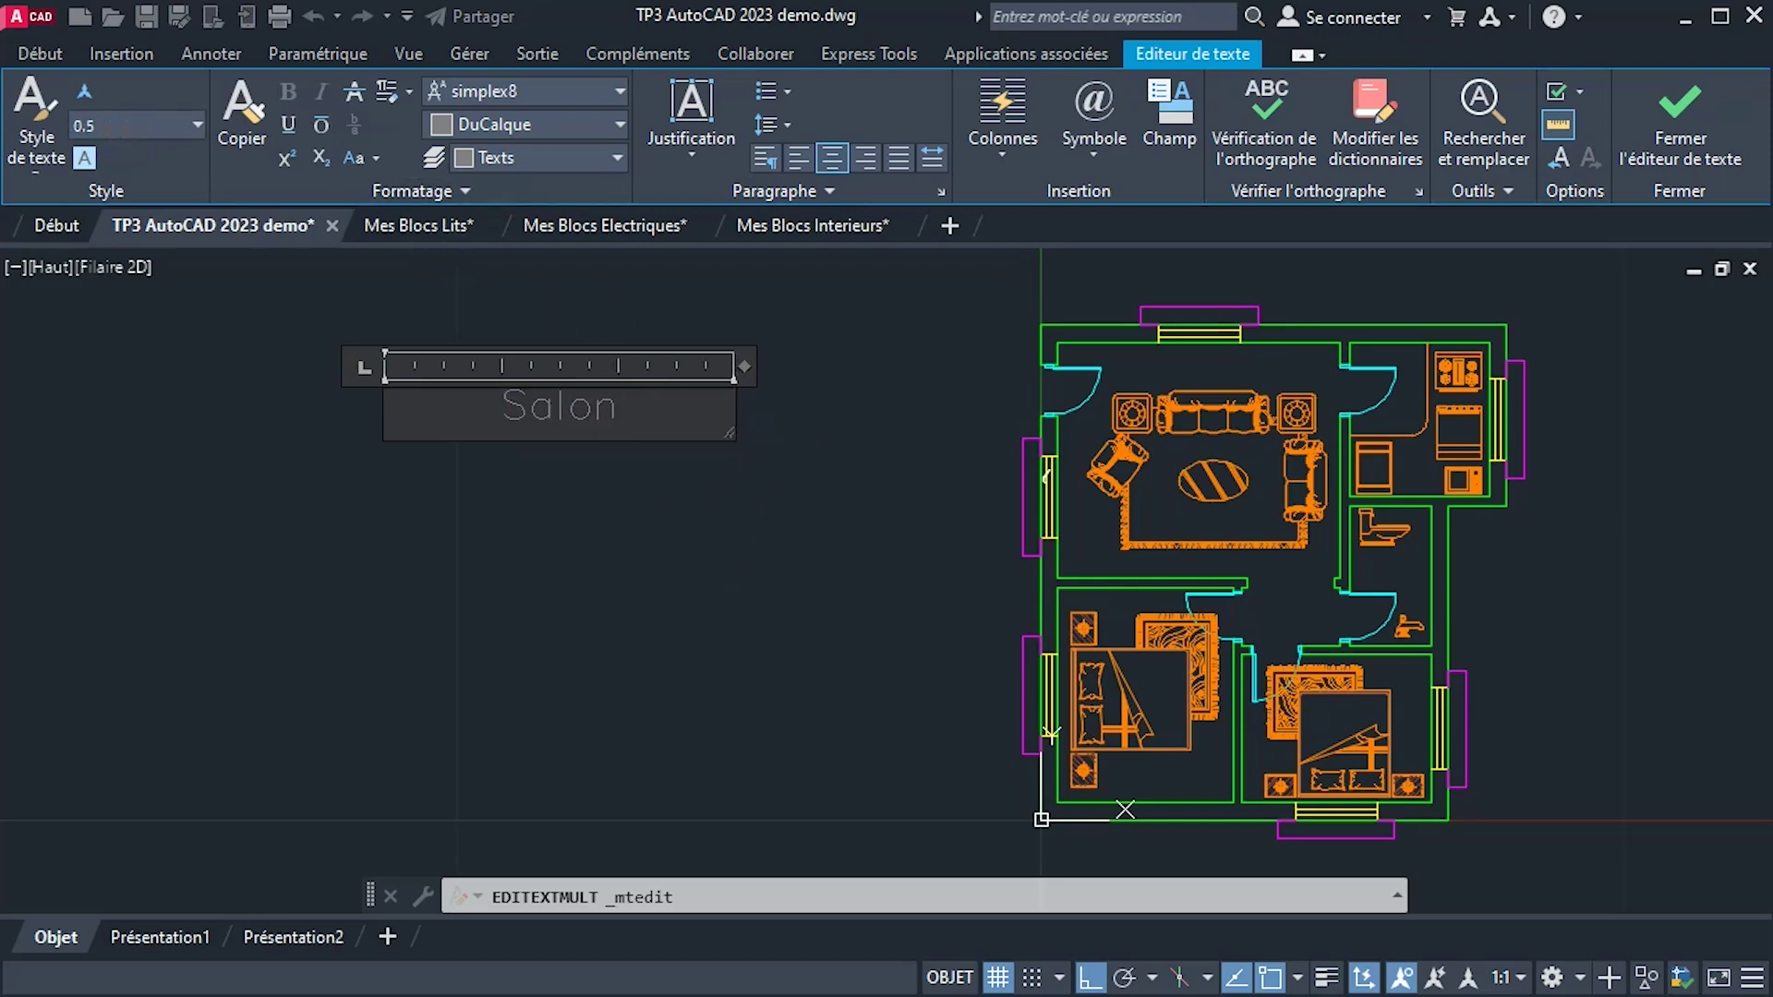
left_click(729, 566)
left_click(566, 407)
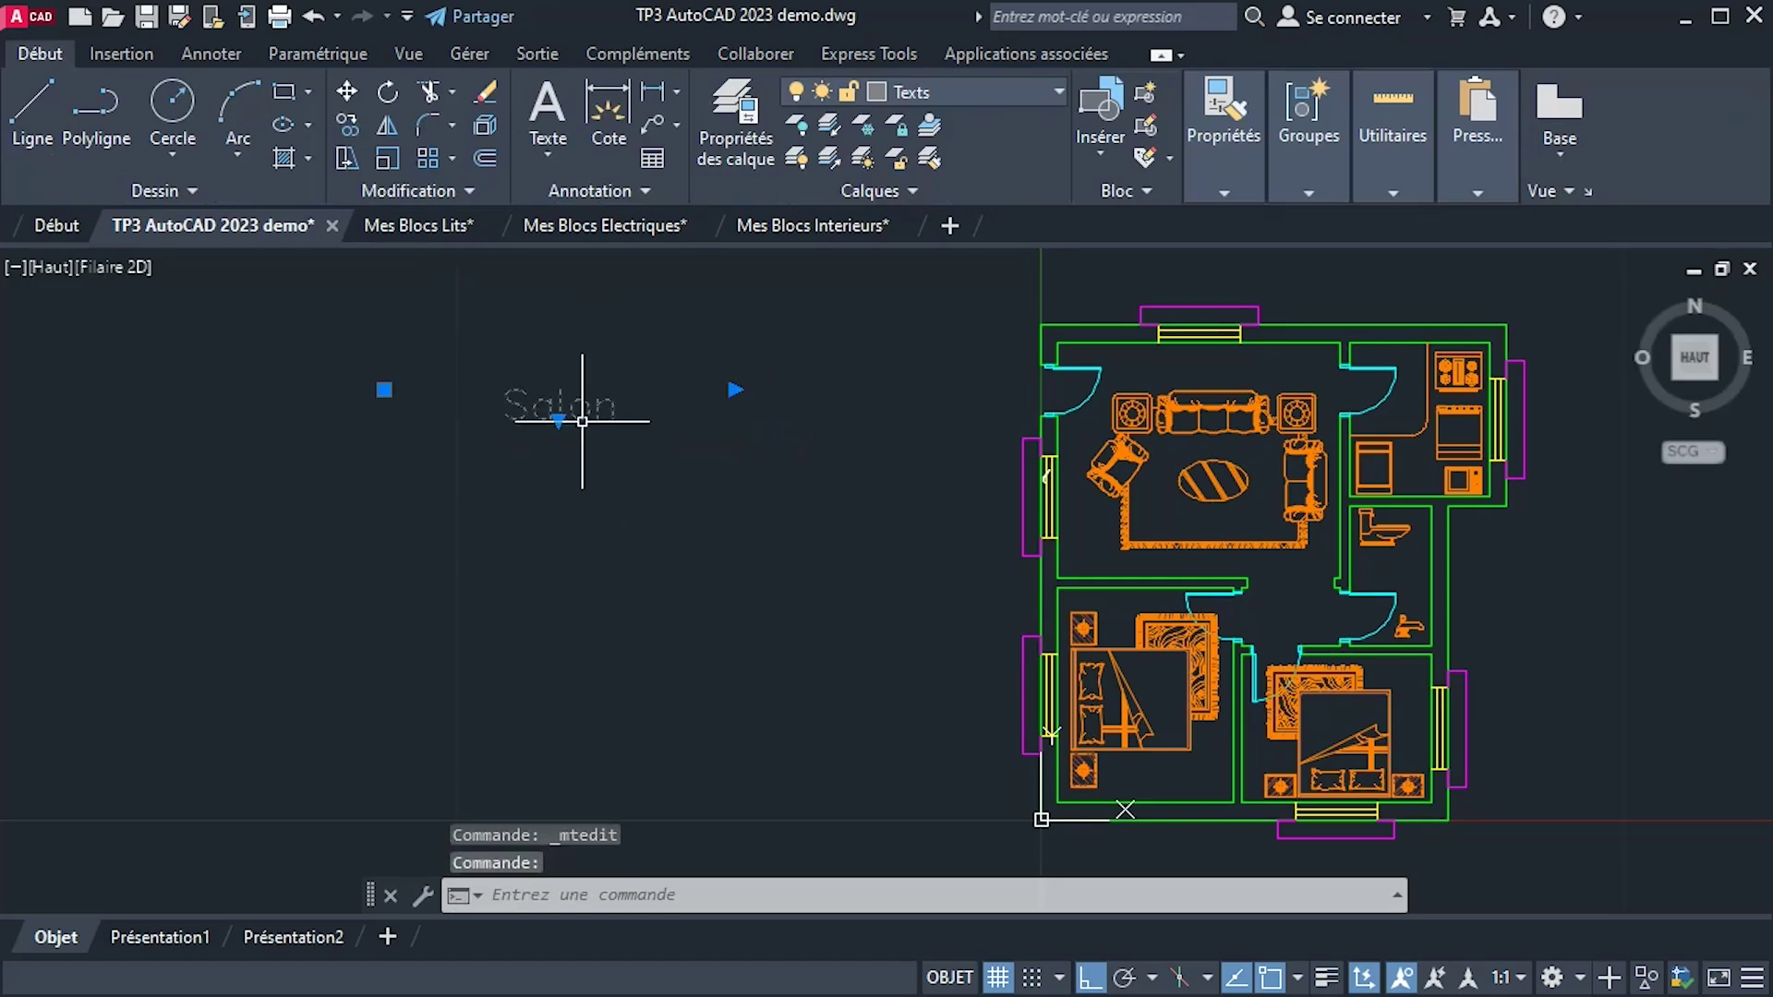
left_click(734, 388)
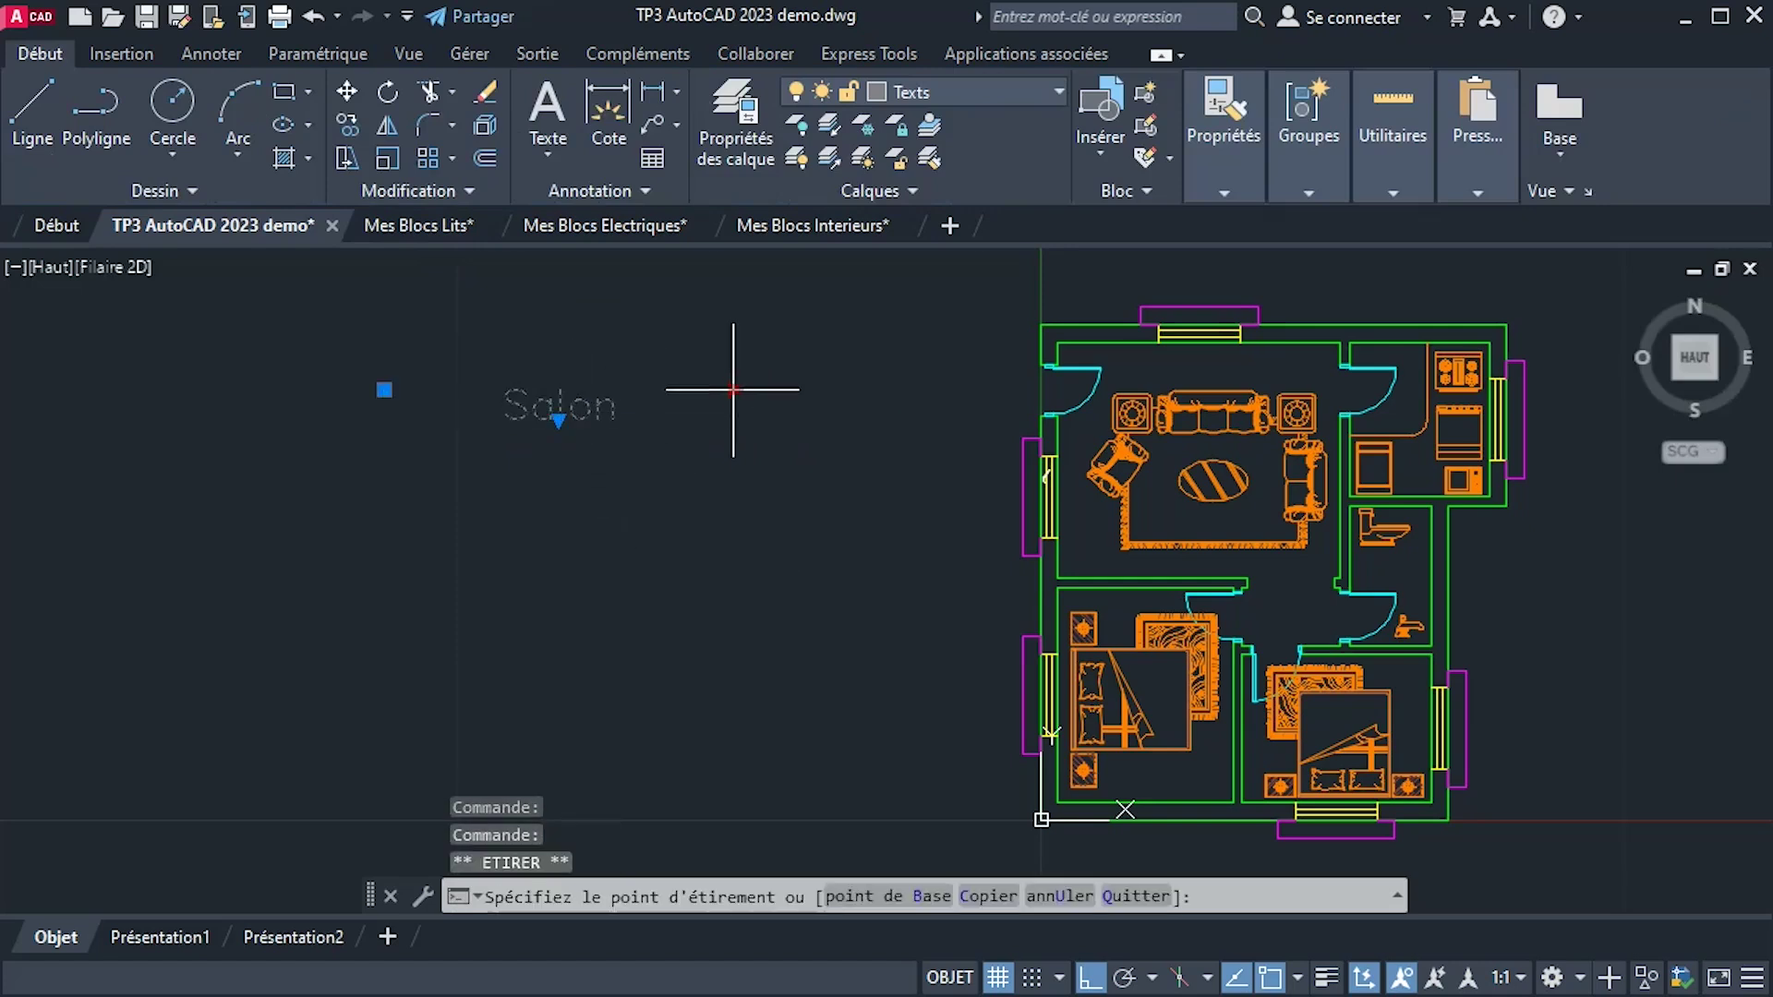
left_click(641, 385)
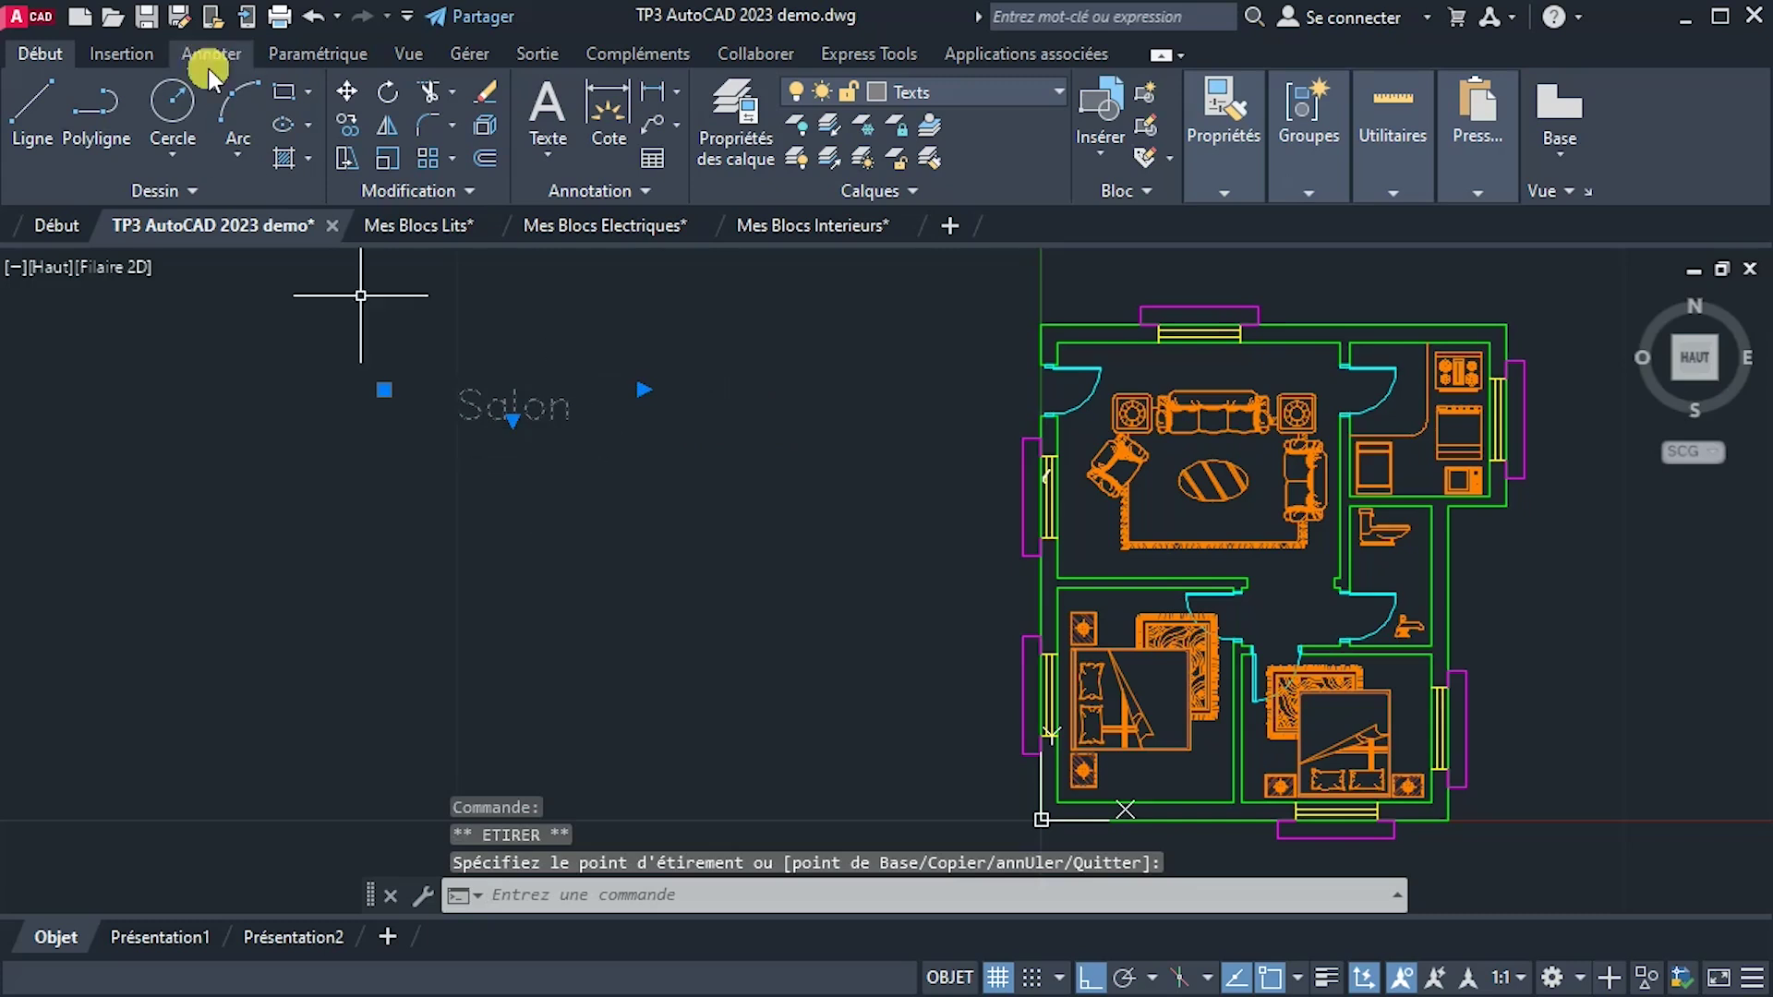
Move the Salon label into the living room, above the sofa, with ortho mode off.
left_click(515, 404)
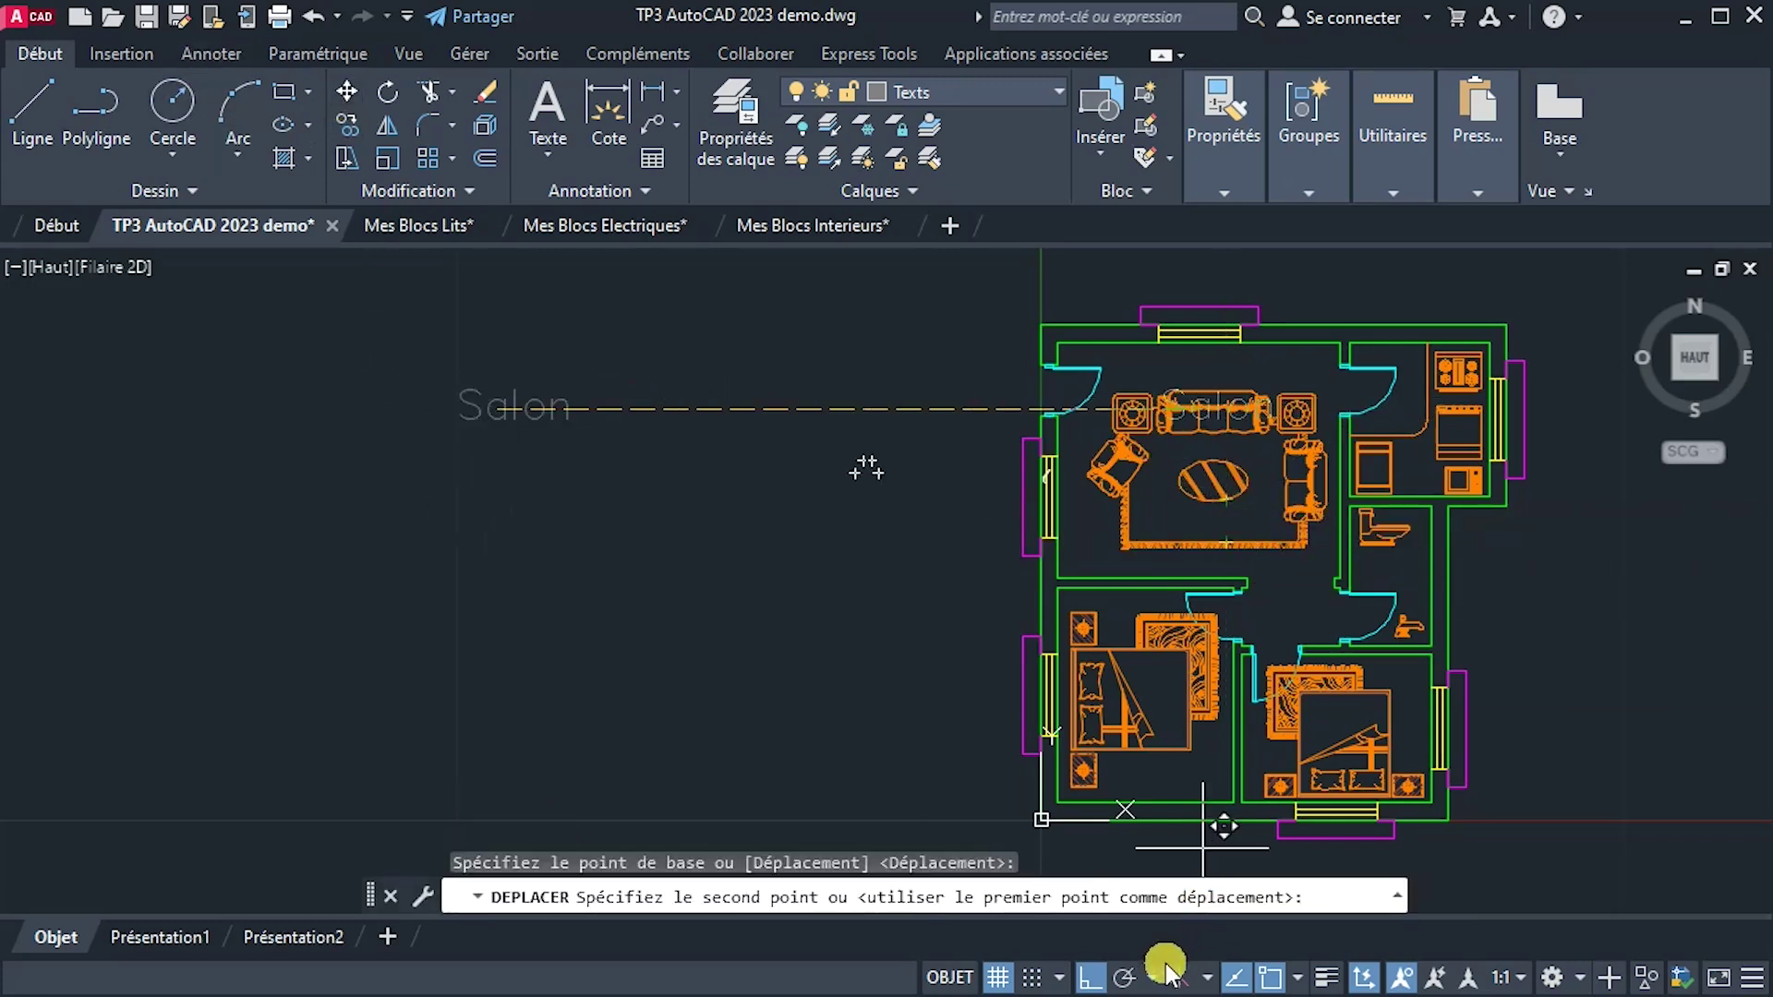
left_click(1087, 979)
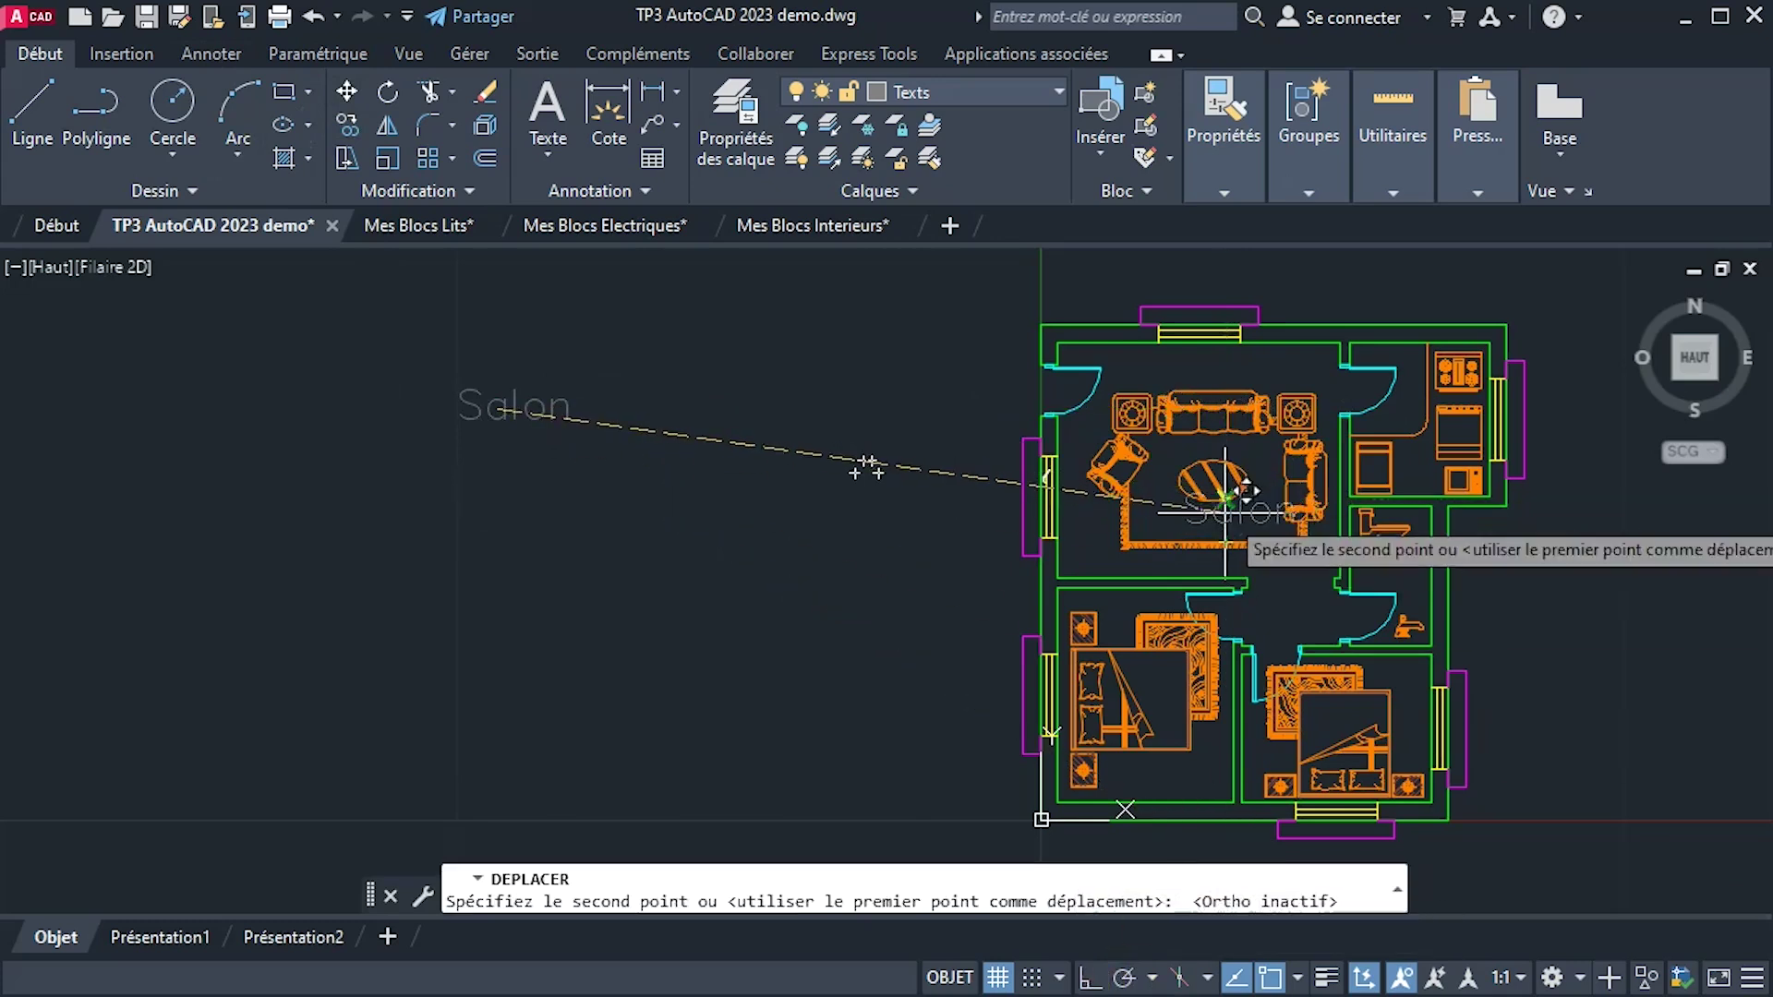
scroll(1205, 399, "up", 4)
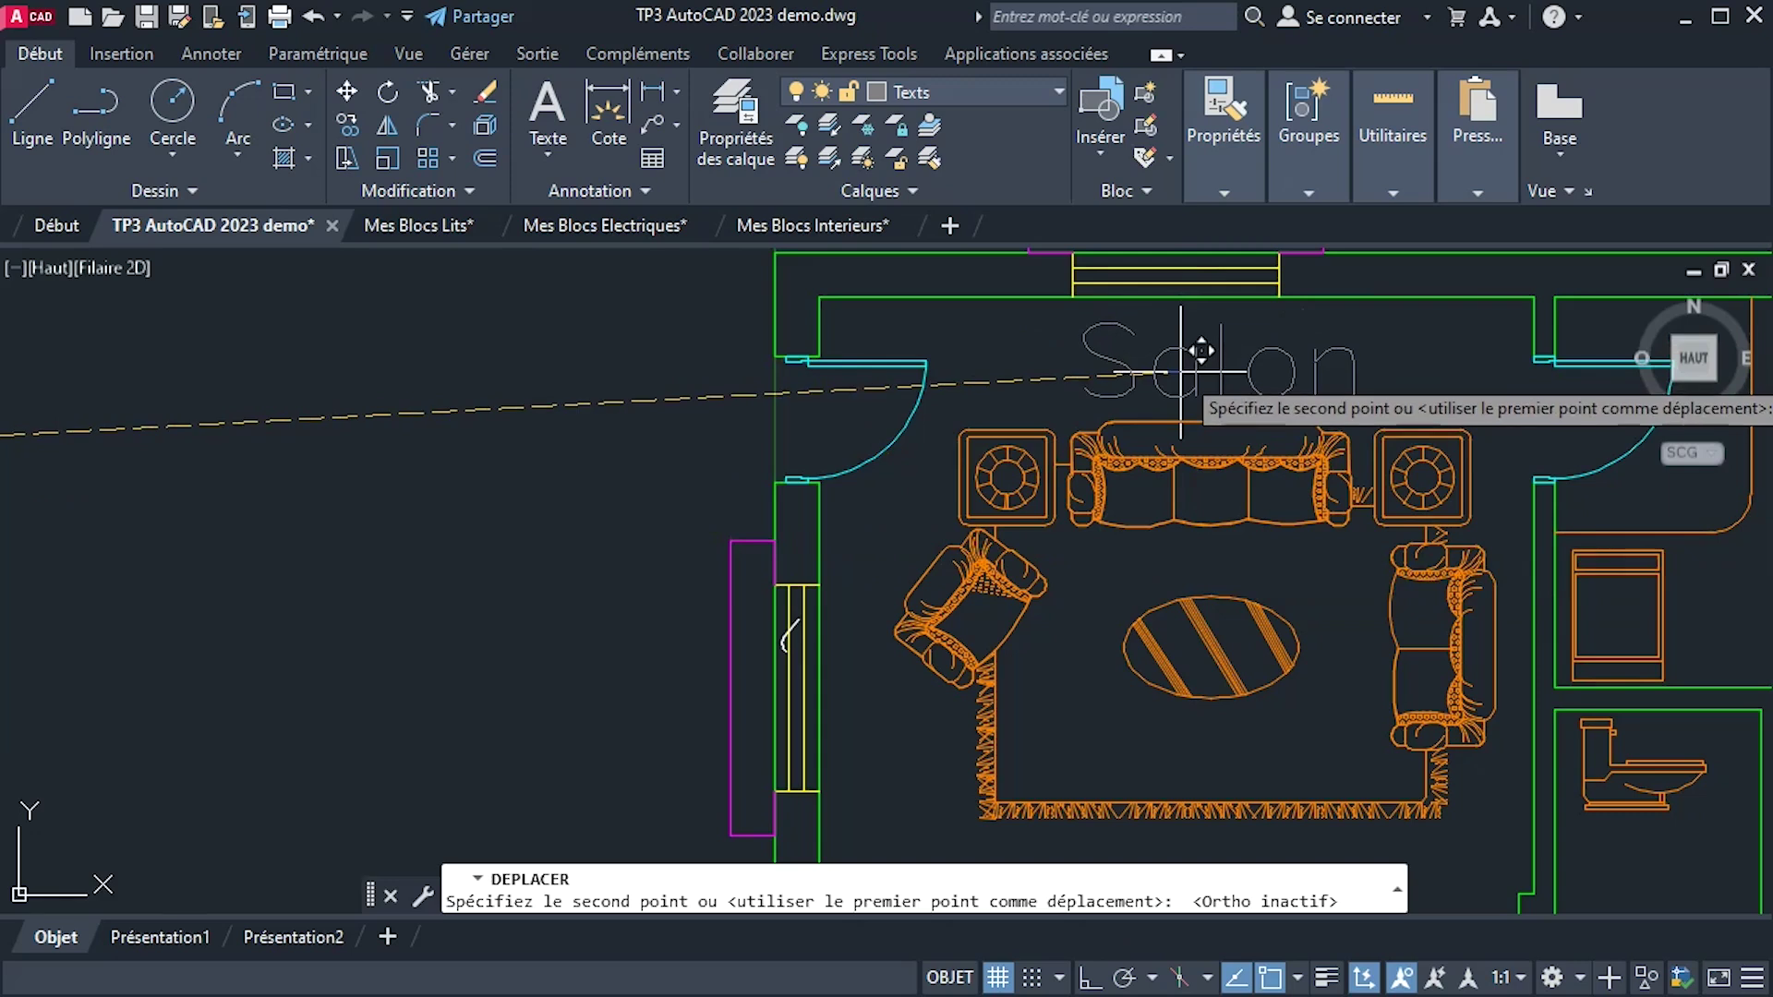
left_click(1182, 360)
Copy the Salon label above the floor plan, into the kitchen, and beneath the toilet in the bathroom.
scroll(1079, 485, "down", 3)
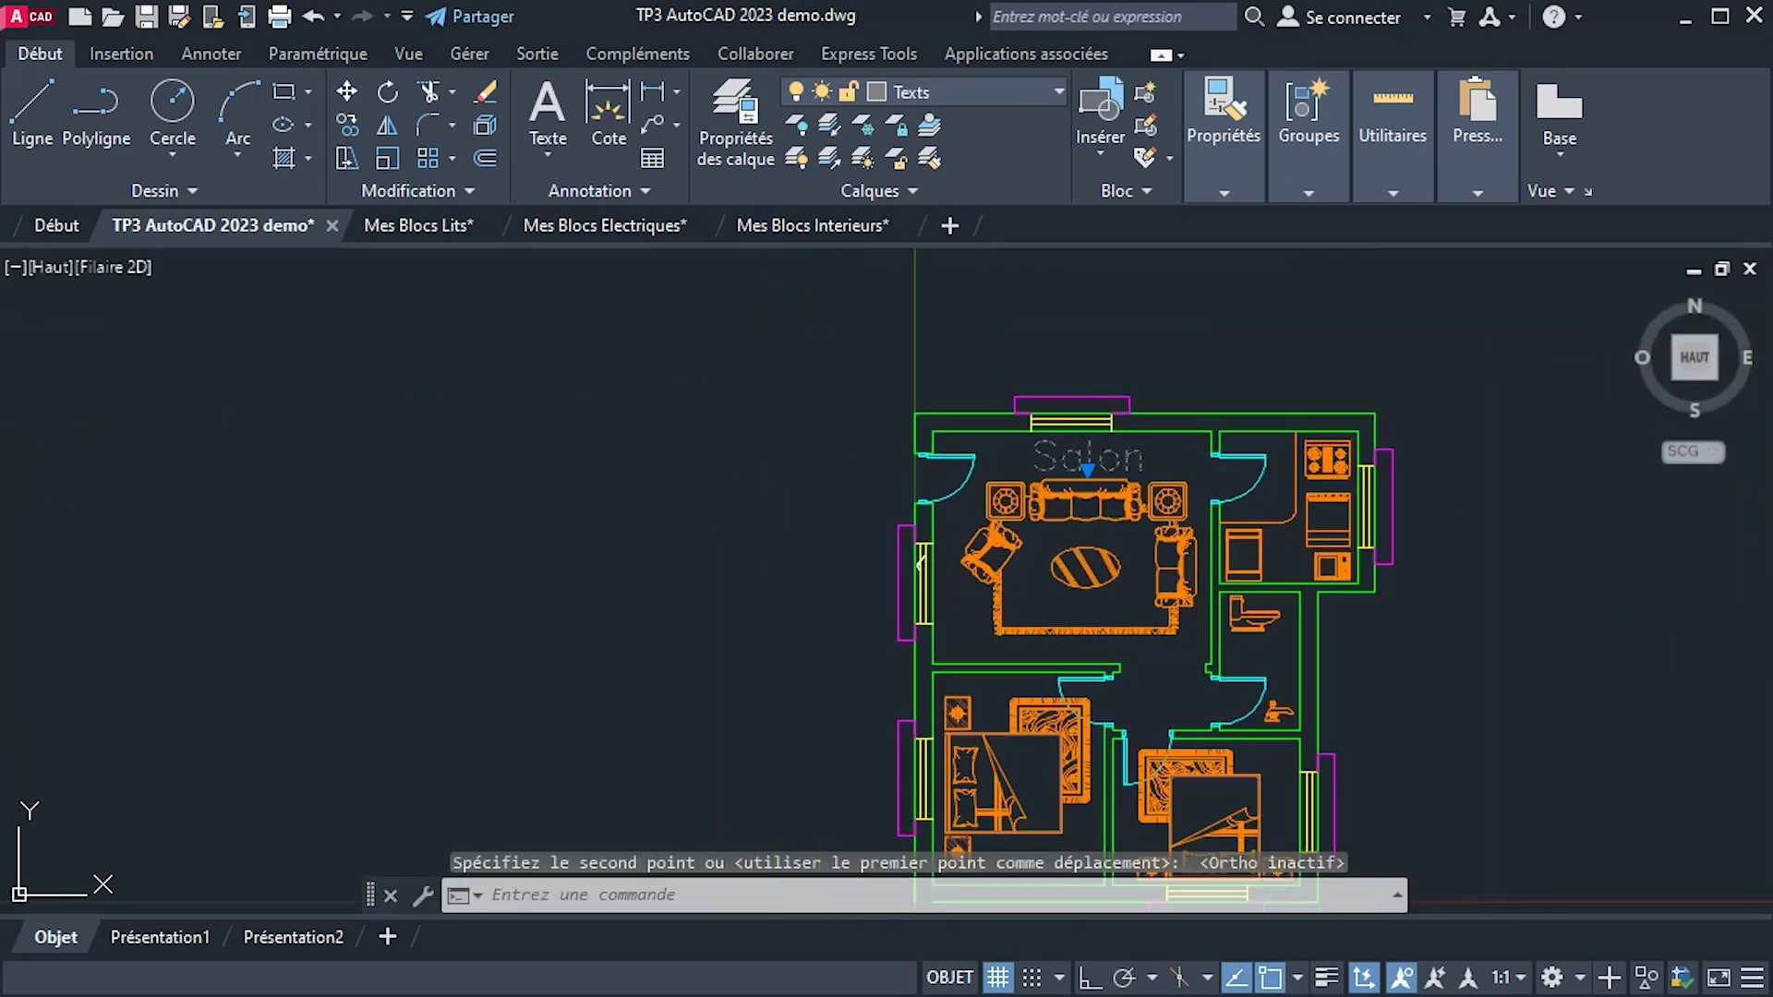
left_click(348, 124)
left_click(1064, 455)
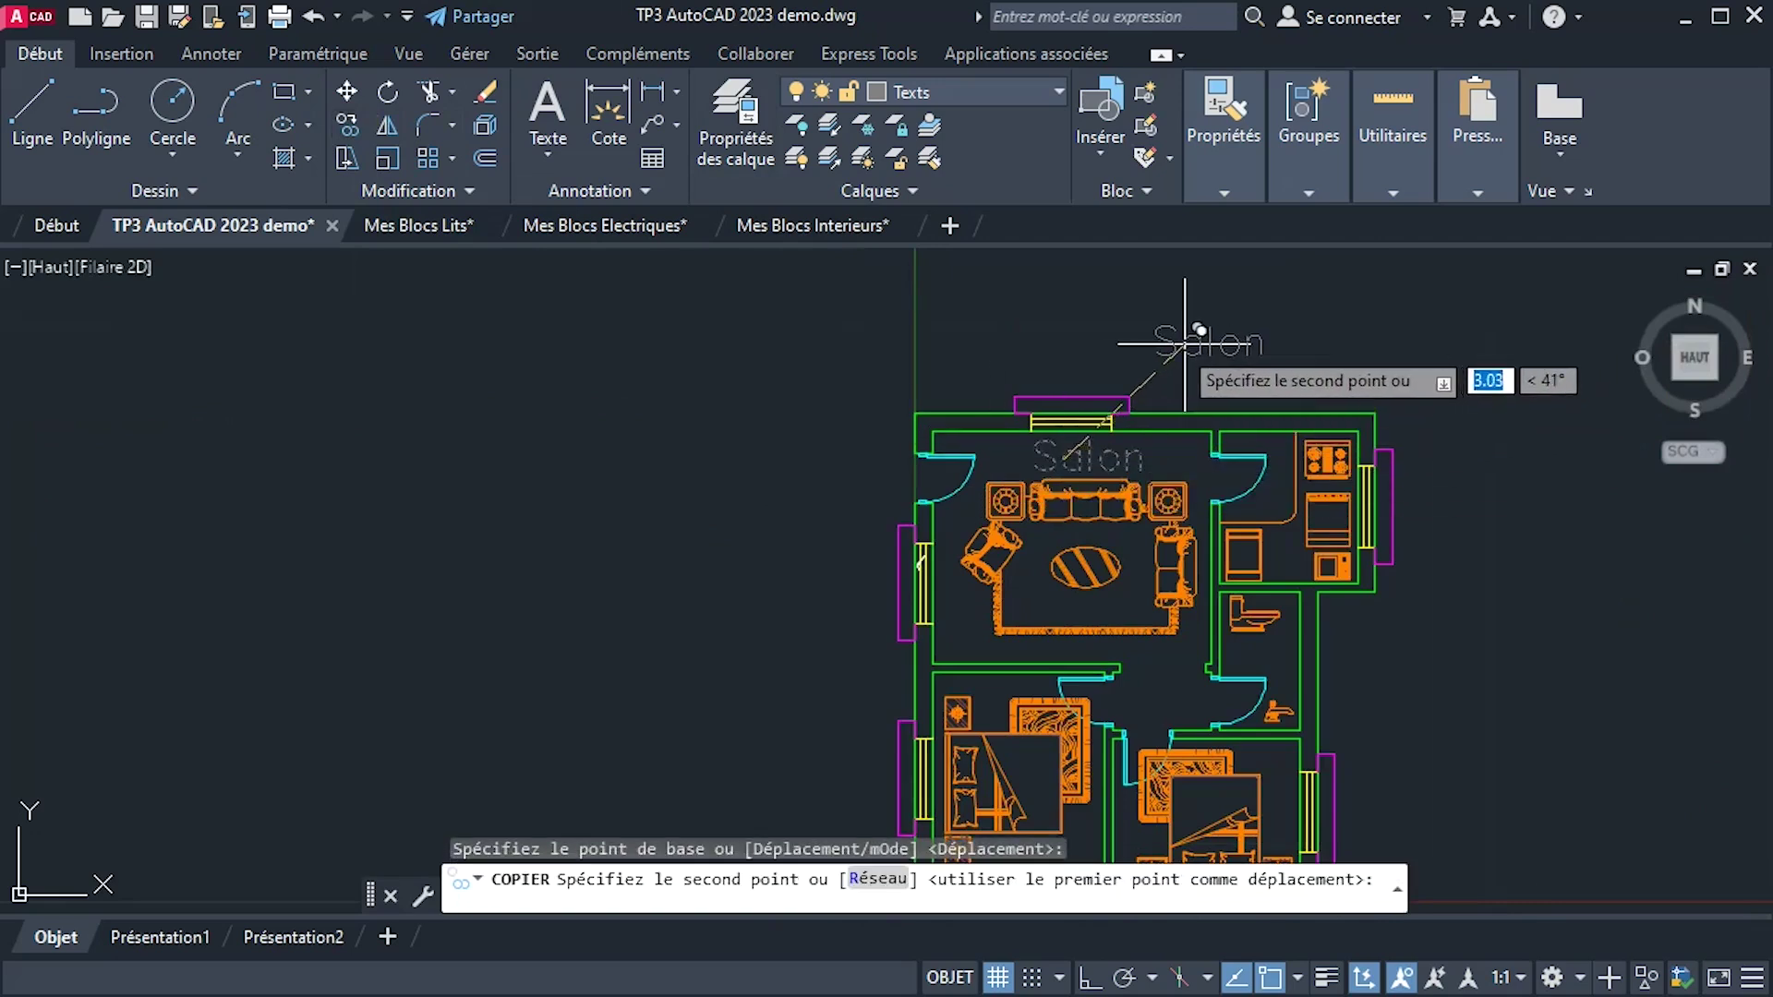
left_click(1144, 353)
middle_click_drag(1283, 429, 1247, 383)
scroll(1237, 388, "up", 3)
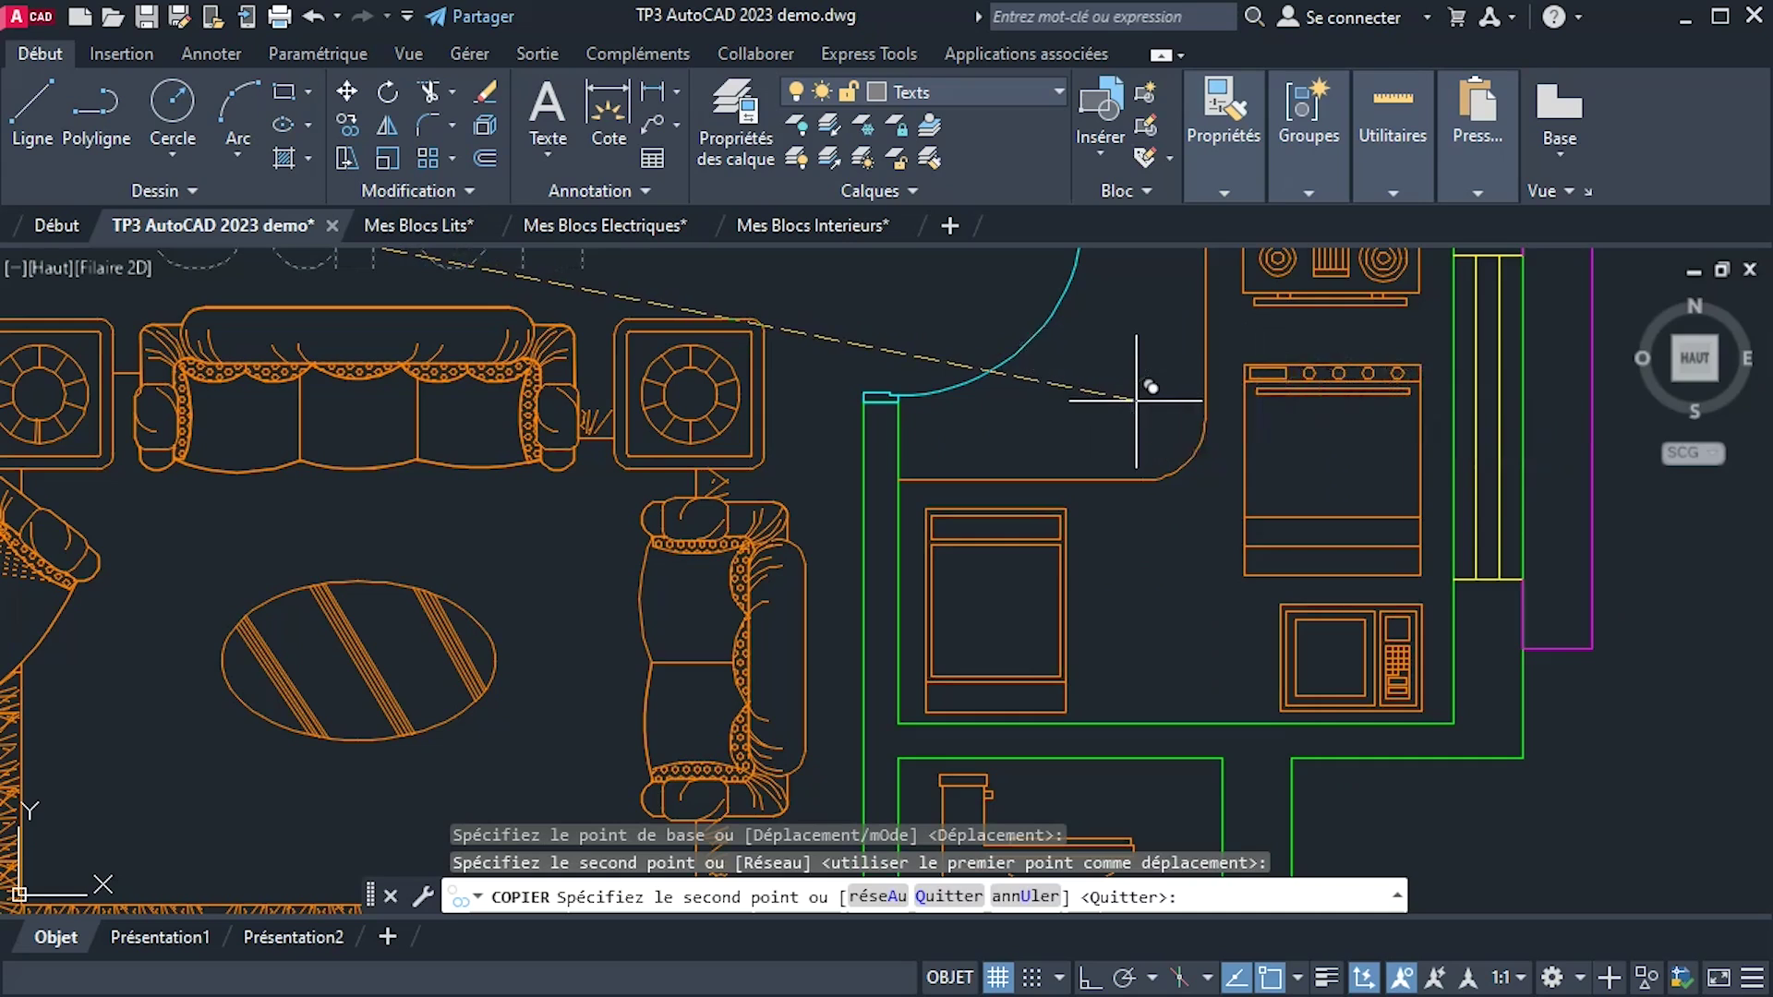
scroll(1138, 443, "down", 5)
scroll(1129, 503, "up", 7)
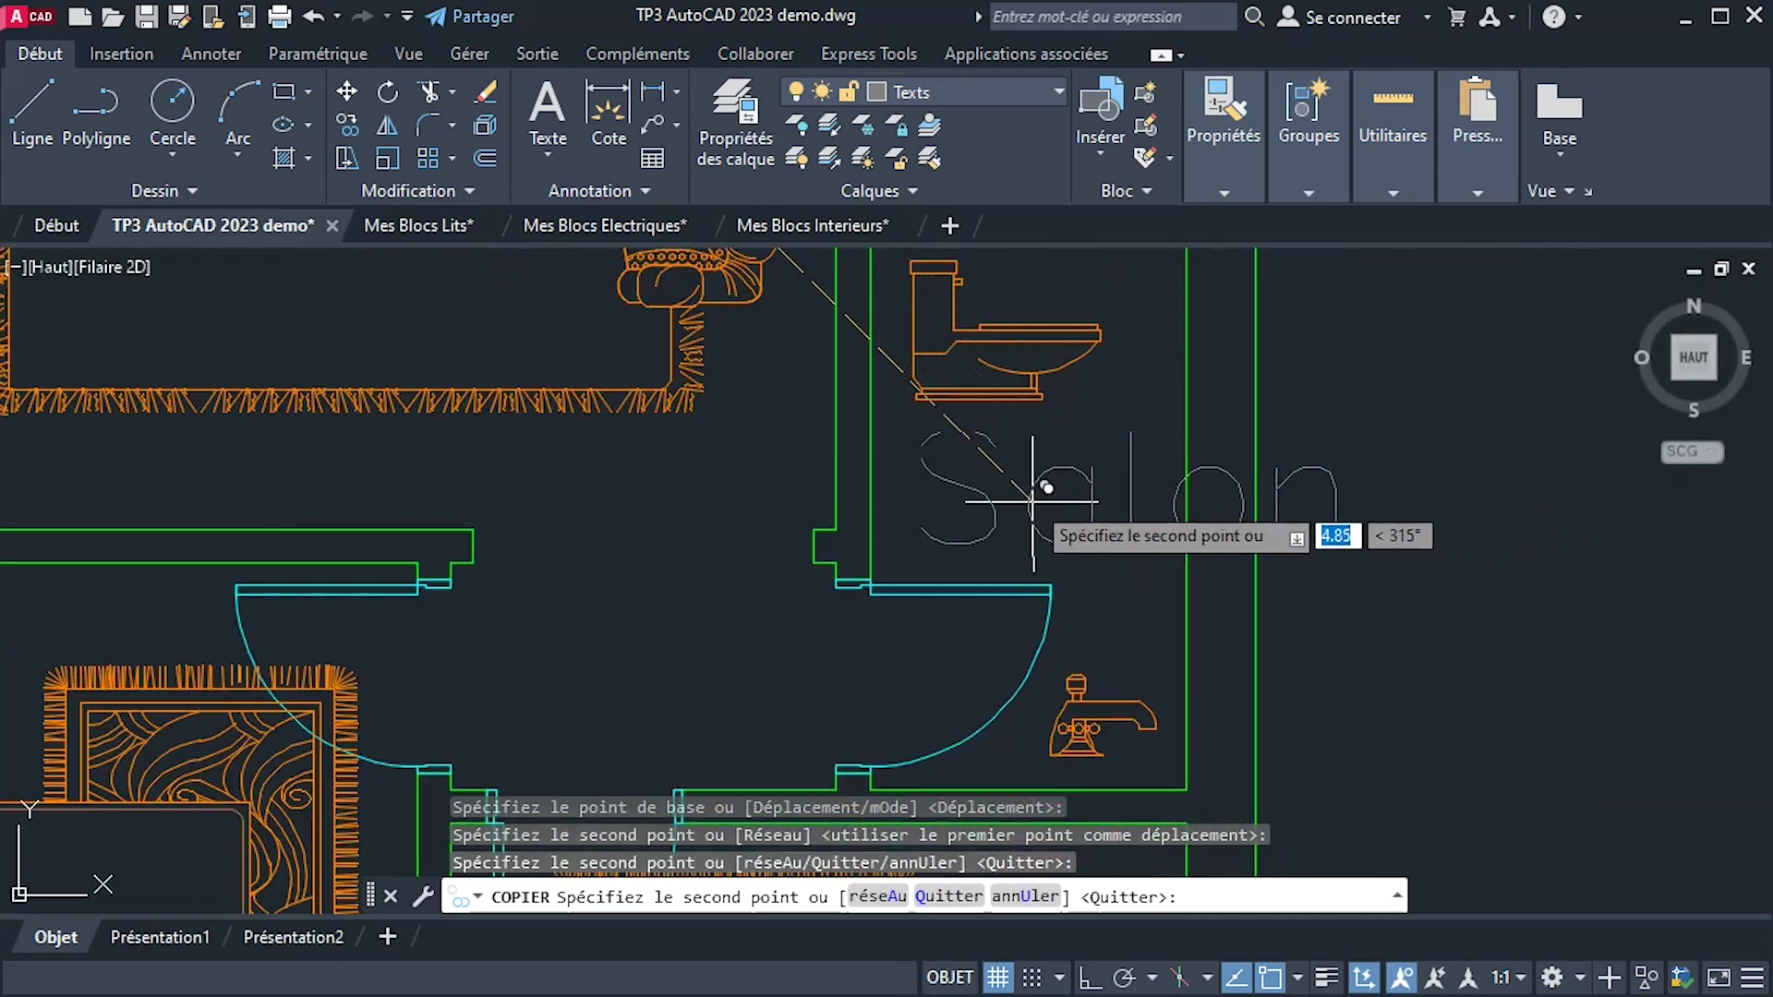
left_click(1033, 501)
Place further copies of the Salon label in both bedrooms and in the hallway.
scroll(929, 512, "down", 4)
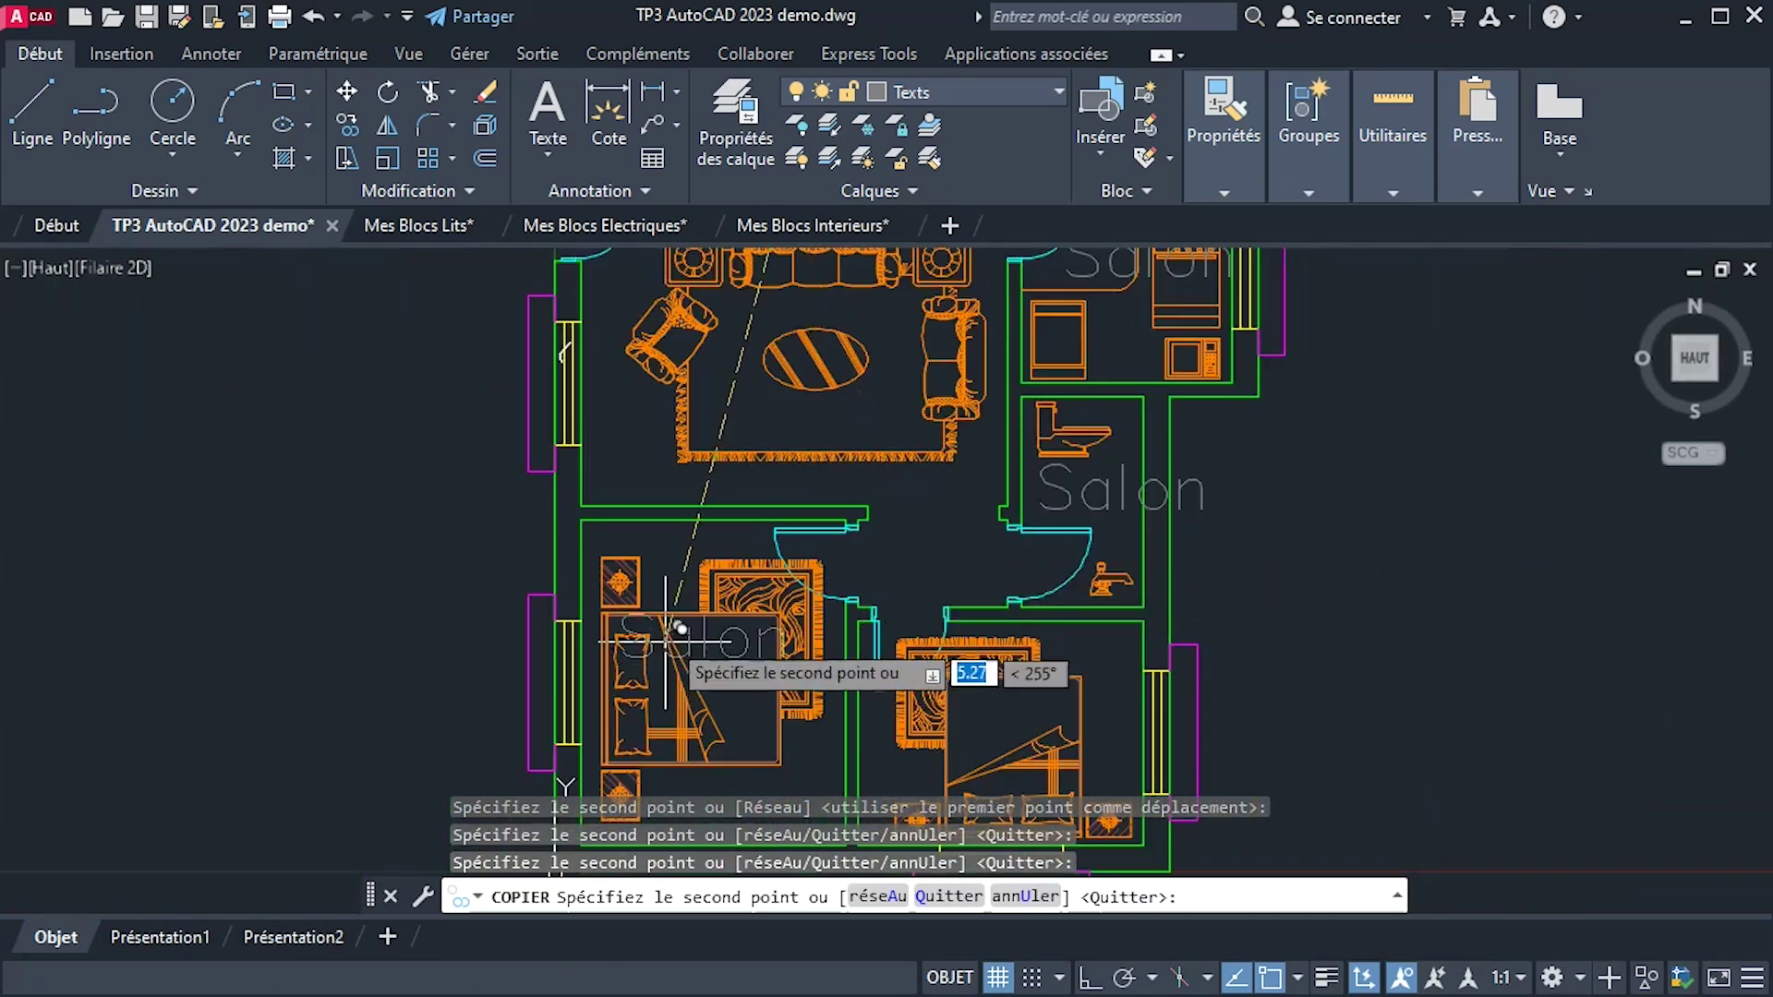
middle_click_drag(667, 637, 806, 411)
left_click(879, 420)
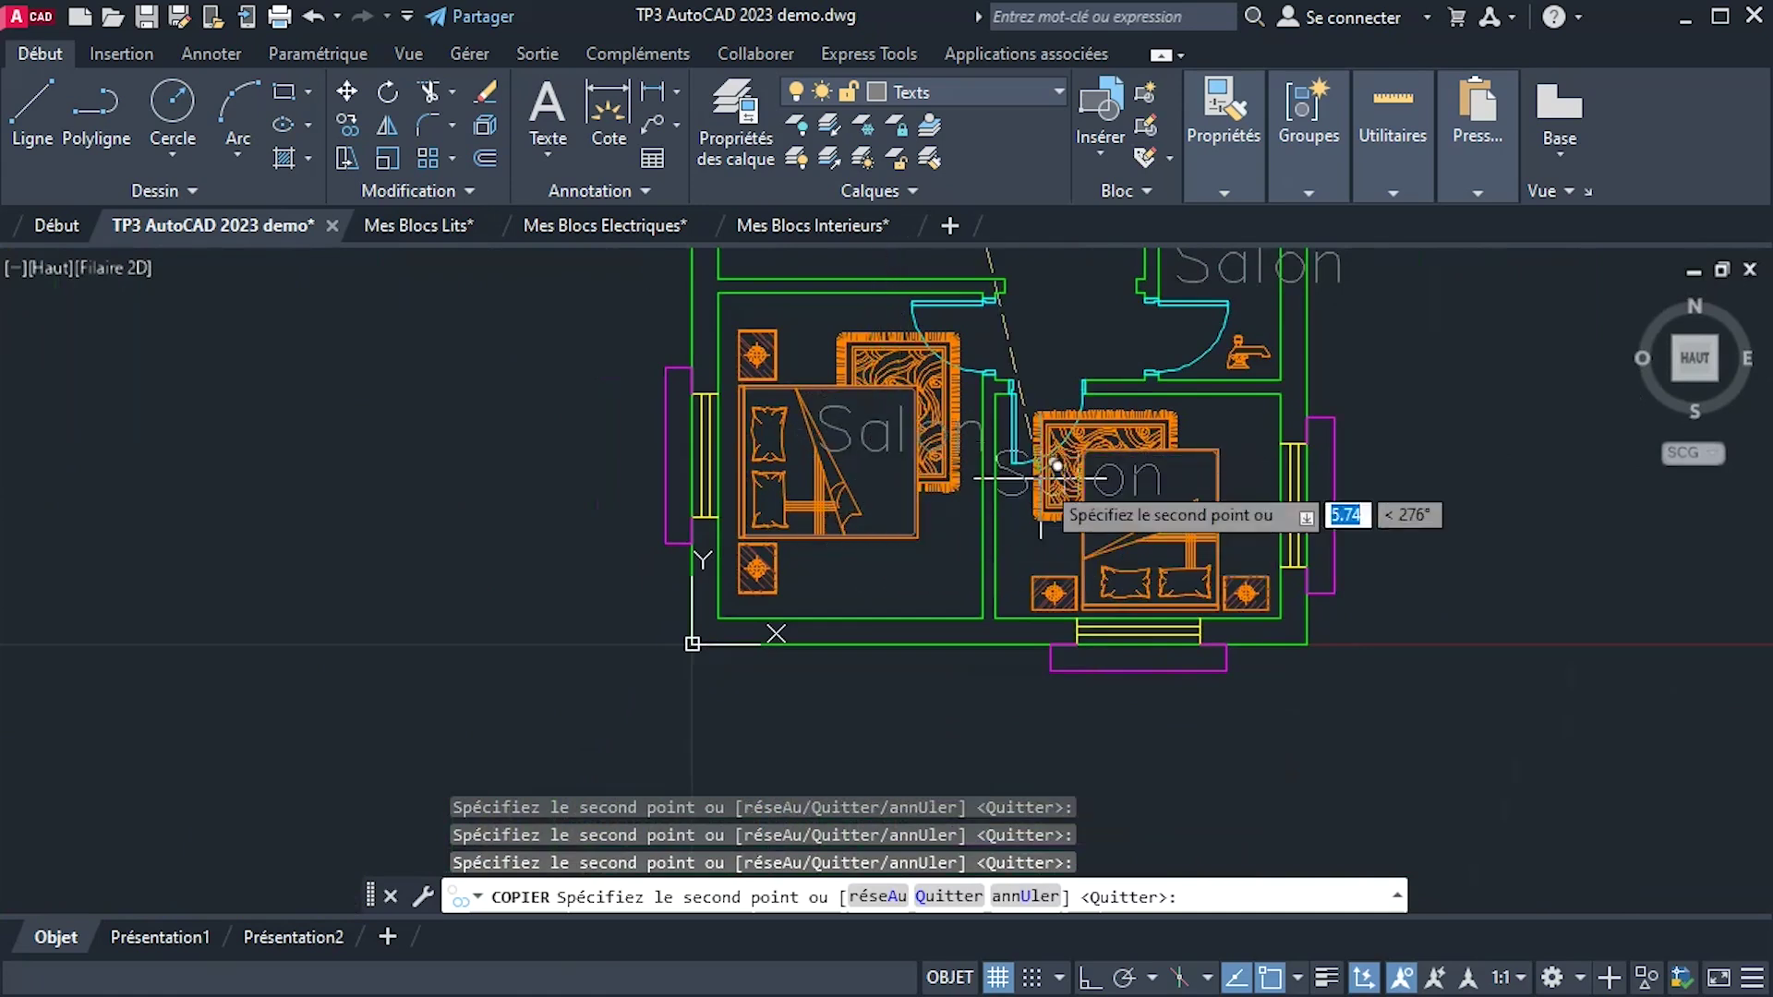
left_click(1142, 480)
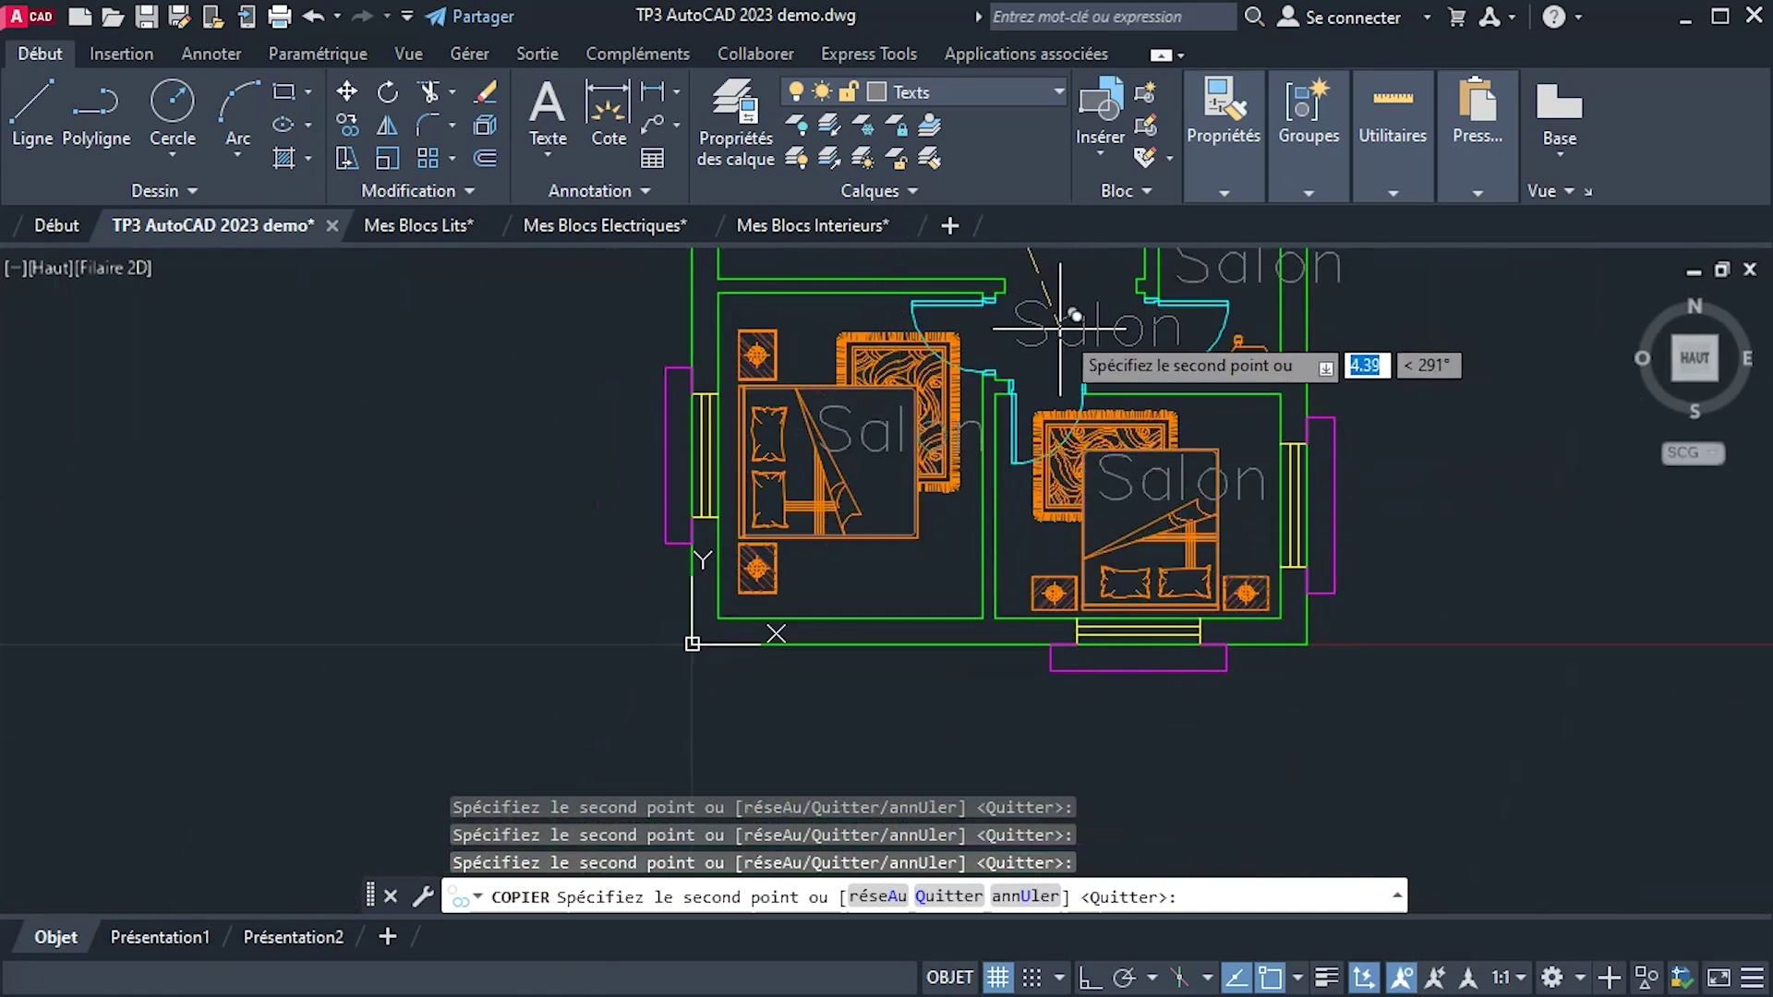
left_click(1063, 327)
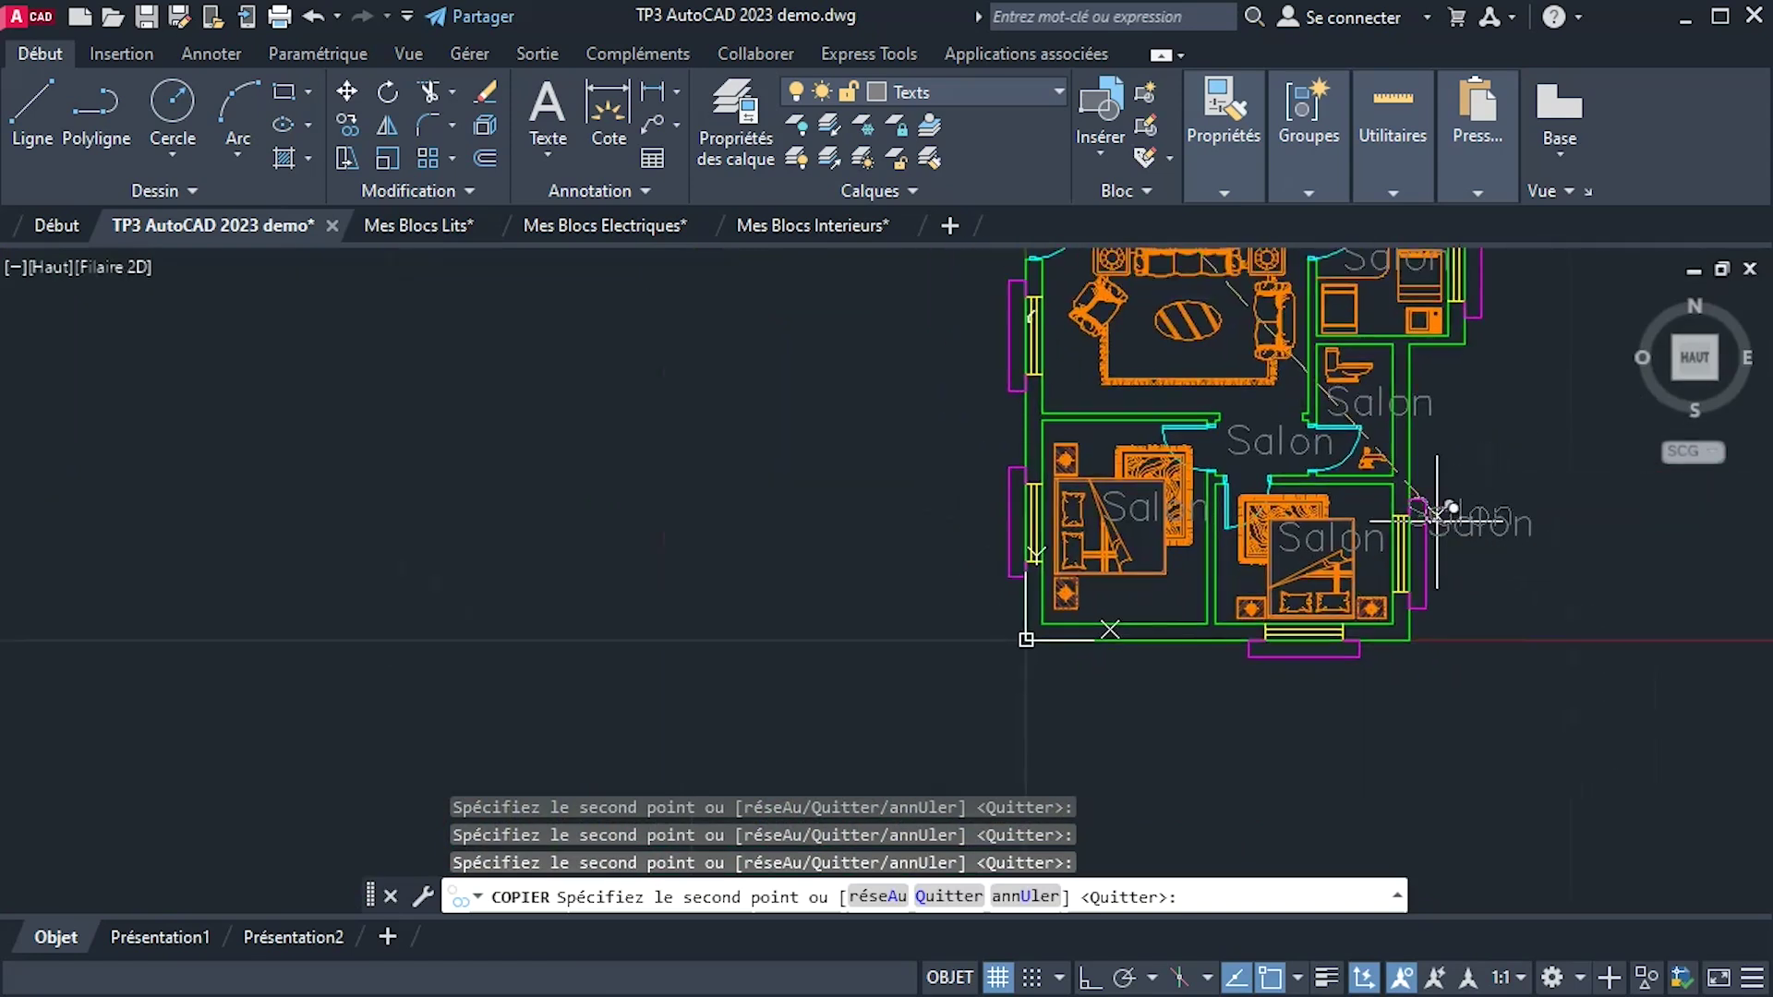
Place copies of the Salon label outside the plan to its right and left, and end the copying.
scroll(1043, 424, "down", 2)
scroll(972, 350, "up", 3)
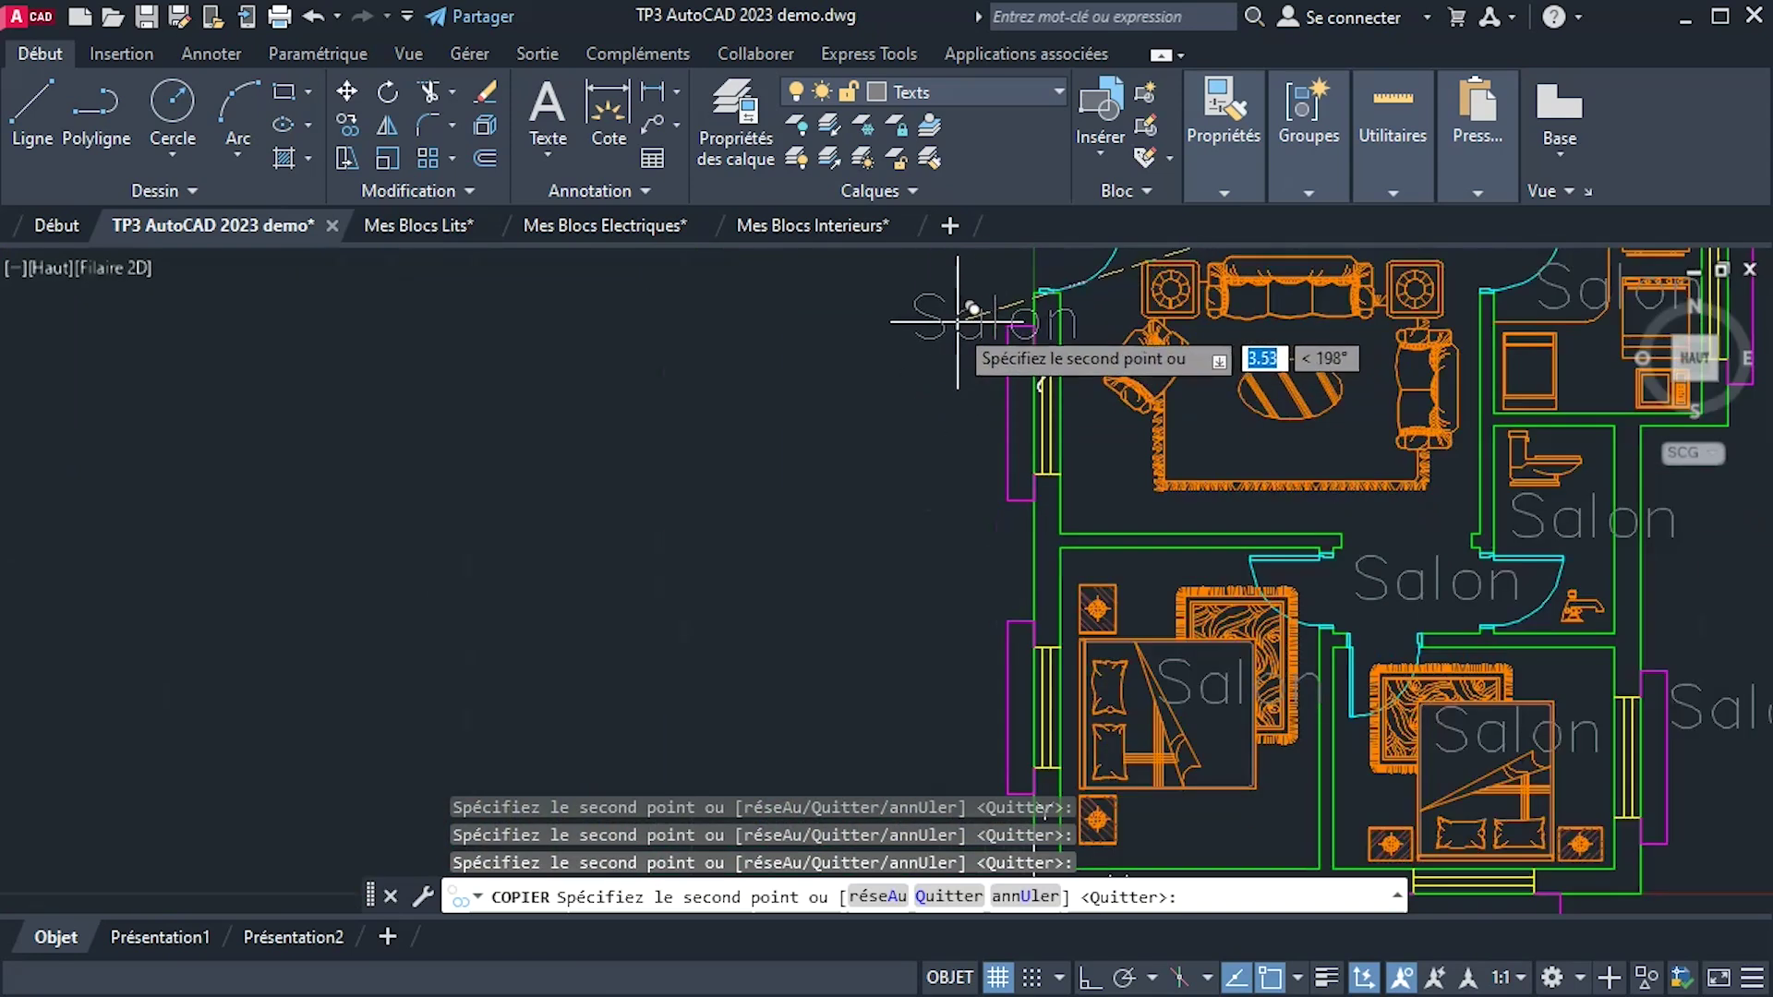
right_click(857, 489)
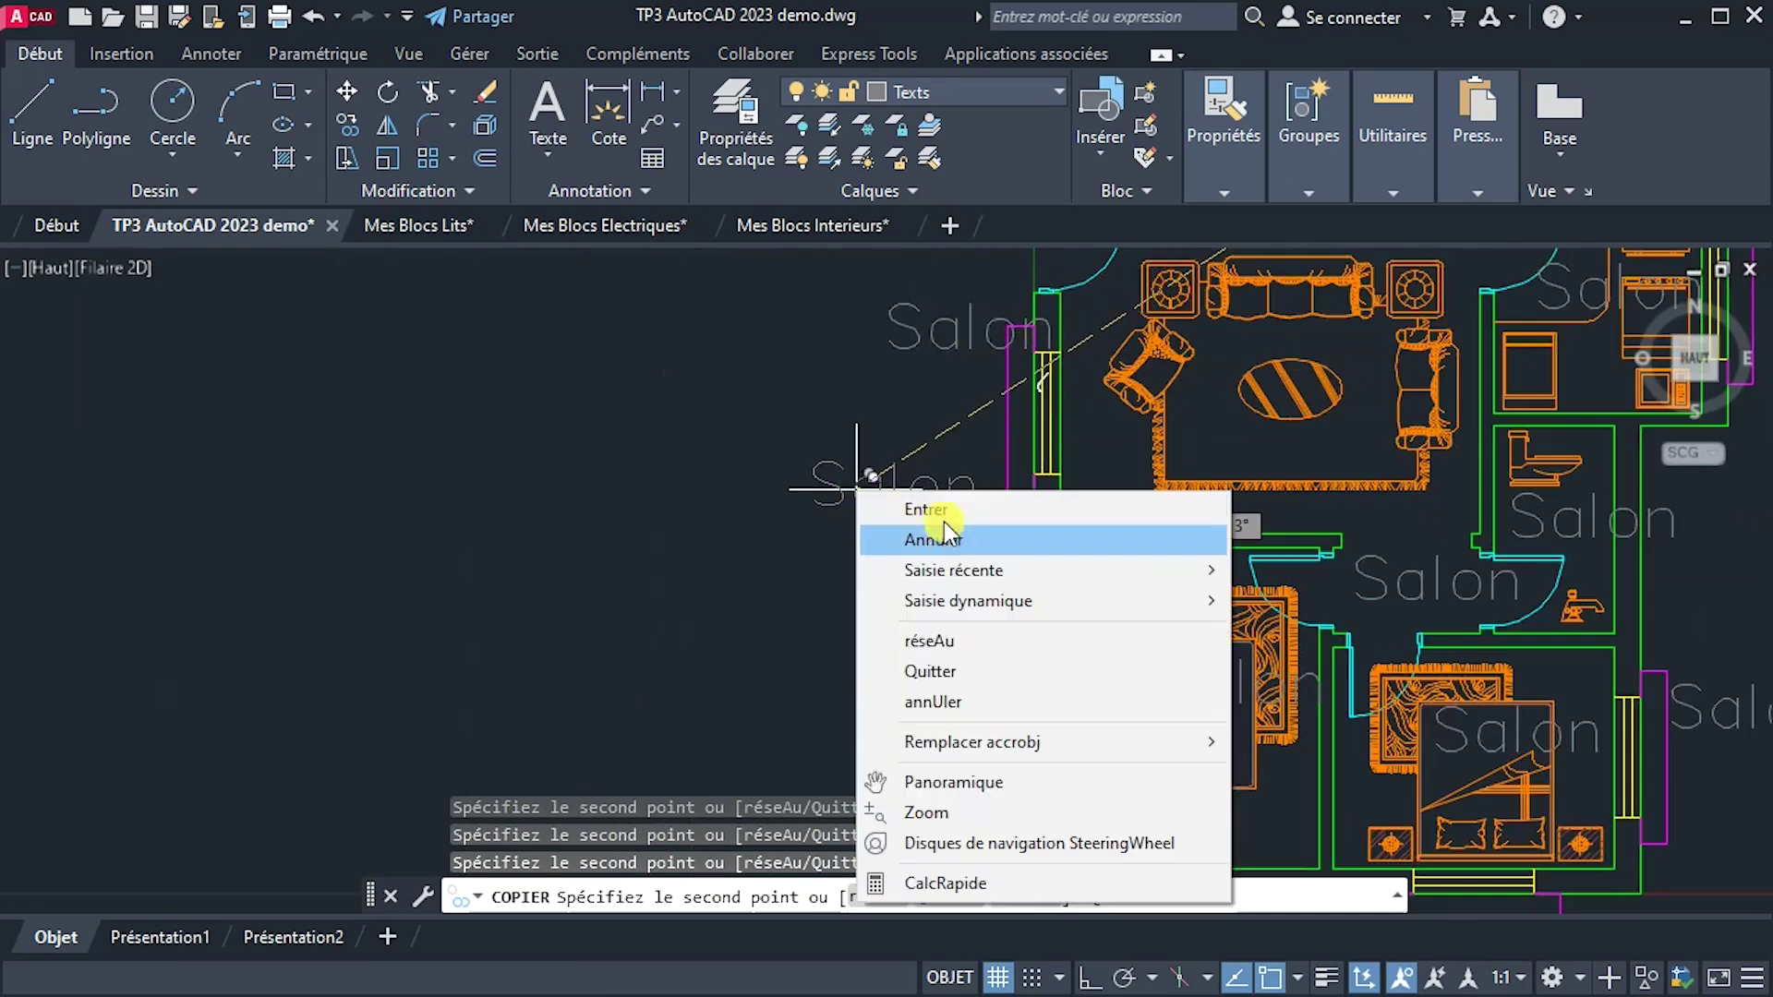
left_click(928, 510)
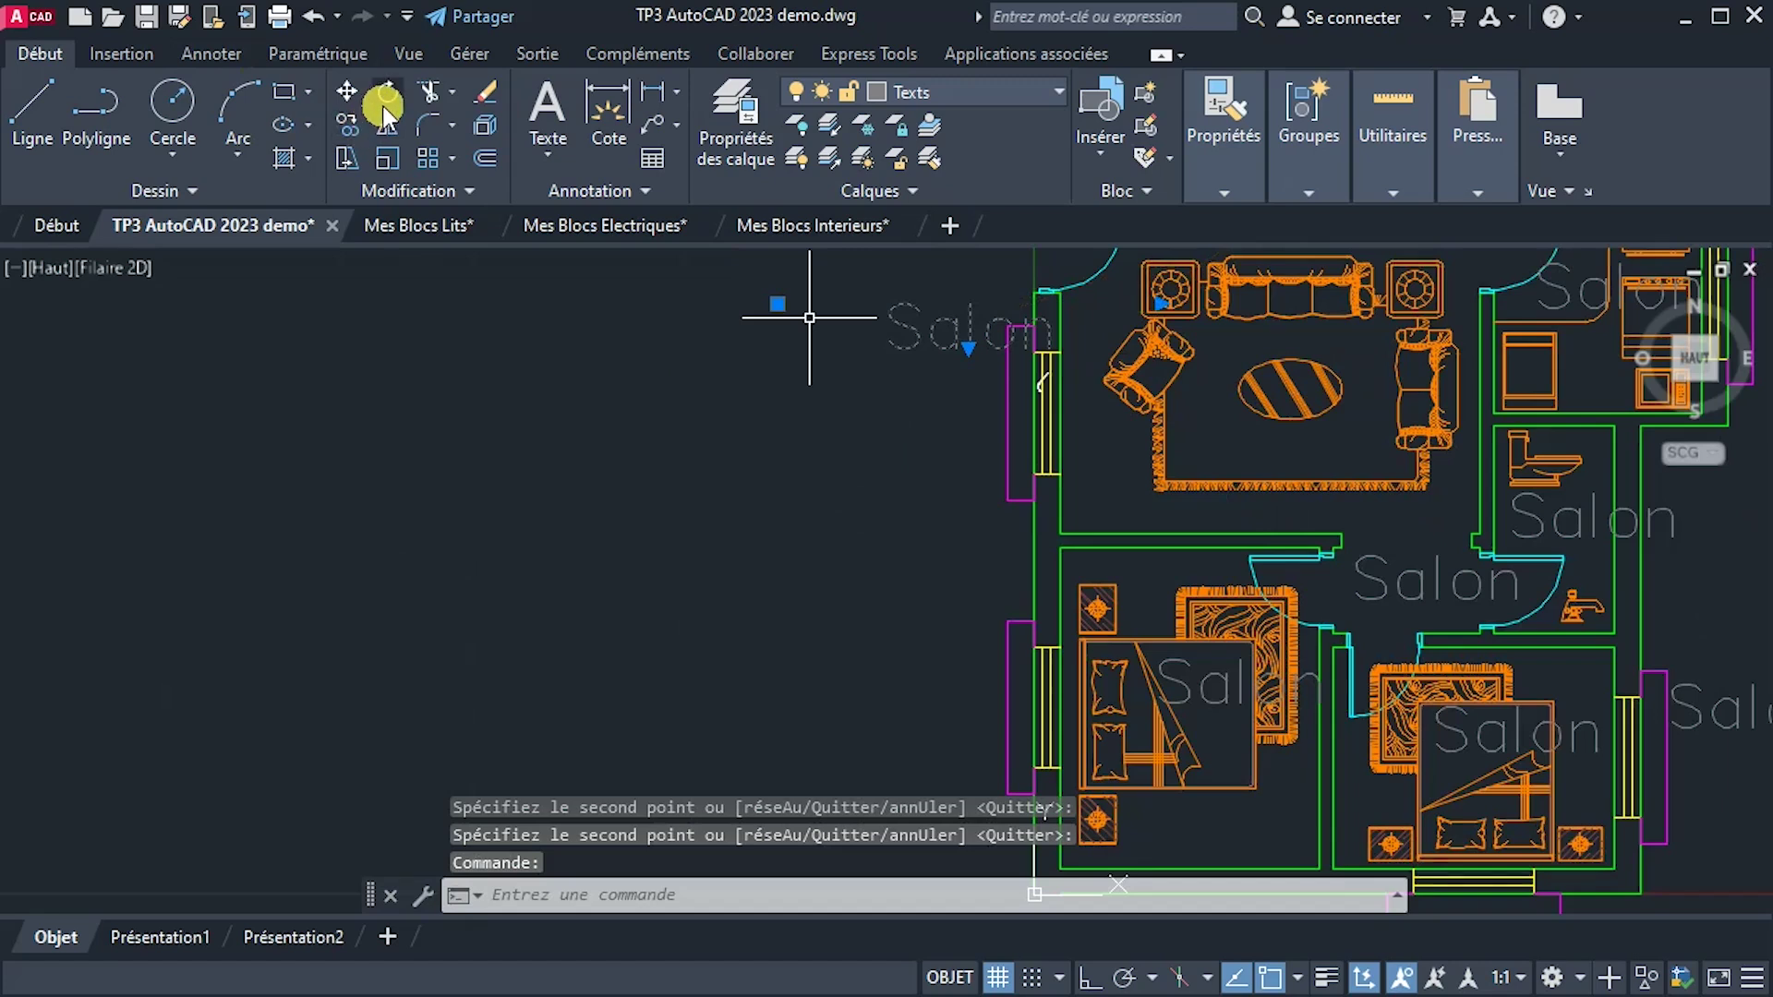
Rotate the Salon label outside the living room's left wall by 90° so it reads vertically, with ortho mode on.
left_click(386, 96)
left_click(874, 383)
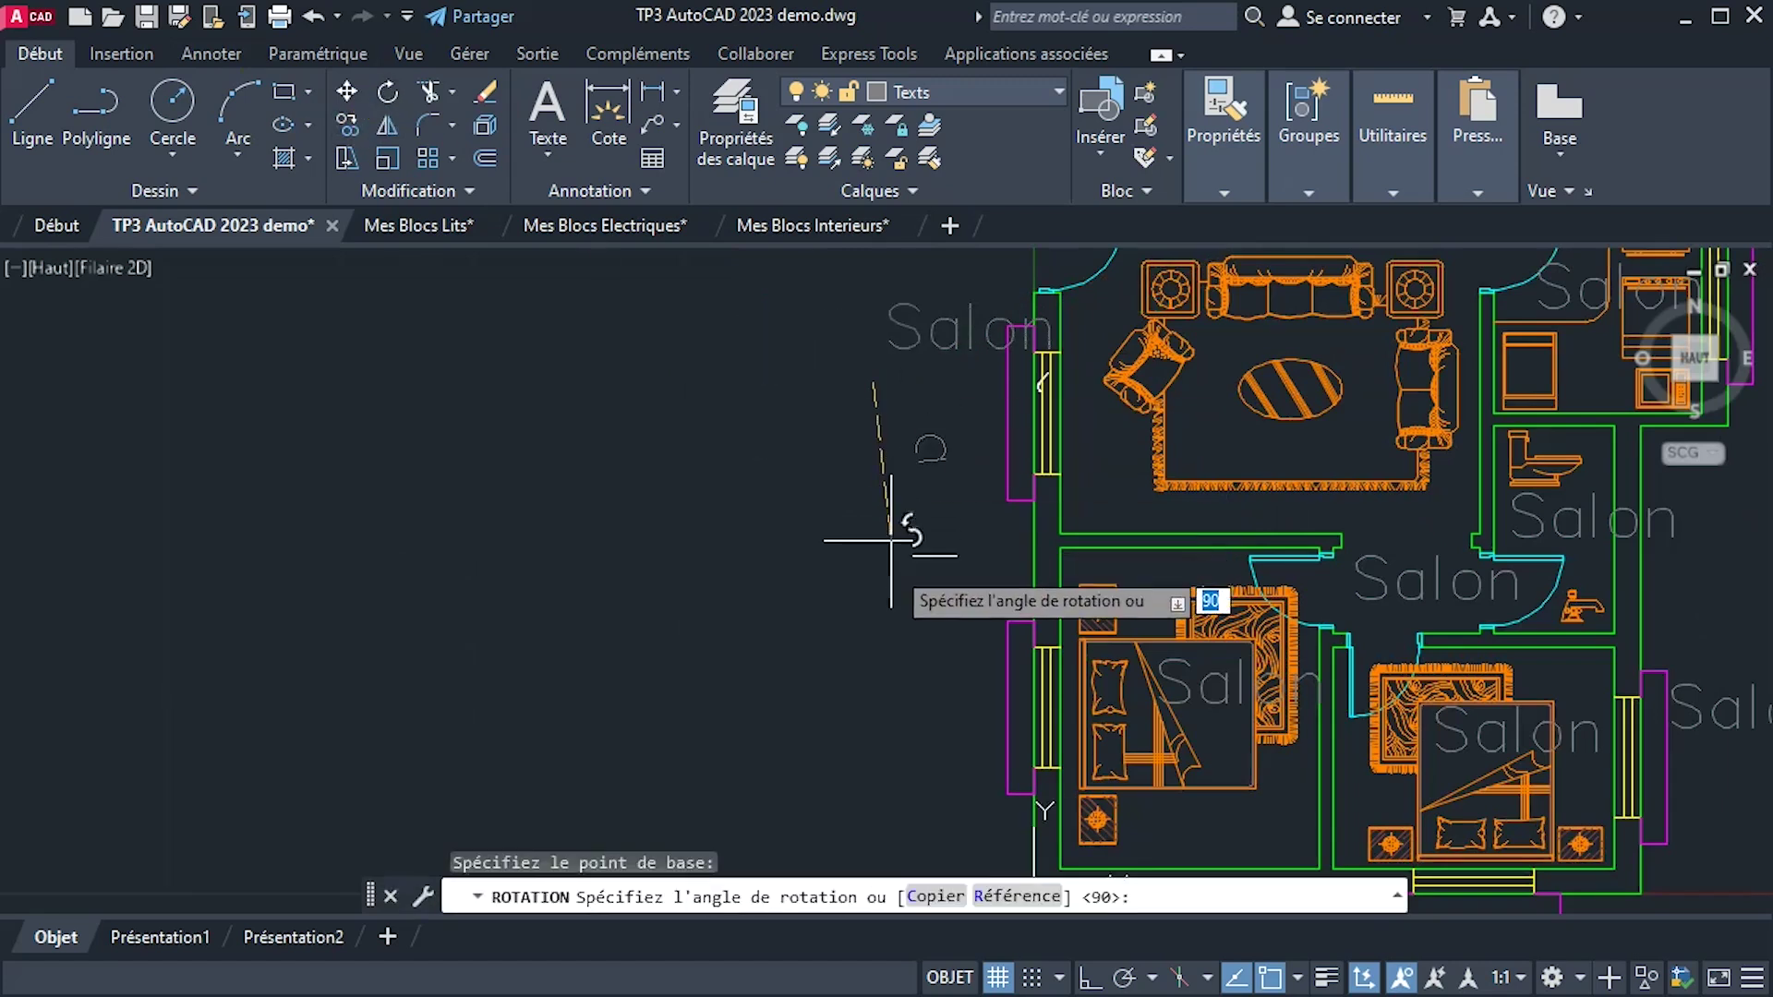
left_click(1091, 977)
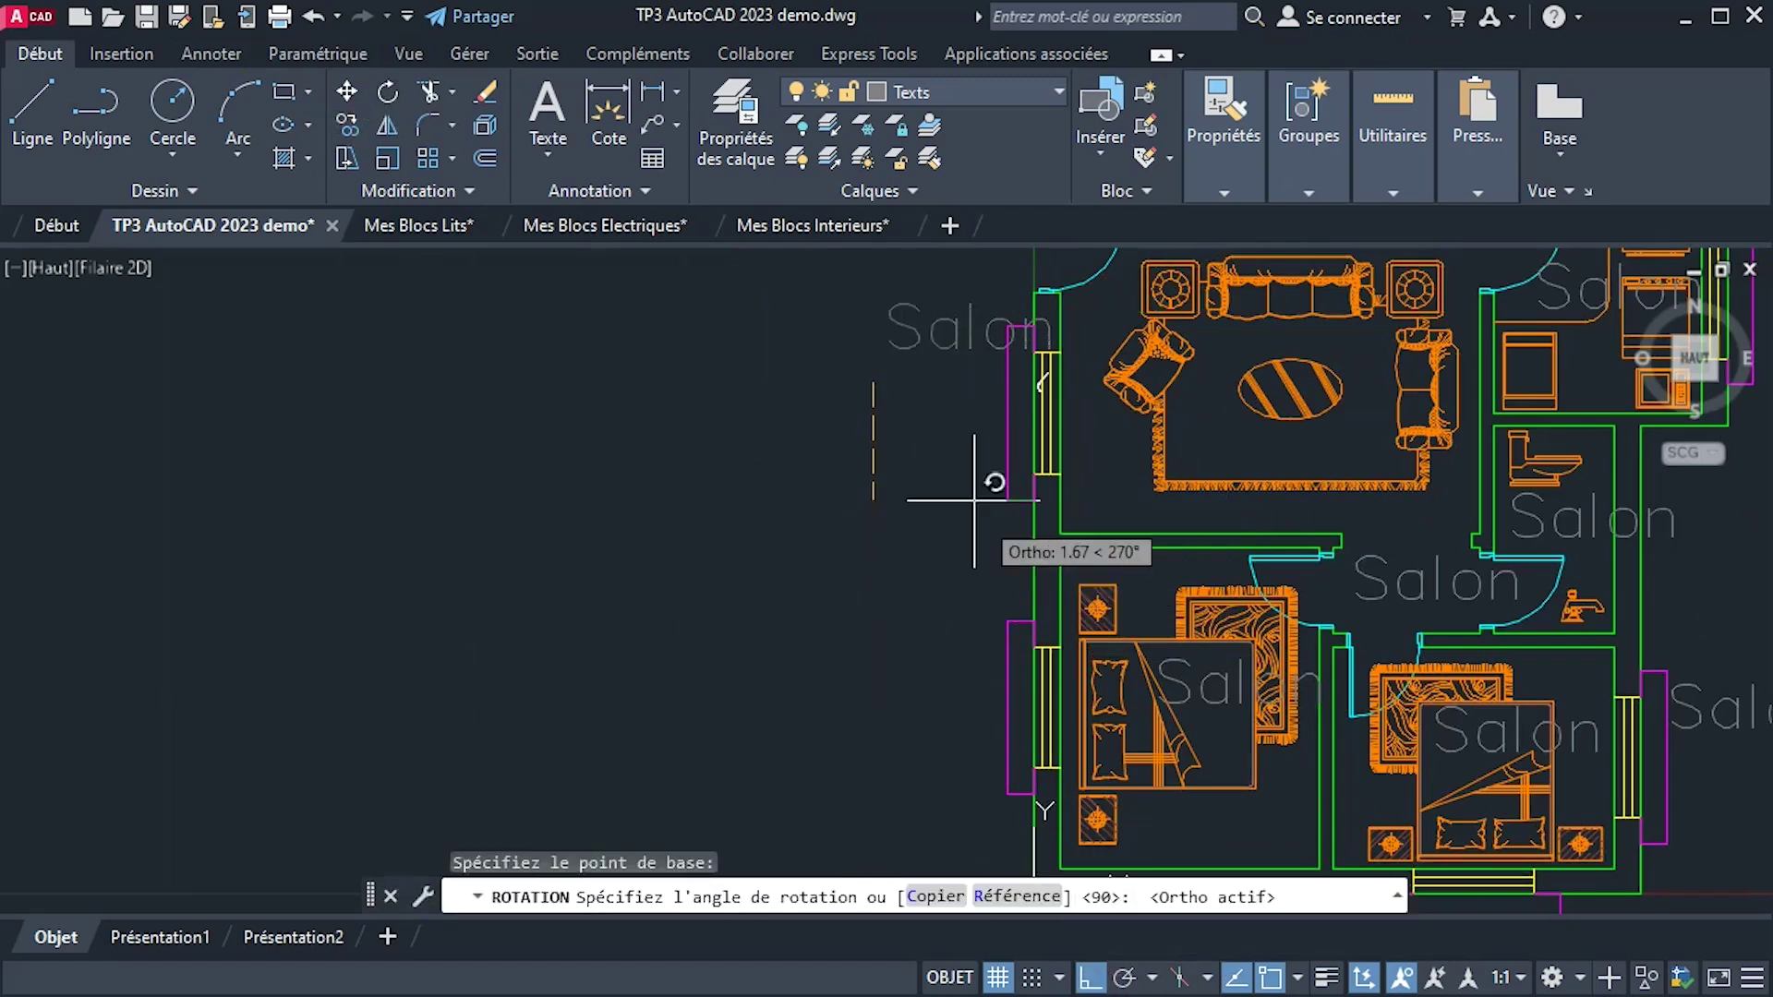
middle_click_drag(955, 383, 813, 738)
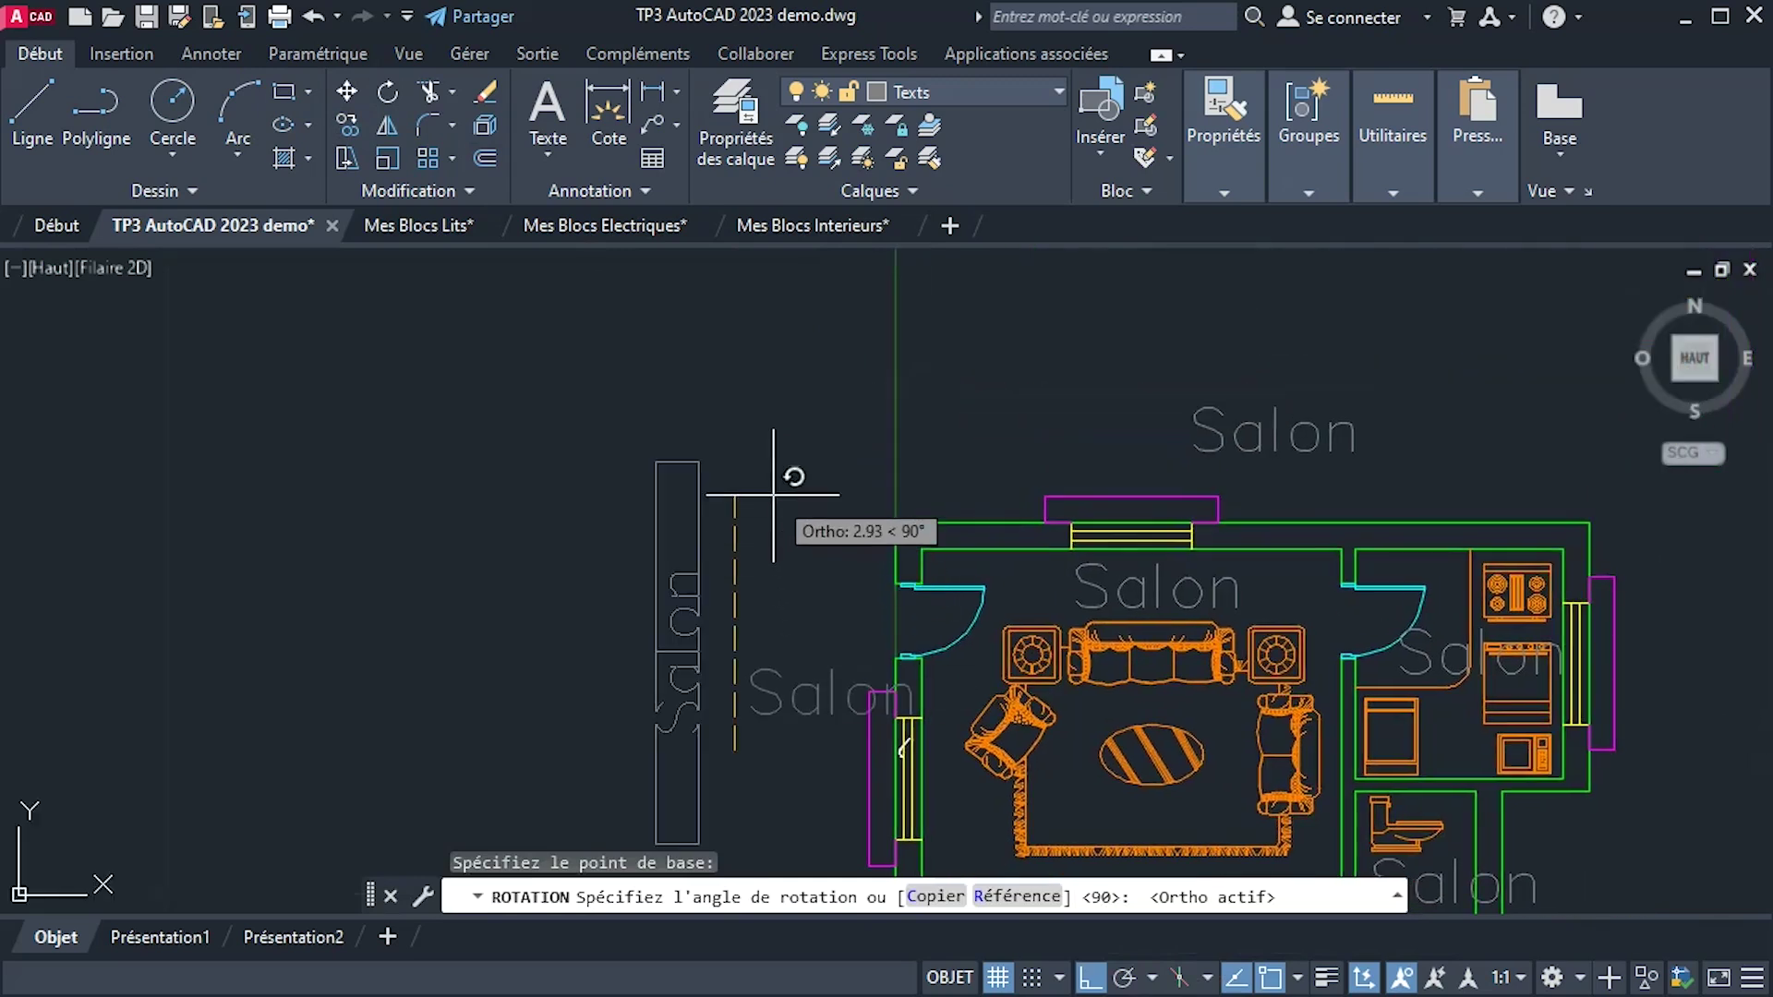
left_click(863, 483)
Move the vertical Salon label horizontally towards the plan, beside the entrance door.
left_click(693, 629)
left_click(646, 739)
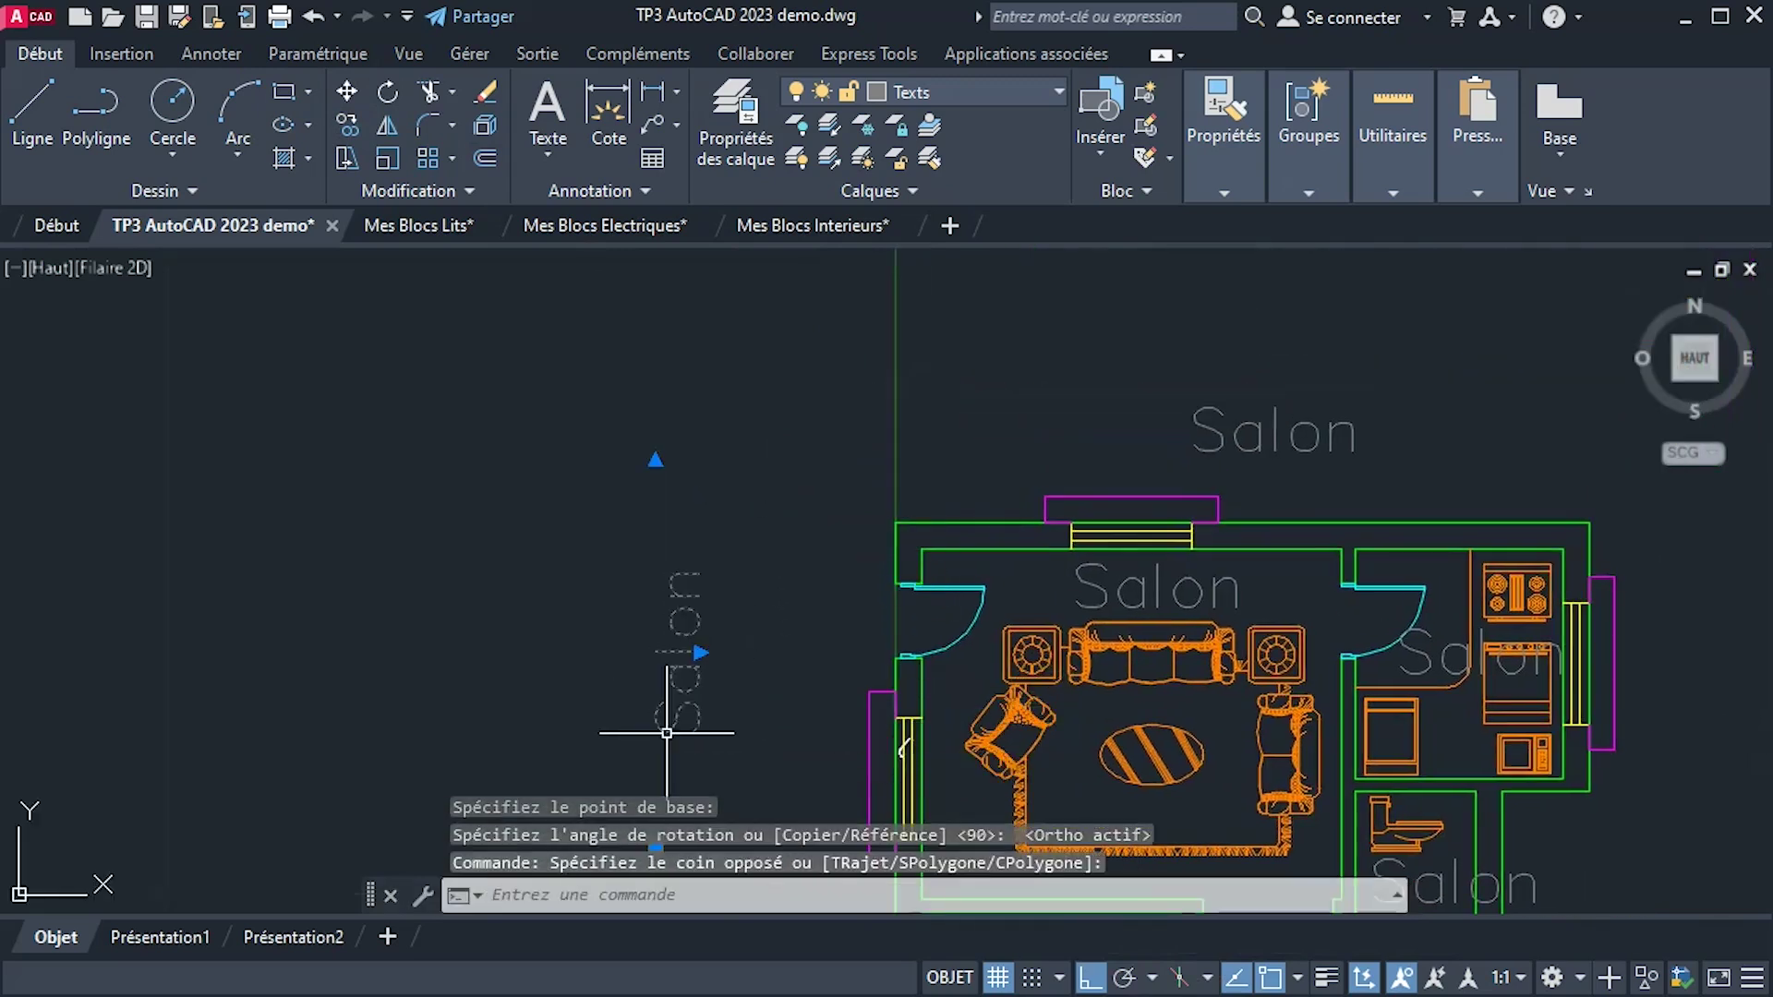
left_click(347, 91)
left_click(684, 704)
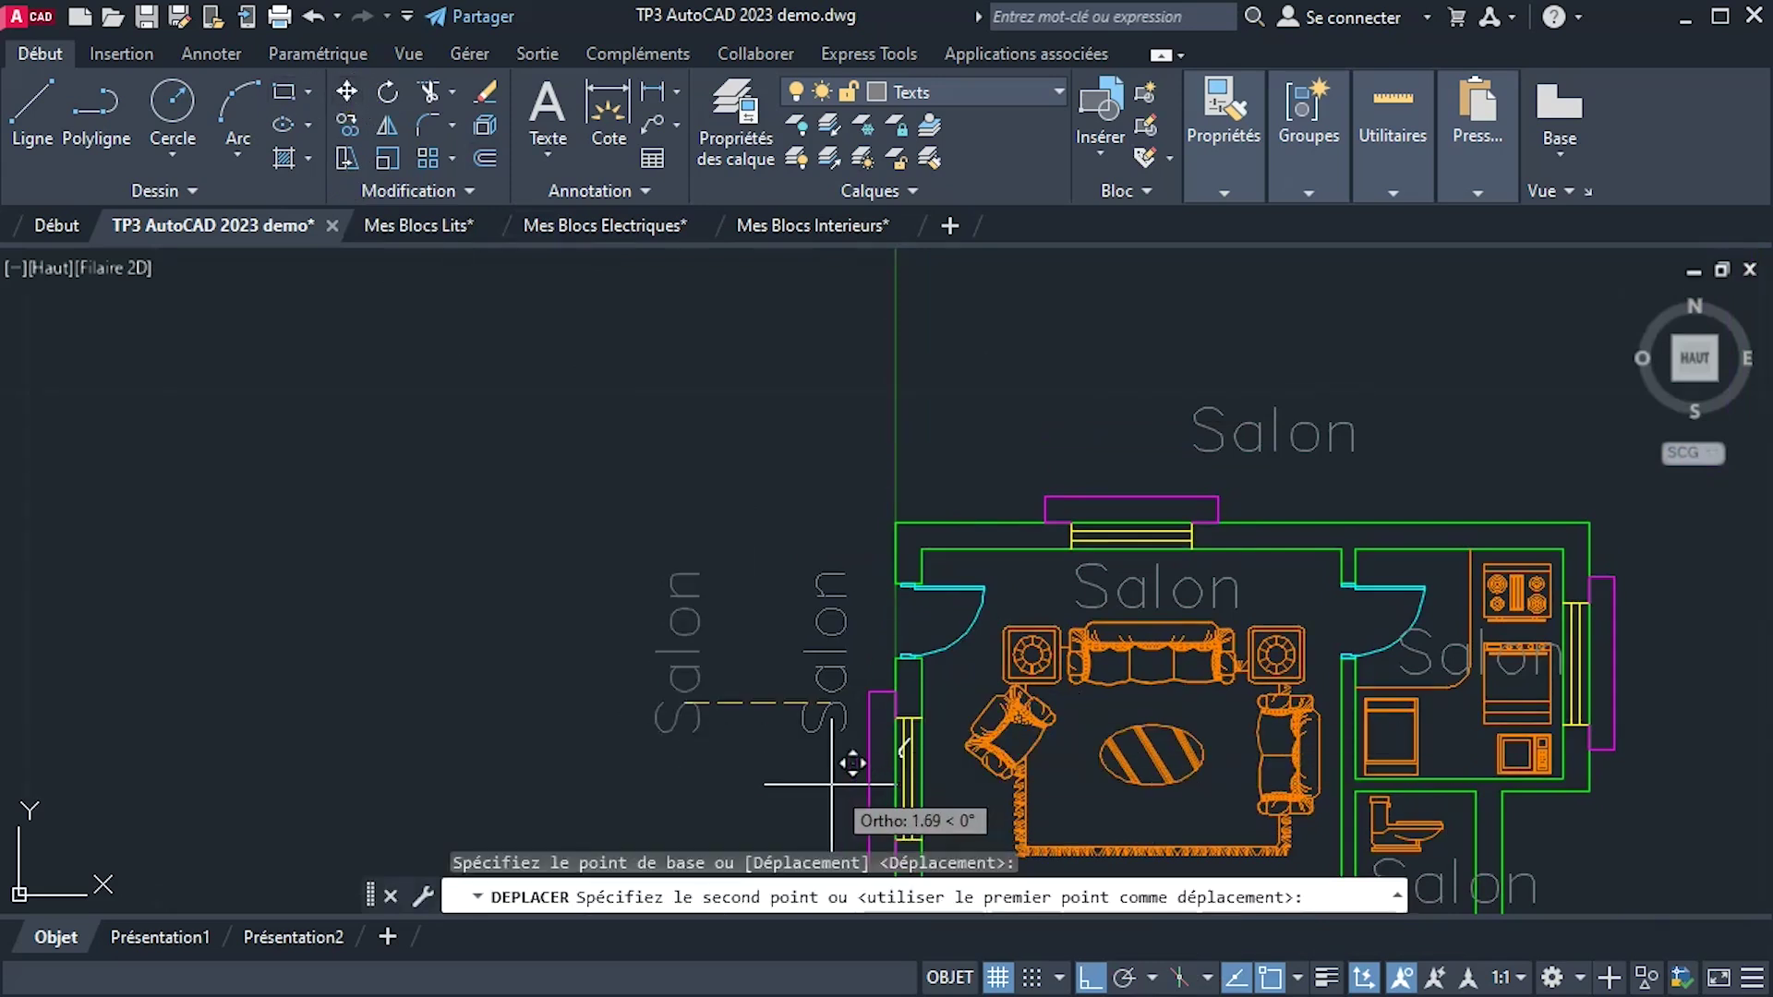
left_click(825, 766)
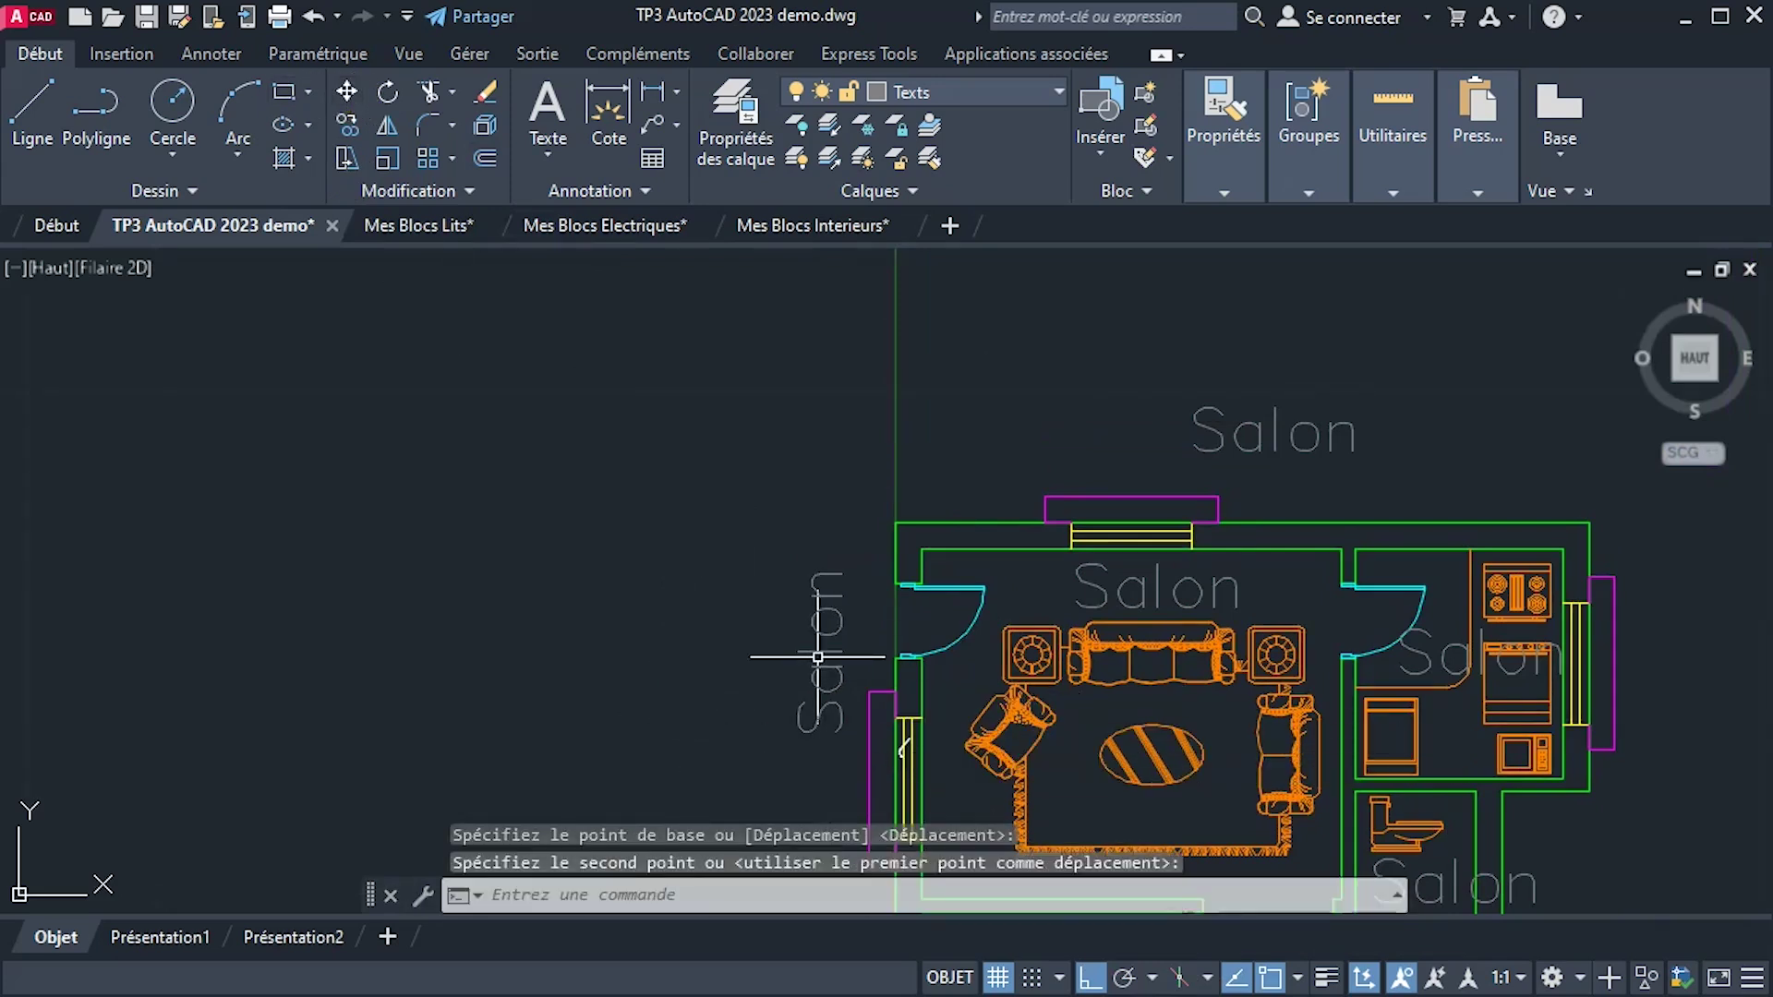
left_click(817, 652)
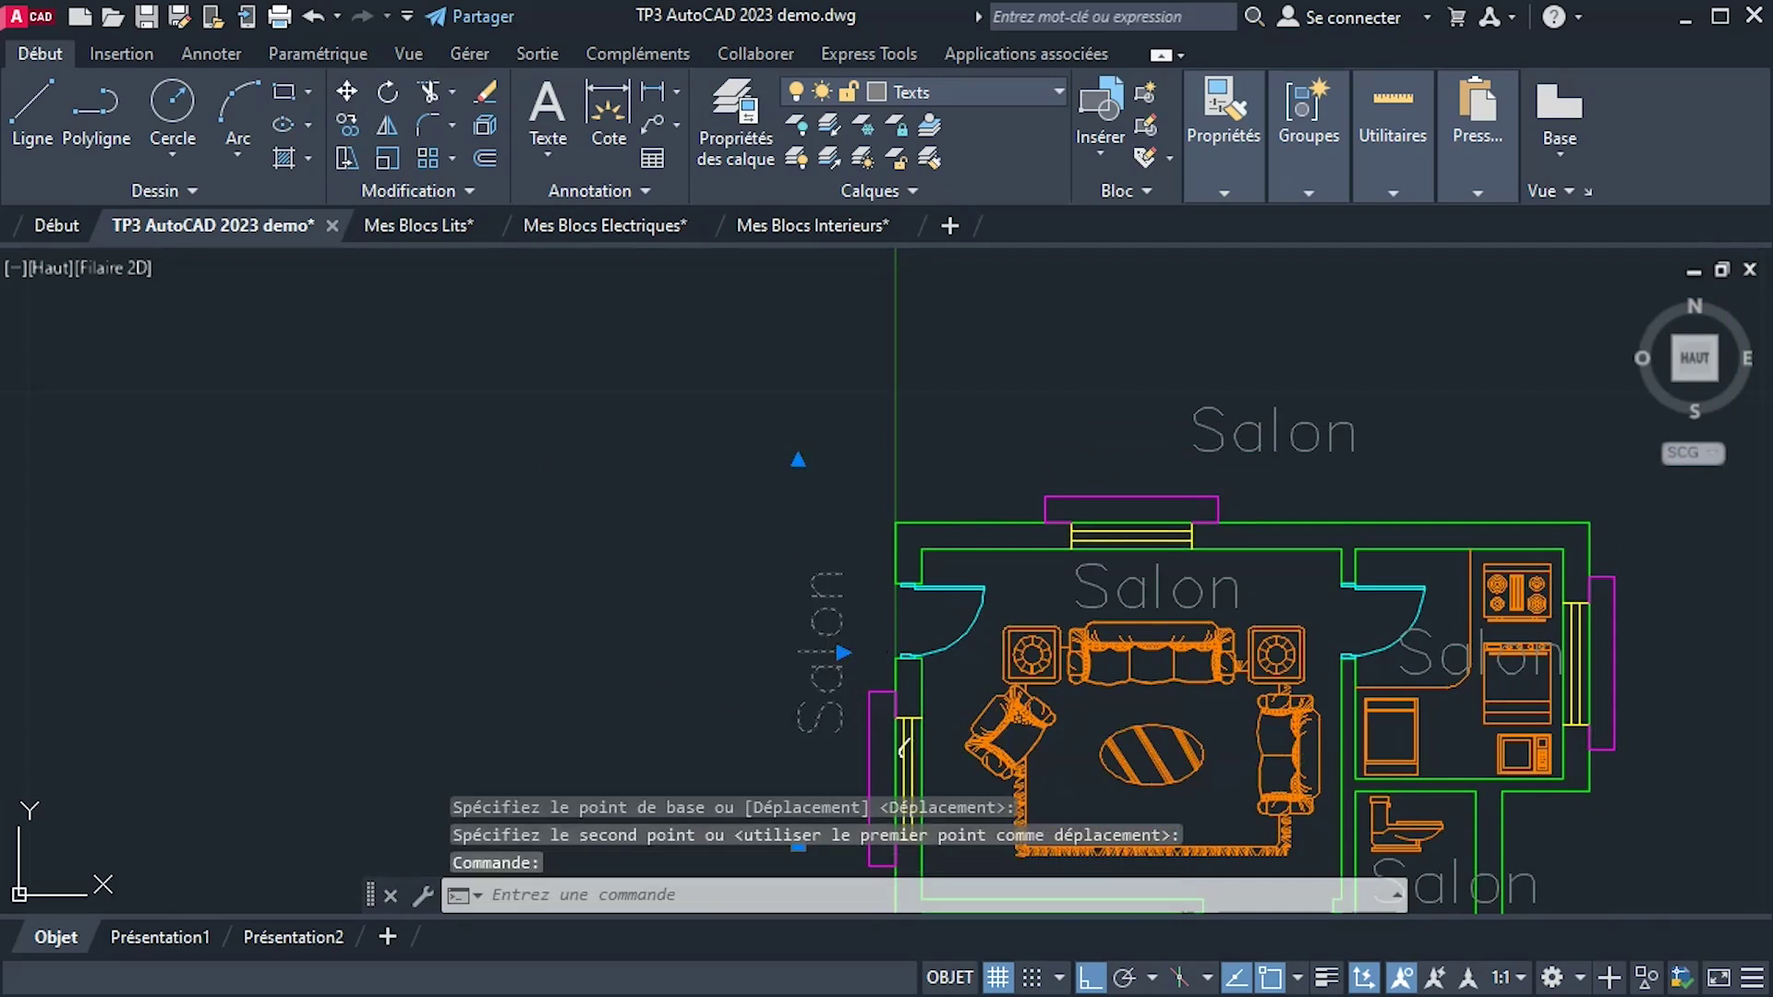
double_click(817, 652)
key("Escape")
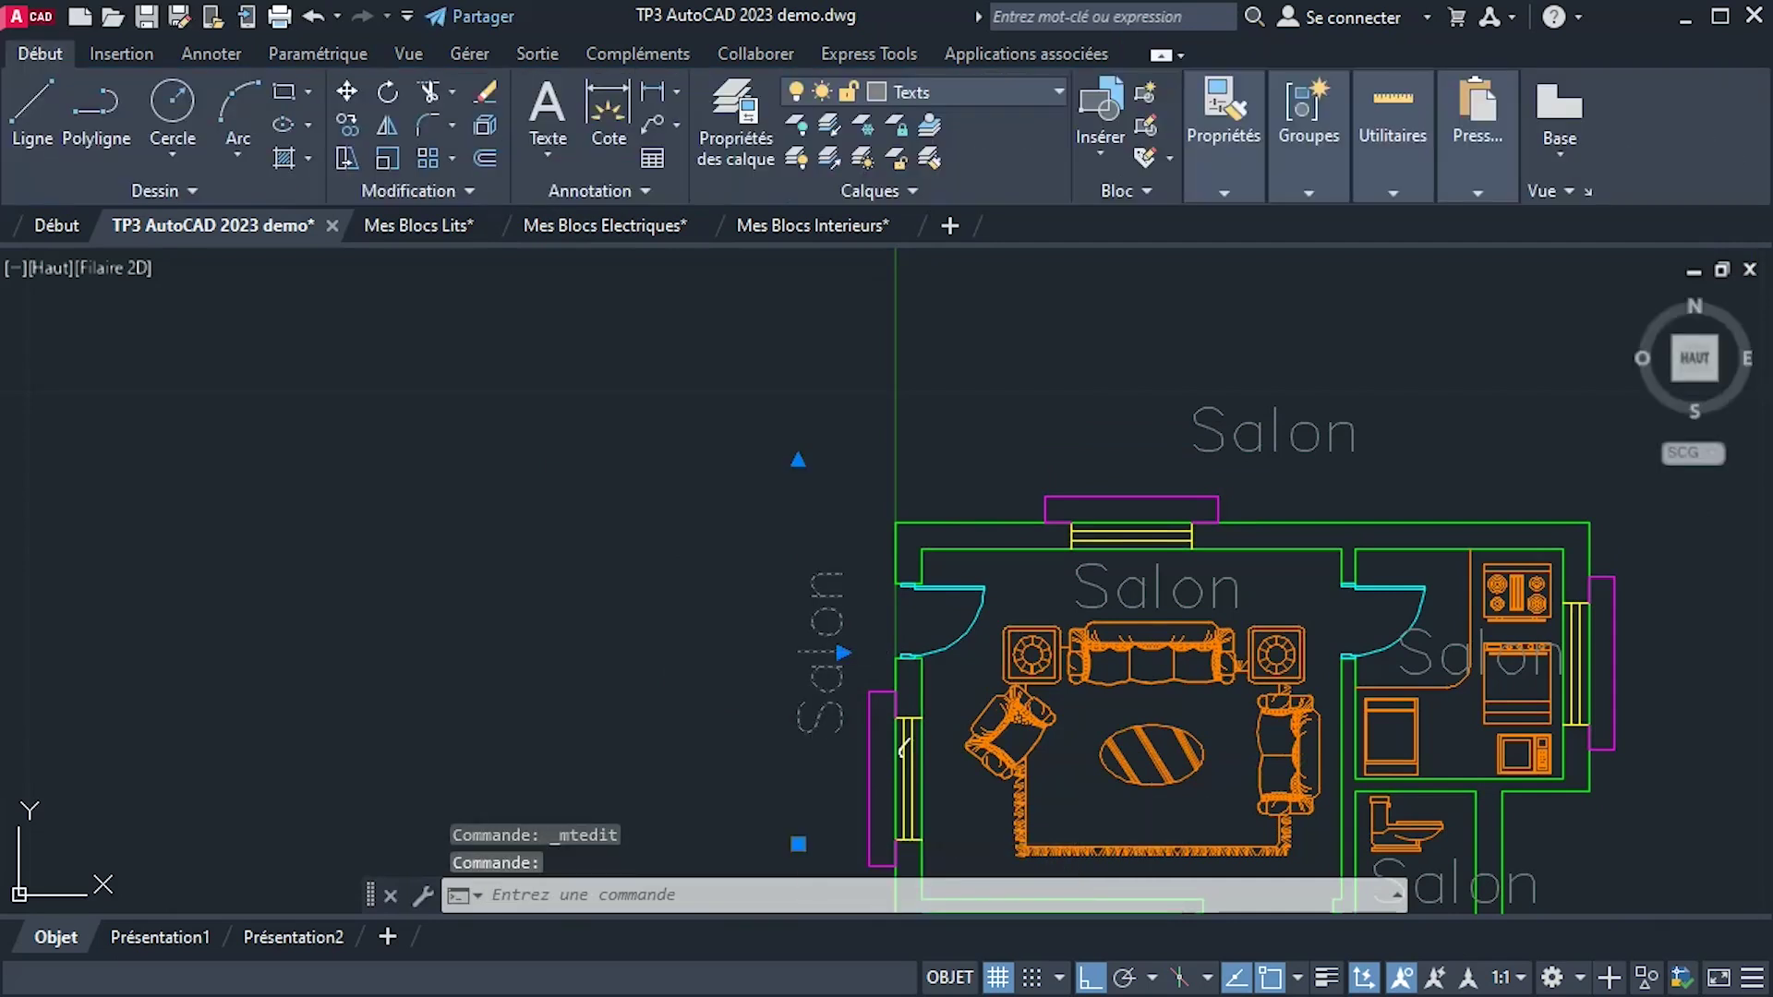
double_click(821, 667)
key("Escape")
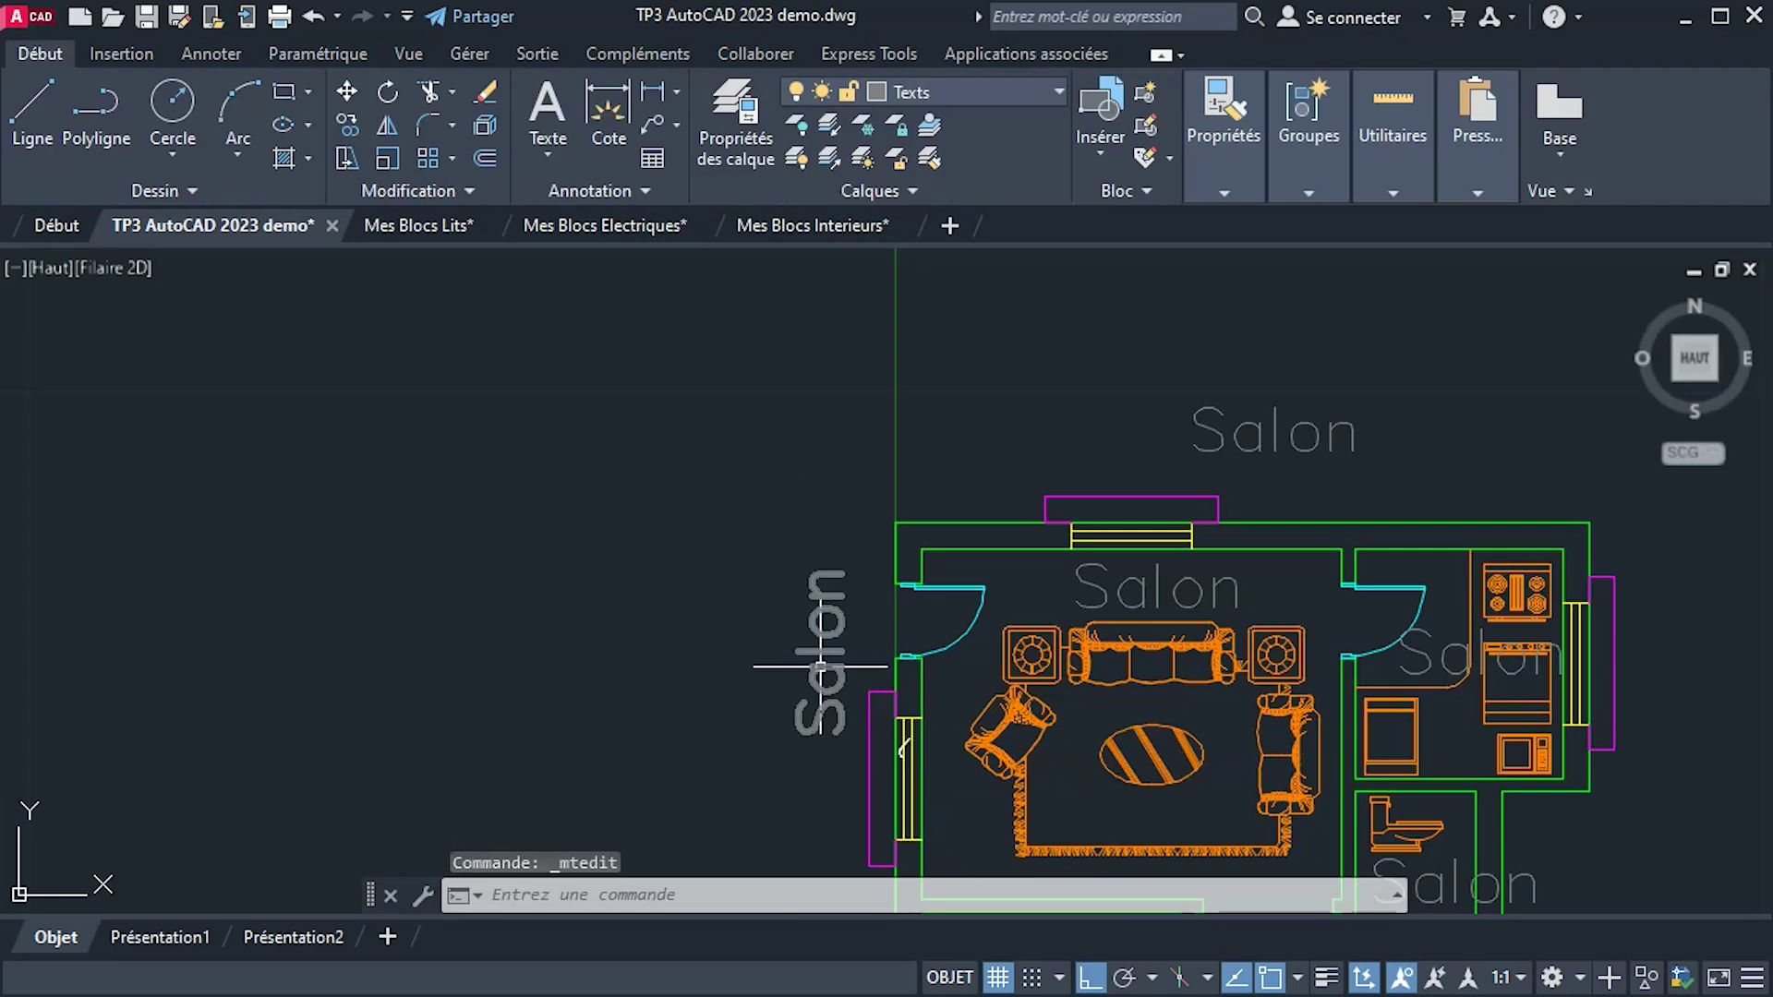
Replace the text of the vertical label beside the entrance door with Veranda.
left_click(820, 665)
double_click(821, 667)
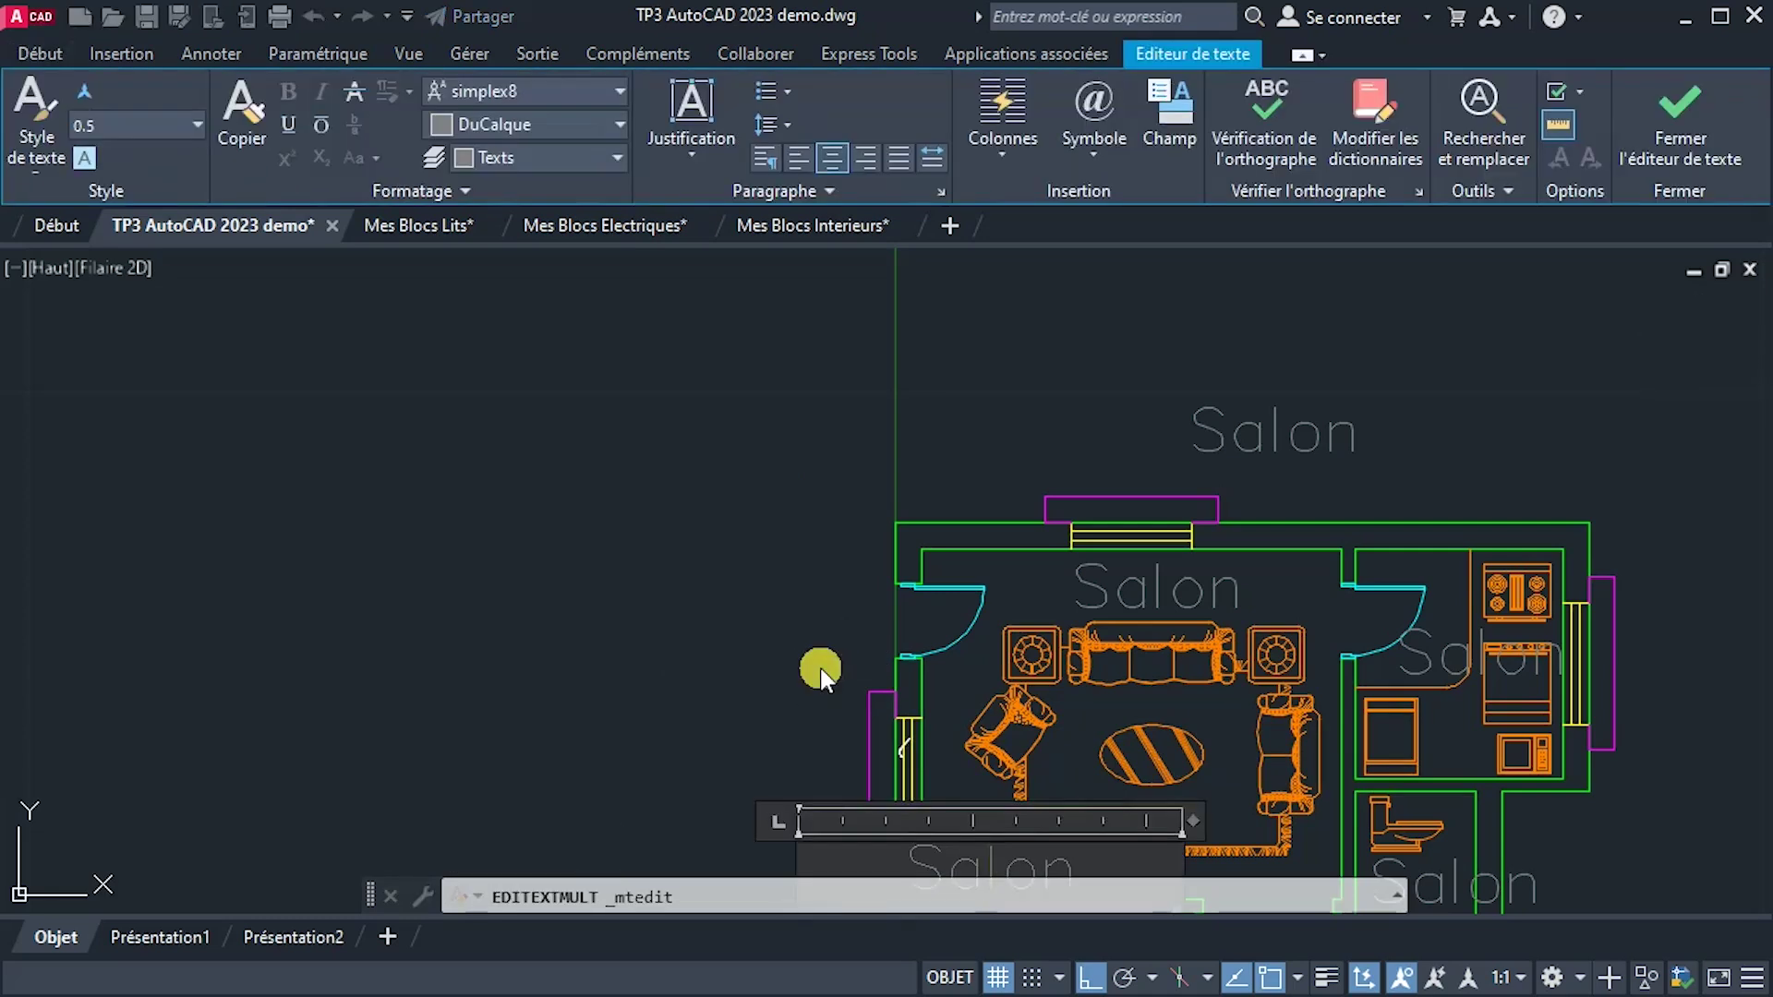
middle_click_drag(825, 651, 829, 466)
left_click_drag(1108, 711, 916, 685)
type("Veranda")
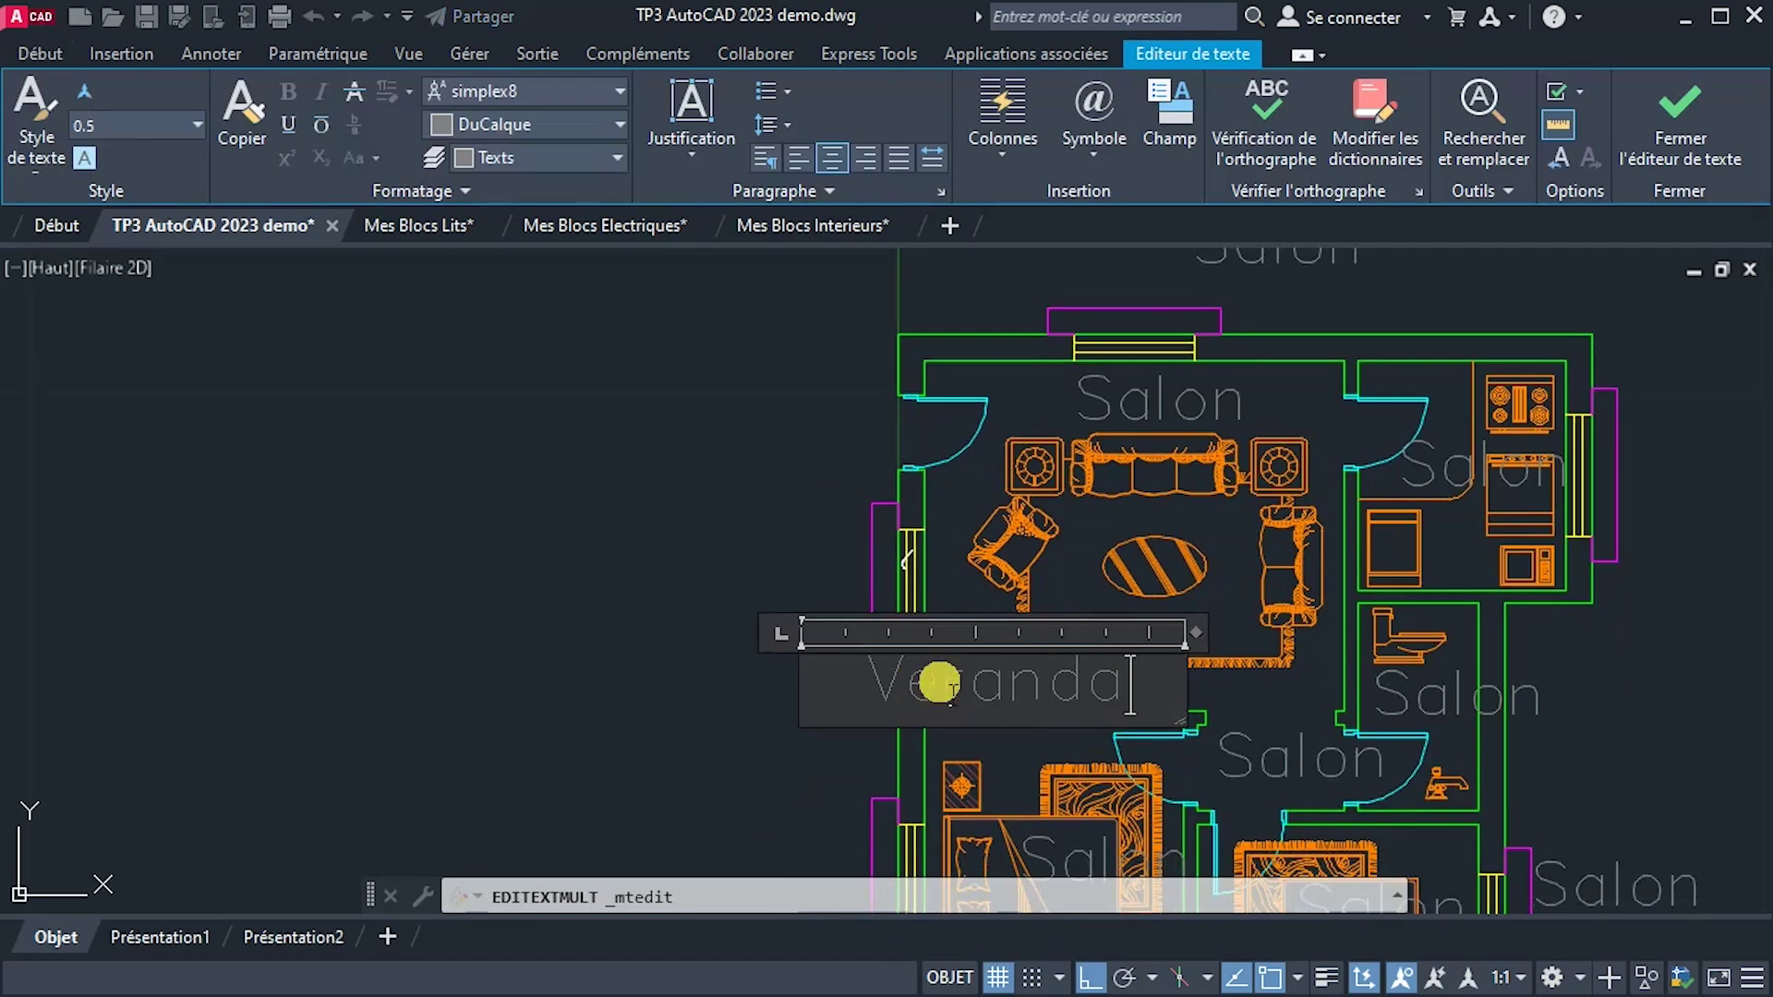
left_click(653, 497)
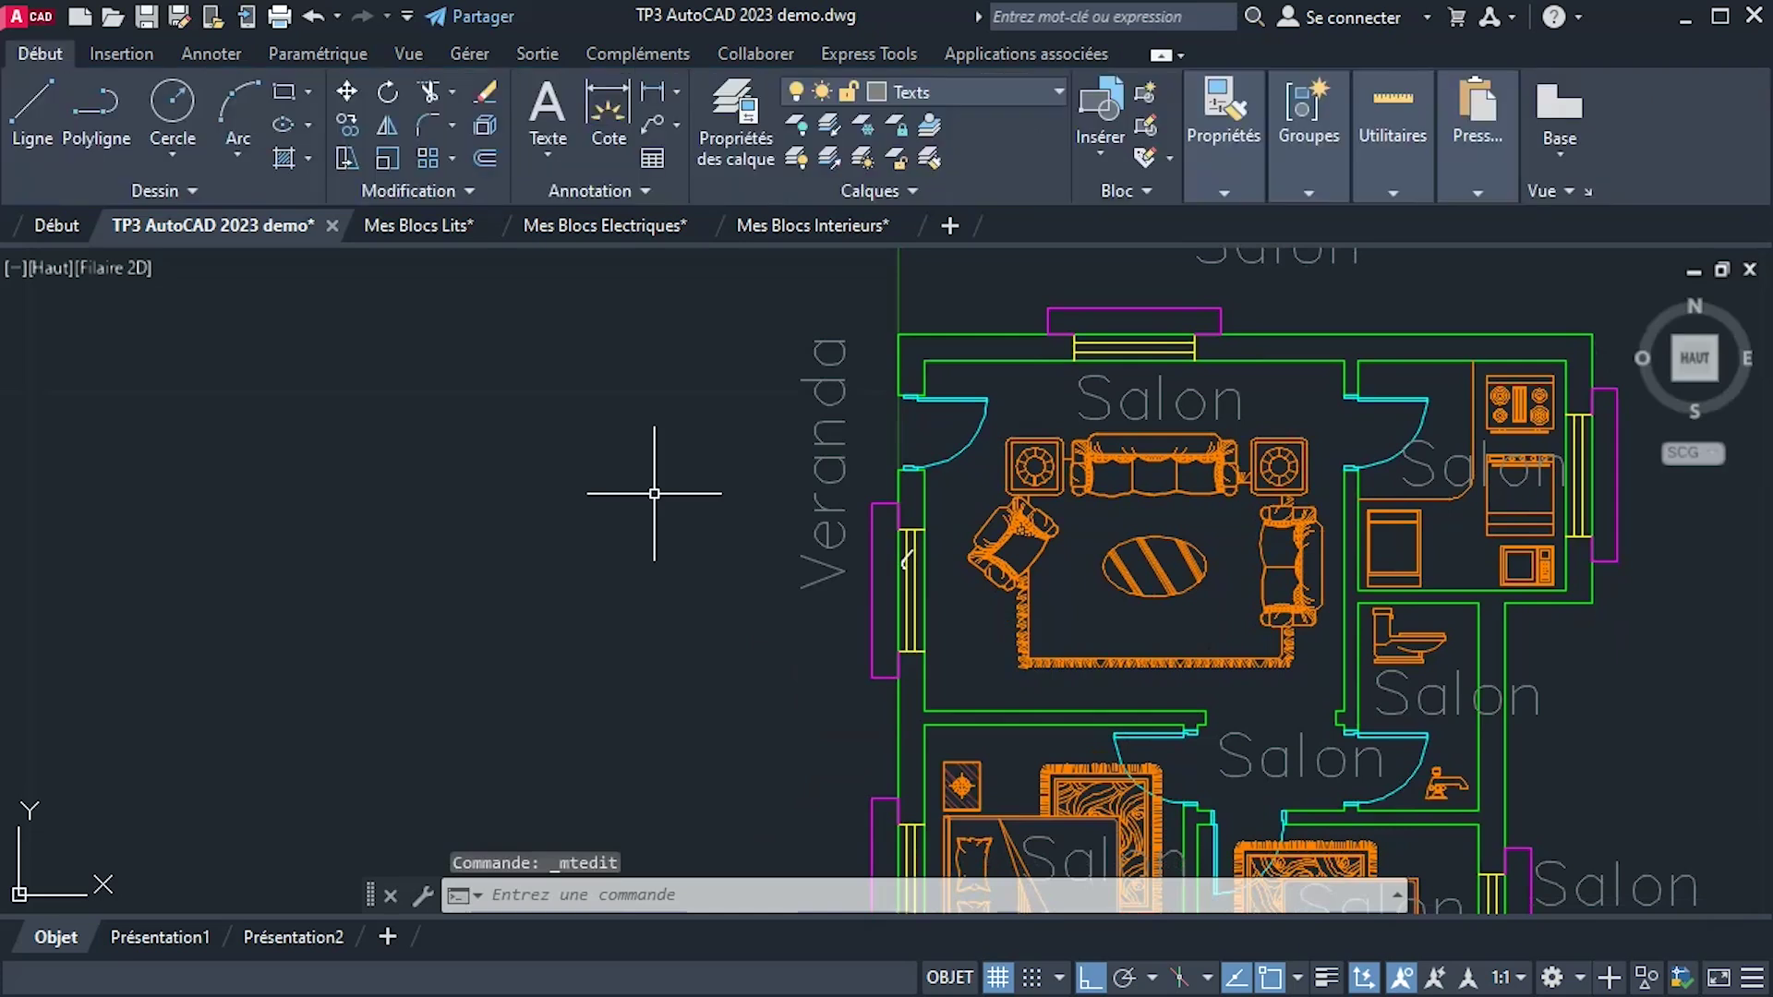
scroll(1013, 643, "down", 2)
scroll(1164, 684, "up", 4)
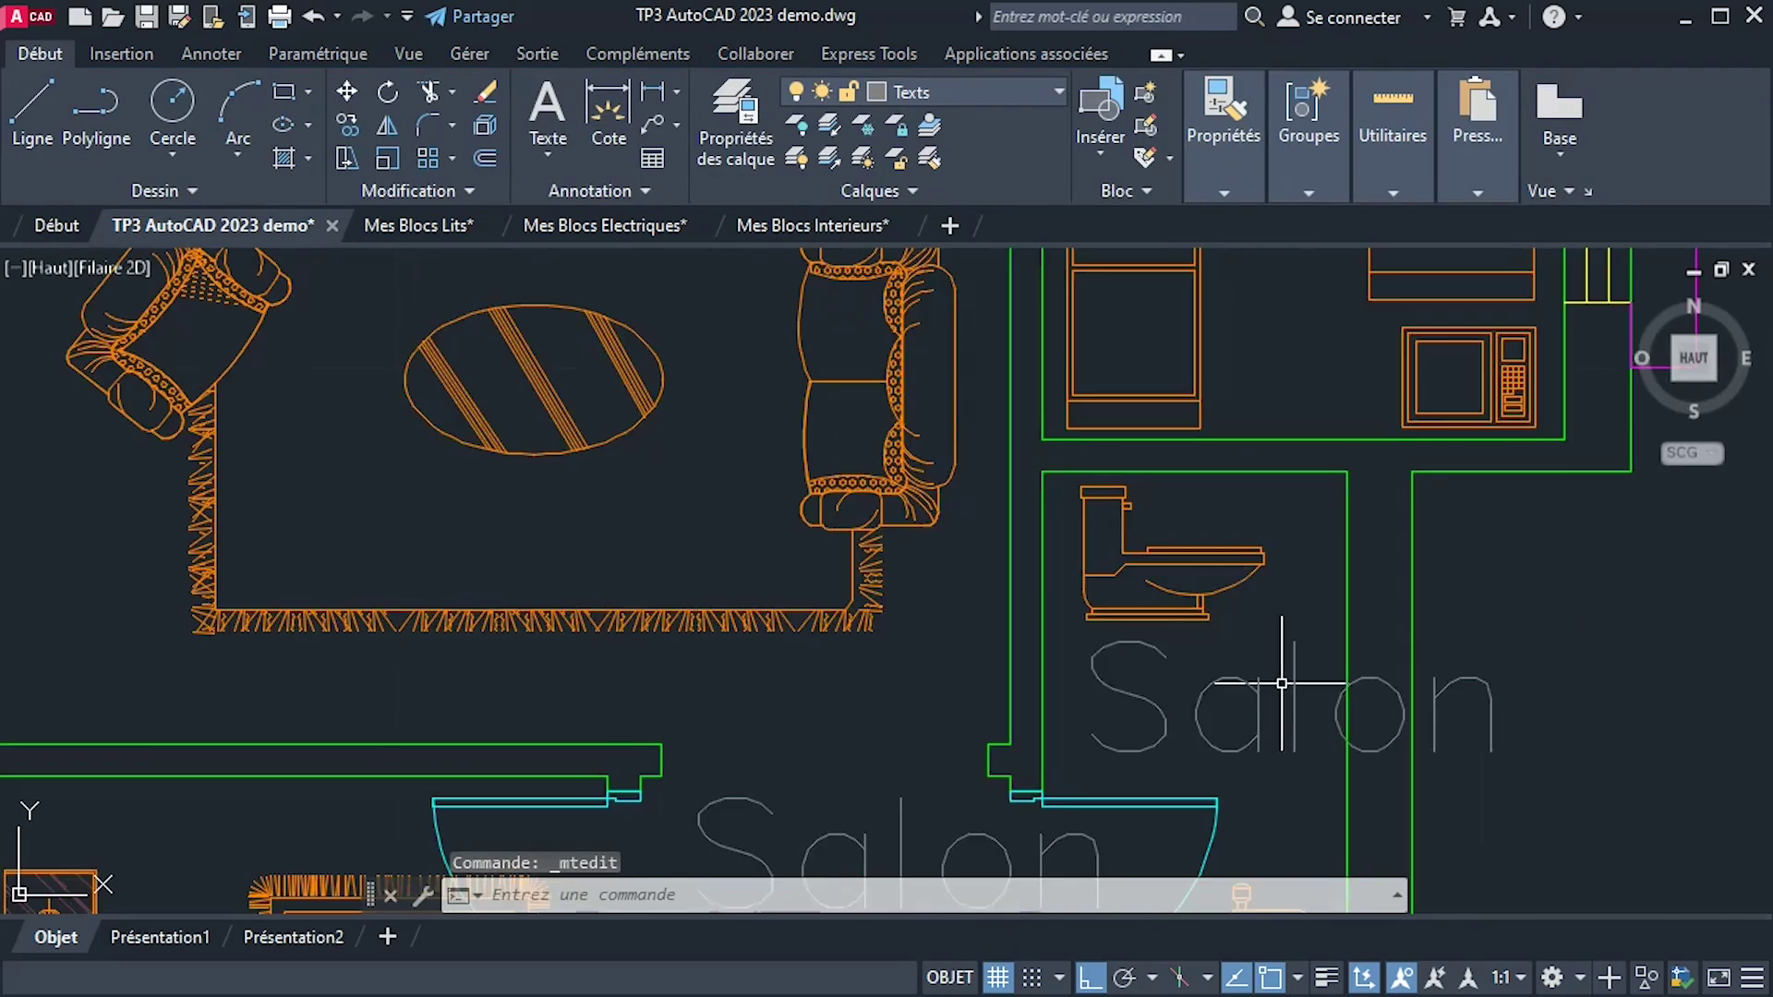
Replace the text of the Salon label below the toilet with W.C.
left_click(1254, 694)
double_click(1260, 707)
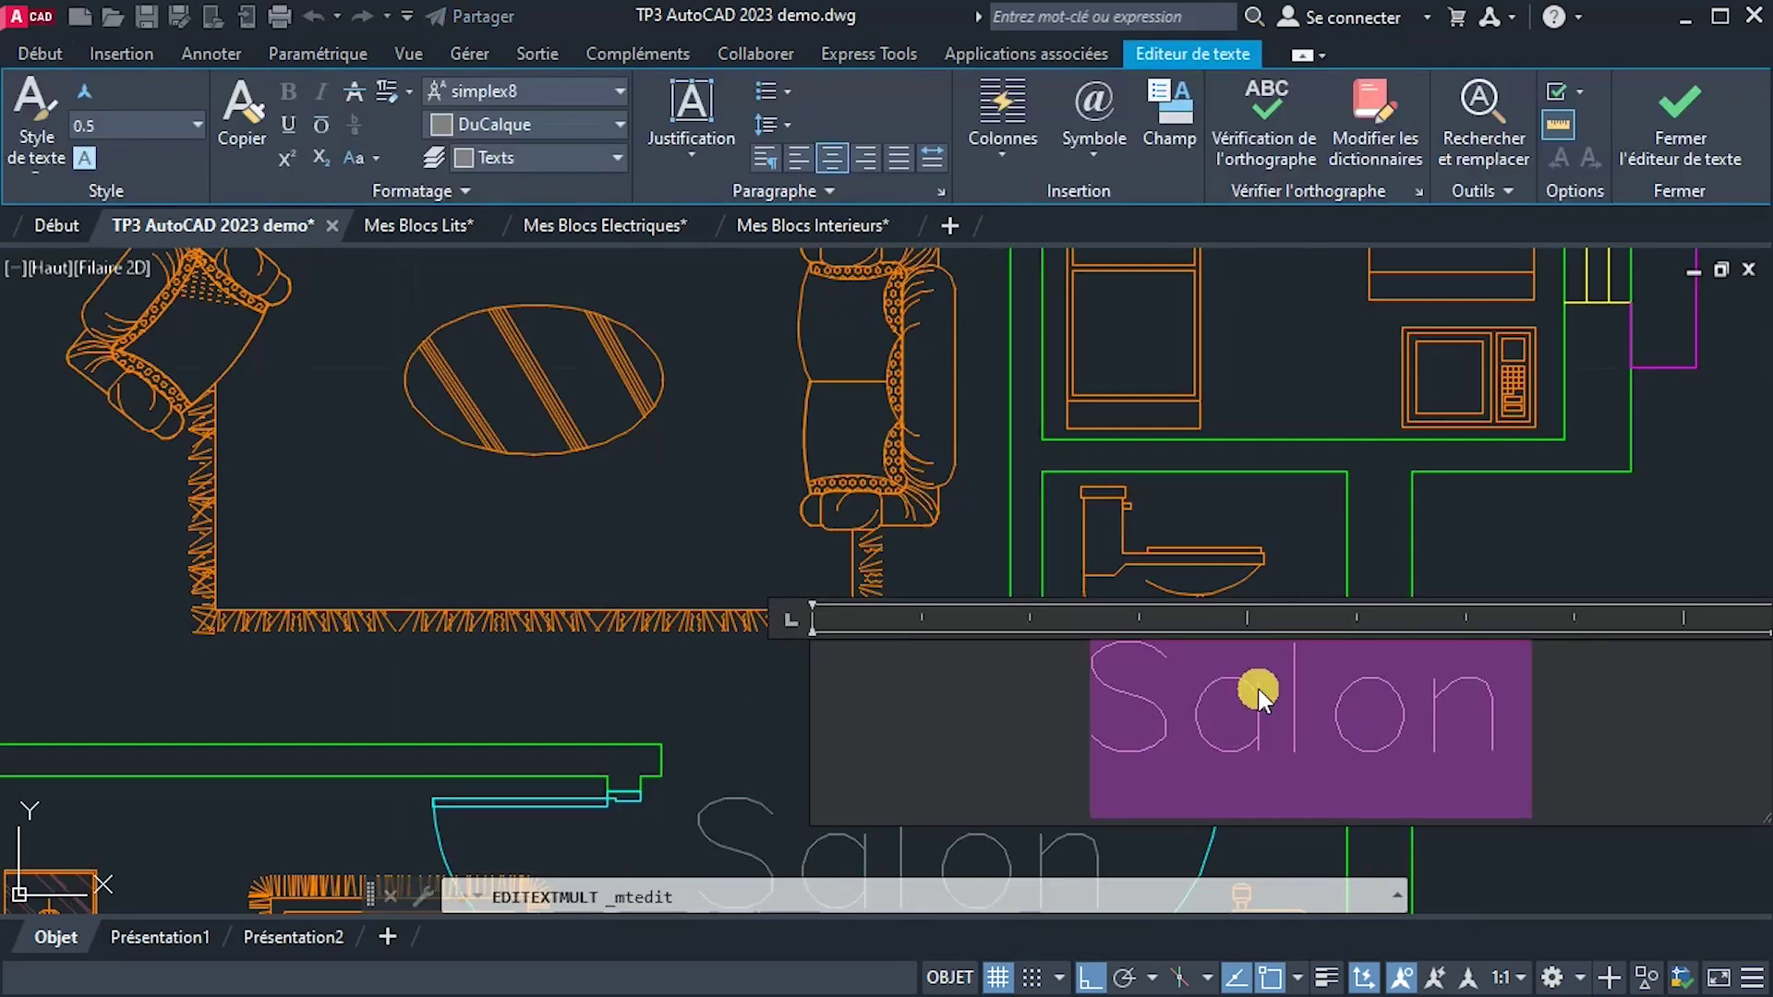
type("W>C")
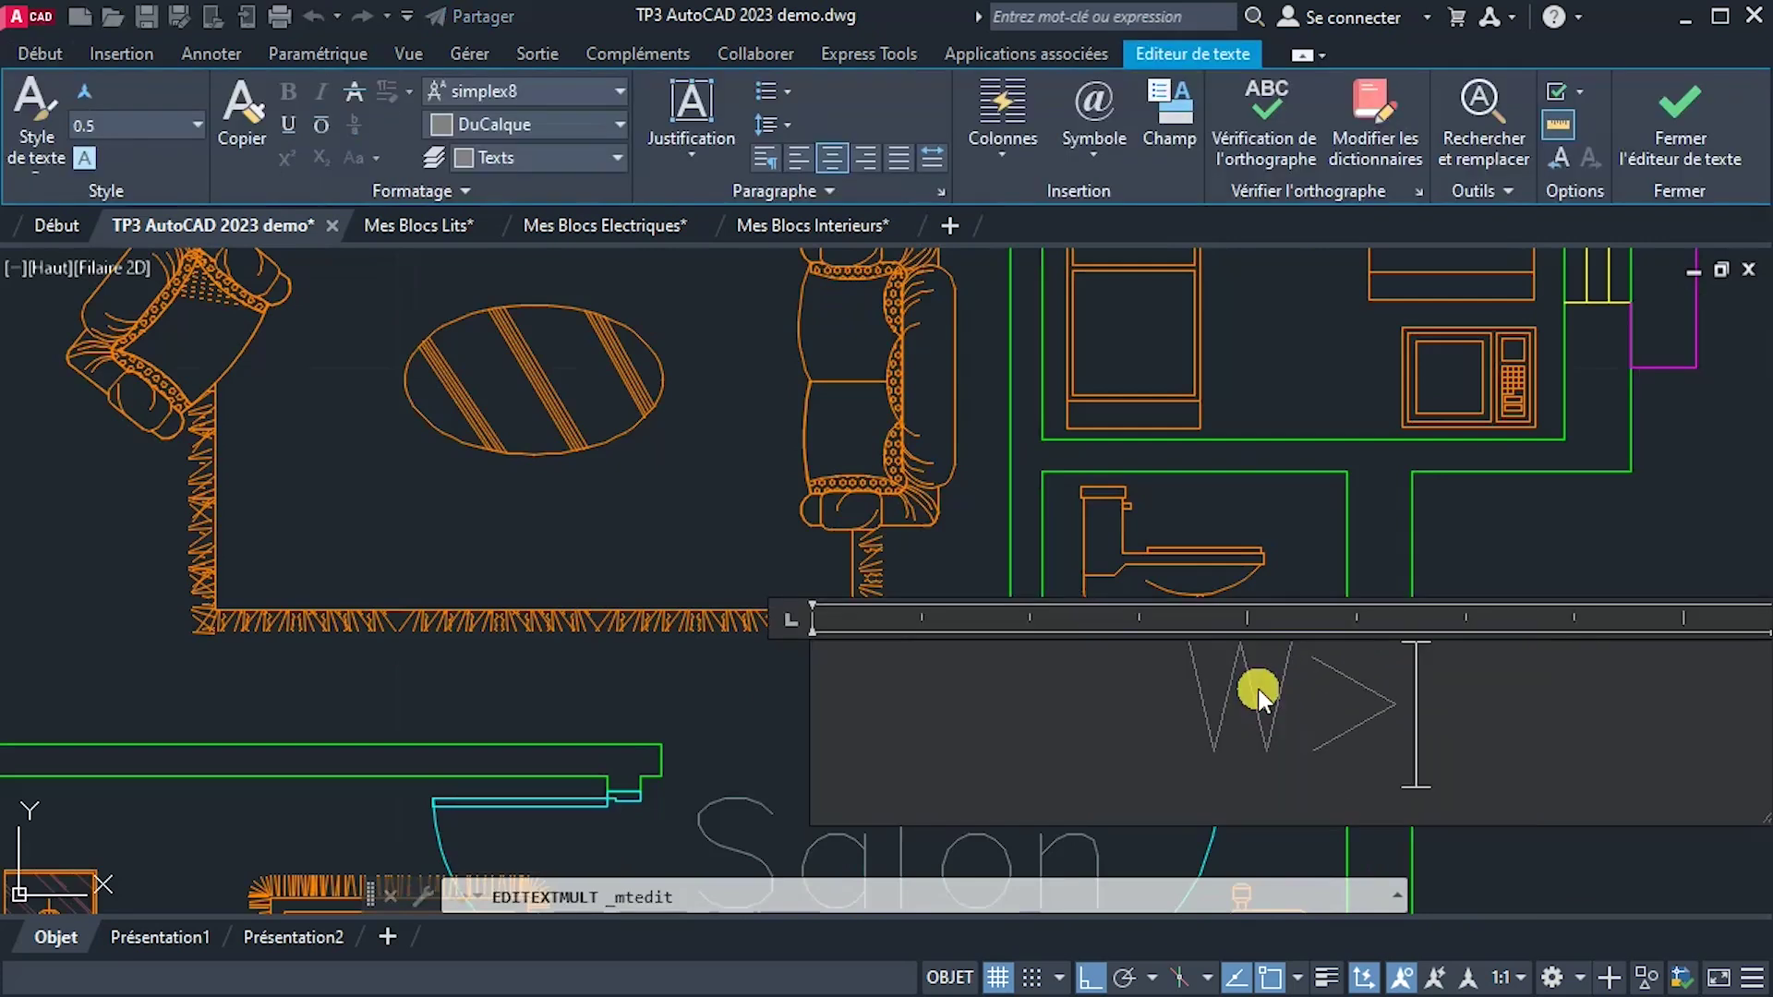
key("BackSpace")
key("BackSpace")
type(".")
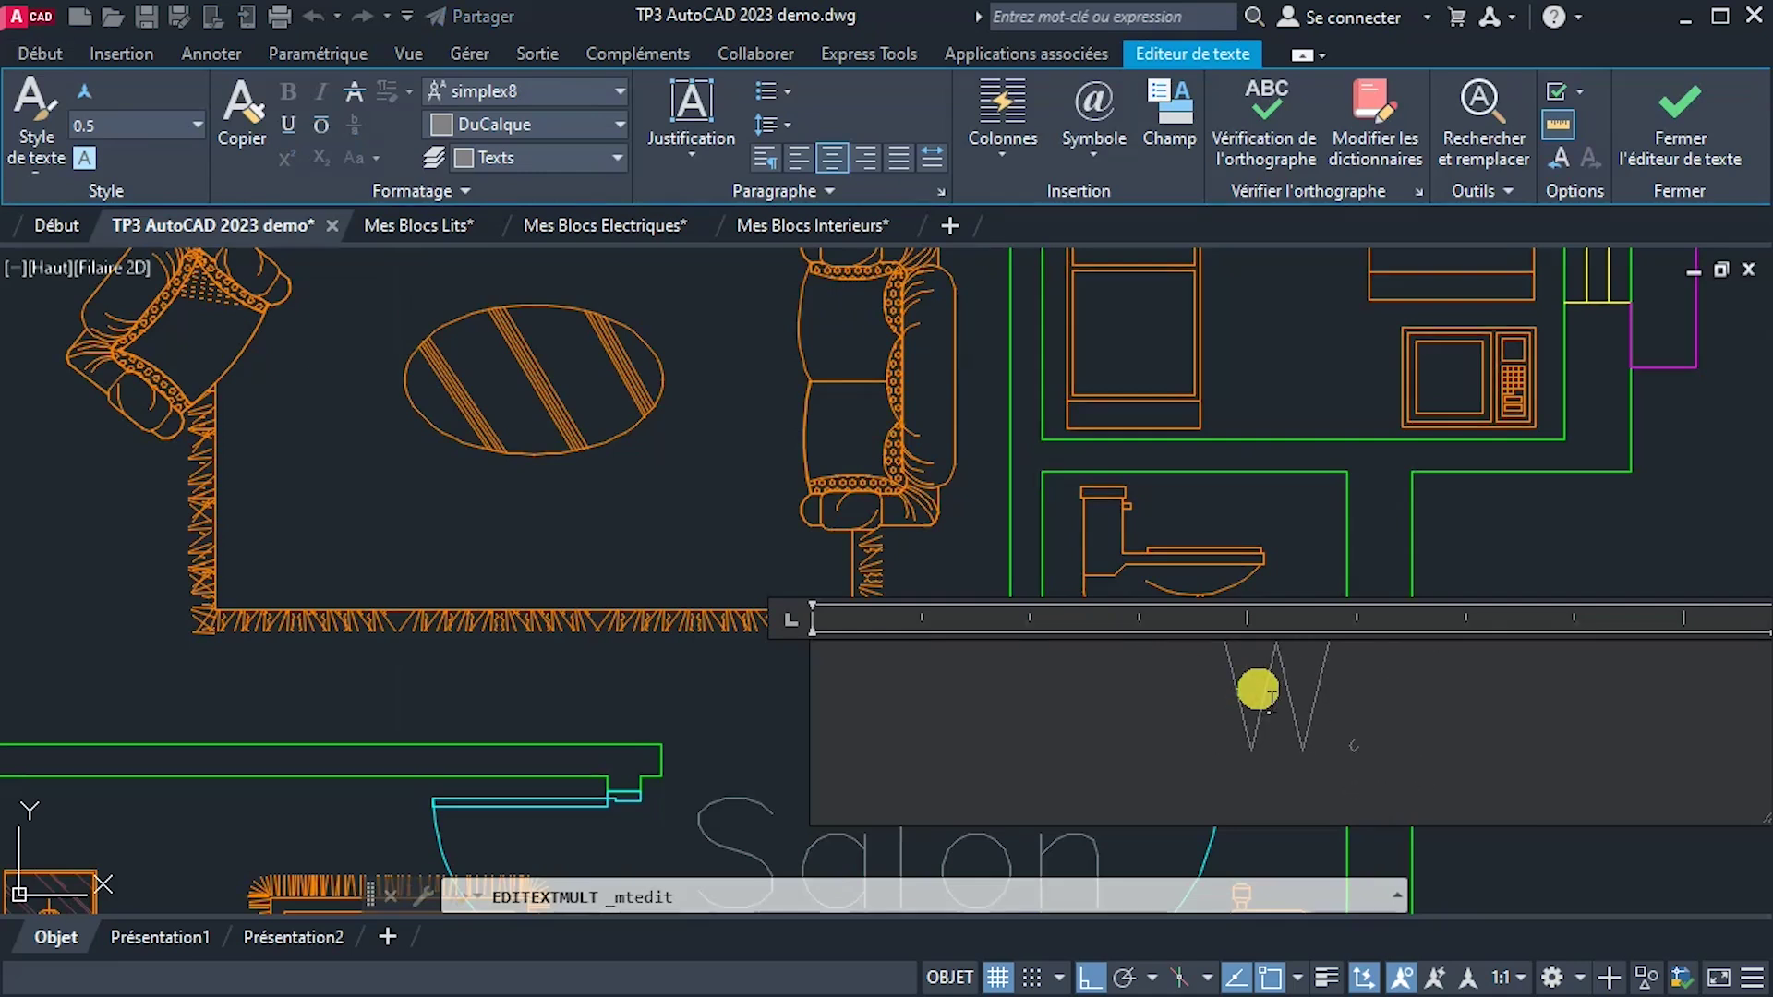
type("C")
left_click(573, 471)
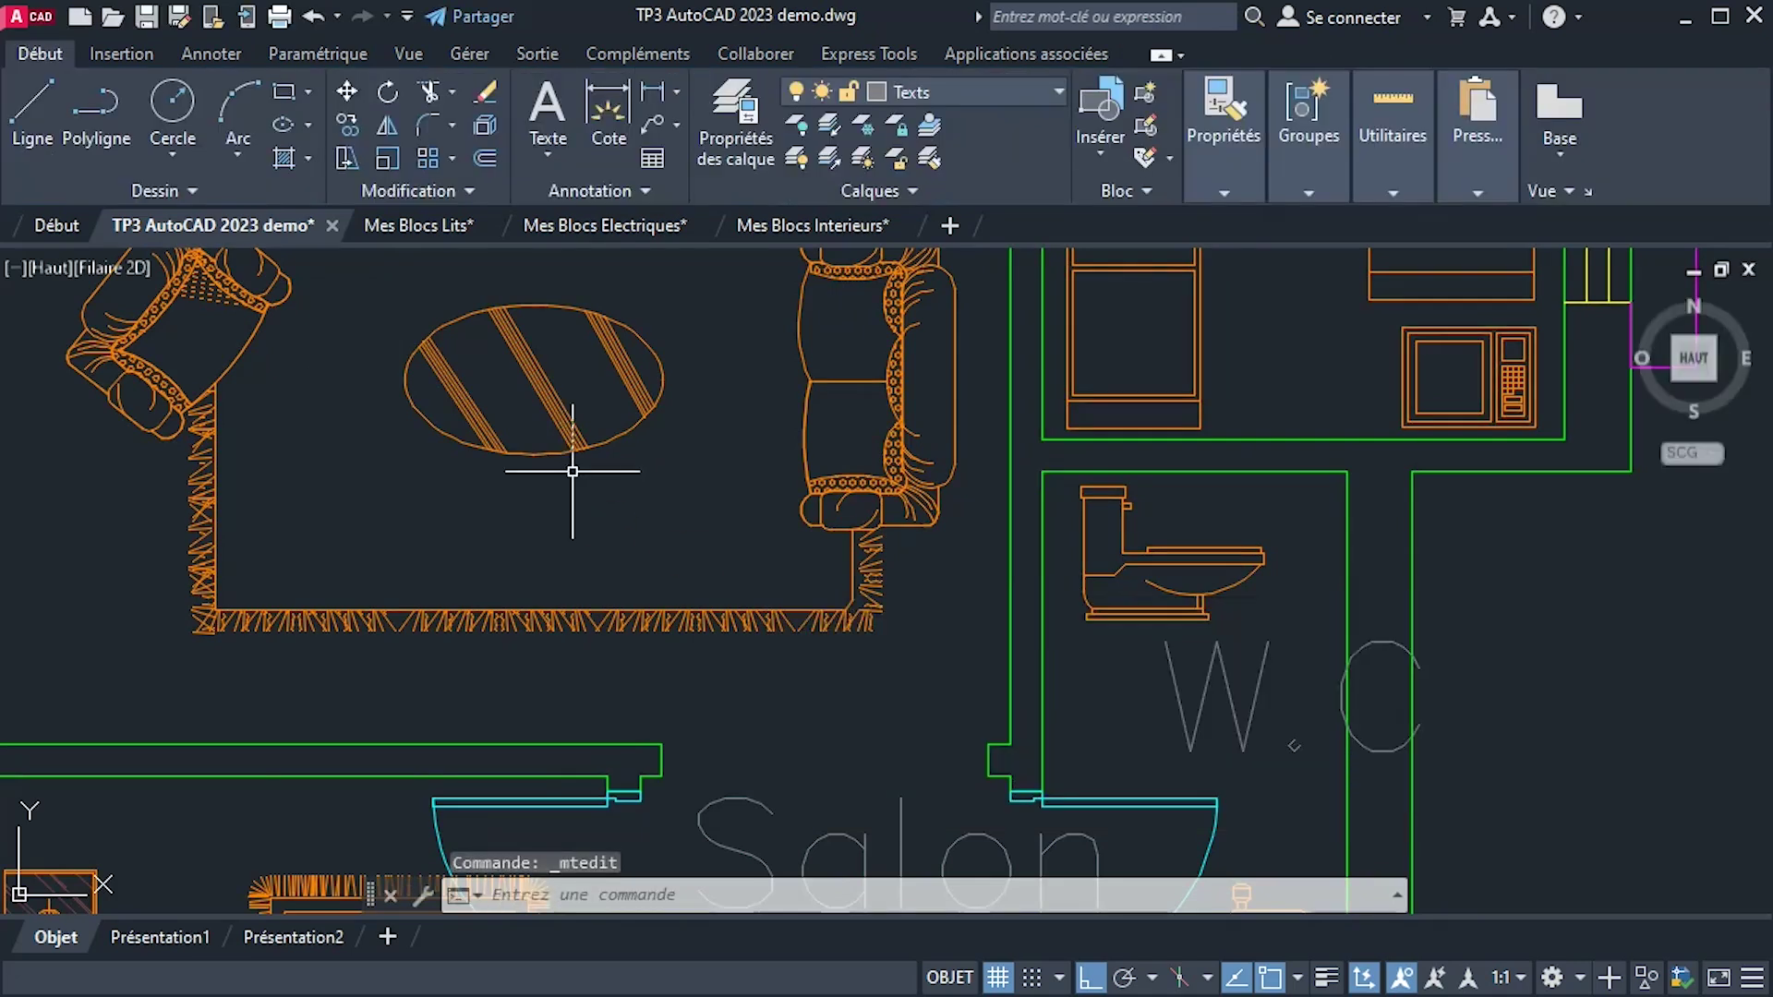
Narrow the W.C label's text frame from its right side so the label sits inside the toilet room.
scroll(689, 534, "down", 2)
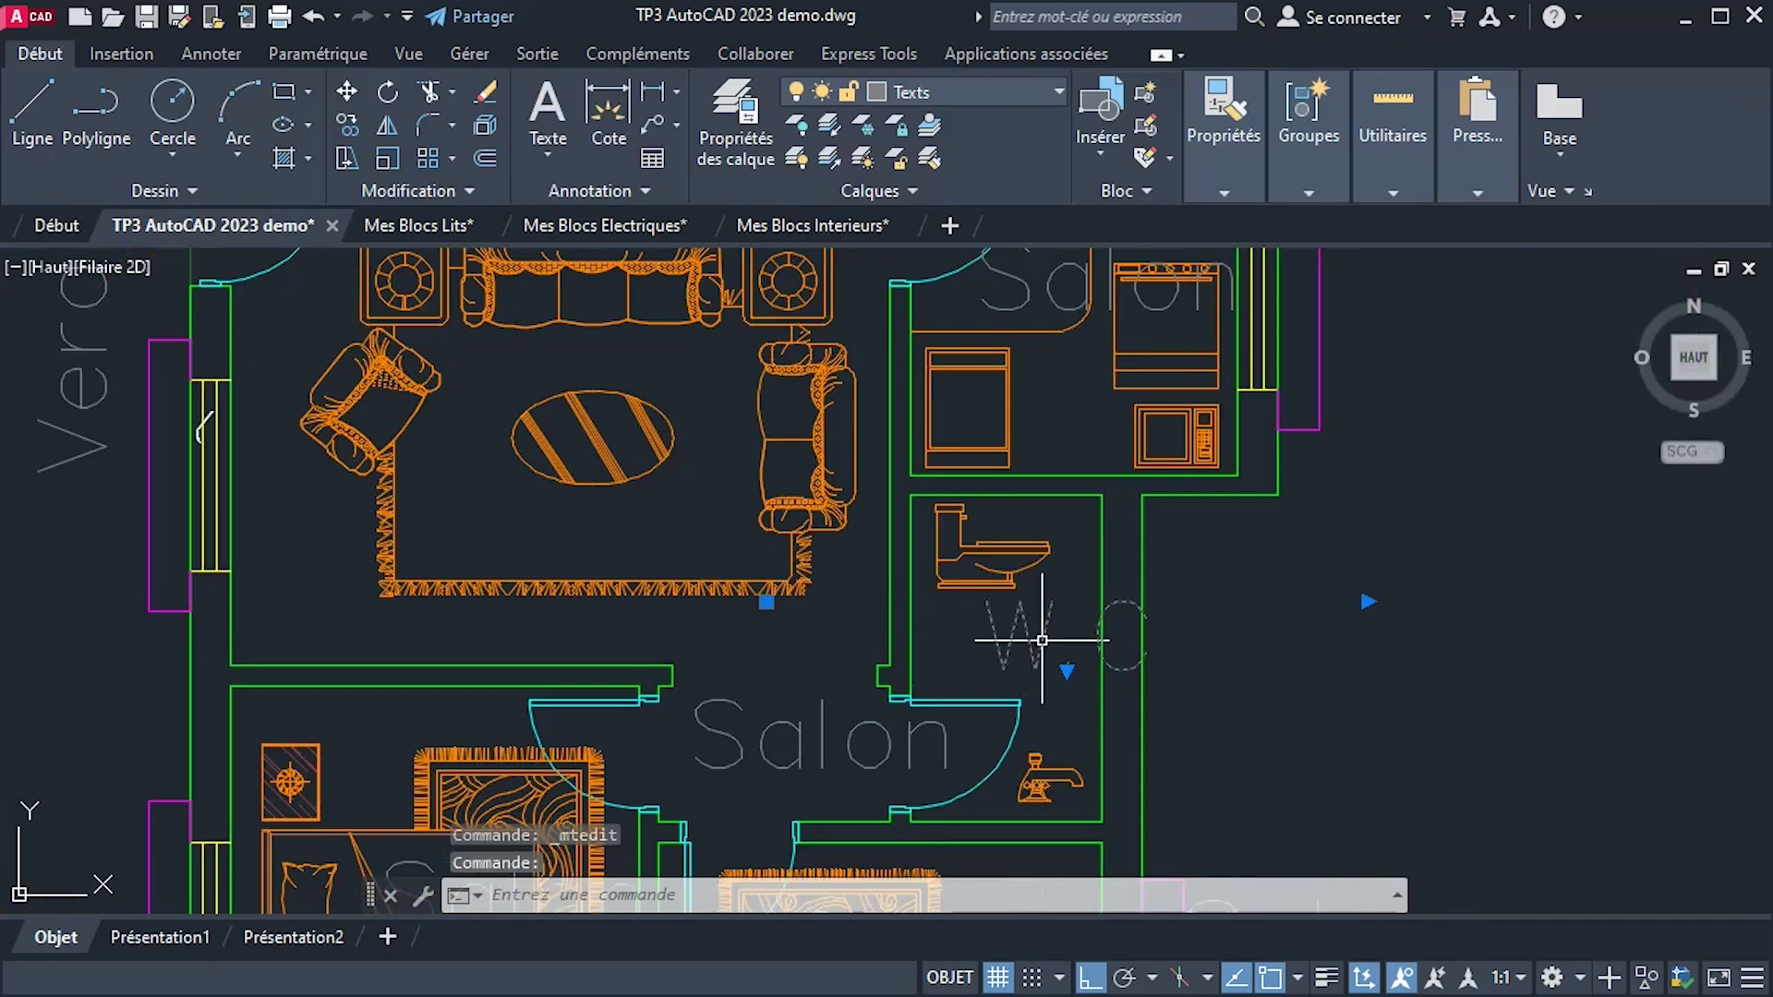
left_click(1368, 601)
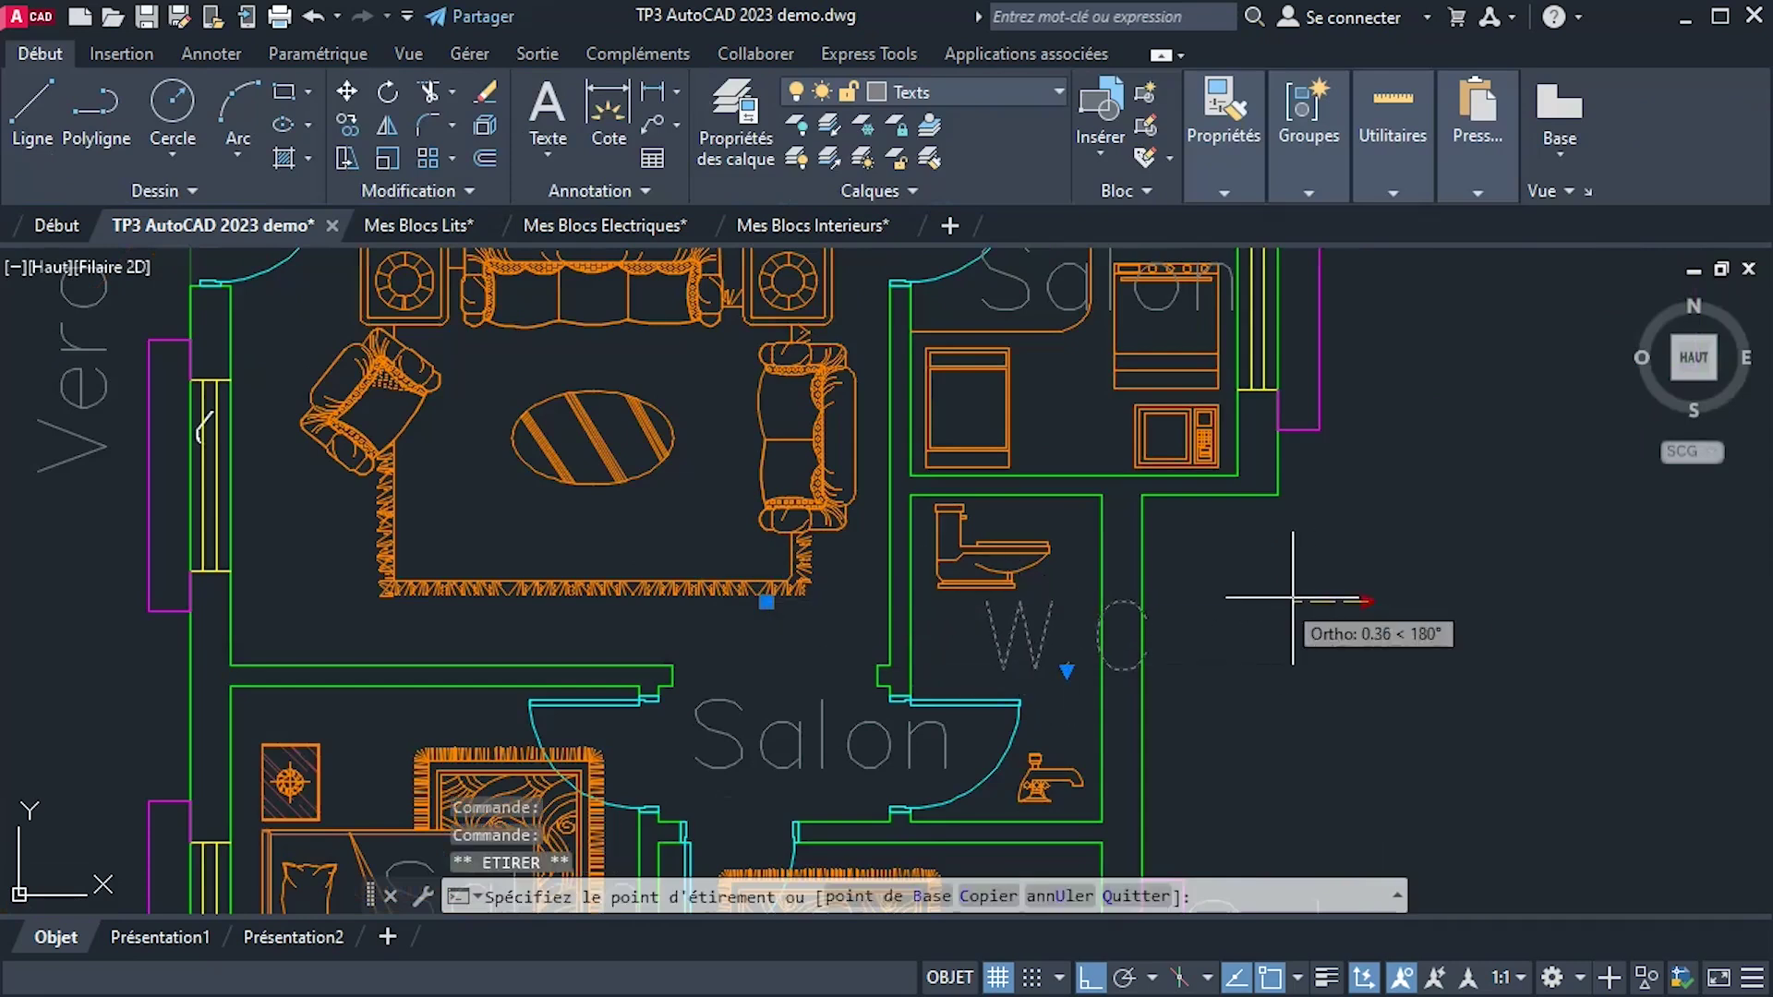
left_click(1200, 591)
mouse_move(1181, 654)
middle_mouse_down()
mouse_move(1280, 550)
mouse_move(1180, 404)
middle_mouse_up()
scroll(1279, 550, "down", 2)
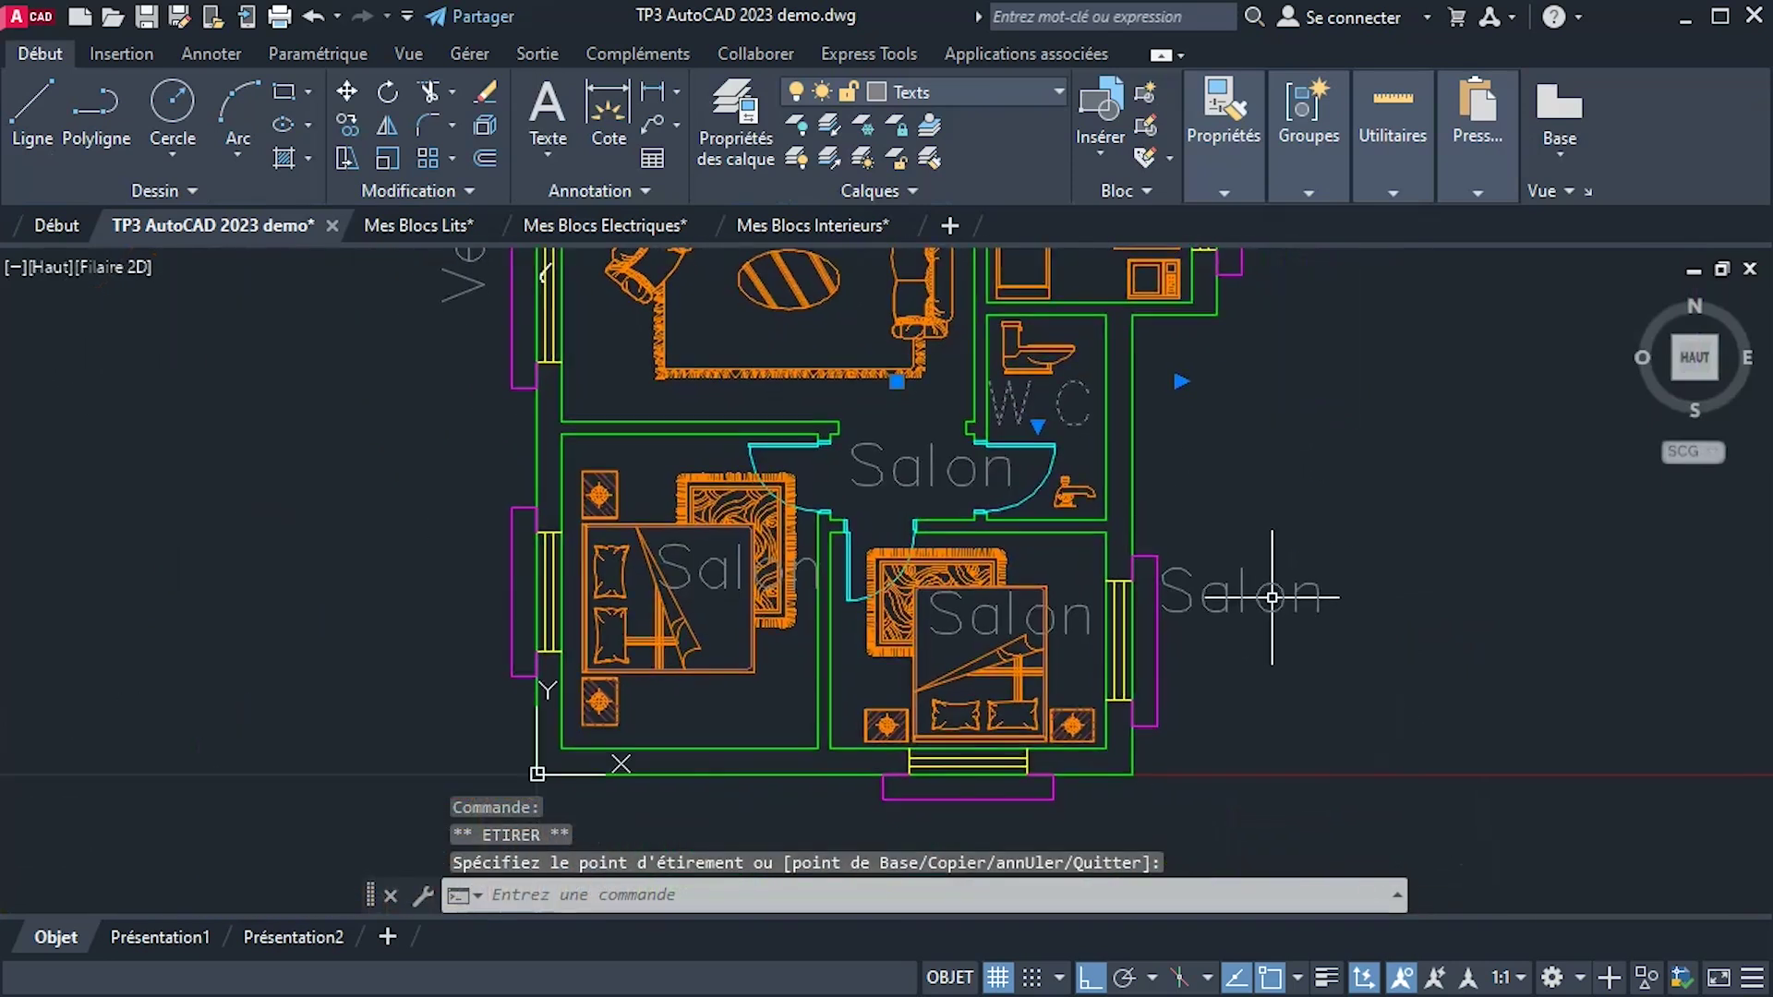
key("Escape")
Replace the text of the Salon label outside the plan's lower right wall with Balcon.
left_click(1240, 592)
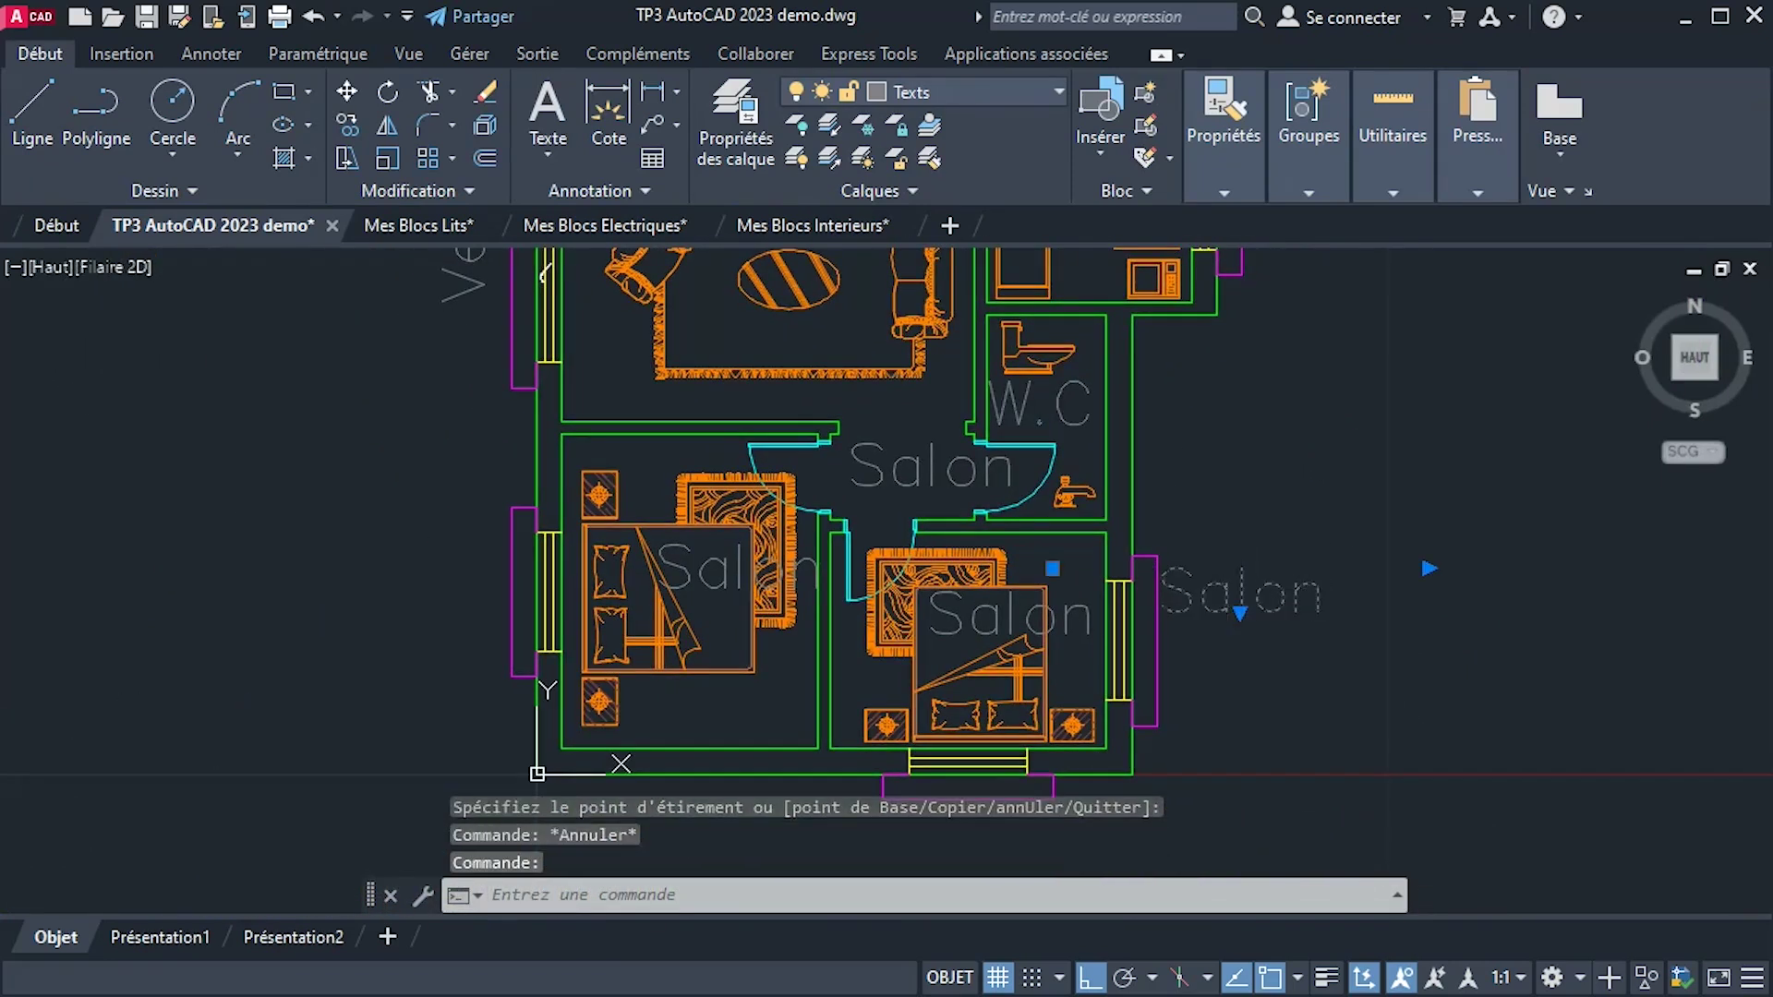
double_click(1241, 594)
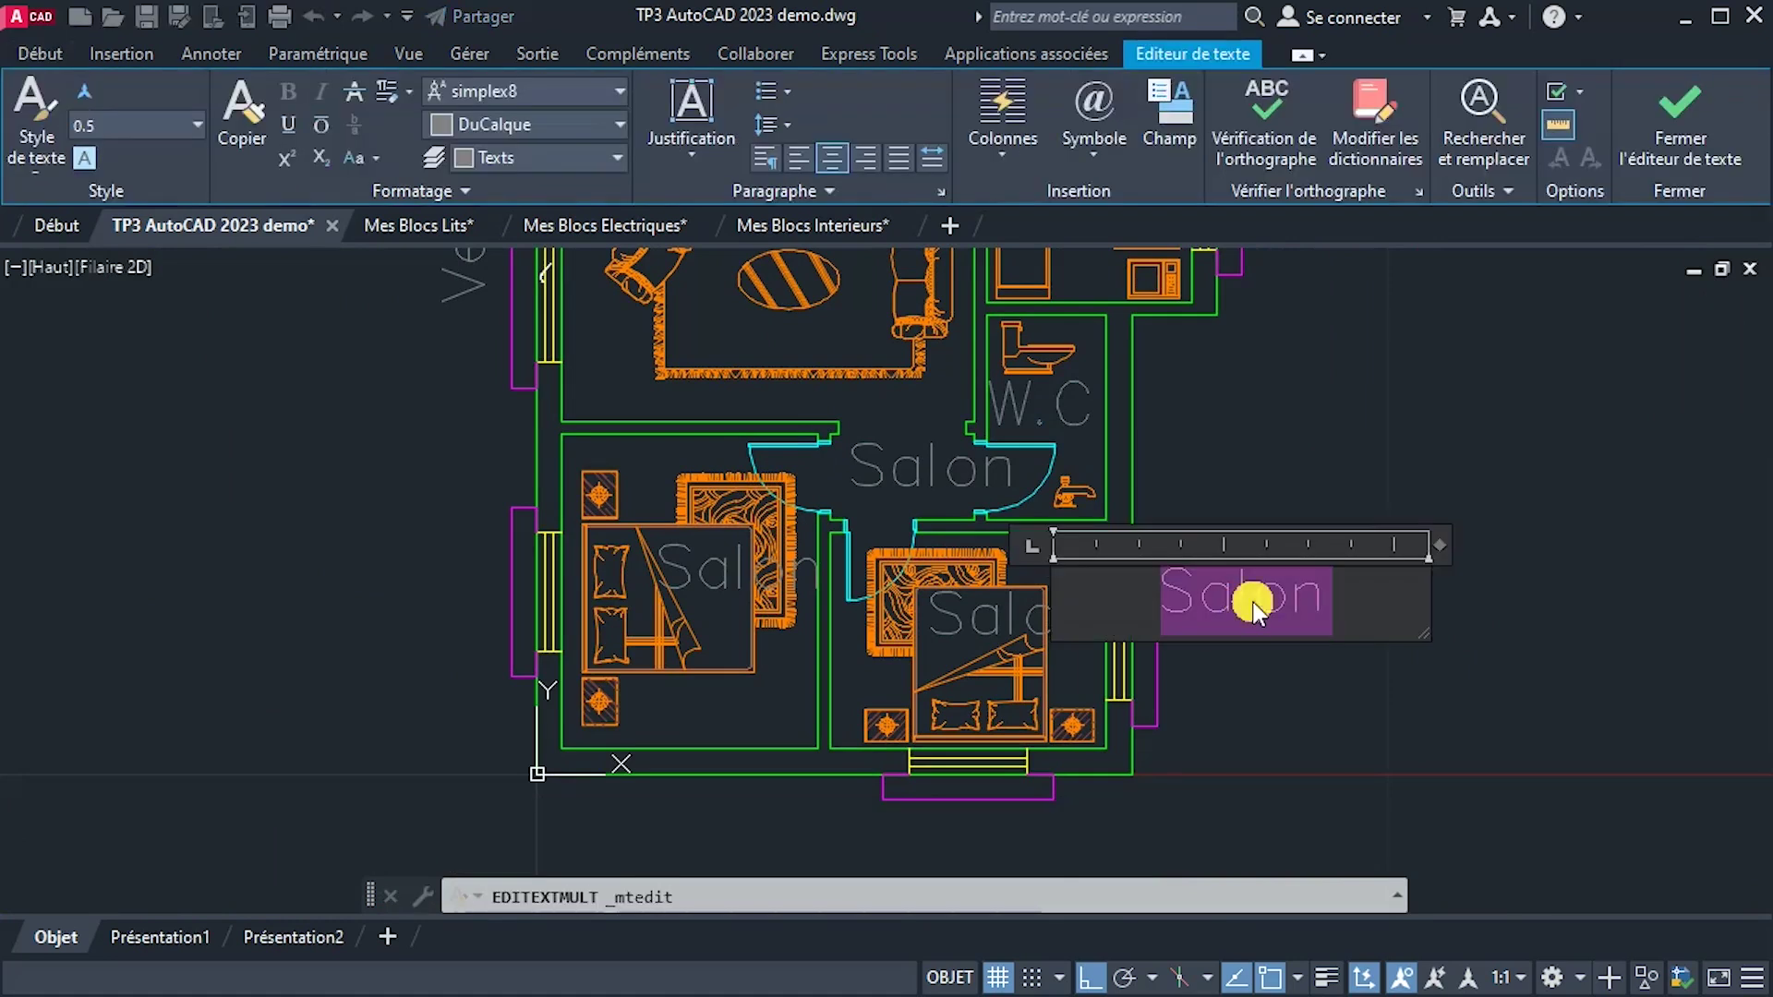
key("BackSpace")
type("Balc")
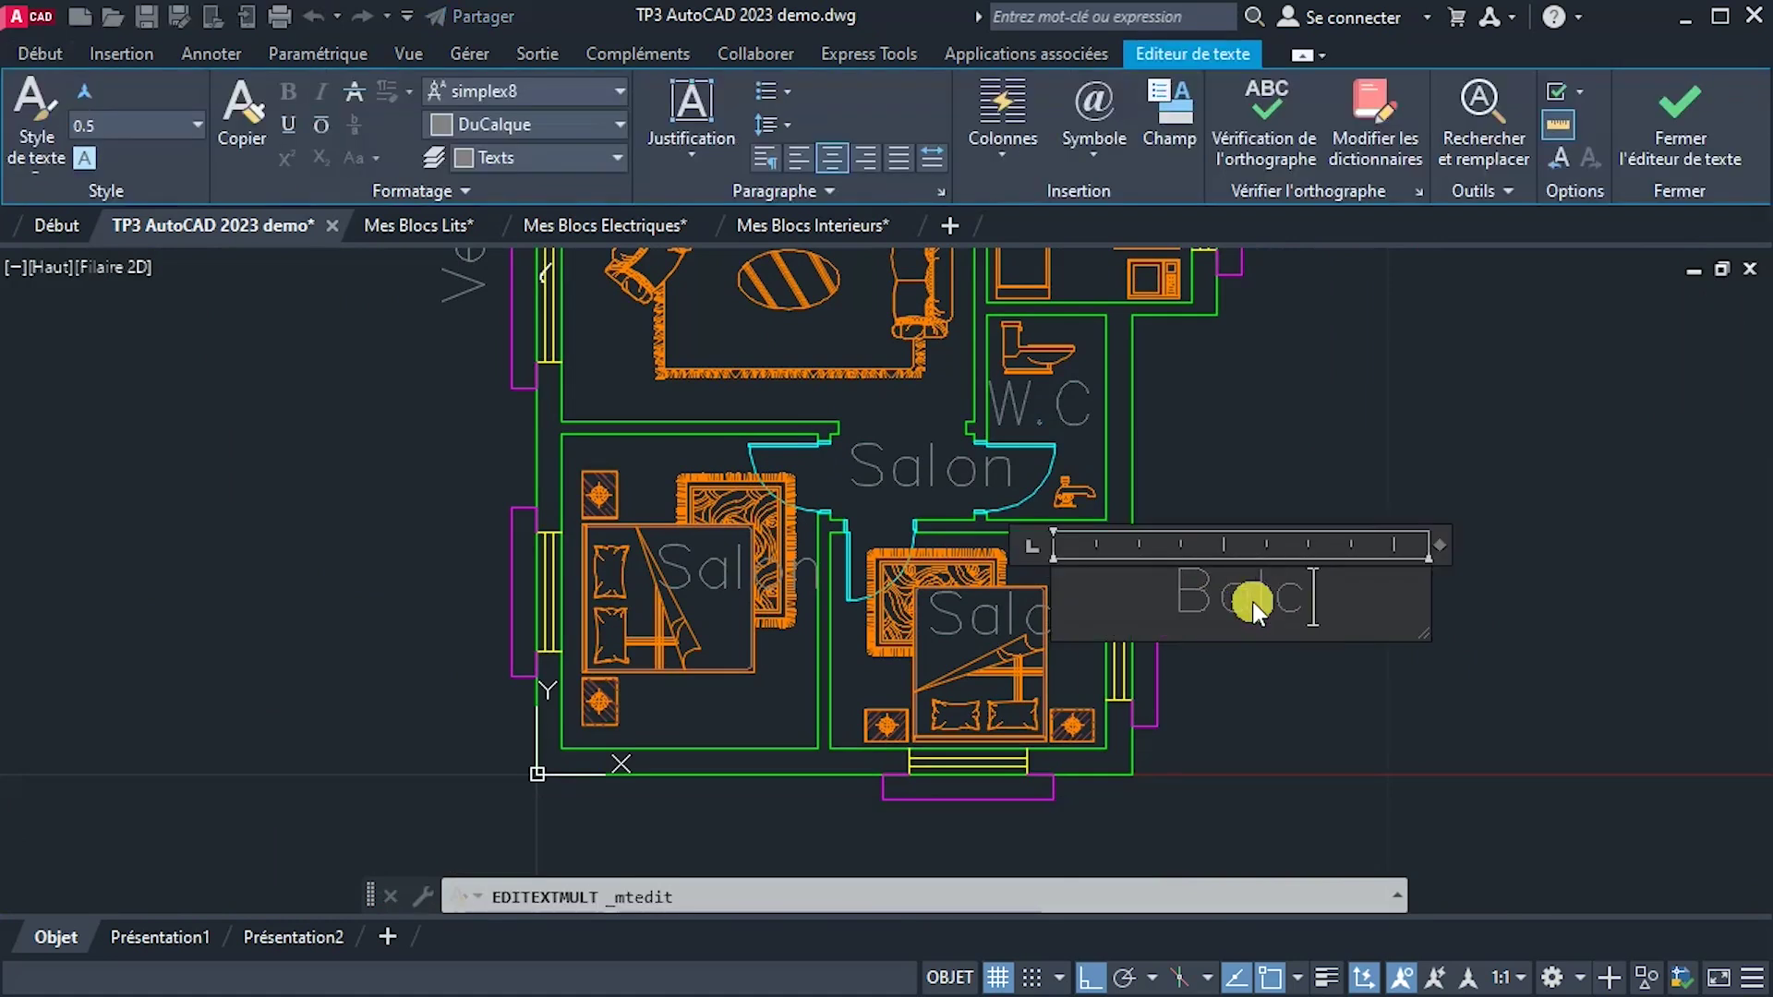
type("on")
left_click(1246, 722)
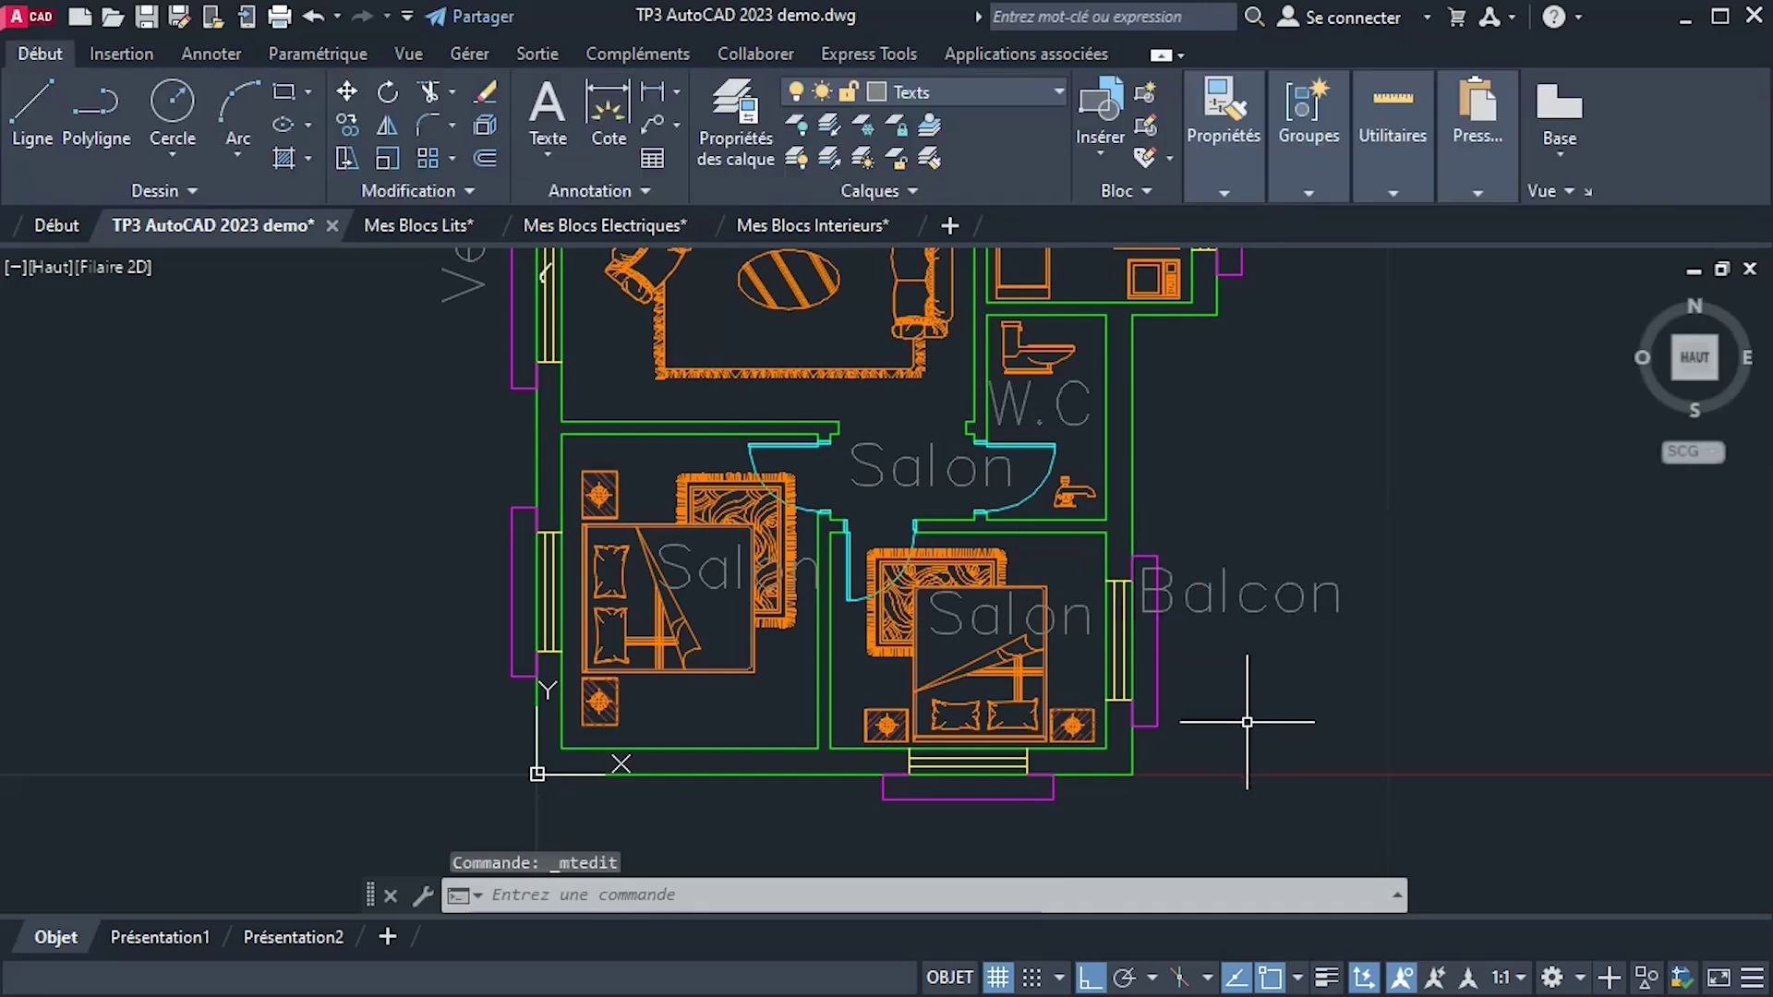
Rotate the Balcon label by 90° so it reads vertically.
left_click(1224, 591)
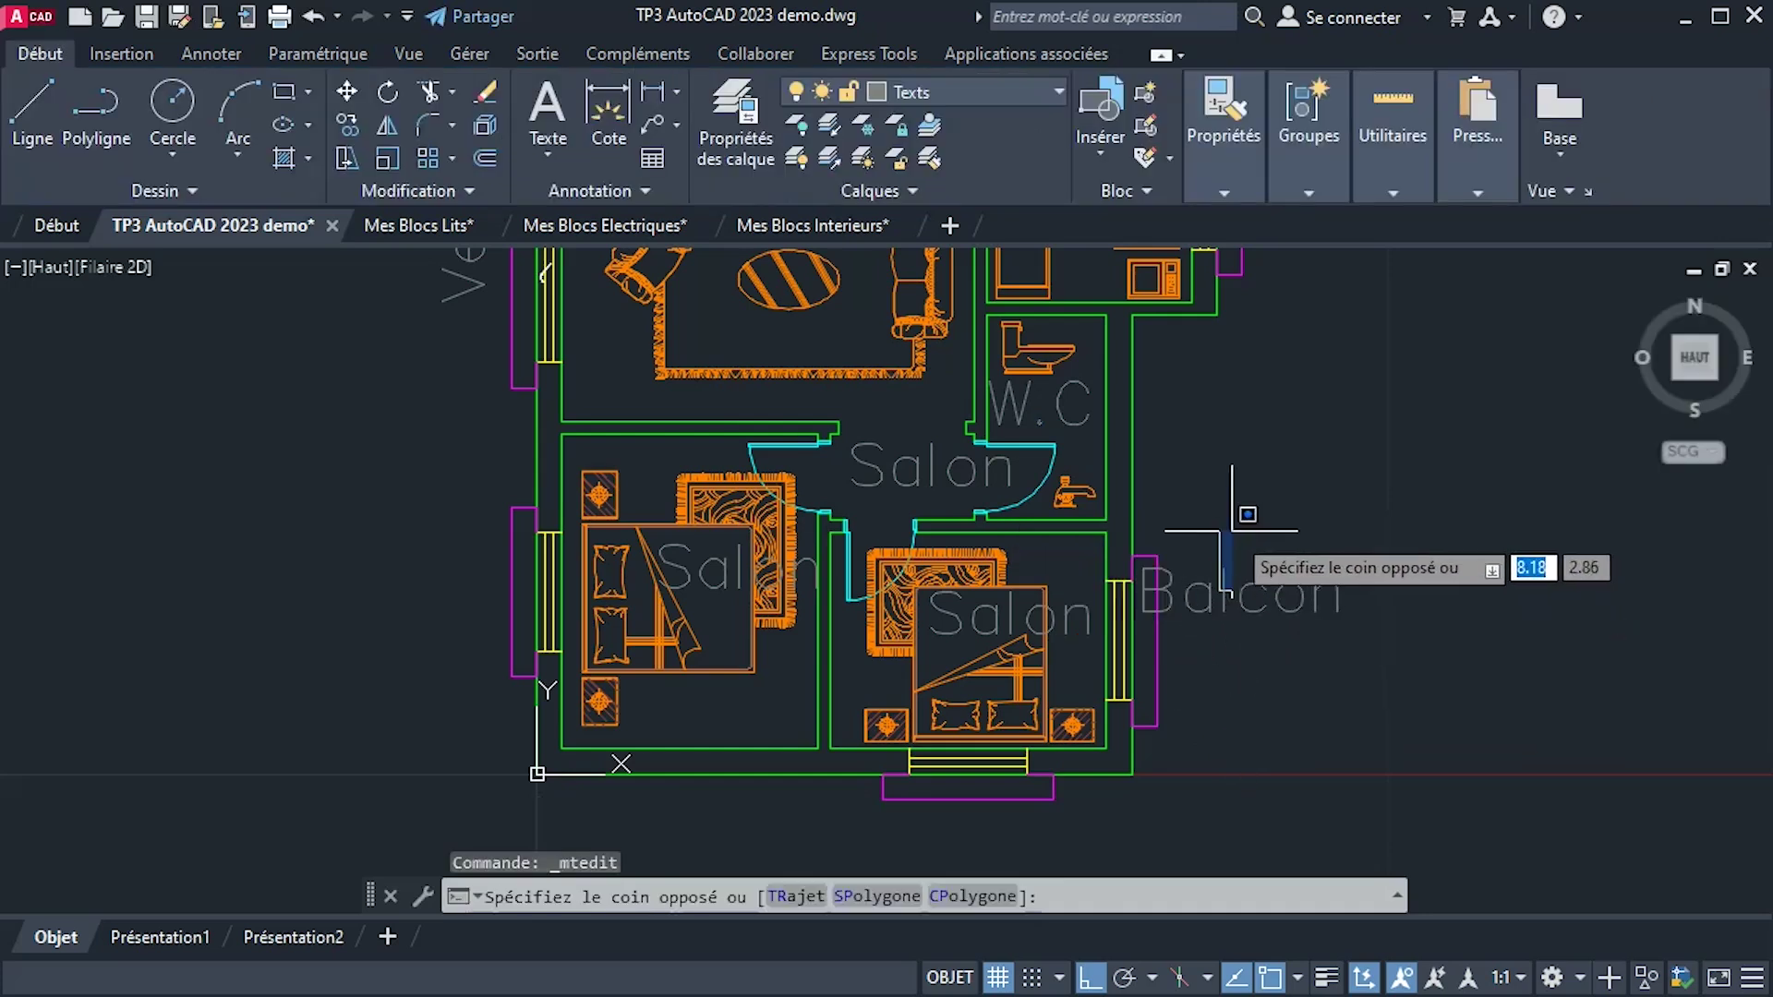
left_click(1243, 663)
left_click(1291, 656)
left_click(1234, 540)
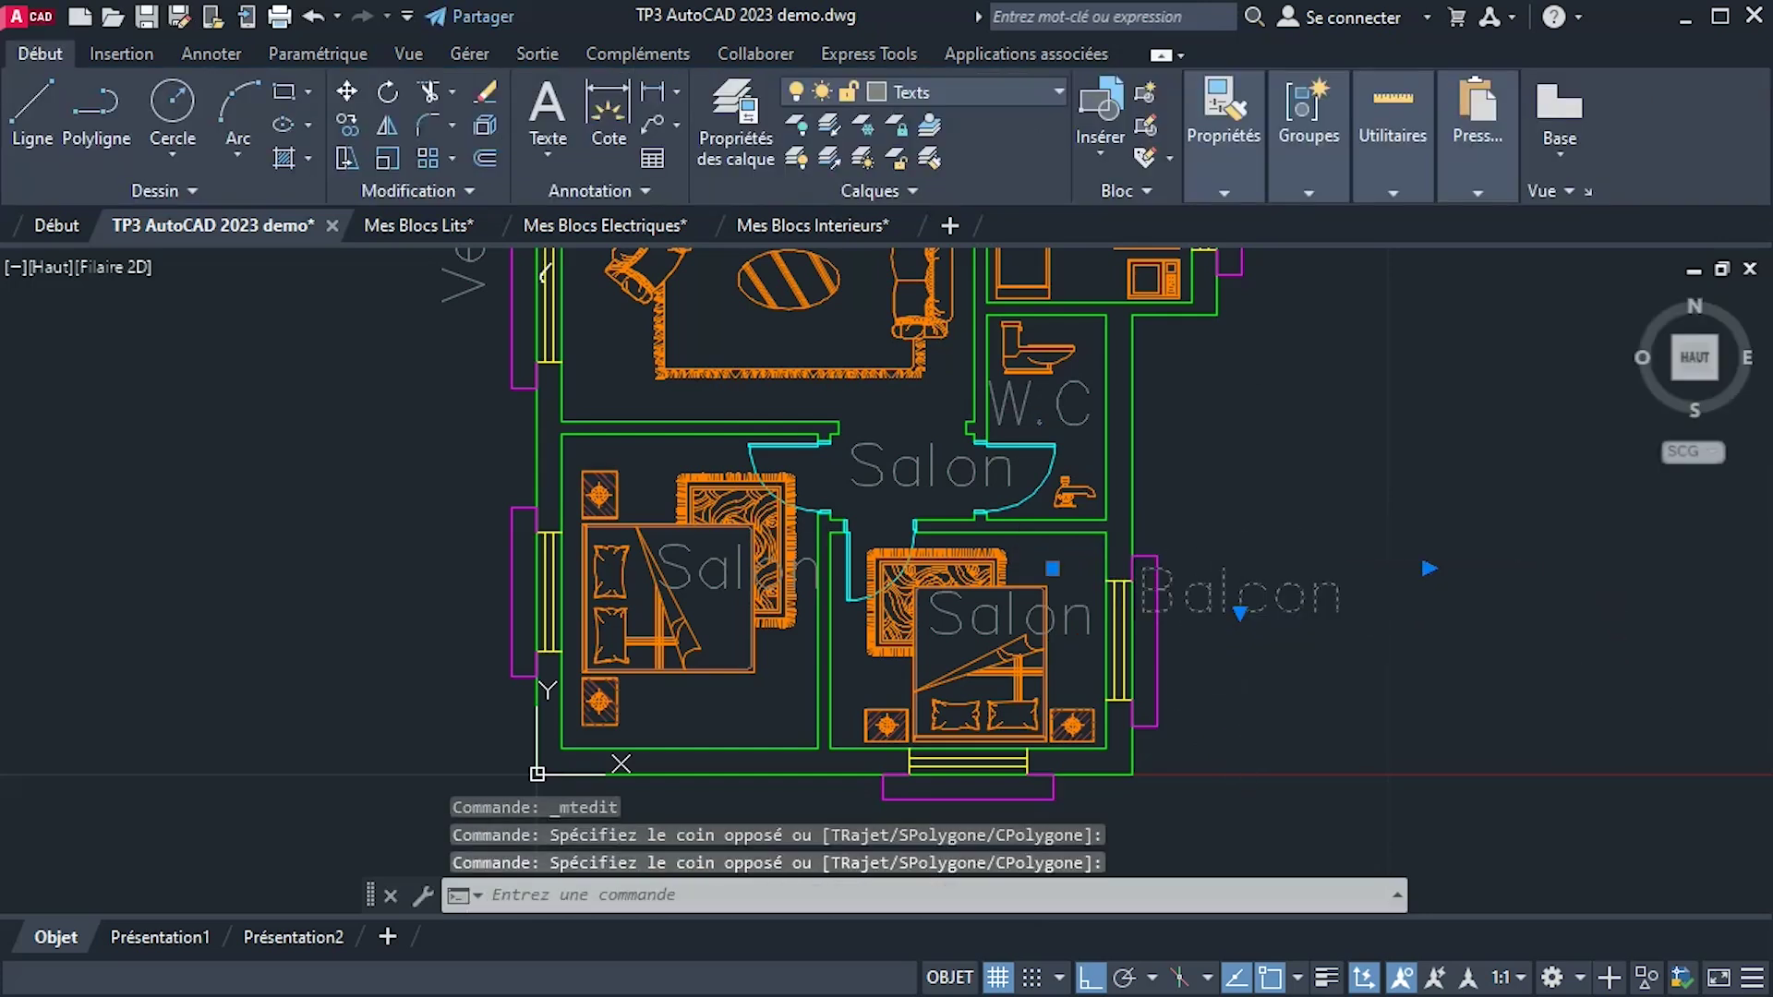
type("ROTA")
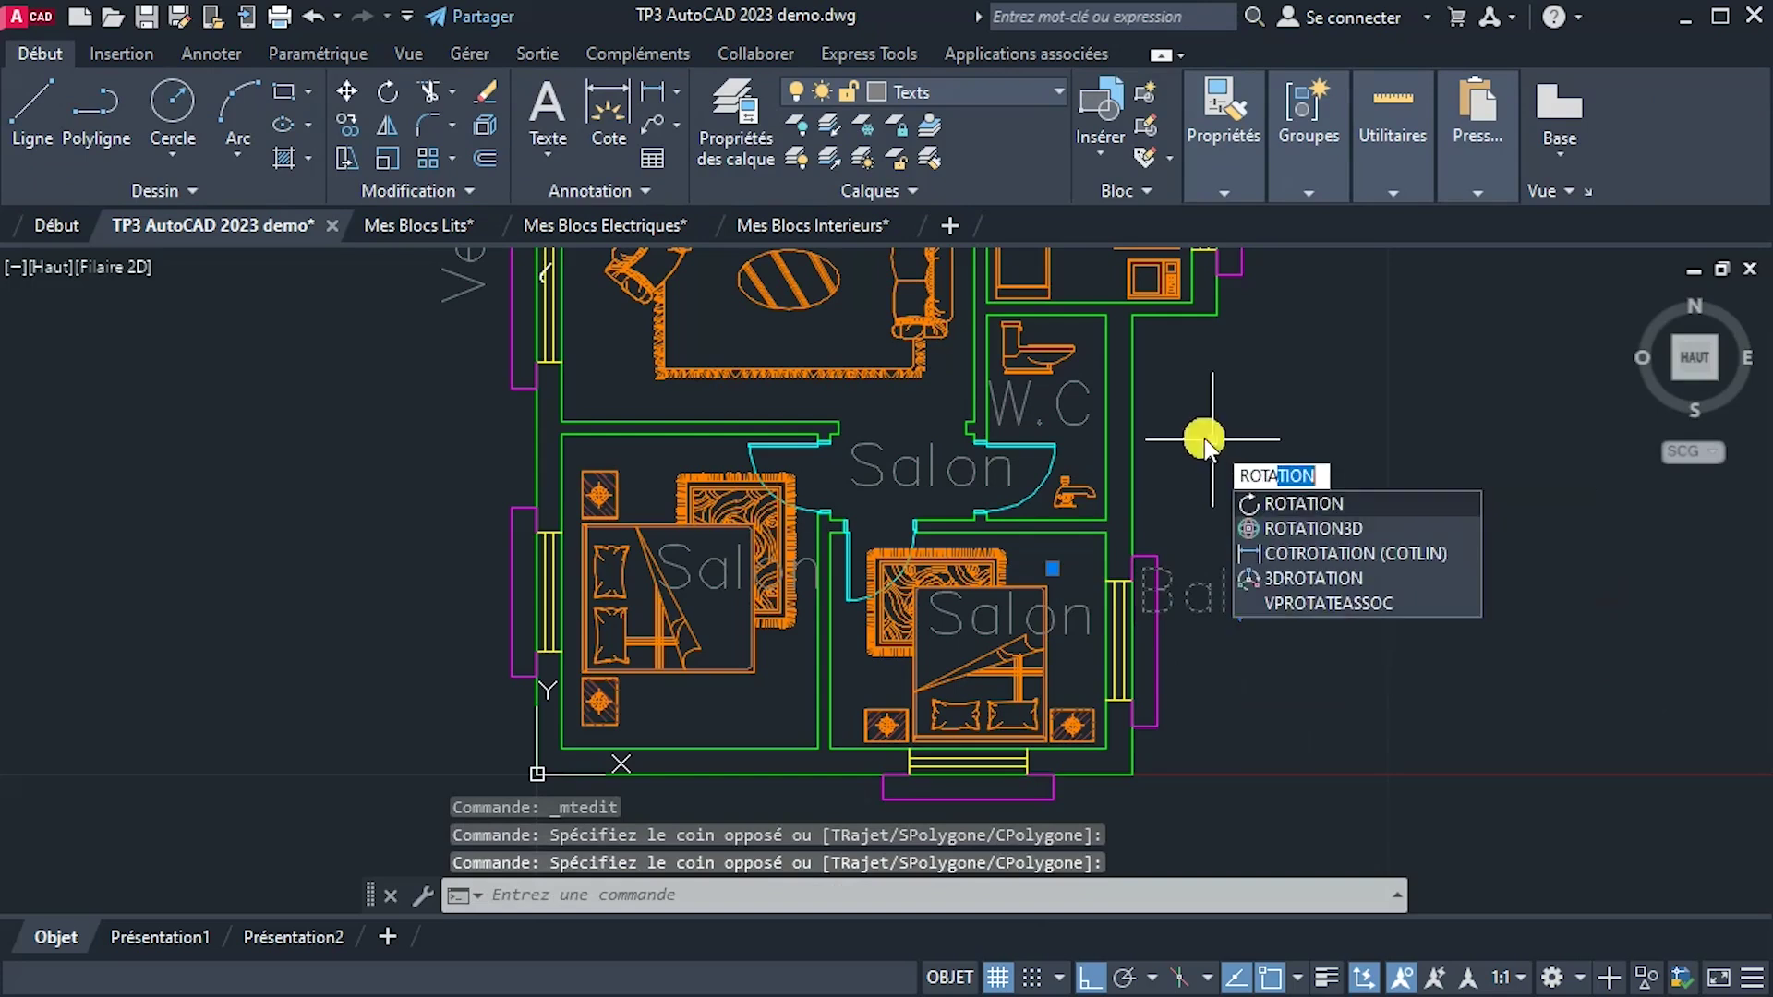
key("Return")
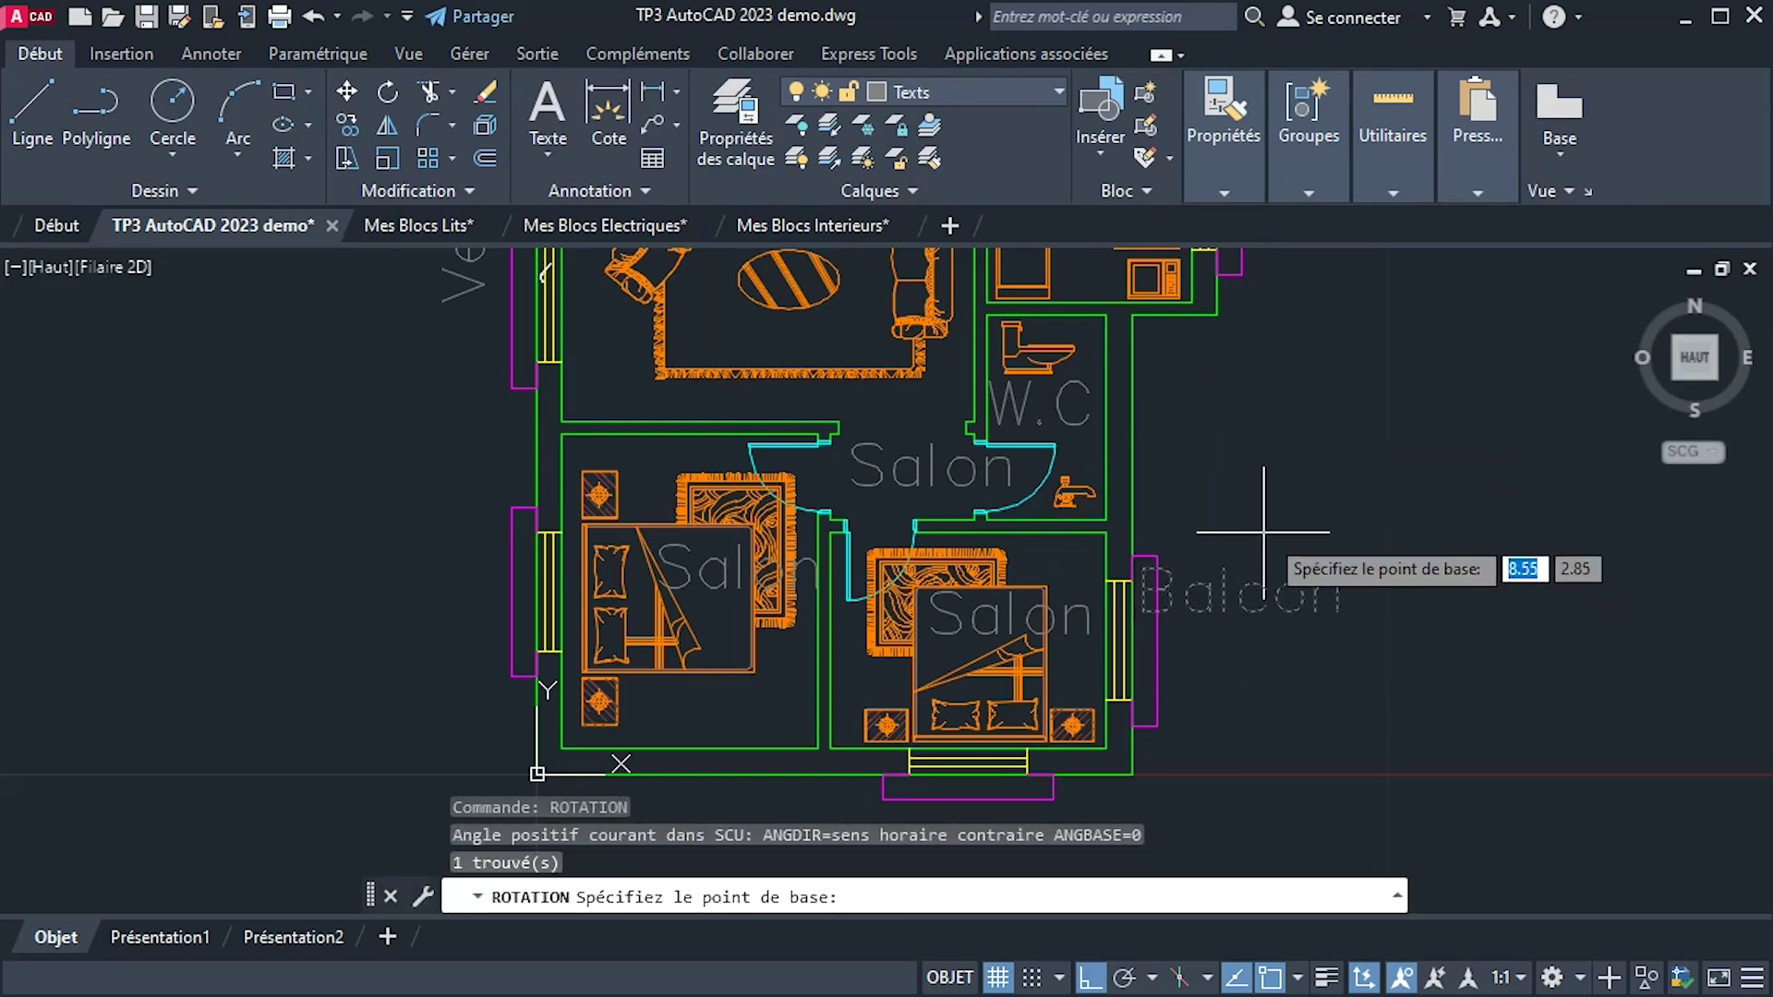
left_click(1269, 521)
left_click(1251, 402)
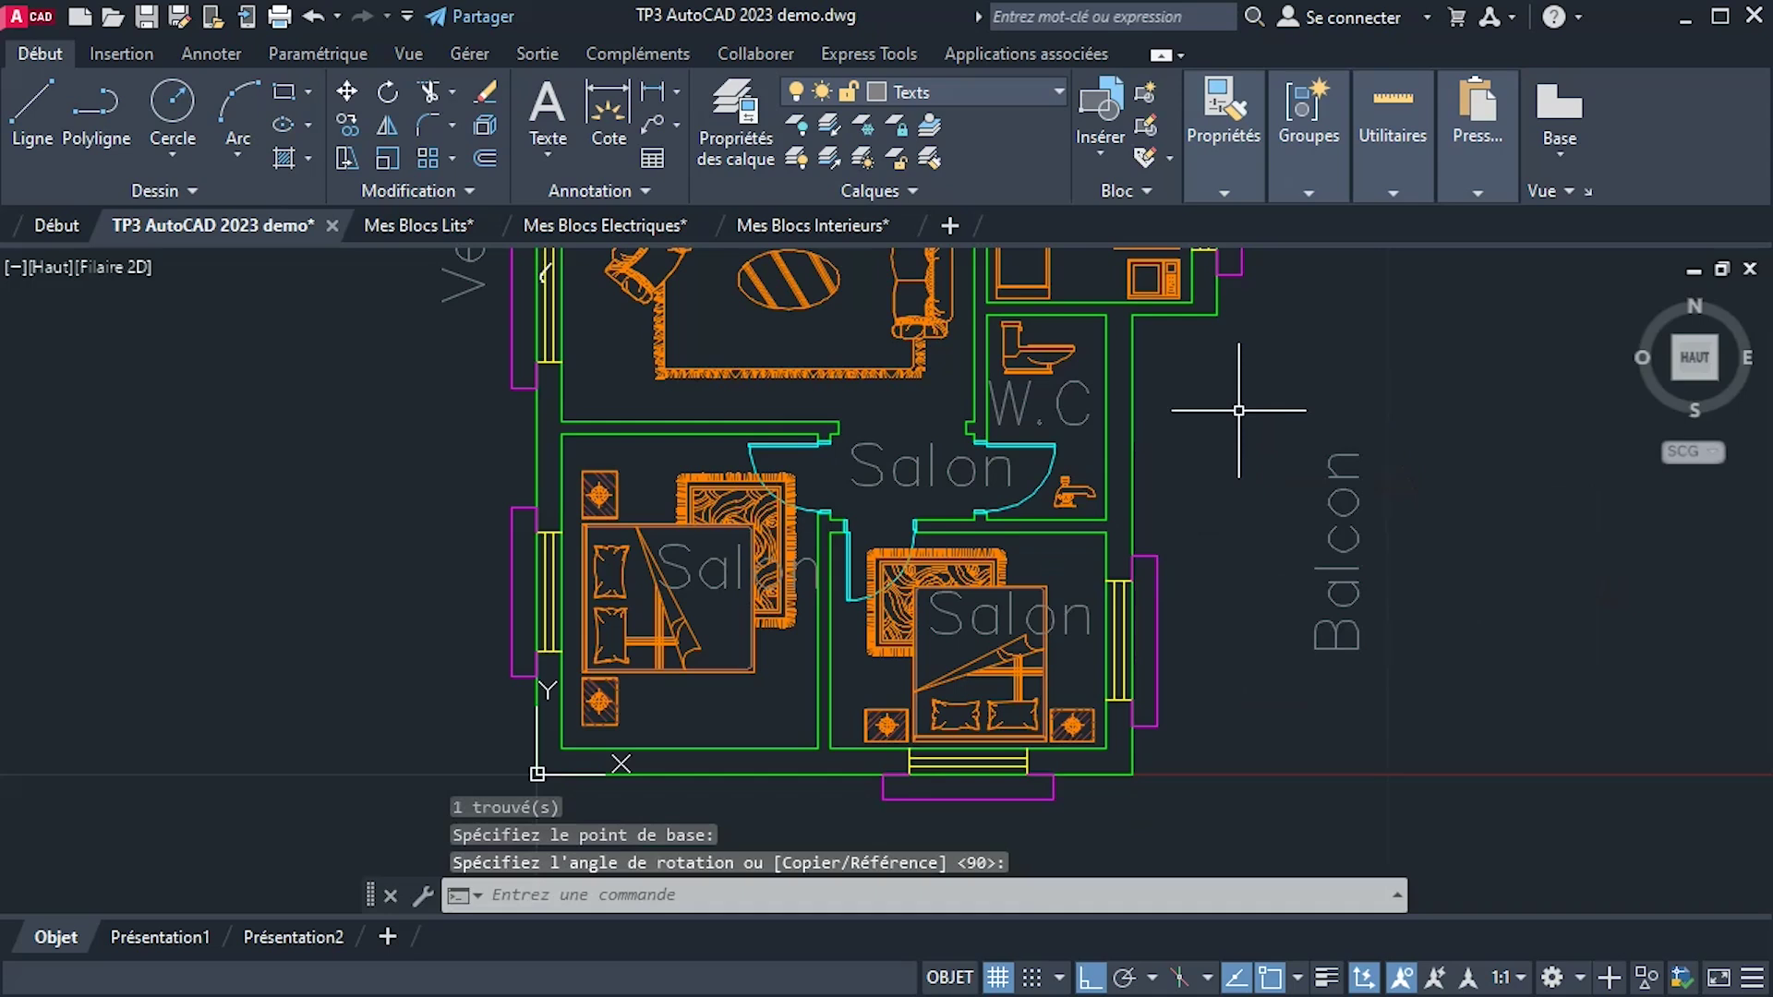
Move the vertical Balcon label horizontally towards the plan, close to the balcony outside the right bedroom.
left_click(1344, 520)
left_click(1318, 560)
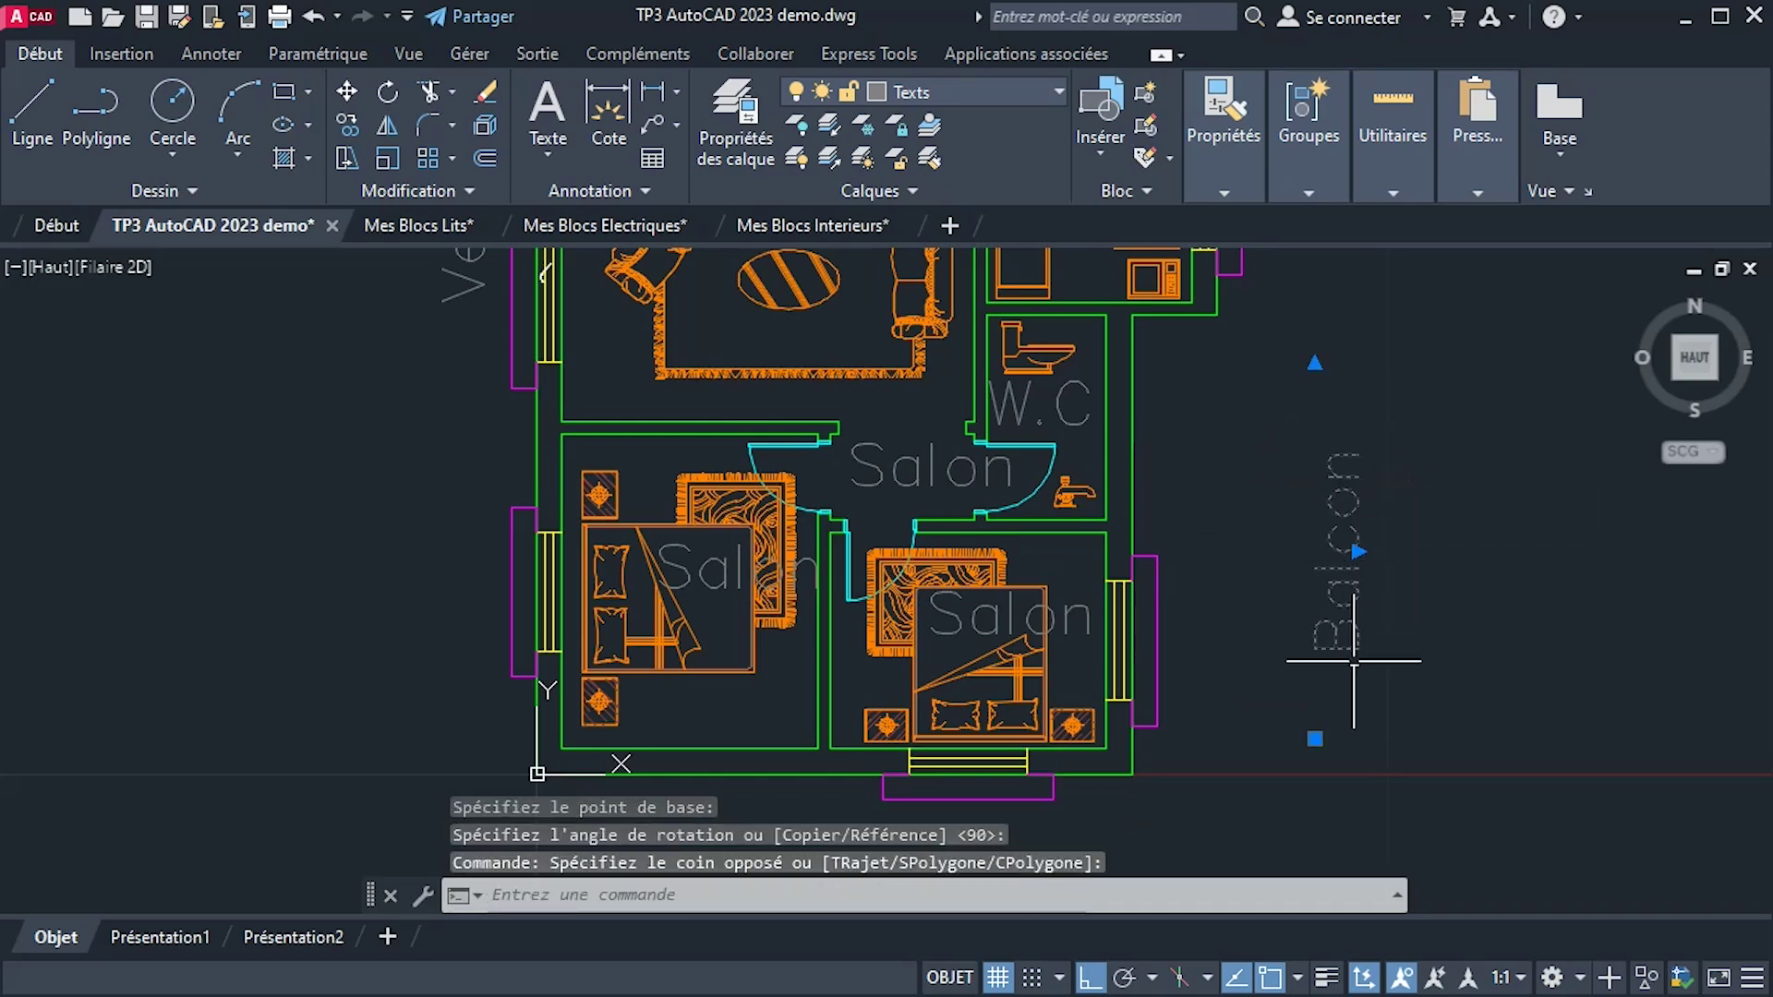
left_click(1315, 739)
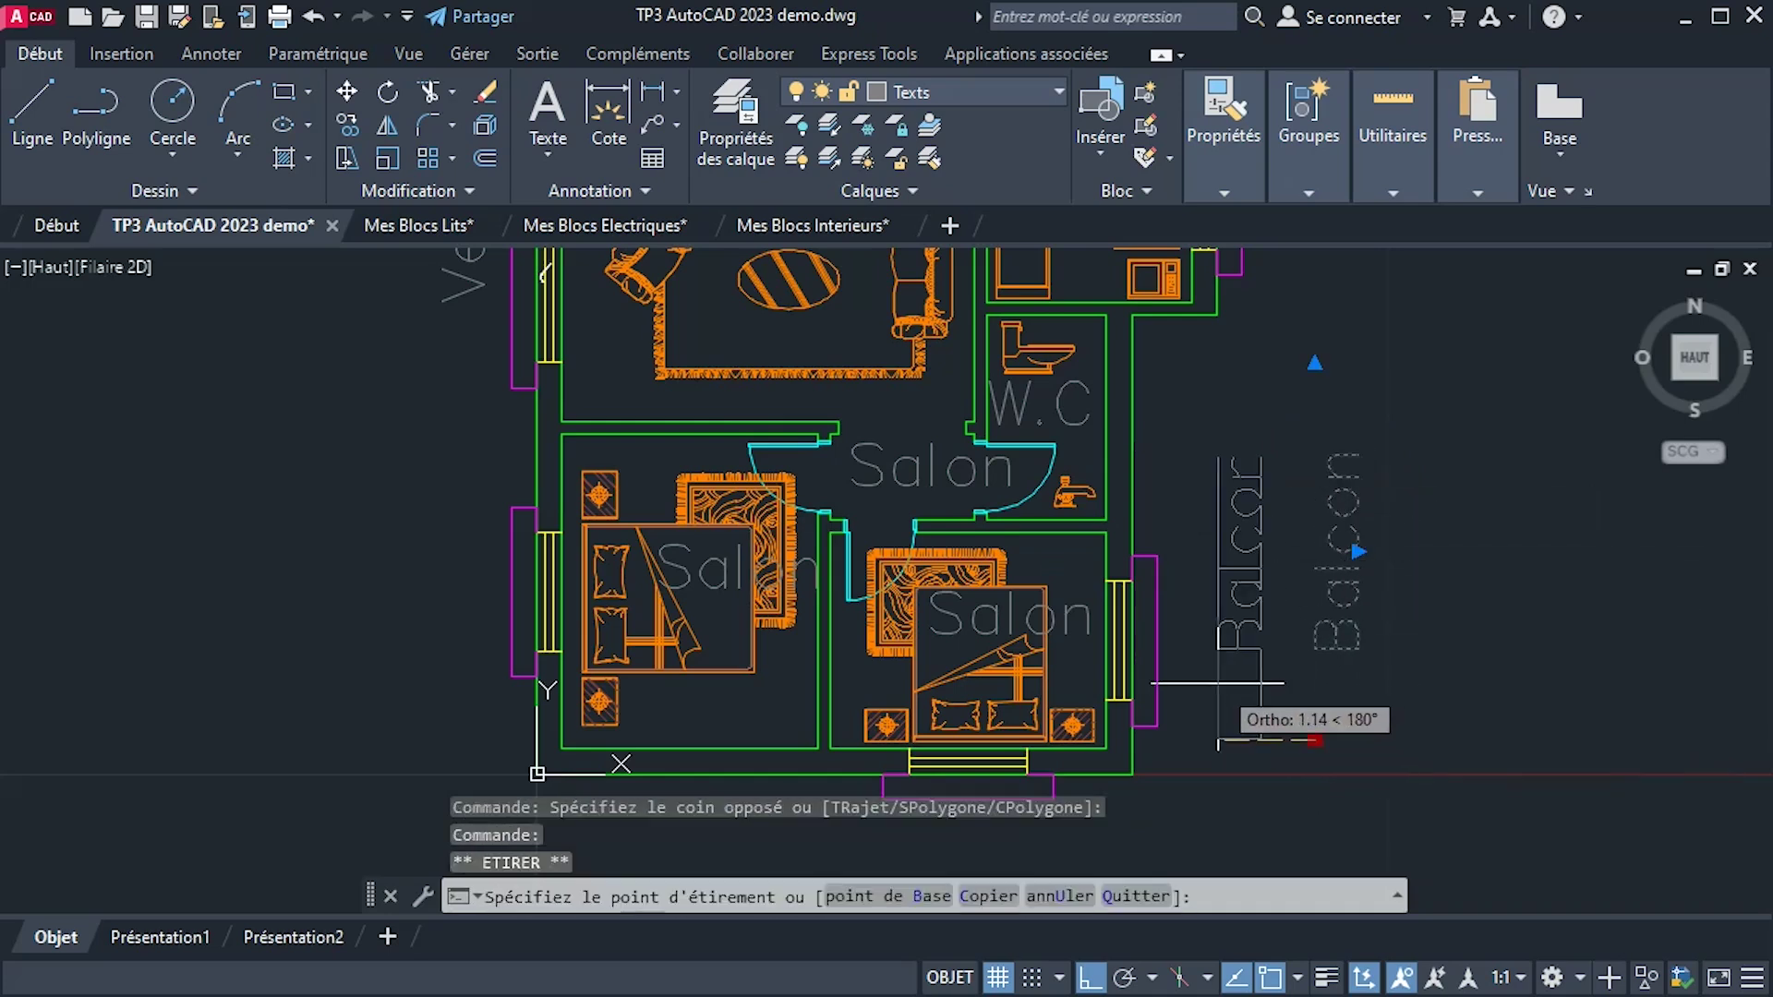
left_click(1177, 652)
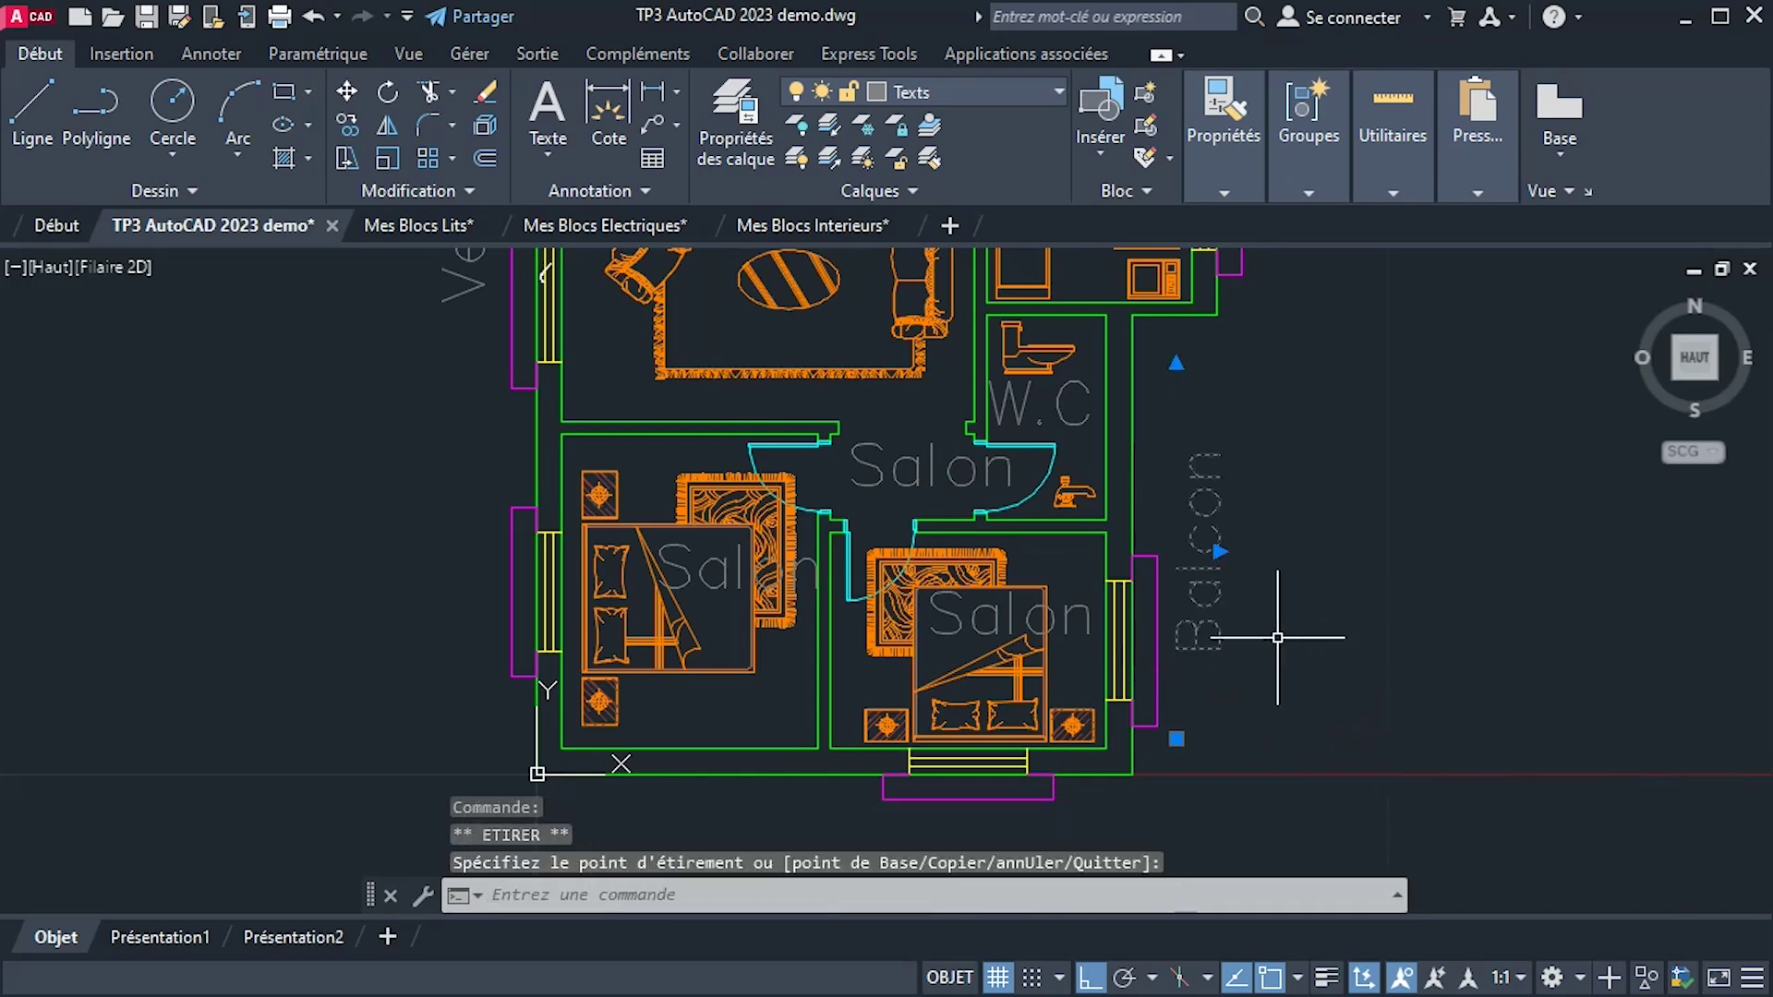
key("Escape")
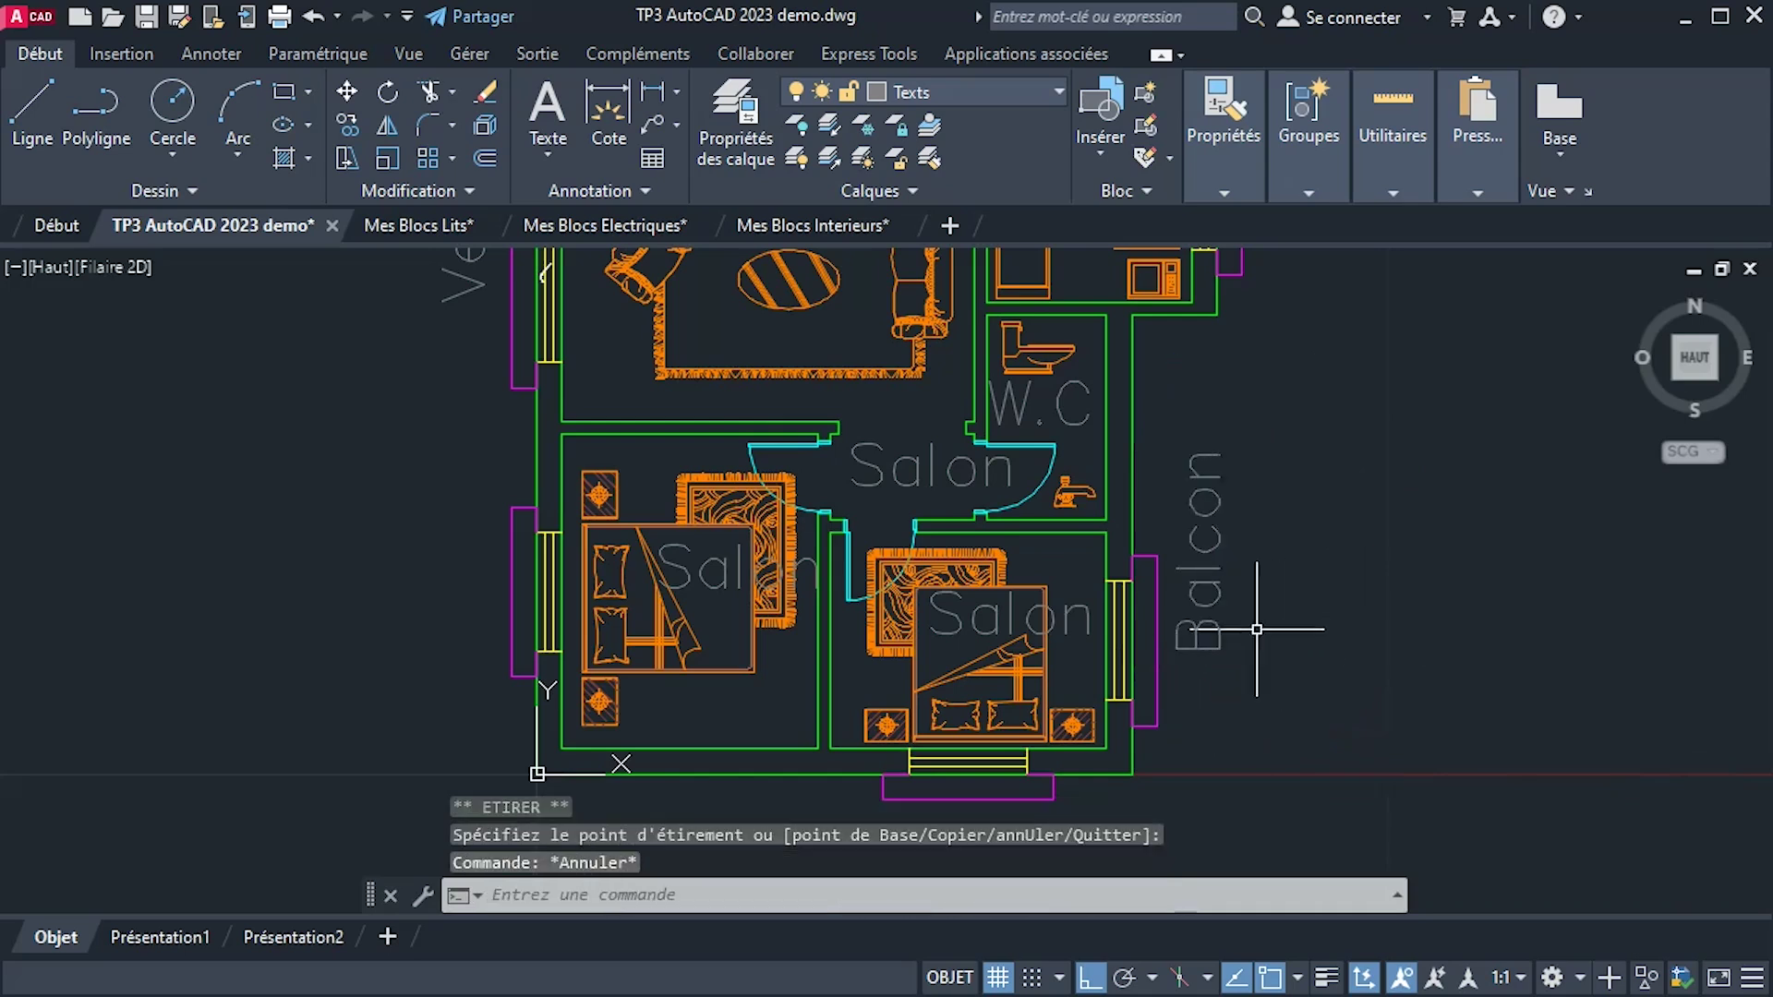
left_click(1001, 616)
left_click(1002, 622)
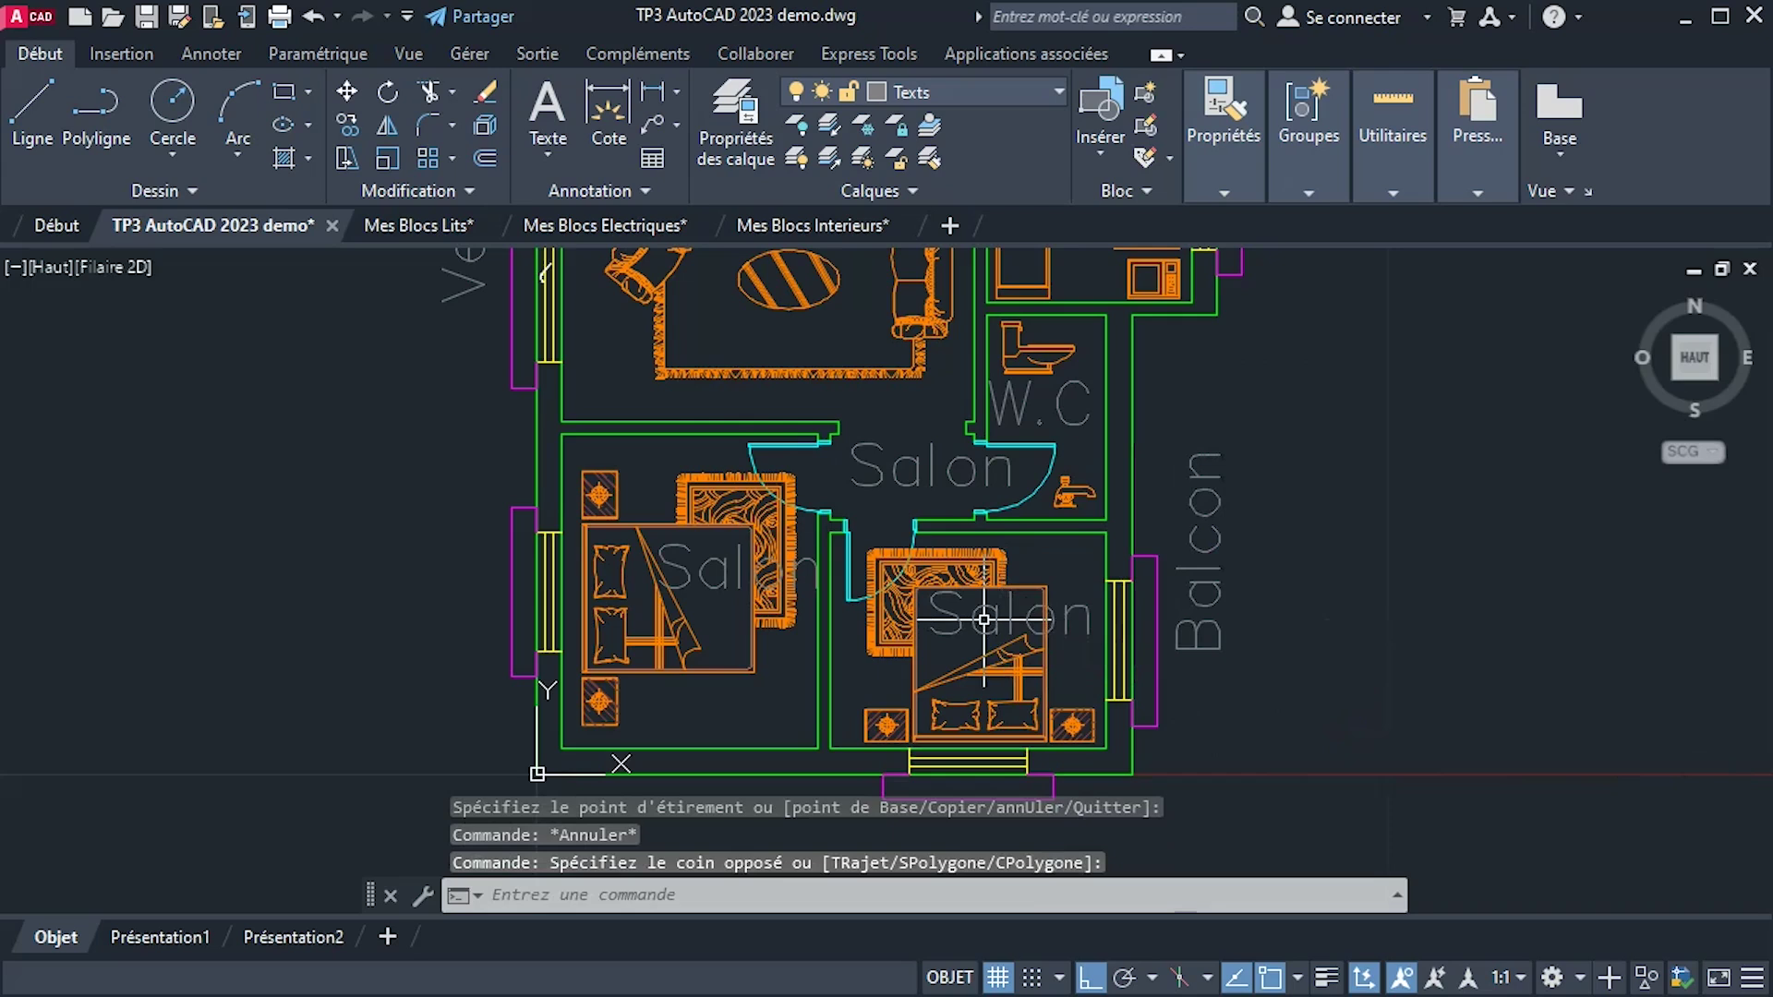
left_click(985, 621)
left_click(977, 635)
key("Escape")
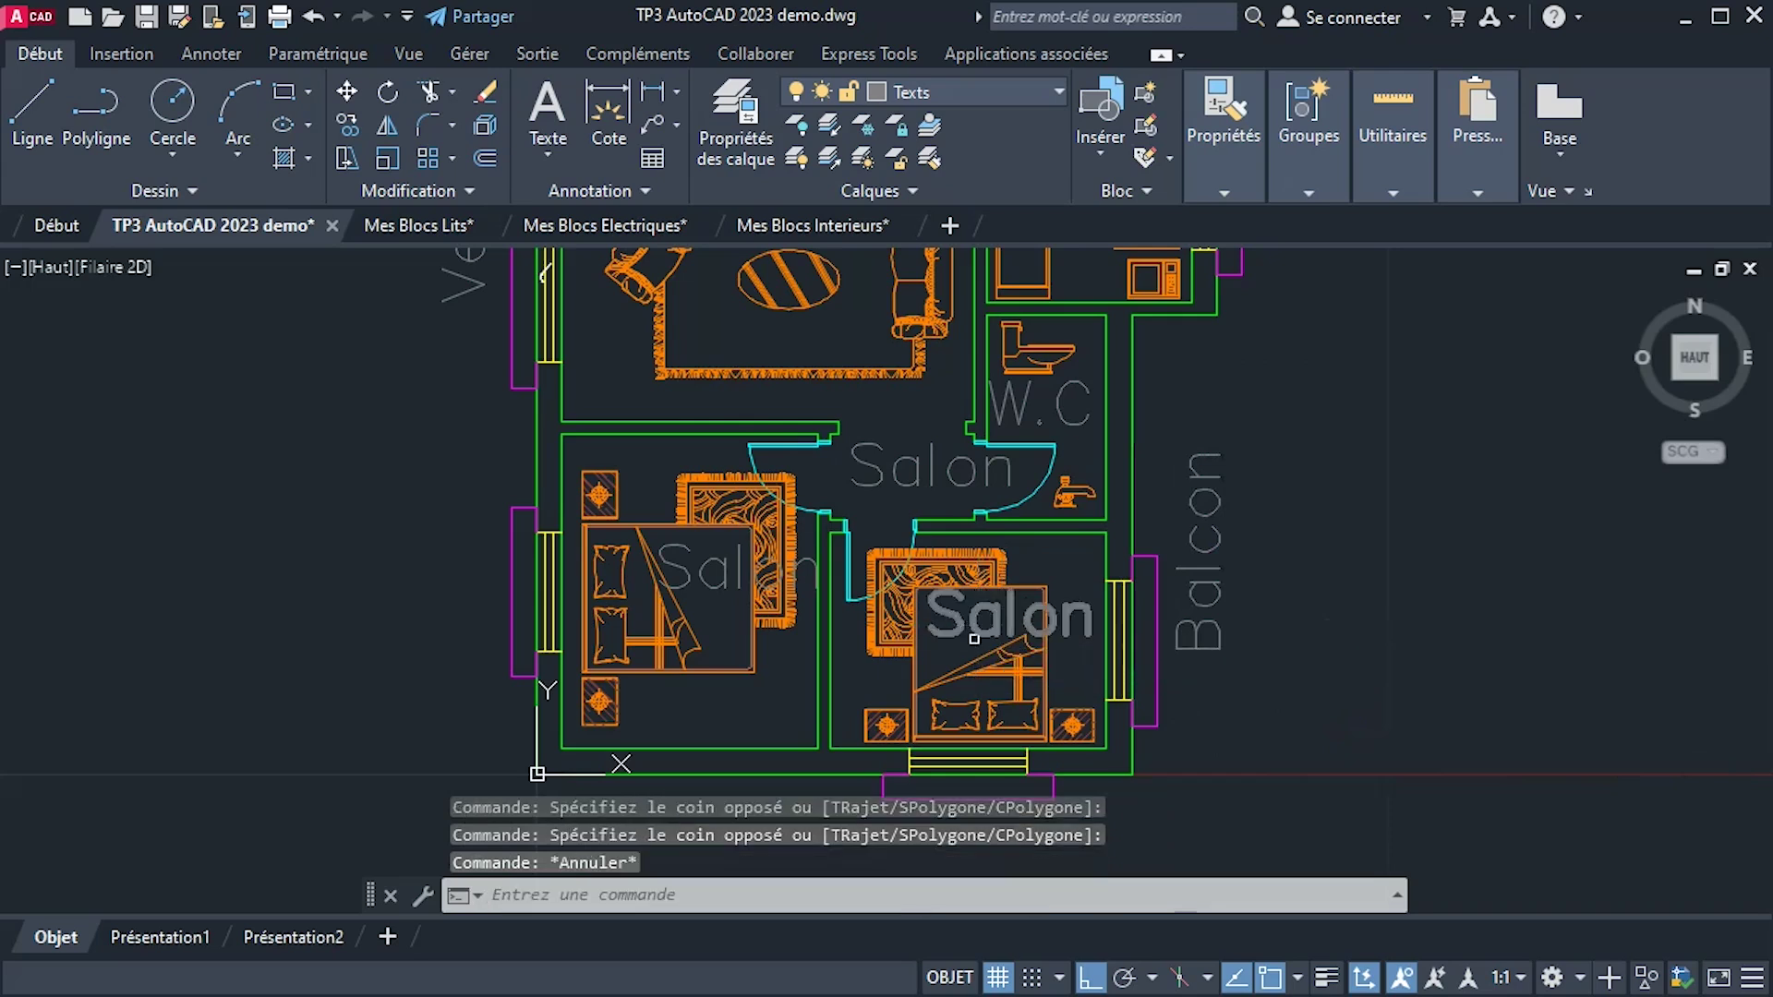
Replace the text of the Salon label in the right bedroom with Room 2.
left_click(975, 638)
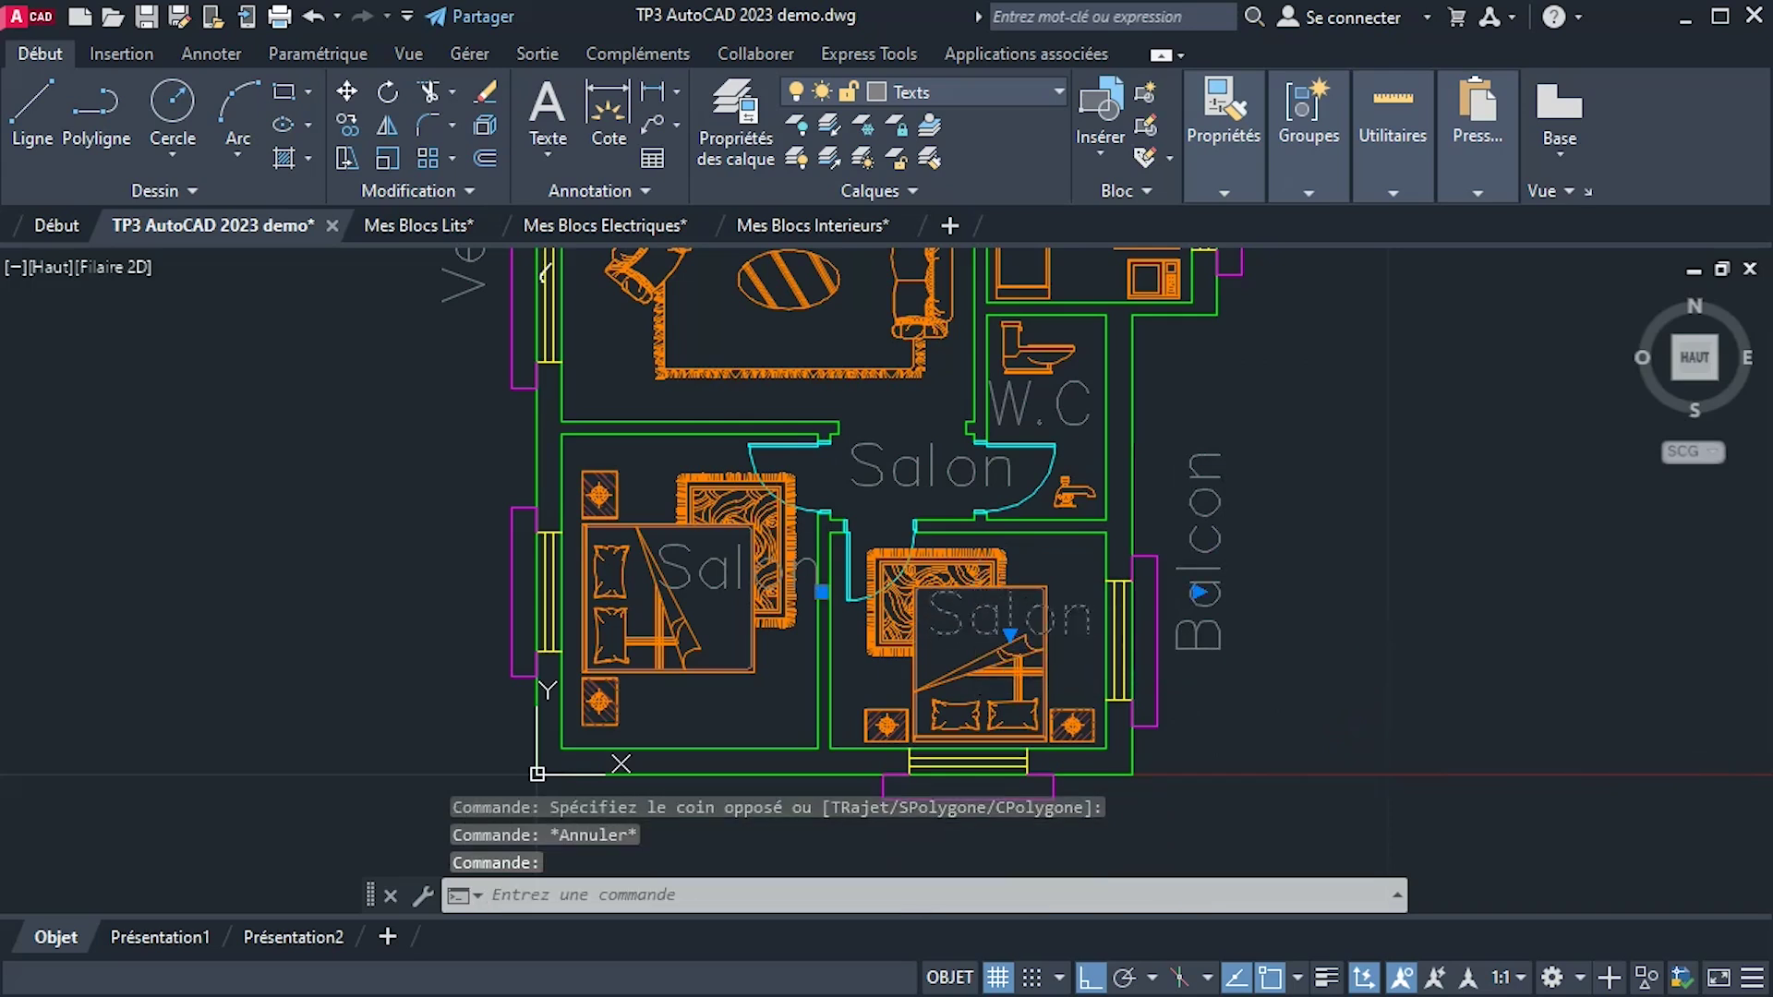
double_click(974, 638)
left_click_drag(1102, 644, 941, 646)
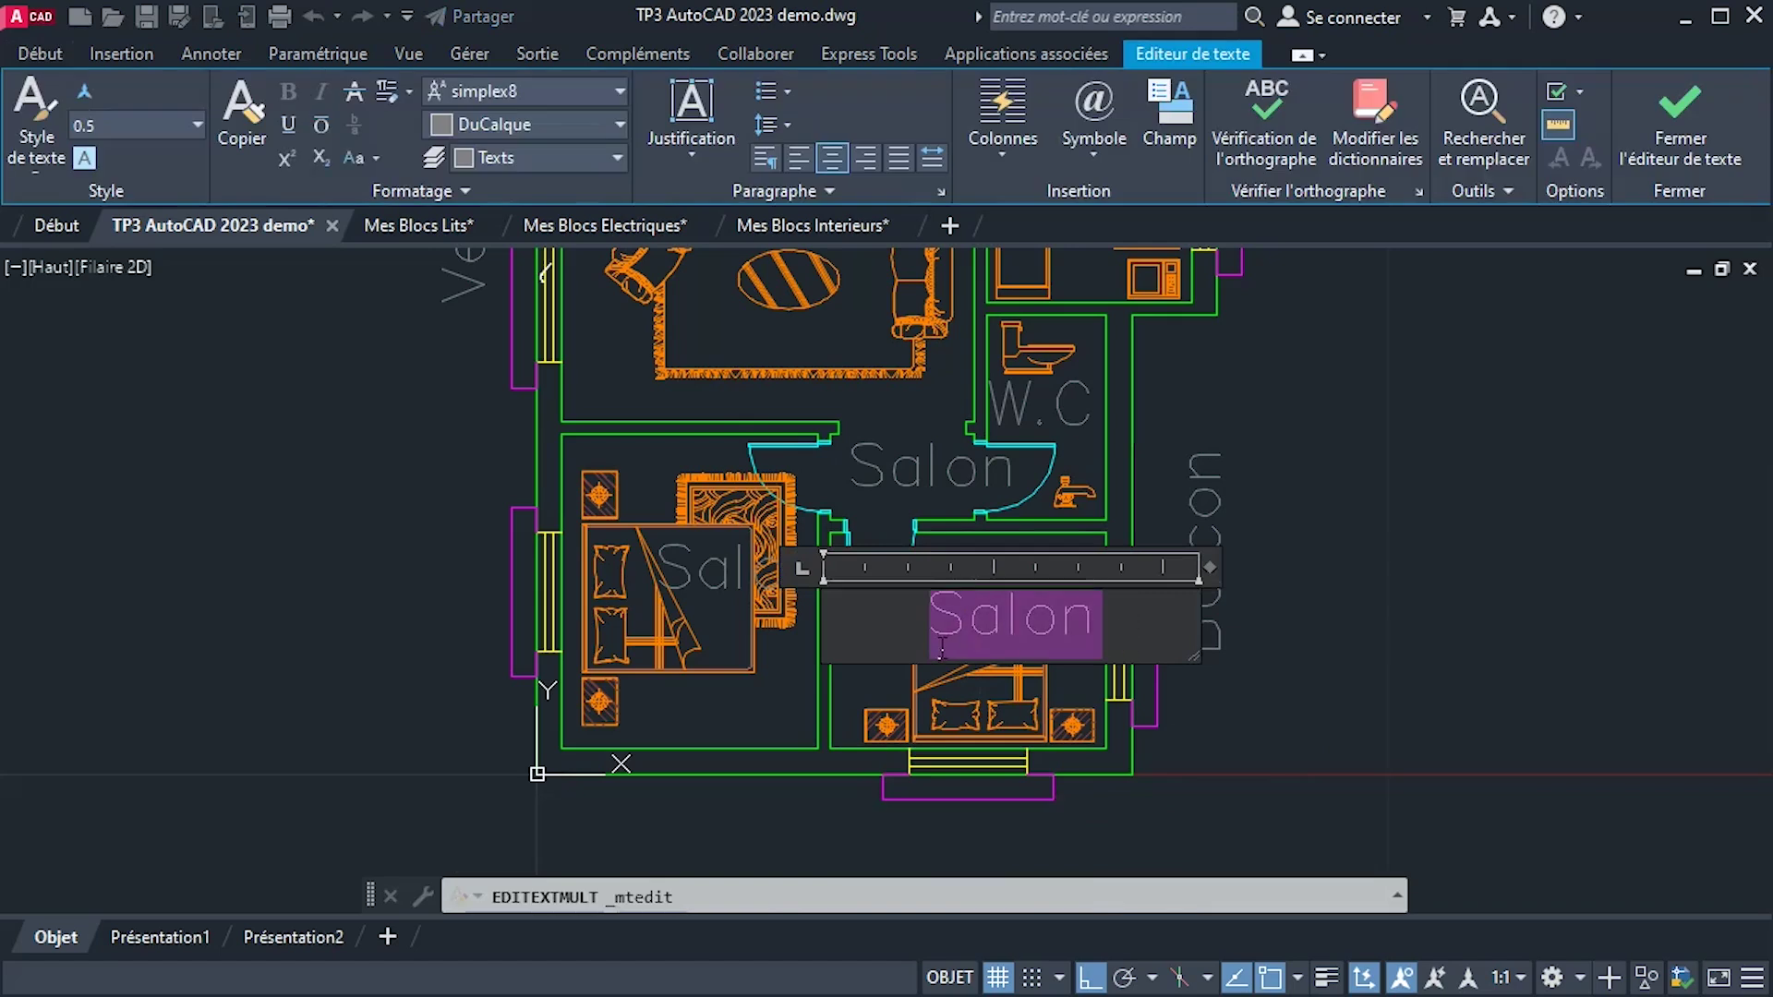
type("R")
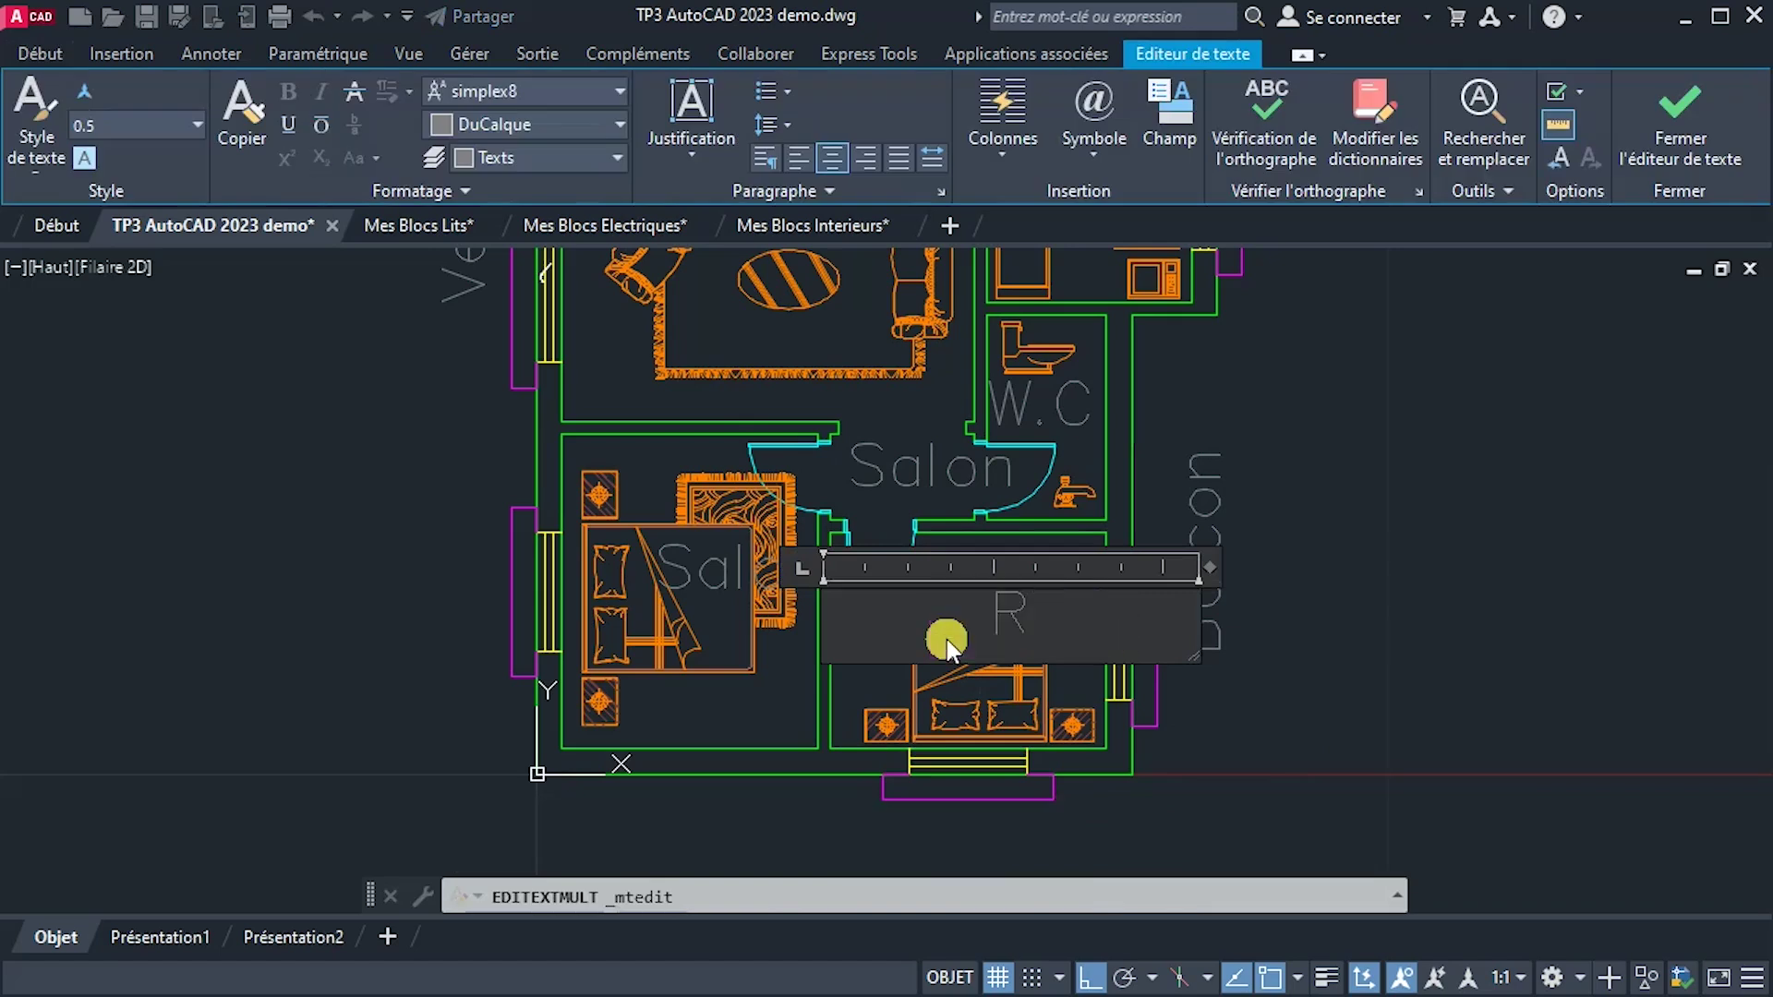
type("oom")
key("BackSpace")
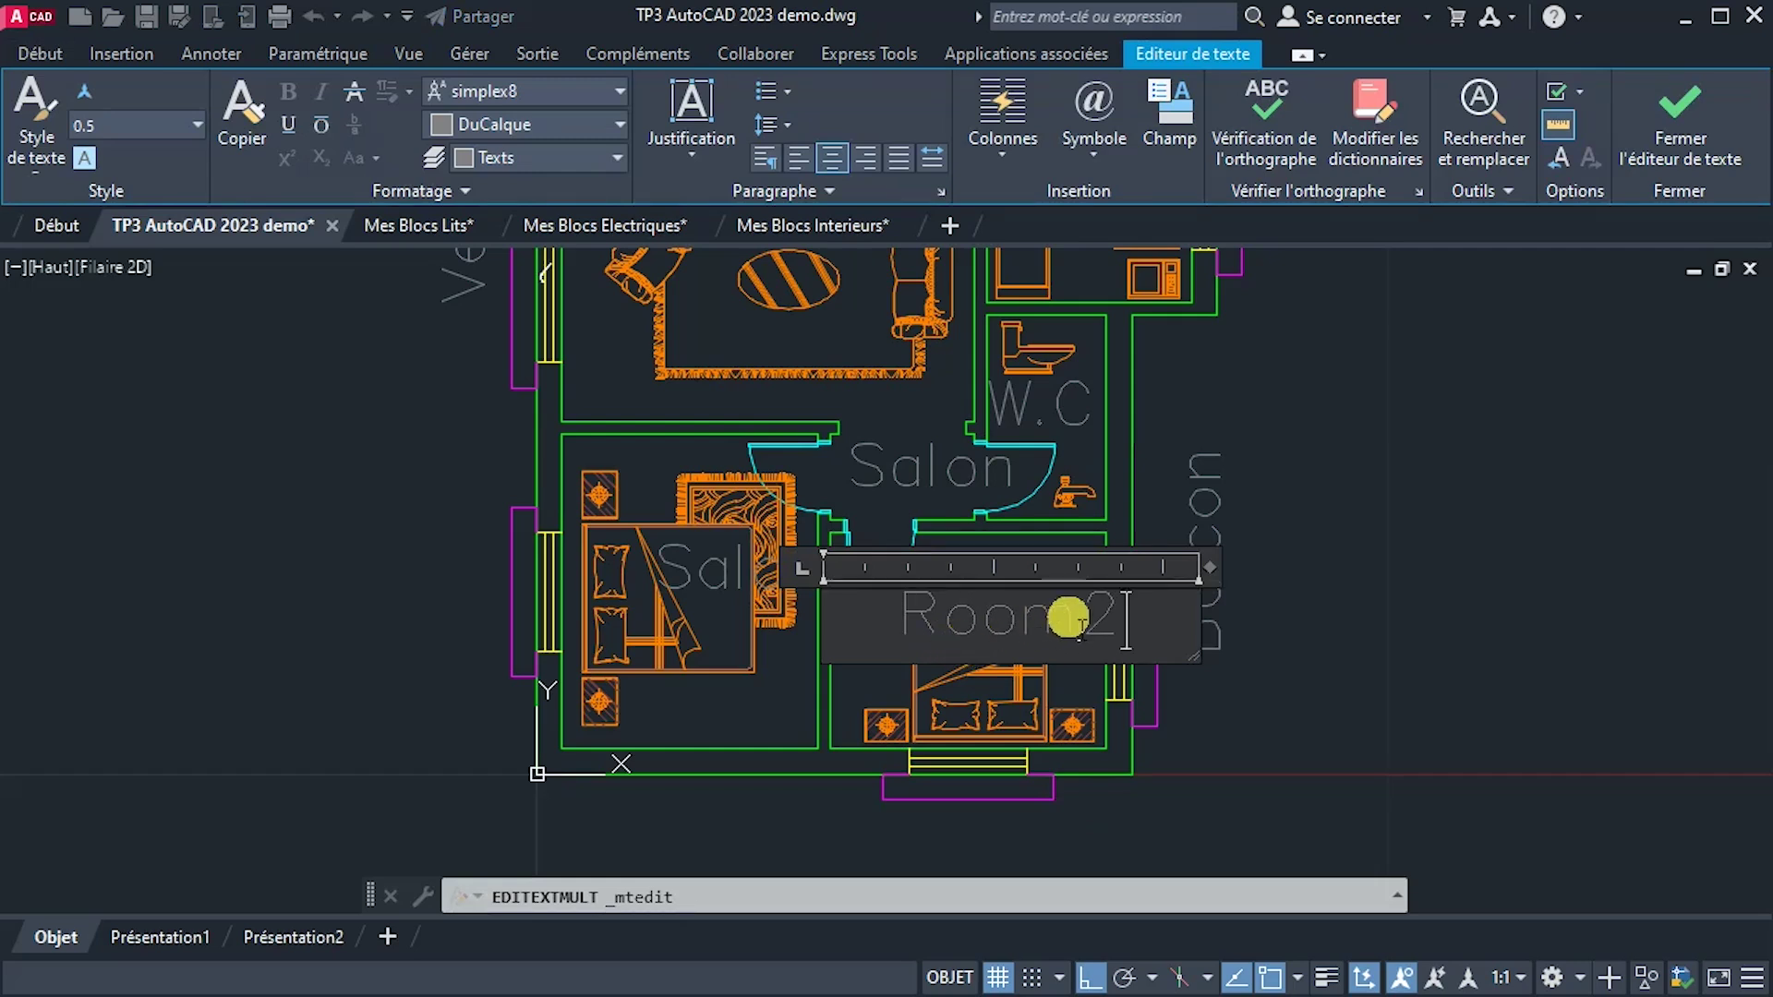
left_click(1256, 702)
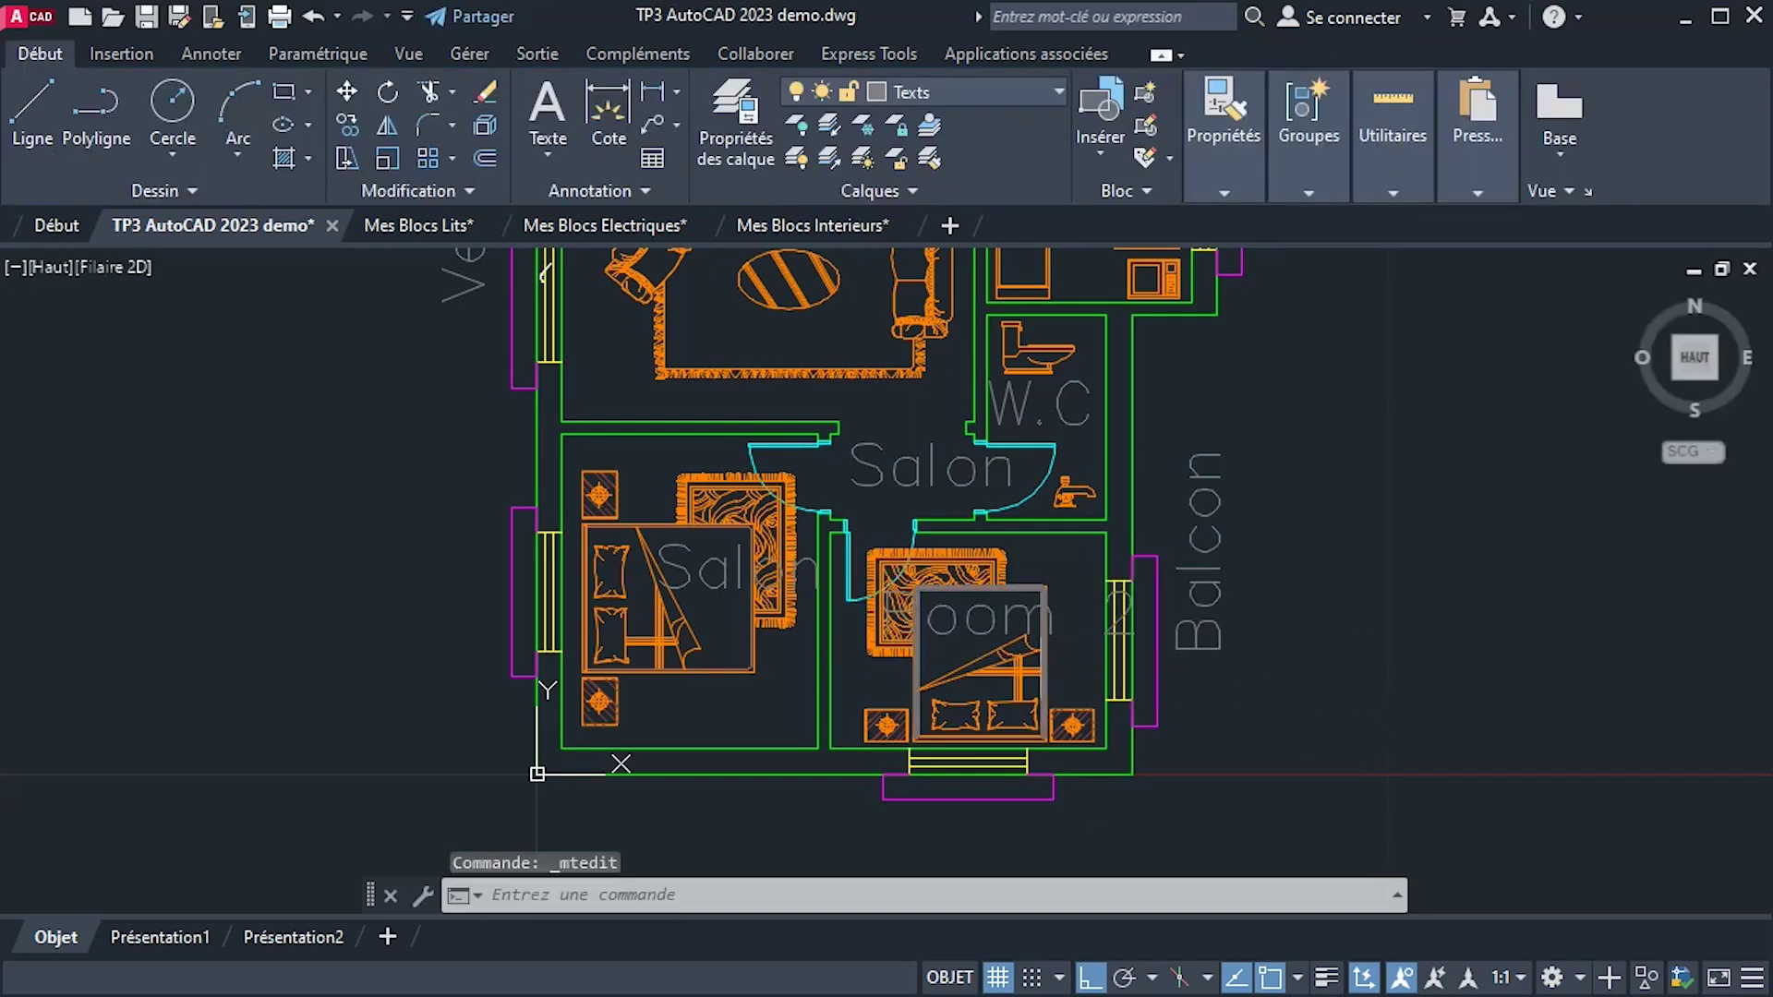
left_click(1002, 617)
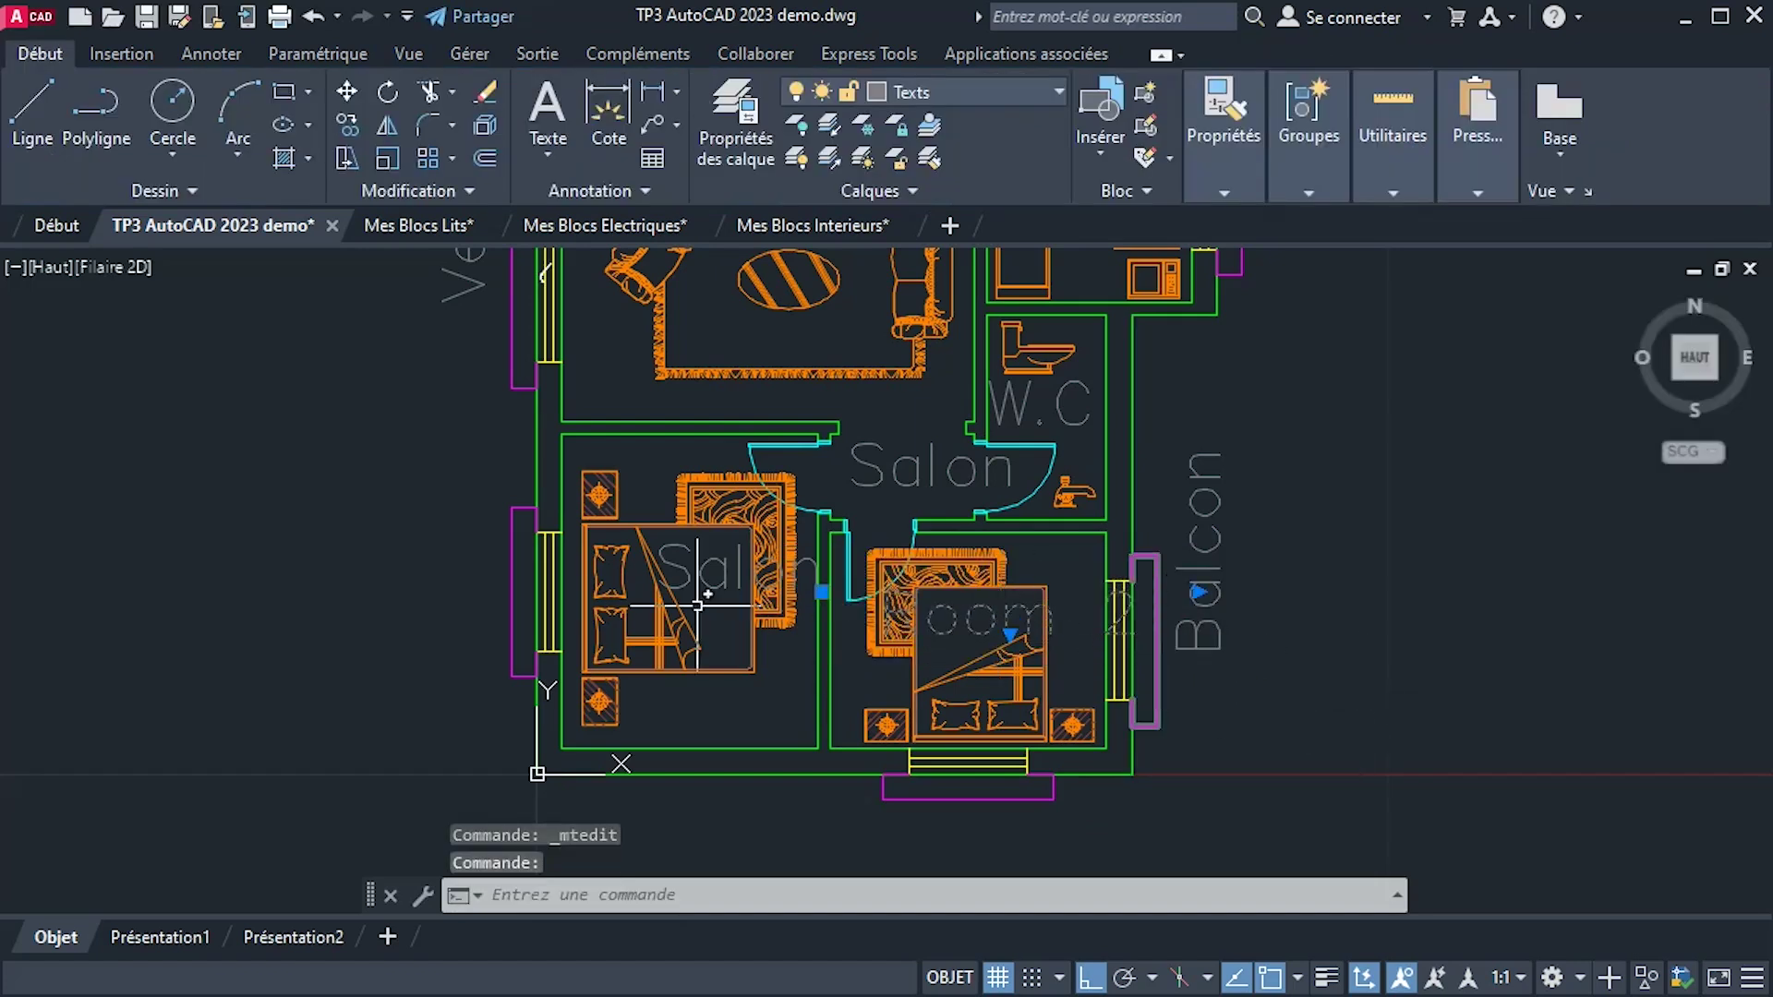
key("Escape")
Replace the text of the Salon label in the left bedroom with Room 1.
left_click(704, 572)
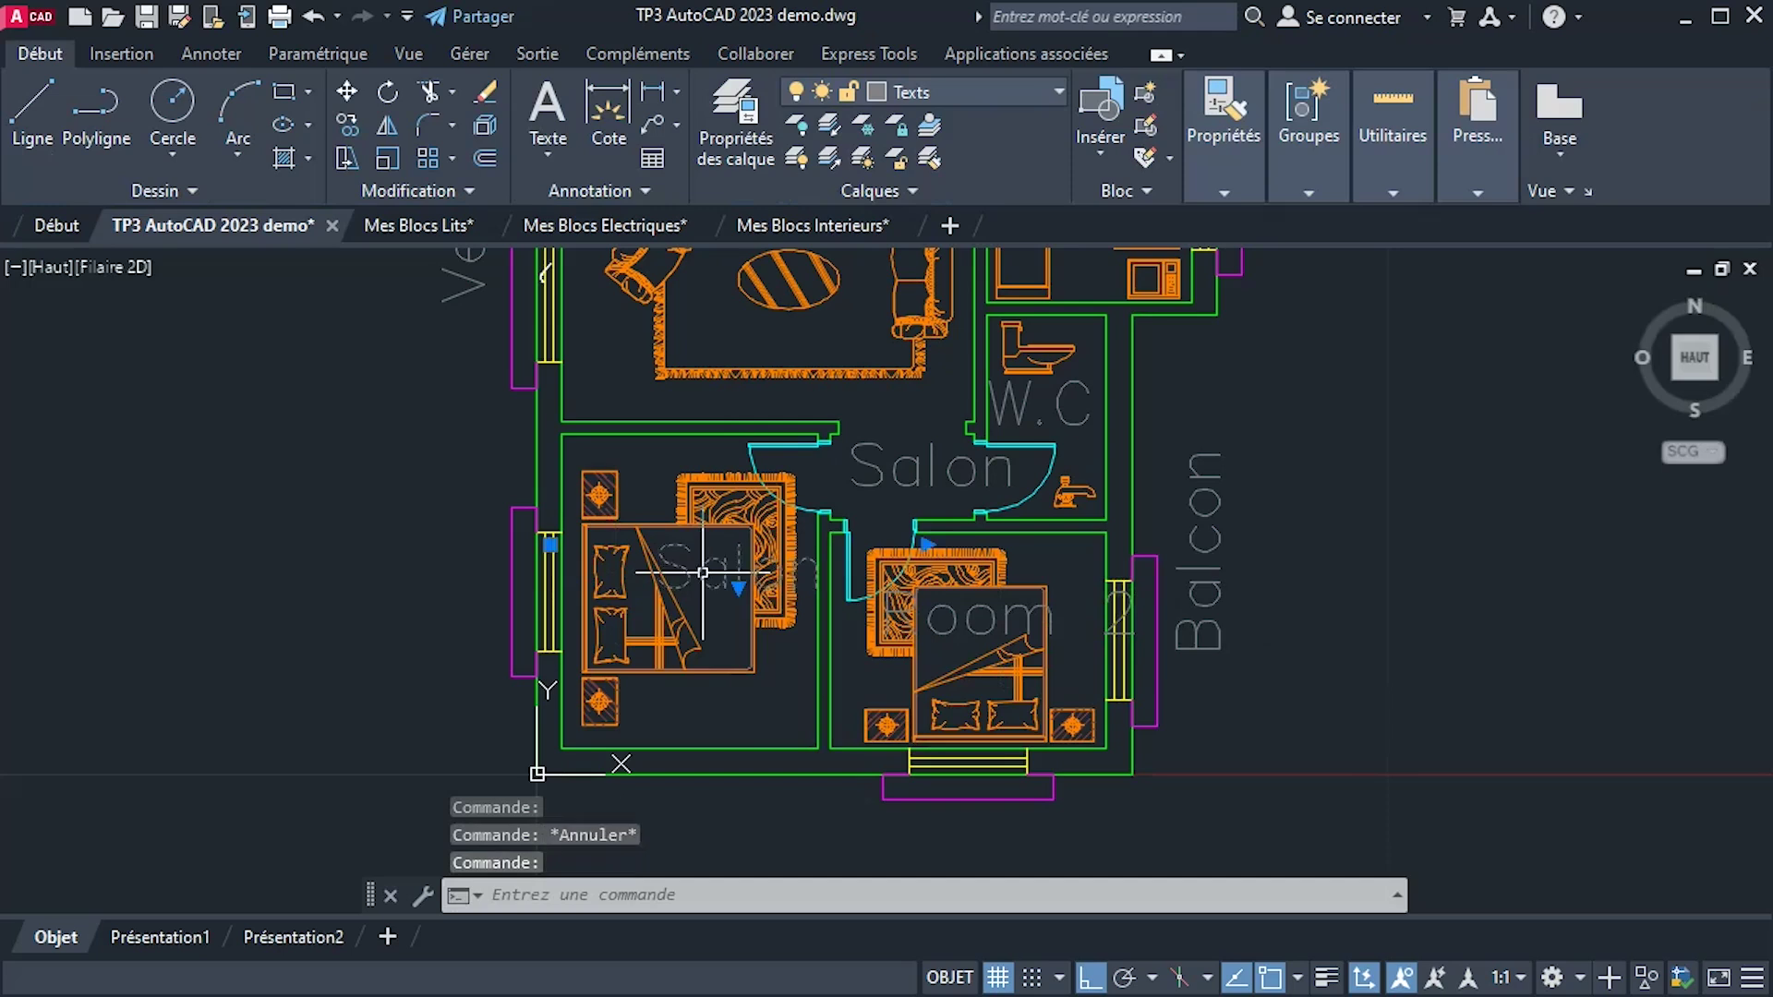
double_click(704, 571)
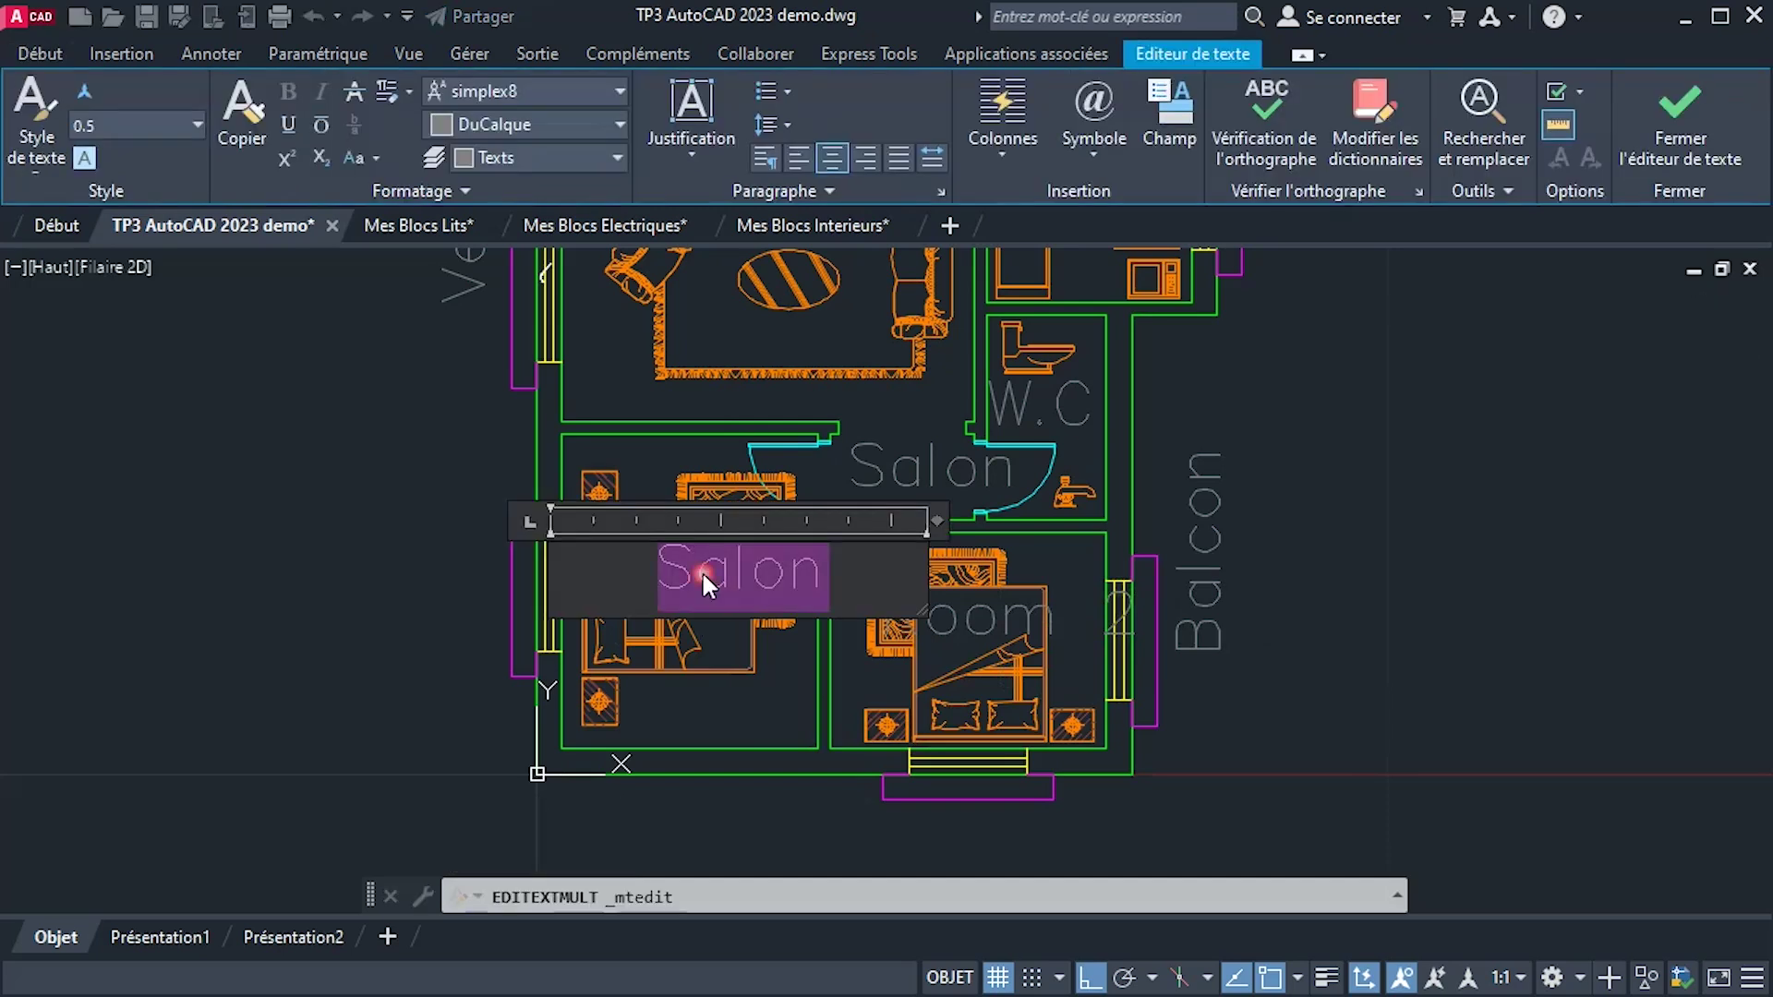
type("Room")
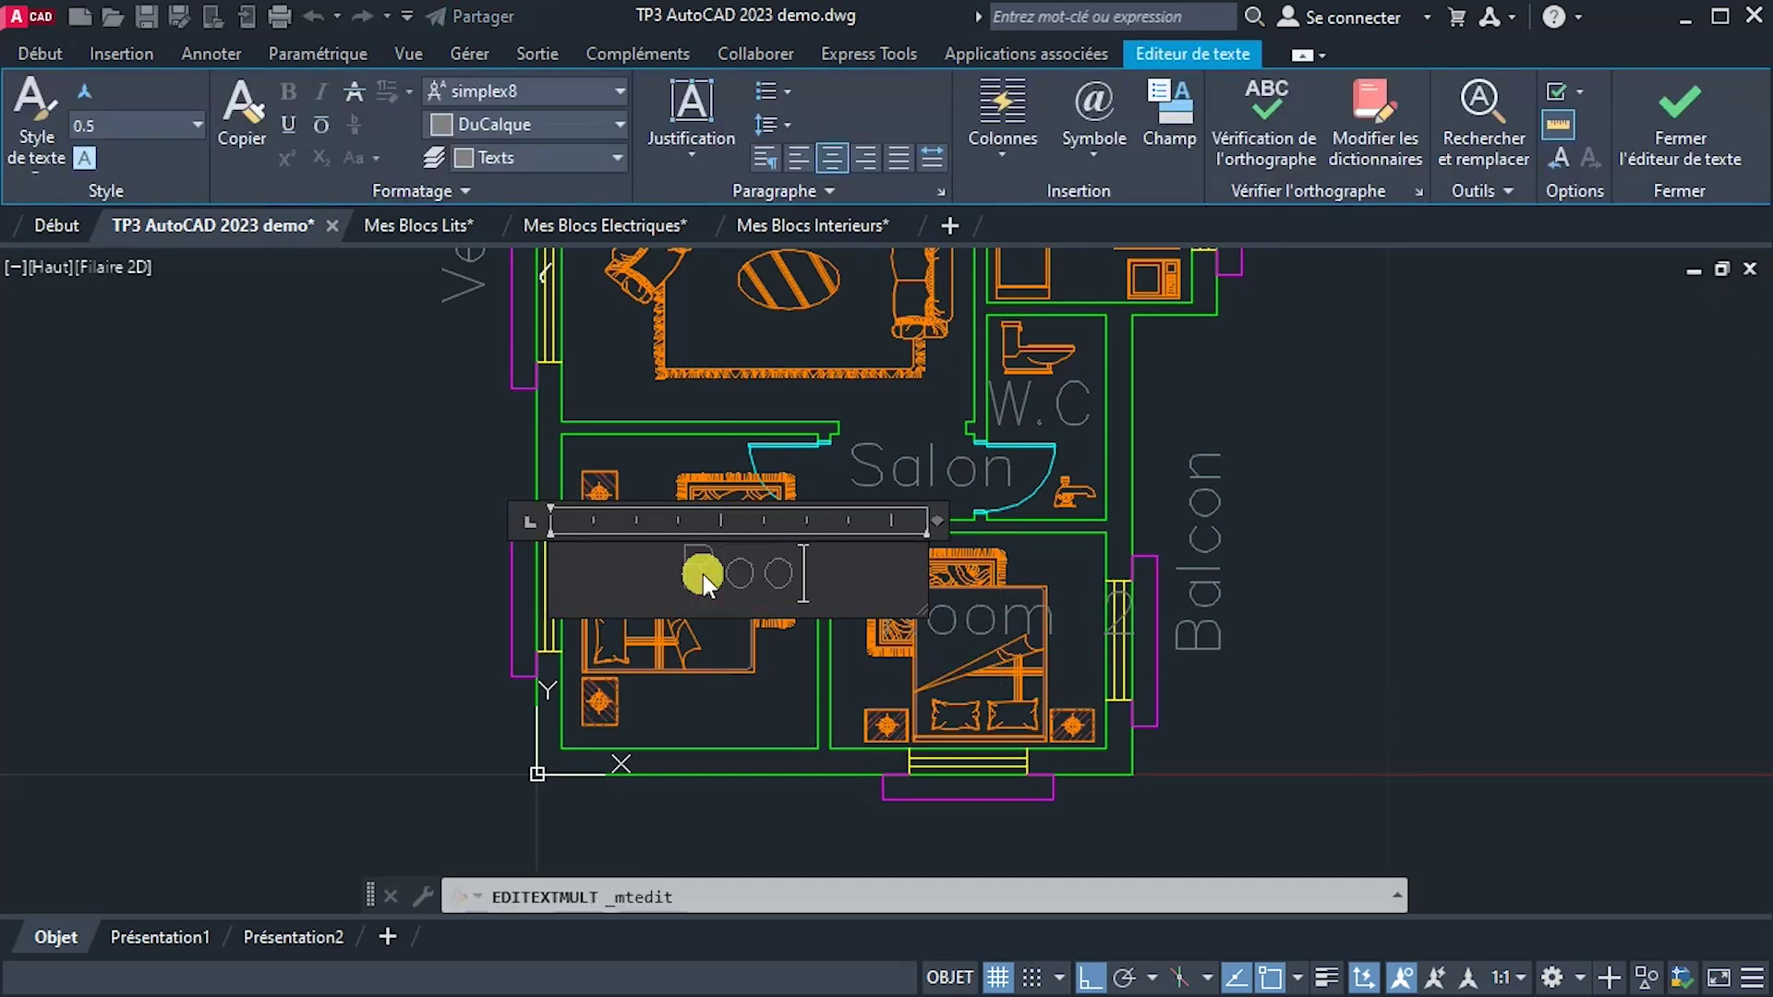
type(" 1")
left_click(1549, 625)
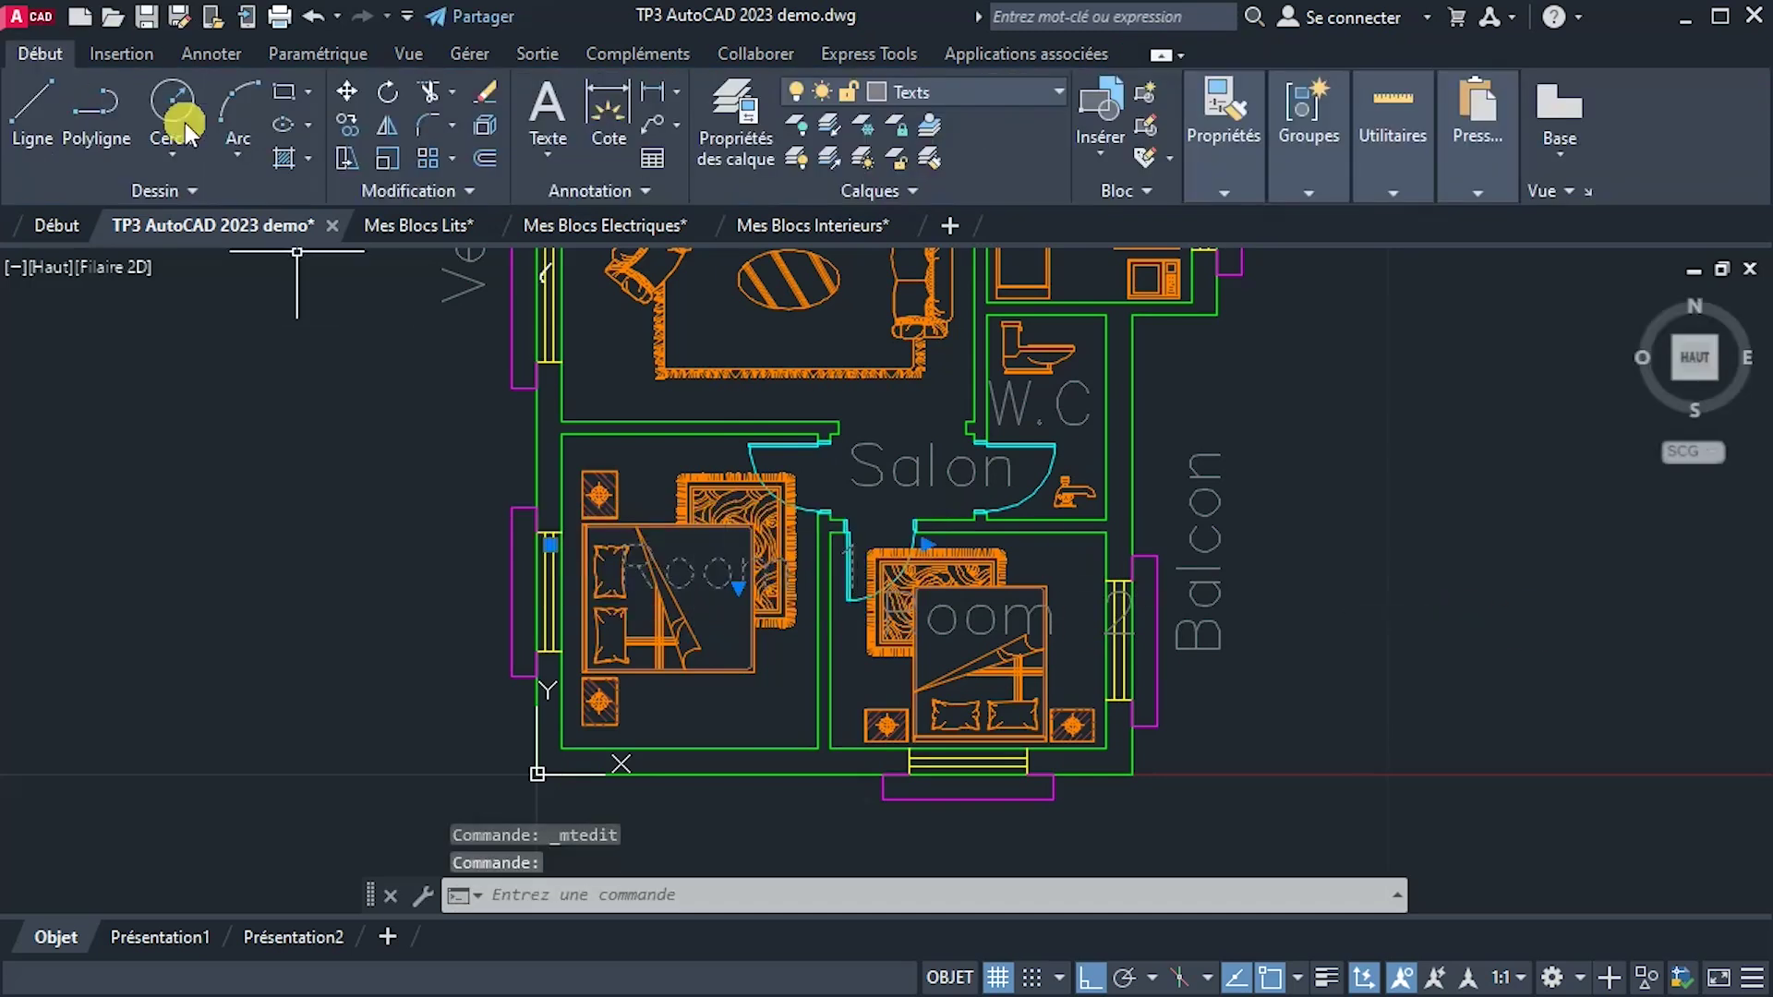
Move the Room 1 label straight down to the free area below the left bedroom's bed.
left_click(346, 92)
left_click(727, 587)
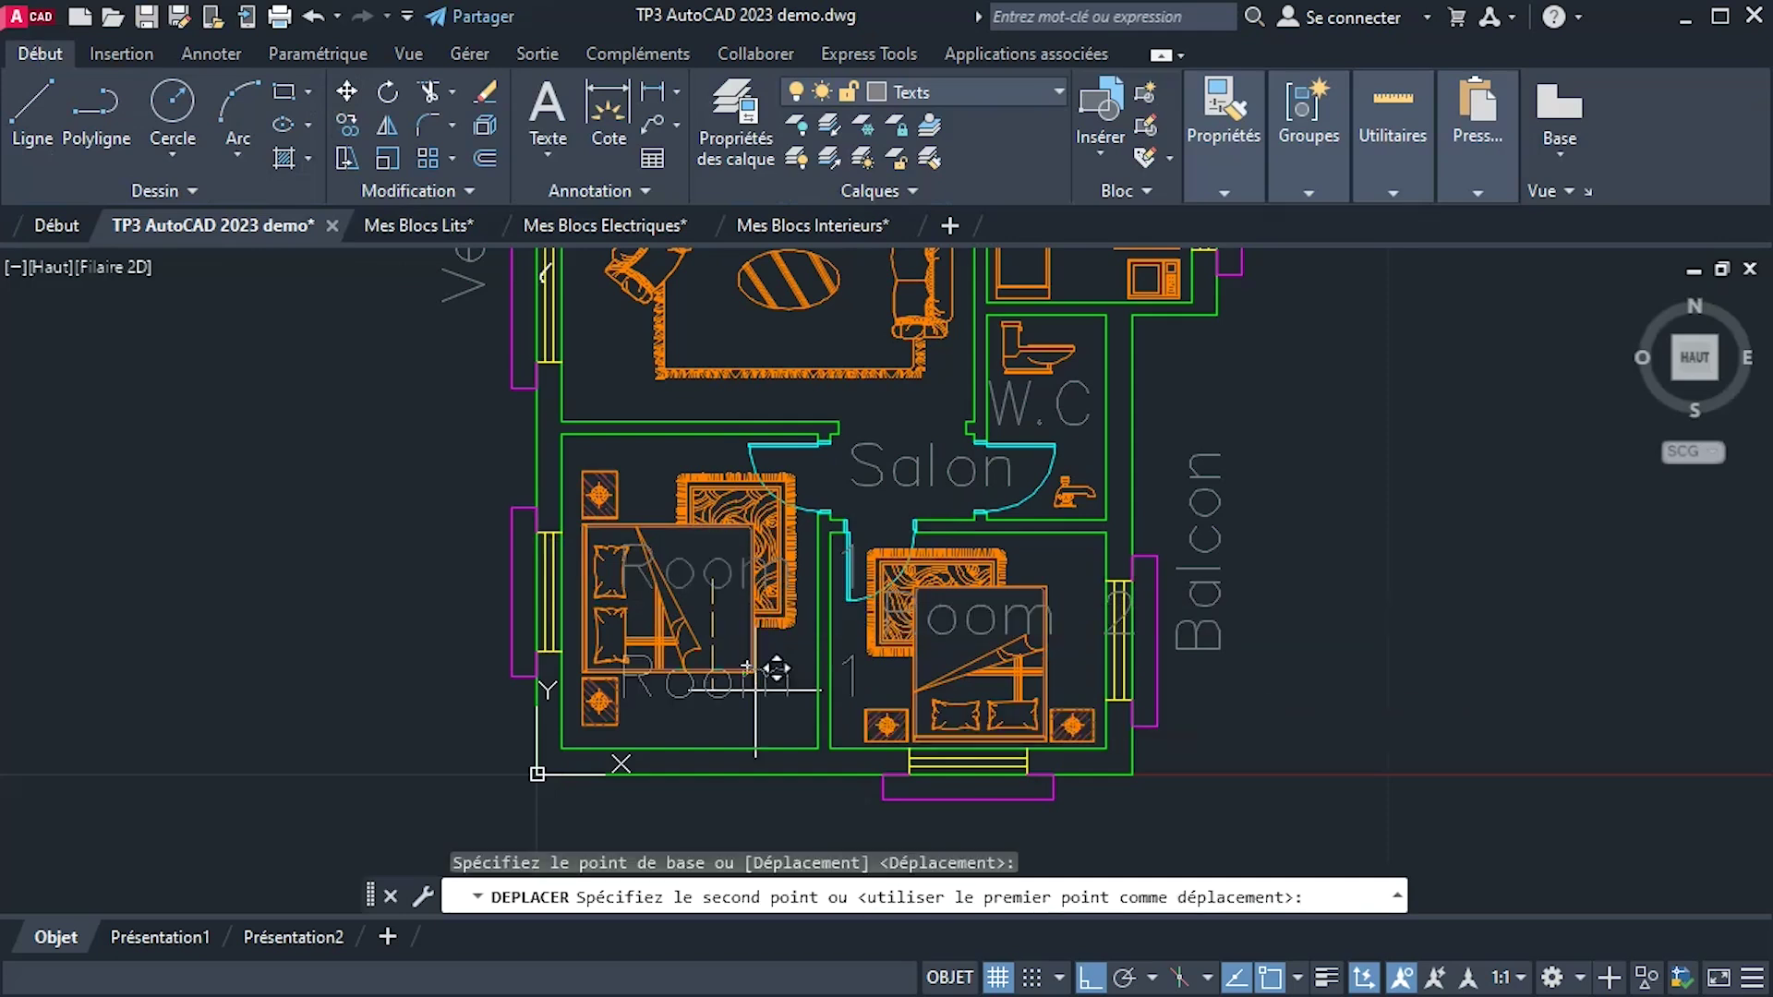
left_click(726, 714)
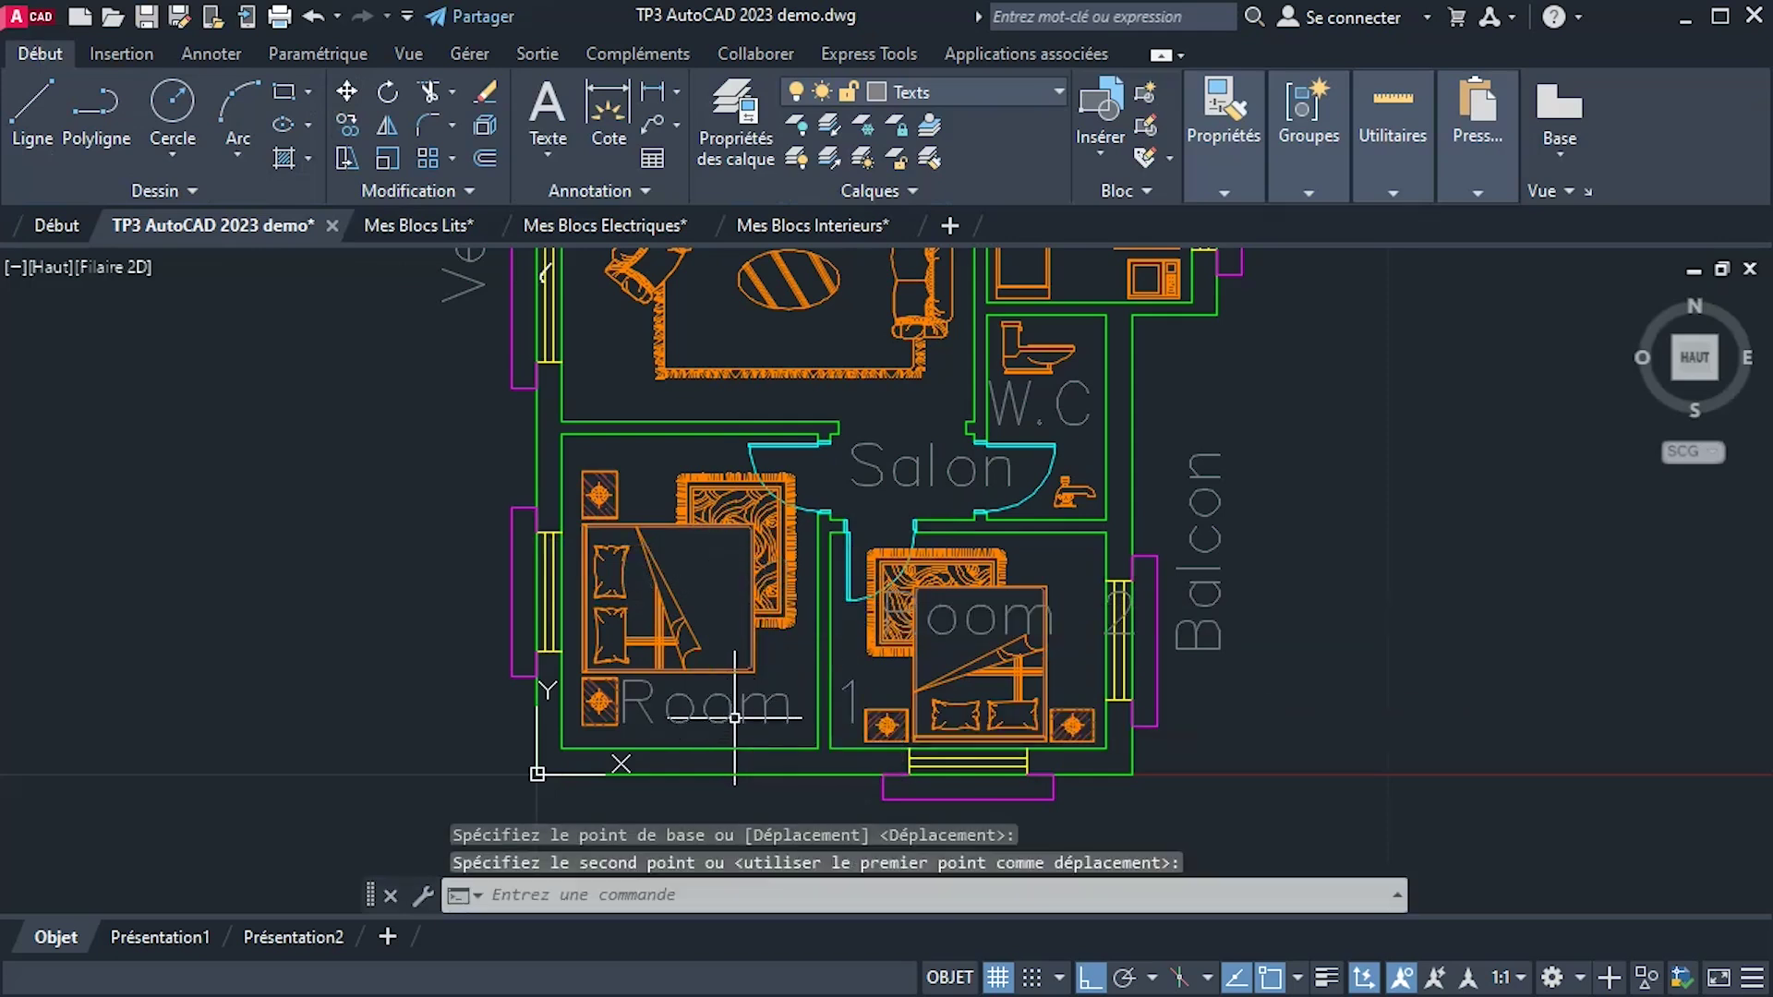
Move the Room 2 label slightly right and down, with its insertion point at the end of the right bedroom's open door leaf.
left_click(960, 621)
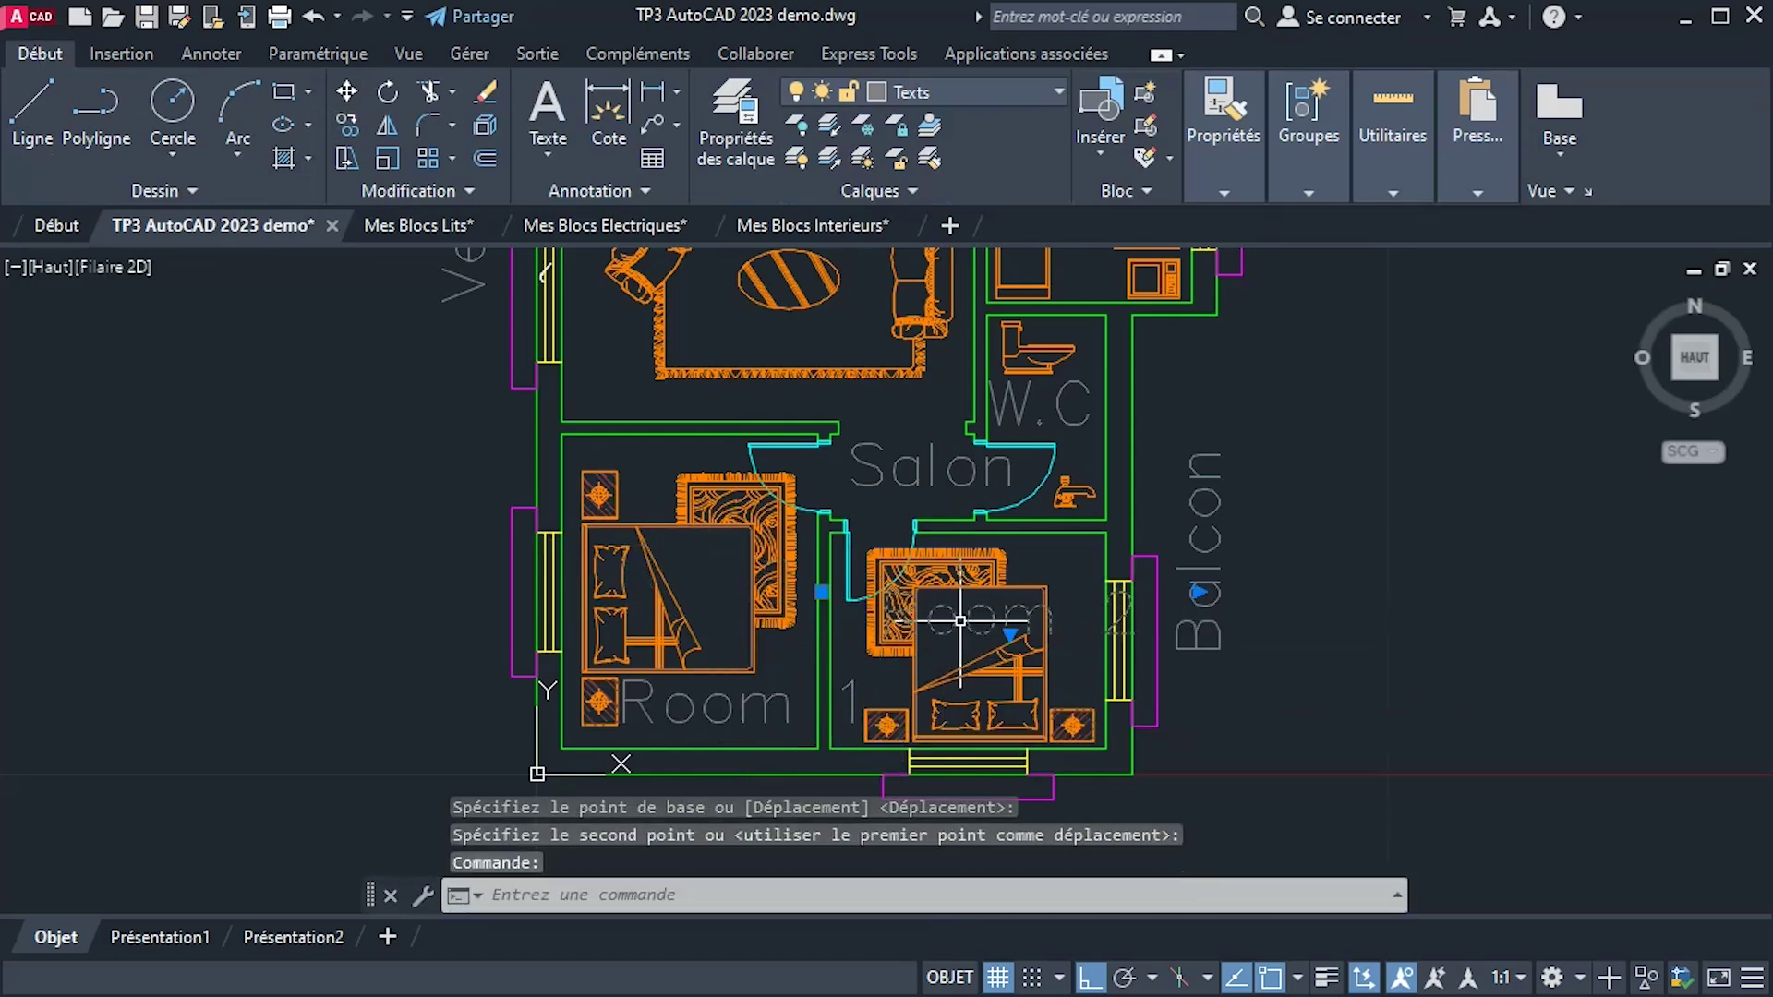
left_click(821, 592)
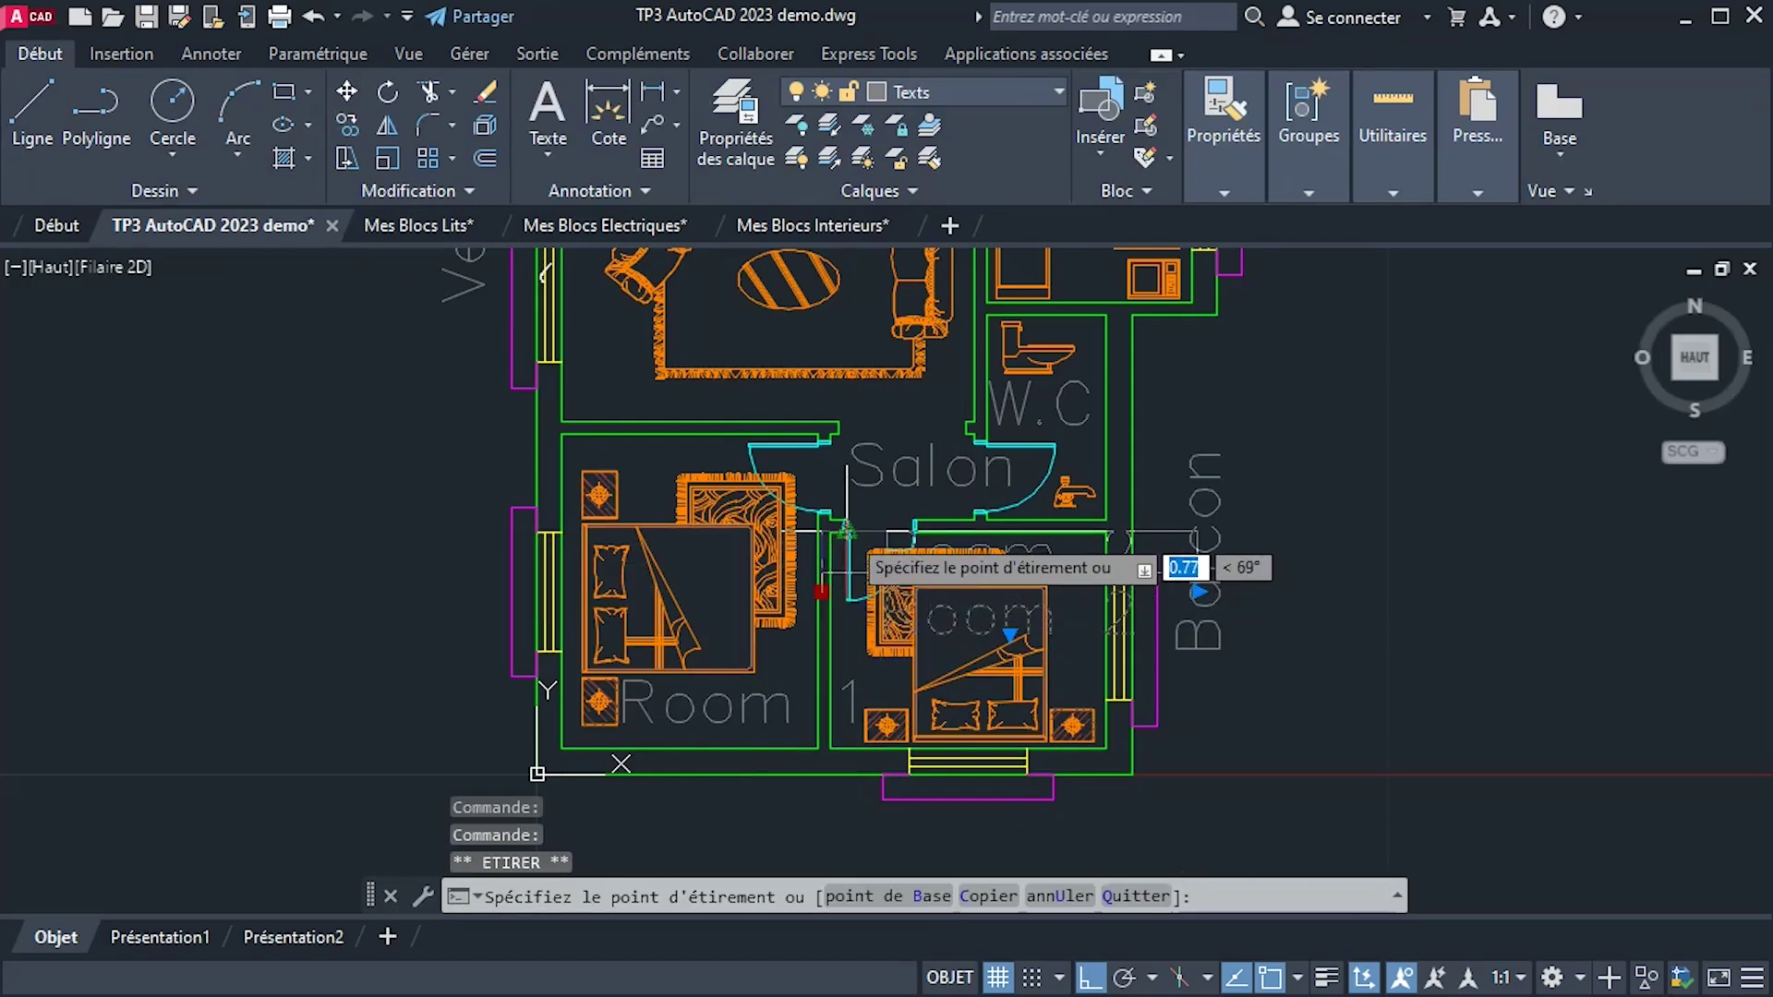
left_click(847, 600)
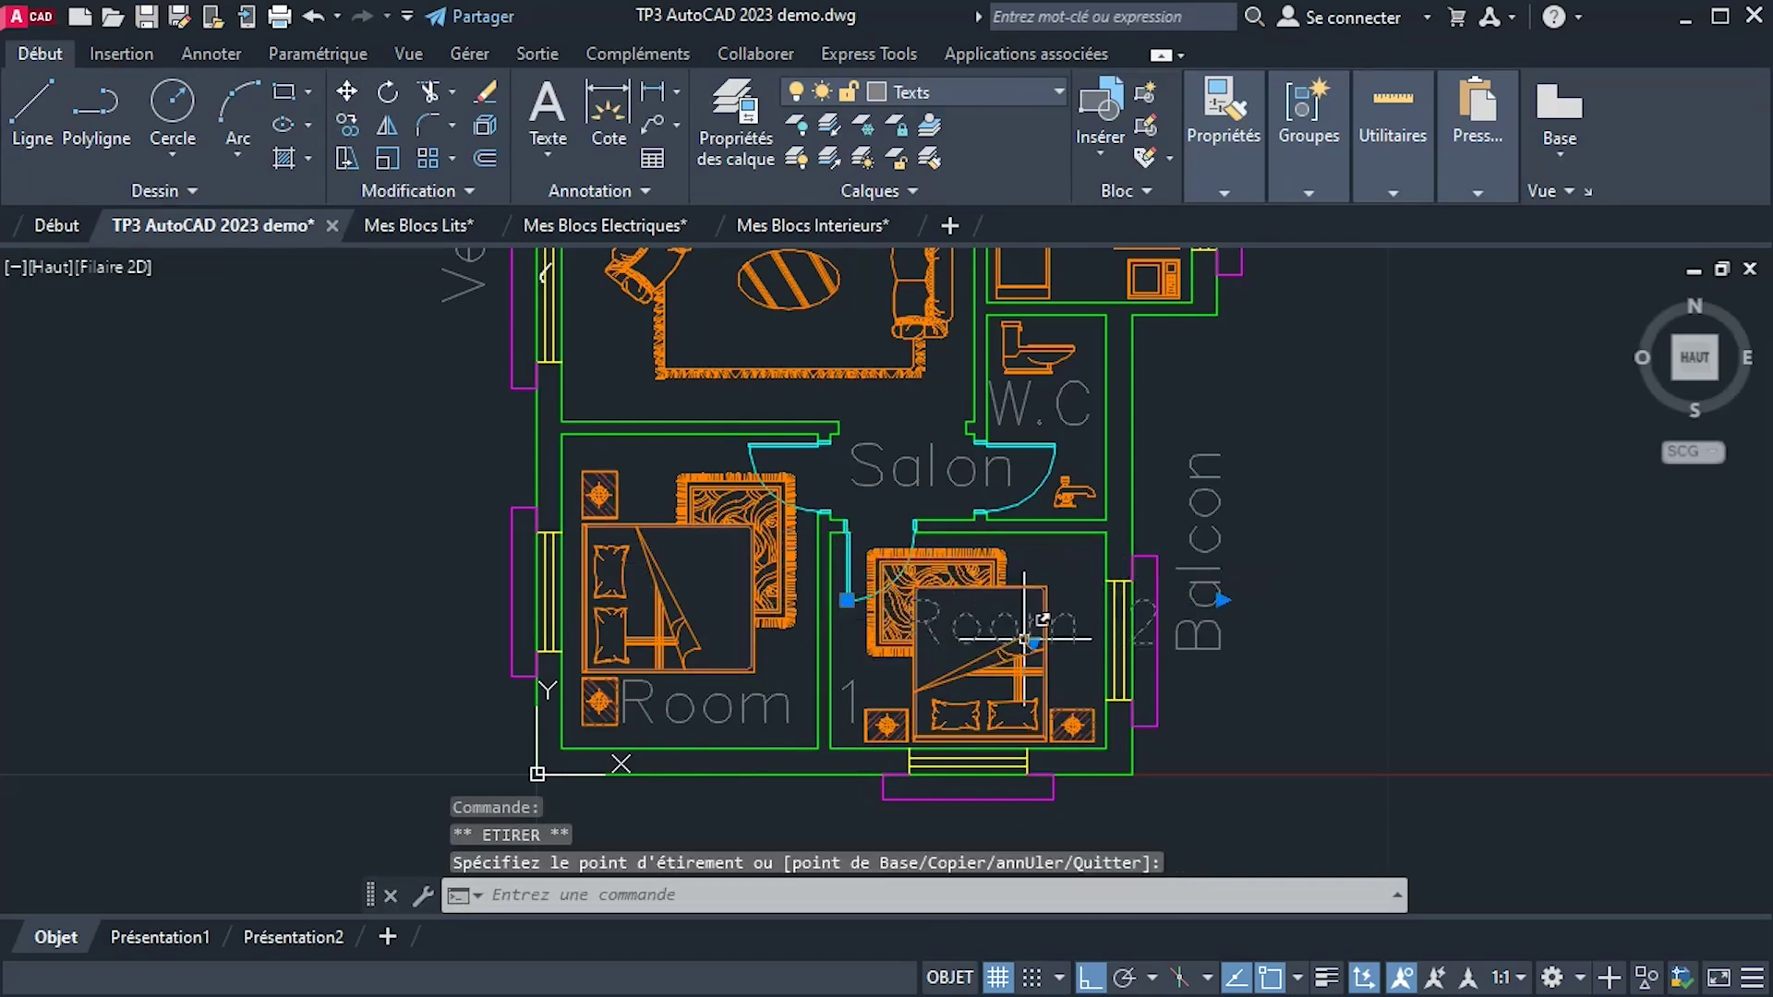
scroll(847, 601, "down", 2)
middle_click_drag(854, 565, 847, 601)
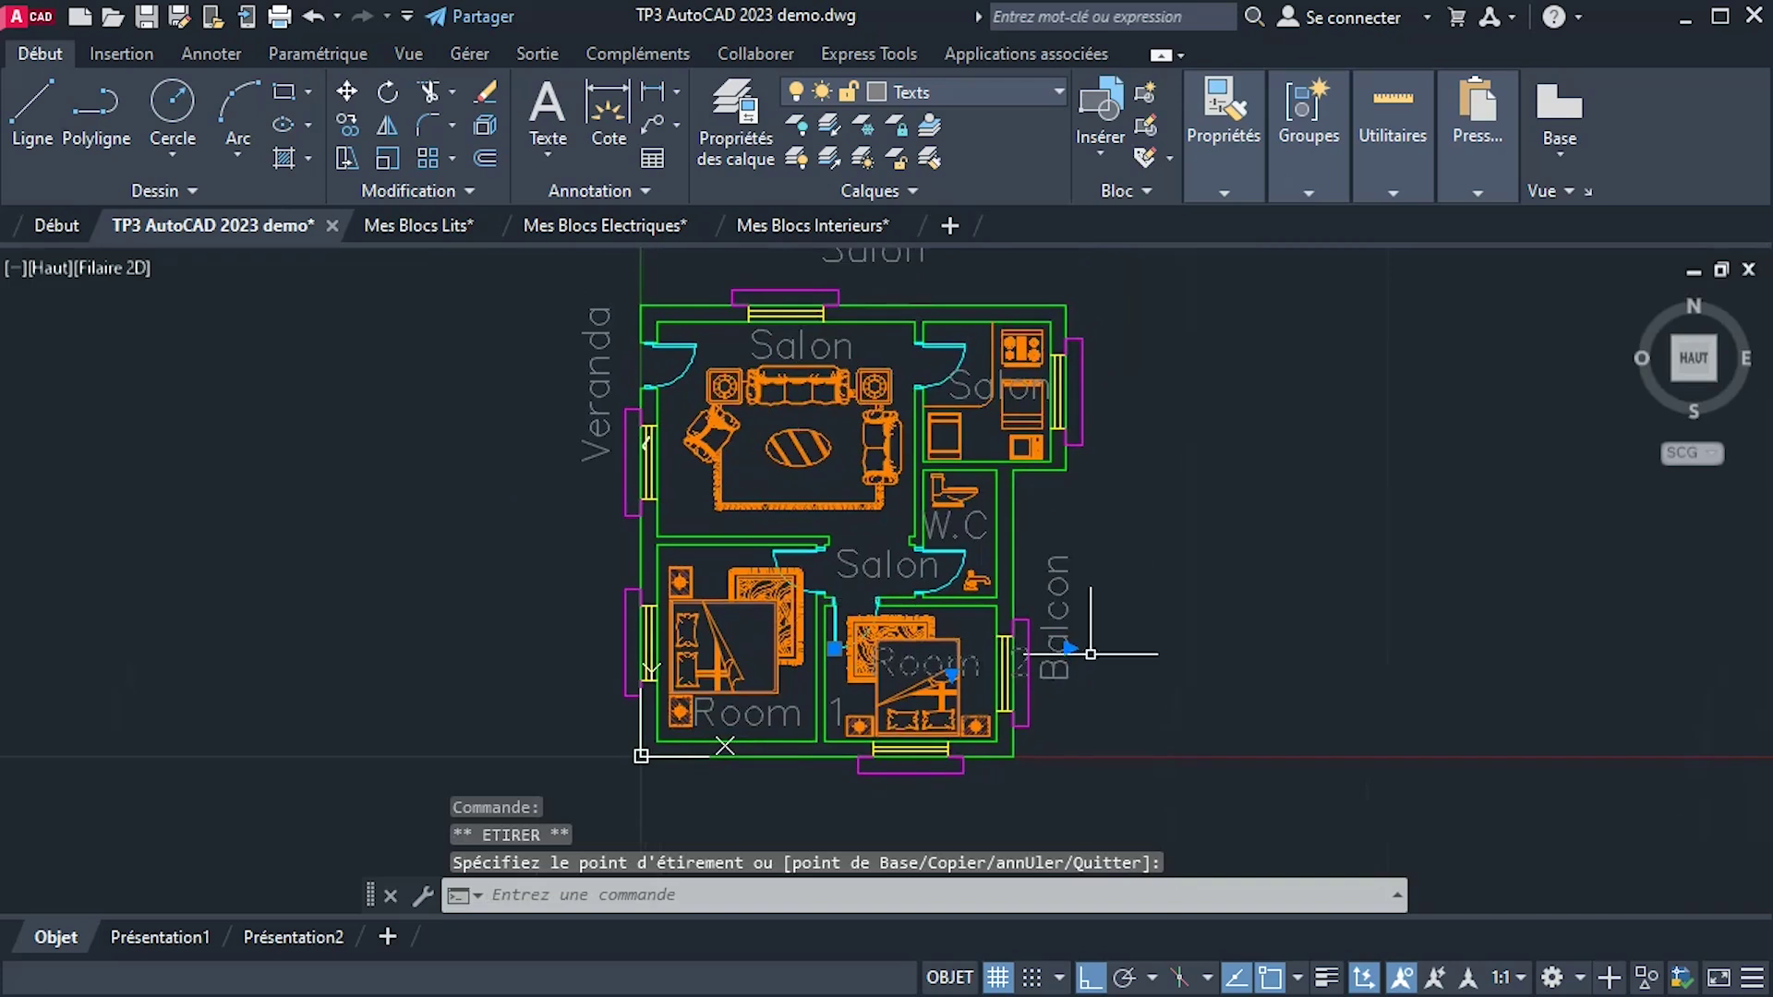
Narrow the W.C label's text frame to the bathroom's right wall line, and shift the label right to fit inside the room.
scroll(971, 538, "up", 4)
left_click(908, 493)
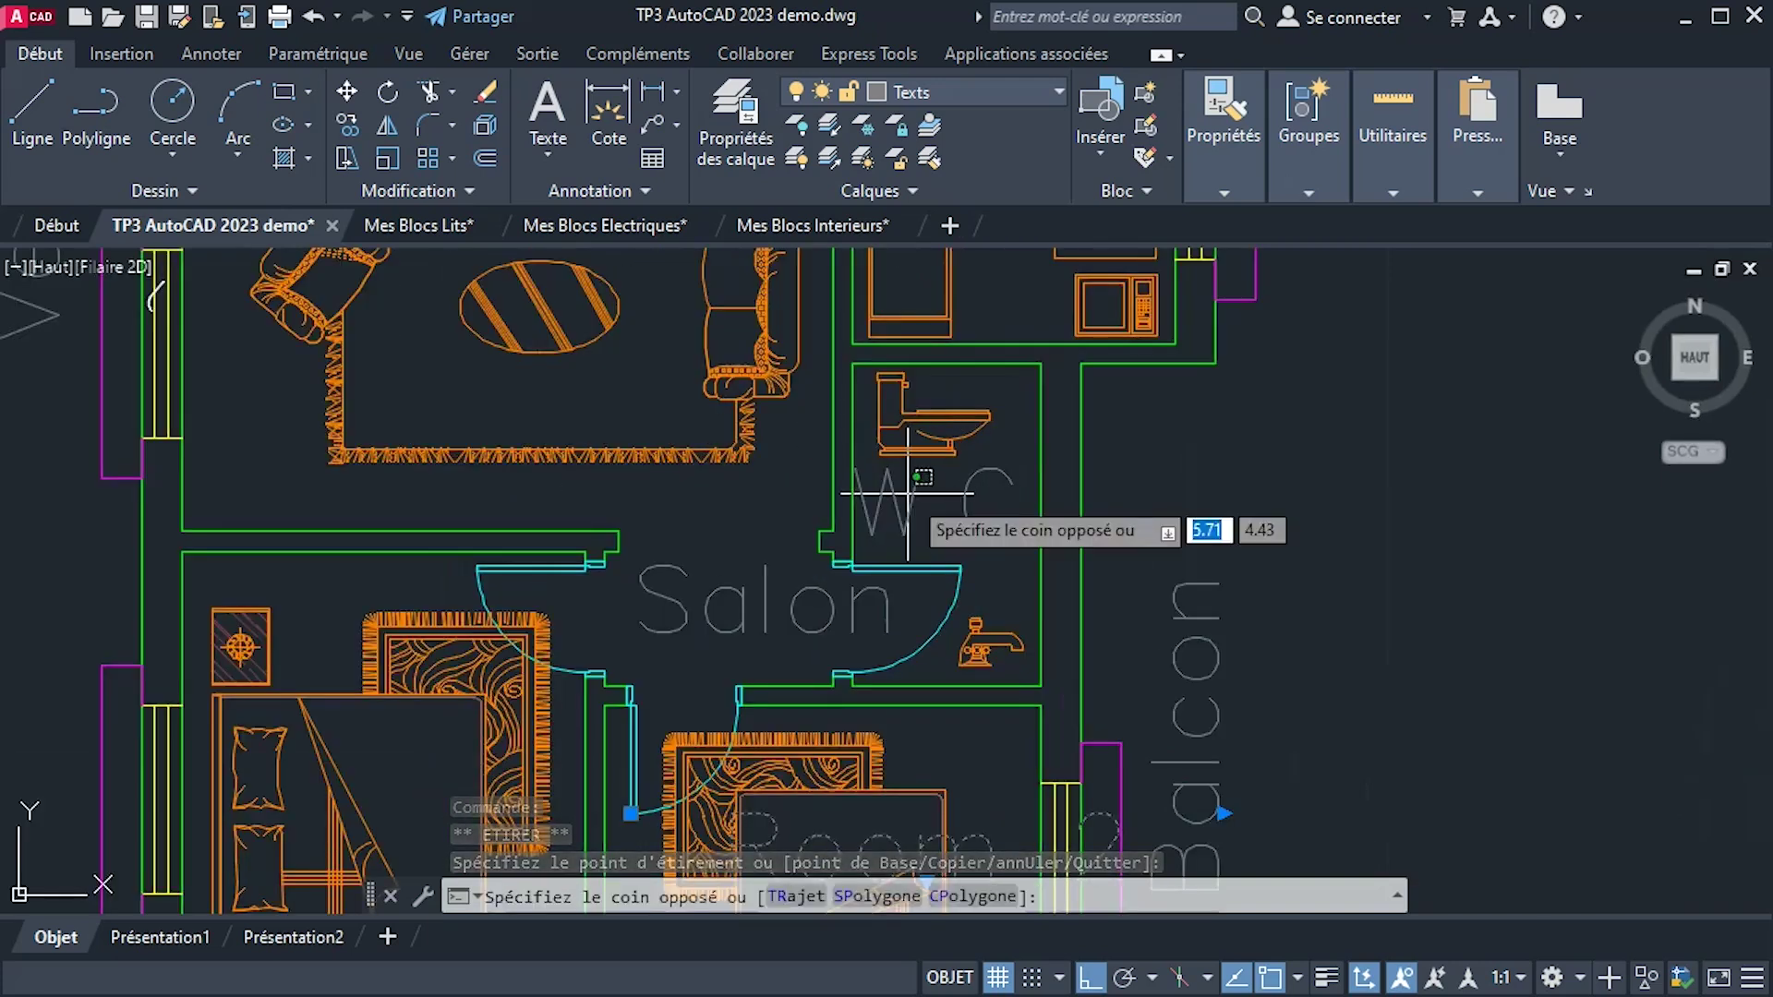
left_click(879, 510)
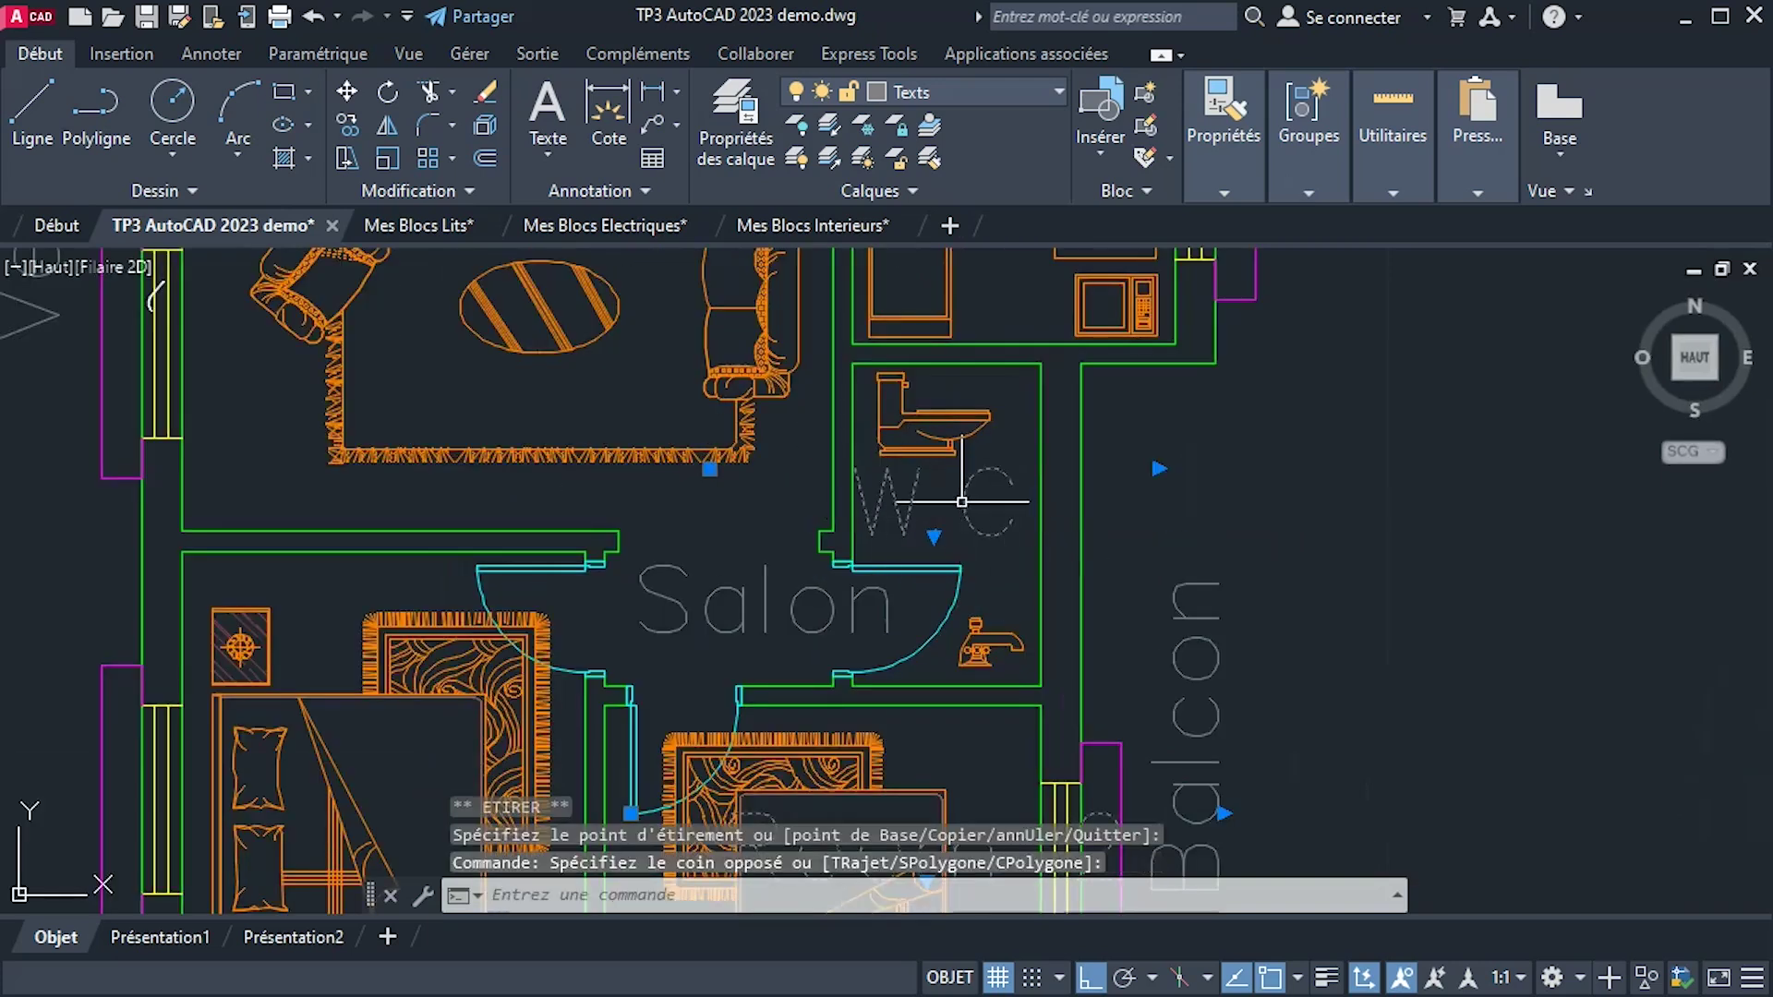
left_click(1159, 470)
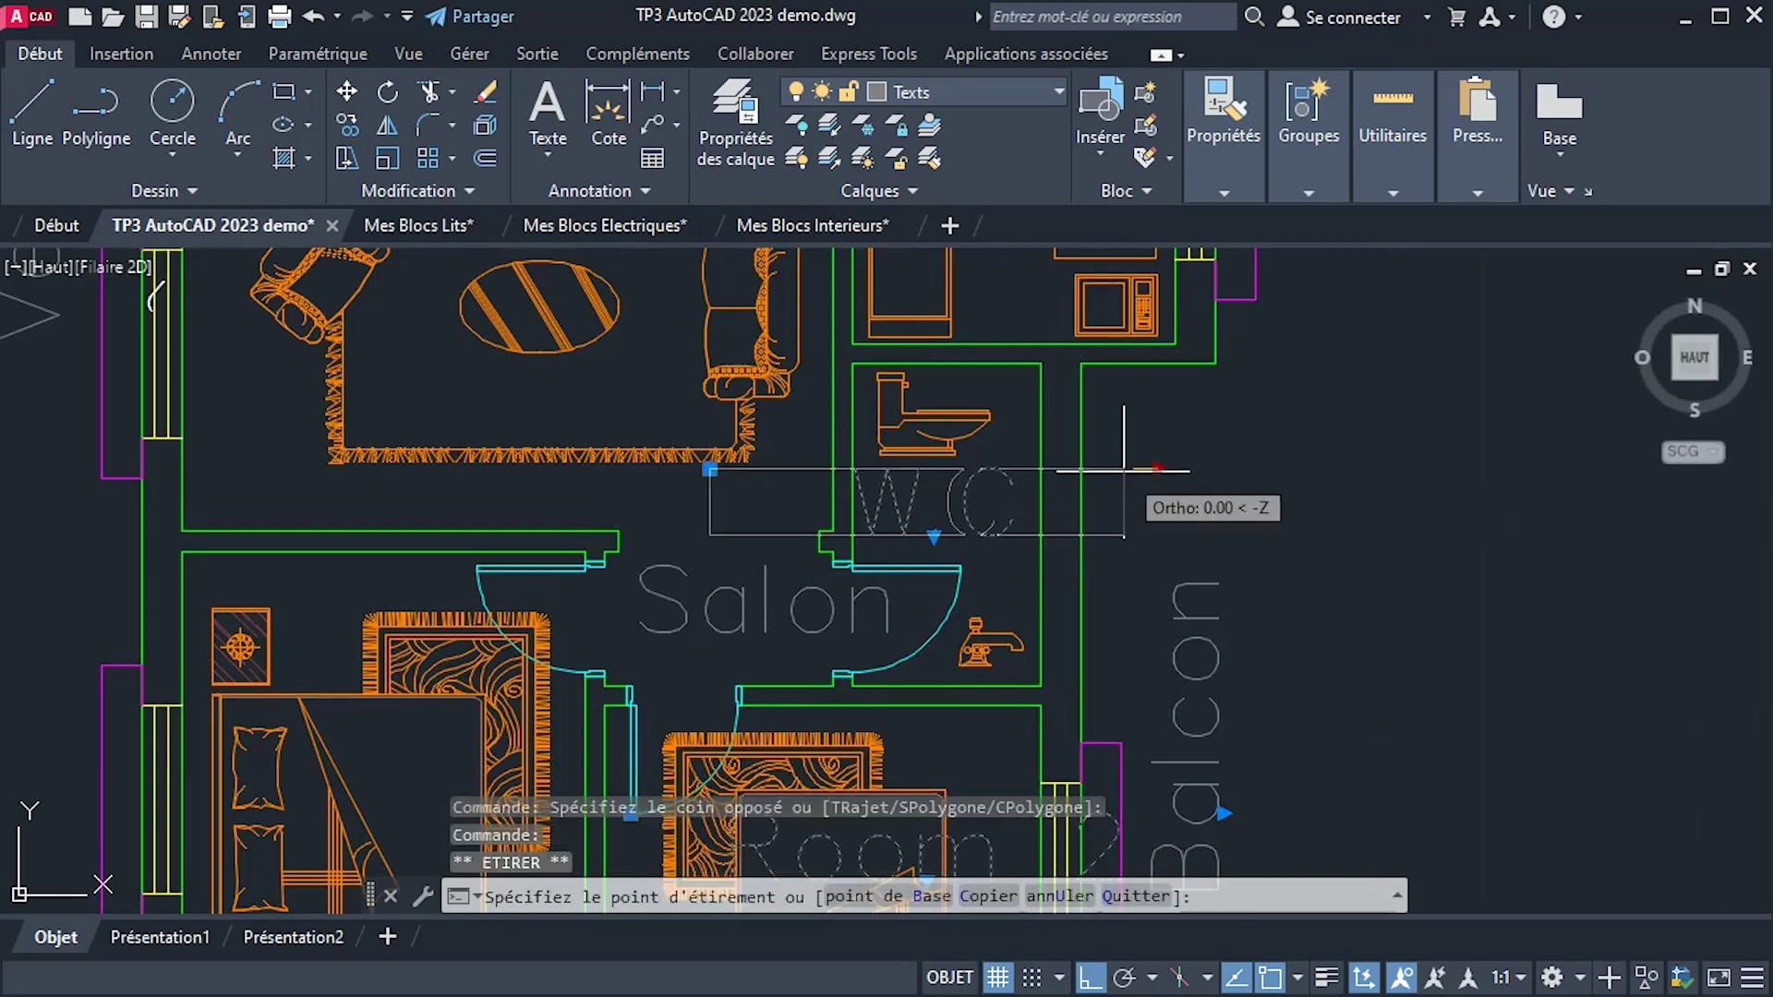
left_click(1041, 469)
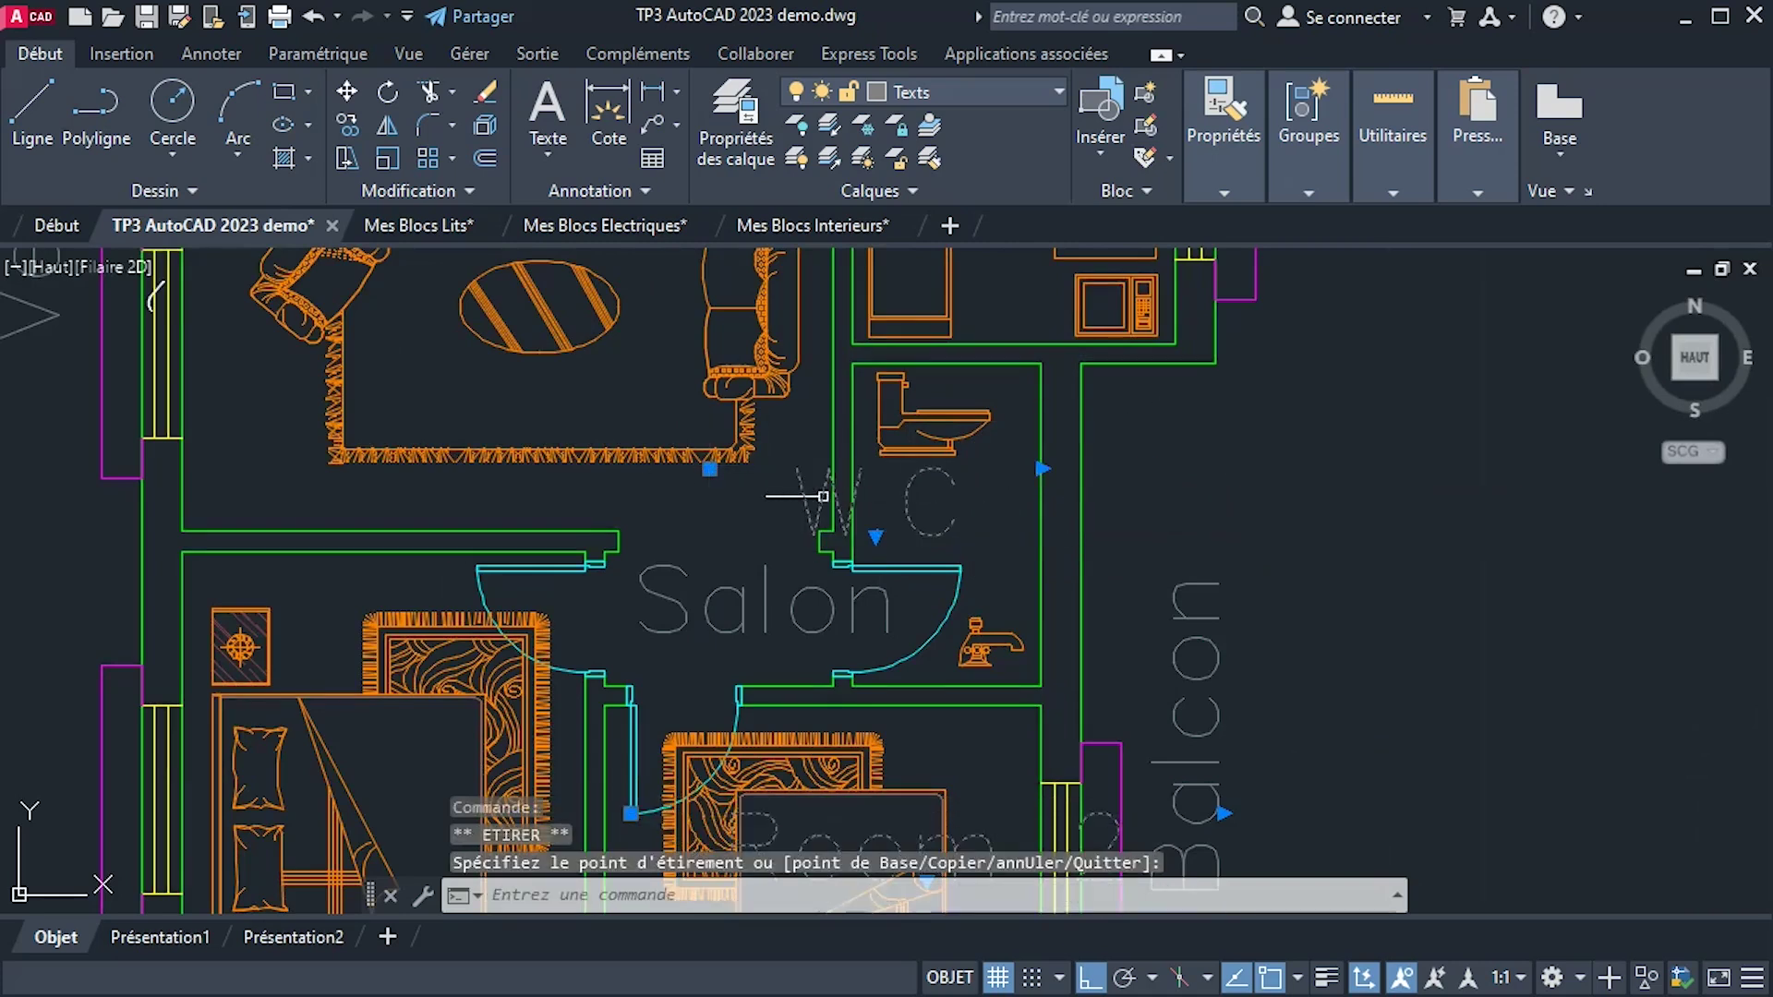
left_click(710, 468)
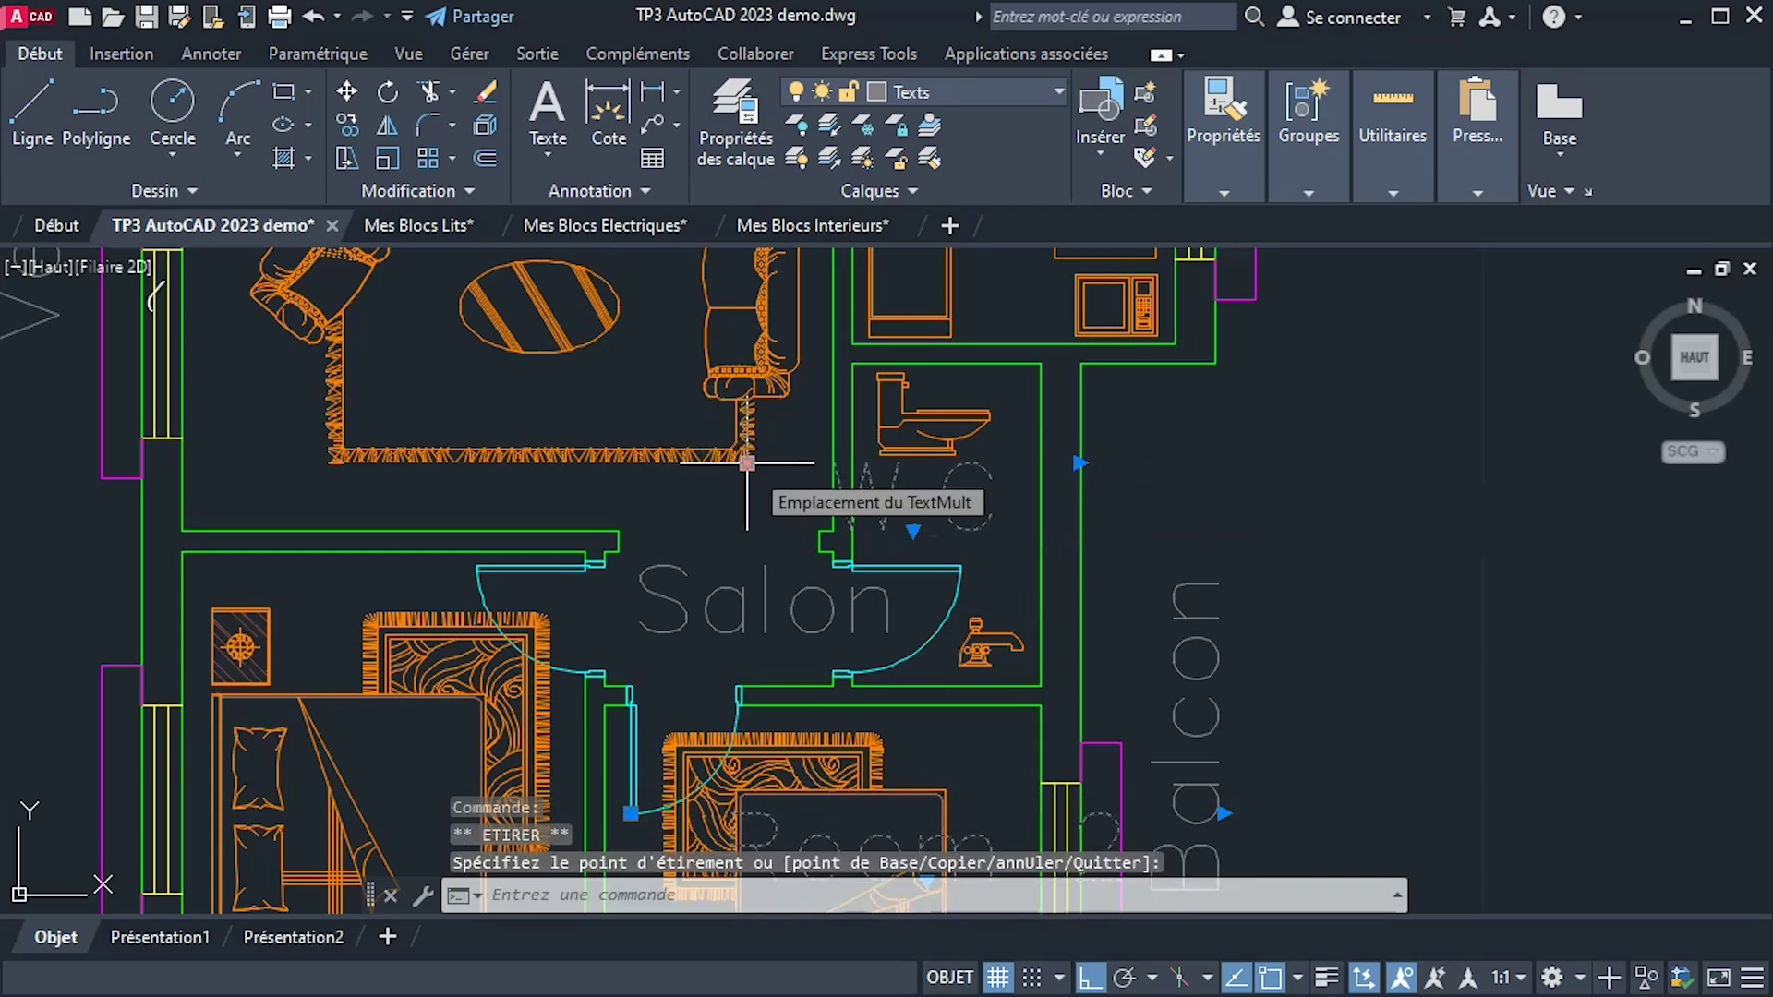
Set the text height of all eight labels in and beside the plan to 0.3, excluding the Salon label above the plan.
scroll(1009, 551, "down", 3)
left_click(1009, 552)
left_click(1130, 630)
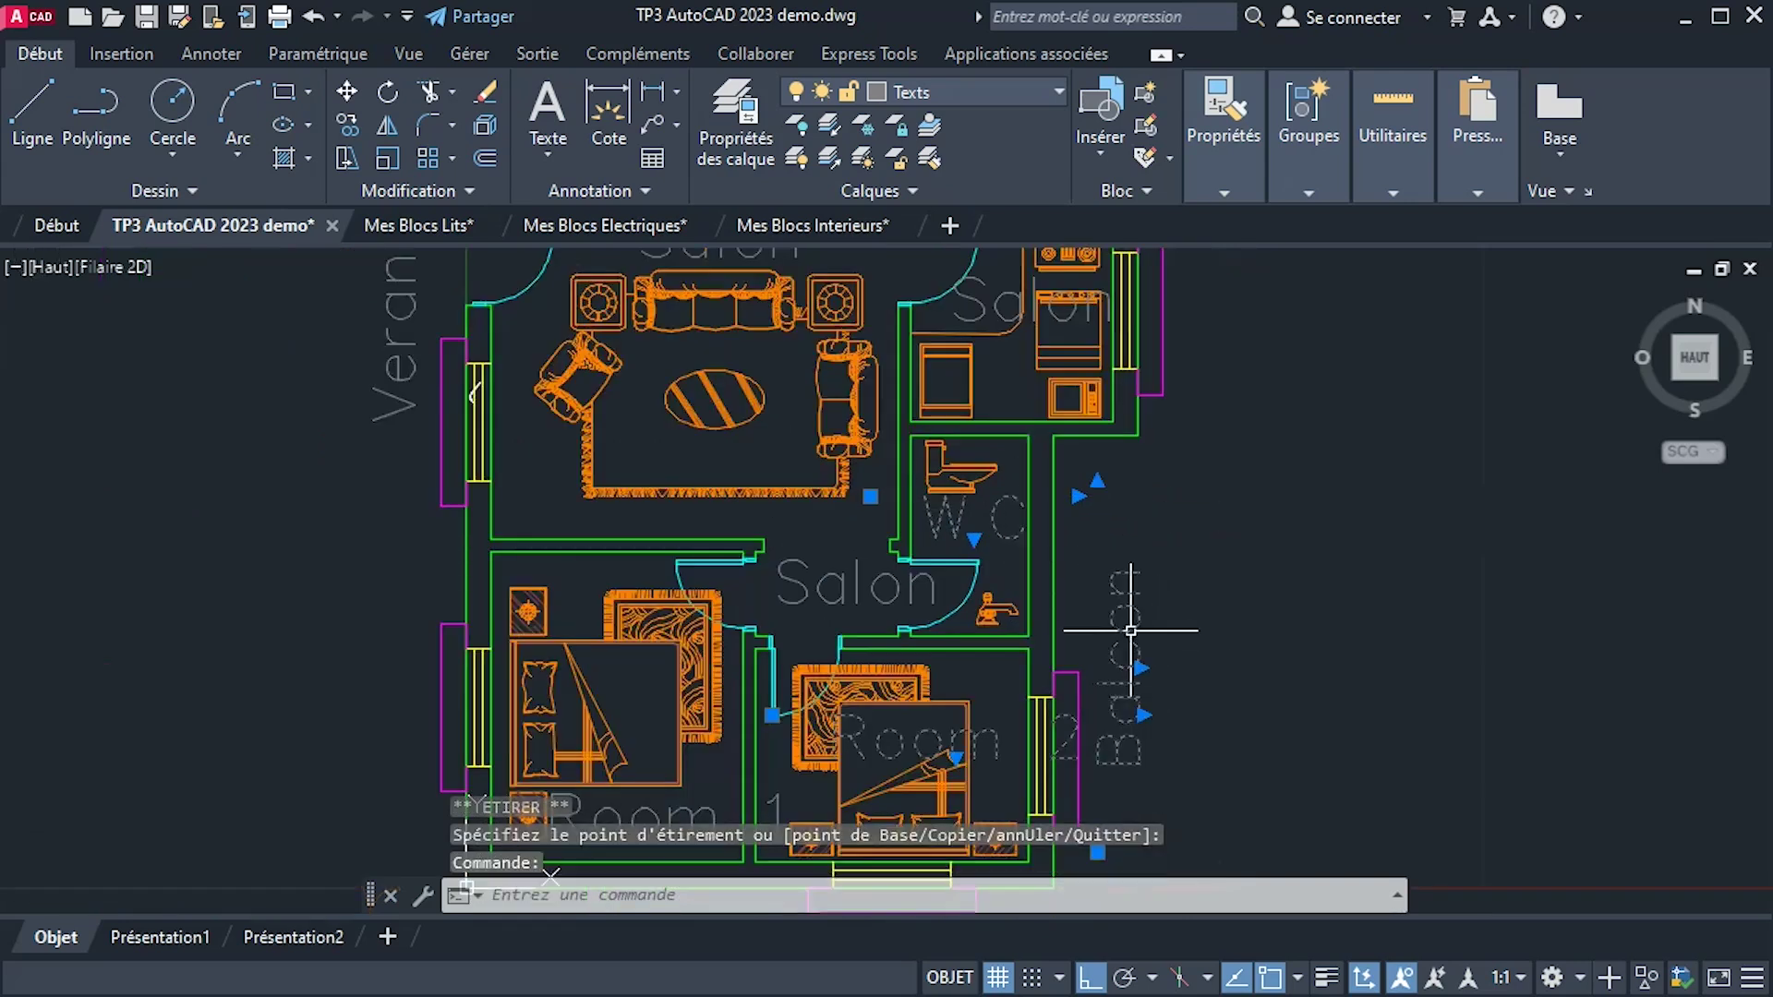
left_click(901, 591)
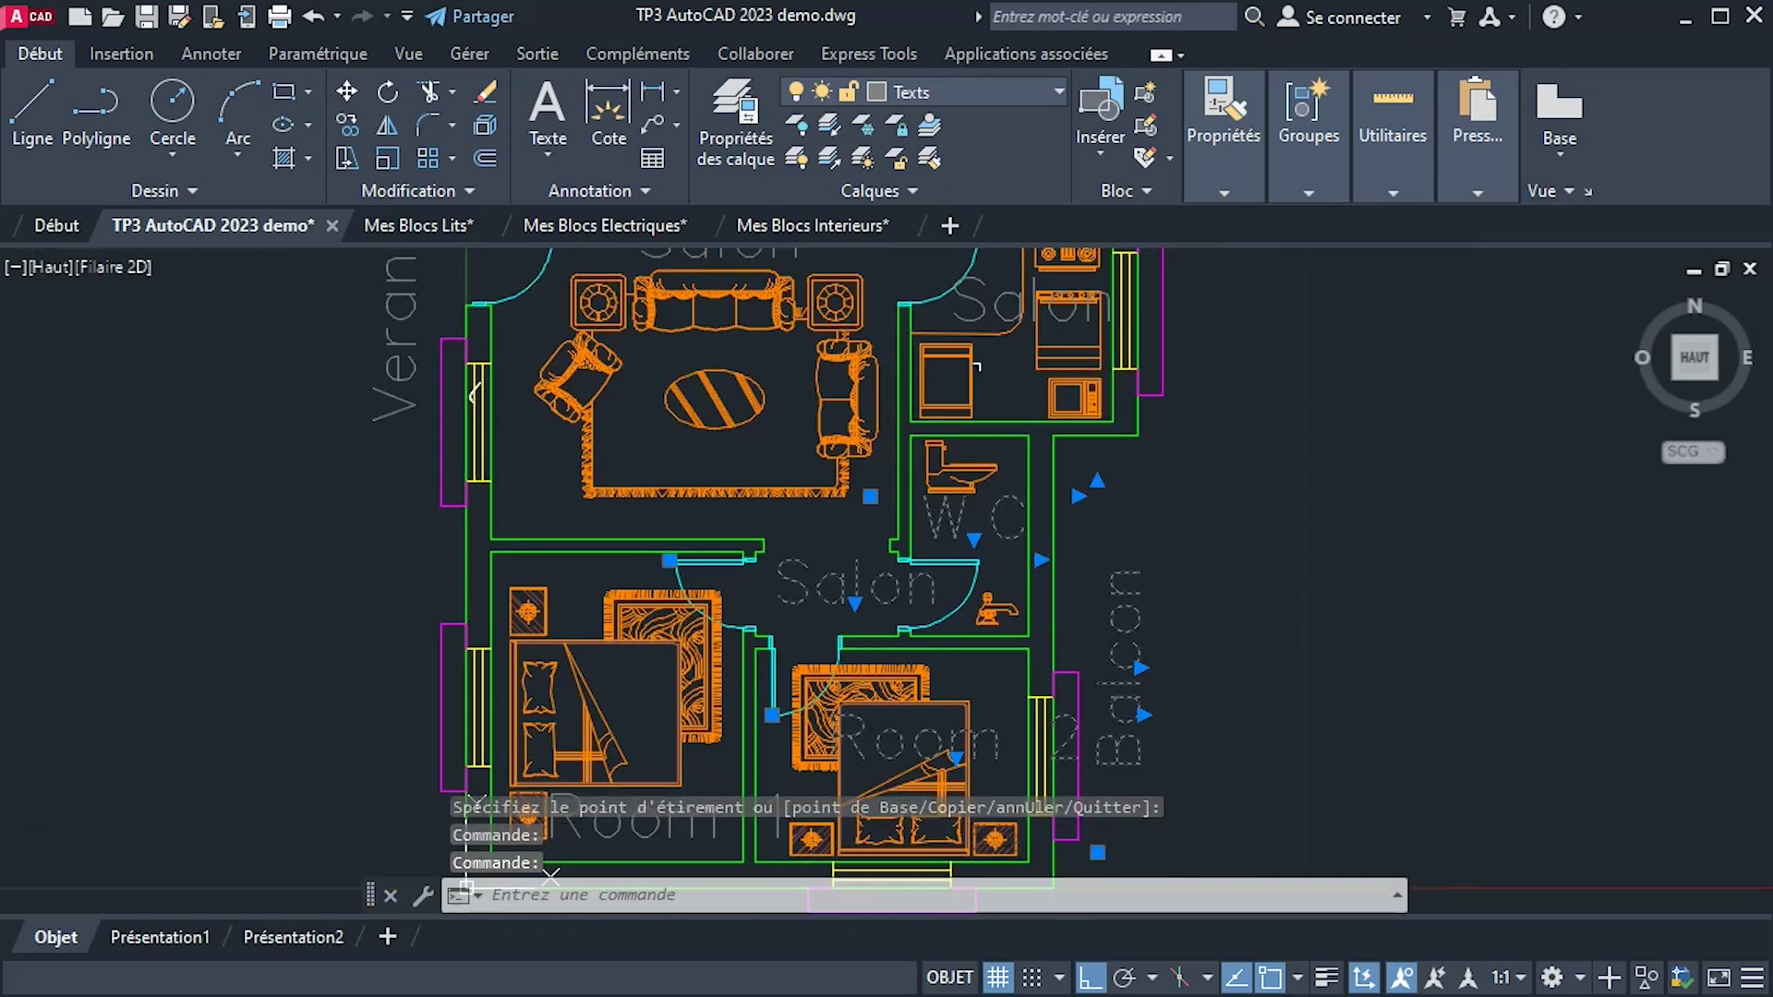
left_click(993, 315)
middle_click_drag(705, 312, 771, 428)
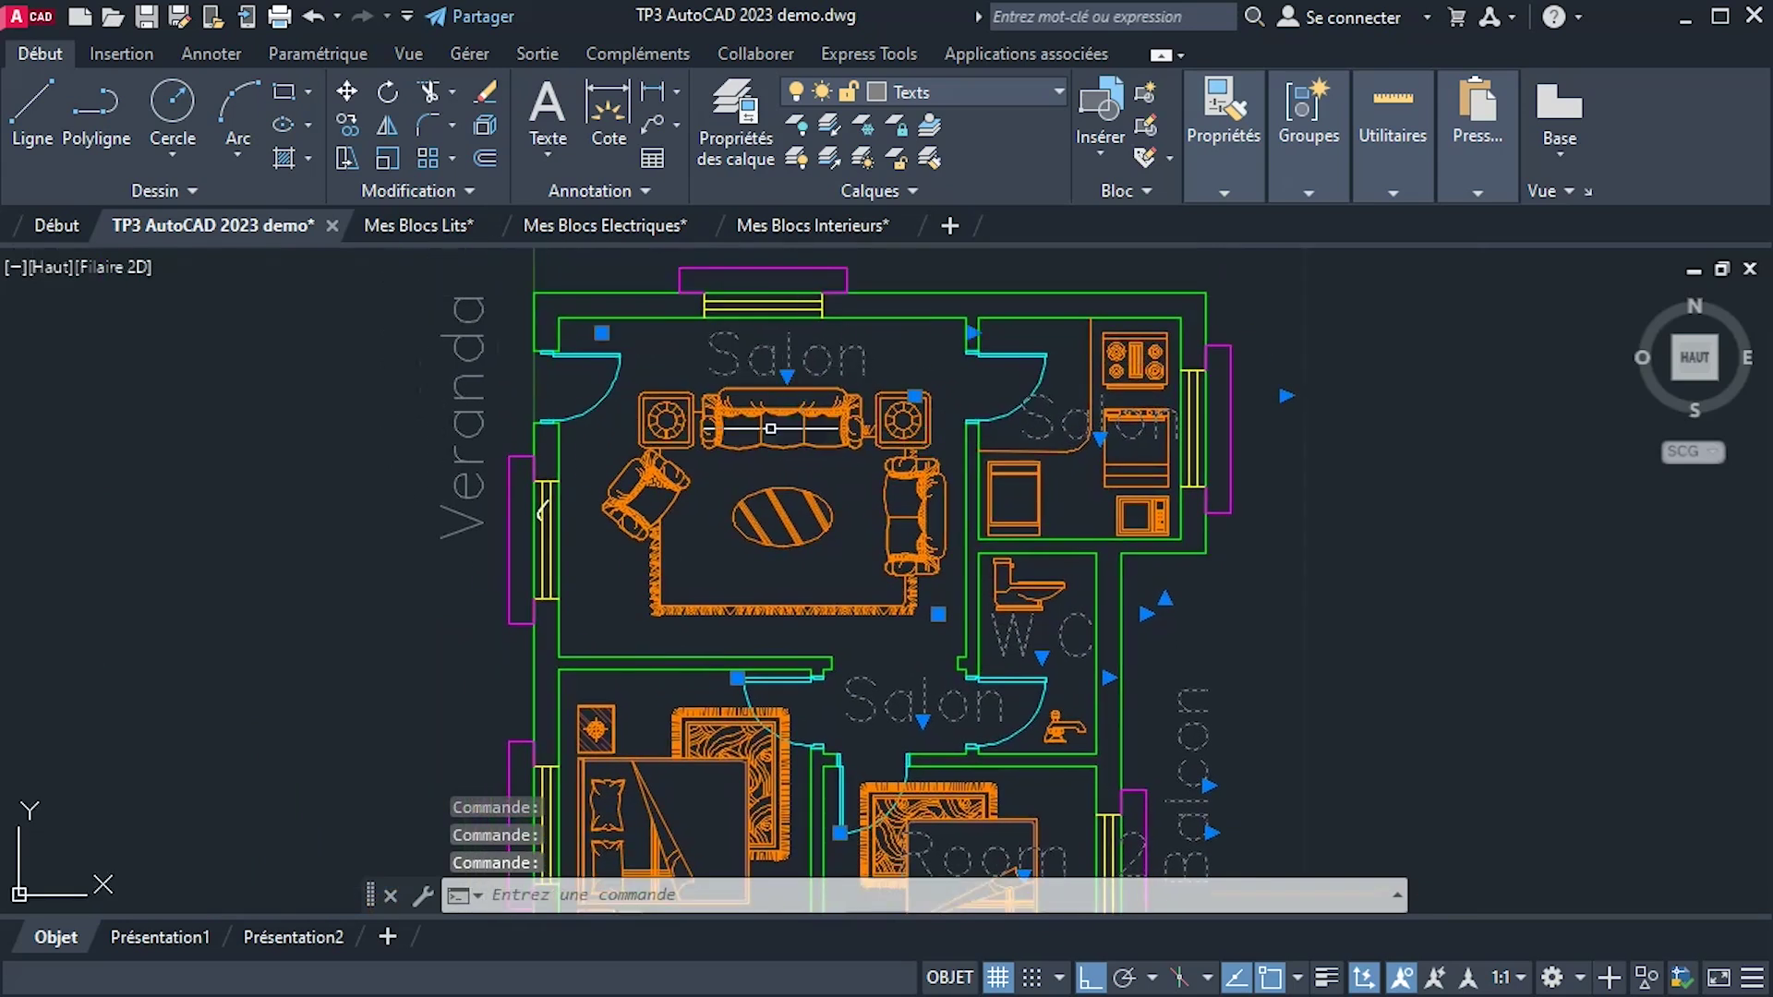
scroll(774, 434, "down", 4)
middle_click_drag(813, 571, 832, 460)
scroll(834, 458, "up", 6)
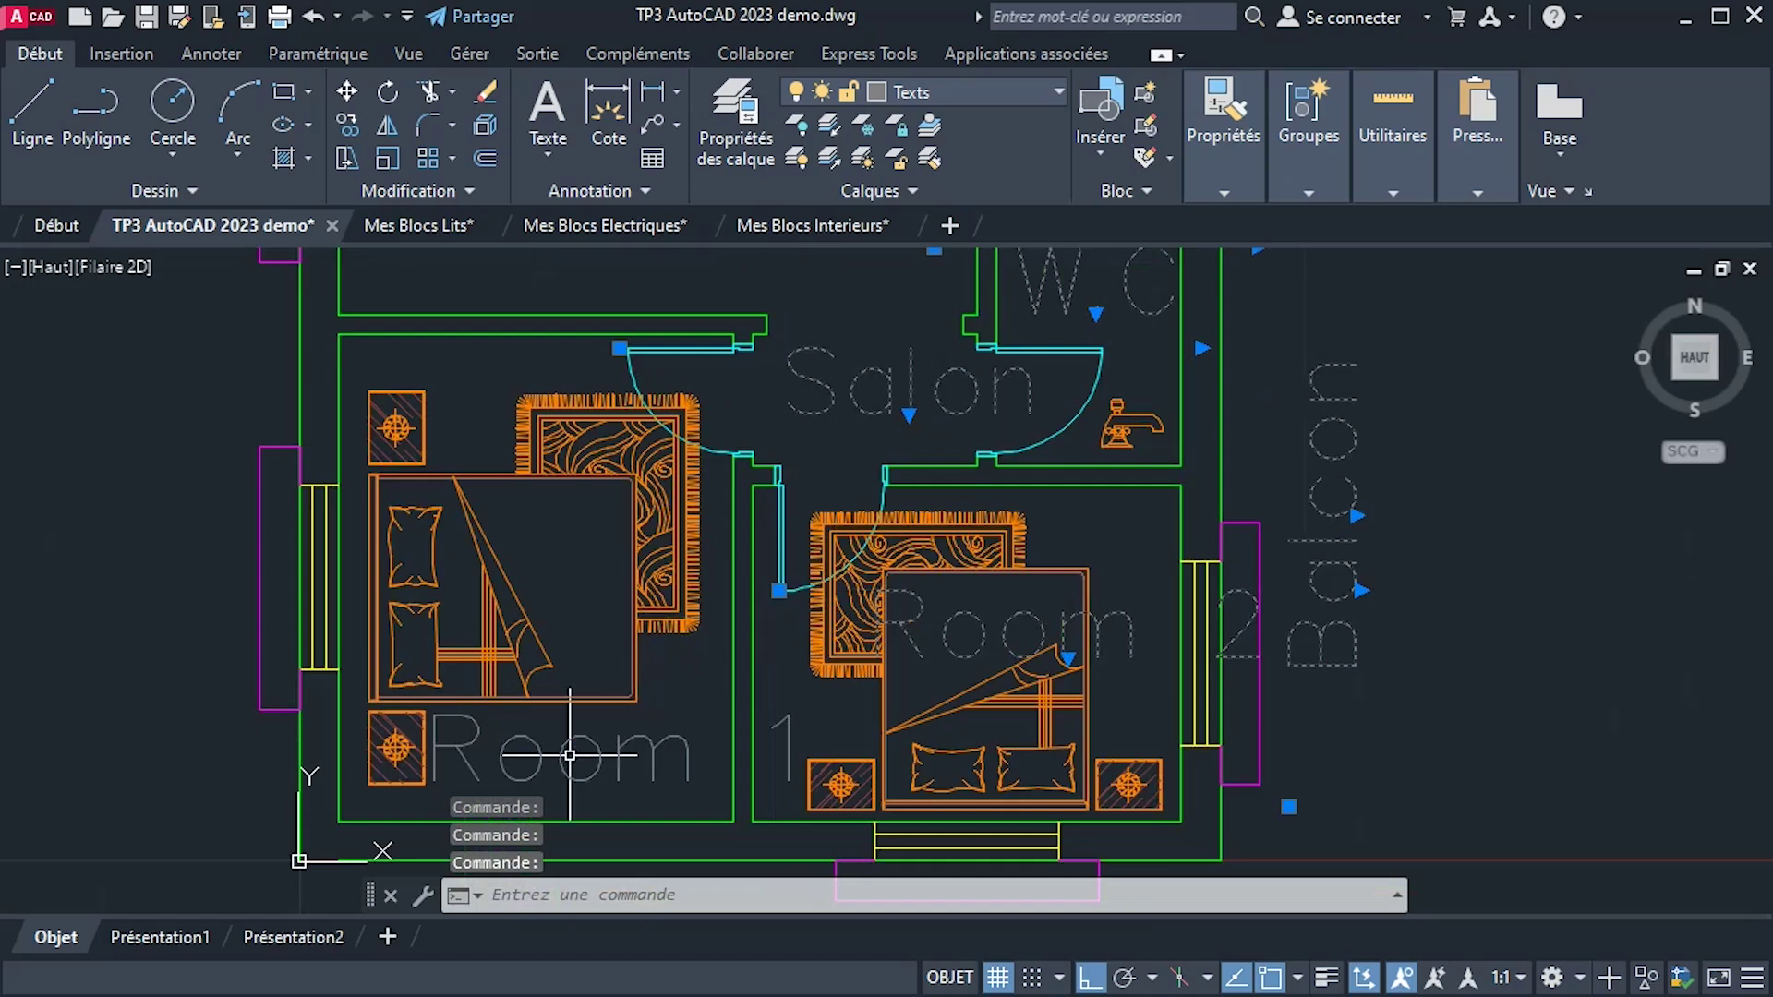
left_click(605, 755)
left_click(588, 767)
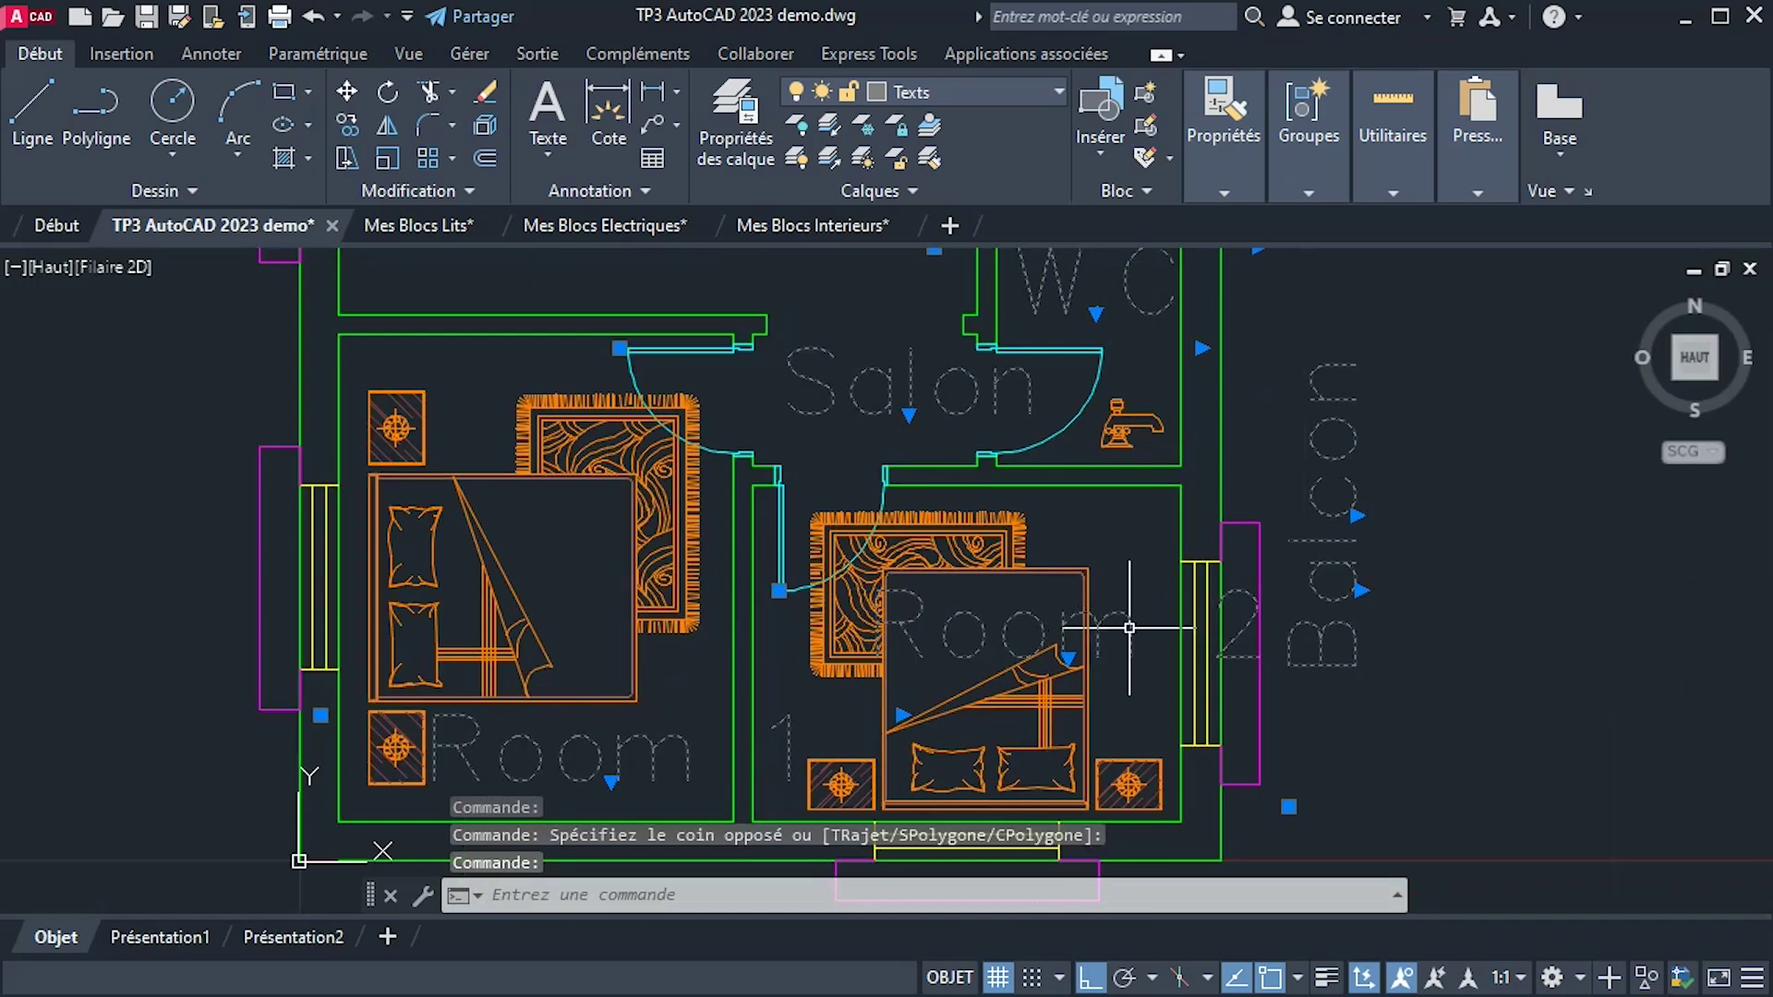
scroll(1129, 628, "down", 4)
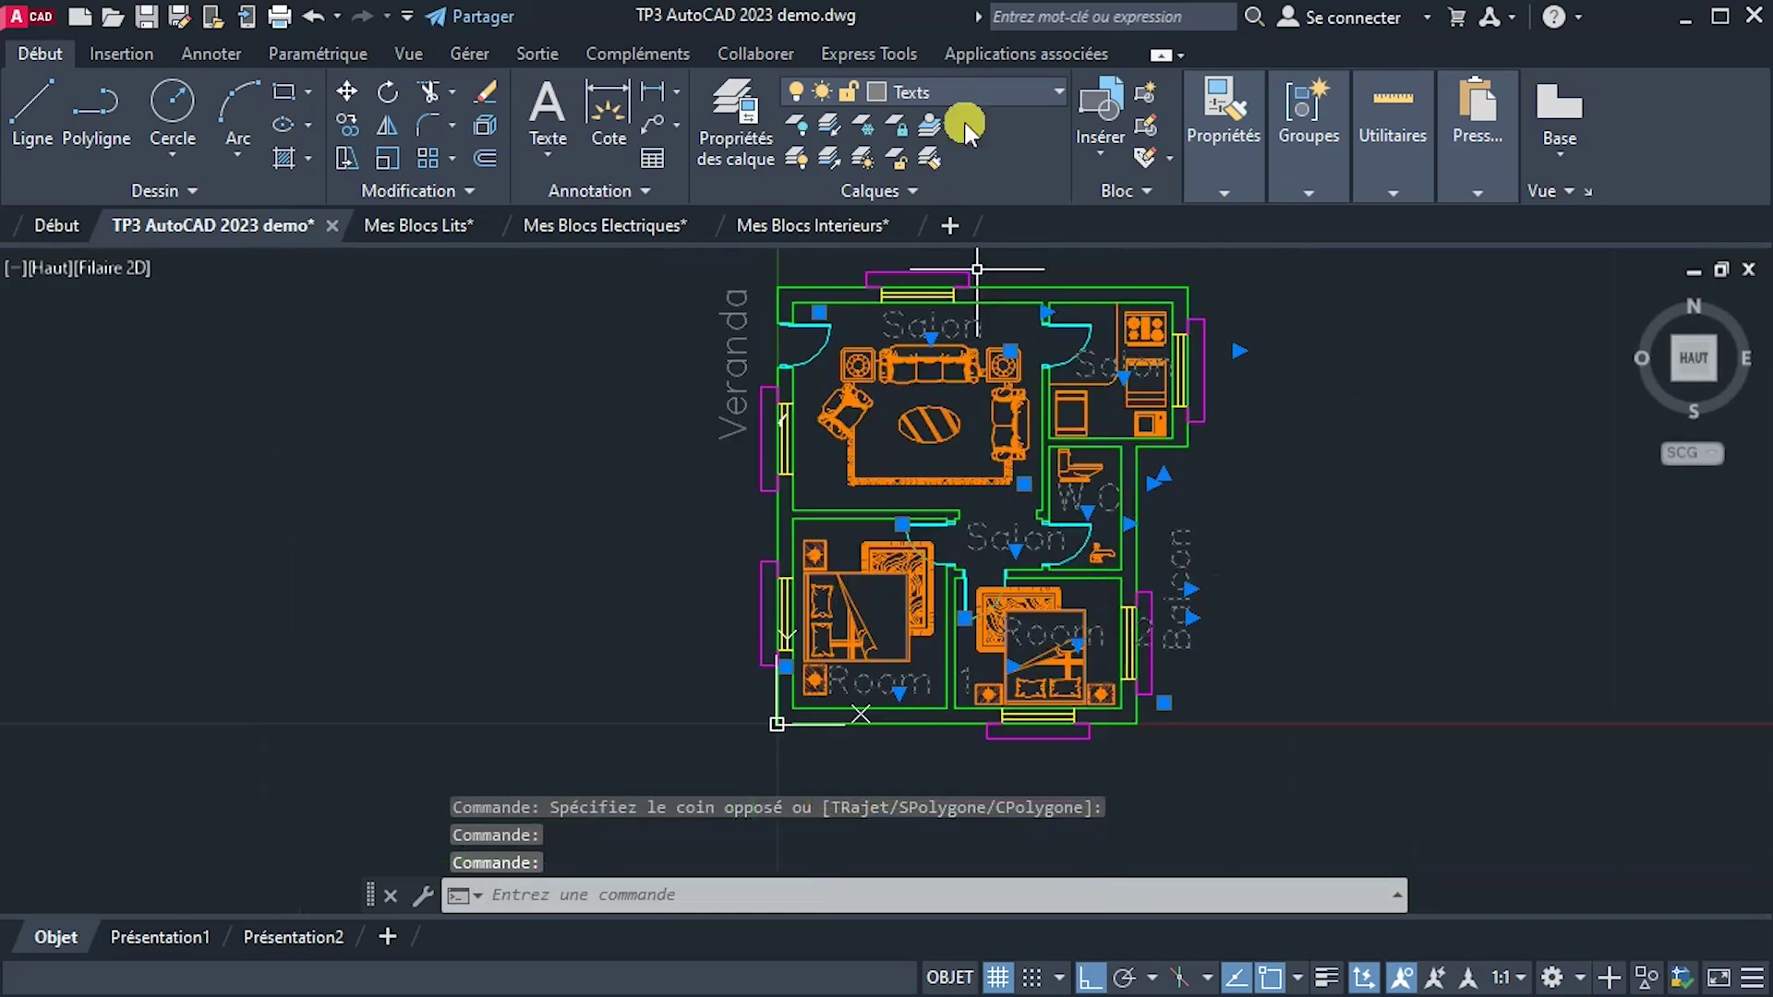
scroll(1031, 513, "up", 2)
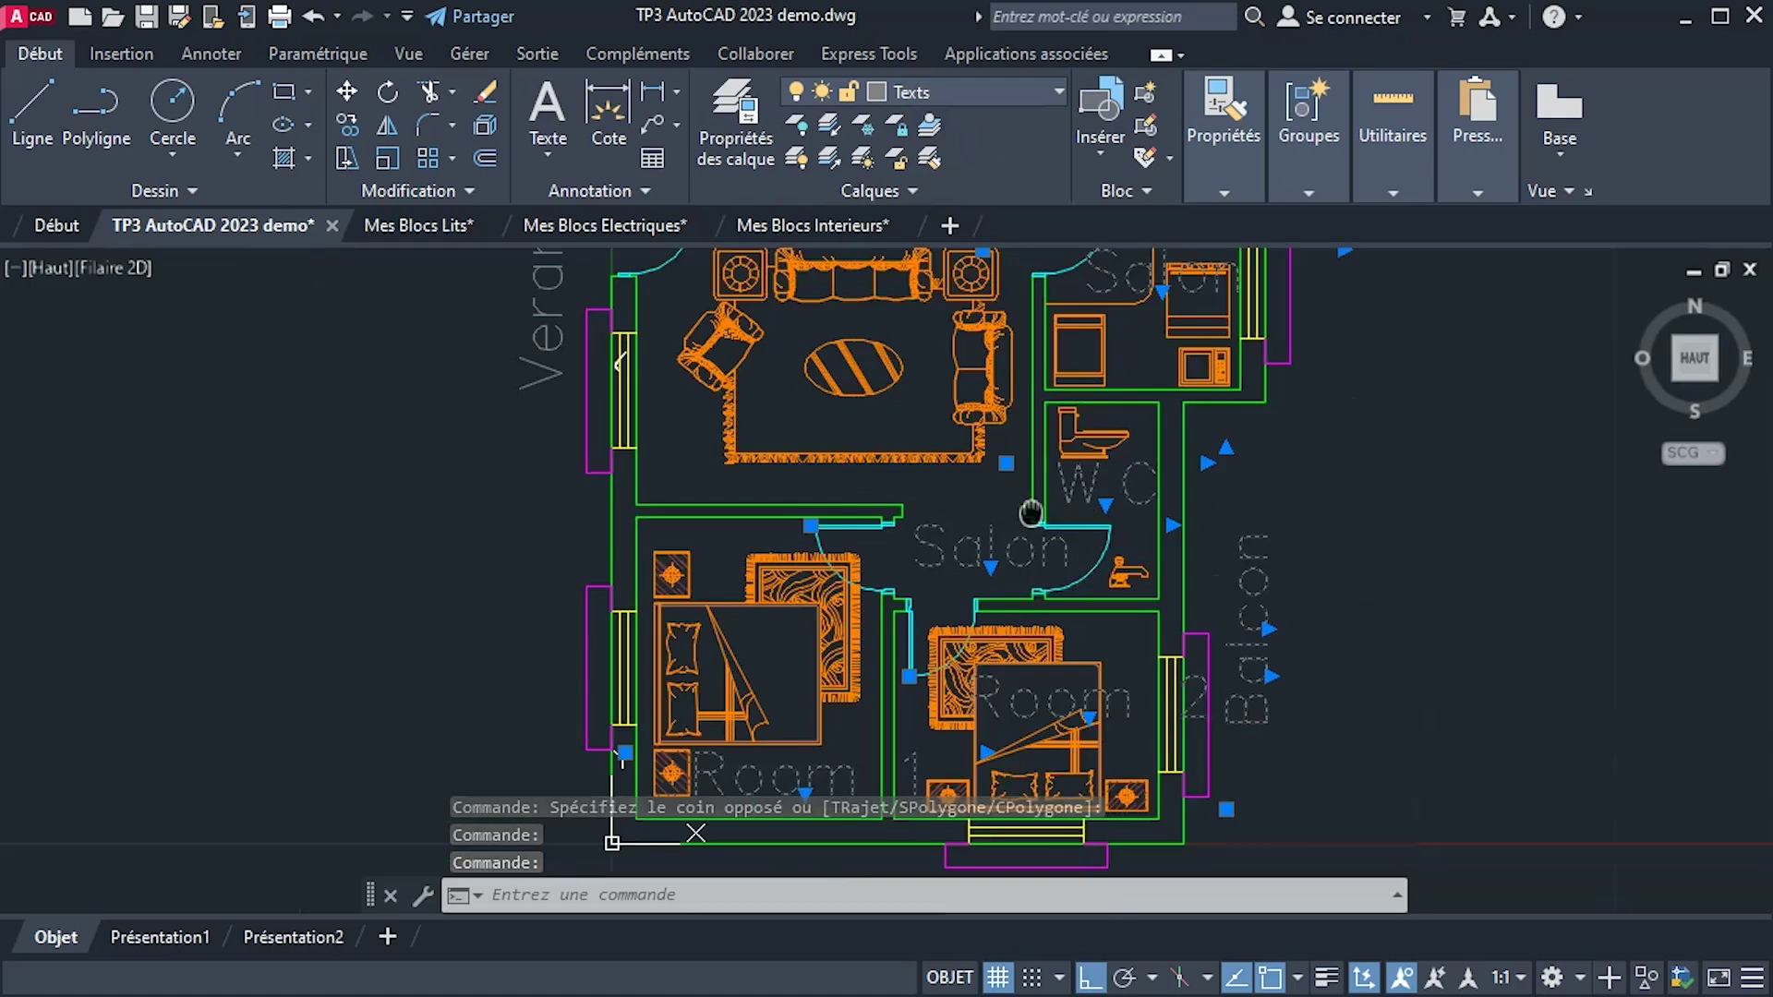
middle_click_drag(1032, 514, 1032, 663)
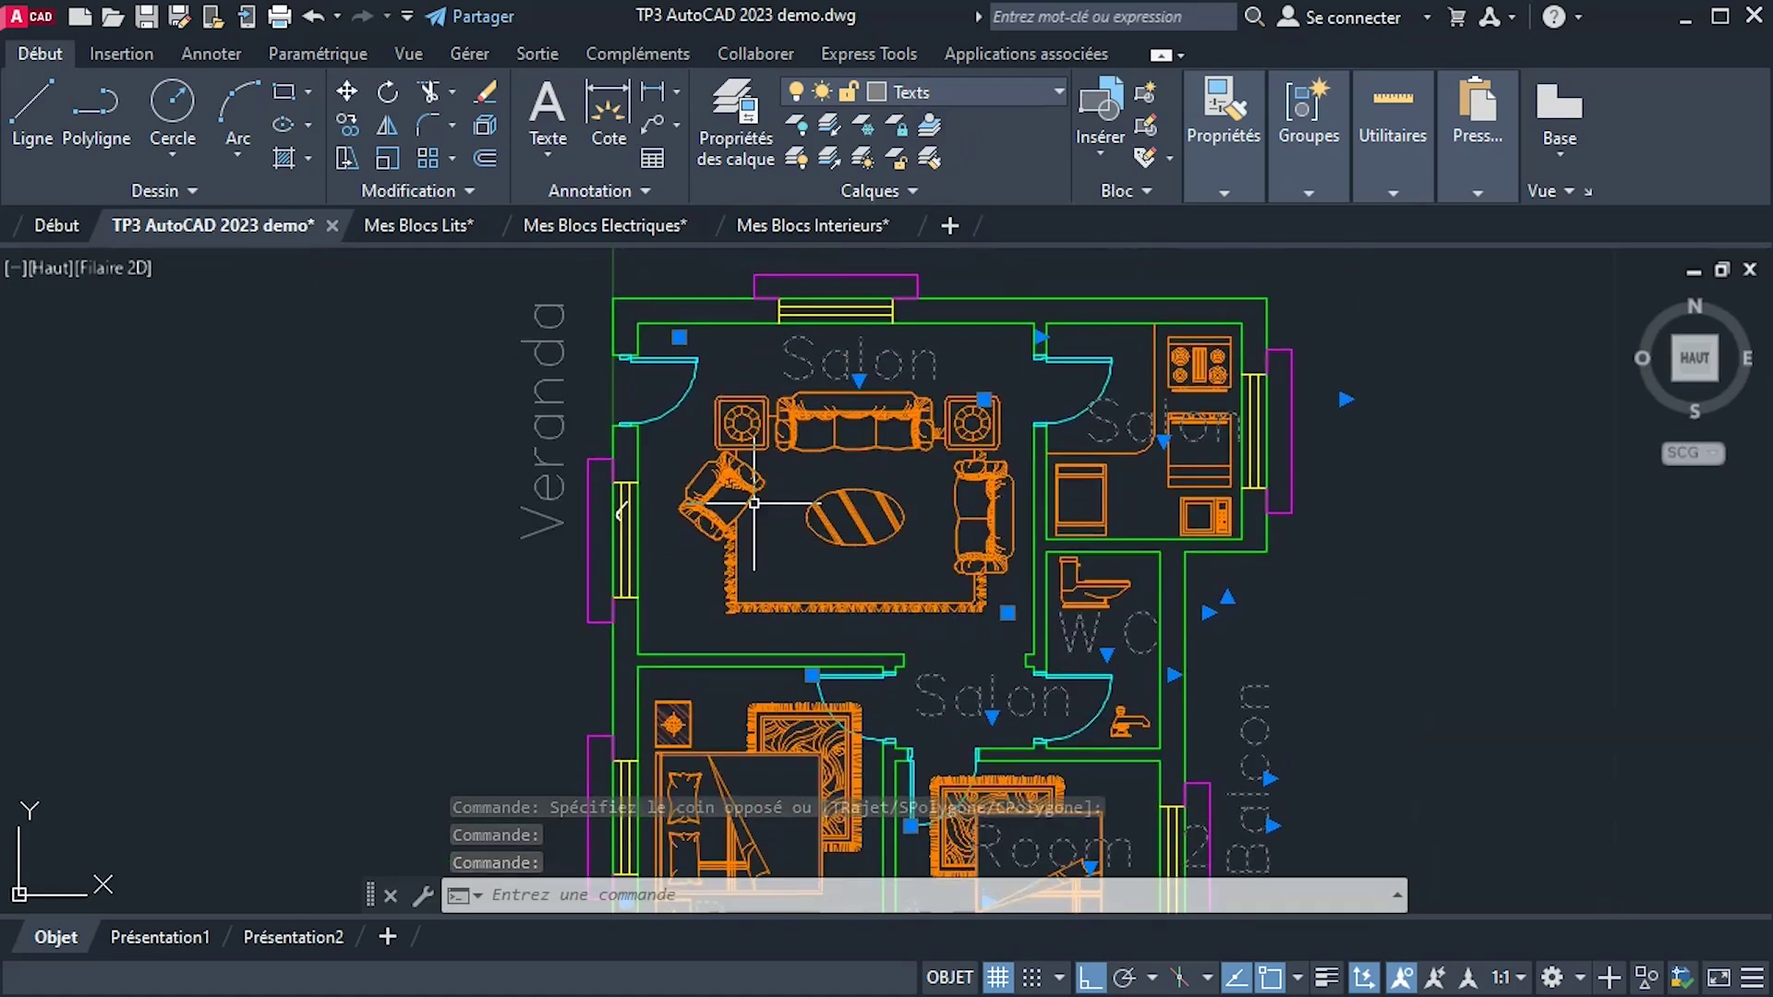
left_click(556, 372)
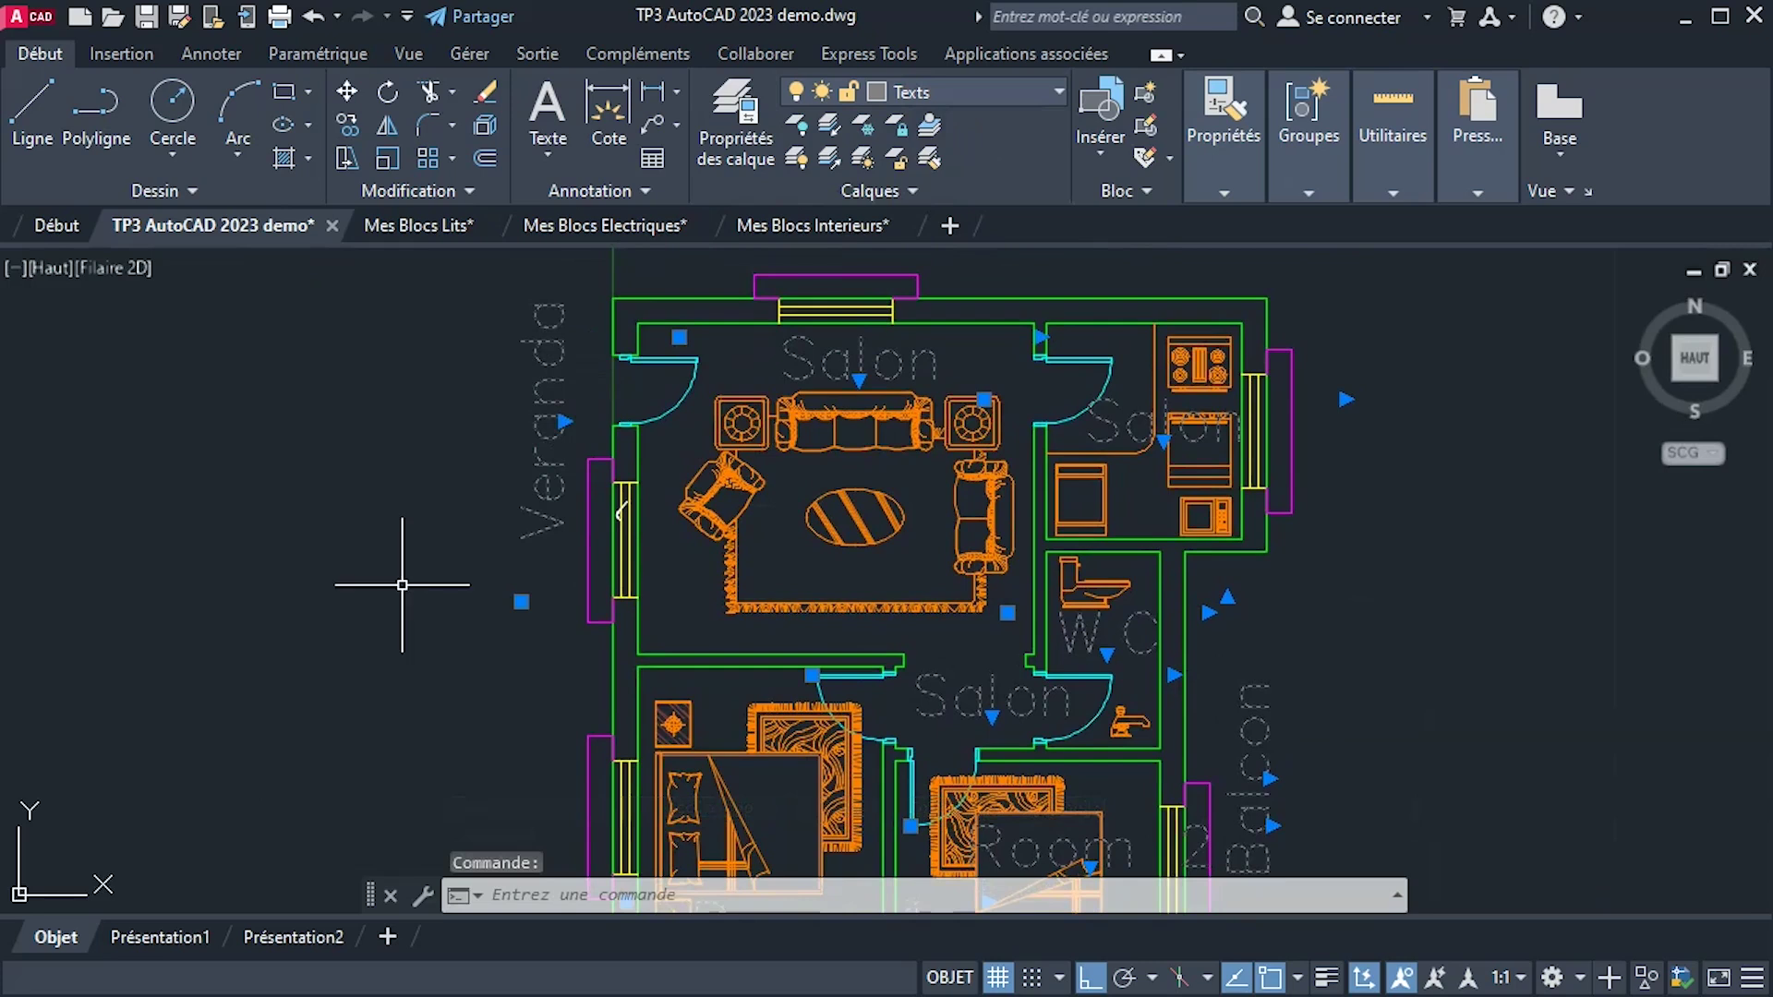
type("prop")
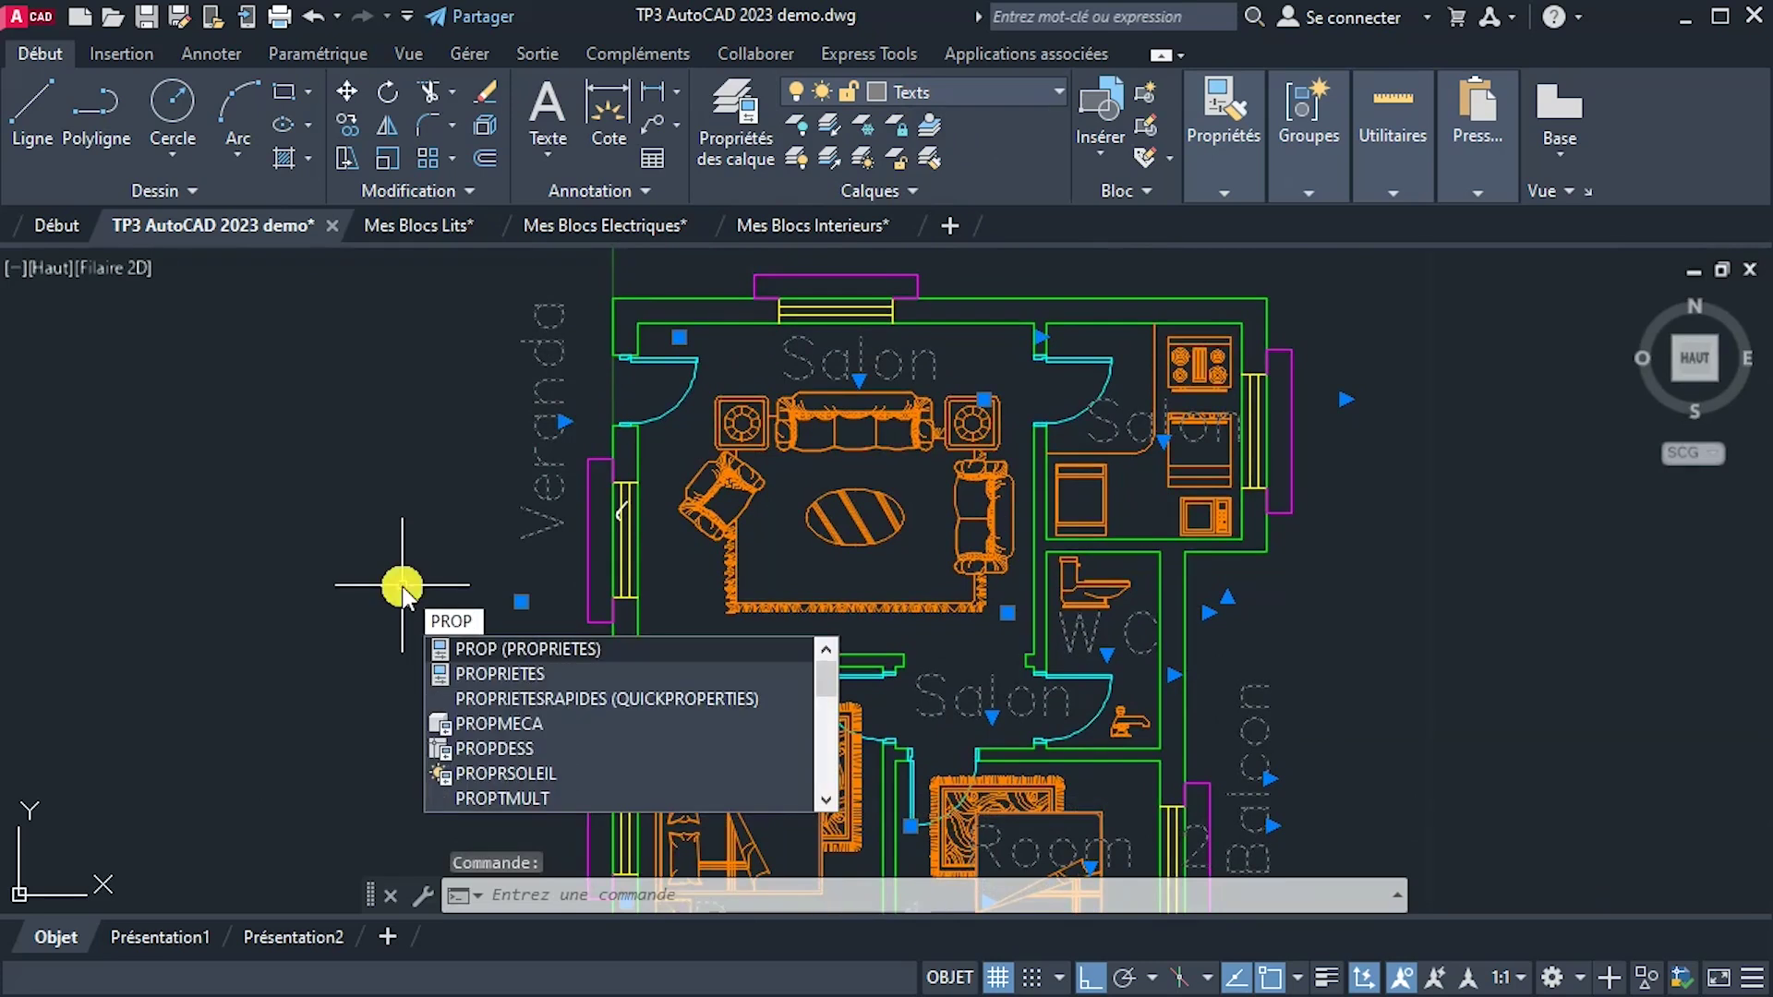
key("Return")
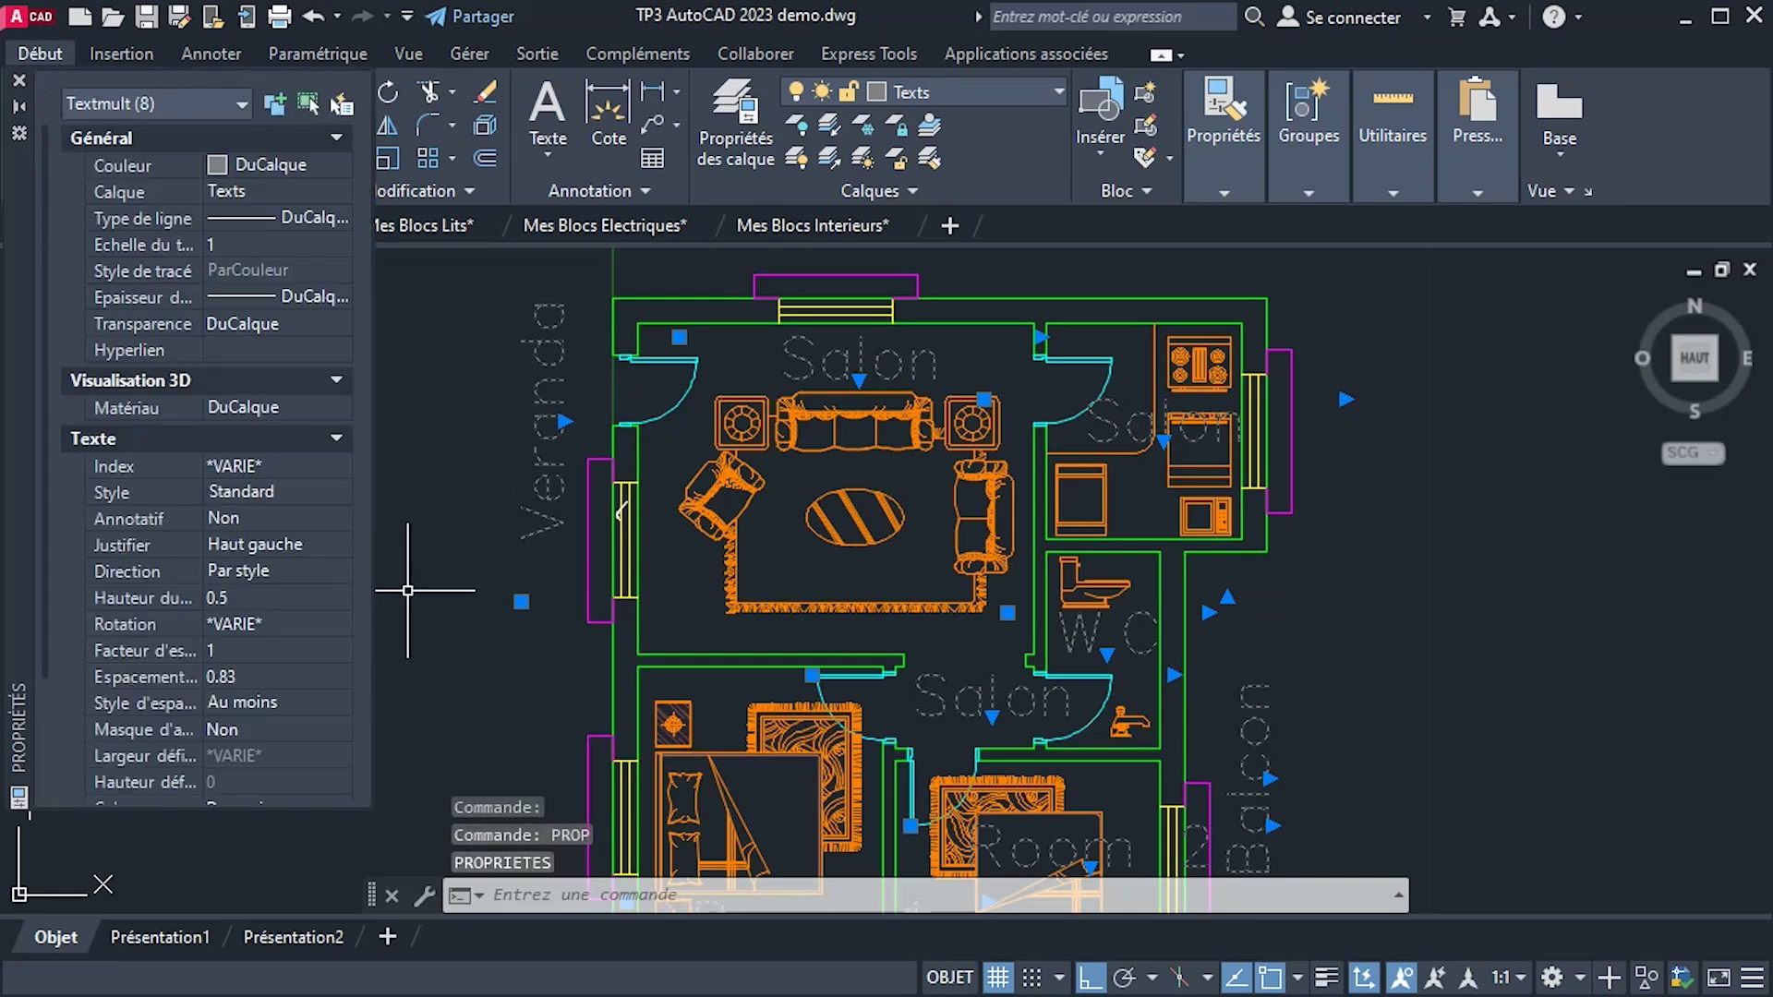
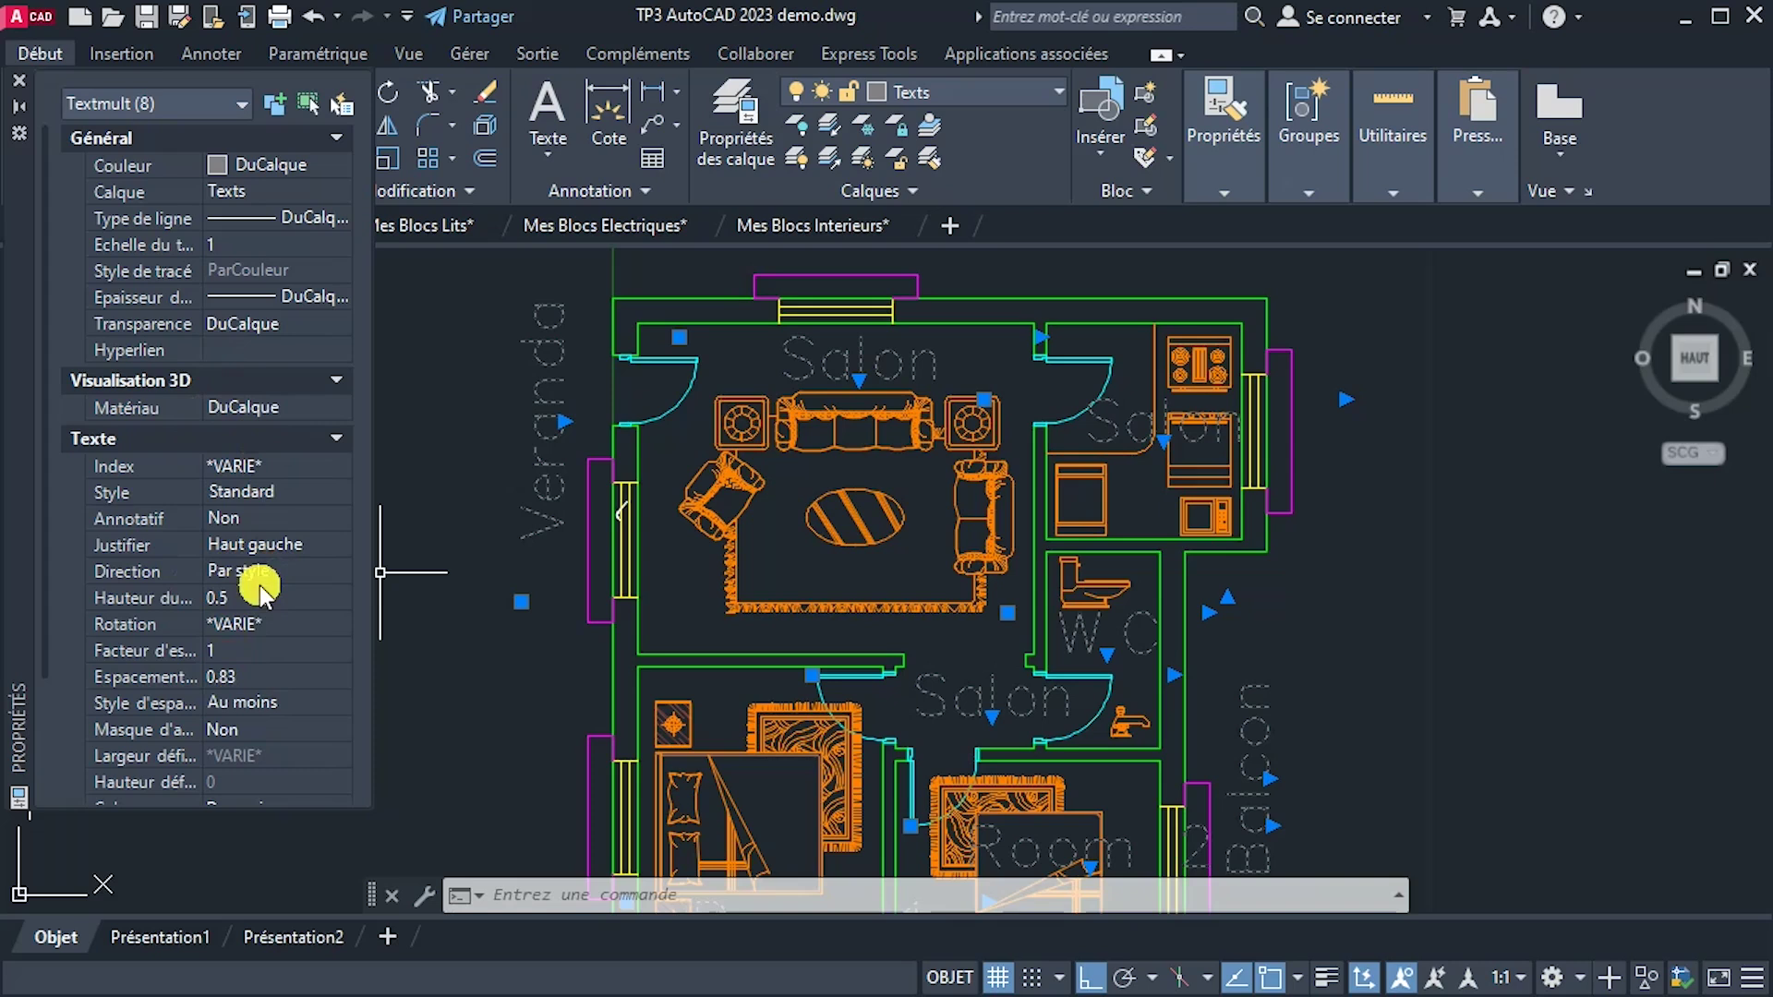
scroll(258, 618, "down", 3)
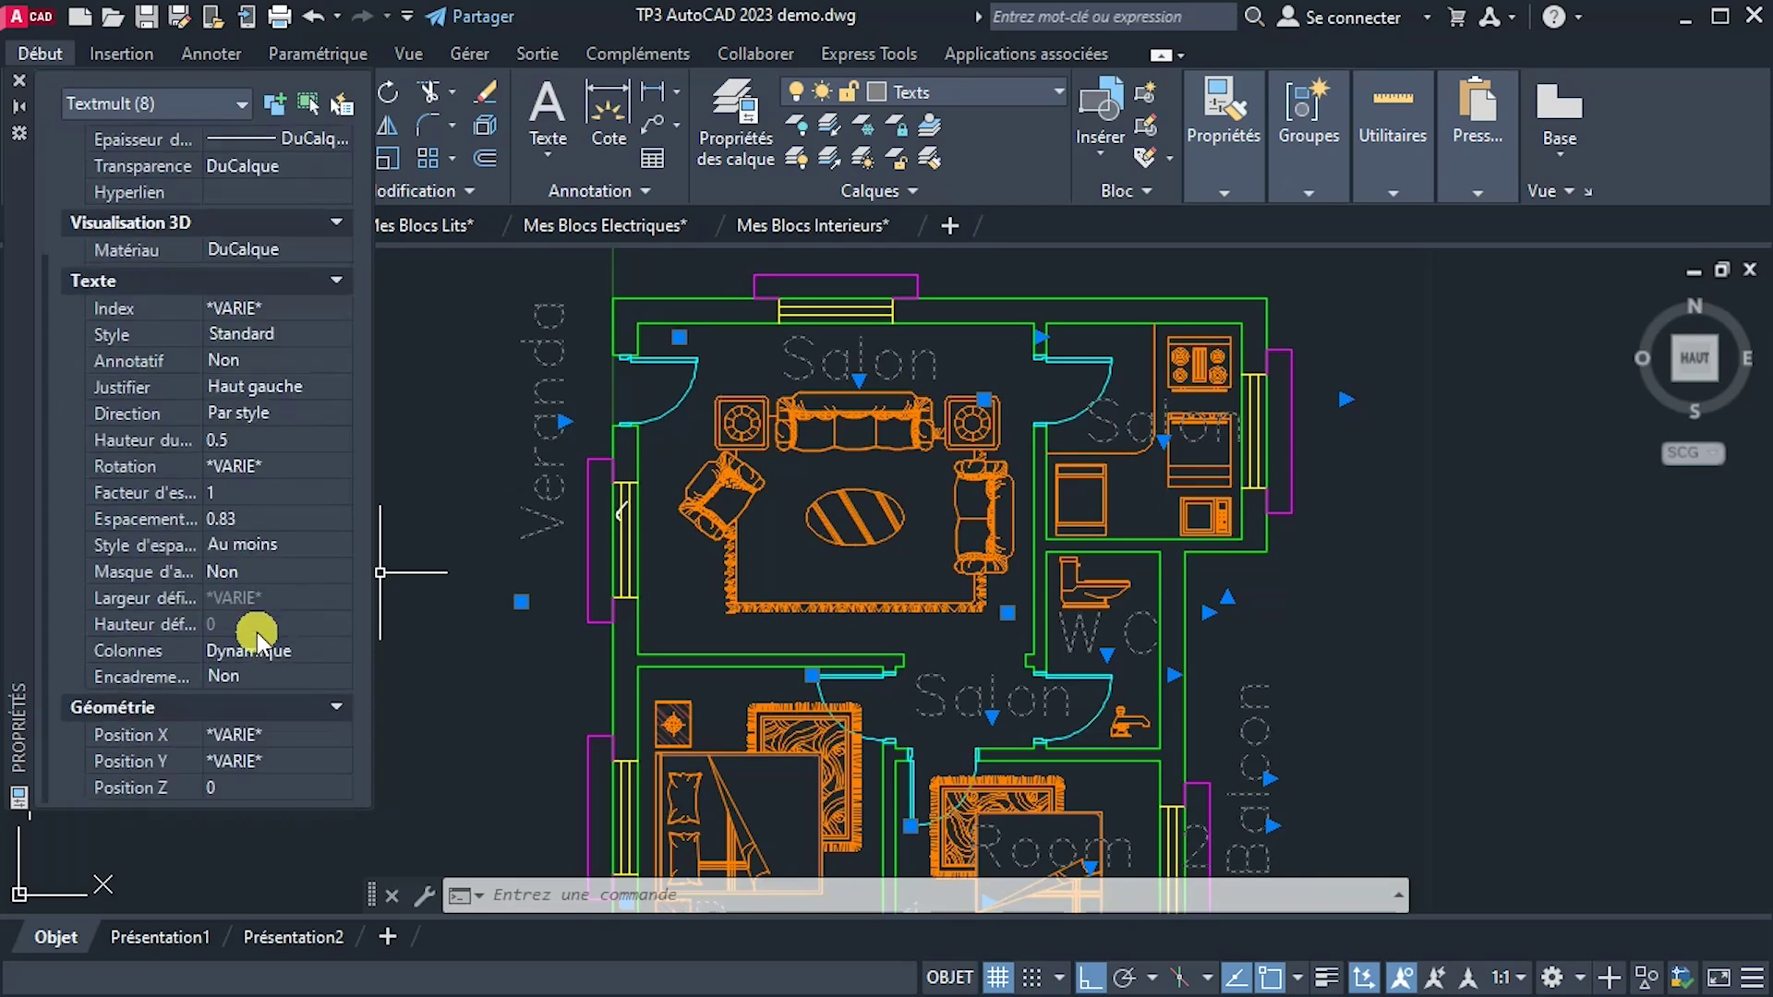
left_click(242, 441)
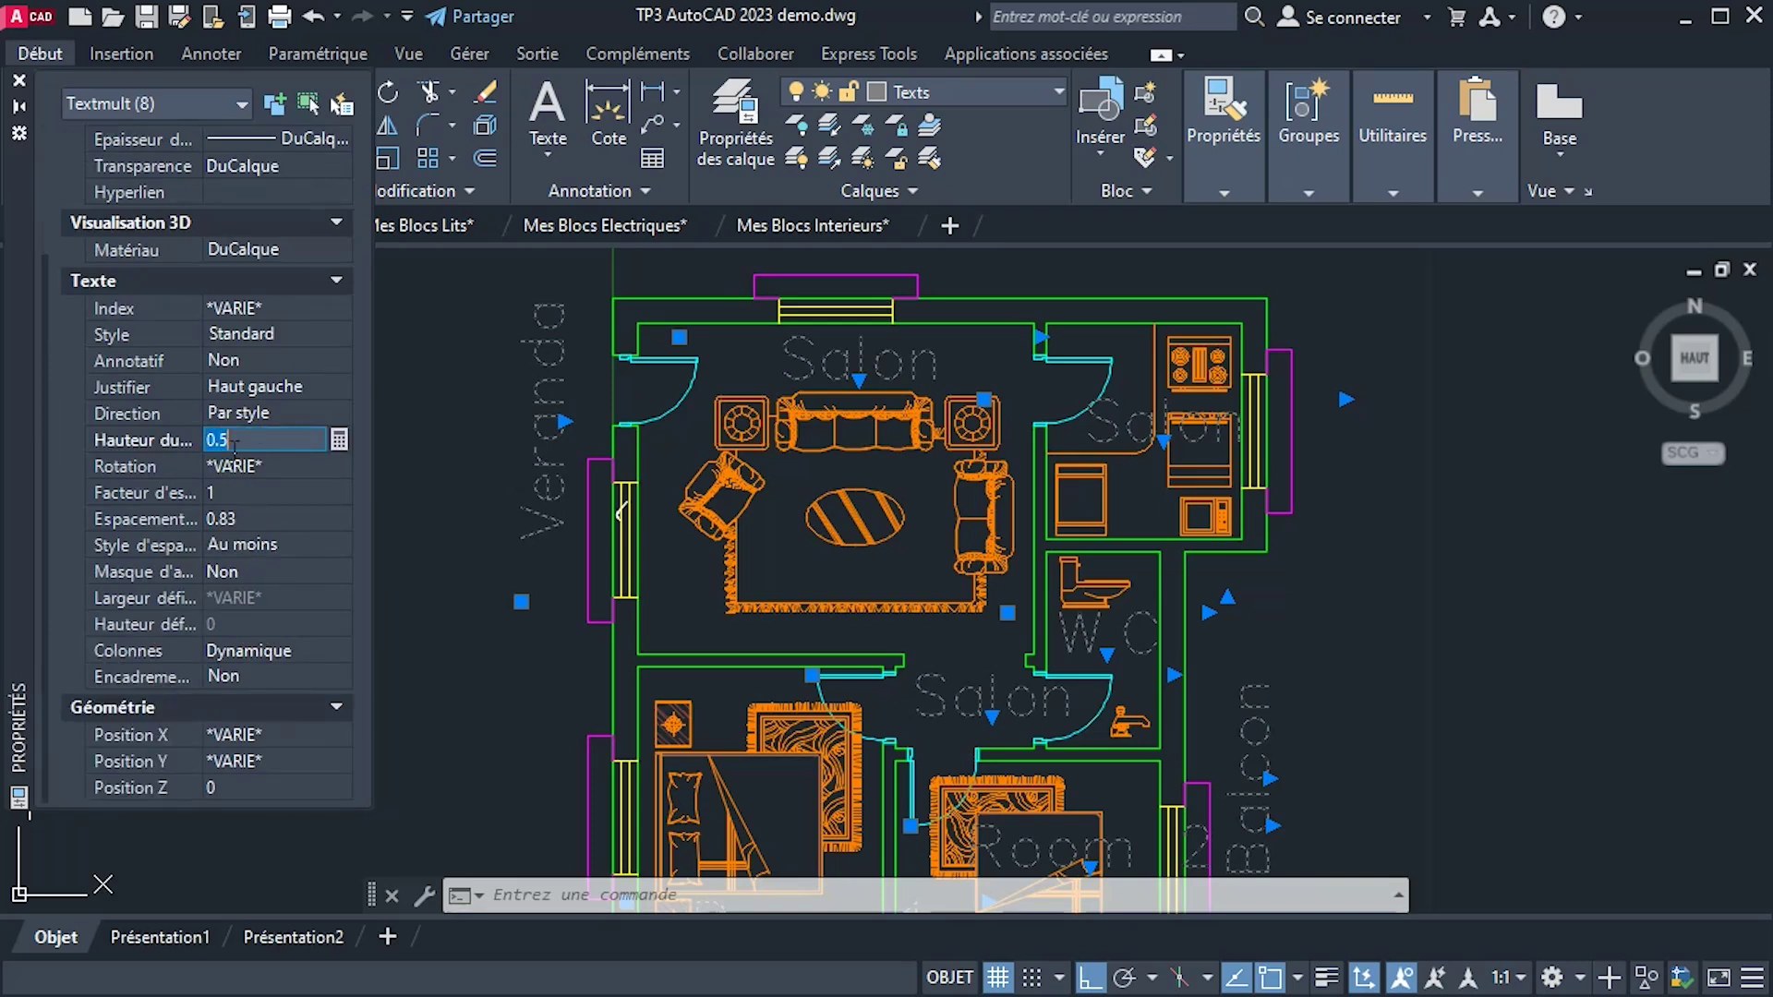
key("Return")
left_click(249, 439)
key("Return")
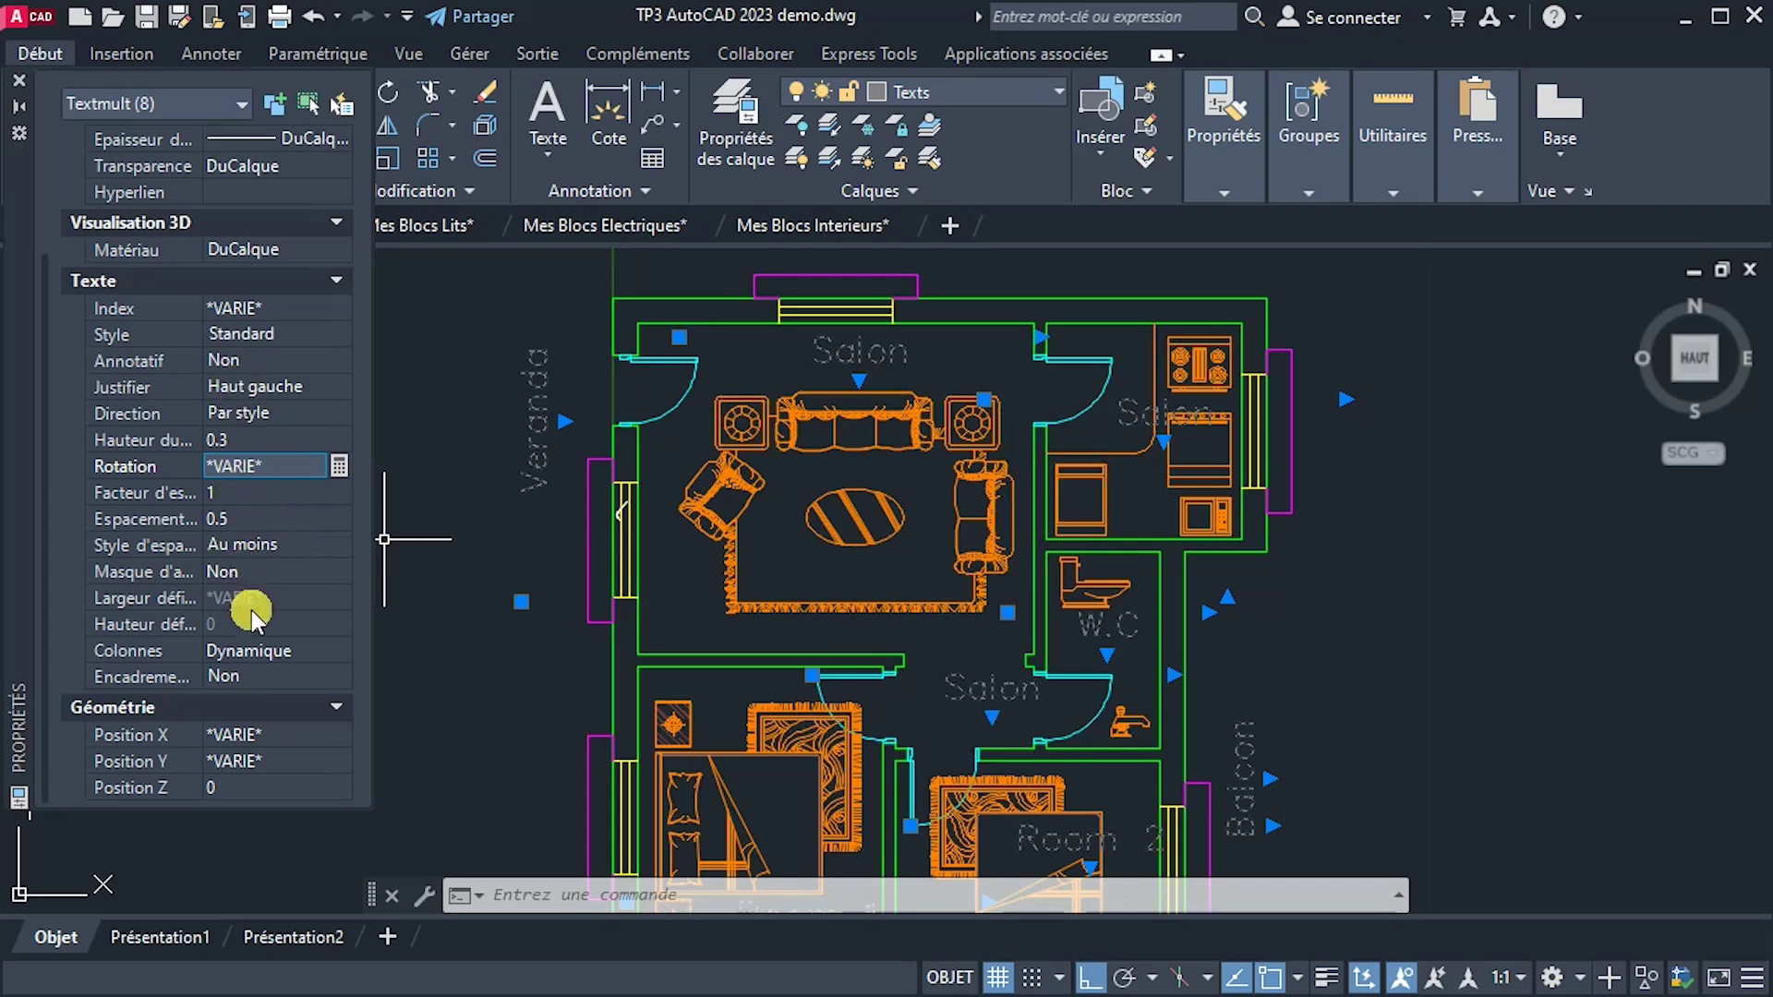
scroll(248, 604, "up", 3)
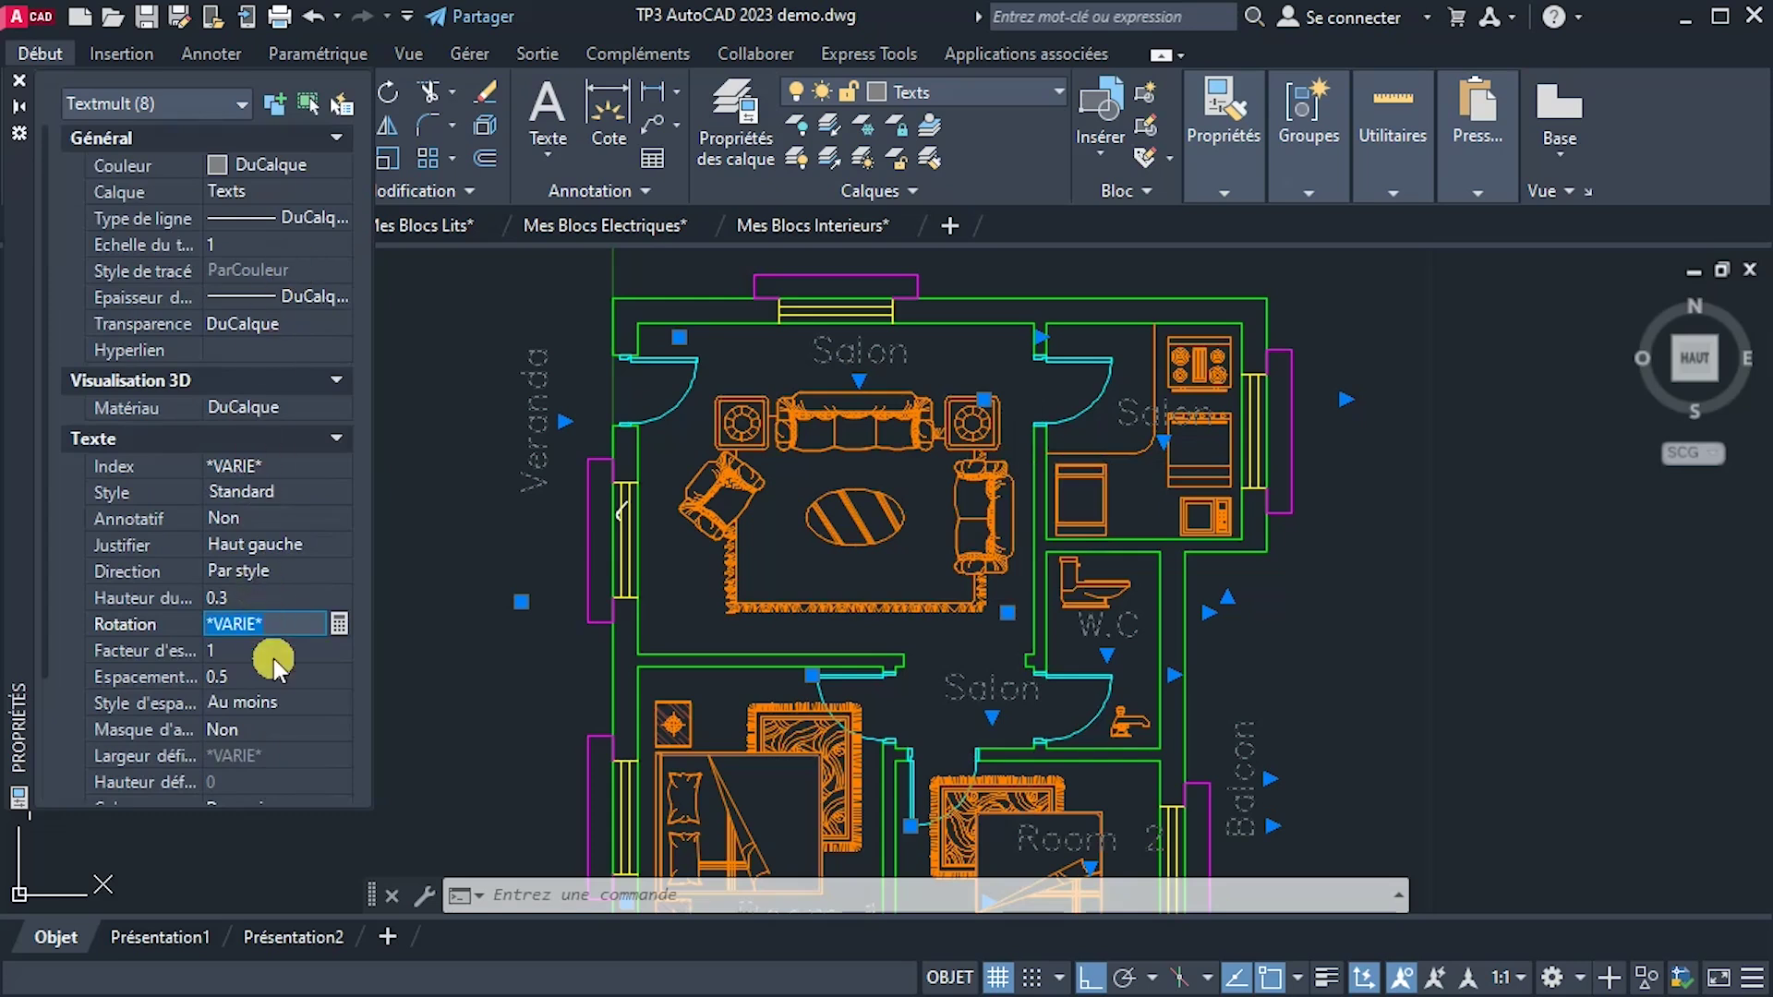
scroll(293, 668, "down", 3)
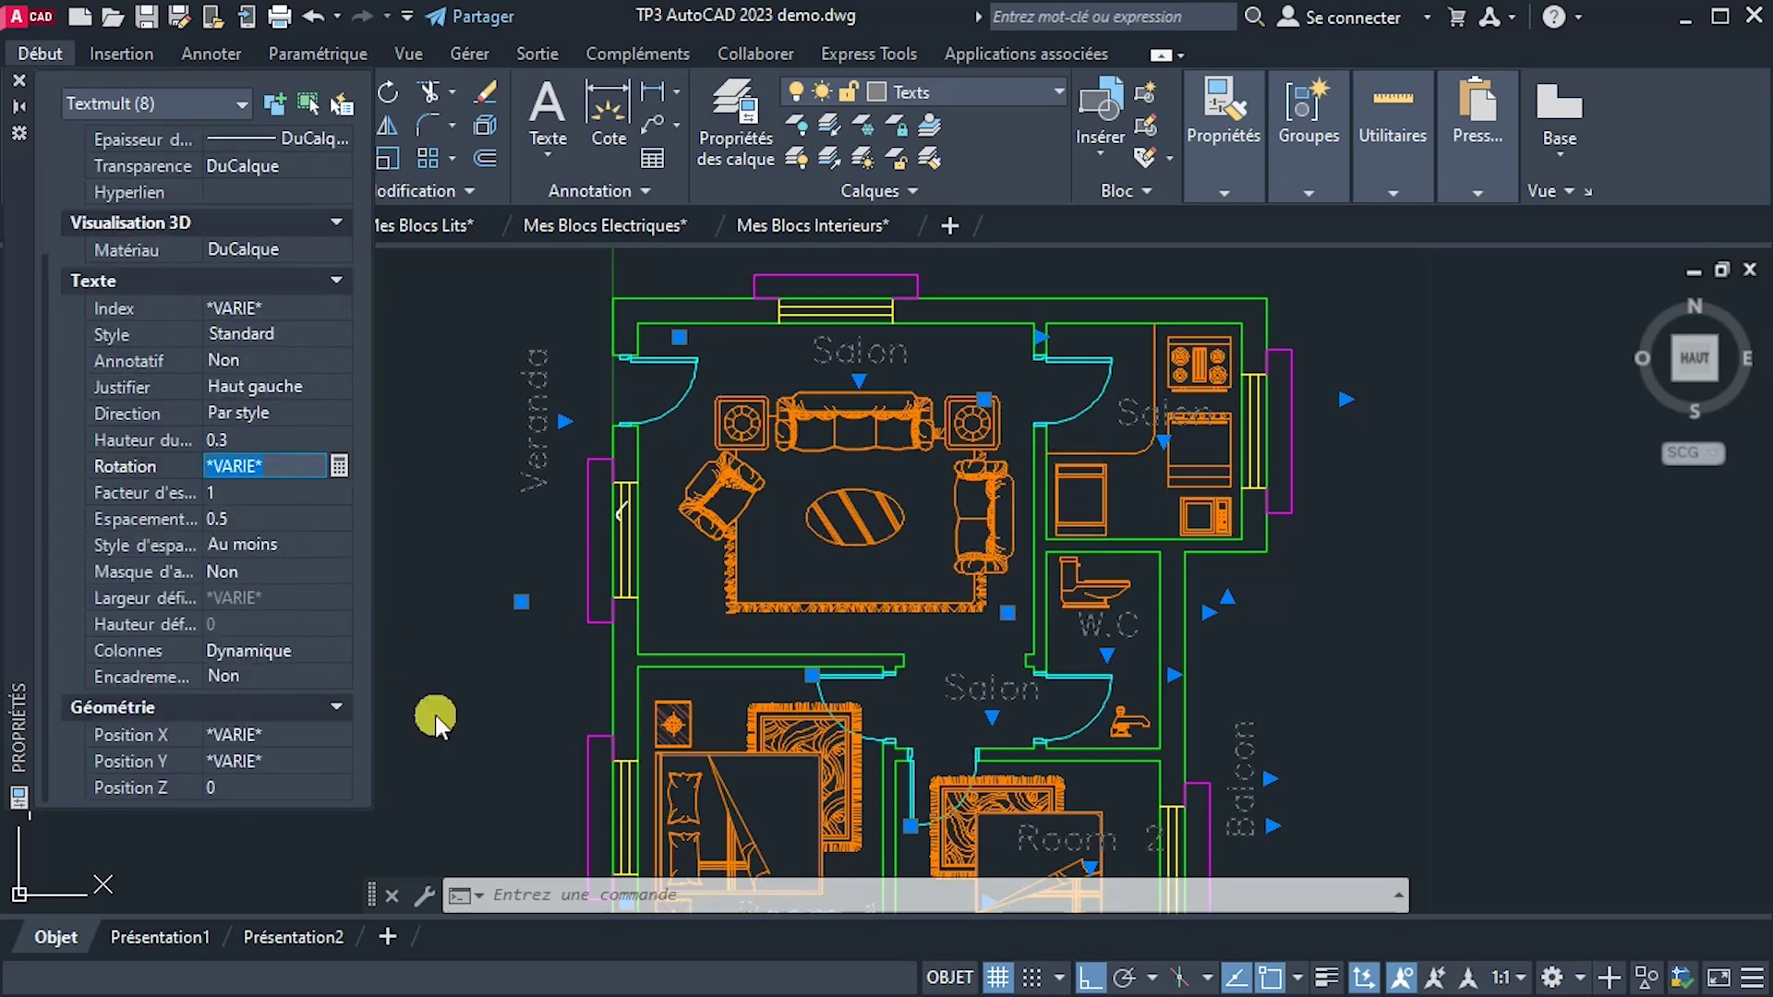
key("Escape")
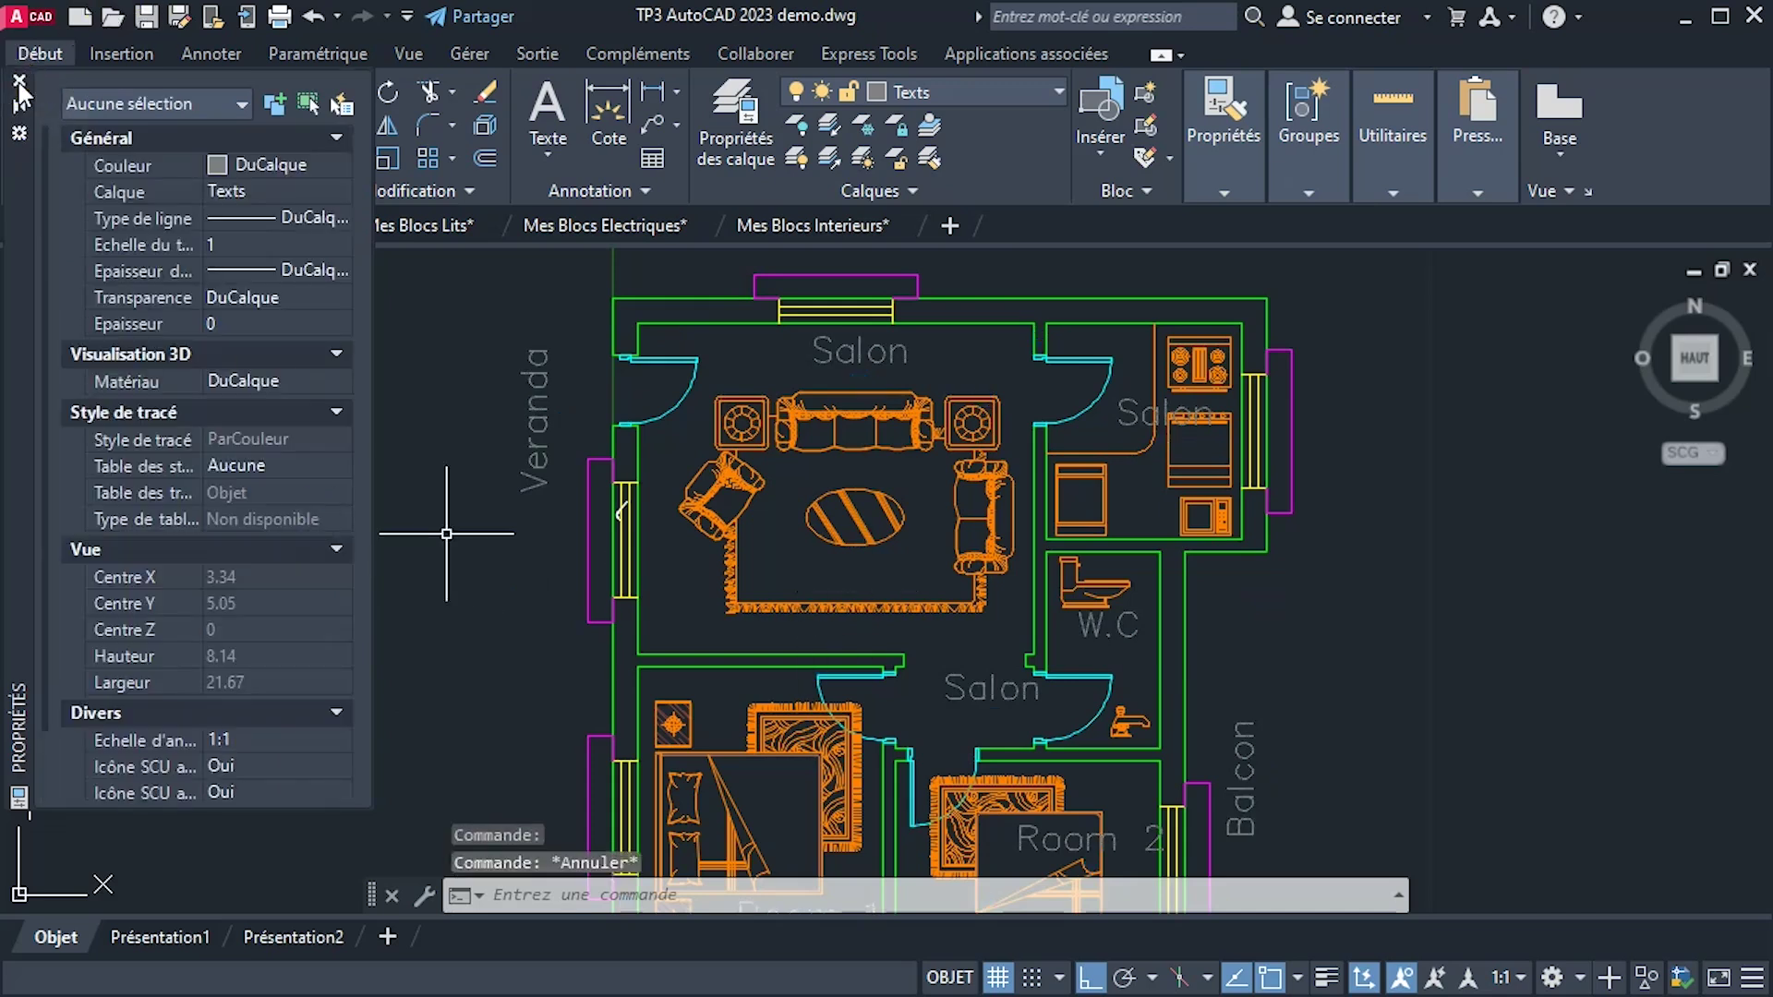
Open the Salon label above the plan for editing and widen its text frame to about twice its width.
middle_click_drag(829, 562, 951, 369)
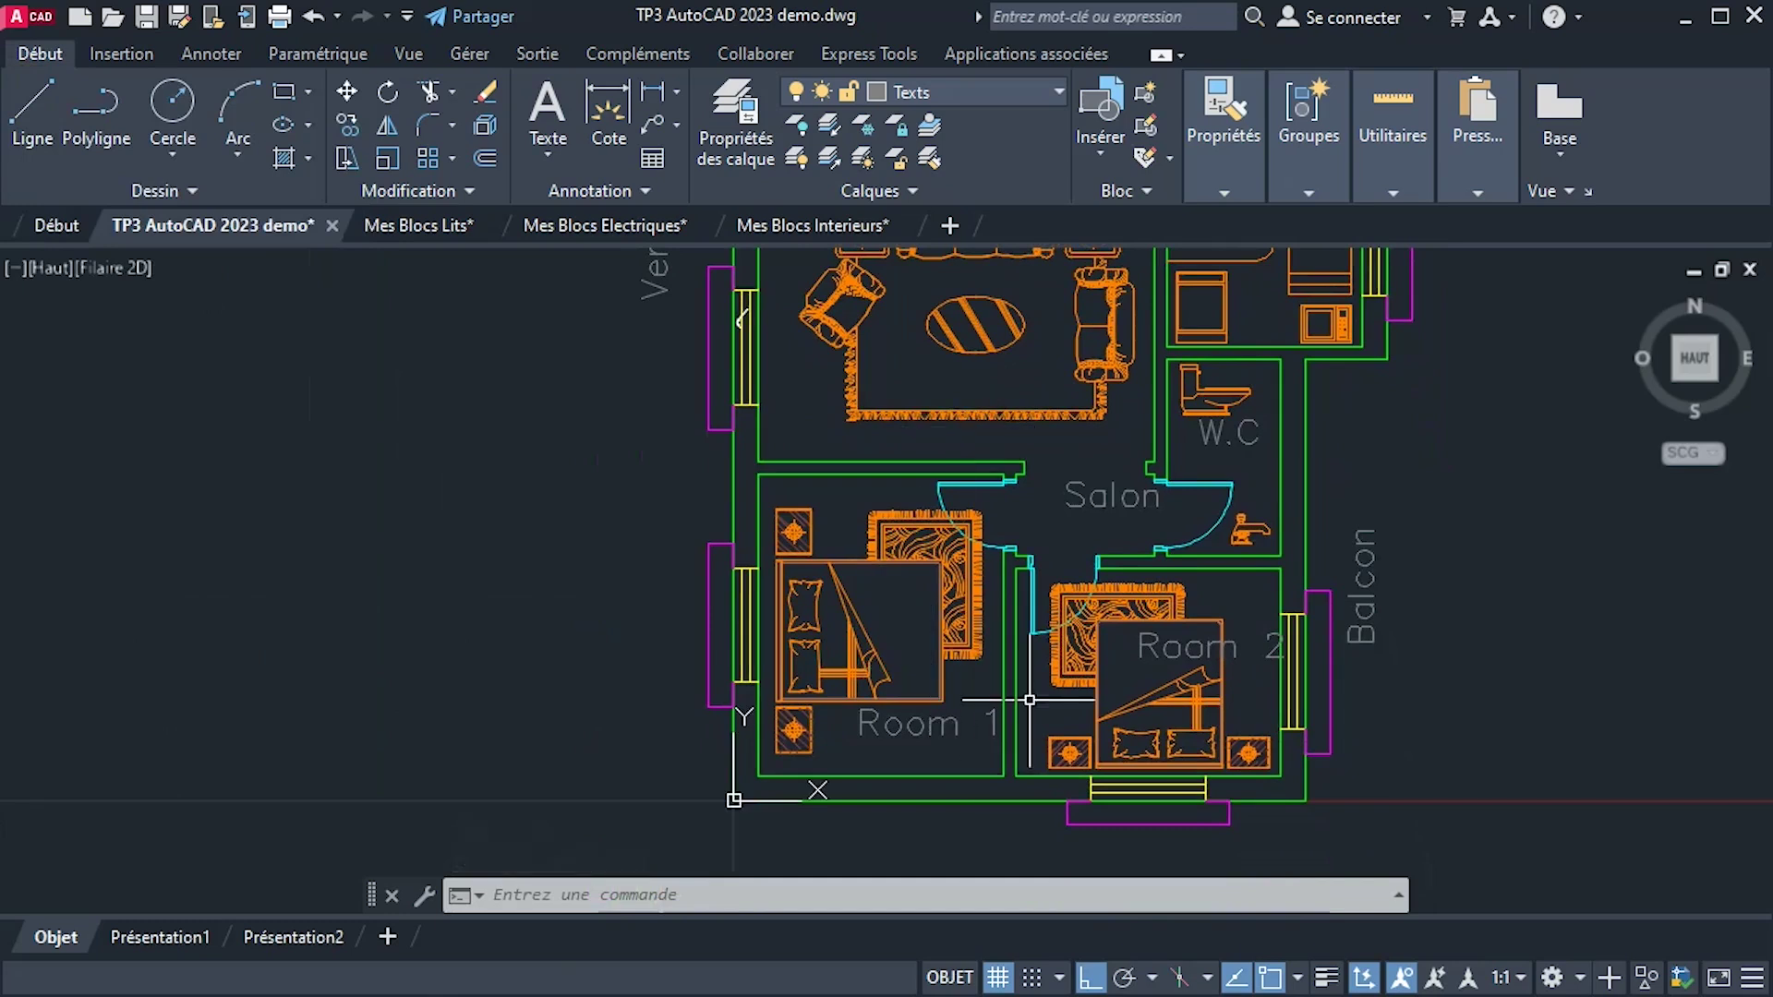
middle_click_drag(1107, 610, 1045, 768)
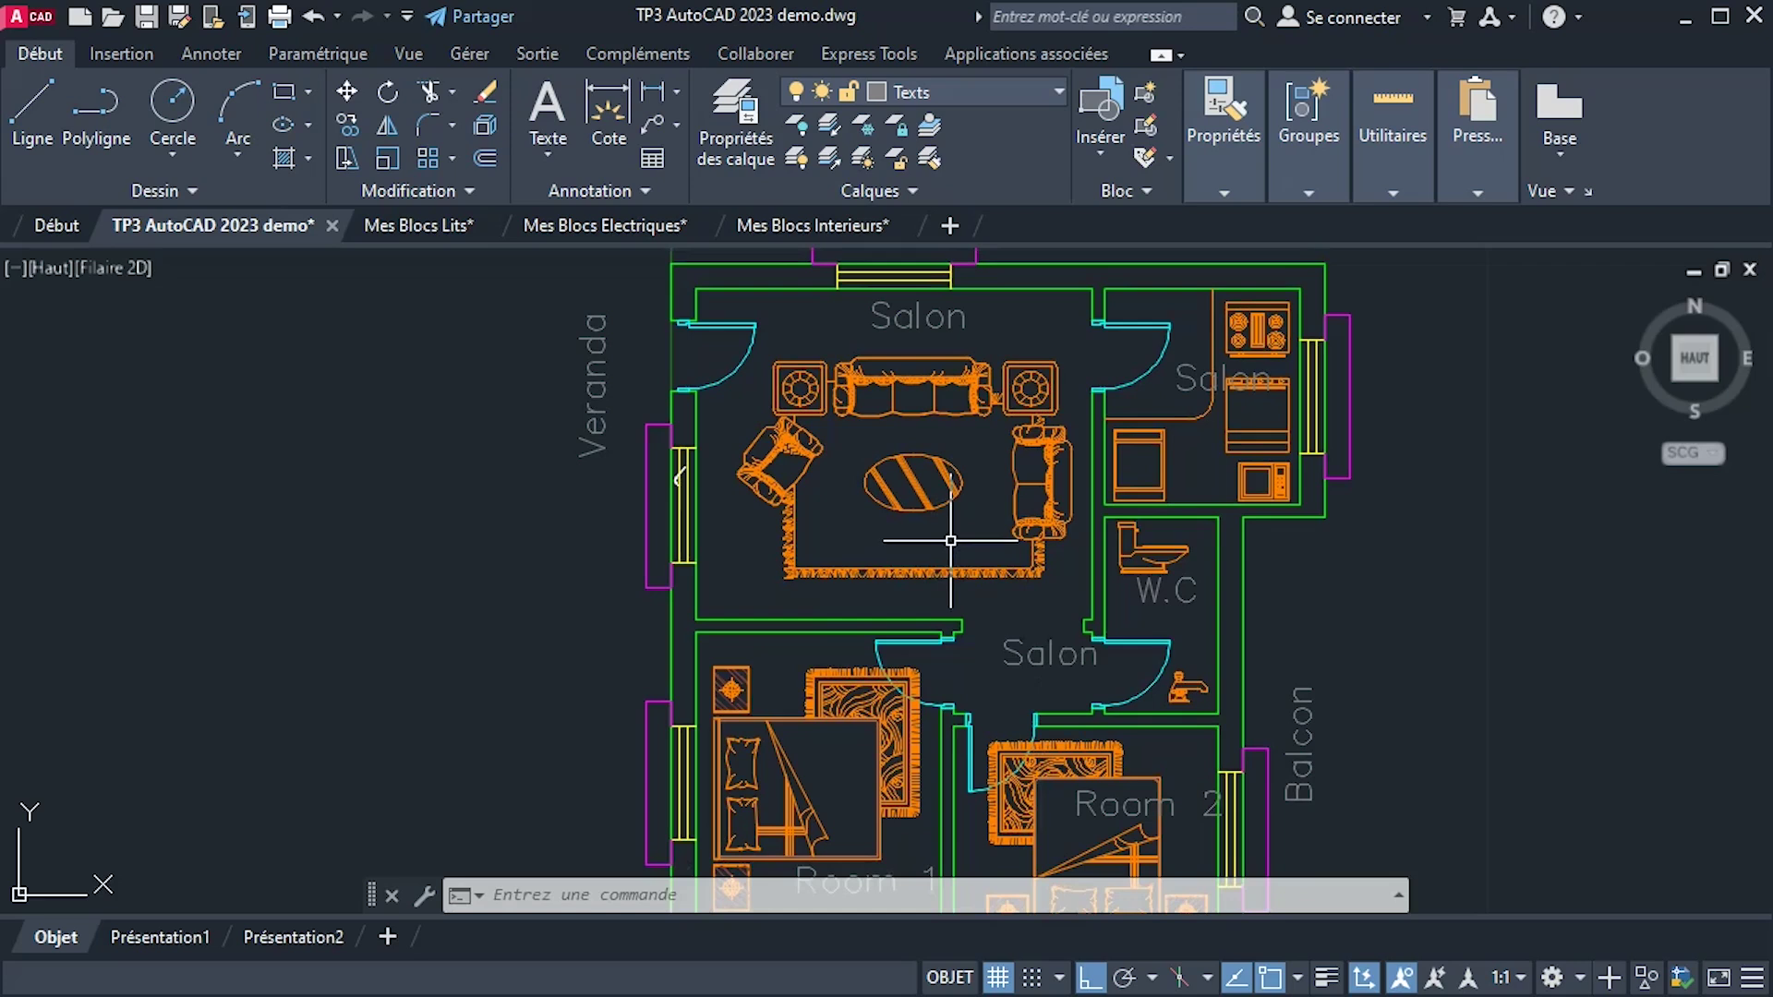
scroll(1044, 260, "down", 2)
middle_click_drag(1044, 260, 1372, 365)
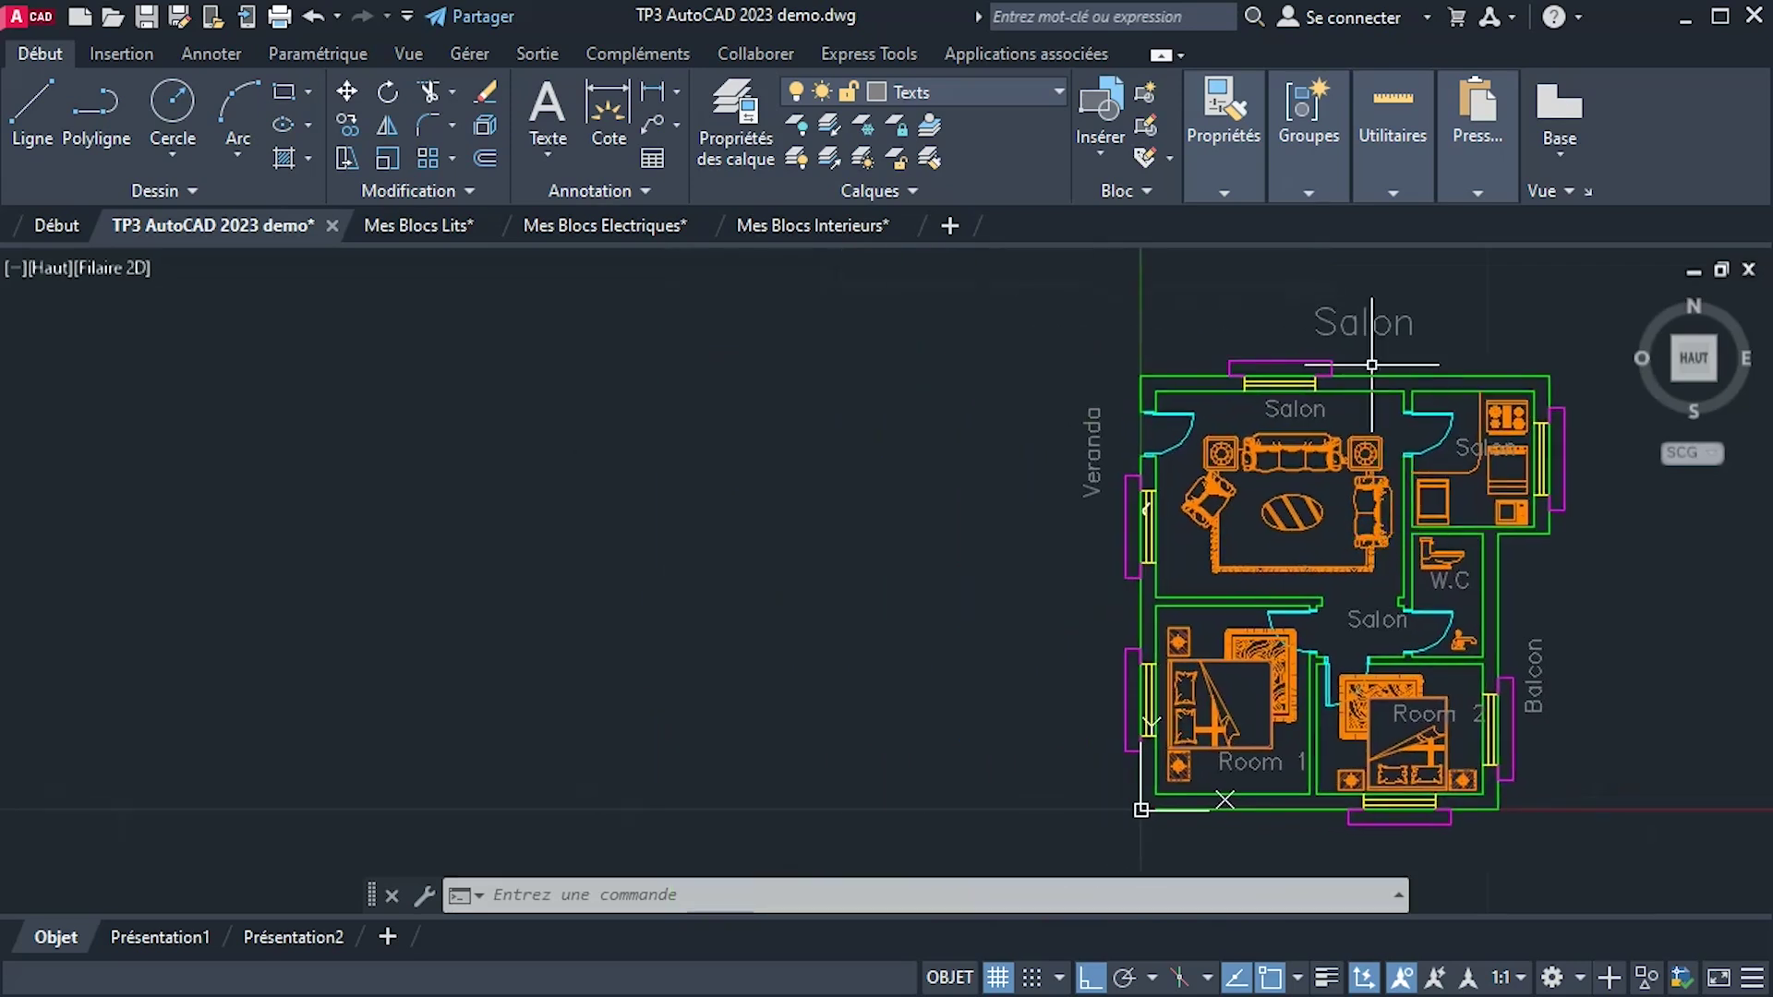
key("Escape")
key("Escape")
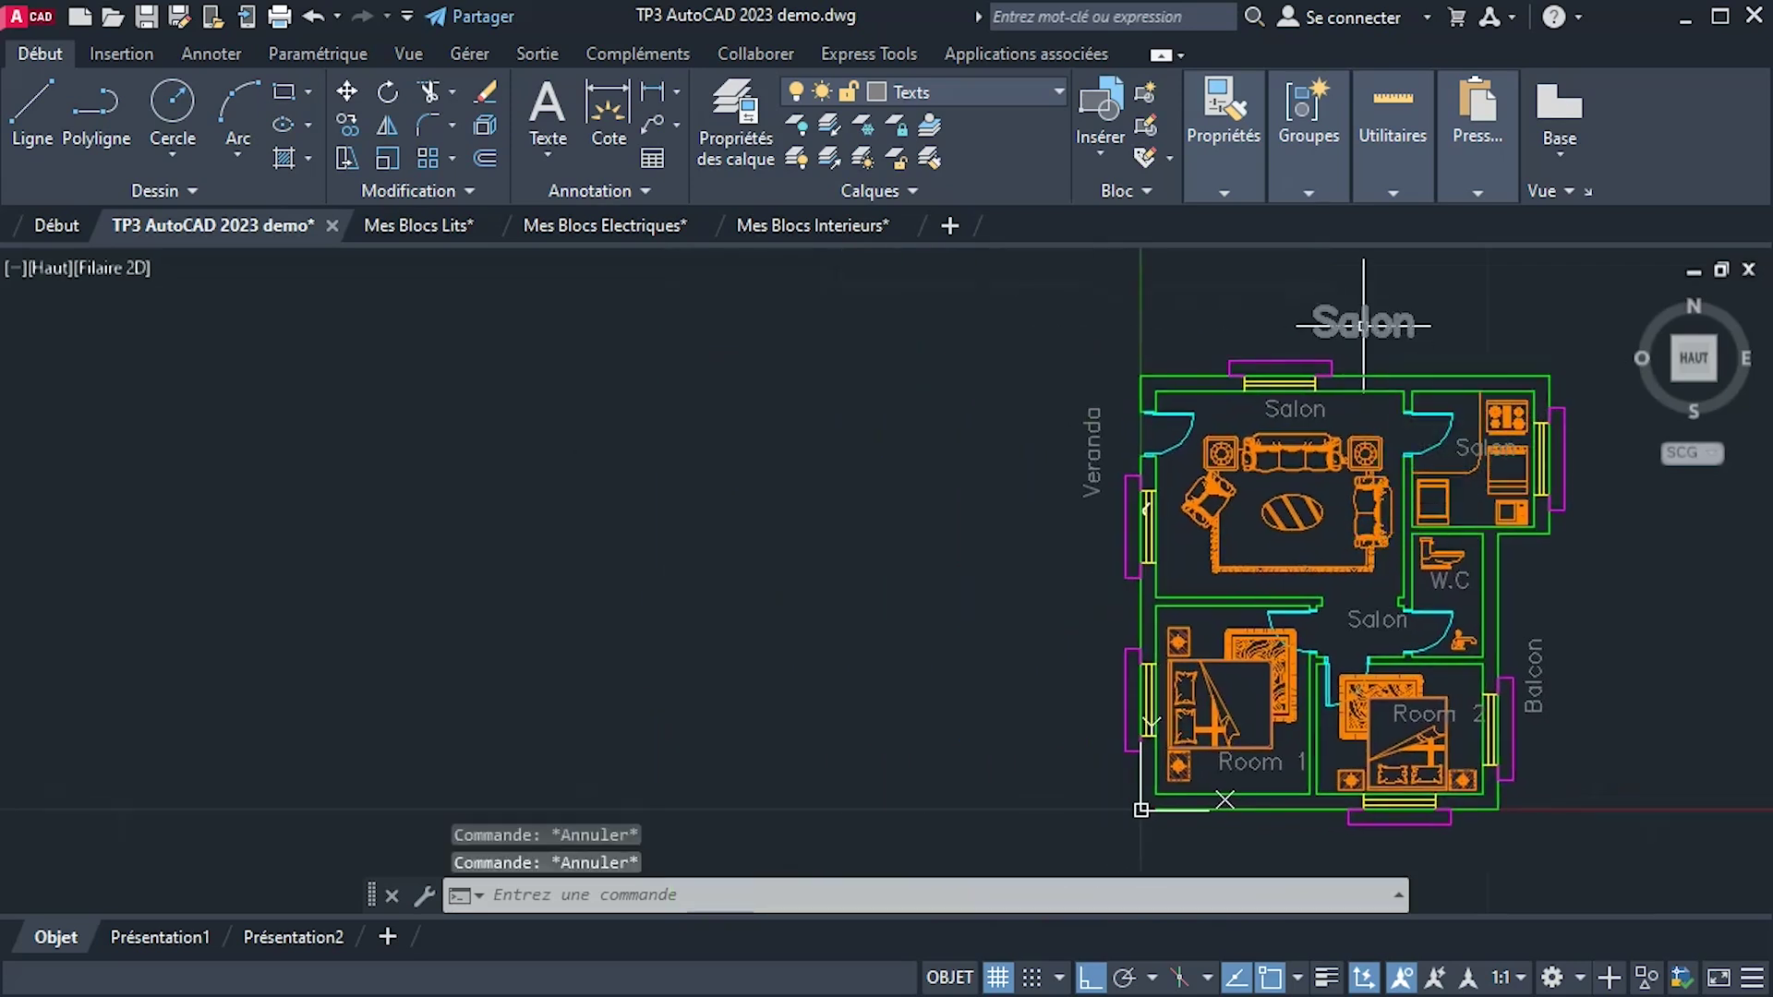
left_click(1364, 324)
double_click(1376, 321)
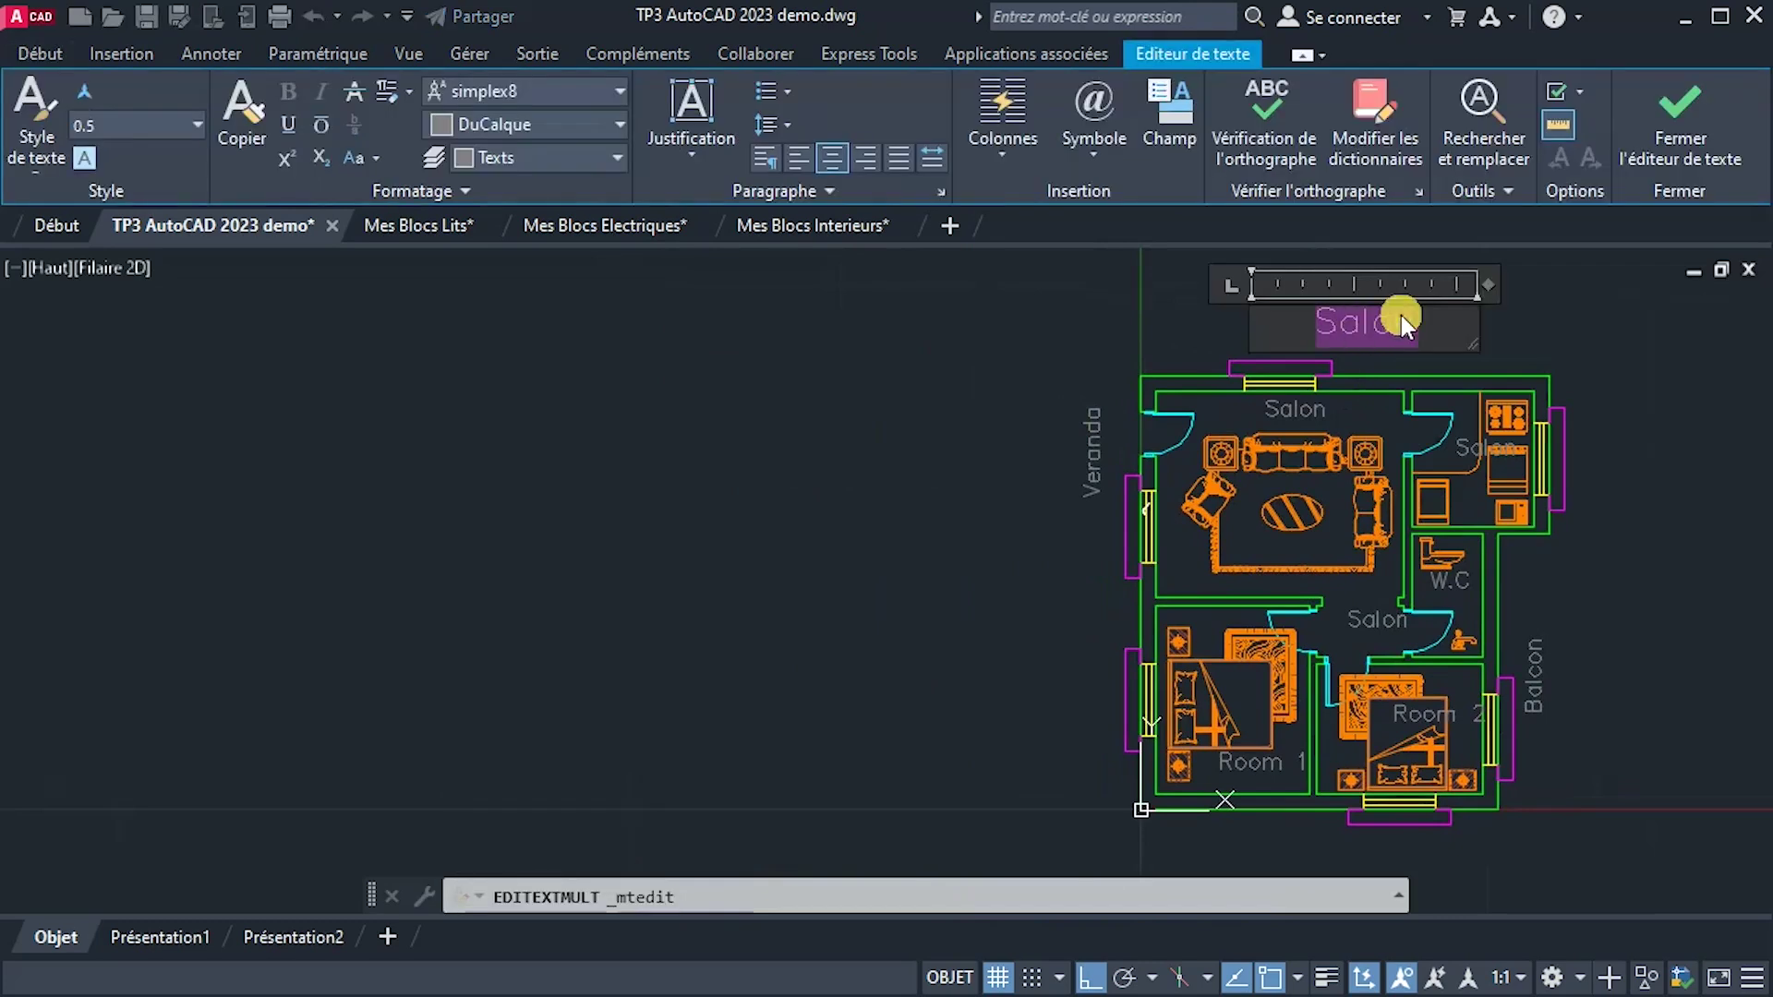
left_click_drag(1472, 340, 1747, 343)
Replace the label's text with the title "Maison Famillaile" after checking the reference plan image, and trim the frame's width slightly.
key("ctrl+a")
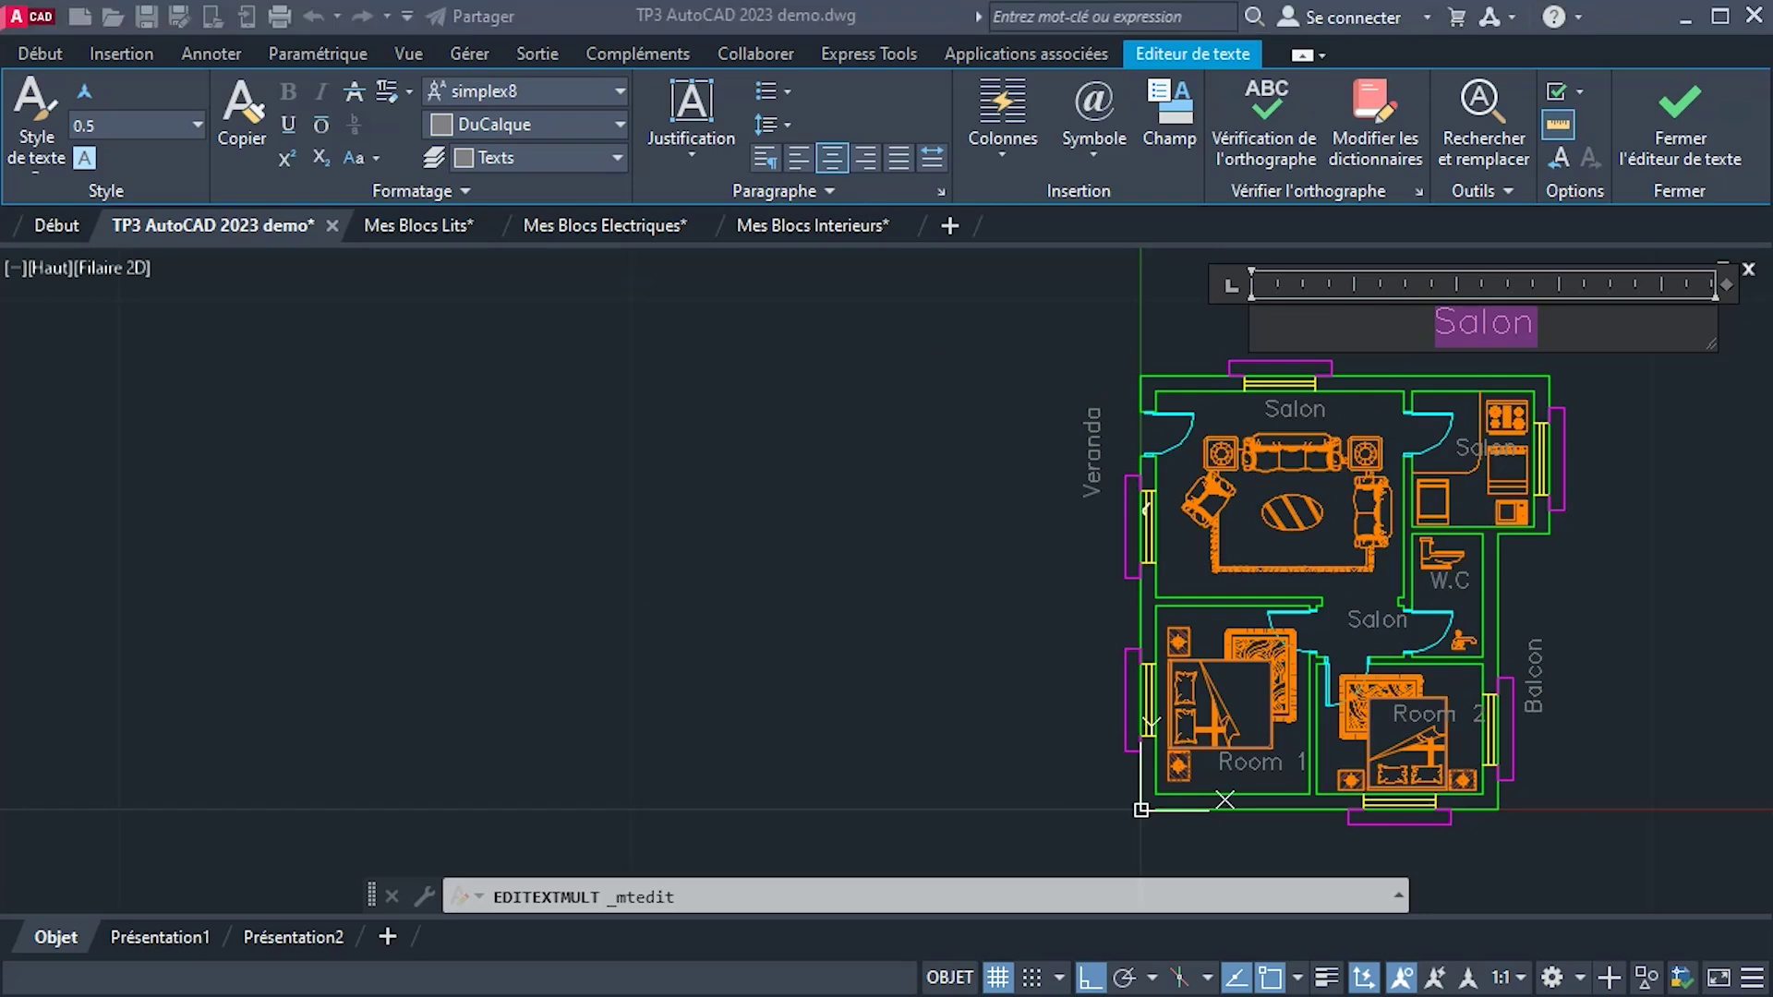
key("alt+Tab")
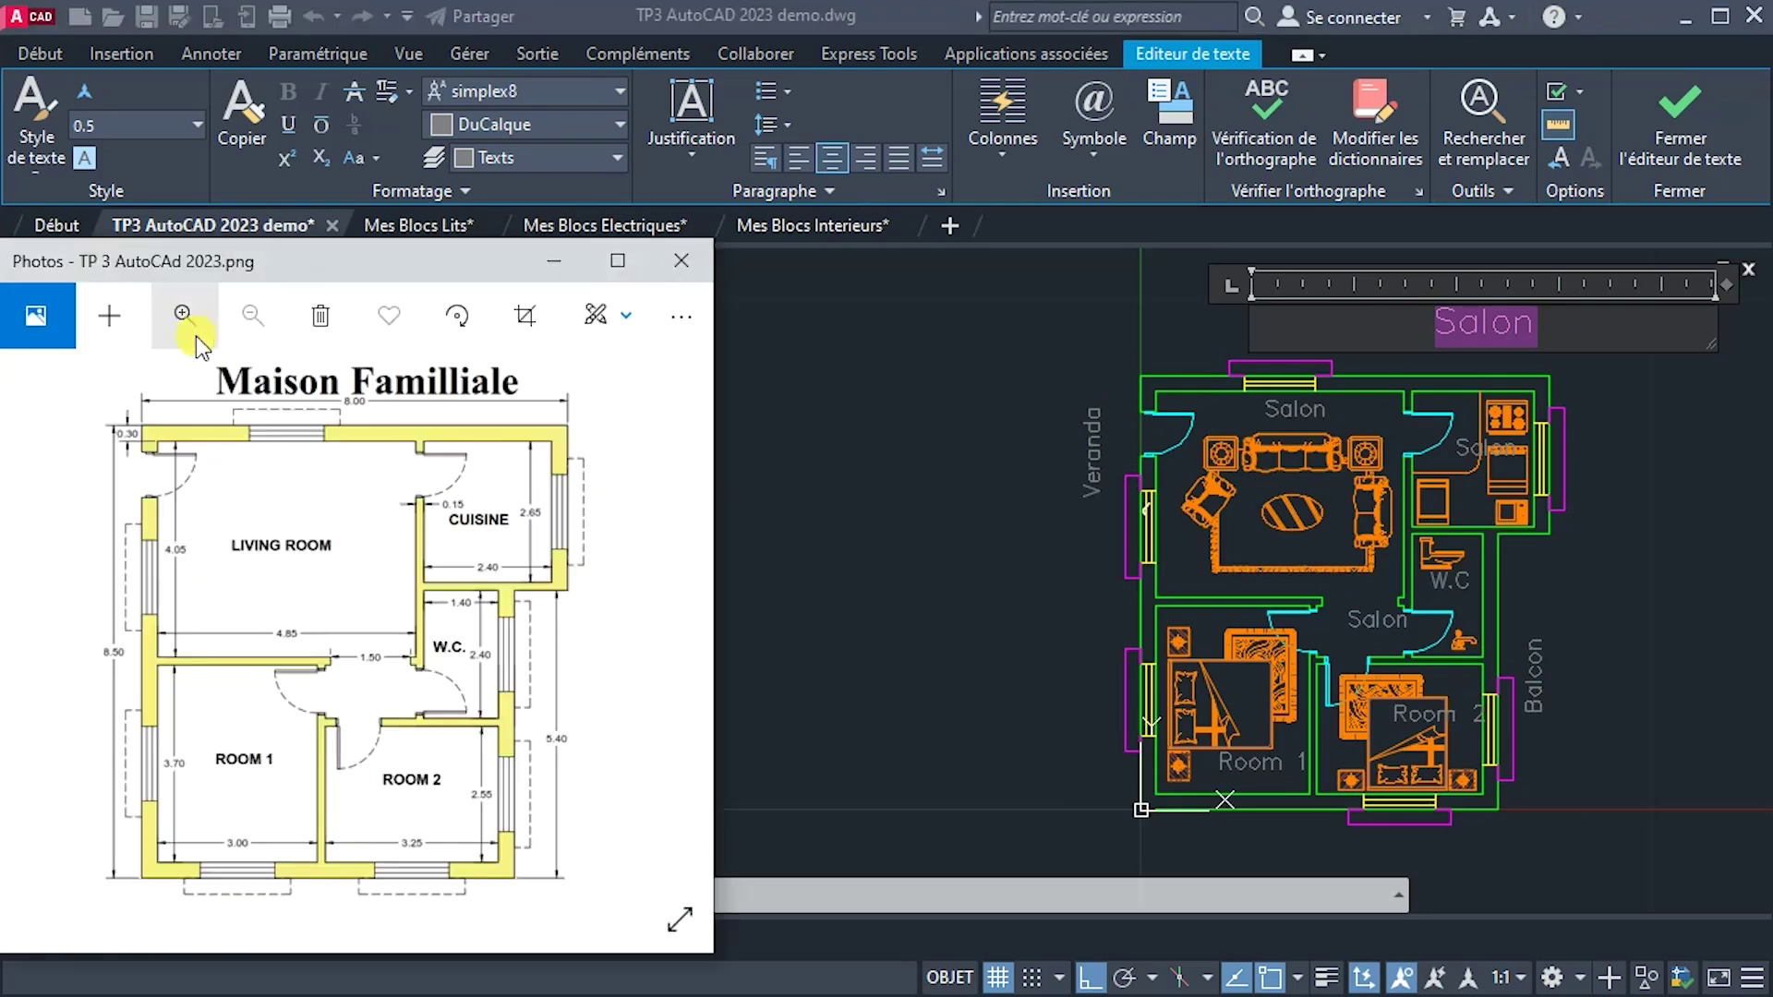
key("alt+Tab")
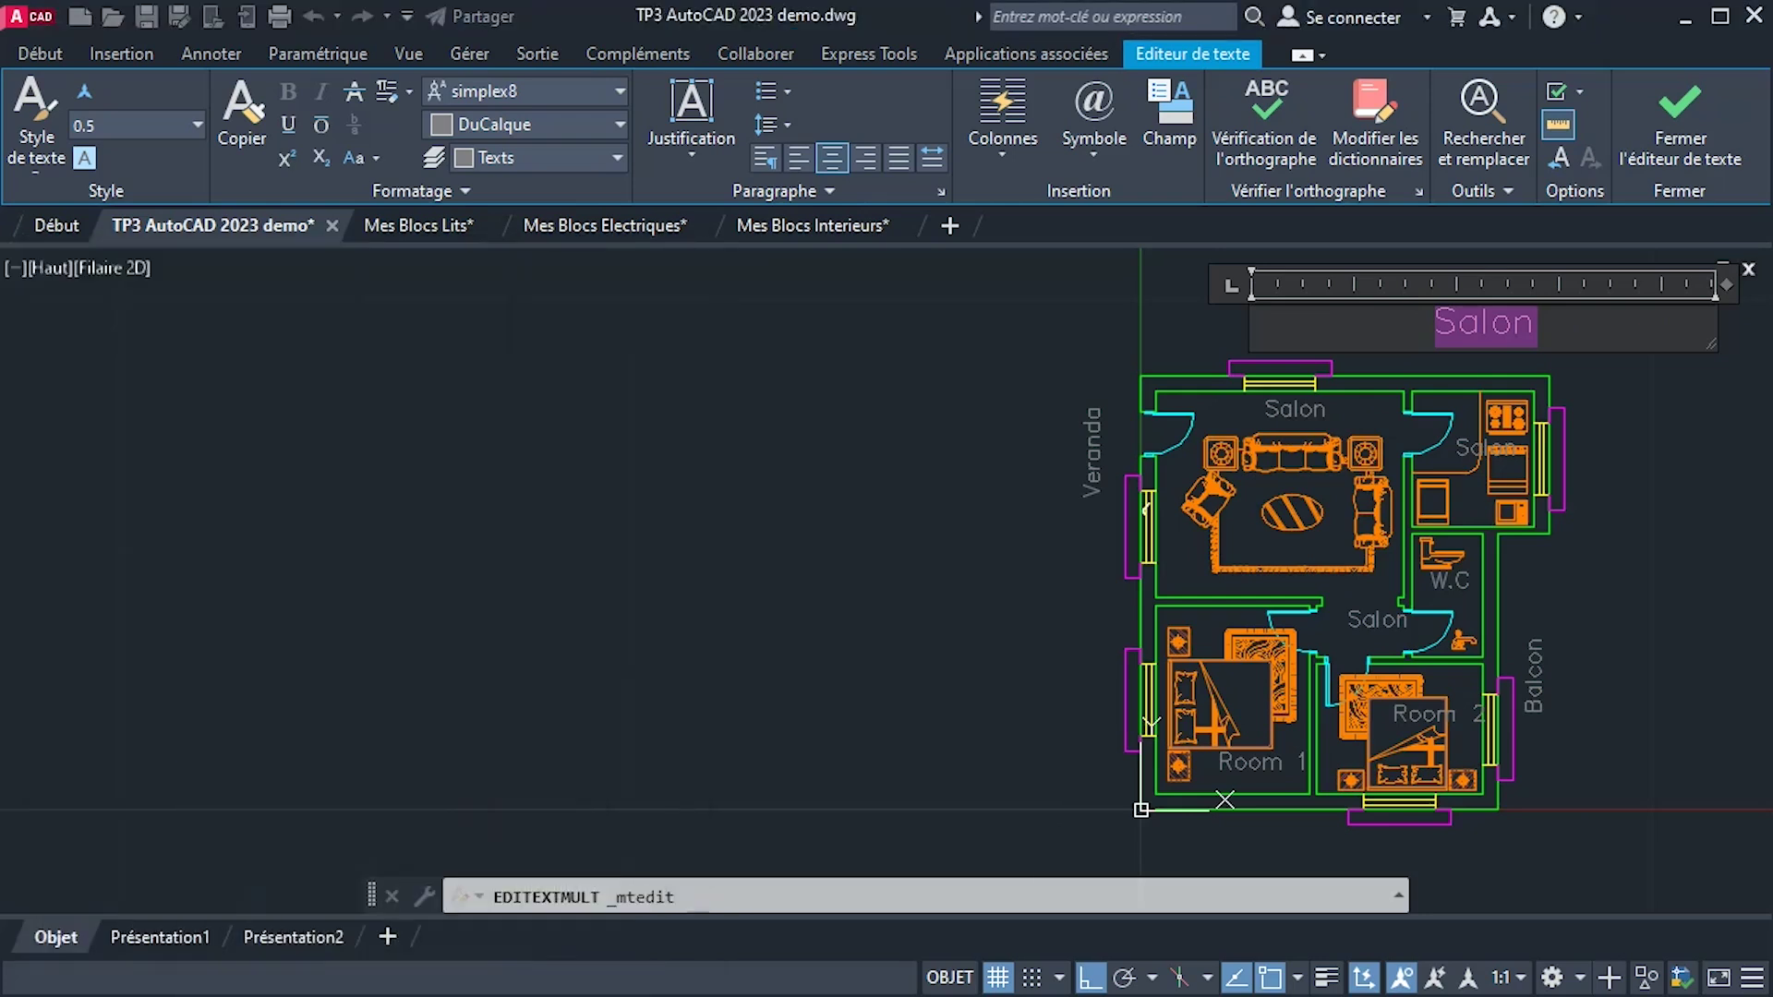
type("Maison")
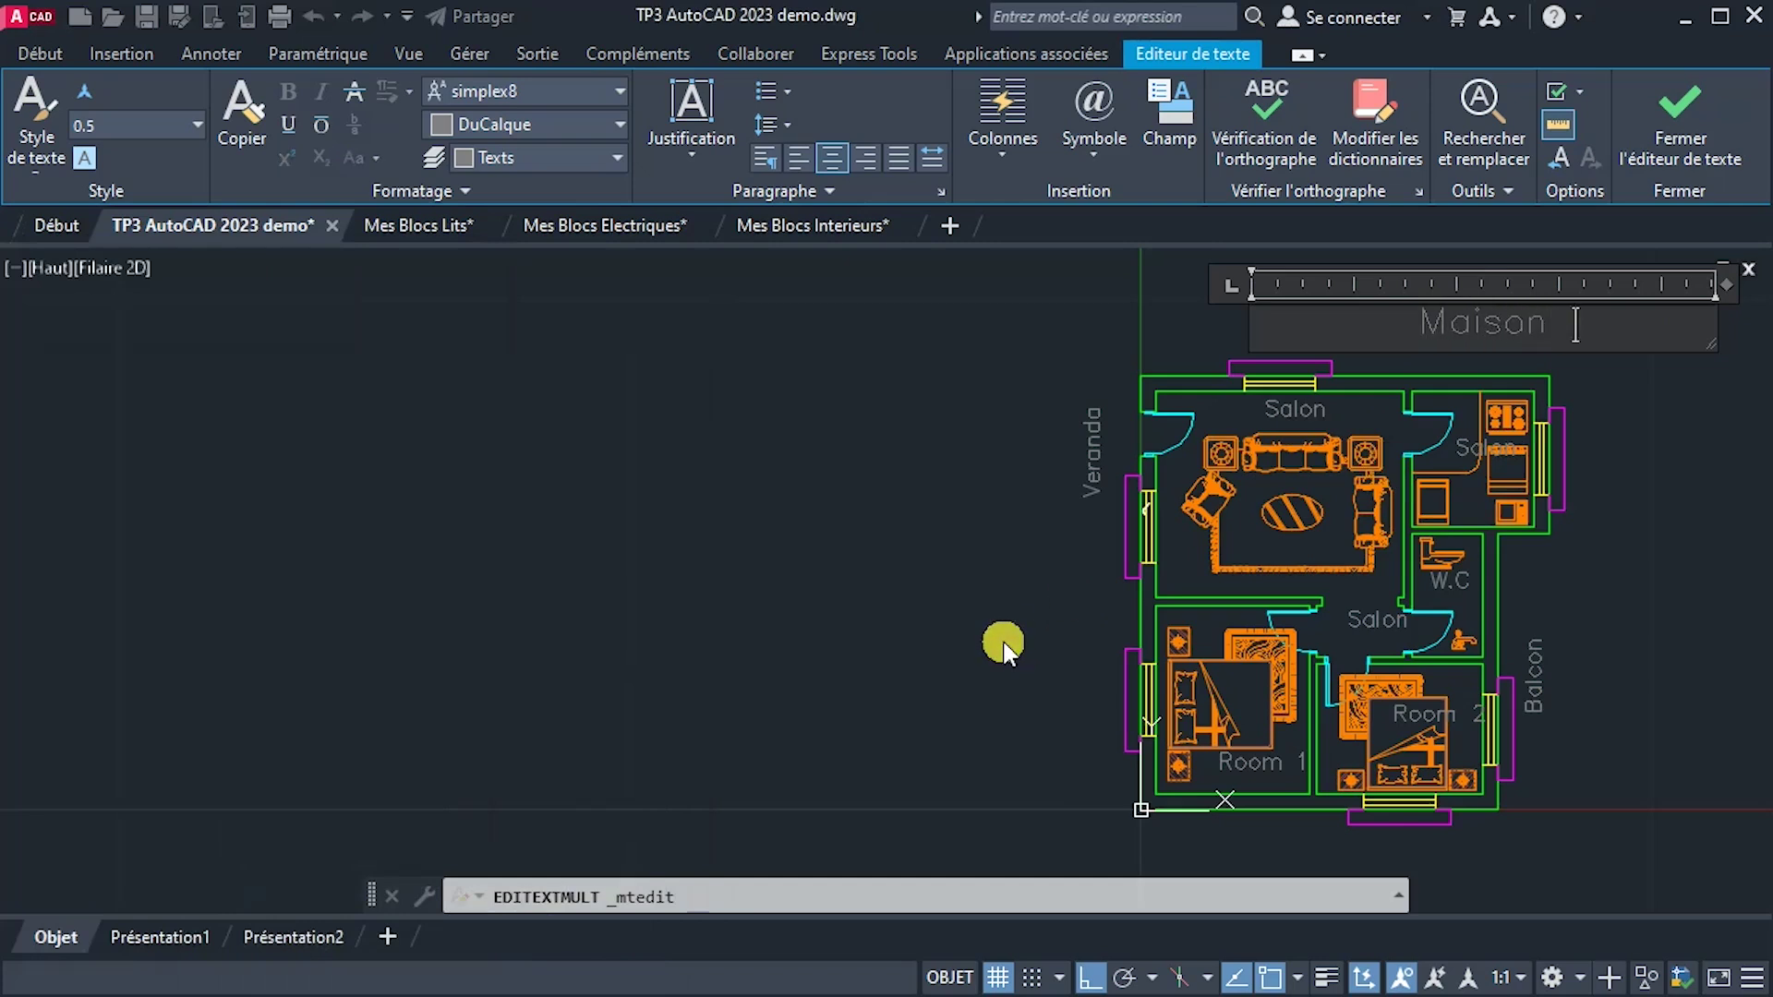
type(" Famillai")
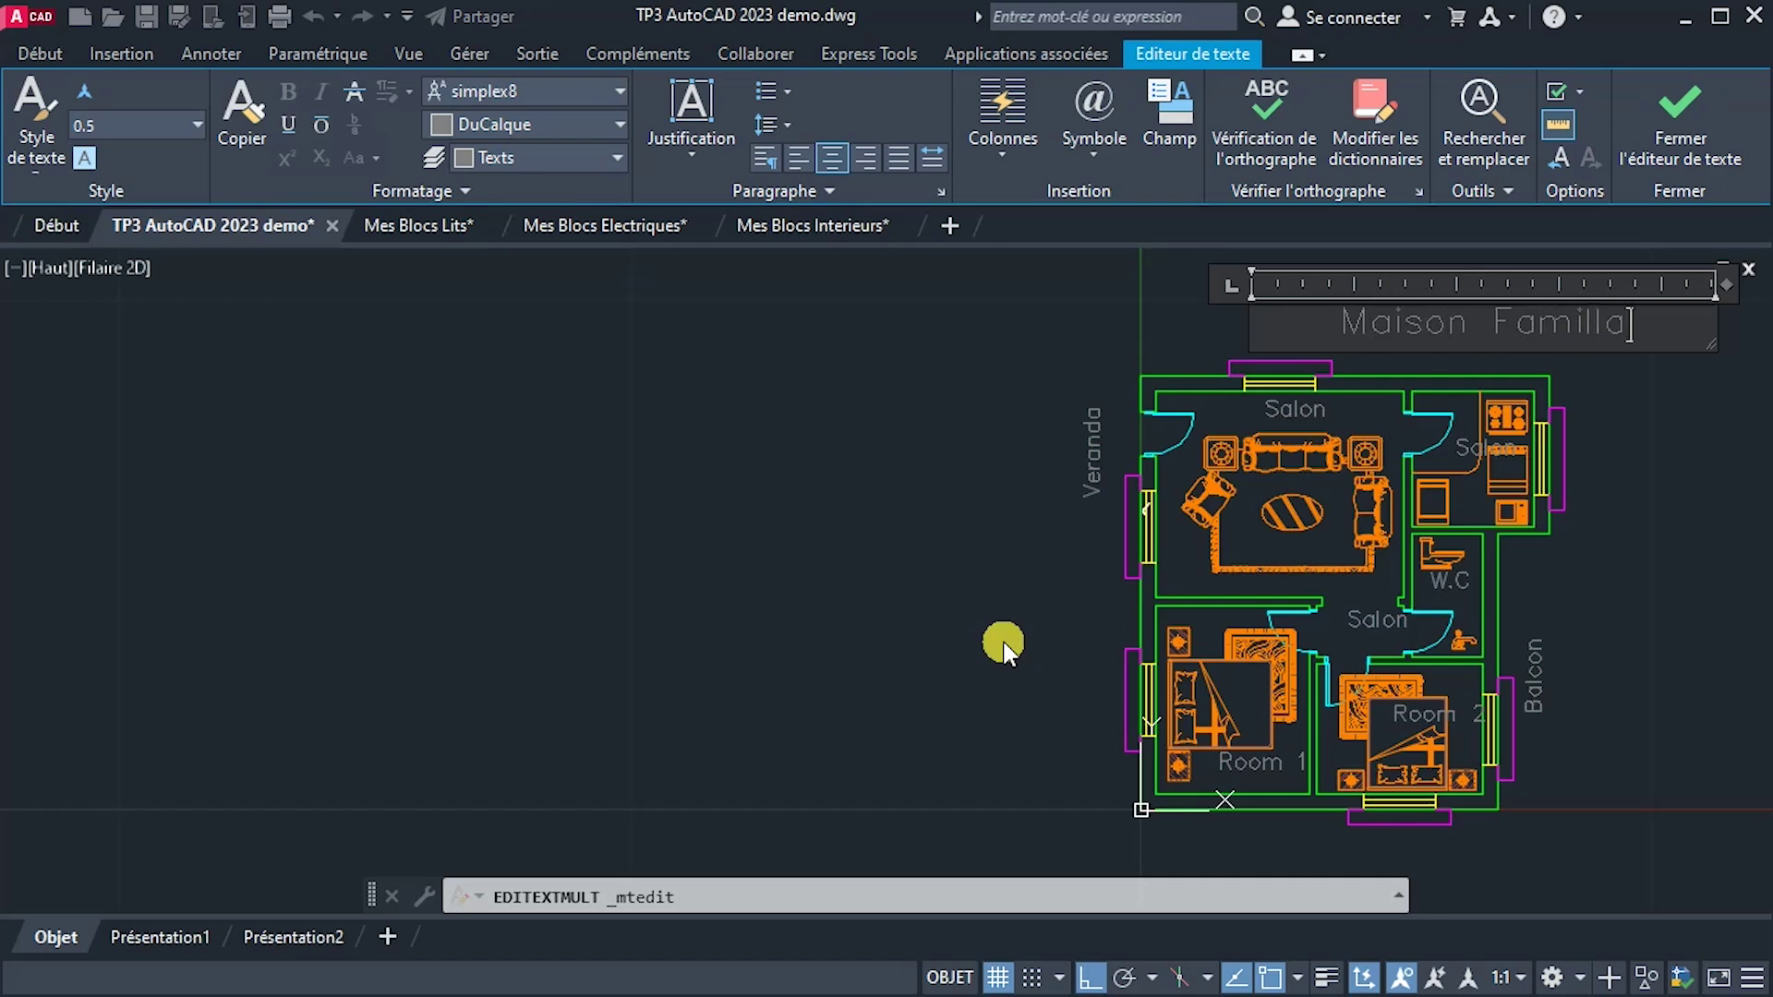
type("le")
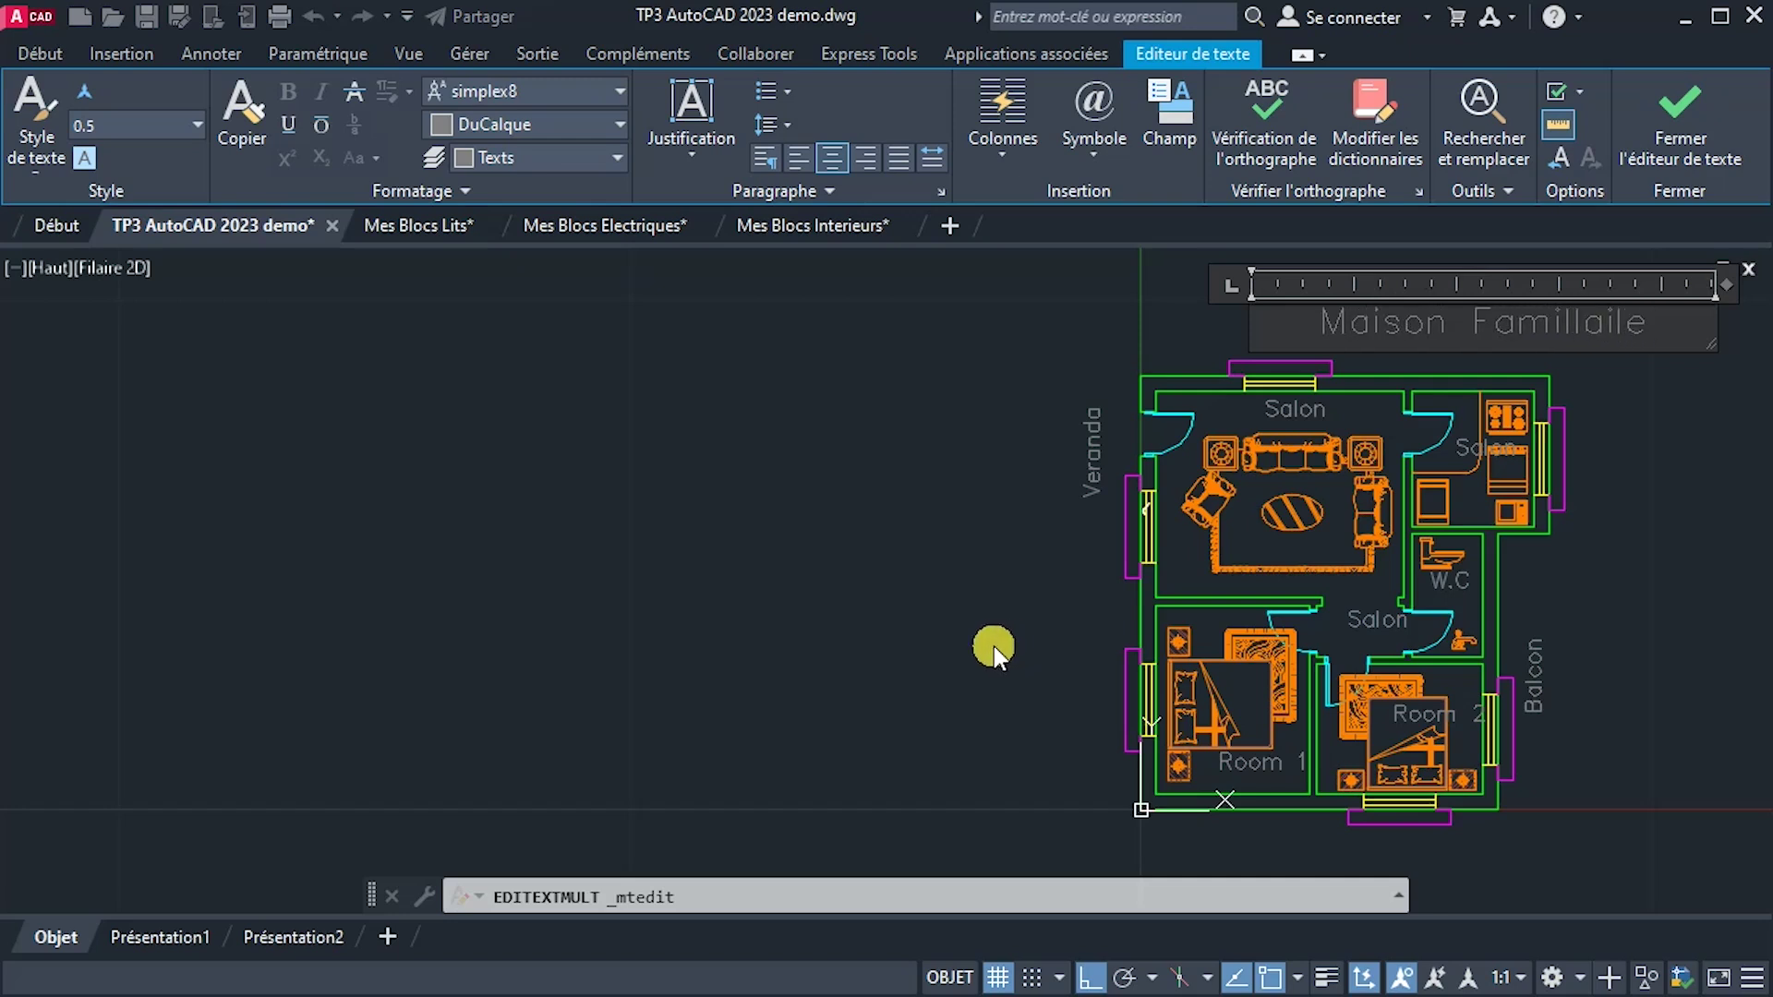
left_click_drag(1709, 343, 1650, 349)
left_click(1644, 448)
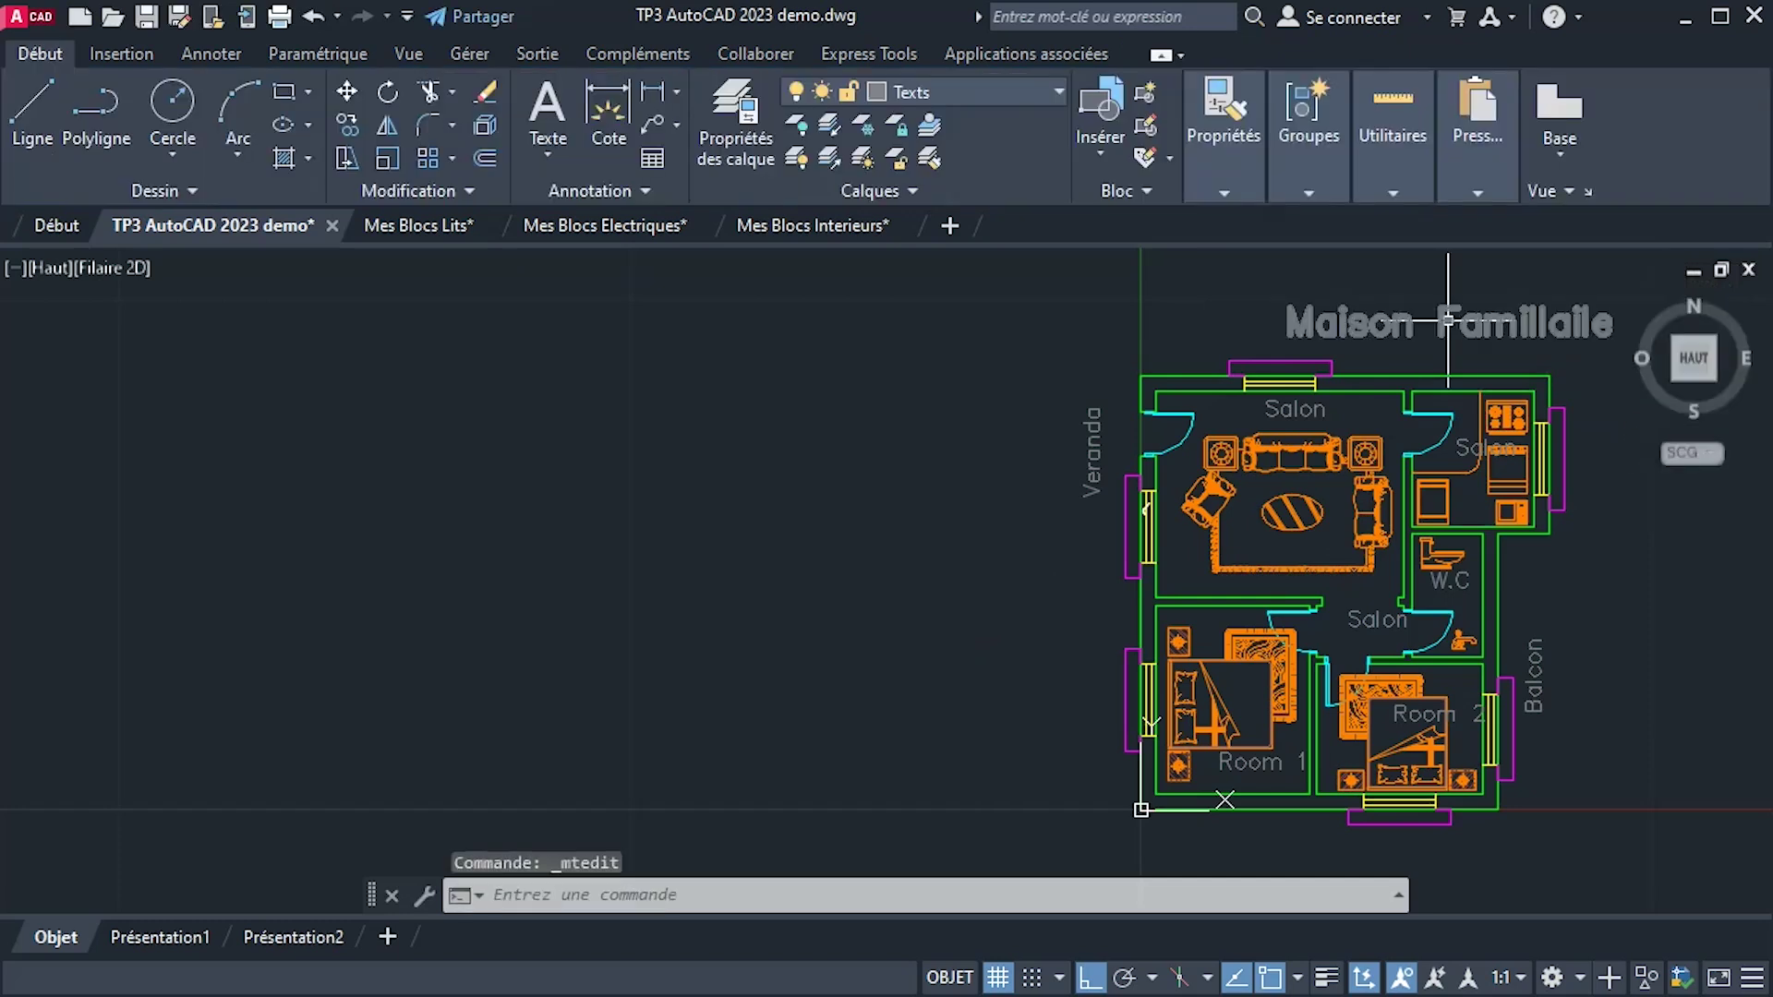
Shift the title left to sit above the plan and format its text in bold Times New Roman.
left_click(1457, 318)
left_click(1251, 308)
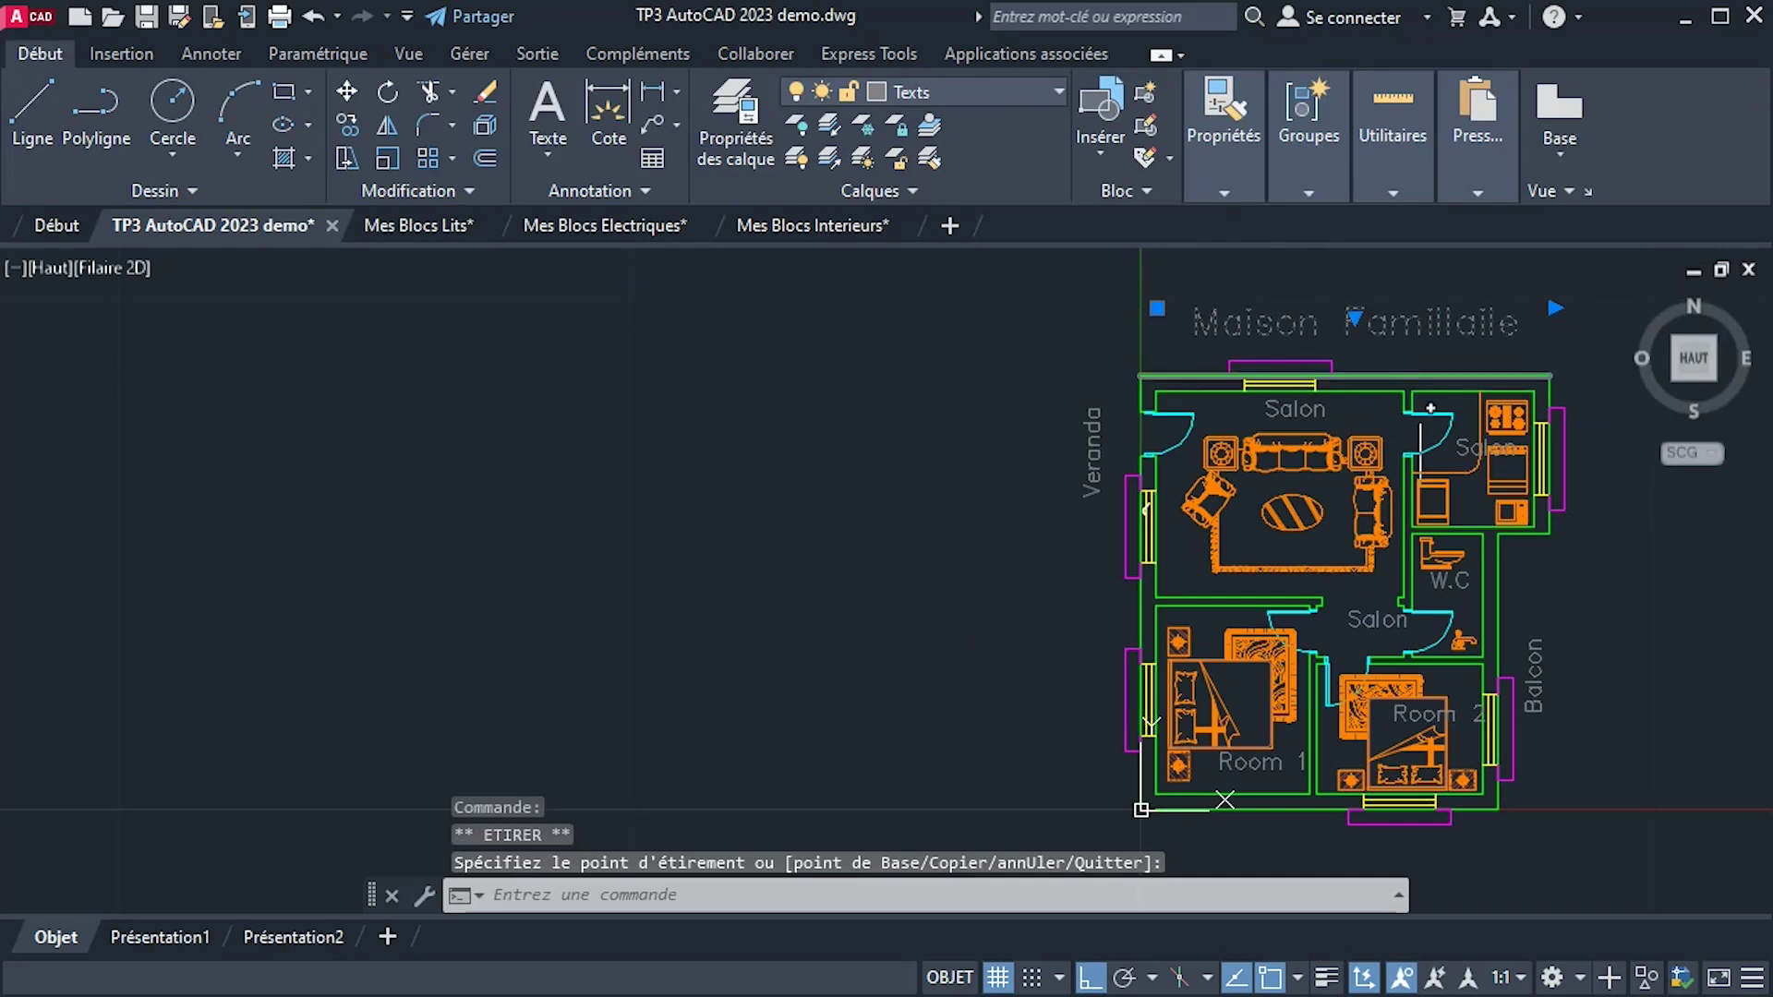
double_click(1278, 322)
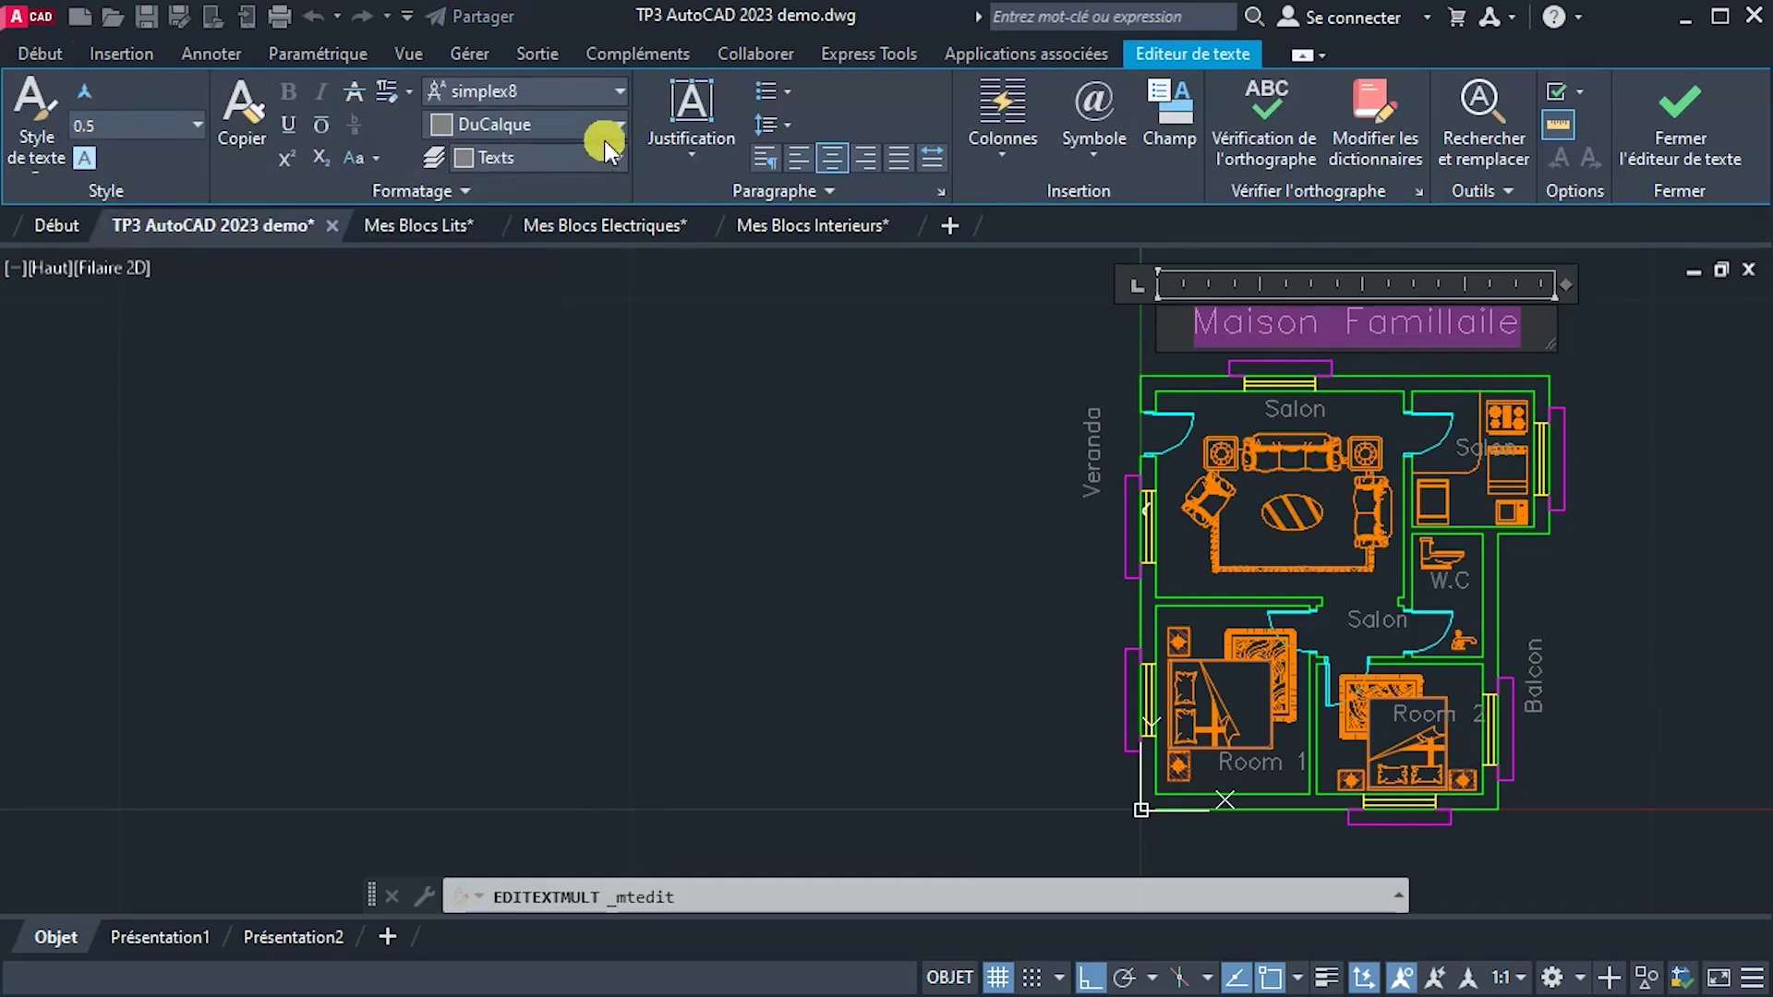
left_click(576, 92)
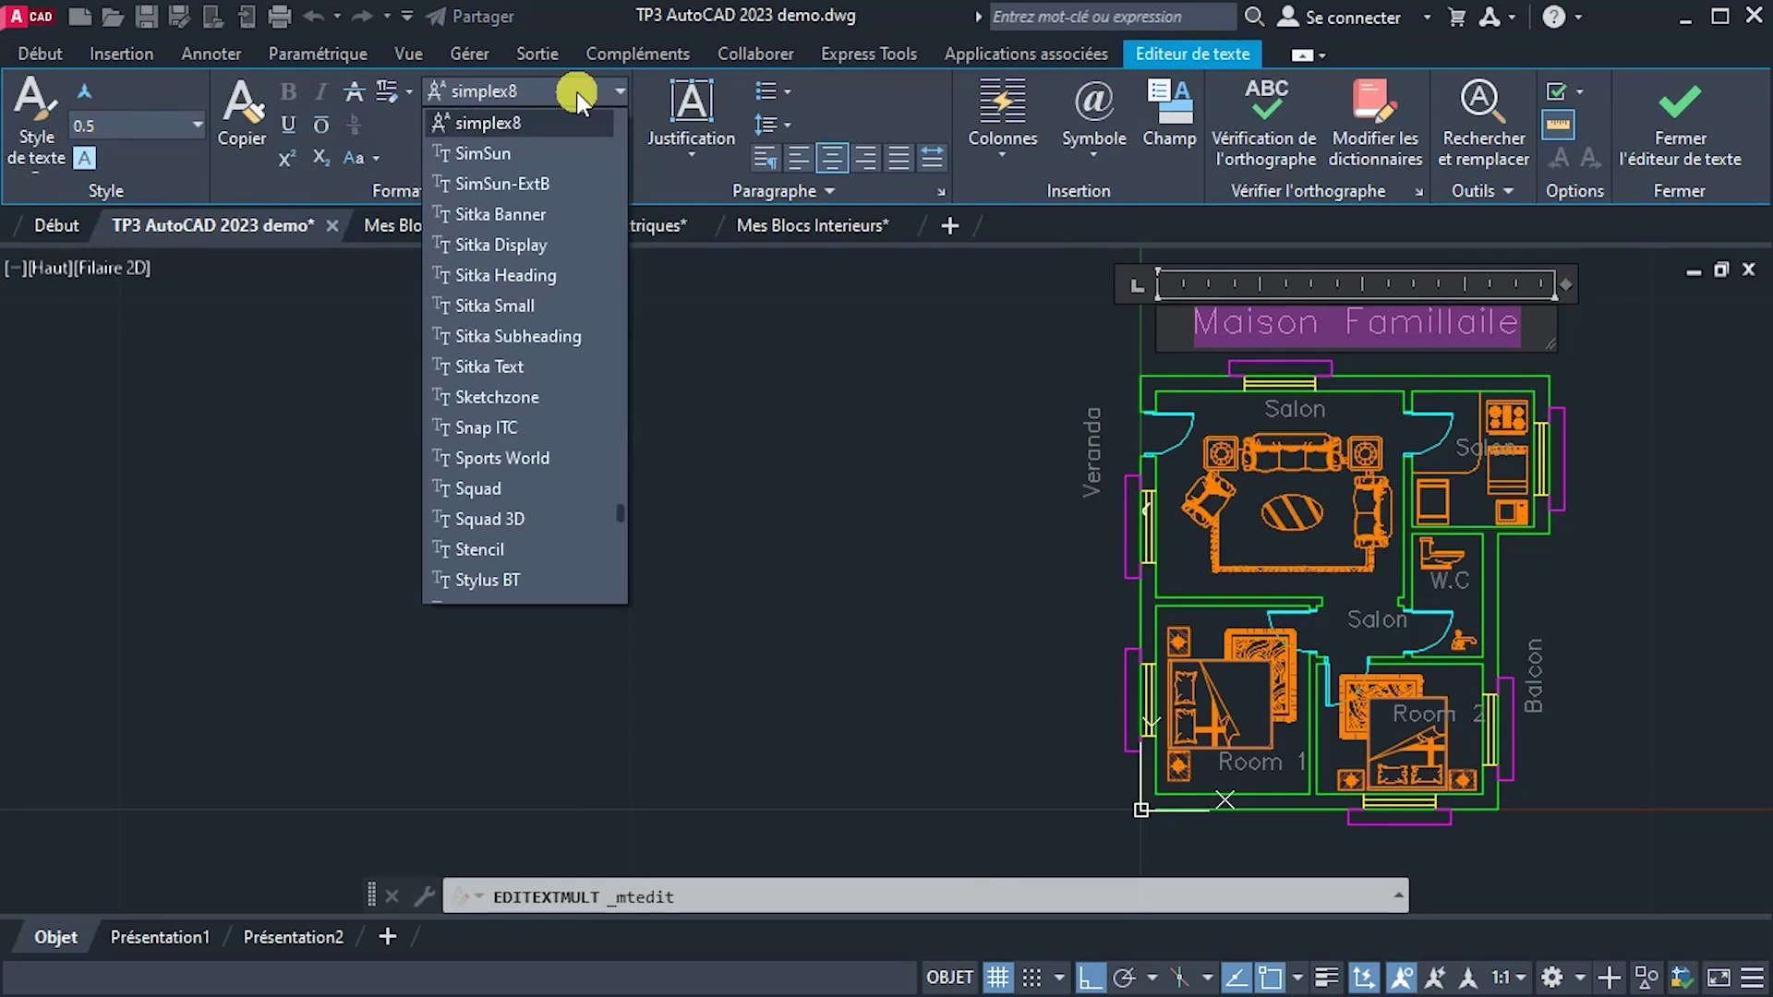
scroll(512, 323, "down", 6)
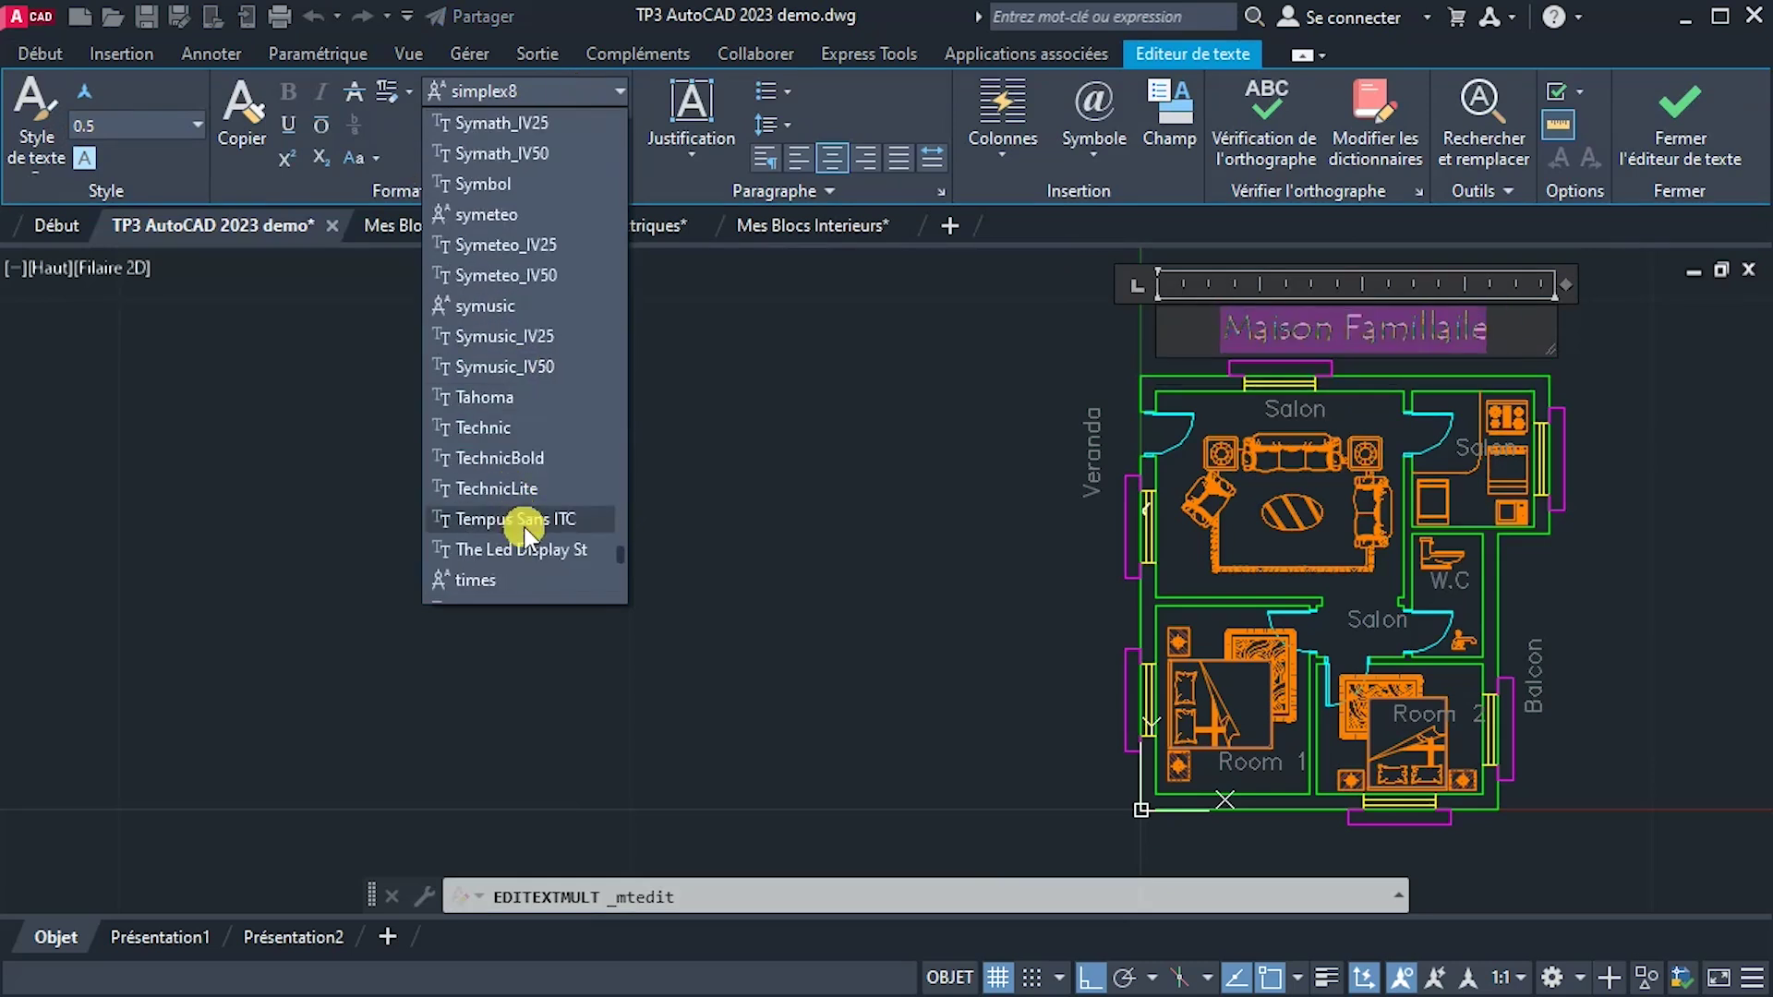
scroll(522, 523, "down", 1)
left_click(523, 522)
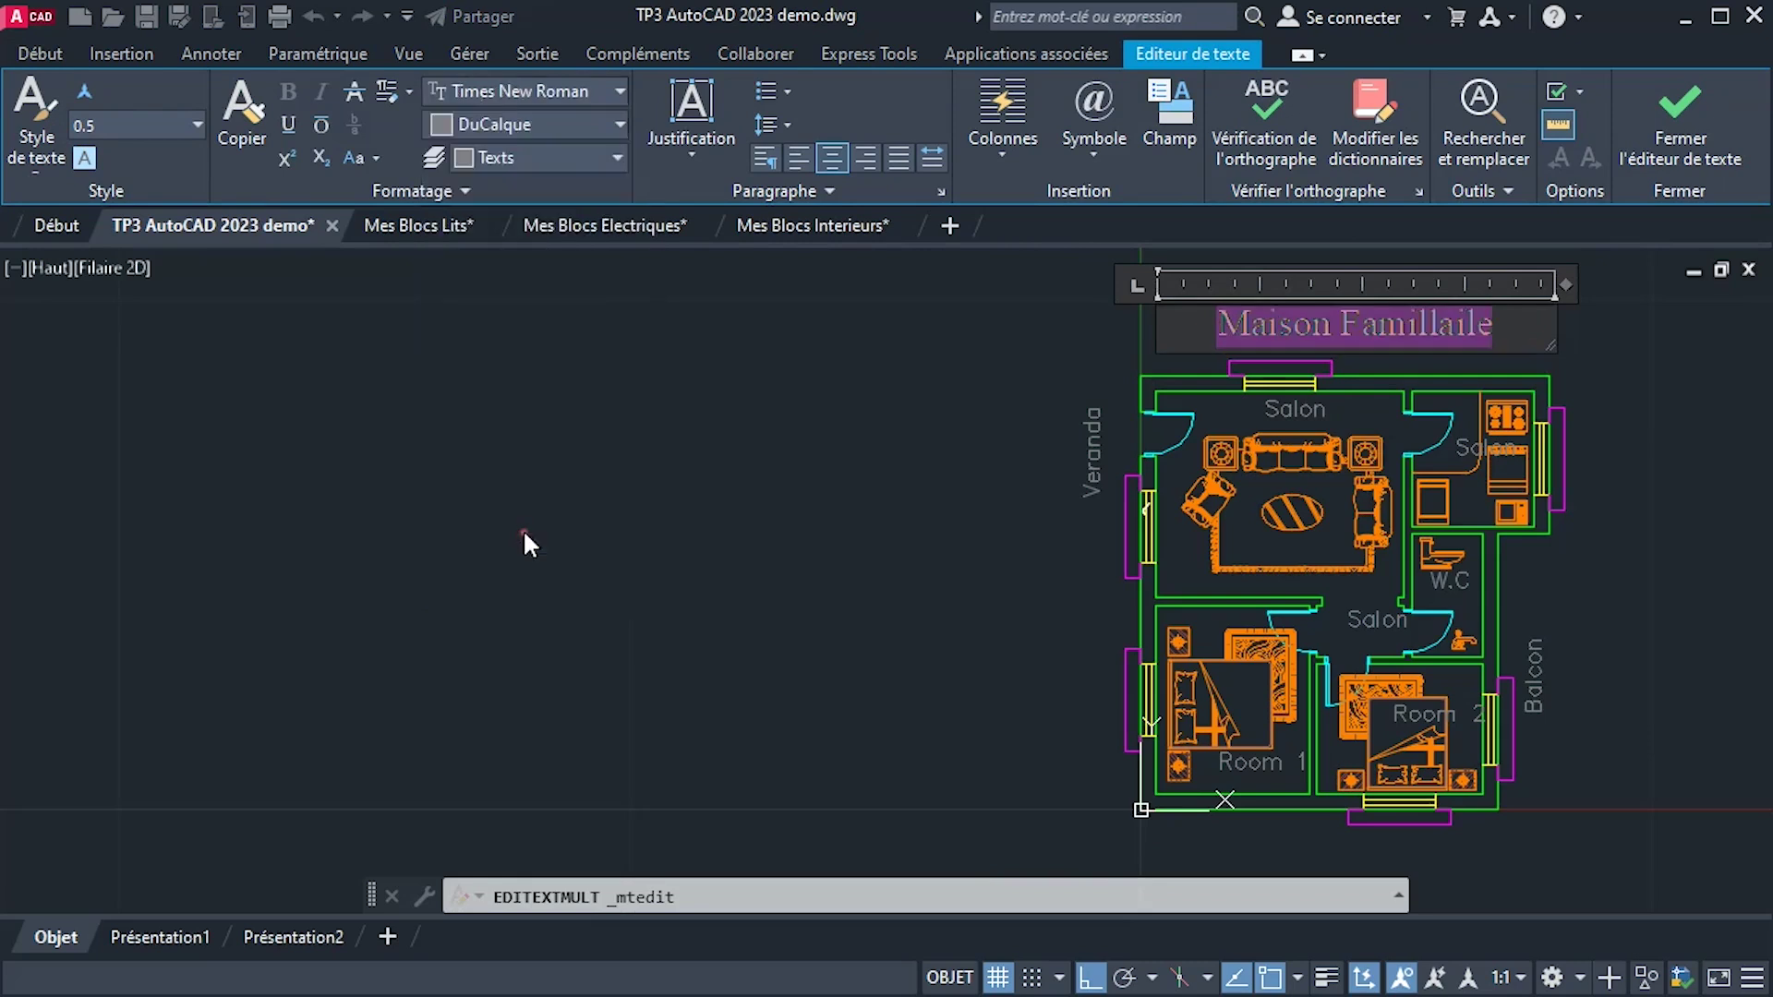
left_click(287, 96)
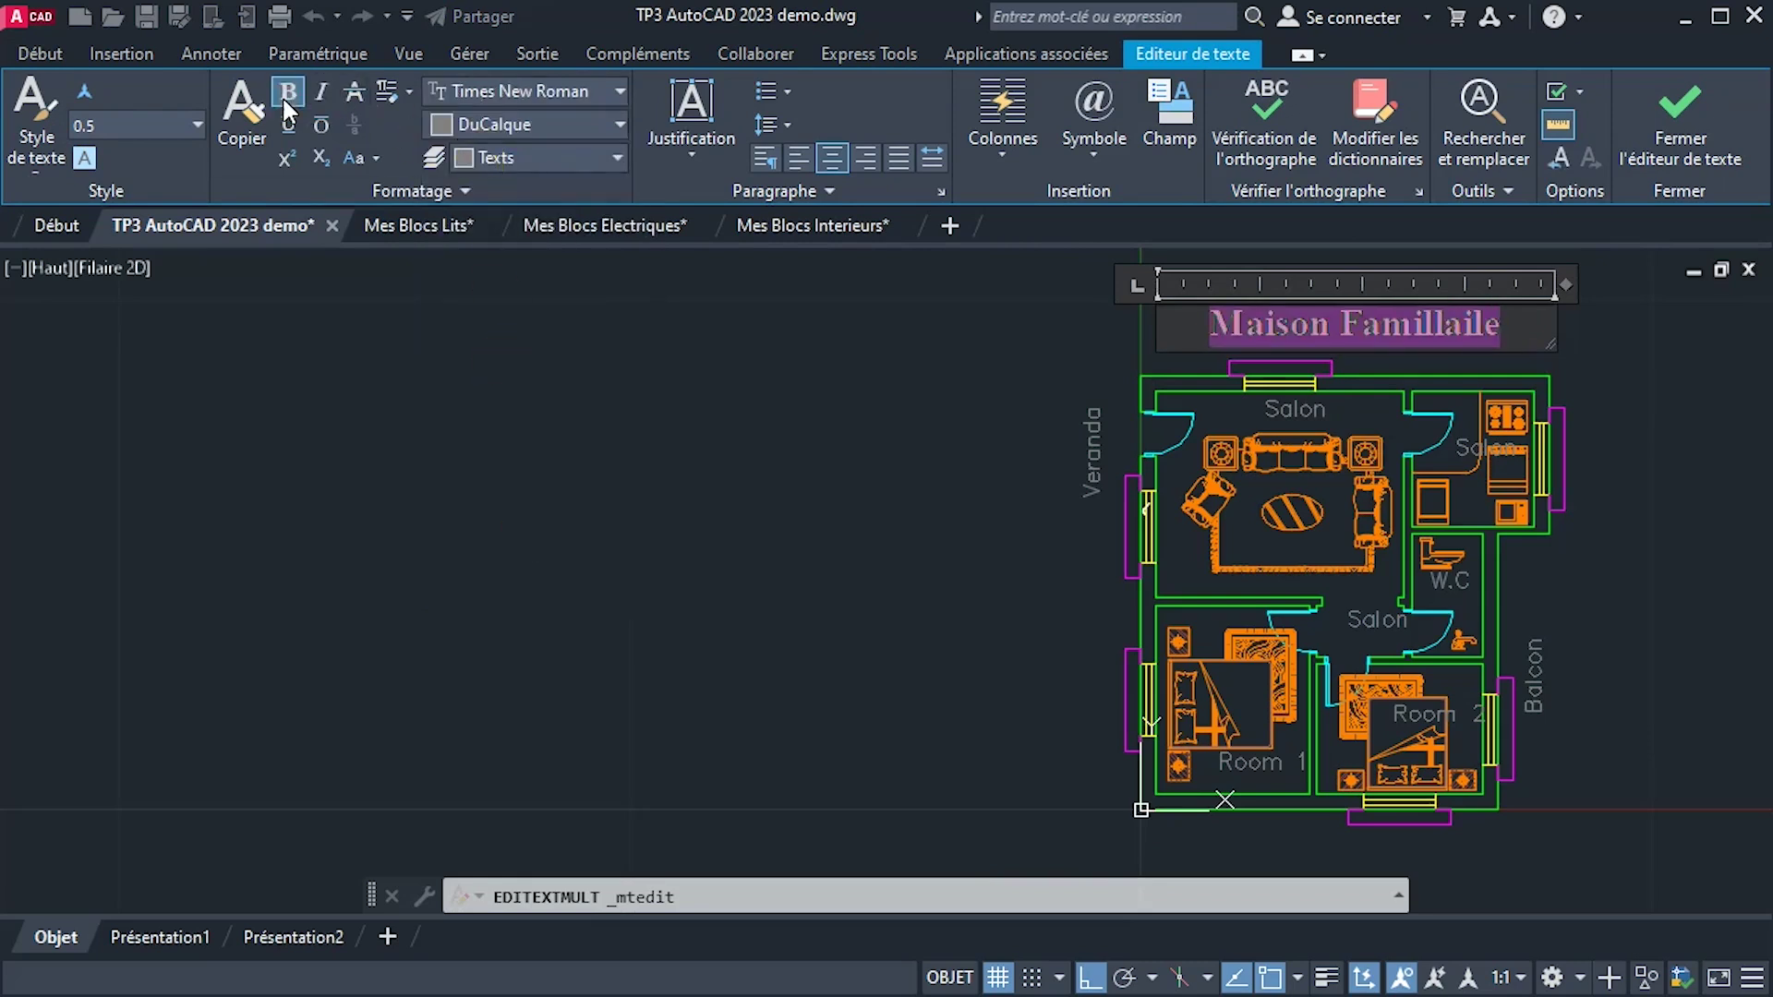
Set the title's text height to 1 and widen its frame so both words fit on one line.
left_click(160, 124)
key("BackSpace")
key("Return")
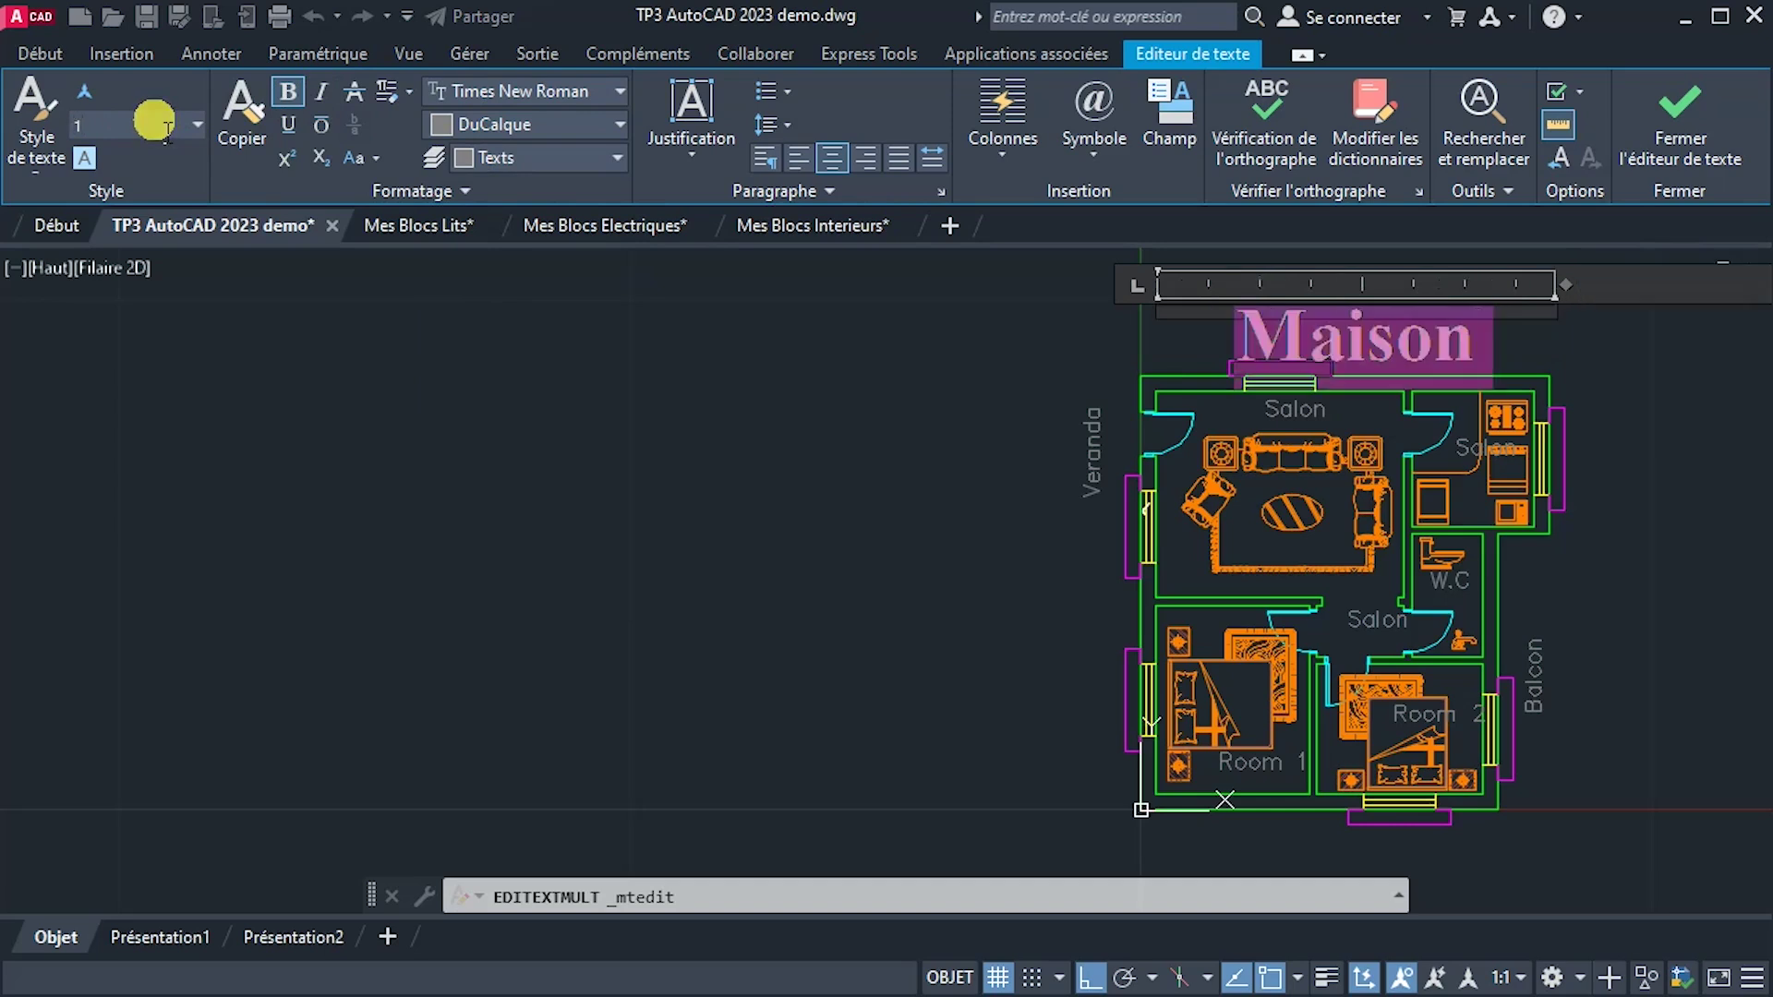
scroll(1146, 490, "down", 5)
middle_click_drag(1117, 476, 458, 530)
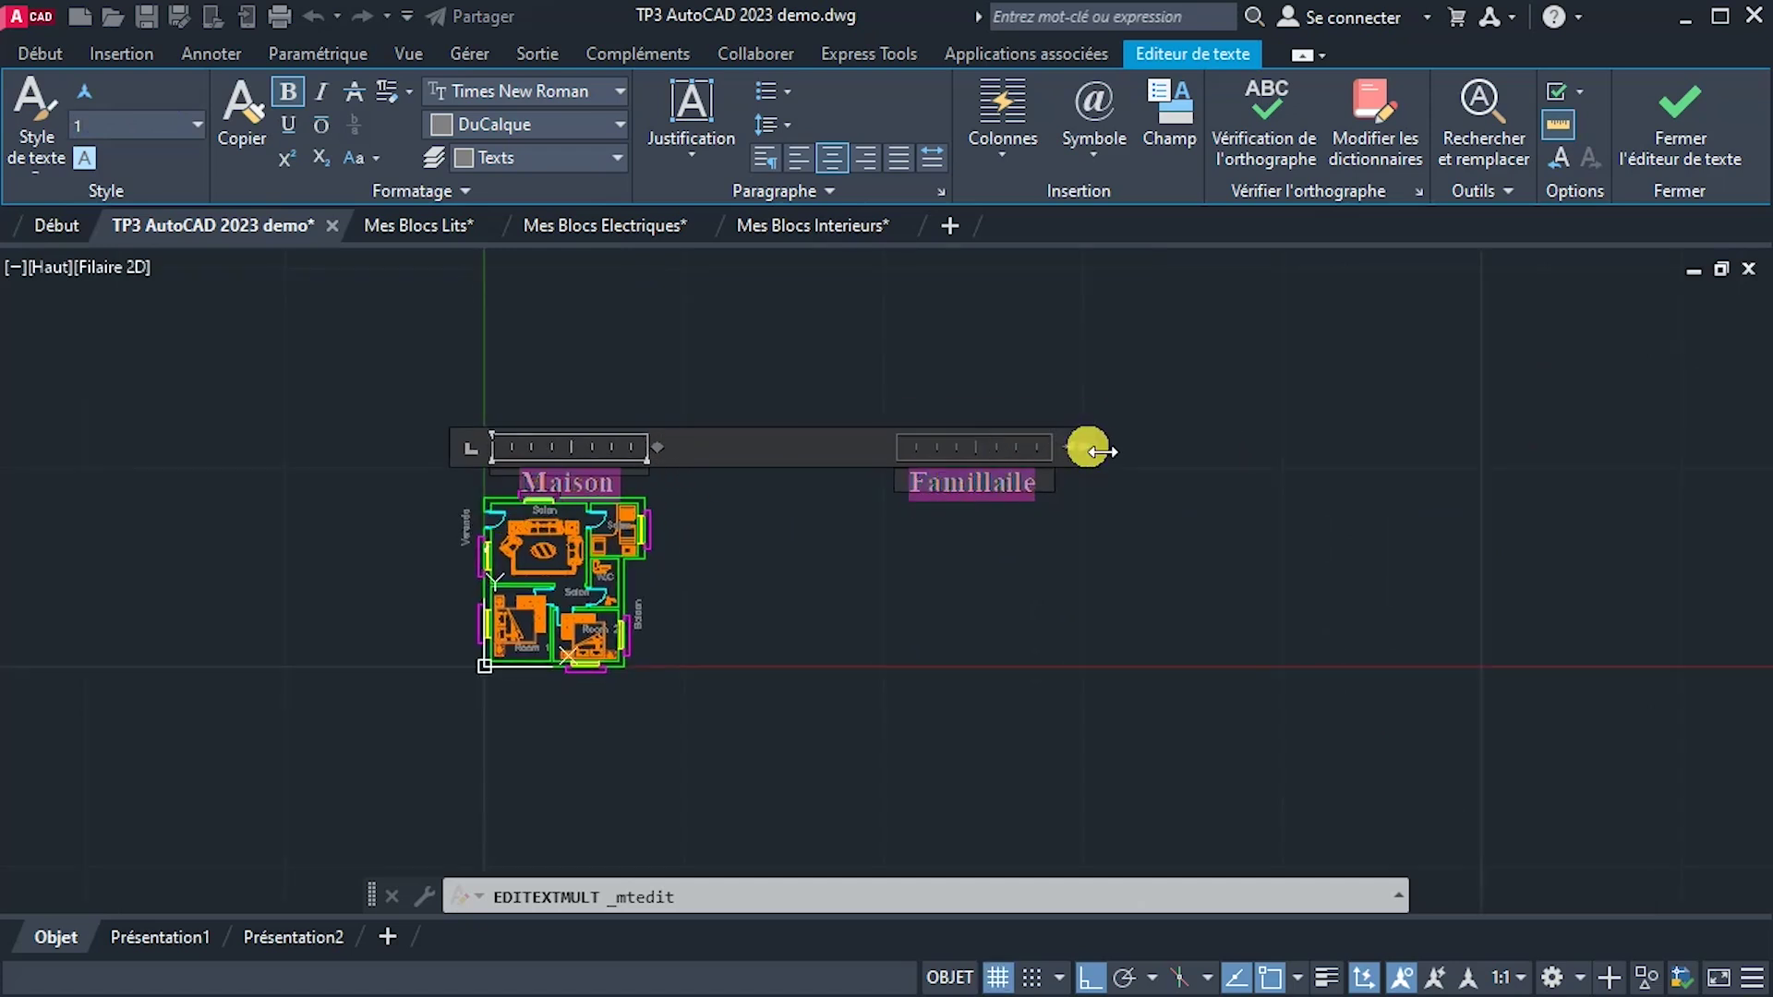
mouse_move(1099, 452)
left_mouse_down()
mouse_move(1473, 473)
mouse_move(1120, 472)
left_mouse_up()
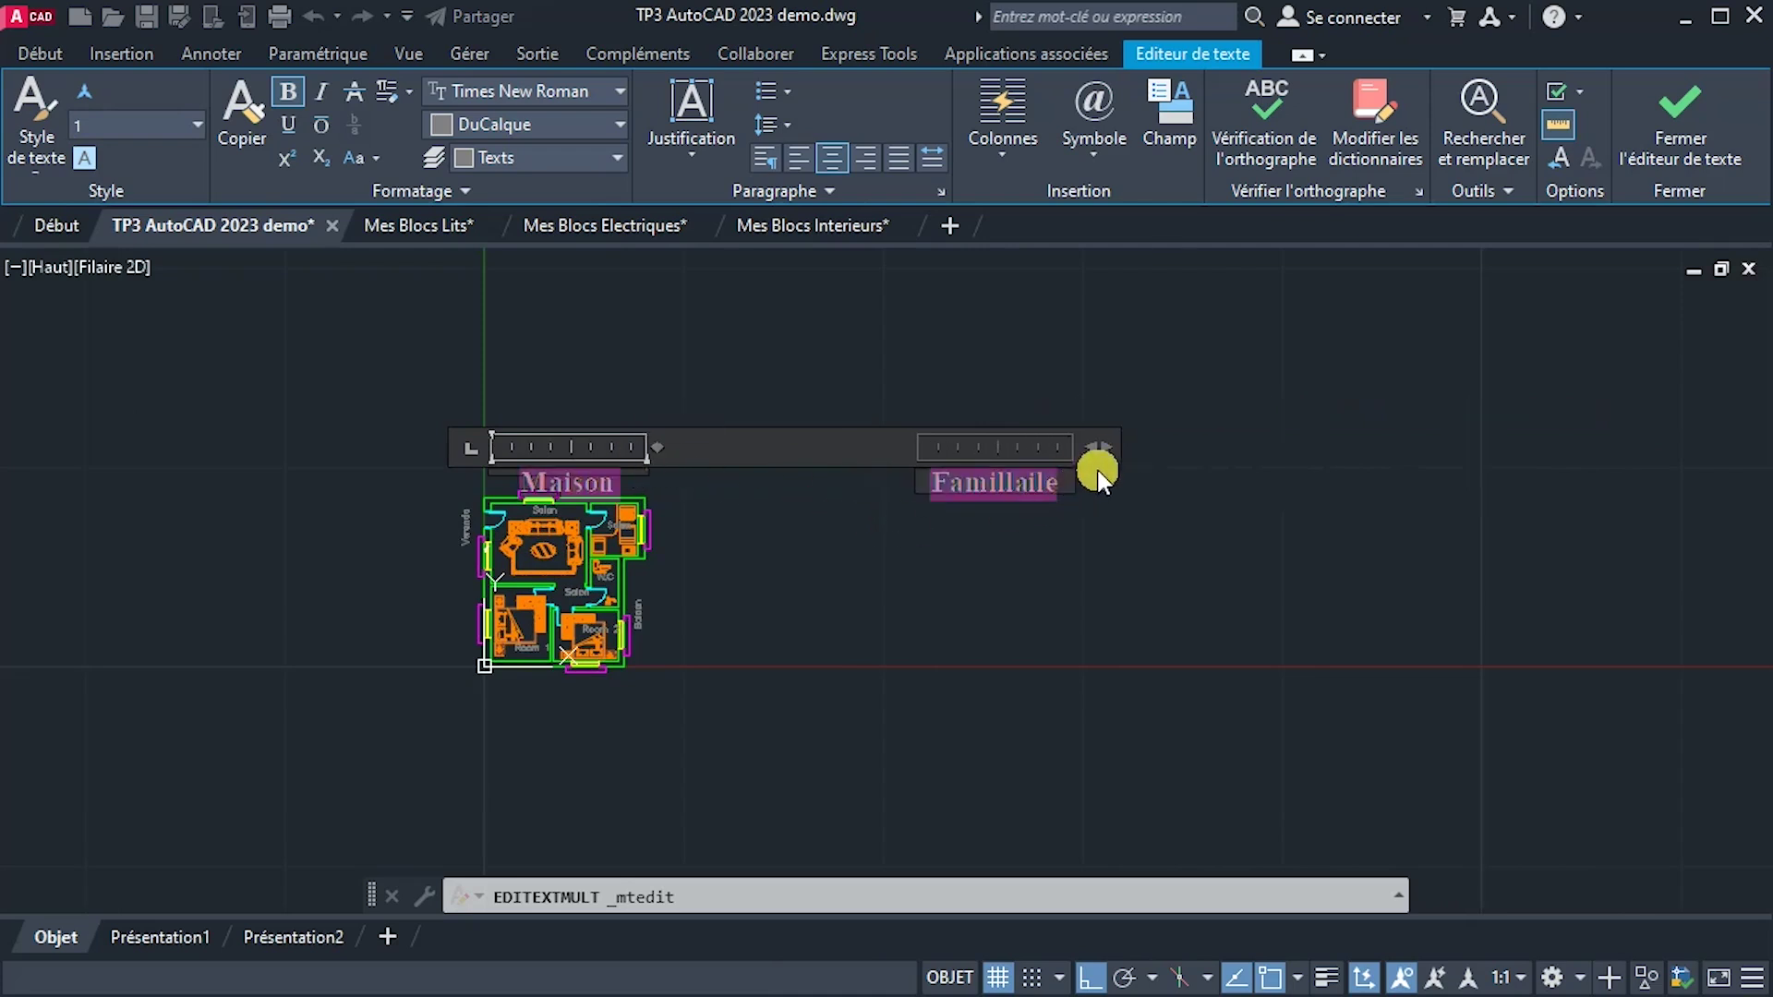
left_click_drag(1112, 453, 1075, 453)
scroll(641, 467, "up", 4)
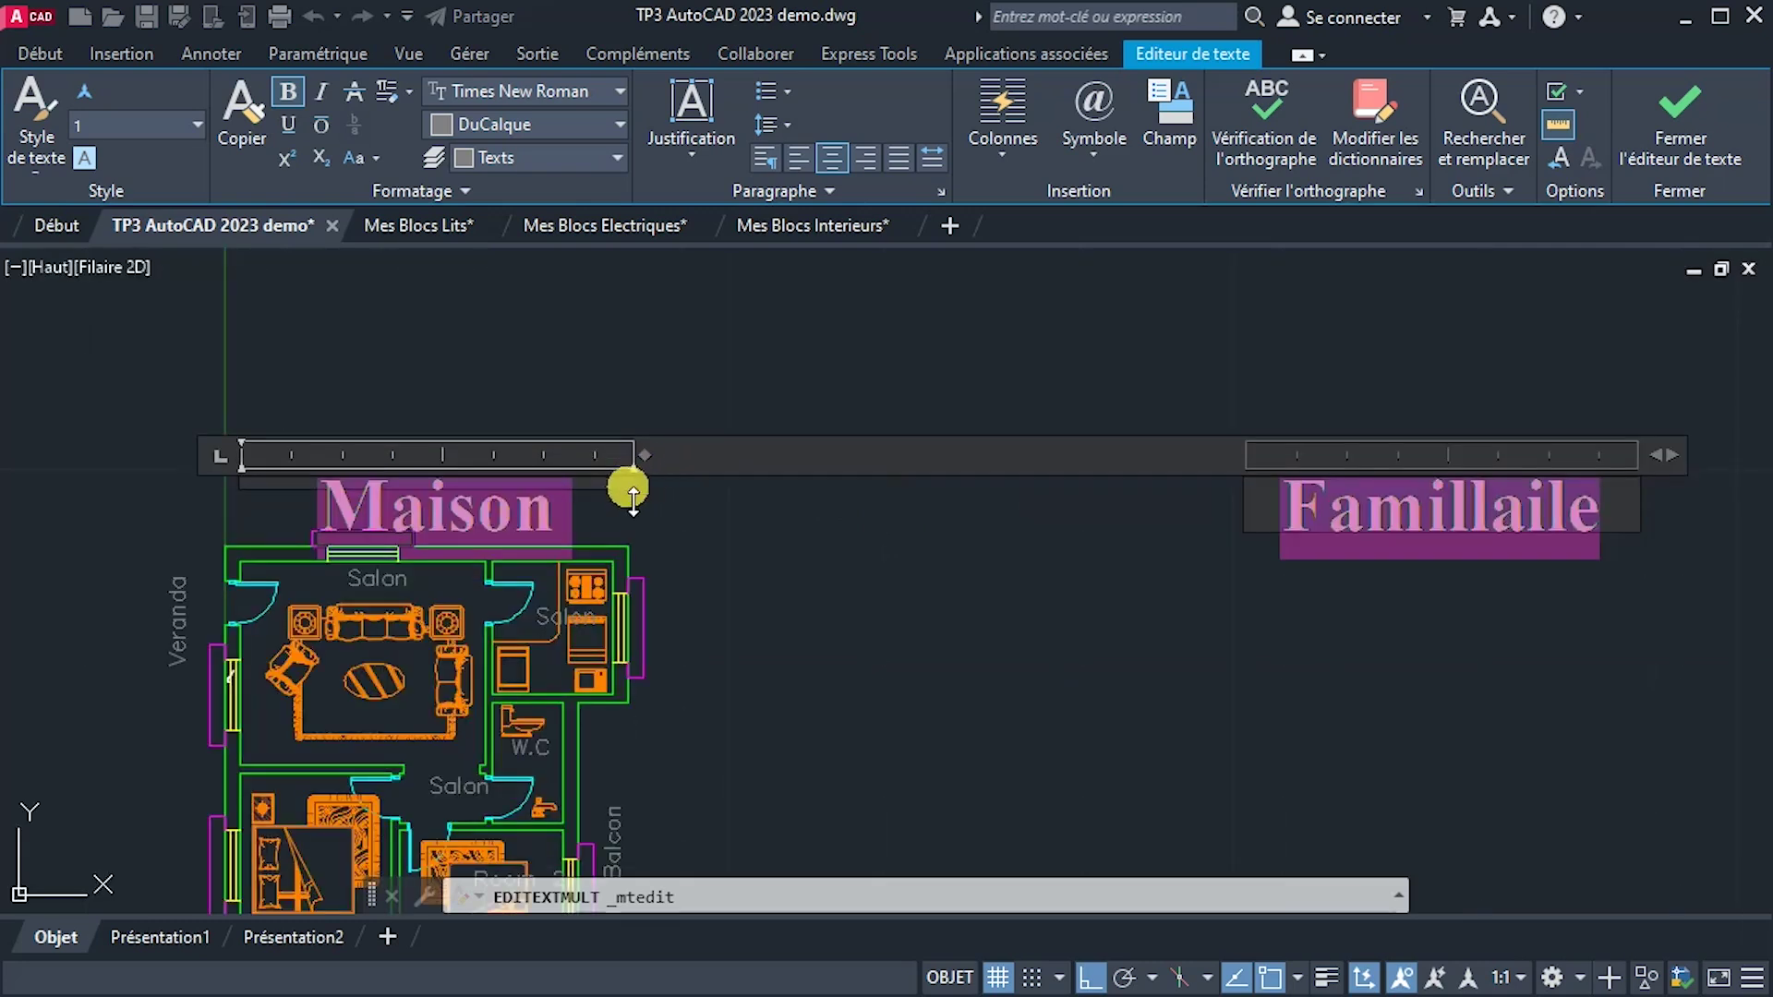
mouse_move(632, 490)
left_mouse_down()
mouse_move(630, 559)
mouse_move(887, 542)
left_mouse_up()
left_click(665, 388)
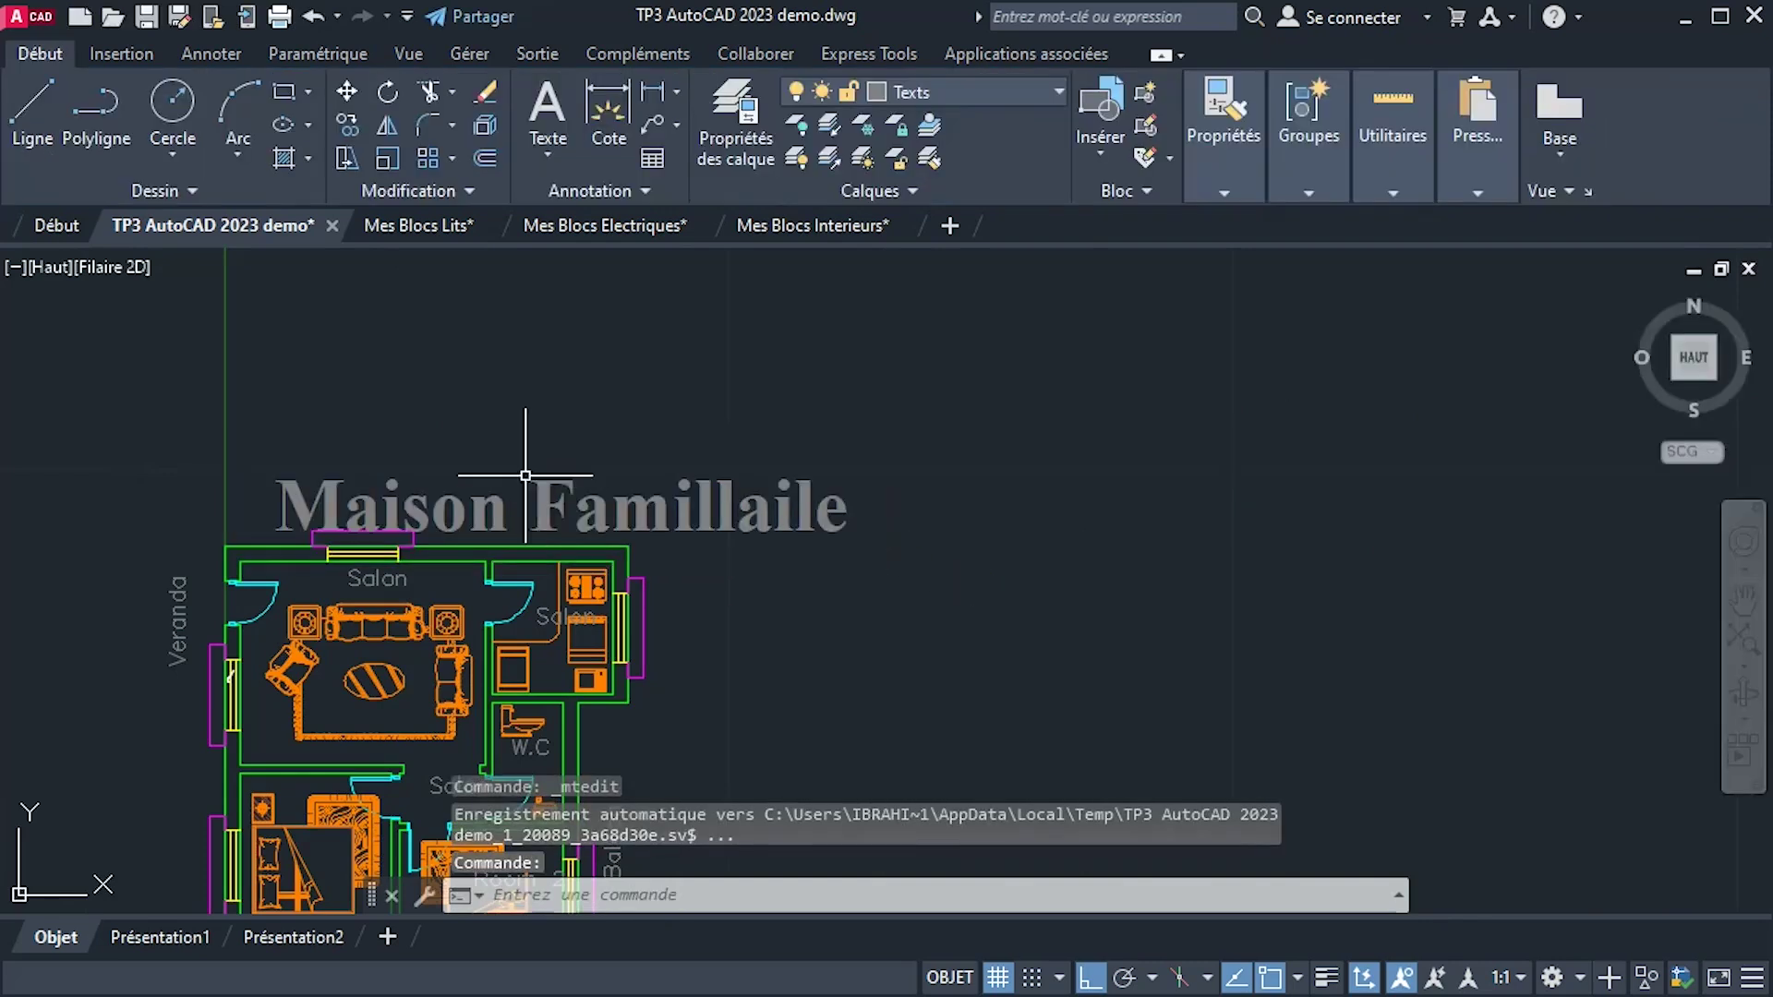
Move the title left towards the plan's left wall and slightly up, clear of the upper window.
left_click(541, 489)
mouse_move(541, 490)
middle_mouse_down()
mouse_move(957, 484)
mouse_move(910, 481)
middle_mouse_up()
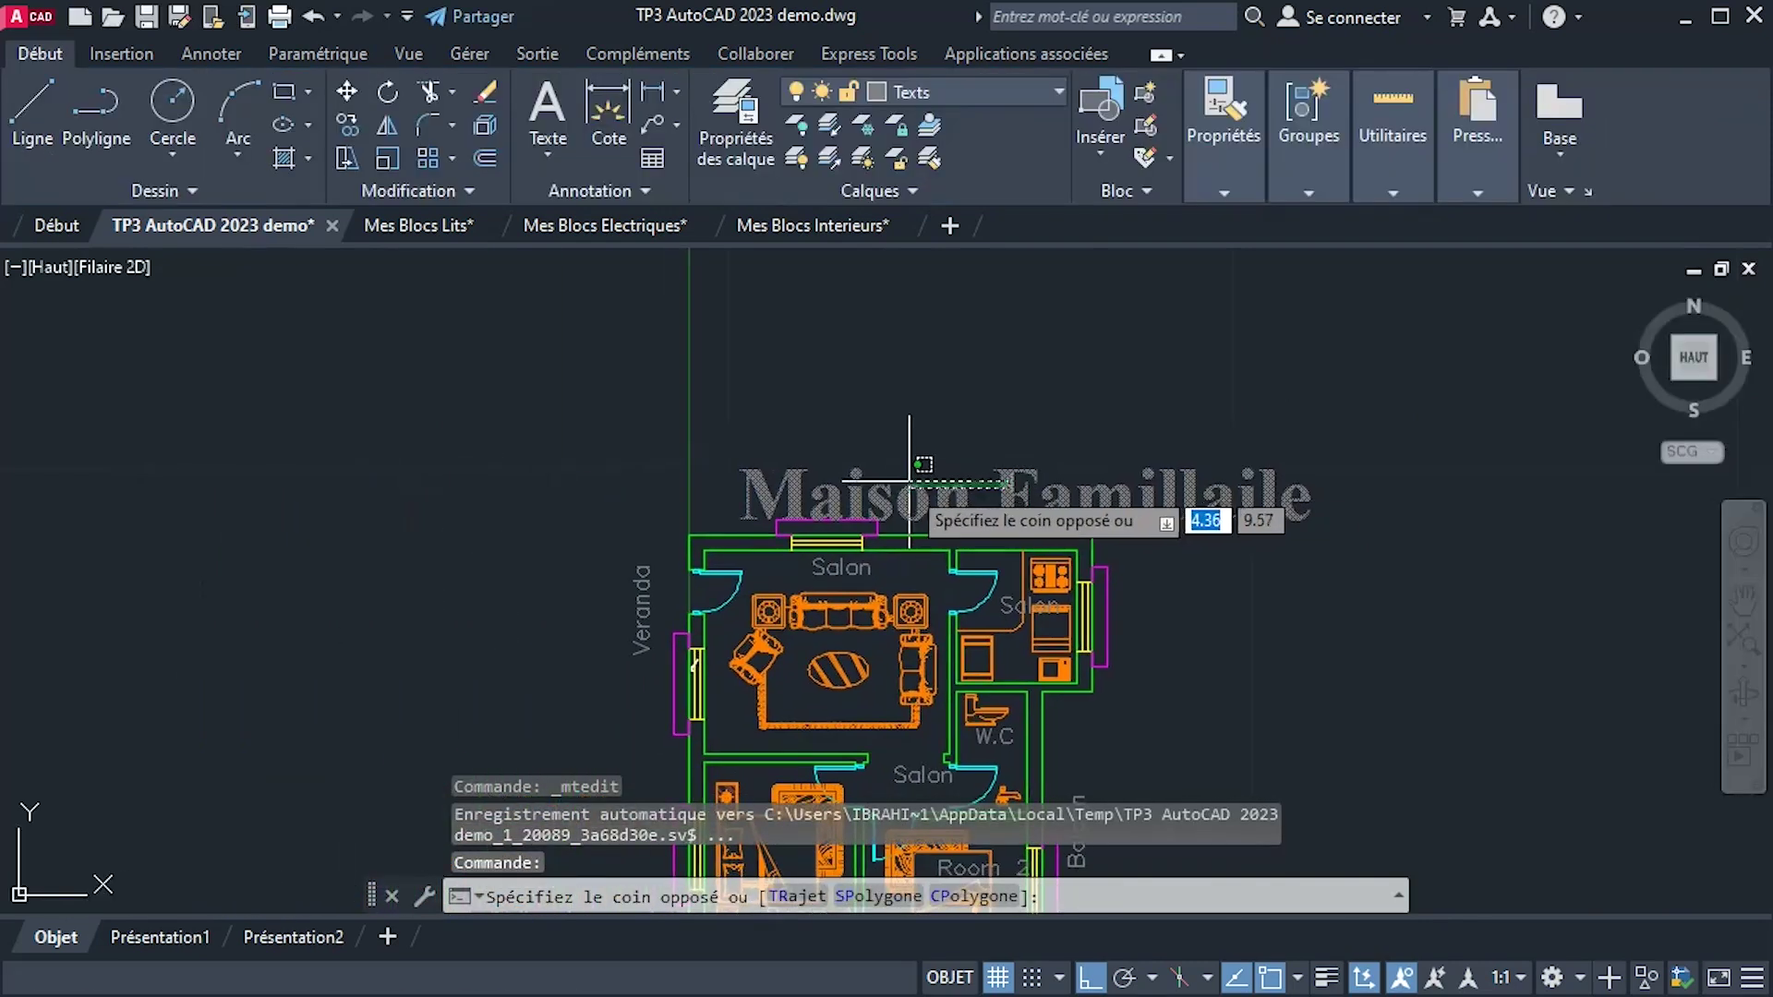
left_click(910, 480)
left_click(704, 469)
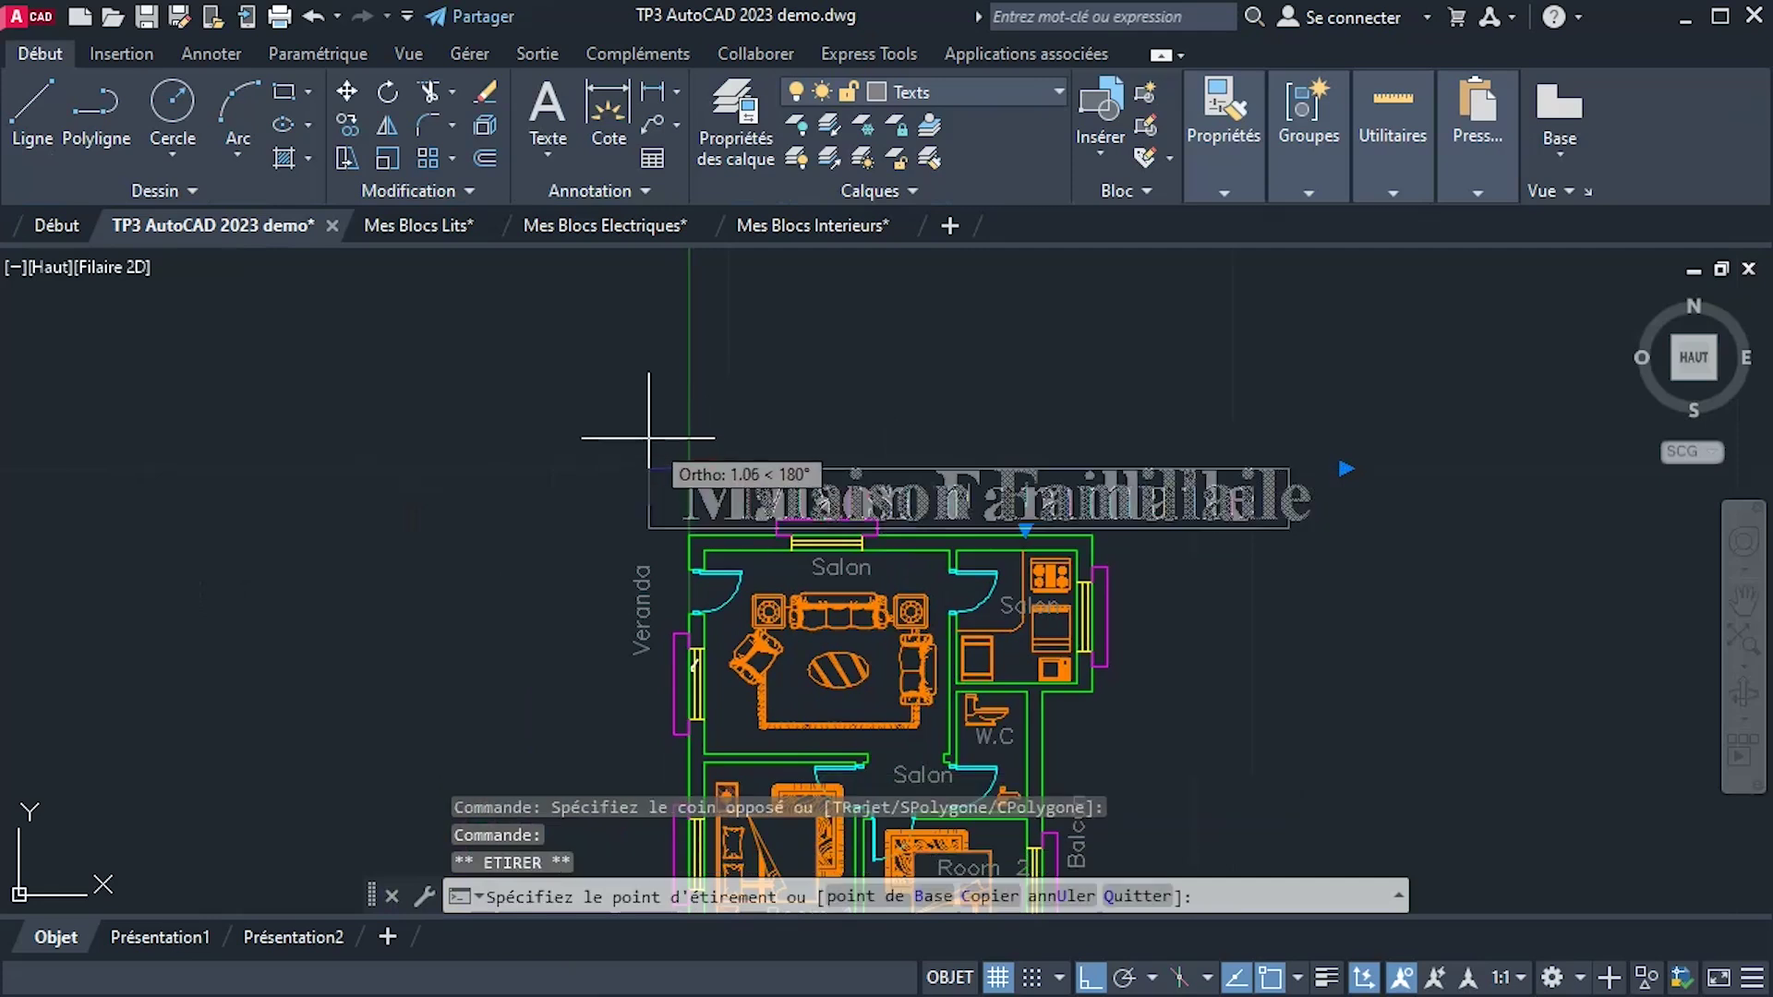
left_click(641, 453)
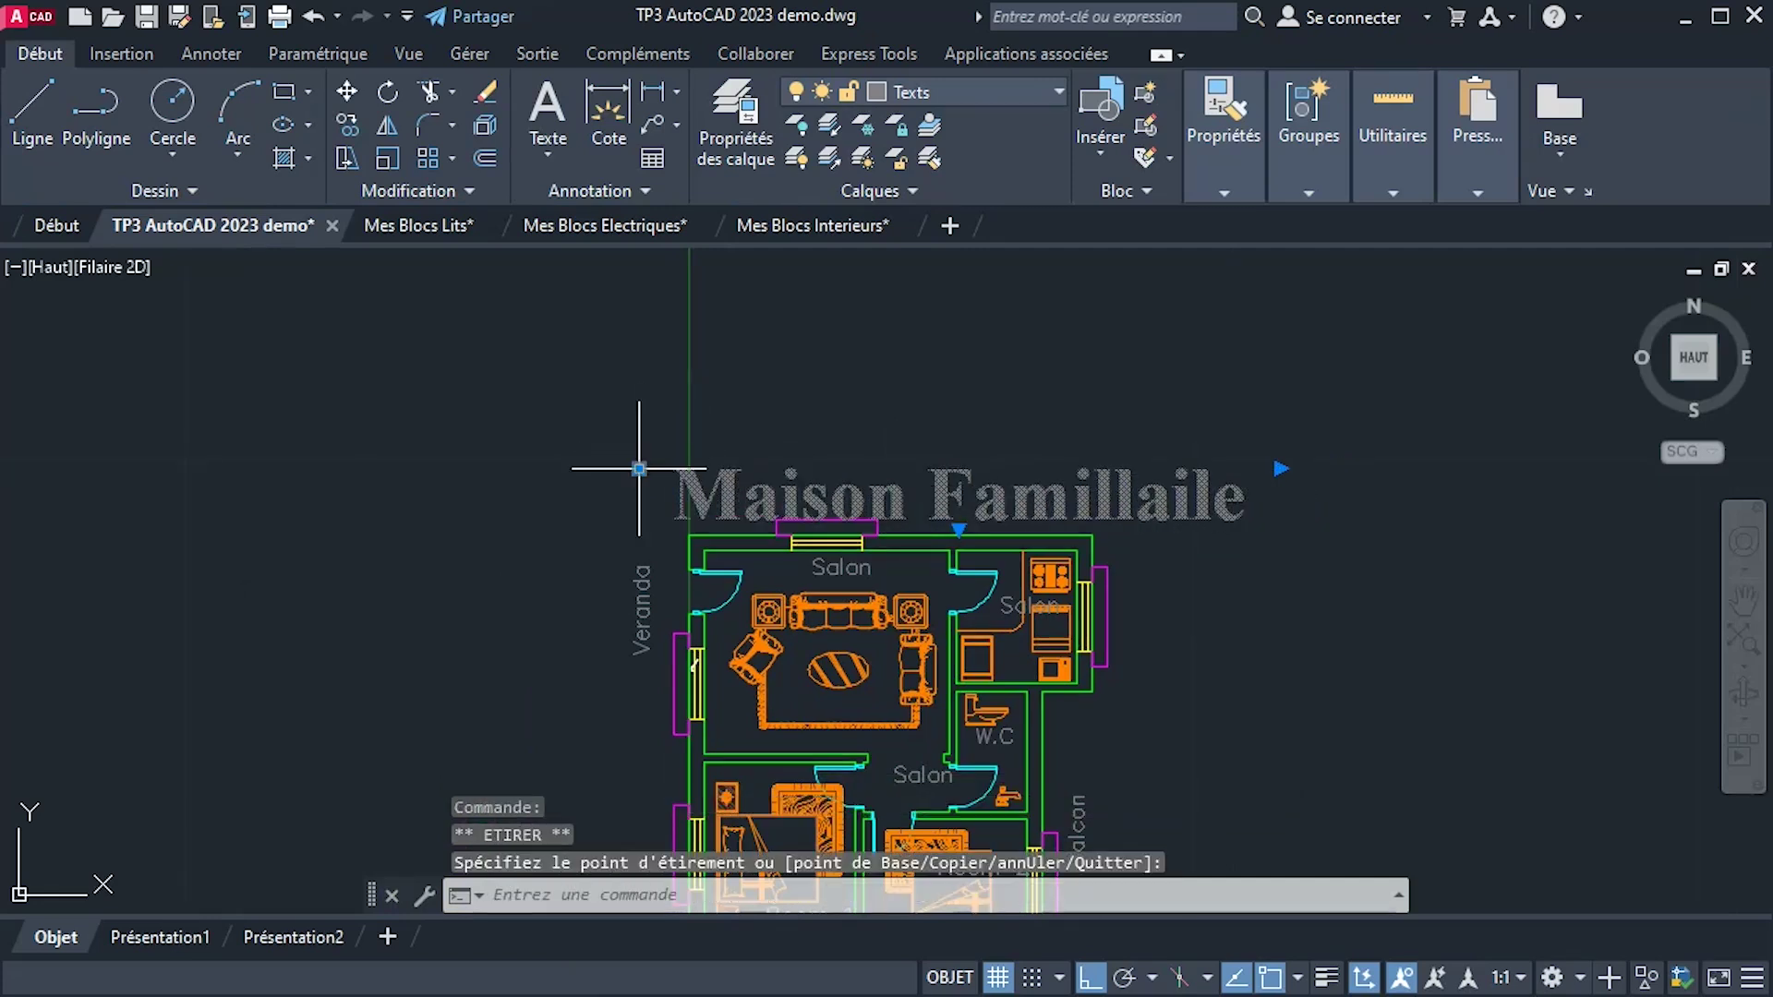
left_click(639, 438)
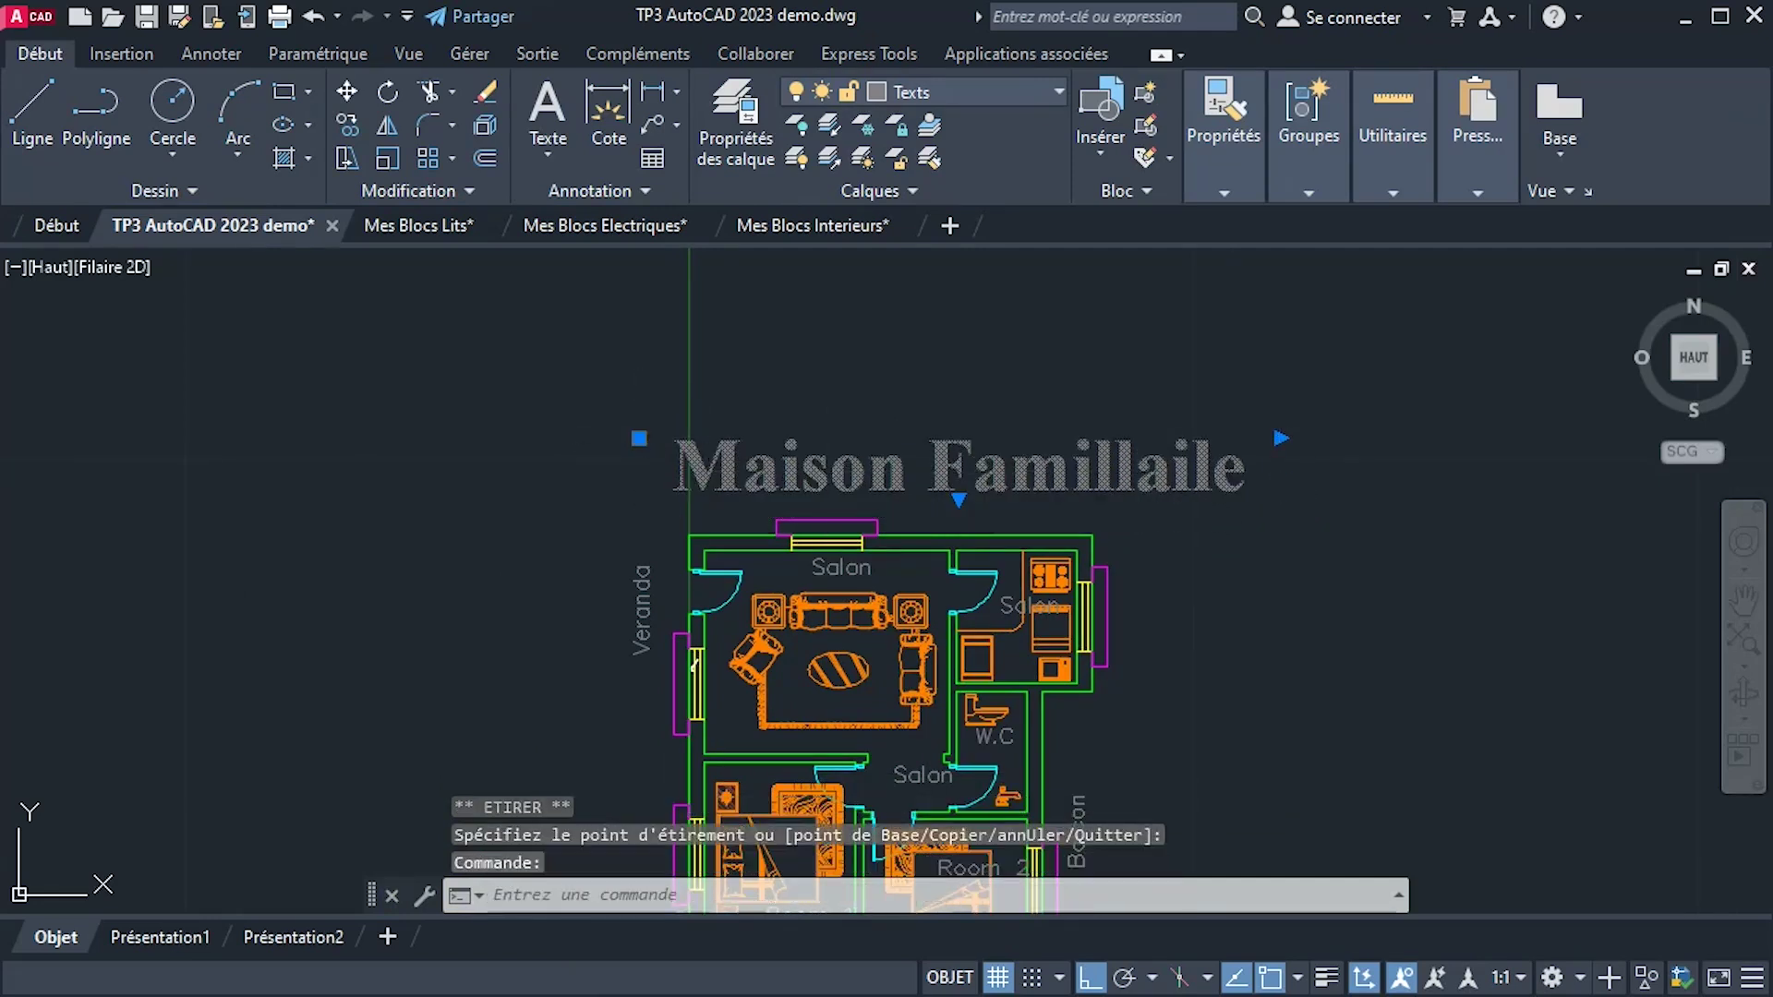
Set the title's text height to 0.7 and narrow its frame so the text spans roughly the plan's width.
double_click(825, 473)
triple_click(824, 473)
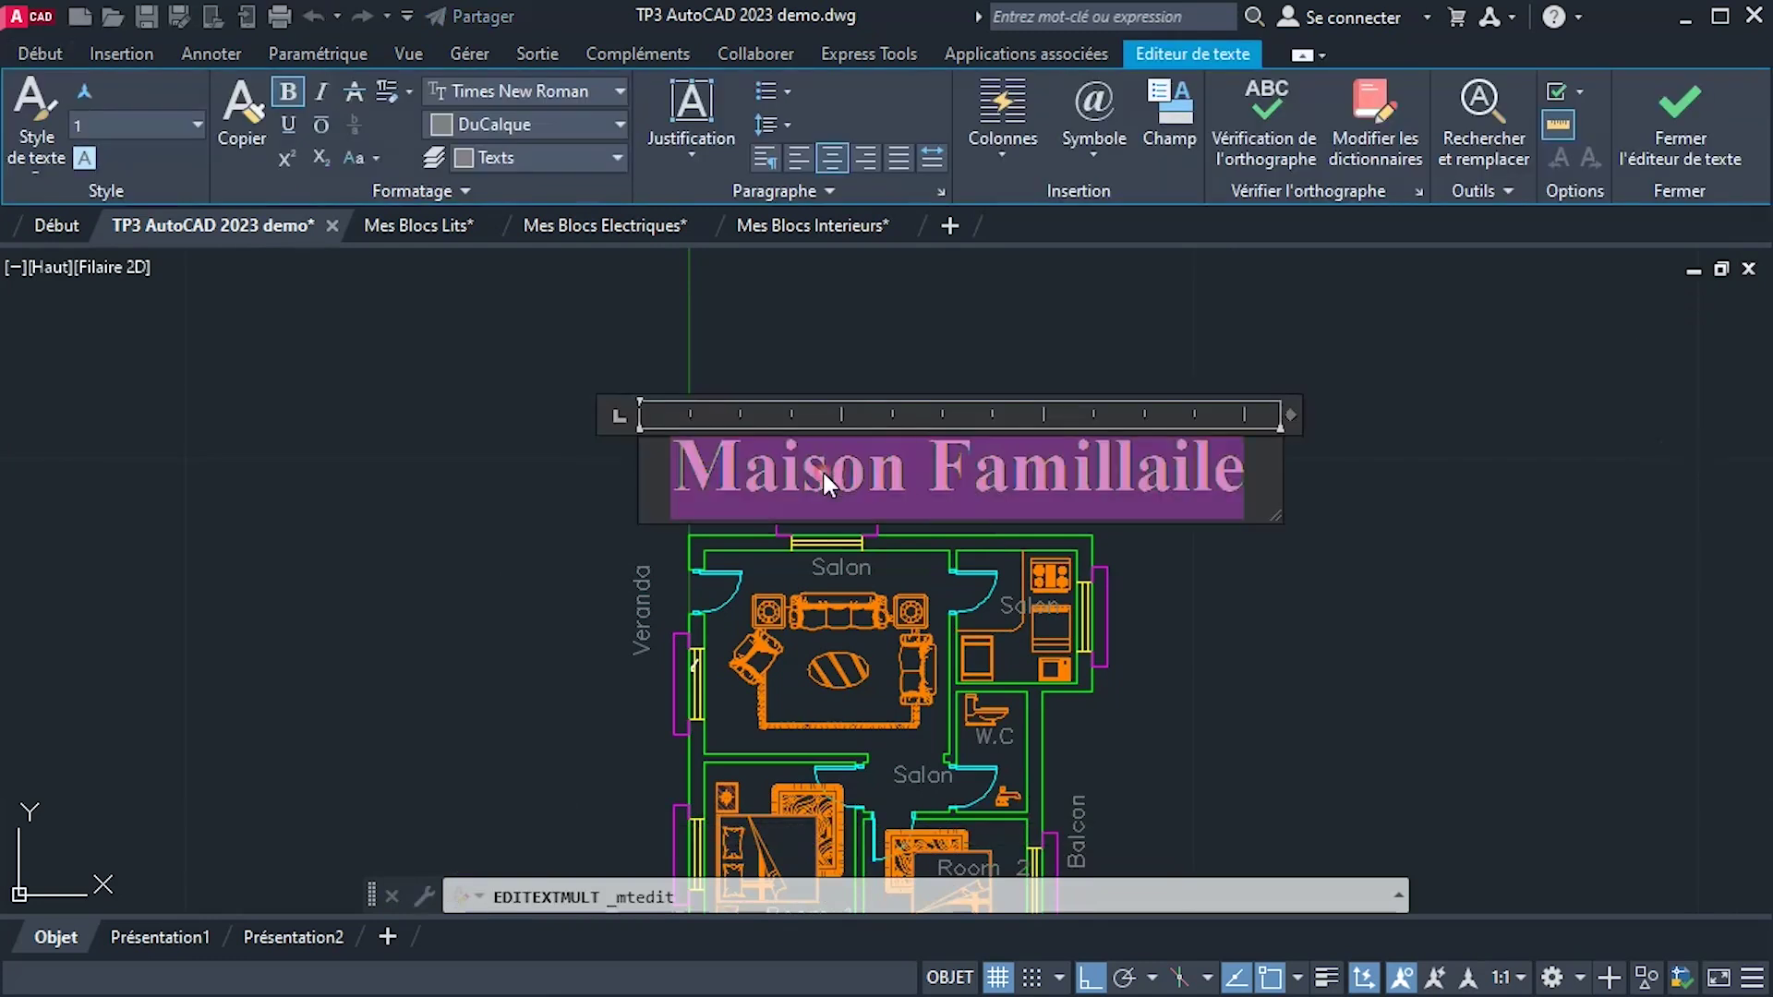
left_click(103, 130)
type("0.7")
key("Return")
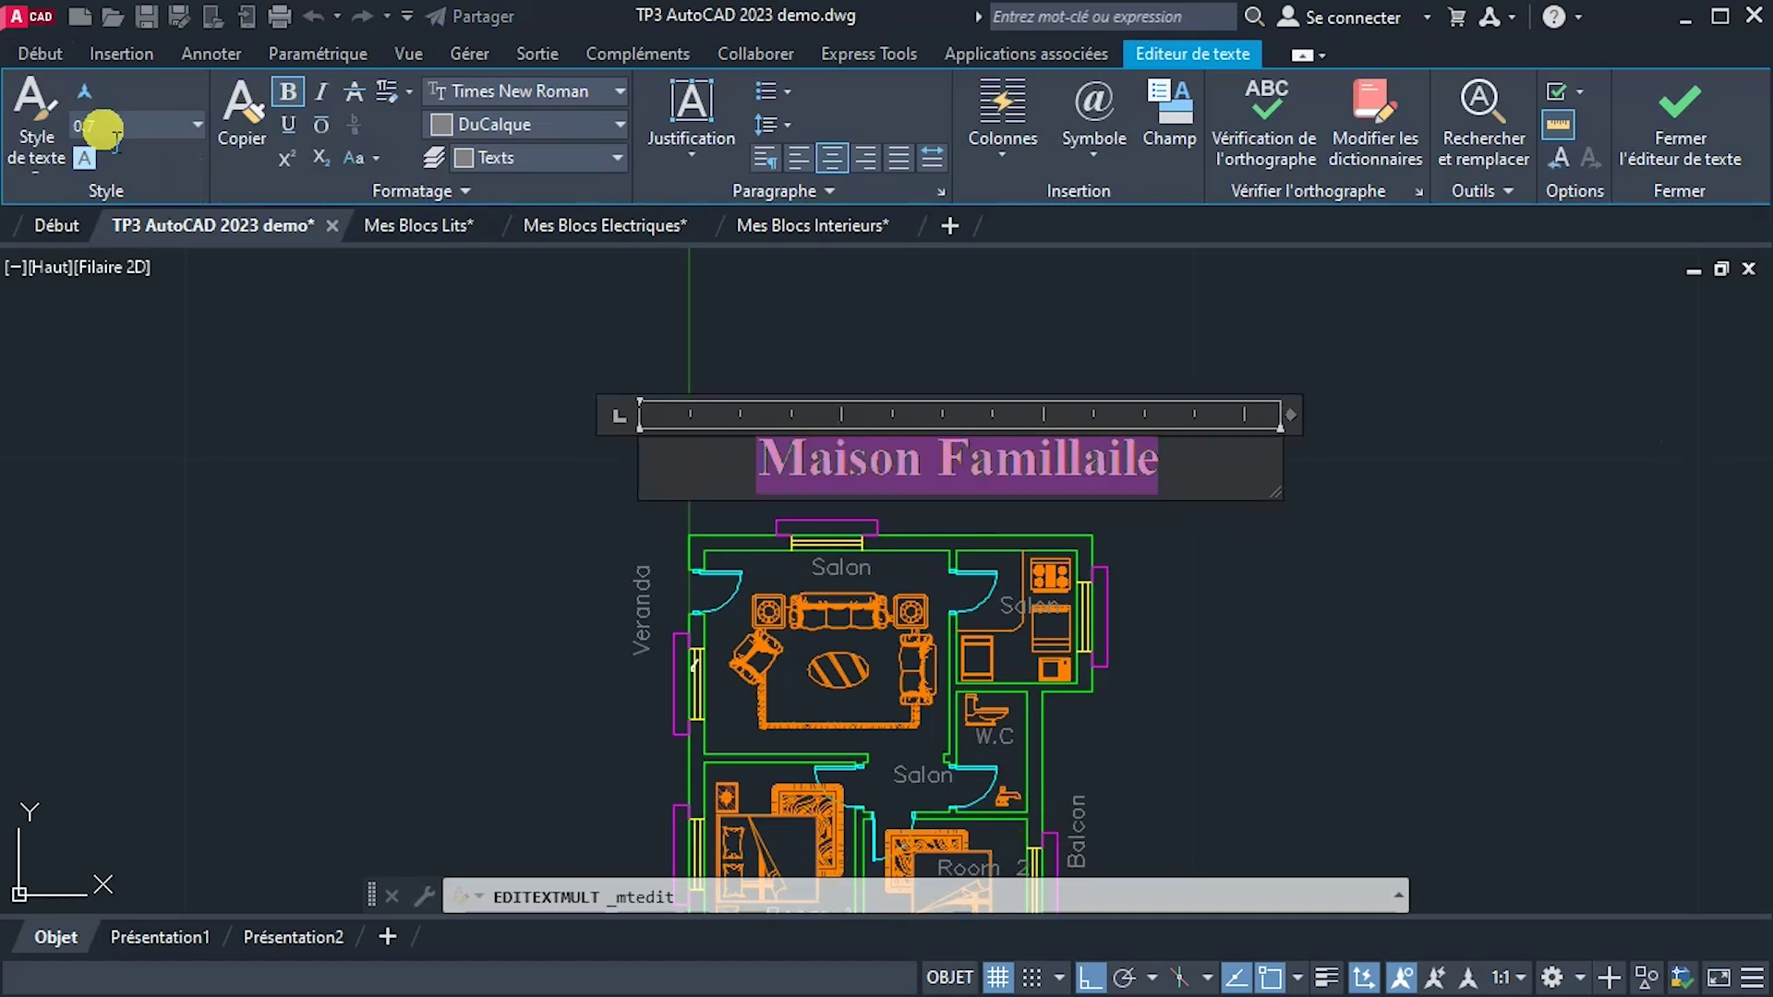
left_click_drag(1279, 501, 1108, 503)
left_click(1261, 503)
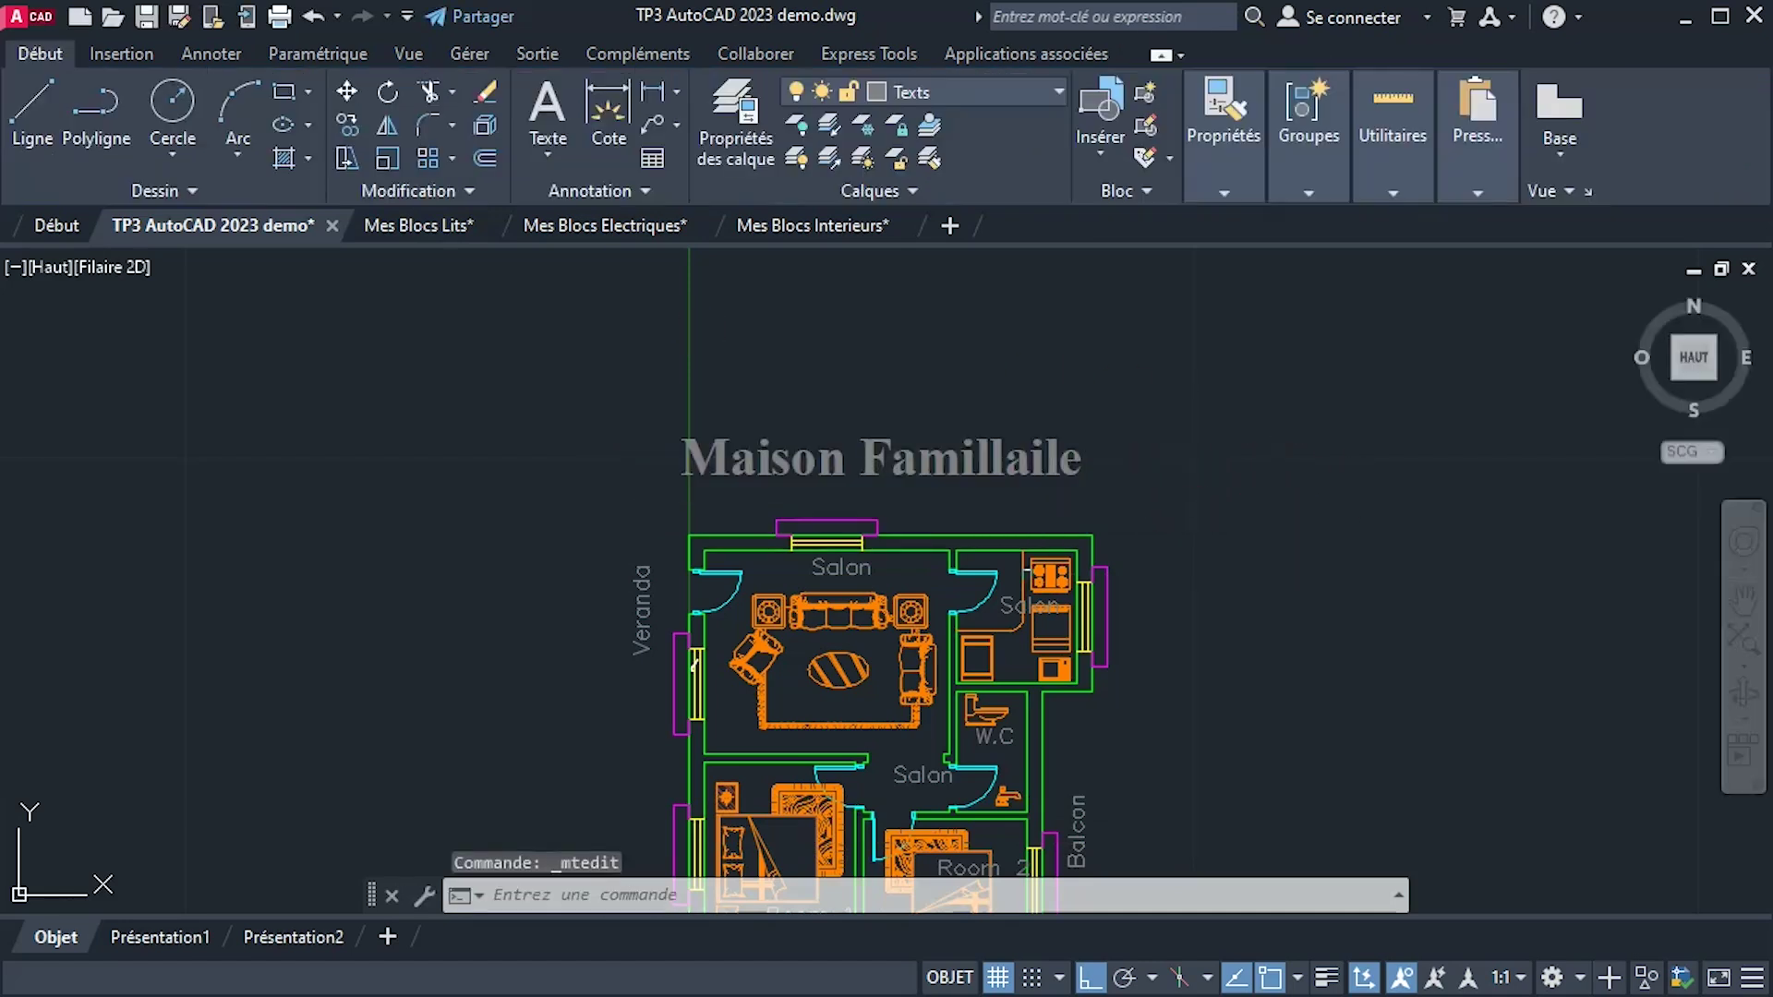
Nudge the title down in small increments to just above the upper window, and deselect it.
left_click(882, 462)
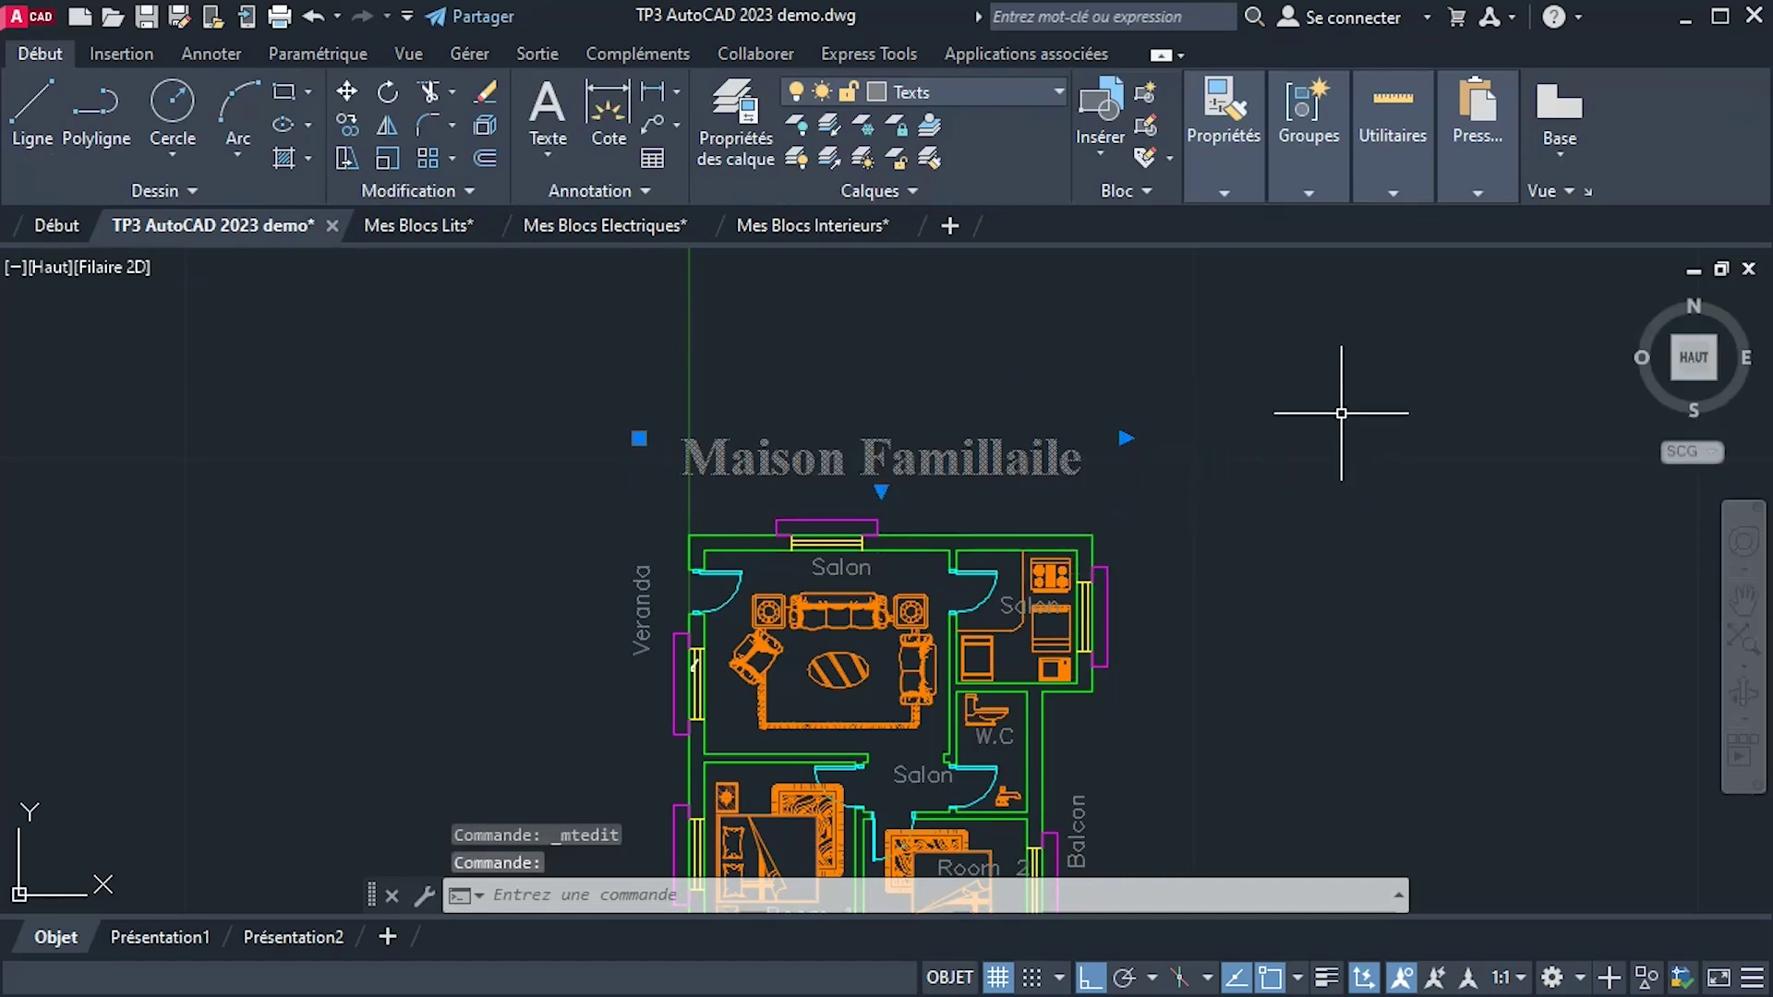
key("ctrl+Down")
key("ctrl+Down")
key("ctrl+Down")
key("ctrl+Down")
key("ctrl+Down")
key("ctrl+Down")
key("ctrl+Down")
key("ctrl+Down")
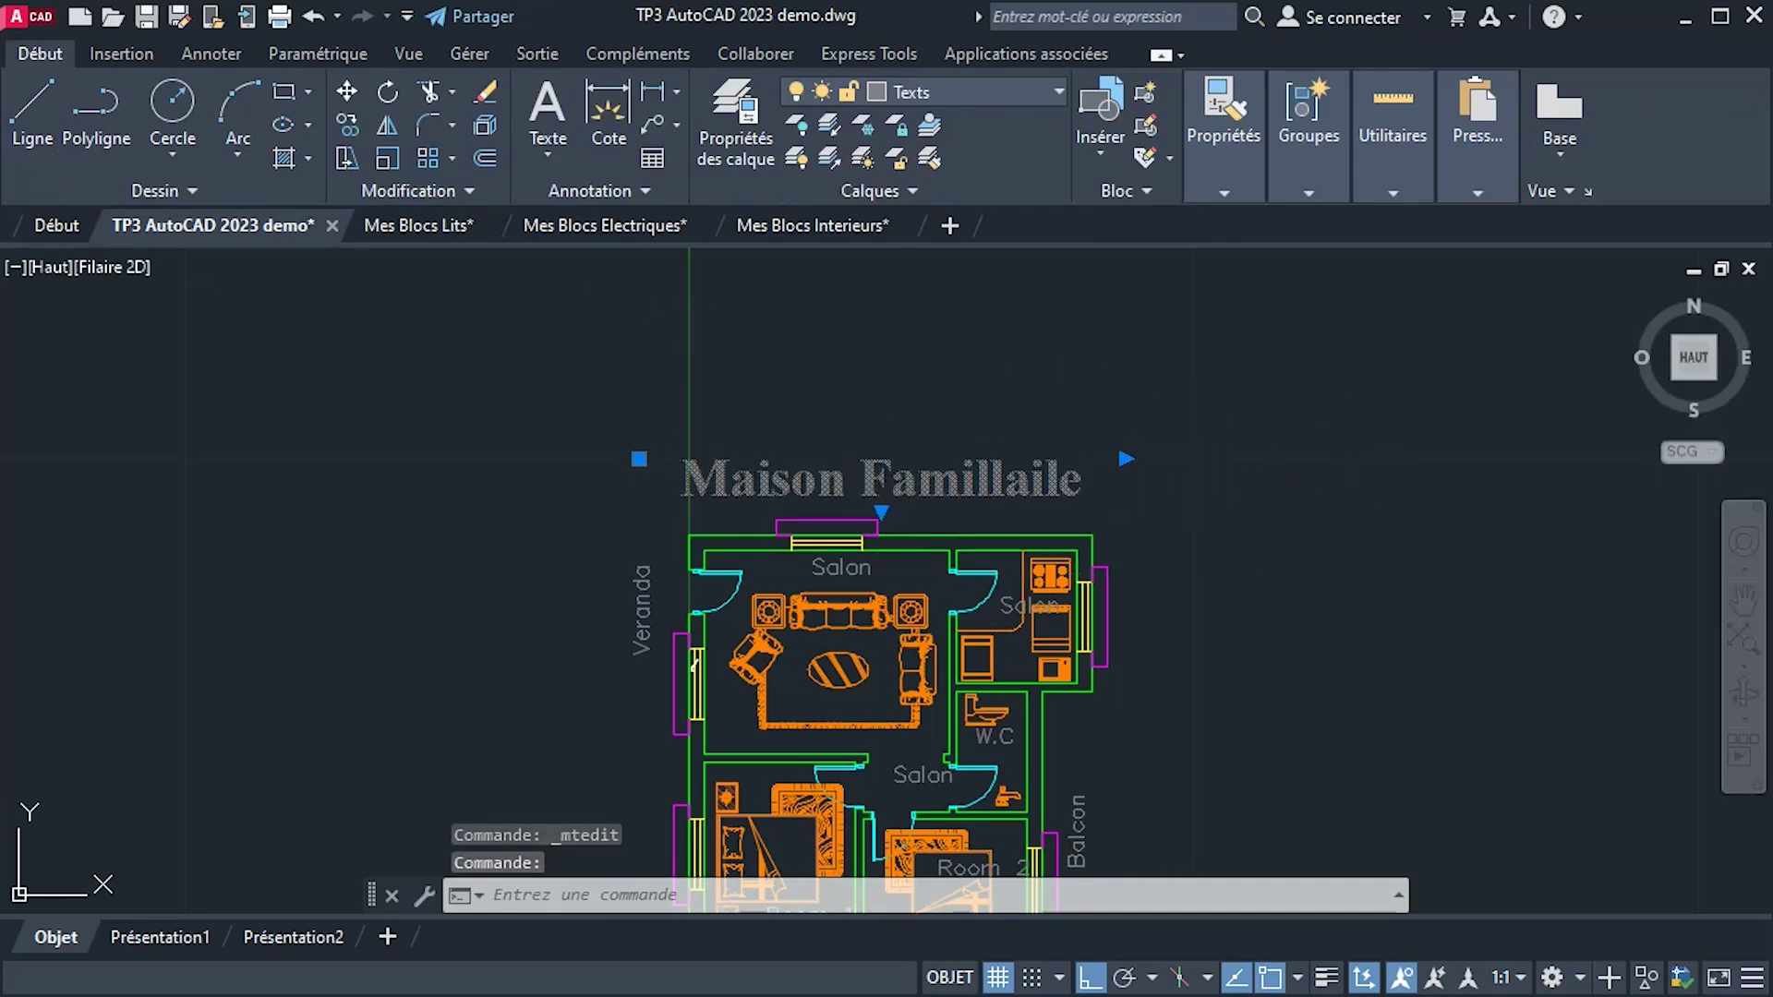
key("Escape")
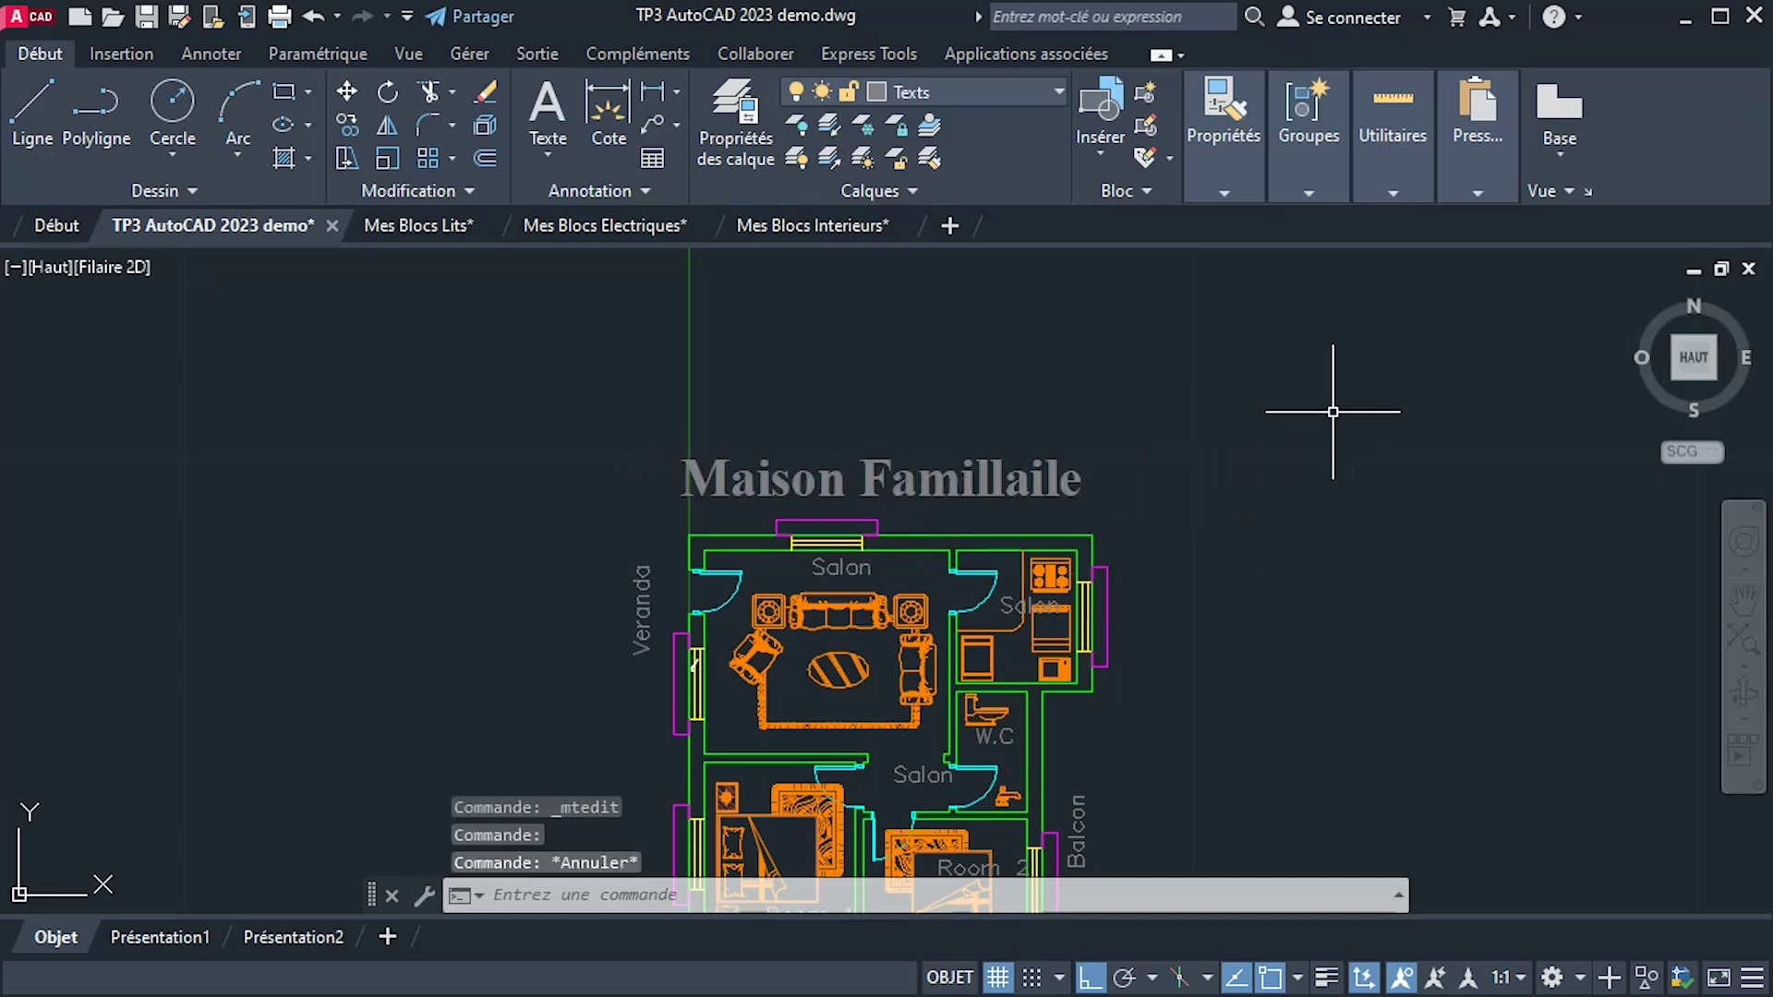
middle_click_drag(1188, 424, 1429, 349)
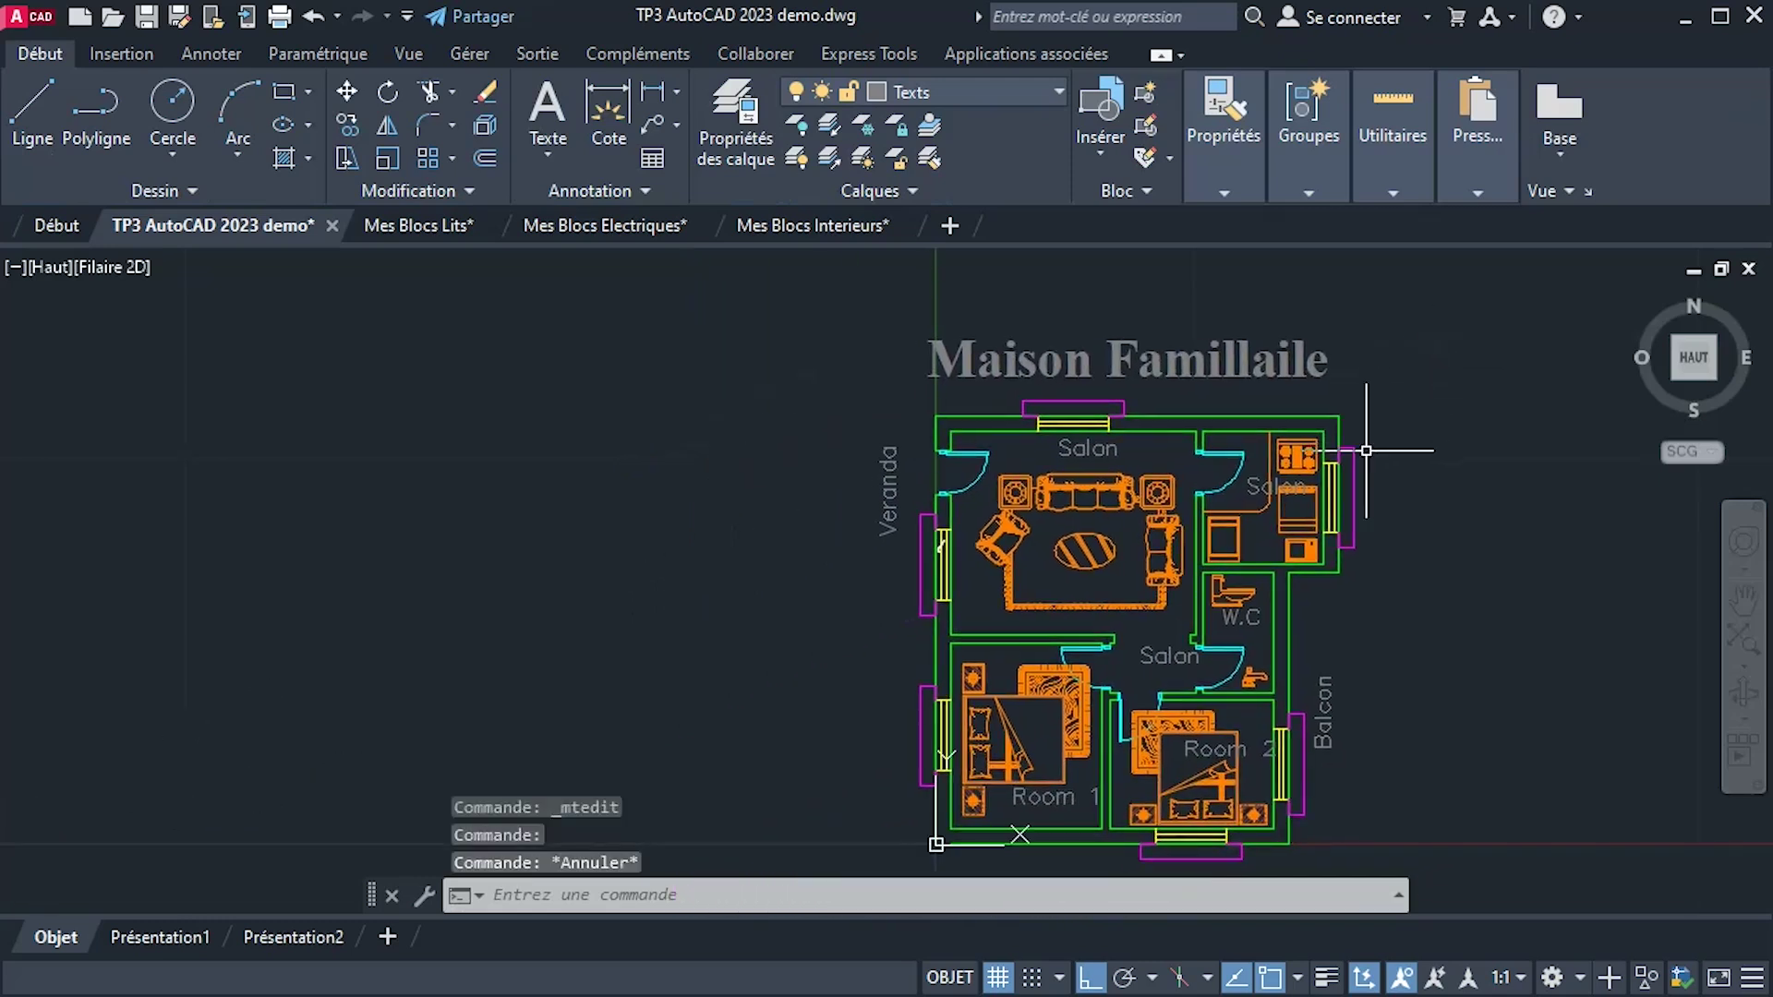
middle_click_drag(1381, 436, 1478, 466)
scroll(1400, 466, "up", 2)
scroll(1400, 467, "down", 2)
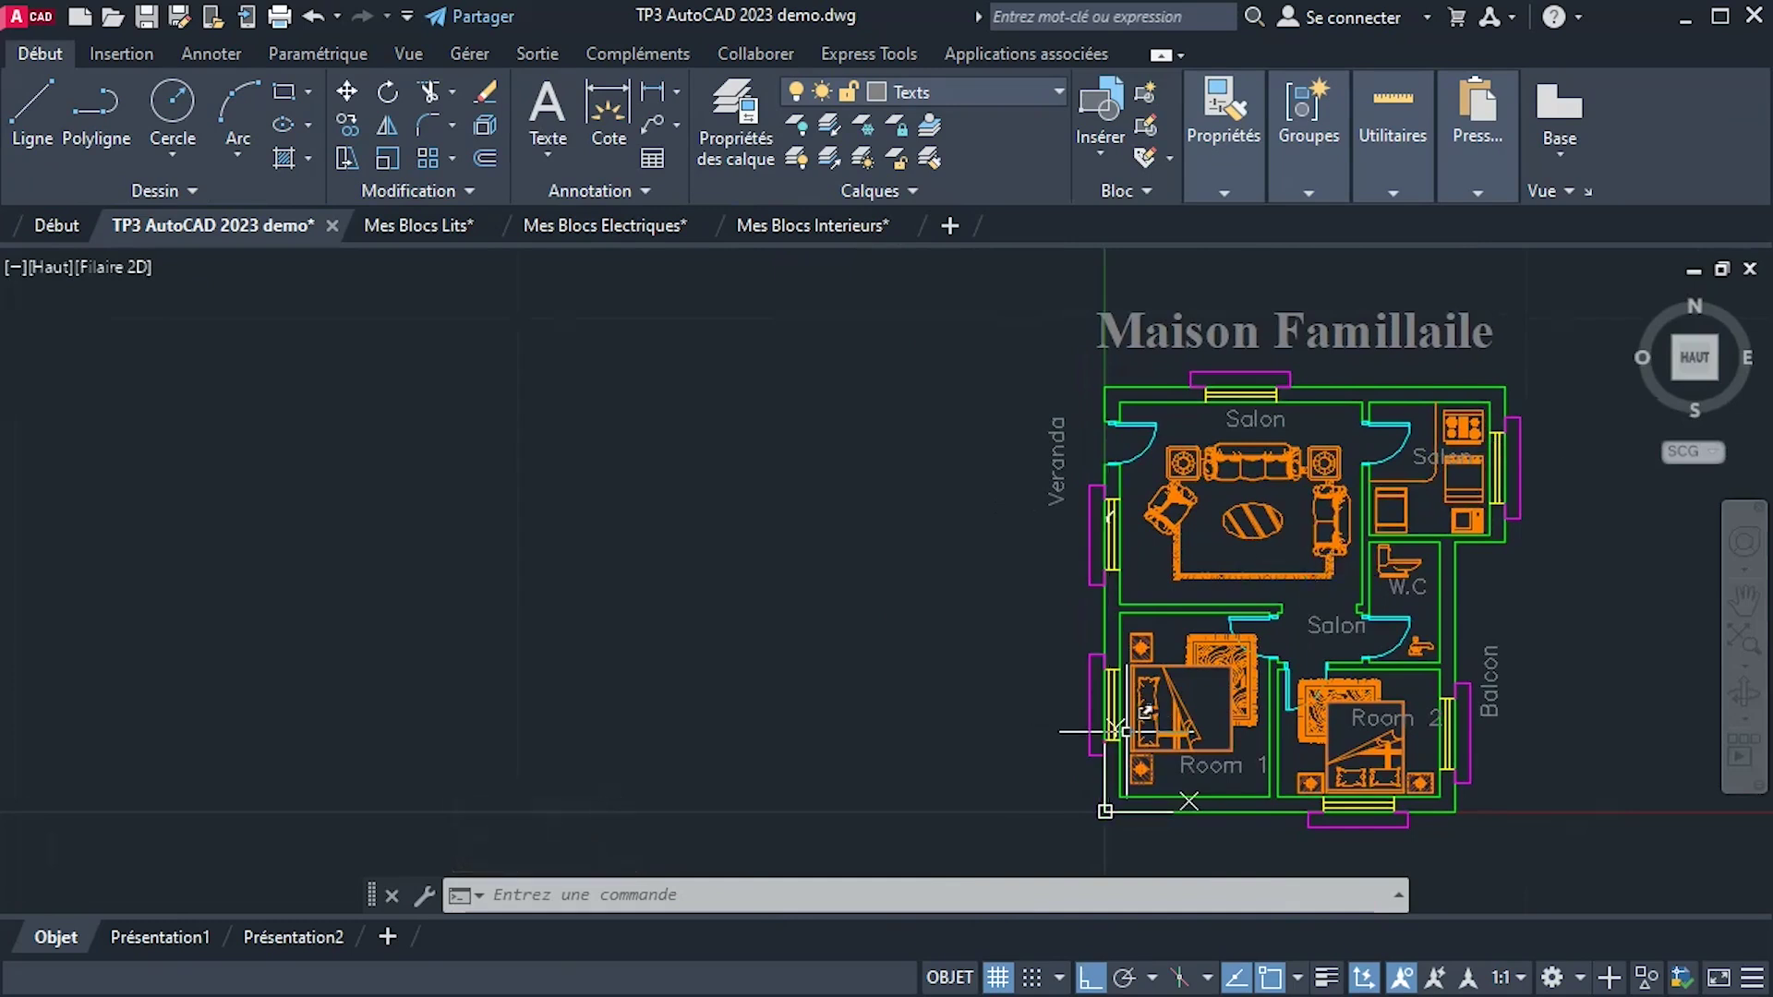
Check the reference plan image, then add a new layer named Cotation to the drawing.
key("alt+Tab")
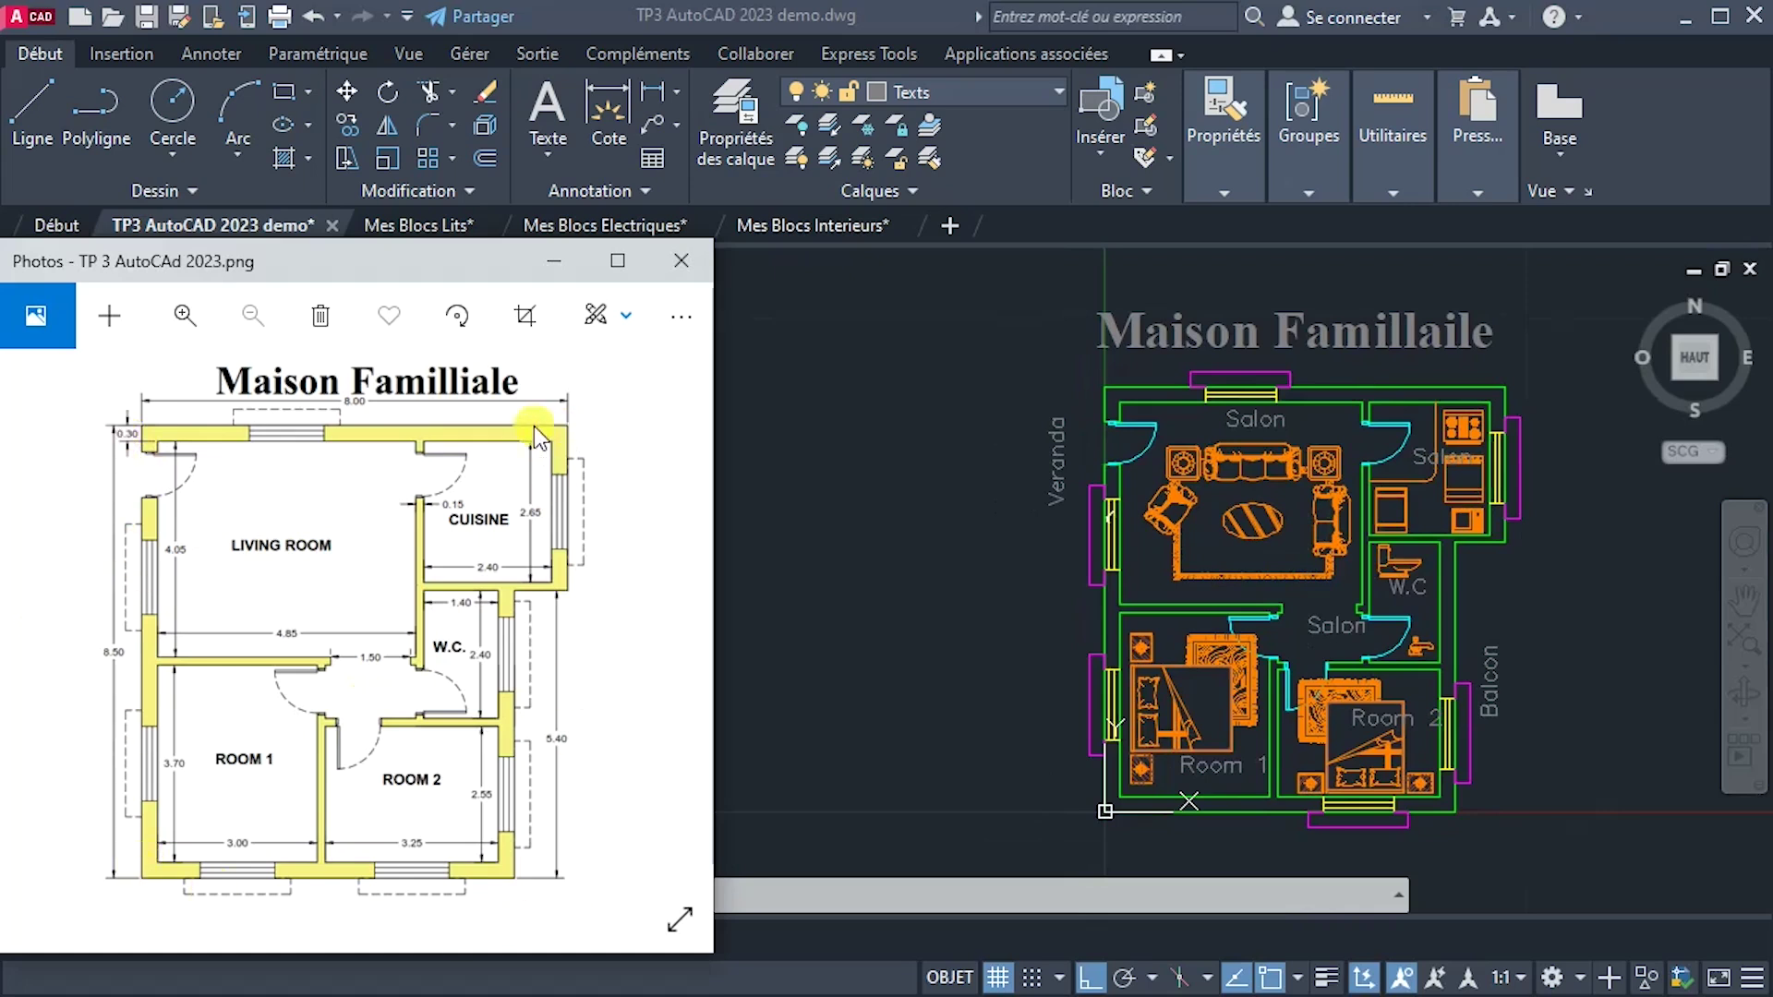
left_click(878, 496)
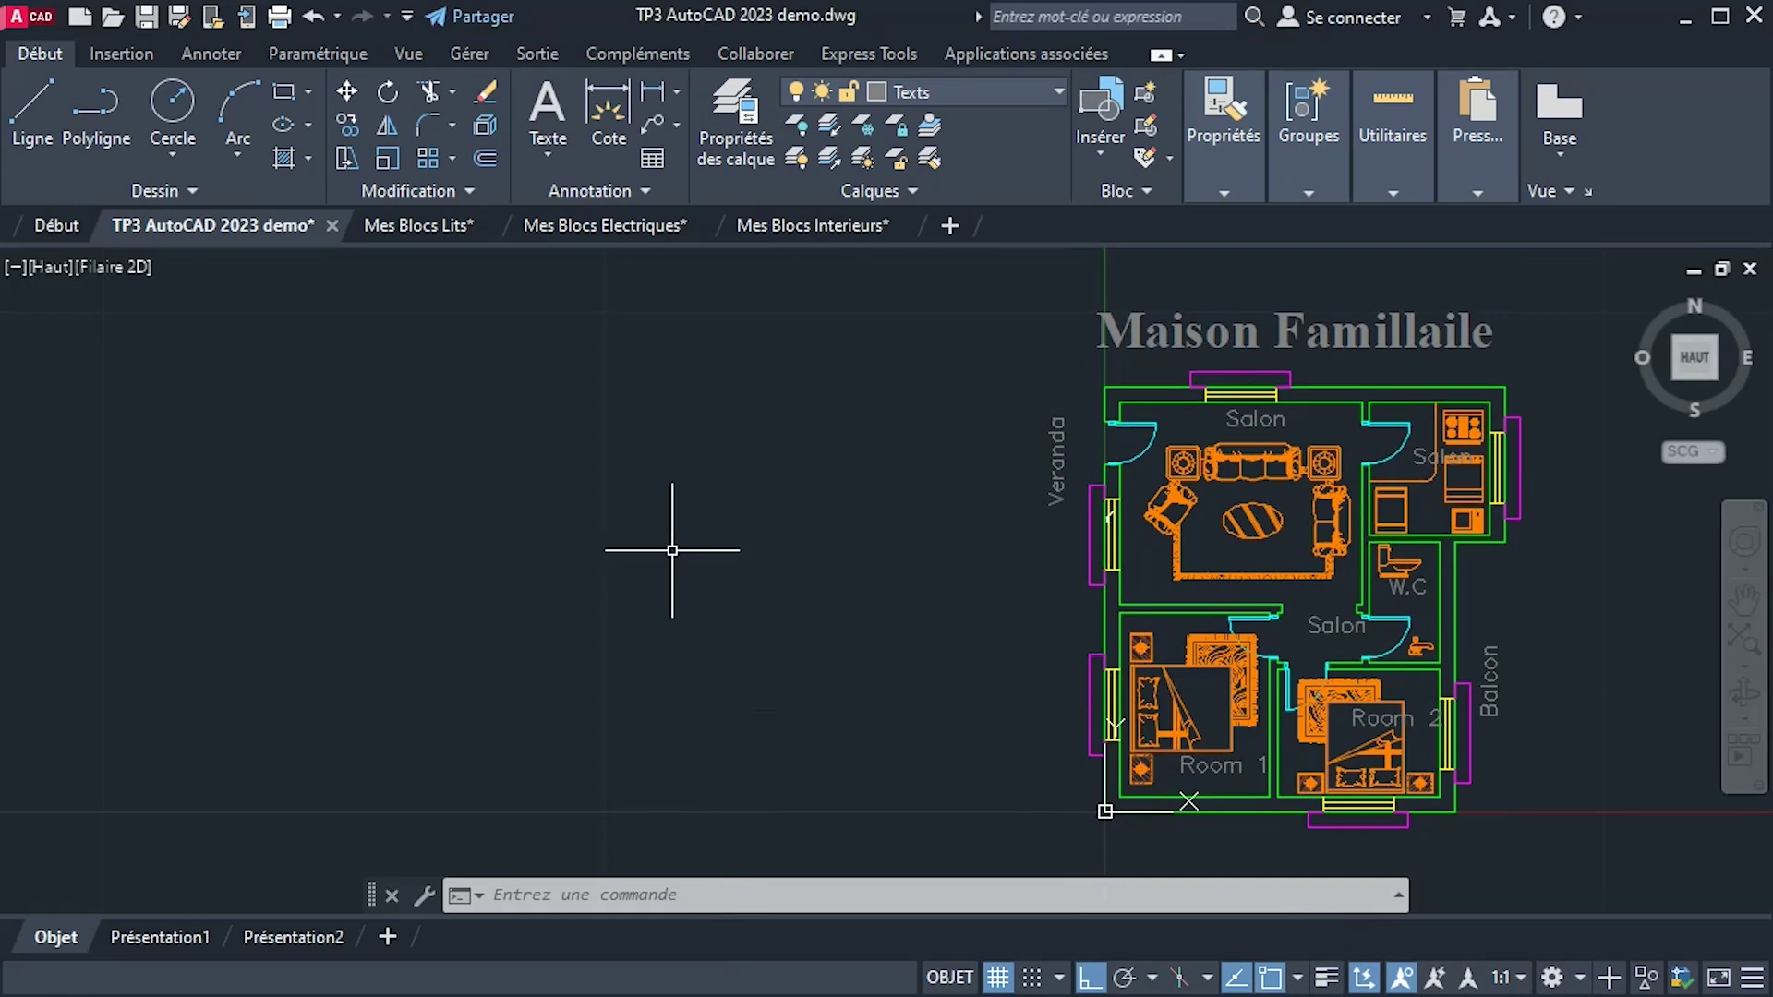
type("calque")
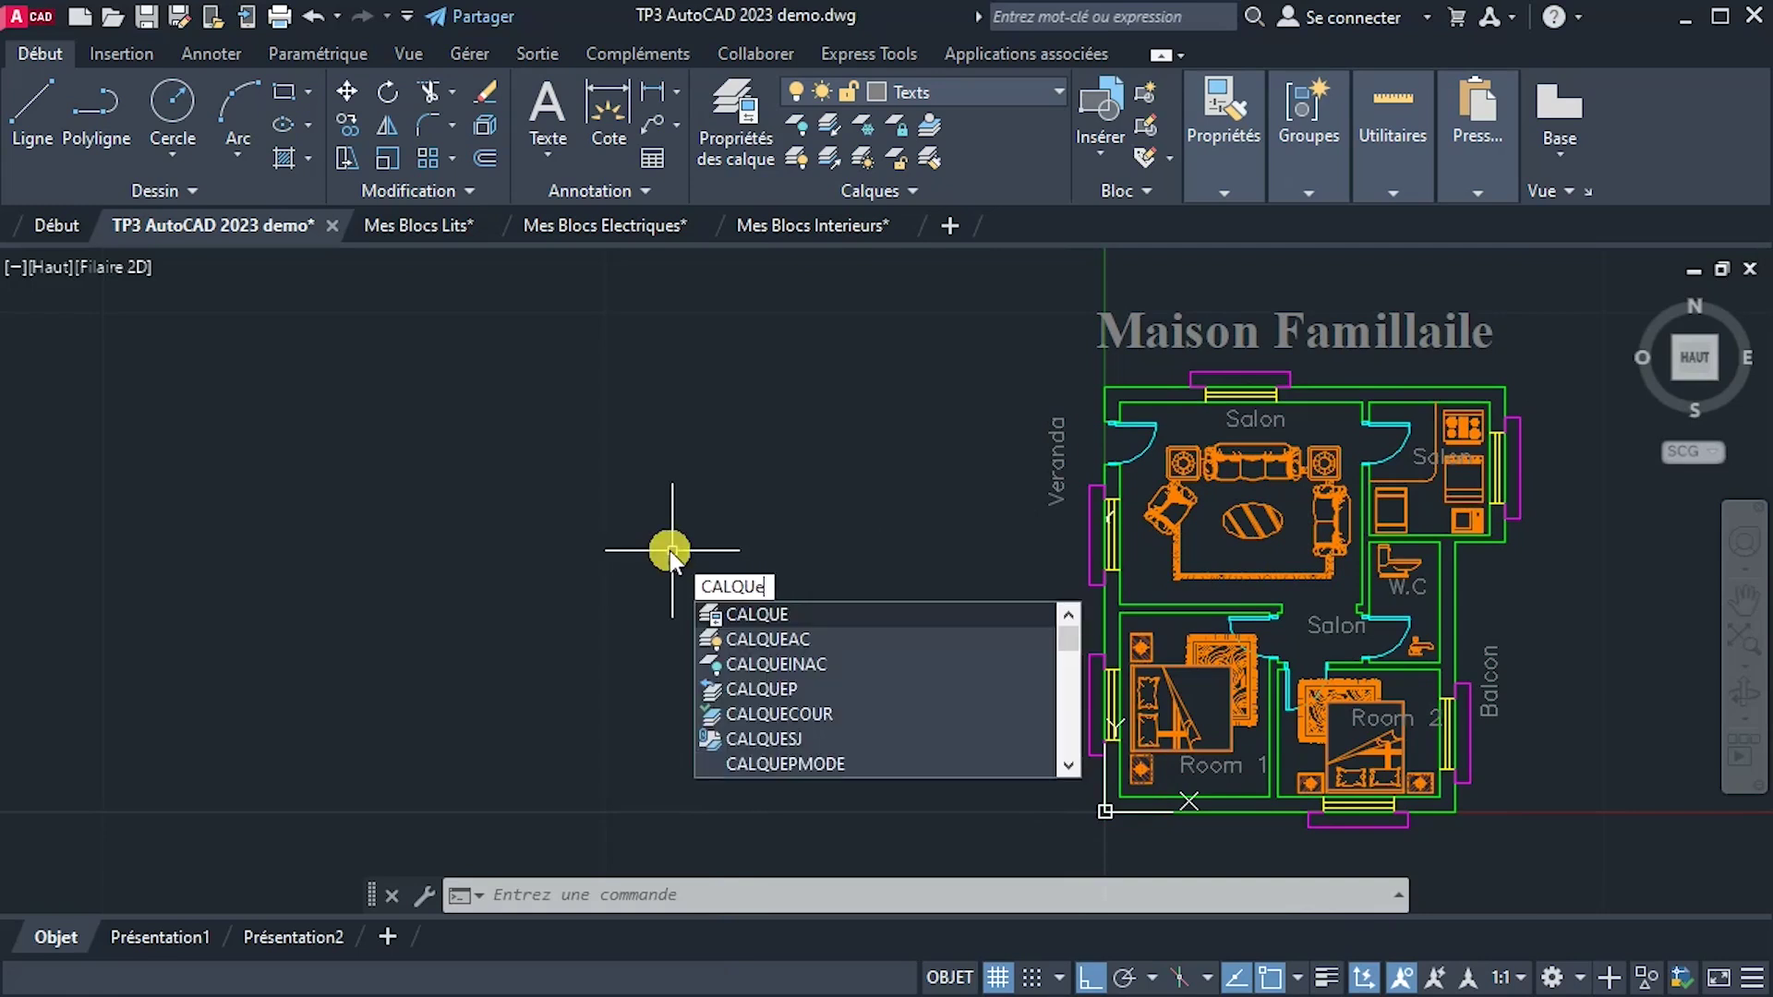
key("Return")
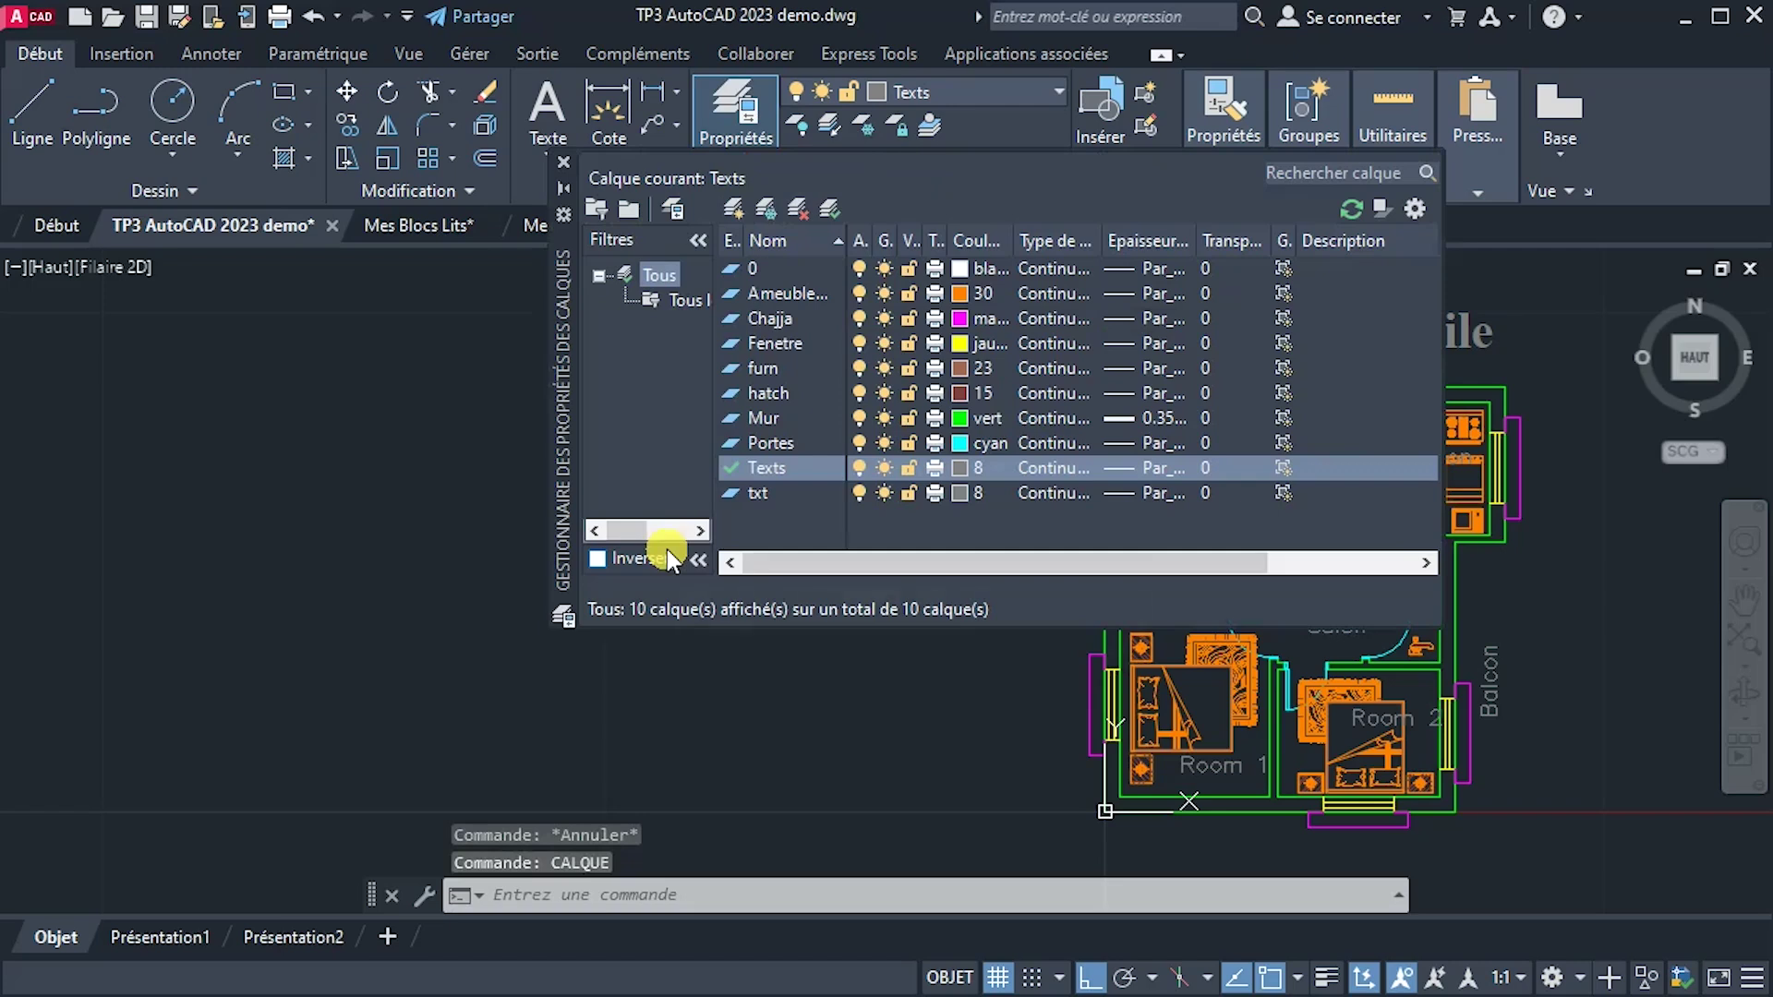
left_click(704, 221)
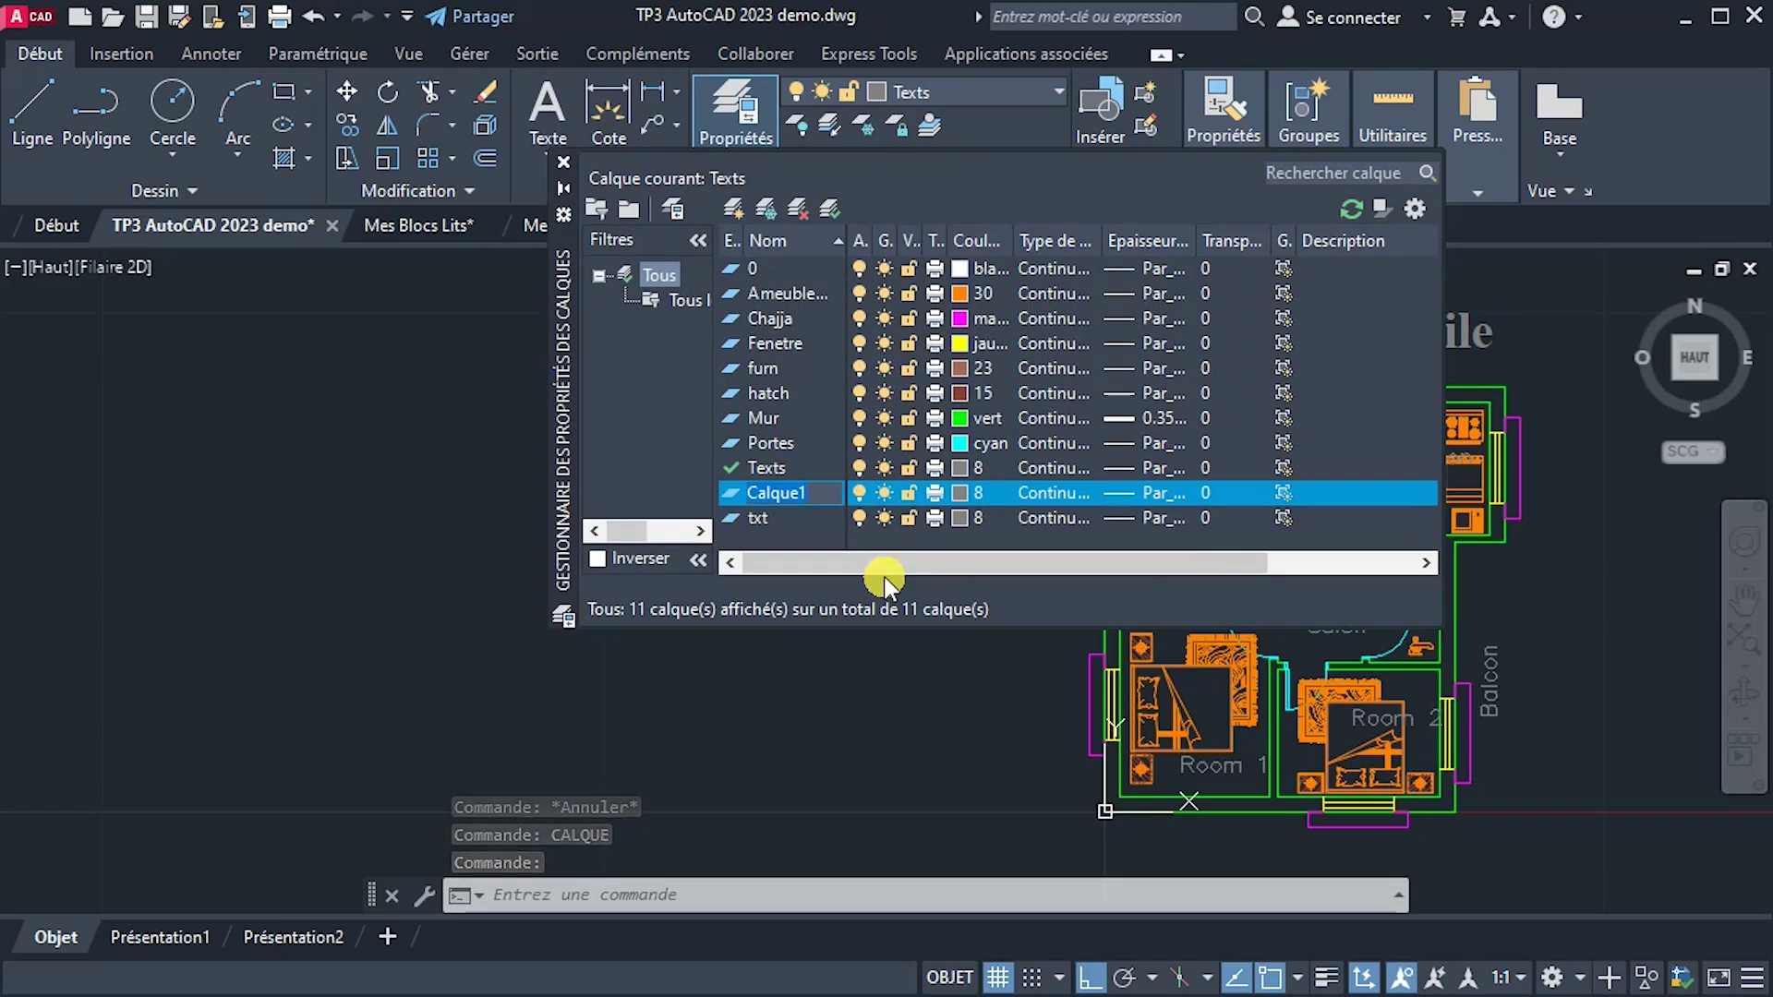
type("Cotation")
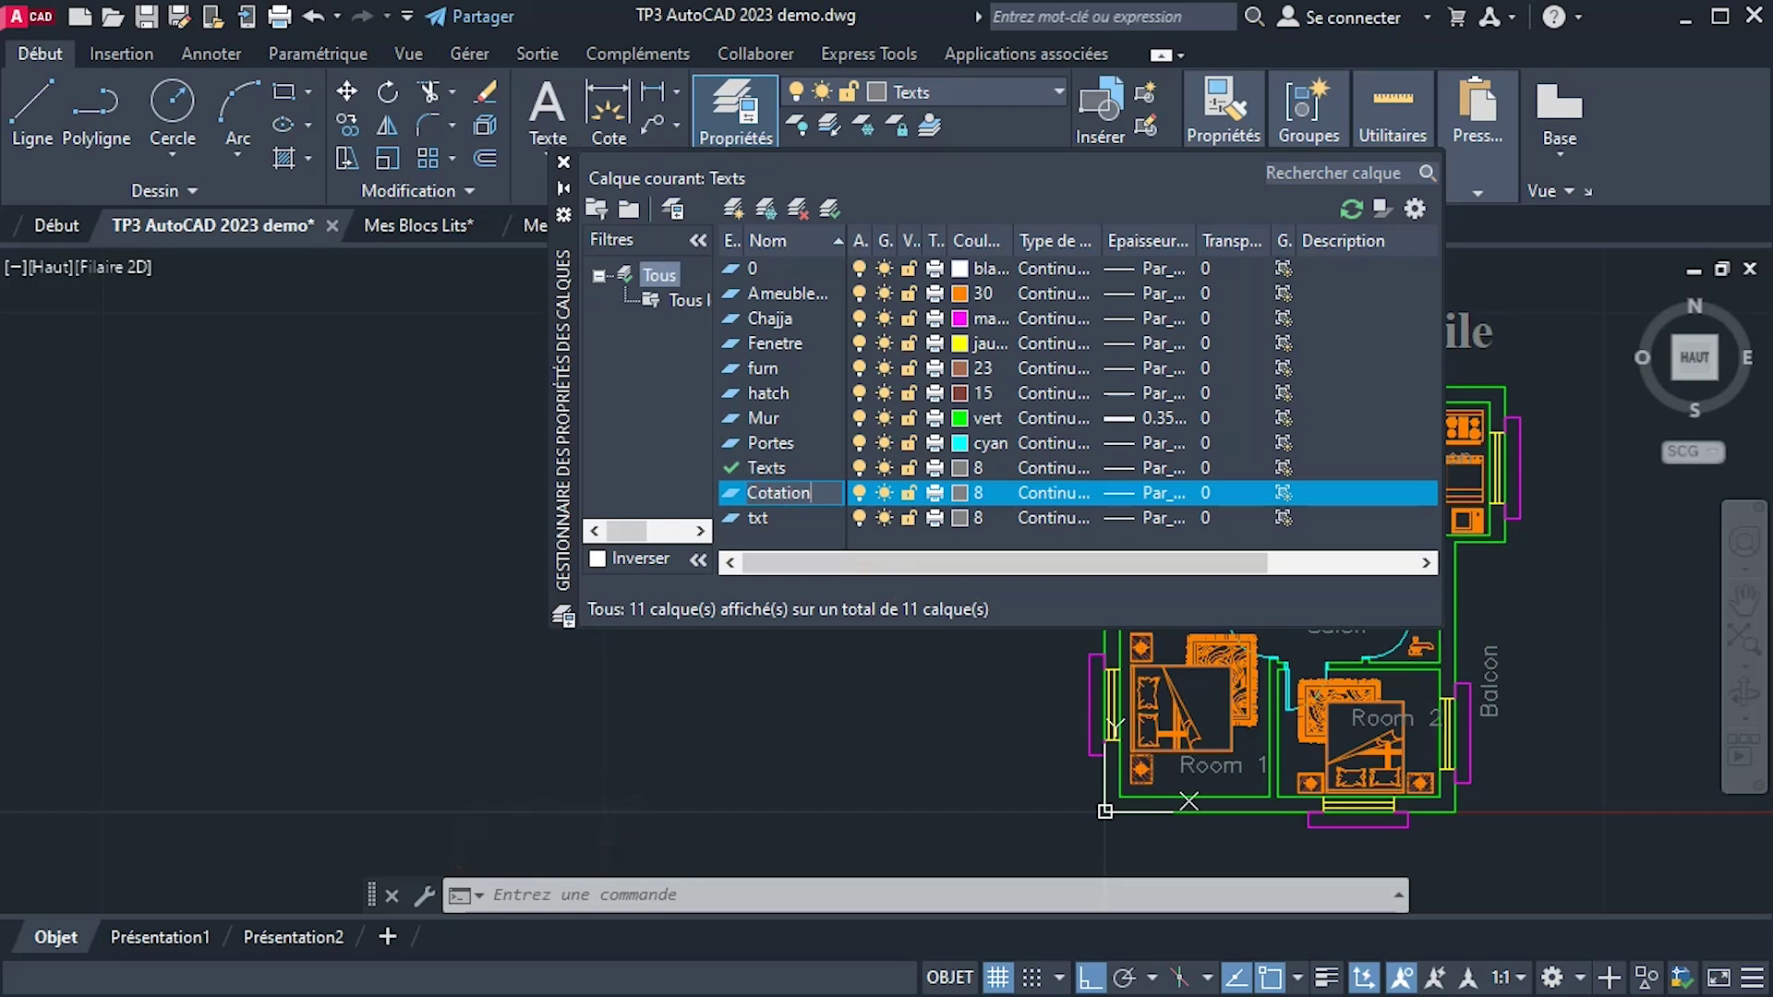
Try index colours 210 and 130 on the Cotation layer.
left_click(959, 491)
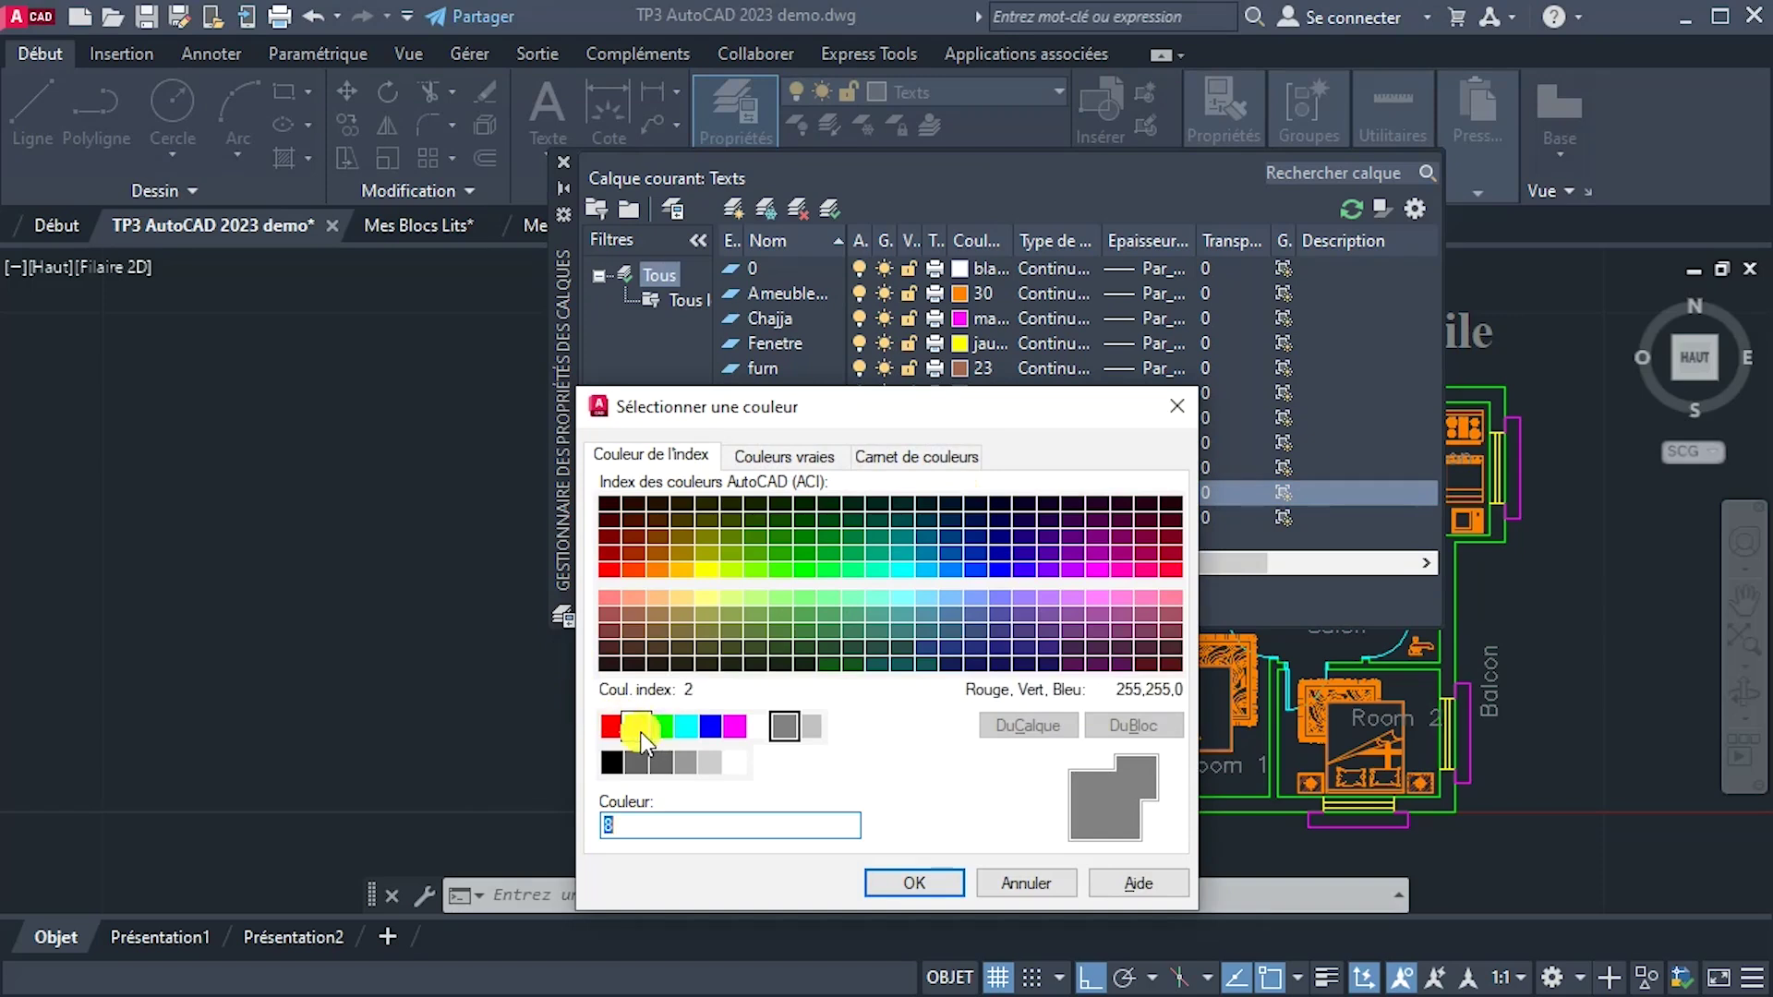
left_click(1097, 569)
left_click(900, 885)
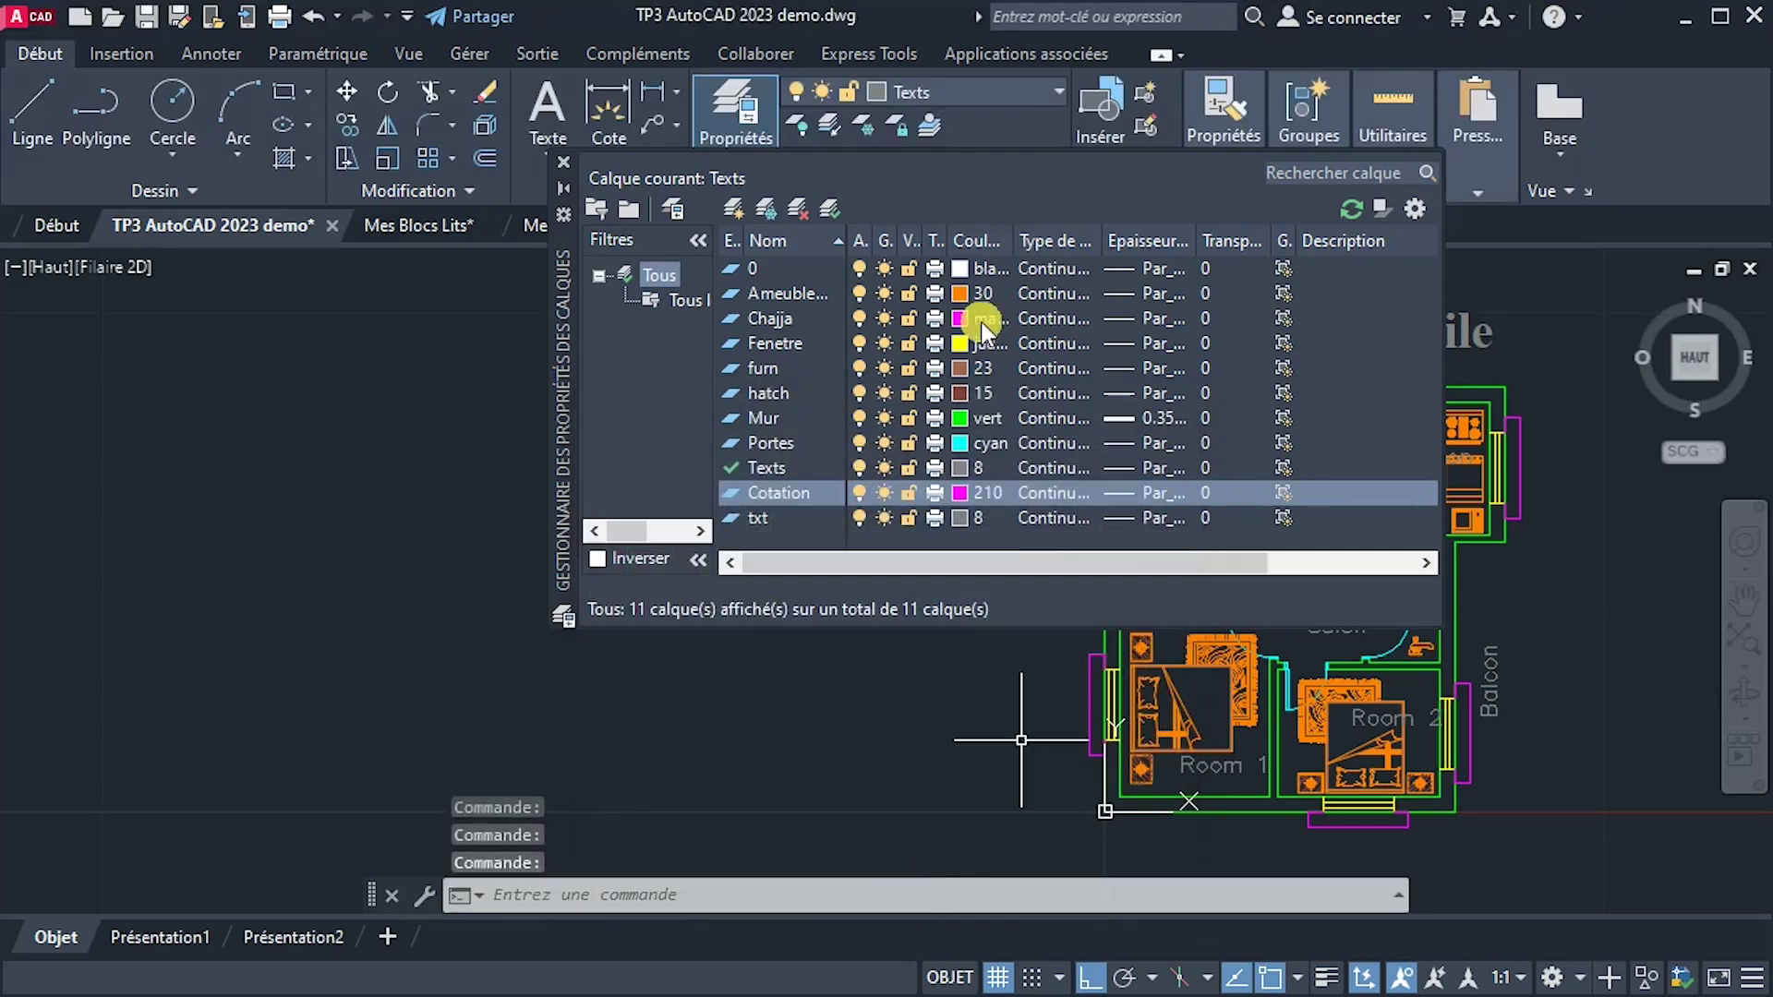
left_click(960, 492)
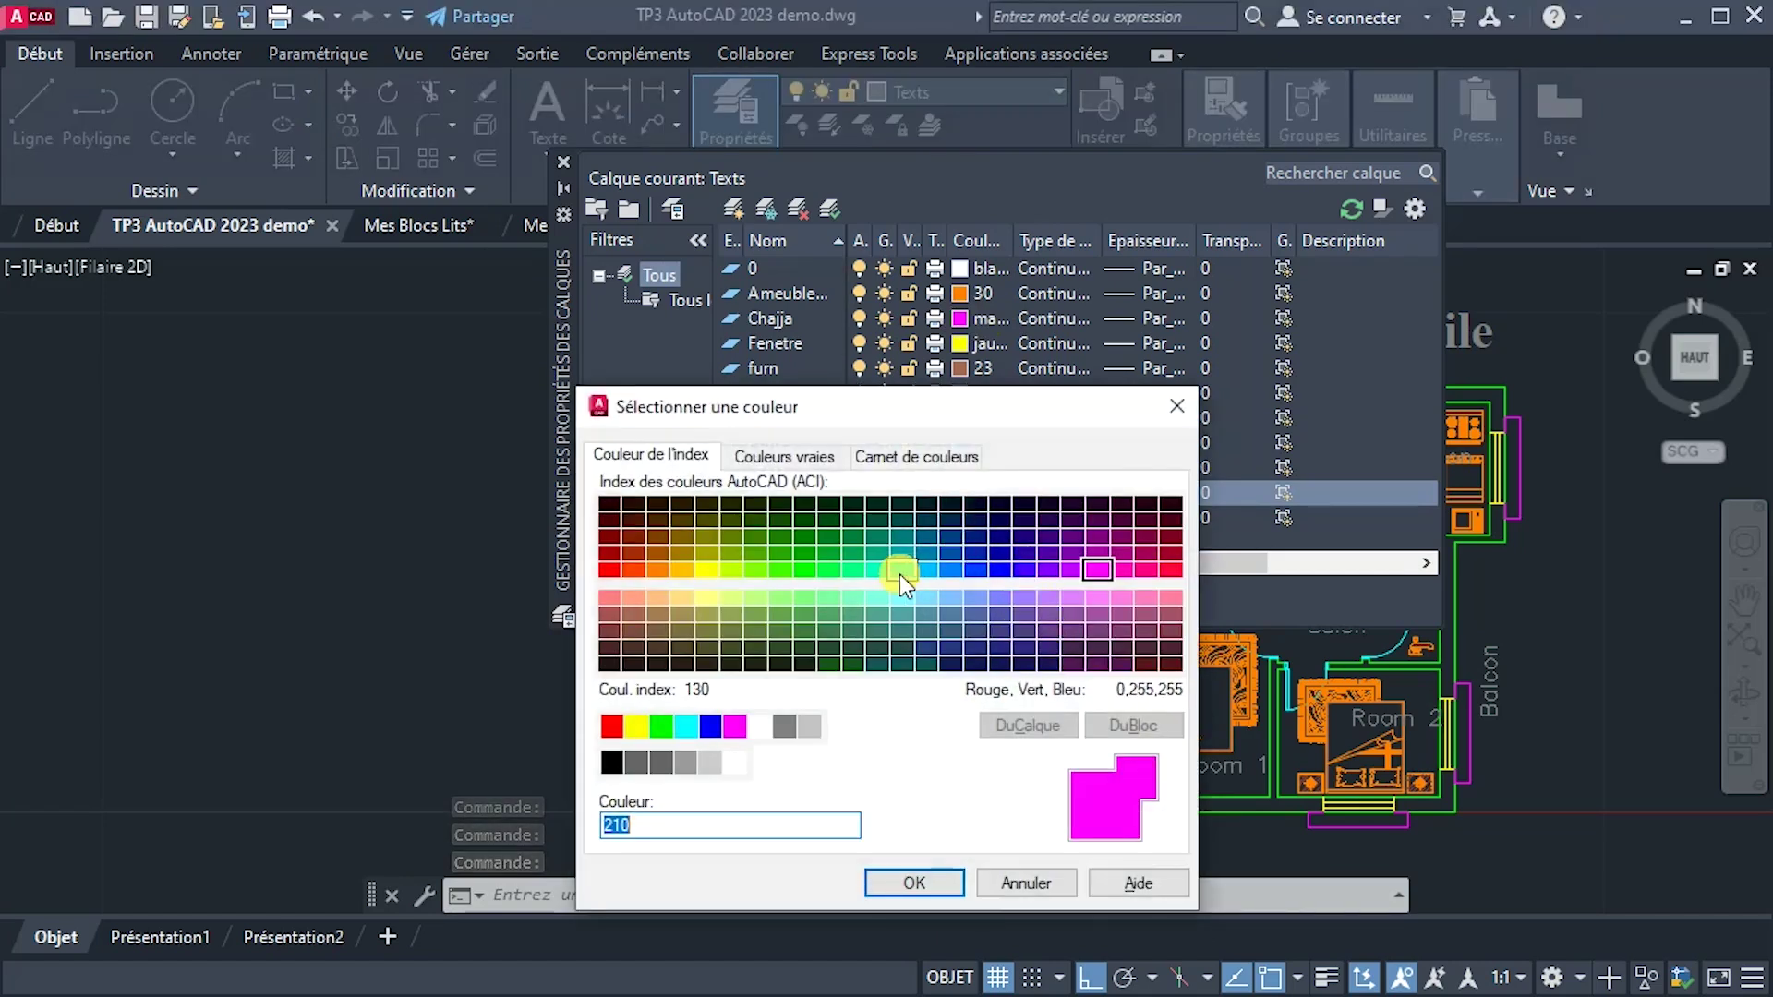
left_click(902, 573)
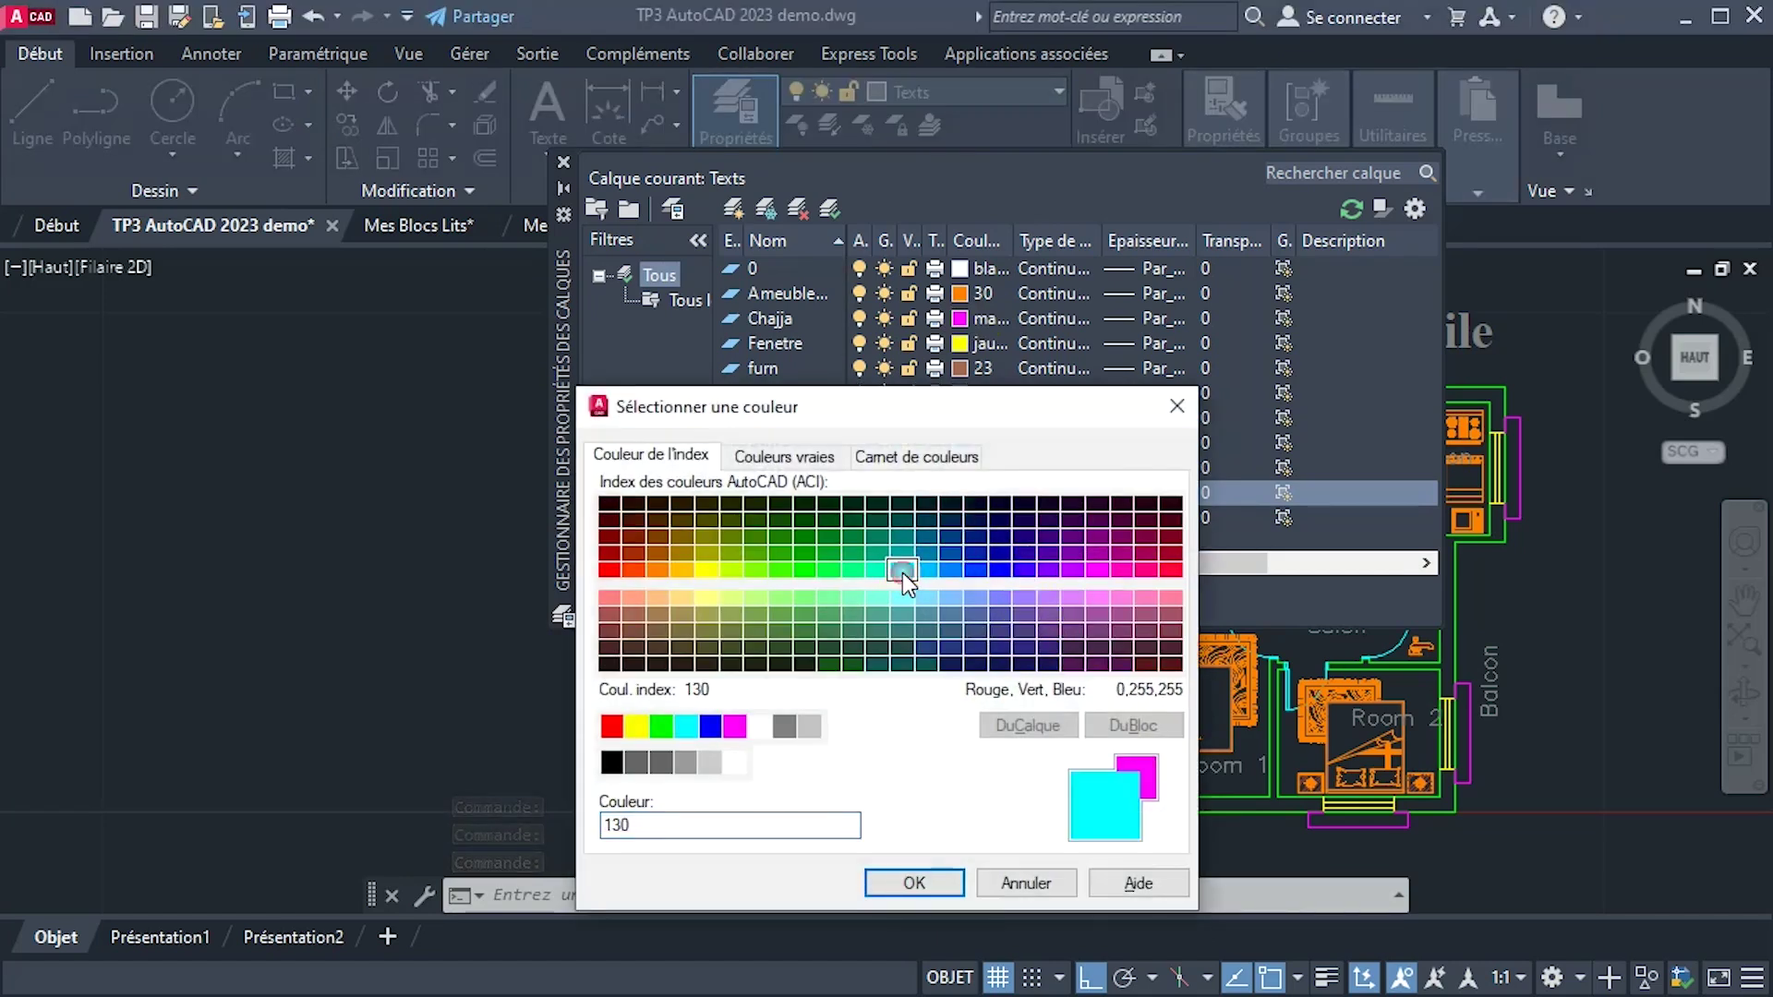
left_click(913, 880)
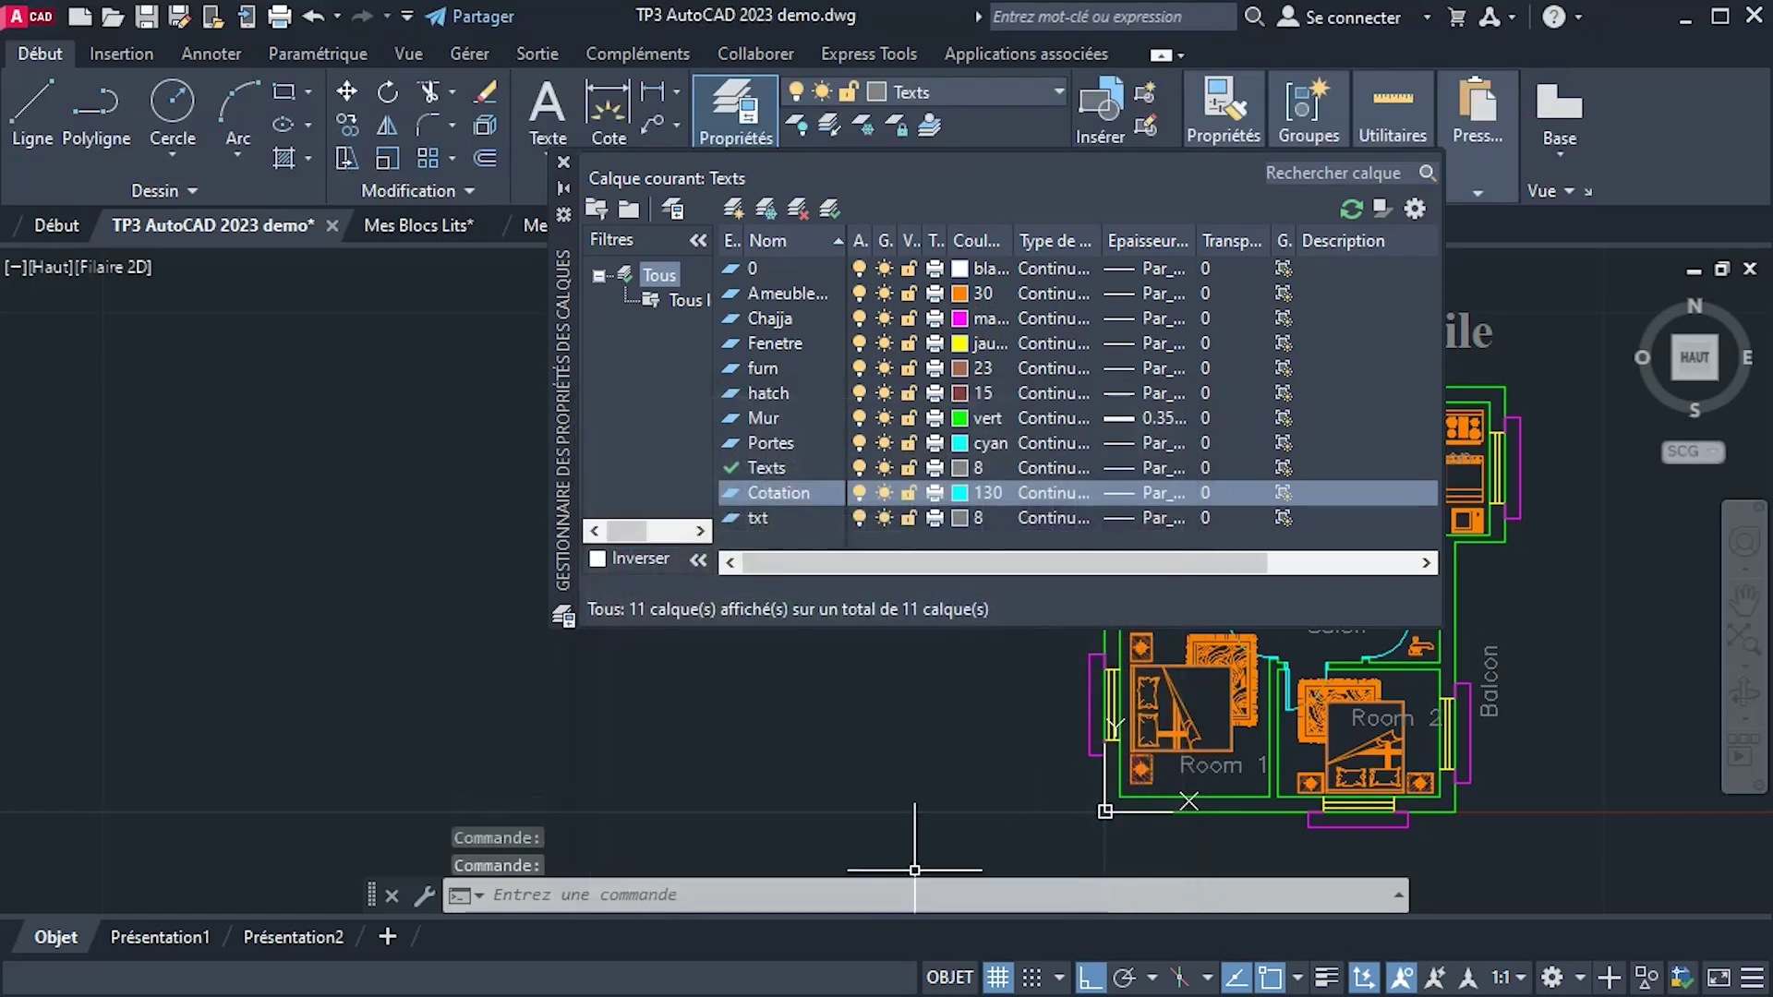
Set the Cotation layer's colour to index colour 52.
left_click(956, 491)
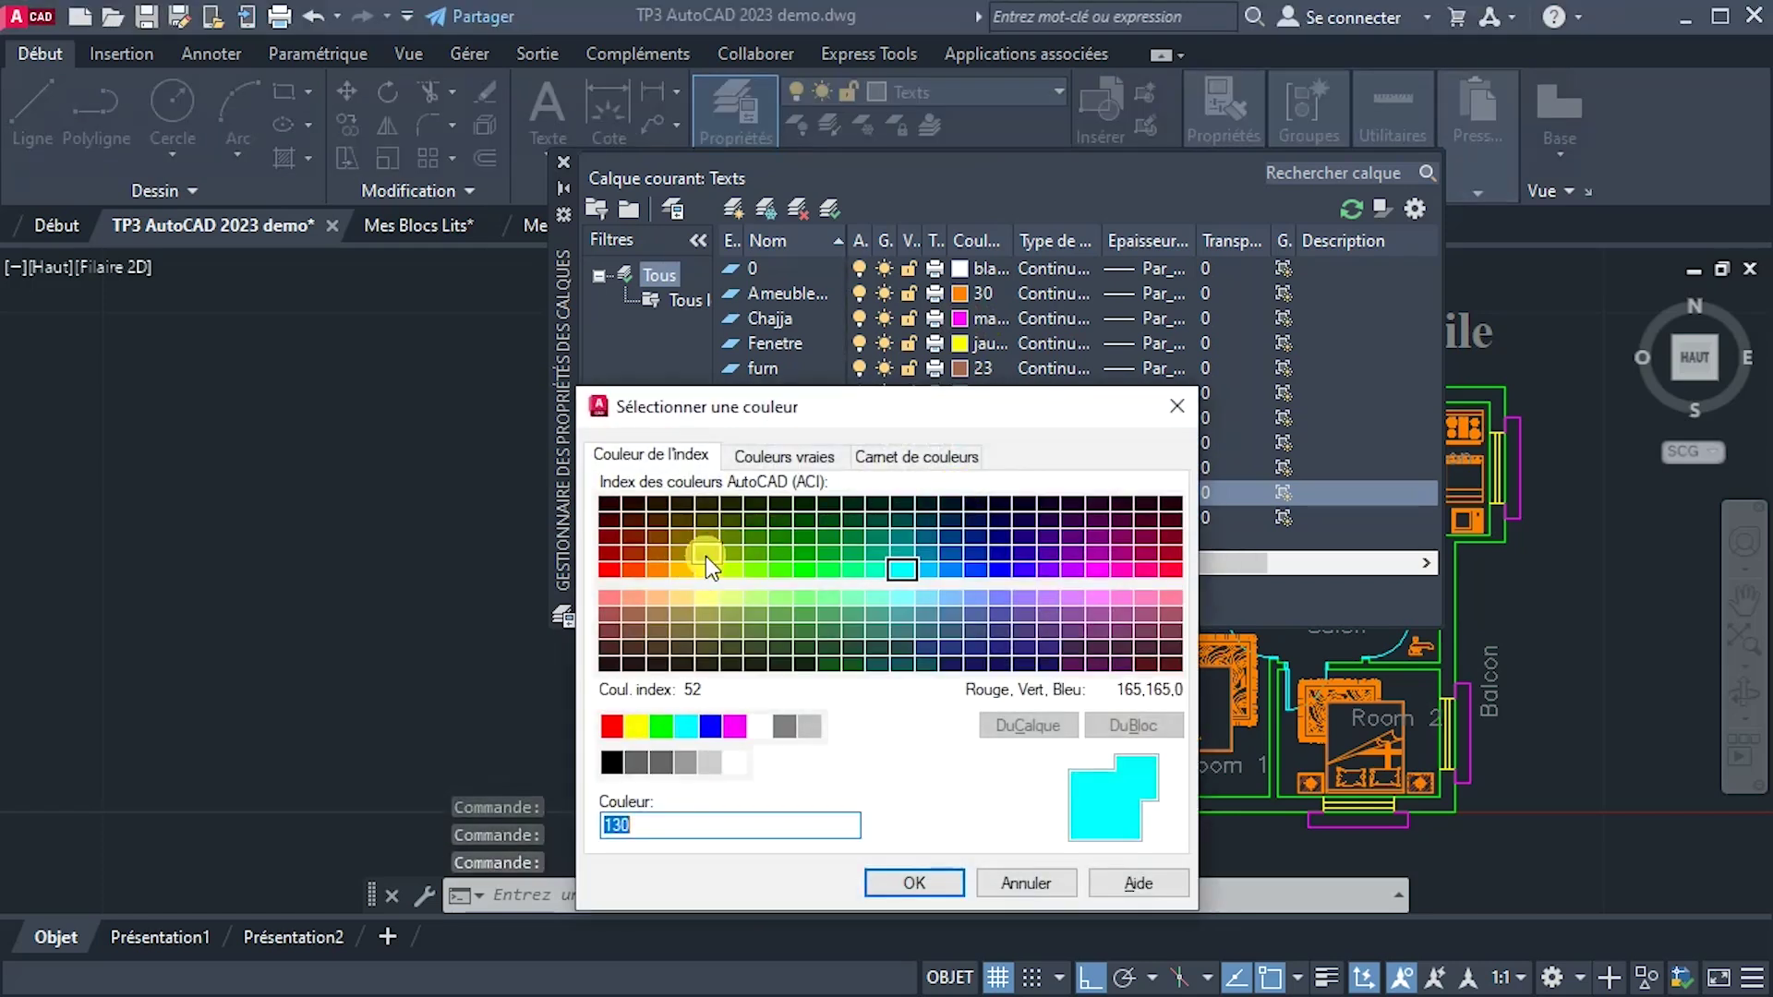
left_click(705, 556)
left_click(891, 888)
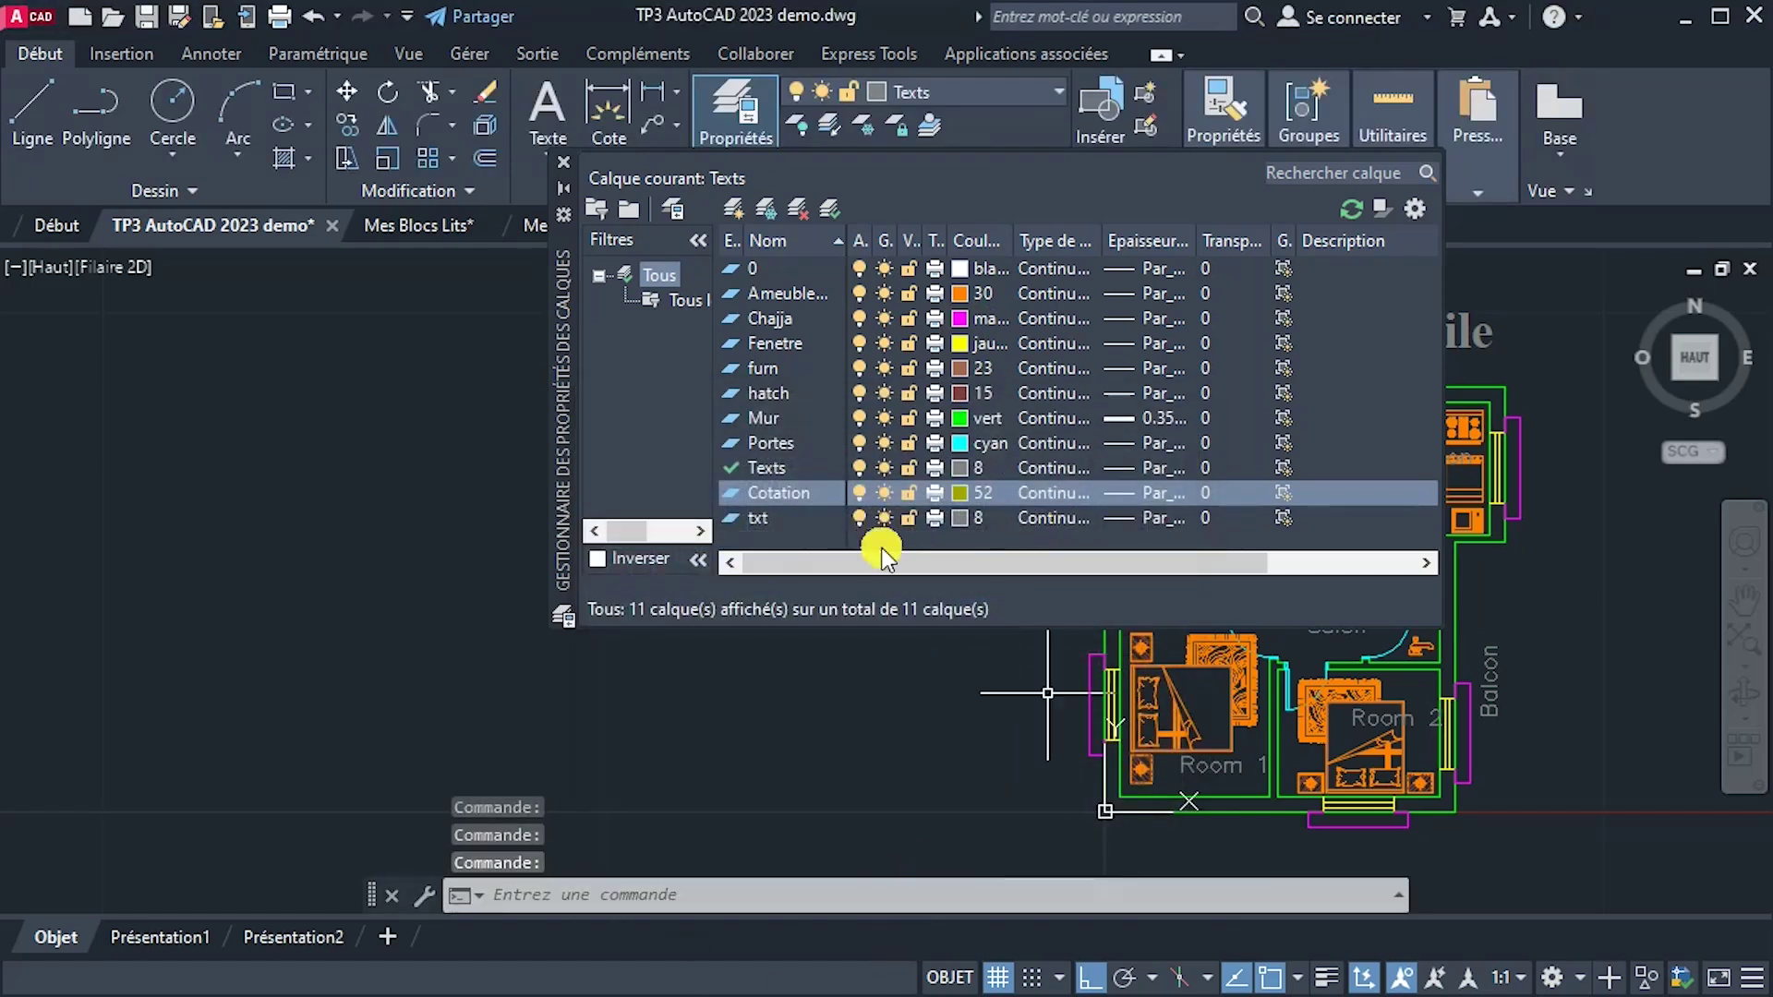
Add another new layer named Harchures.
left_click(730, 211)
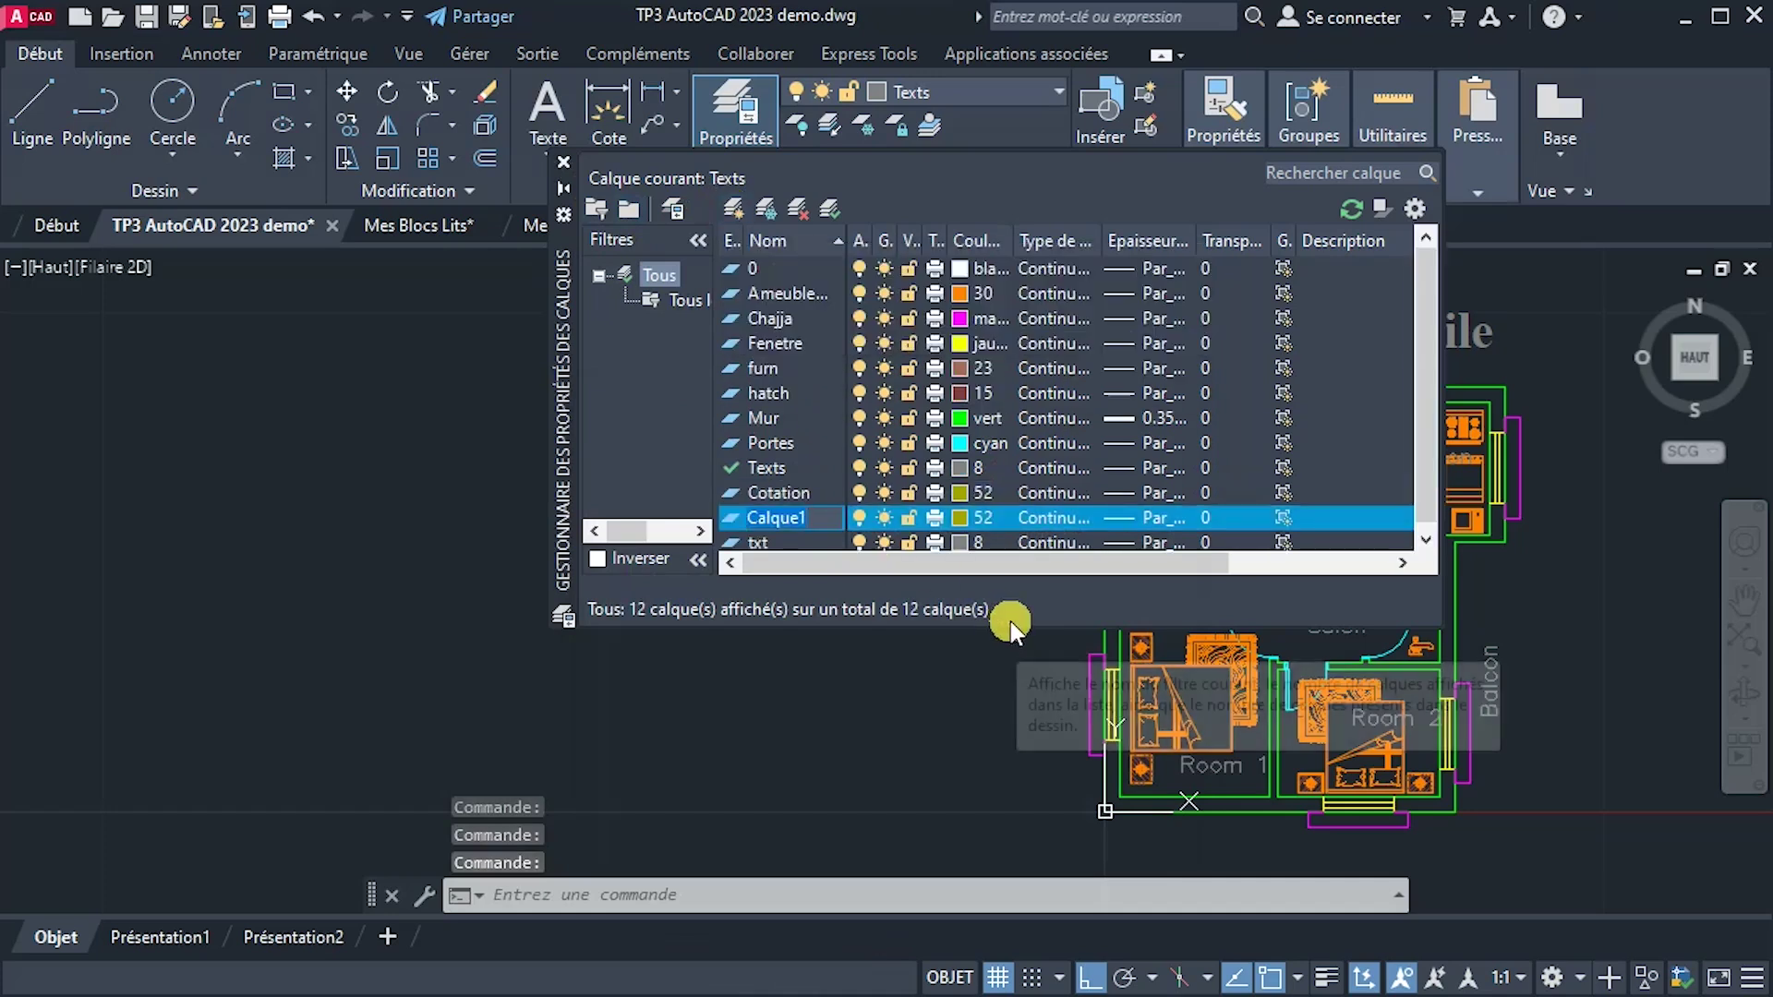
type("Har")
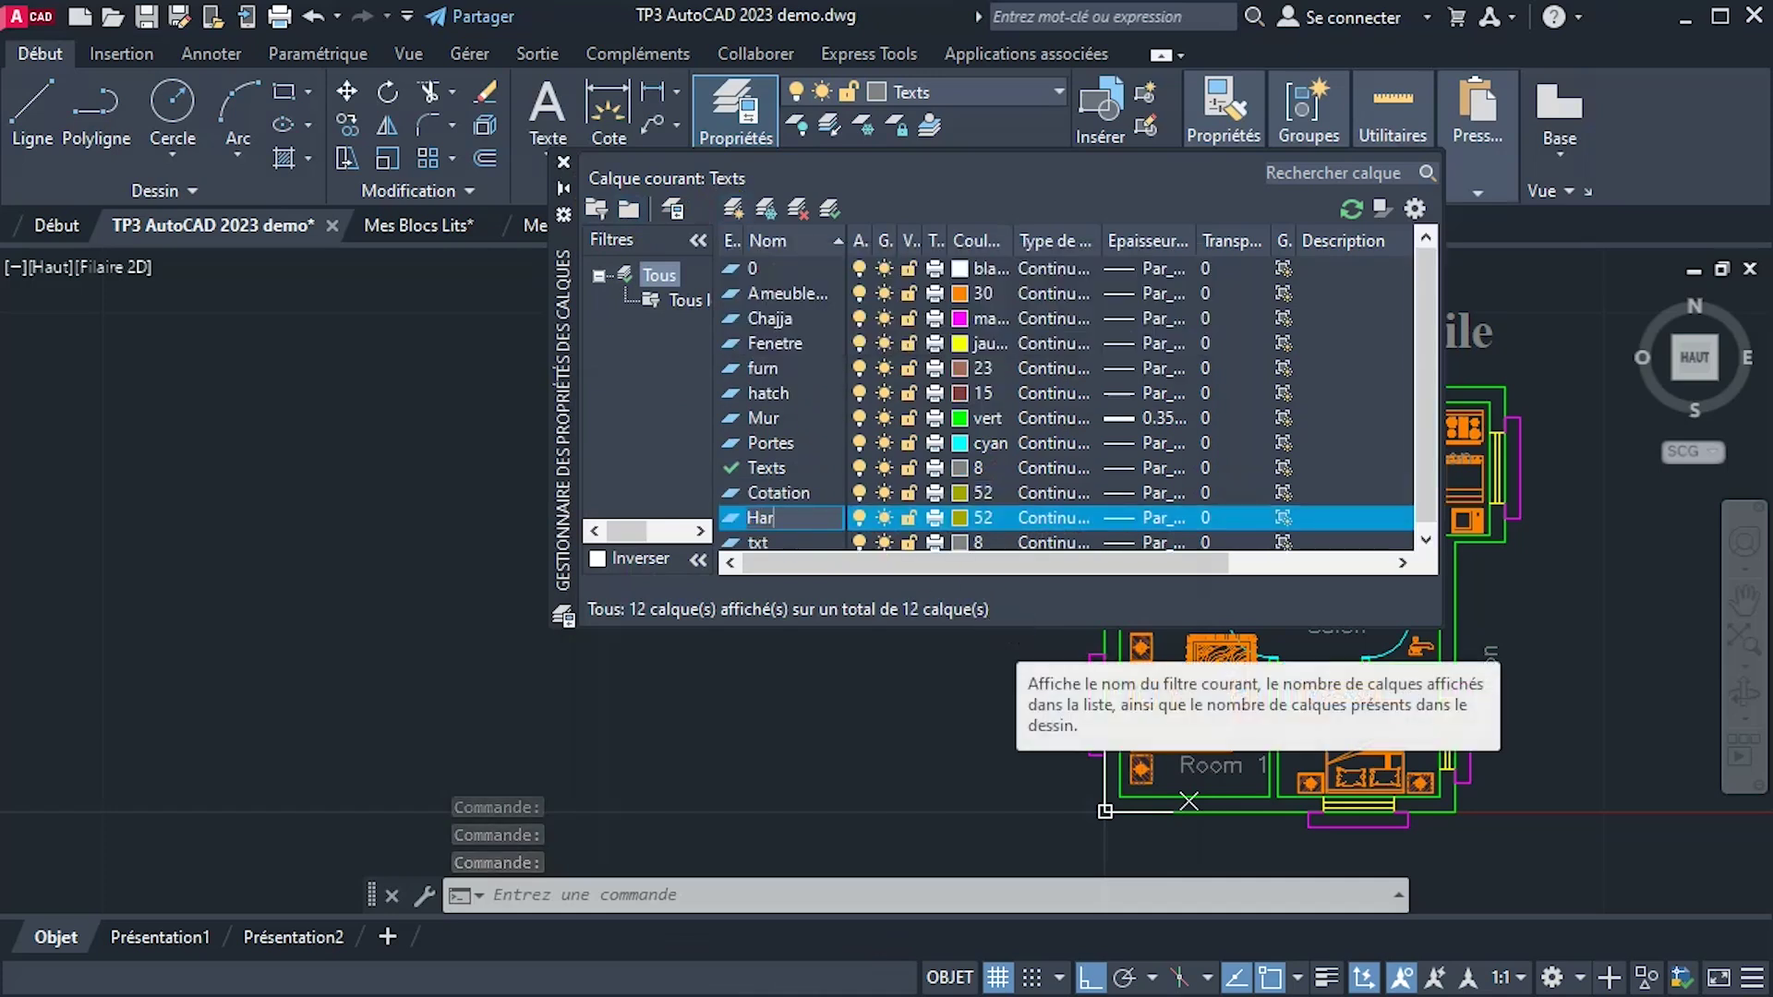
type("chures")
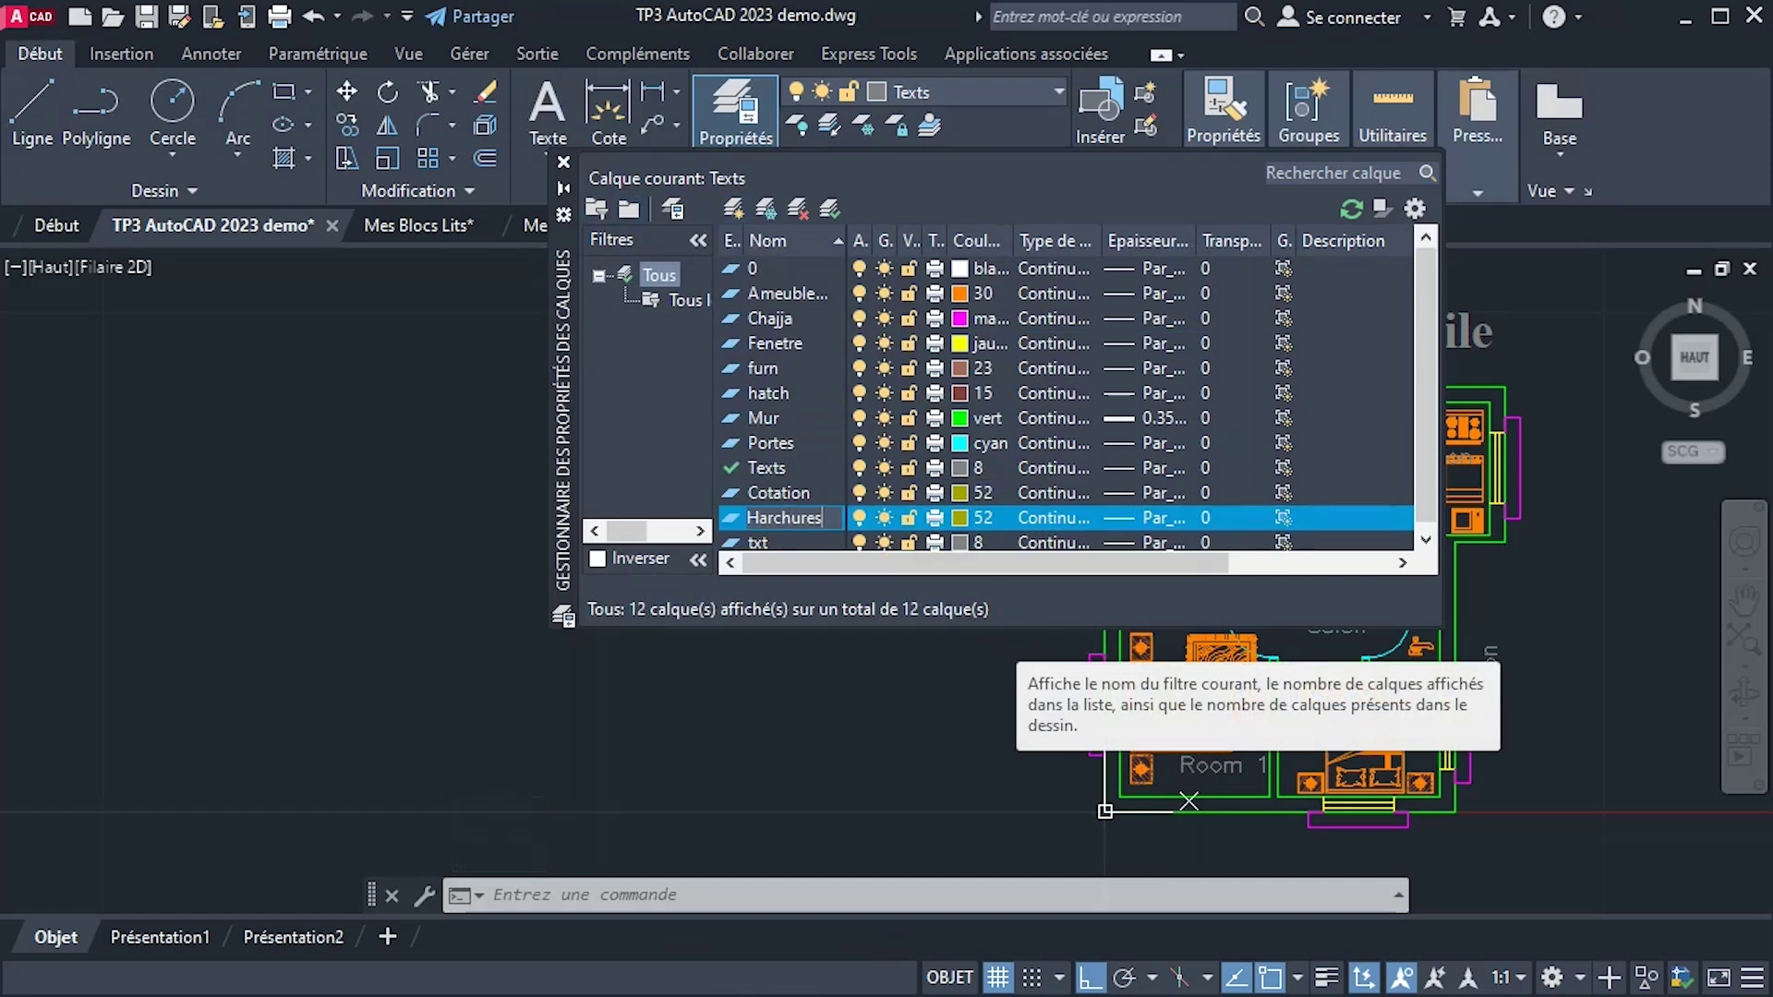
Set the Harchures layer's colour to green (vert), make it the current layer, and close the layer manager.
left_click(956, 519)
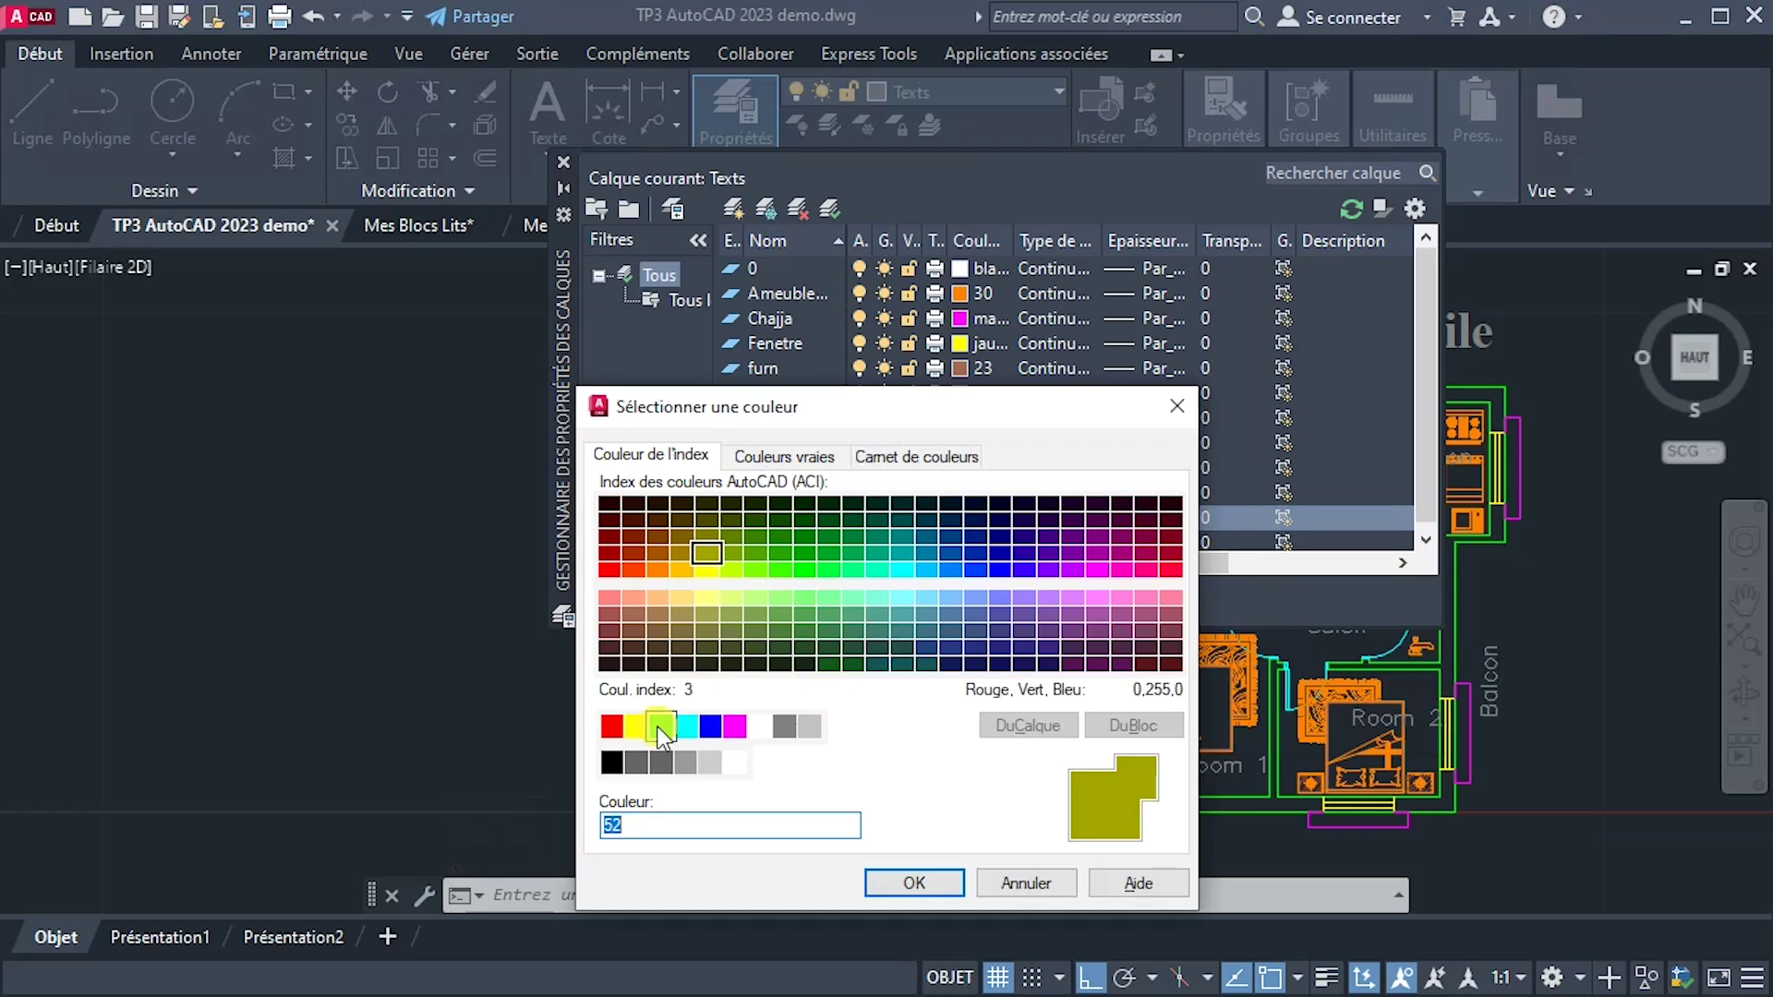
left_click(659, 727)
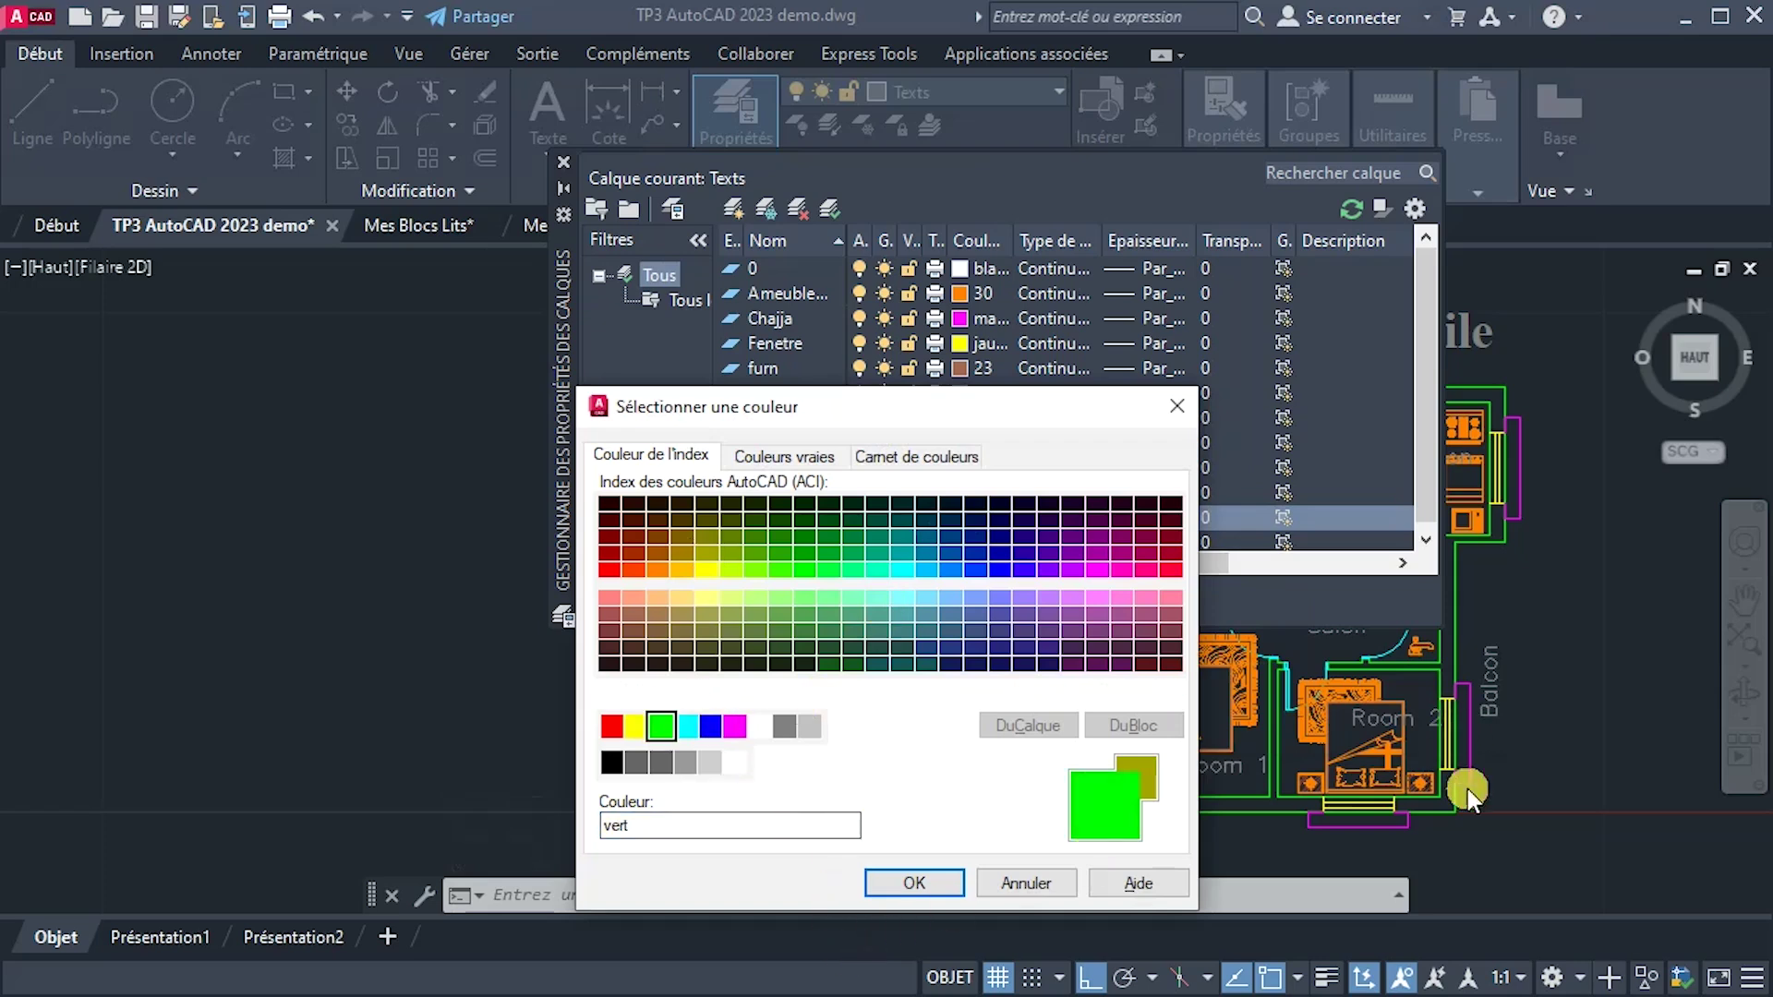
left_click(908, 877)
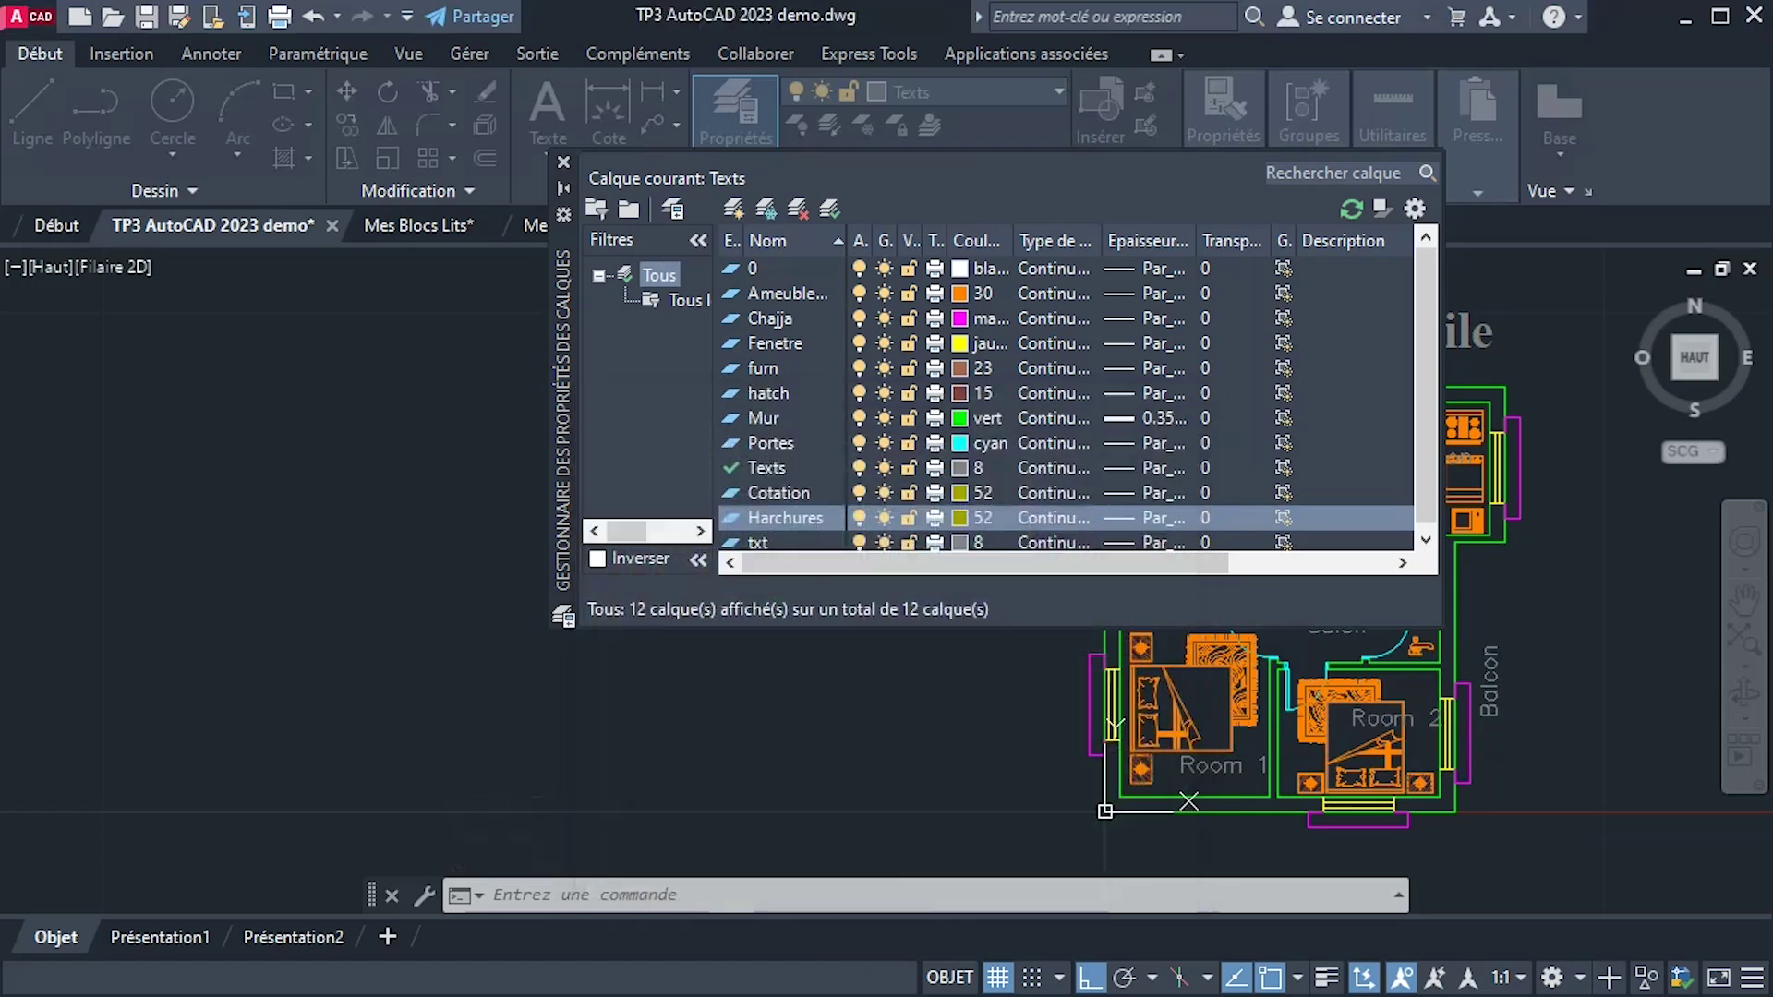
double_click(733, 519)
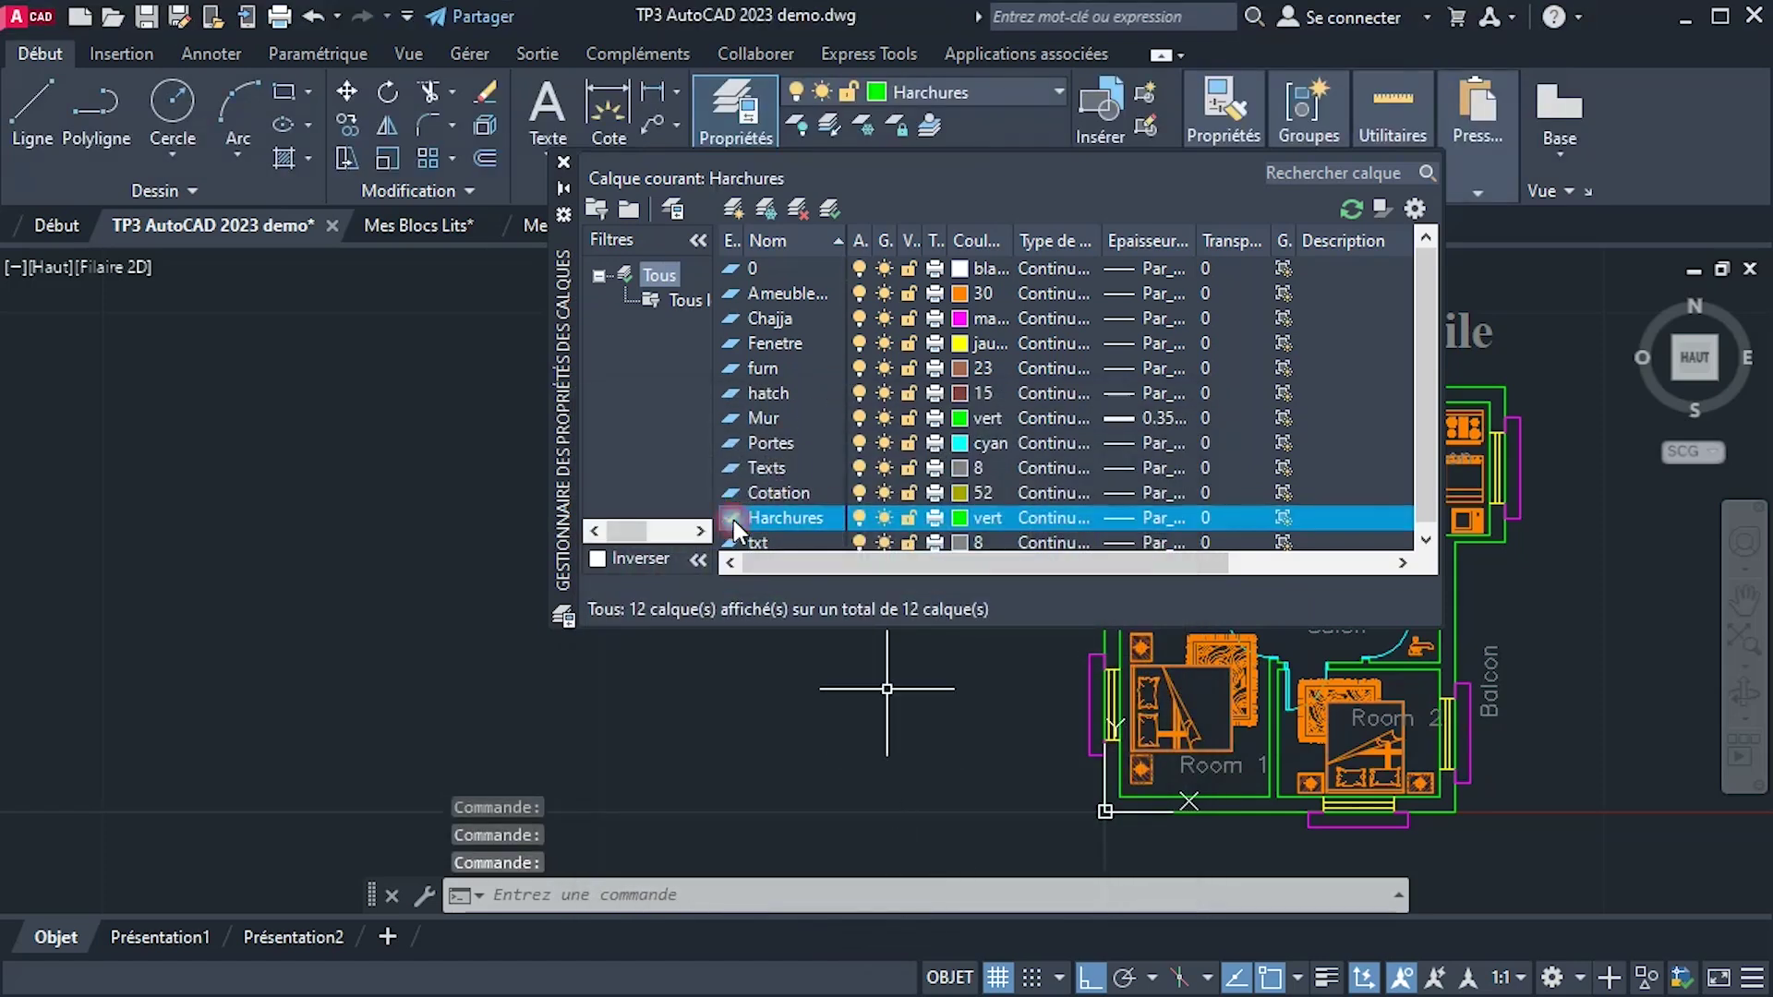
left_click(561, 167)
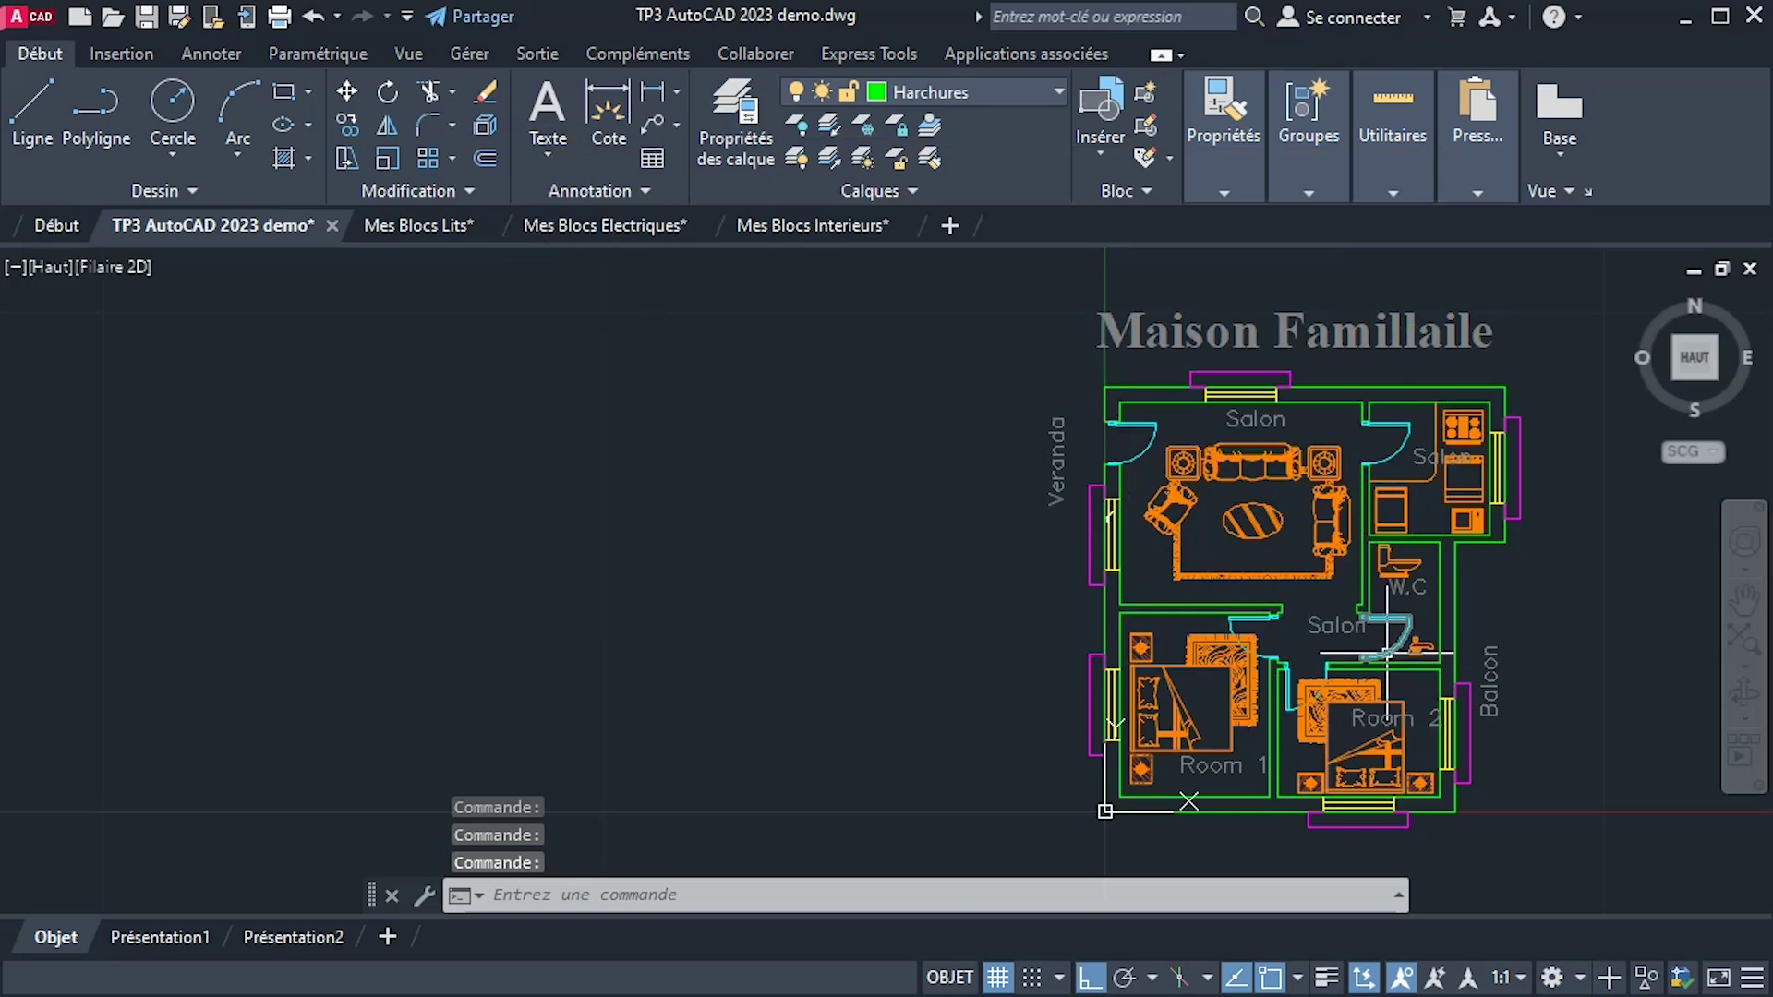
Start a hatch with the Solide fill type and its colour set to DuCalque.
middle_click_drag(1386, 654, 1278, 636)
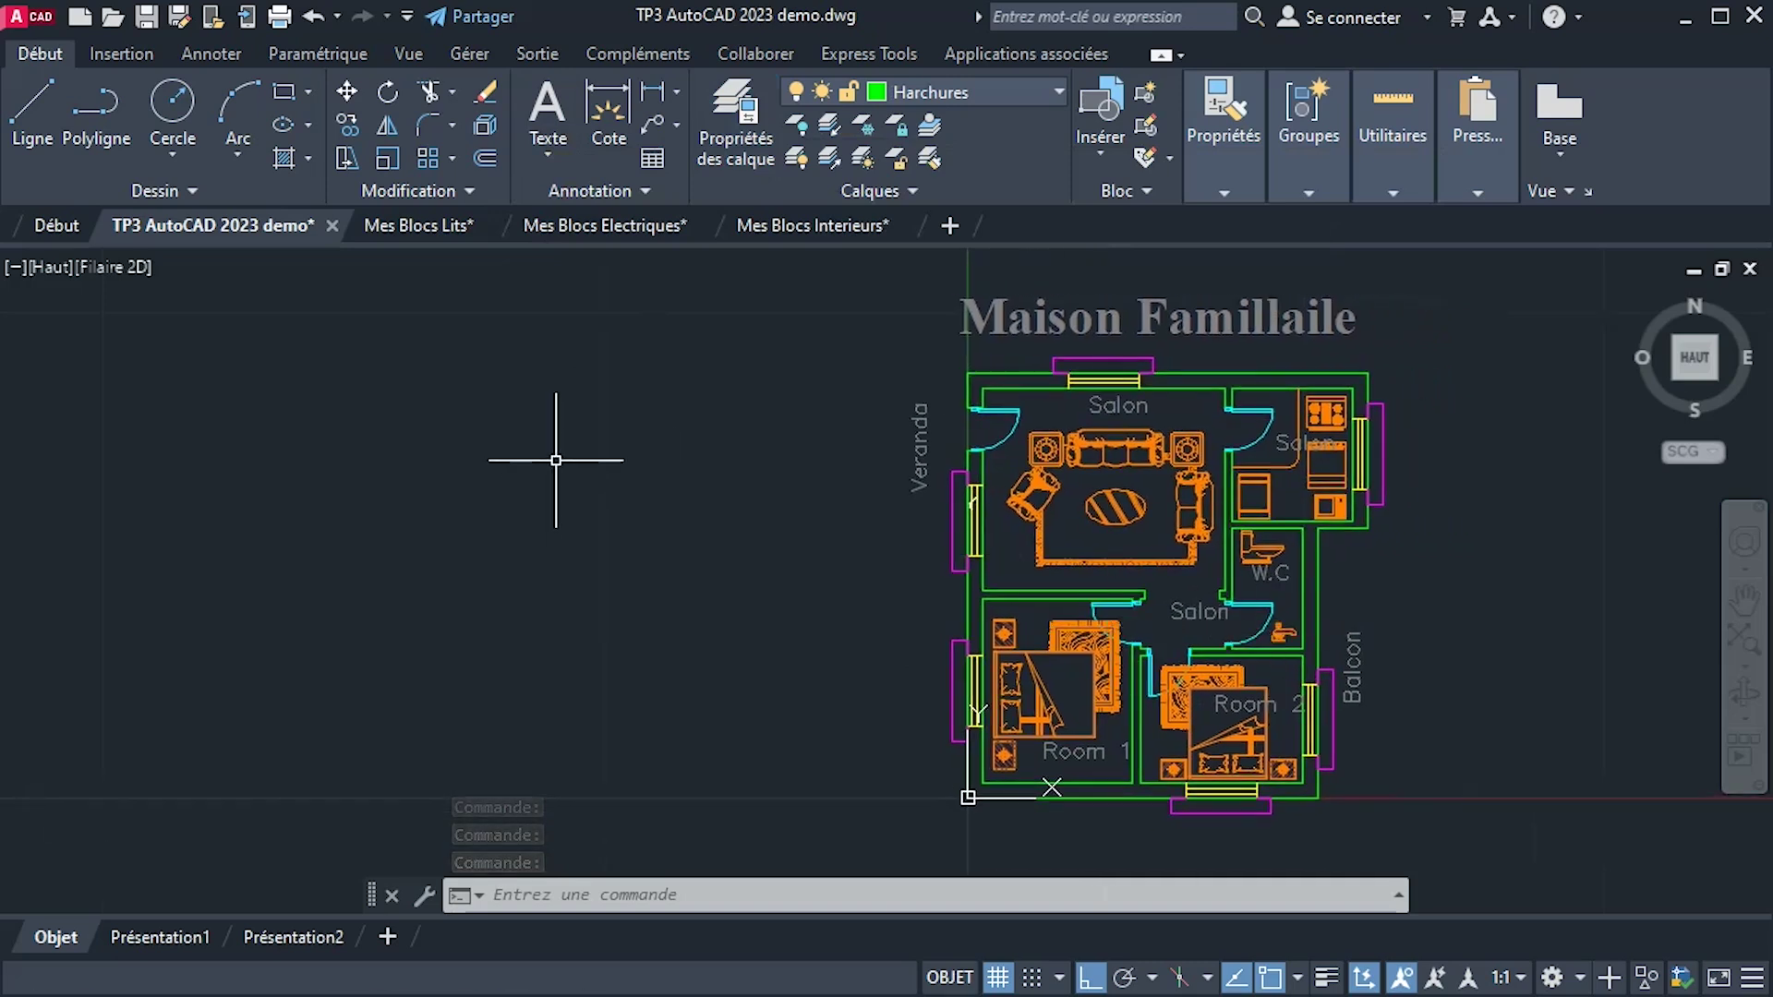
left_click(306, 160)
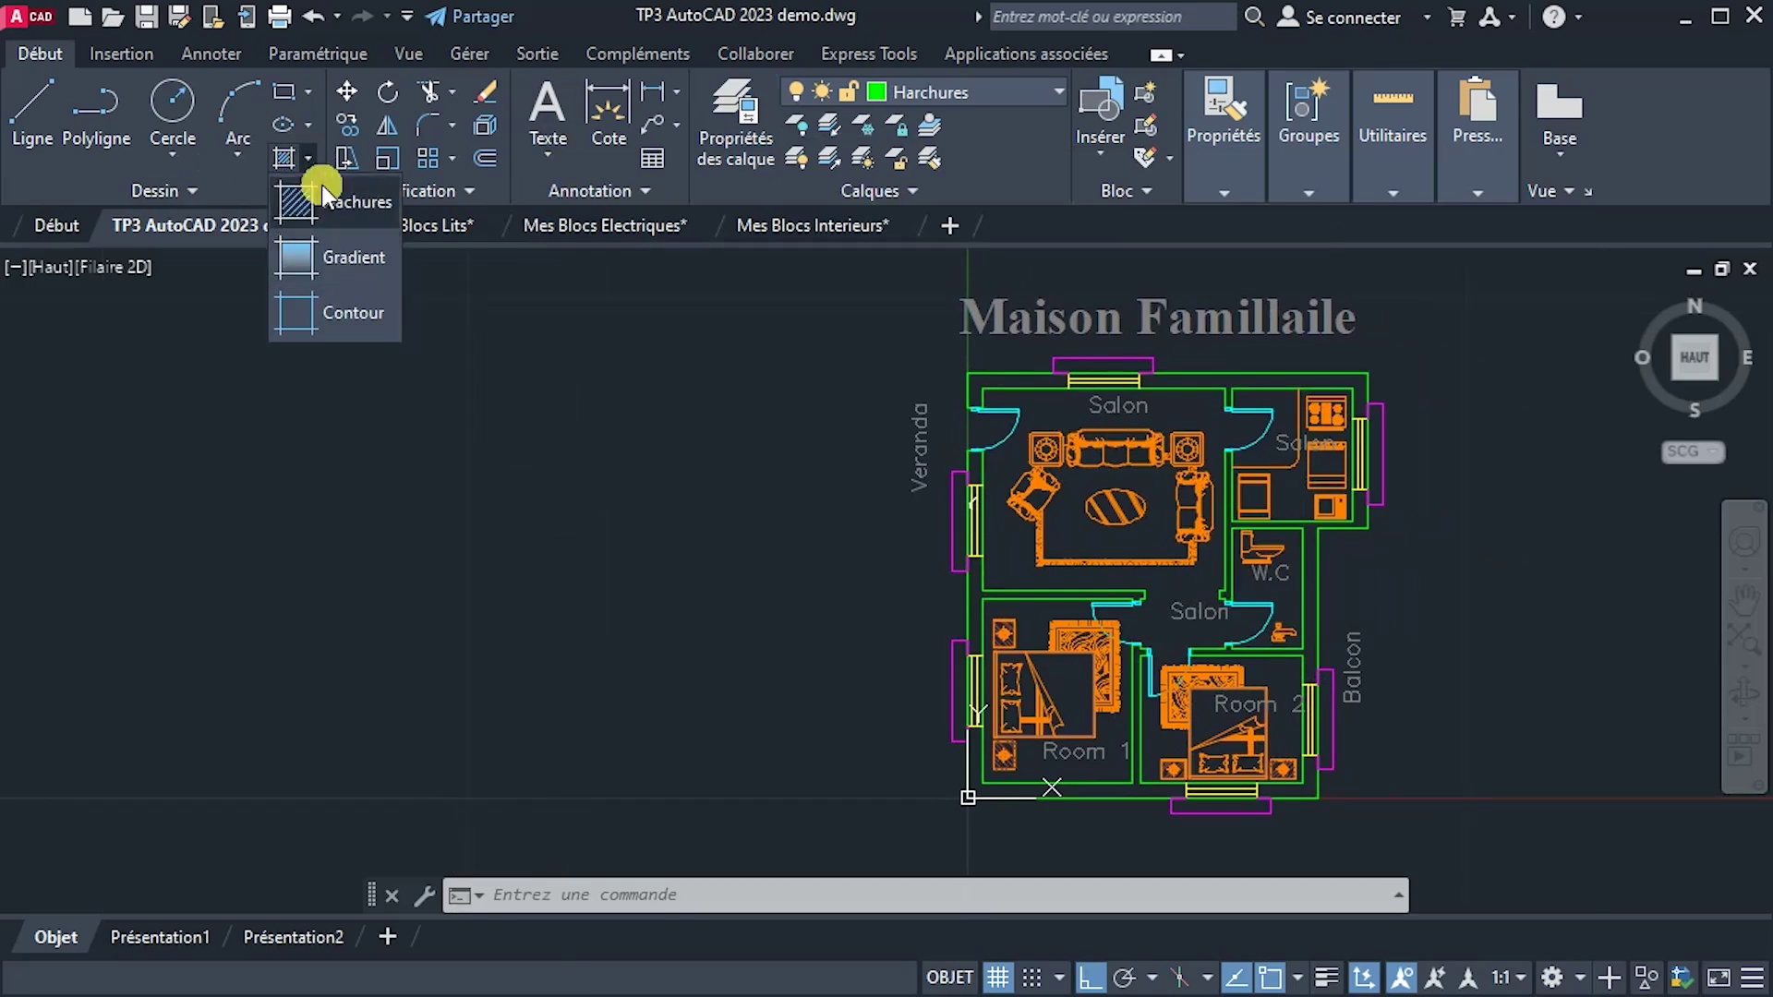
left_click(335, 258)
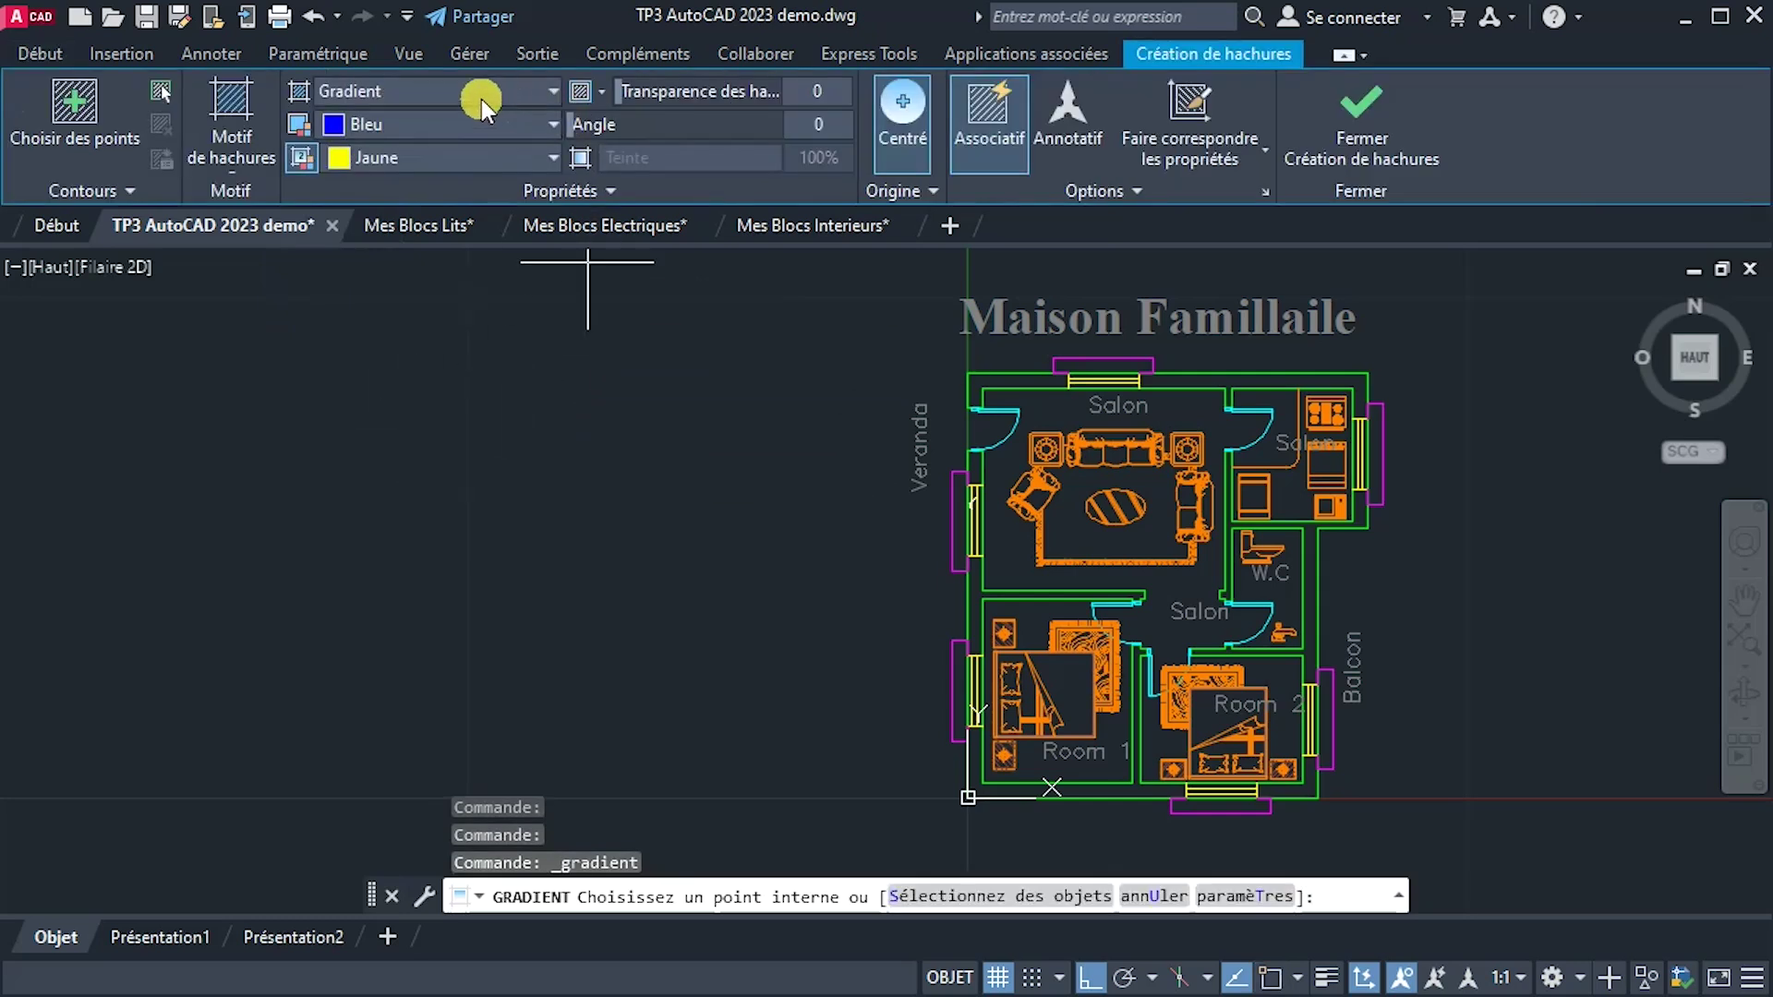
left_click(454, 92)
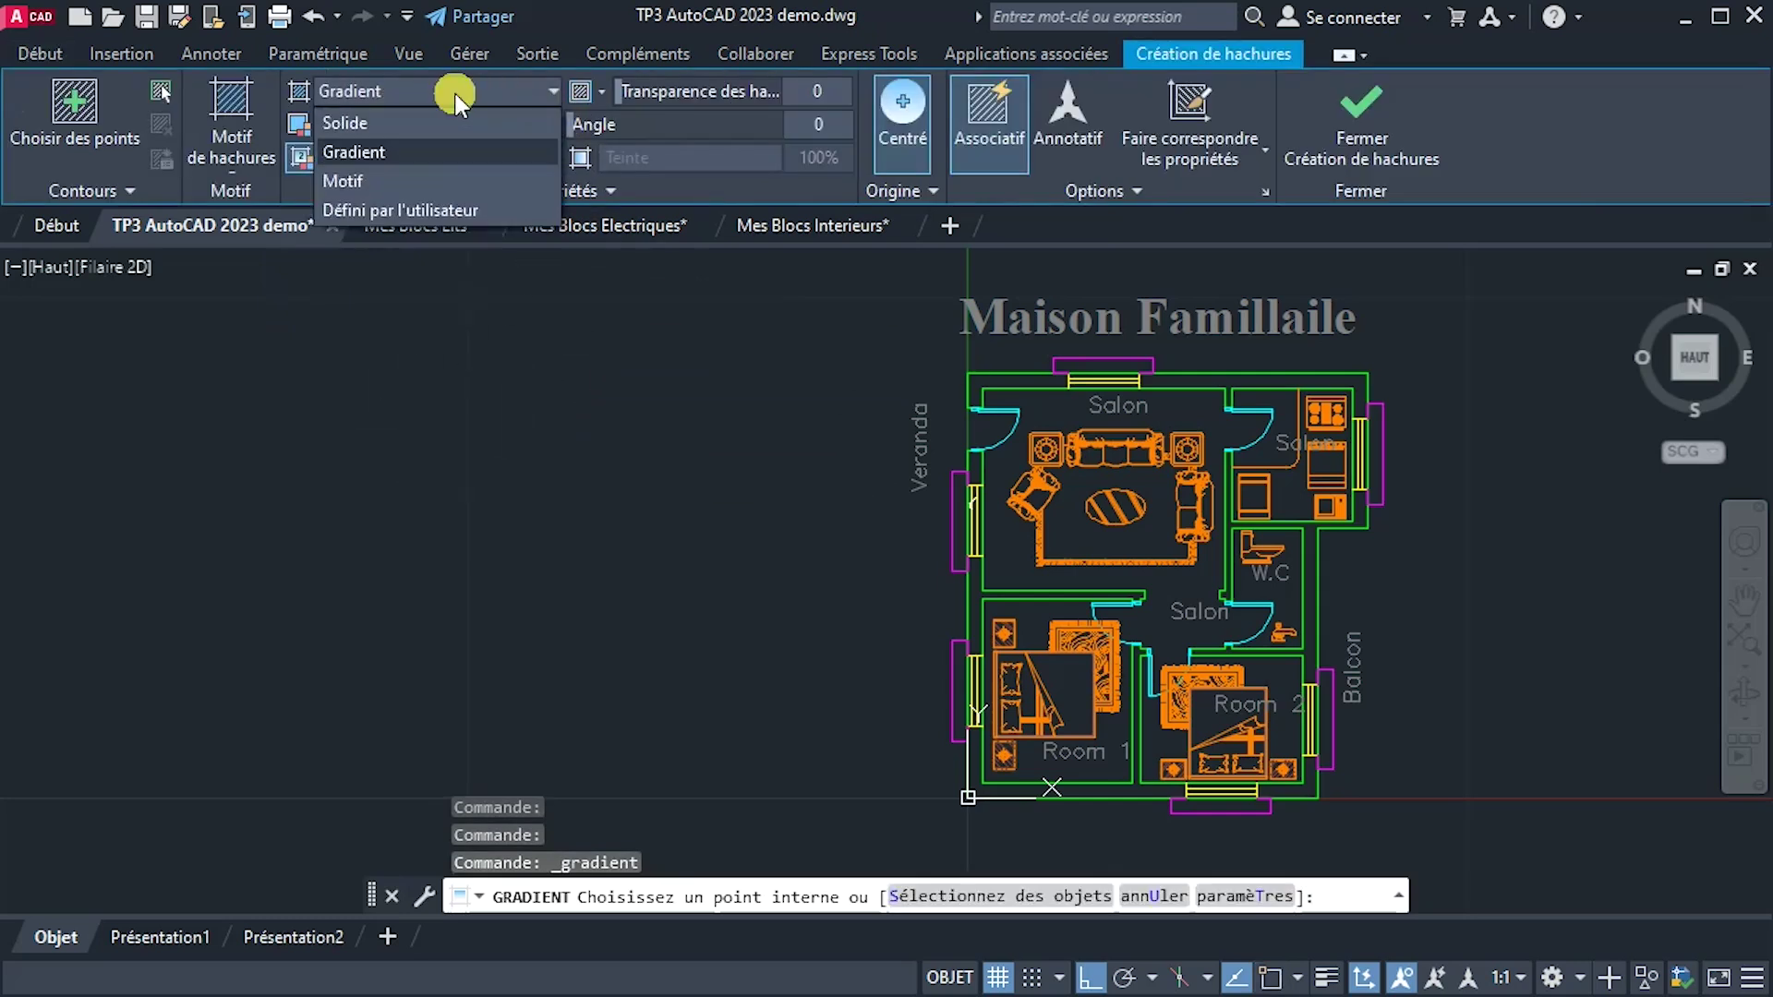
left_click(351, 124)
left_click(351, 124)
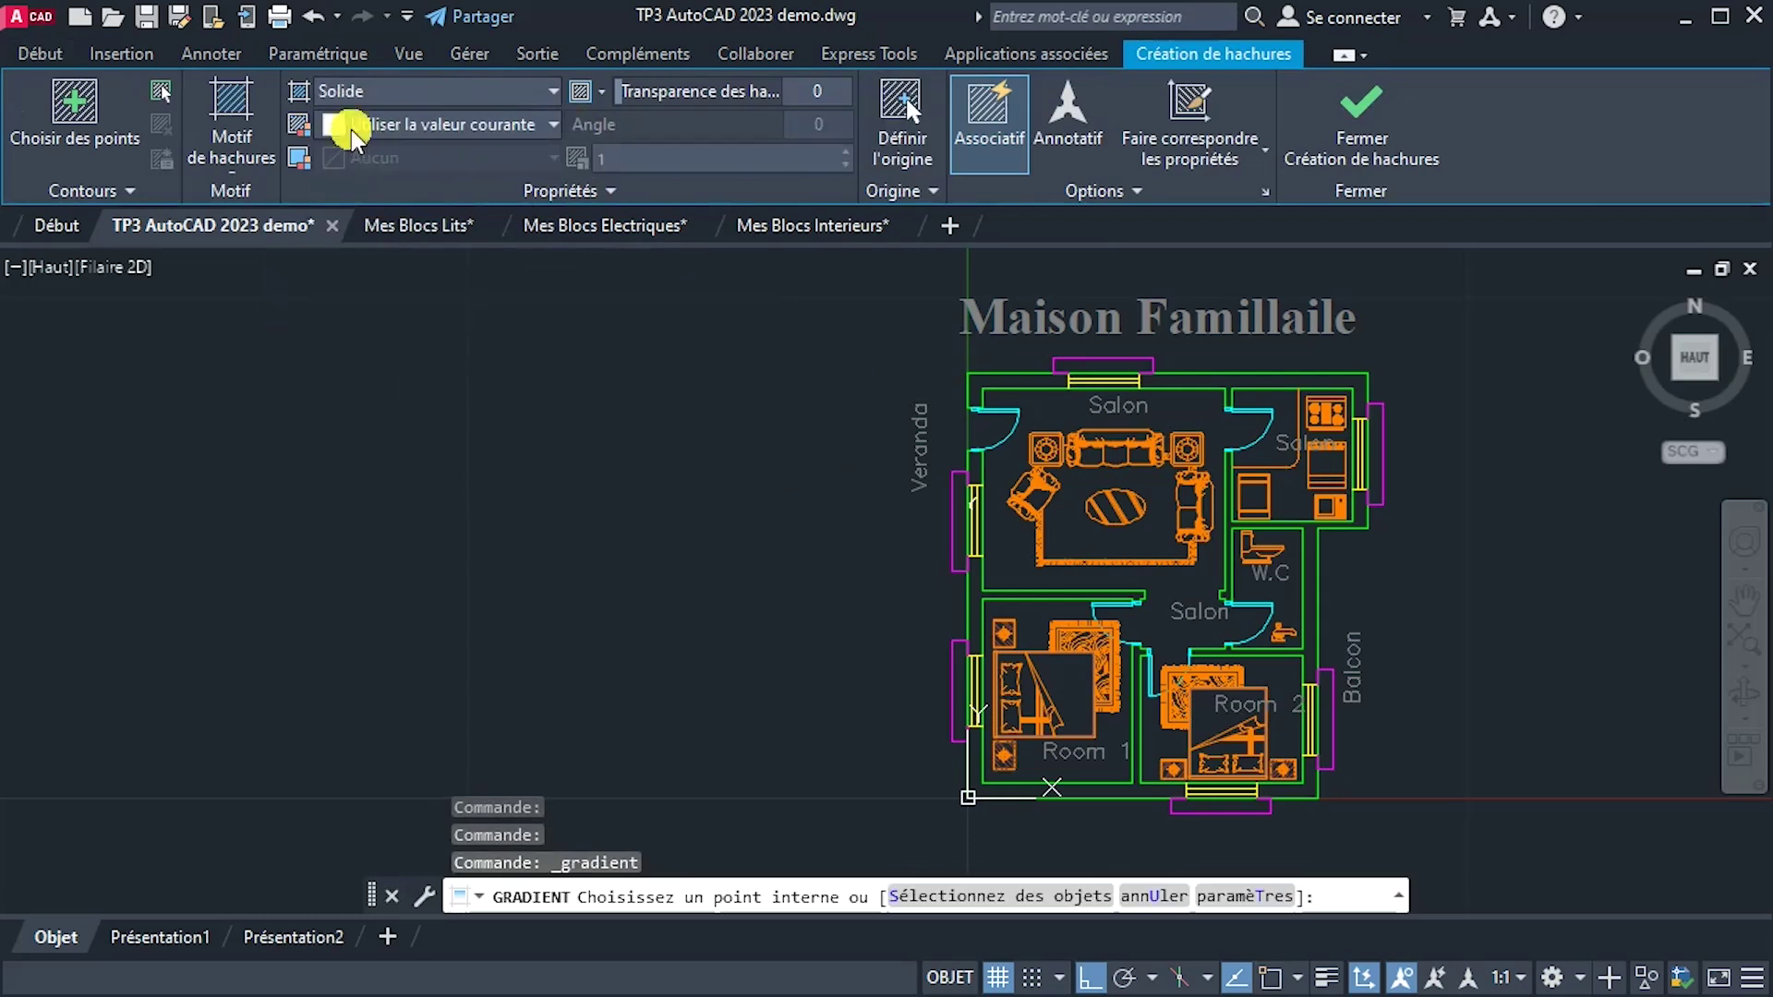
left_click(352, 132)
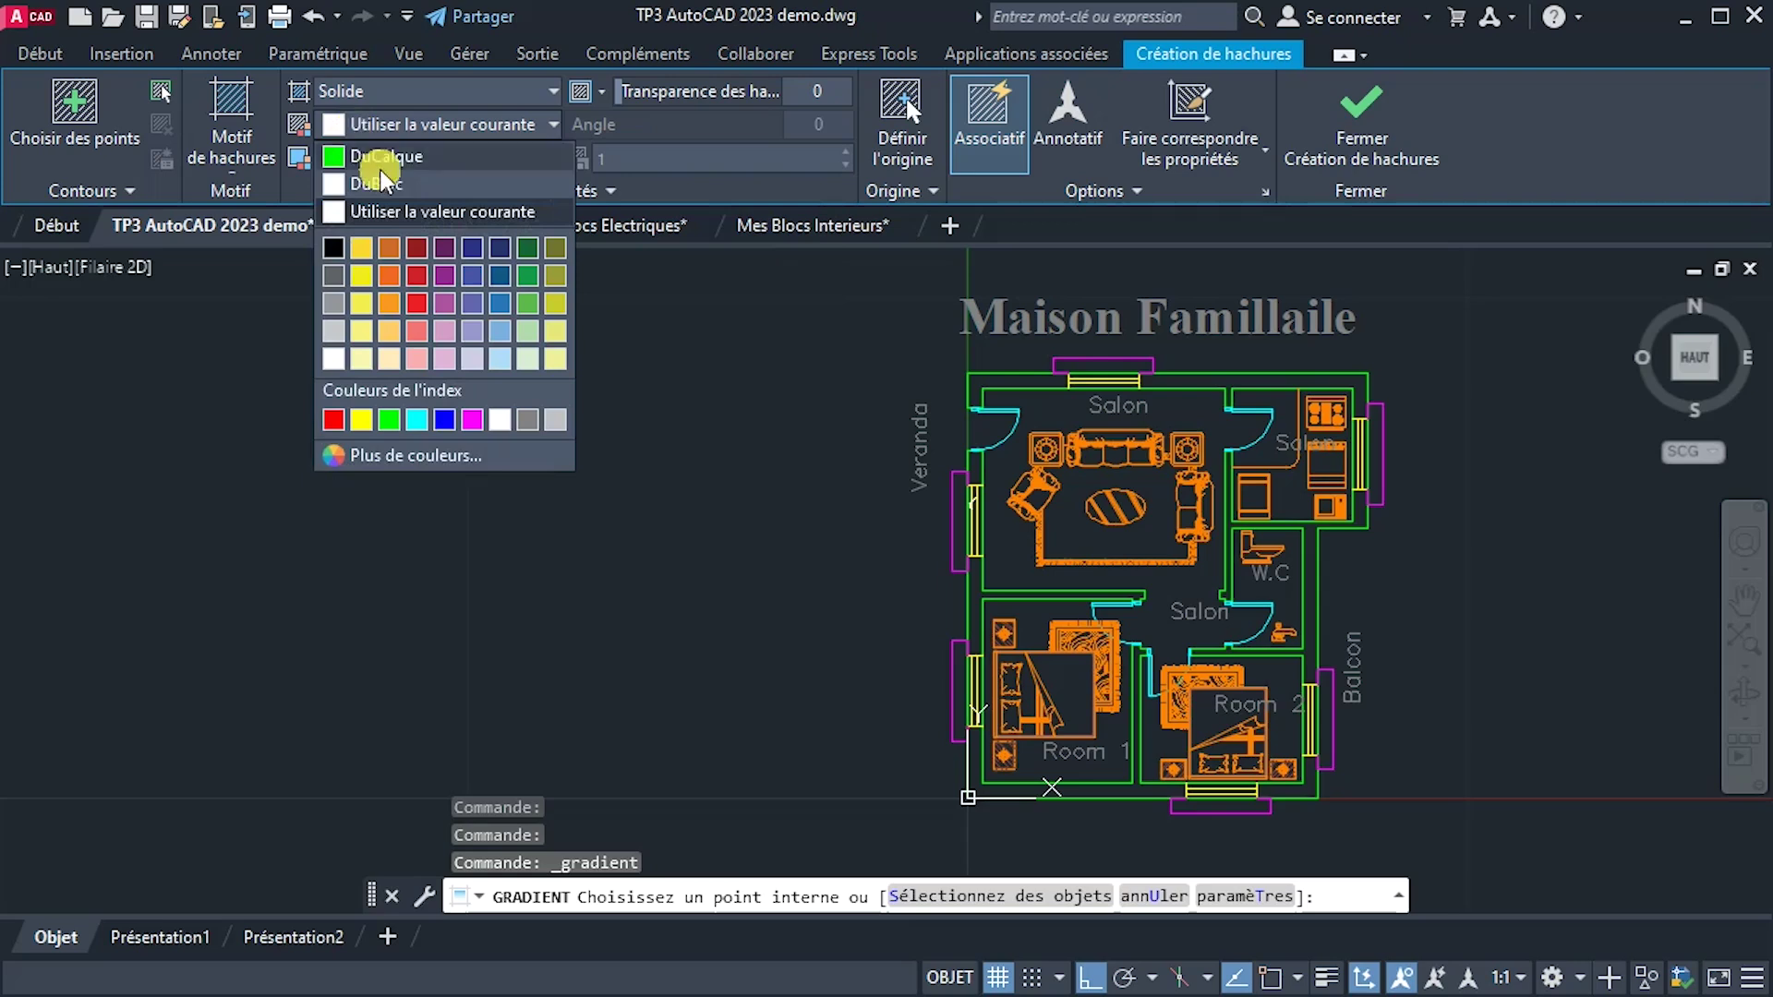
left_click(382, 162)
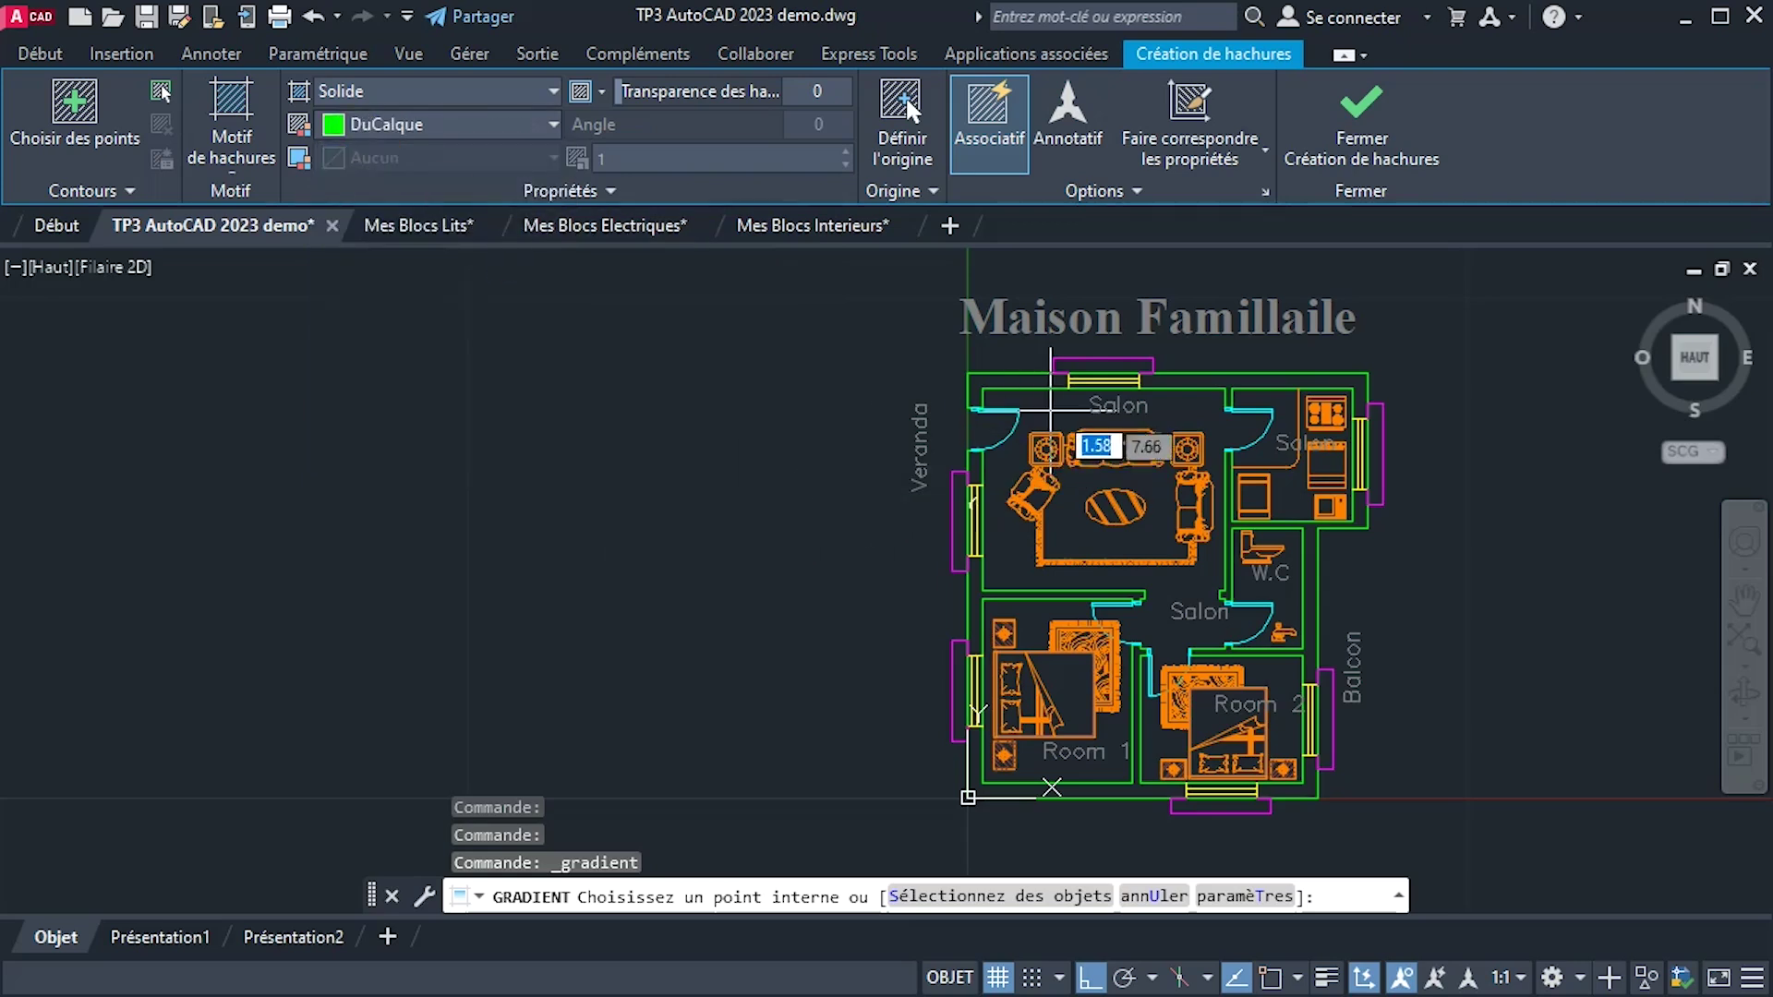
Fill the plan's upper outer wall on both sides of the Salon window, including its corners.
scroll(1061, 406, "up", 2)
scroll(1061, 406, "up", 3)
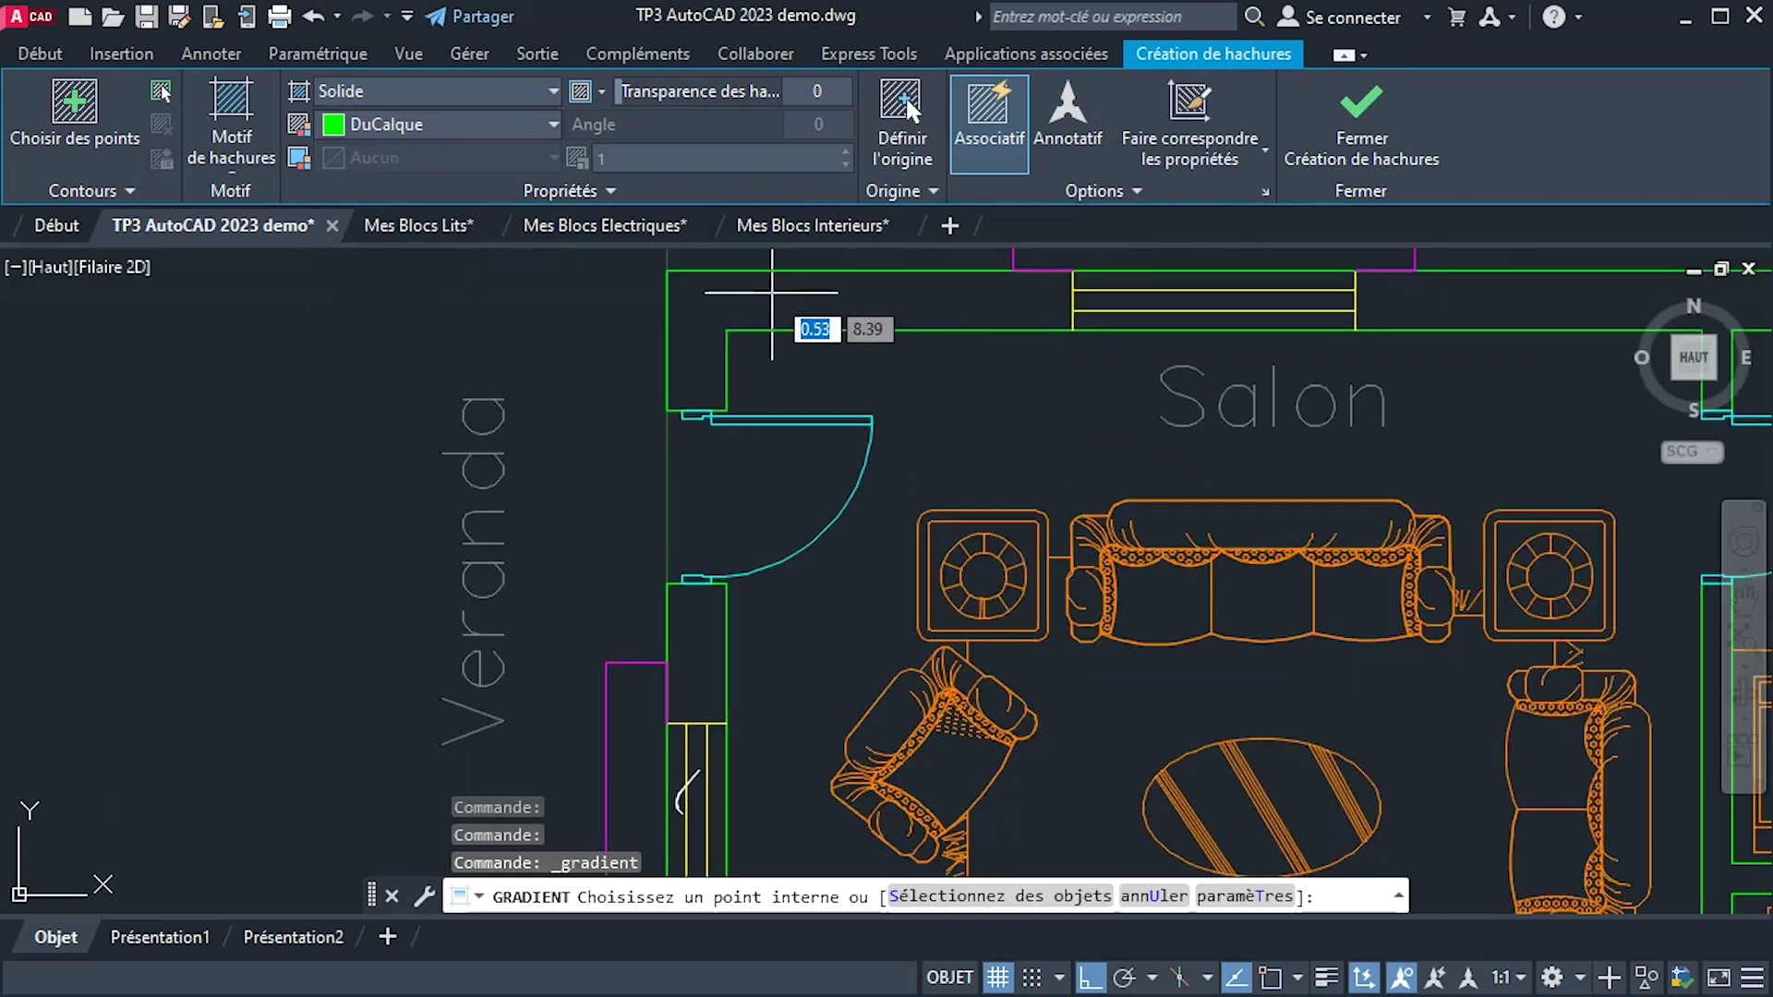
left_click(767, 293)
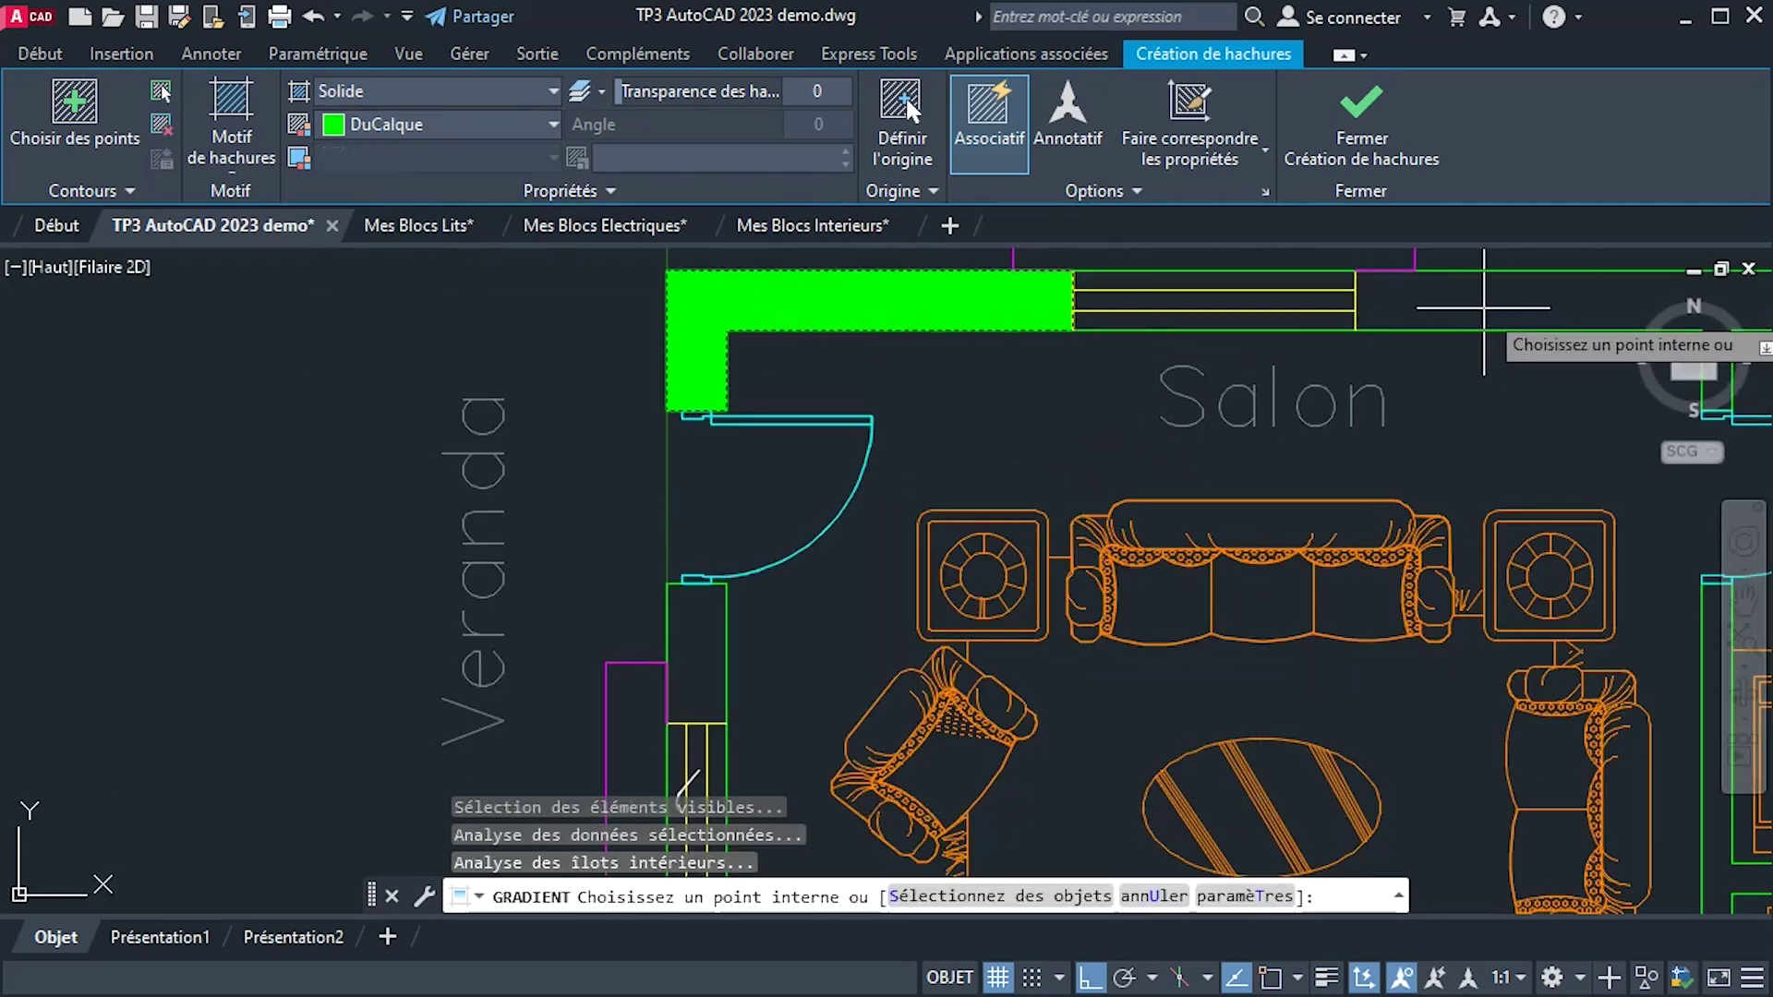
left_click(1485, 308)
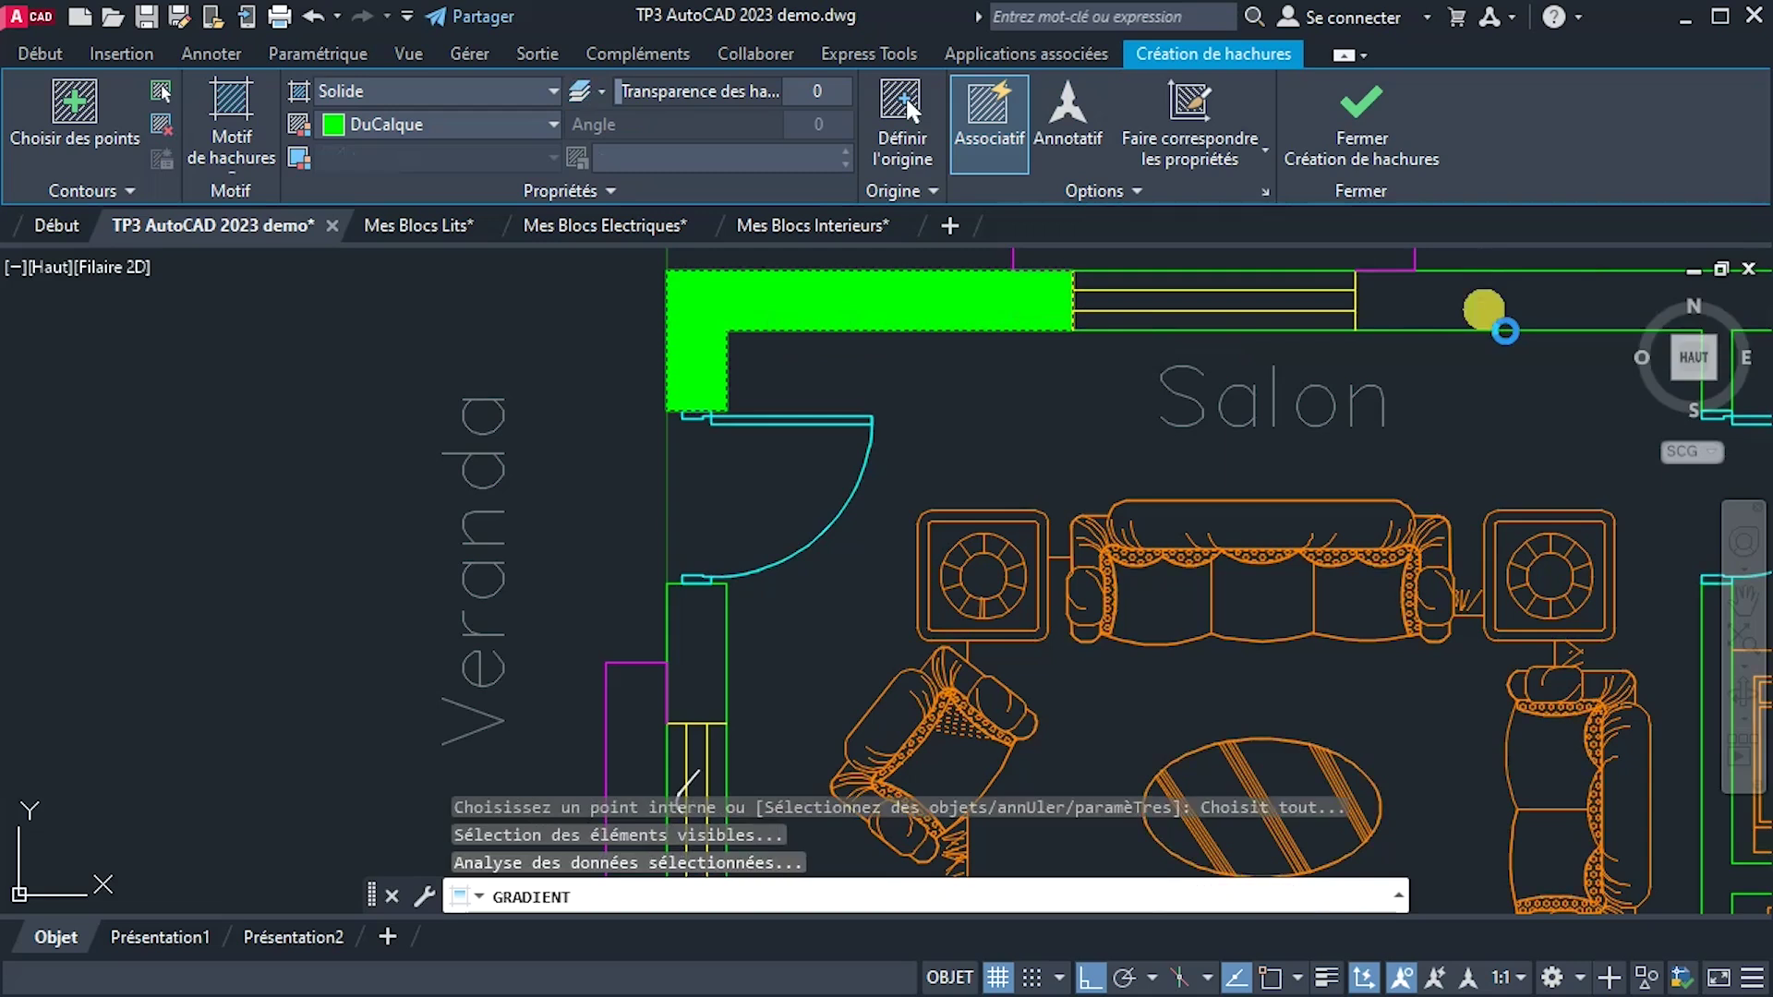
Fill the connected walls around the kitchen and W.C. with the solid hatch.
scroll(1469, 319, "down", 4)
middle_click_drag(1407, 375, 1041, 380)
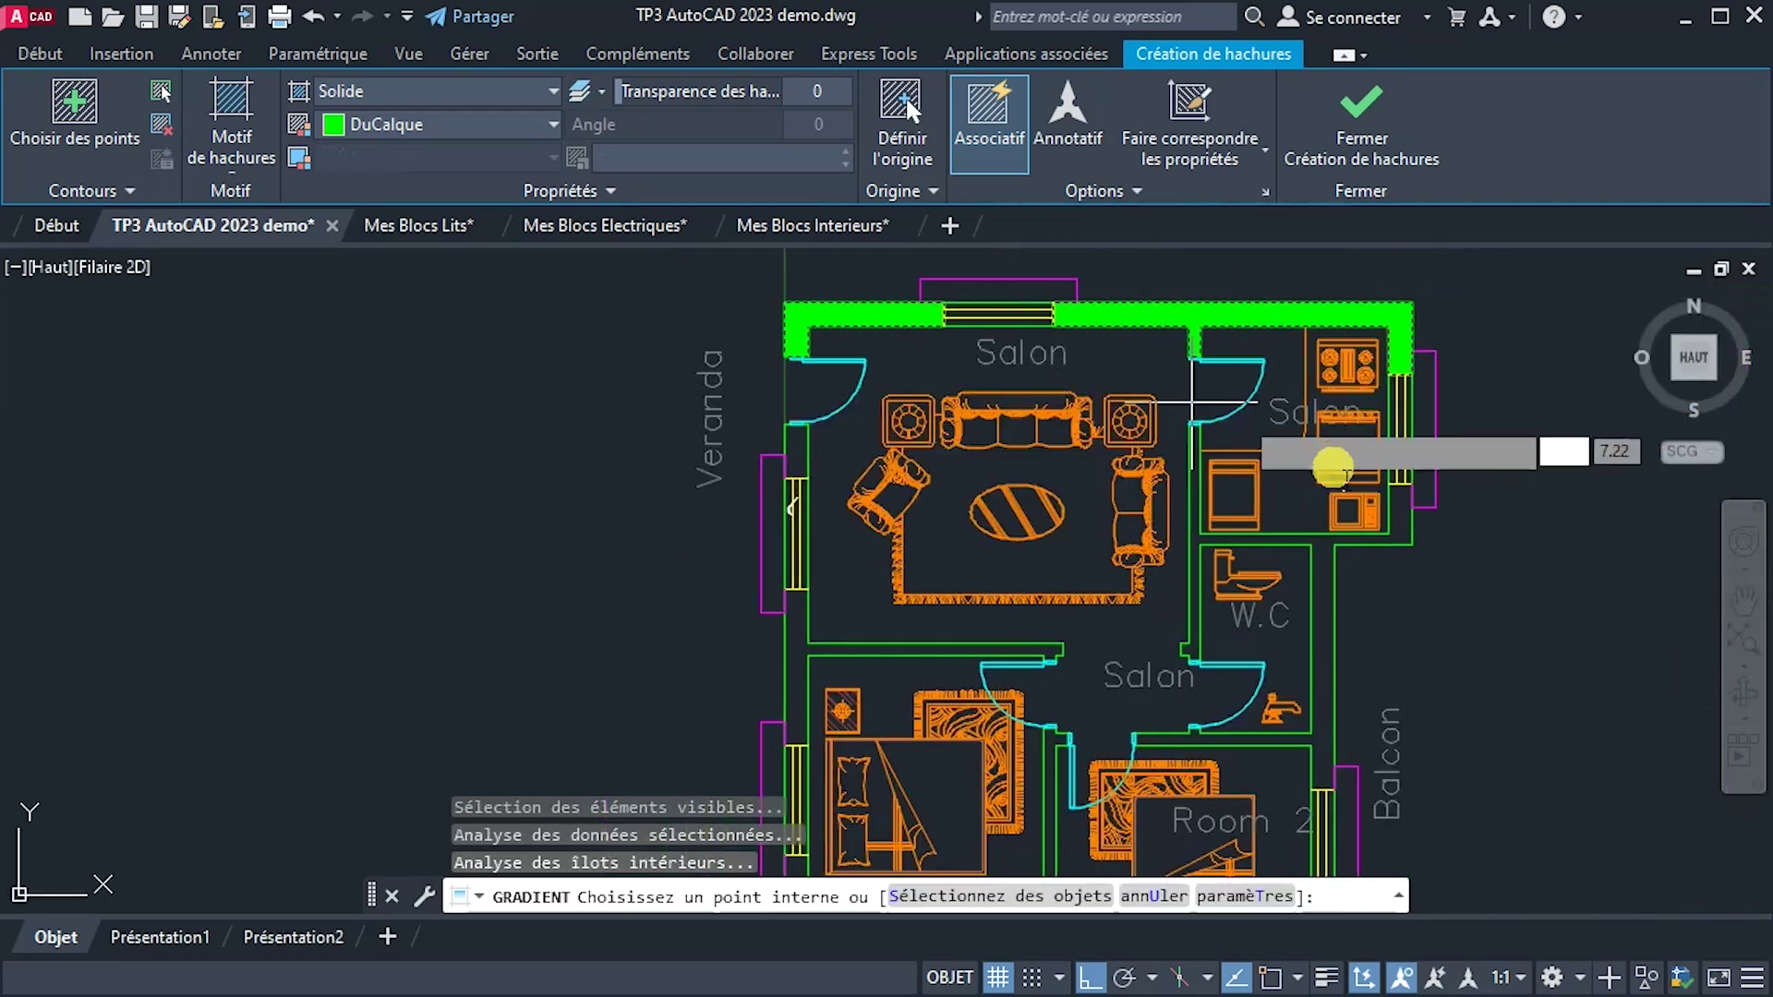
scroll(1321, 539, "up", 4)
left_click(1312, 577)
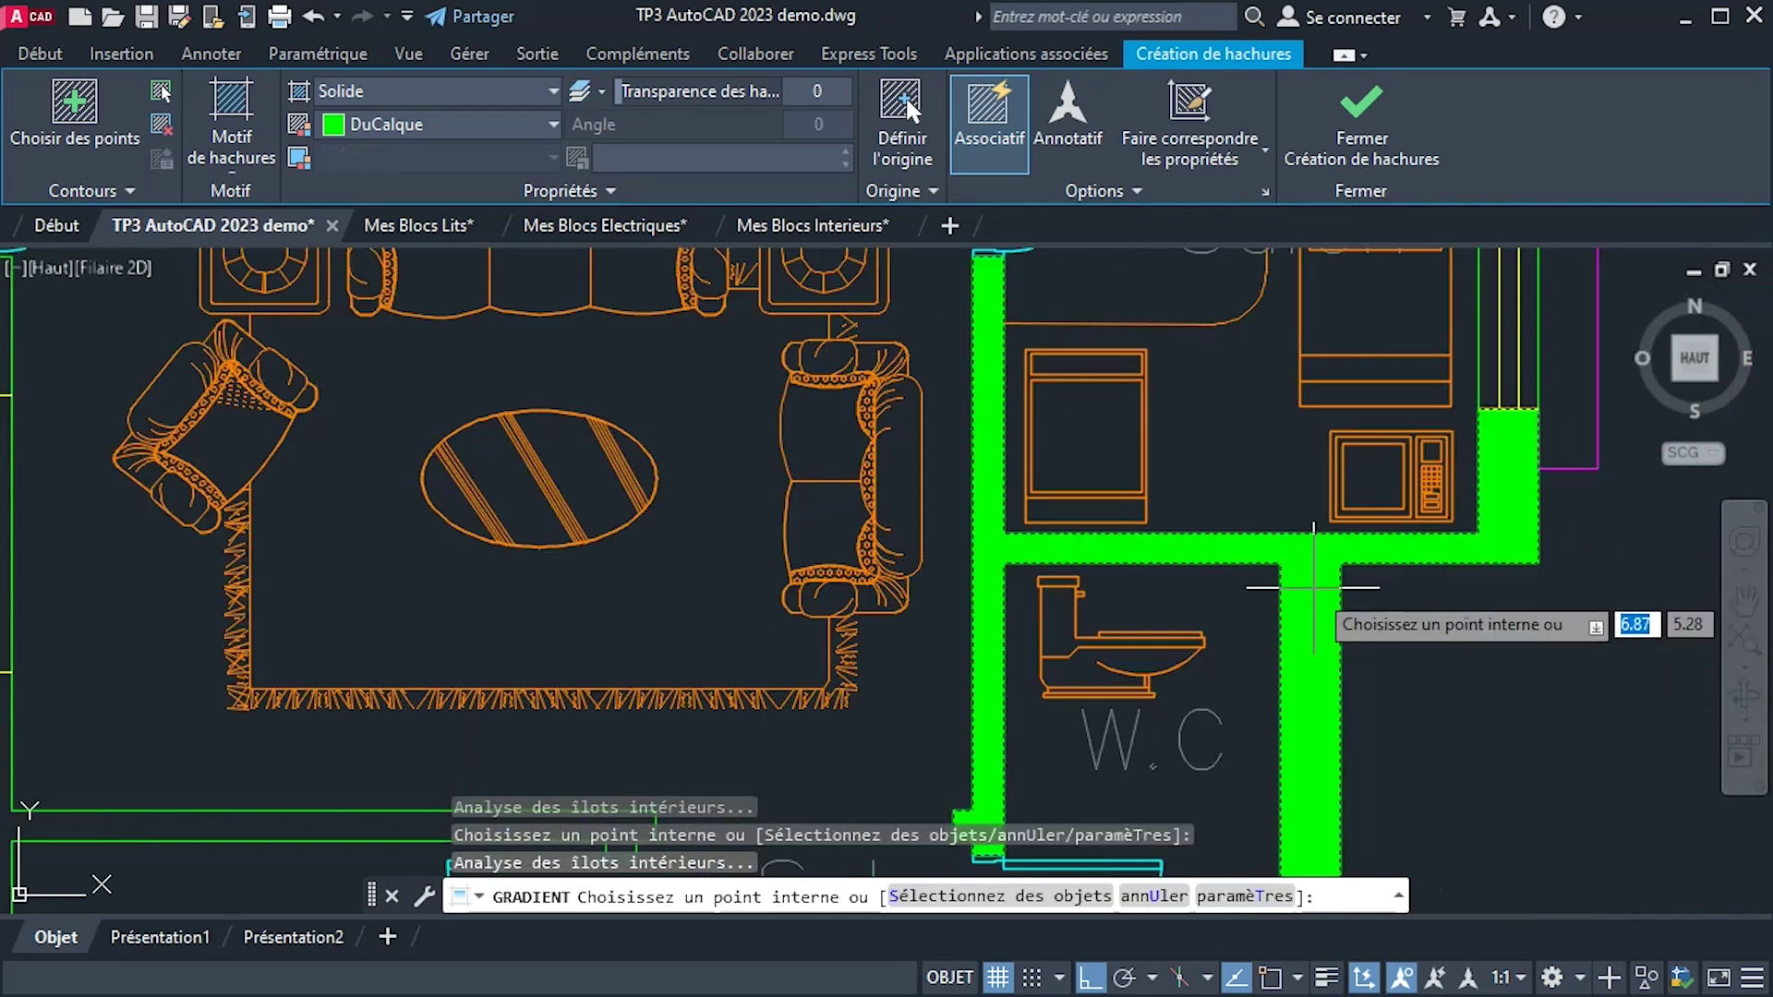
Fill the left outer wall between the Salon and Room 1 windows, with its connected partition, using the solid hatch.
scroll(1298, 565, "down", 5)
scroll(1284, 545, "up", 4)
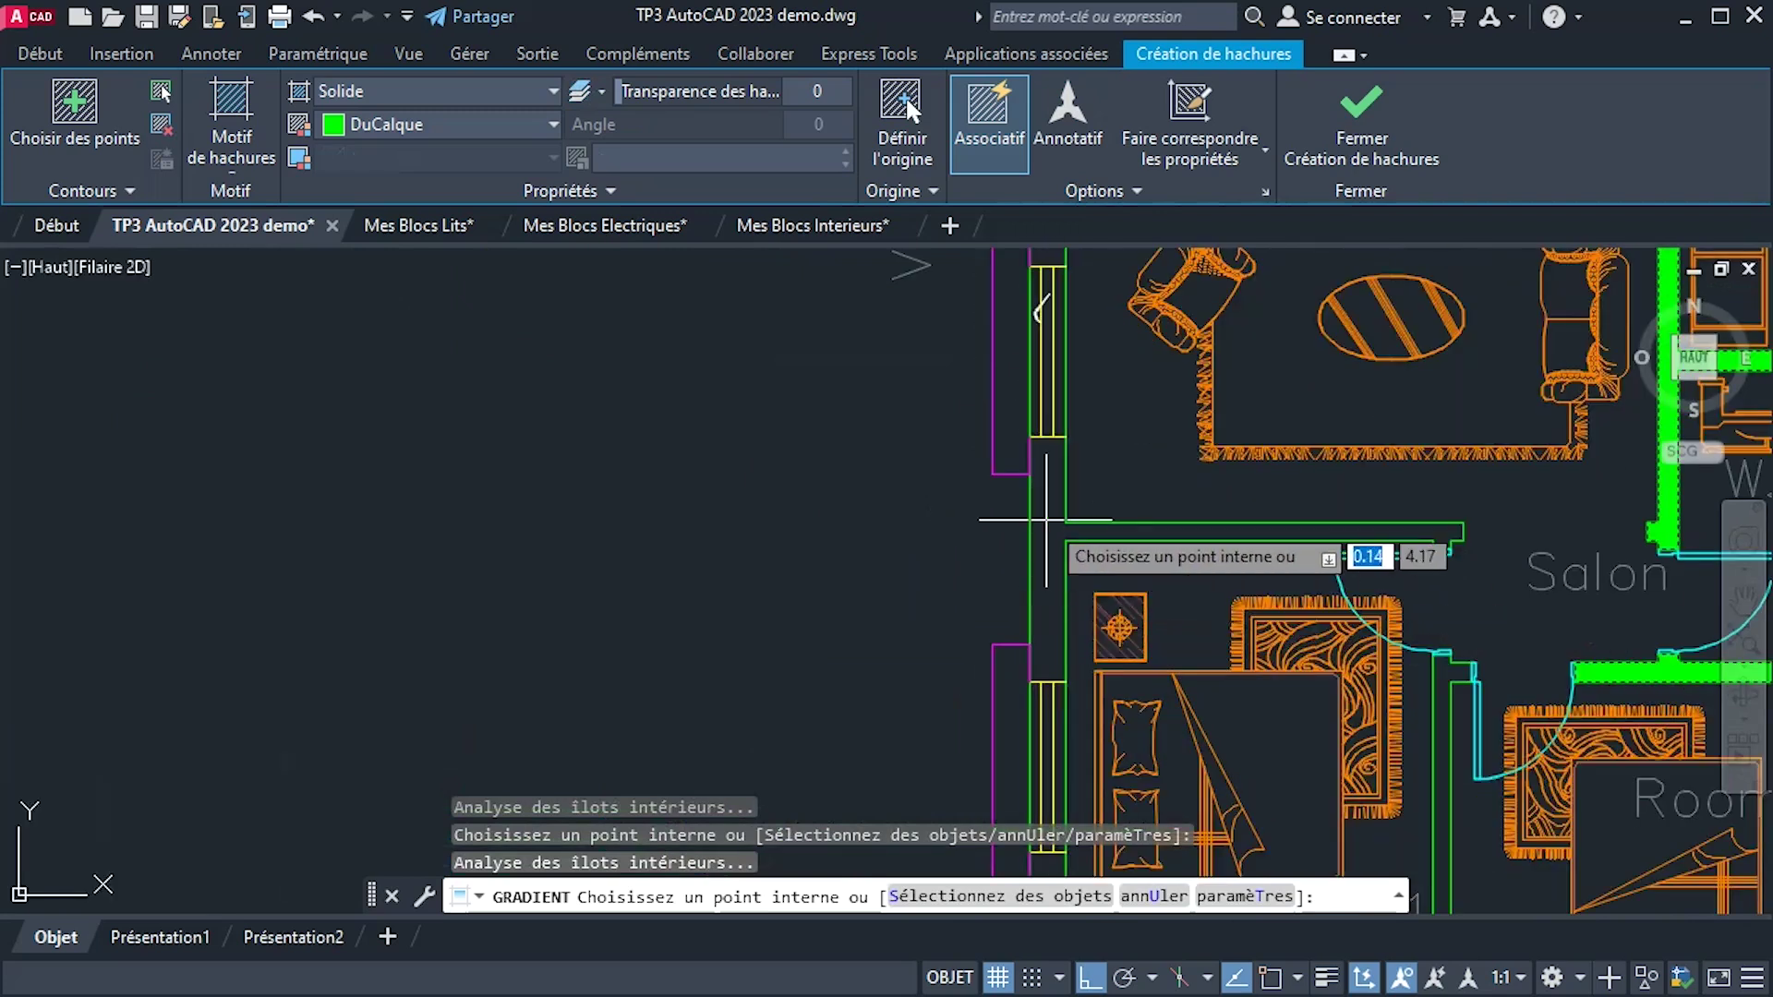
left_click(1082, 539)
Try to fill the lower outer wall below Room 1 with the solid hatch.
scroll(1062, 549, "down", 5)
scroll(1191, 591, "up", 7)
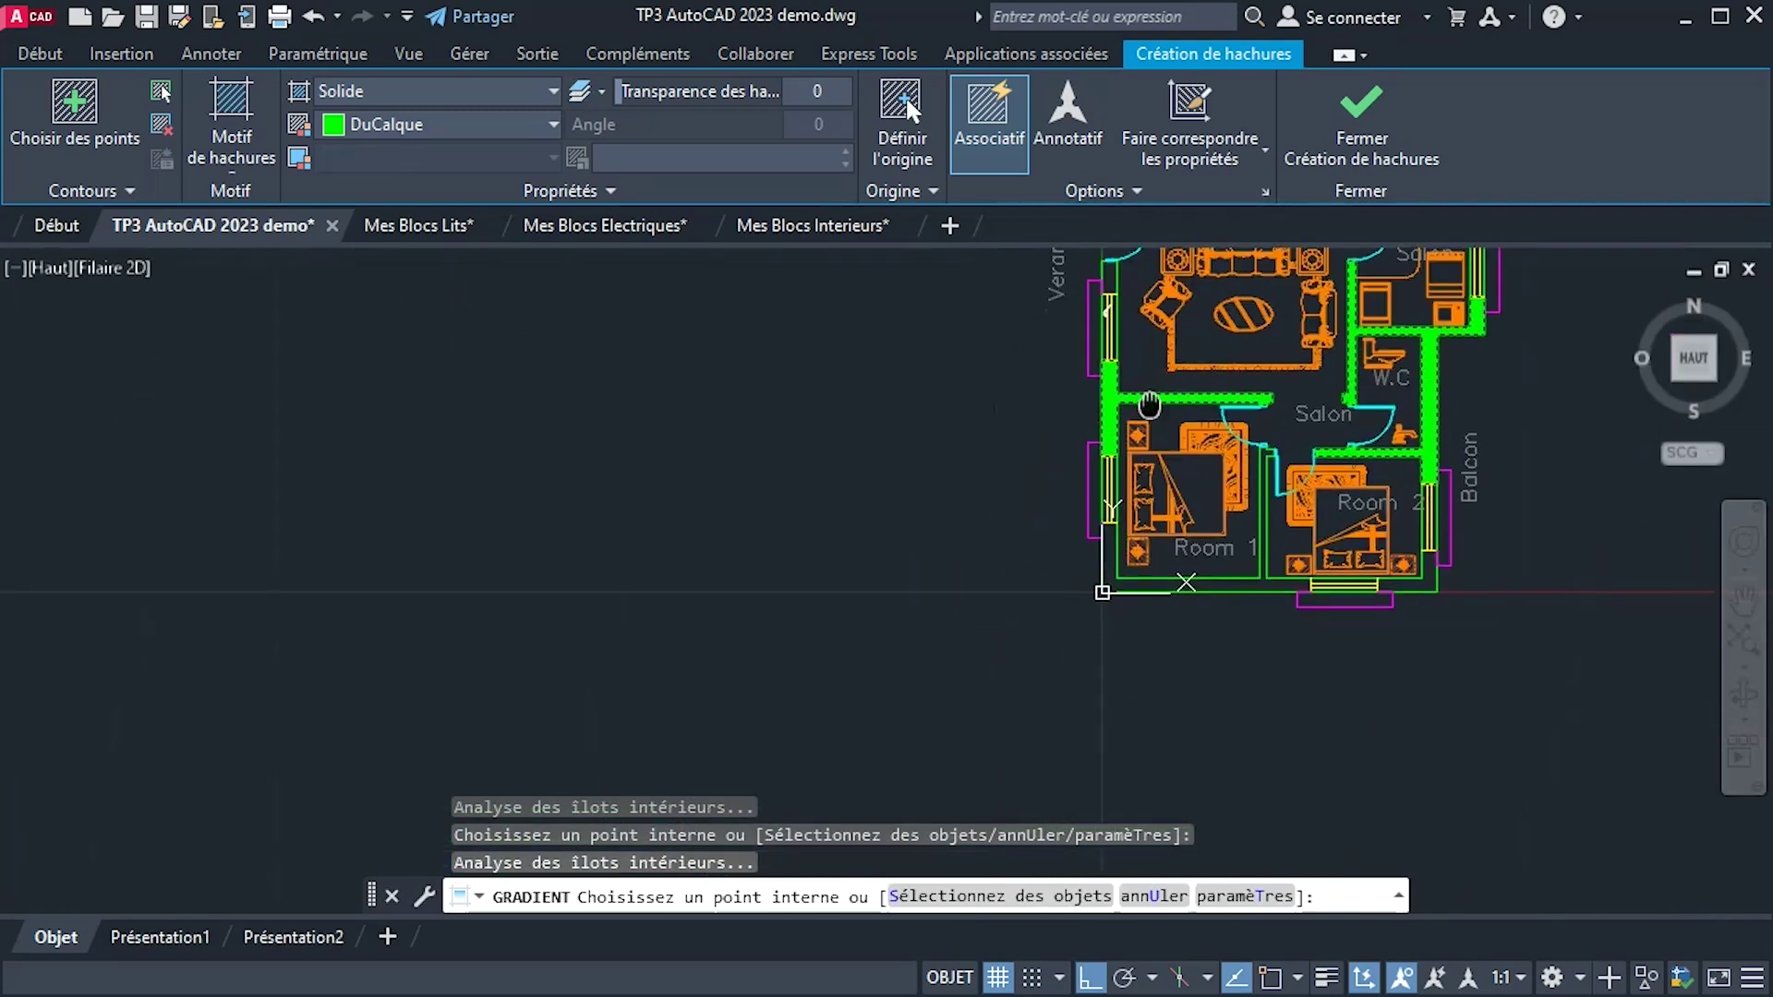
left_click(1201, 625)
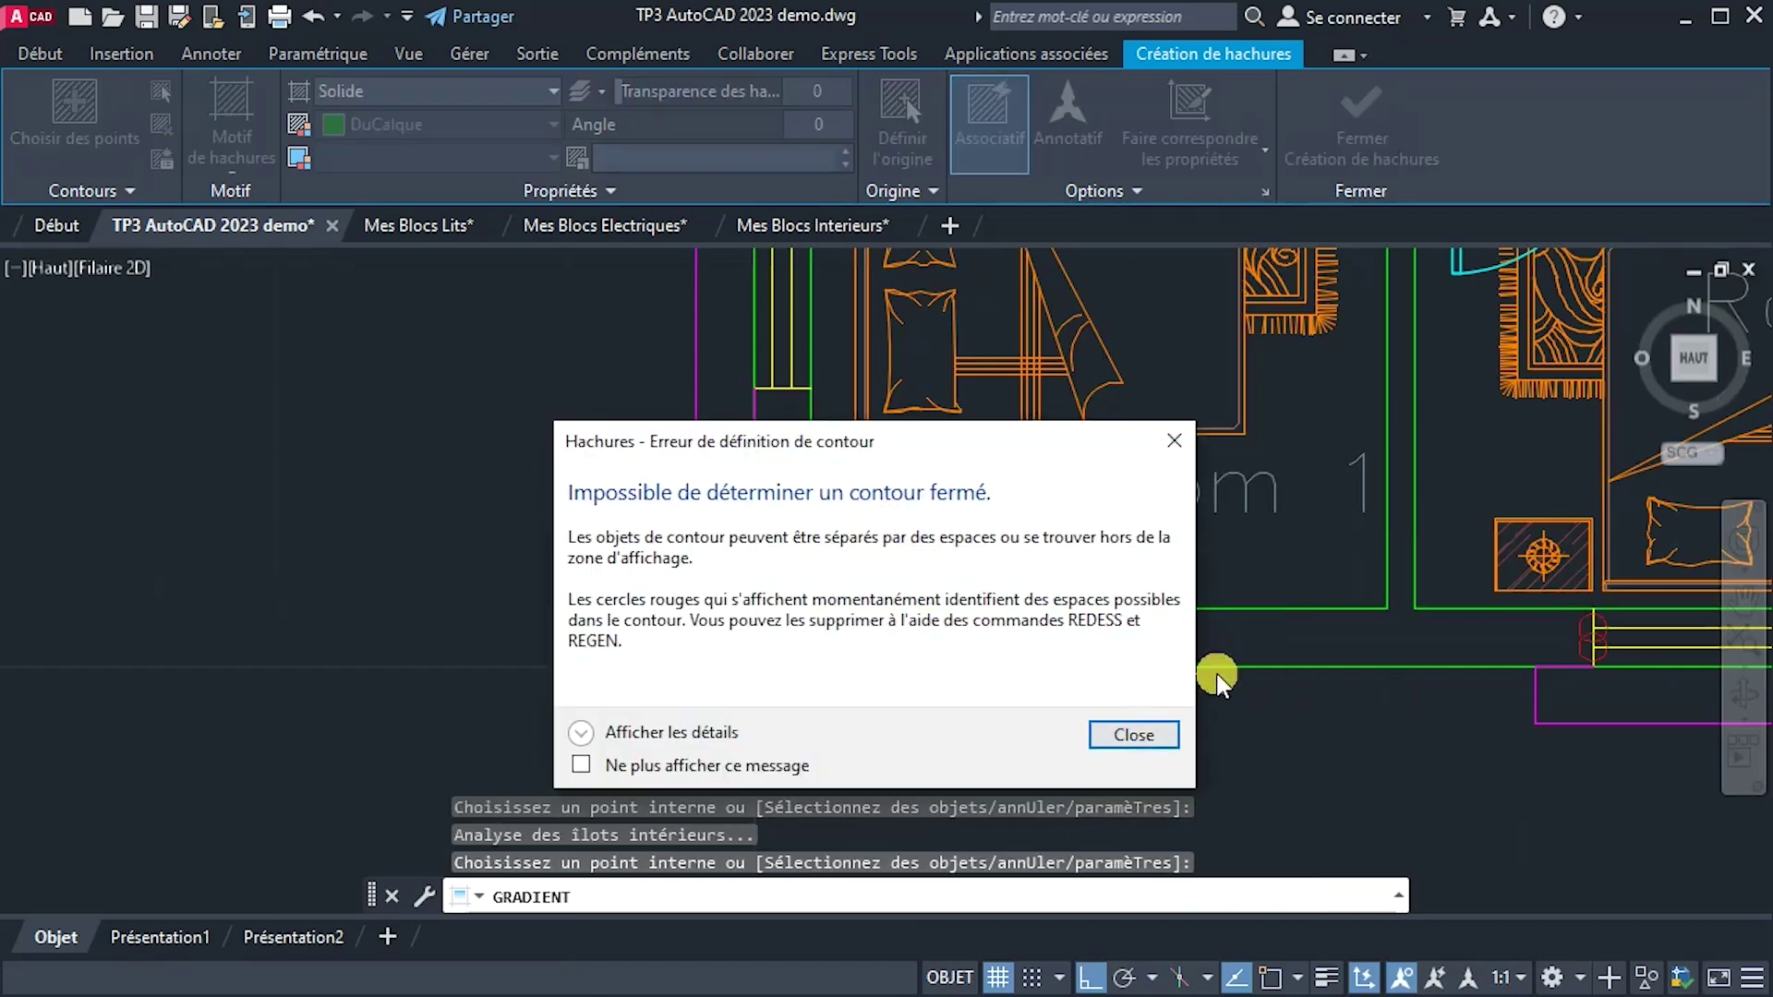
left_click(1154, 736)
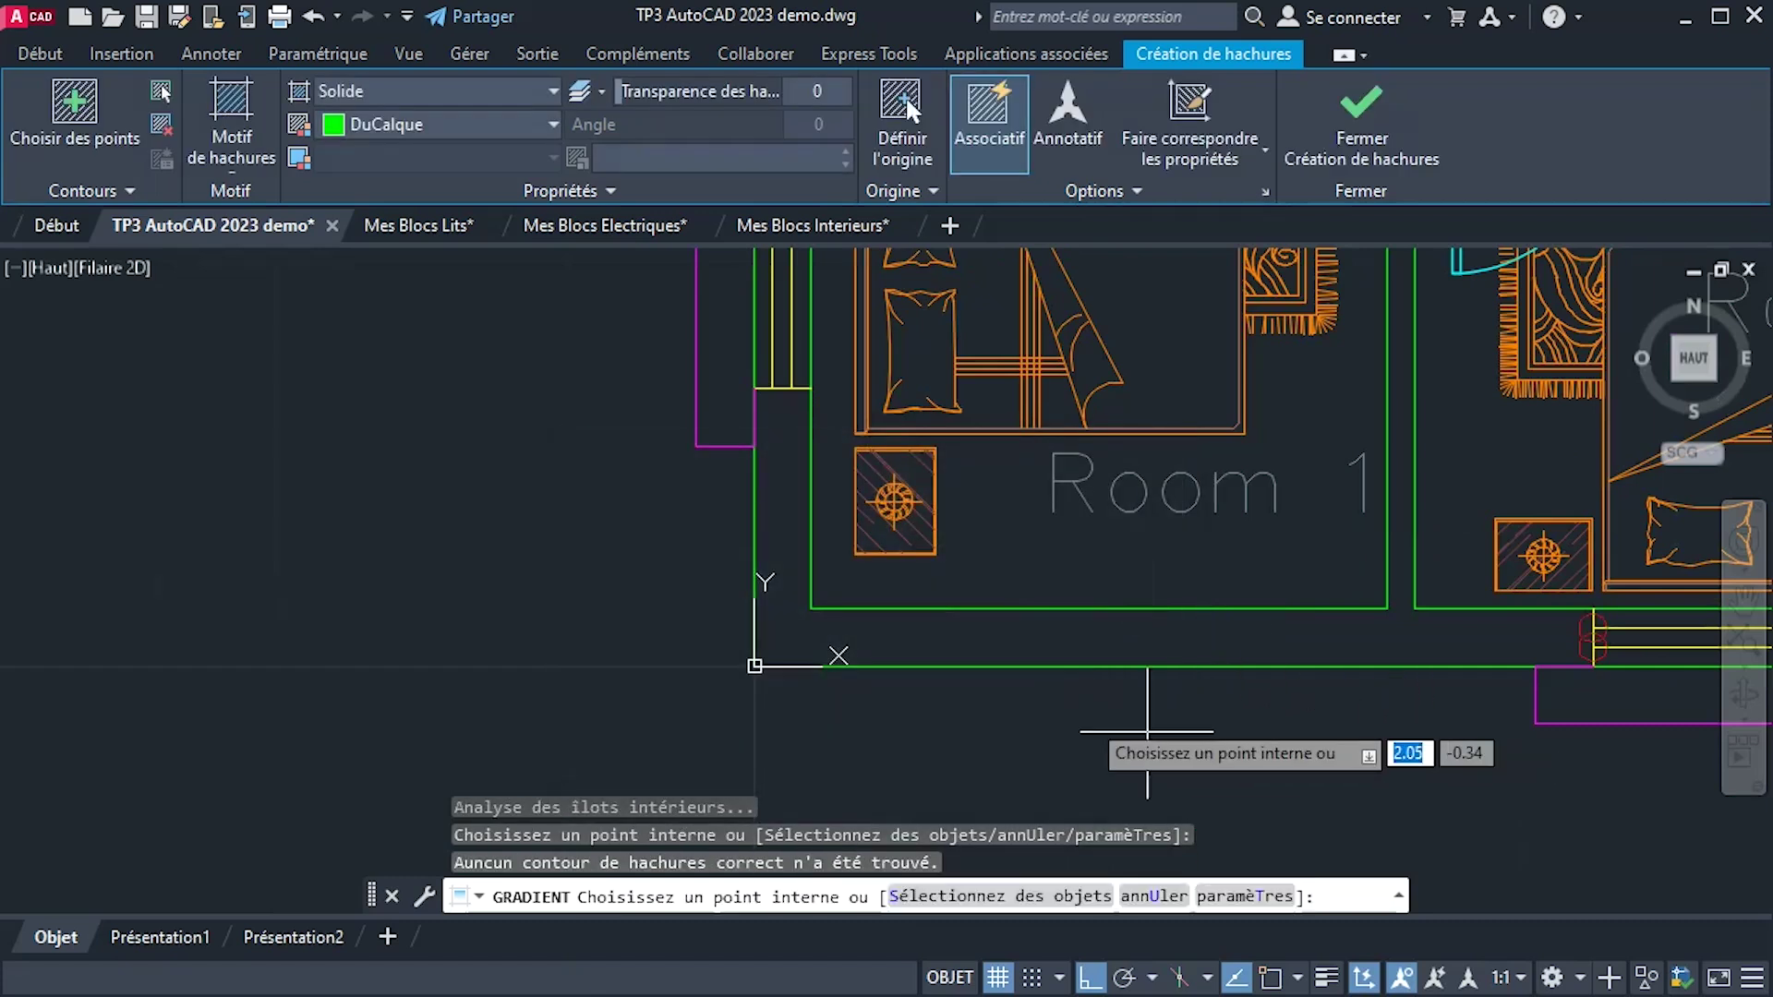
Fill the lower-right outer wall corner around Room 2, between its two windows, with the solid hatch.
scroll(988, 685, "down", 4)
middle_click_drag(950, 670, 631, 673)
scroll(1113, 707, "up", 4)
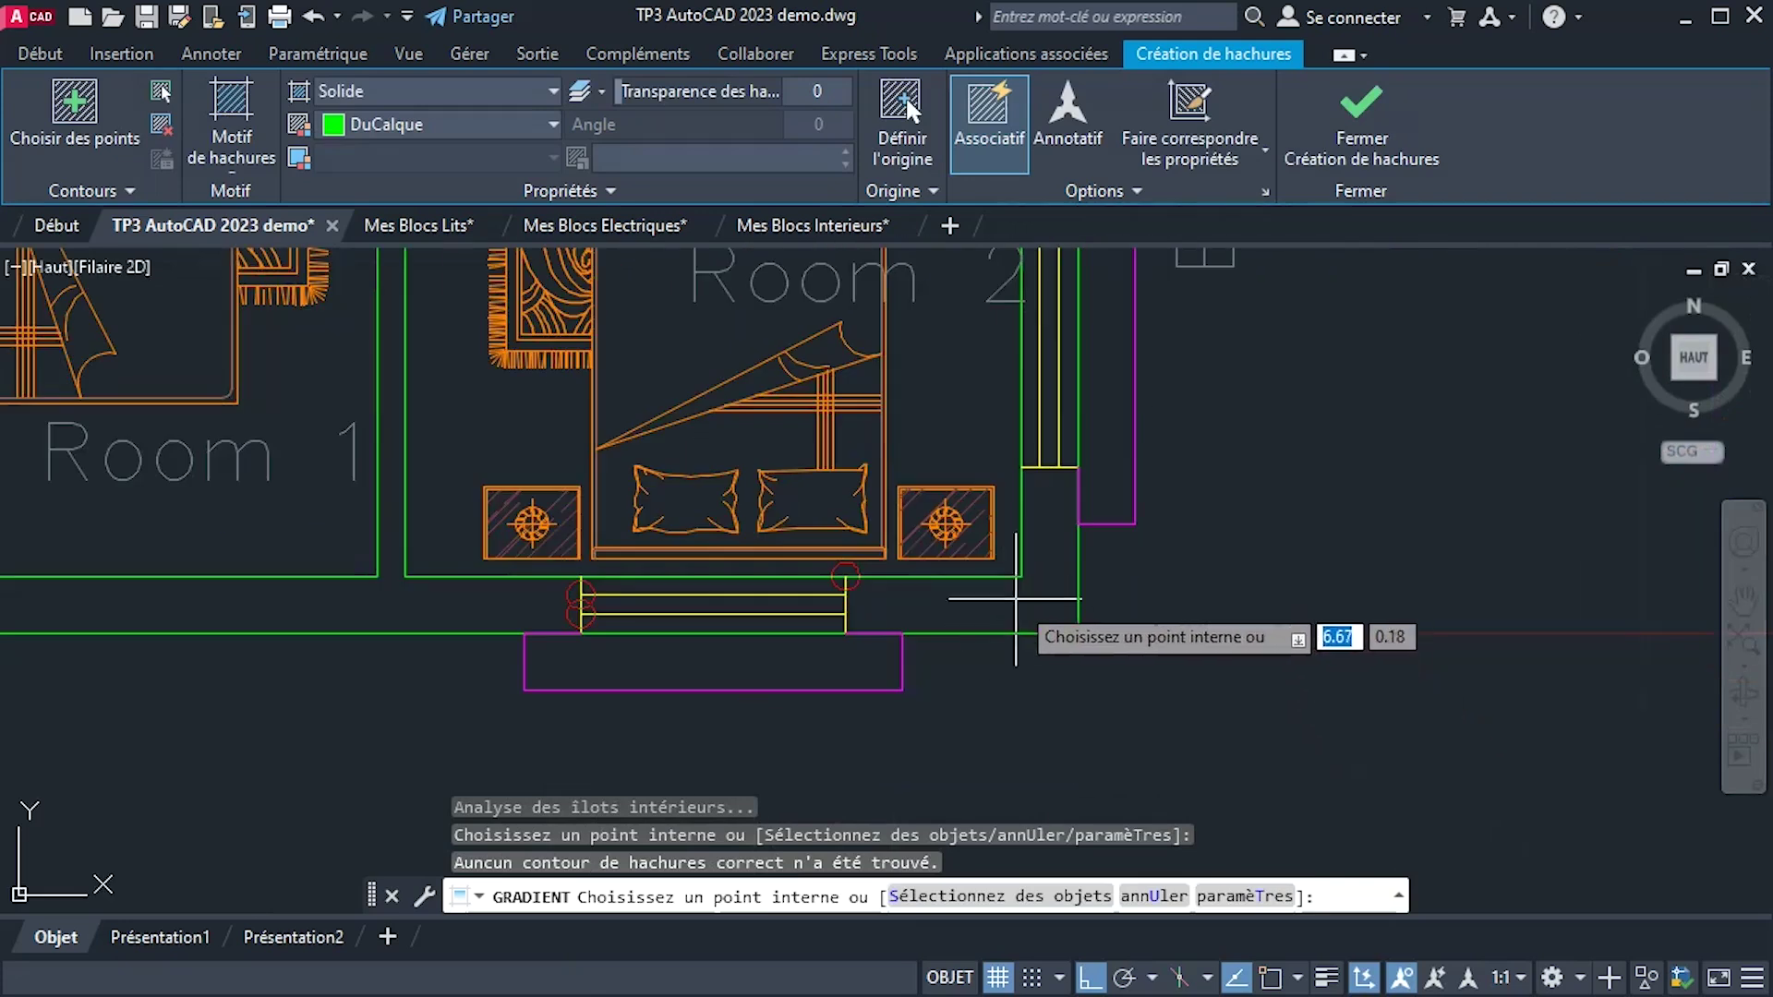
left_click(1030, 601)
scroll(1030, 601, "down", 4)
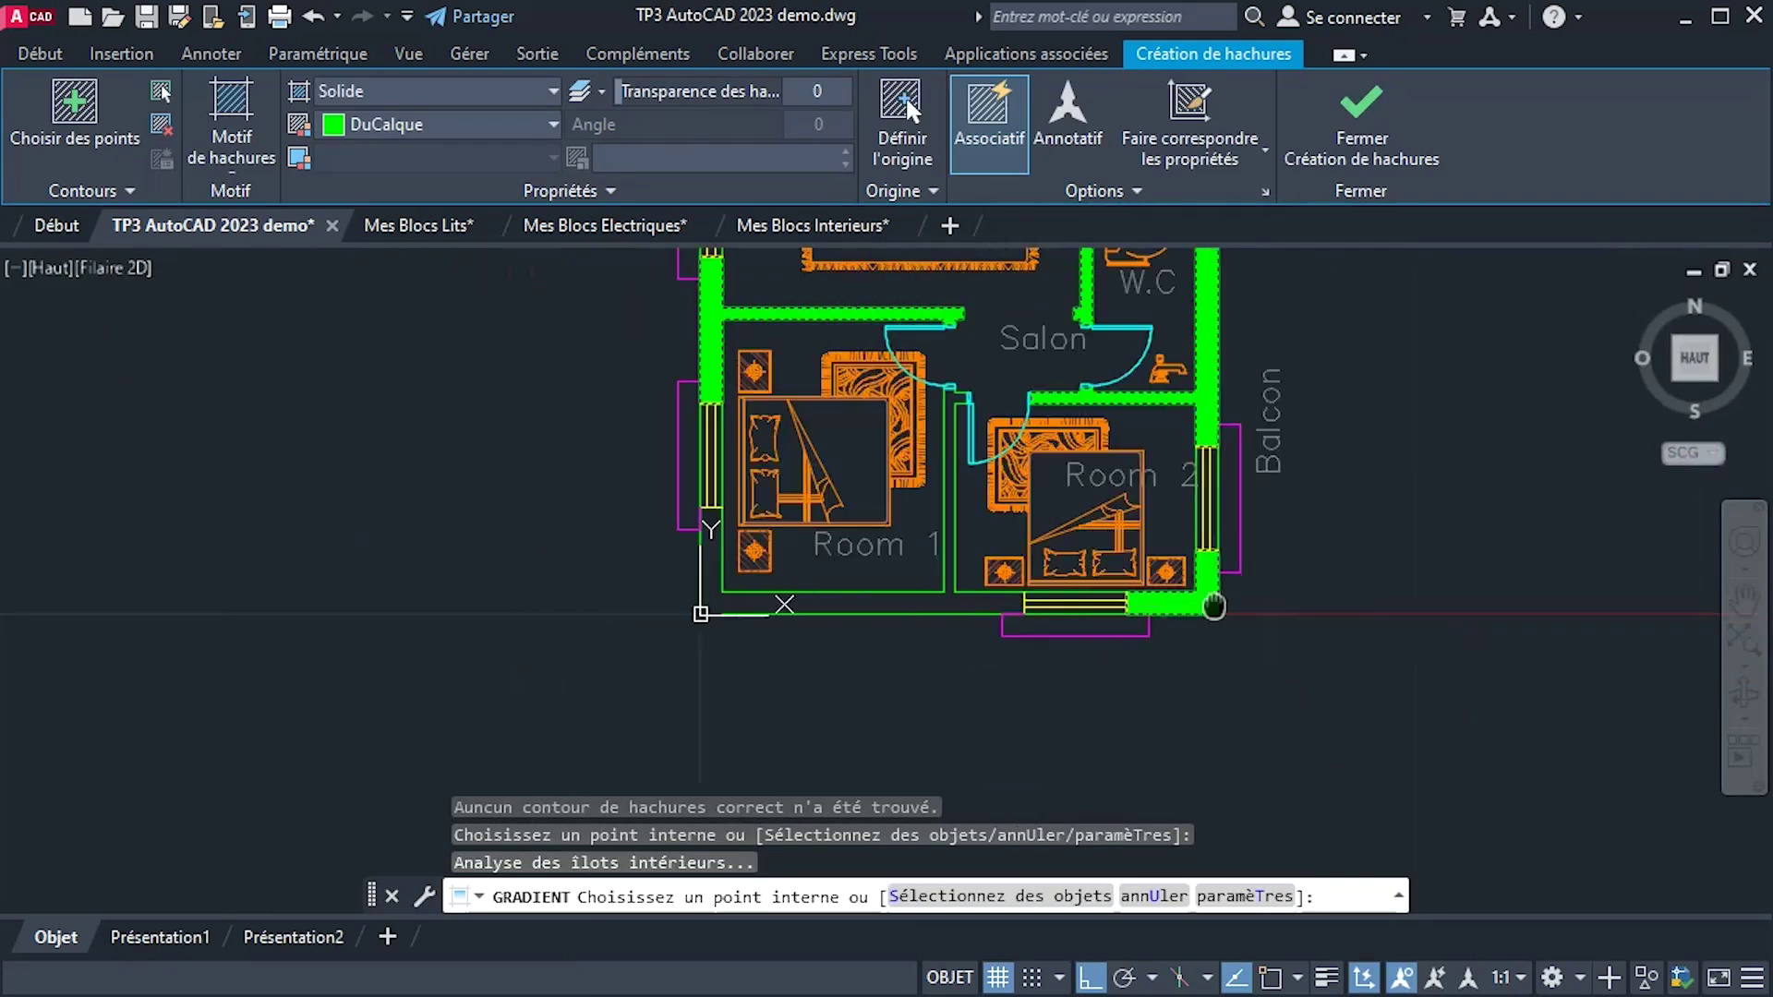
Try to fill the partition between Room 1 and Room 2, and finish the current hatch.
scroll(981, 527, "up", 5)
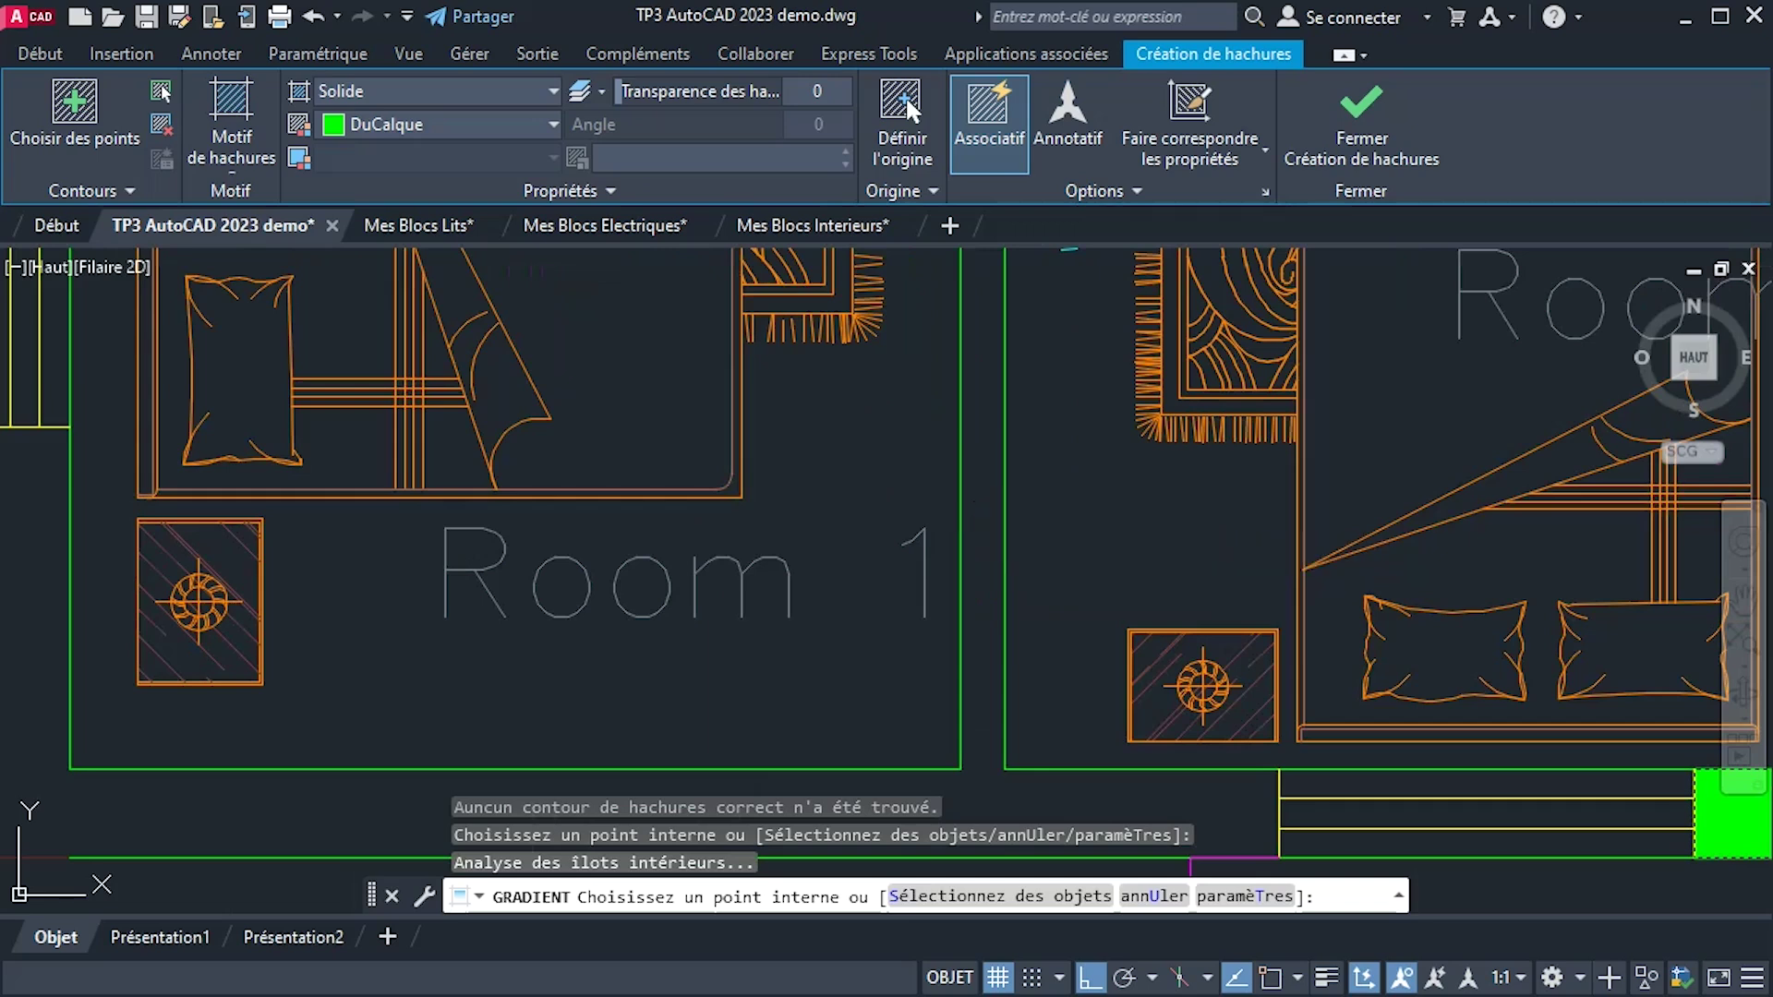
left_click(983, 525)
left_click(1126, 735)
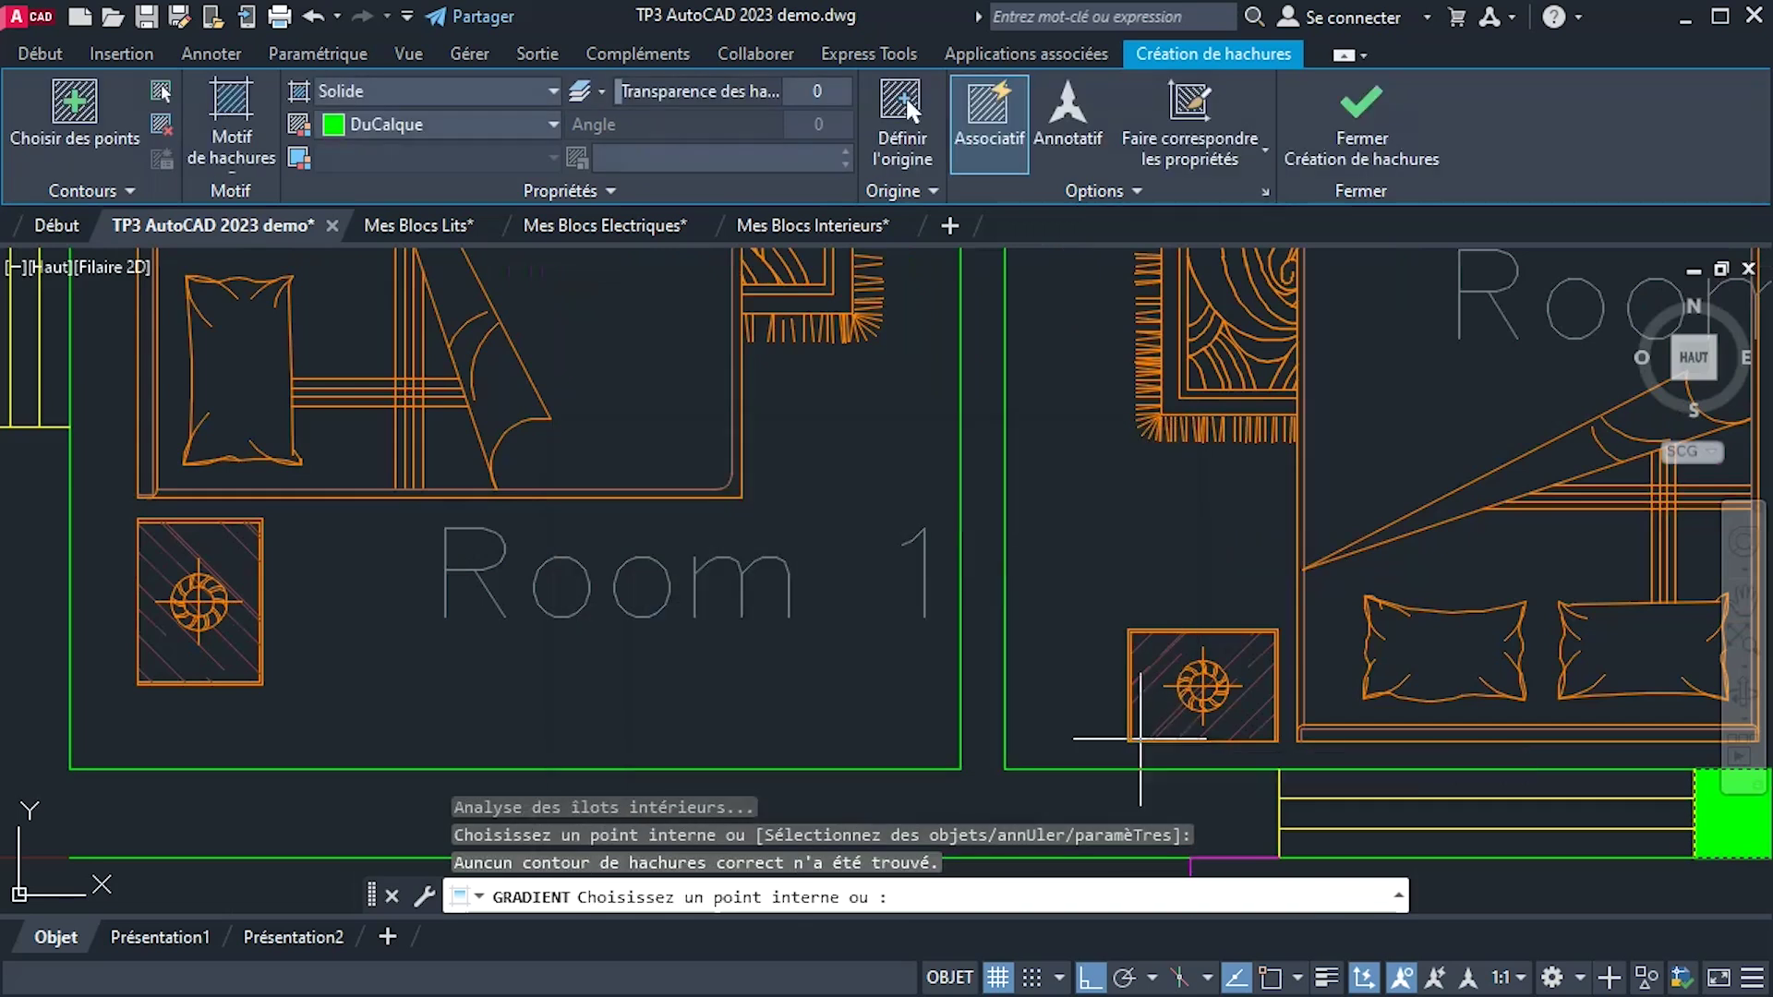
middle_click_drag(1302, 799, 1330, 712)
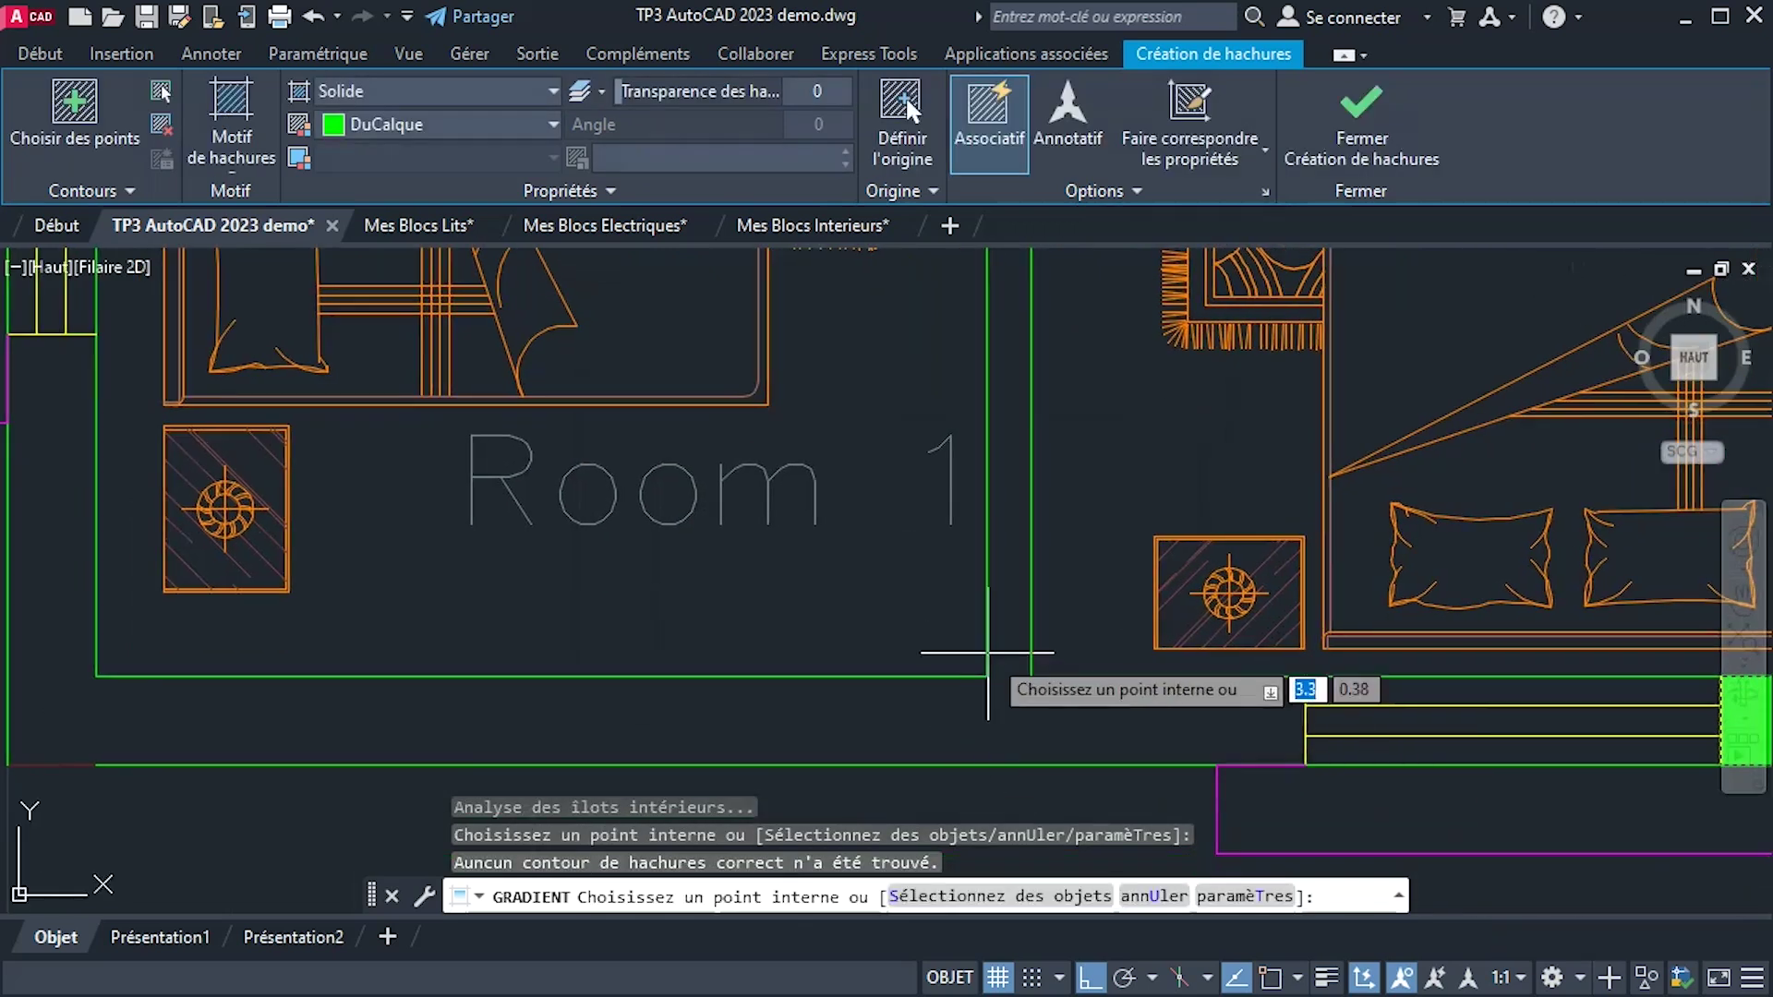
right_click(934, 618)
left_click(993, 637)
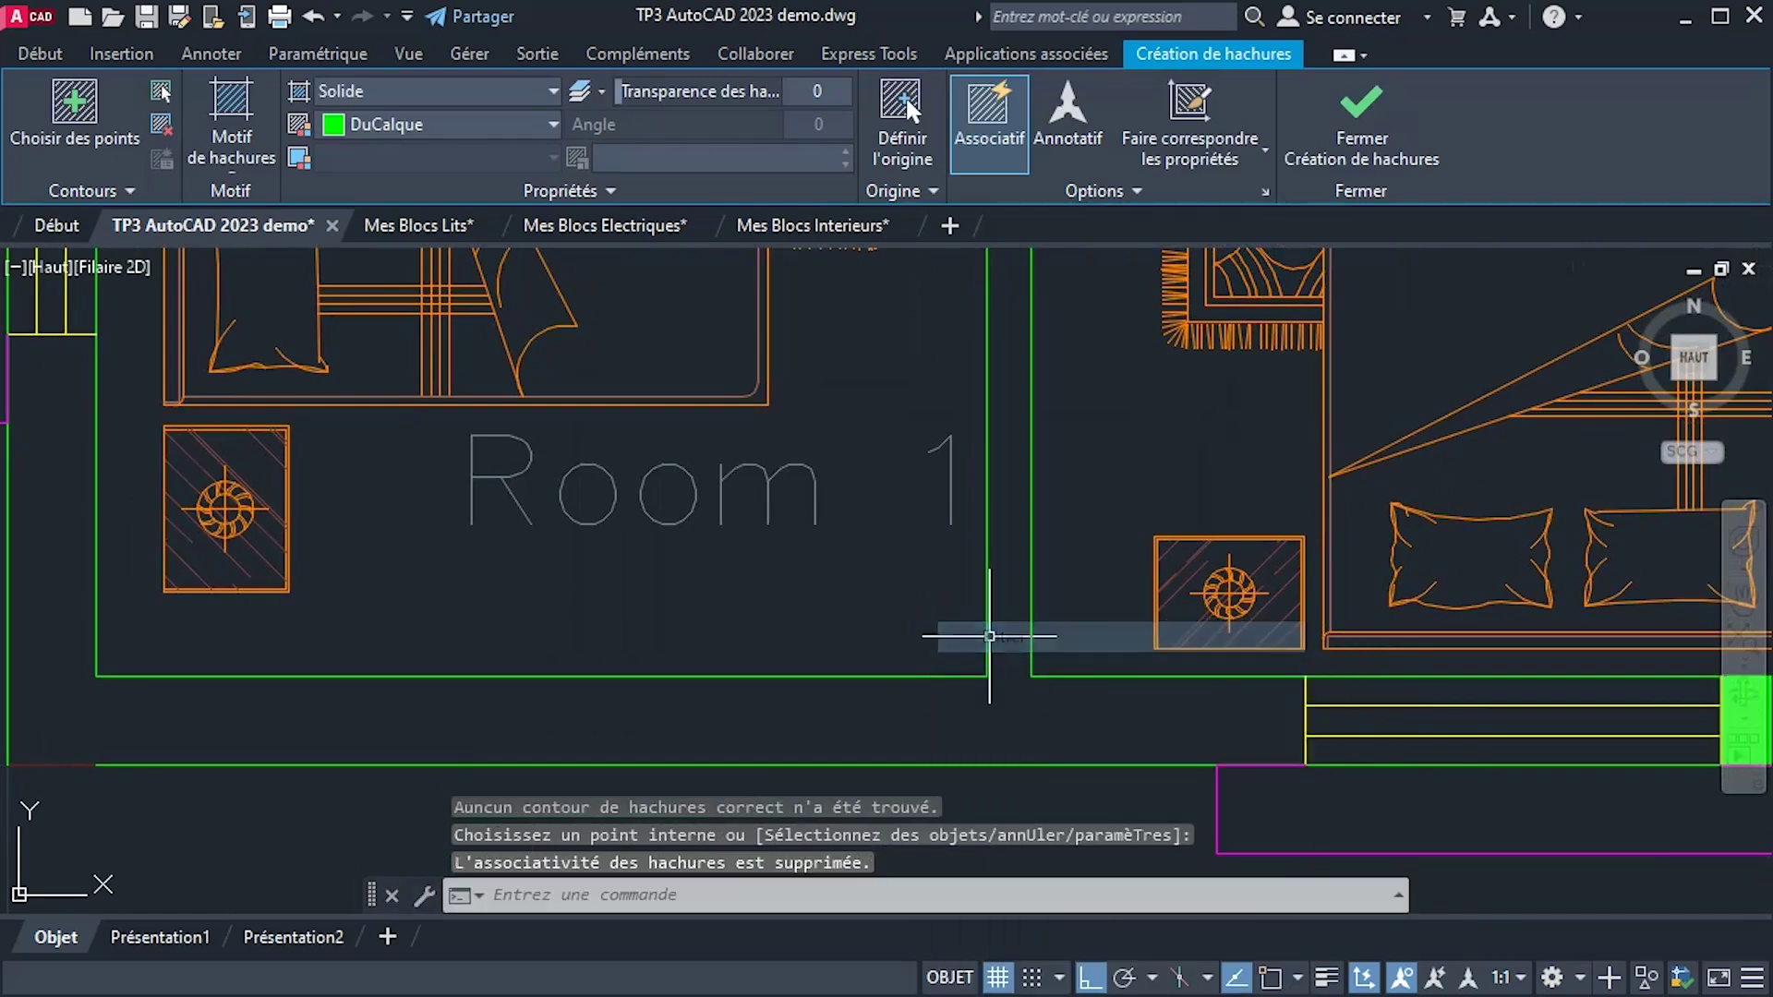
Draw lines across the wall end beside Room 2's lower window and along the outer wall edge to the Chajja corner.
scroll(1330, 720, "up", 6)
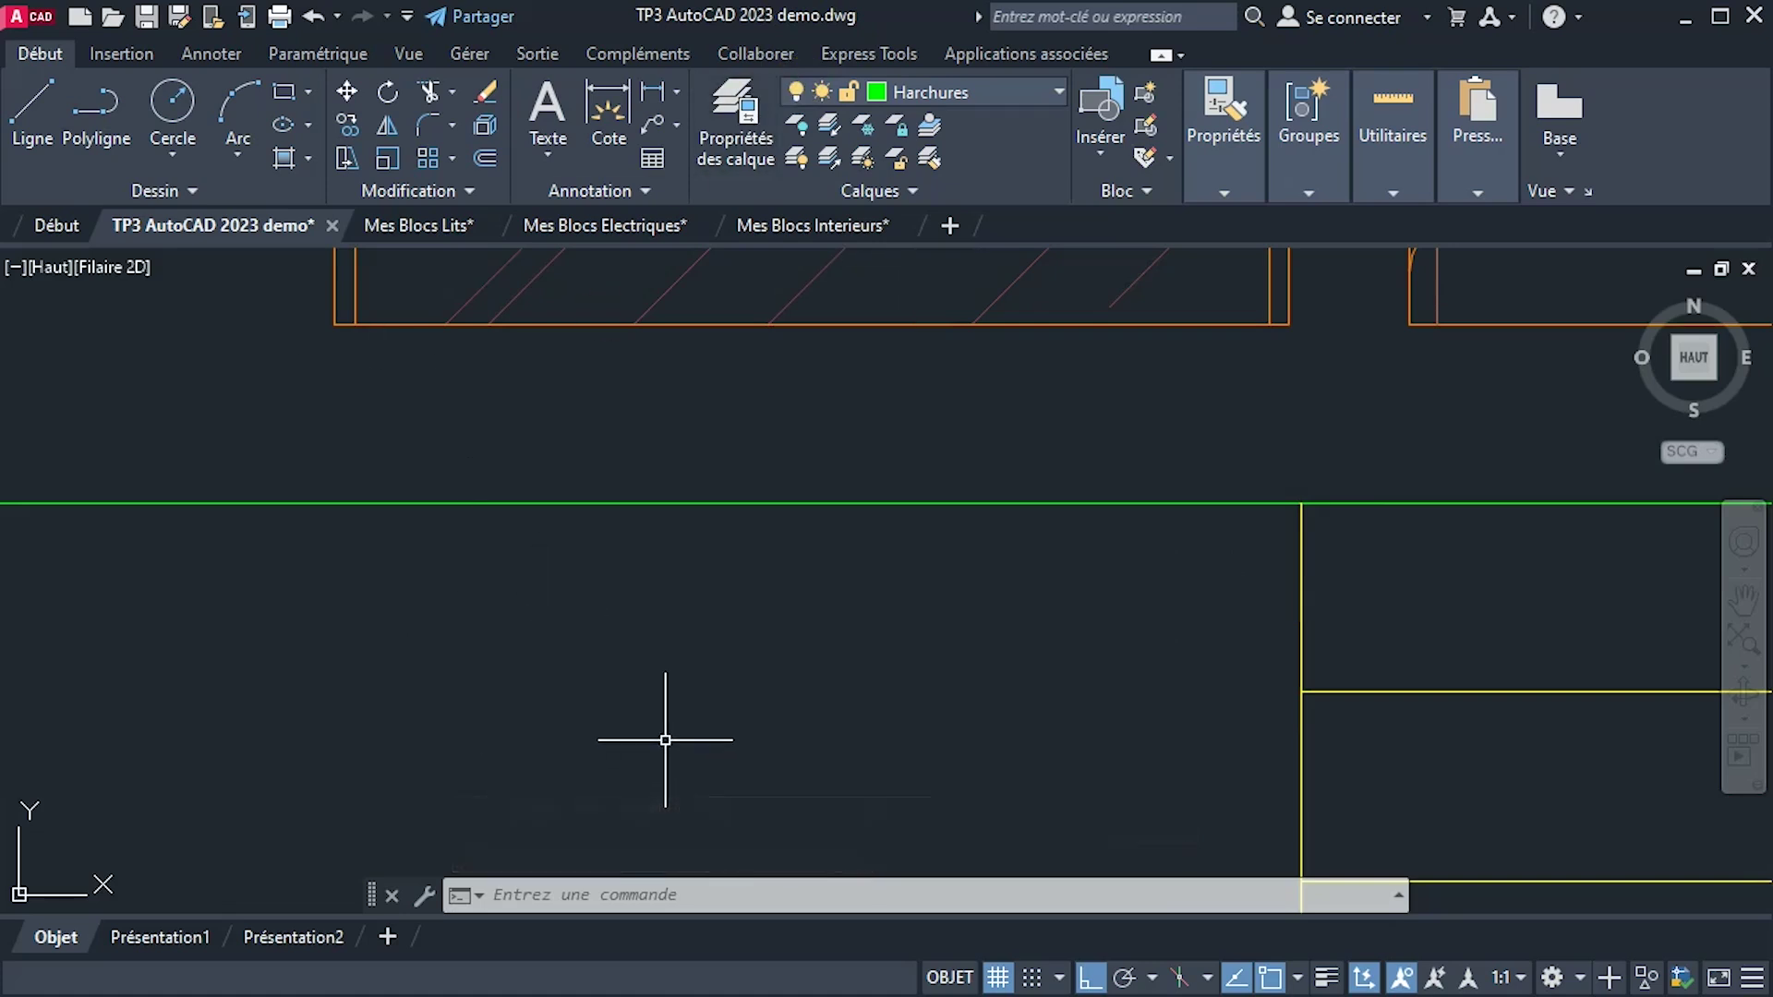
type("L")
key("Return")
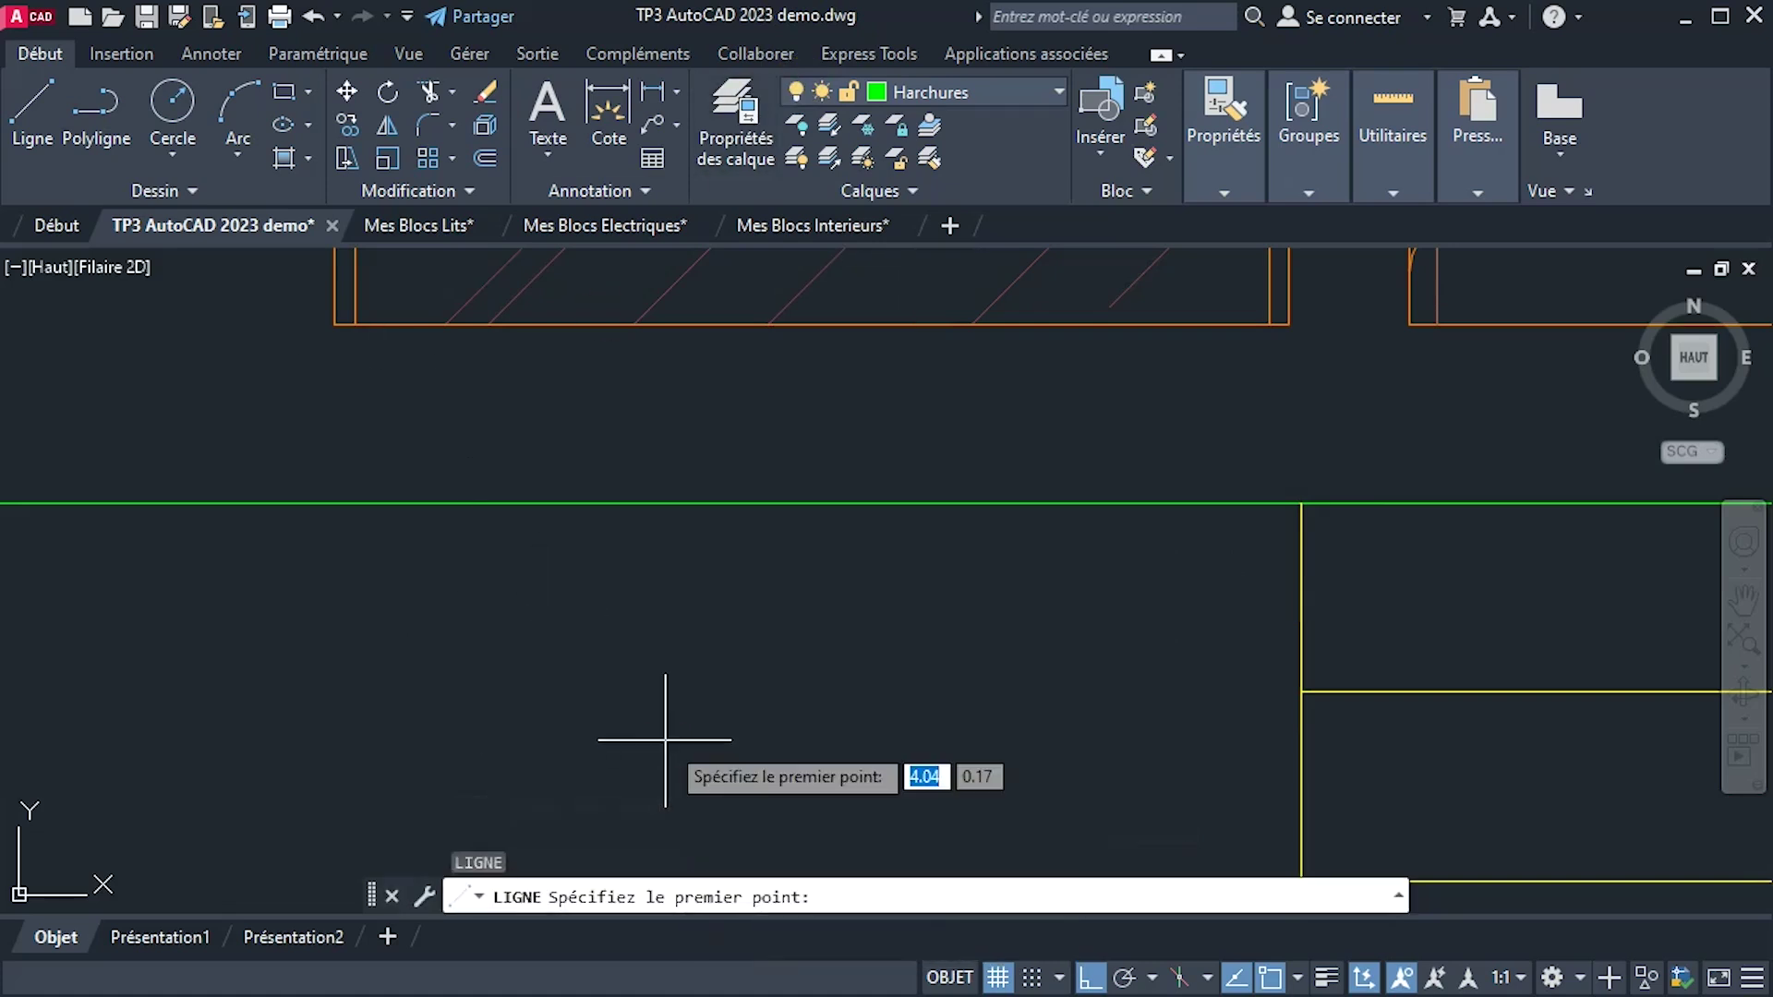
left_click(1301, 503)
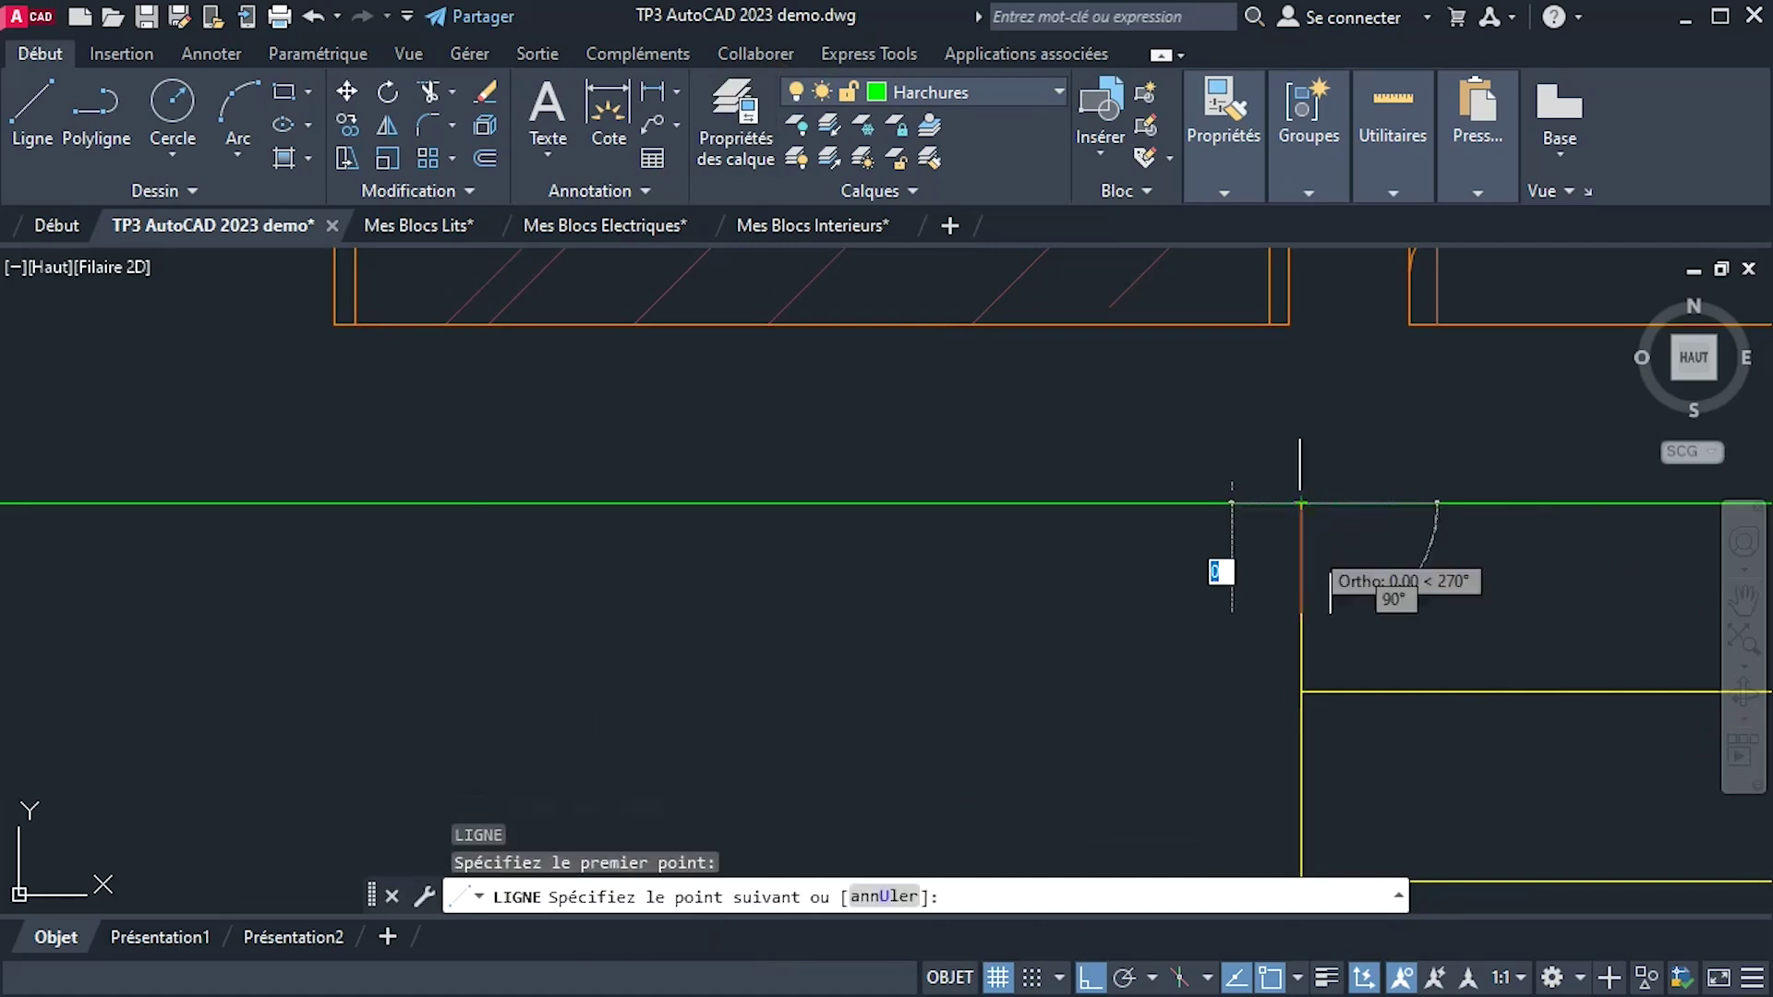
middle_click_drag(1326, 727, 1322, 461)
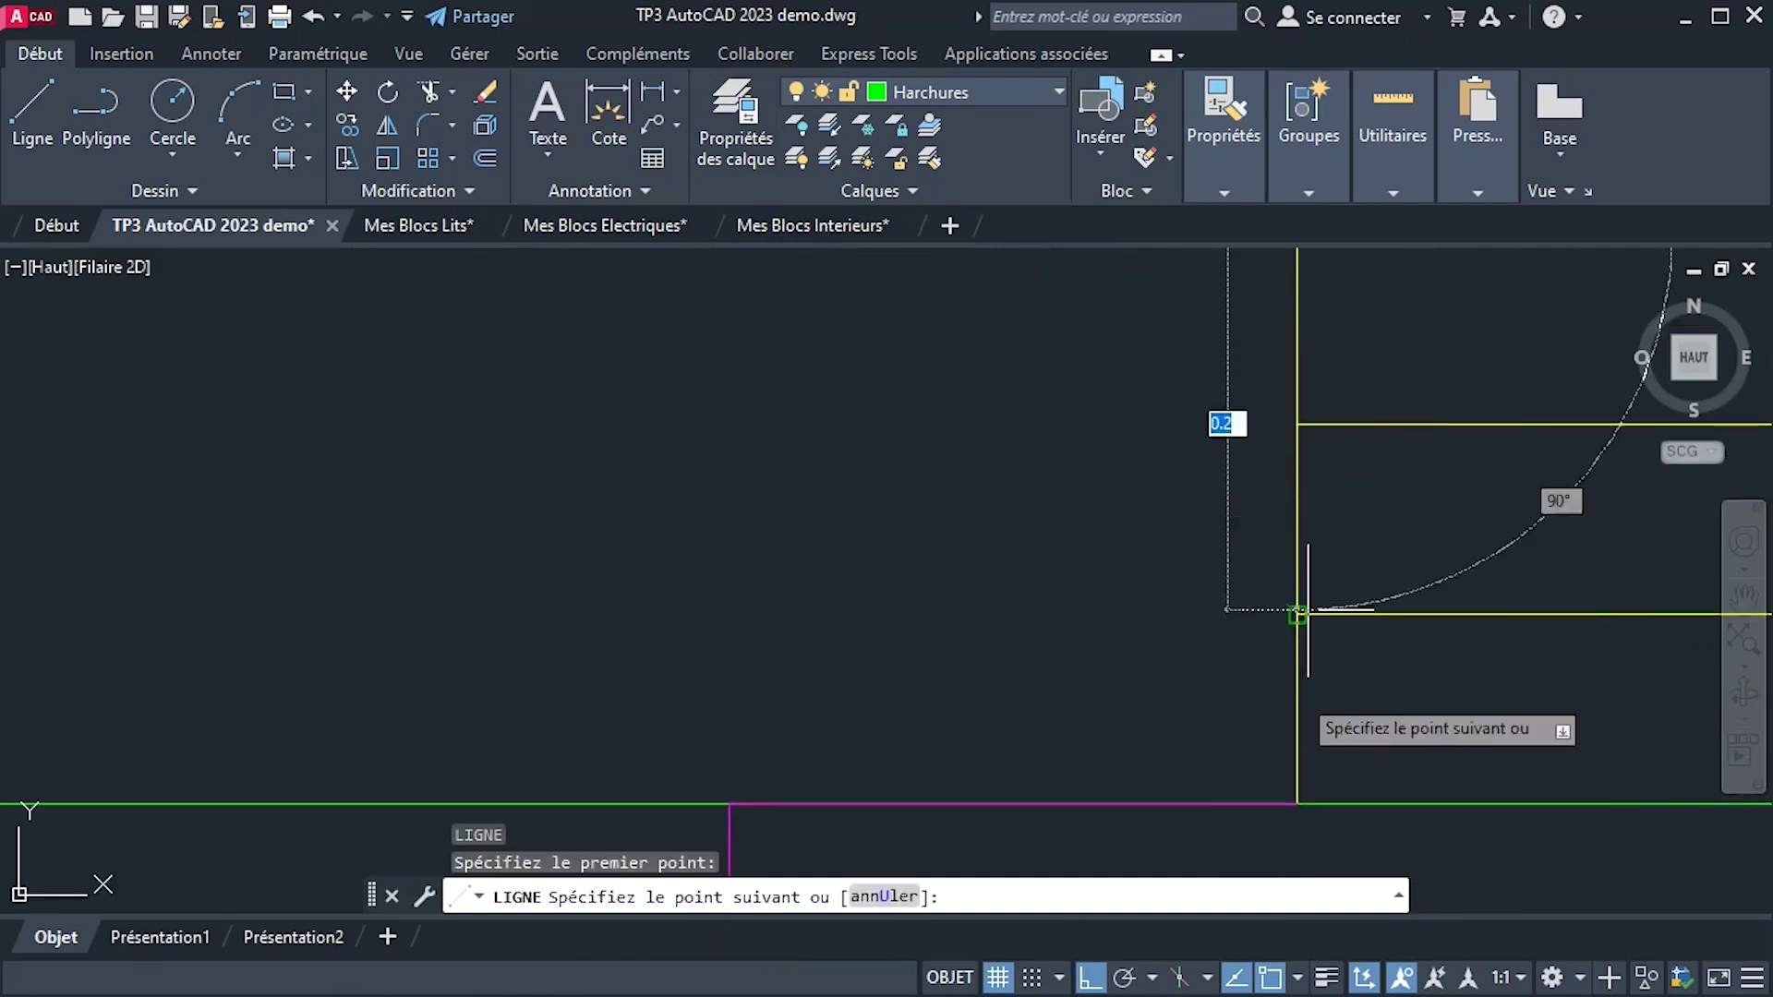
left_click(1298, 803)
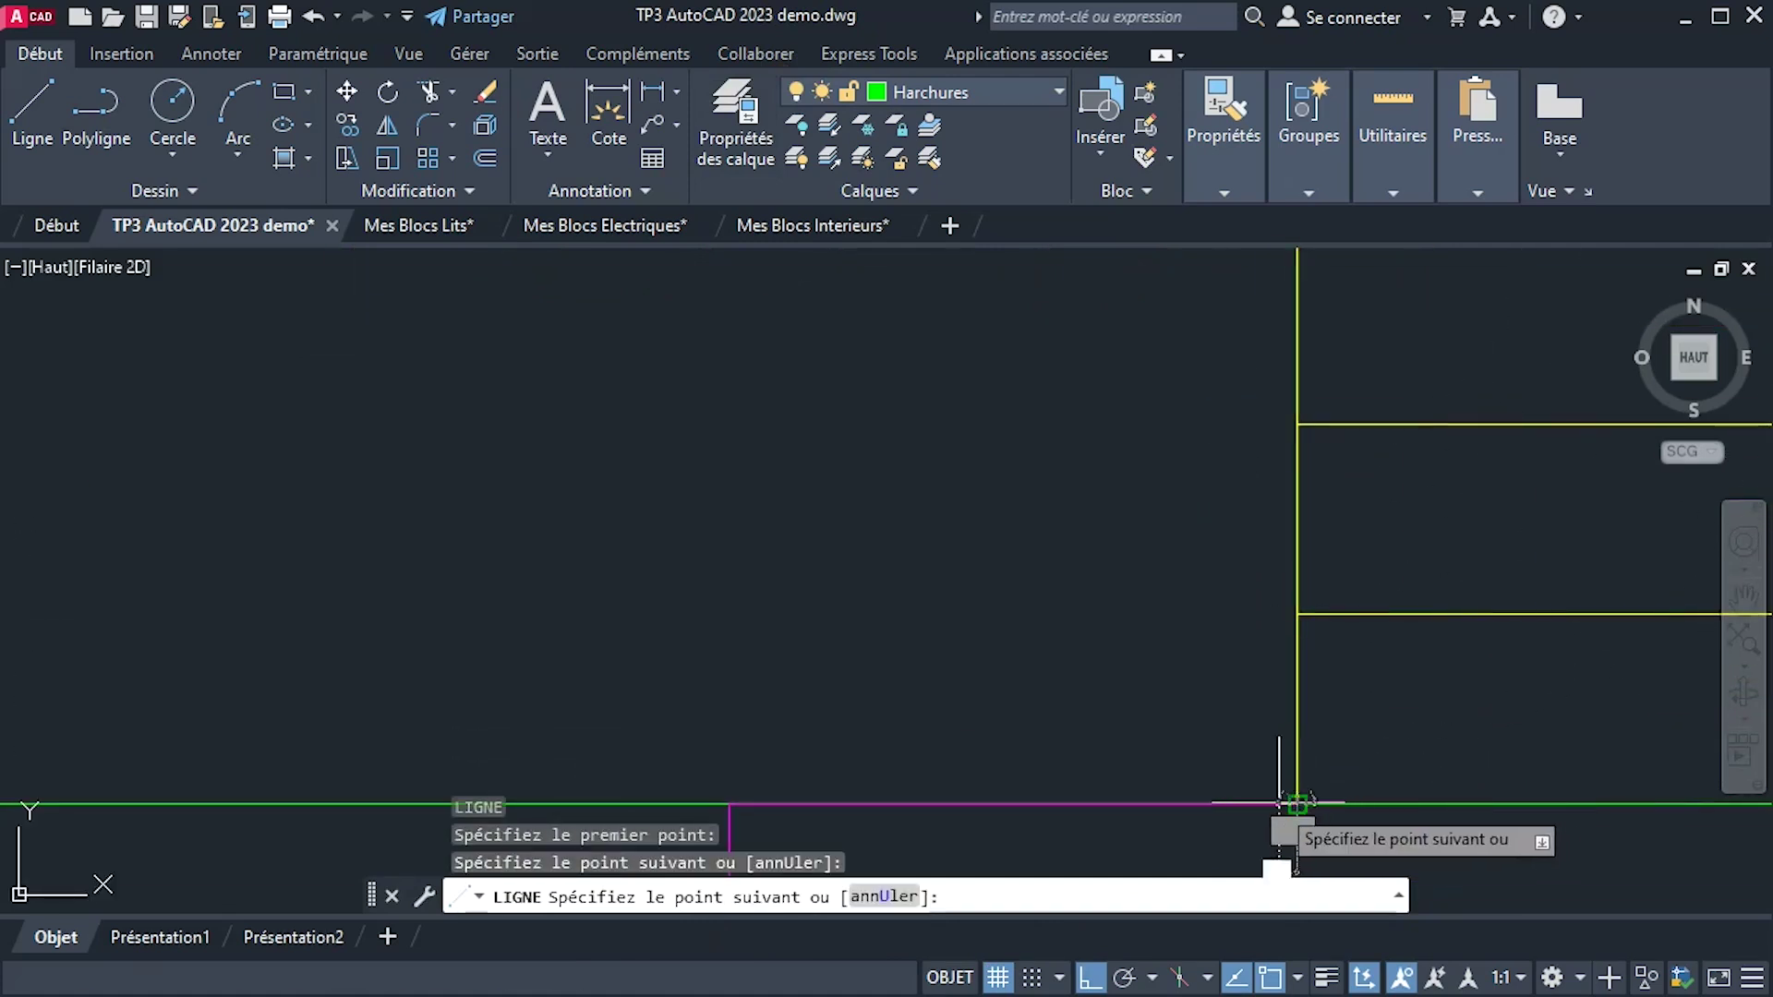
left_click(728, 805)
right_click(675, 624)
left_click(729, 657)
scroll(817, 582, "down", 4)
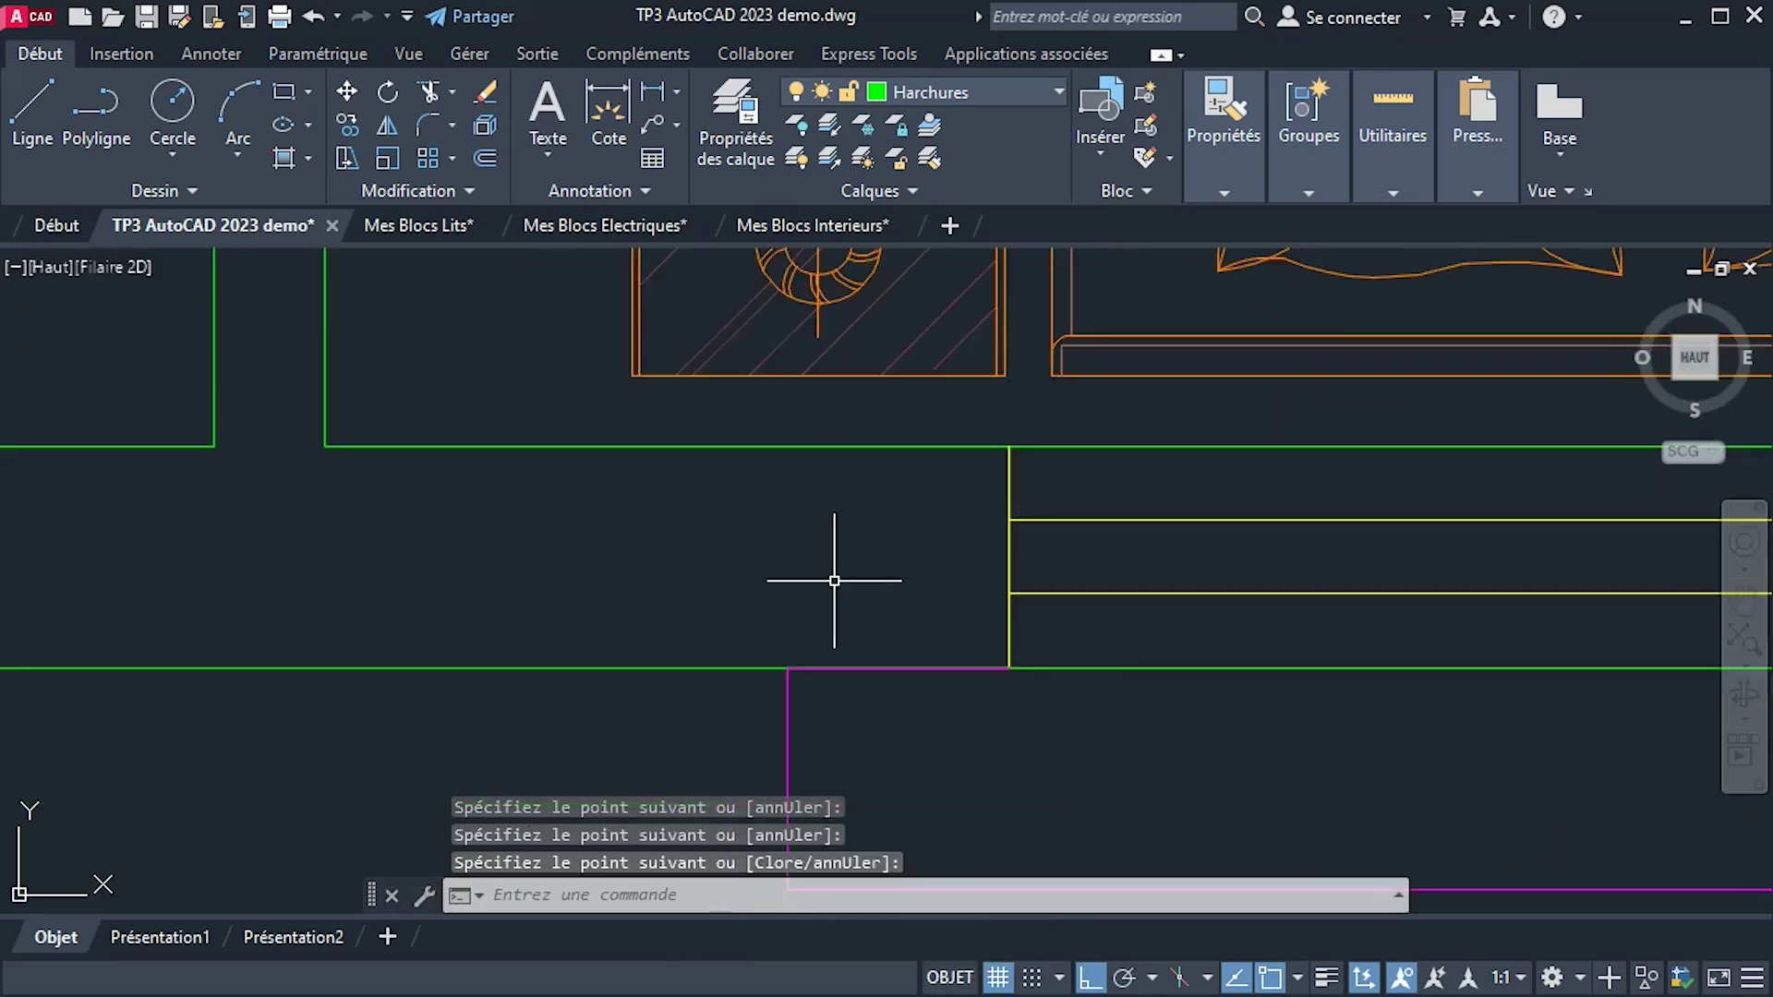
Start a new Solide hatch and try to fill the lower outer wall where it meets the room partition.
left_click(298, 159)
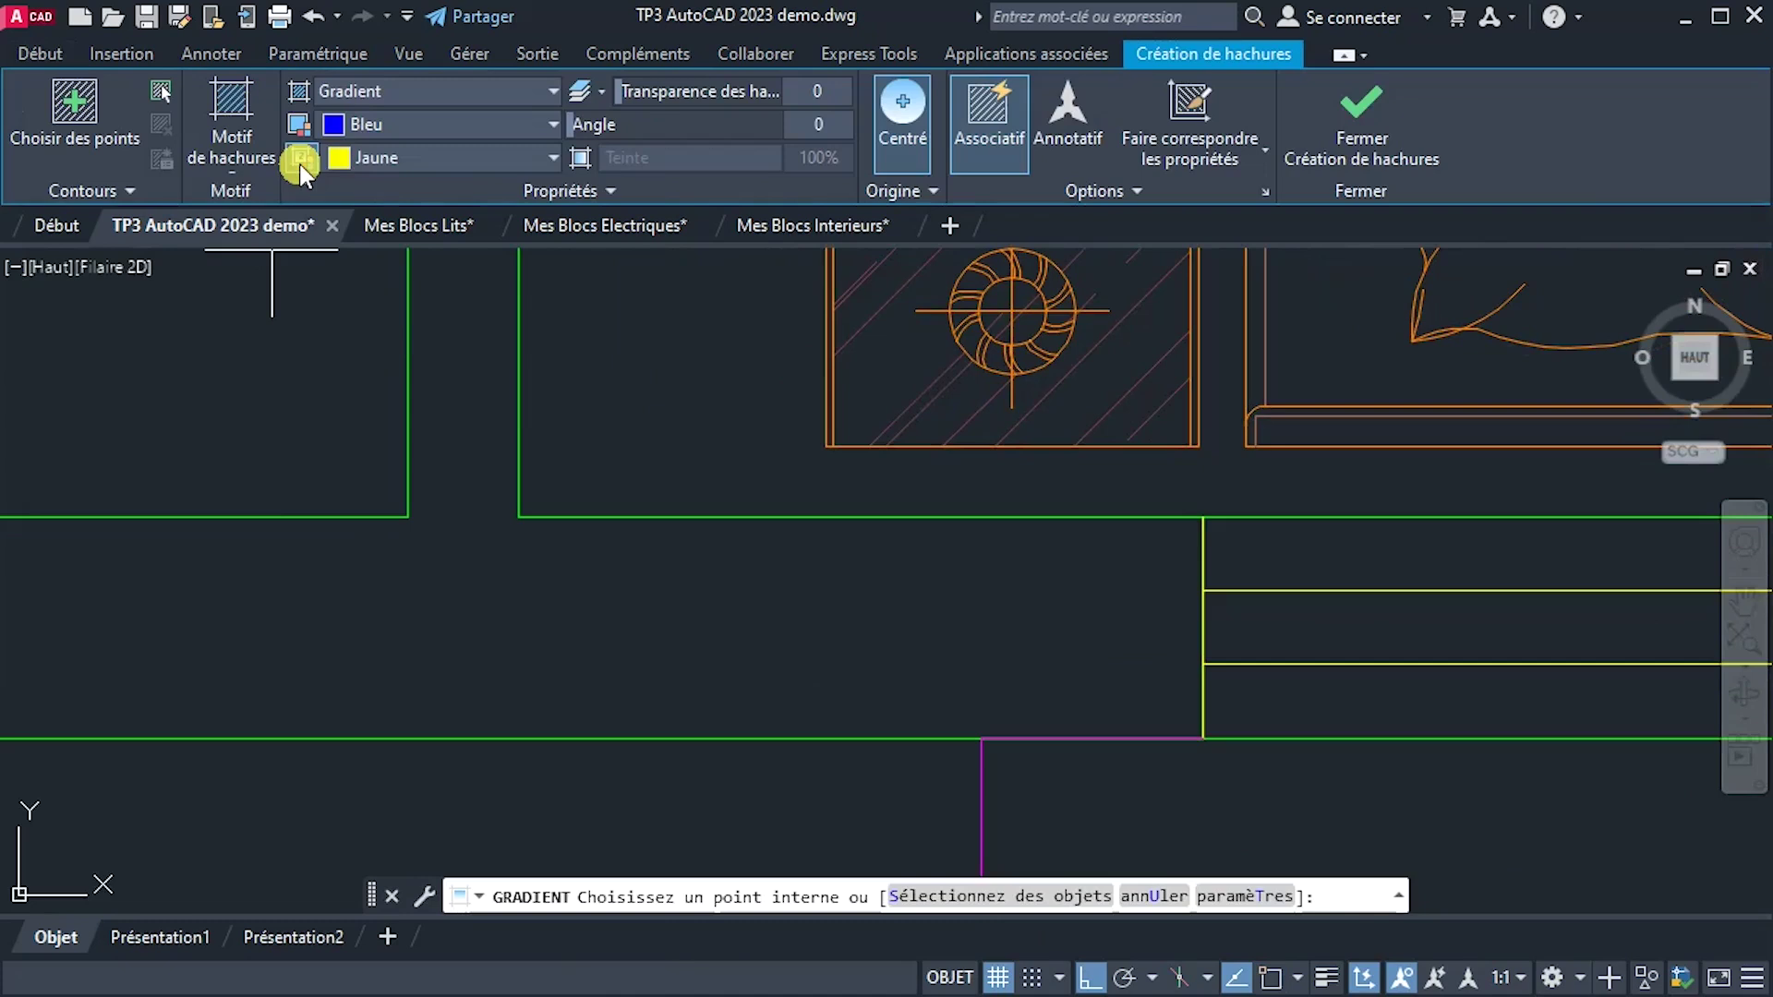
left_click(362, 91)
left_click(362, 120)
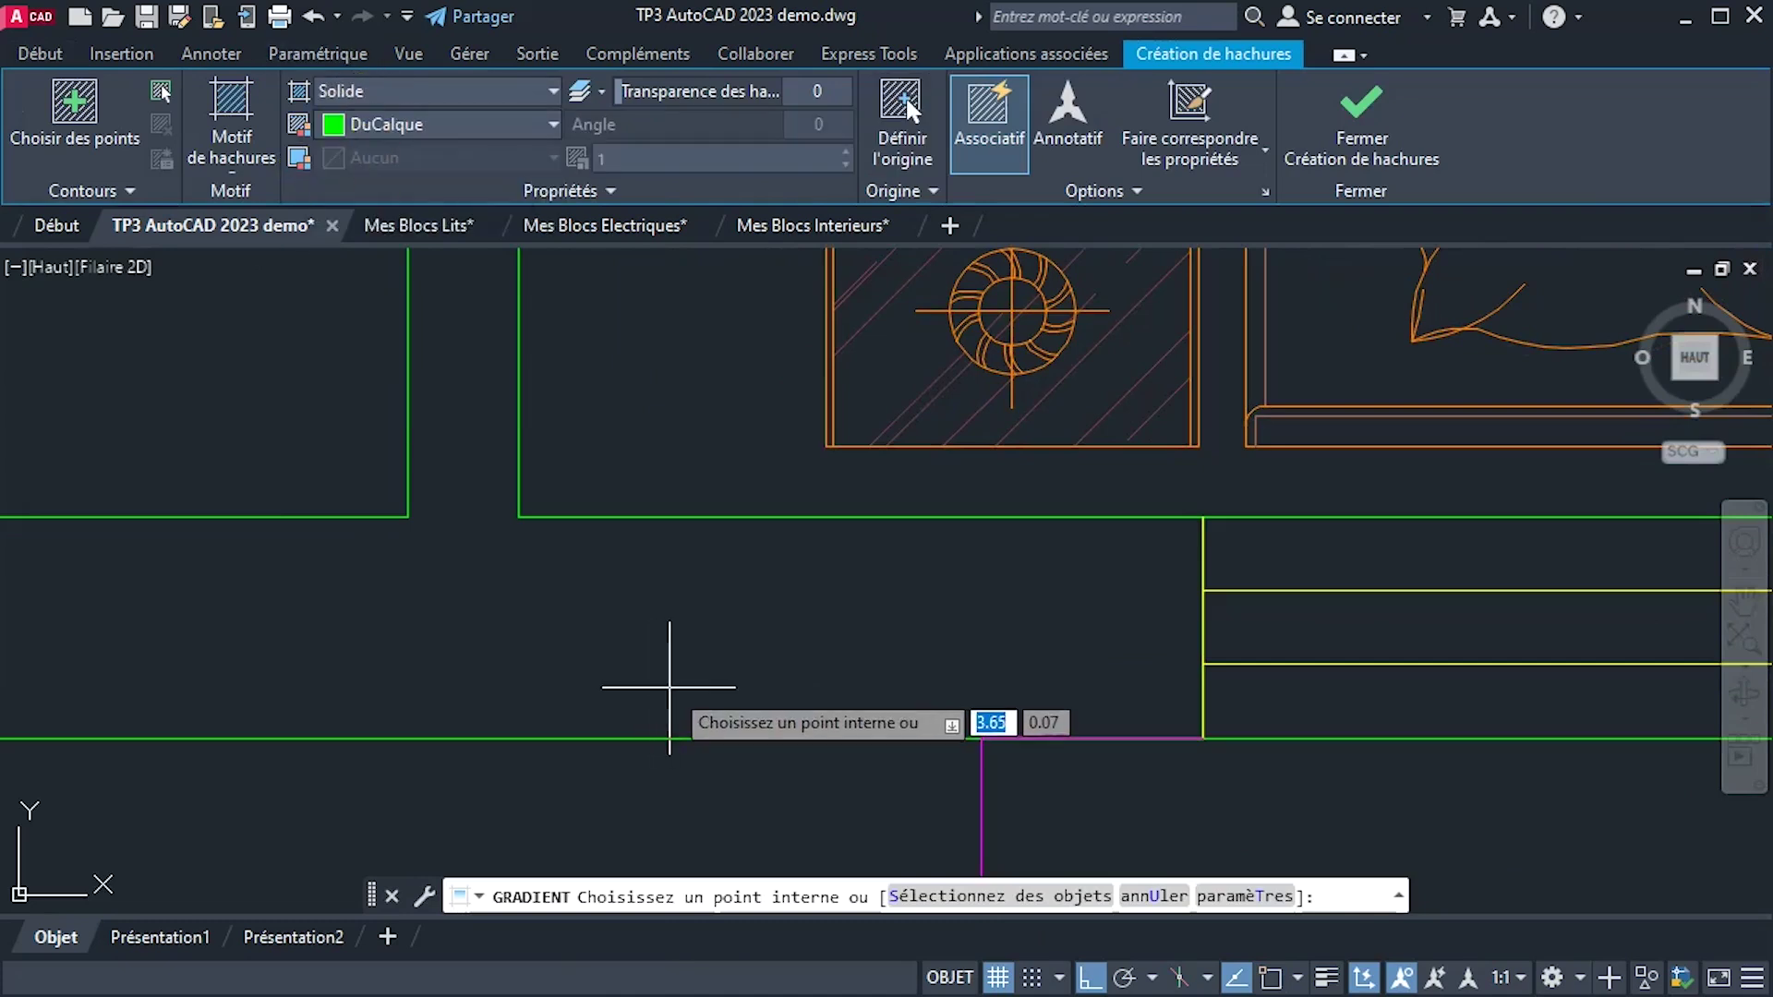
scroll(669, 687, "down", 2)
left_click(600, 670)
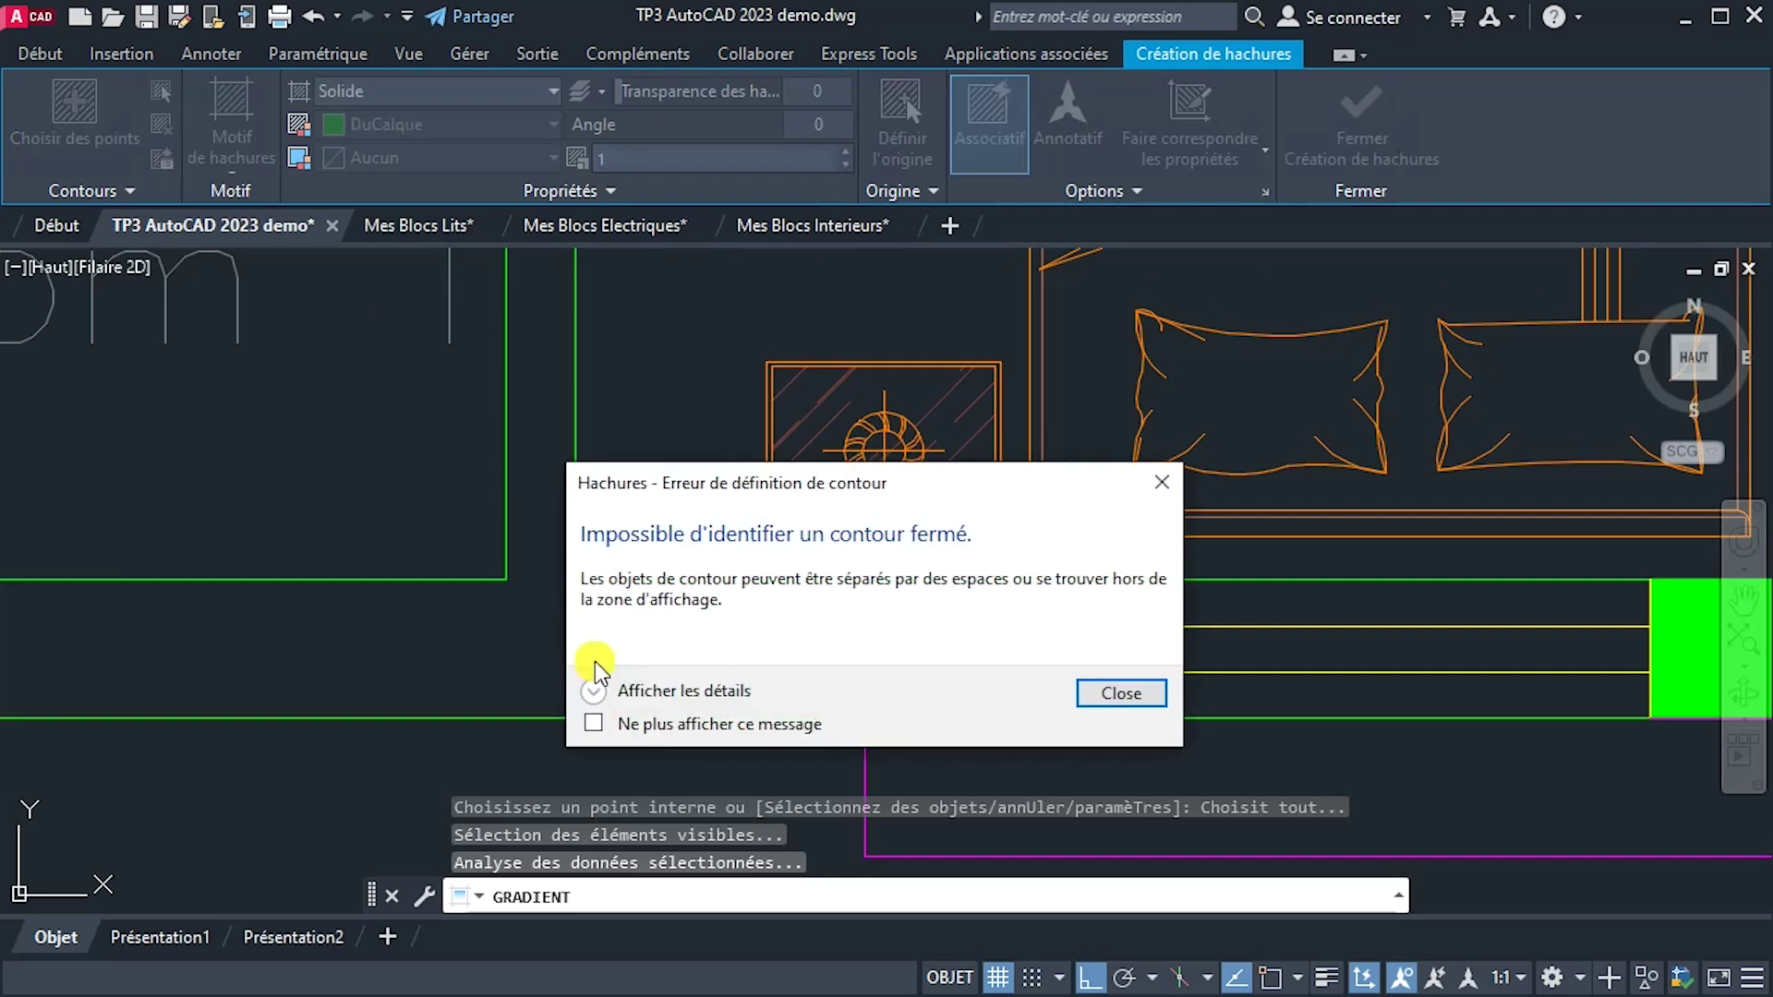
left_click(1096, 702)
Try to fill the outer wall at Room 1's lower-left corner with the solid hatch.
scroll(956, 676, "down", 4)
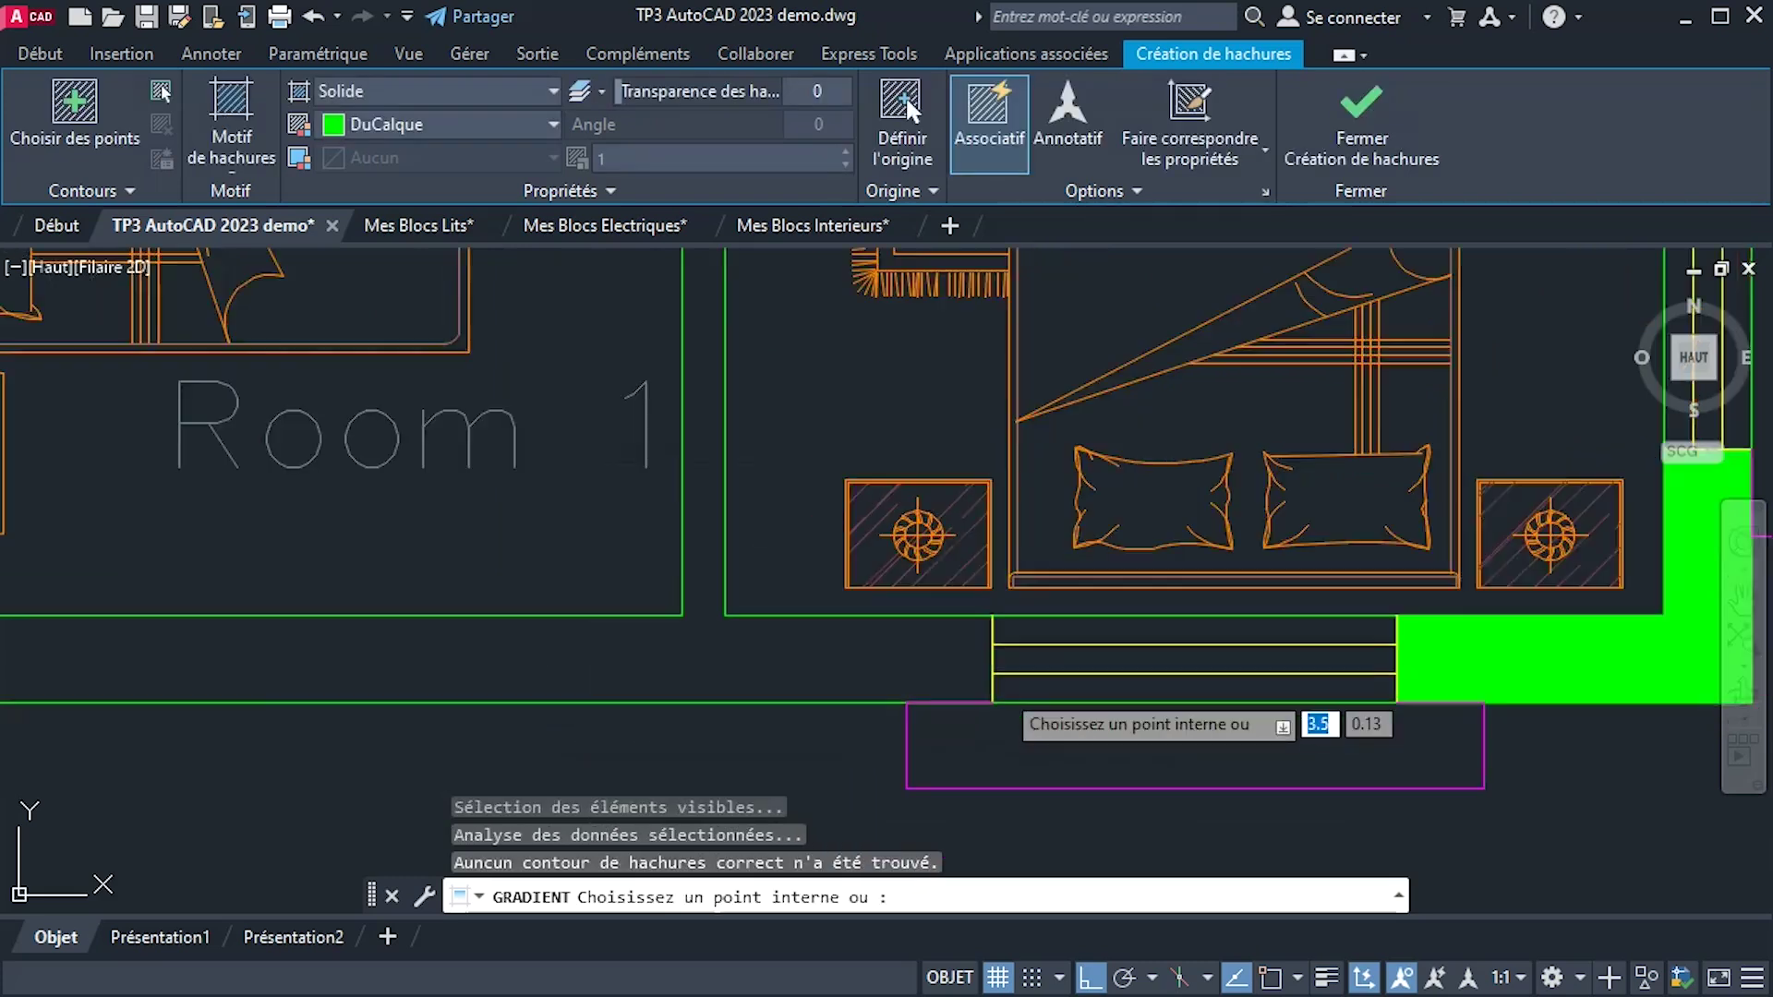
middle_click_drag(977, 678, 1118, 700)
scroll(819, 619, "down", 2)
middle_click_drag(974, 644, 1009, 714)
scroll(966, 613, "up", 2)
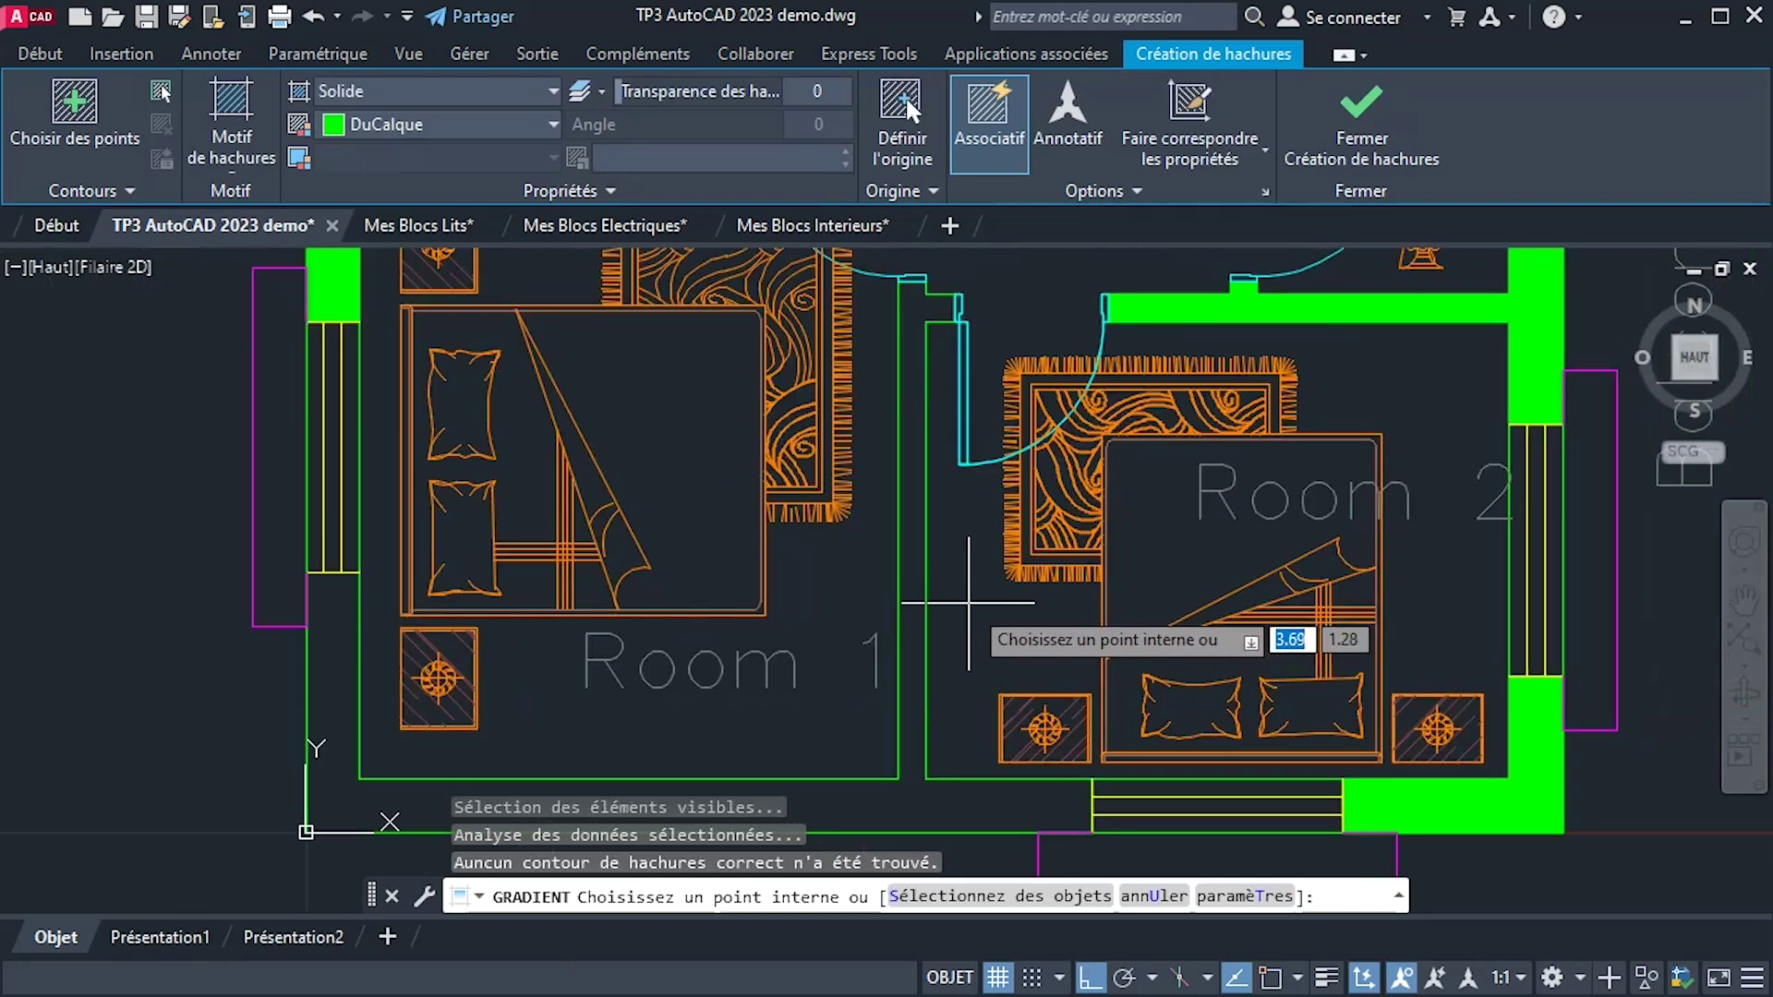
left_click(329, 799)
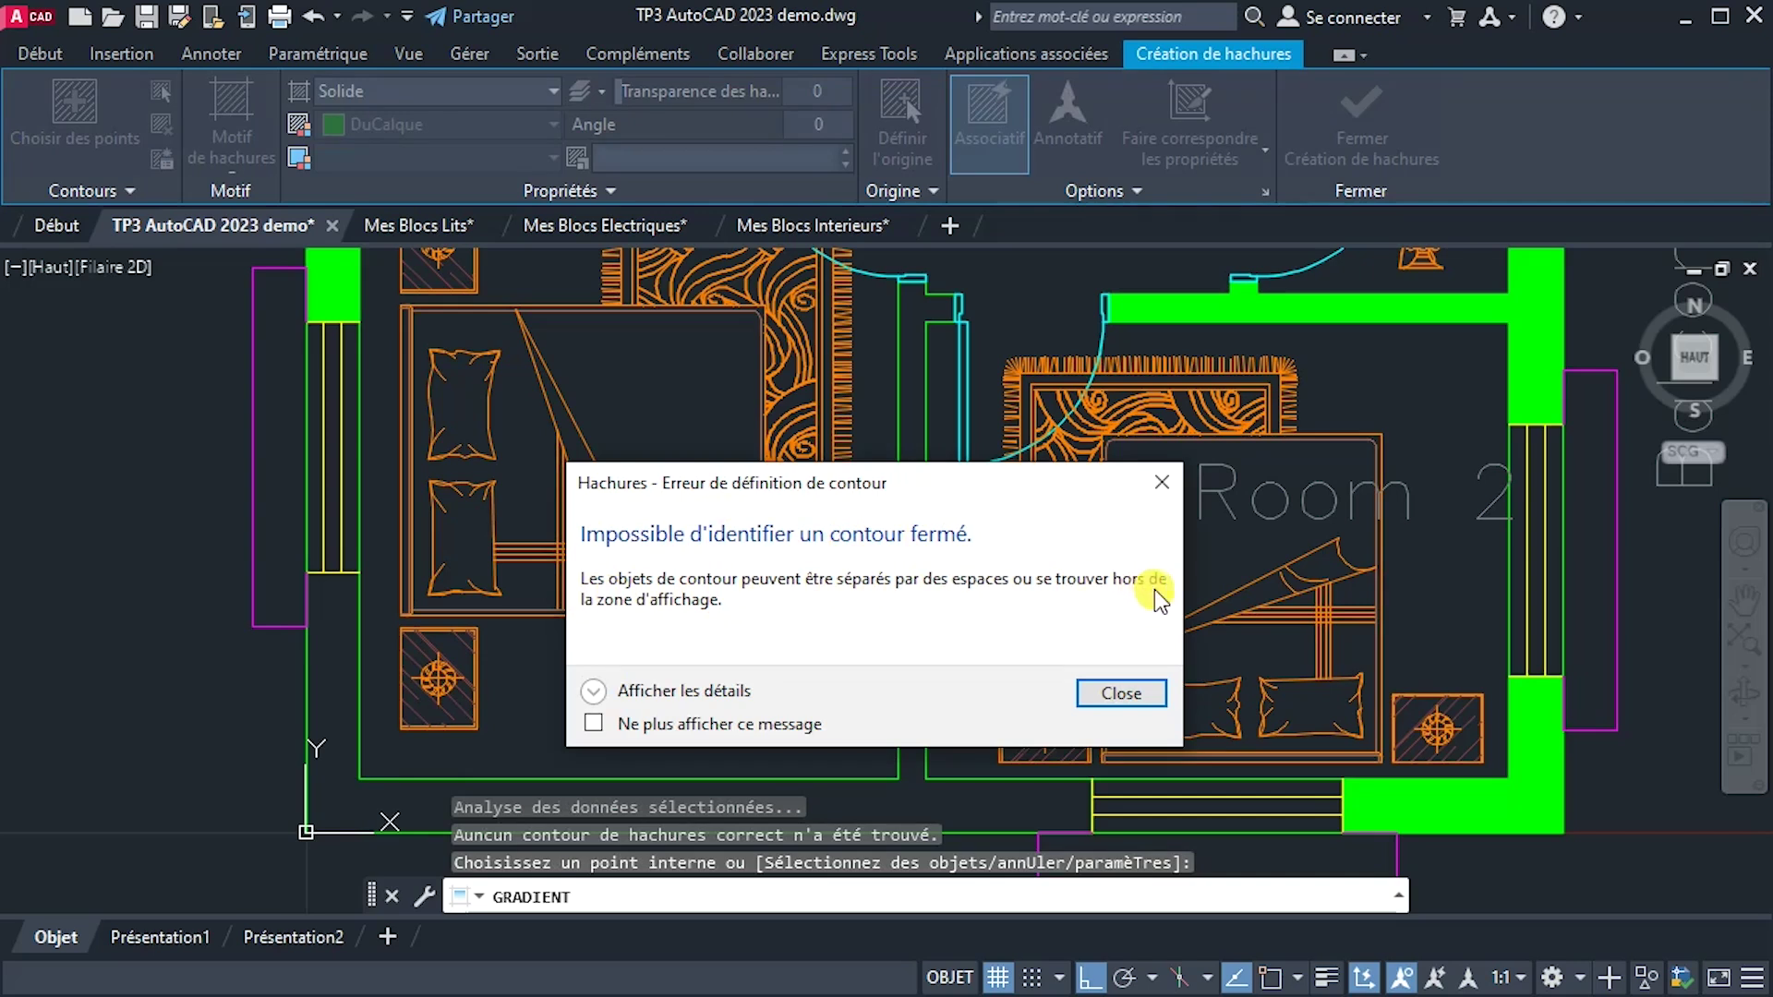
left_click(1119, 694)
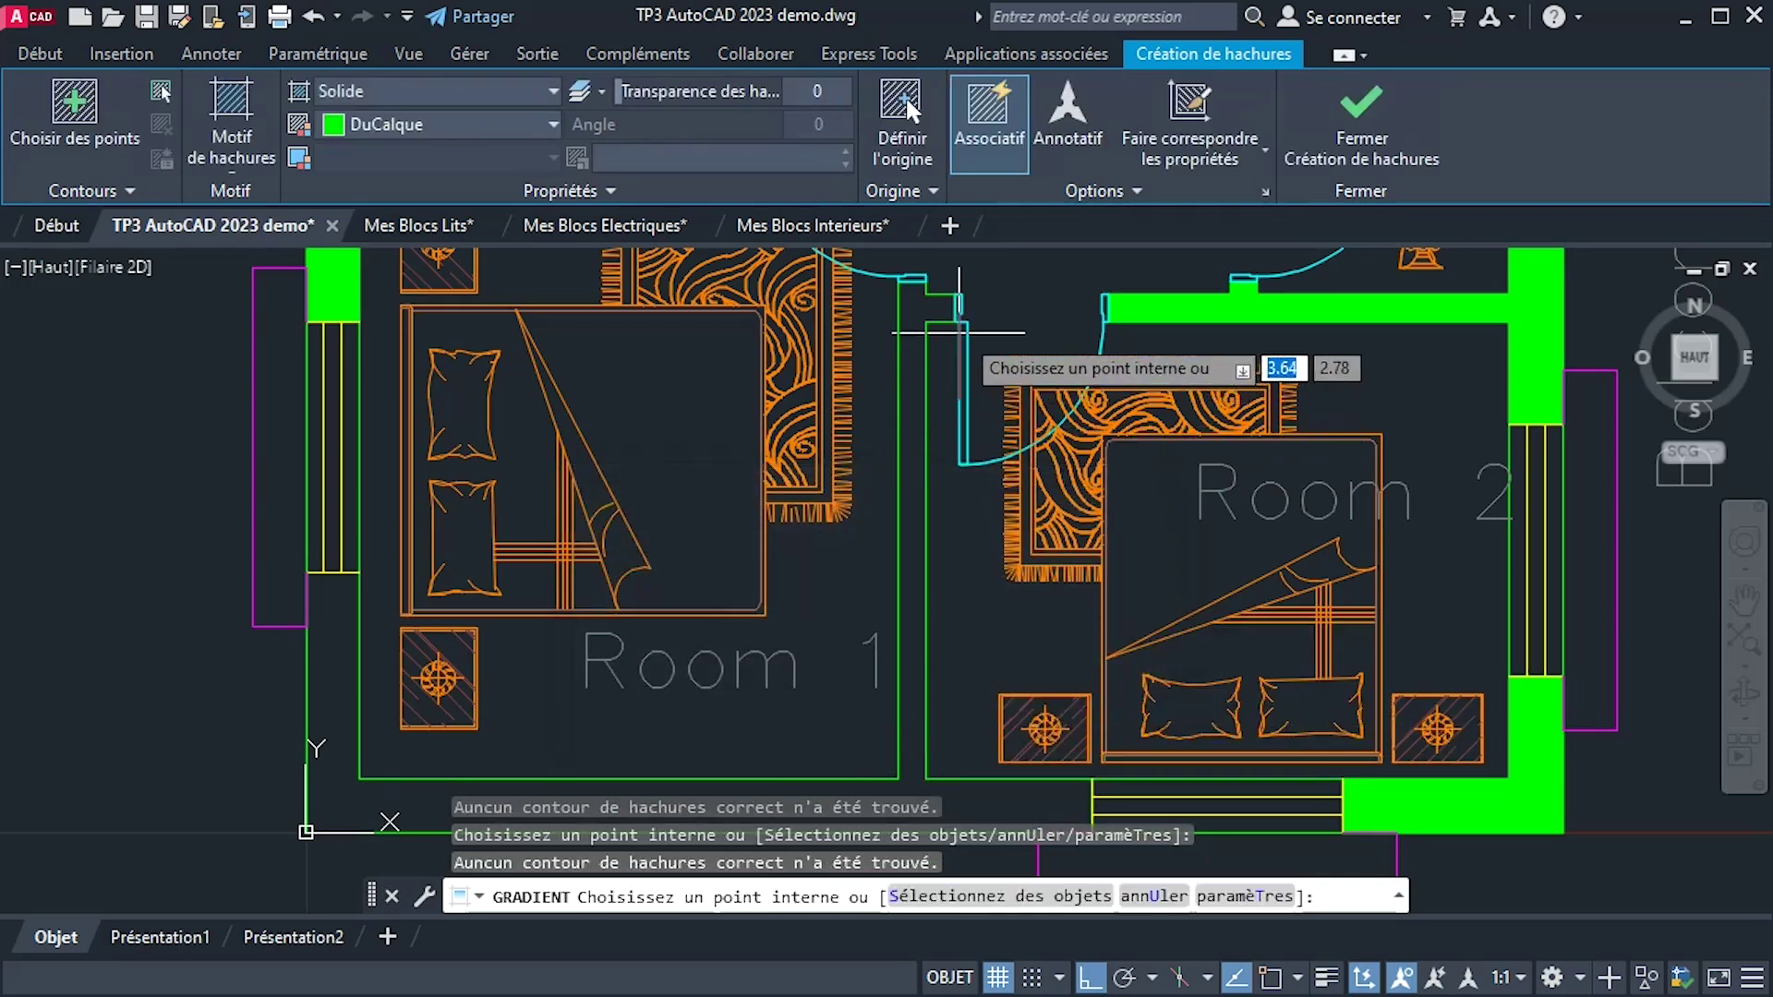
Turn off the Ameublements, Fenetre, Chajja and Portes layers.
scroll(959, 331, "up", 5)
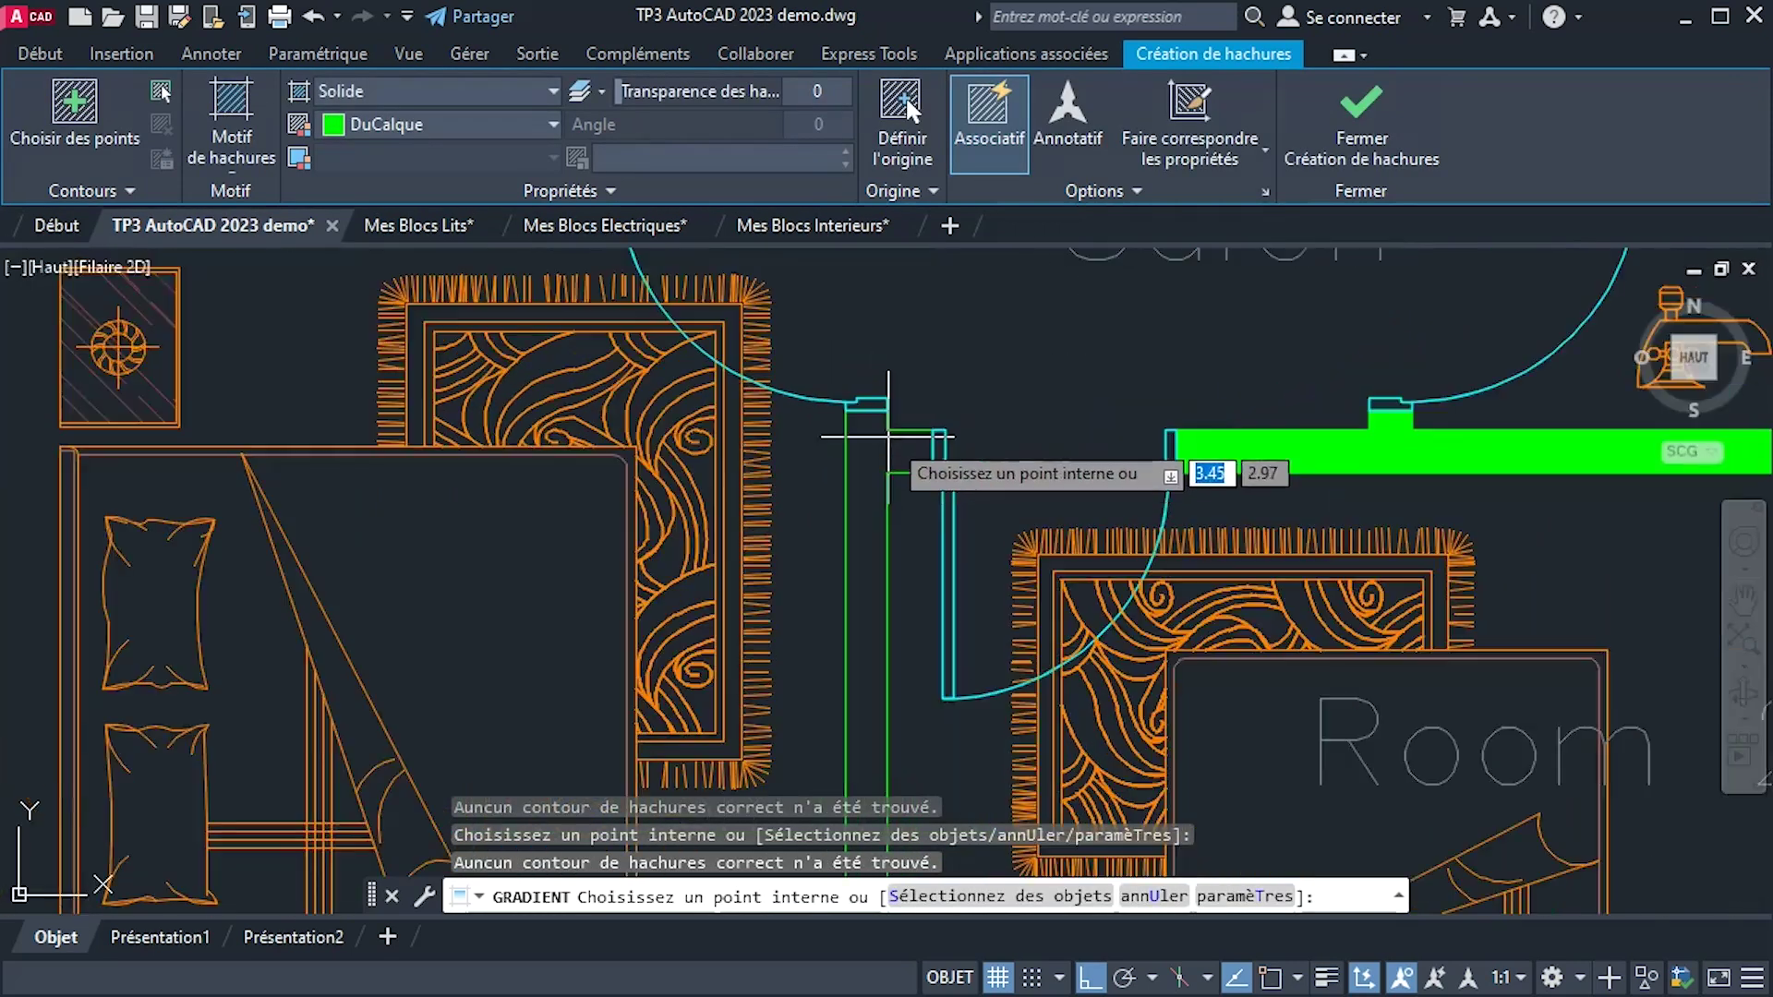
scroll(889, 436, "down", 5)
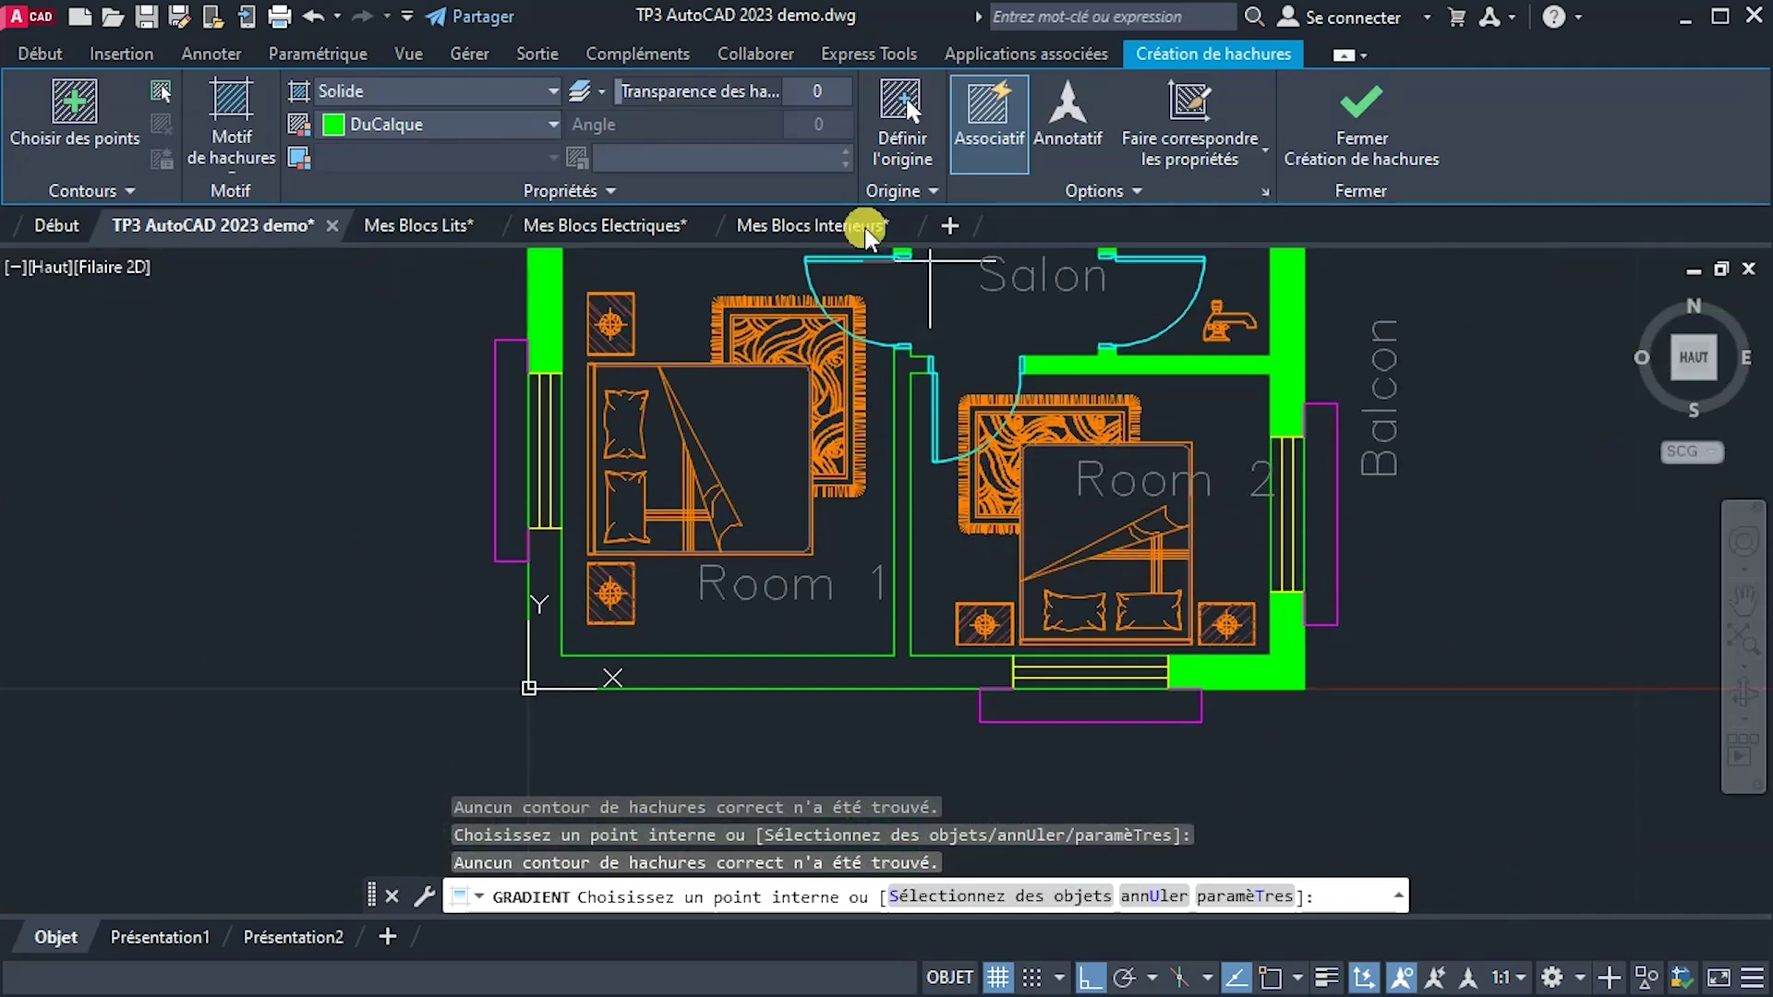
left_click(40, 54)
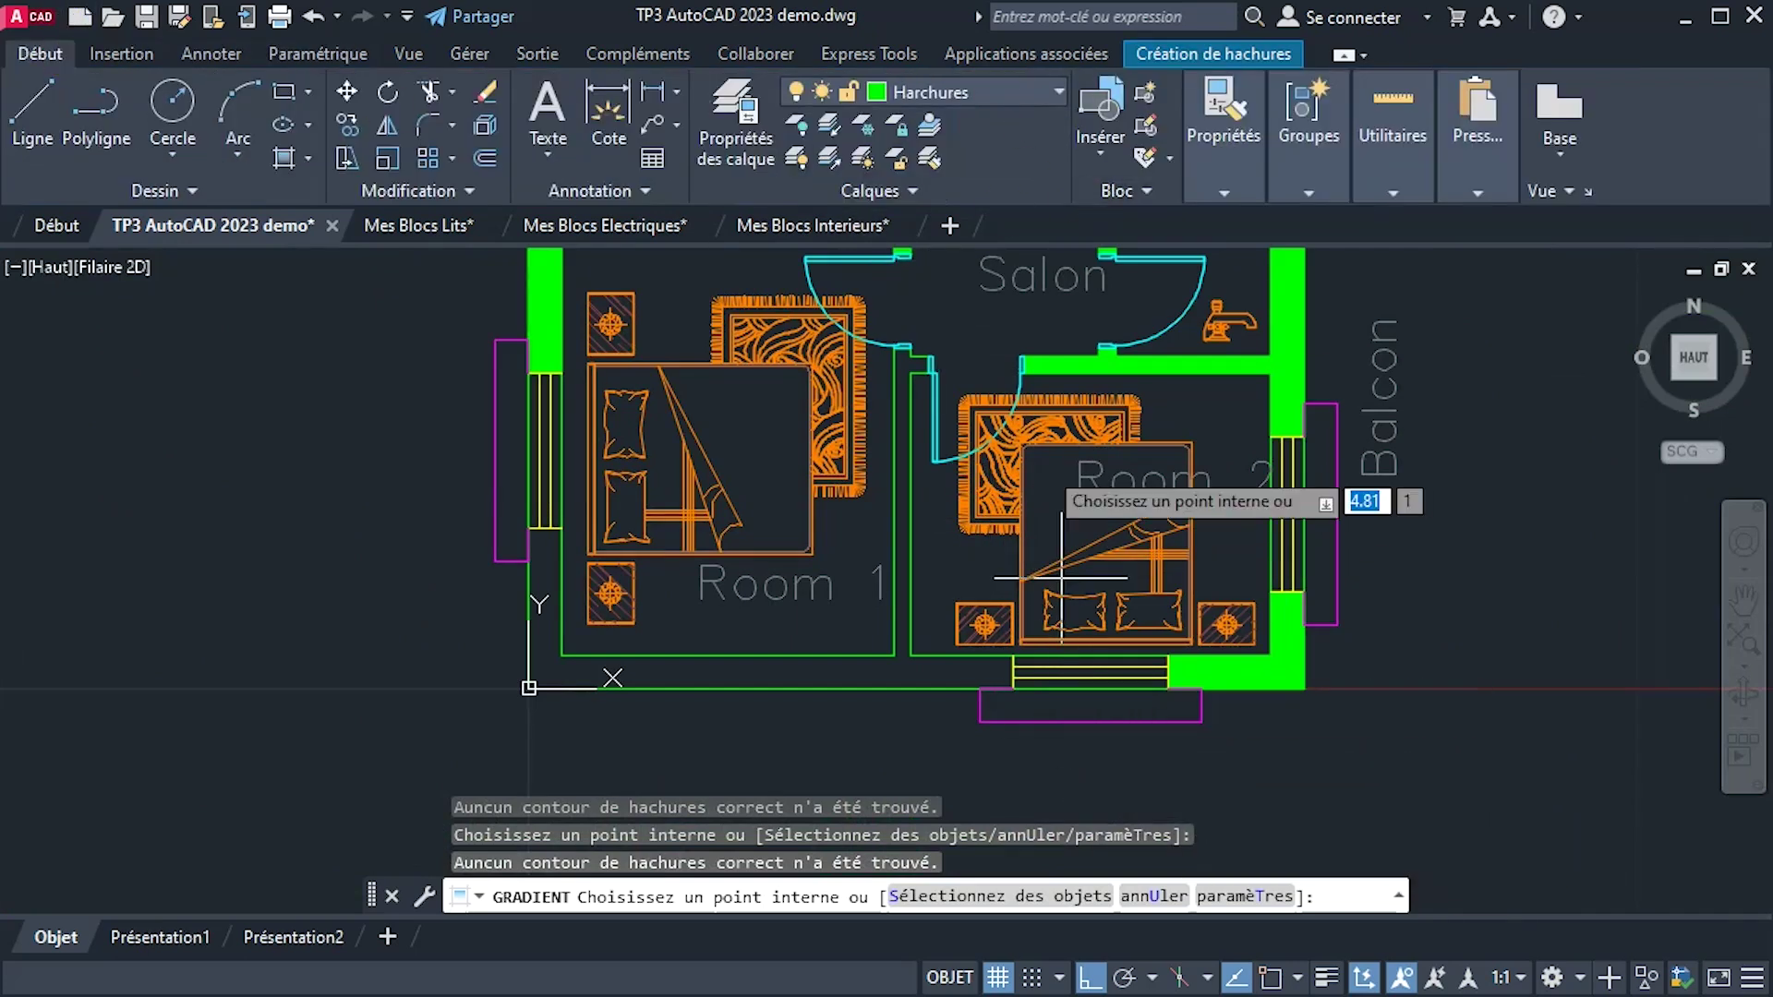
left_click(956, 91)
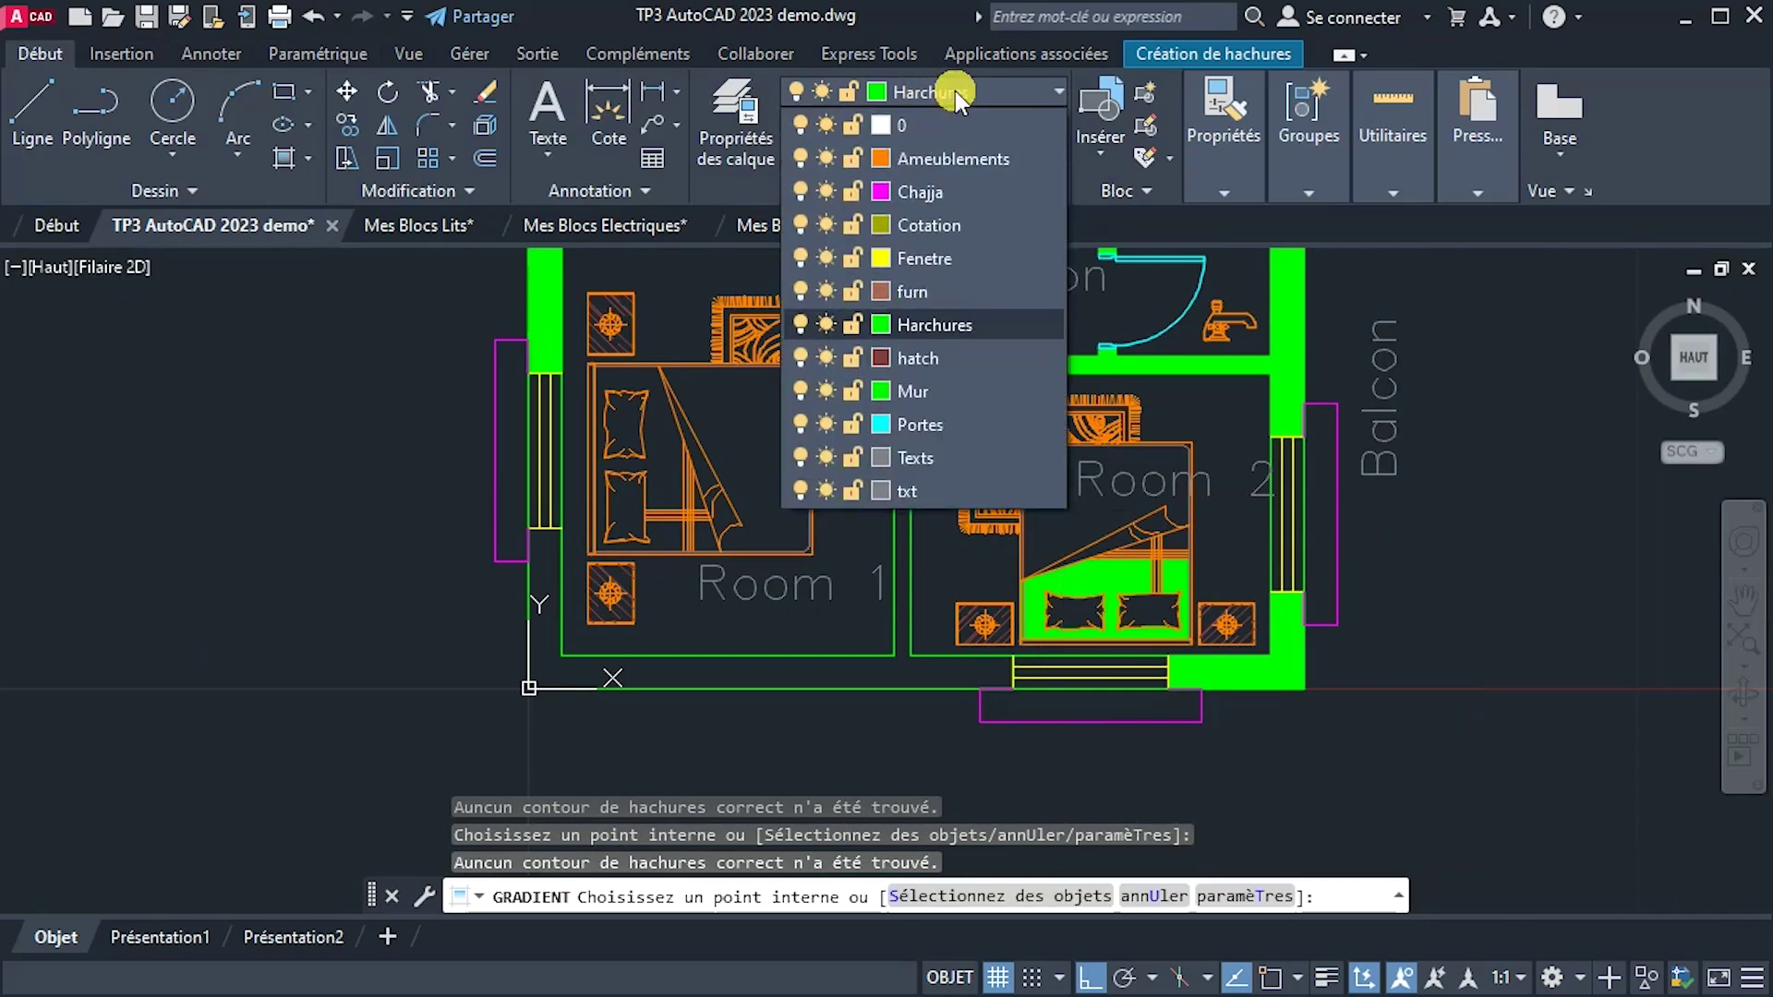
left_click(800, 159)
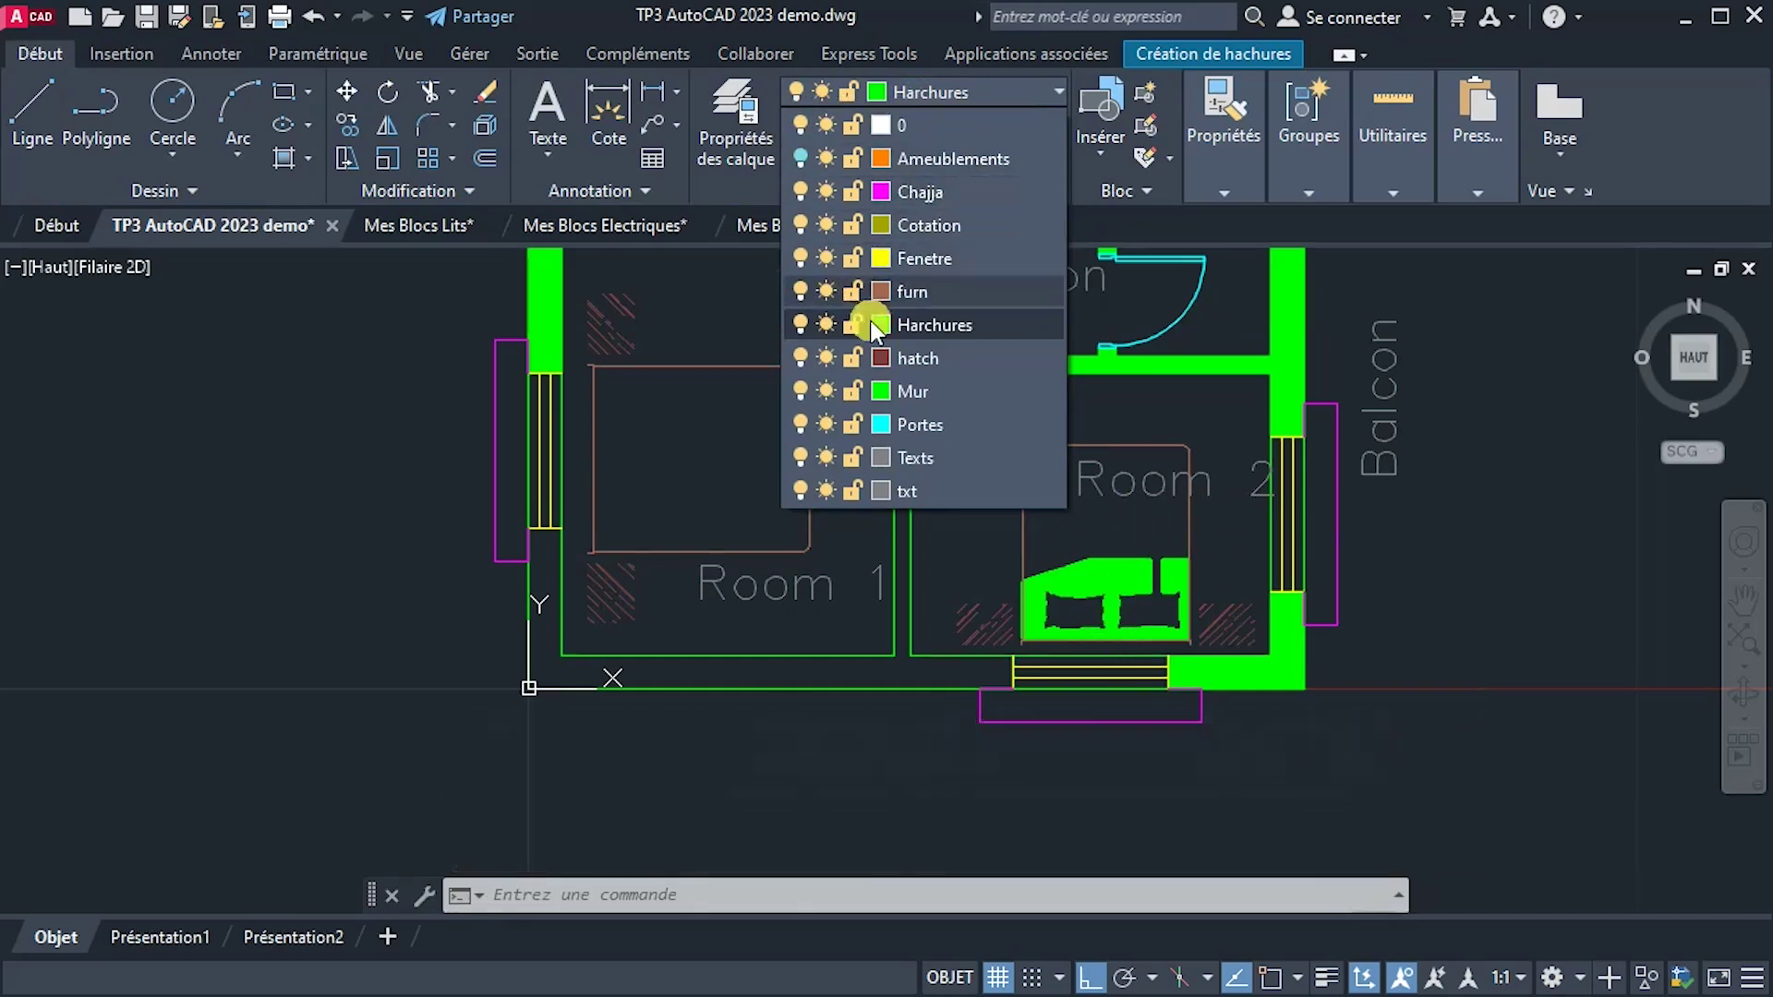
left_click(800, 259)
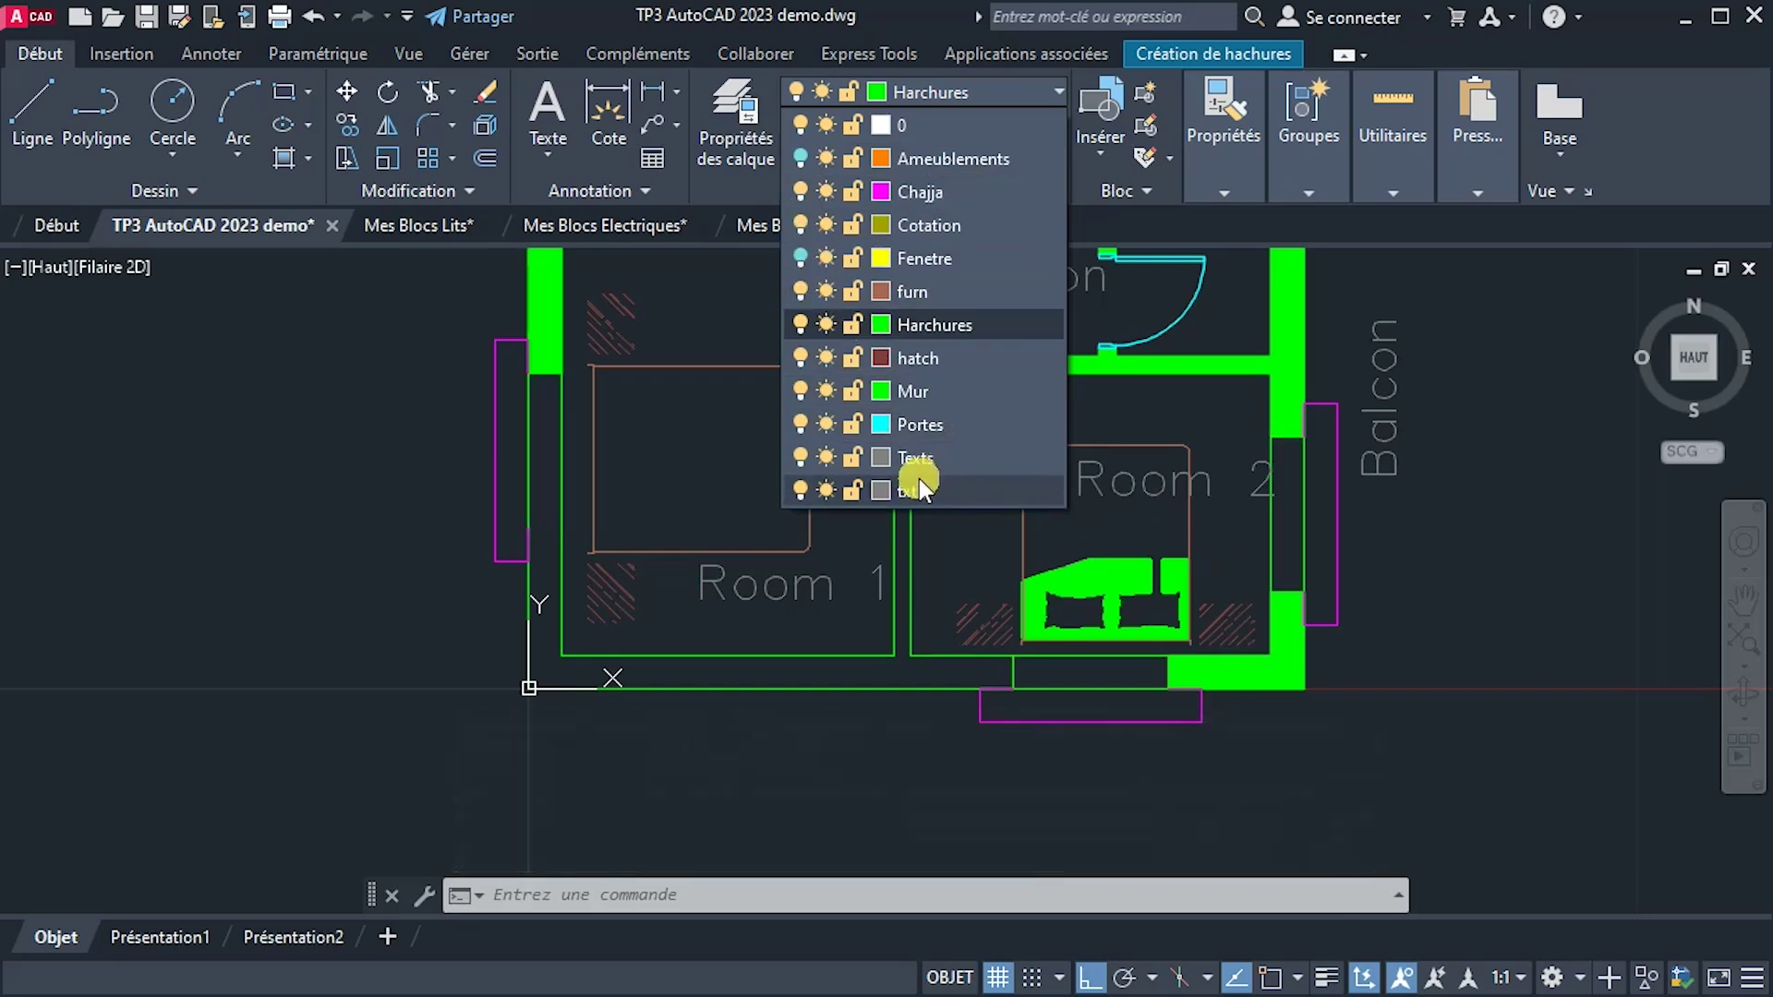
left_click(807, 189)
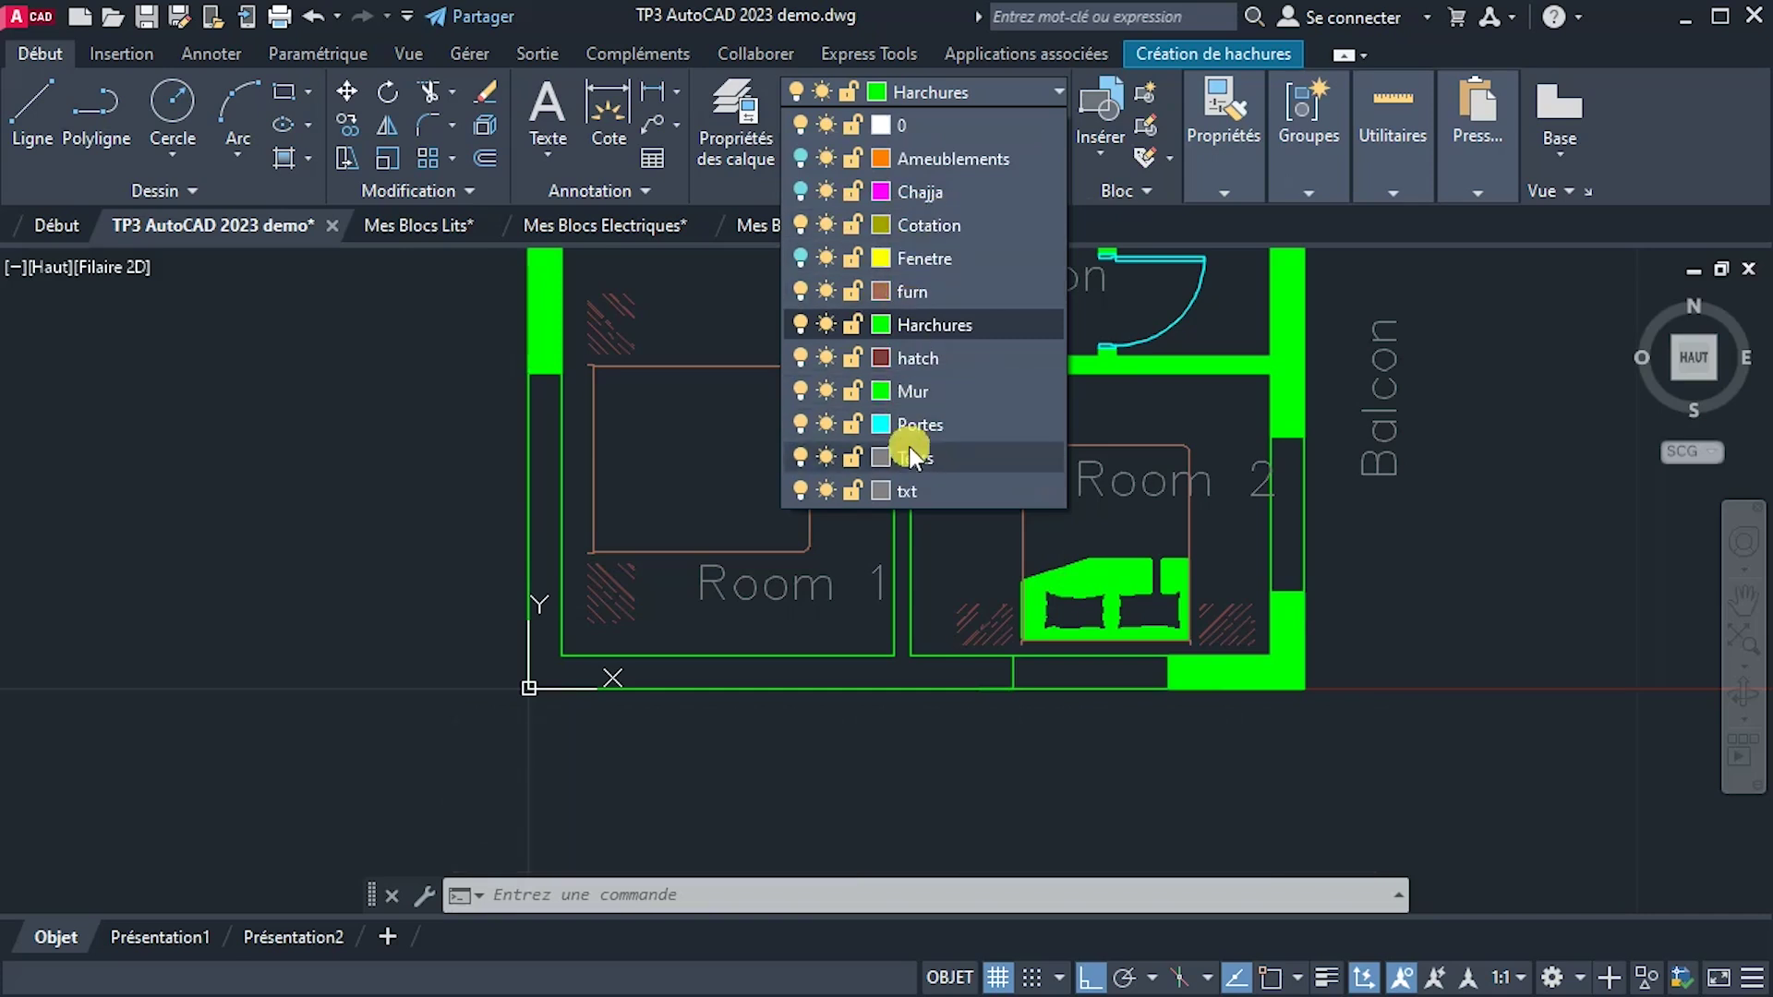
left_click(800, 424)
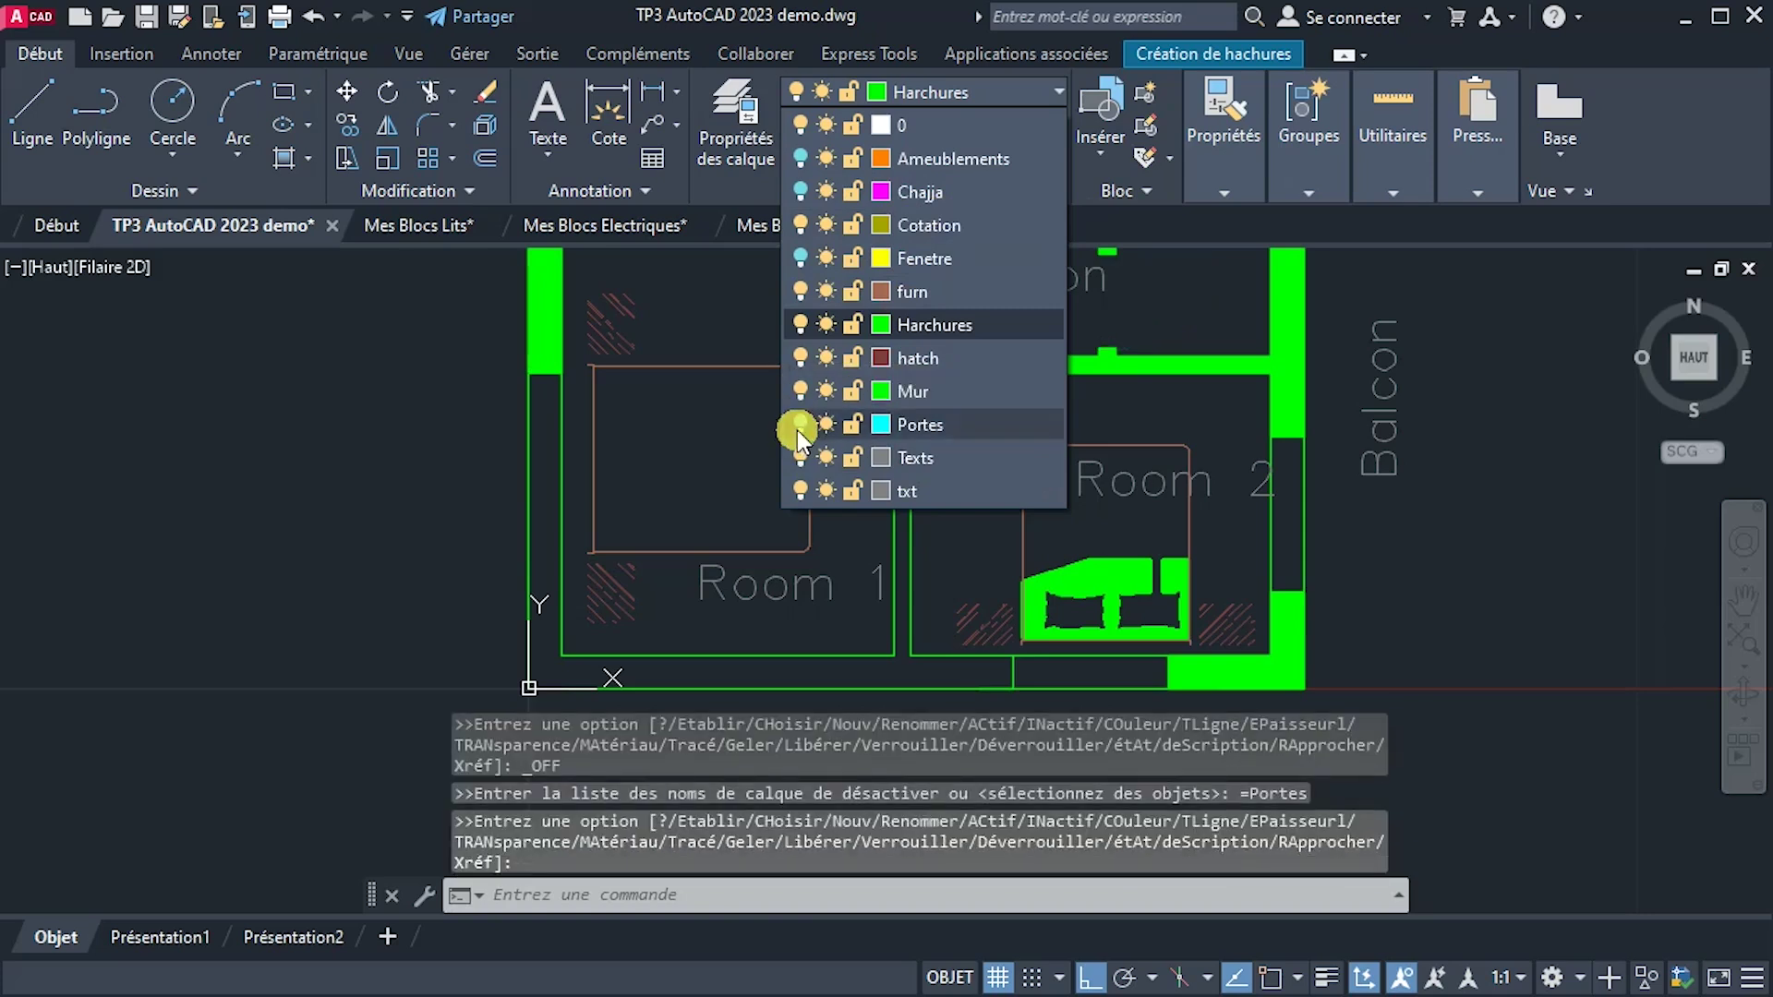
Cancel the running hatch command and return to the wall end beside Room 2's lower window.
scroll(739, 535, "down", 5)
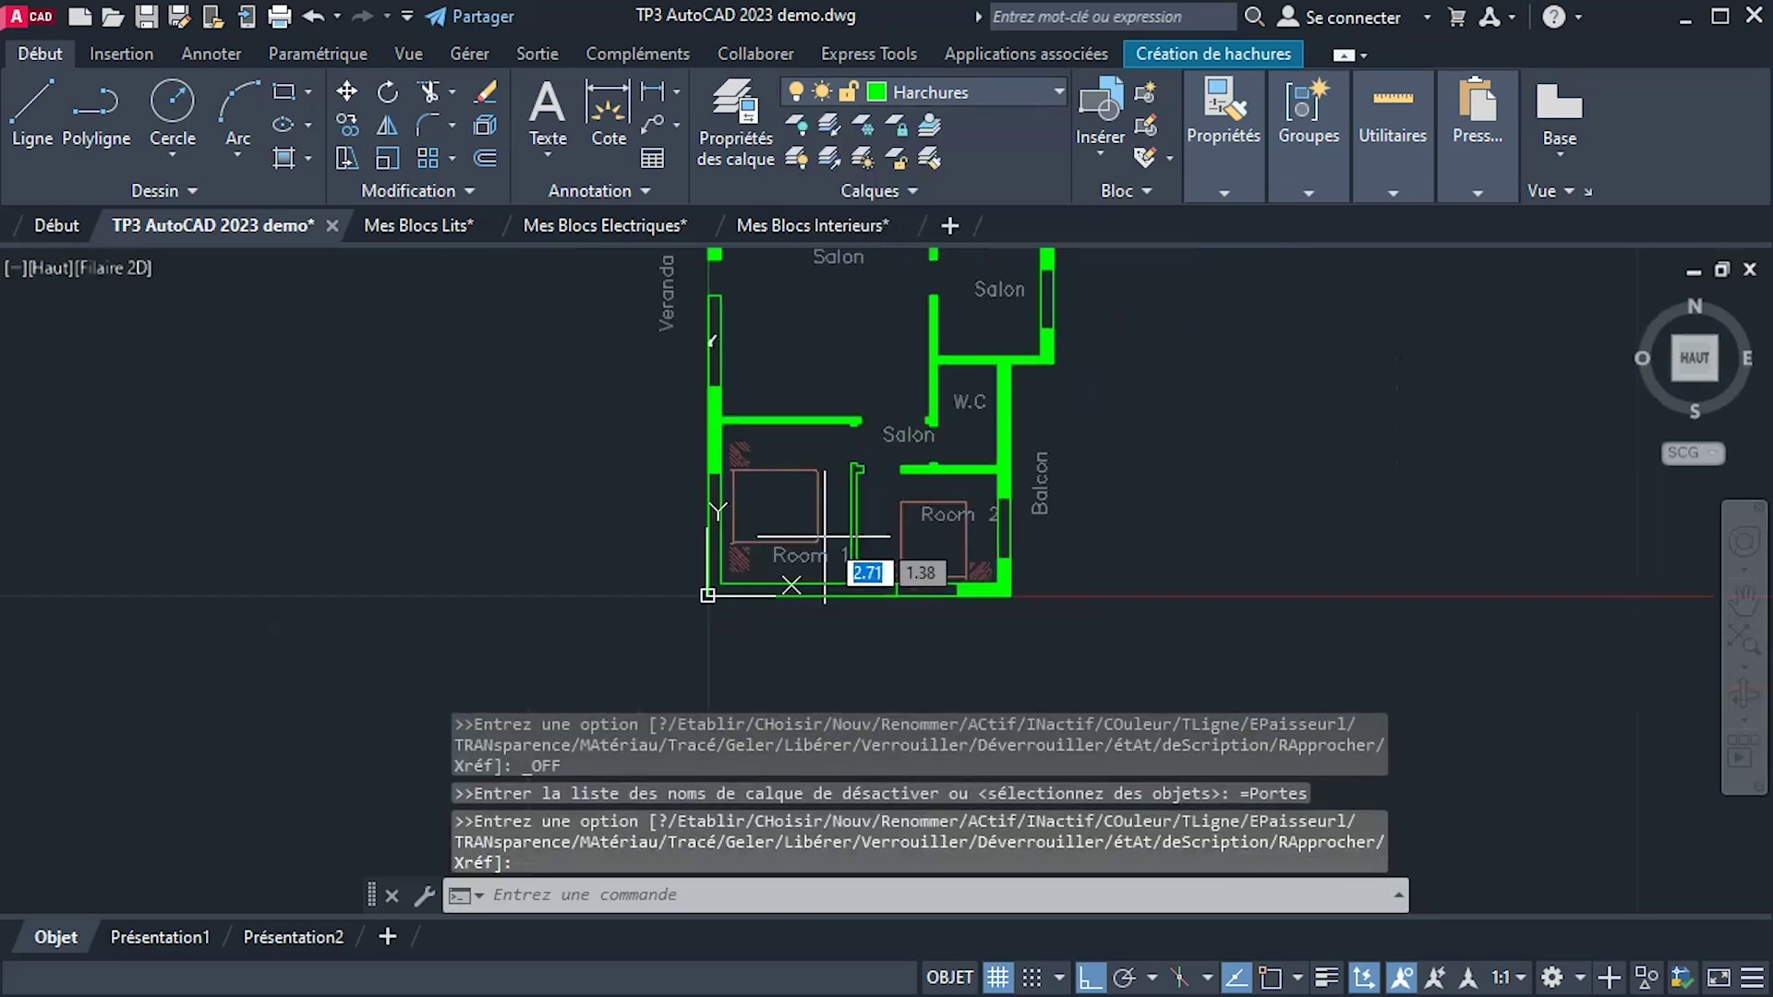
scroll(887, 555, "up", 6)
scroll(842, 554, "up", 2)
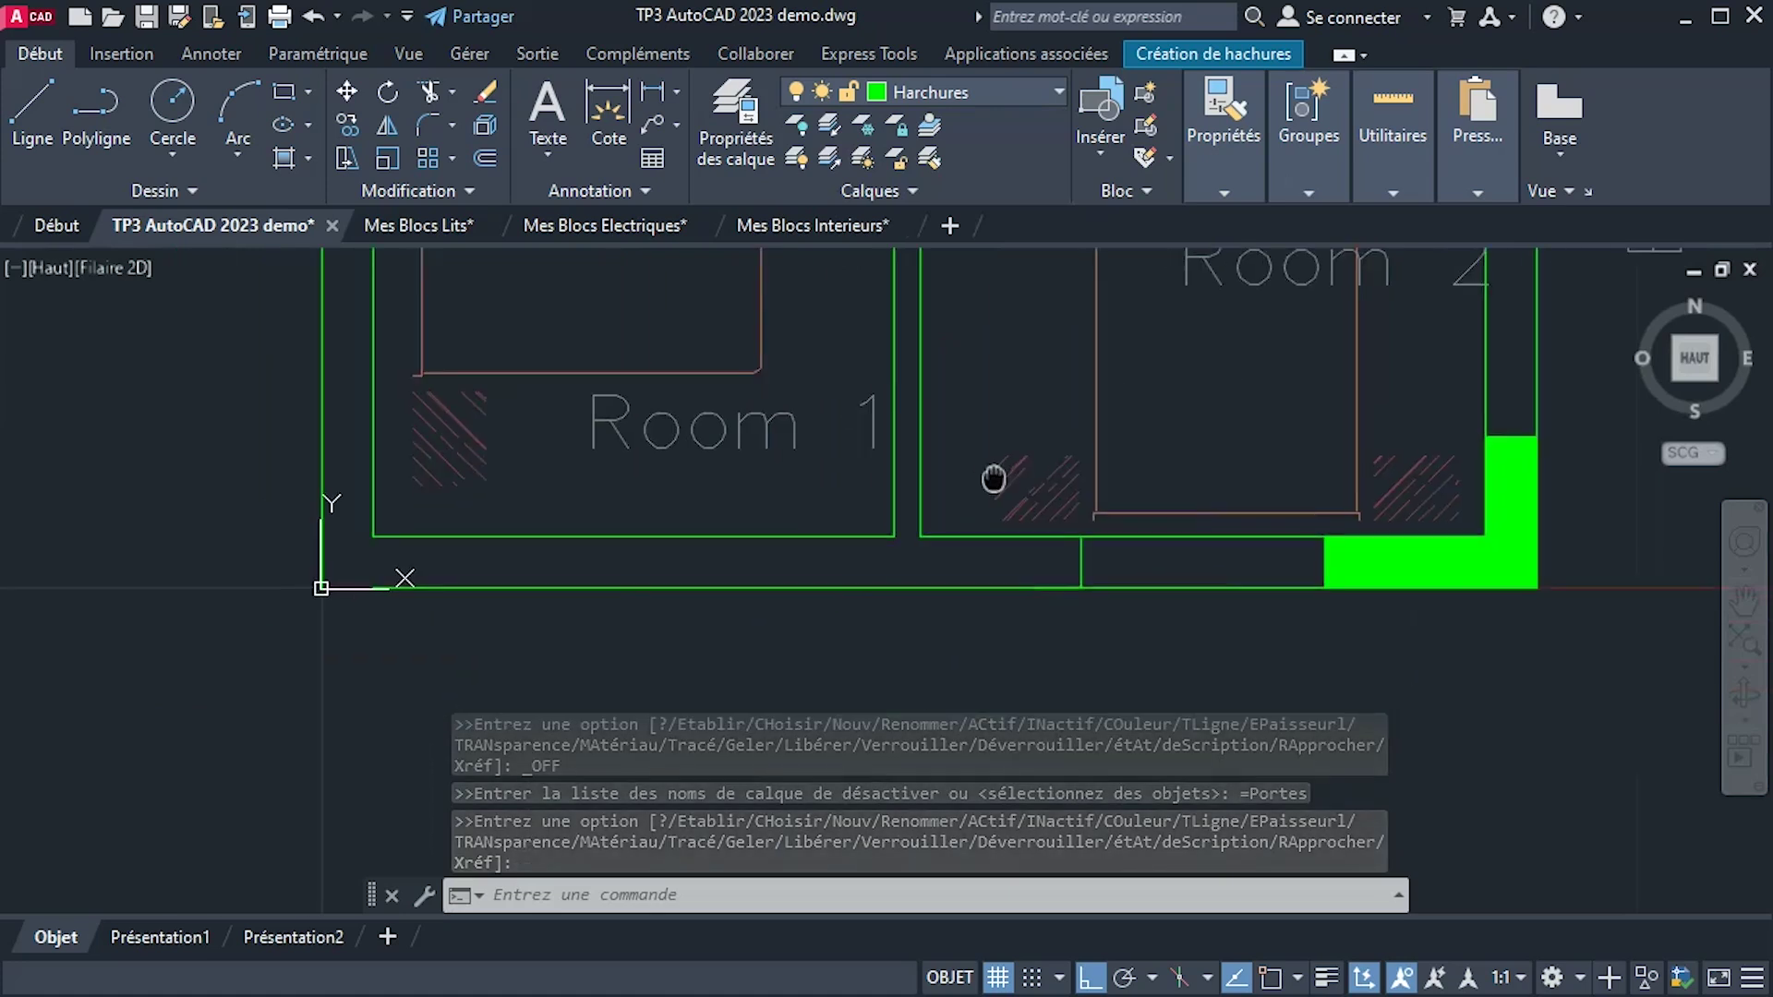
scroll(1089, 574, "up", 4)
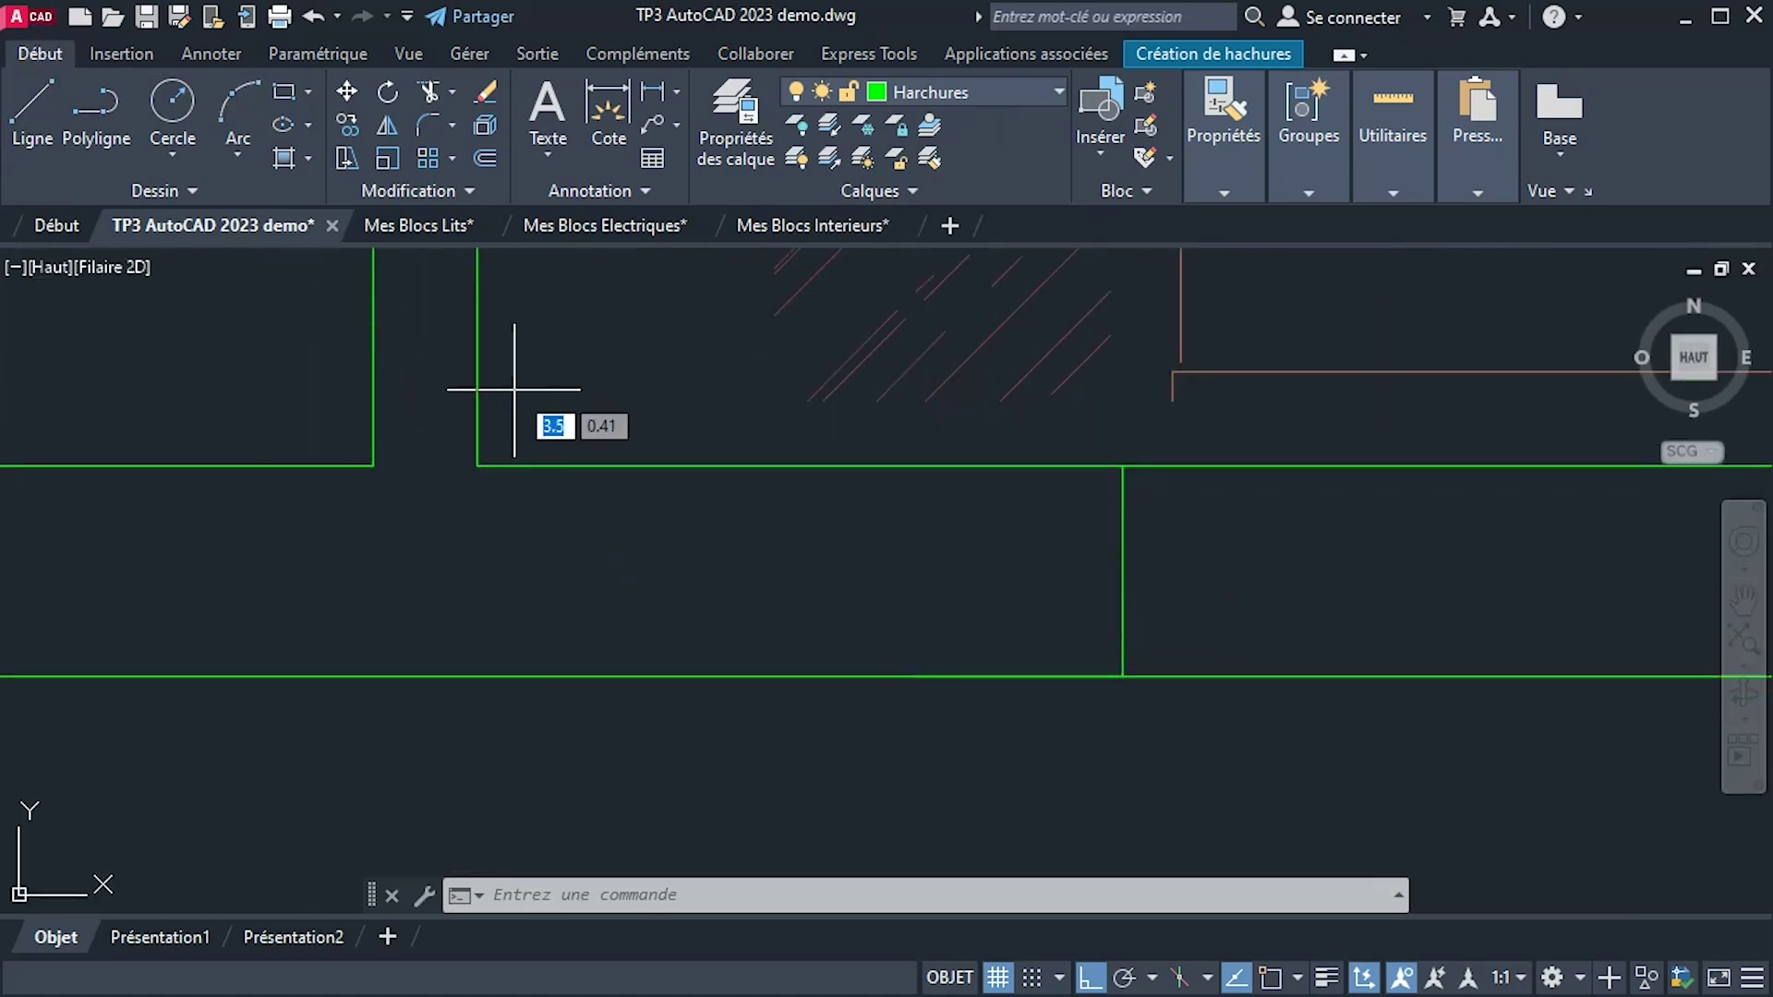
key("Escape")
key("Escape")
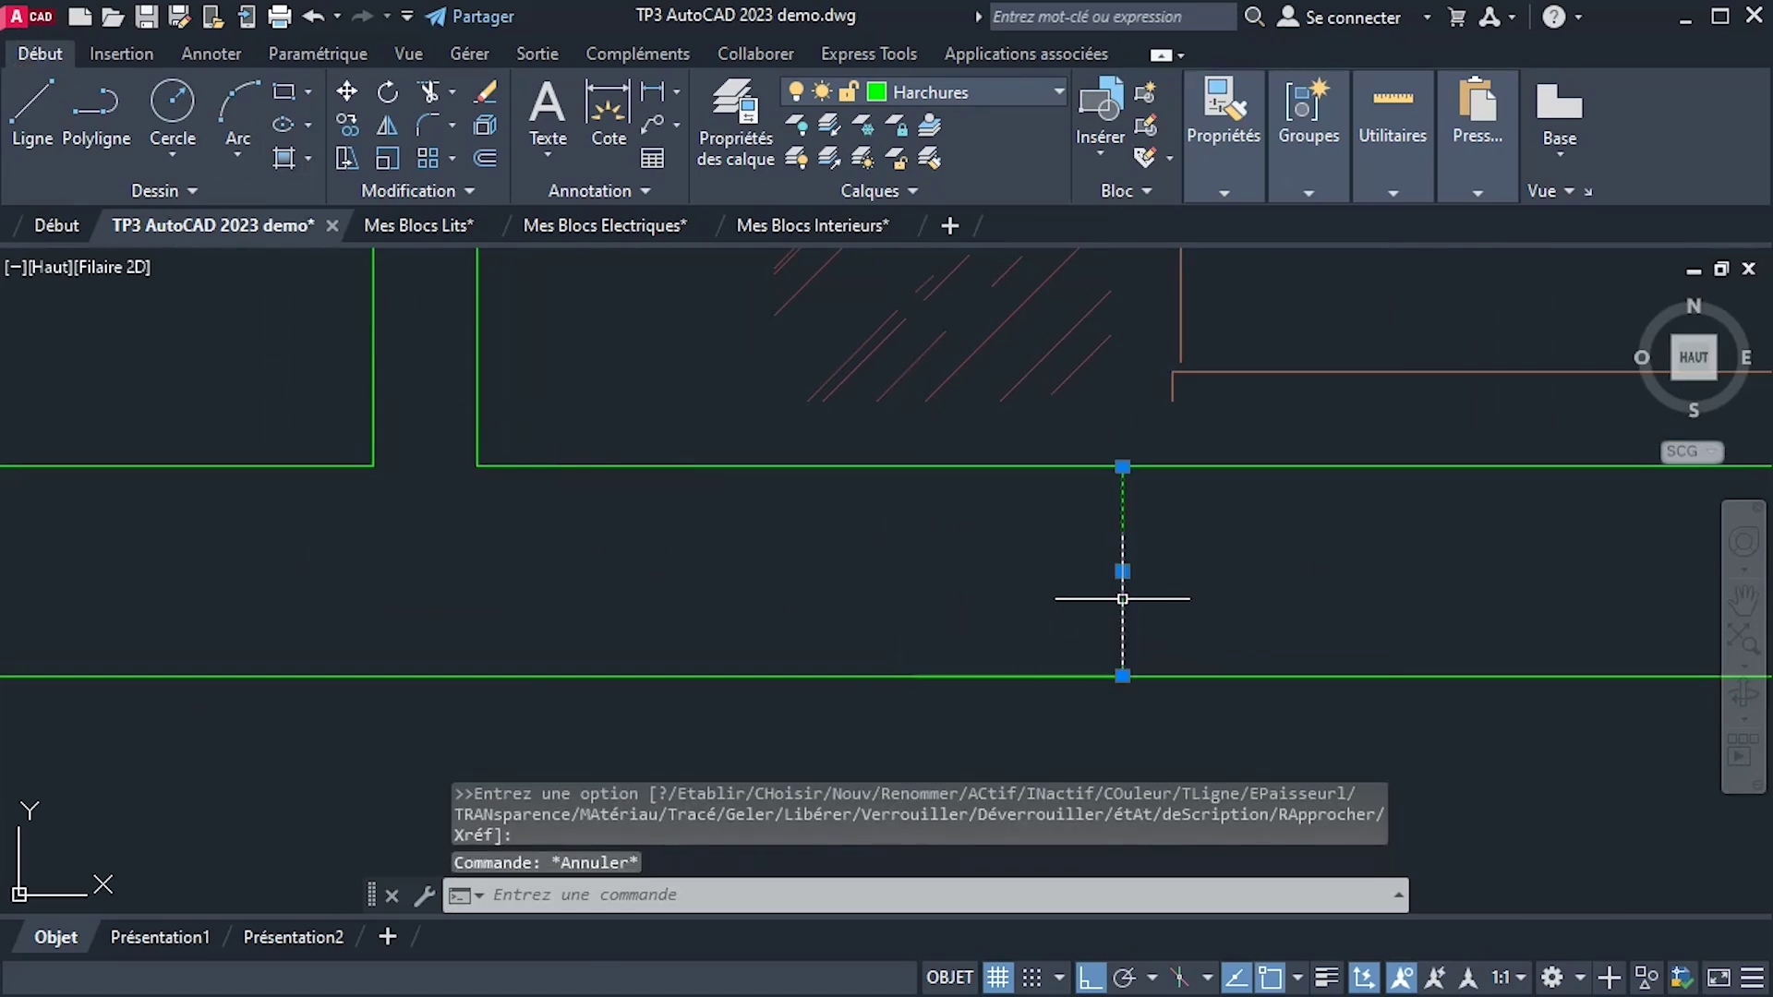
Erase the short line closing the lower outer wall near Room 2 and undo the erasure.
key("Delete")
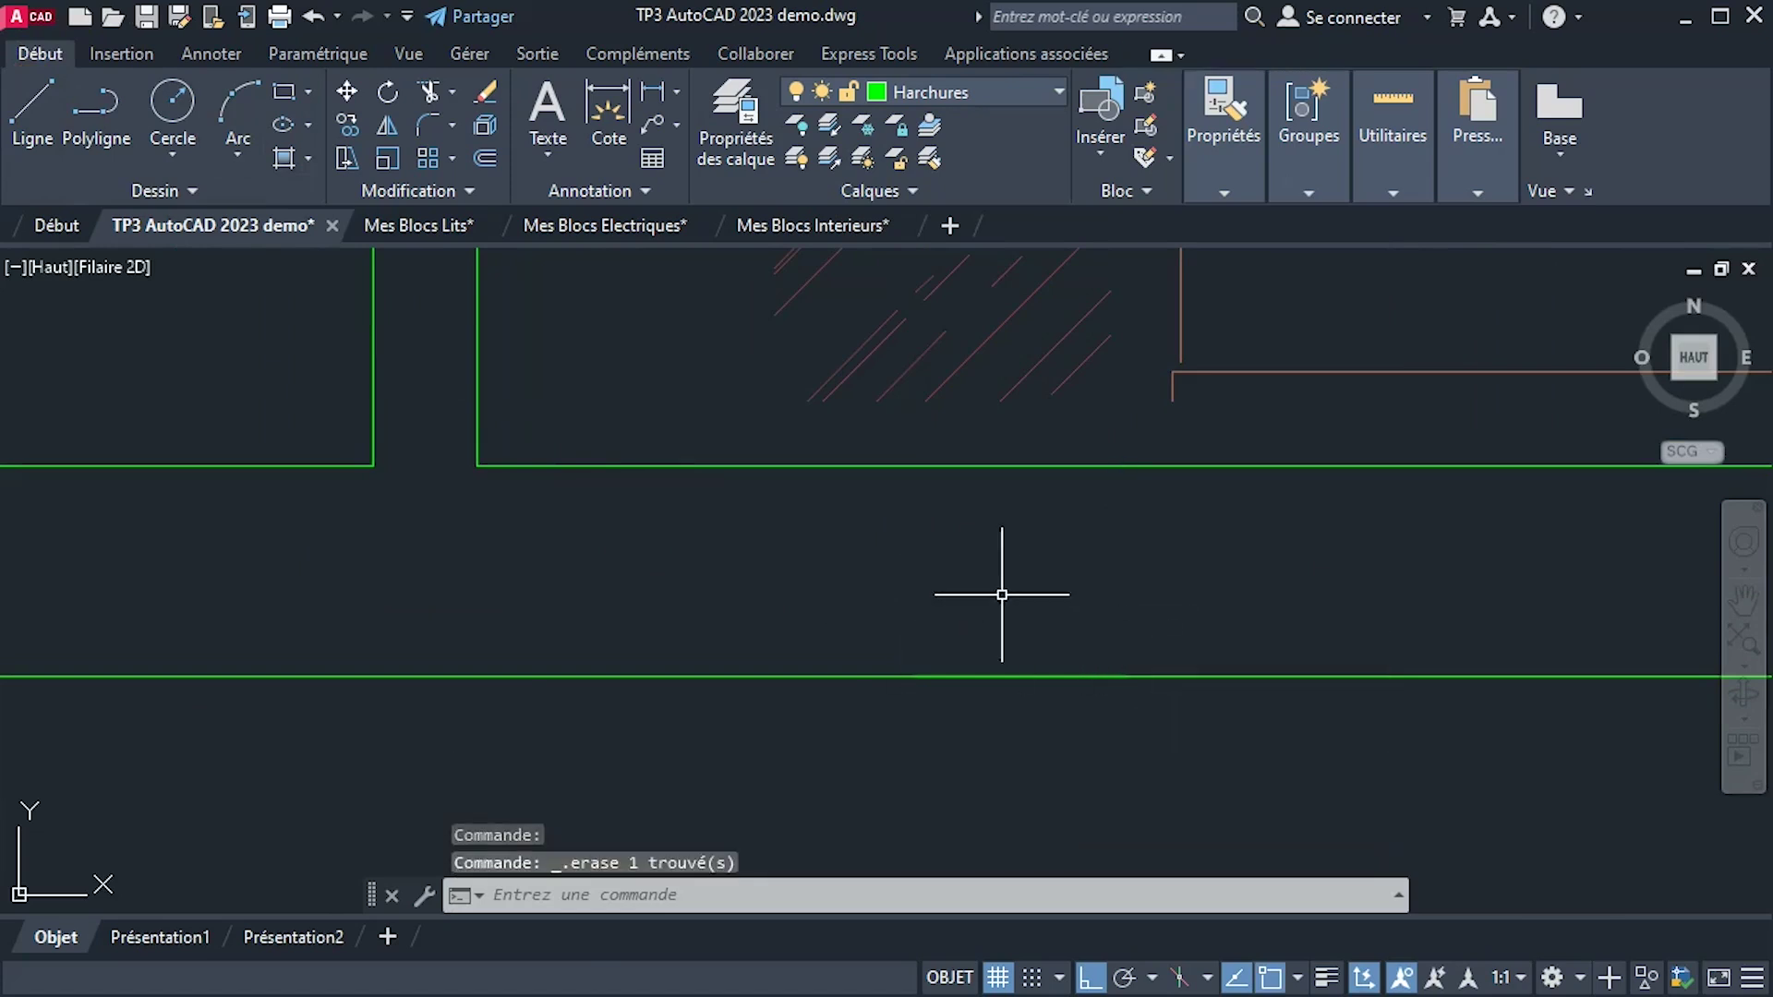
scroll(1002, 595, "down", 4)
scroll(1045, 602, "up", 2)
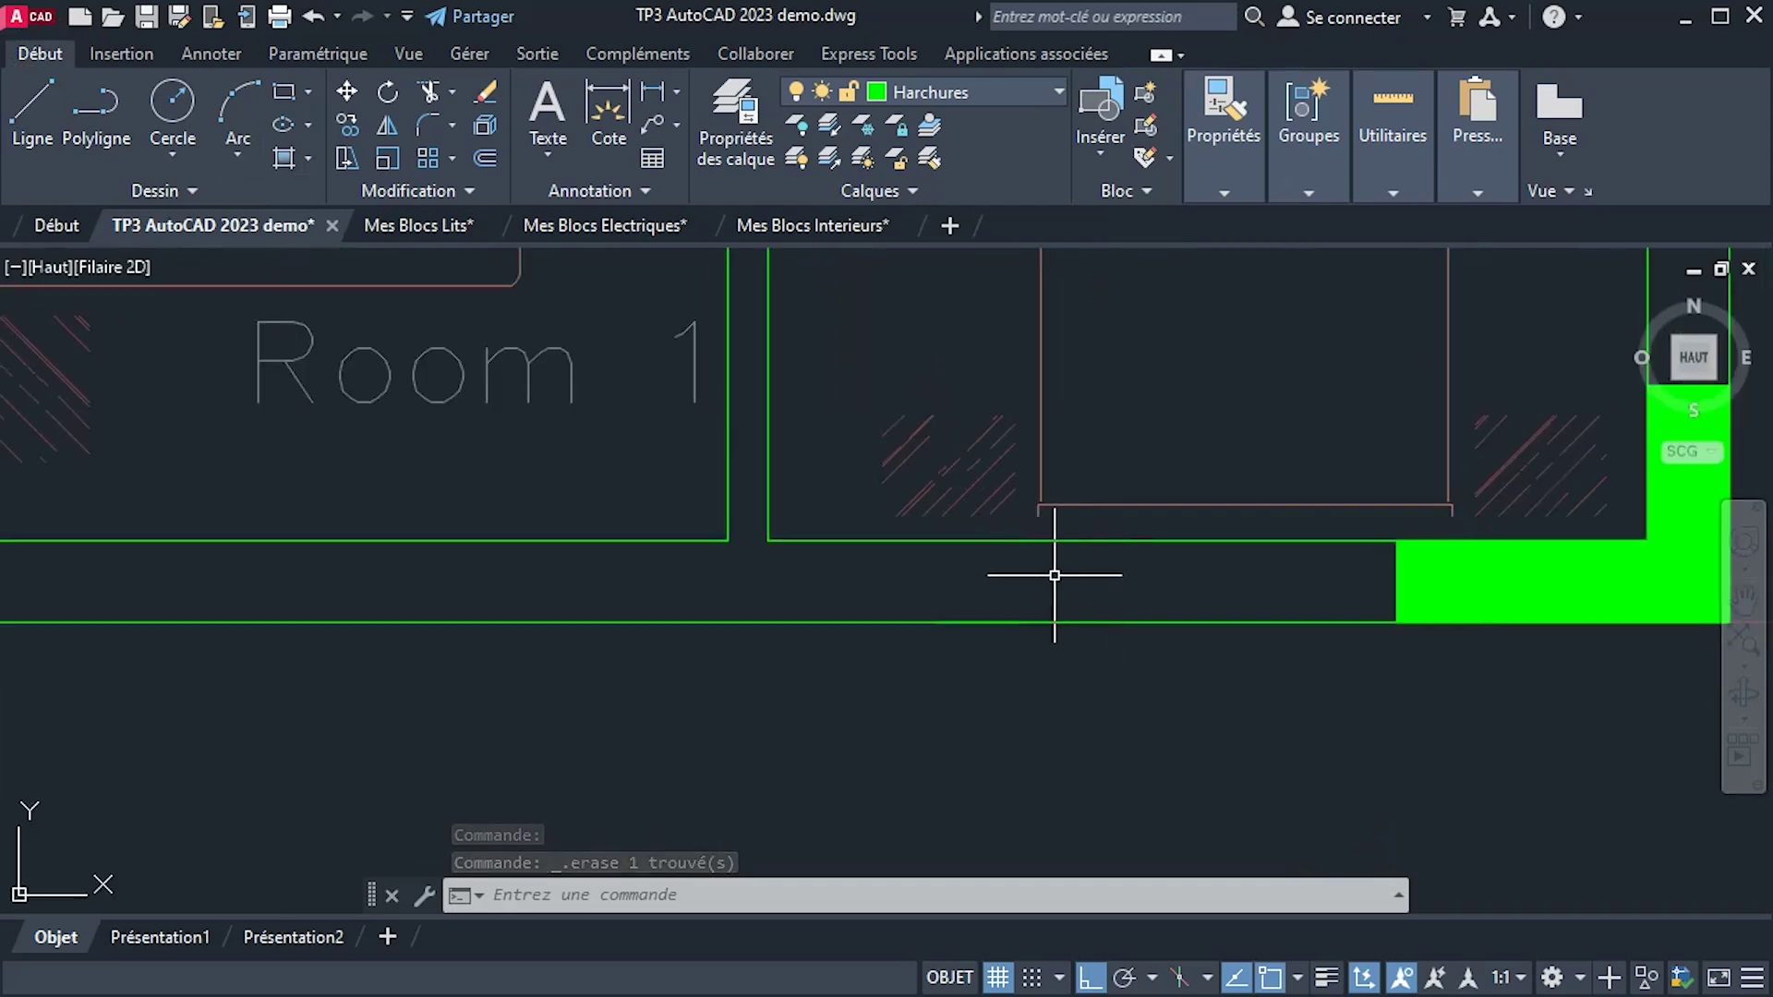
key("ctrl+z")
key("ctrl+z")
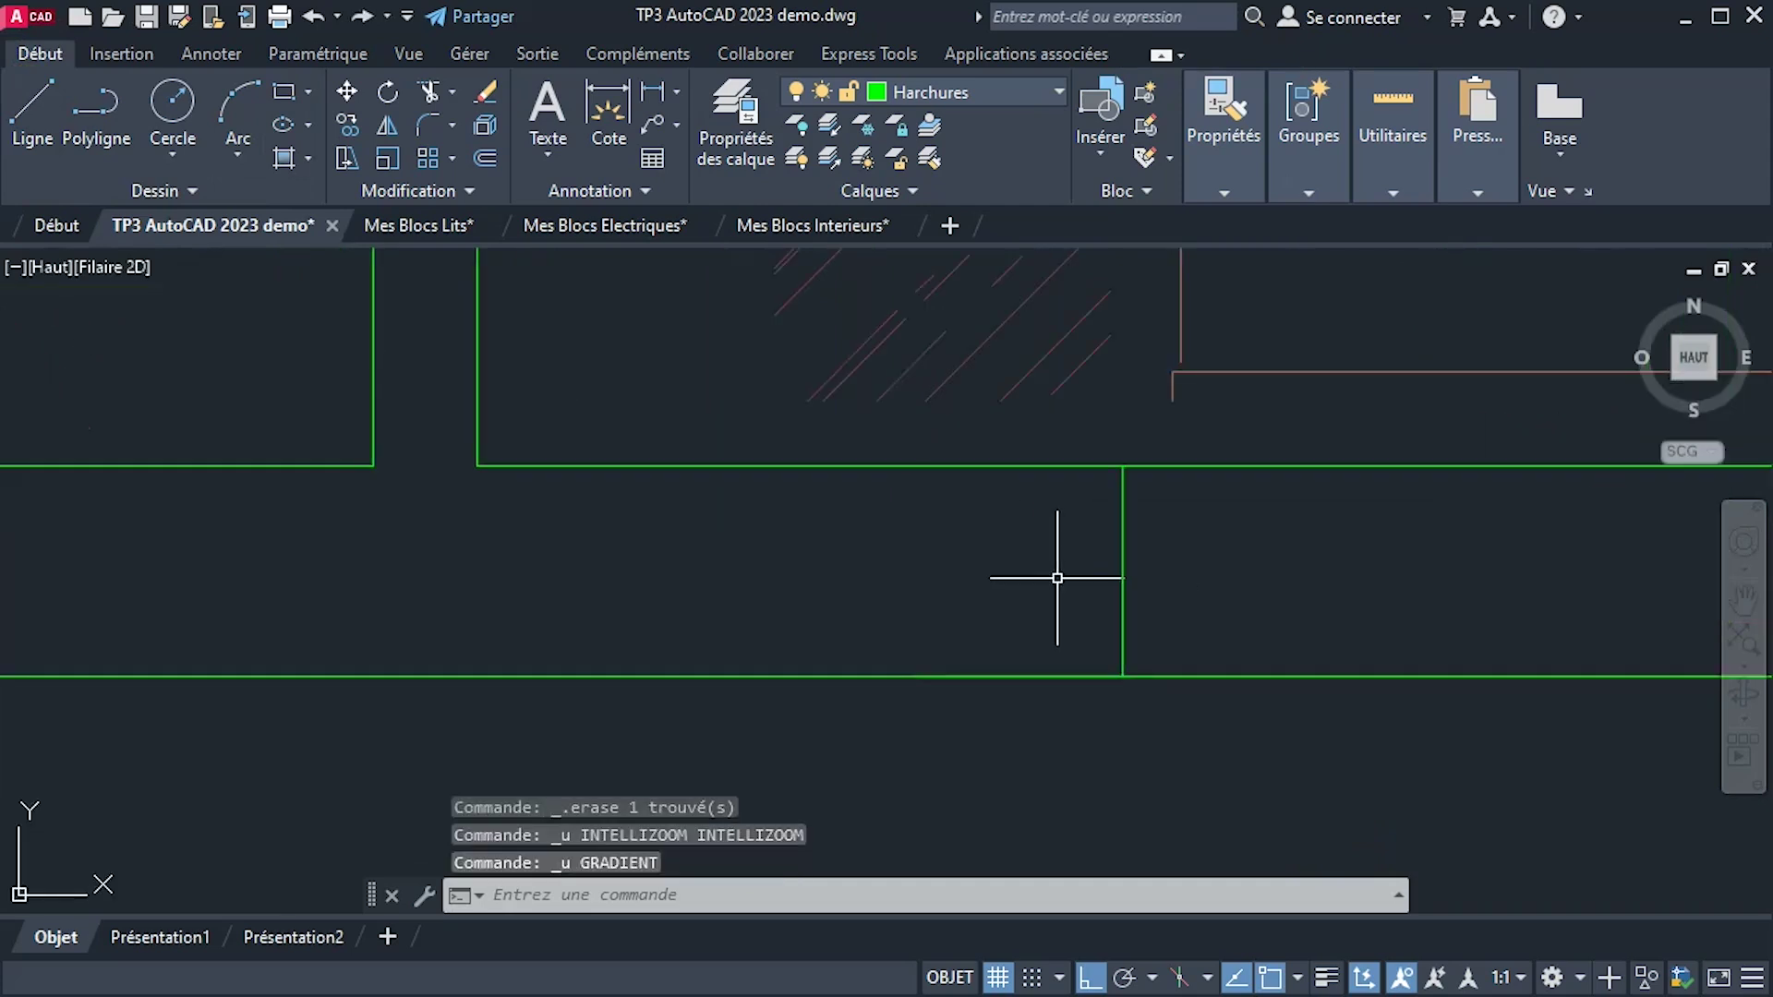
Inspect the outer wall lines meeting at Room 1's lower-left corner for gaps in the contour.
scroll(1128, 544, "down", 4)
middle_click_drag(871, 542, 1210, 727)
scroll(1032, 521, "up", 5)
scroll(1099, 634, "down", 5)
middle_click_drag(483, 662, 602, 648)
scroll(316, 700, "up", 4)
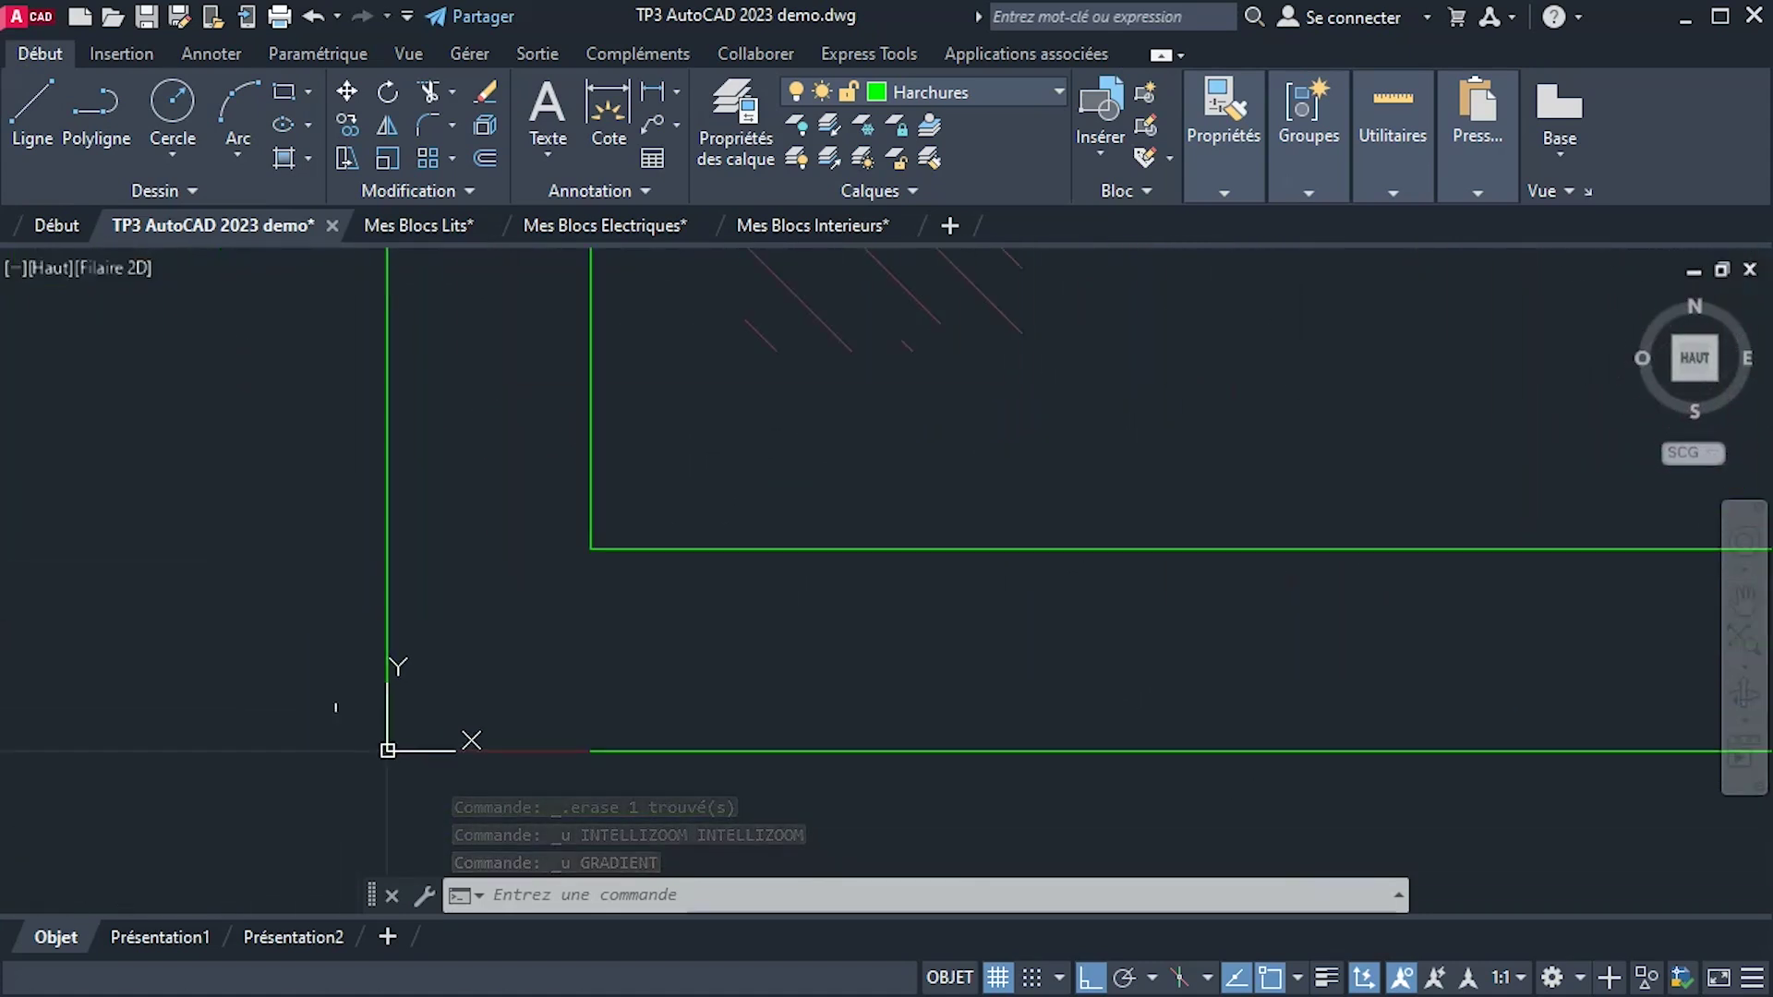
left_click(388, 574)
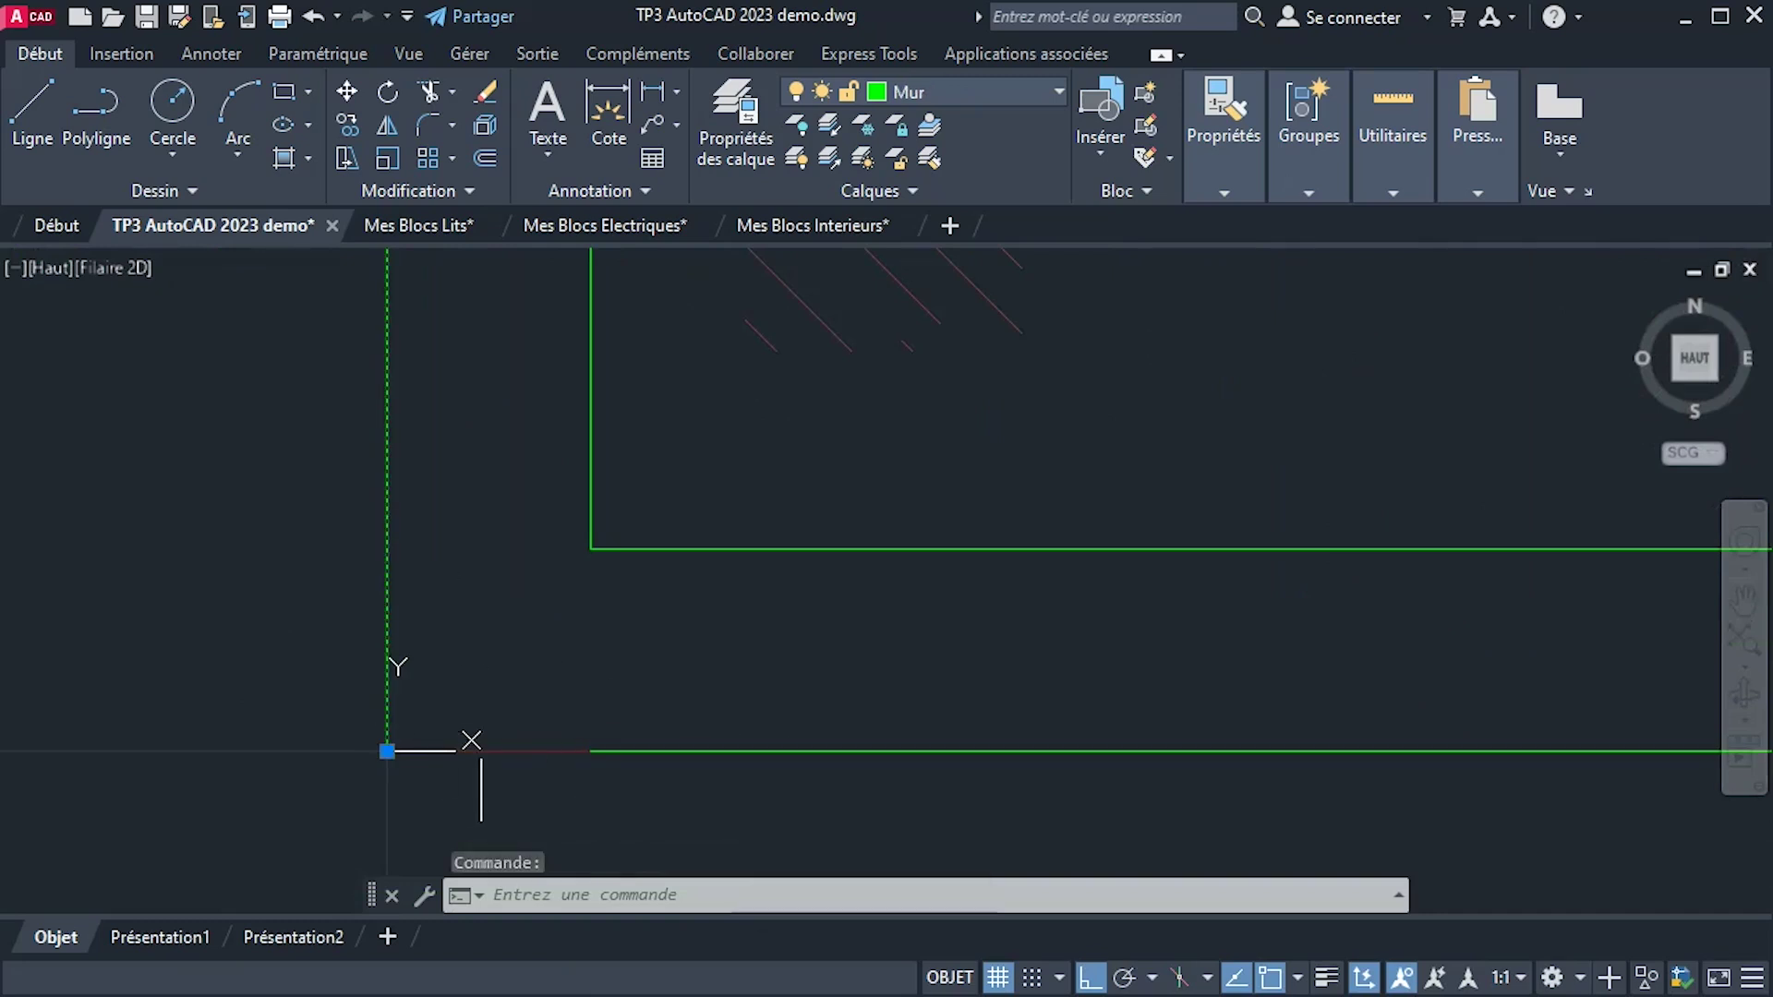
left_click(711, 752)
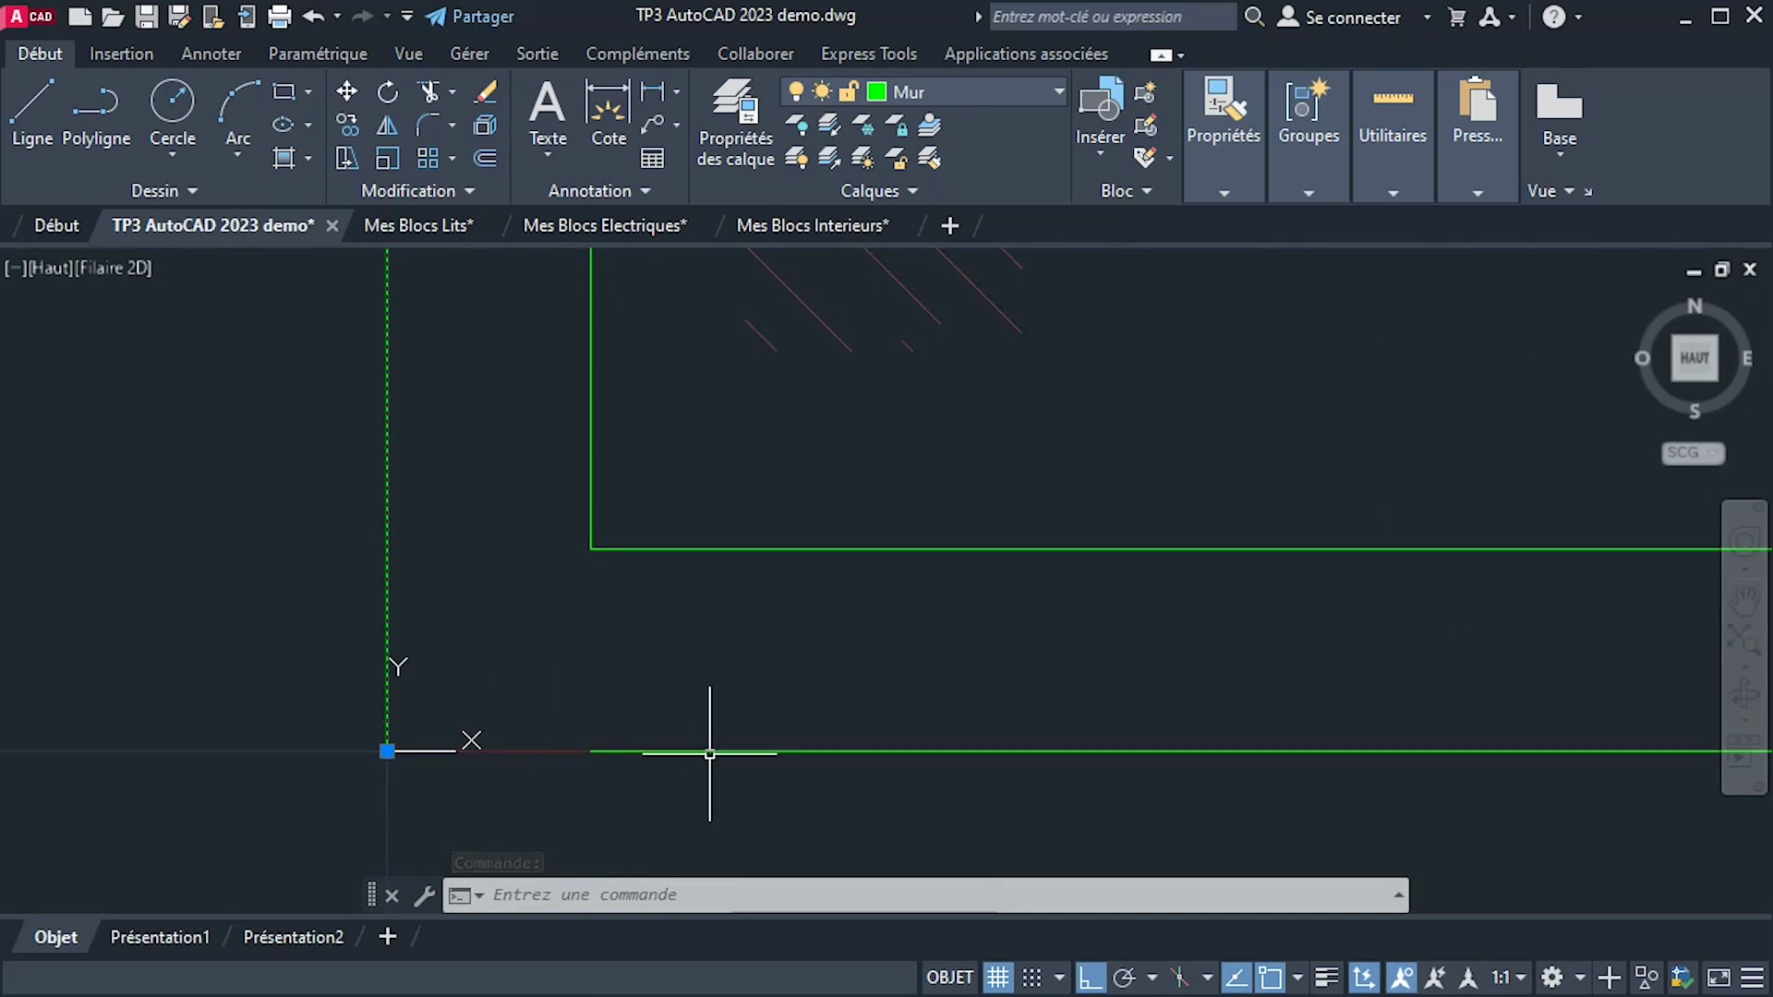
key("Escape")
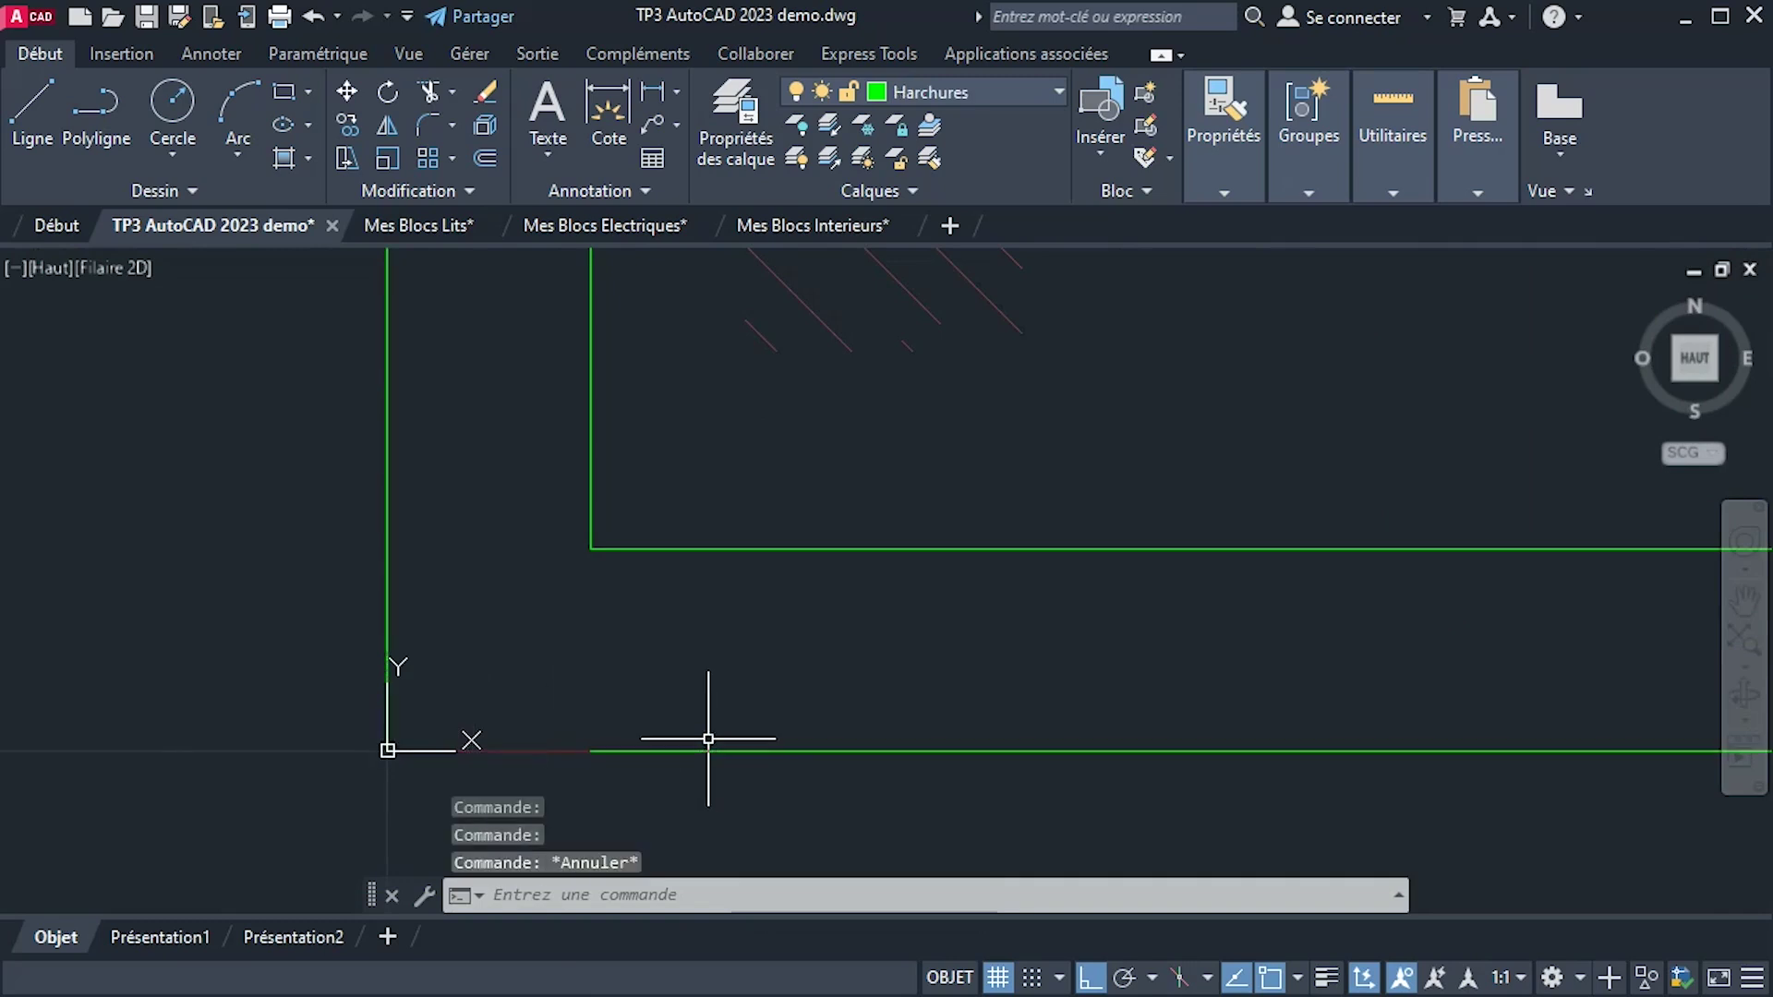
left_click(451, 130)
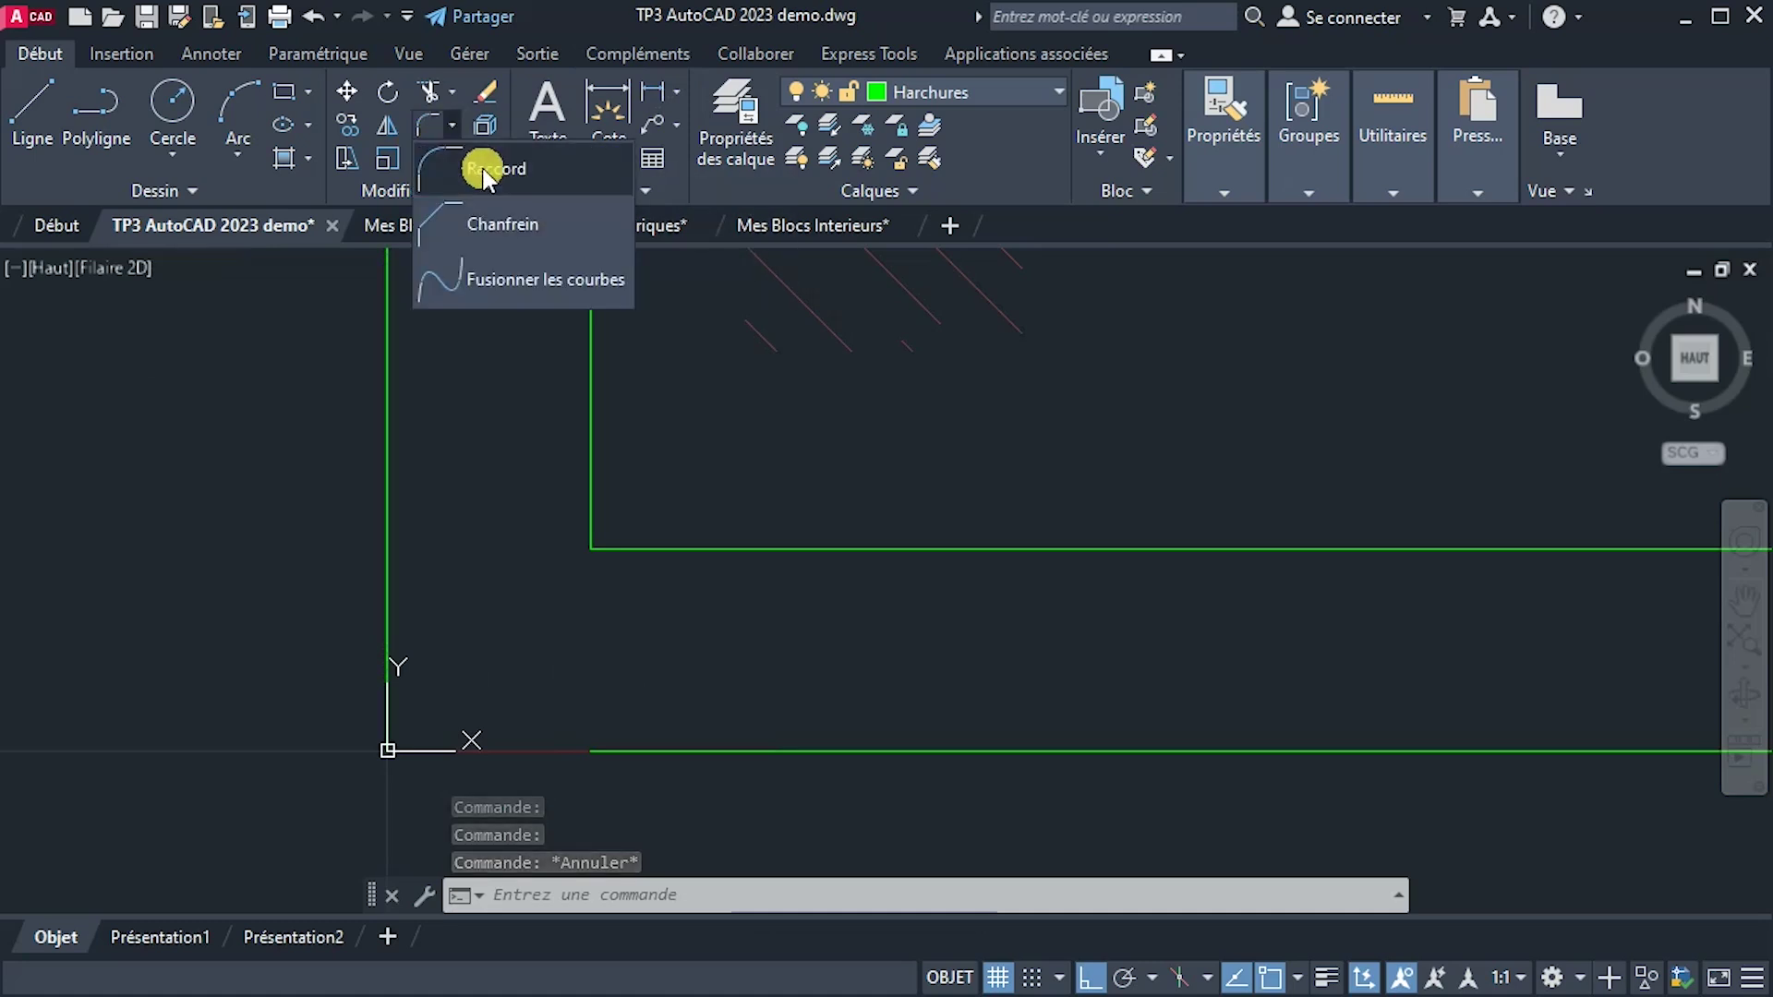
left_click(475, 166)
left_click(386, 499)
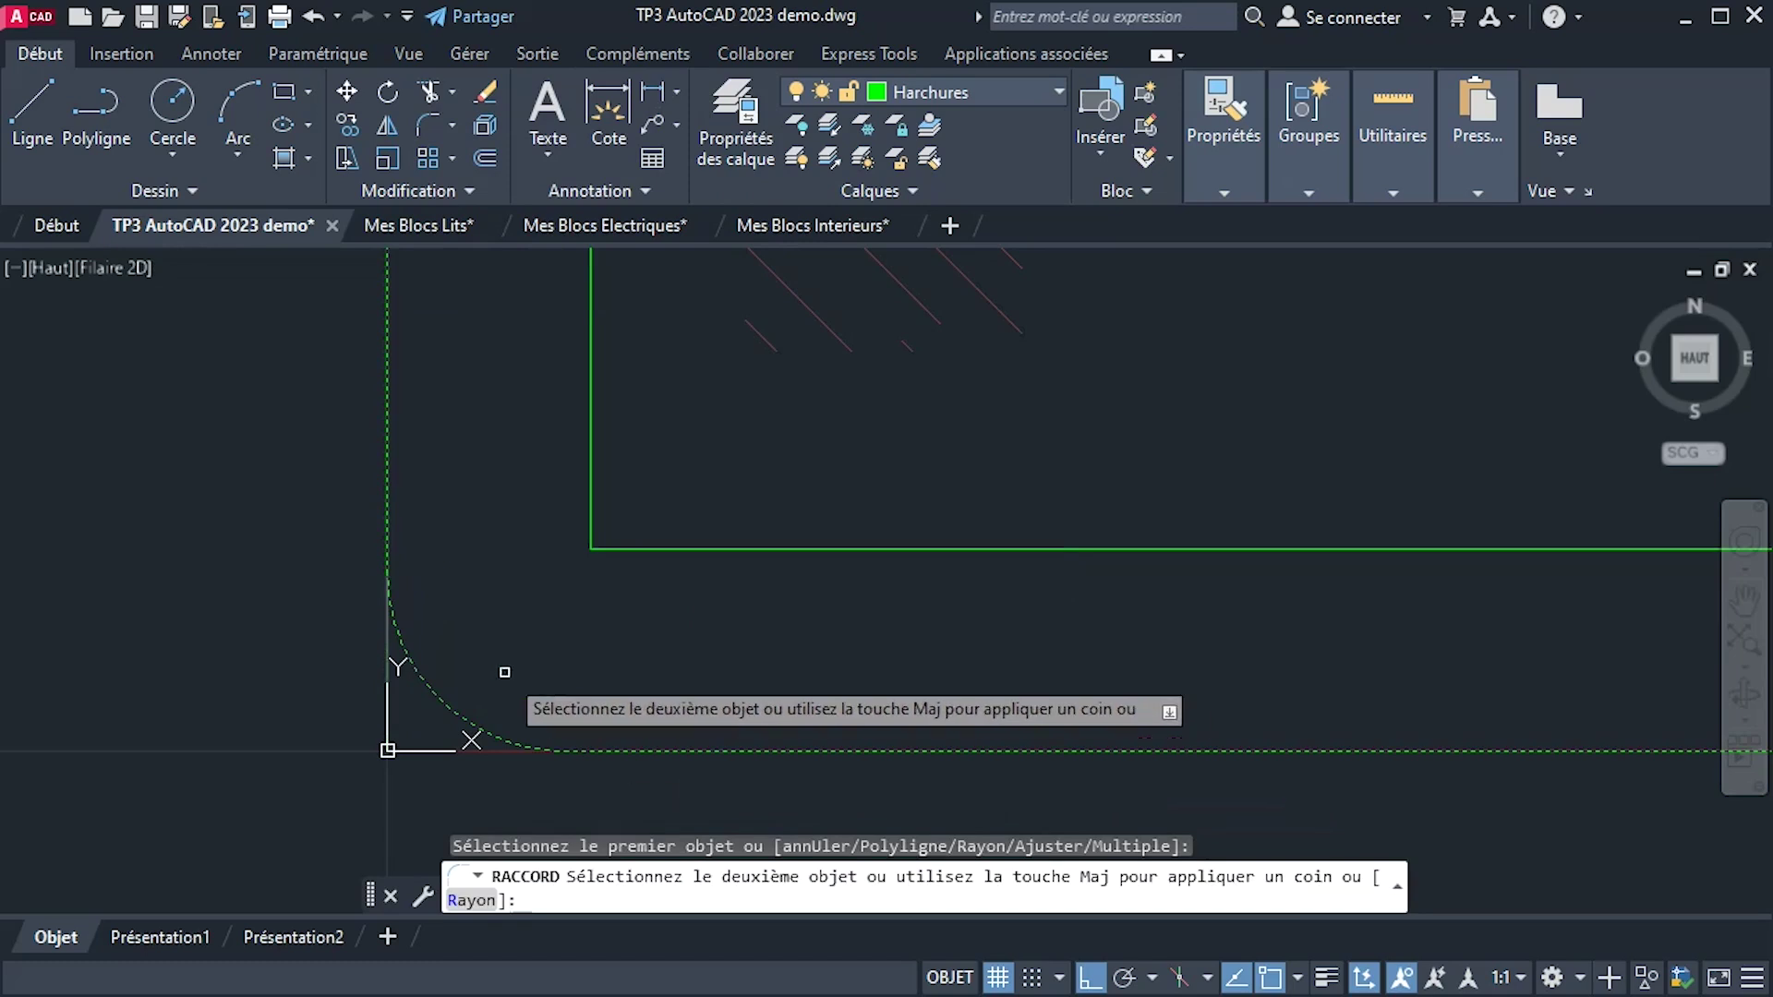
key("Escape")
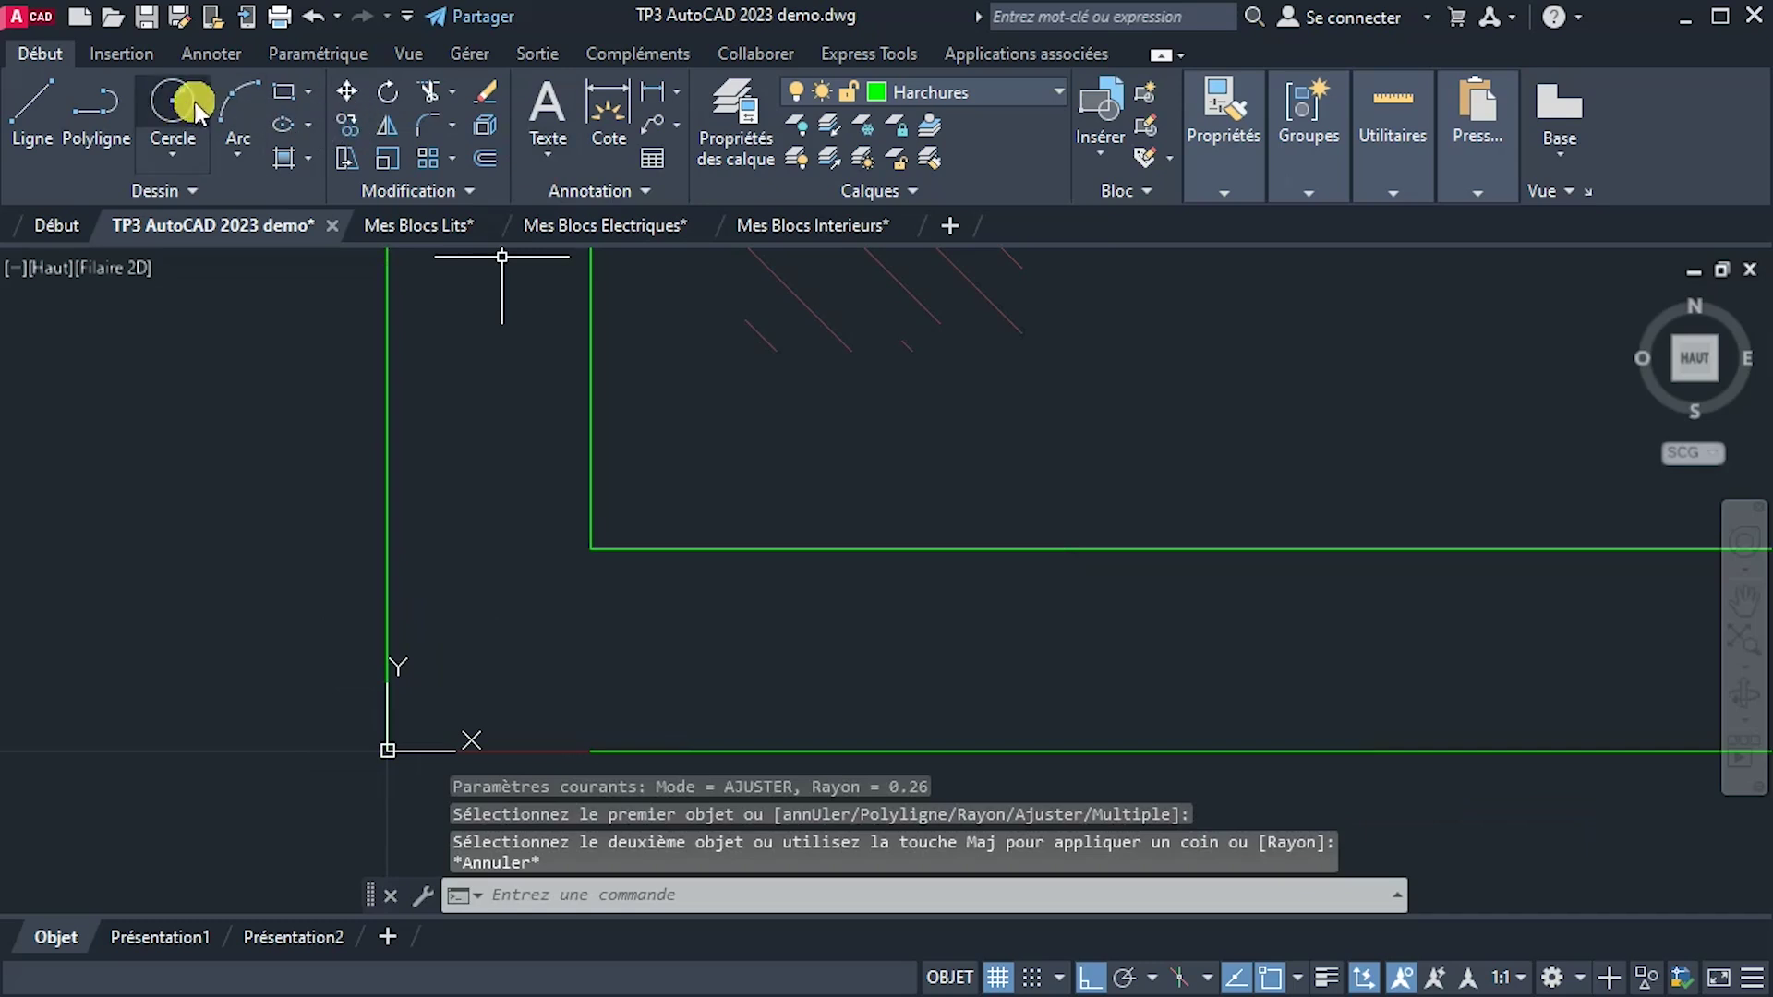
left_click(32, 107)
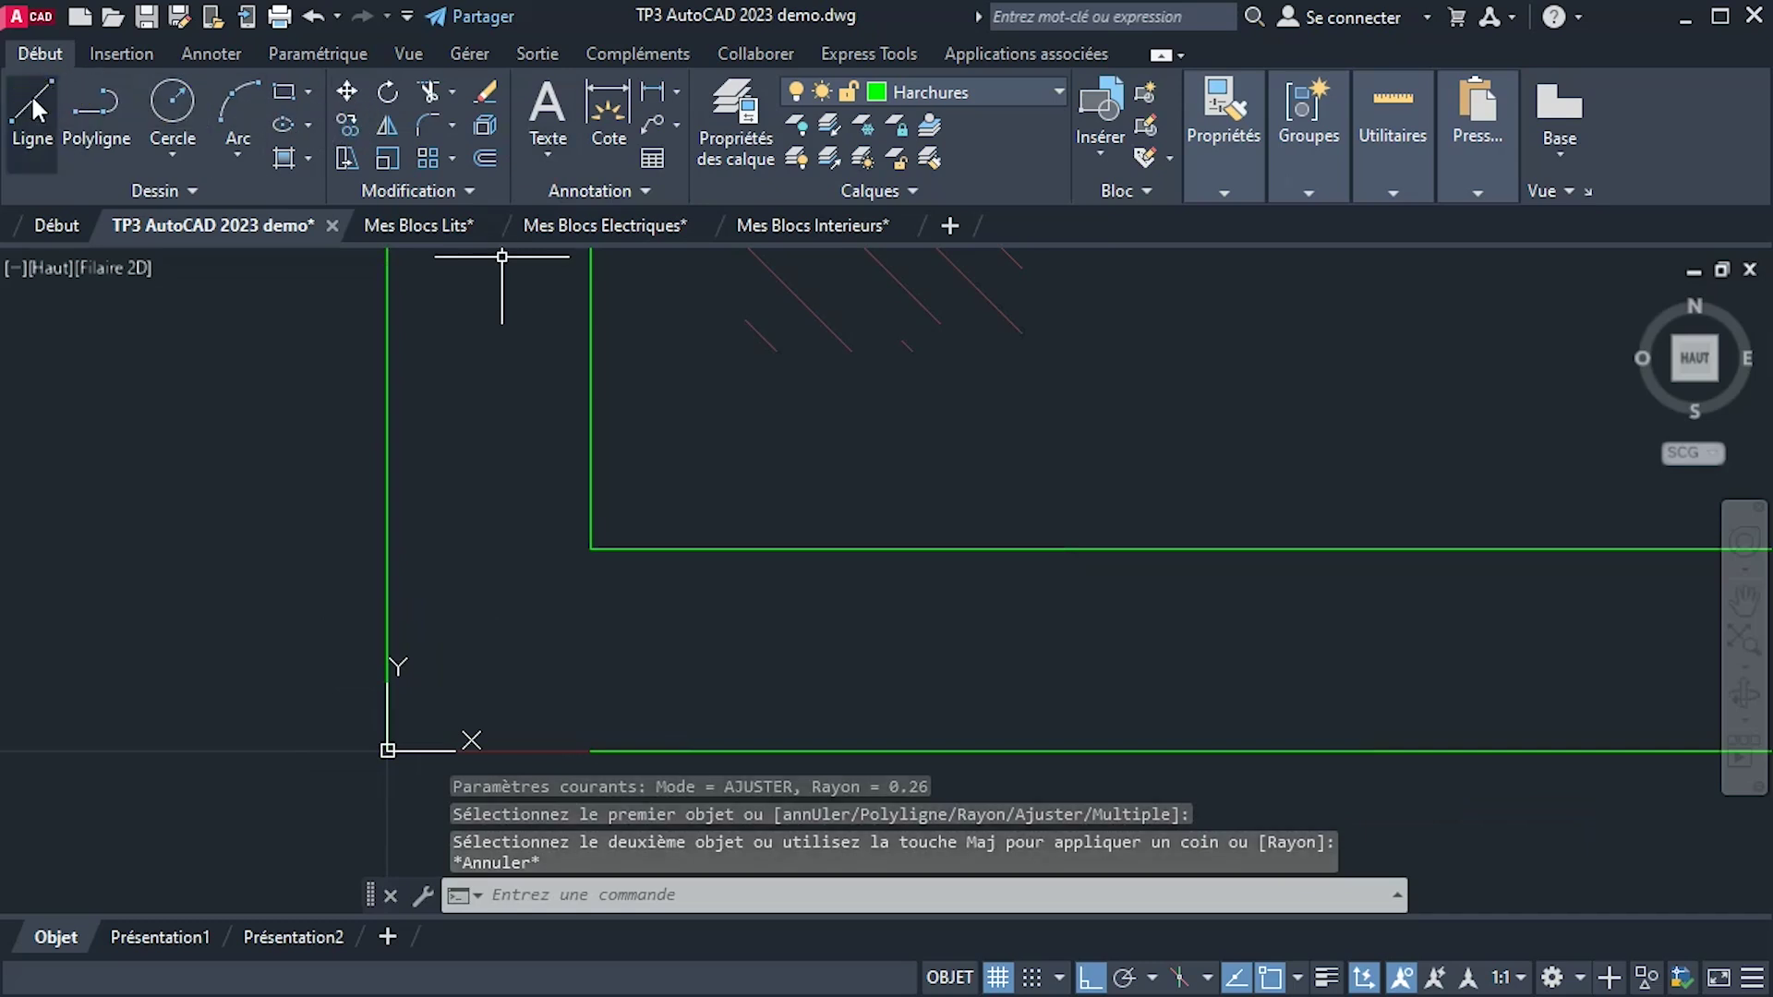
left_click(602, 751)
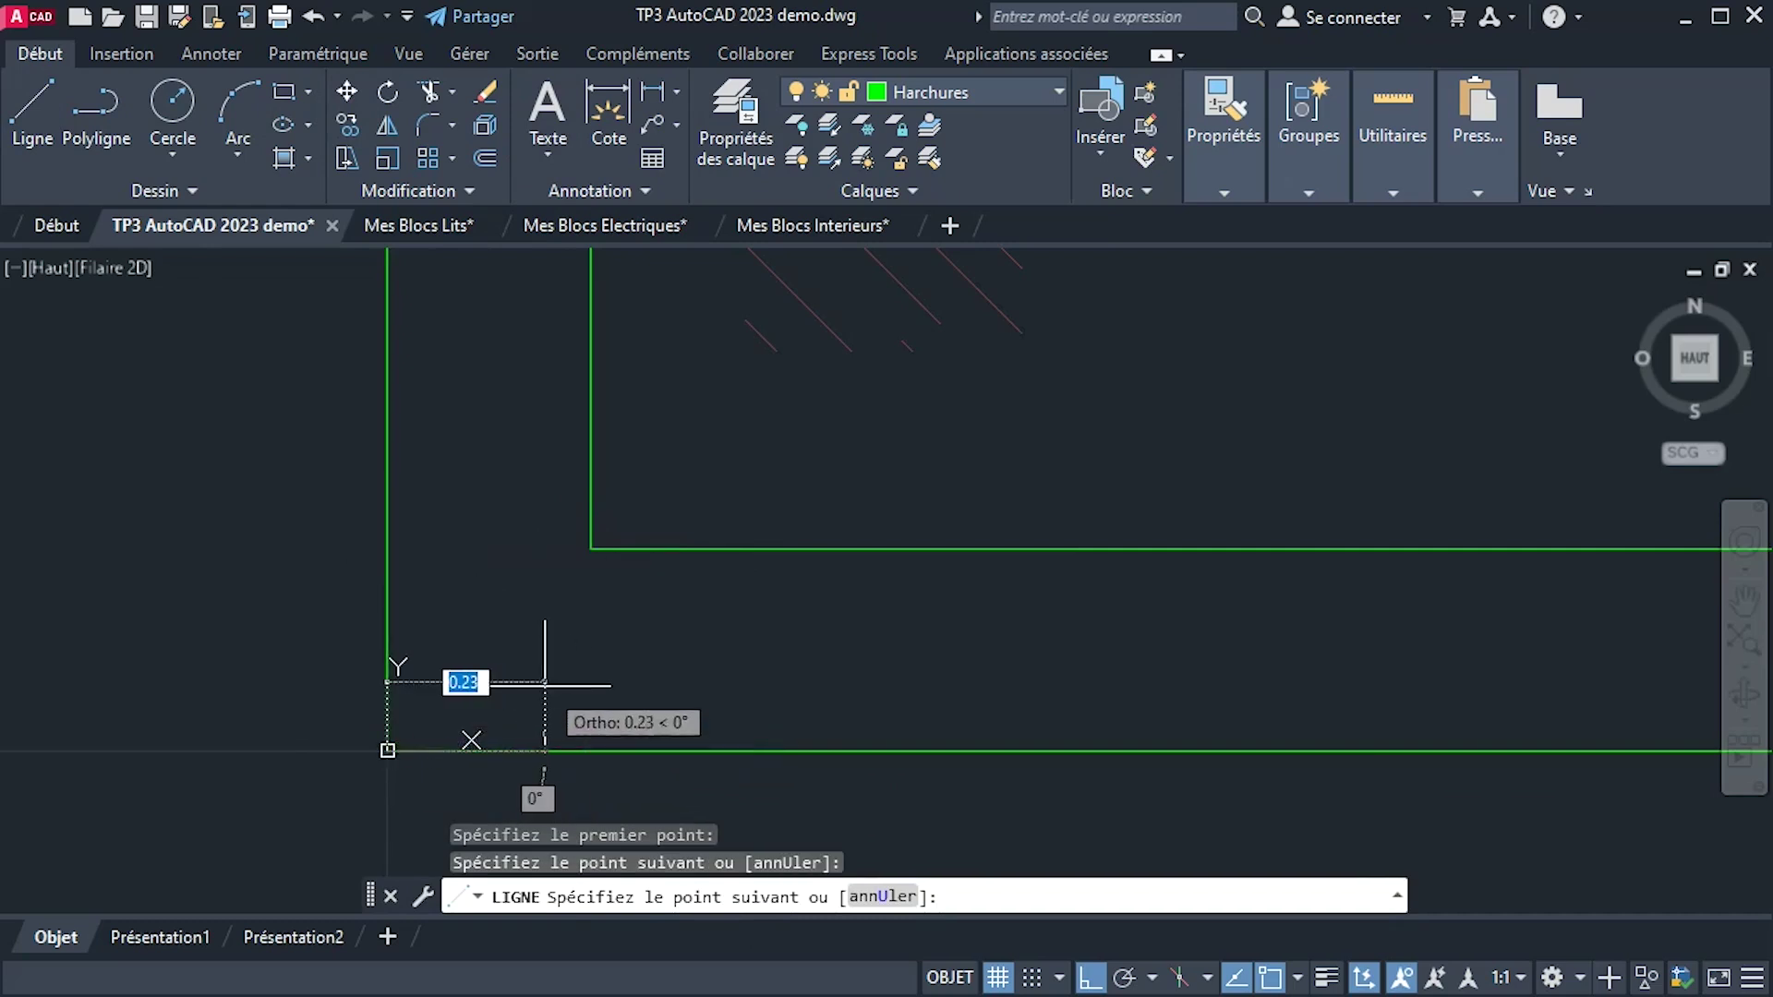
key("Escape")
Join the outer wall segments meeting at Room 1's lower-left corner into a single polyline.
middle_click_drag(392, 688, 480, 525)
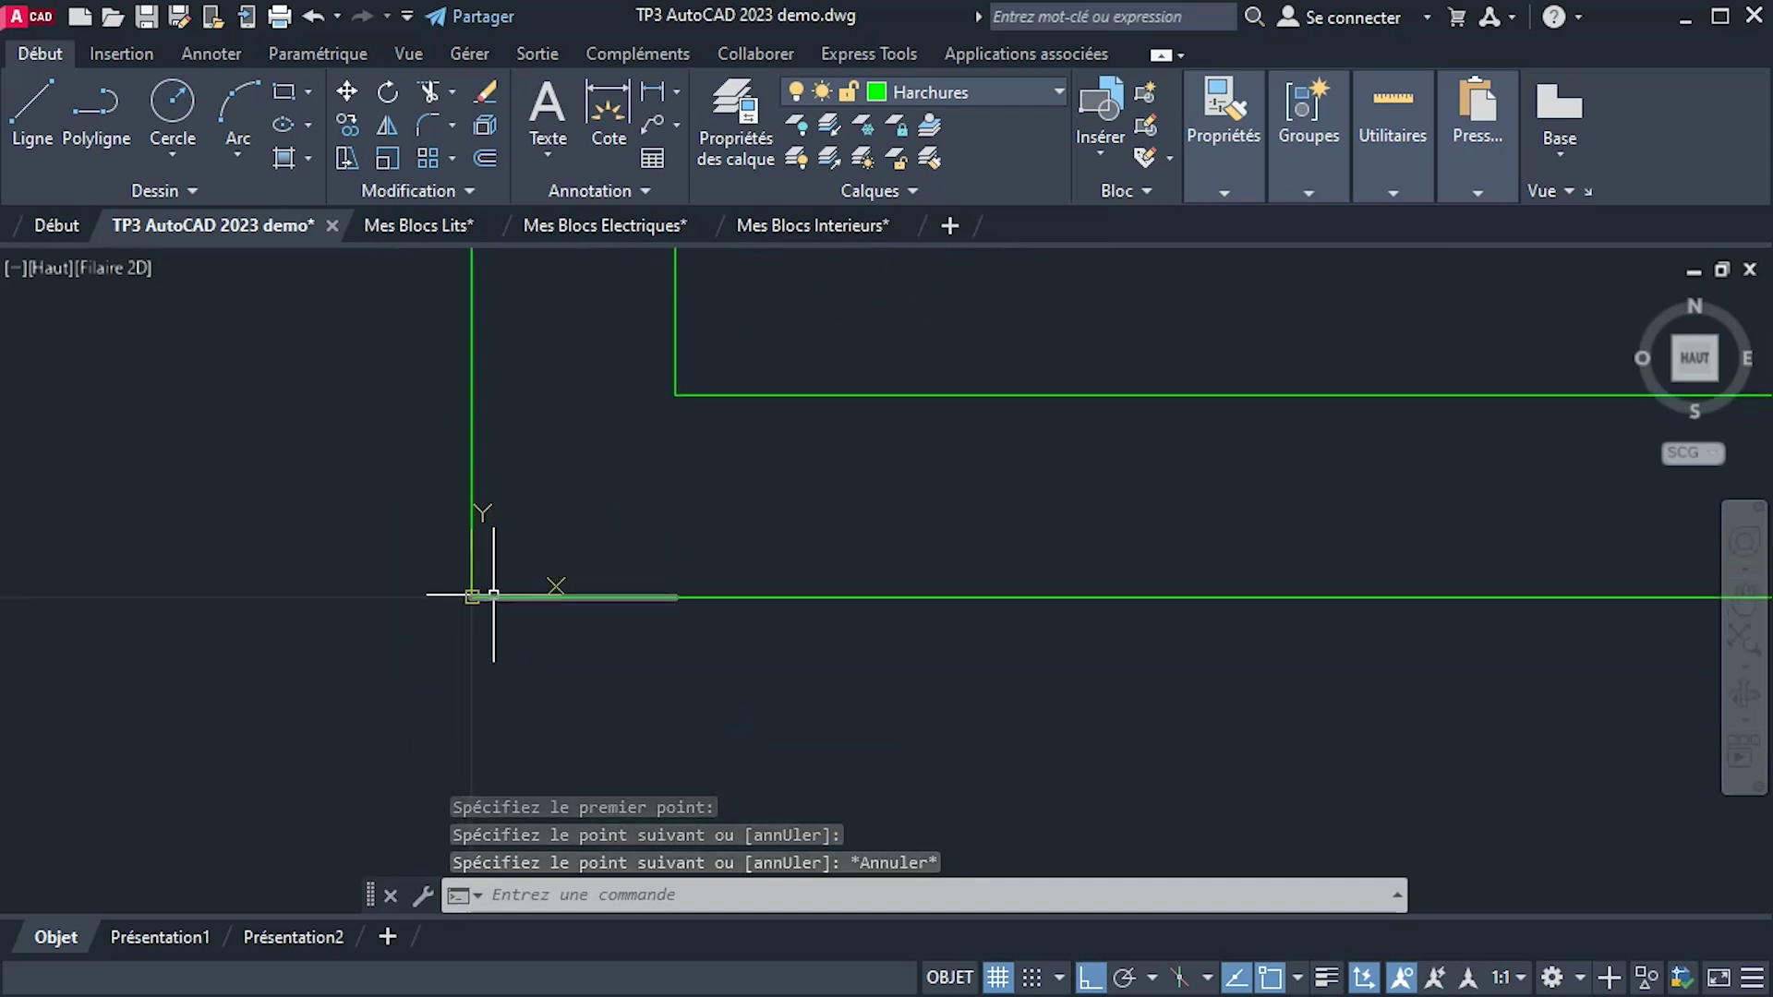
left_click(474, 591)
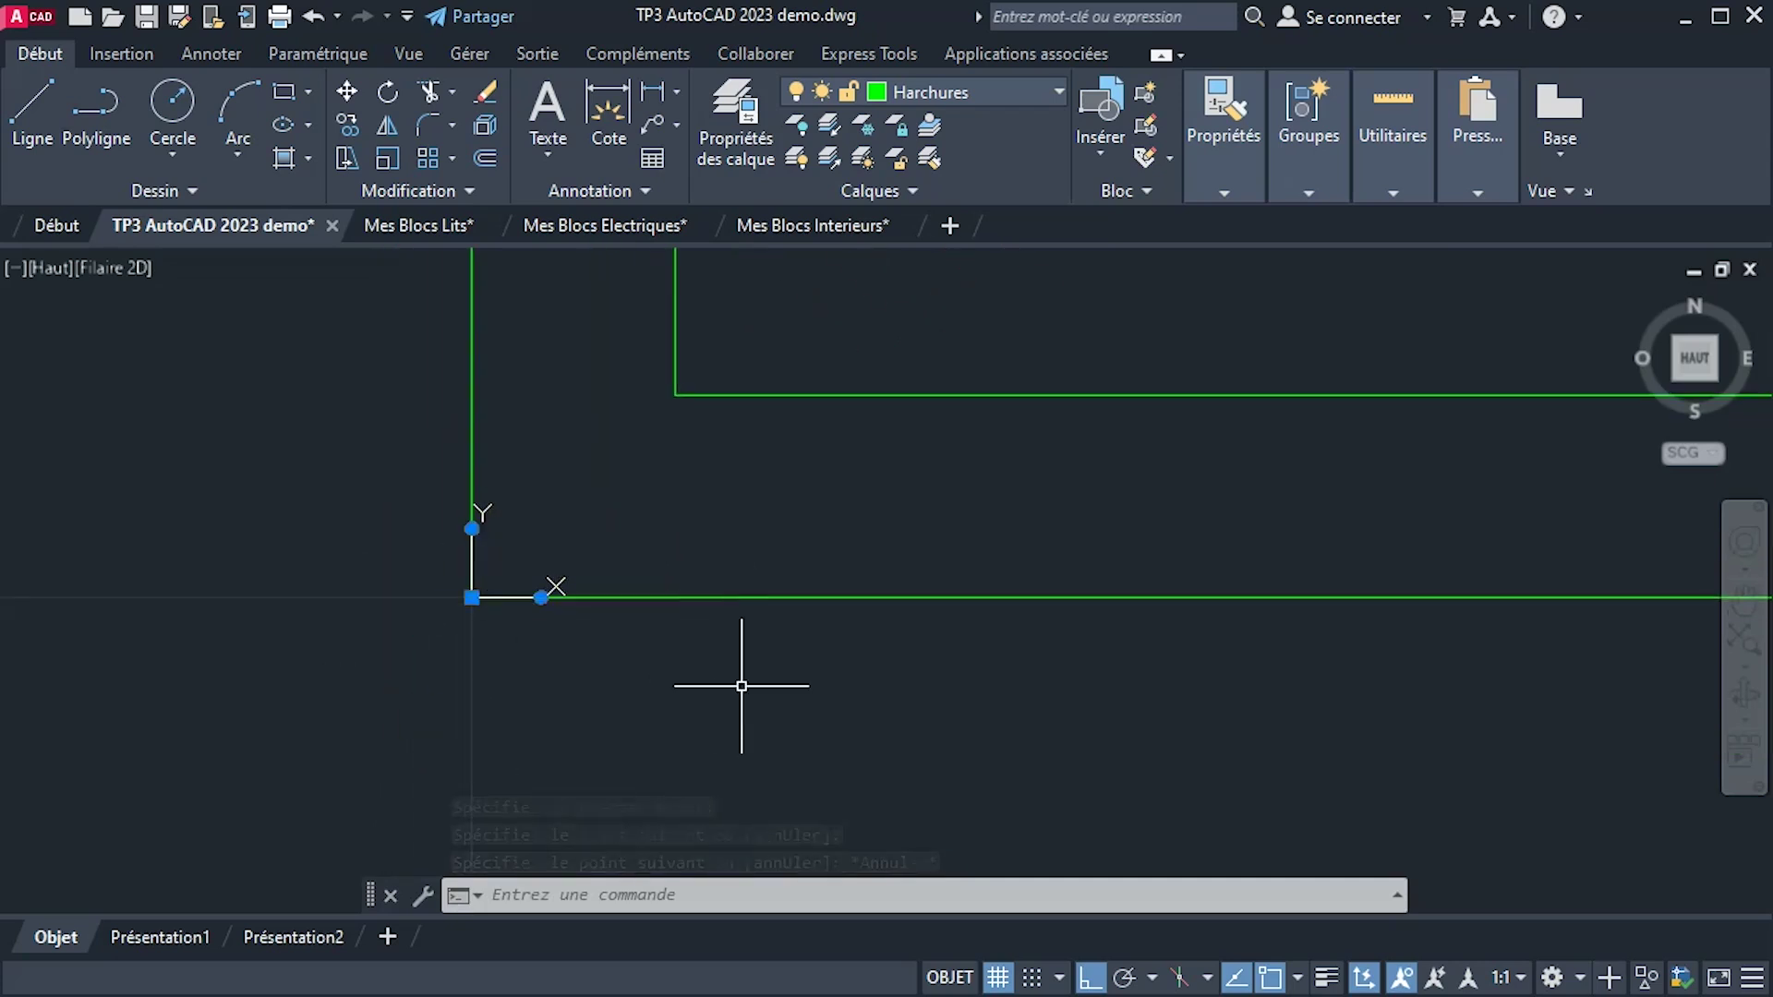
key("Escape")
left_click(827, 707)
left_click(202, 449)
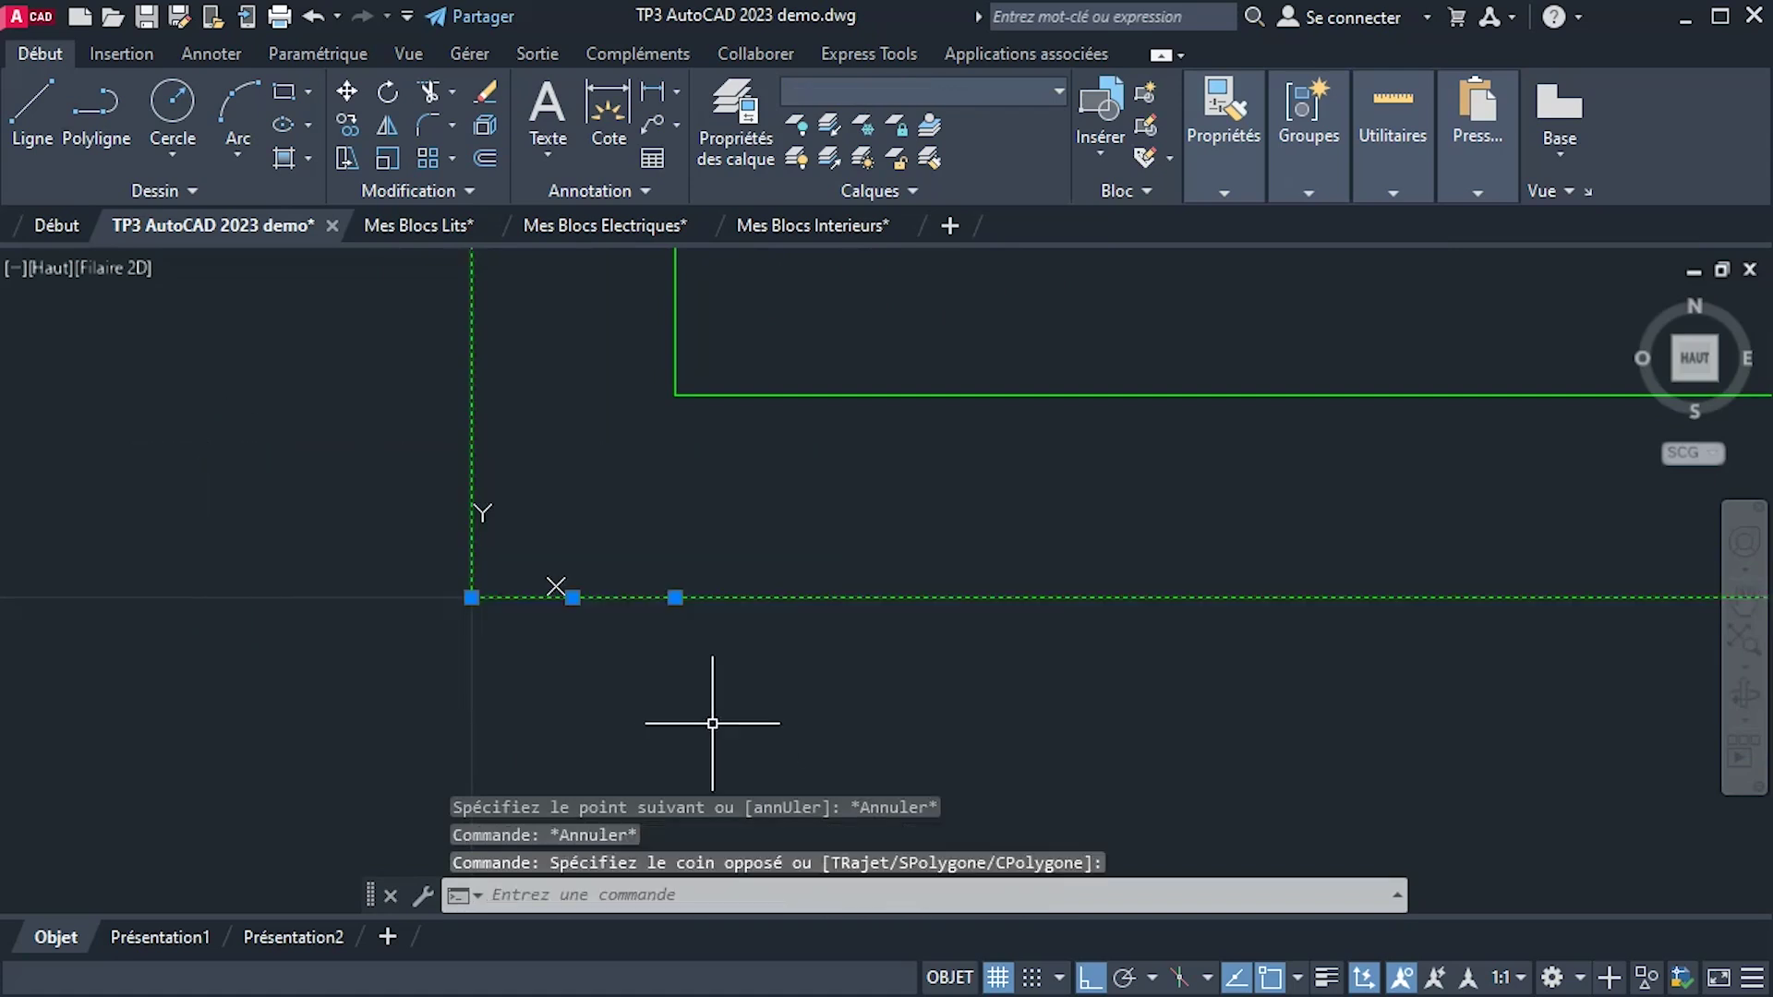
type("join")
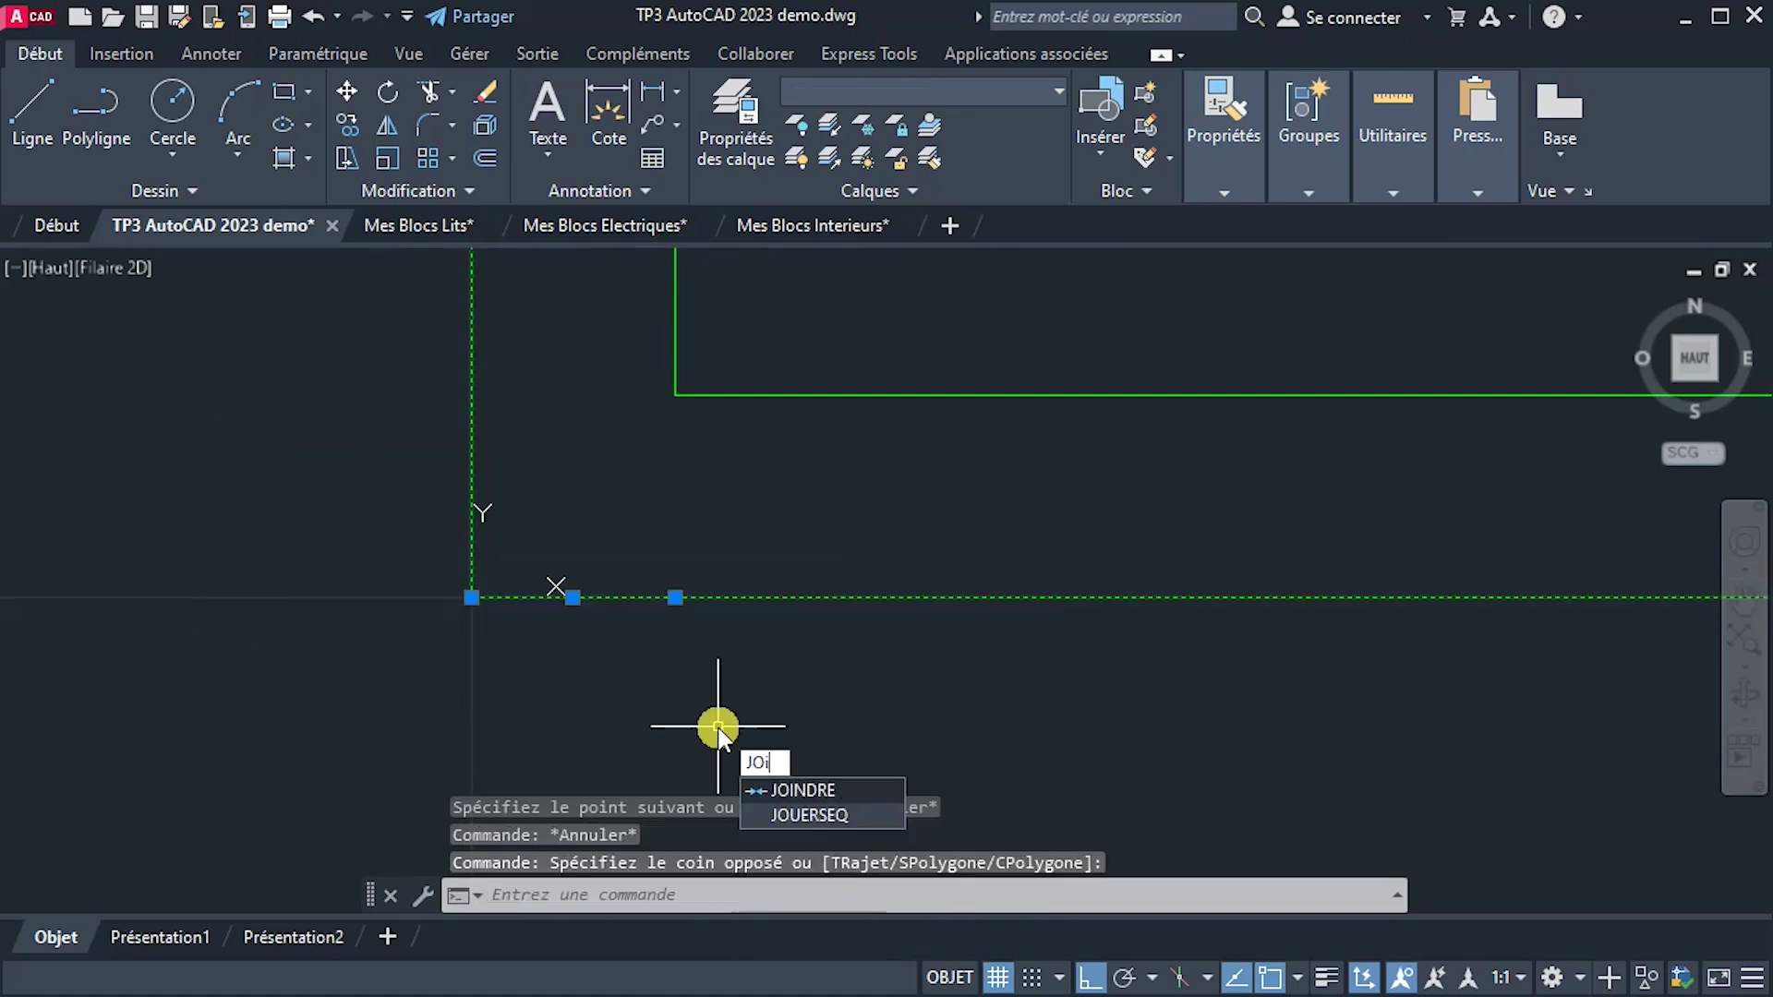
right_click(719, 726)
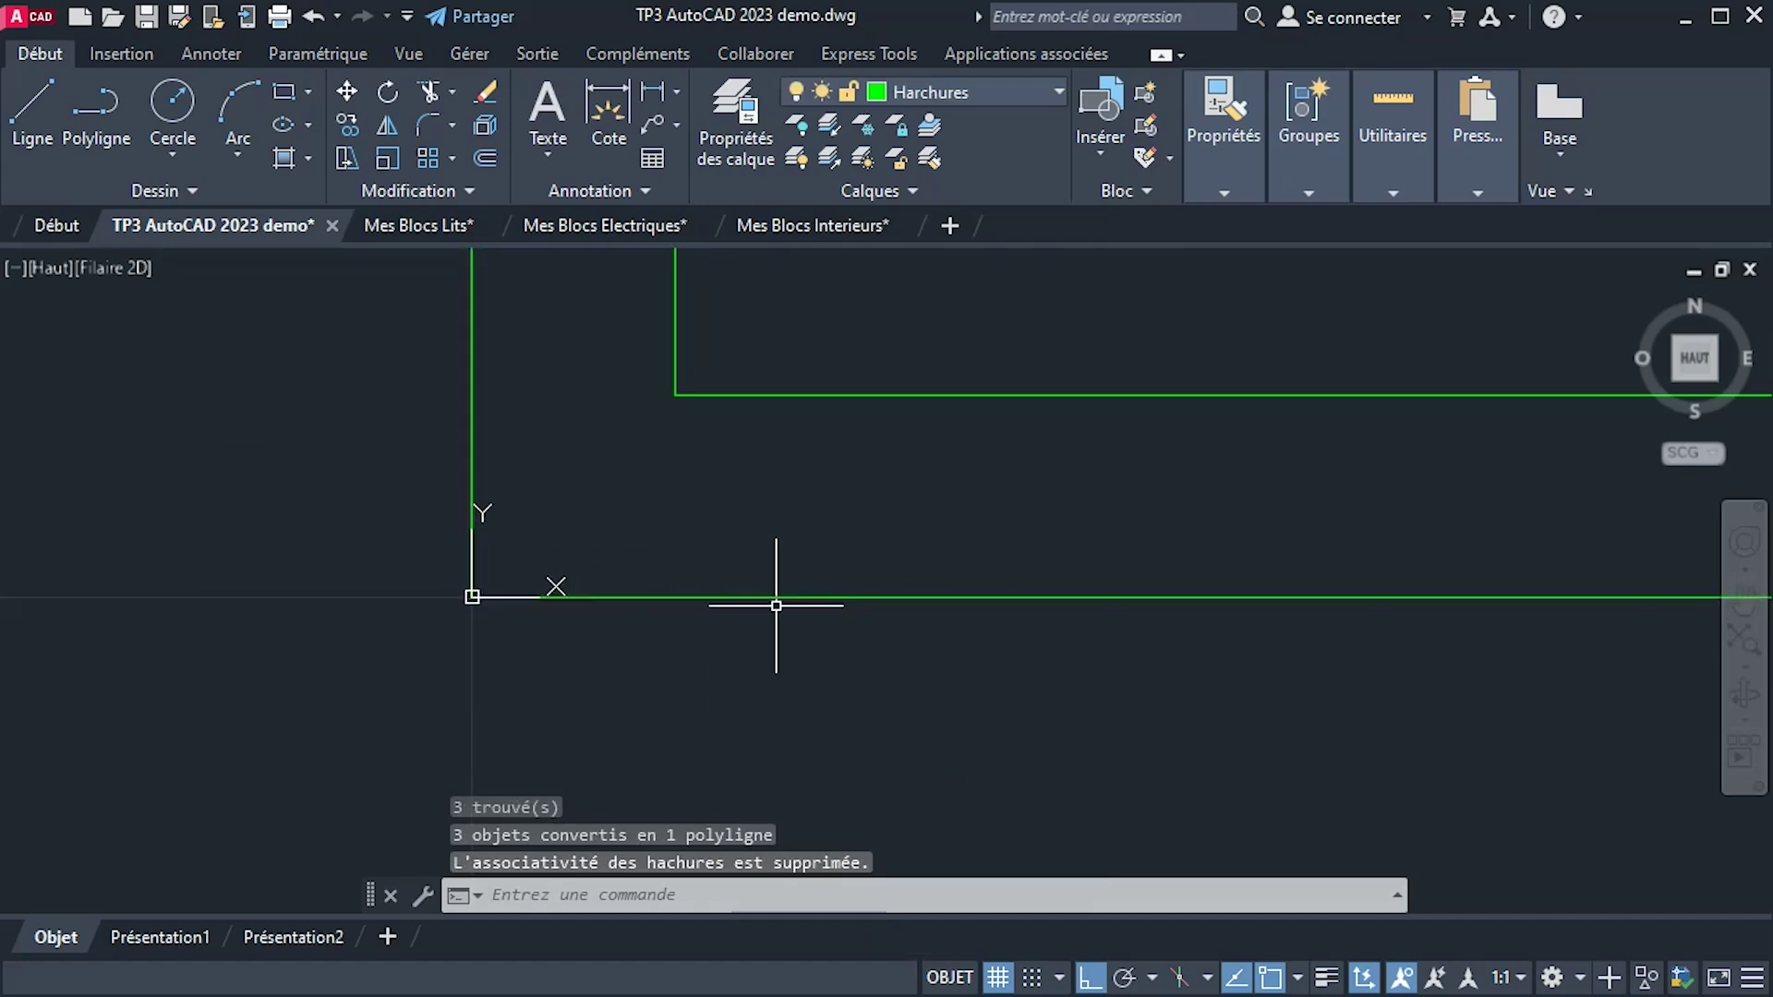
Start a Solide hatch and try to fill the outer wall beside Room 1, dismissing the resulting dialog.
scroll(757, 609, "down", 4)
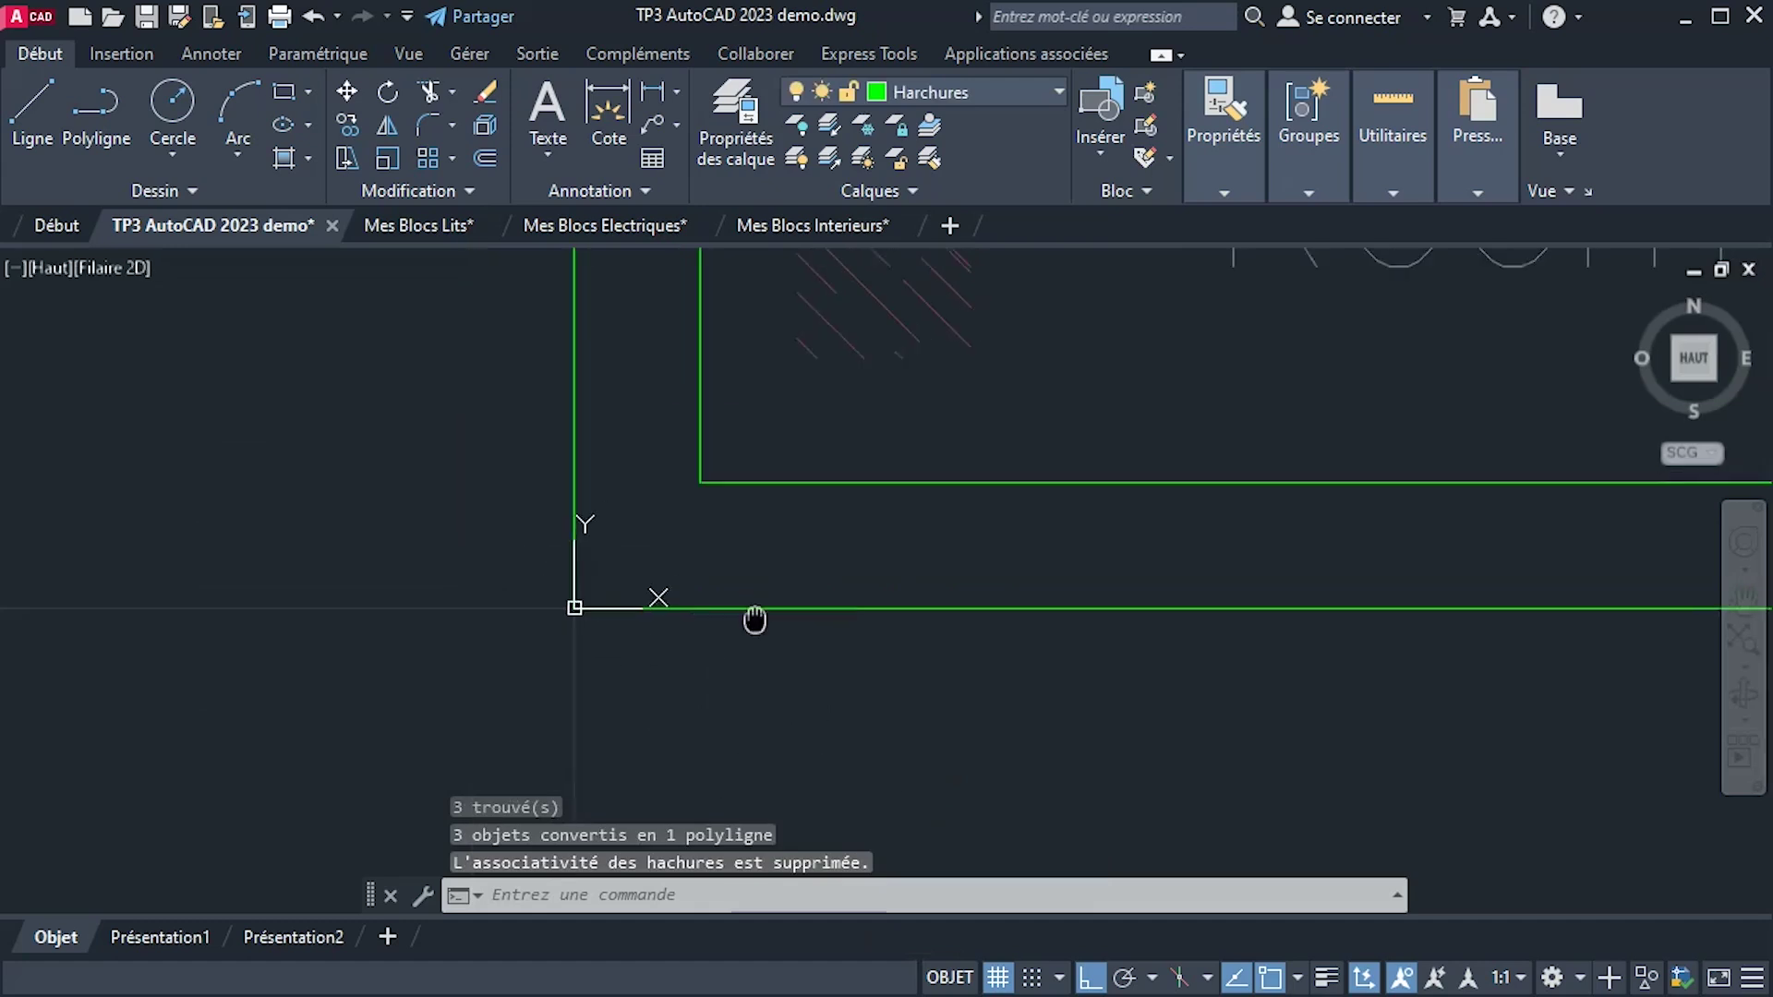
left_click(306, 164)
left_click(307, 209)
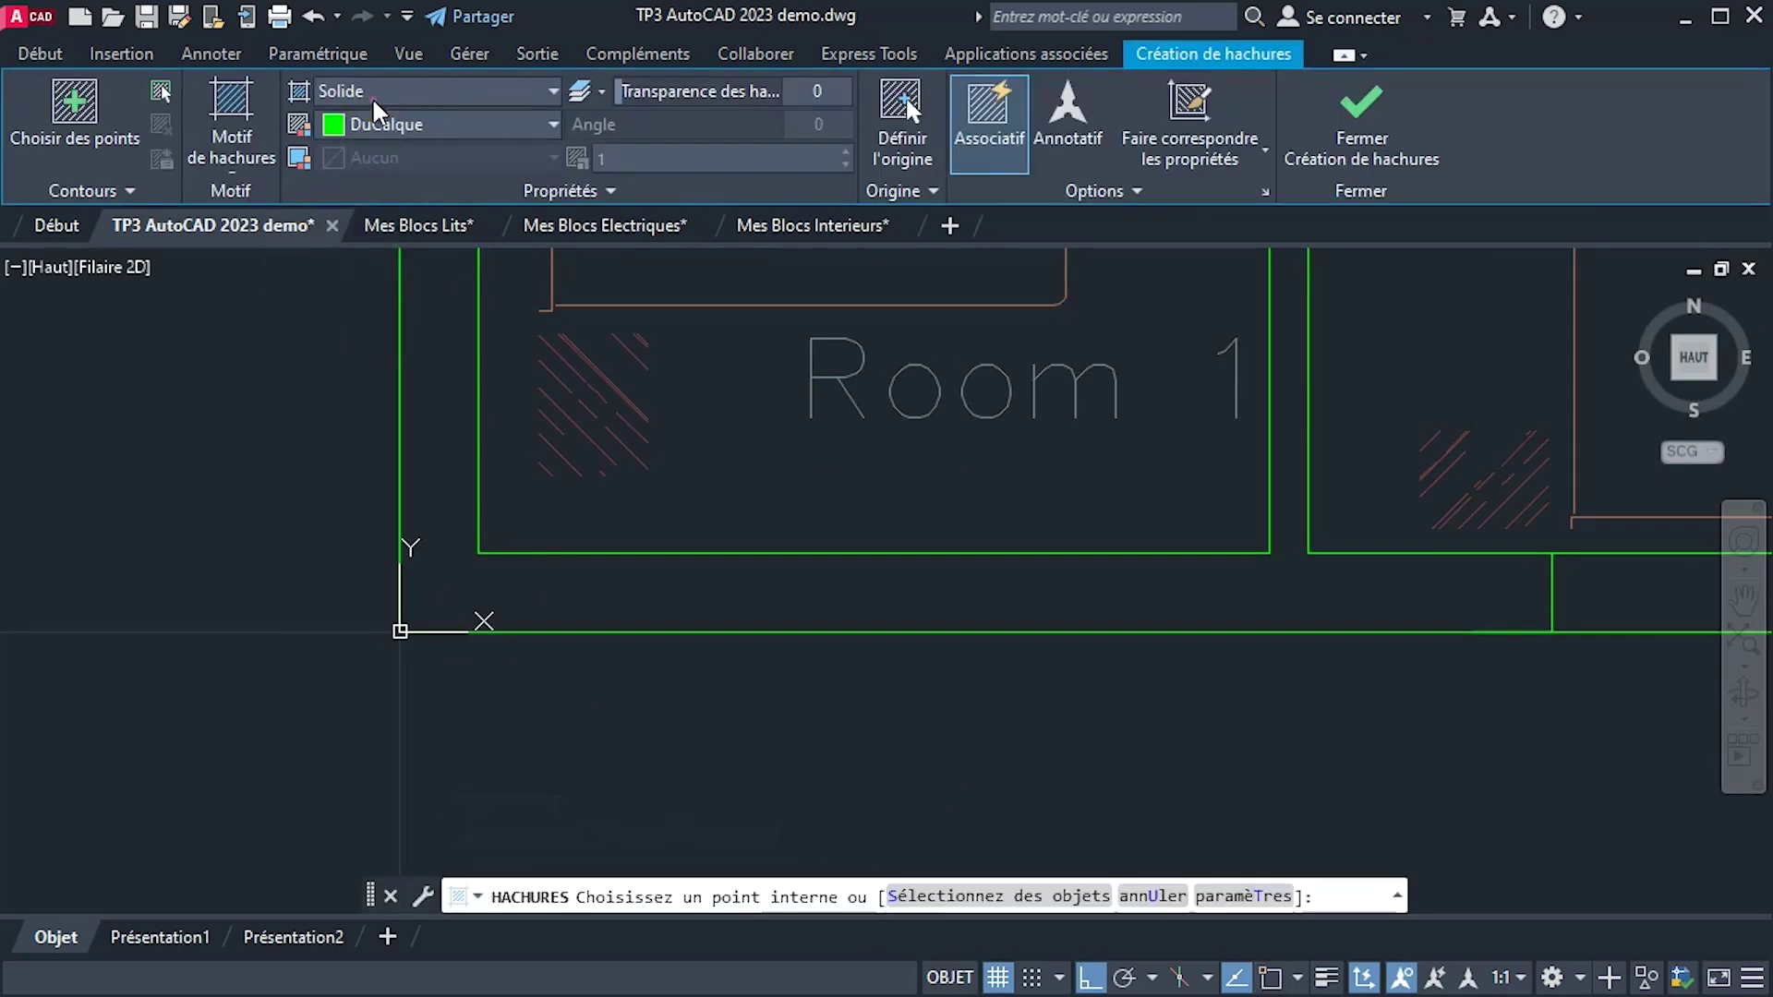
left_click(373, 100)
left_click(369, 113)
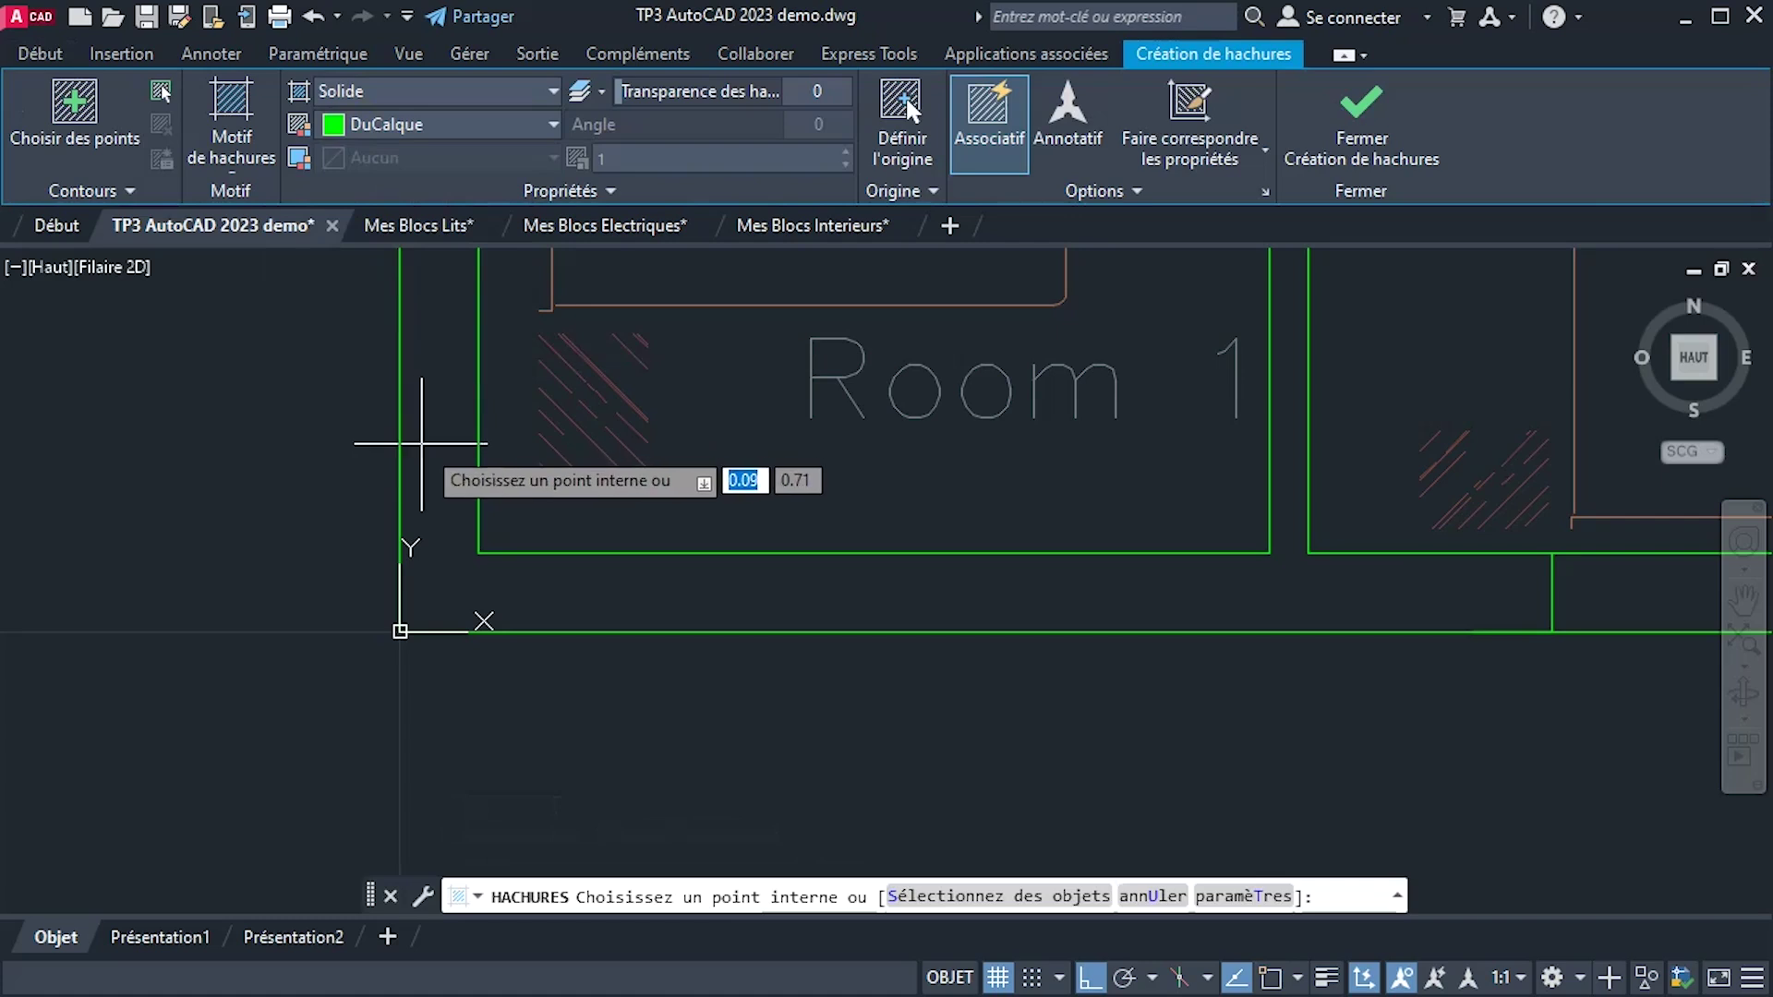
left_click(422, 443)
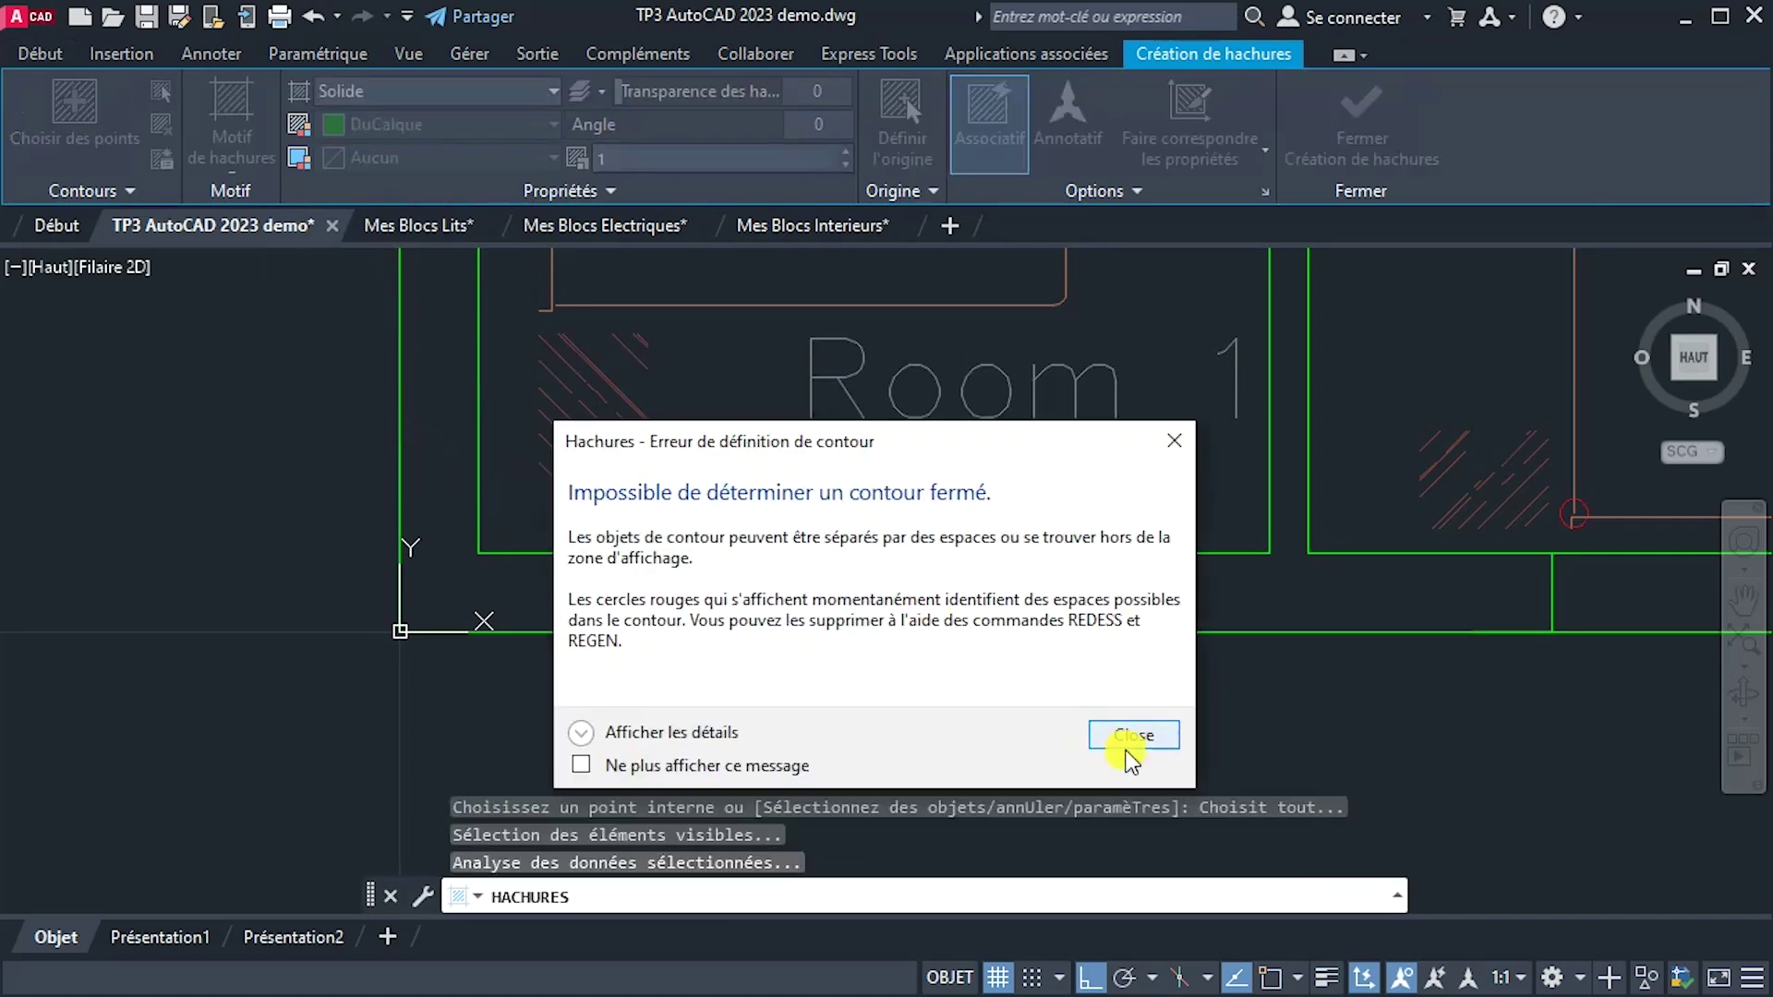
left_click(1131, 737)
Examine the red gap circles and the unfilled wall contours around Room 1 and Room 2.
scroll(1127, 733, "down", 2)
middle_click_drag(1136, 724, 736, 723)
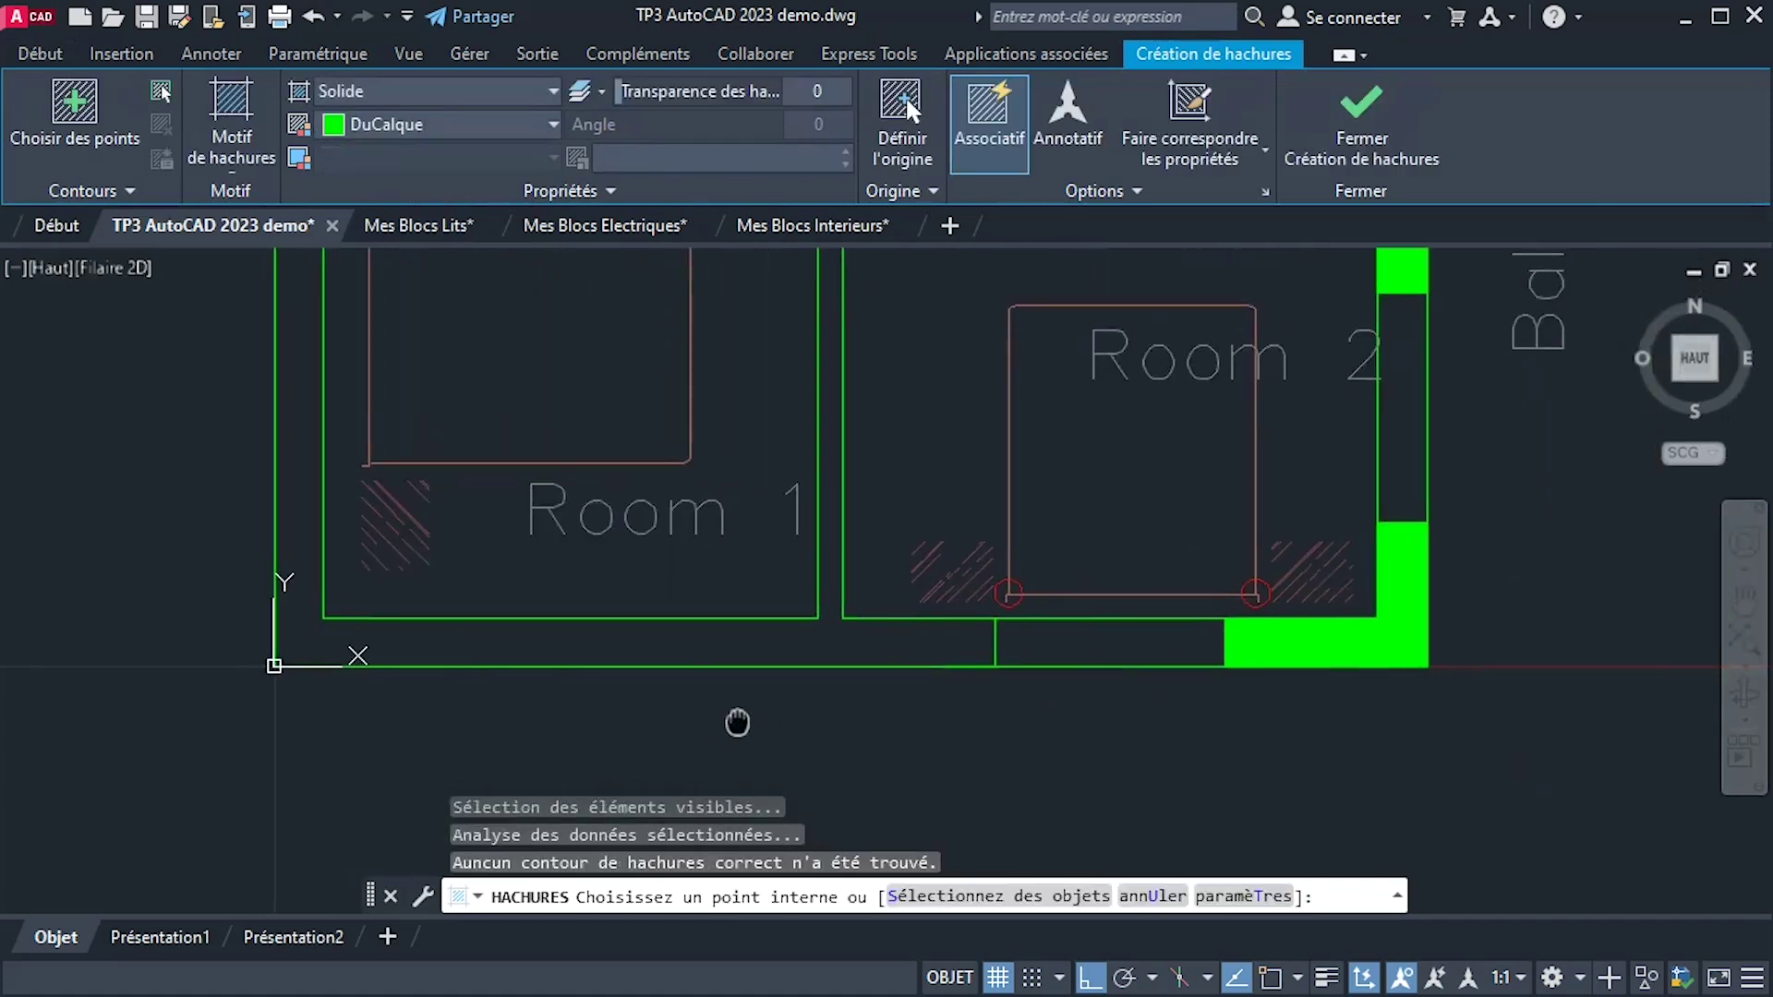
scroll(1101, 614, "up", 5)
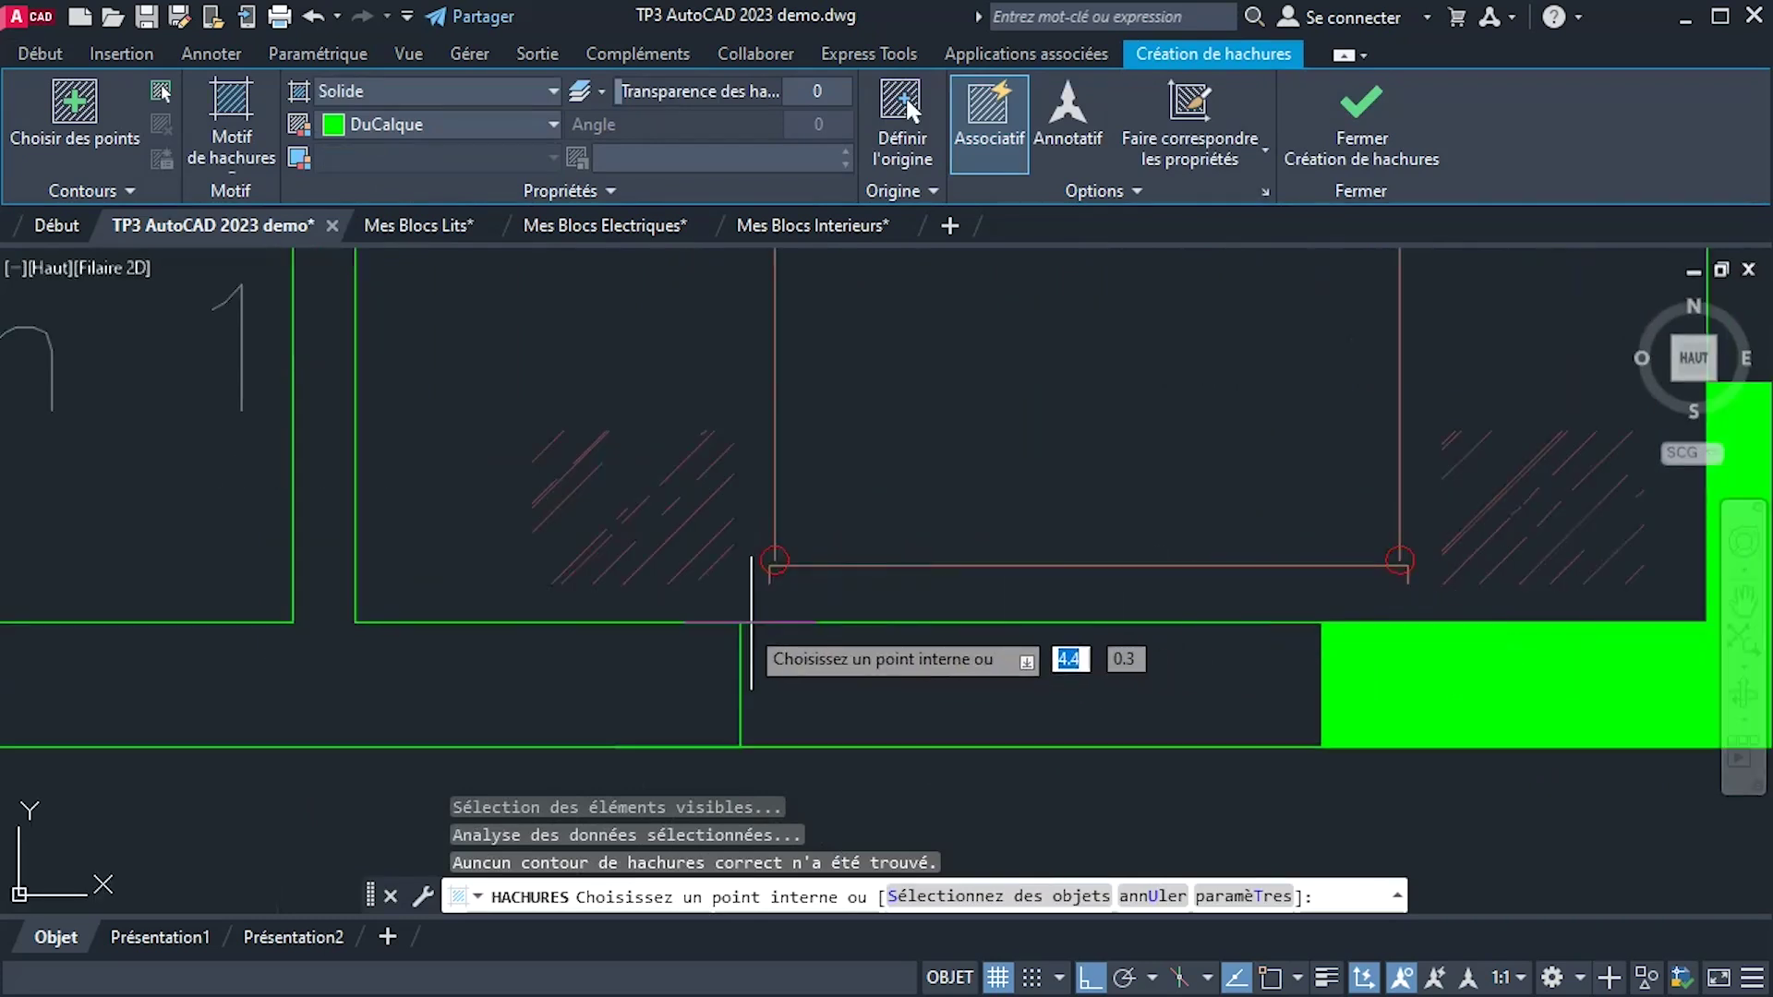
scroll(751, 623, "down", 4)
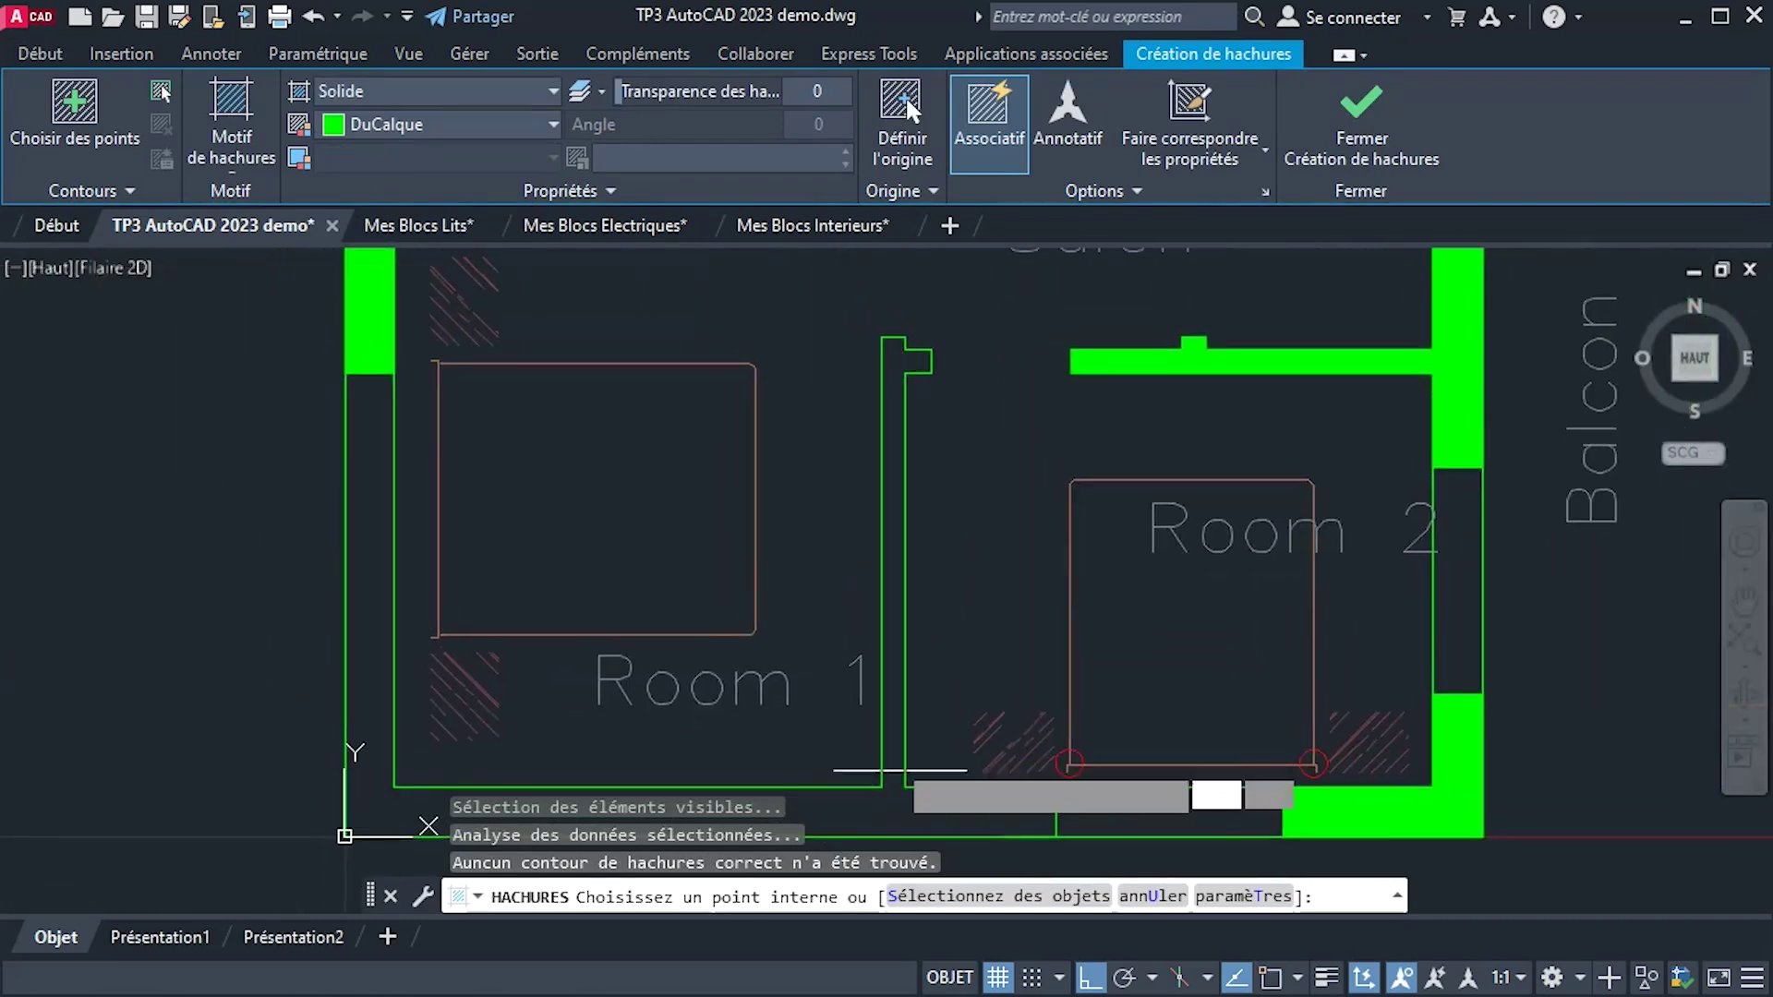
scroll(397, 462, "down", 2)
scroll(357, 397, "up", 4)
scroll(452, 434, "down", 5)
scroll(763, 495, "up", 1)
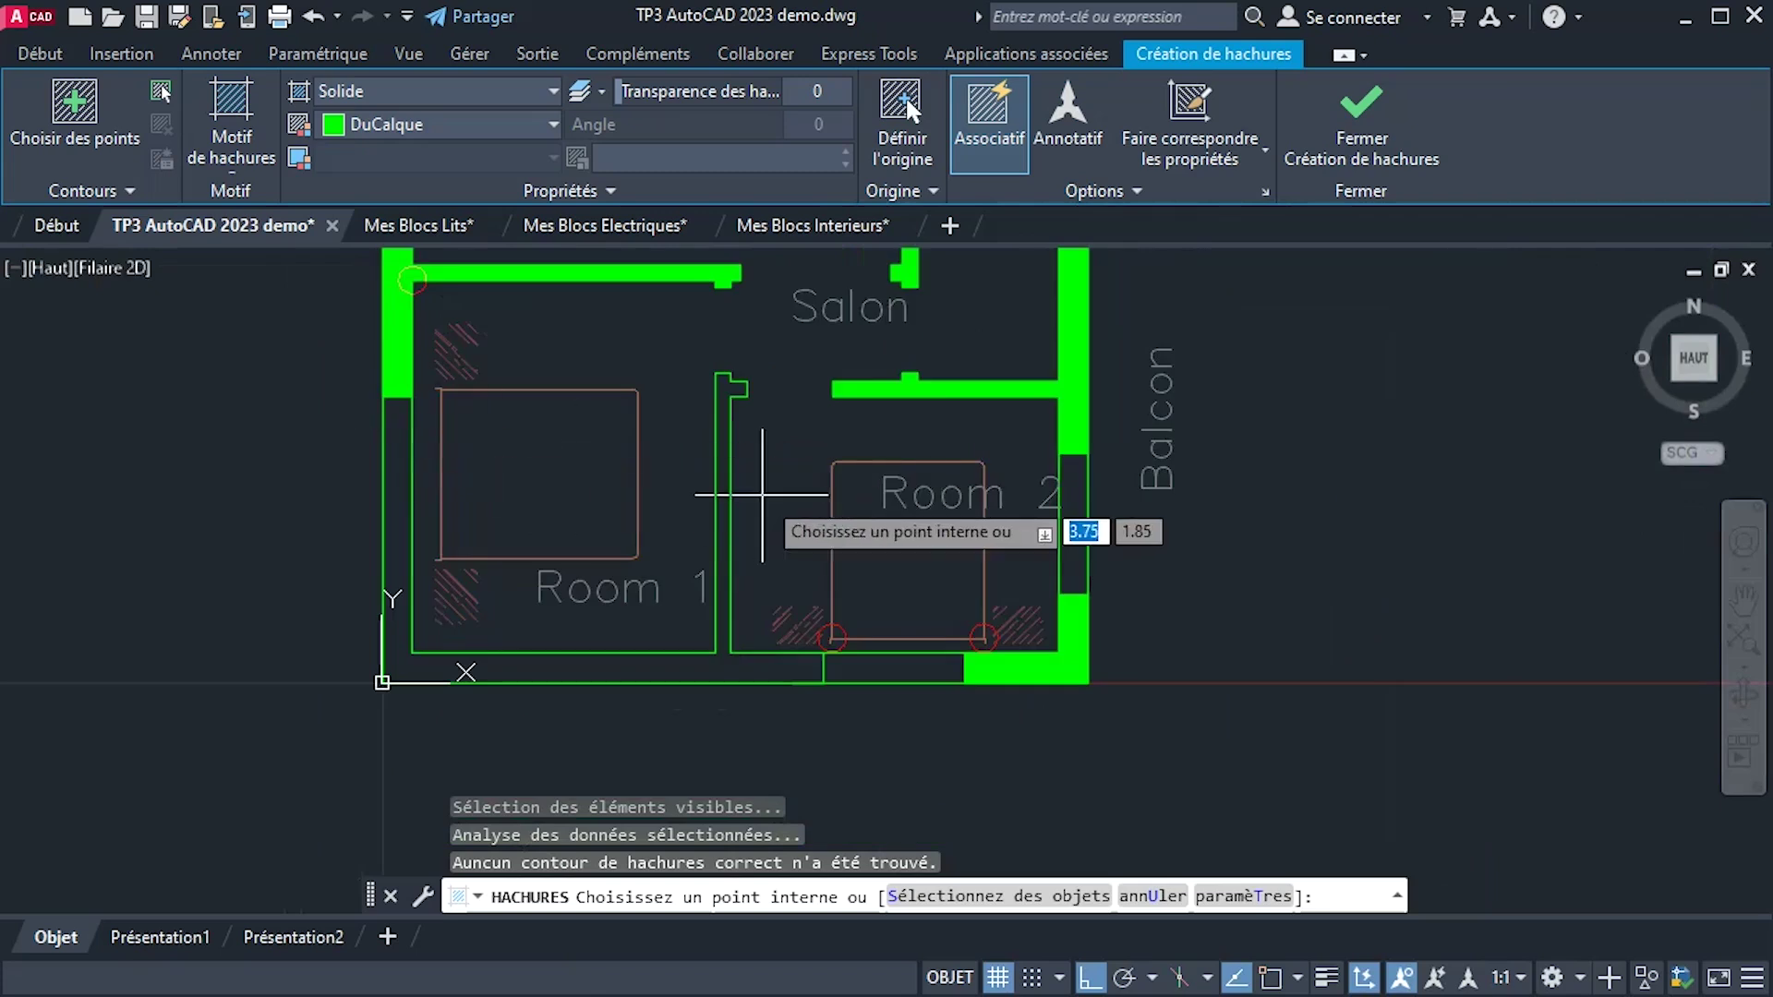
scroll(716, 397, "up", 1)
scroll(602, 401, "down", 1)
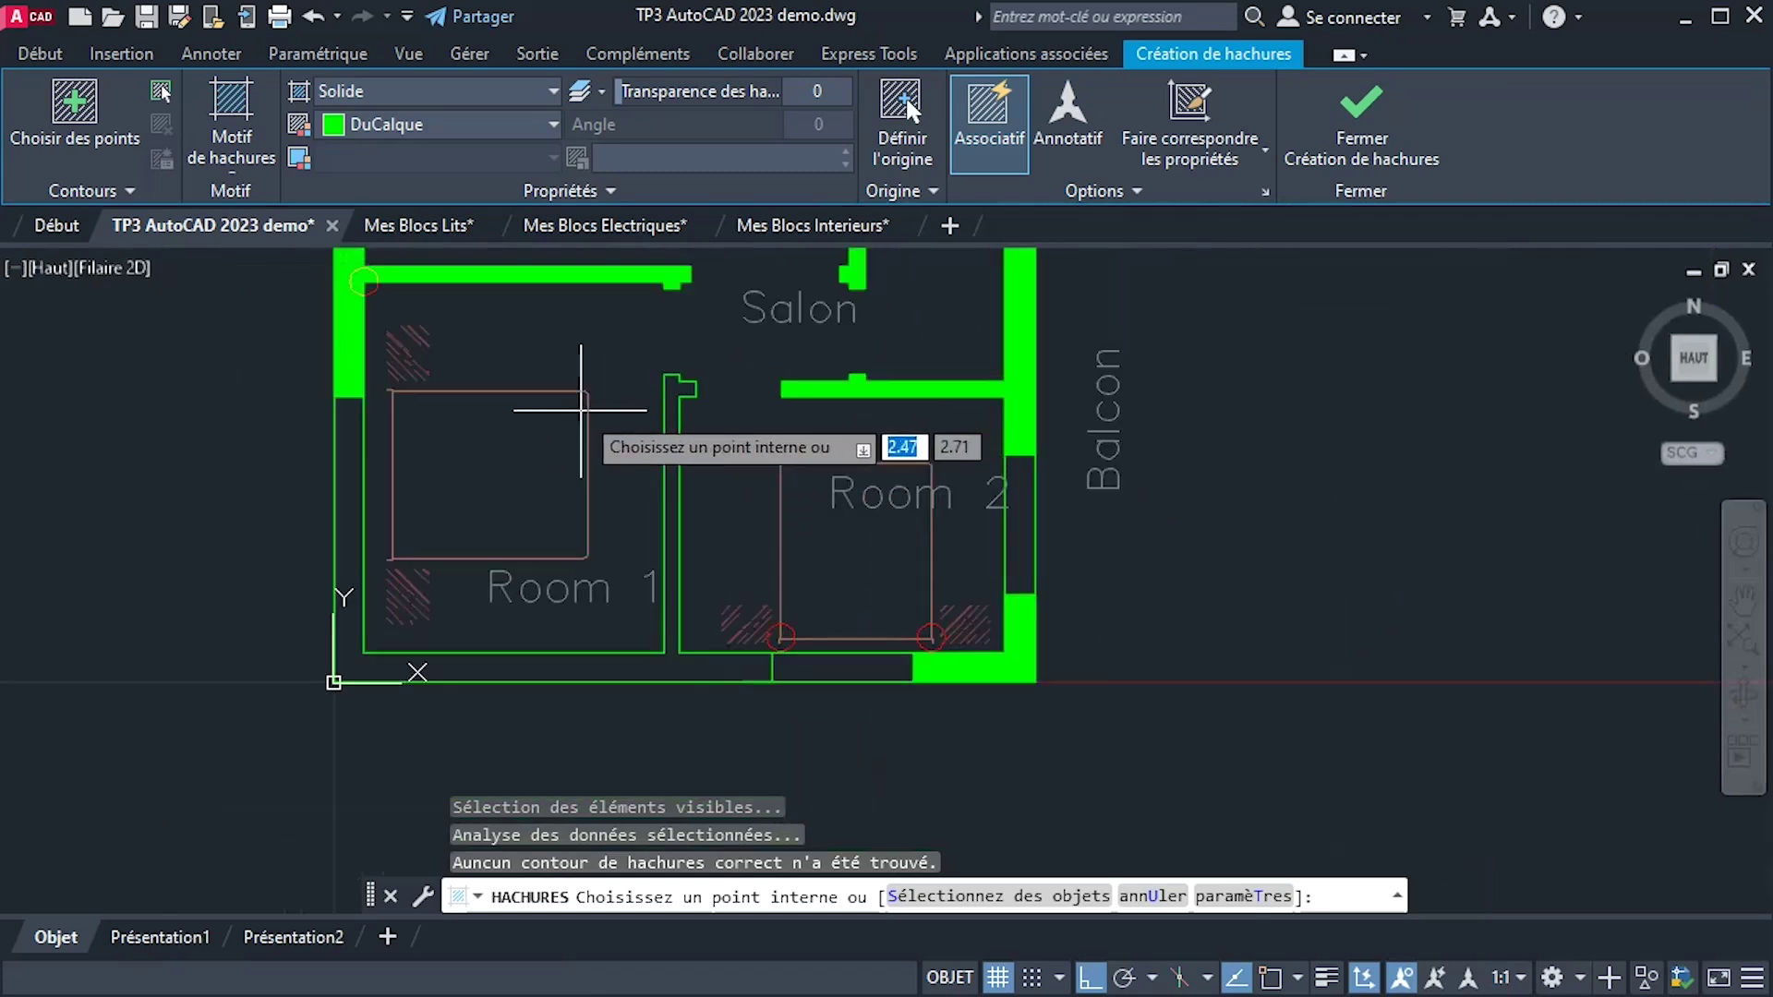
Turn on the Ameublements, Chajja, Fenetre and Portes layers.
scroll(433, 411, "up", 8)
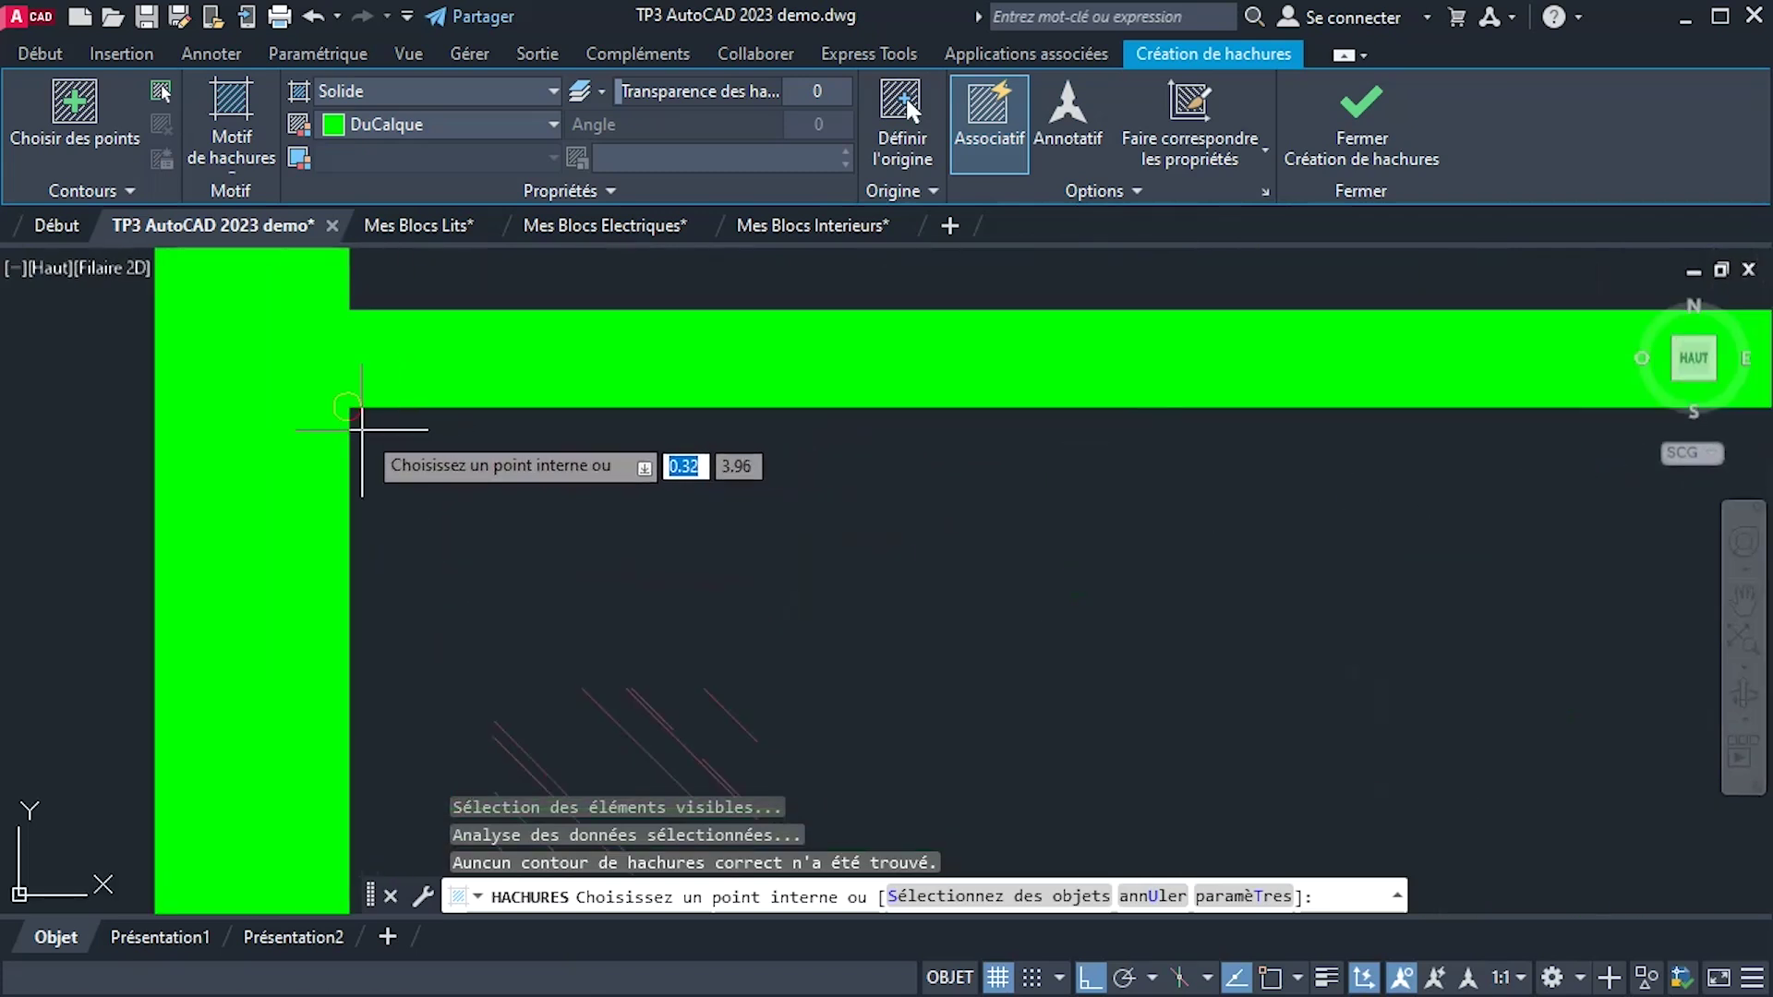
scroll(365, 425, "down", 6)
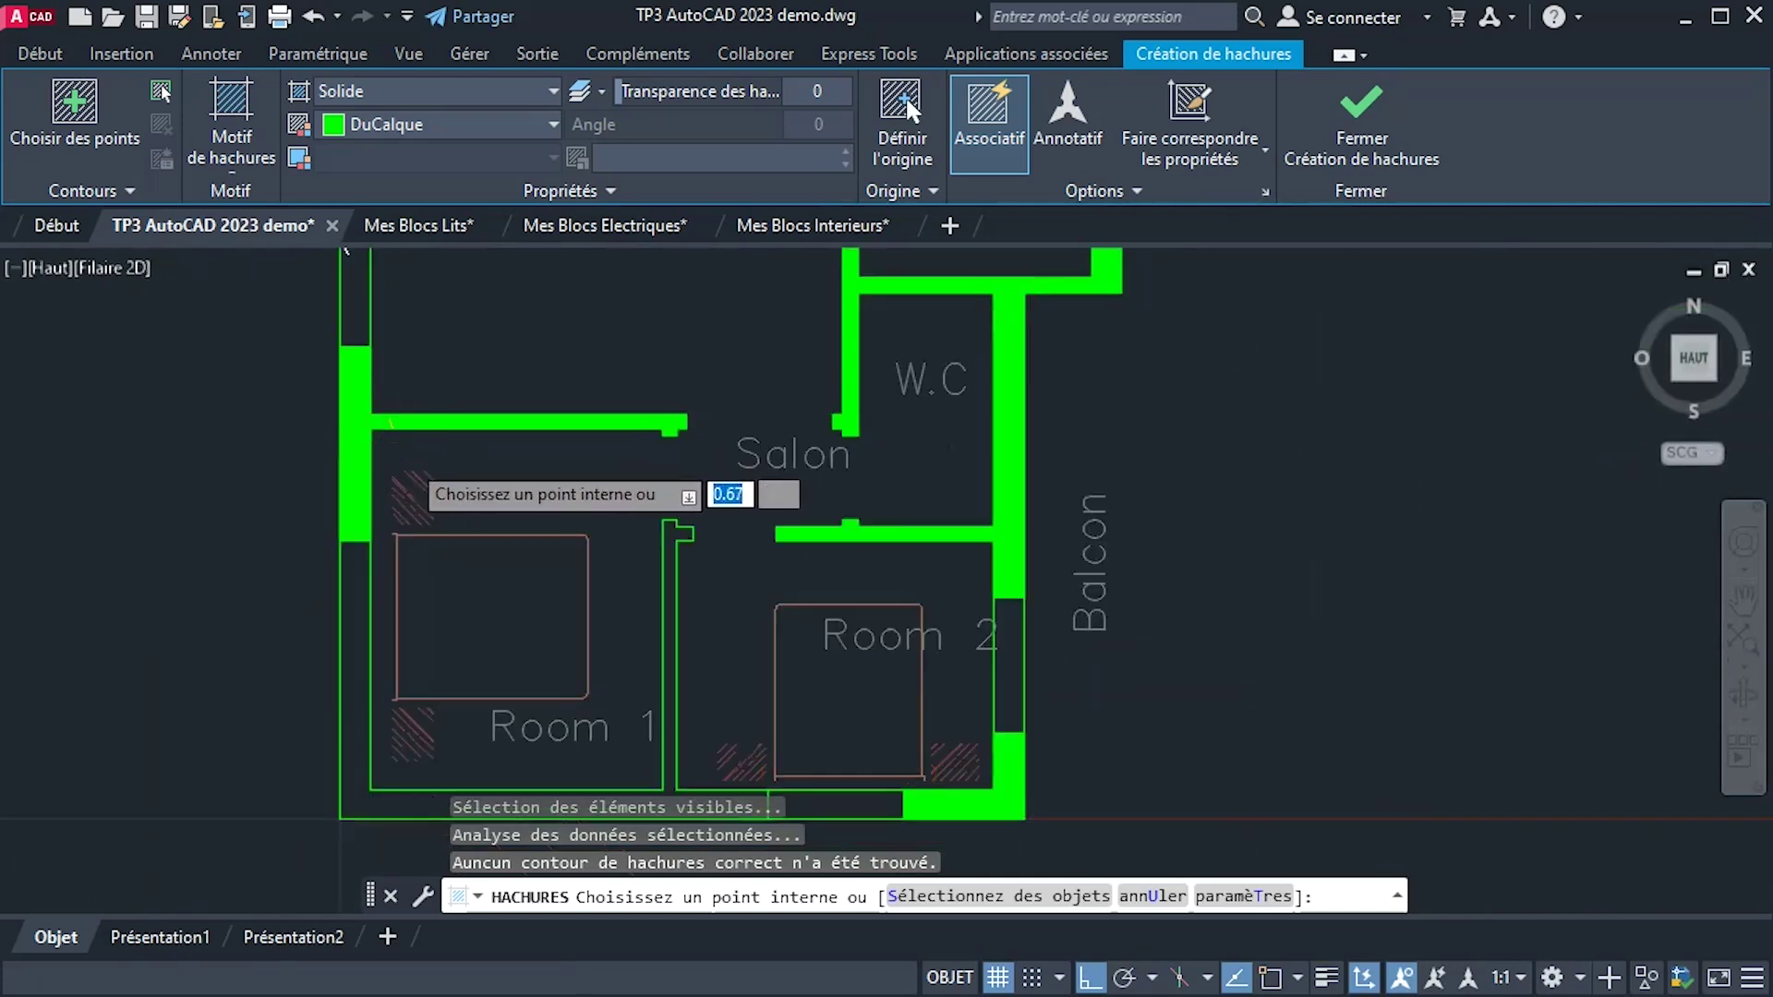
scroll(406, 463, "down", 2)
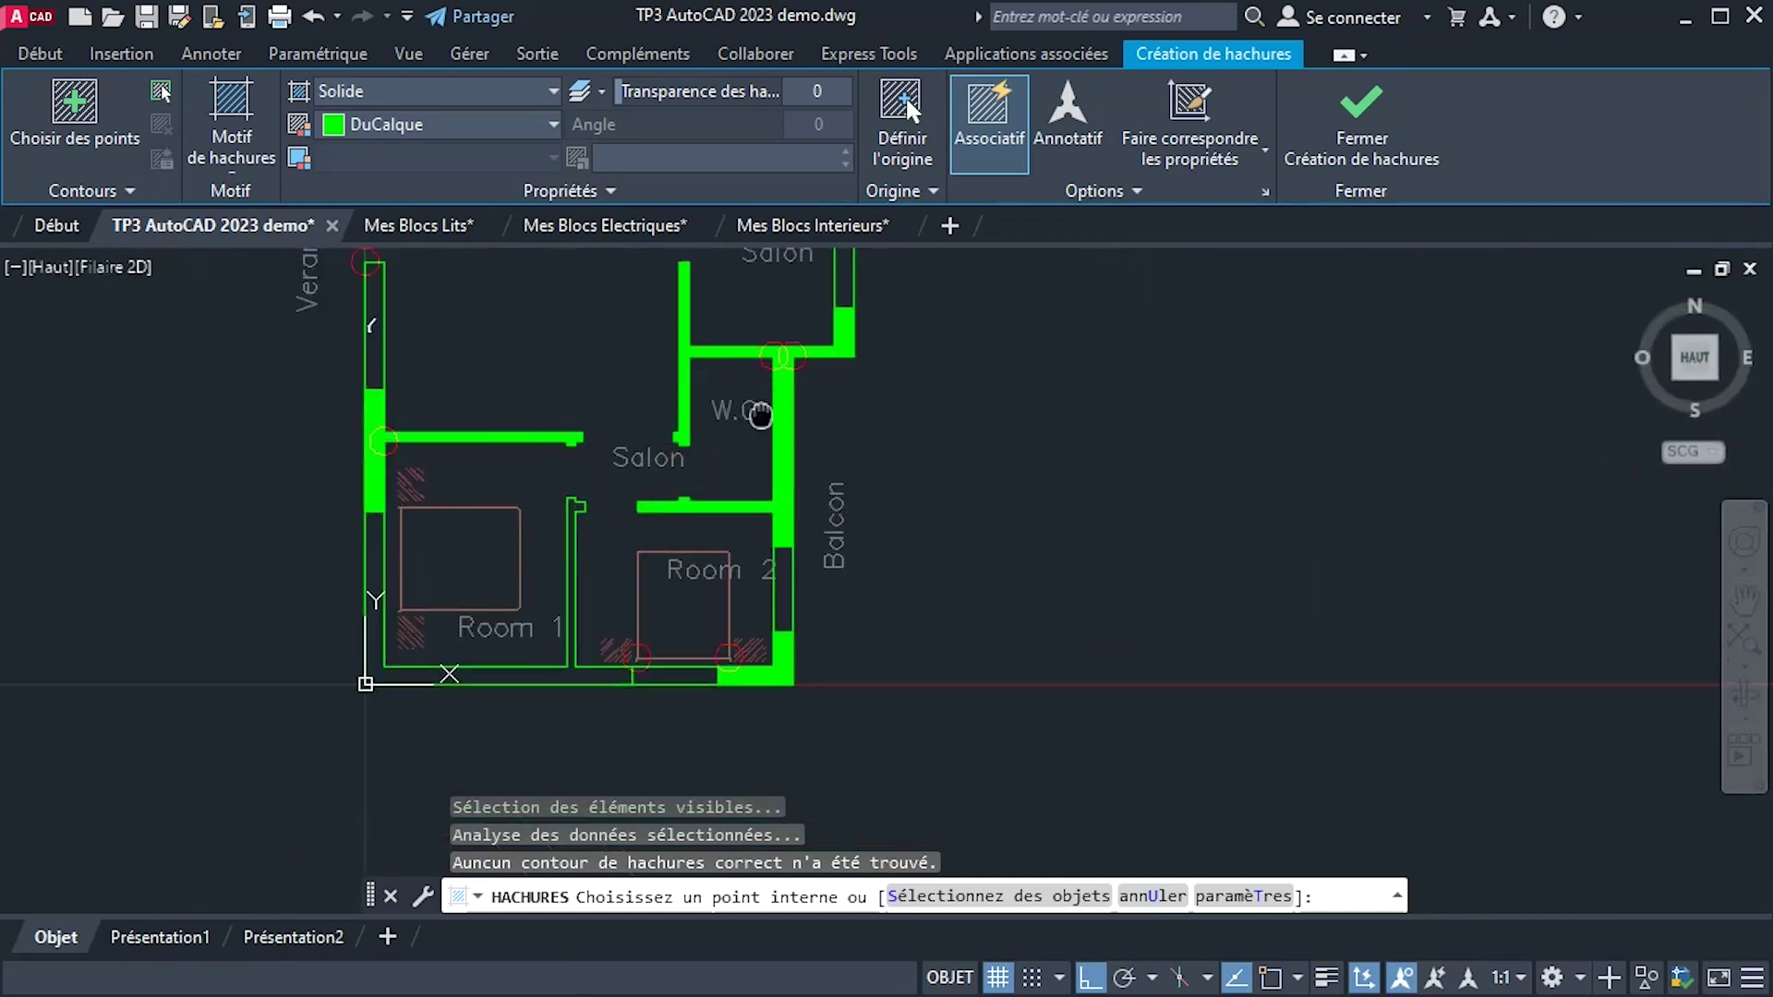
middle_click_drag(759, 415, 773, 595)
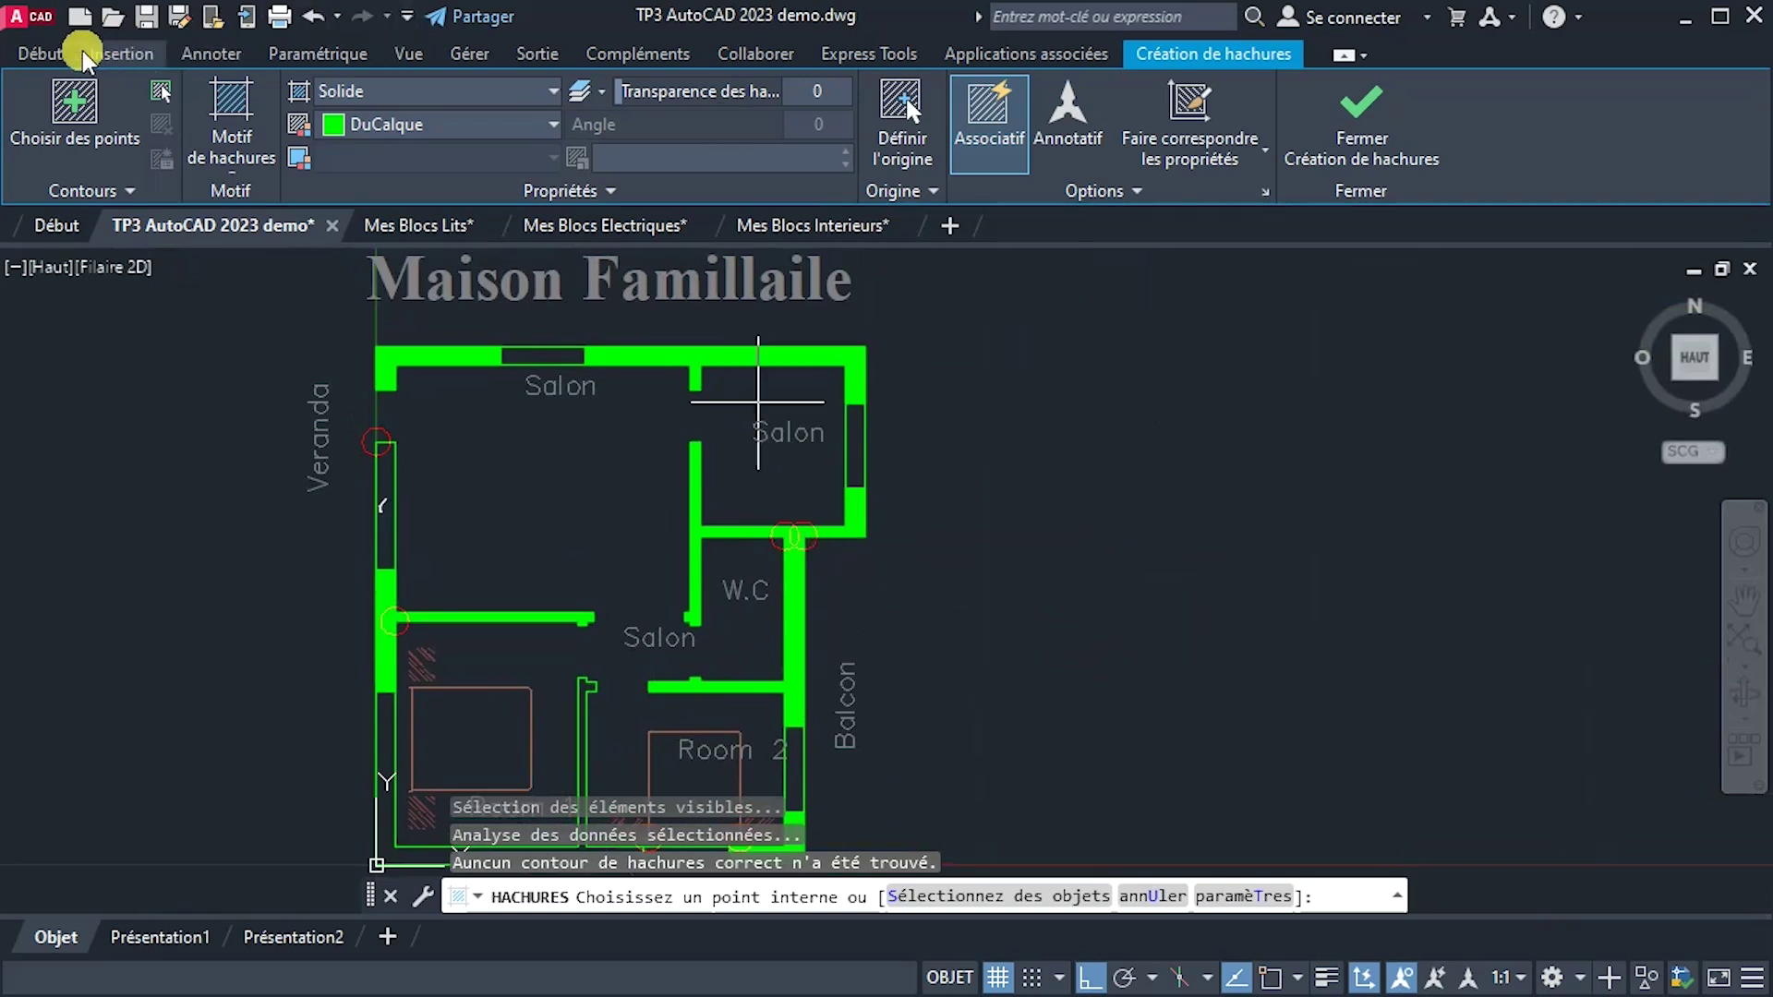
left_click(54, 55)
left_click(919, 95)
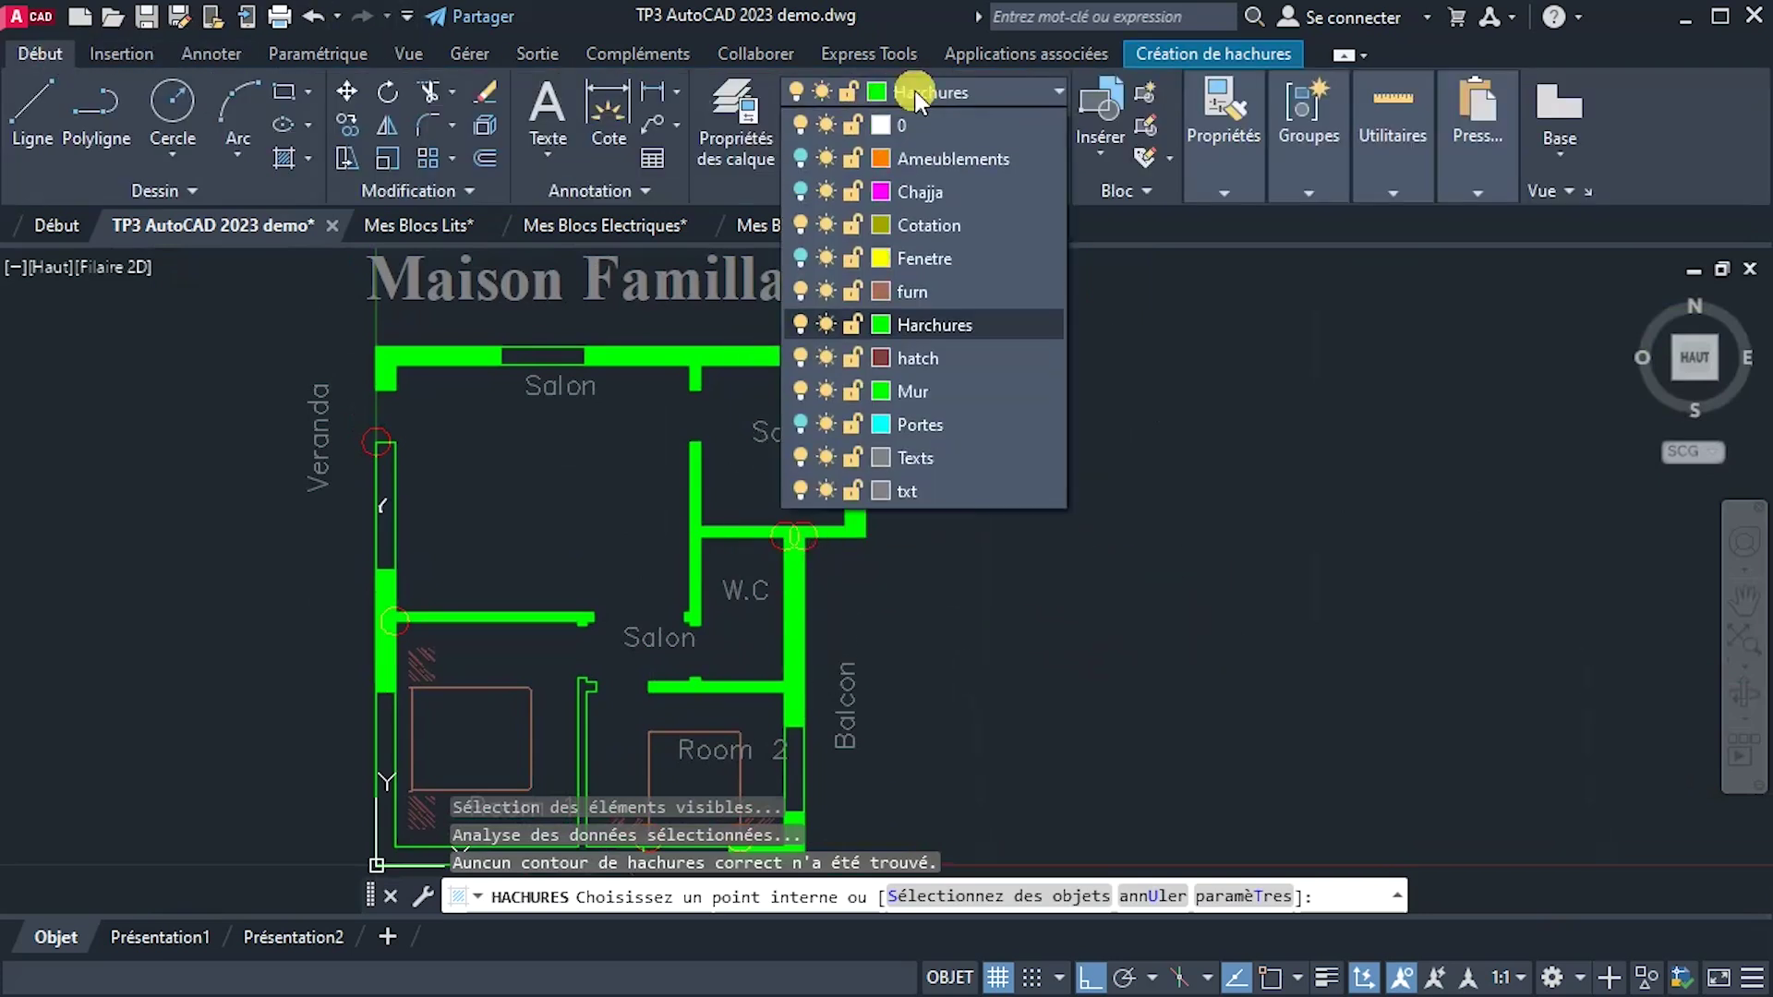
left_click(800, 159)
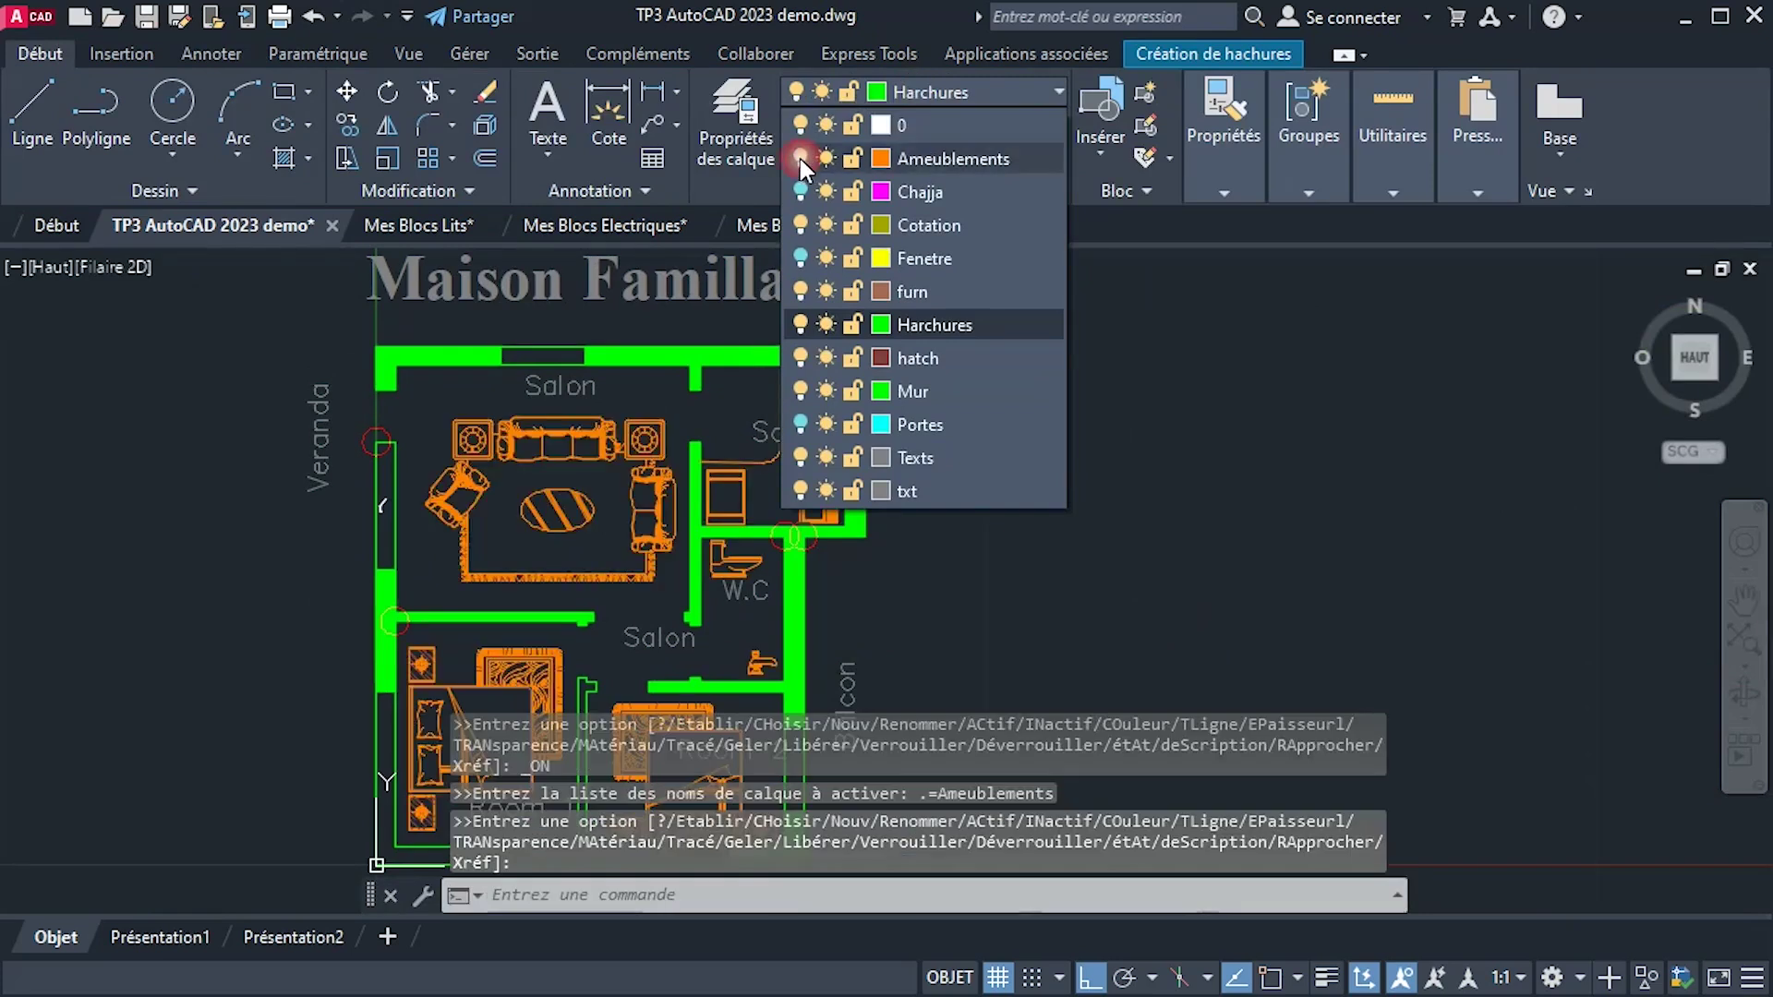
left_click(800, 191)
left_click(800, 257)
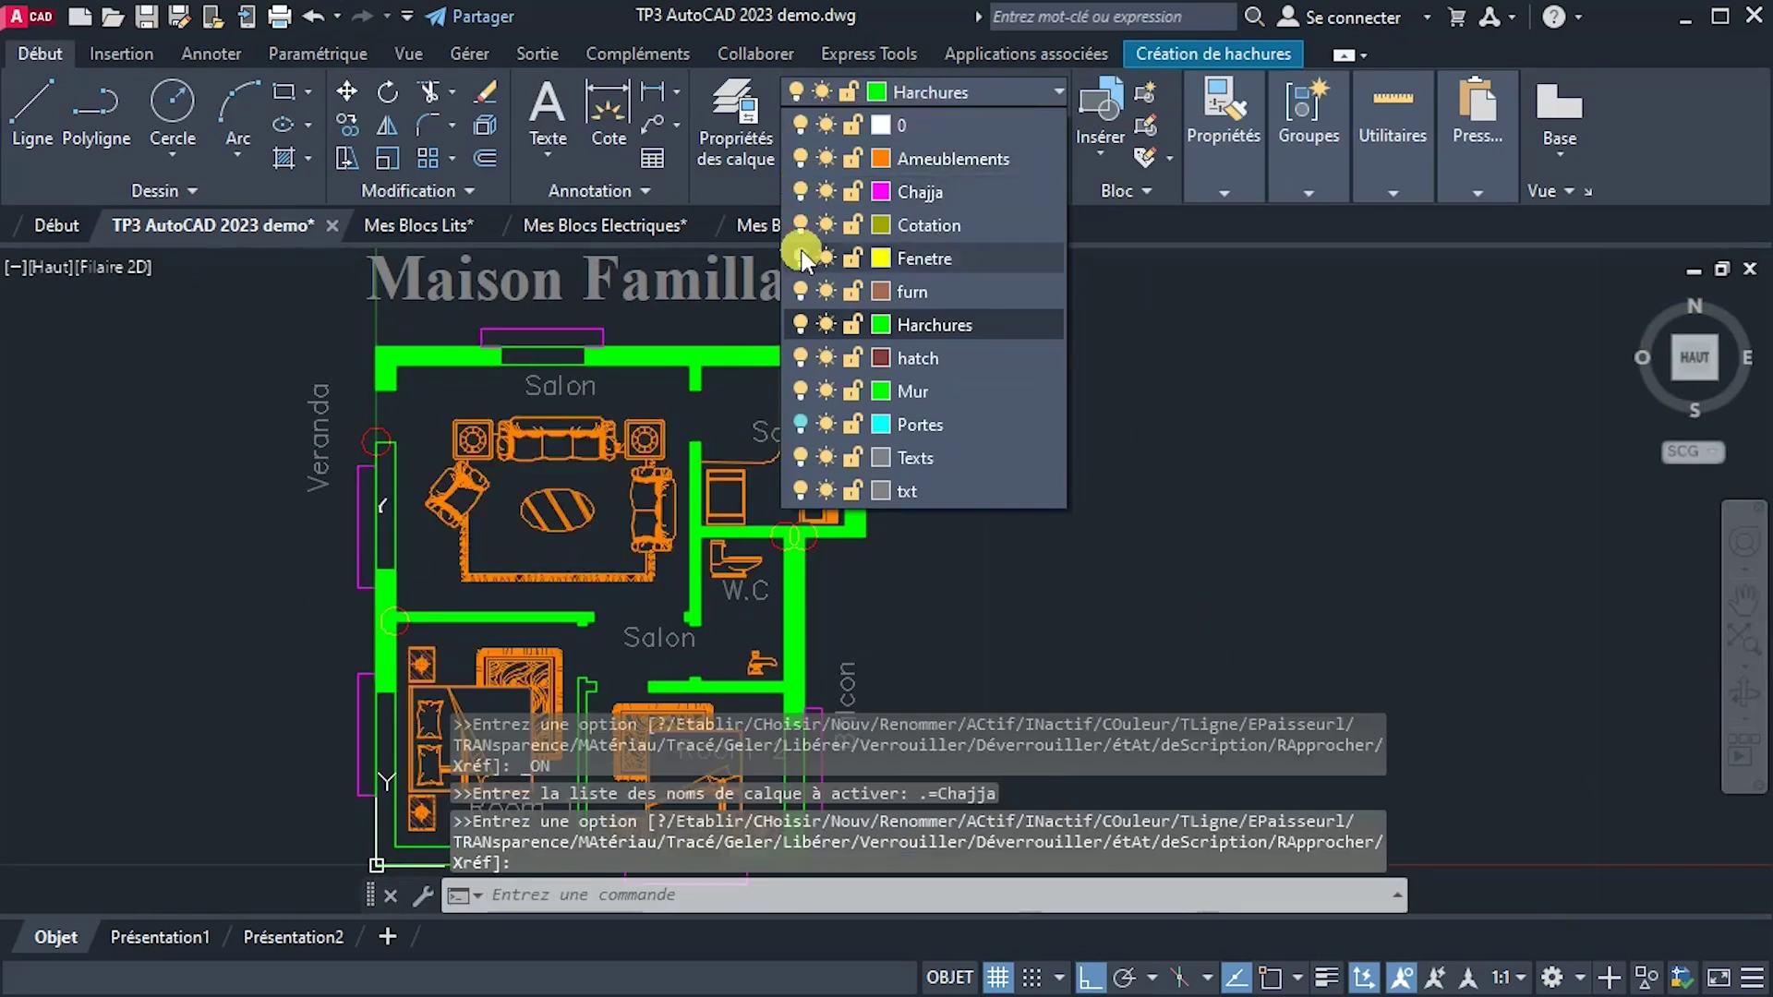
left_click(801, 424)
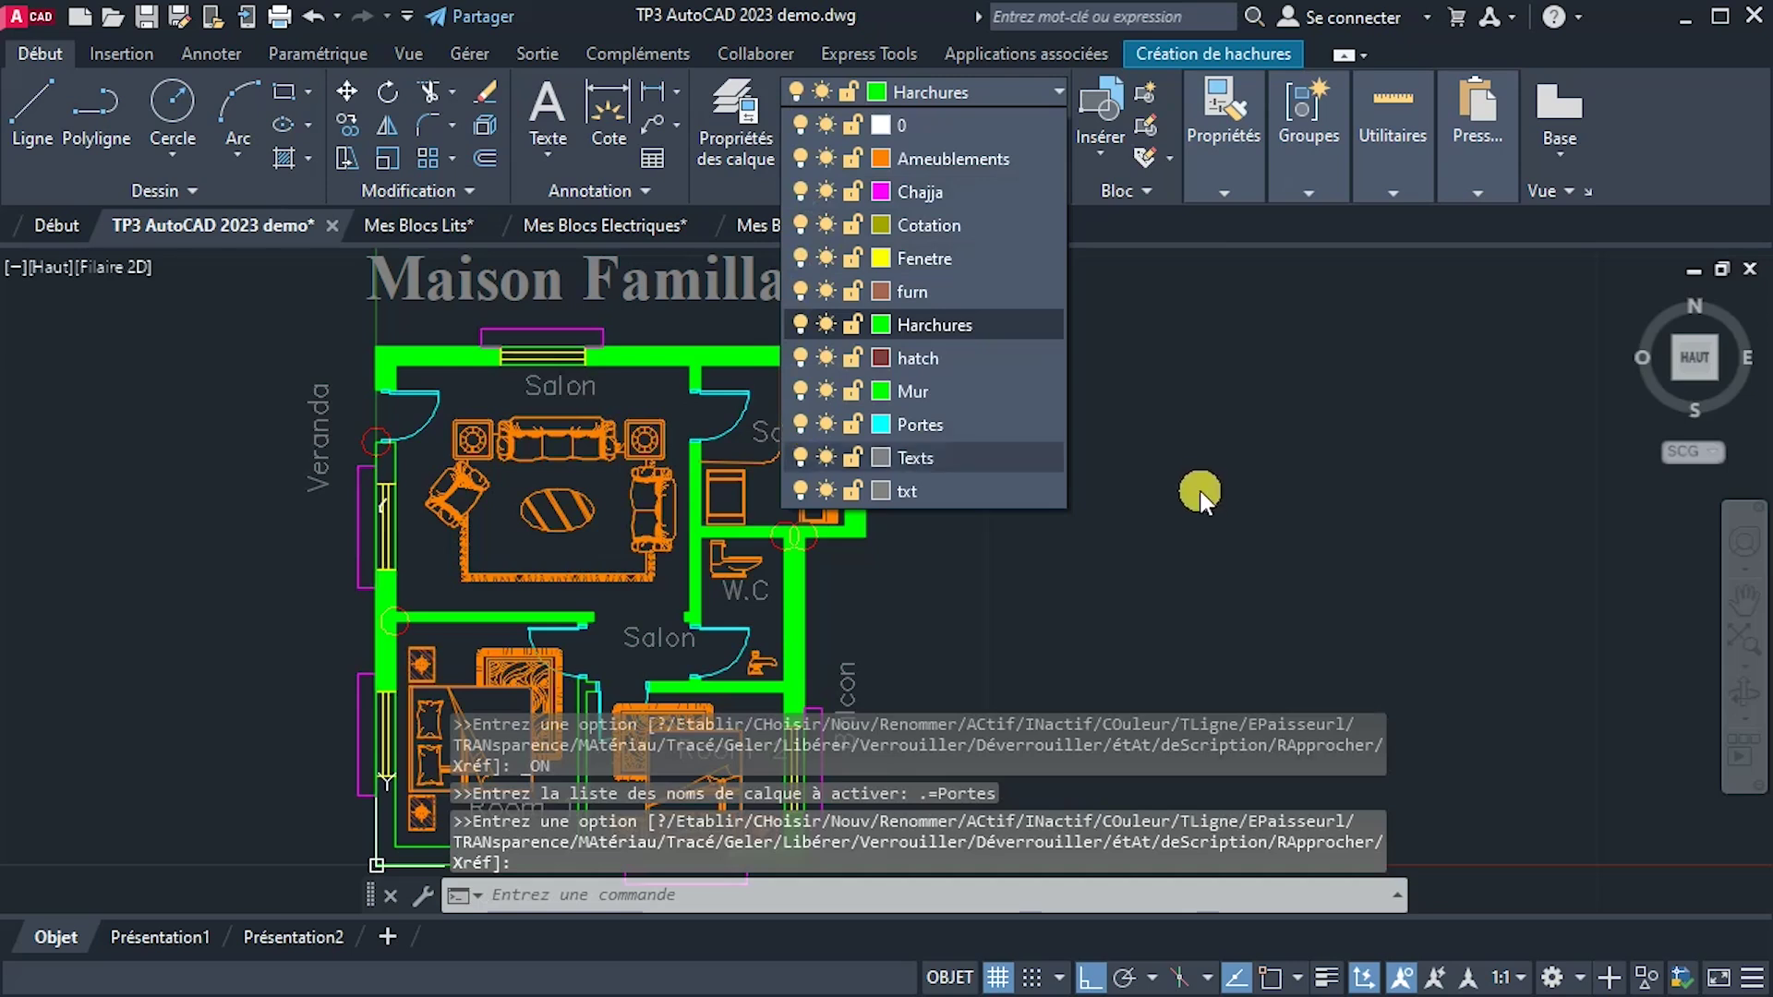
left_click(1199, 490)
Hatch the remaining unfilled walls around Room 1, including the partition between Room 1 and Room 2, with the solid pattern.
scroll(1201, 470, "down", 2)
middle_click_drag(1190, 456, 1203, 337)
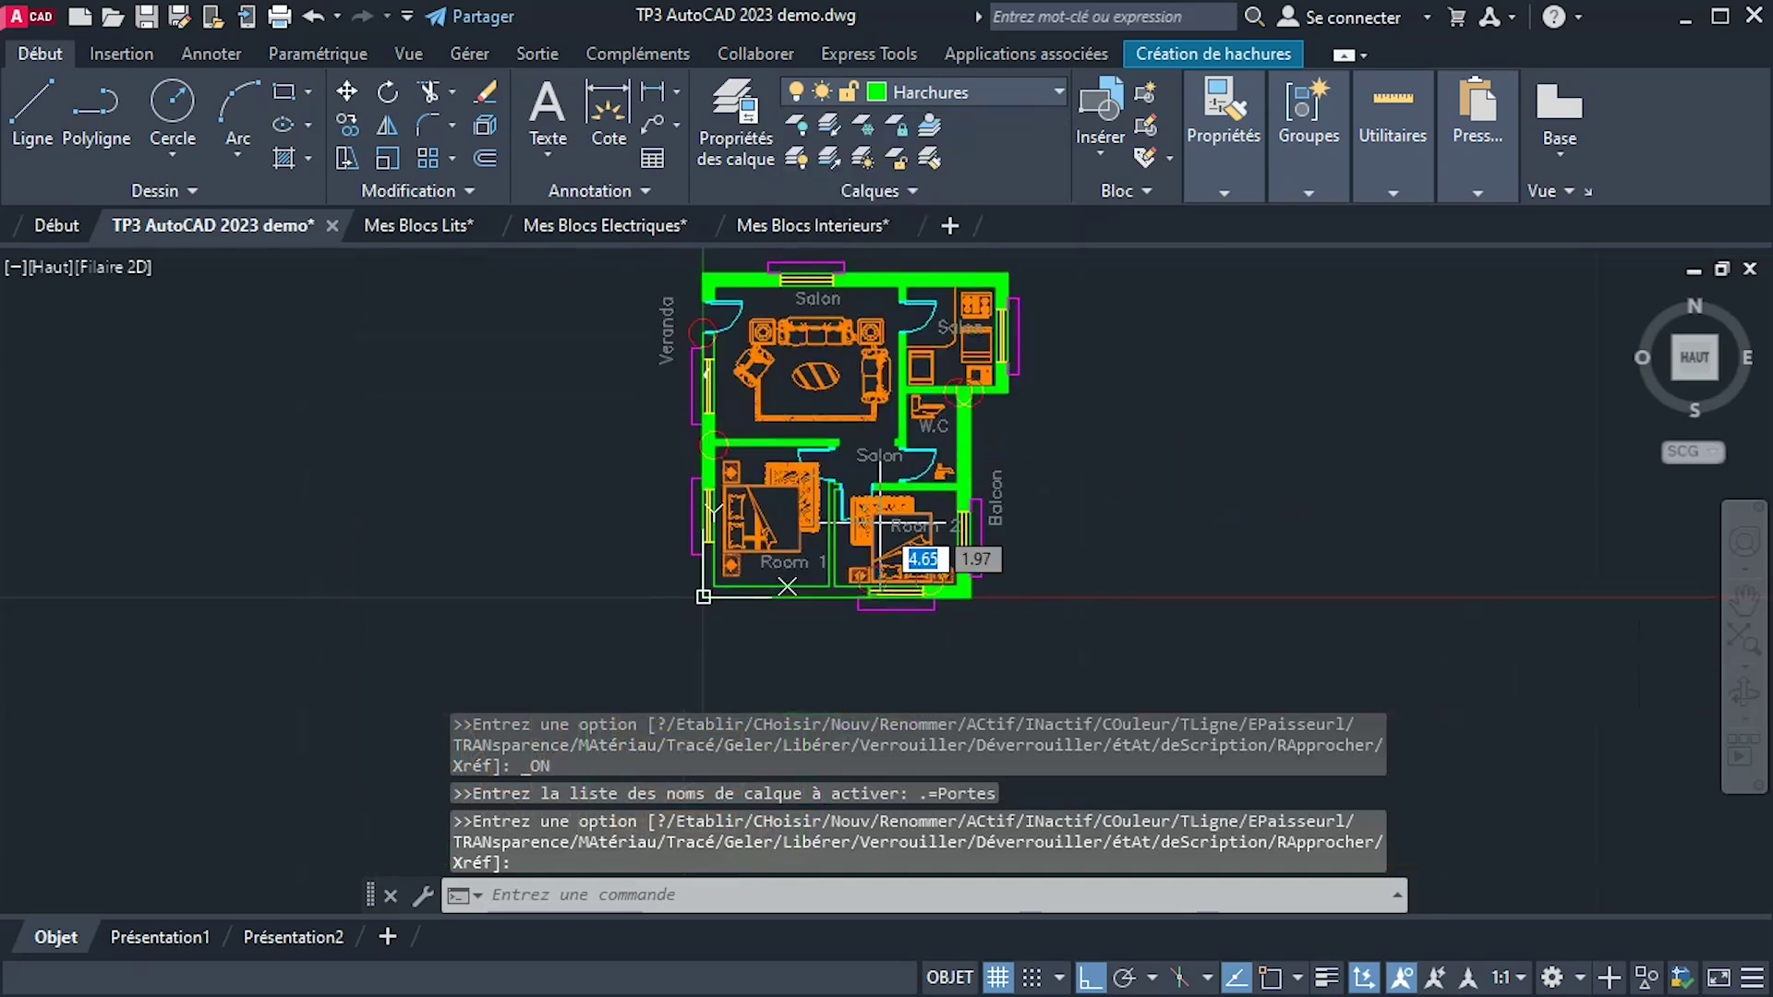
scroll(785, 600, "up", 3)
scroll(822, 609, "up", 2)
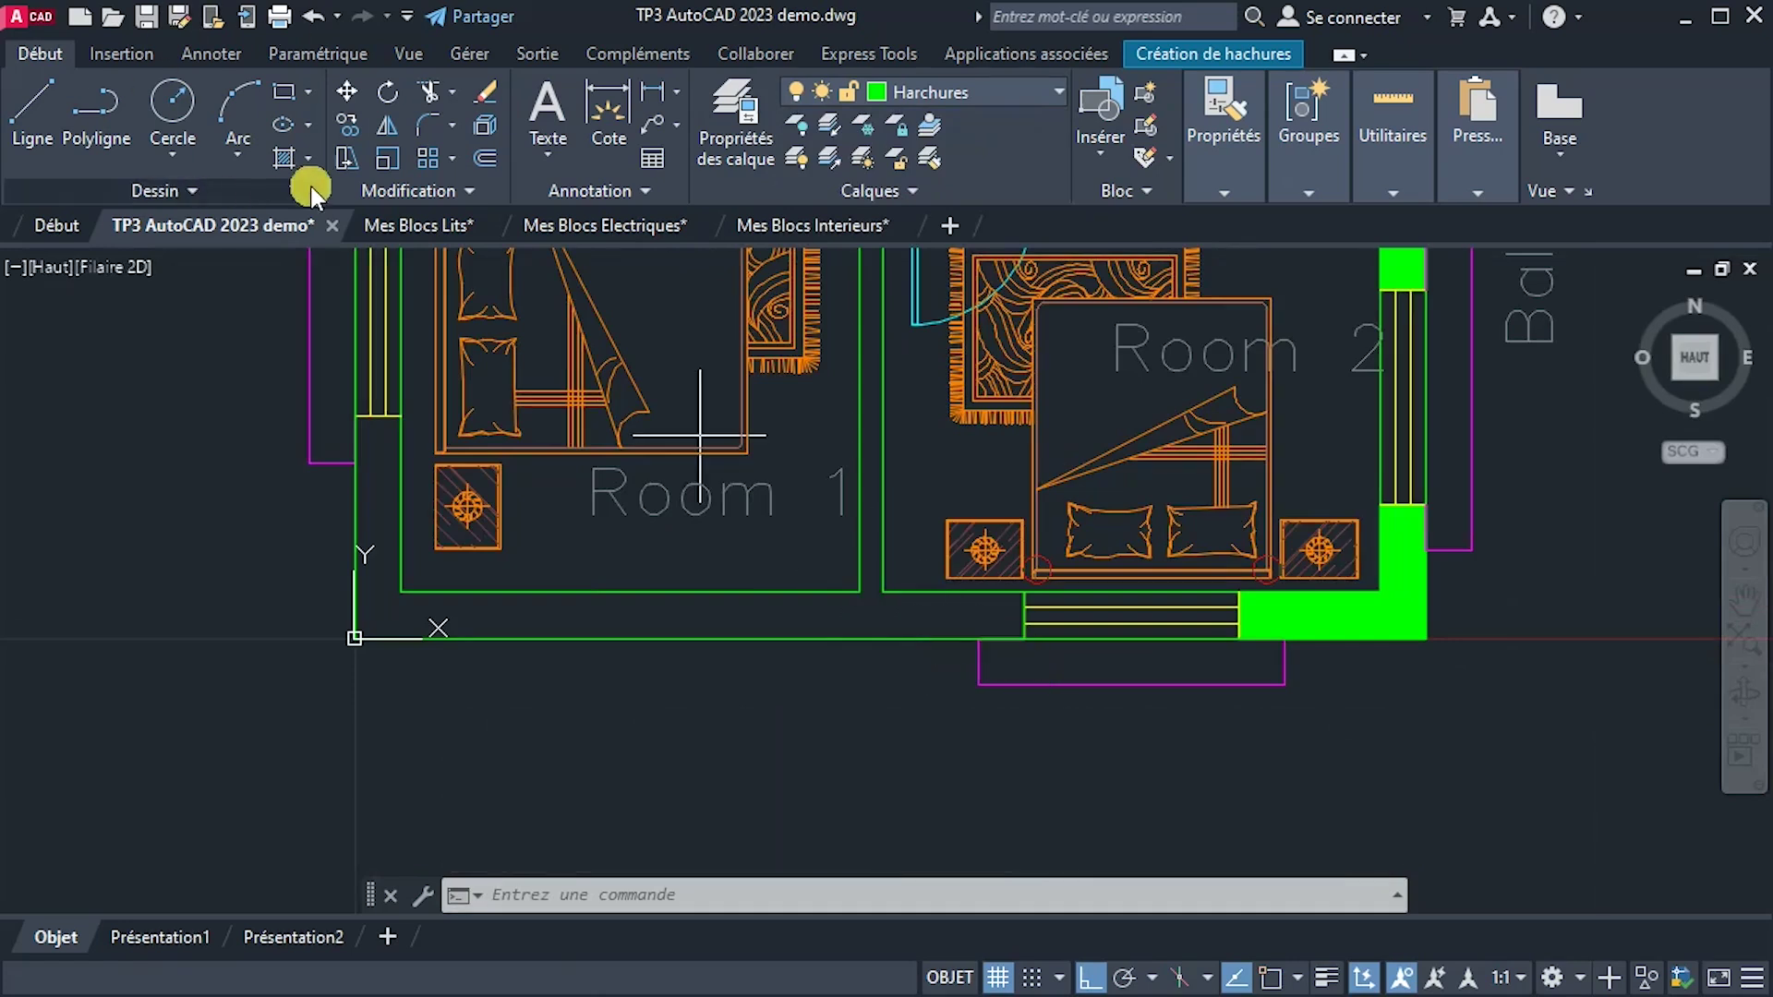
left_click(305, 160)
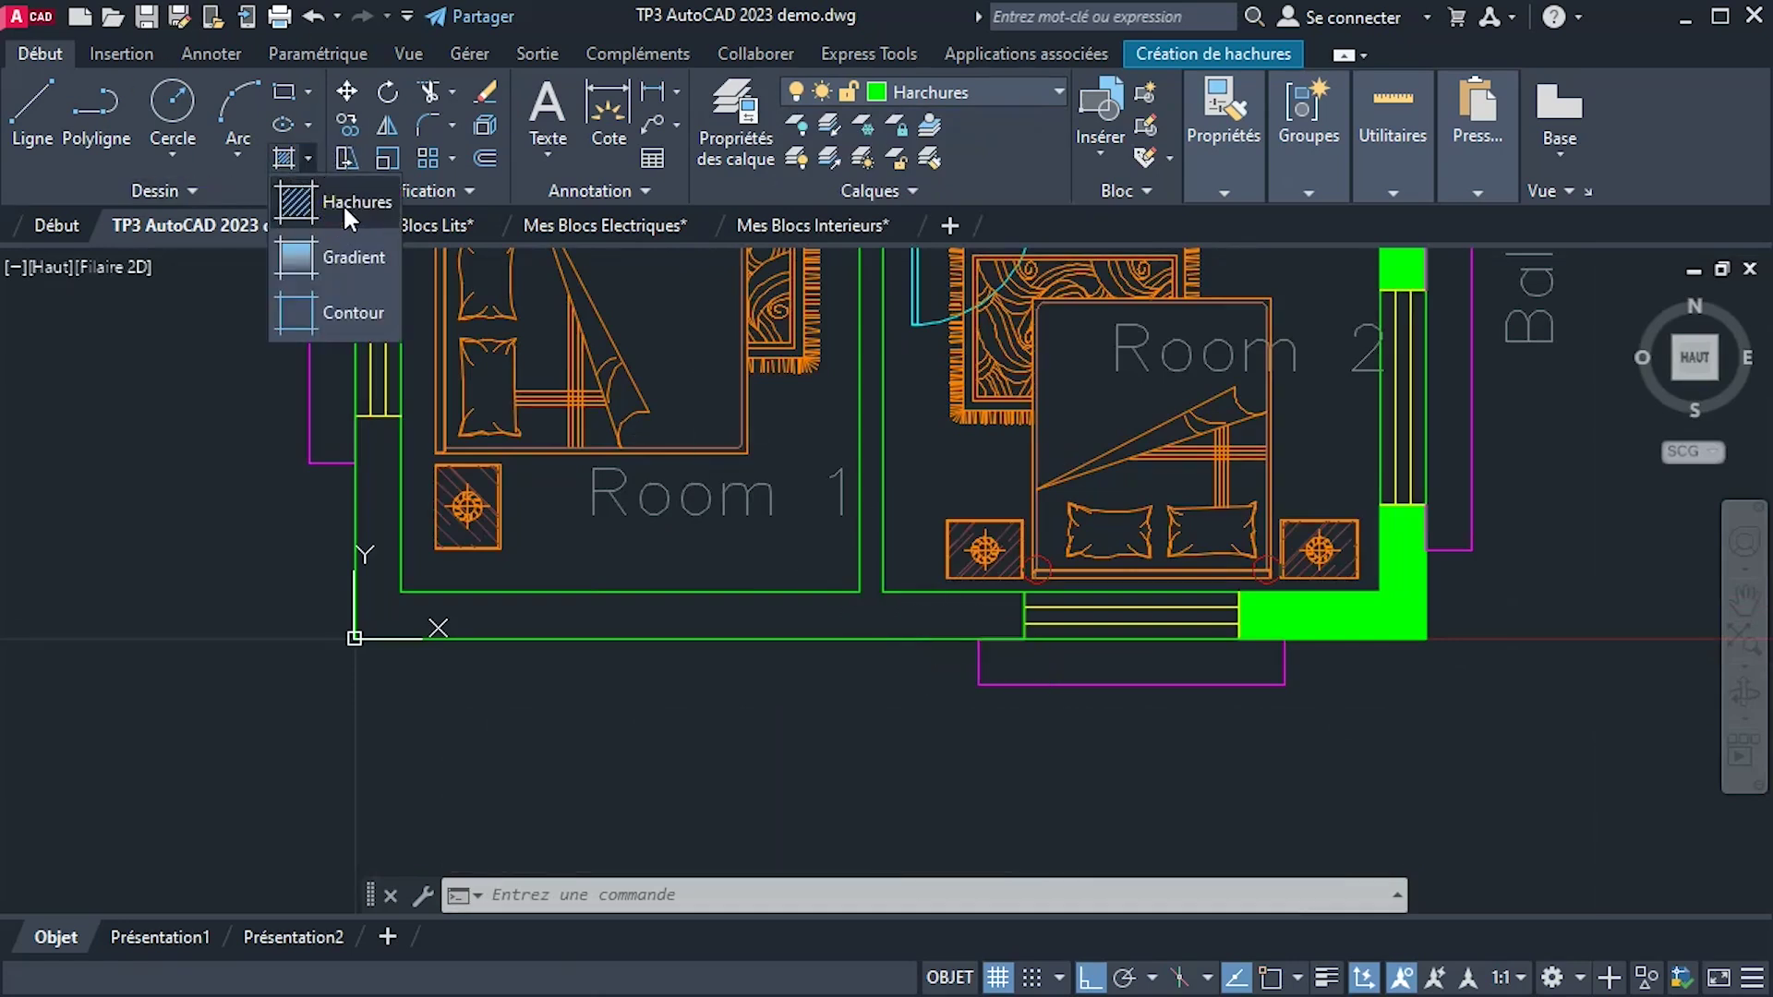
left_click(349, 214)
left_click(308, 159)
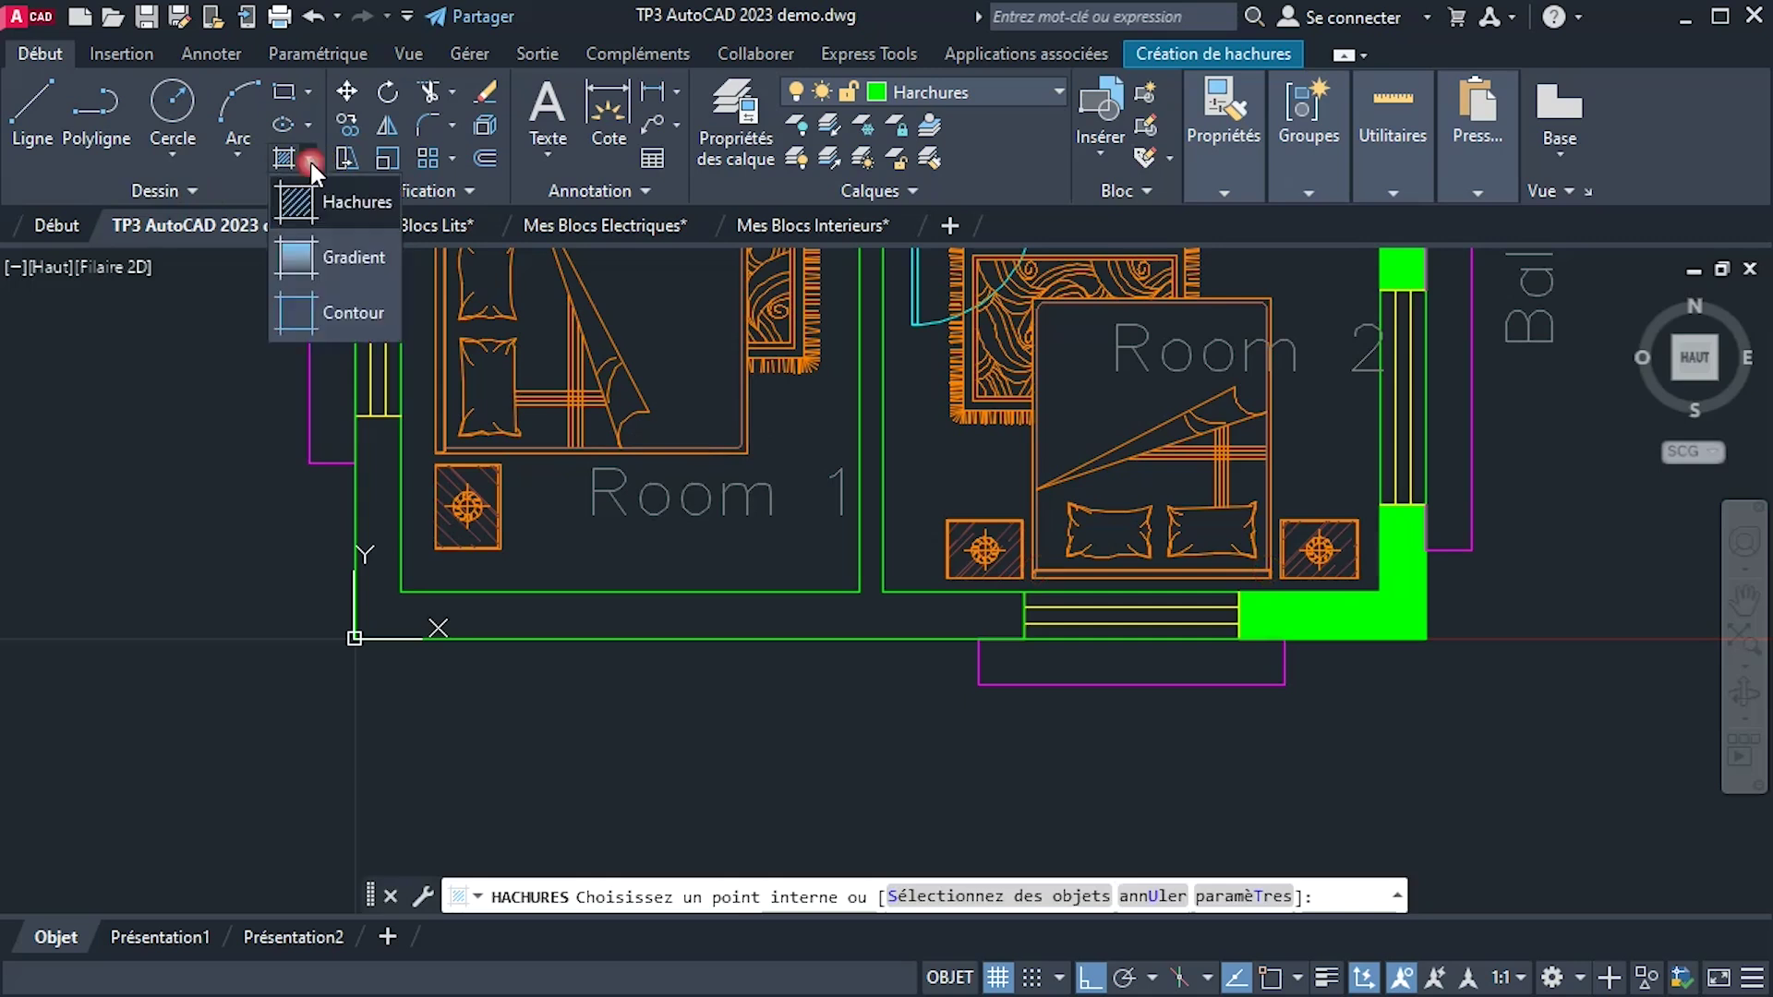
left_click(326, 207)
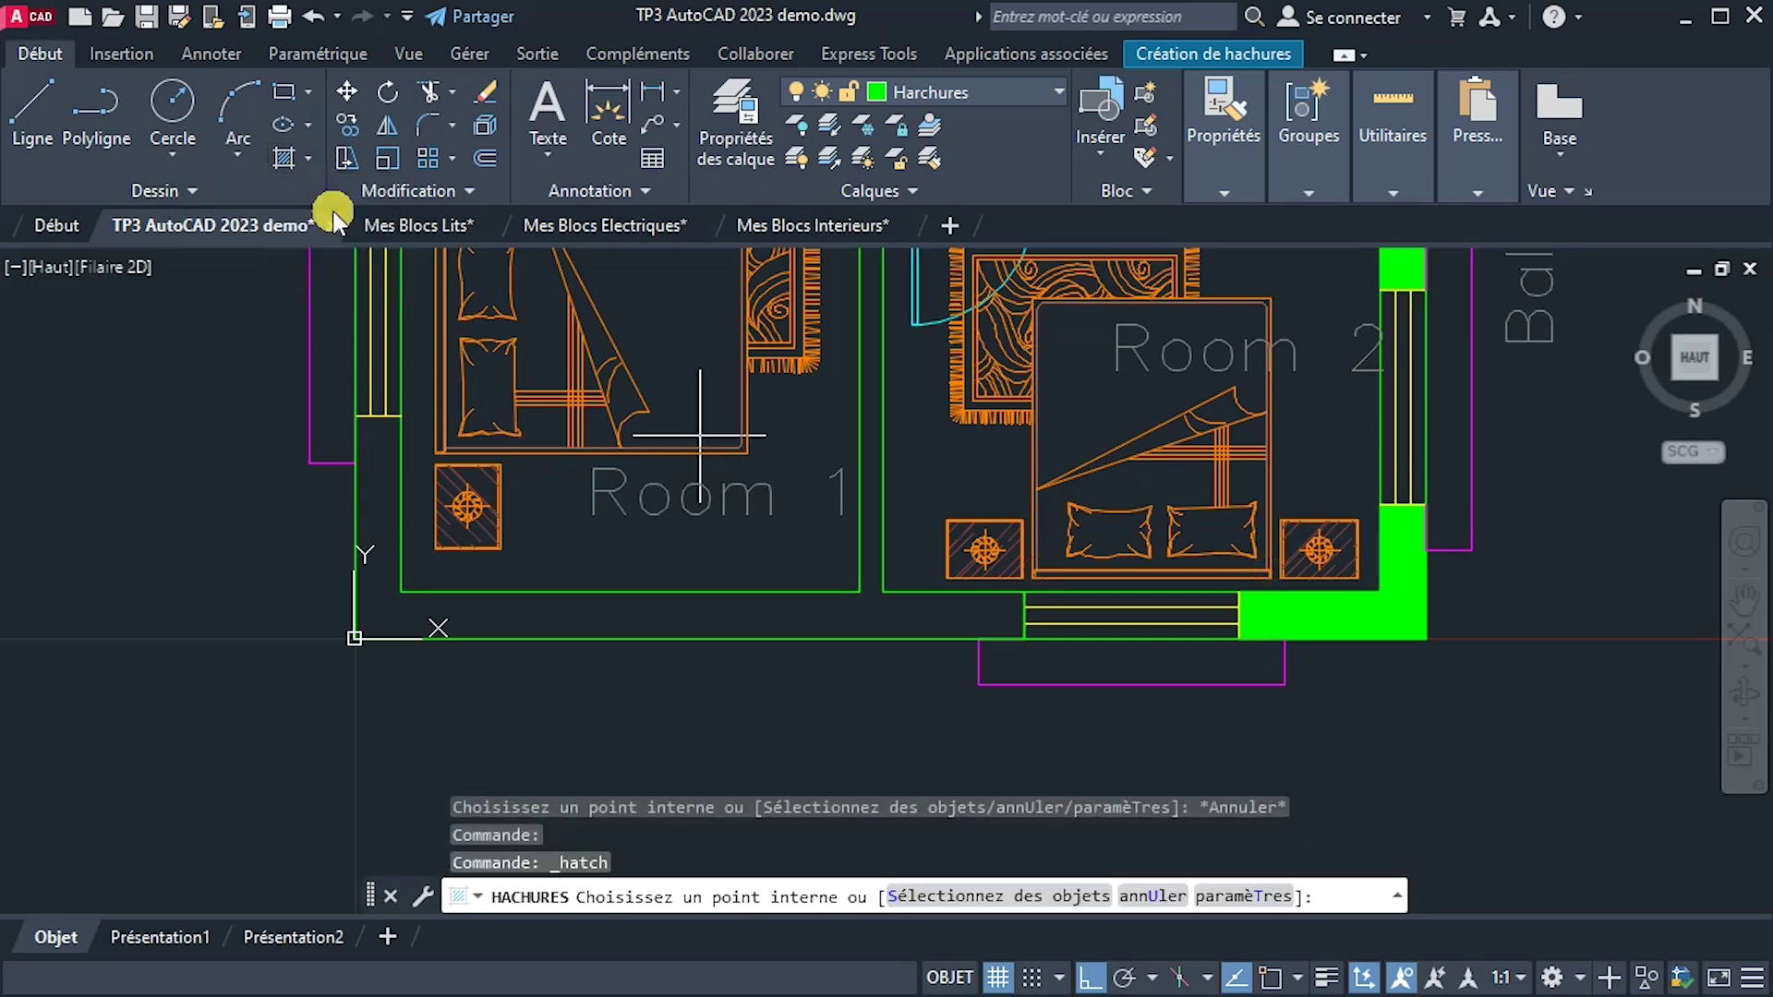
left_click(308, 155)
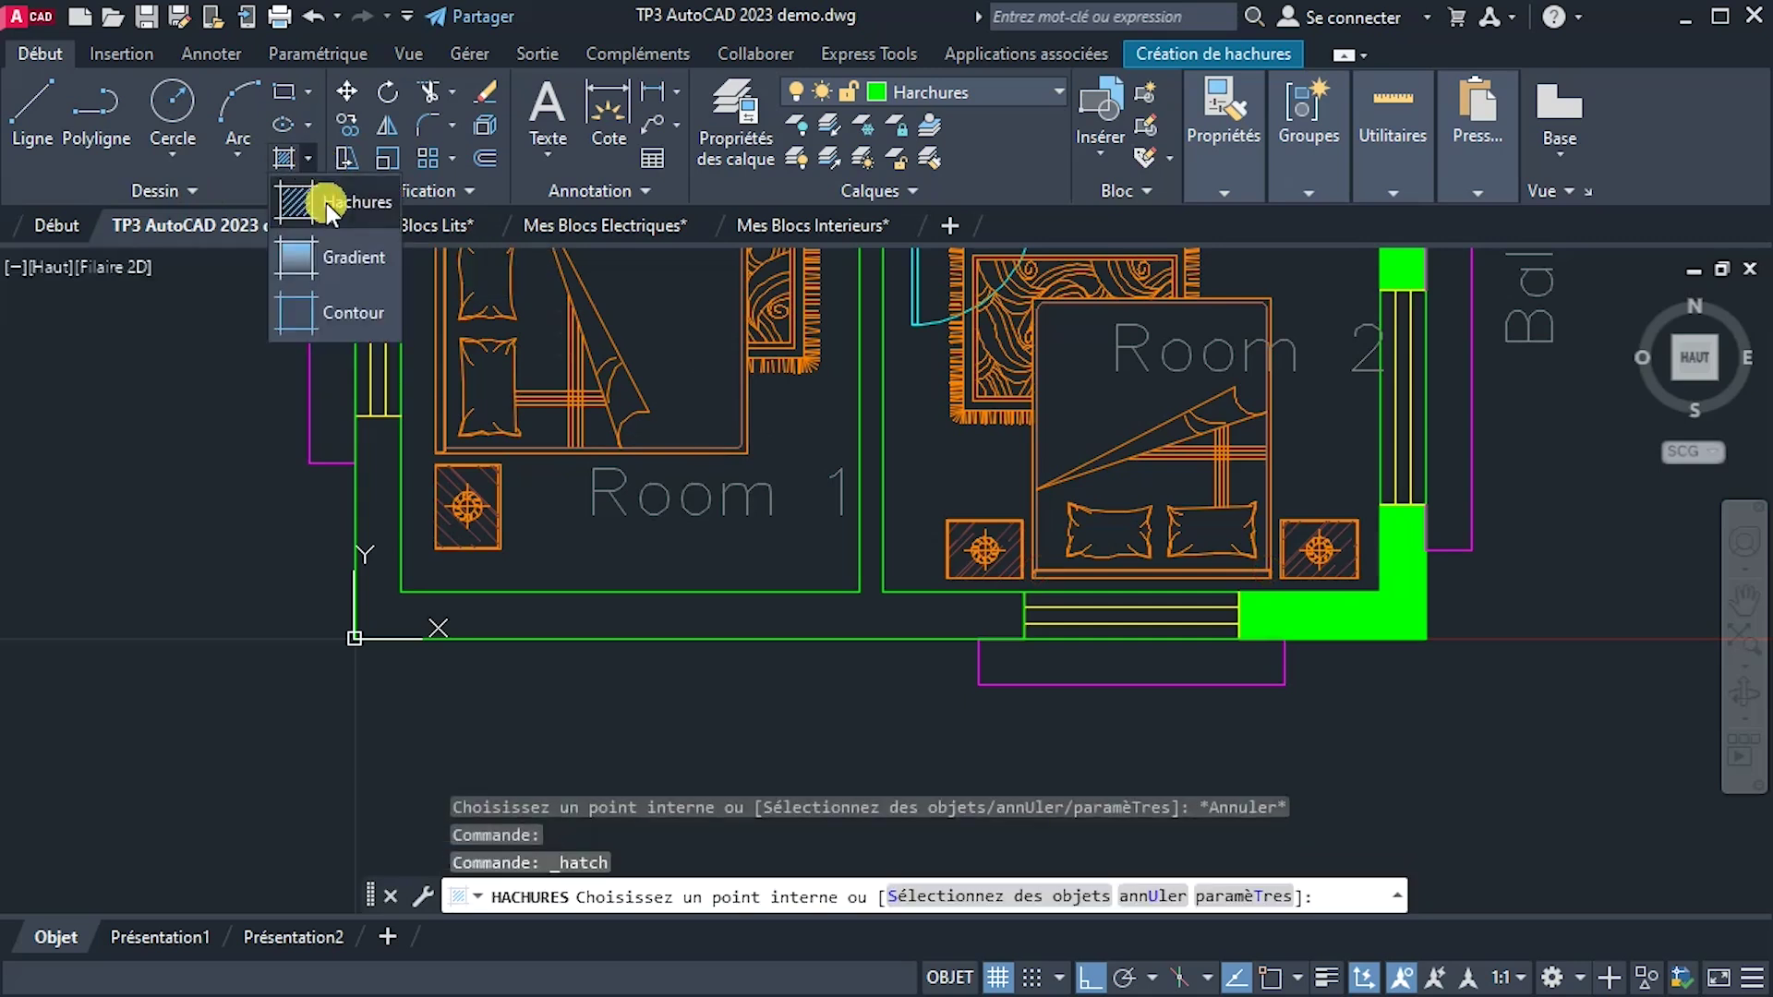
left_click(325, 203)
left_click(658, 635)
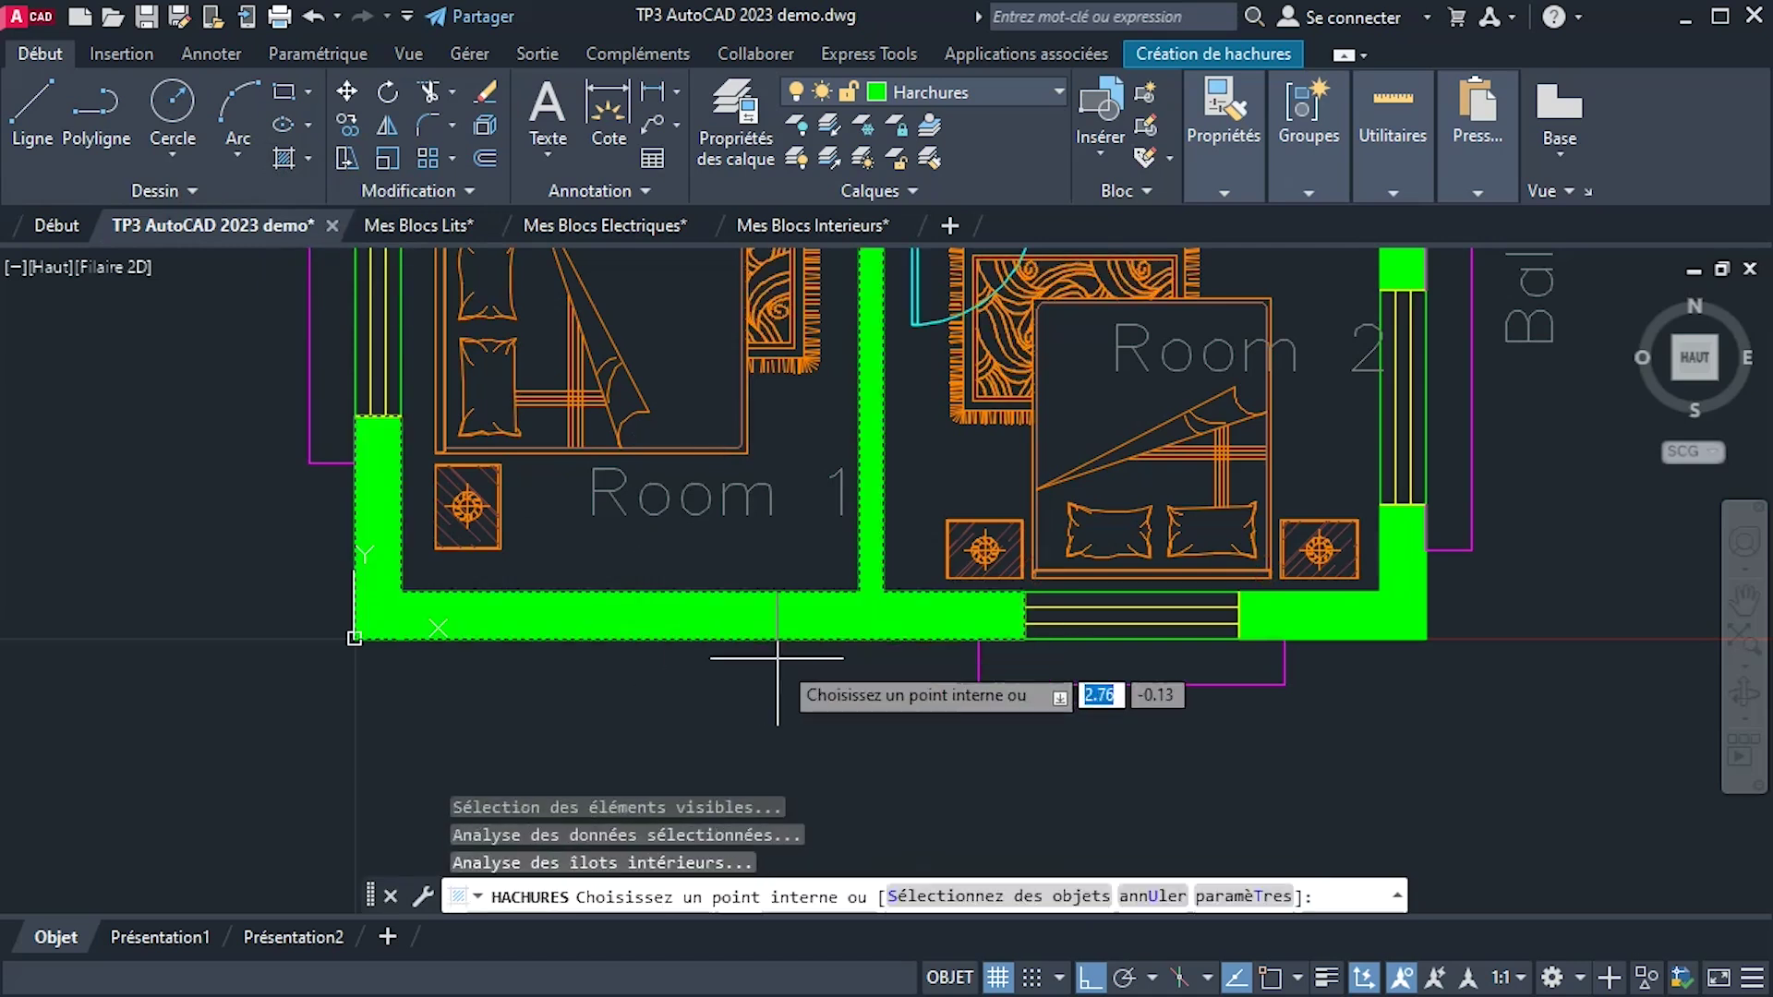
scroll(873, 795, "down", 2)
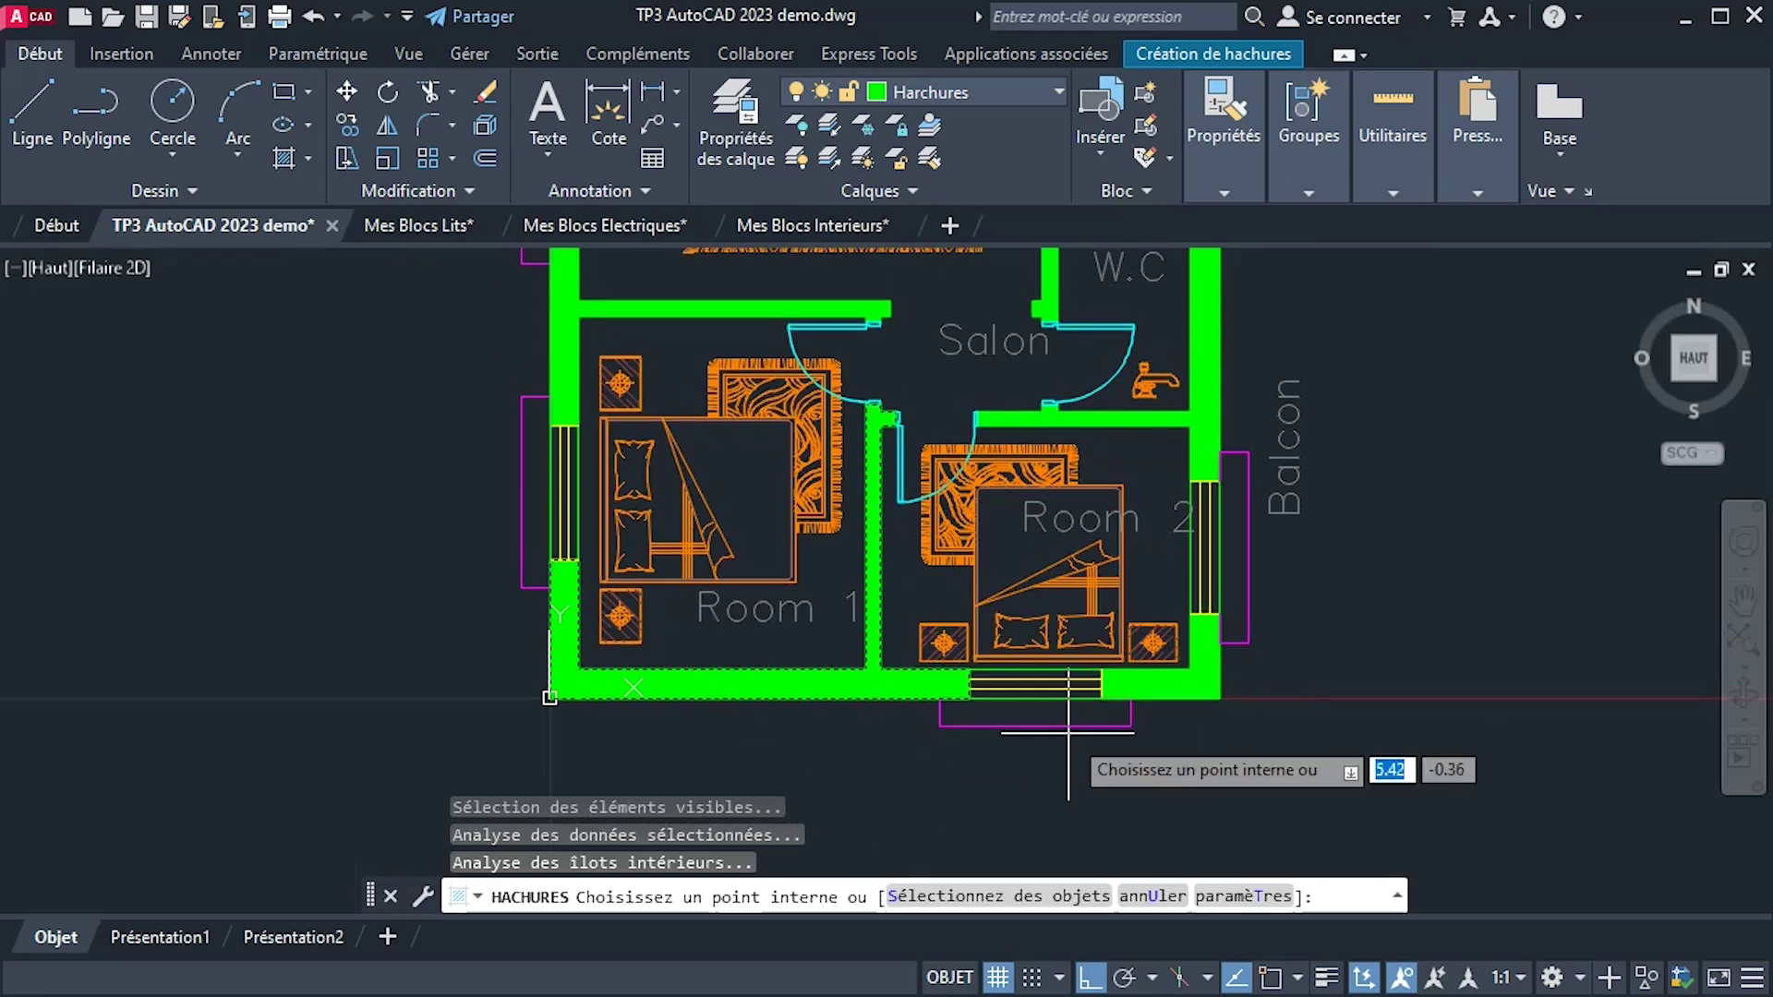
right_click(682, 746)
left_click(766, 766)
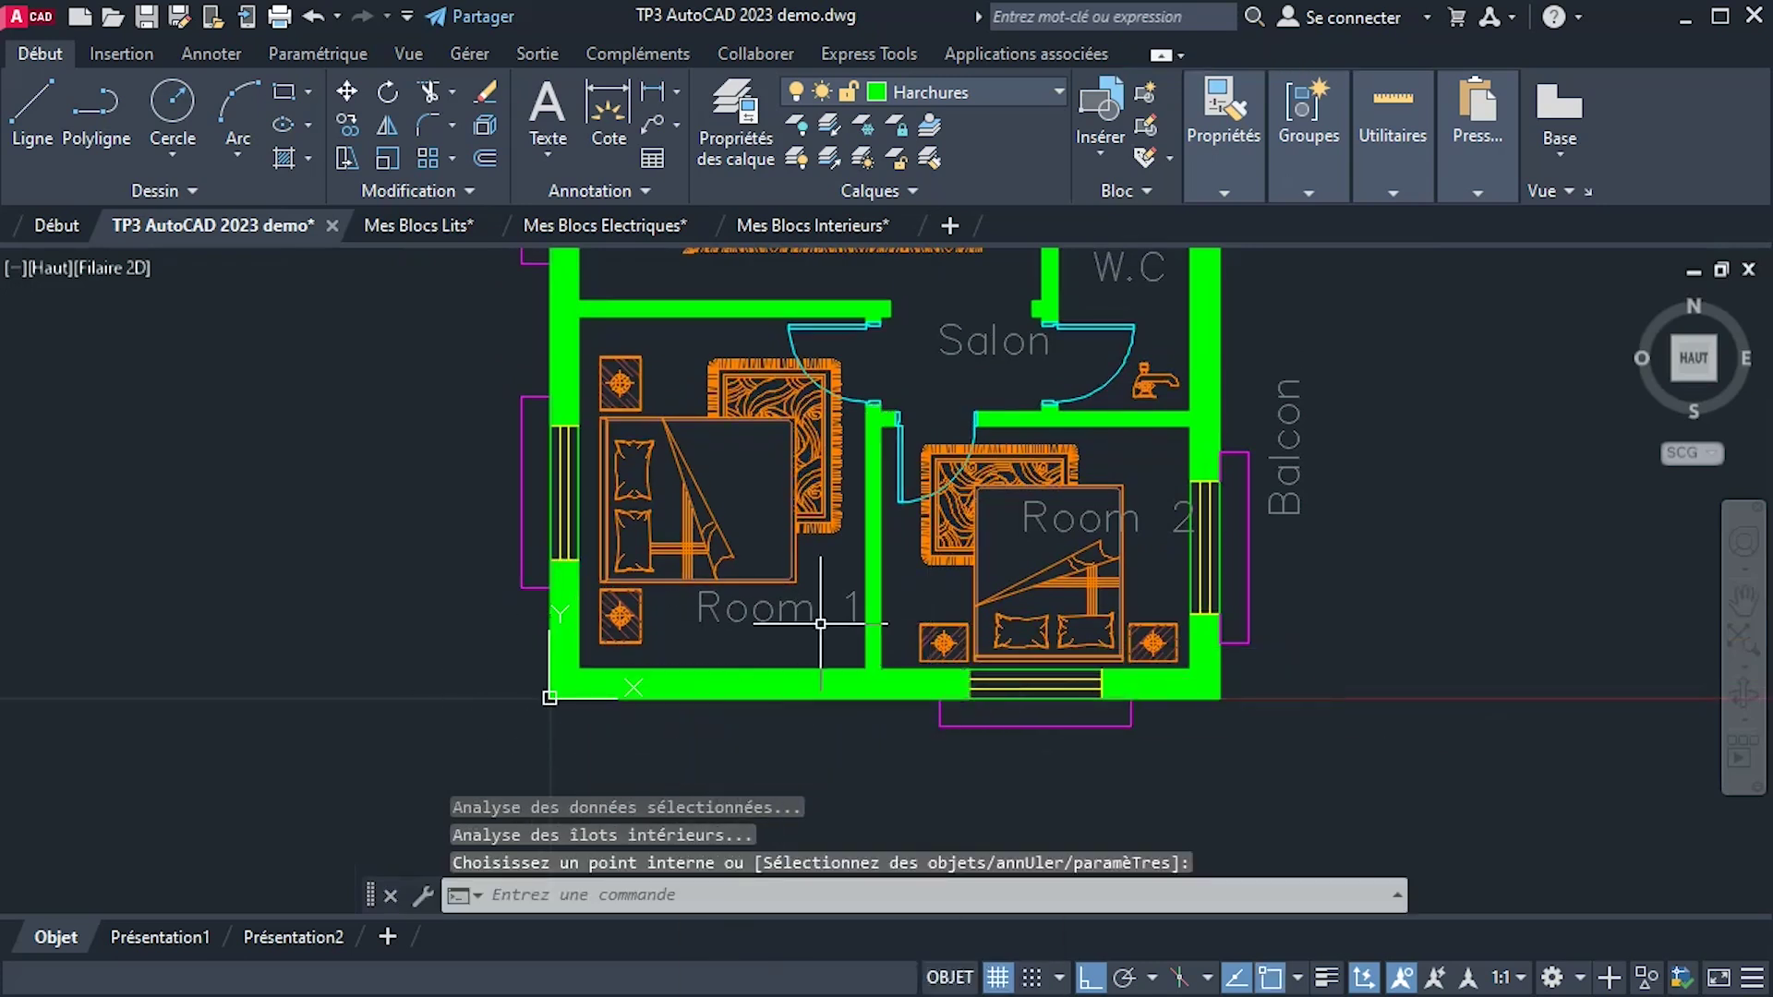
Switch to the reference image TP 3 AutoCAd 2023.png in Photos to check the plan's dimensions, and return to the AutoCAD drawing.
mouse_move(822, 627)
middle_mouse_down()
mouse_move(940, 749)
mouse_move(1386, 716)
mouse_move(1382, 700)
mouse_move(1414, 723)
middle_mouse_up()
scroll(940, 750, "down", 2)
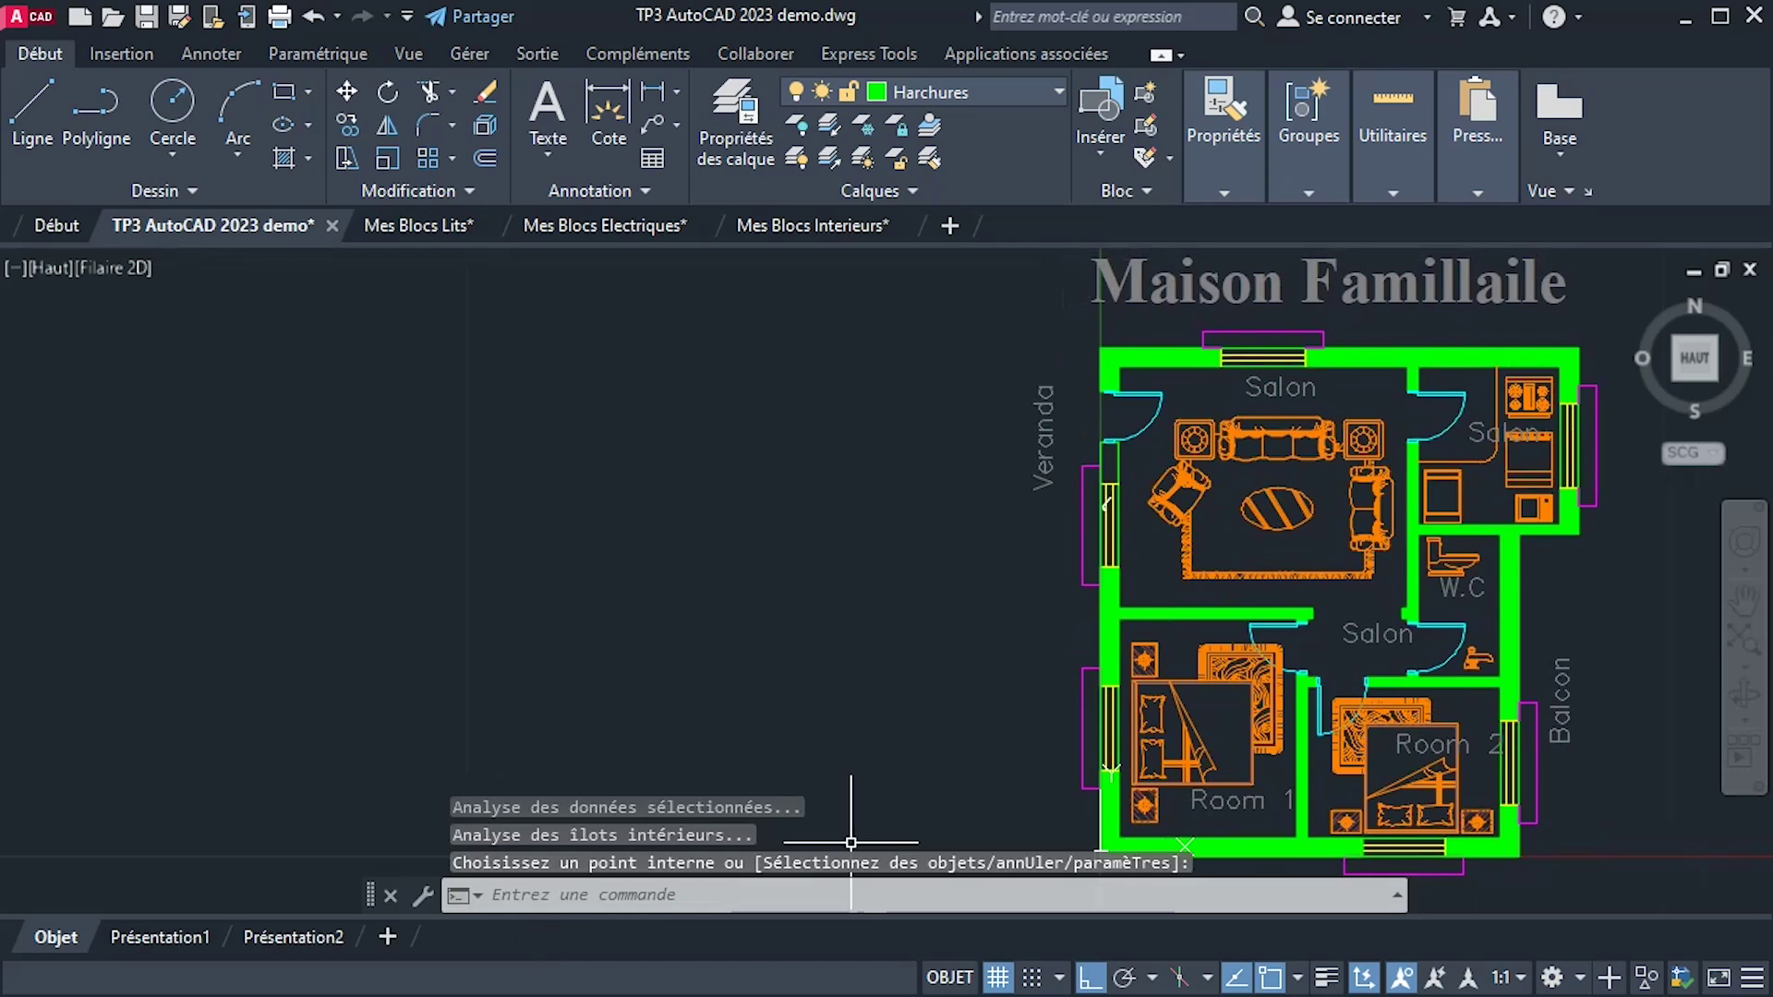
key("alt+Tab")
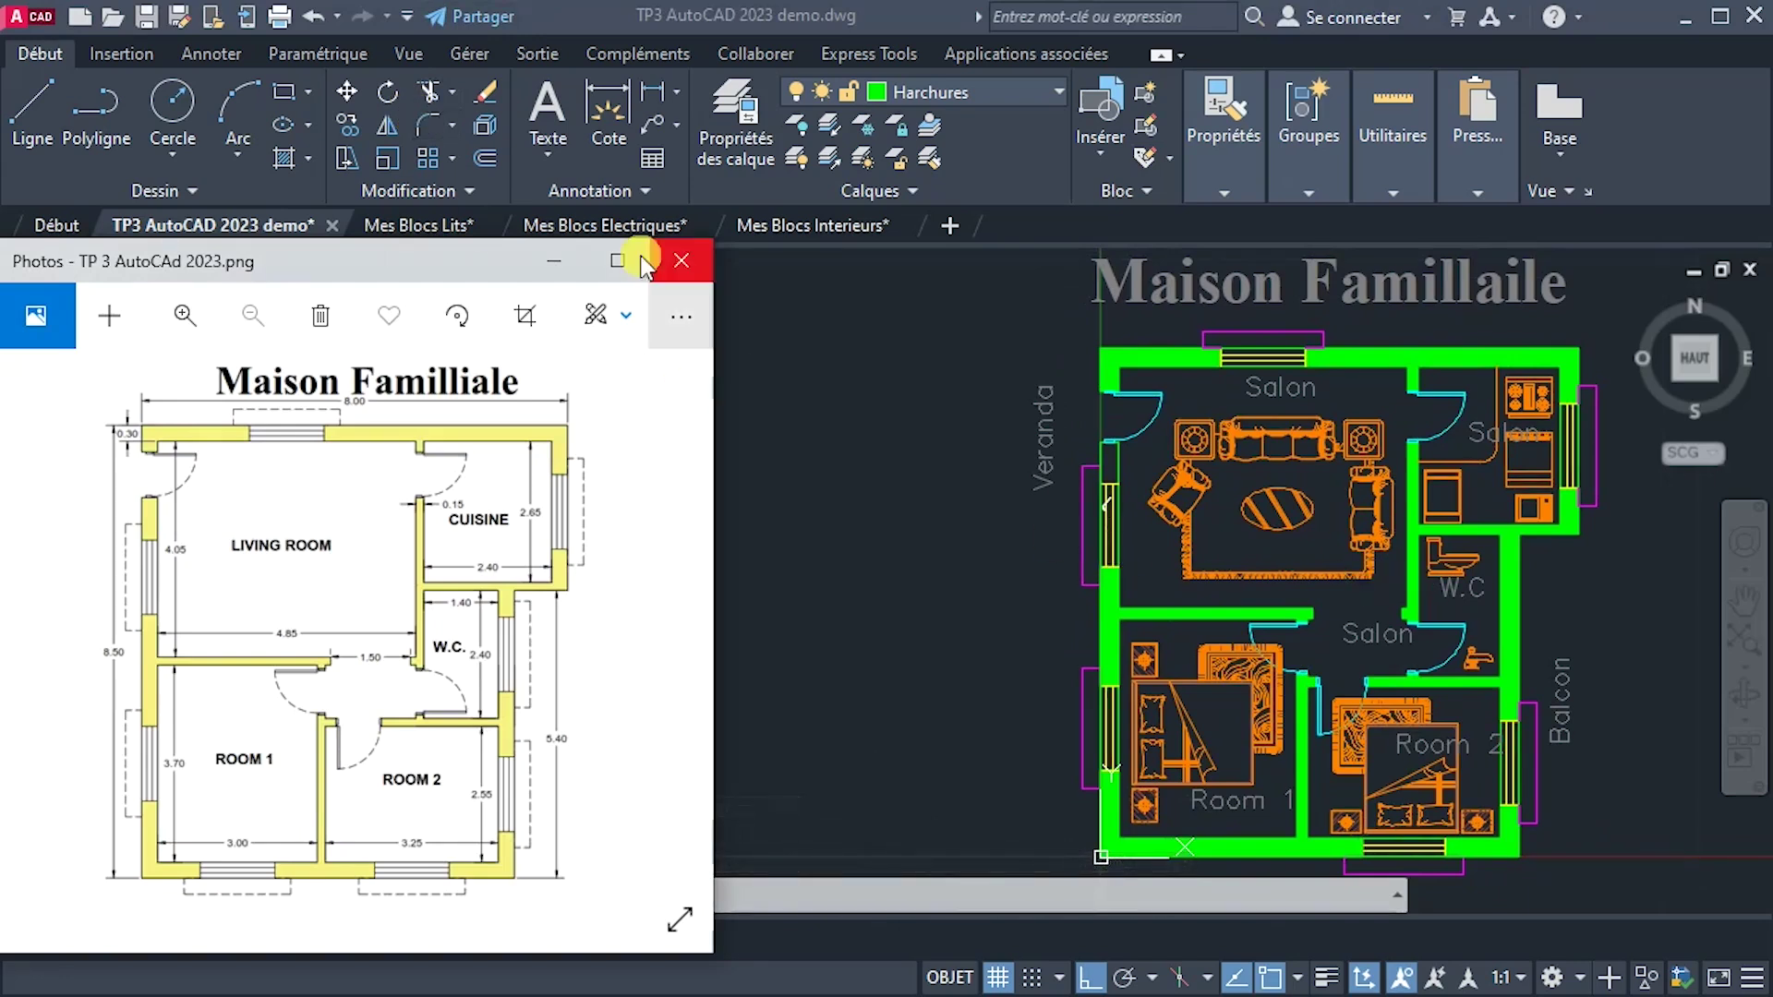
left_click(855, 366)
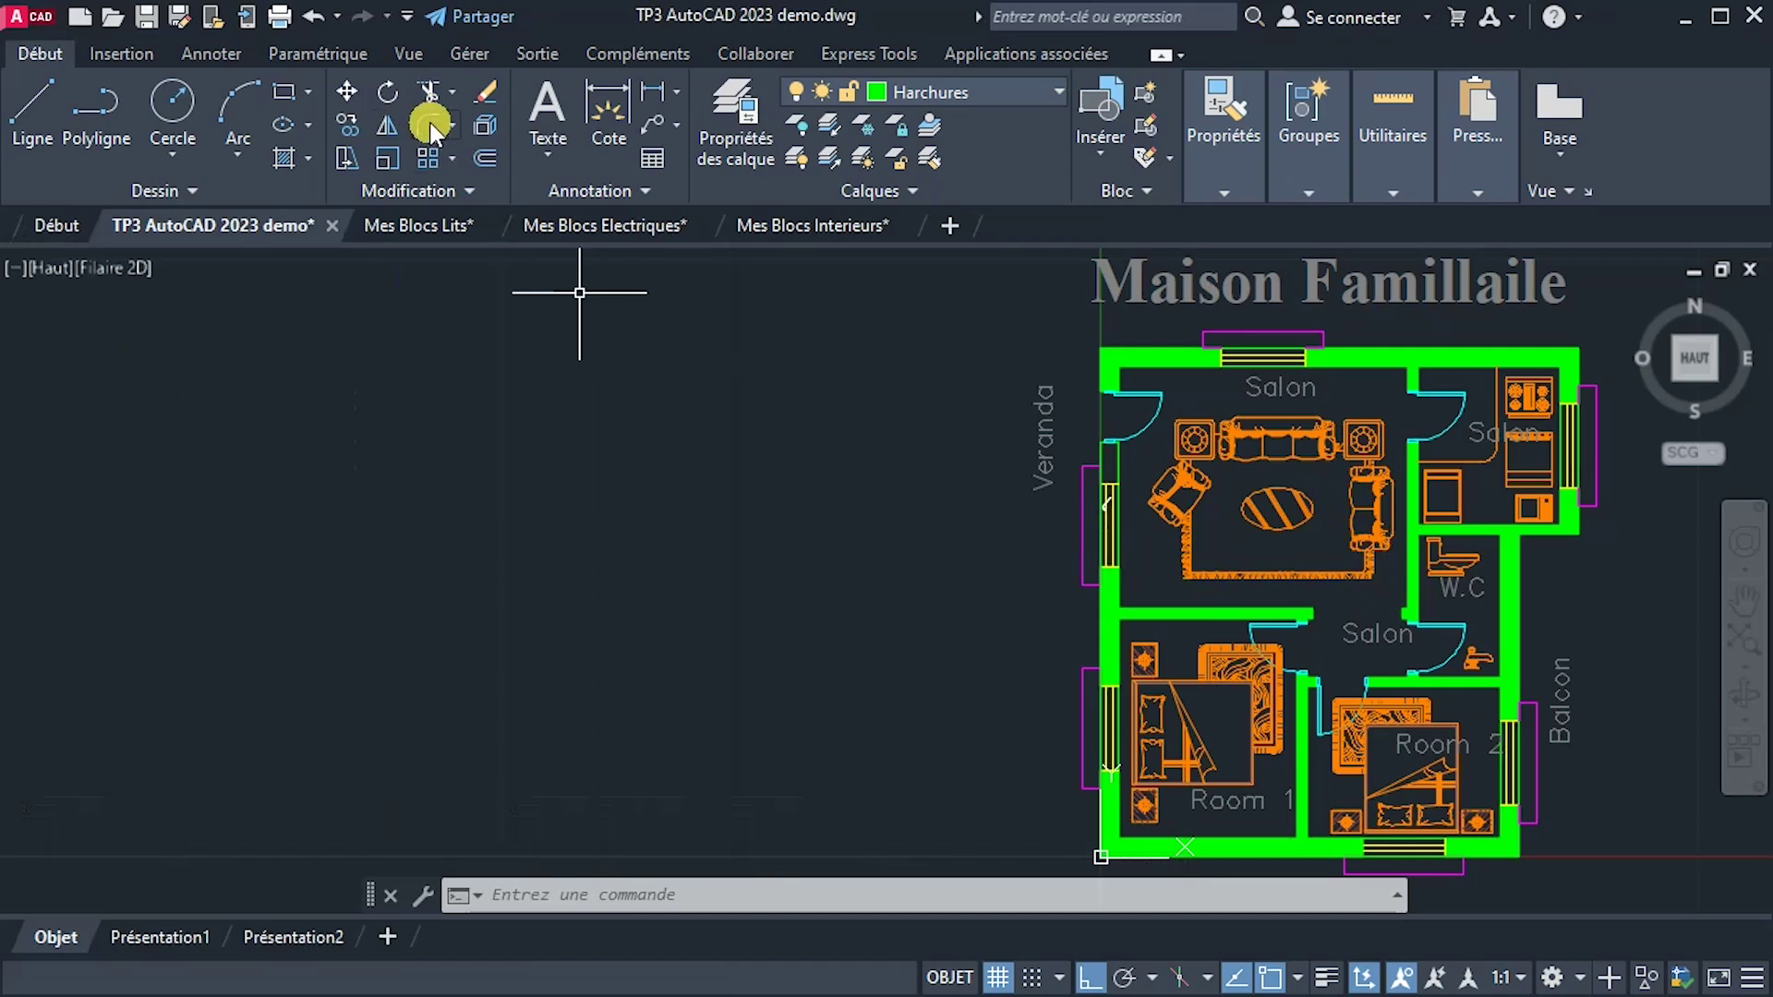
left_click(906, 93)
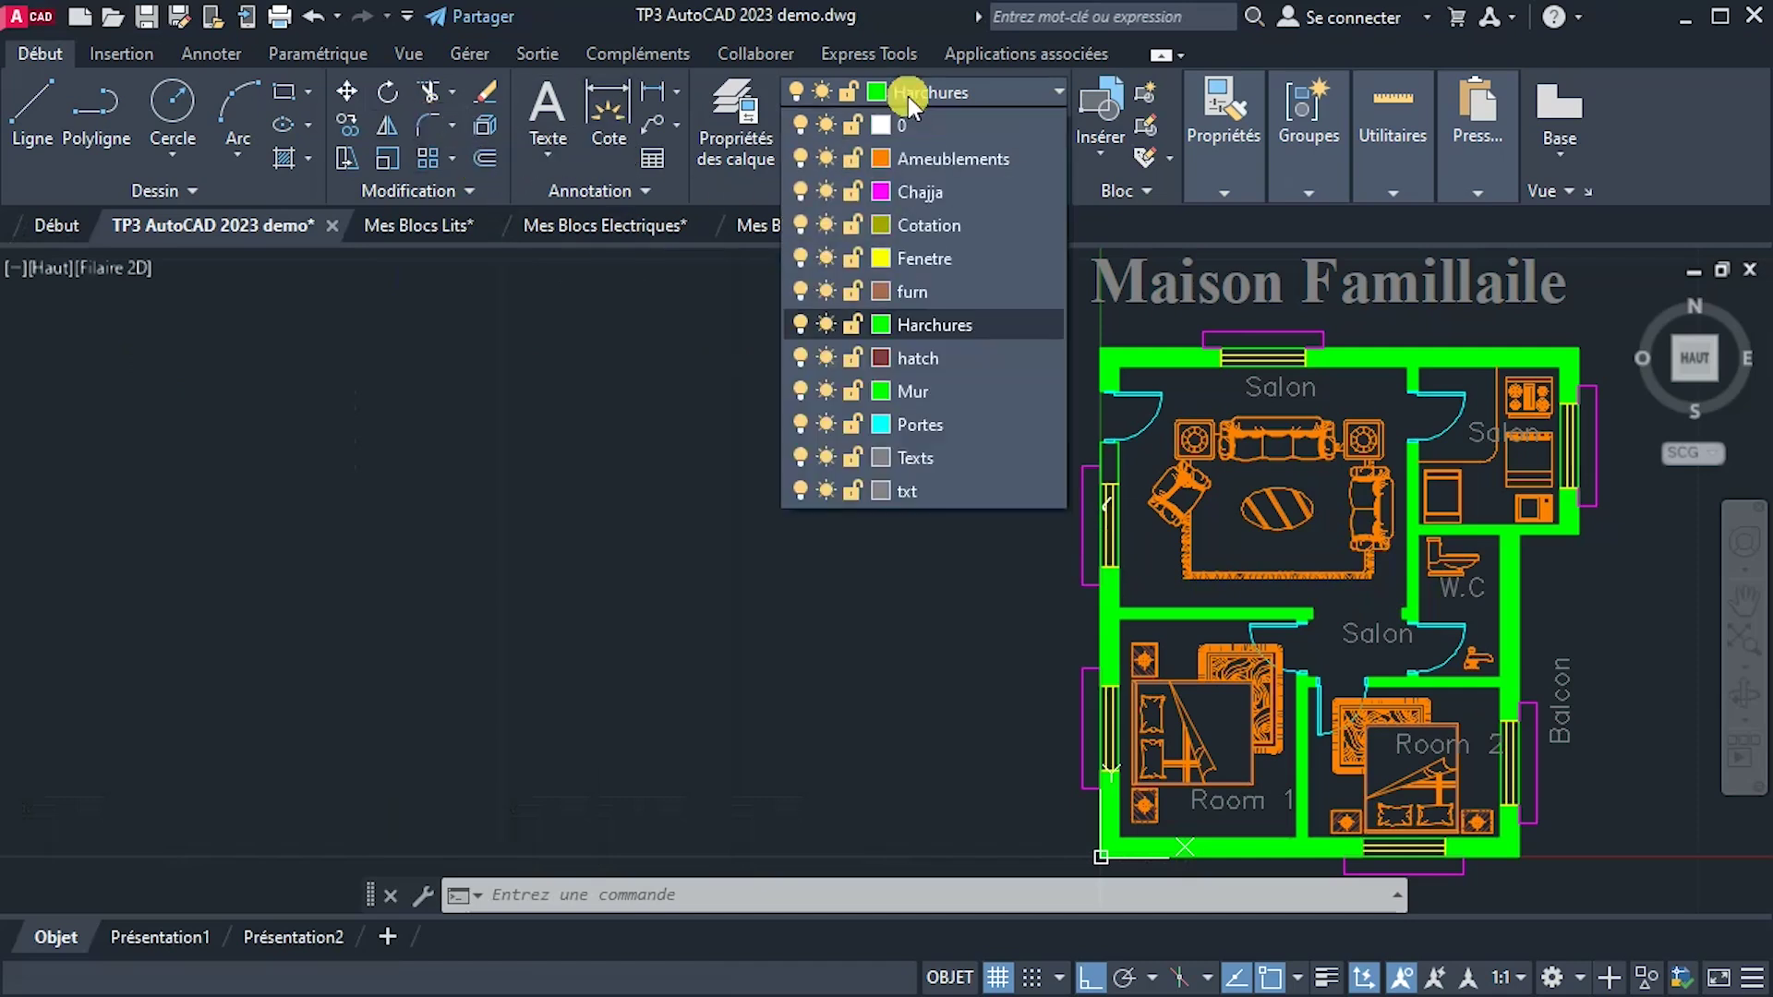
left_click(910, 229)
left_click(909, 225)
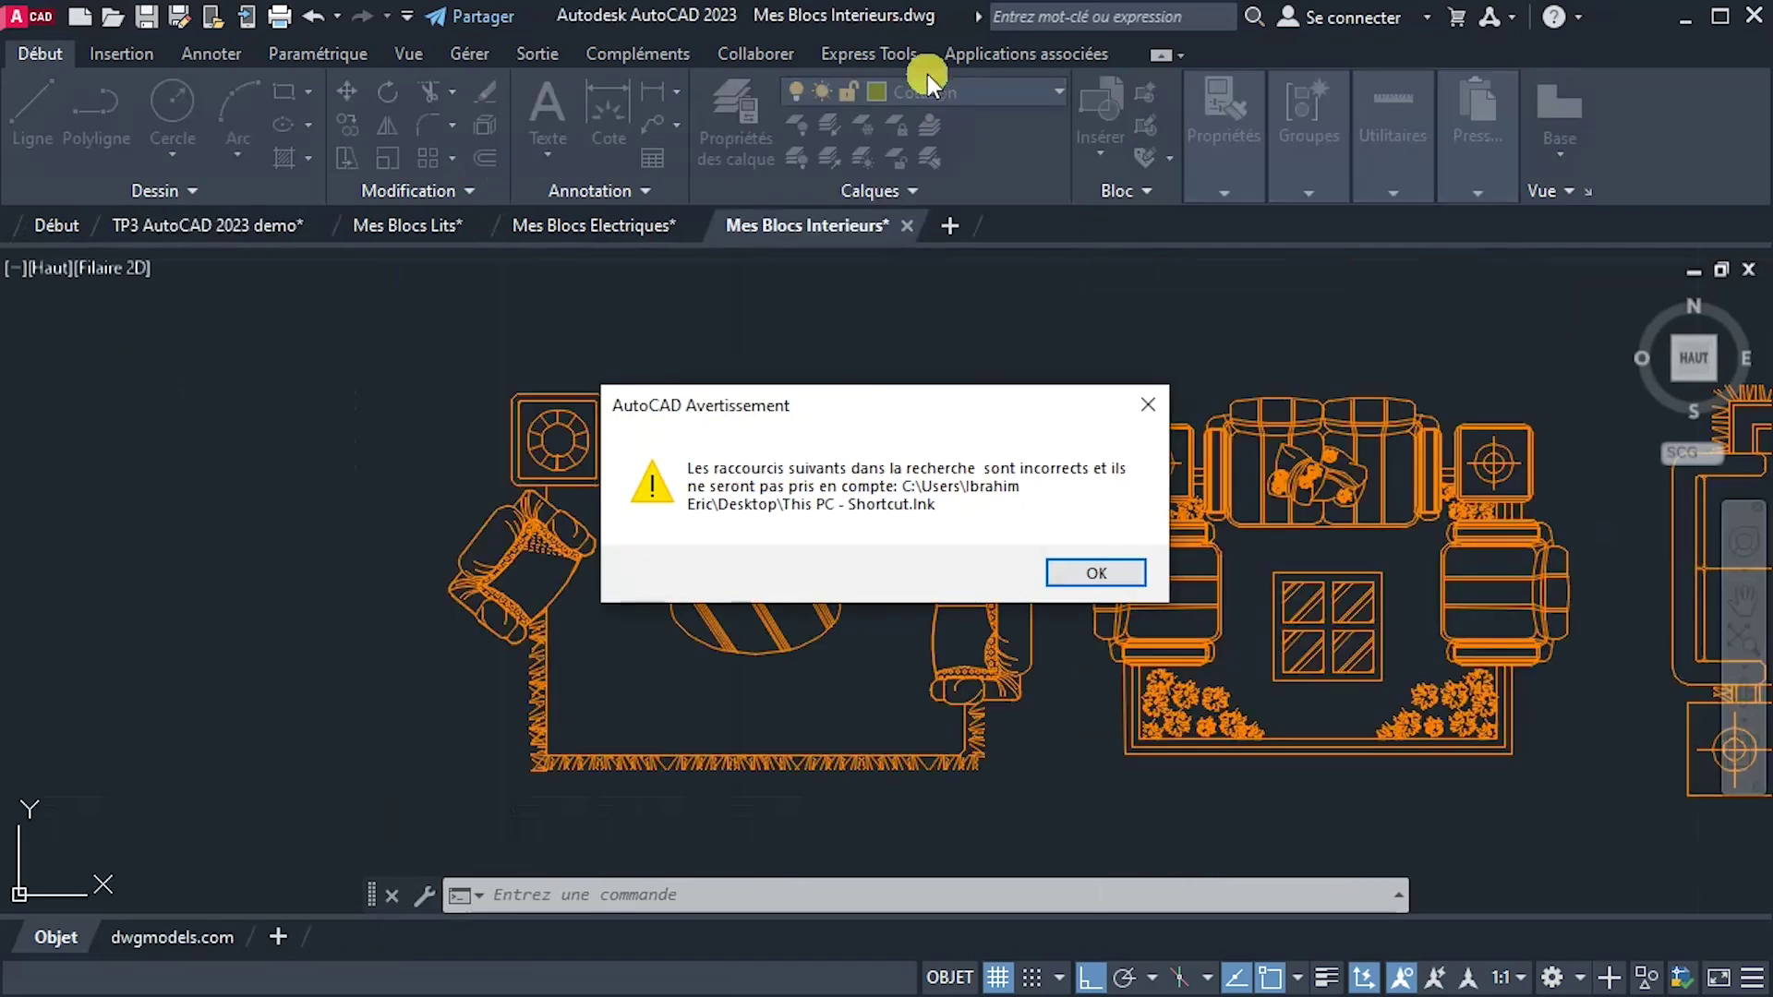
left_click(1146, 406)
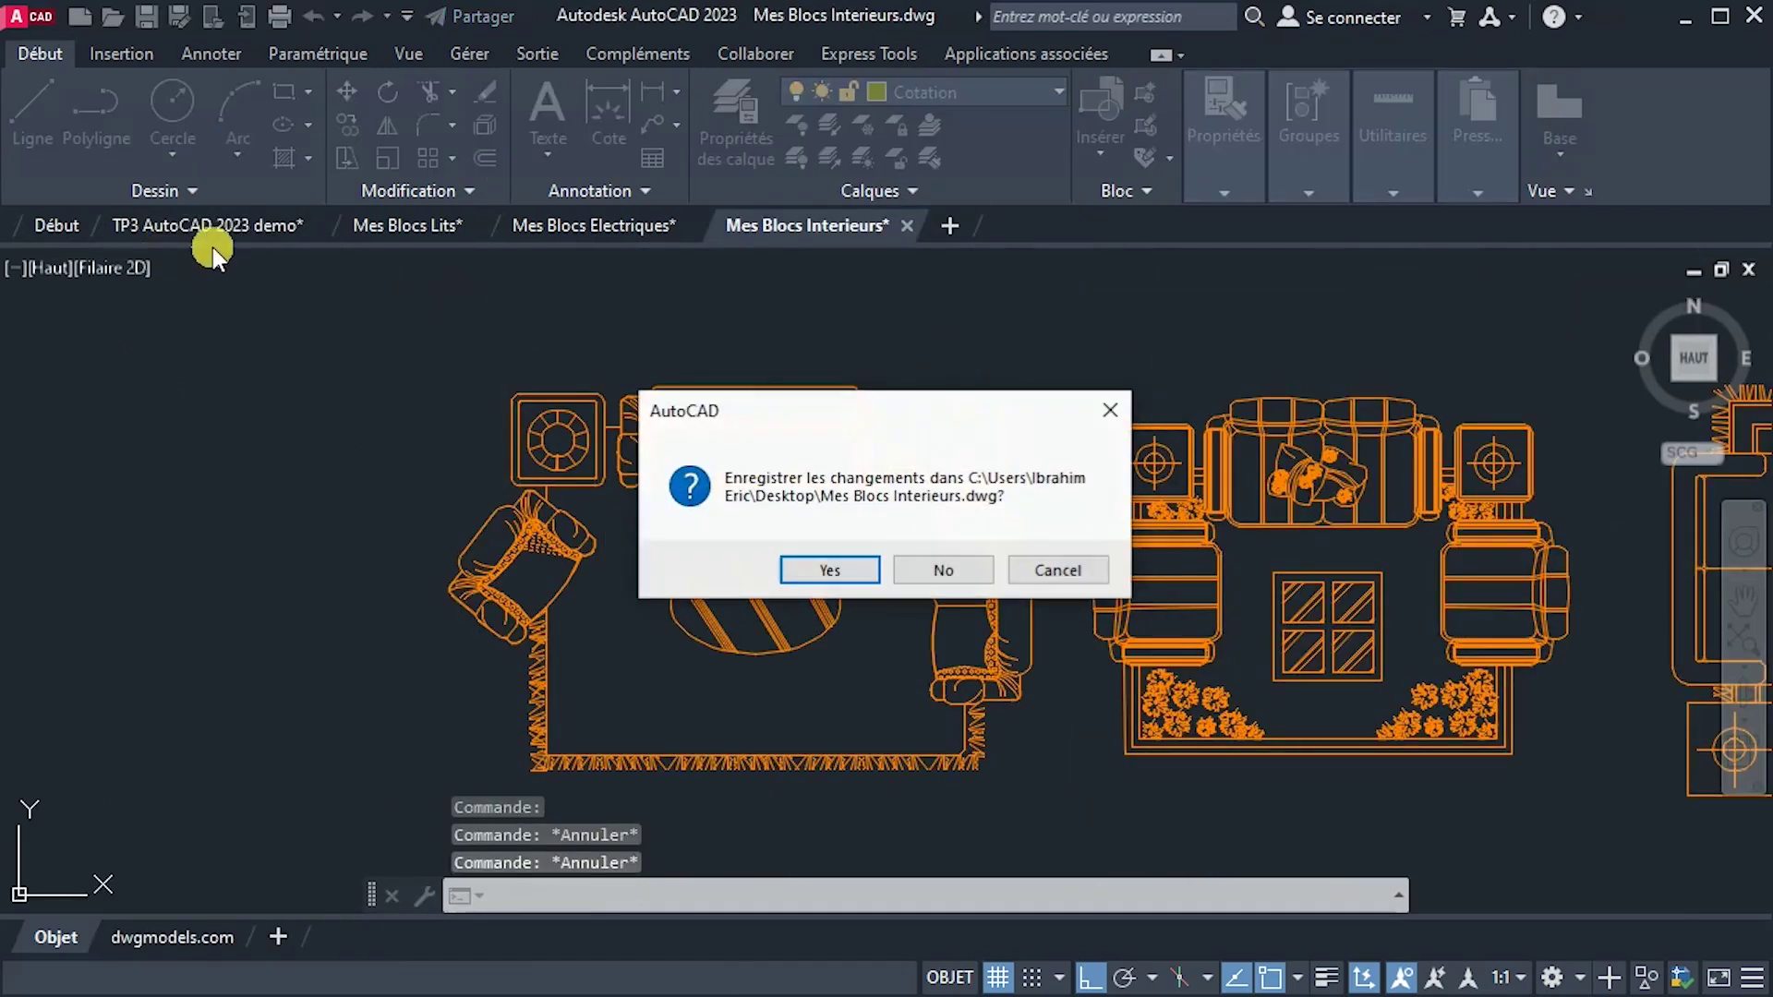
left_click(1111, 412)
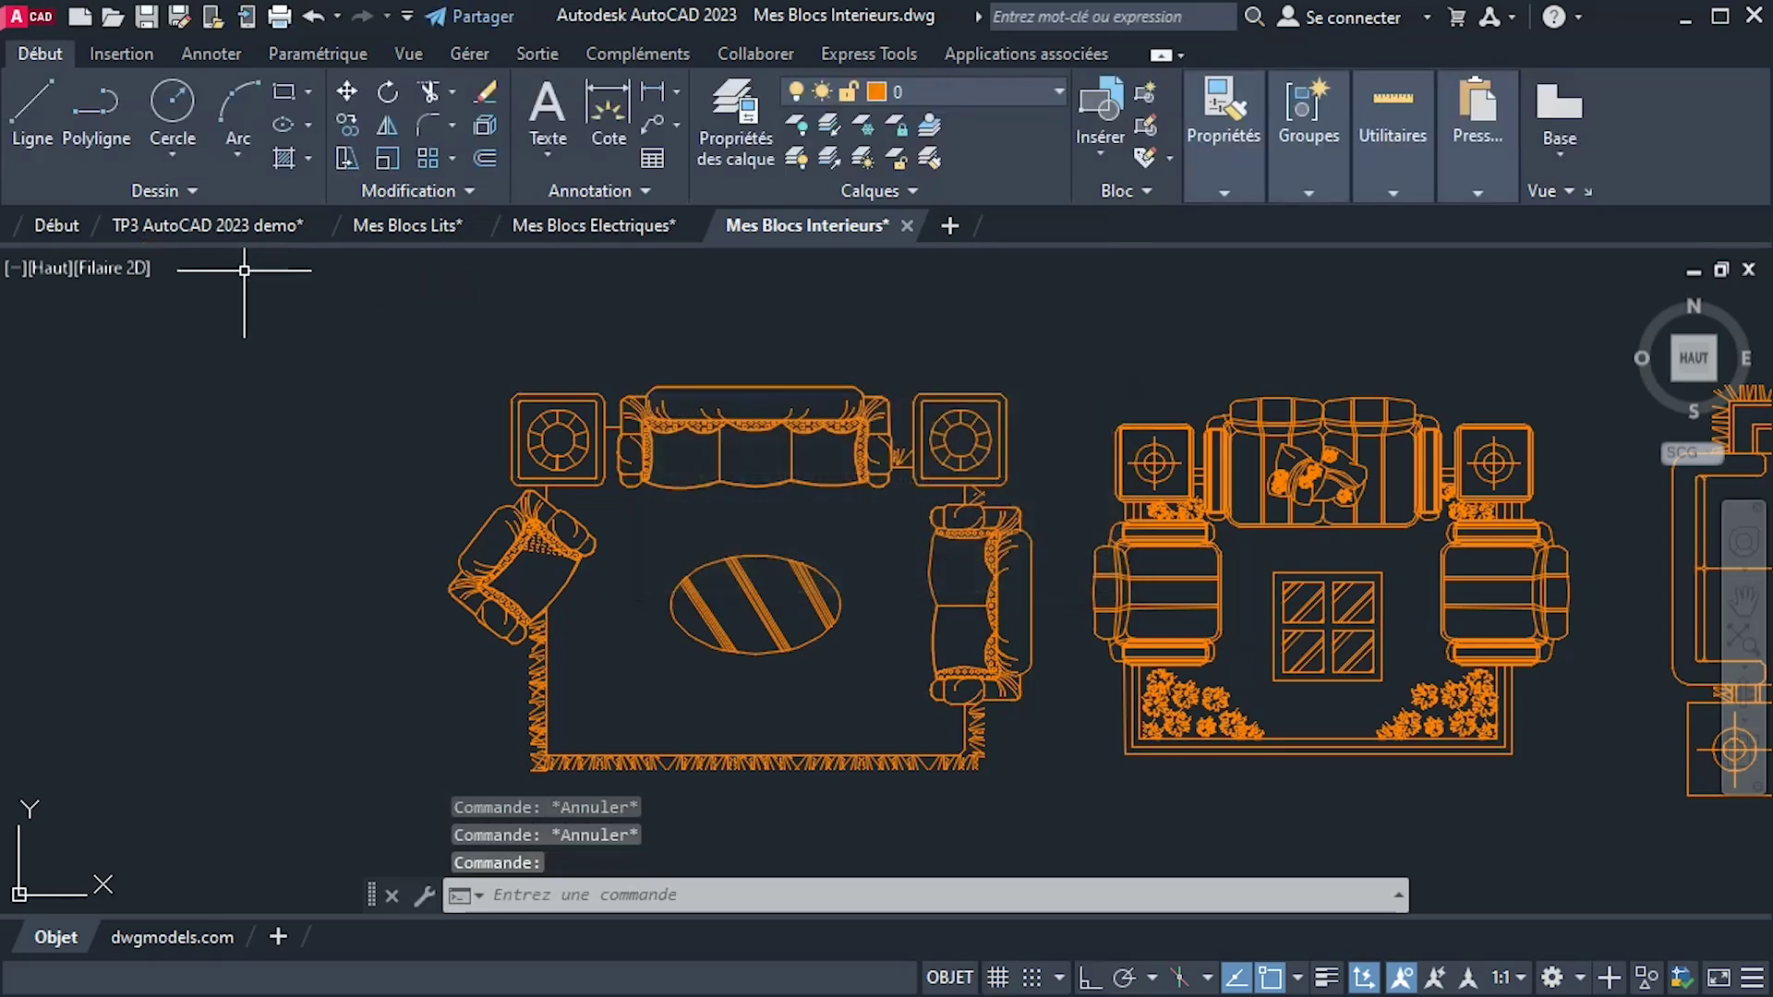
left_click(181, 223)
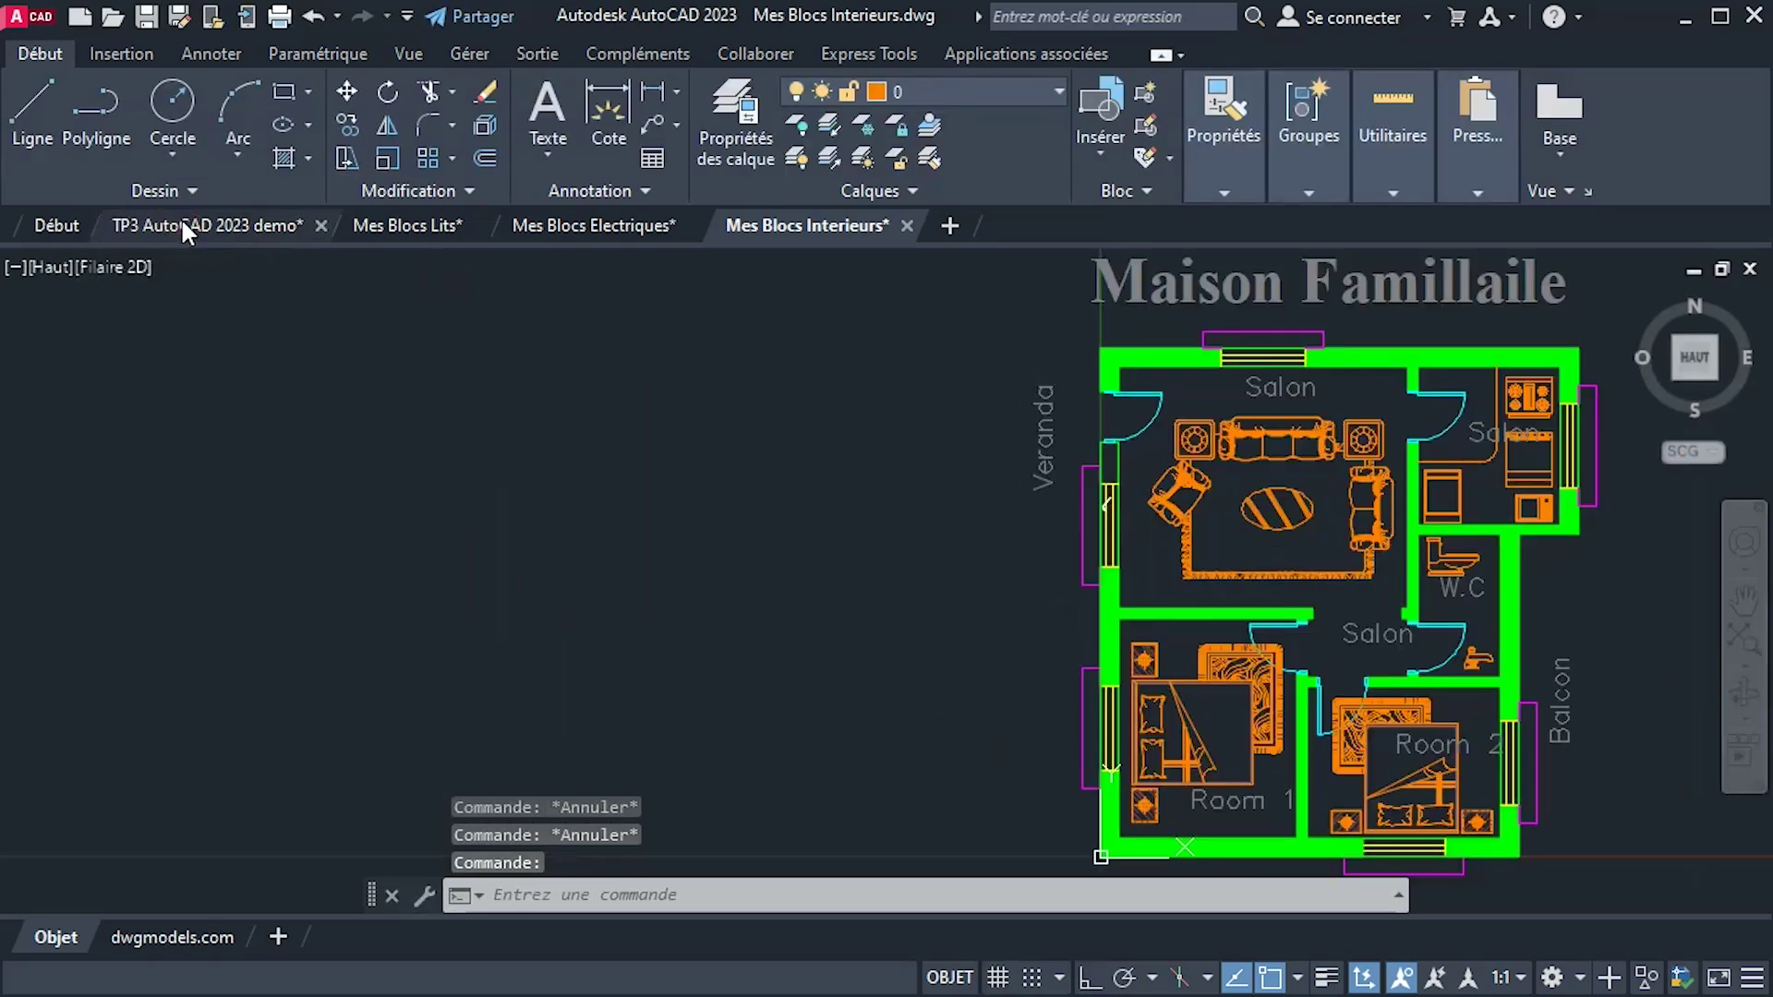
Make Cotation the current layer in the TP3 AutoCAD 2023 demo drawing.
left_click(906, 88)
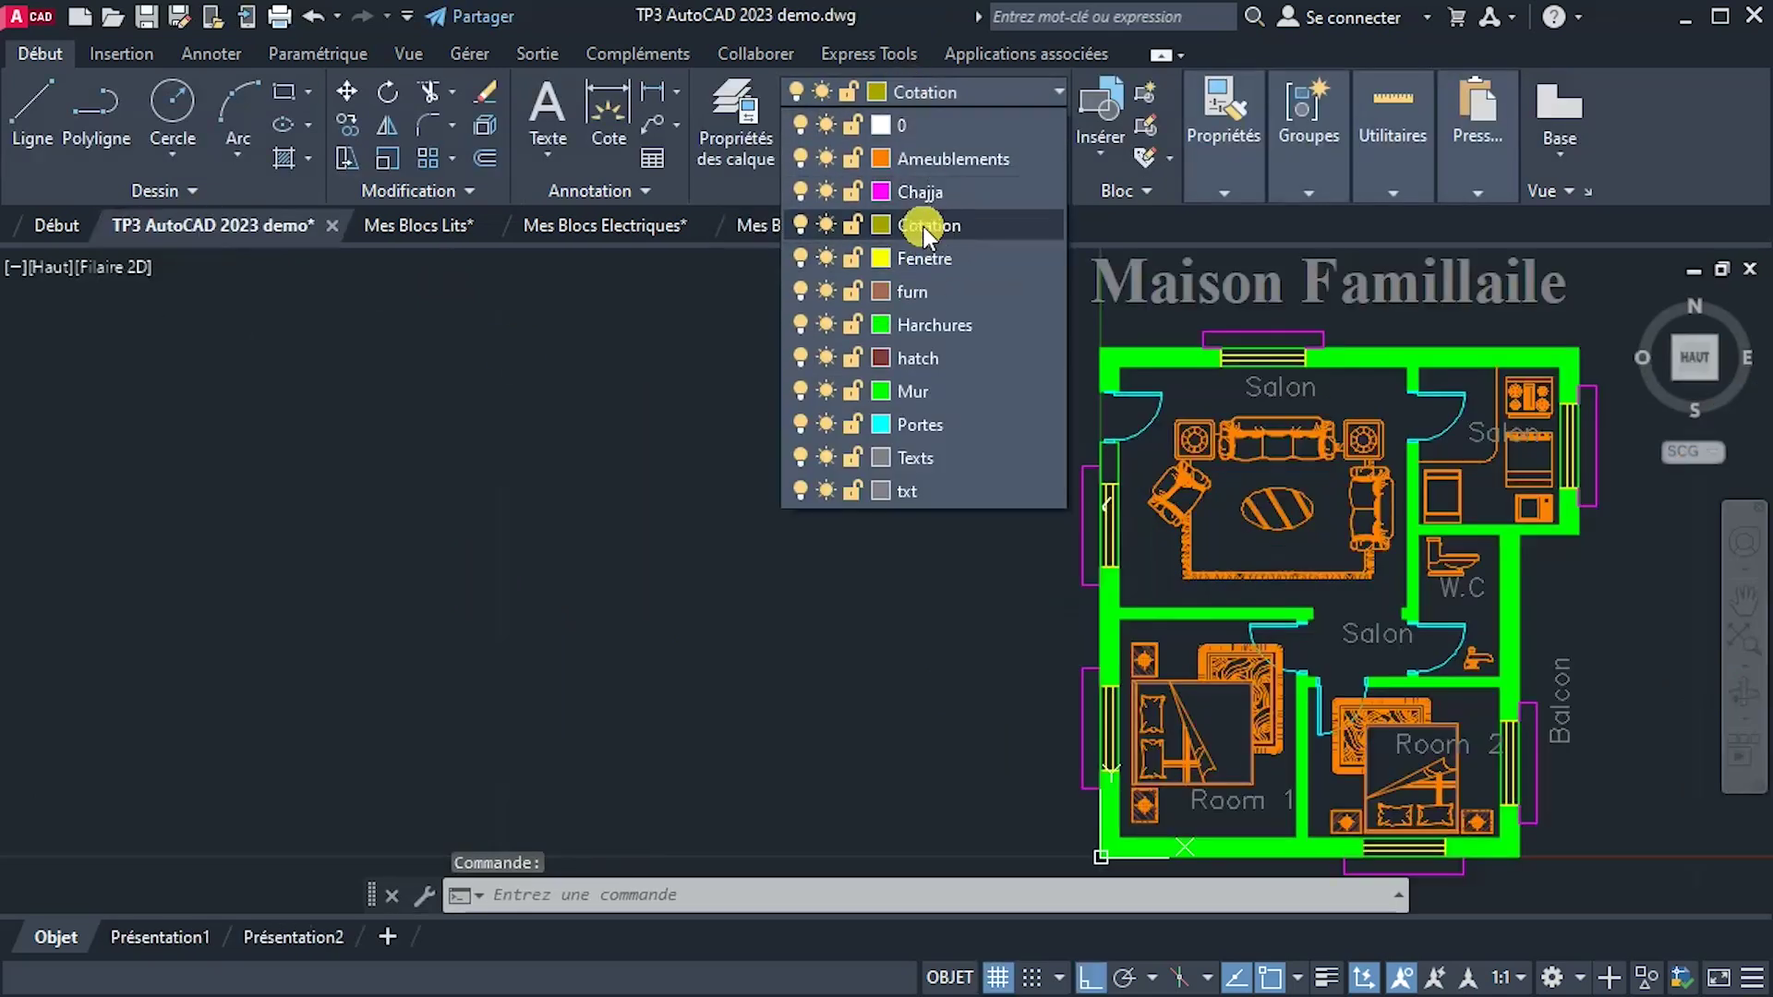
left_click(923, 225)
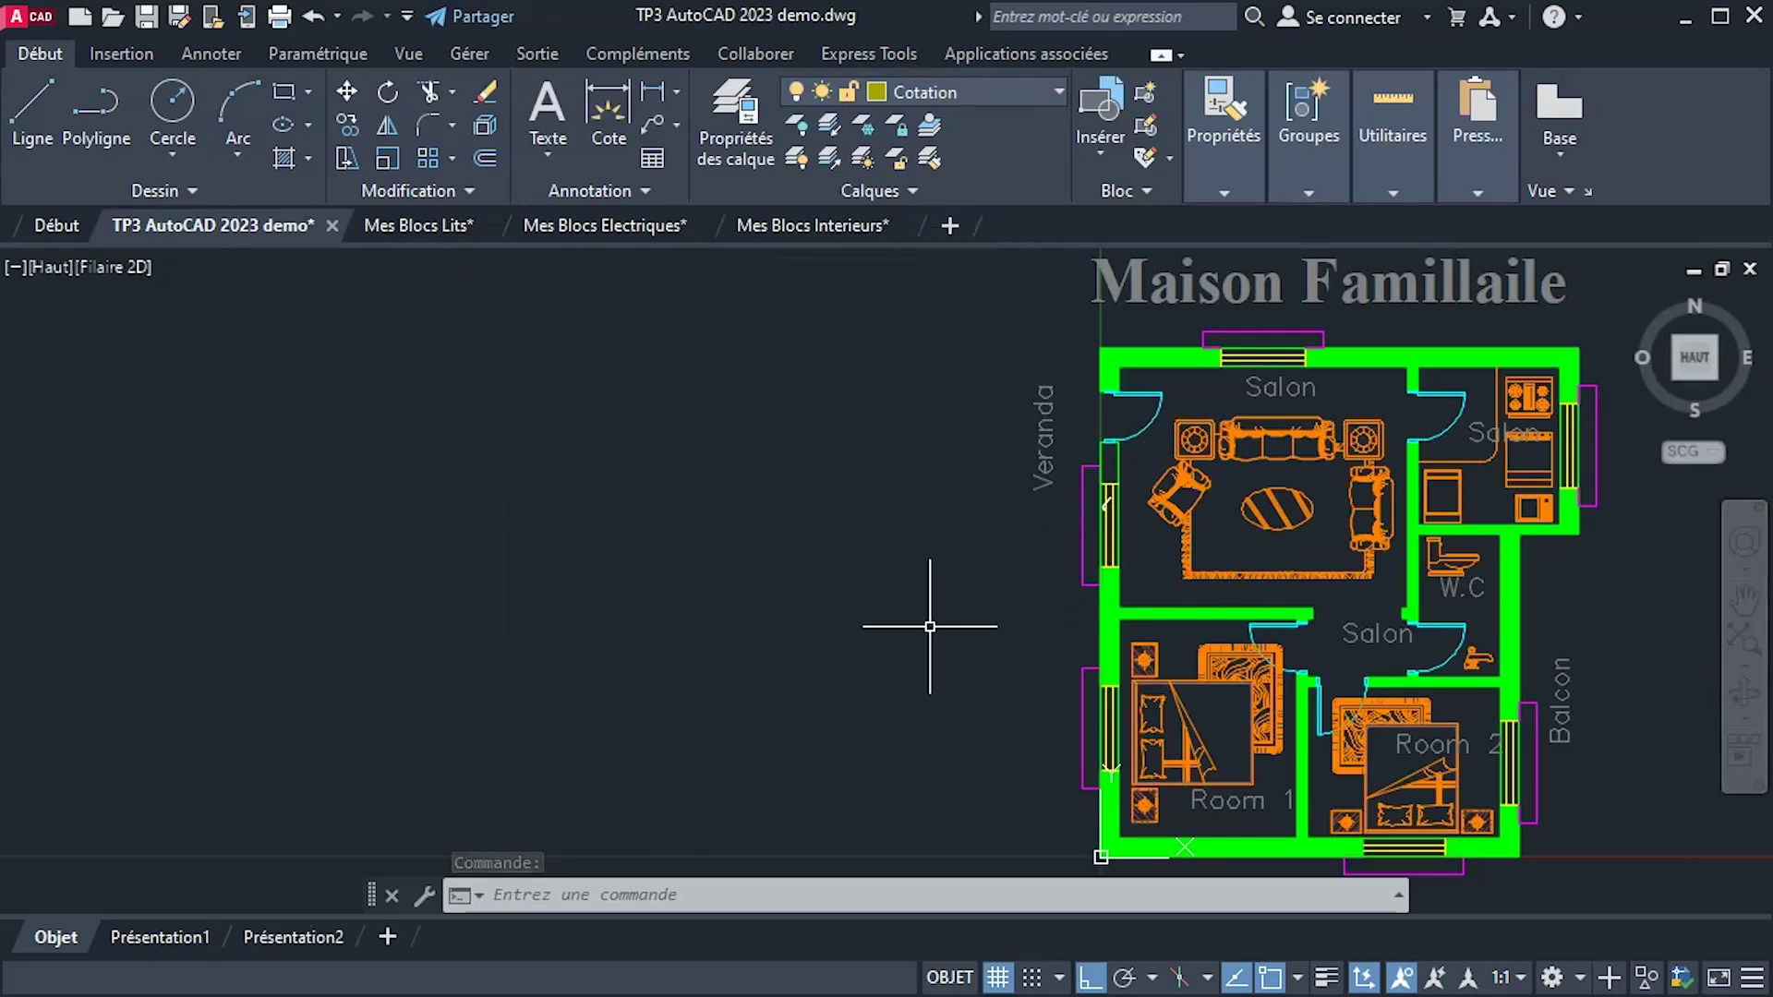
Dimension the overall height of the house from its lower-left to its upper-left corner, placing the dimension line outside the Veranda label.
left_click(606, 98)
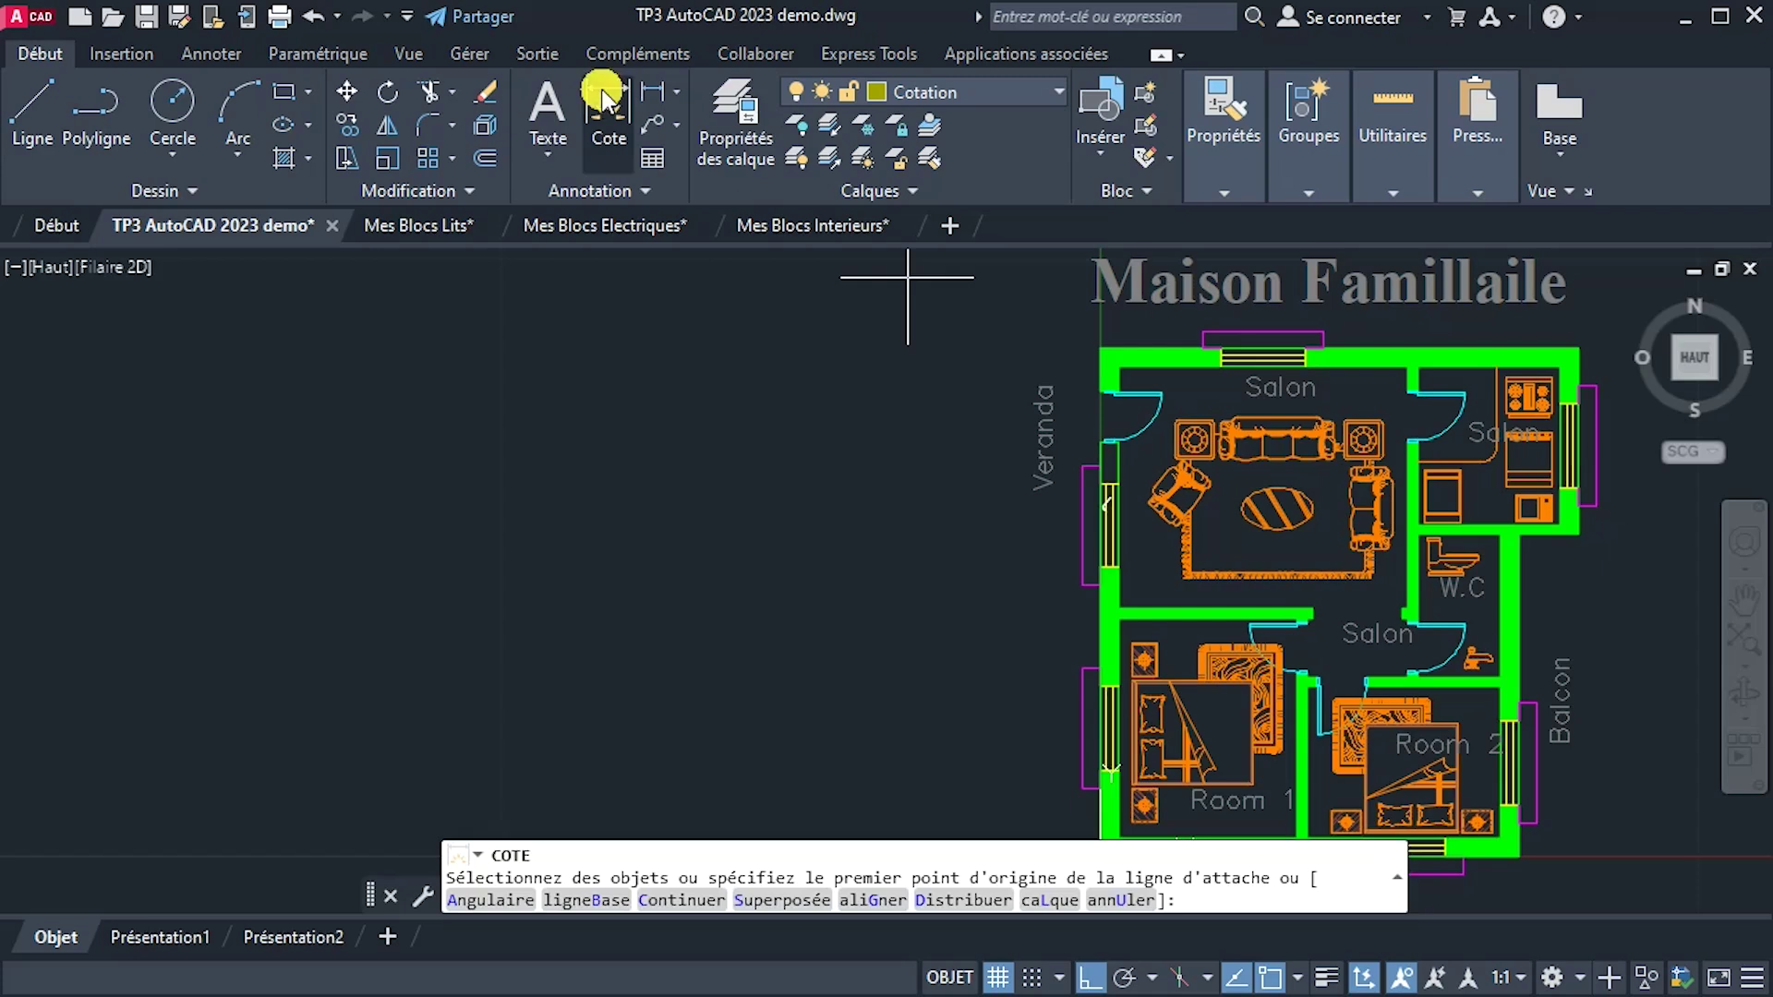
middle_click_drag(1041, 690, 1073, 619)
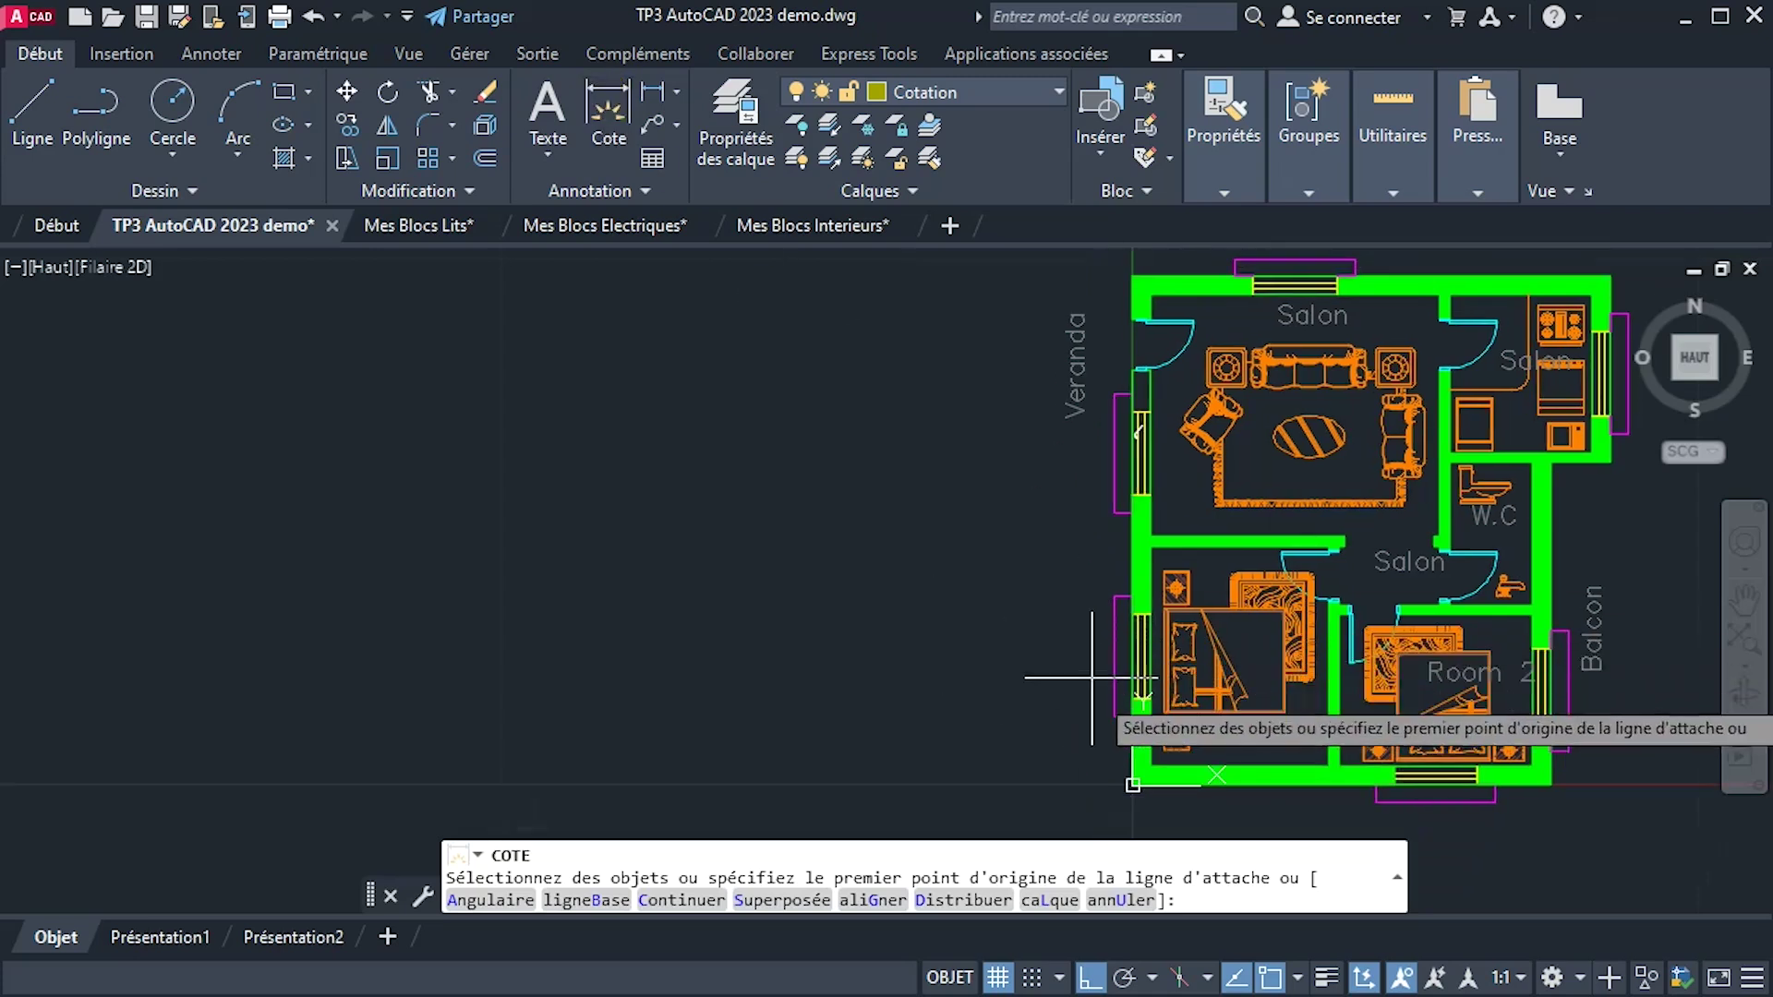
left_click(1140, 785)
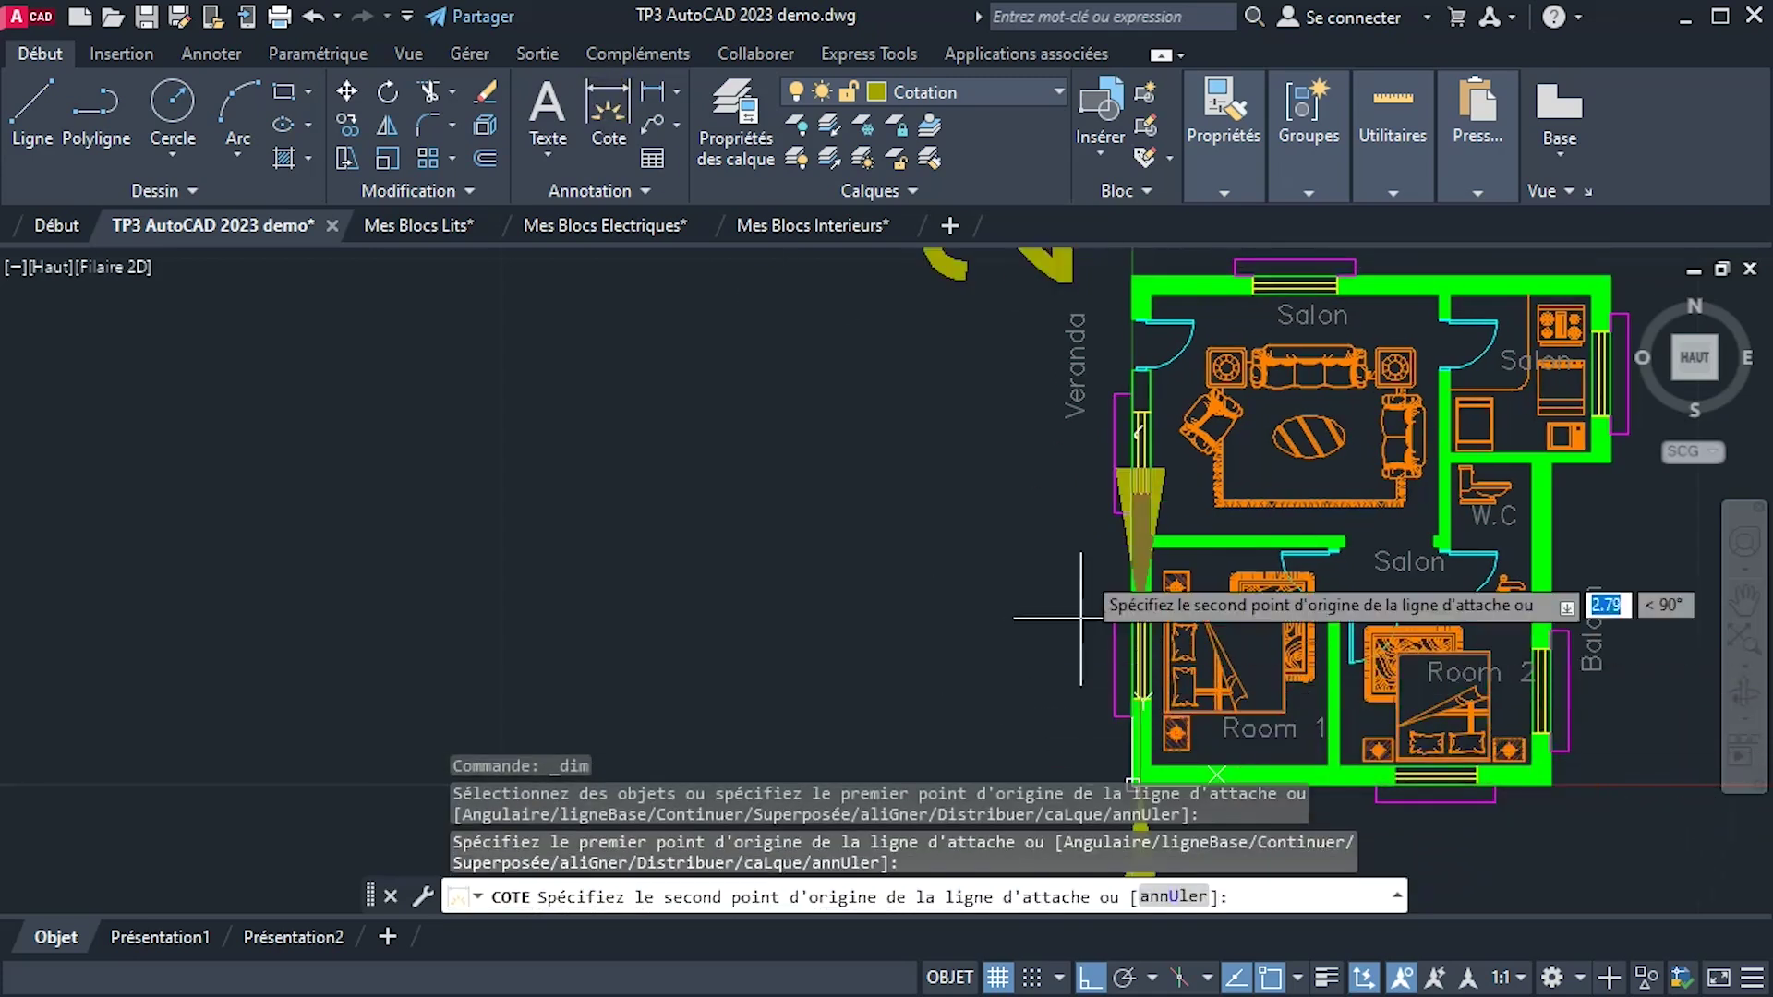
middle_click_drag(1111, 435, 1058, 650)
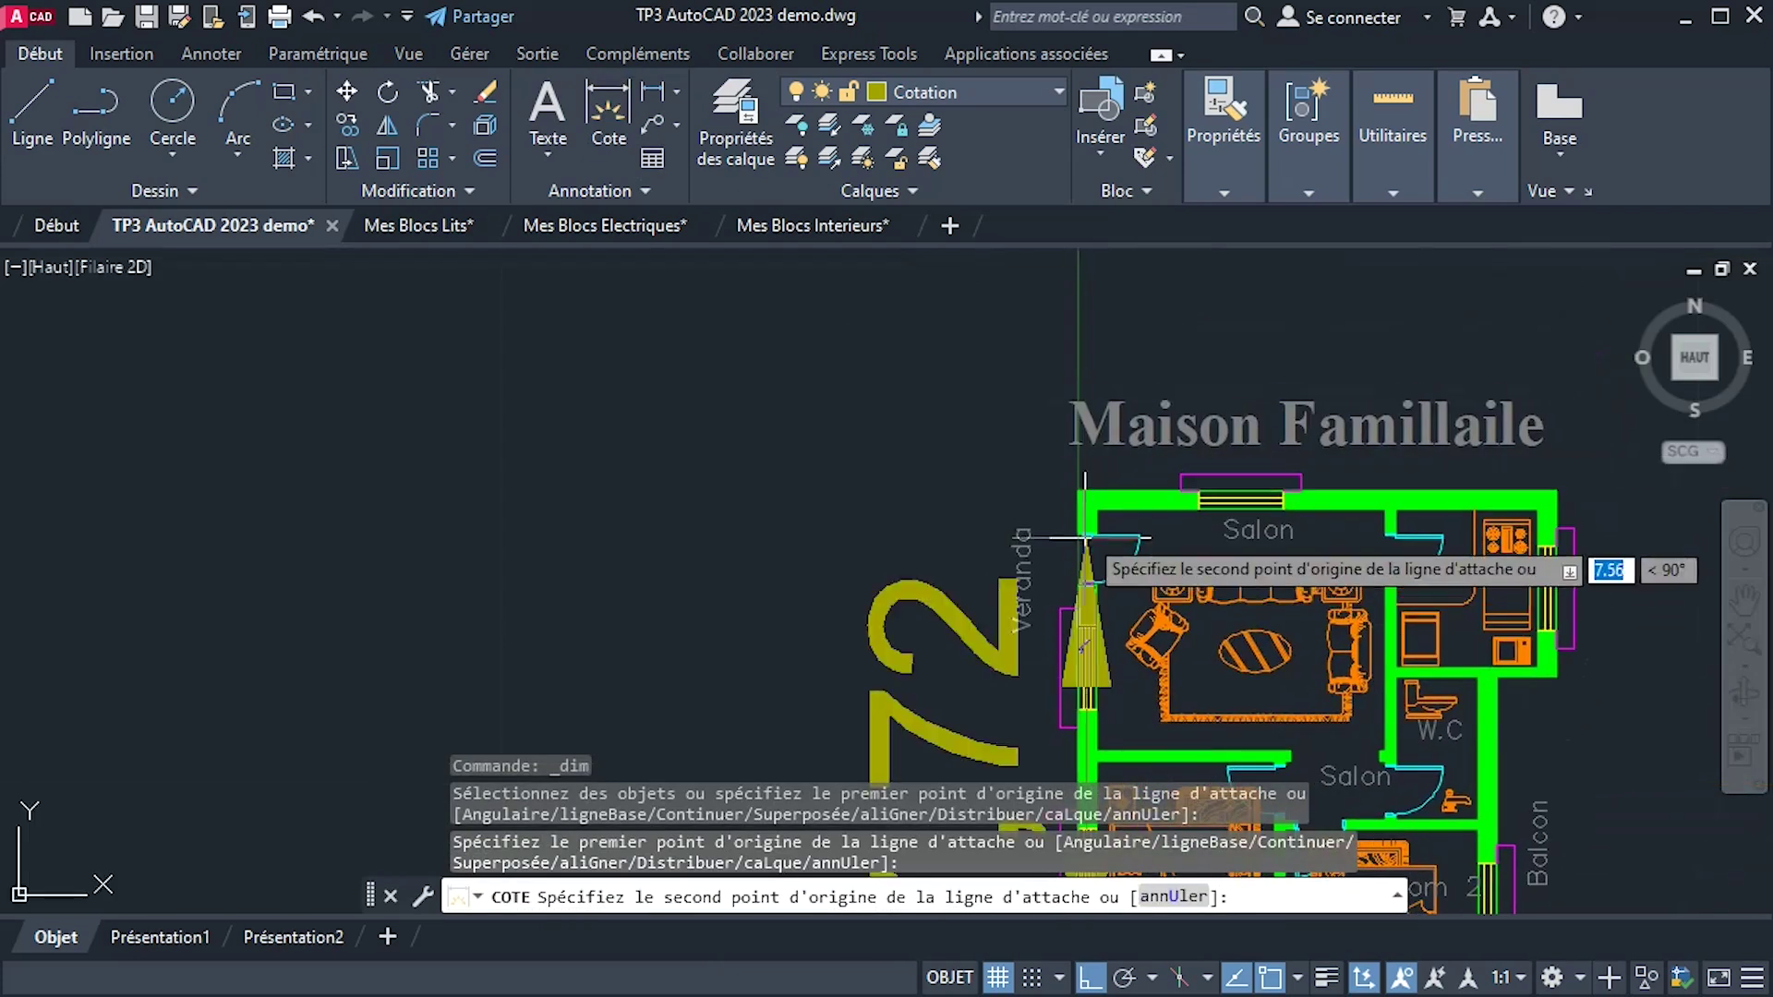
left_click(1077, 488)
scroll(902, 468, "down", 2)
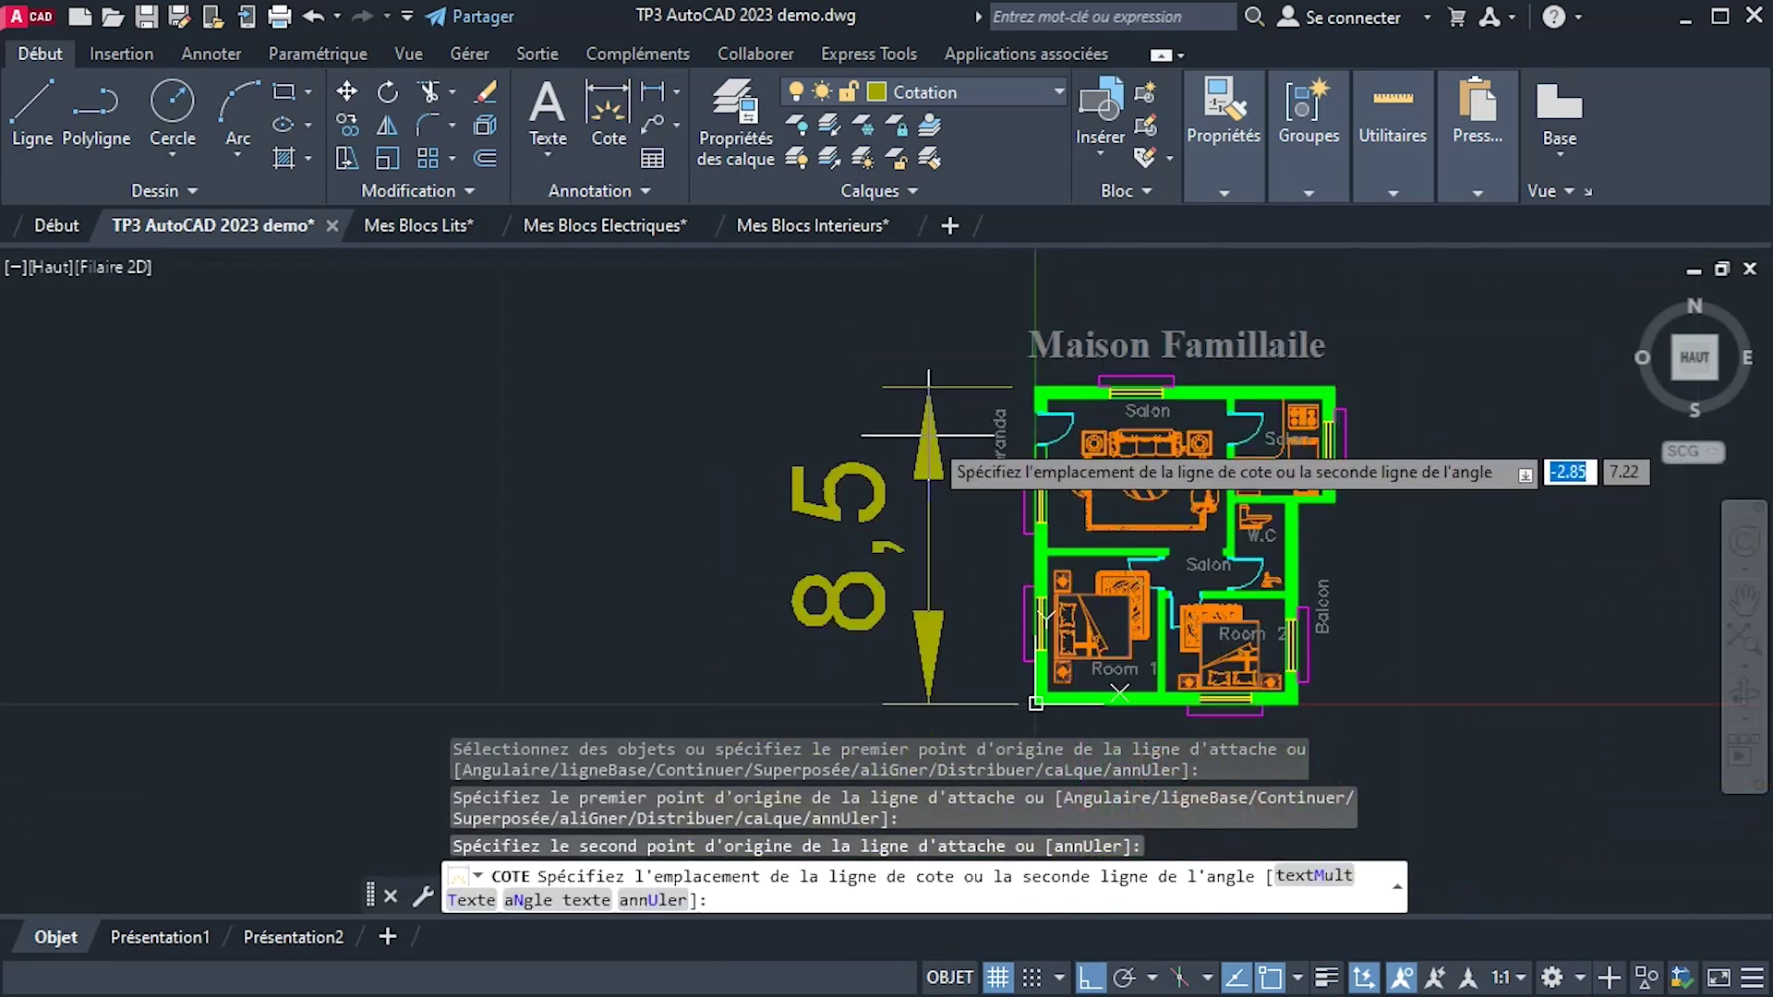
left_click(942, 471)
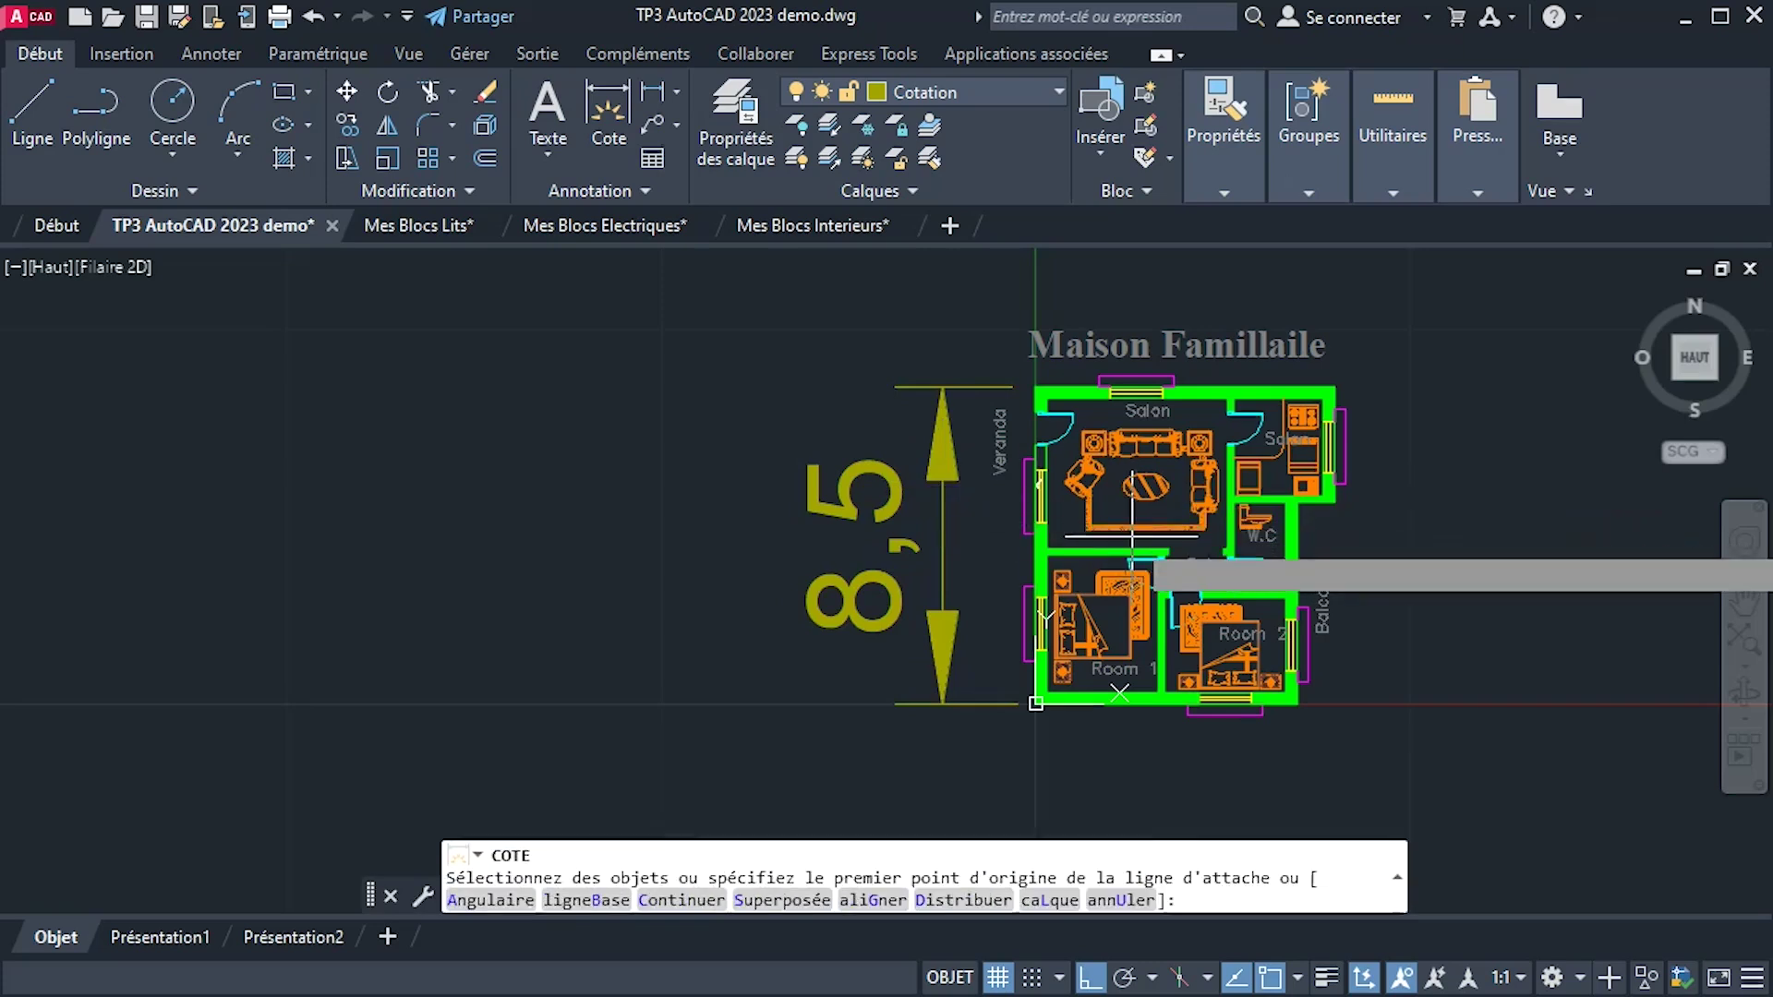
Dimension the overall width of the house from its upper-left to its upper-right corner, placing the dimension line just above the top wall.
middle_click_drag(1088, 312, 1074, 370)
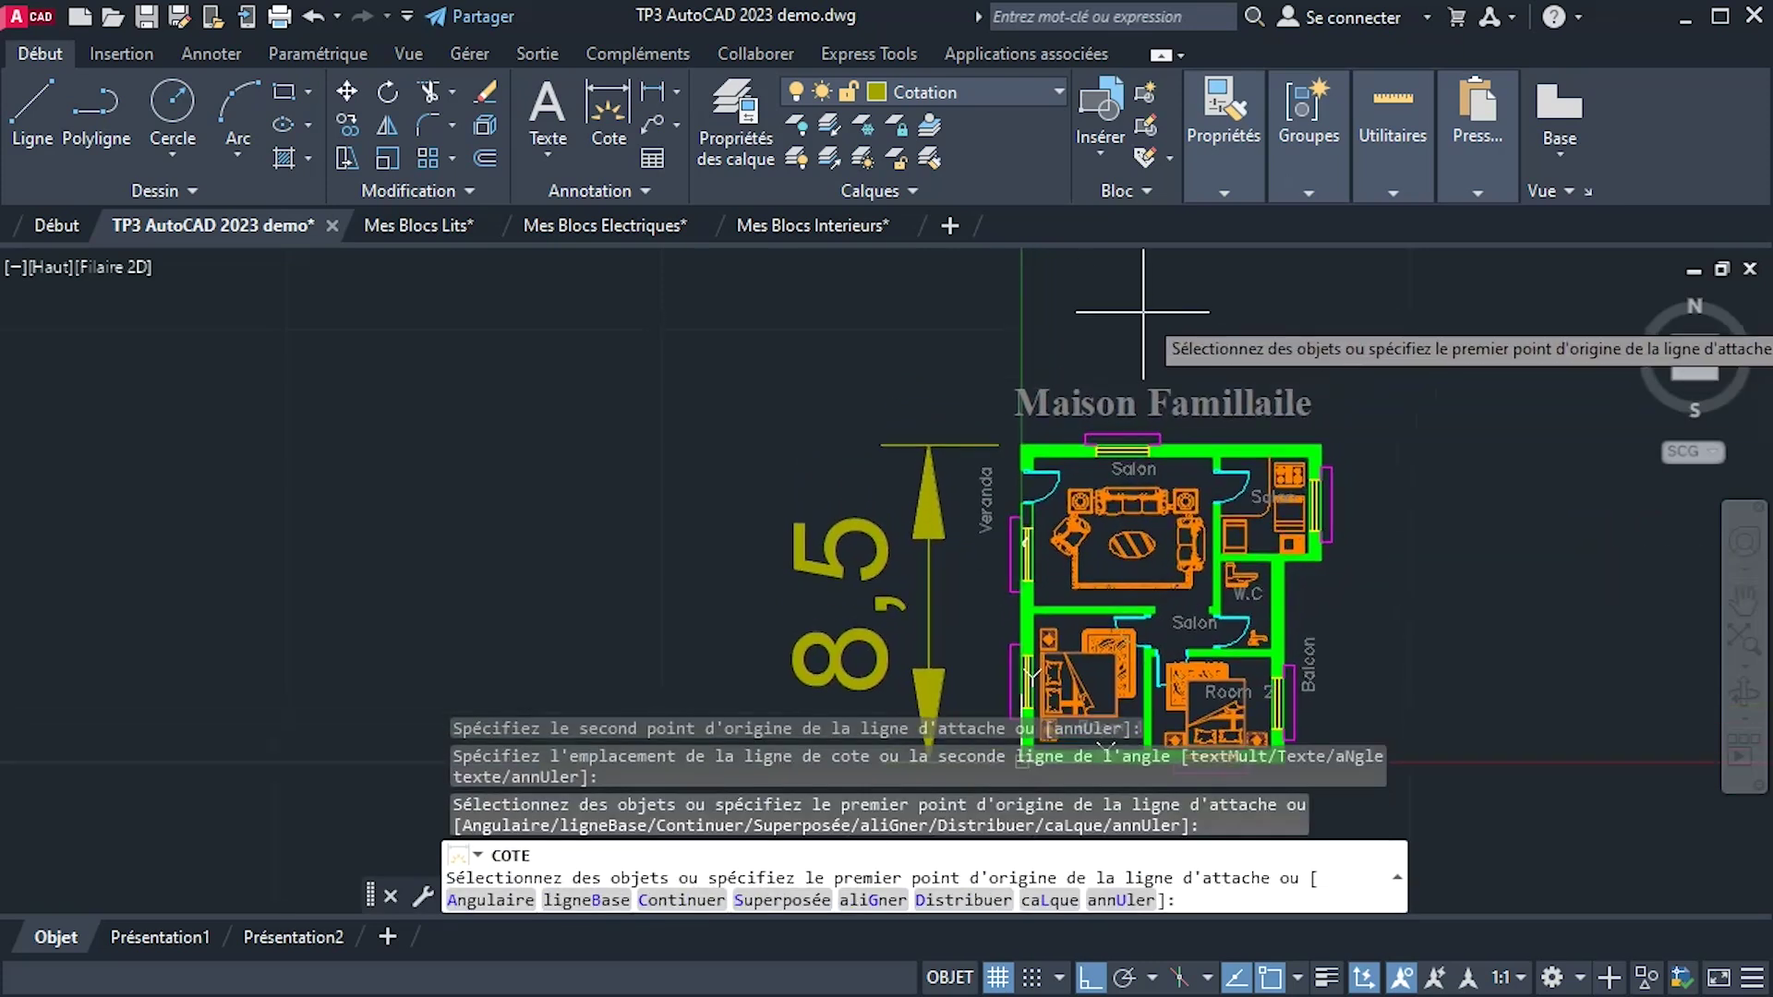
left_click(1023, 448)
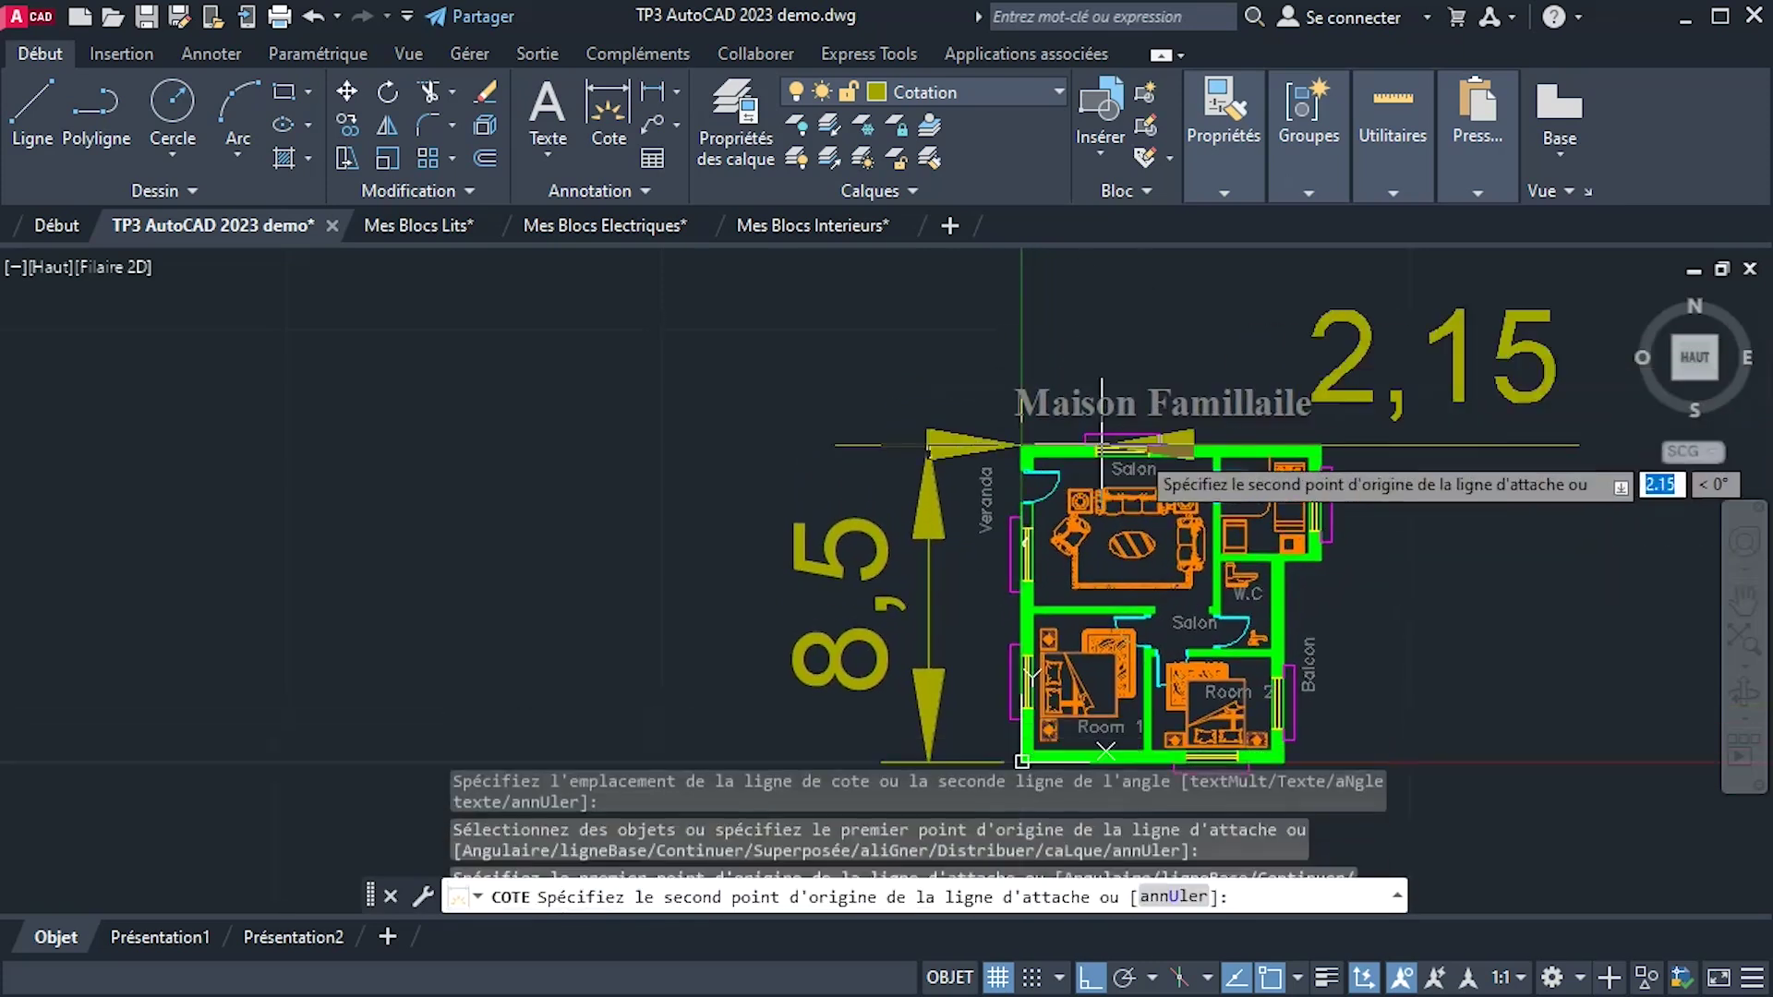
left_click(1320, 445)
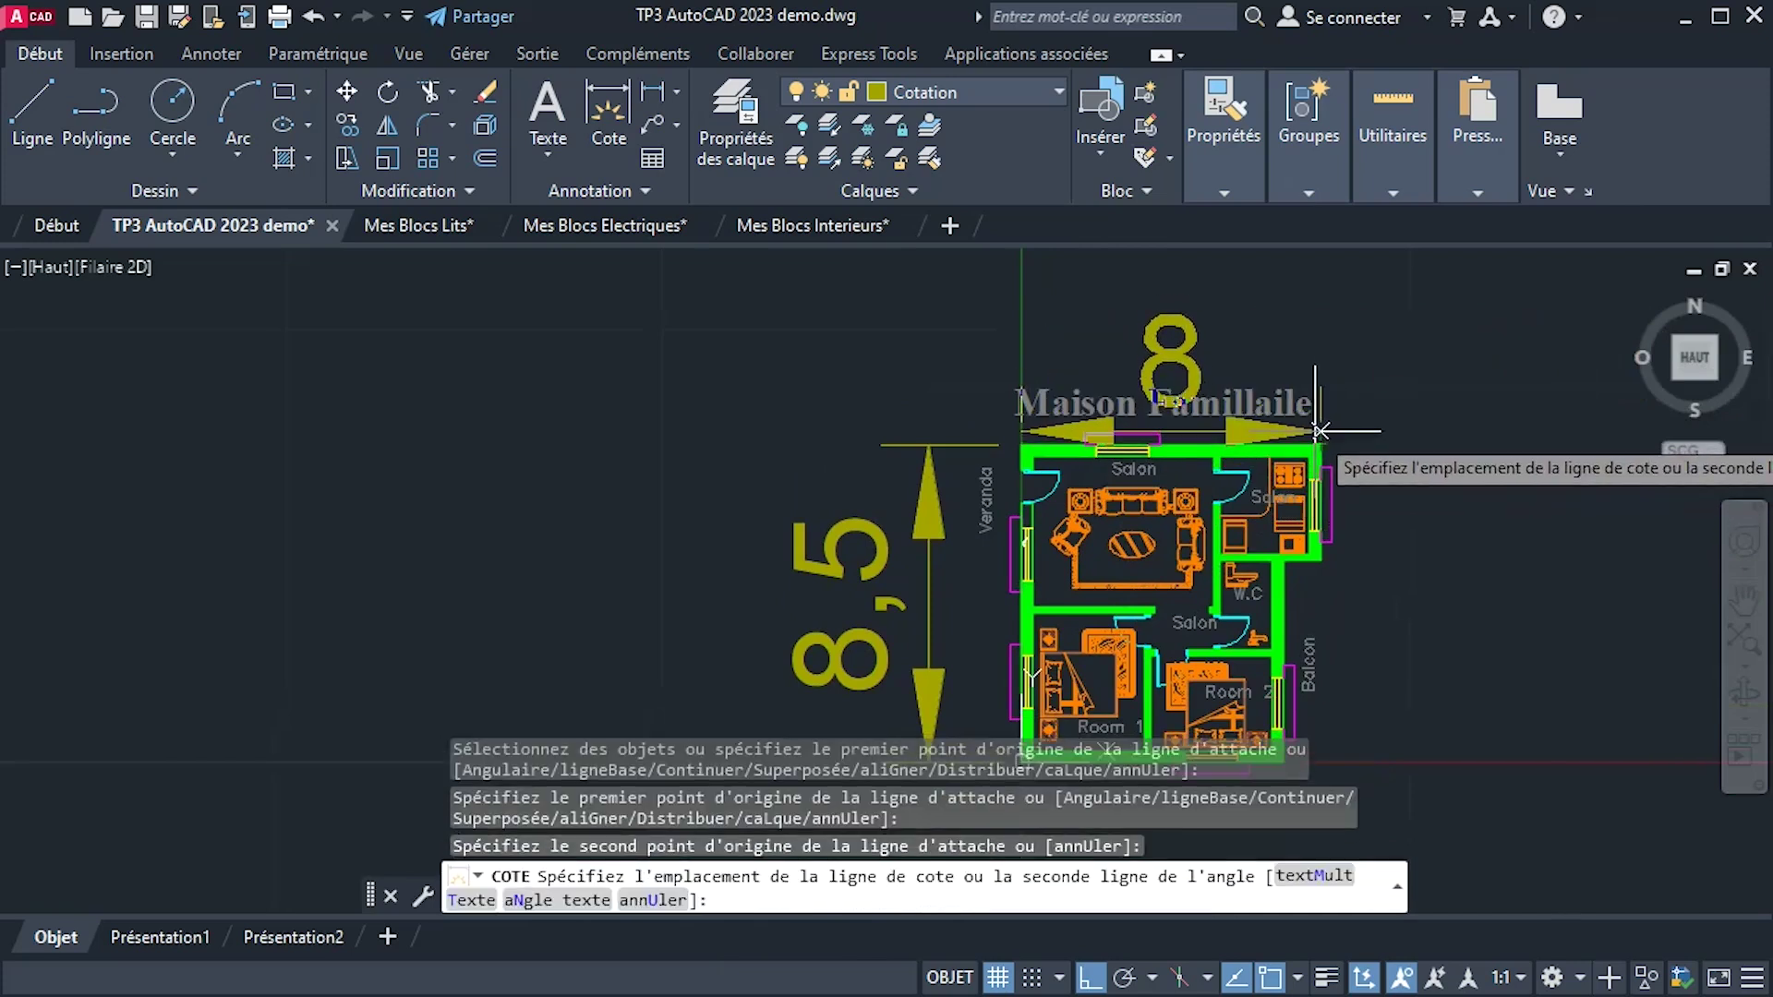
left_click(1317, 427)
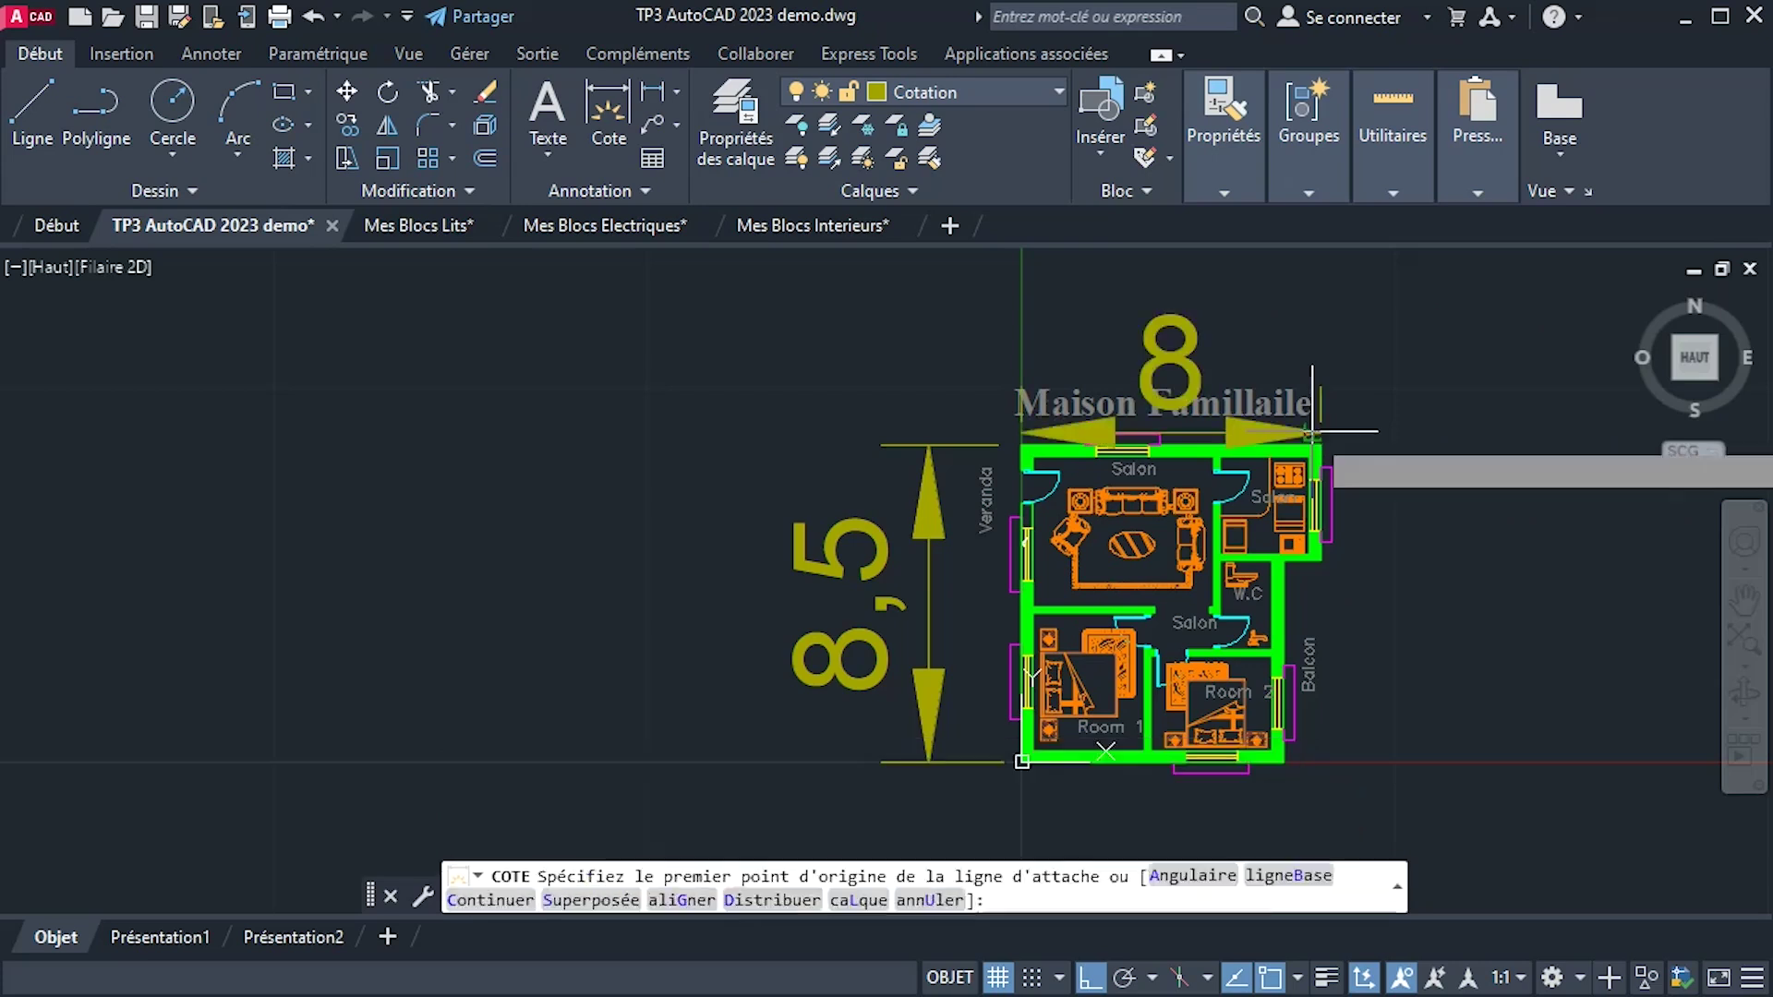
Set the overall scale of the ISO-25 dimension style to 0.2 and regenerate the drawing.
middle_click_drag(1242, 534, 1436, 540)
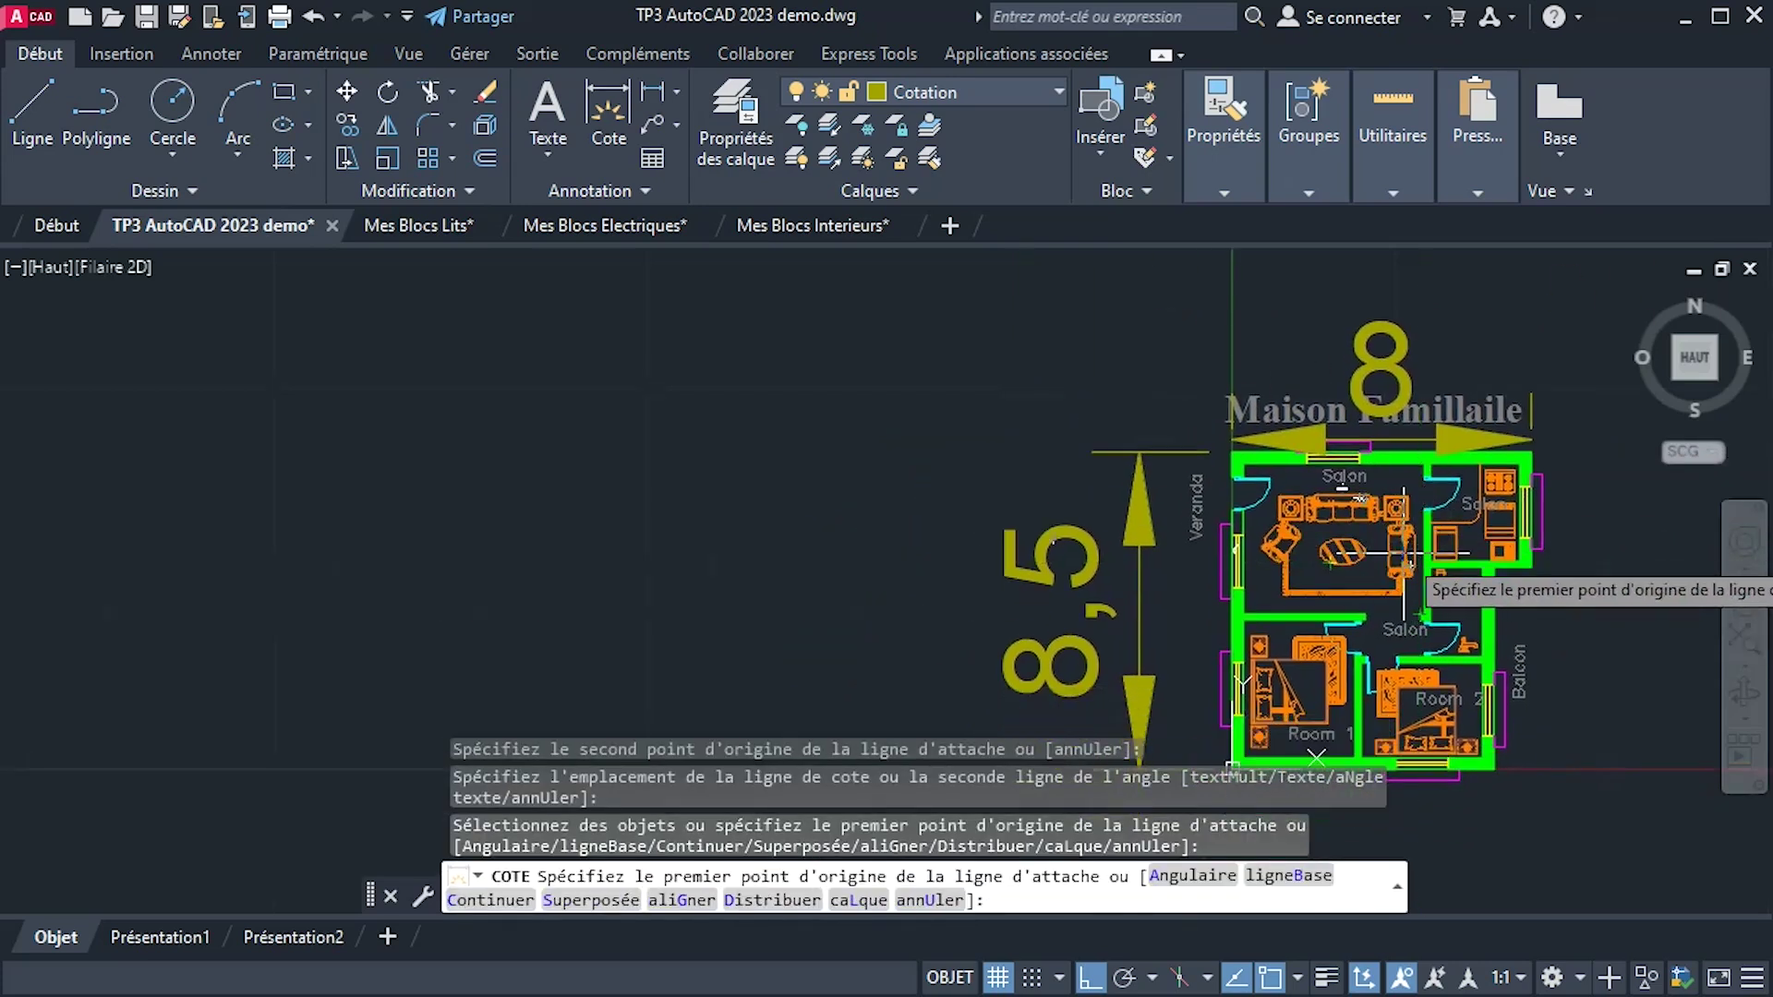
scroll(1413, 550, "up", 2)
left_click(639, 187)
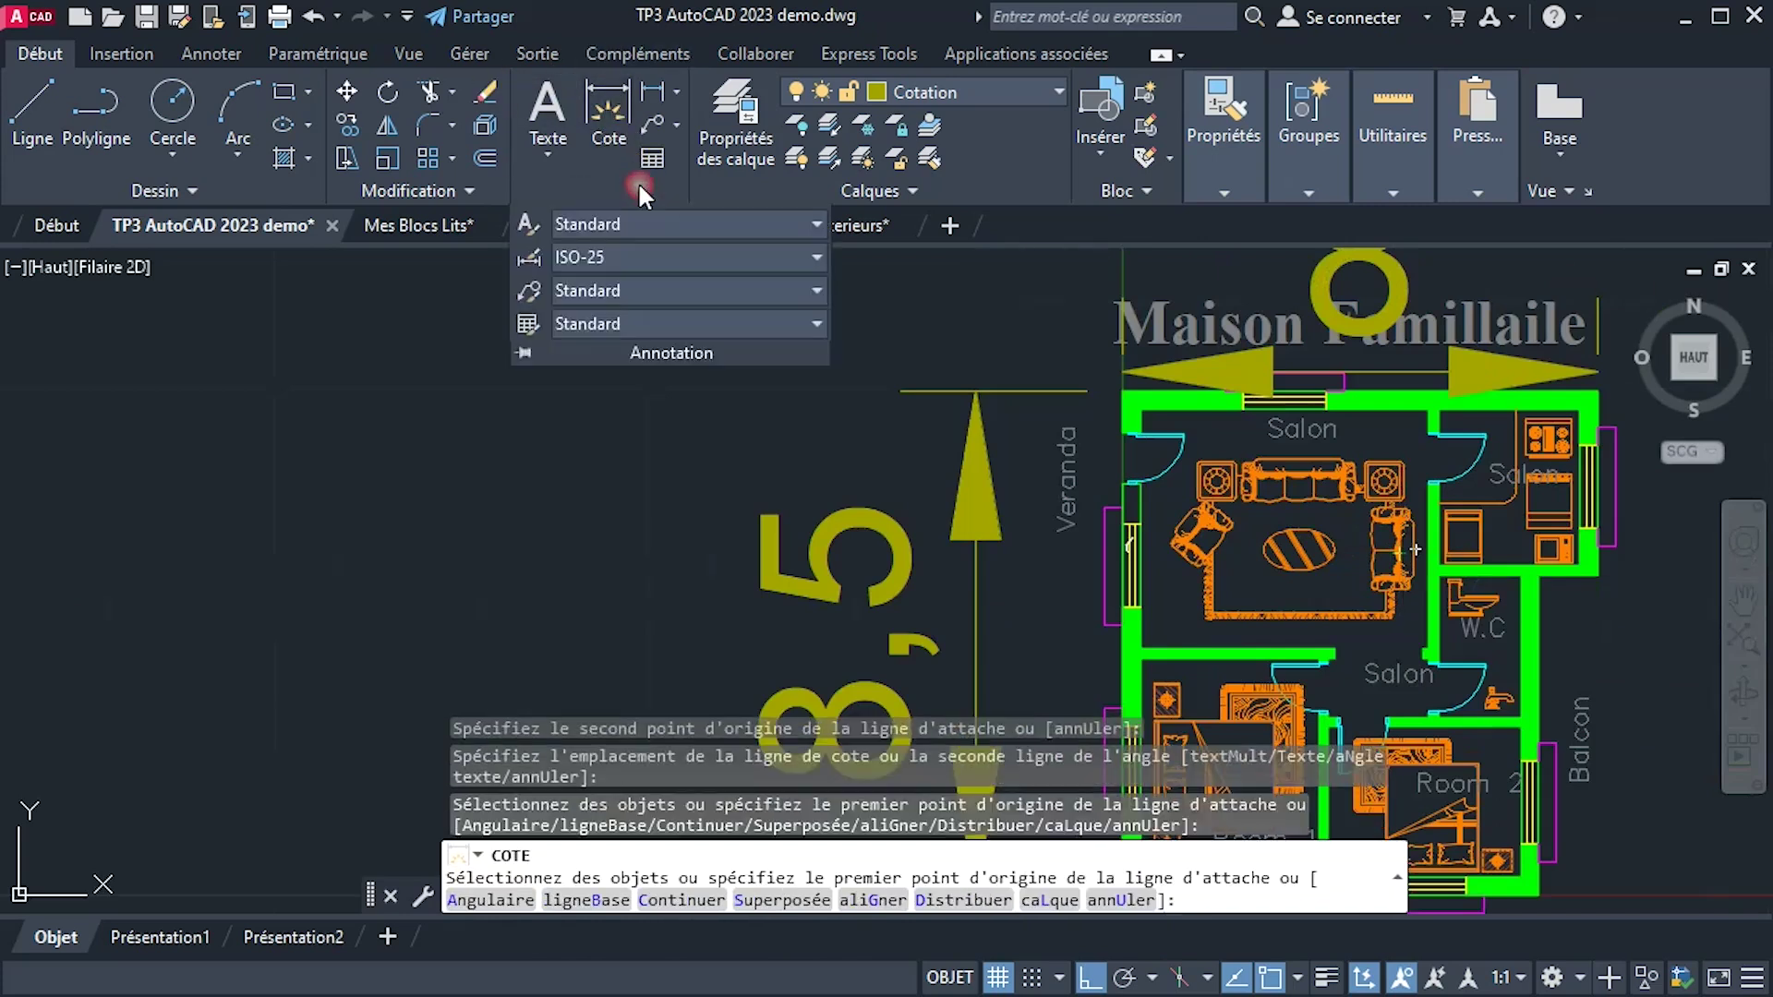
left_click(530, 259)
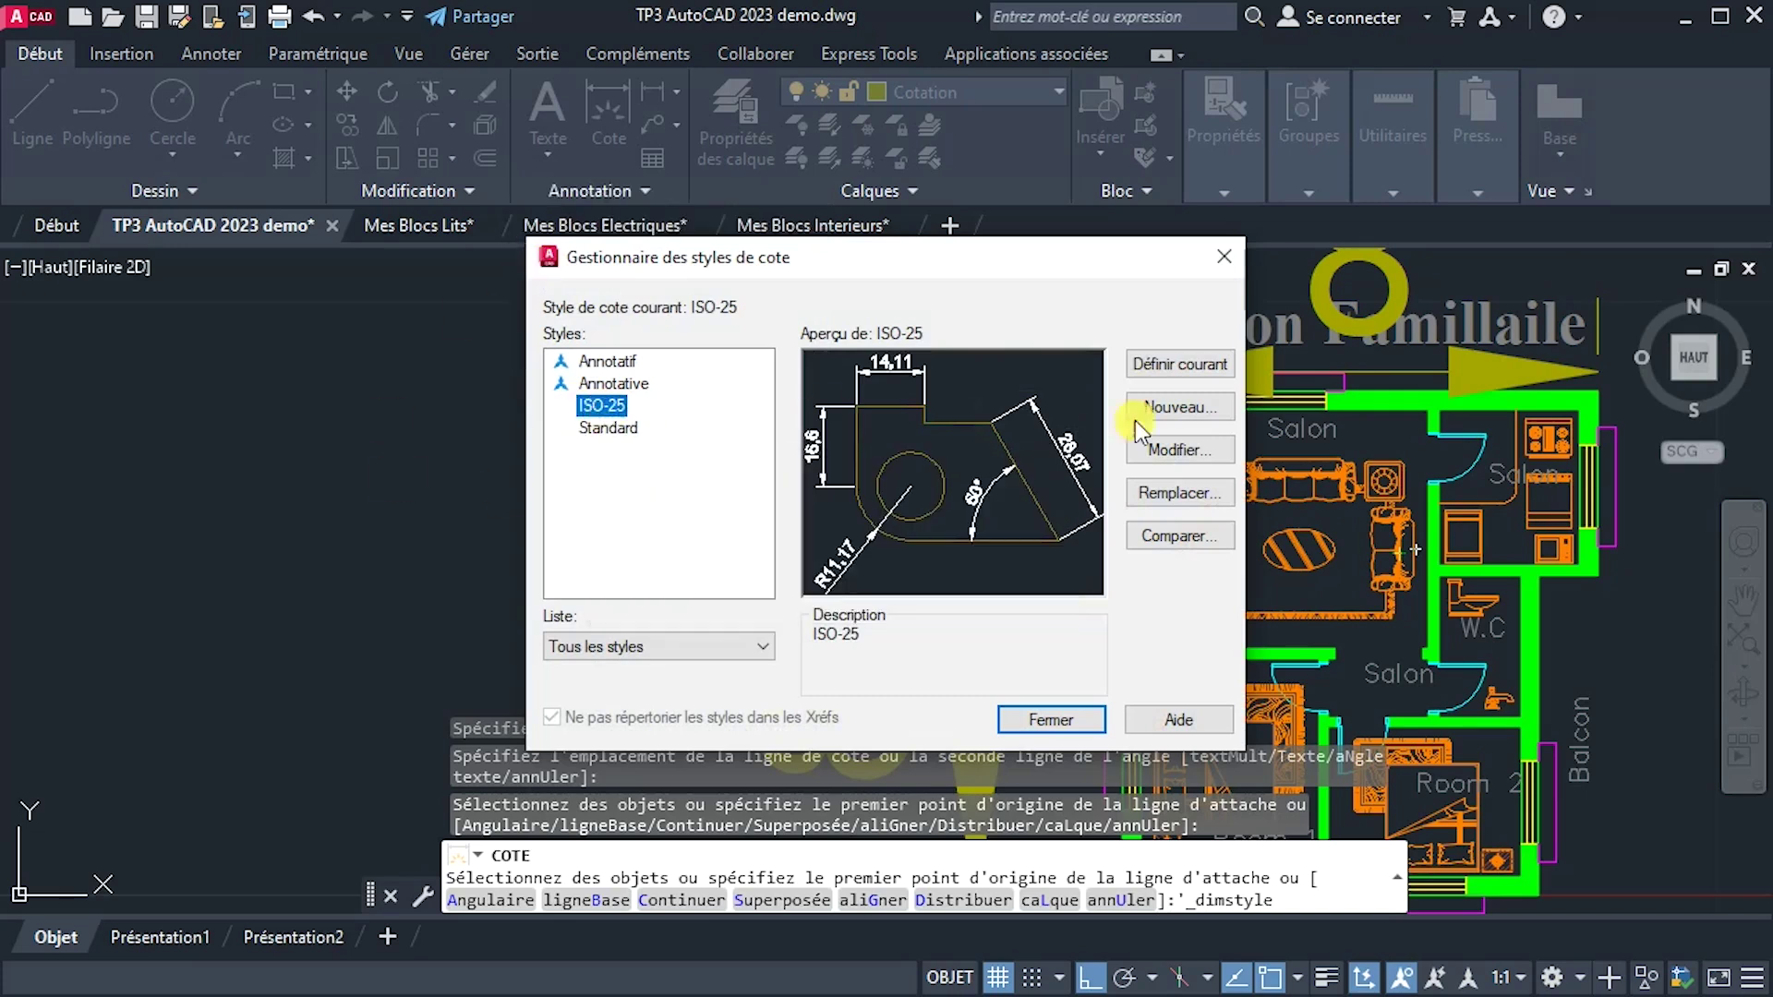
left_click(1198, 453)
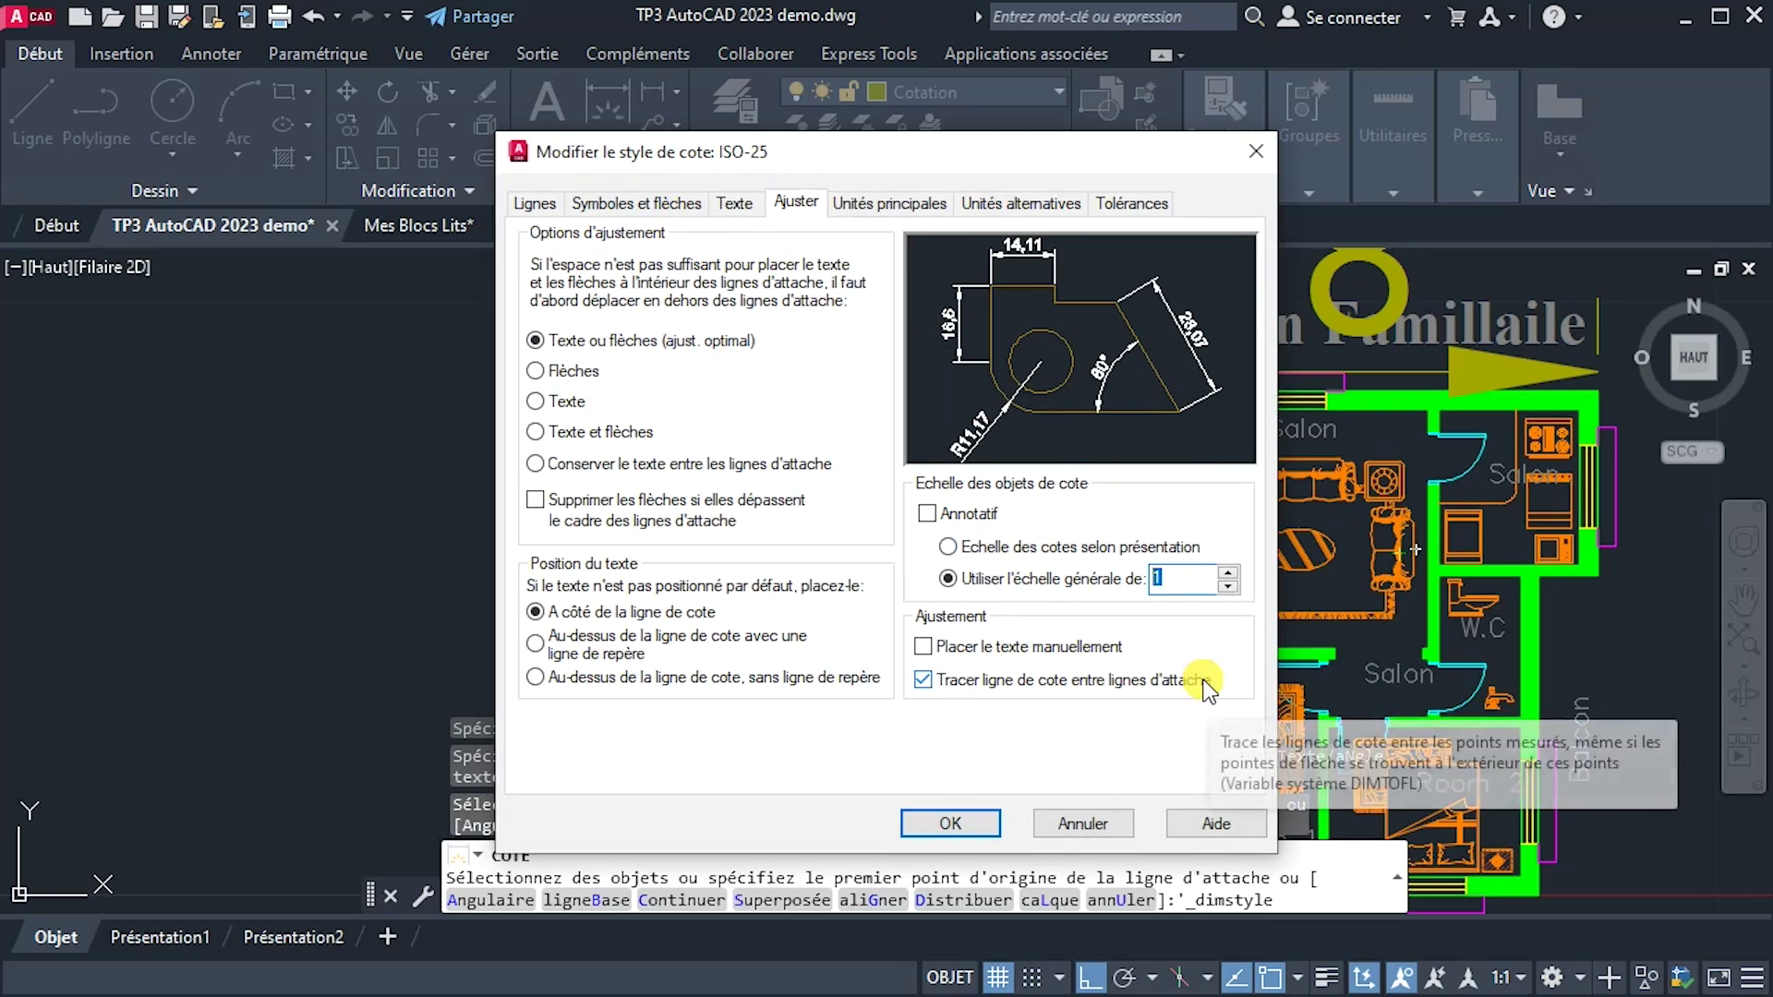
type("0.2")
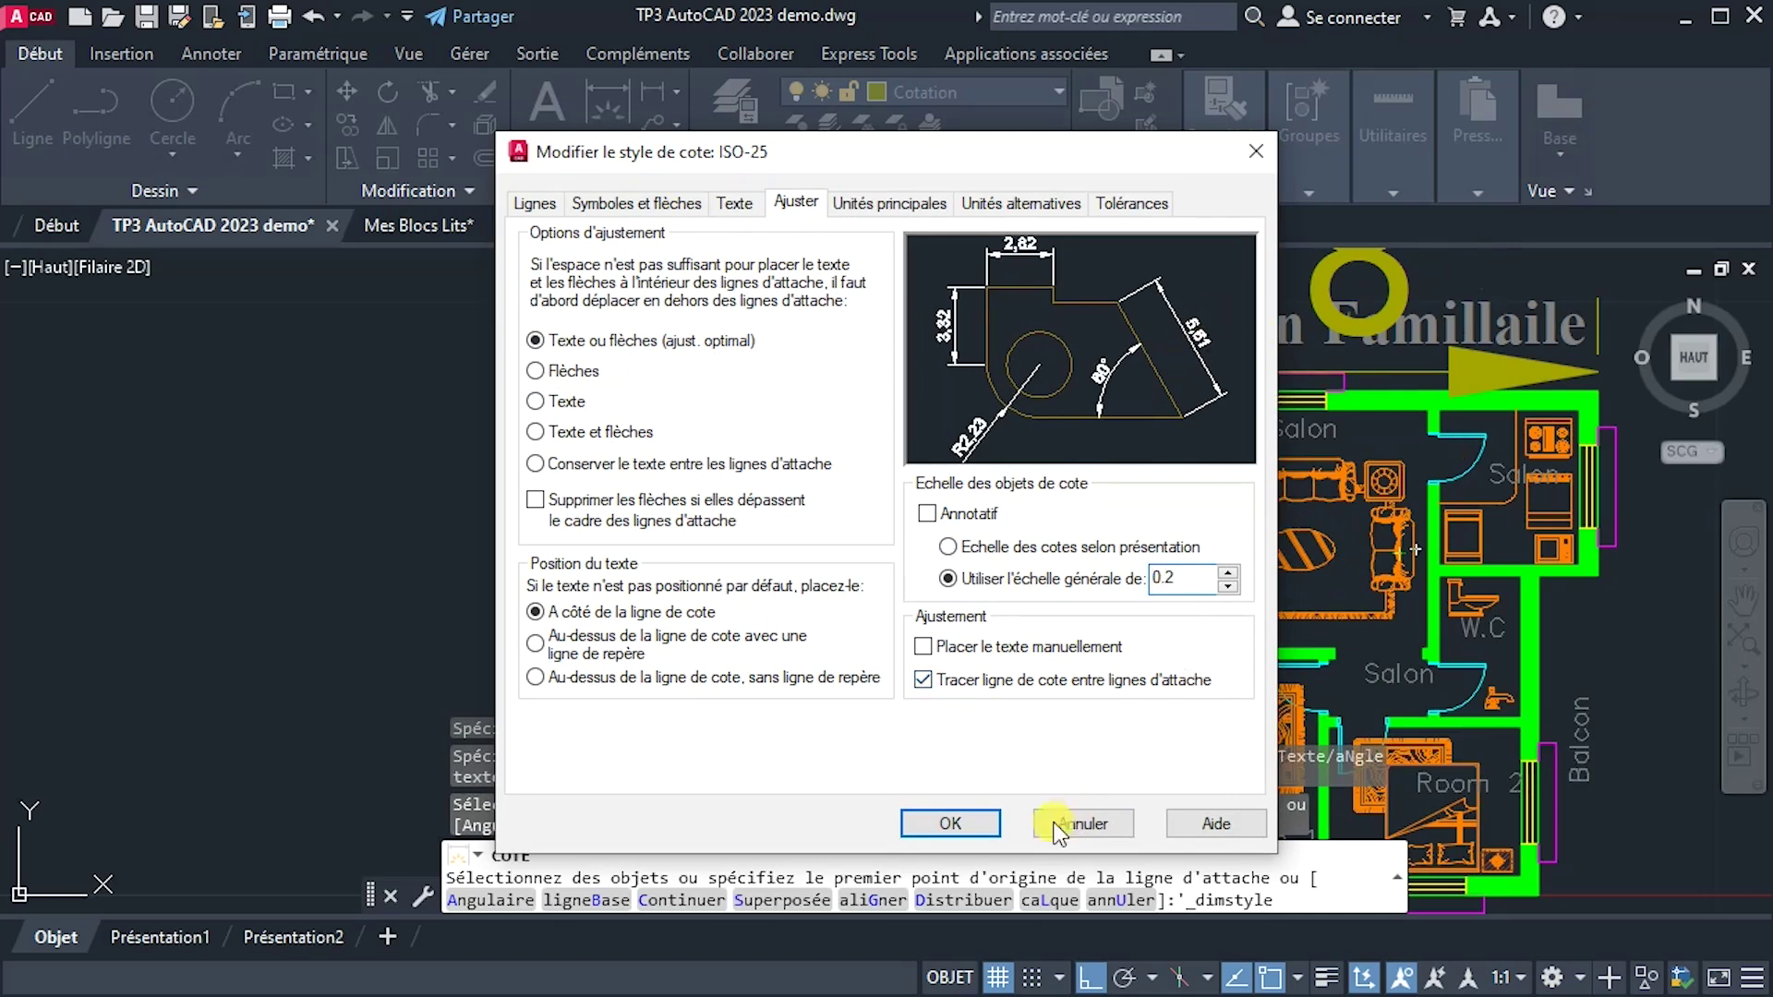
left_click(922, 828)
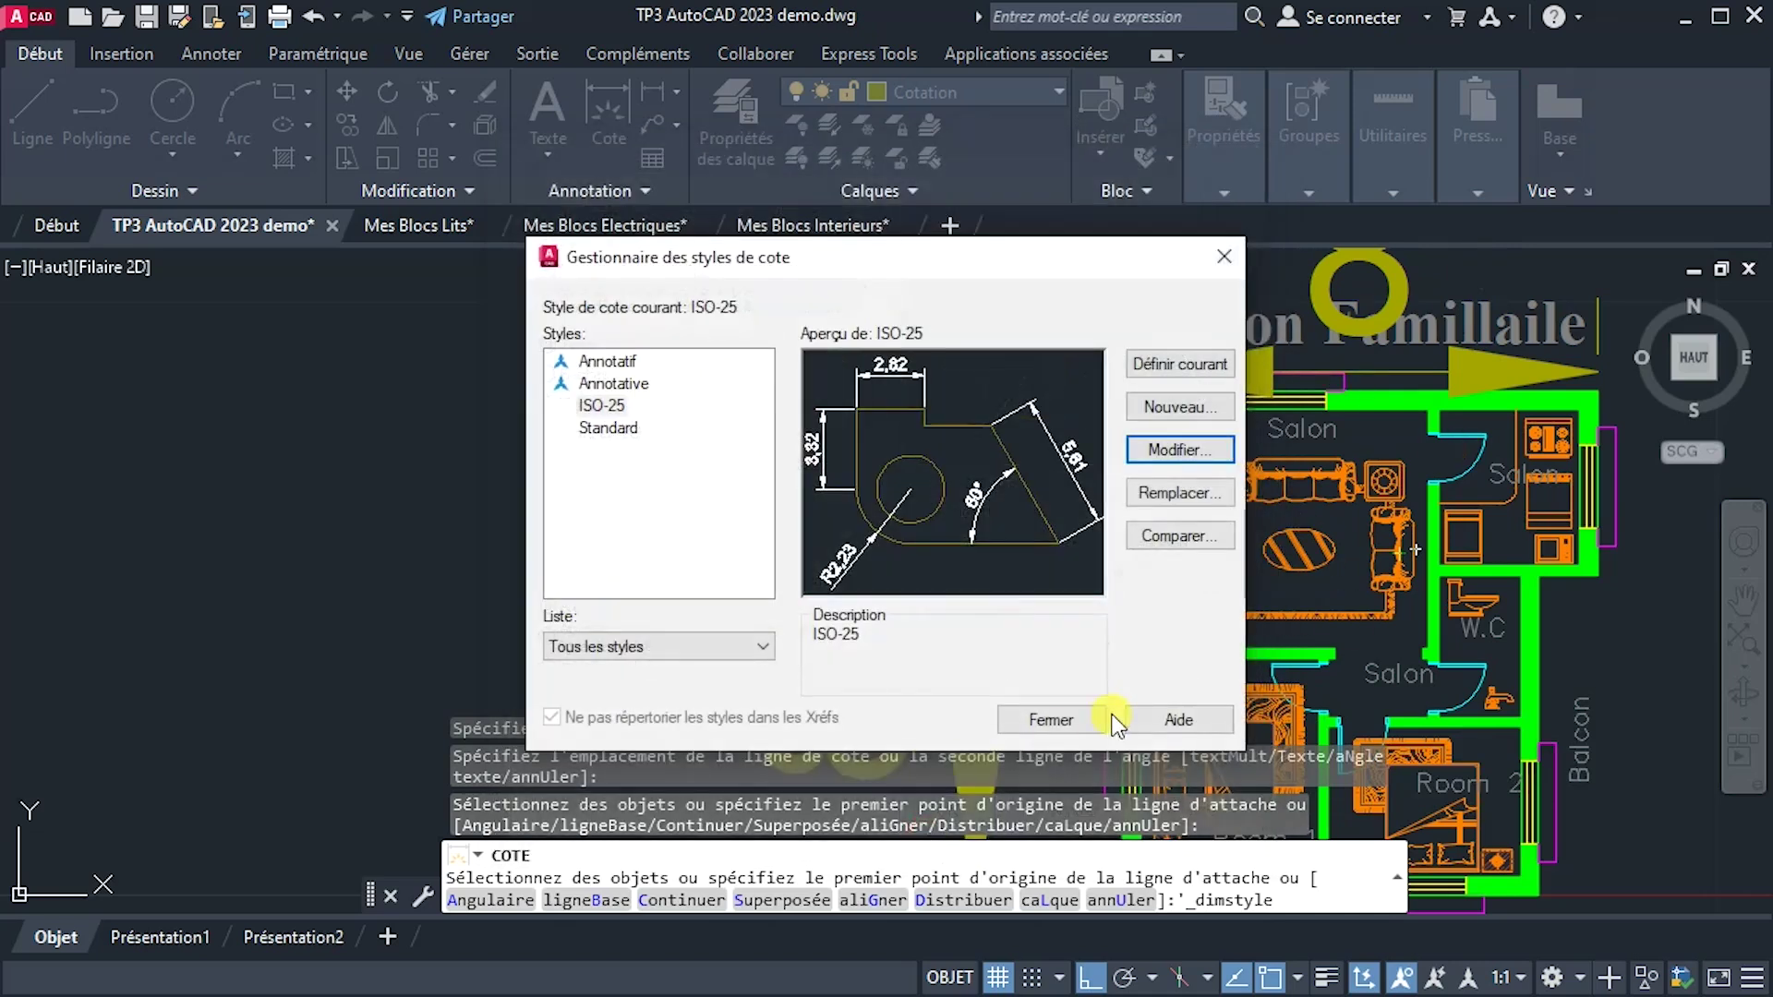
left_click(1064, 730)
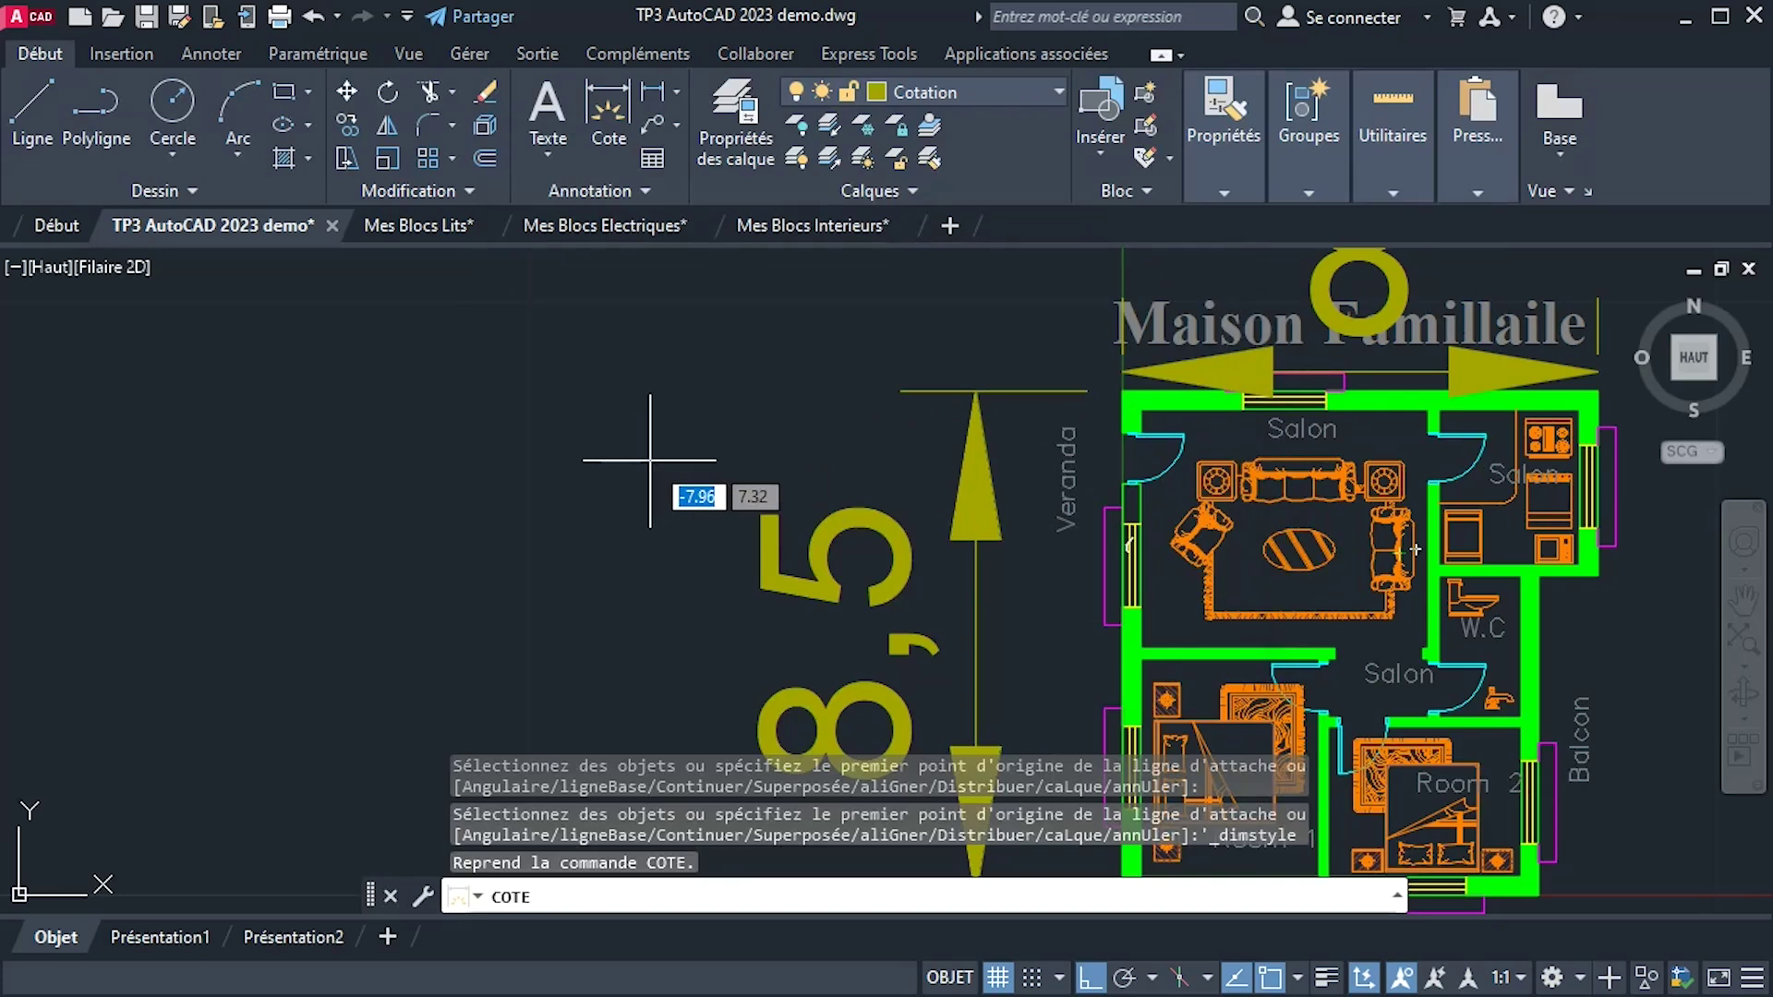
key("Escape")
type("reg")
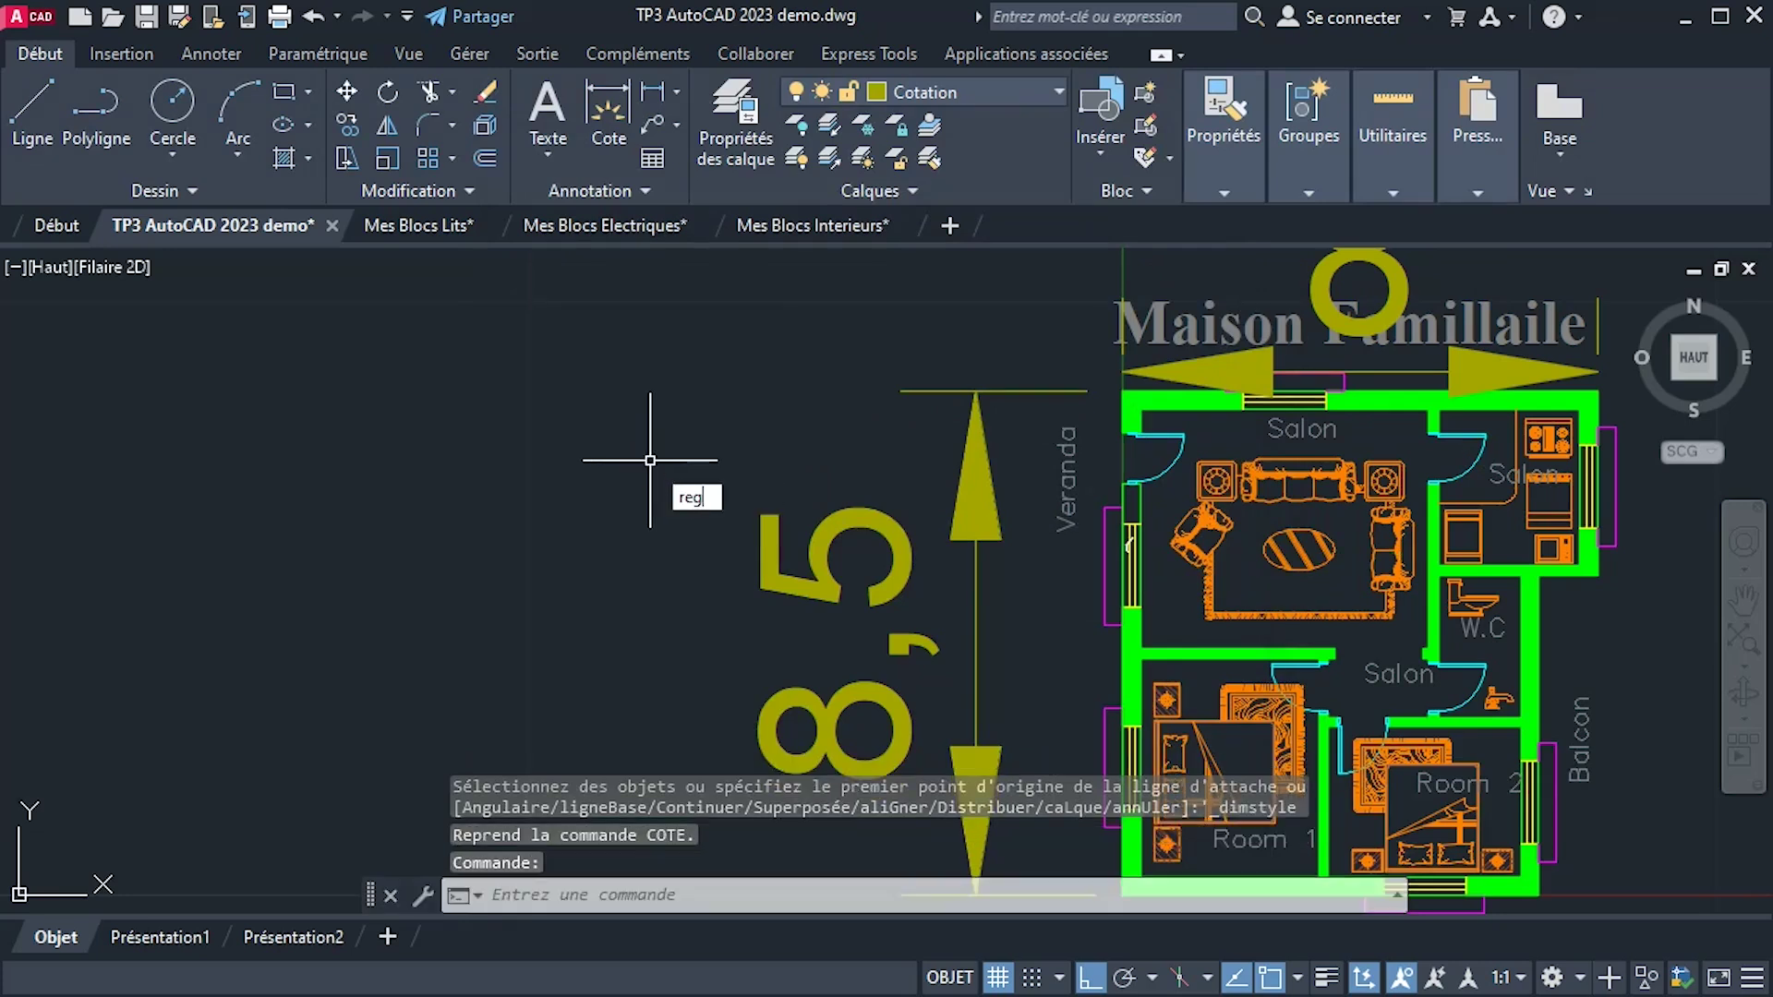
type("e")
key("Return")
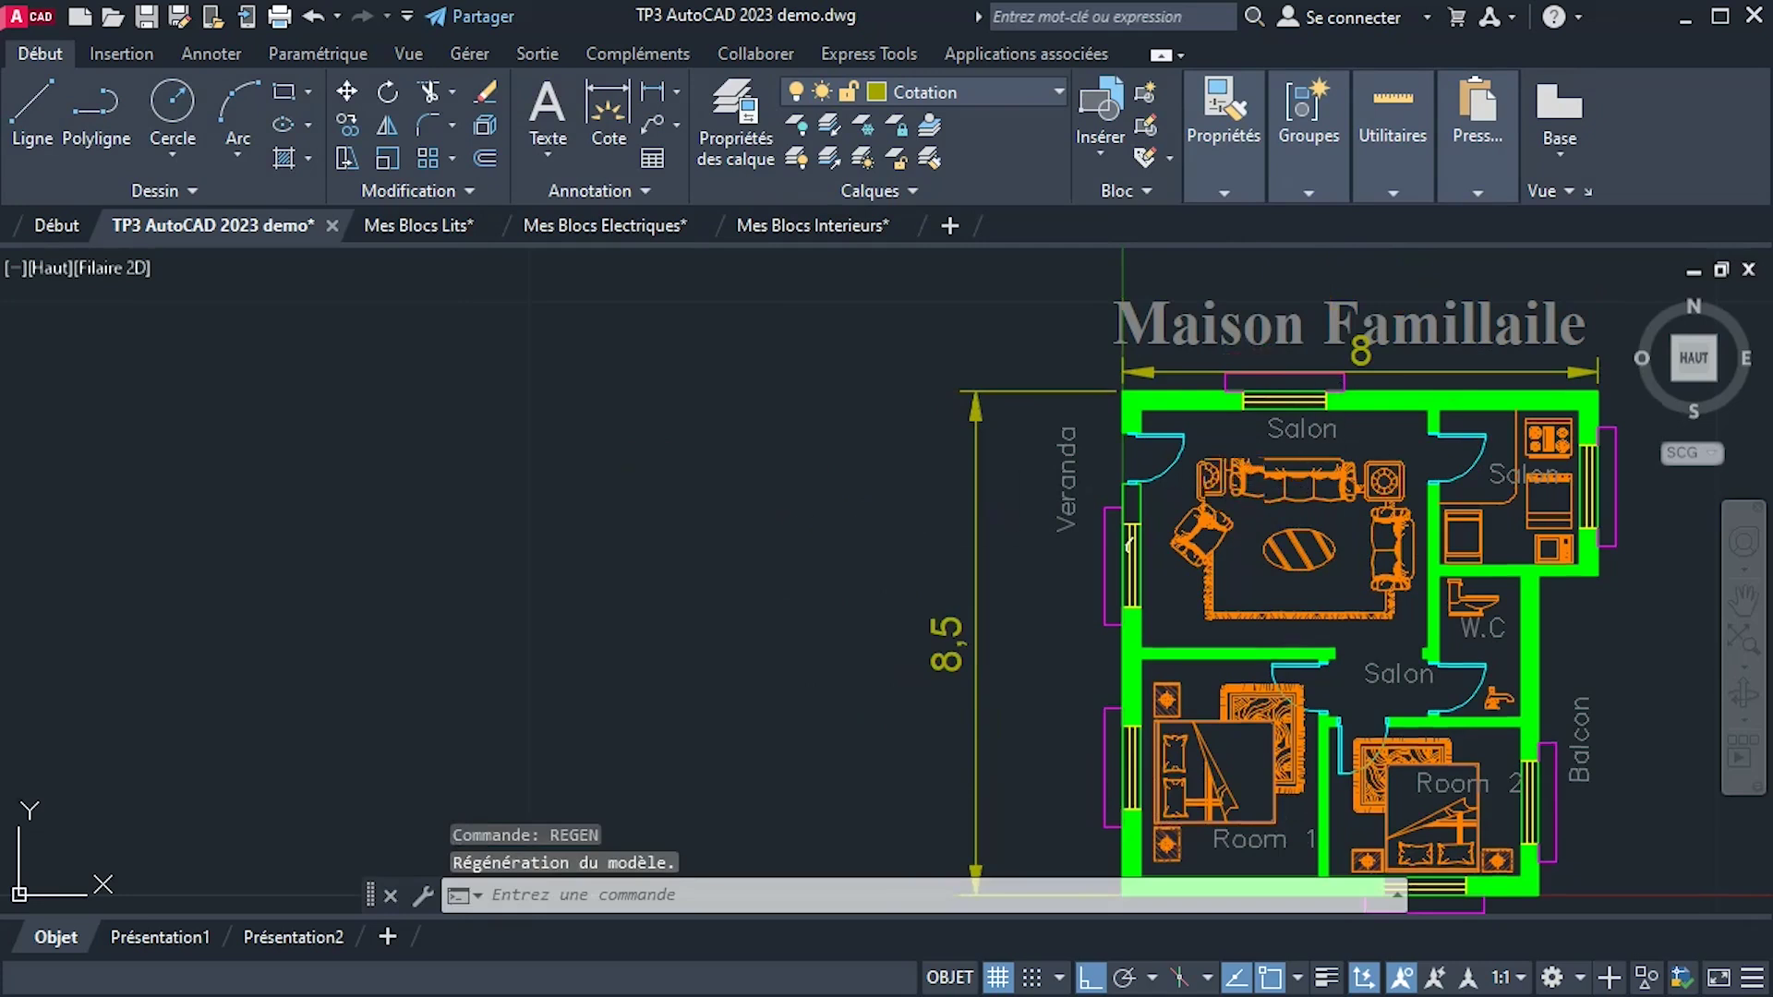
Move the overall height dimension closer to the house, keeping its line outside the Veranda label.
middle_click_drag(1062, 611, 950, 554)
left_click(862, 543)
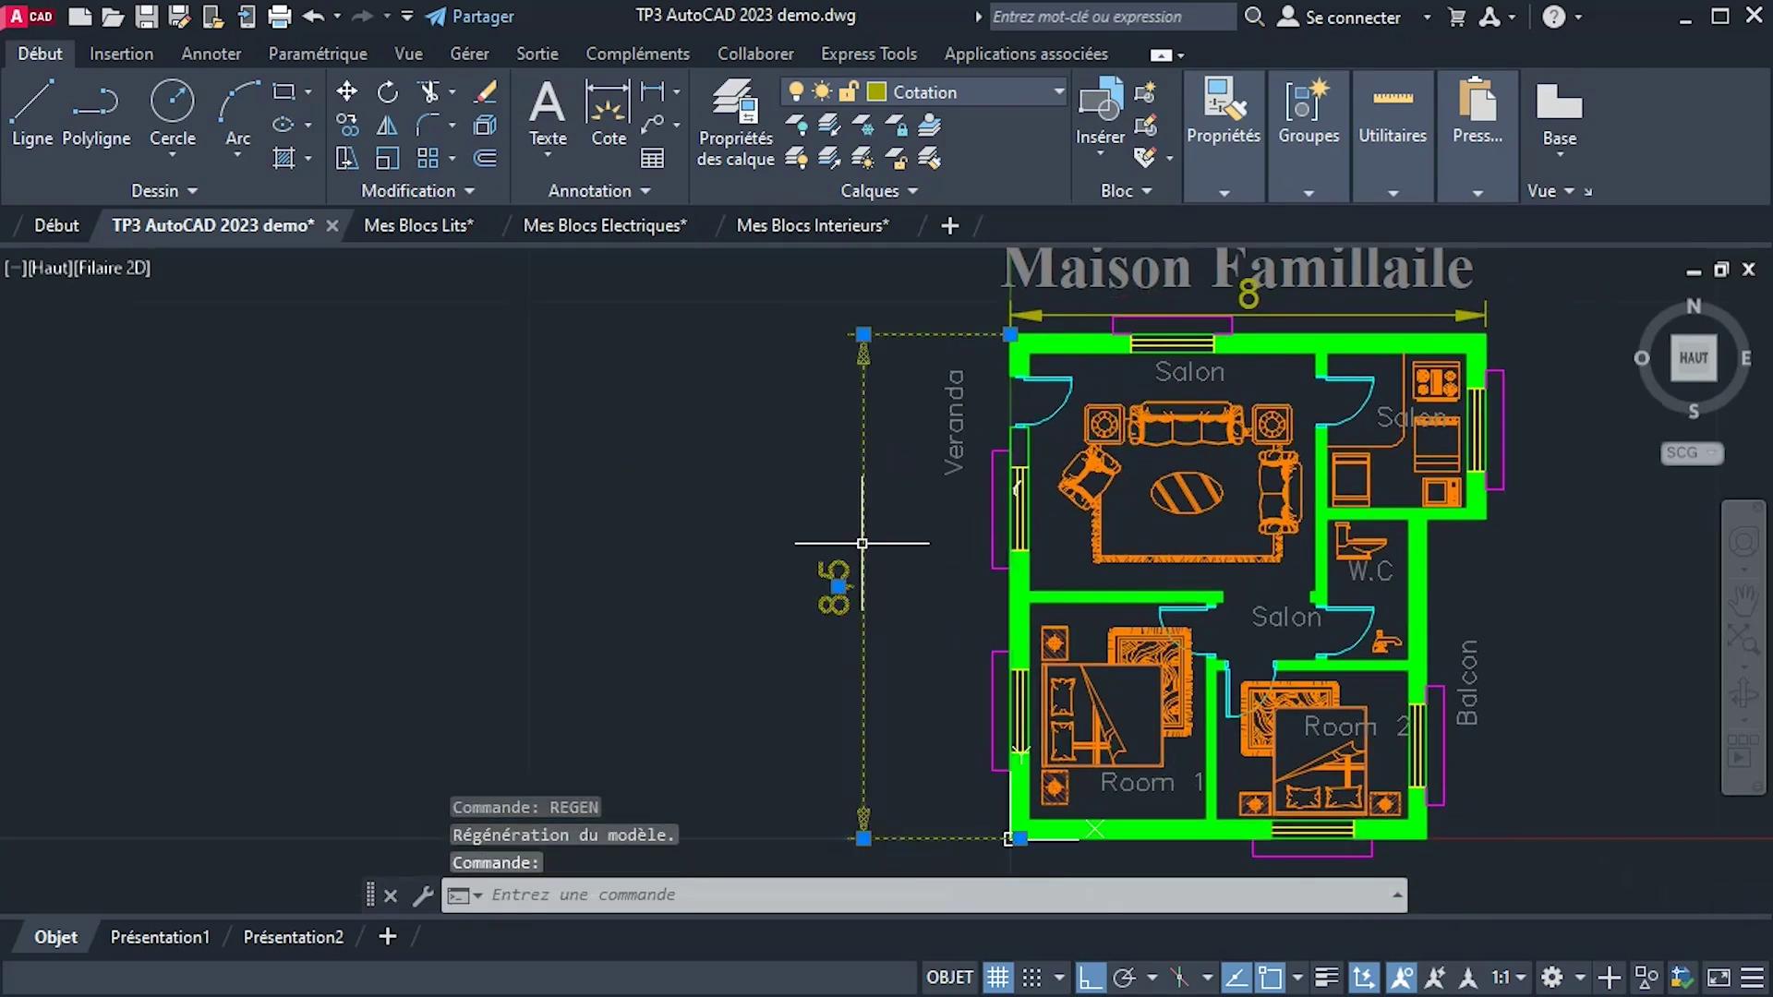
left_click(838, 586)
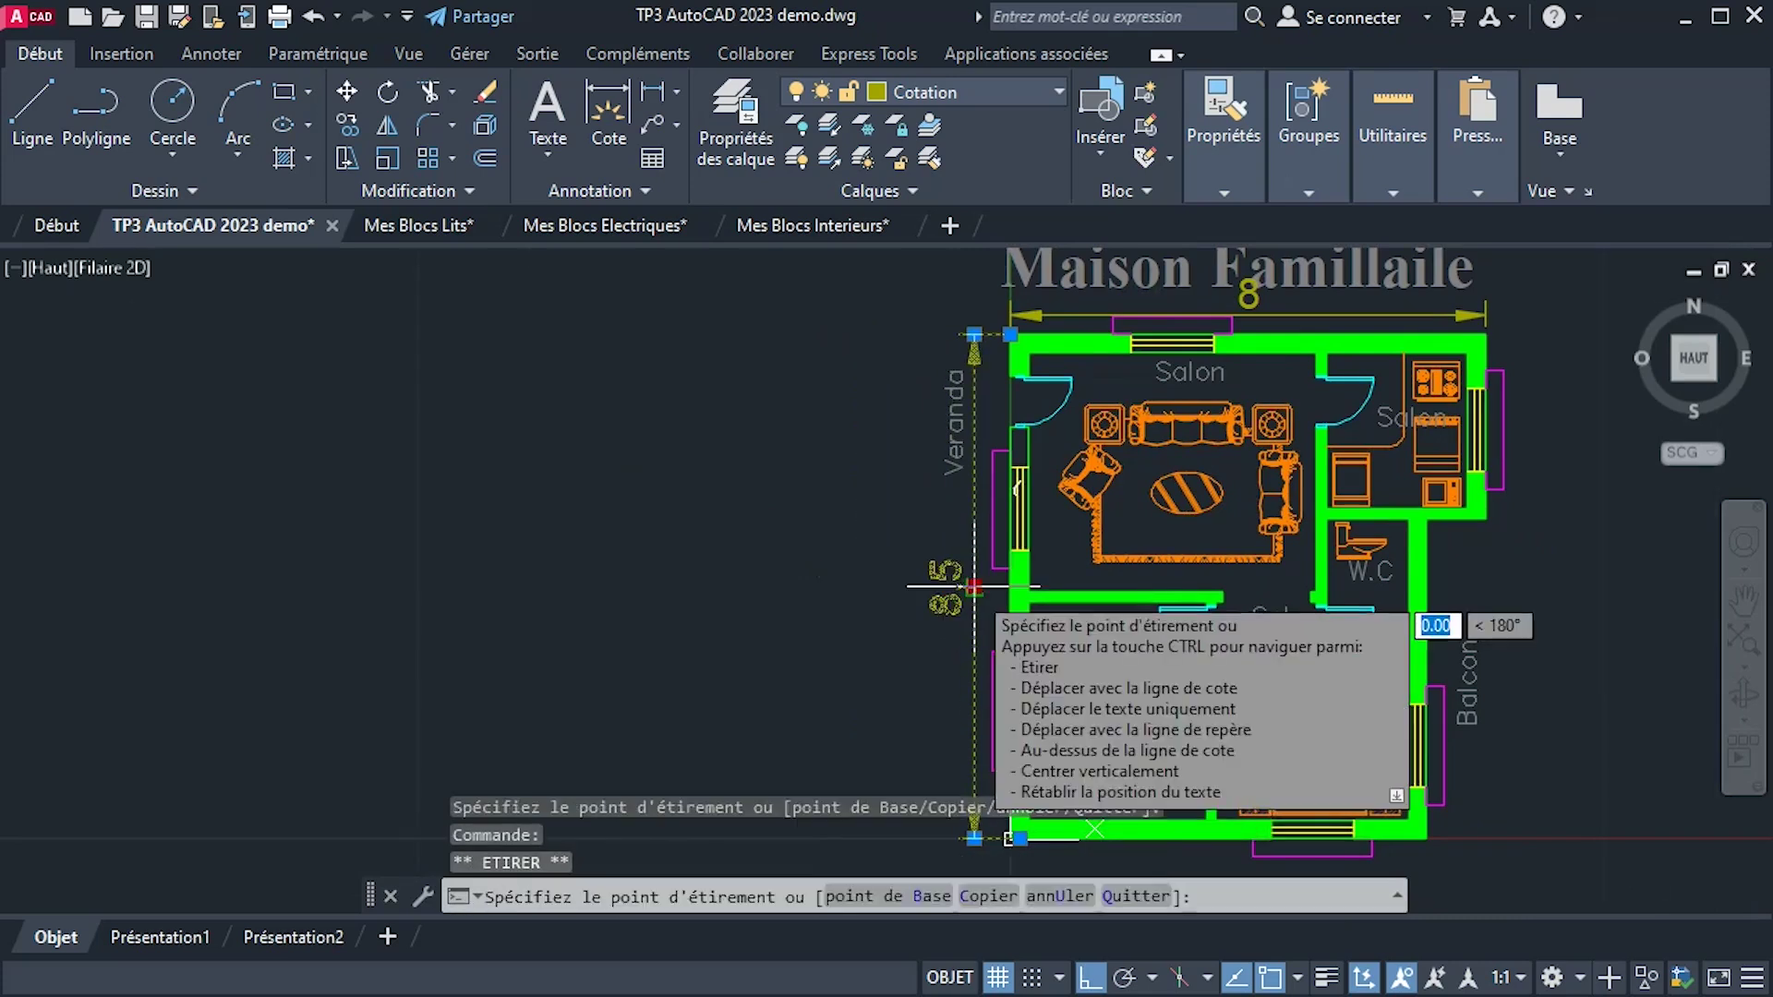
left_click(925, 605)
Move the overall width dimension slightly higher so its line clears the window outline on the top wall.
middle_click_drag(1111, 503, 977, 623)
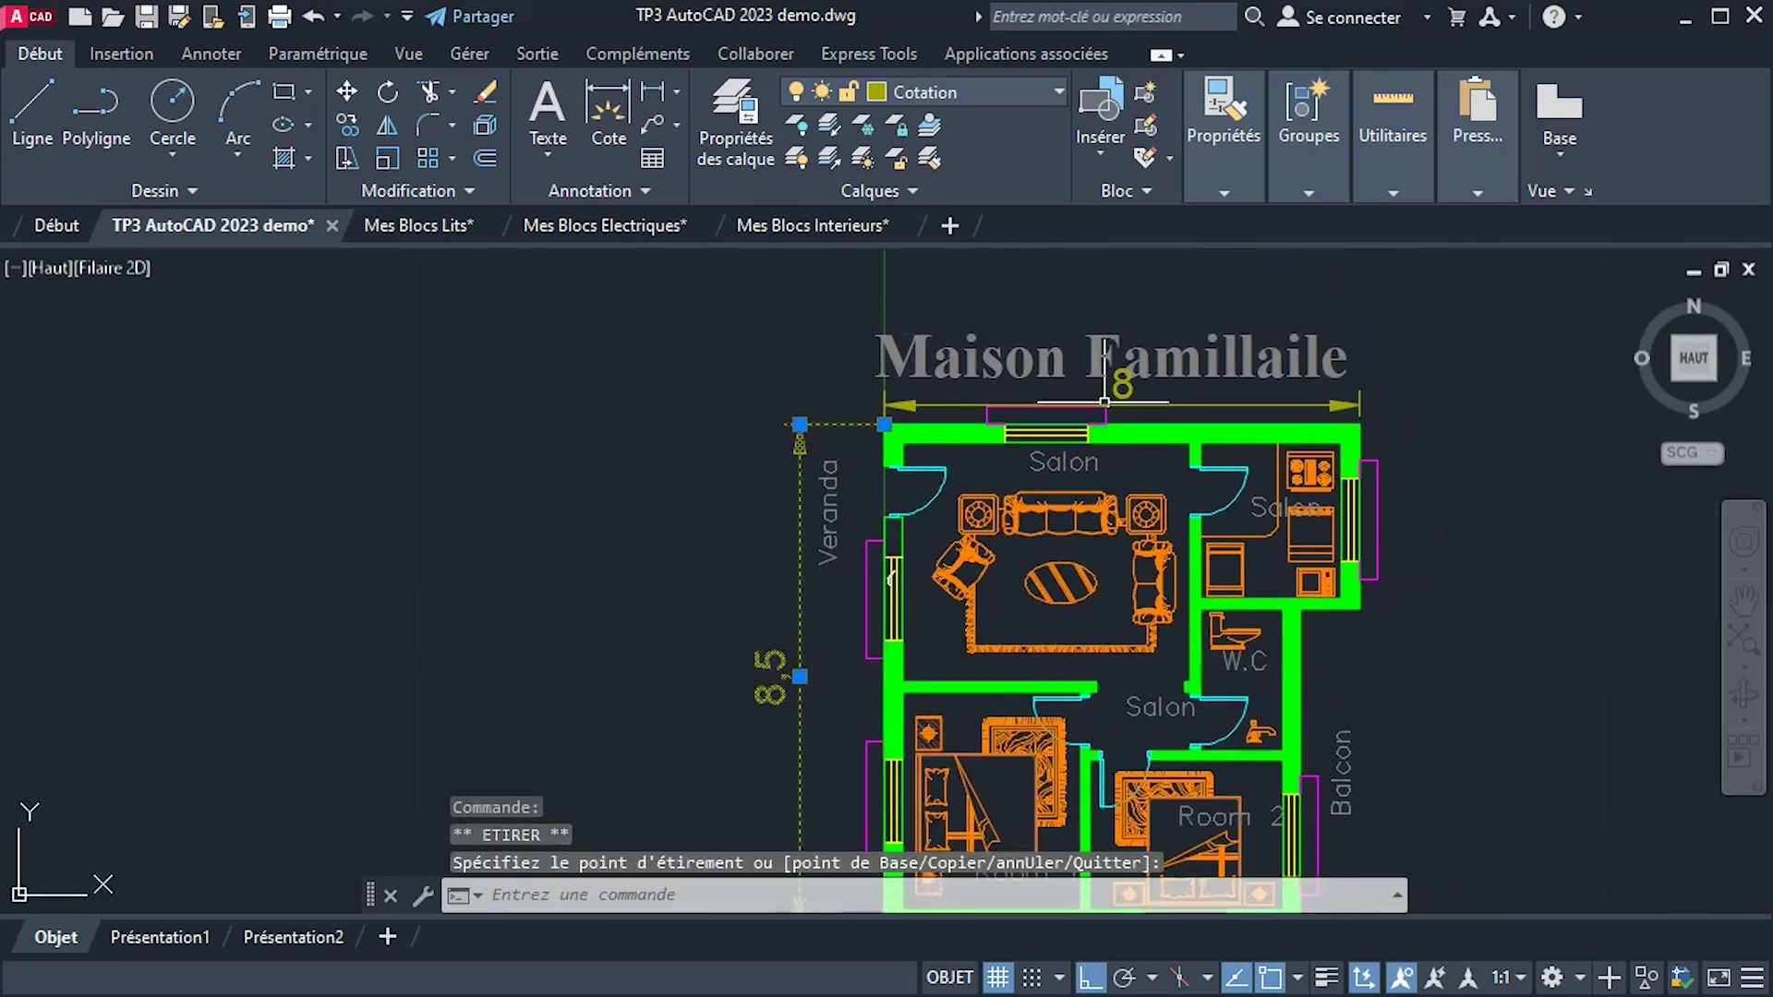
scroll(1123, 387, "up", 2)
left_click(1121, 407)
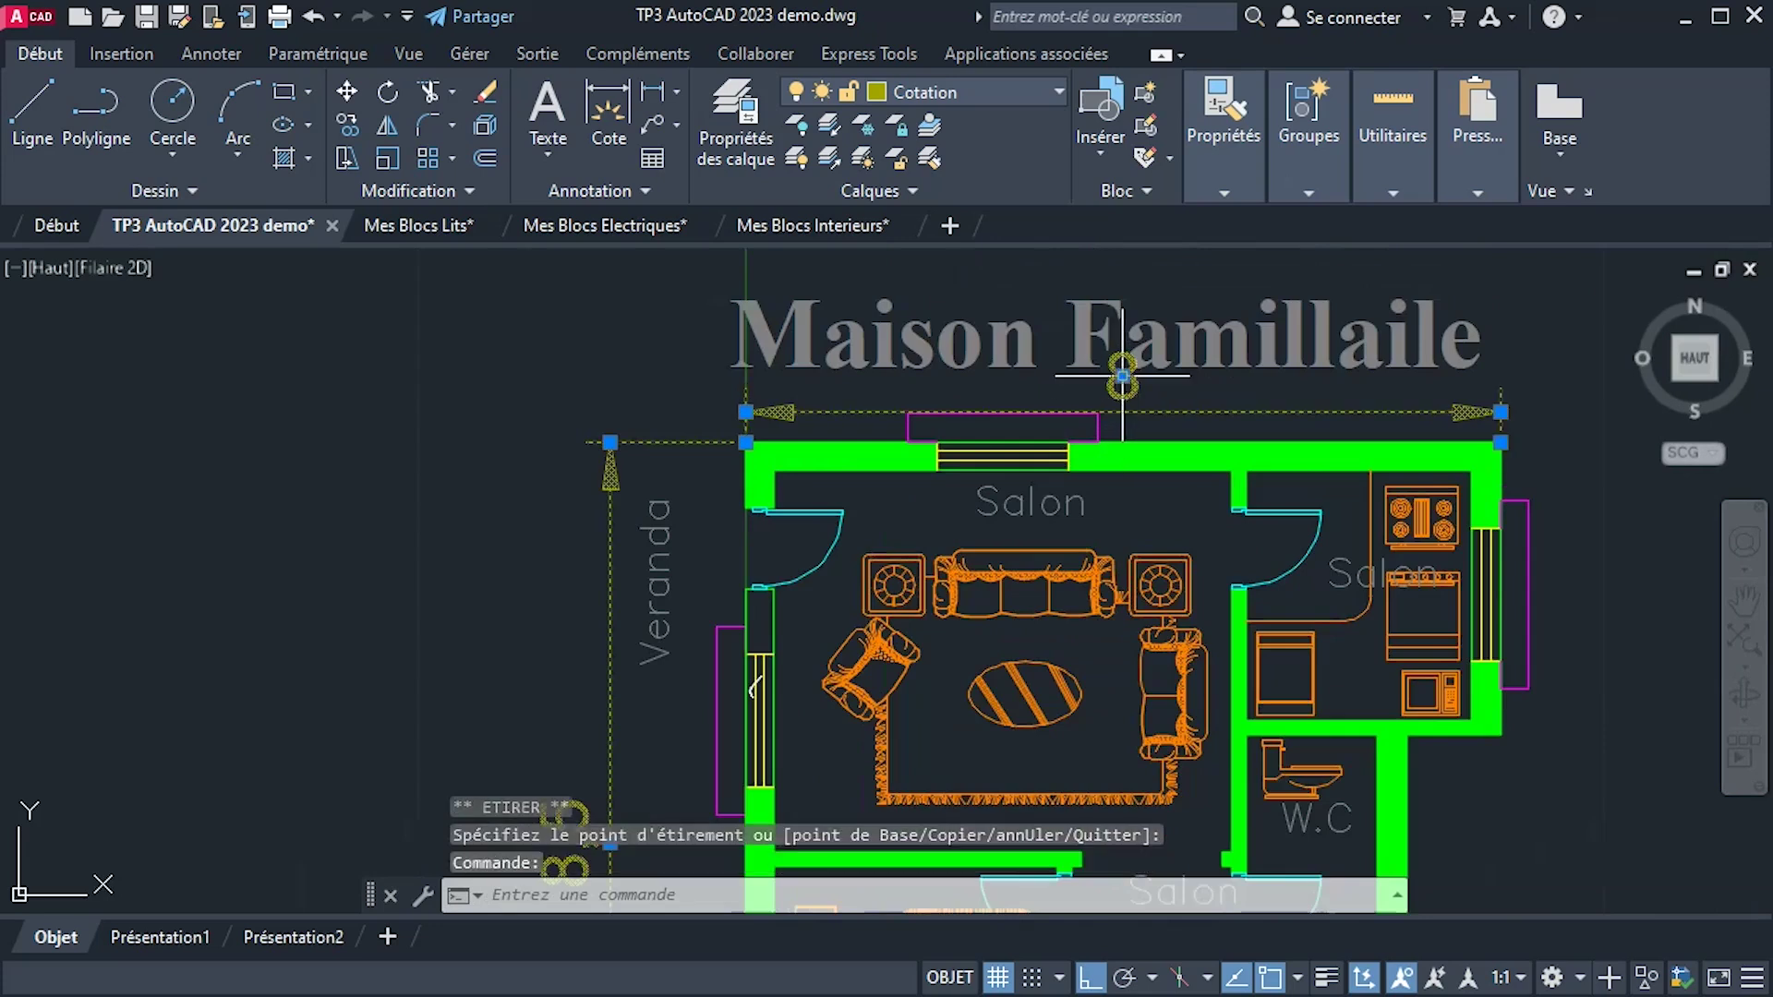
left_click(1122, 376)
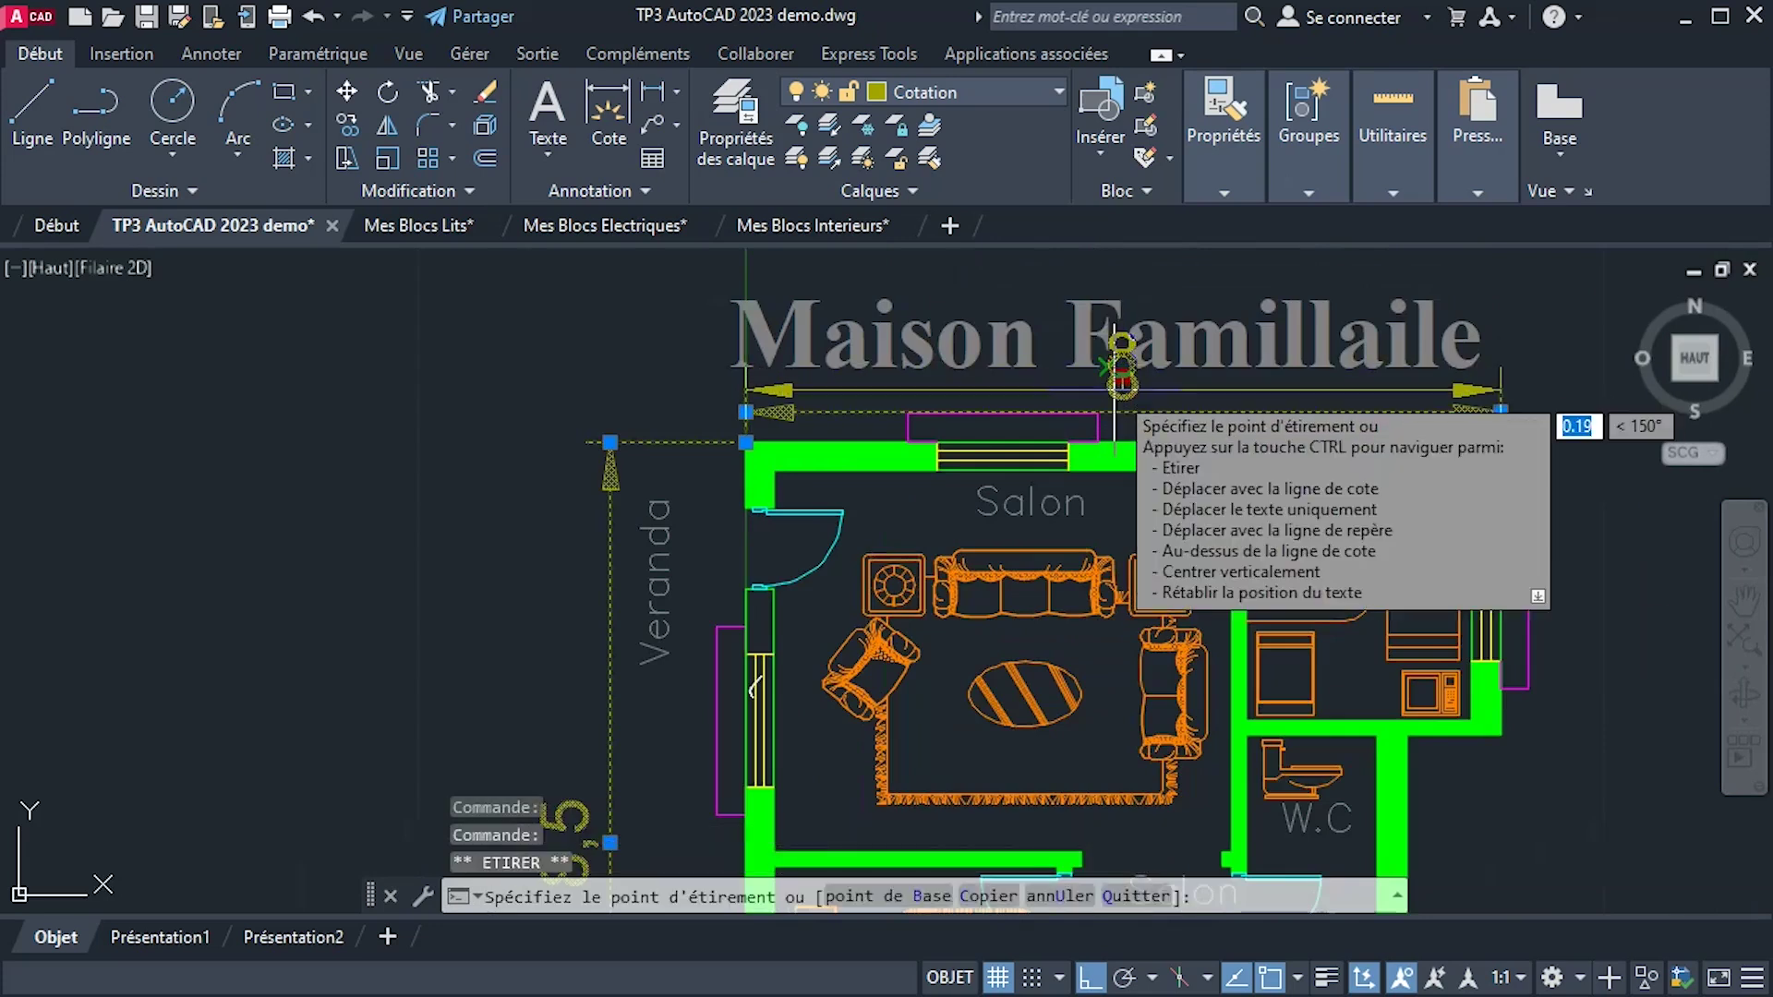
left_click(1113, 369)
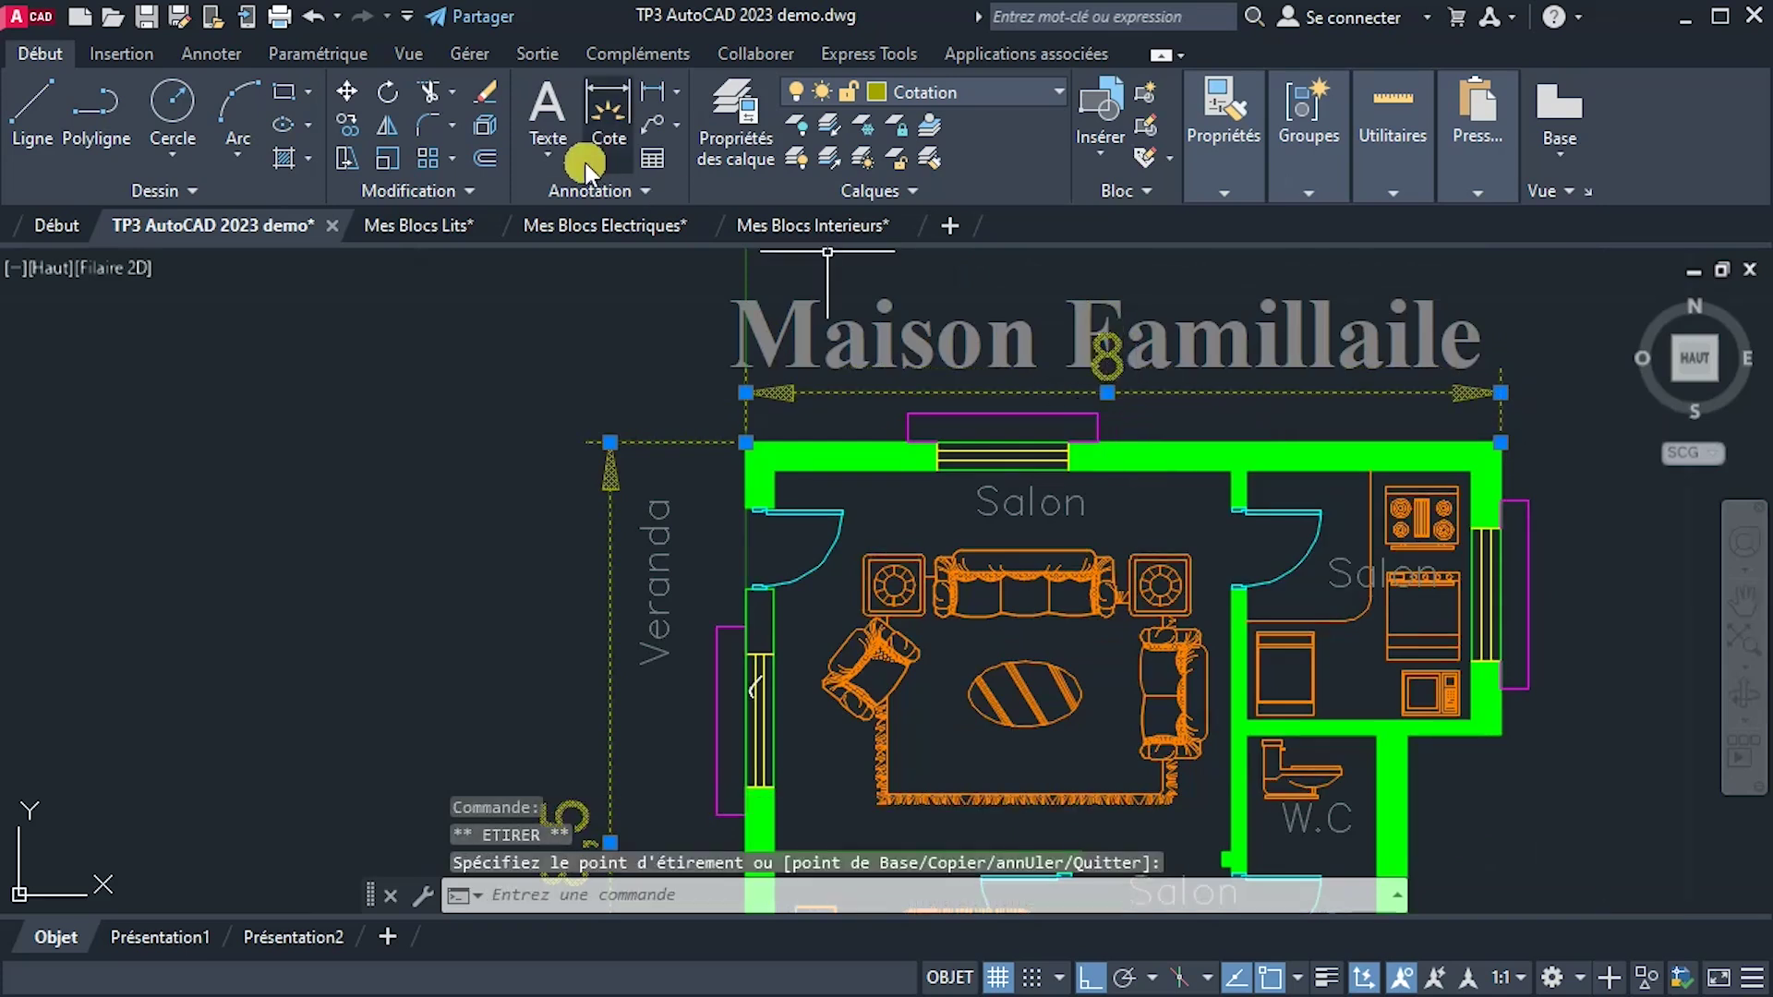
Set the overall scale of the ISO-25 dimension style to 0.1.
left_click(628, 192)
left_click(531, 262)
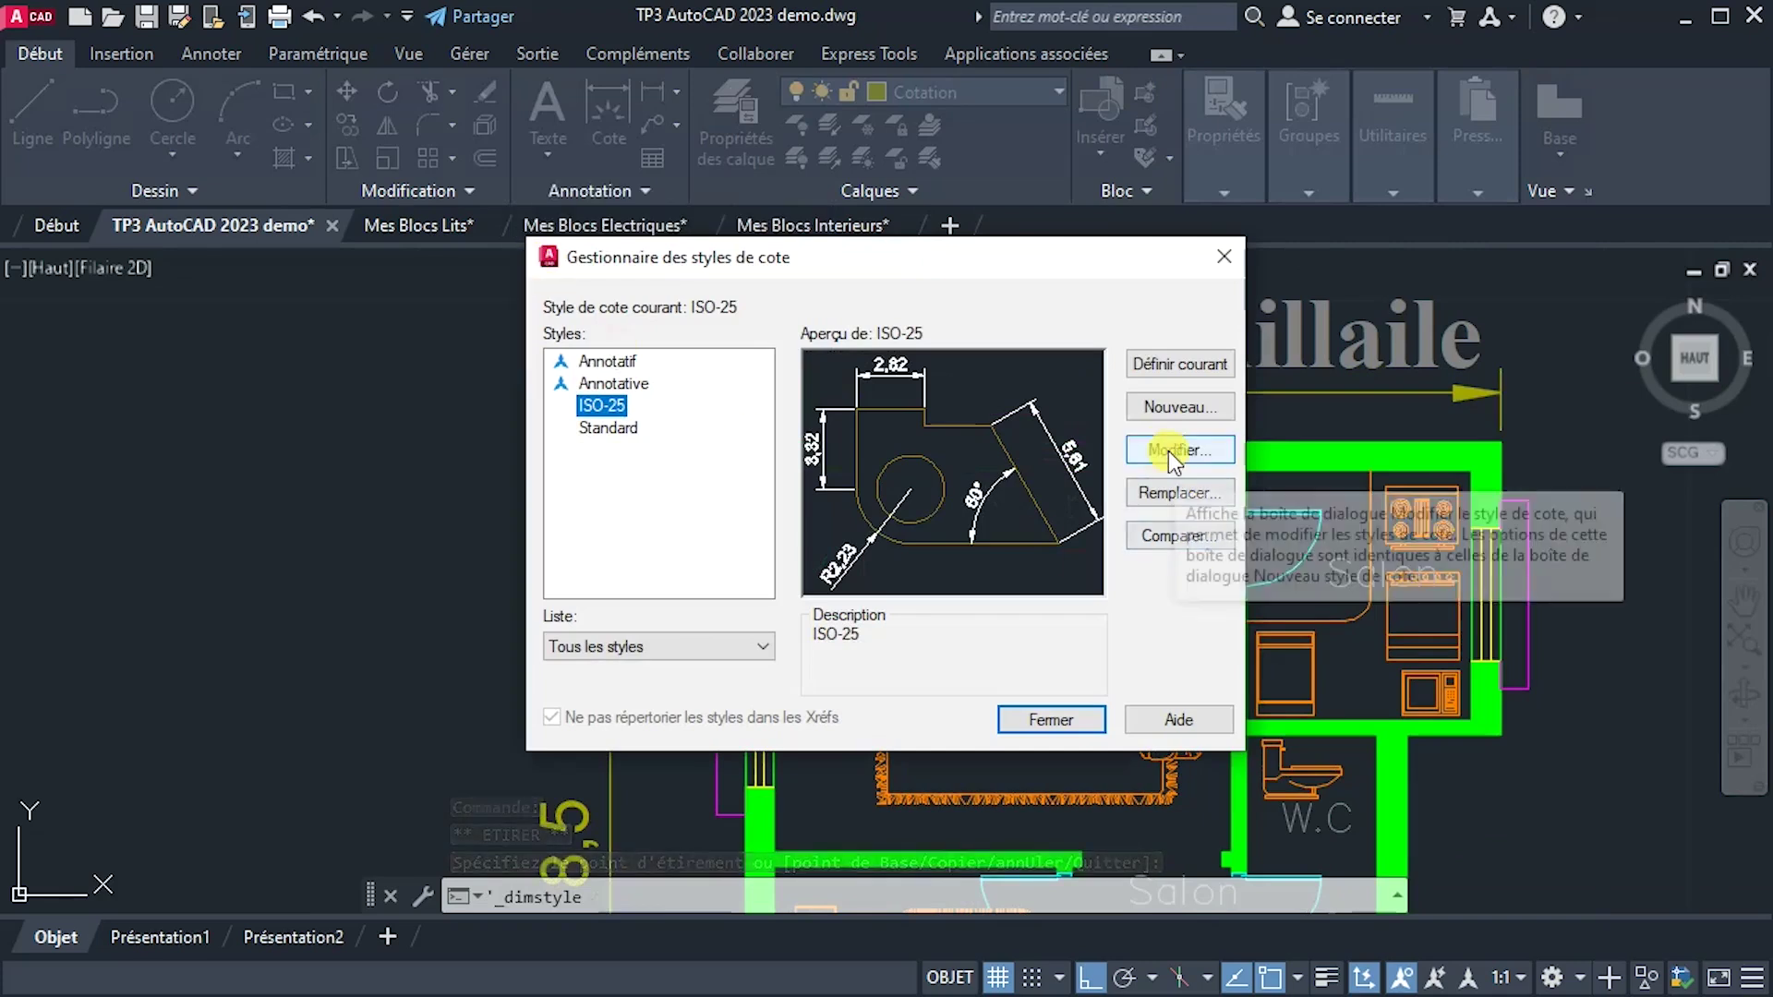
left_click(1167, 451)
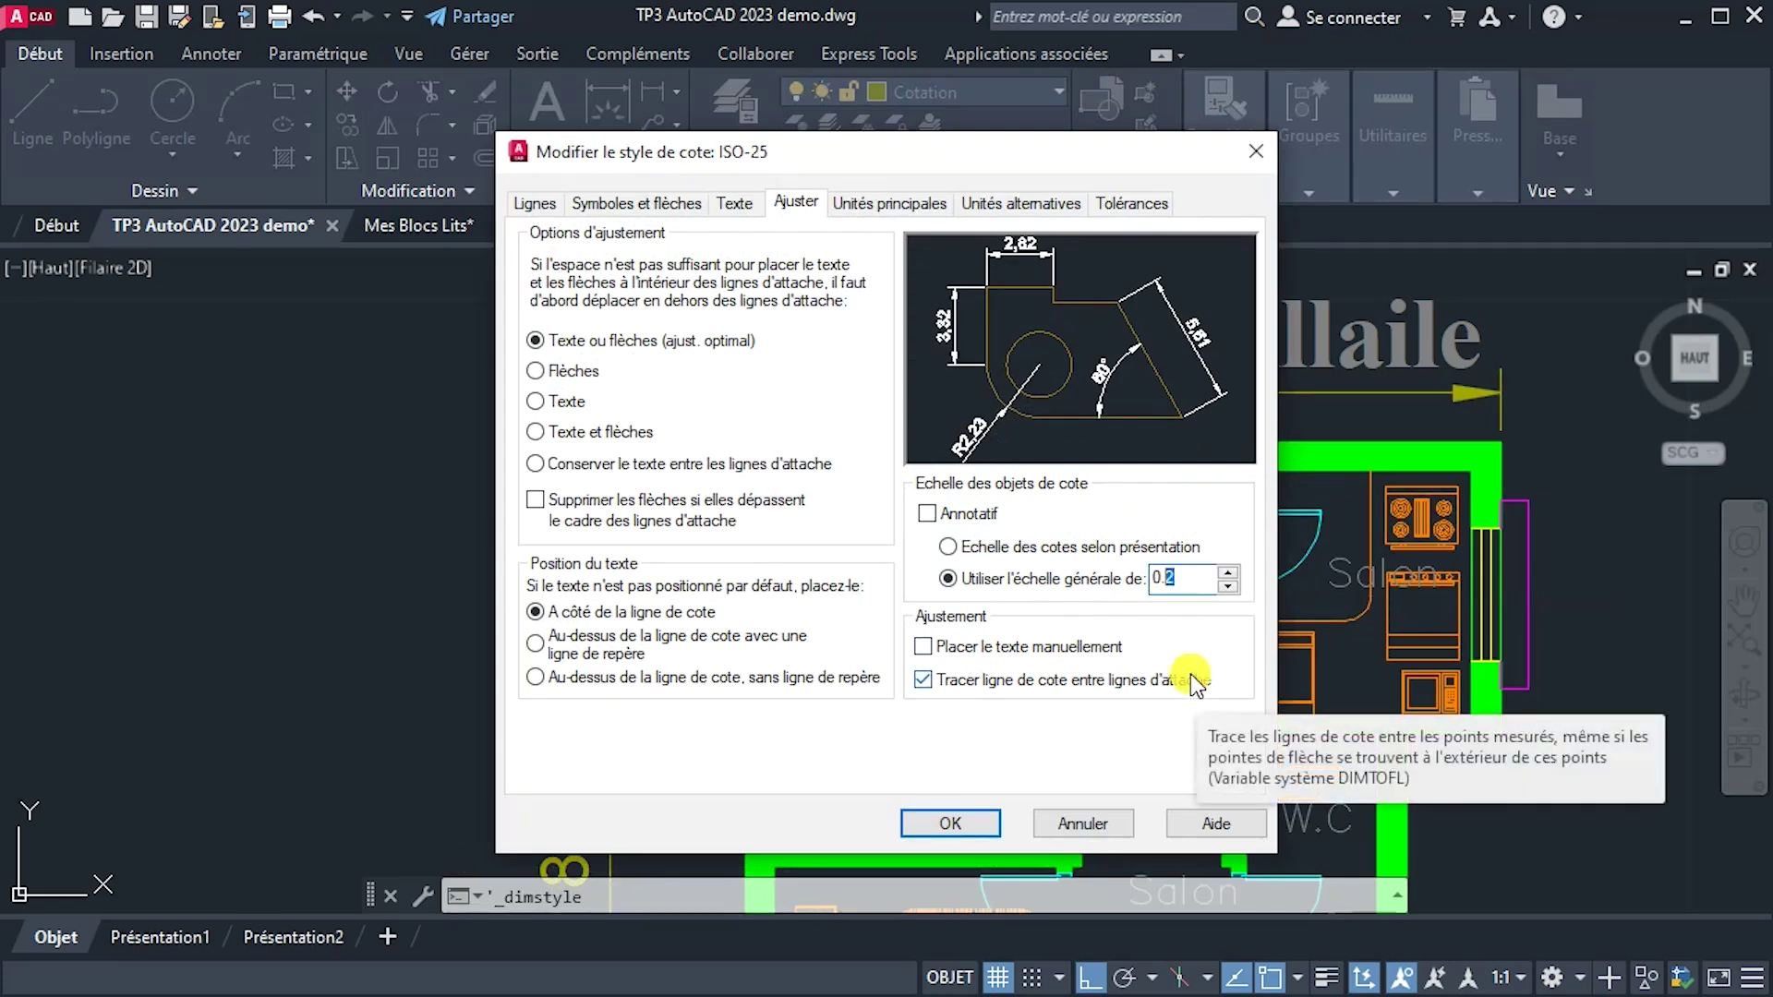
type("1")
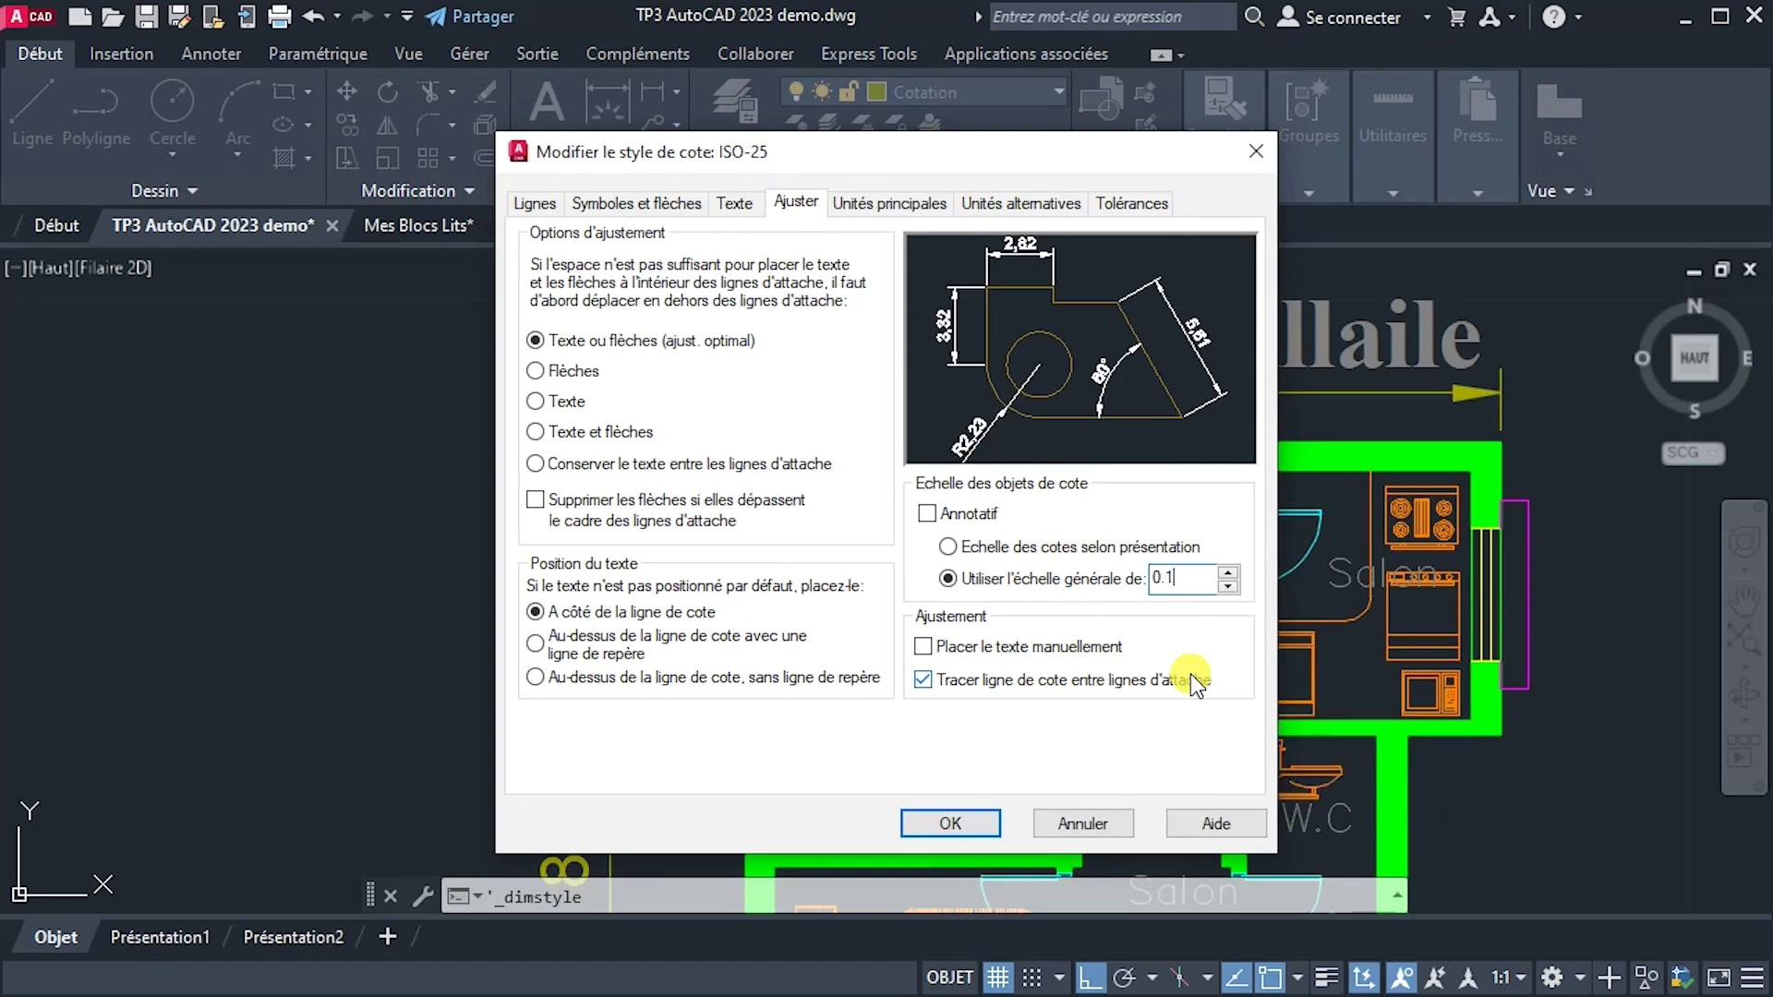
Set the vertical text position of the ISO-25 dimension style to Centré.
left_click(737, 202)
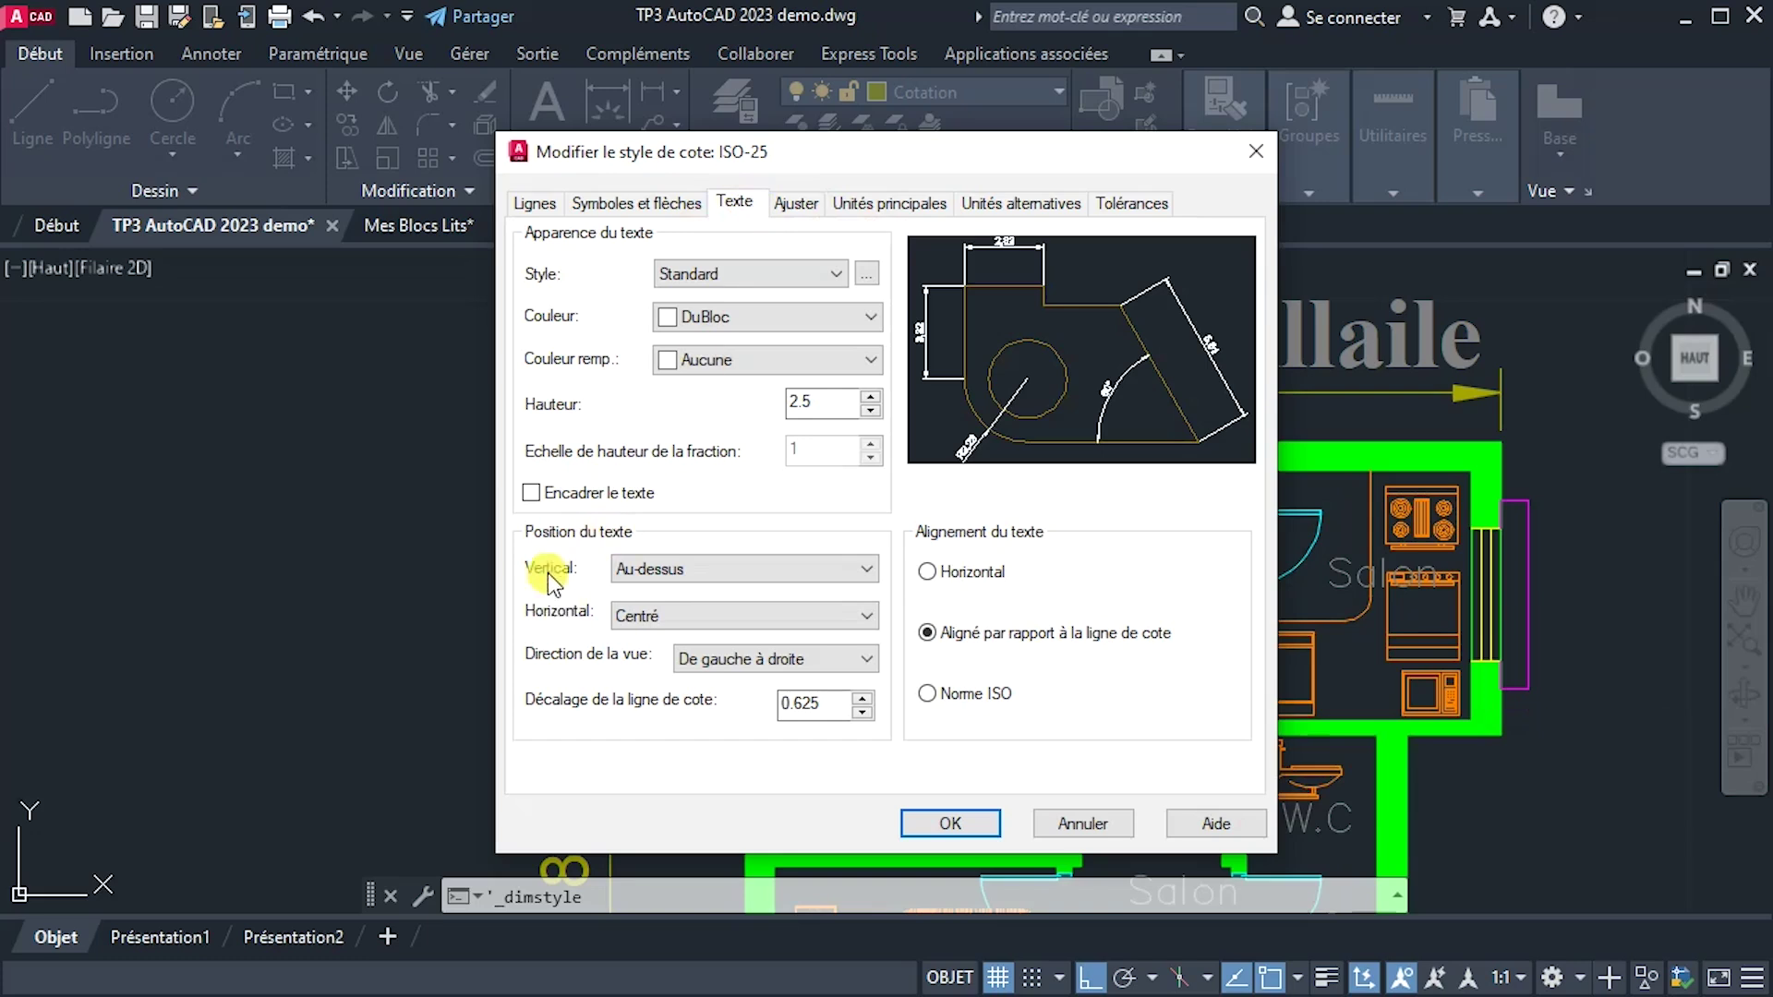
left_click(689, 571)
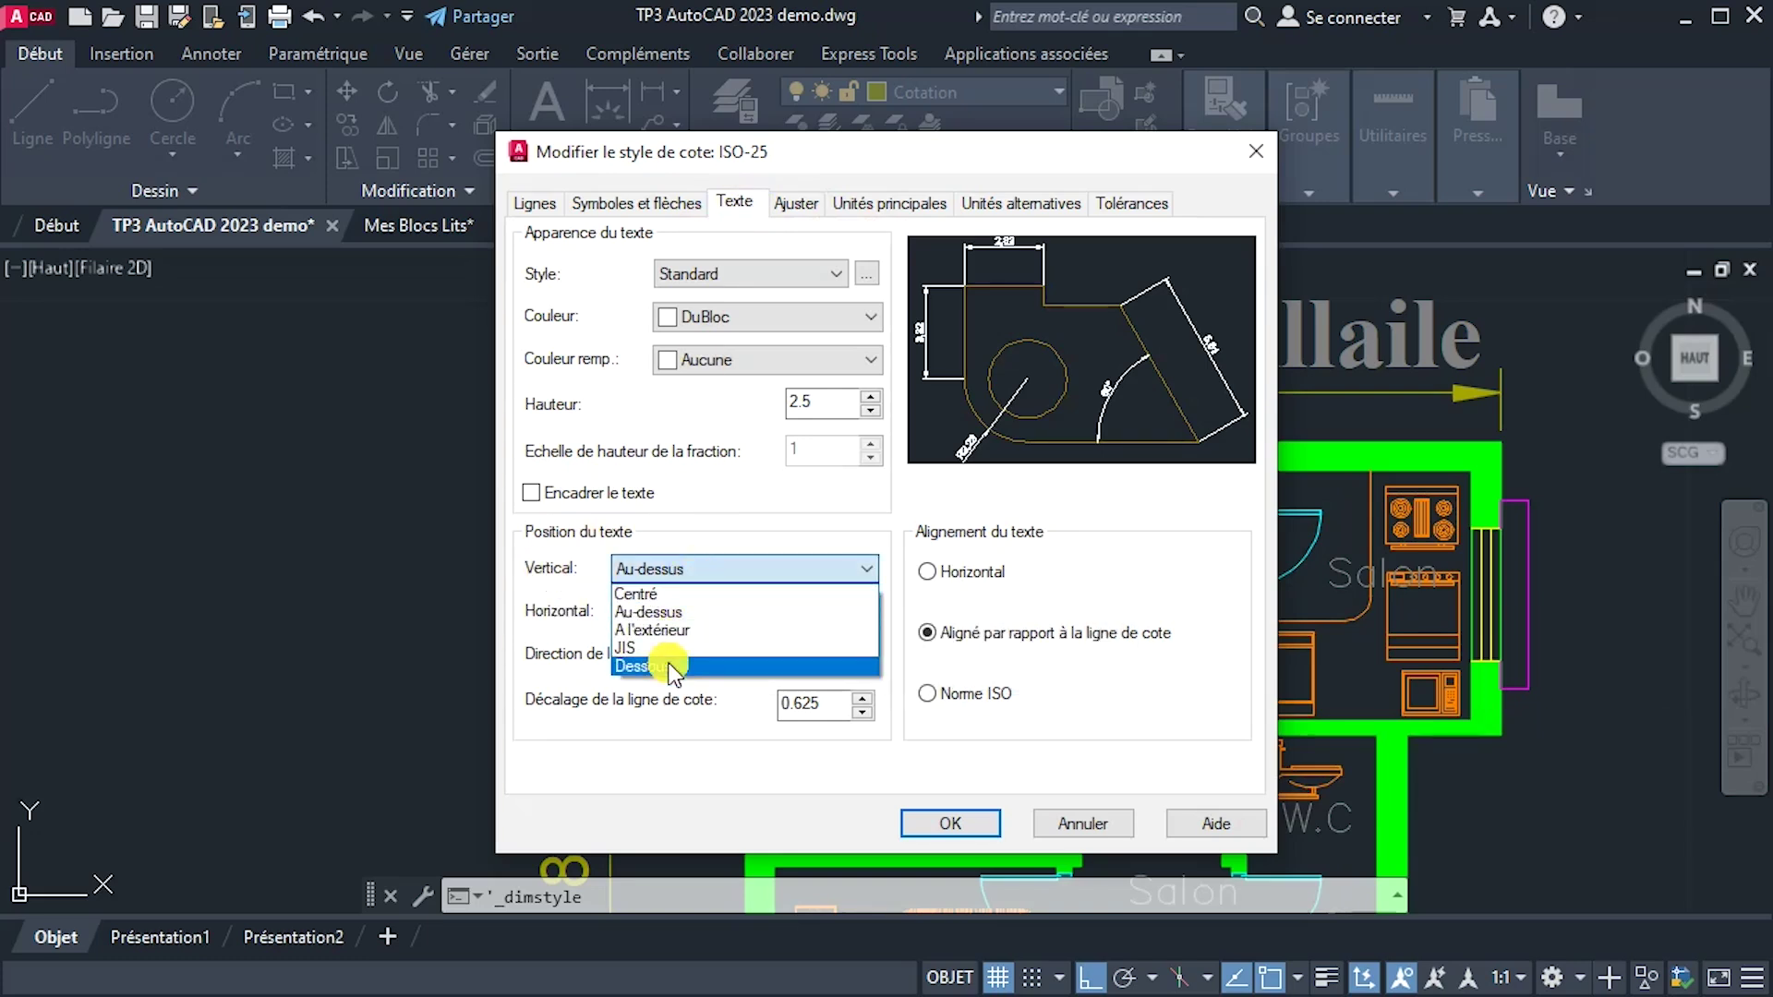
left_click(656, 594)
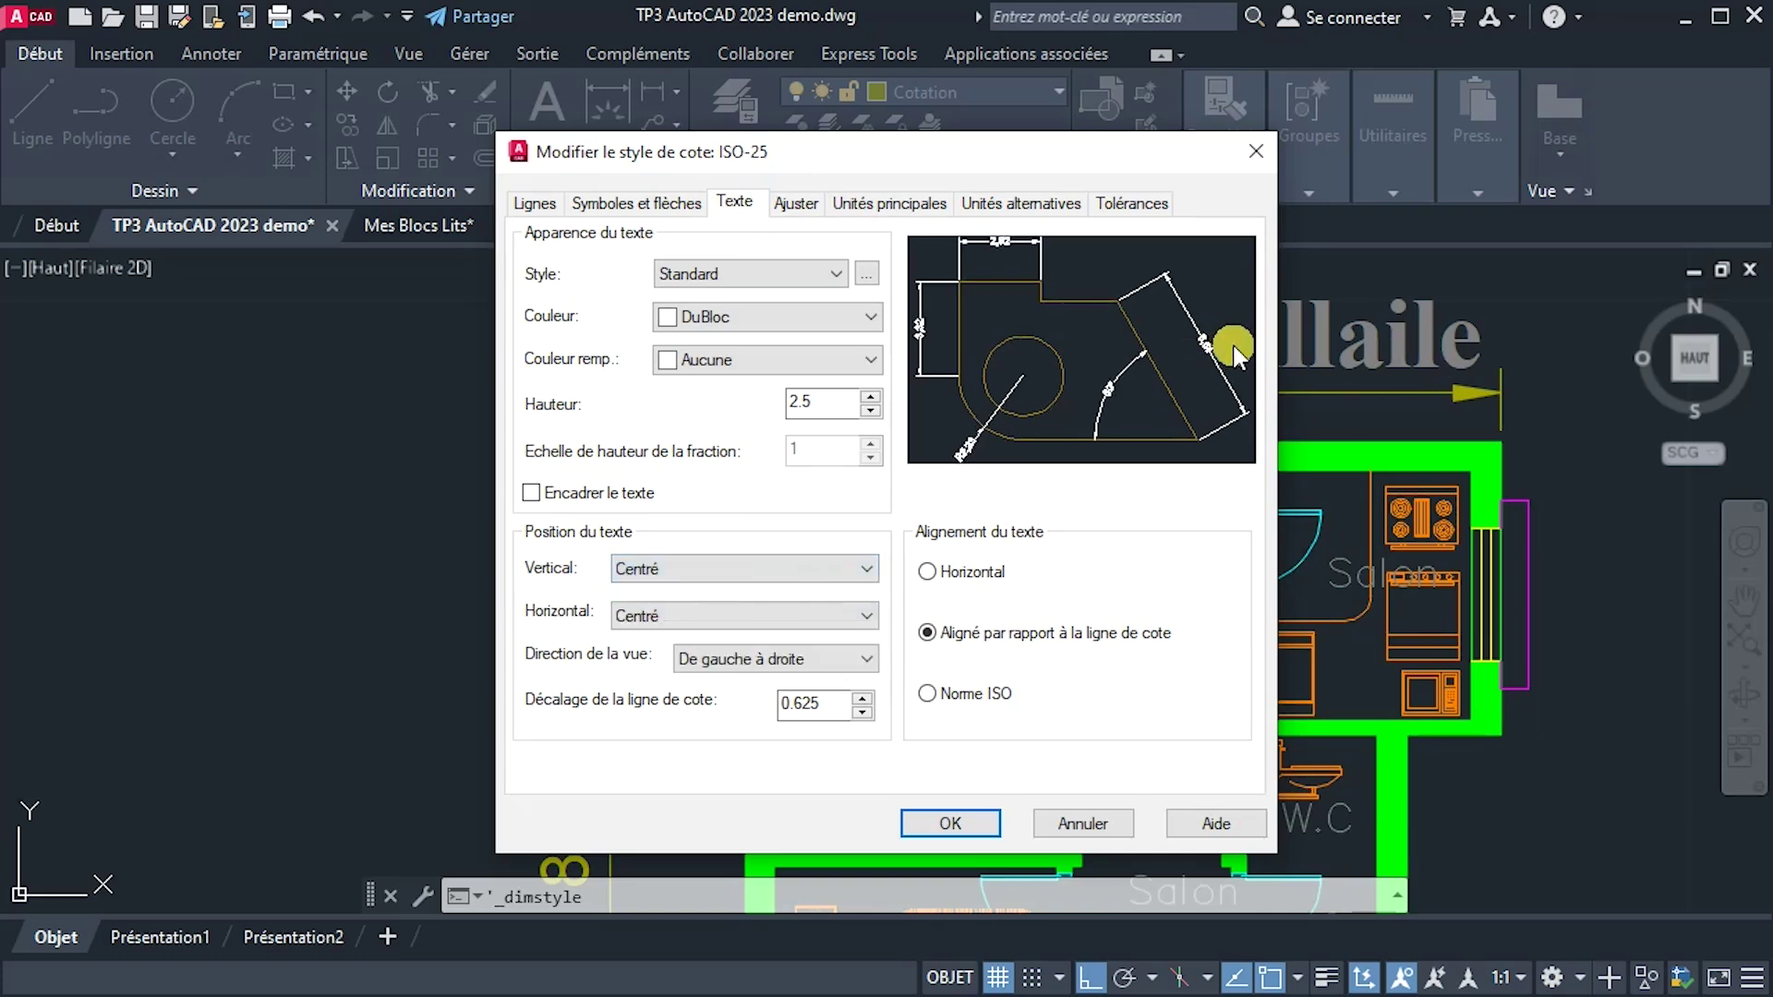
left_click(831, 275)
left_click(658, 202)
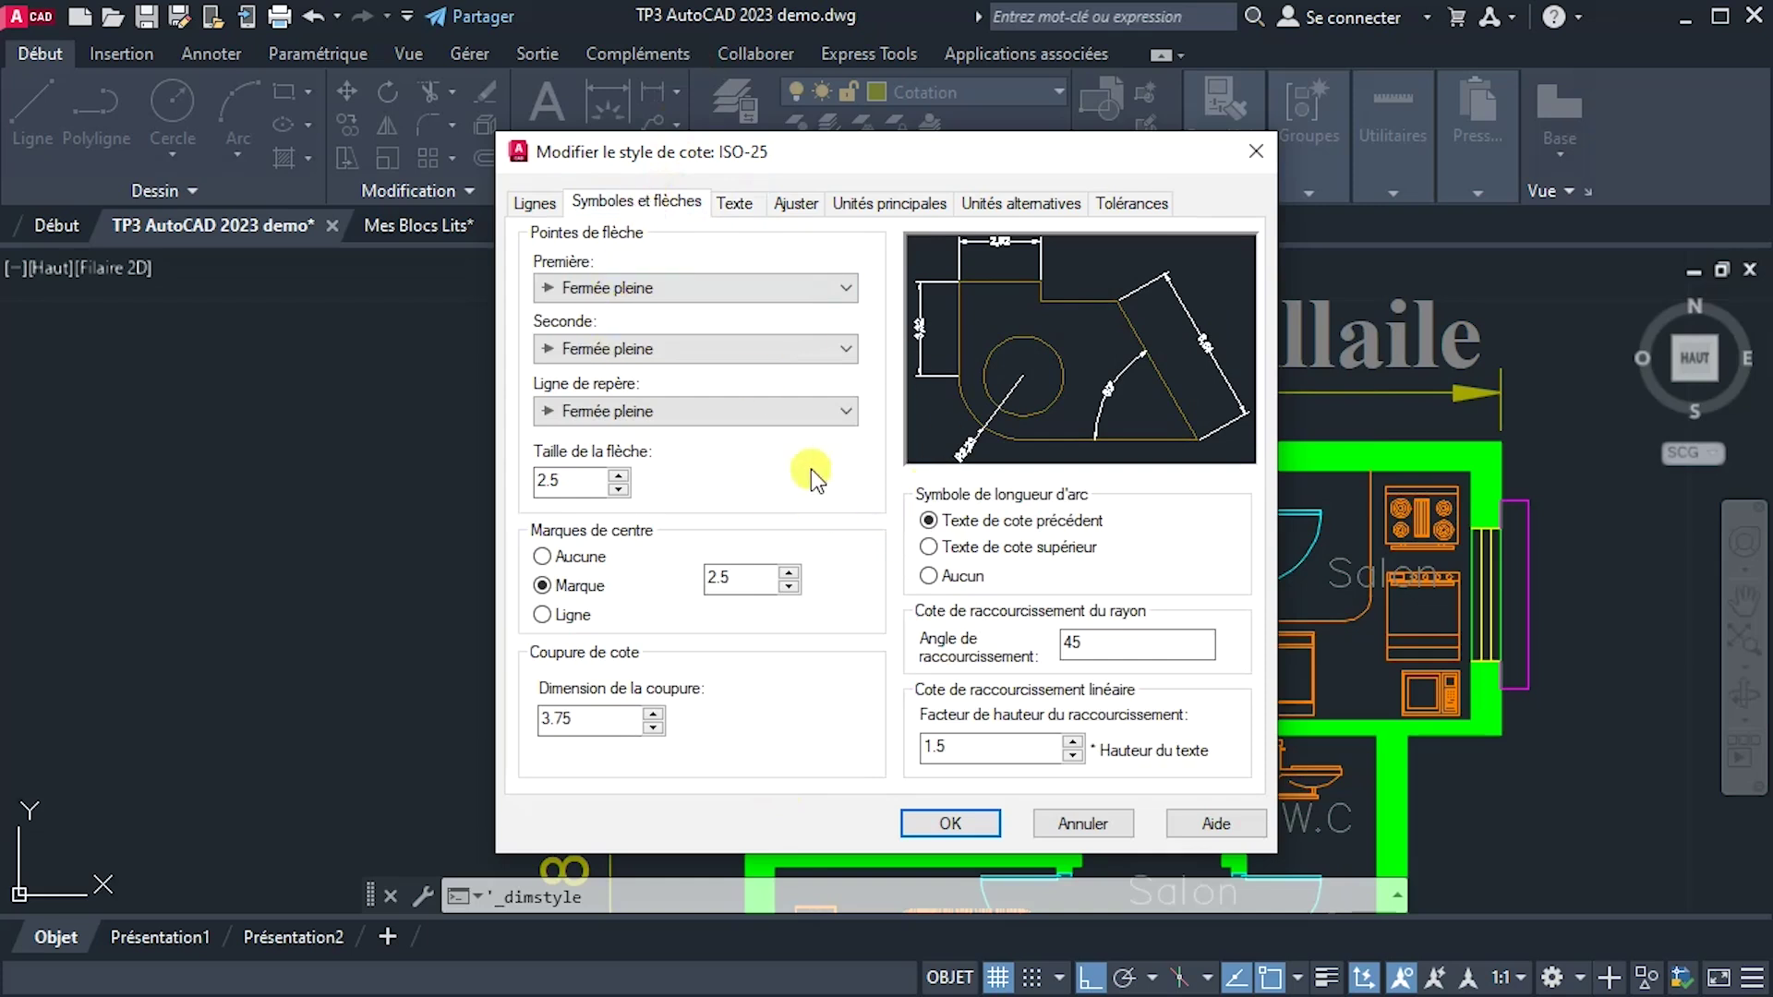
left_click(849, 288)
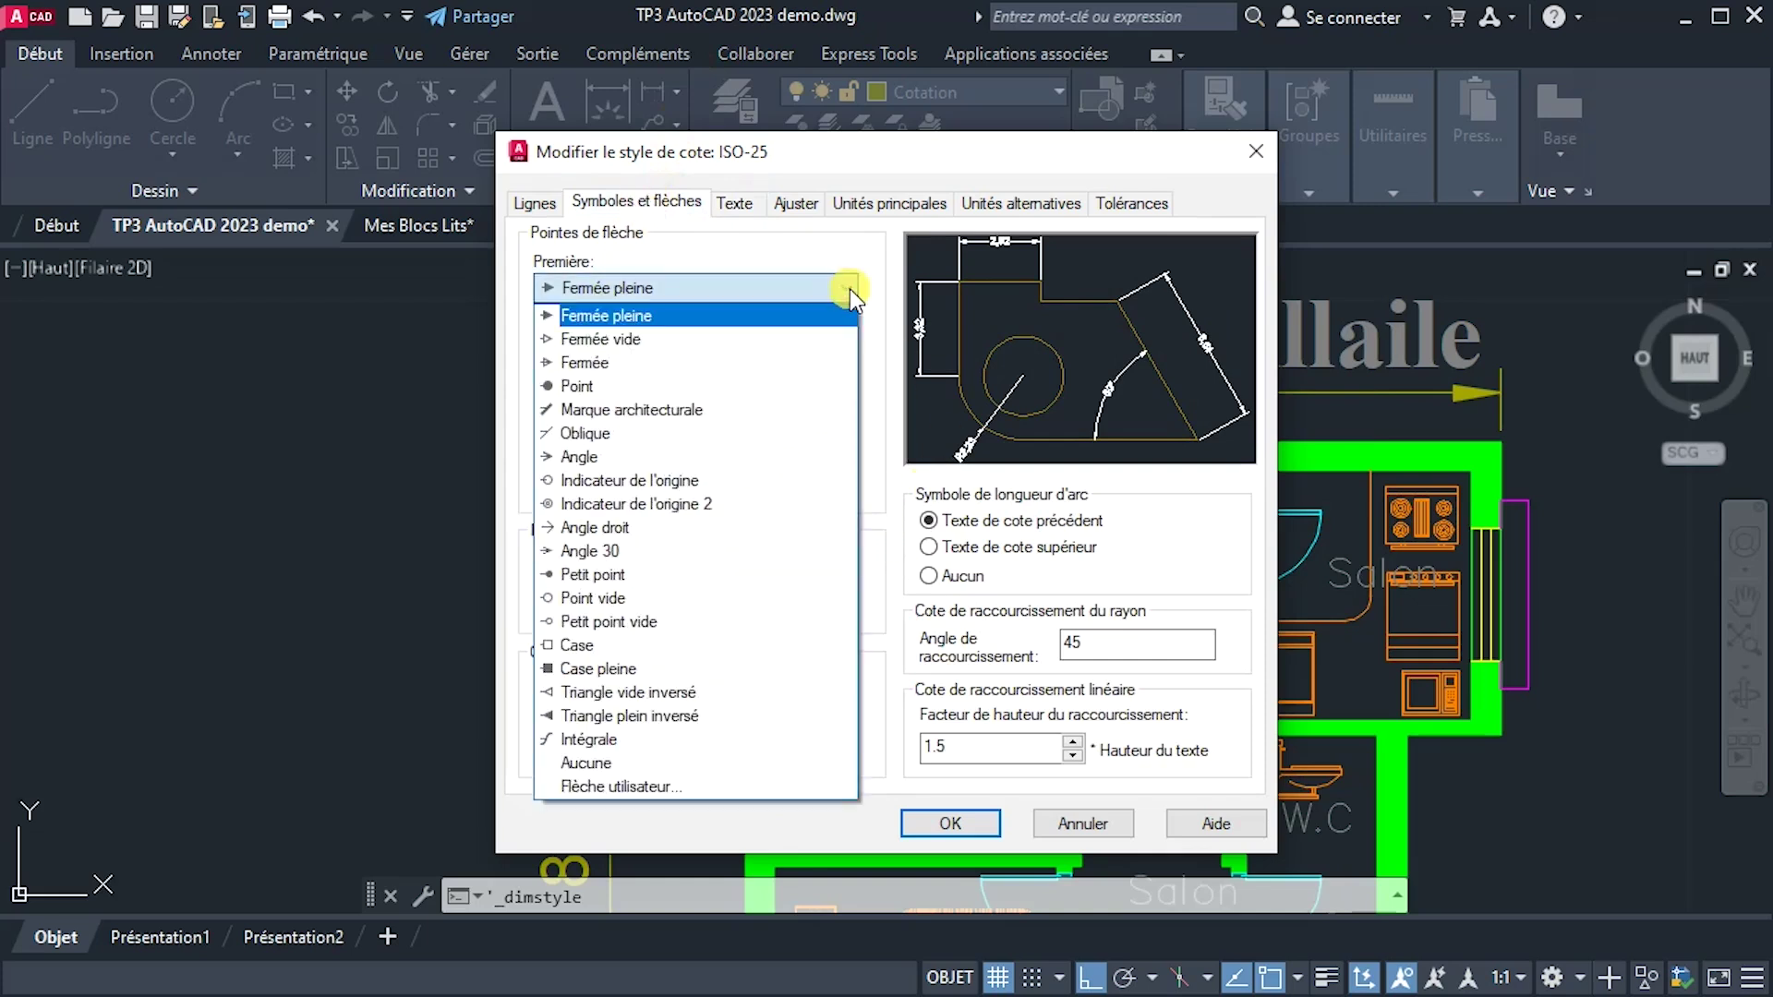
left_click(850, 289)
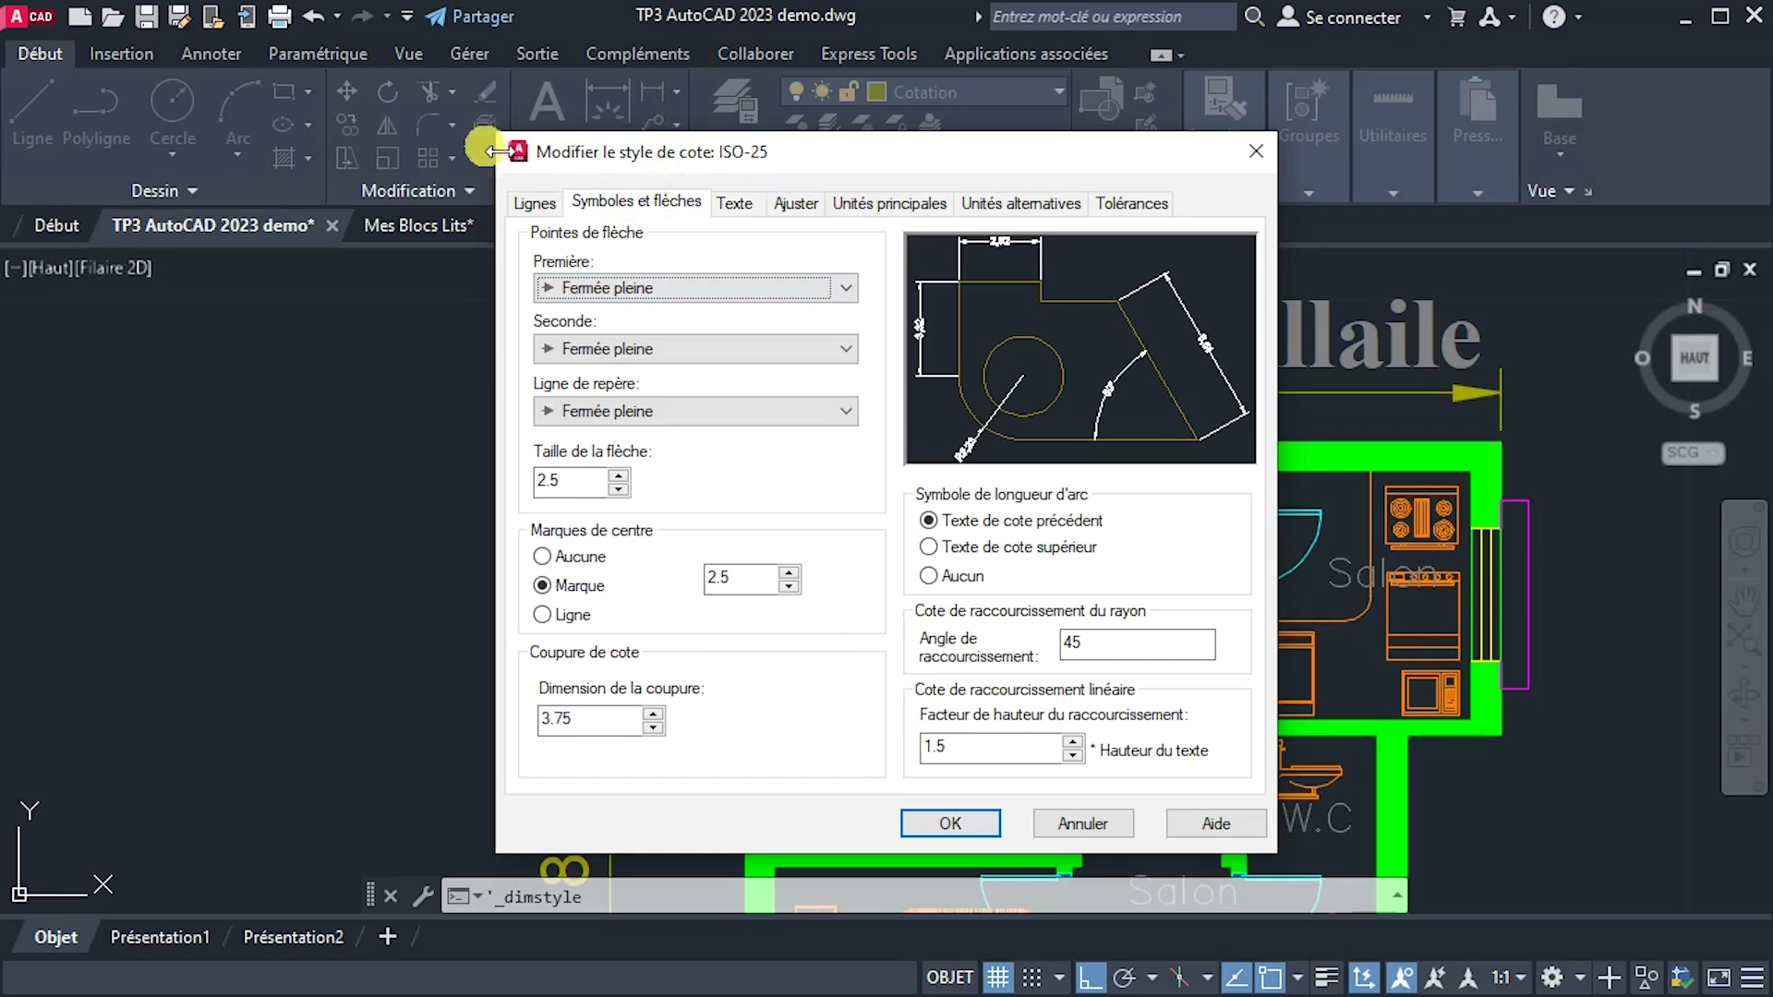
left_click(536, 203)
left_click(1021, 203)
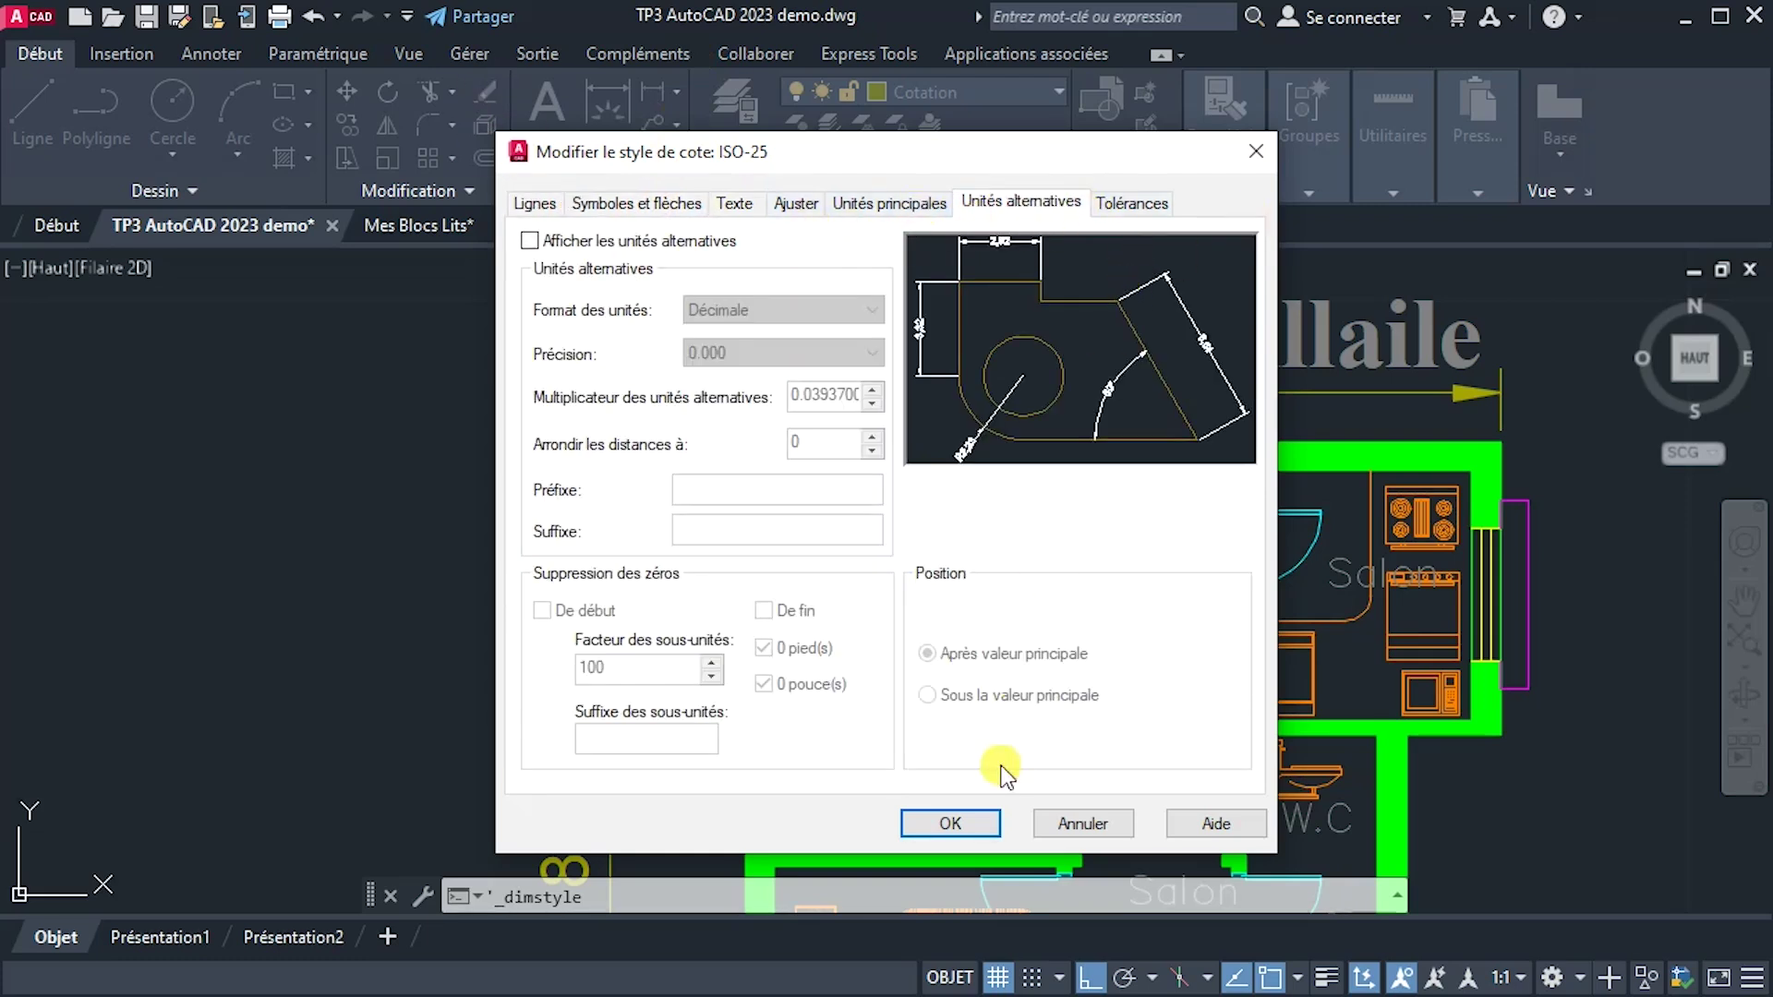
Apply the ISO-25 style changes, close the dimension style manager and regenerate the drawing.
left_click(926, 827)
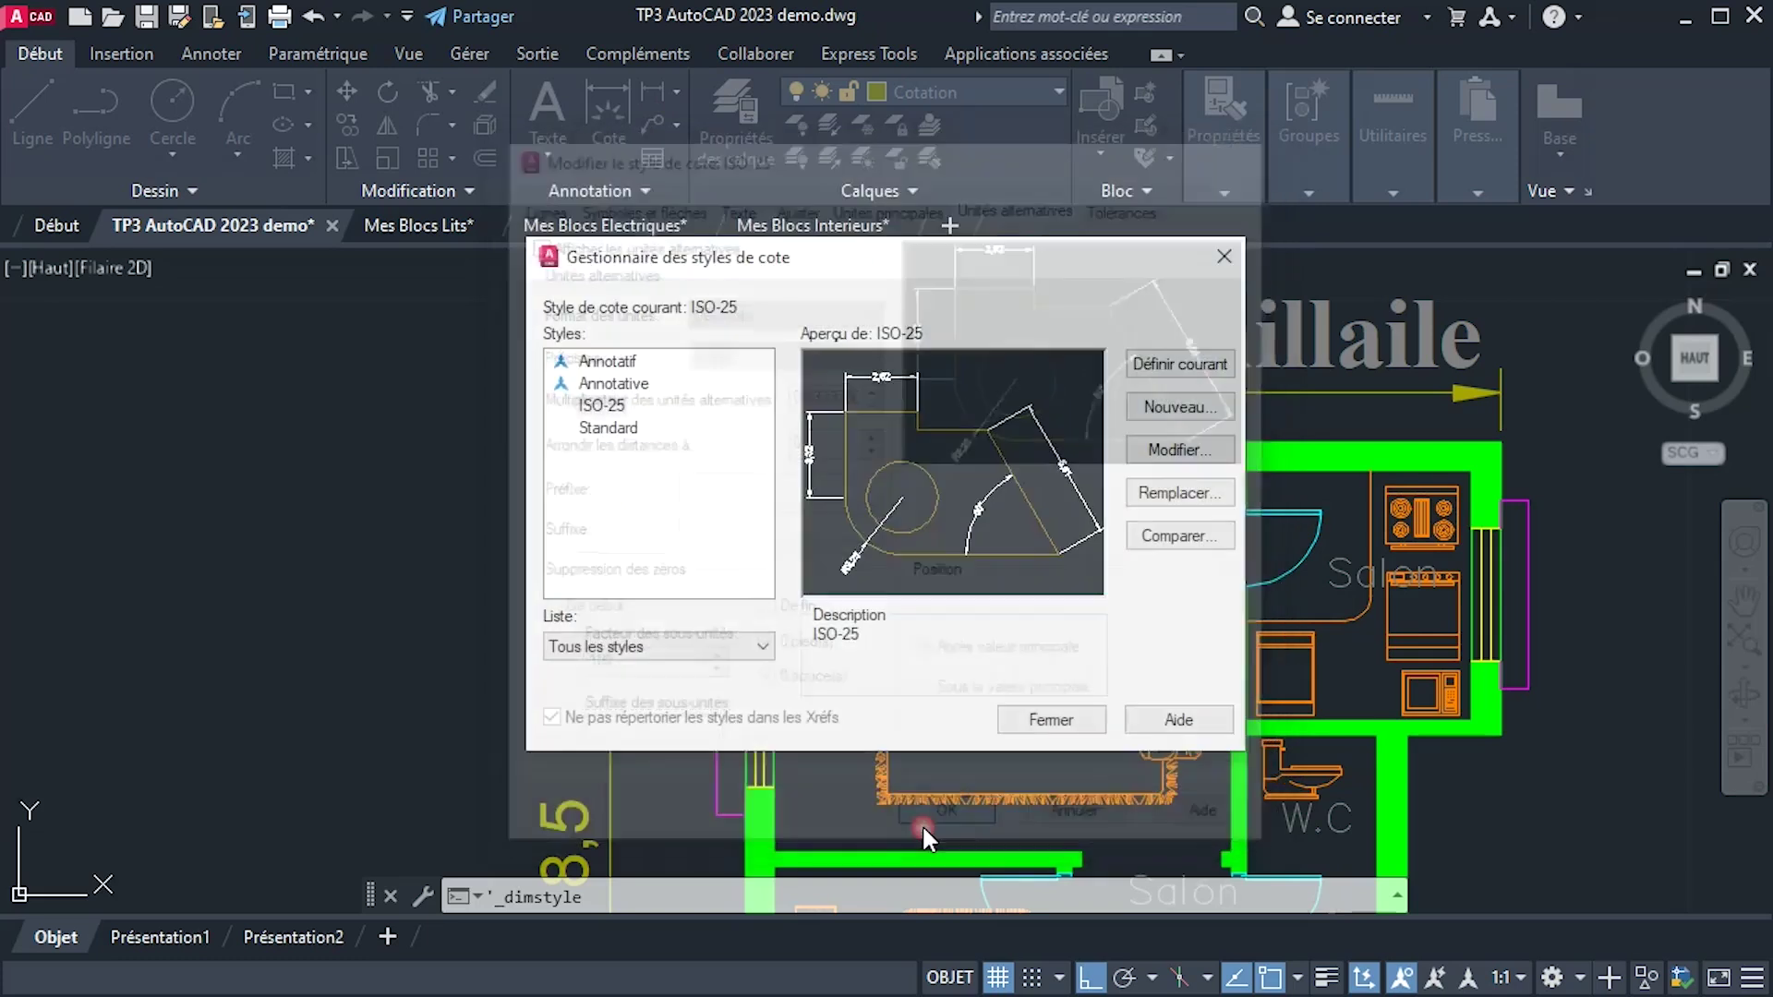
left_click(1028, 717)
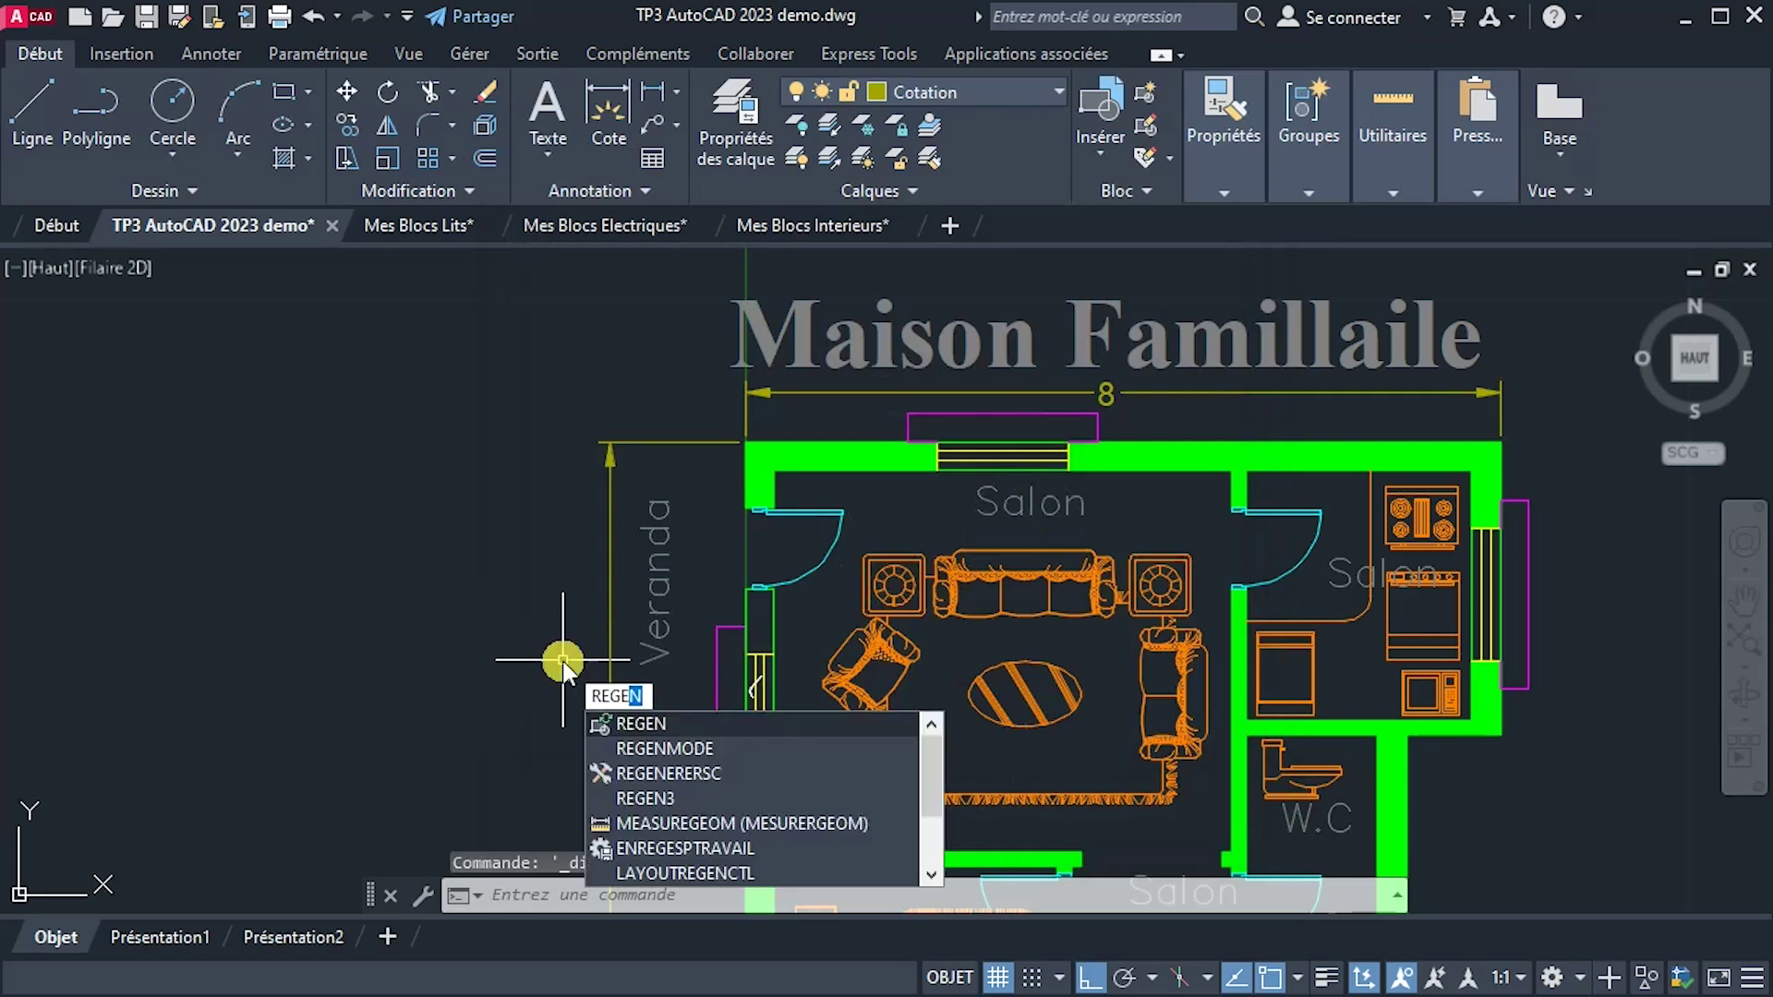
key("Return")
Add a vertical dimension from the plan's upper-left outer corner to the upper edge of the Veranda door opening, placed outside the wall.
scroll(649, 614, "down", 3)
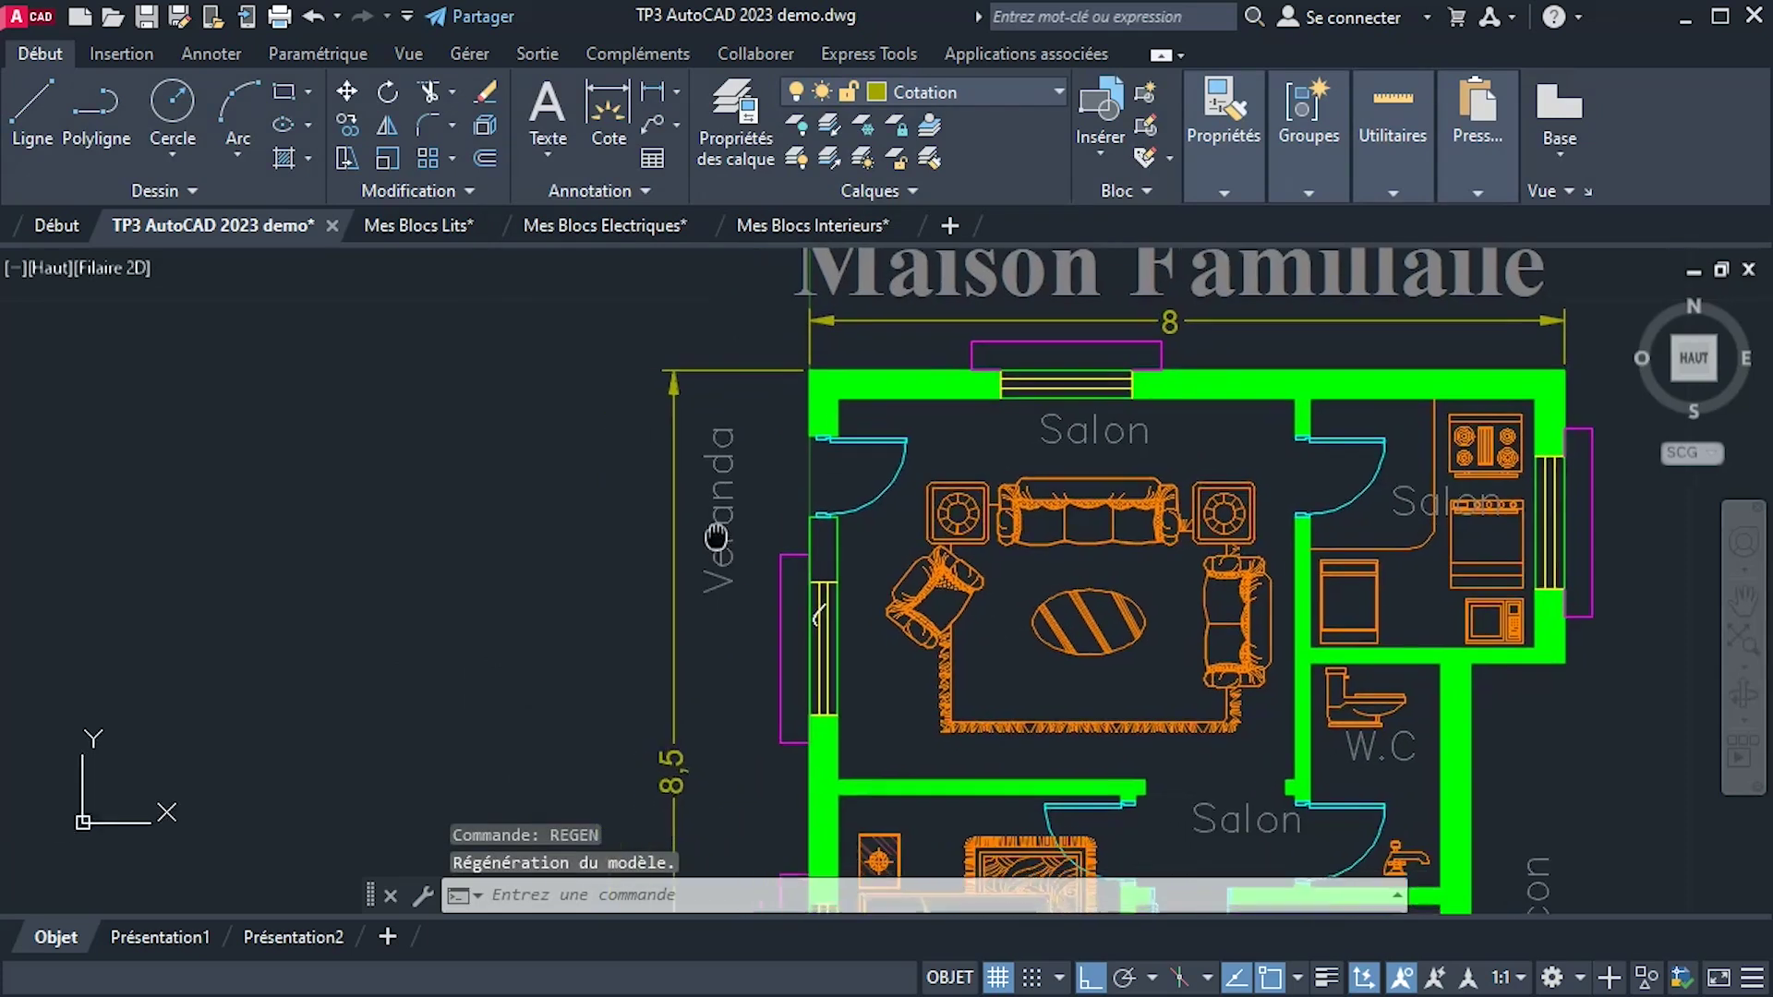
scroll(953, 616, "up", 2)
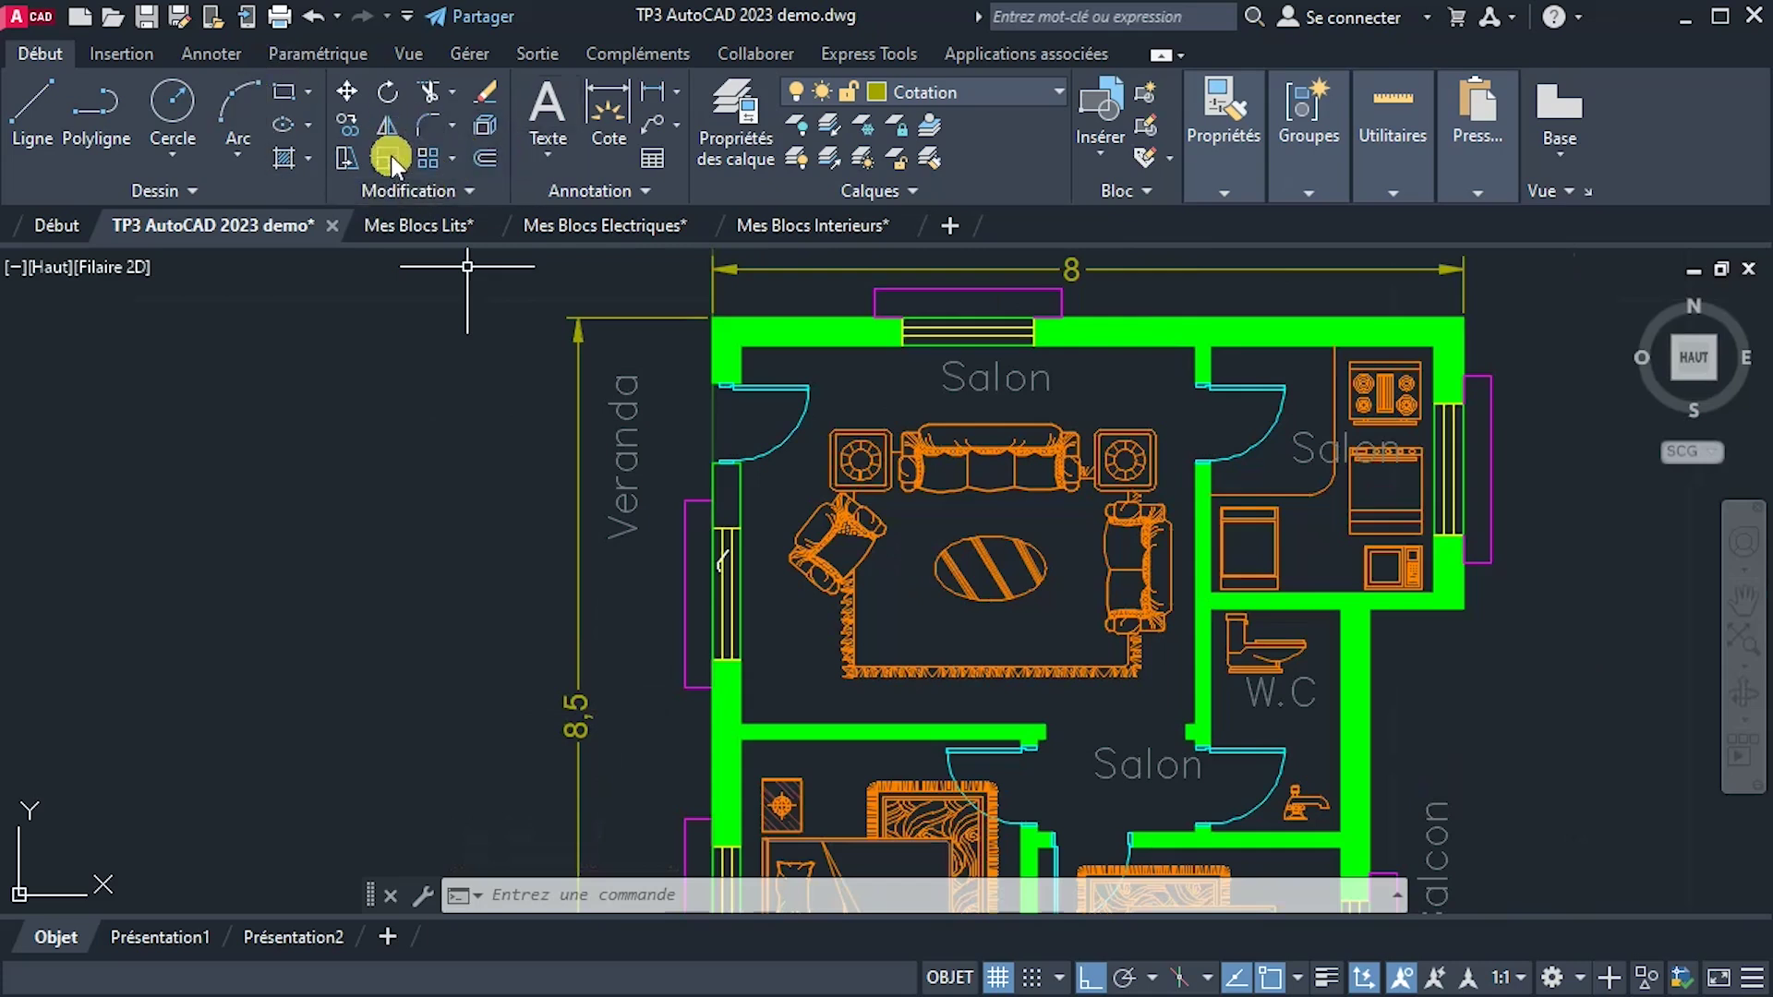
left_click(601, 109)
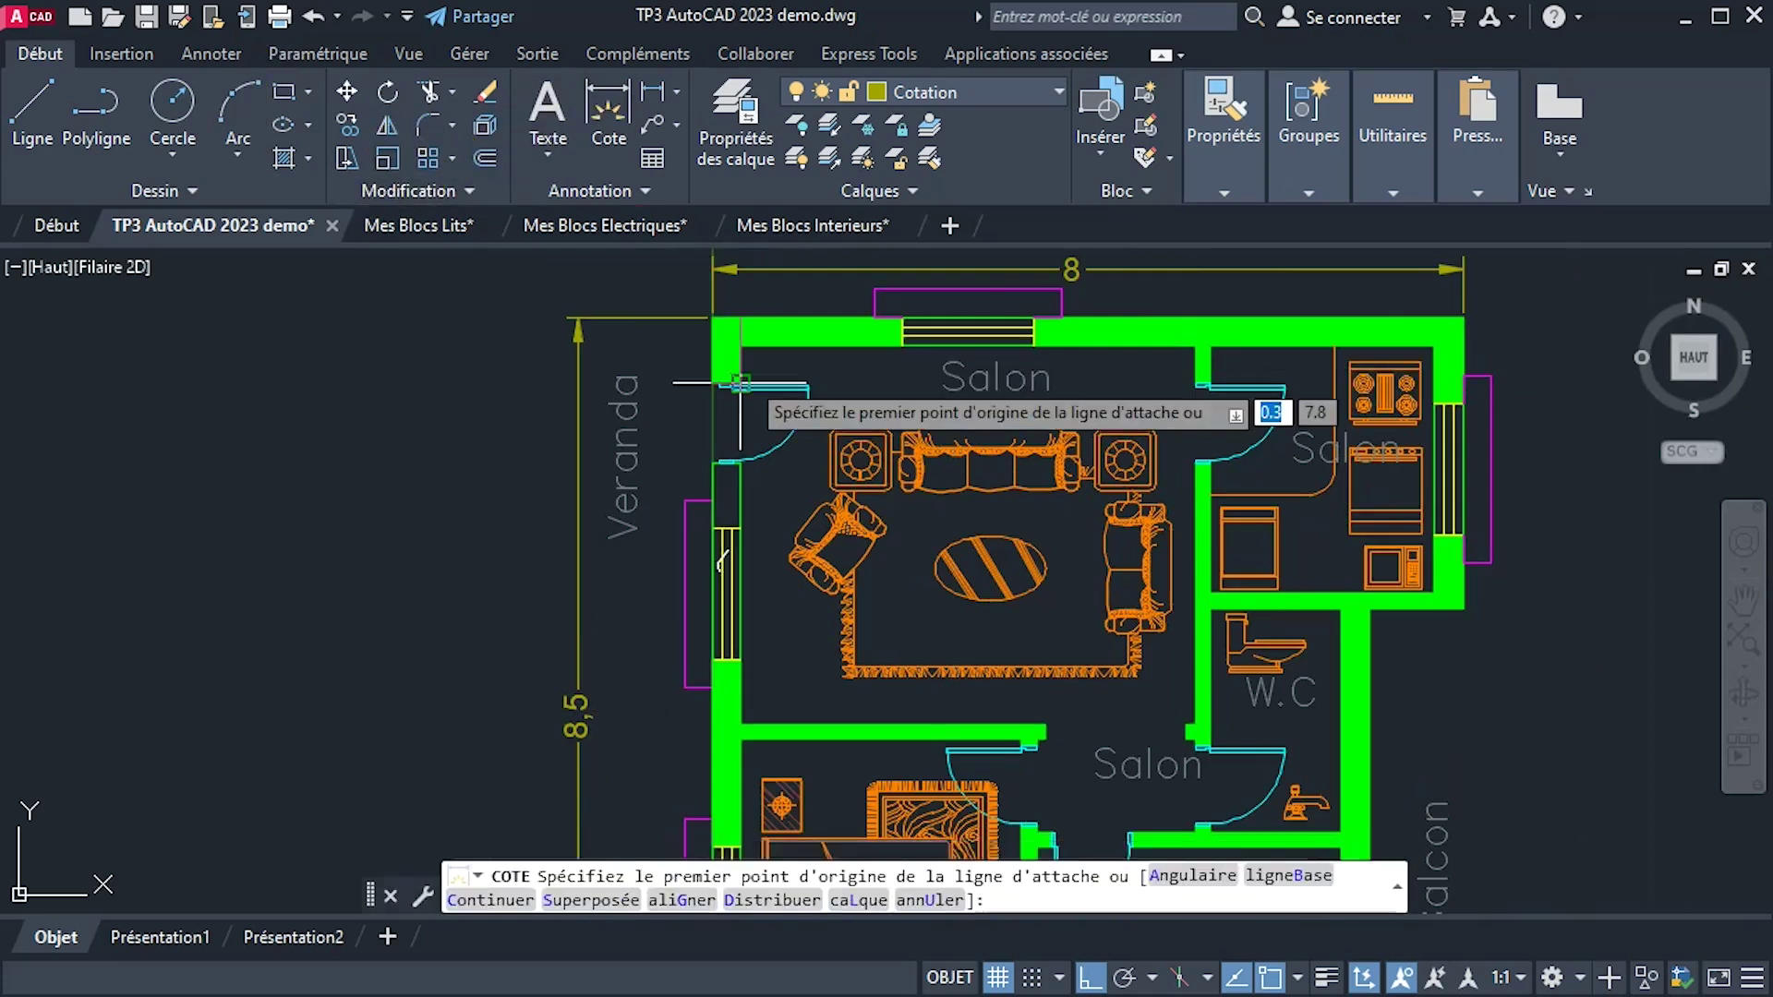
left_click(713, 383)
left_click(714, 318)
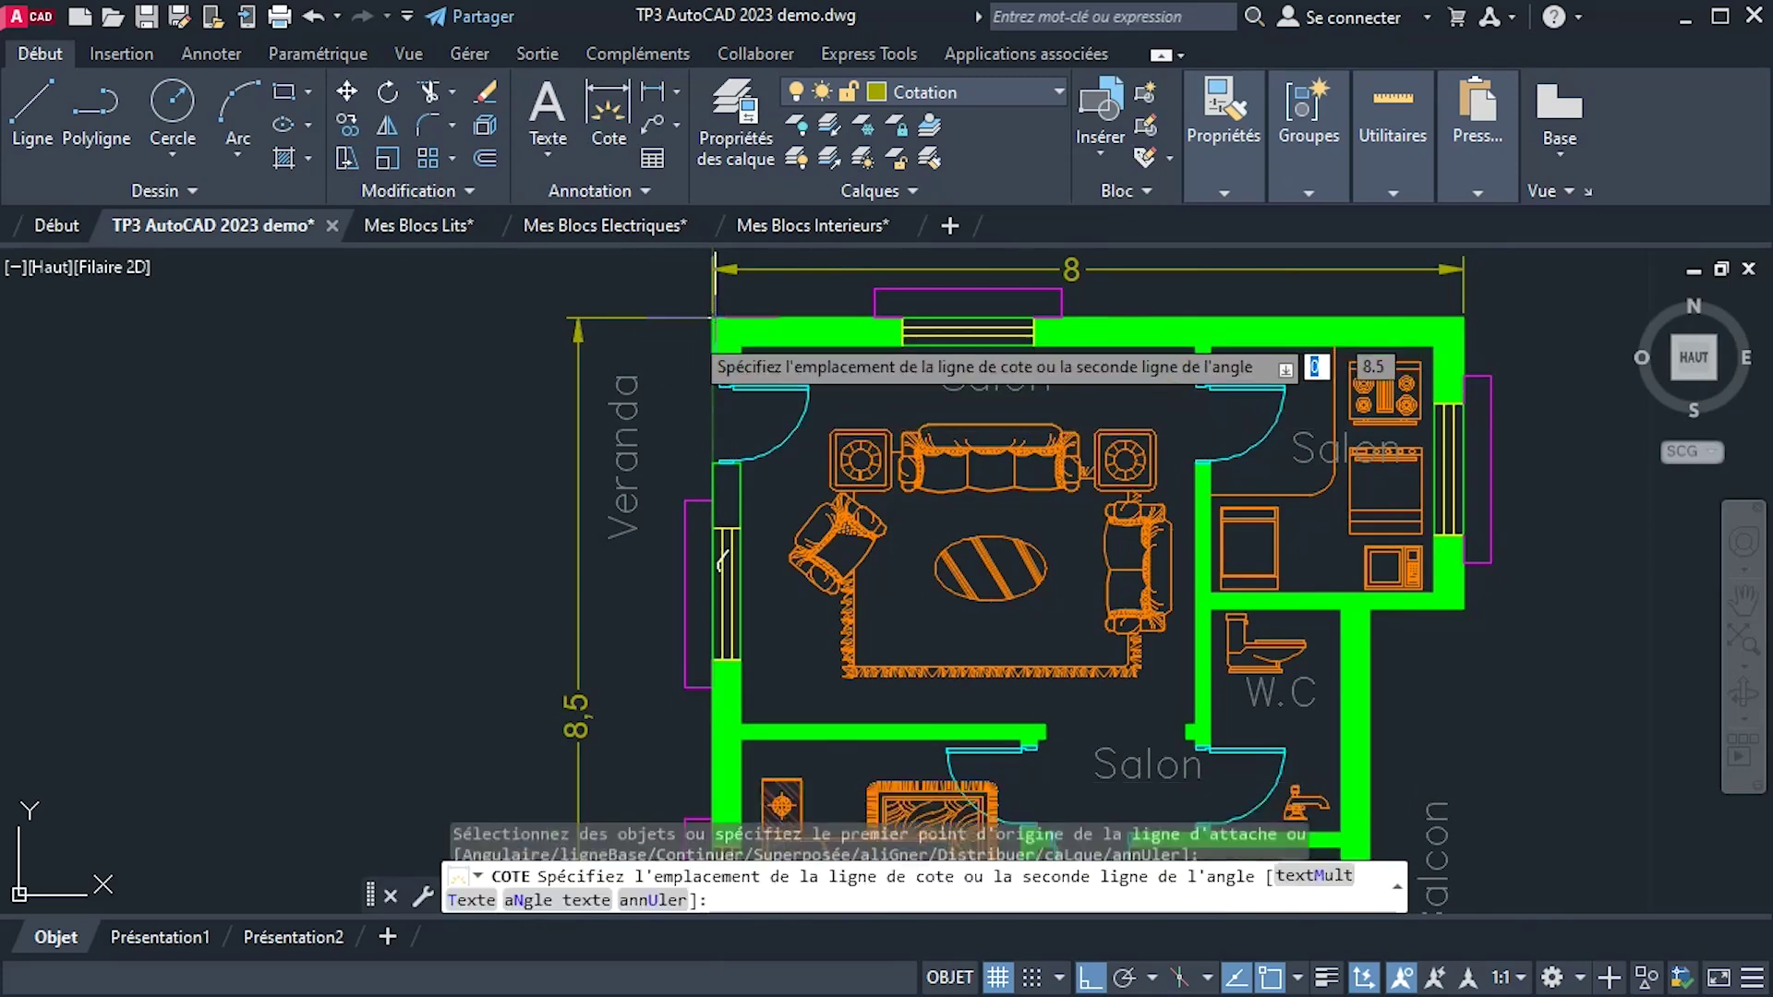
left_click(675, 397)
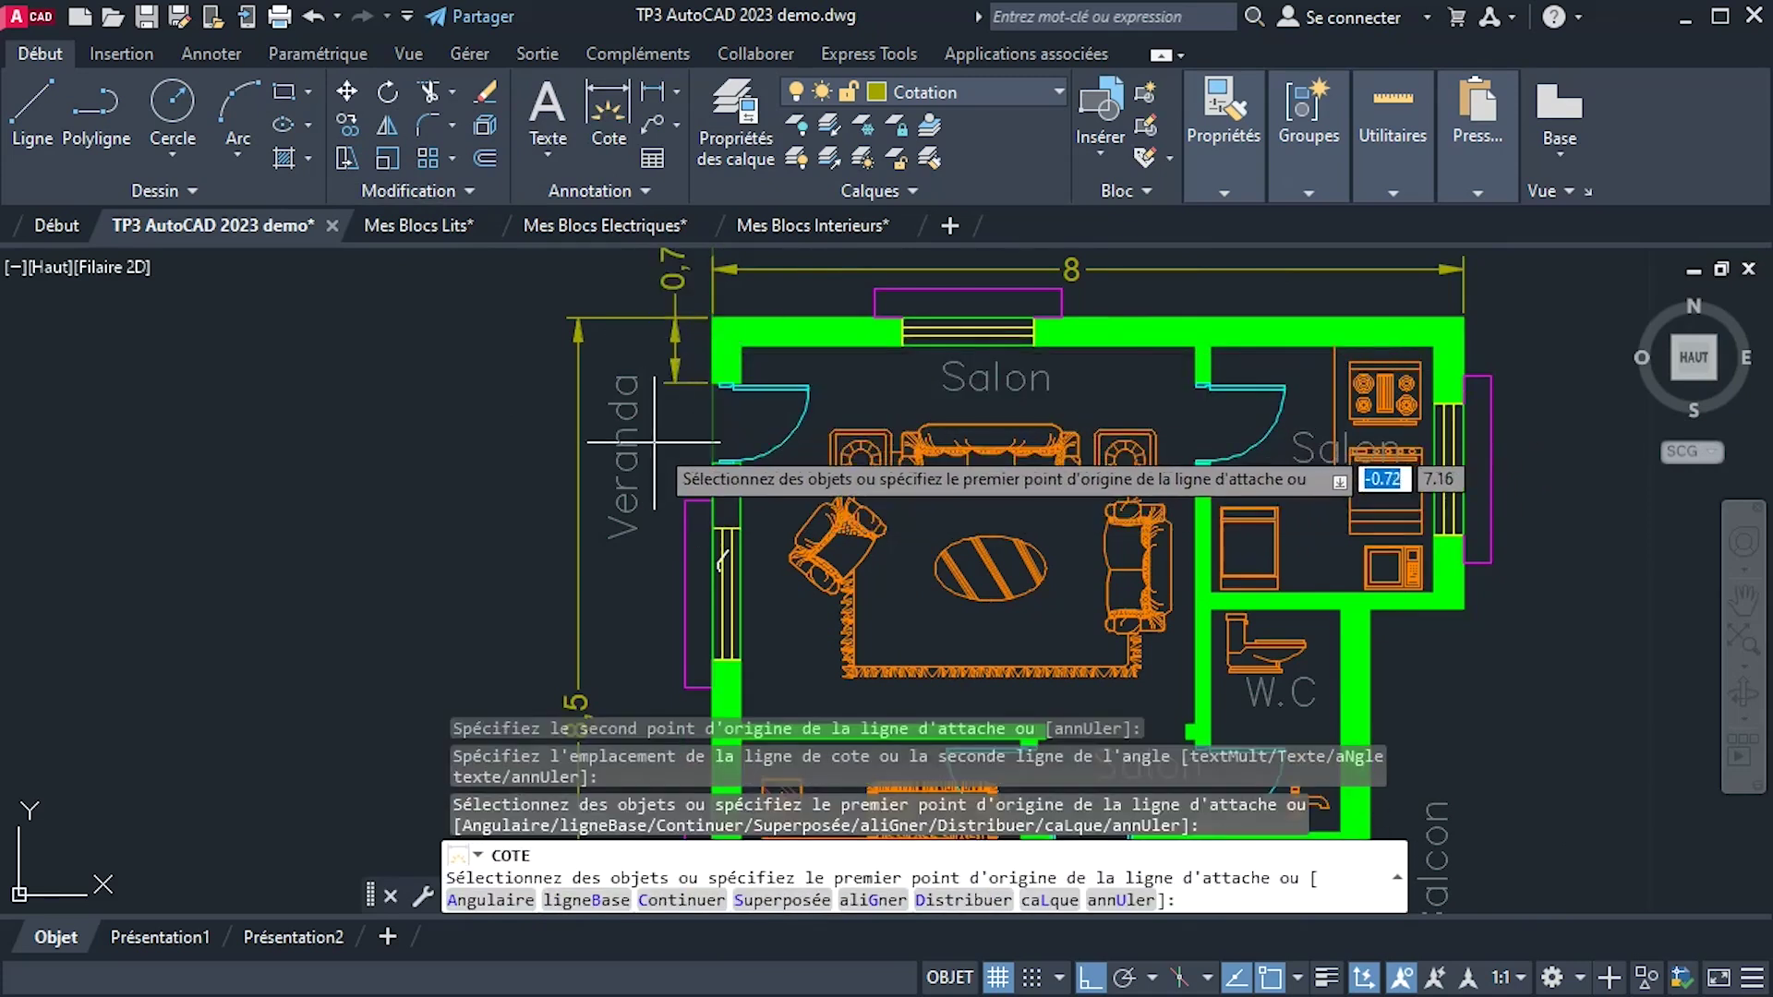
Dimension the thickness of the Salon's top exterior wall at the upper-left corner, placing the dimension outside the left wall.
left_click(742, 348)
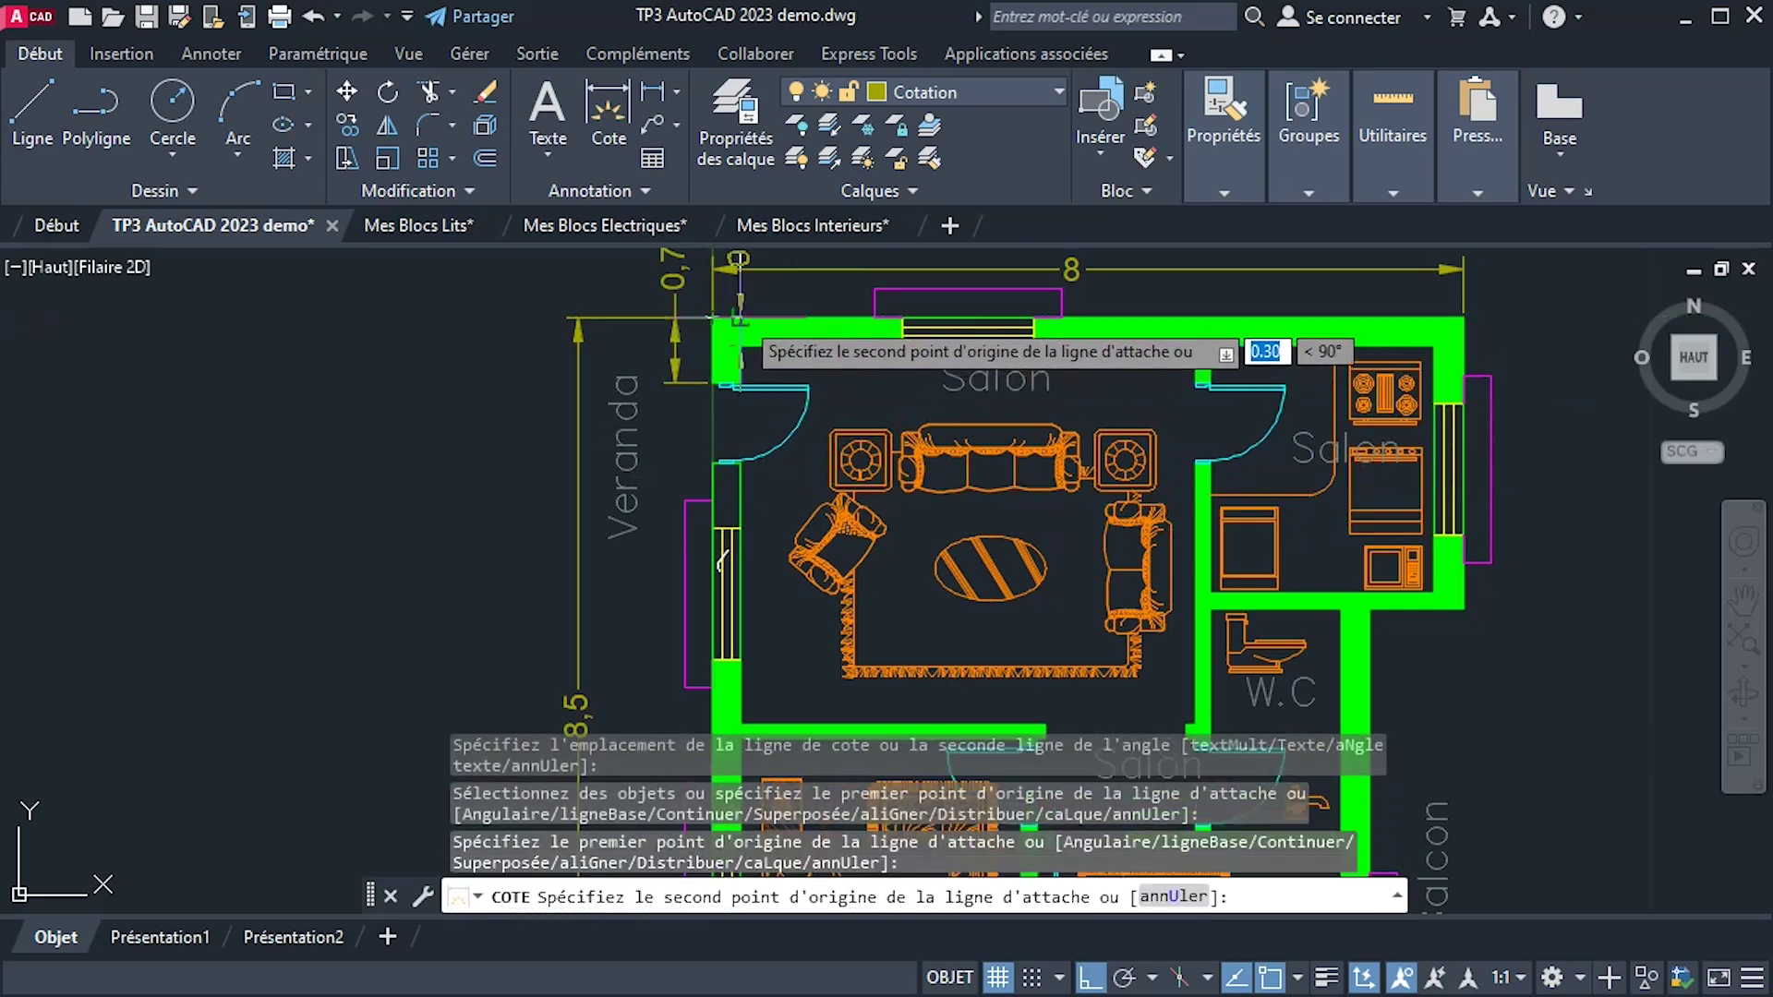
left_click(740, 318)
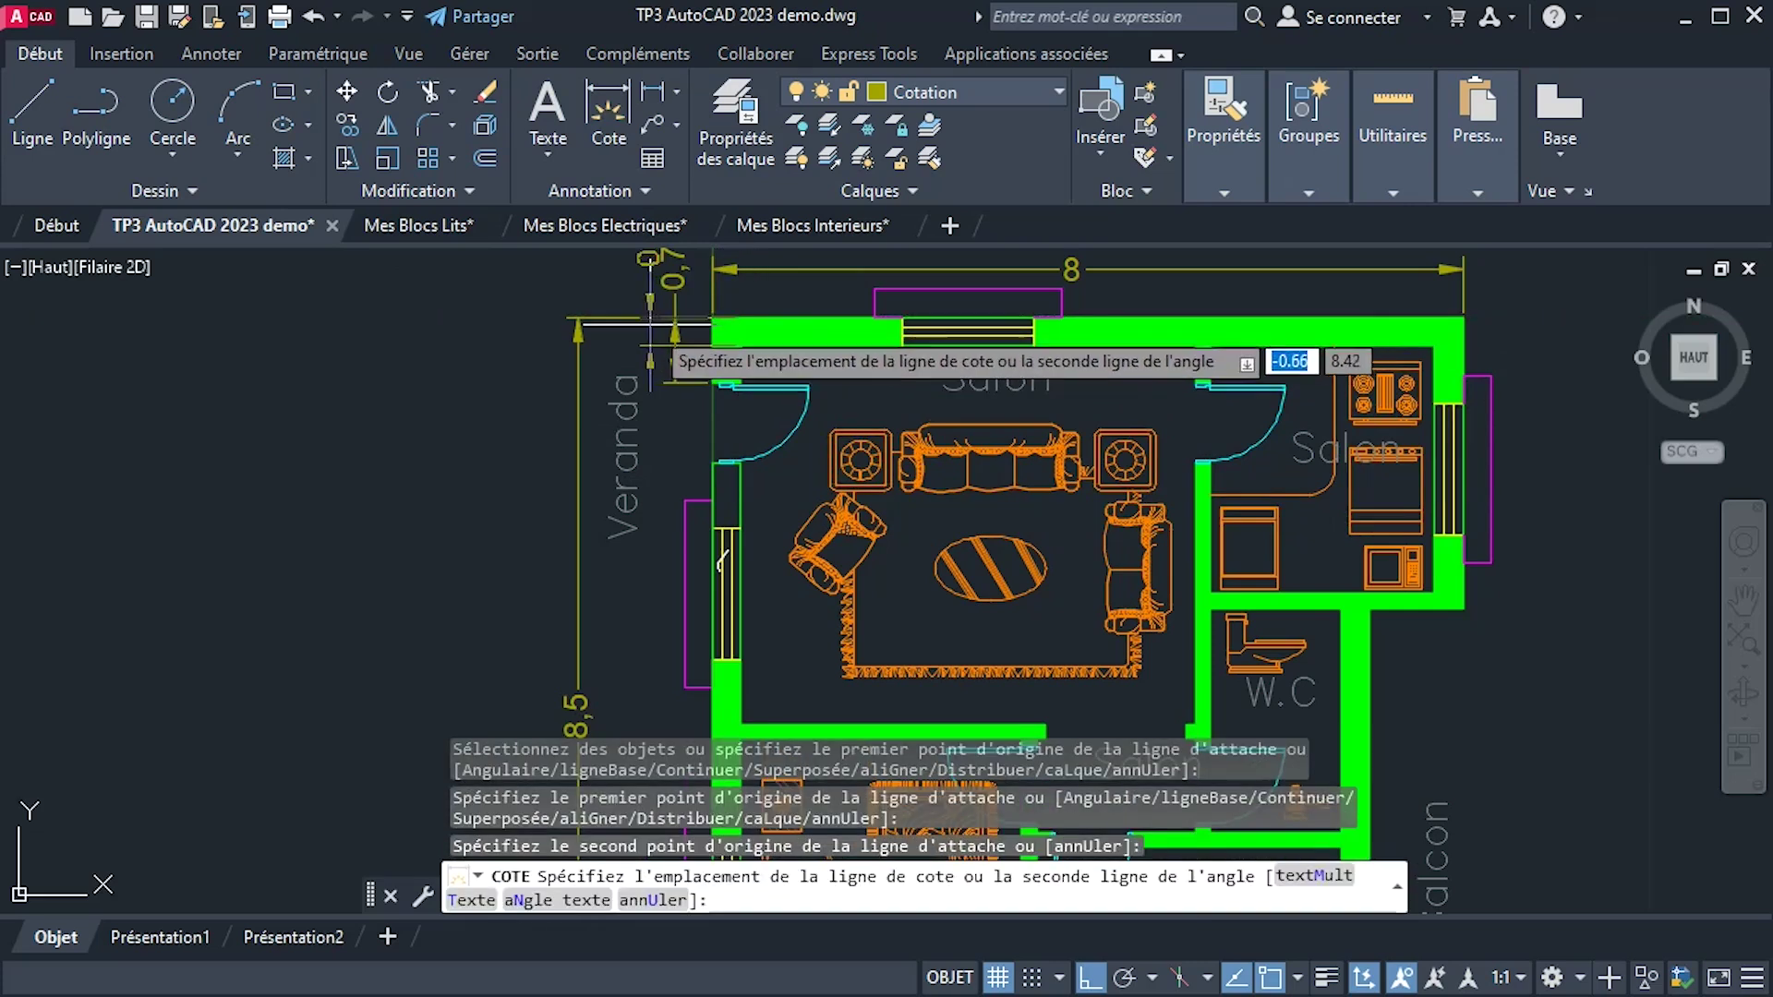
left_click(631, 323)
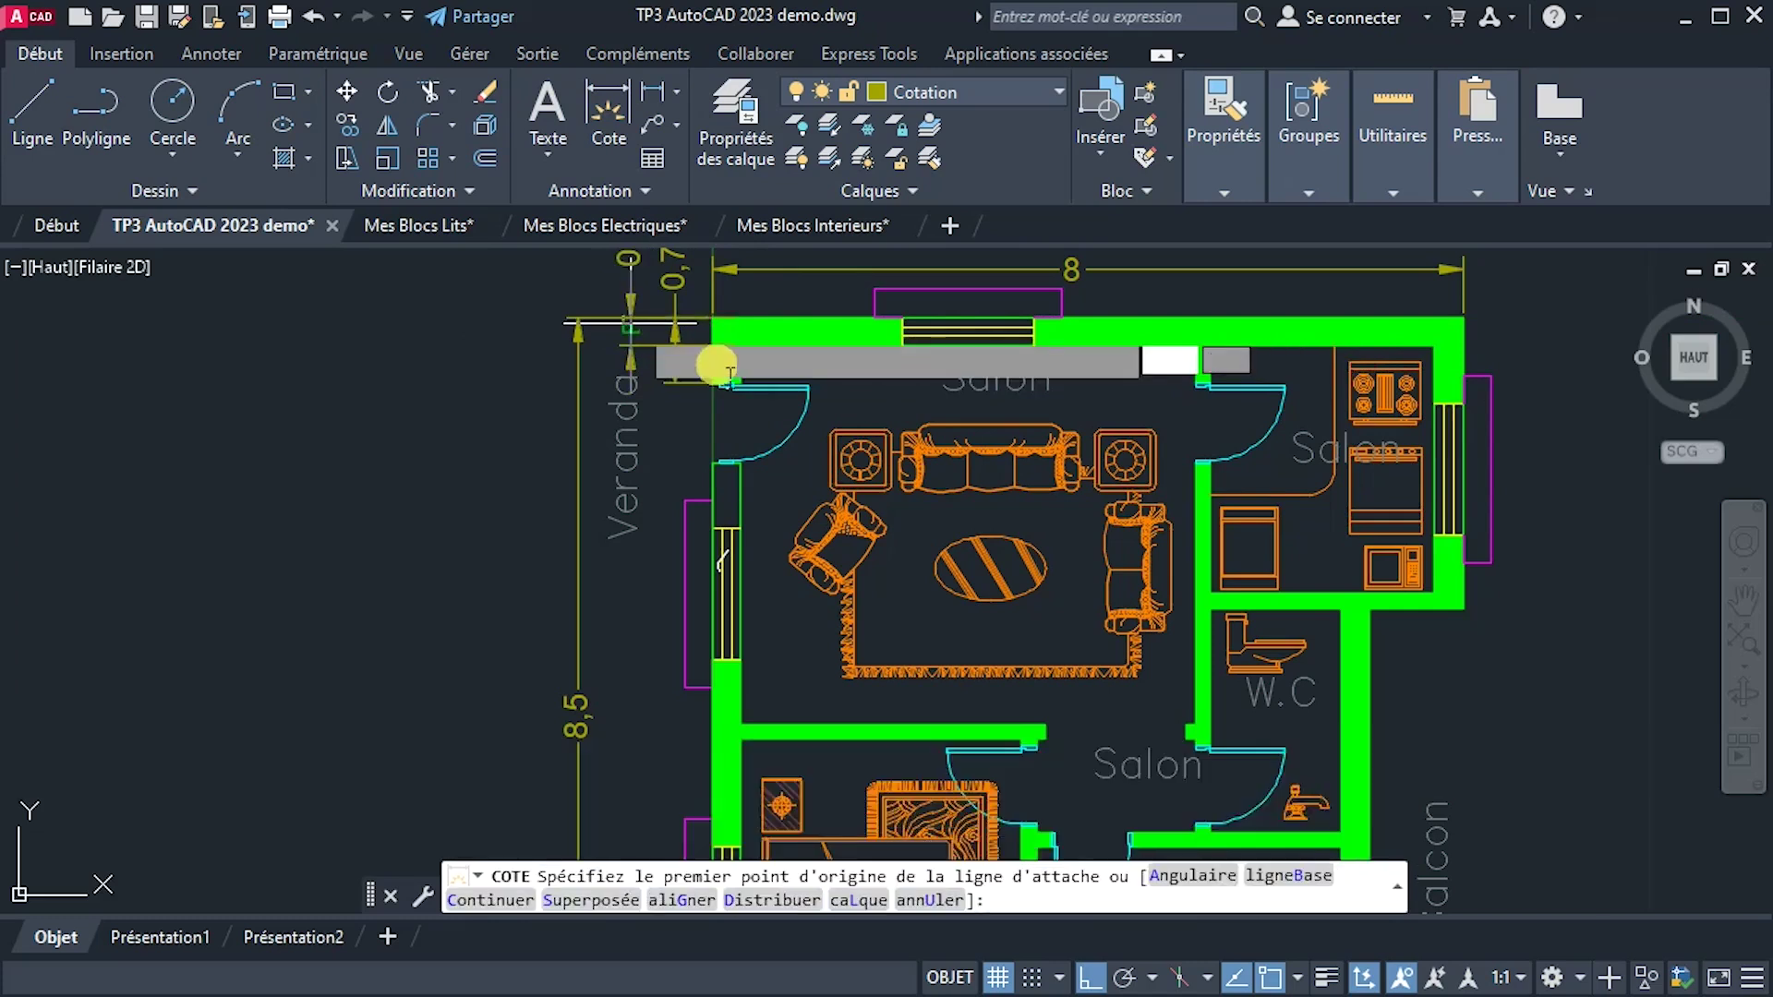
Add a vertical dimension from the lower-right outer corner to the underside of the kitchen's bottom wall, placed outside beyond the Balcon label.
scroll(960, 405, "down", 2)
middle_click_drag(960, 405, 923, 371)
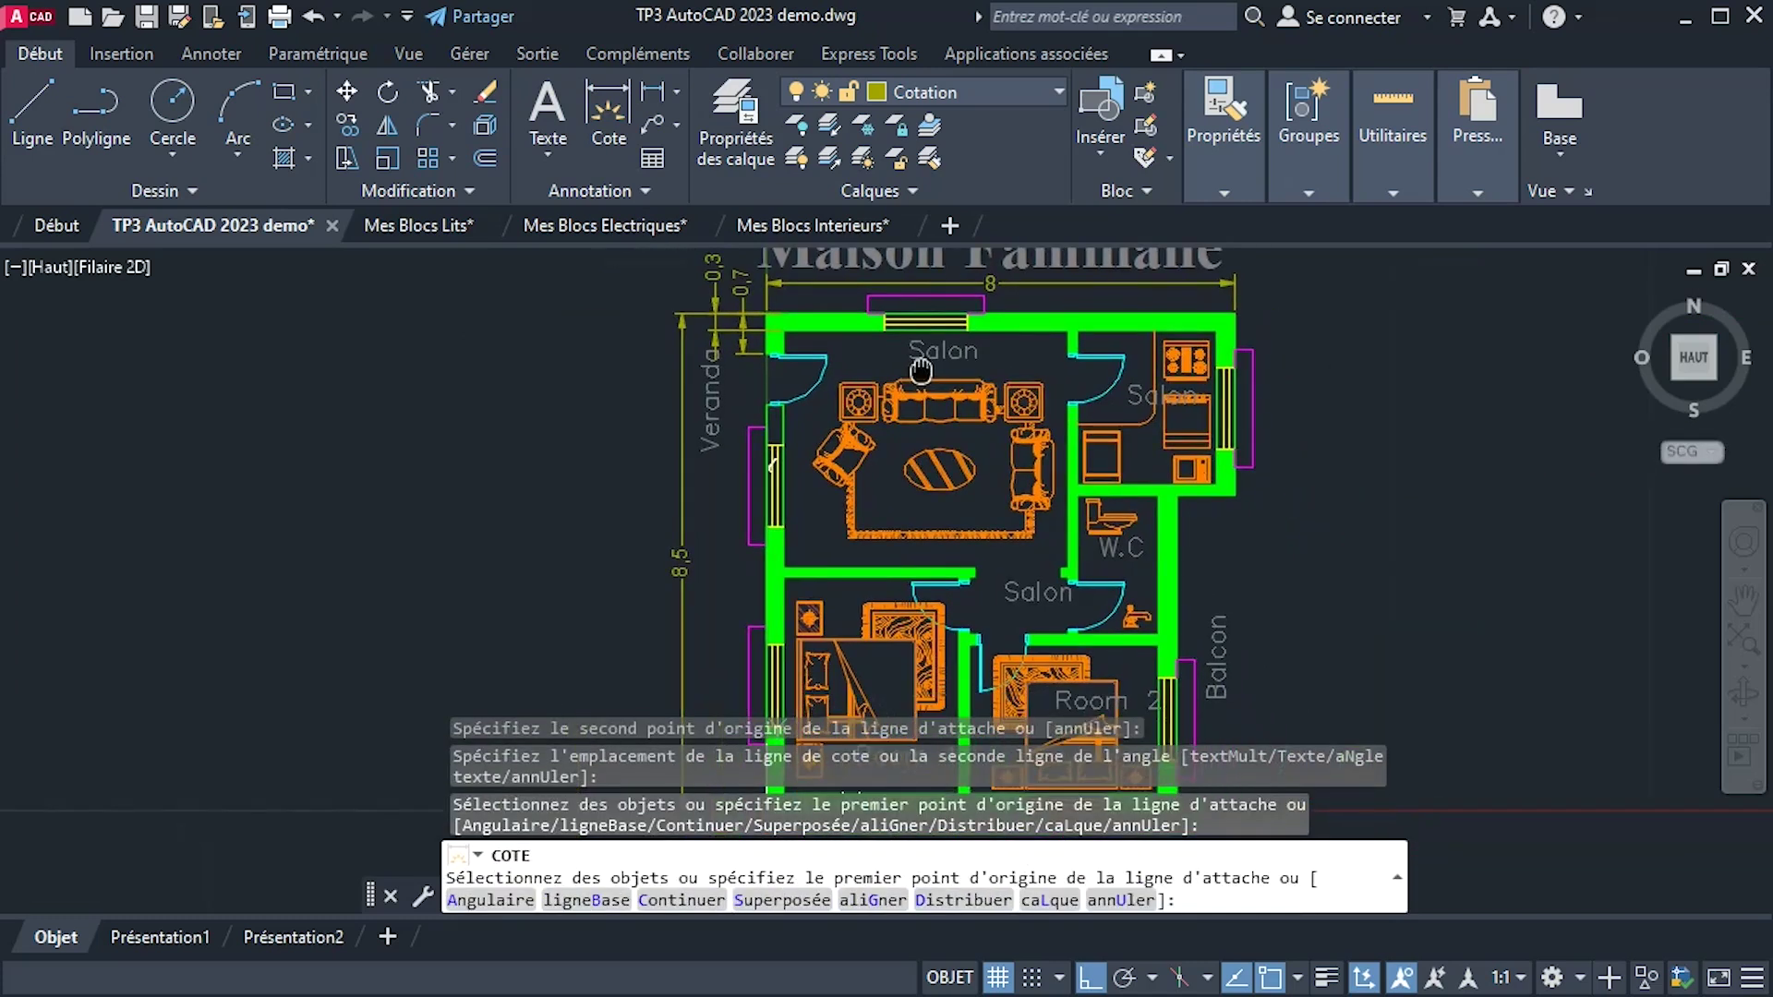
mouse_move(1072, 493)
middle_mouse_down()
mouse_move(1077, 435)
mouse_move(1091, 441)
middle_mouse_up()
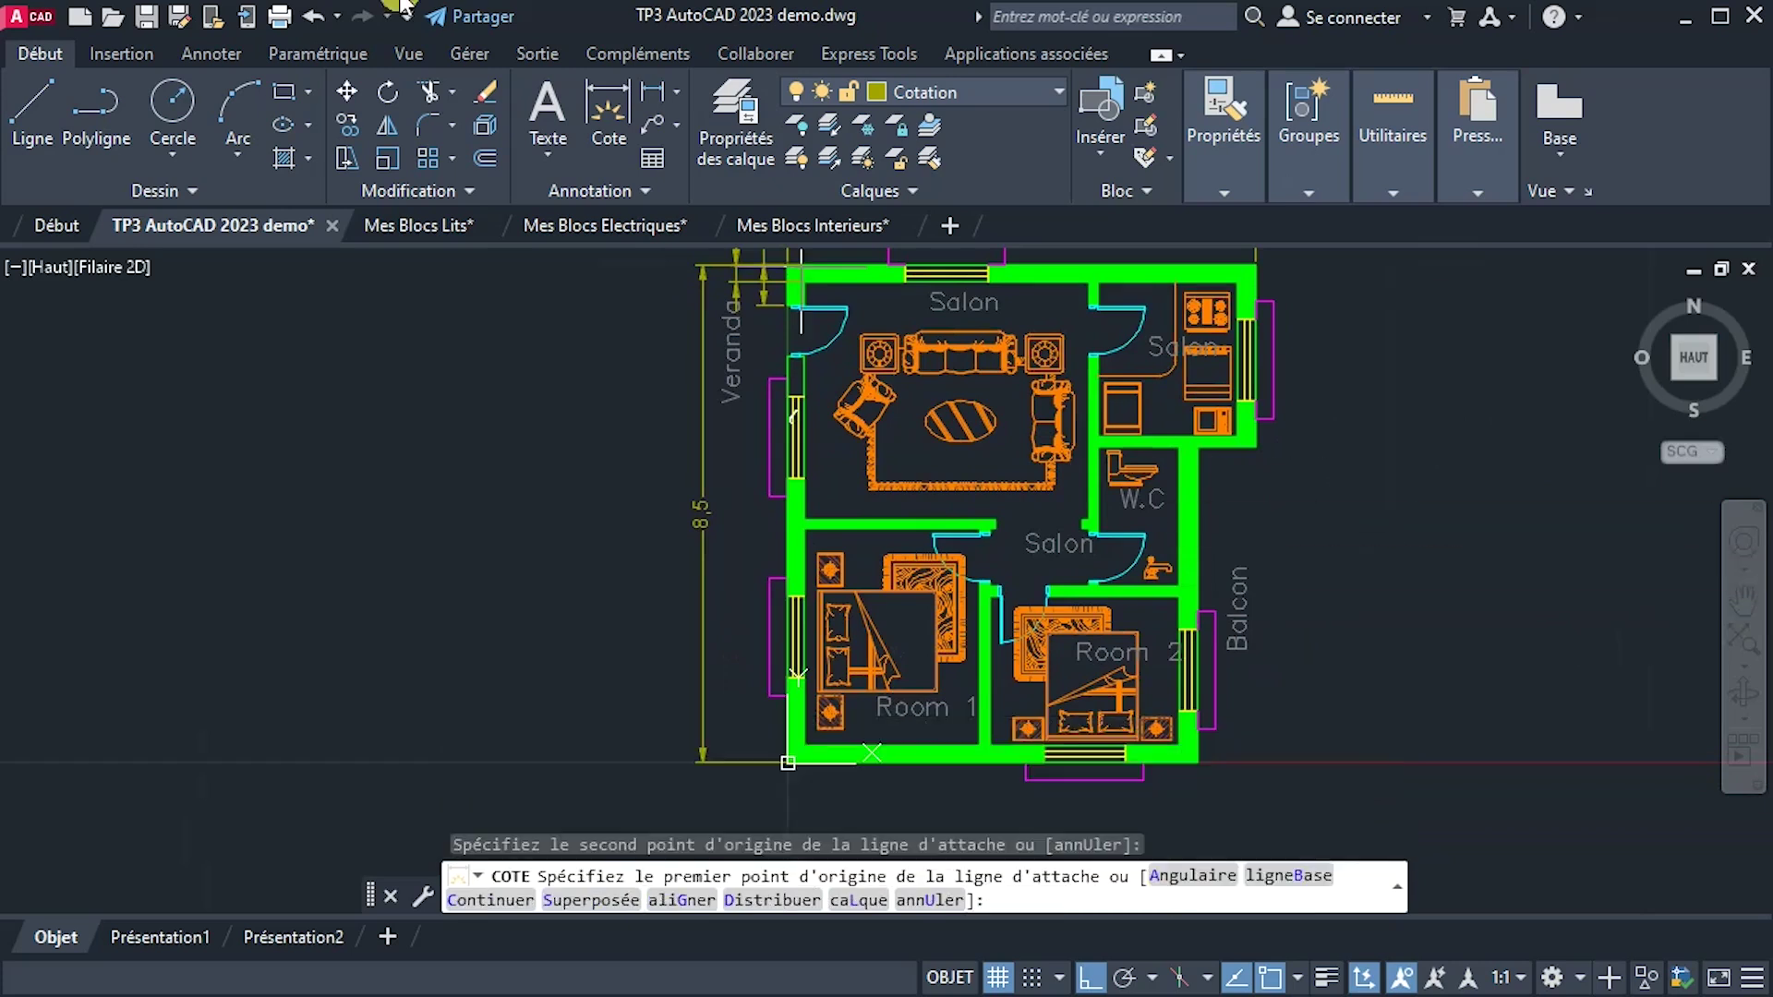
middle_click_drag(1262, 690, 1249, 626)
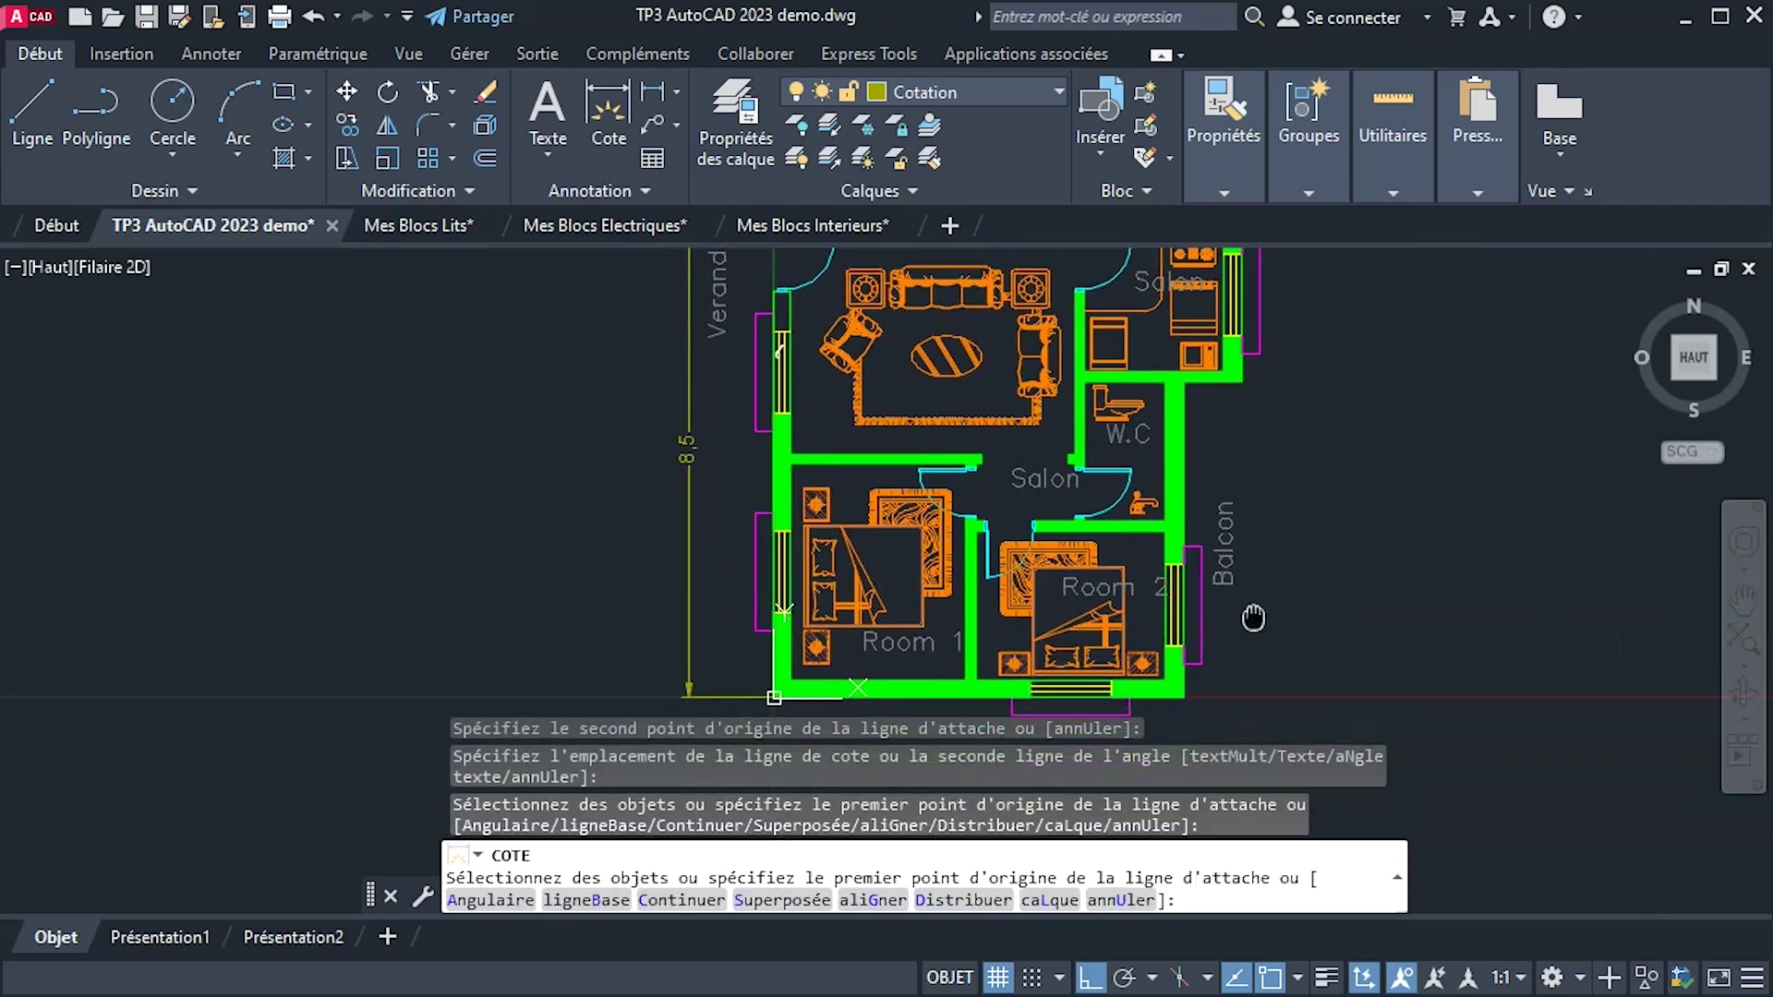
left_click(1183, 697)
left_click(1183, 379)
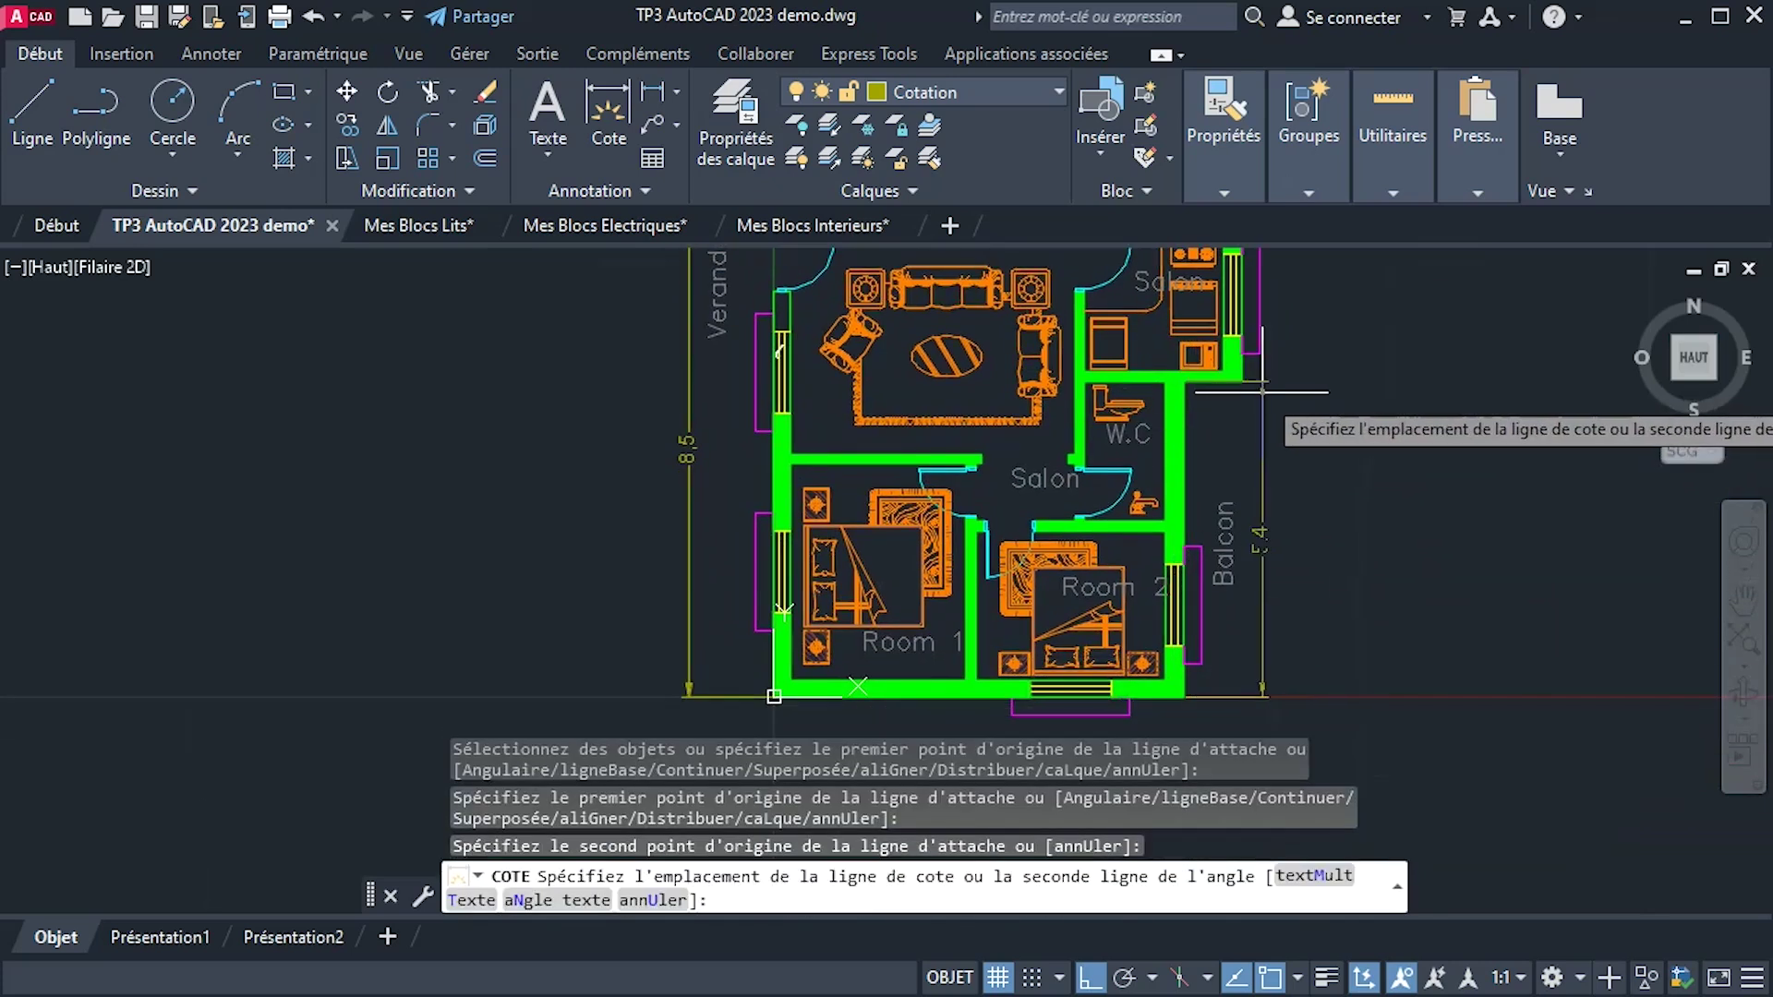
left_click(1330, 397)
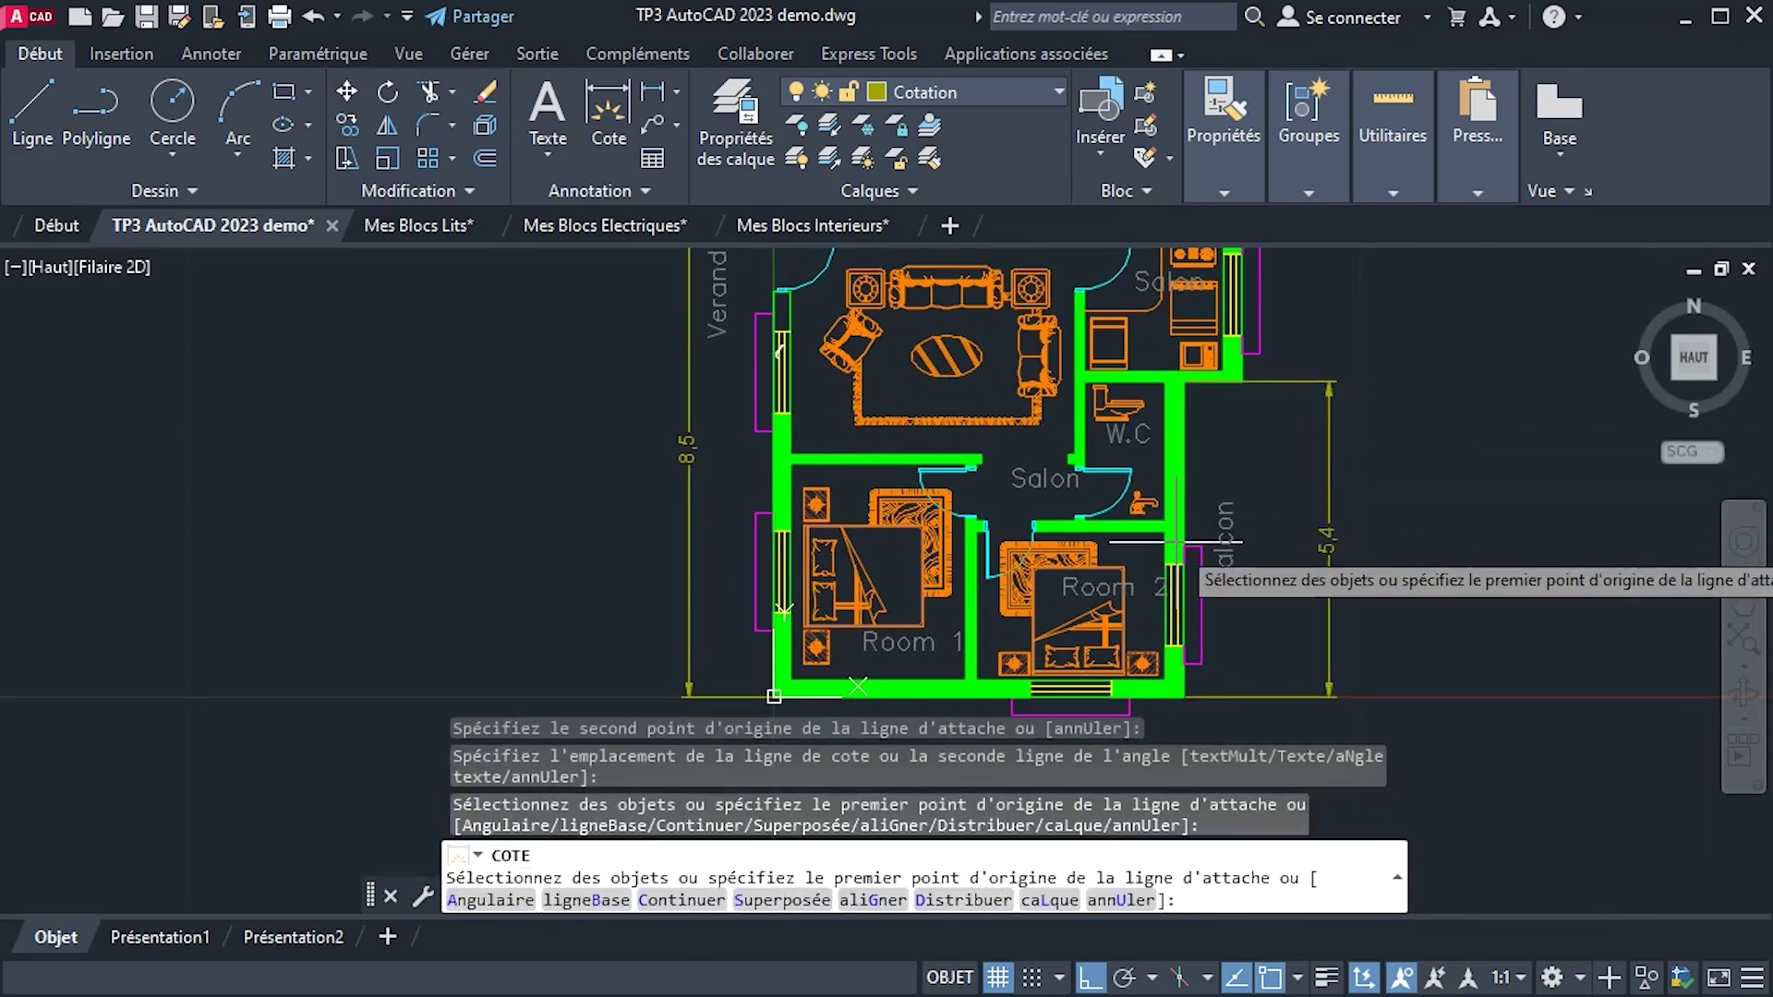
Add a vertical dimension from the lower-right outer corner to the underside of Room 2's upper wall, between the Balcon label and the existing dimension.
scroll(1219, 579, "up", 2)
middle_click_drag(1187, 593, 1165, 496)
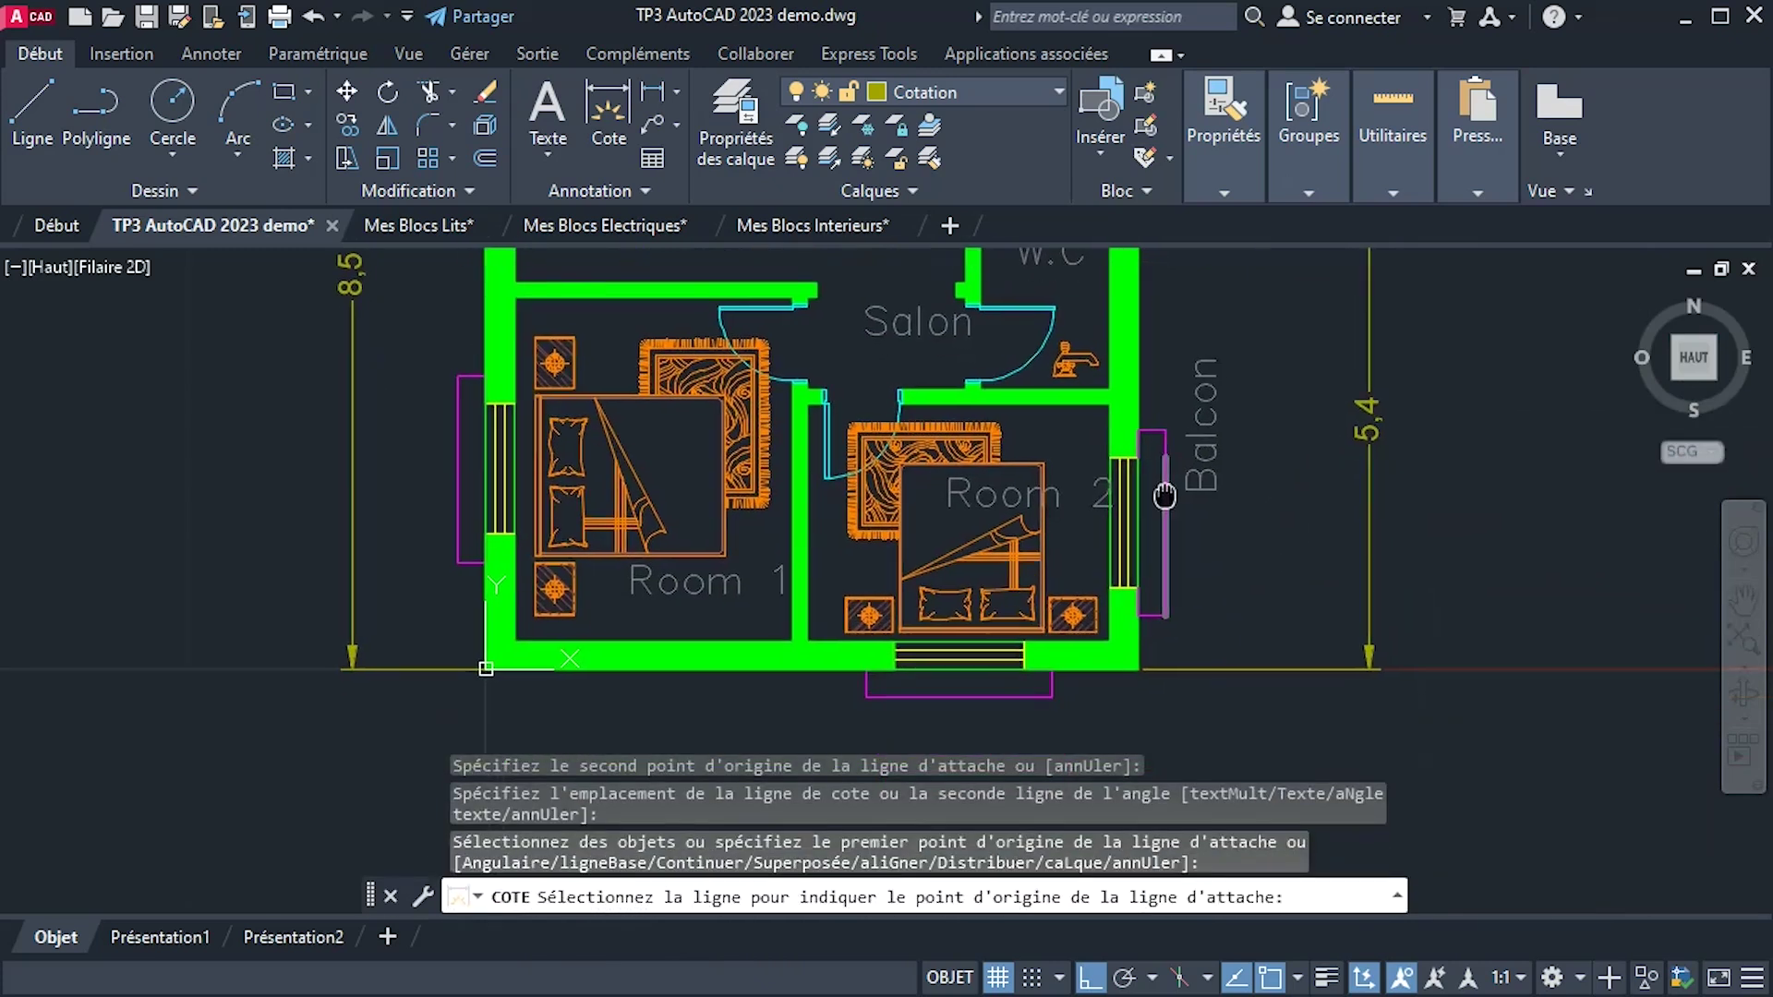
left_click(1138, 664)
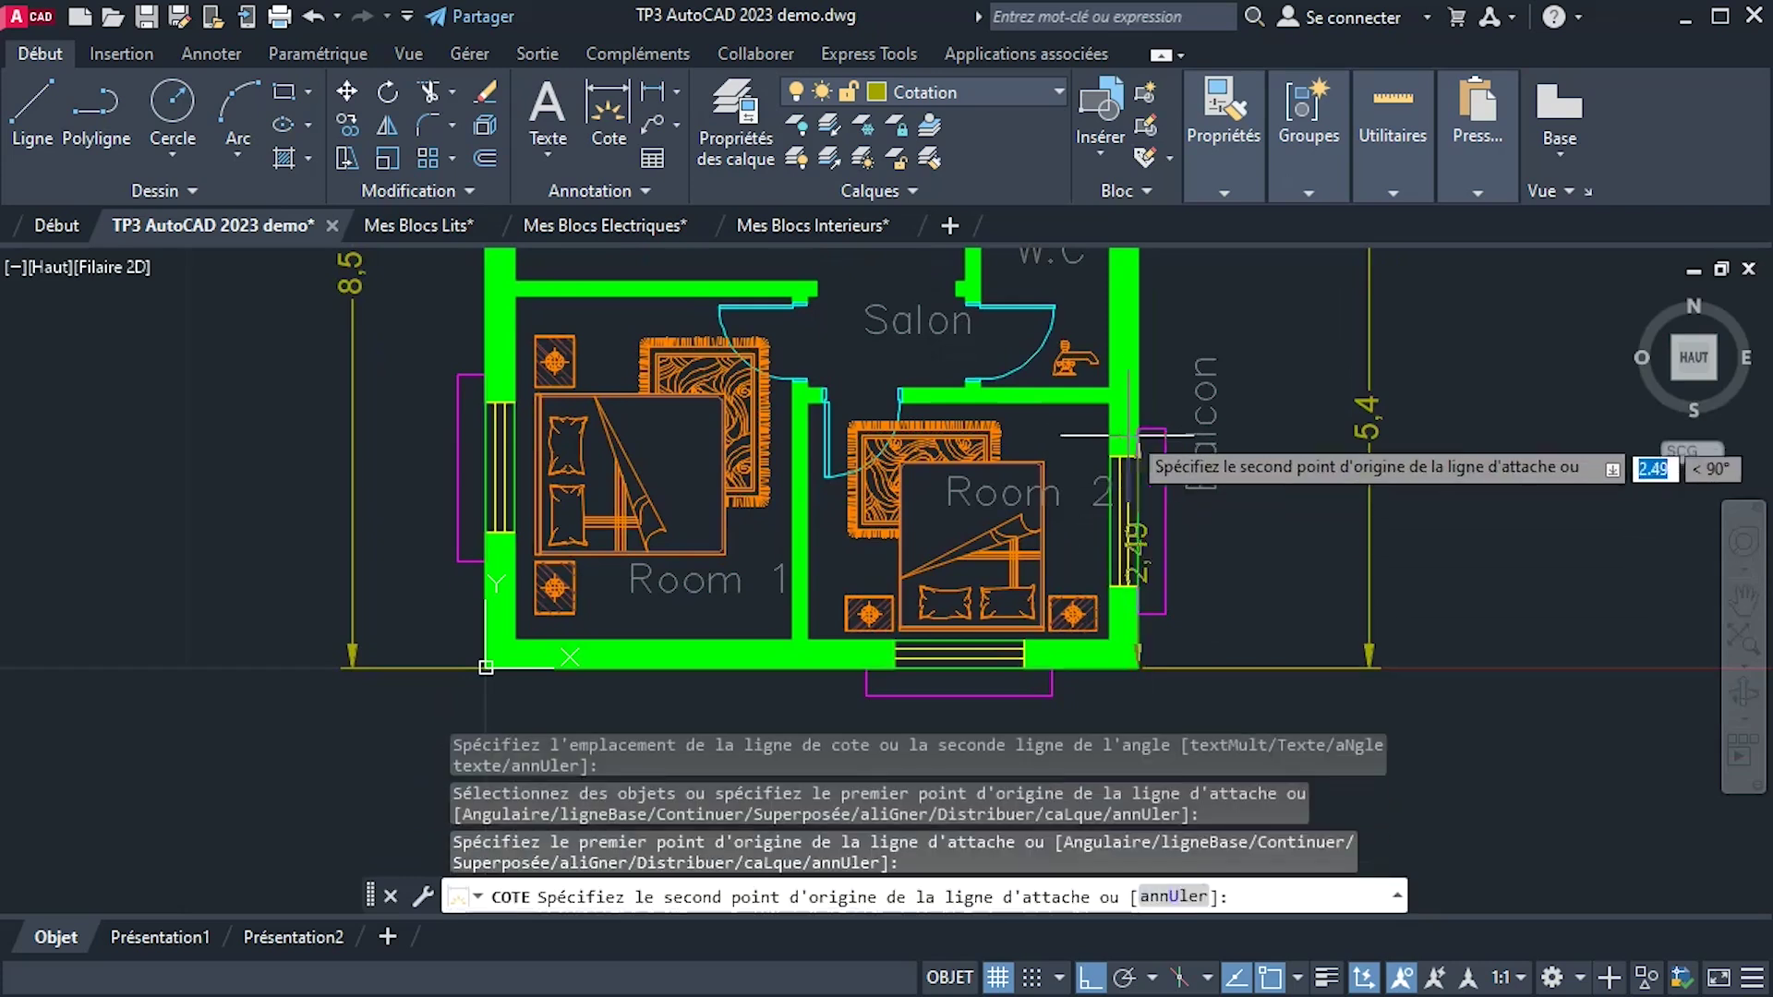
left_click(1138, 403)
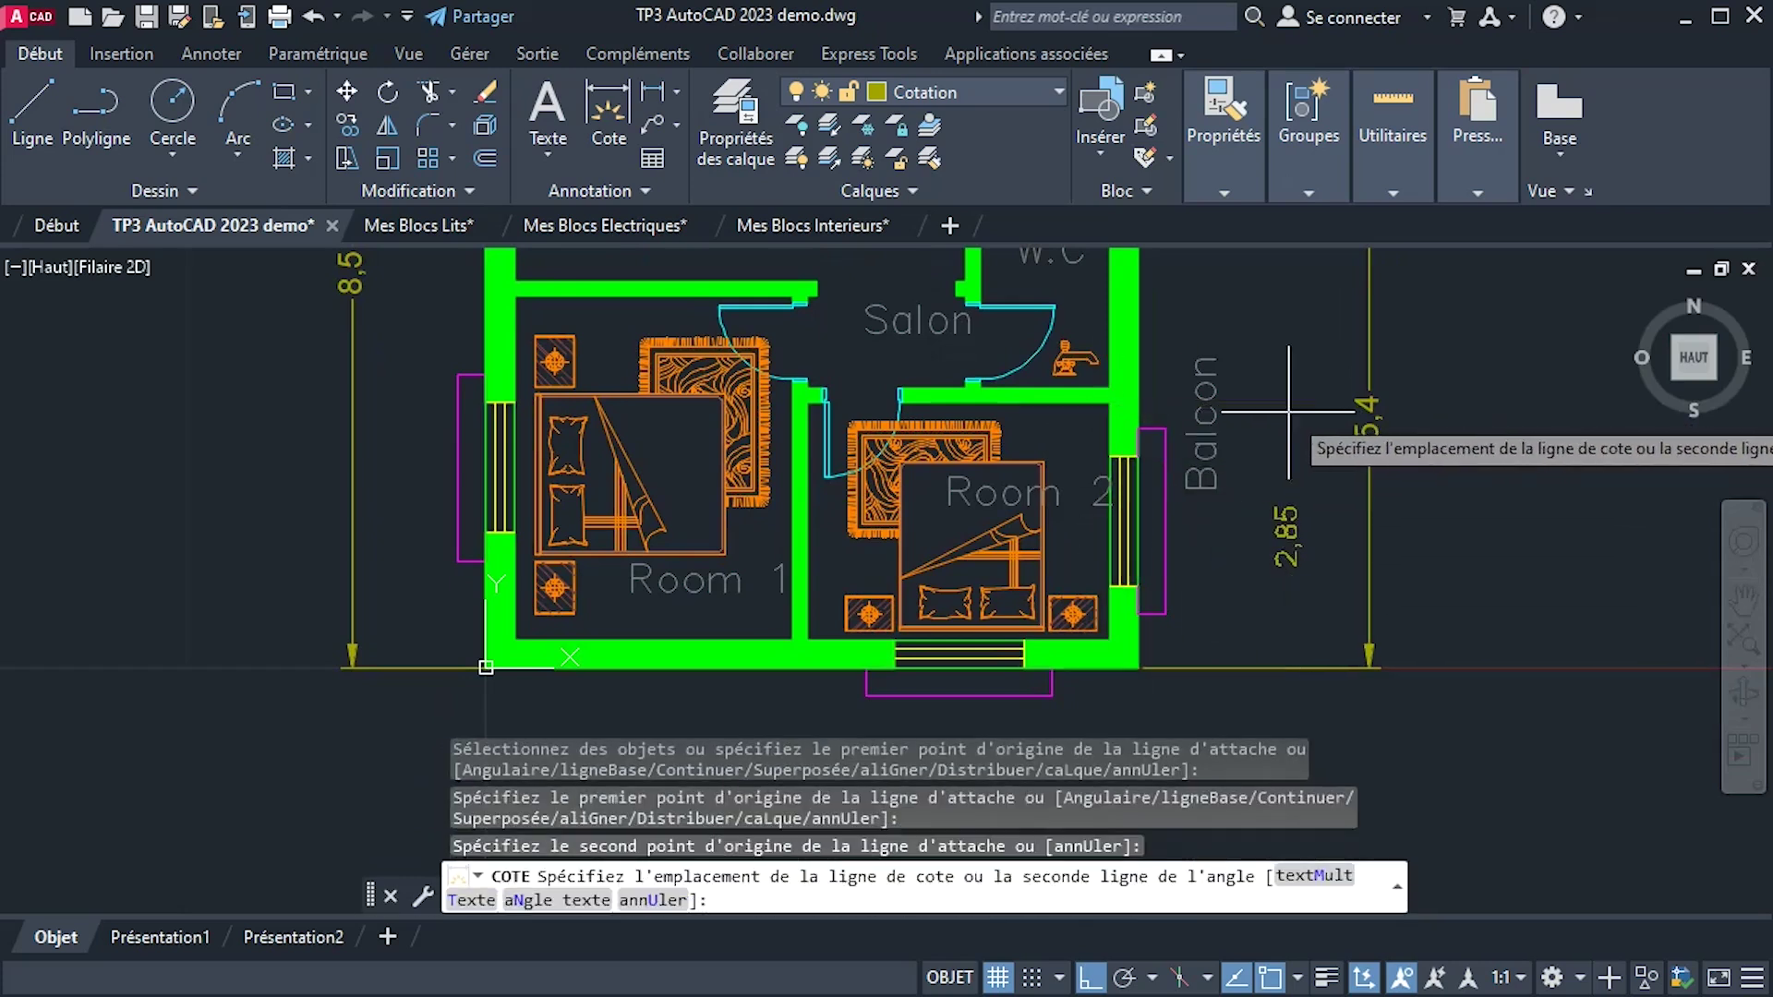
left_click(1288, 412)
Dimension Room 2's interior width between its inner wall corners, placing the dimension line below the bottom wall.
middle_click_drag(1354, 373, 1328, 519)
middle_click_drag(1272, 368, 1269, 565)
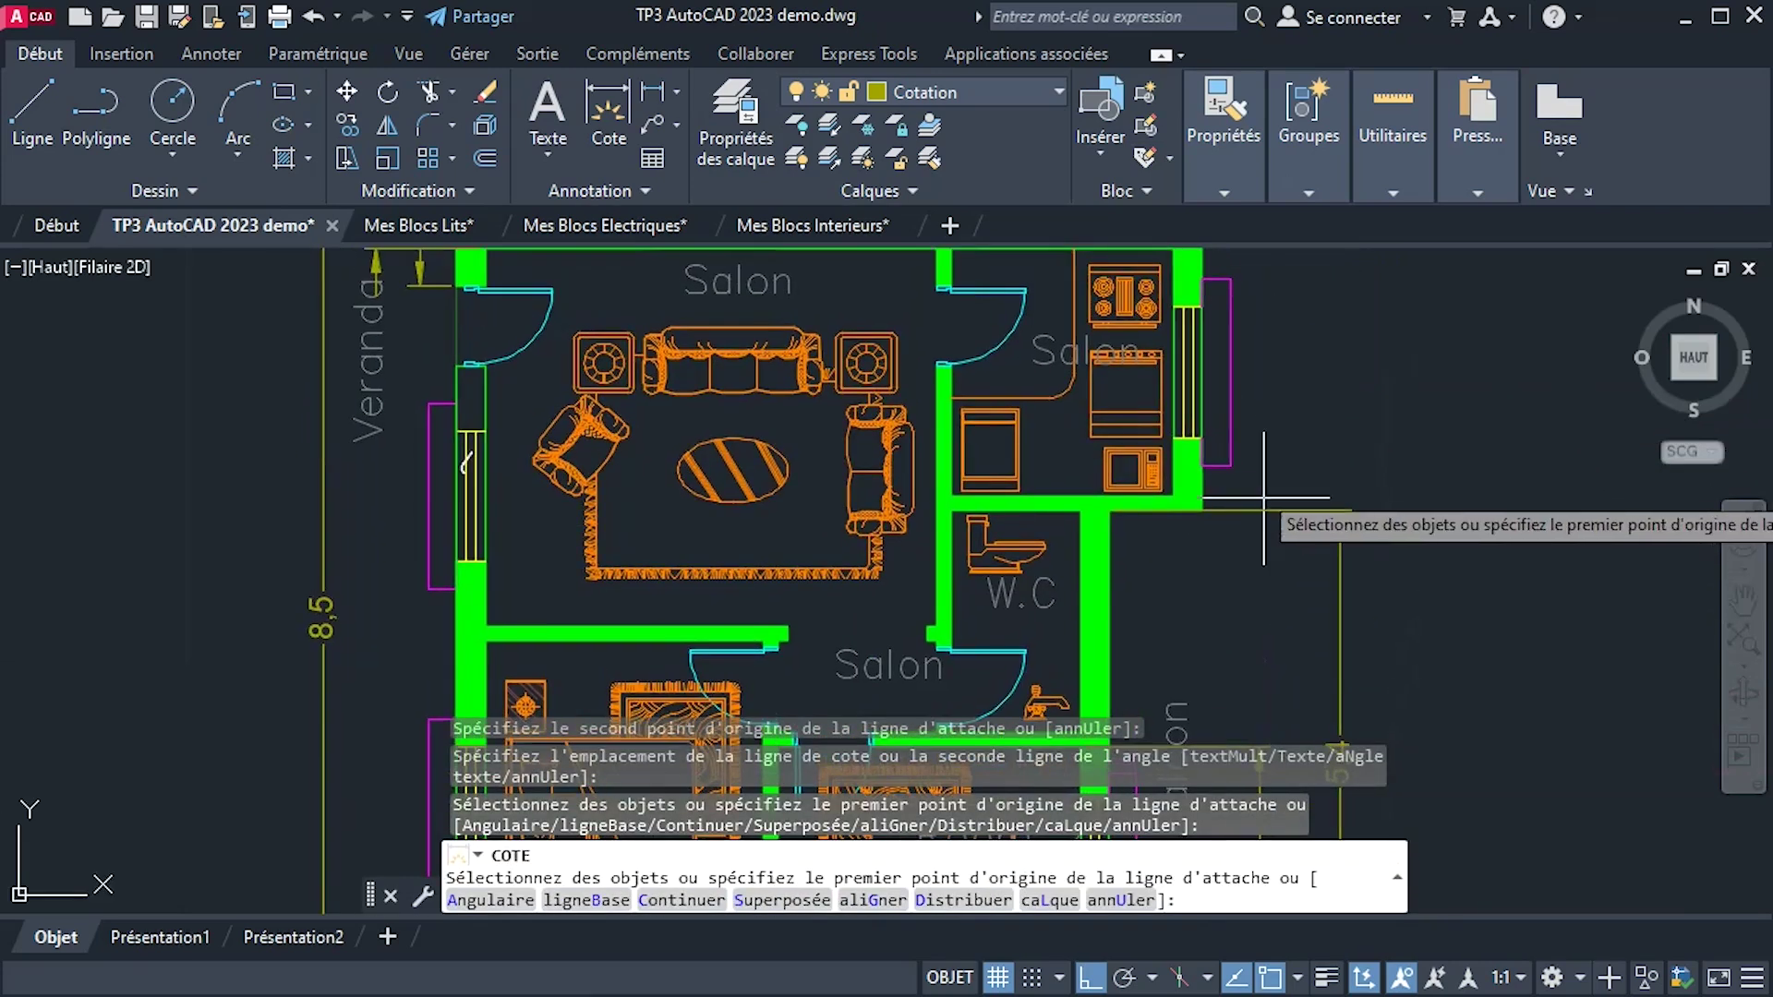
scroll(1263, 517, "down", 3)
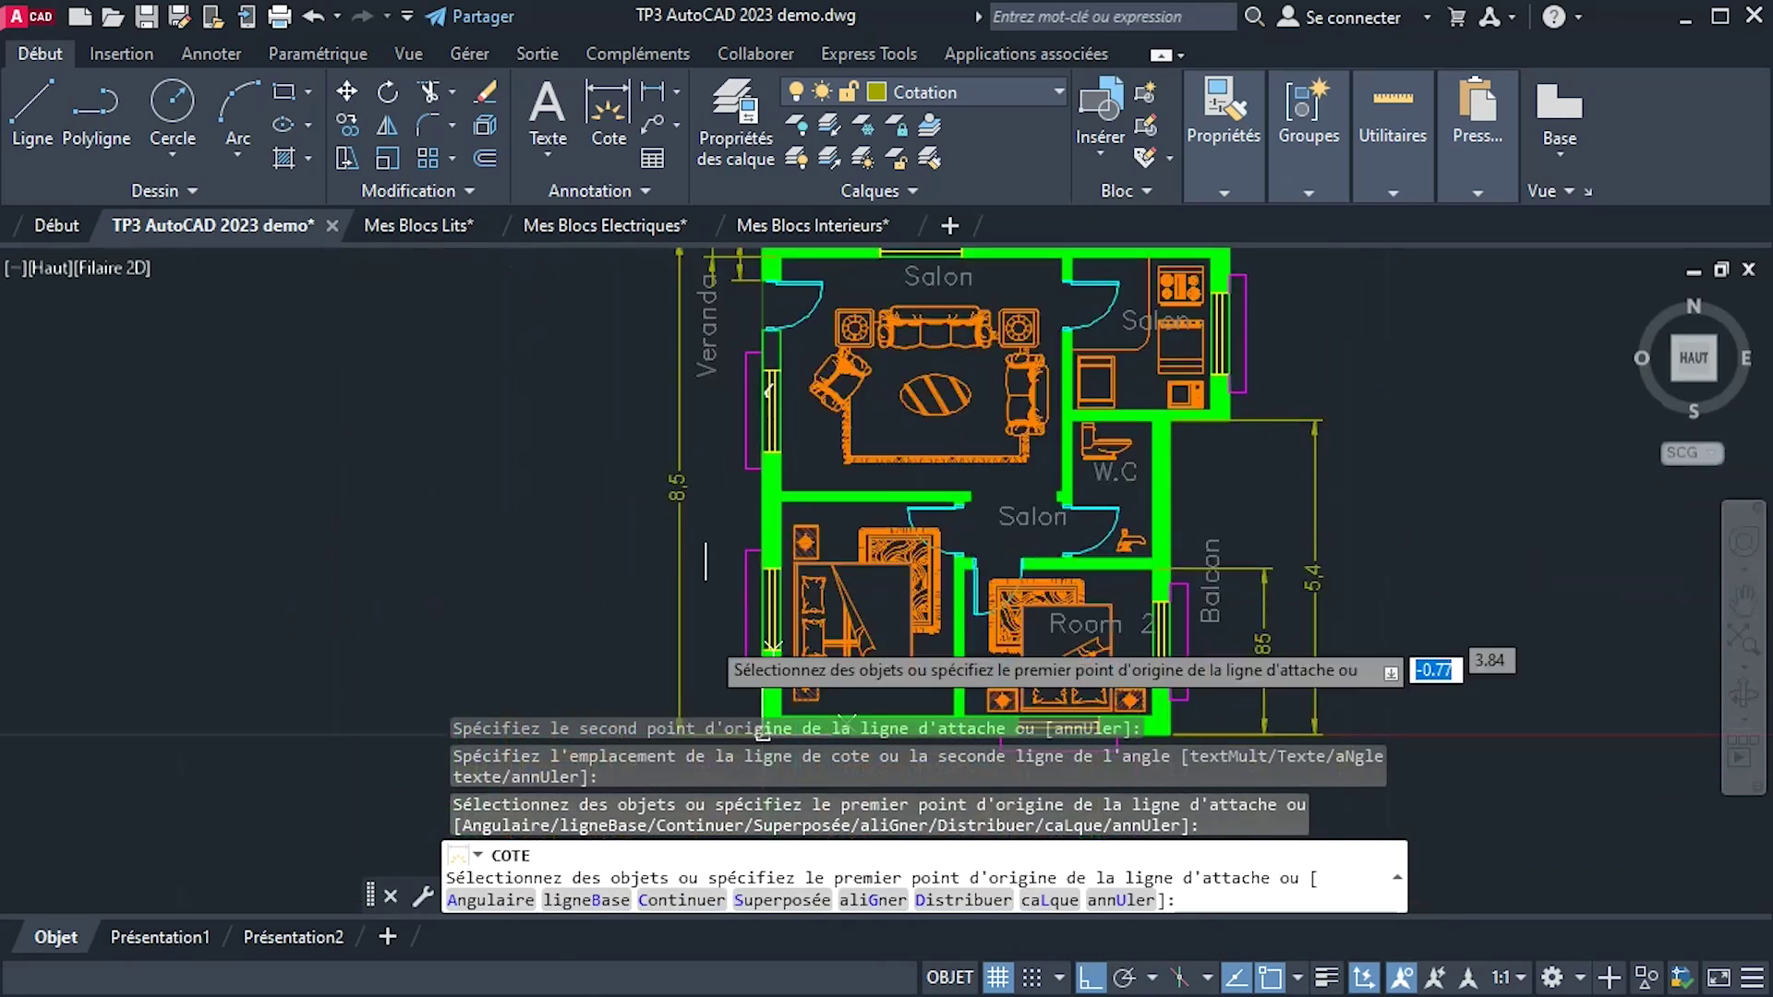
scroll(1293, 406, "down", 3)
middle_click_drag(1245, 536, 1240, 377)
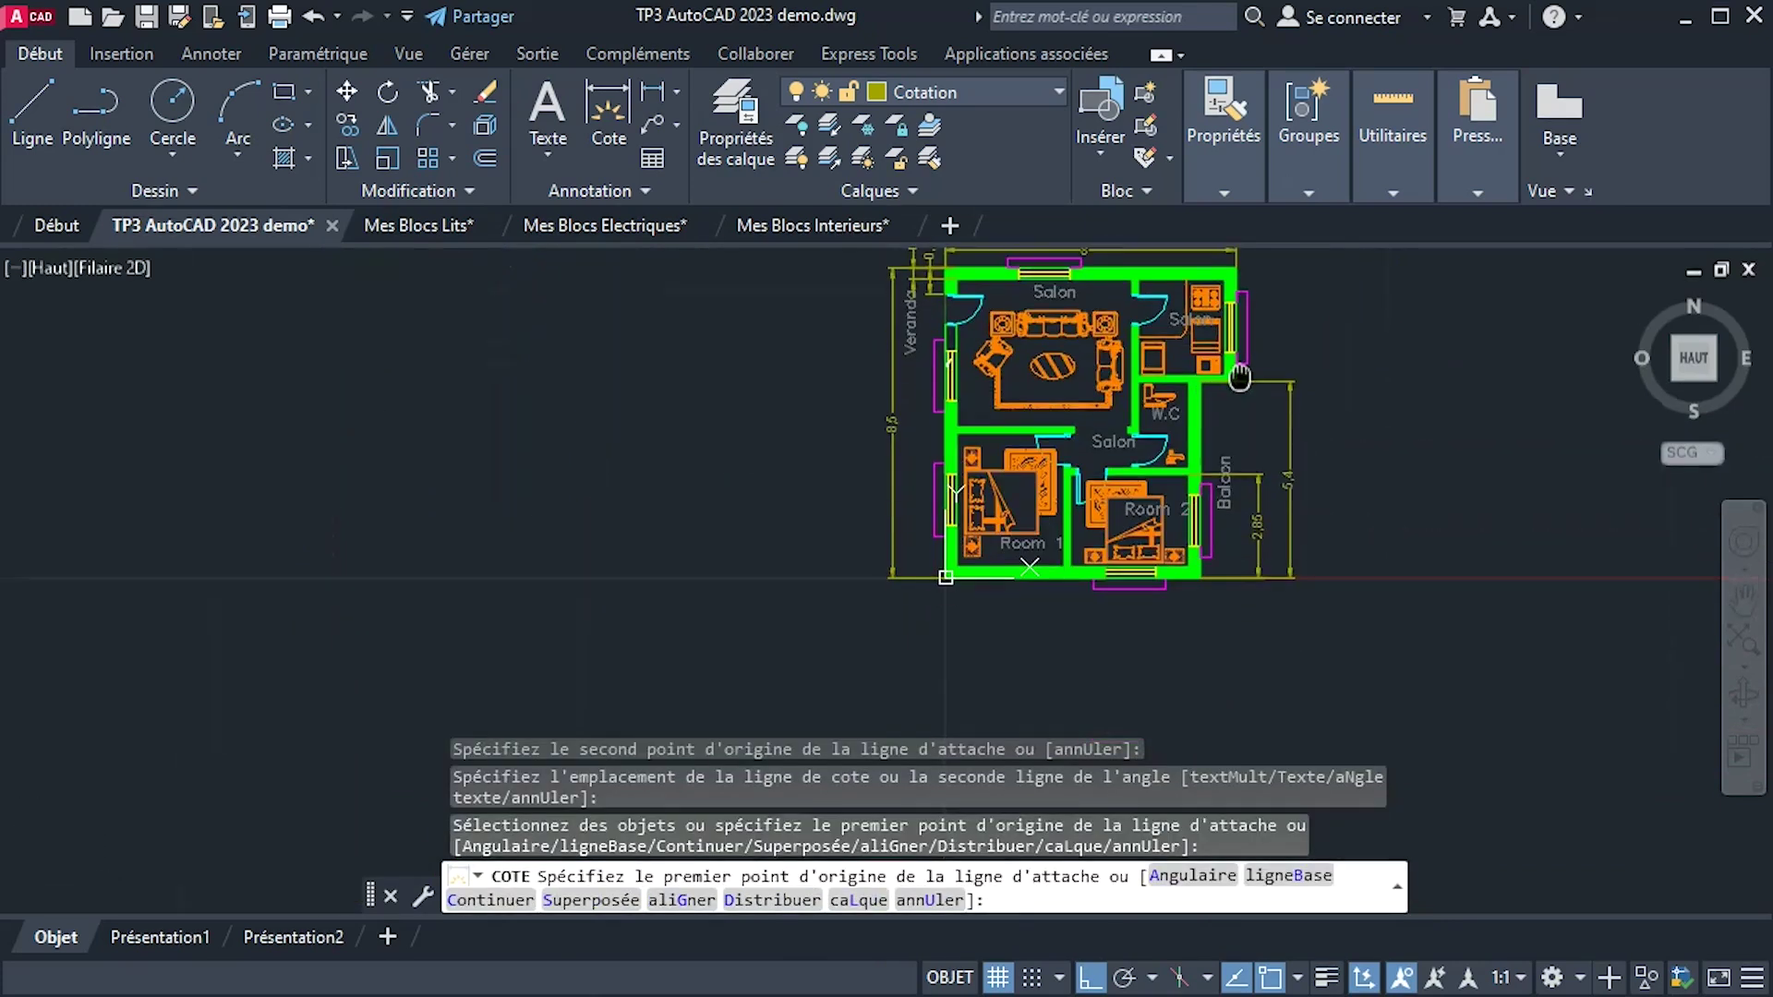
scroll(1168, 614, "up", 5)
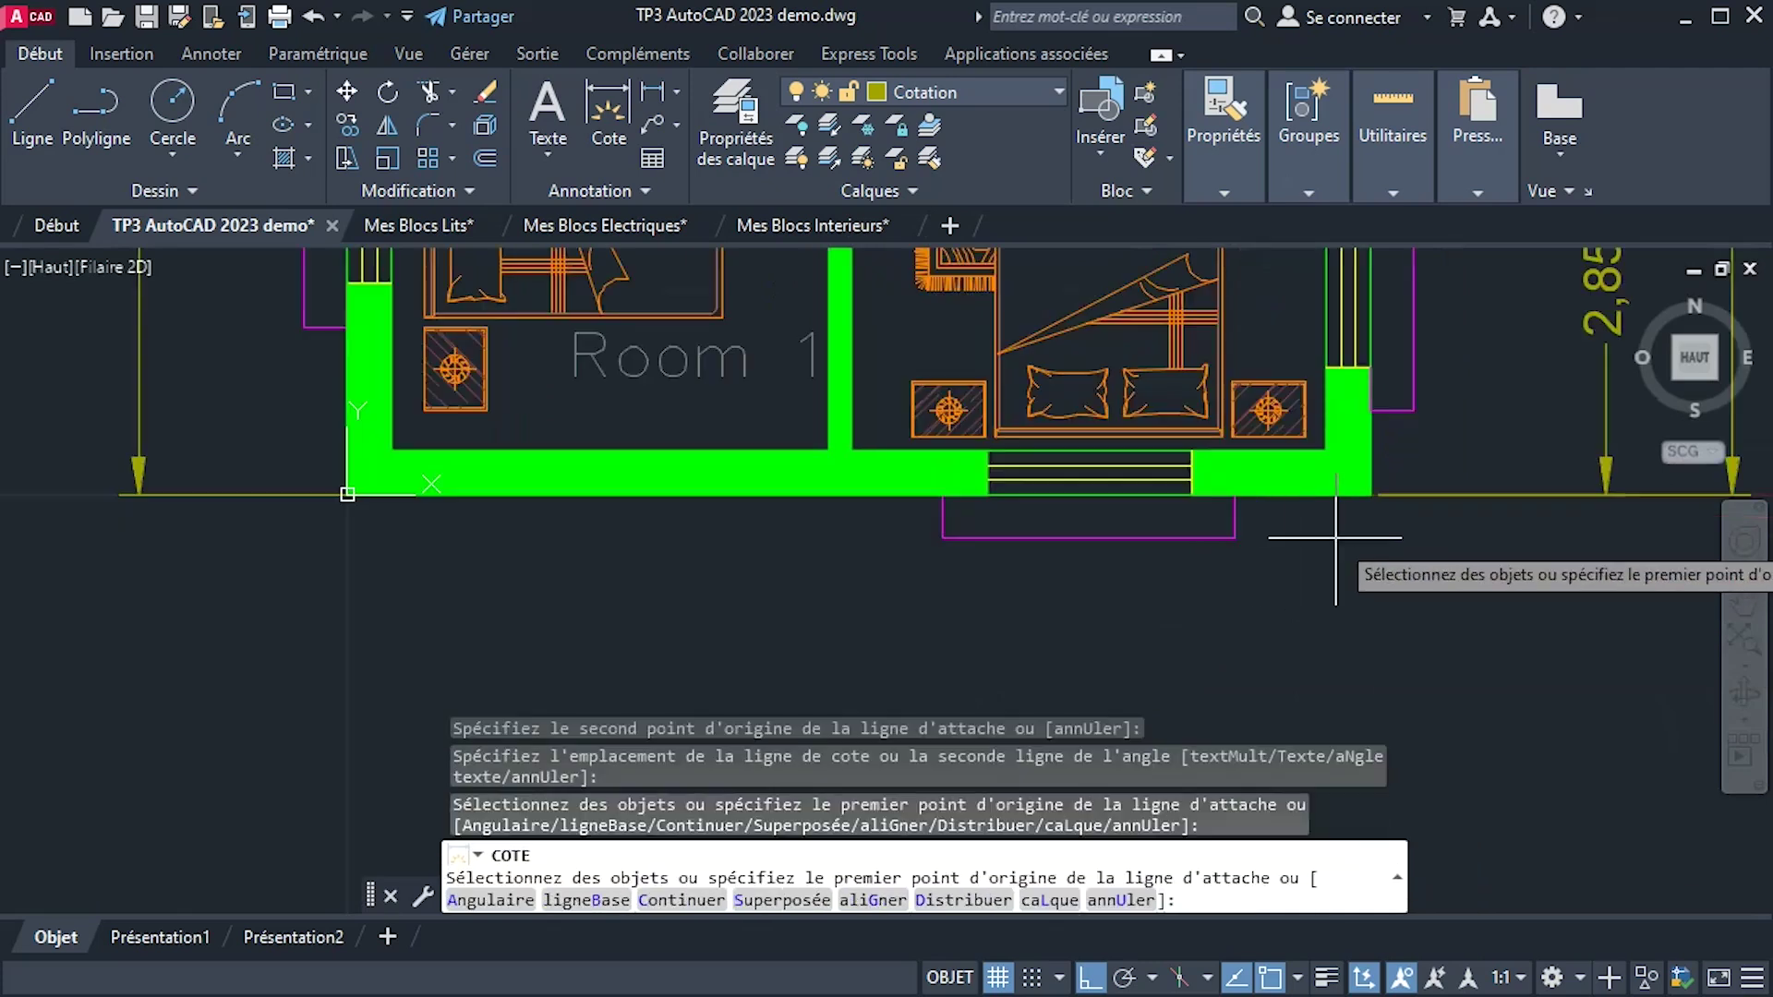
left_click(1328, 450)
left_click(855, 450)
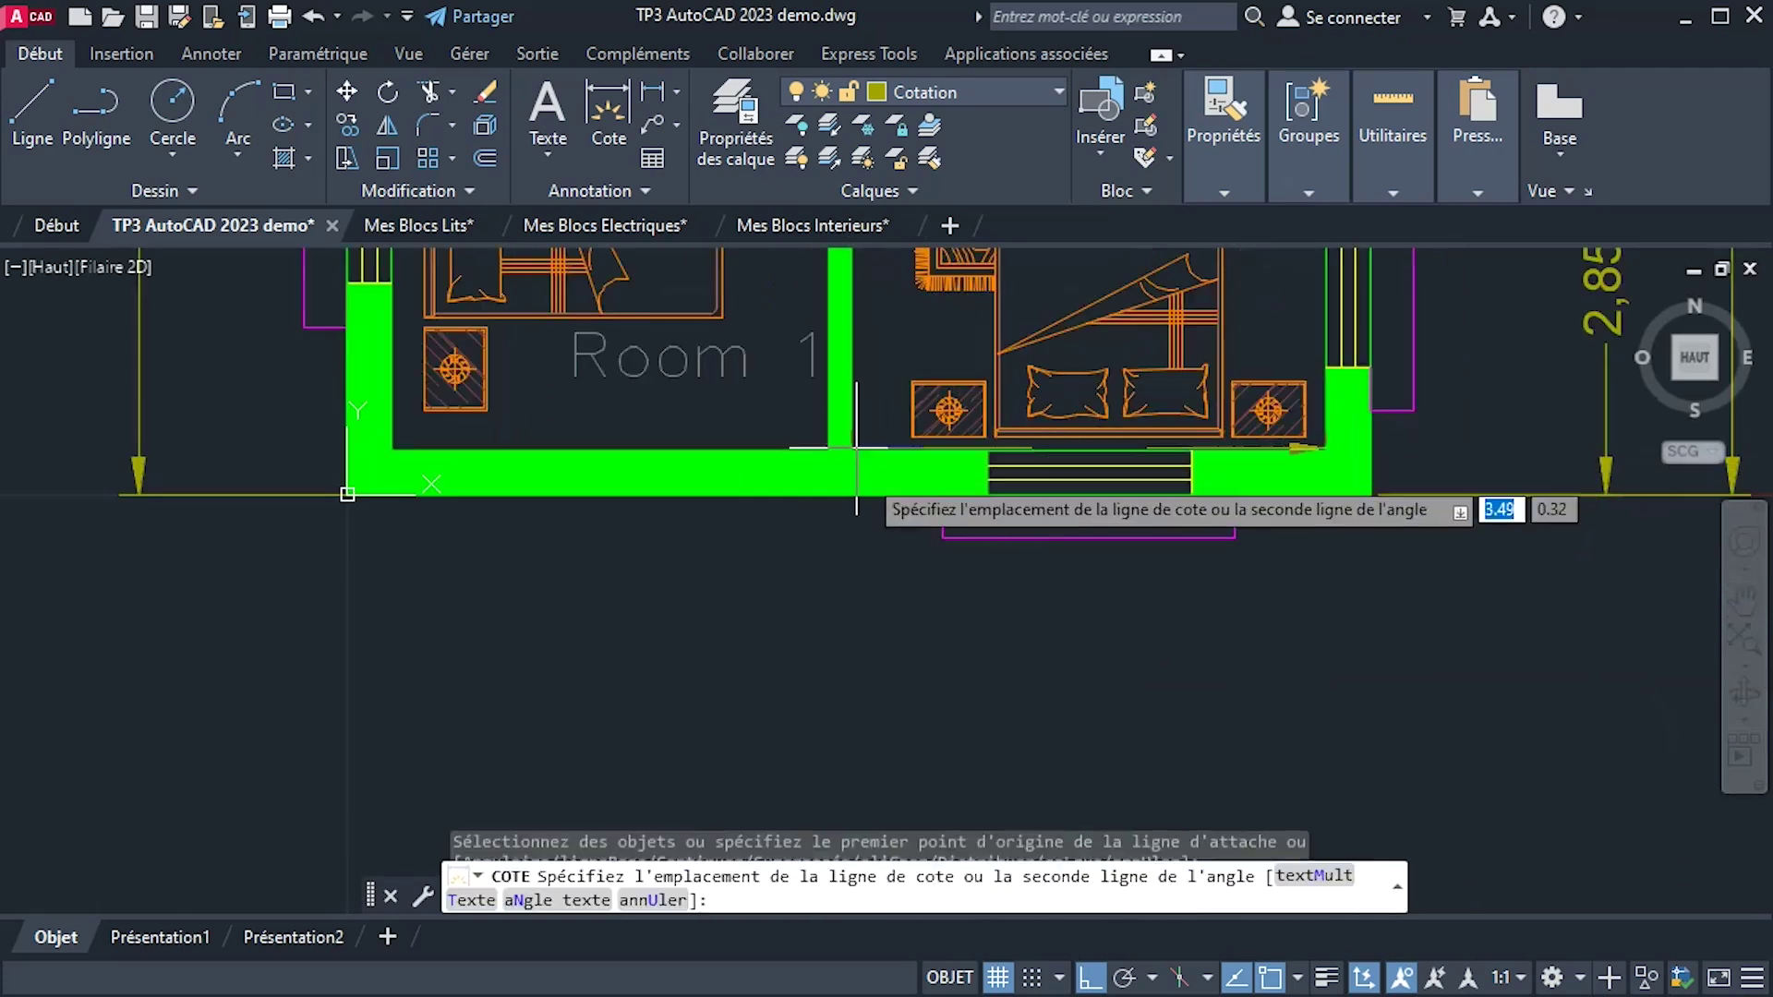
left_click(857, 595)
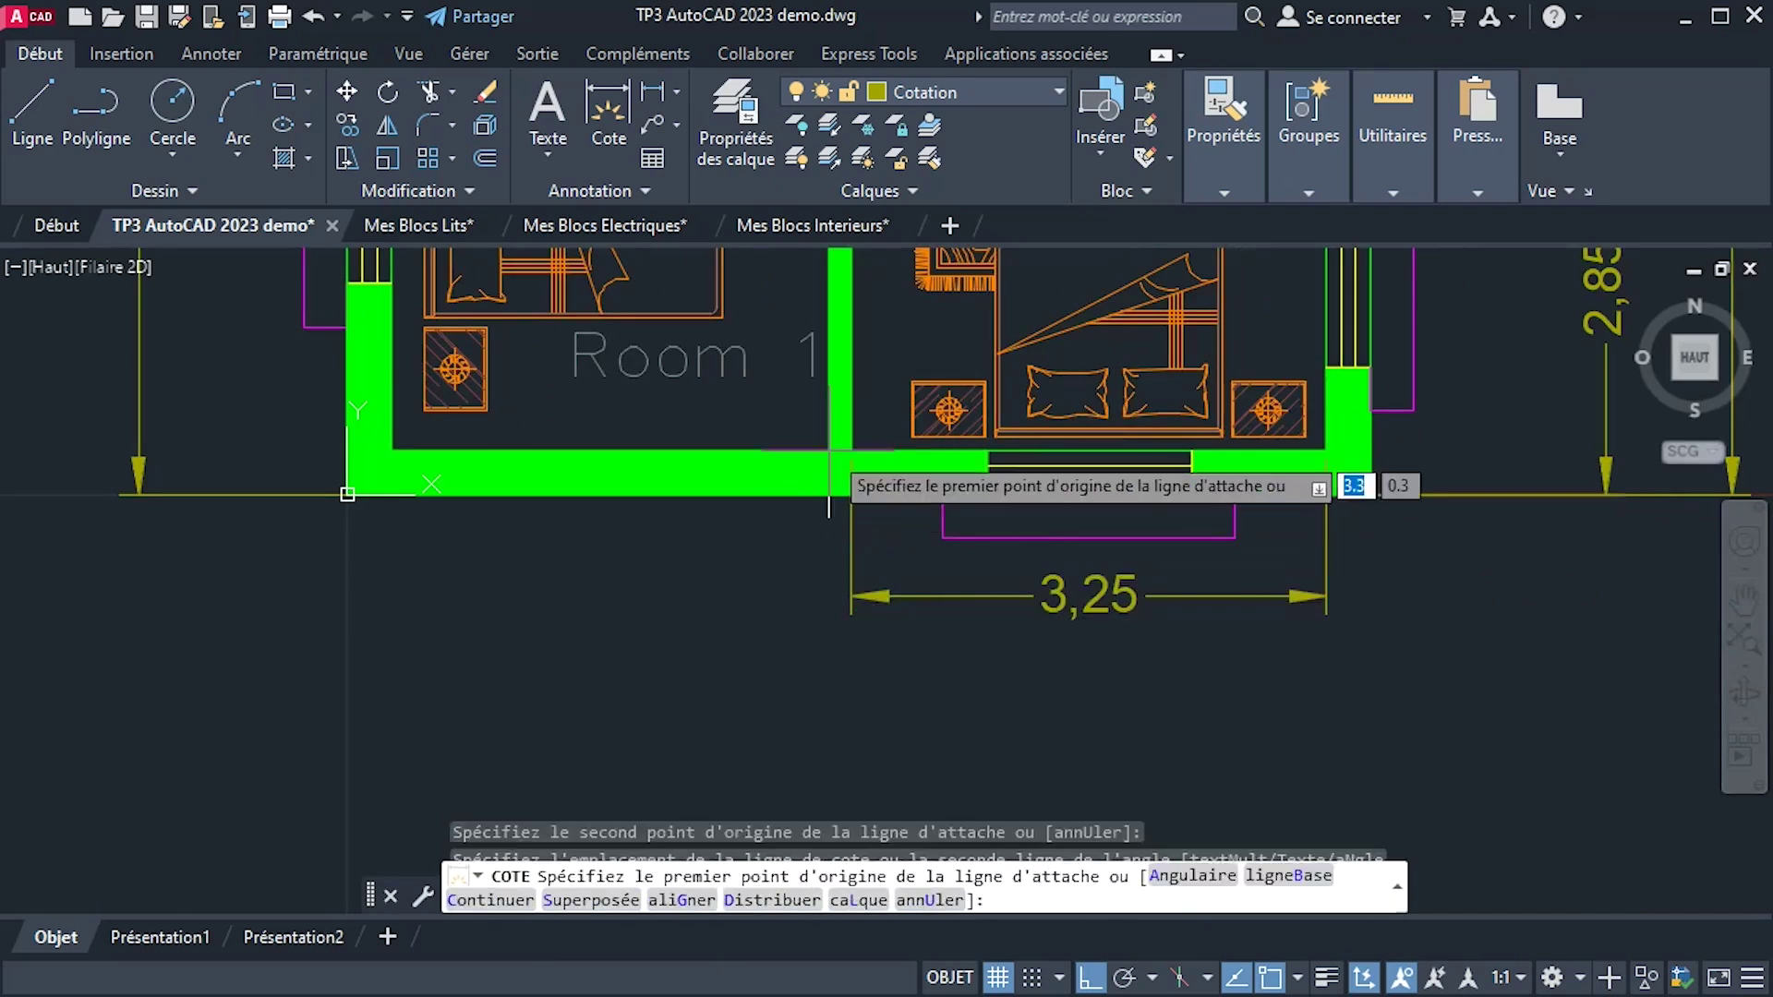
Dimension Room 1's interior width between its inner wall corners, in line with Room 2's width dimension below the plan.
left_click(829, 451)
left_click(397, 450)
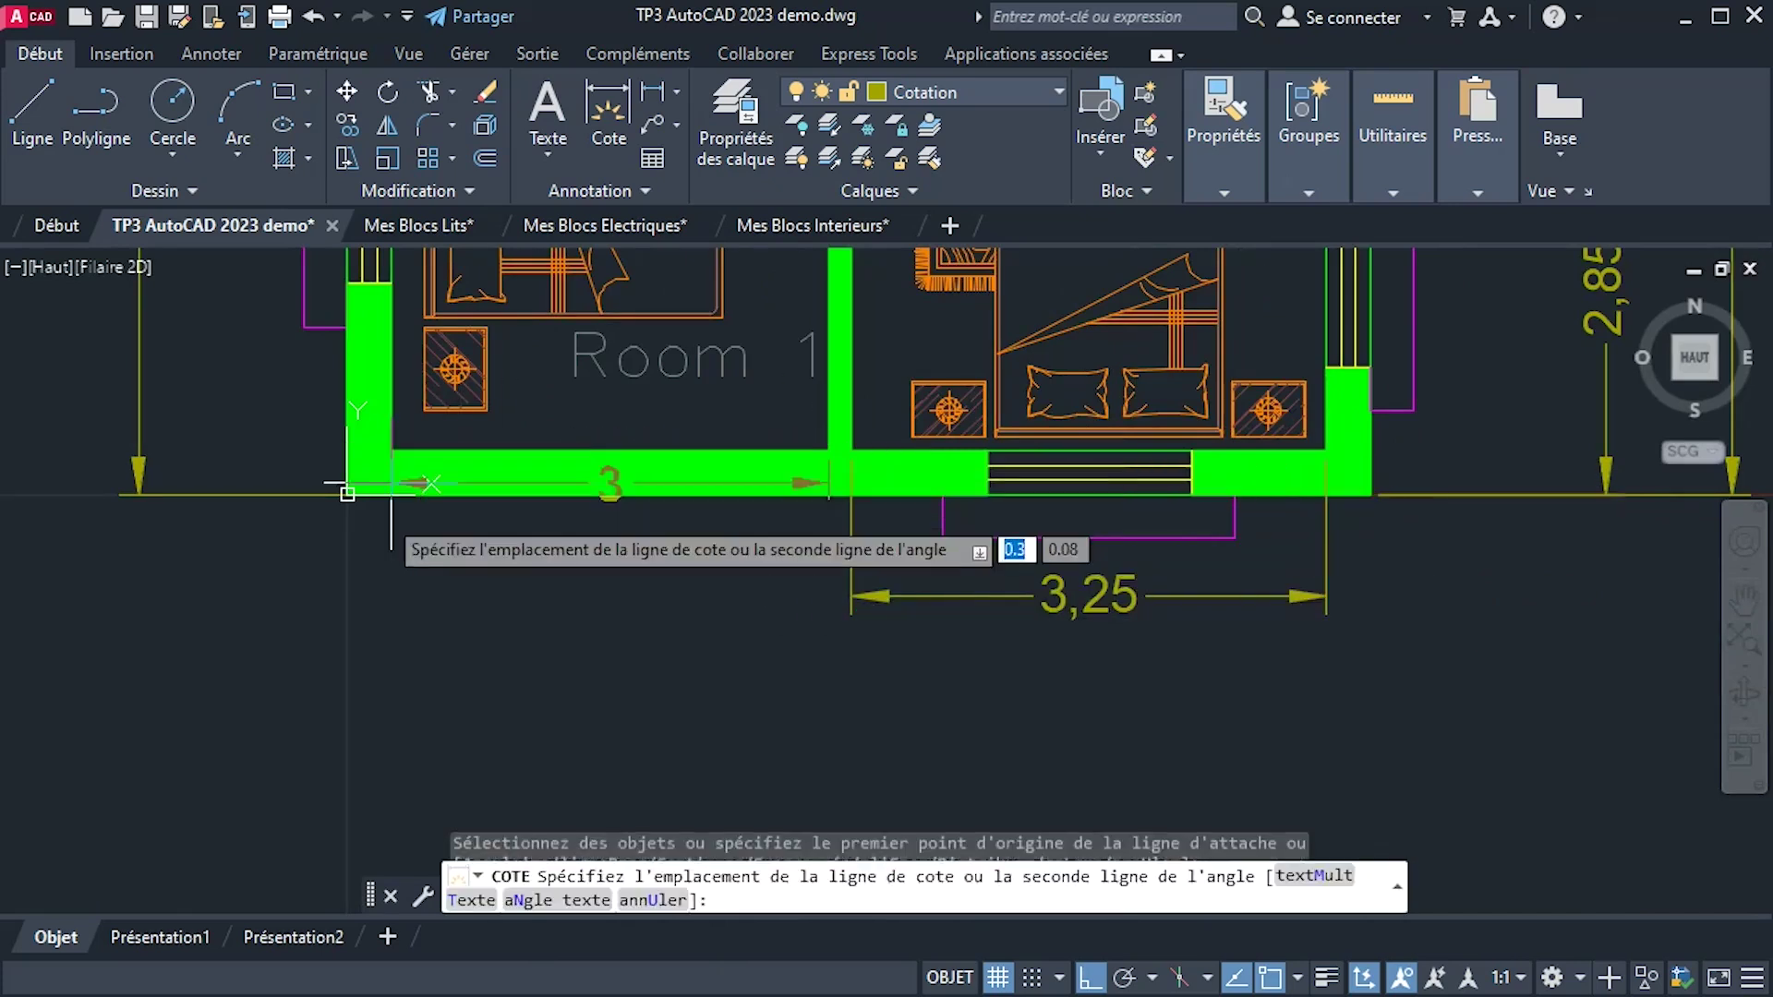
left_click(385, 594)
scroll(930, 633, "down", 3)
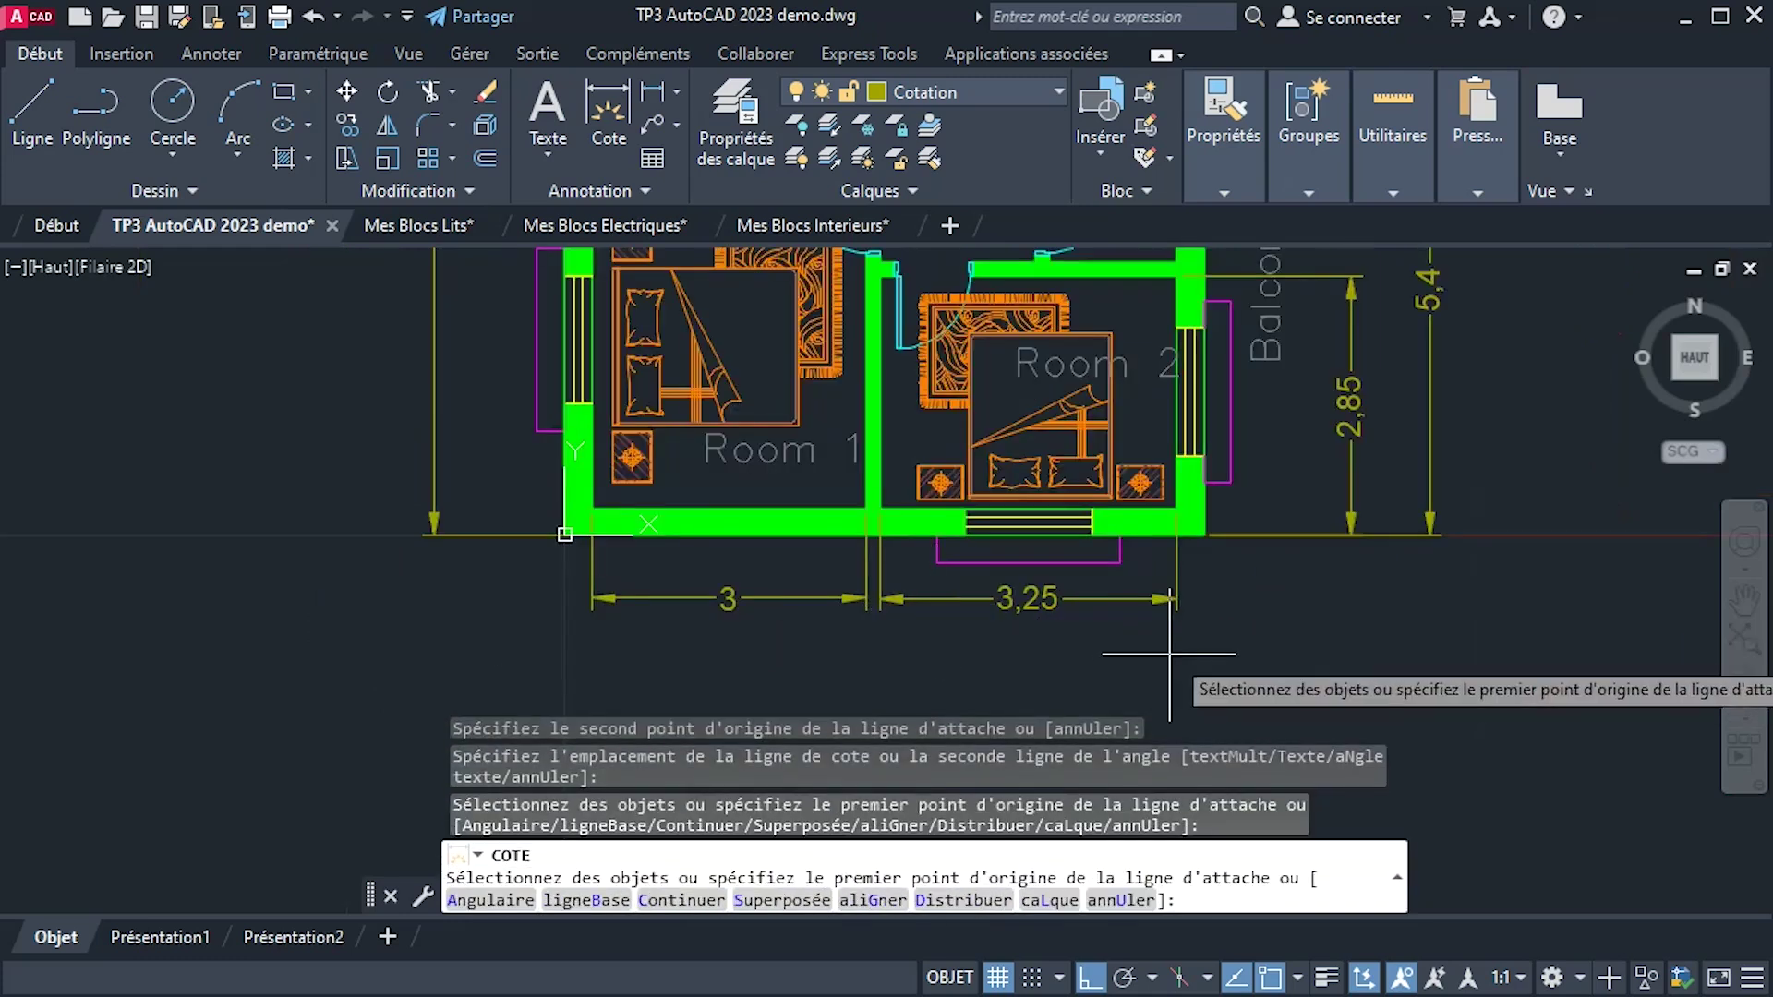
middle_click_drag(1173, 640, 1176, 673)
left_click(1263, 658)
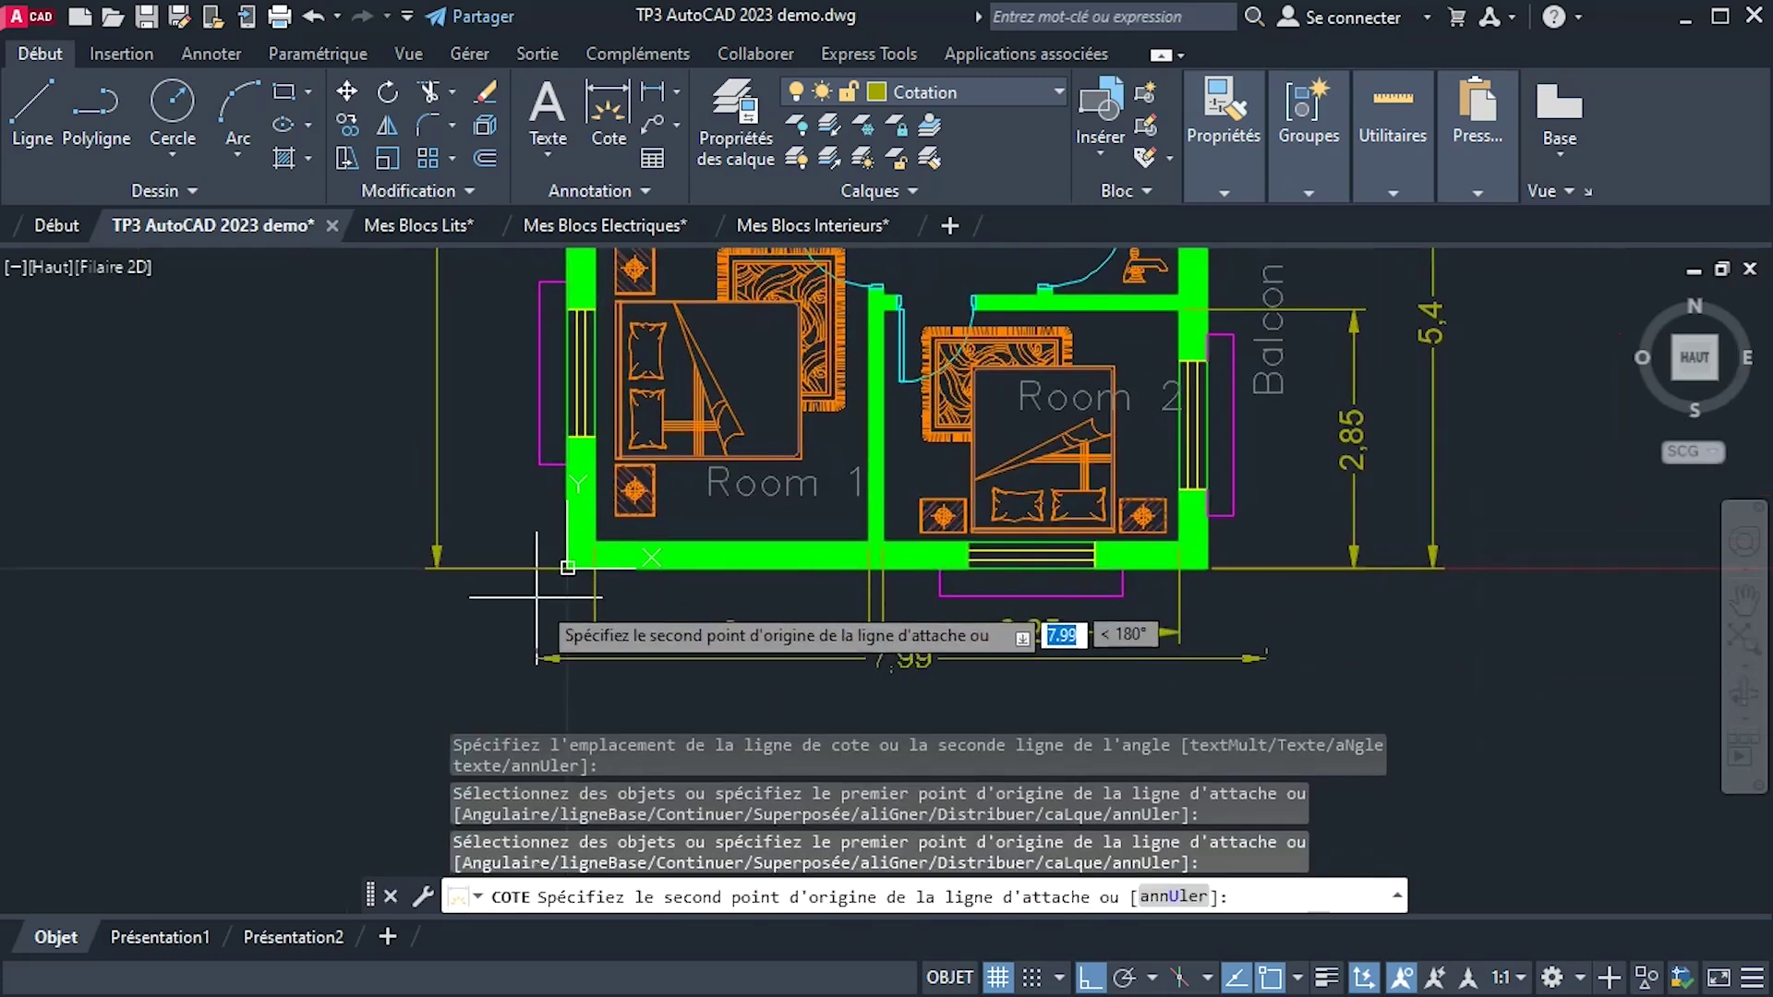
key("Return")
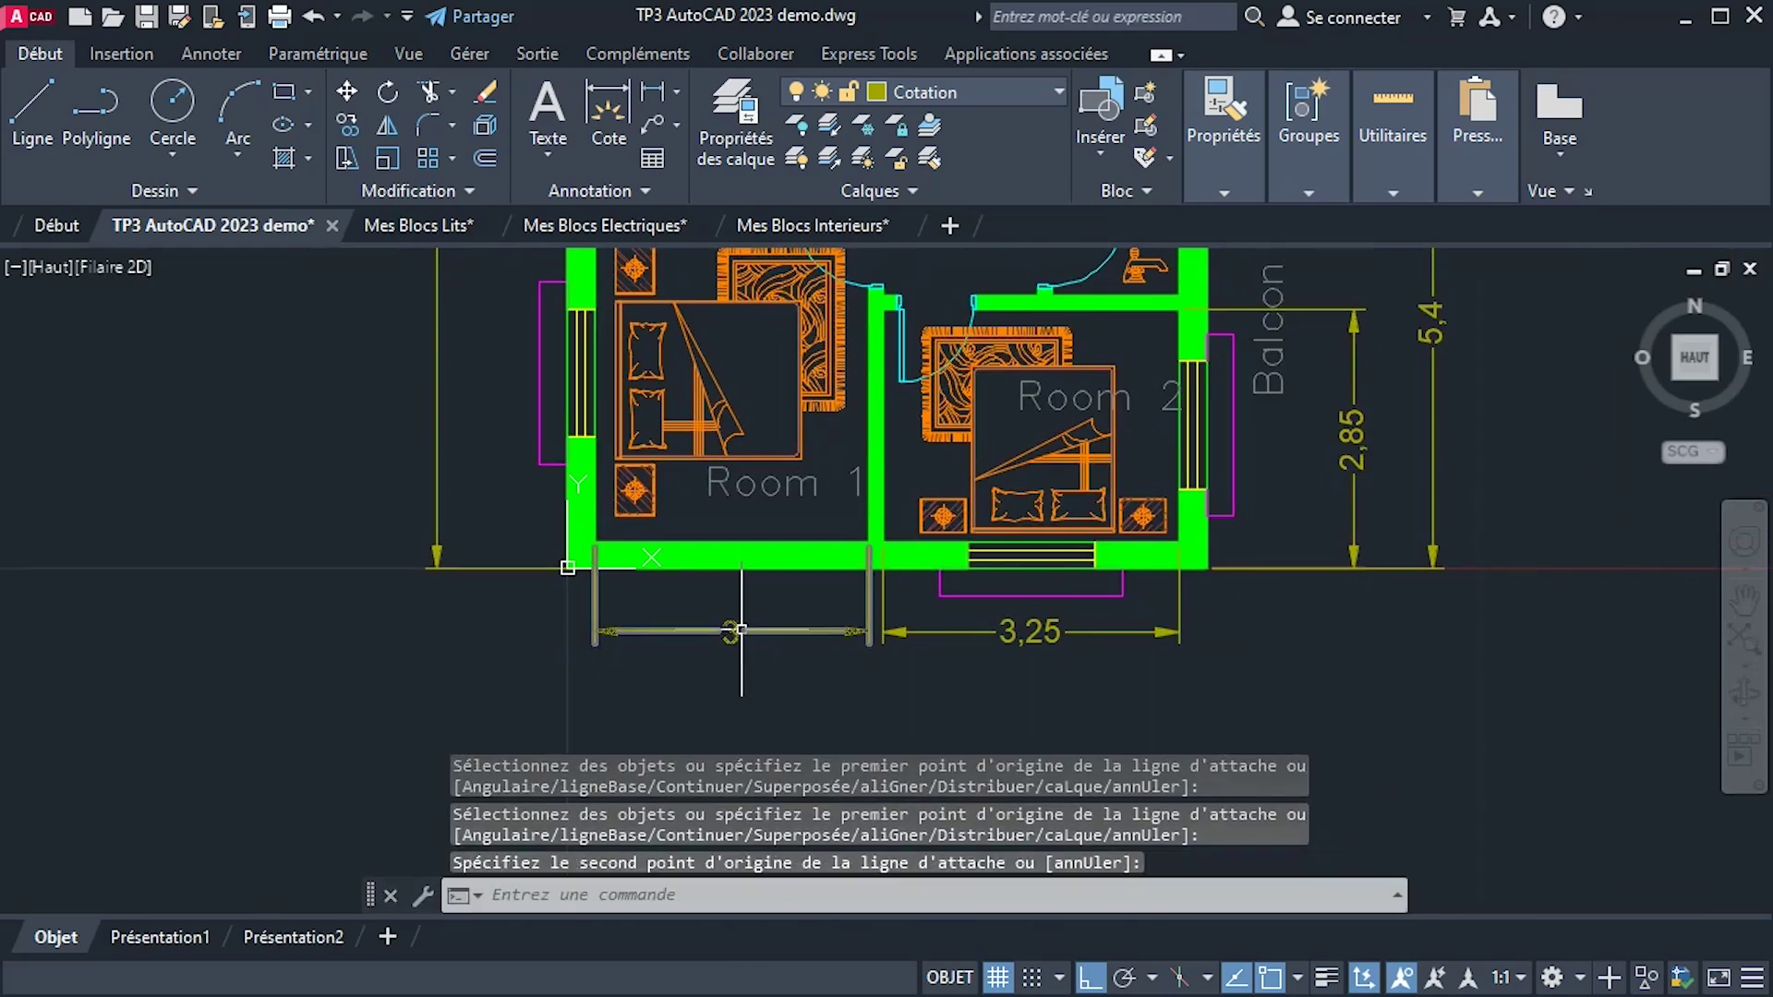
Move the Room 1 and Room 2 width dimensions slightly closer to the bottom wall.
left_click(731, 631)
left_click(731, 632)
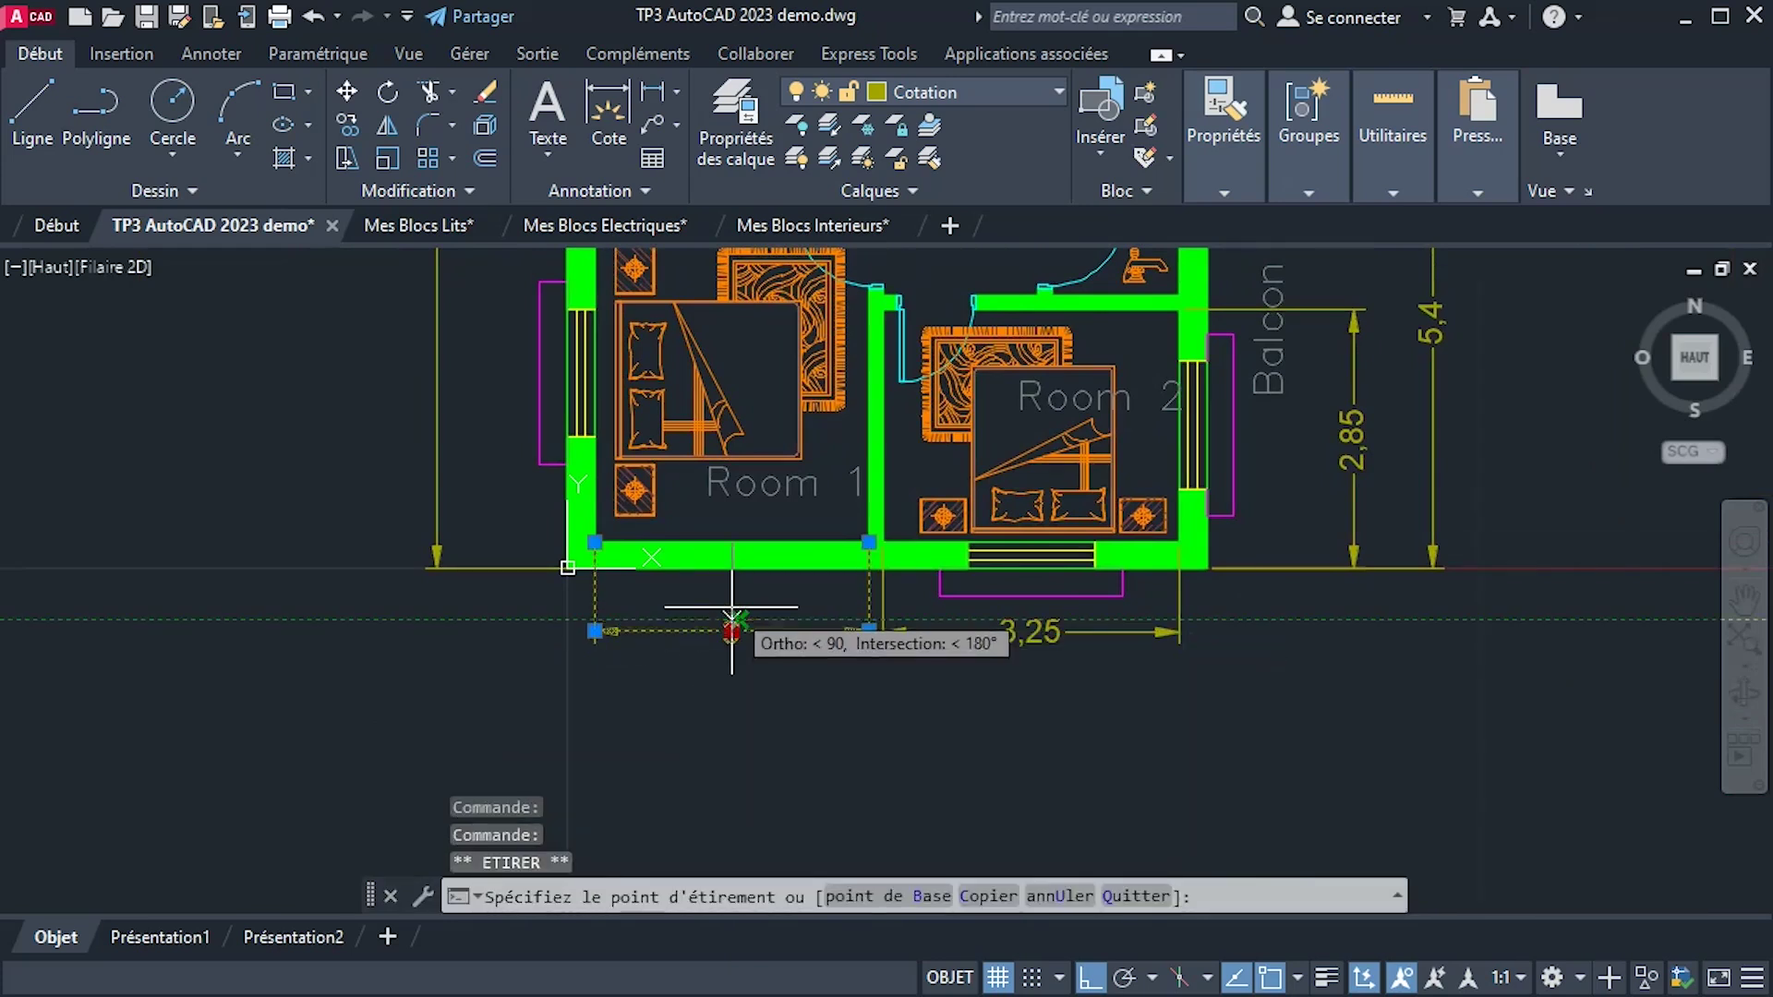
left_click(1031, 637)
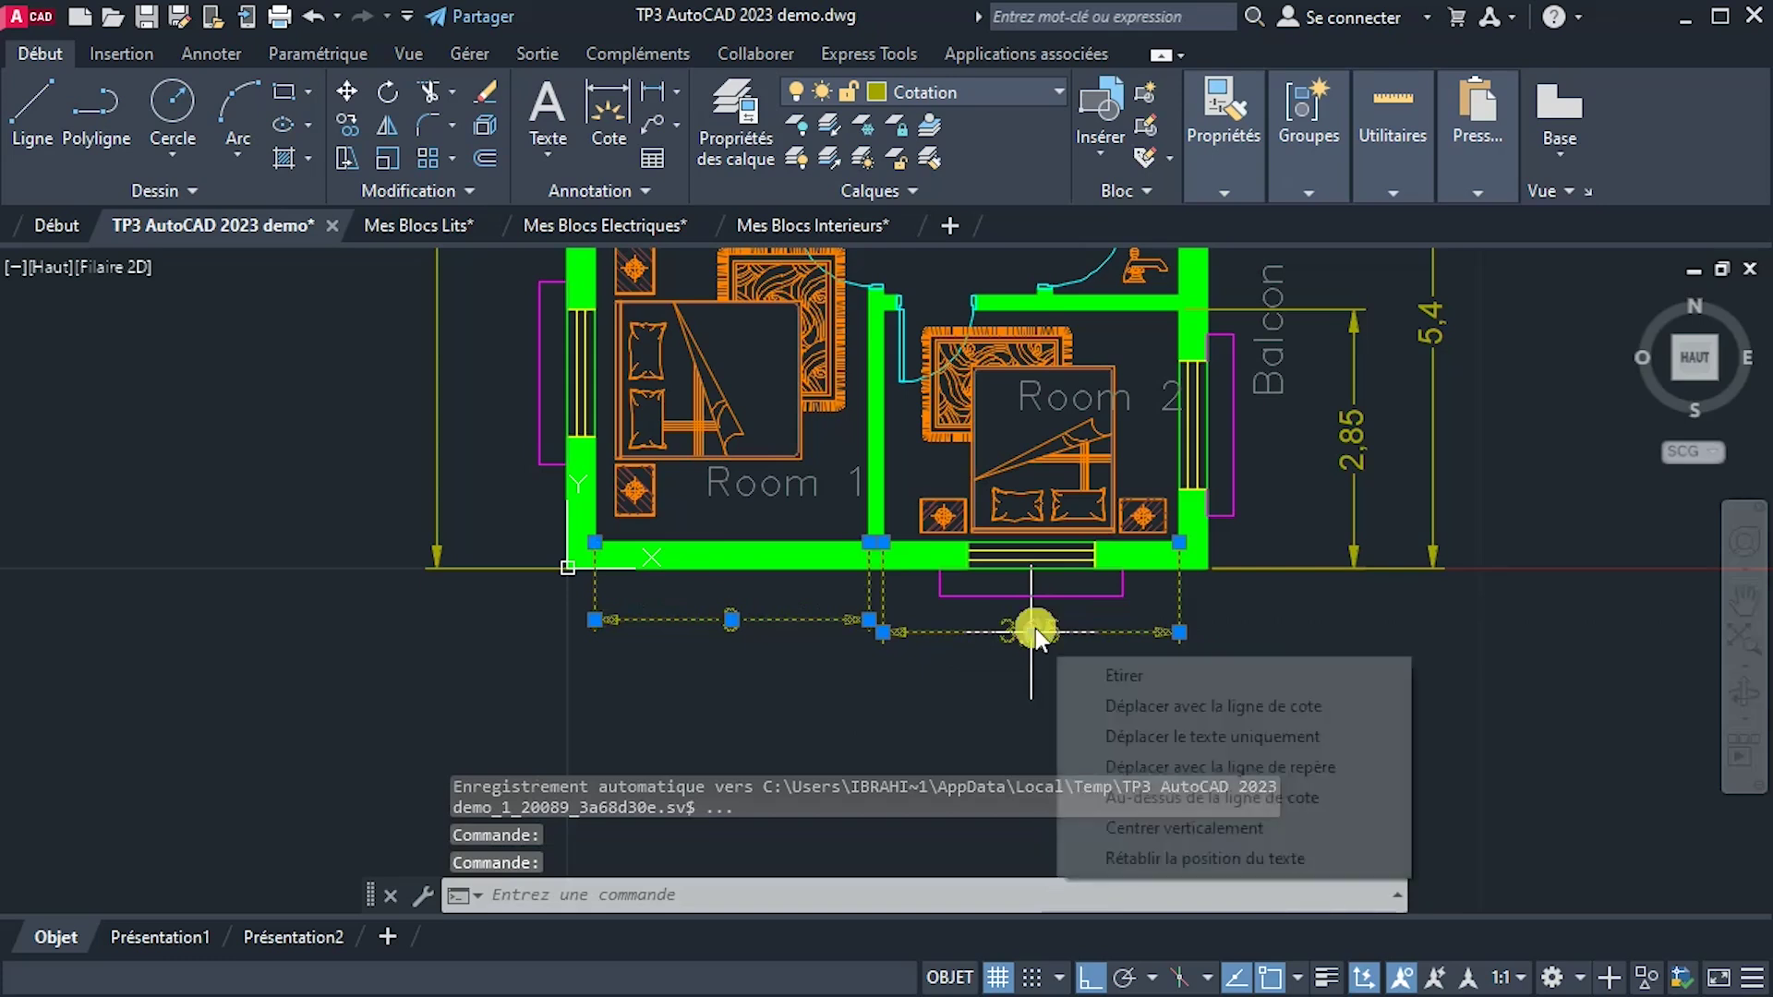
left_click(1031, 633)
left_click(1032, 614)
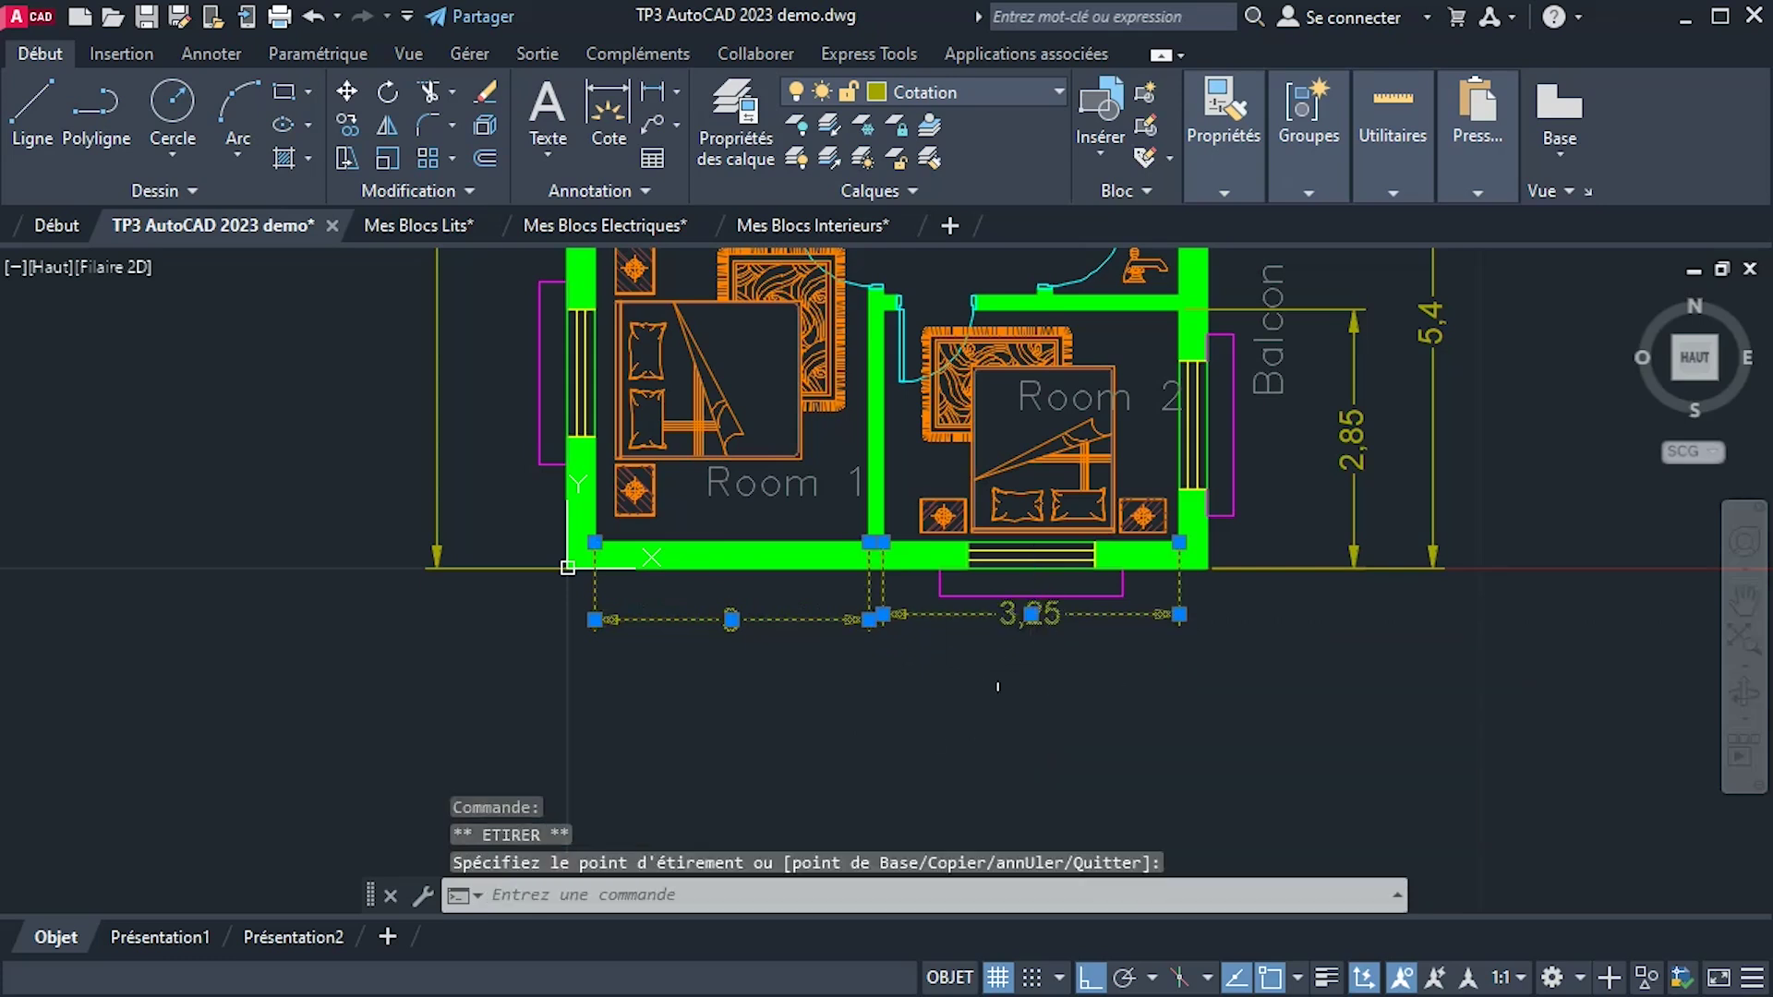
Align Room 1's width dimension line with Room 2's and clear the selection.
scroll(732, 621, "up", 2)
left_click(730, 619)
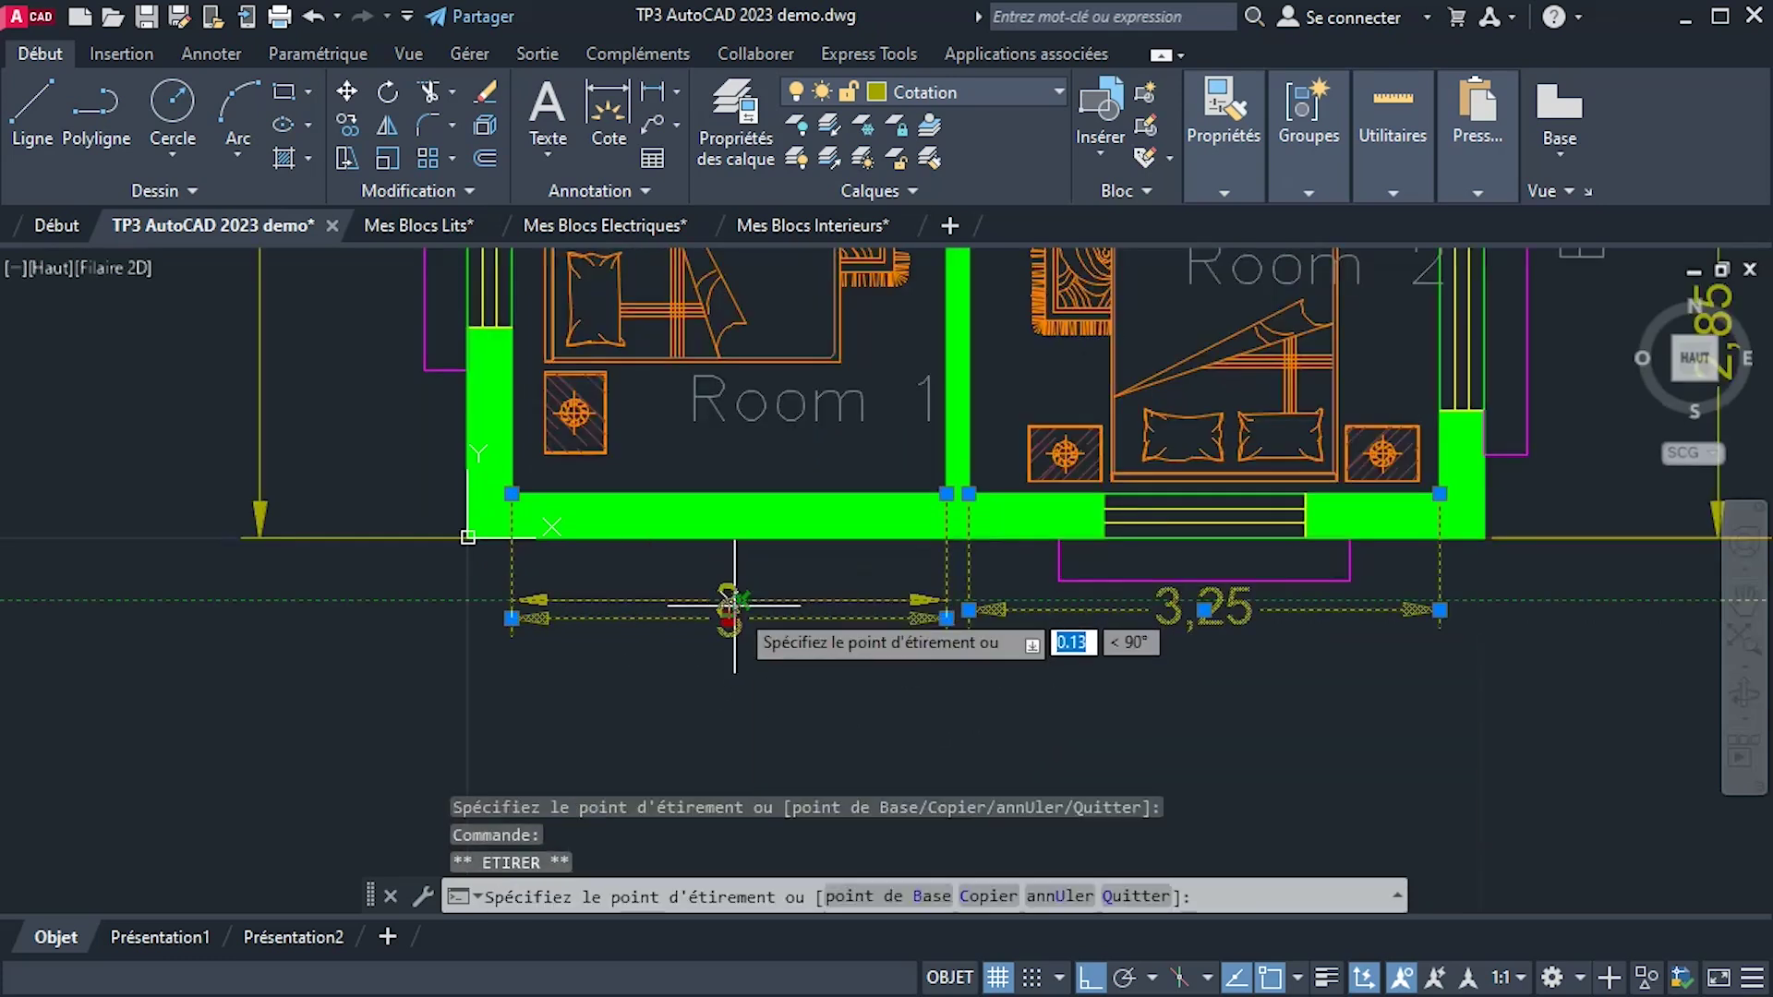
left_click(730, 612)
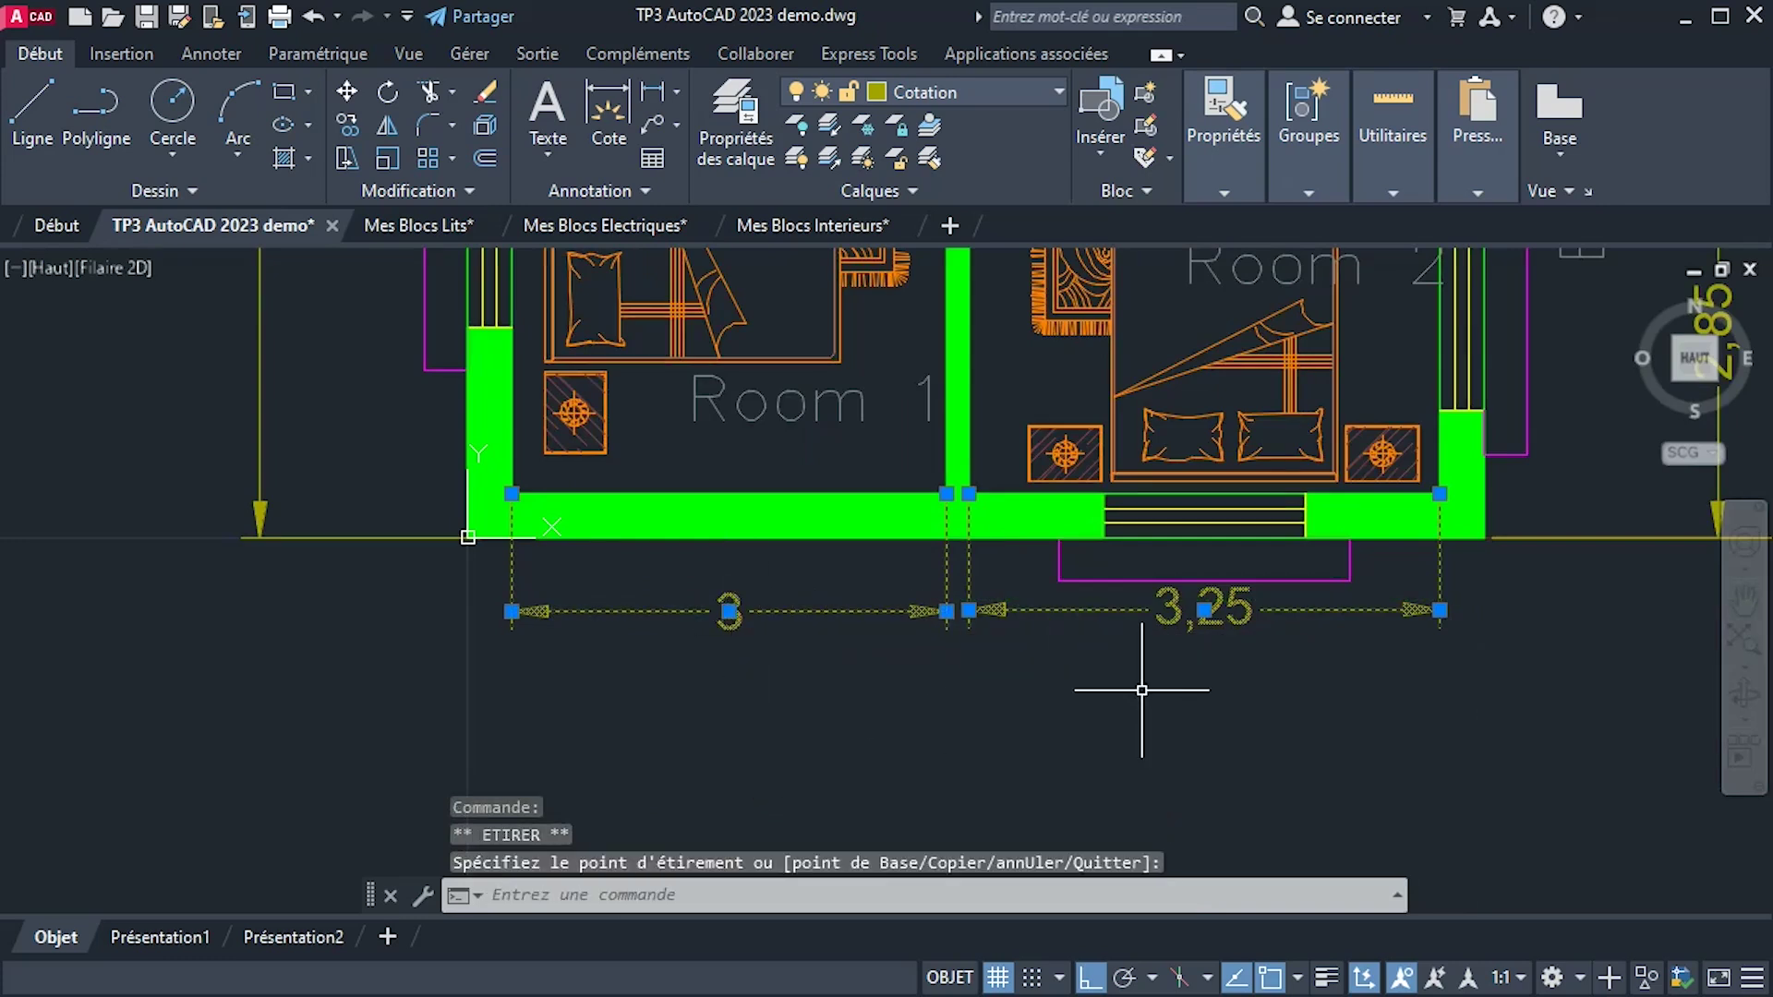
key("Escape")
Switch to the reference plan image TP 3 AutoCAd 2023.png in Photos to check the interior dimensions around the W.C and hallway.
scroll(1167, 680, "down", 2)
middle_click_drag(1167, 681, 1025, 803)
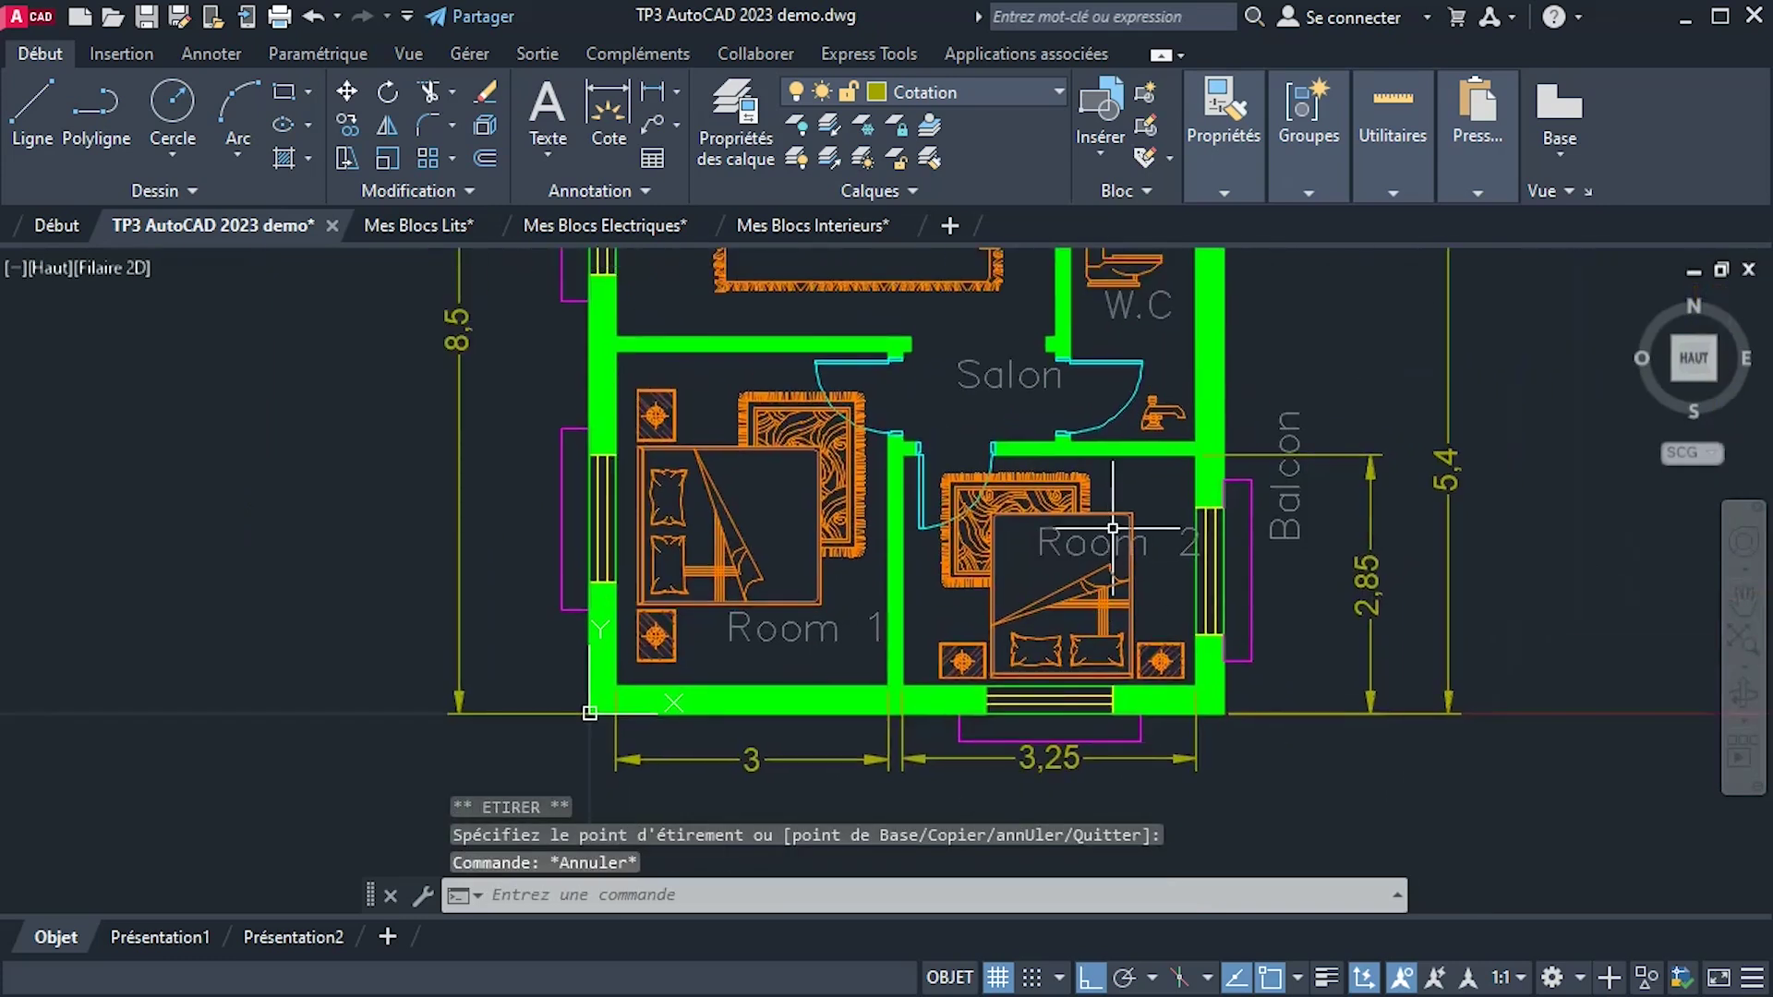
scroll(1113, 523, "down", 2)
middle_click_drag(1114, 521, 1125, 601)
scroll(1027, 508, "up", 5)
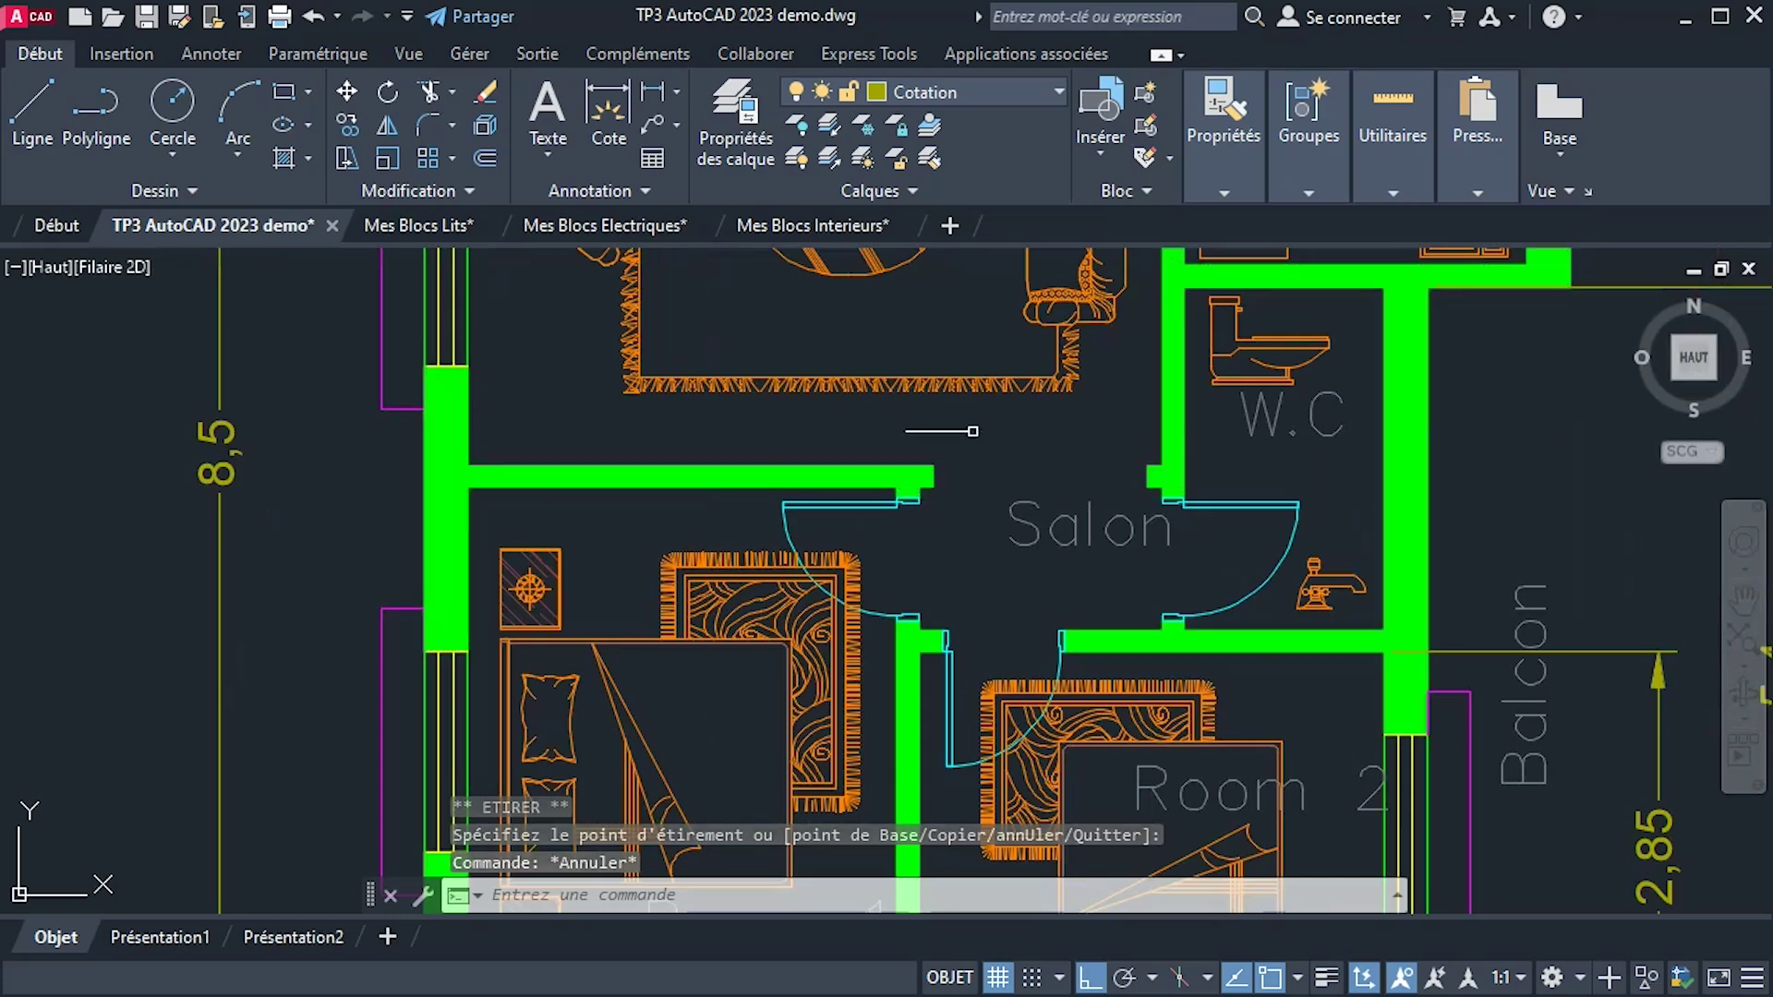
middle_click_drag(954, 609, 1101, 666)
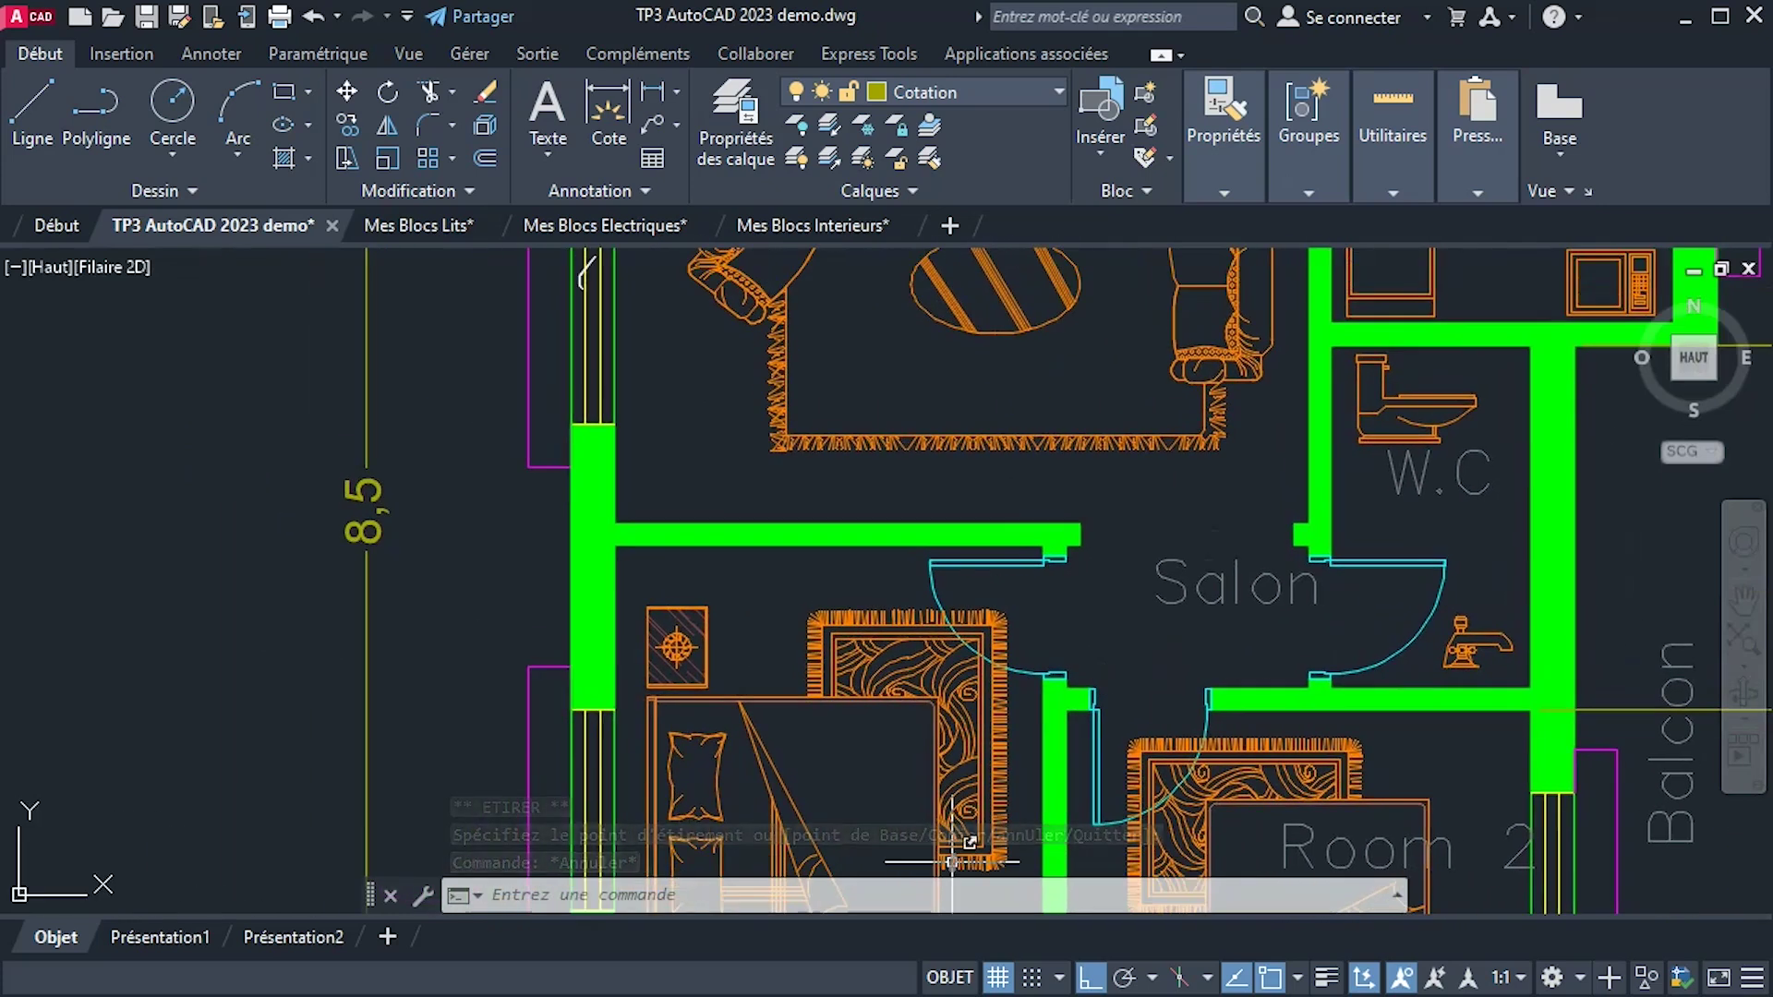
key("alt+Tab")
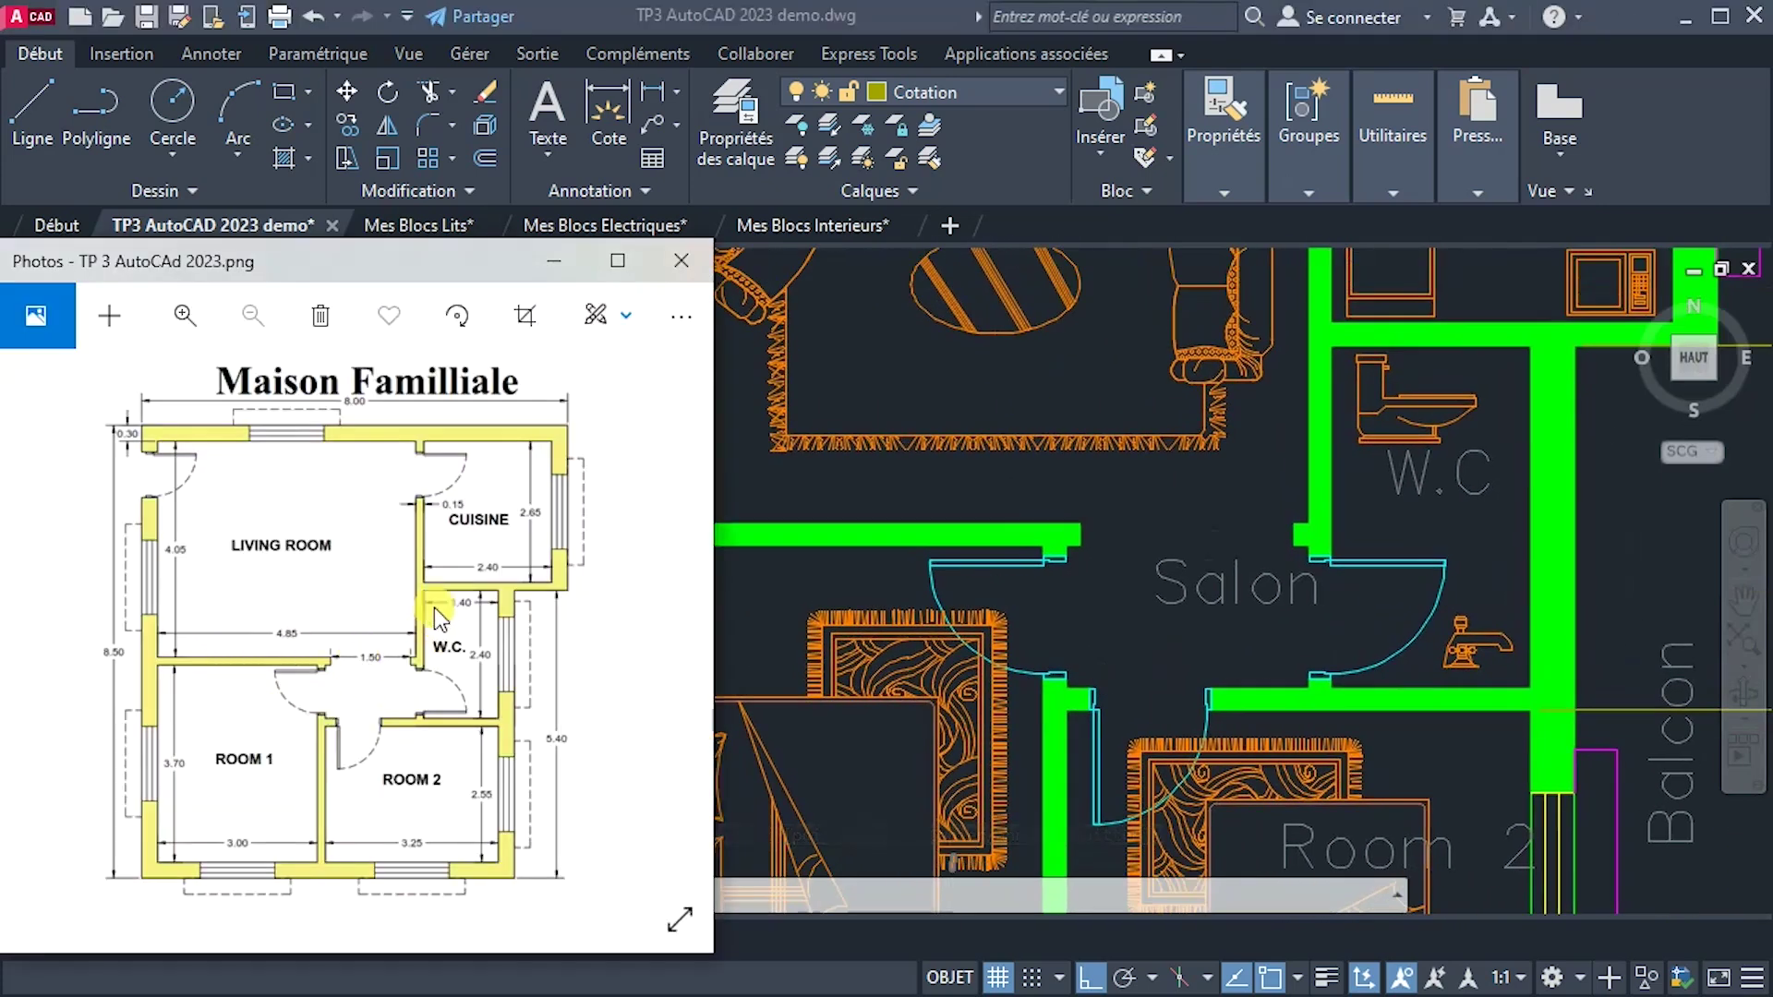
Back in the AutoCAD drawing, dimension the hallway opening's width between the two wall ends, placing the dimension line within the opening.
left_click(1078, 605)
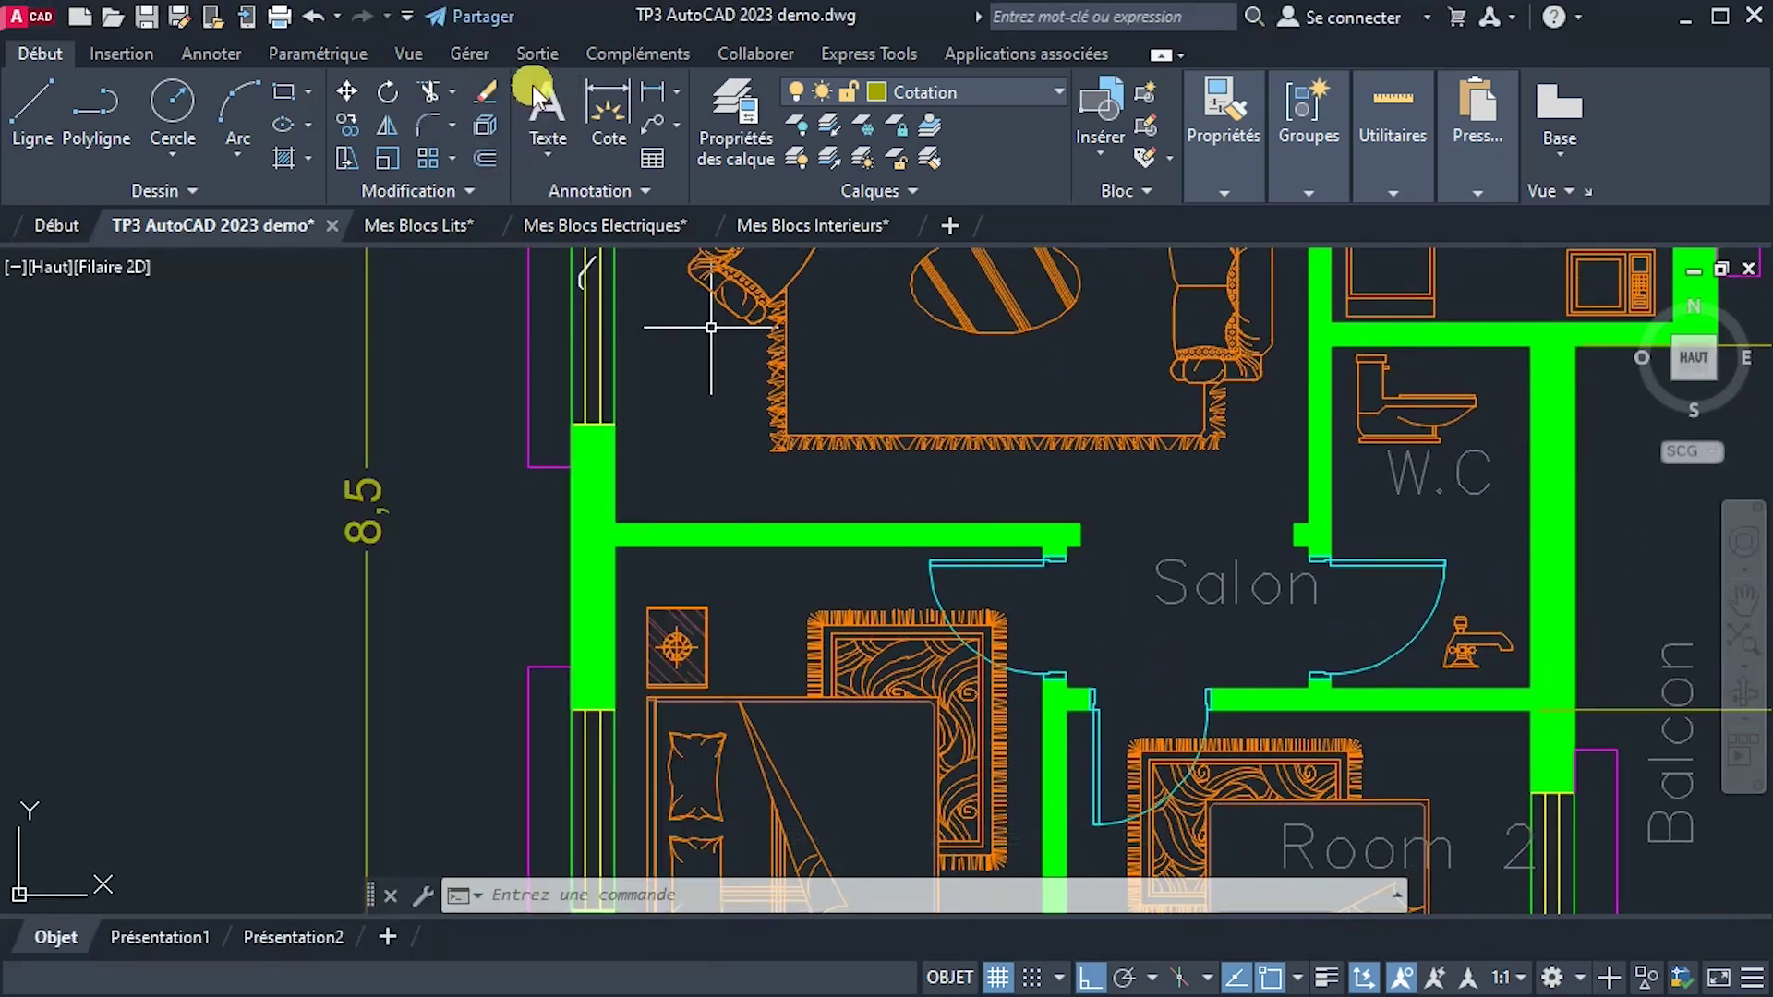
left_click(600, 104)
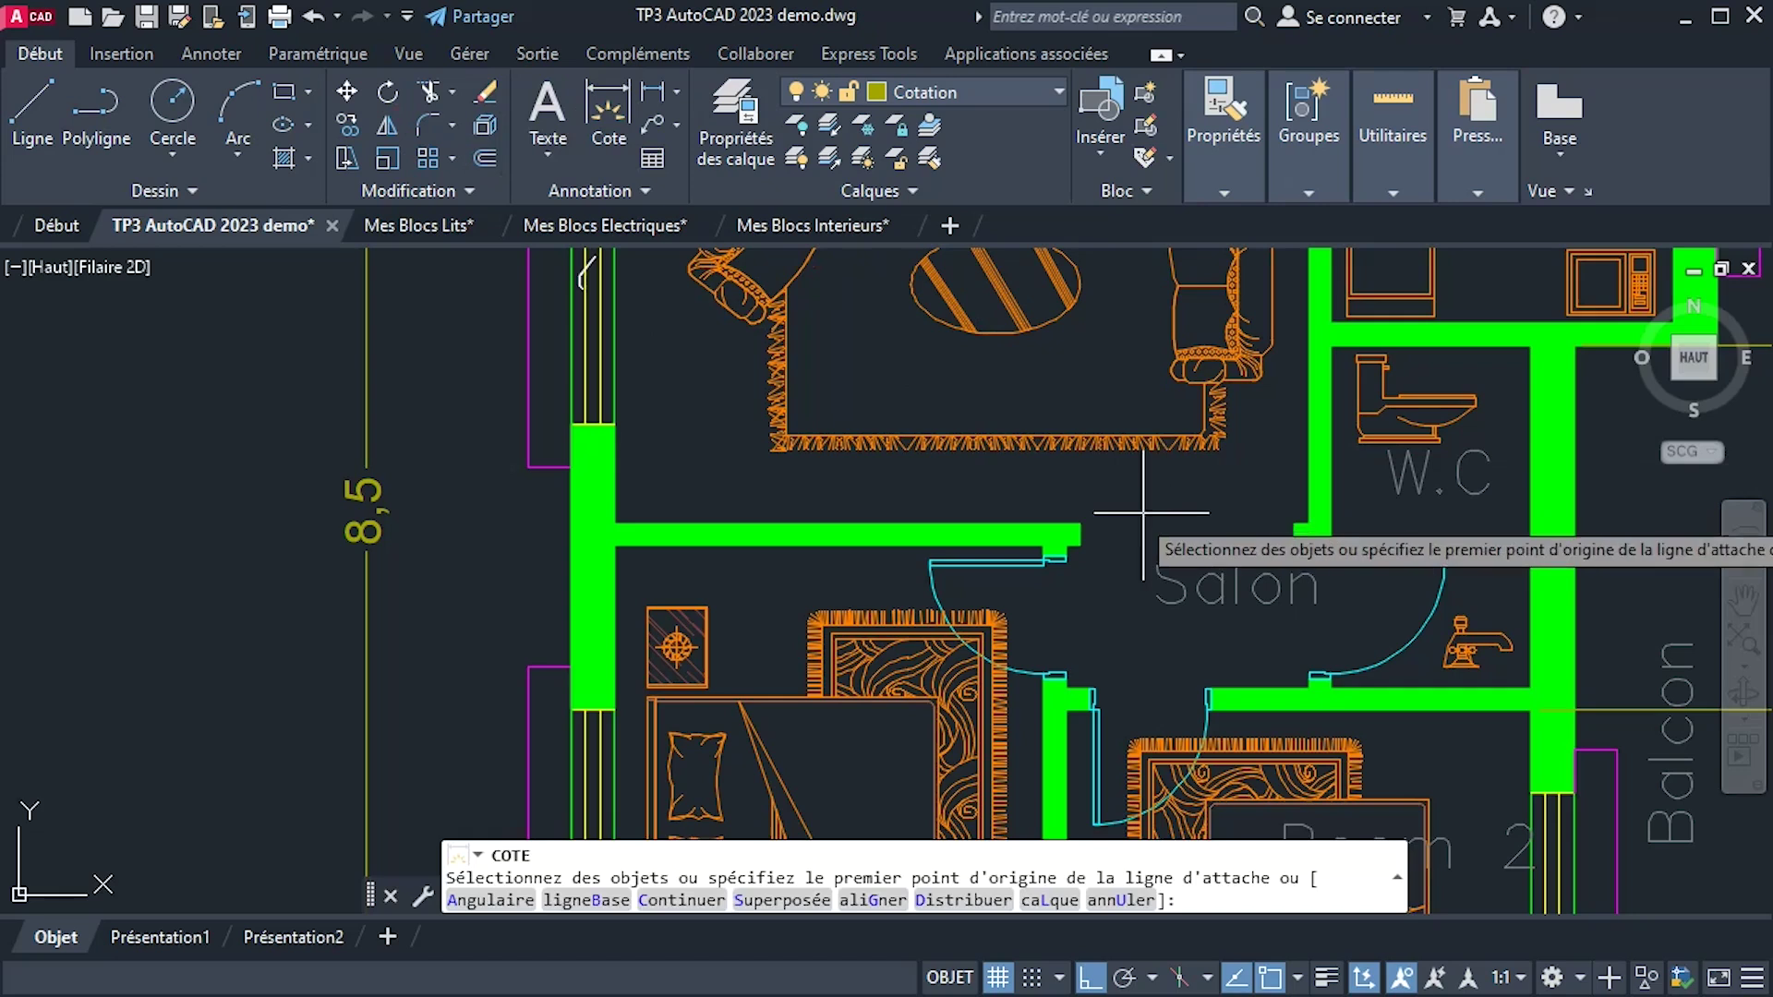
left_click(1079, 525)
left_click(1295, 525)
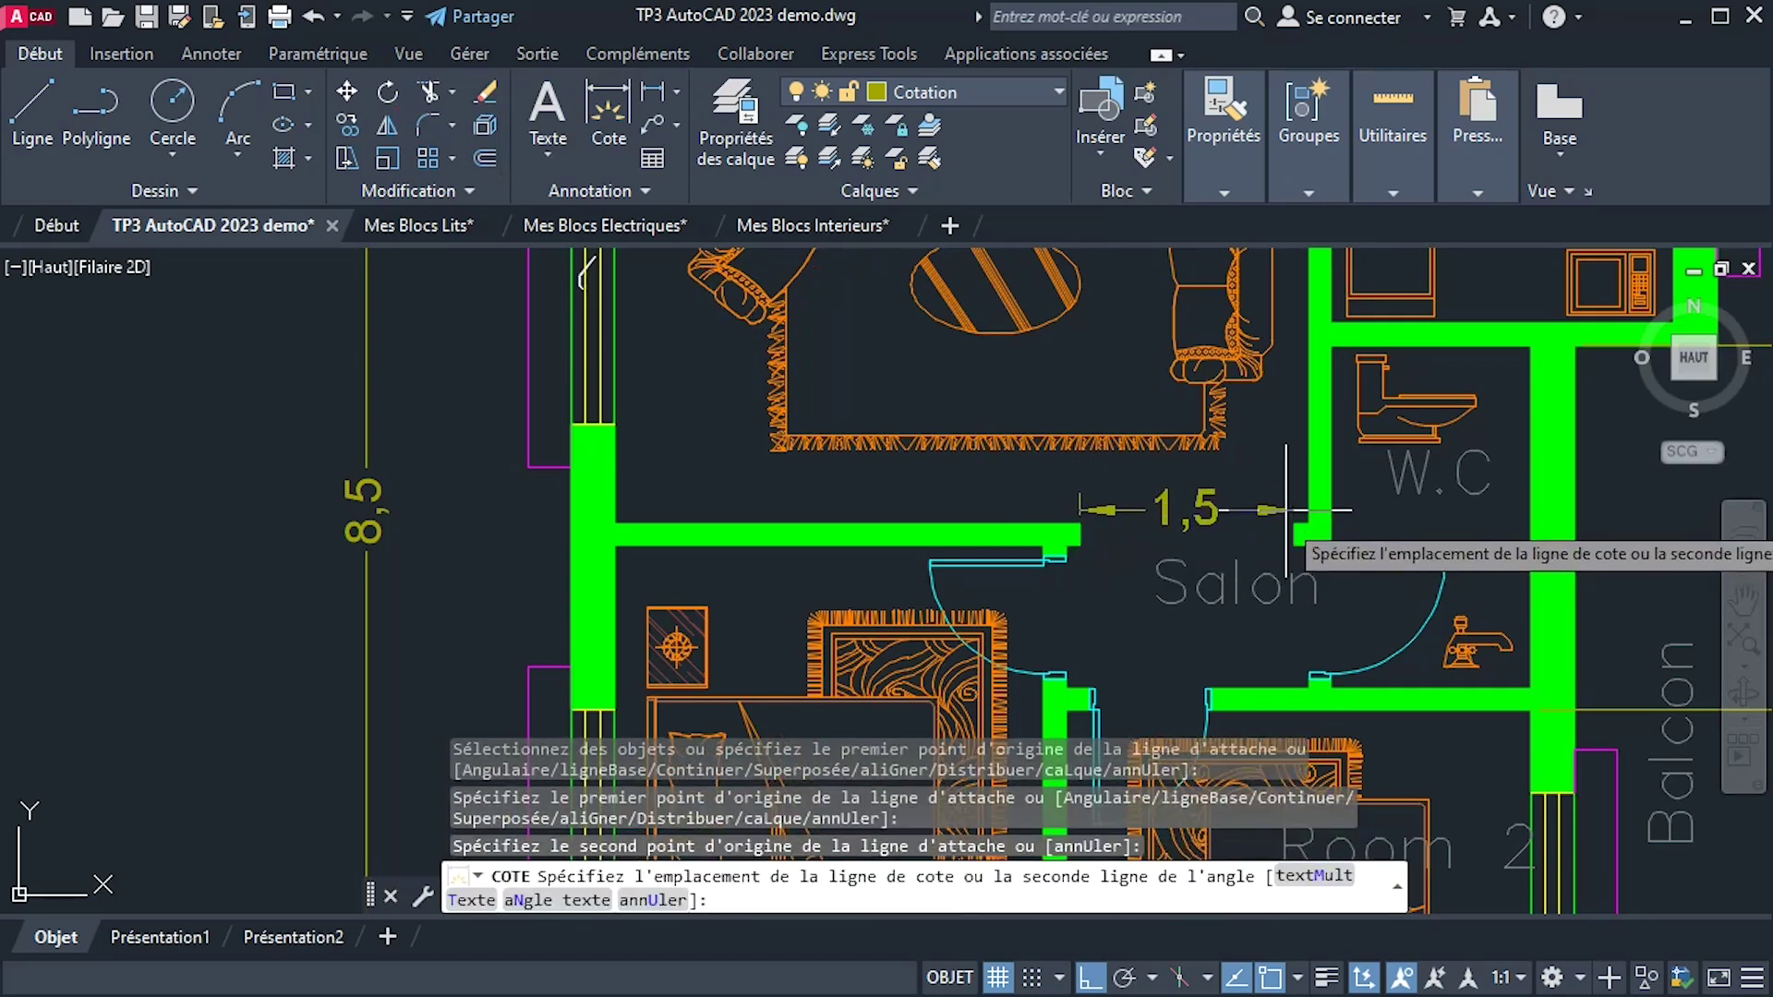
left_click(1280, 532)
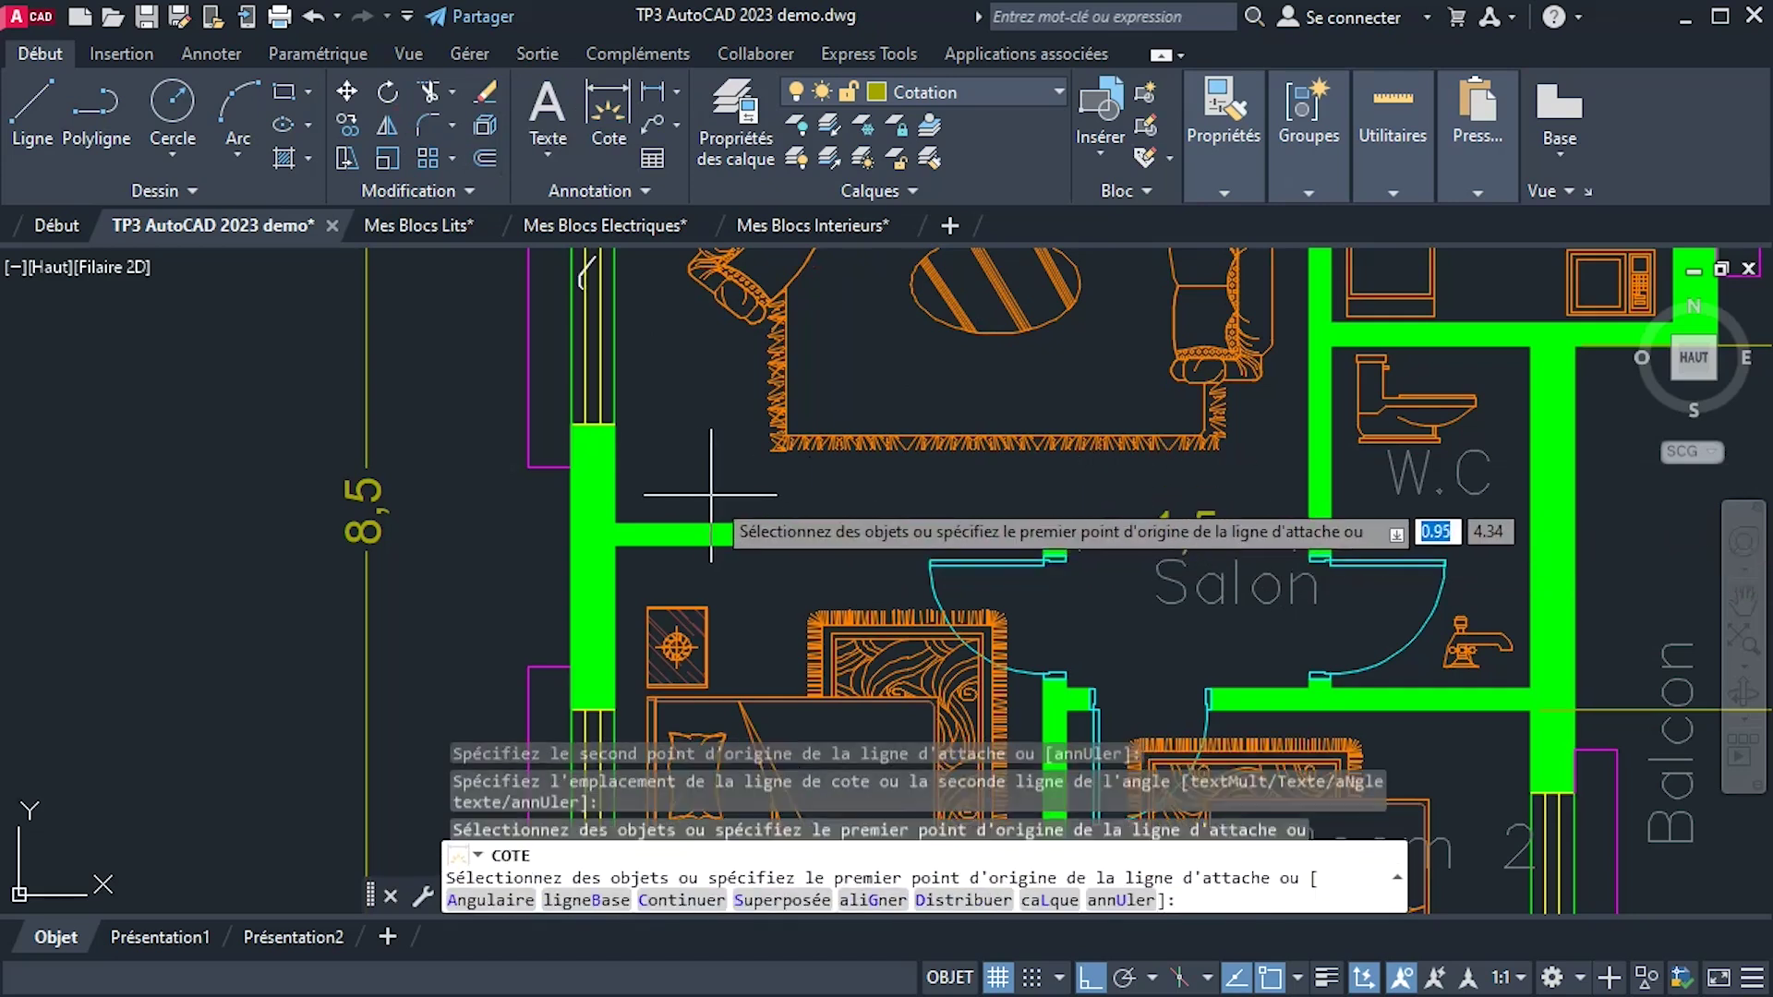
Dimension the living room's interior depth between its west wall corners, placing the dimension just inside that wall.
scroll(849, 556, "down", 3)
left_click(828, 561)
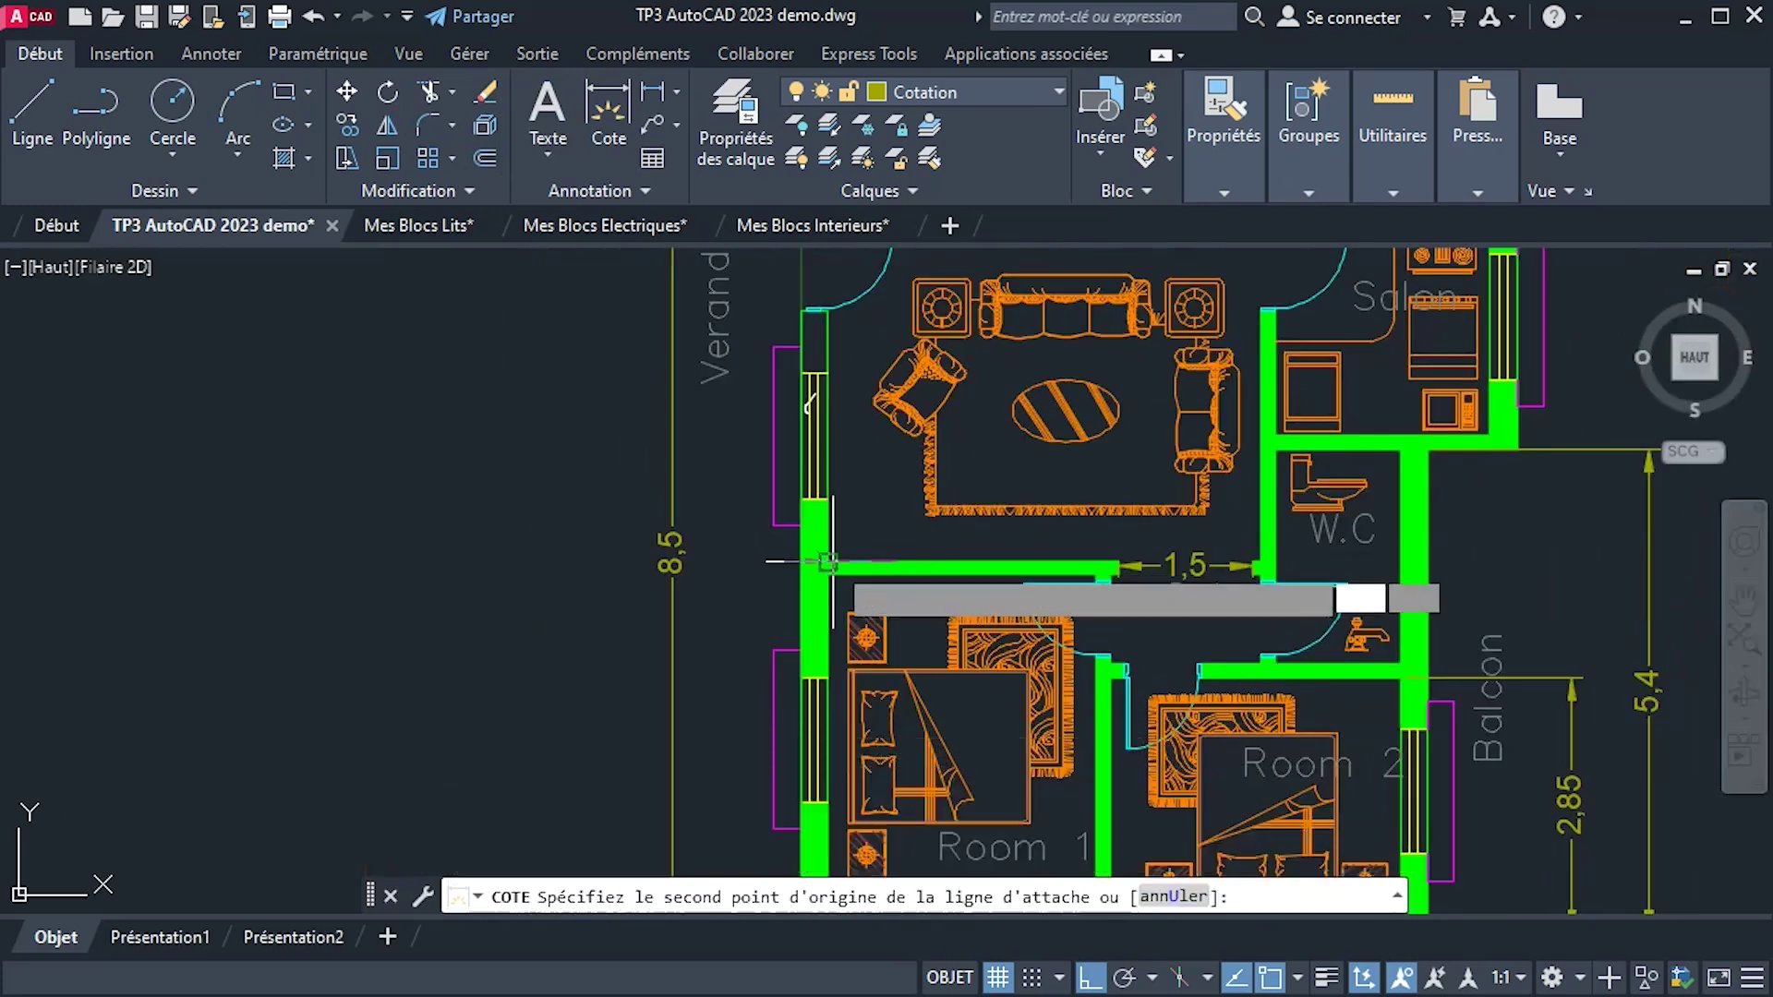
middle_click_drag(845, 426, 806, 576)
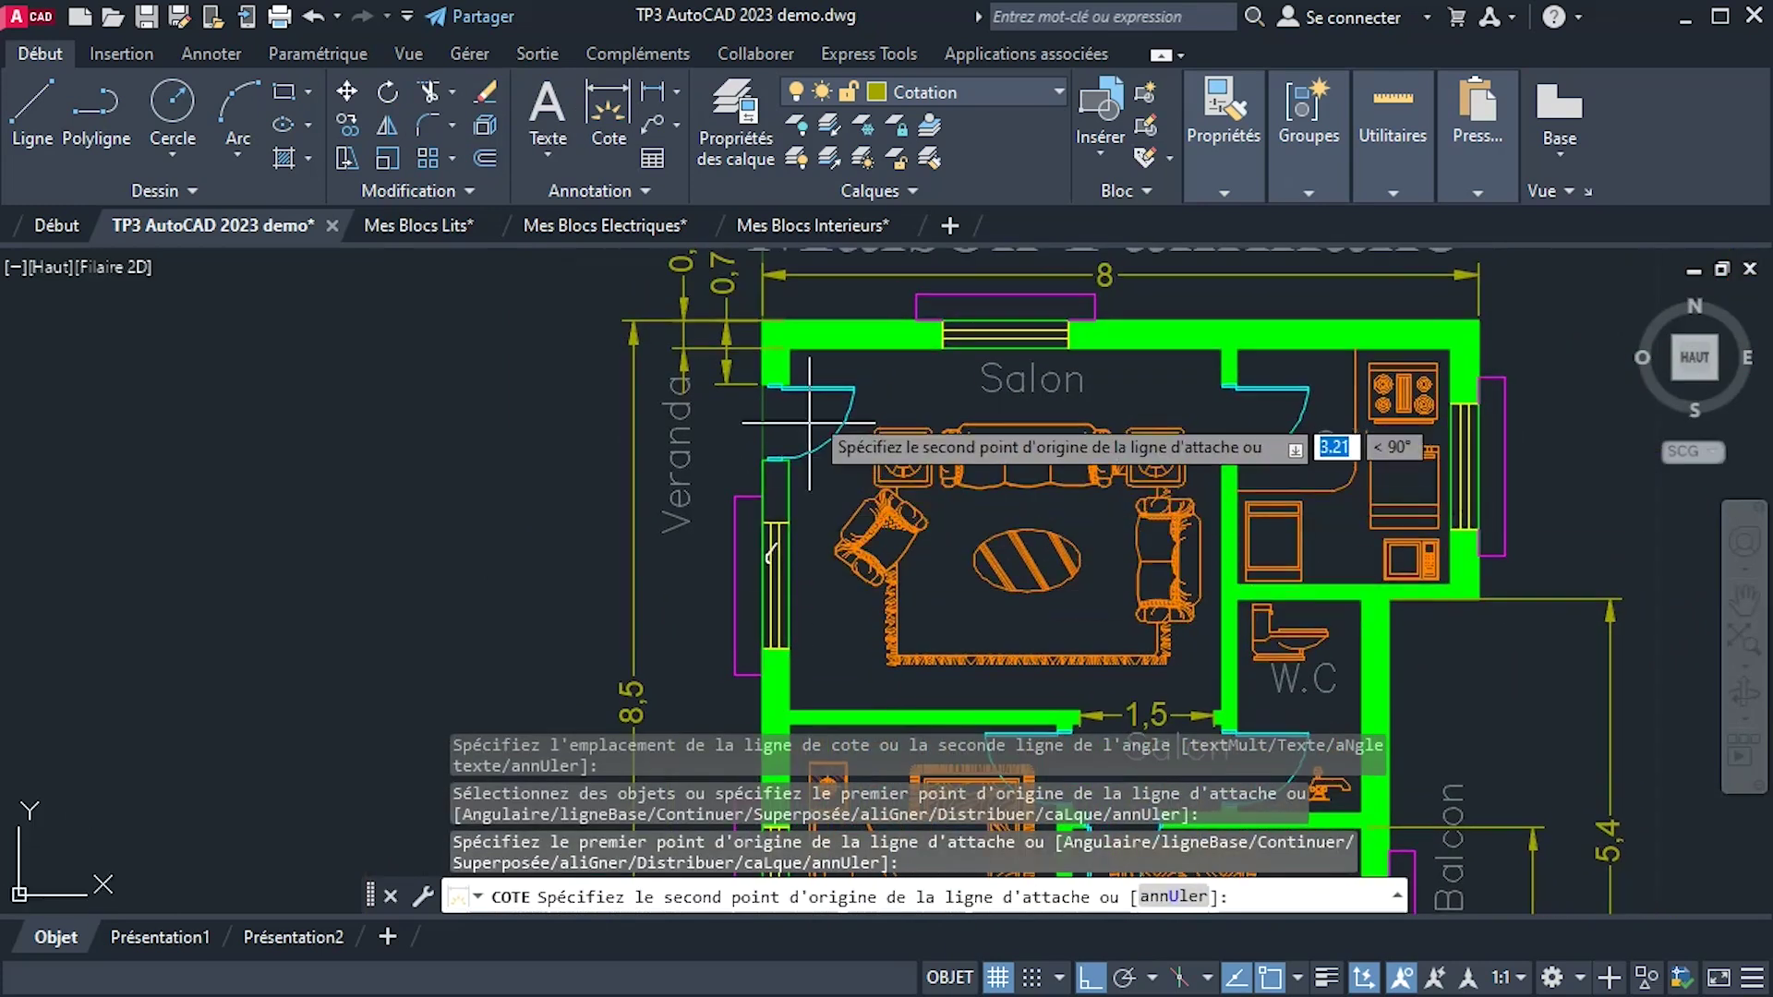
left_click(790, 350)
left_click(817, 503)
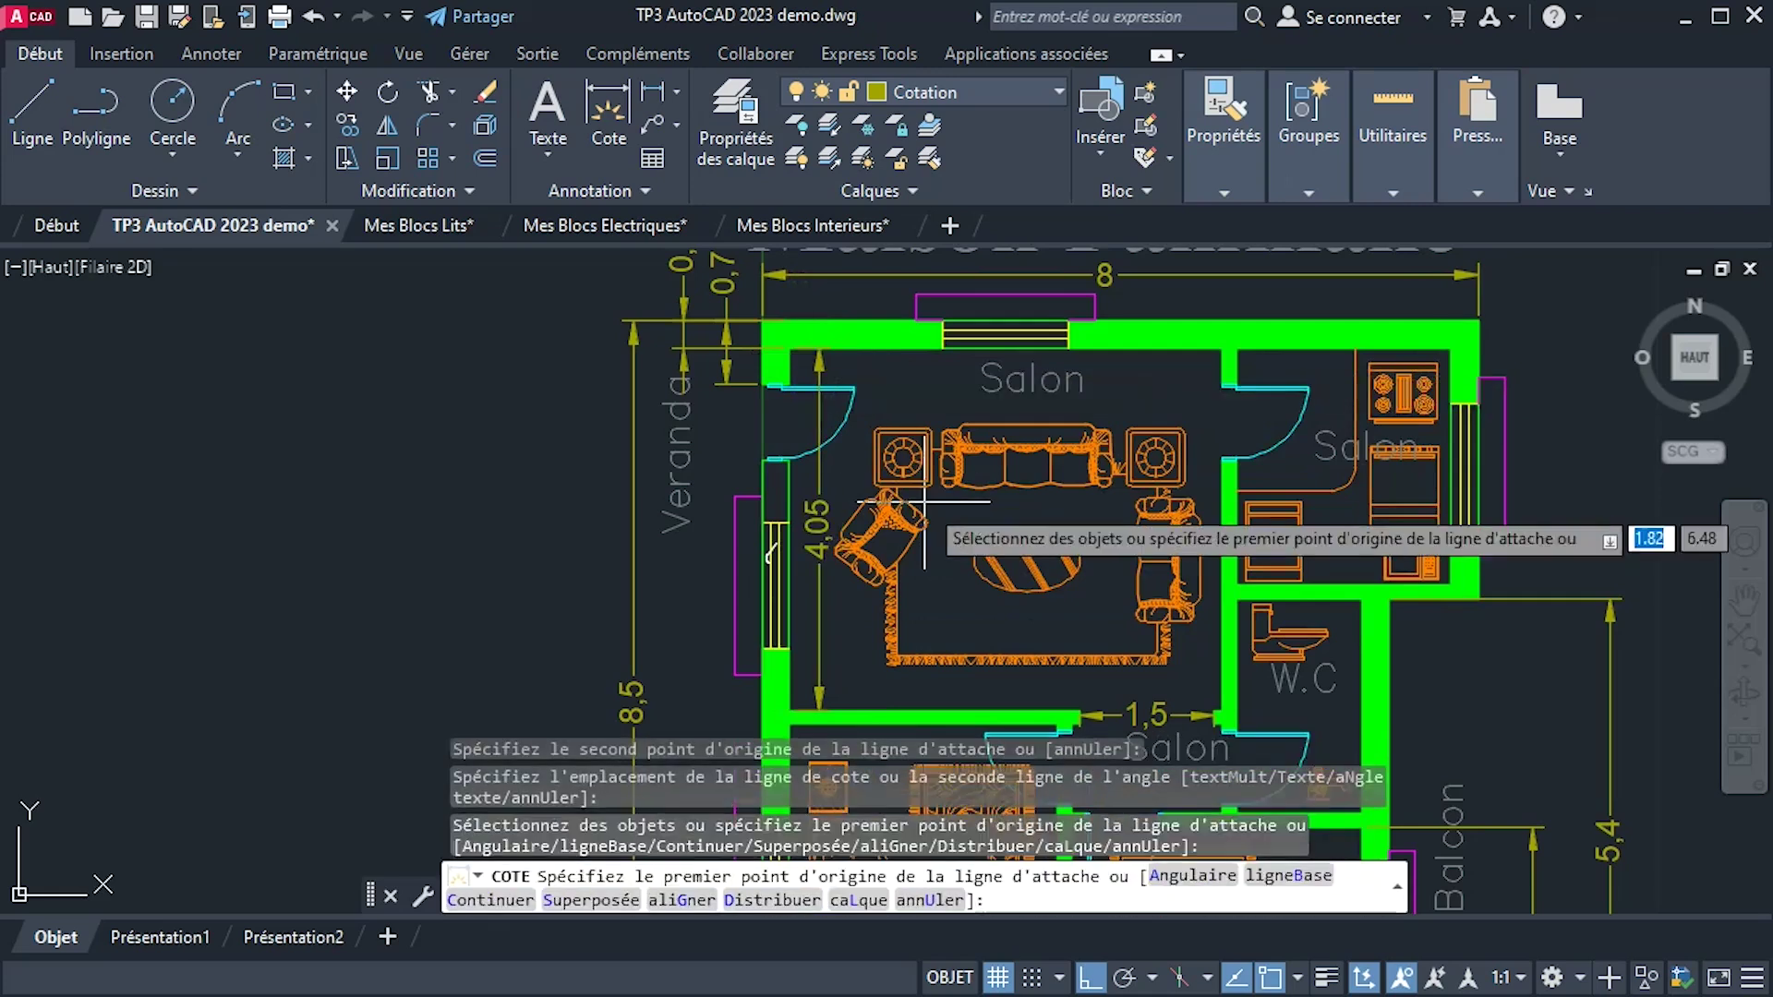
Dimension the living room's interior width from the west wall to the W.C partition, just above the Room 1 wall.
middle_click_drag(817, 504, 793, 422)
left_click(766, 628)
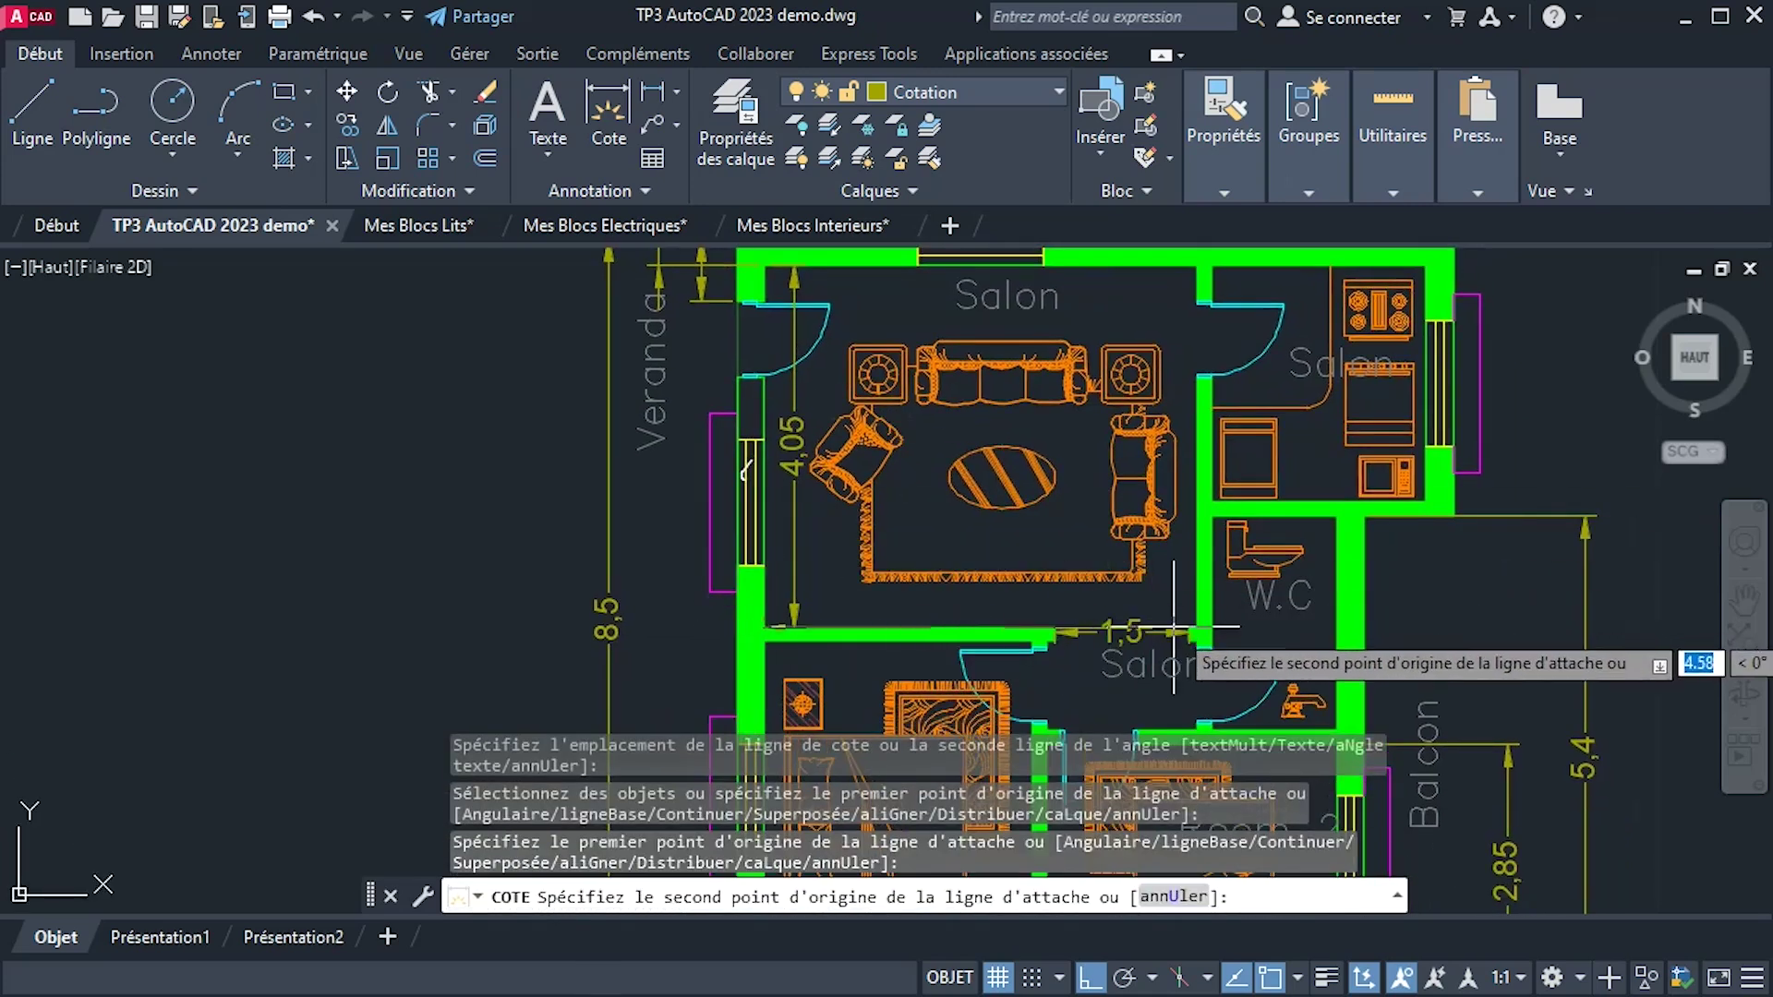
scroll(1197, 631, "up", 5)
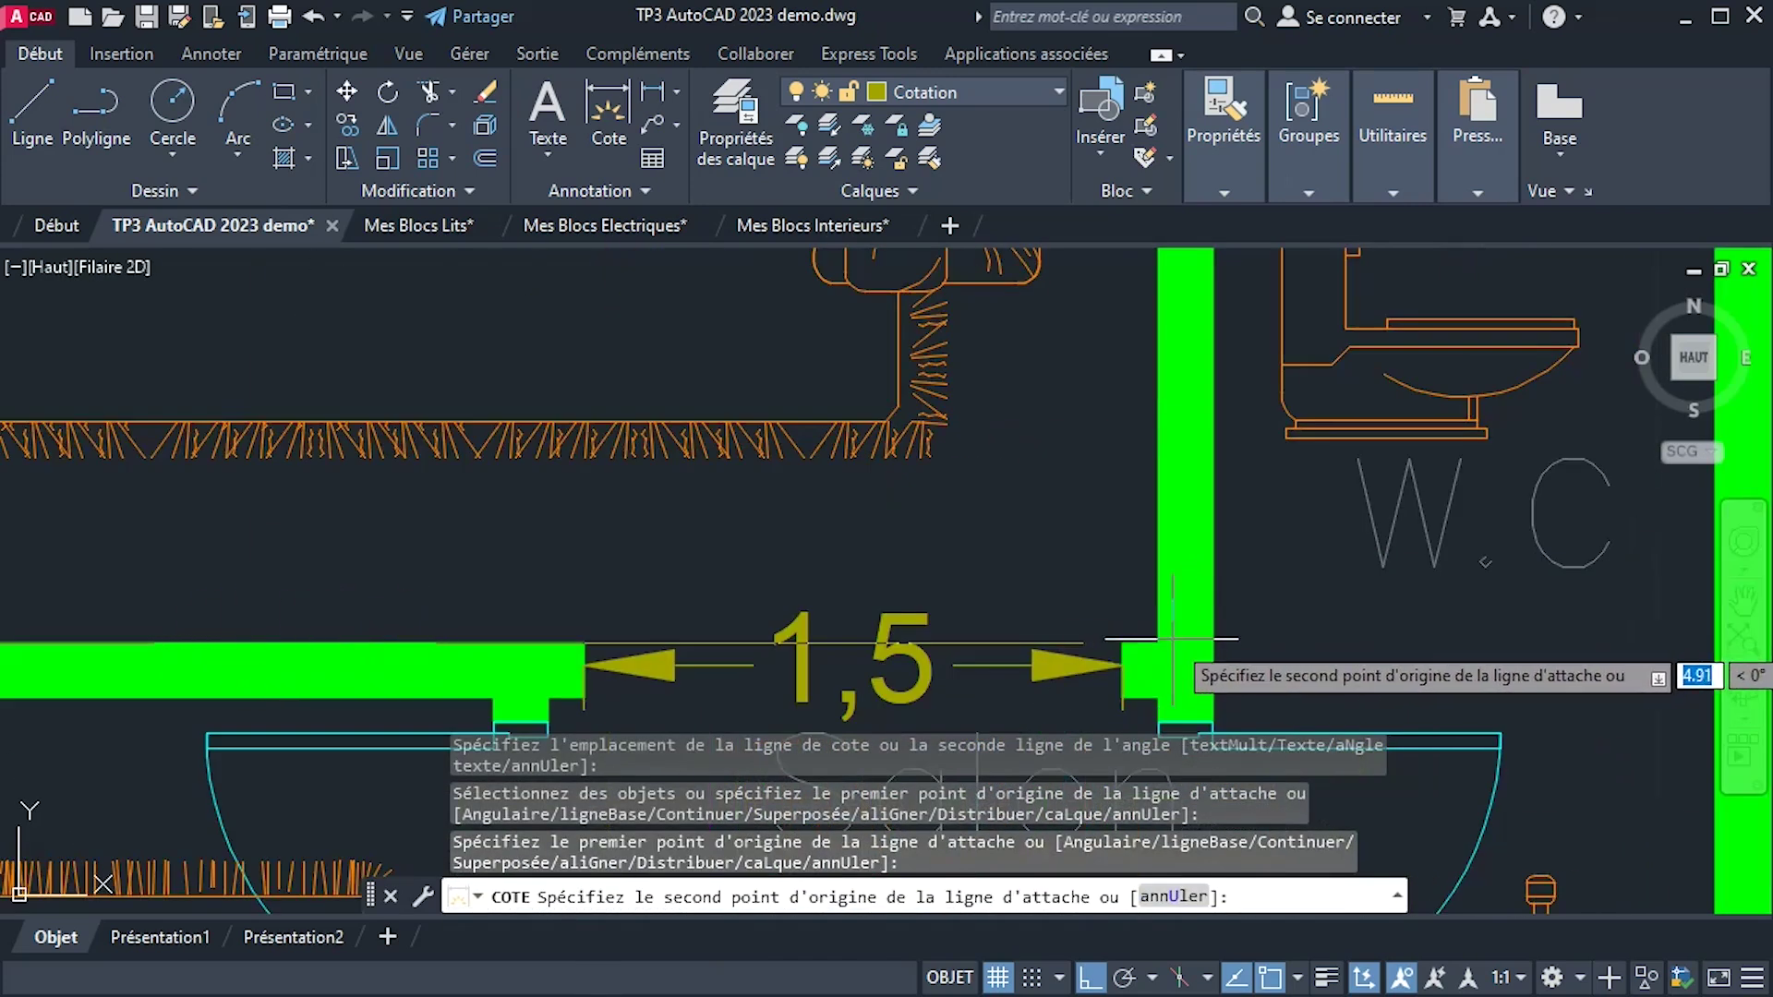
left_click(1198, 631)
left_click(1121, 521)
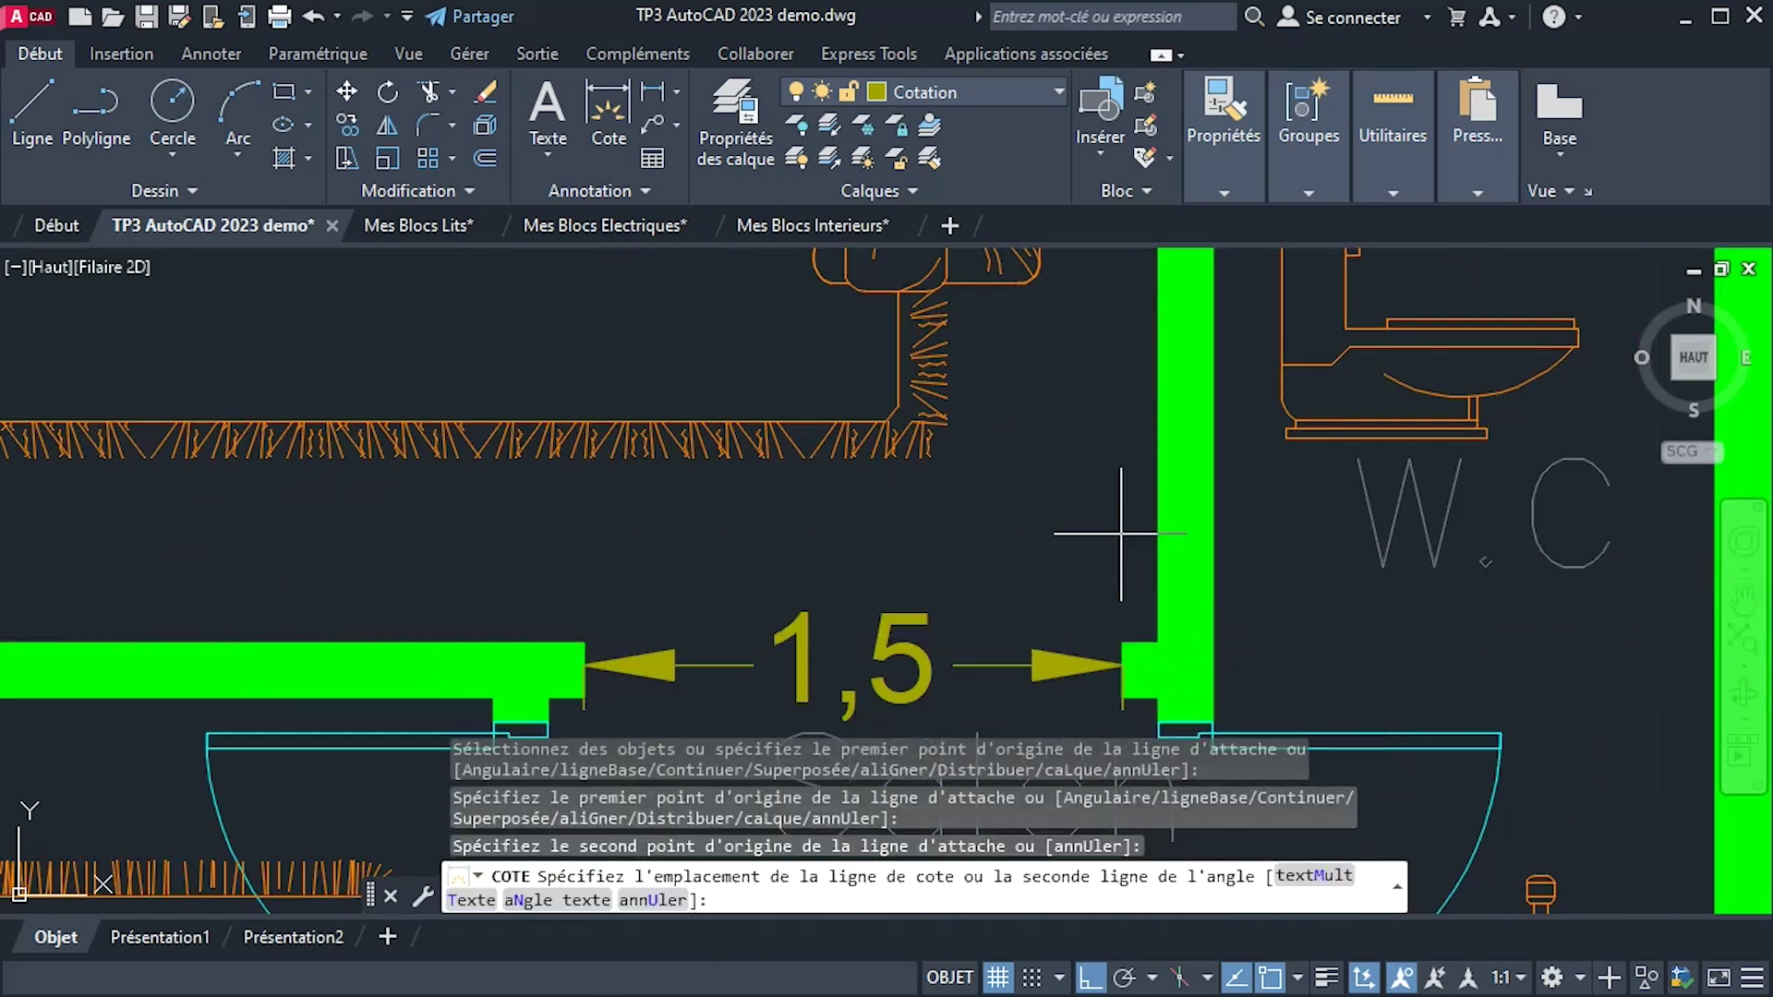
scroll(1260, 513, "down", 5)
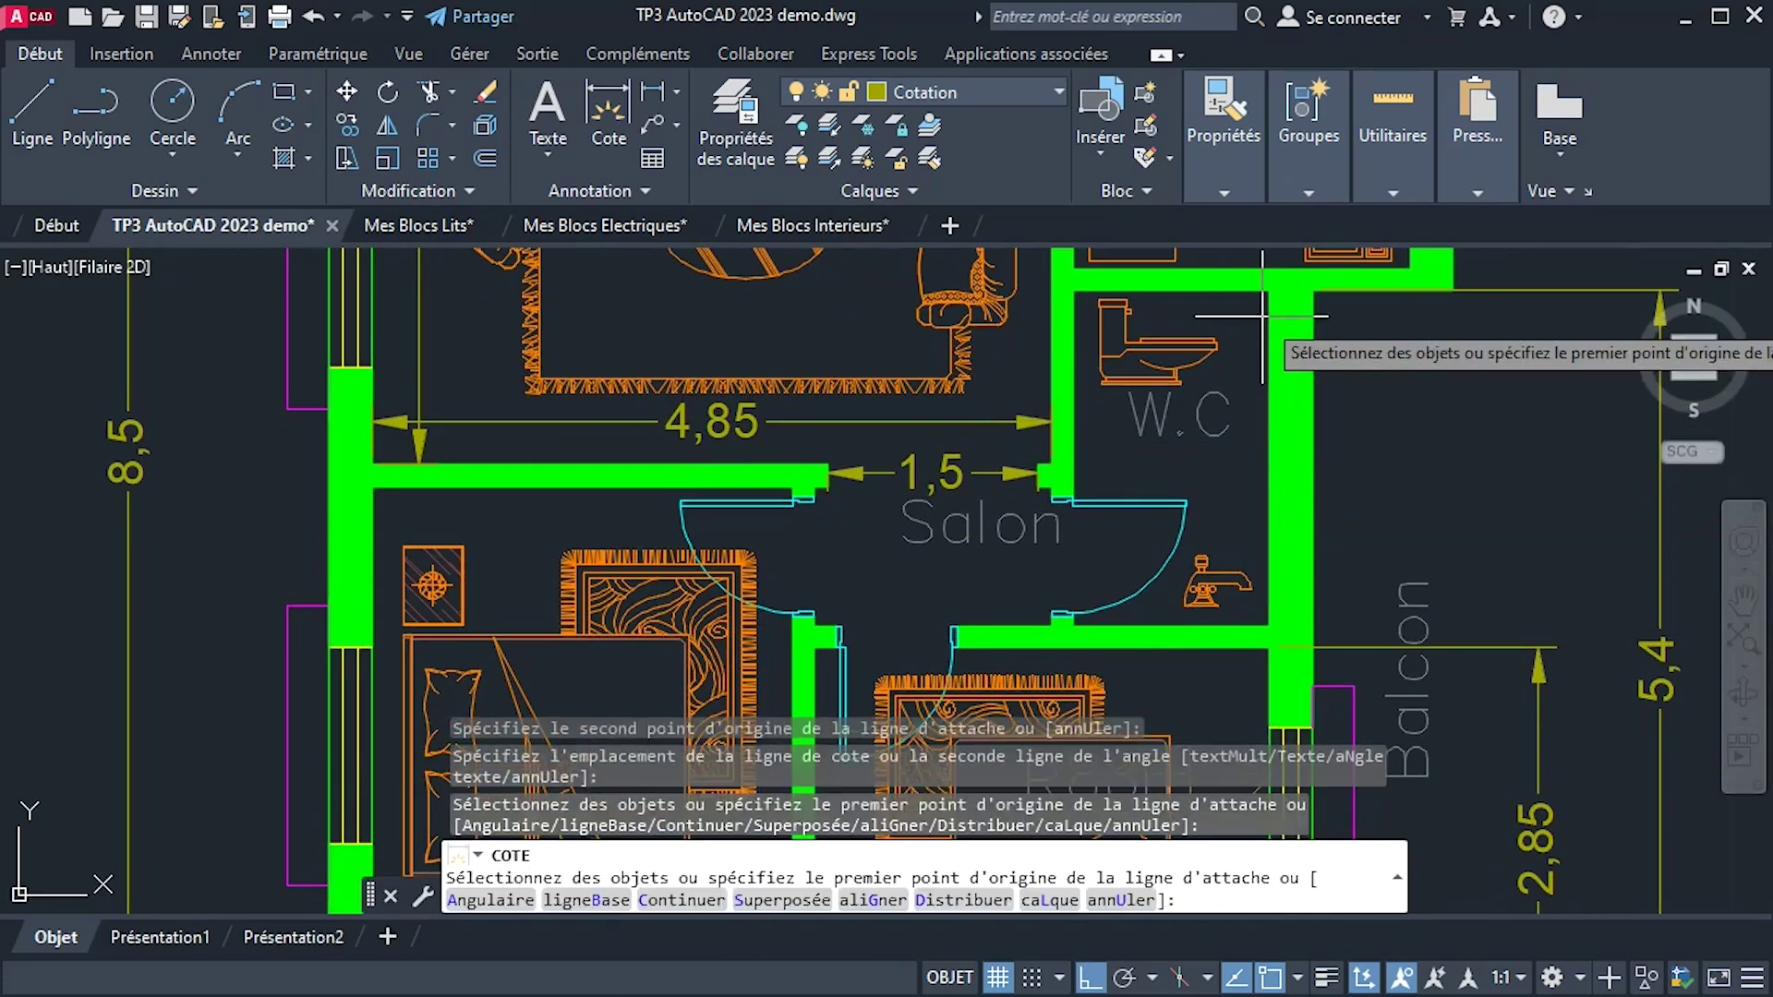
Dimension the W.C's interior depth just inside its east wall and its interior width just below its north wall.
left_click(1262, 287)
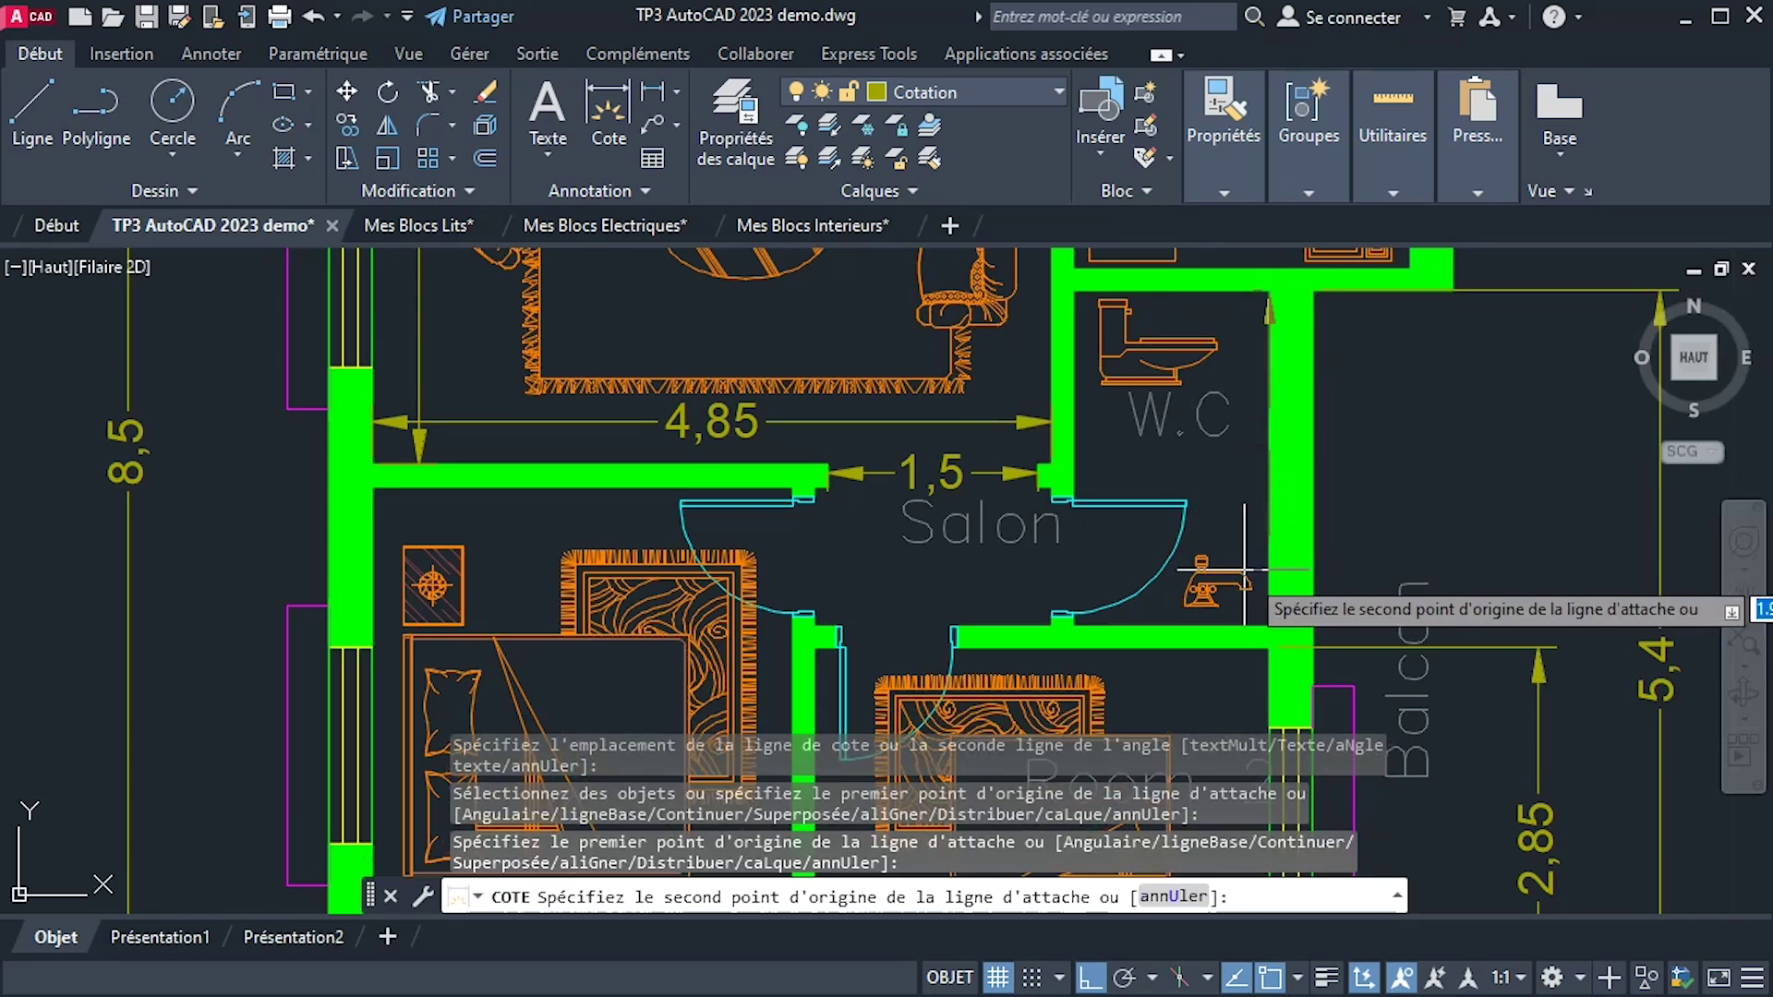
left_click(1271, 628)
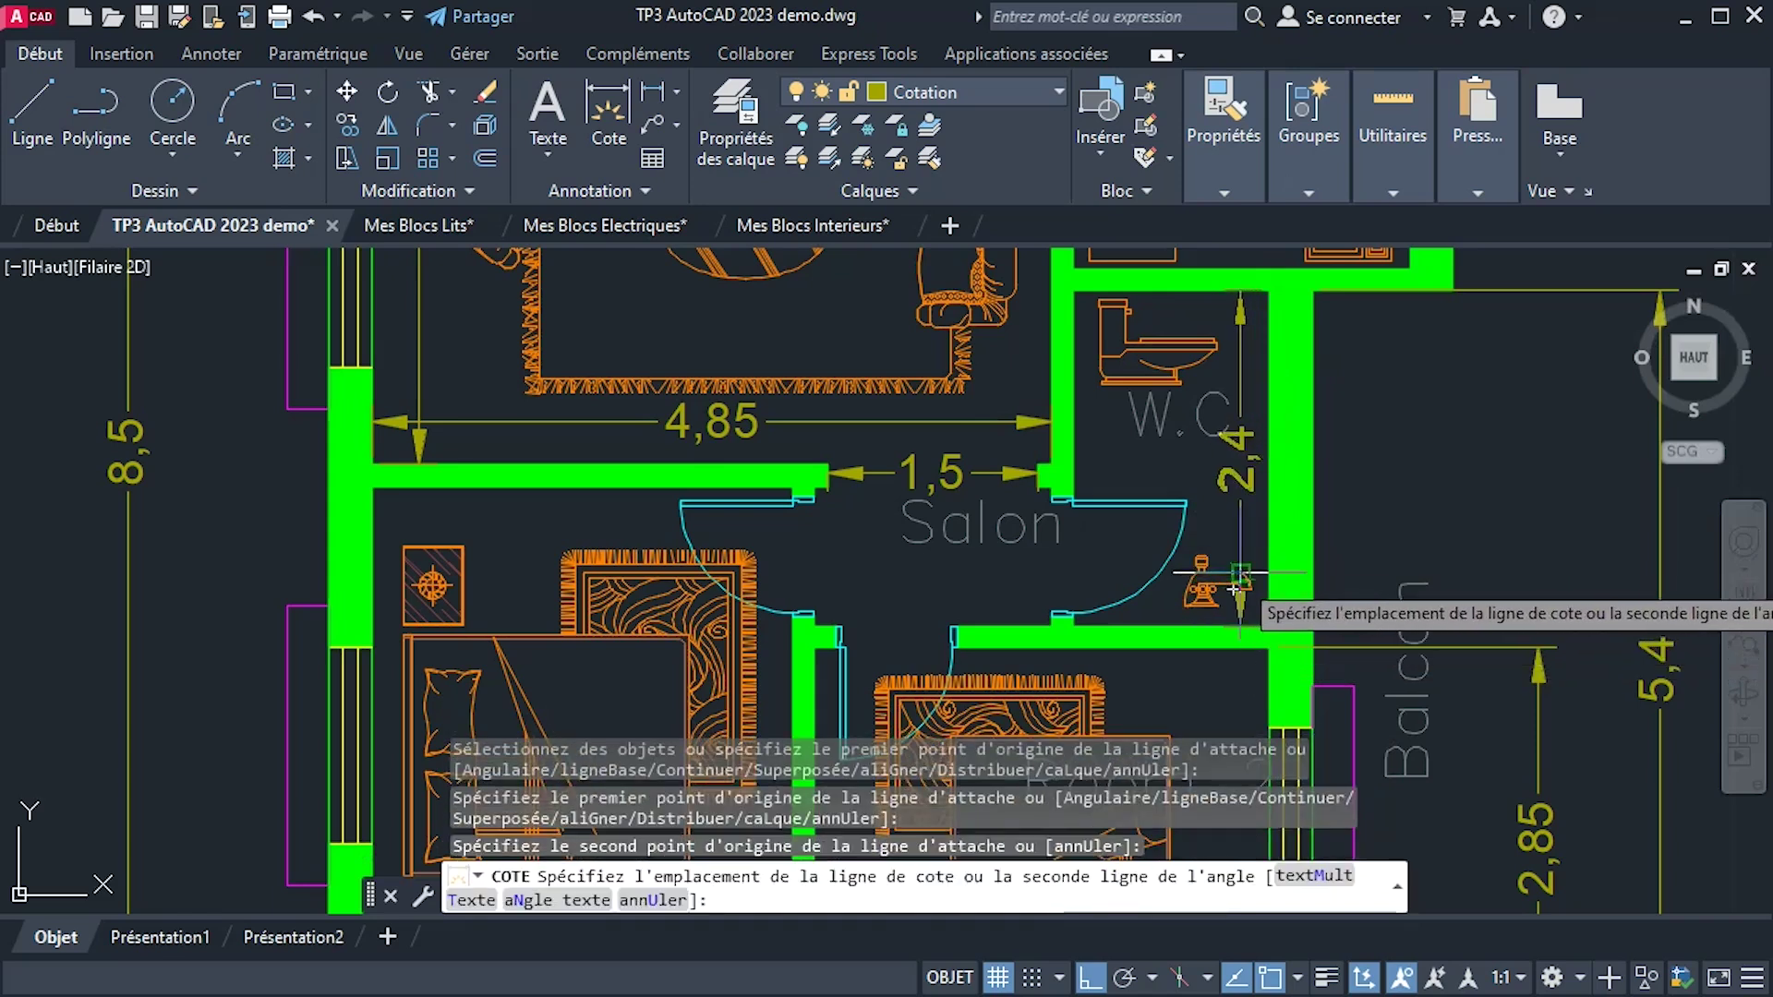
left_click(1241, 576)
left_click(1075, 292)
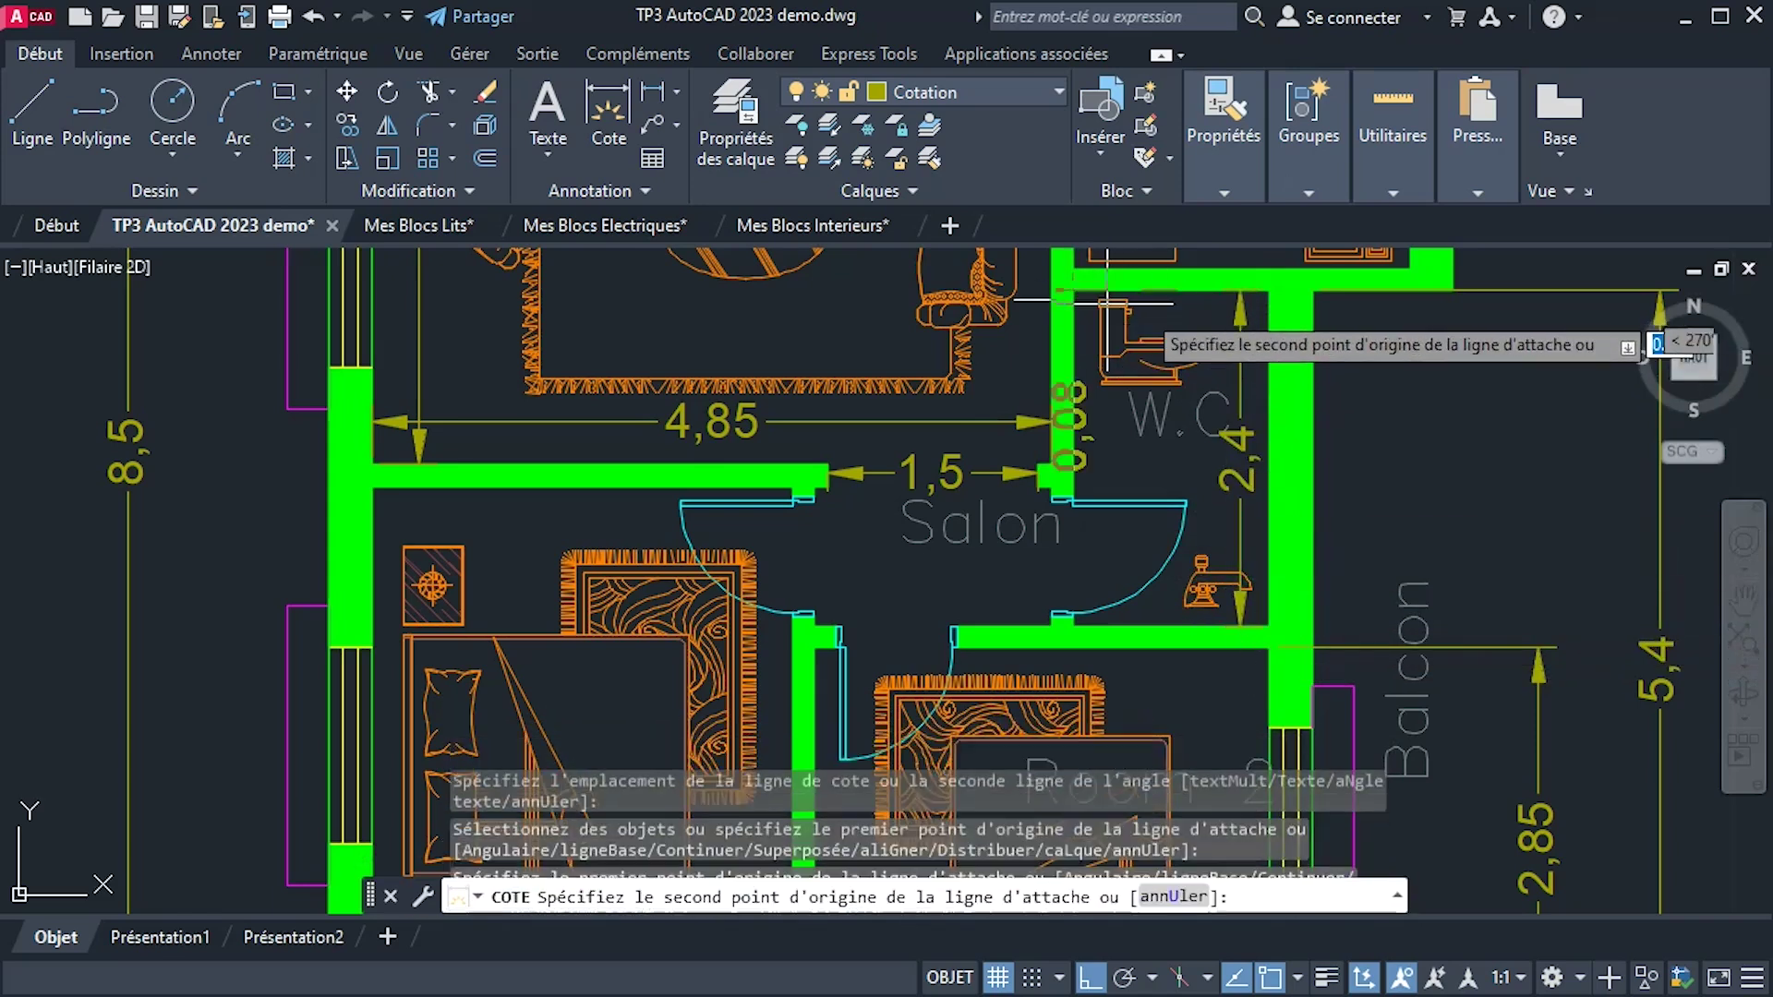
left_click(1270, 290)
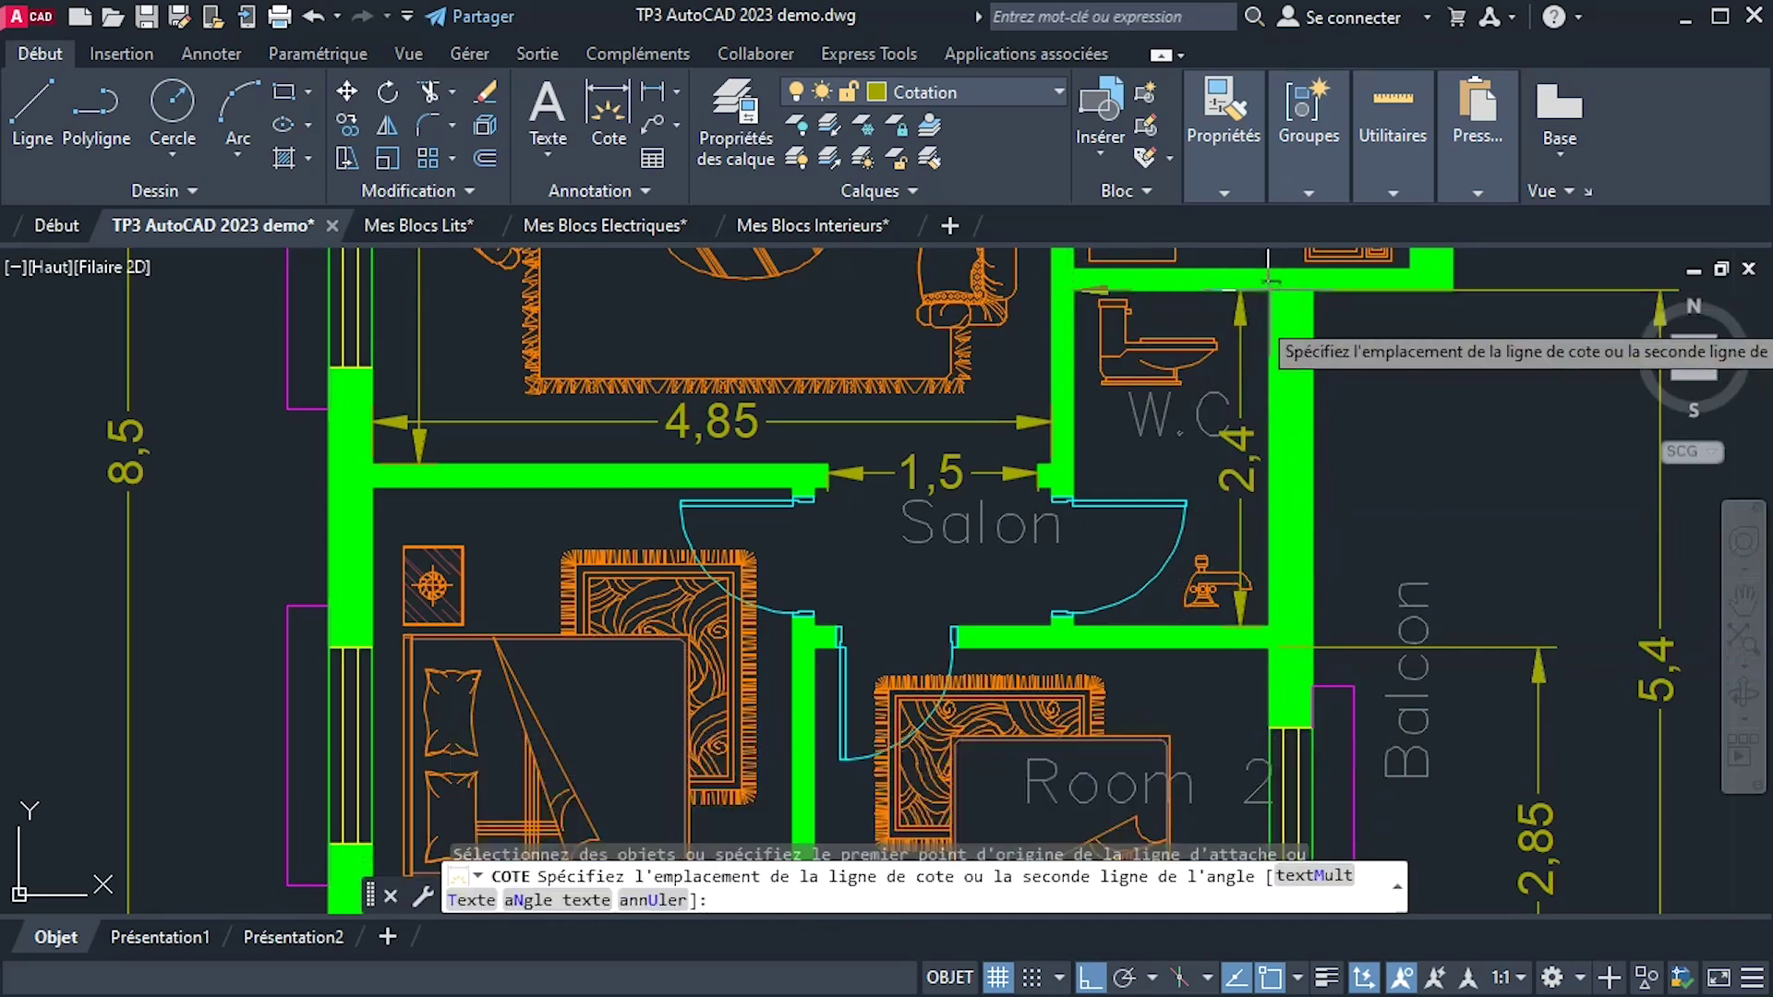
left_click(1215, 325)
Dimension Room 2's interior depth near its east wall and its interior width across the middle of the room.
scroll(1192, 425, "down", 3)
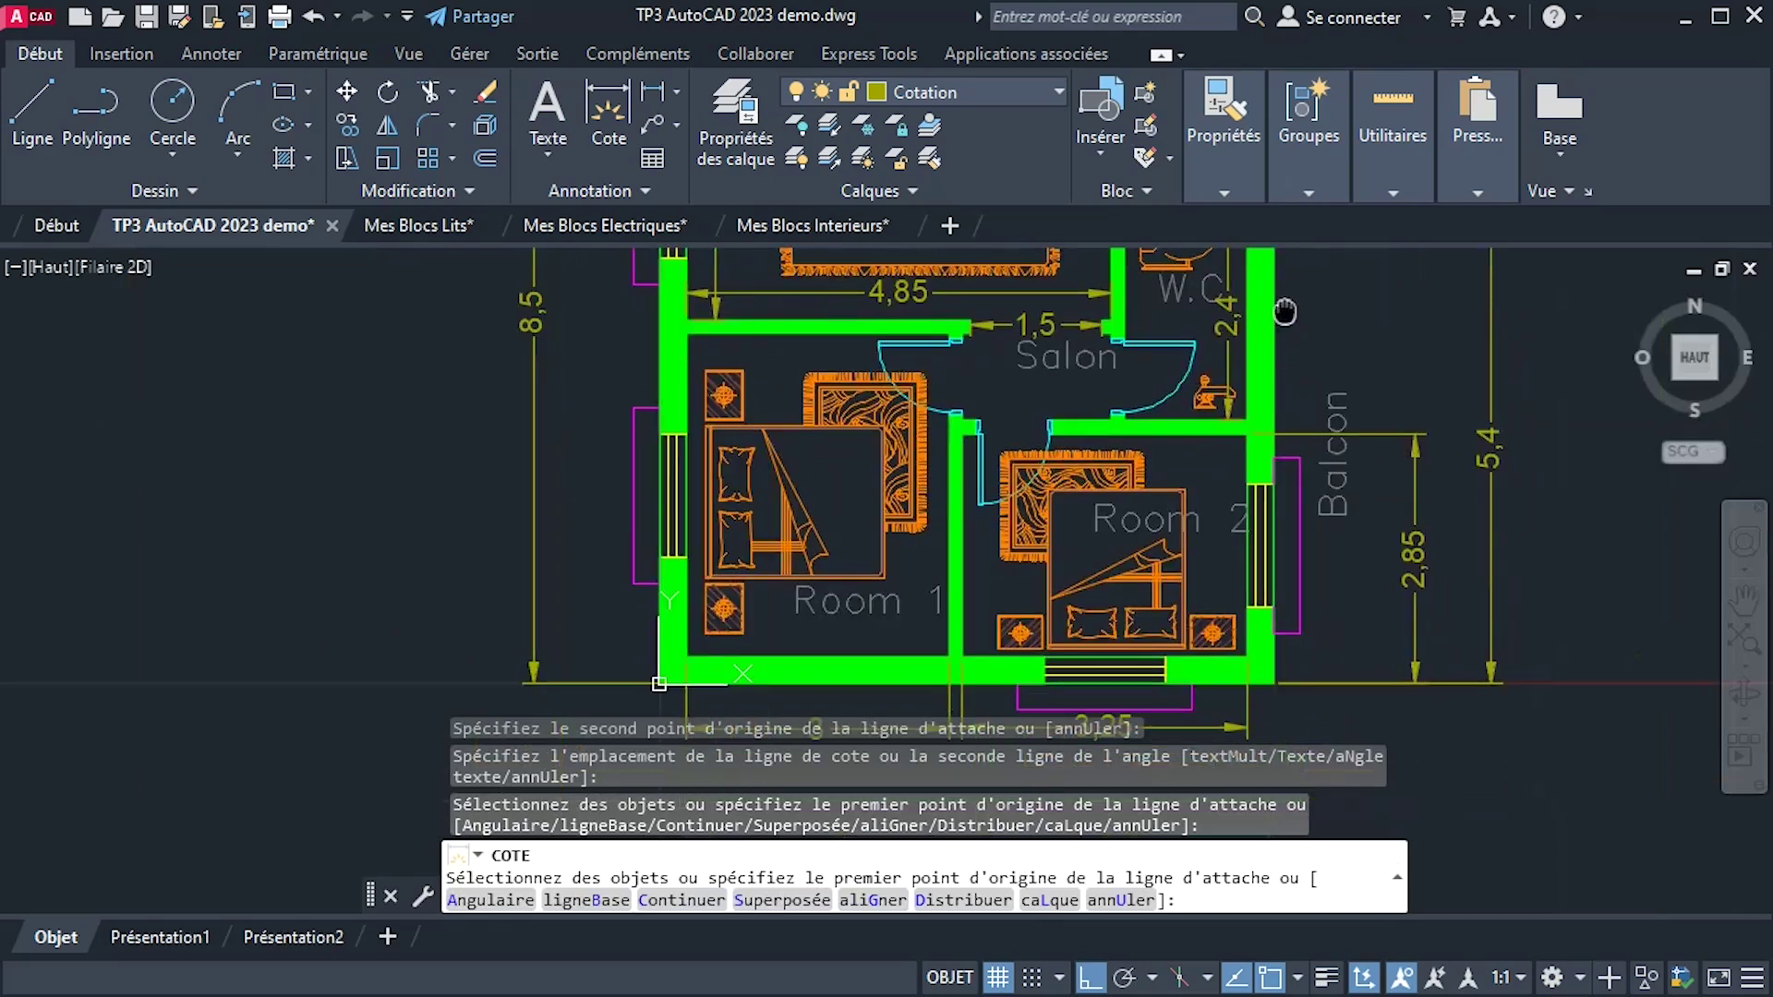
scroll(1187, 573, "up", 2)
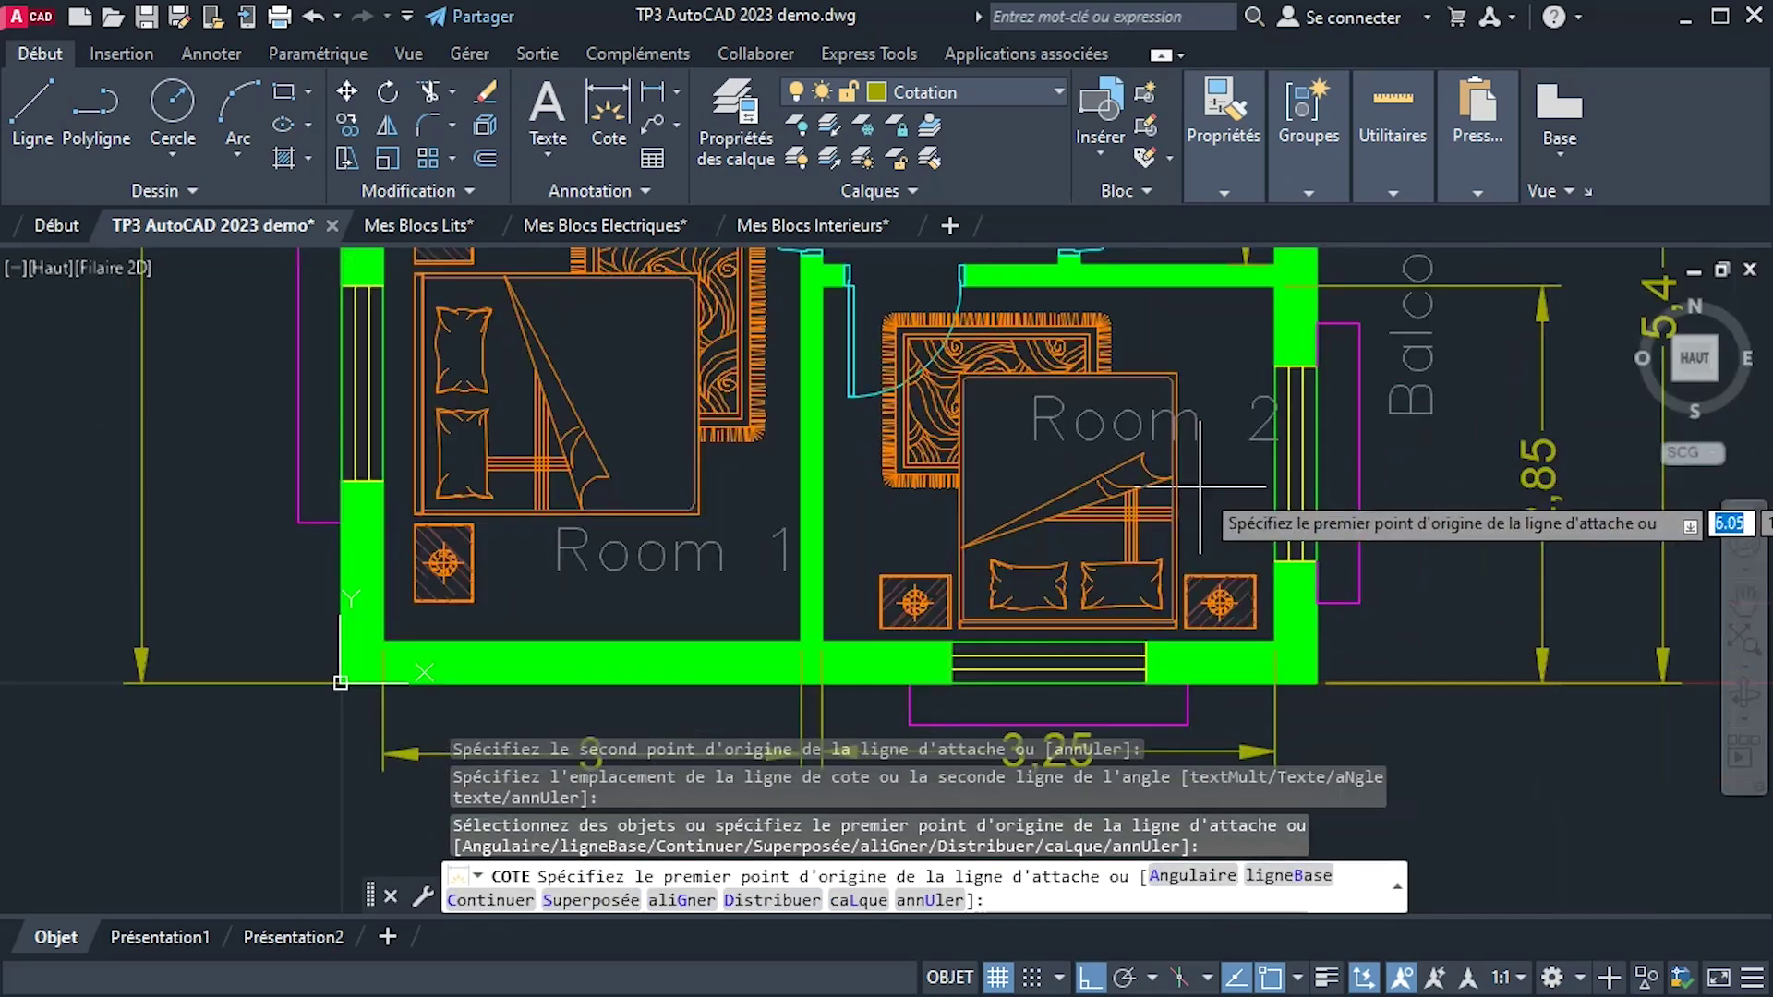
left_click(1276, 642)
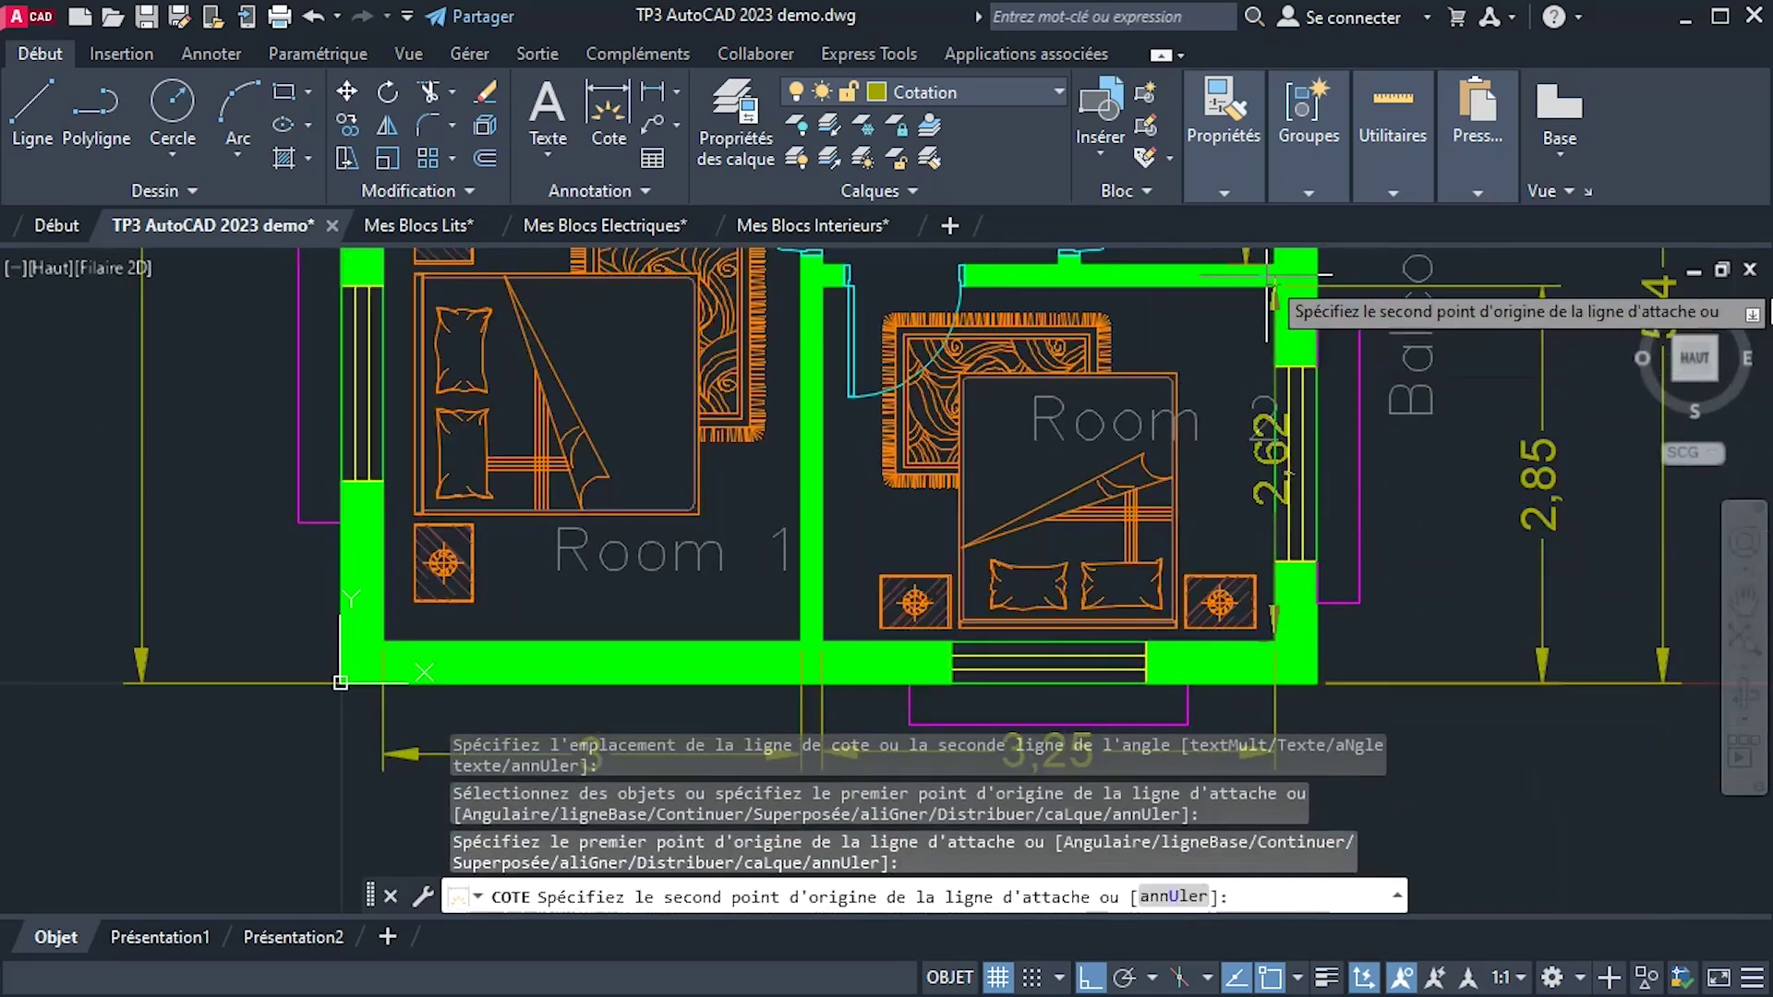
left_click(1265, 298)
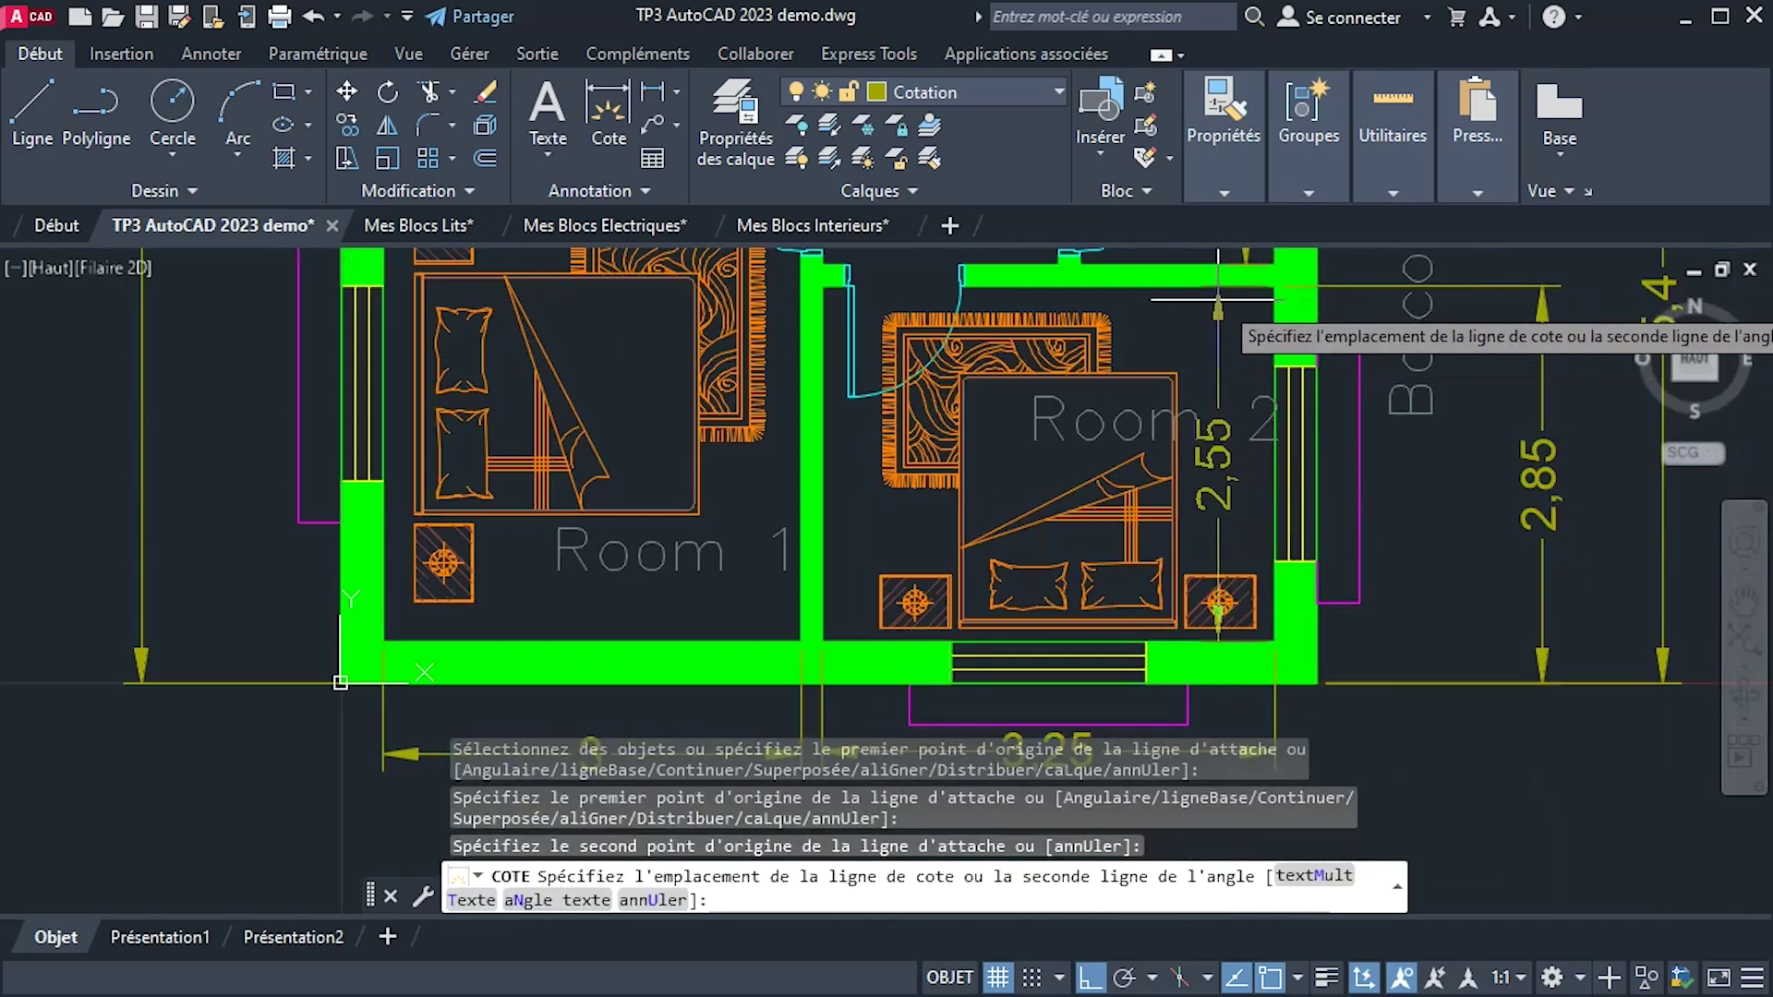
left_click(1224, 298)
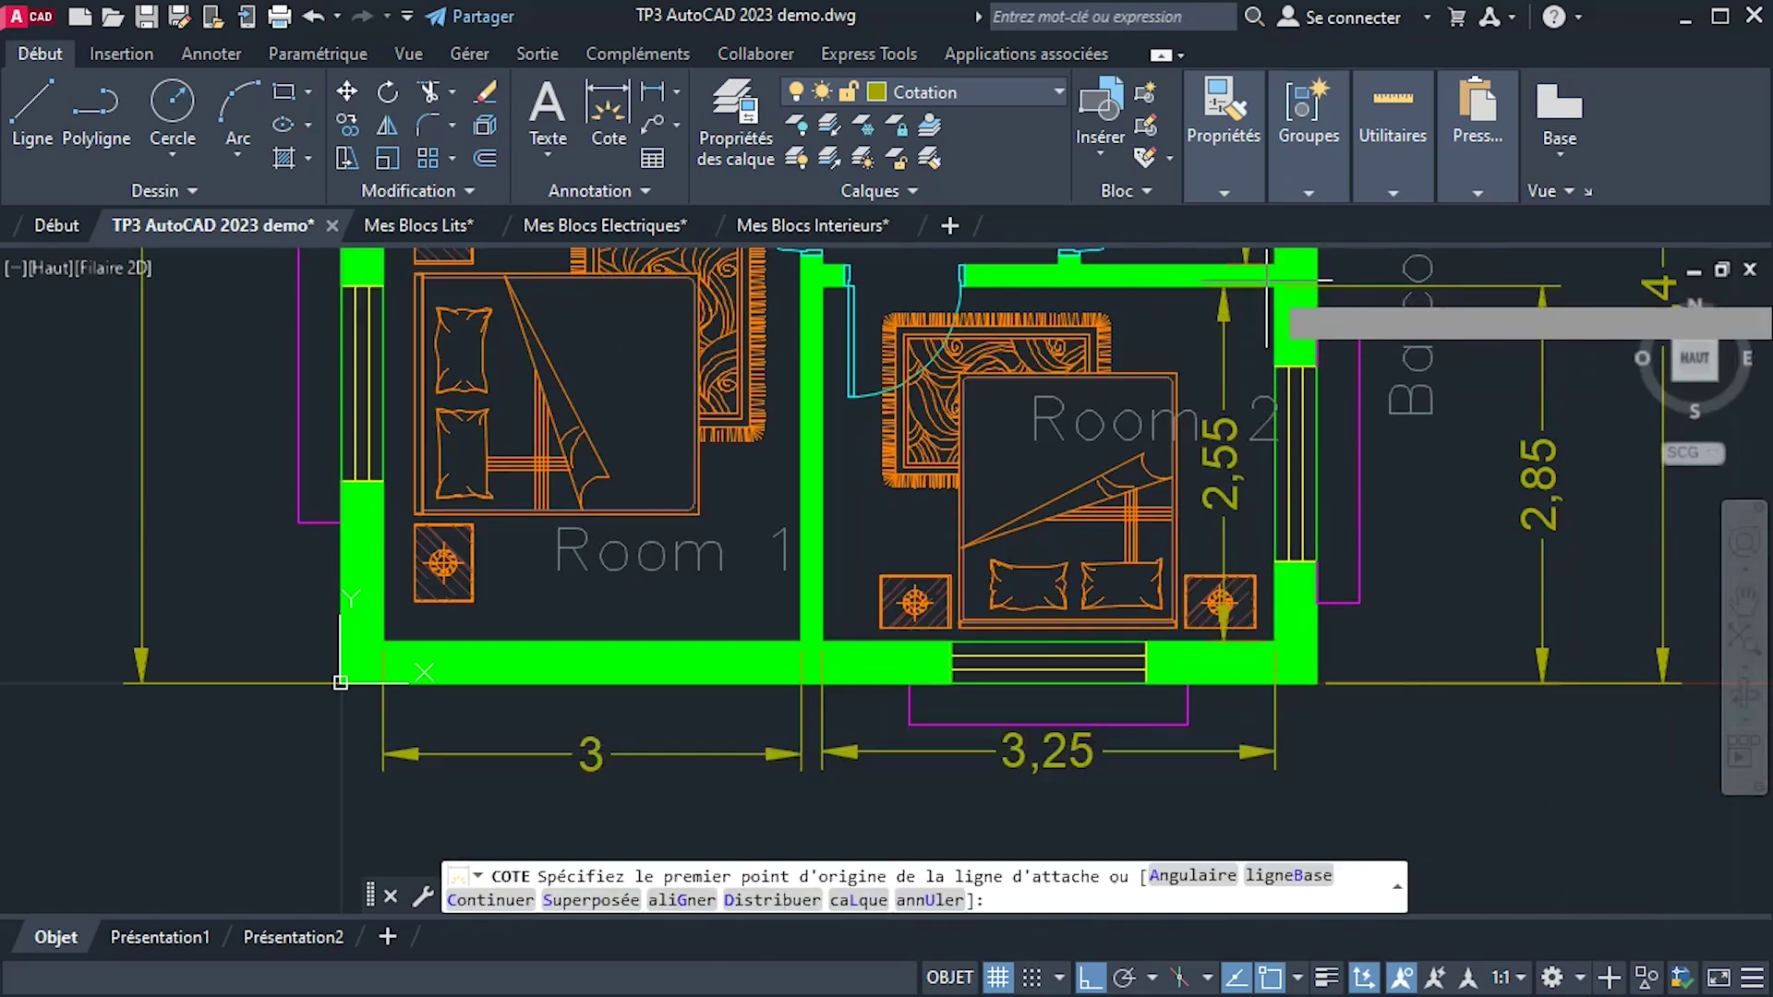
left_click(1275, 285)
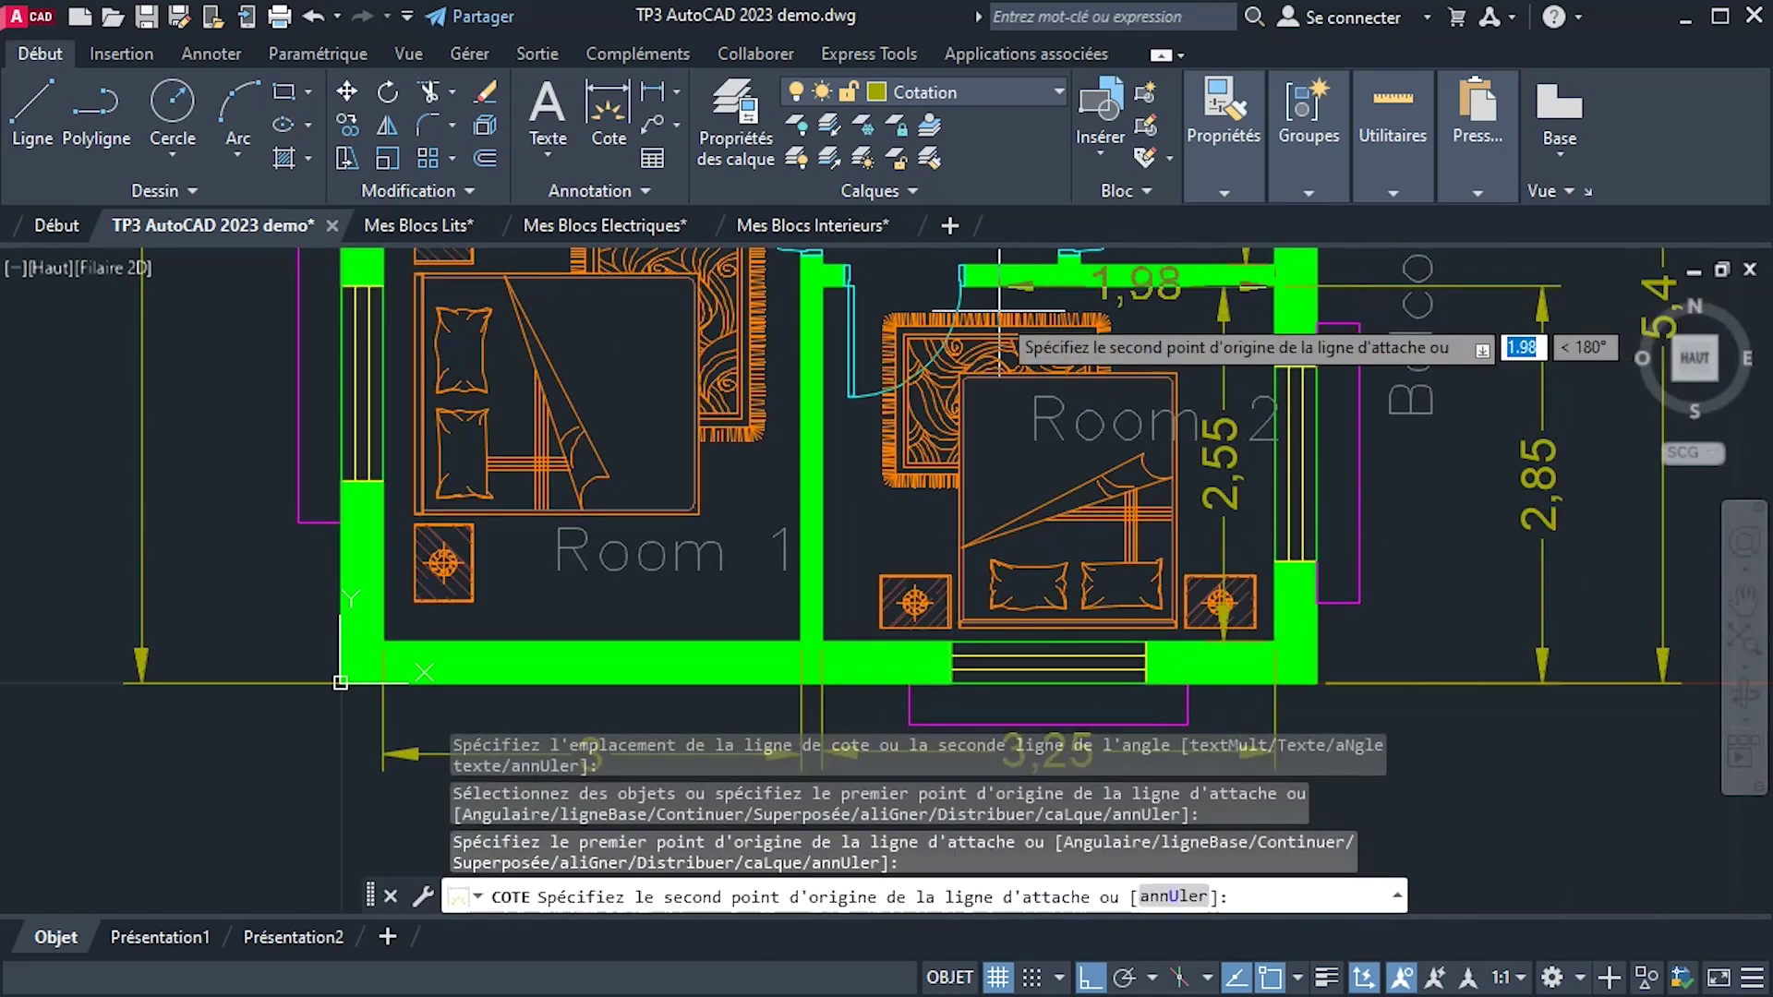
left_click(825, 288)
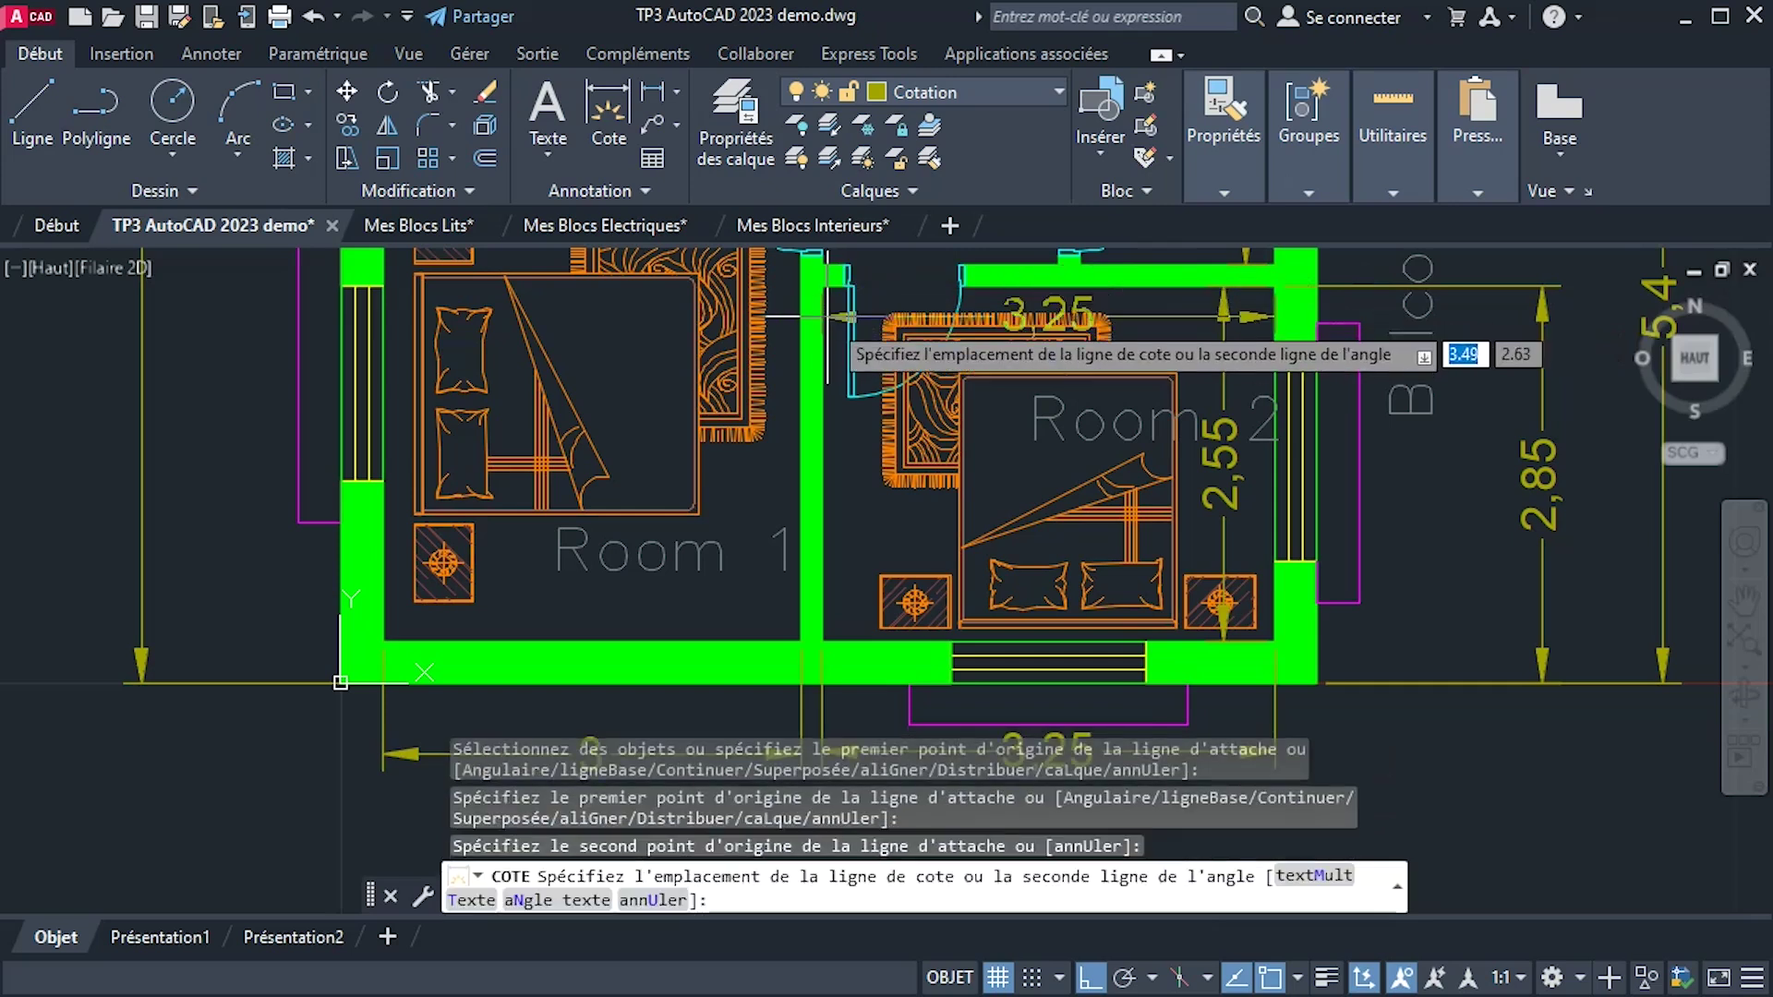
left_click(802, 470)
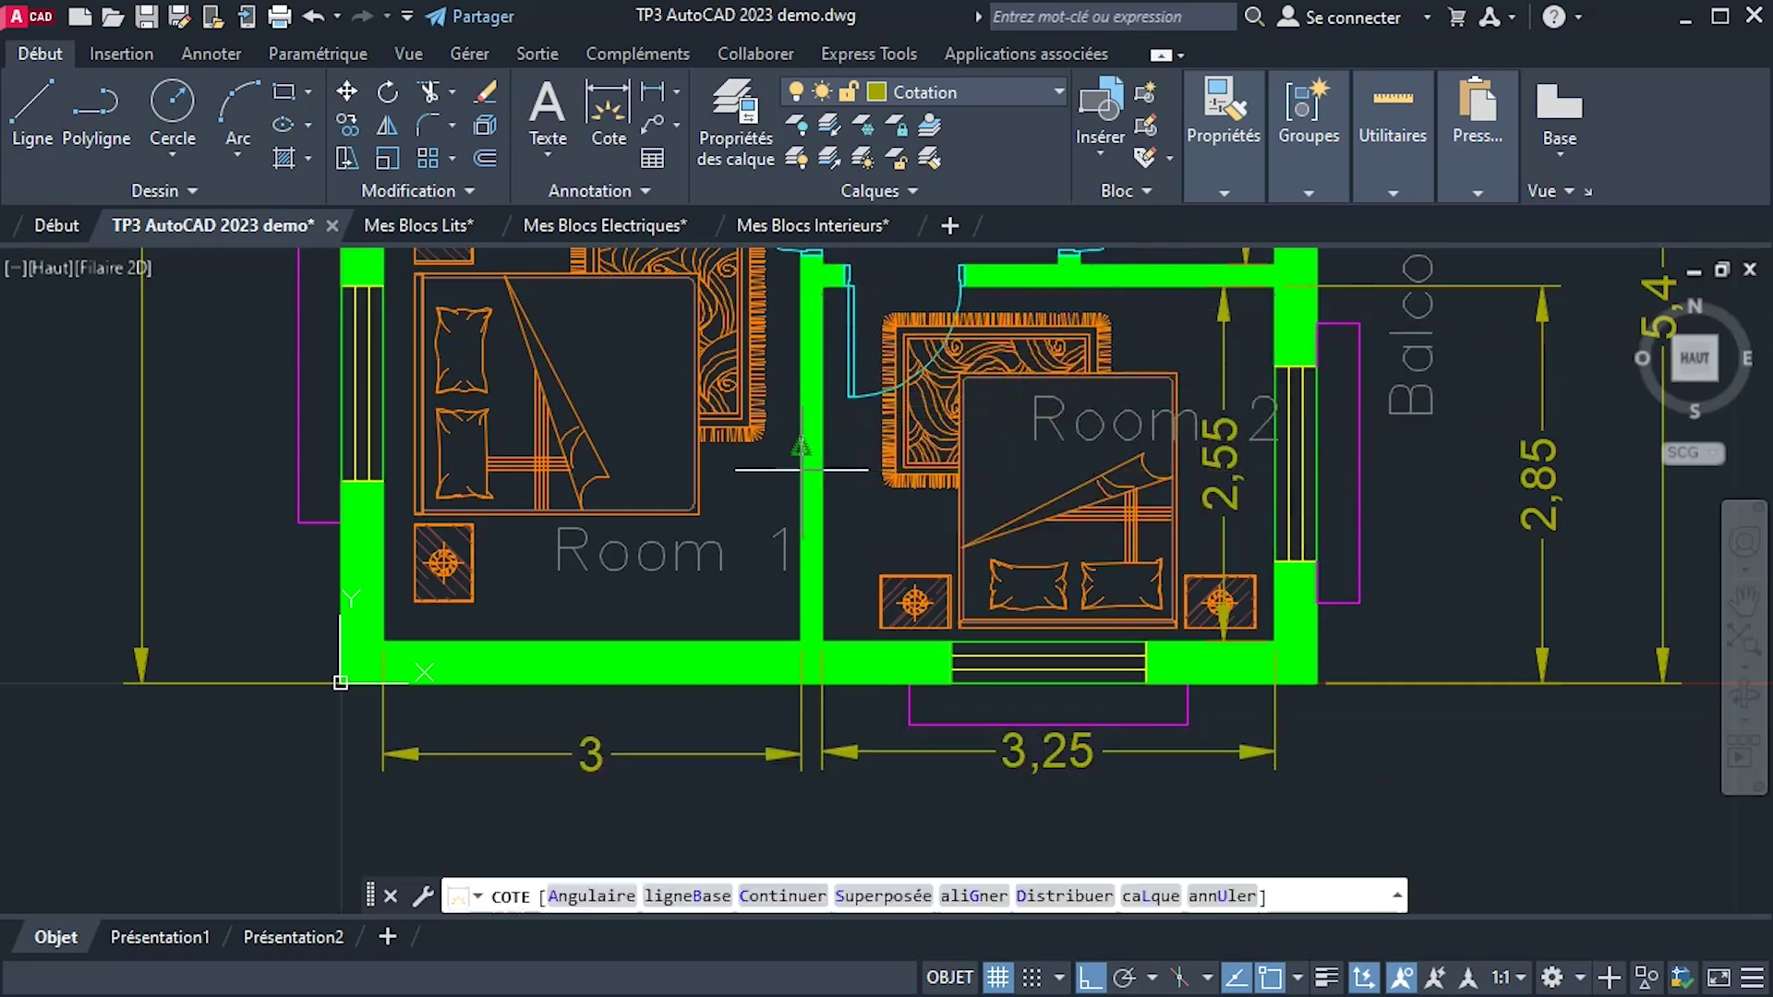
Dimension Room 1's interior width just above its south wall and its interior depth through the room beside the bed.
scroll(1103, 490, "down", 2)
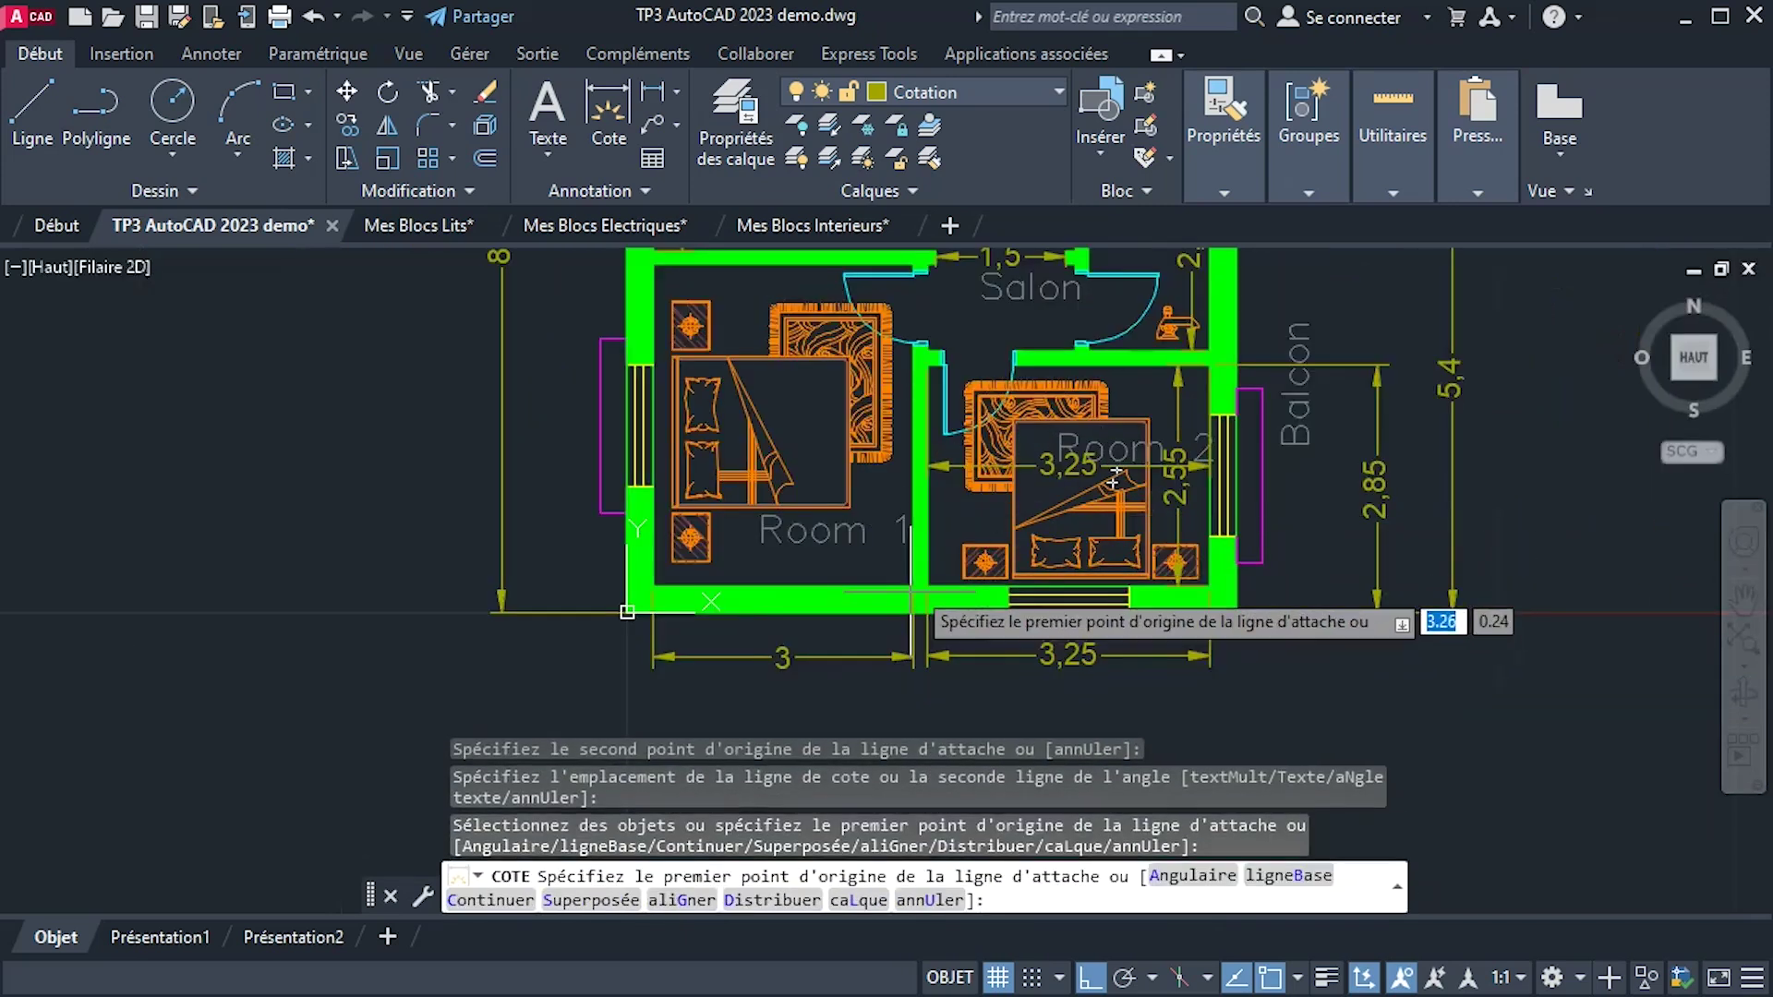
left_click(912, 591)
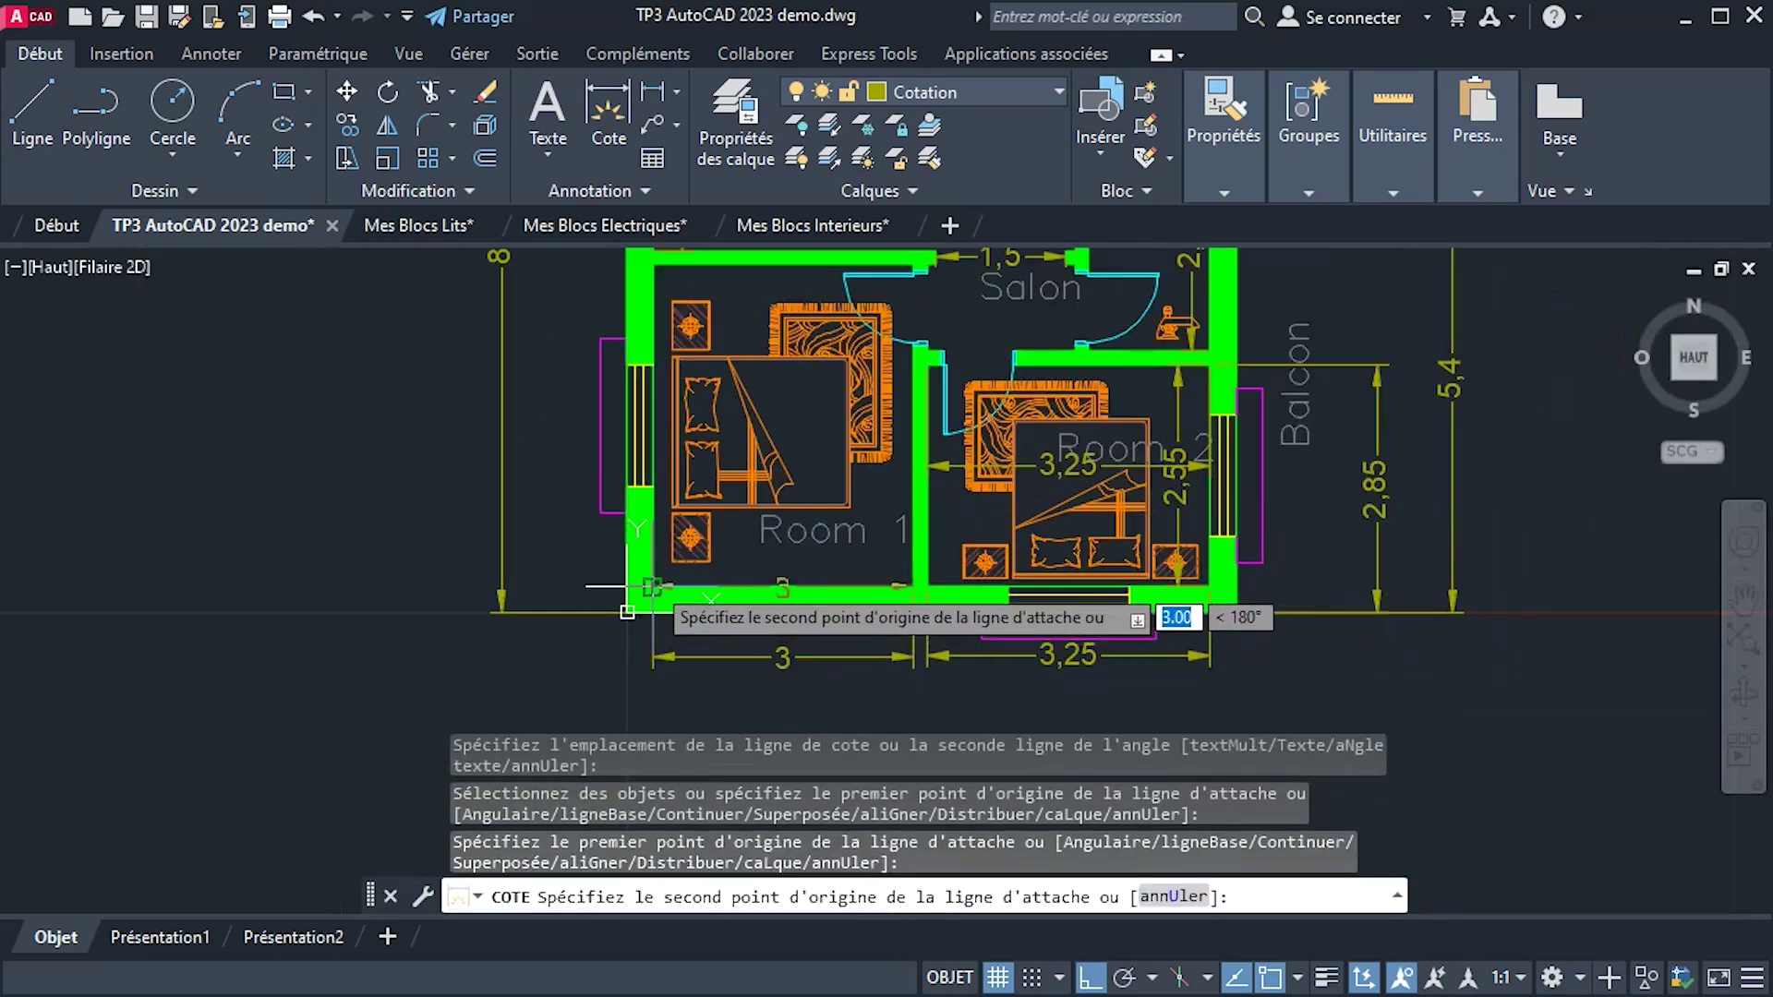
left_click(651, 586)
left_click(665, 563)
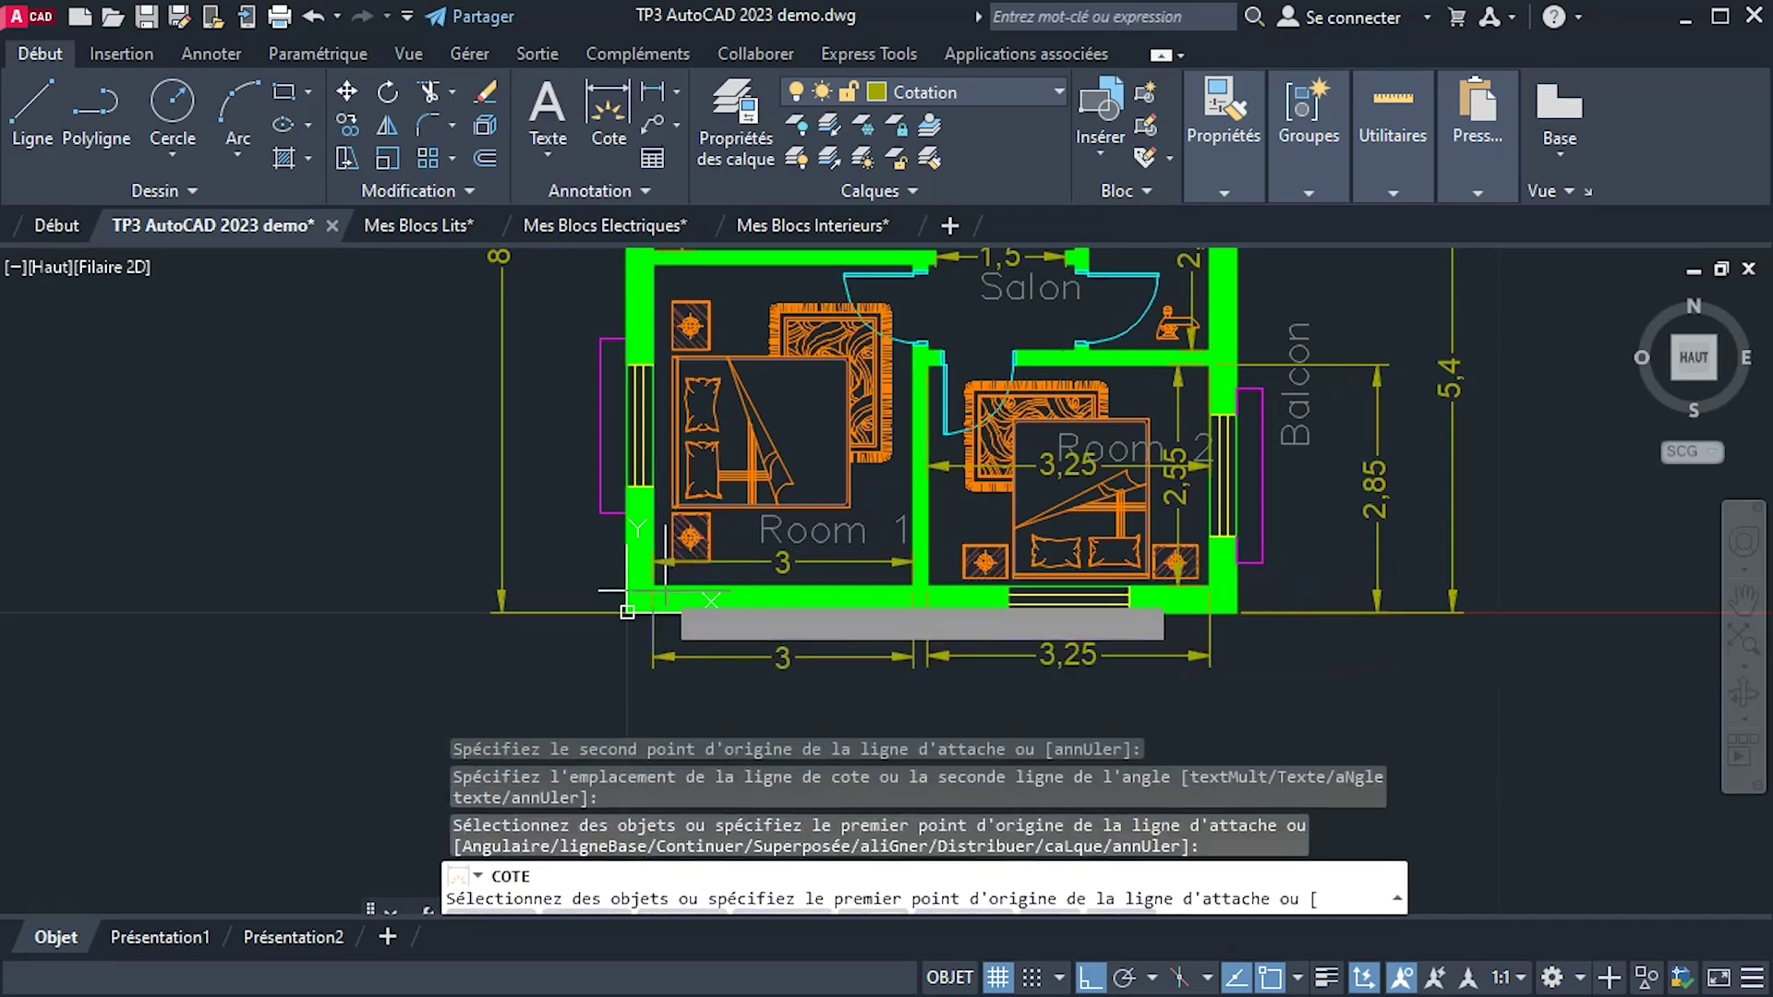
left_click(627, 612)
left_click(679, 277)
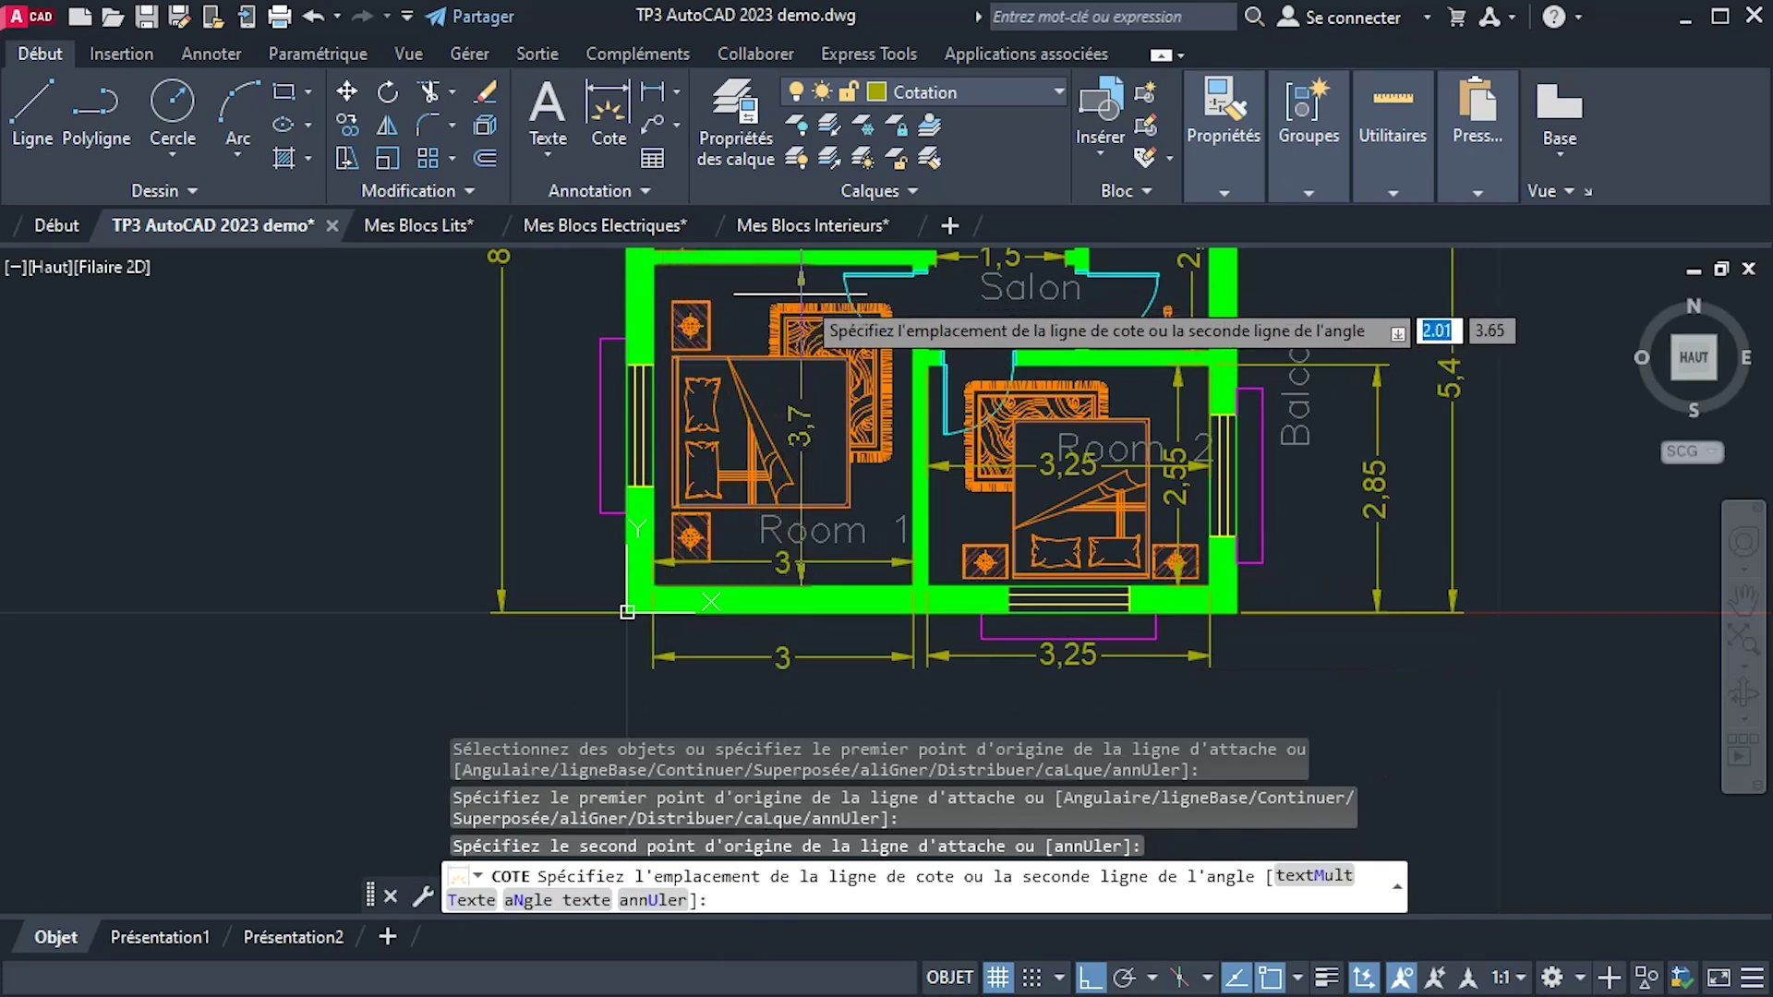
left_click(823, 295)
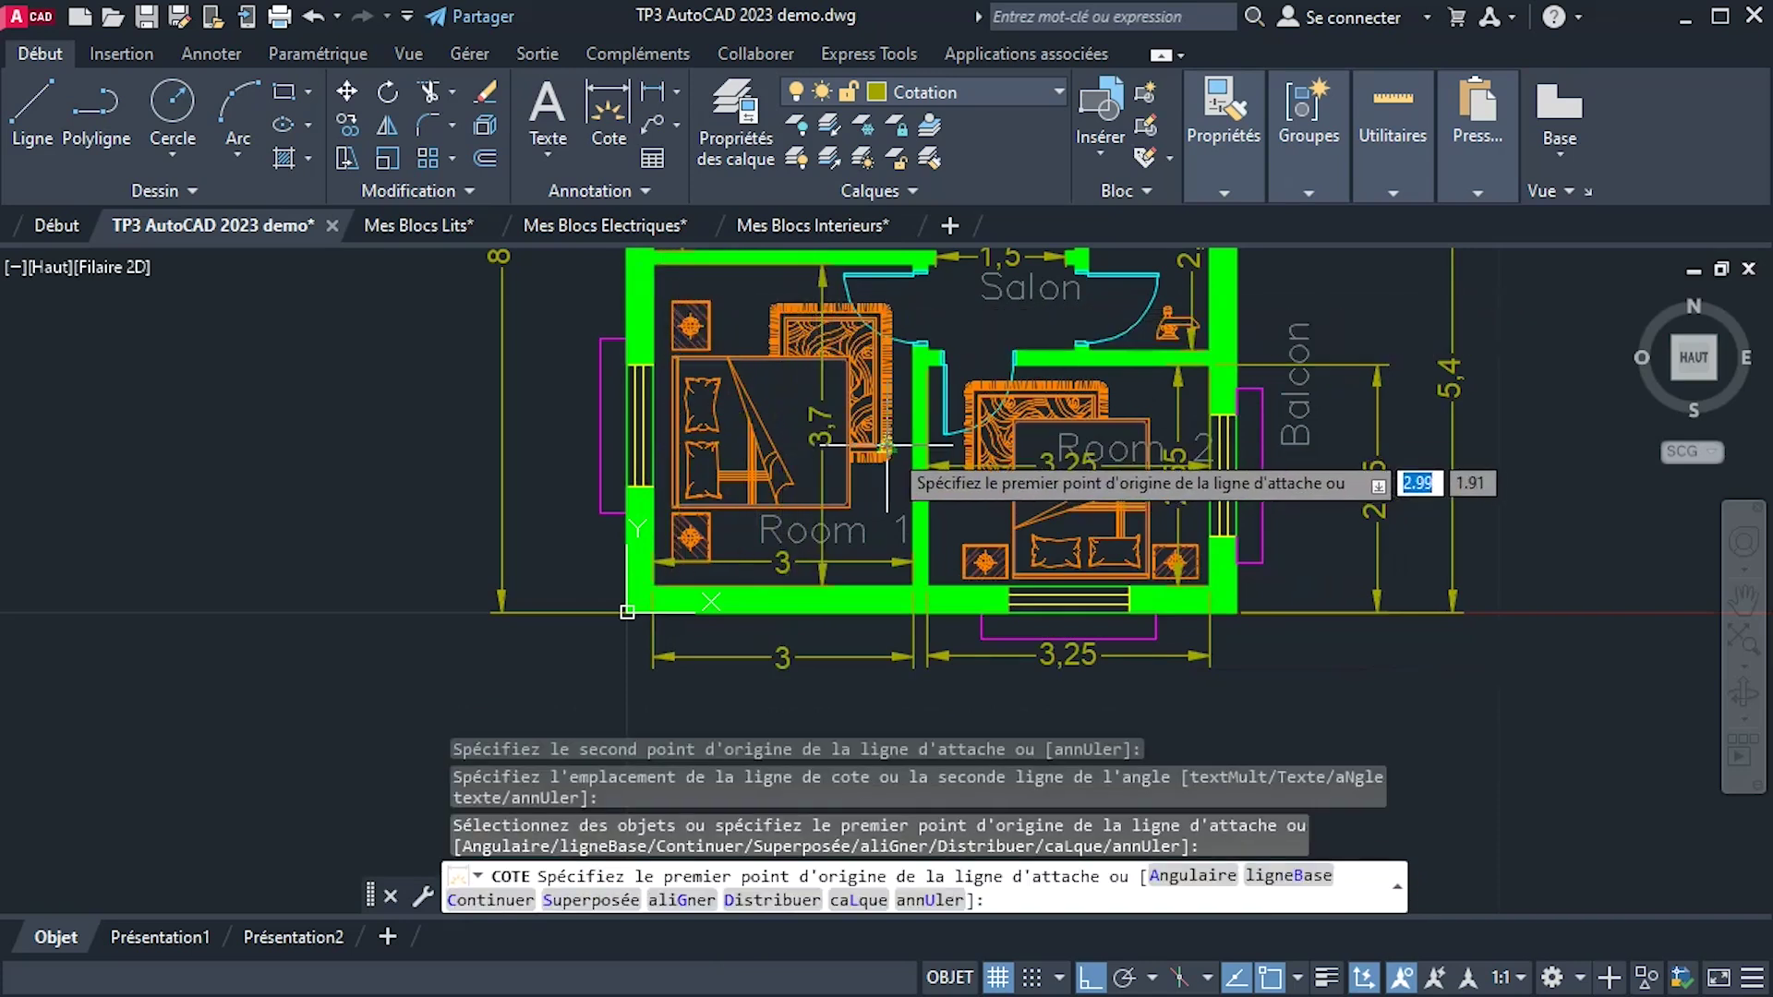
Examine the dimensions across the whole floor plan and end the Dimension command.
scroll(927, 438, "down", 2)
middle_click_drag(927, 437, 877, 615)
scroll(1083, 532, "down", 2)
middle_click_drag(1105, 541, 1531, 562)
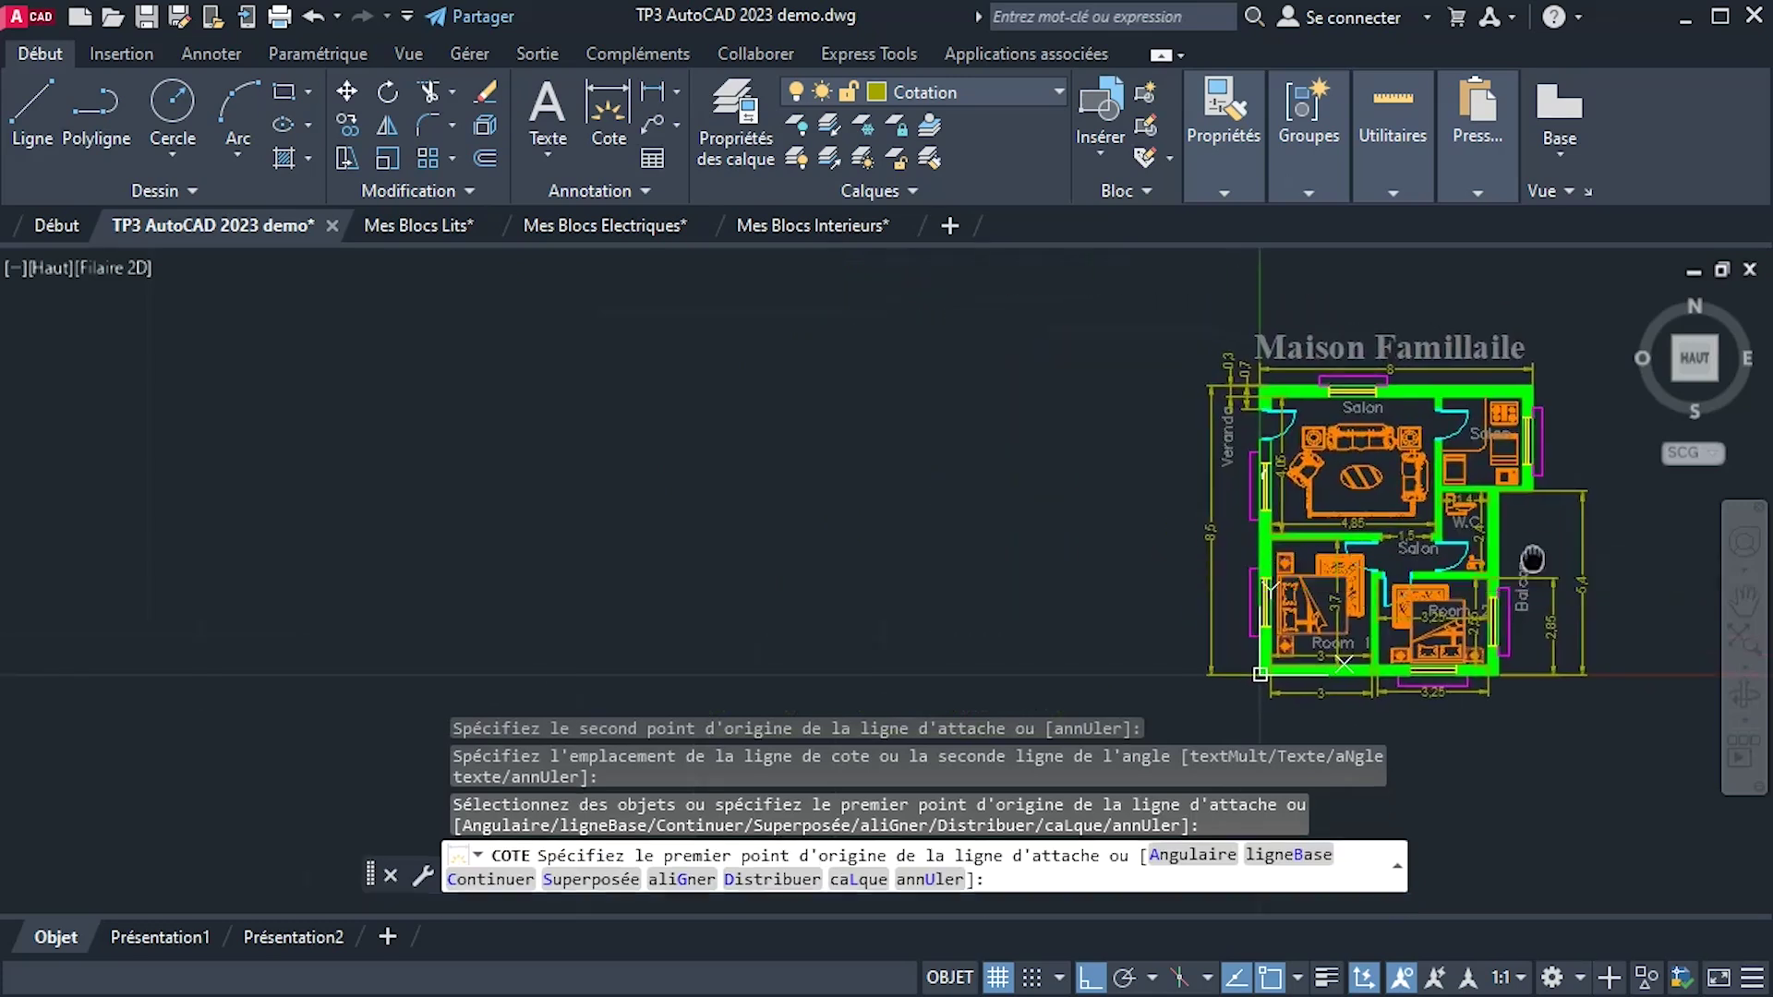
scroll(1515, 532, "up", 2)
middle_click_drag(1434, 524, 1462, 568)
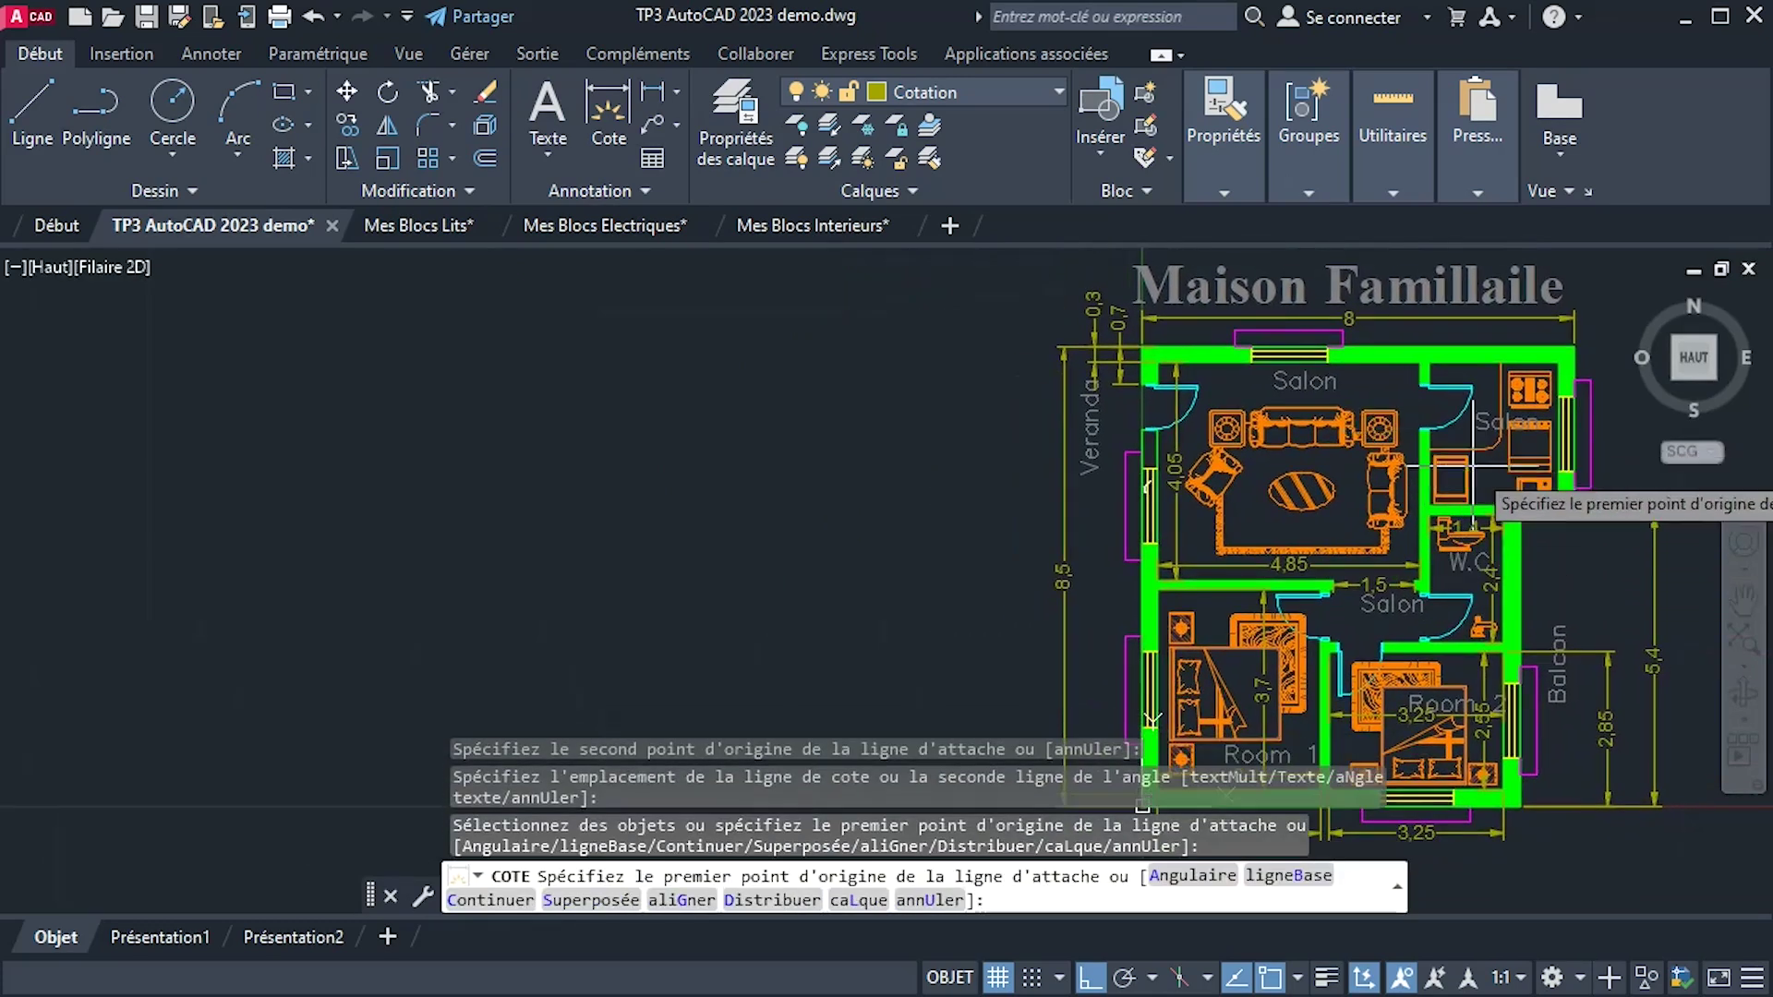
middle_click_drag(1489, 434, 1502, 423)
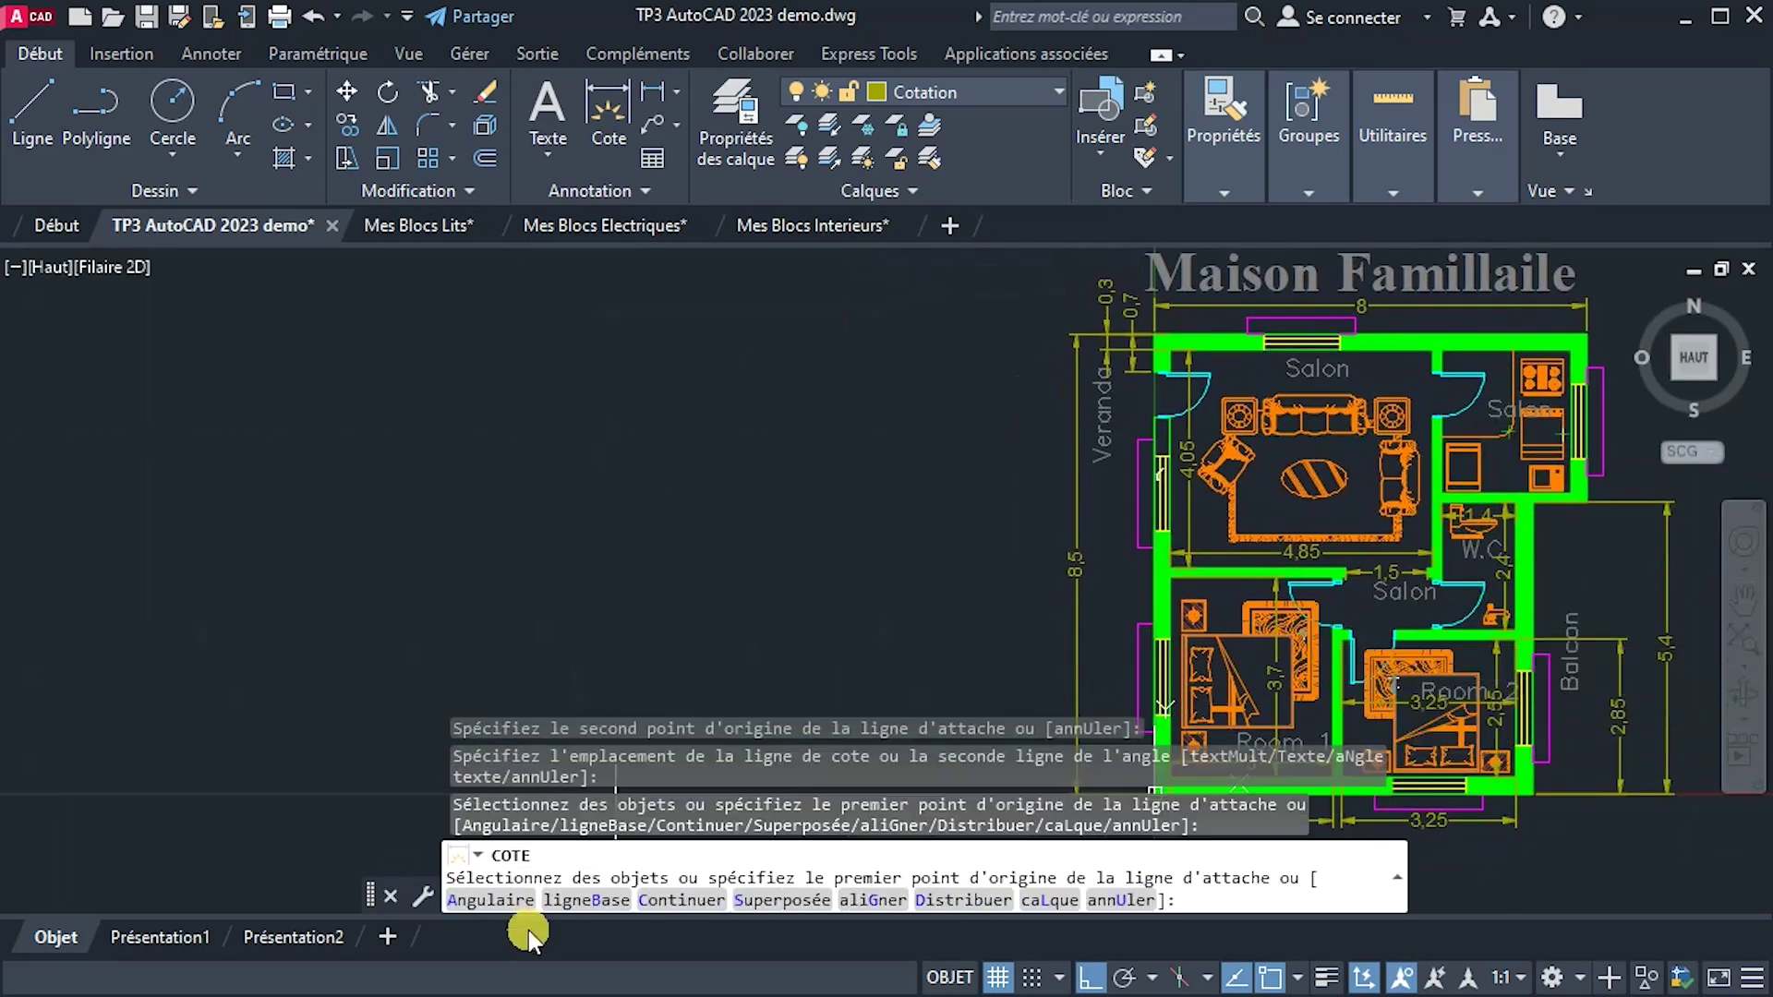
key("Return")
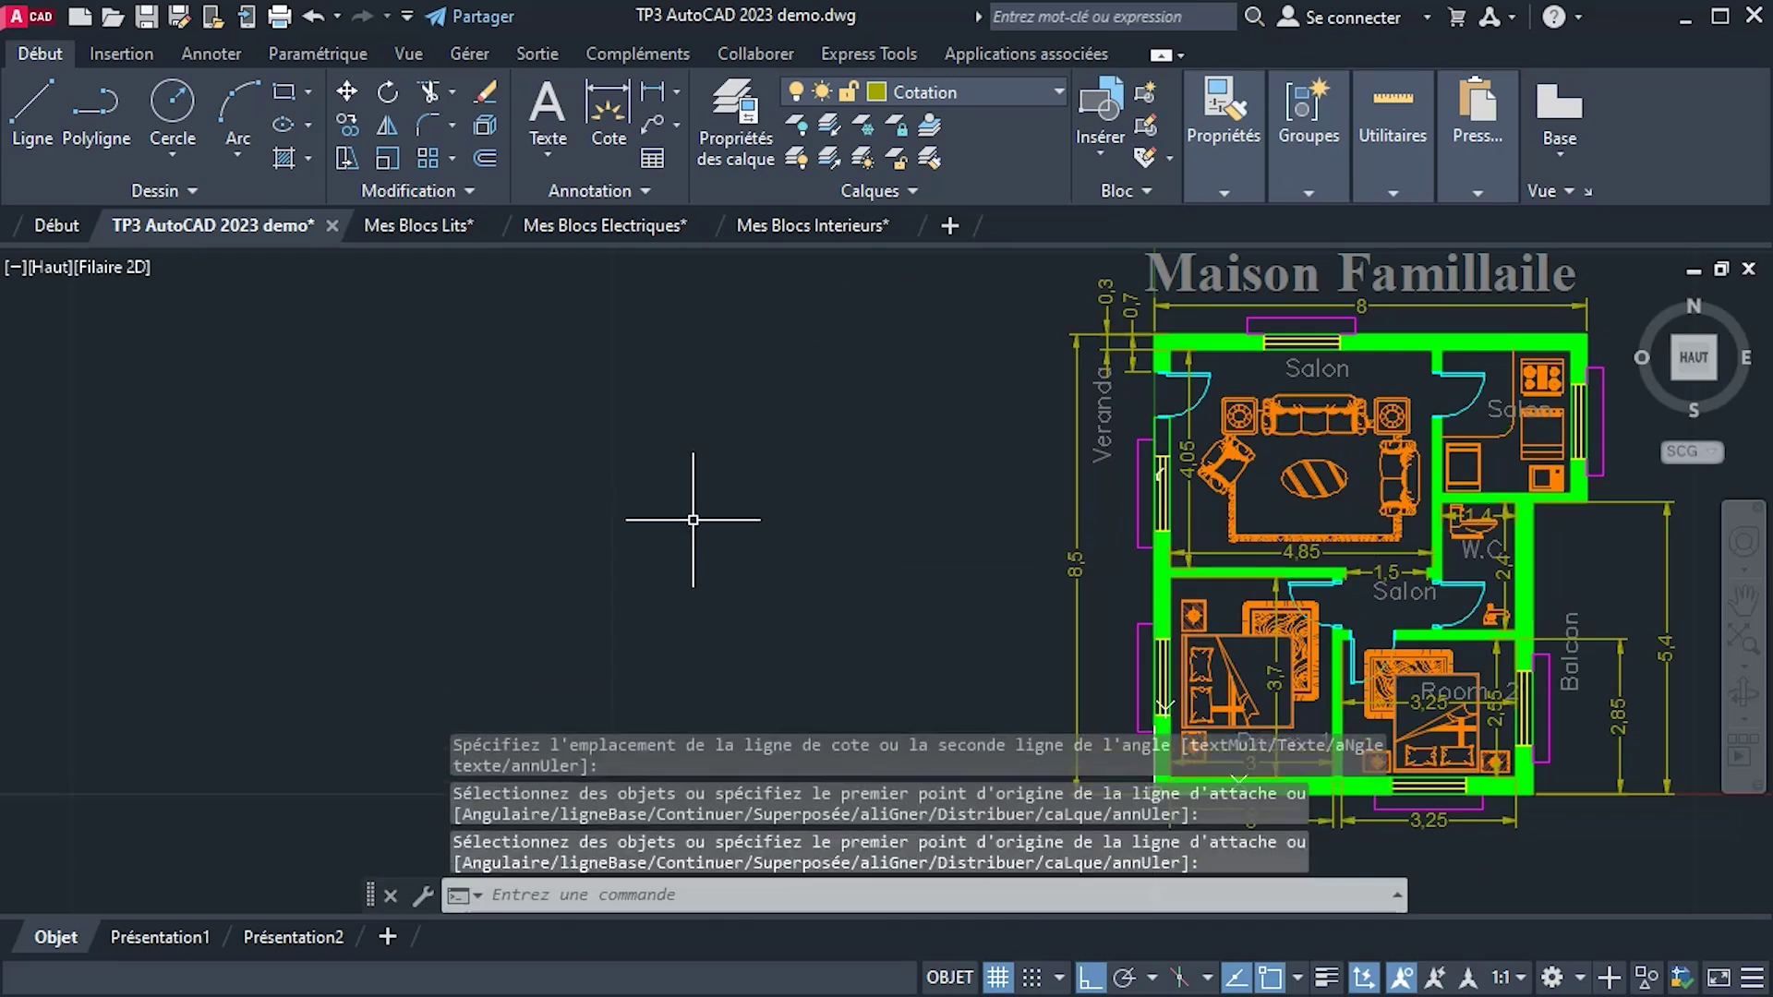
key("Escape")
Compare the plan's dimensions with the reference image TP 3 AutoCAd 2023.png in Photos.
key("alt+Tab")
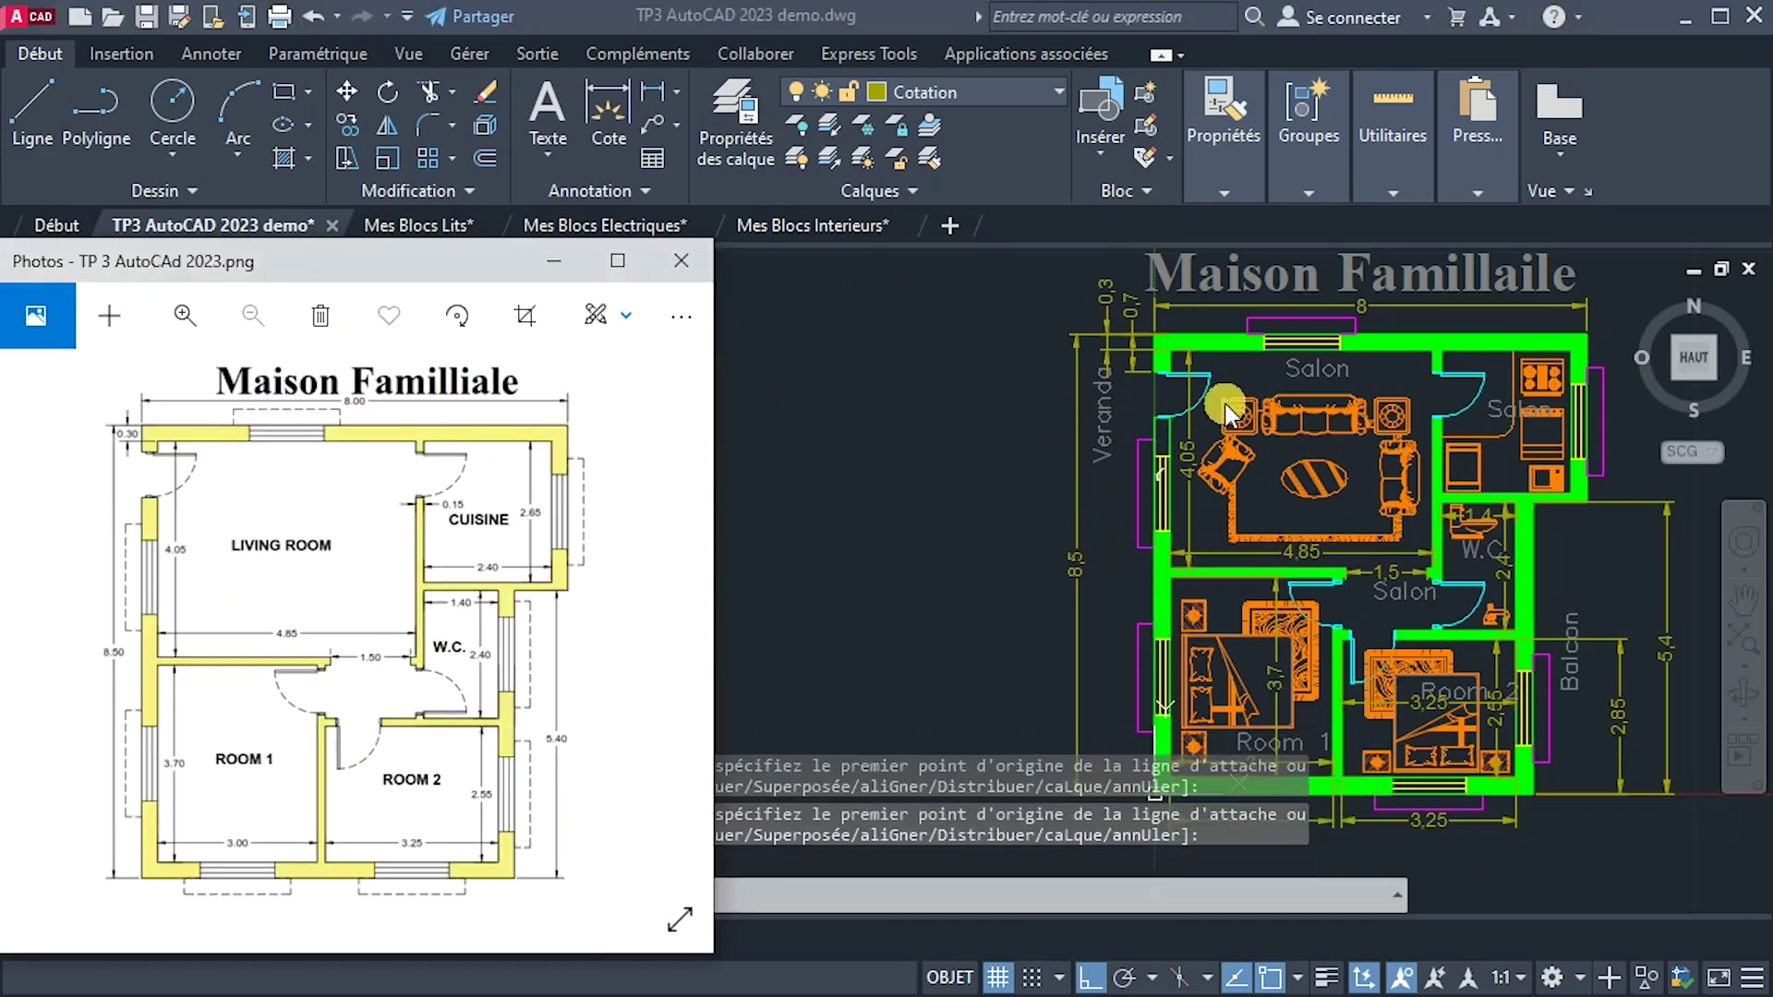
left_click(1249, 477)
middle_click_drag(1268, 502, 1205, 530)
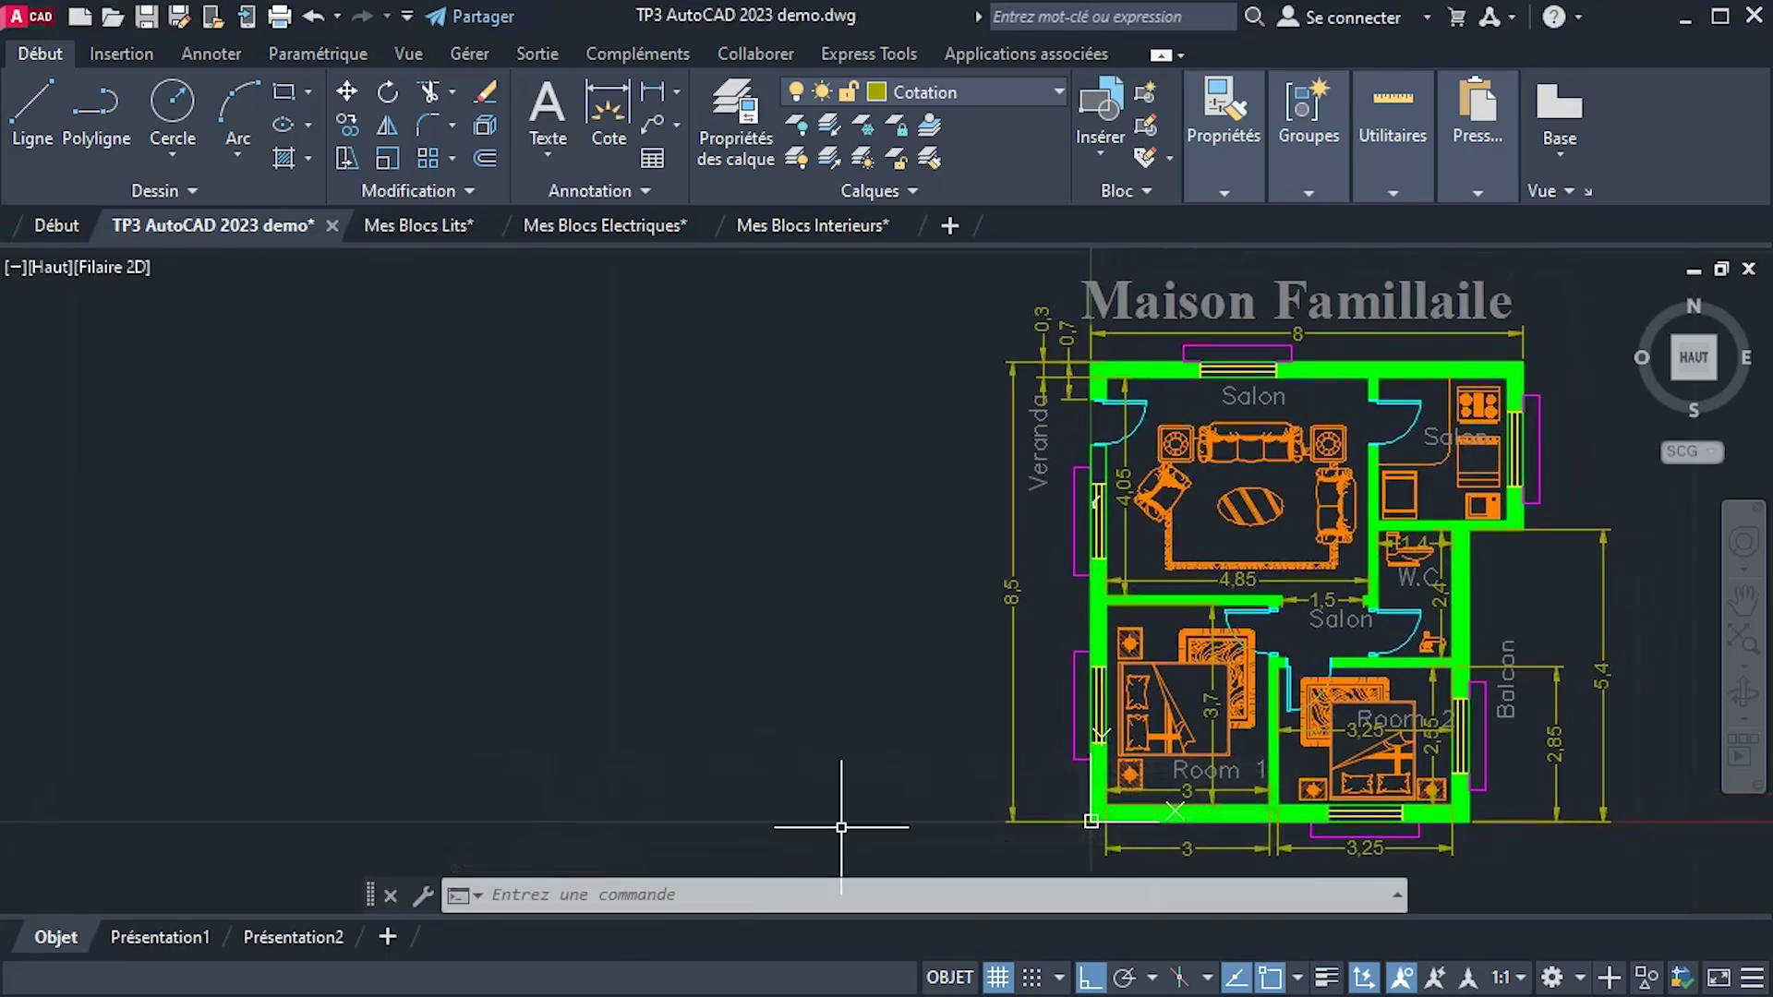
key("alt+Tab")
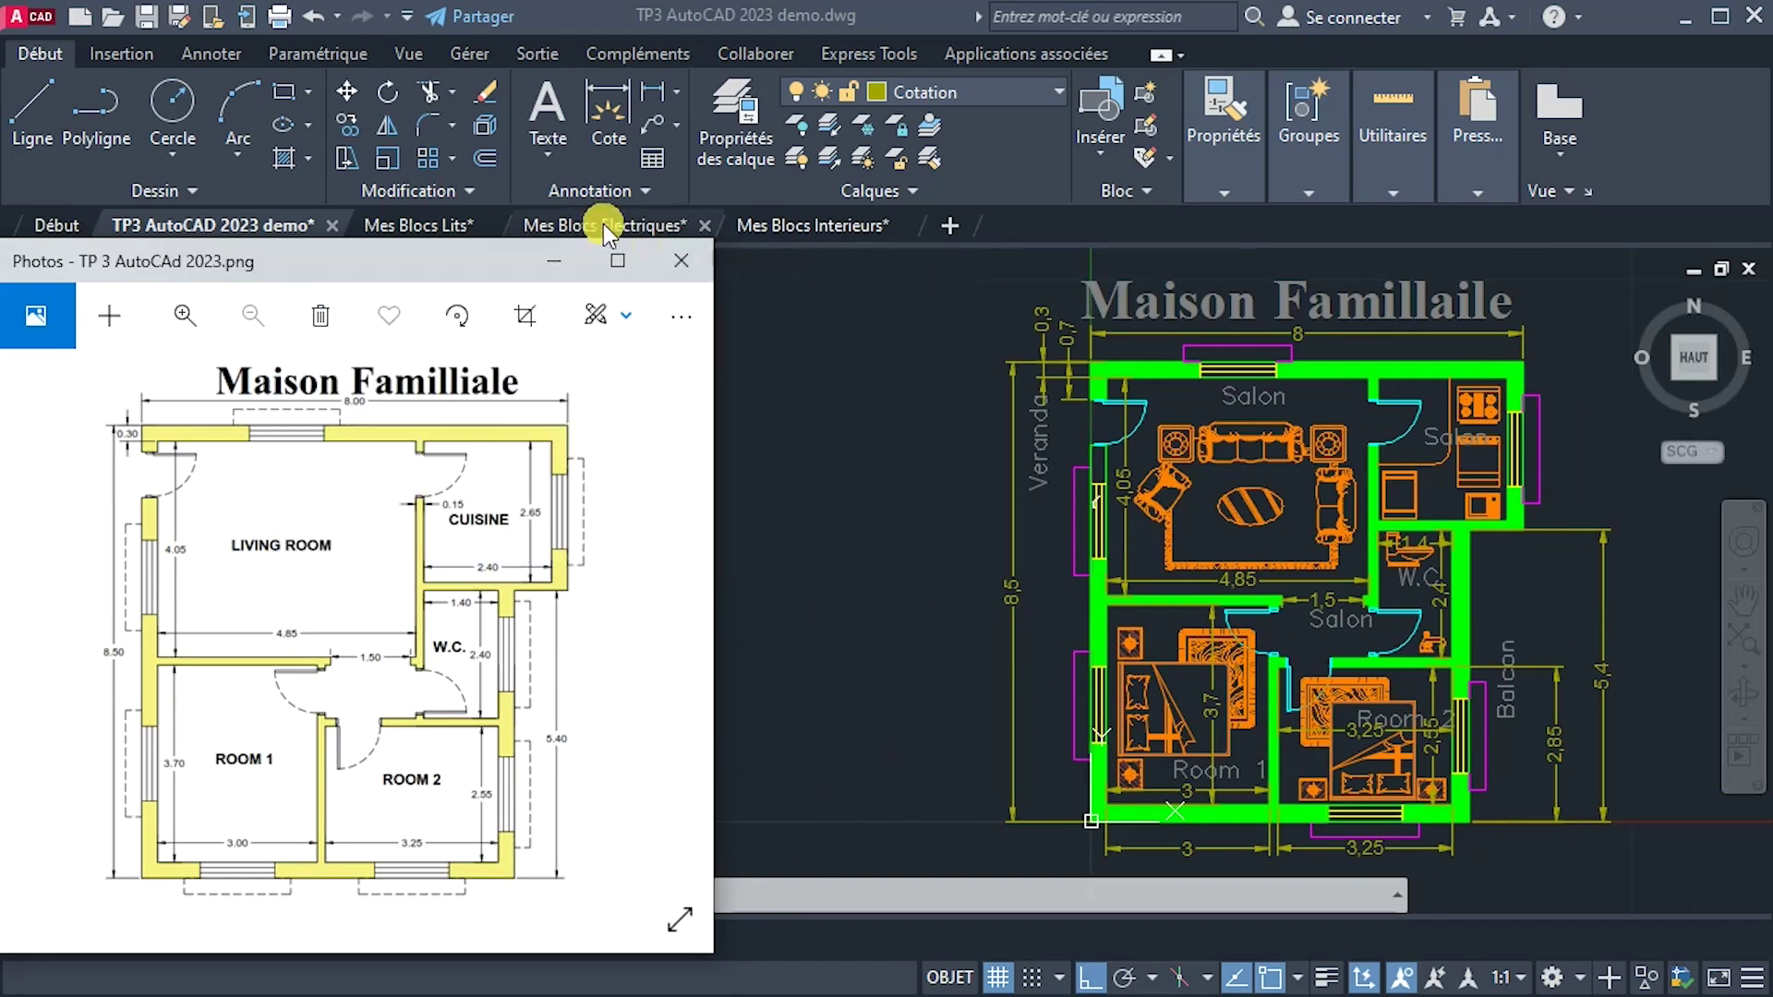
Examine the electrical symbols in the Mes Blocs Electriques drawing and return to the house plan and its reference image.
left_click(605, 229)
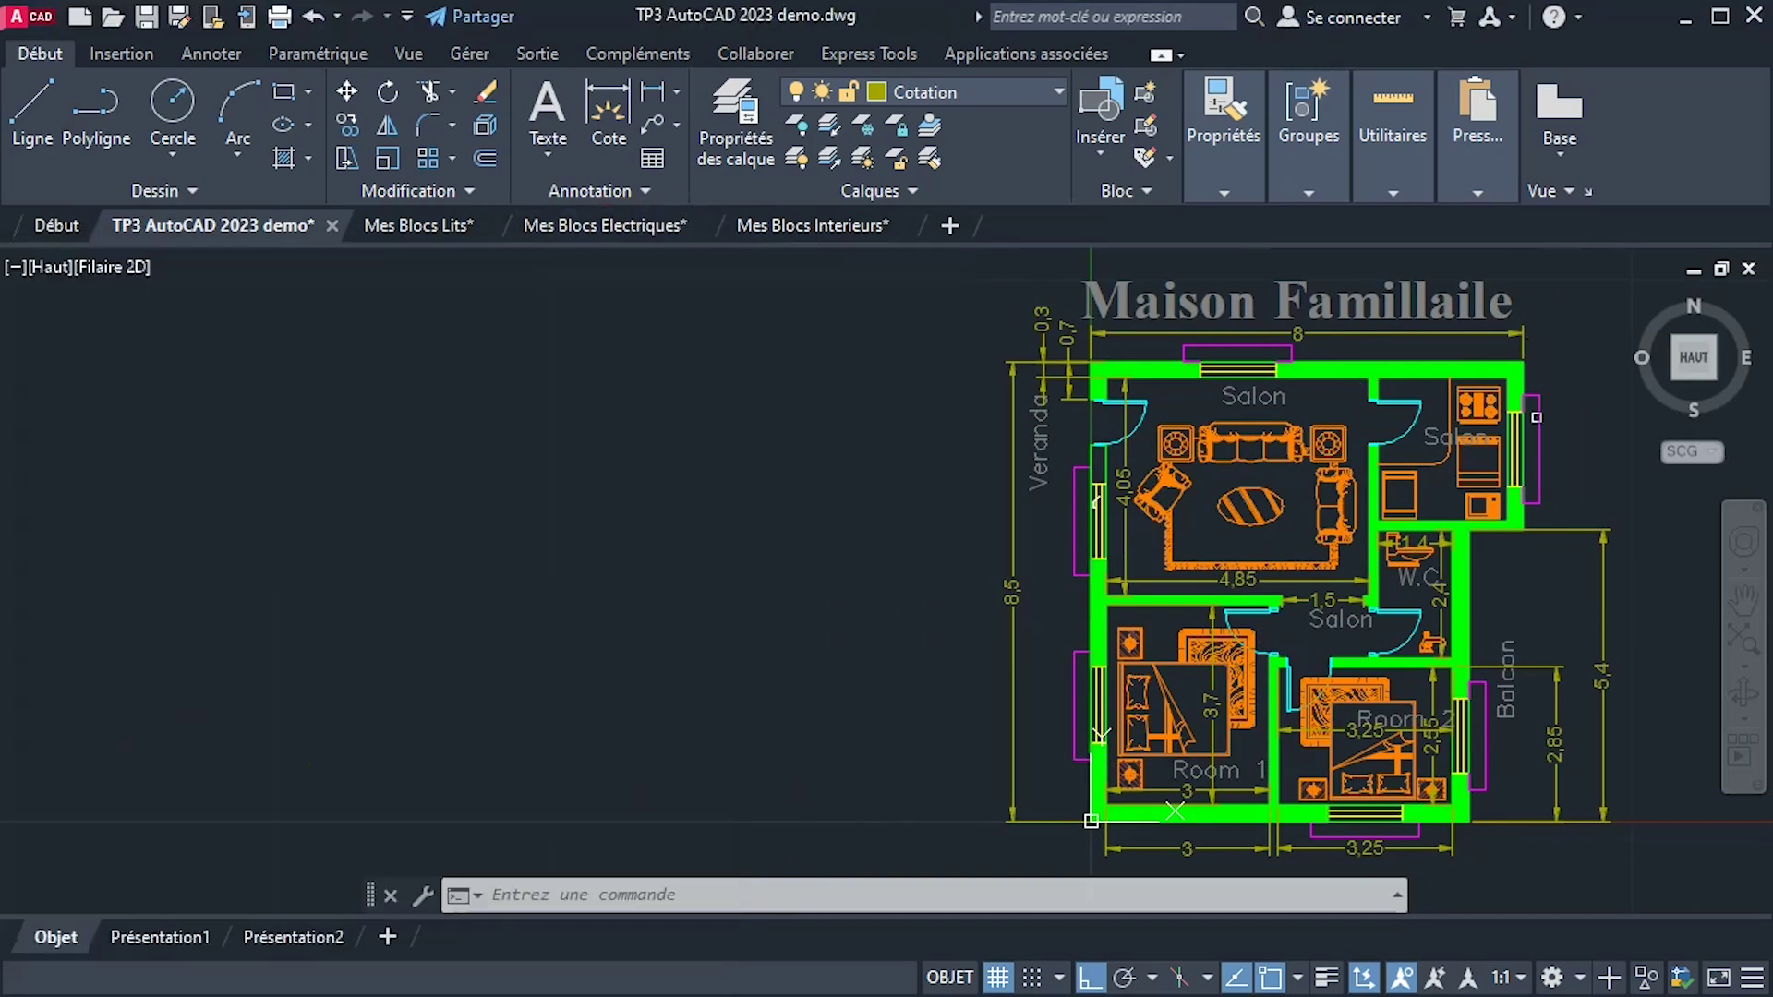
left_click(598, 231)
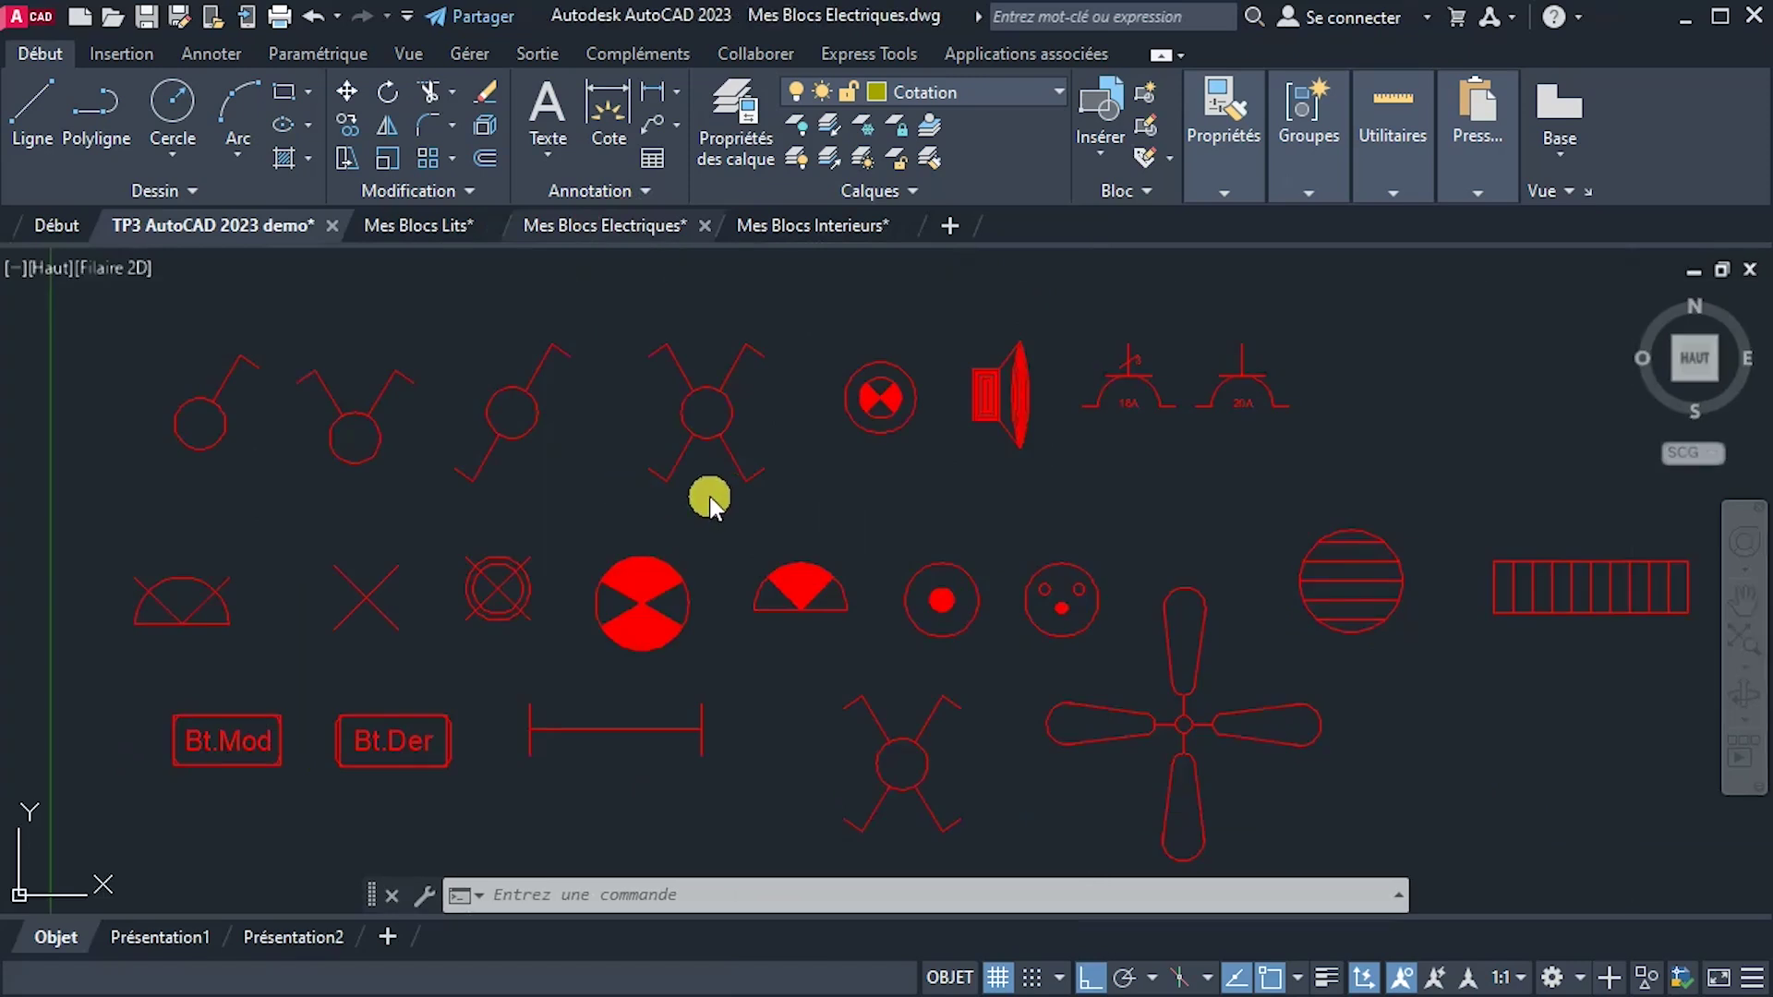
scroll(837, 507, "down", 2)
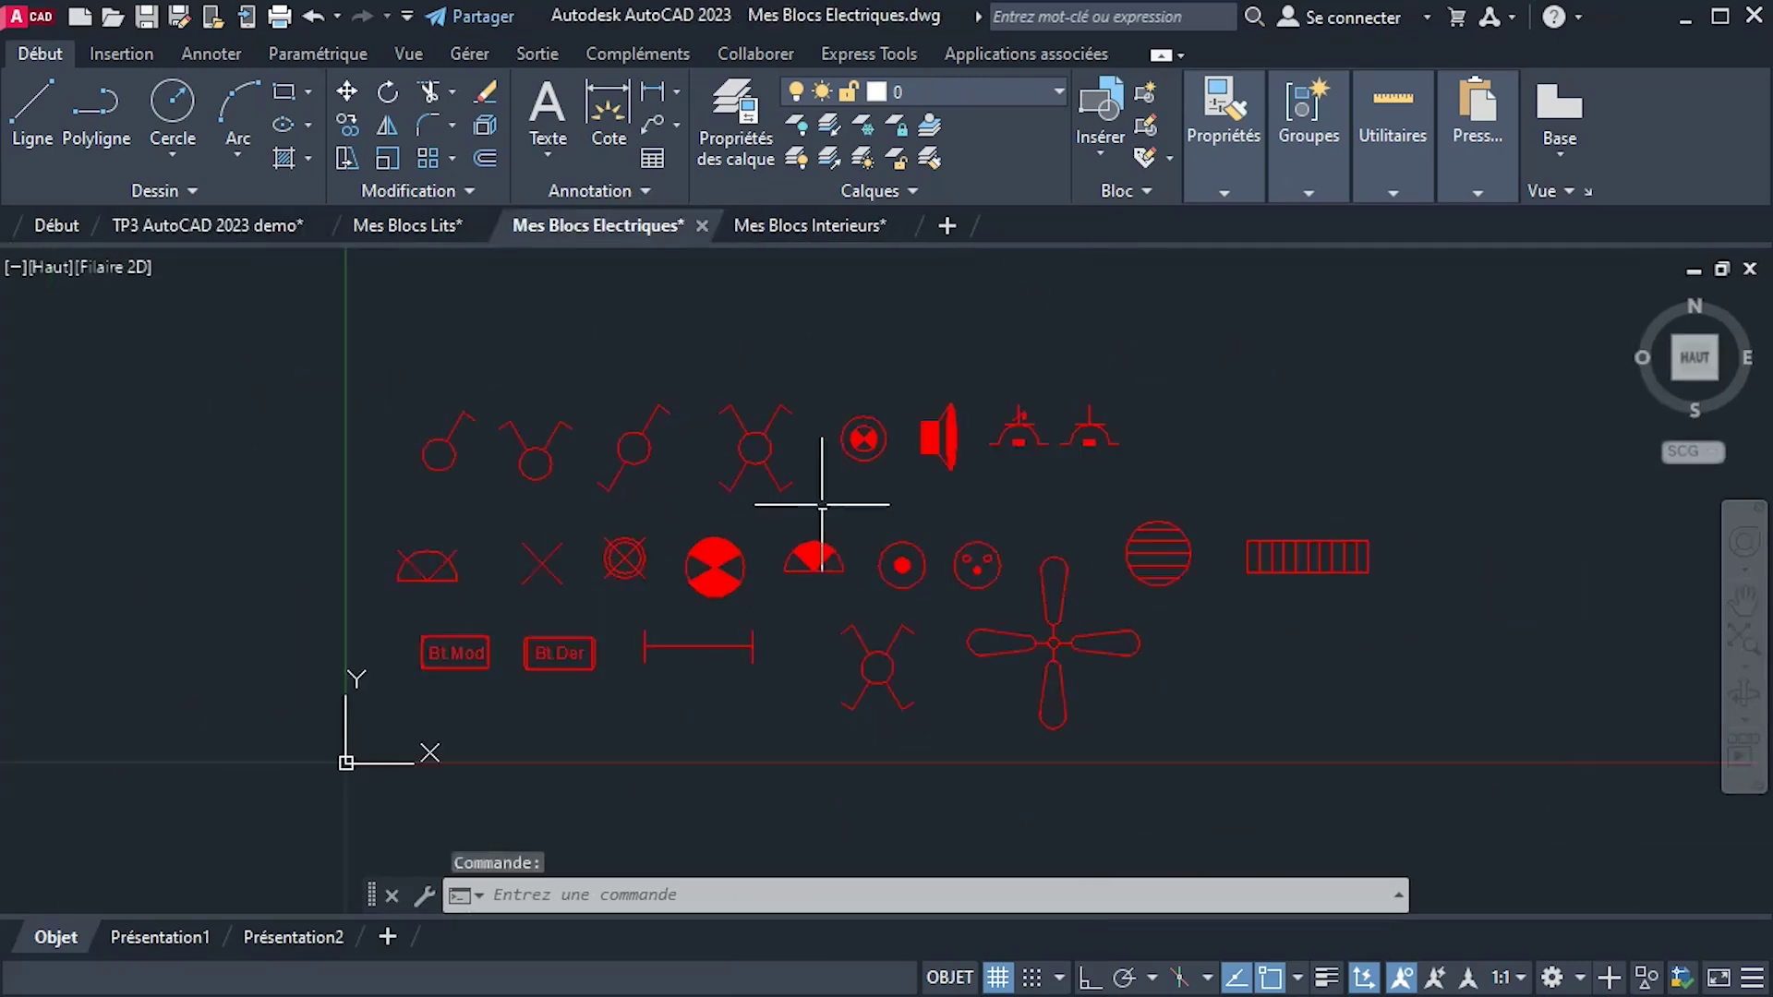
scroll(910, 515, "up", 2)
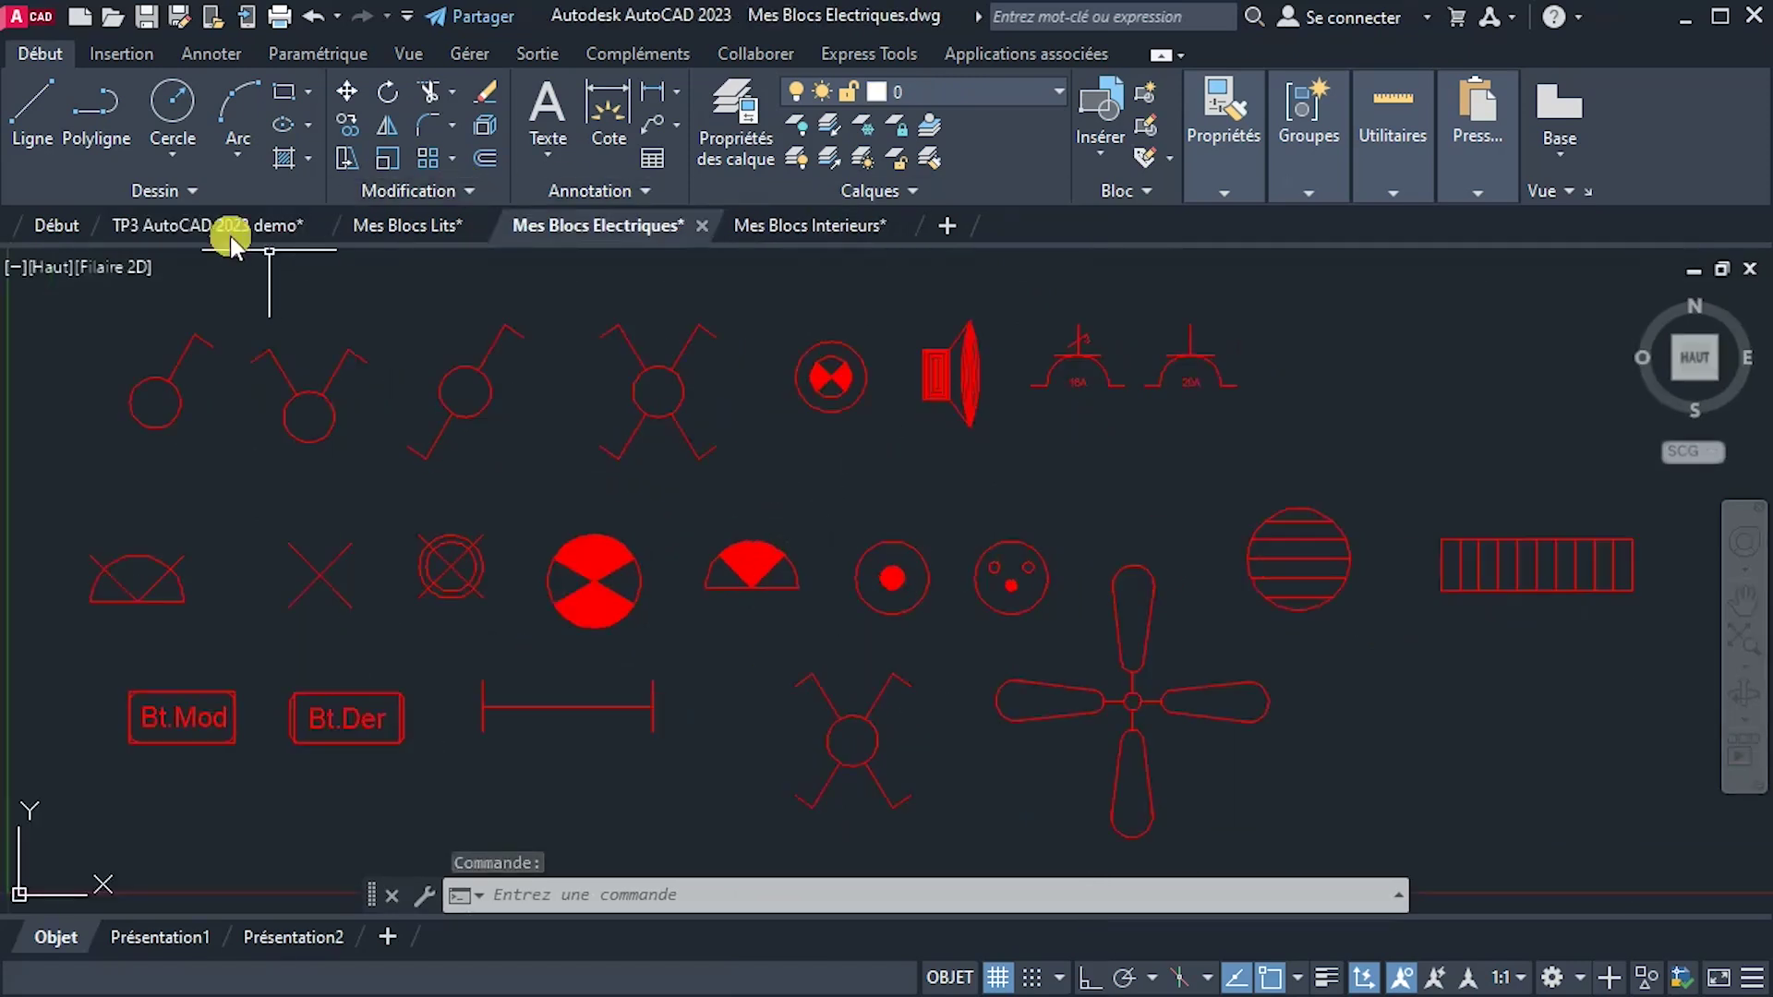
left_click(207, 225)
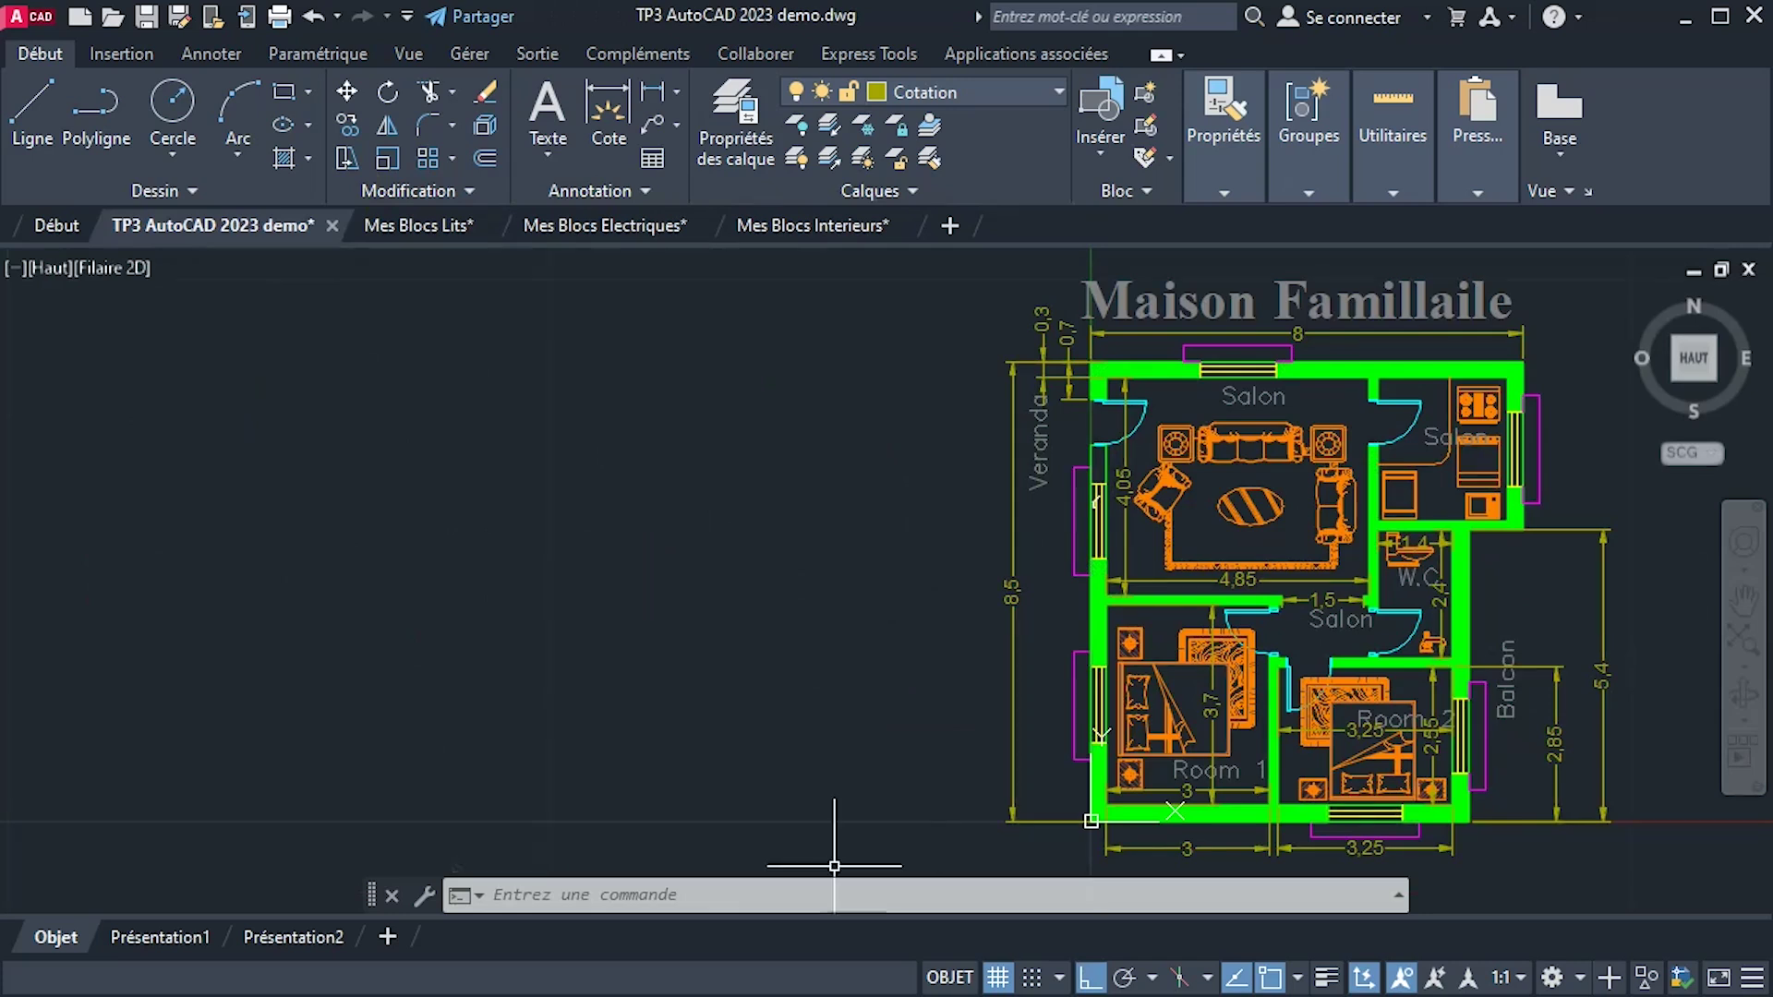
key("alt+Tab")
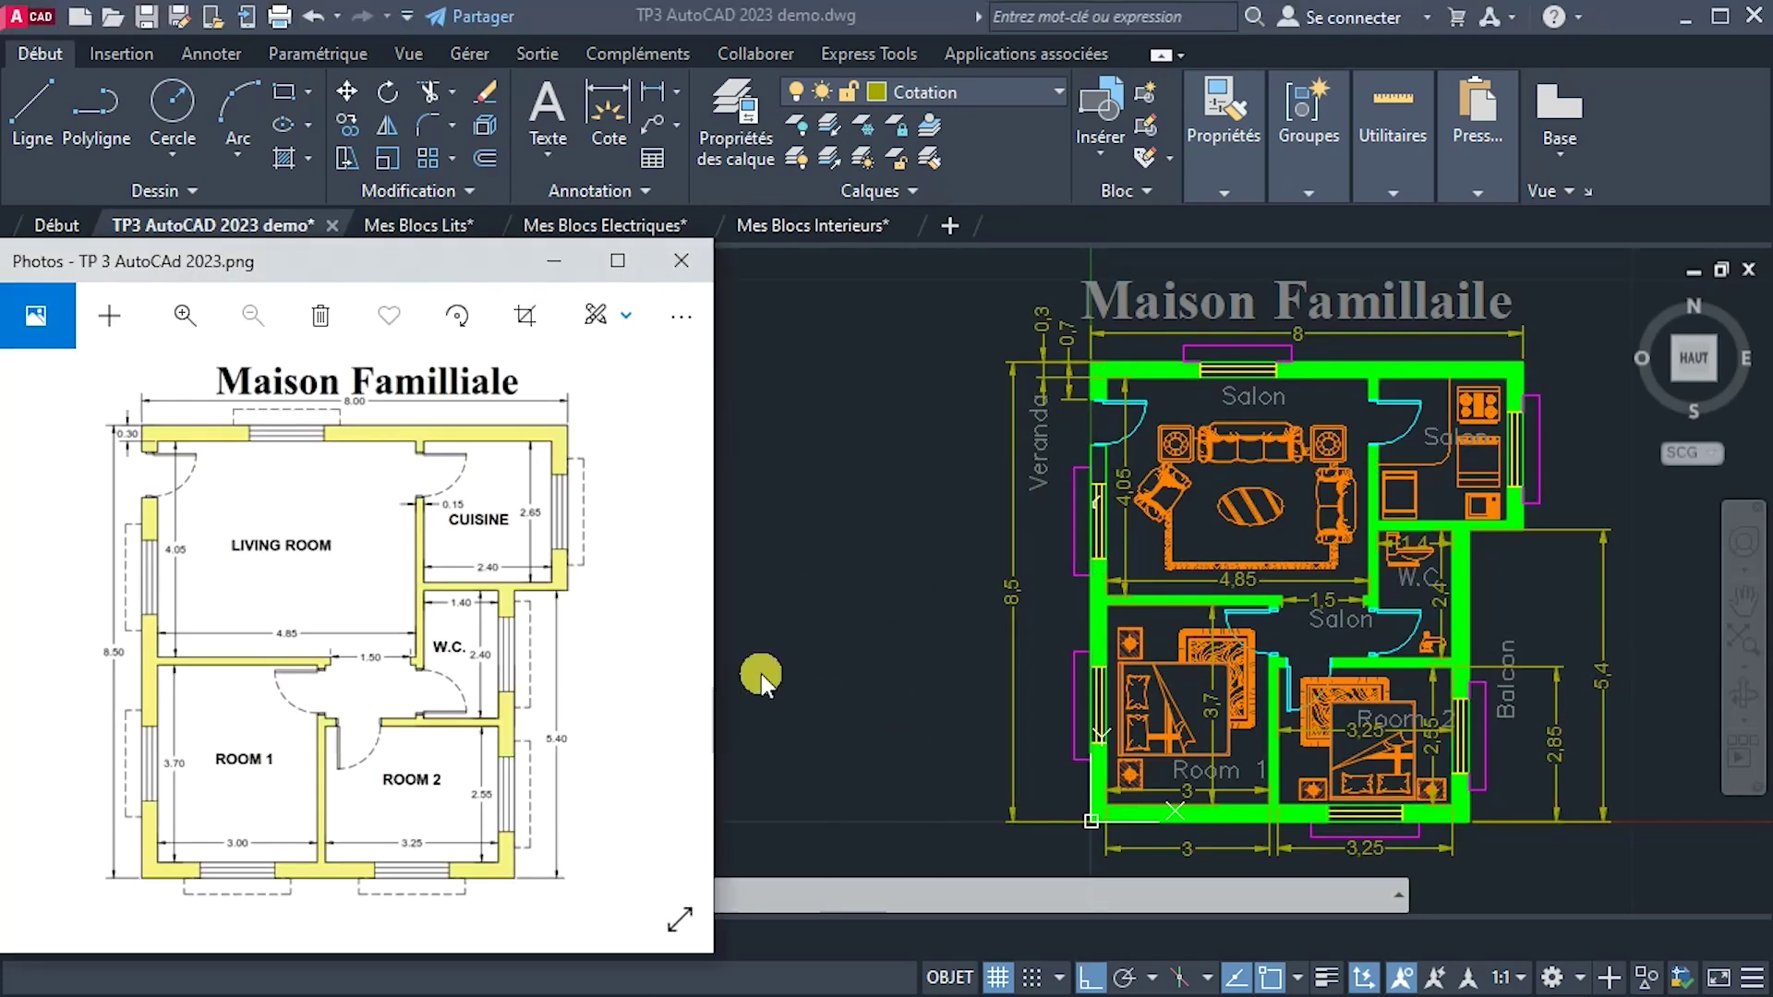
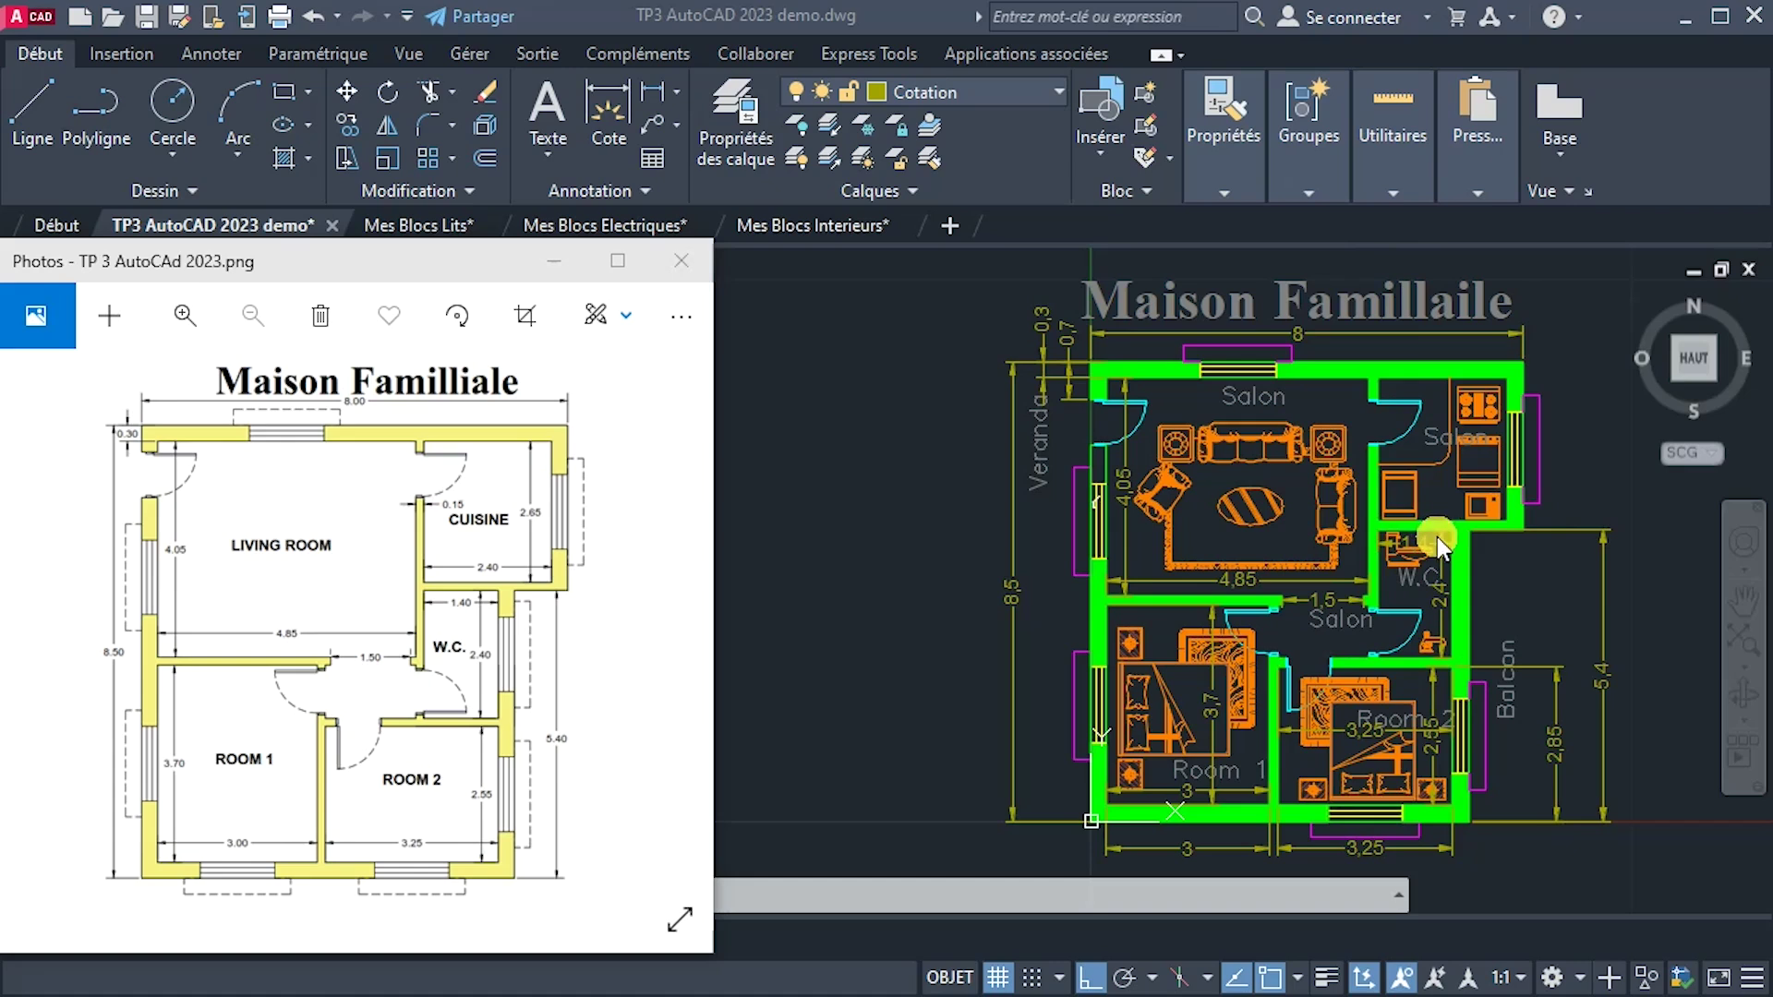
Look through the bed blocks in Mes Blocs Lits and bring up the electrical symbols in Mes Blocs Electriques.
left_click(195, 225)
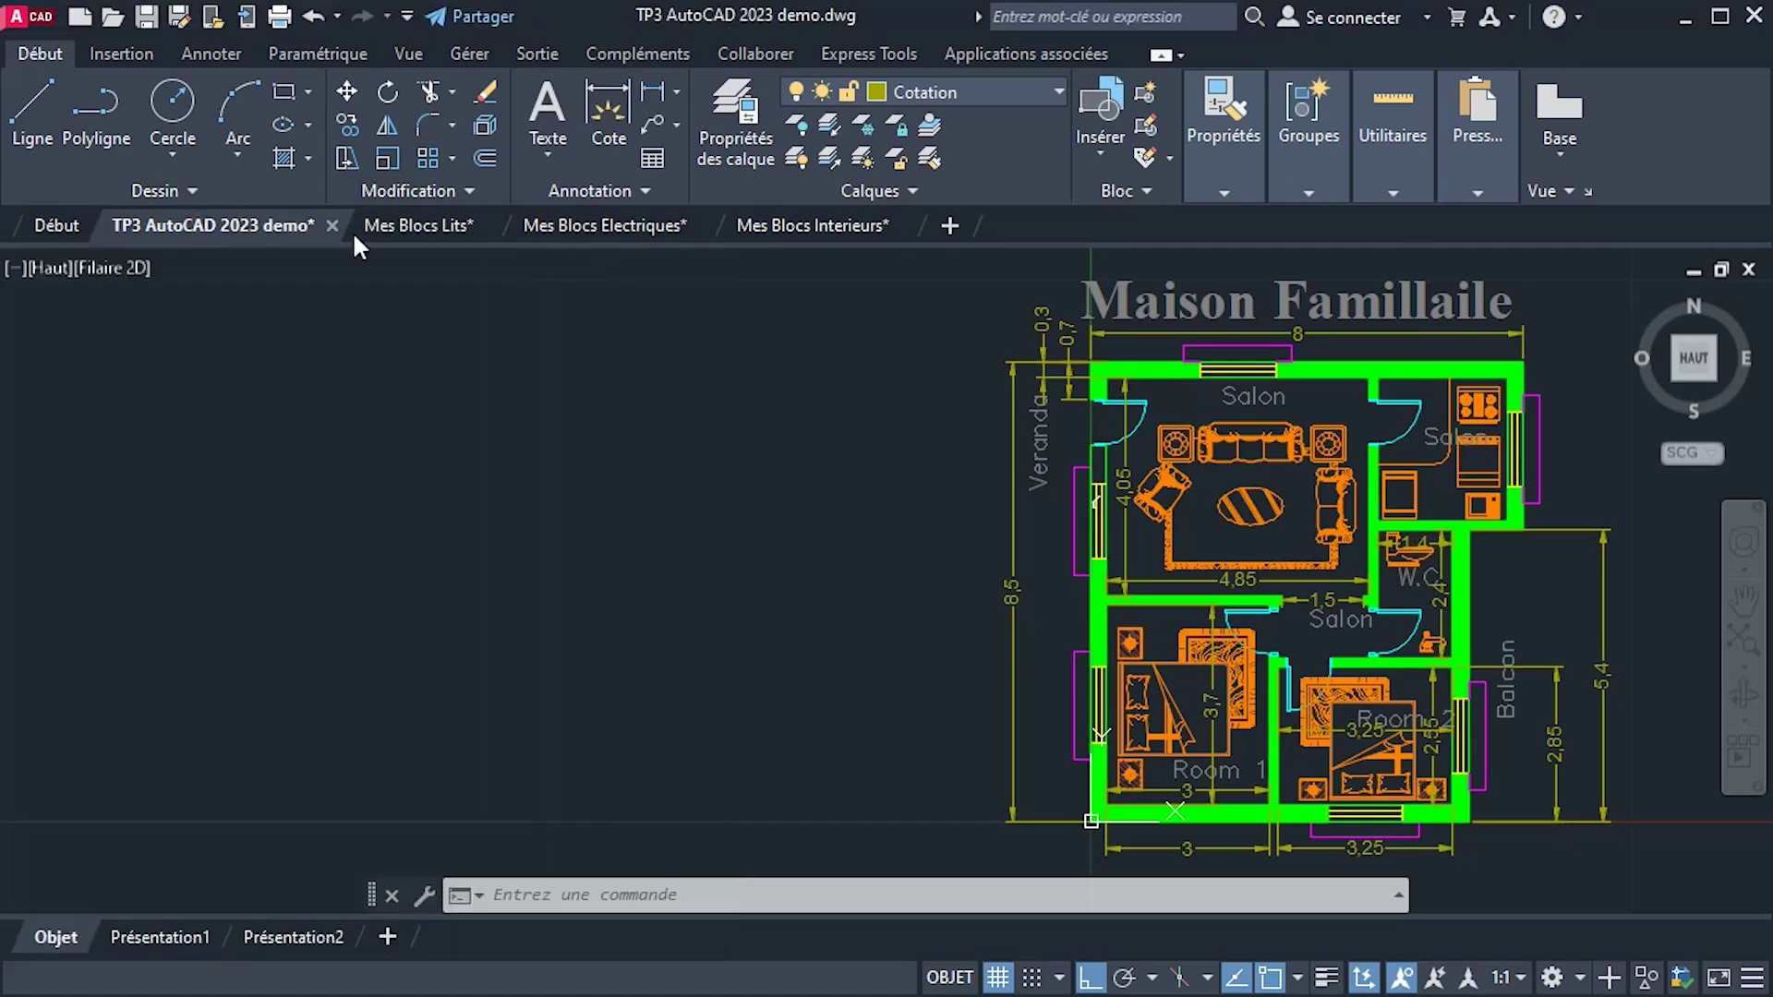
left_click(425, 220)
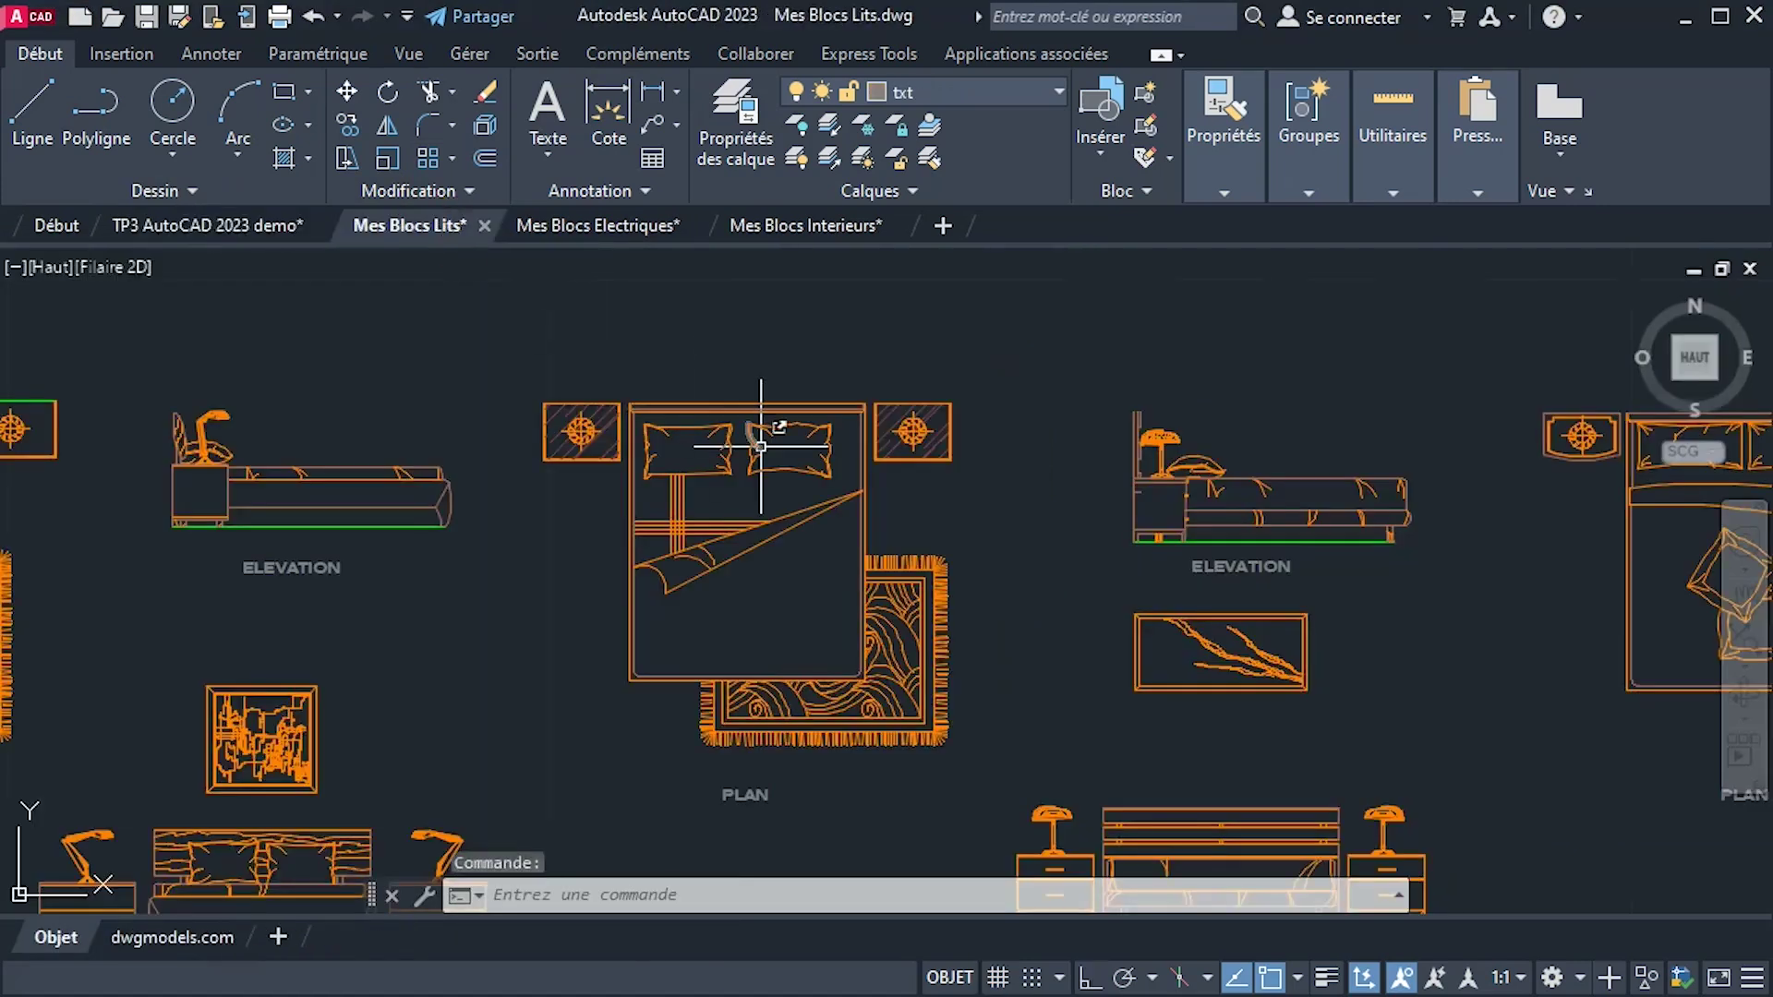
scroll(765, 448, "down", 2)
middle_click_drag(765, 448, 898, 453)
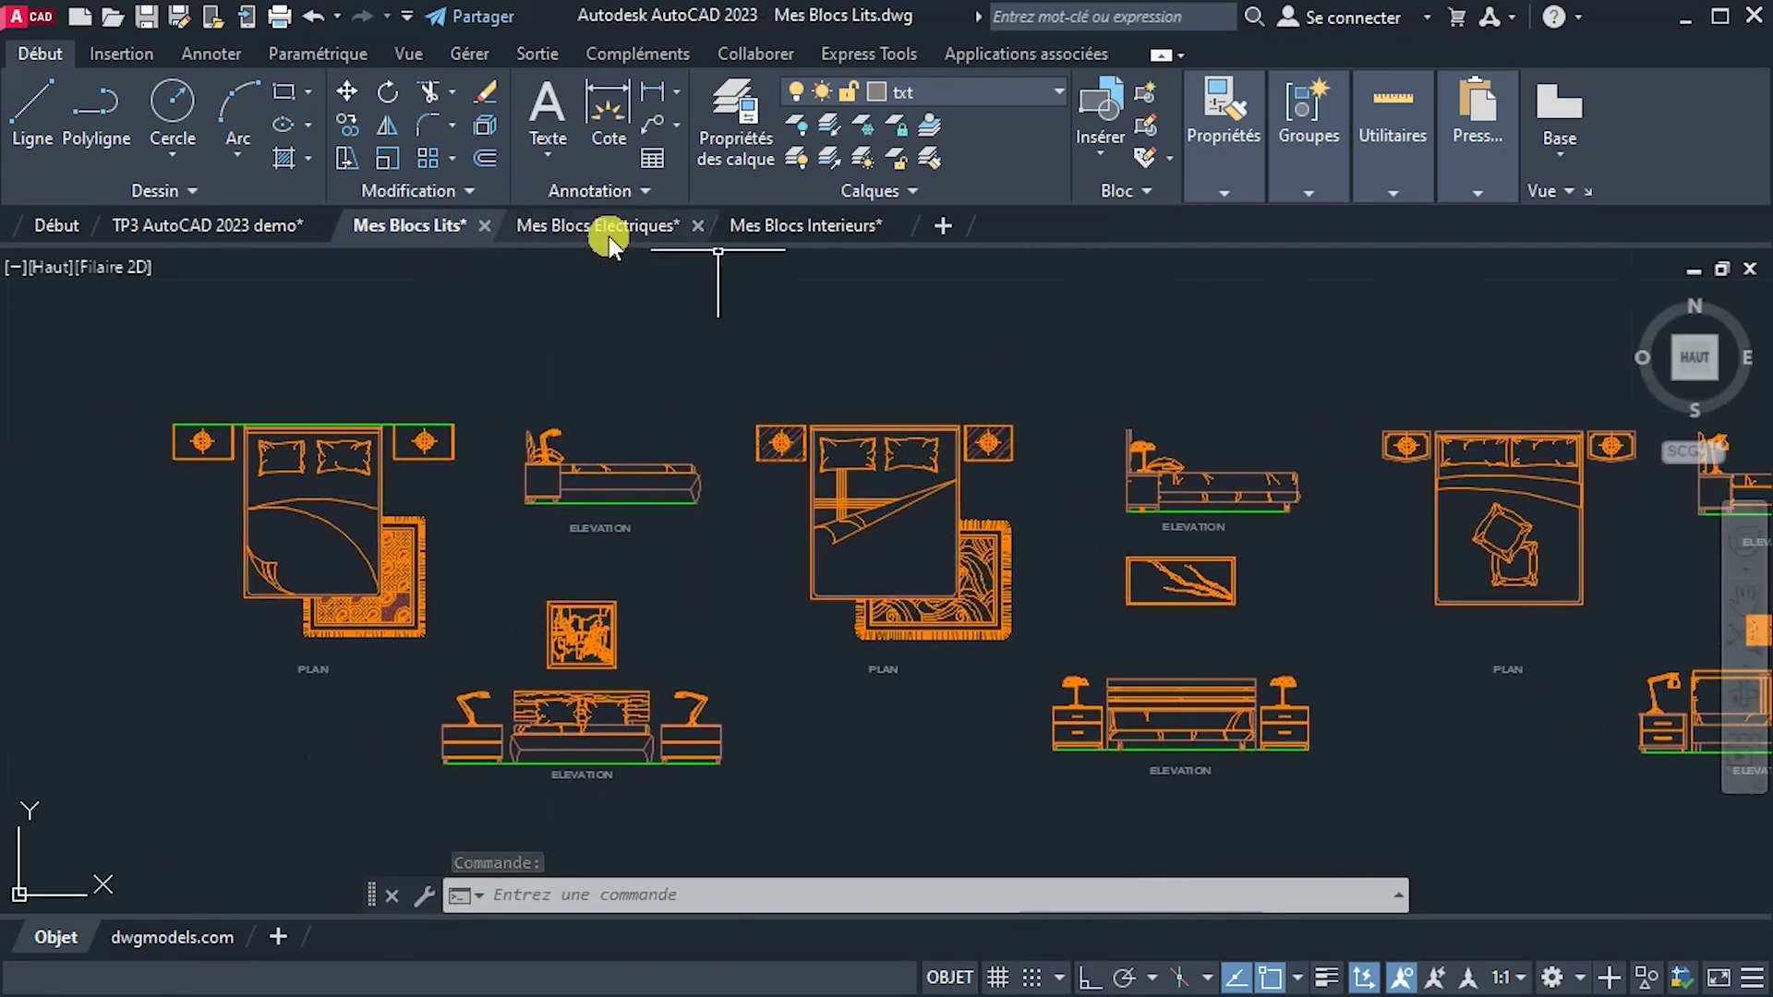
left_click(586, 224)
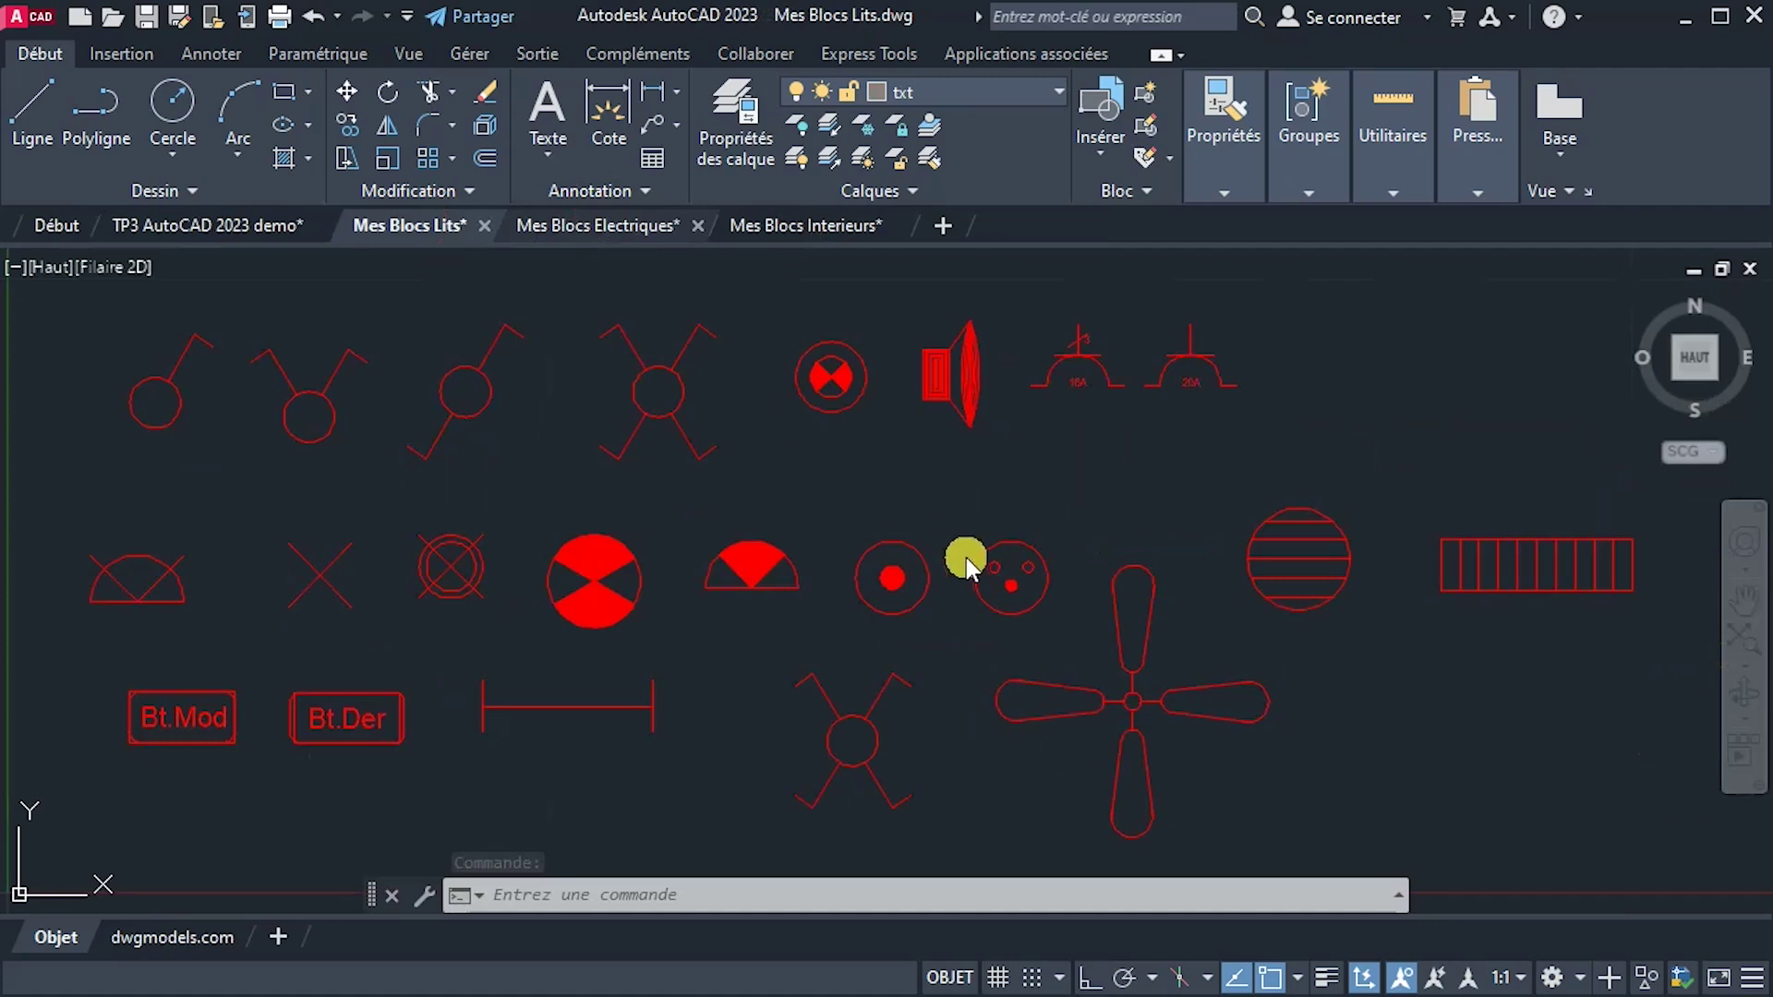
Examine the living room furniture blocks in Mes Blocs Interieurs, recheck Mes Blocs Electriques and return to the house plan.
left_click(795, 224)
scroll(961, 506, "down", 4)
scroll(998, 531, "up", 1)
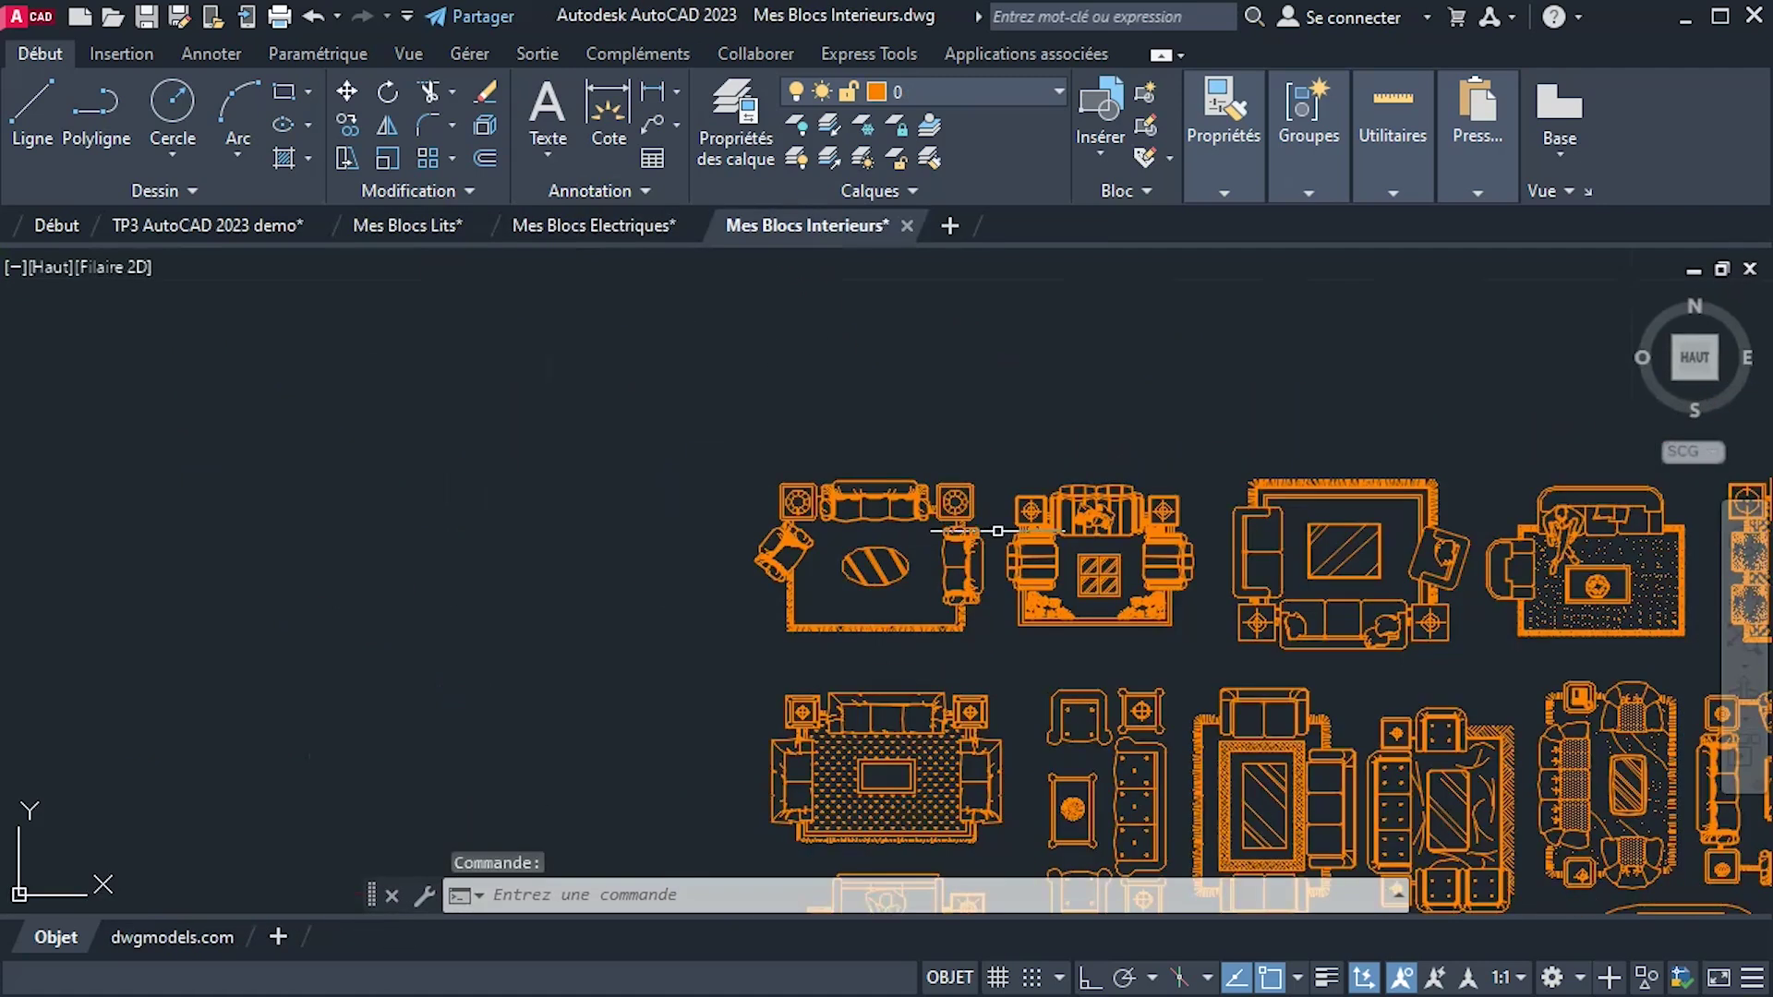
scroll(998, 531, "down", 4)
scroll(825, 470, "up", 4)
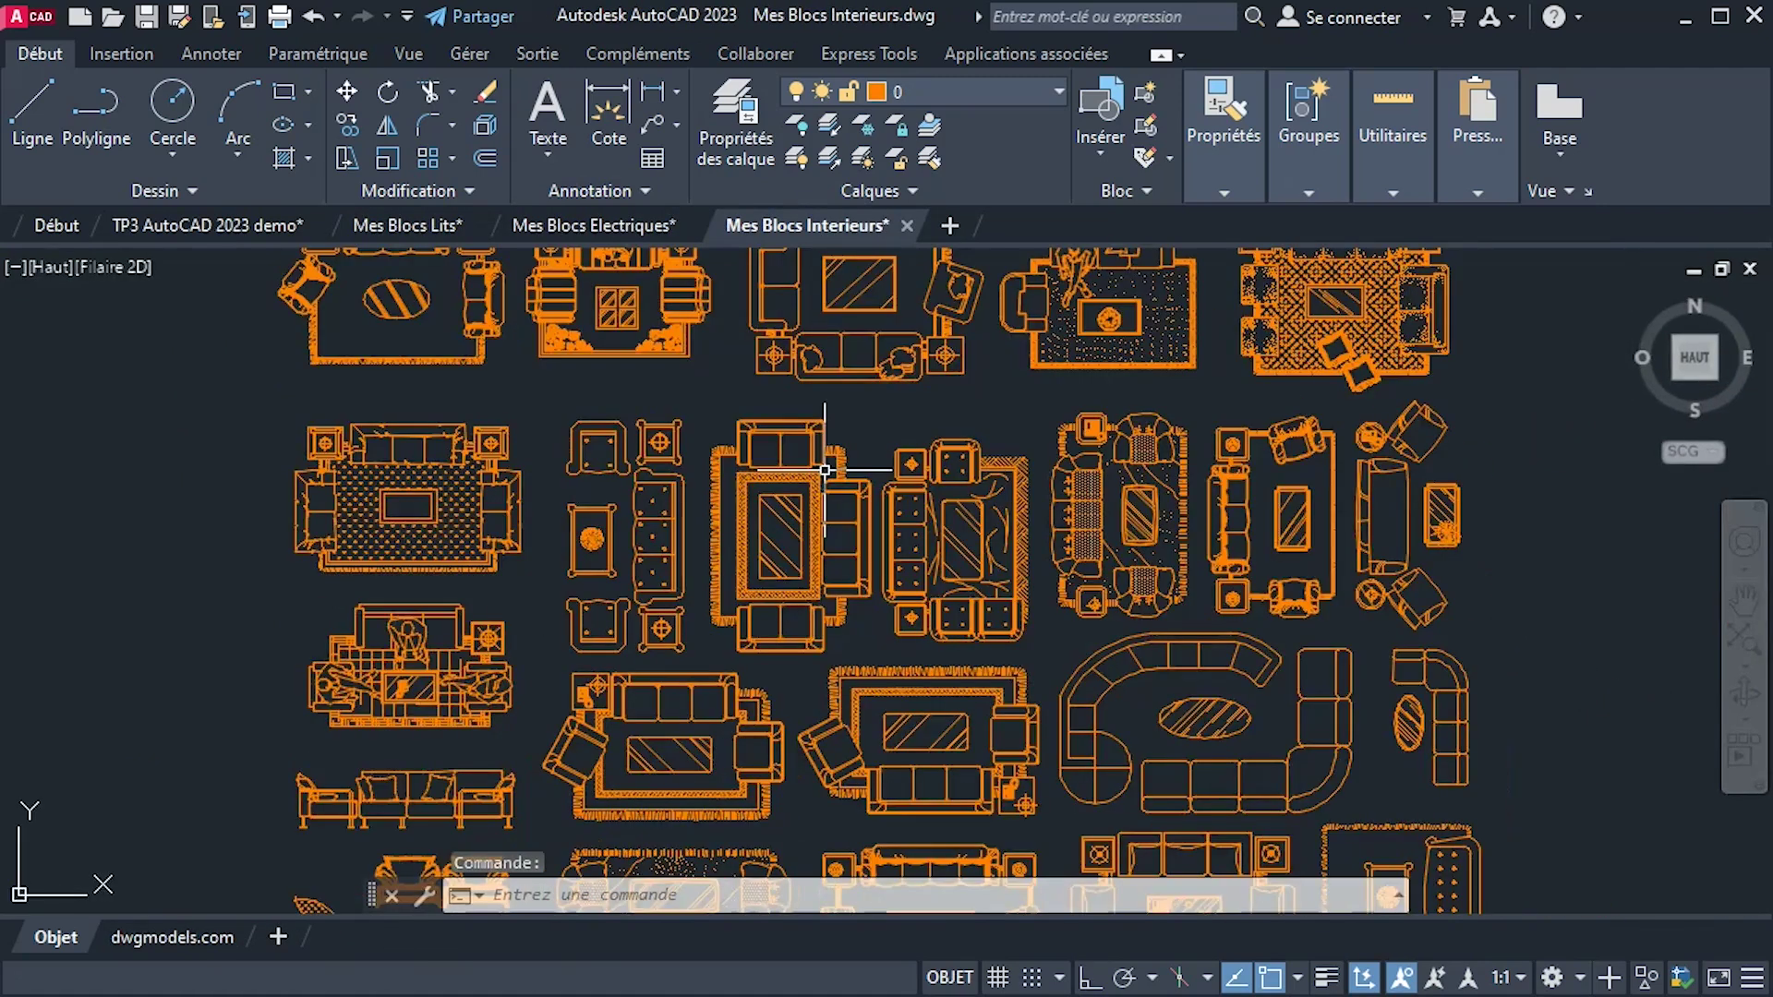
scroll(824, 470, "down", 5)
scroll(886, 489, "up", 5)
scroll(883, 494, "down", 2)
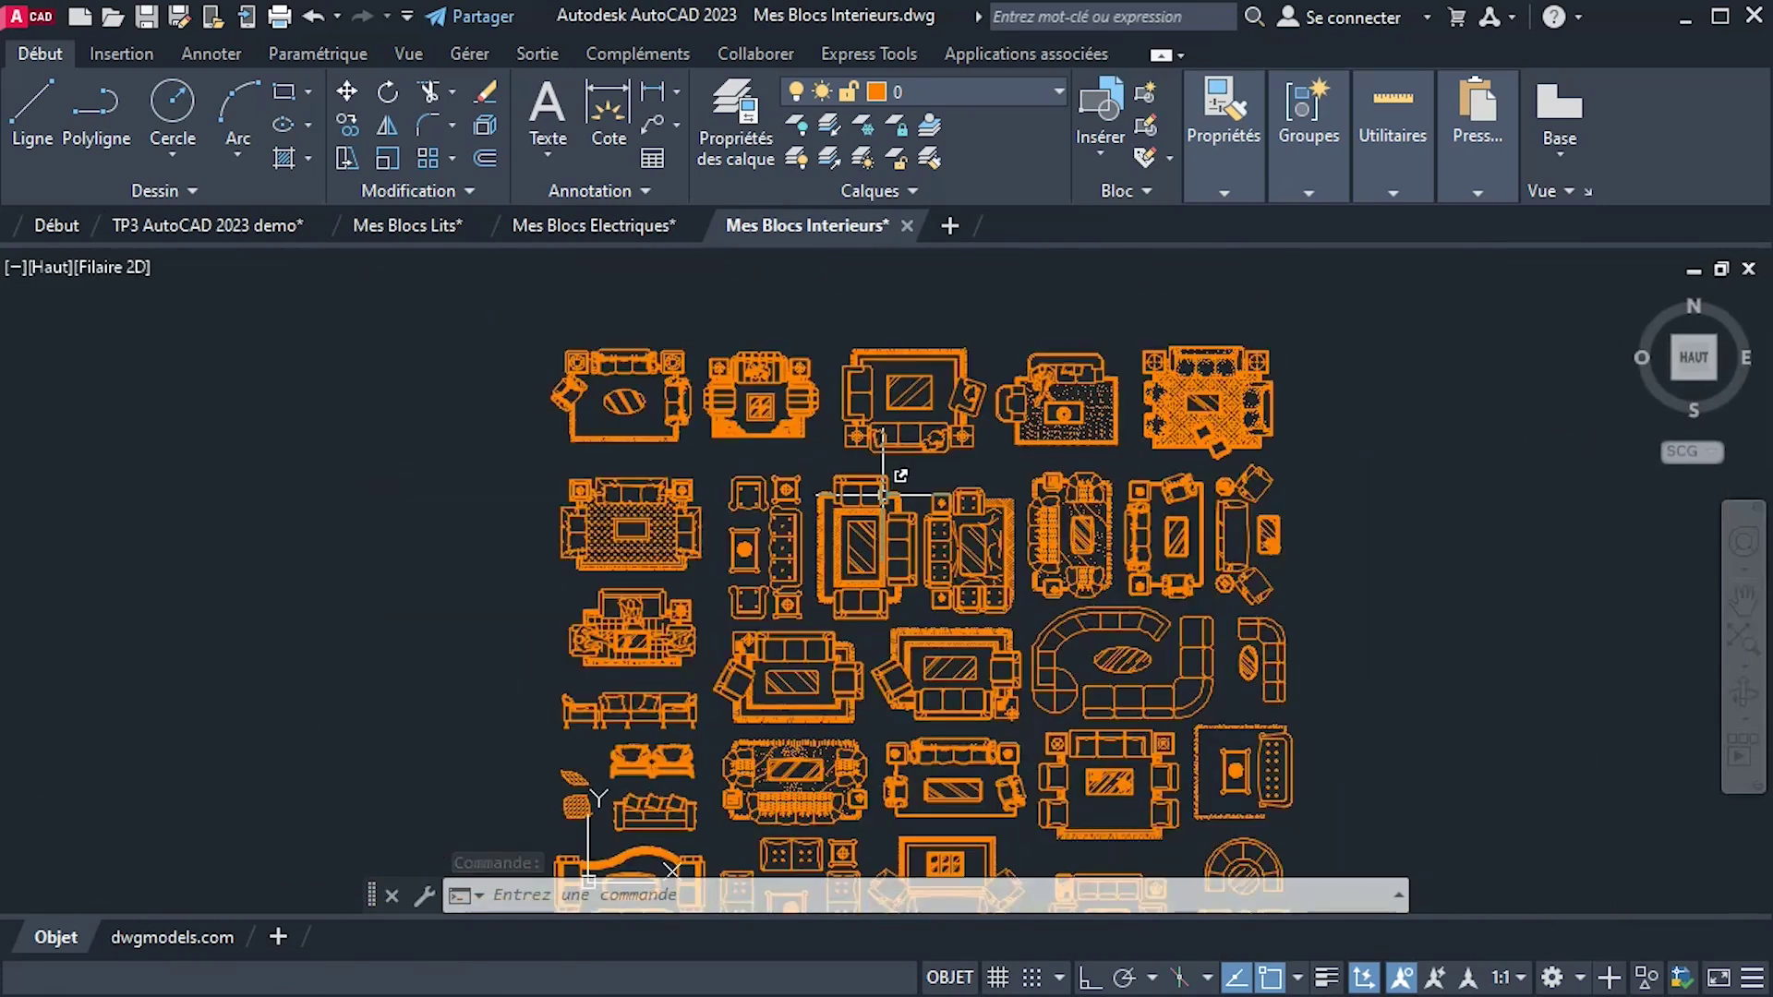
middle_click_drag(882, 495, 894, 426)
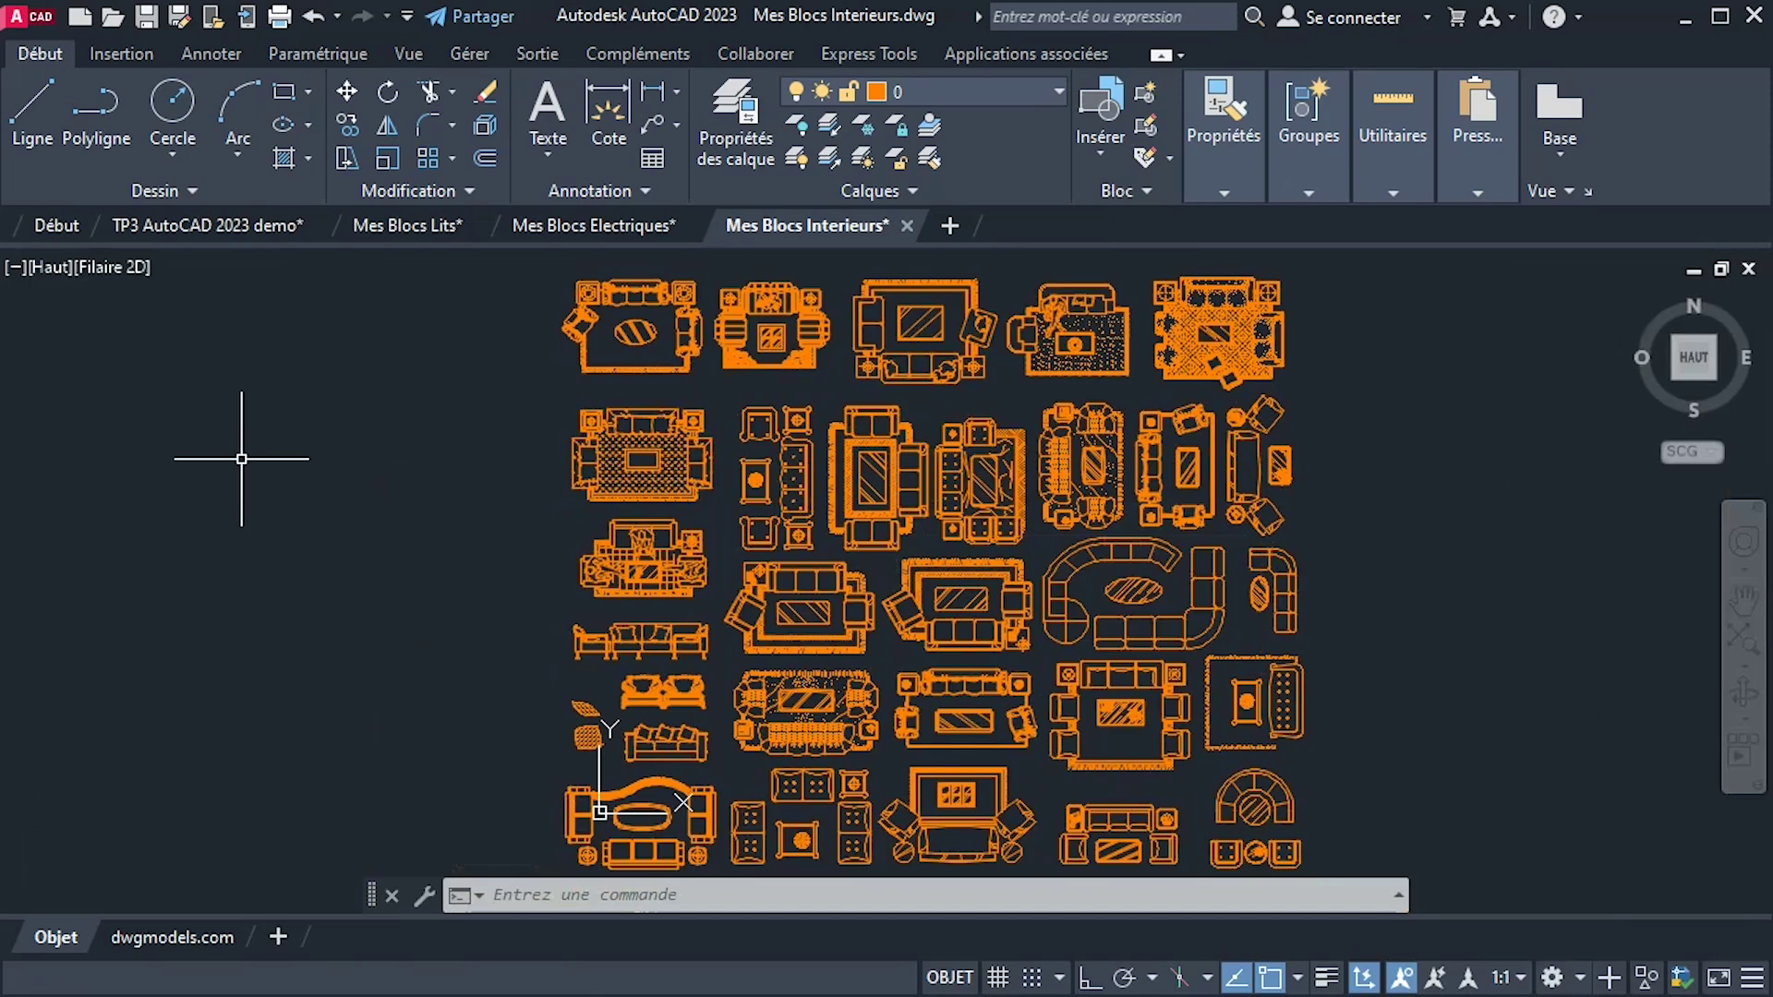
left_click(580, 224)
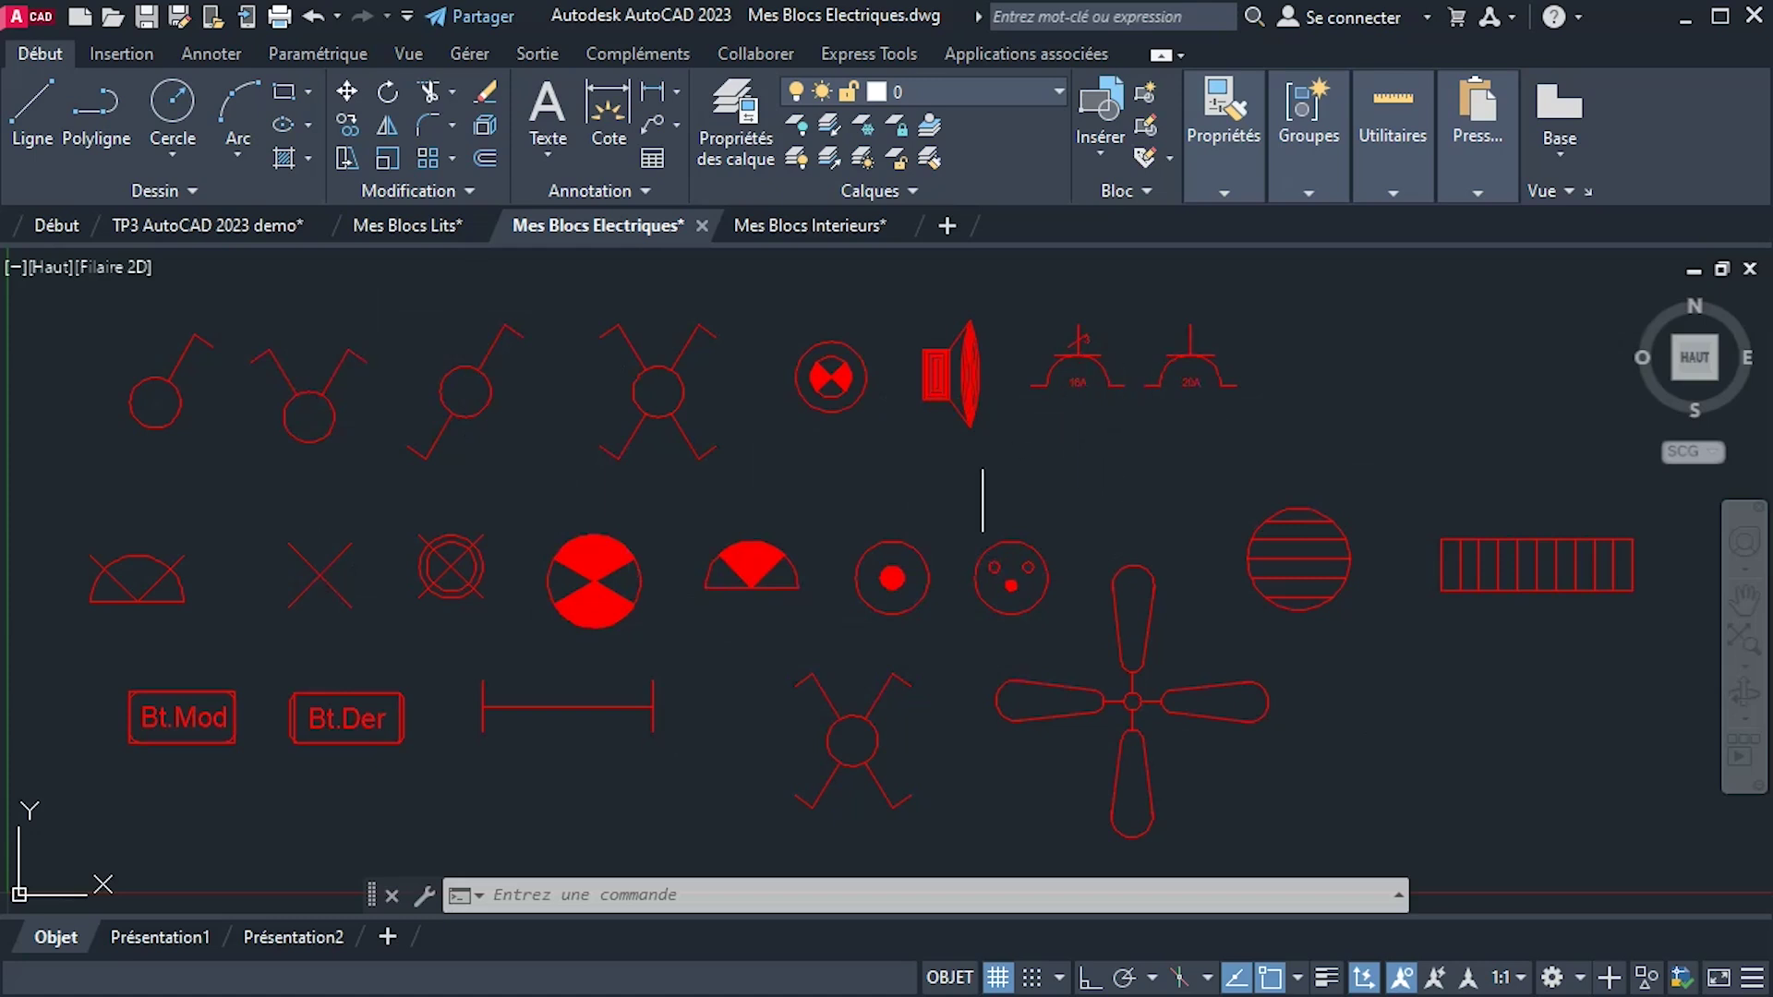
left_click(227, 218)
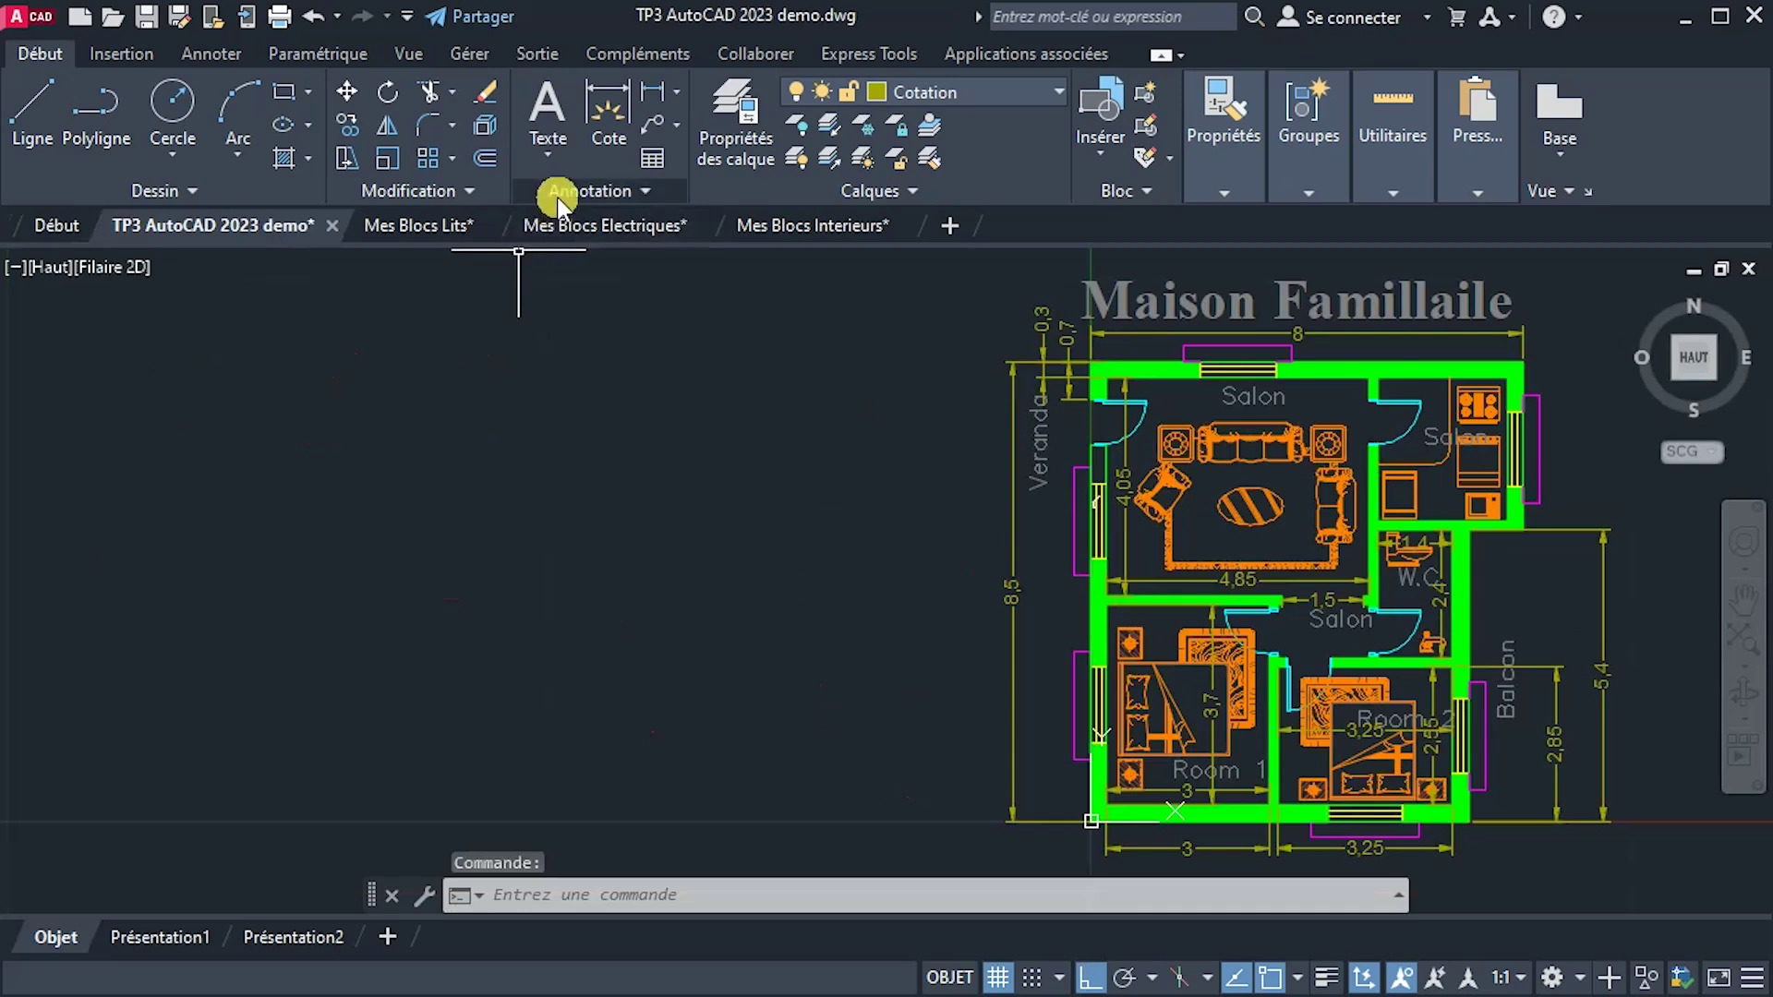
Copy all the electrical symbols in the Mes Blocs Electriques drawing to the clipboard.
left_click(566, 231)
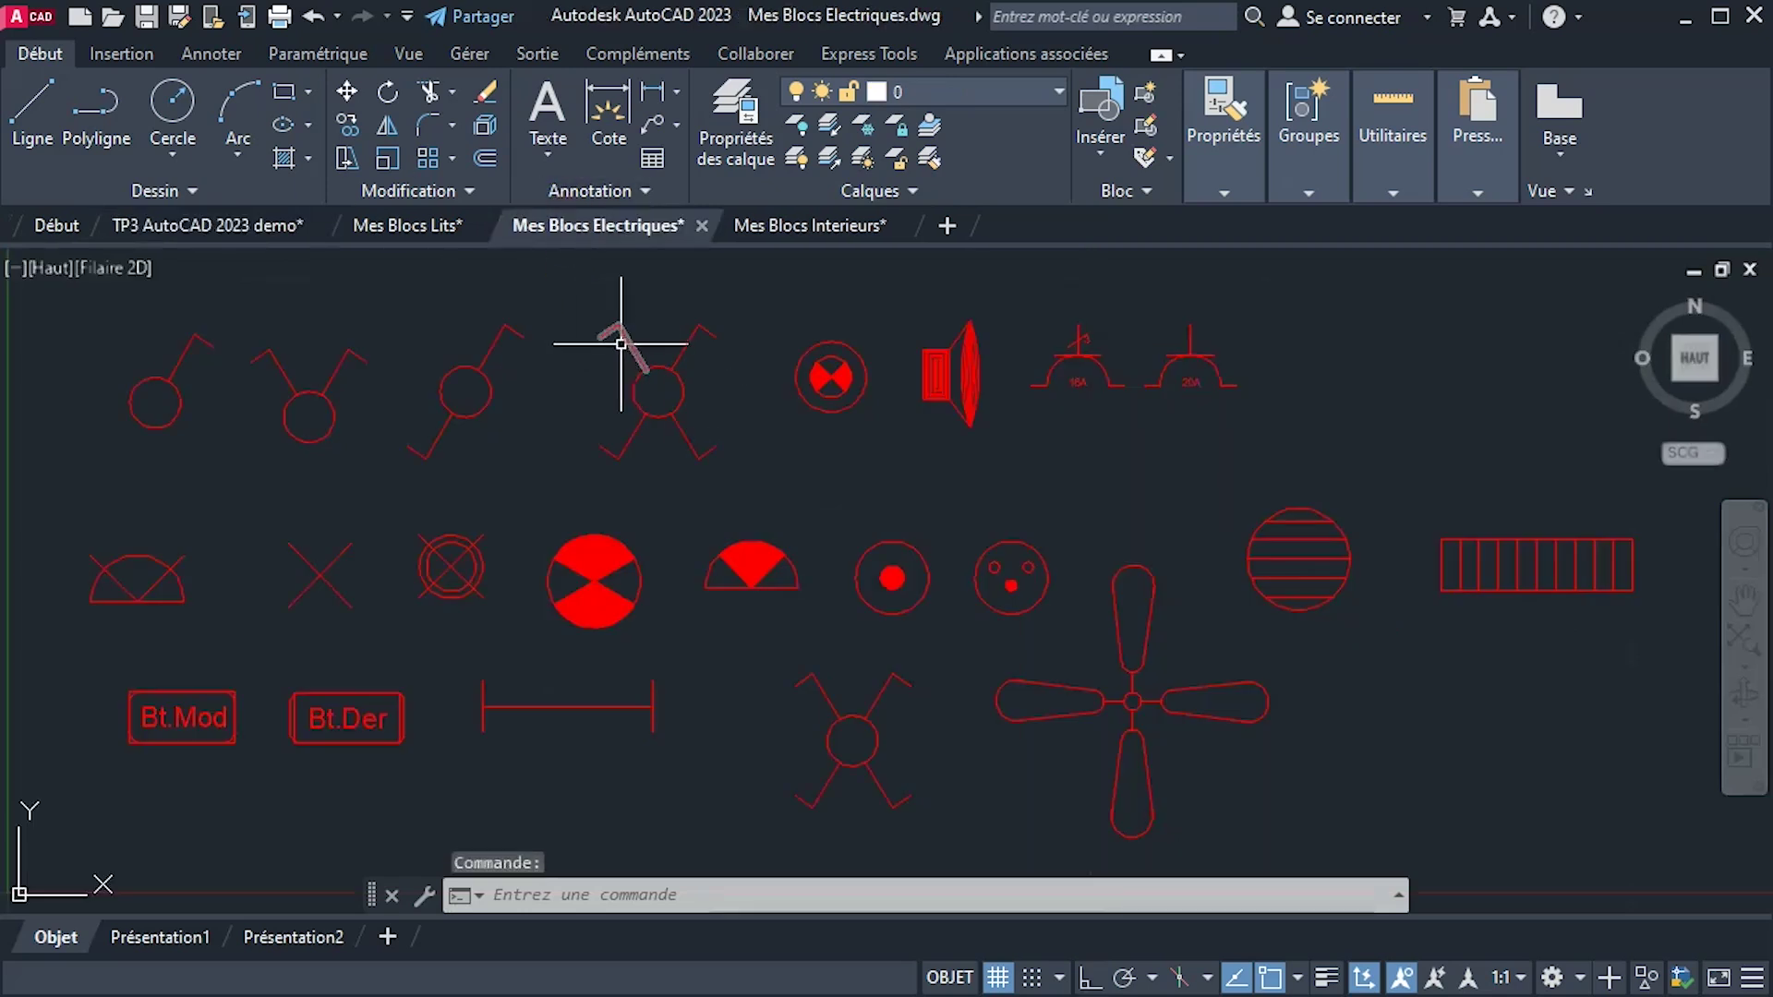
scroll(614, 307, "down", 2)
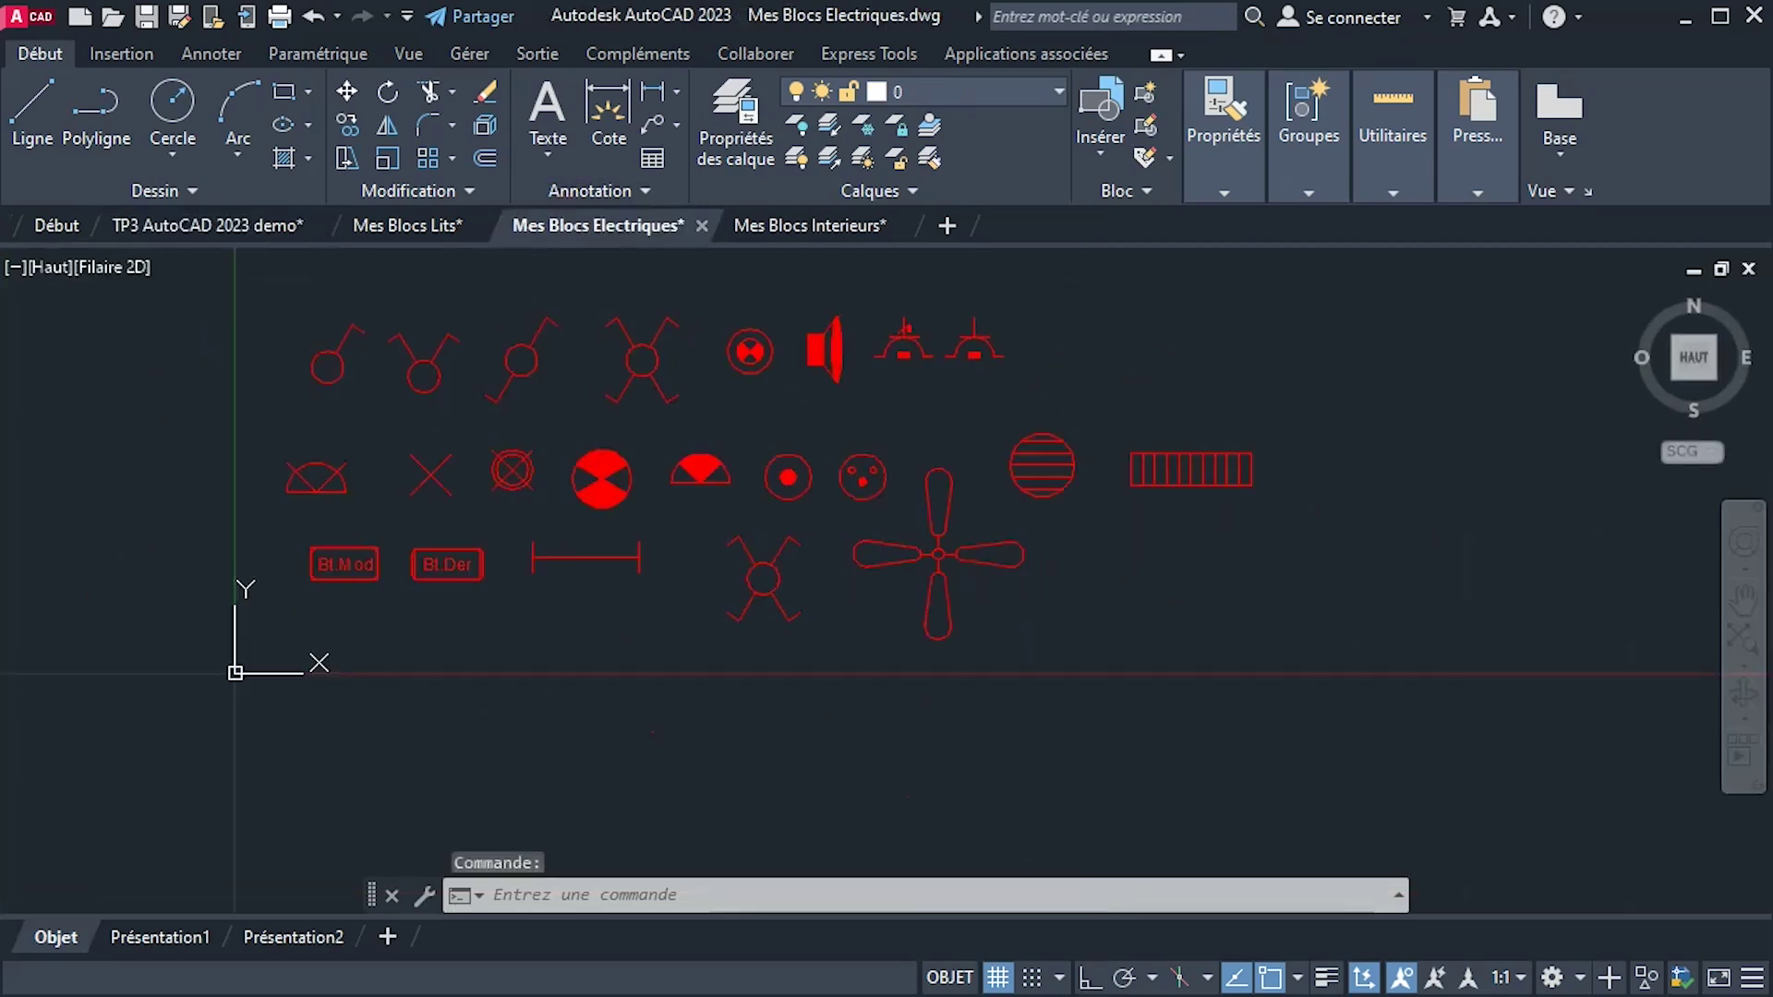
left_click(270, 285)
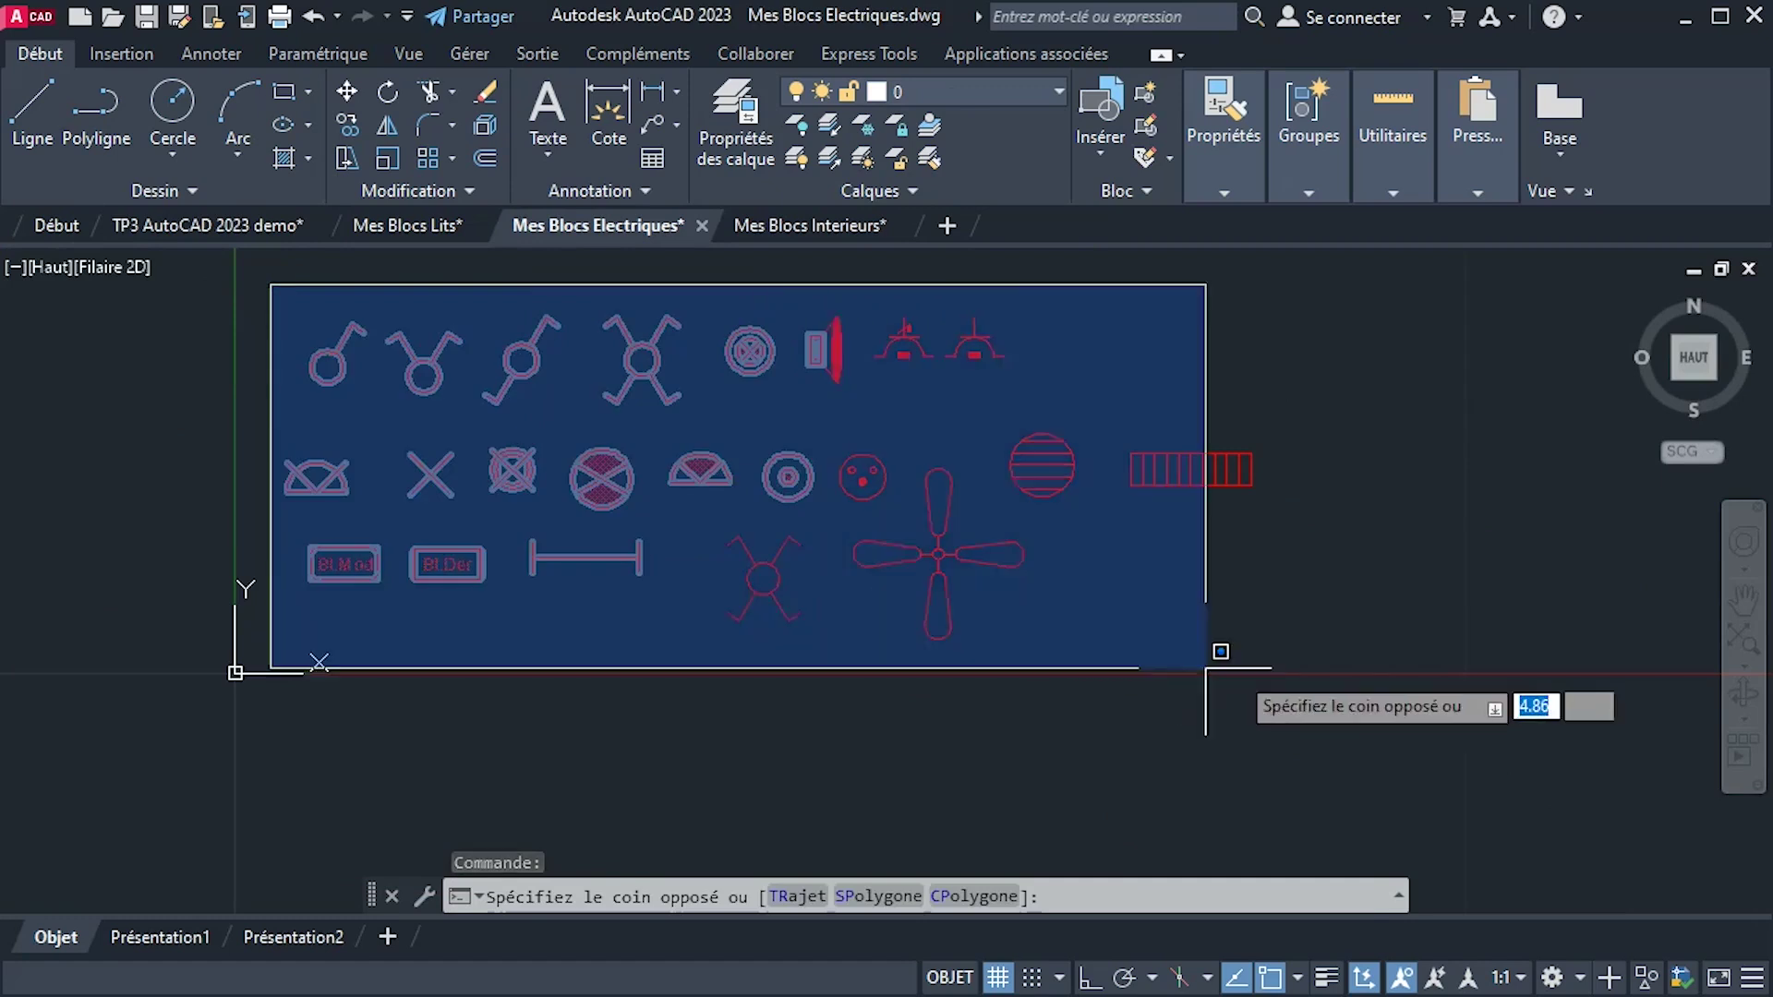
left_click(1360, 668)
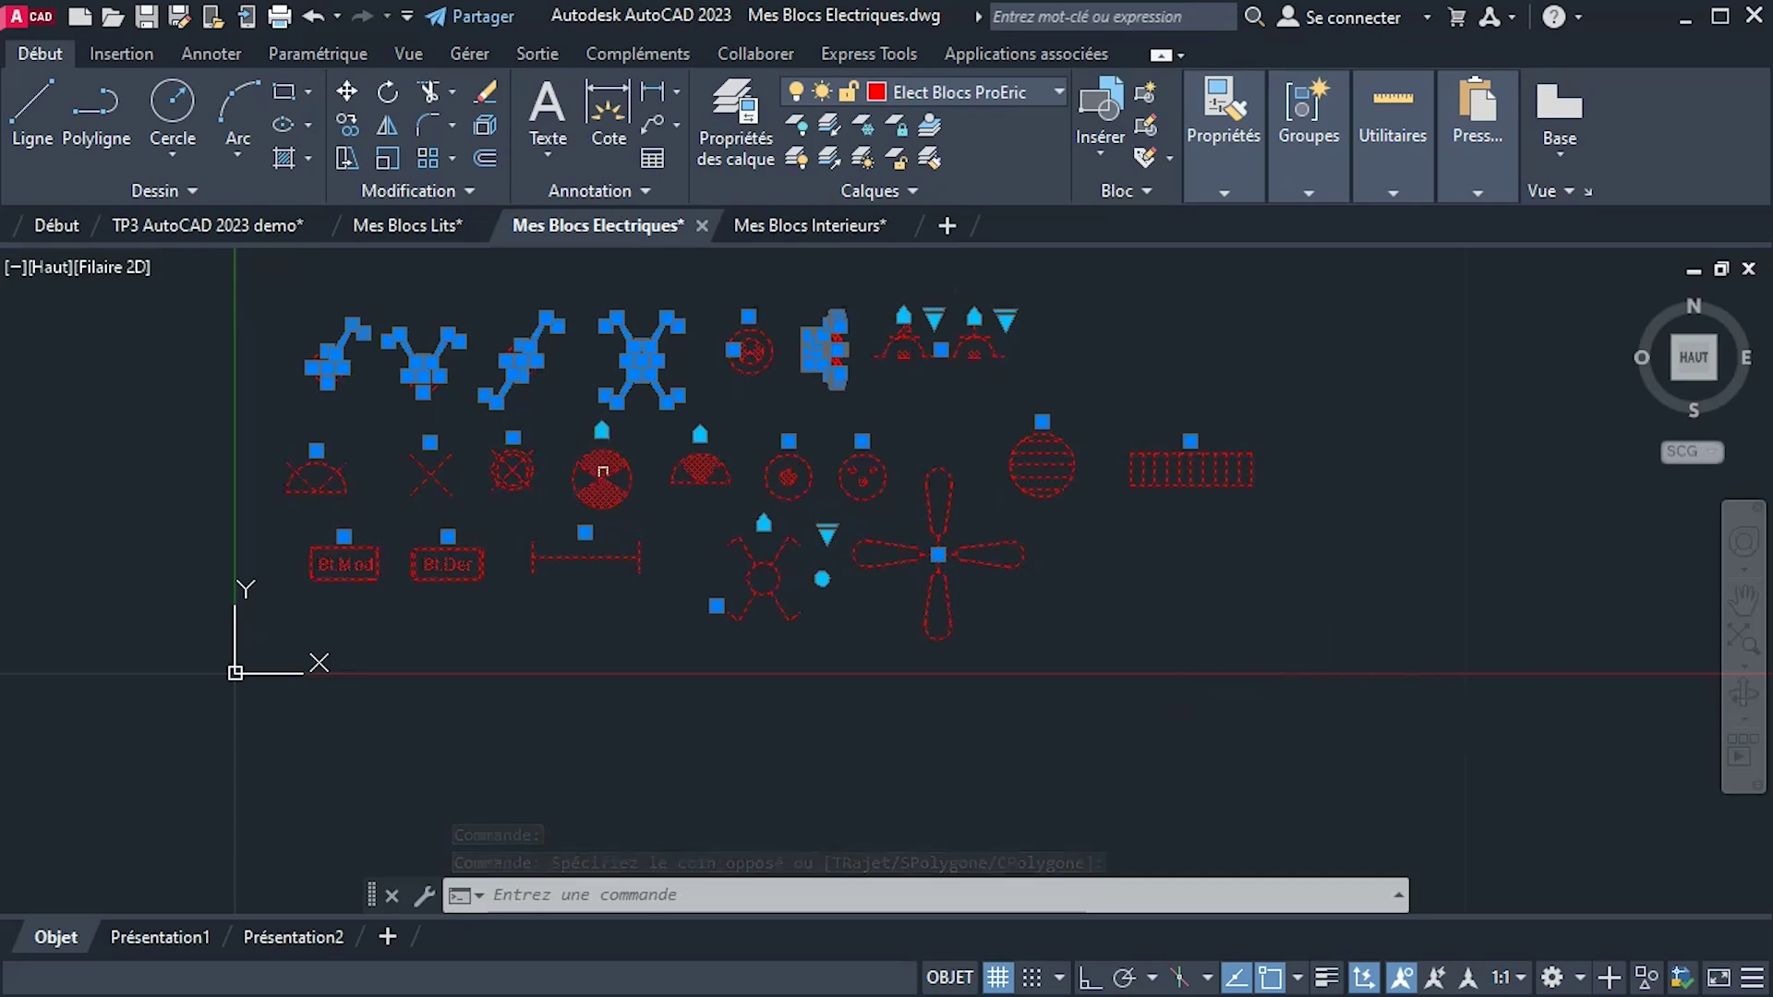
right_click(601, 470)
mouse_move(755, 530)
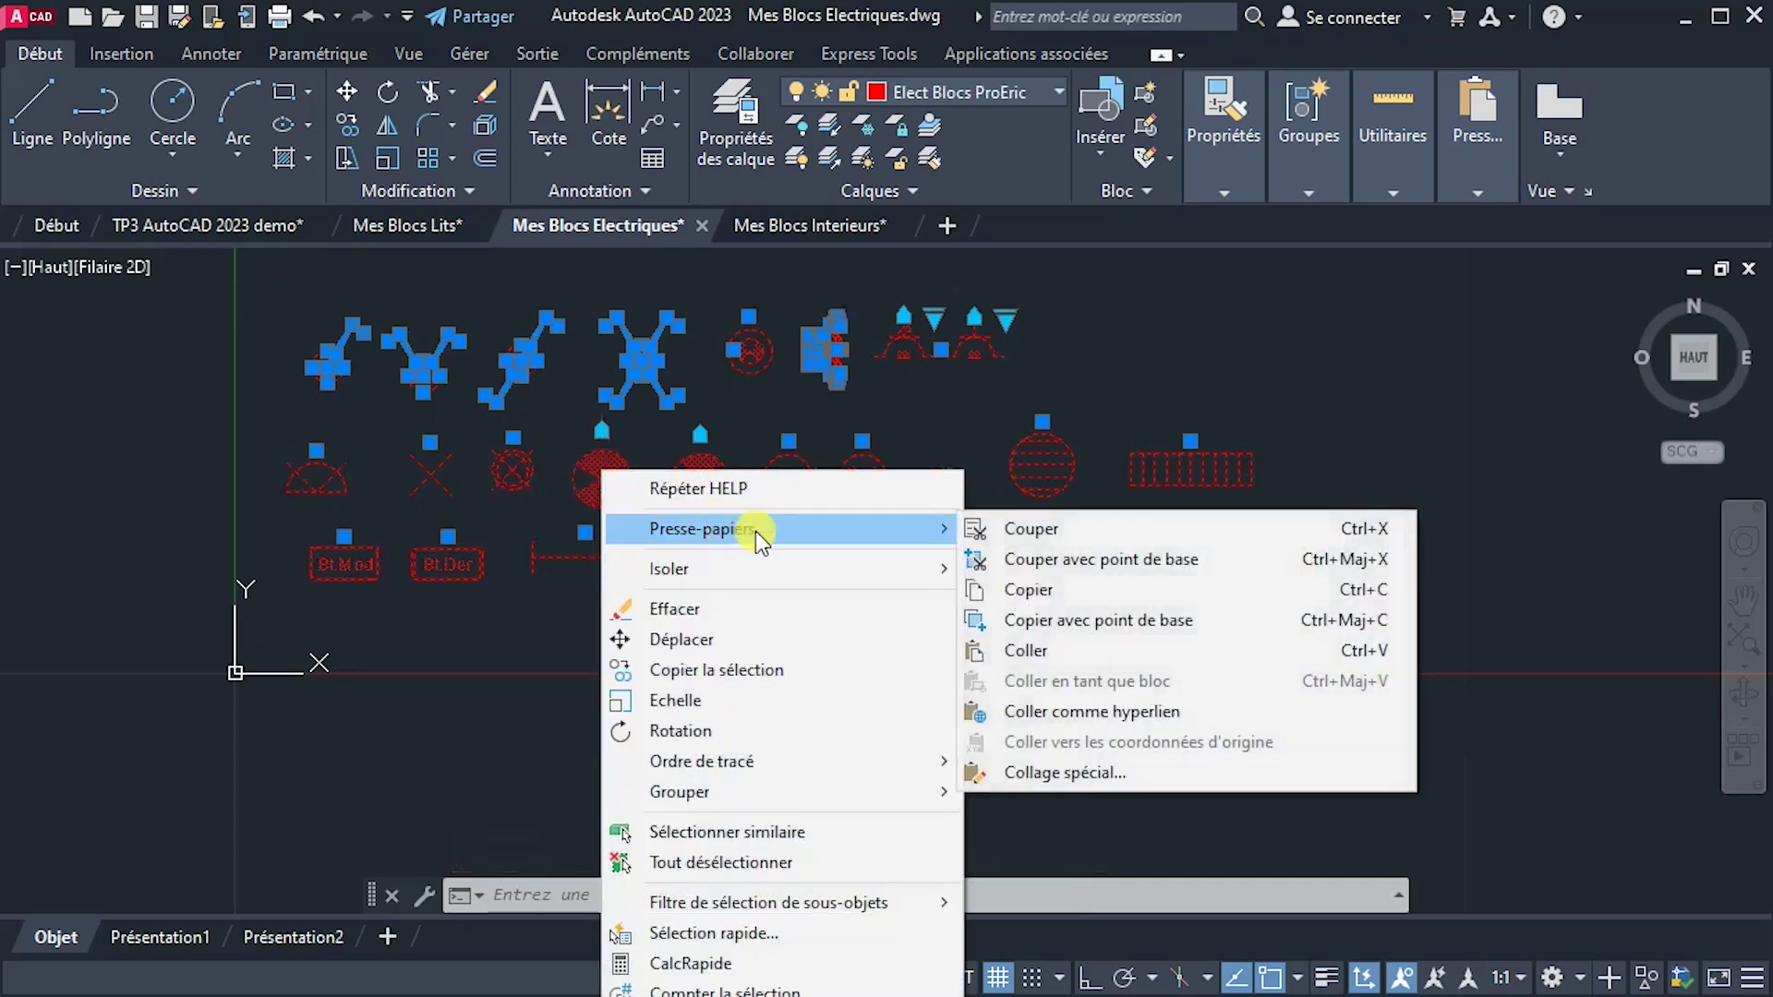
left_click(1033, 591)
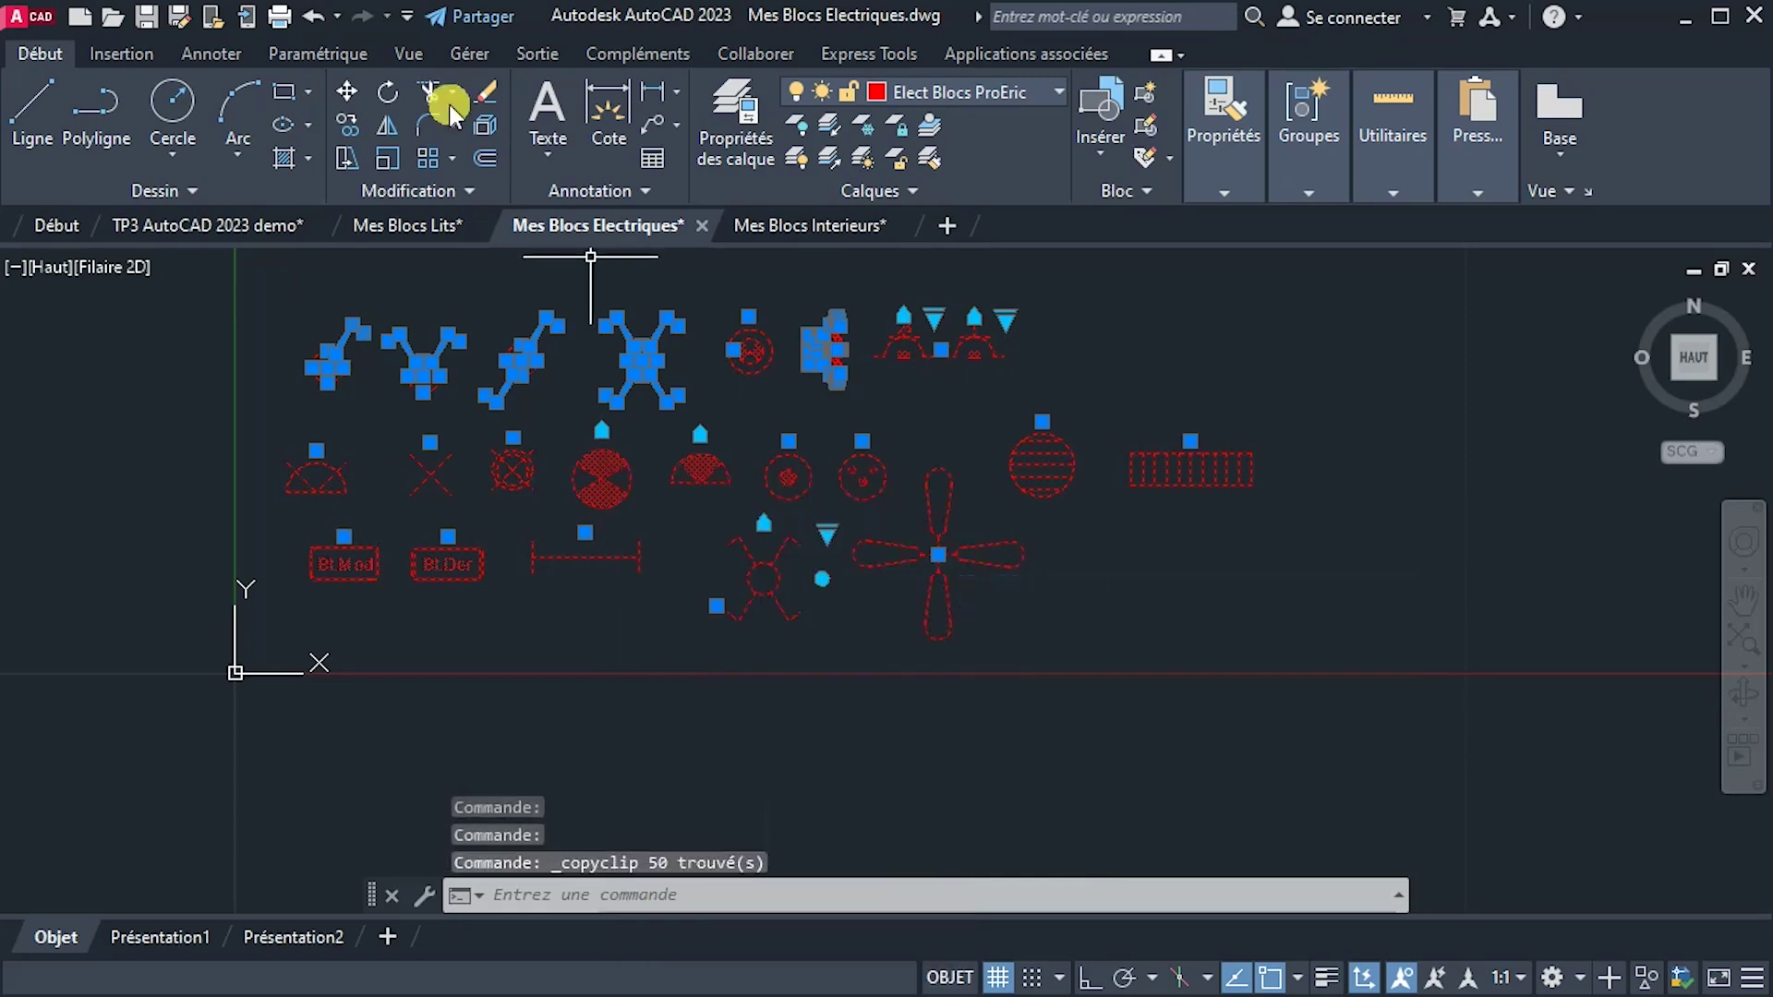
Paste the copied electrical symbols into the TP3 AutoCAD 2023 demo drawing, in the empty area west of the house plan.
left_click(164, 235)
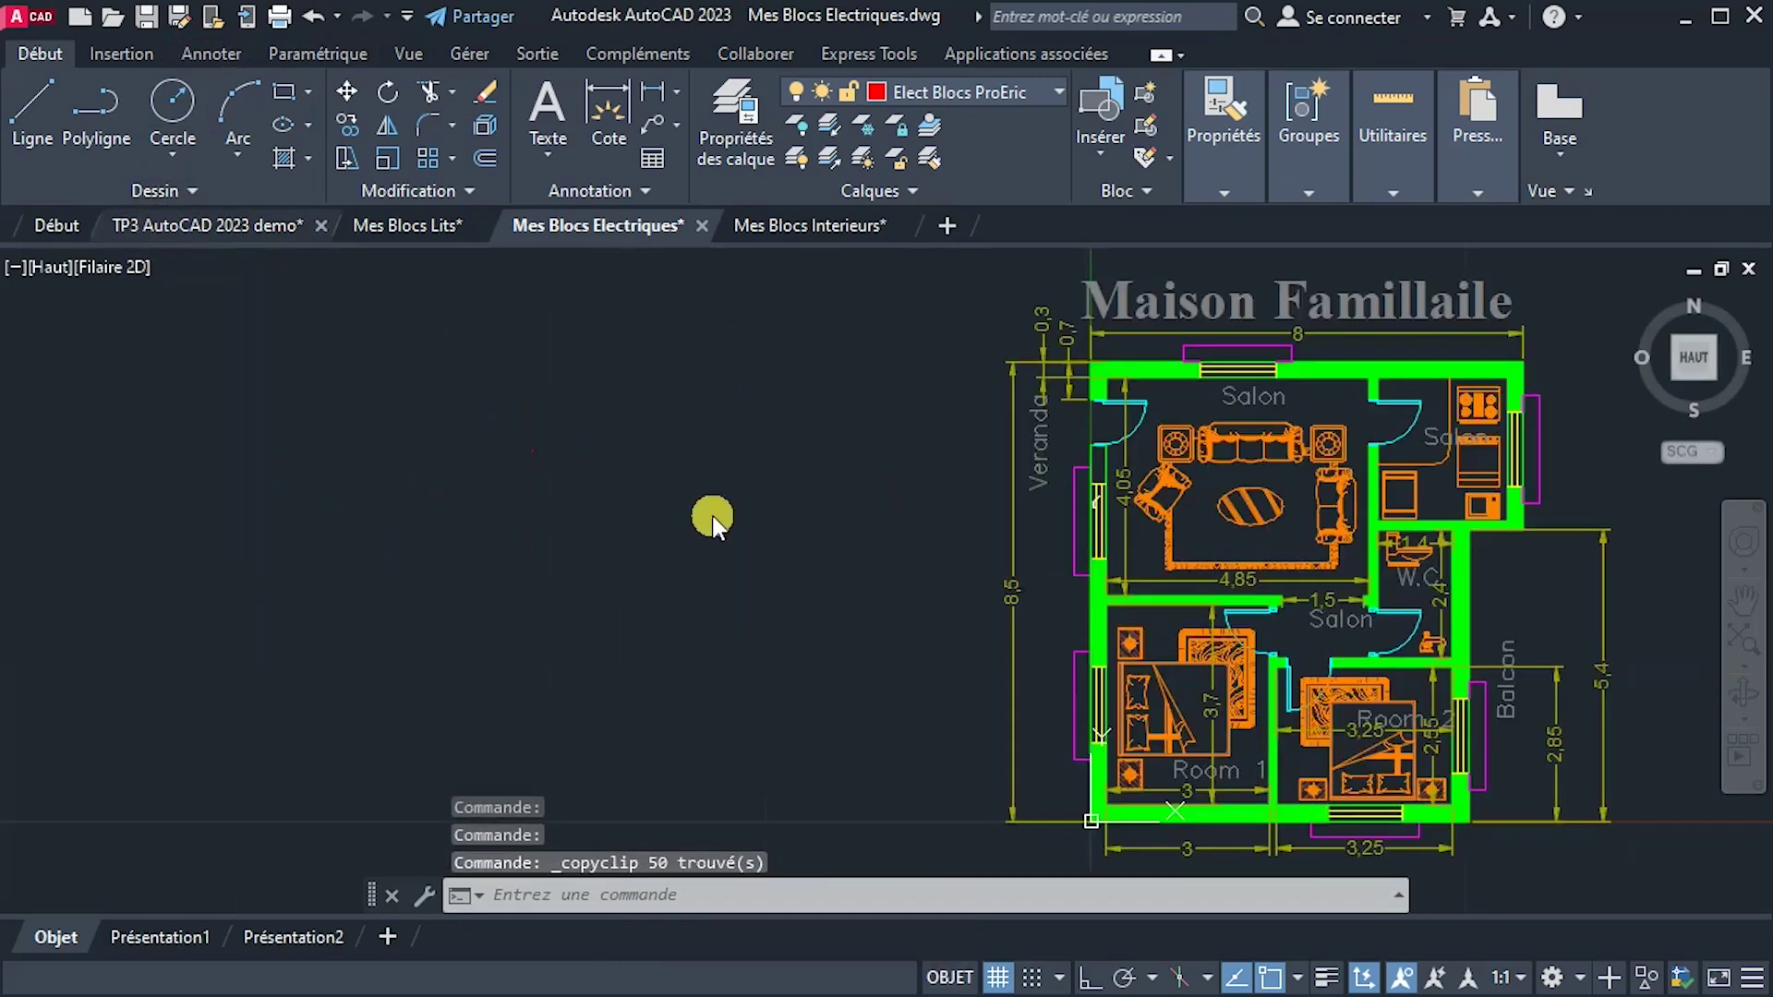
right_click(274, 491)
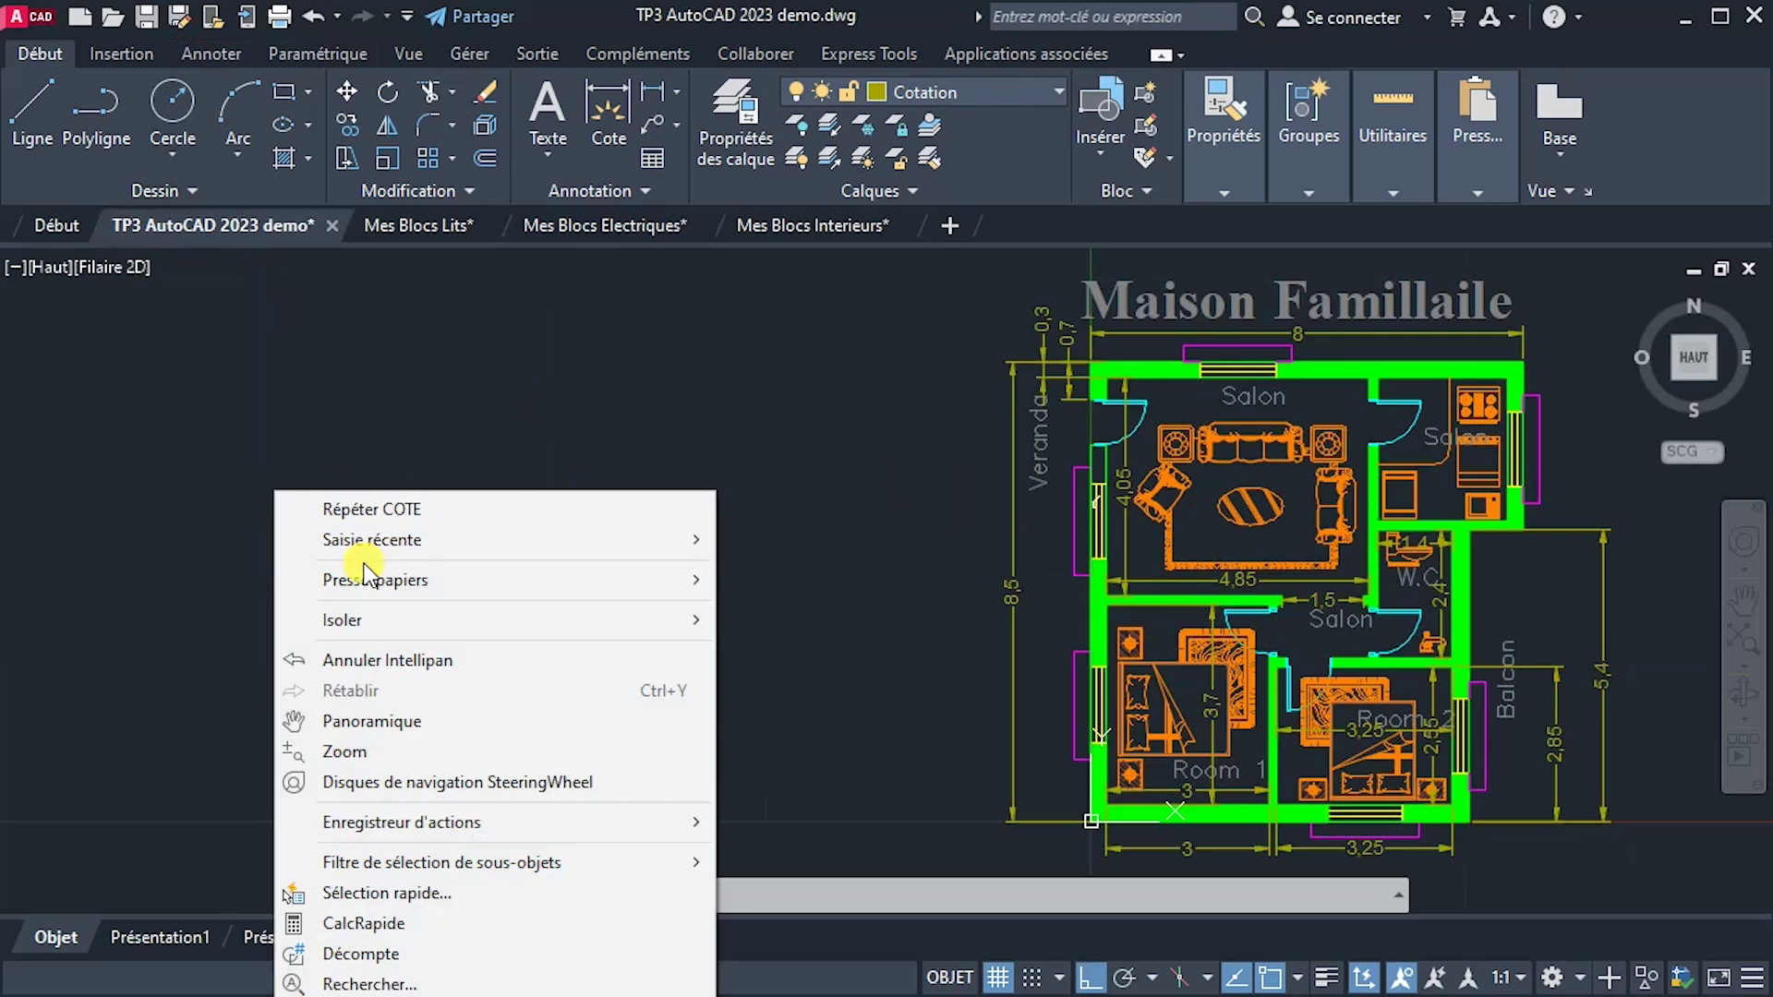
mouse_move(496, 592)
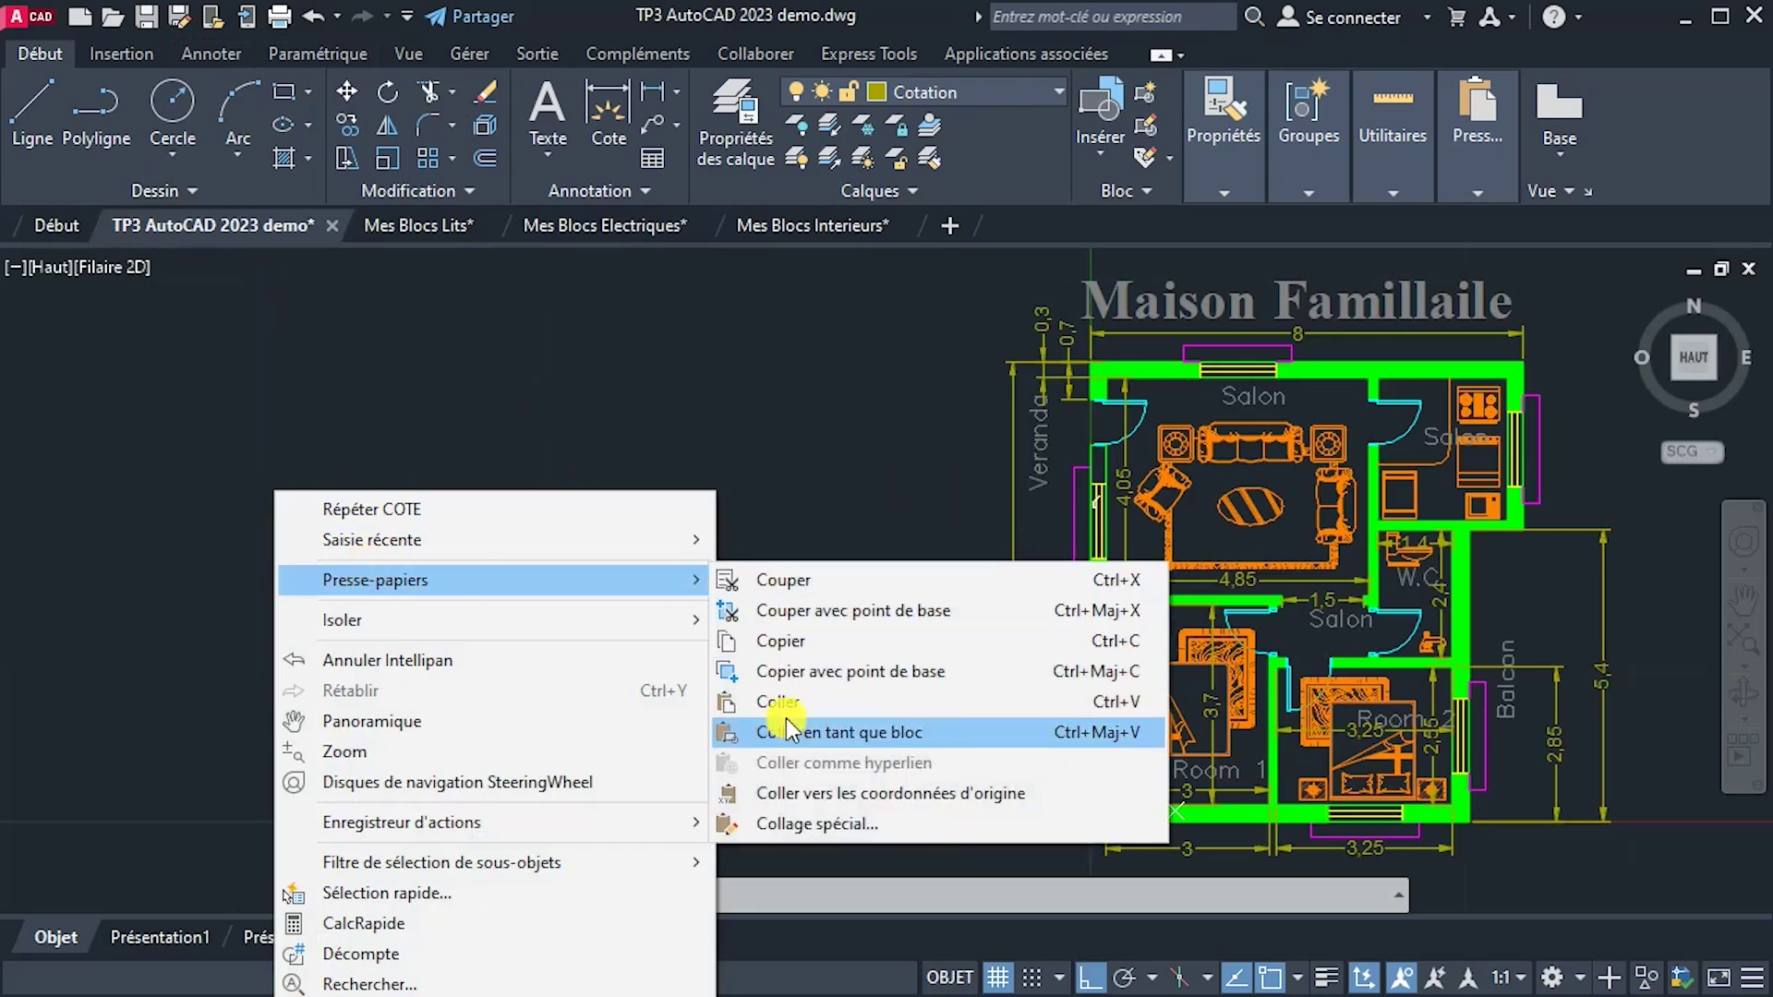
left_click(739, 702)
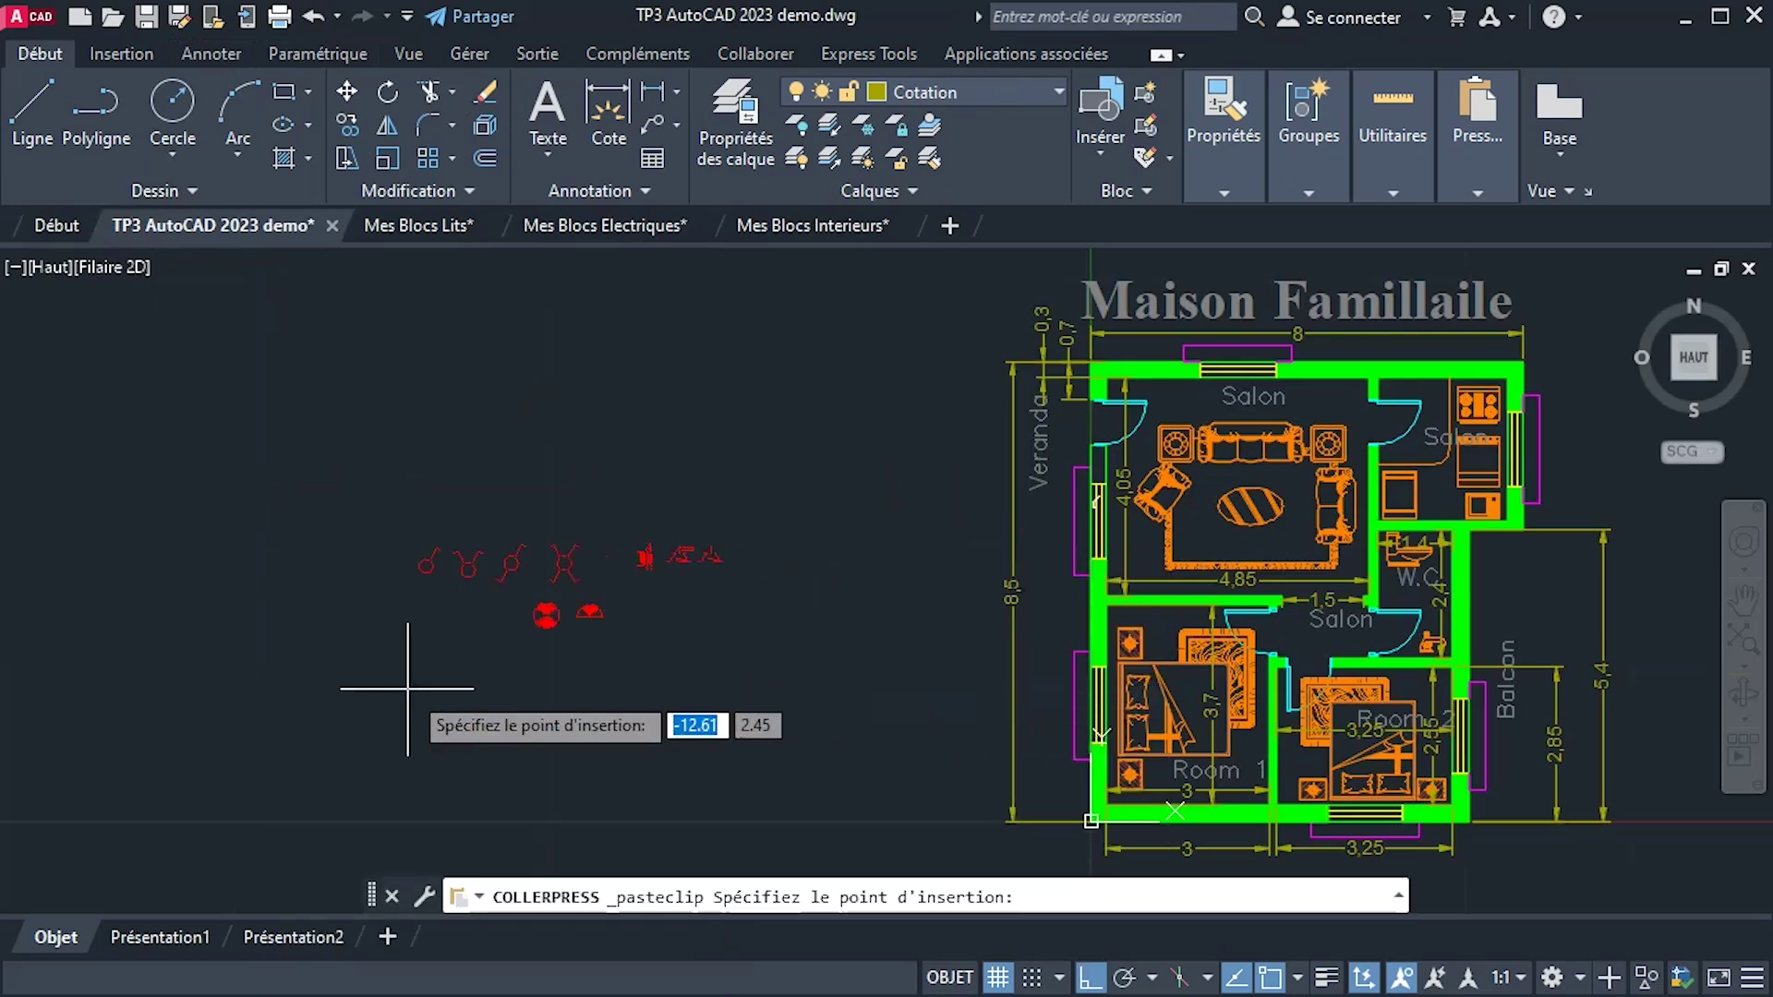
left_click(507, 689)
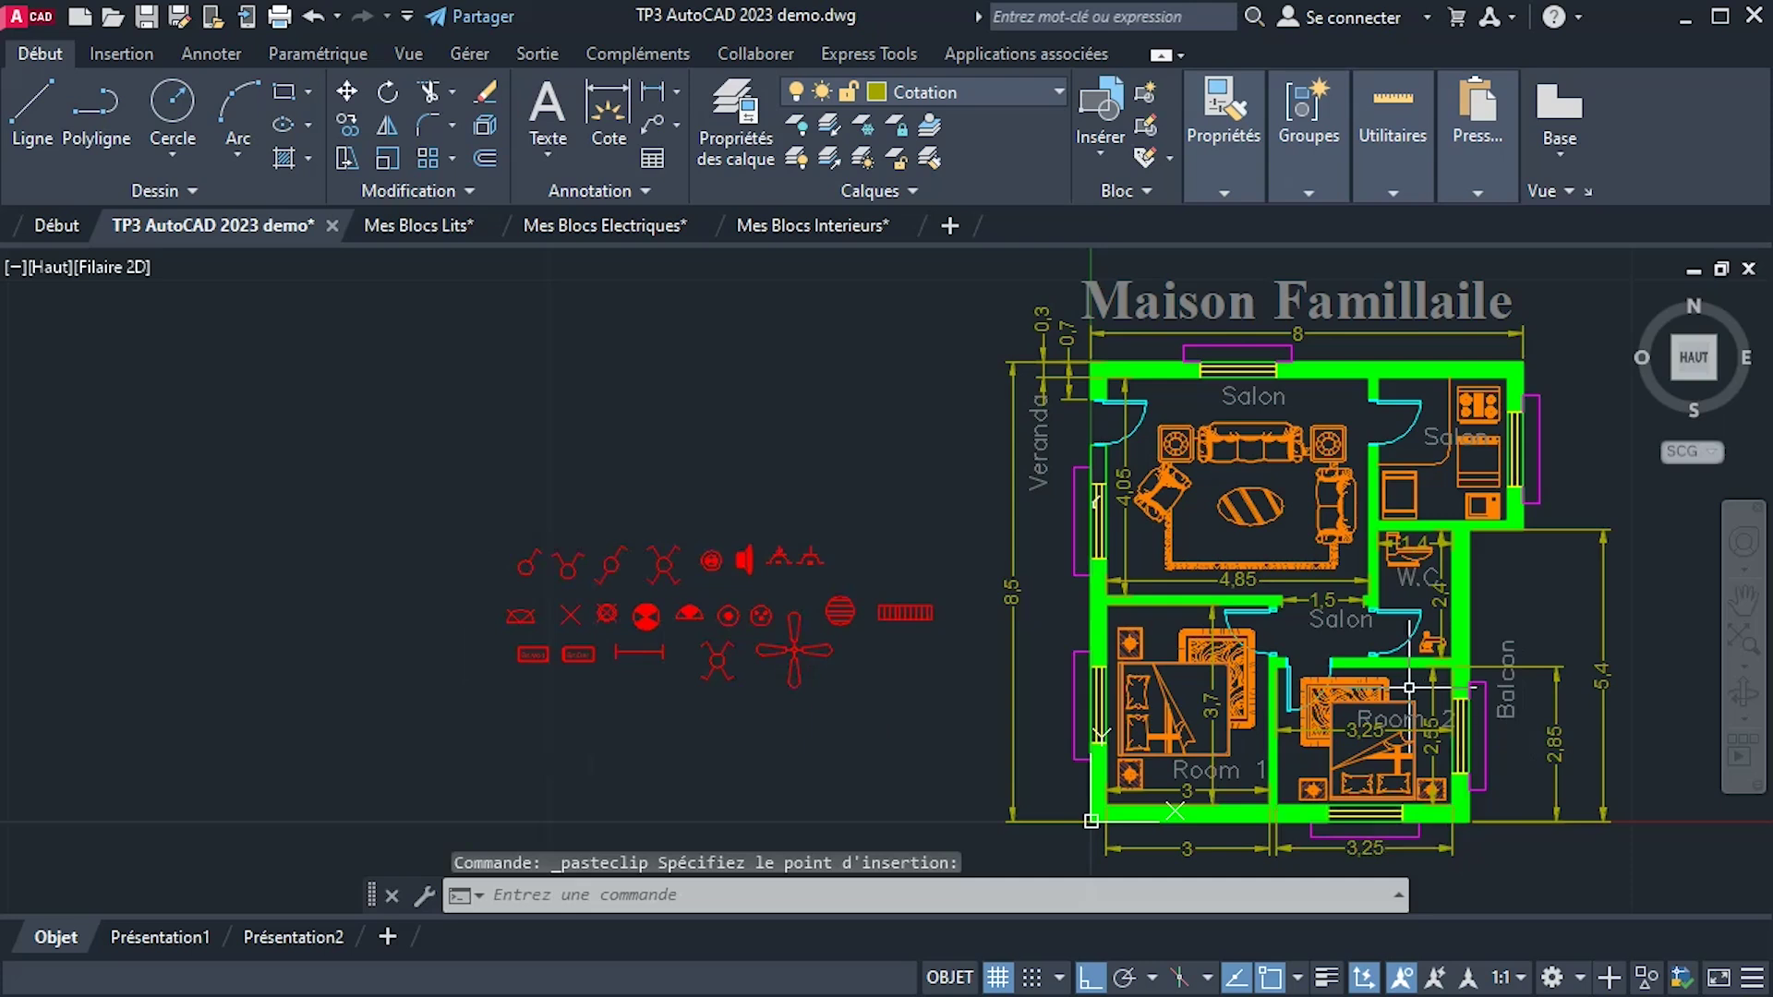
Select all the pasted electrical symbols to check which layer they are on, and clear the selection.
middle_click_drag(1345, 690, 1253, 709)
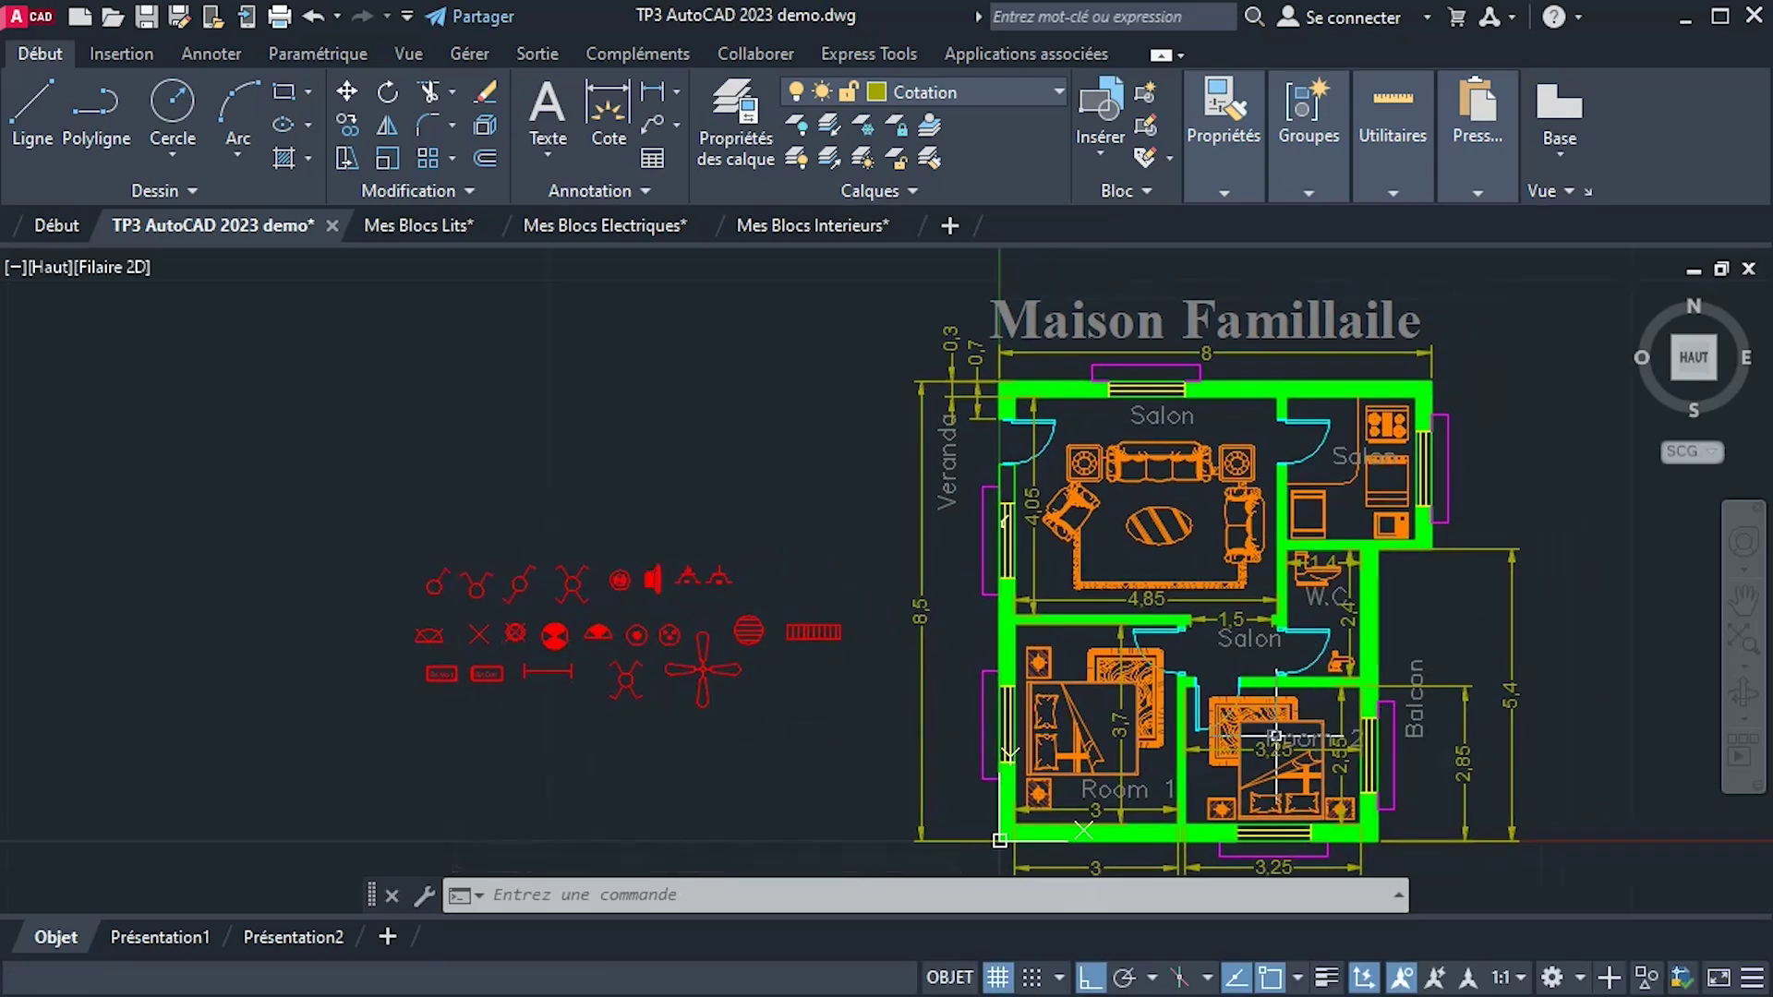
left_click(340, 389)
left_click(886, 766)
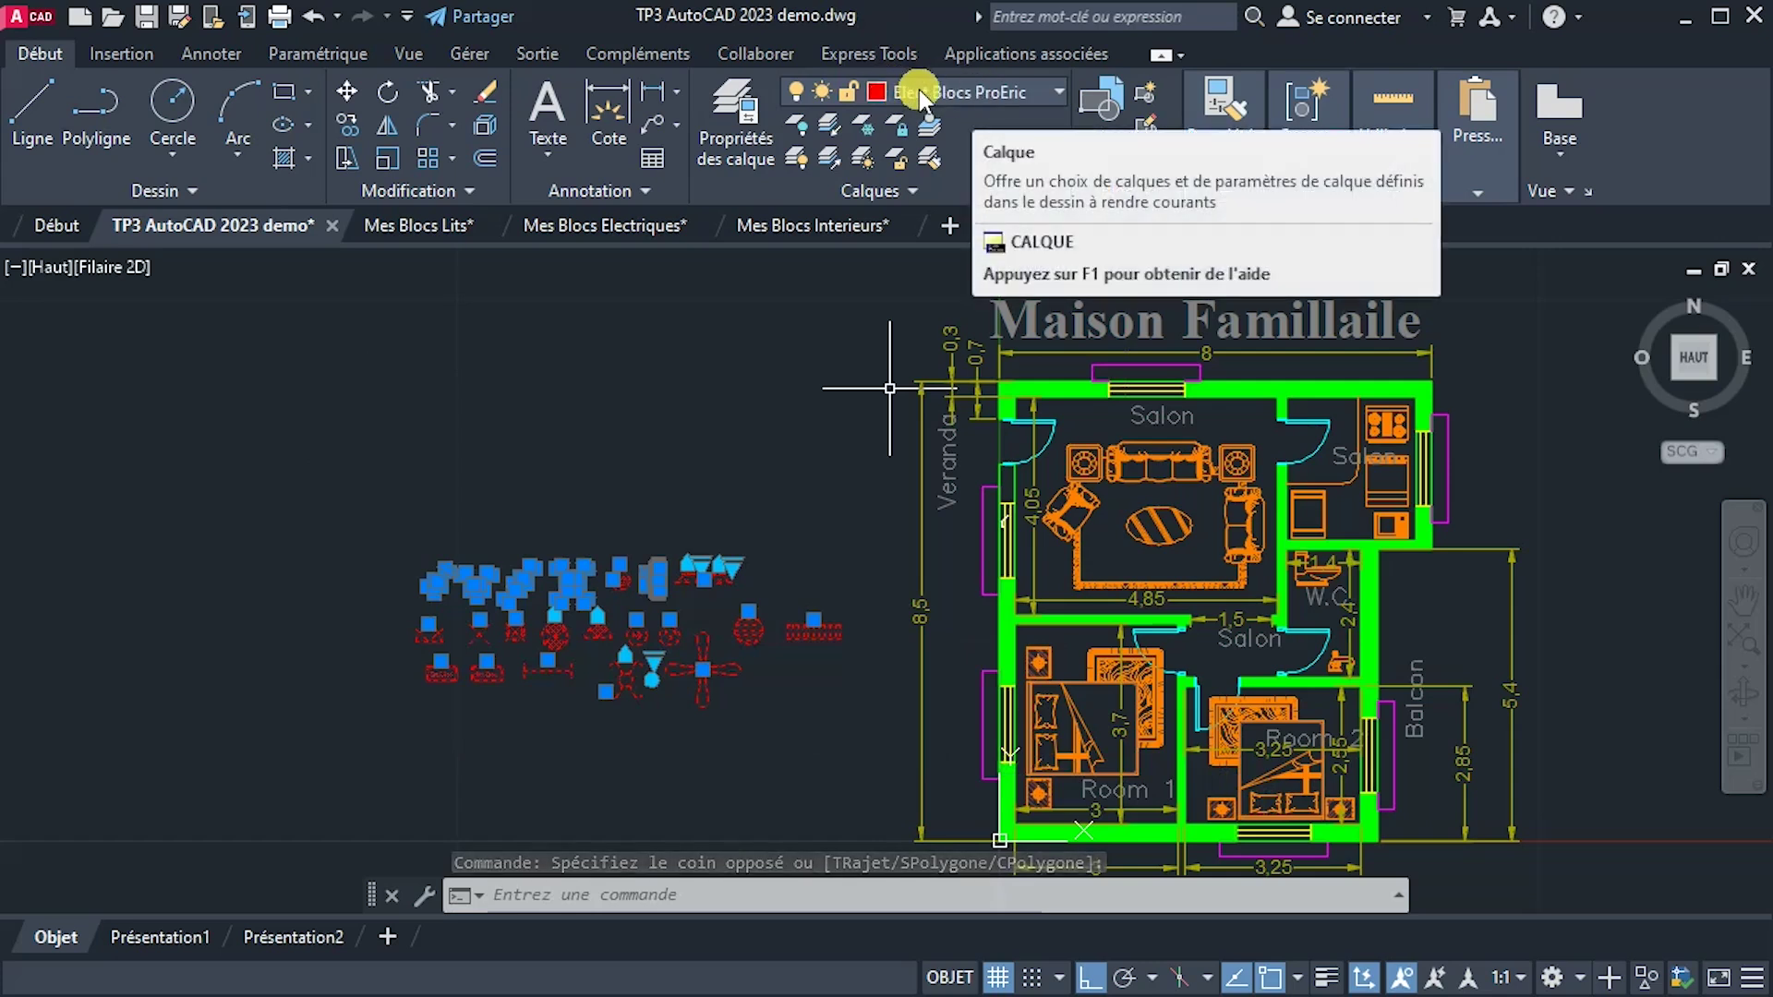
key("alt")
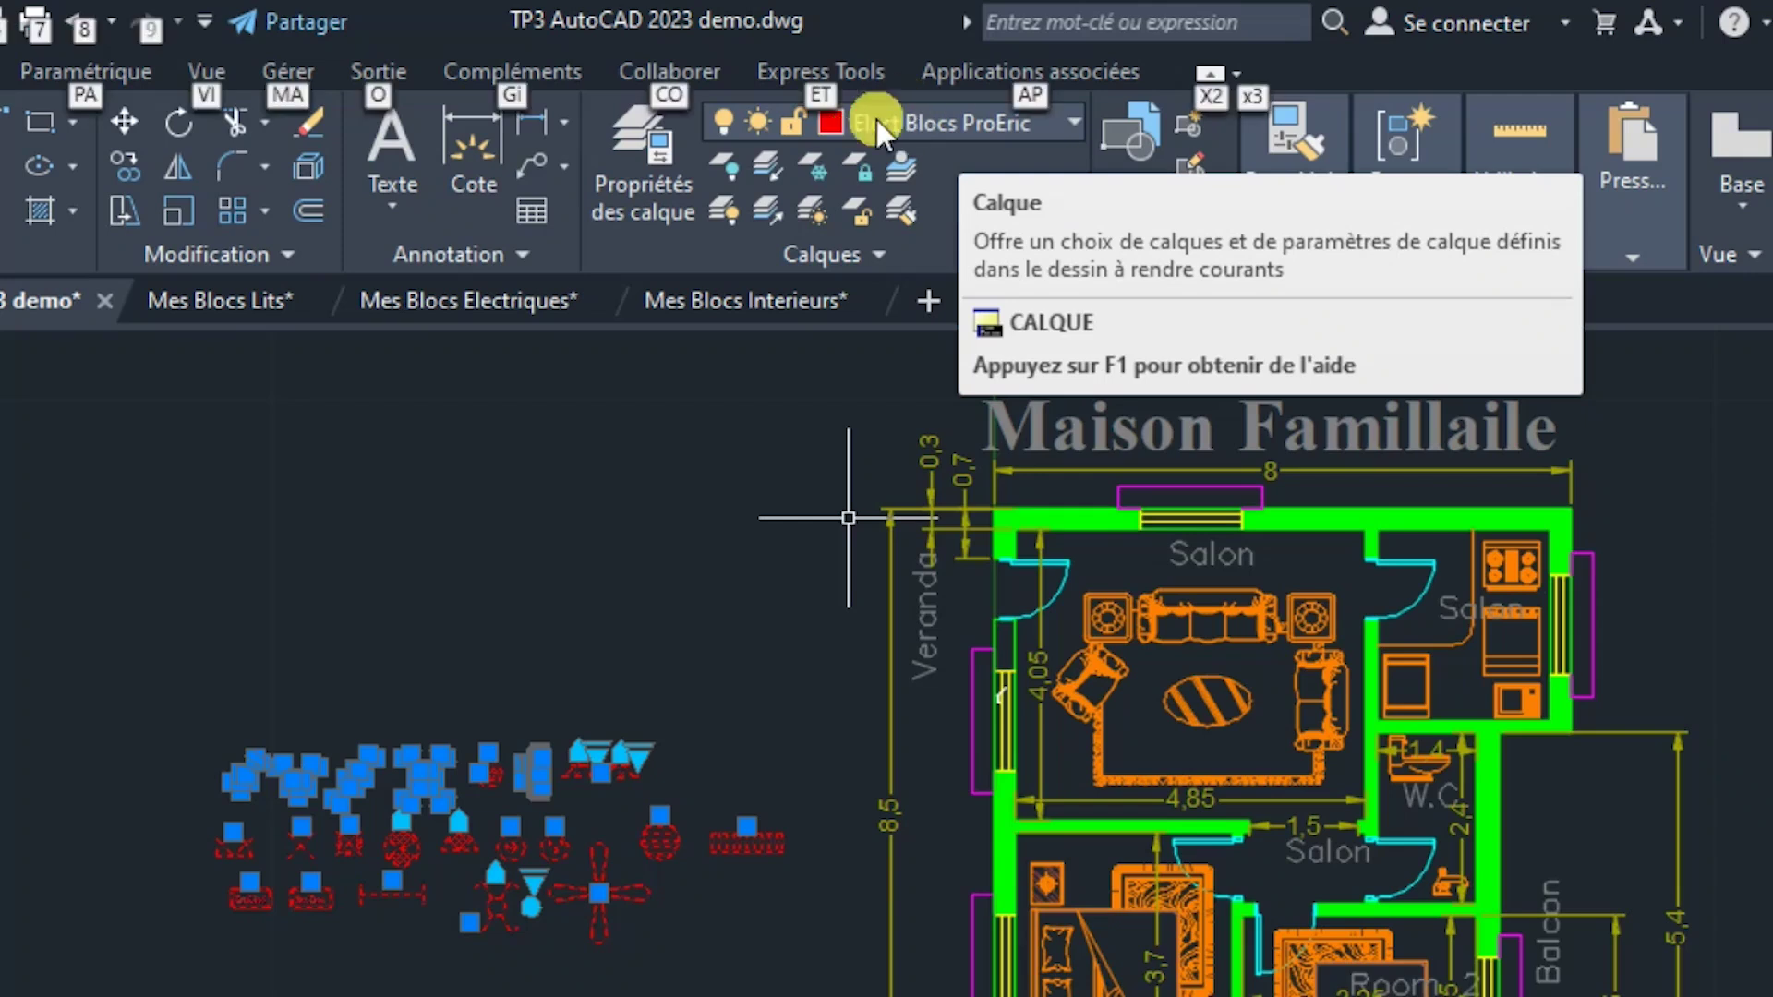
left_click(851, 130)
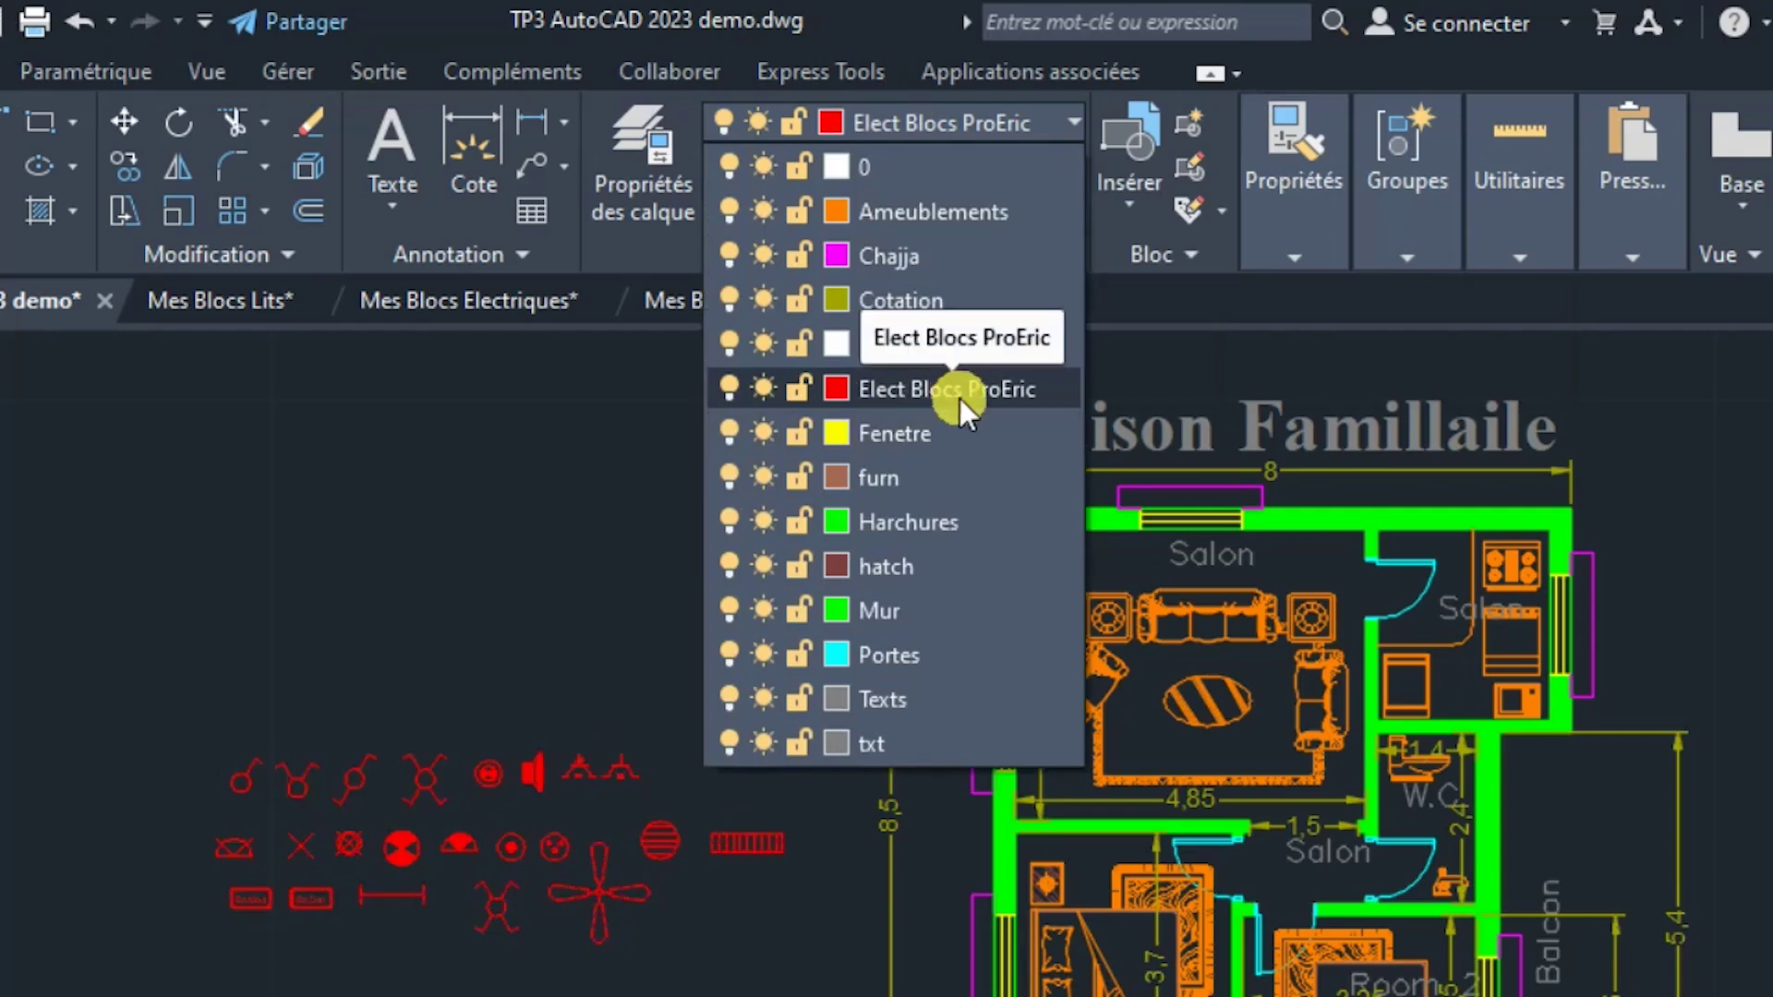
key("alt")
left_click(473, 575)
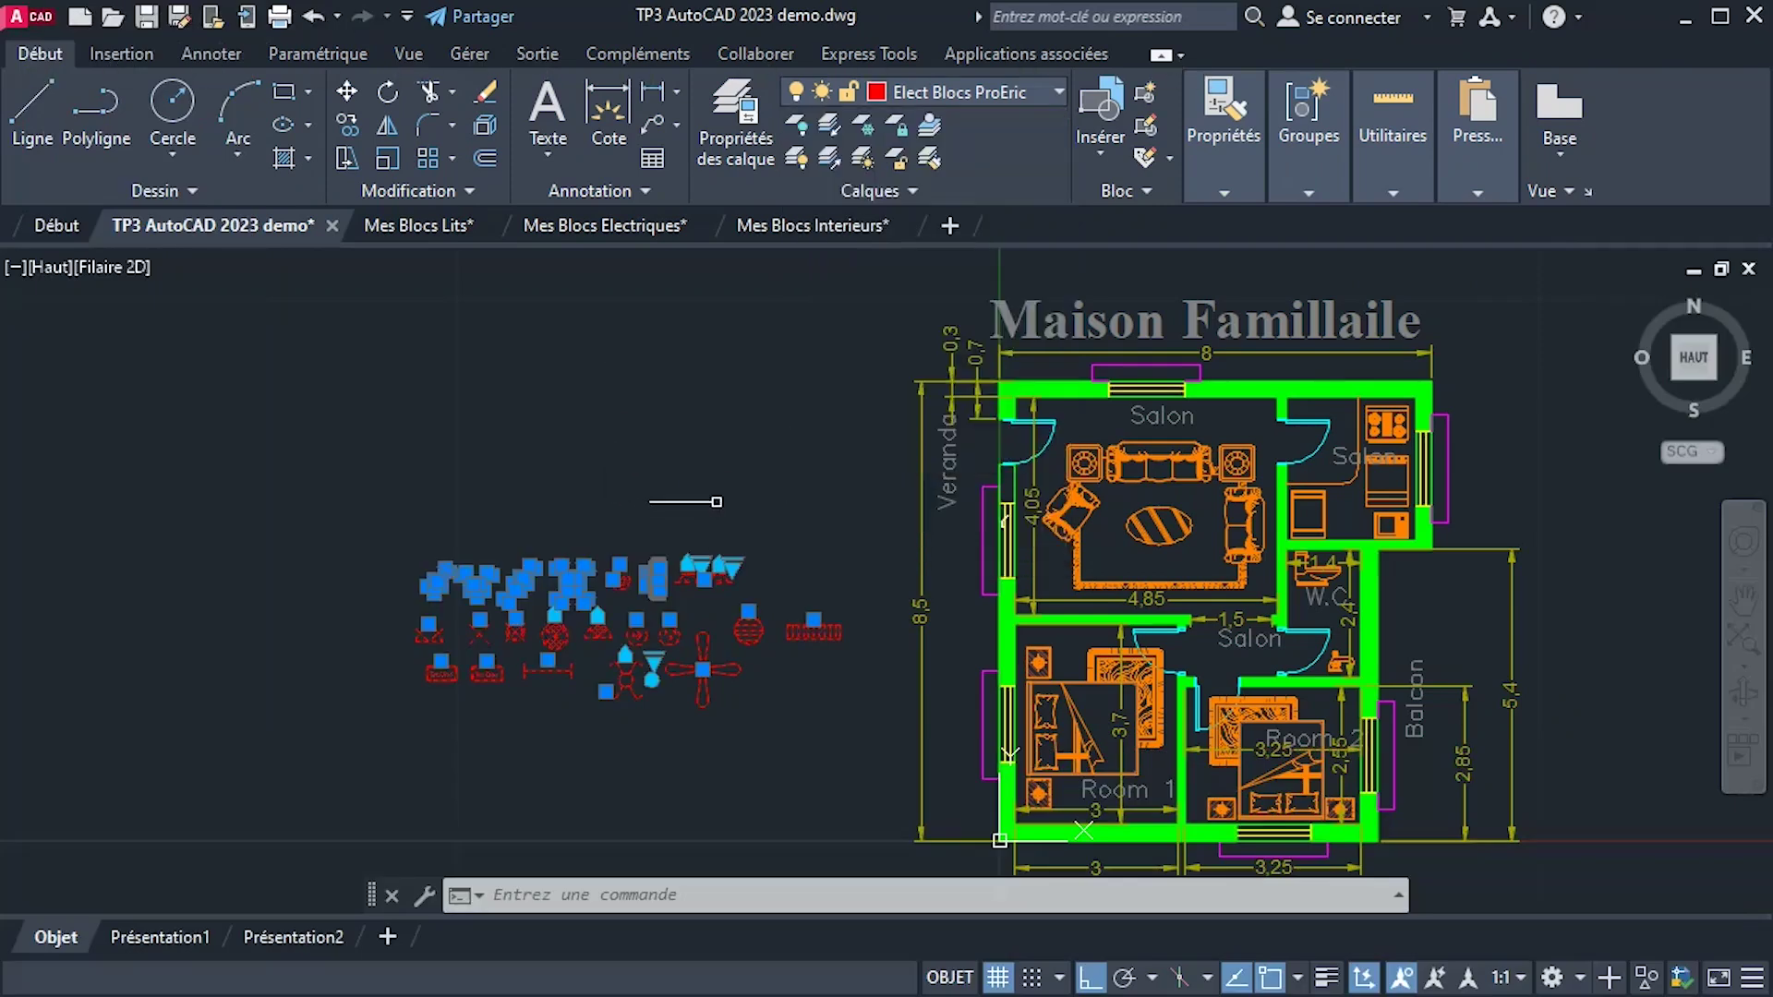
left_click(716, 495)
key("Escape")
middle_click_drag(933, 503, 889, 475)
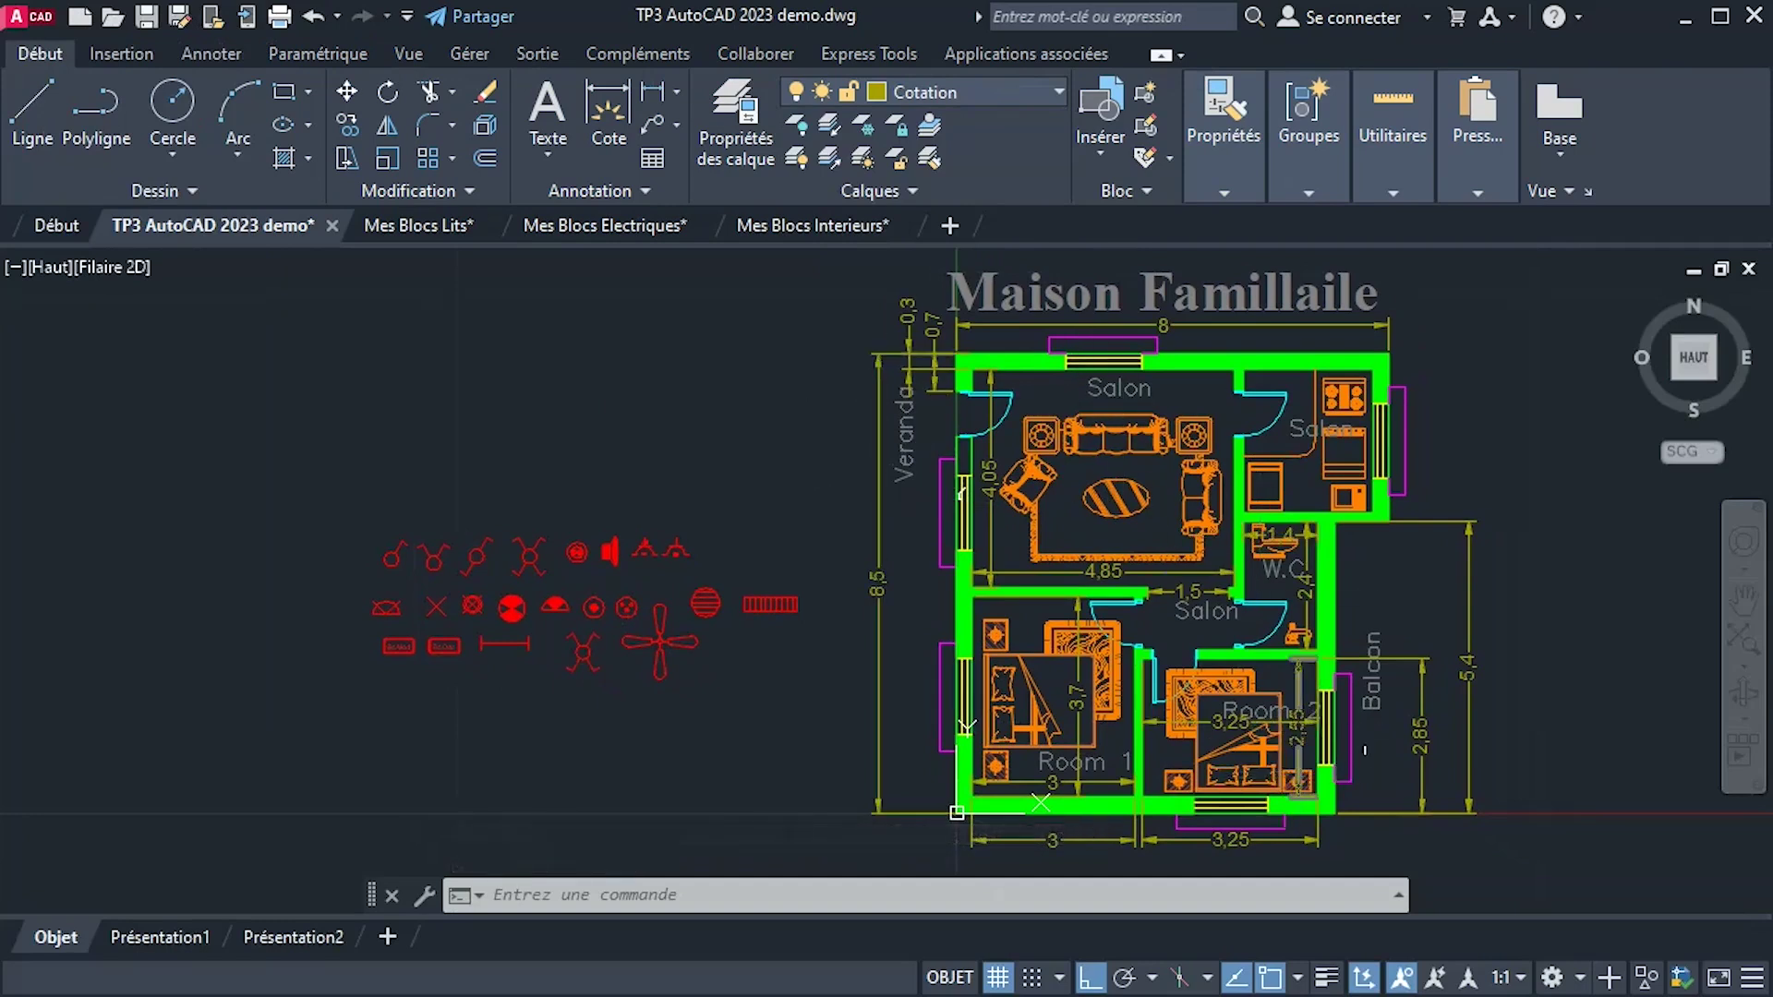
left_click(876, 93)
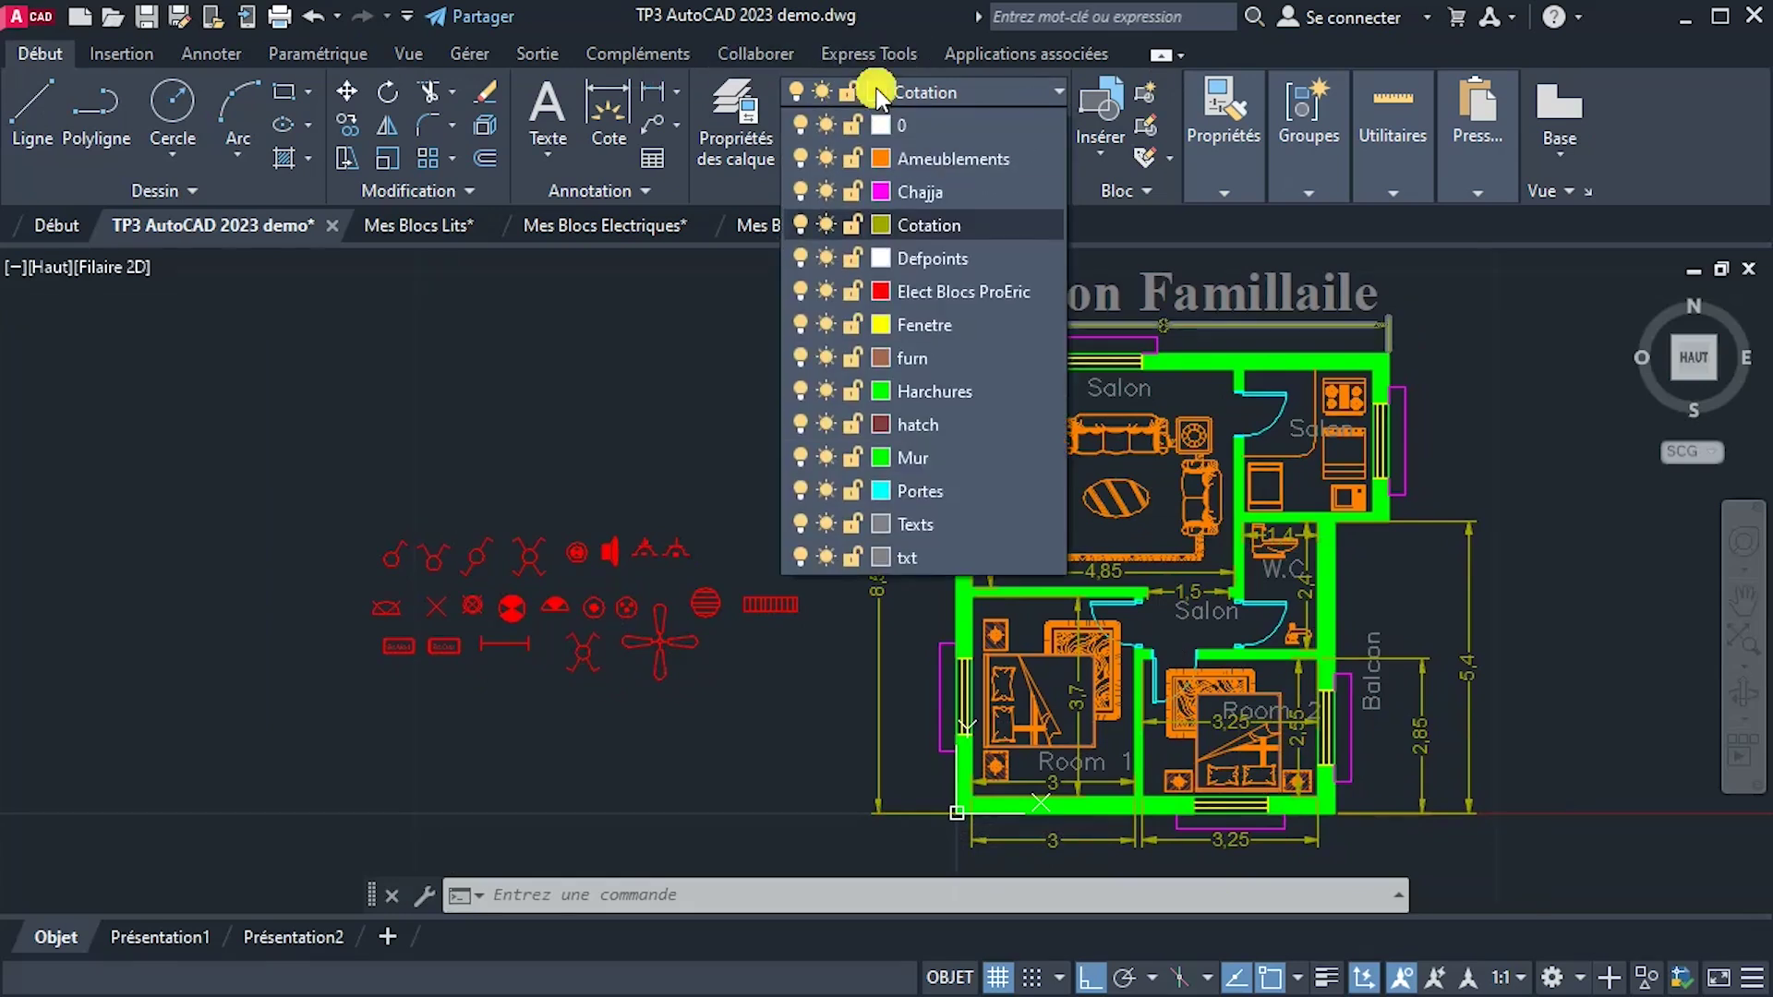
left_click(797, 227)
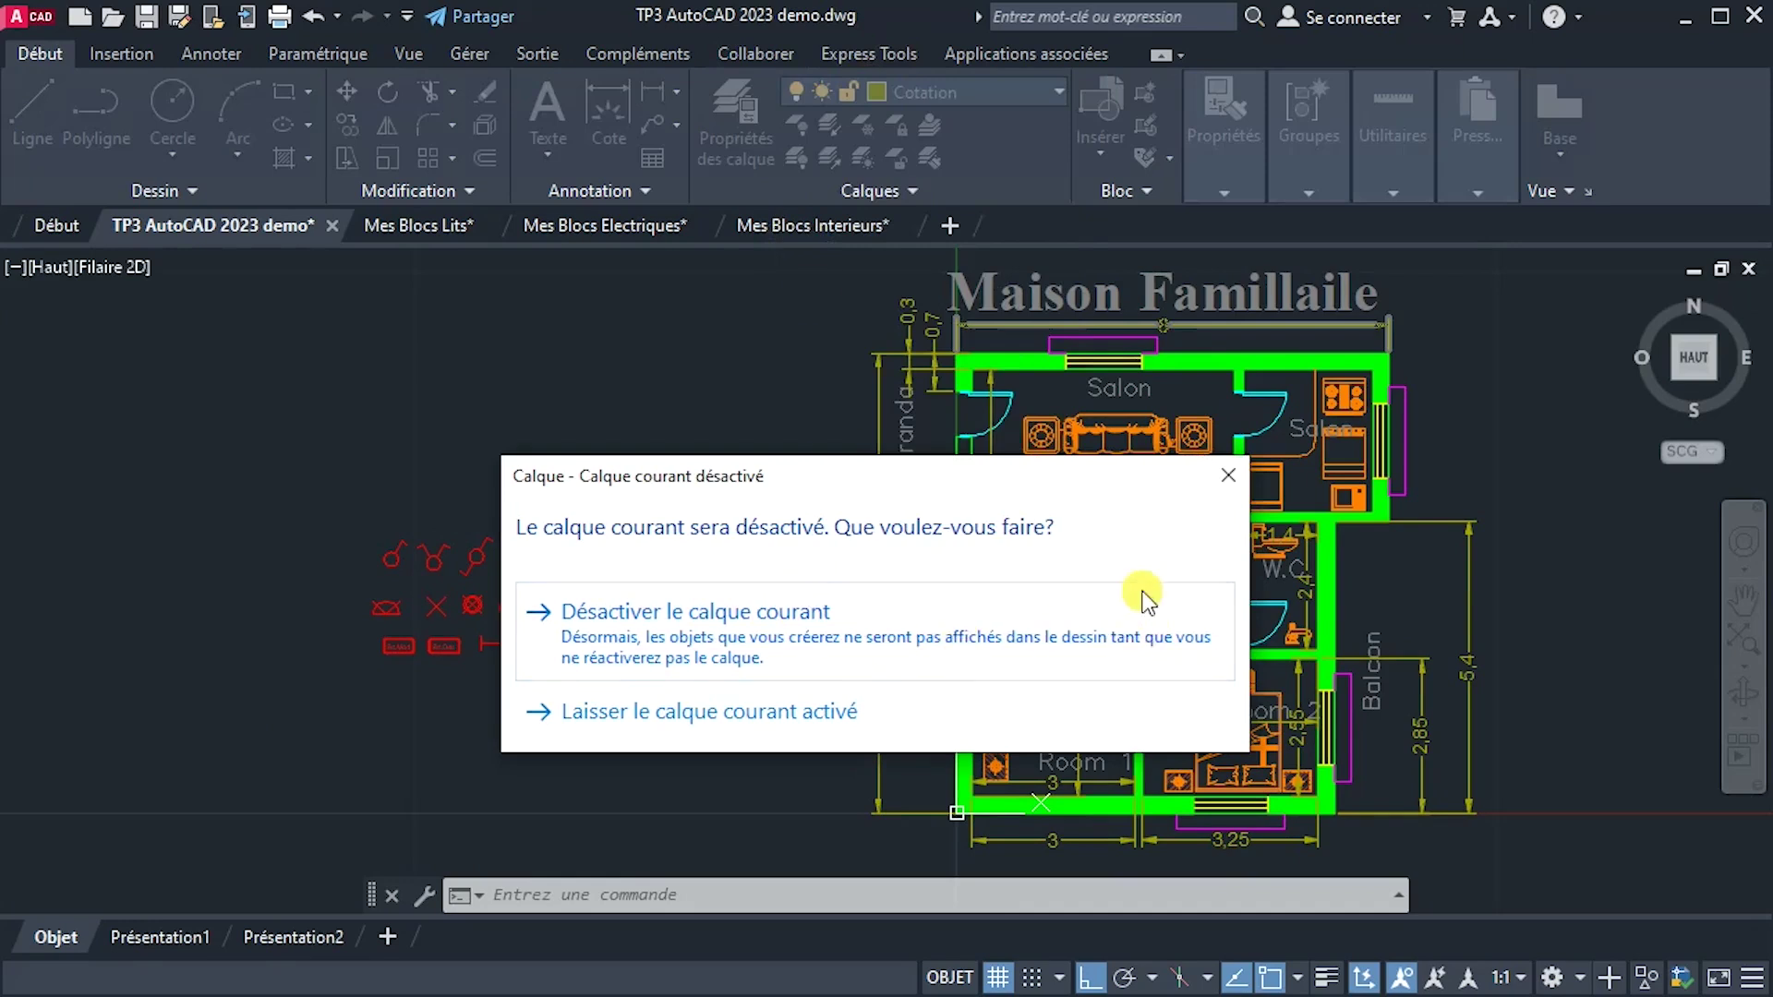
left_click(1220, 476)
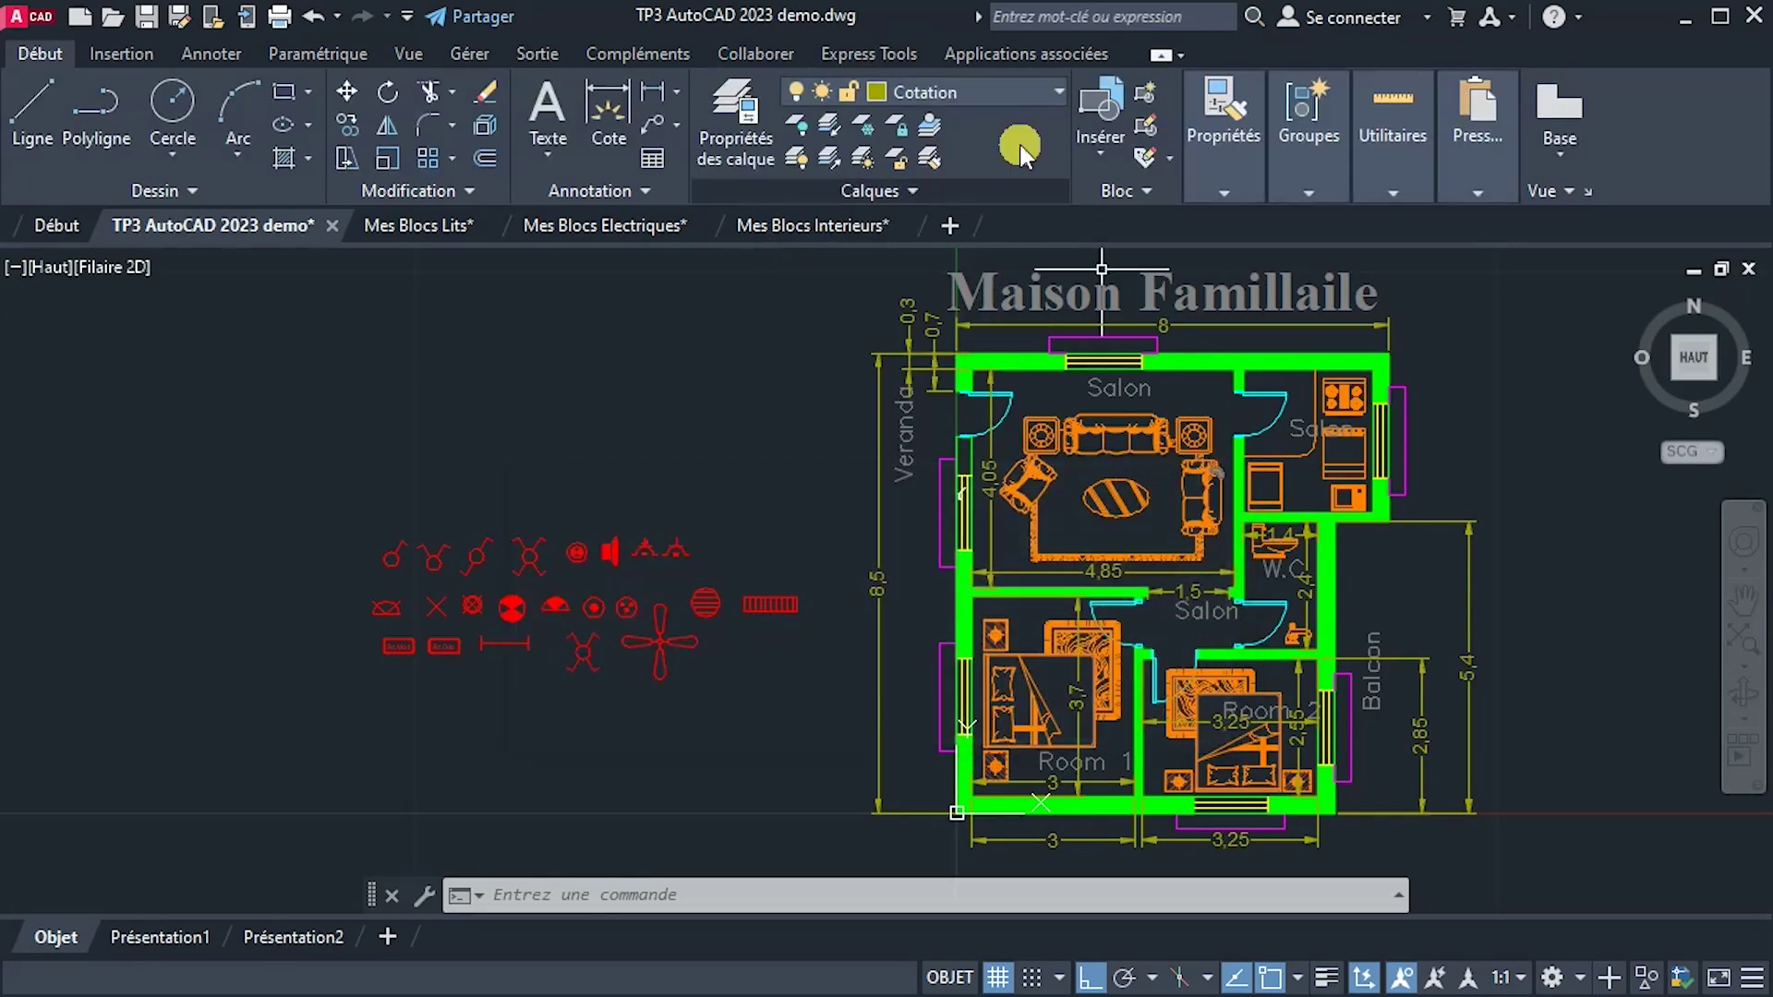
Make Elect Blocs ProEric the current layer and turn off the Cotation layer.
left_click(951, 98)
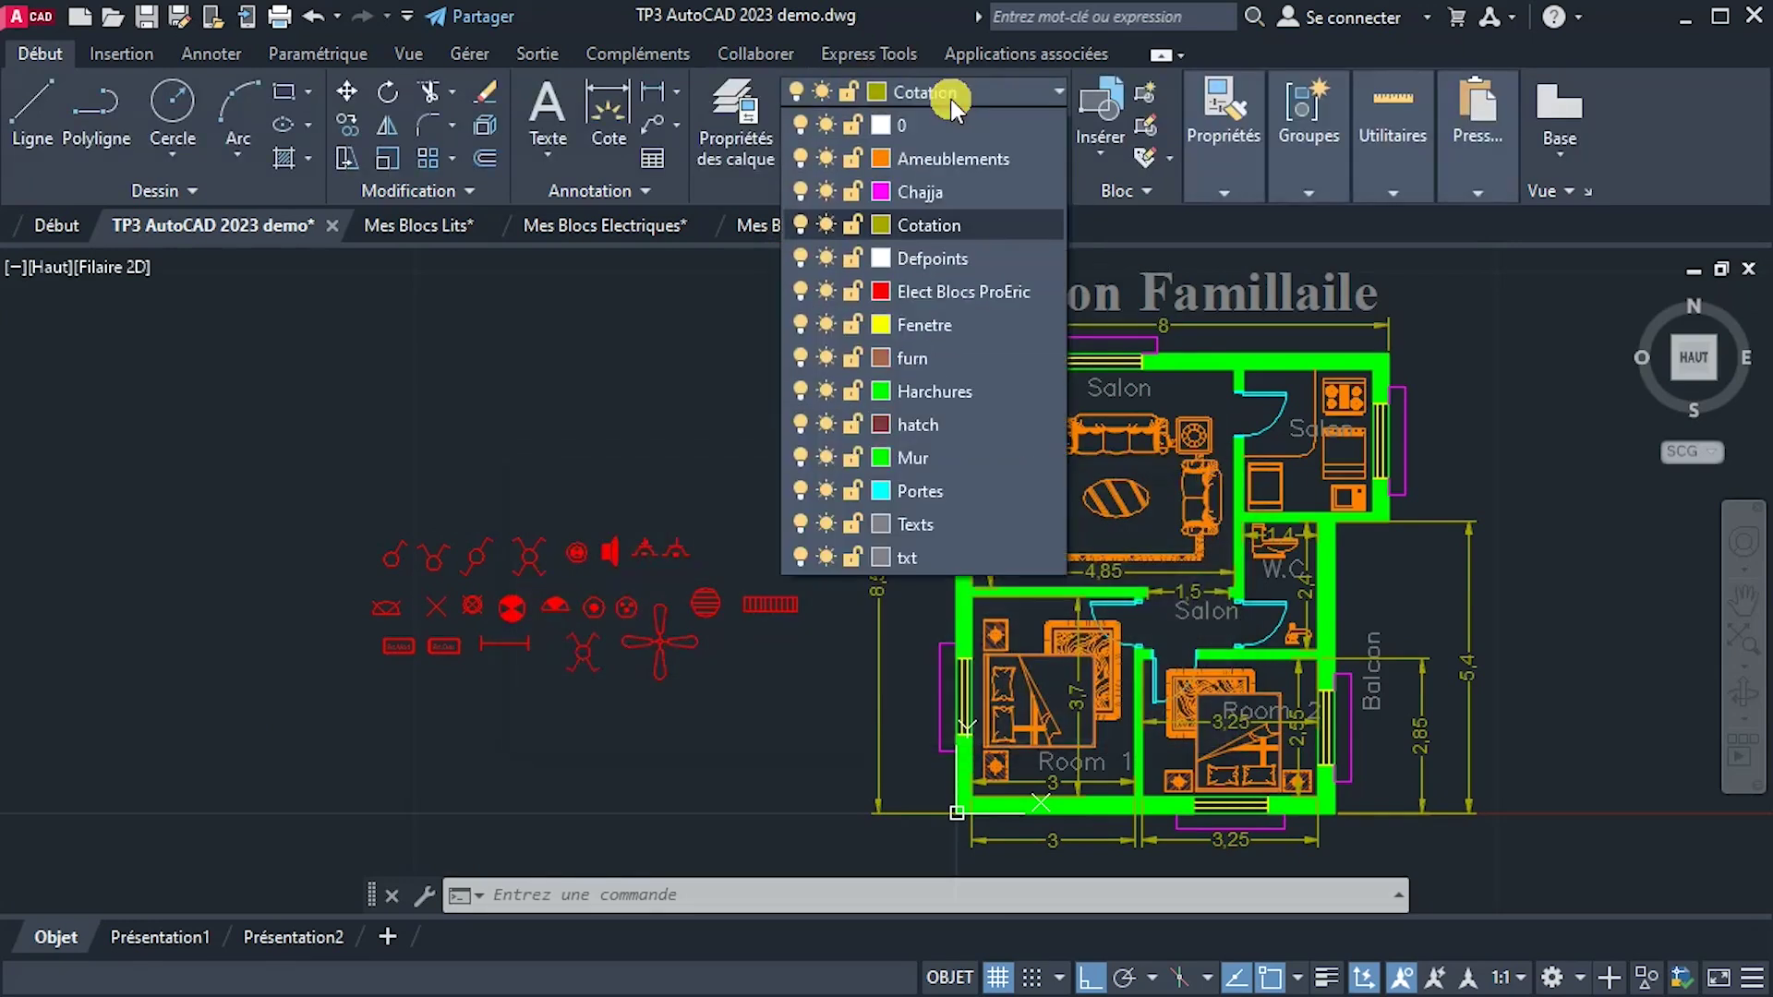
left_click(923, 292)
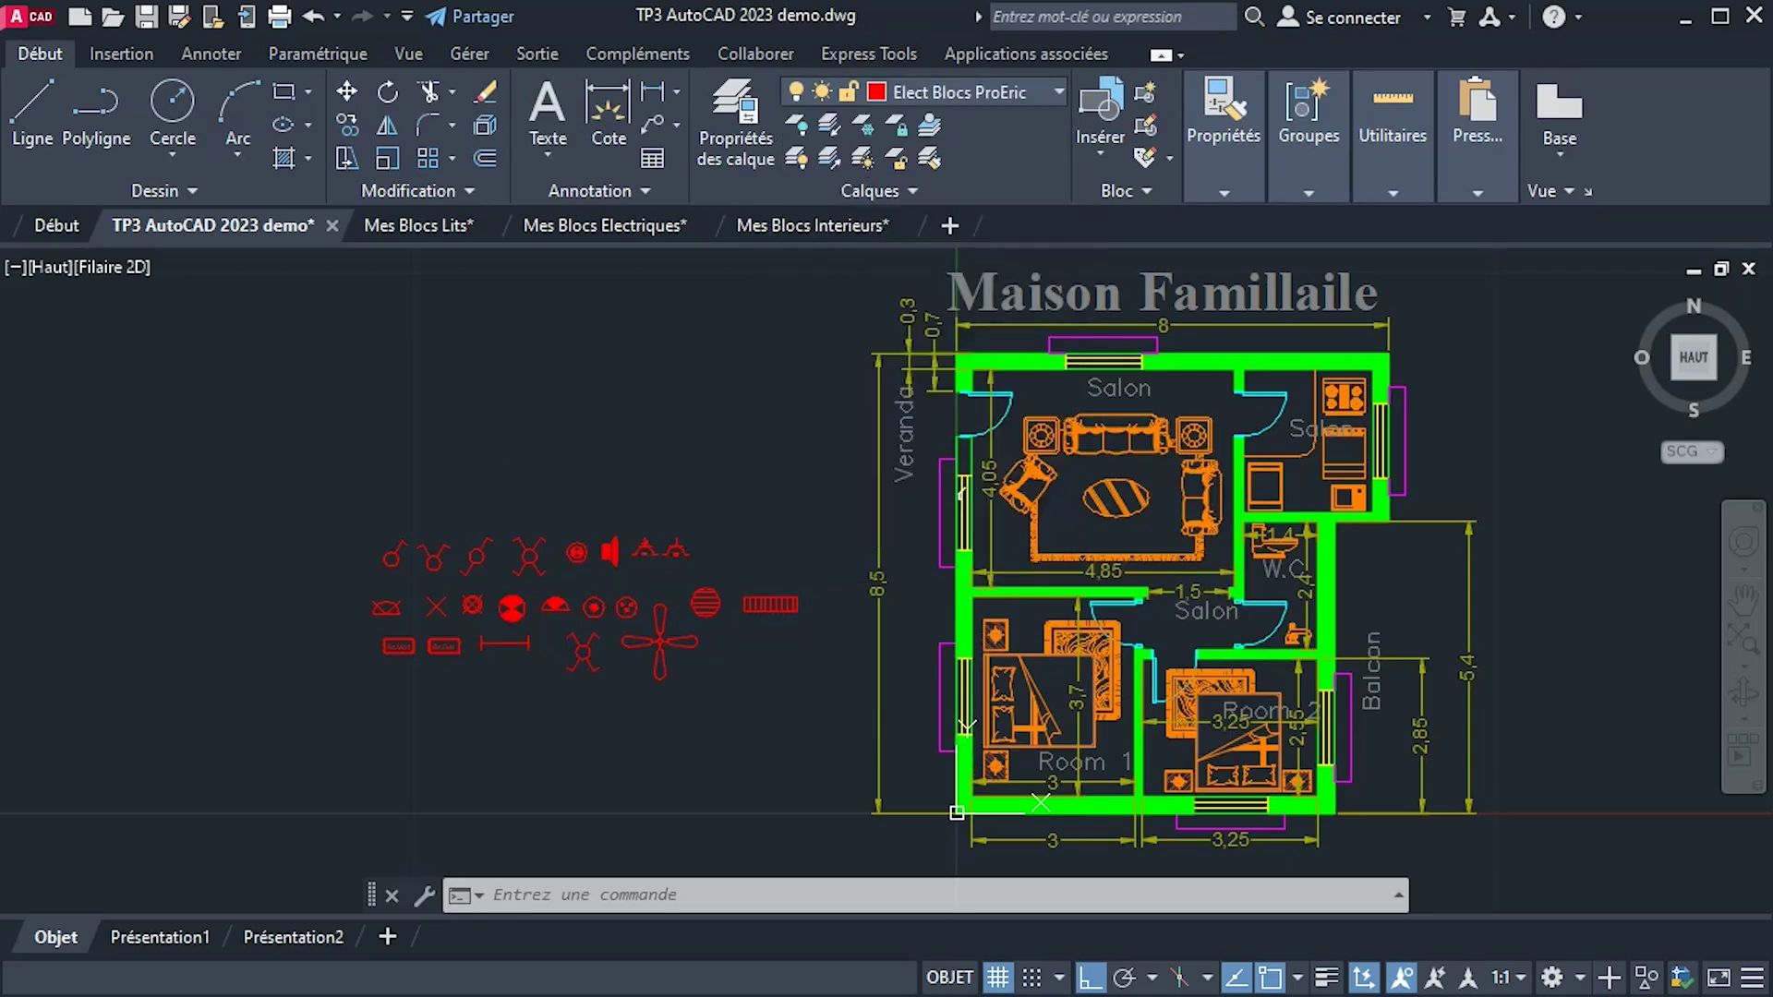
left_click(917, 90)
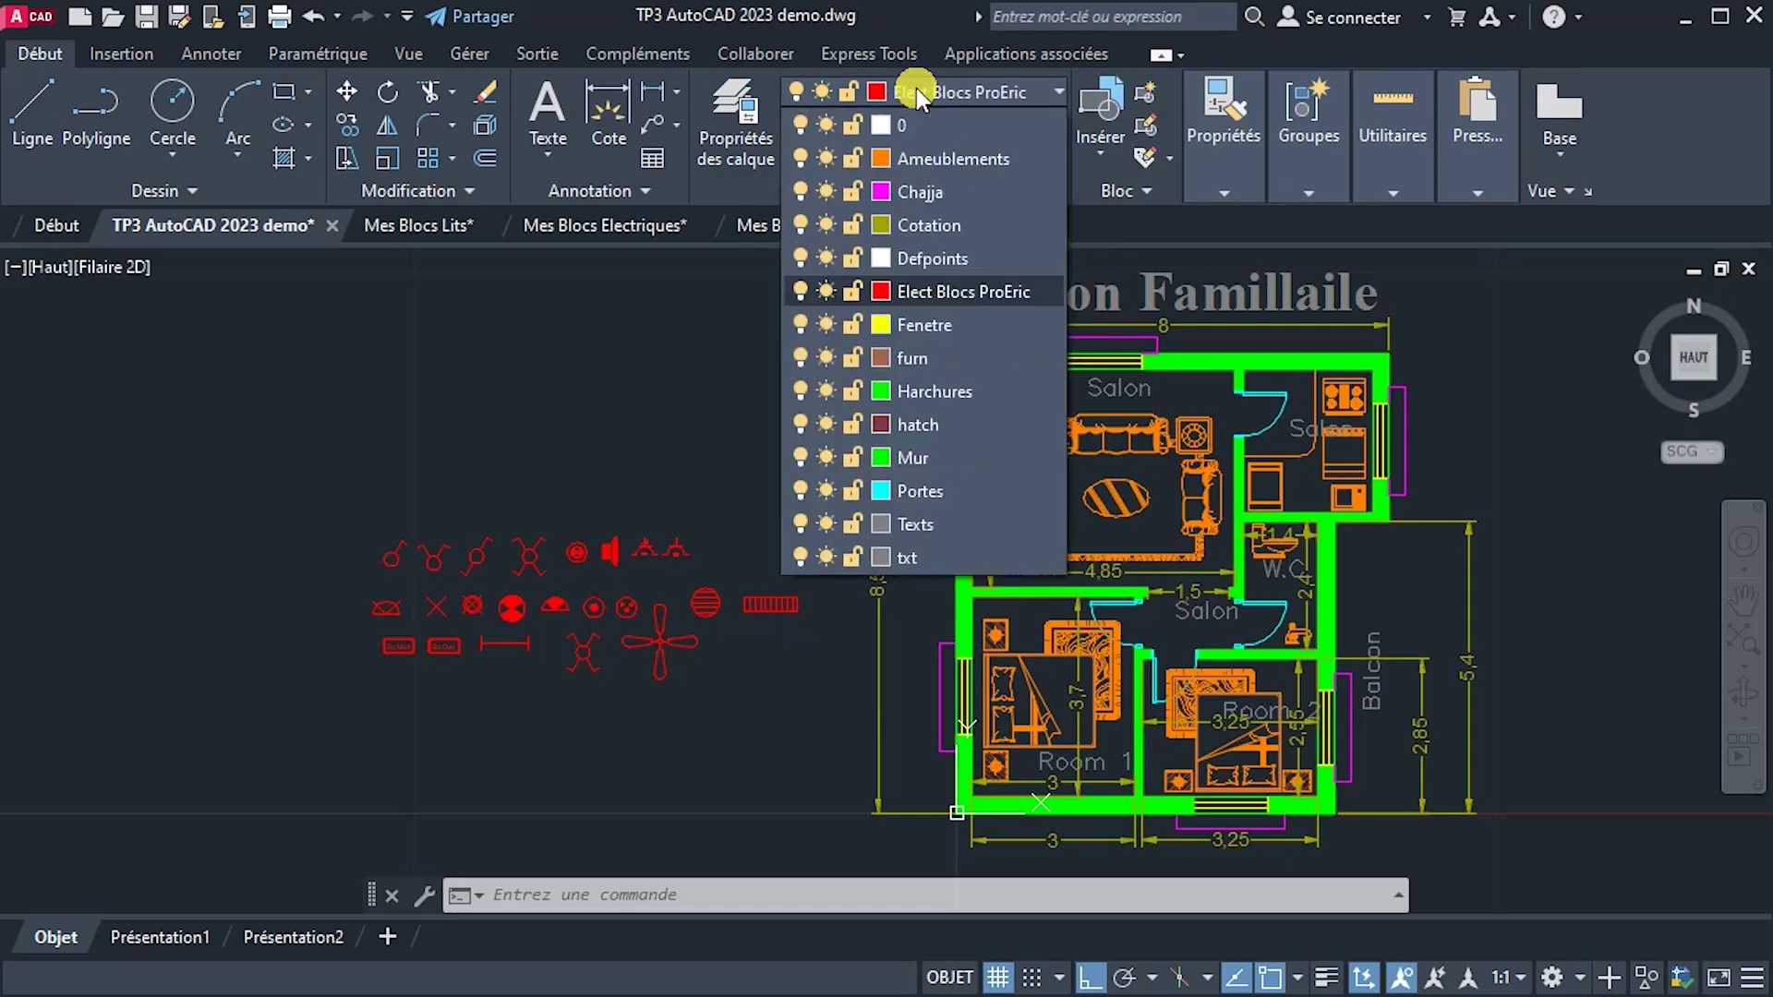
left_click(796, 224)
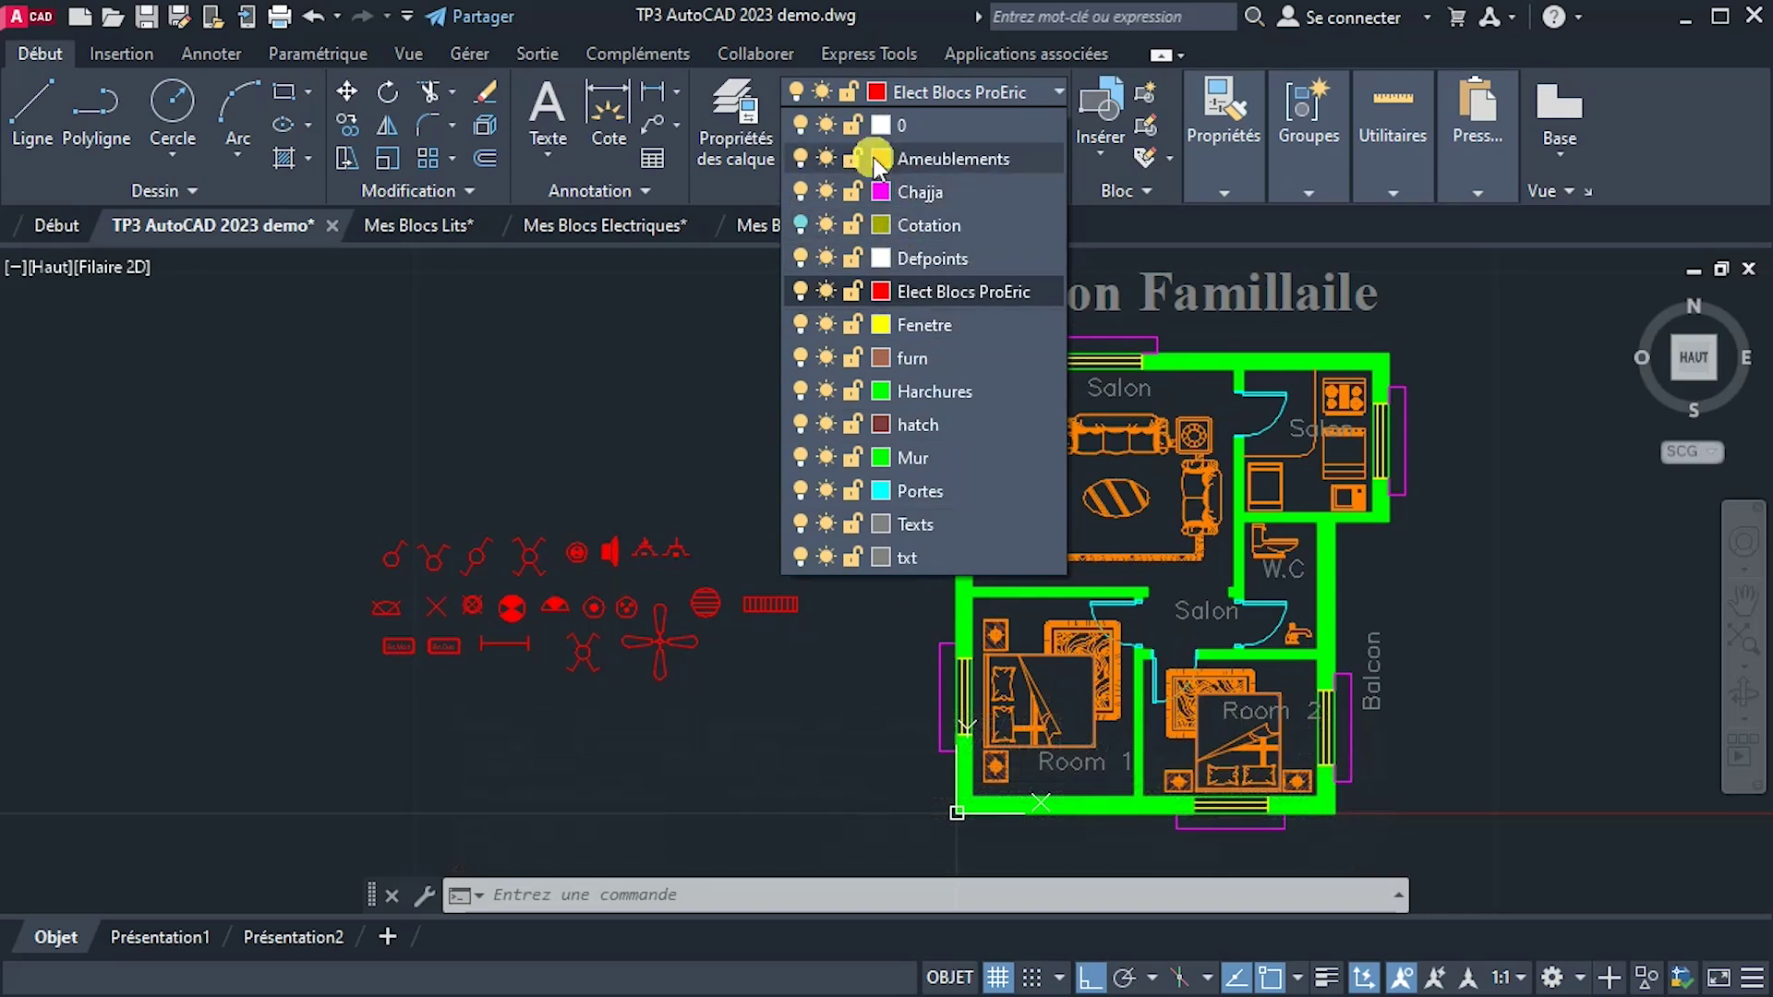
Turn off the Ameublements, hatch and furn layers to hide all the furniture in the house plan.
left_click(801, 161)
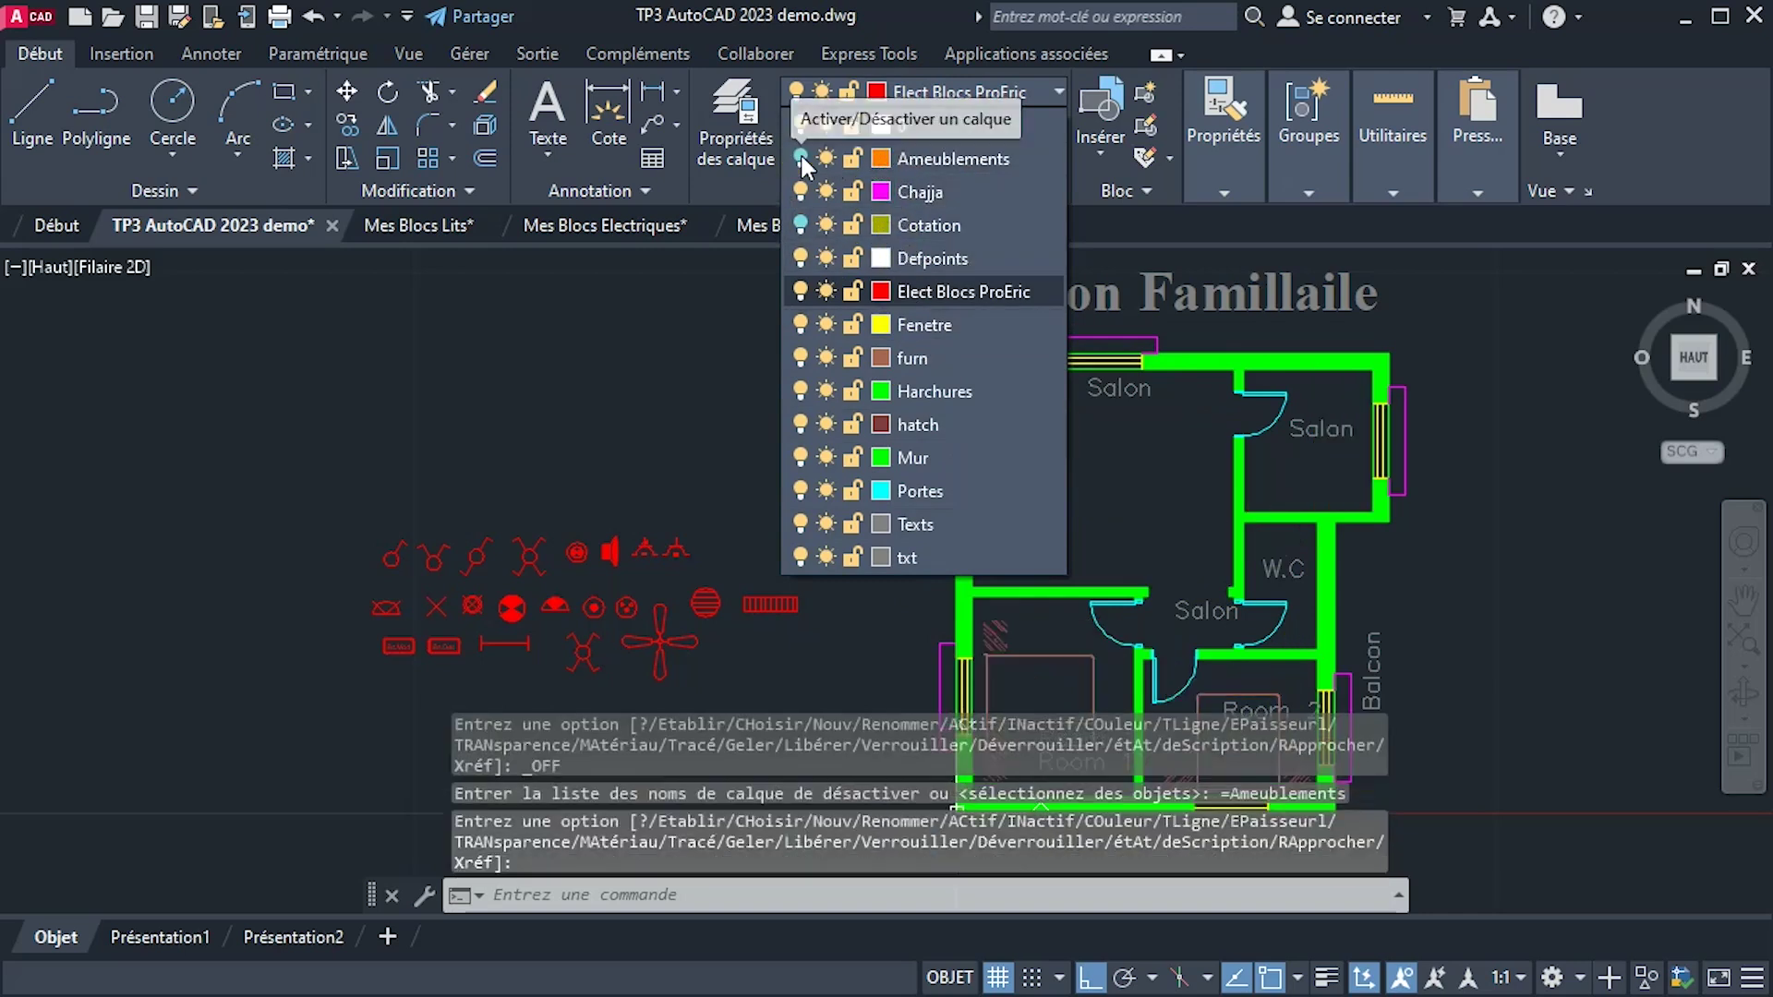
left_click(801, 161)
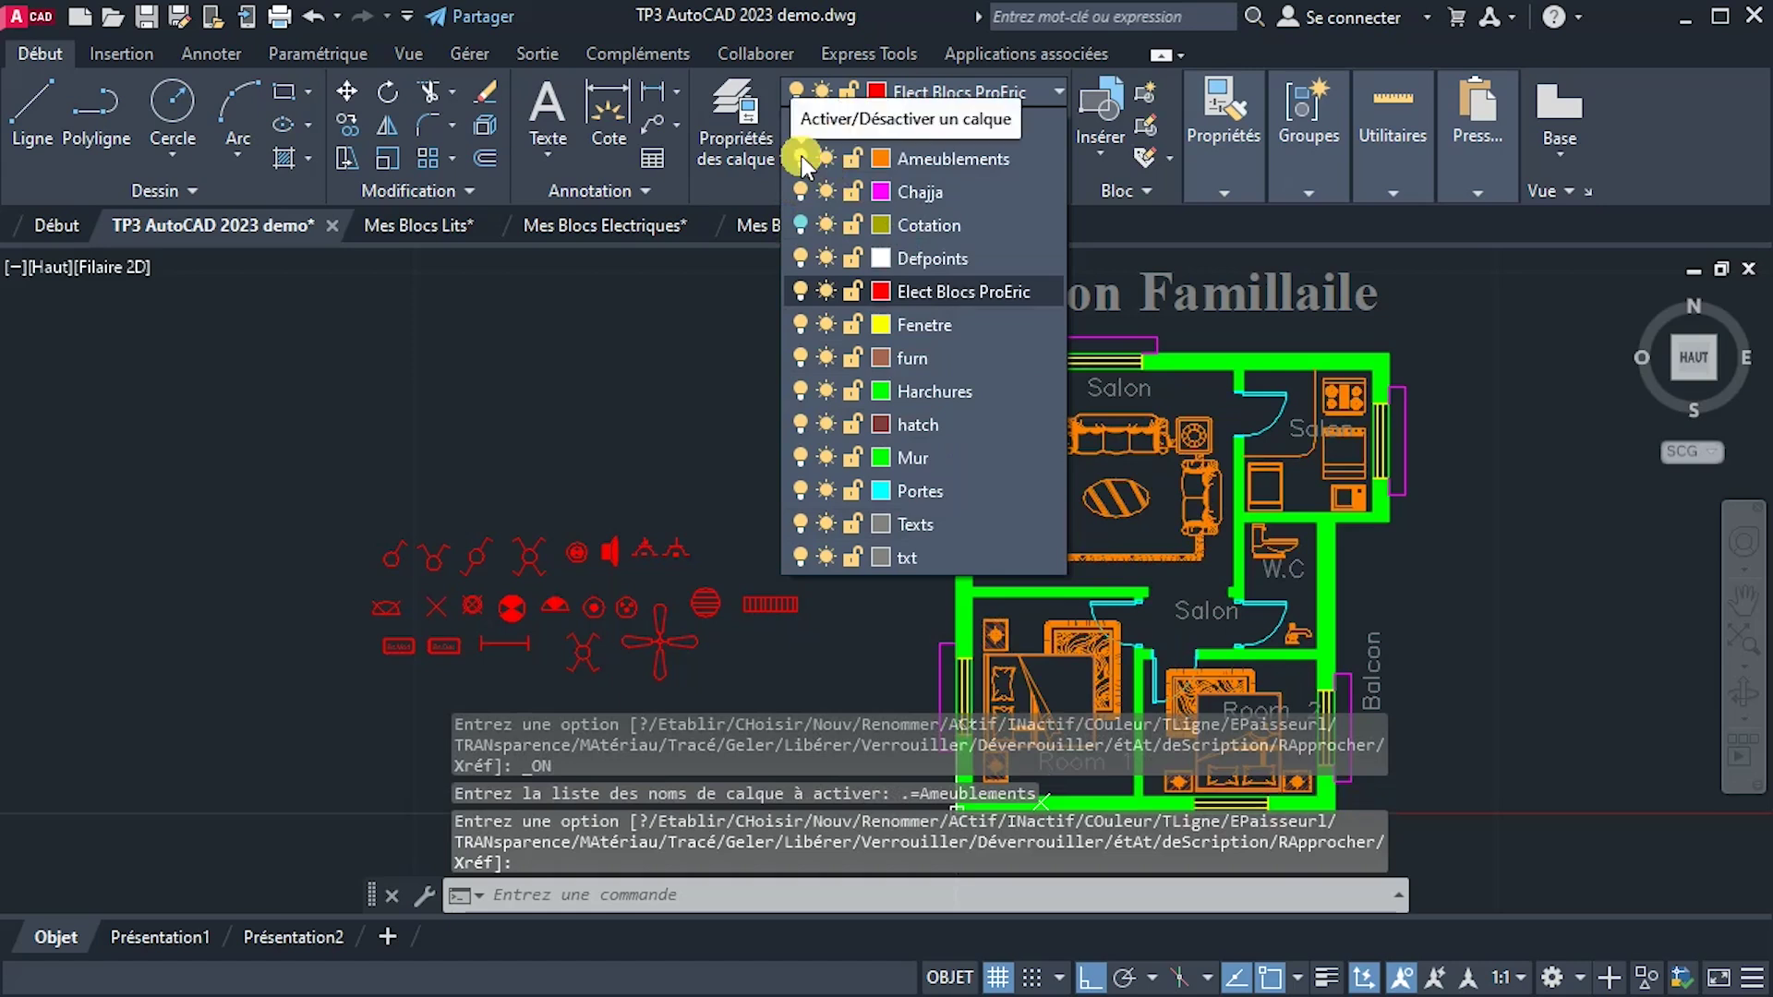
left_click(800, 160)
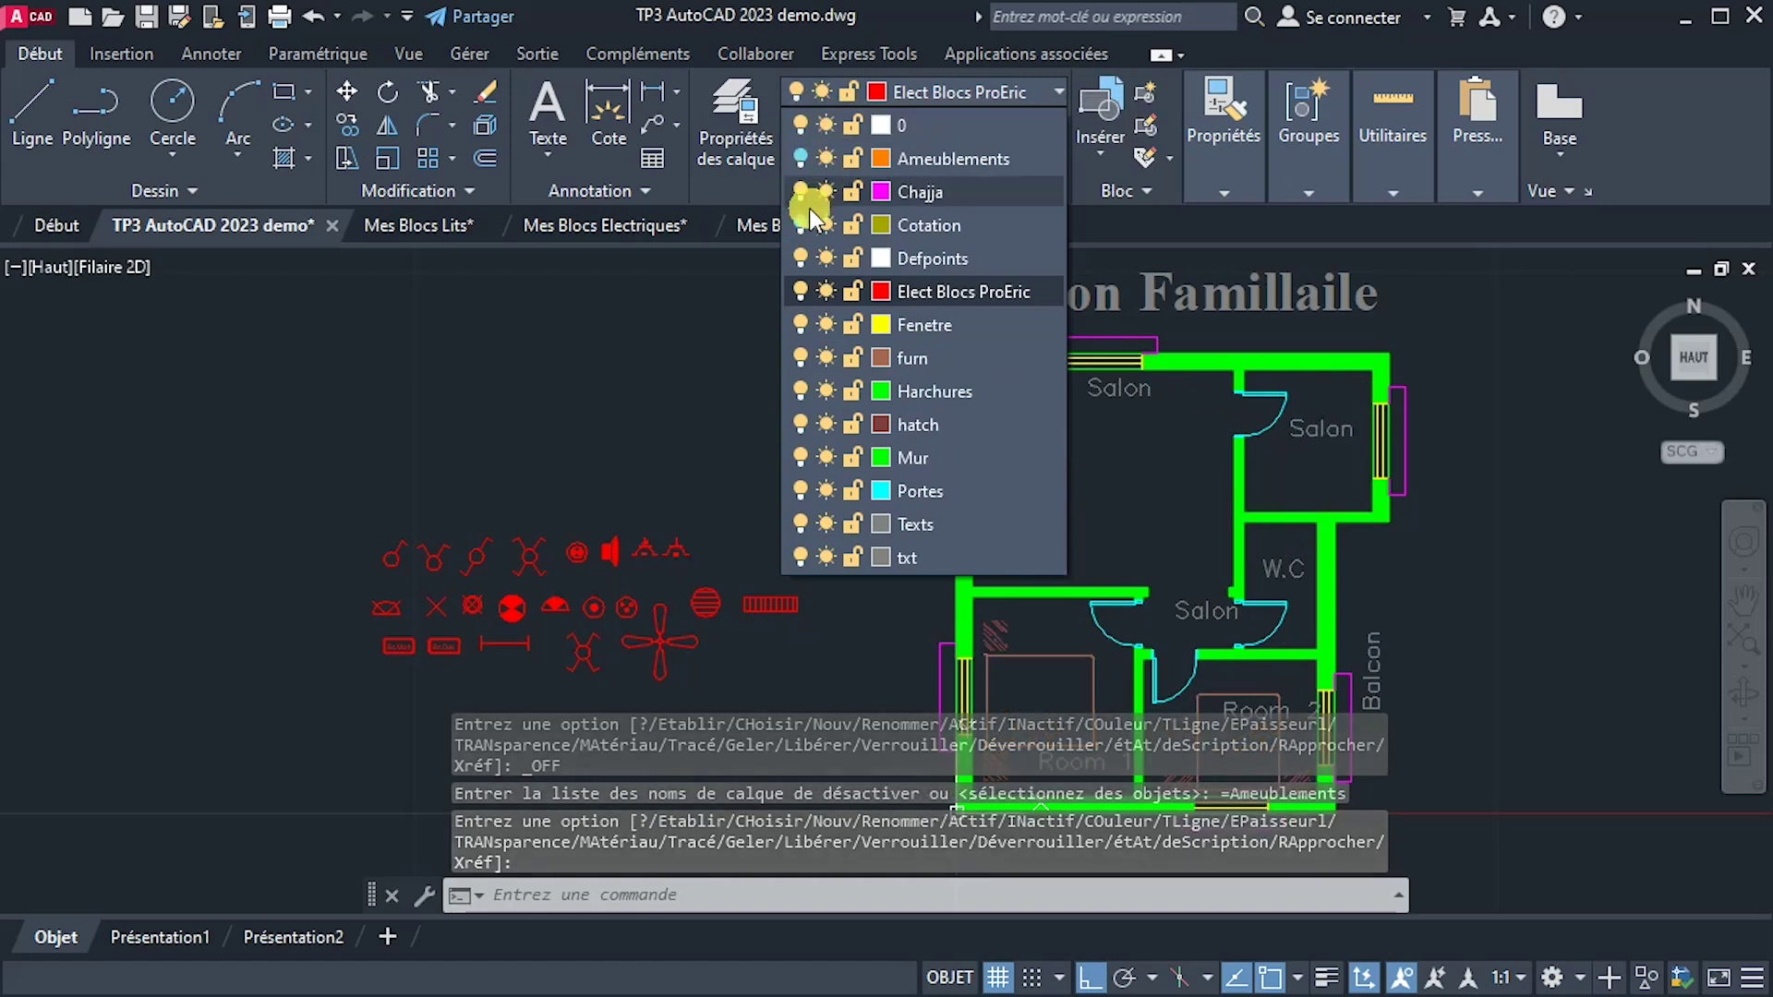
left_click(808, 218)
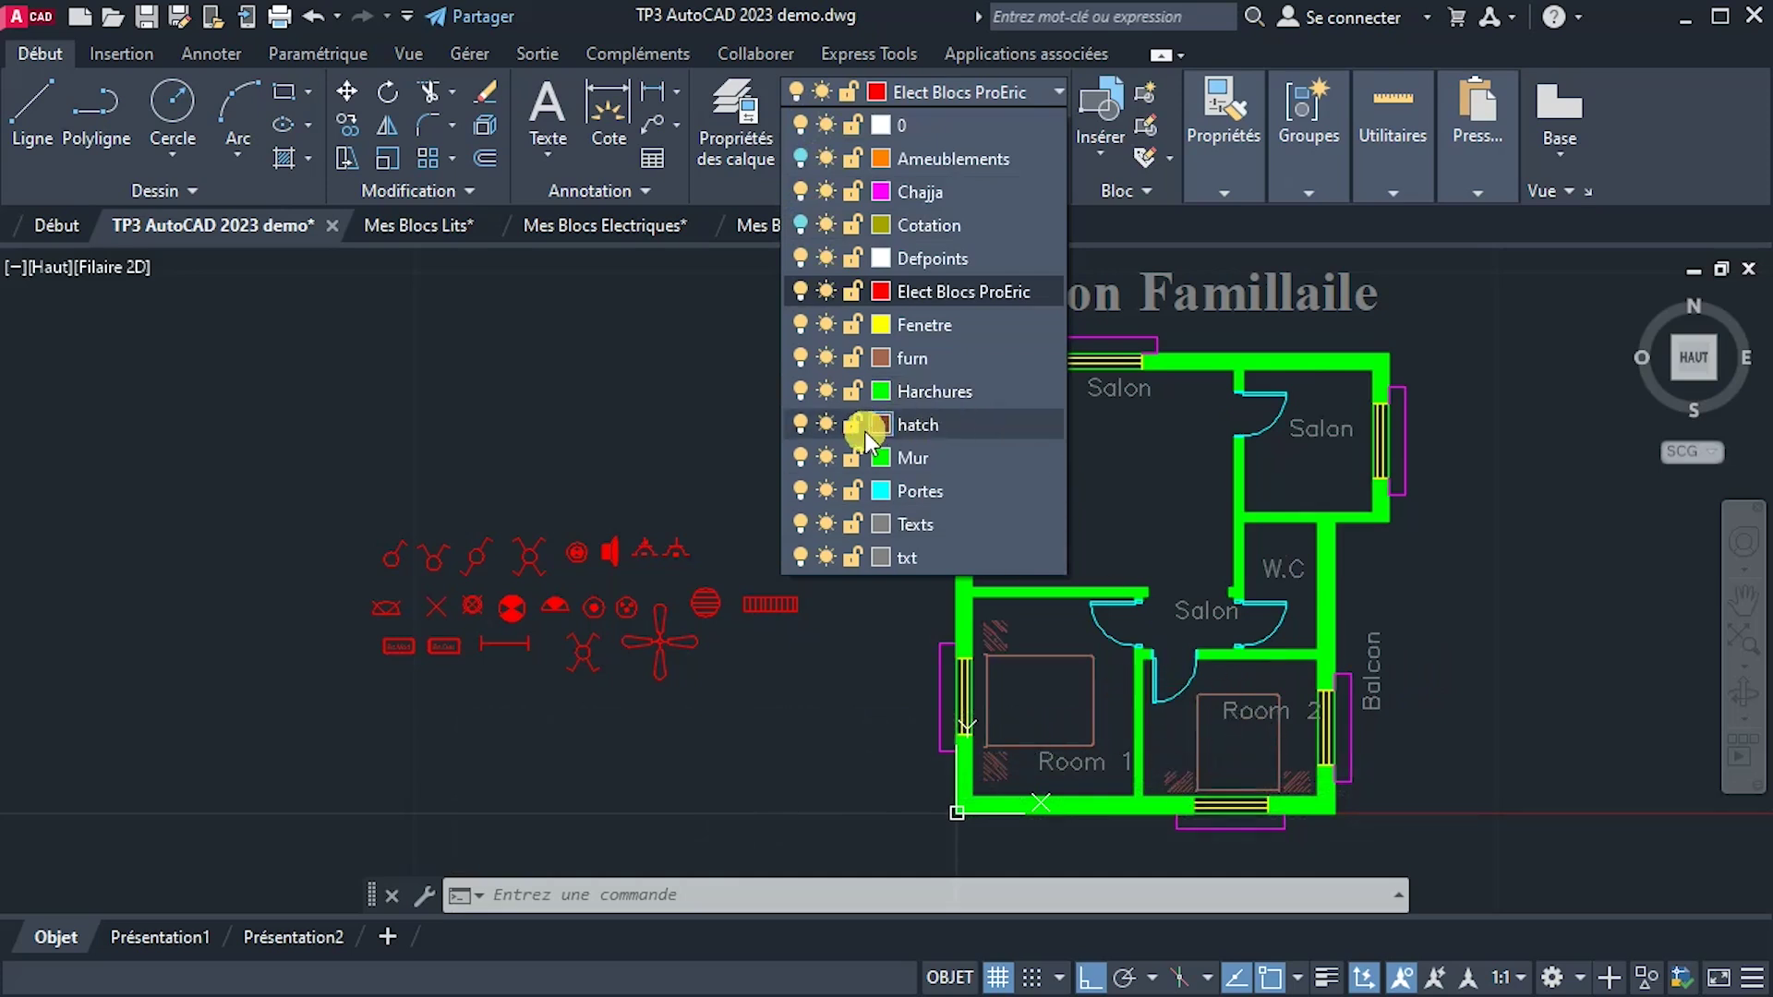
left_click(795, 424)
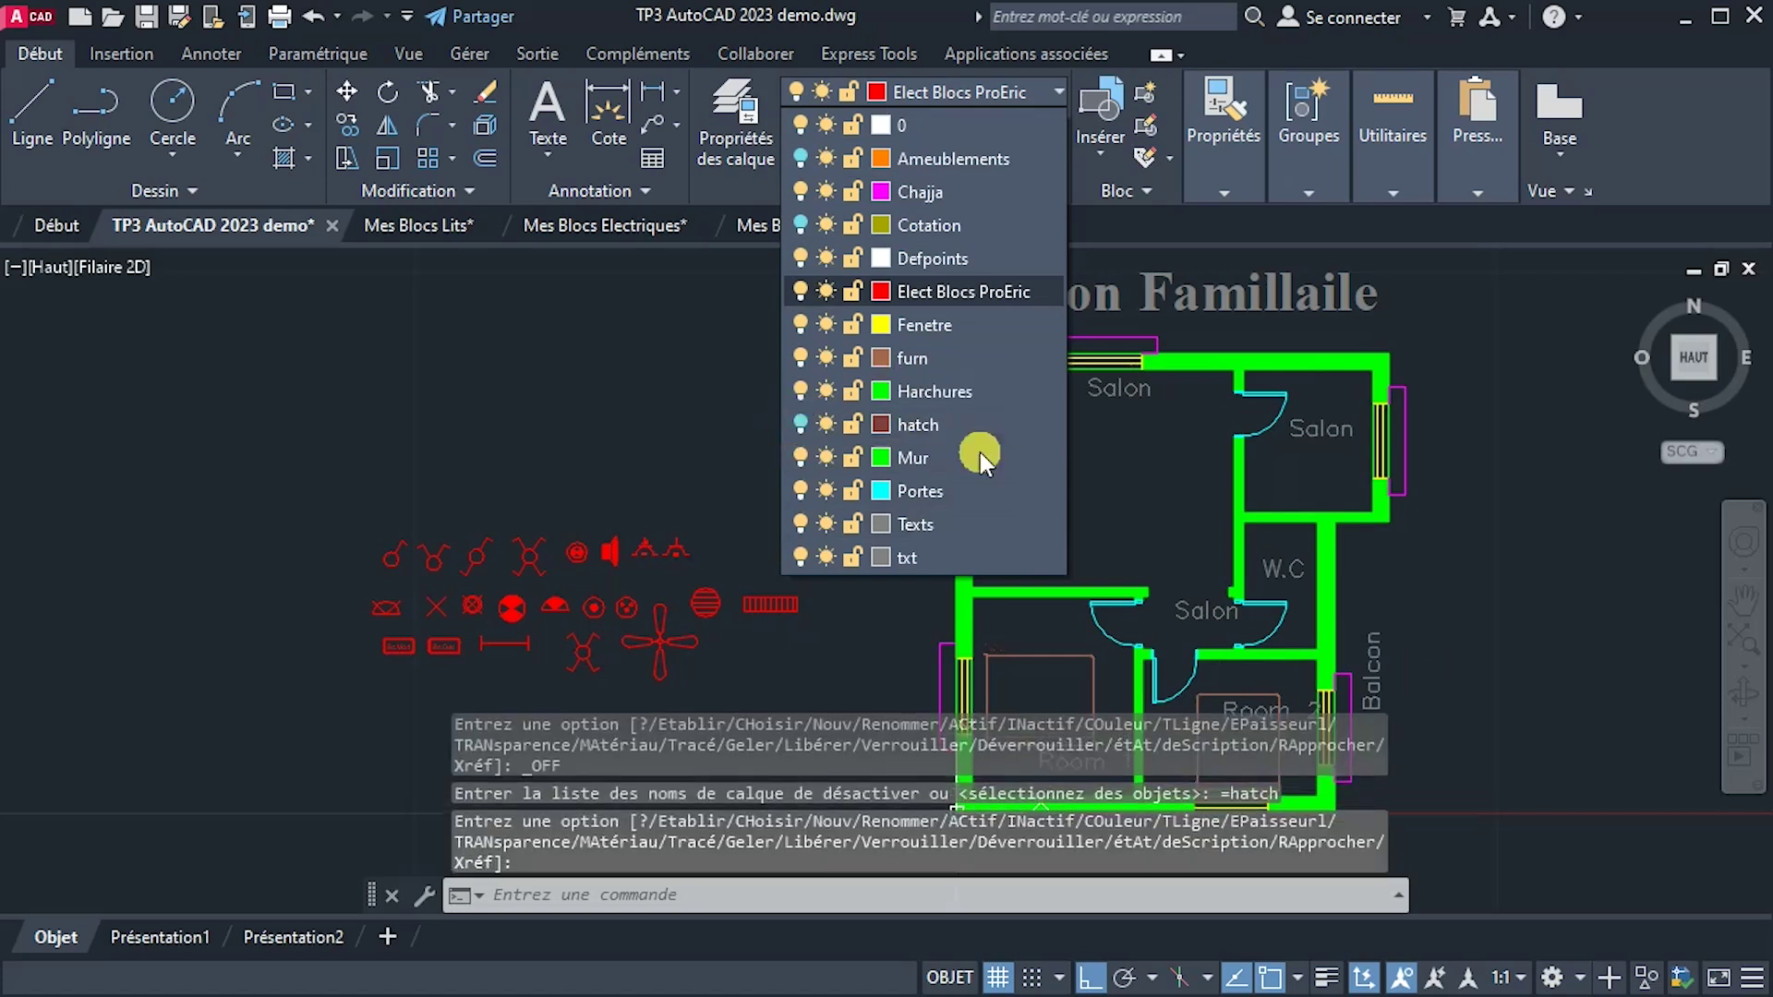
left_click(800, 357)
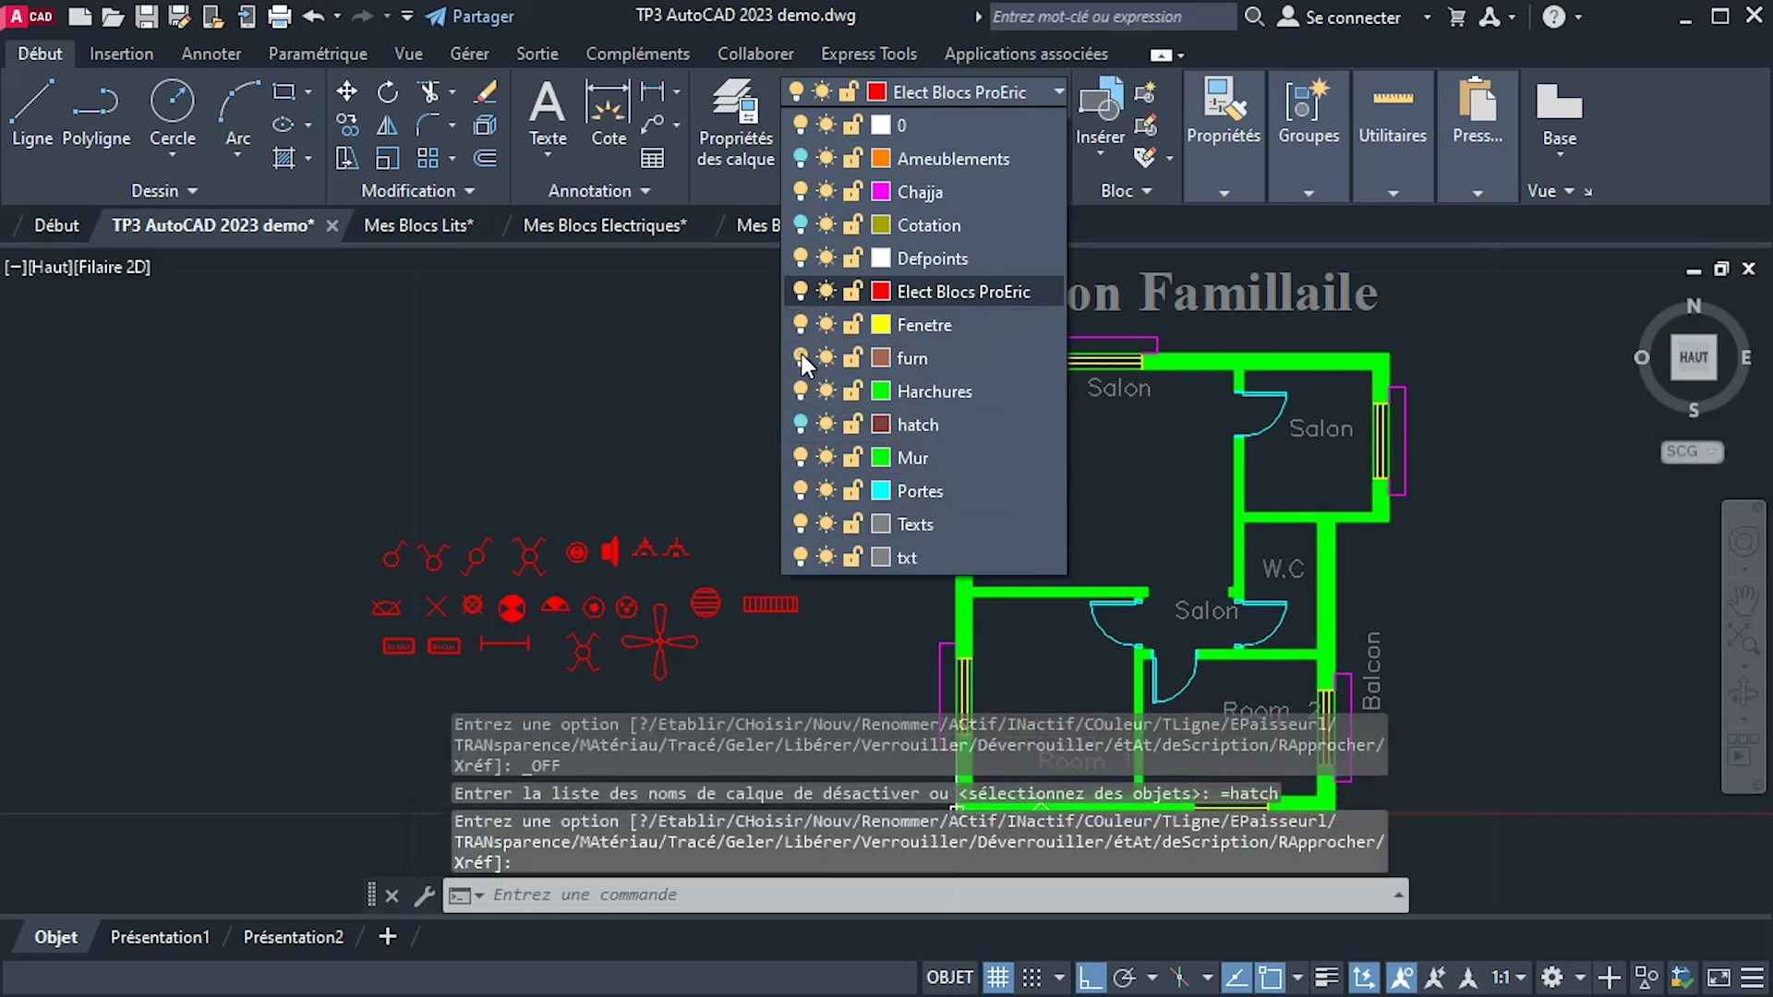
left_click(1509, 524)
middle_click_drag(1509, 525, 1534, 553)
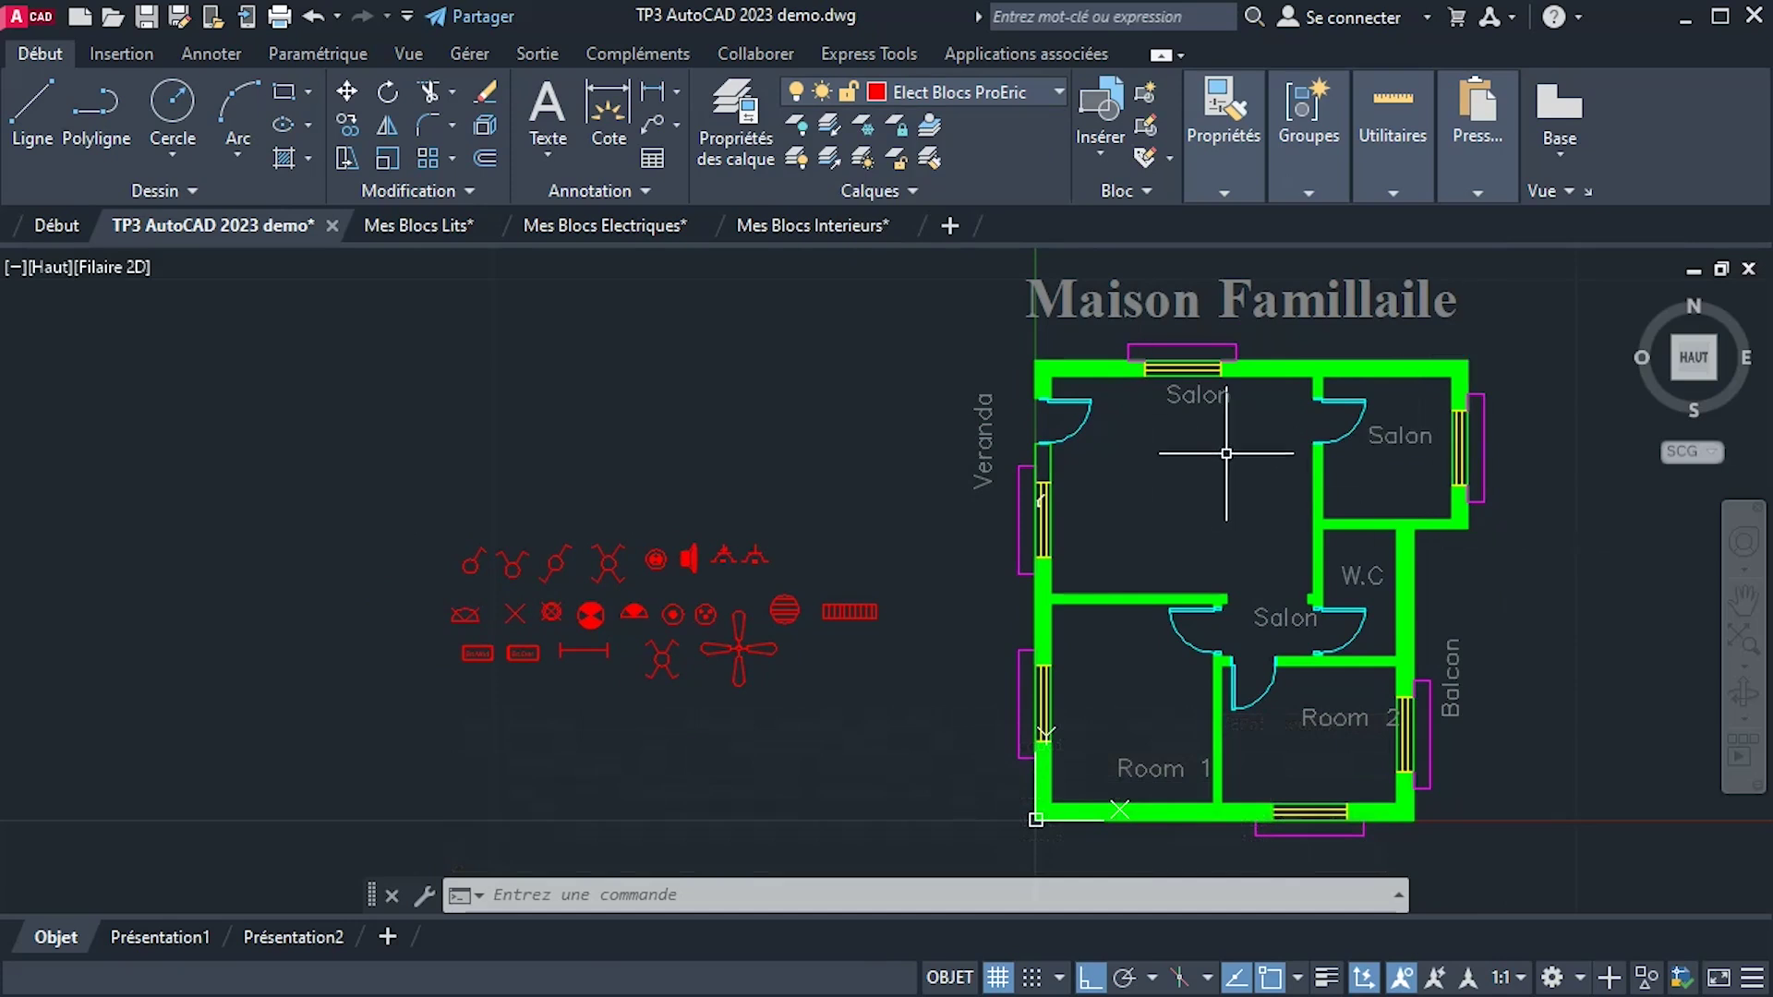
Copy the four-blade fan symbol by its centre into the middle of the large Salon, Room 1 and Room 2, with Ortho off.
left_click(742, 646)
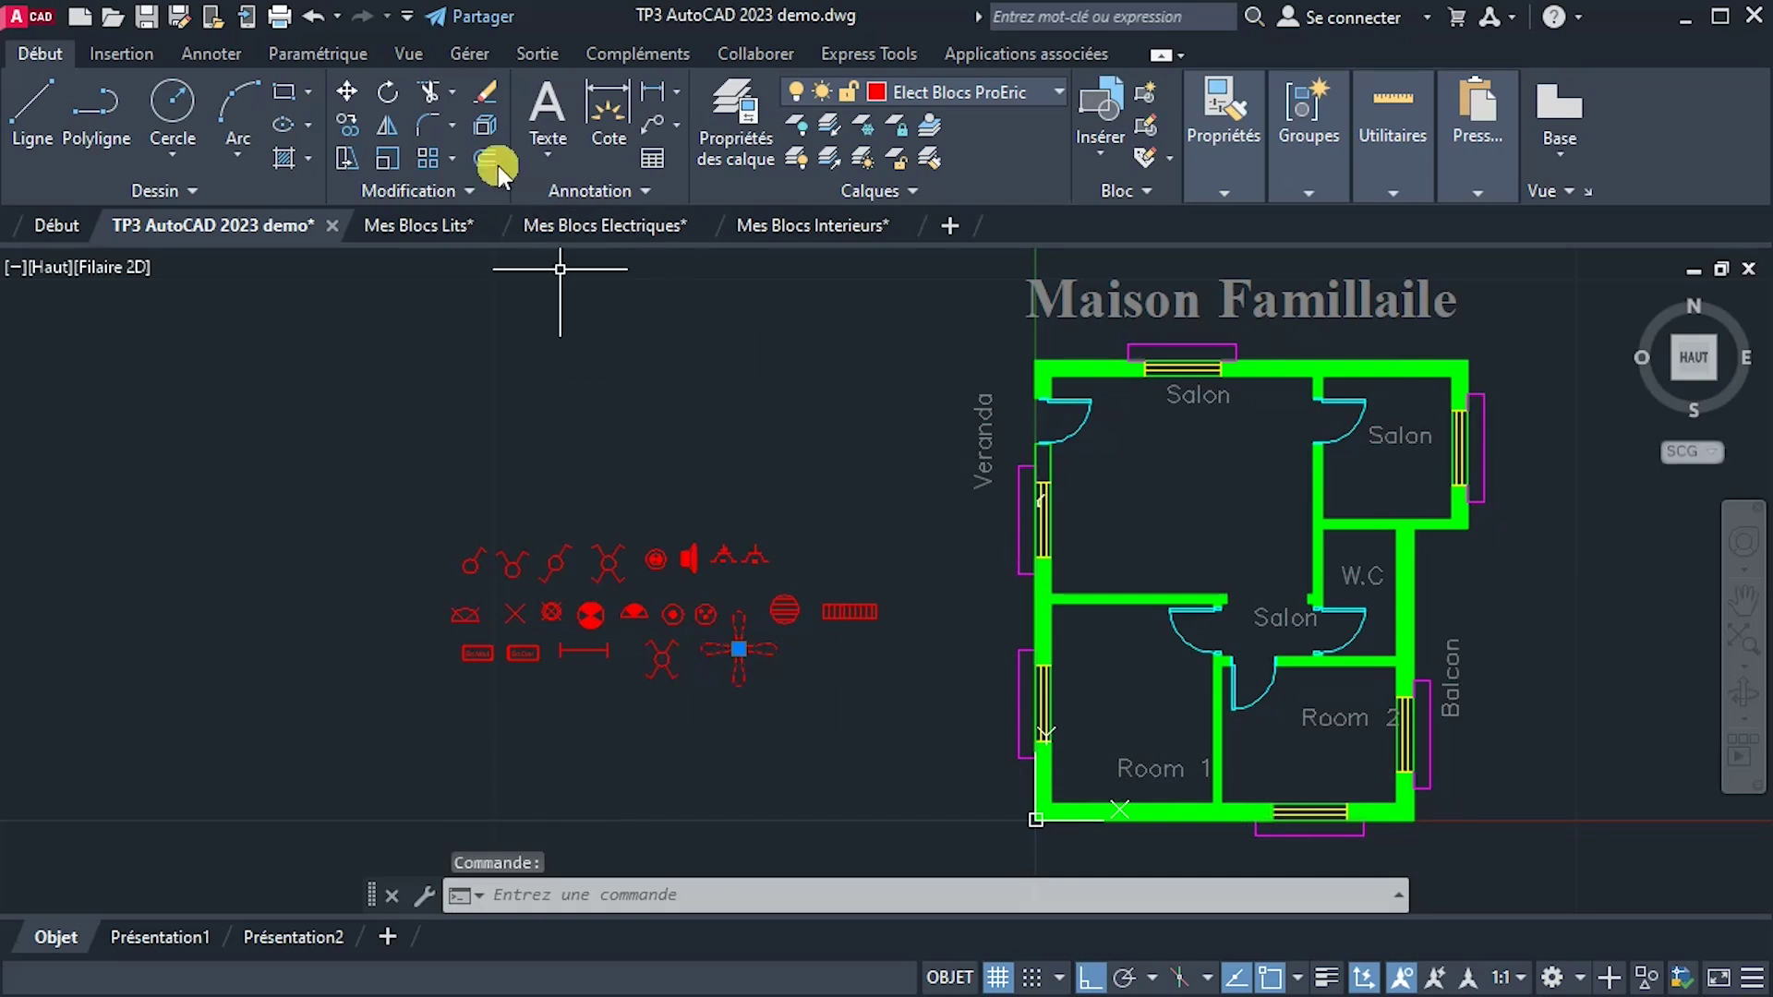
left_click(351, 123)
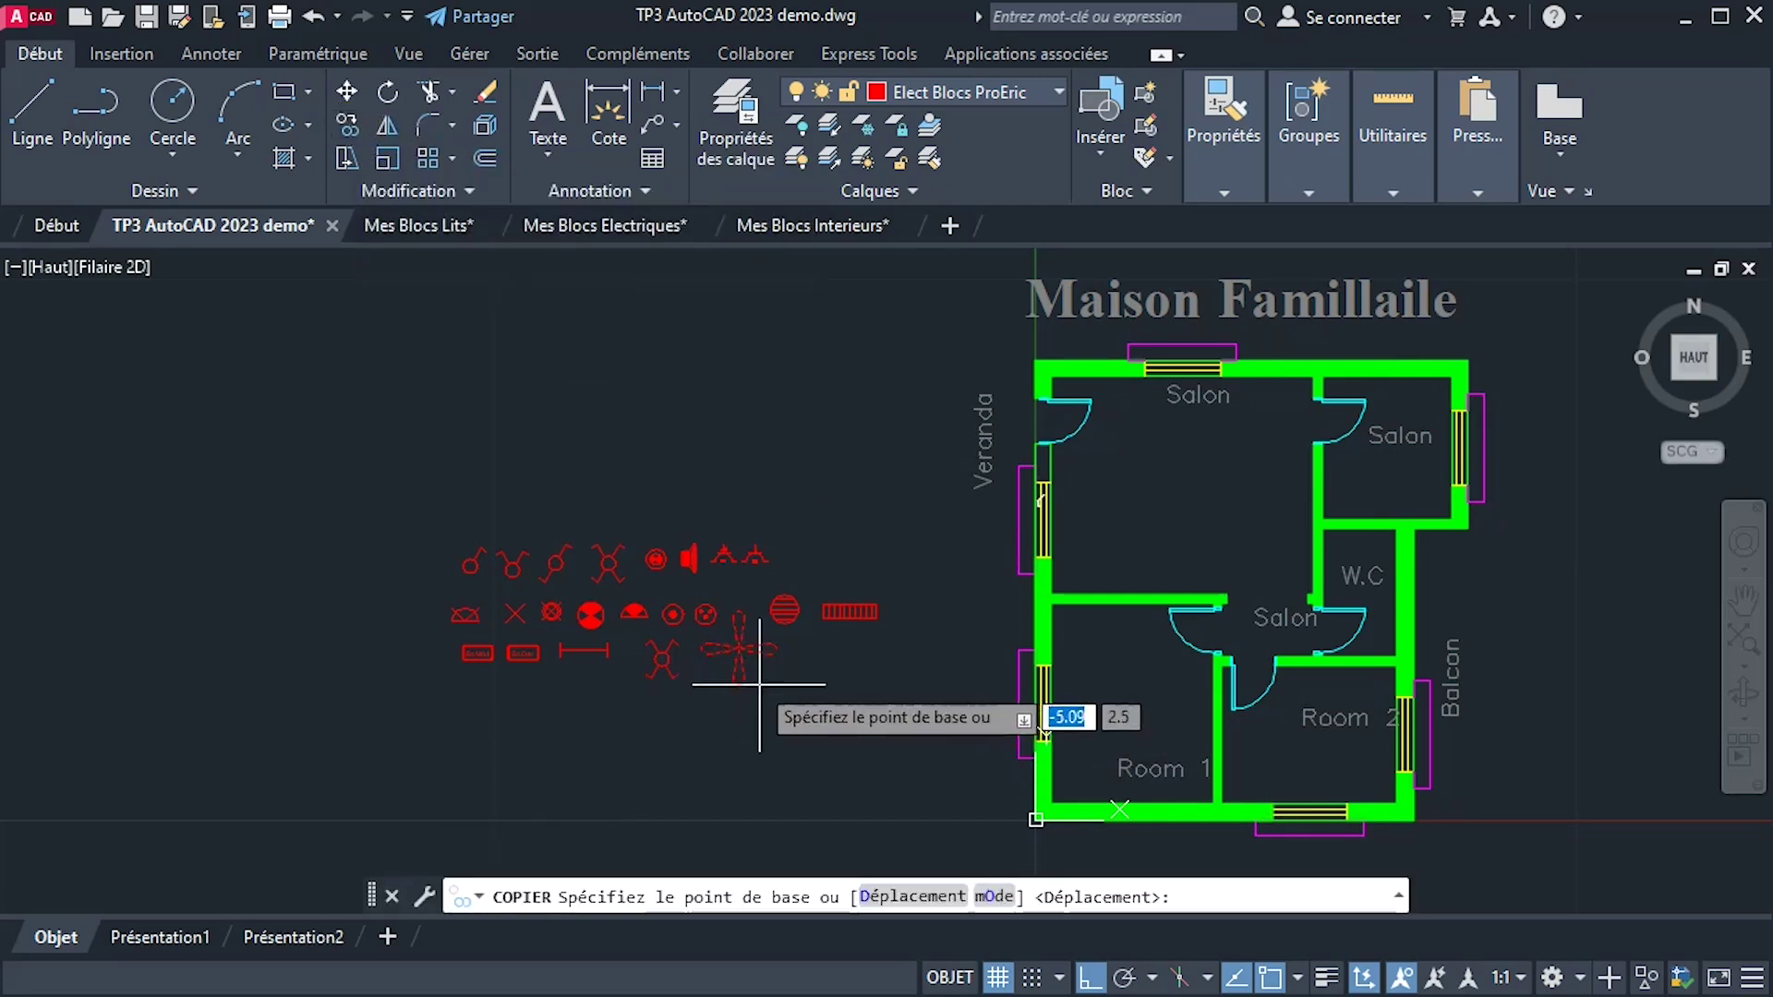
left_click(739, 649)
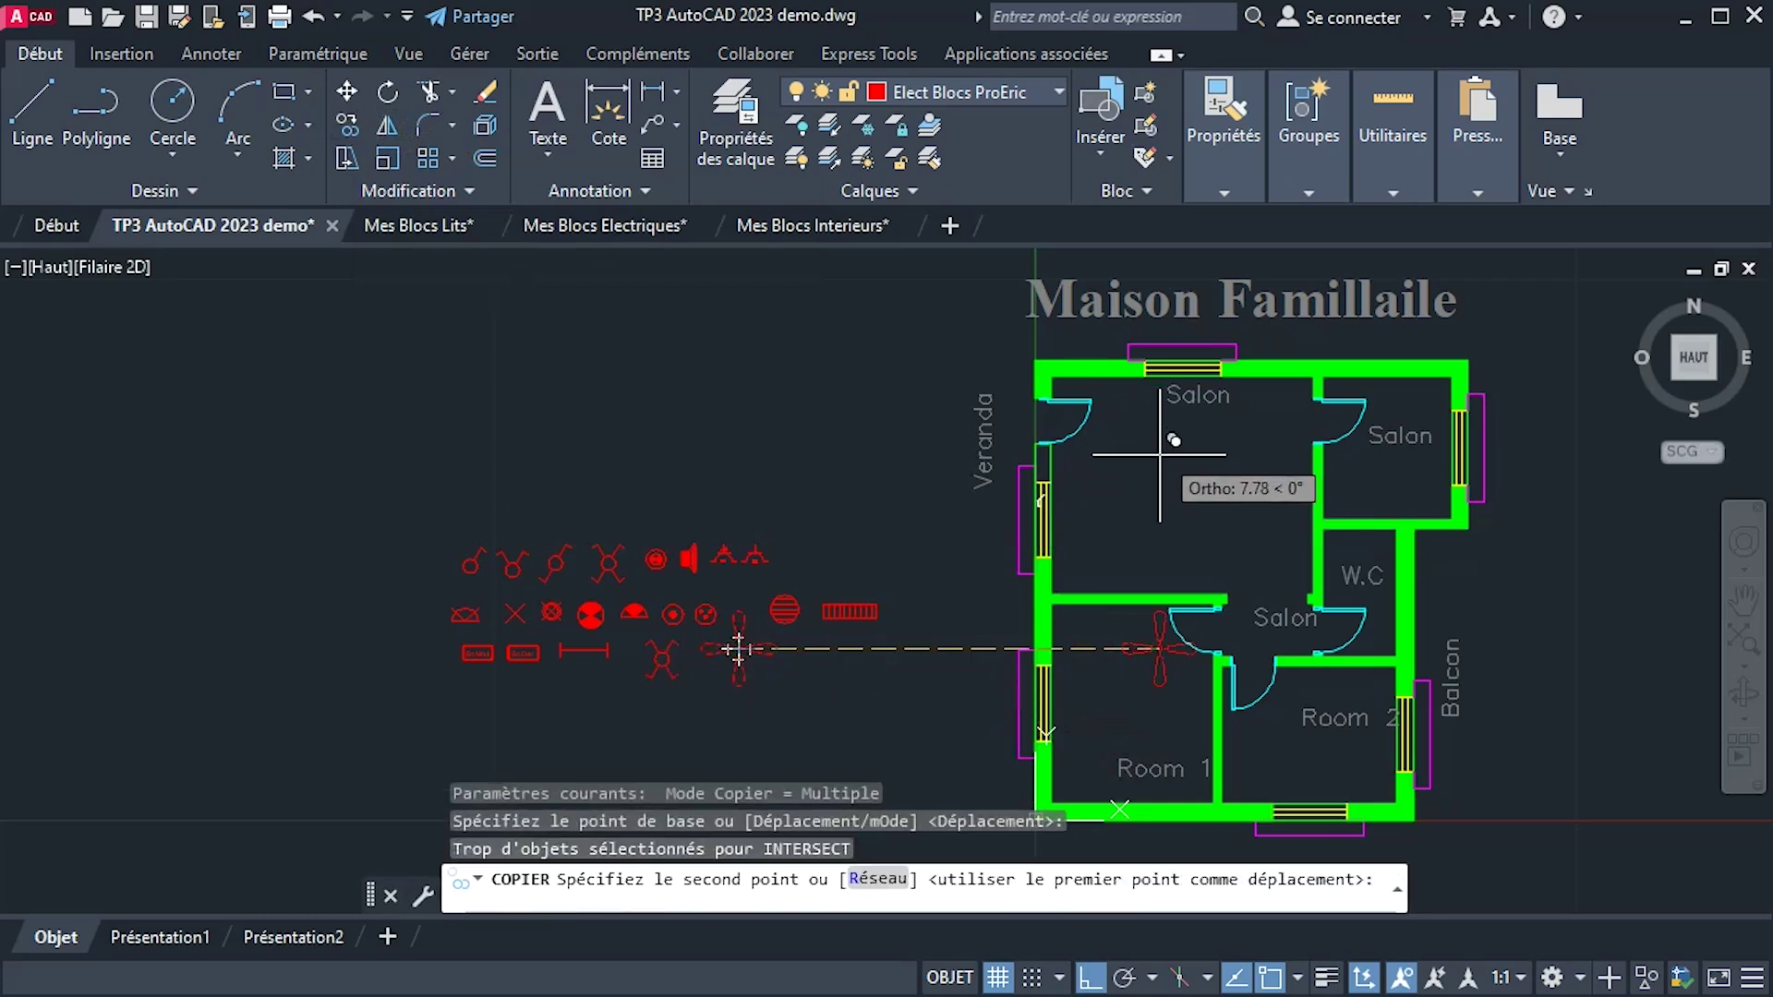
left_click(1091, 977)
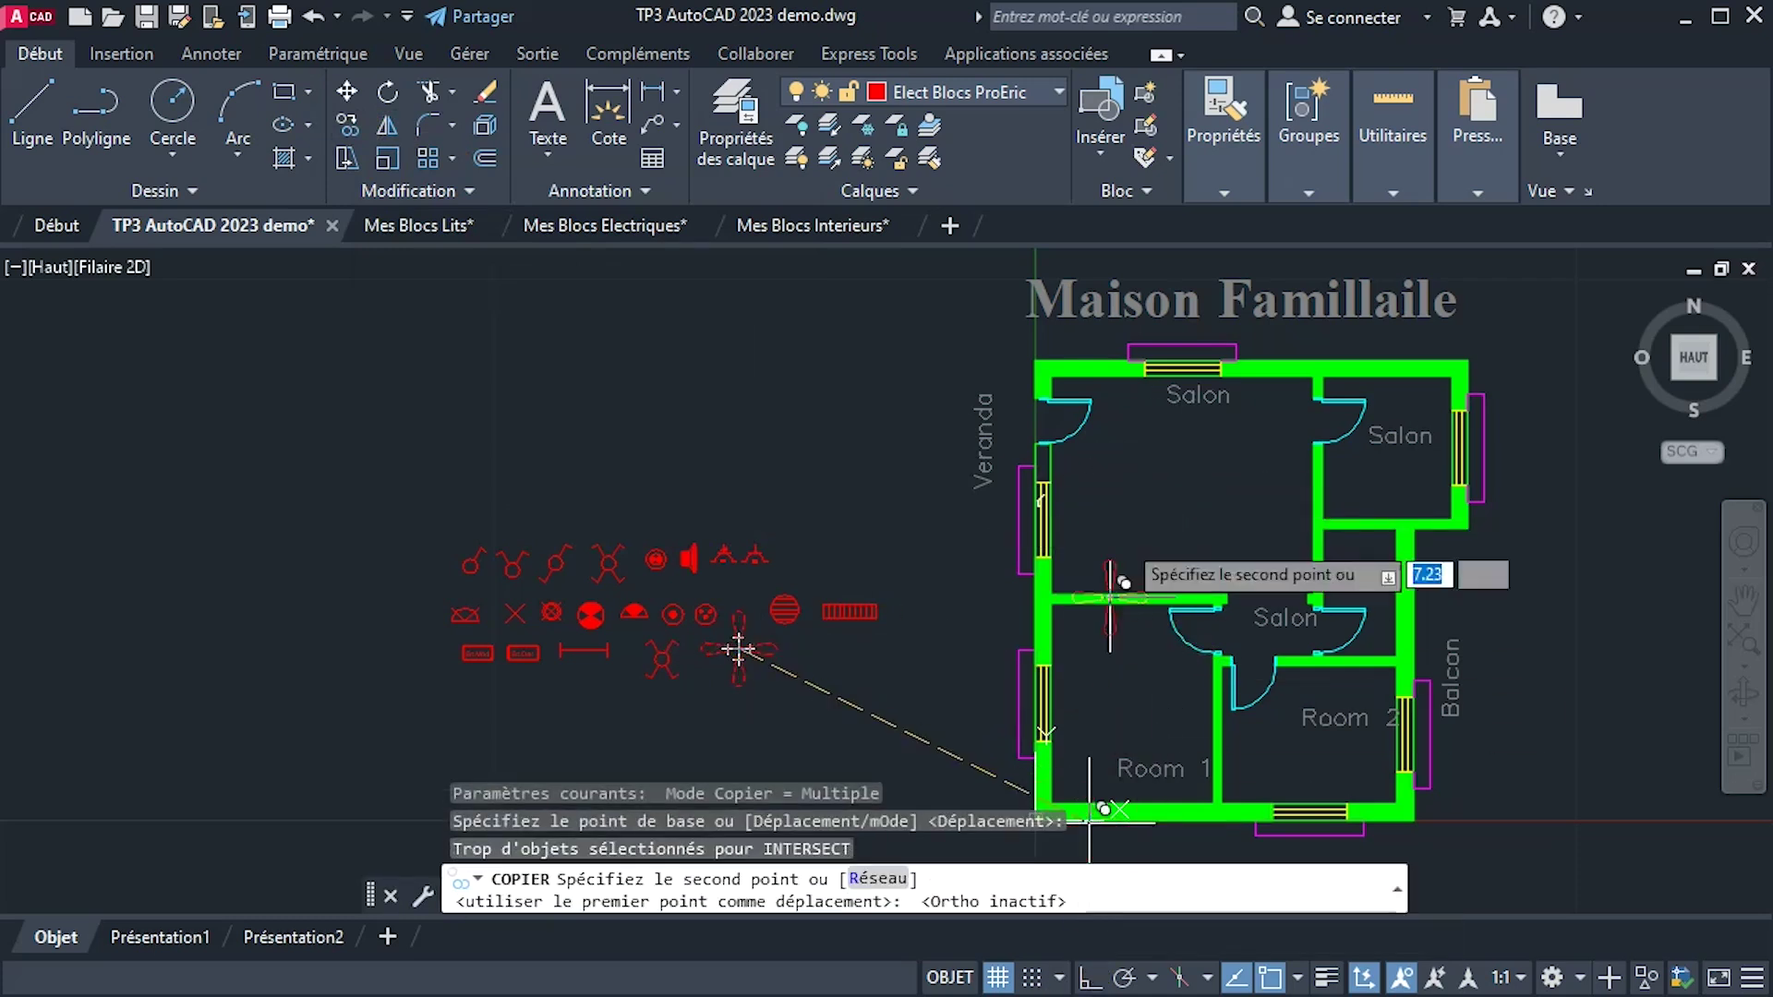
left_click(1182, 482)
middle_click_drag(1180, 482, 1166, 342)
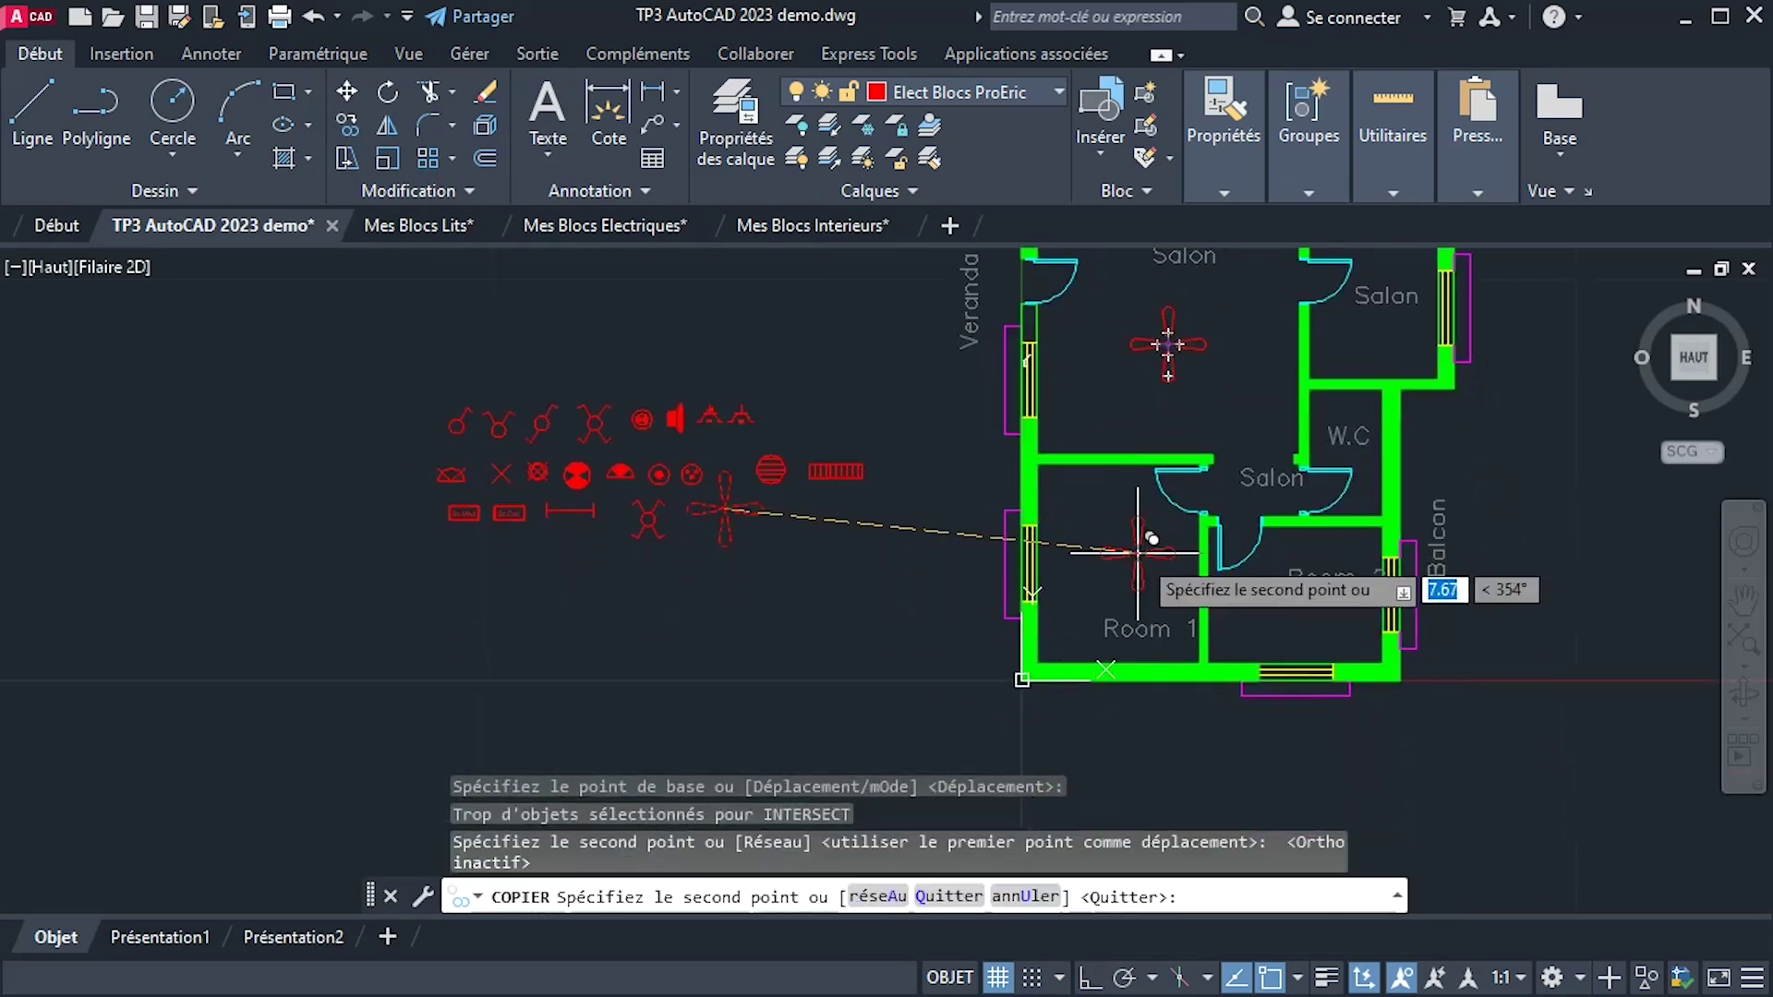
left_click(1124, 570)
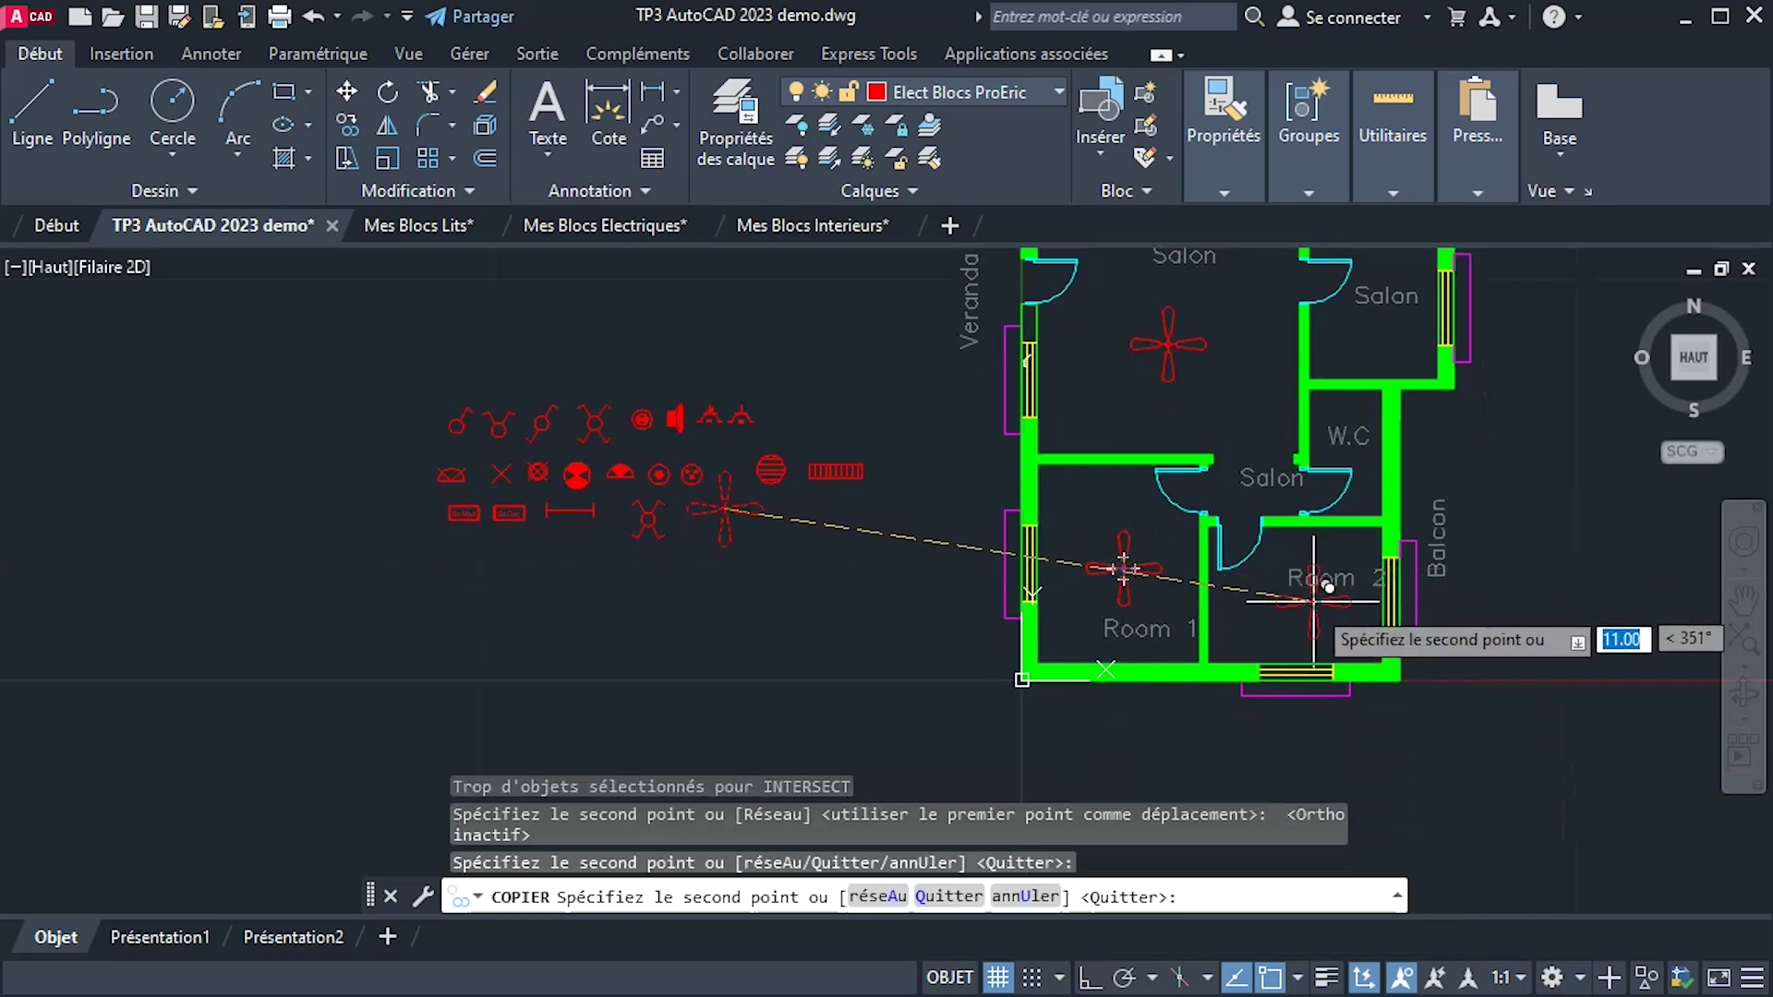
left_click(1303, 604)
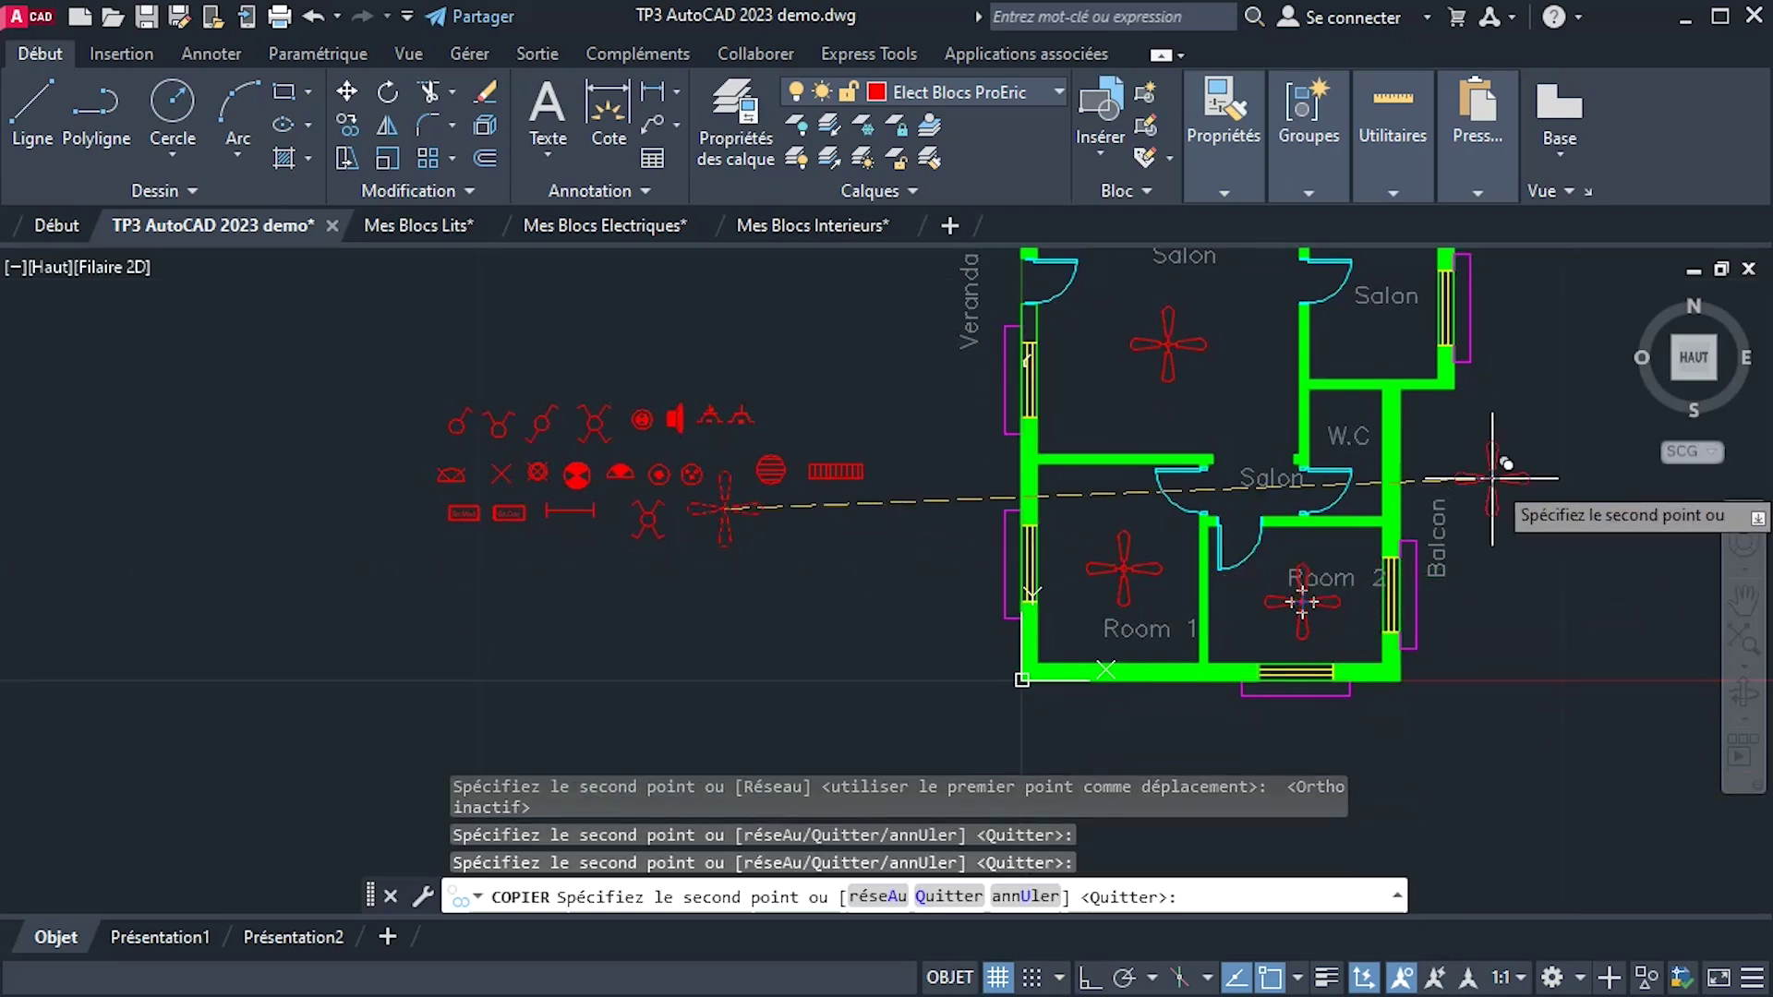
middle_click_drag(1496, 473, 1438, 550)
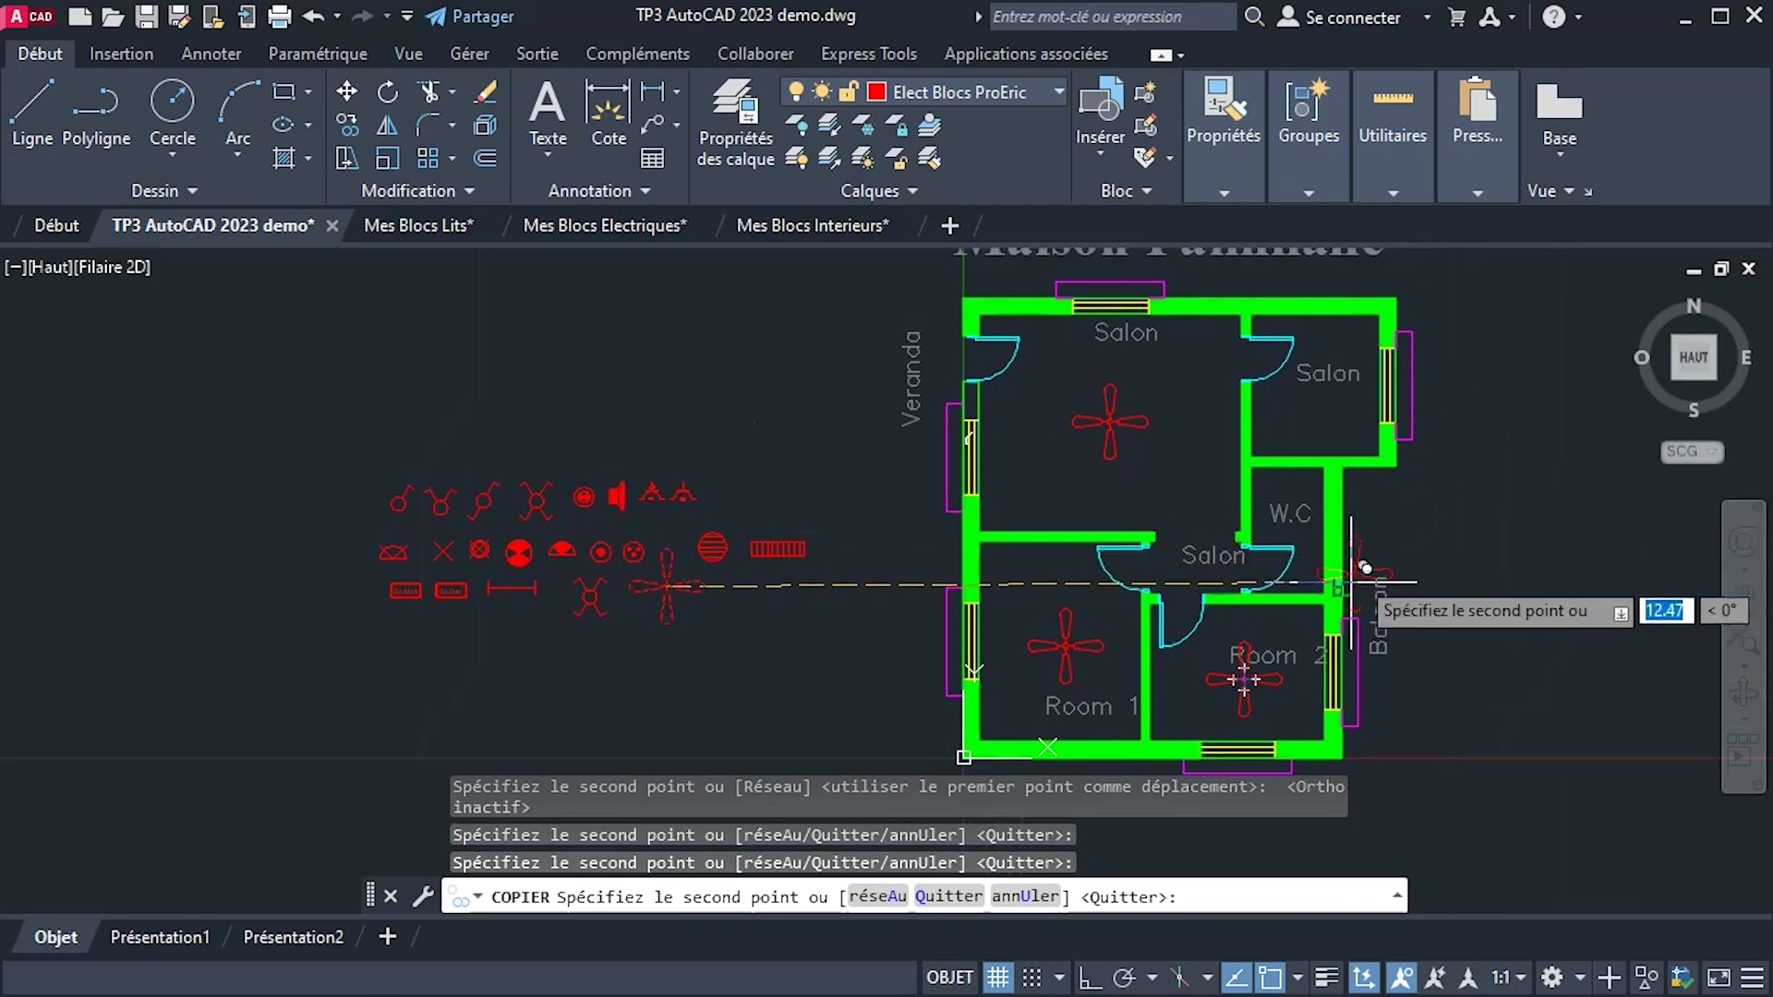
right_click(846, 414)
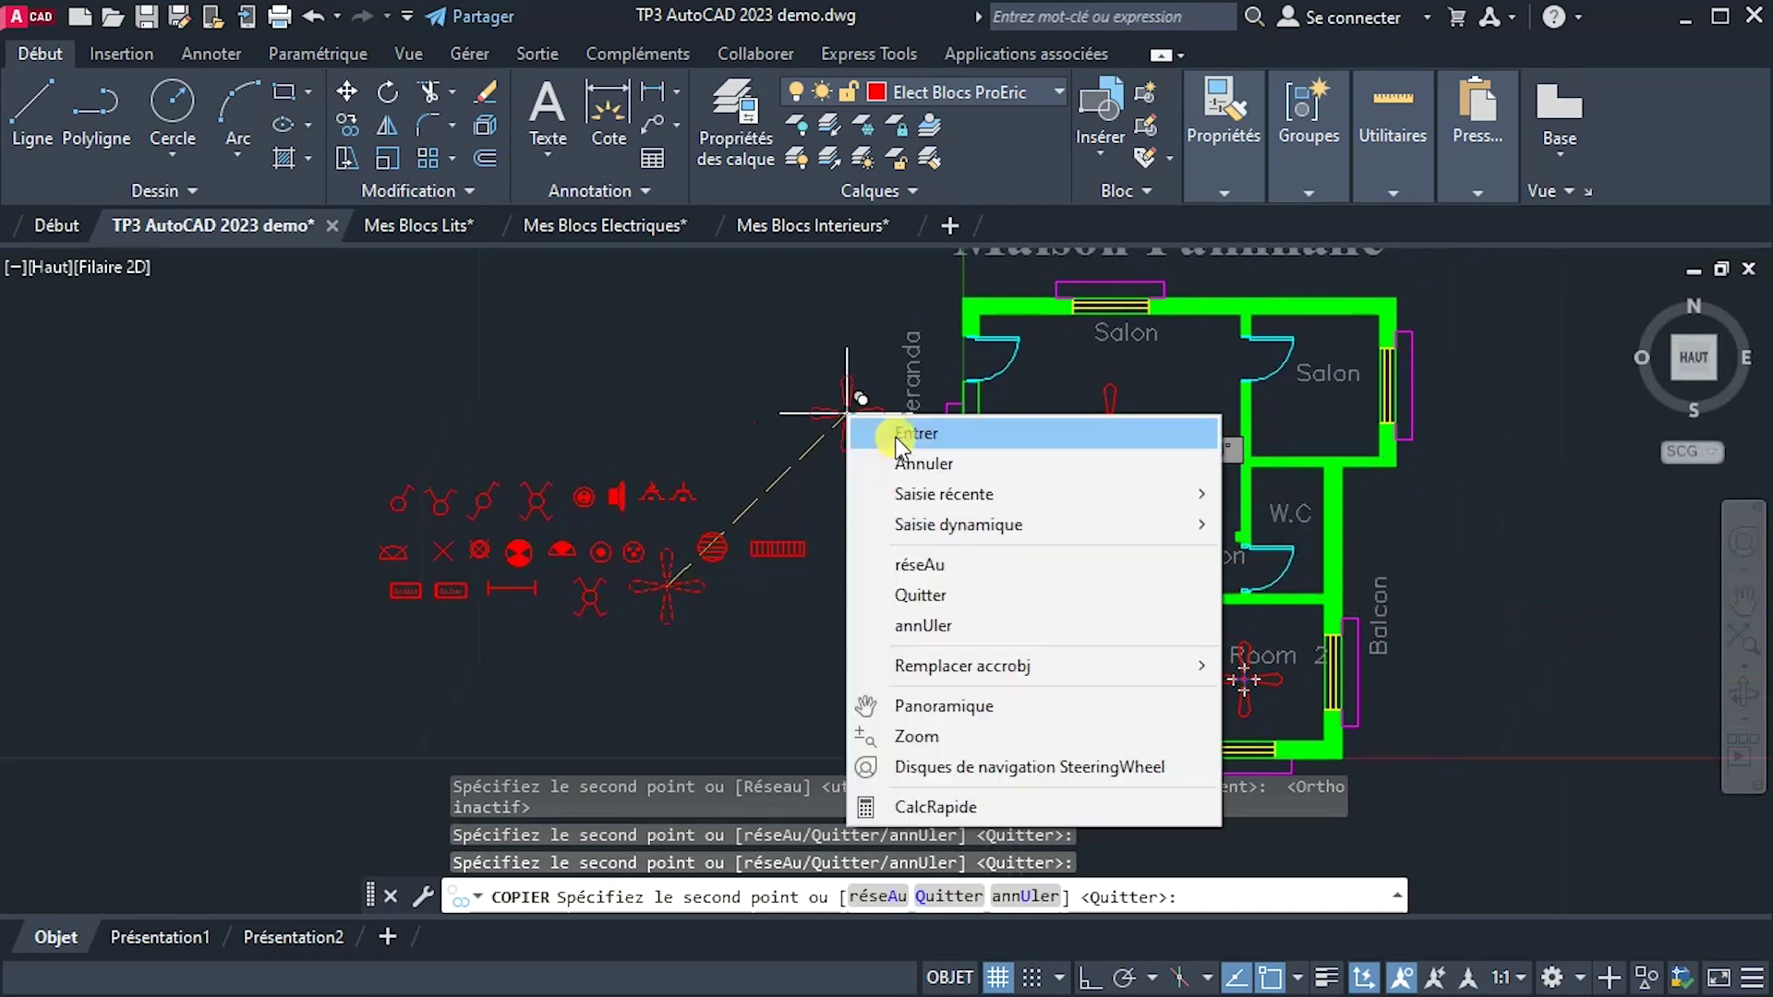
left_click(905, 434)
Change the Salon label in the northeast room above the W.C to Cuisine.
scroll(1179, 592, "up", 2)
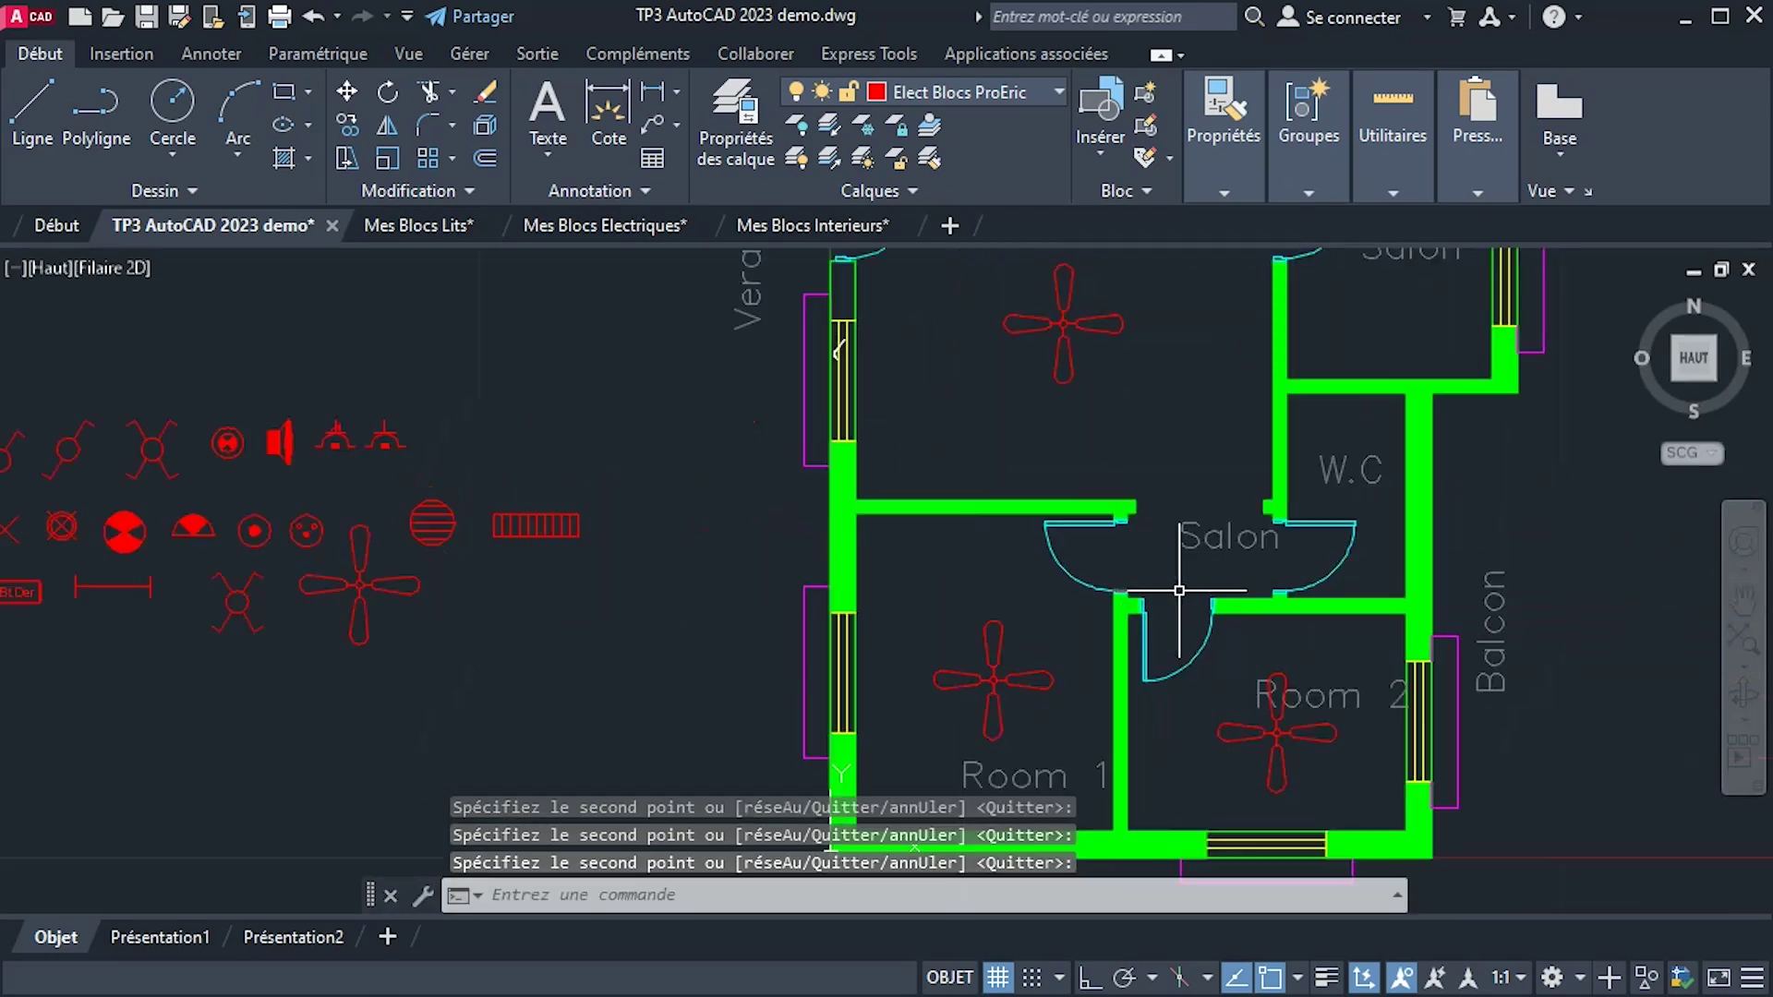
scroll(1158, 559, "down", 2)
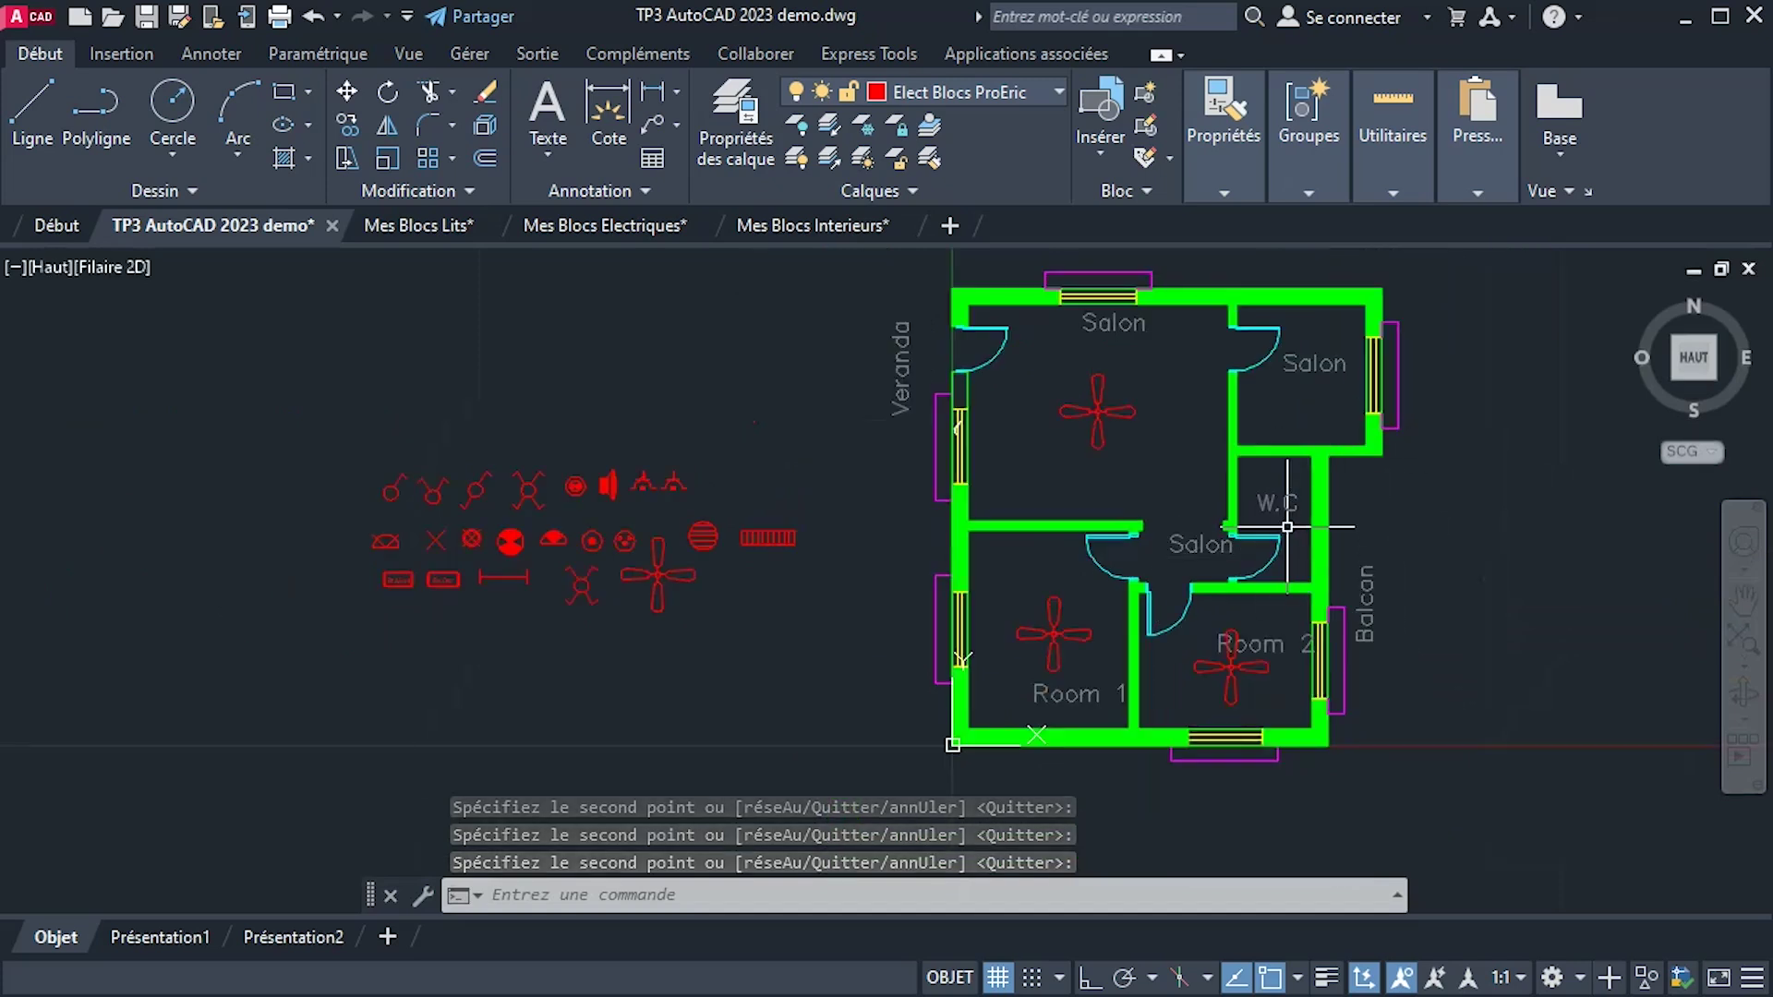
left_click(1309, 367)
double_click(1310, 369)
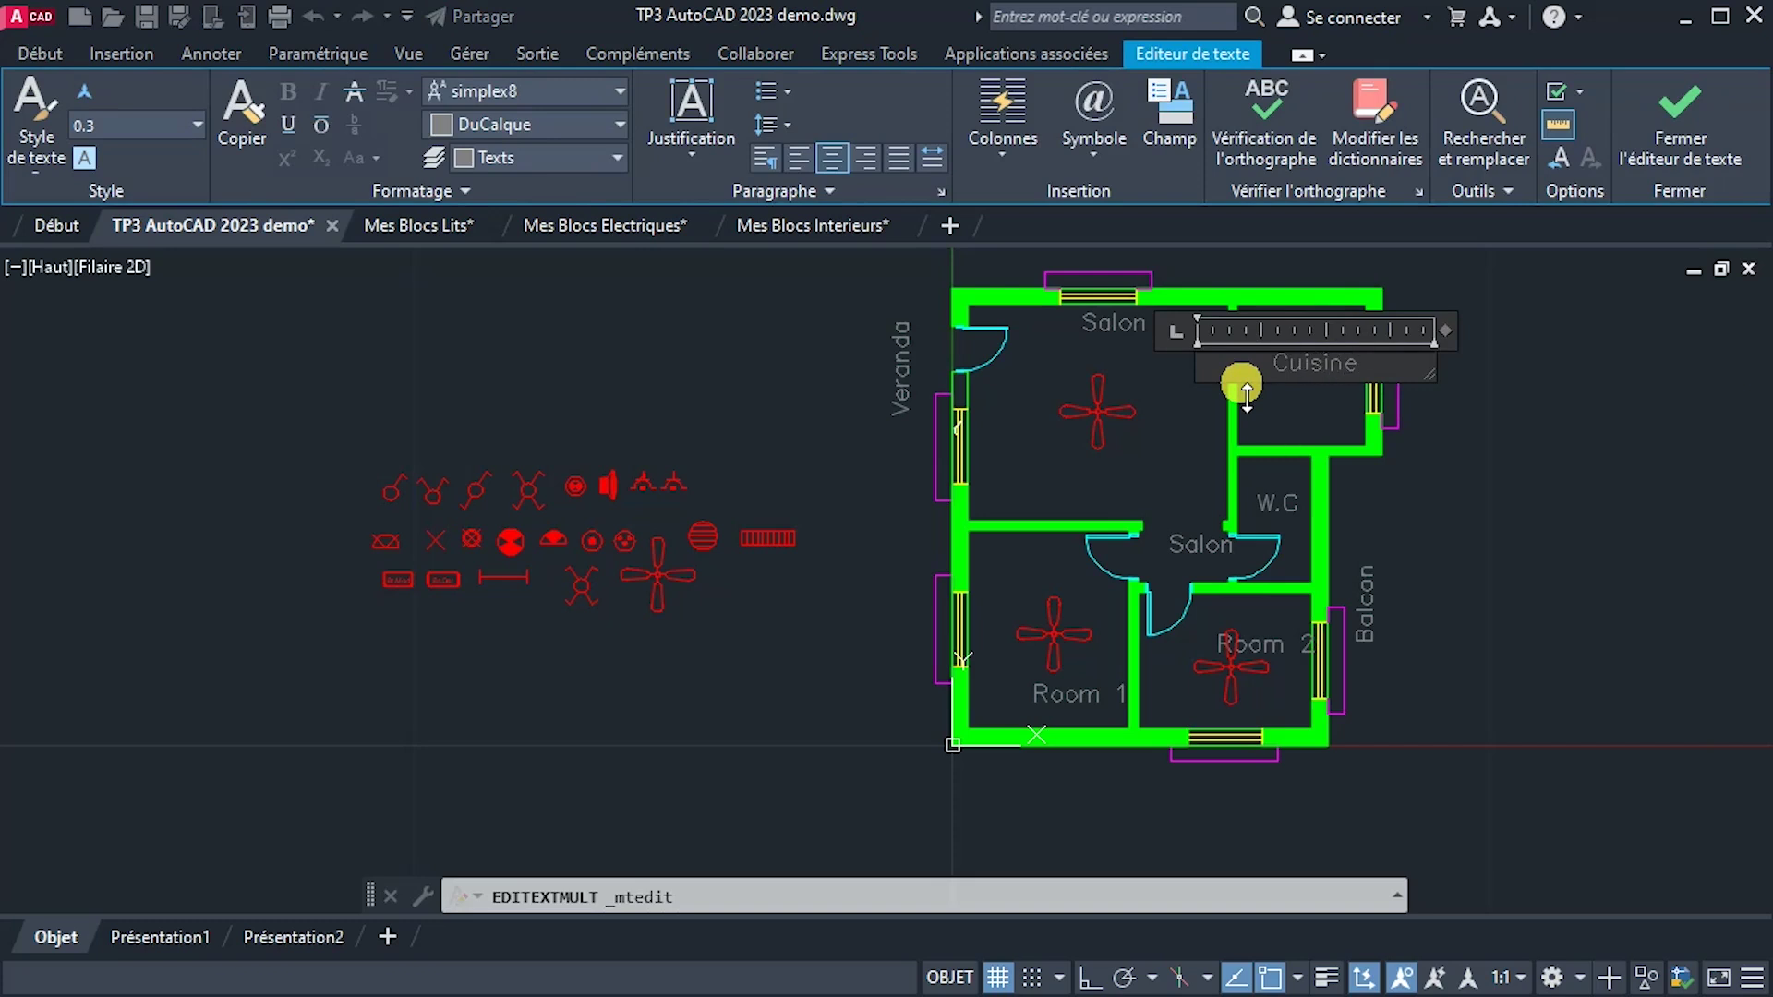
left_click(1509, 606)
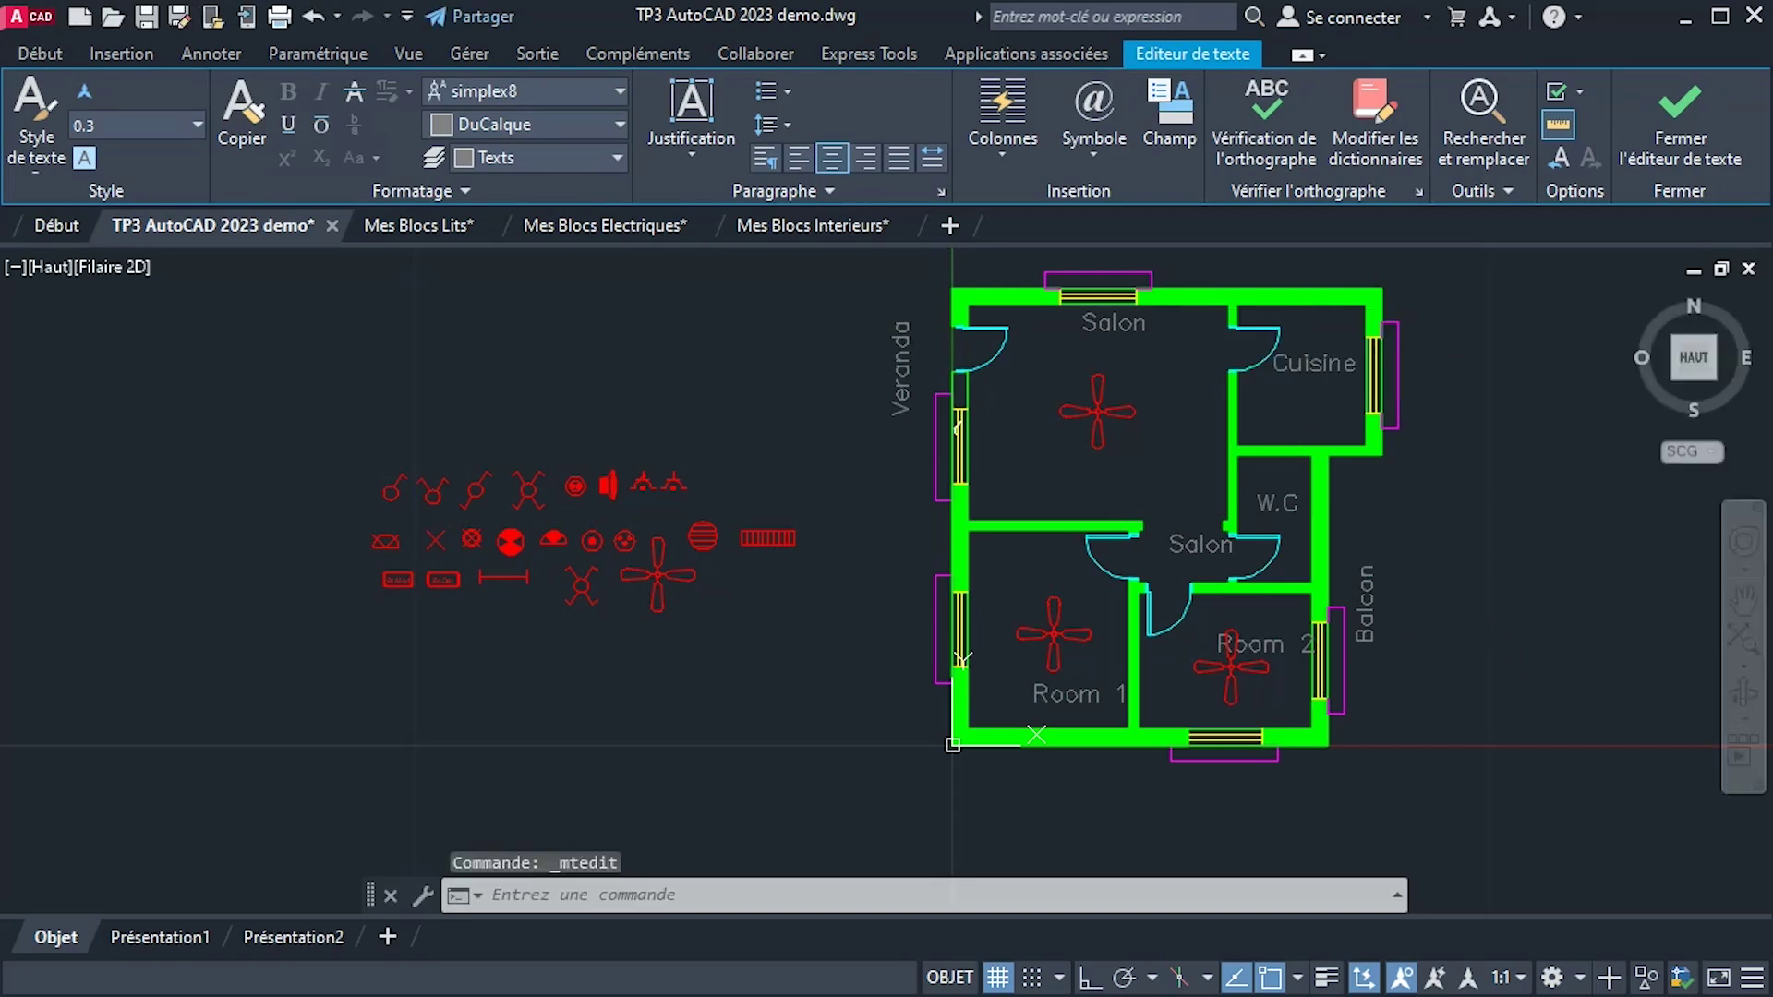
Change the Salon label in the hallway between the bedrooms and the W.C to Couloir.
left_click(1188, 551)
double_click(1228, 548)
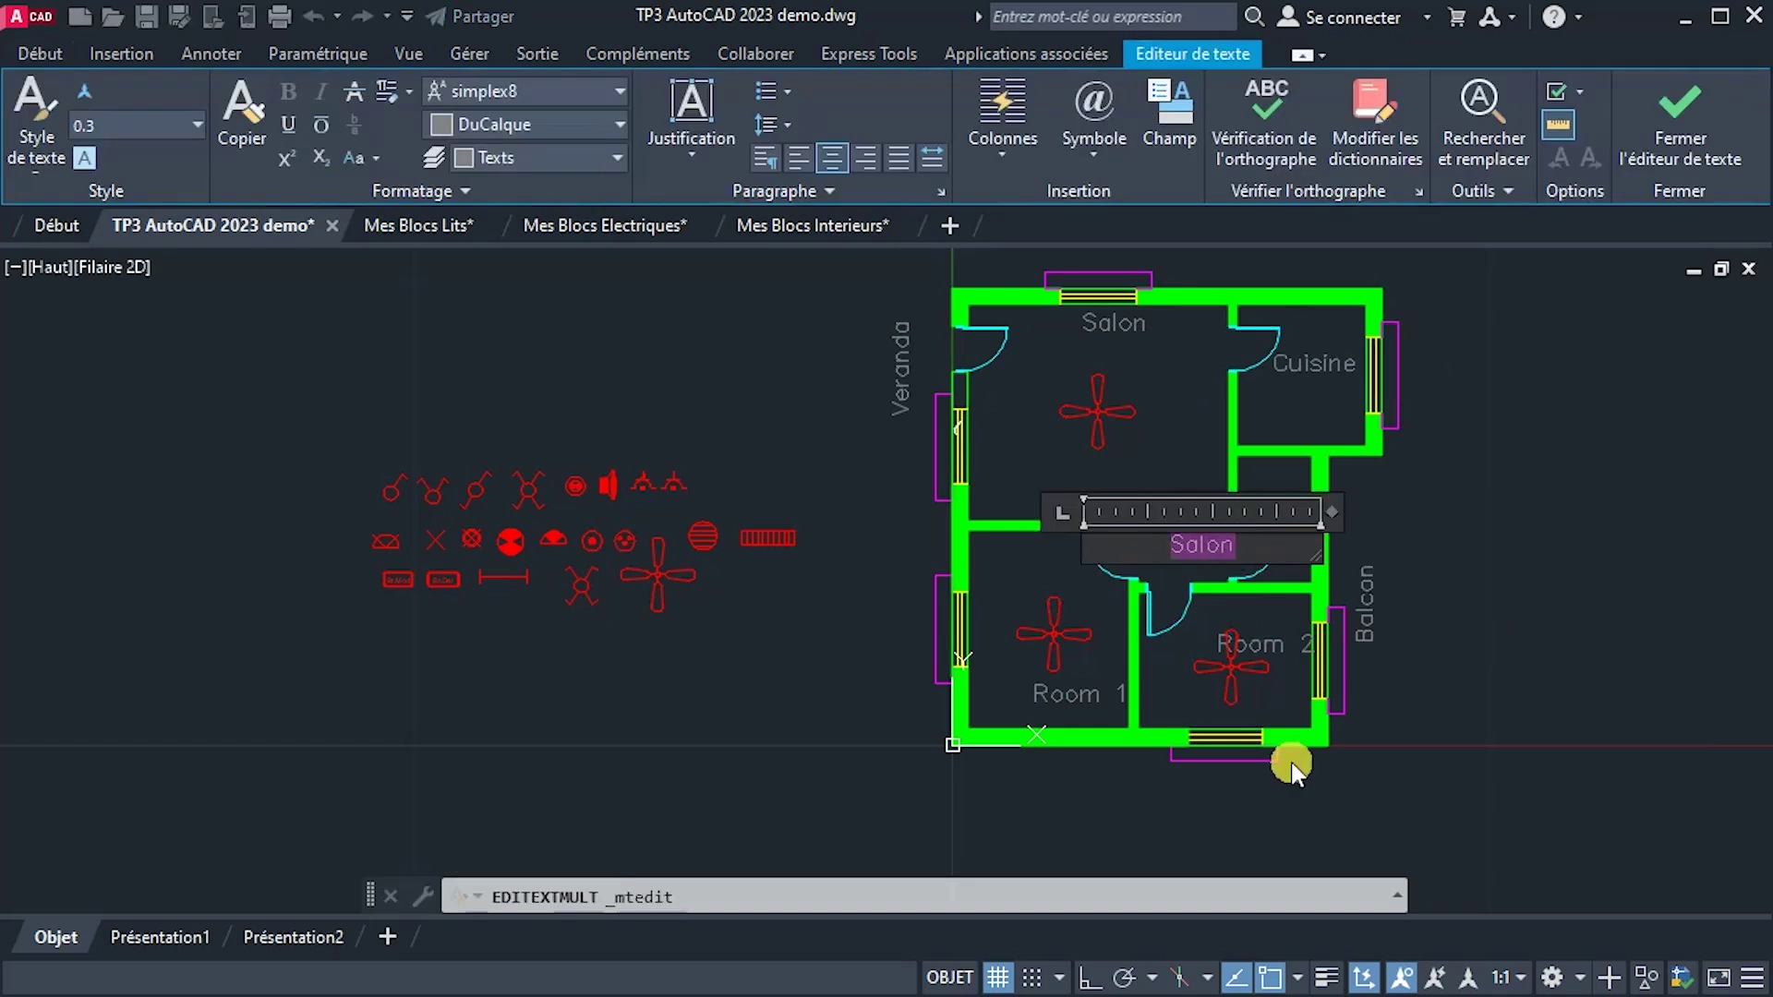
type("Cou")
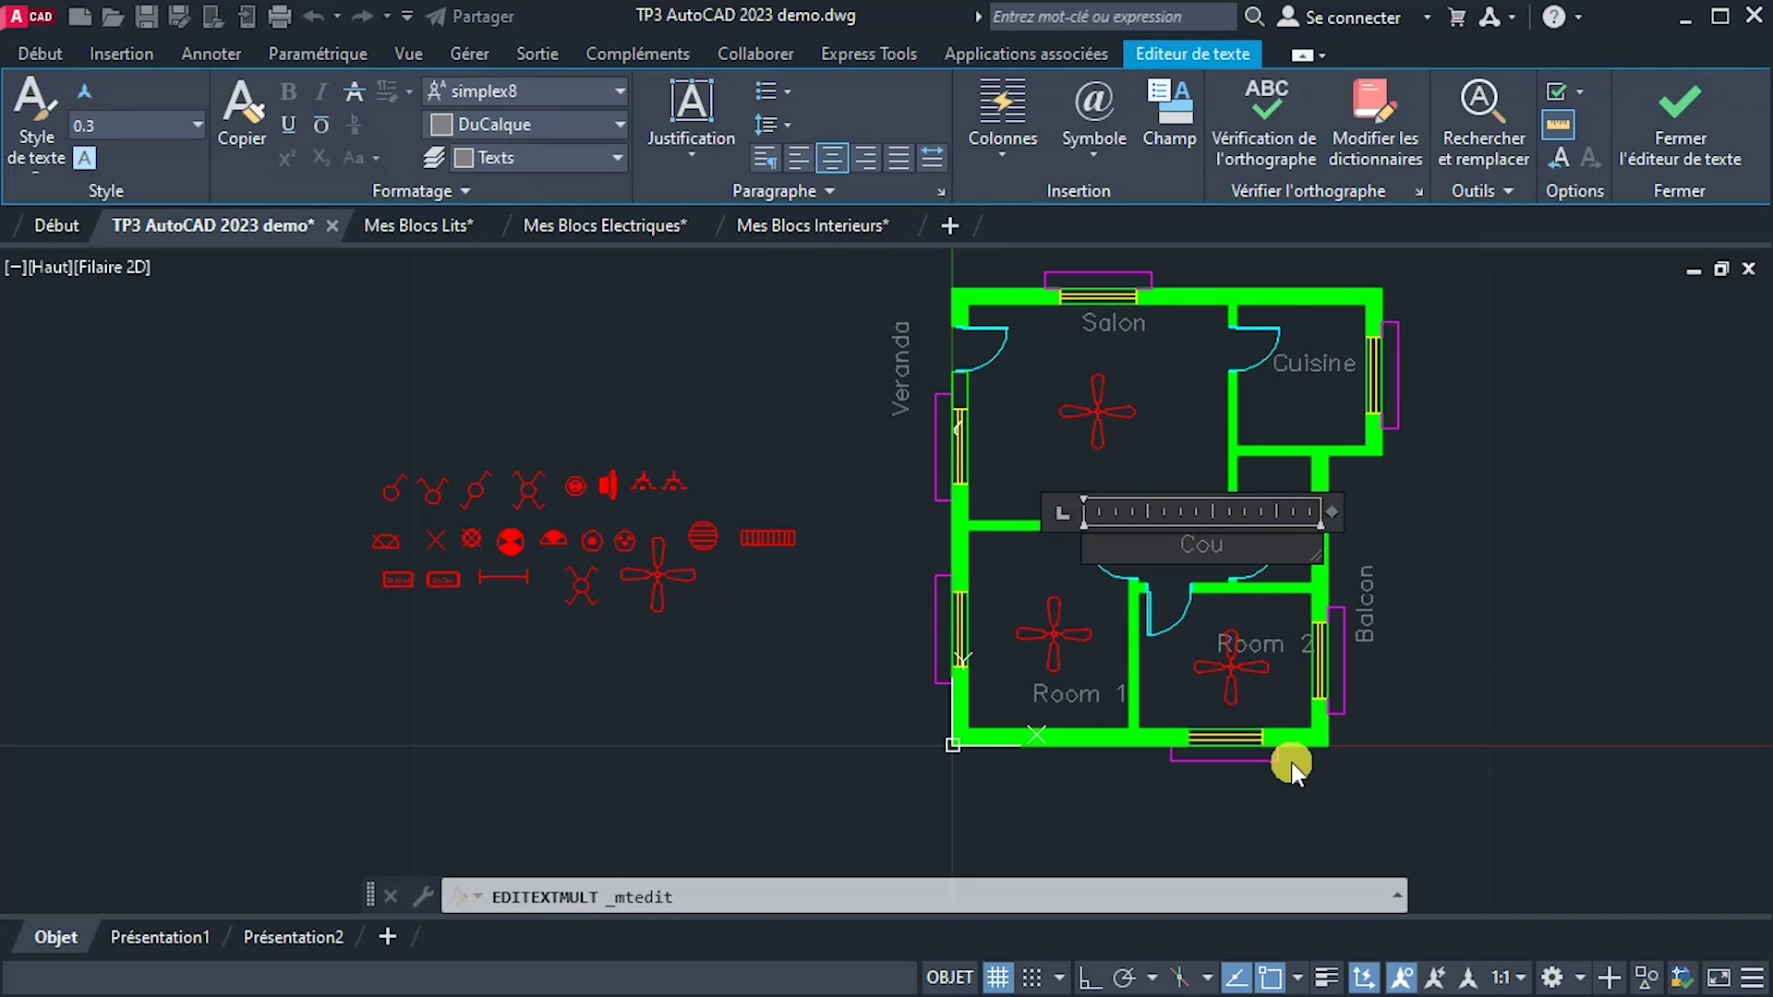
type("loir")
left_click(1382, 563)
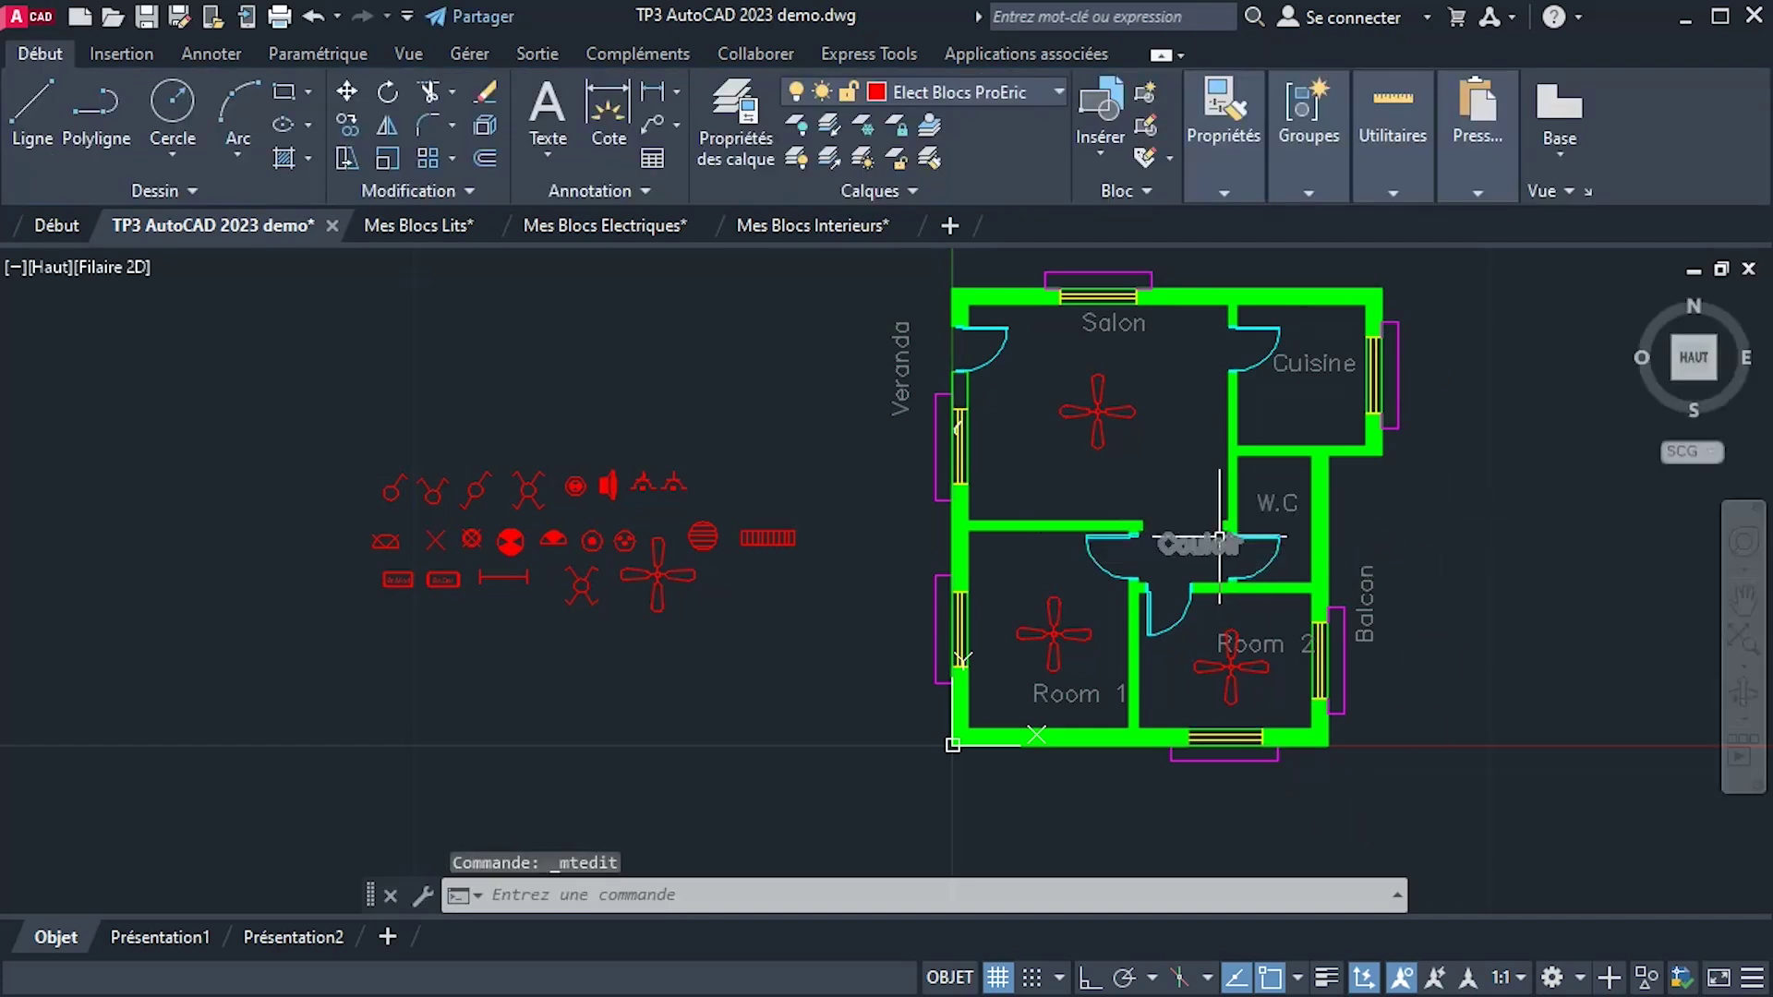
Move the Couloir label slightly southwest so it sits clear in the hallway between the doors.
left_click(1191, 543)
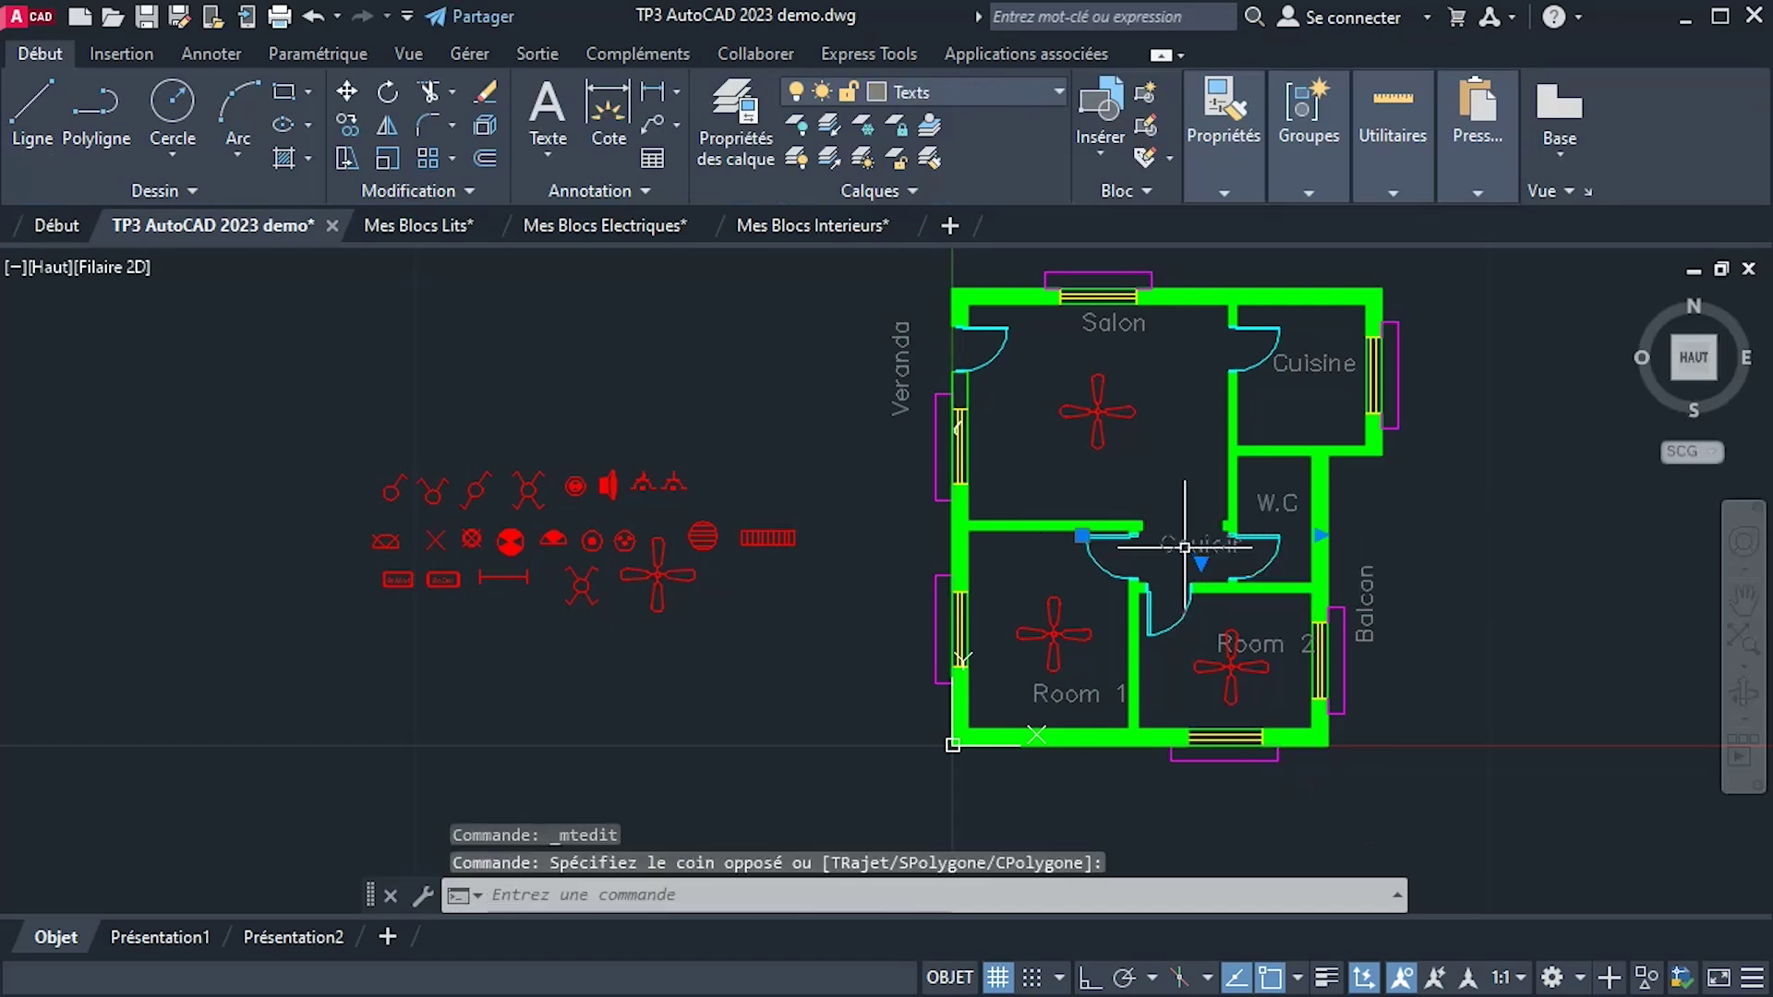
left_click(1082, 533)
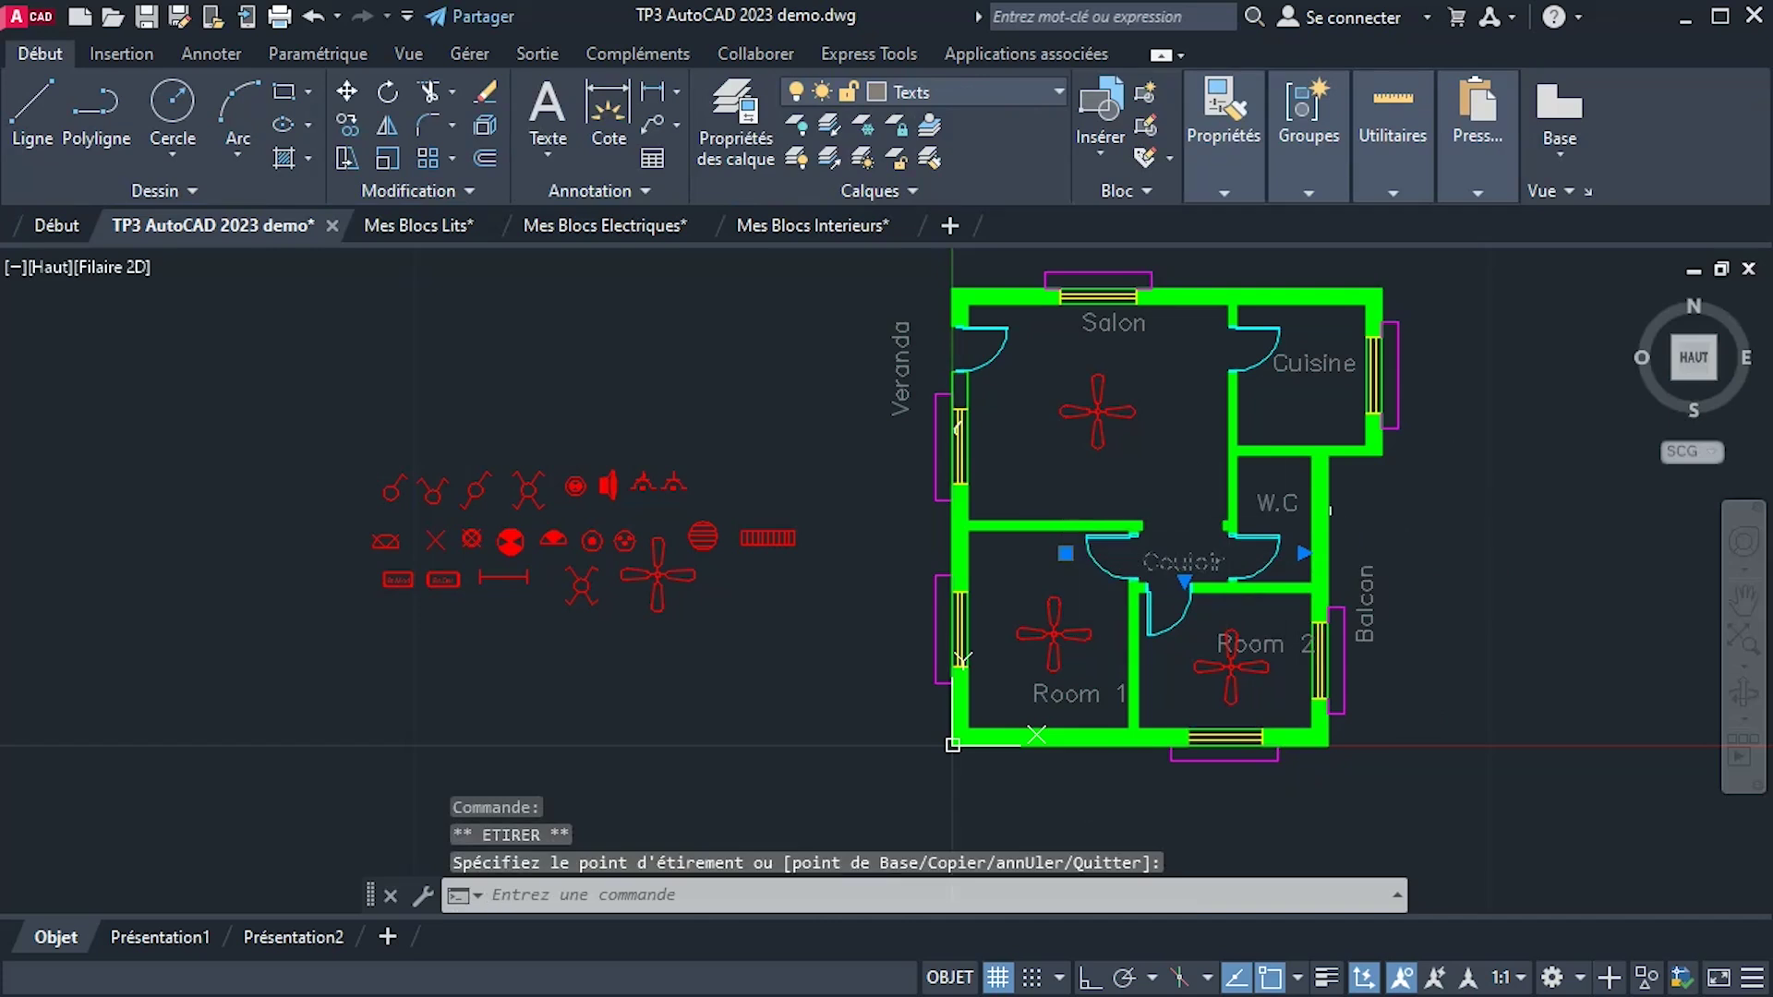
key("Escape")
key("Escape")
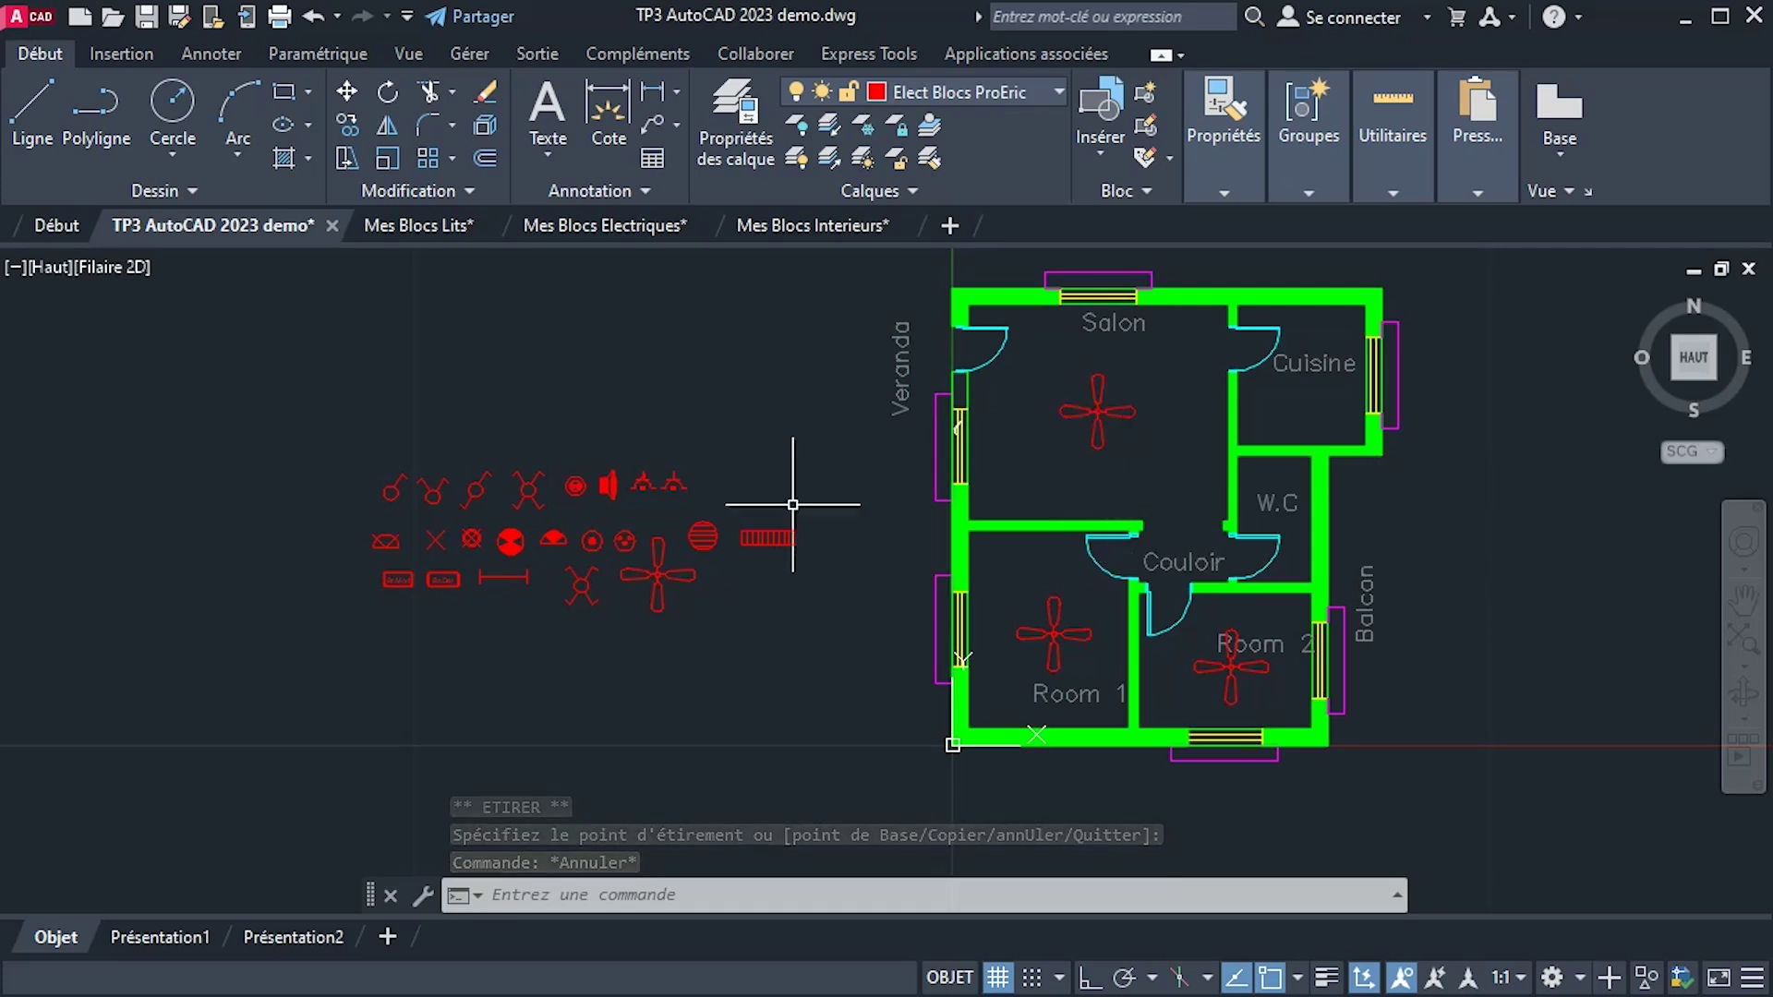
scroll(621, 532, "up", 2)
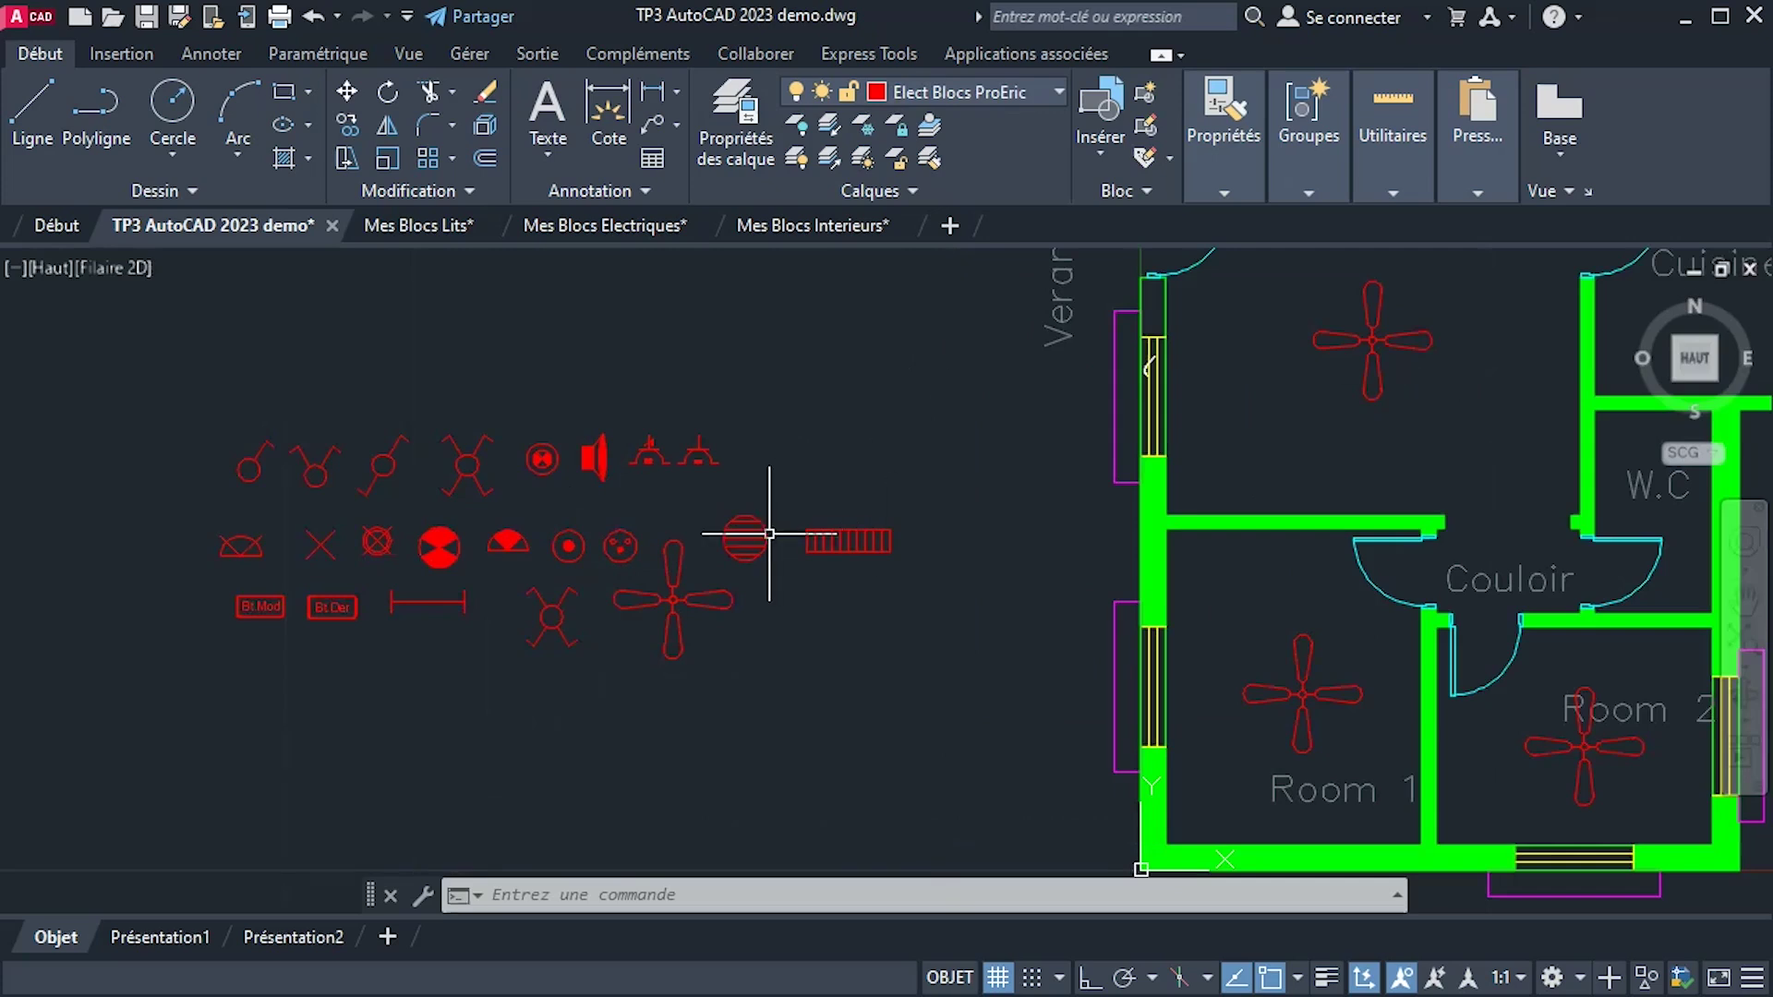
Copy the filled red circle symbol by its centre from the symbol set into the middle of the Cuisine.
scroll(450, 538, "up", 3)
scroll(449, 534, "down", 5)
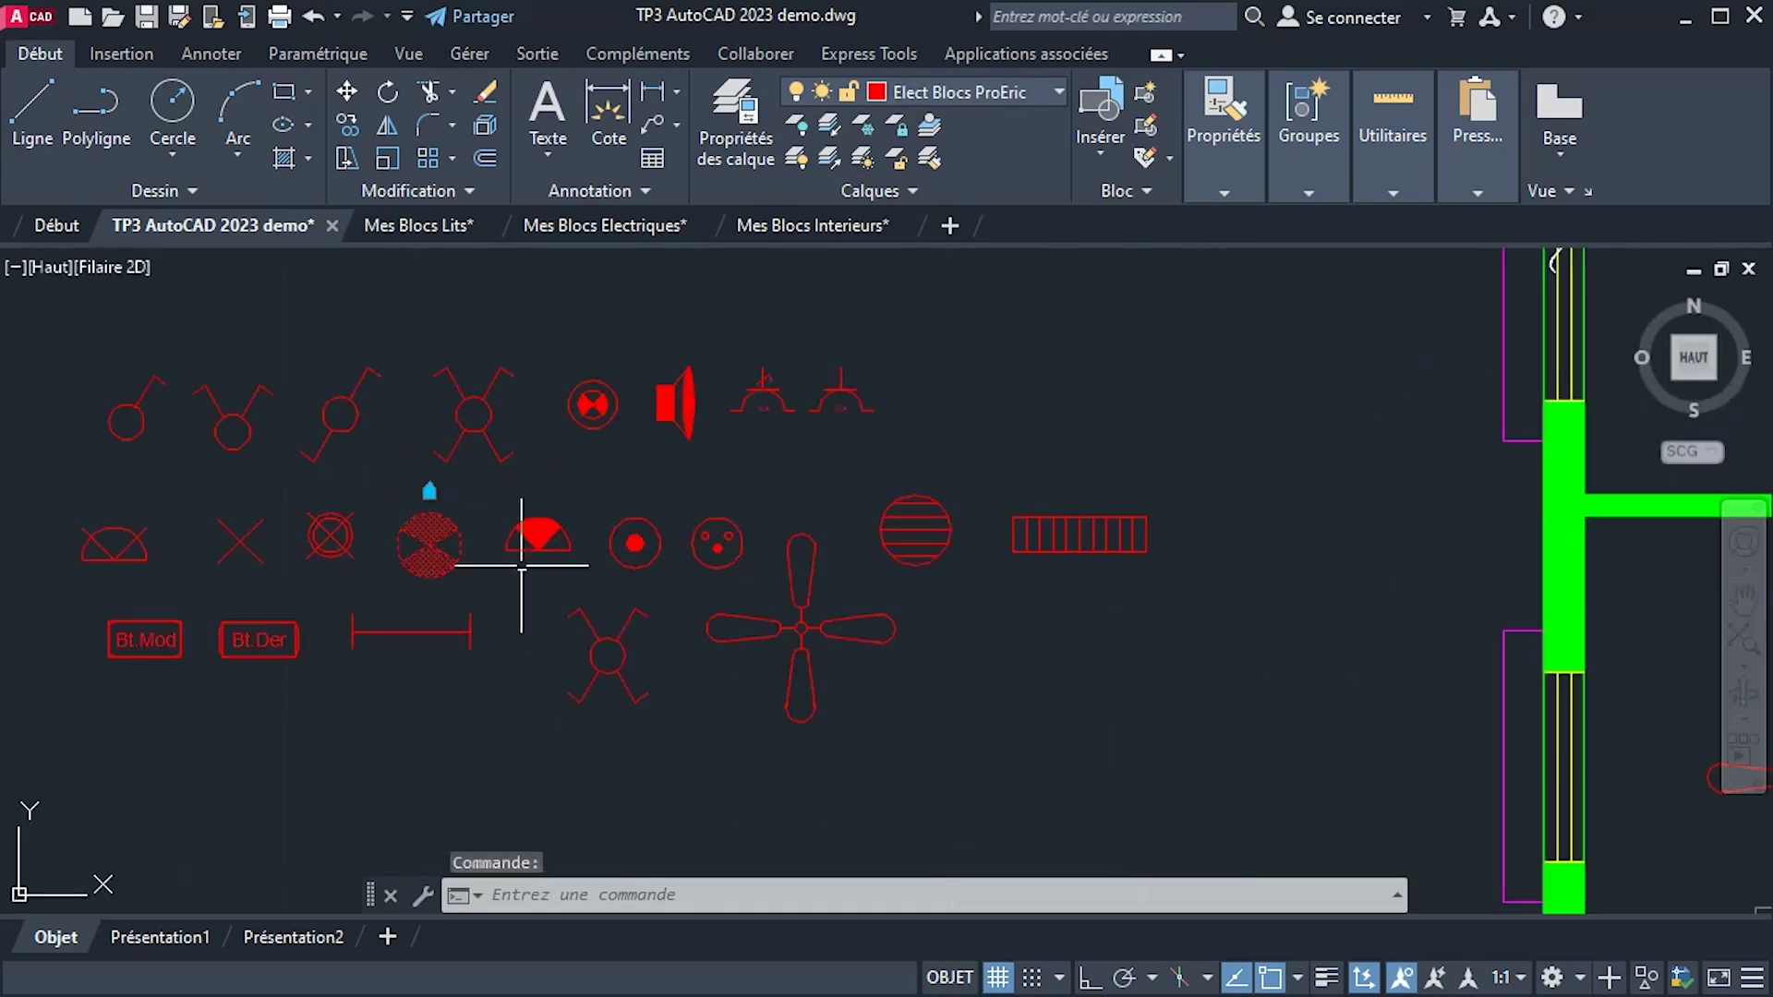
middle_click_drag(665, 600, 668, 542)
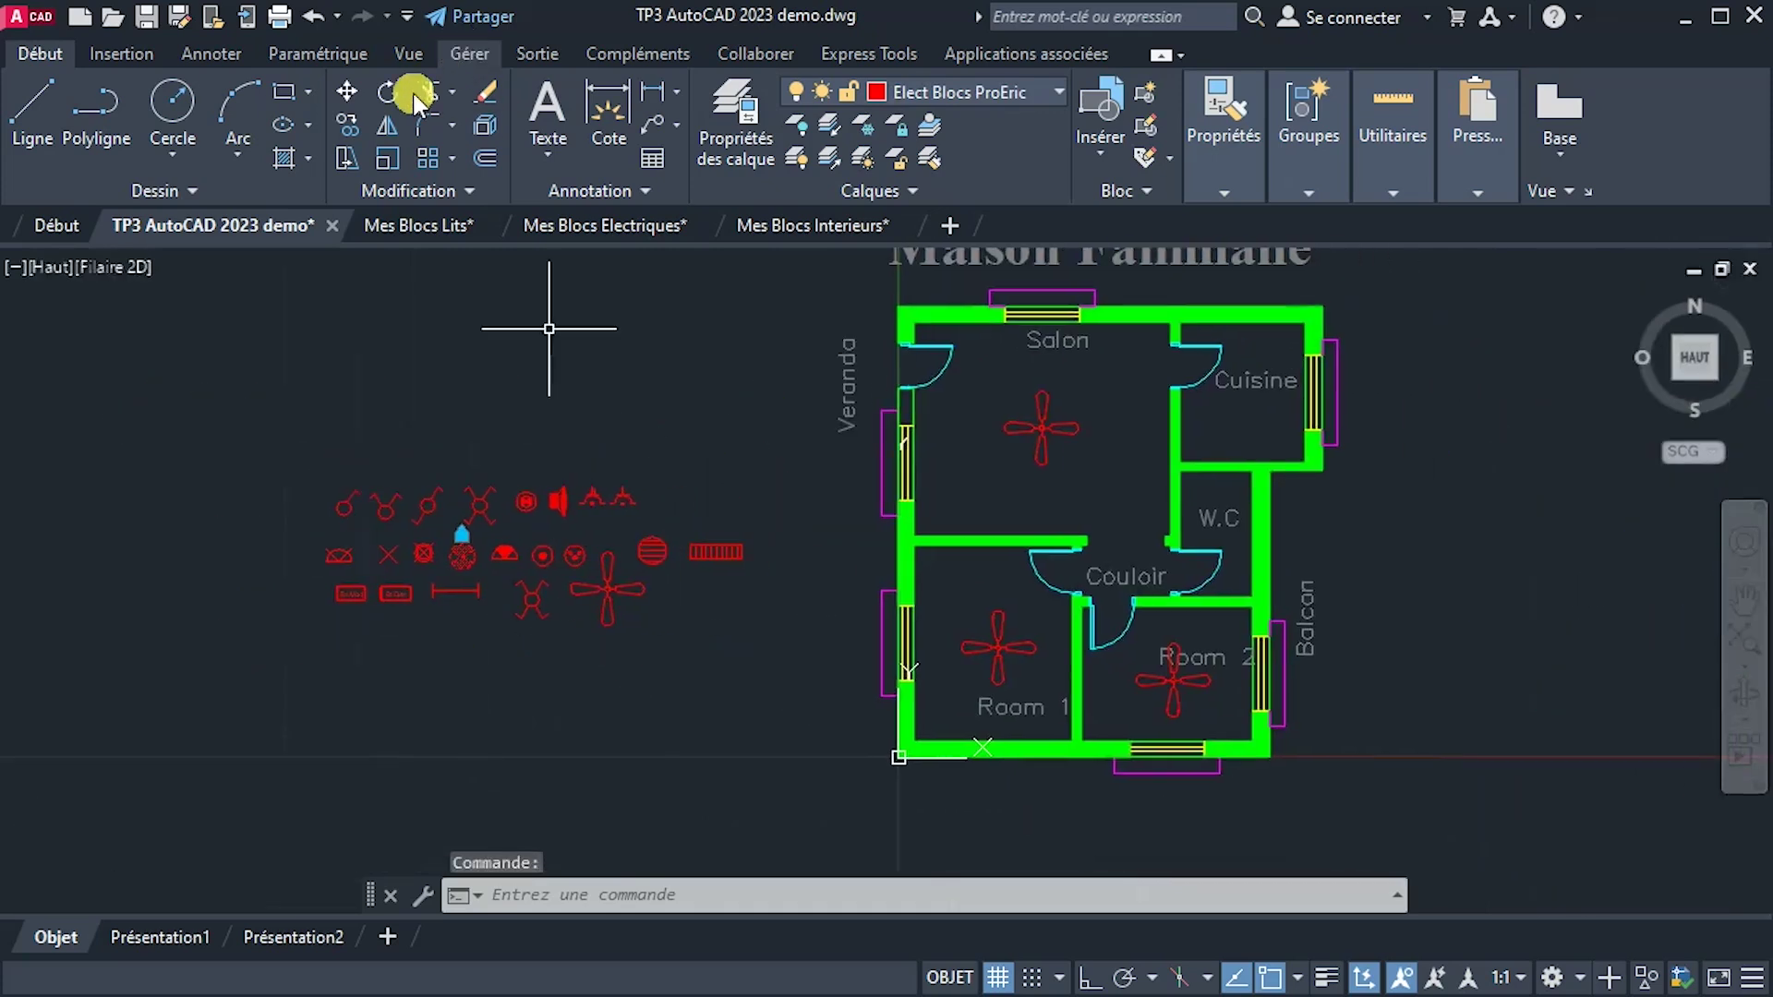
left_click(346, 124)
scroll(420, 605, "up", 3)
scroll(420, 609, "down", 2)
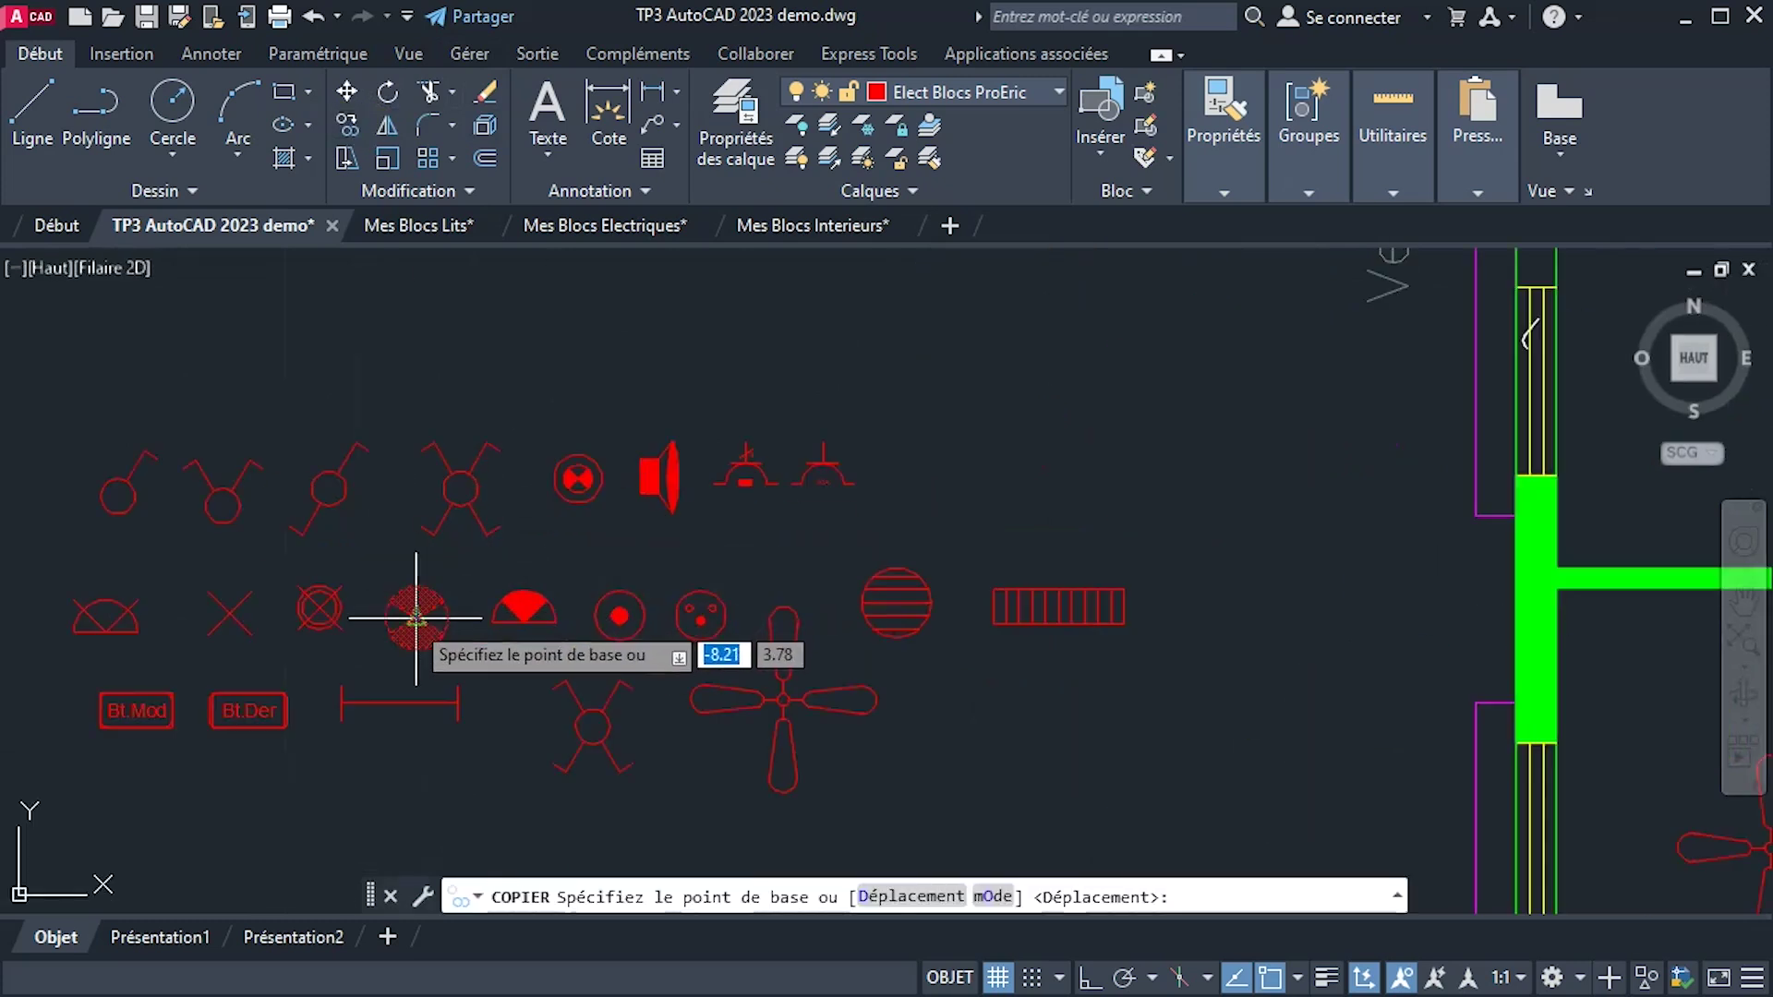
left_click(416, 615)
scroll(915, 544, "down", 3)
scroll(1274, 499, "up", 3)
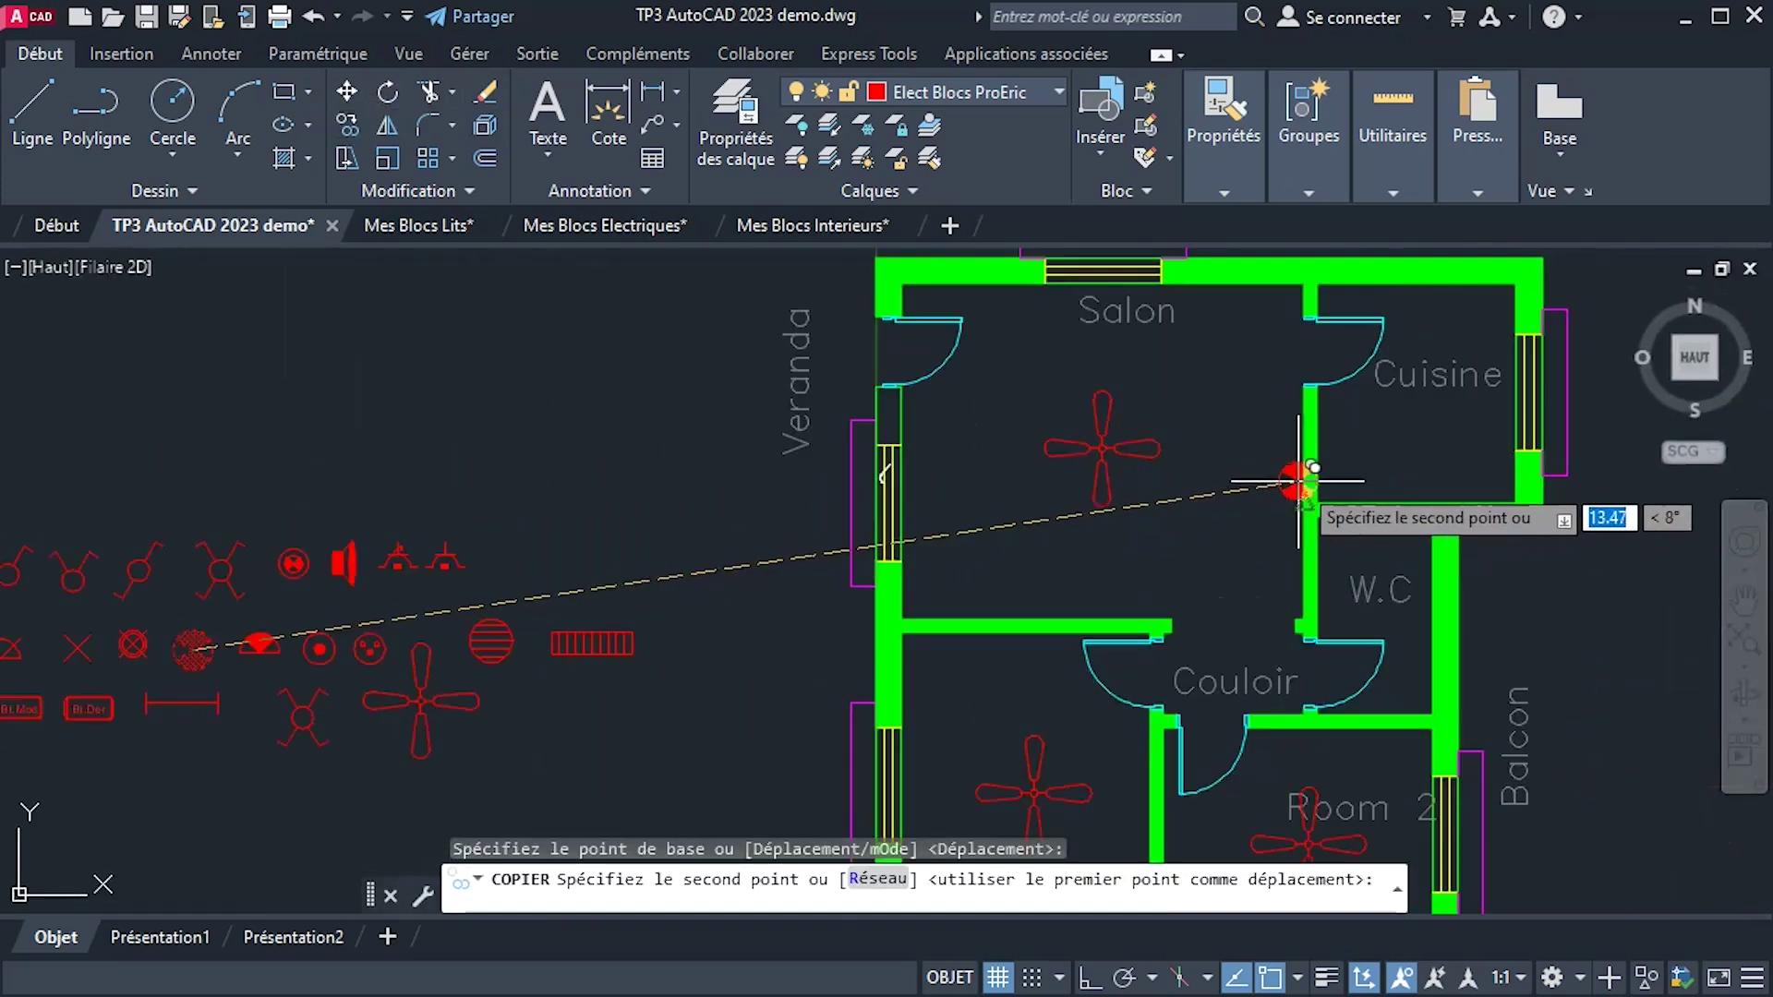
middle_click_drag(1432, 415, 1361, 415)
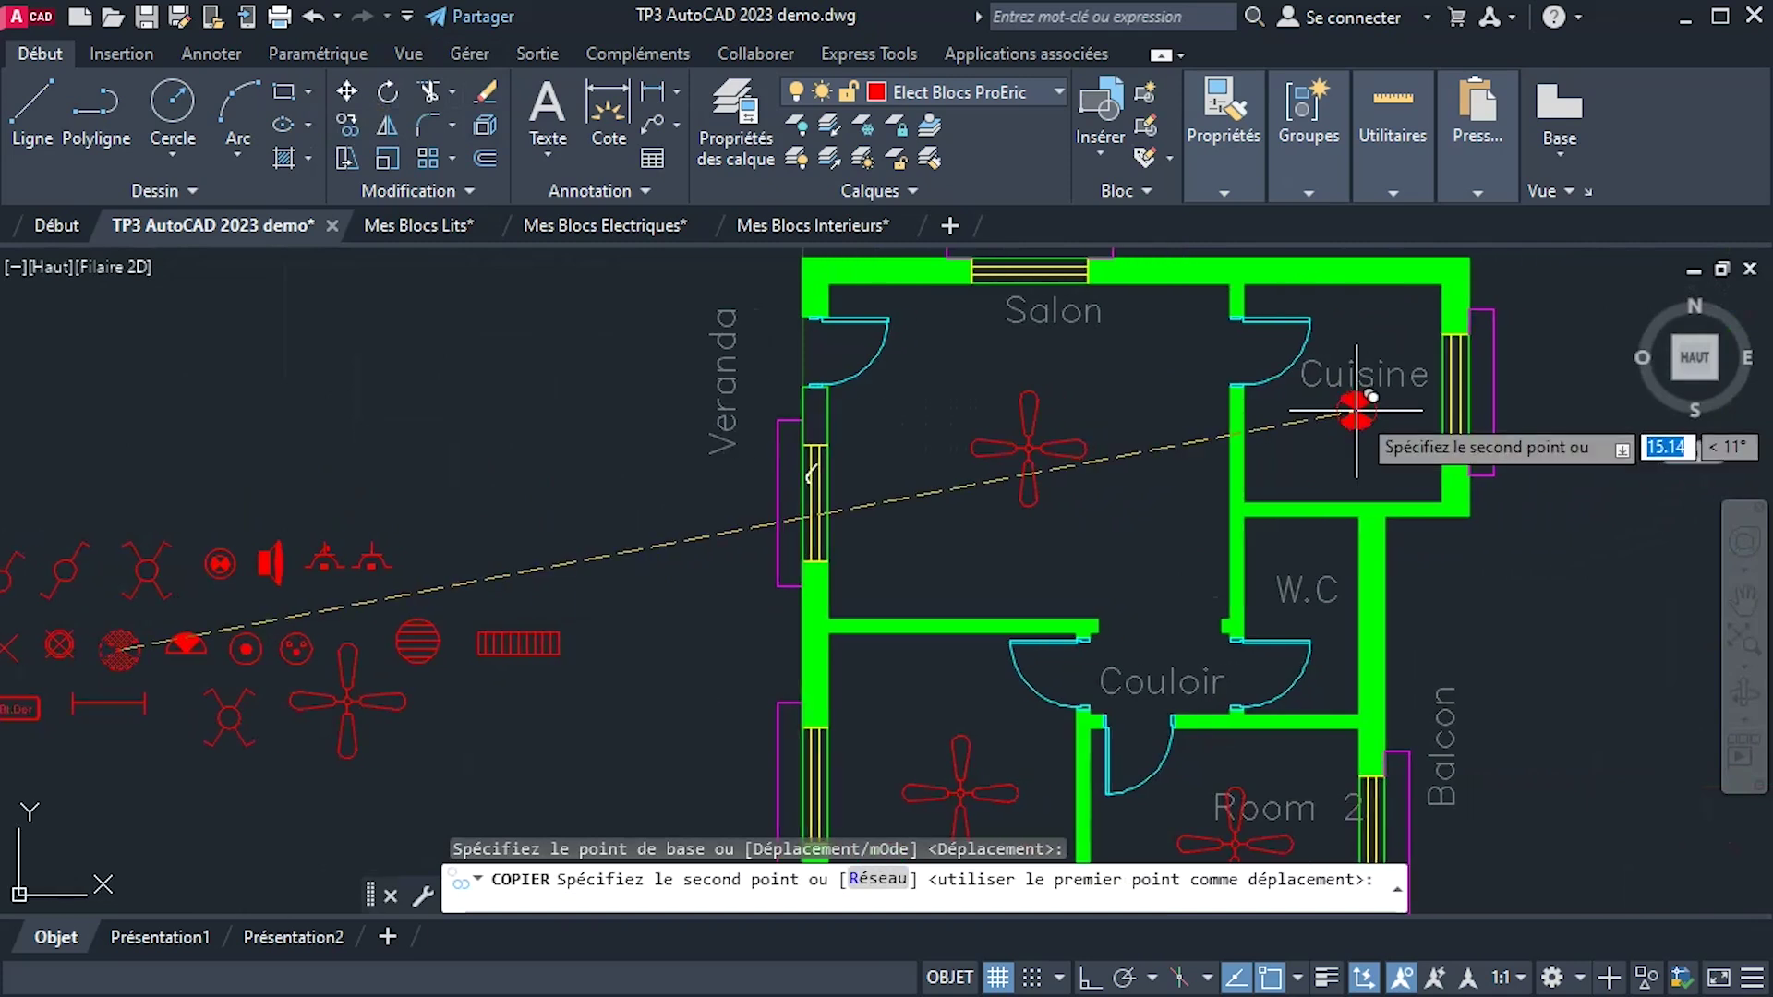
left_click(1352, 410)
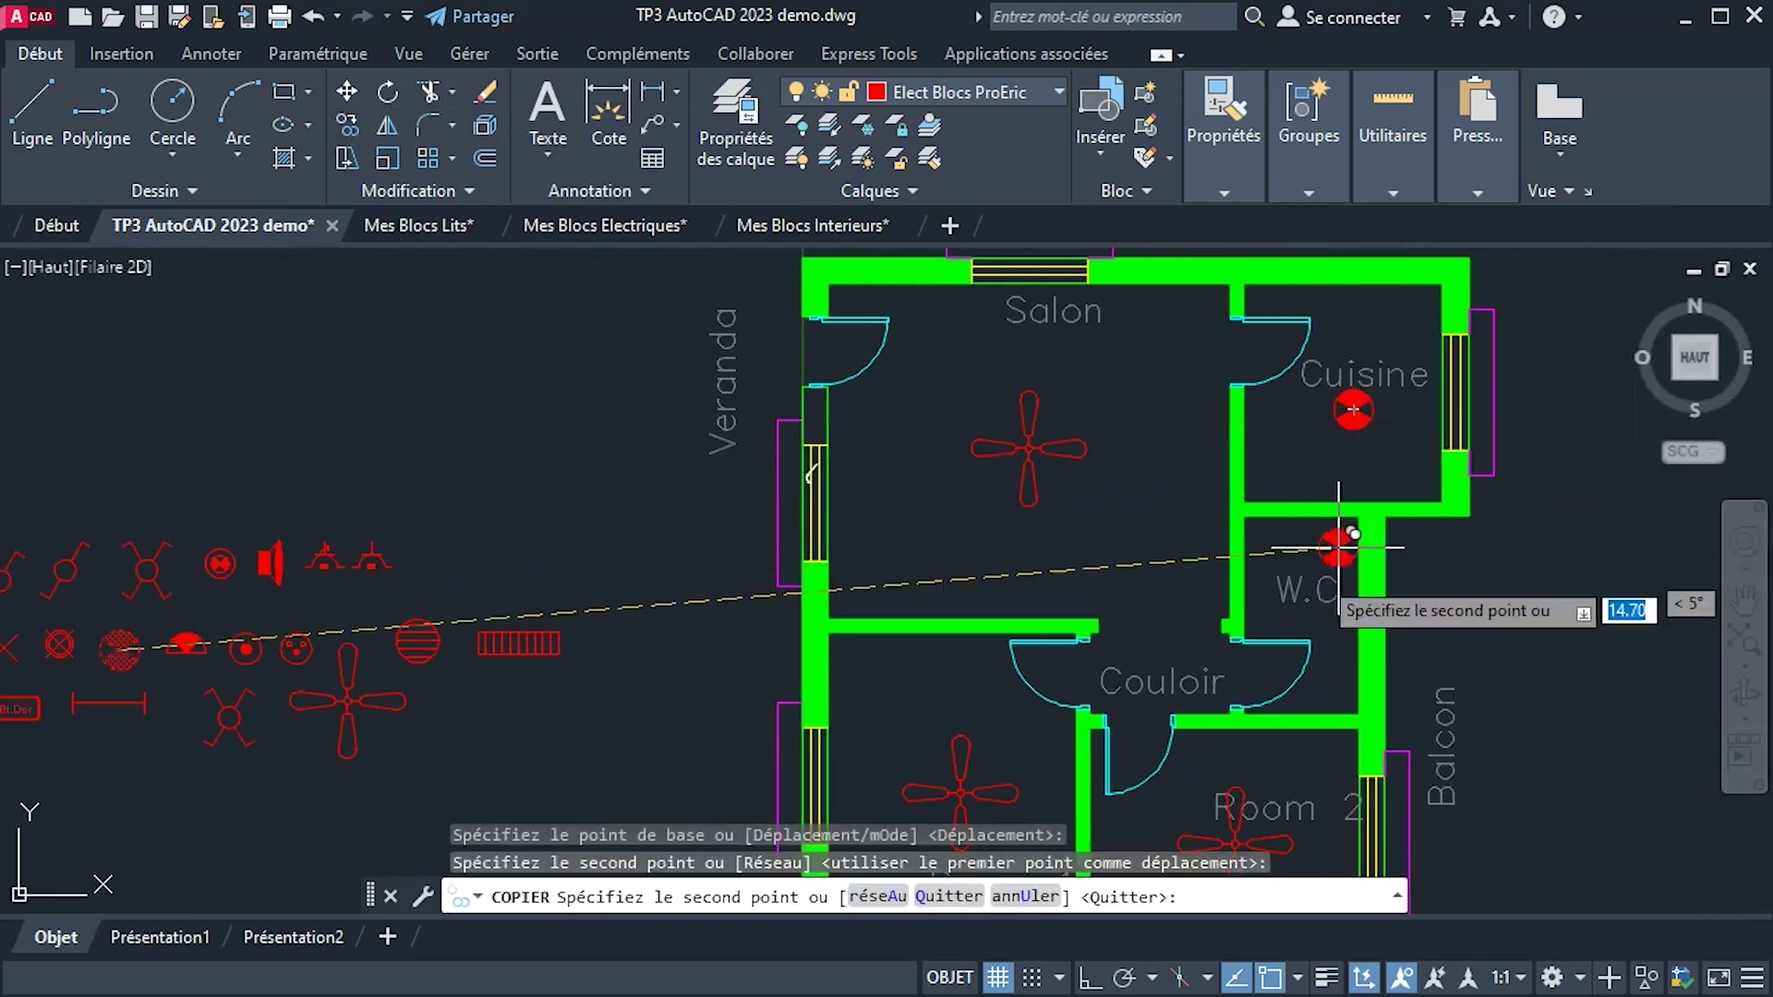
Place two more copies of the filled circle symbol, in the W.C and in the Couloir, and finish the copy.
scroll(1297, 630, "up", 4)
left_click(1297, 622)
scroll(1311, 628, "down", 5)
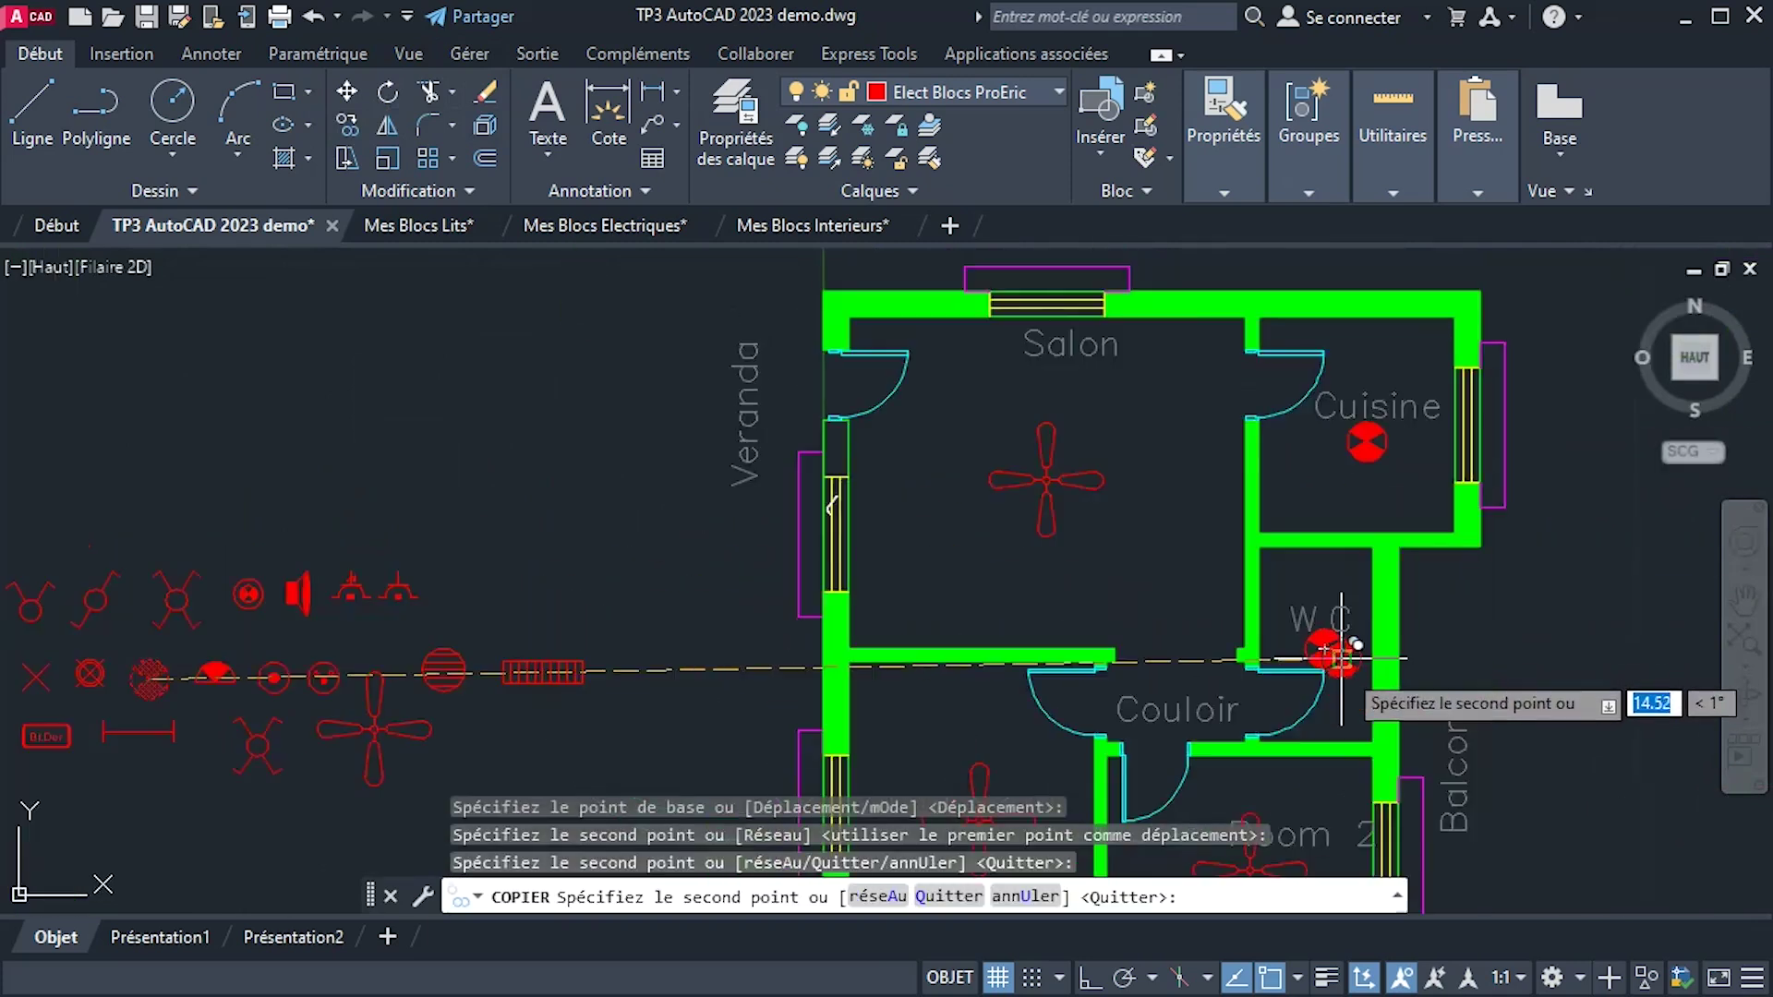
scroll(1333, 585, "up", 5)
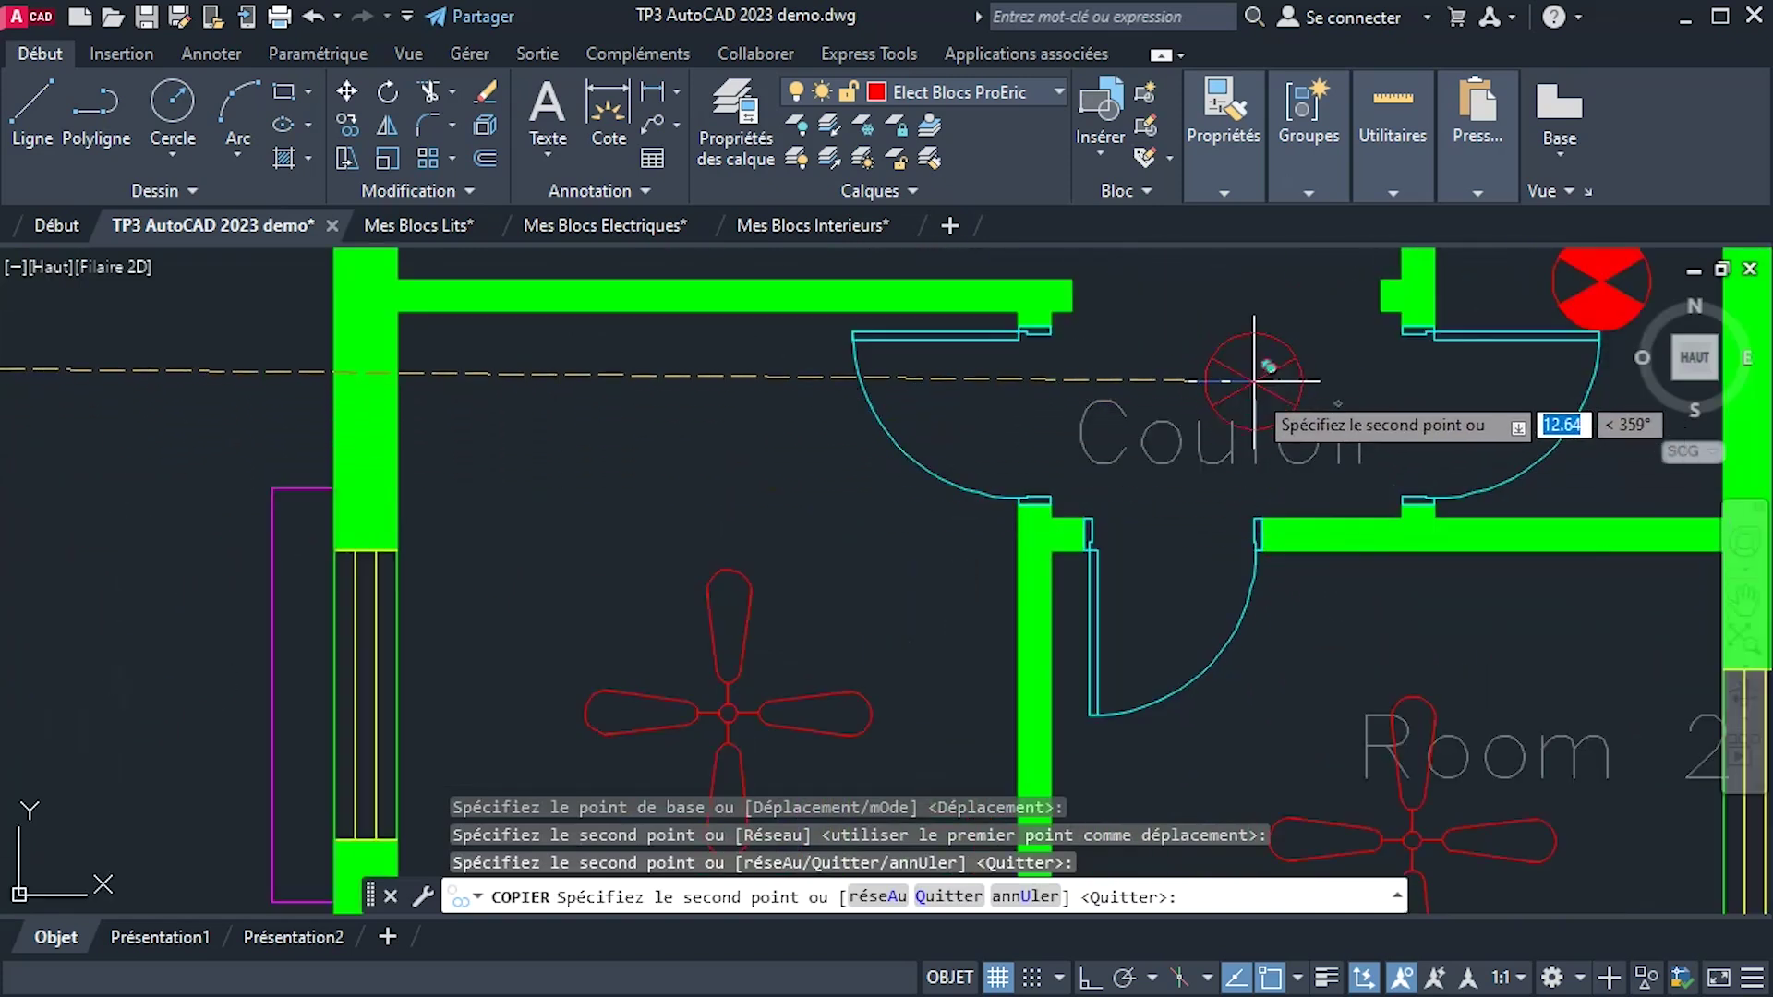
left_click(1244, 404)
scroll(1376, 457, "down", 4)
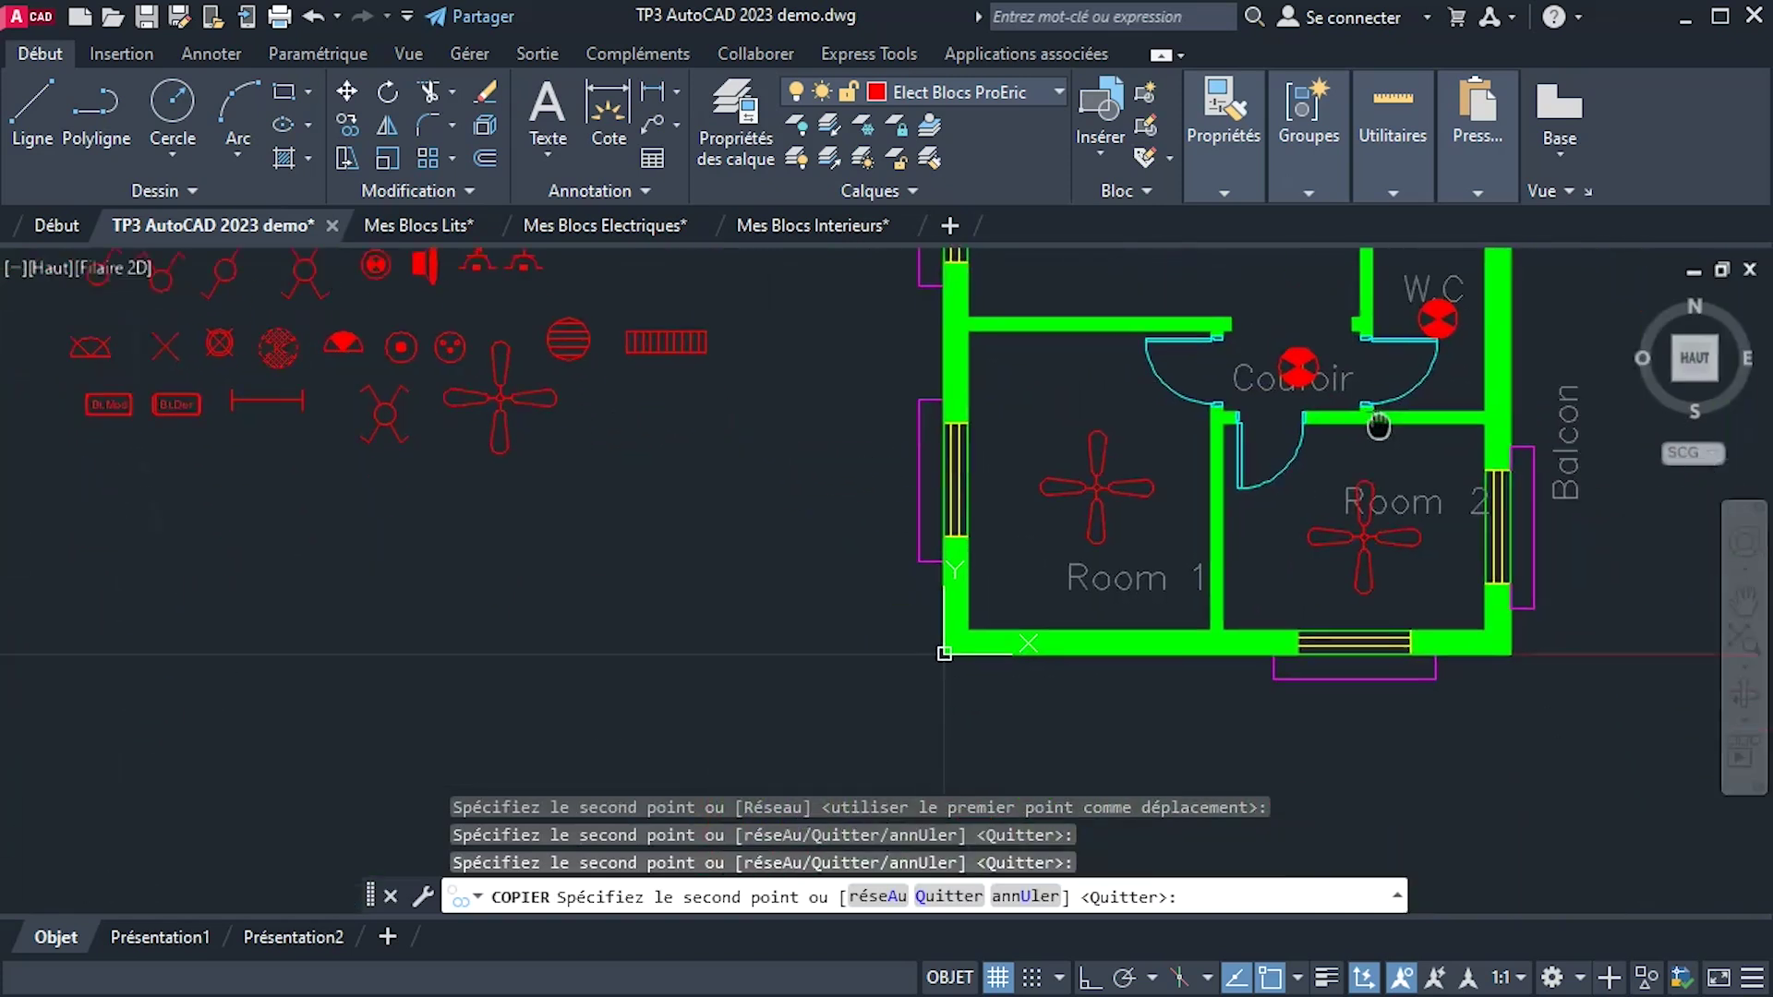
middle_click_drag(1364, 591, 1131, 613)
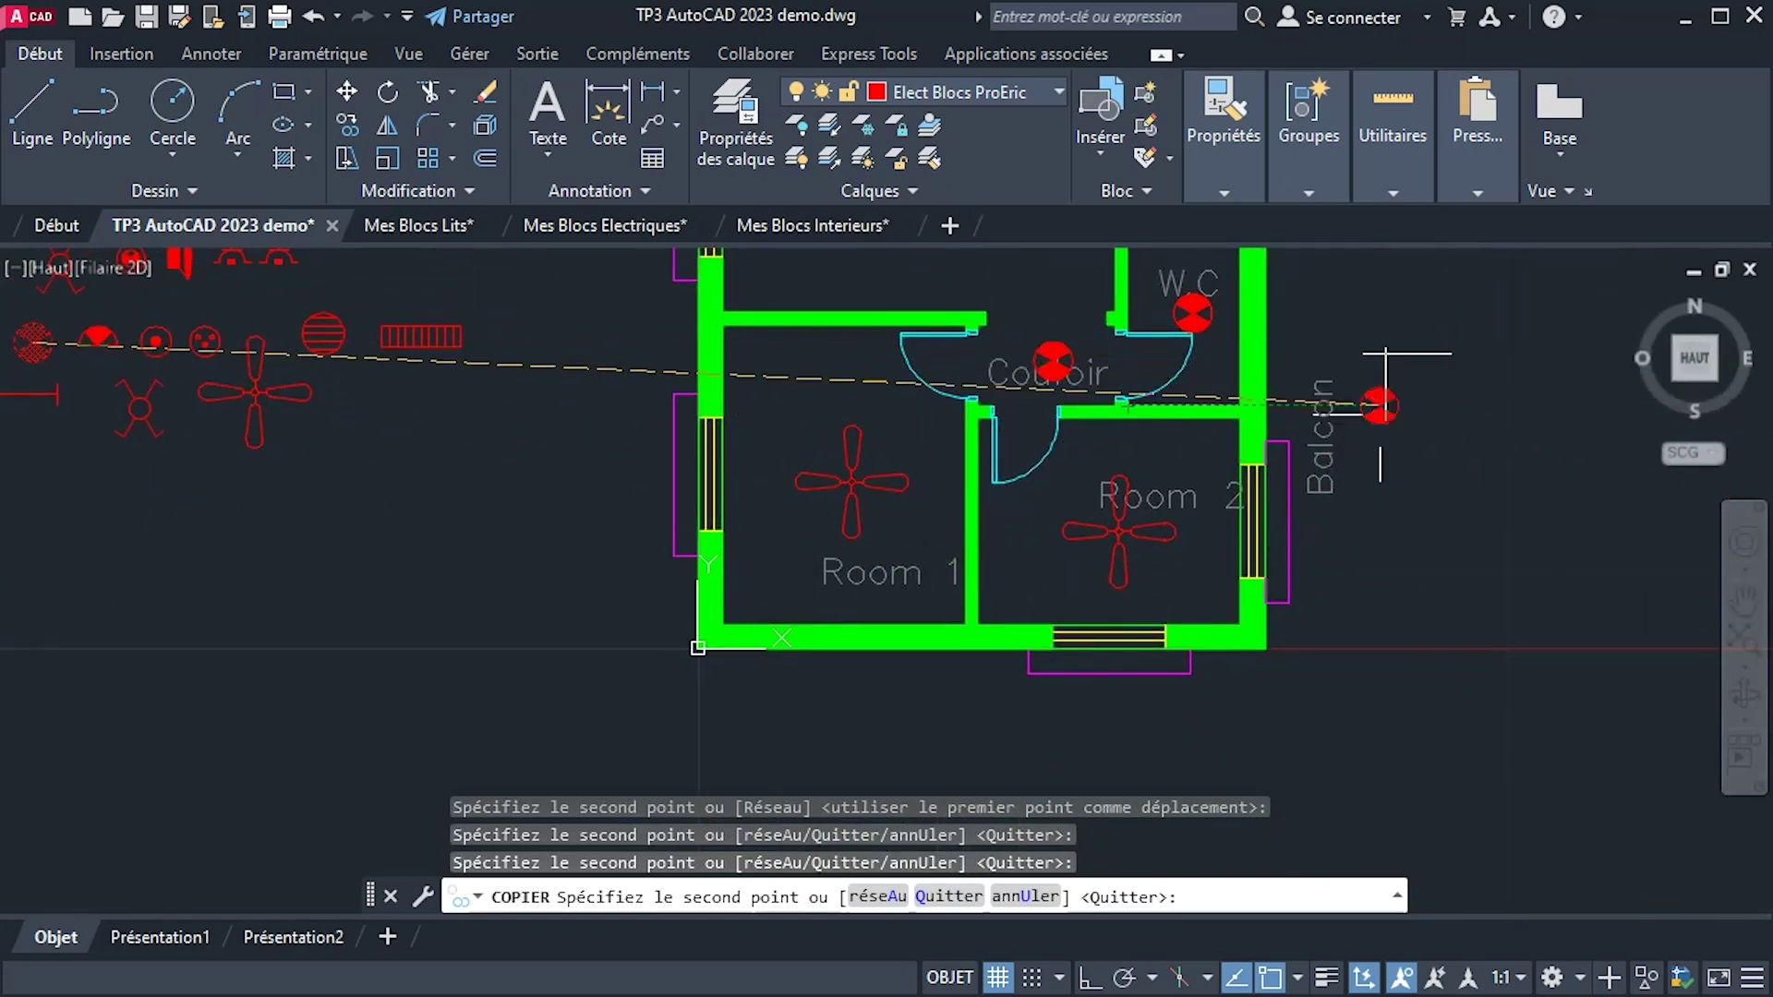
right_click(1376, 366)
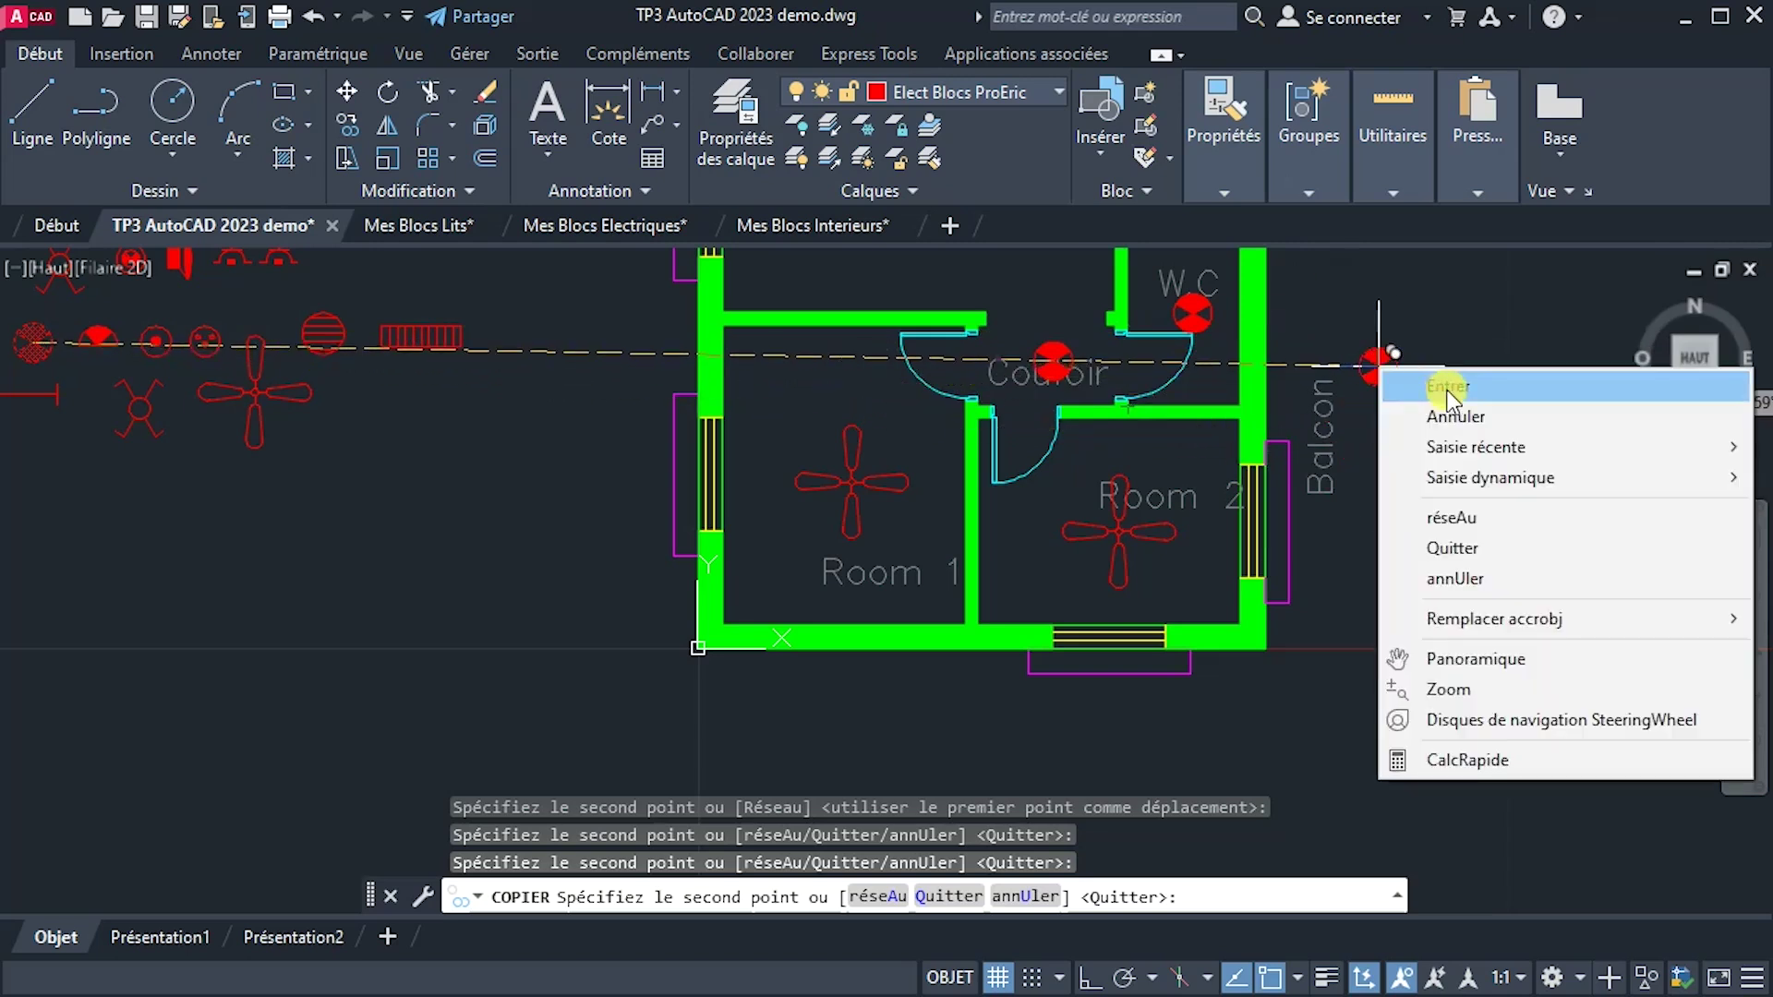
left_click(1449, 388)
Copy the double-circle cross symbol by its centre to two vertically aligned spots on the Balcon, beside Room 2's window and beside the W.C.
middle_click_drag(573, 507, 817, 556)
scroll(348, 406, "up", 5)
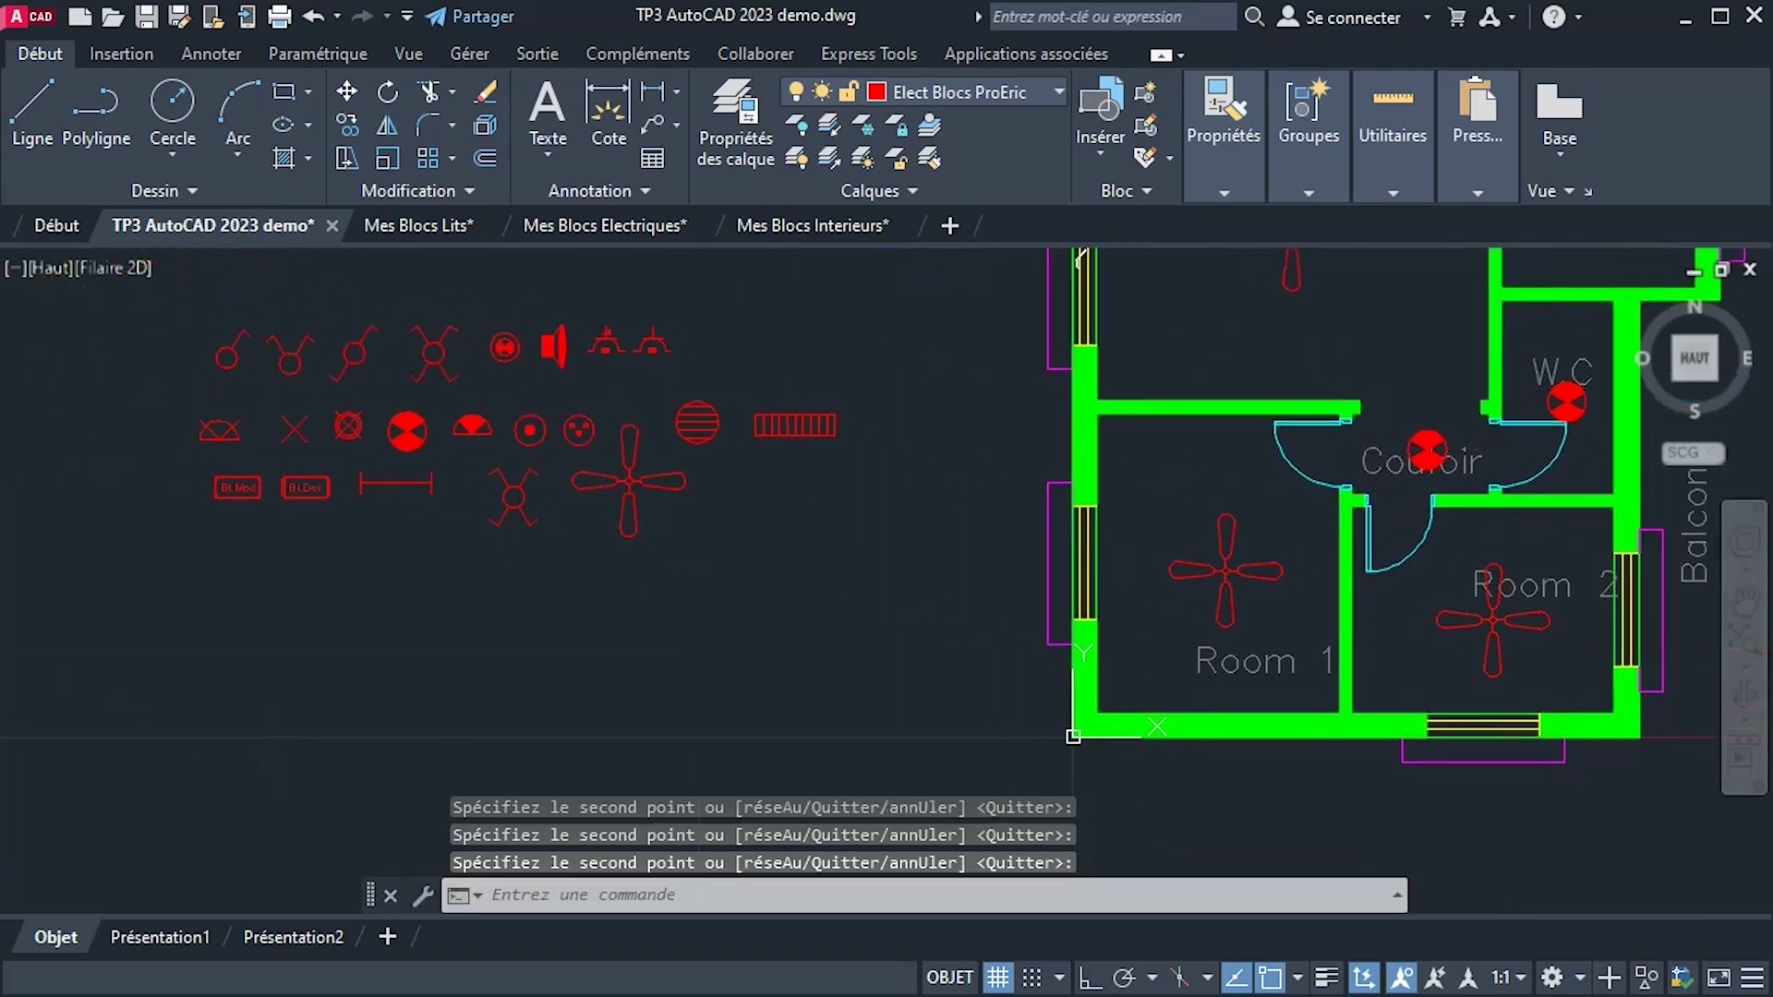
left_click(334, 403)
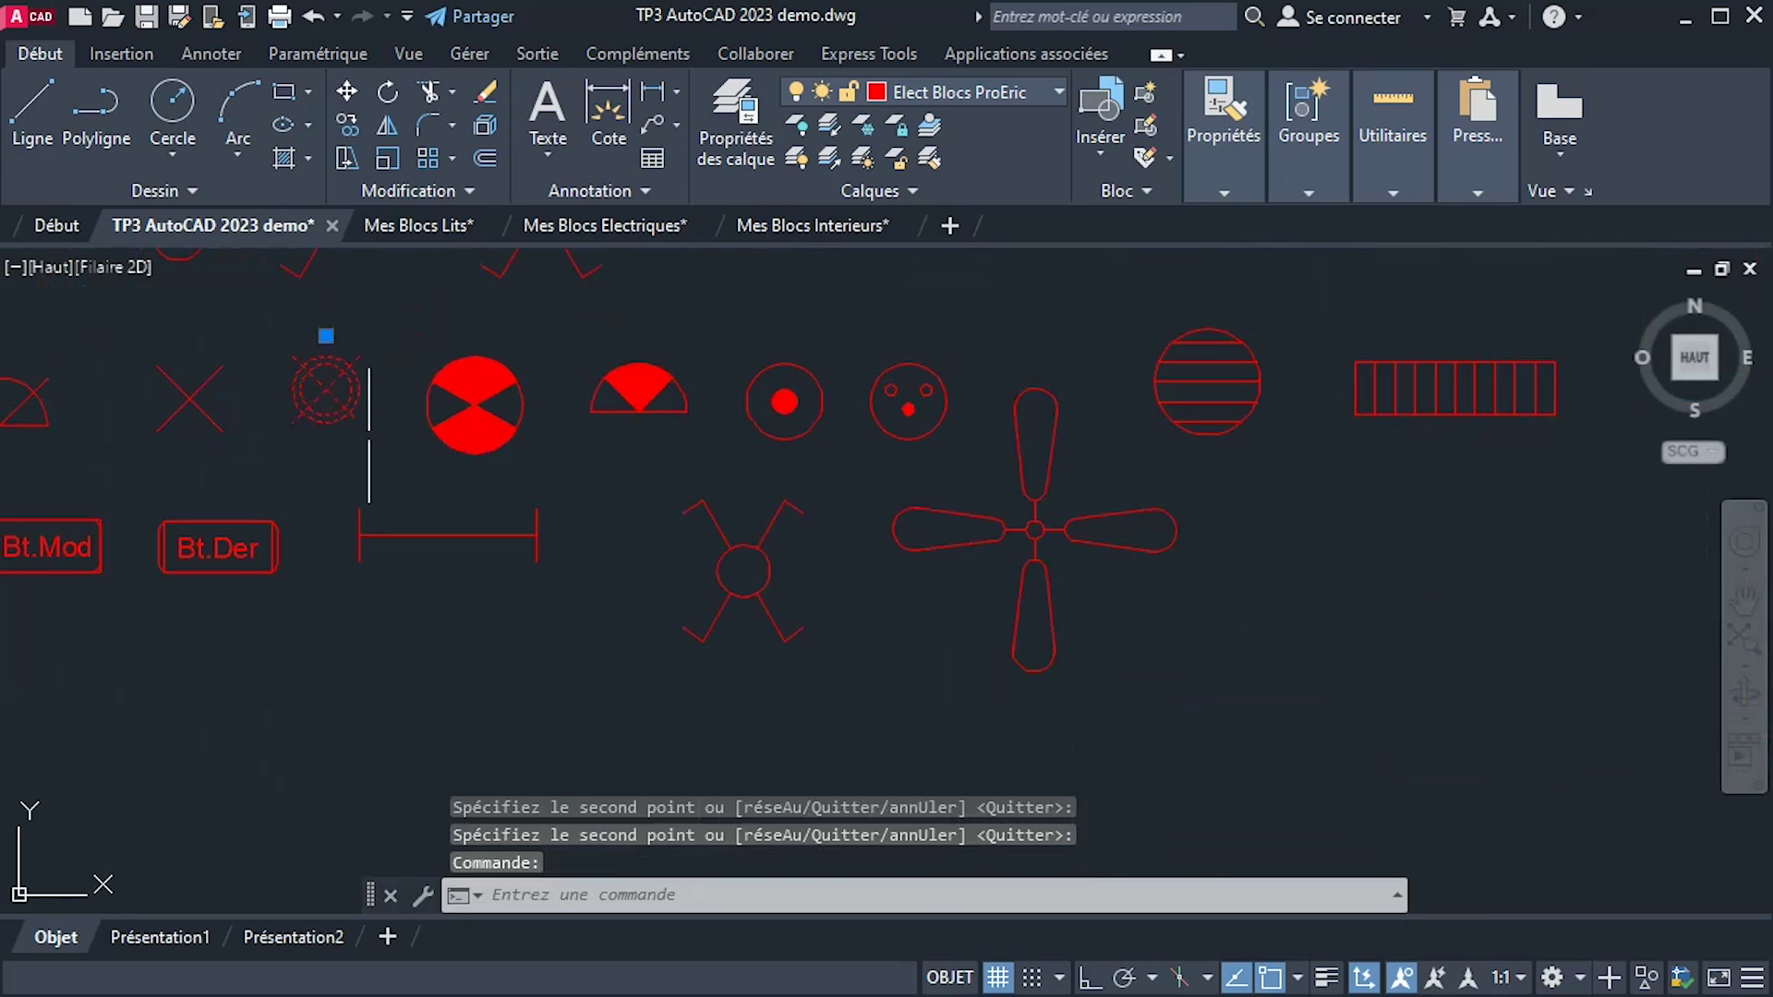
left_click(347, 125)
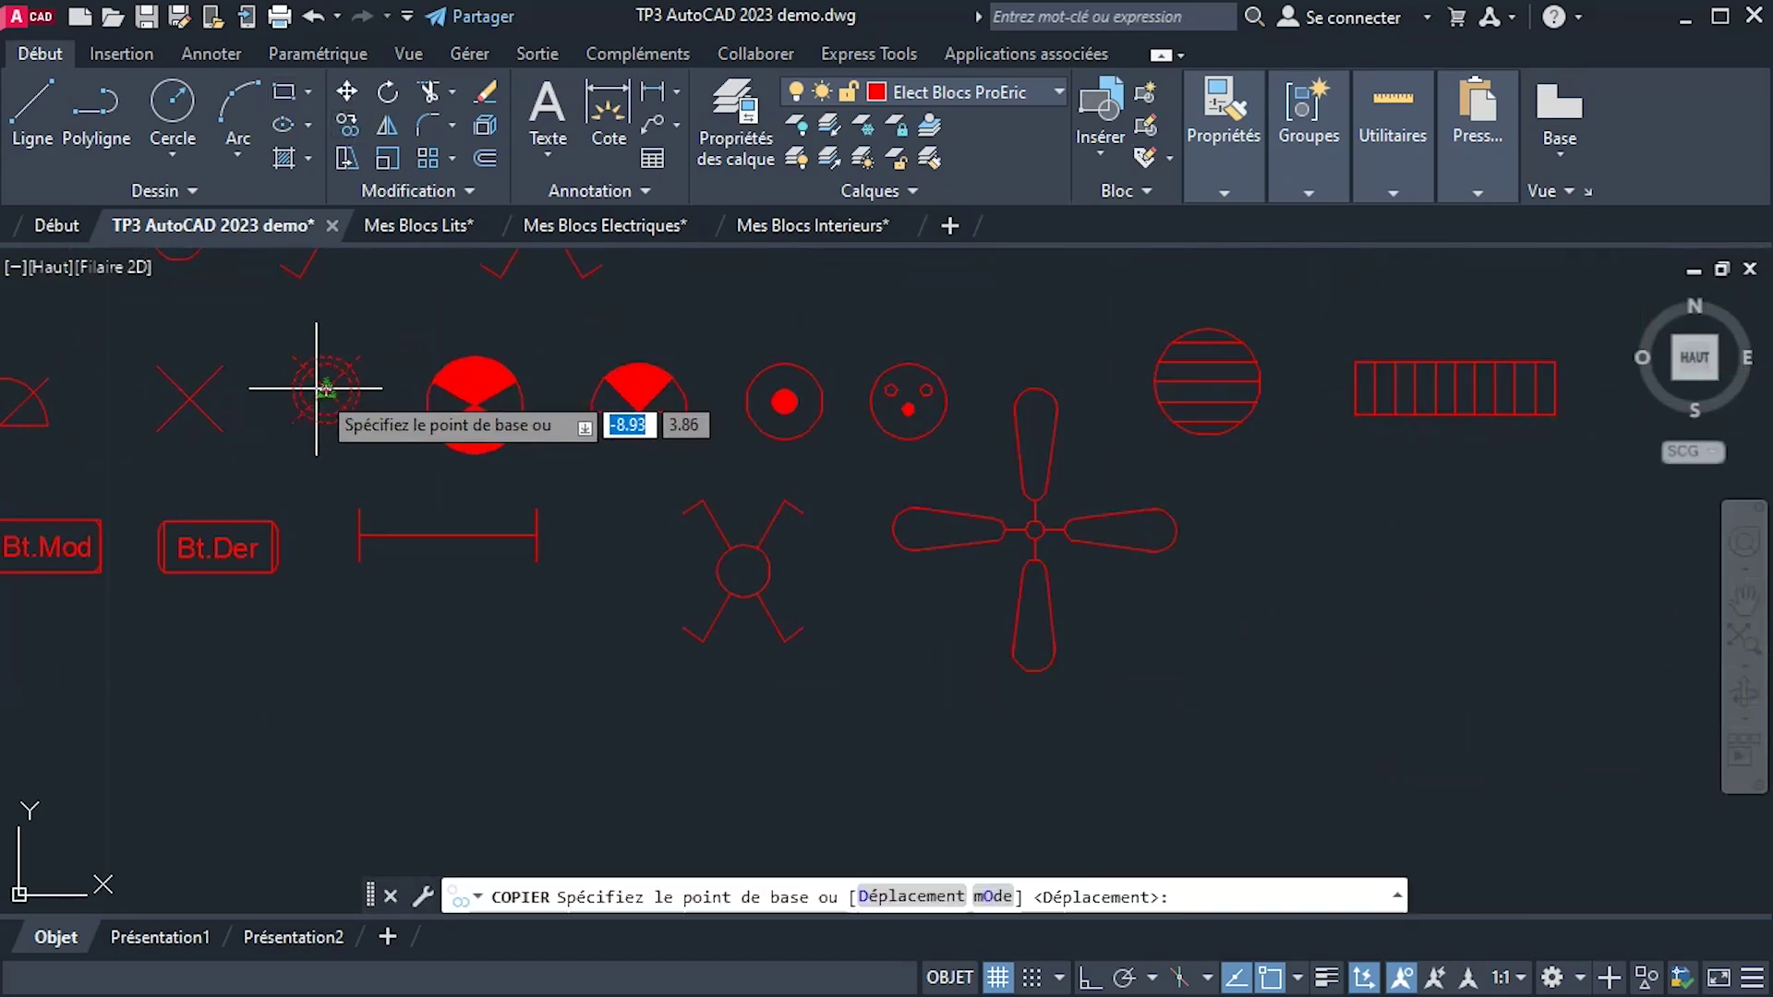
left_click(326, 391)
scroll(799, 506, "down", 4)
scroll(799, 506, "down", 1)
middle_click_drag(801, 507, 477, 505)
scroll(1218, 502, "up", 2)
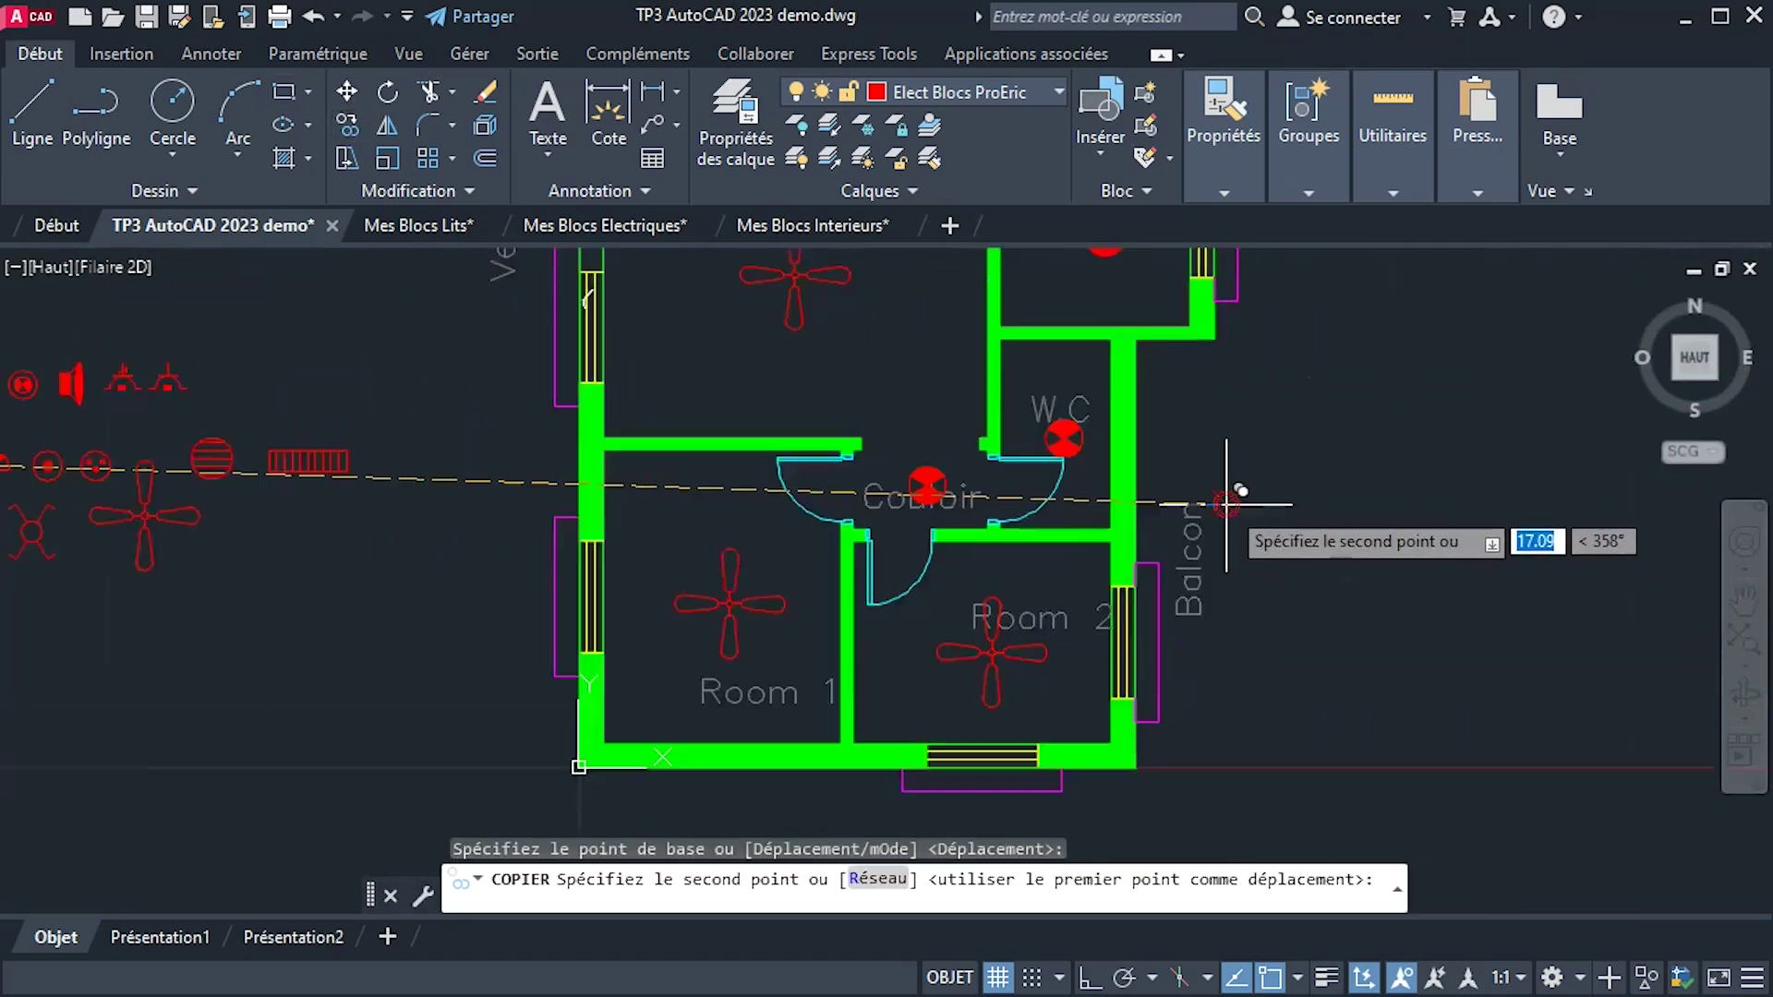
middle_click_drag(1155, 511, 1145, 404)
scroll(1148, 418, "down", 2)
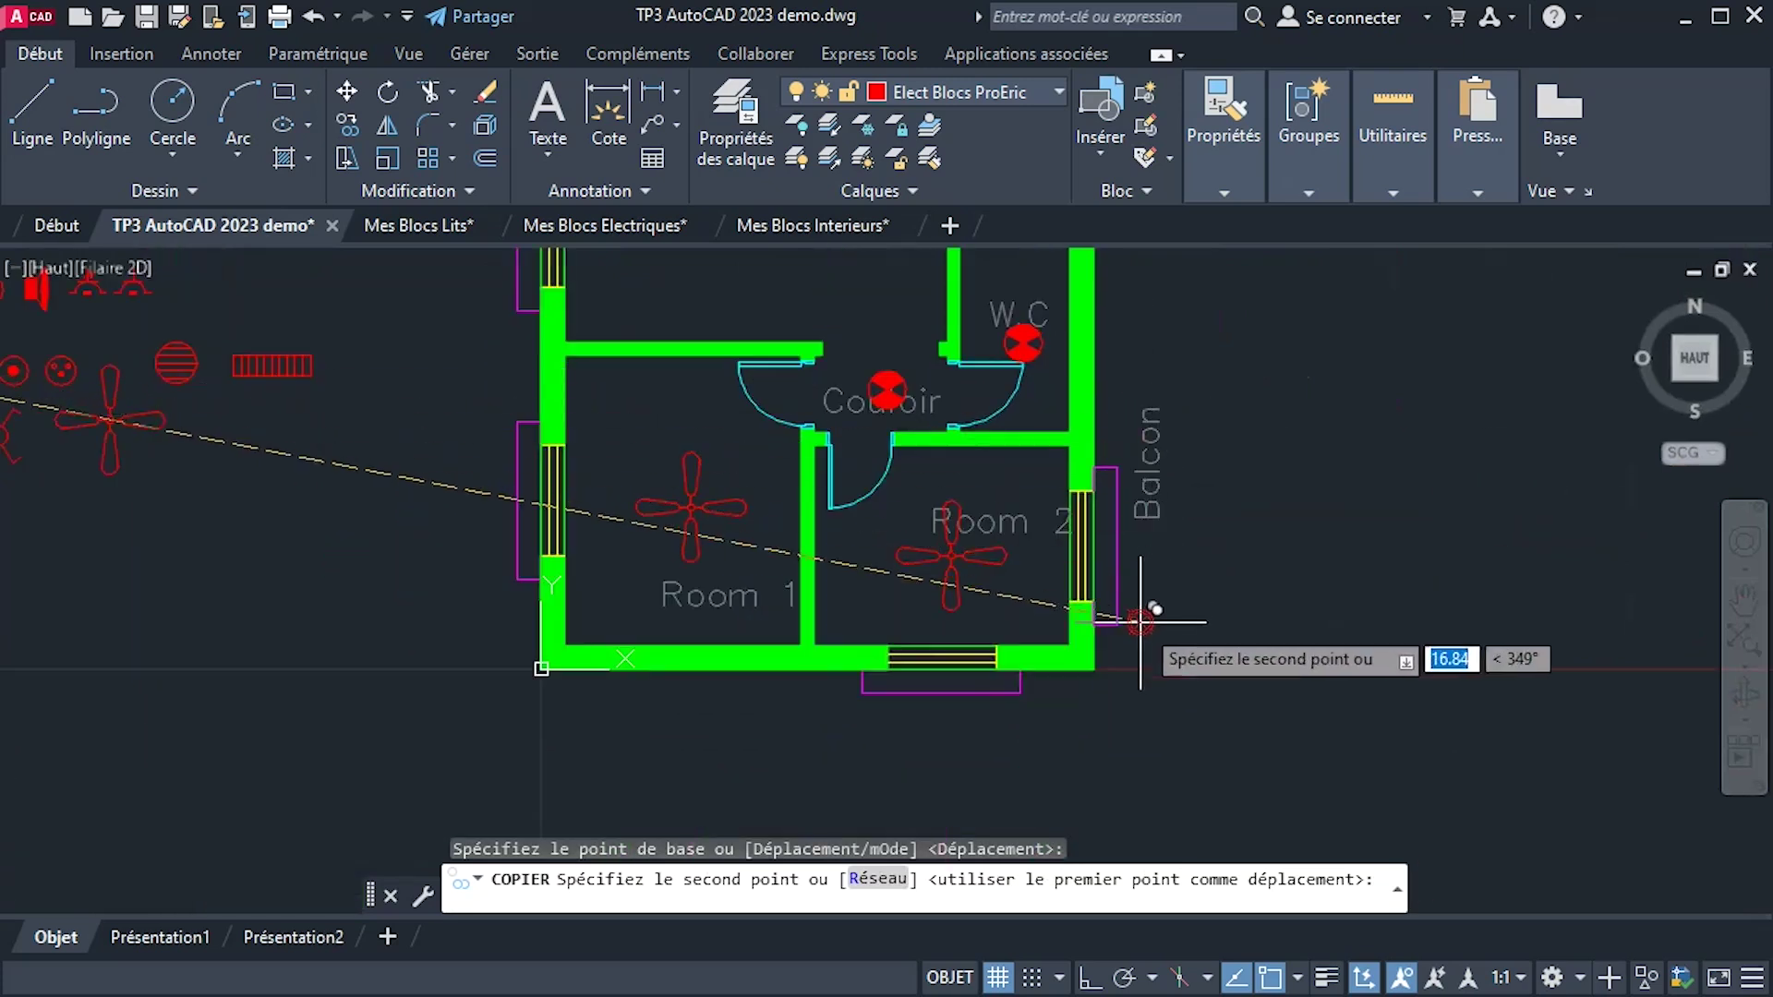
left_click(1144, 573)
middle_click_drag(1143, 340, 1134, 436)
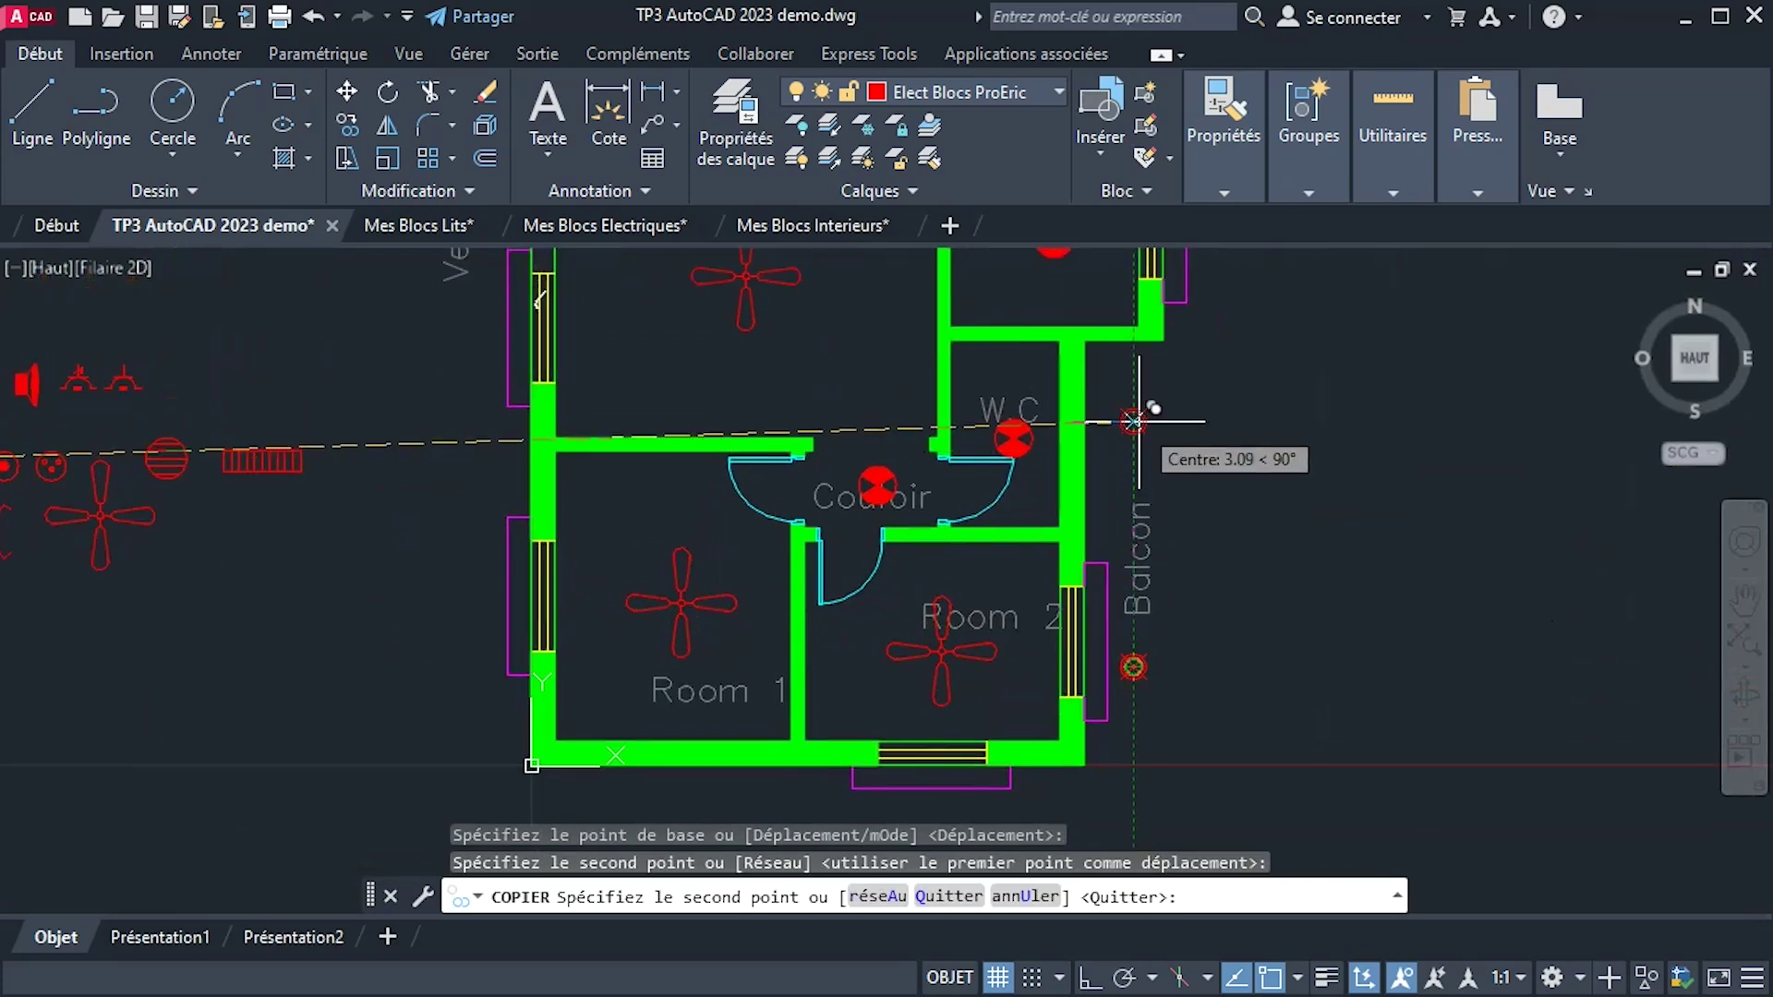
left_click(1134, 436)
Place two more copies of the double-circle cross symbol on the Veranda side, near the Salon door and outside Room 1's window, ending the copy.
scroll(1201, 434, "down", 3)
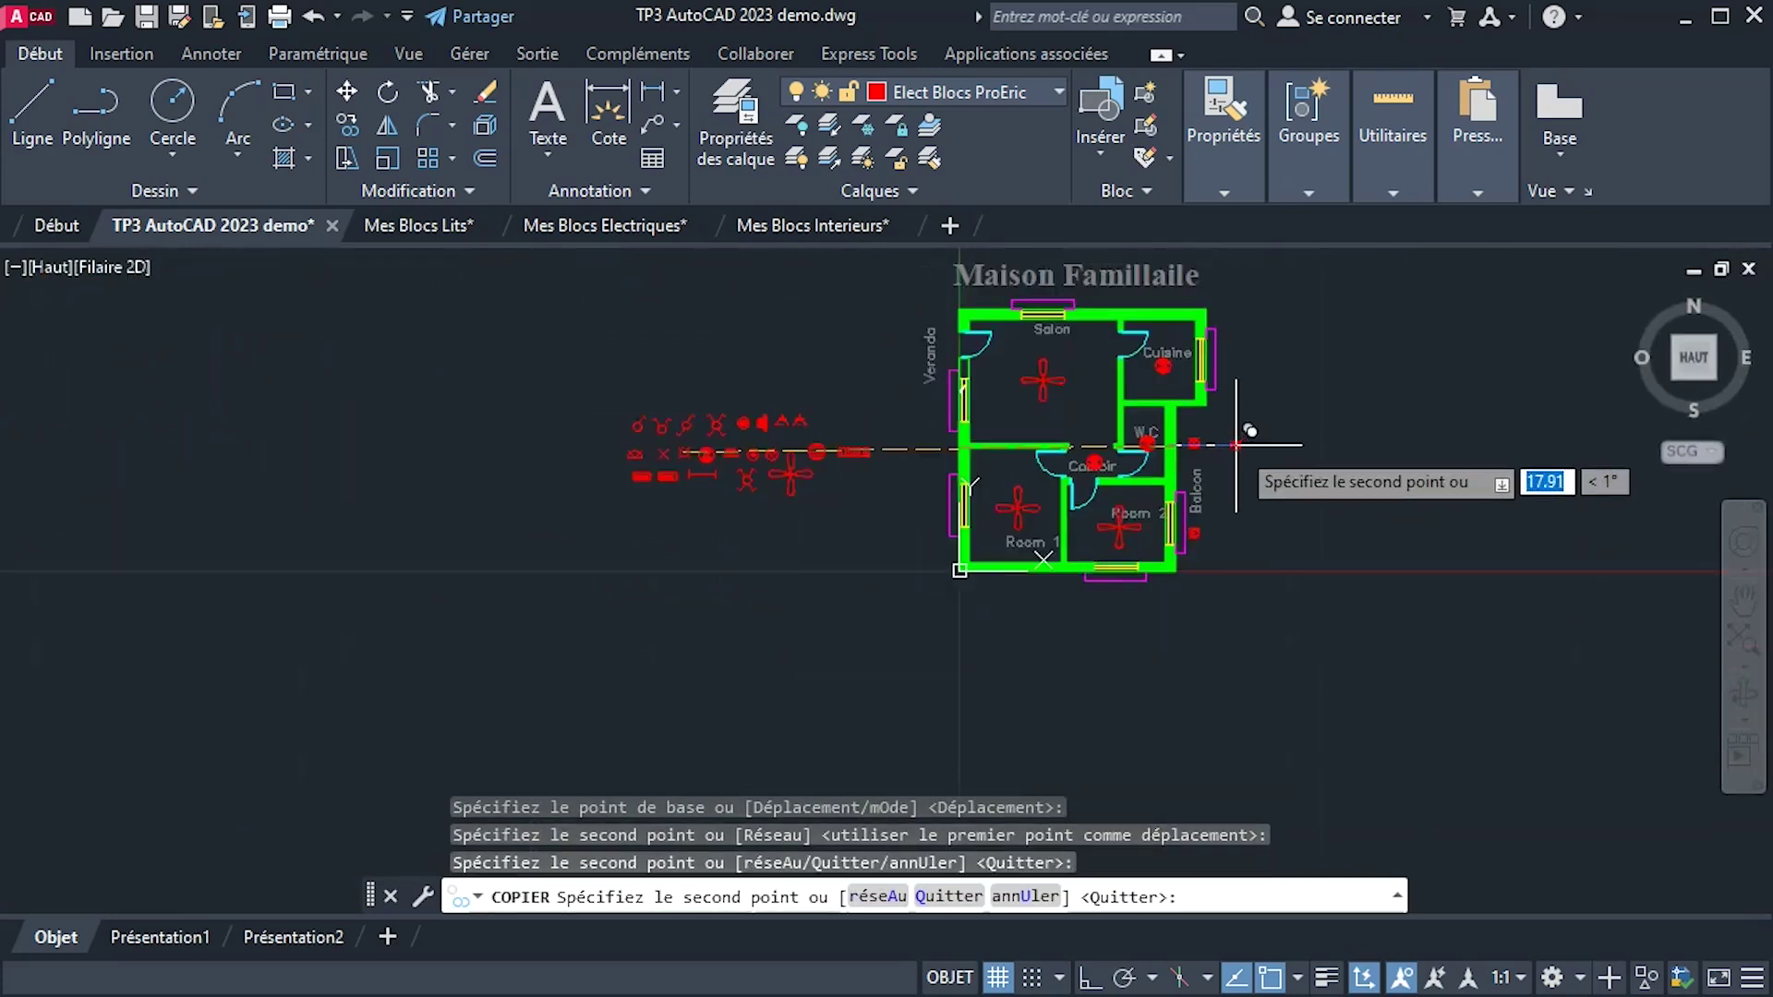
scroll(1089, 378, "up", 5)
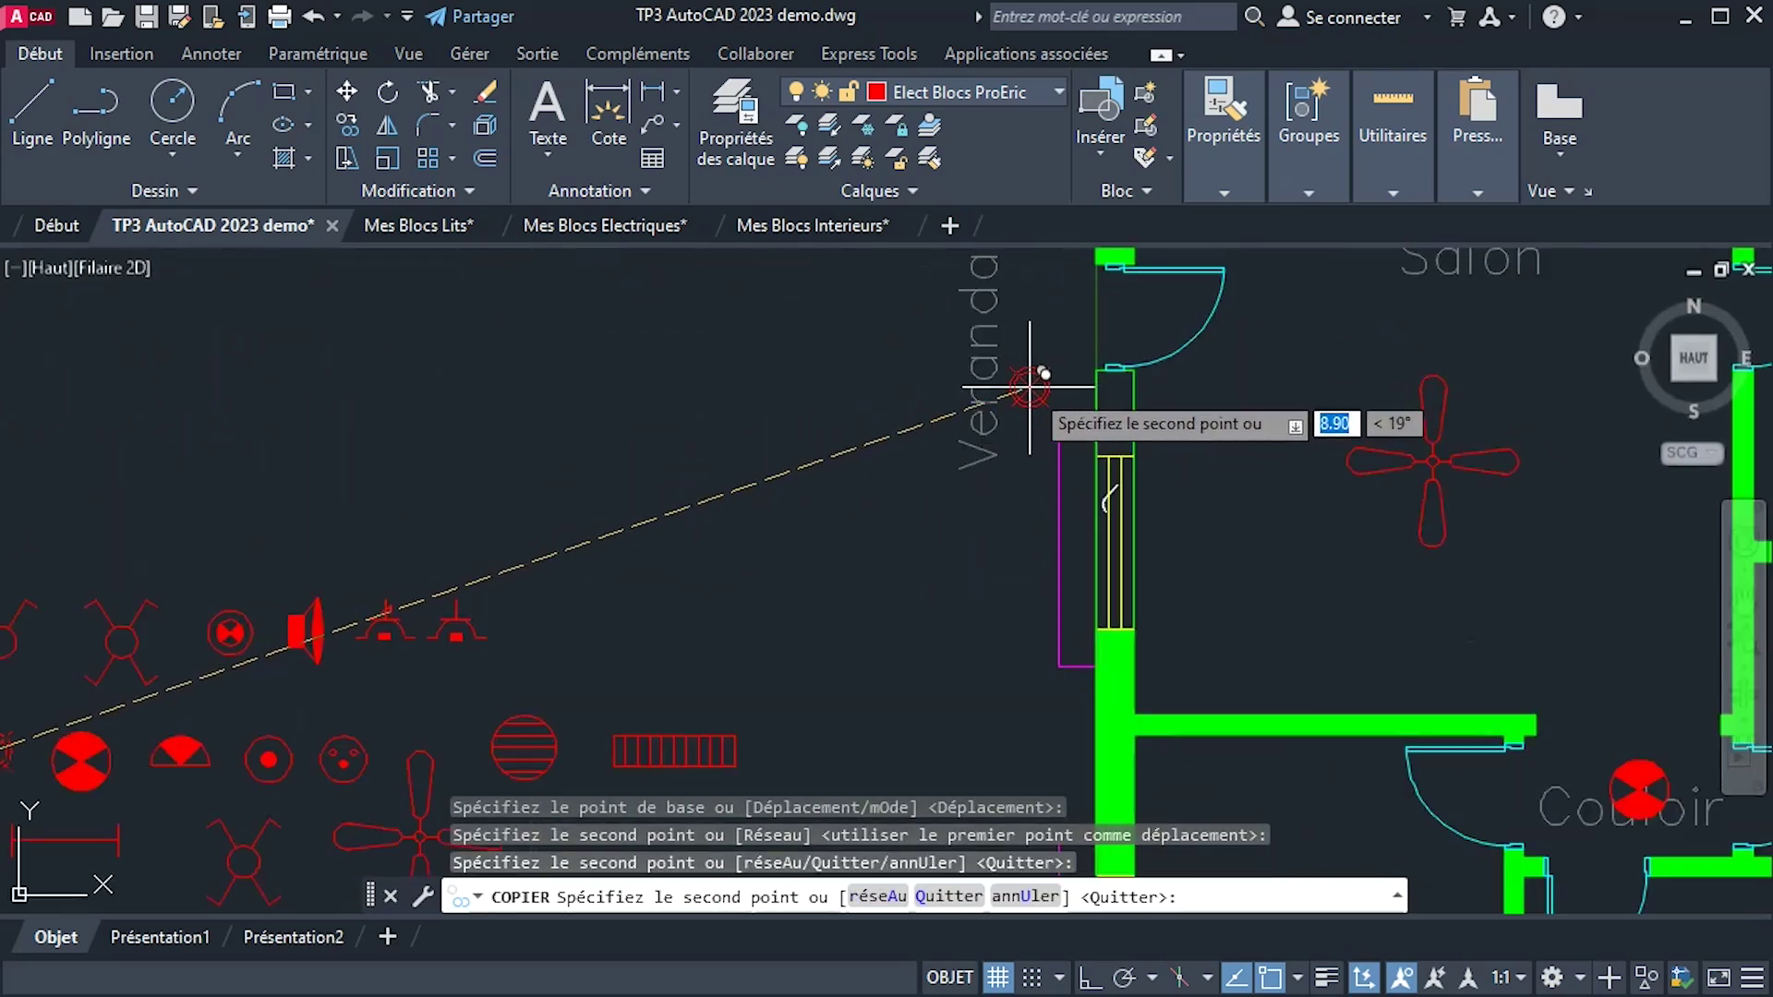
scroll(1027, 438, "down", 2)
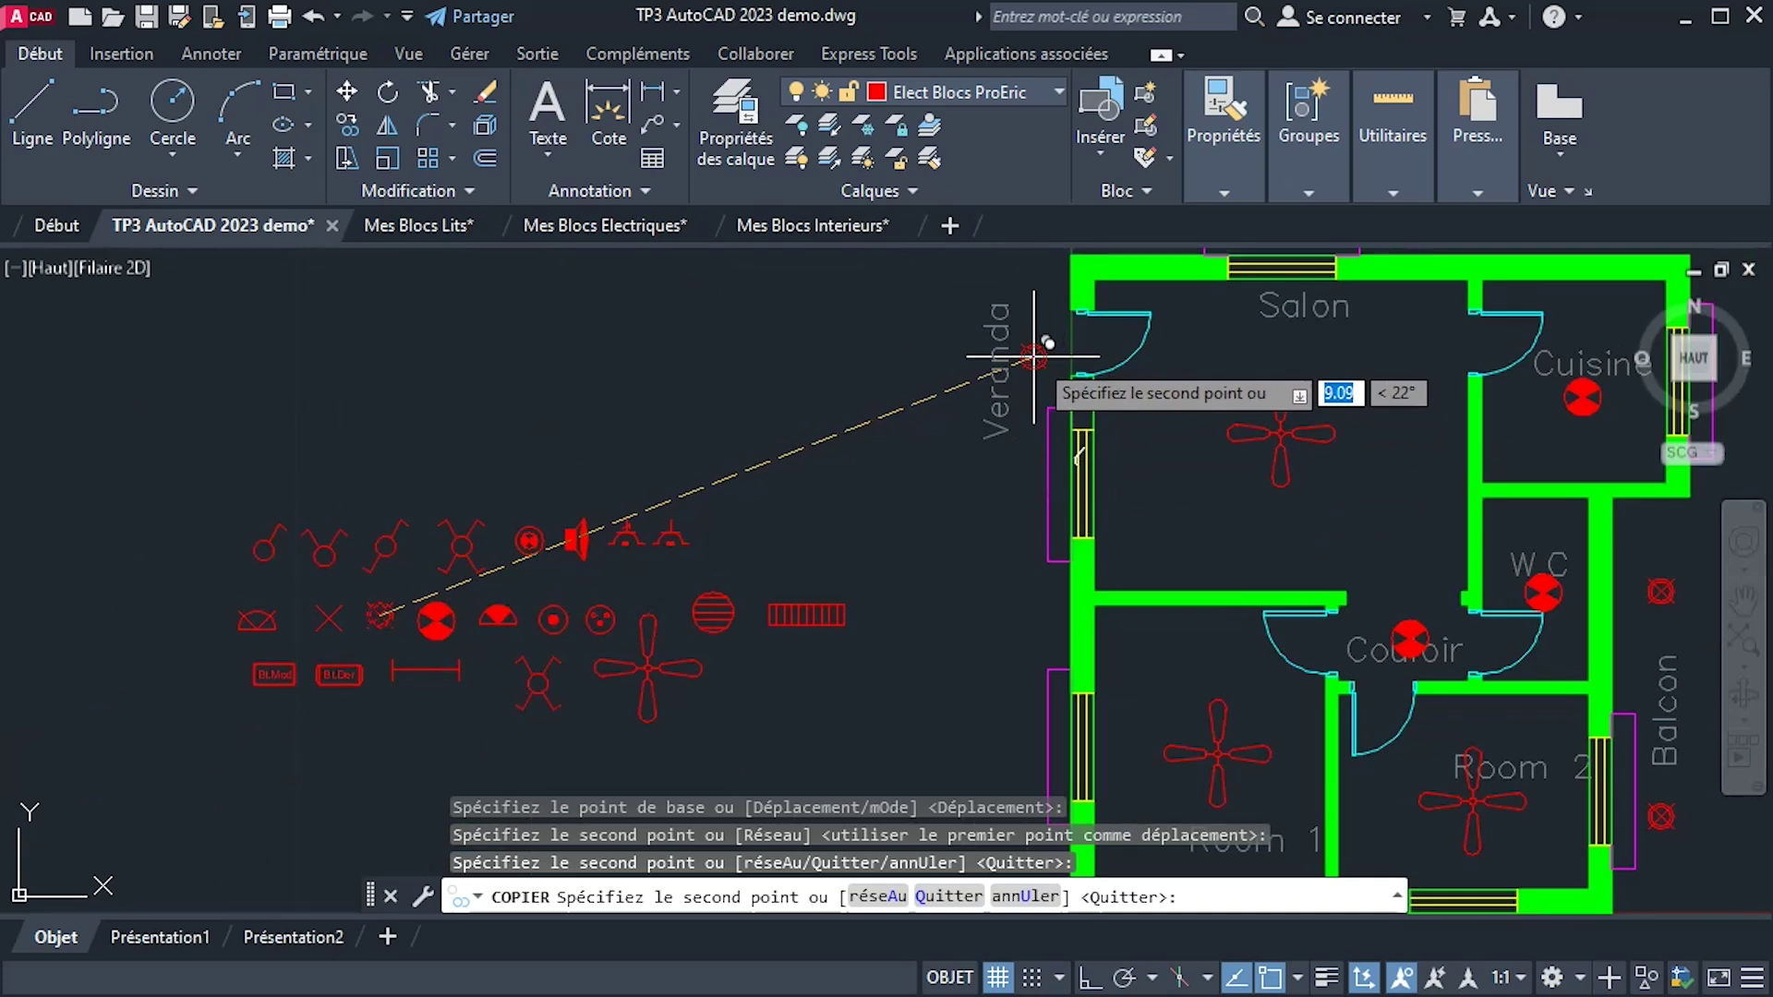
scroll(1032, 354, "down", 2)
middle_click_drag(1030, 361, 1049, 330)
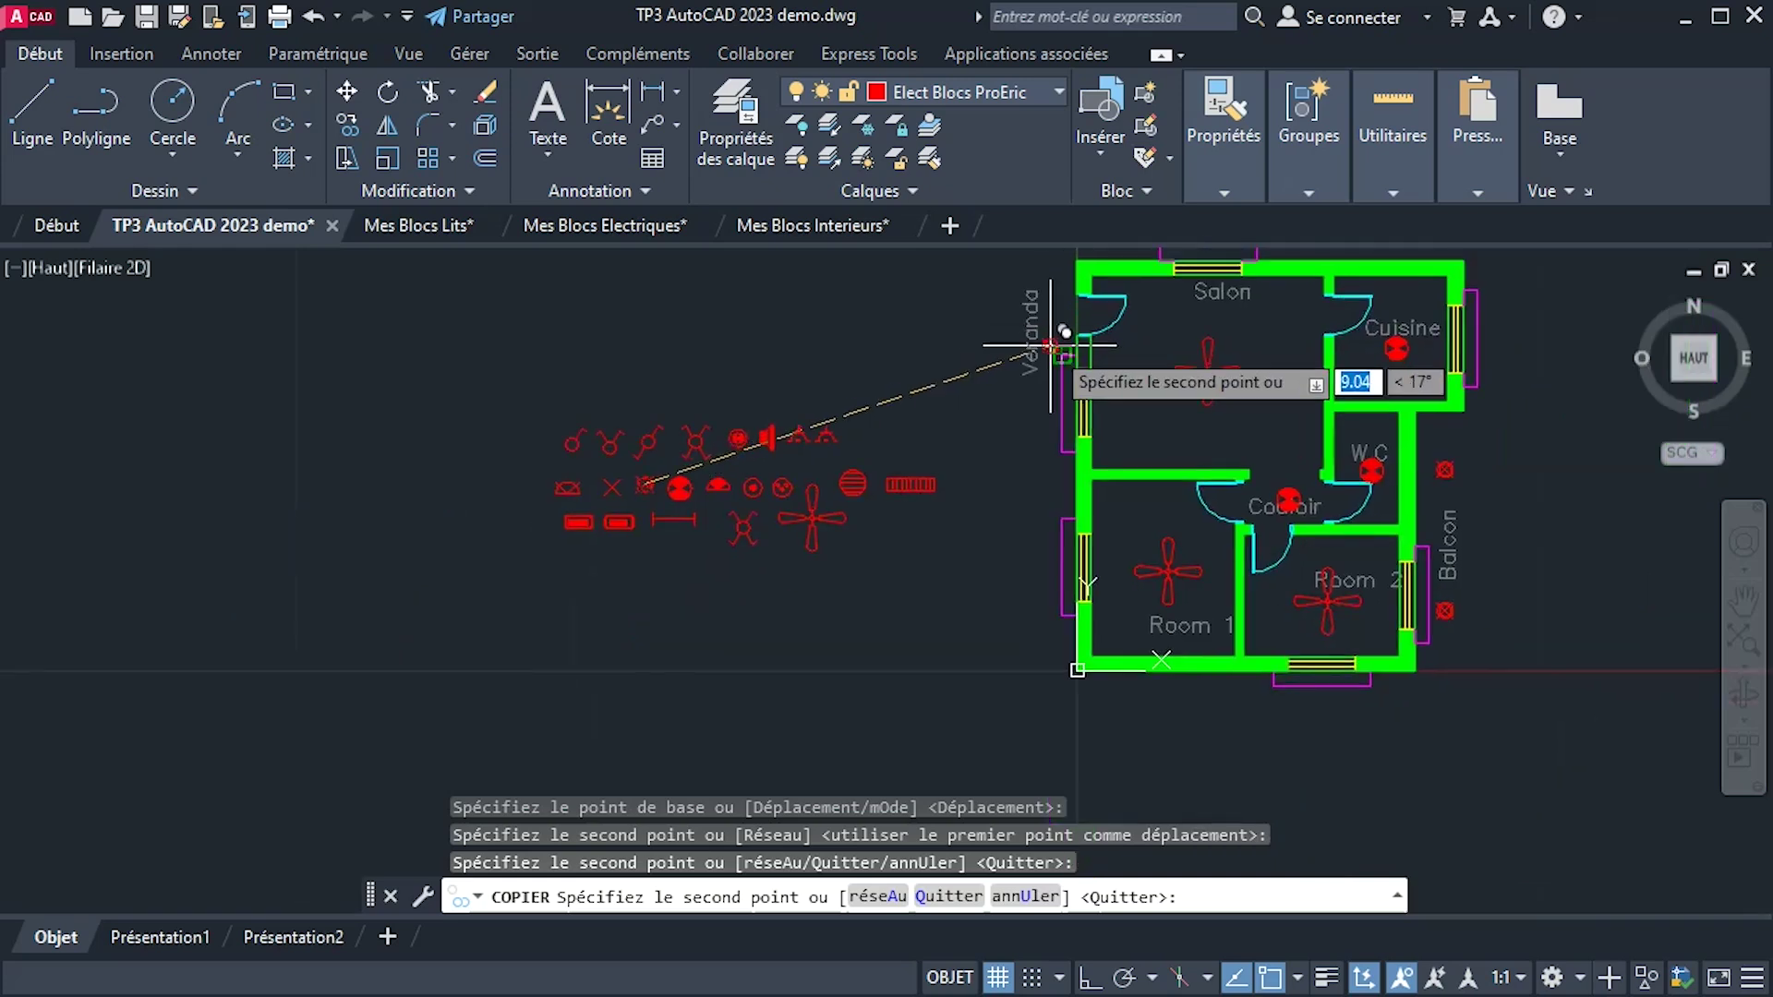
scroll(1049, 347, "up", 2)
left_click(1047, 322)
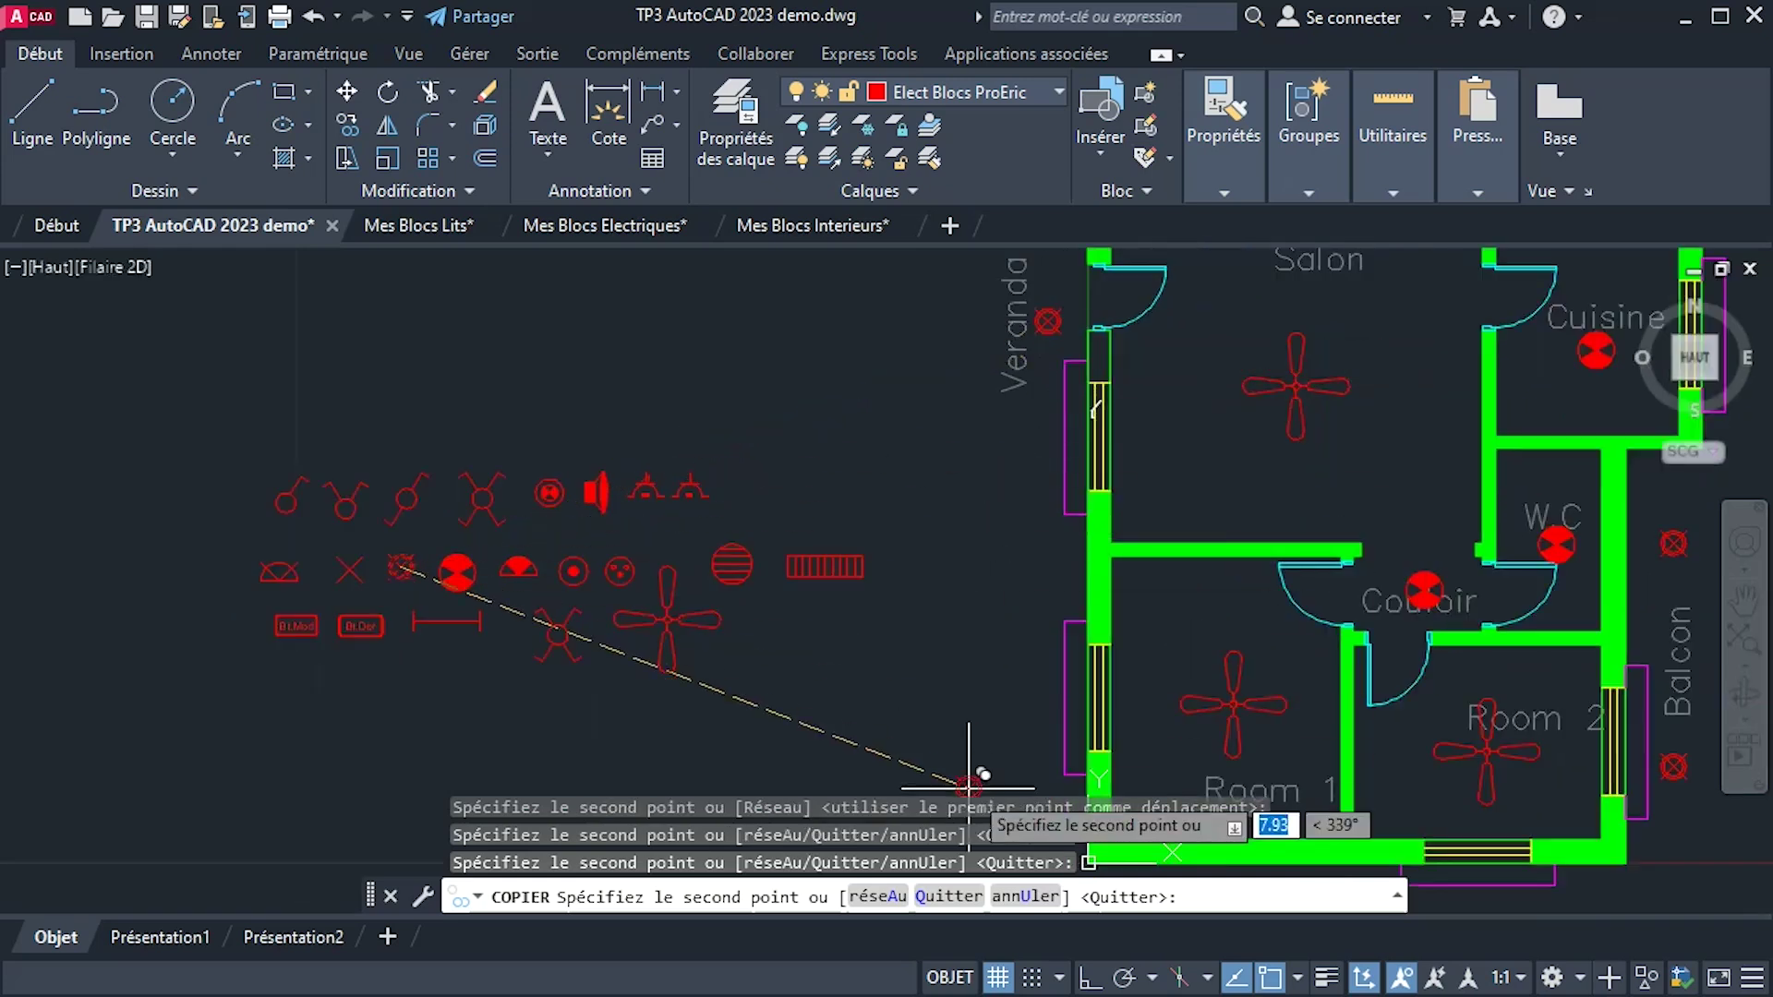
left_click(1038, 649)
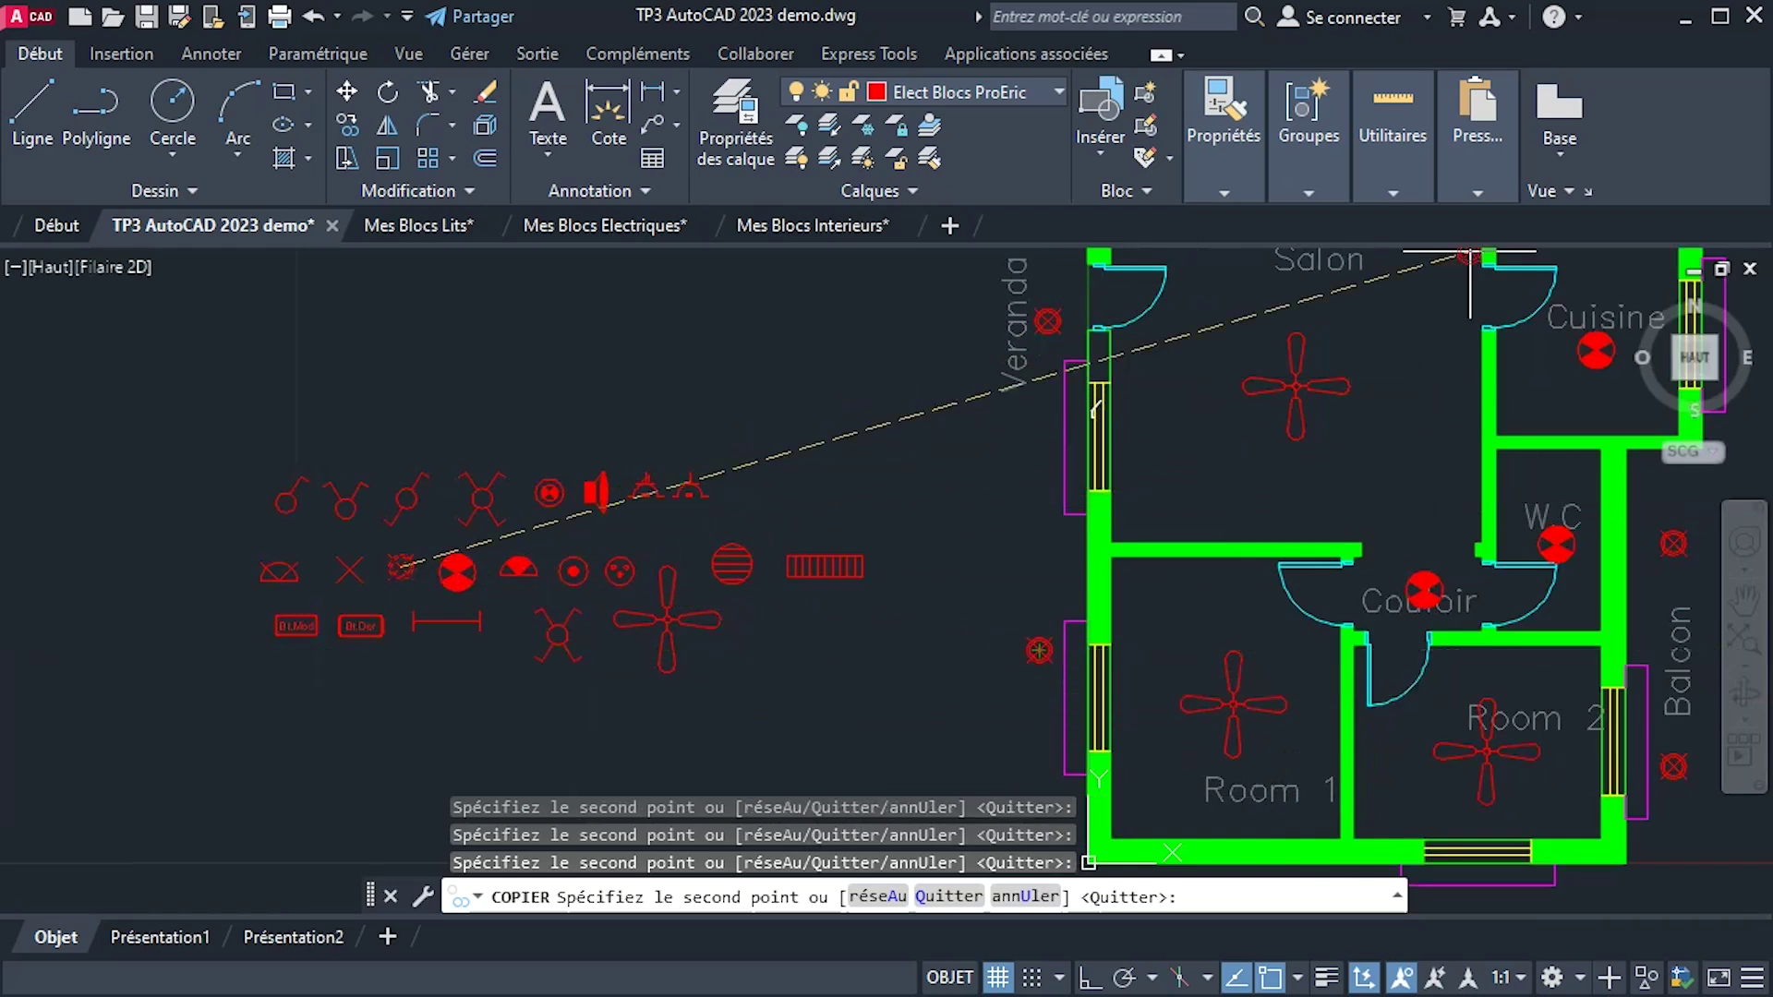
middle_click_drag(1609, 325, 1335, 530)
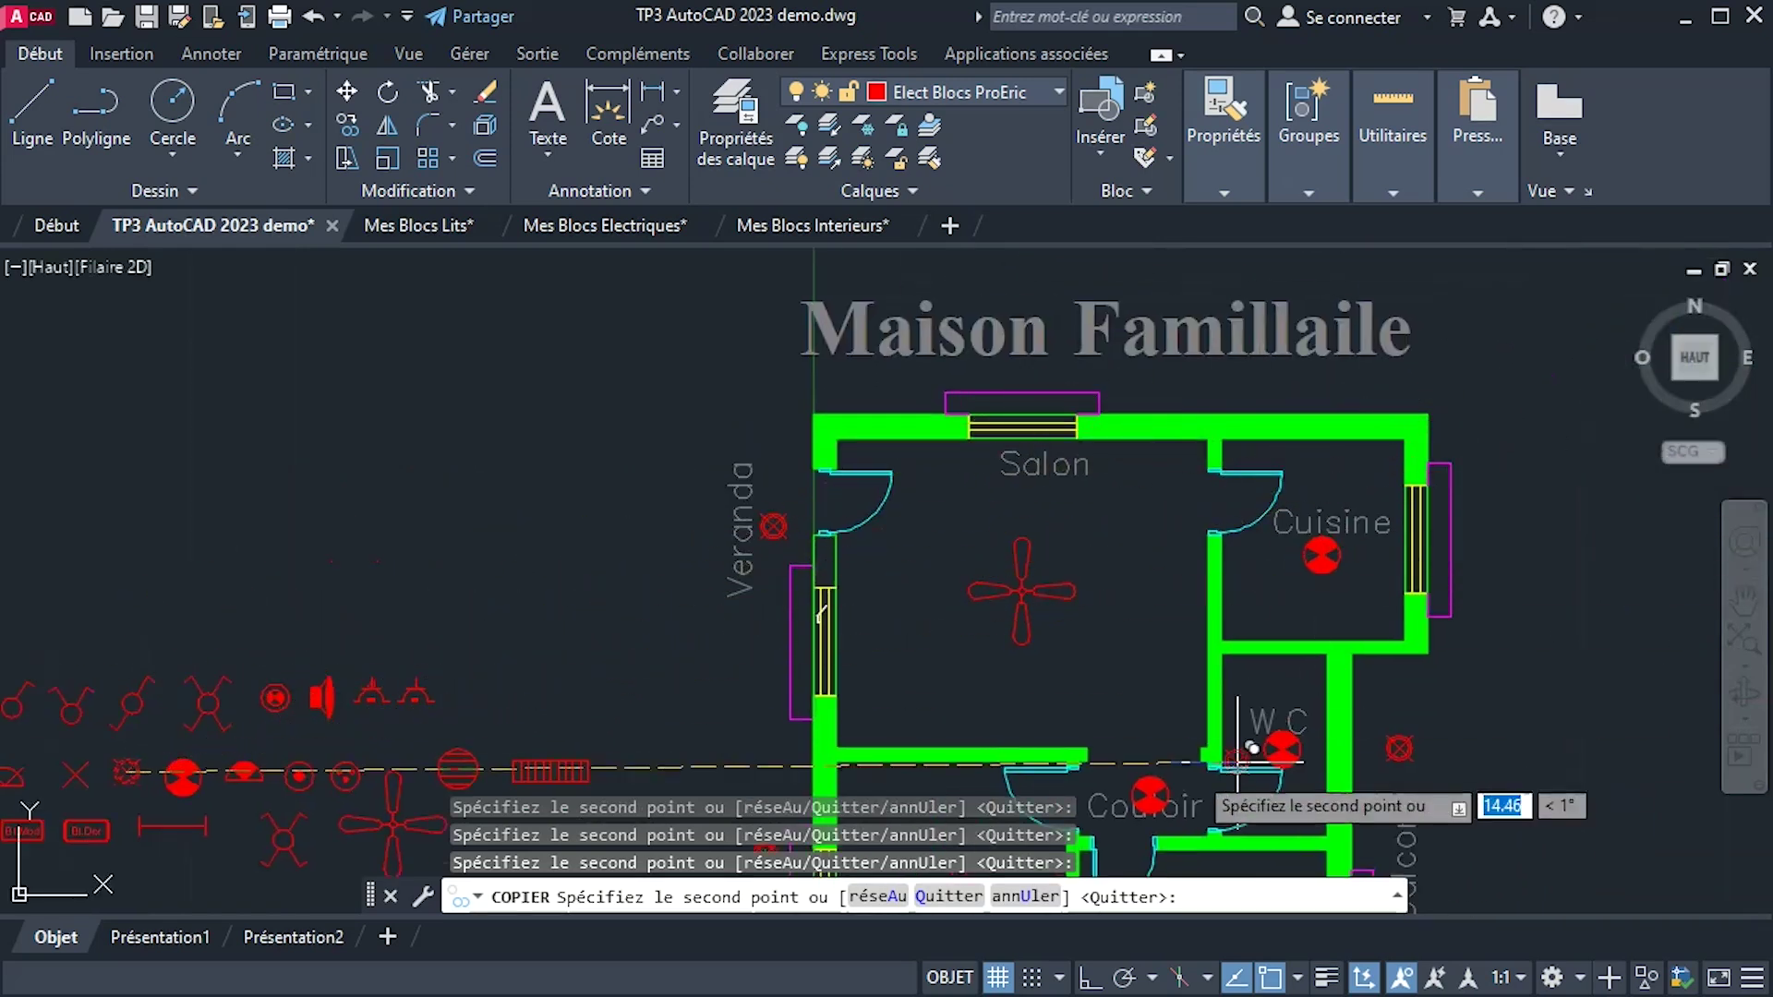
right_click(1491, 395)
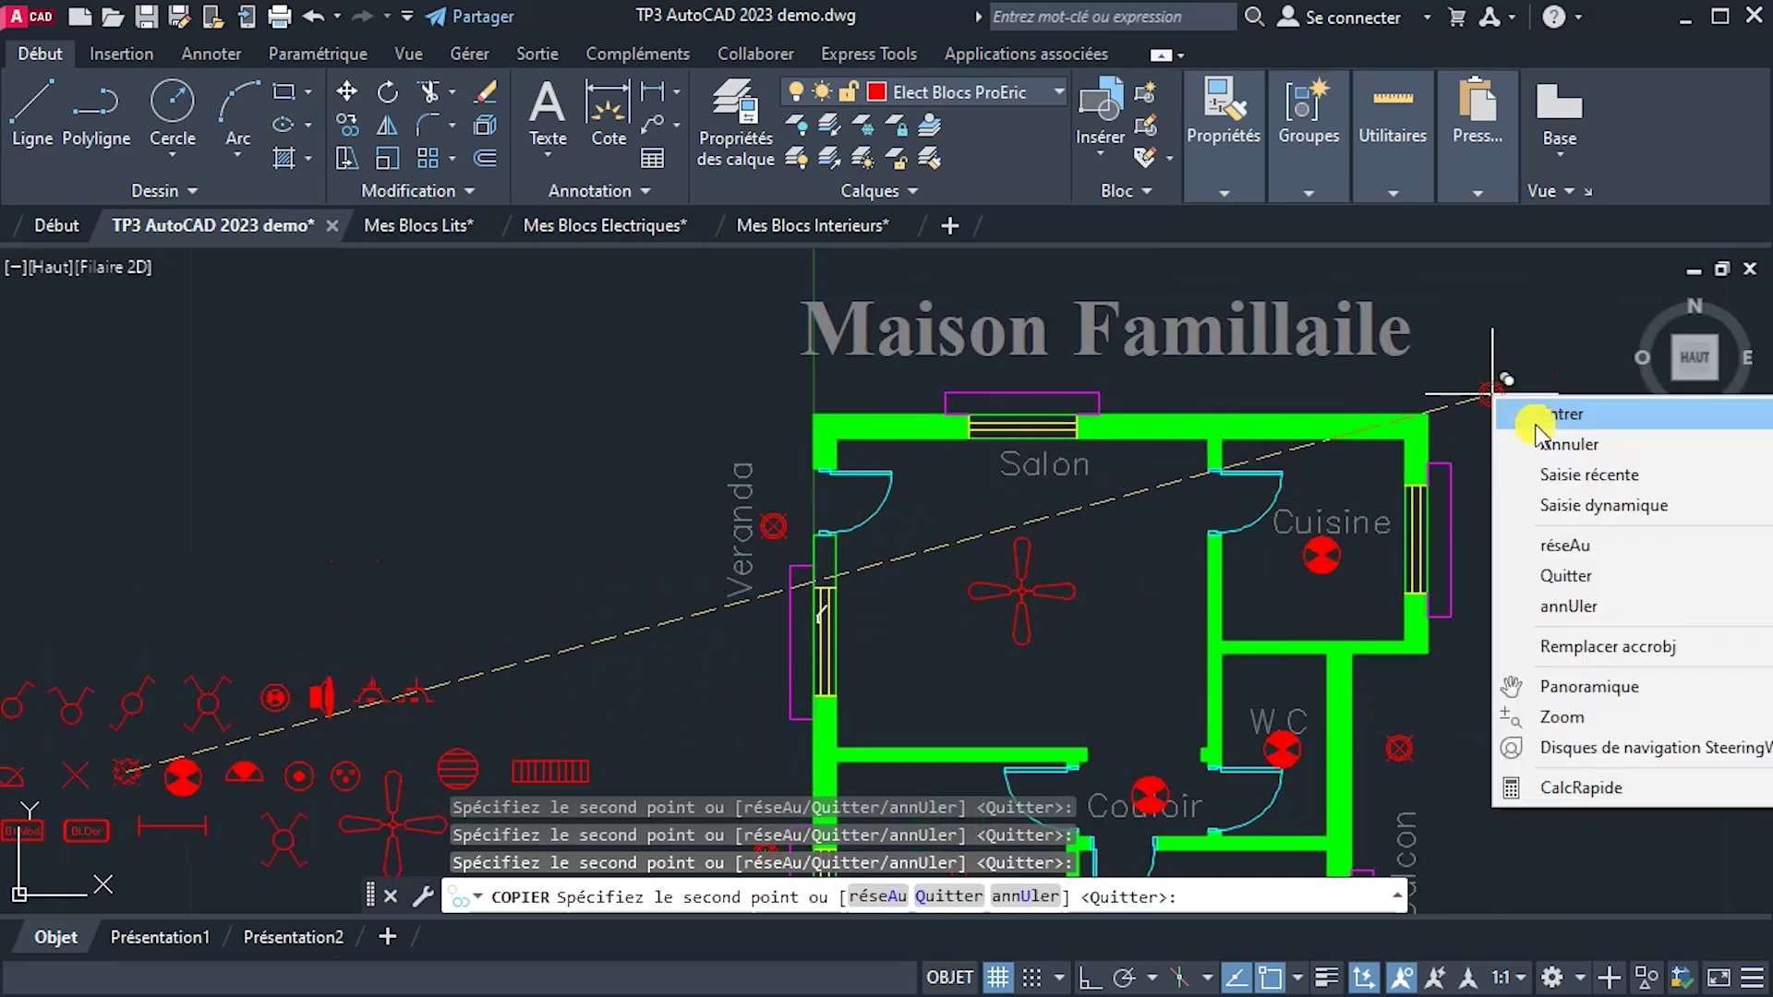
left_click(1561, 415)
middle_click_drag(1204, 619, 1370, 462)
scroll(1370, 461, "down", 2)
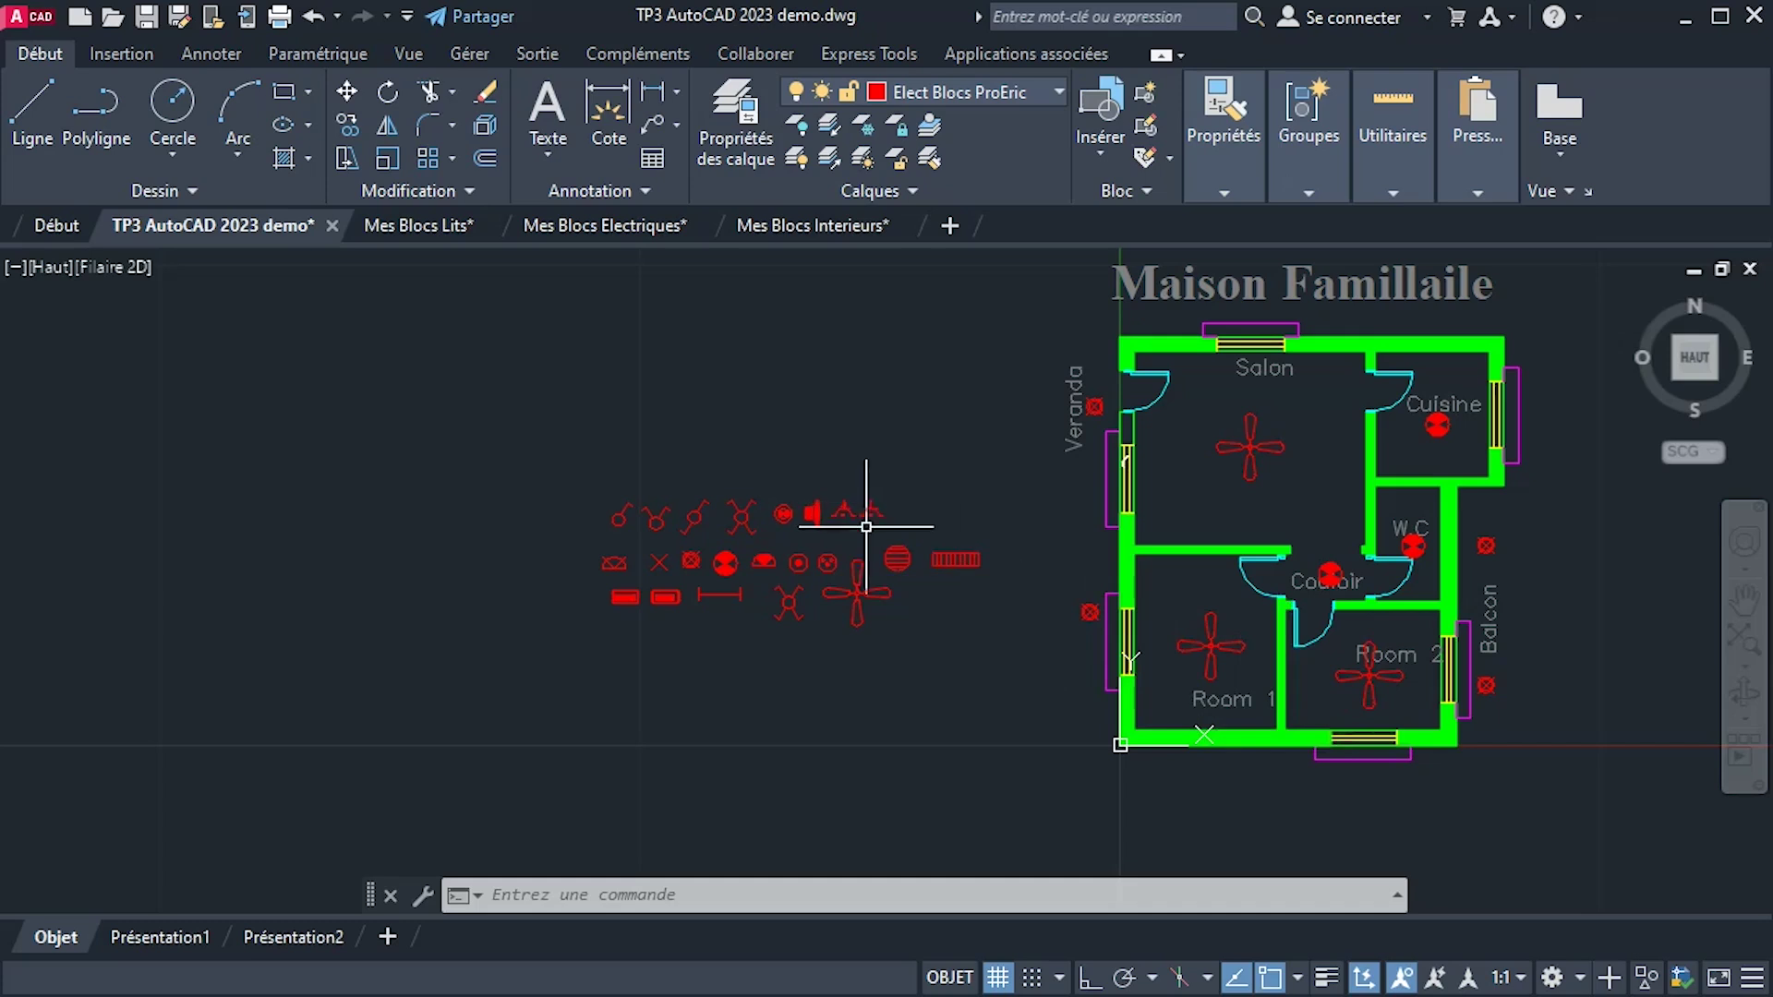
middle_click_drag(877, 524, 716, 590)
scroll(716, 590, "up", 4)
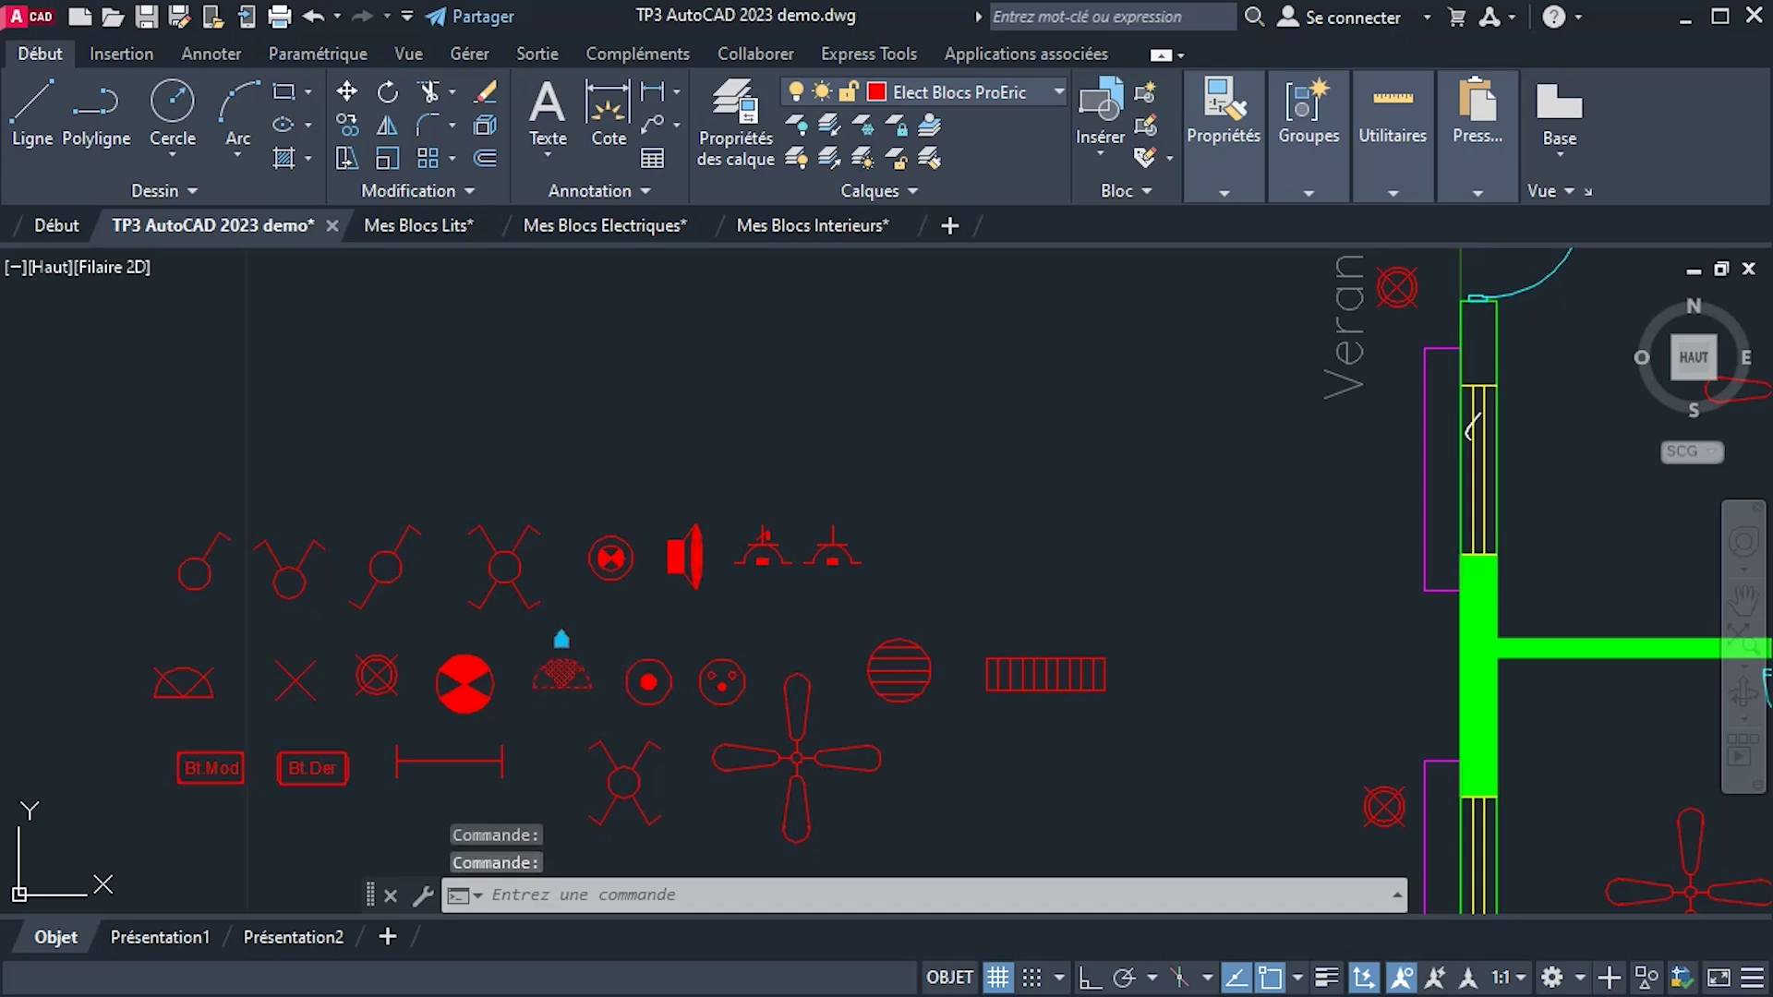
double_click(563, 668)
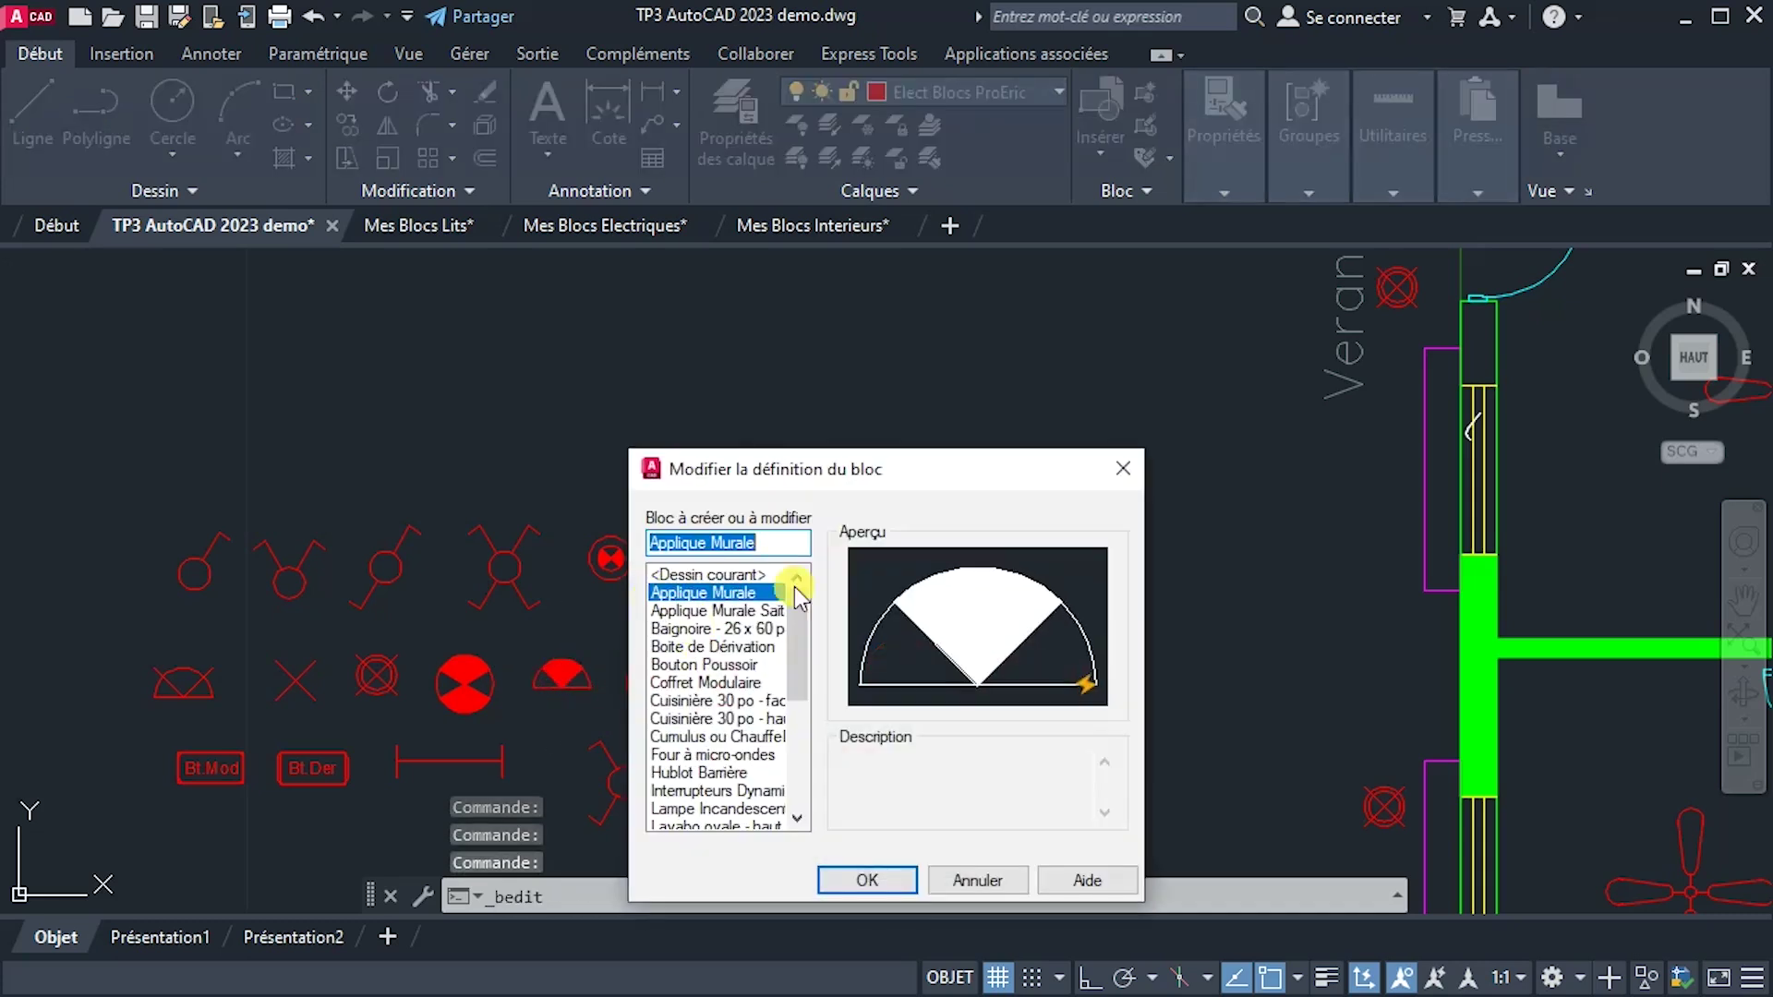
left_click(1128, 467)
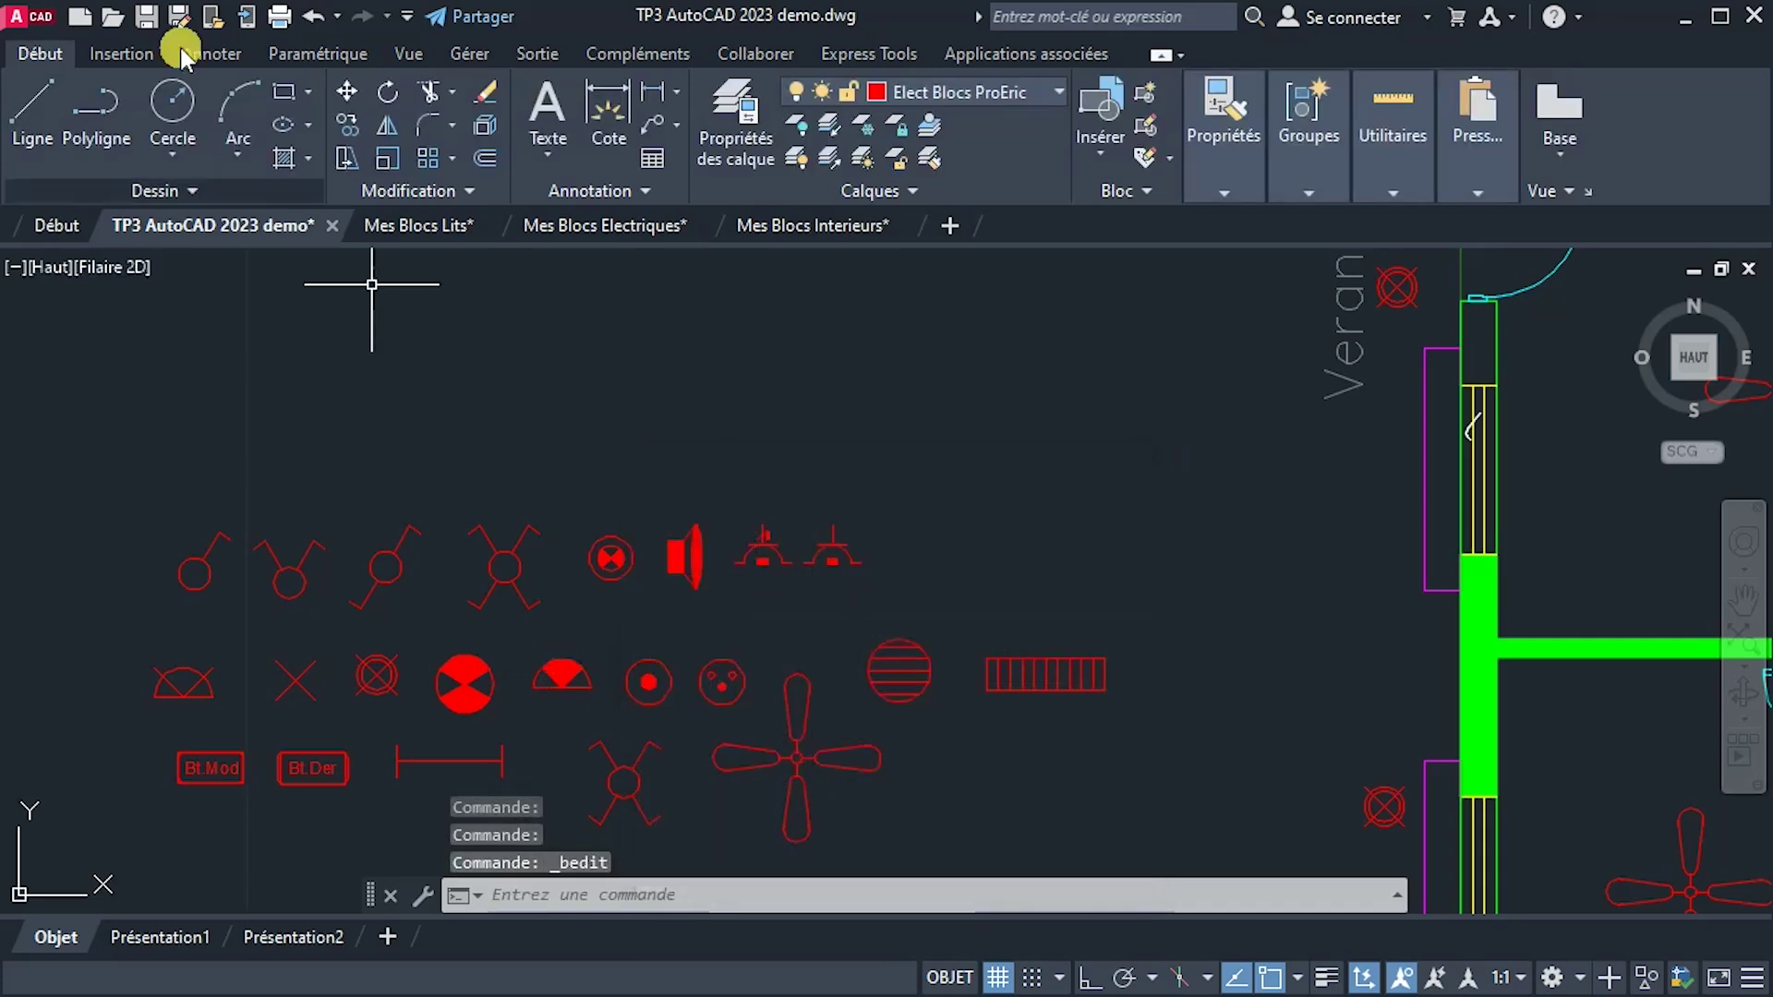
Copy the half-filled semicircle wall light from the symbol set to two Salon spots, beside the Cuisine wall and on the Room 1 wall.
left_click(345, 126)
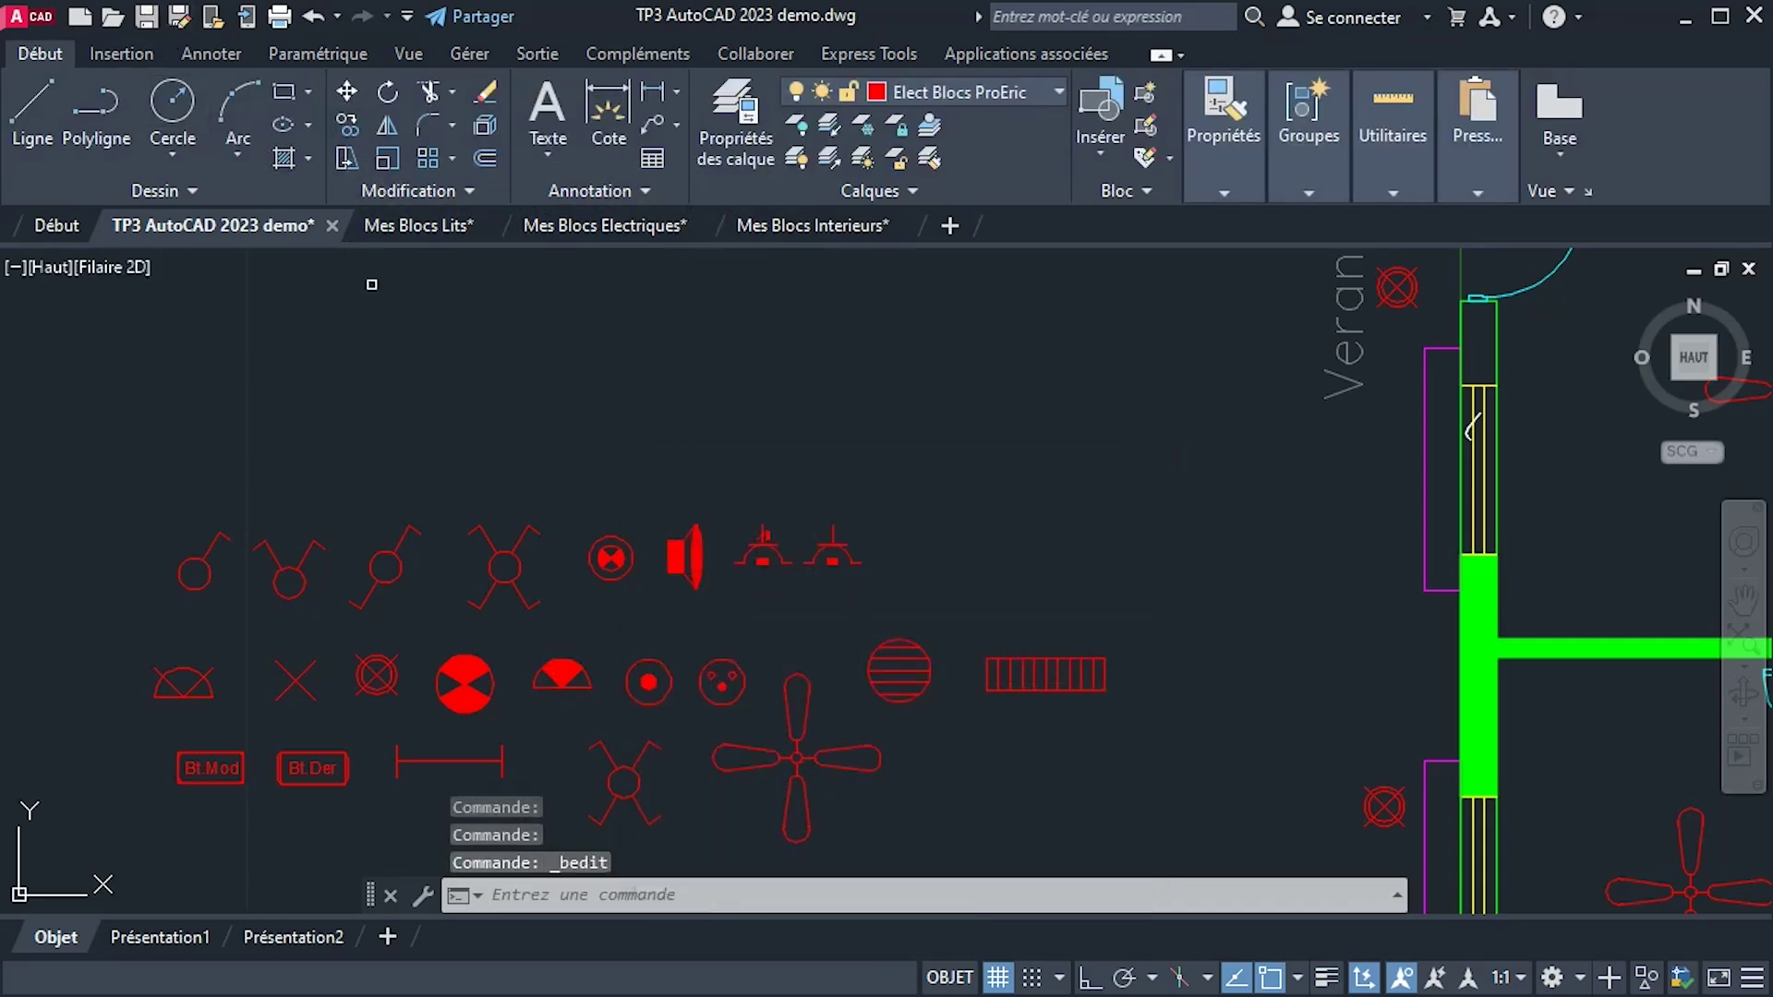
left_click(591, 662)
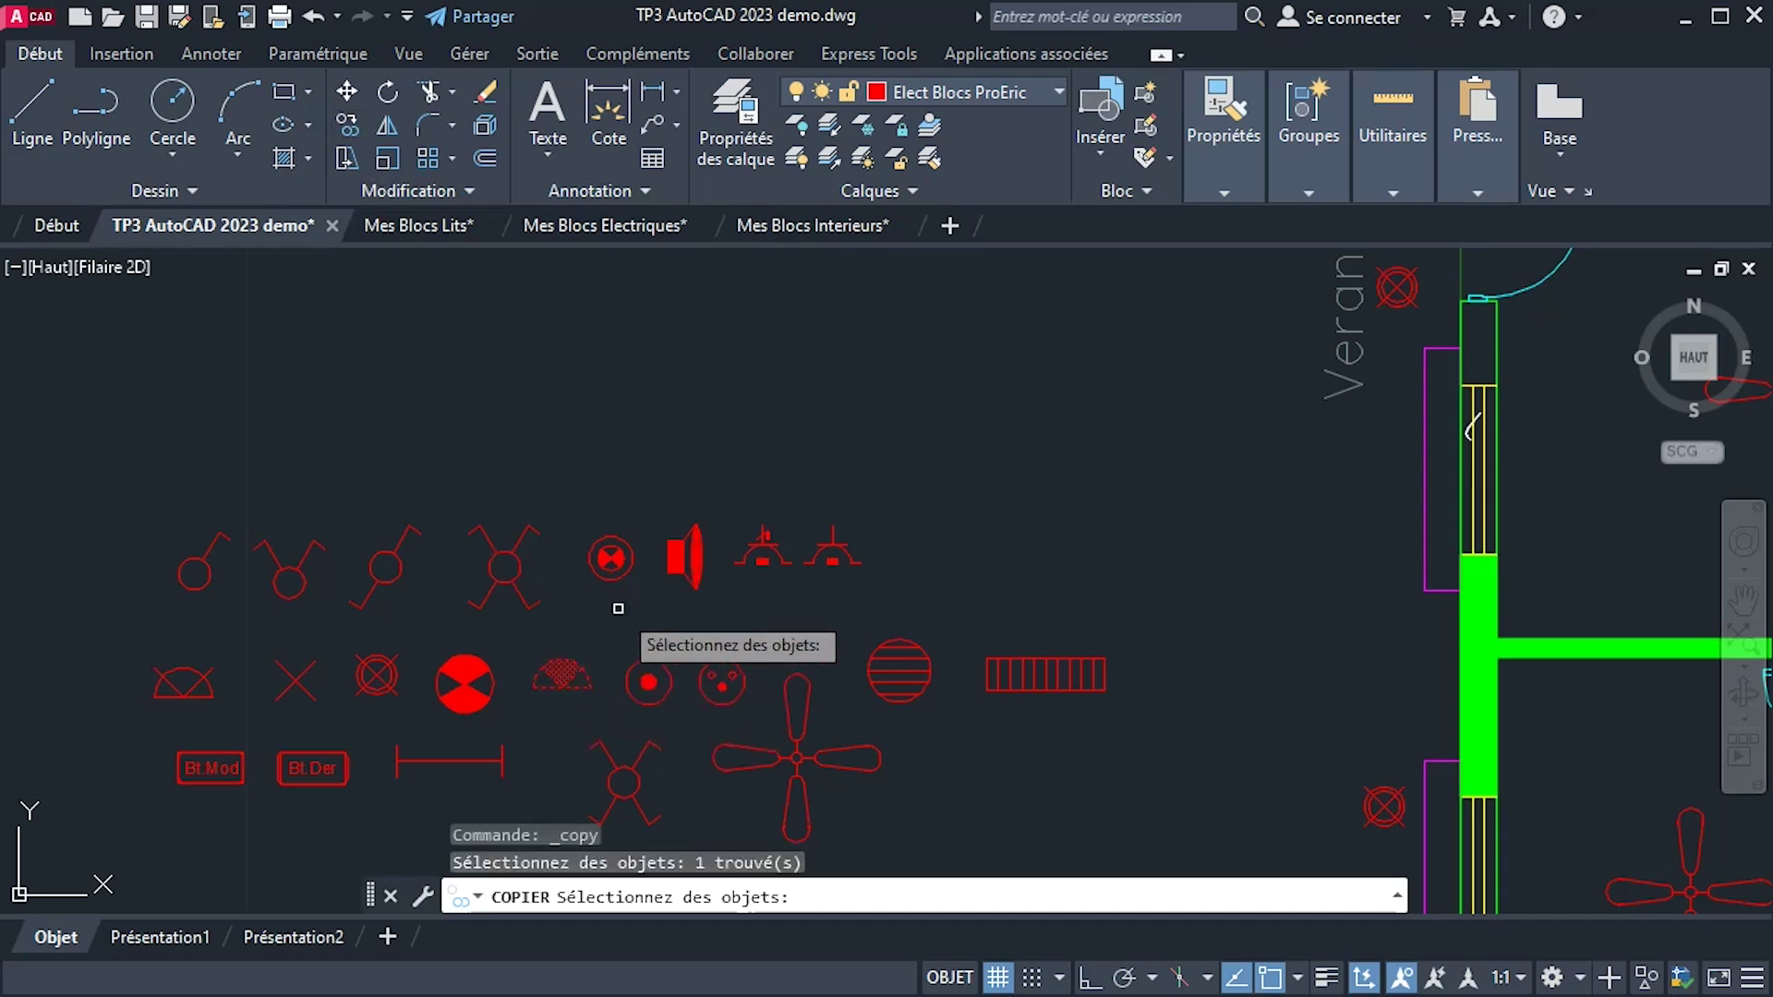
key("Return")
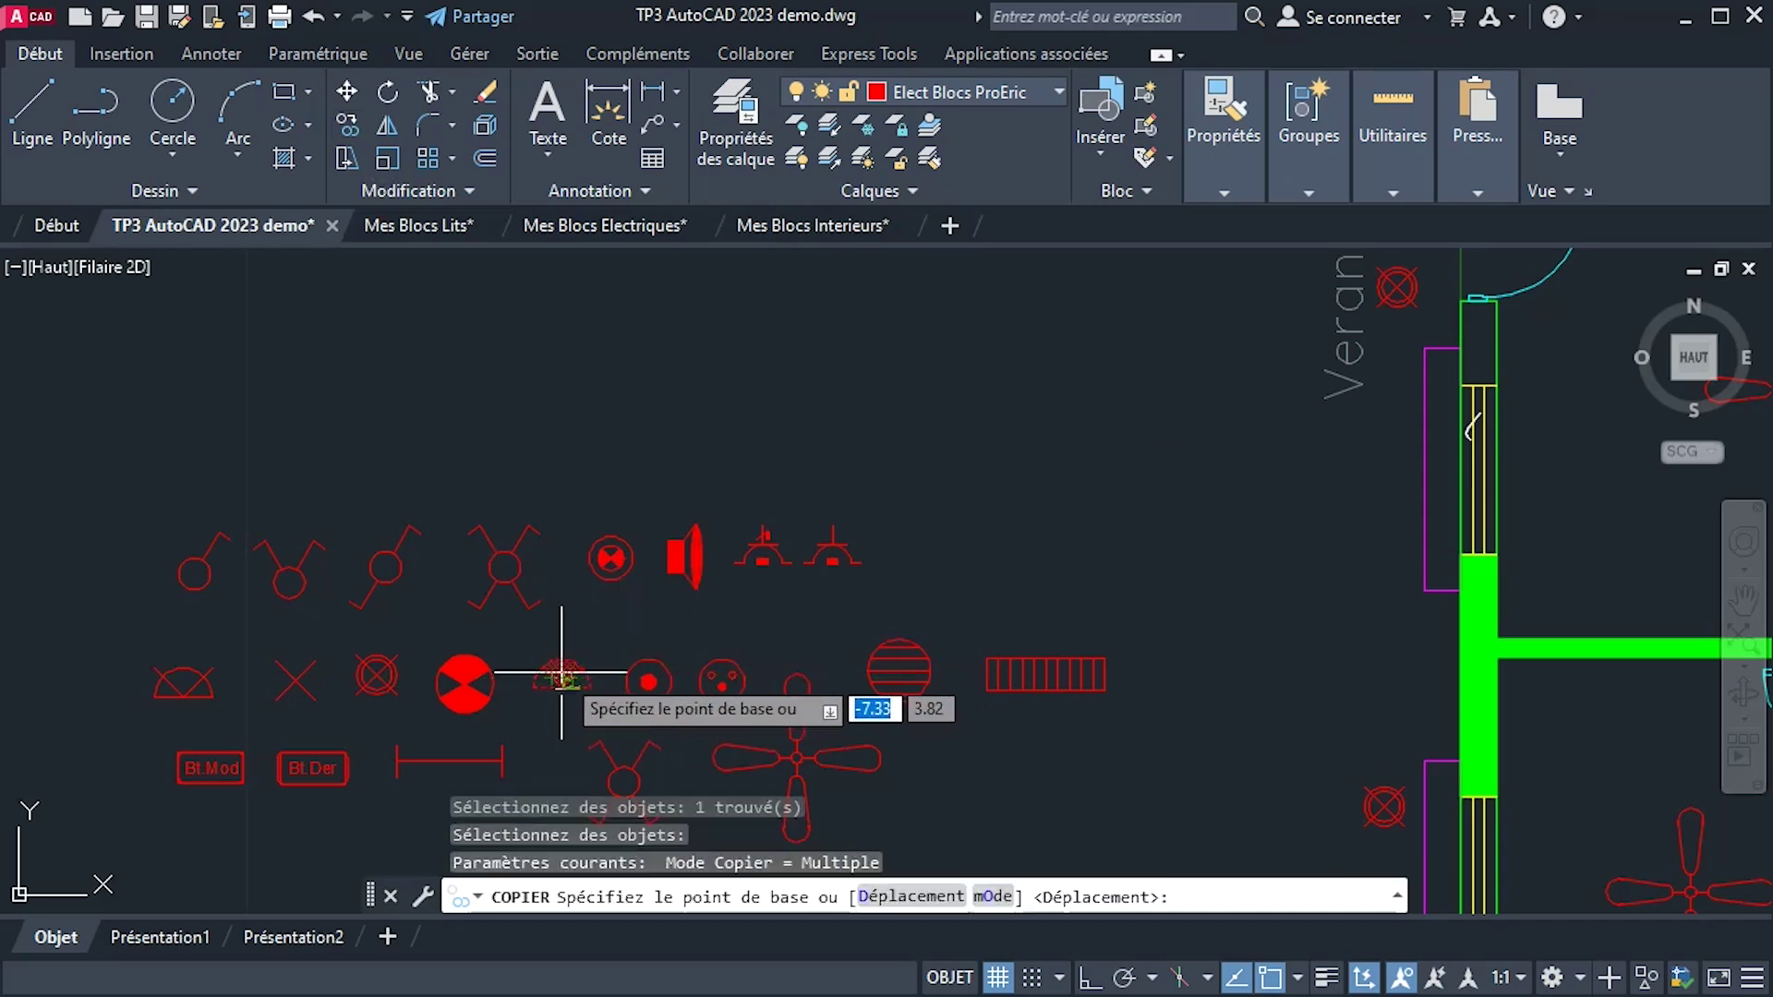
left_click(557, 681)
scroll(716, 503, "down", 4)
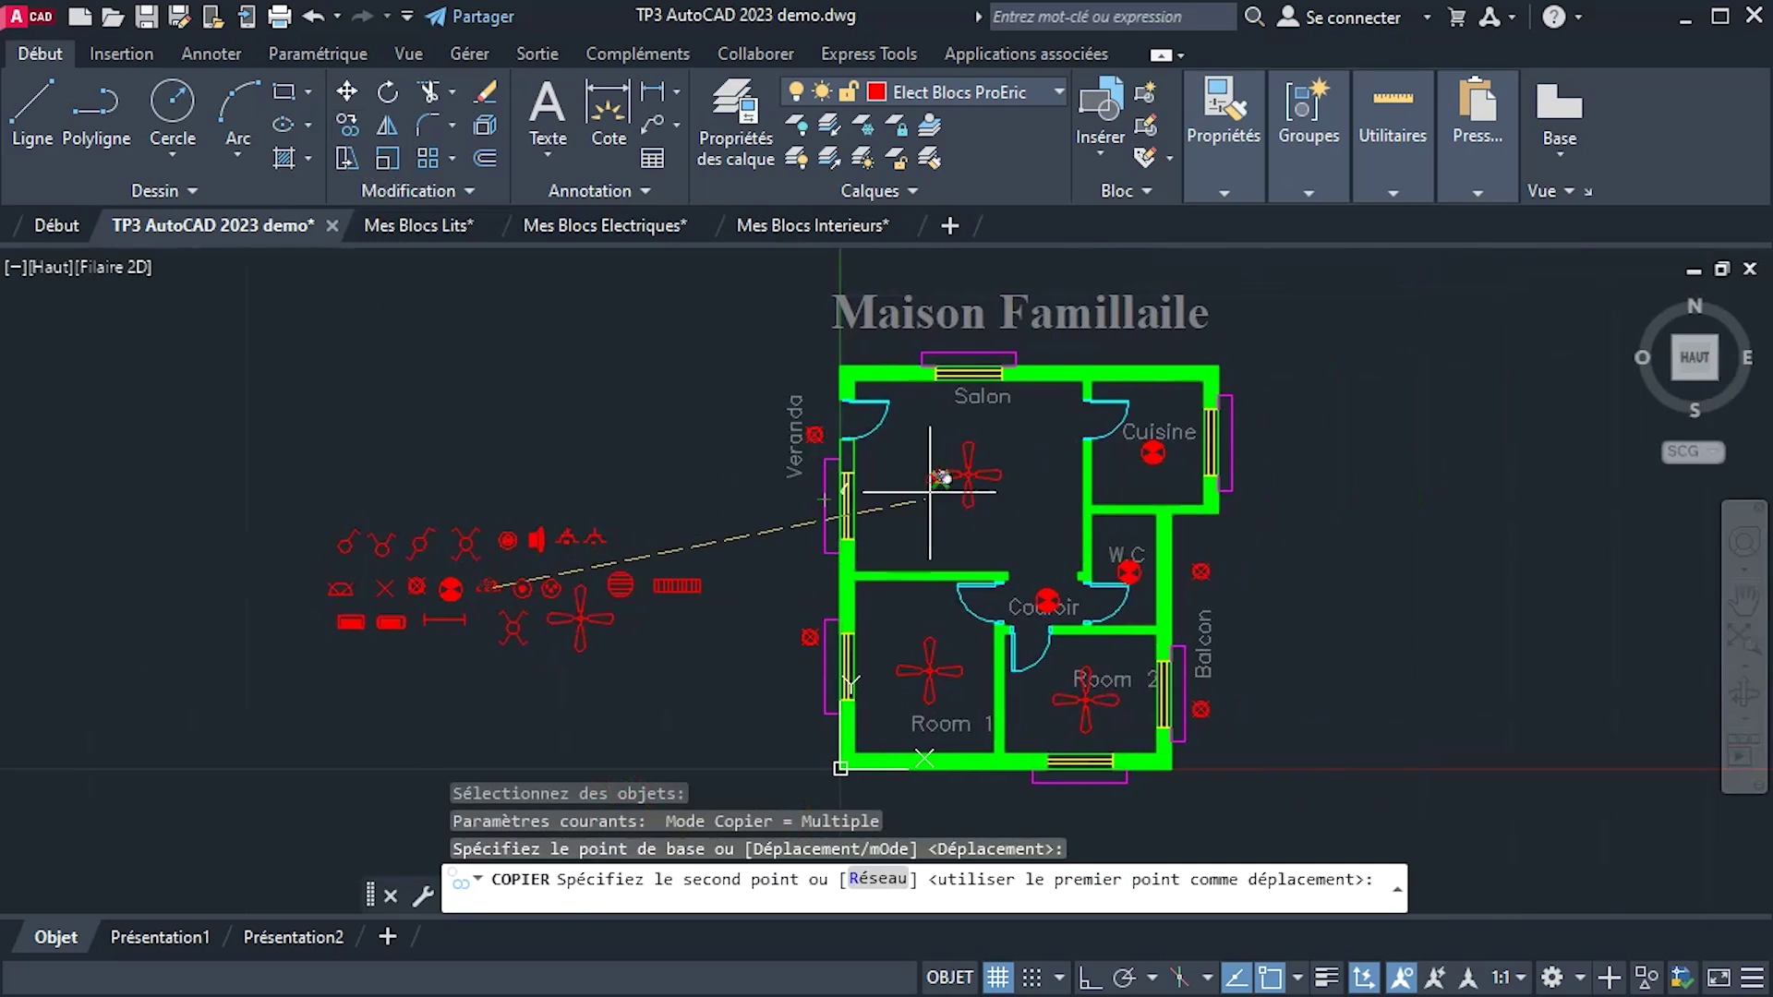
scroll(1009, 463, "up", 4)
scroll(1025, 378, "down", 2)
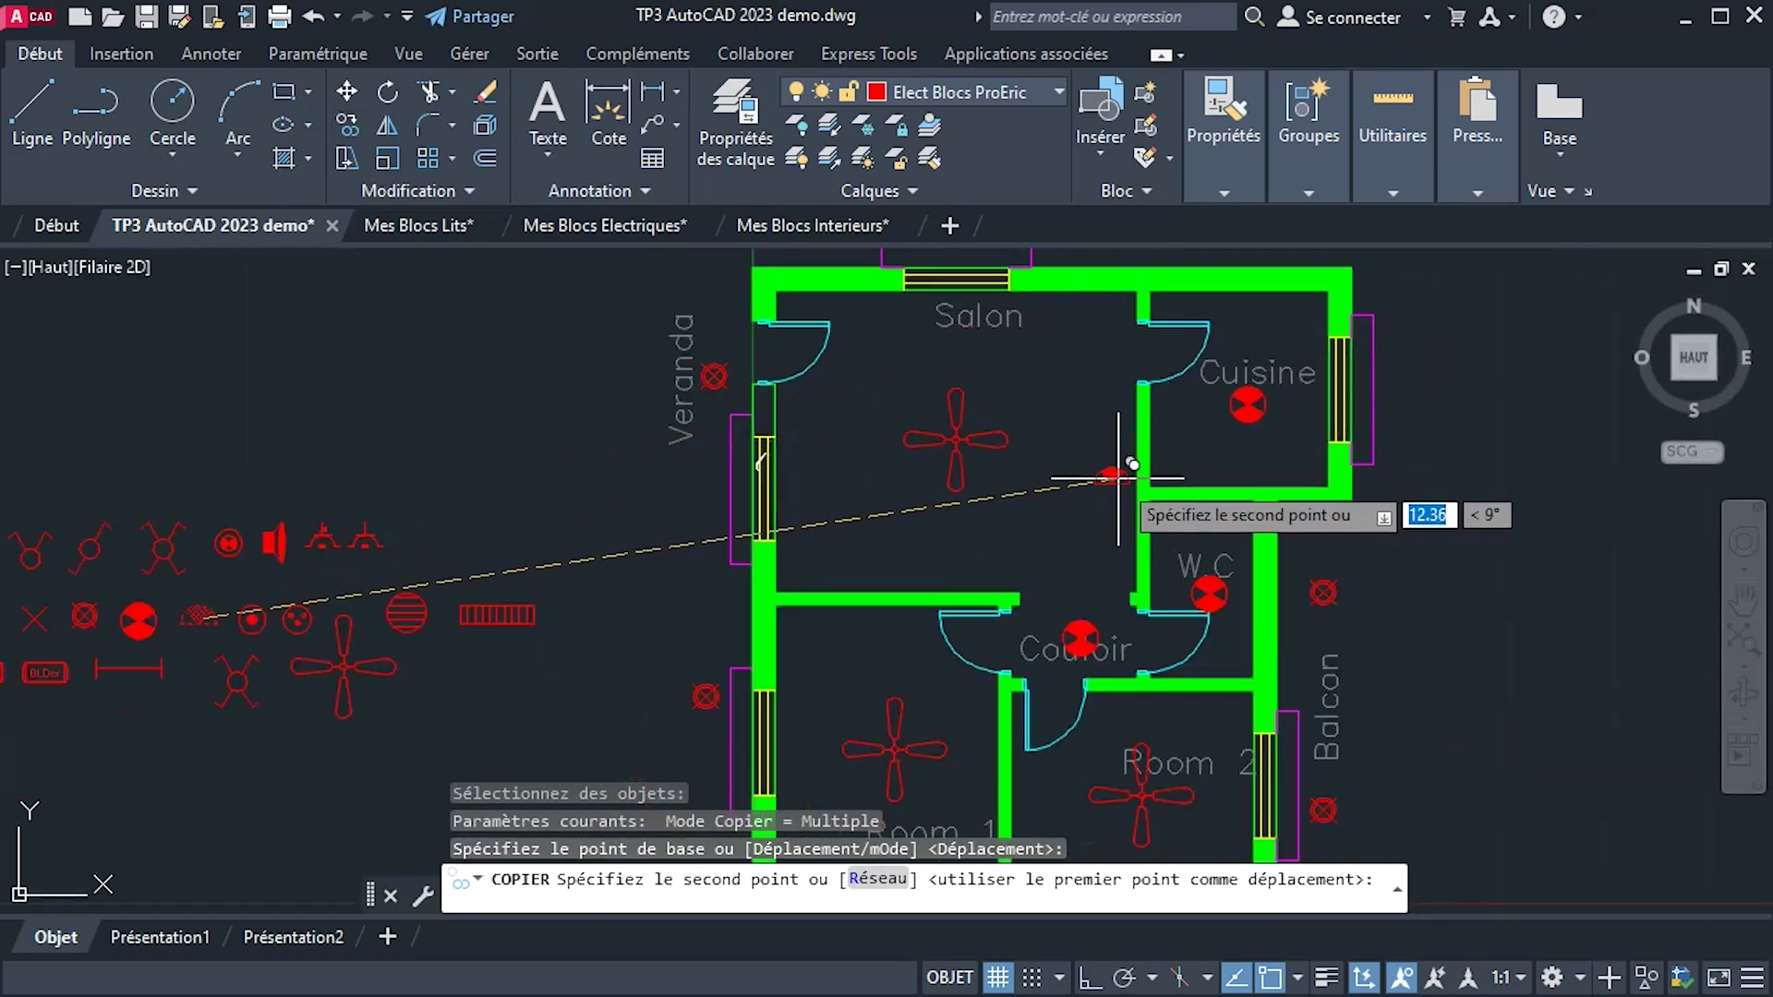
left_click(1119, 482)
left_click(896, 596)
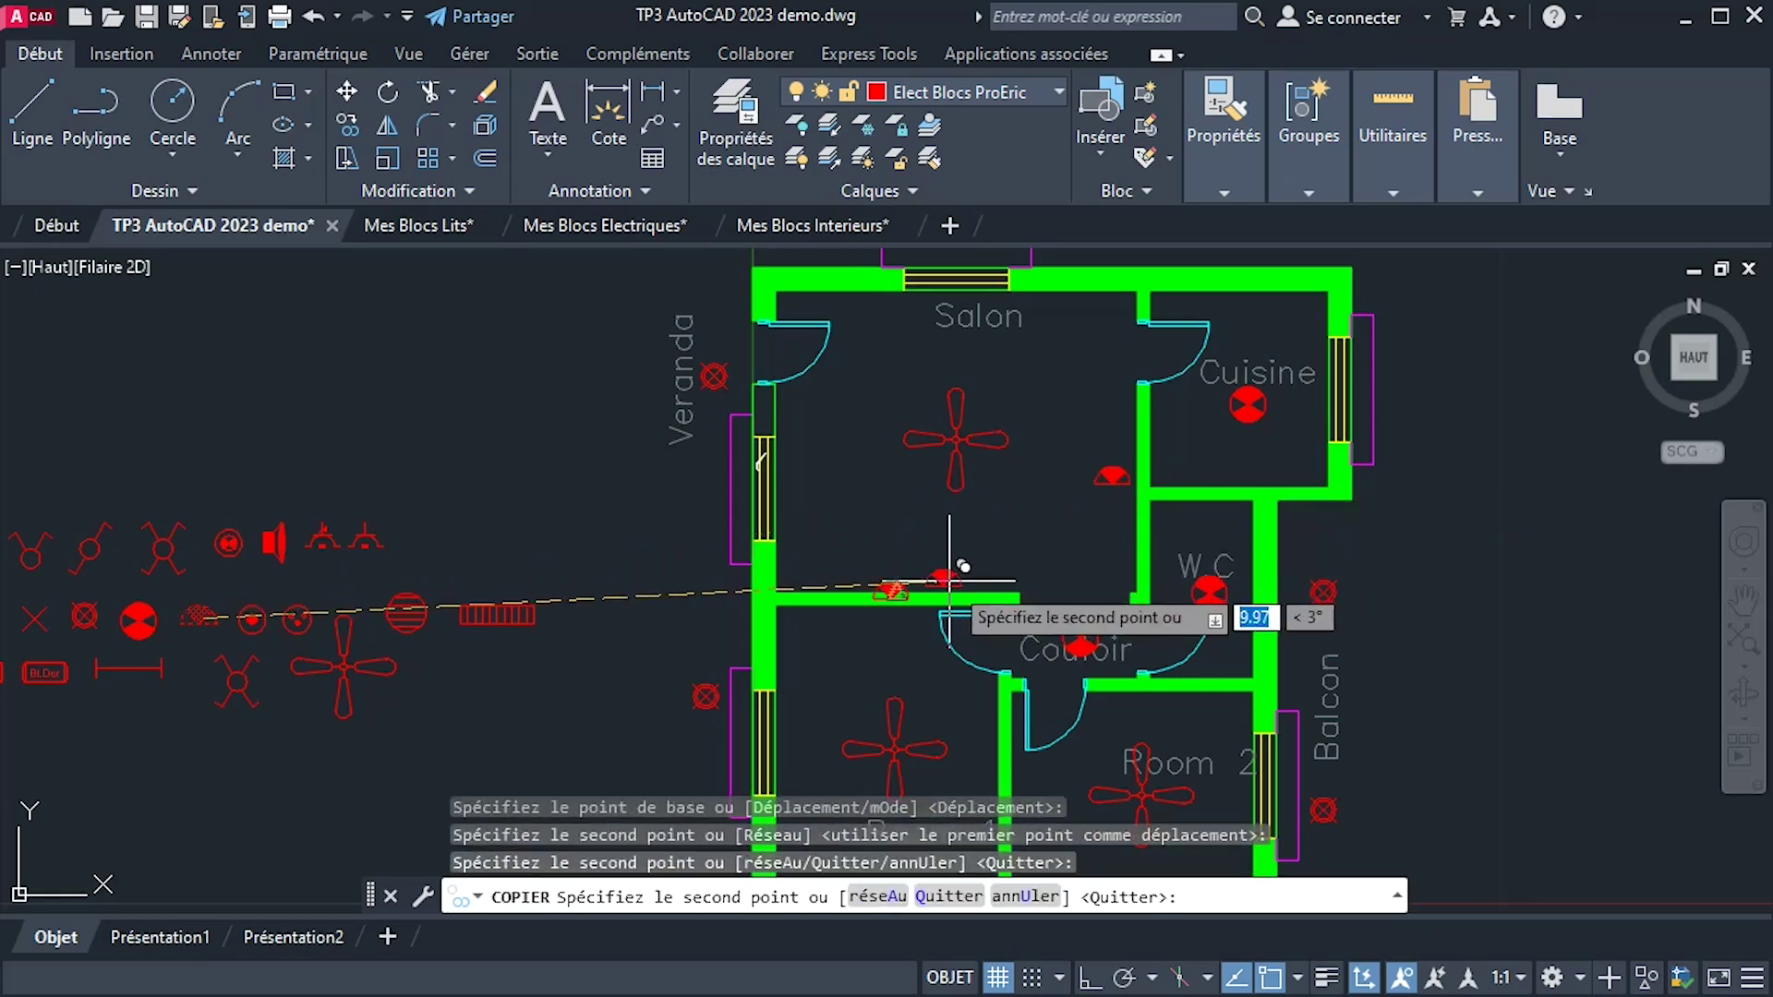
Place two more wall light copies in the Salon, by the Veranda-side window and below the window above the room label, ending the copy.
left_click(803, 474)
scroll(878, 301, "down", 1)
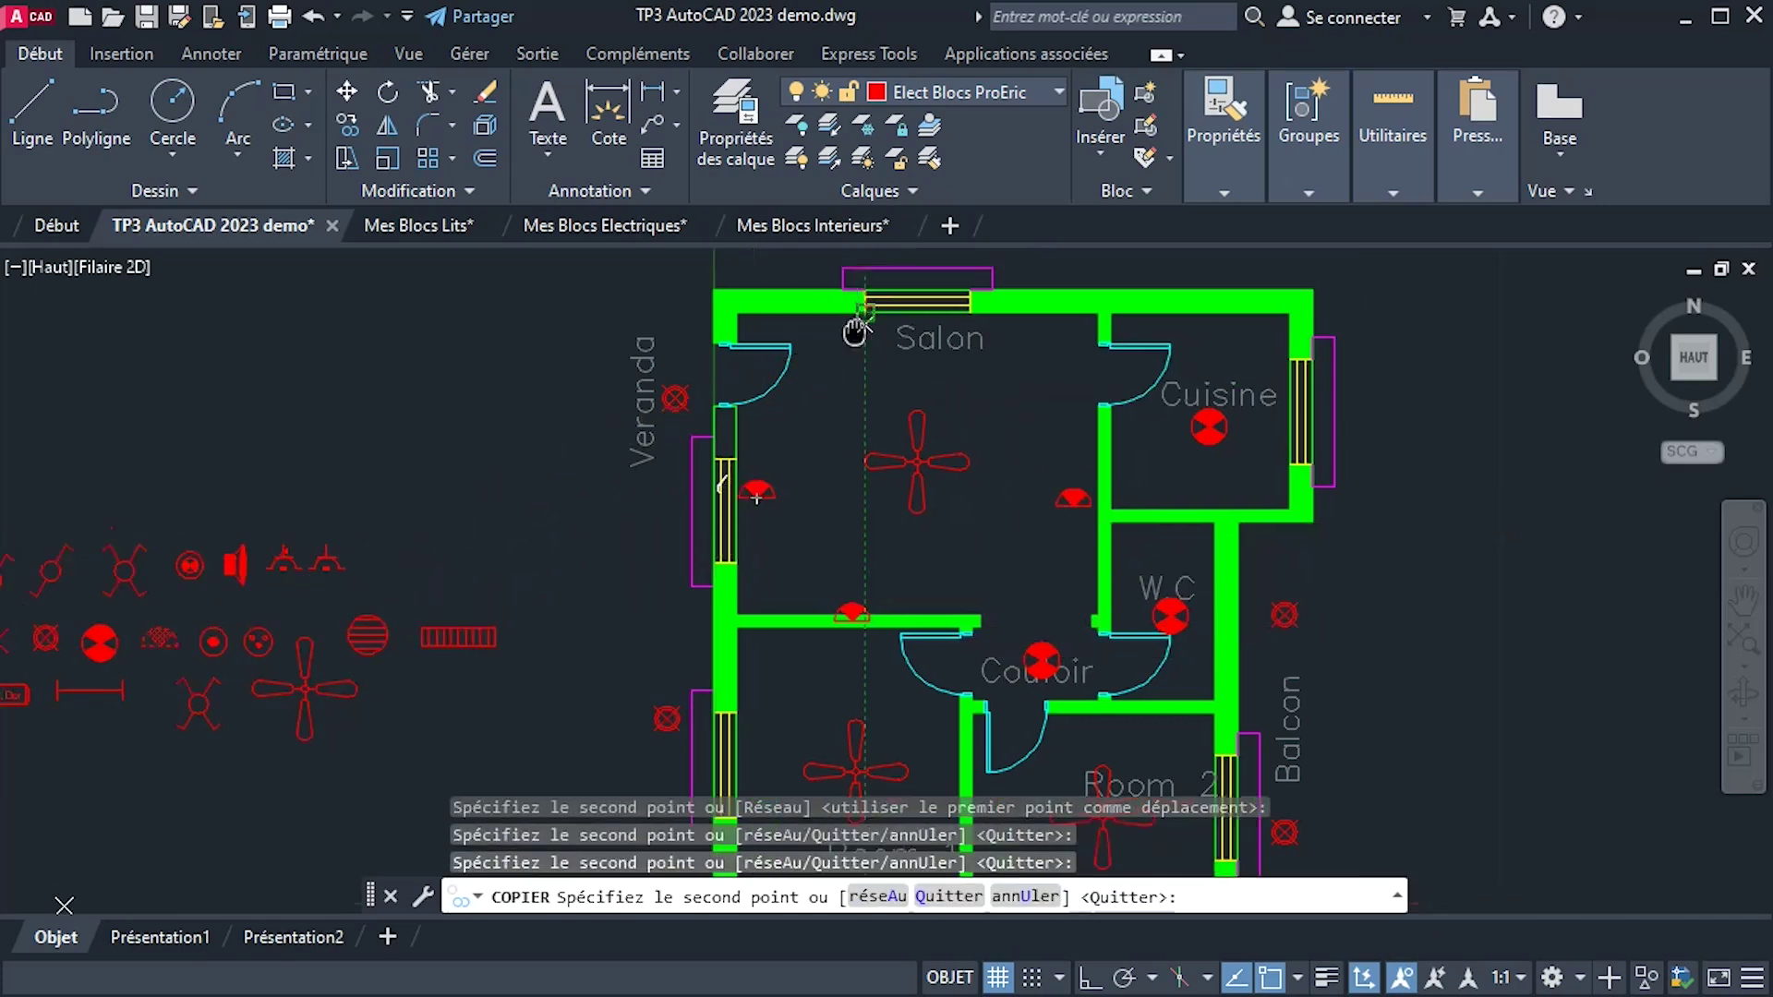
scroll(868, 369, "up", 2)
scroll(841, 392, "up", 3)
left_click(857, 418)
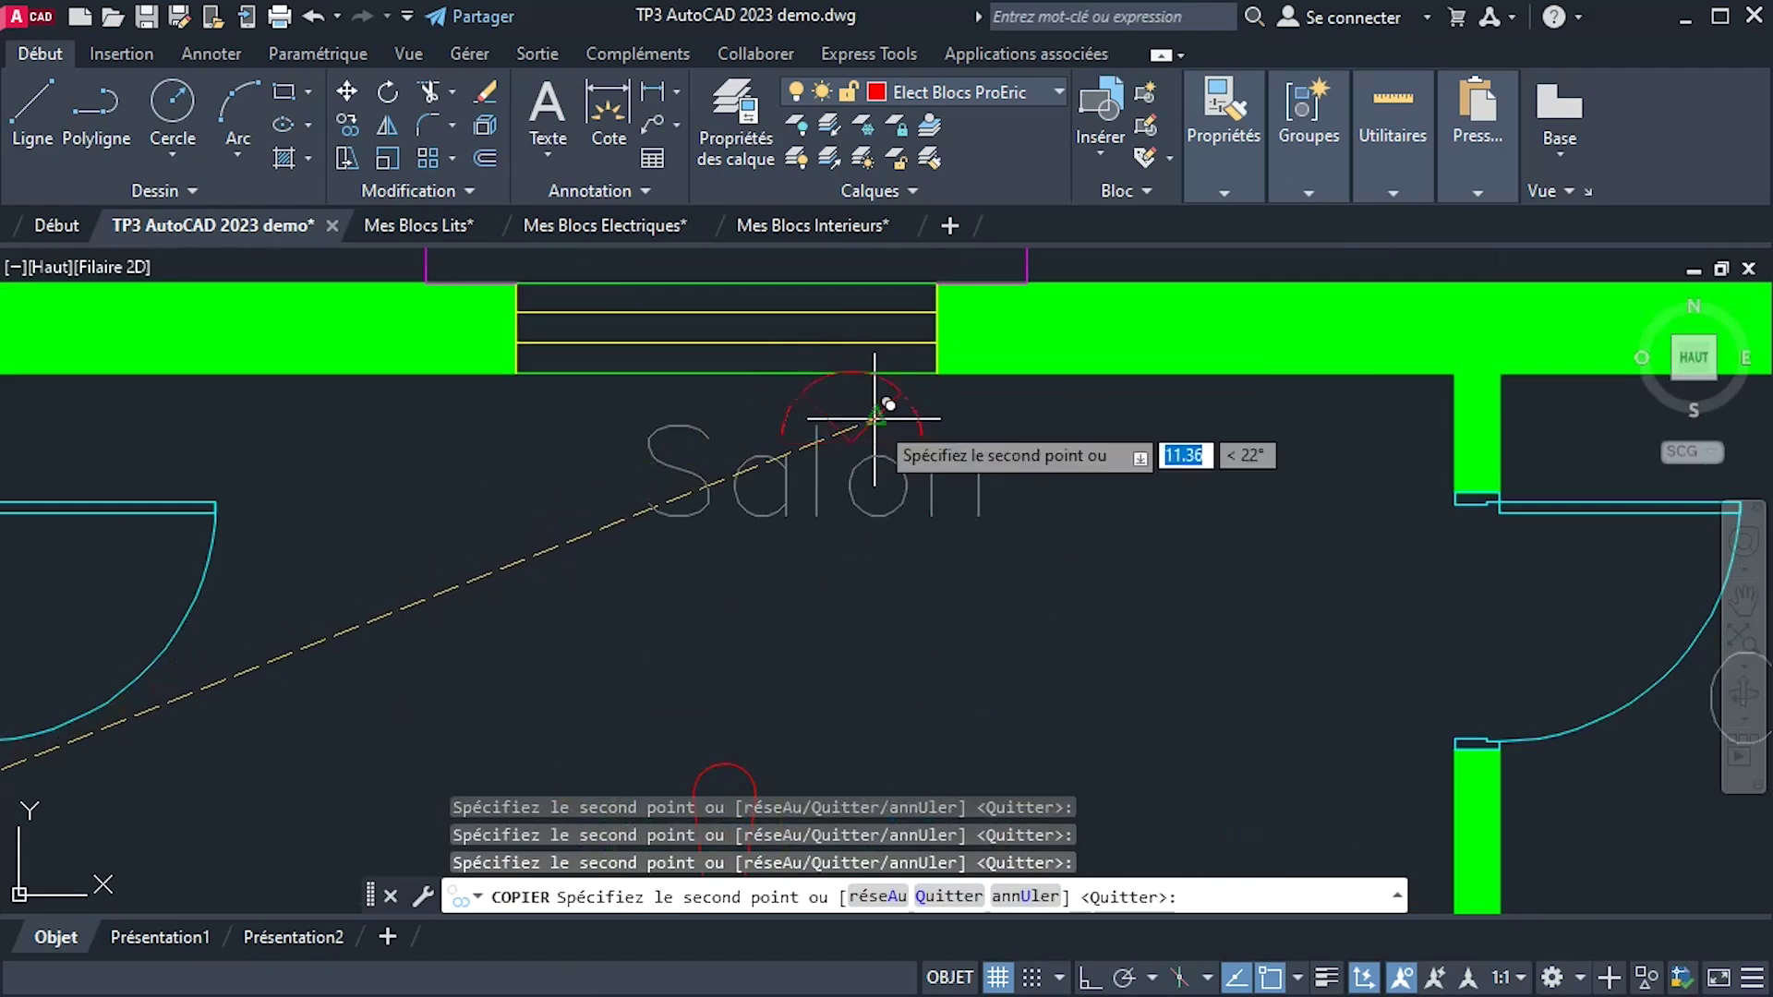
scroll(1183, 535, "down", 4)
right_click(1192, 598)
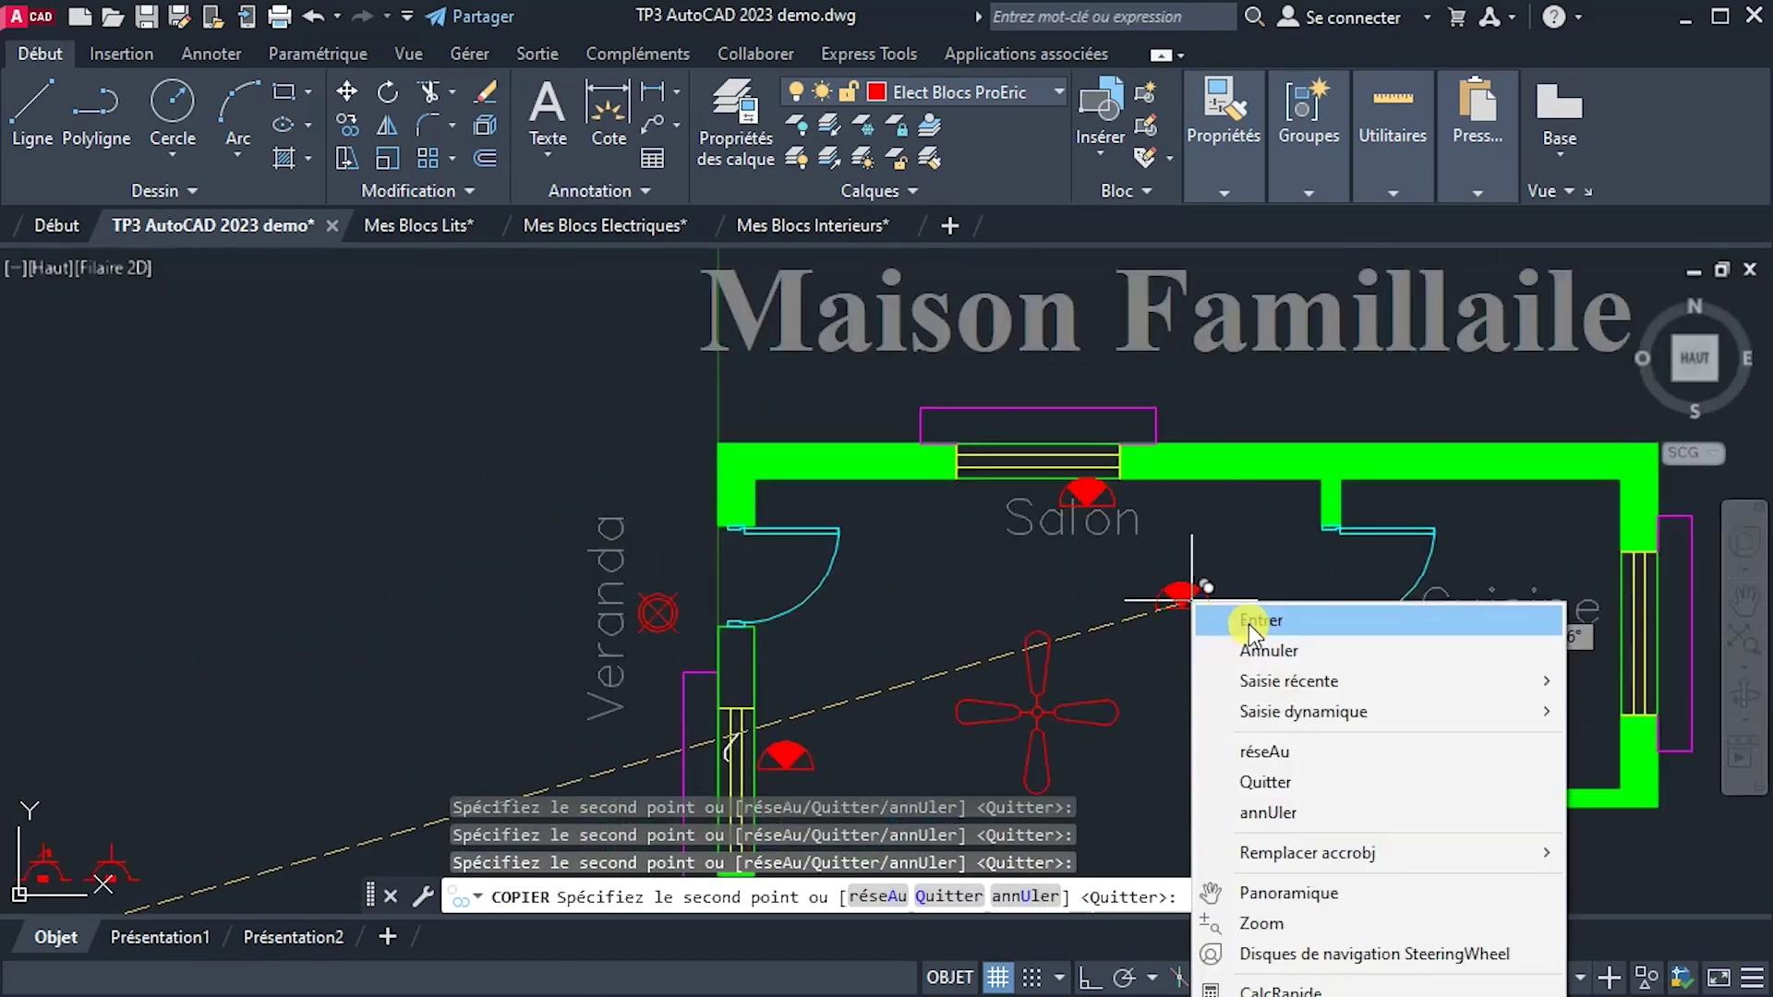
left_click(1224, 617)
Align the wall light near the Cuisine flush against the Salon's partition wall, using its alignment grip.
scroll(1192, 609, "up", 3)
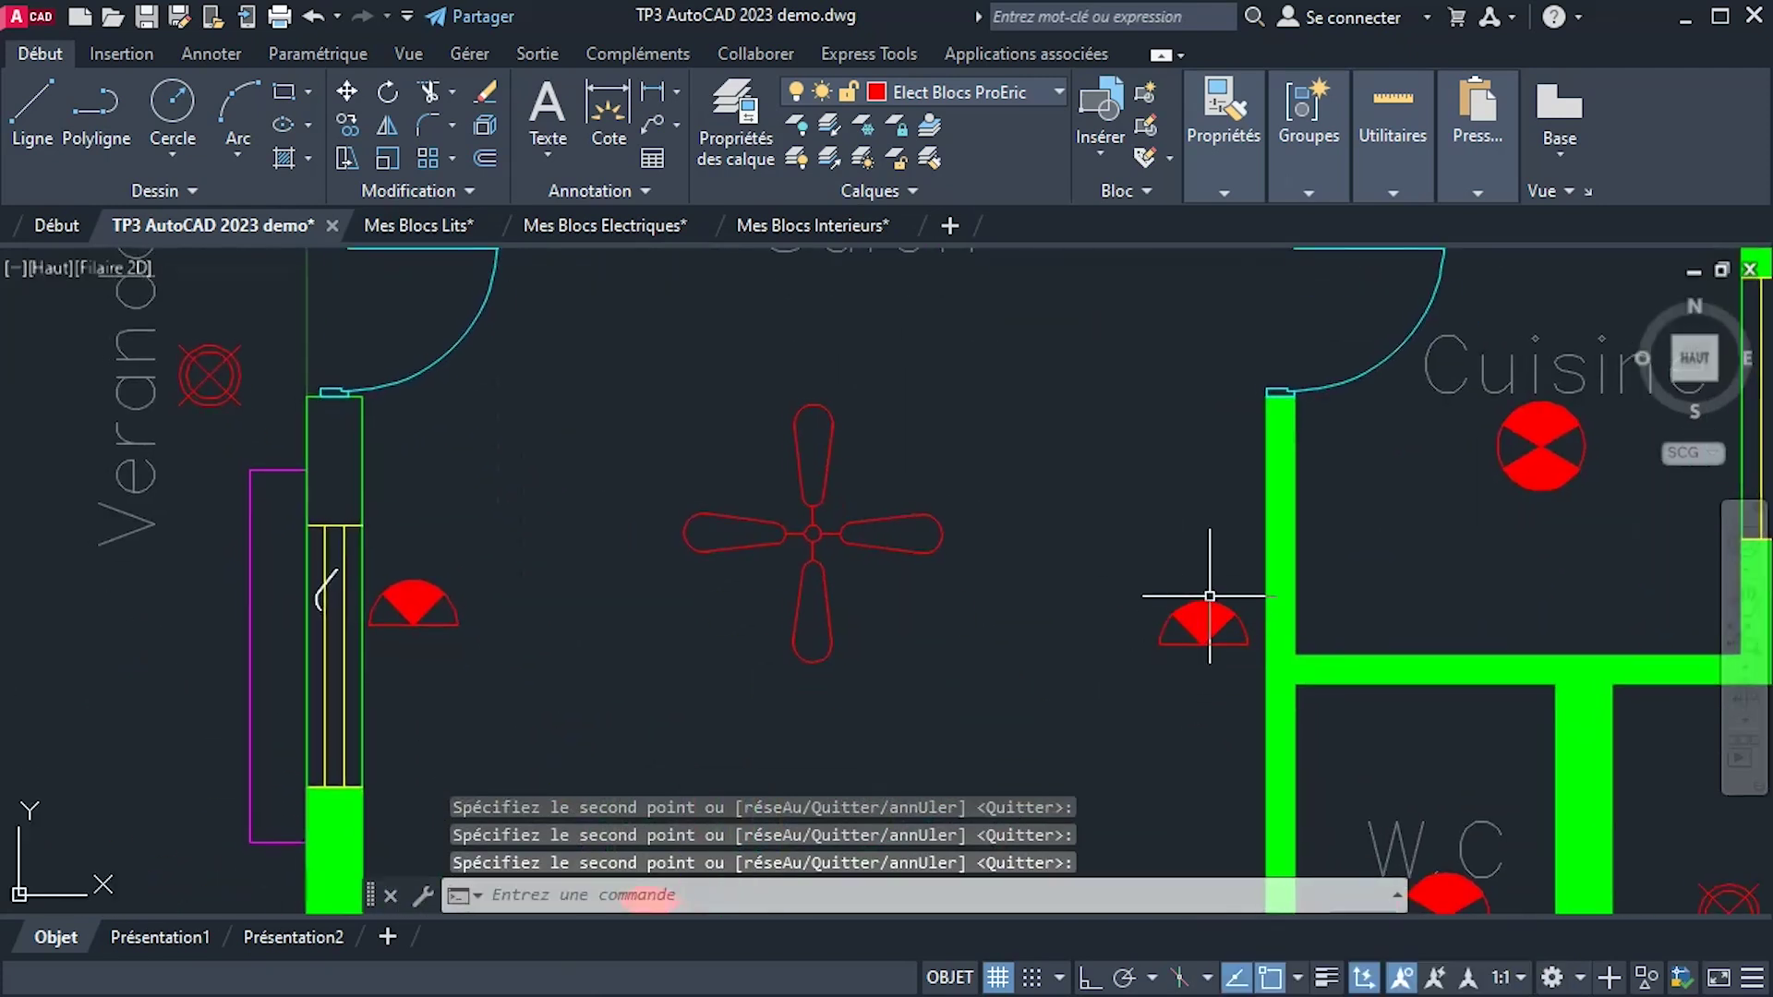
scroll(1204, 595, "up", 4)
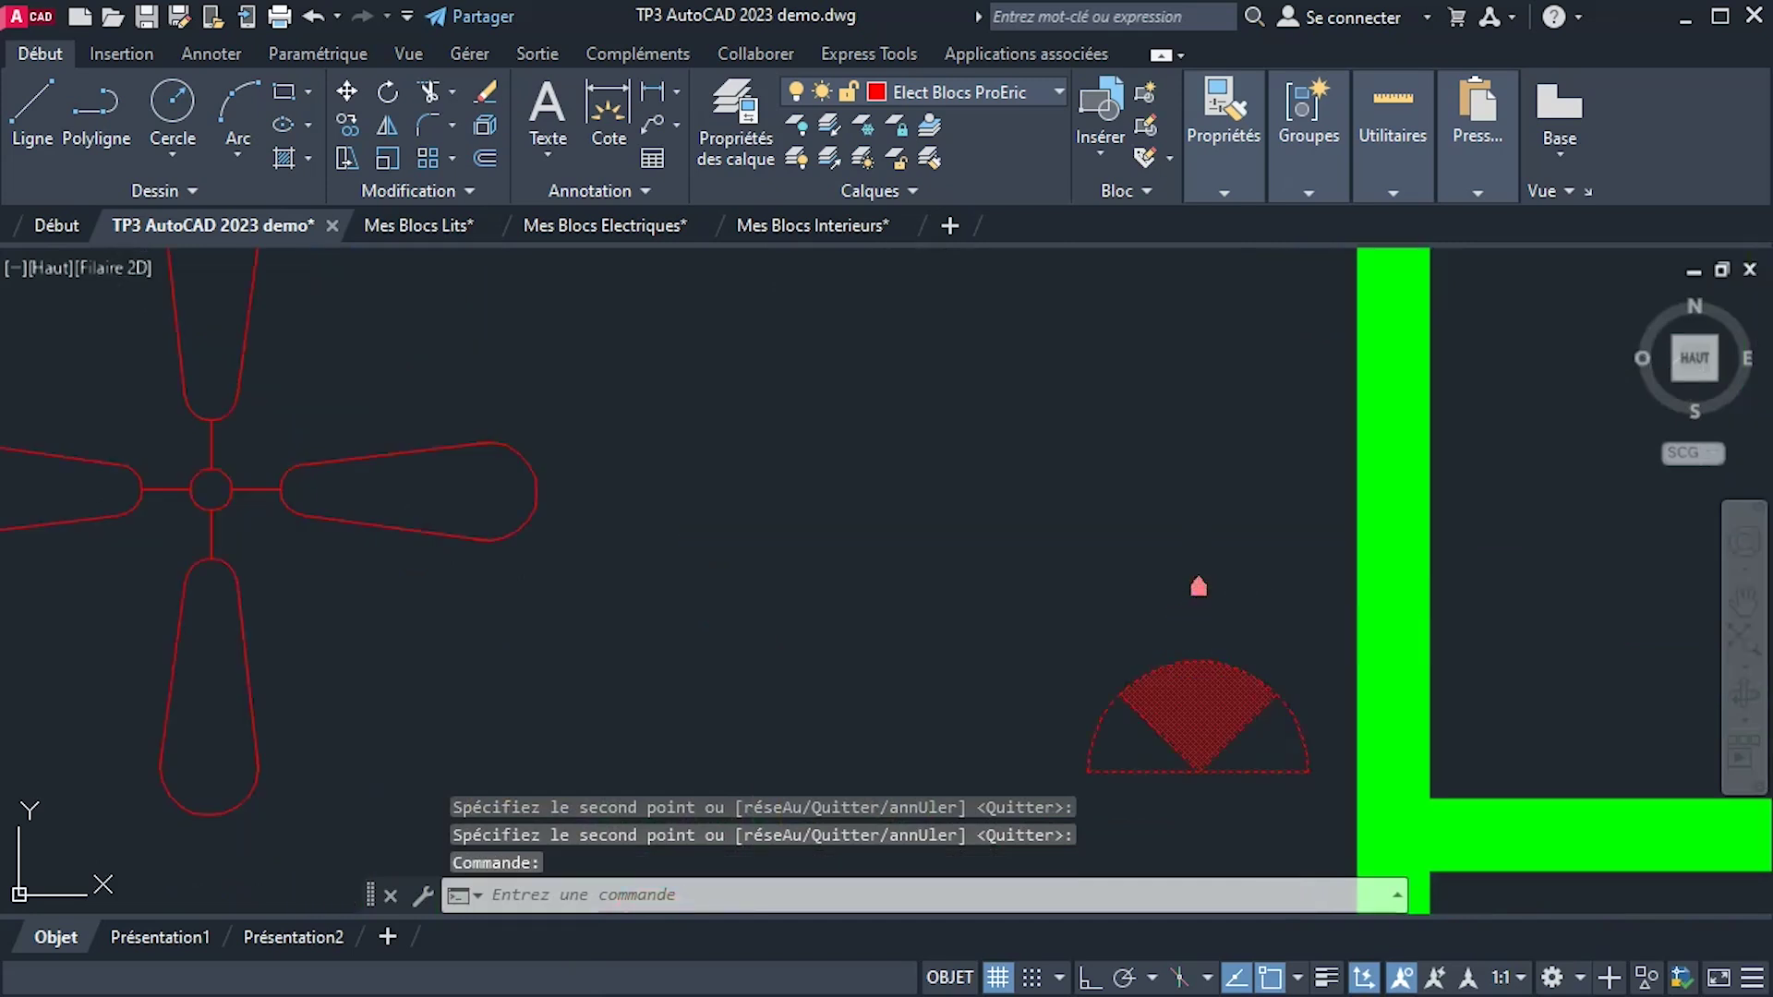
left_click(1199, 587)
left_click(1353, 614)
scroll(1128, 605, "down", 4)
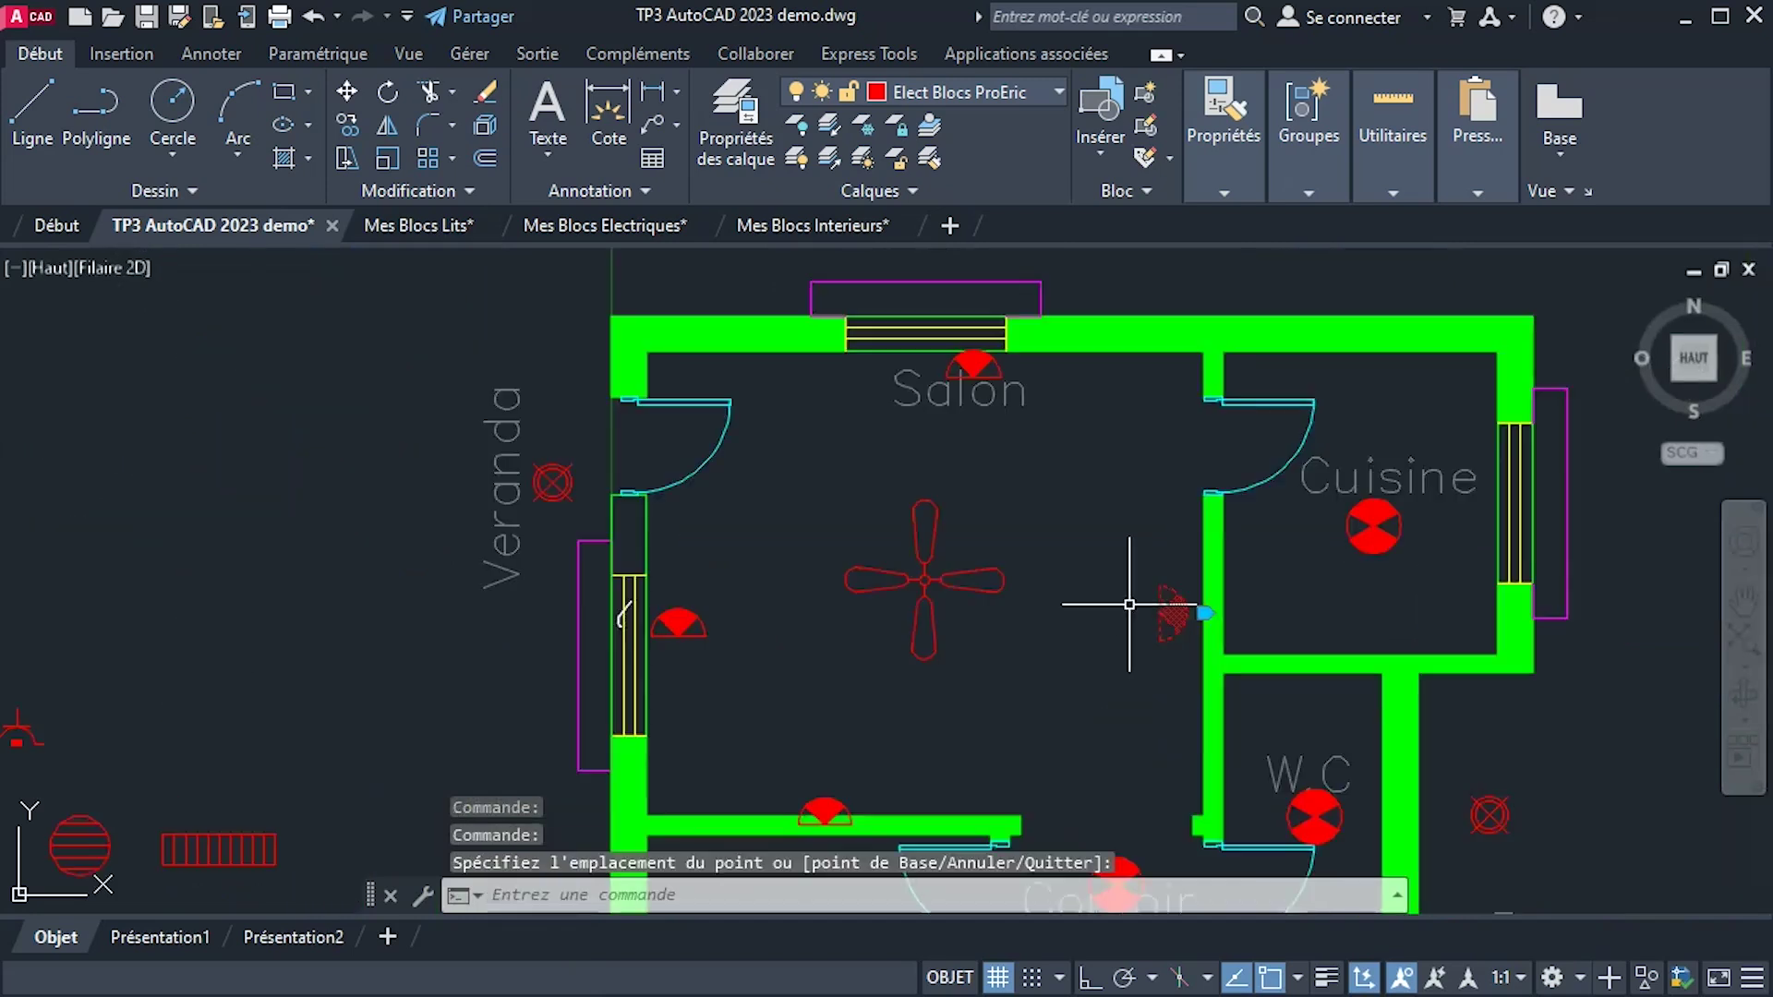
Align the wall light between the Salon and Room 1 to the Salon face of that wall.
scroll(1128, 605, "down", 2)
scroll(702, 831, "up", 5)
left_click(1074, 639)
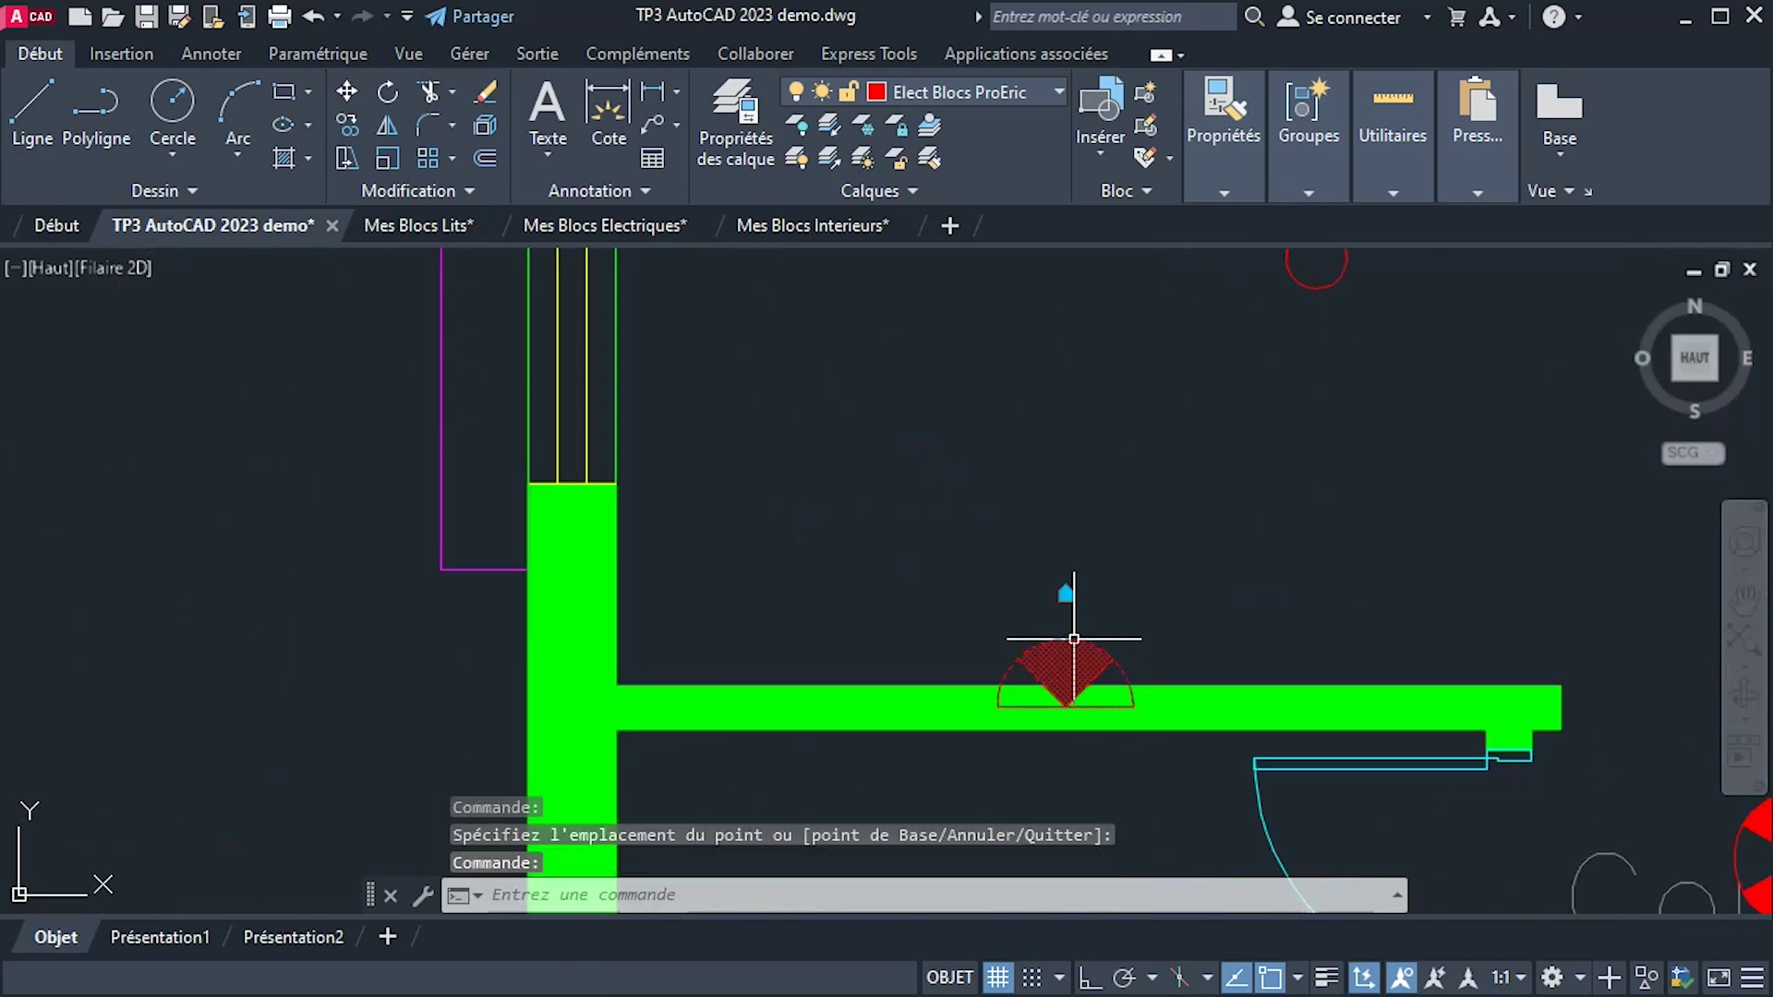
left_click(1066, 594)
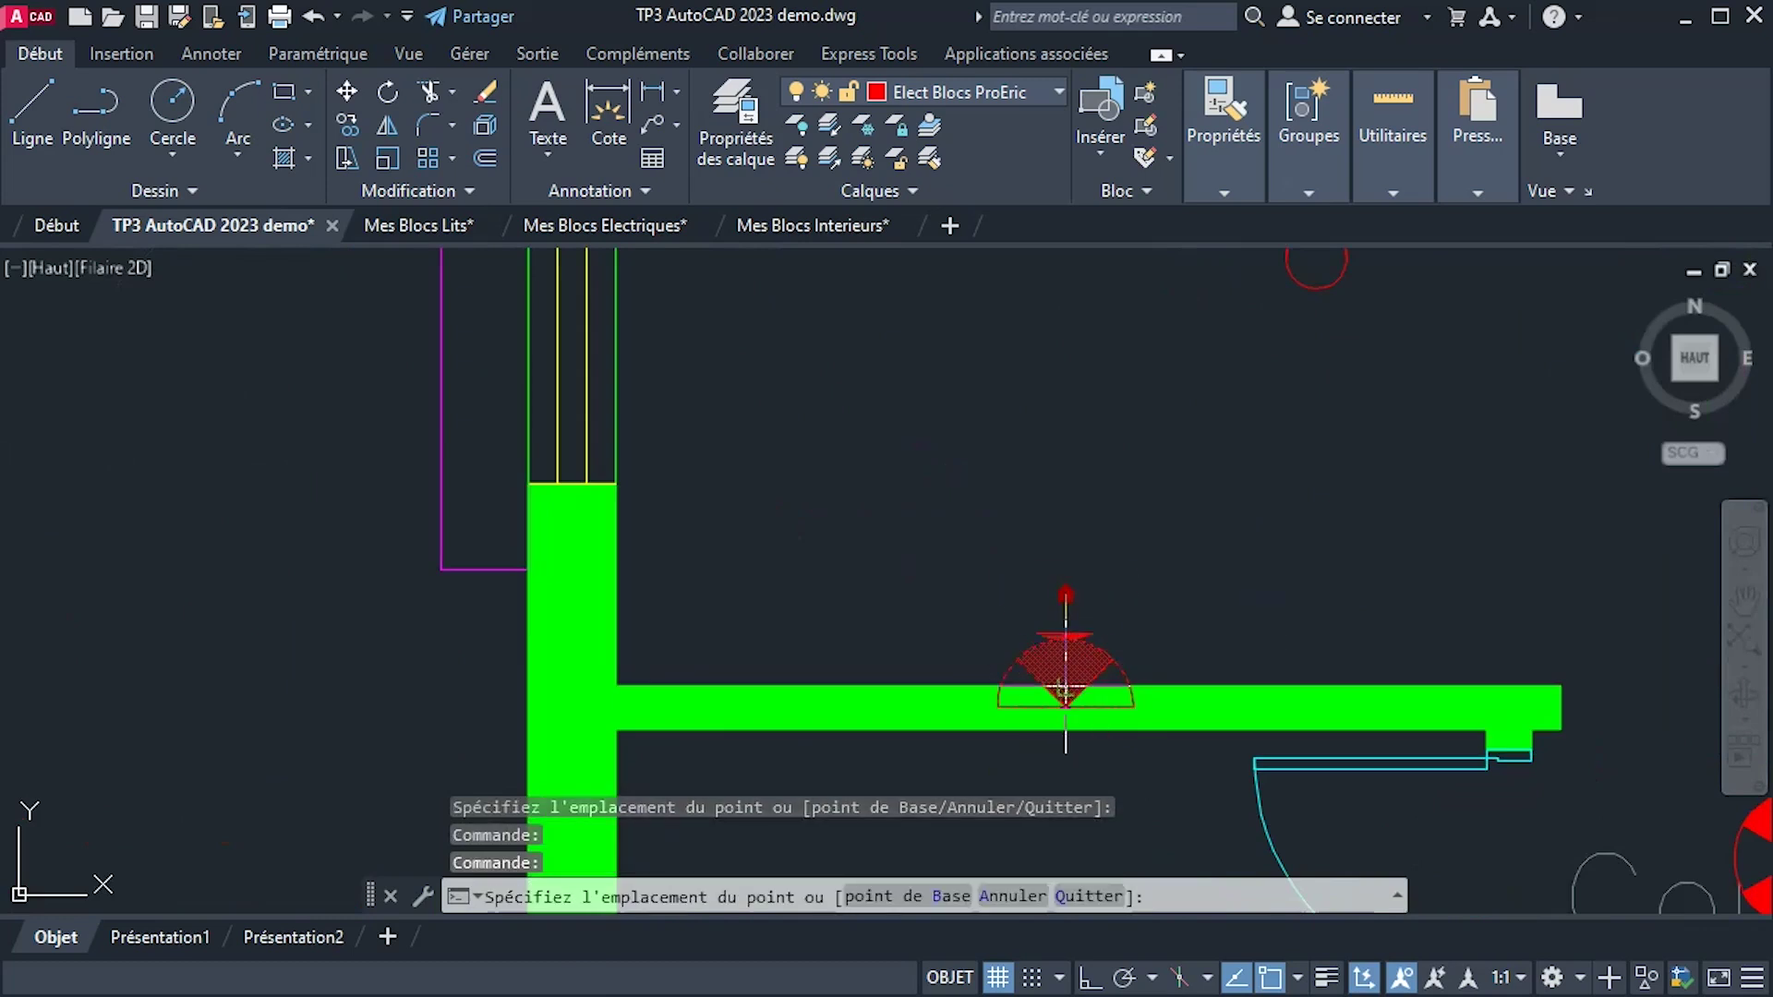
left_click(1066, 601)
Align the wall light near the Veranda to the inner face of the Salon's side window.
mouse_move(778, 242)
middle_mouse_down()
mouse_move(807, 339)
mouse_move(875, 407)
mouse_move(908, 542)
middle_mouse_up()
scroll(908, 542, "down", 2)
left_click(915, 521)
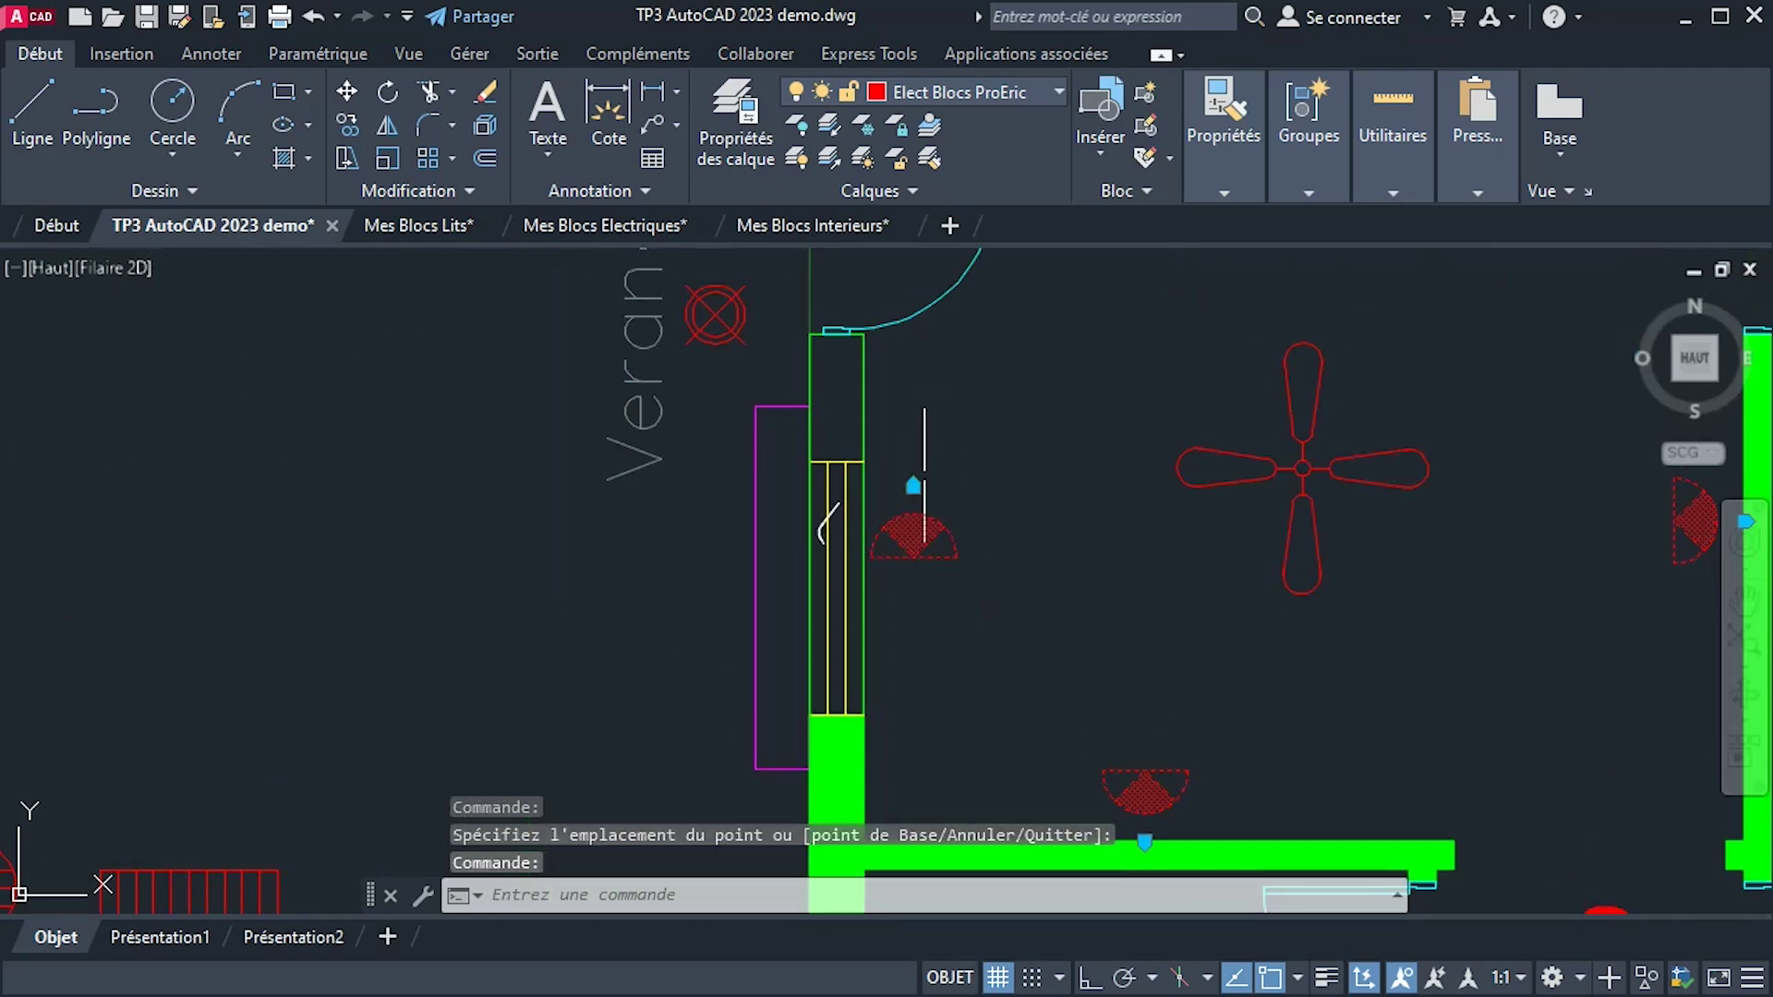
left_click(914, 486)
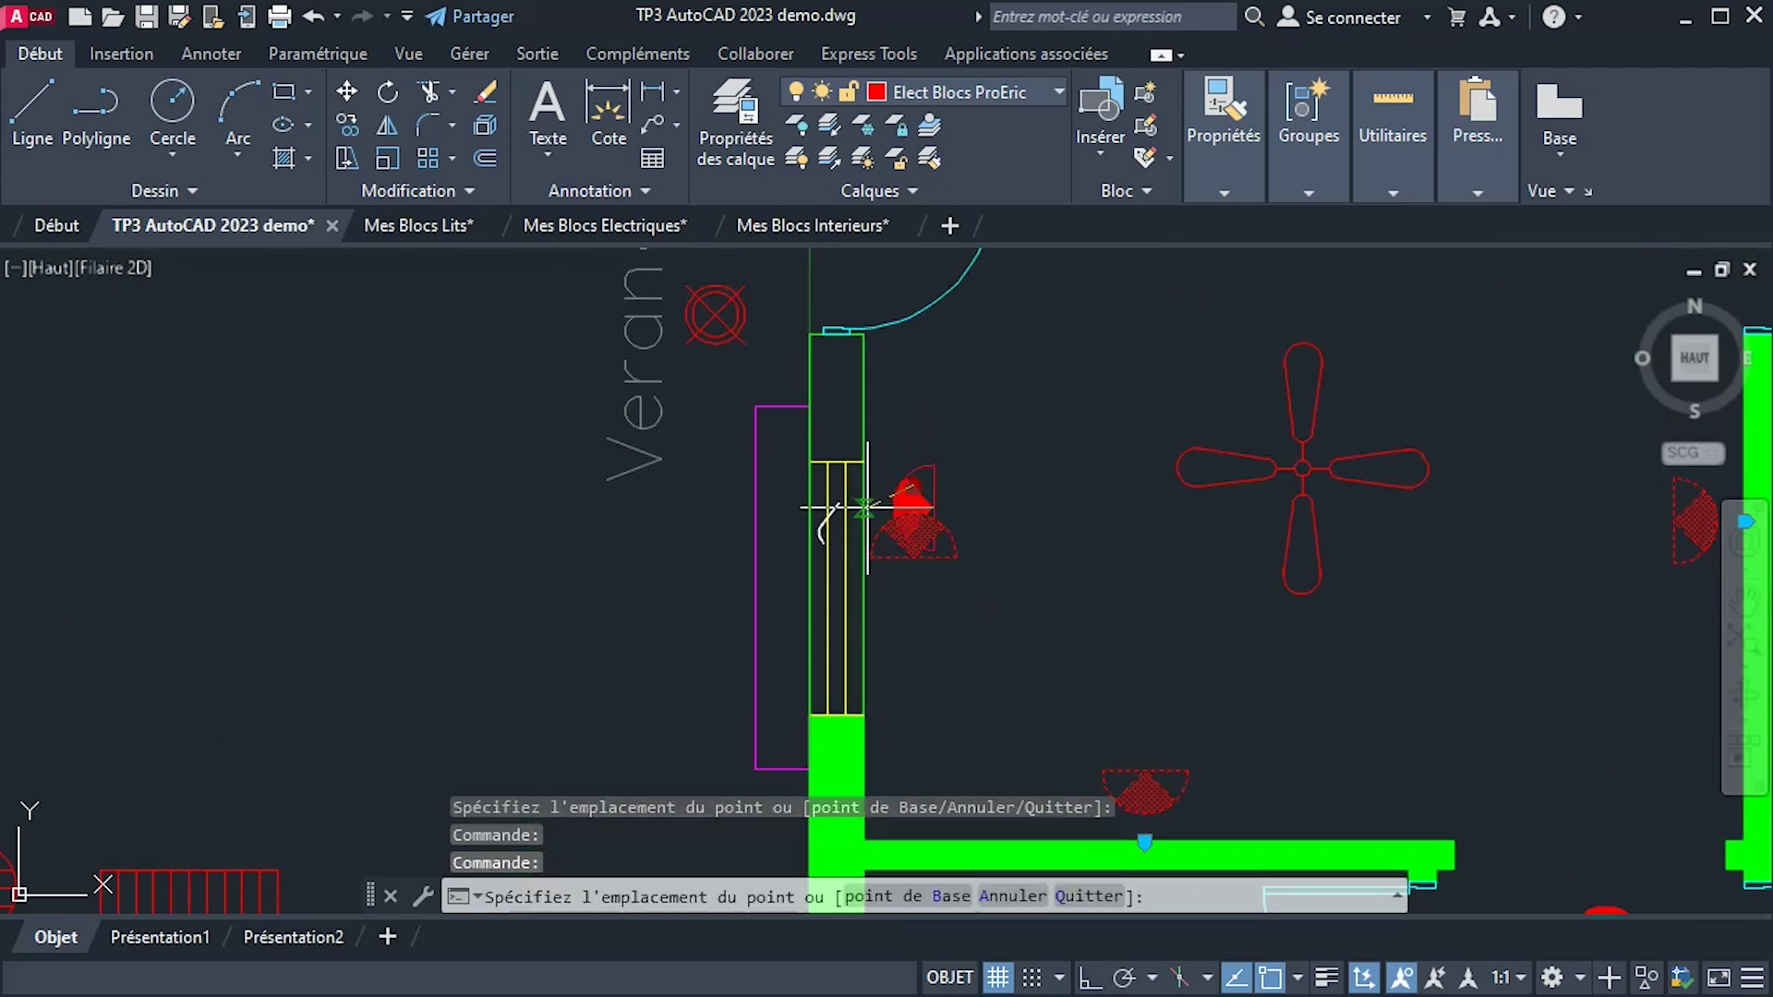
left_click(867, 506)
Align the wall light above the Salon label to the inner edge of the window in the upper wall.
scroll(1022, 526, "down", 5)
scroll(990, 457, "up", 6)
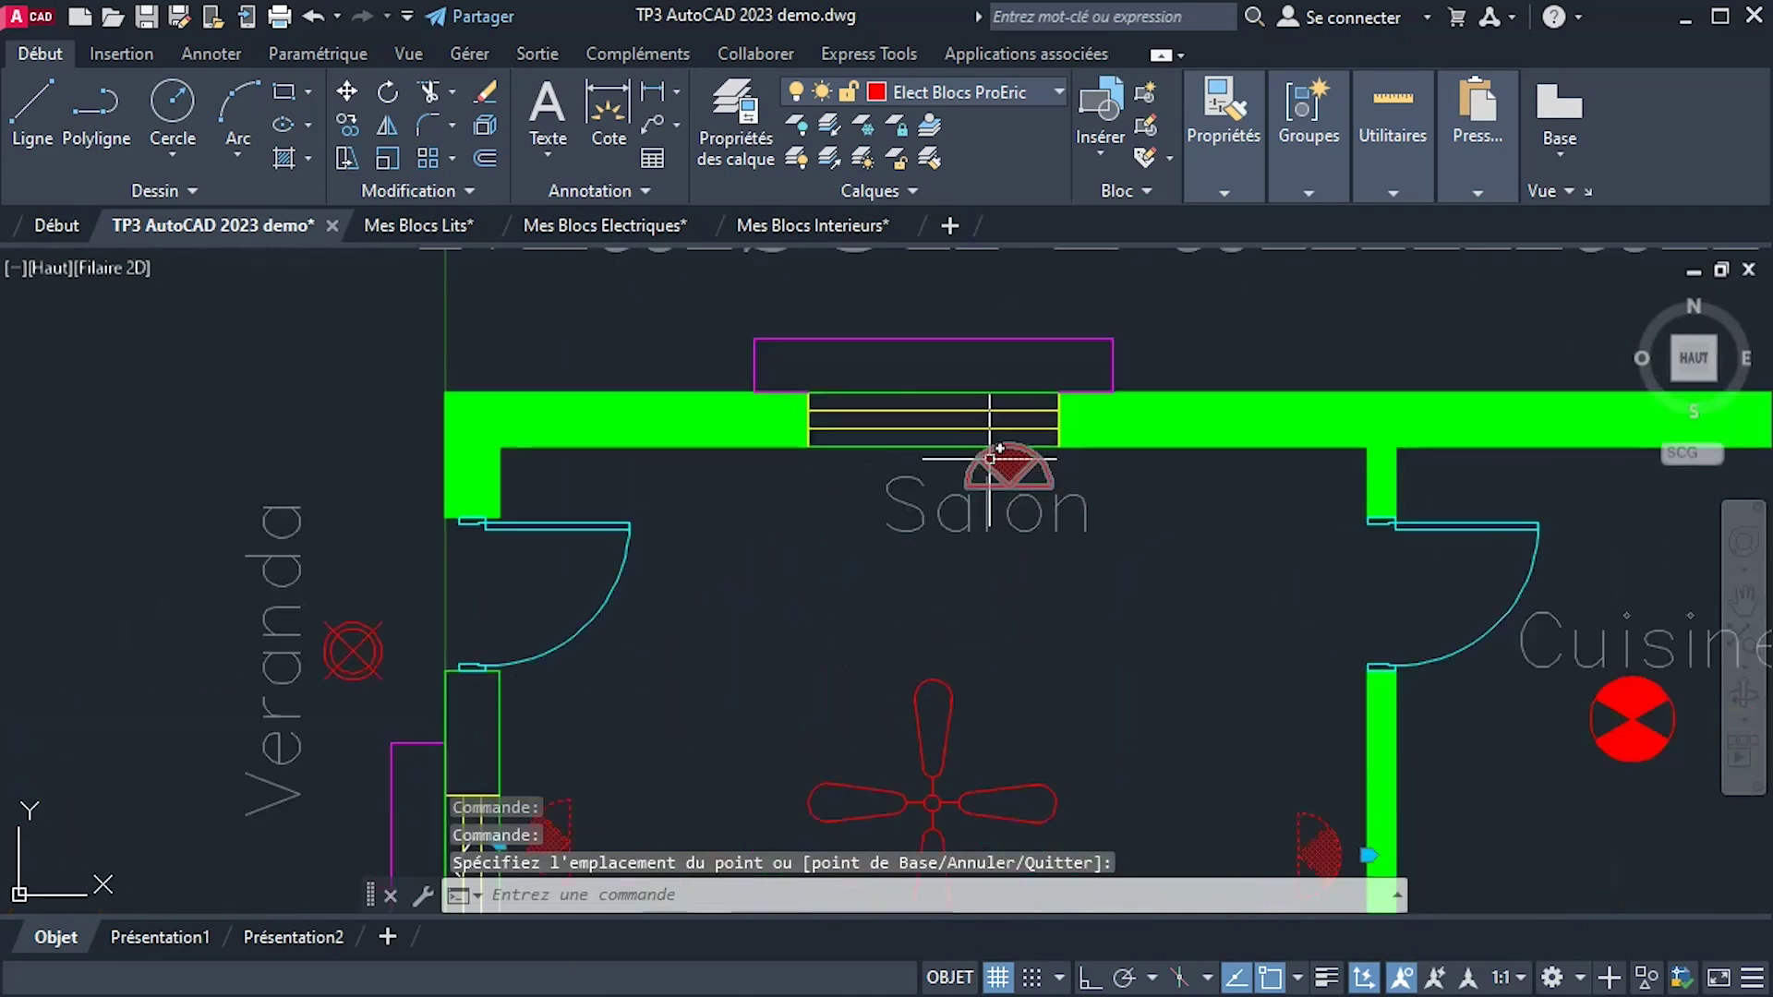
left_click(990, 457)
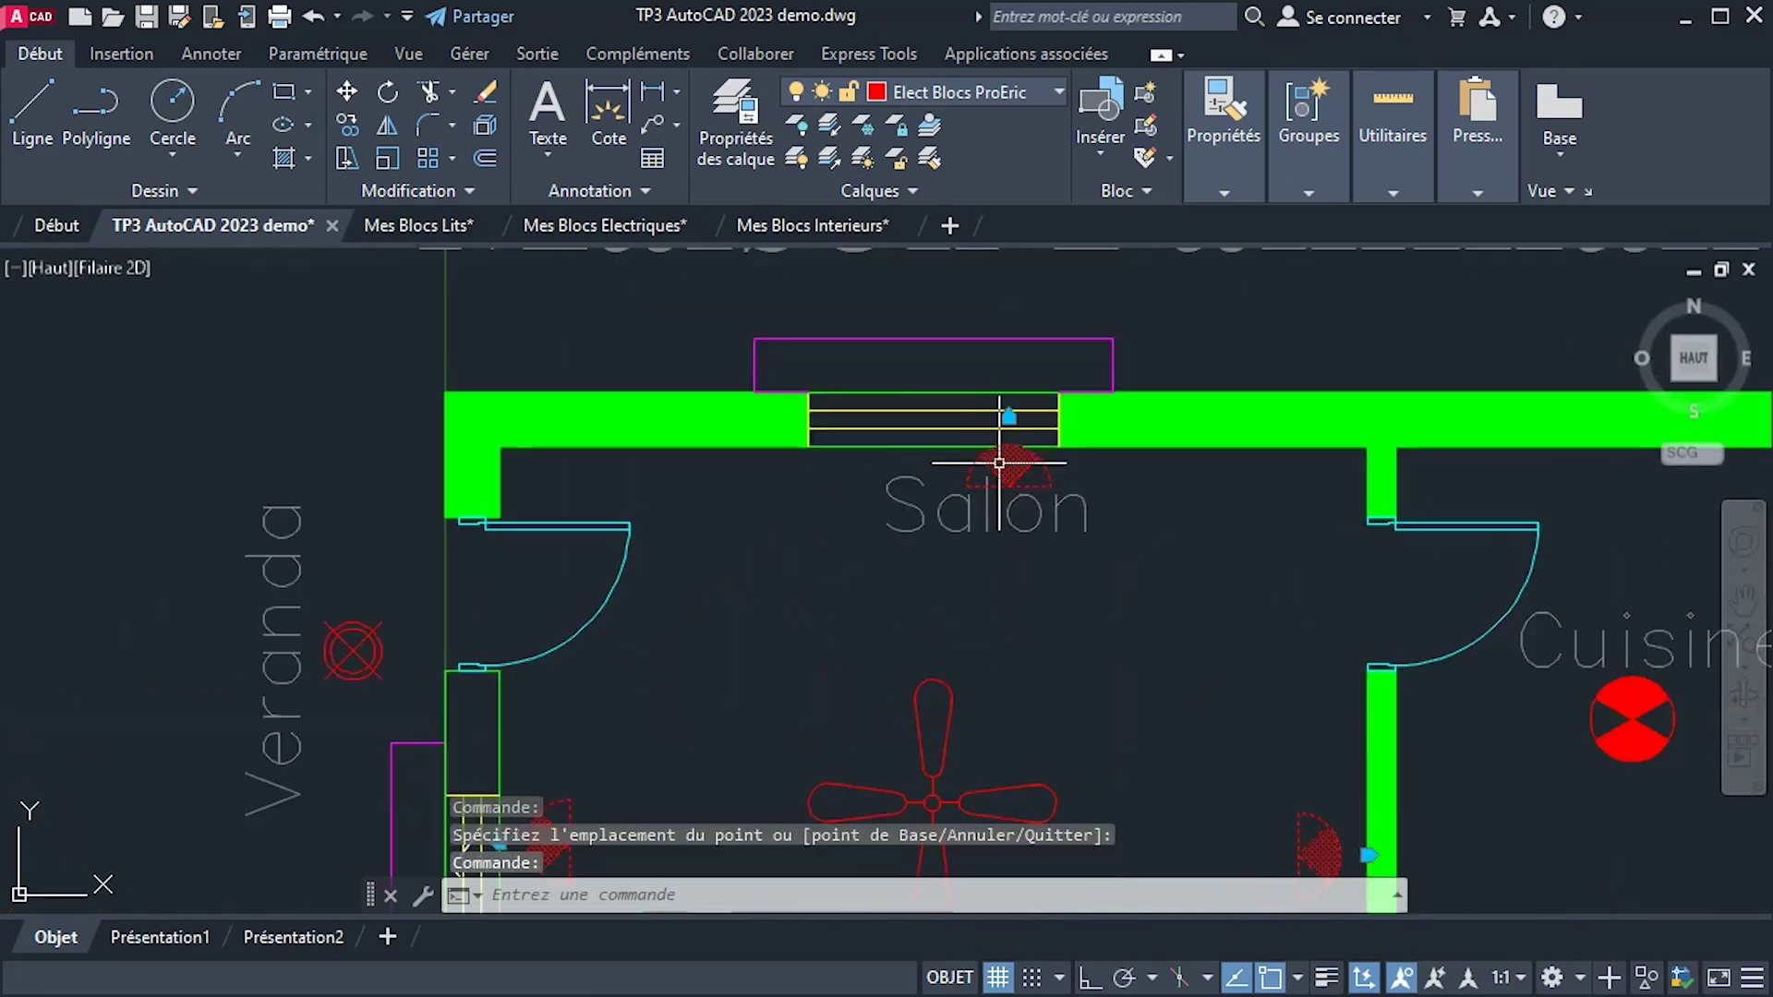
left_click(1063, 452)
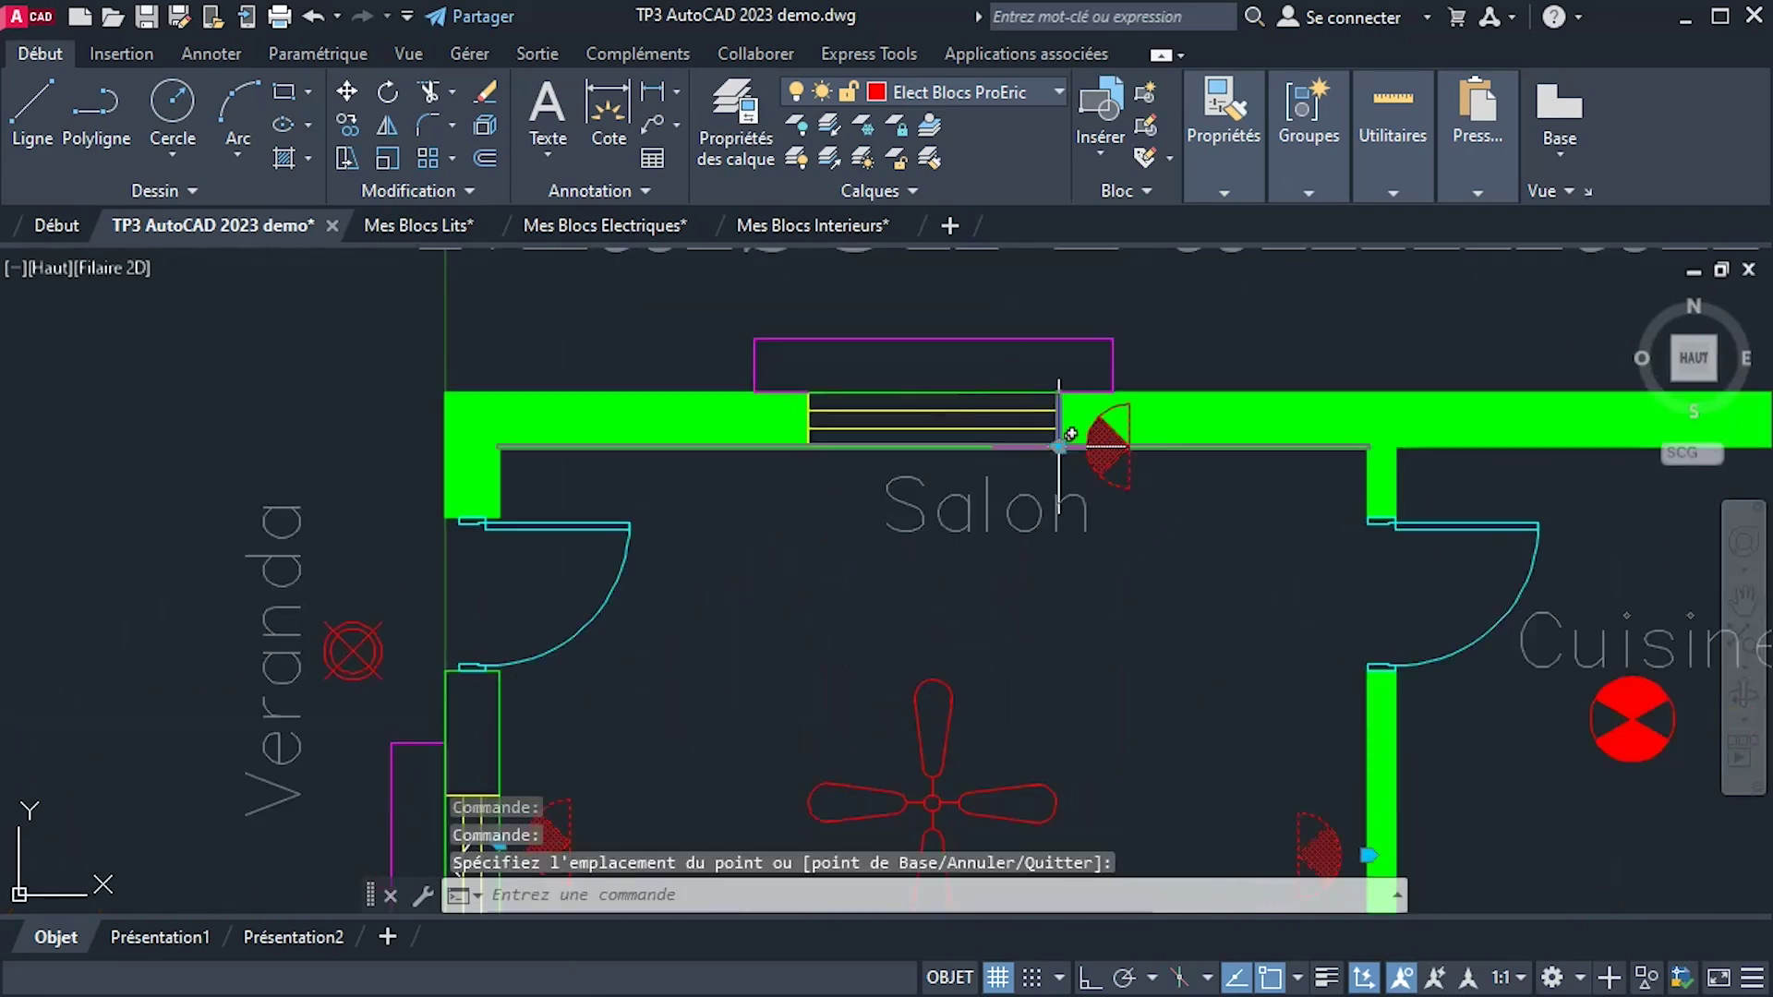
left_click(1059, 447)
left_click(1021, 445)
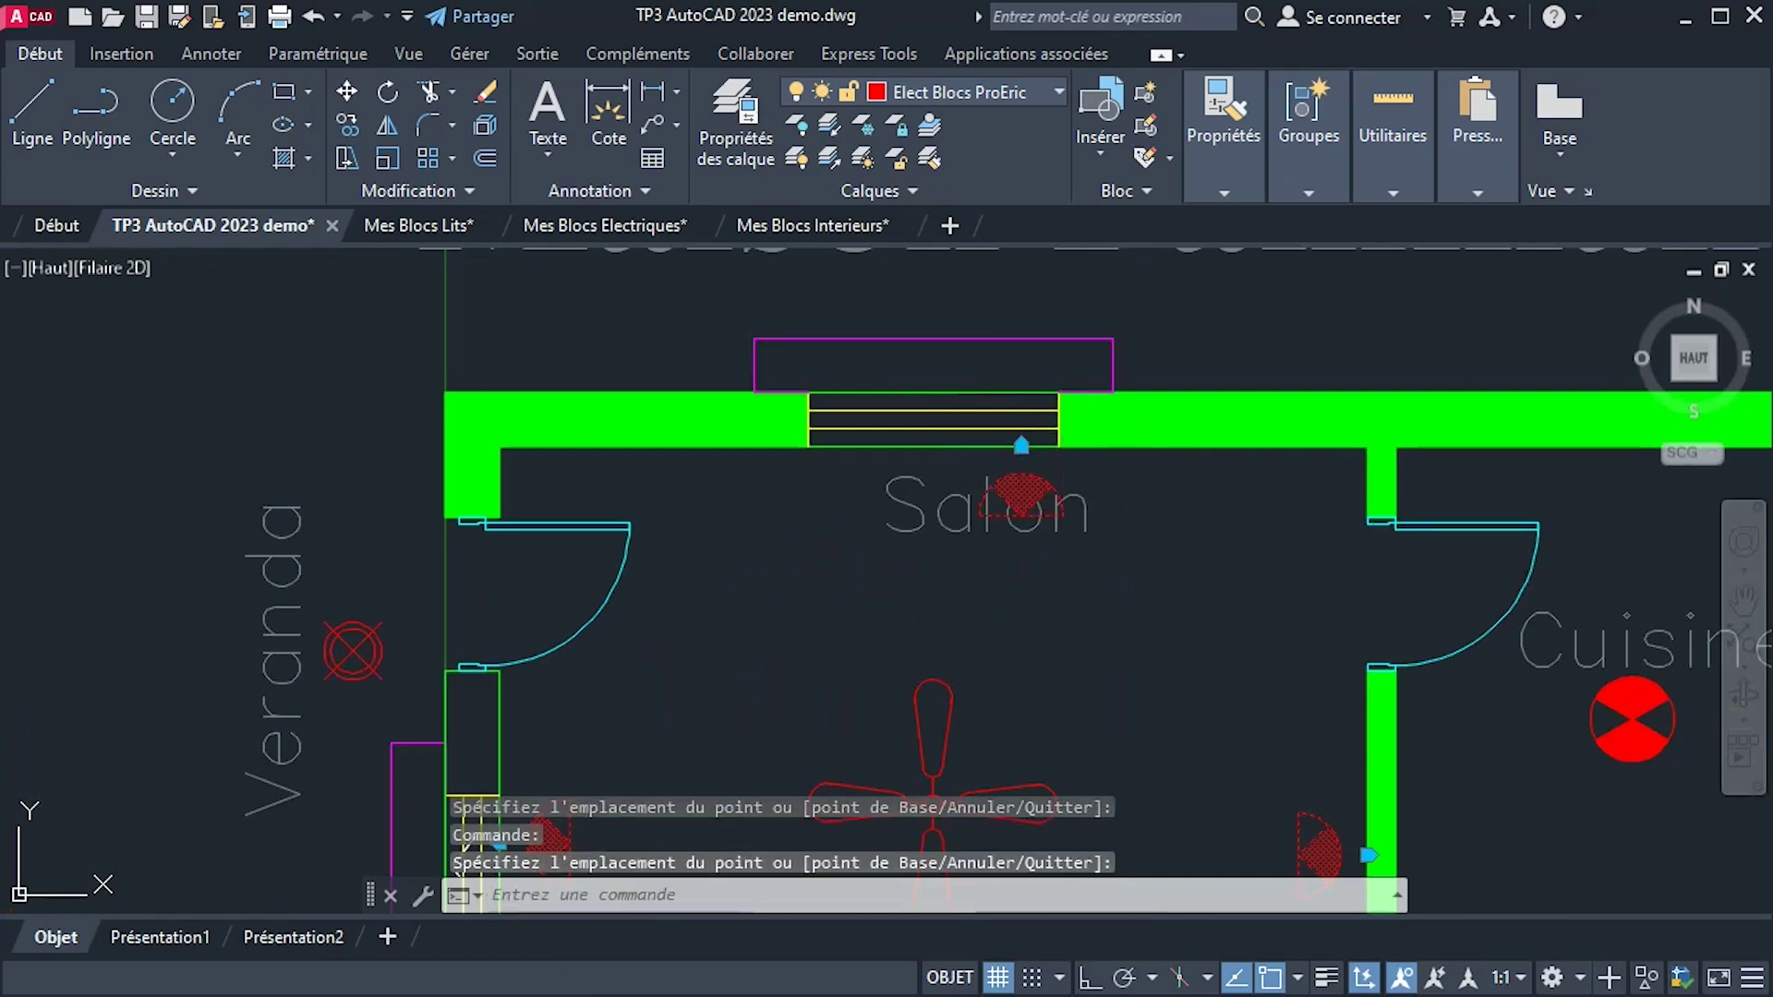
Move the Salon label down, clear of the wall light under the window, and deselect it.
left_click(924, 514)
key("Escape")
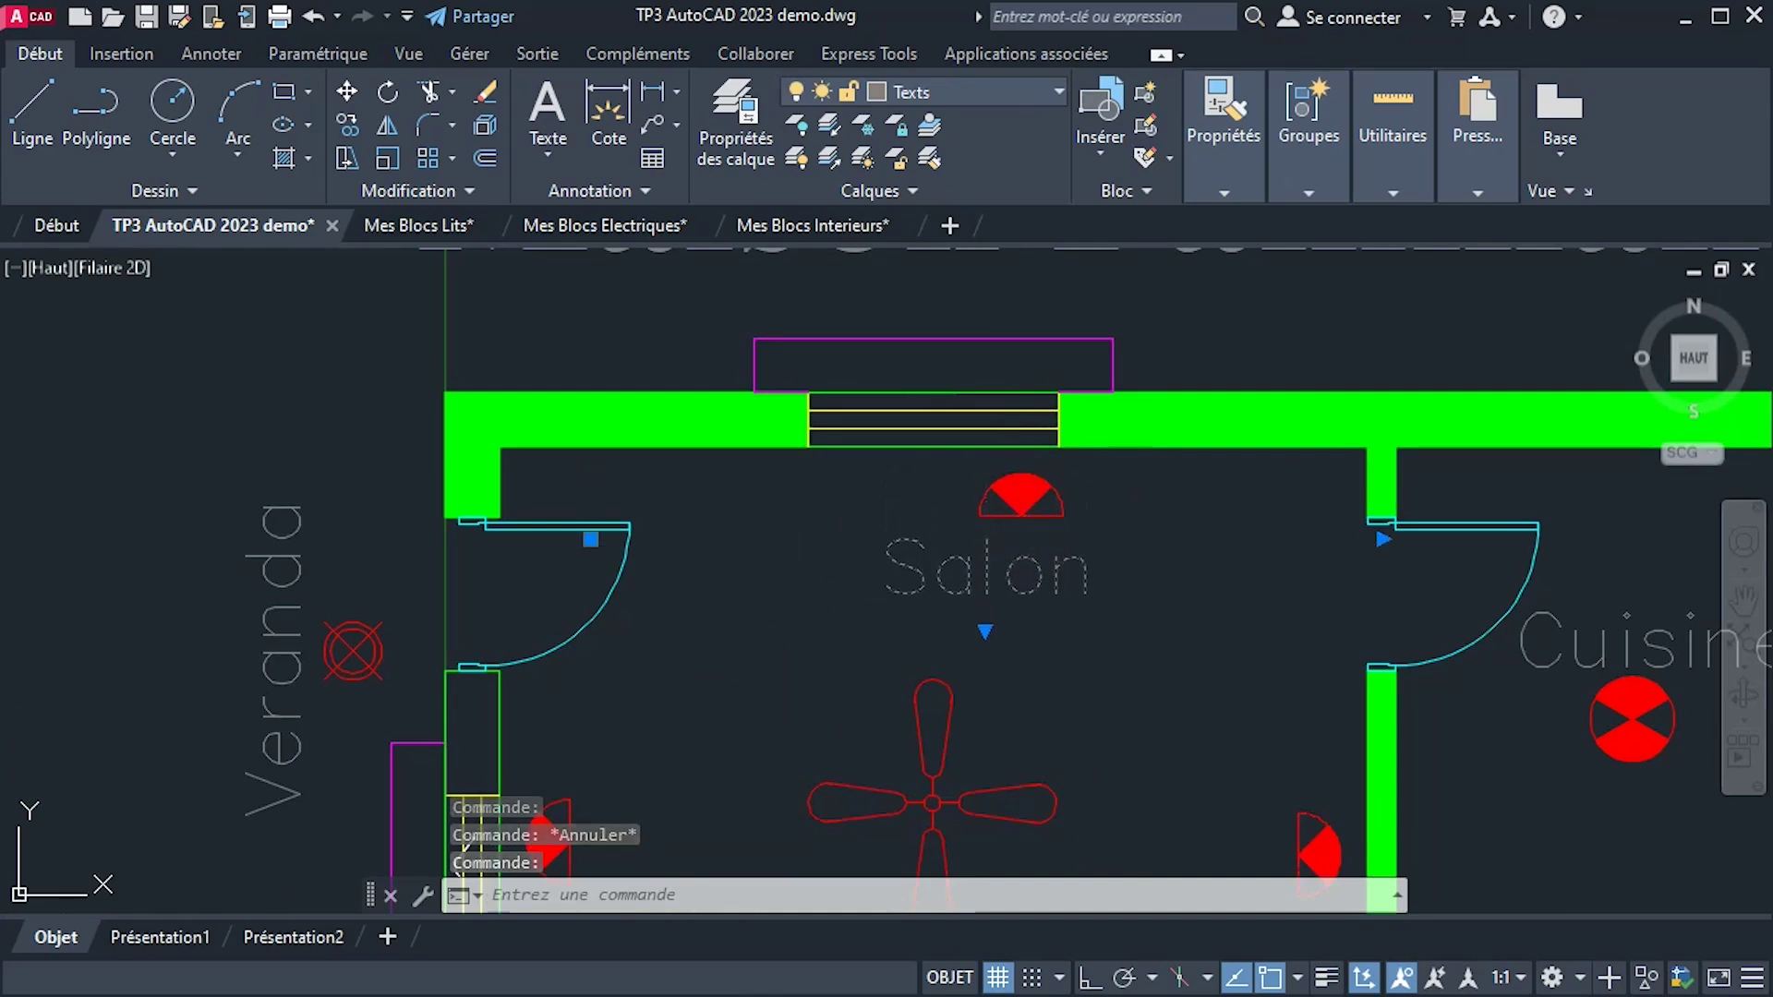
key("Escape")
Copy the semicircle wall light from the symbol set into Room 1, below the Salon partition and above the bottom exterior wall.
scroll(948, 636, "down", 2)
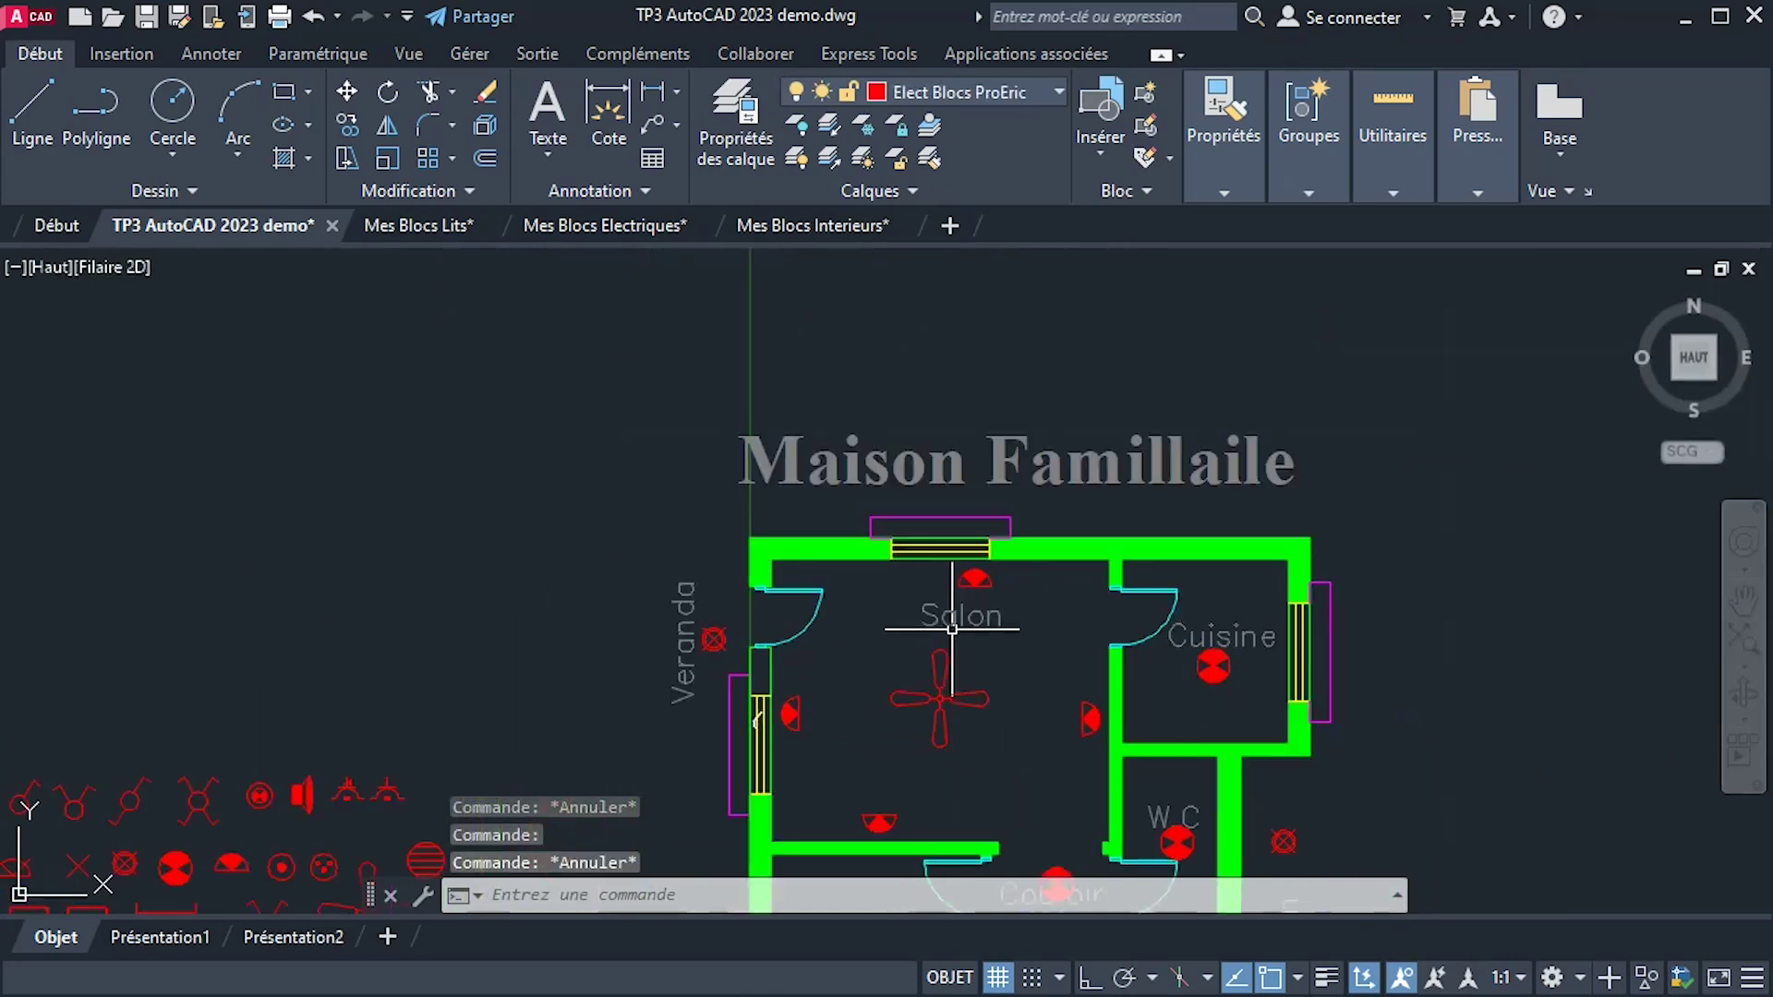
mouse_move(1028, 614)
middle_mouse_down()
mouse_move(1005, 563)
mouse_move(1013, 515)
middle_mouse_up()
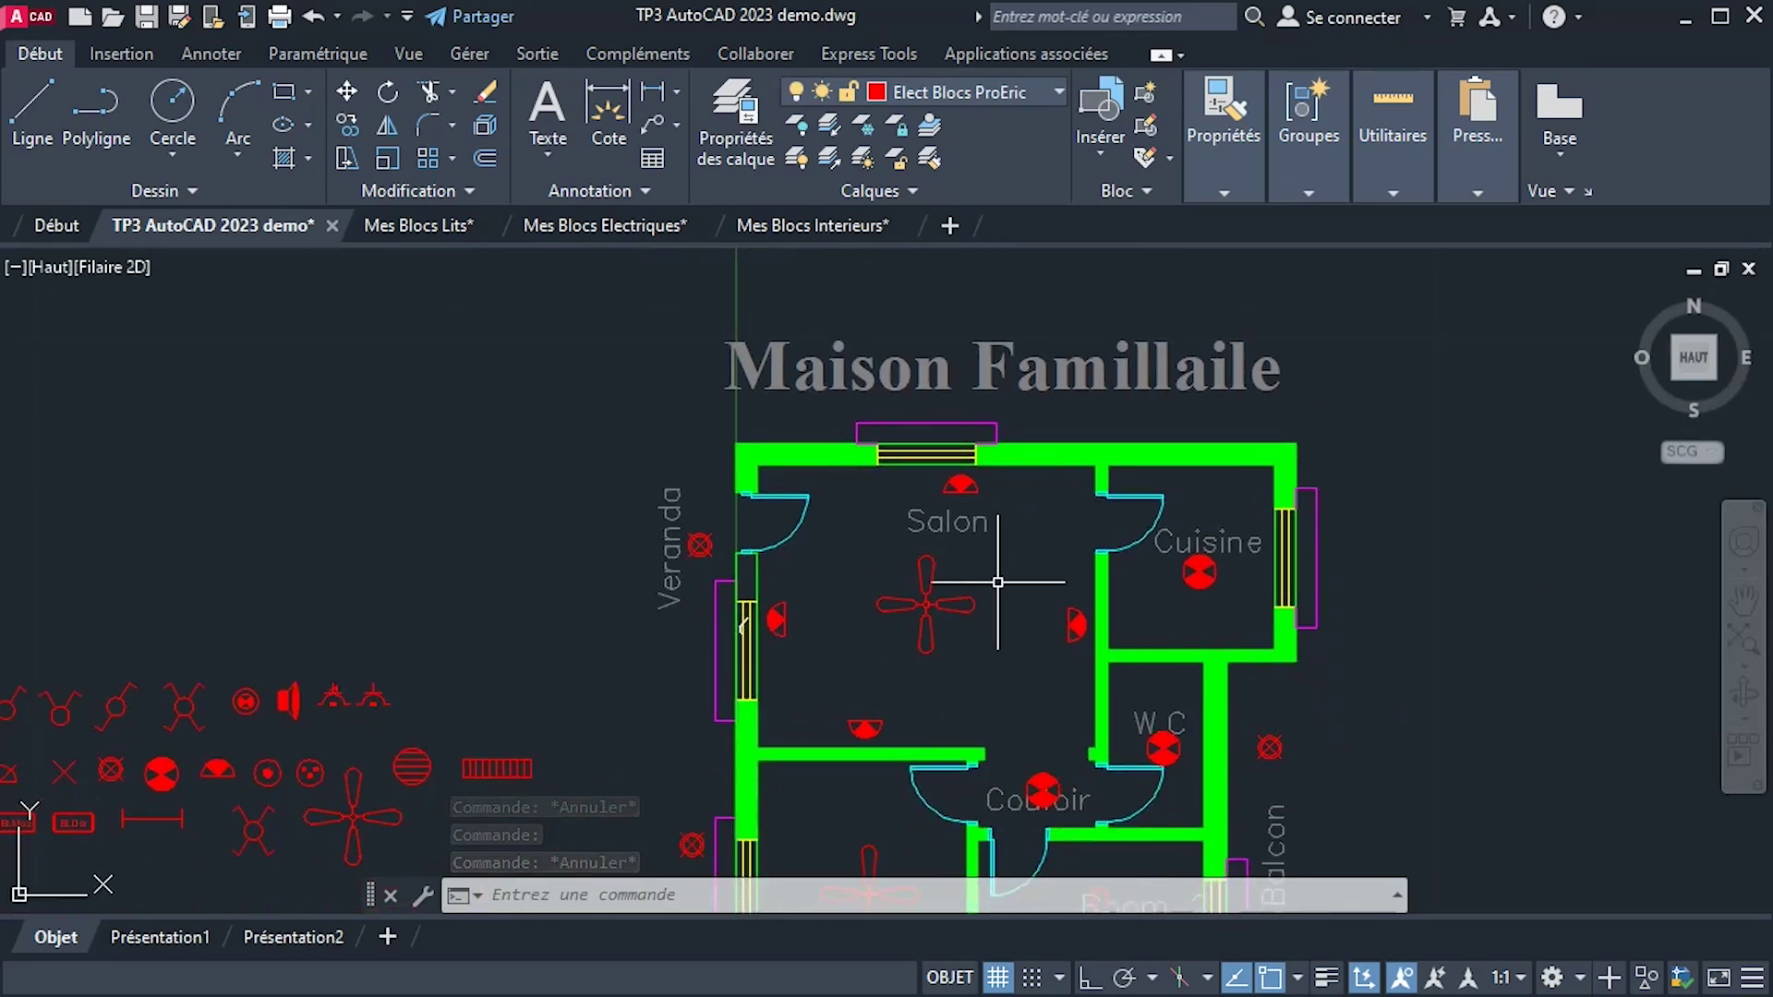
middle_click_drag(1000, 620, 959, 343)
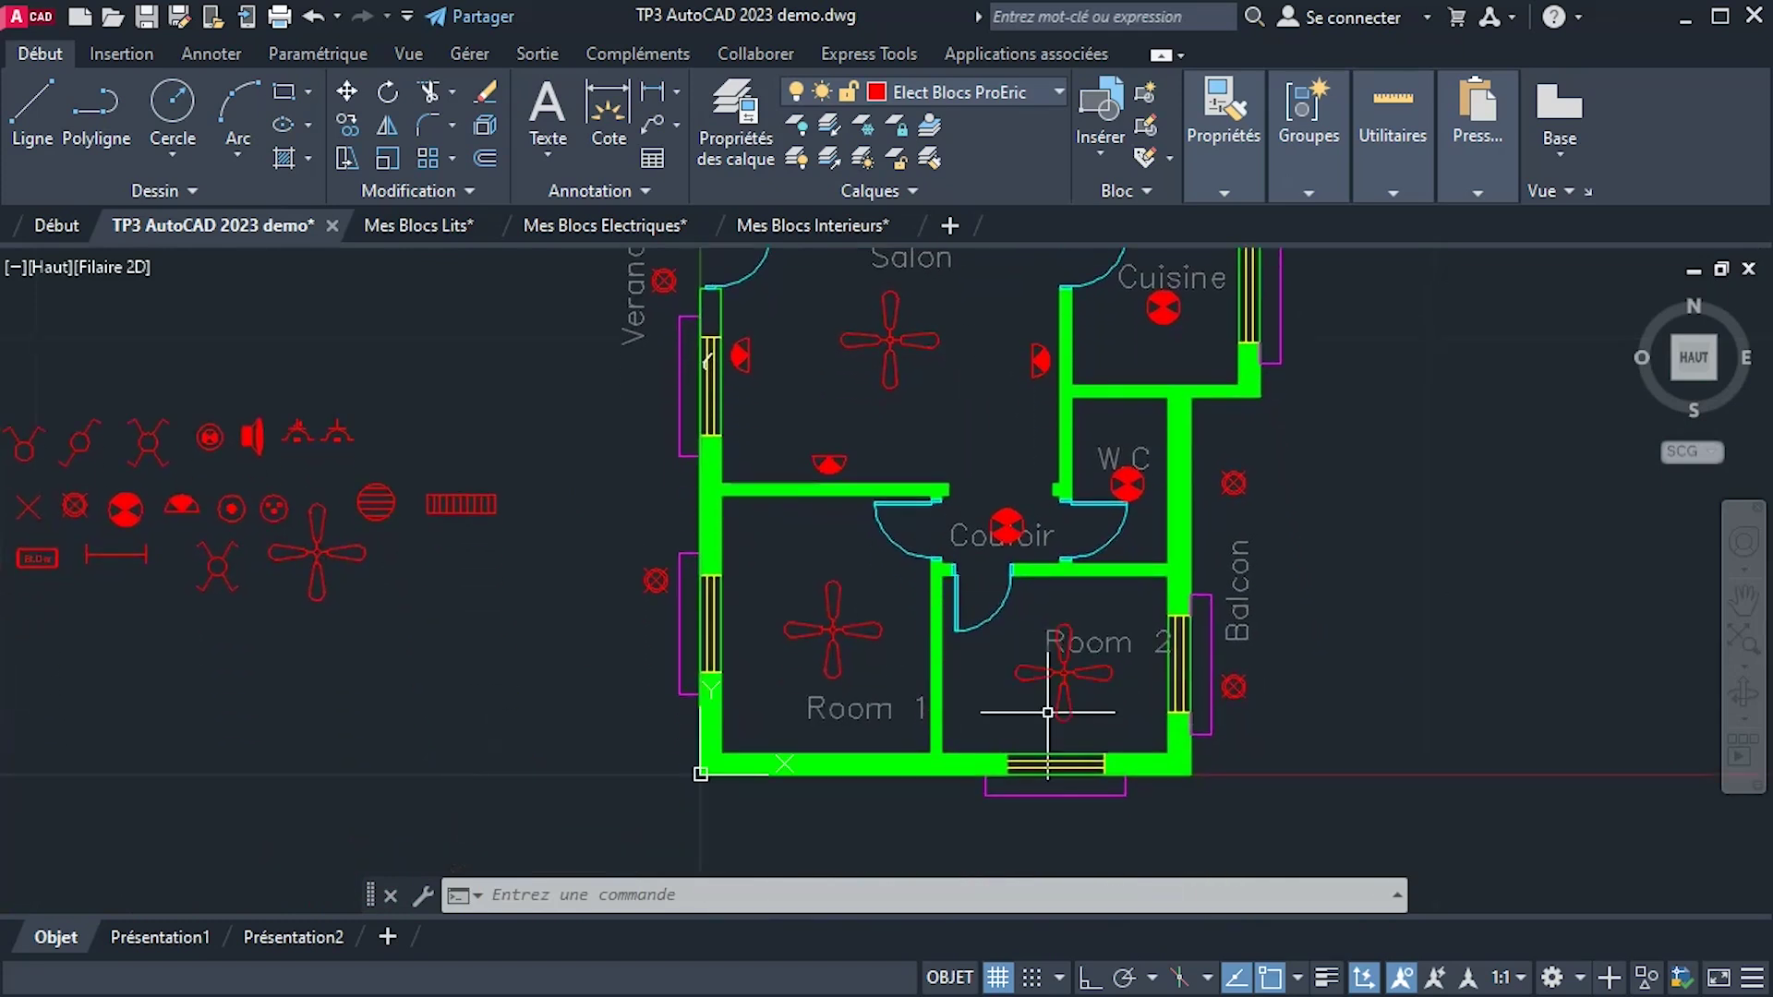
middle_click_drag(411, 605, 724, 594)
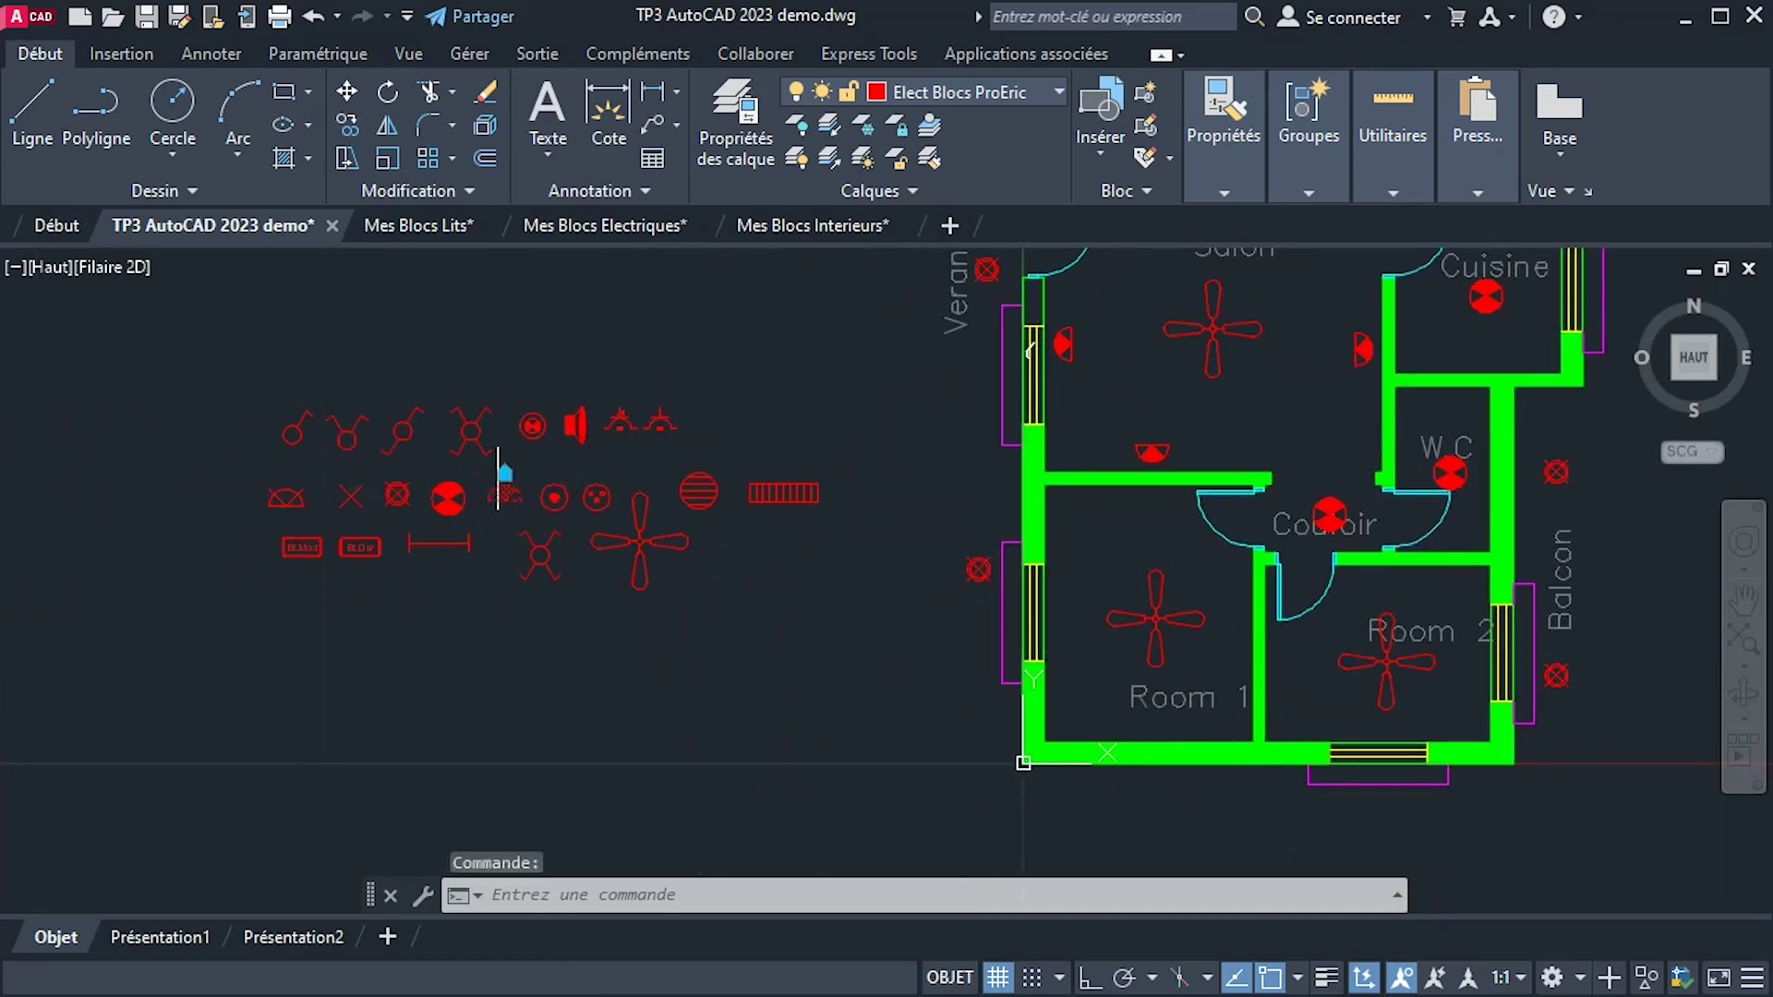
left_click(348, 124)
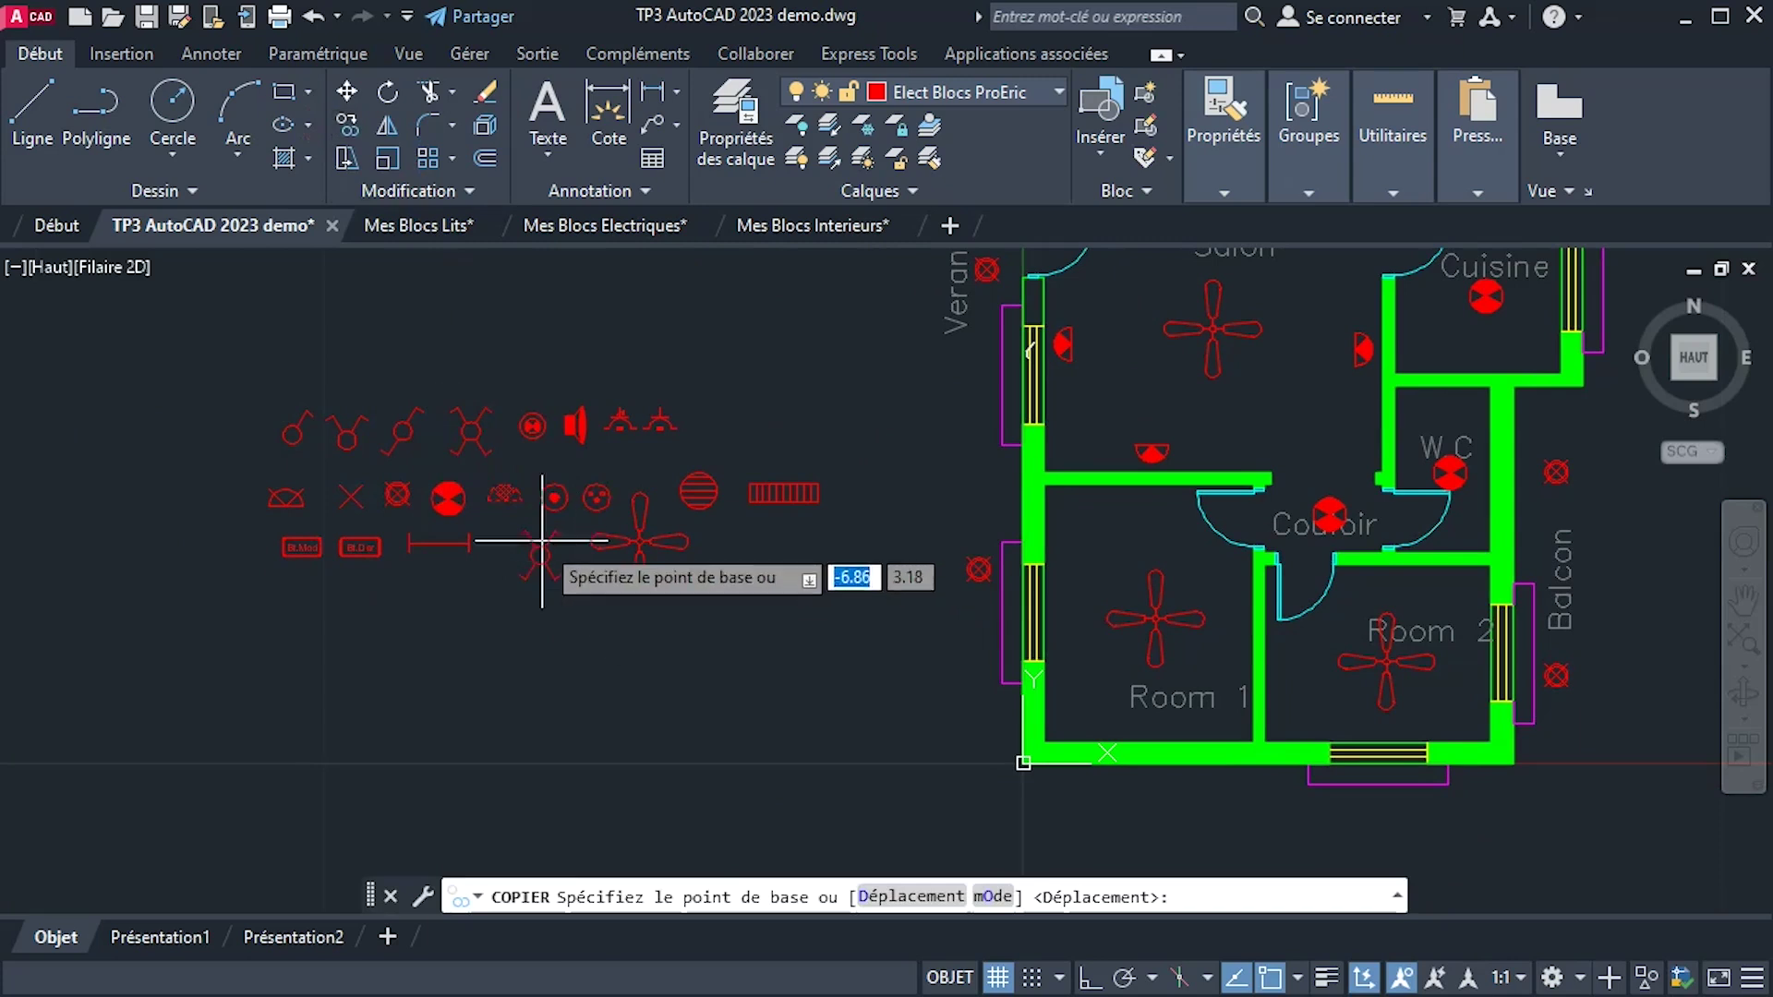
left_click(498, 496)
scroll(1037, 573, "up", 5)
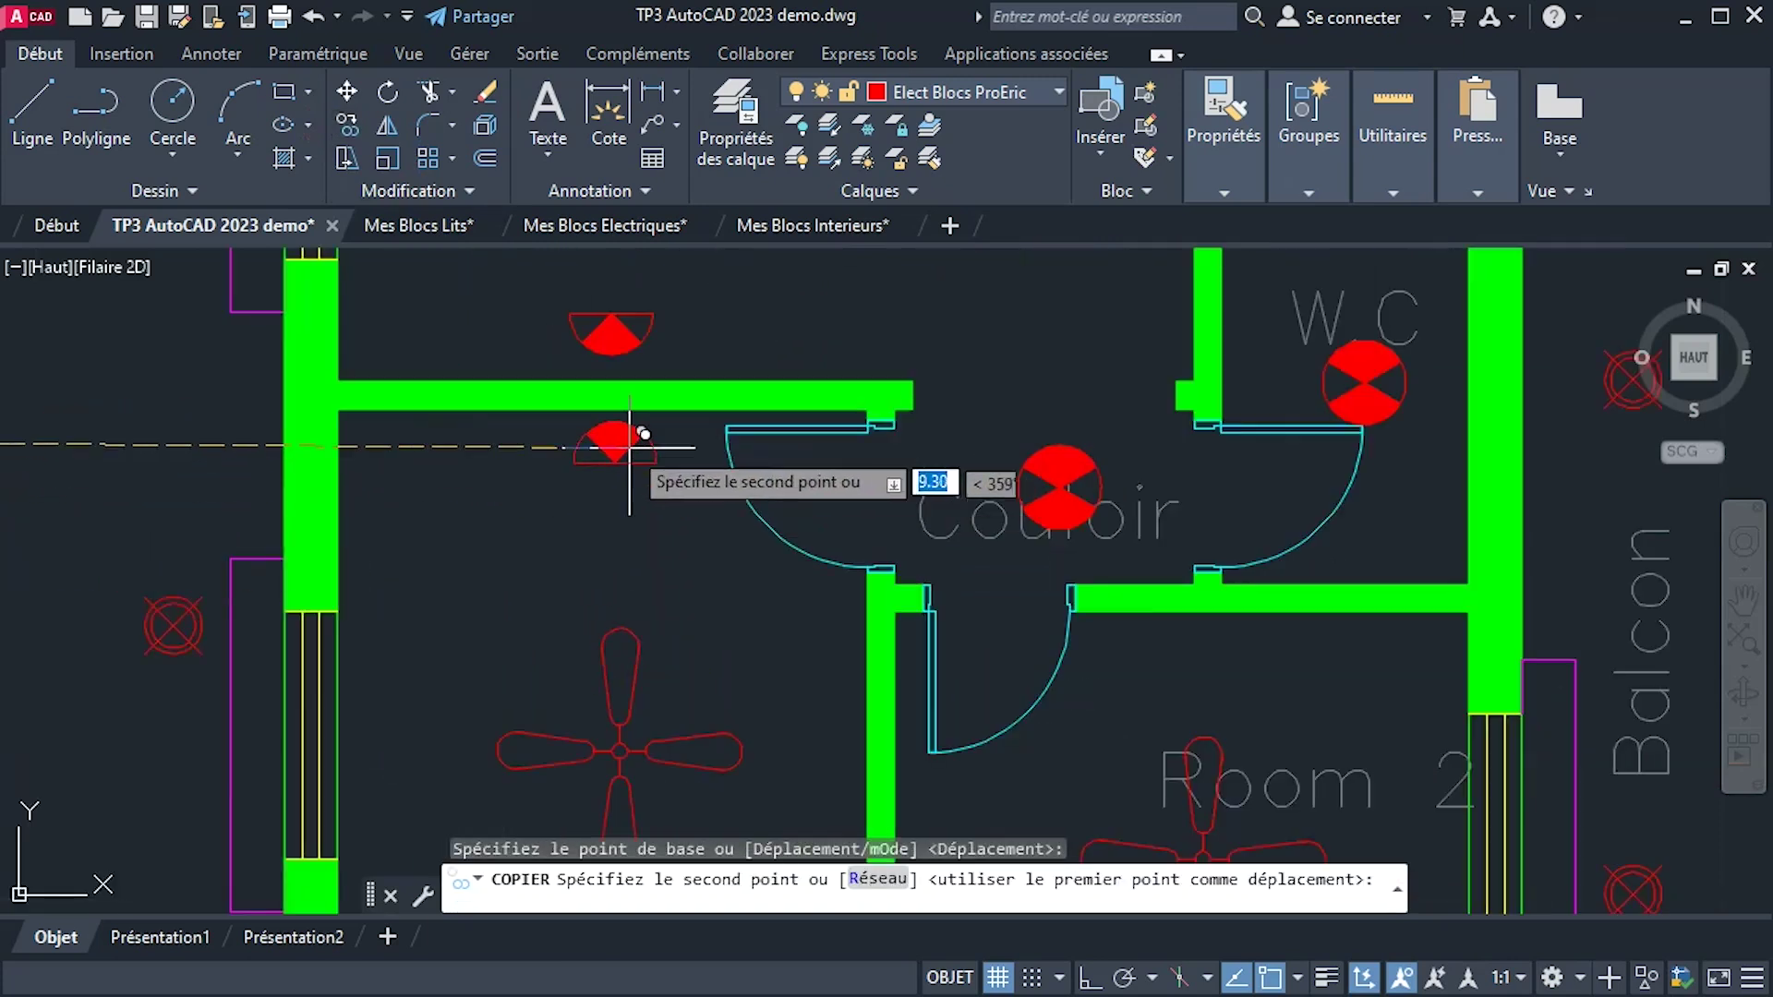
left_click(626, 443)
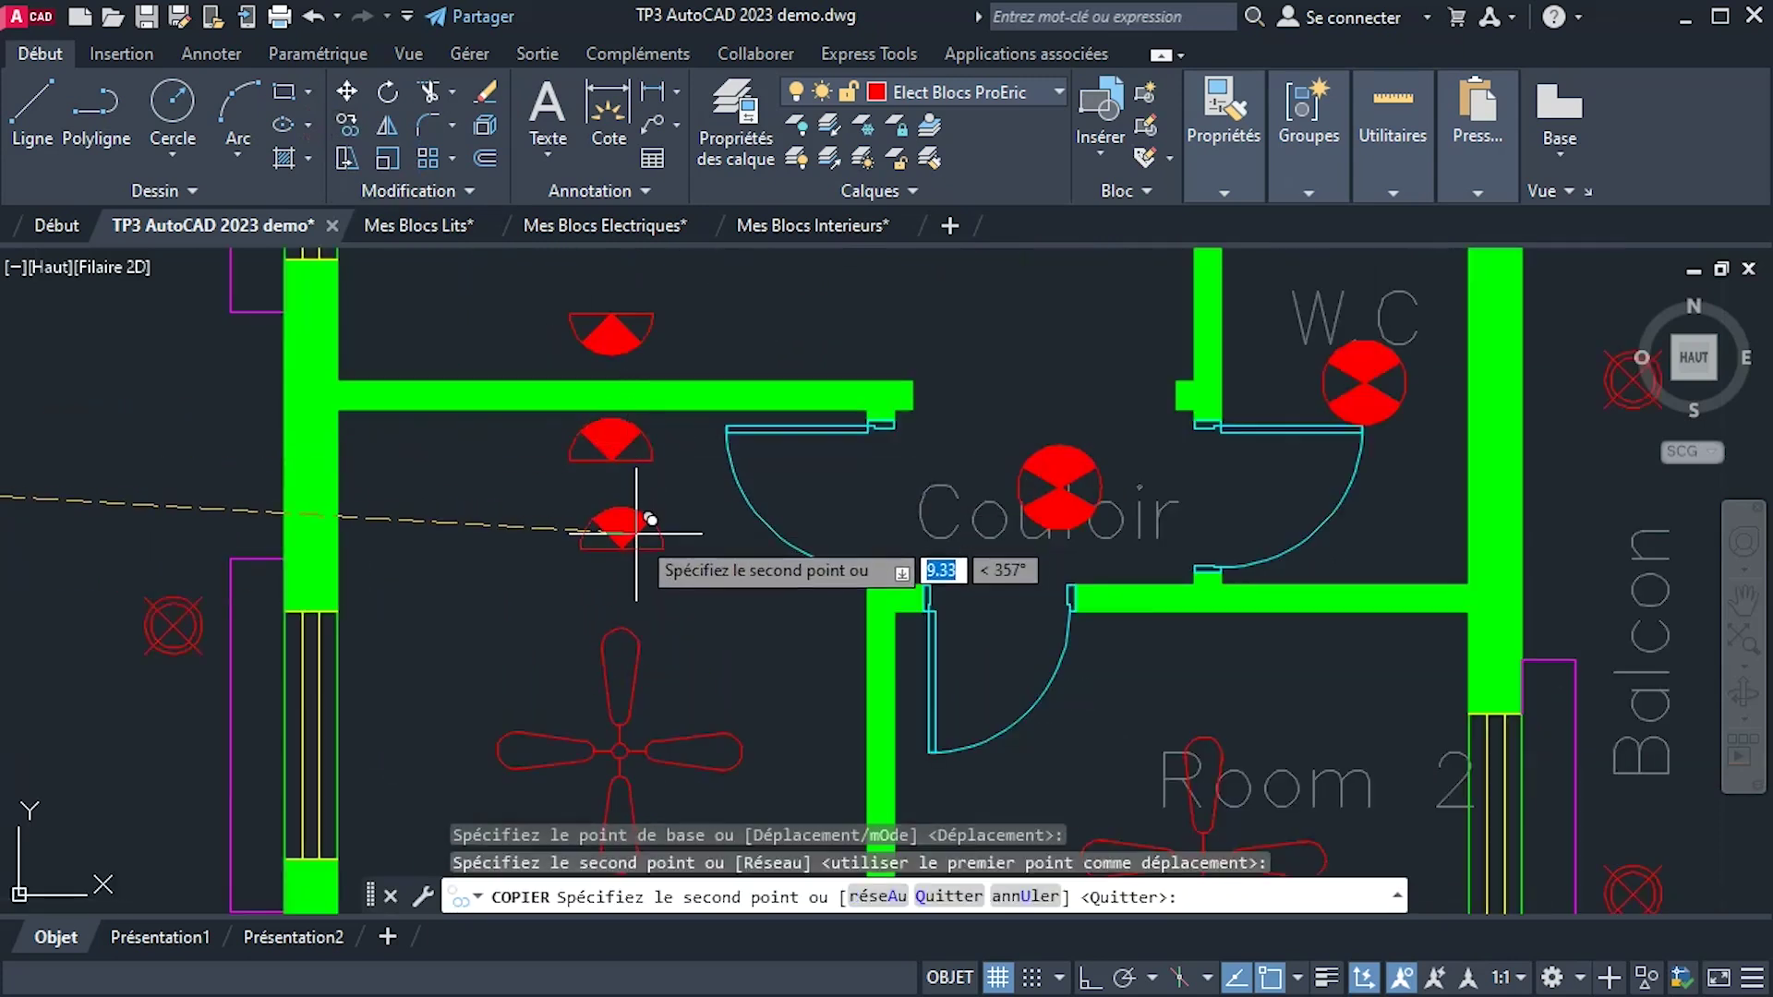
scroll(619, 517, "down", 3)
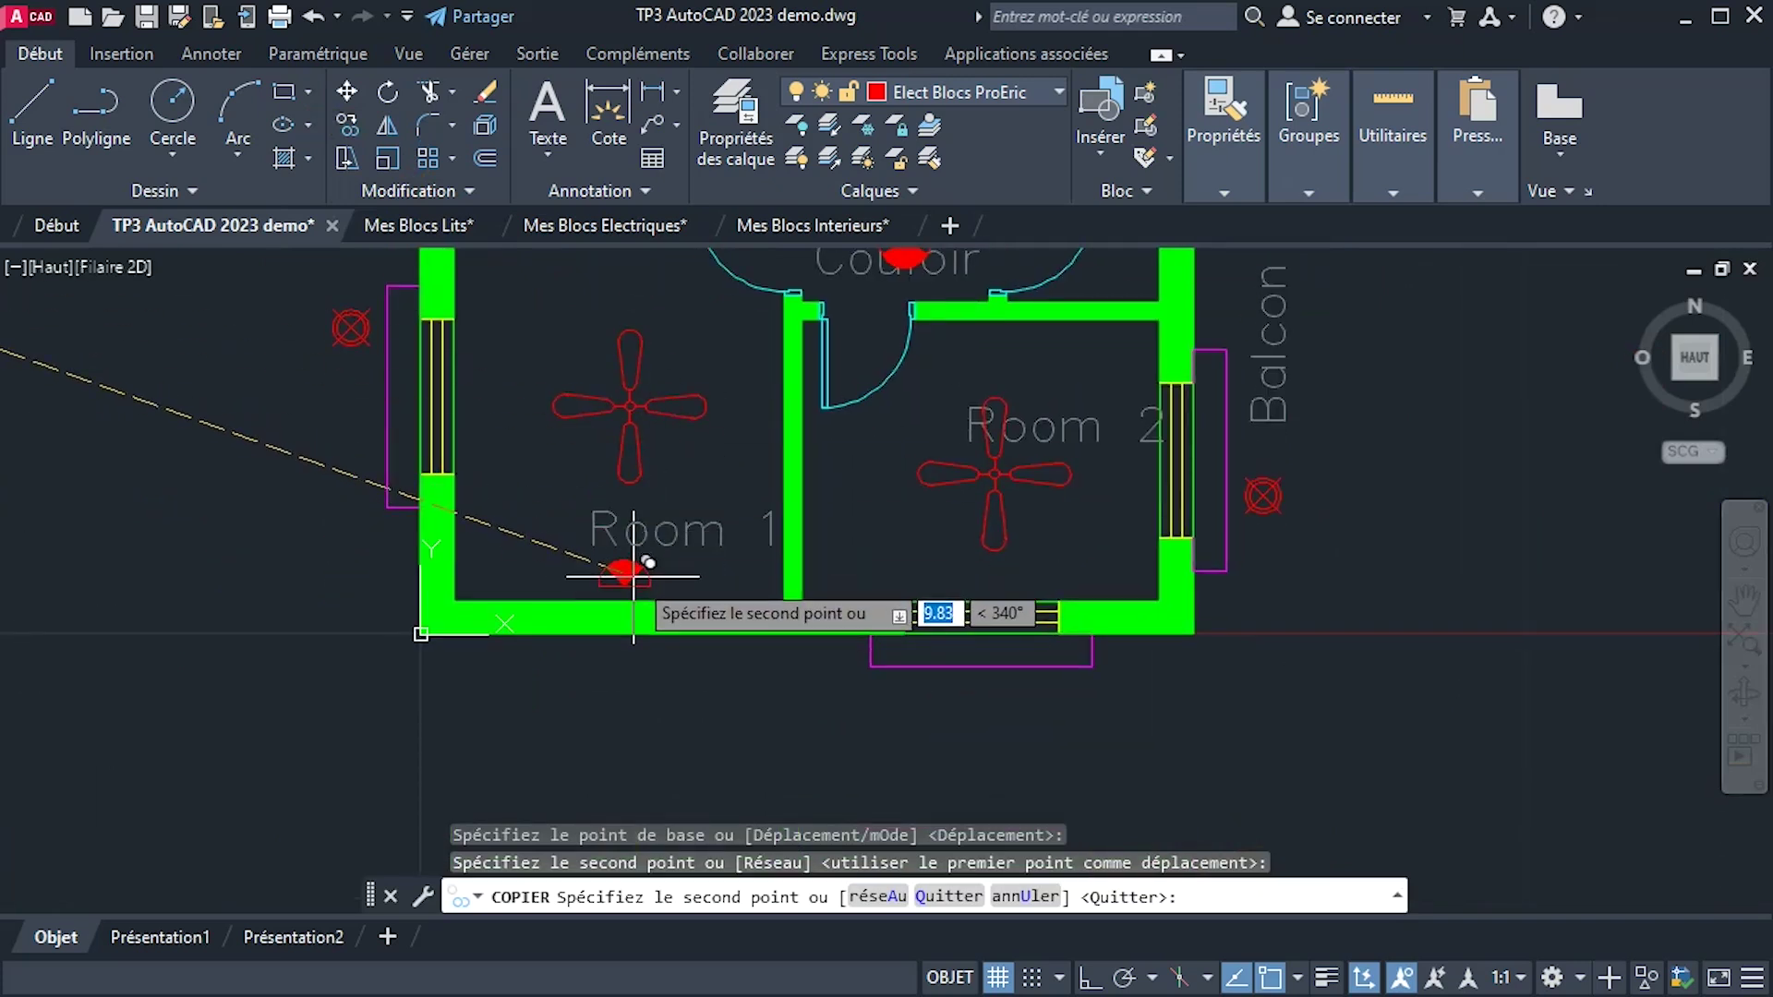
left_click(633, 579)
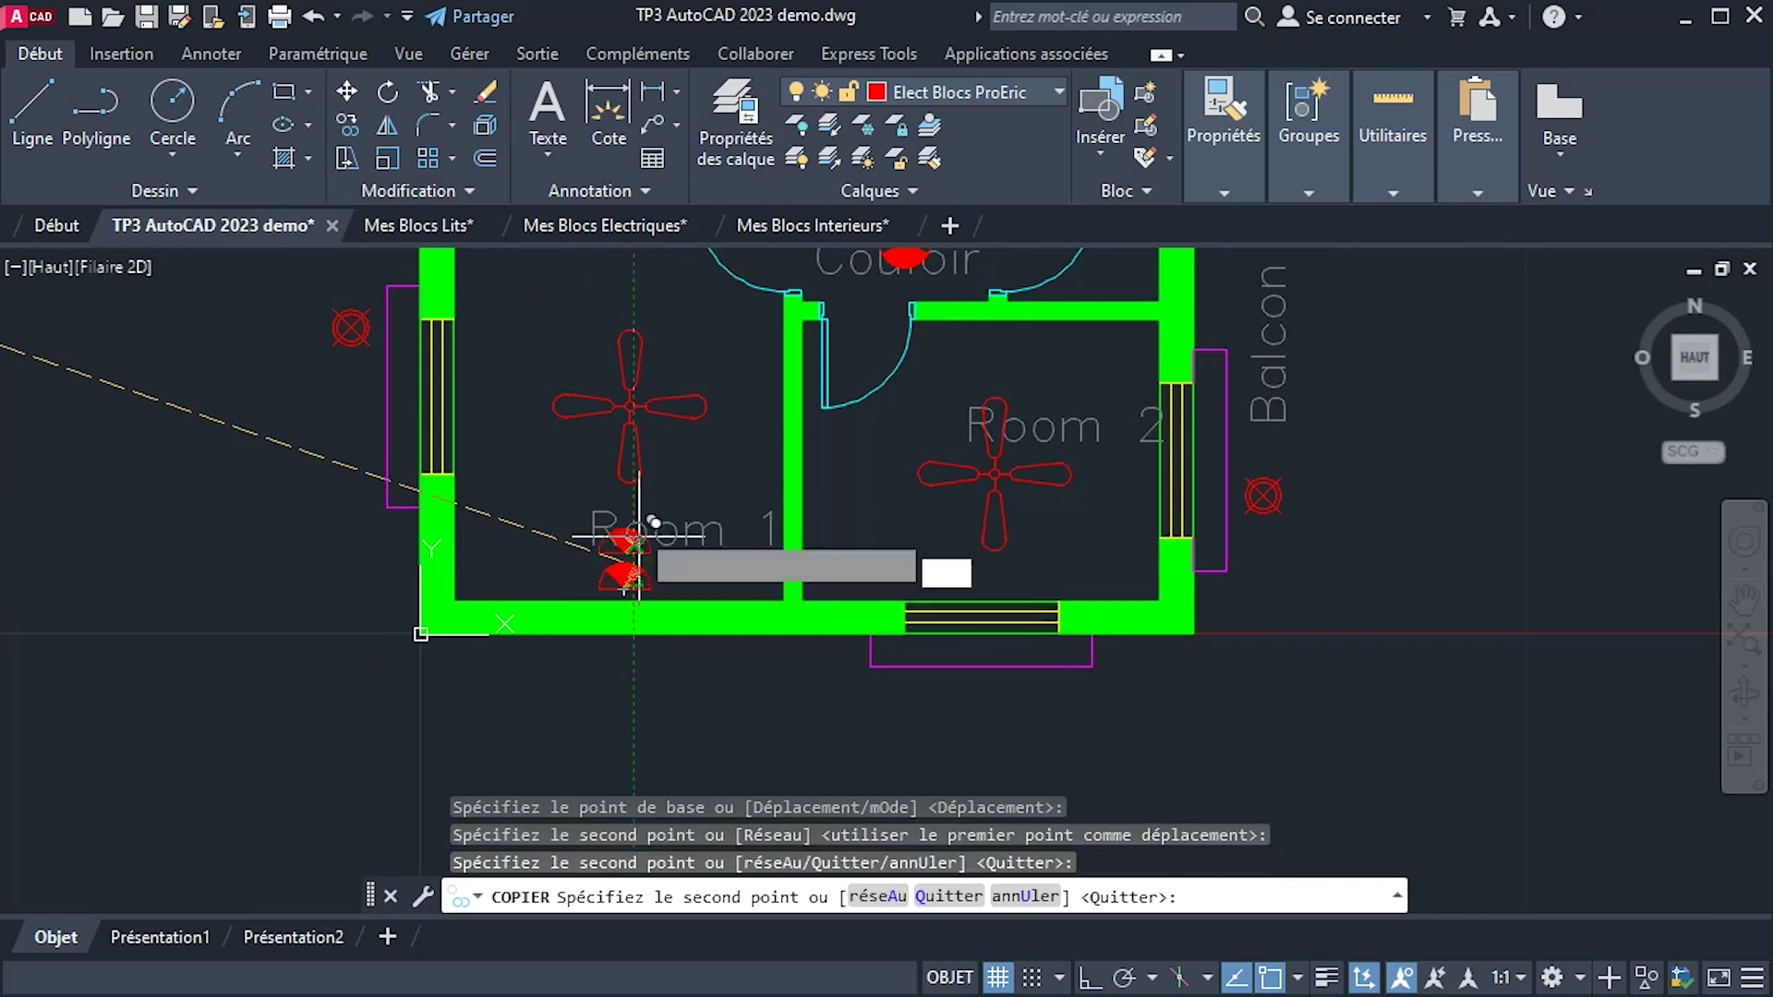
Place wall light copies in Room 2 beside the Room 1 partition and beside the Balcon-side window, ending the copy.
middle_click_drag(733, 467, 566, 506)
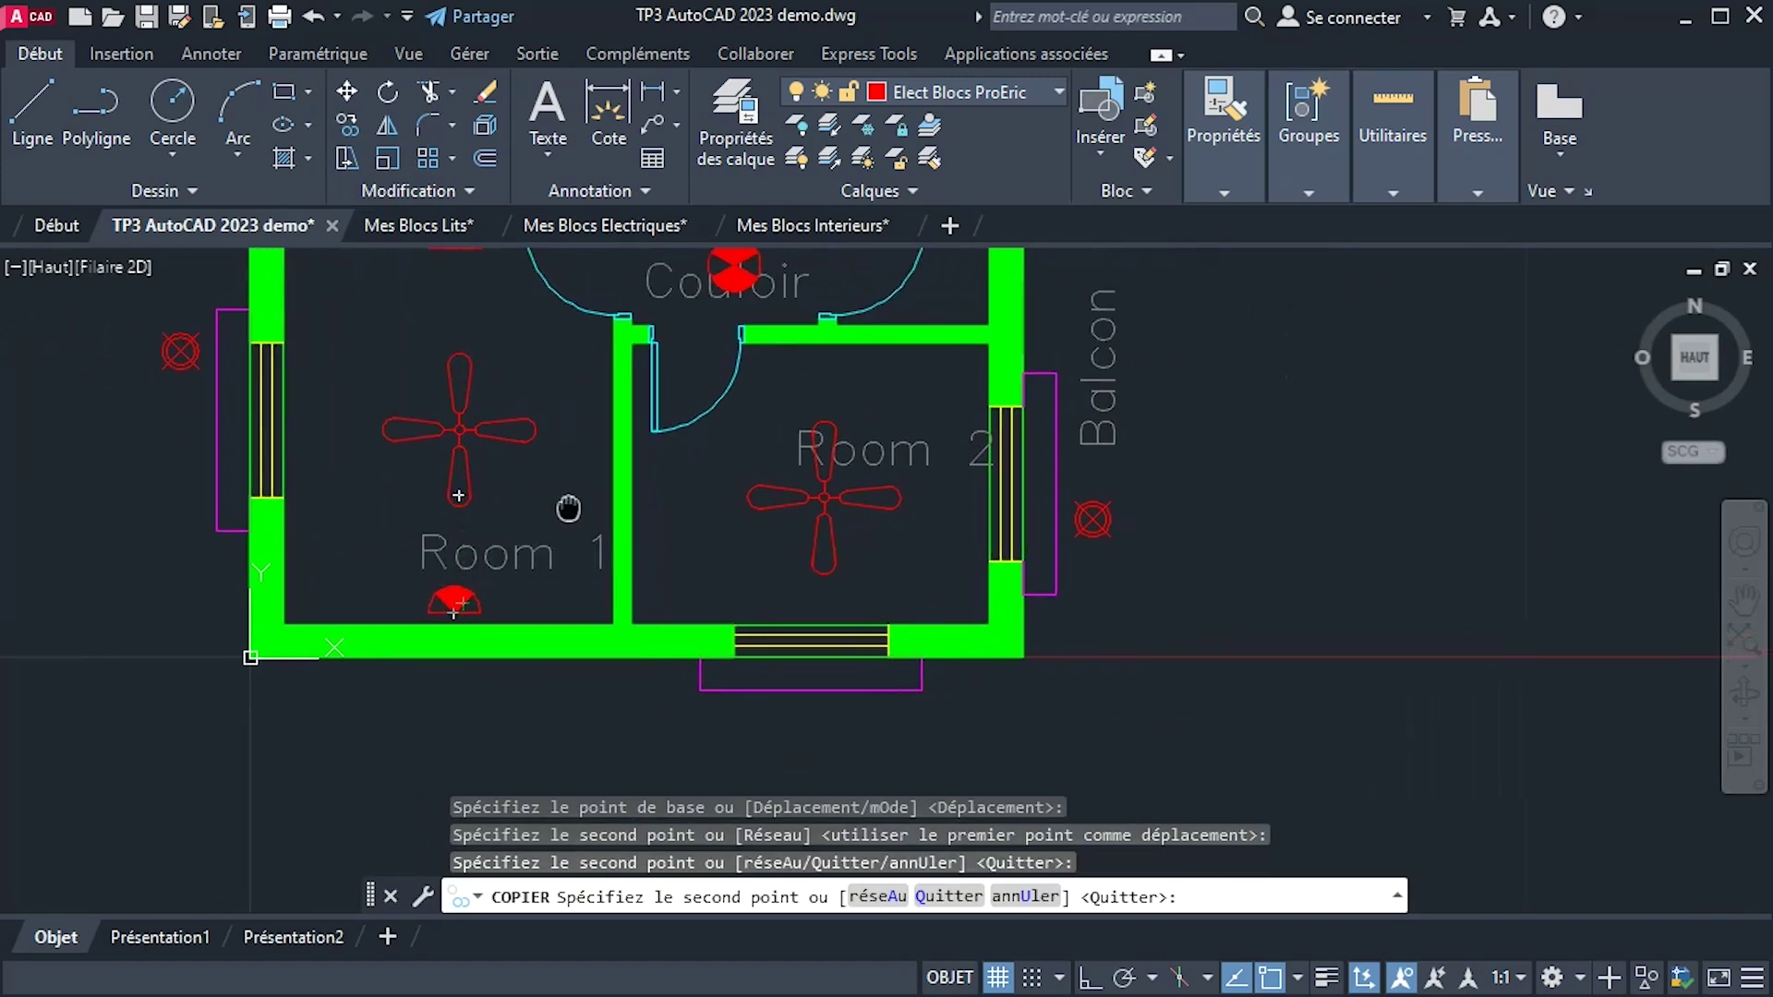
left_click(665, 499)
scroll(981, 499, "up", 4)
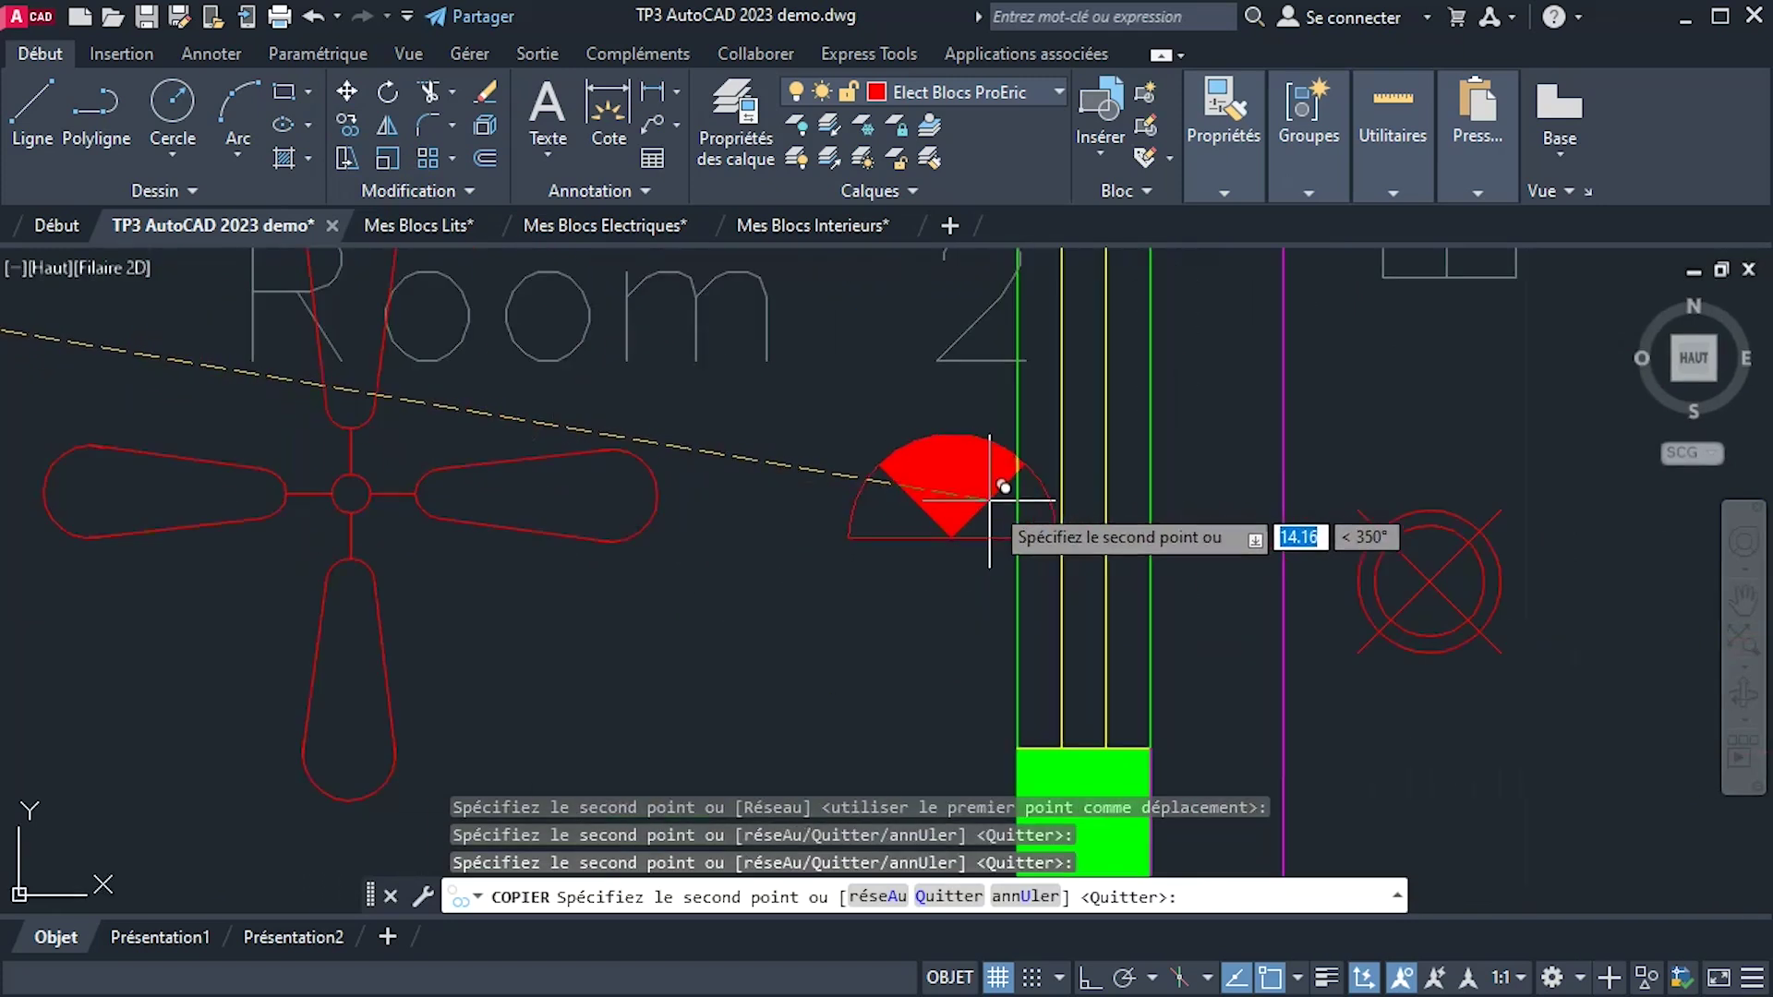
left_click(950, 505)
scroll(938, 545, "down", 2)
scroll(938, 545, "down", 2)
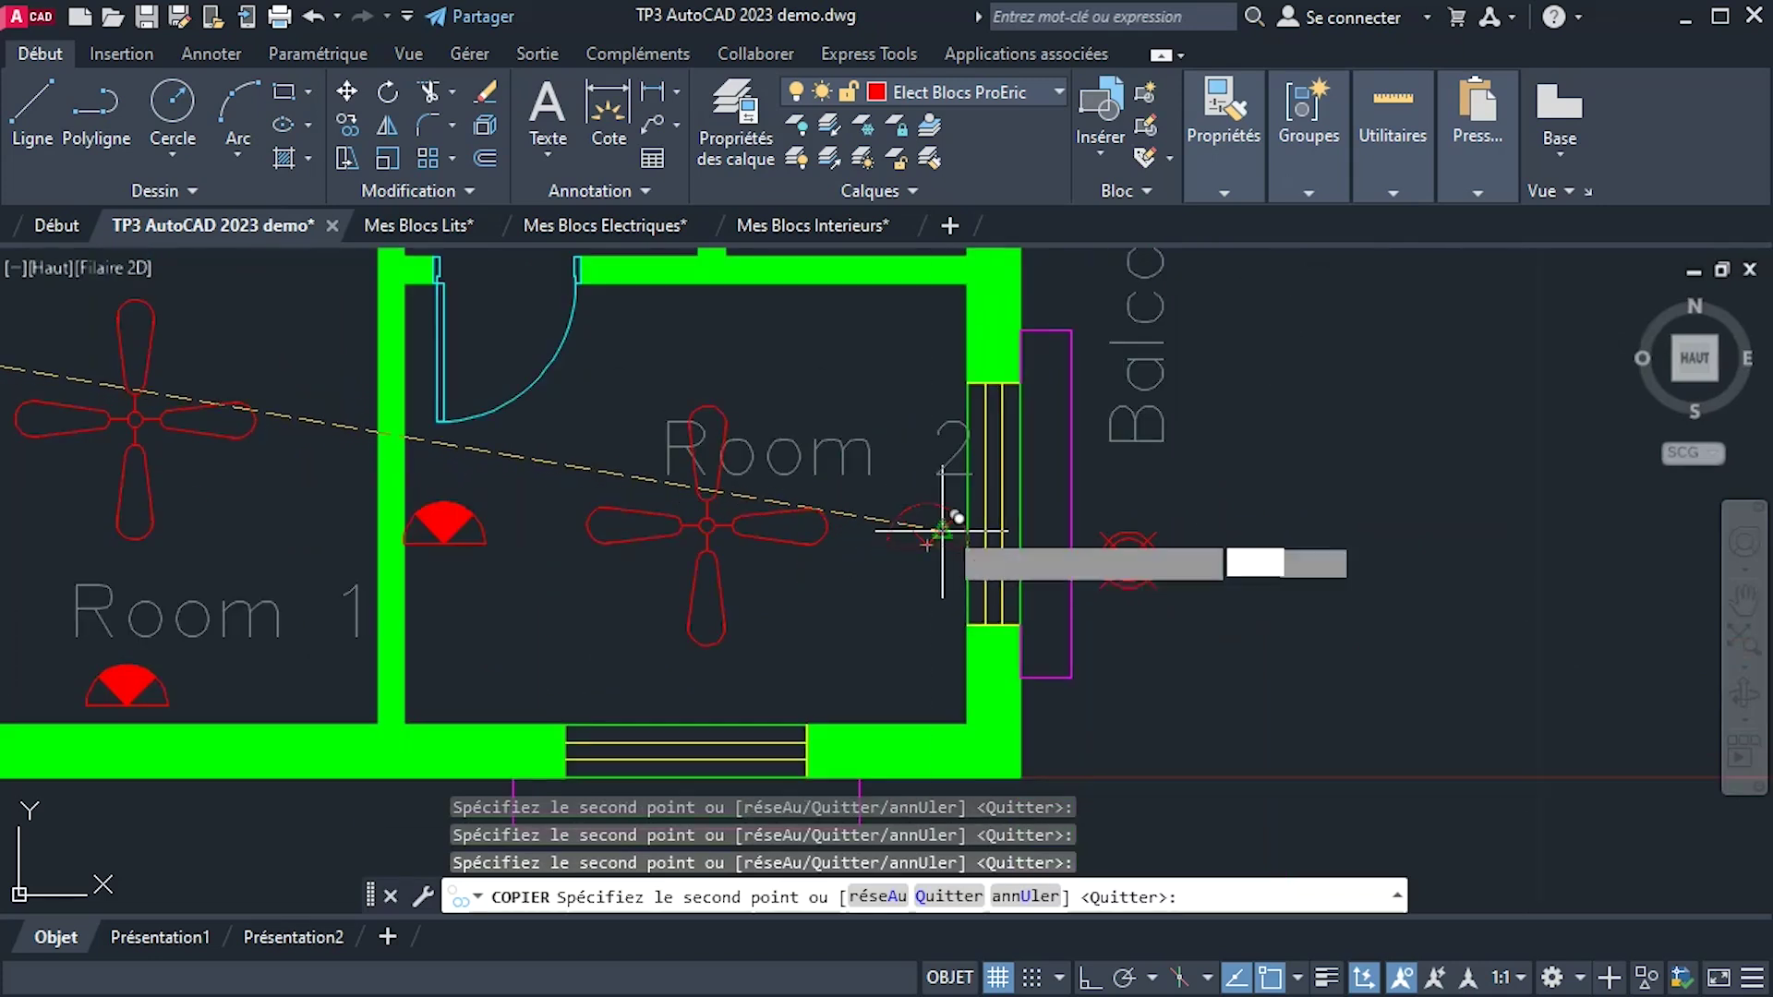
left_click(940, 529)
right_click(1048, 473)
left_click(1161, 494)
Align the wall light beside the Room 1 partition to the Room 2 face of that wall.
middle_click_drag(803, 550, 996, 483)
left_click(678, 470)
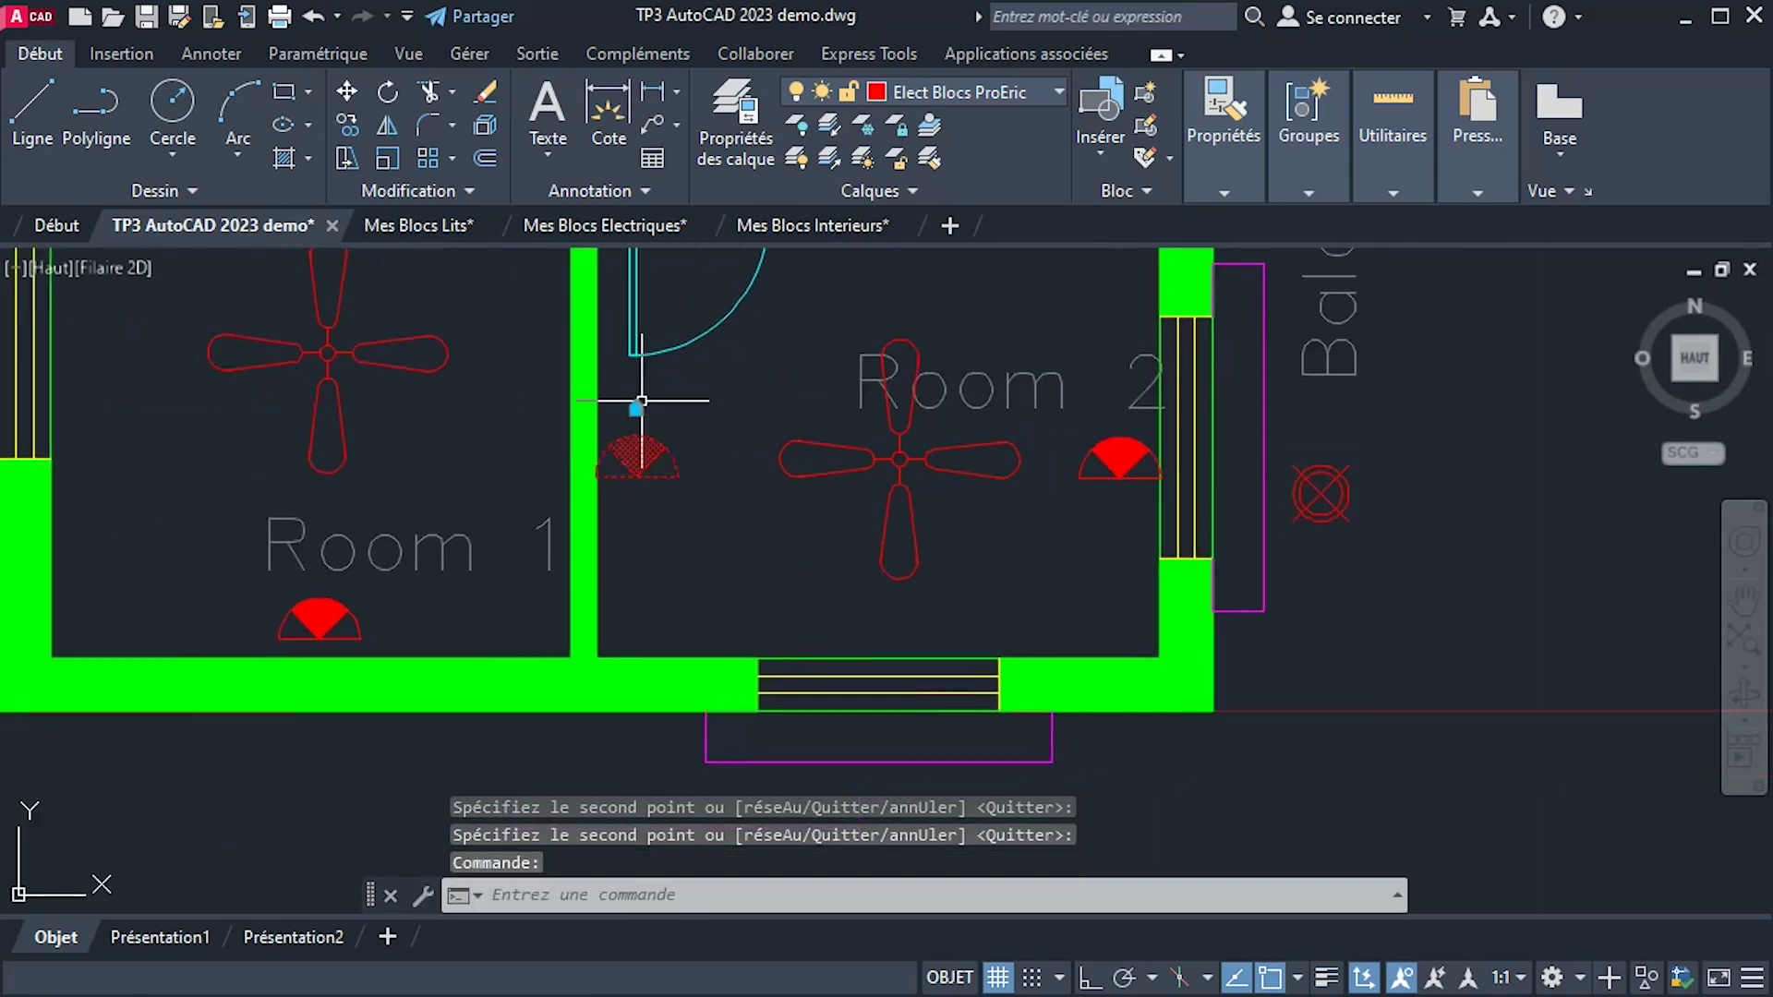
left_click(637, 407)
left_click(596, 438)
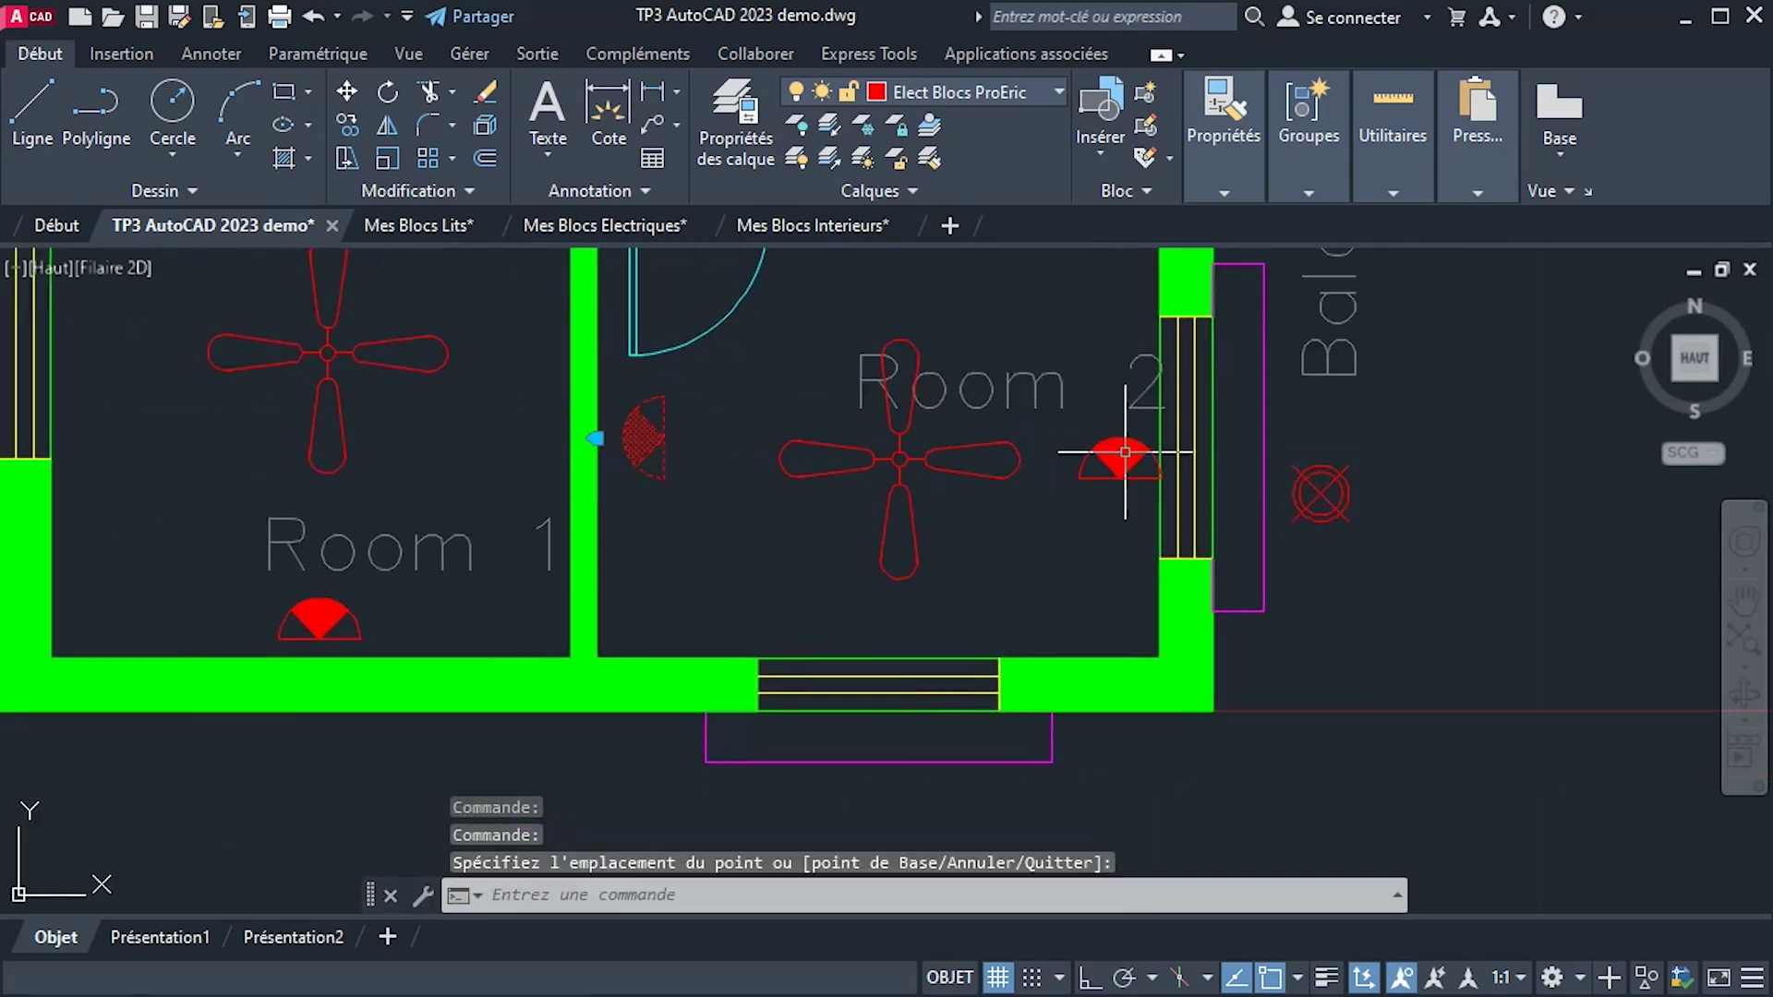
Align the wall light beside the Balcon-side window to the Room 2 face of that exterior wall.
left_click(1126, 448)
left_click(1119, 478)
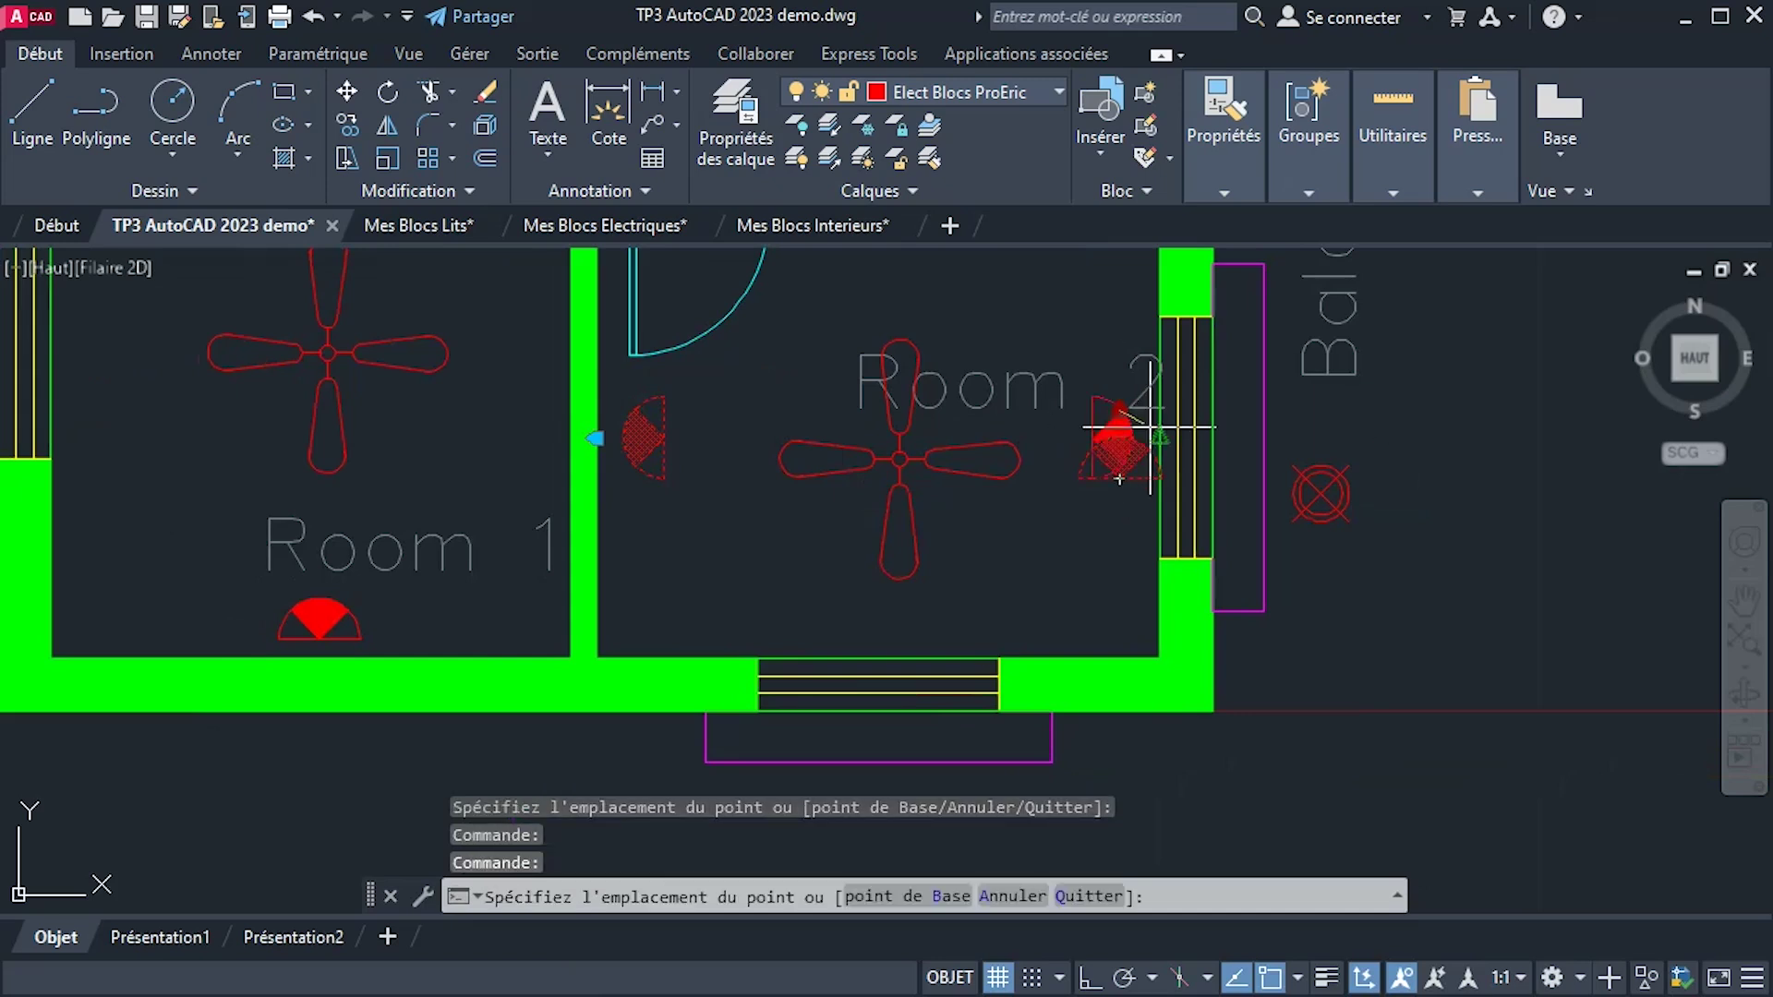
left_click(1156, 434)
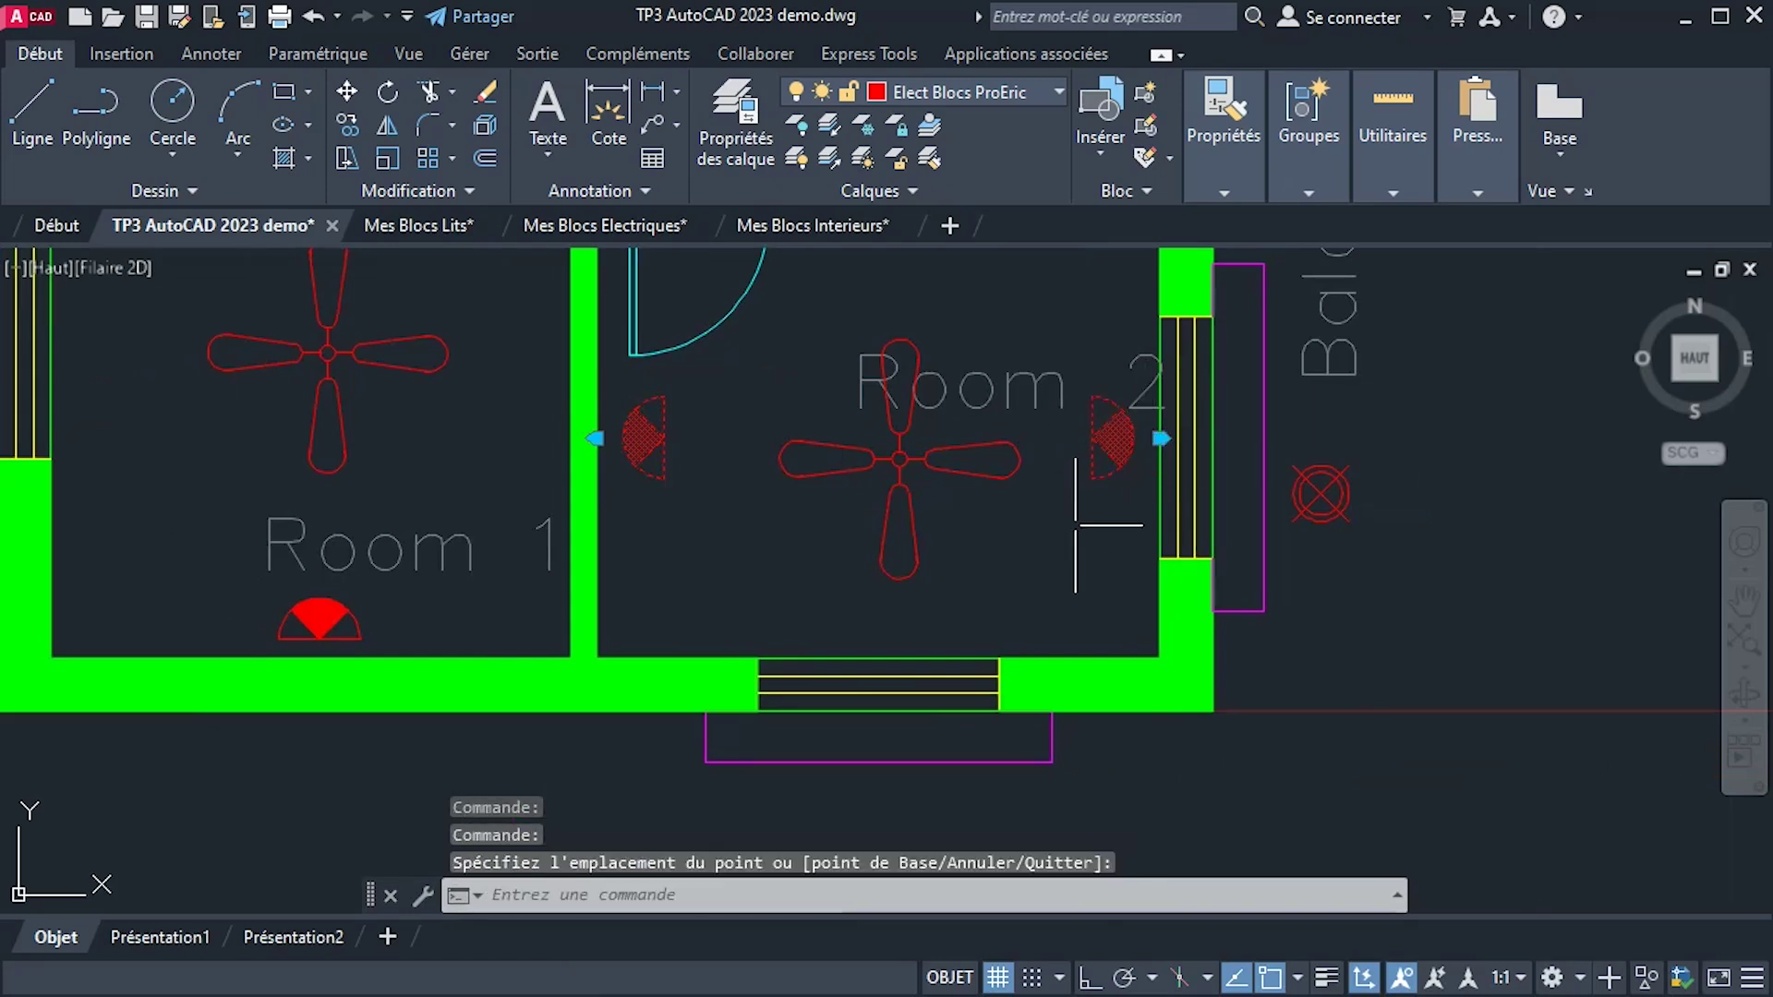
Align the wall light below the Room 1 label to the inner face of the bottom exterior wall.
scroll(1068, 528, "down", 3)
scroll(831, 517, "up", 4)
left_click(836, 495)
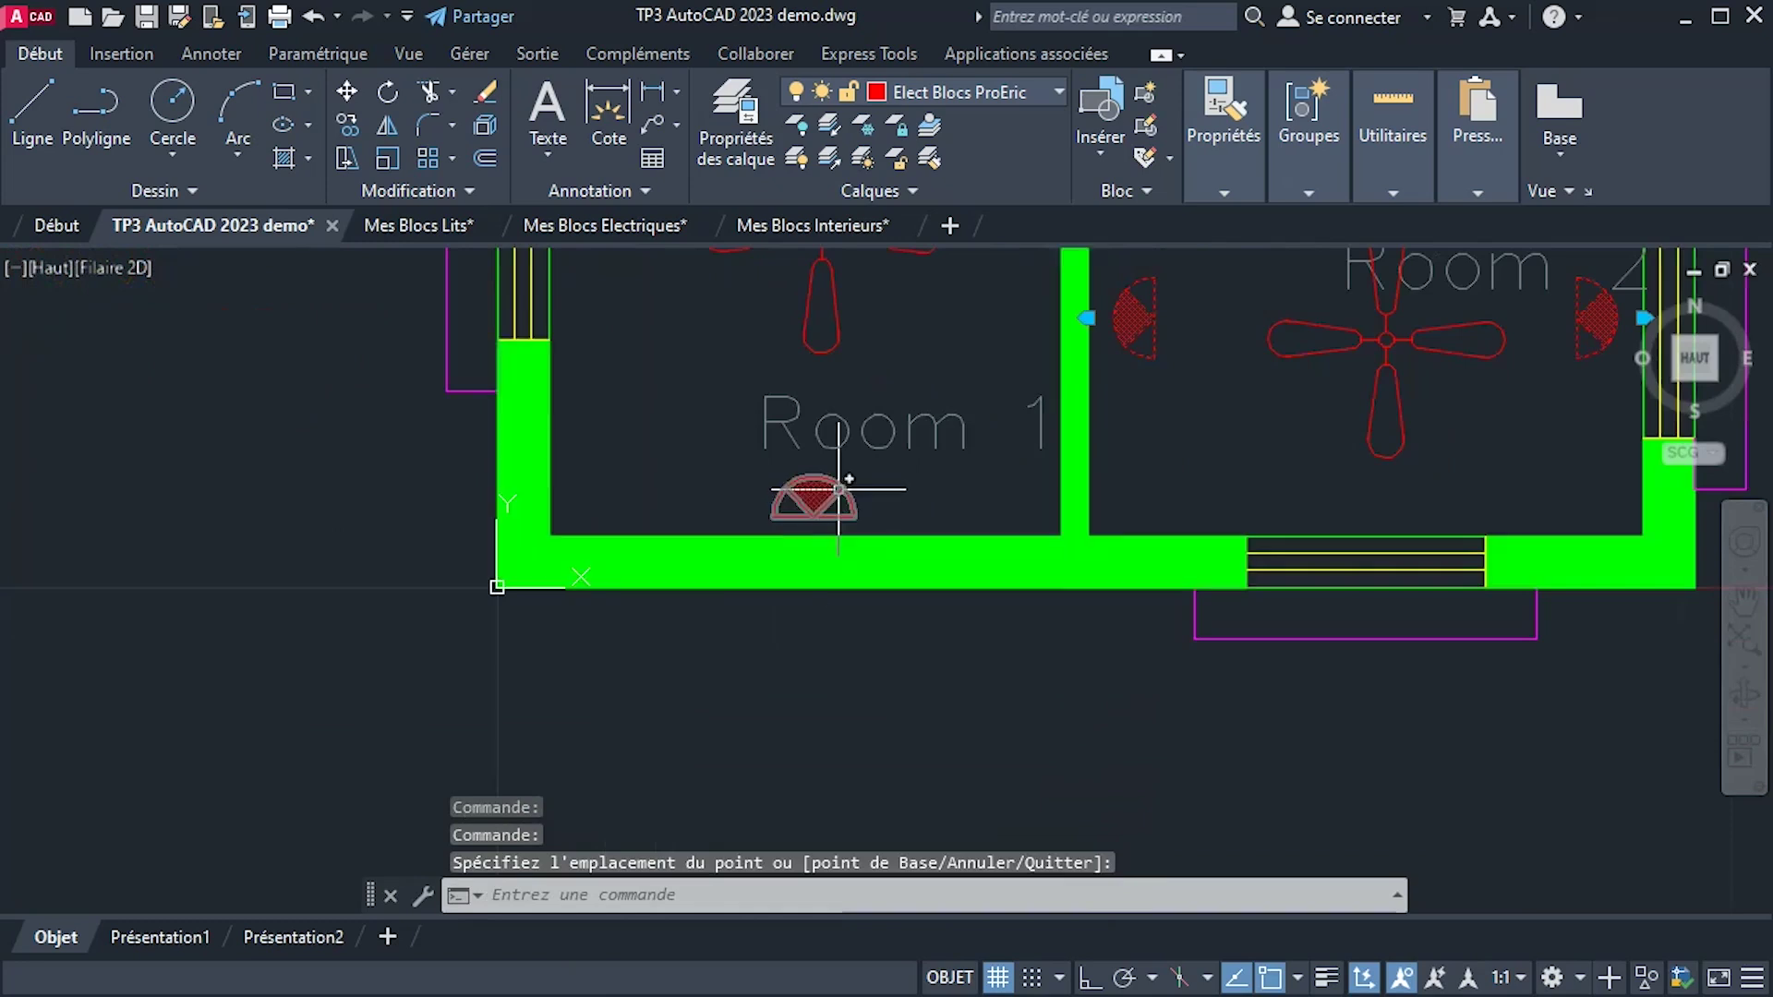
left_click(813, 450)
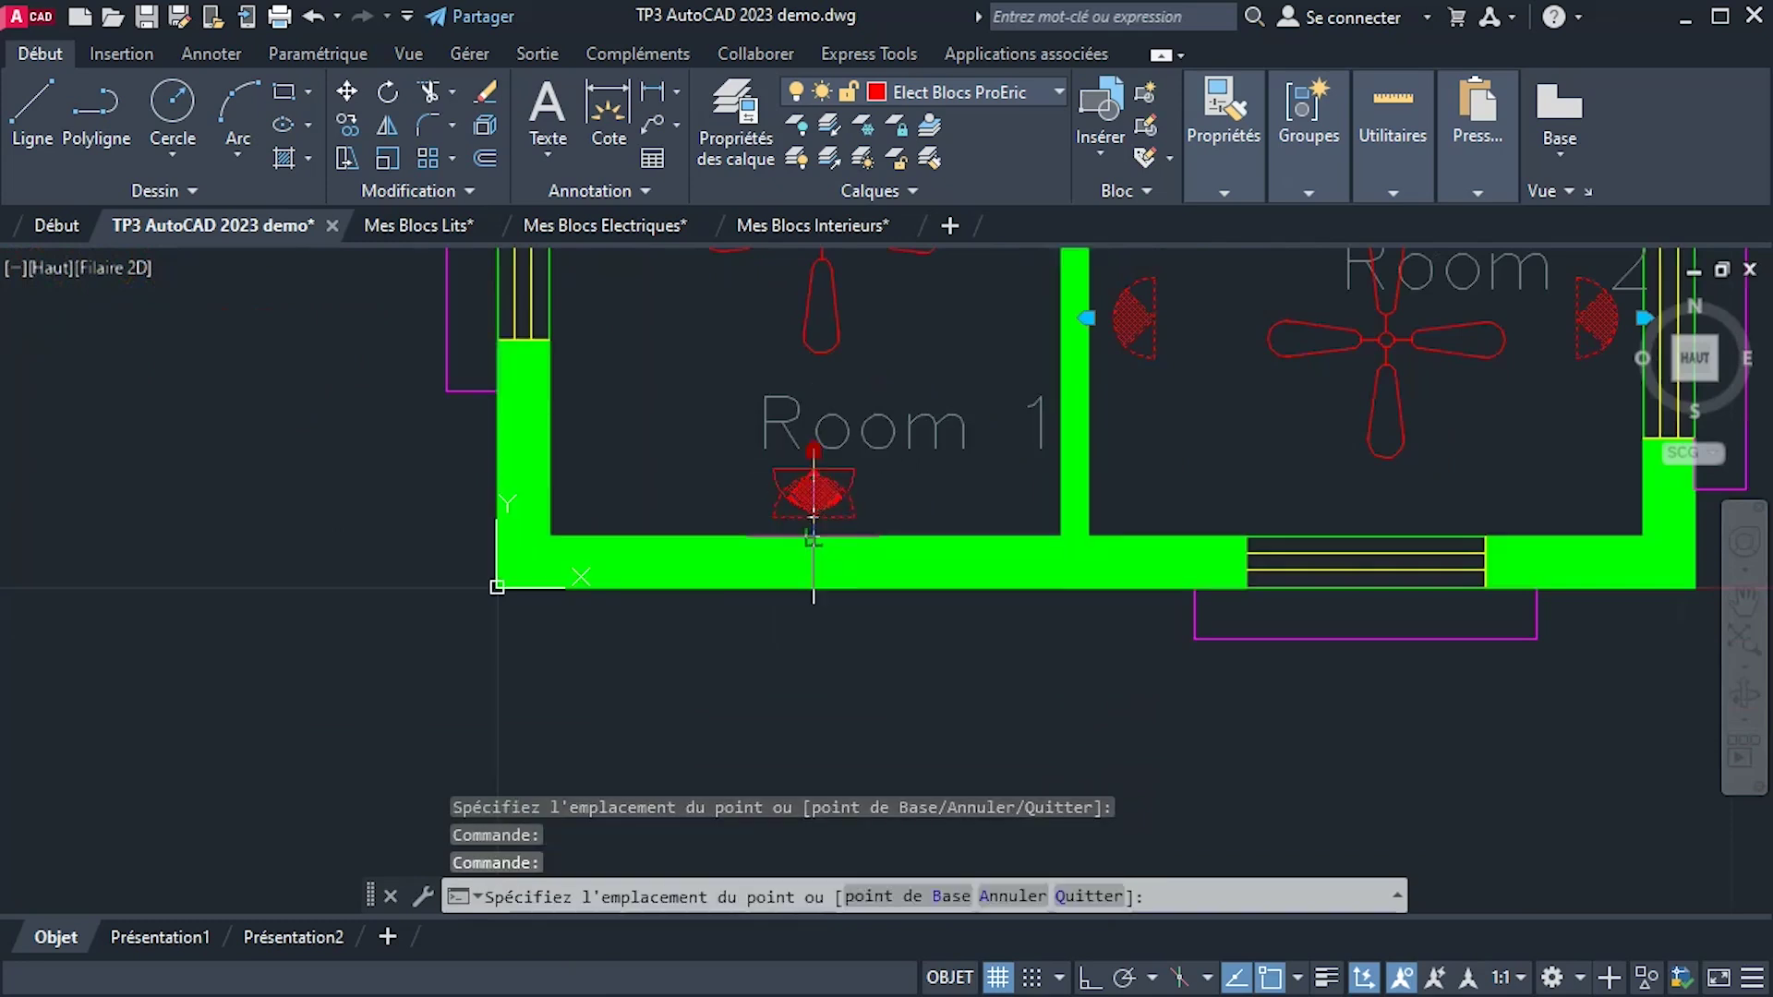
left_click(813, 541)
Align the upper Room 1 wall light to the Room 1 face of the Salon partition, and clear the selection.
scroll(816, 507, "down", 2)
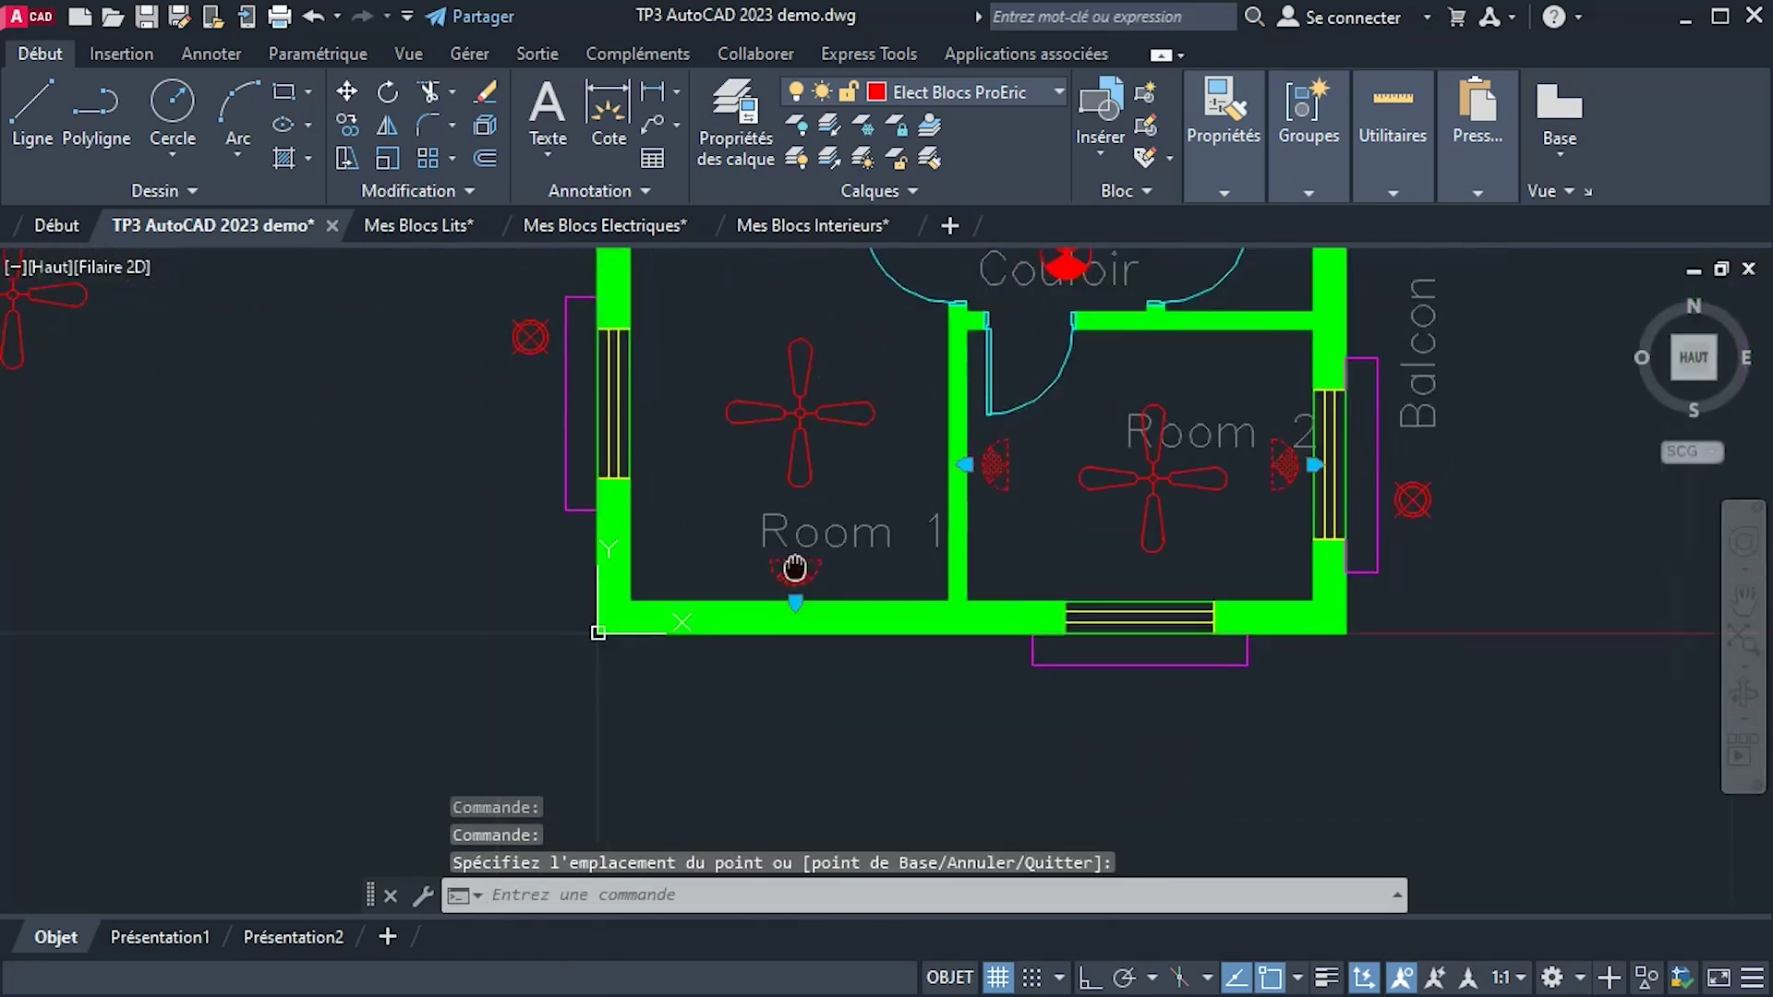
left_click(782, 277)
middle_click_drag(783, 285, 789, 466)
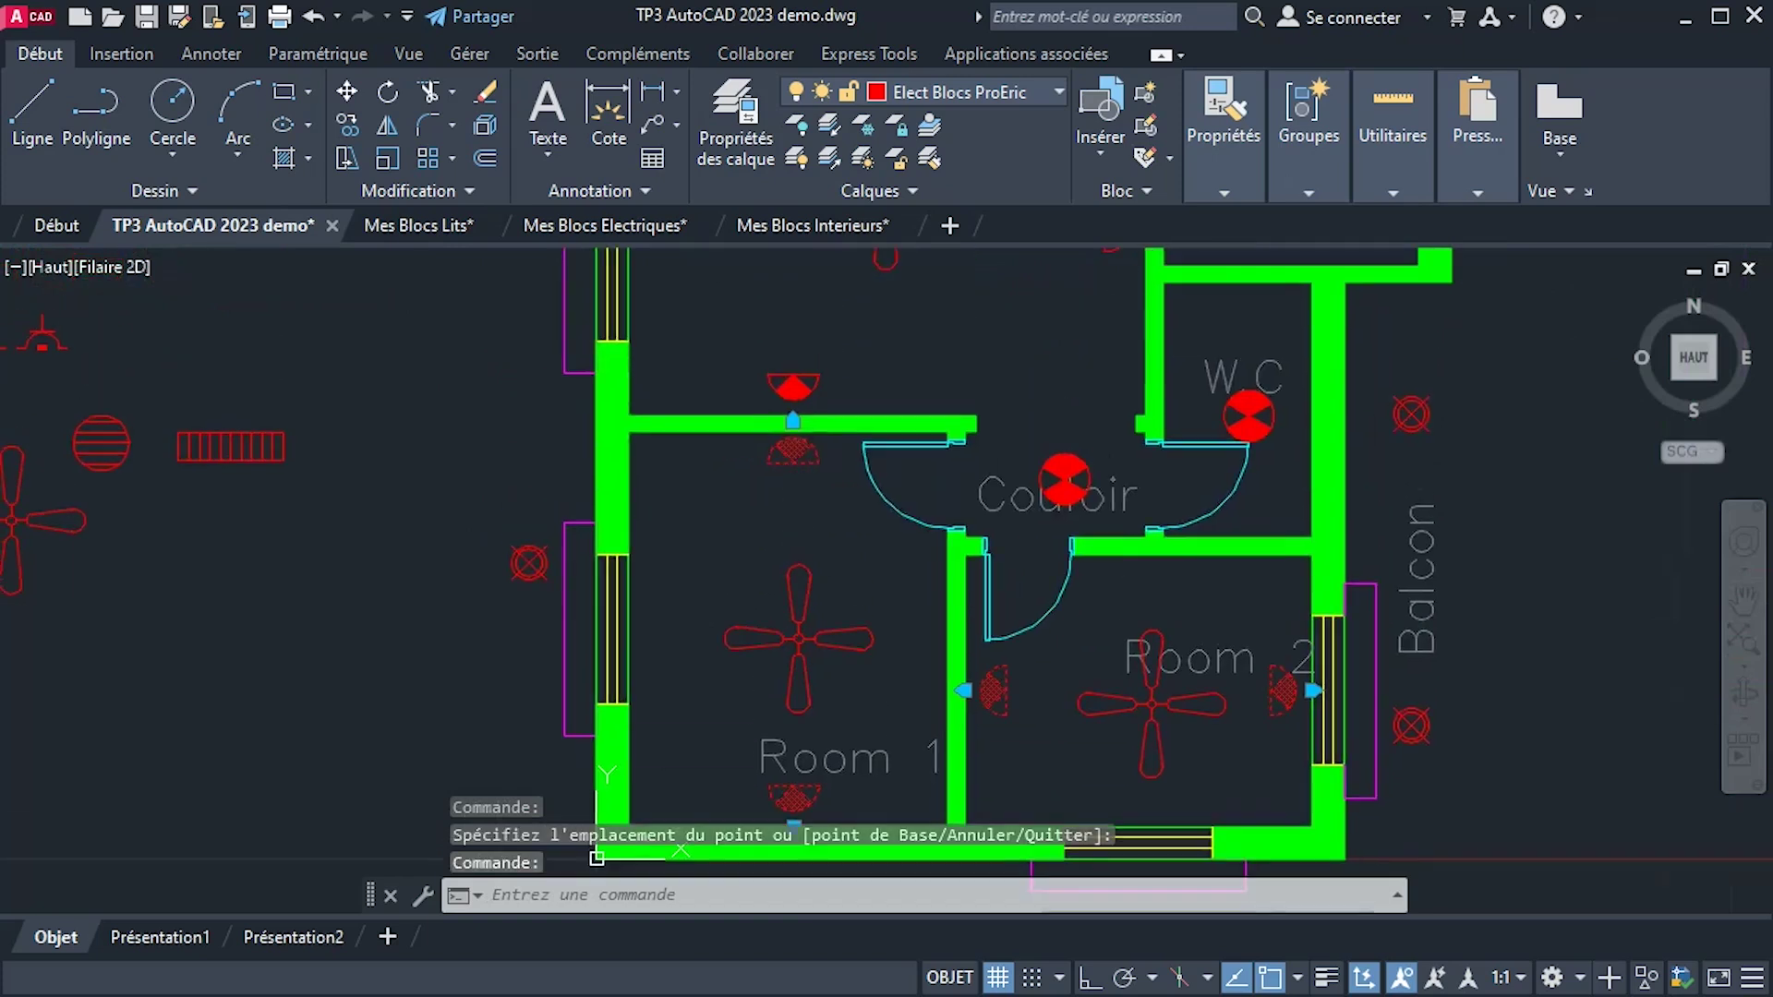
left_click(793, 421)
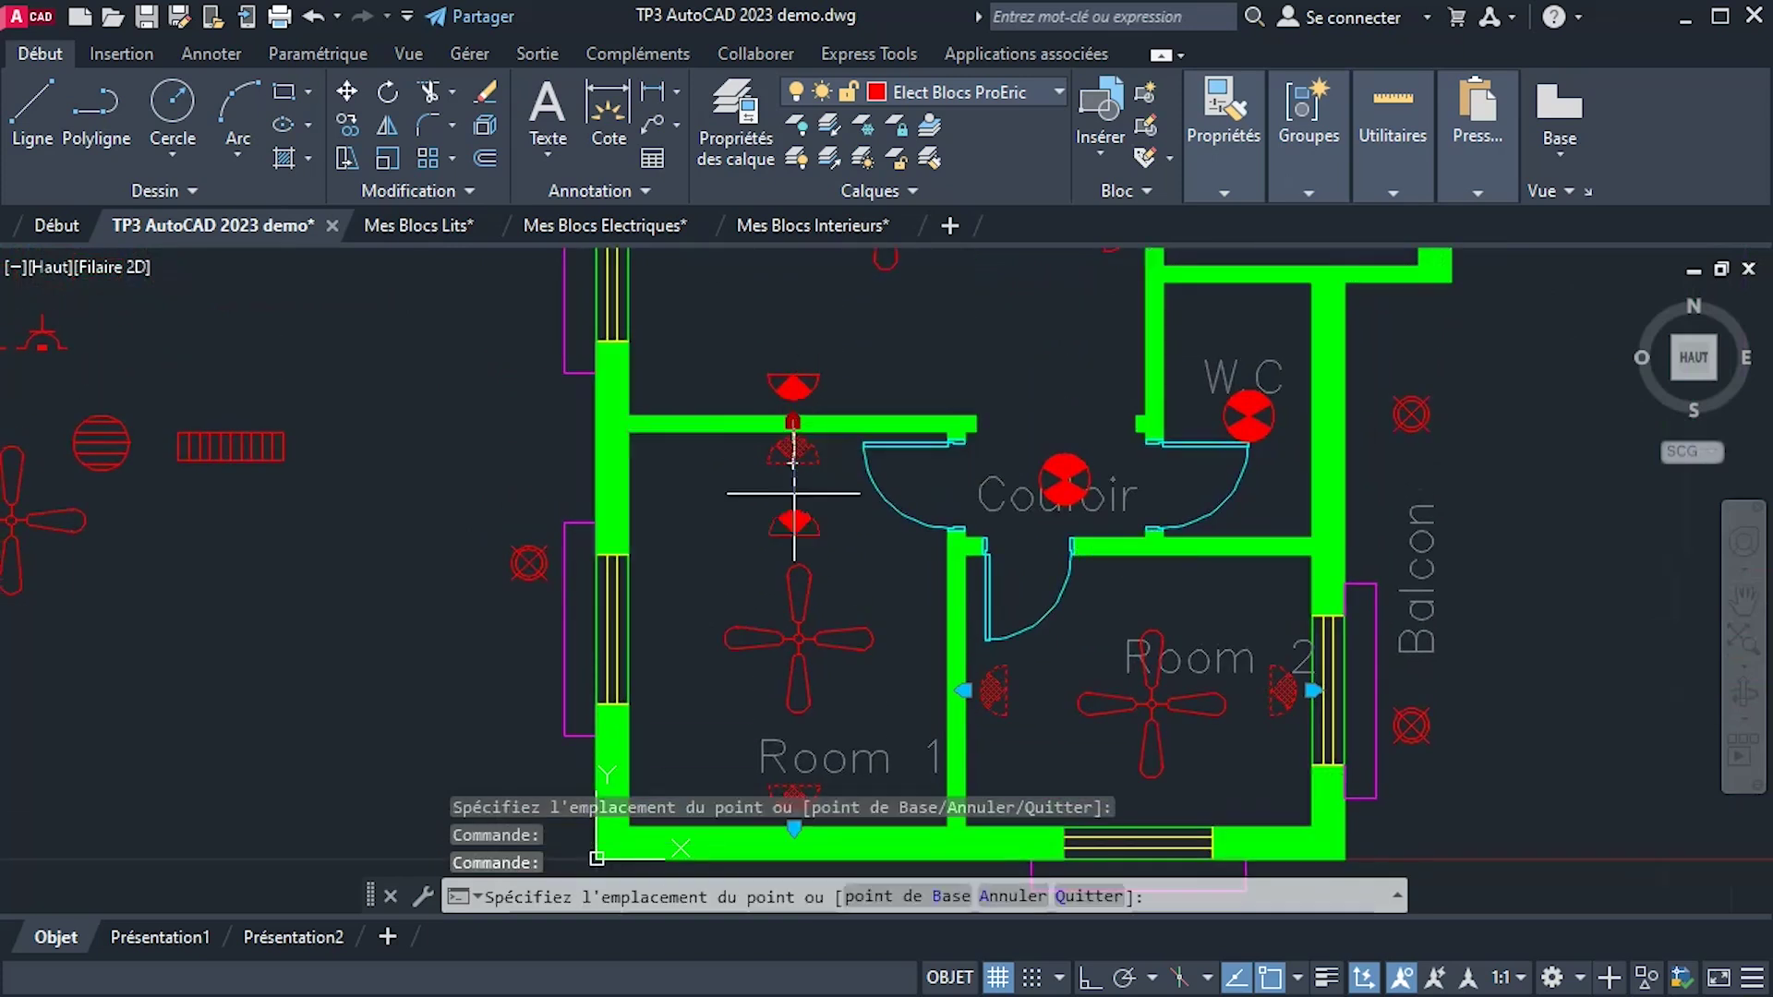
left_click(793, 432)
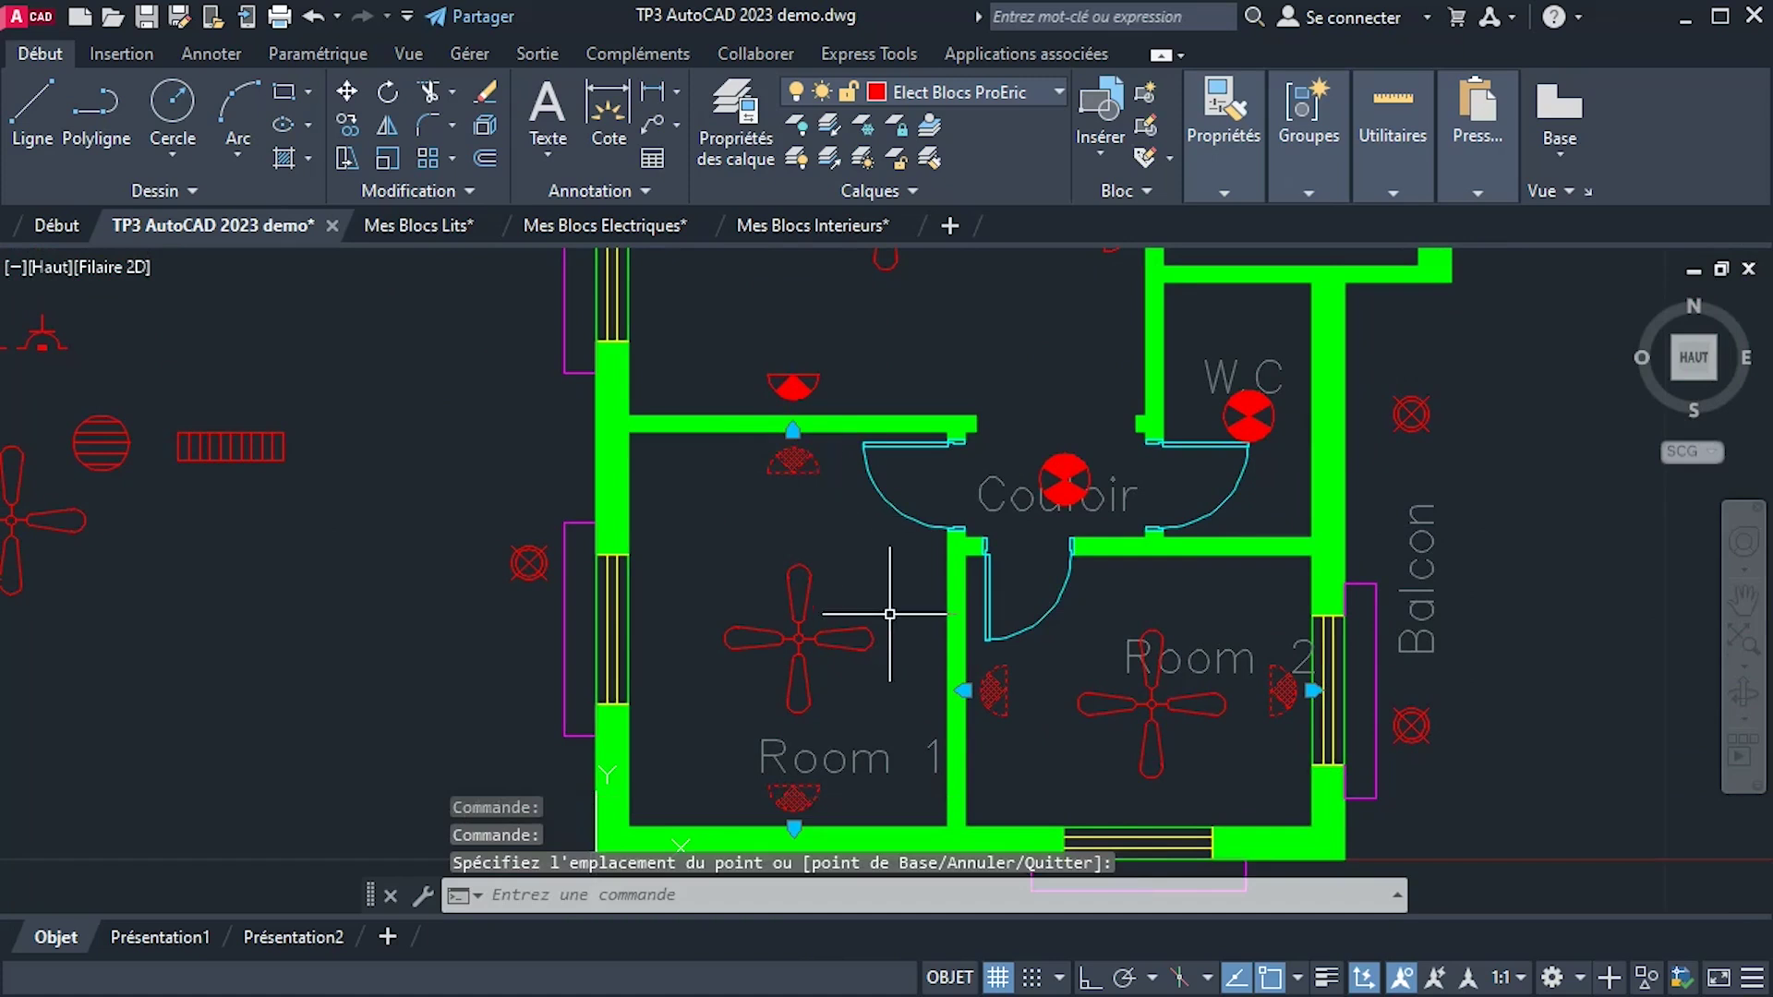
key("Escape")
scroll(892, 612, "down", 4)
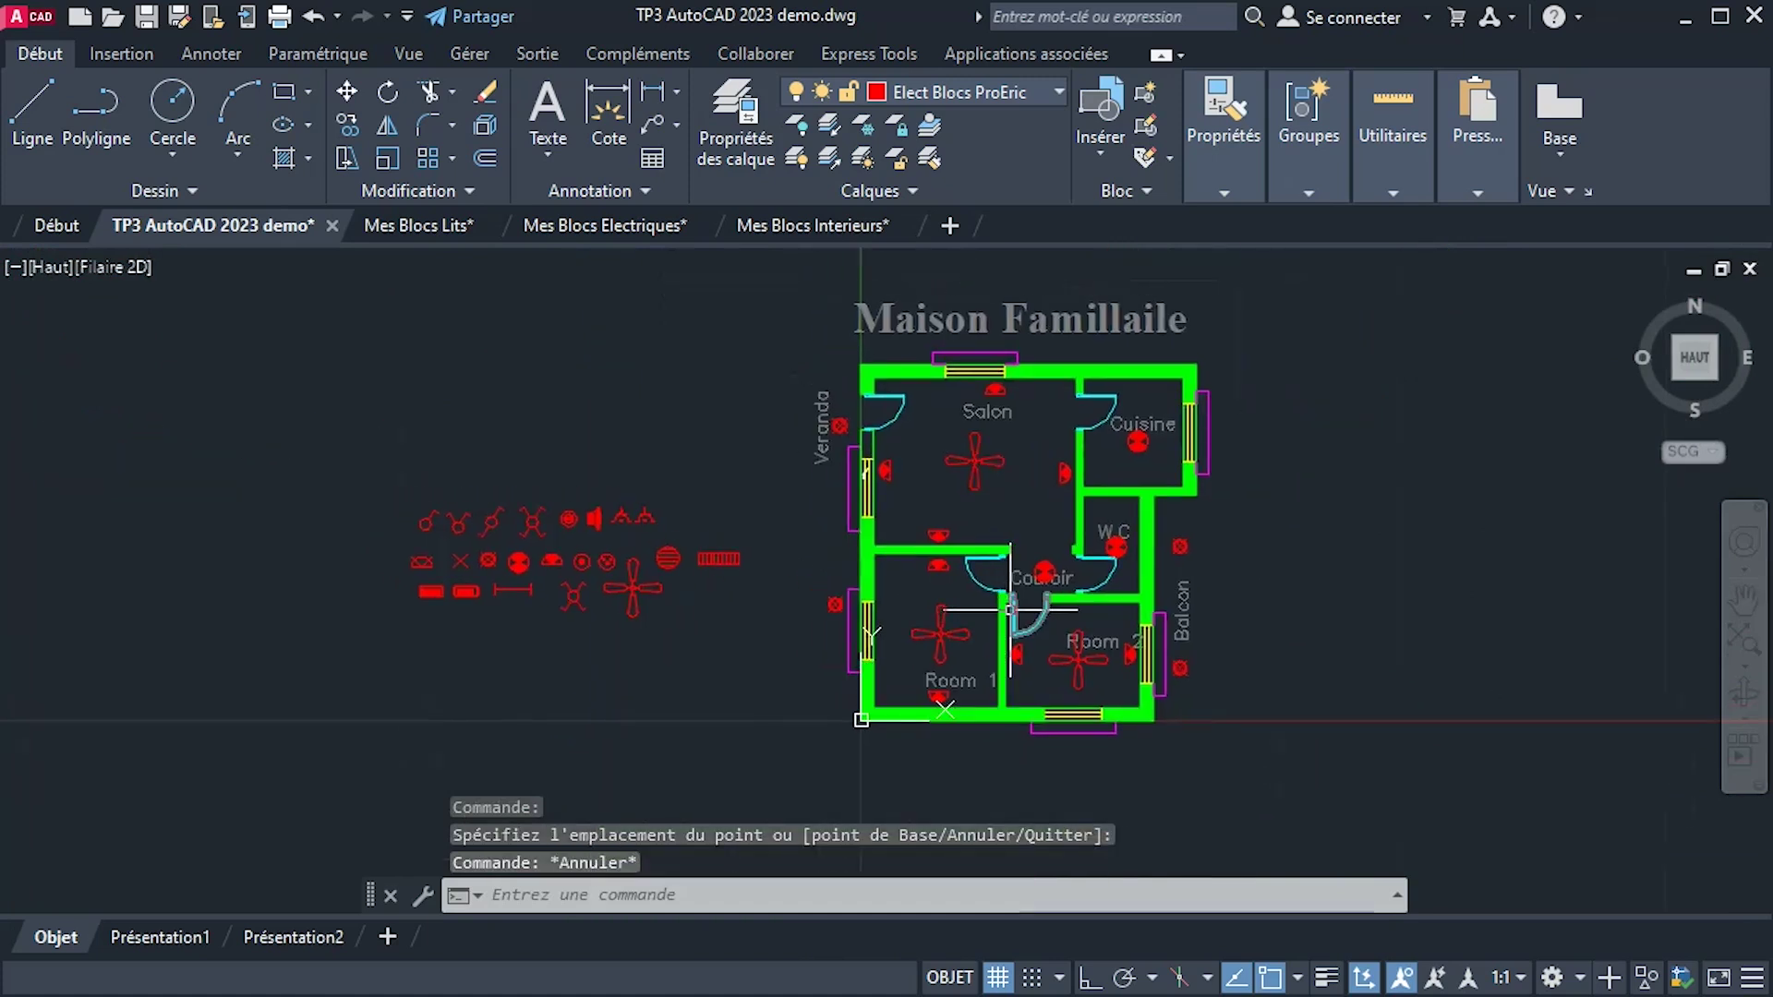
Copy the lower four-arm switch symbol from the symbol set by its circle centre into Room 1, beside the partition just below the door.
scroll(667, 557, "up", 2)
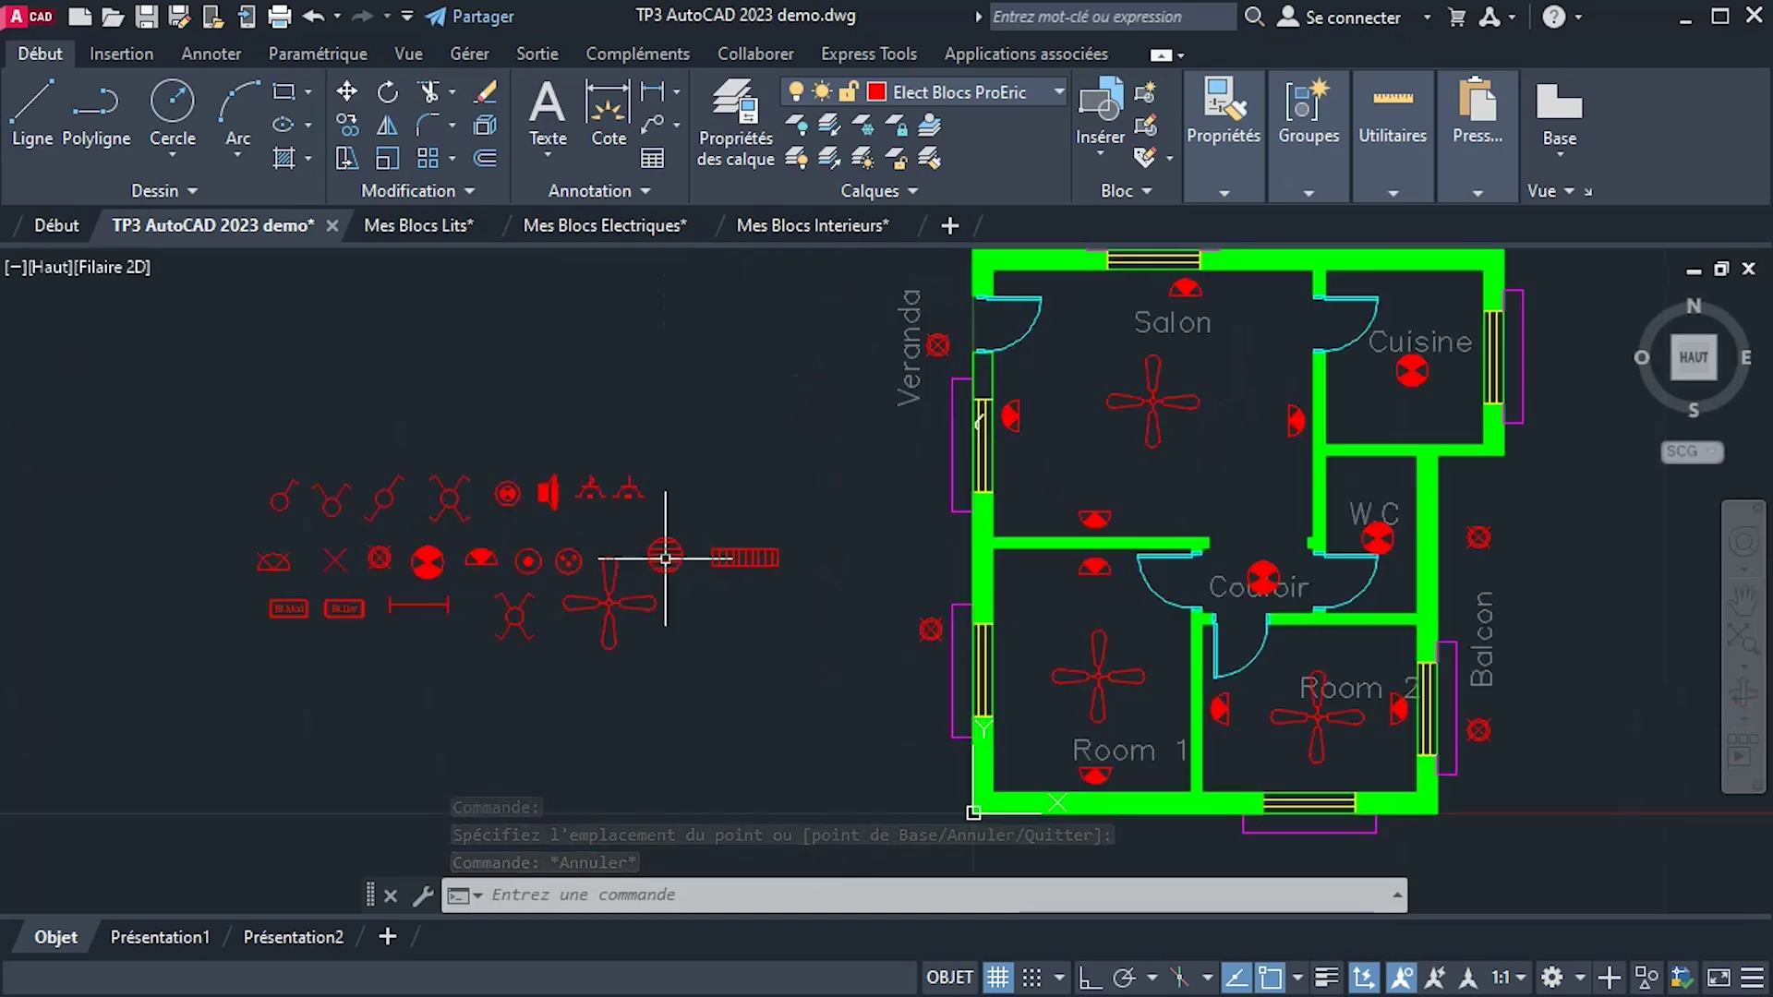
scroll(667, 557, "up", 2)
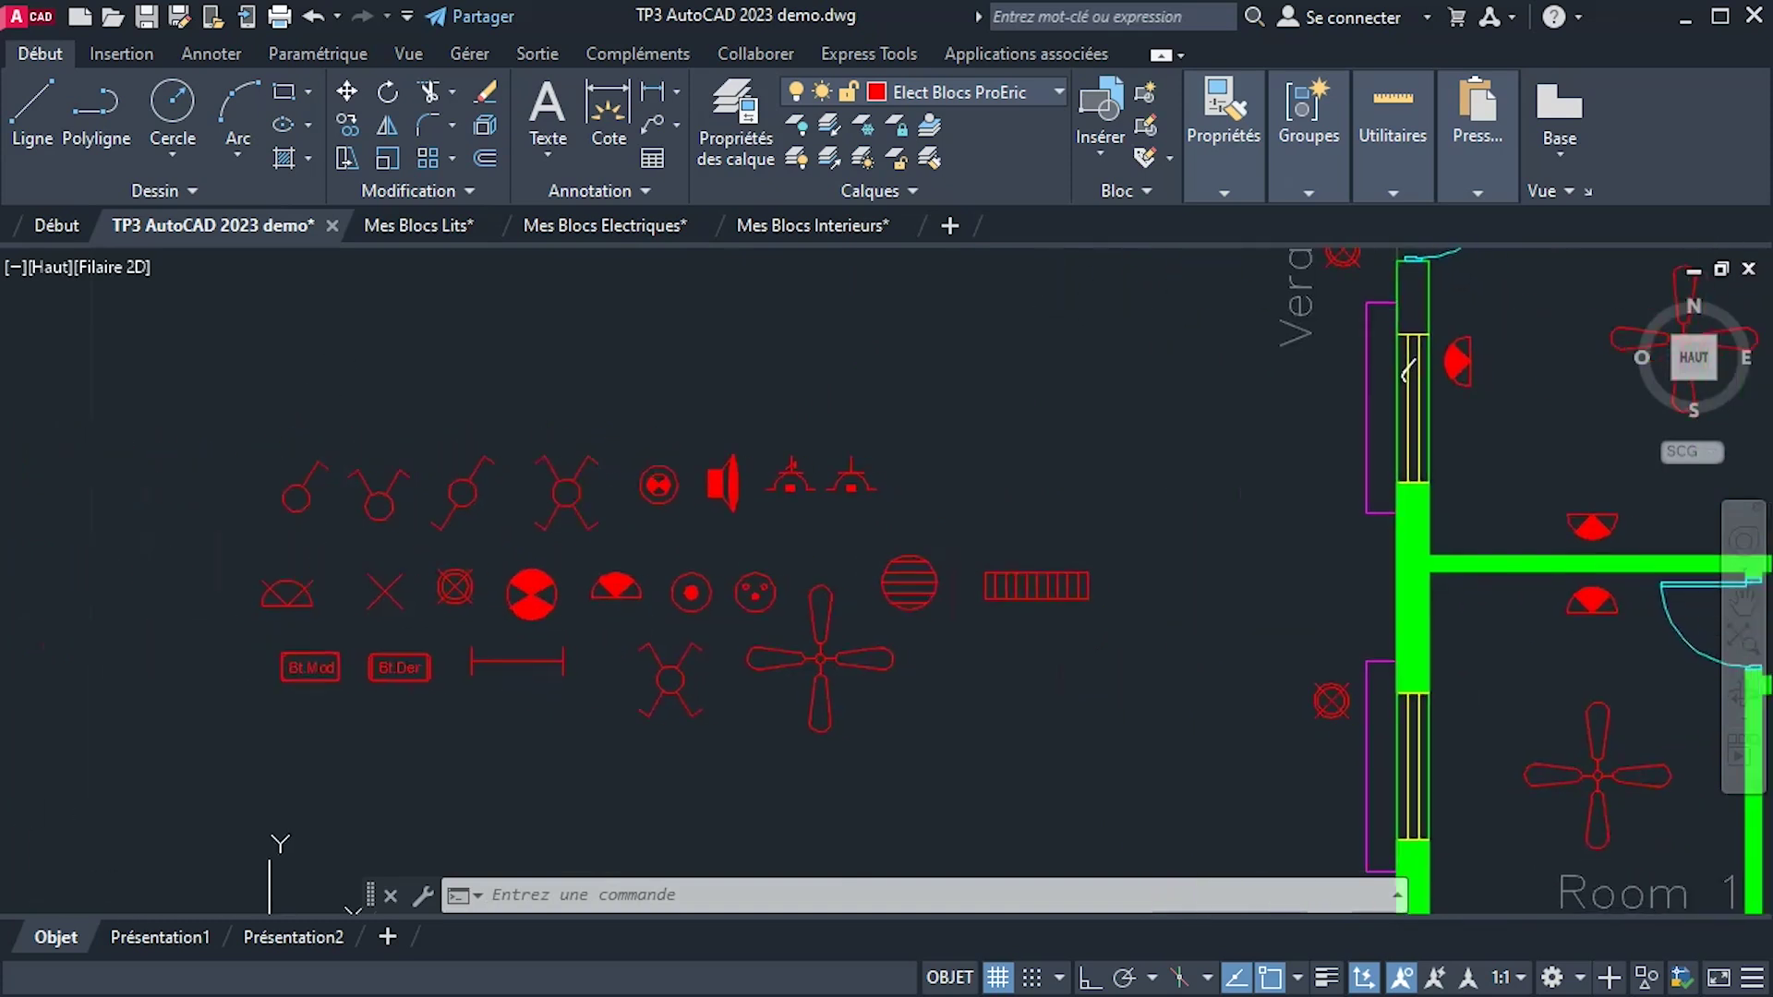
scroll(581, 482, "up", 2)
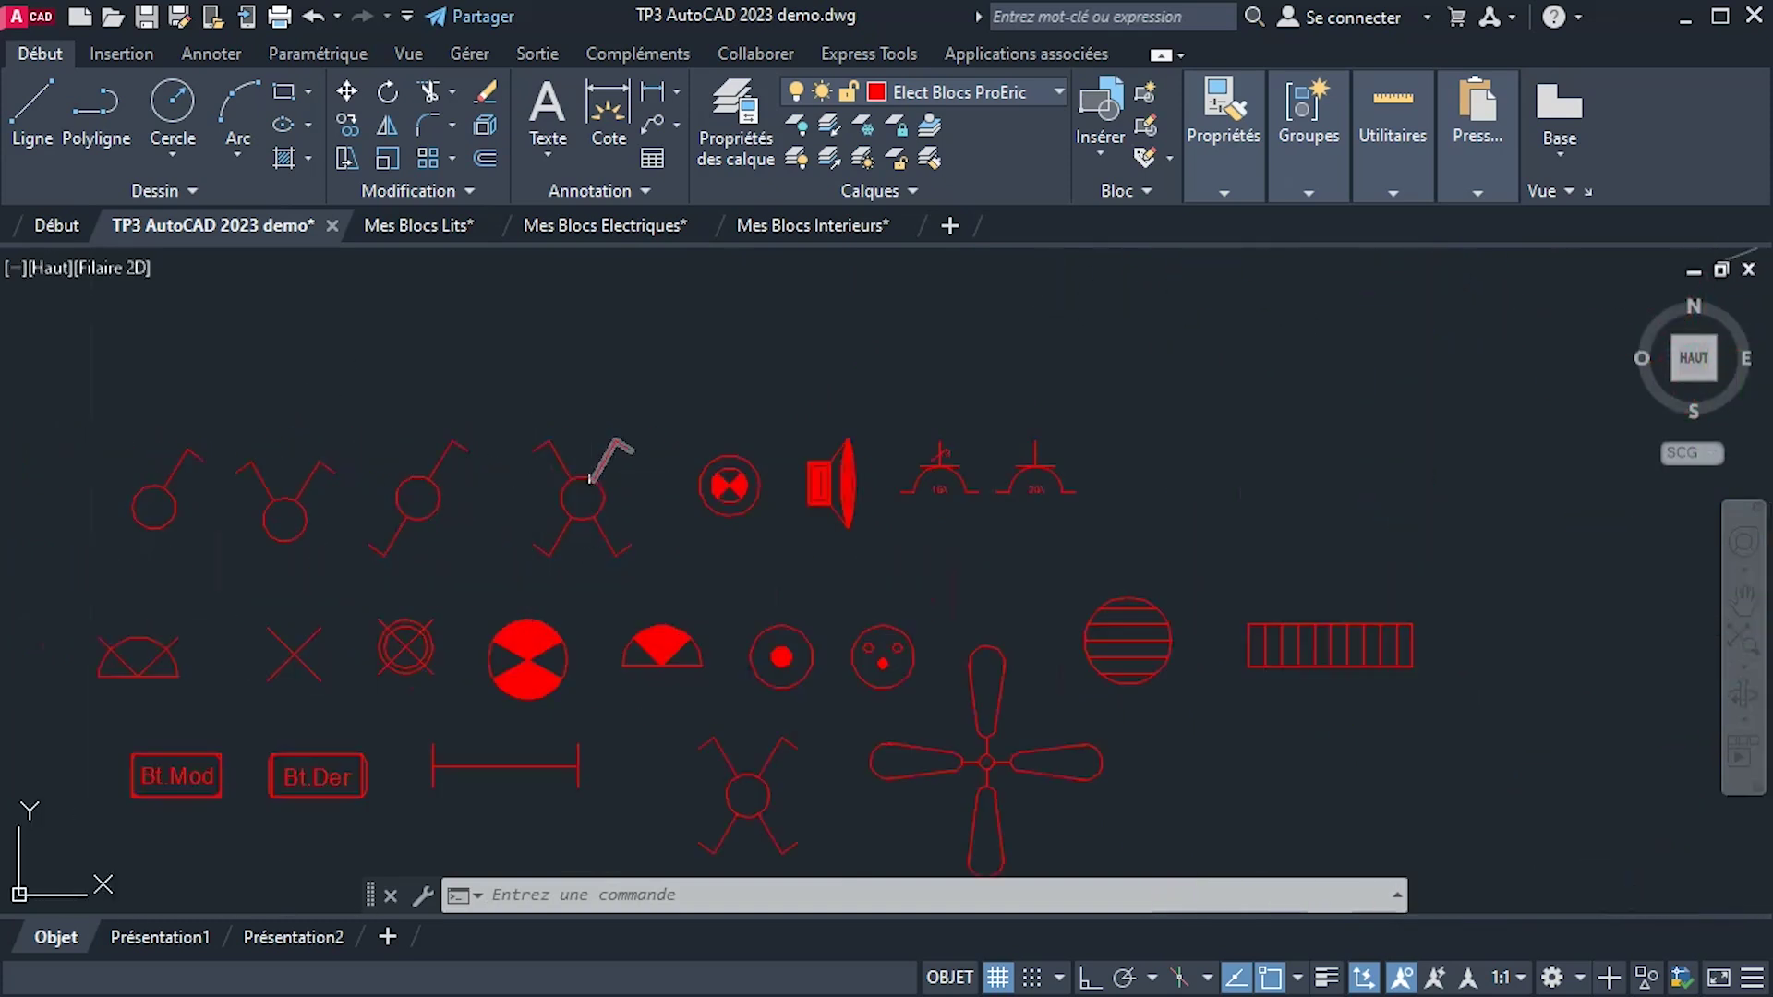
left_click(758, 780)
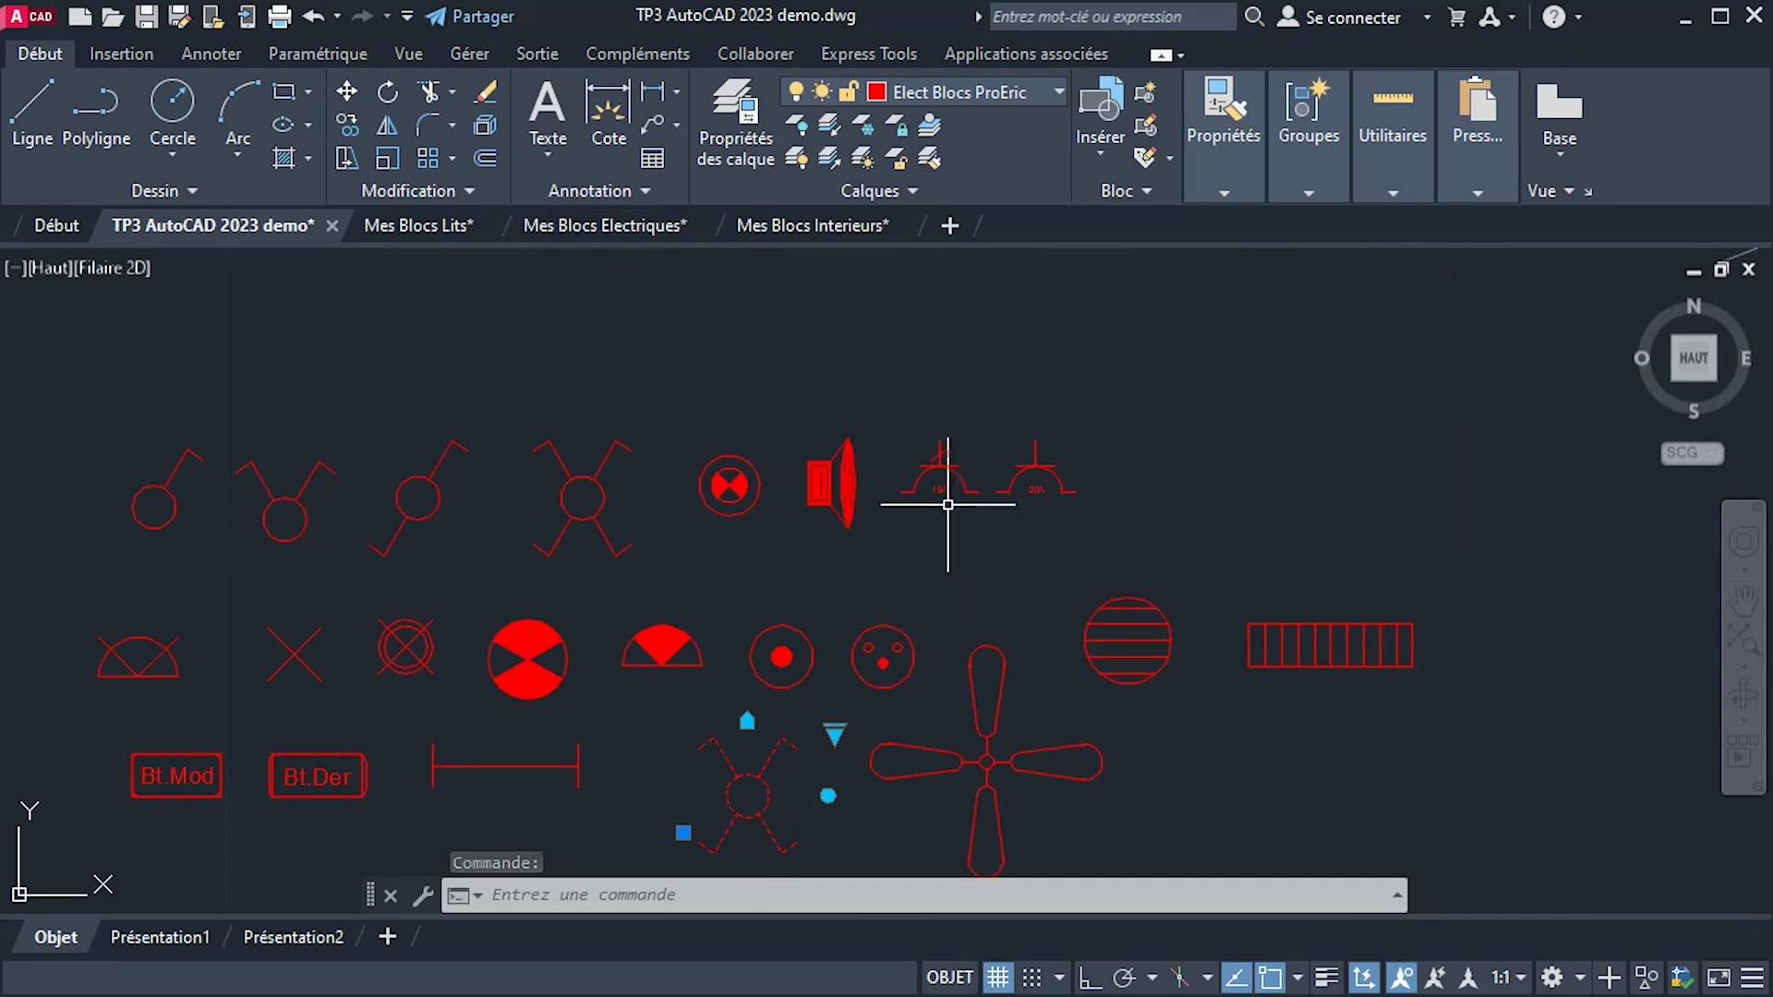
left_click(346, 126)
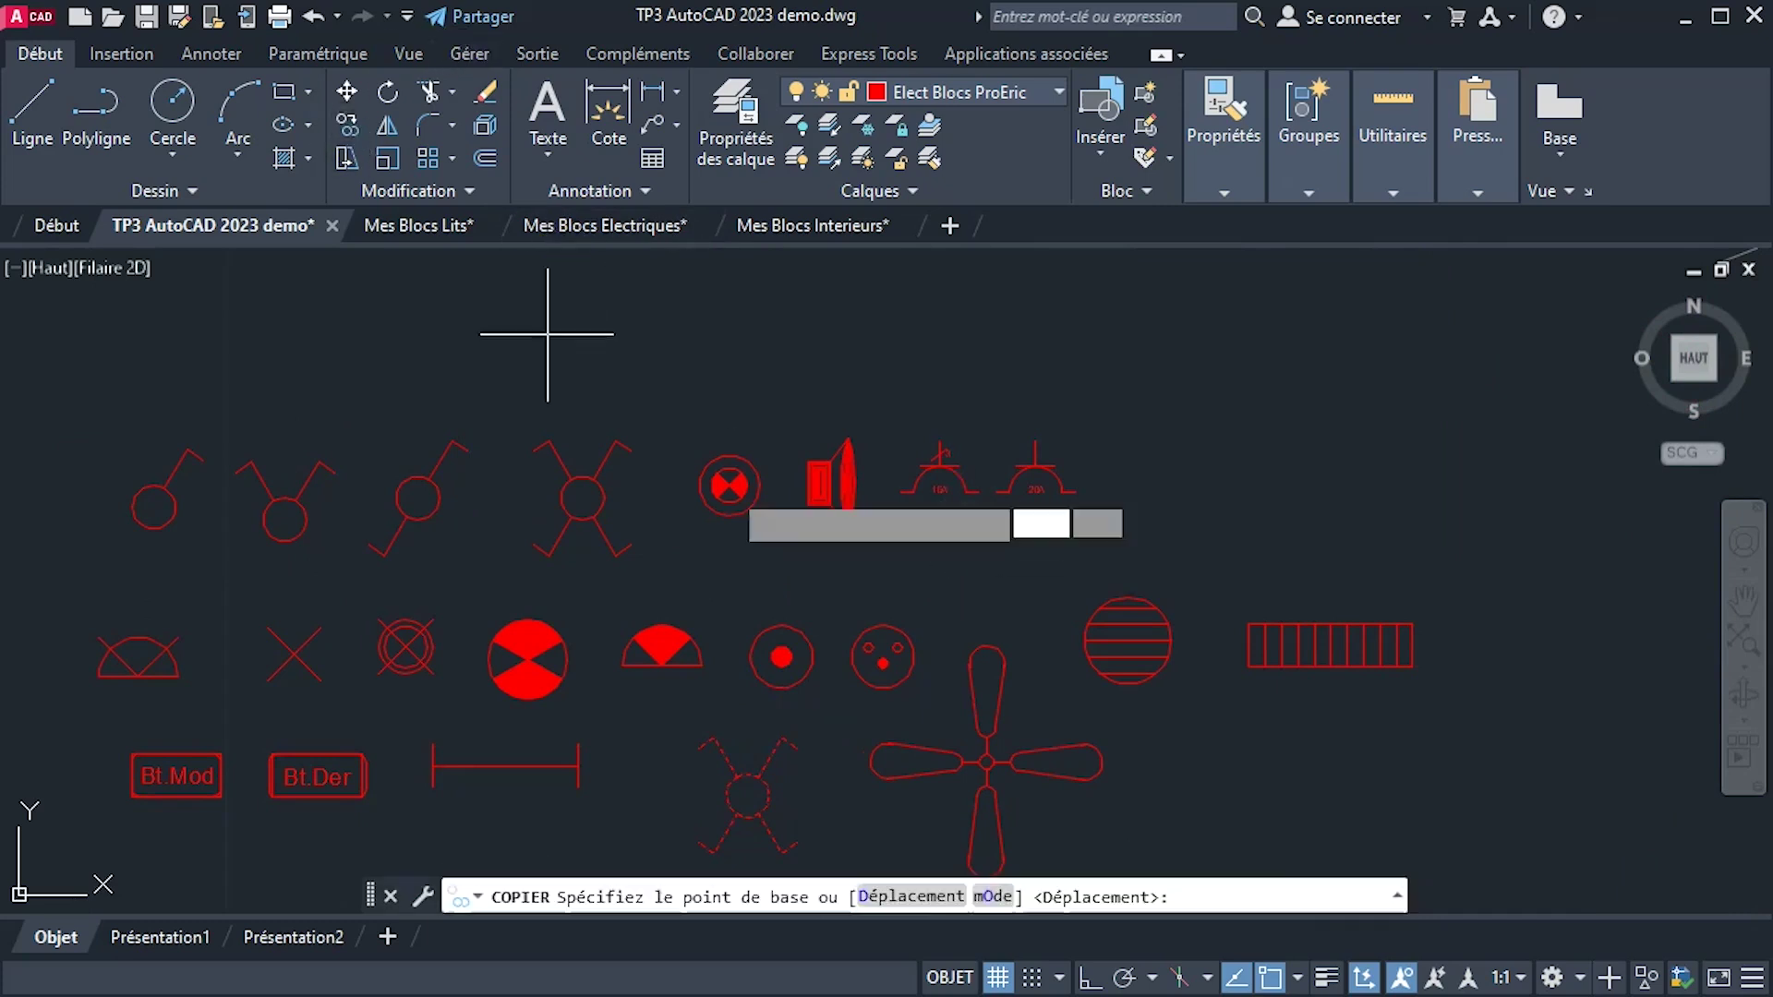
left_click(748, 795)
middle_click_drag(1019, 683, 667, 626)
scroll(1095, 623, "down", 2)
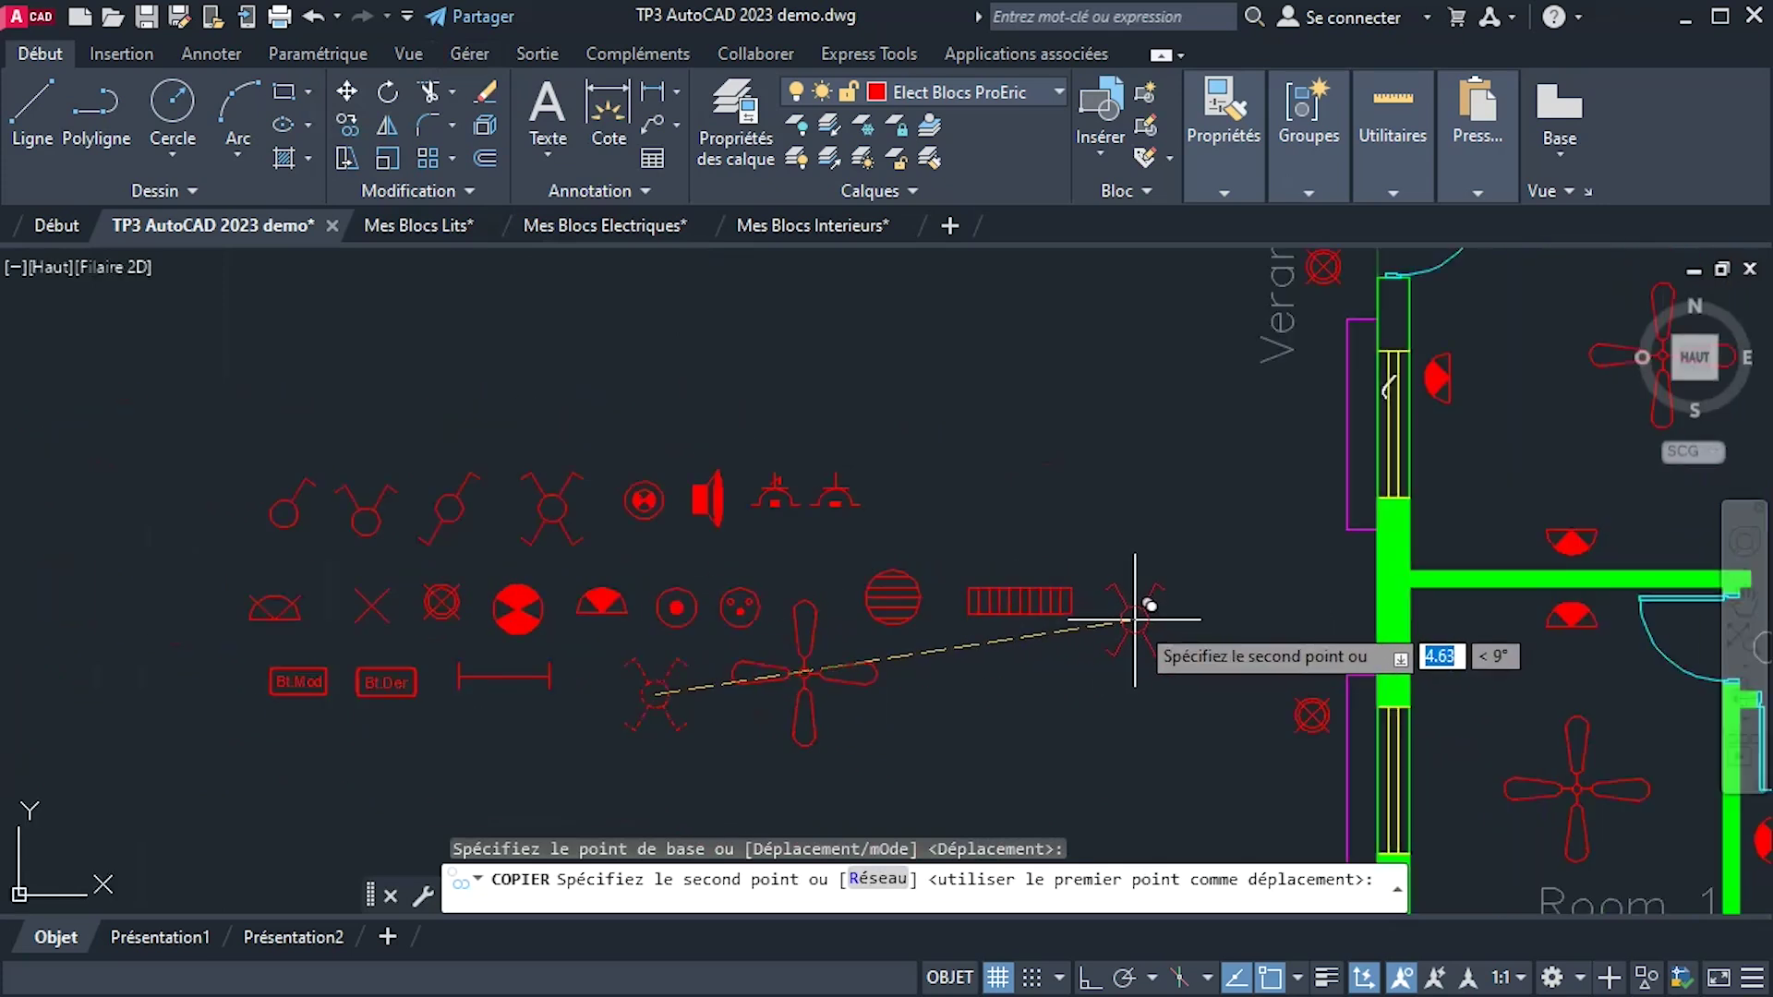
scroll(961, 535, "down", 3)
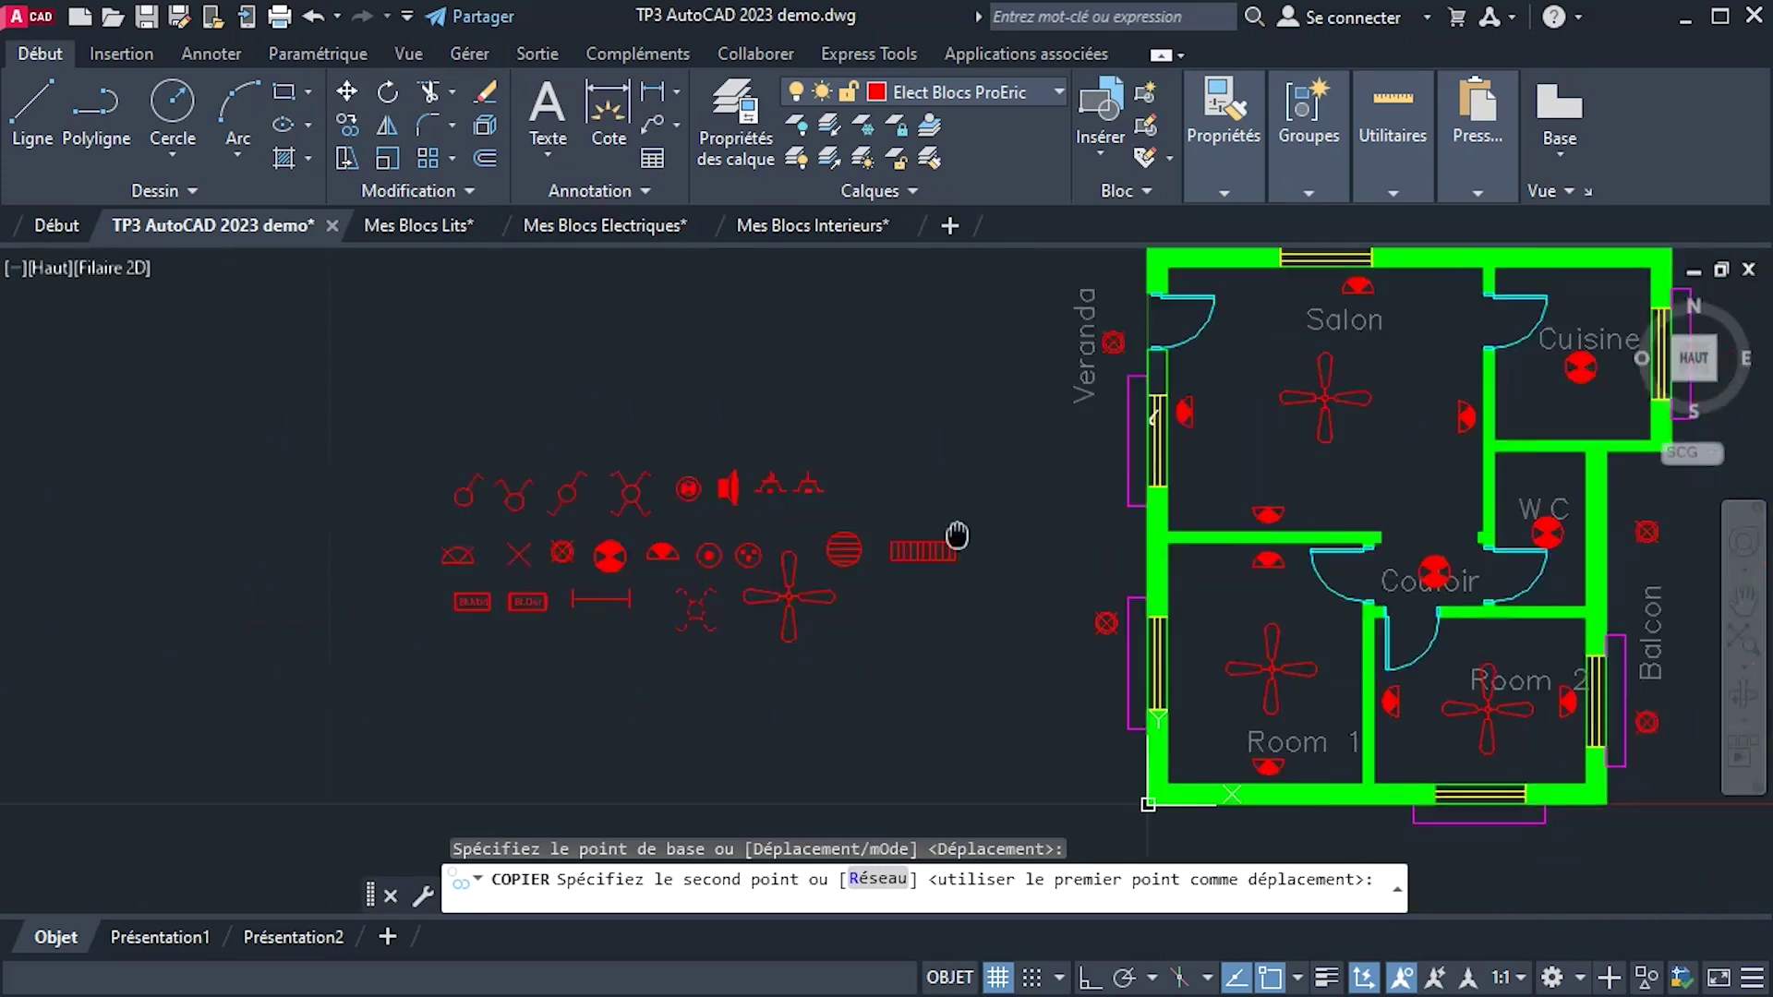
scroll(989, 495, "up", 5)
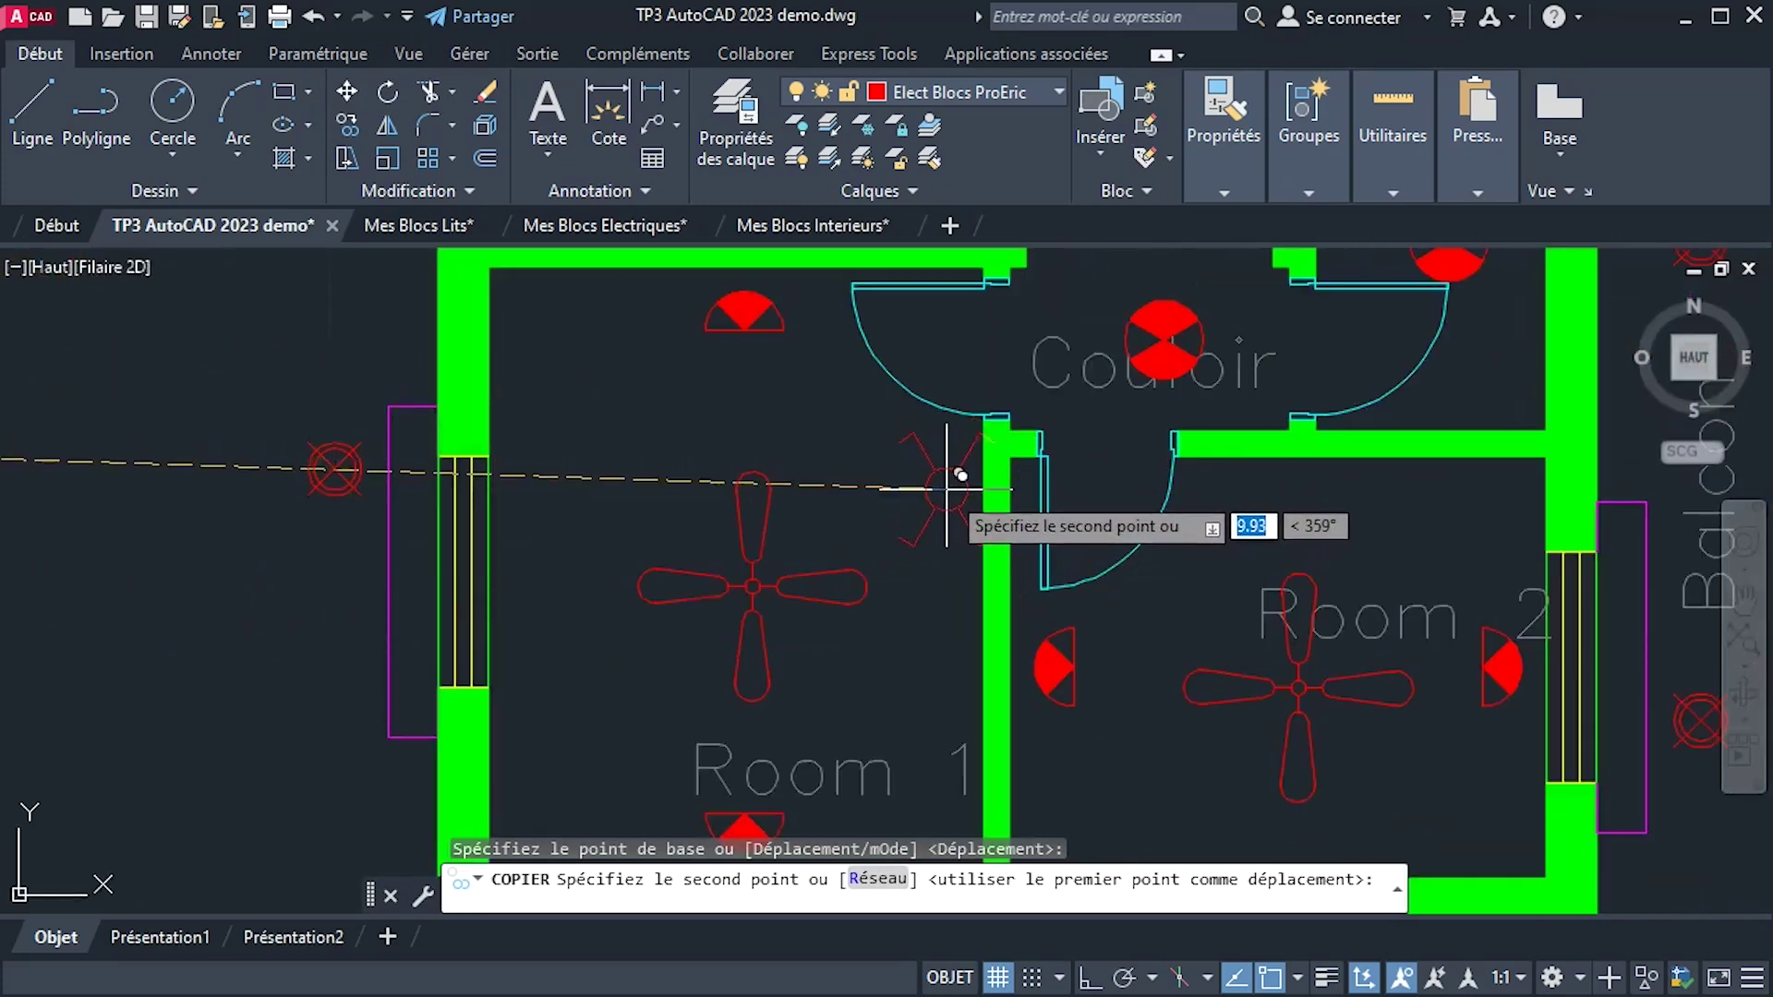
left_click(961, 474)
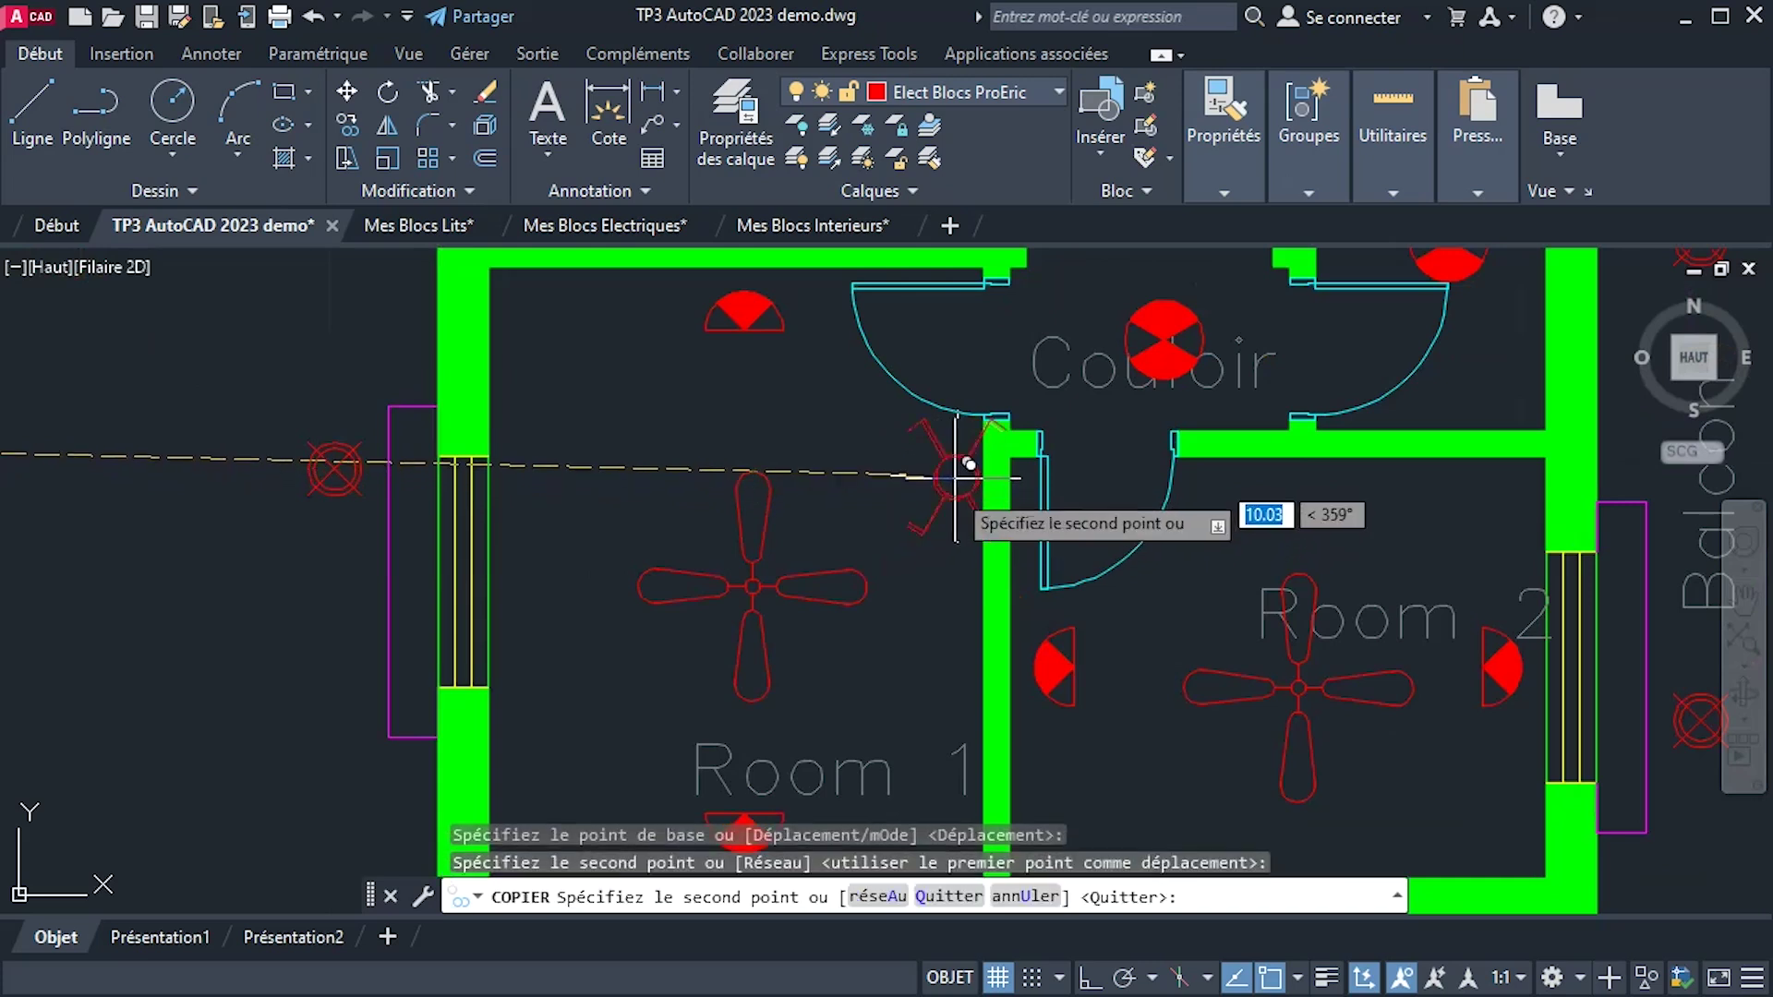
Place two more switch copies side by side along Room 1's bottom wall, between the wall light and the Room 2 partition, ending the copy.
middle_click_drag(864, 526, 868, 356)
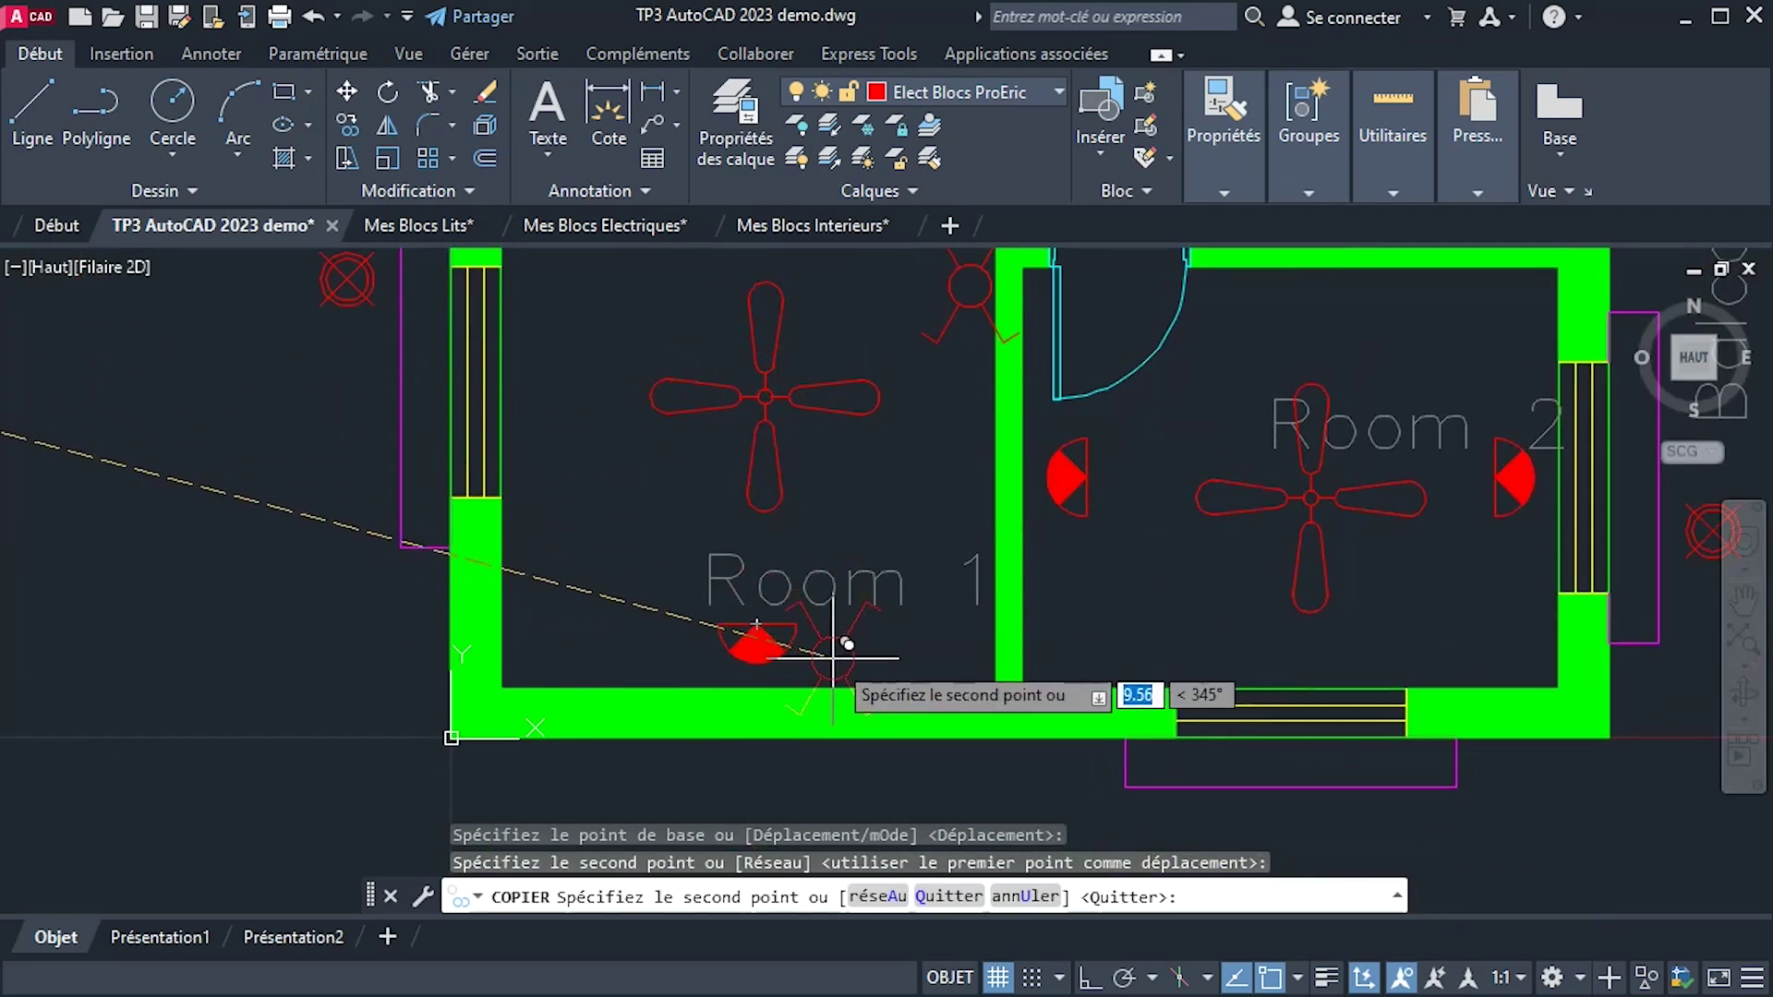
middle_click_drag(767, 609, 571, 668)
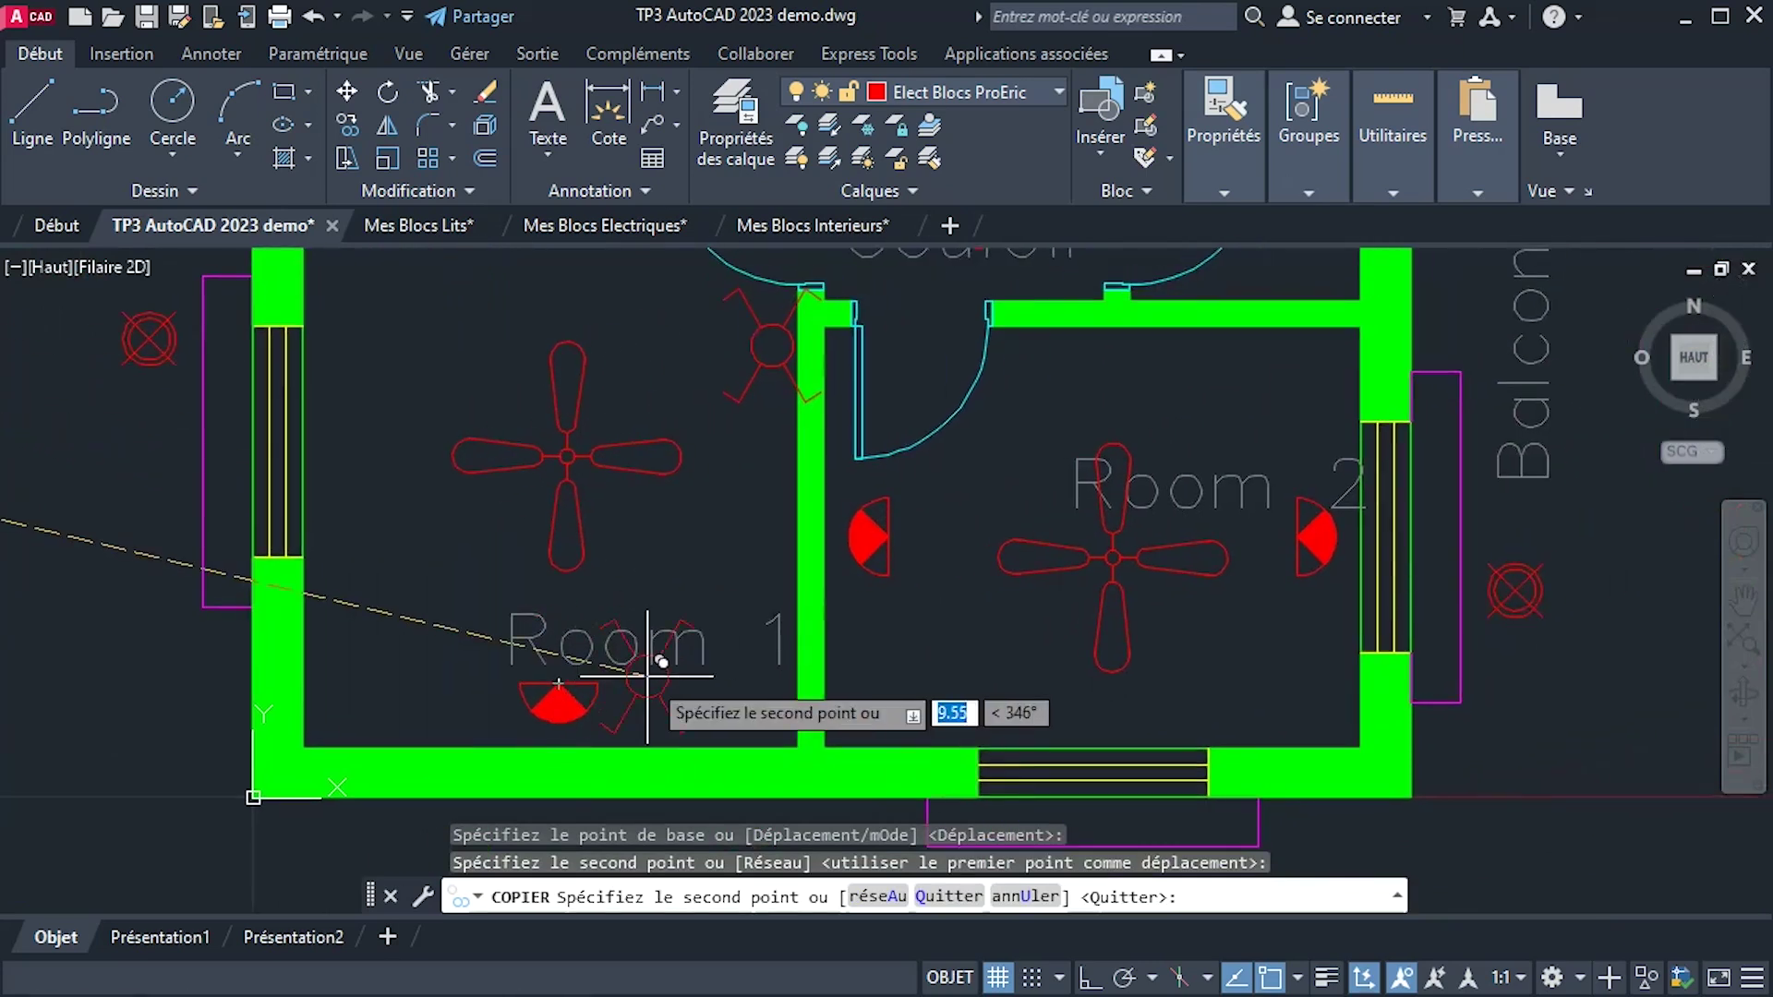
left_click(647, 724)
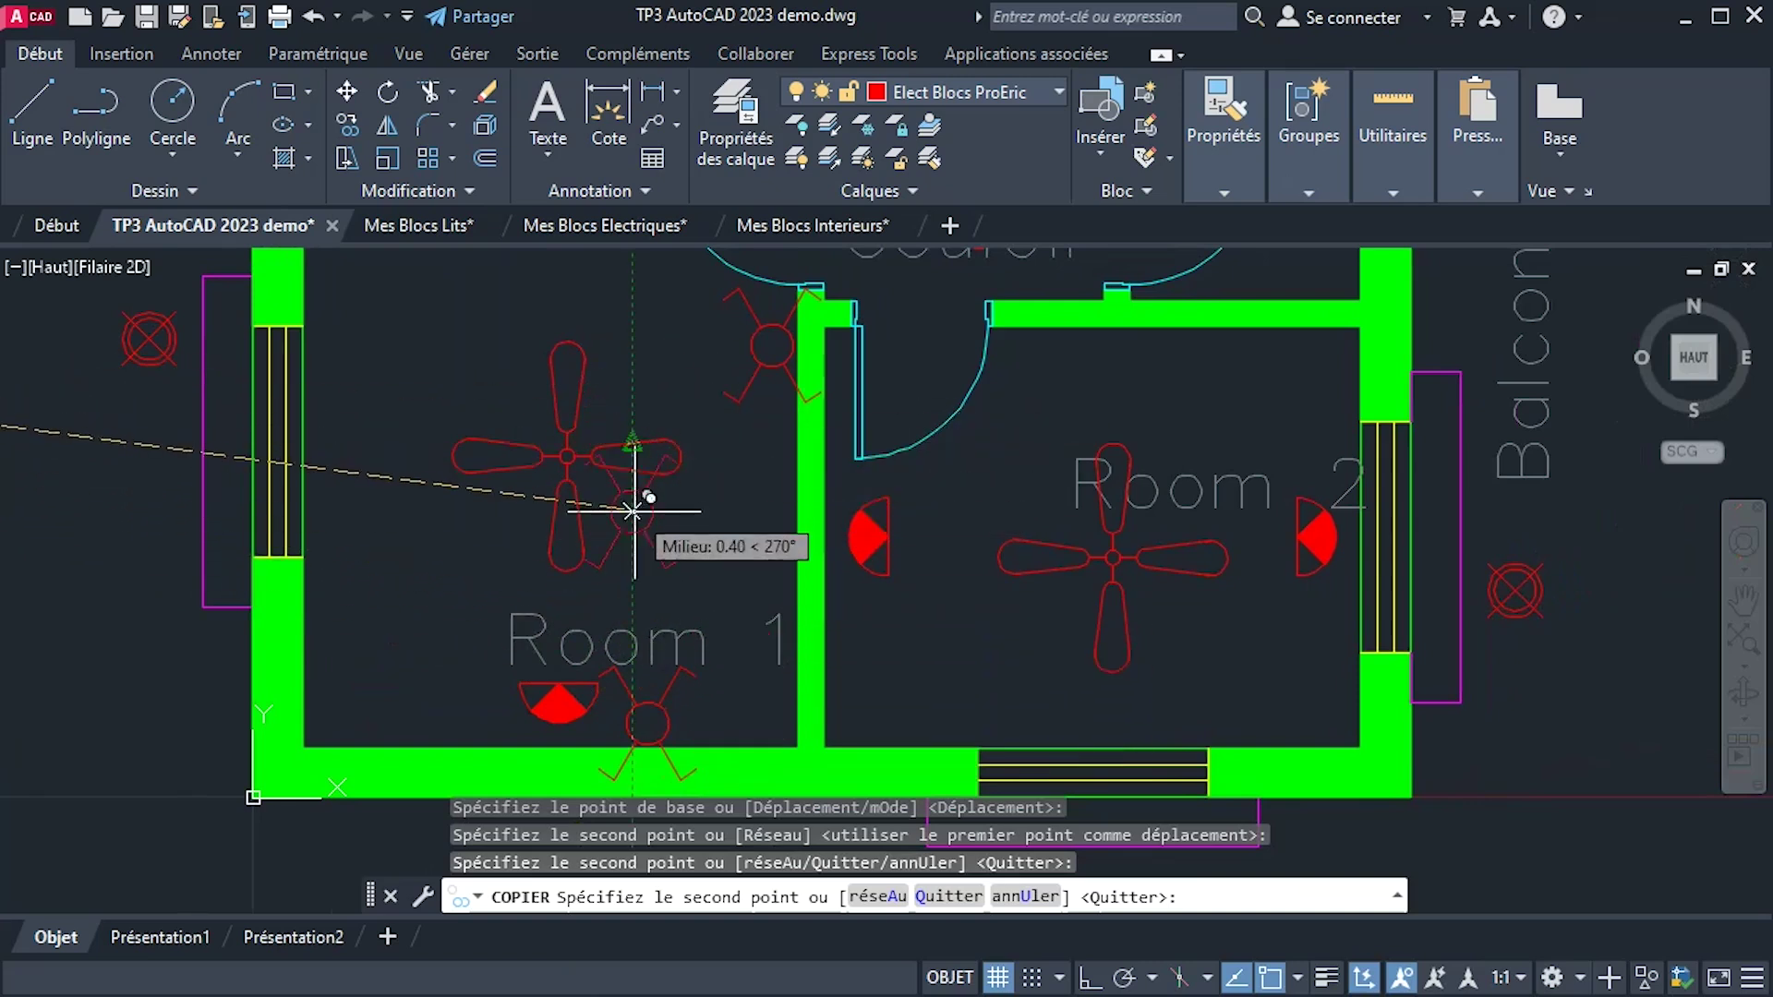
left_click(719, 720)
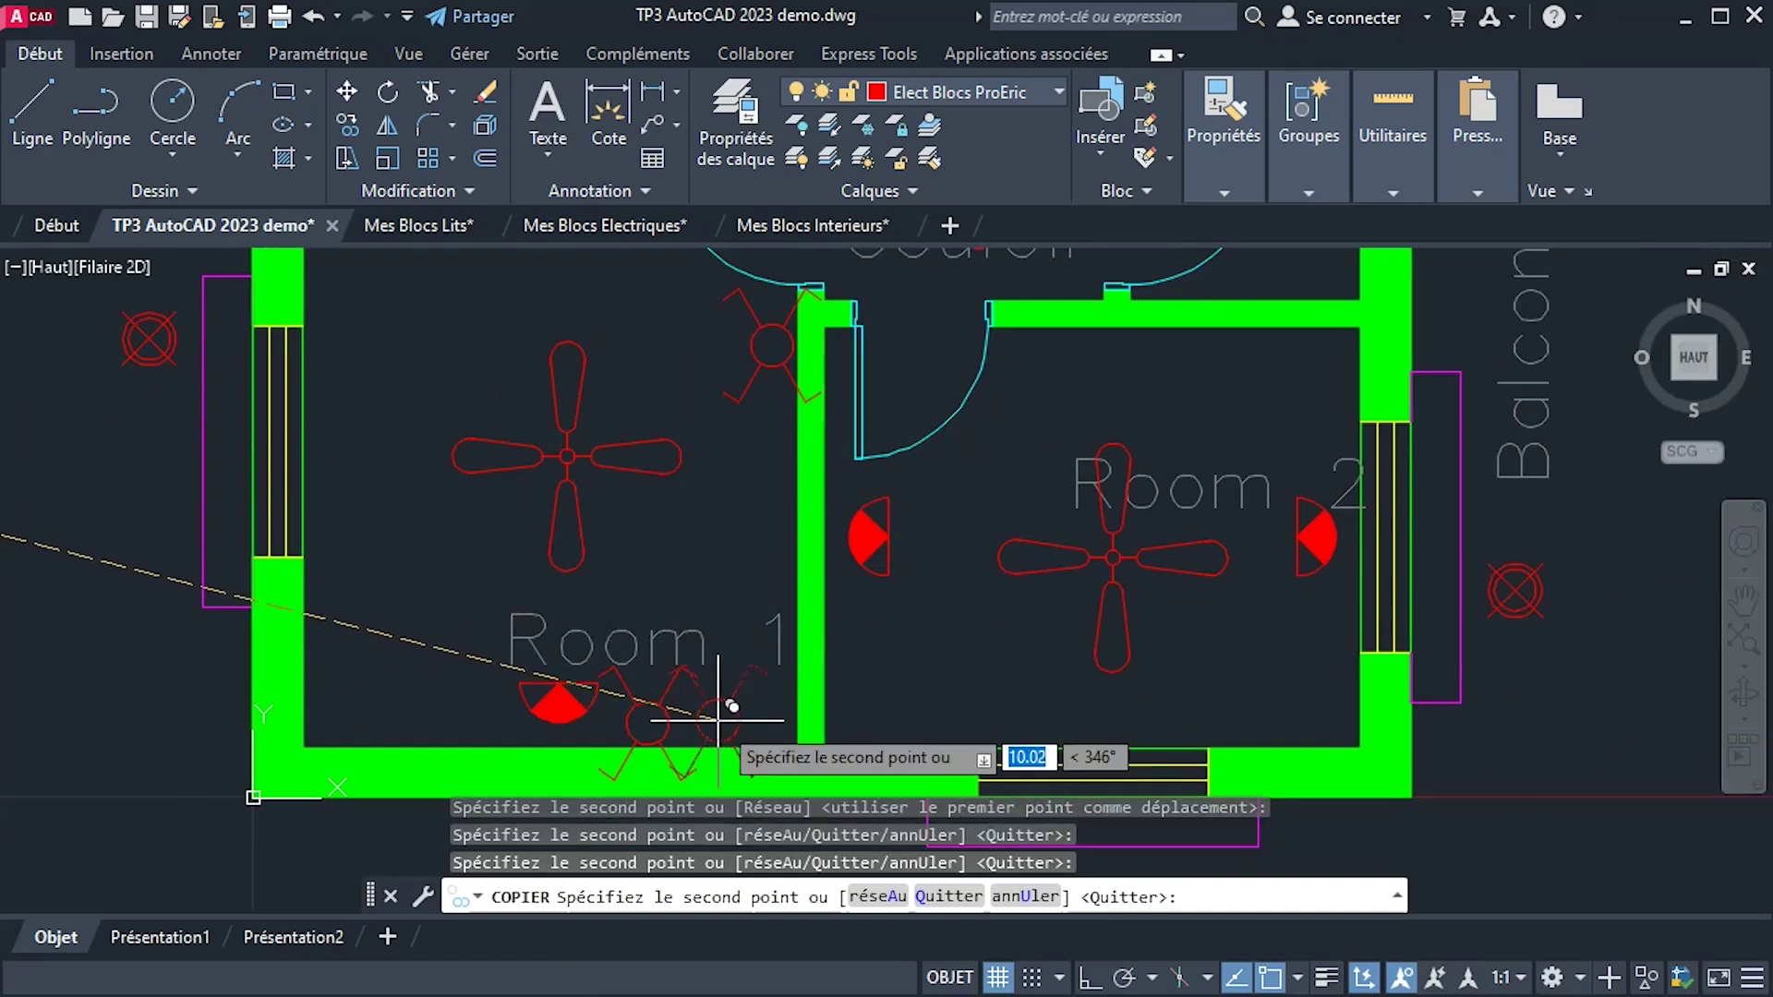
middle_click_drag(683, 535, 821, 543)
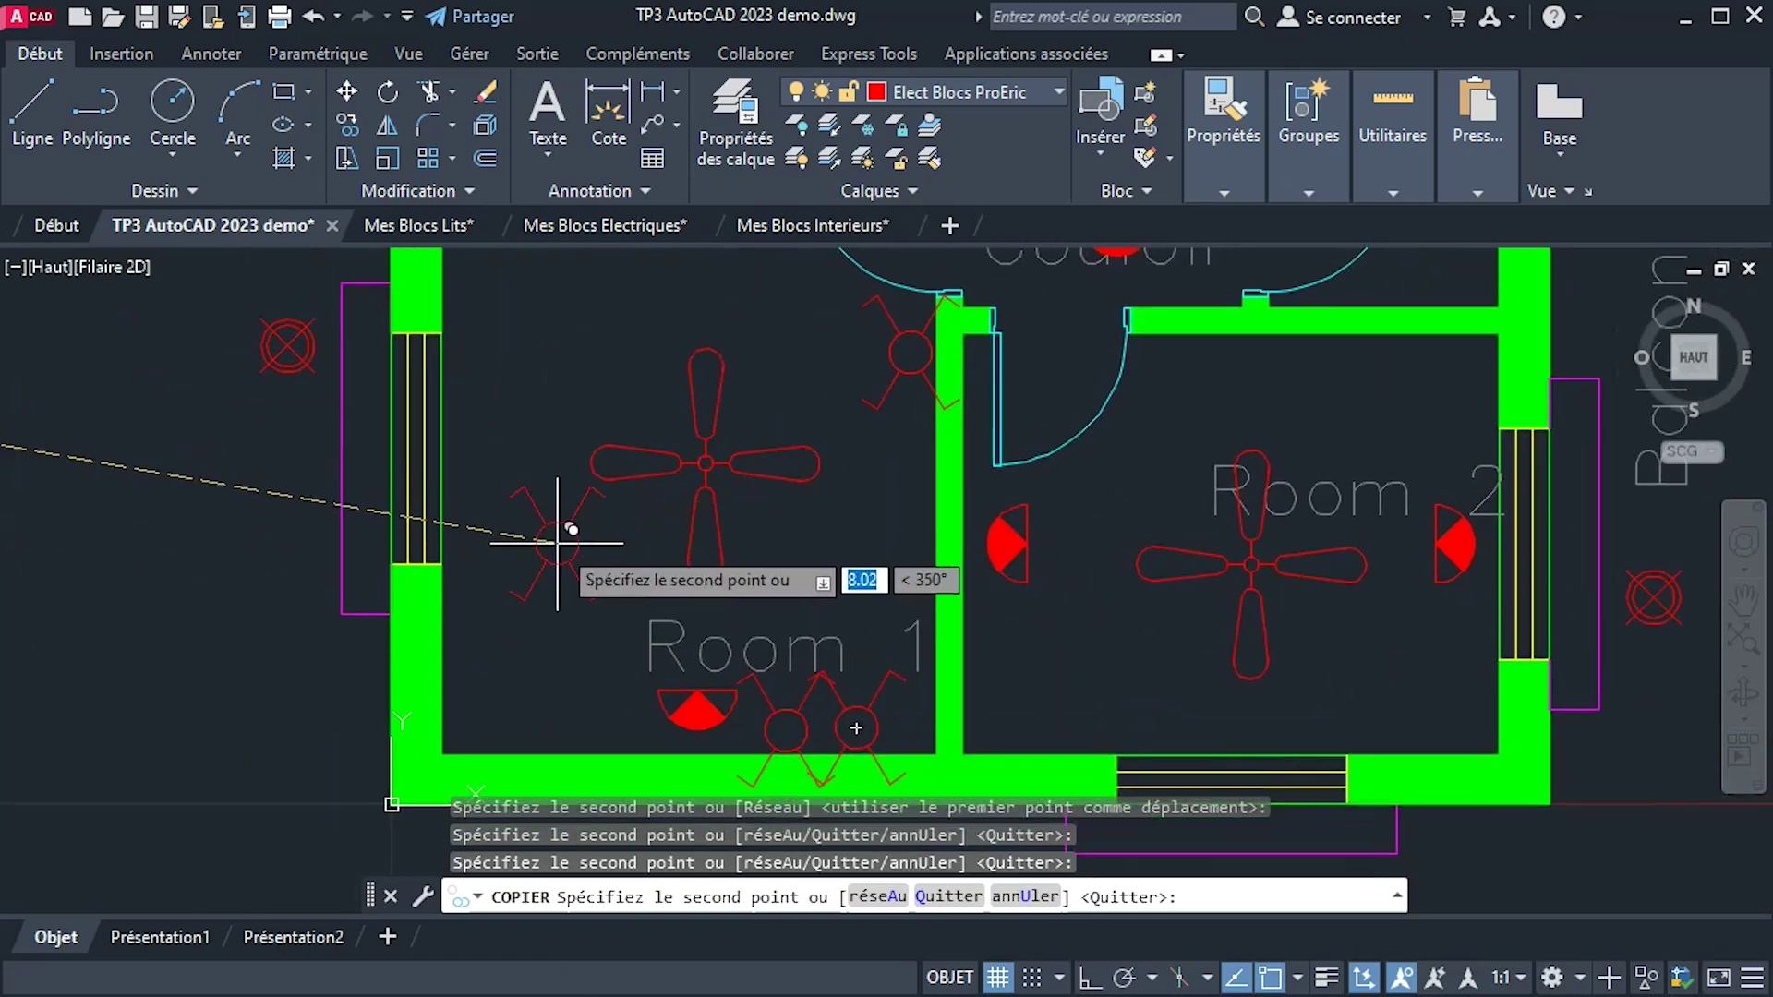
right_click(593, 538)
left_click(612, 554)
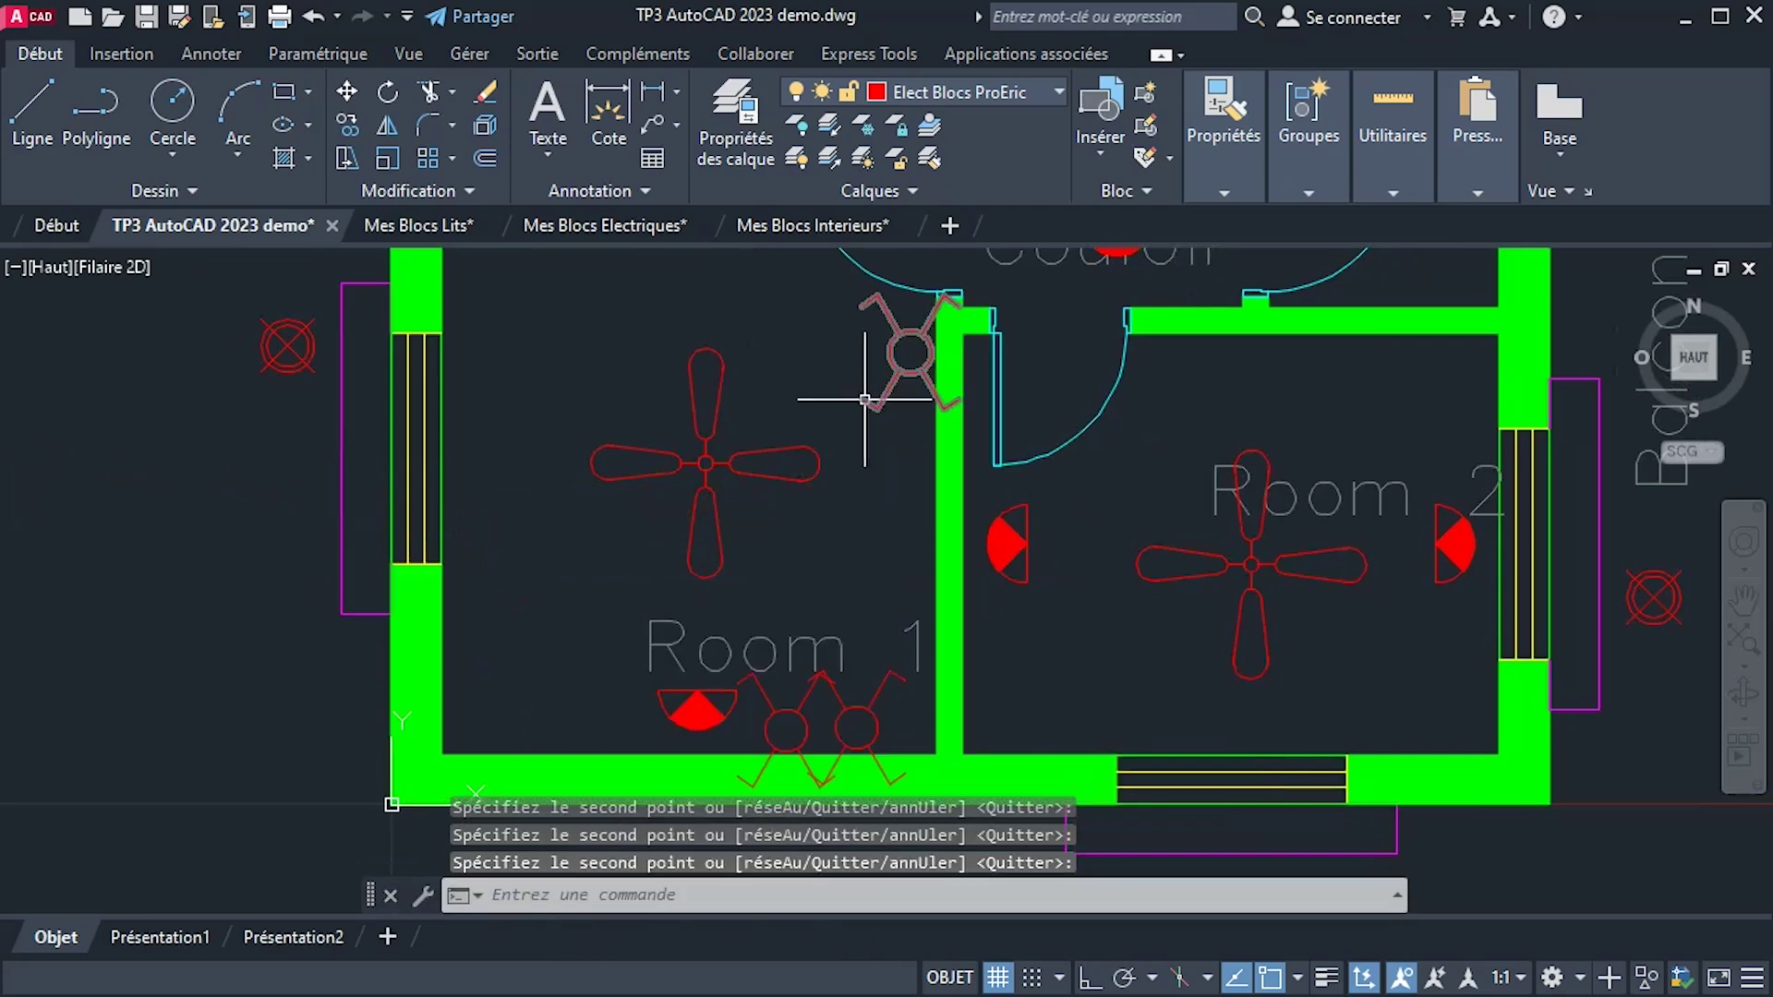
Set the switch just below the Room 1 door to the Interrupteur VV Simple type.
left_click(908, 369)
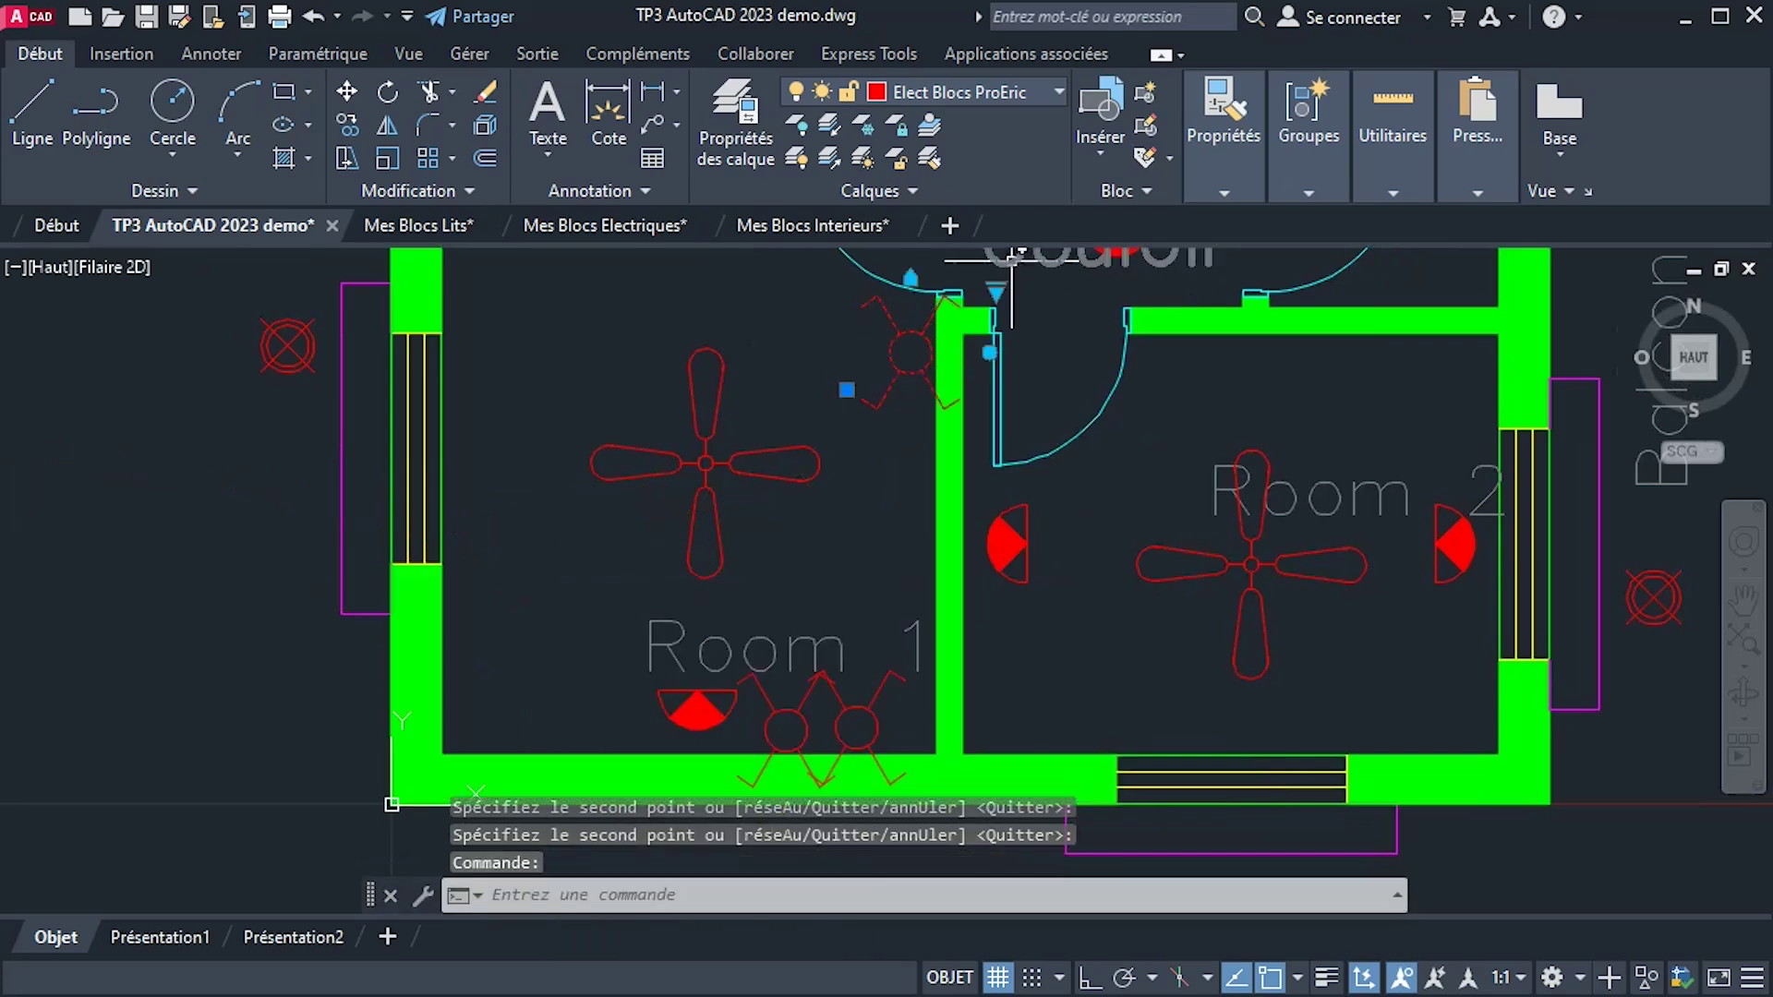
left_click(996, 294)
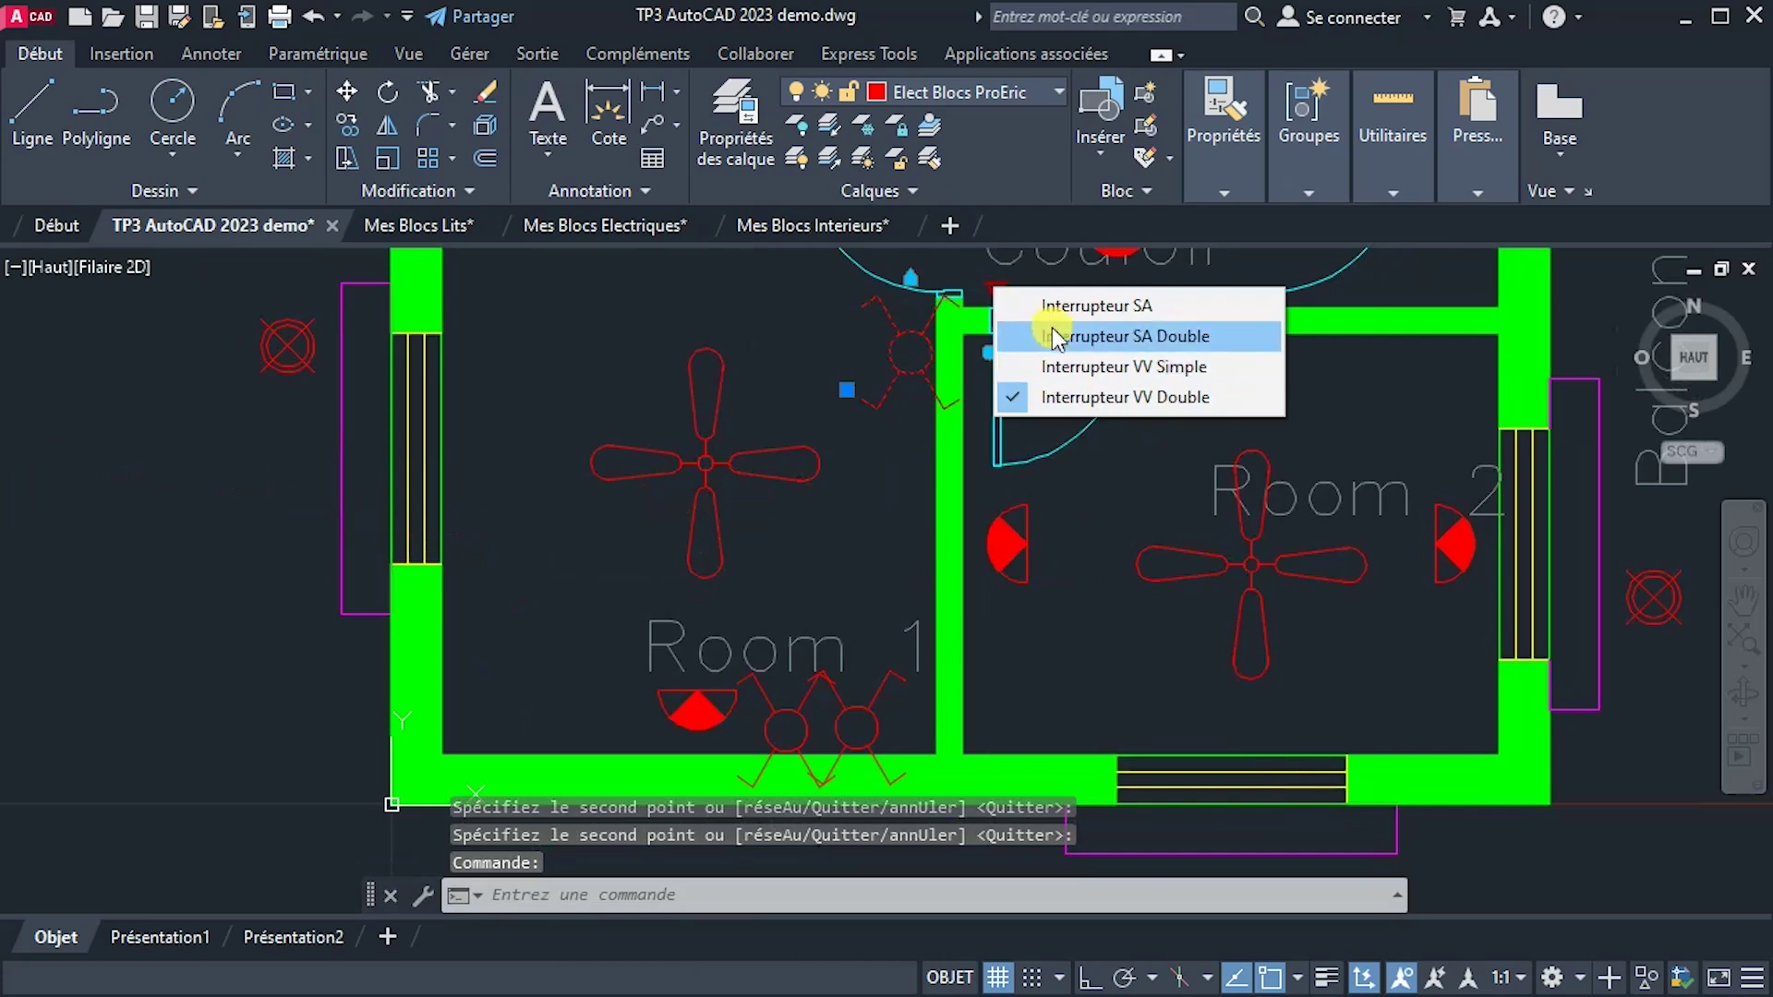
left_click(1045, 367)
Set the bottom-wall switch nearest the Room 1 wall light to Interrupteur VV Simple and deselect it.
middle_click_drag(866, 697, 807, 519)
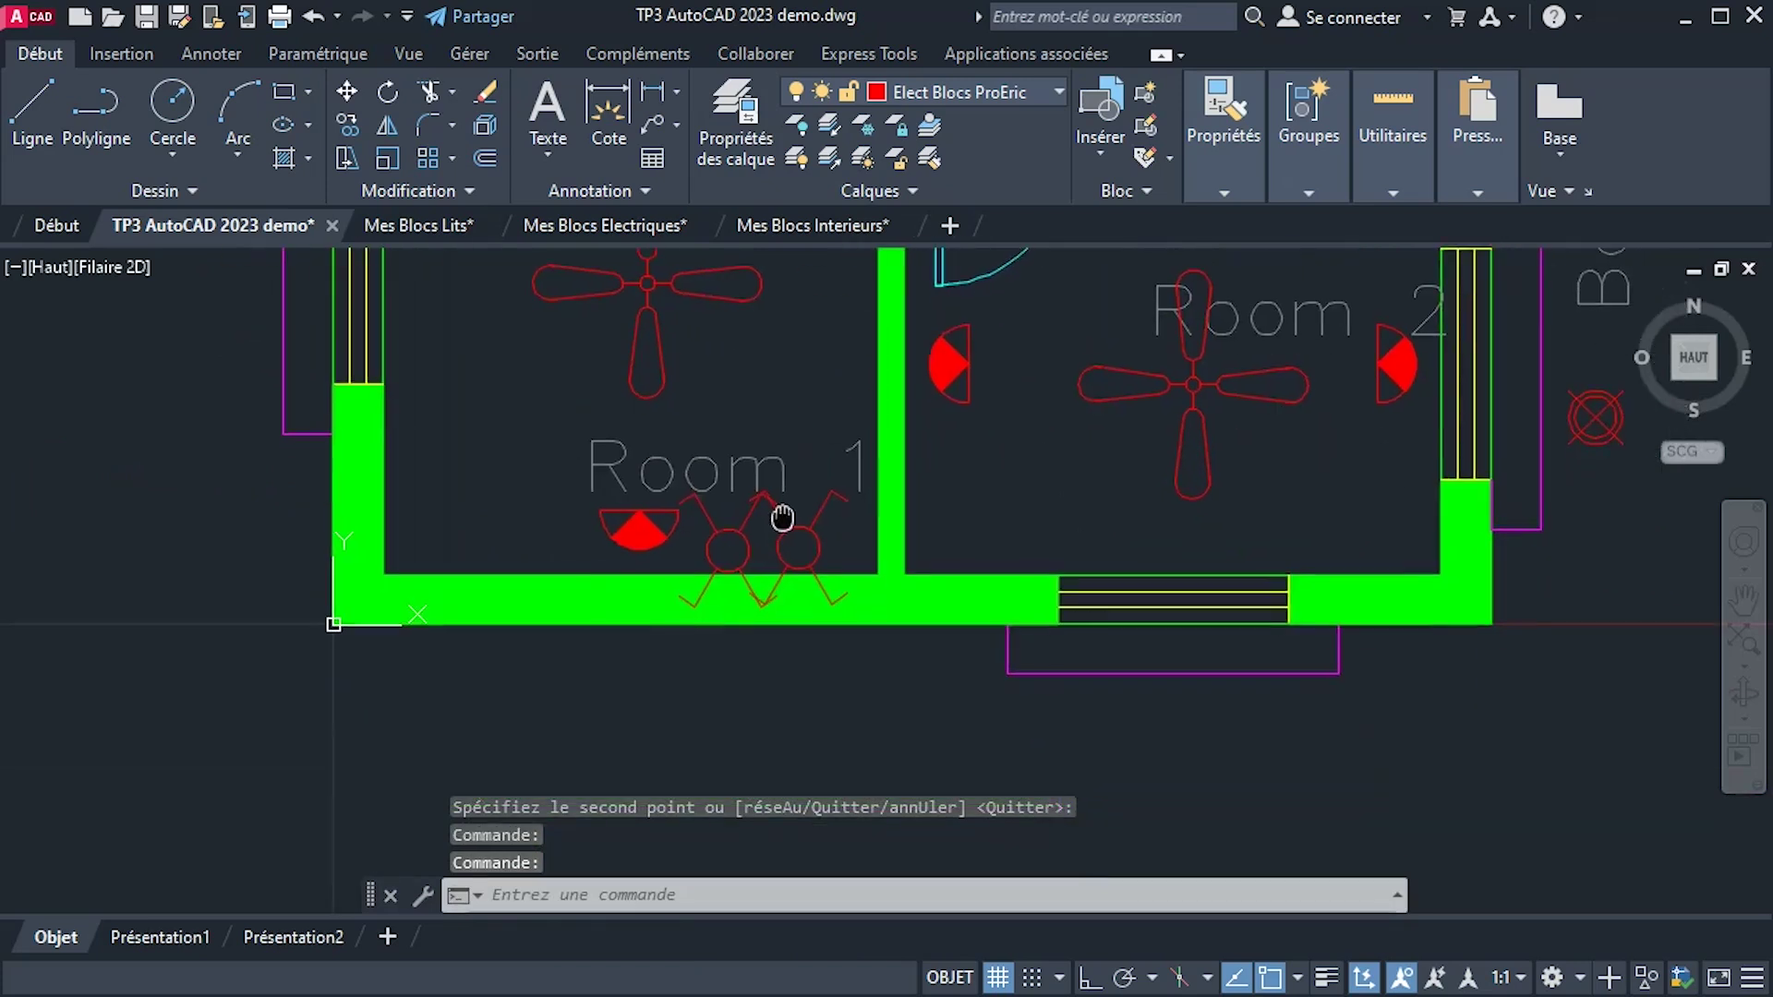
left_click(751, 553)
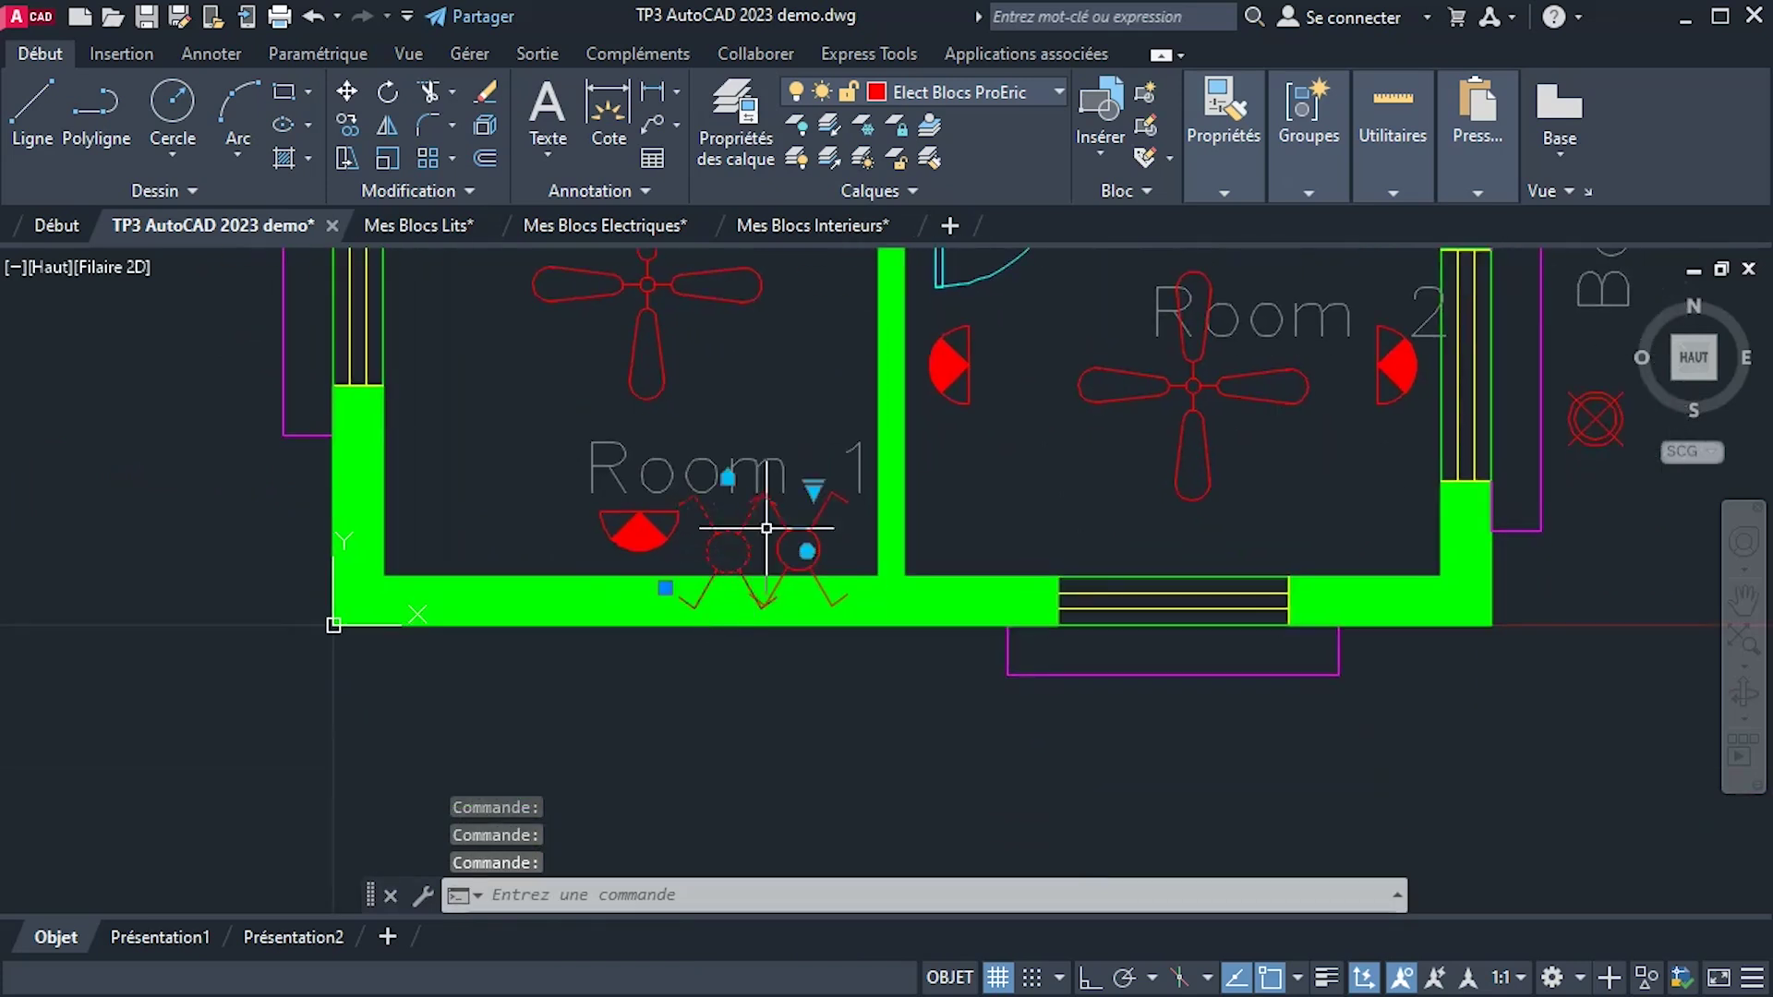
left_click(813, 488)
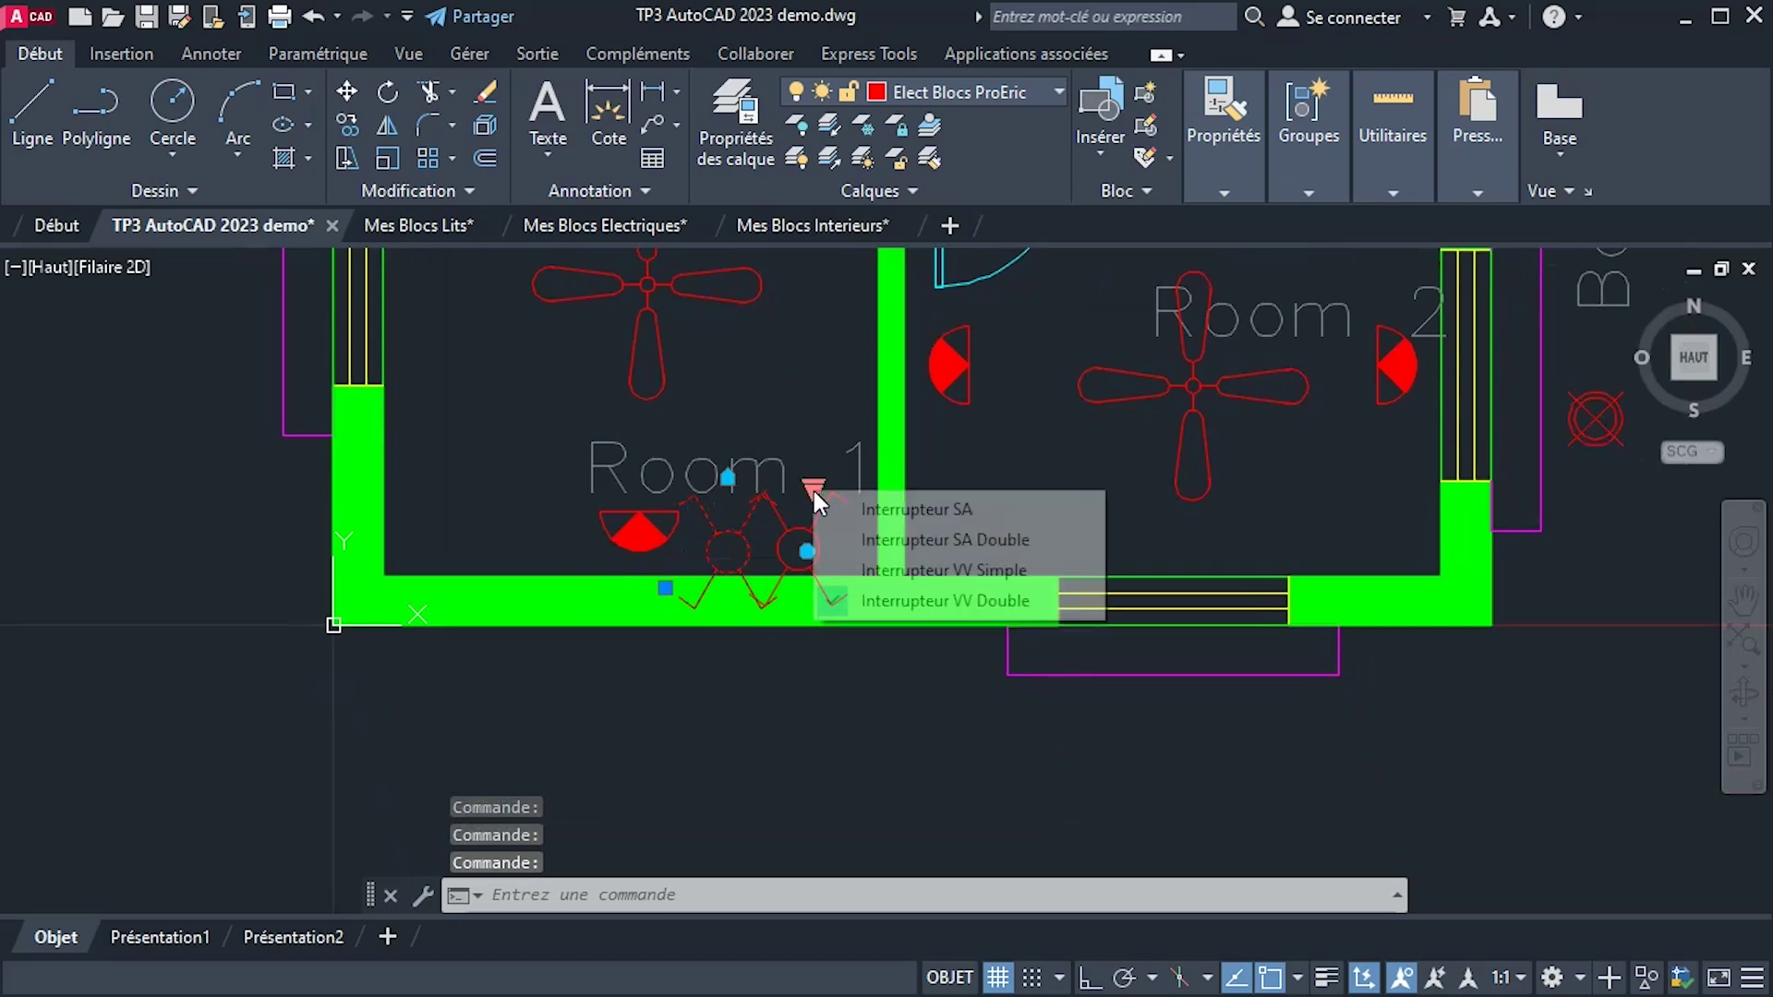
left_click(882, 563)
key("Escape")
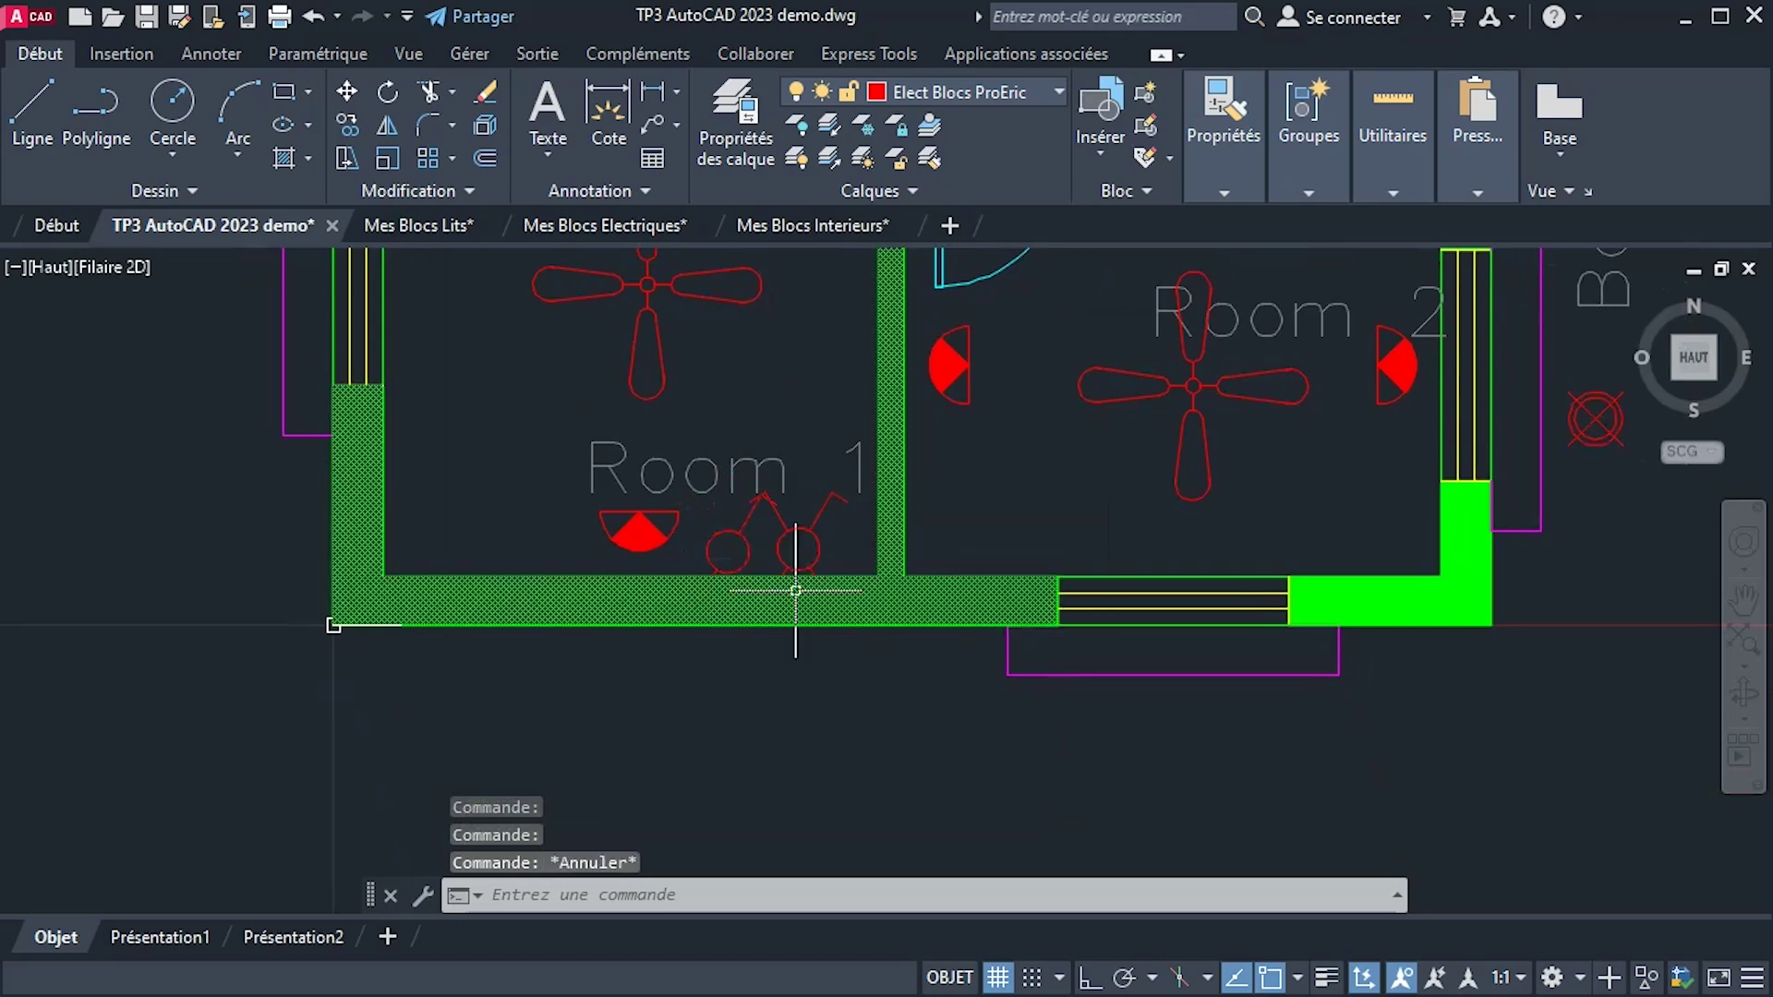
Set the bottom-wall switch nearest the Room 2 partition to Interrupteur SA and deselect it.
left_click(812, 540)
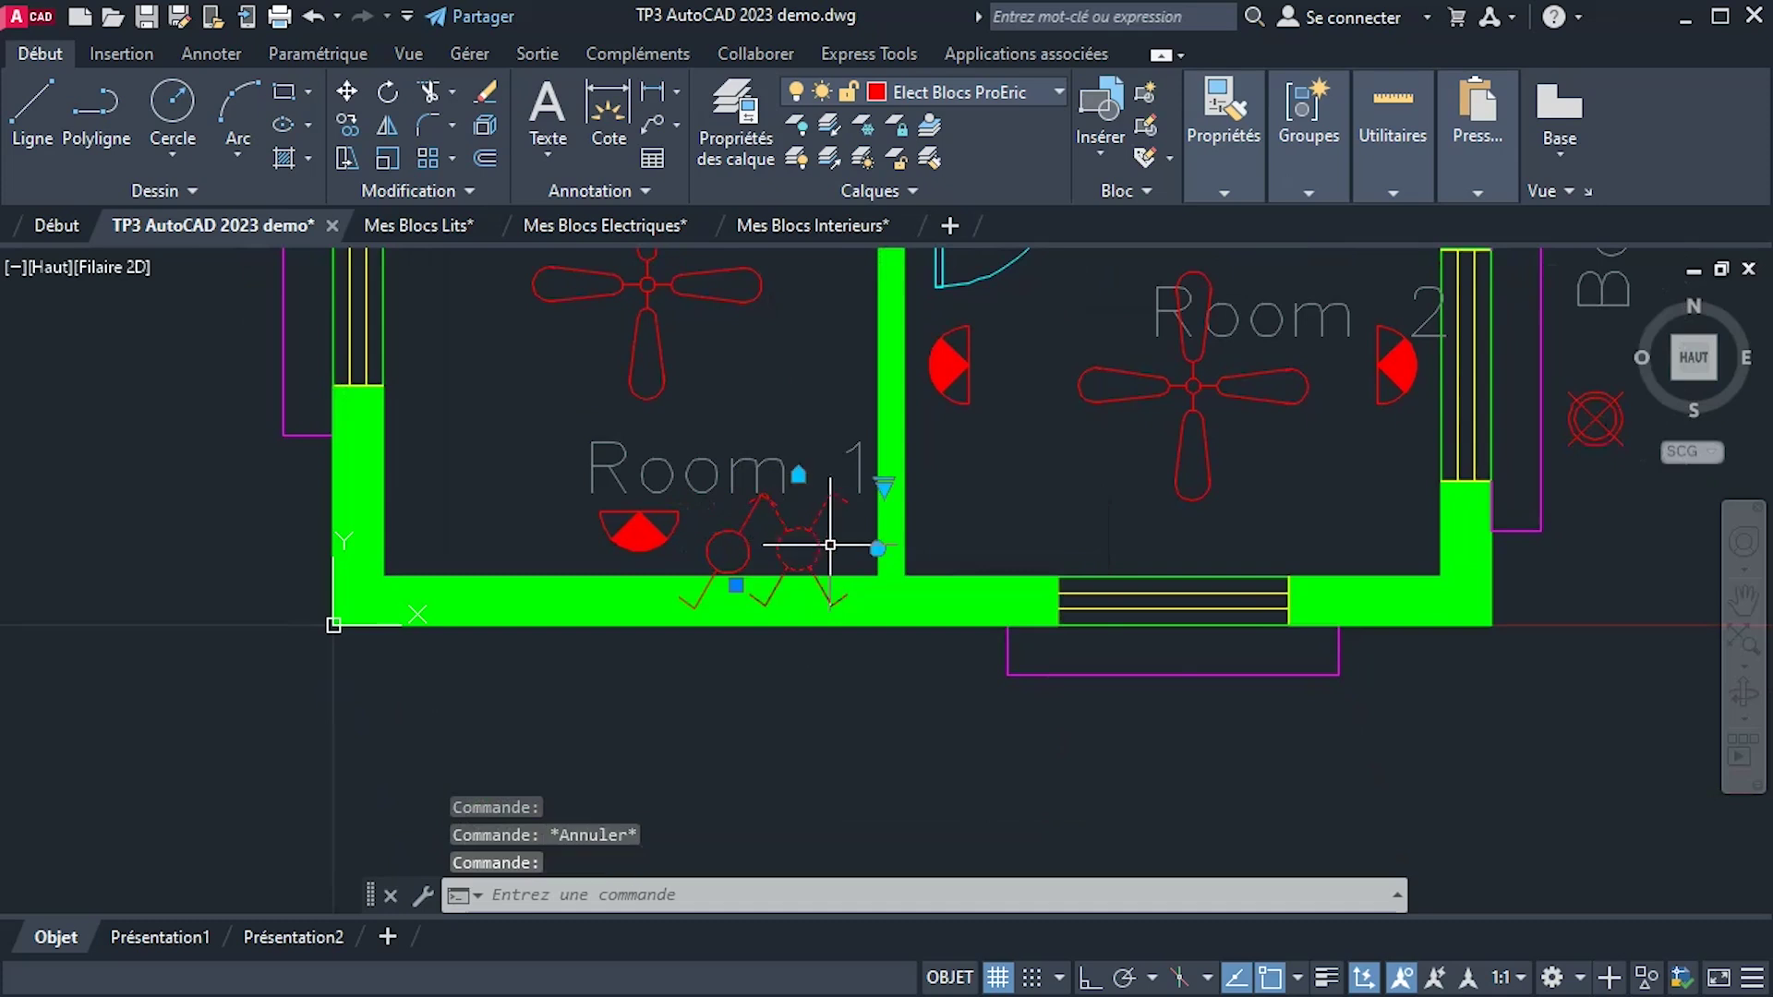
scroll(830, 545, "up", 2)
left_click(912, 451)
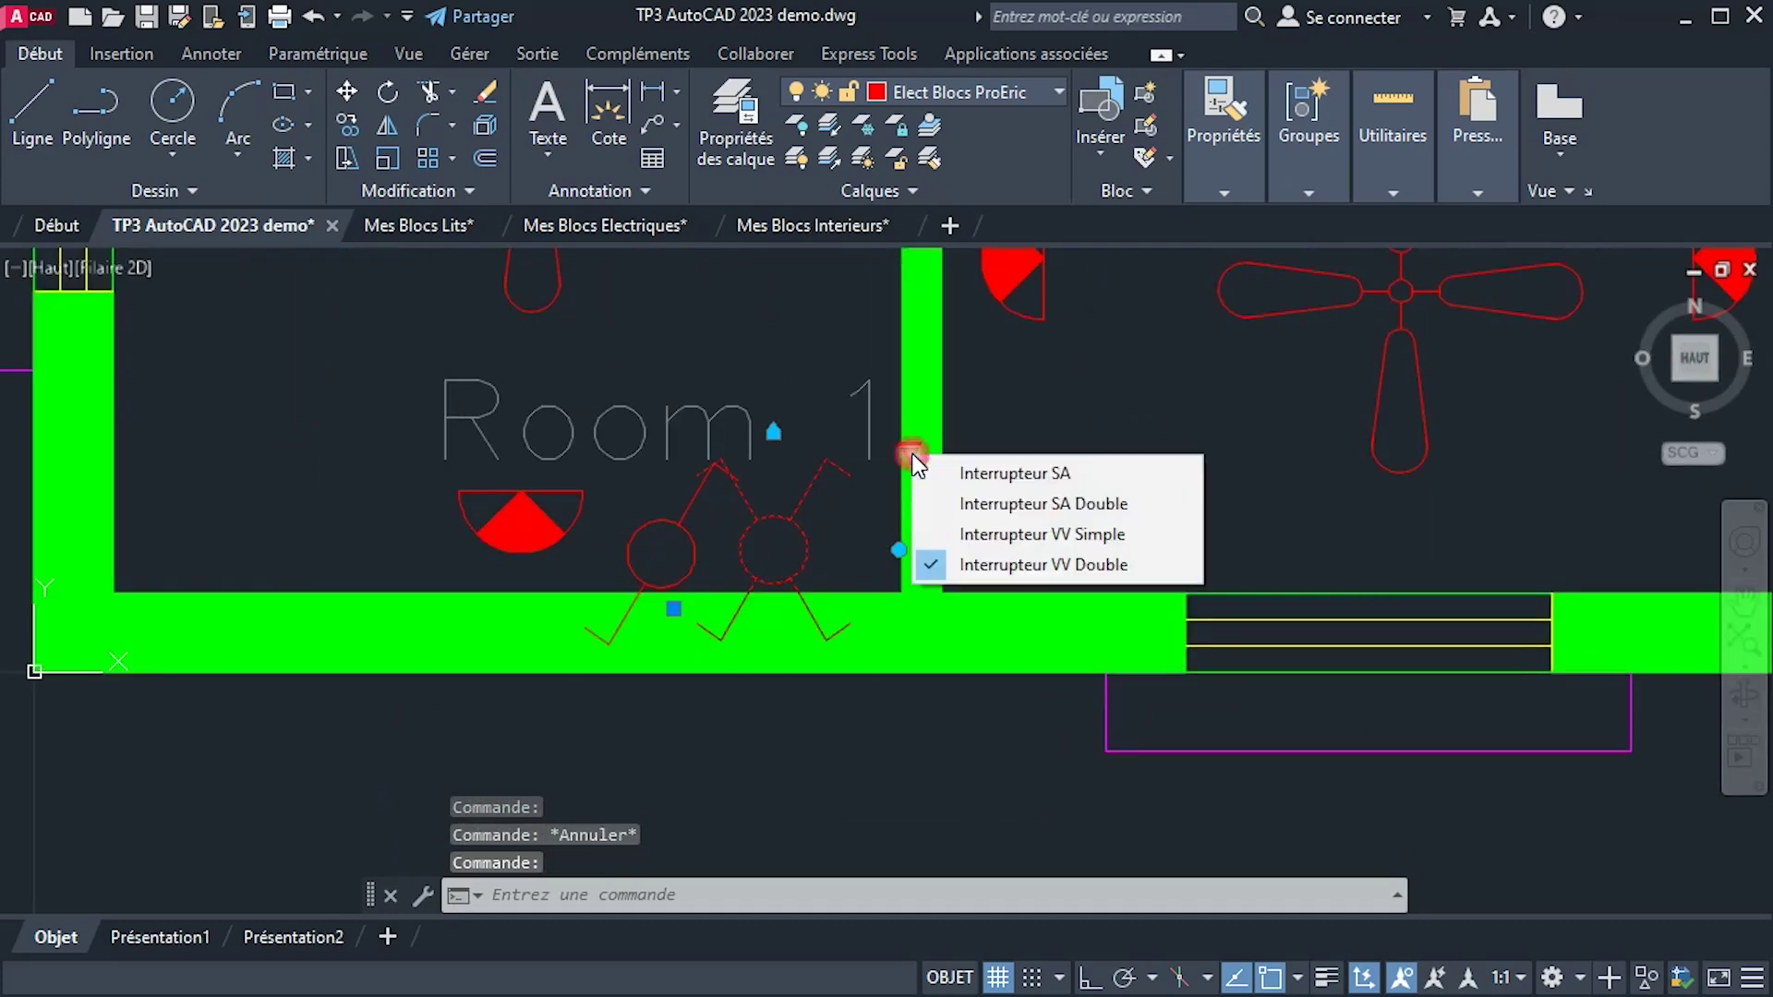
left_click(946, 474)
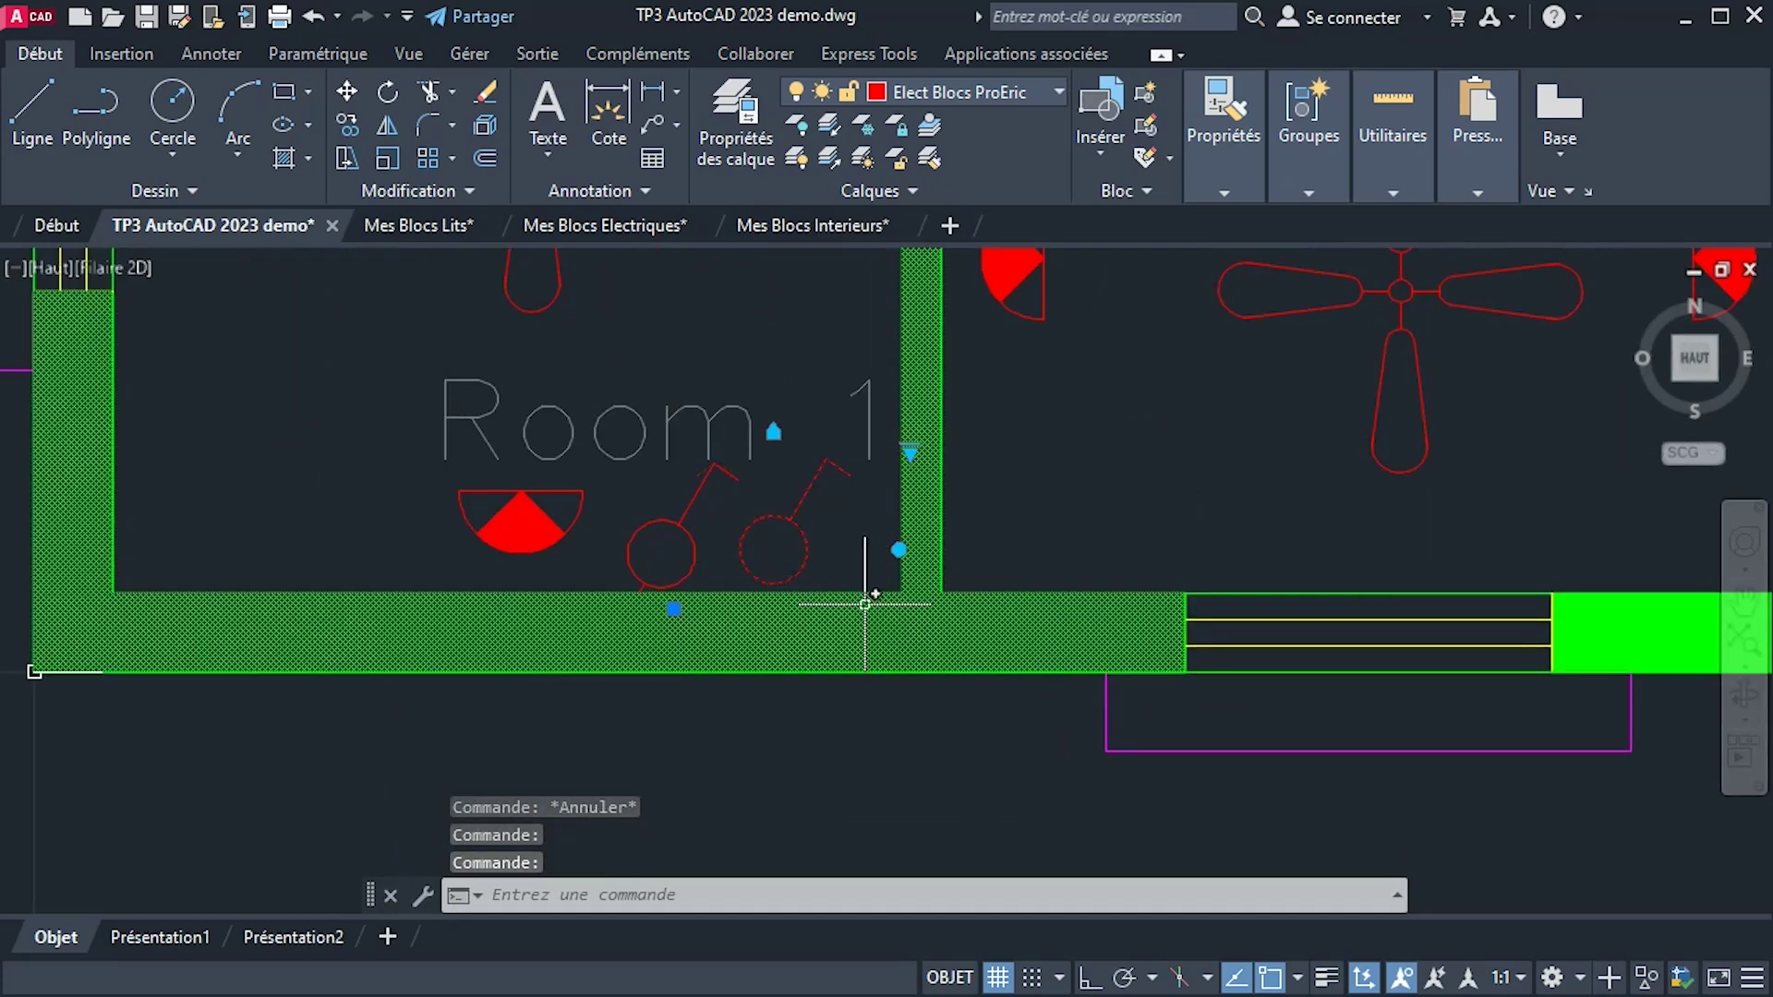
key("Escape")
scroll(863, 591, "down", 2)
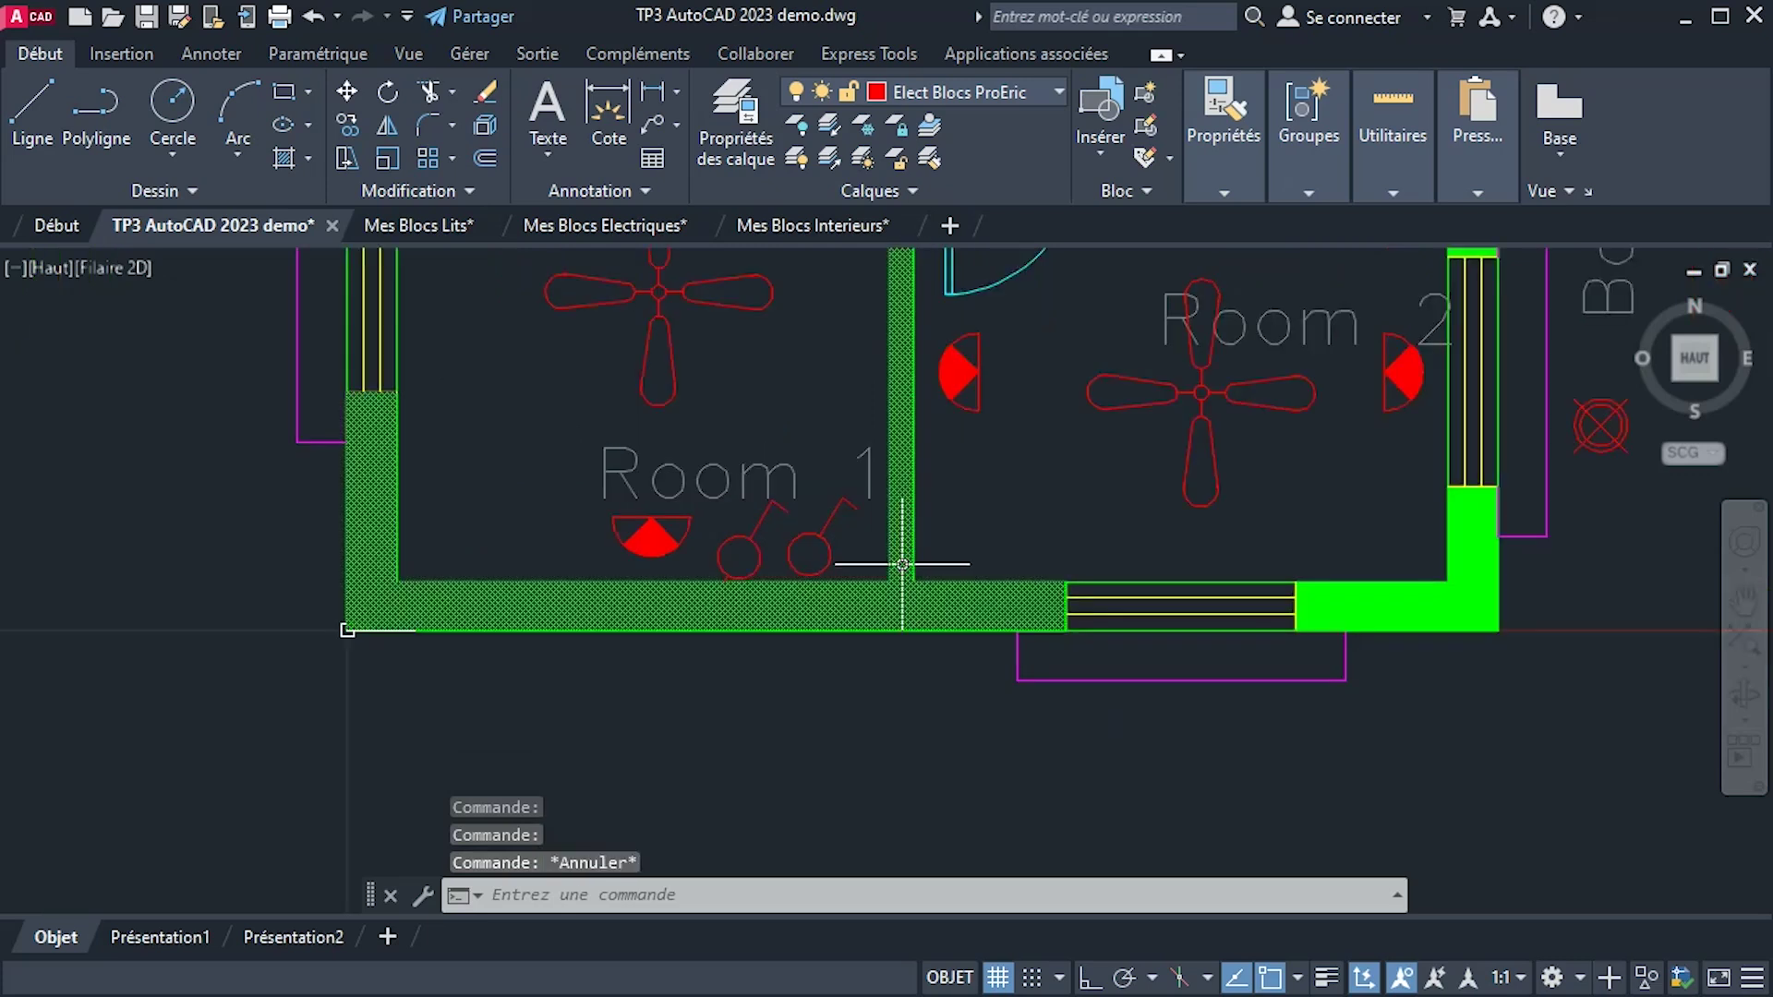
middle_click_drag(903, 557, 912, 660)
scroll(912, 659, "down", 2)
middle_click_drag(923, 554, 920, 662)
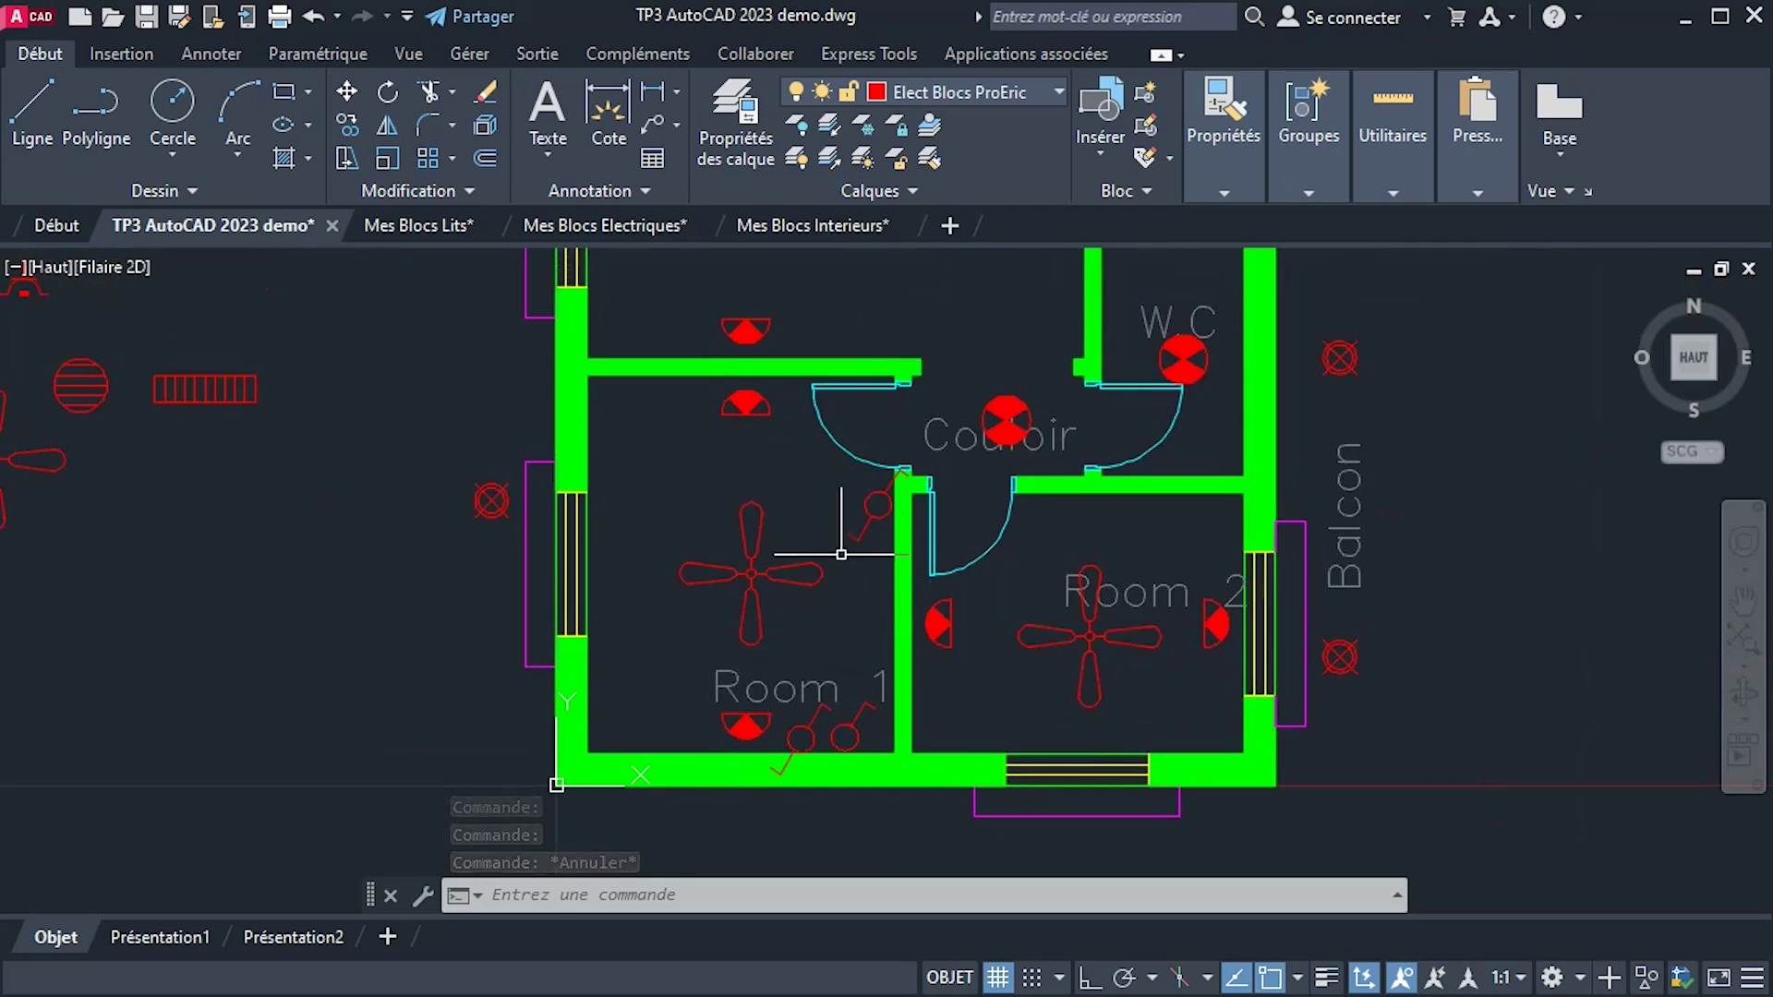
Open the layer properties manager with the CALQUE command.
middle_click_drag(842, 599, 861, 569)
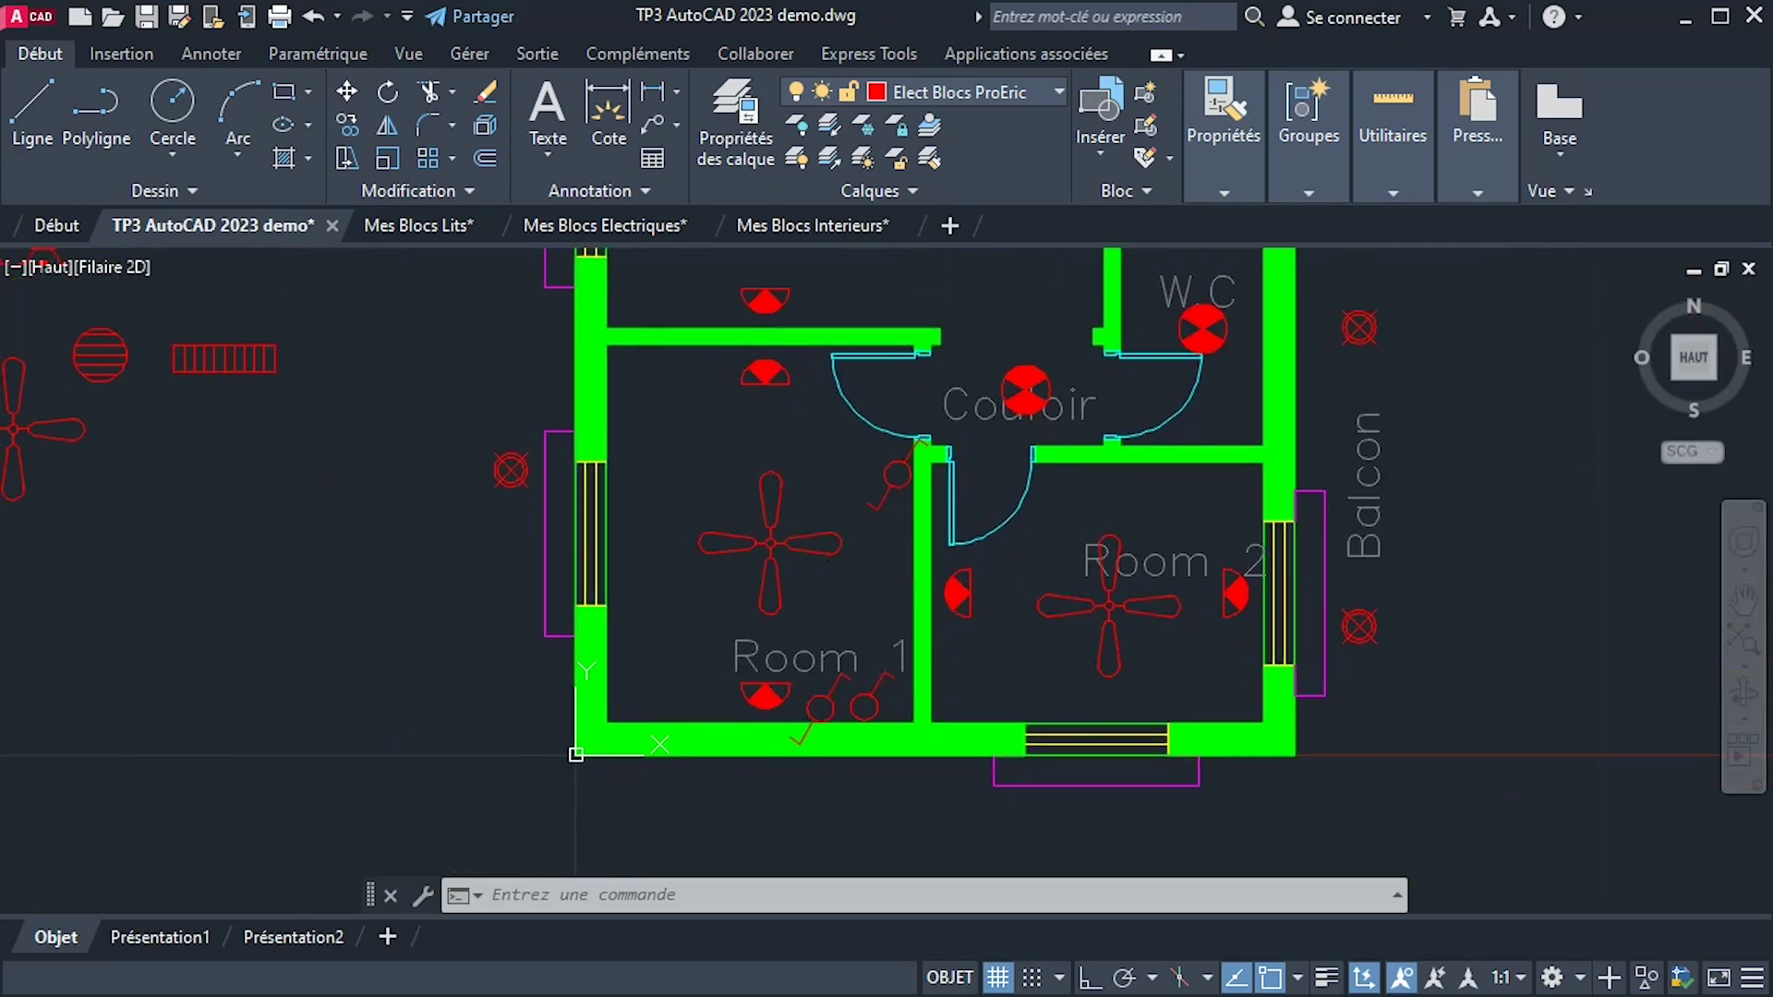
middle_click_drag(790, 510, 877, 573)
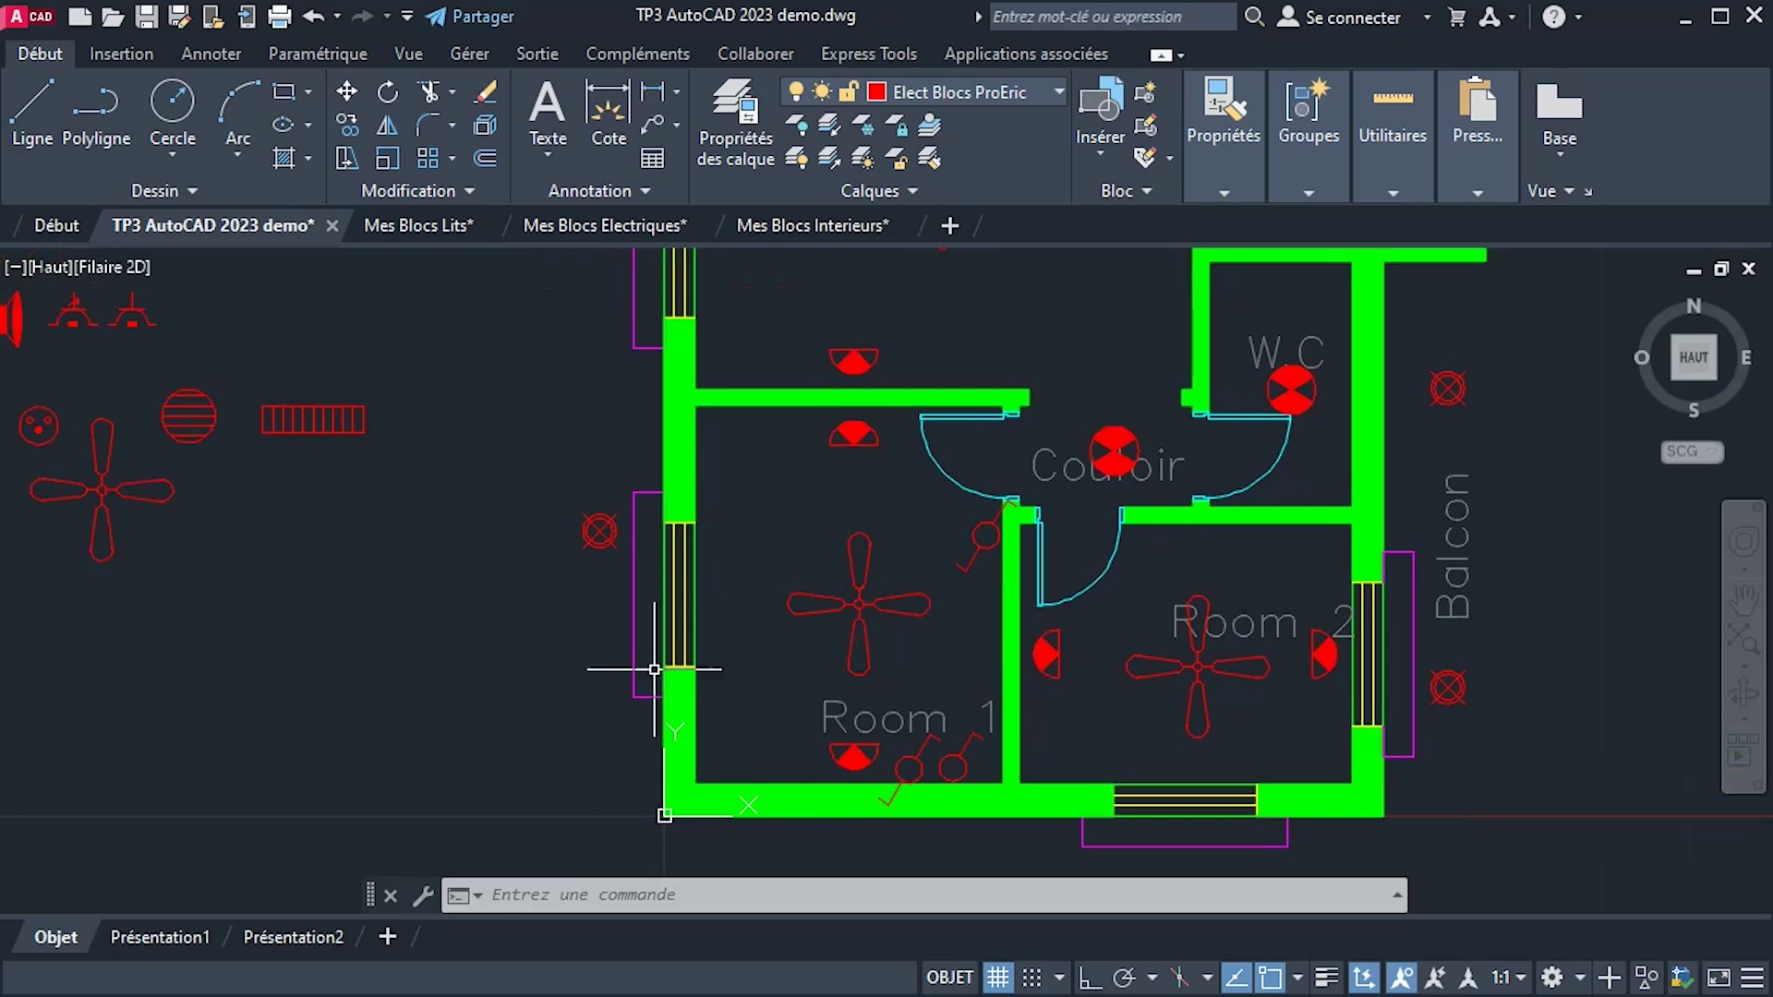
type("CAL")
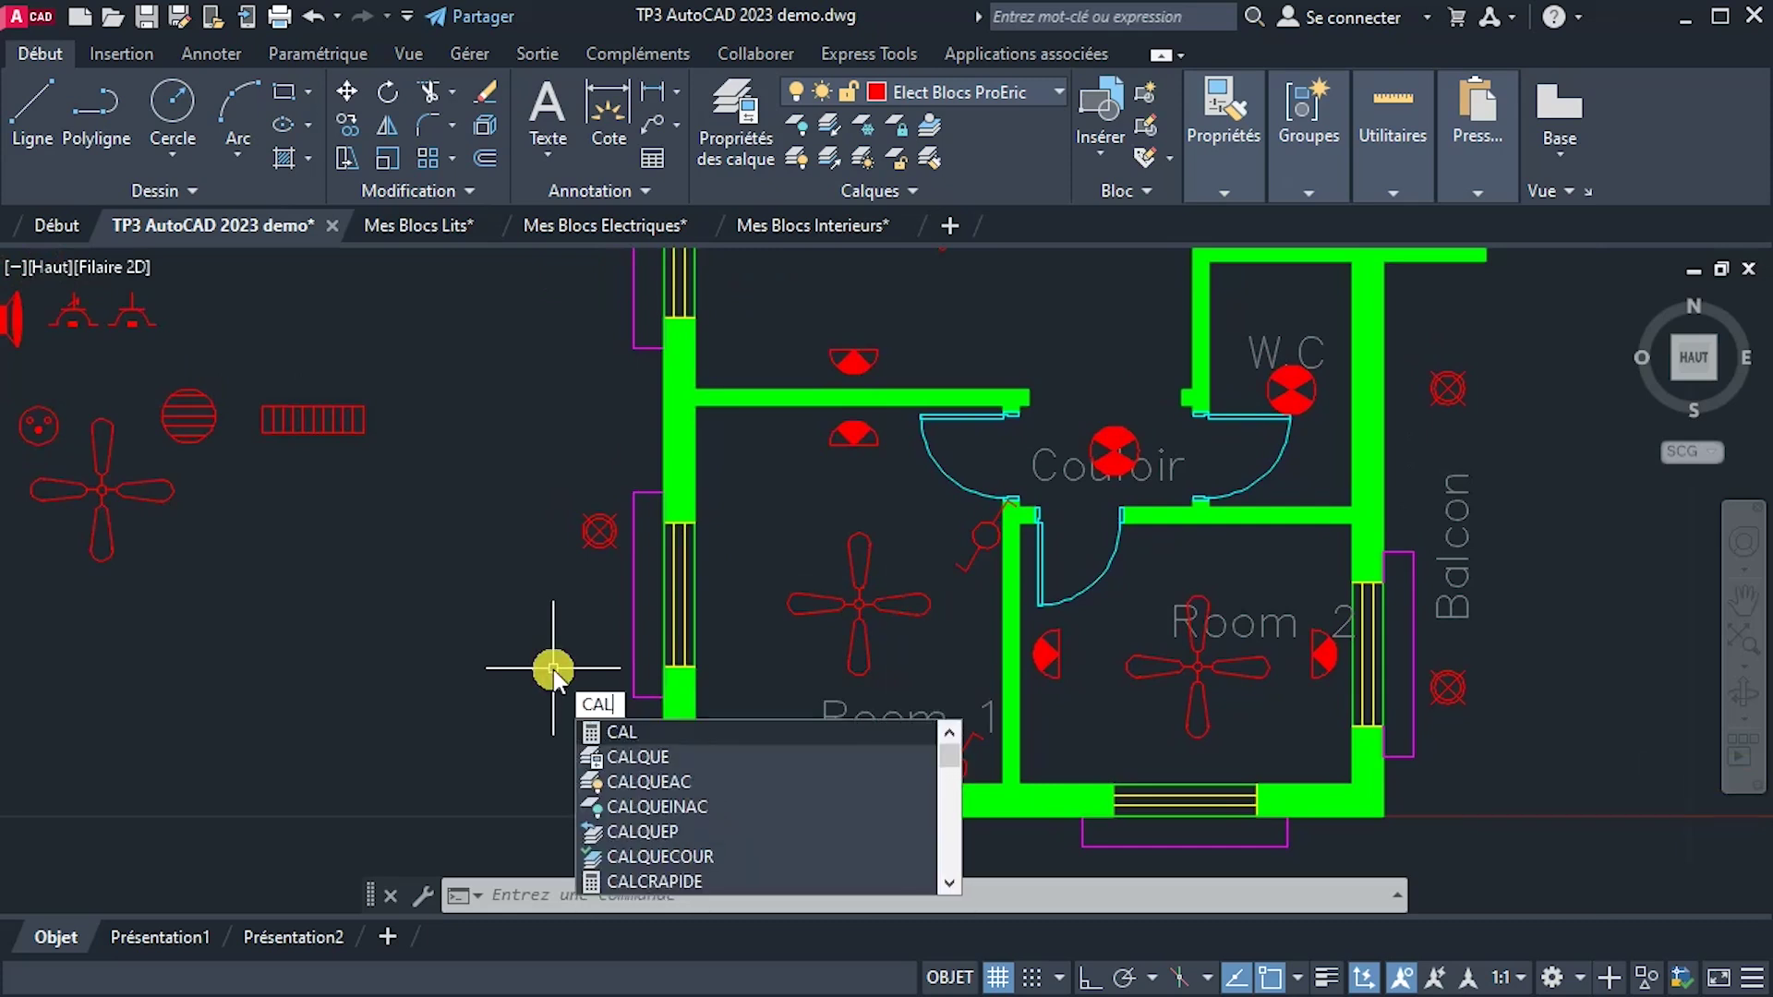
type("QUE")
key("Return")
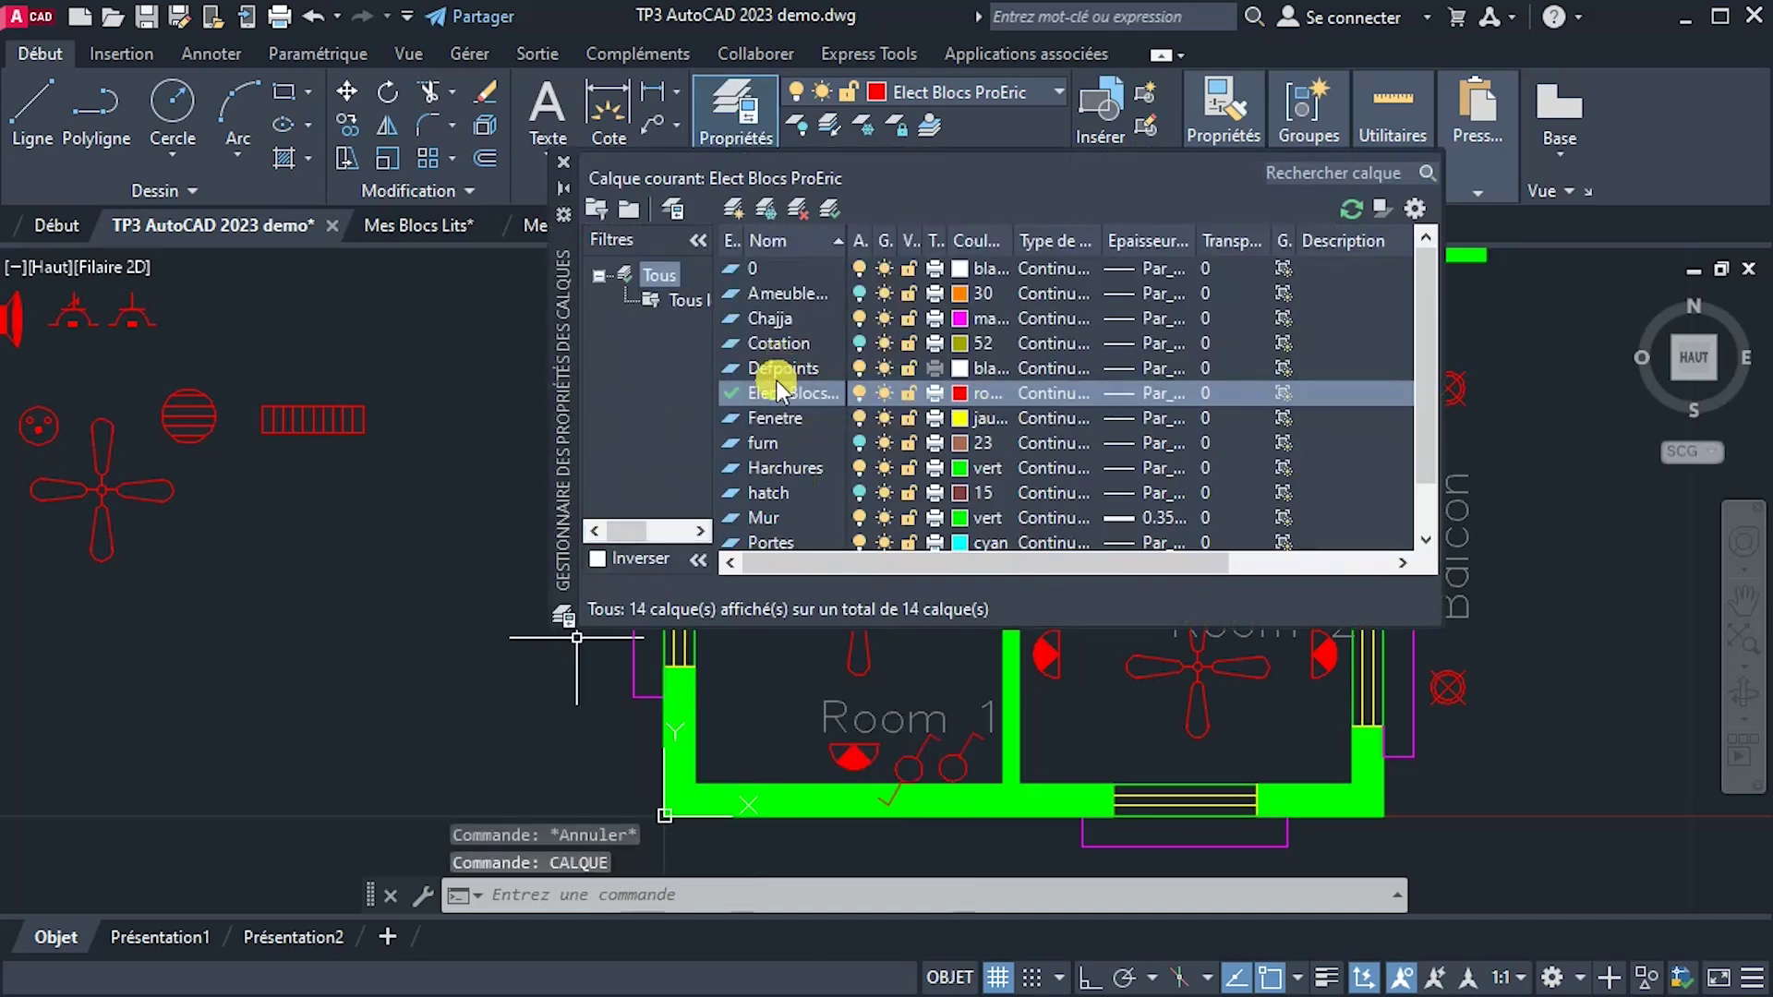
Create a layer named Elect - Connexio and make it the current layer.
left_click(735, 209)
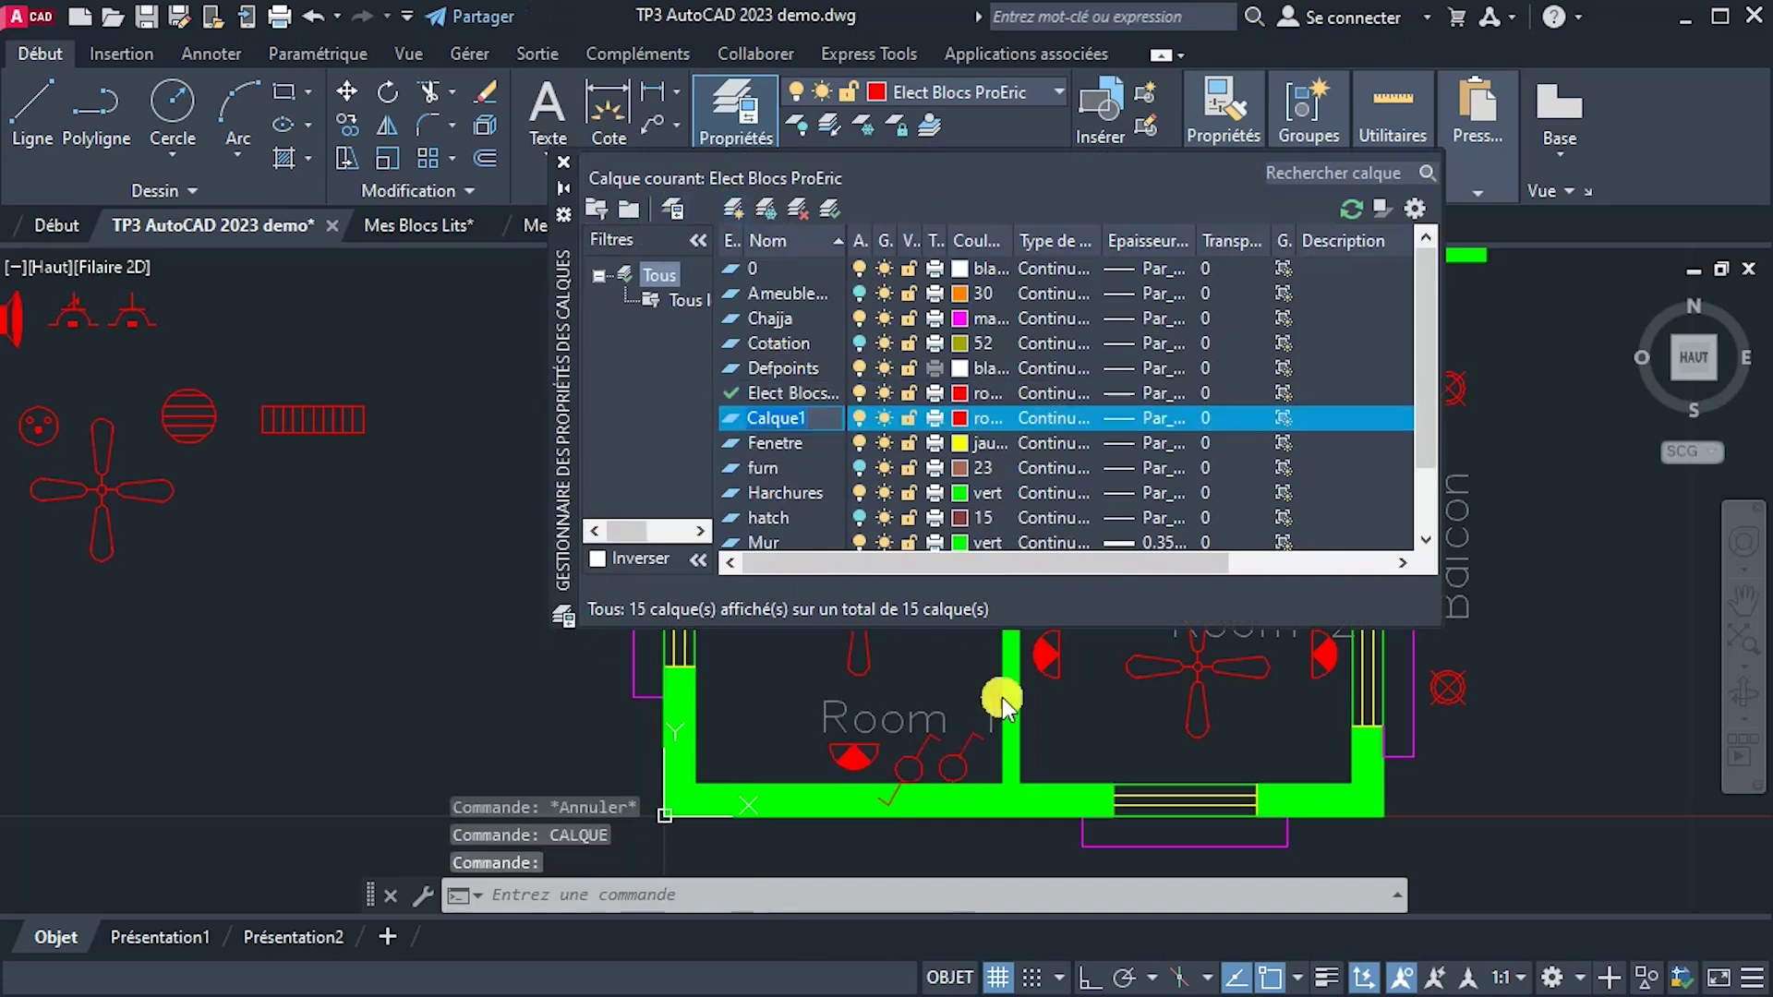
type("Elec")
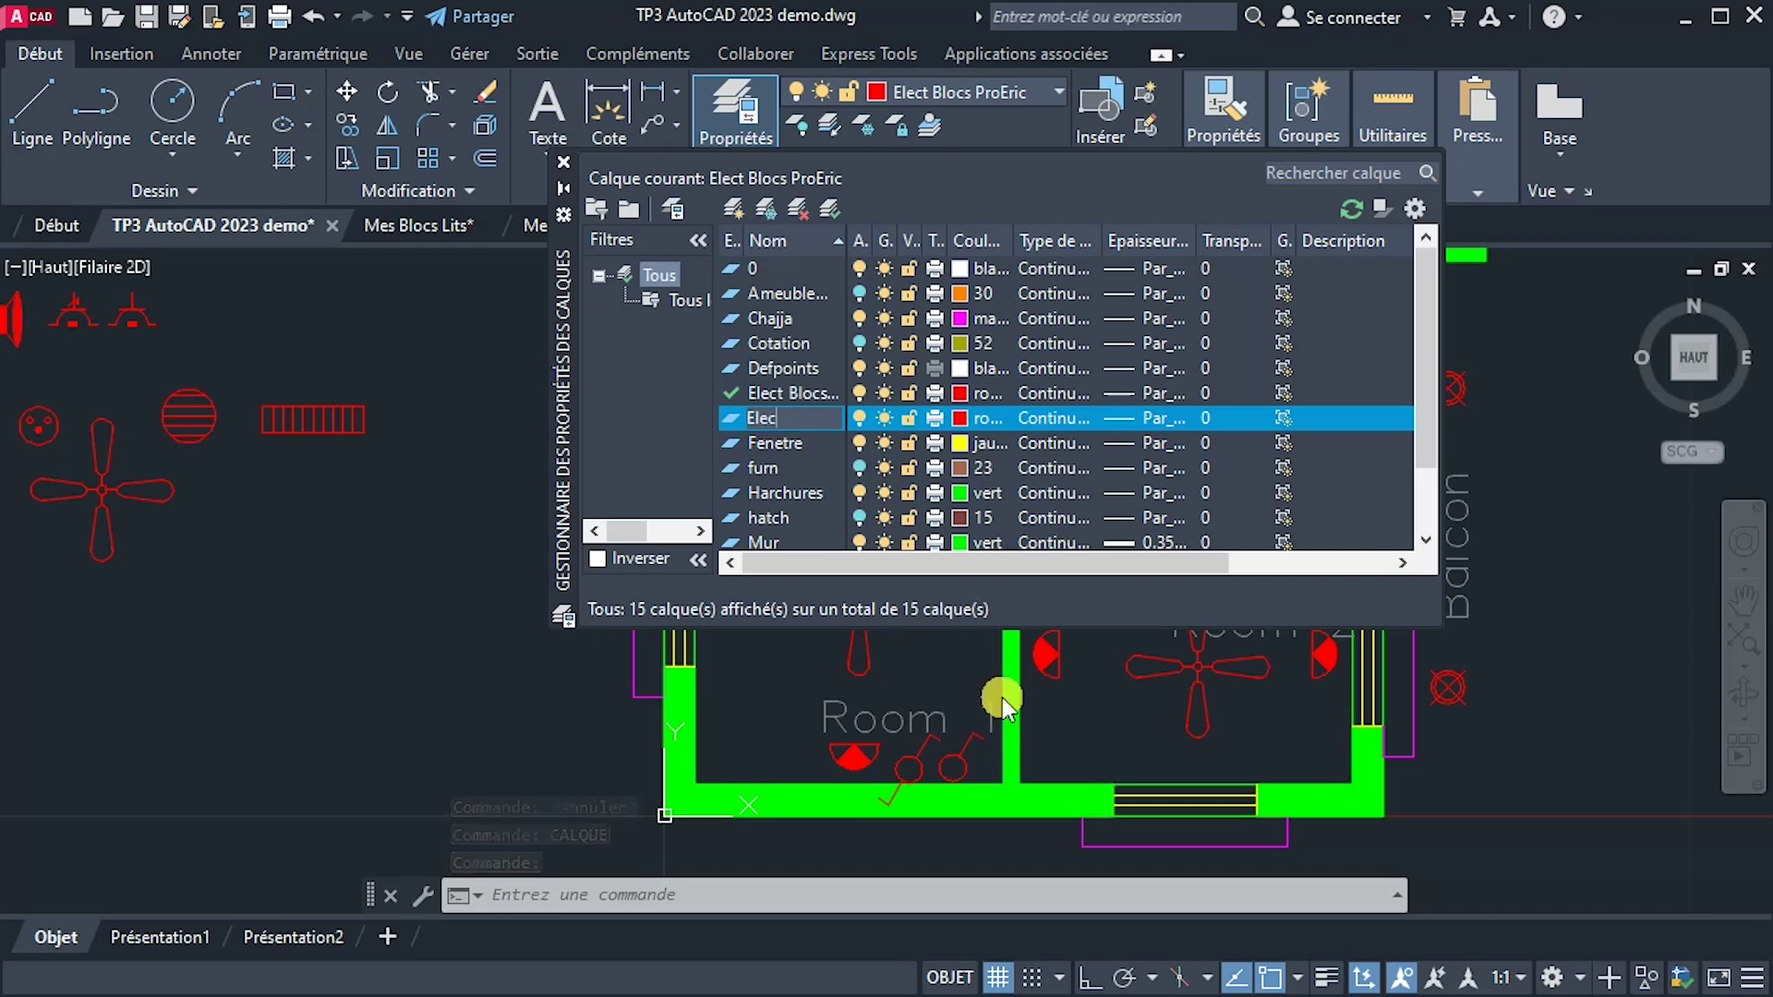
type("t - ")
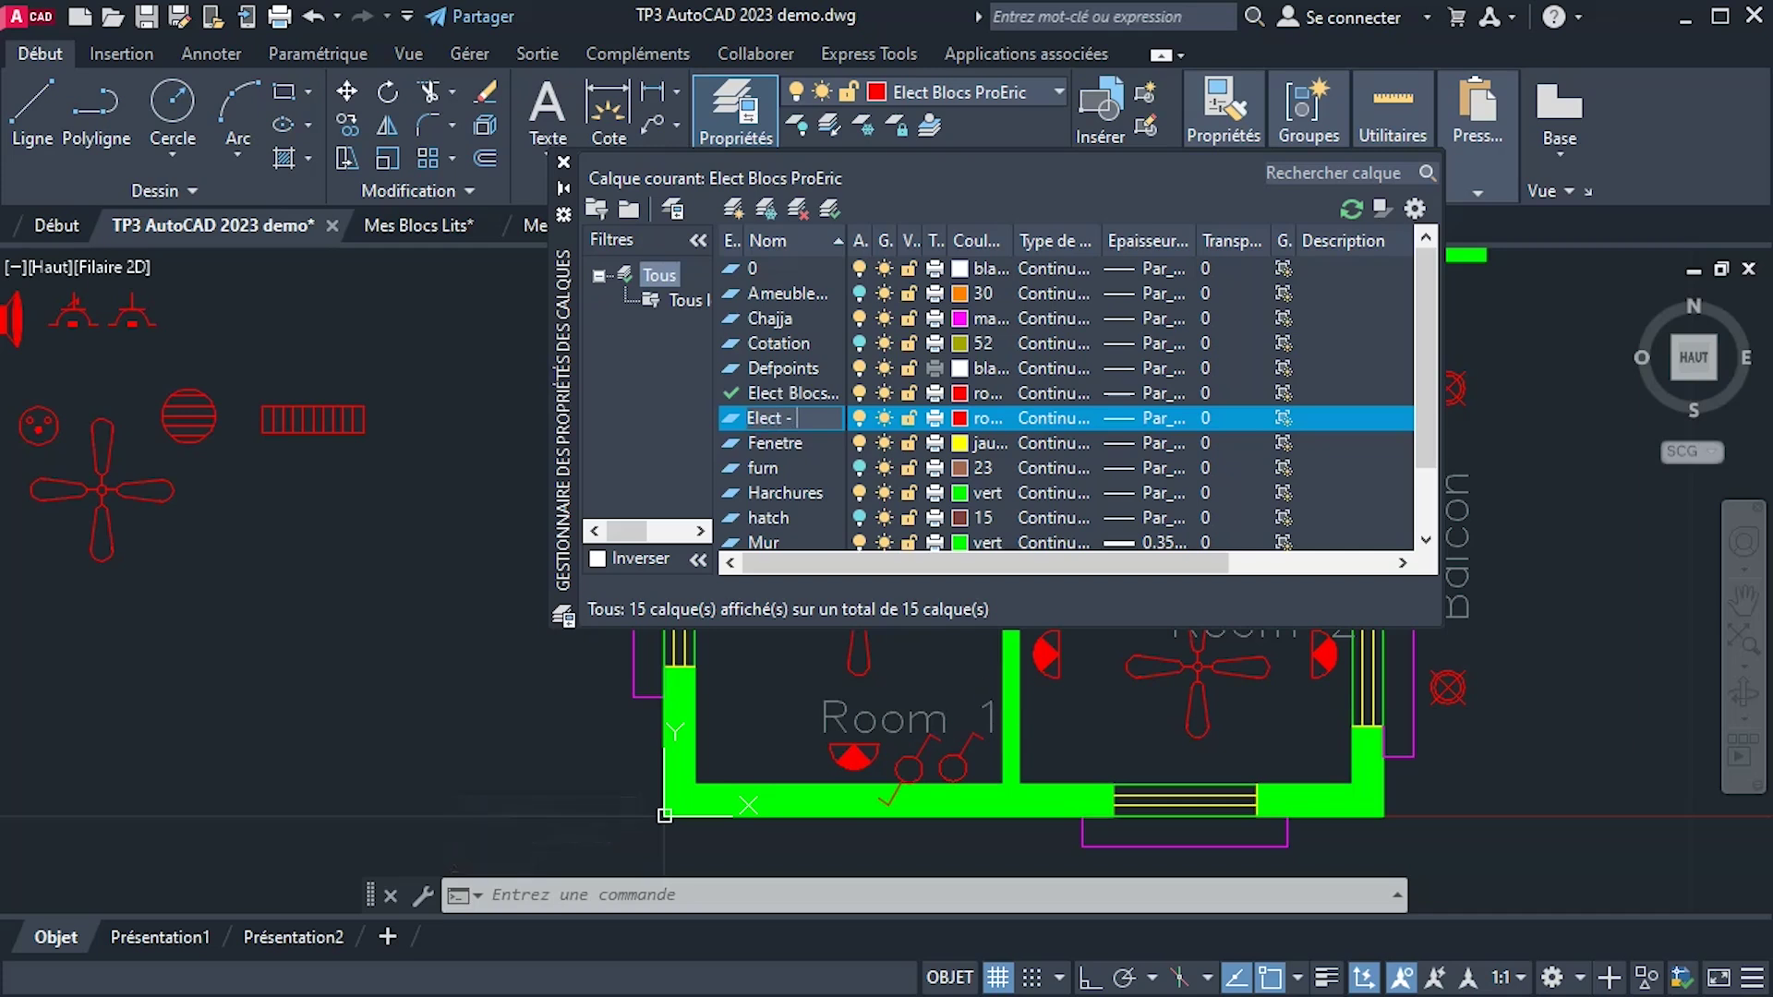
type("Connexic")
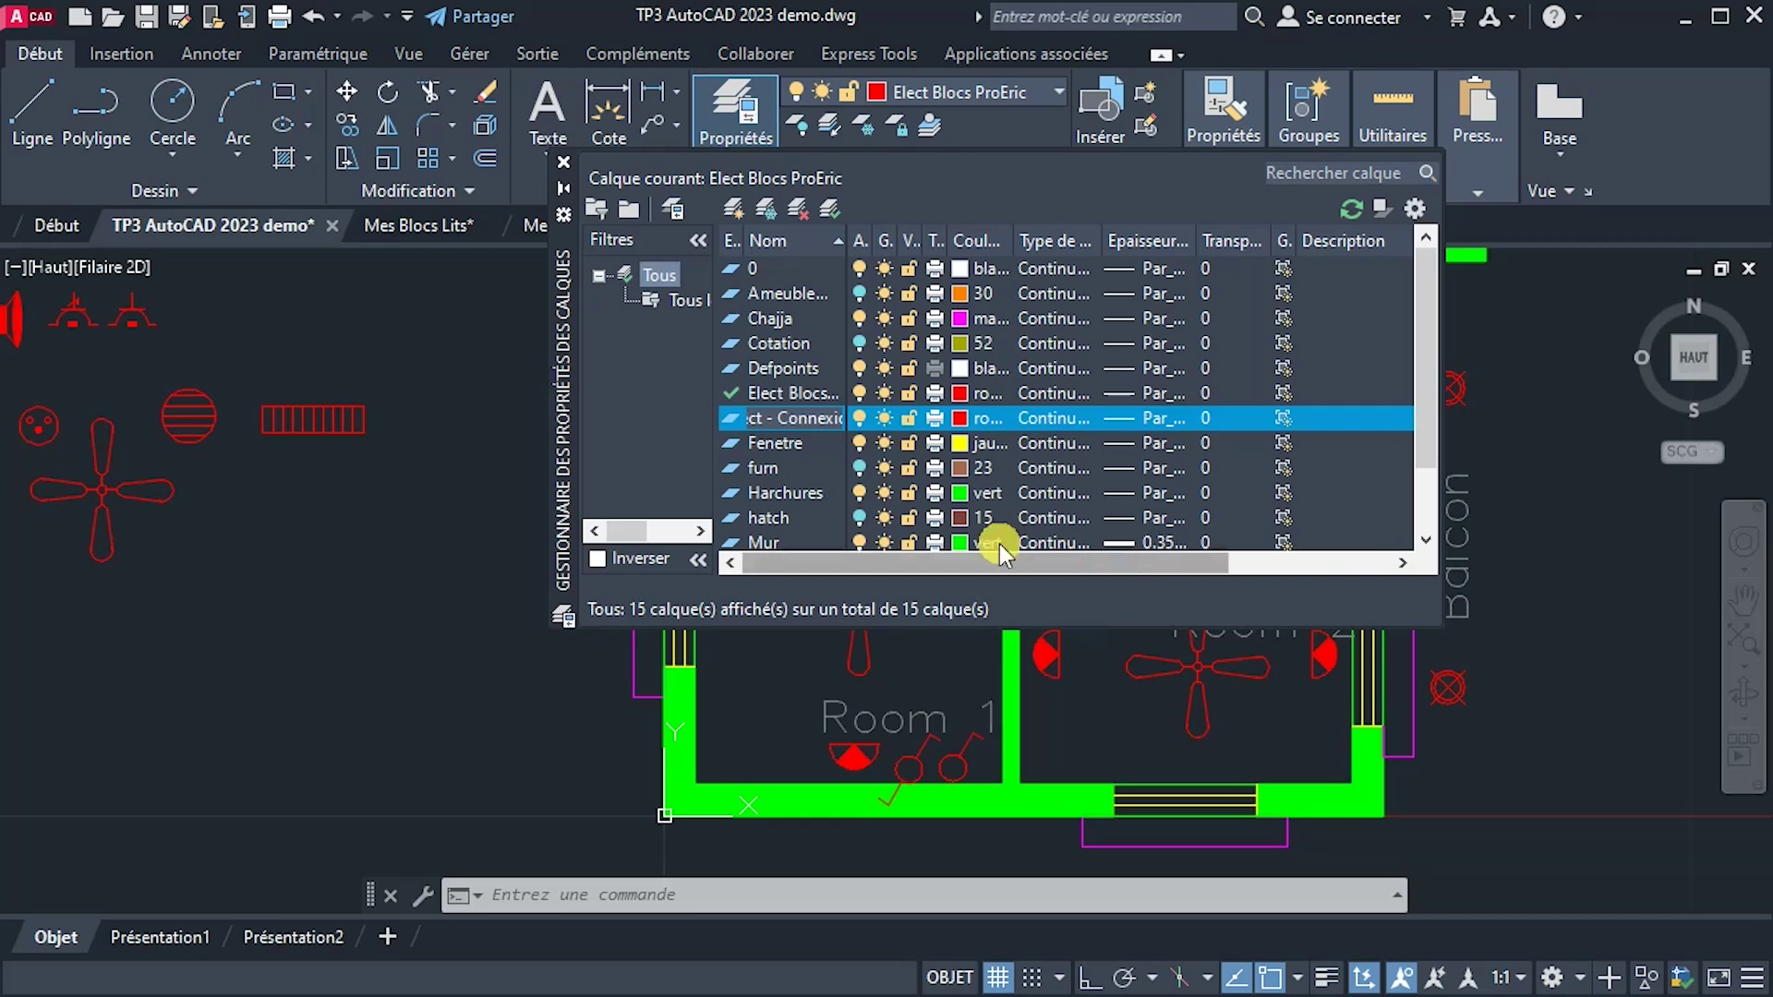
left_click(735, 425)
double_click(730, 421)
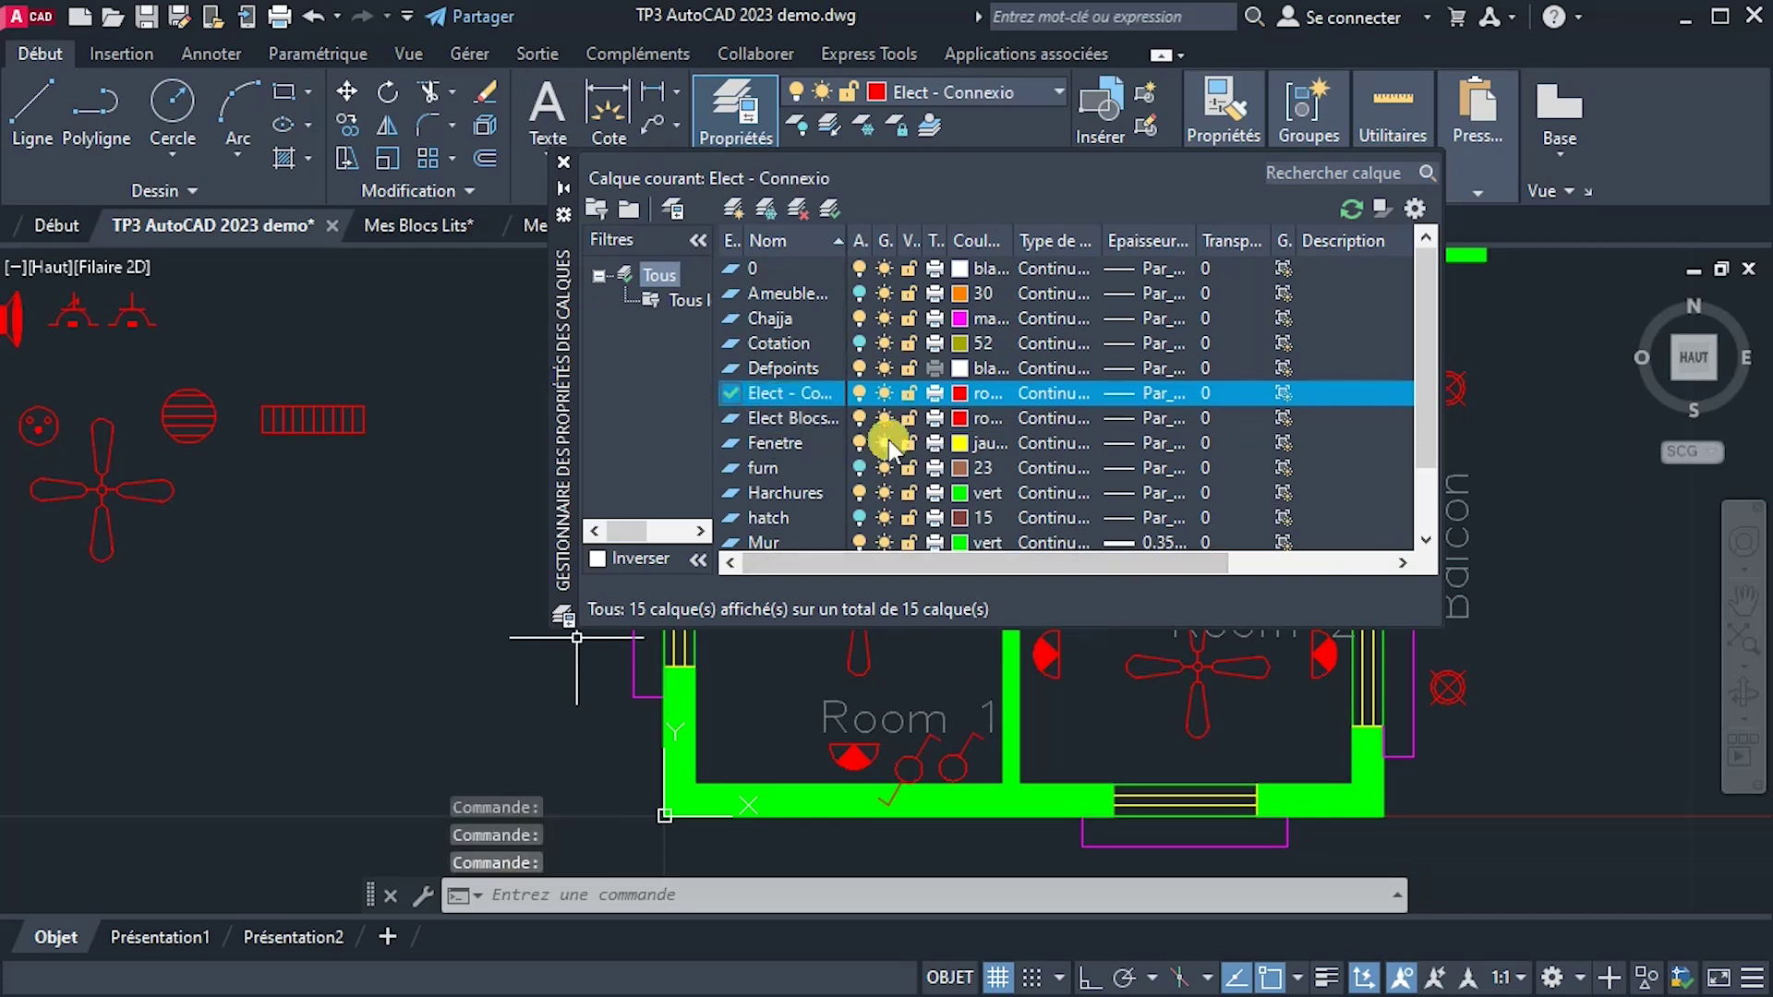
Try changing the Elect Blocs ProEric layer's colour to yellow, and undo the recent layer changes.
left_click(961, 421)
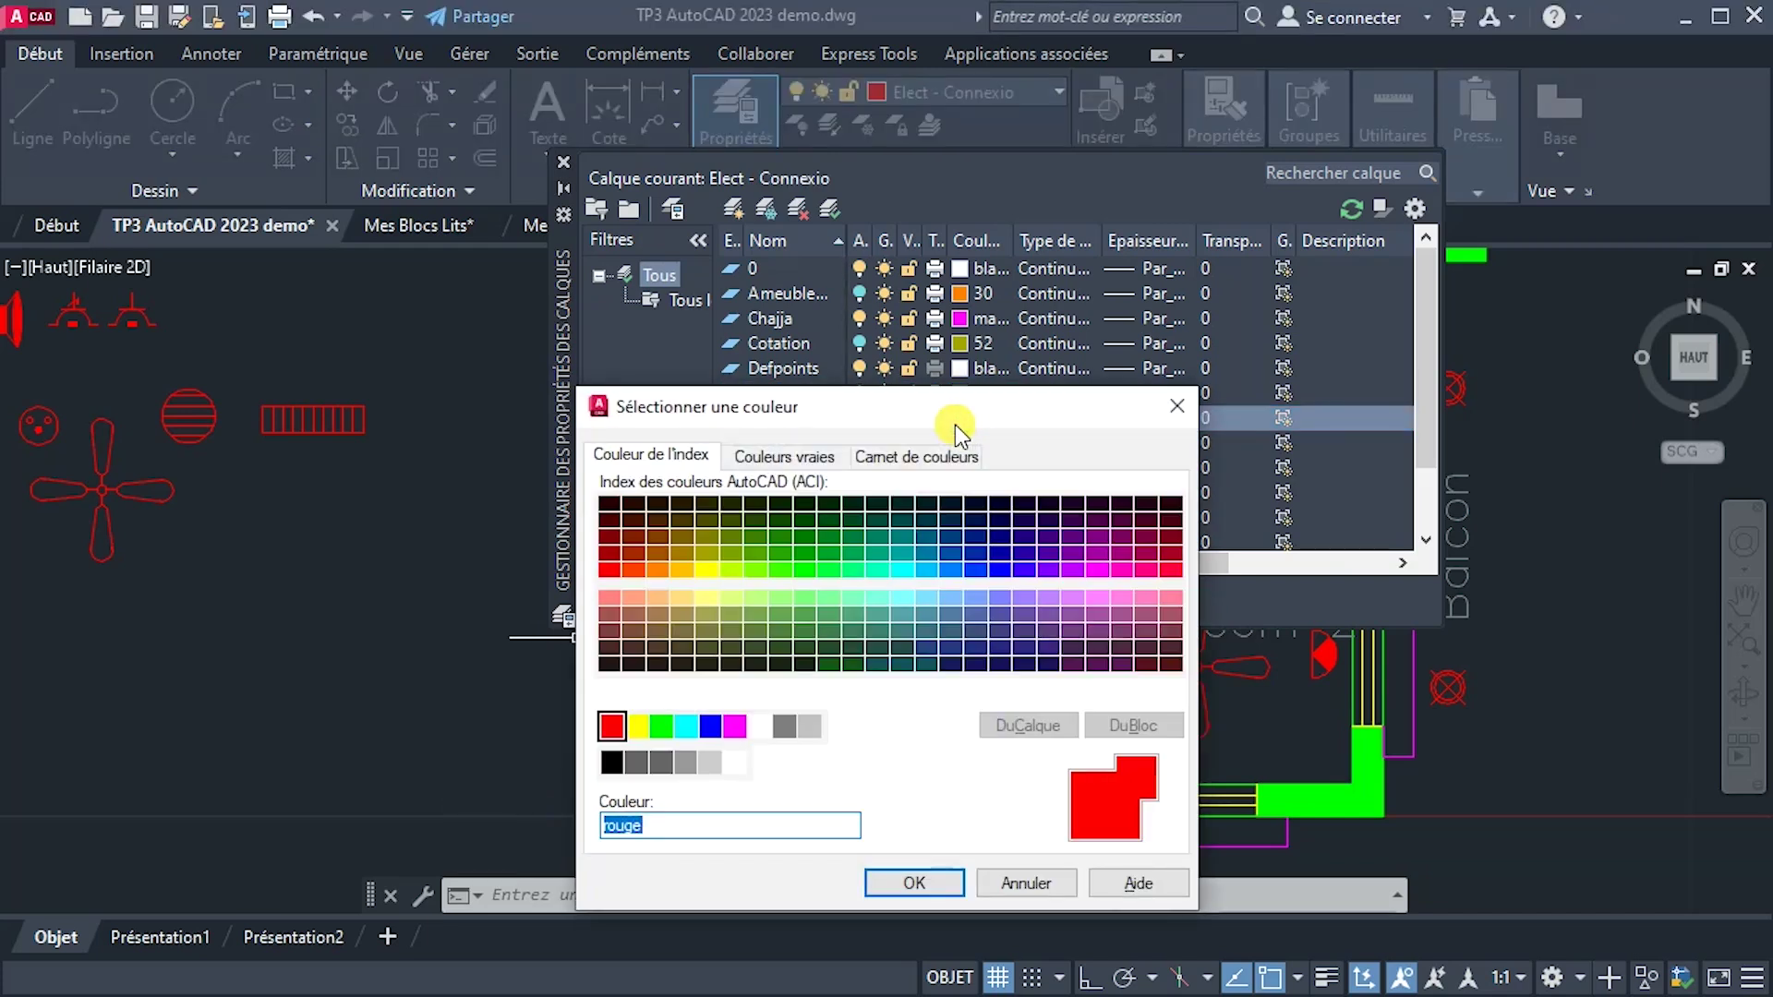
left_click(639, 730)
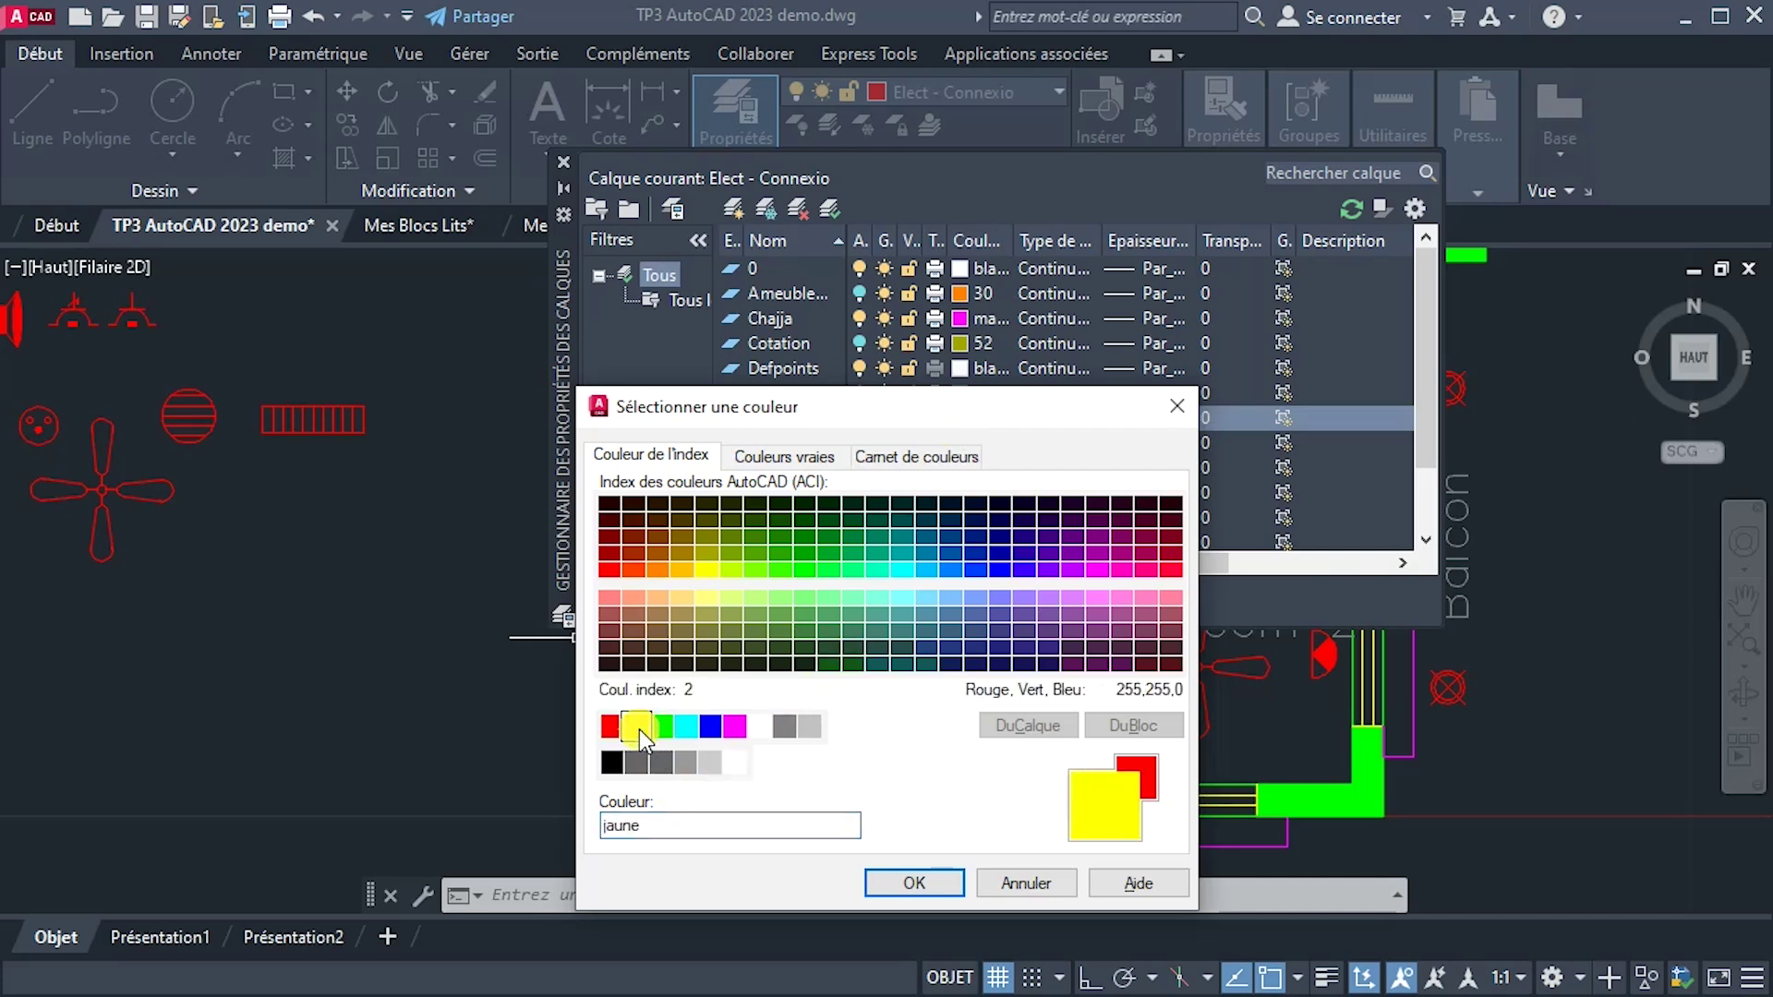
left_click(914, 883)
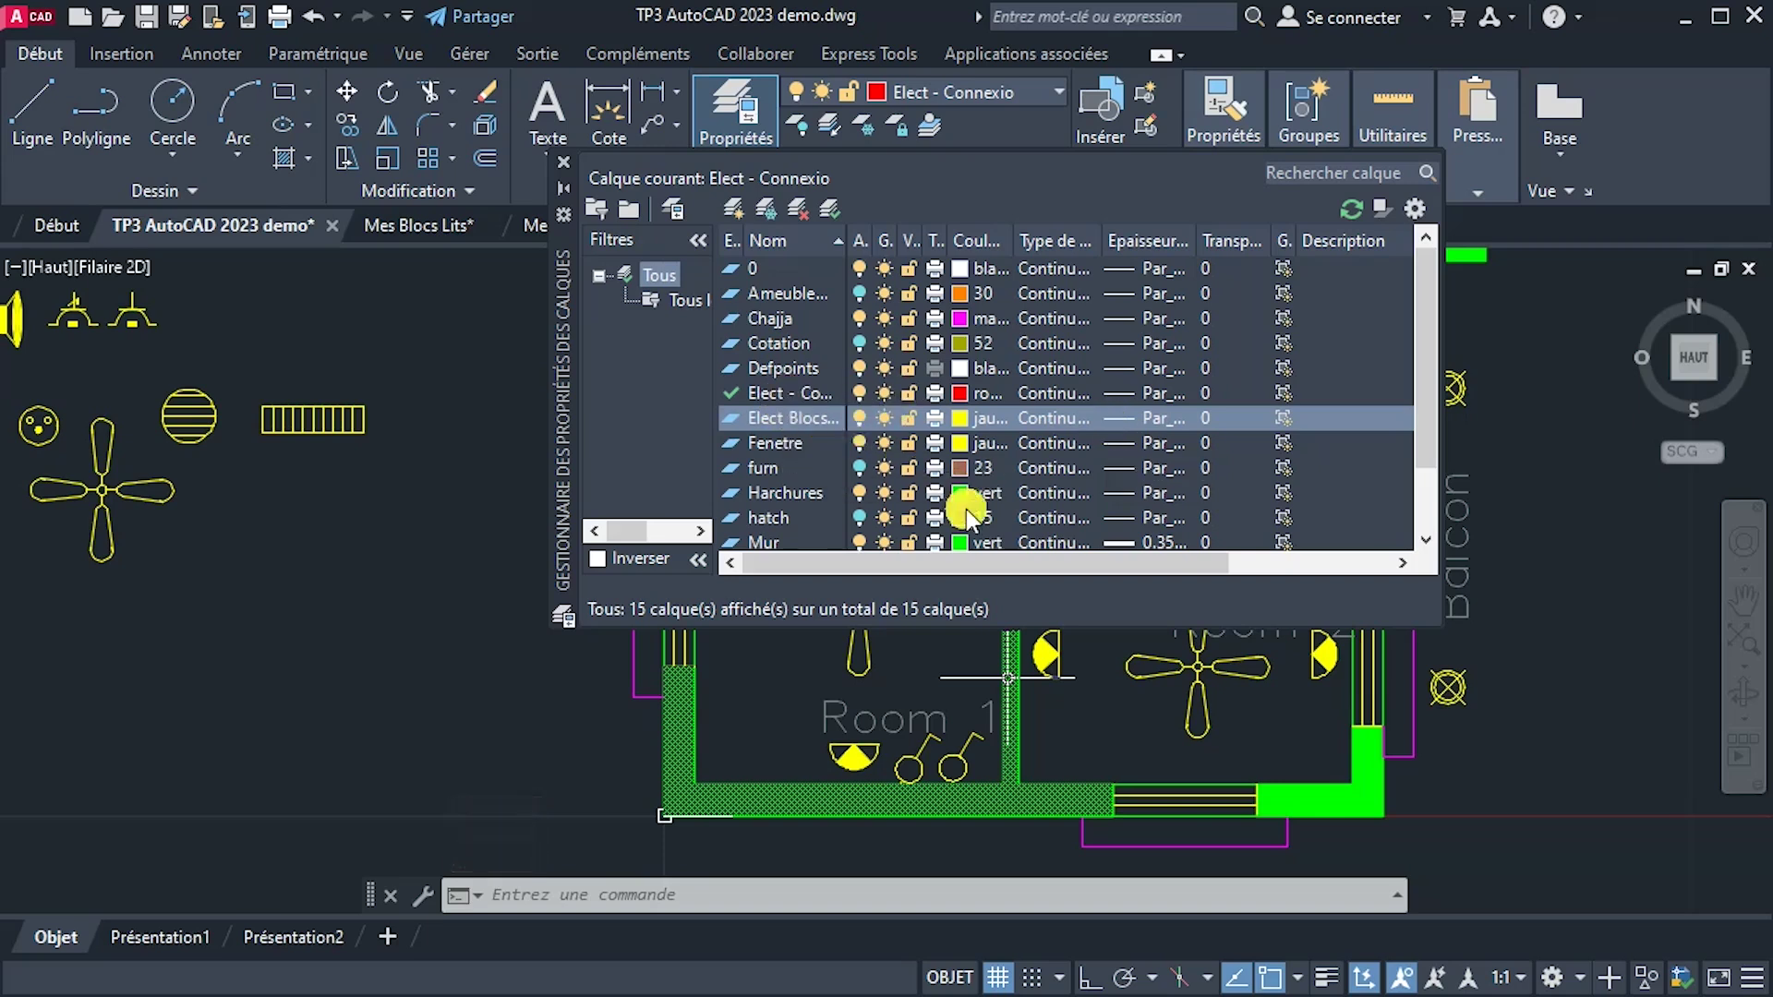
key("ctrl+z")
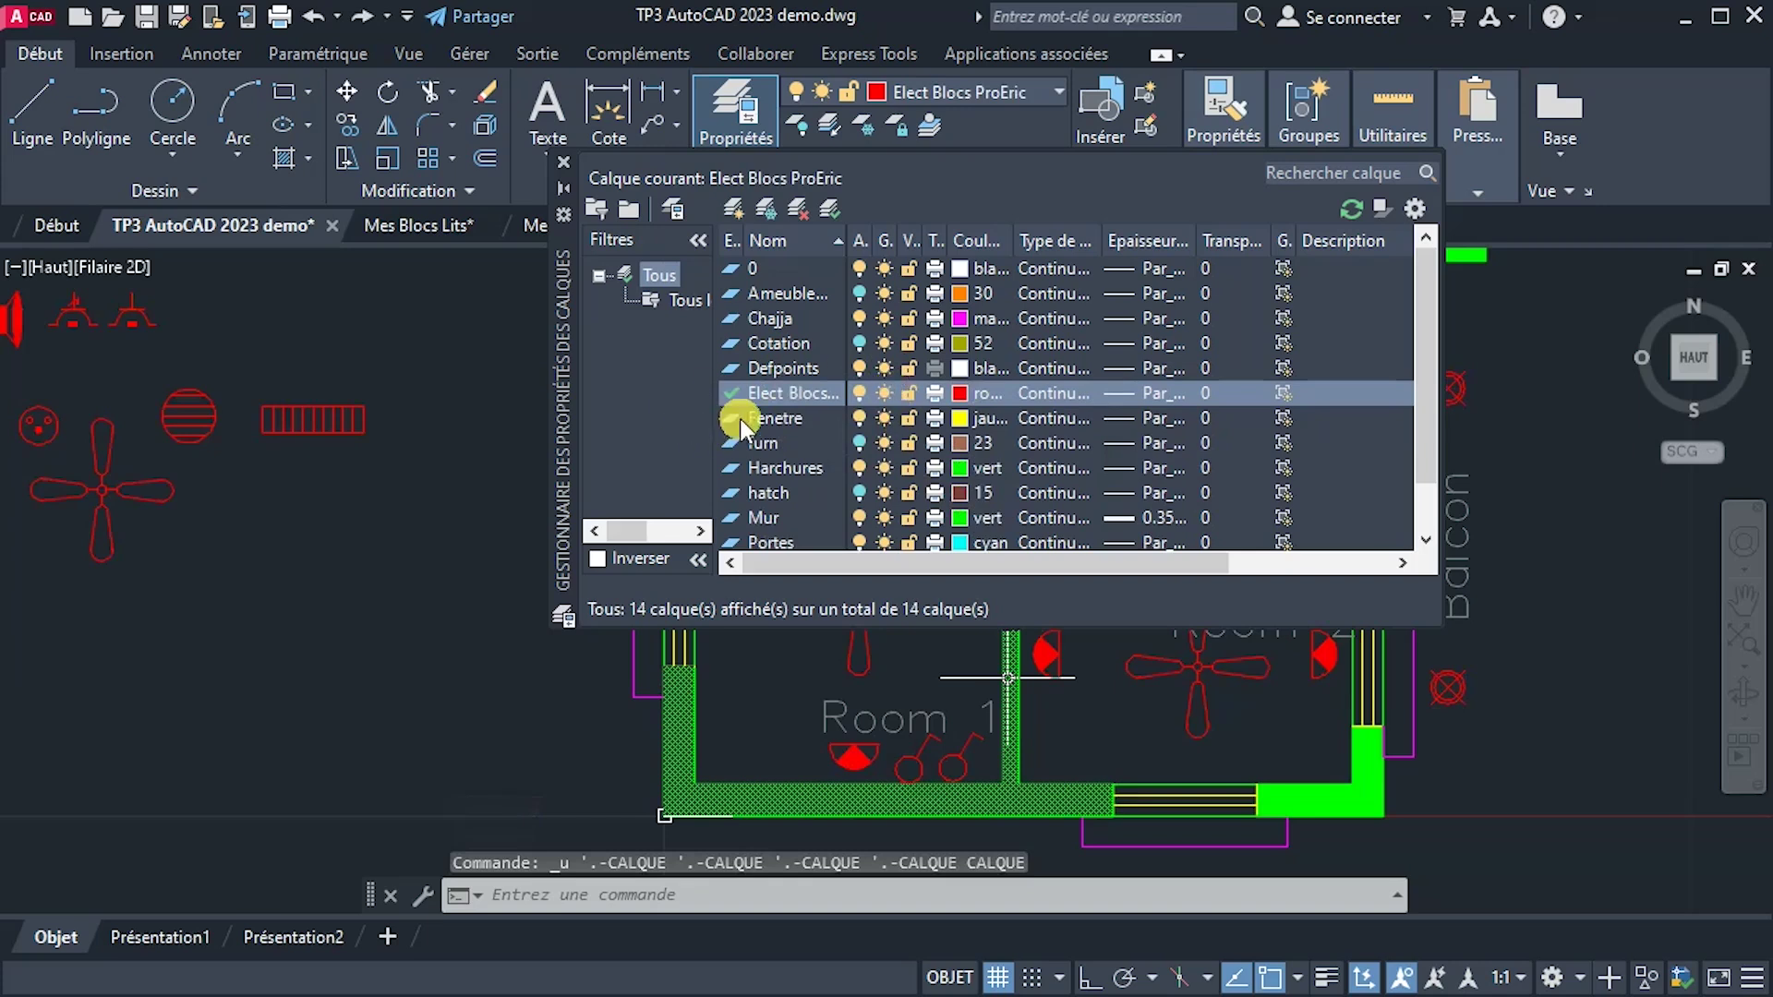
Create a new layer based on Elect Blocs ProEric and name it Elect - conn.
left_click(772, 395)
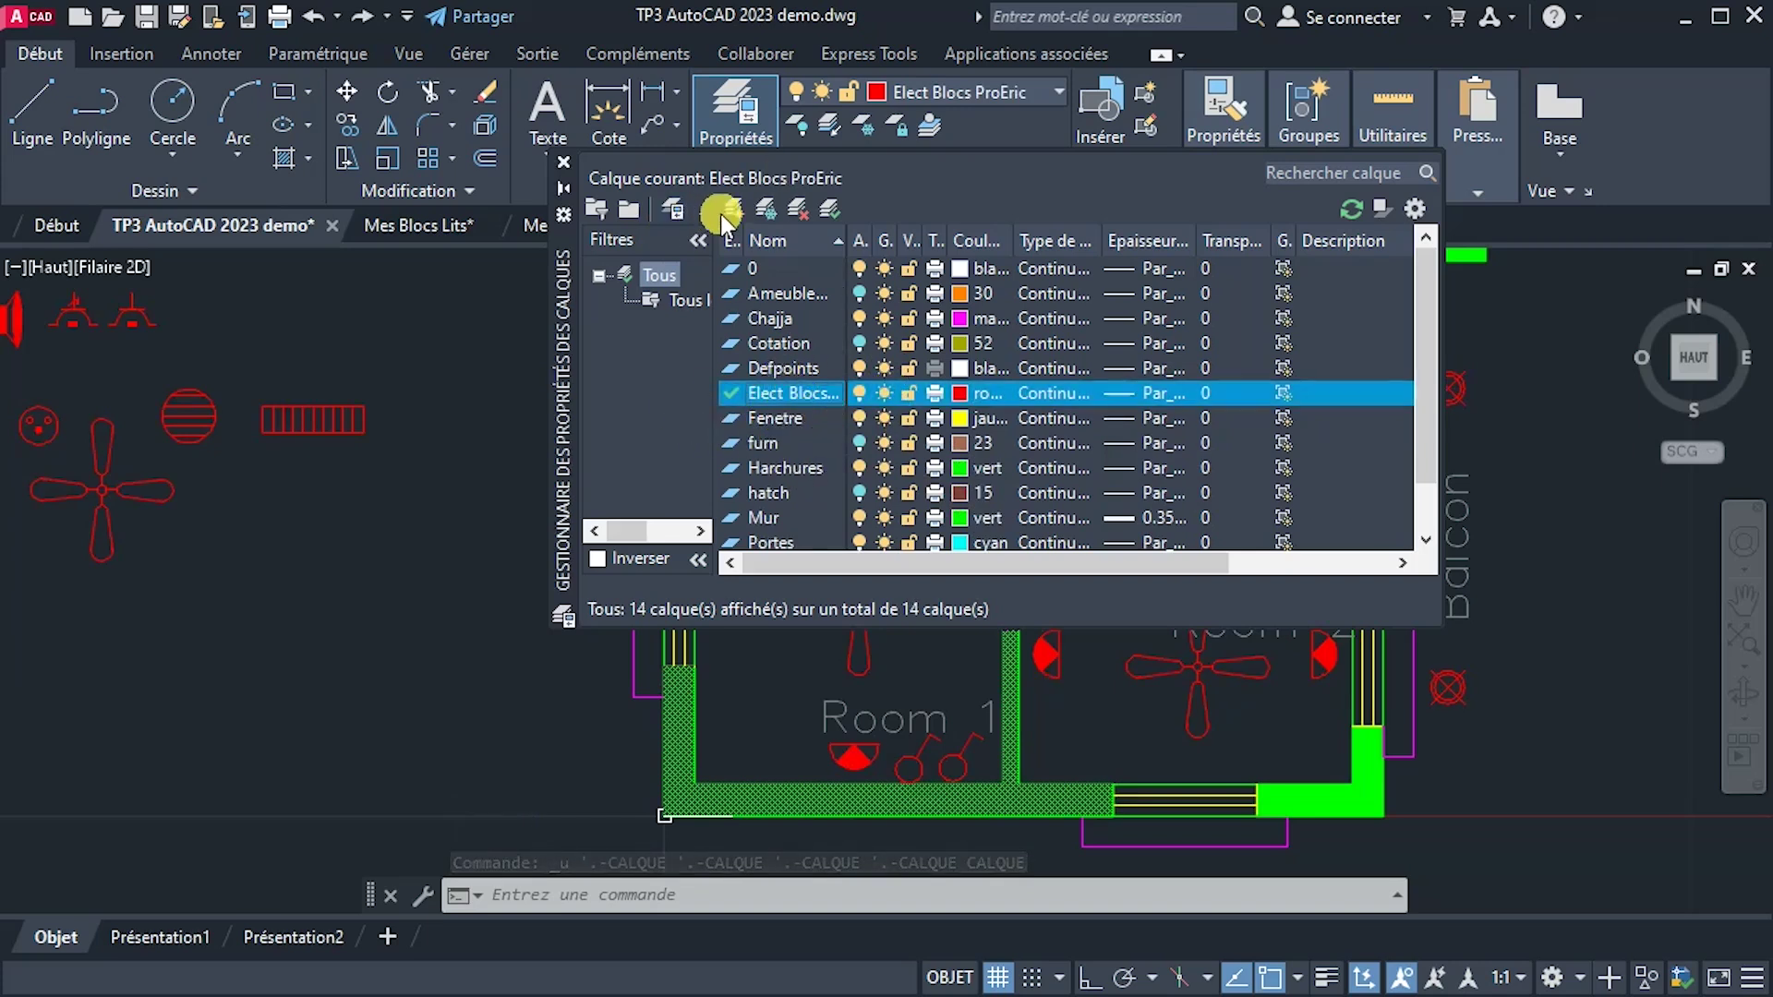
left_click(761, 214)
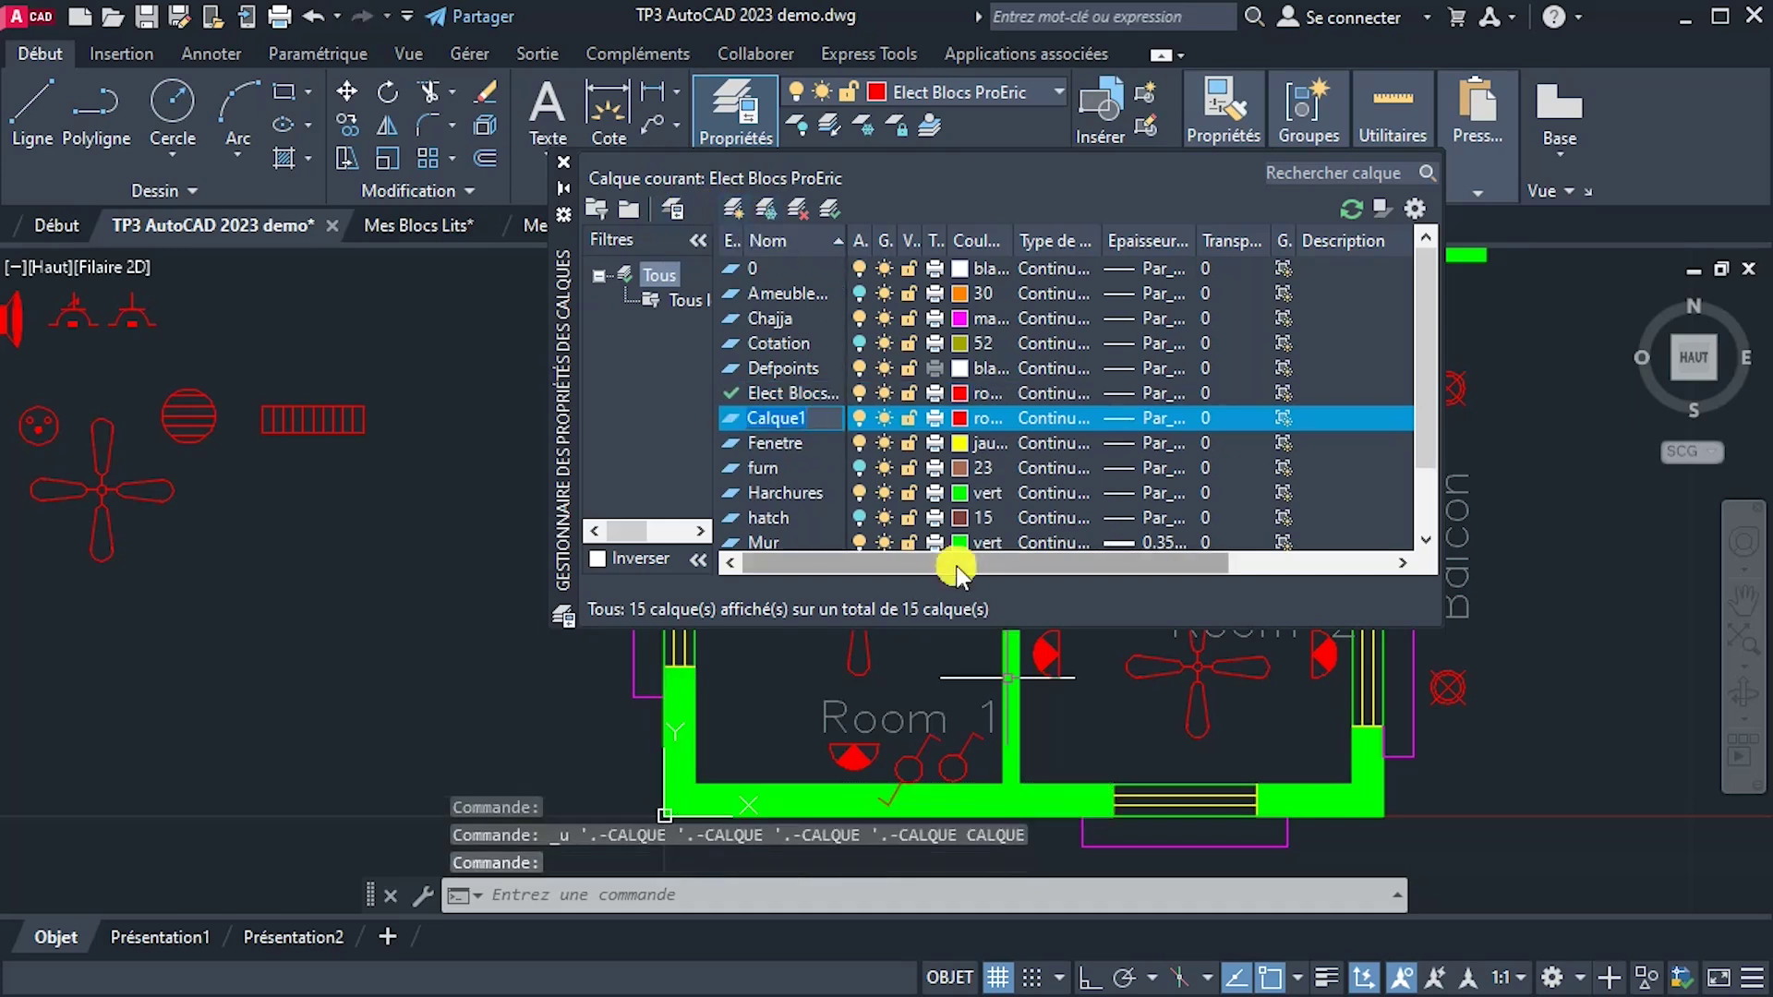
type("Elect")
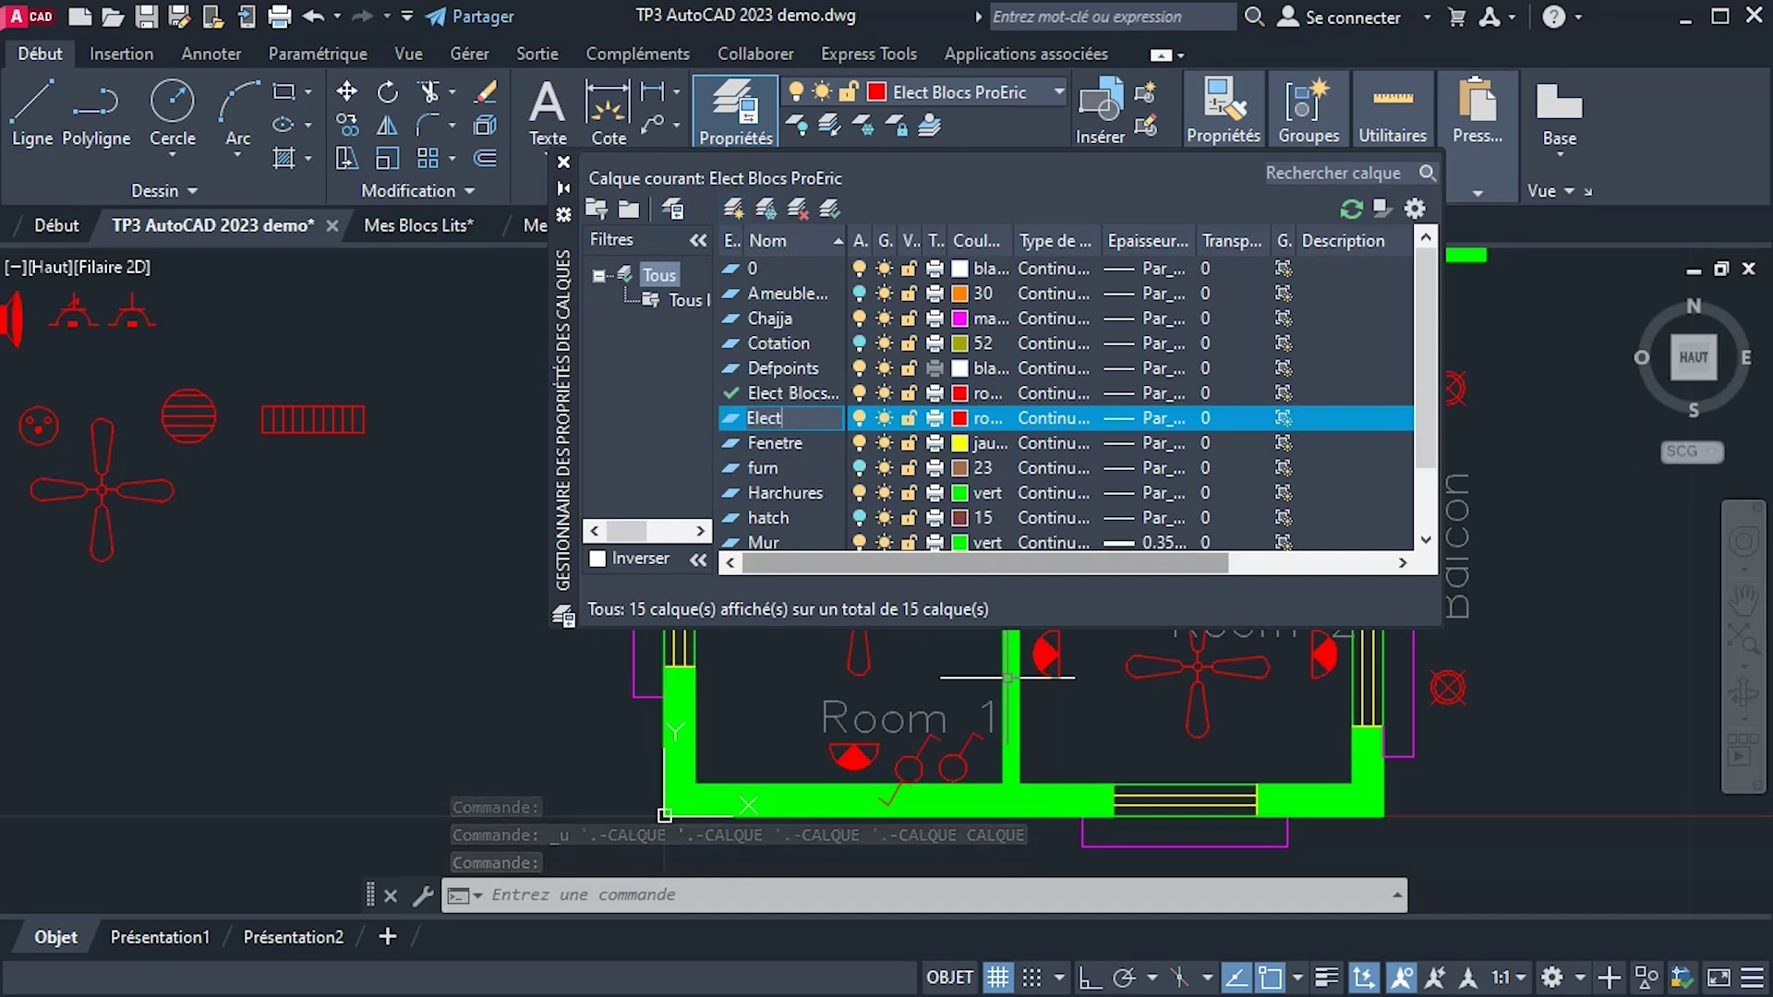
type(" - co")
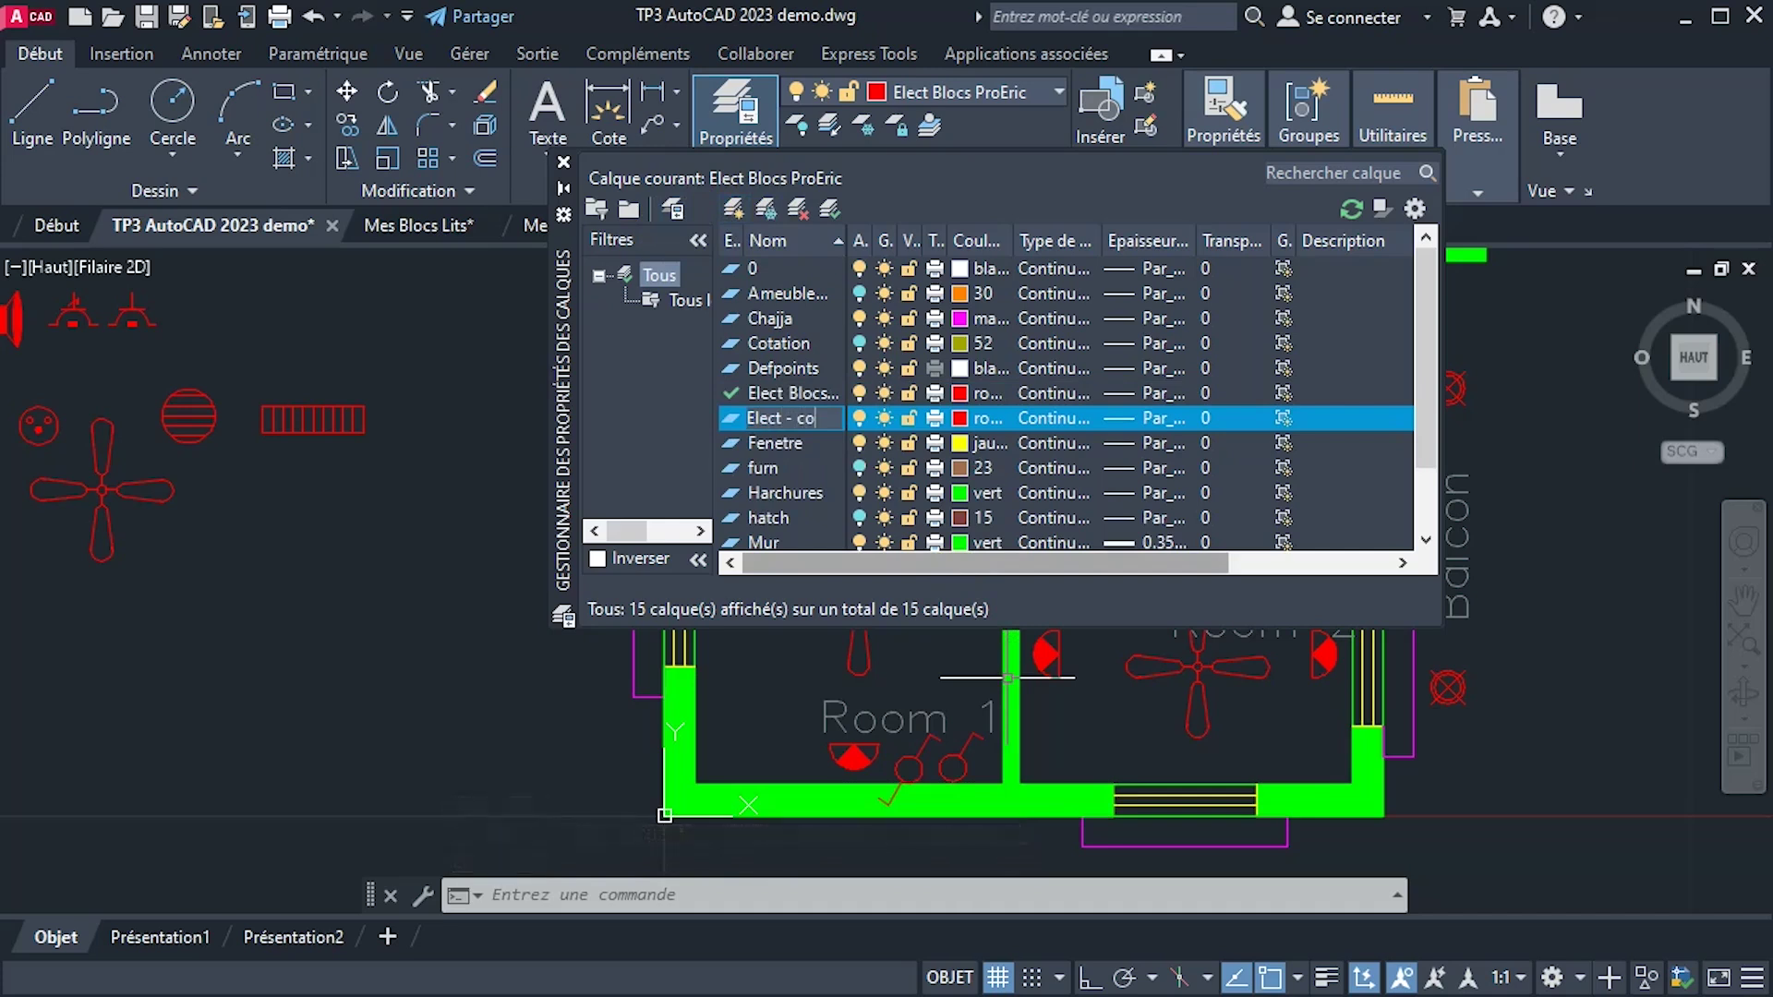
type("nn")
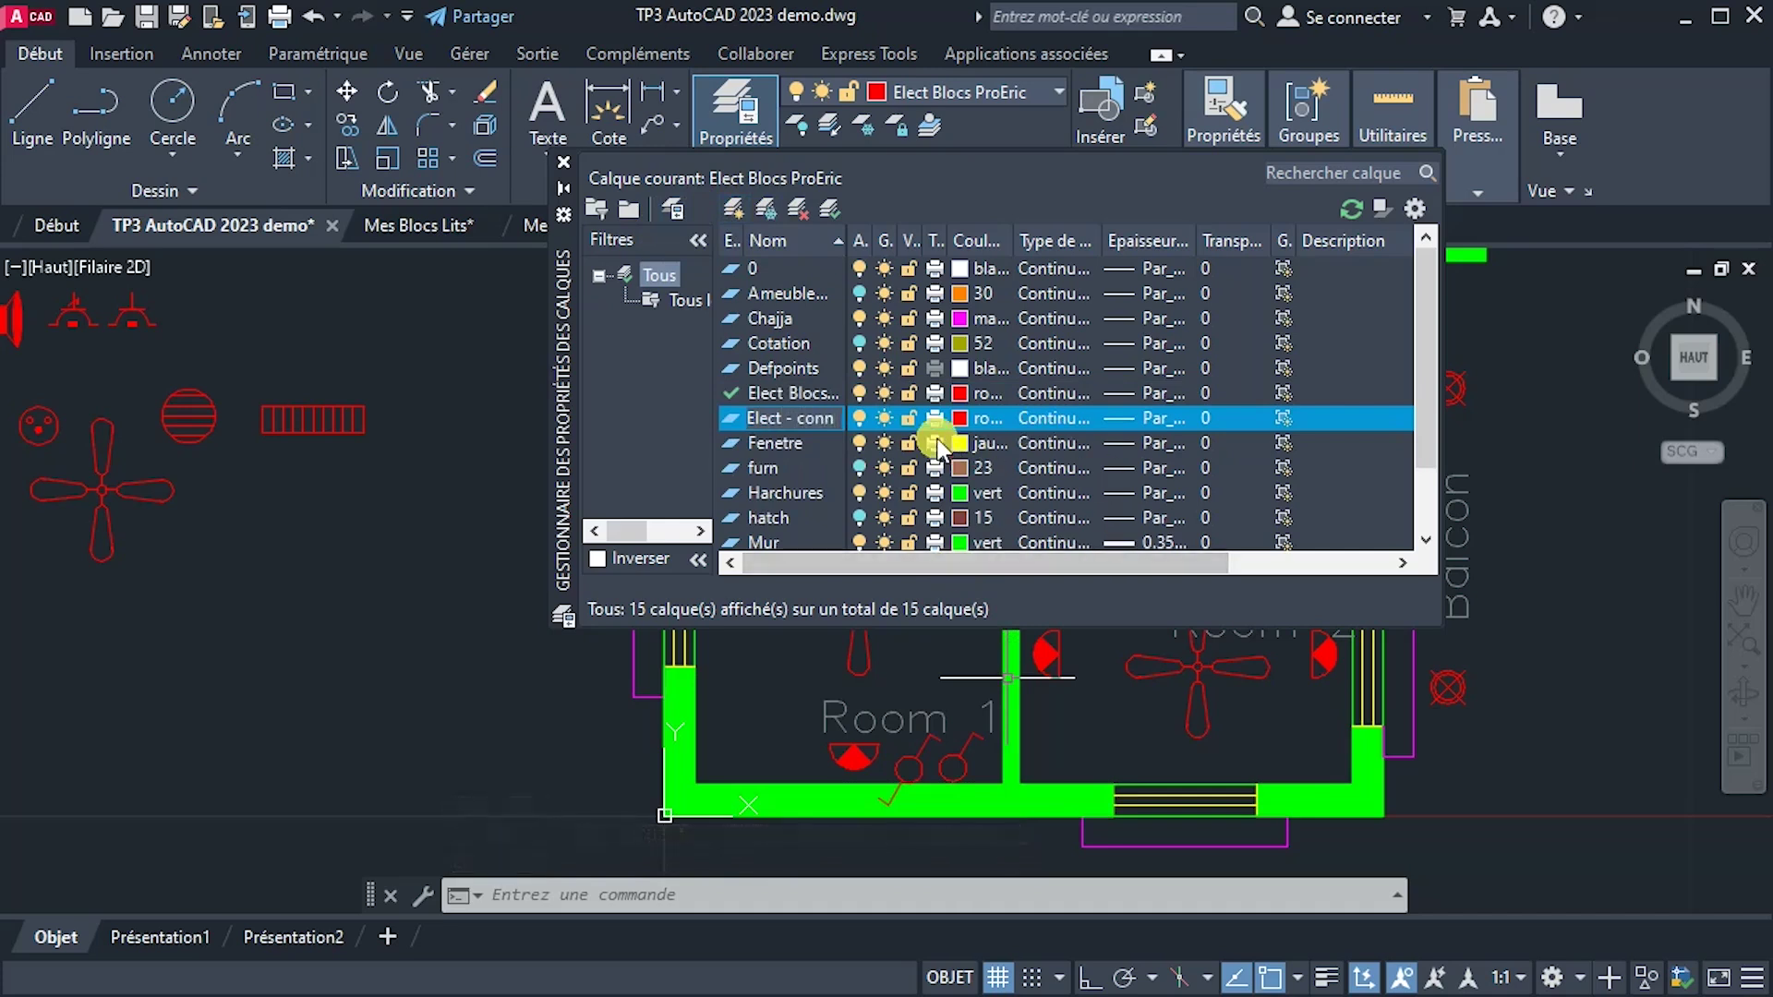
Set the Elect - conn layer's colour to yellow and its linetype to INTERROMPU, and close the layer manager.
left_click(957, 419)
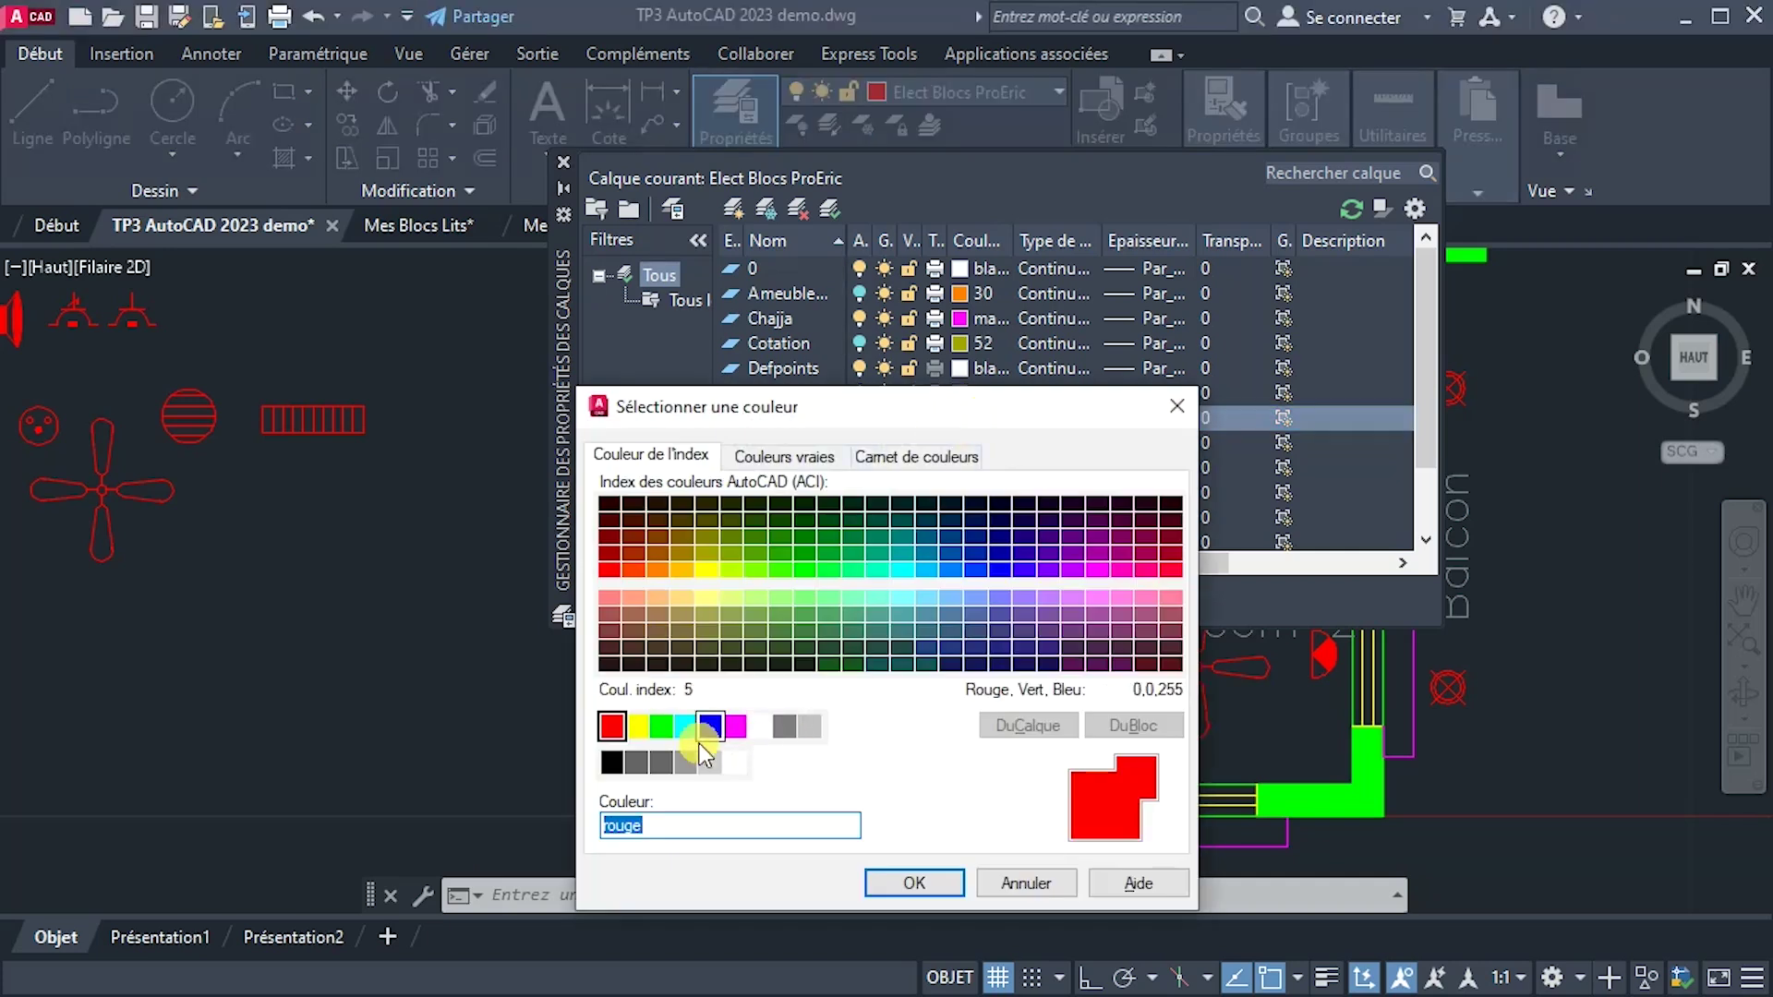
left_click(638, 736)
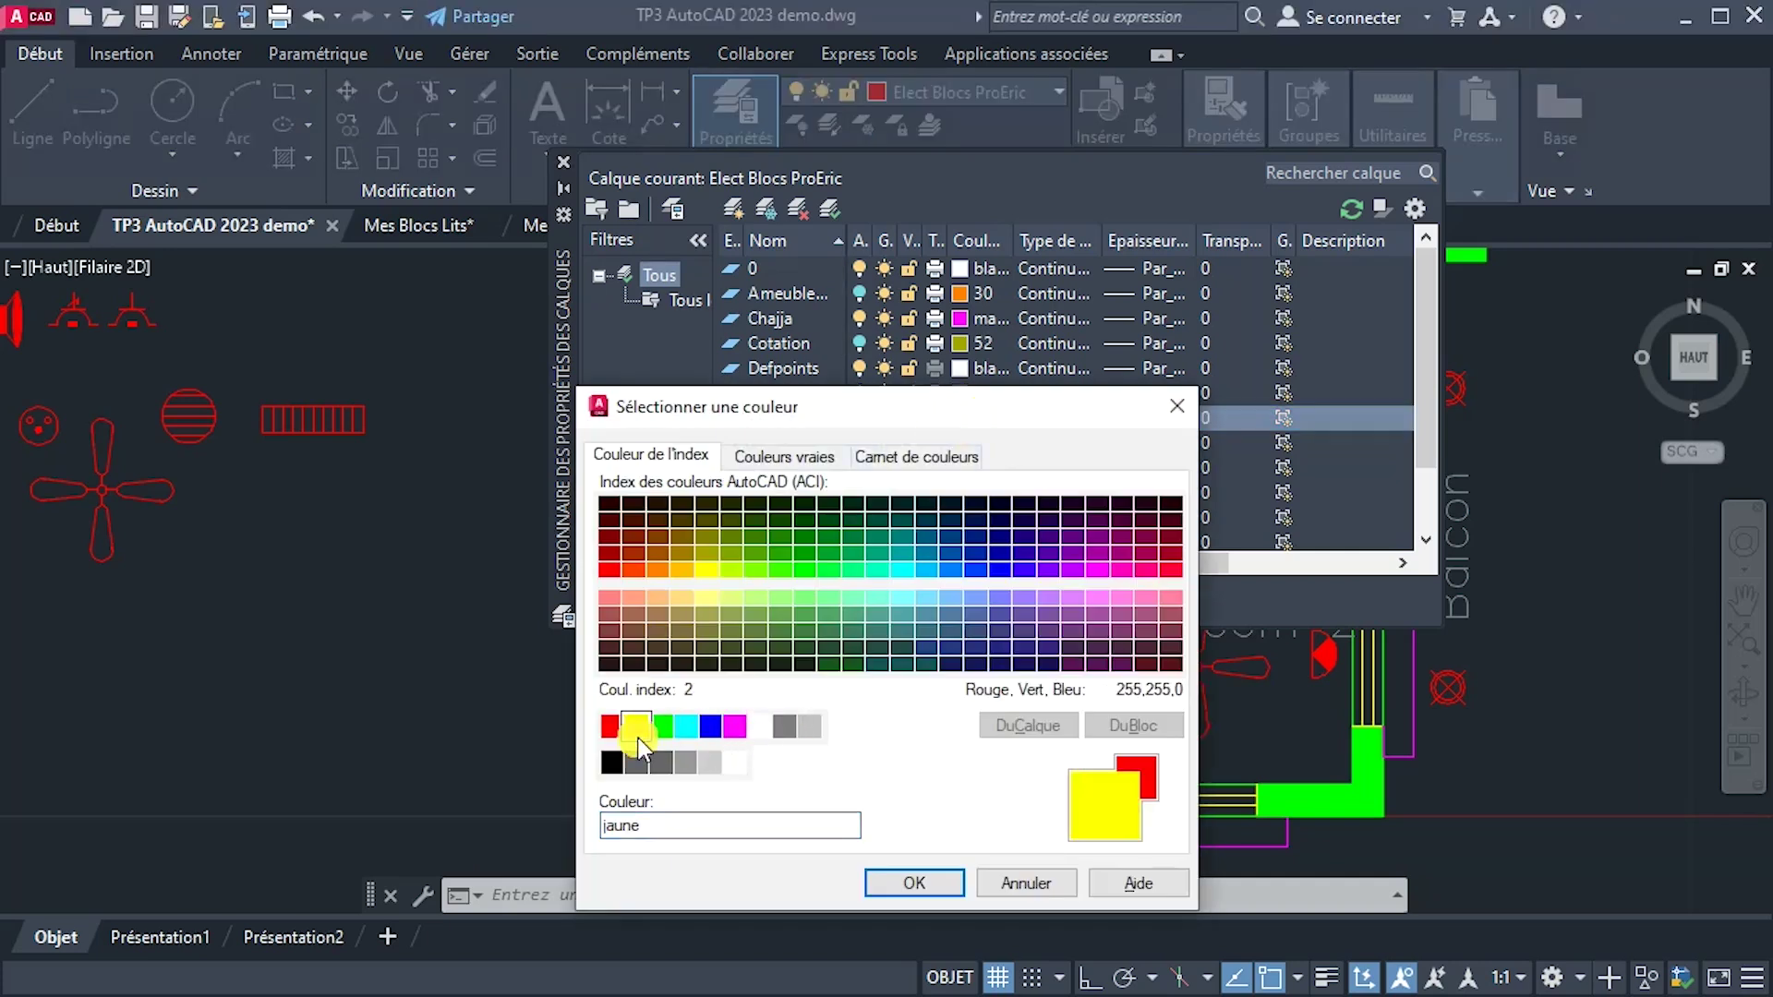
left_click(912, 881)
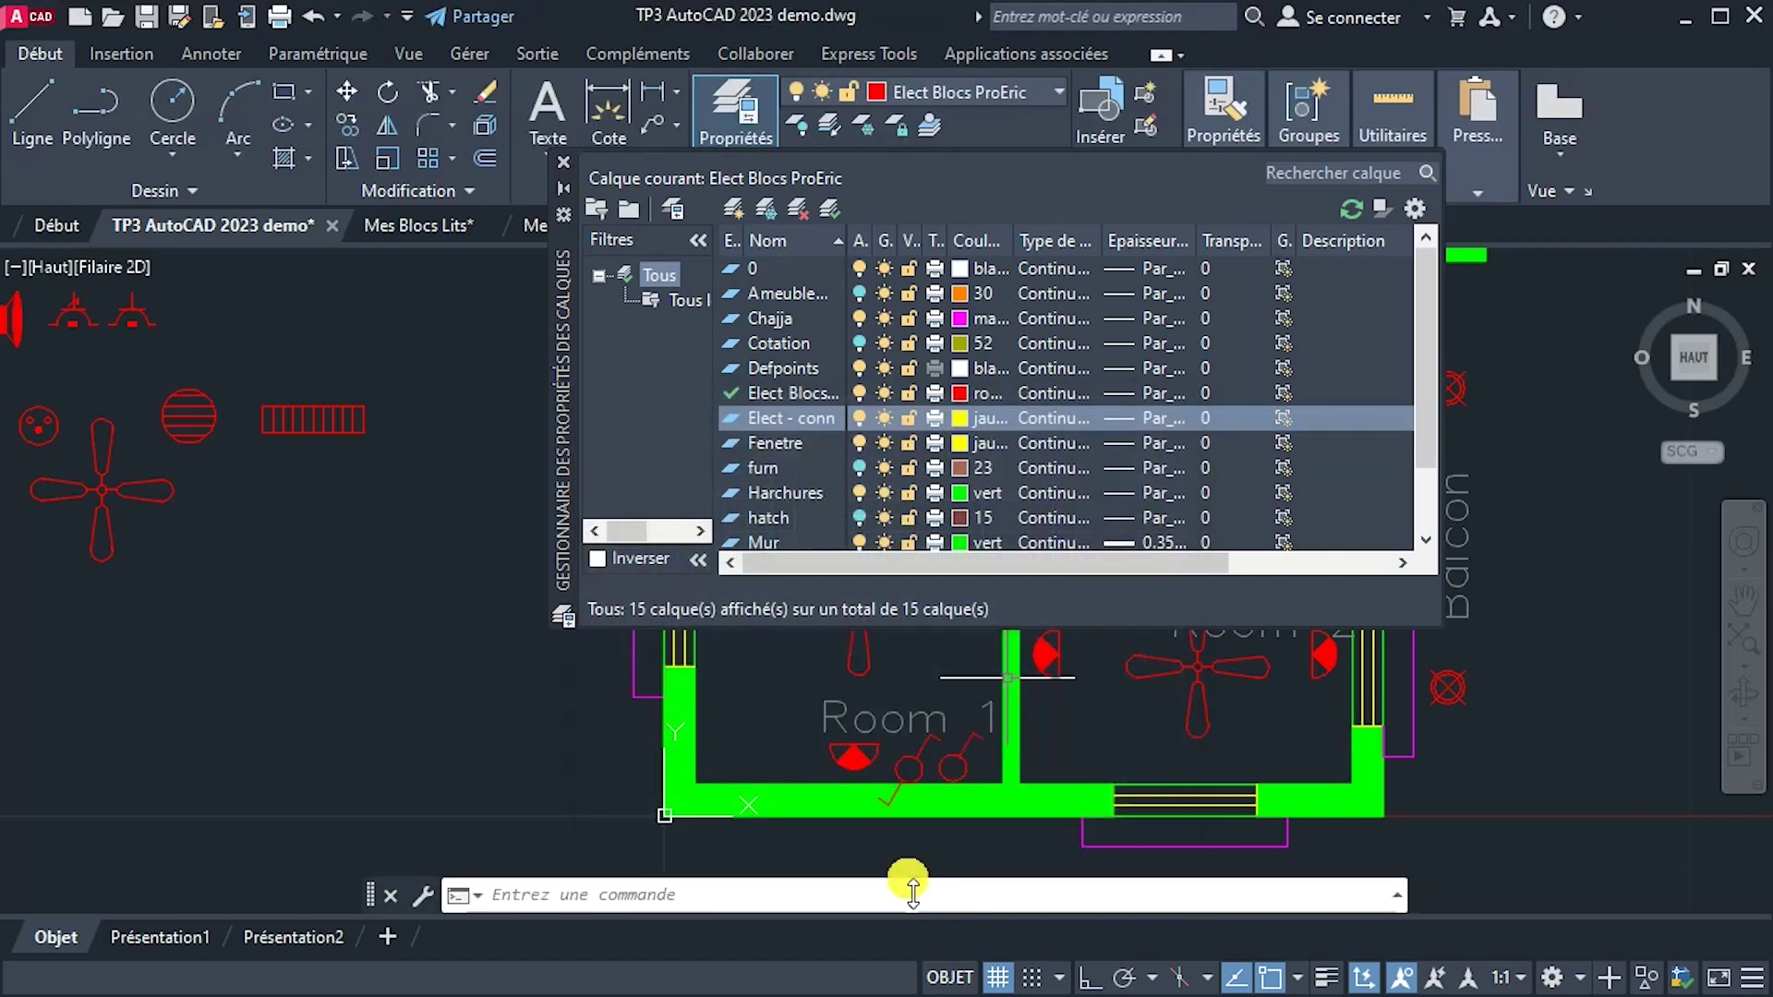
left_click(1050, 424)
left_click(912, 663)
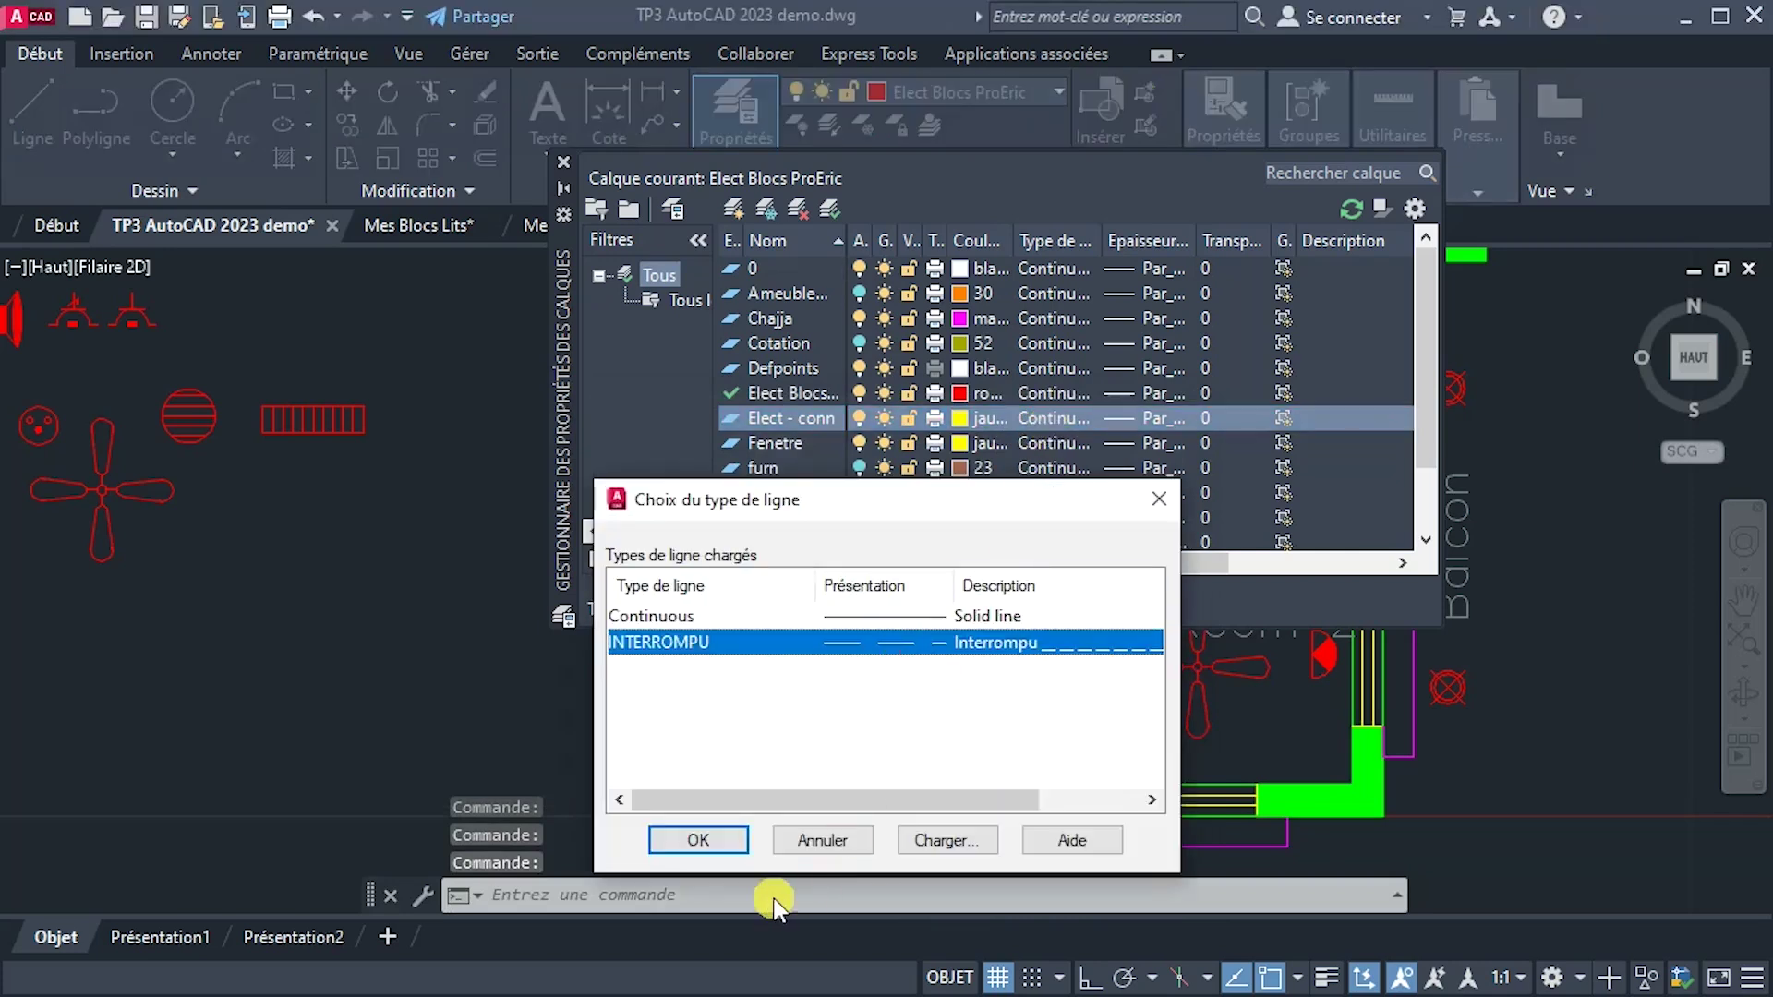
left_click(697, 836)
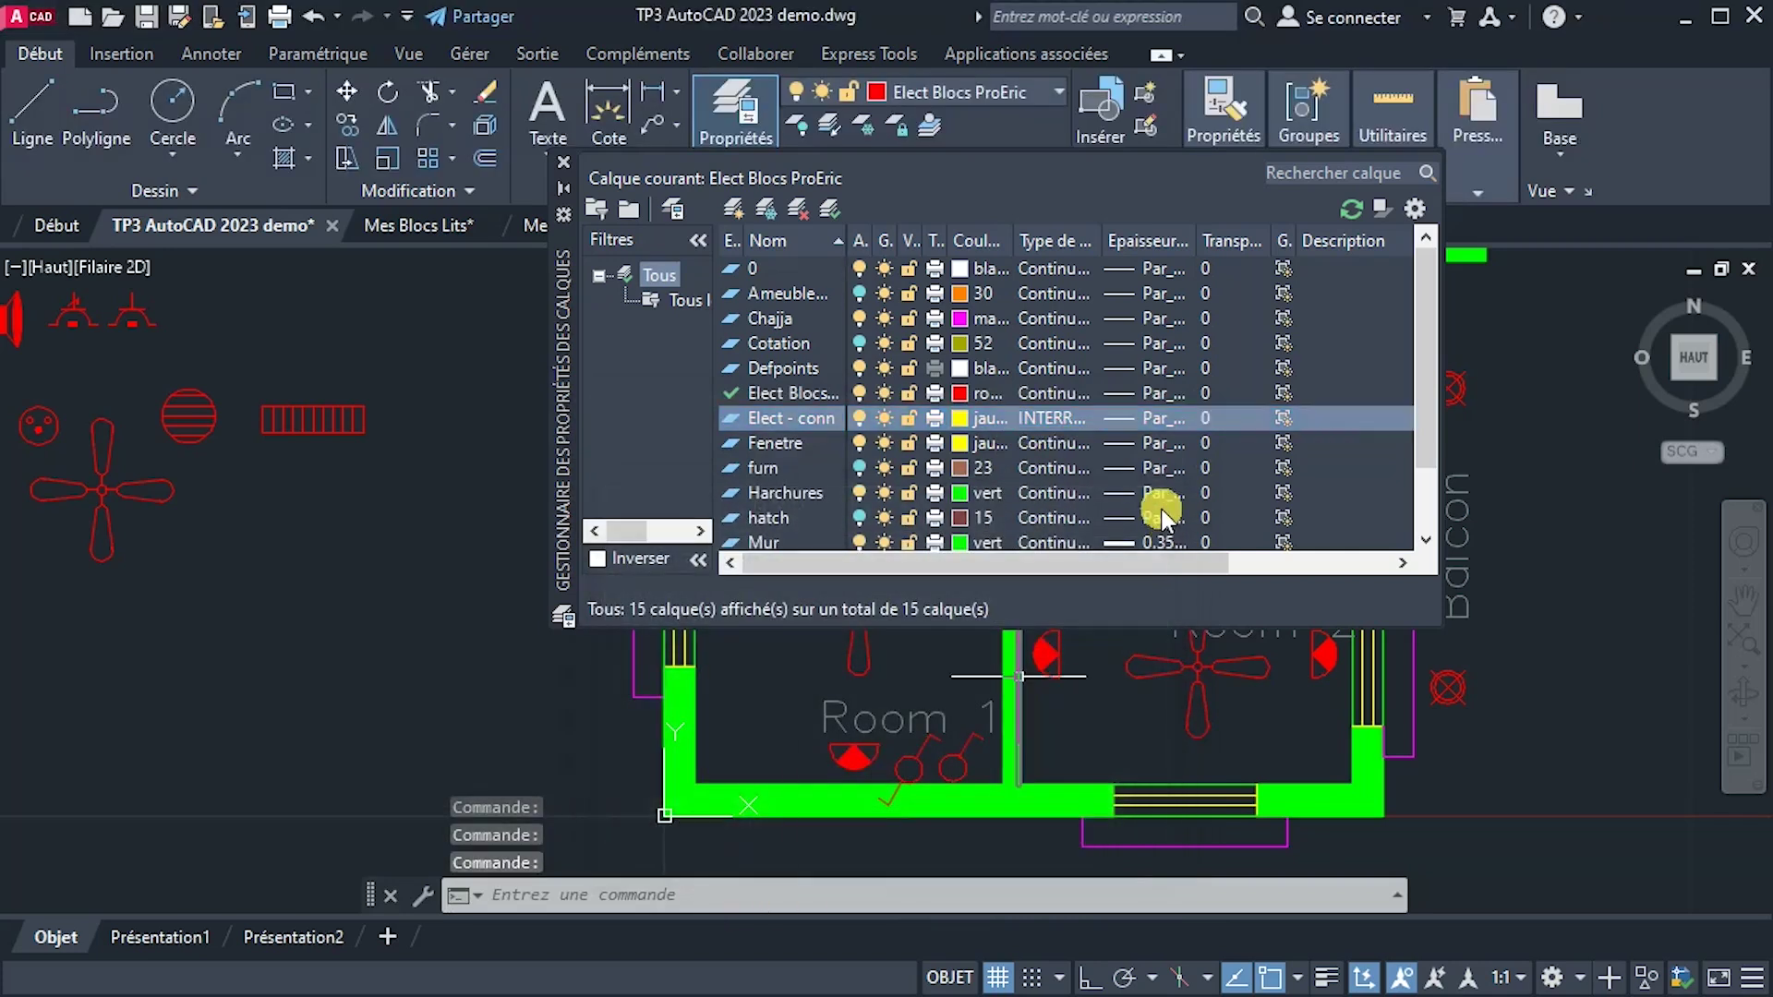
left_click(563, 163)
Draw a curved three-point spline from the bottom-wall switch nearest the Room 2 partition to the centre of the Room 1 fan.
scroll(938, 643, "up", 2)
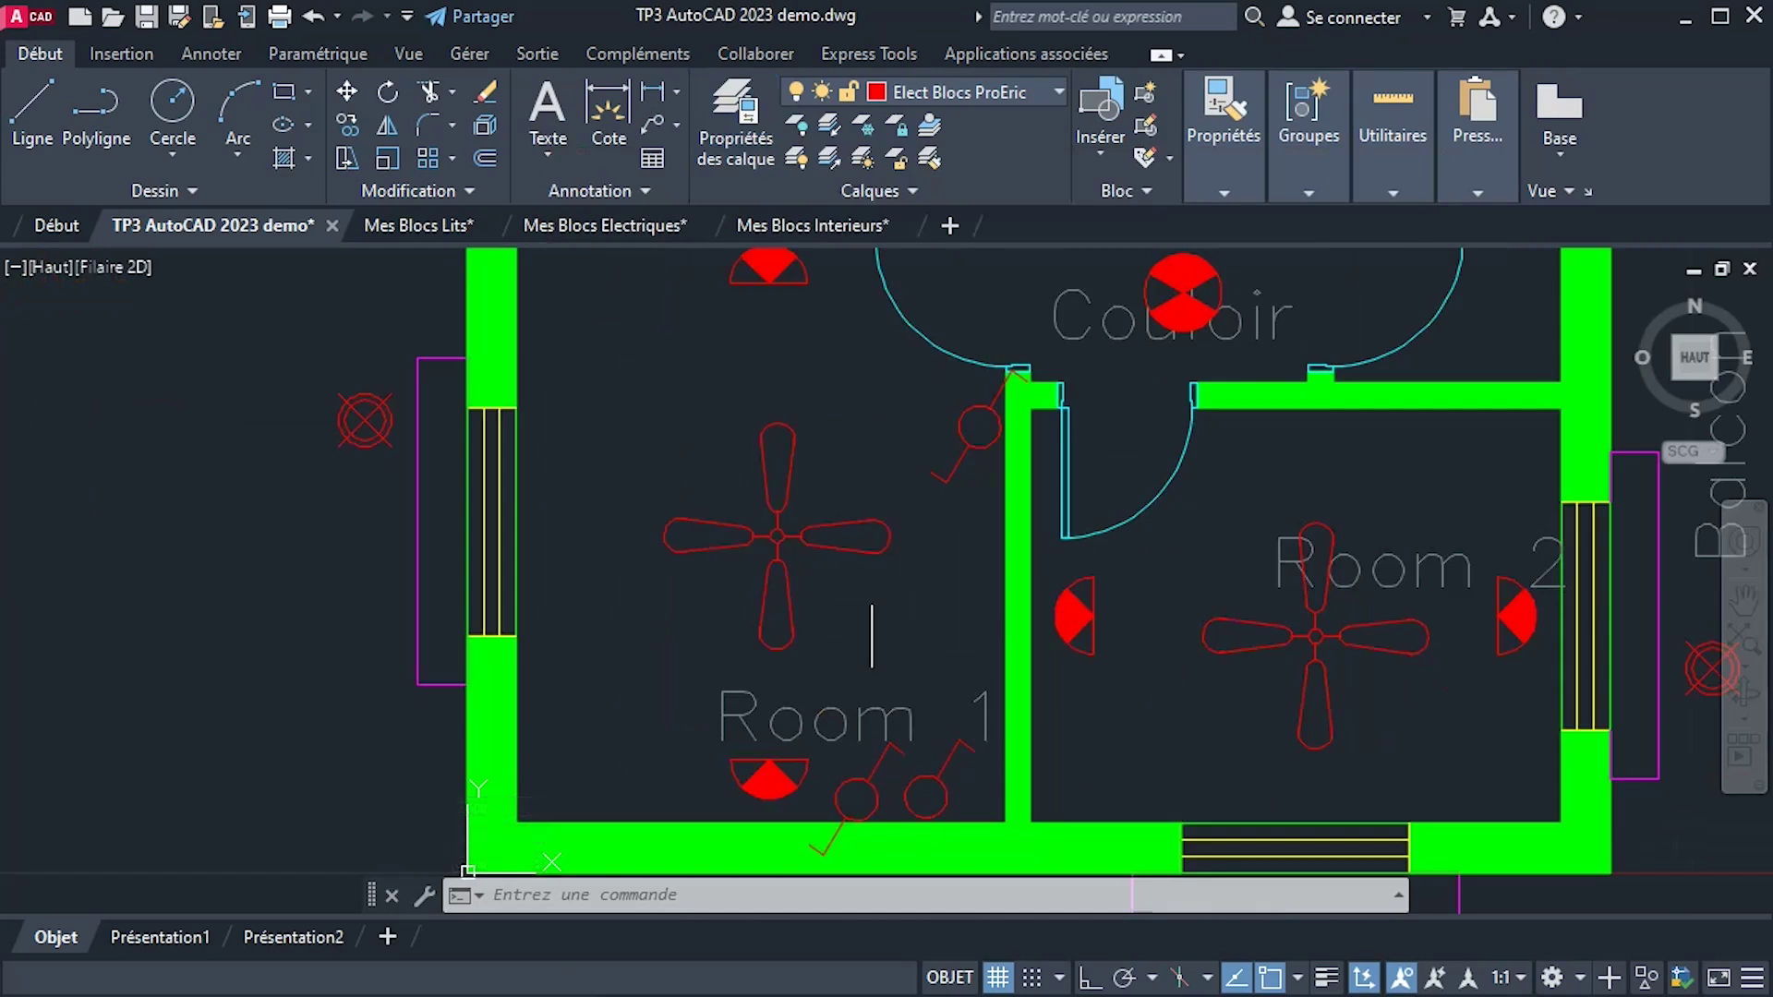
type("SPL")
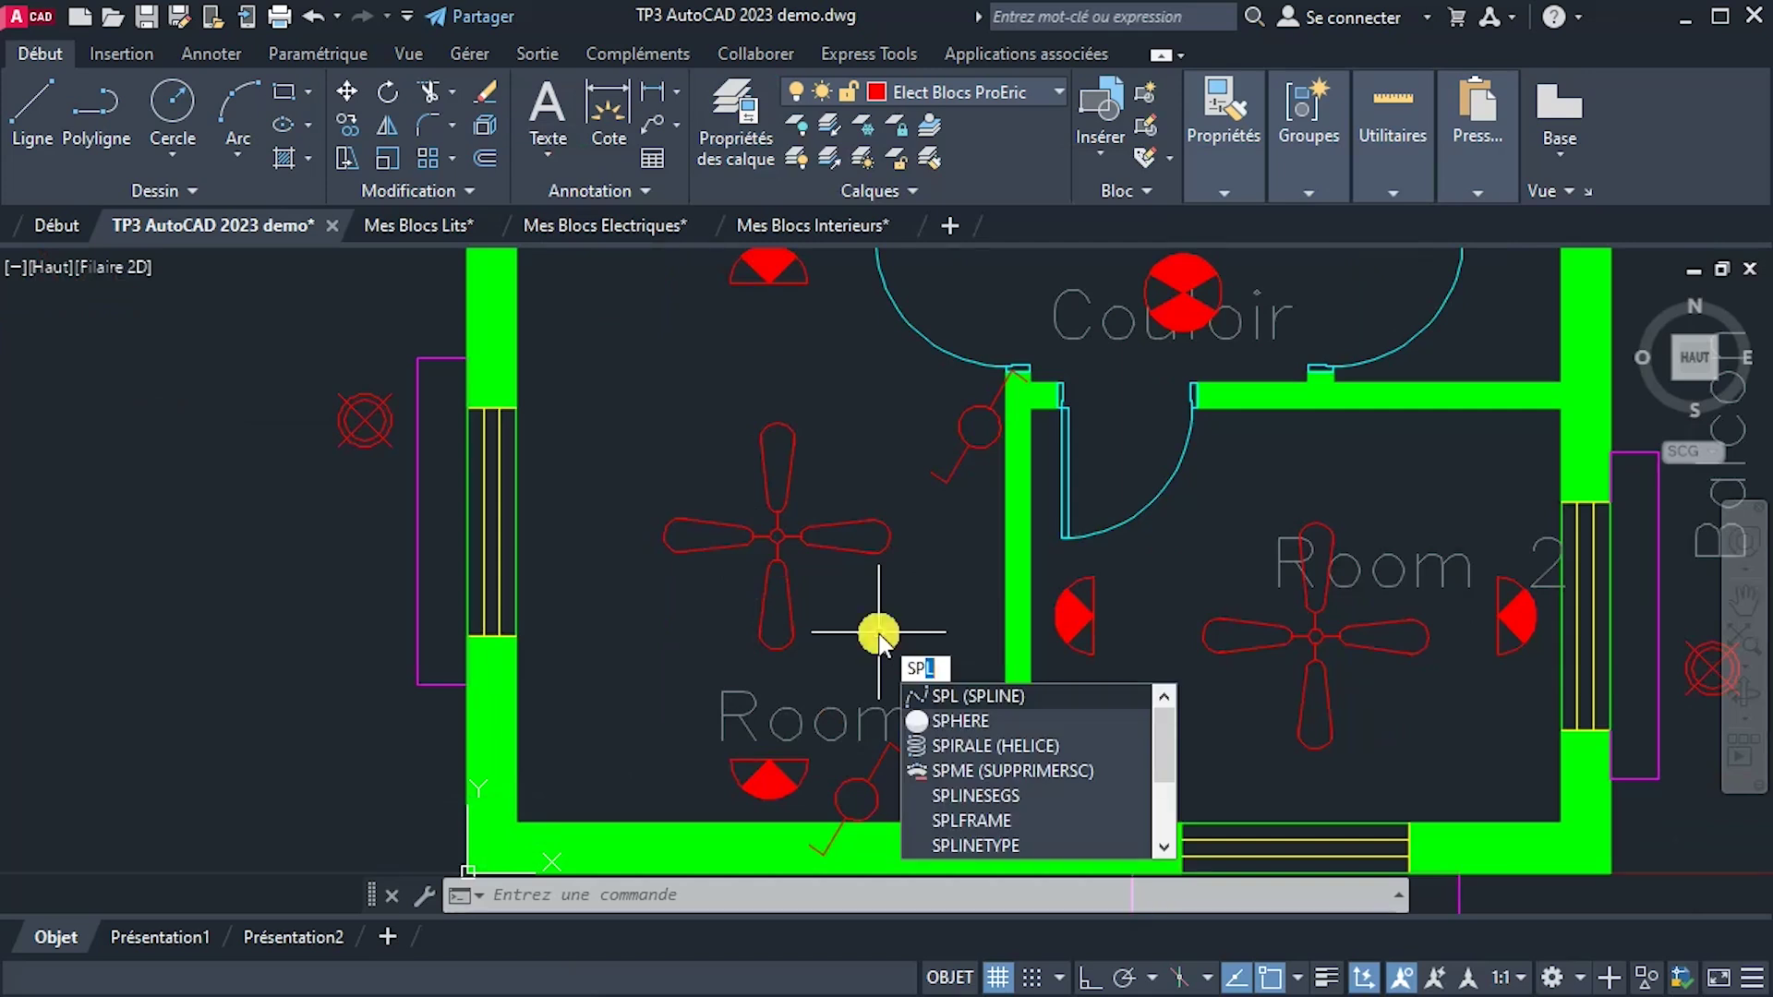
key("Return")
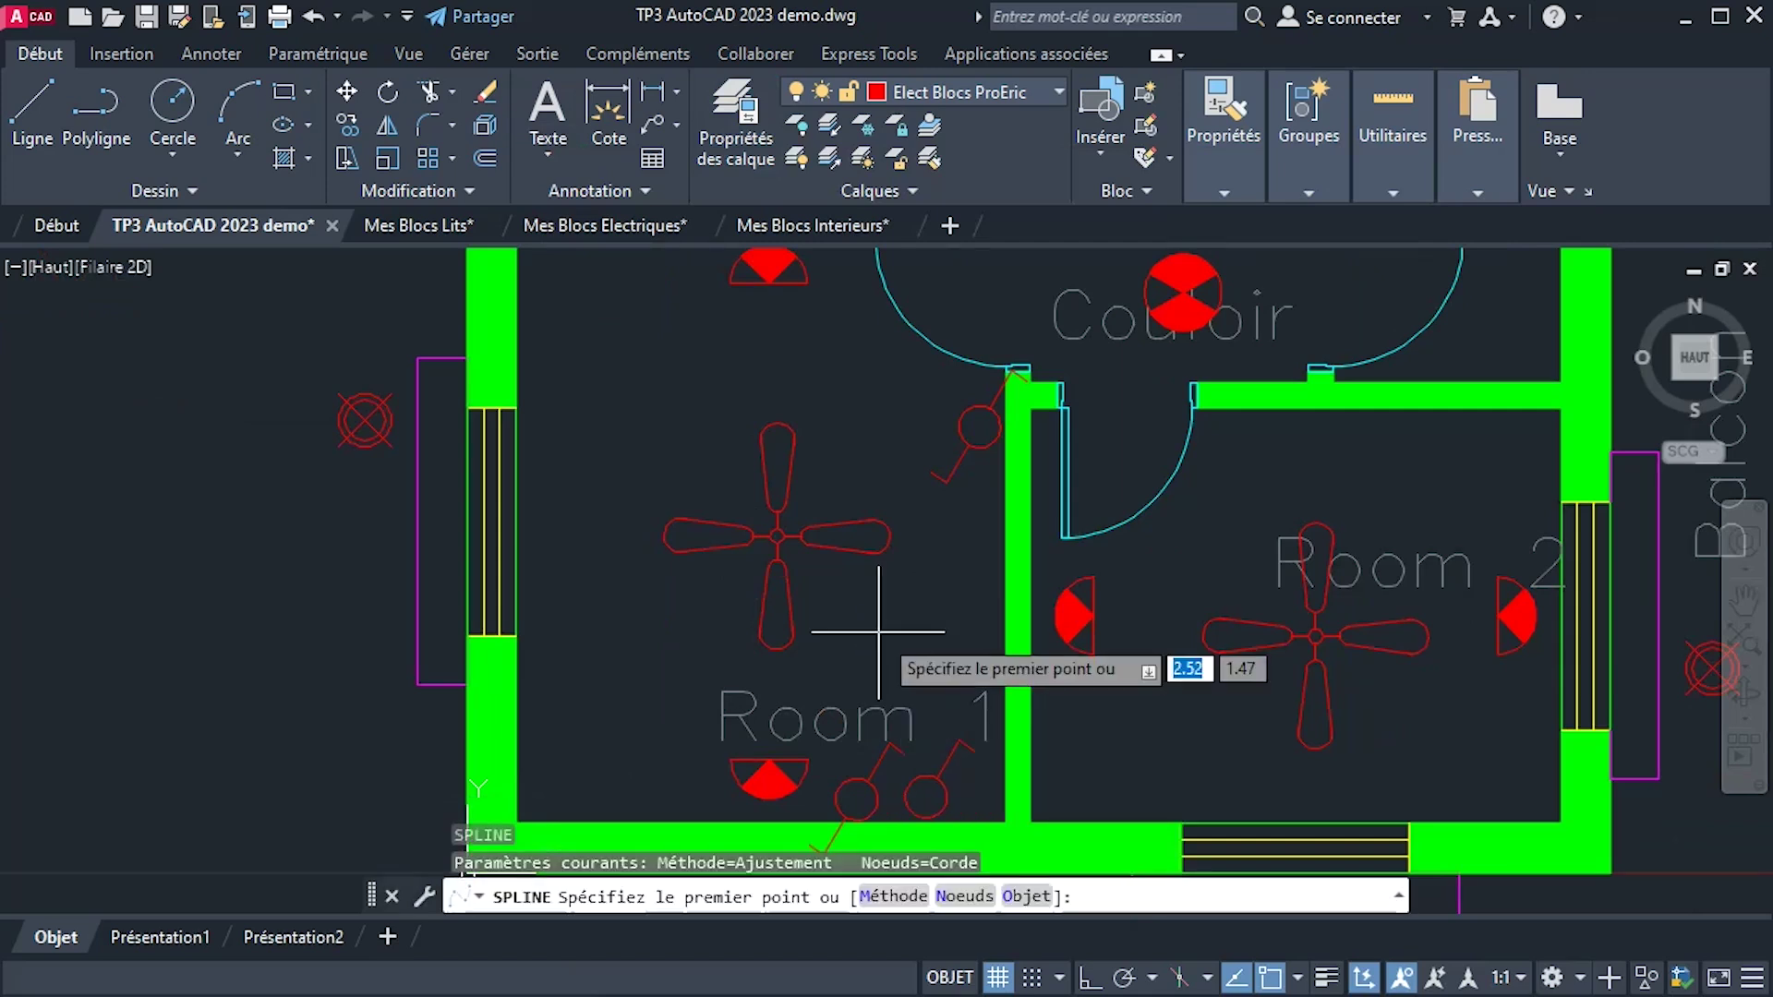
left_click(919, 793)
left_click(948, 645)
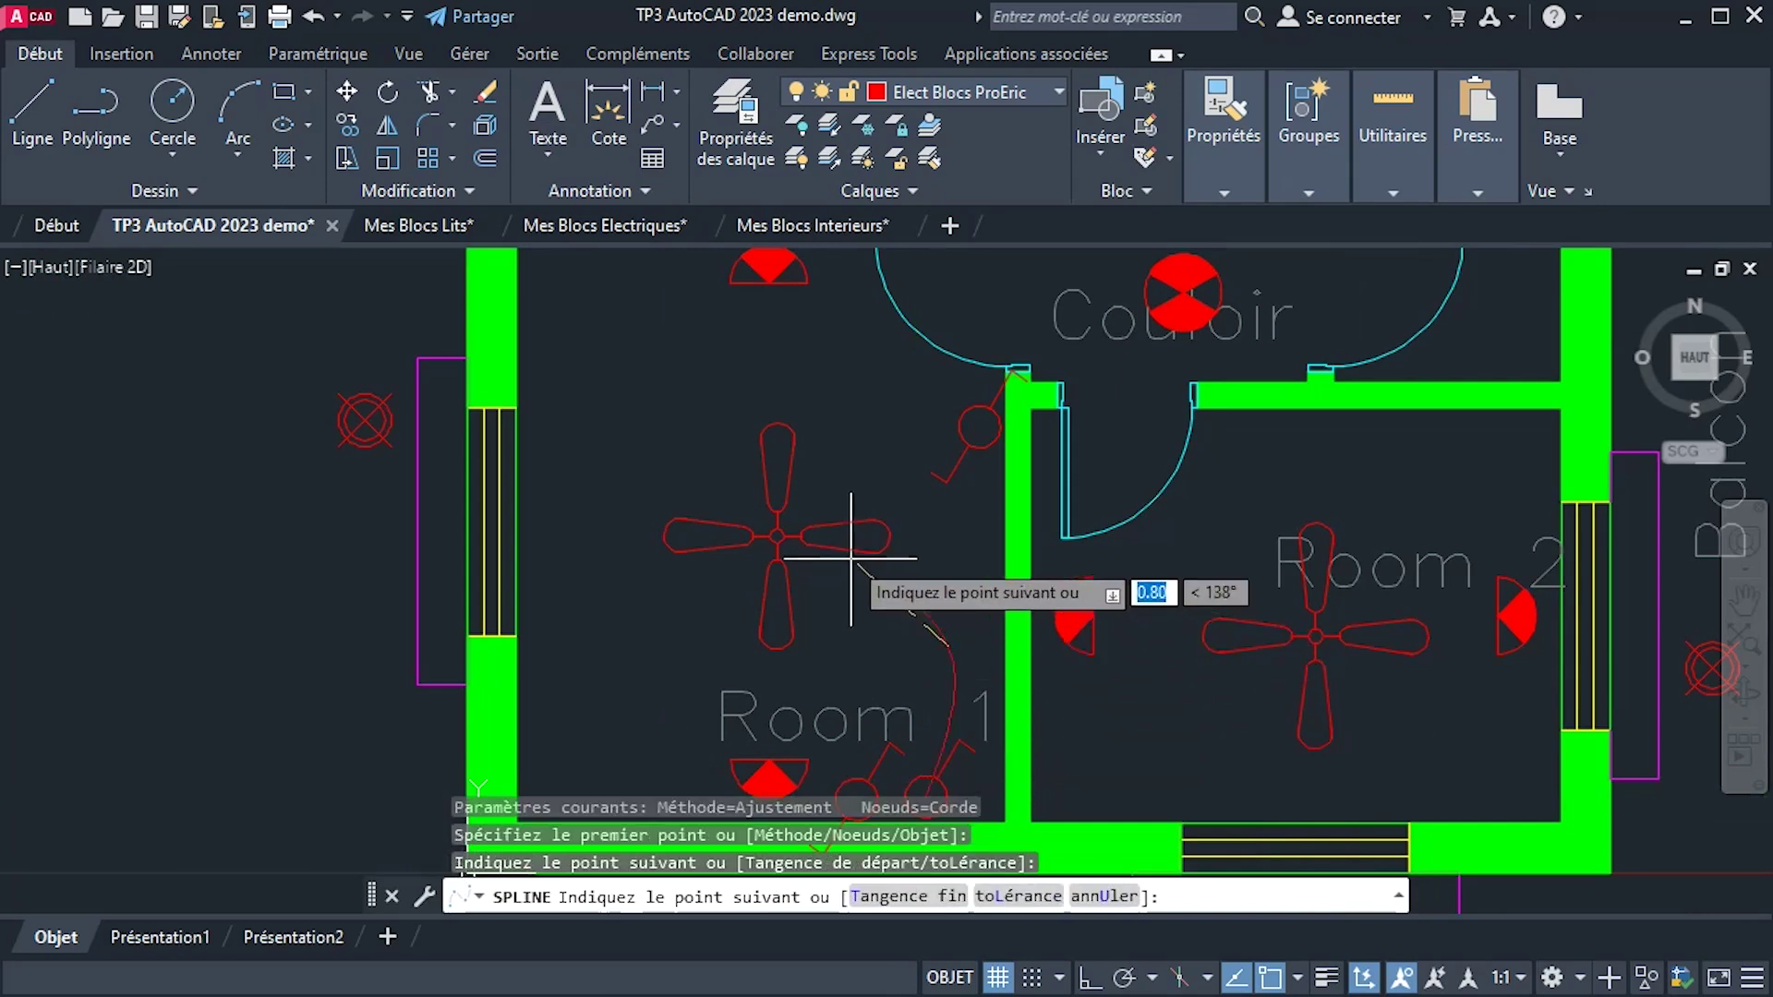
left_click(774, 534)
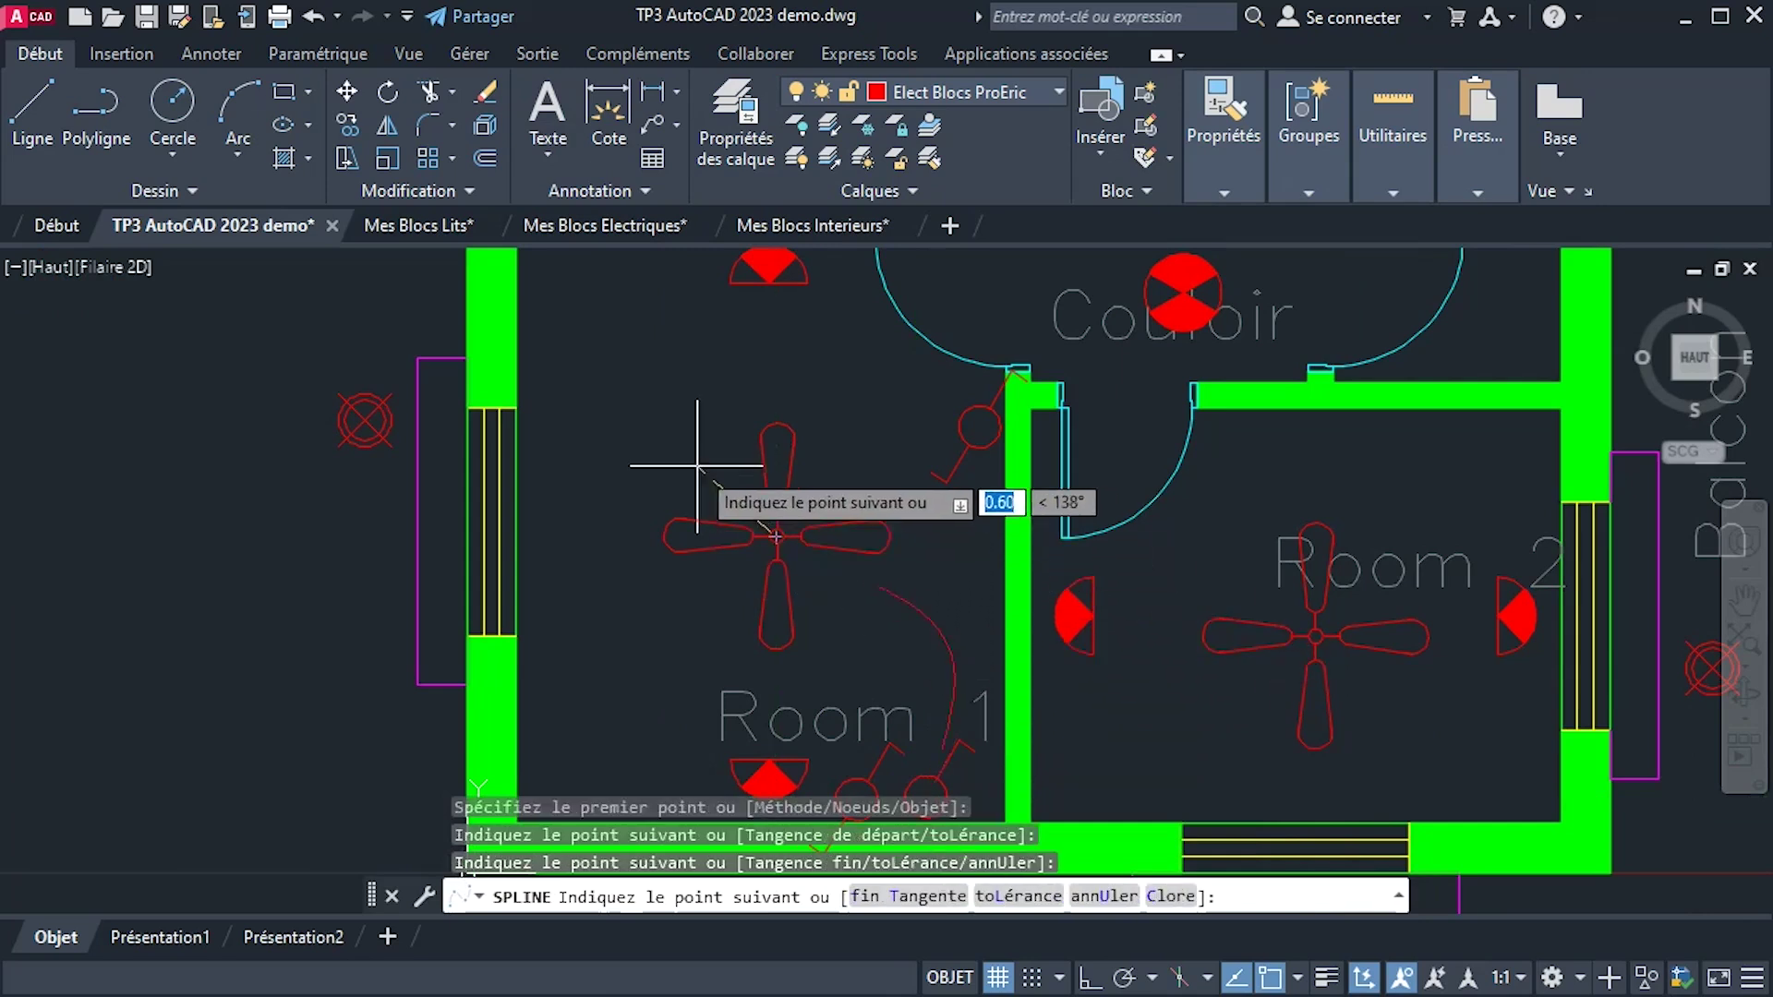
right_click(677, 446)
left_click(728, 469)
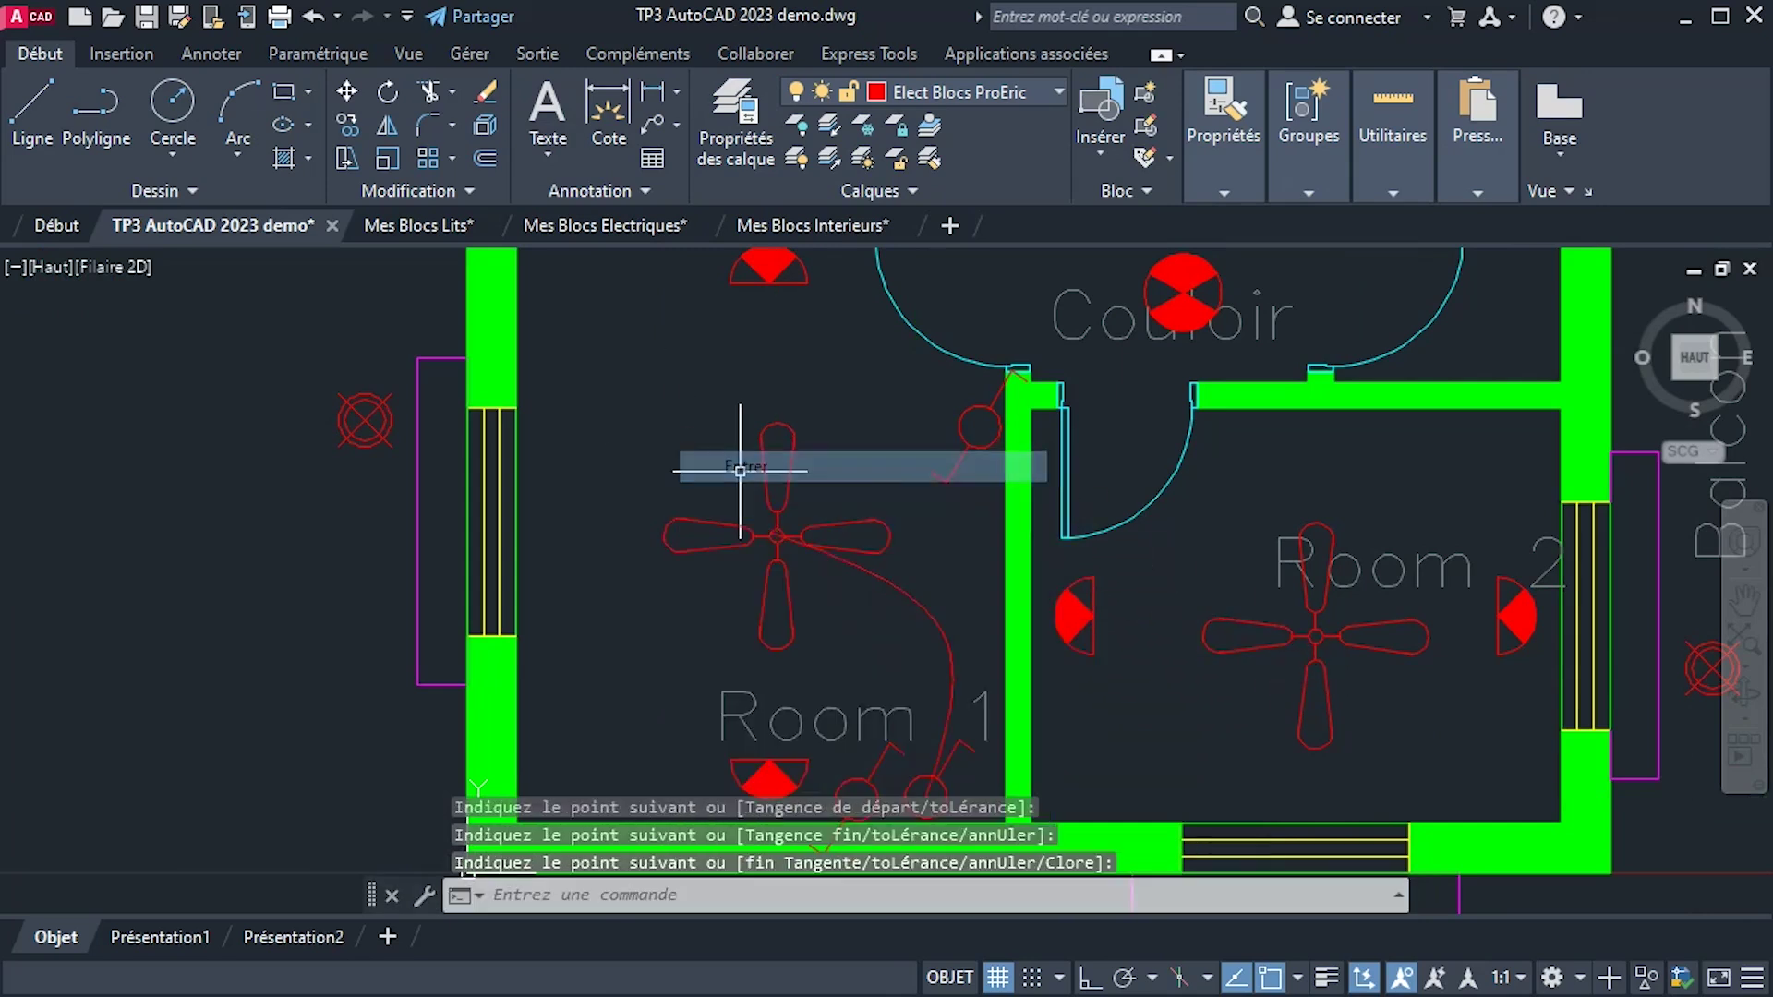
Move the spline between the switch and the Room 1 fan to the Elect - conn layer and make that layer current.
left_click(916, 606)
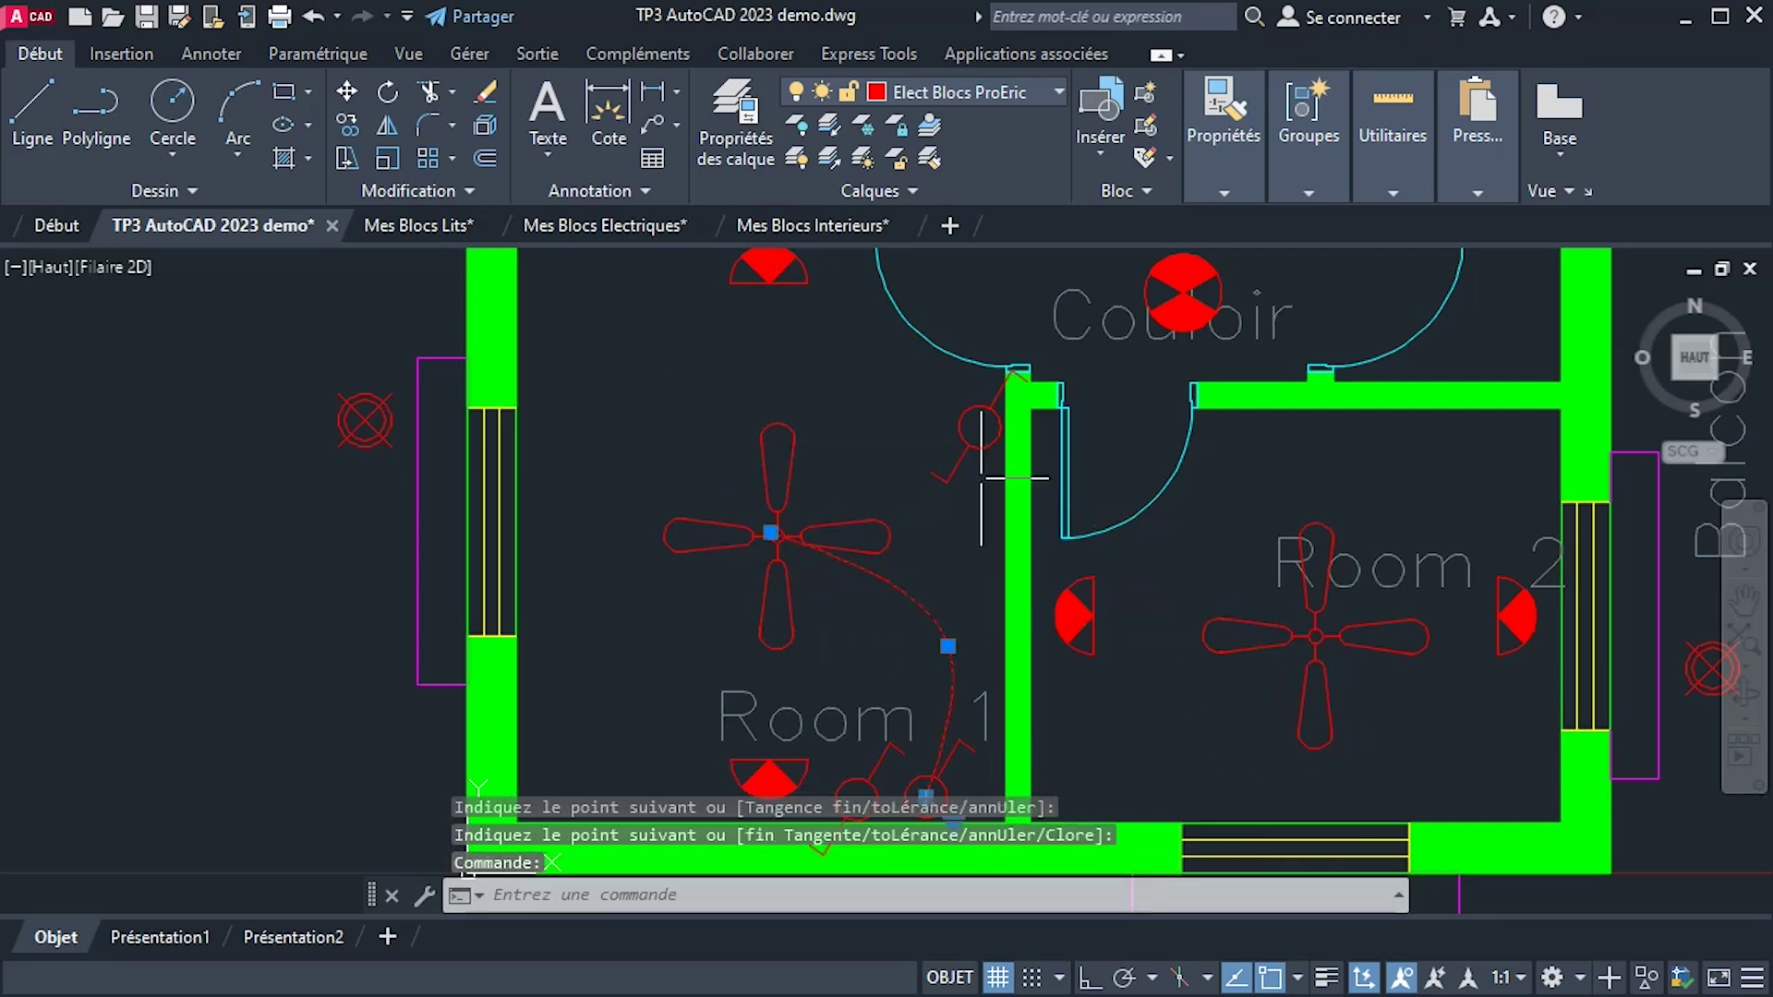
left_click(1020, 88)
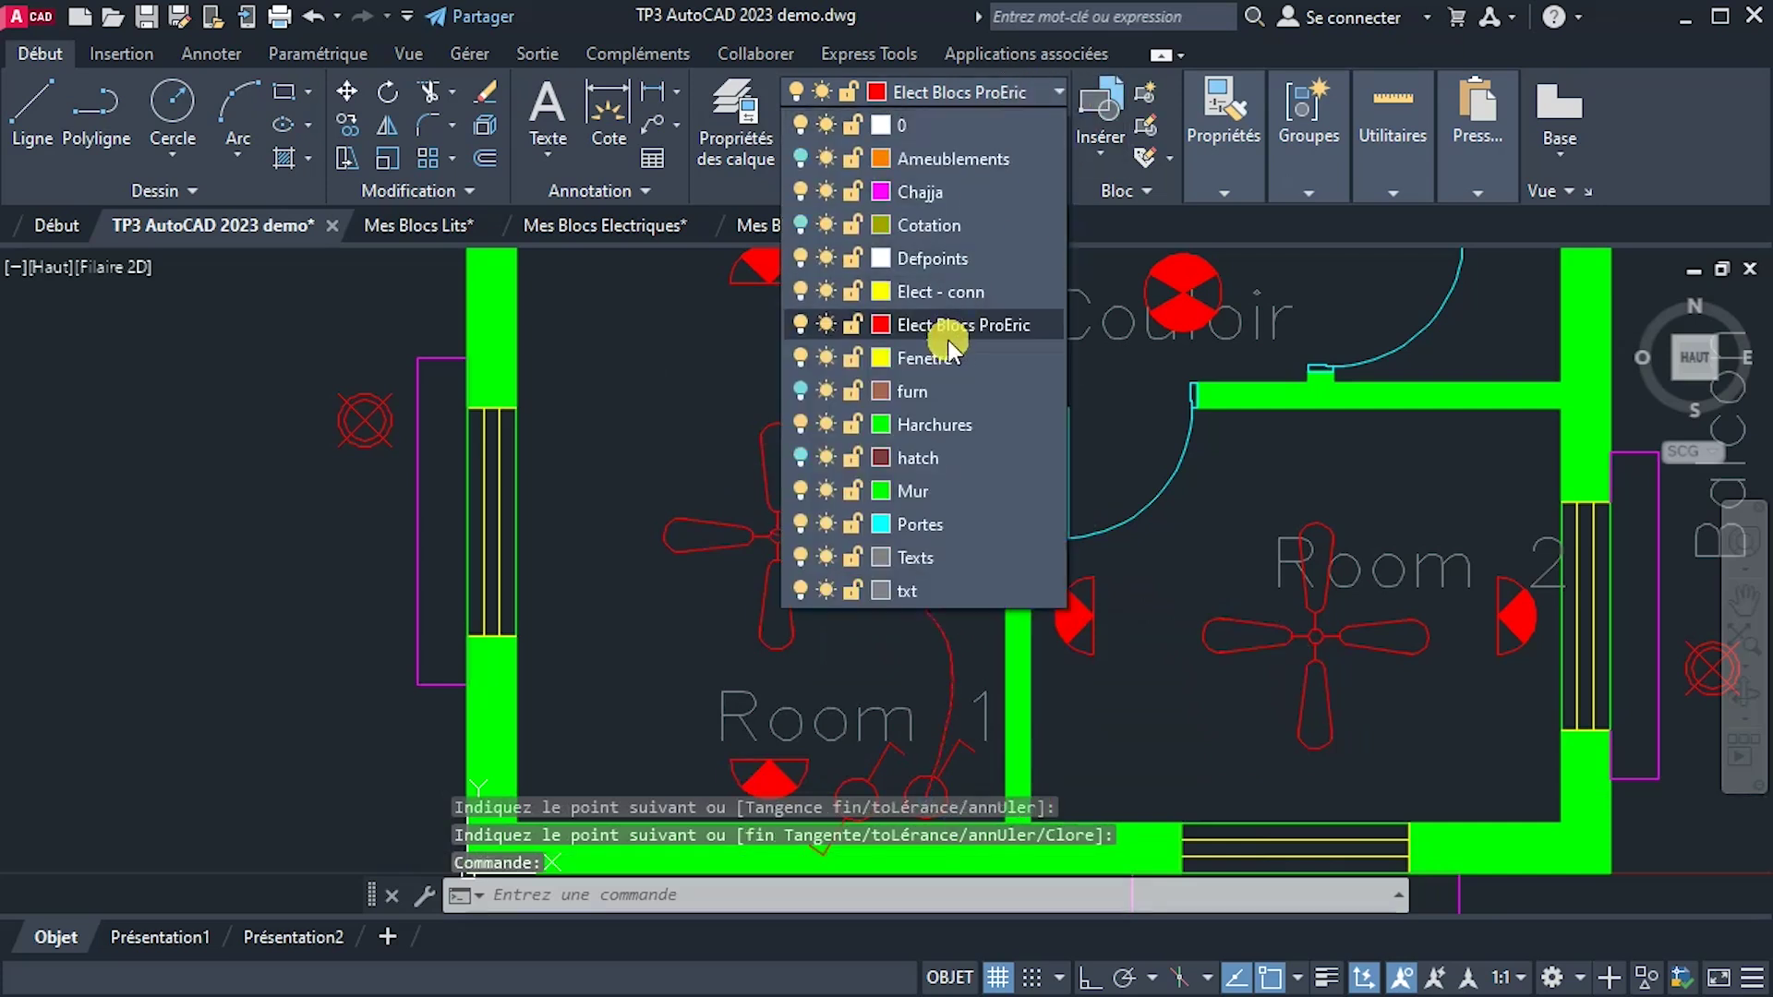
left_click(951, 293)
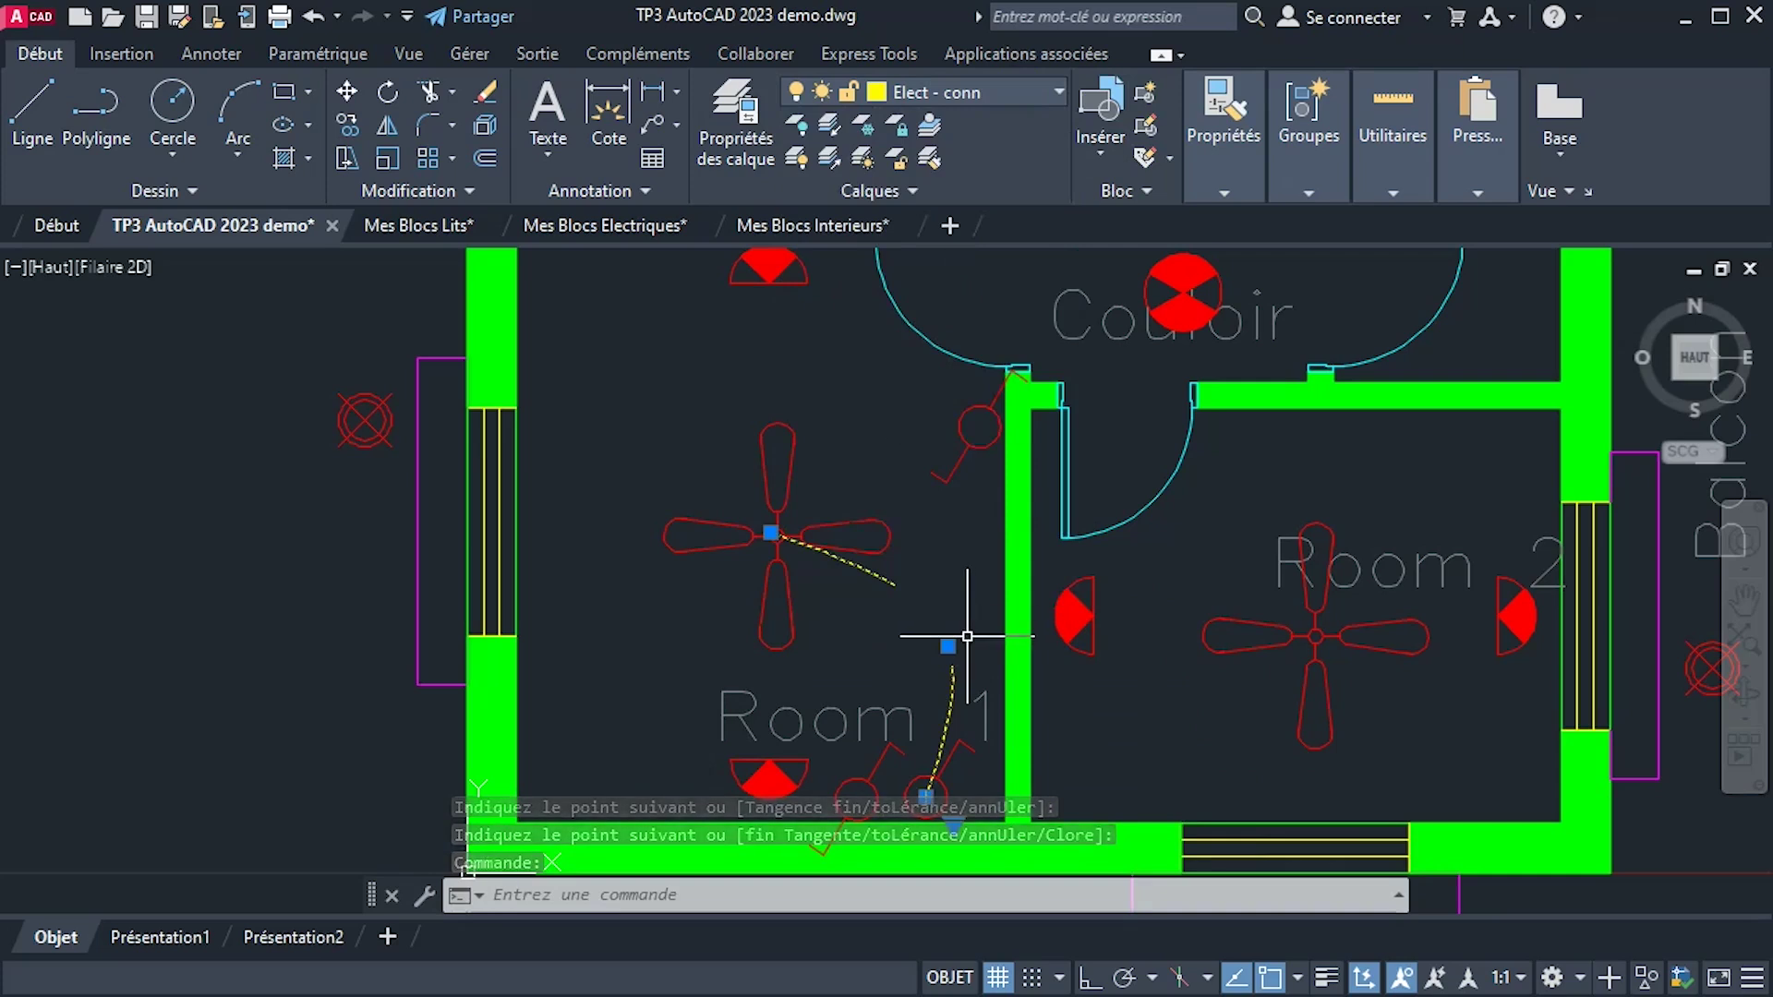
key("Escape")
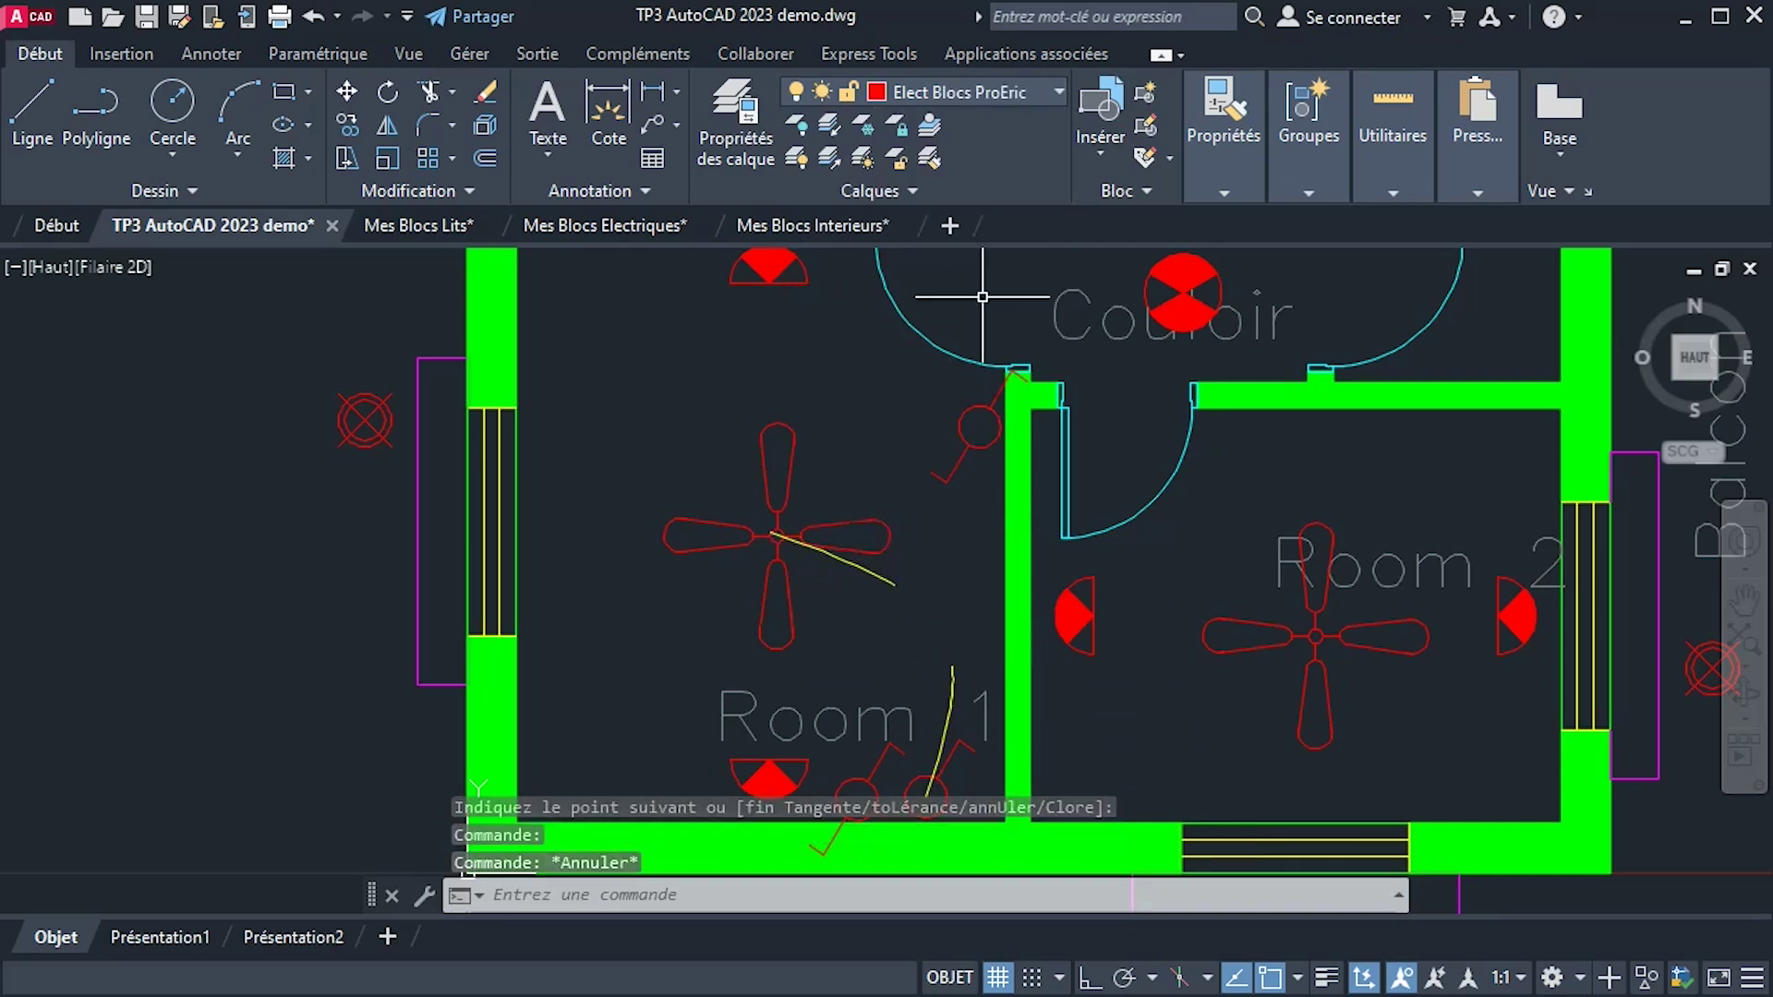
left_click(948, 89)
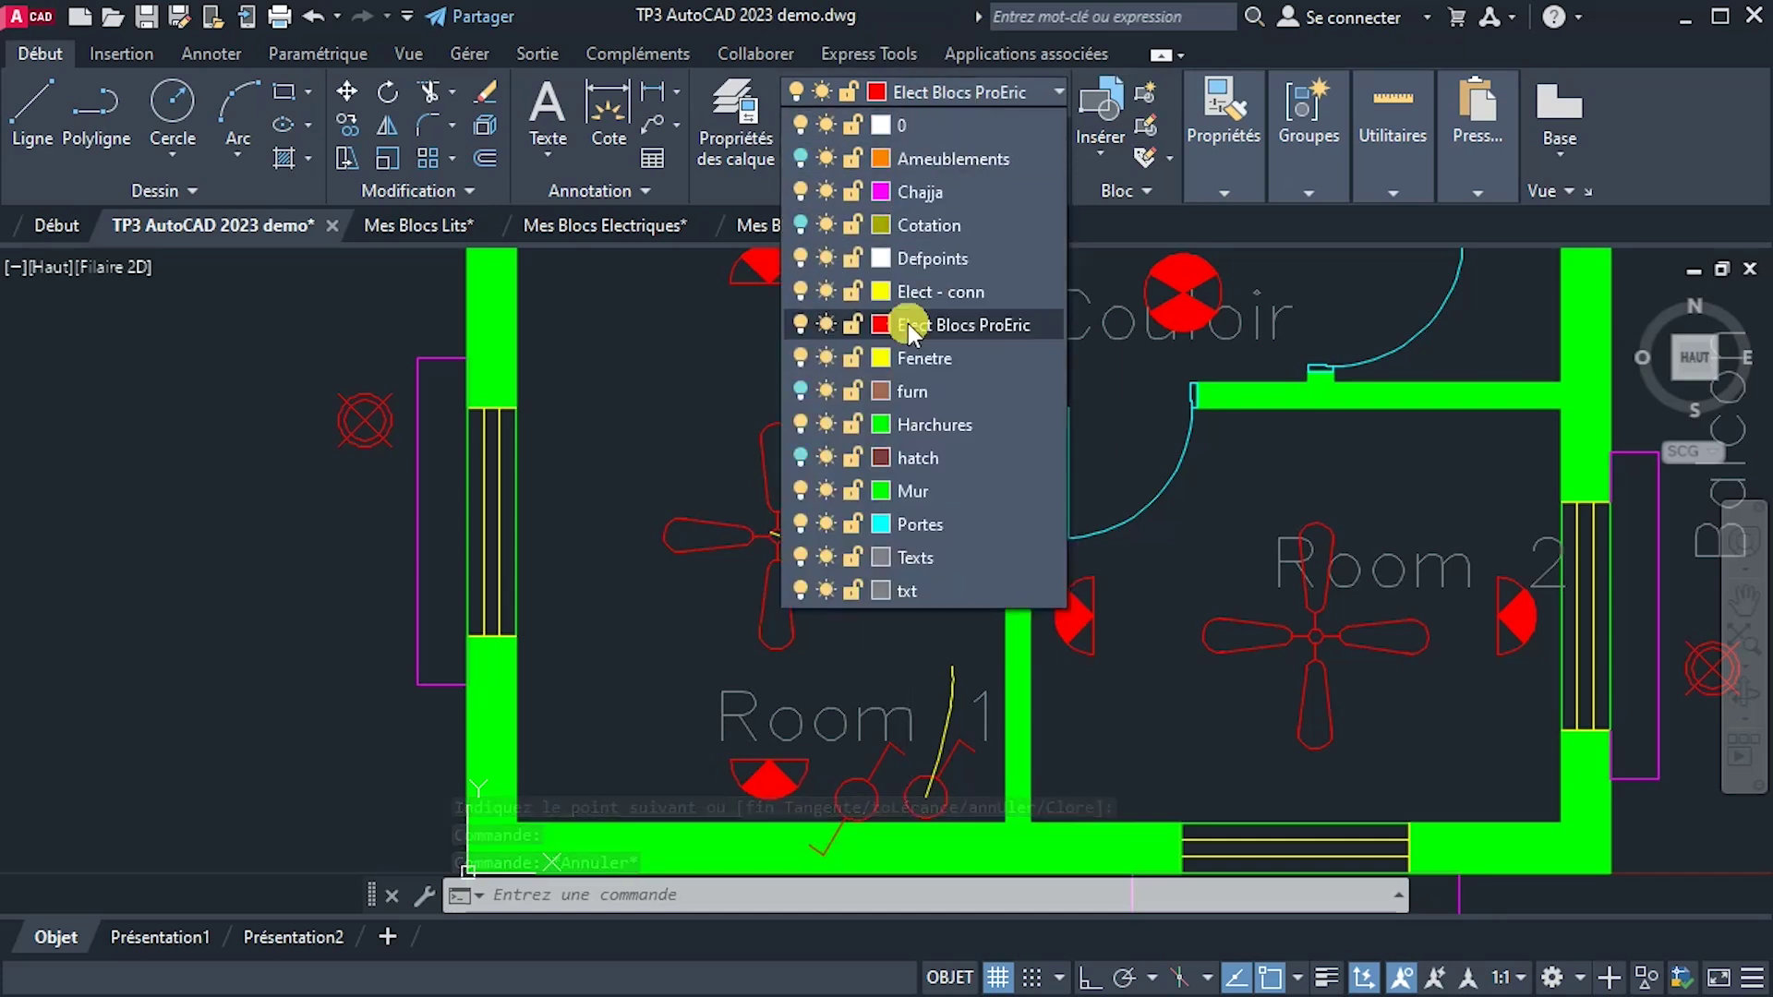
left_click(931, 294)
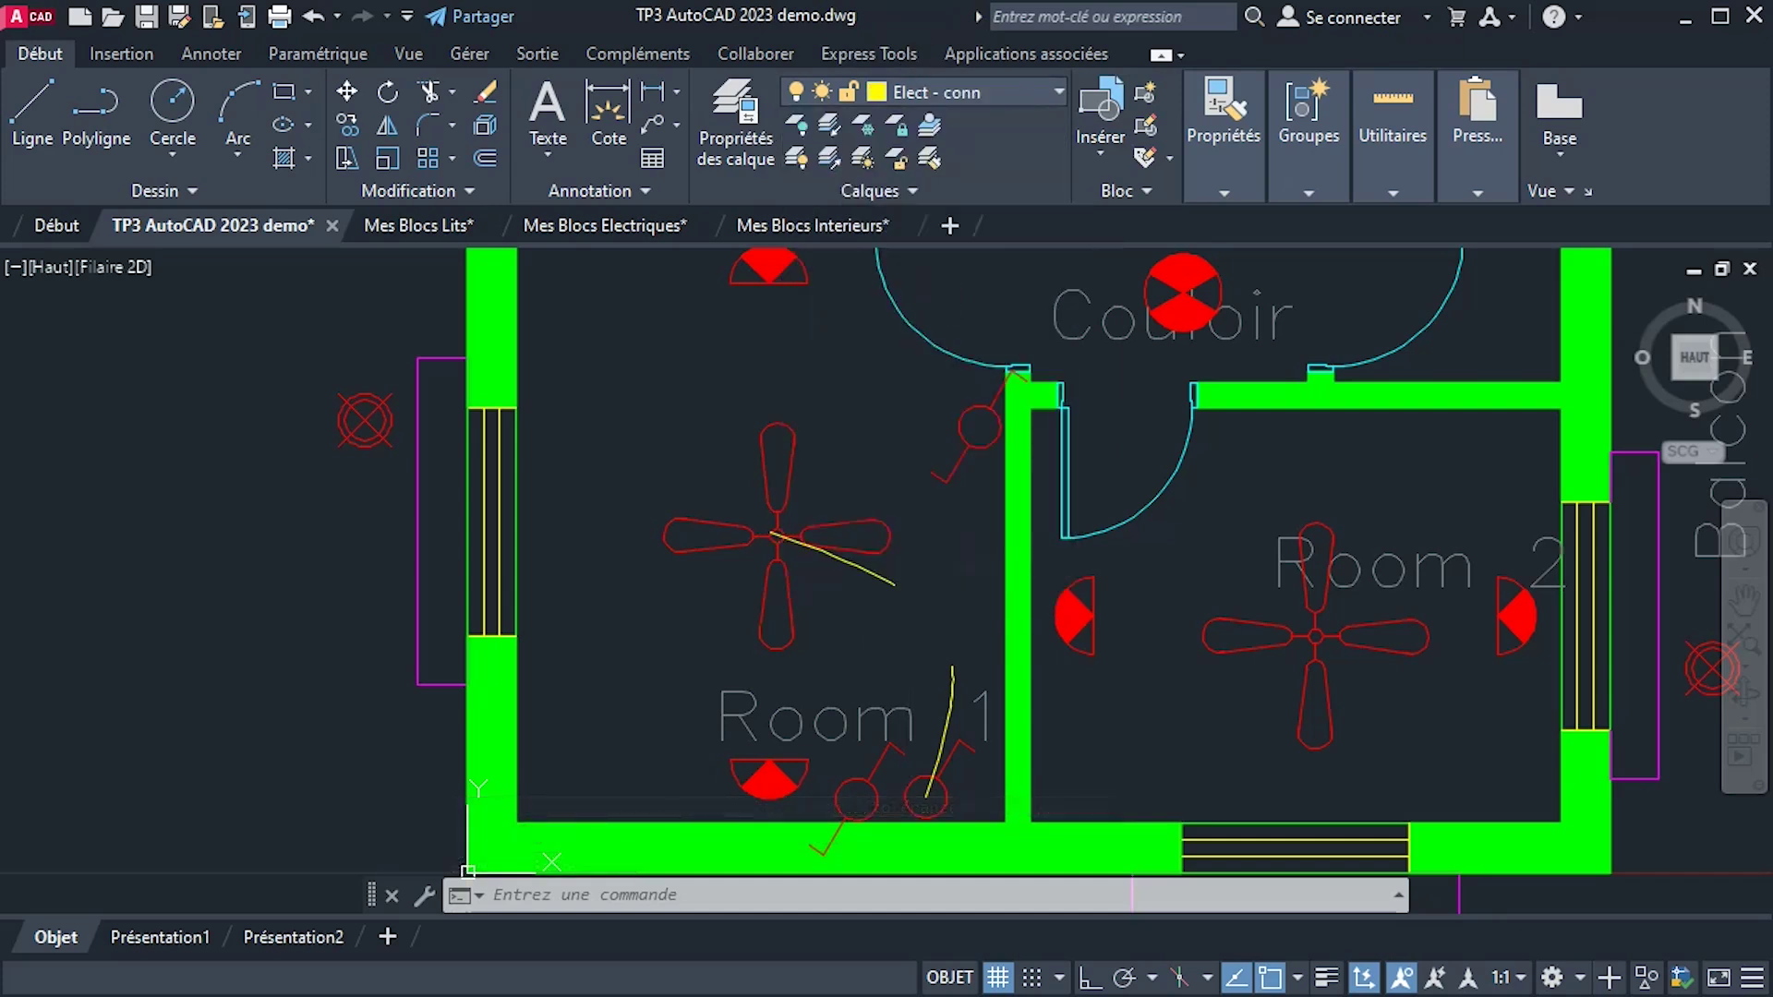
Set the global linetype scale (LTSCALE) to 0.5 and regenerate the drawing.
scroll(902, 627, "down", 2)
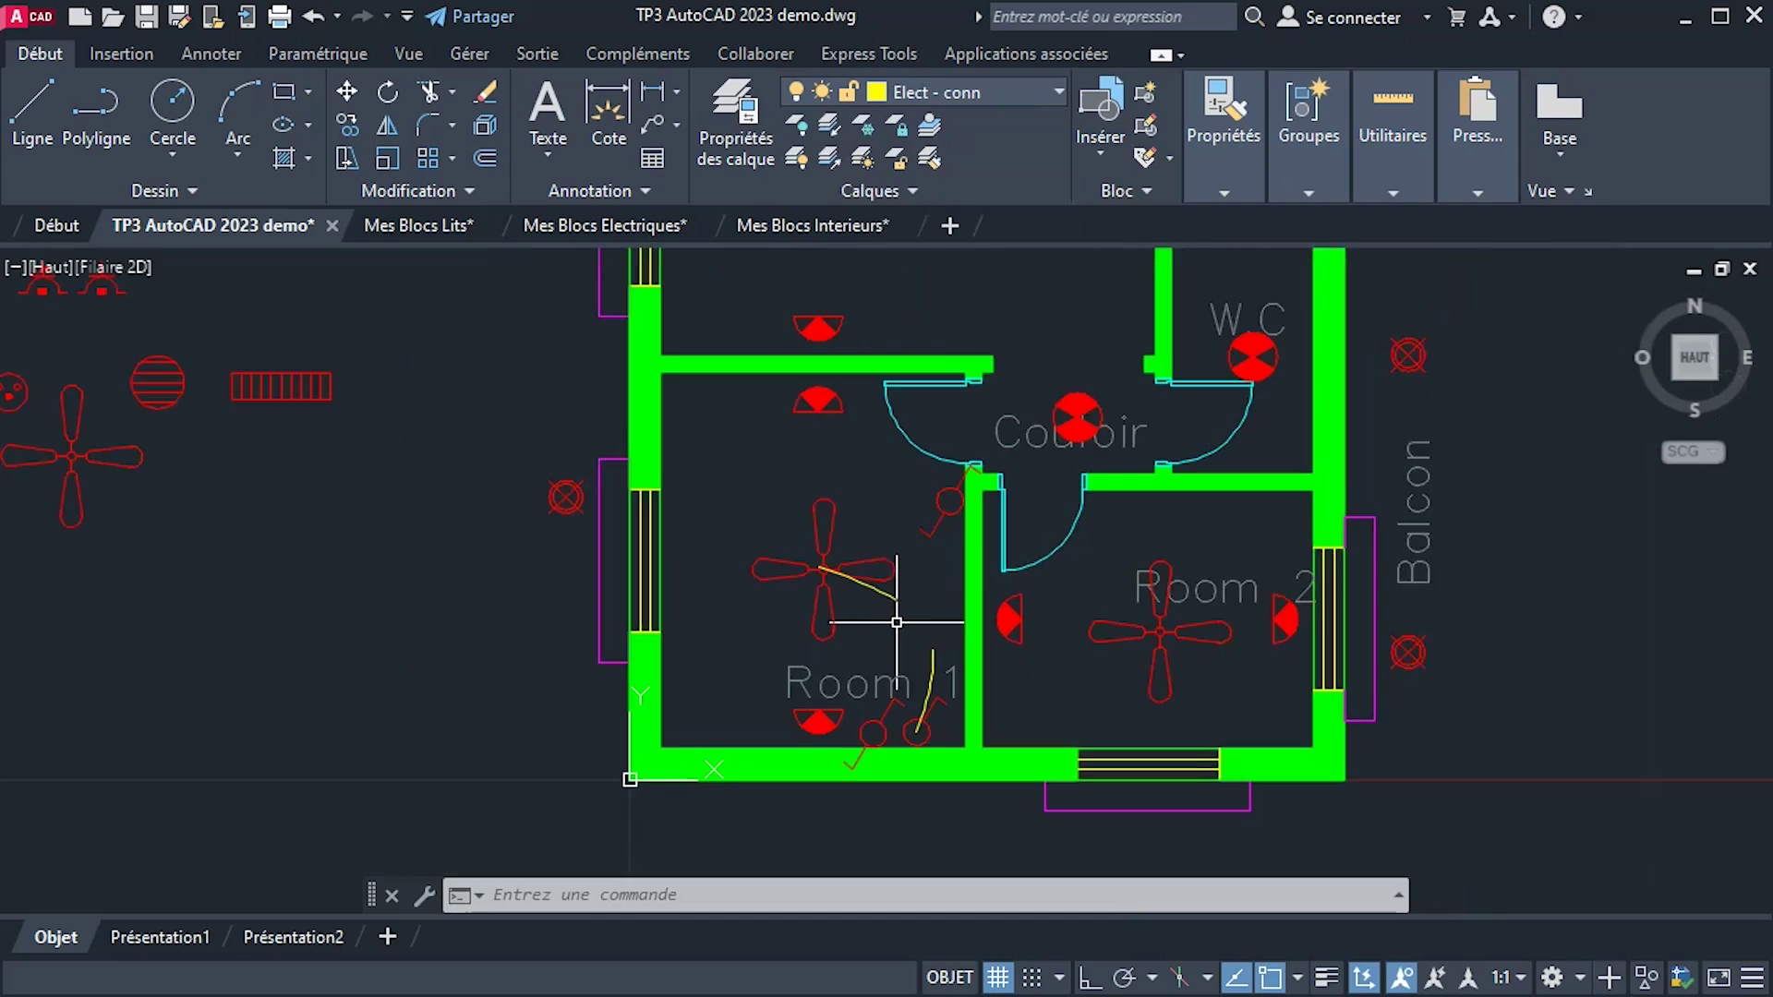
scroll(902, 613, "up", 2)
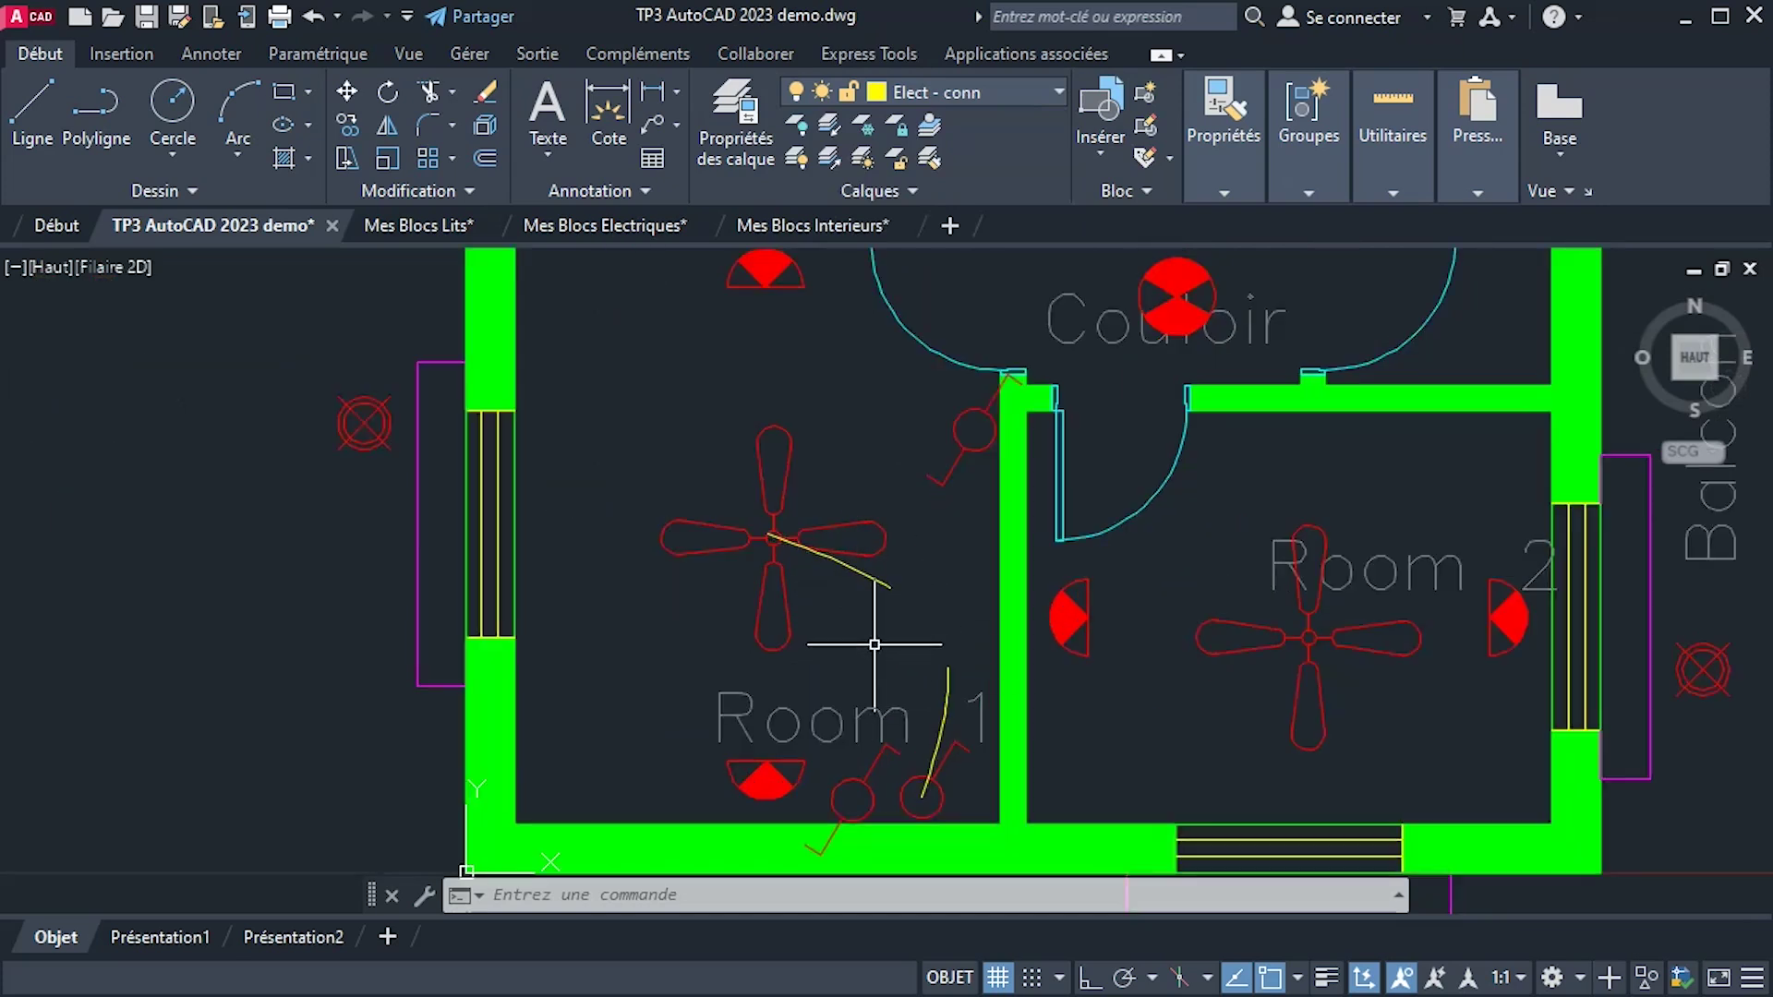
type("LTSCALE")
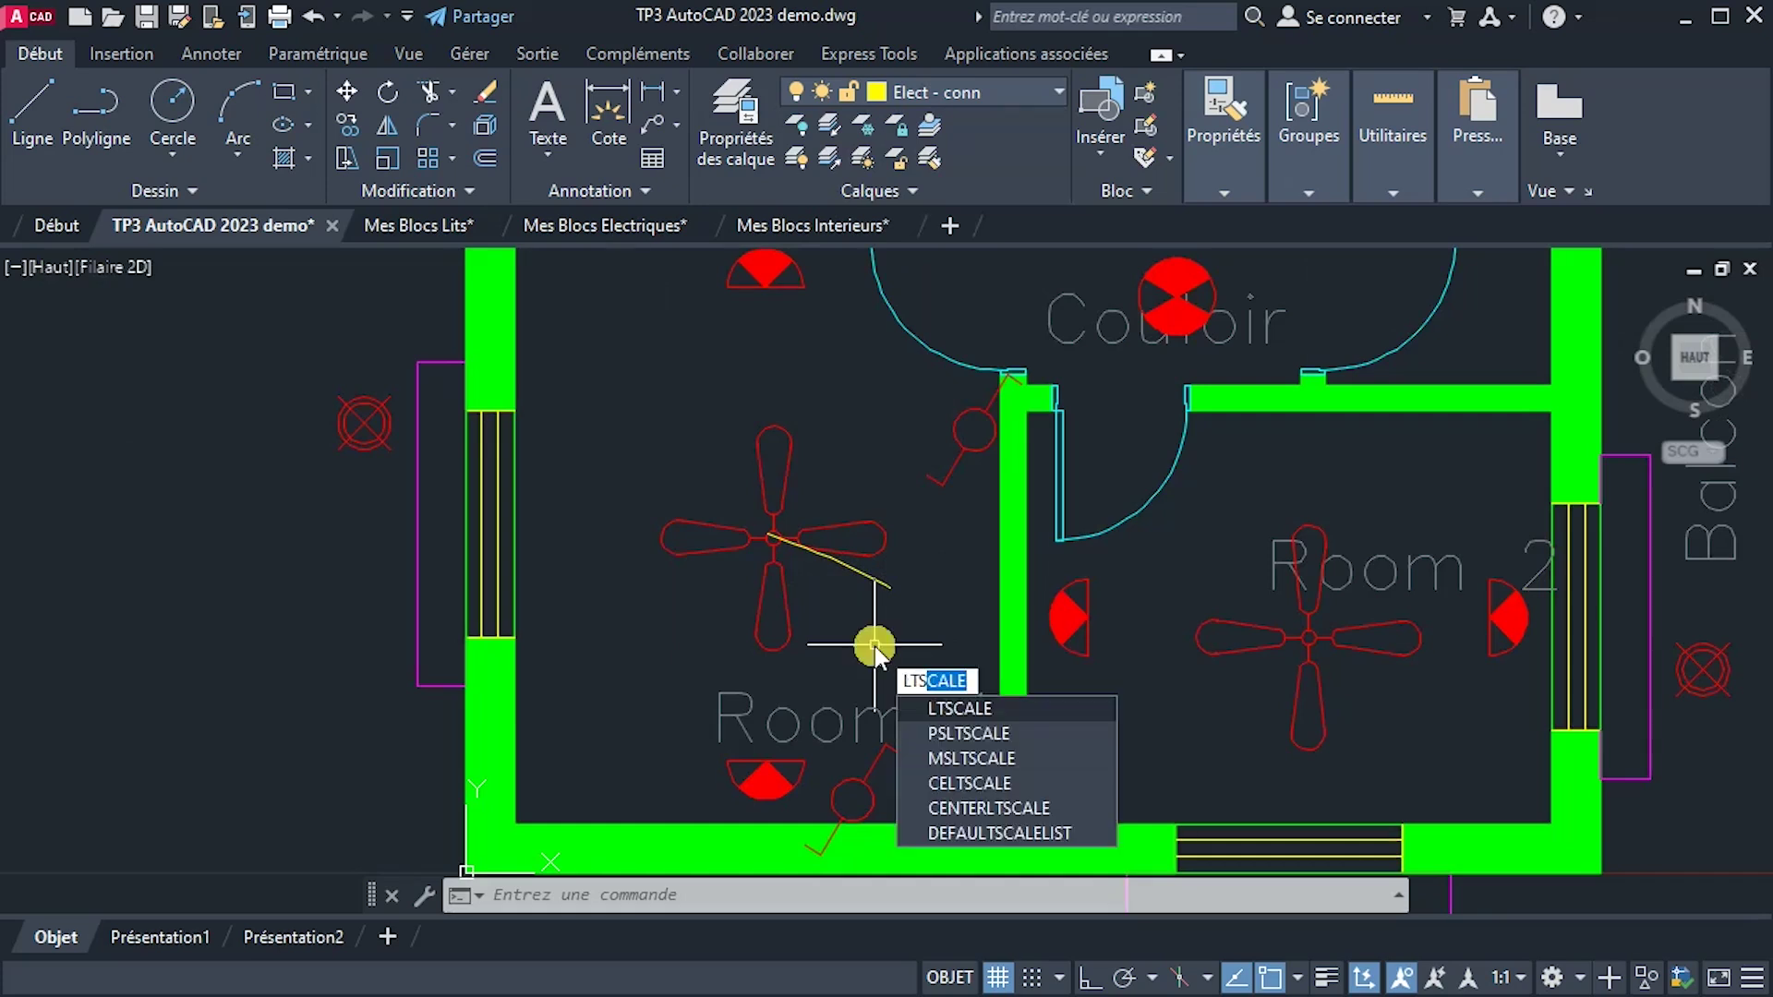
key("Return")
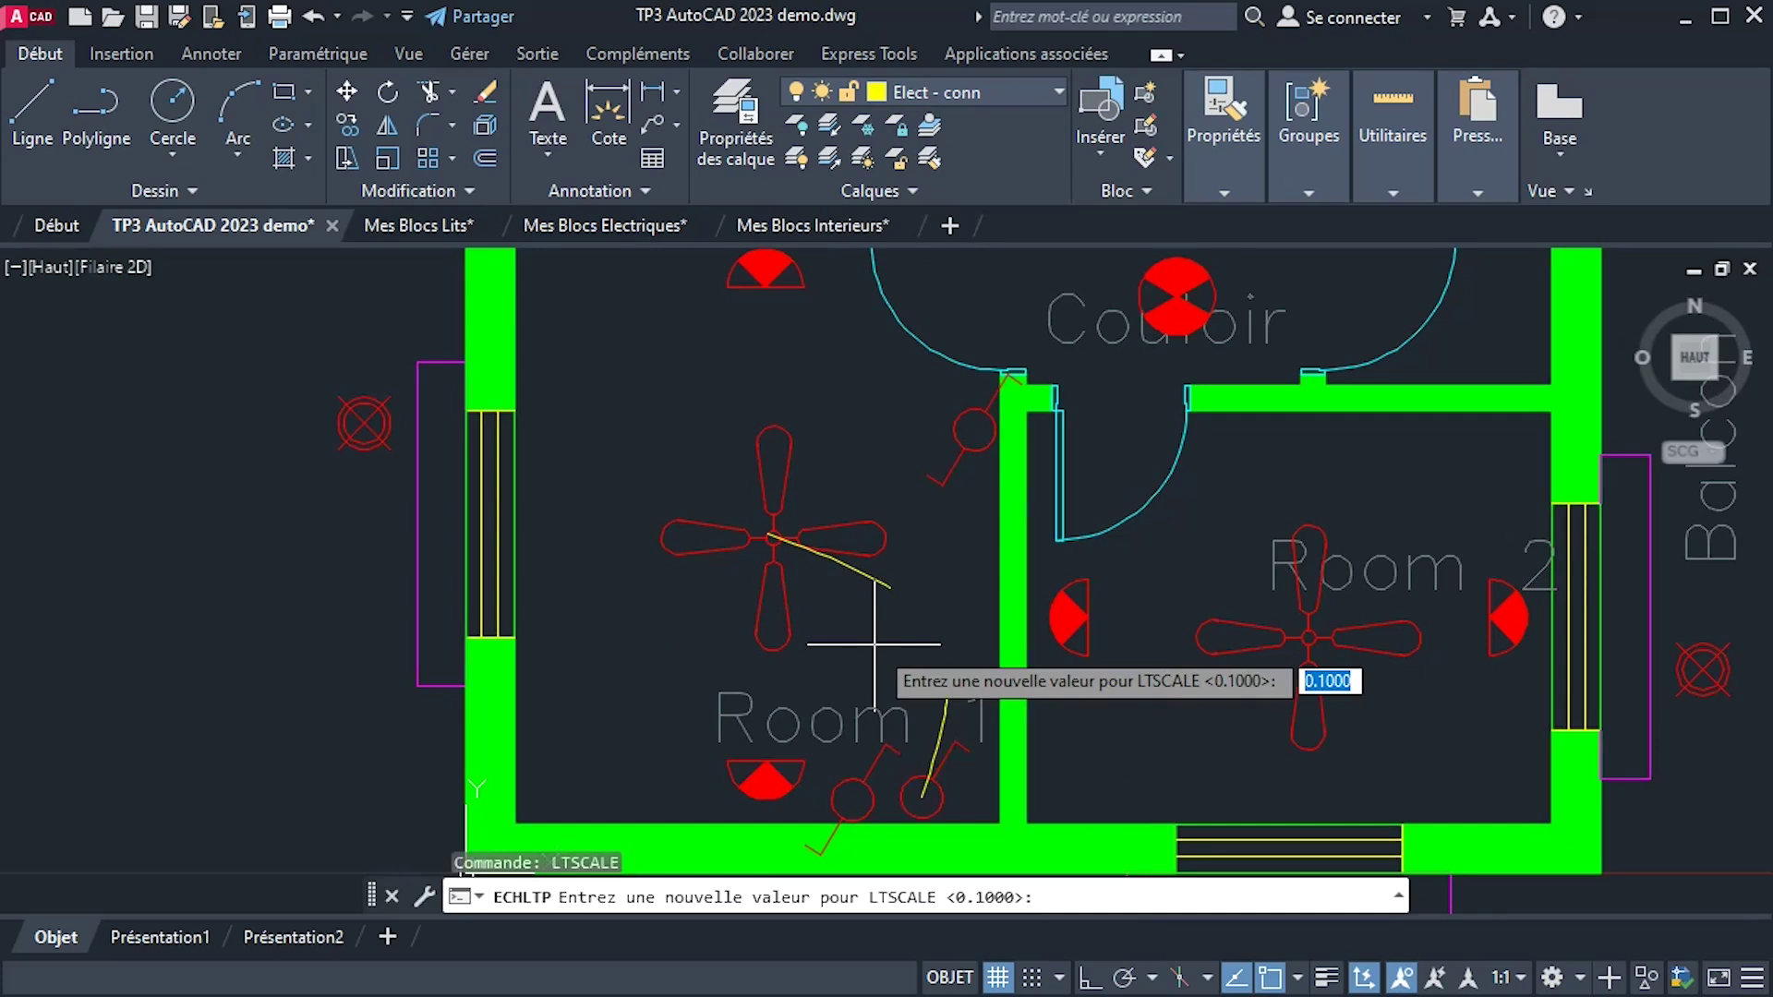
type("0.5")
key("Return")
type("REGEN")
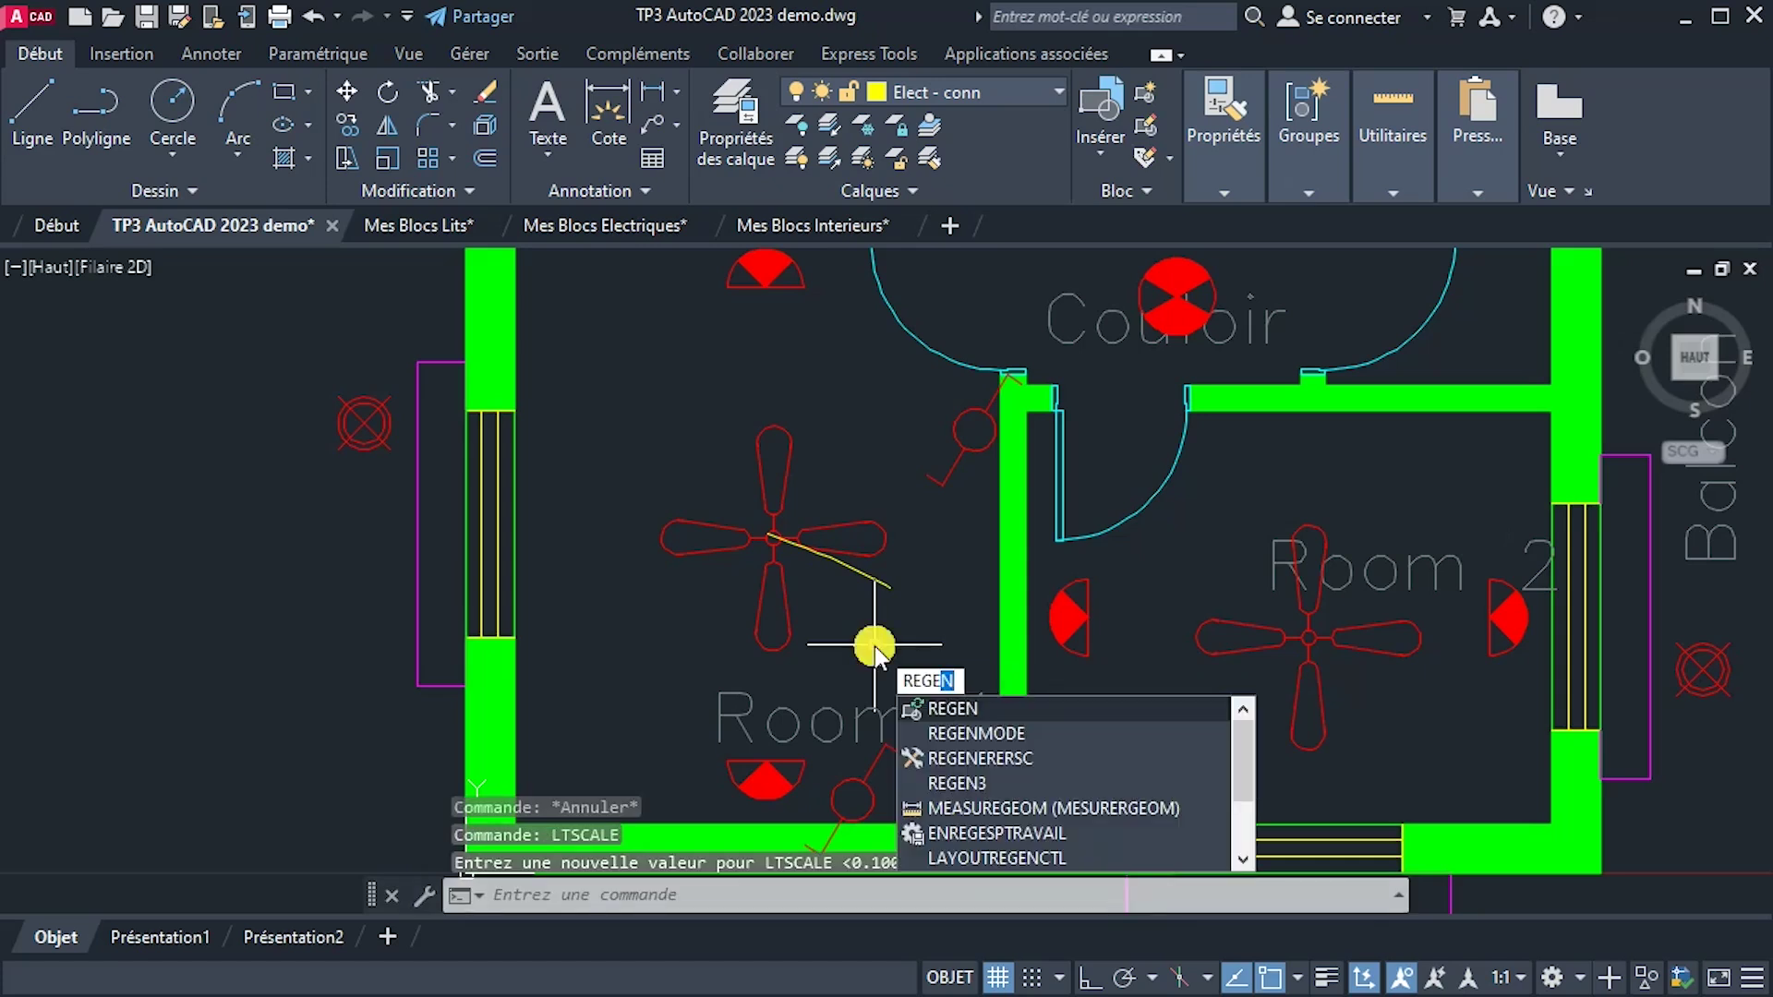
key("Return")
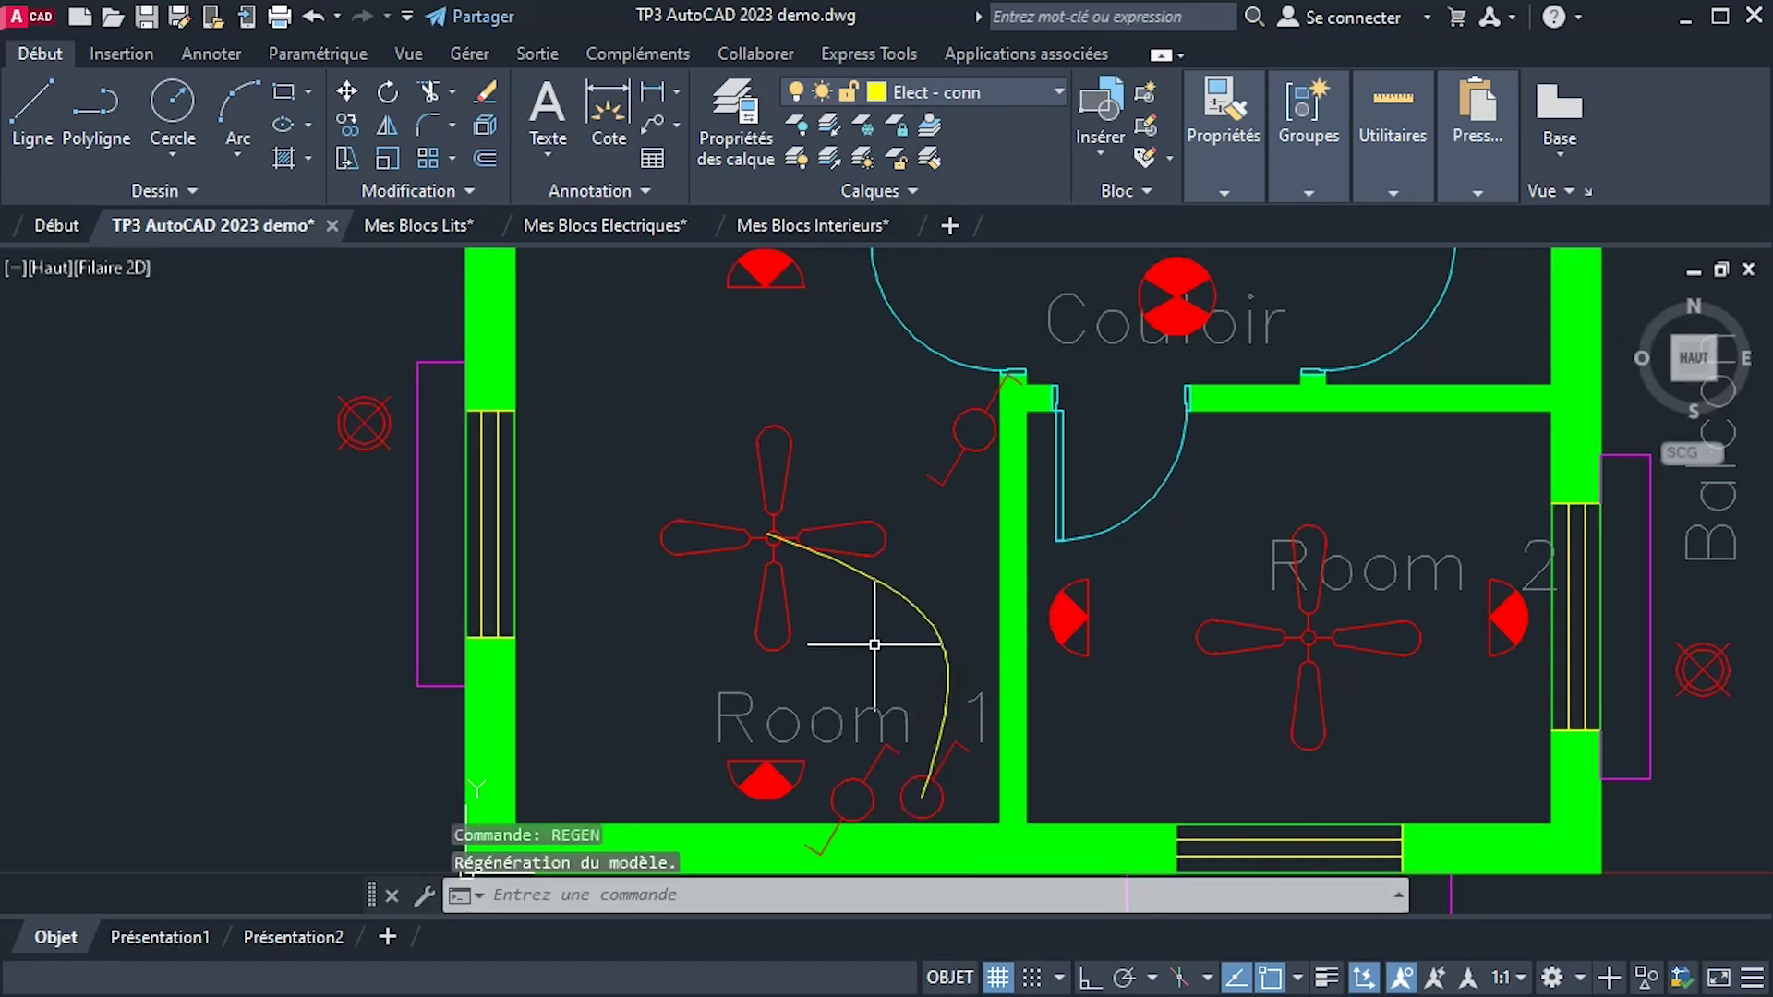
Set the global linetype scale (LTSCALE) to 1 and regenerate the drawing.
scroll(886, 611, "up", 2)
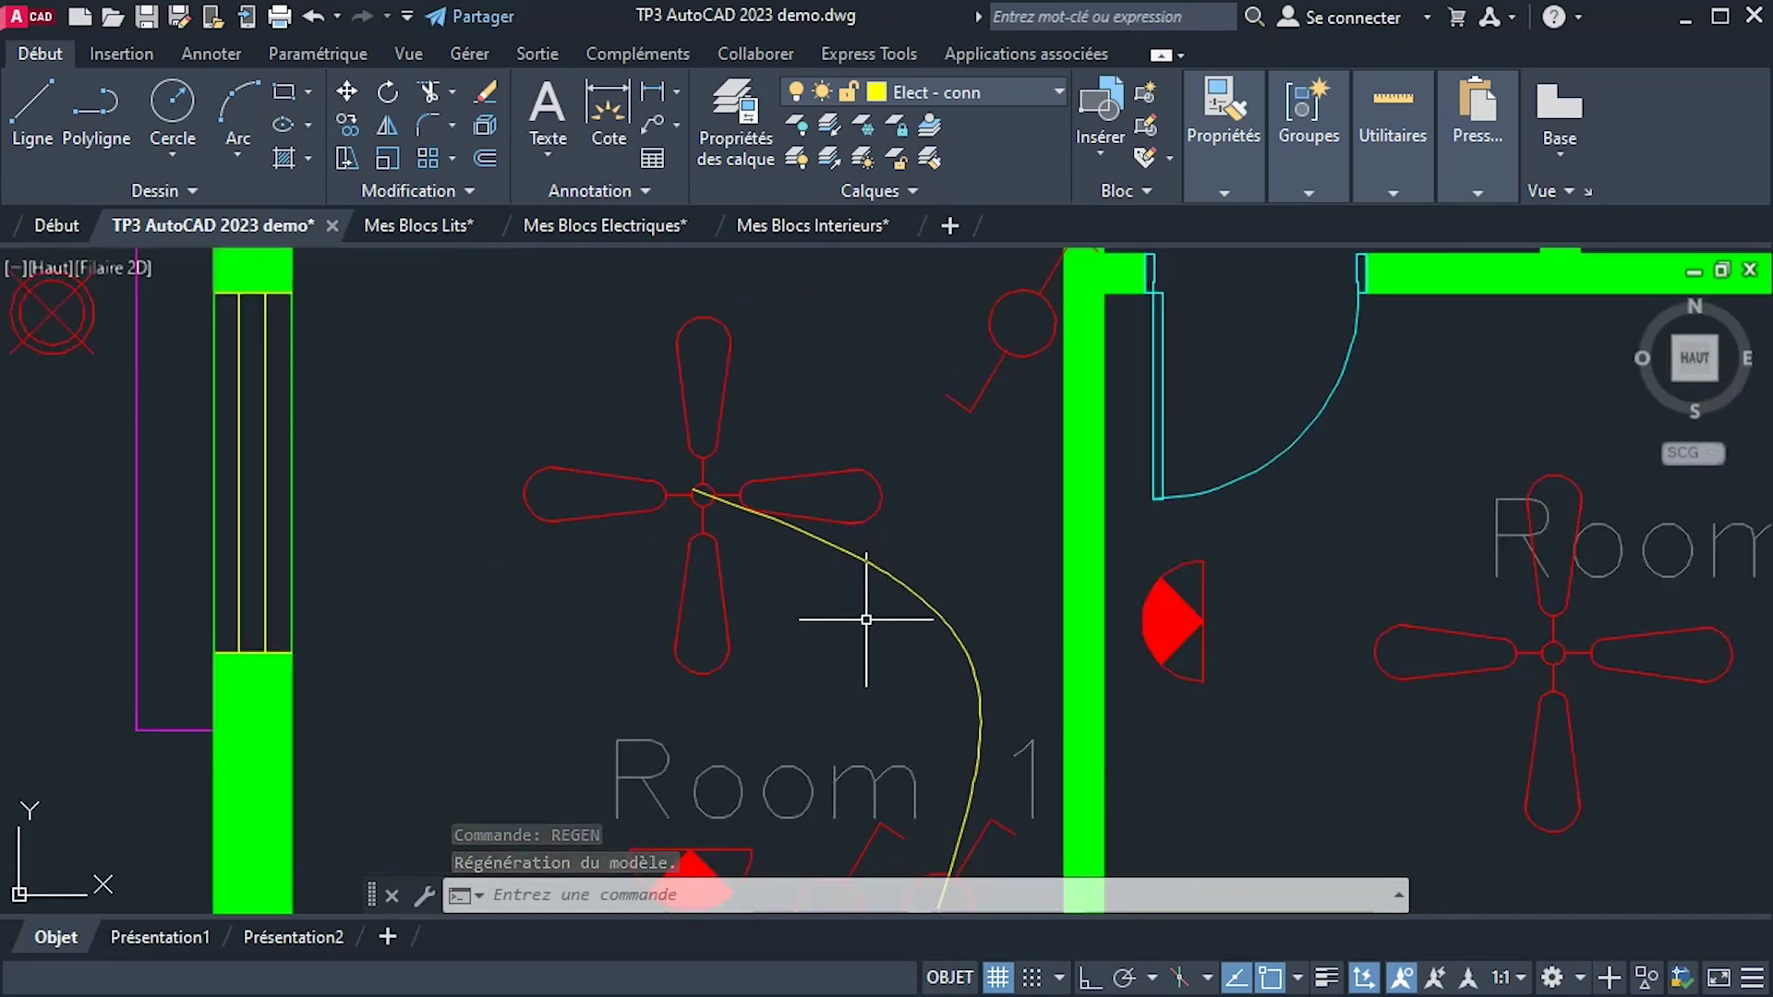
type("LTSCALE")
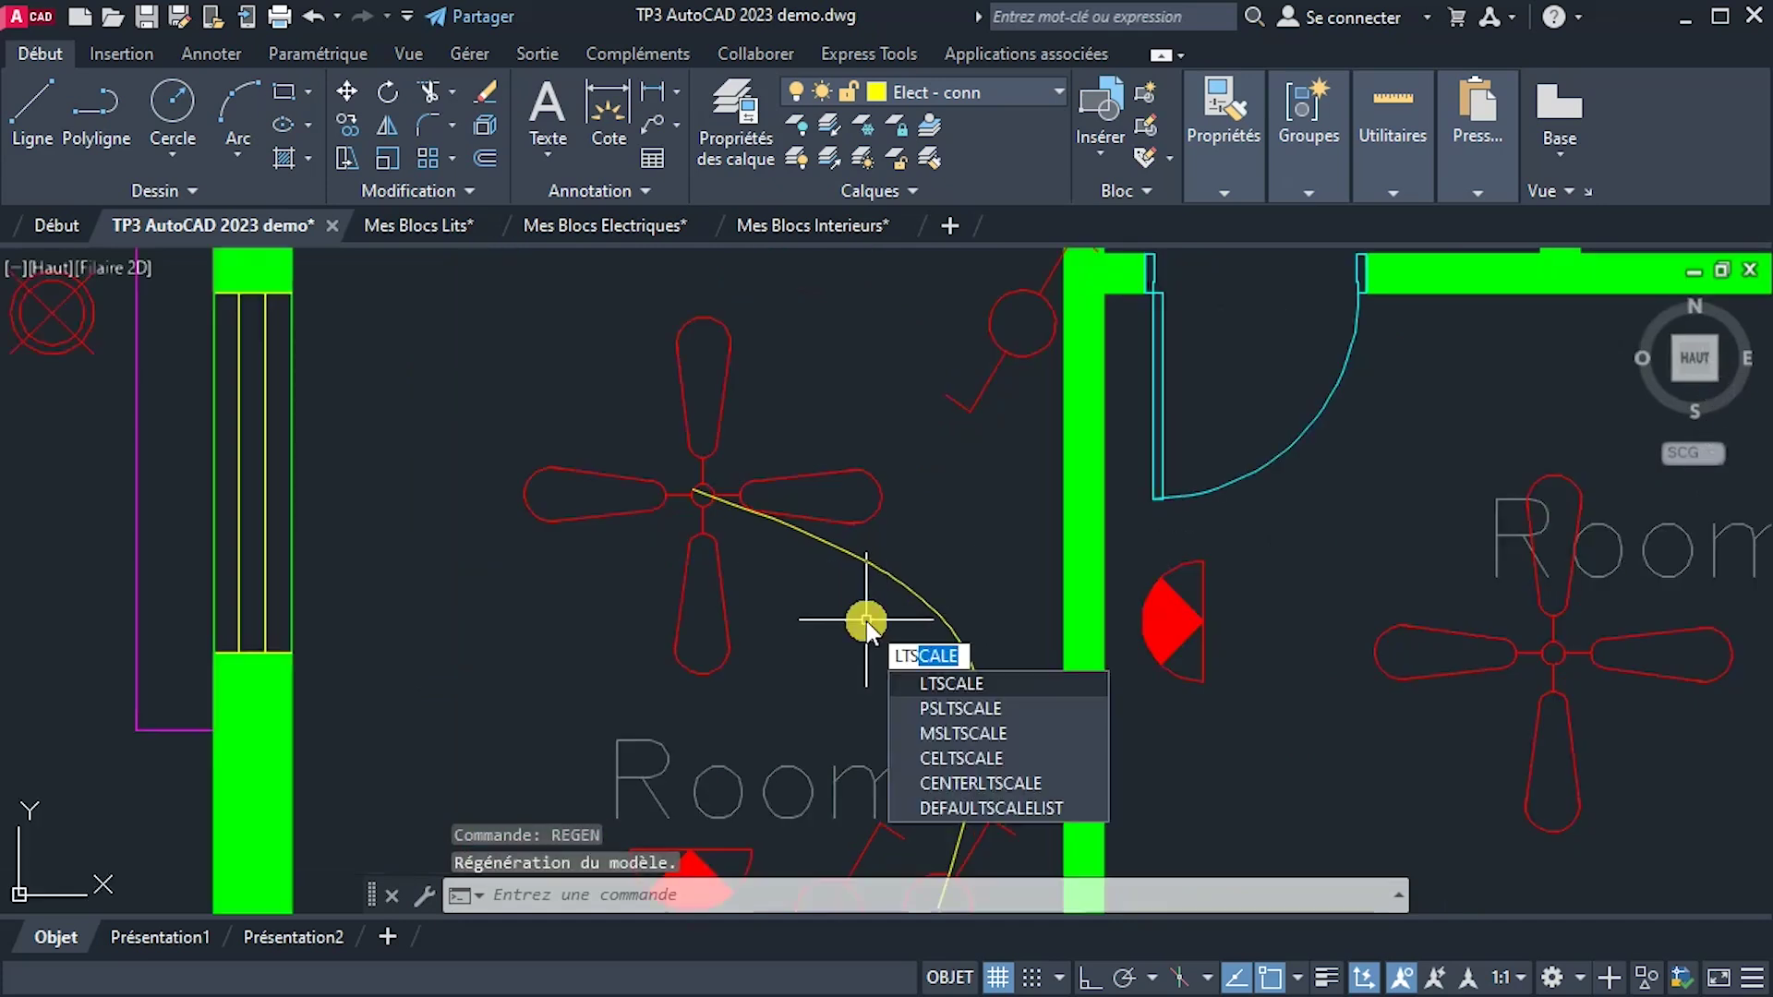
key("Return")
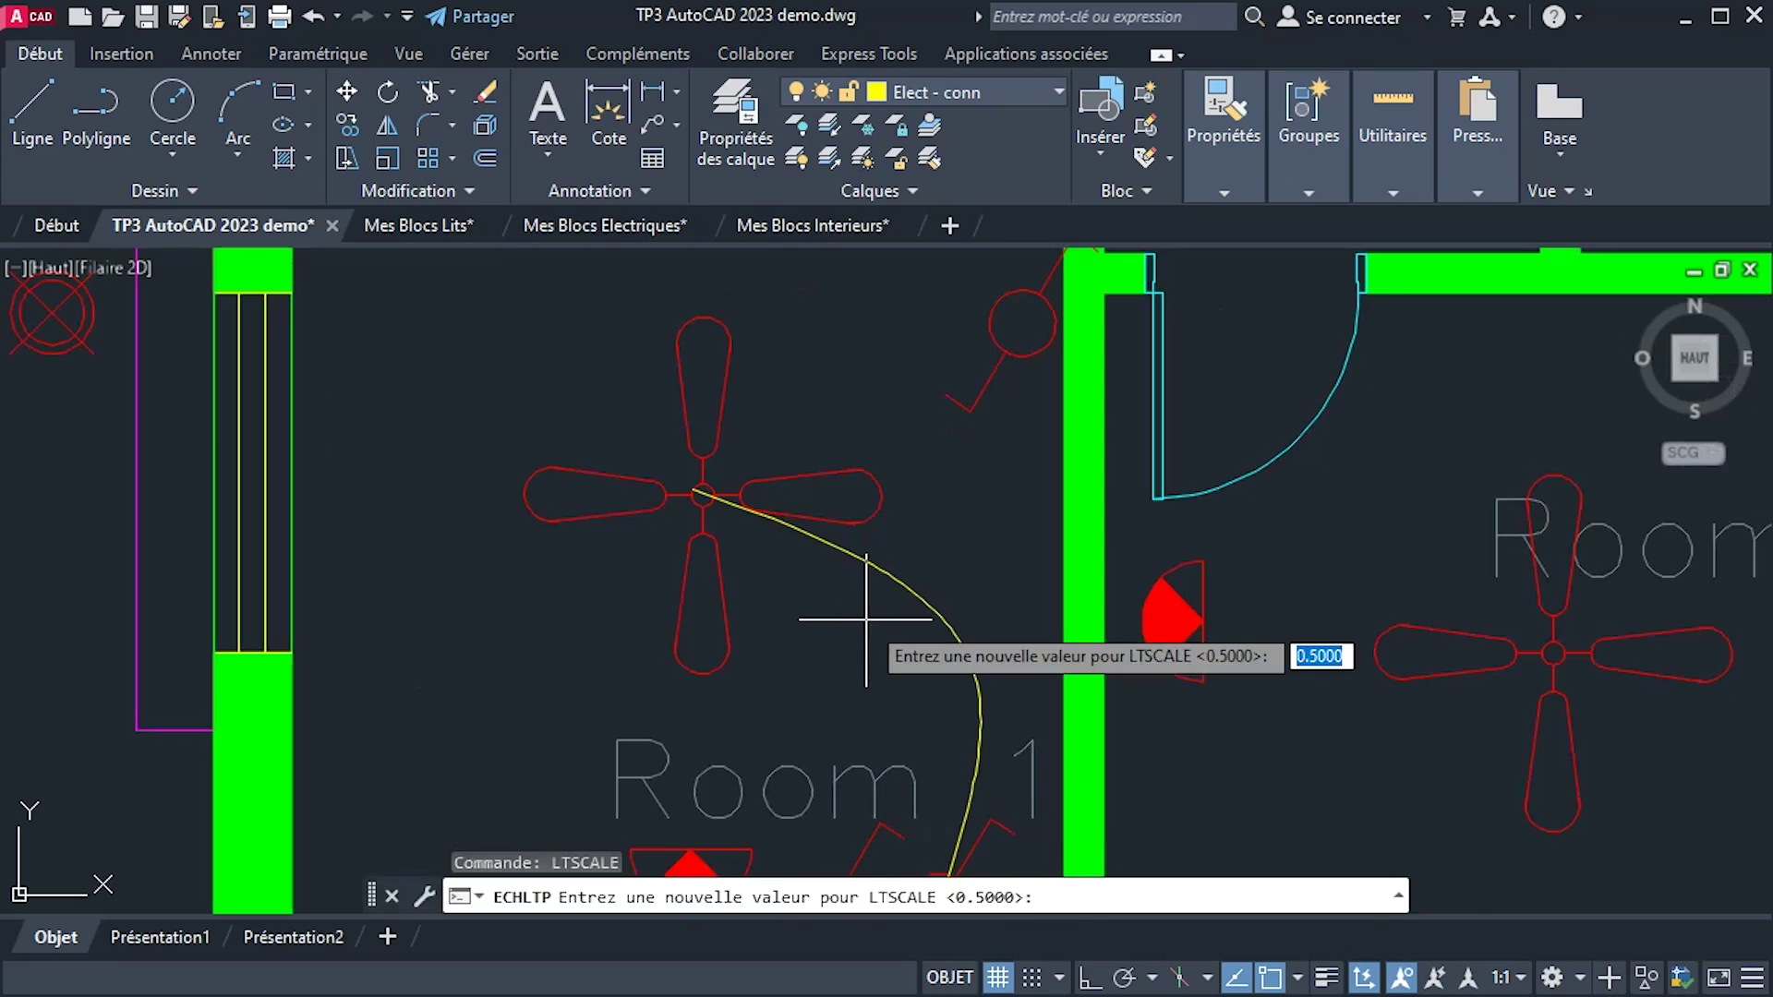
type("1")
key("Return")
type("r")
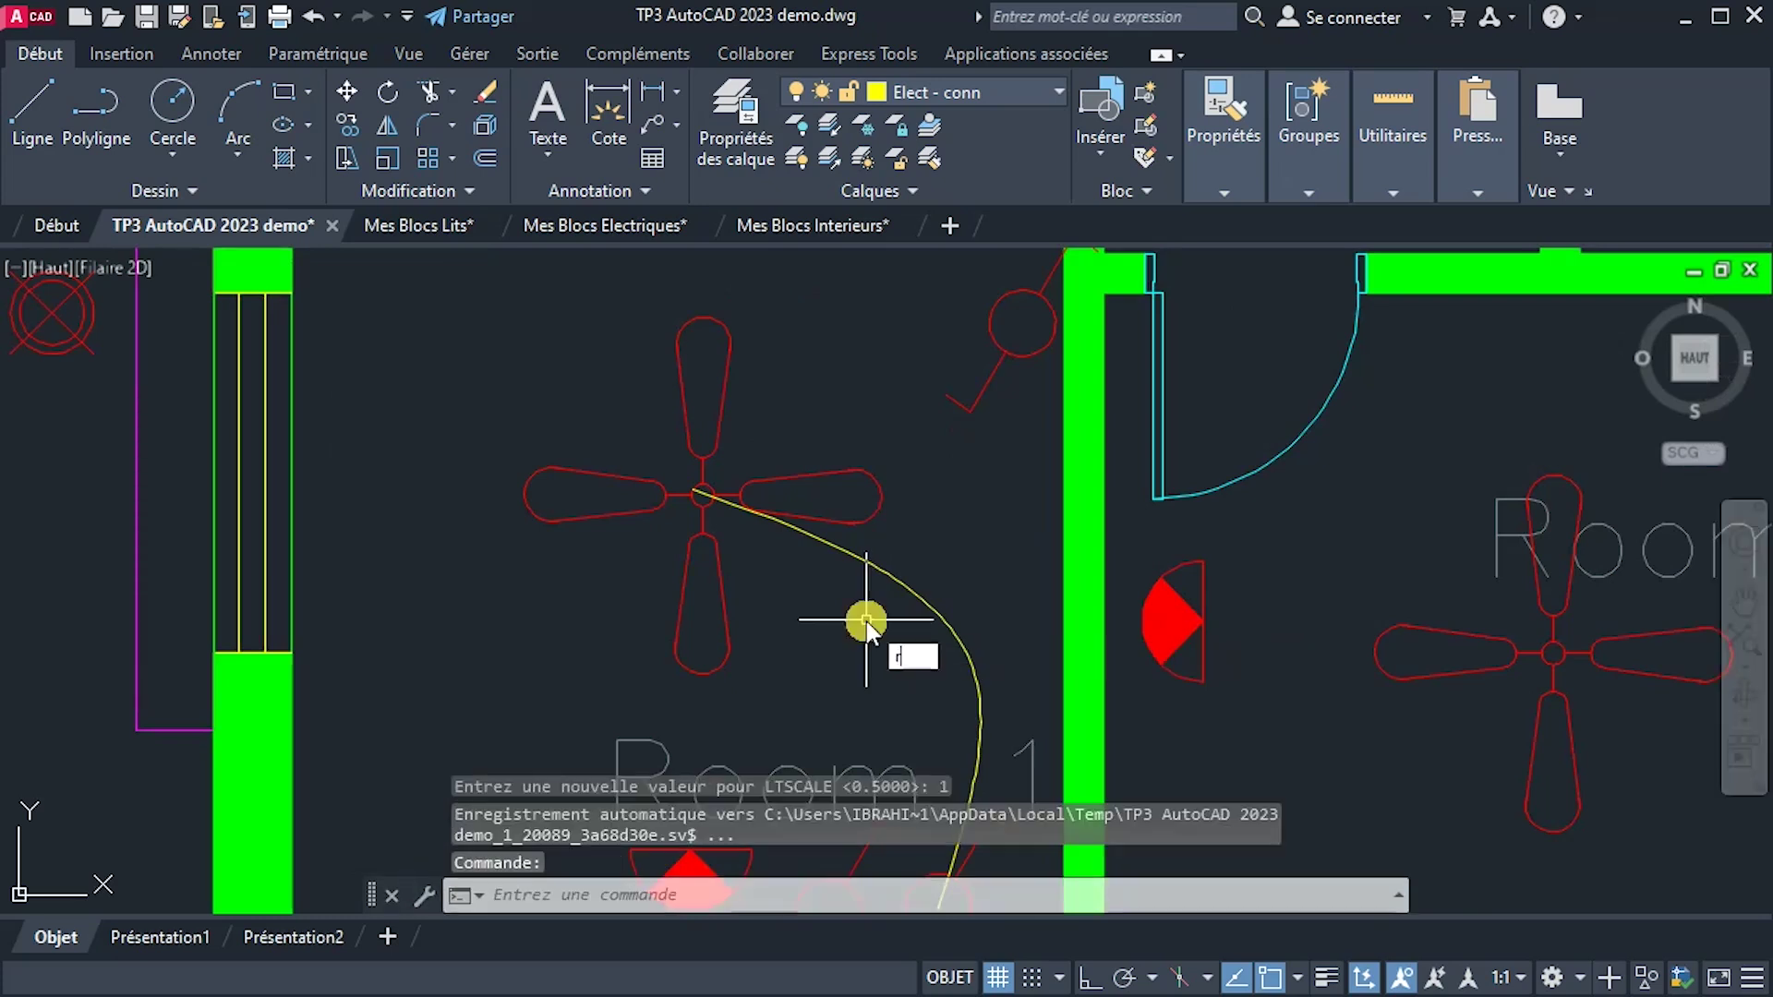
type("ege")
key("Return")
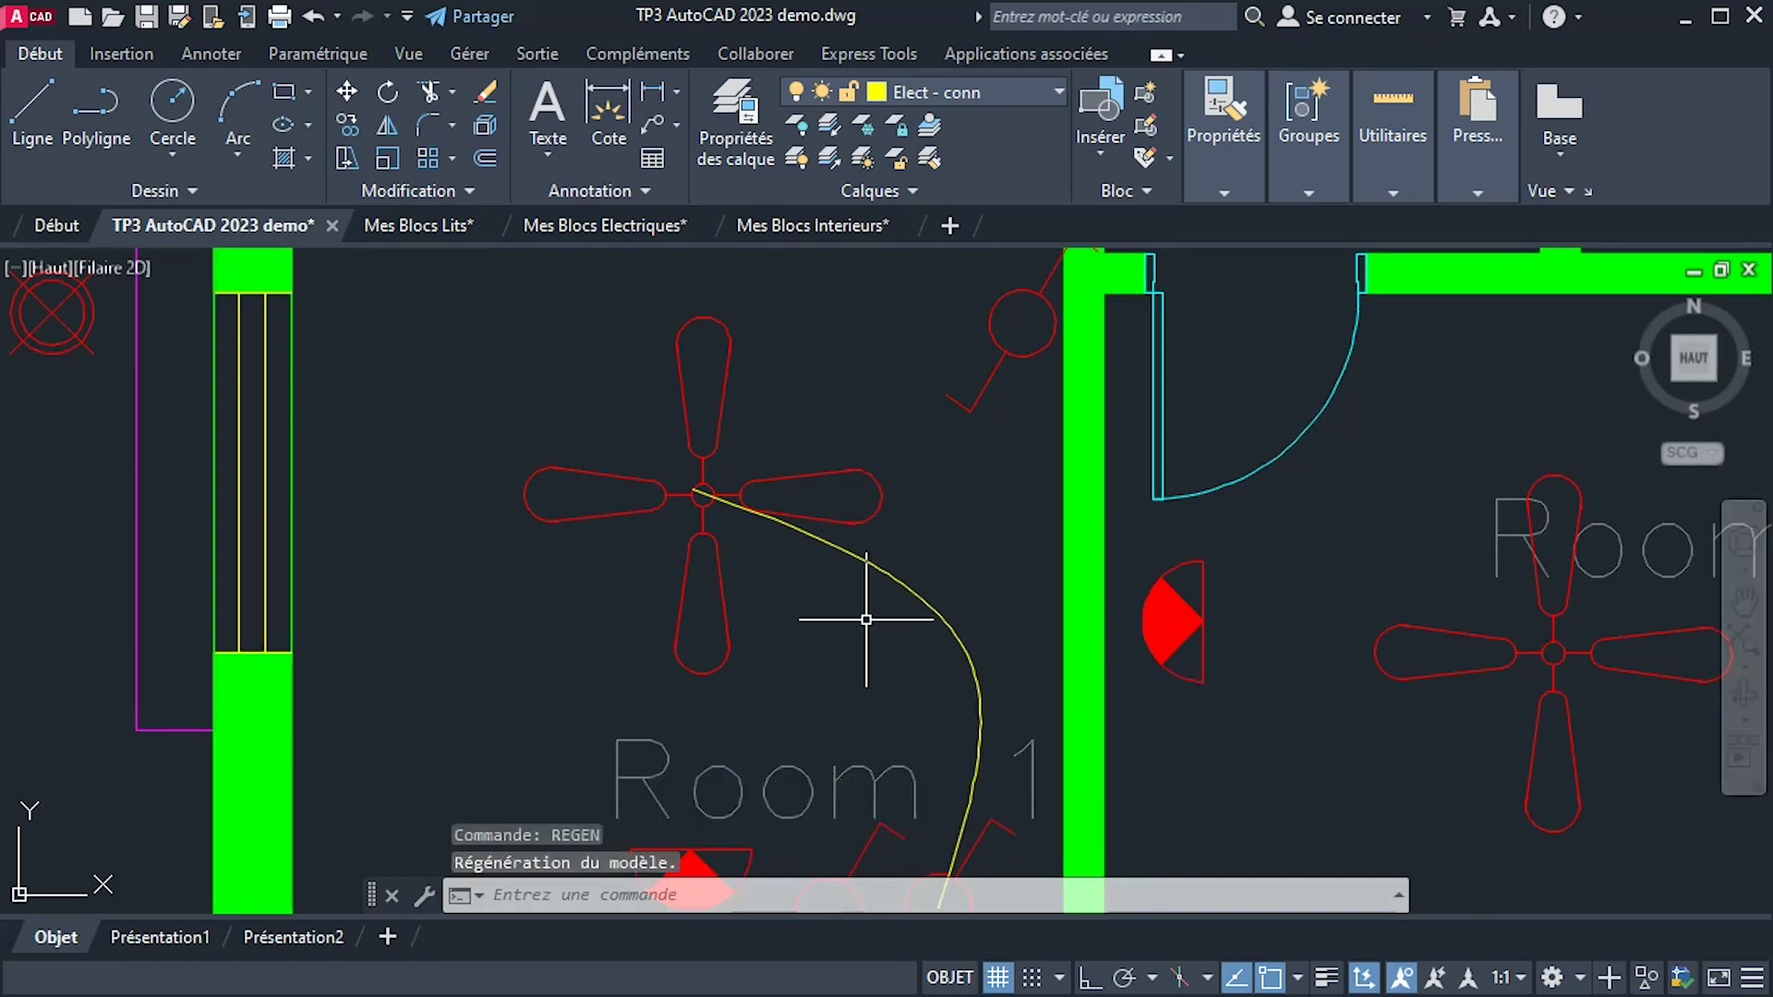
Set the global linetype scale (LTSCALE) to 0.2 and regenerate the drawing.
type("lts")
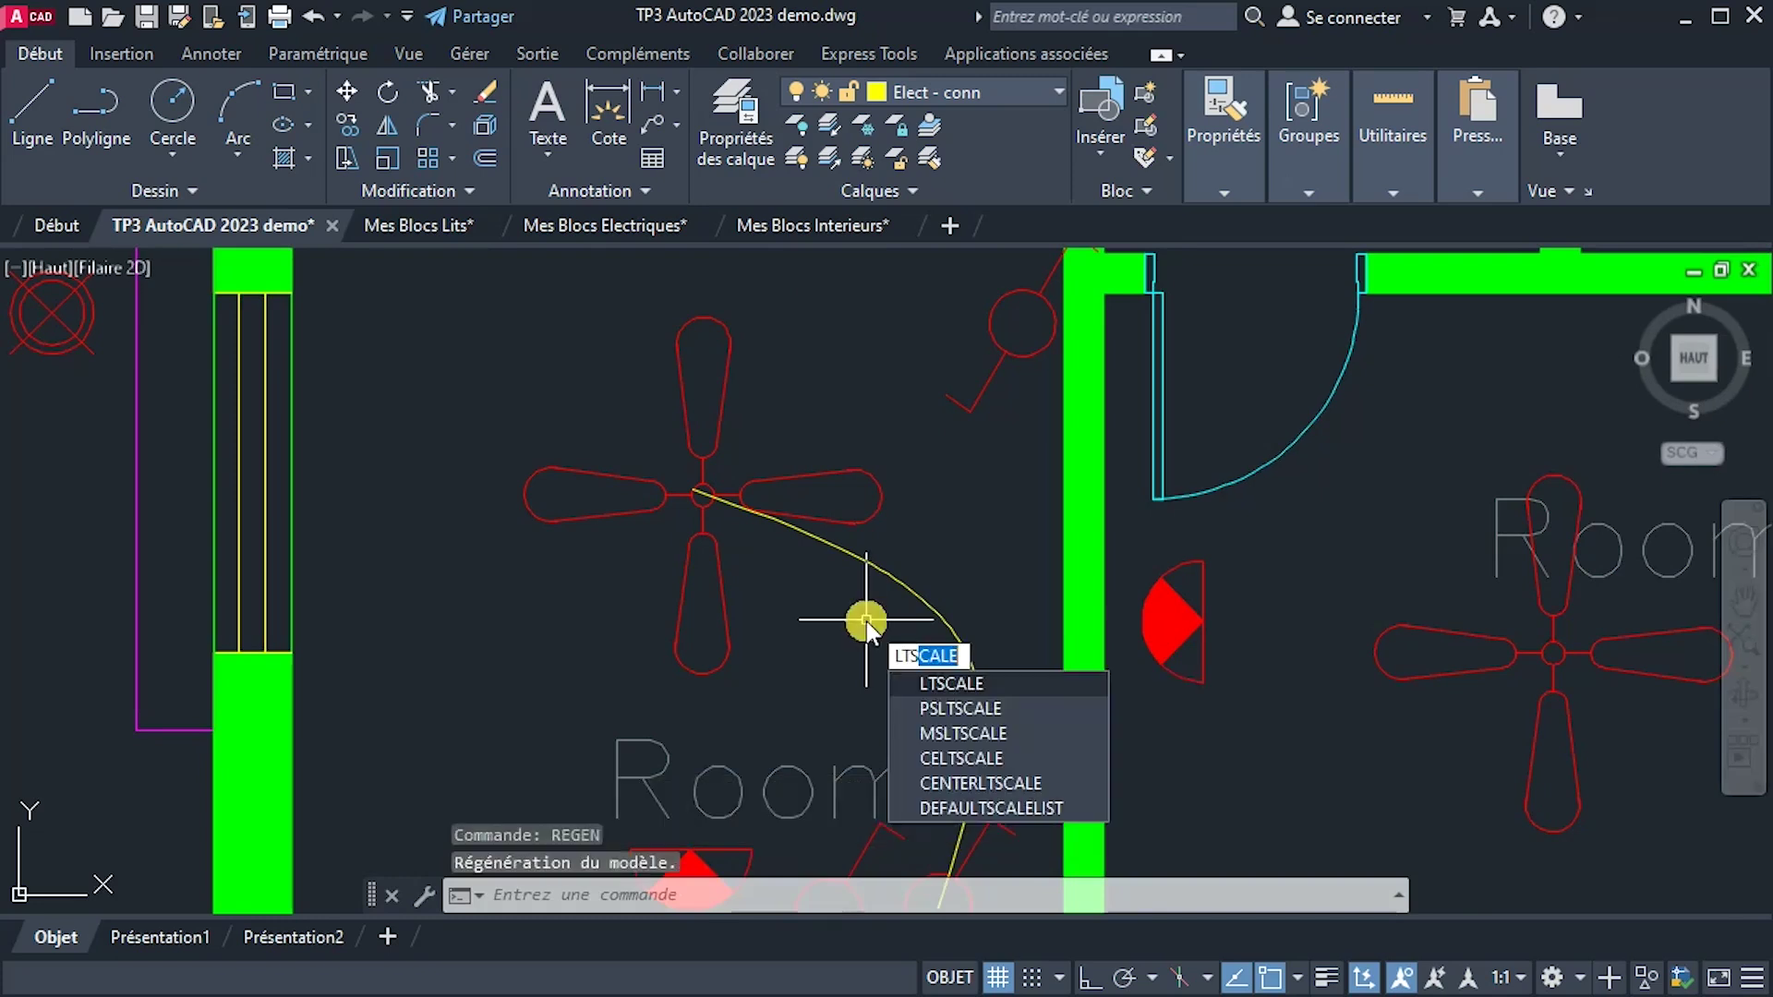
key("Return")
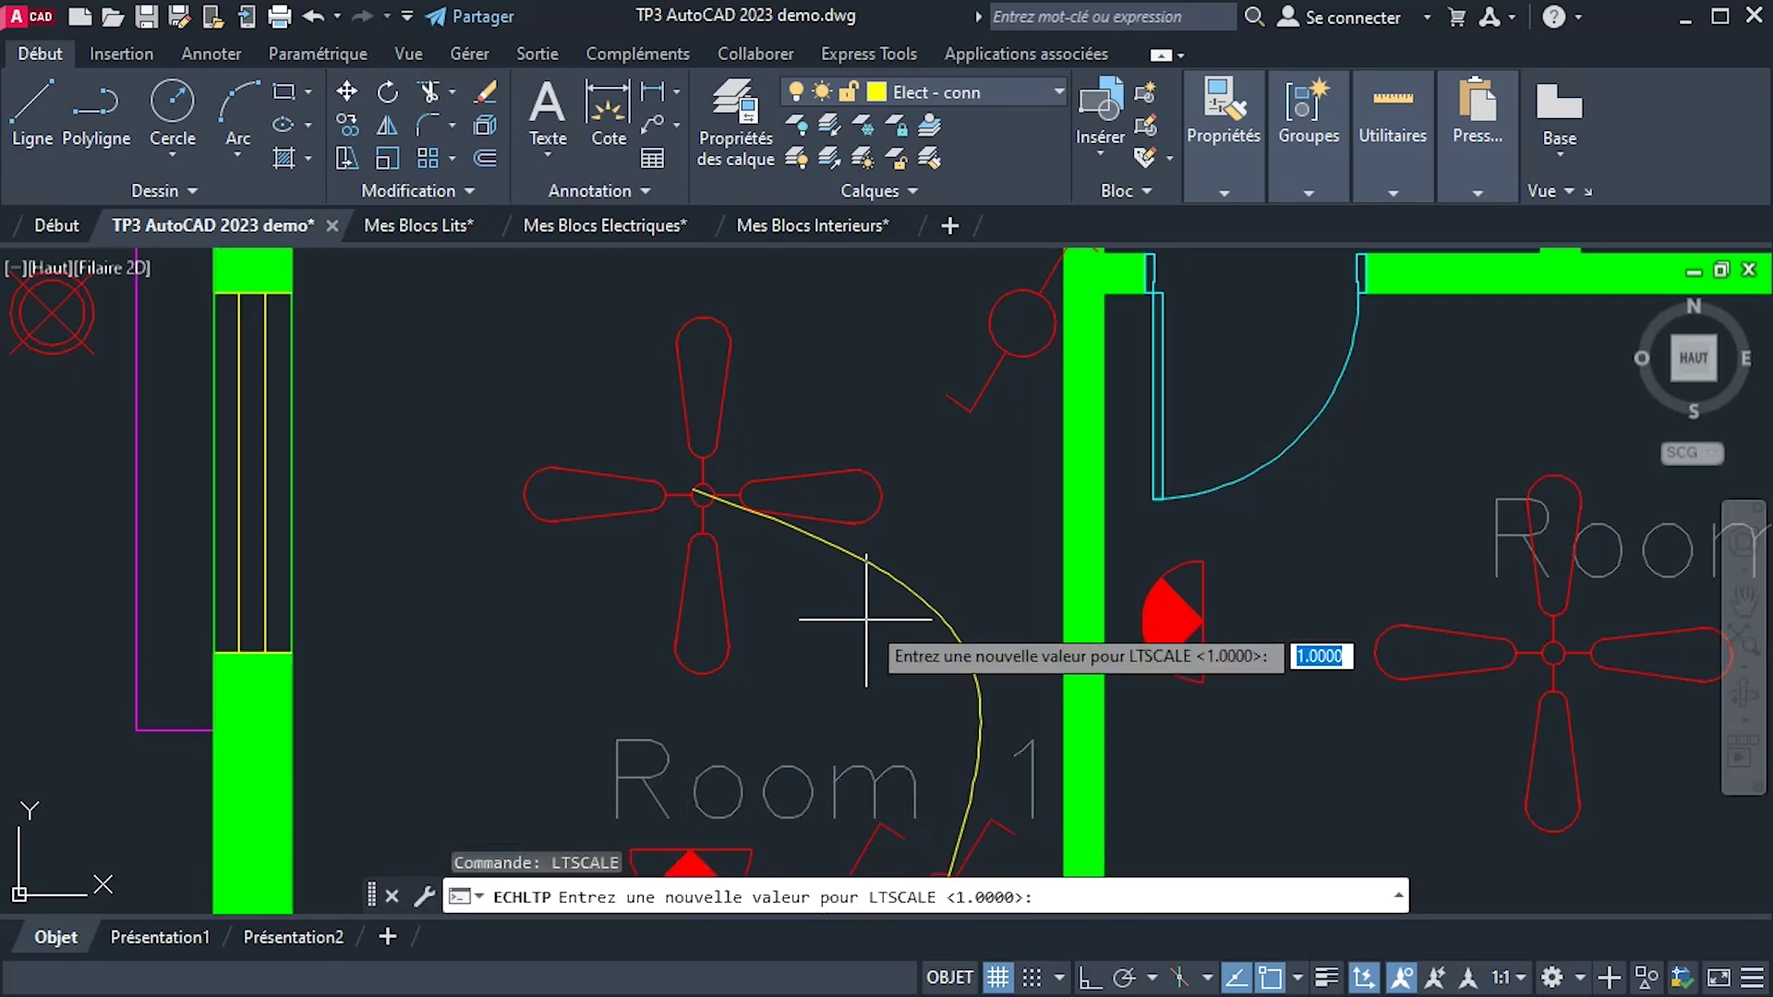
type("0.2")
key("Return")
type("REGEN")
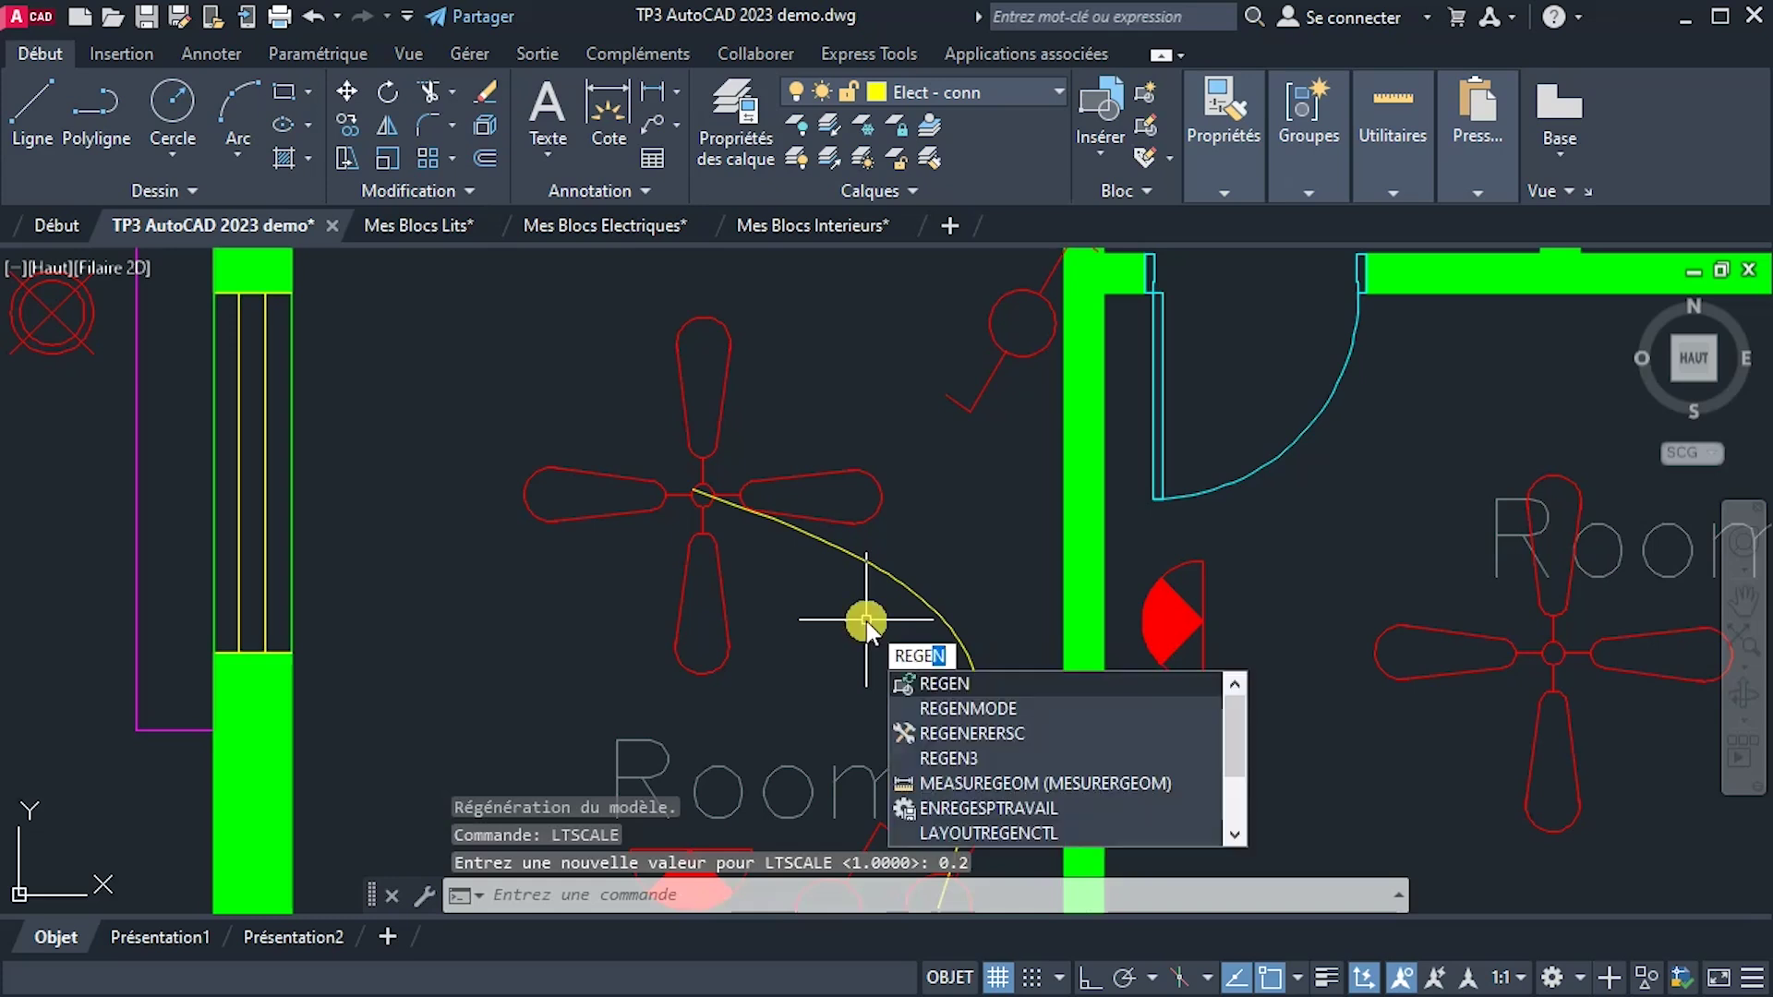
key("Return")
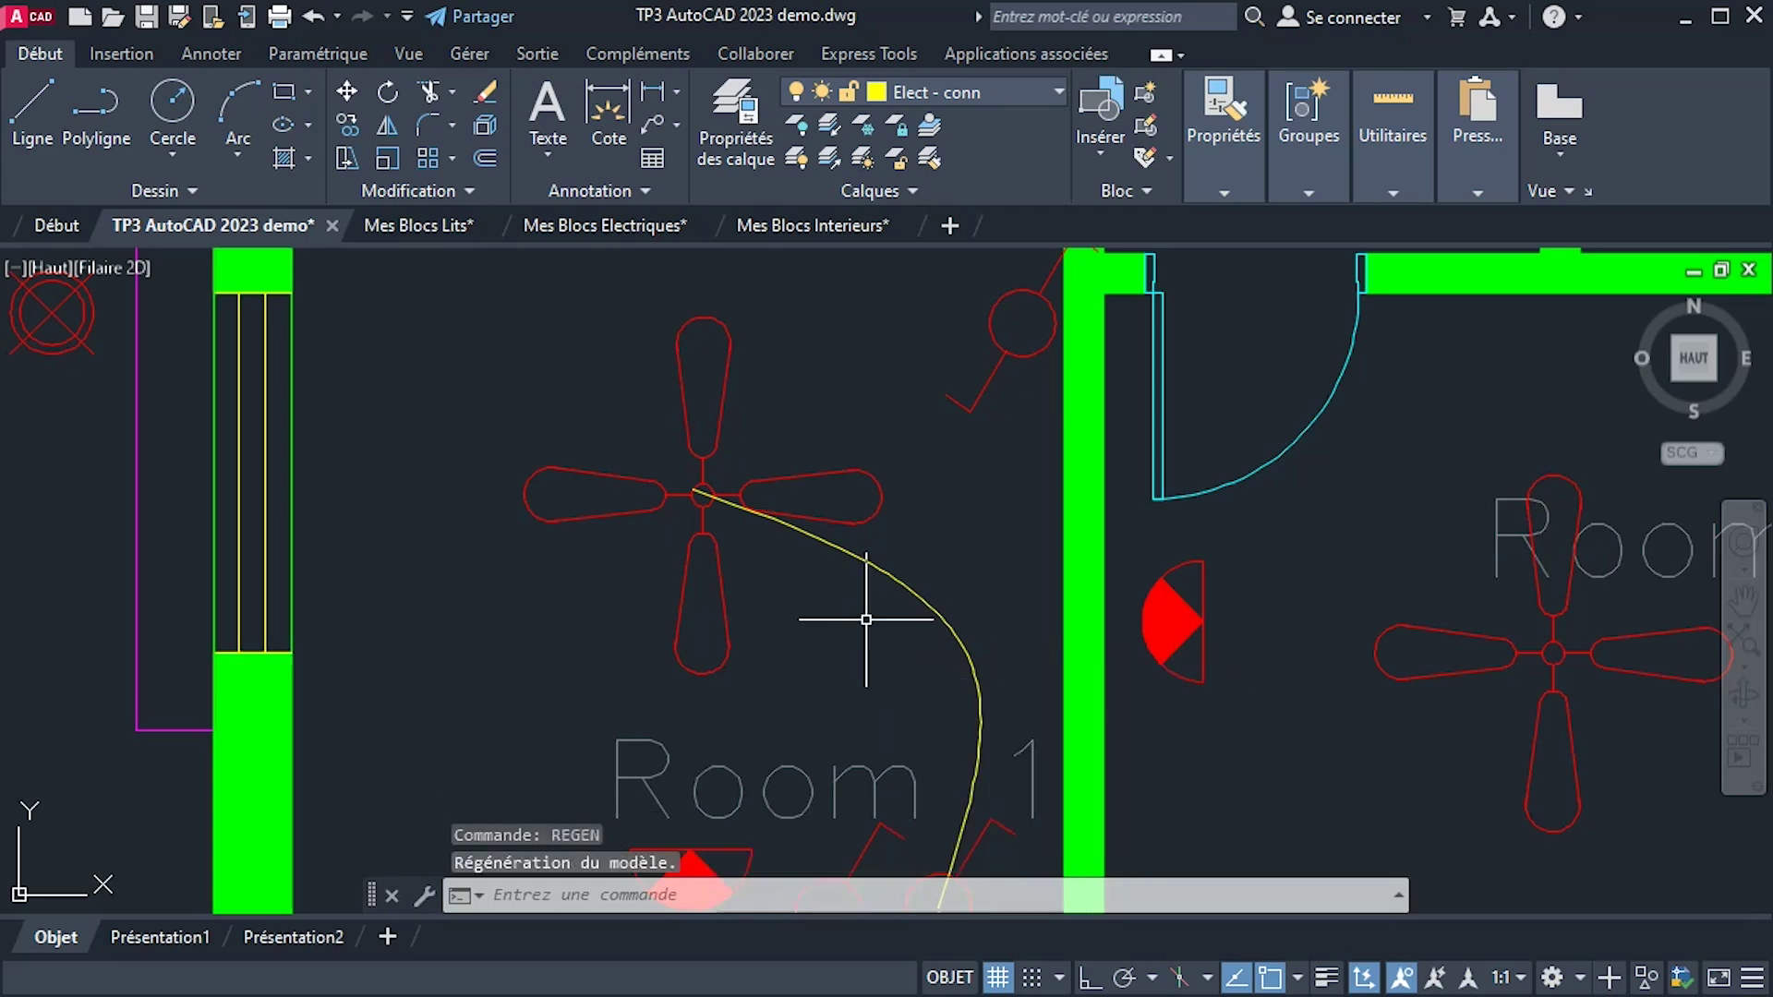
Set the global linetype scale (LTSCALE) to 0.02 and regenerate the drawing.
type("lts")
key("Return")
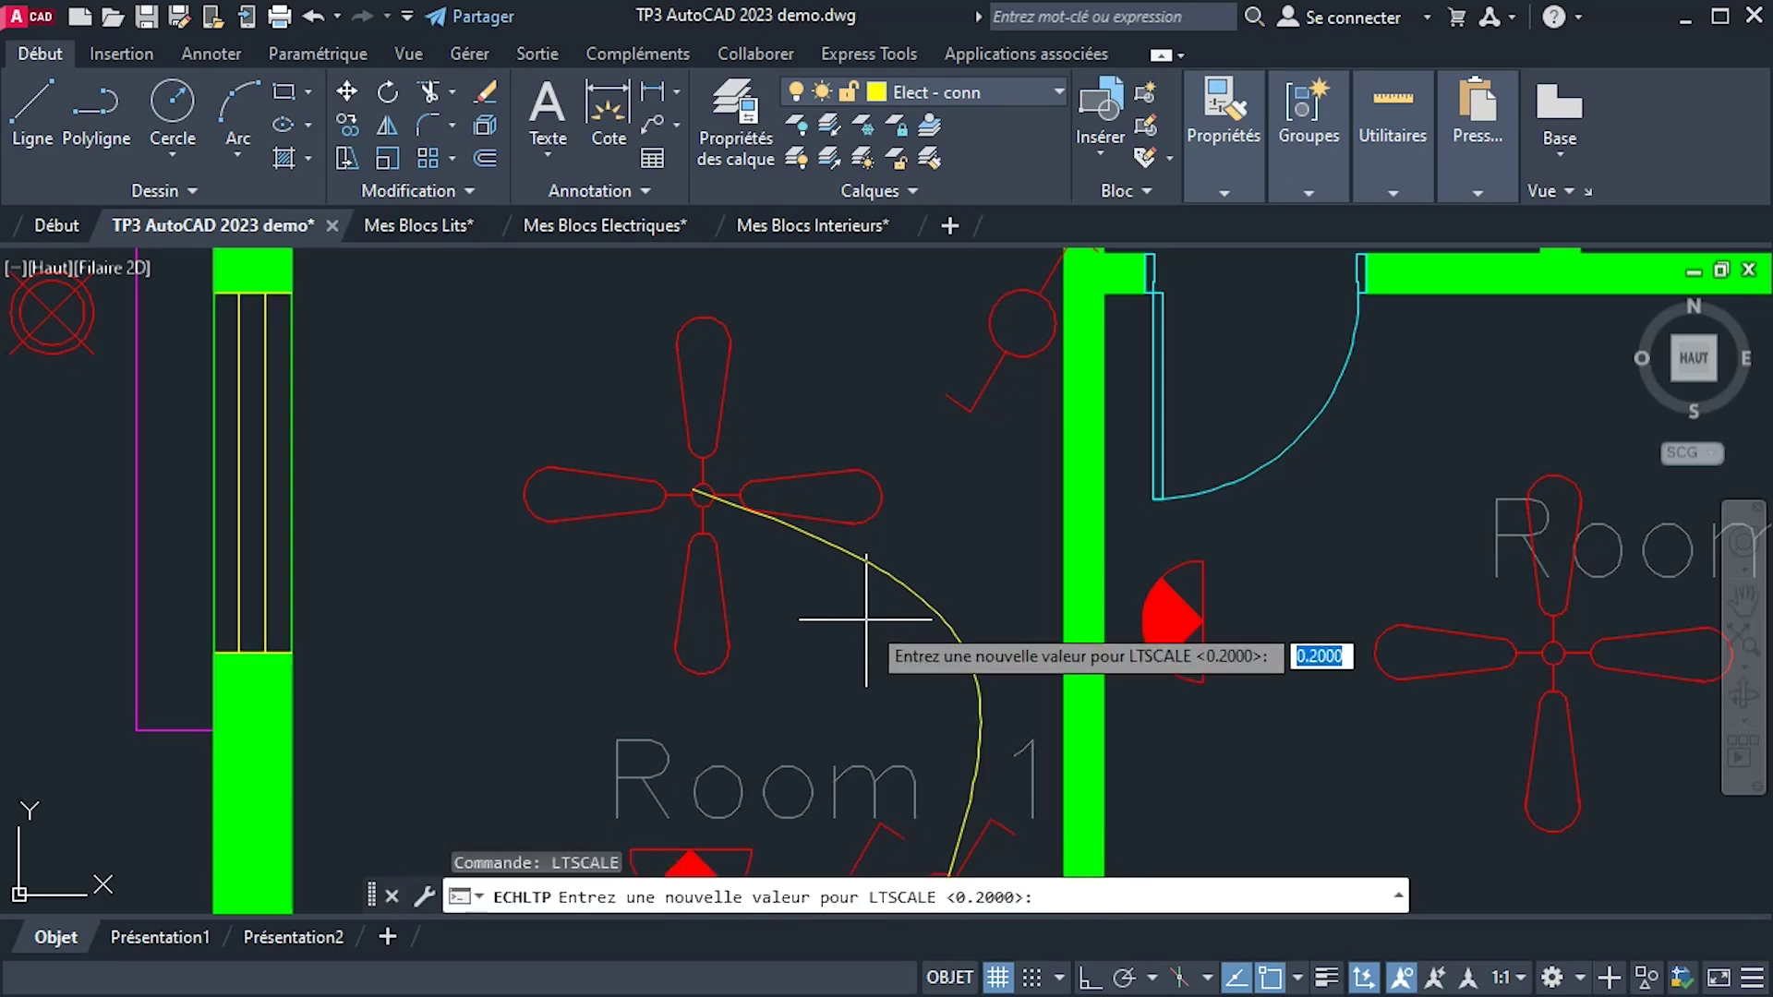
type("0.")
key("Return")
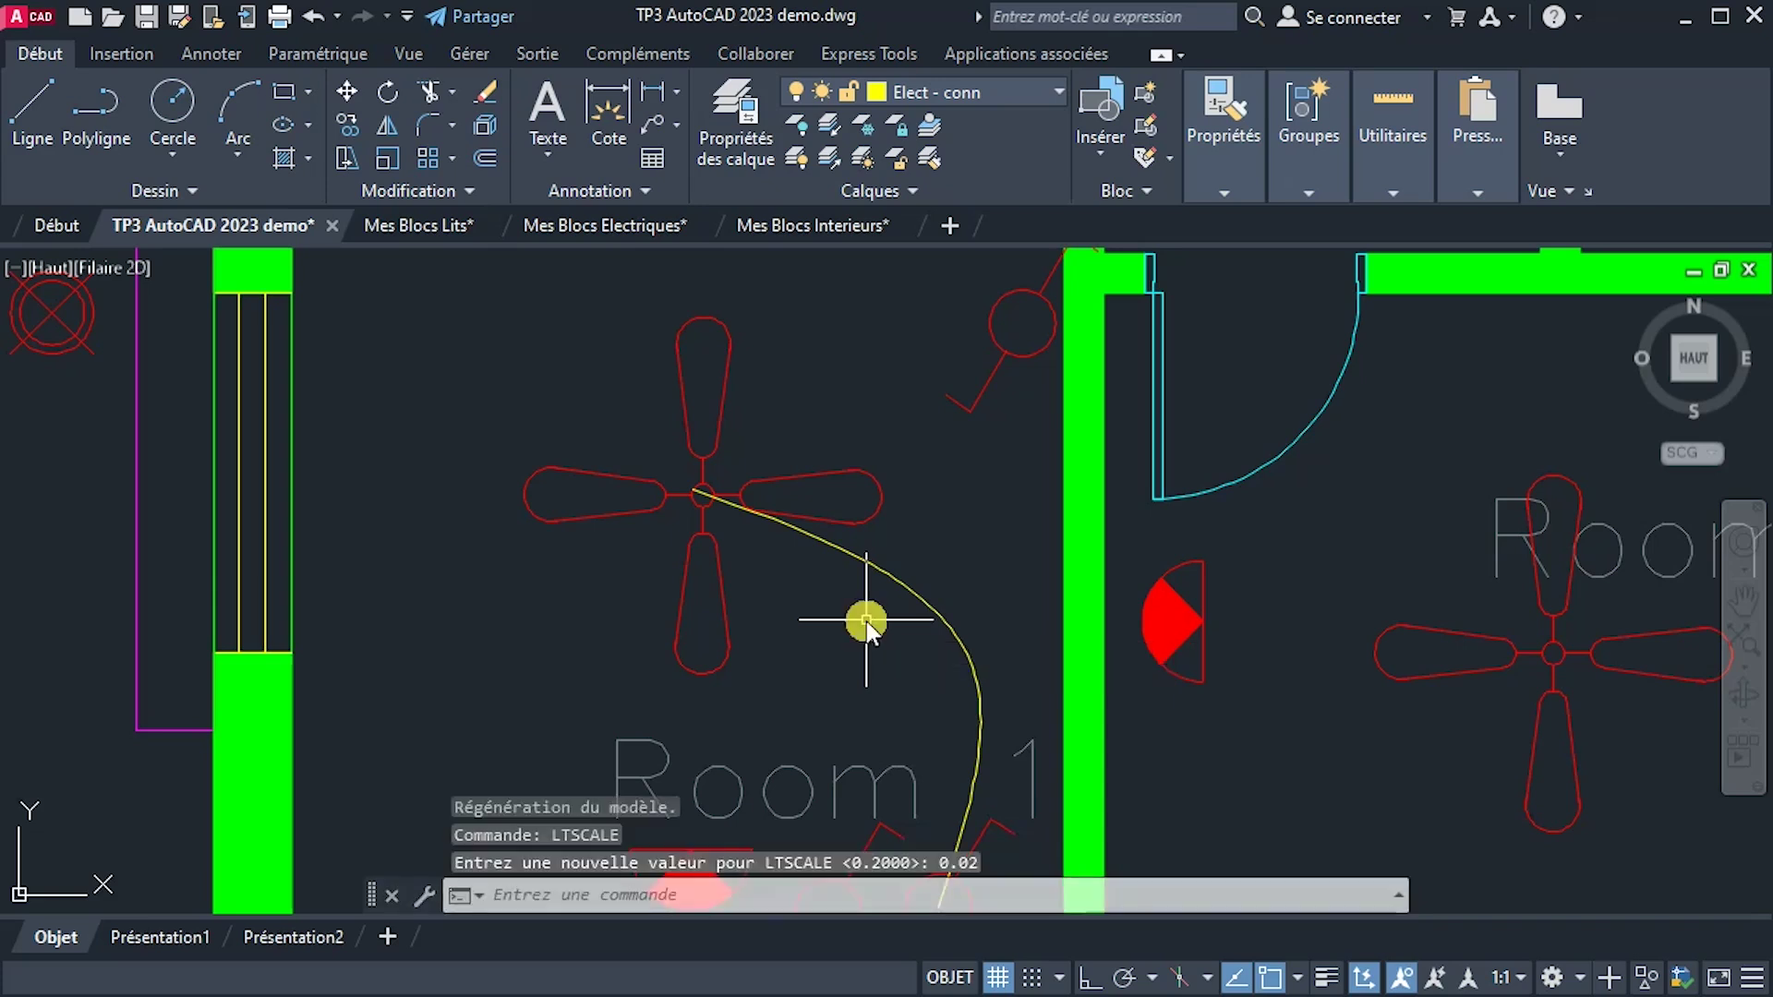
type("REGEN")
key("Return")
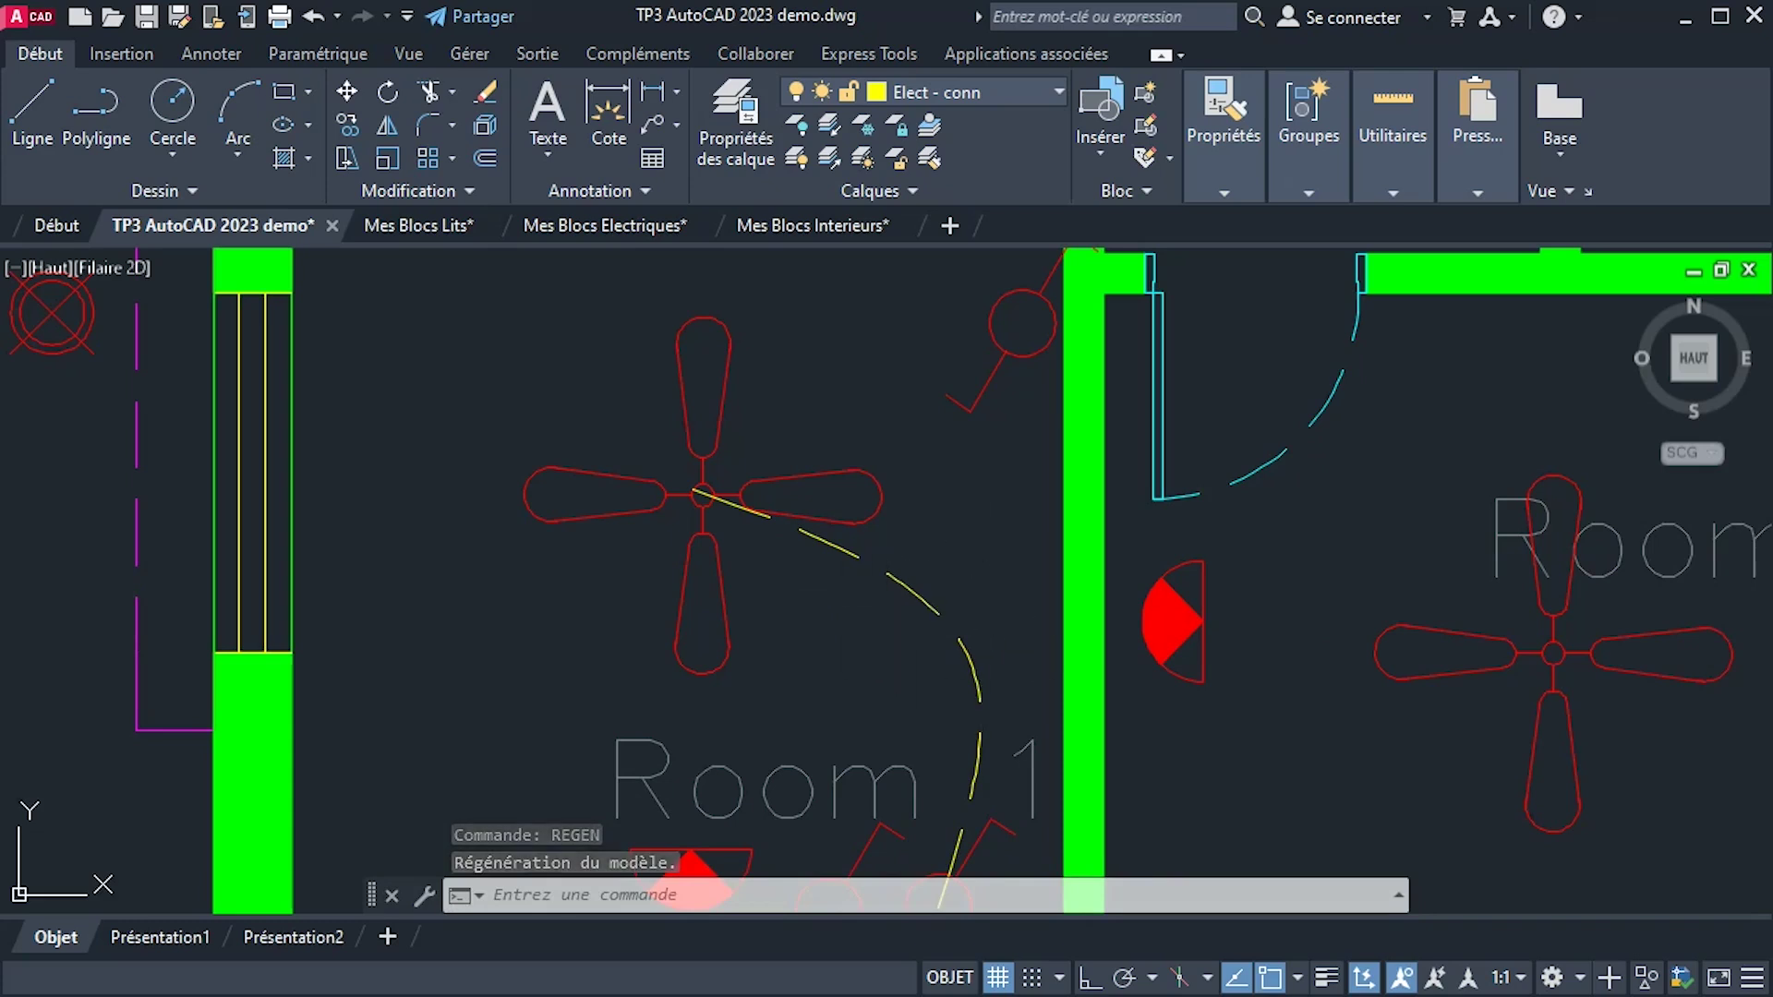
scroll(971, 636, "down", 1)
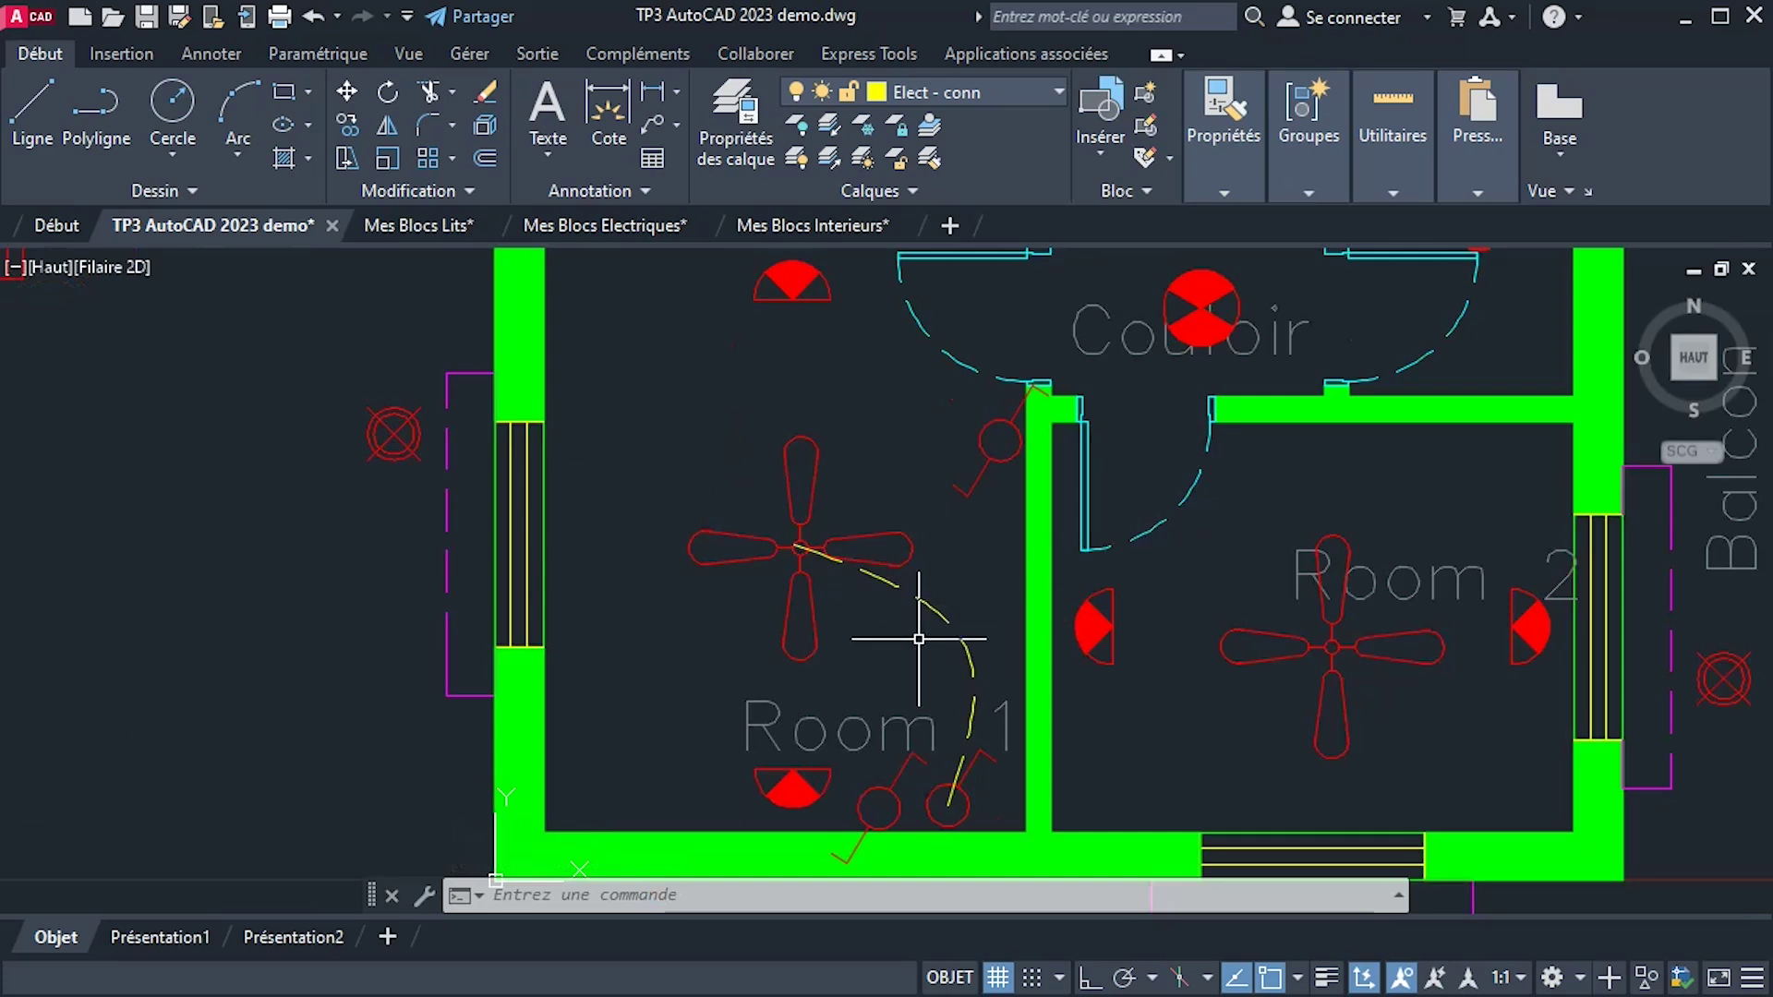
middle_click_drag(917, 638, 1019, 675)
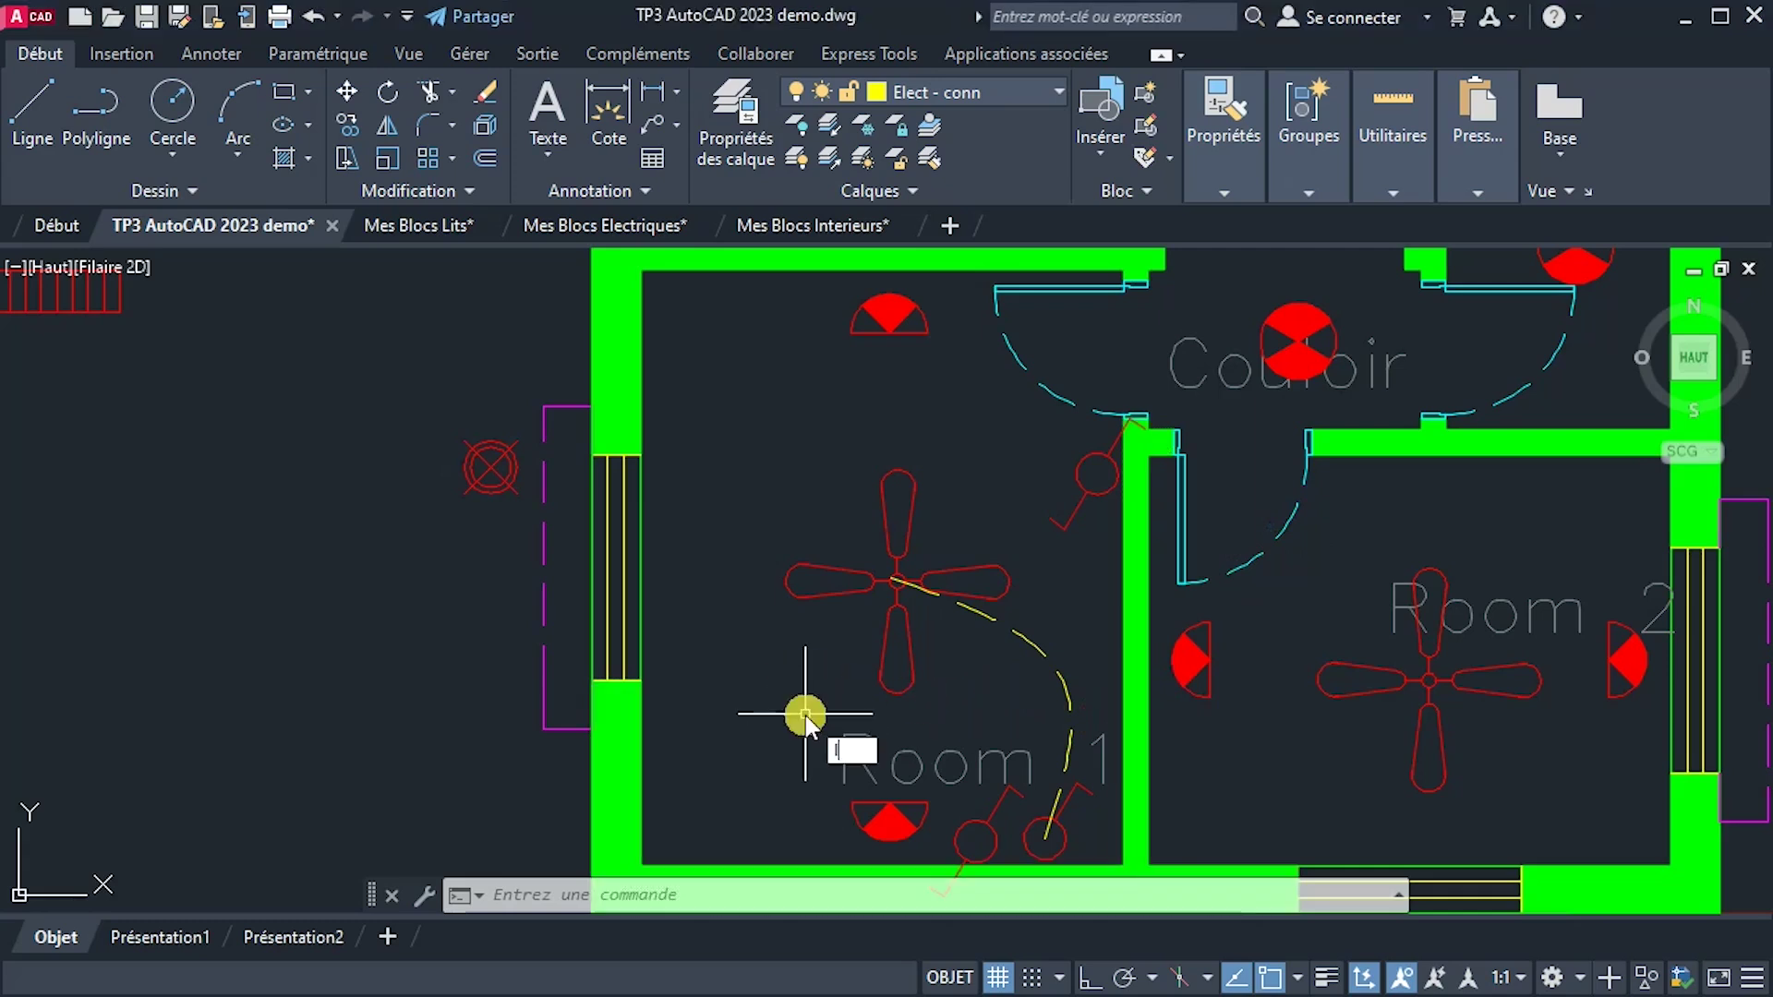
Check the current LTSCALE value and the drawing units settings, leaving both as they are.
type("LTS")
key("Return")
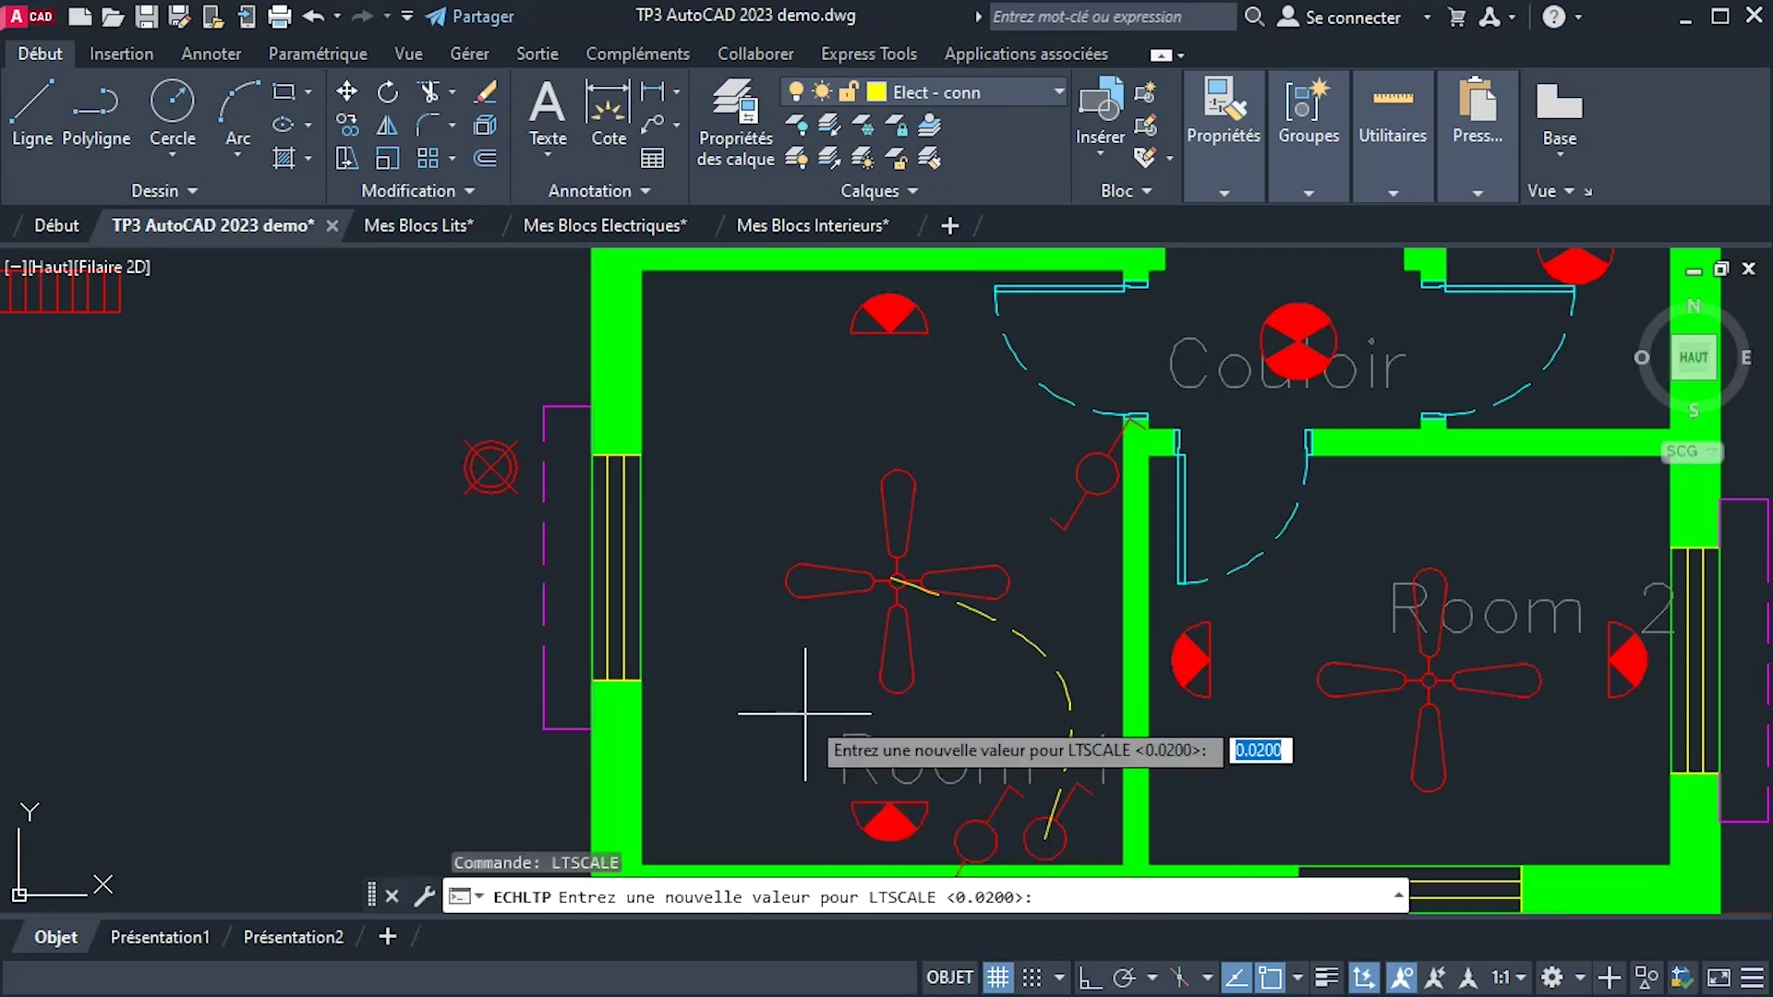
key("Escape")
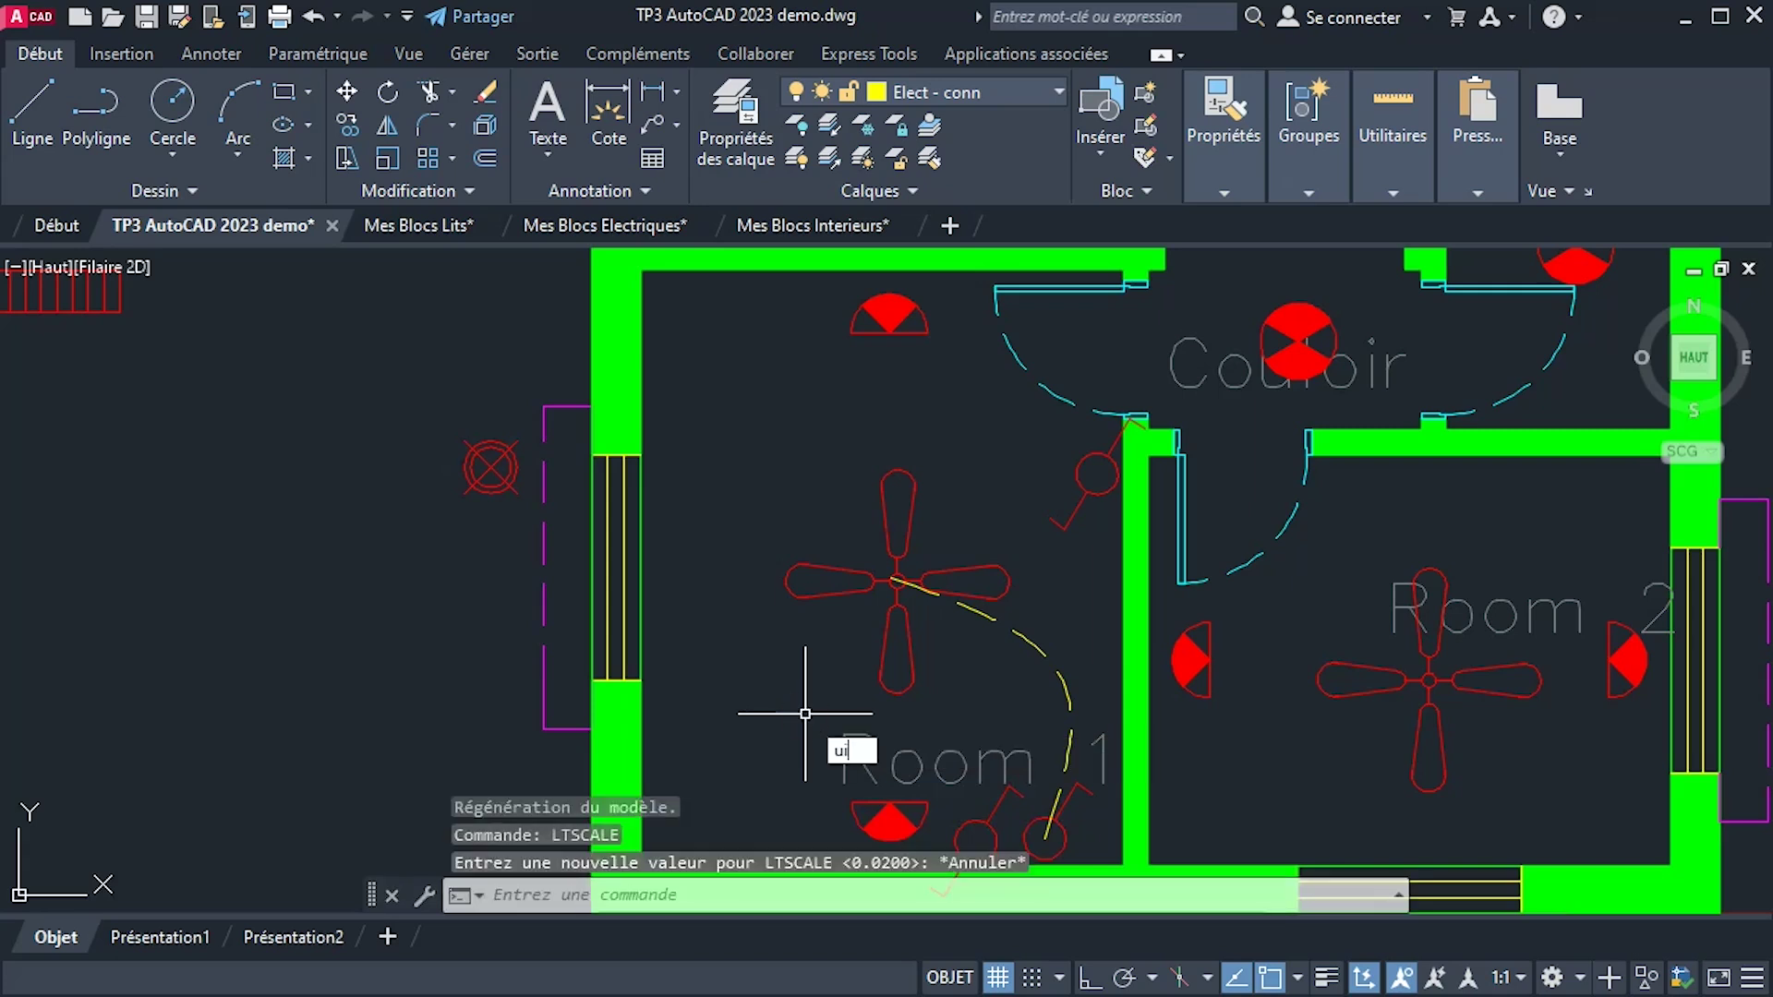
right_click(806, 714)
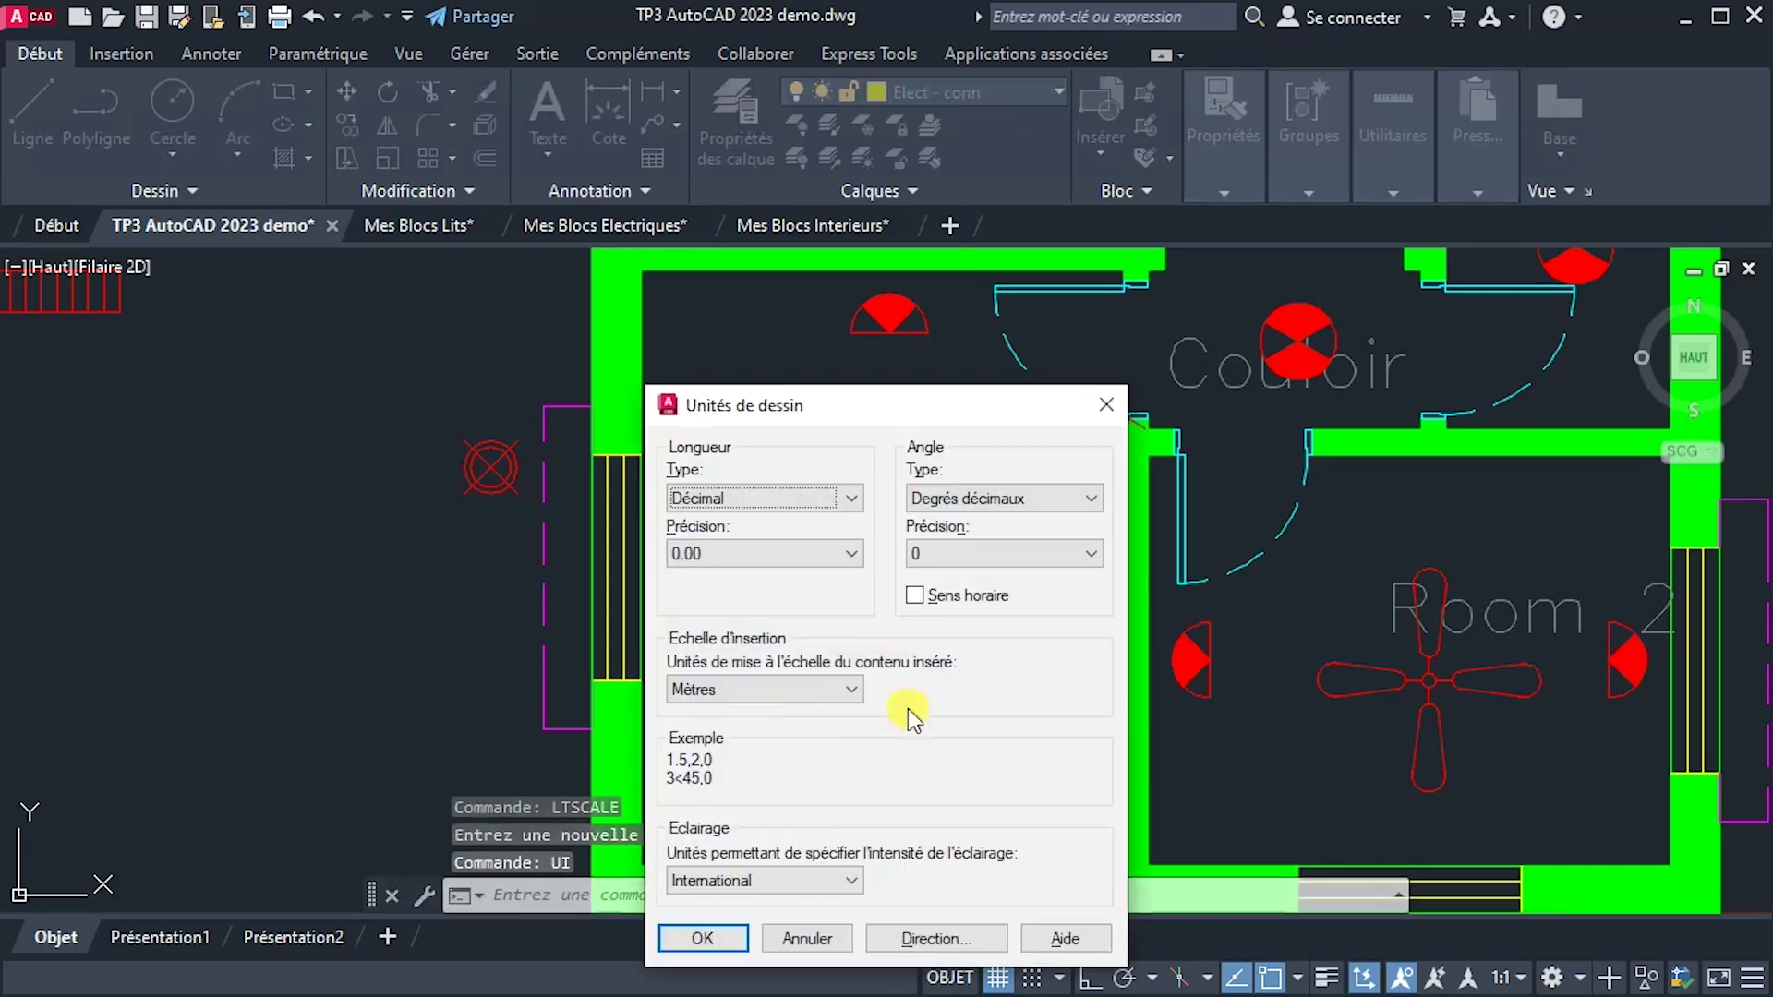
left_click(1096, 419)
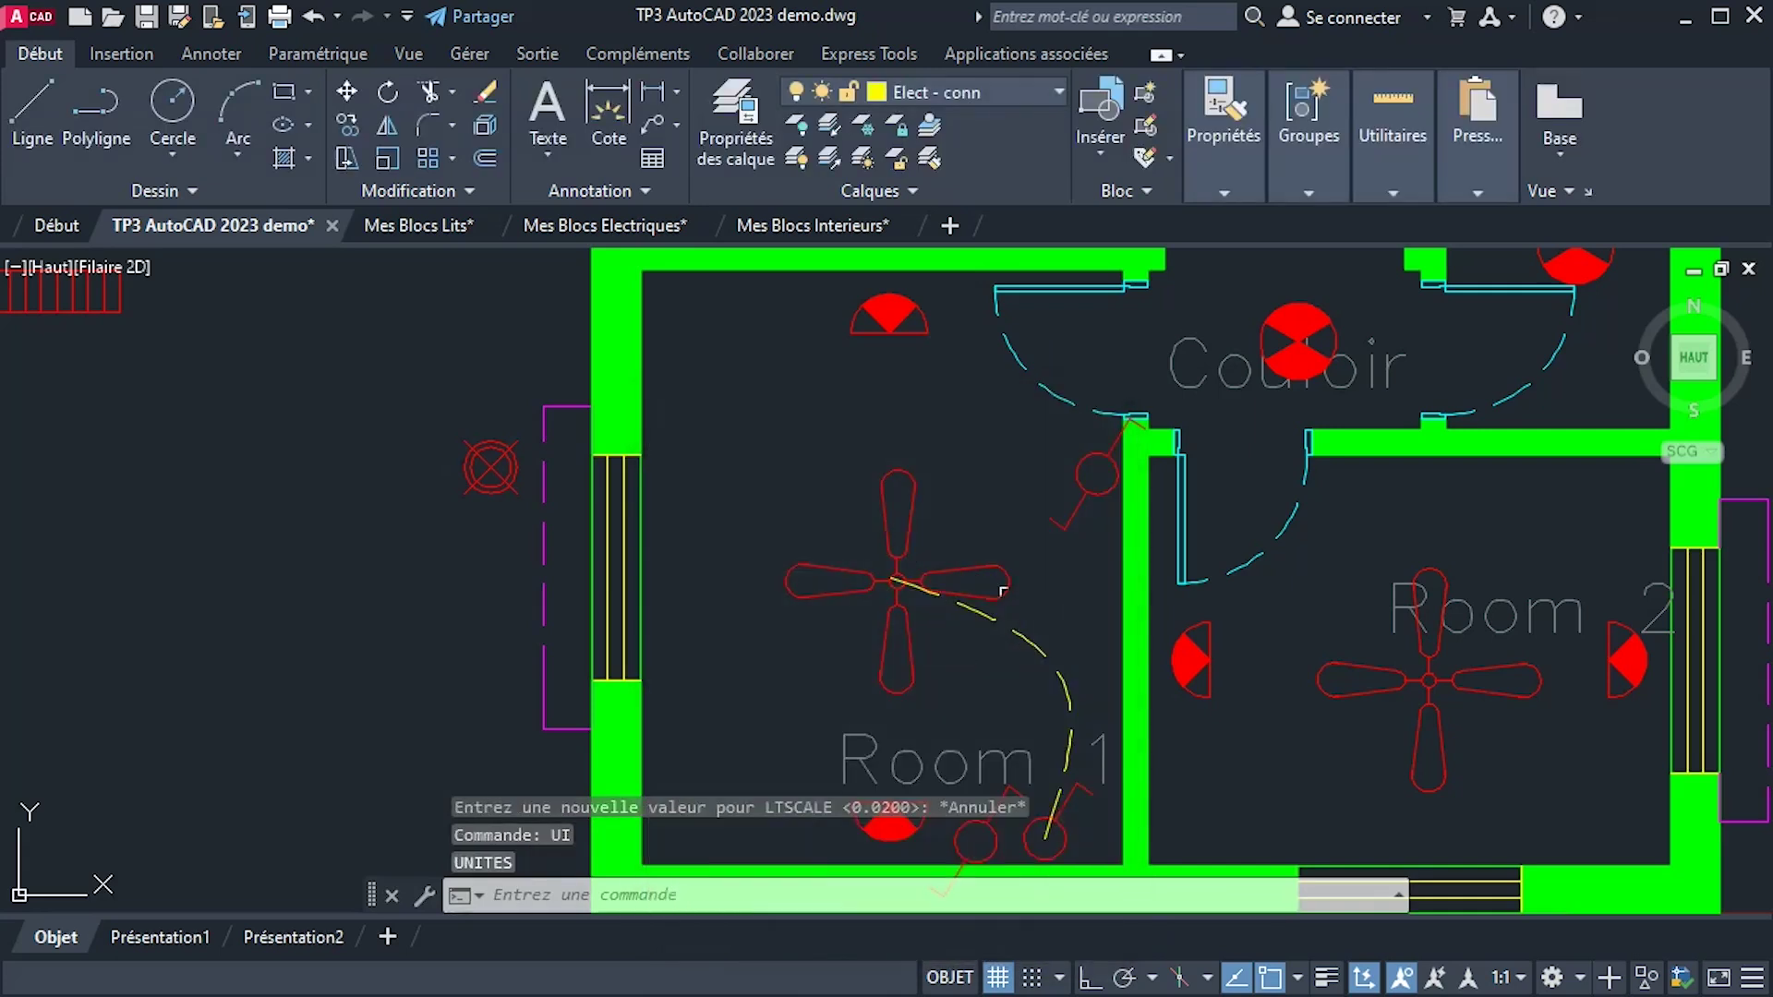
middle_click_drag(963, 653, 1021, 538)
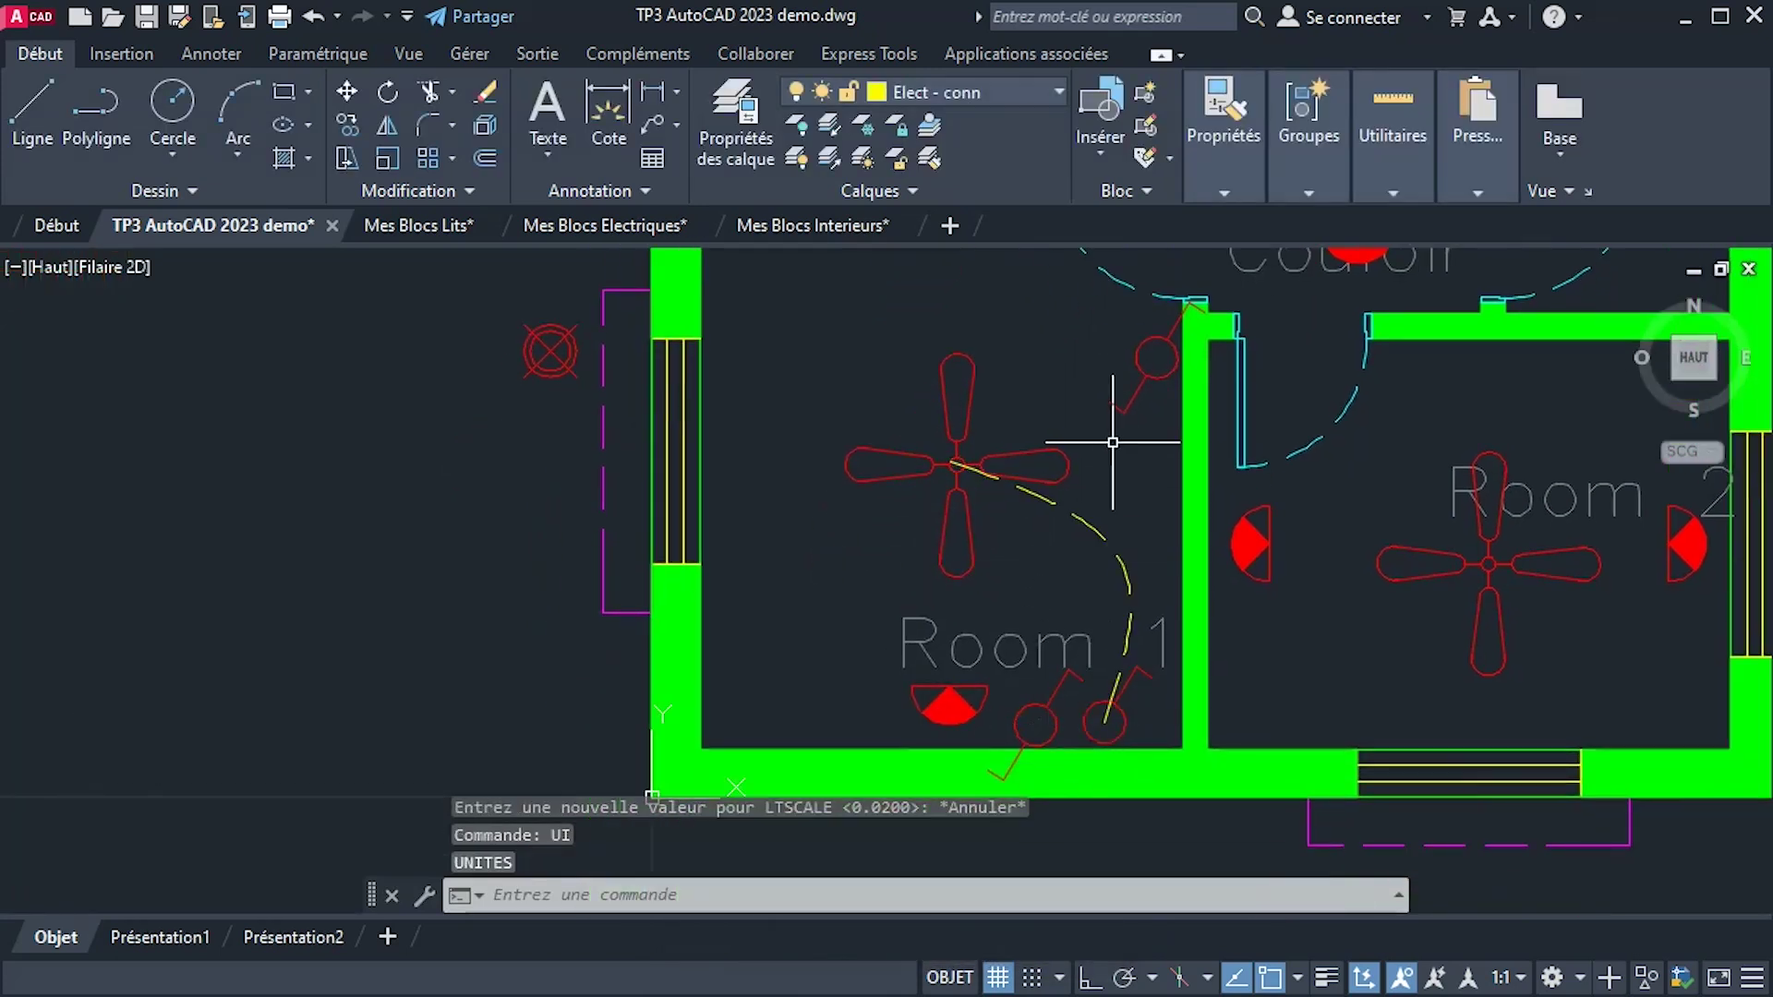
middle_click_drag(1005, 642, 937, 725)
scroll(937, 723, "up", 2)
scroll(877, 708, "down", 2)
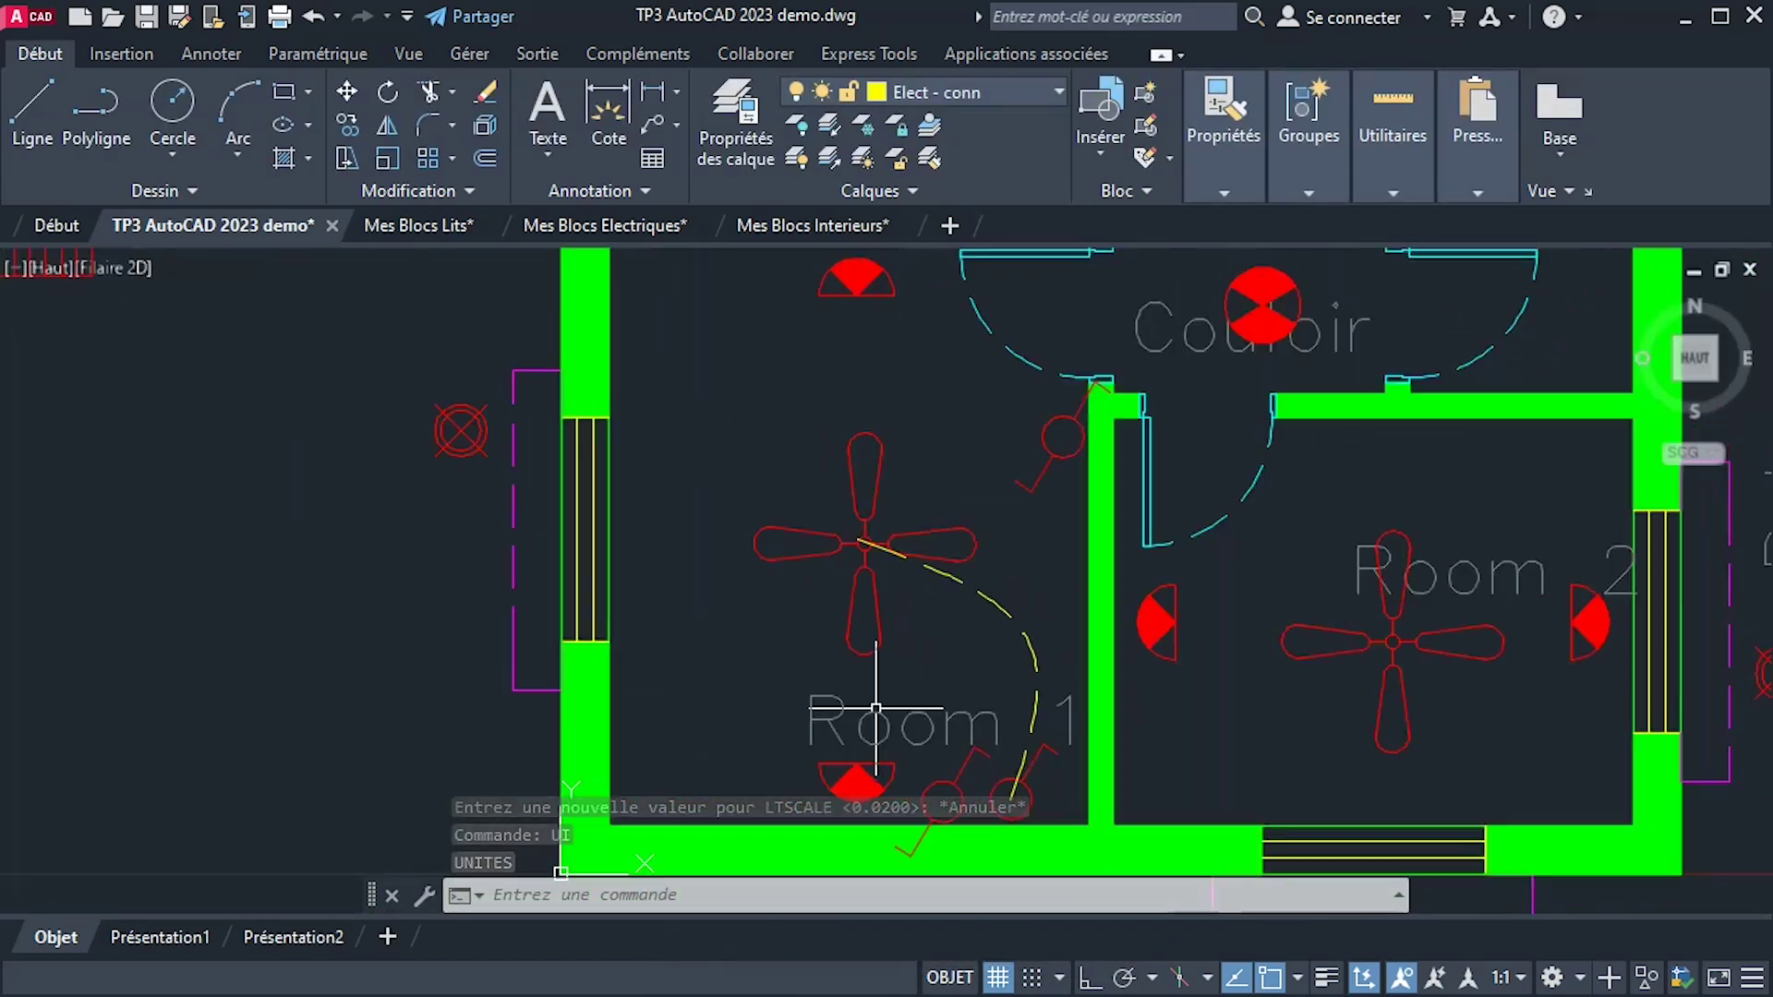
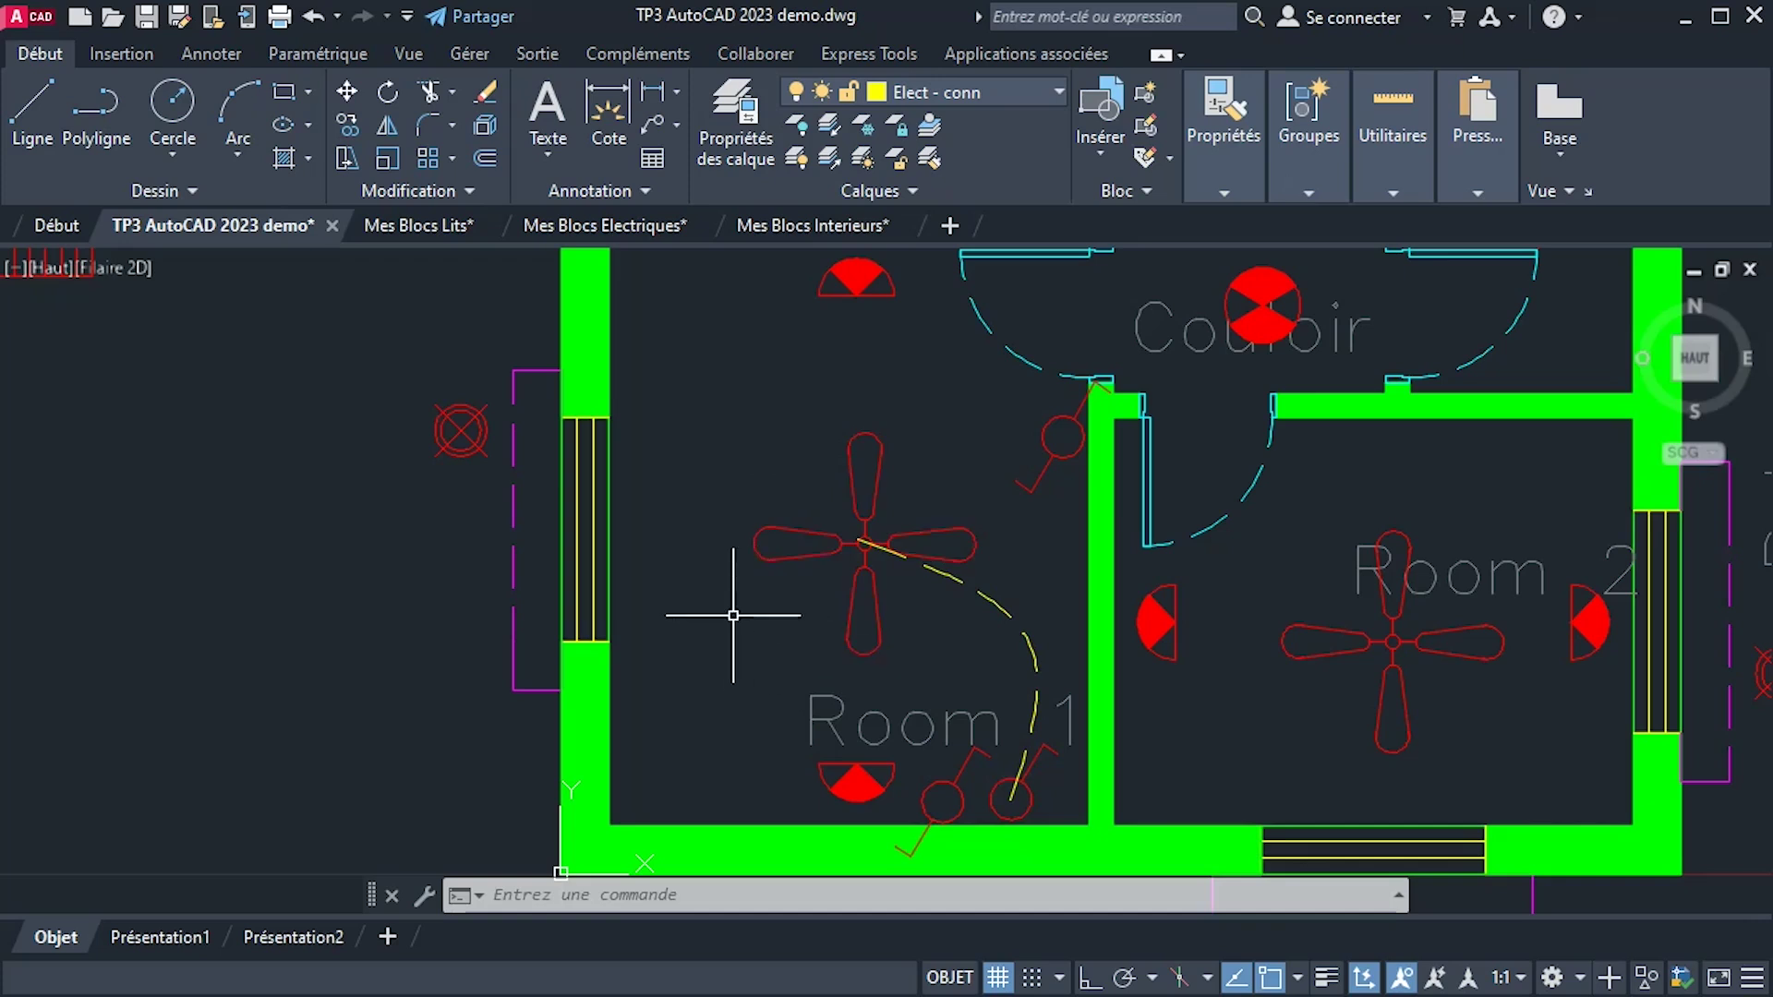
Define the global linetype scale by picking two points, from Room 1's bottom-wall socket symbol to a point near the window wall.
type("lt")
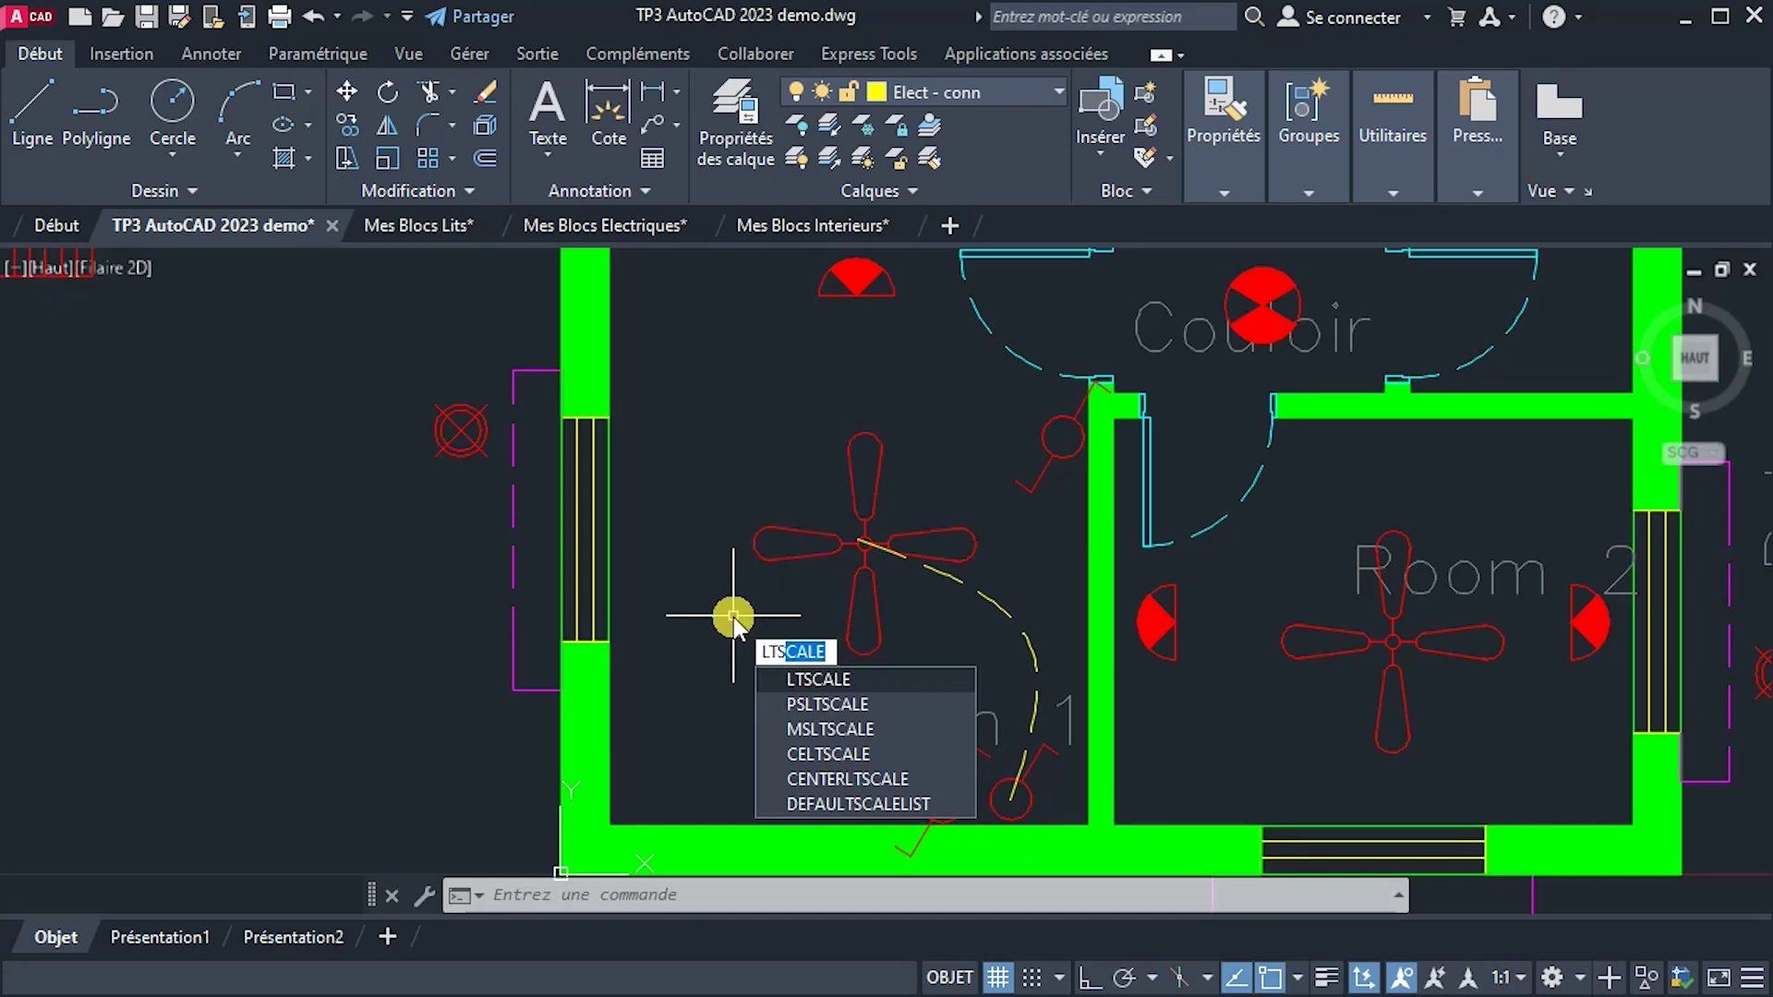
type("s")
key("Return")
scroll(774, 591, "down", 2)
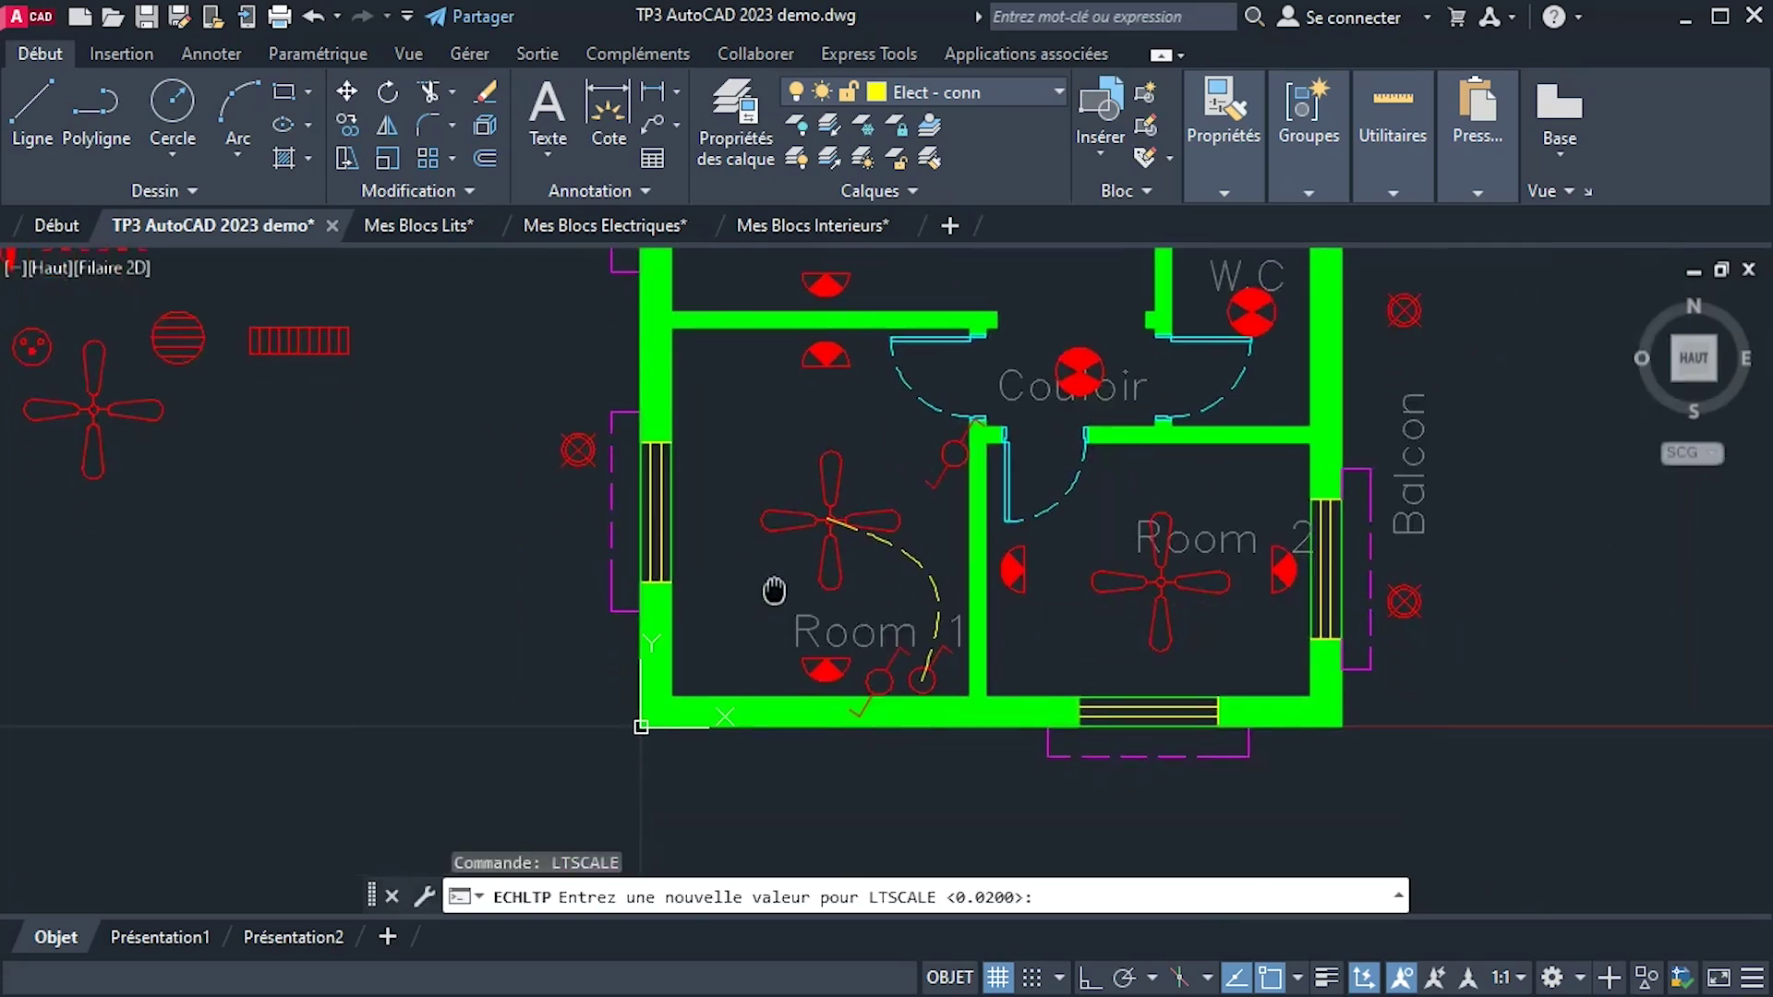
scroll(794, 628, "up", 2)
left_click(807, 667)
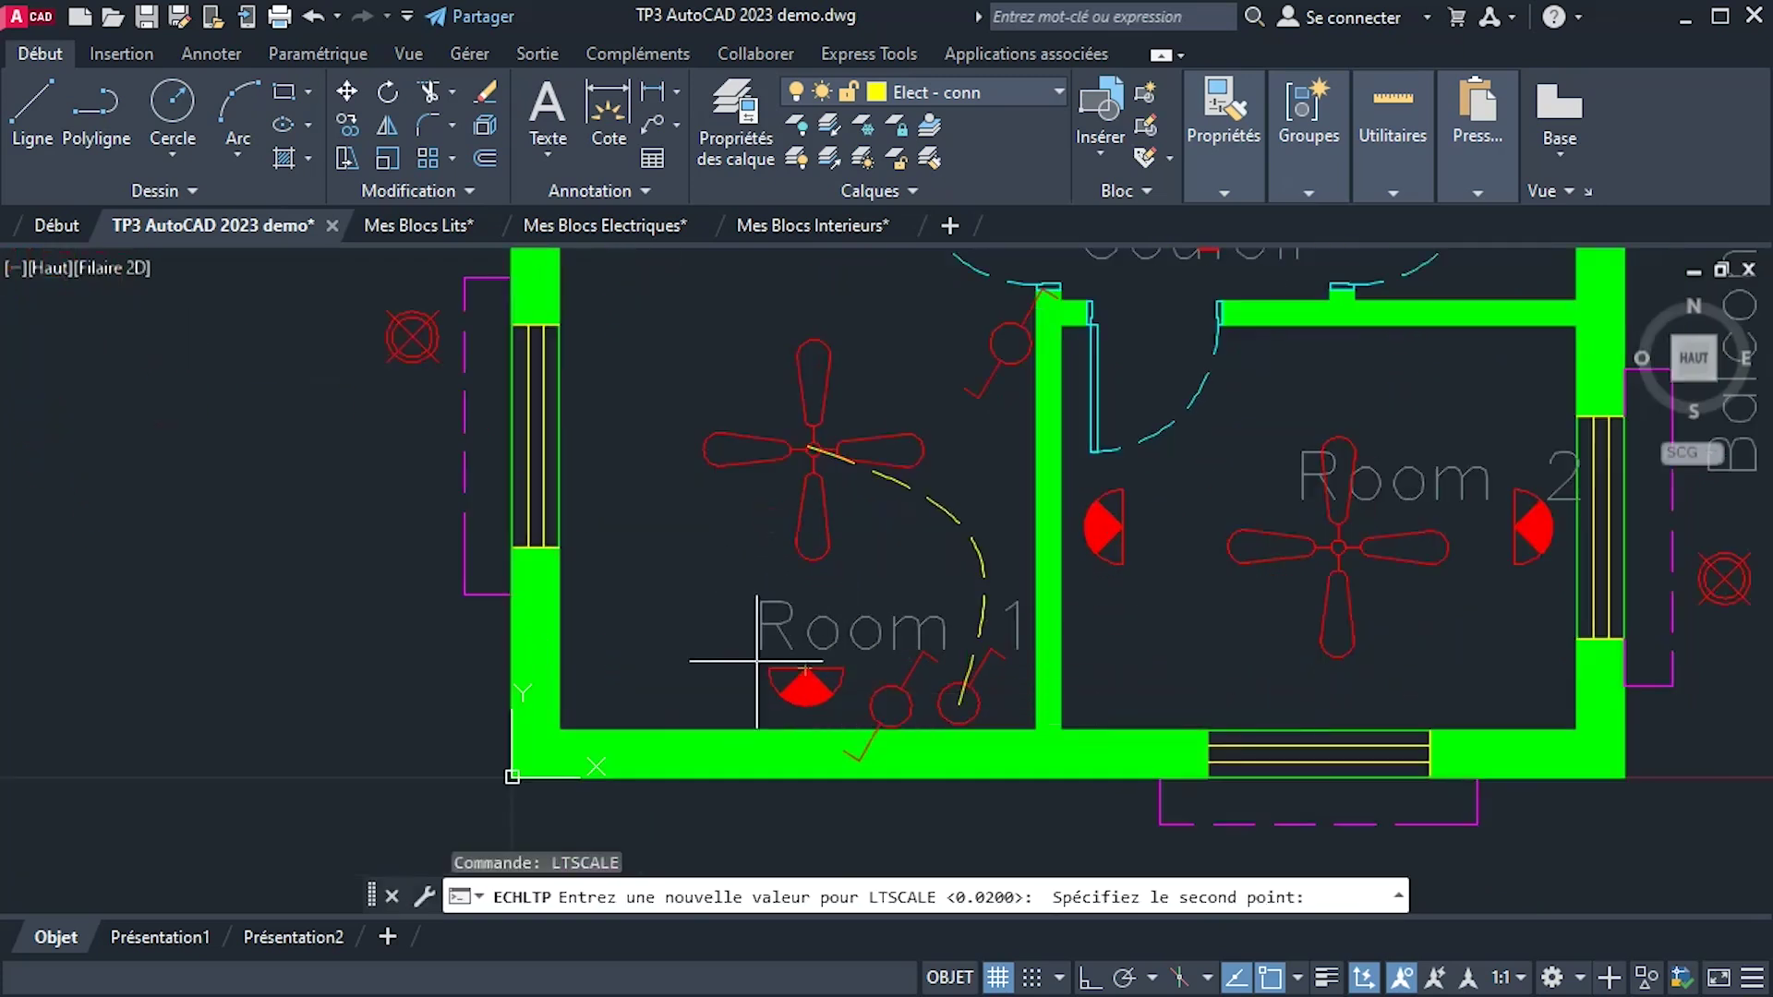
left_click(611, 503)
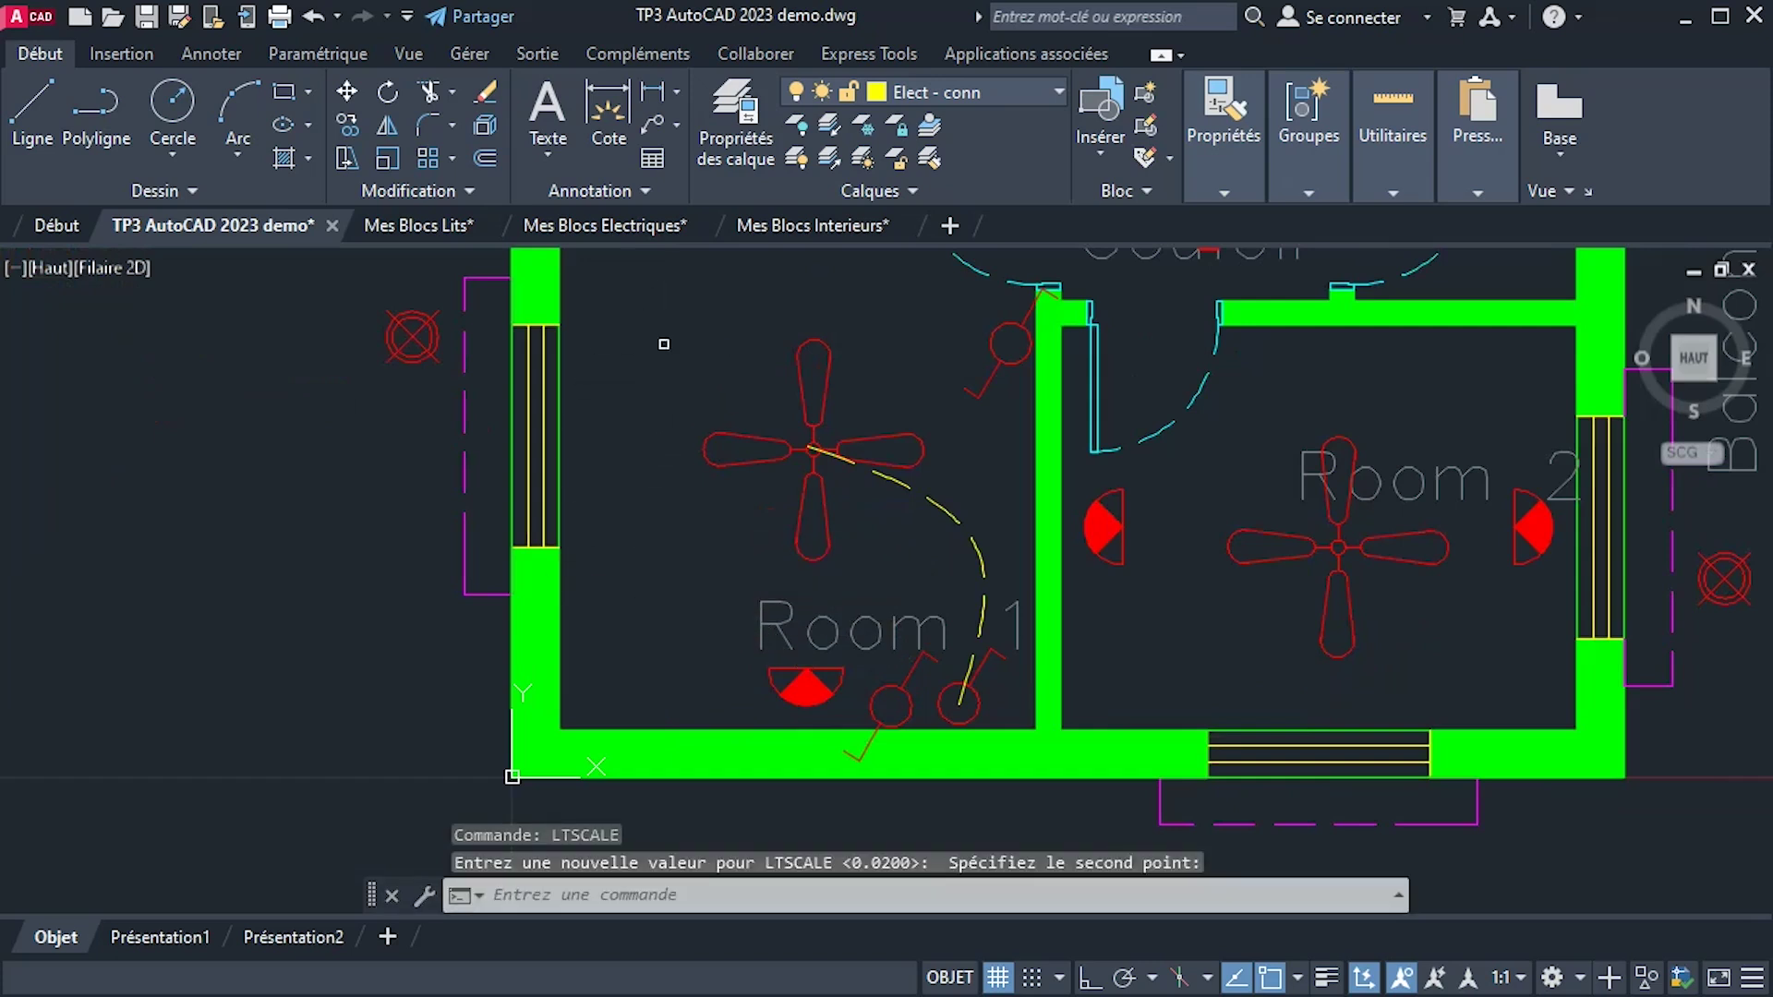
Specify LTSCALE once more with two picked points inside Room 1 and leave the command.
left_click(693, 610)
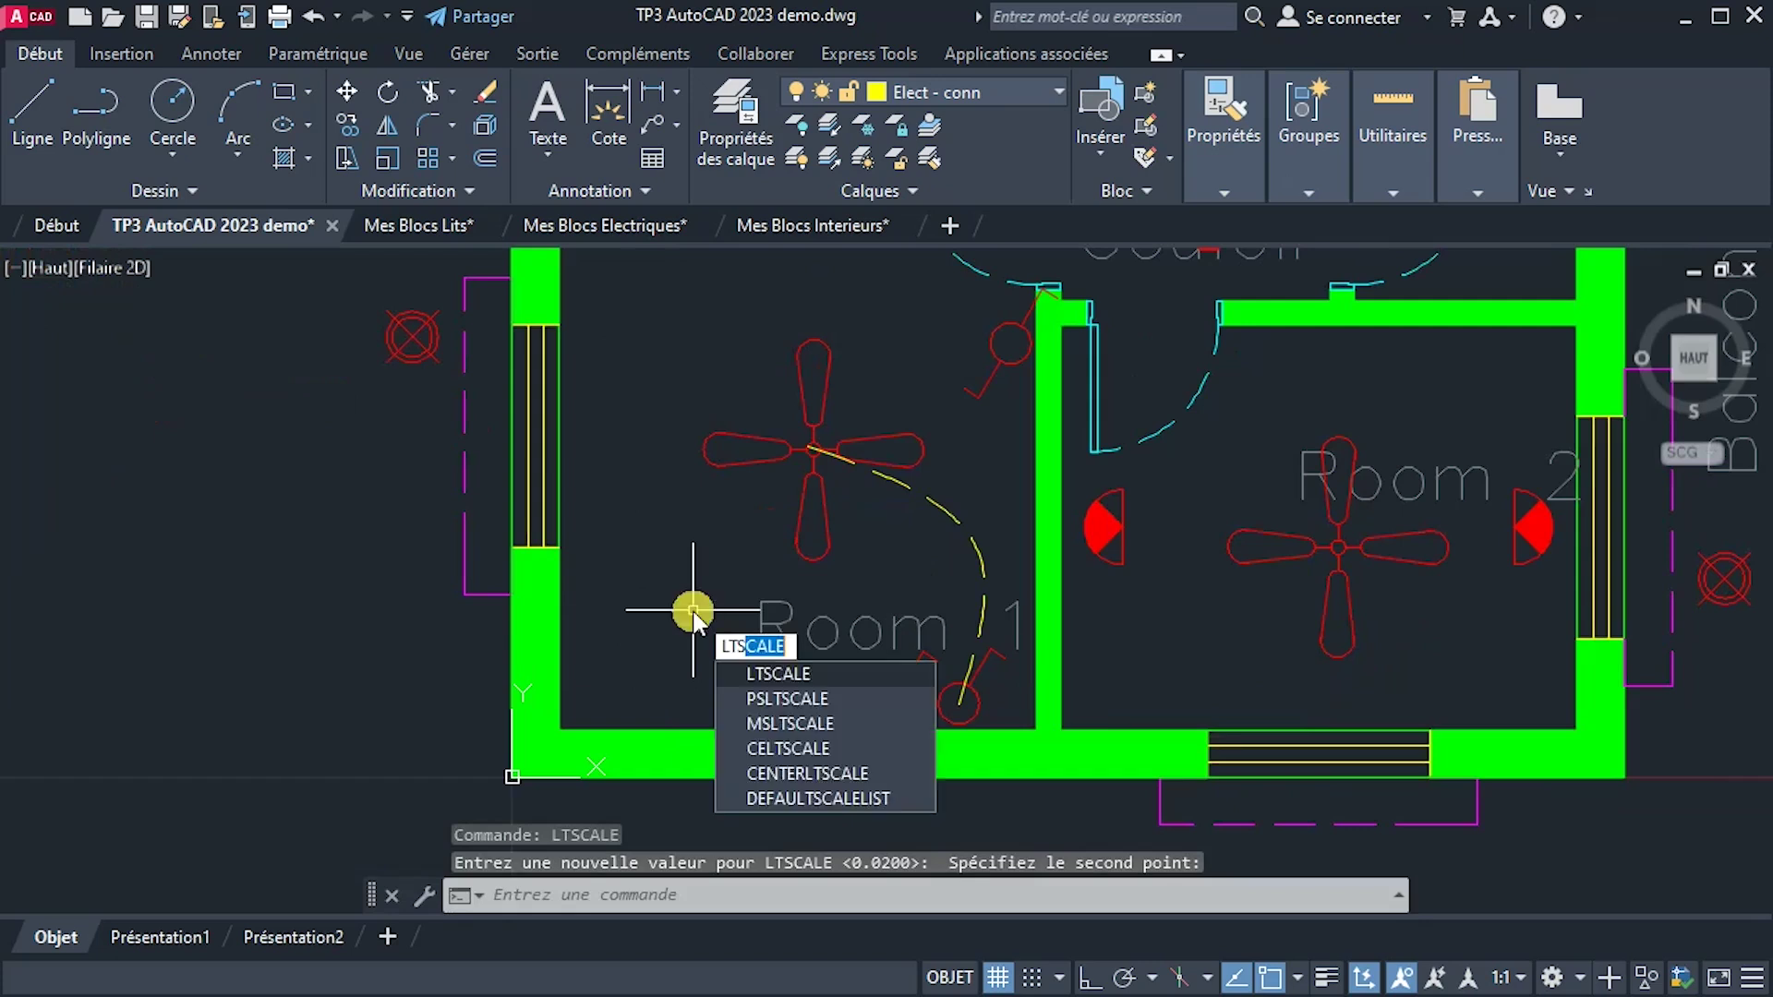
type("lts")
key("Return")
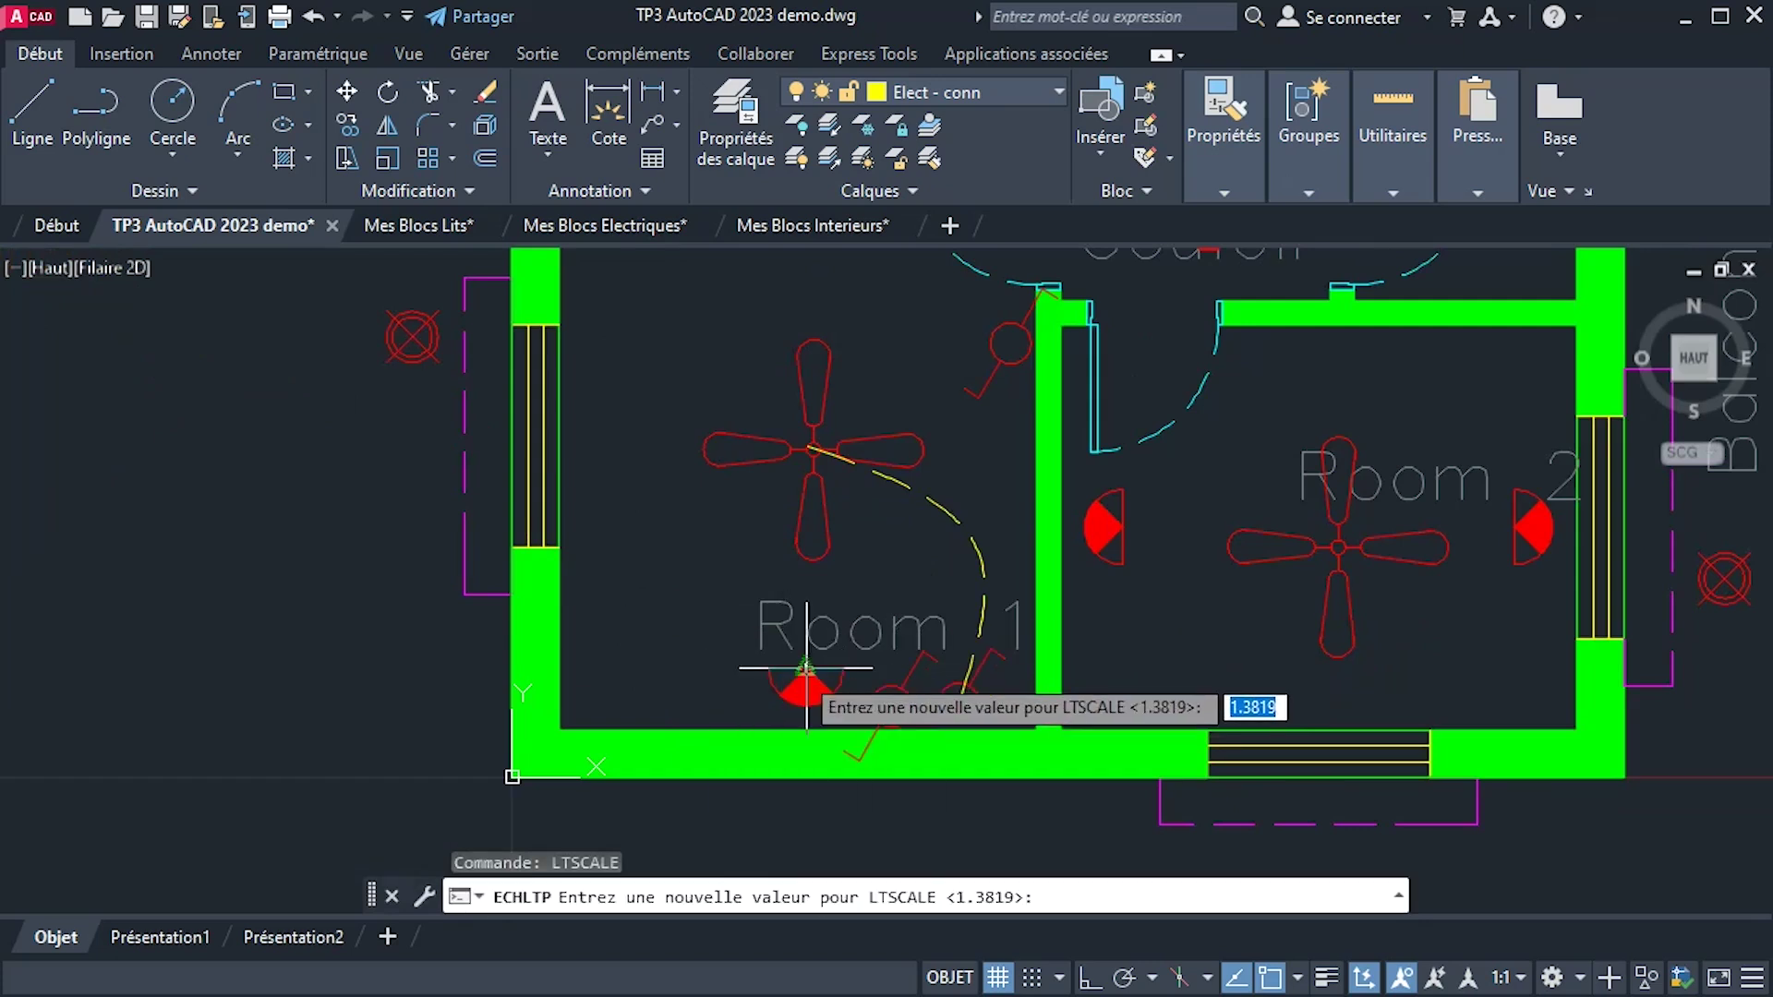
left_click(651, 568)
left_click(639, 529)
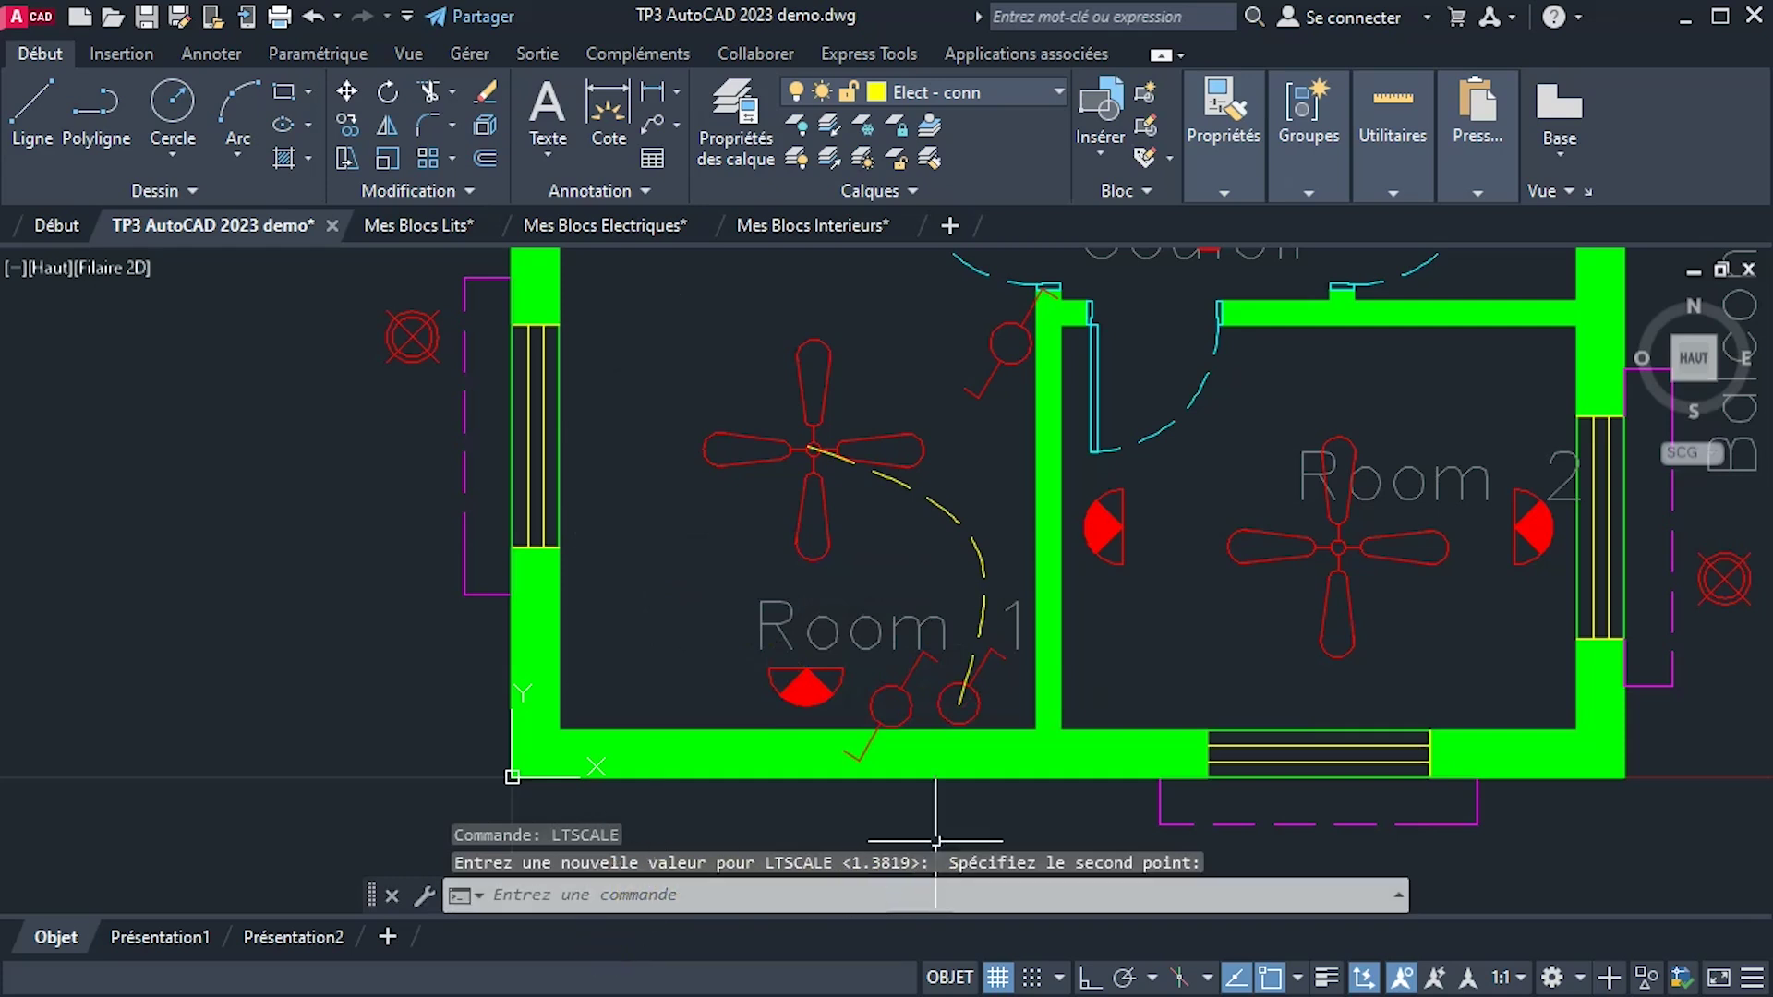
key("Escape")
key("Escape")
middle_click_drag(785, 597, 716, 735)
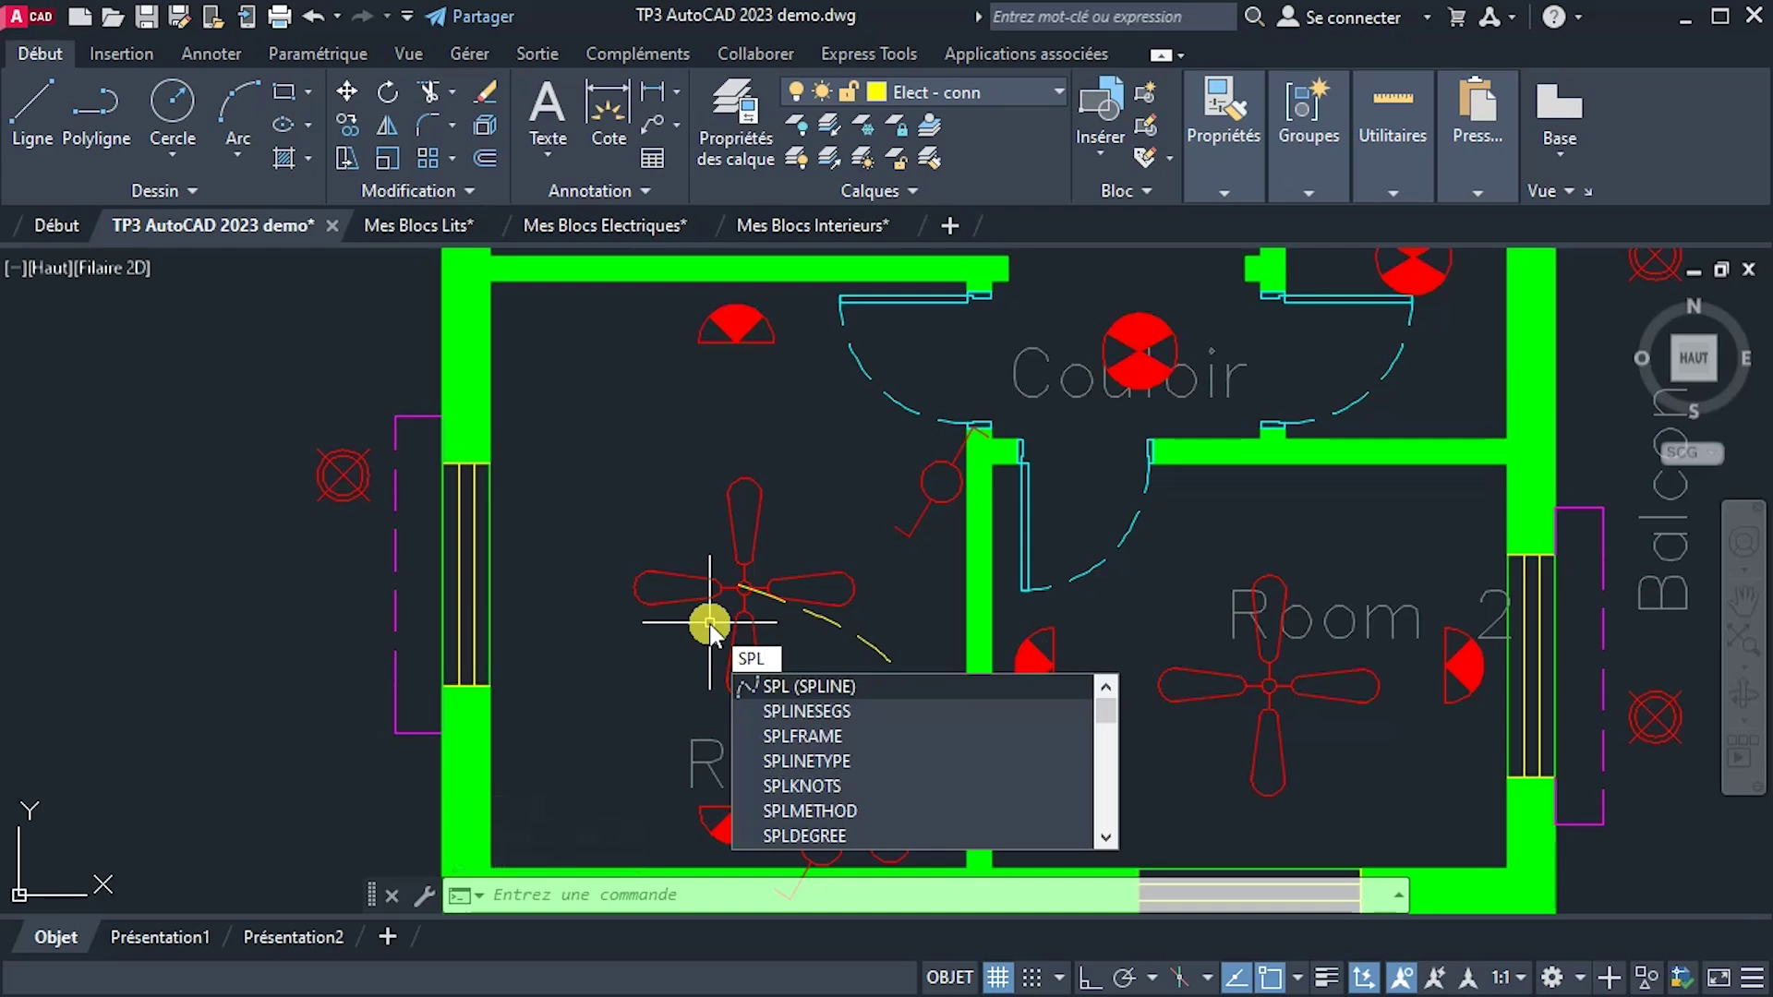
Draw a spline from Room 1's bottom half-circle symbol, curving past the window wall, to the half-circle symbol at its upper wall.
key("Return")
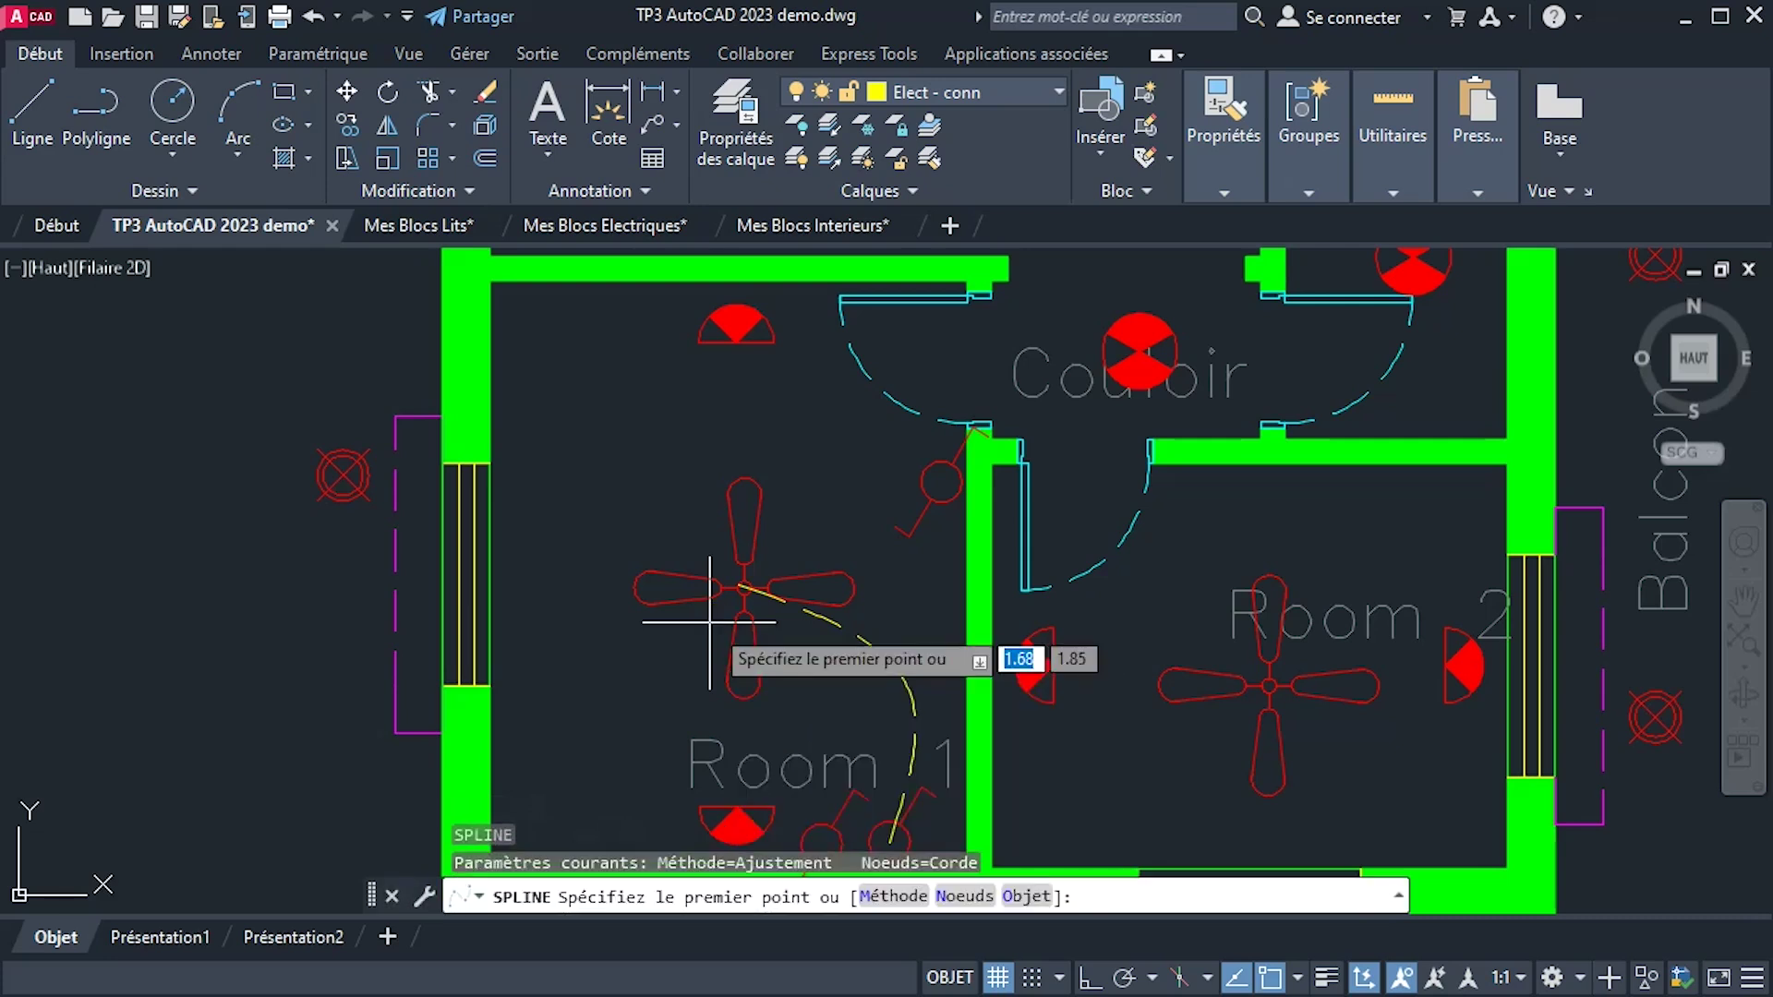
left_click(736, 806)
left_click(509, 712)
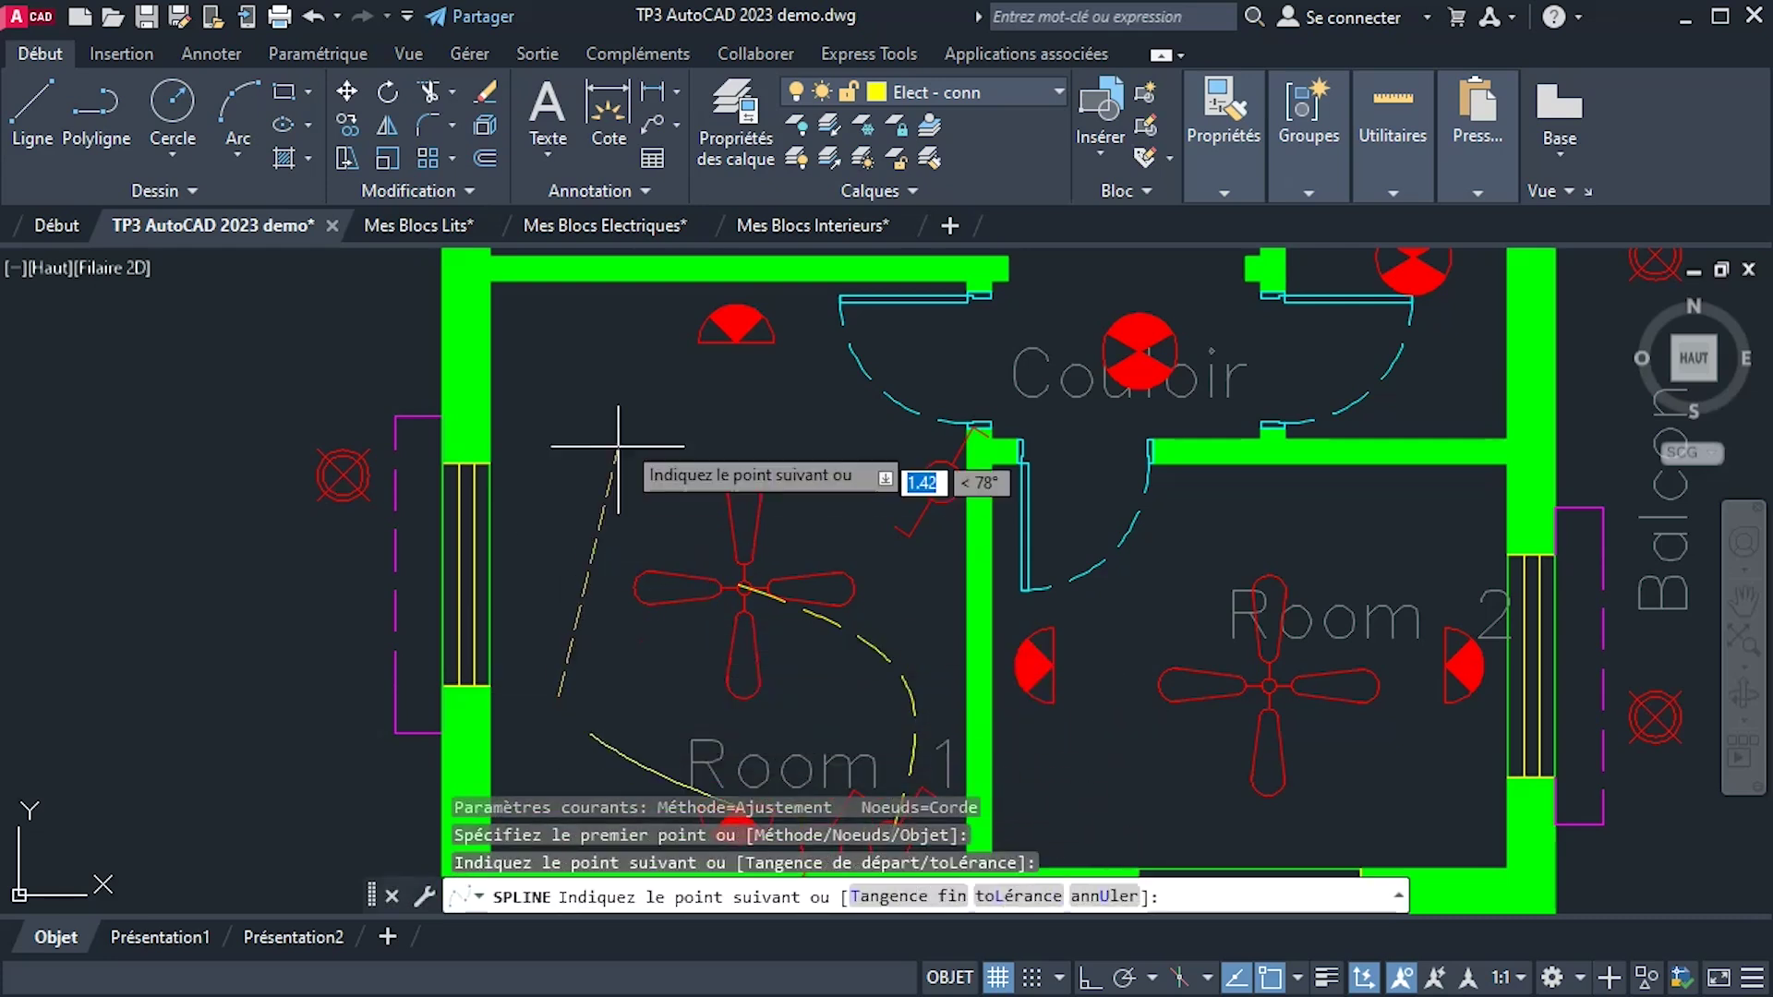
left_click(736, 342)
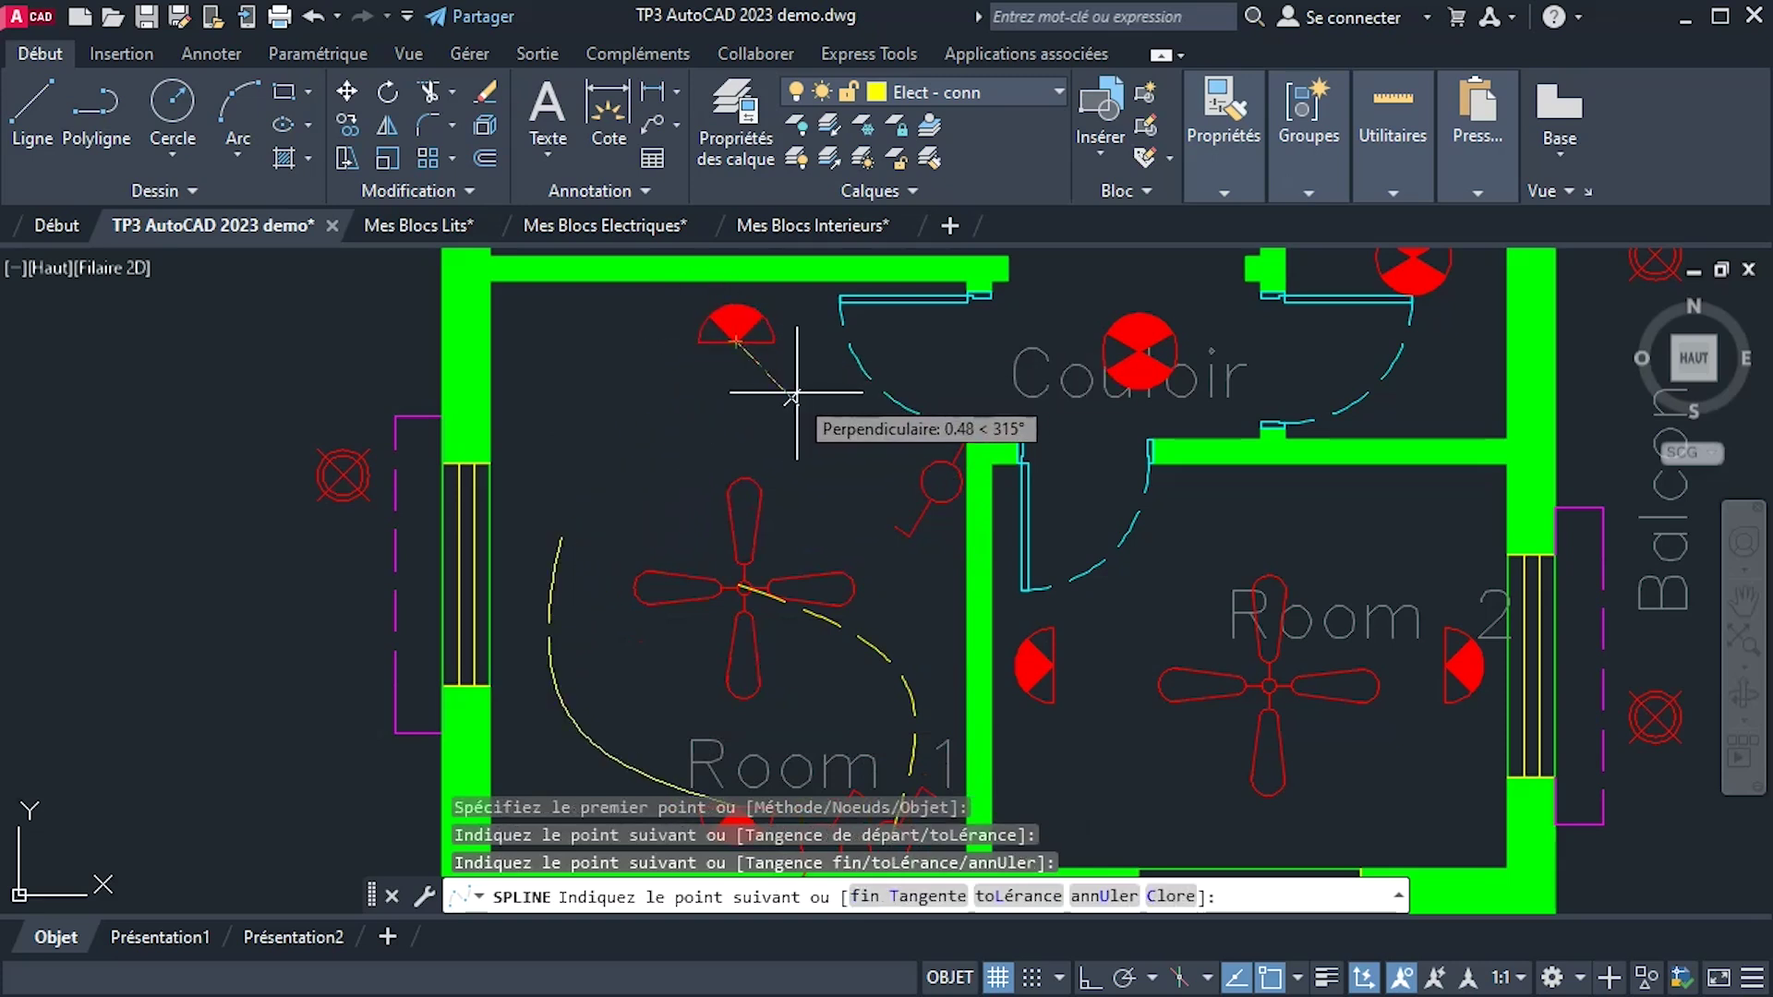
right_click(816, 342)
left_click(854, 345)
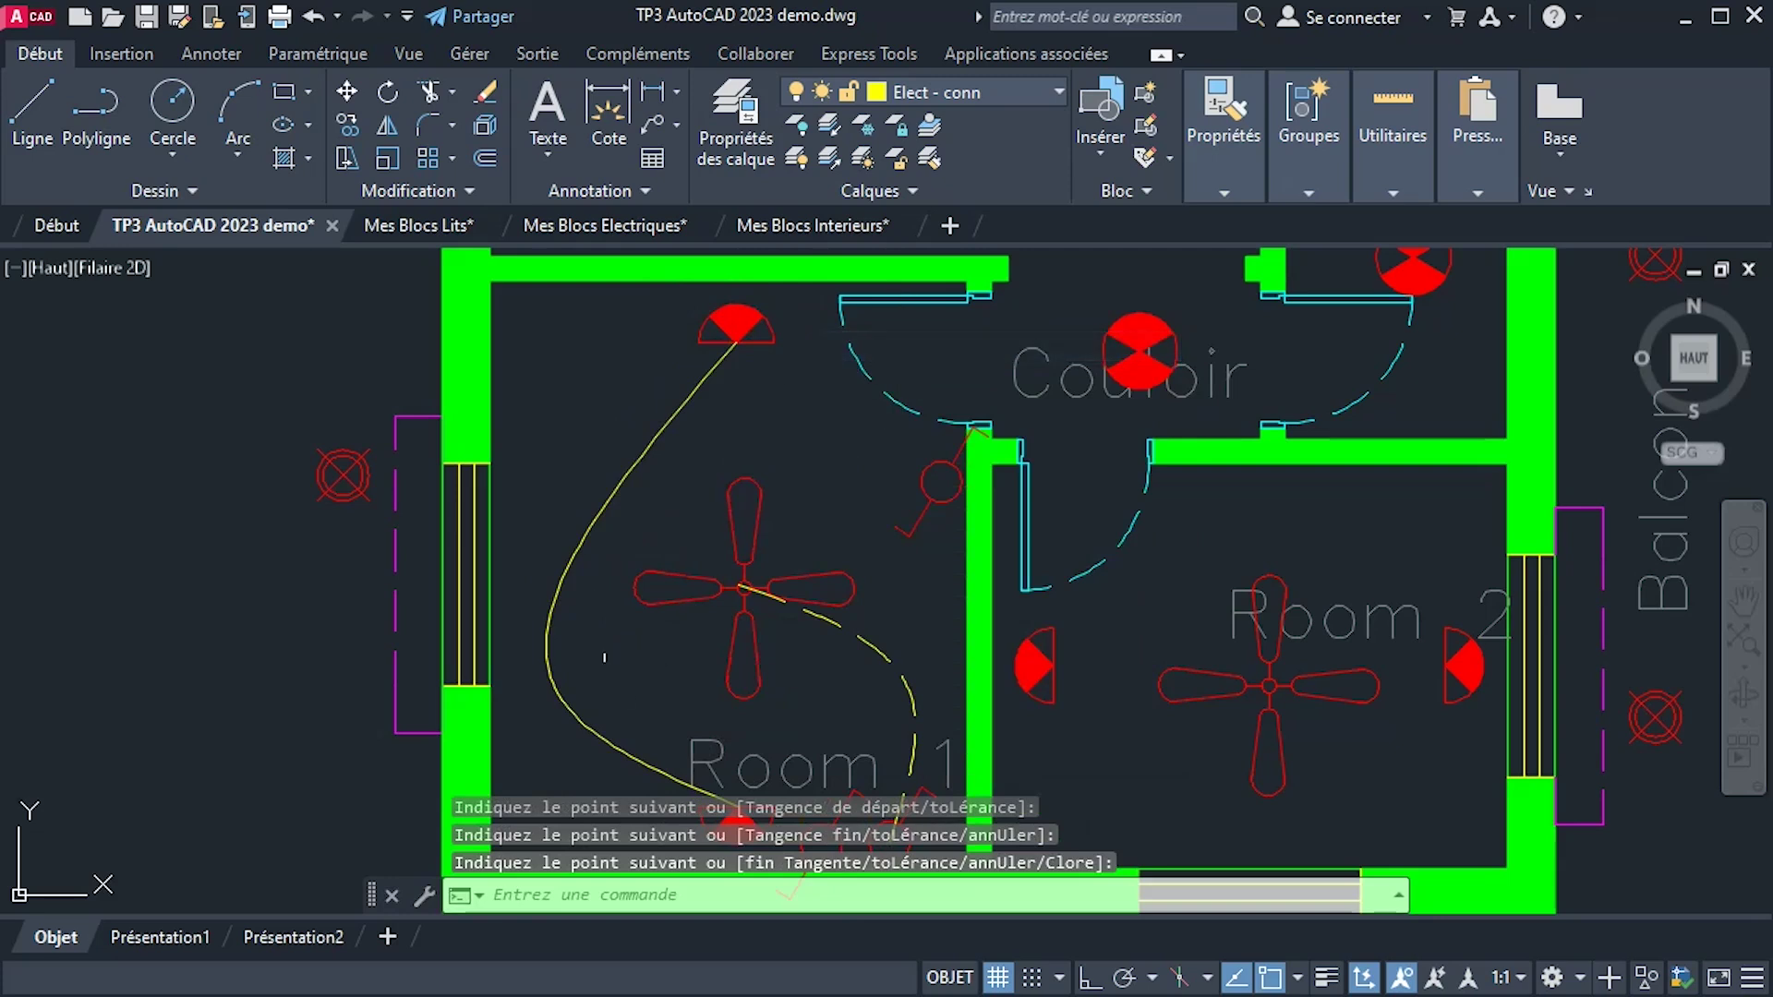
Reshape the new spline in Room 1 by moving its middle fit point up beside the window, then deselect it.
left_click(566, 693)
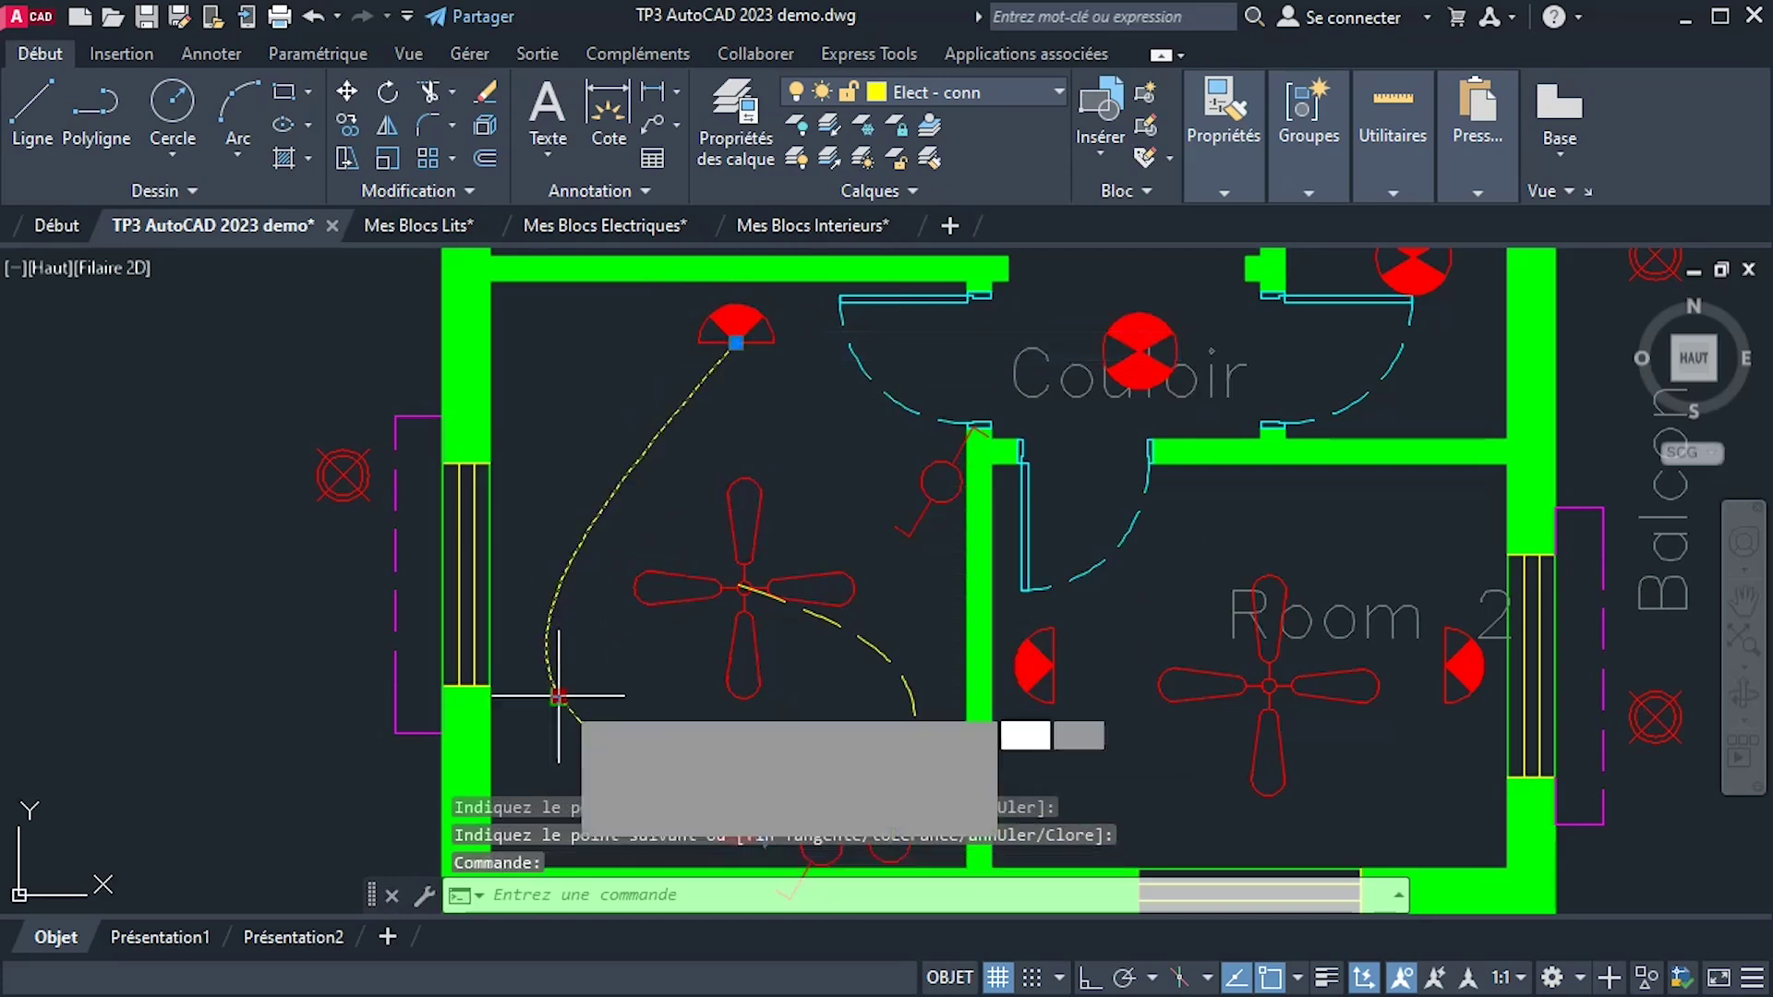
left_click(558, 695)
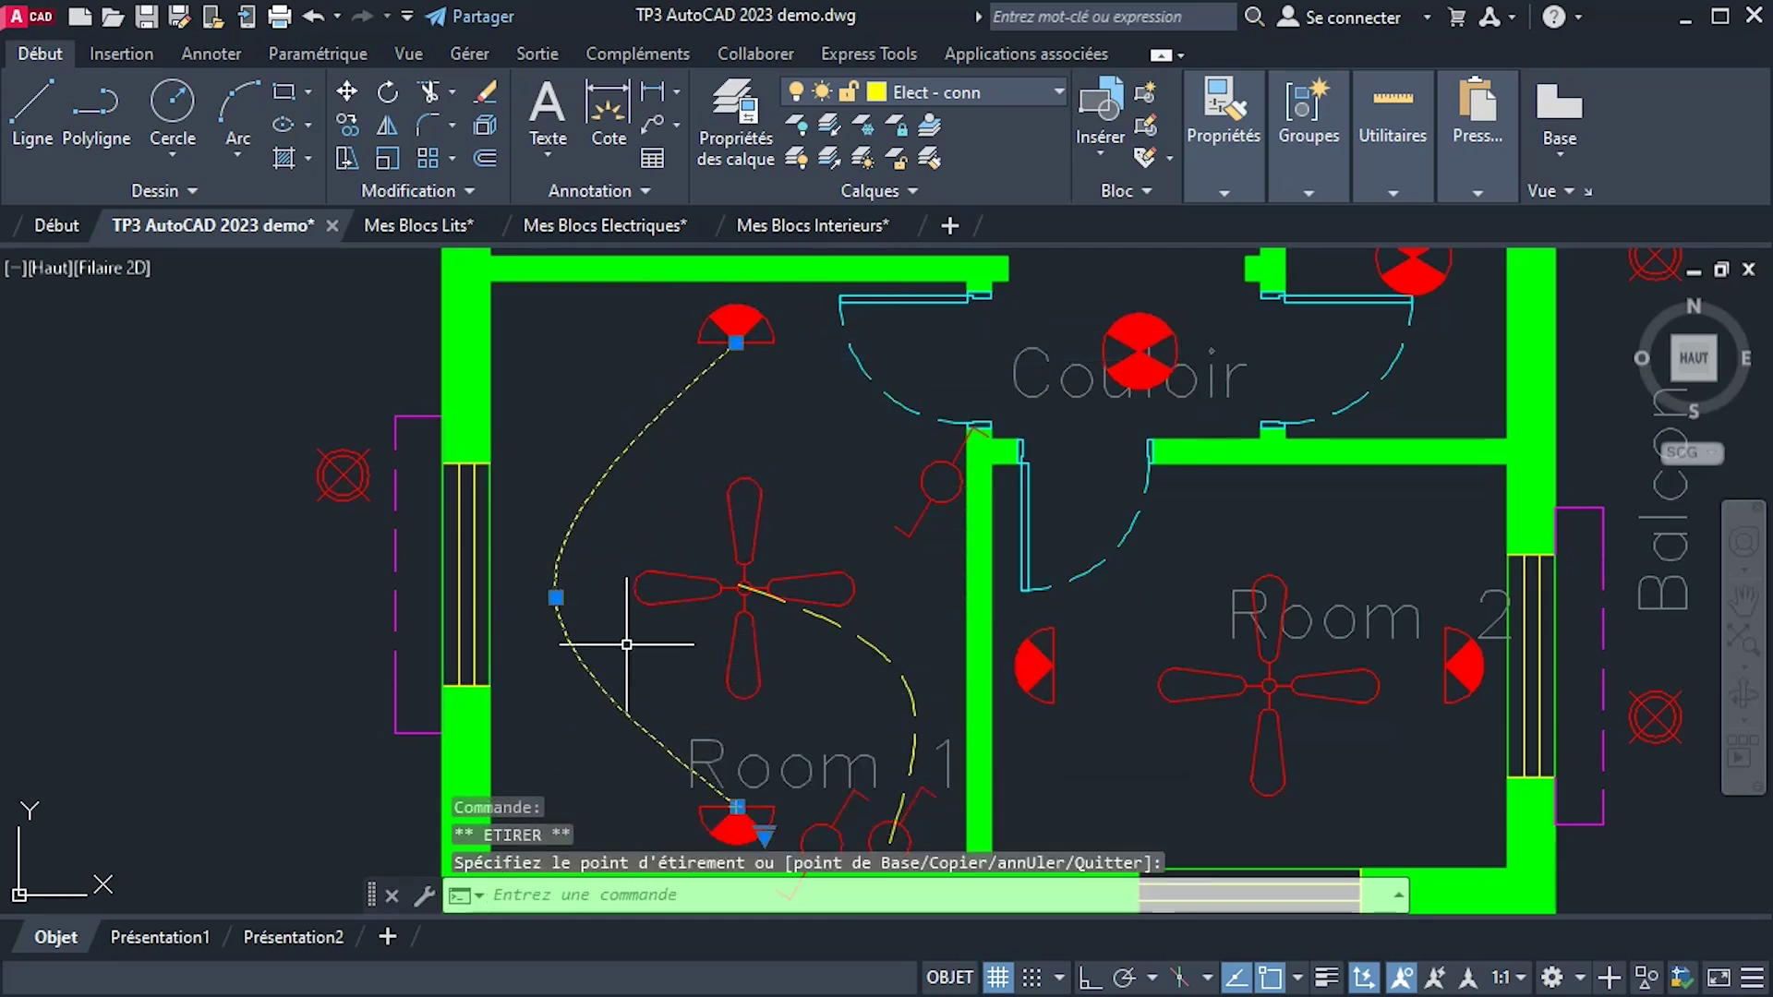
key("Escape")
scroll(517, 601, "up", 3)
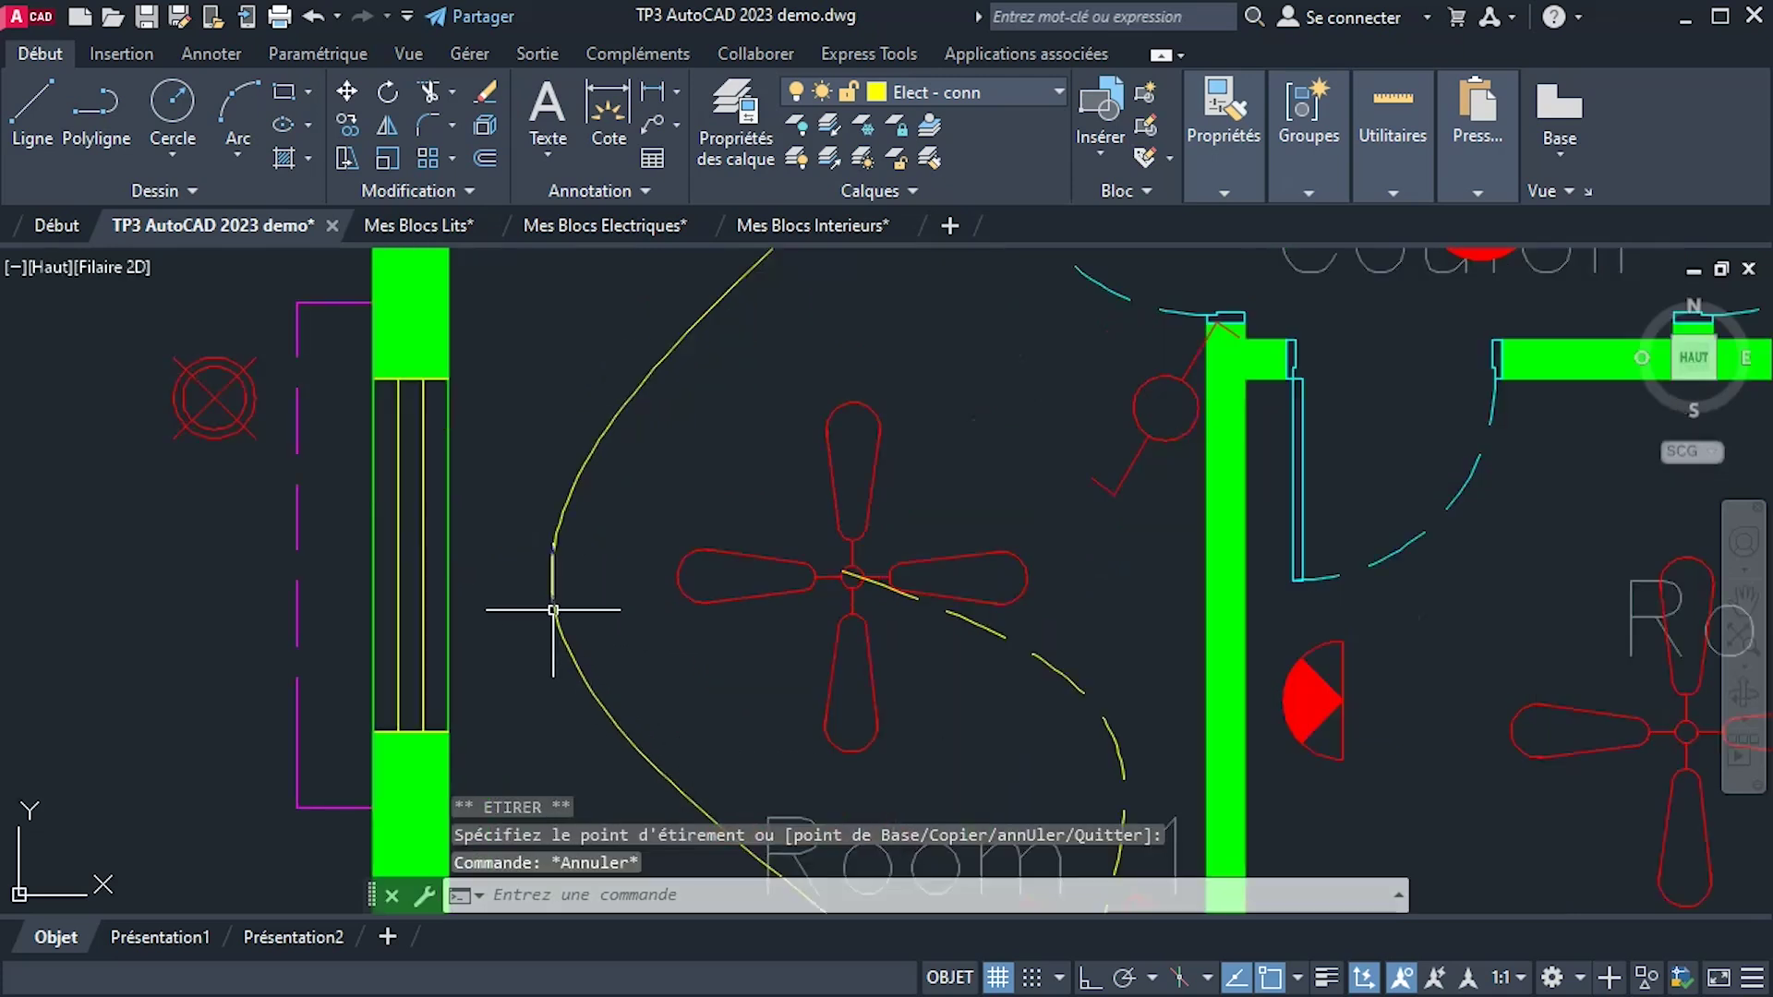
left_click(552, 594)
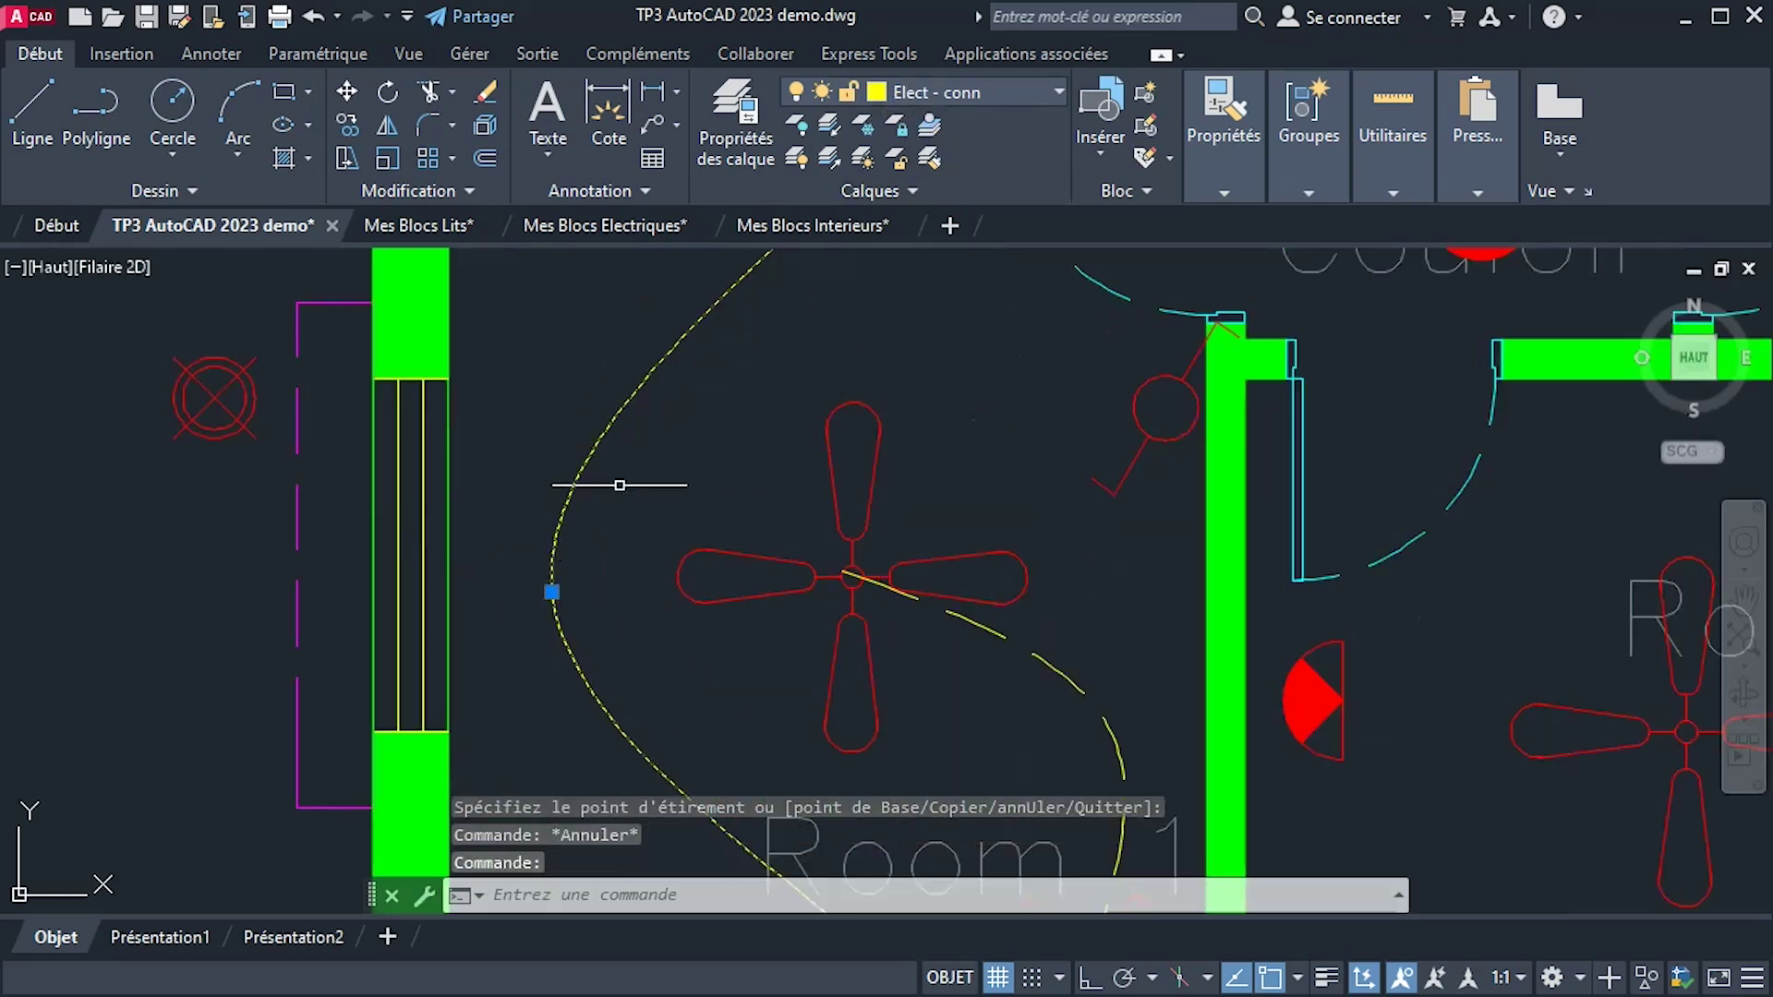
key("Escape")
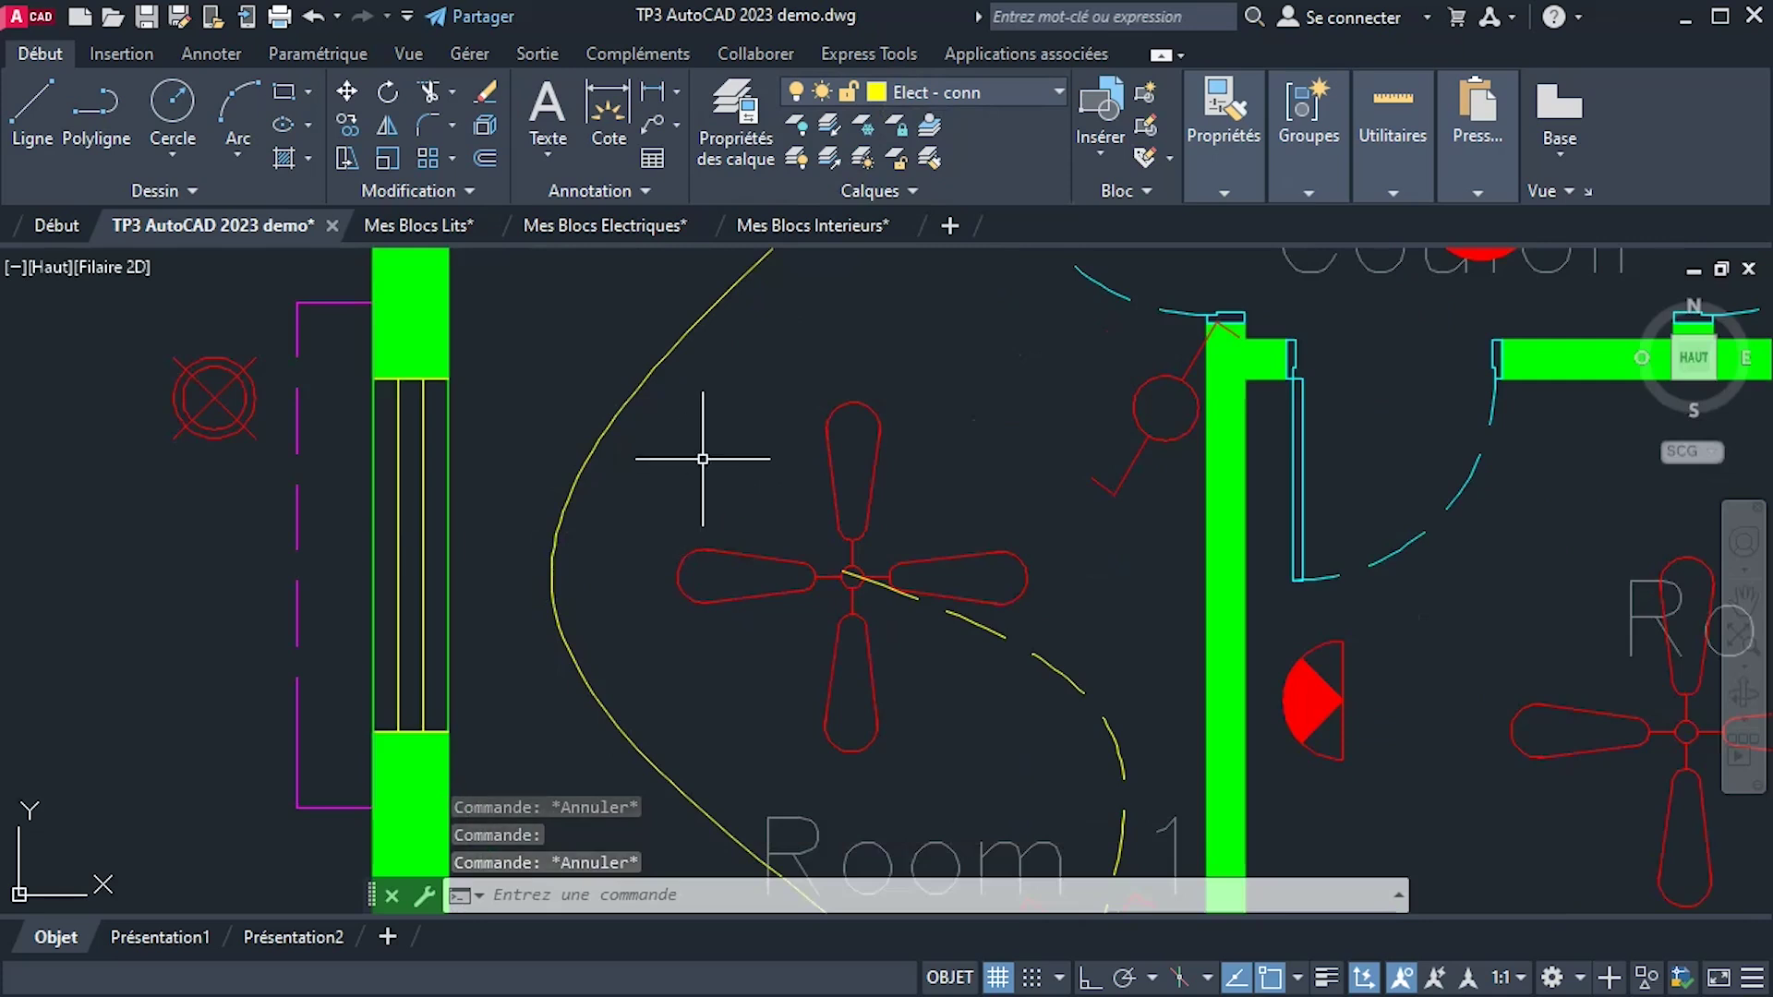
Regenerate the drawing, set the global linetype scale (LTSCALE) to 0.02 and regenerate again.
type("re")
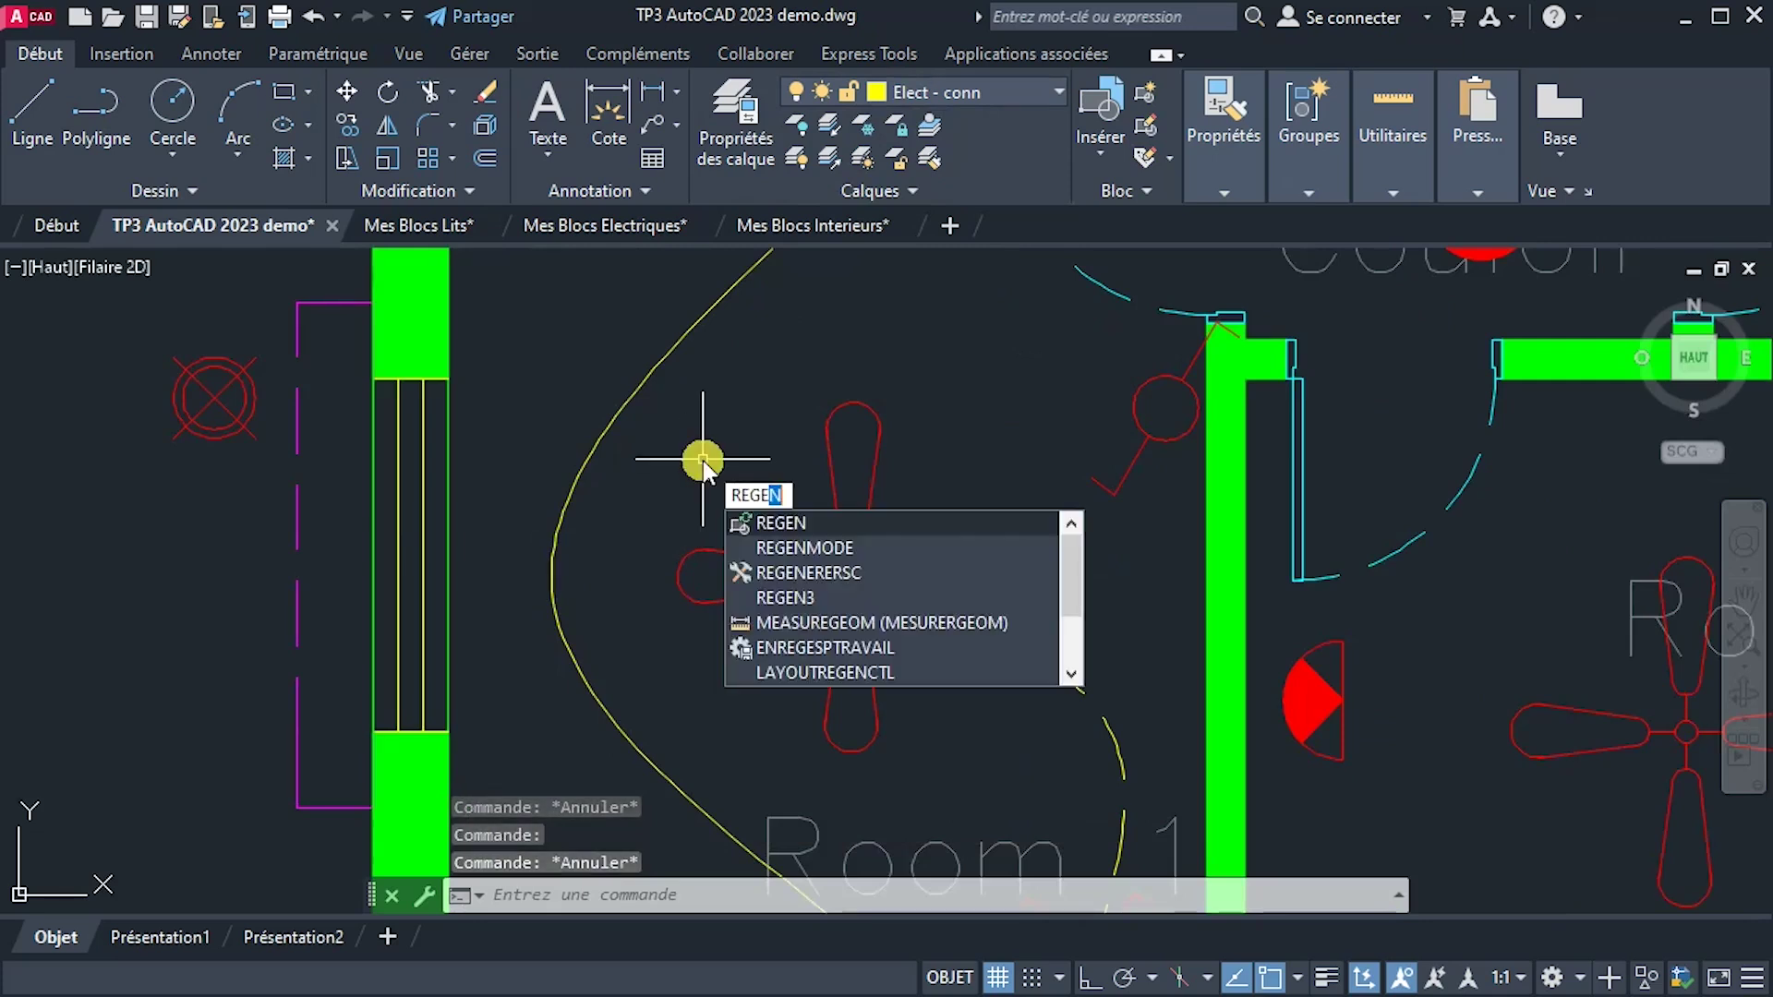
key("Return")
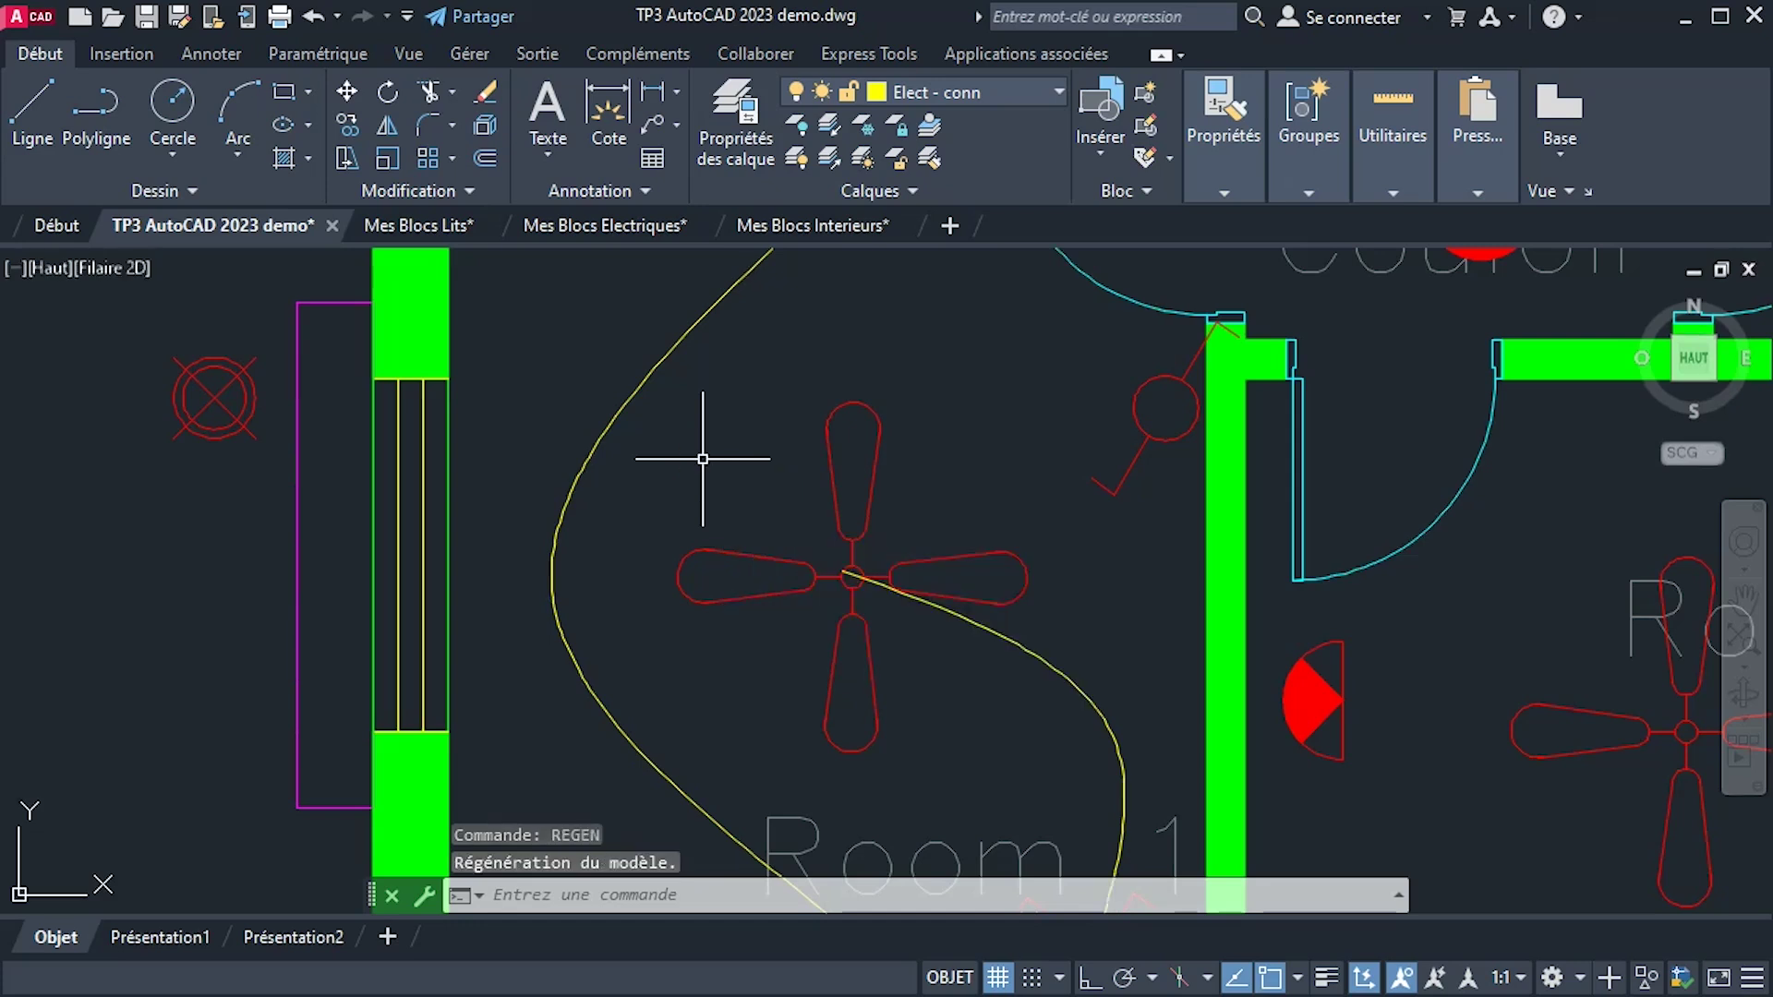
type("lts")
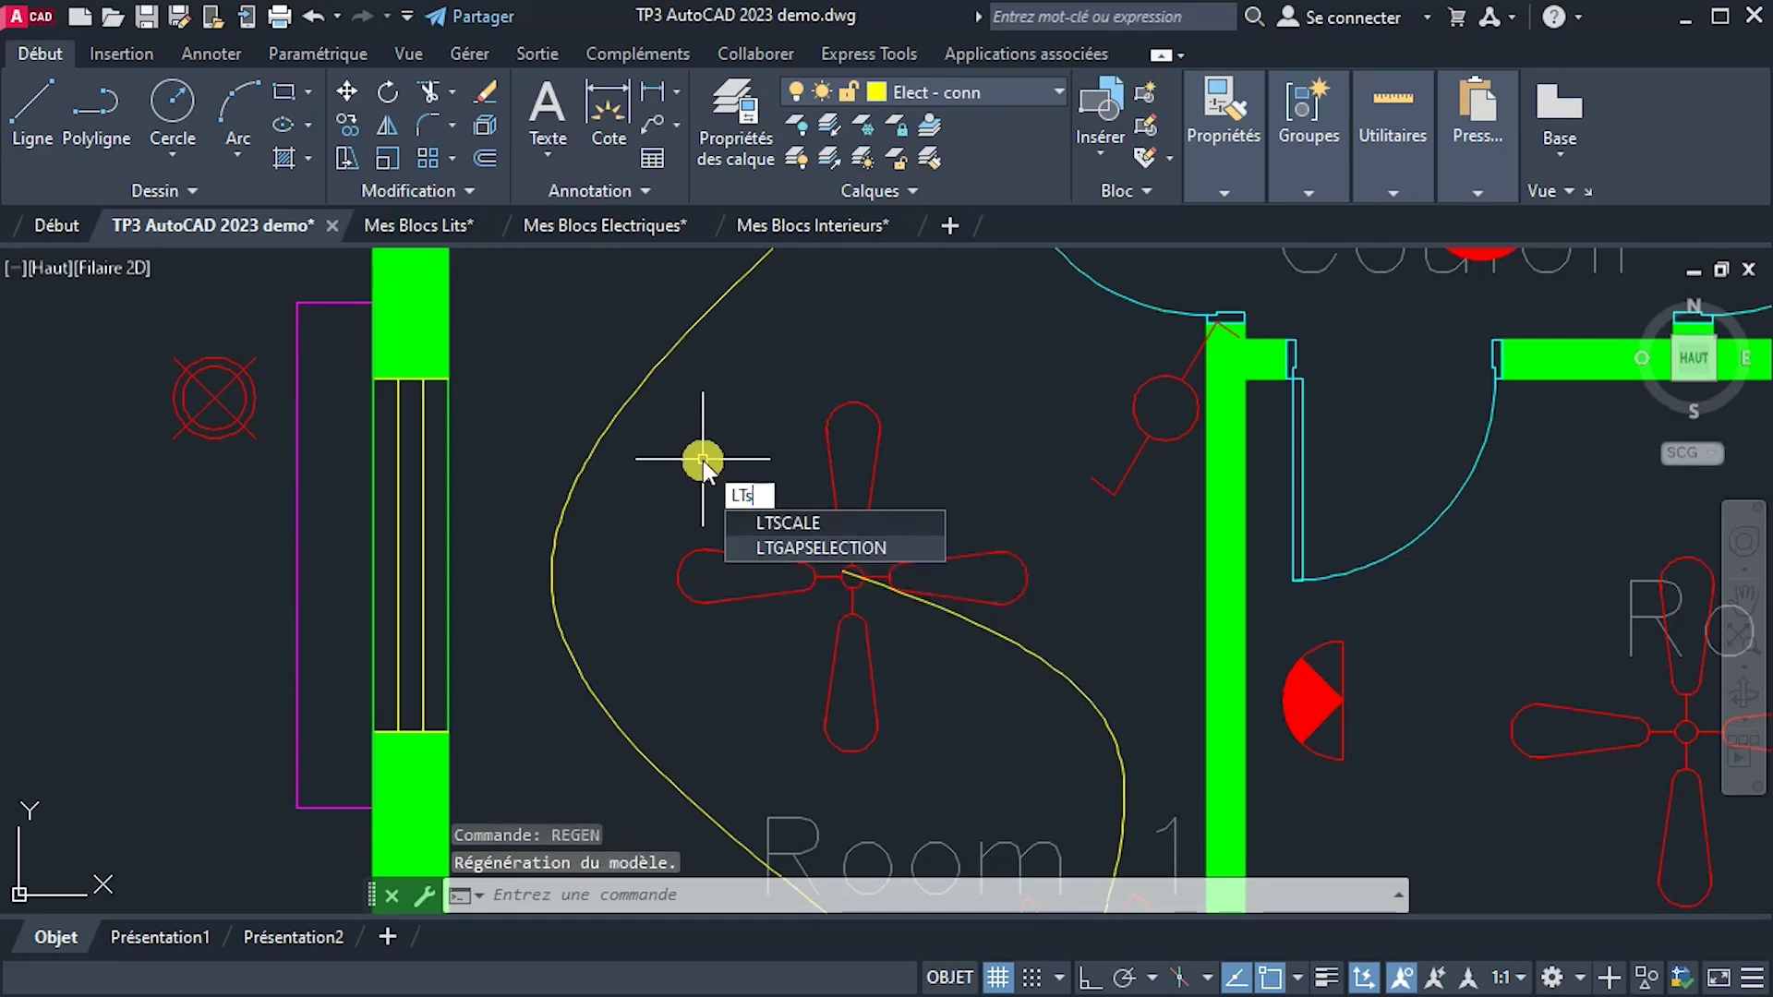
key("Return")
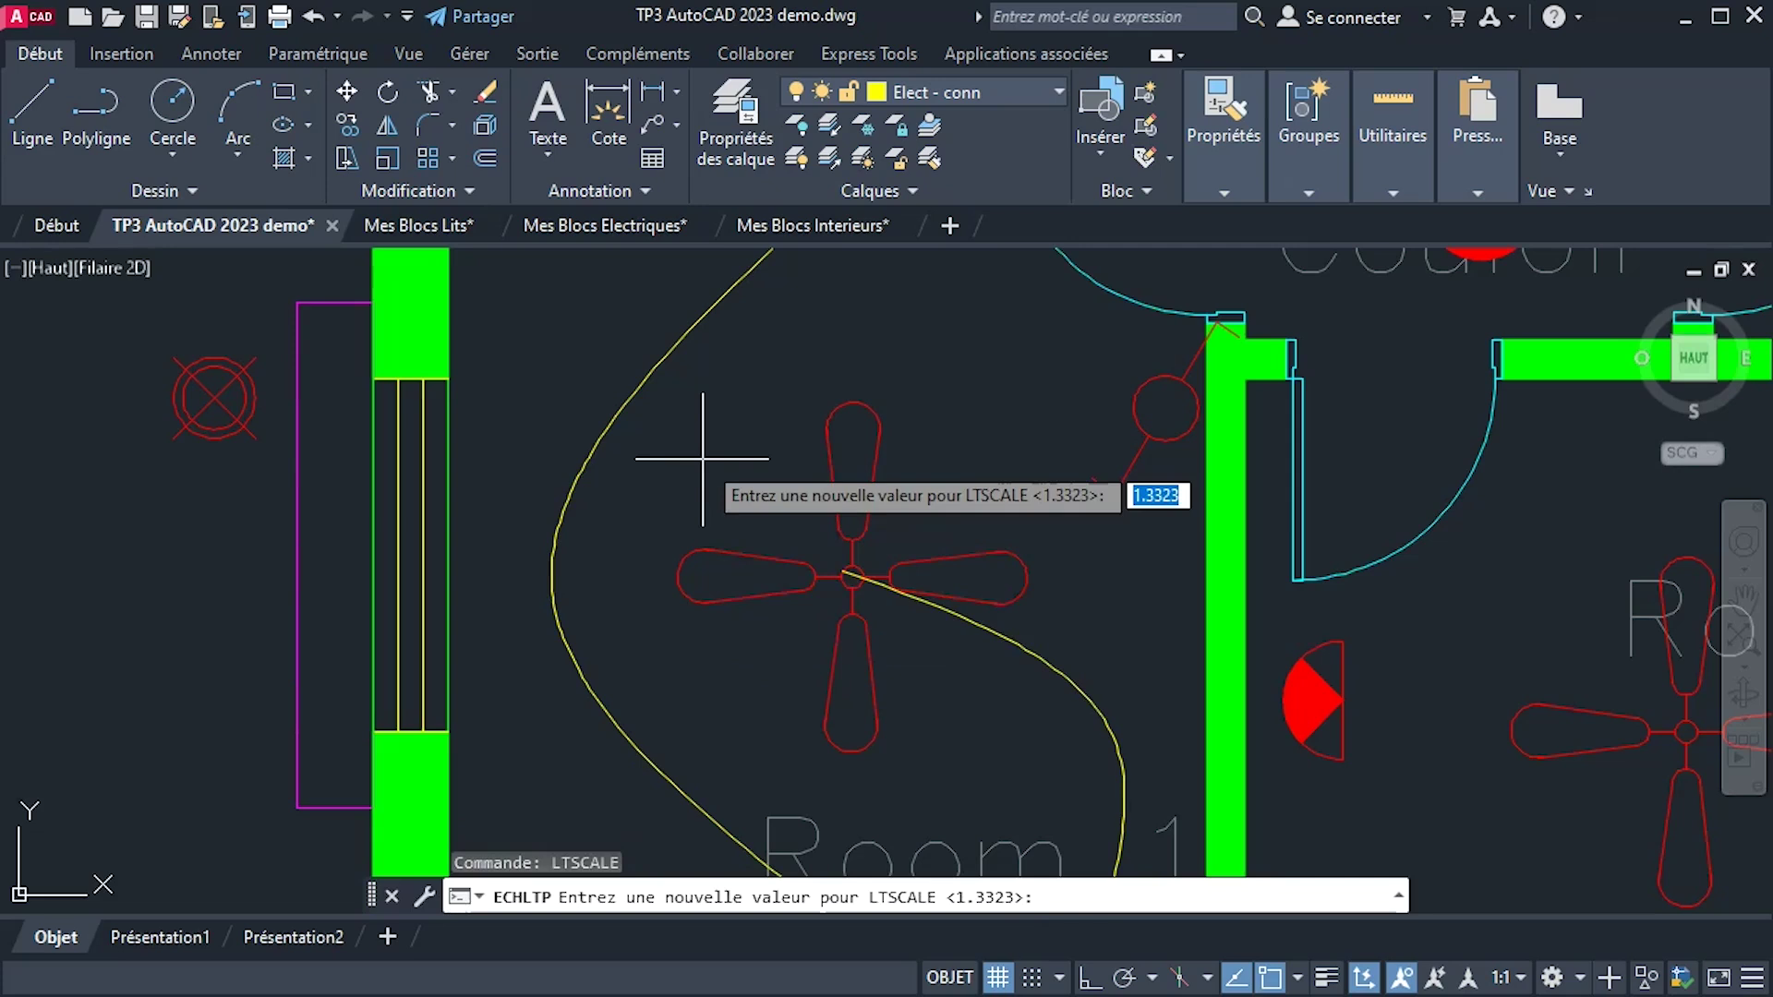
type("0.02")
key("Return")
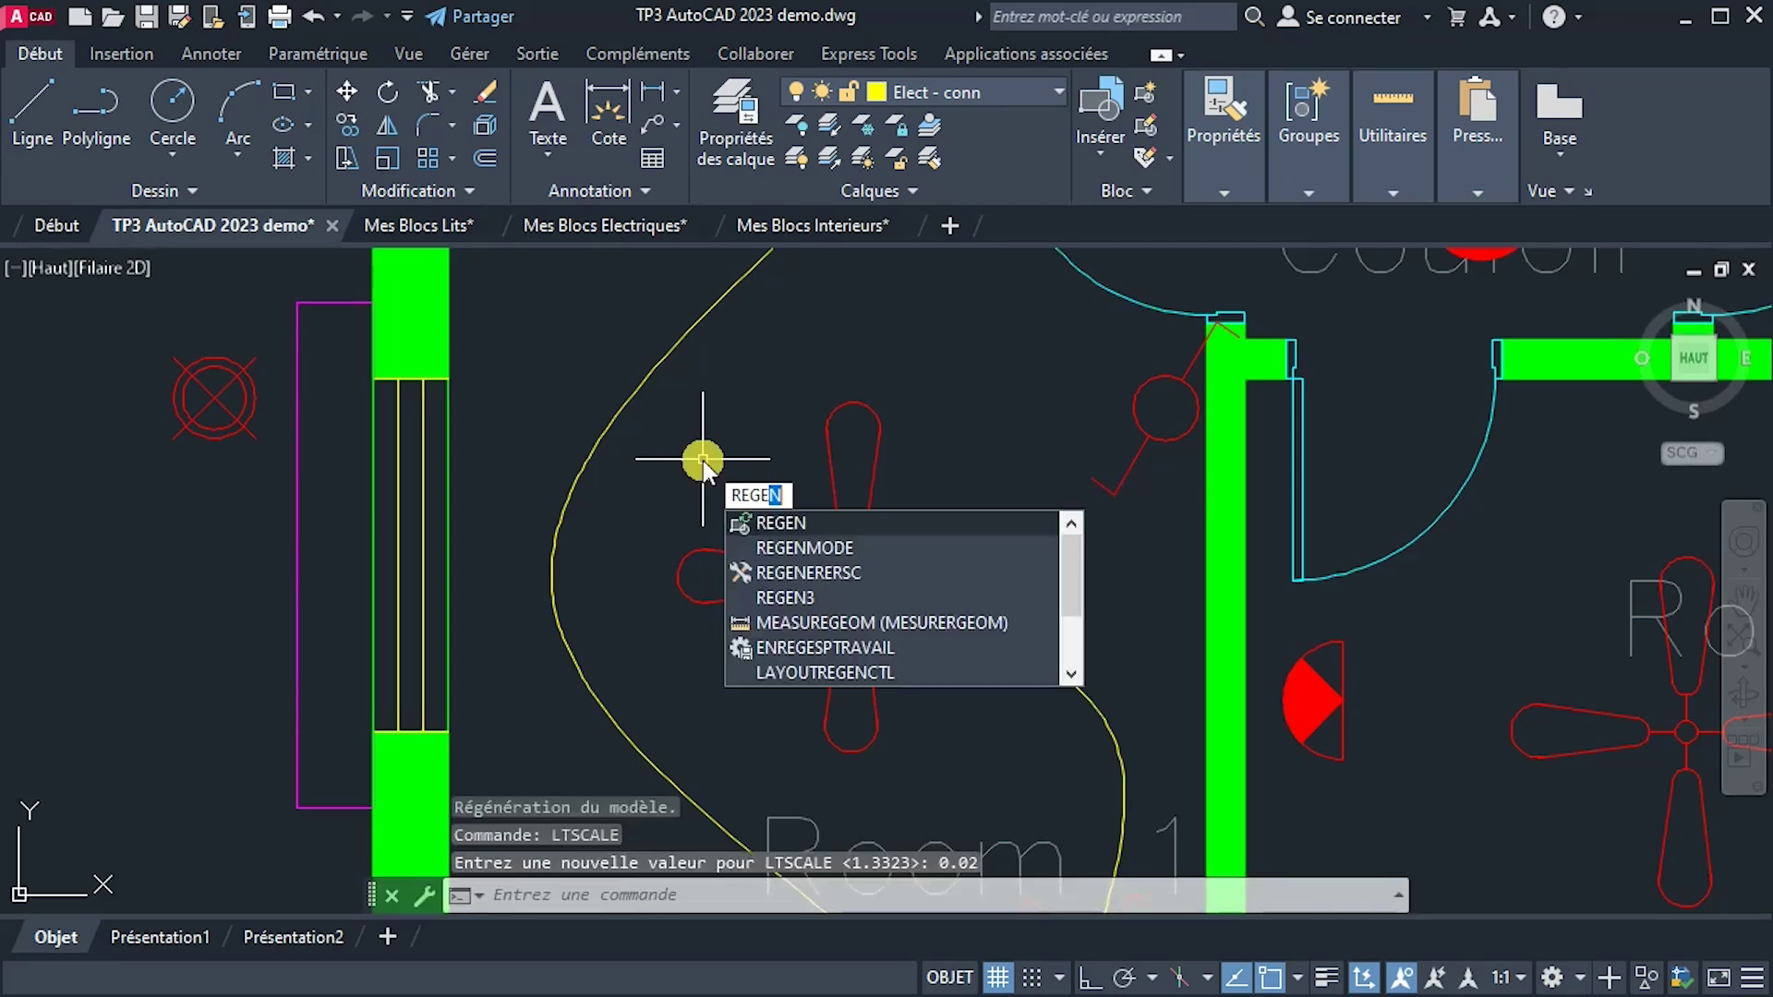
type("rege")
key("Return")
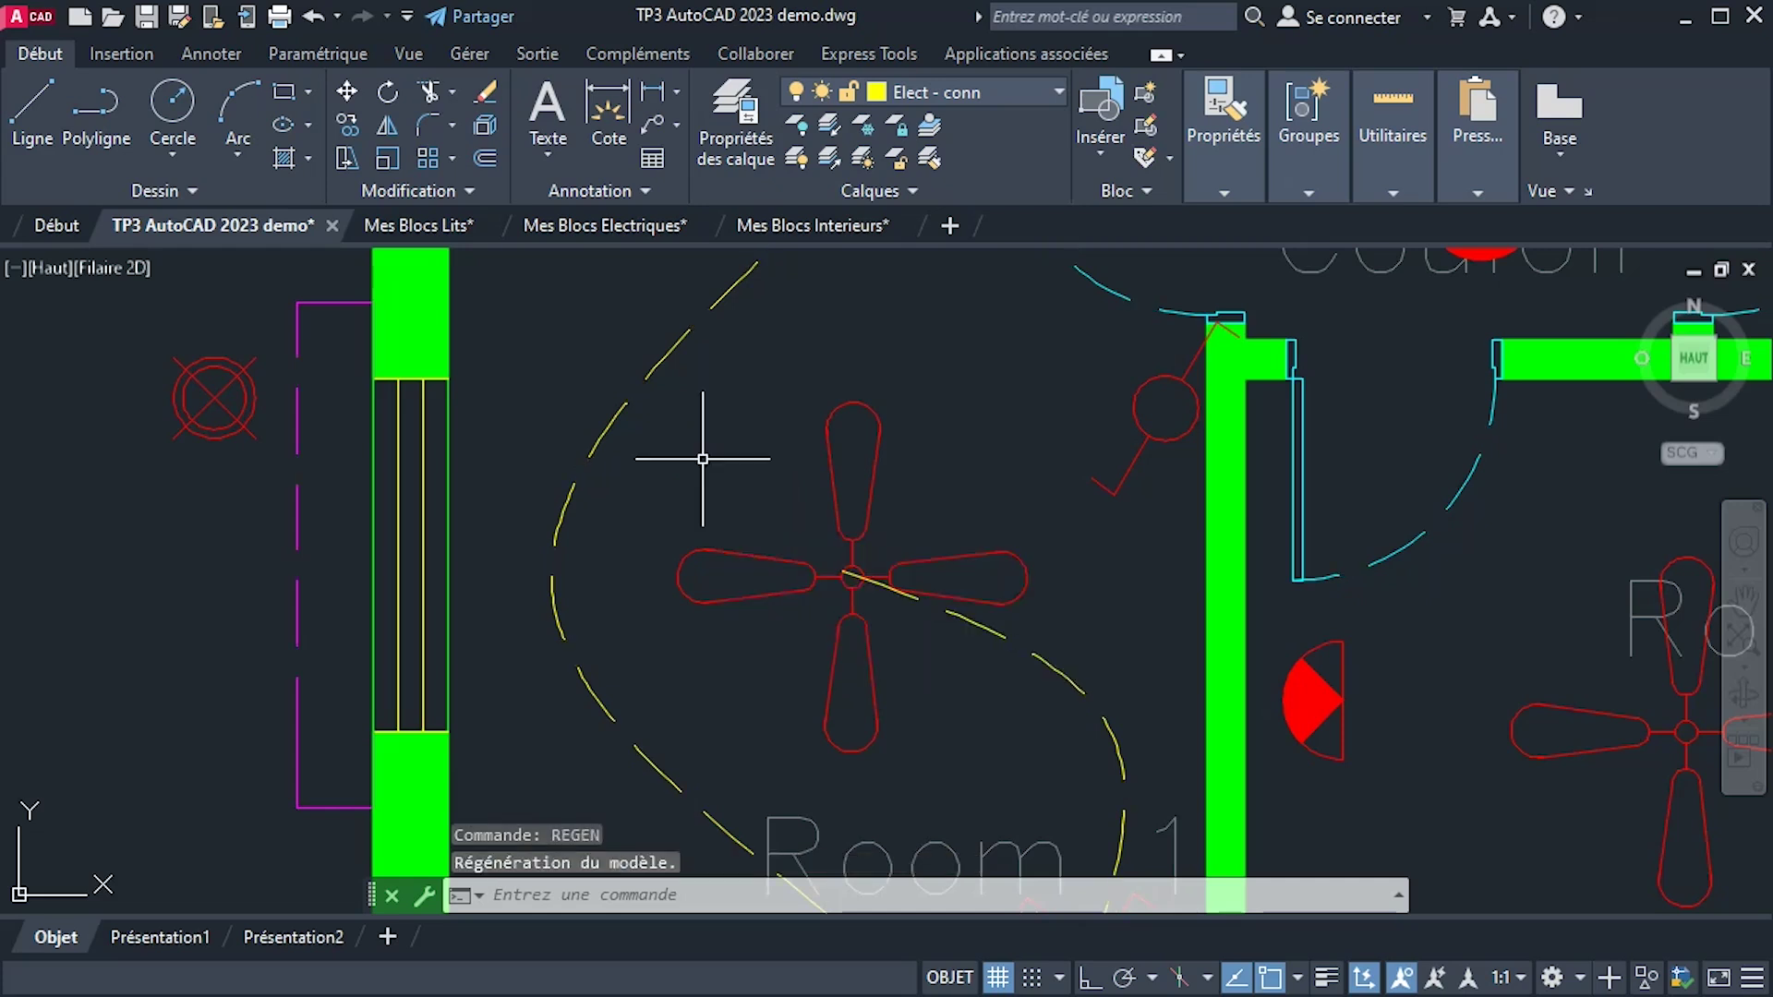
Draw a curved spline from the switch symbol near Room 1's door to the half-circle symbol at the upper wall.
scroll(716, 453, "down", 3)
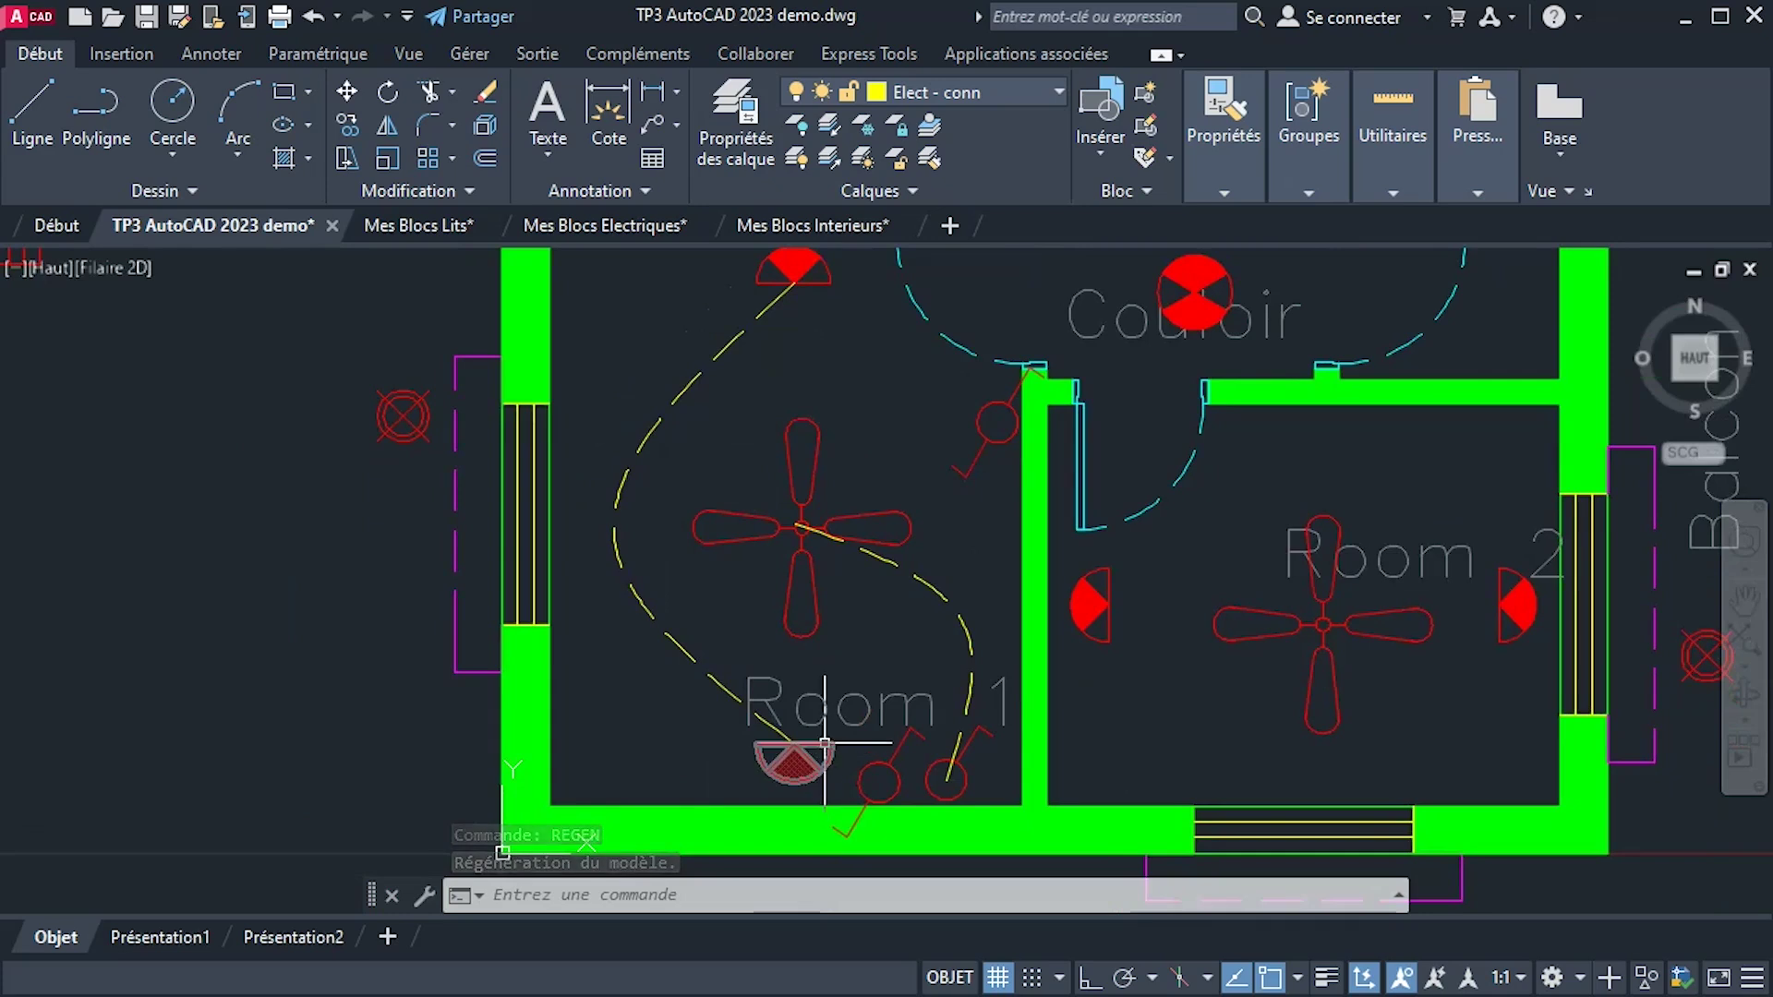
middle_click_drag(970, 407, 1049, 376)
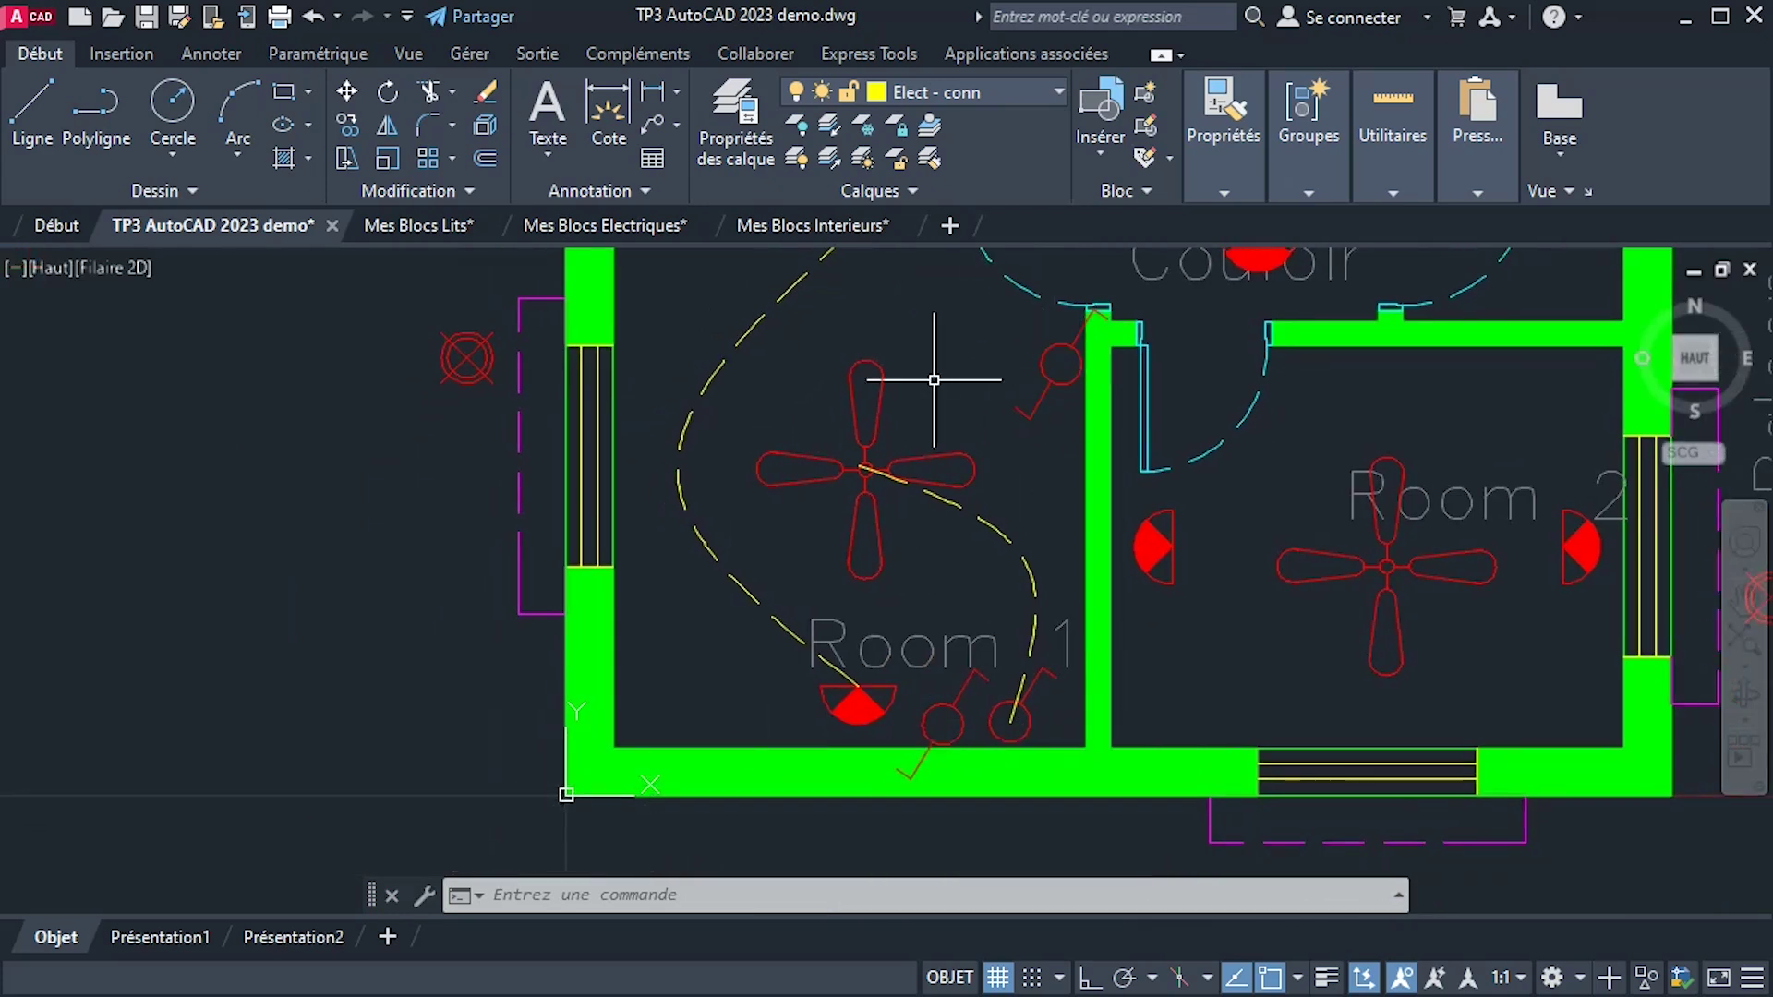
type("pl")
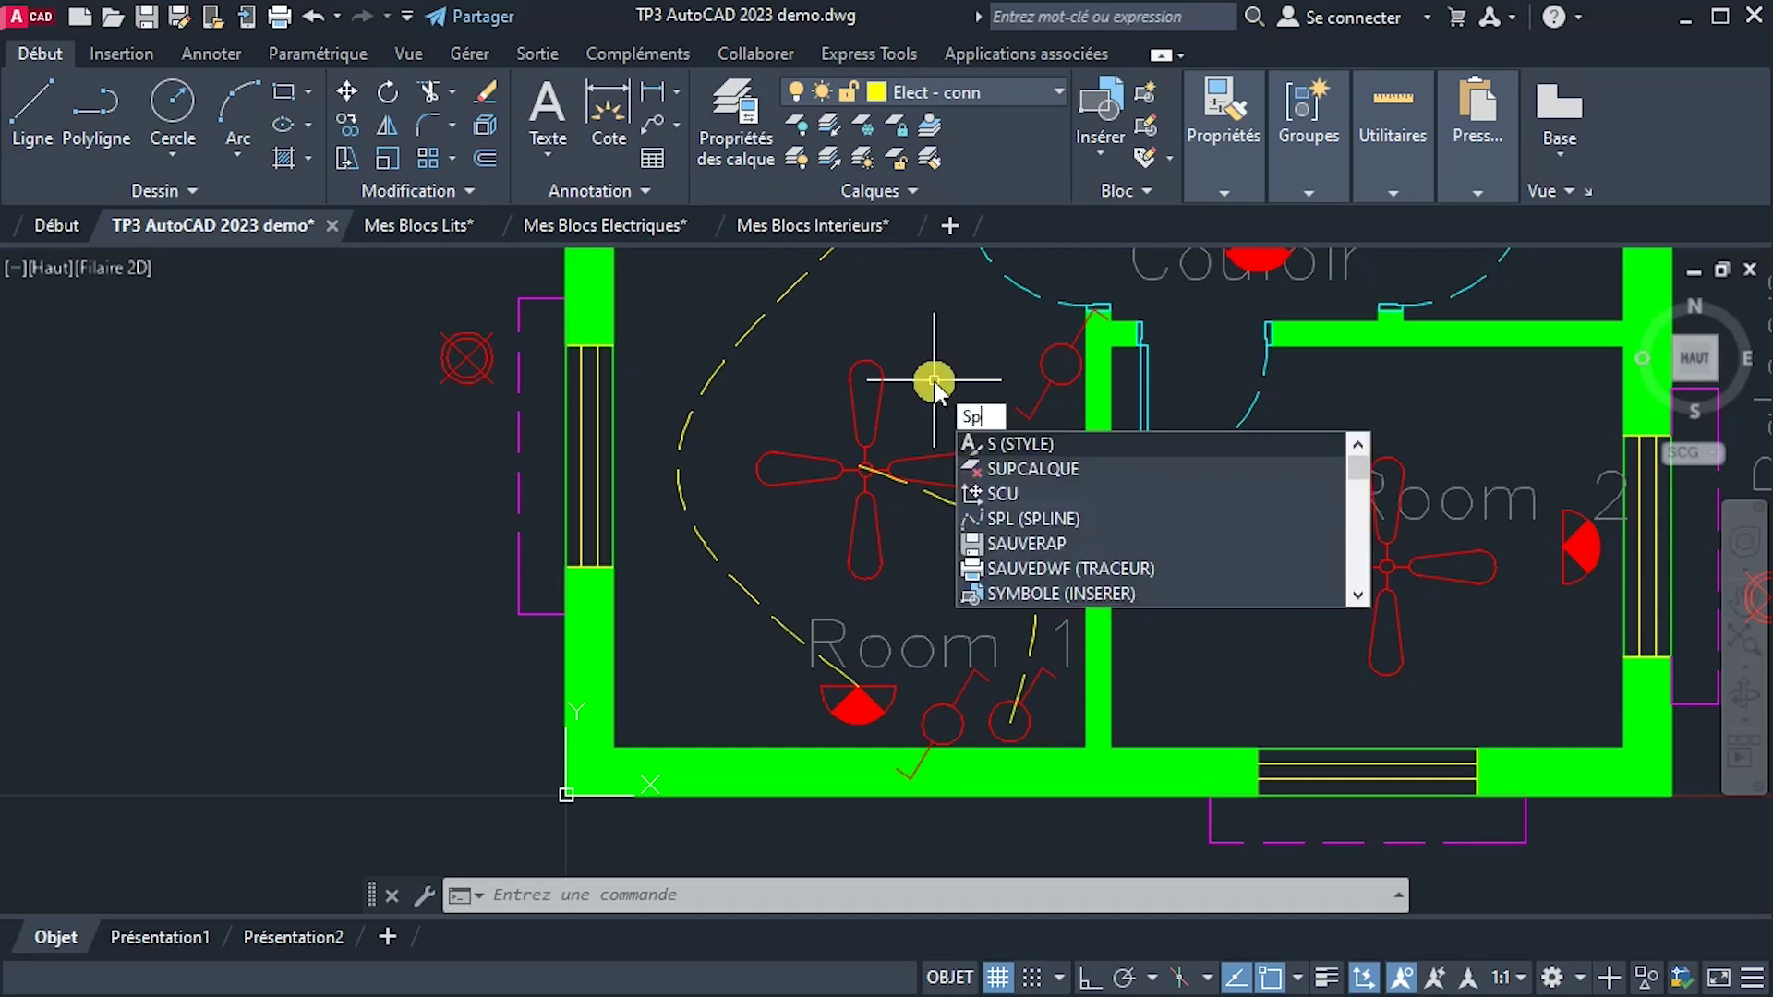
key("Return")
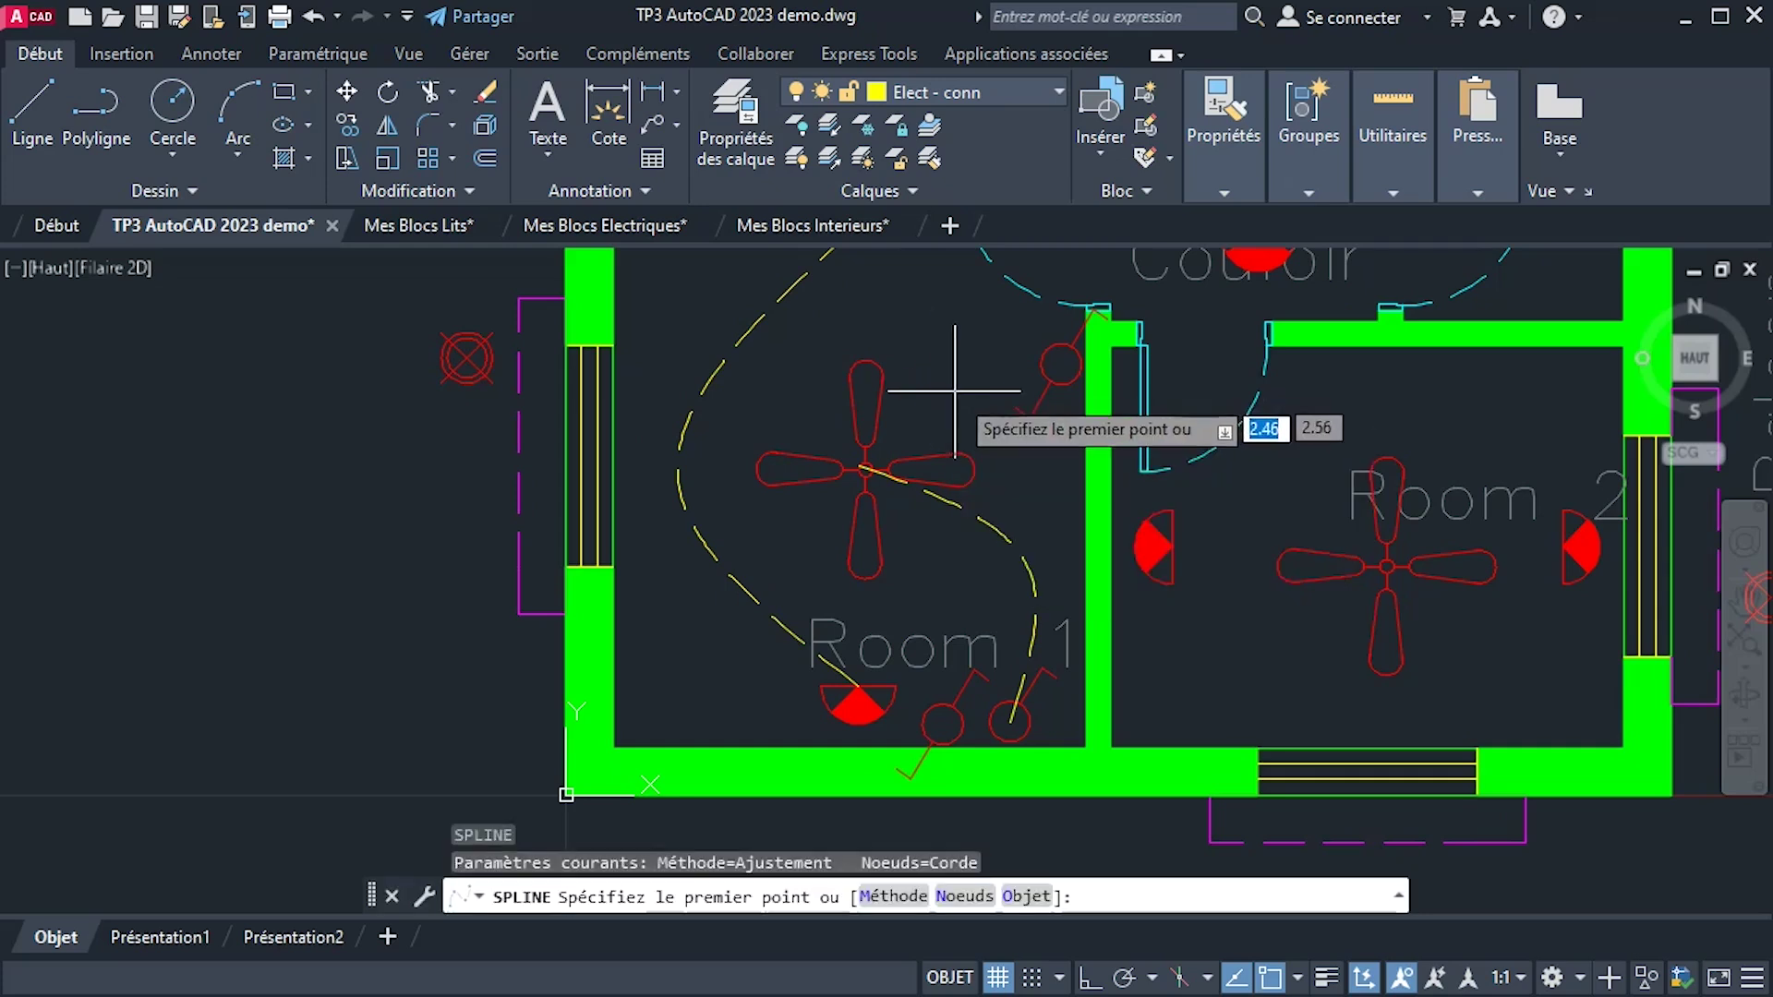
middle_click_drag(933, 384, 764, 542)
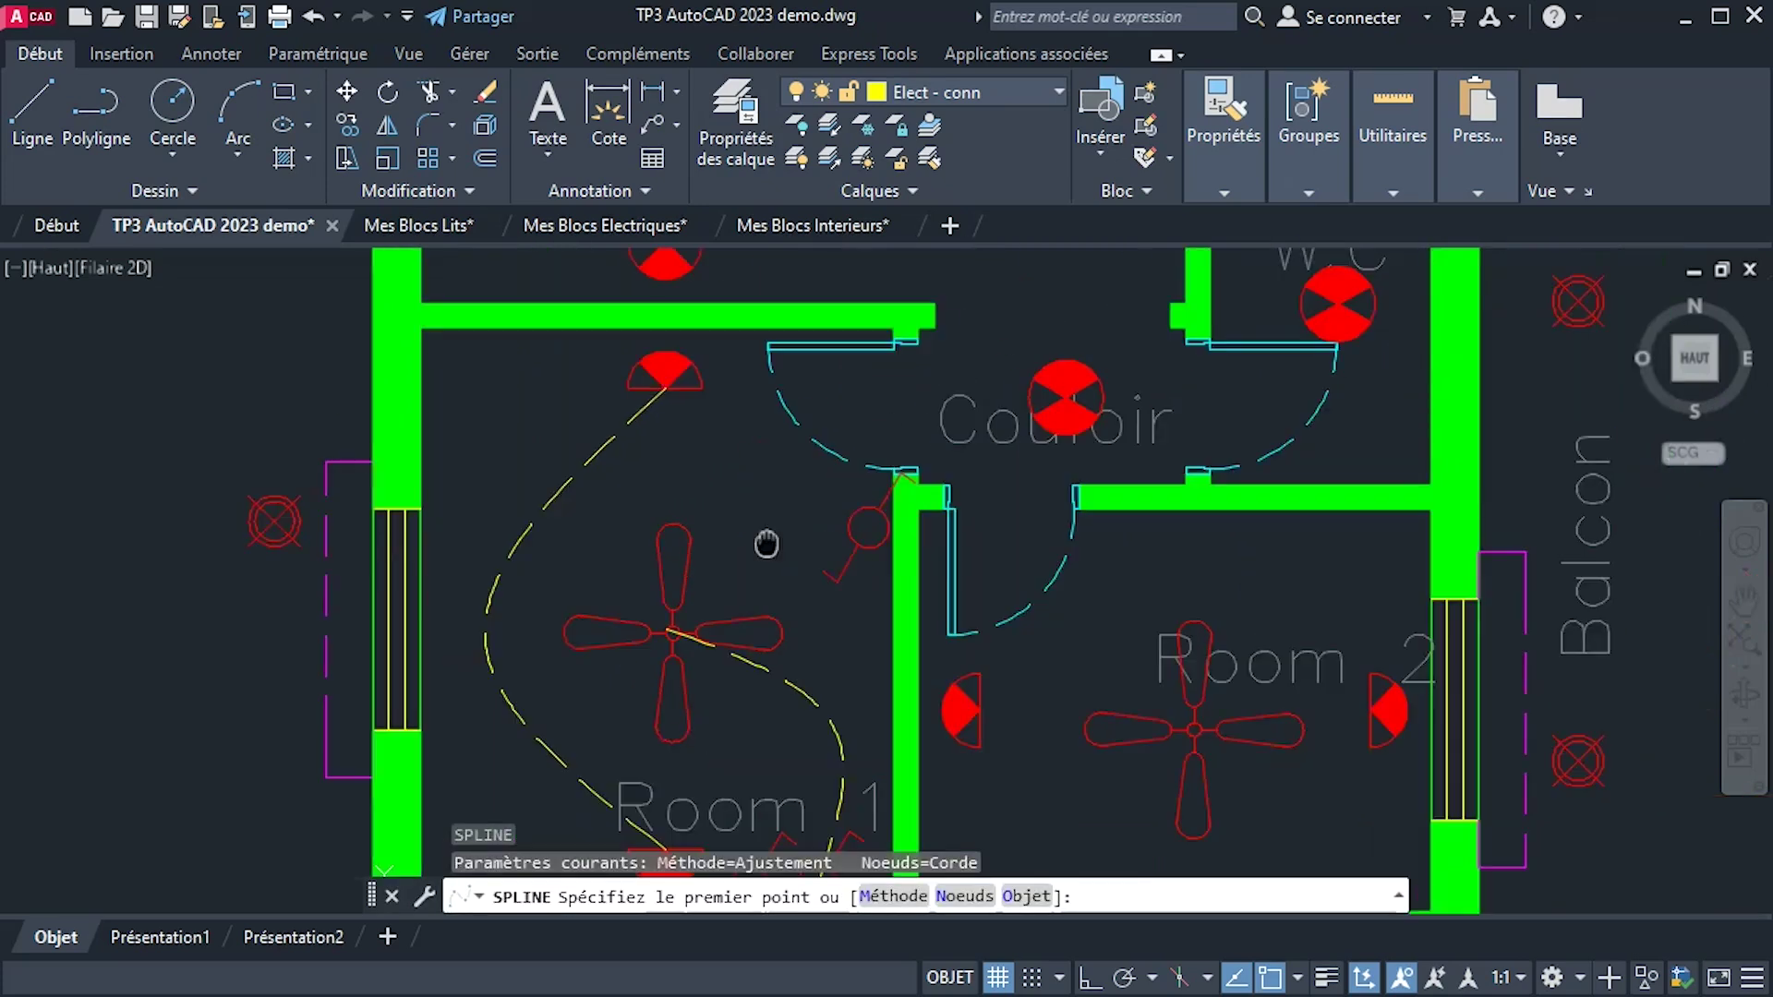
left_click(869, 526)
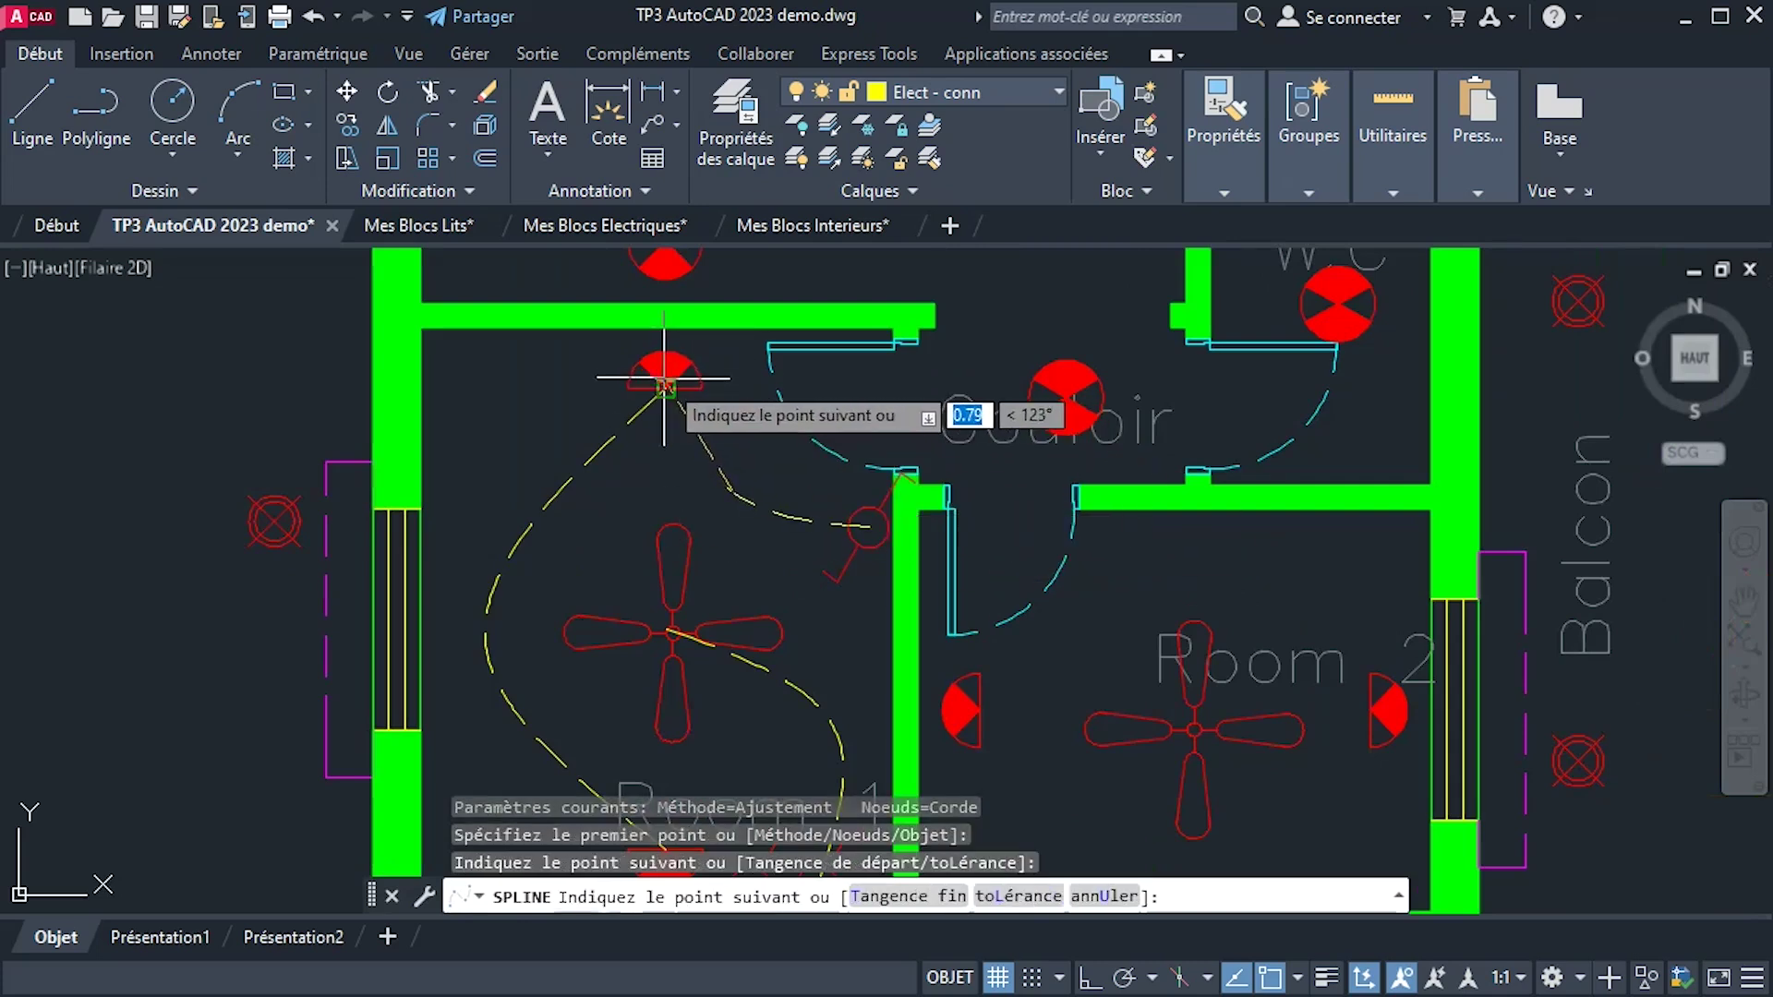
left_click(635, 365)
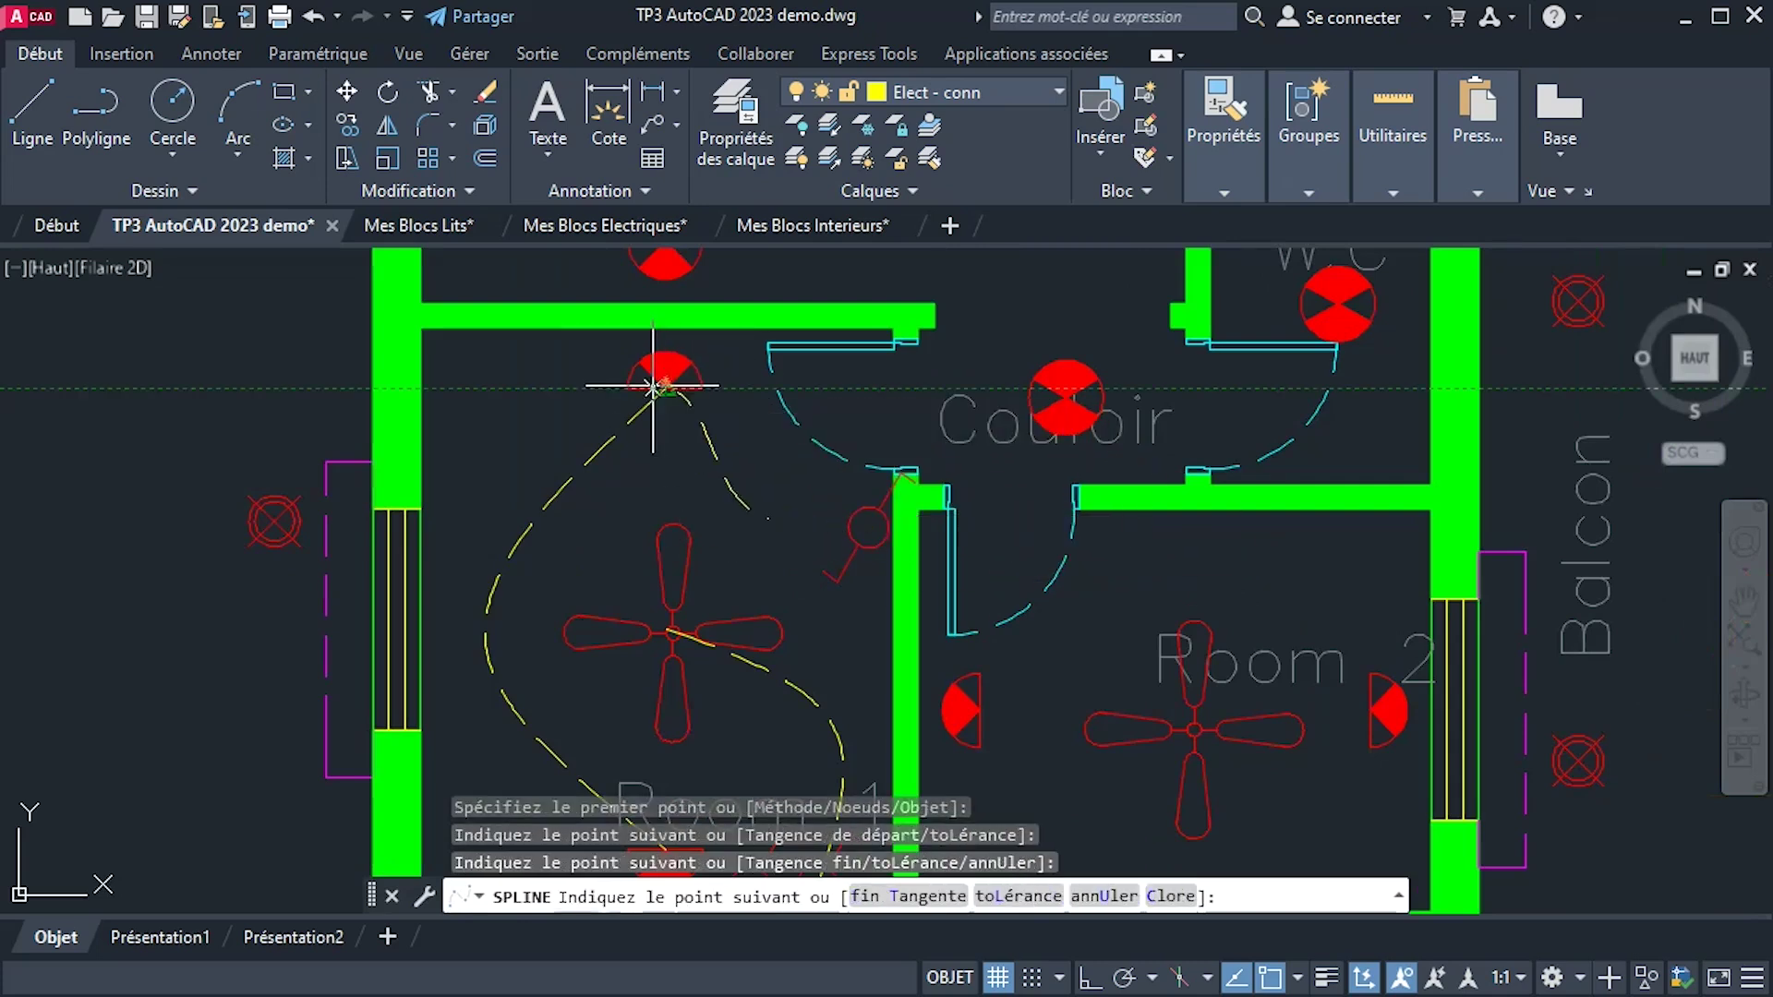
right_click(603, 367)
left_click(667, 389)
Draw a spline from the switch next to Room 1's bottom half-circle symbol, curving up towards the ceiling fan.
middle_click_drag(675, 476, 677, 322)
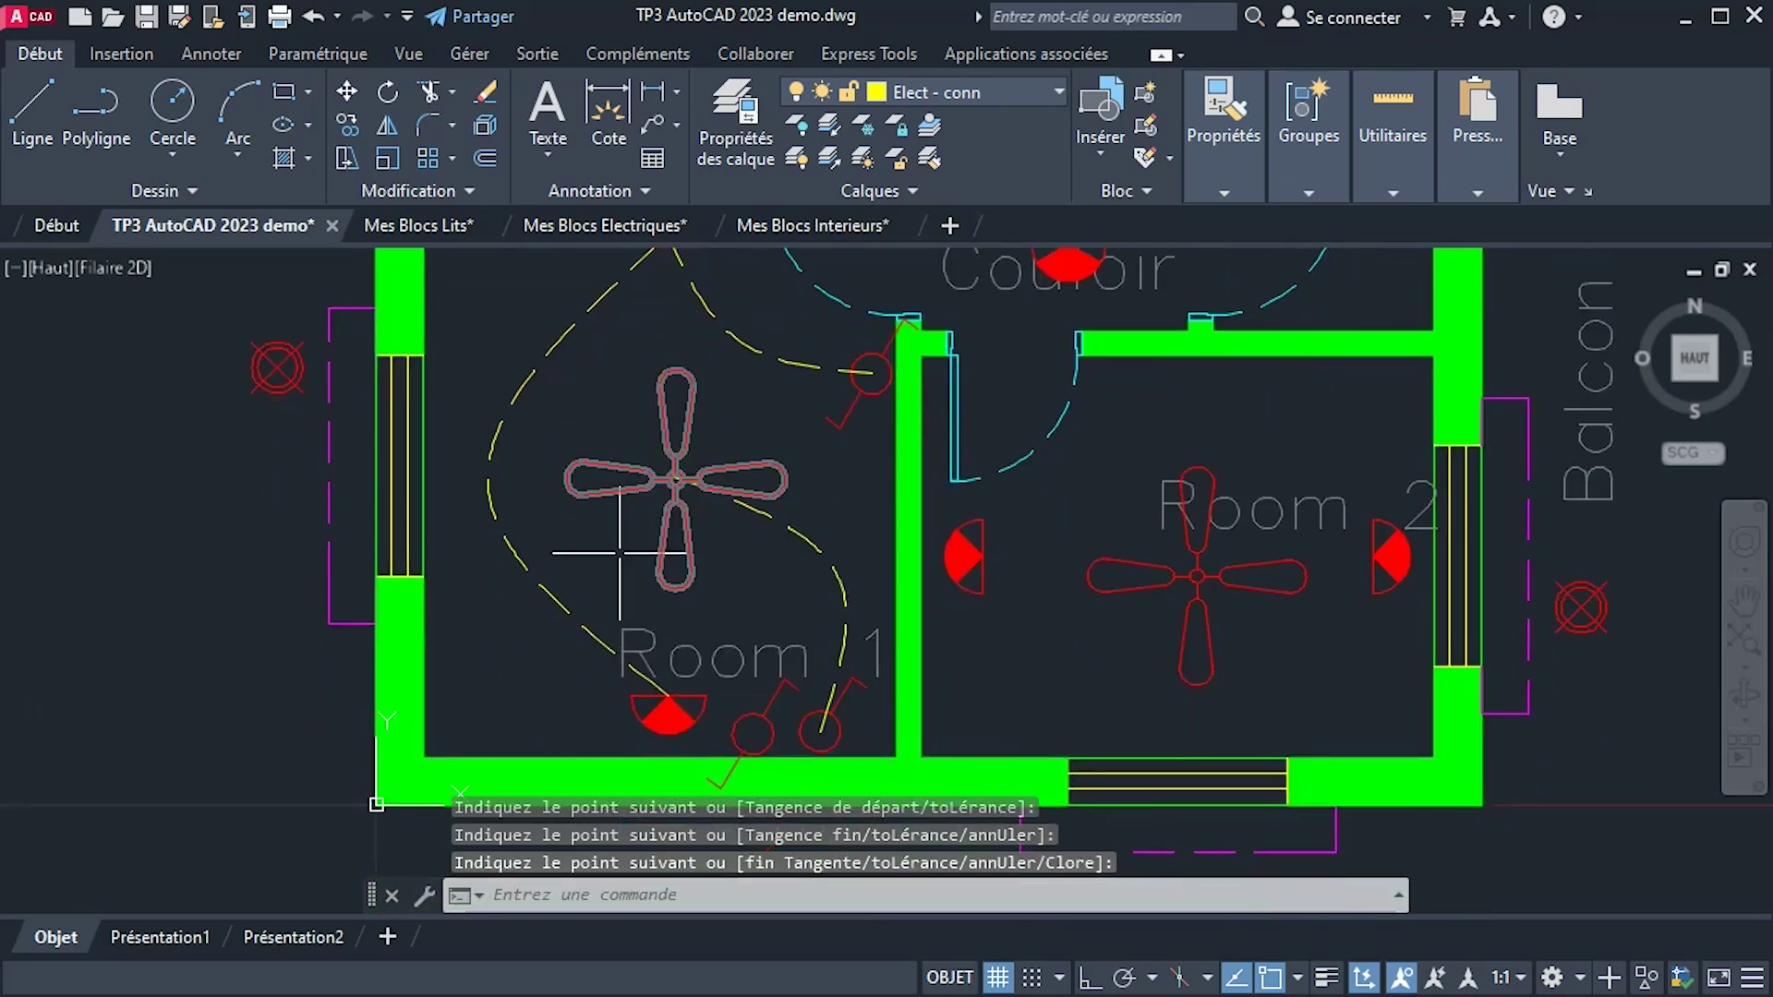
right_click(606, 571)
left_click(691, 596)
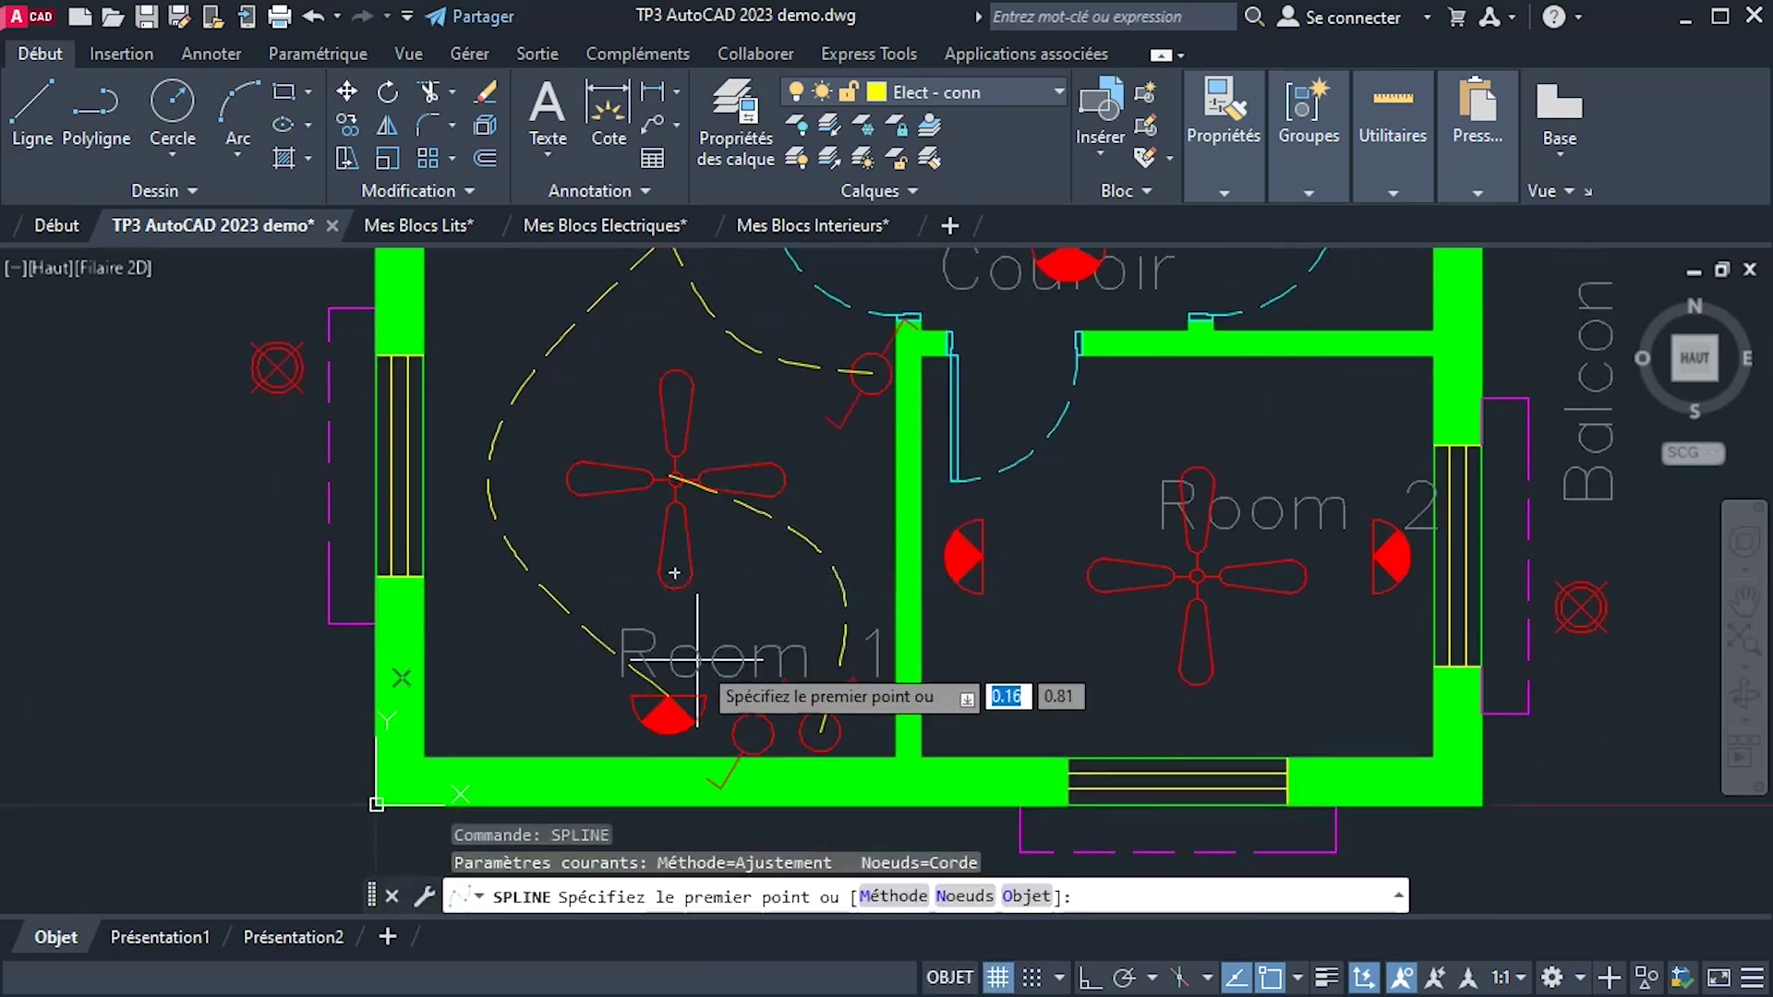
scroll(781, 626, "up", 3)
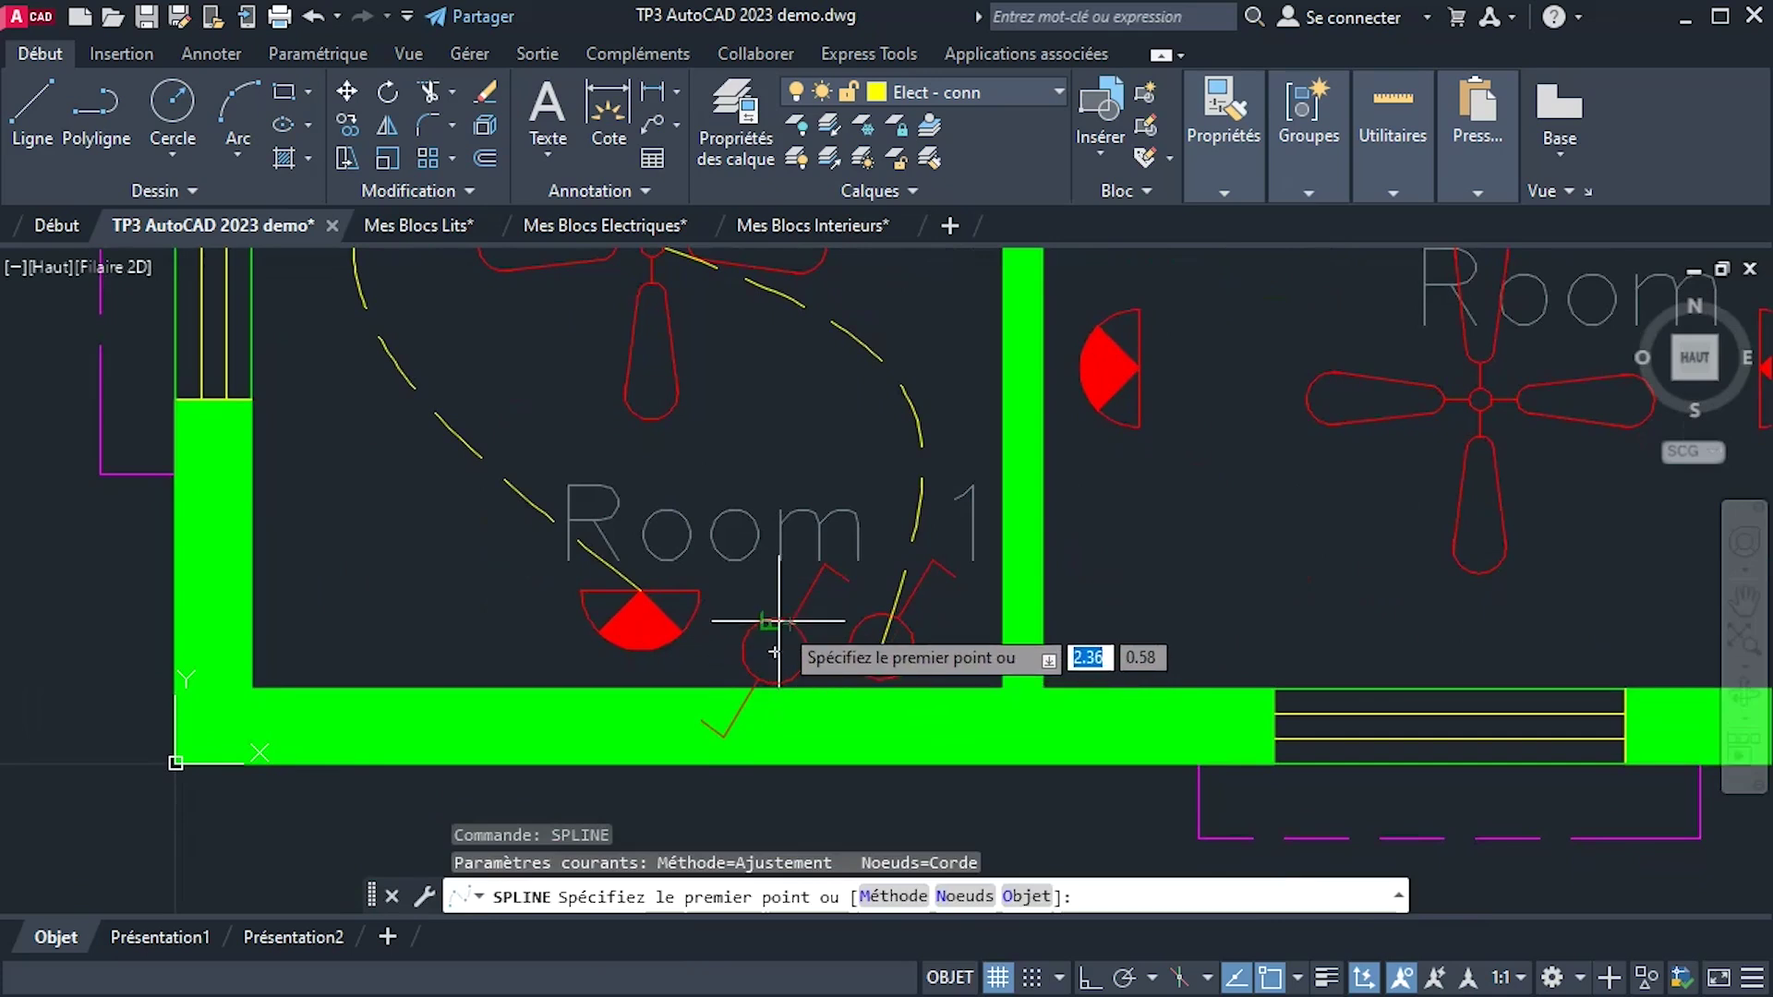
left_click(783, 591)
left_click(781, 478)
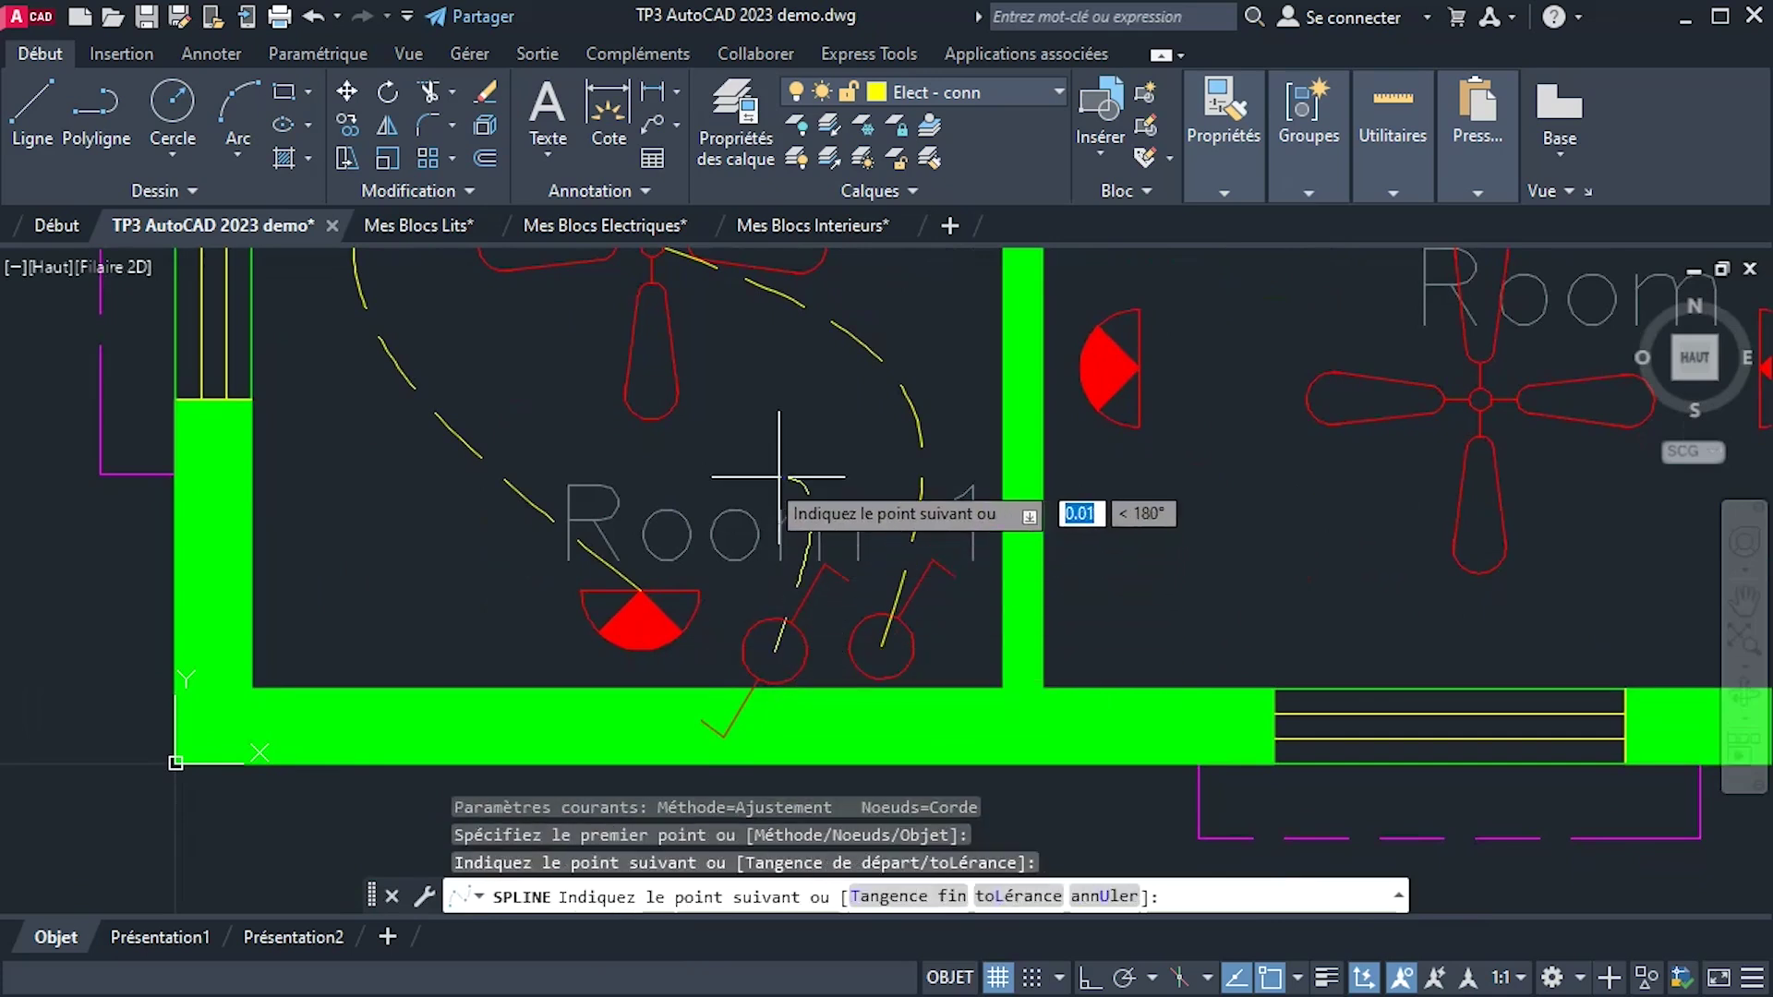
Finish the connection spline from Room 1's lower two-way switch at the flat-side midpoint of the lower wall lamp.
left_click(640, 592)
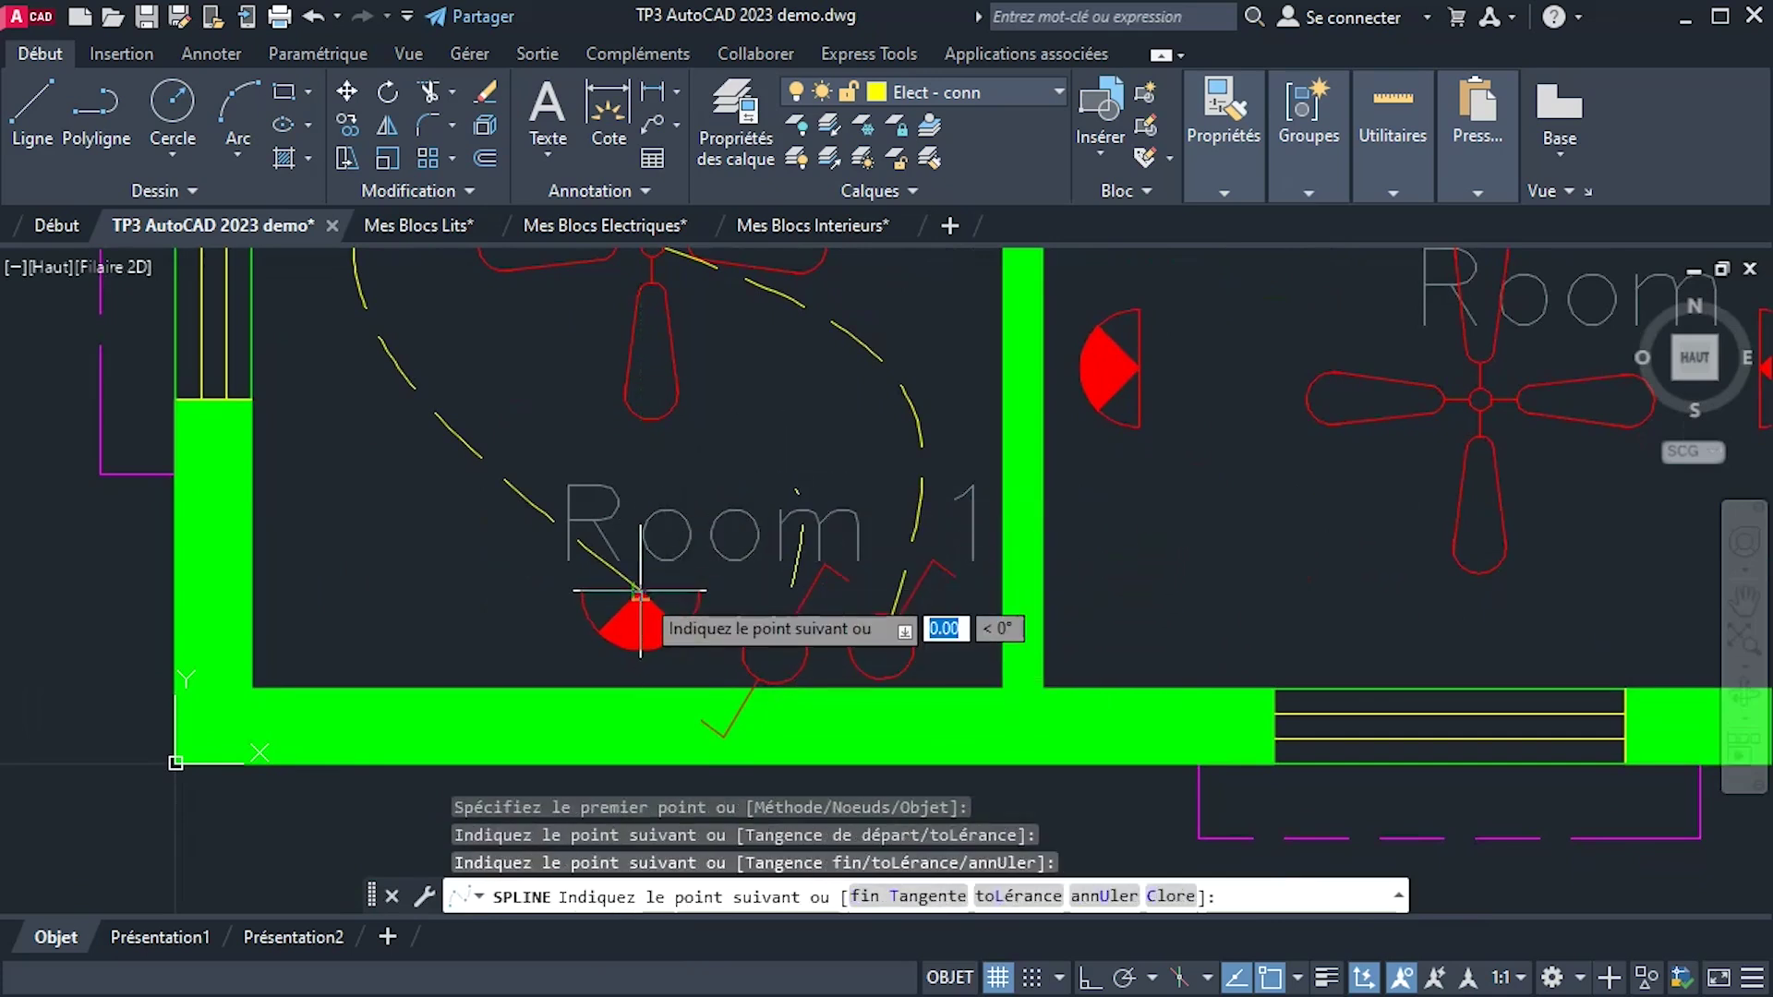
right_click(507, 653)
left_click(570, 674)
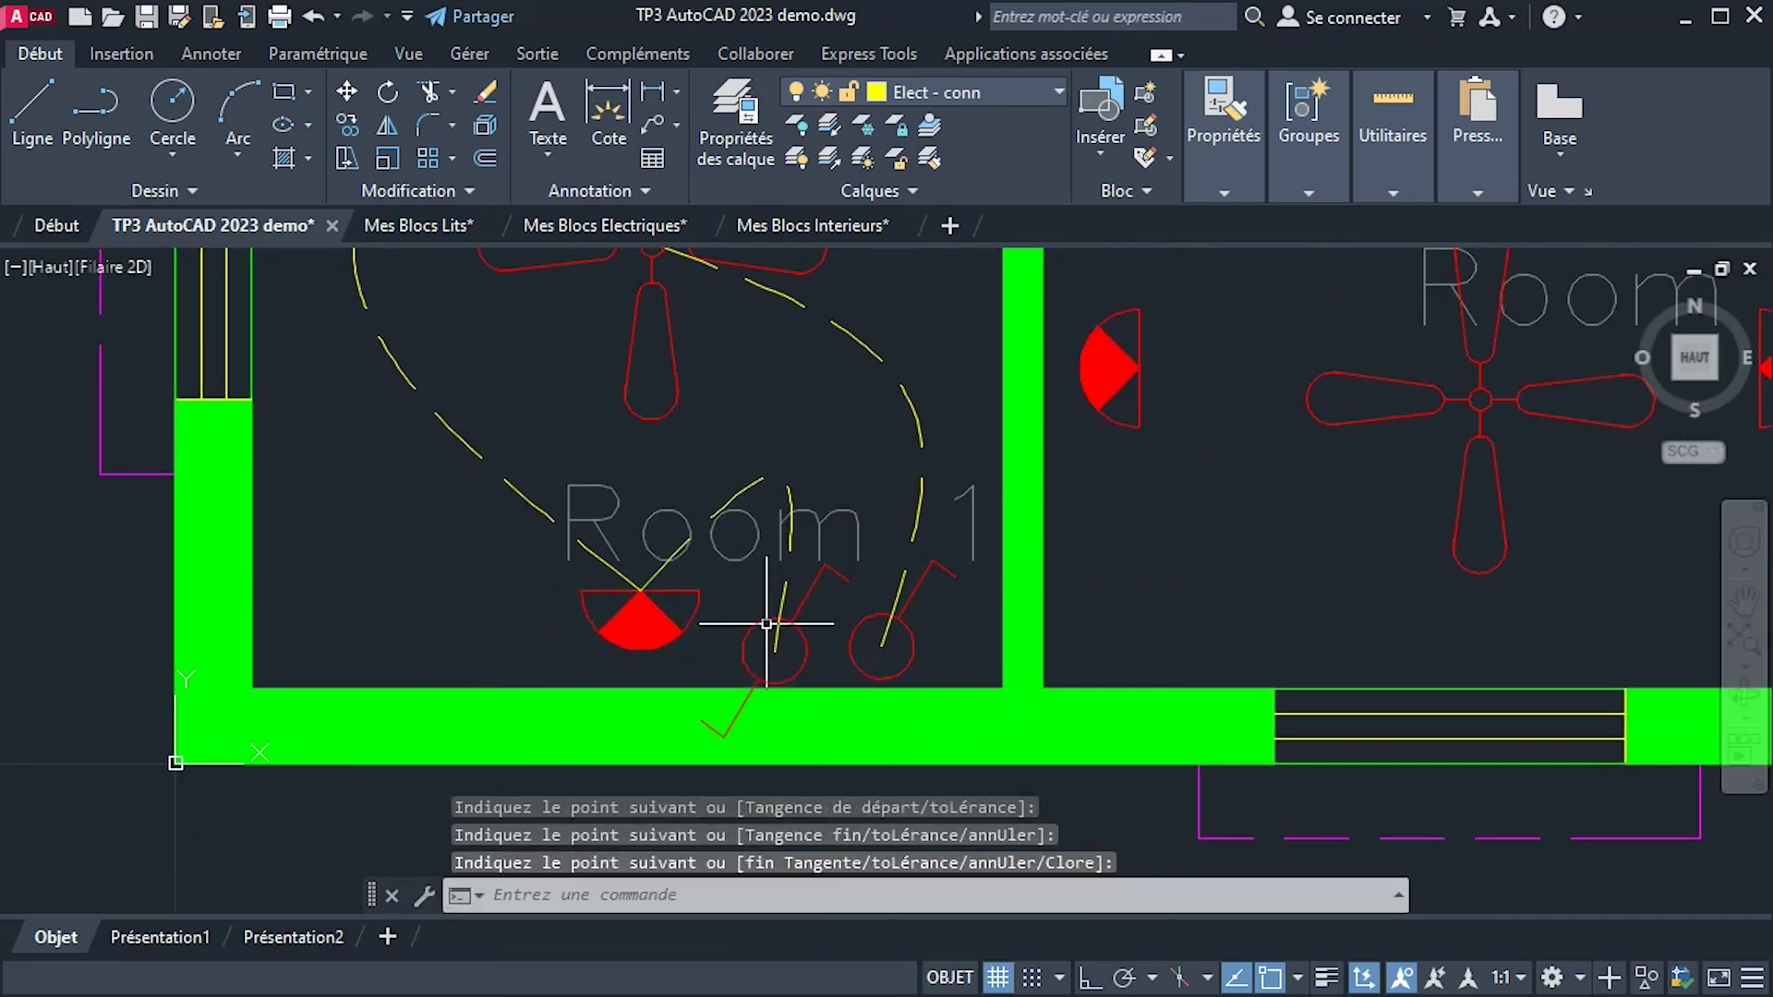
Copy Room 1's upper two-way switch into Room 2, once beside the door and twice near the lower-left corner.
scroll(902, 613, "down", 5)
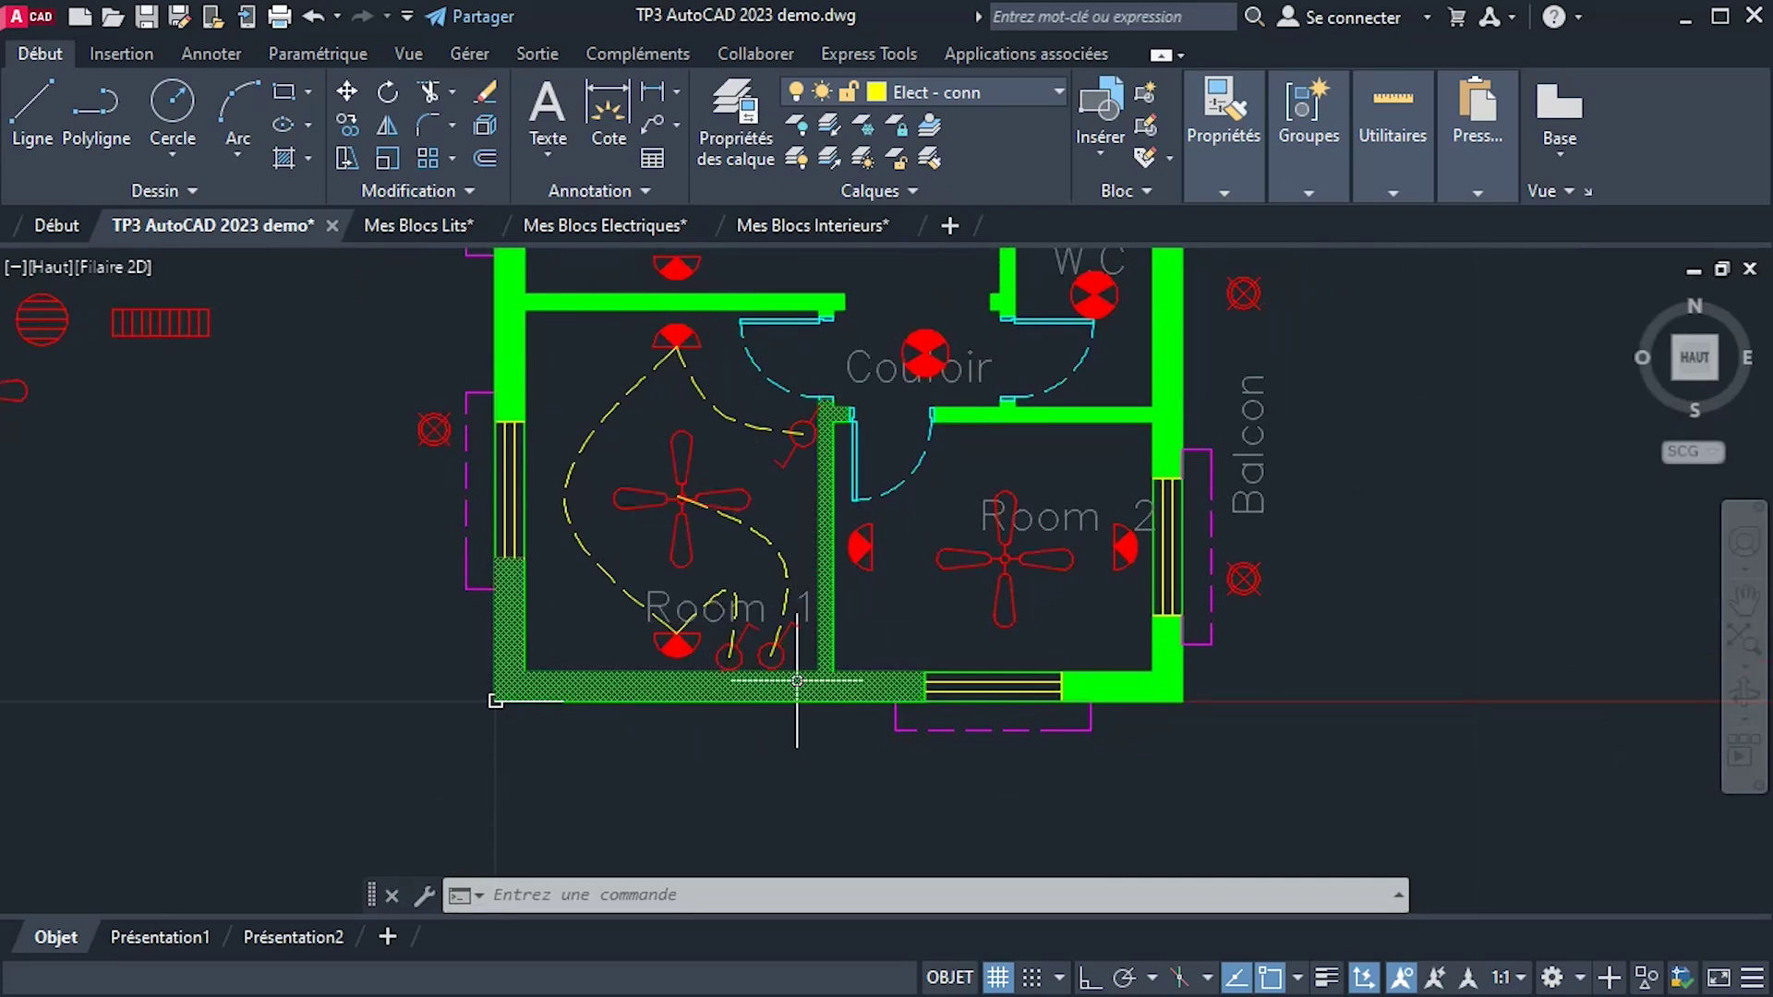
mouse_move(797, 680)
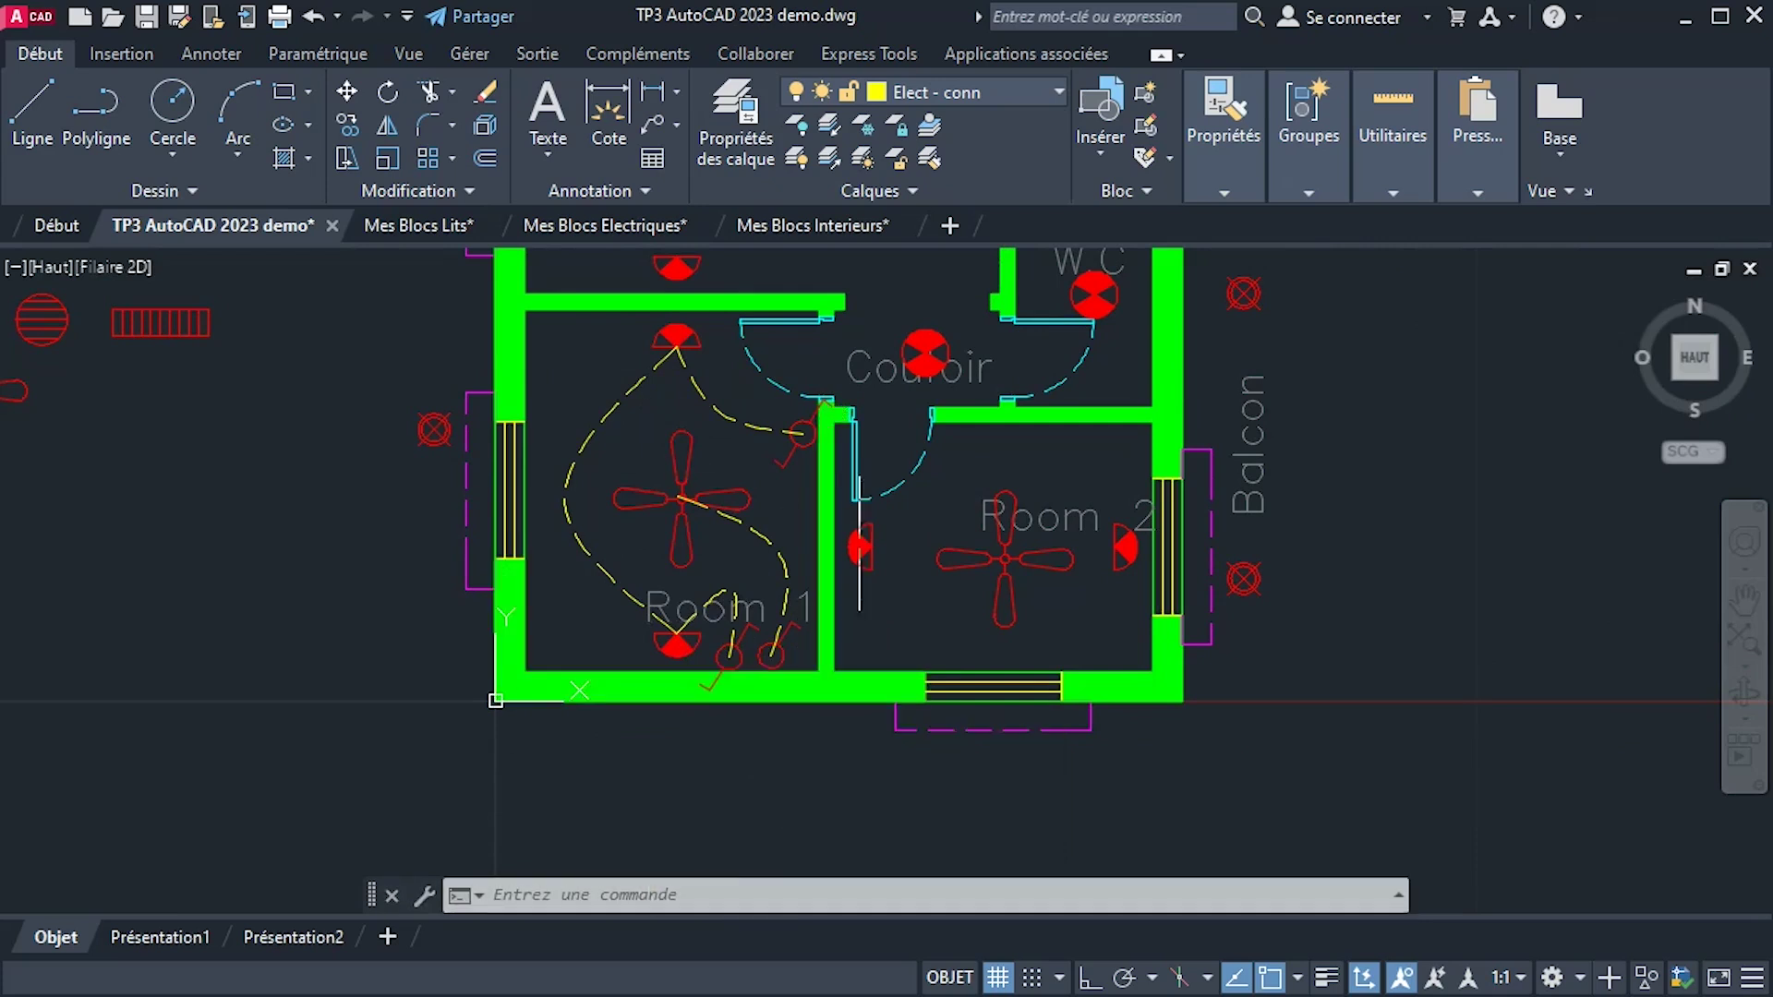
scroll(983, 497, "up", 3)
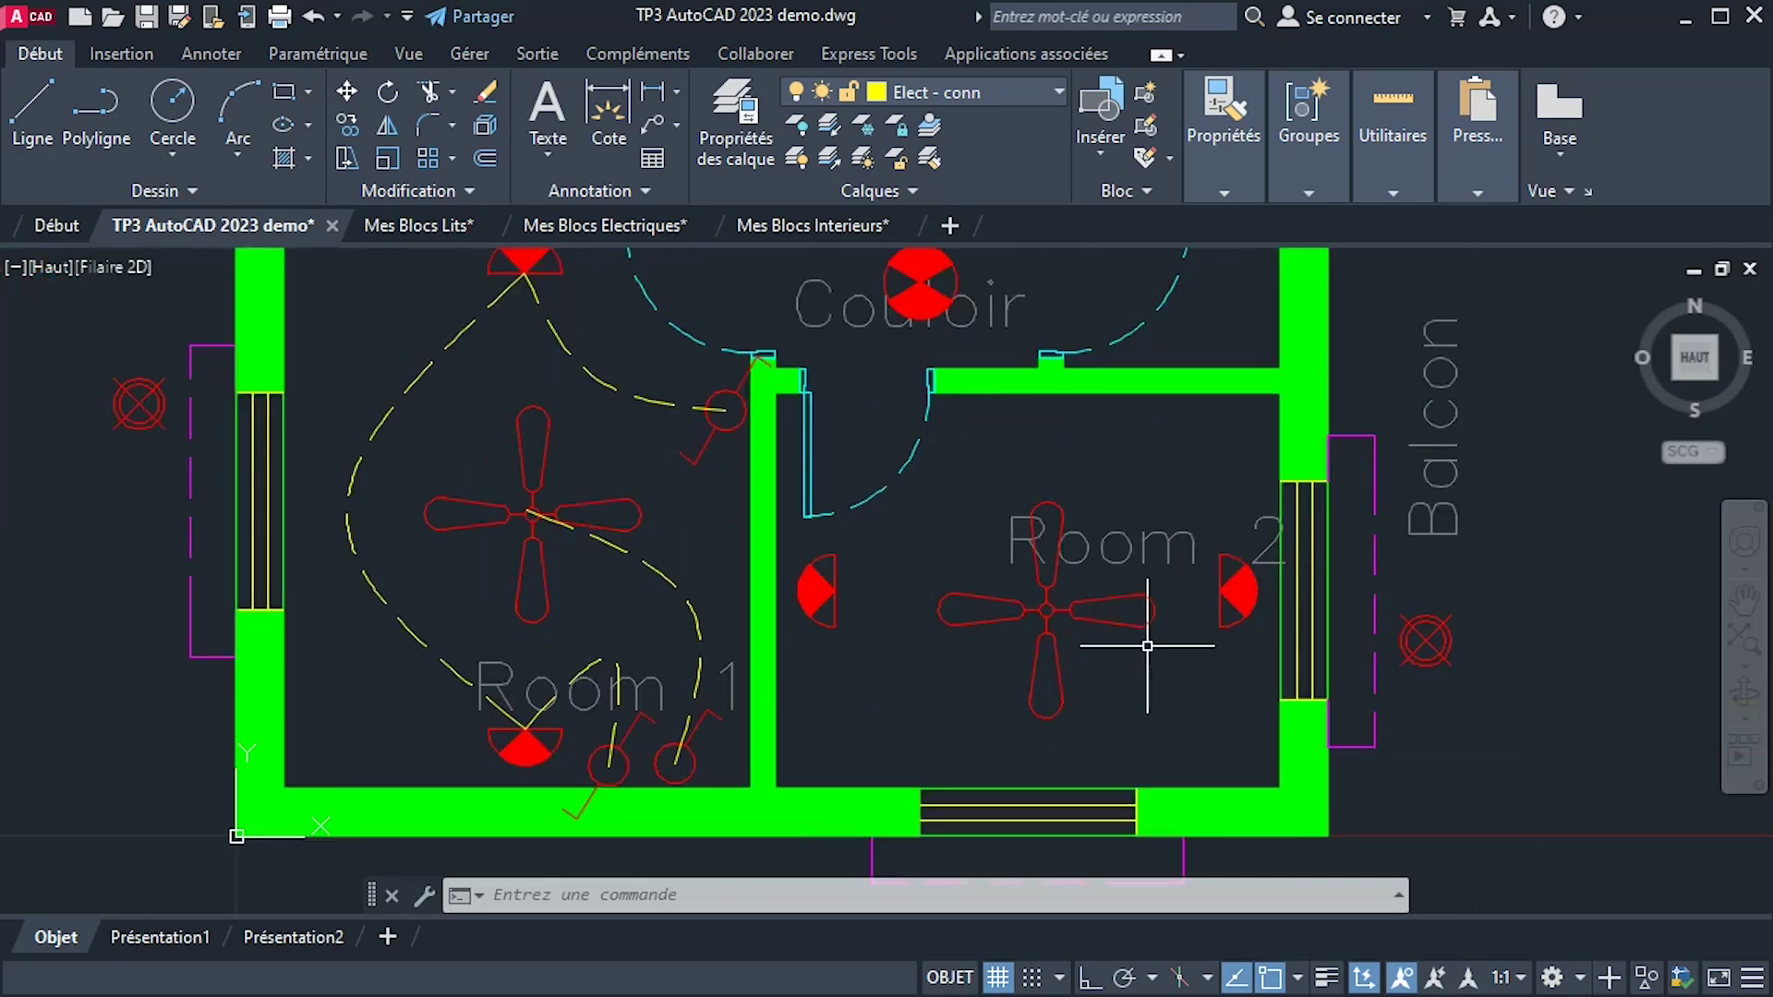
left_click(698, 426)
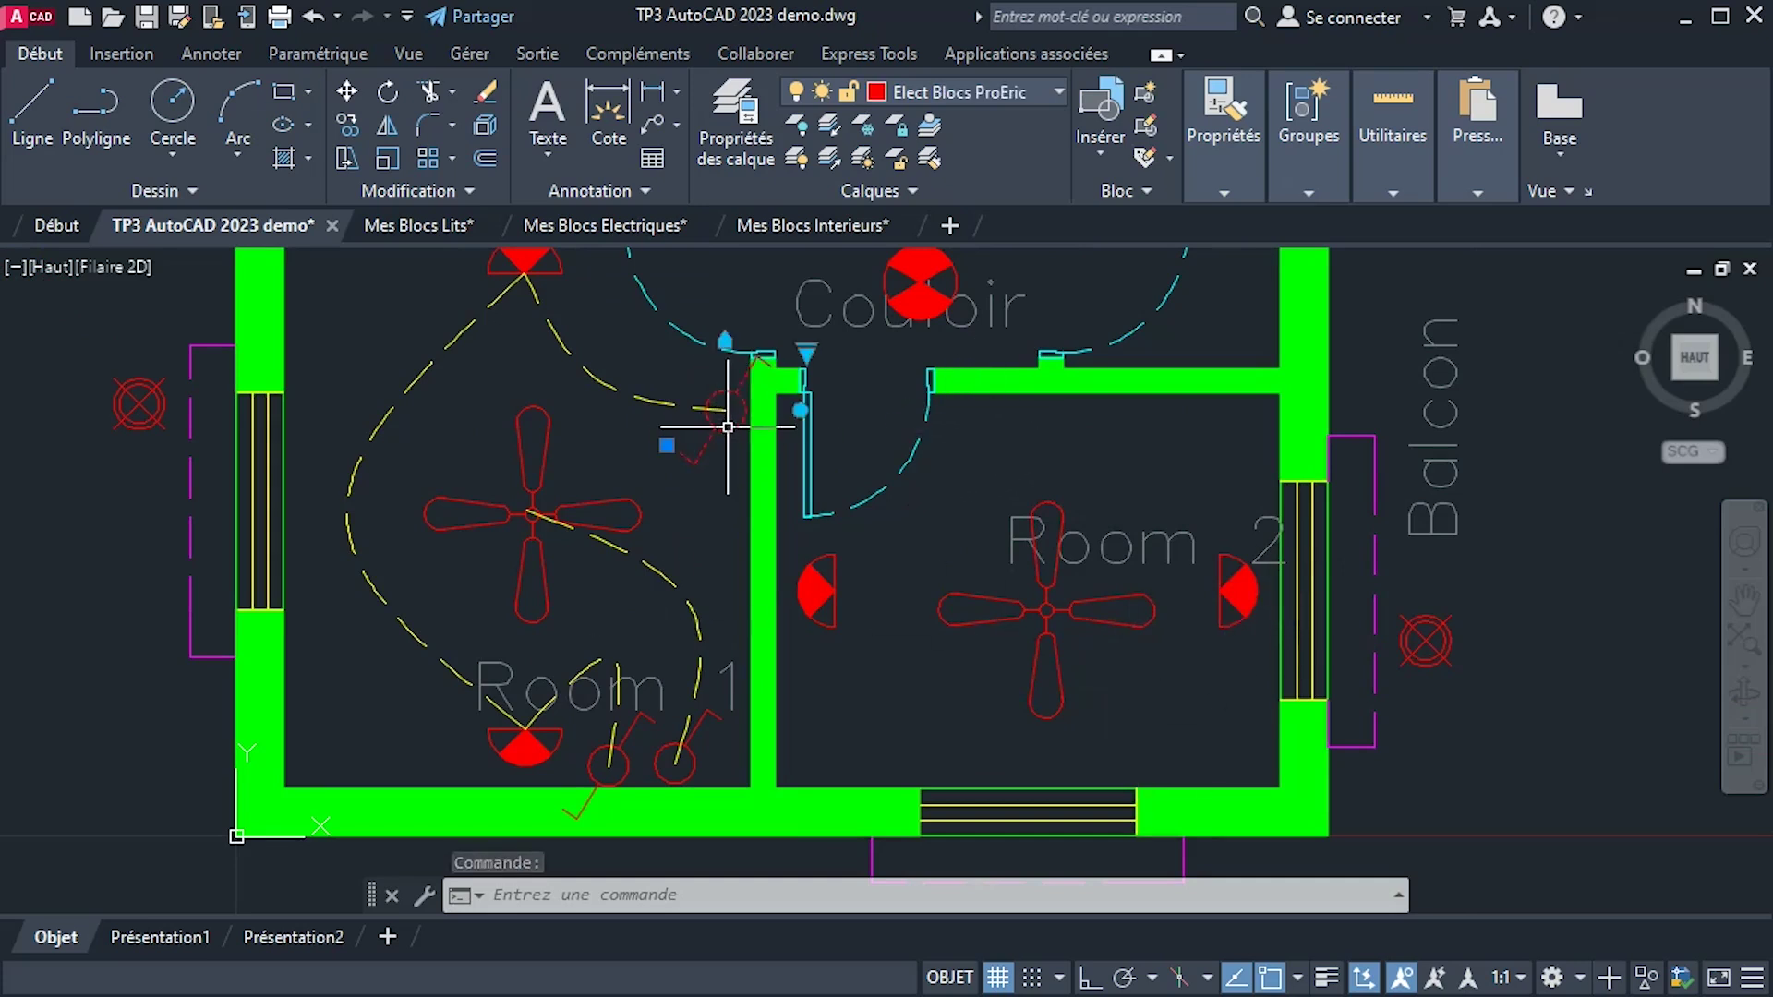
left_click(350, 125)
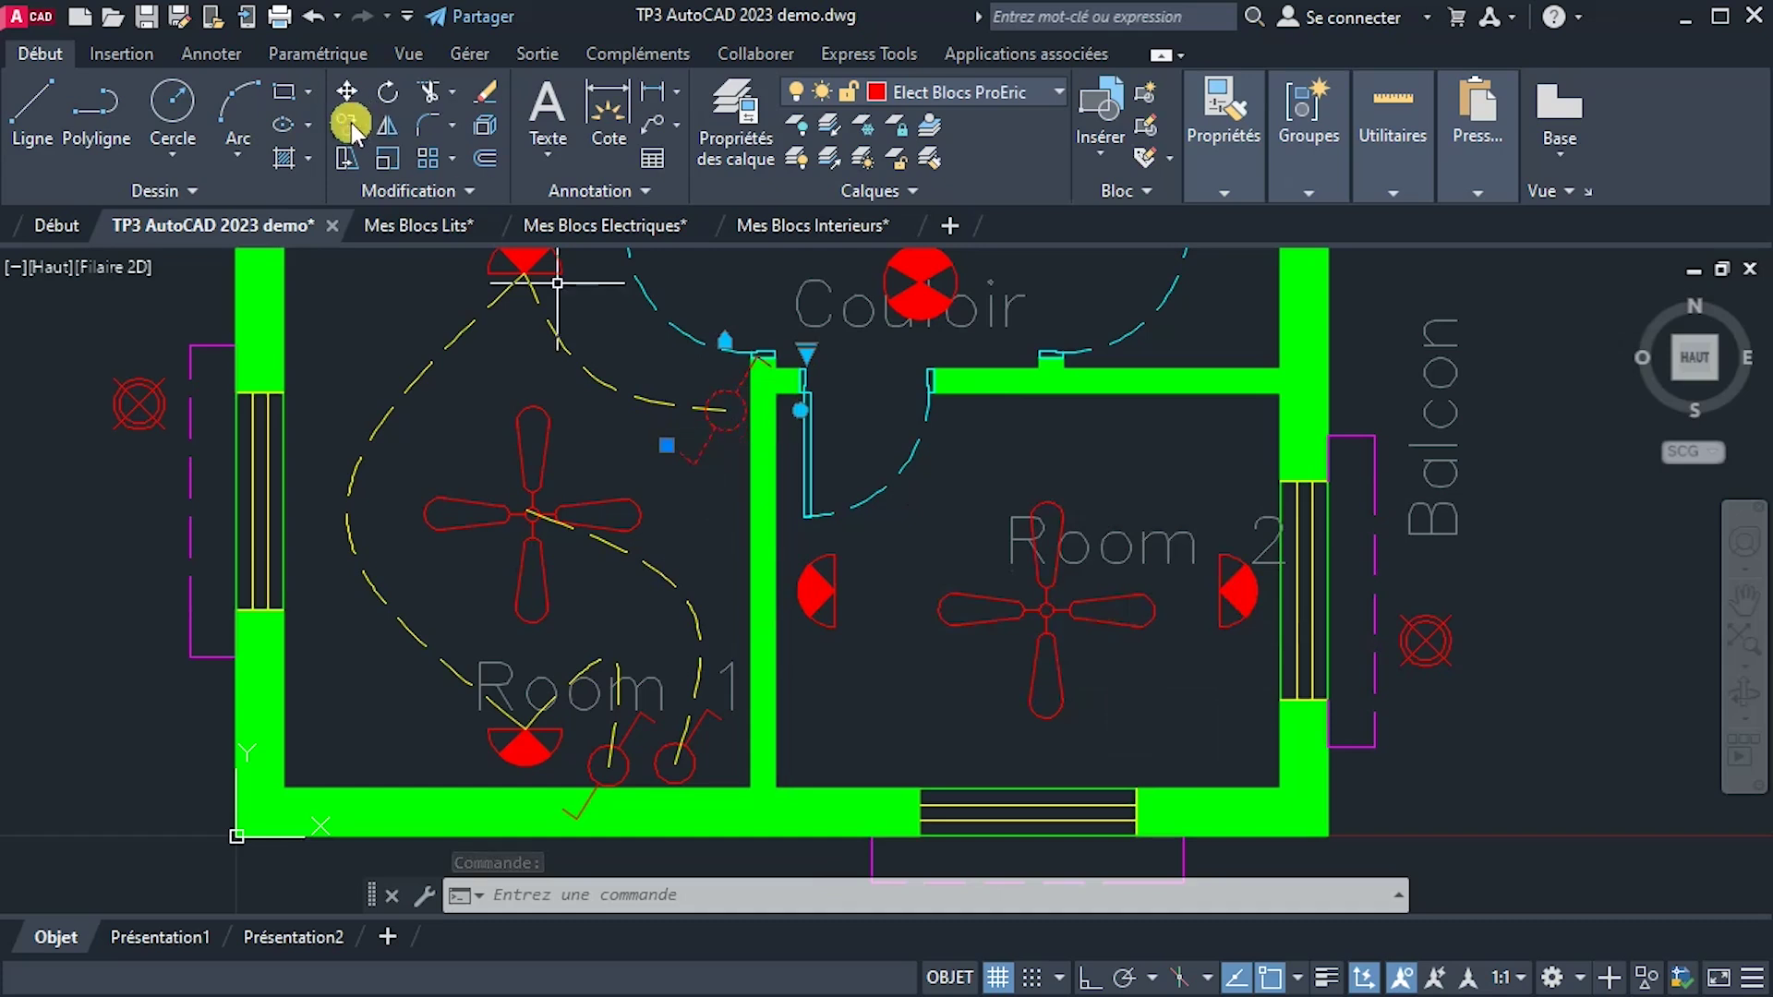
left_click(726, 411)
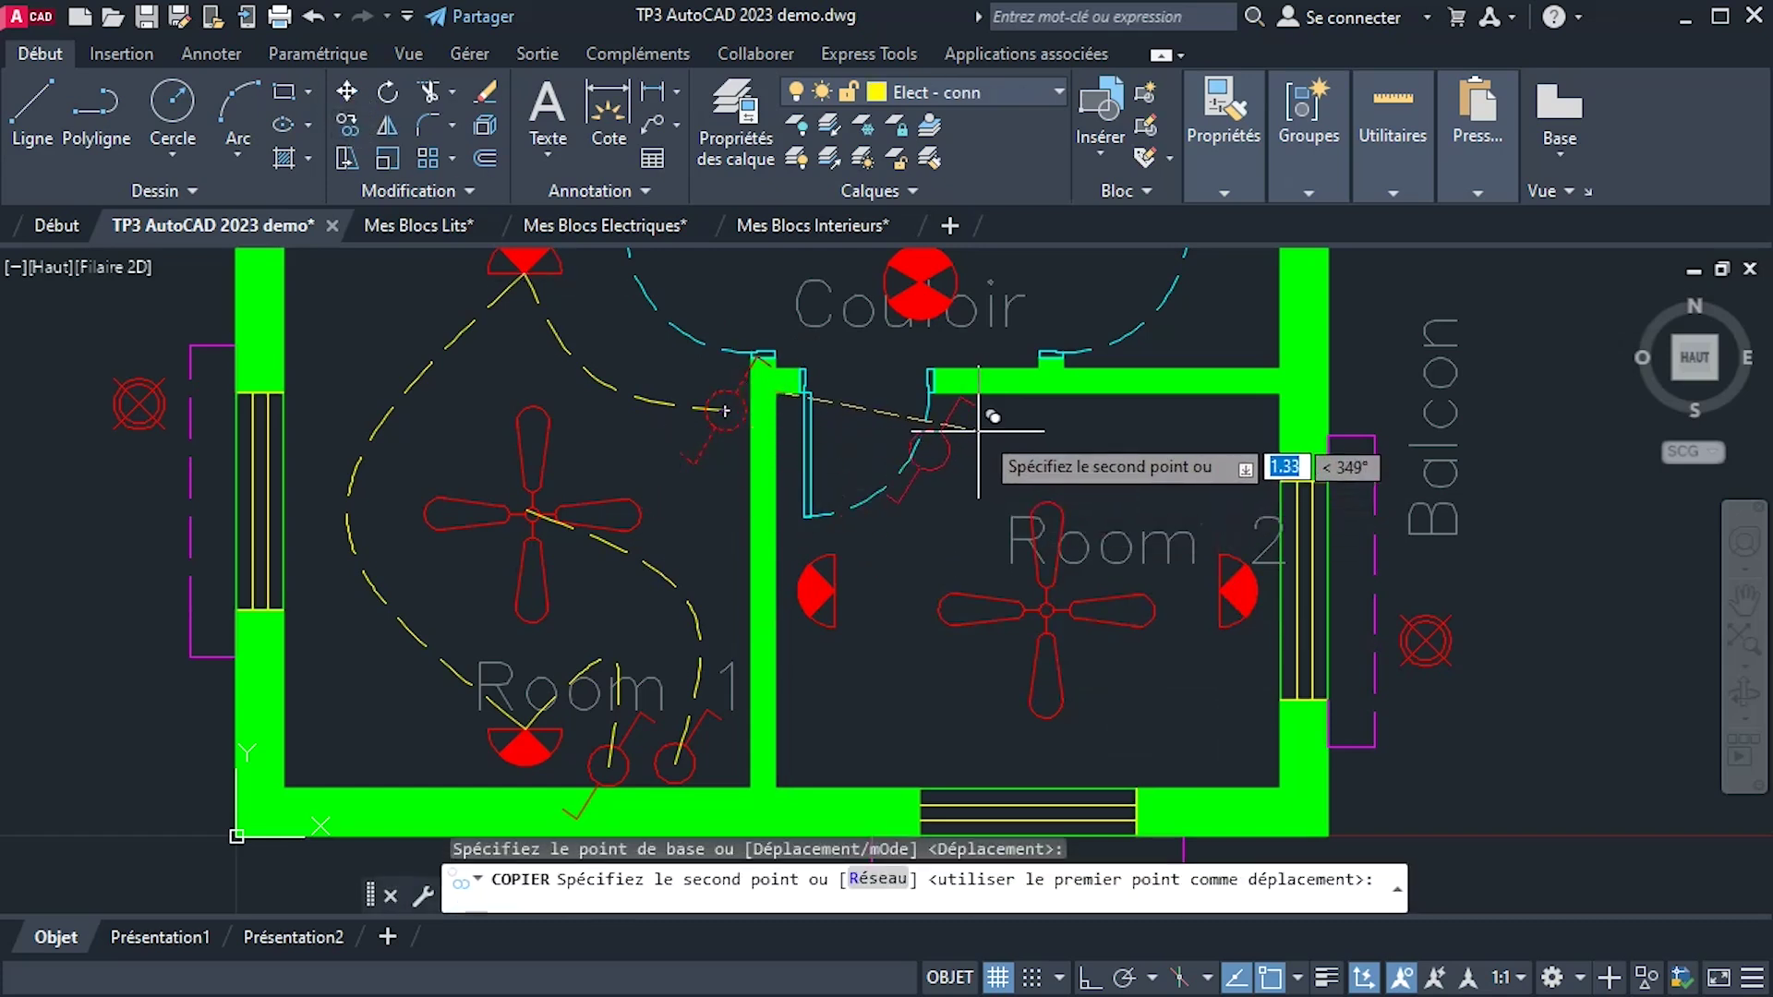
left_click(1008, 405)
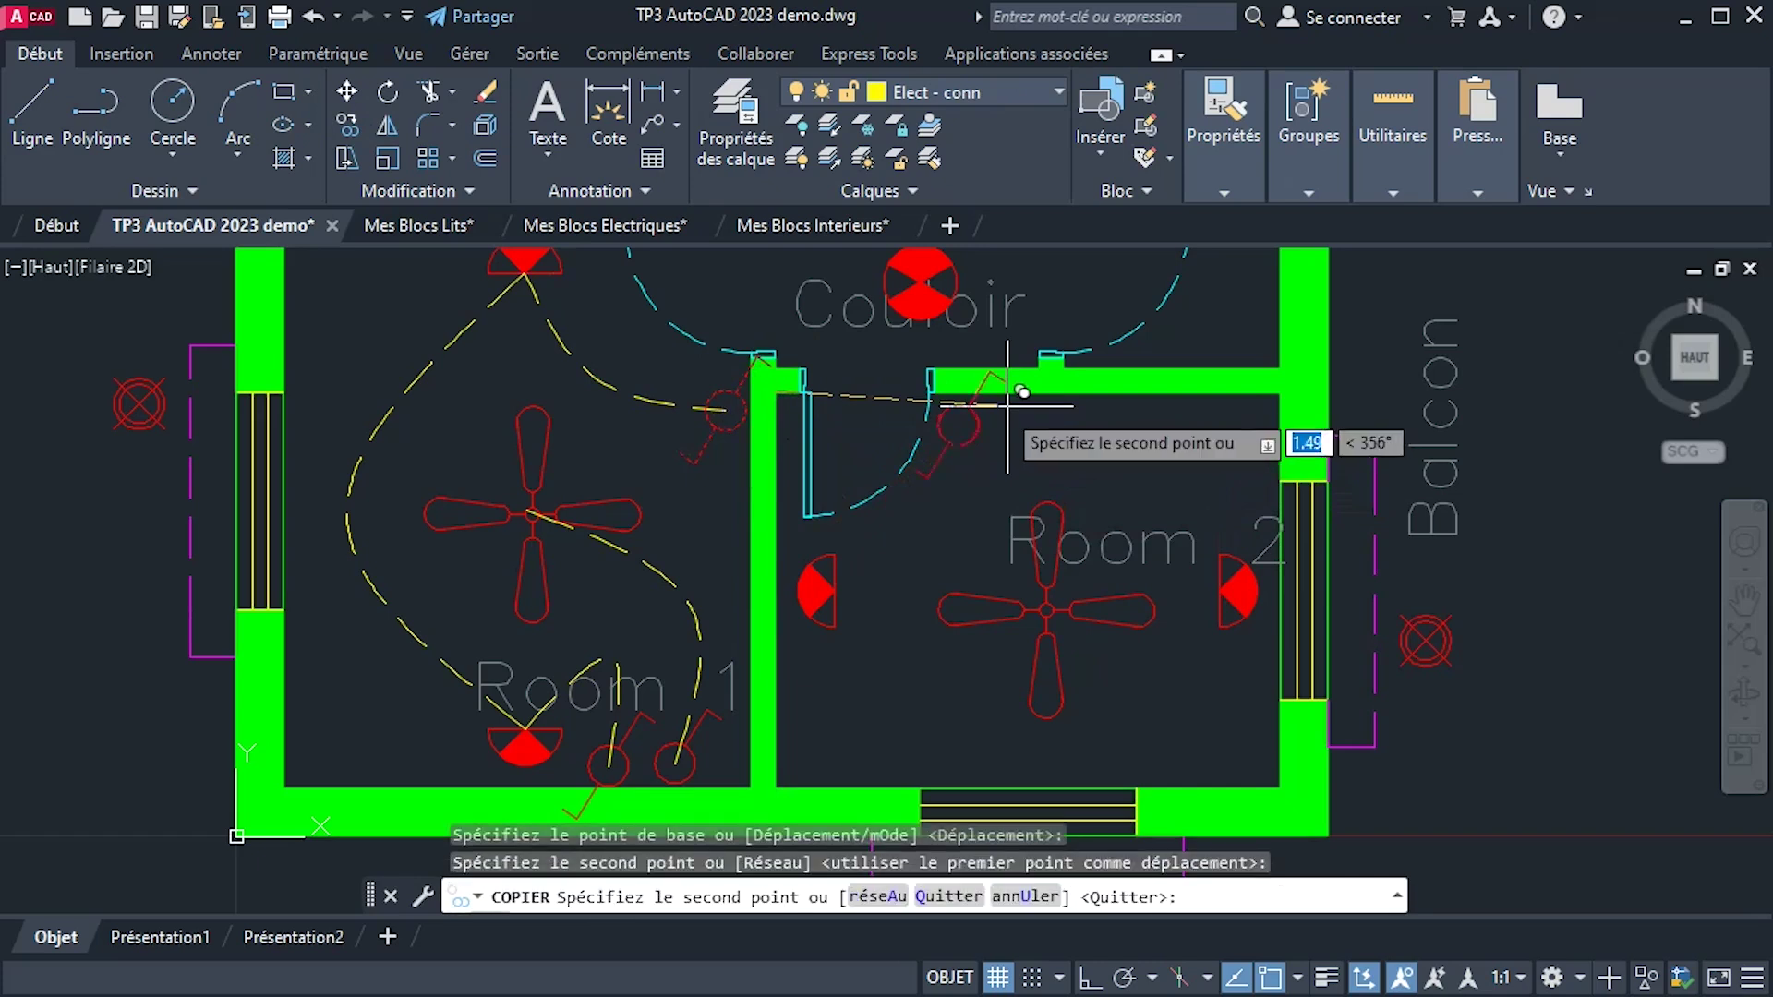
mouse_move(887, 566)
middle_mouse_down()
mouse_move(917, 498)
mouse_move(885, 455)
middle_mouse_up()
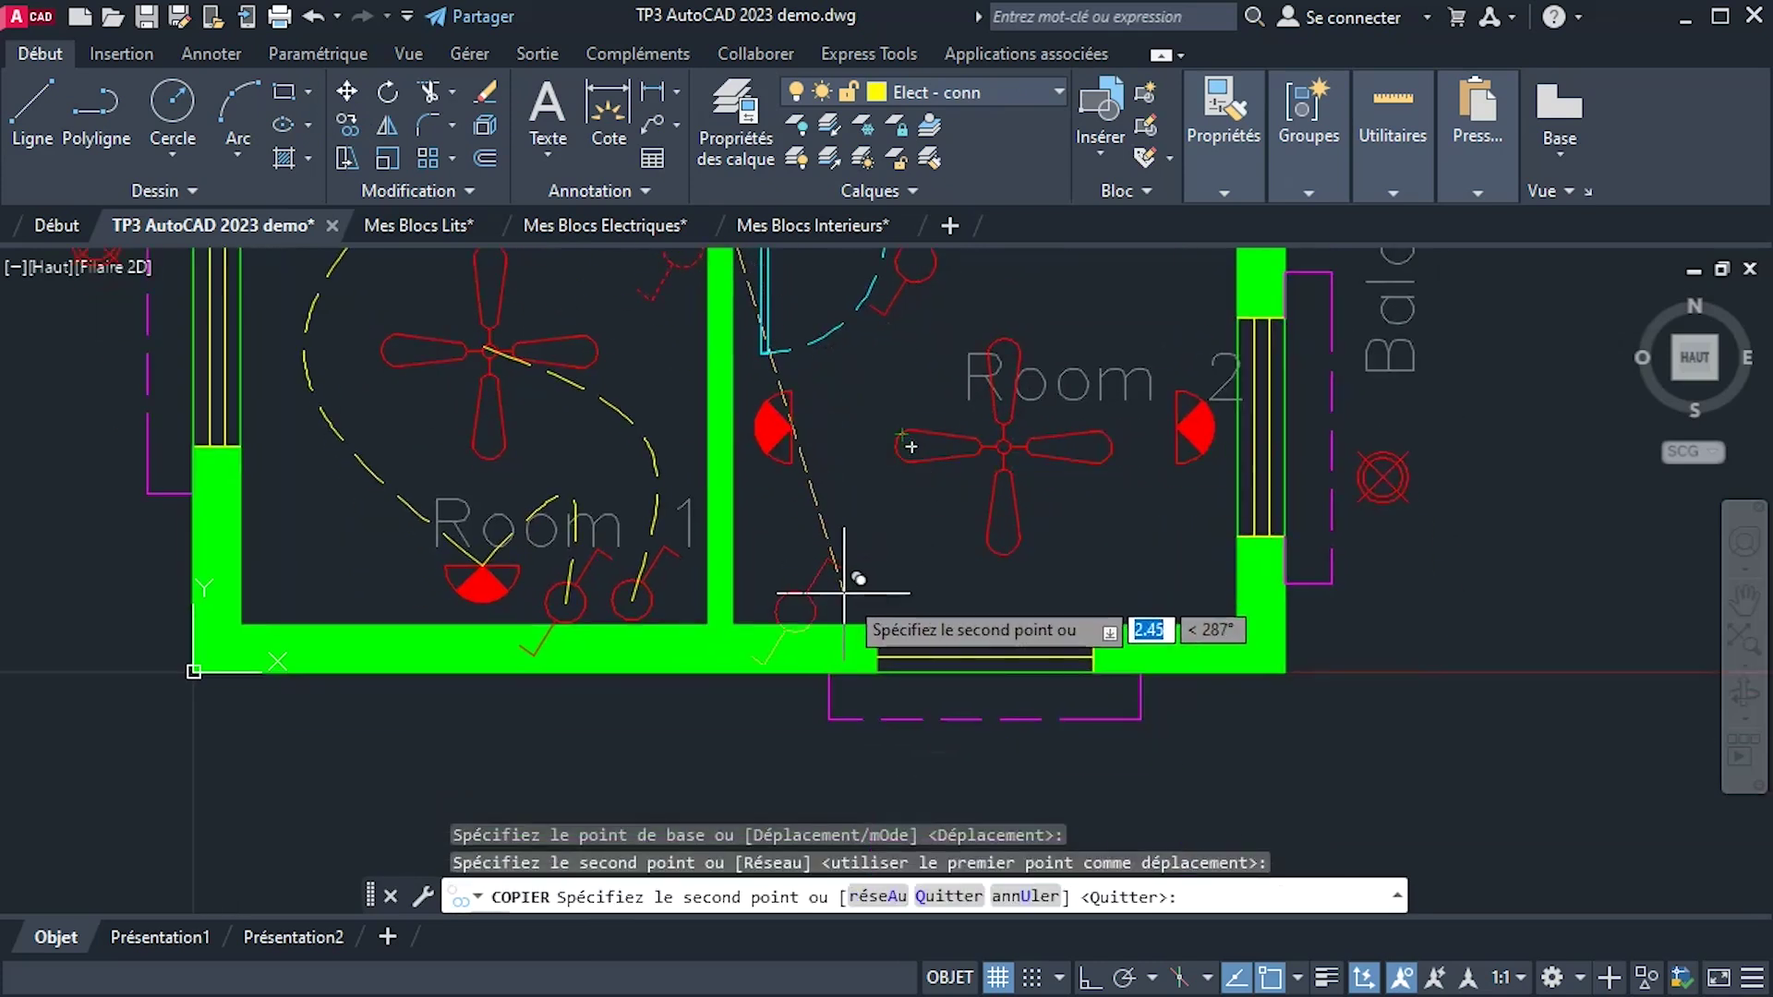
left_click(808, 533)
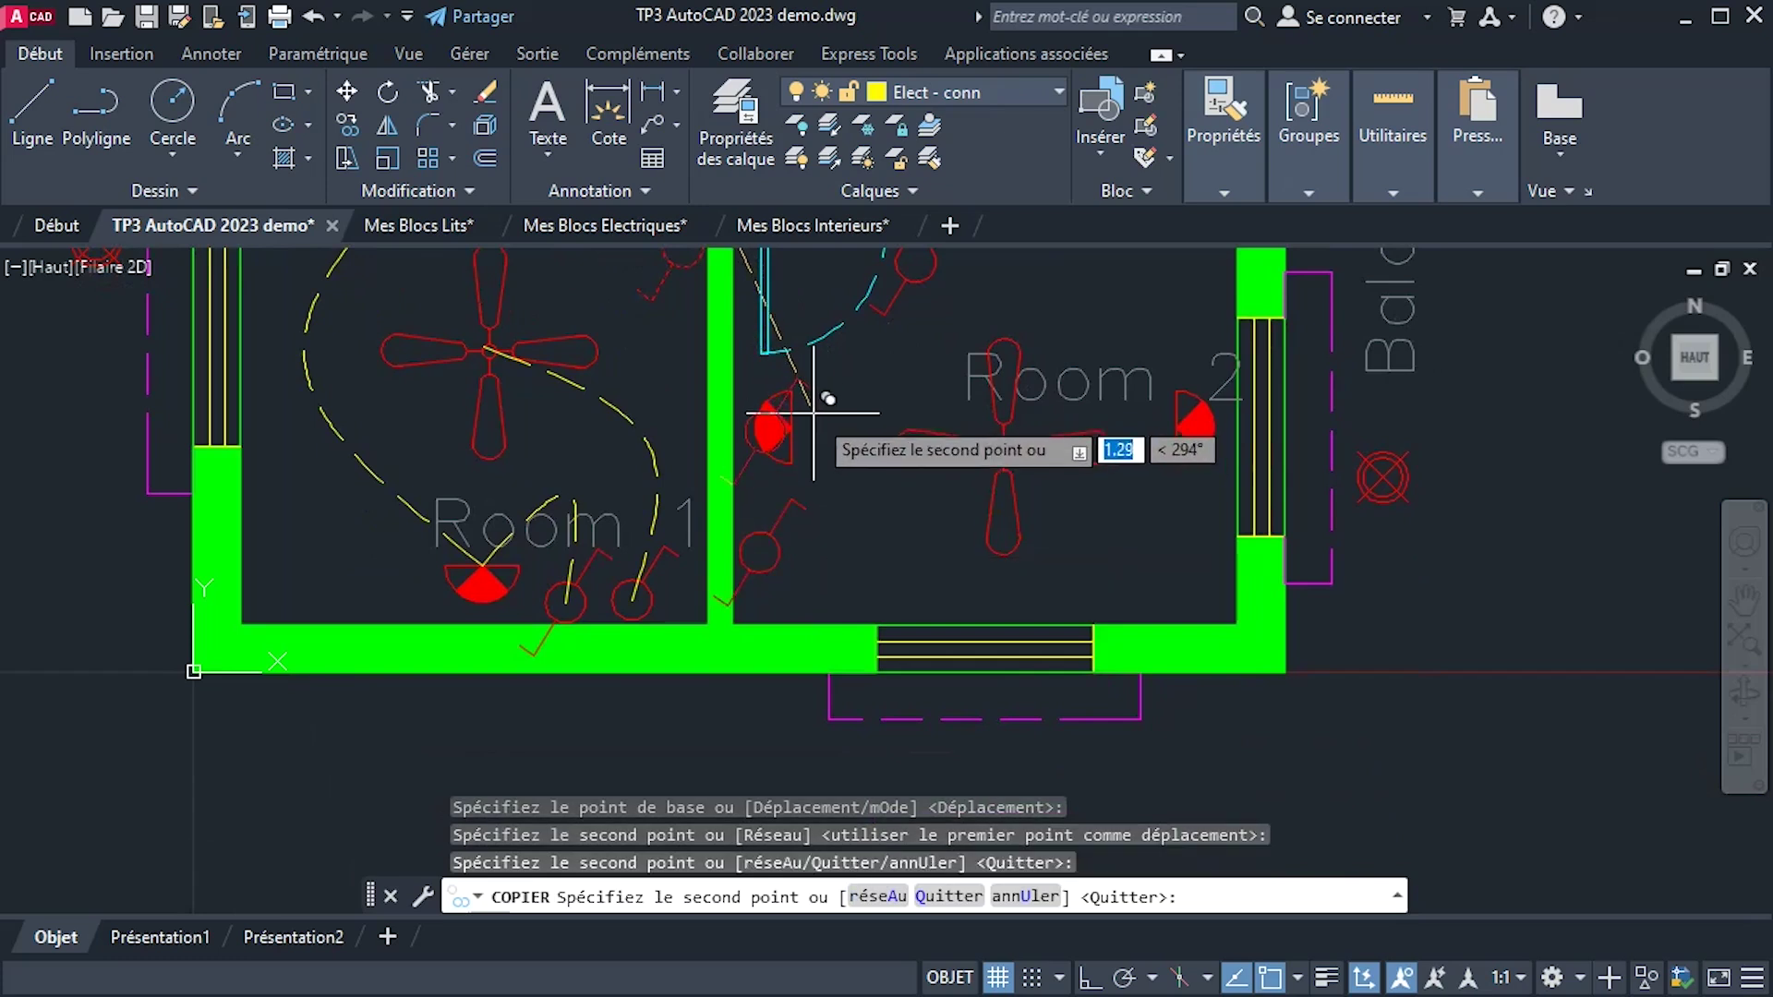
left_click(806, 593)
right_click(913, 565)
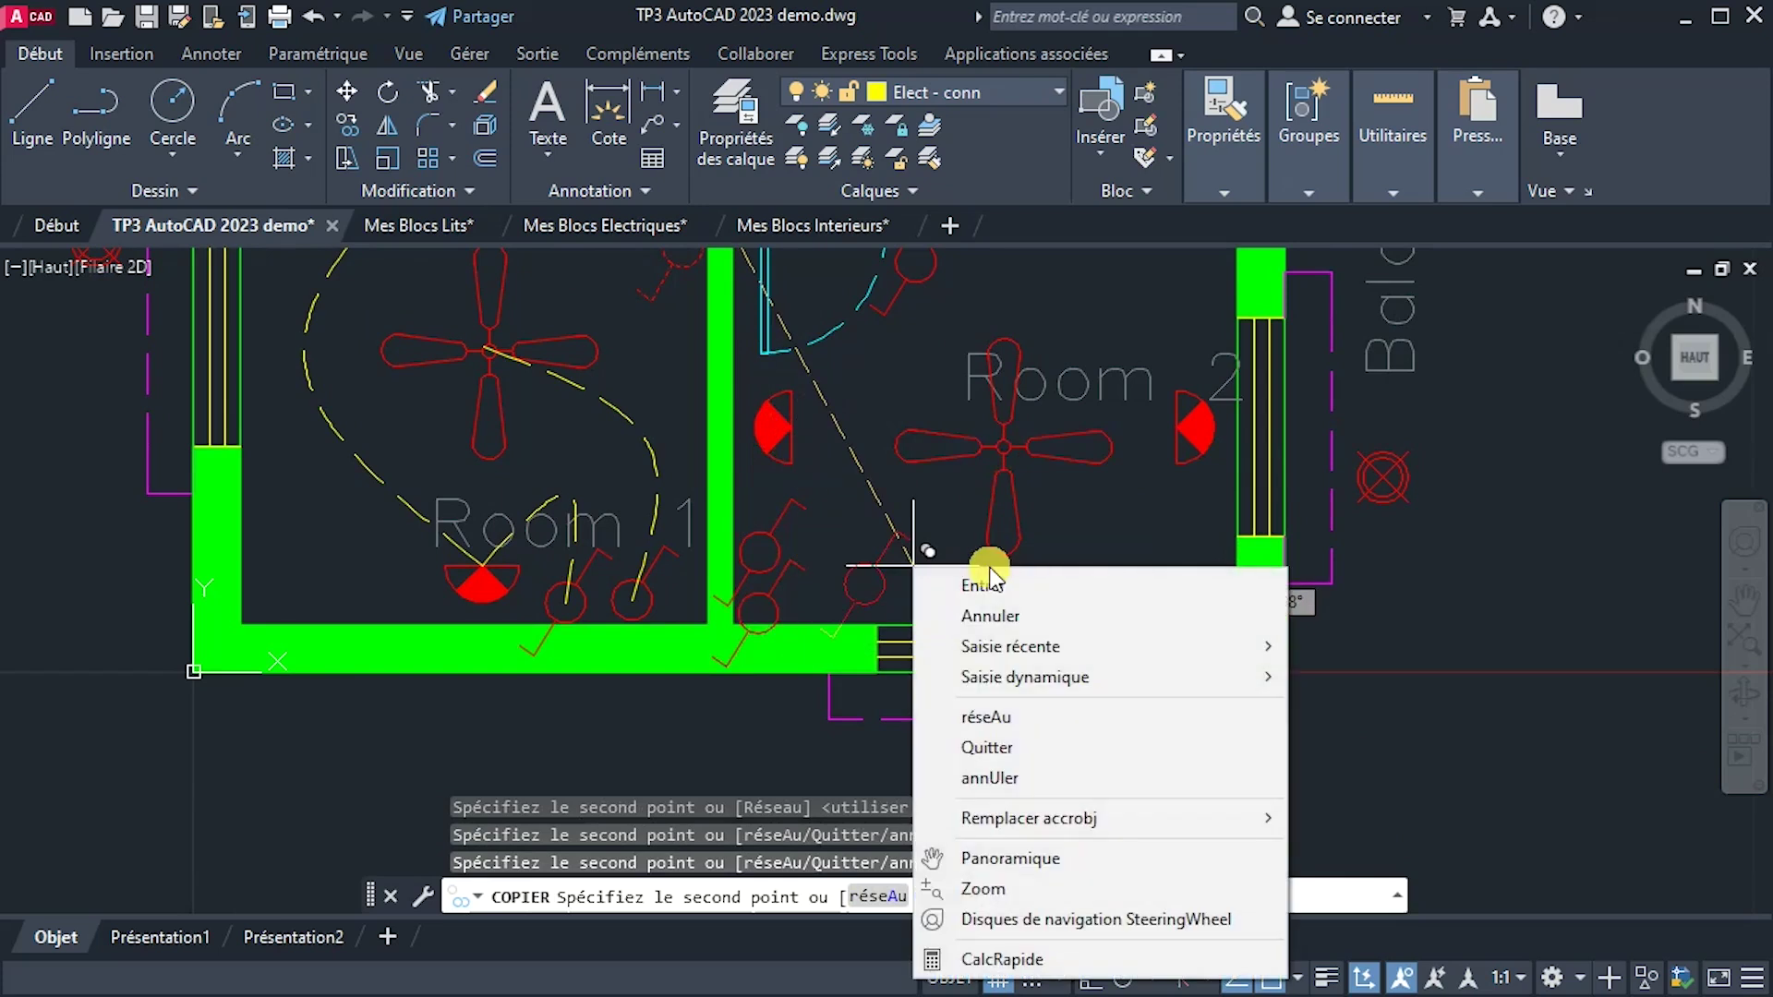
left_click(979, 586)
Change the lower switch in Room 2's lower-left corner to the Interrupteur SA variant.
left_click(781, 612)
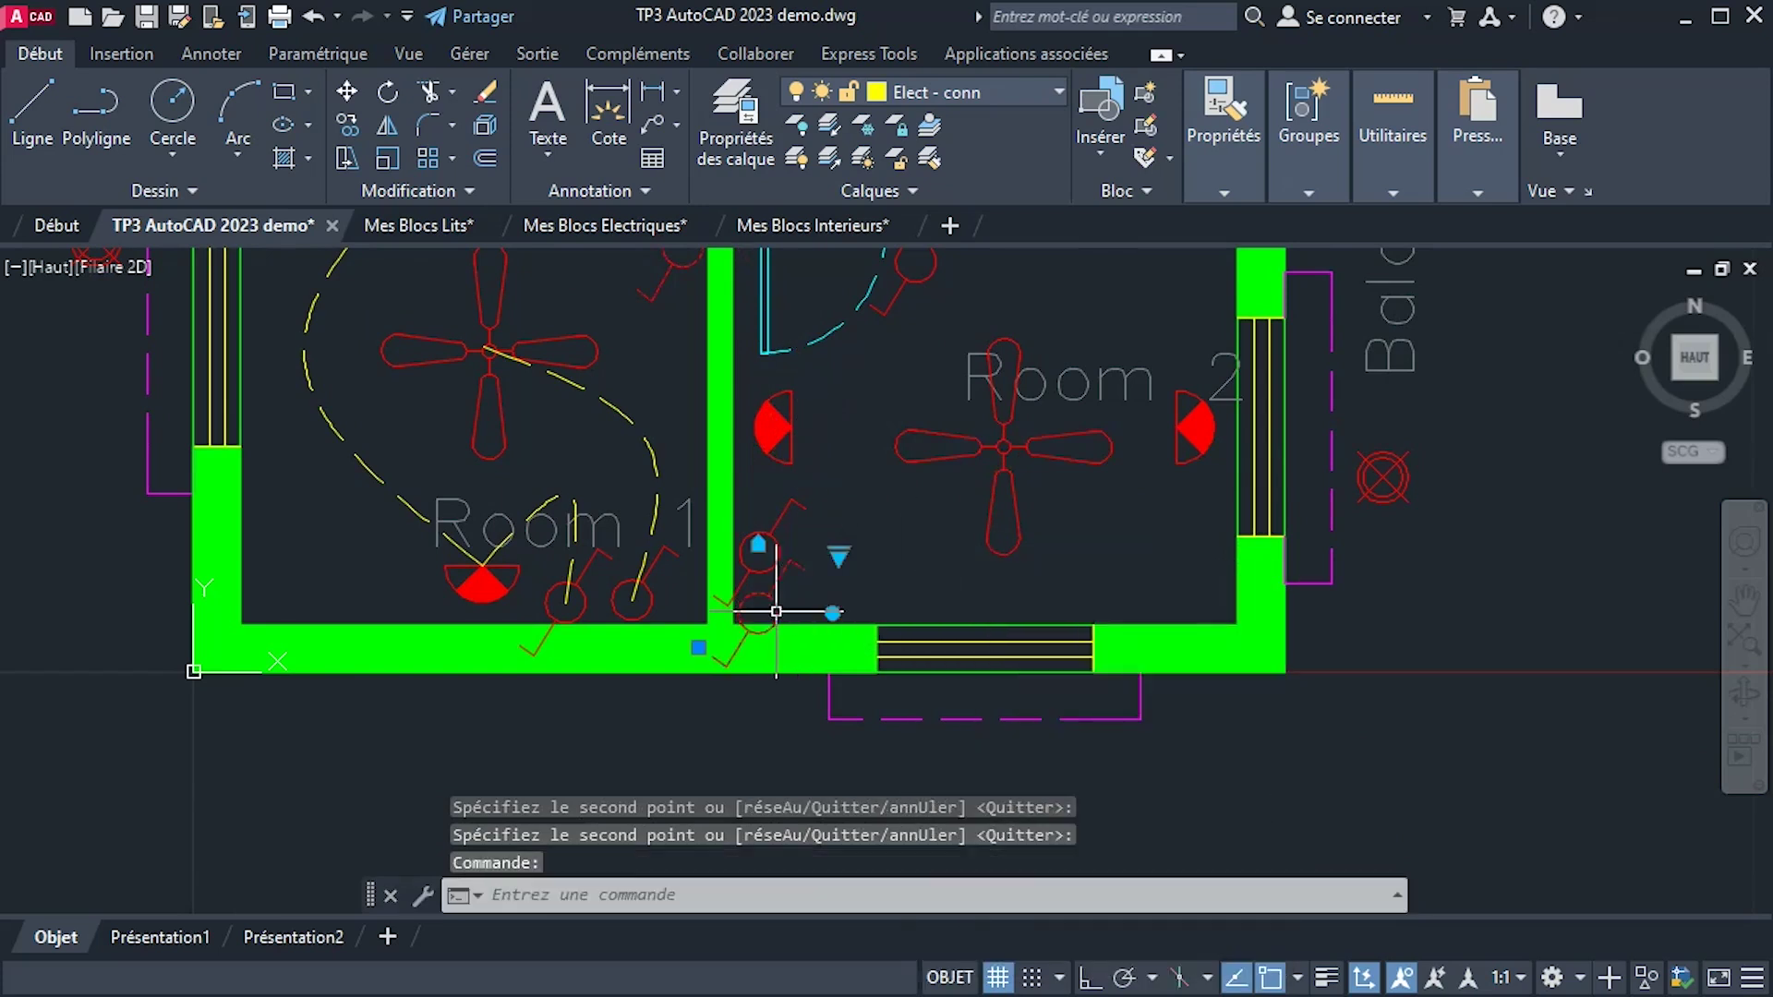
scroll(829, 558, "up", 3)
left_click(830, 557)
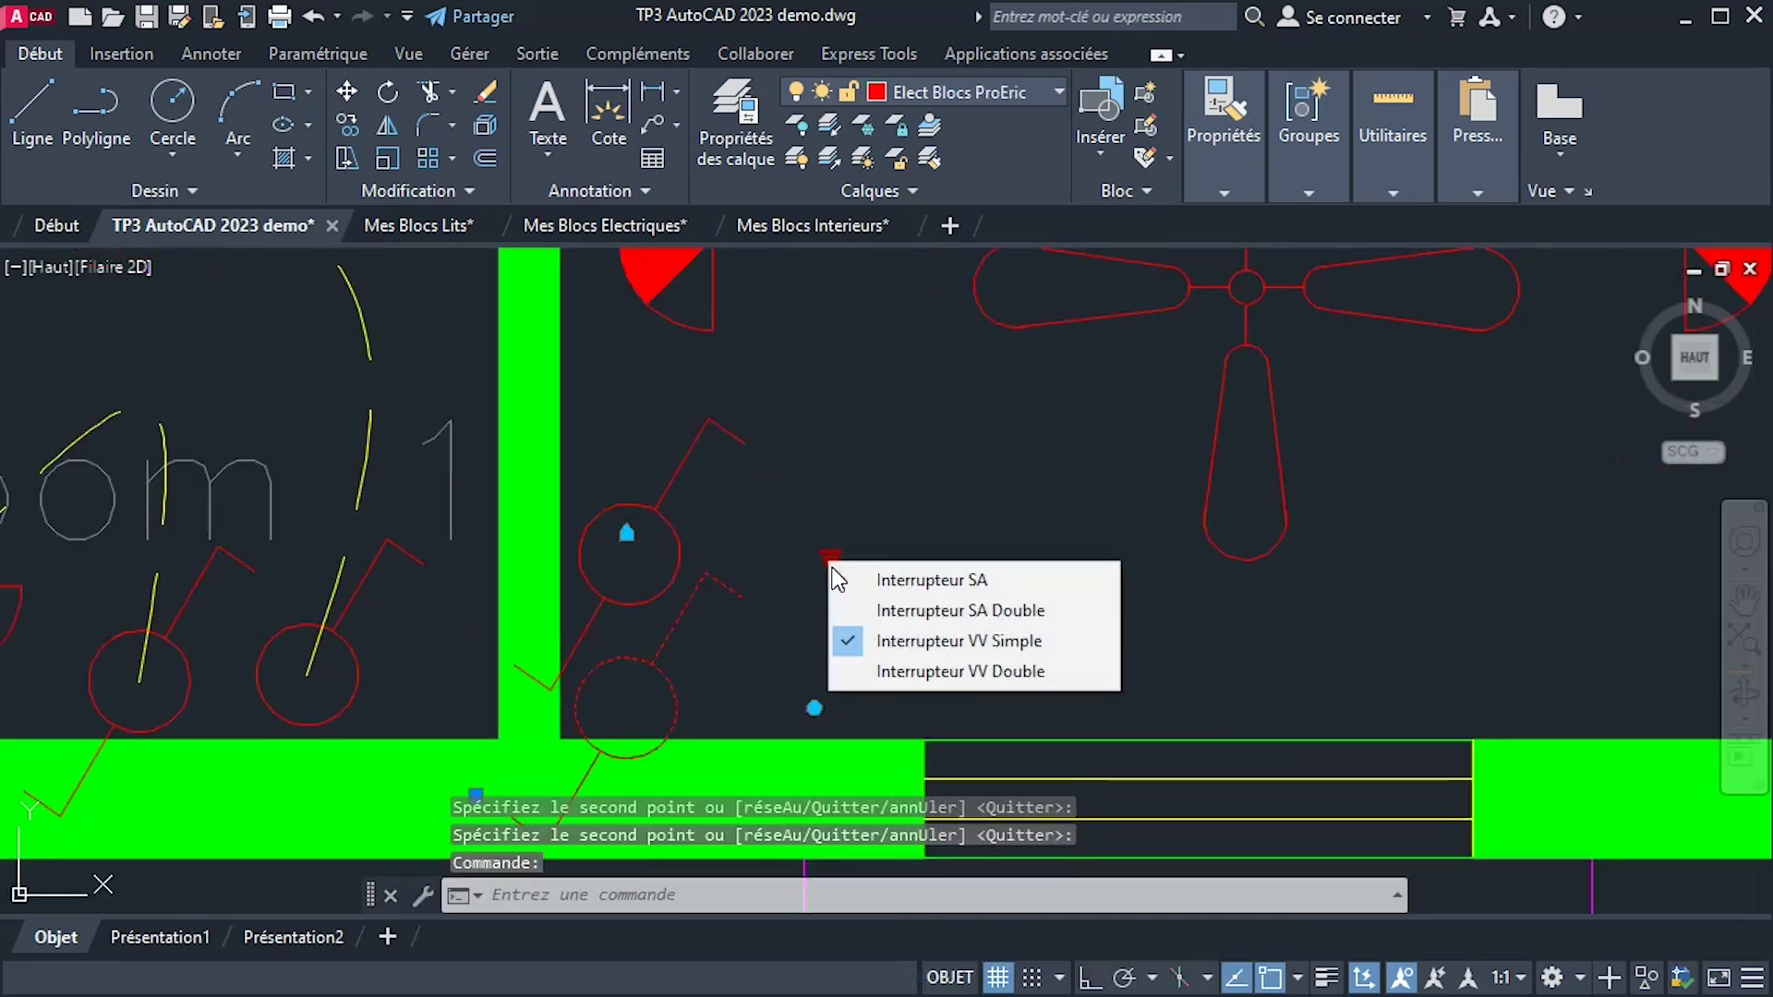
left_click(887, 580)
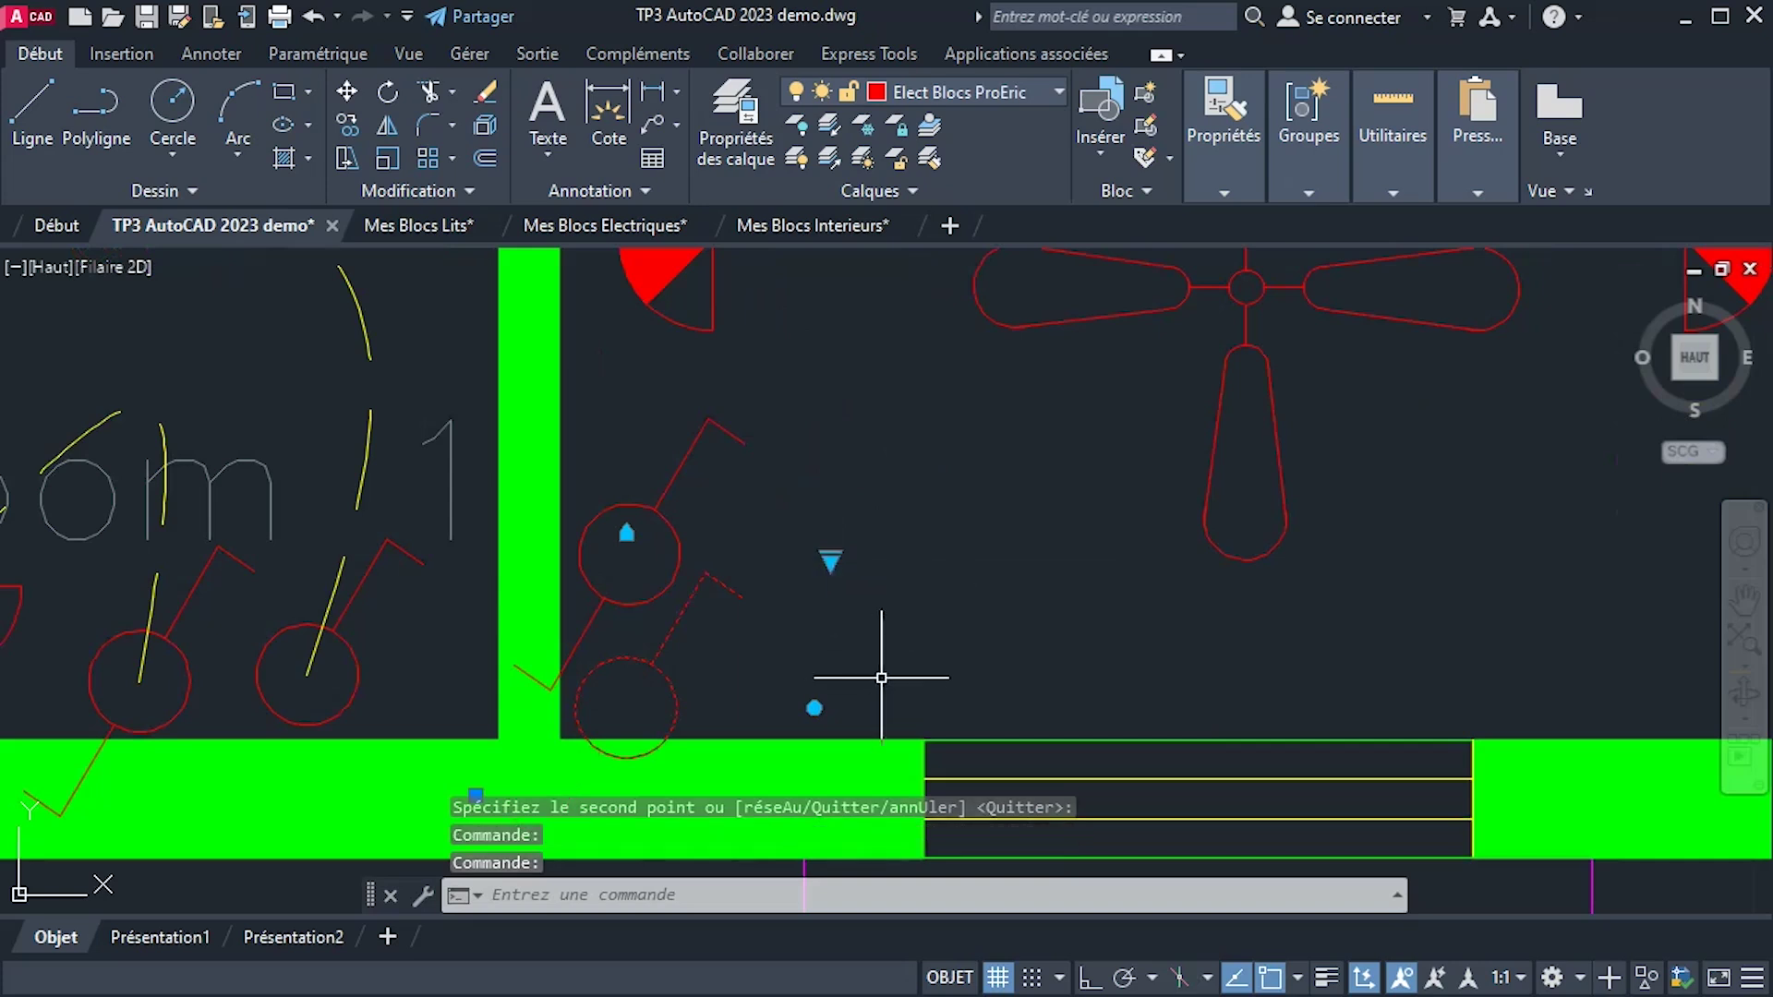
key("Escape")
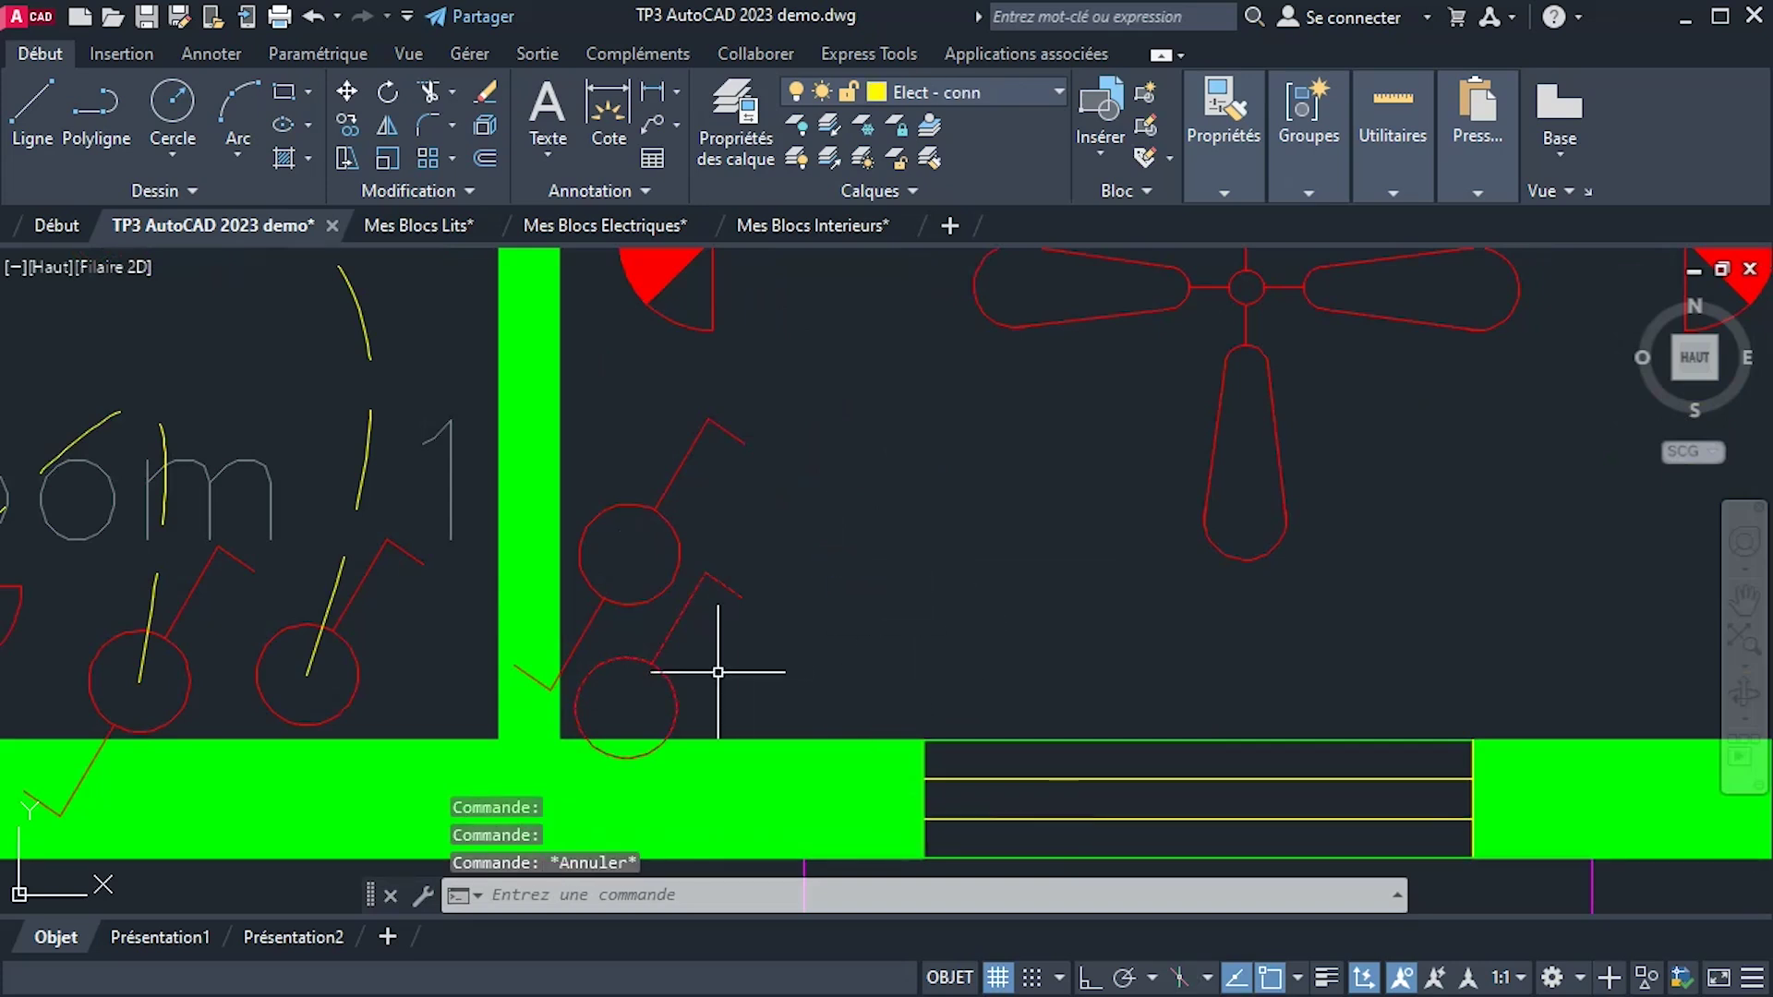
Draw a spline from Room 2's Interrupteur SA switch to the fan's centre and pull its middle point inside the room.
scroll(1100, 467, "down", 2)
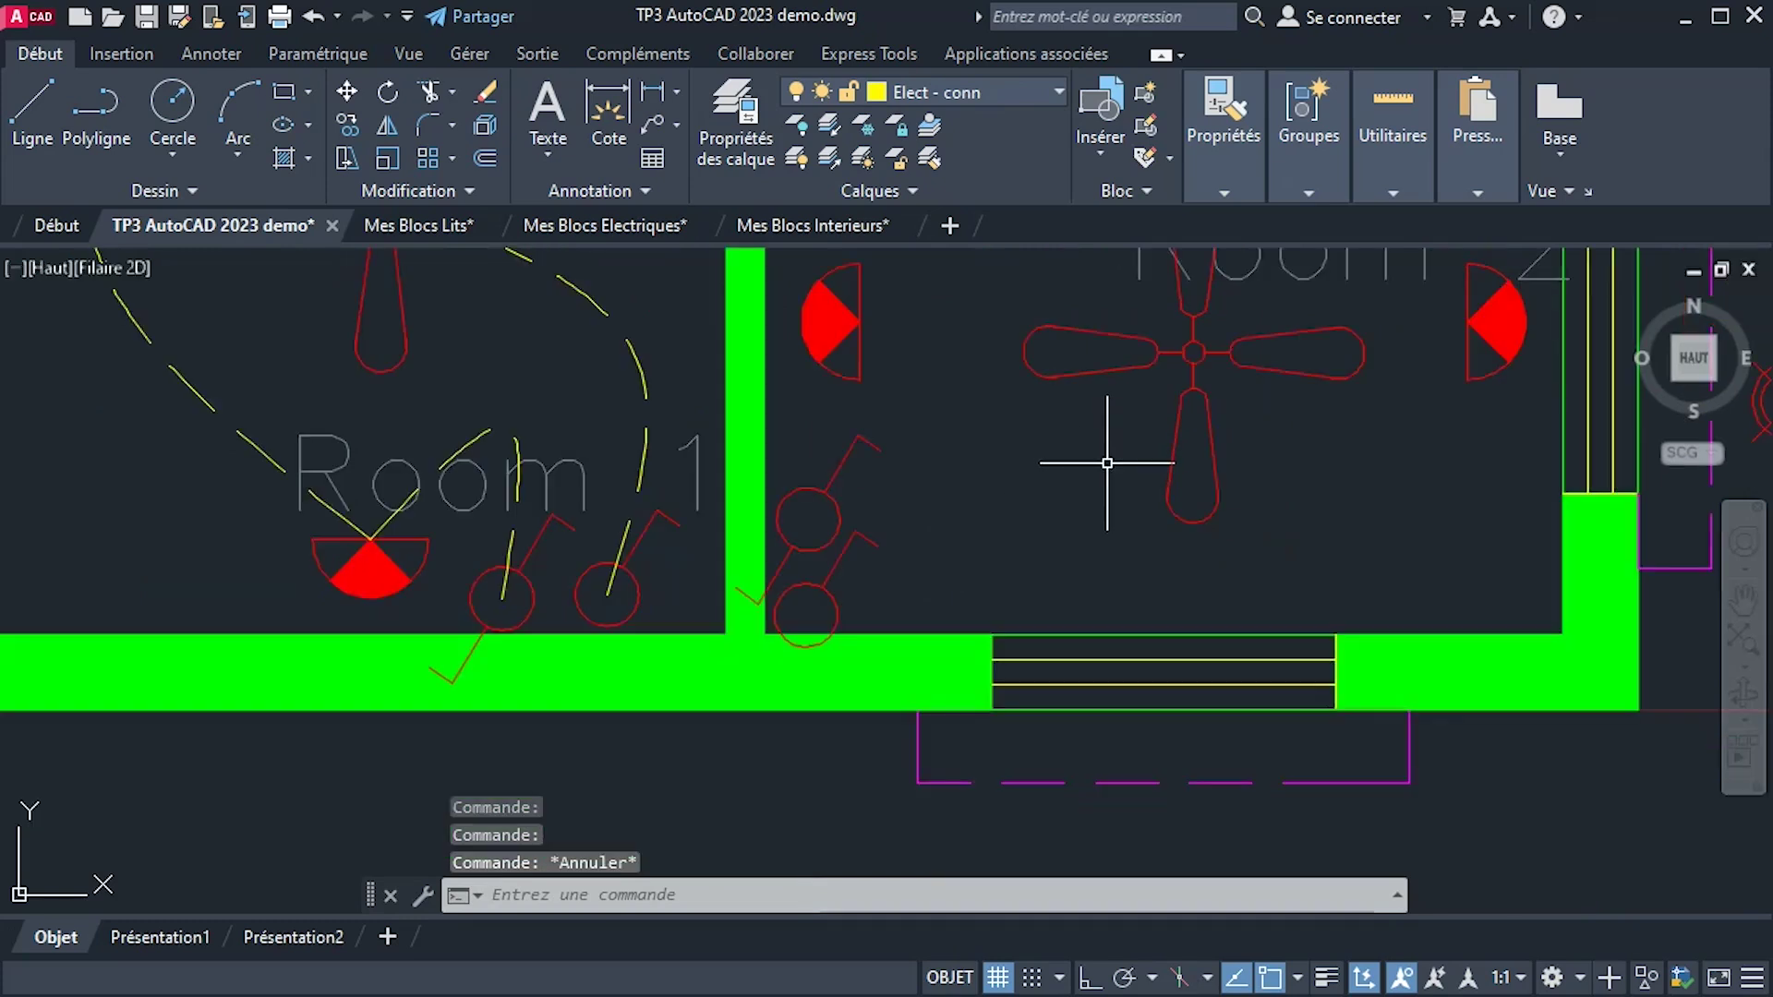
scroll(1102, 467, "down", 3)
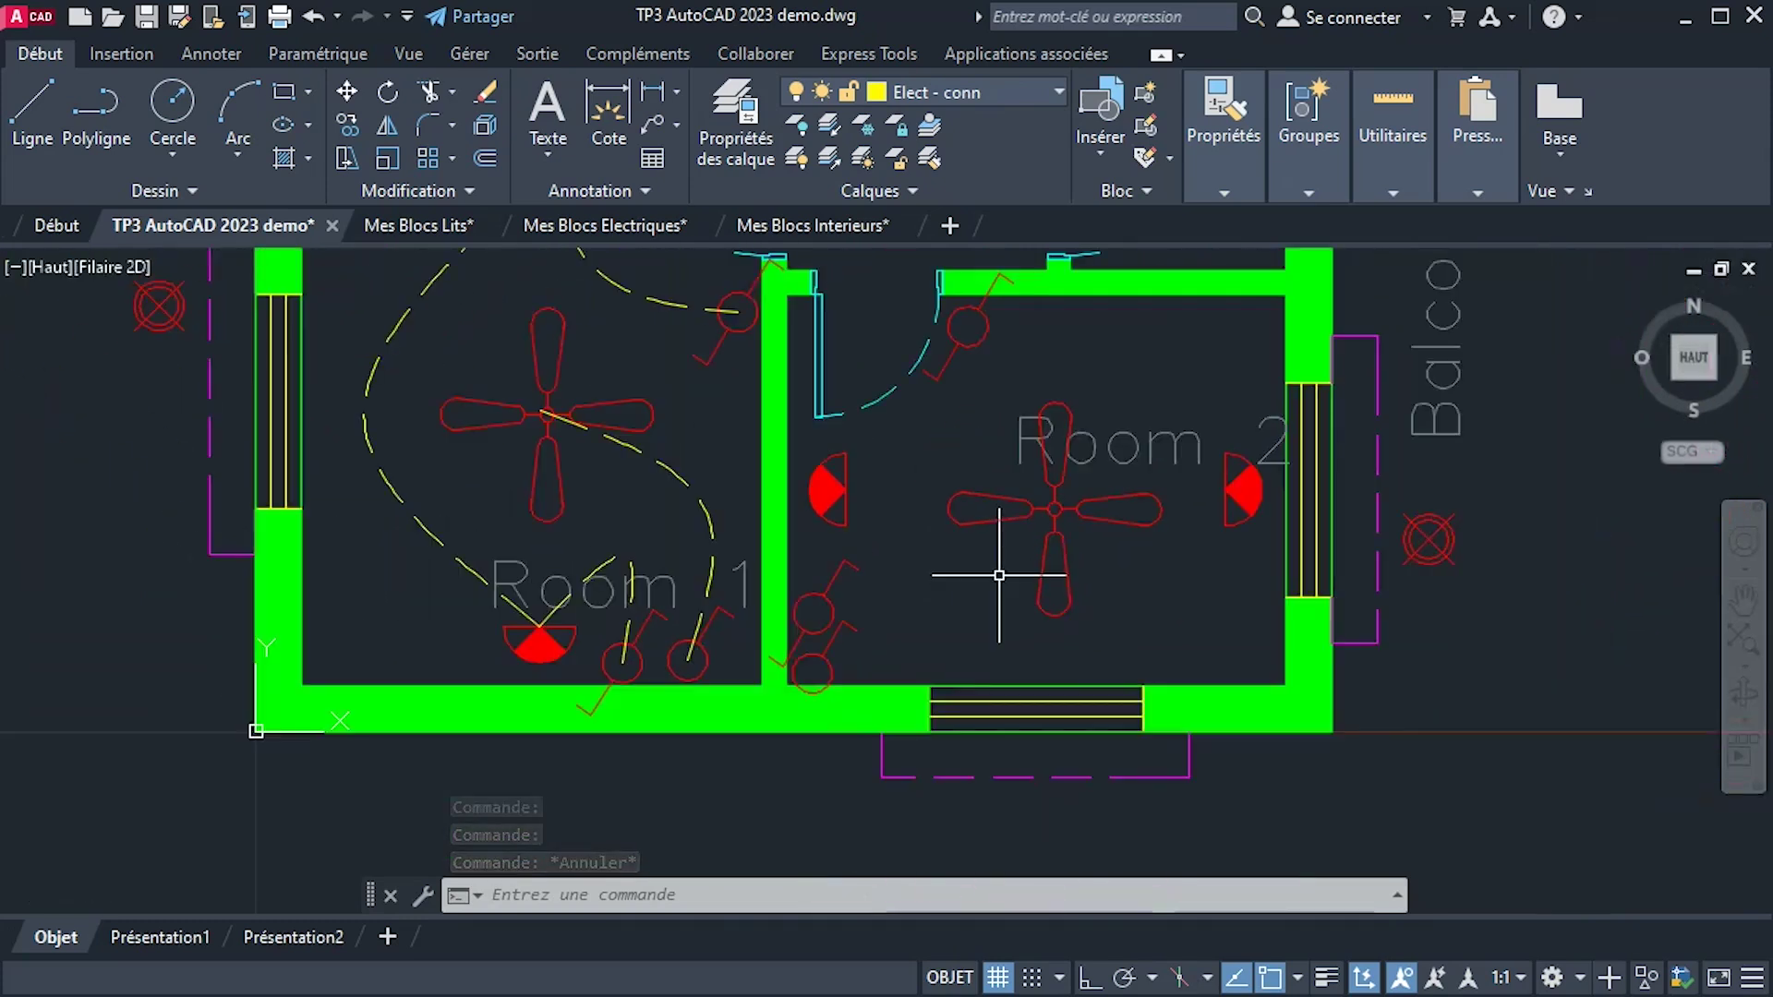
type("SPL")
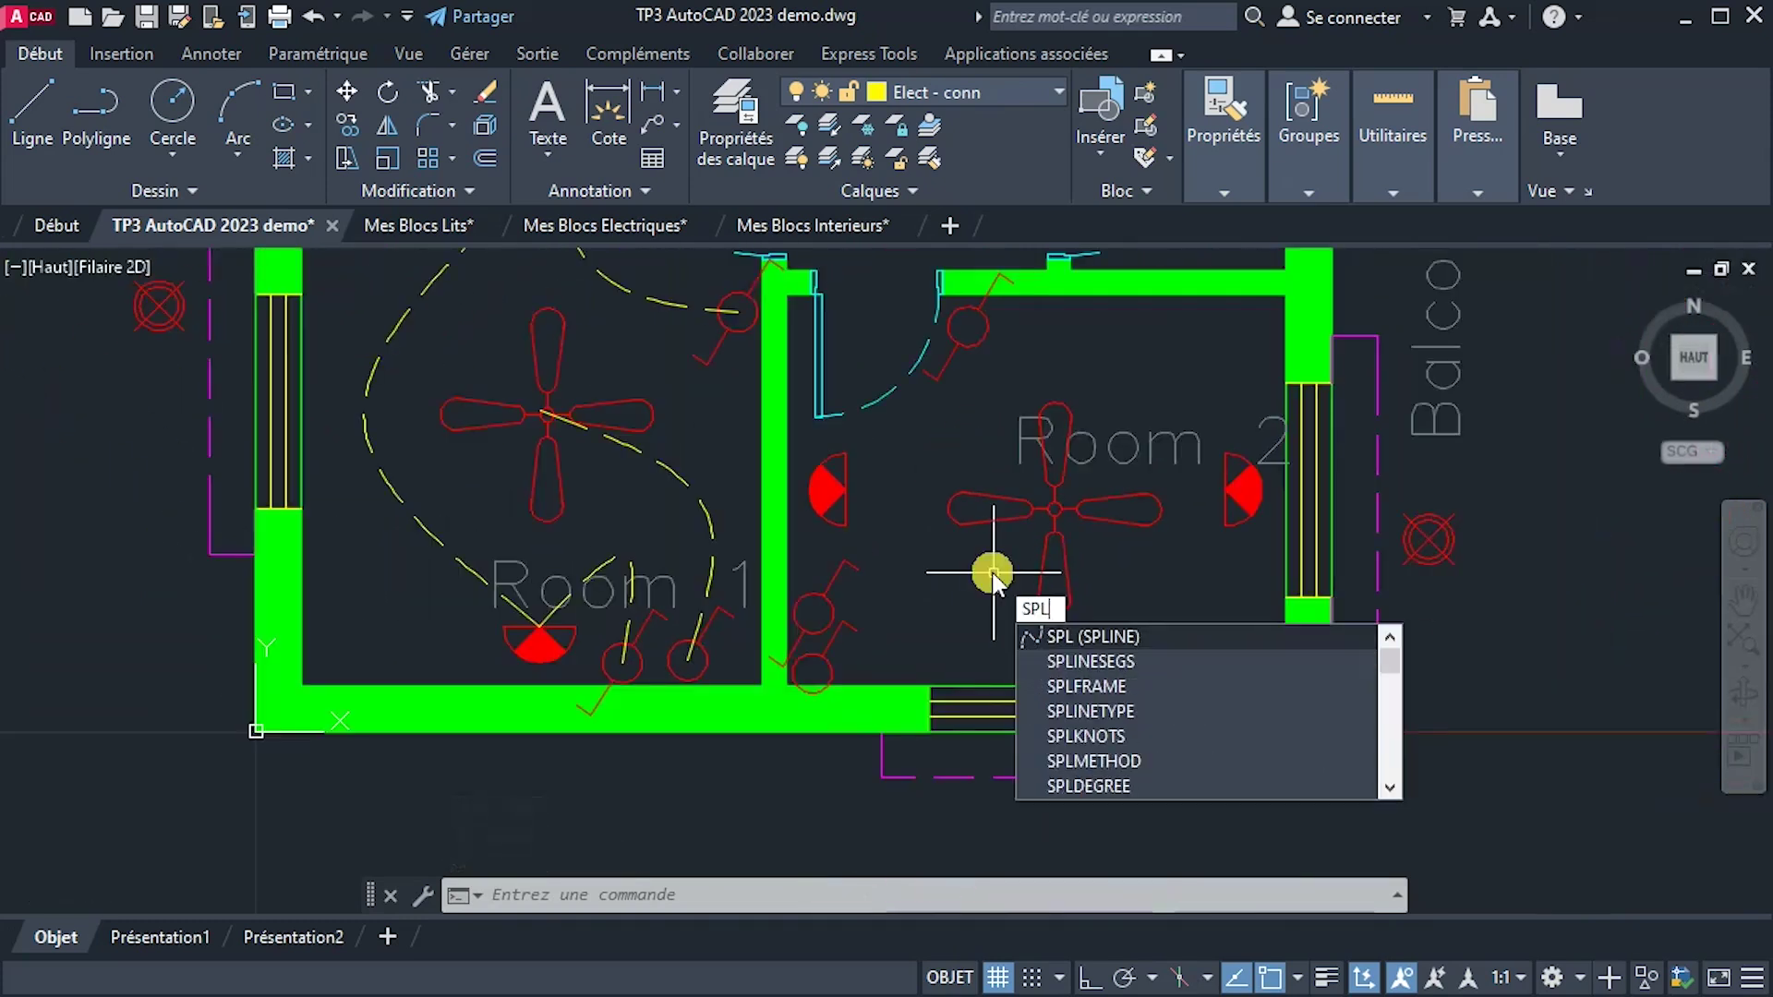
key("Return")
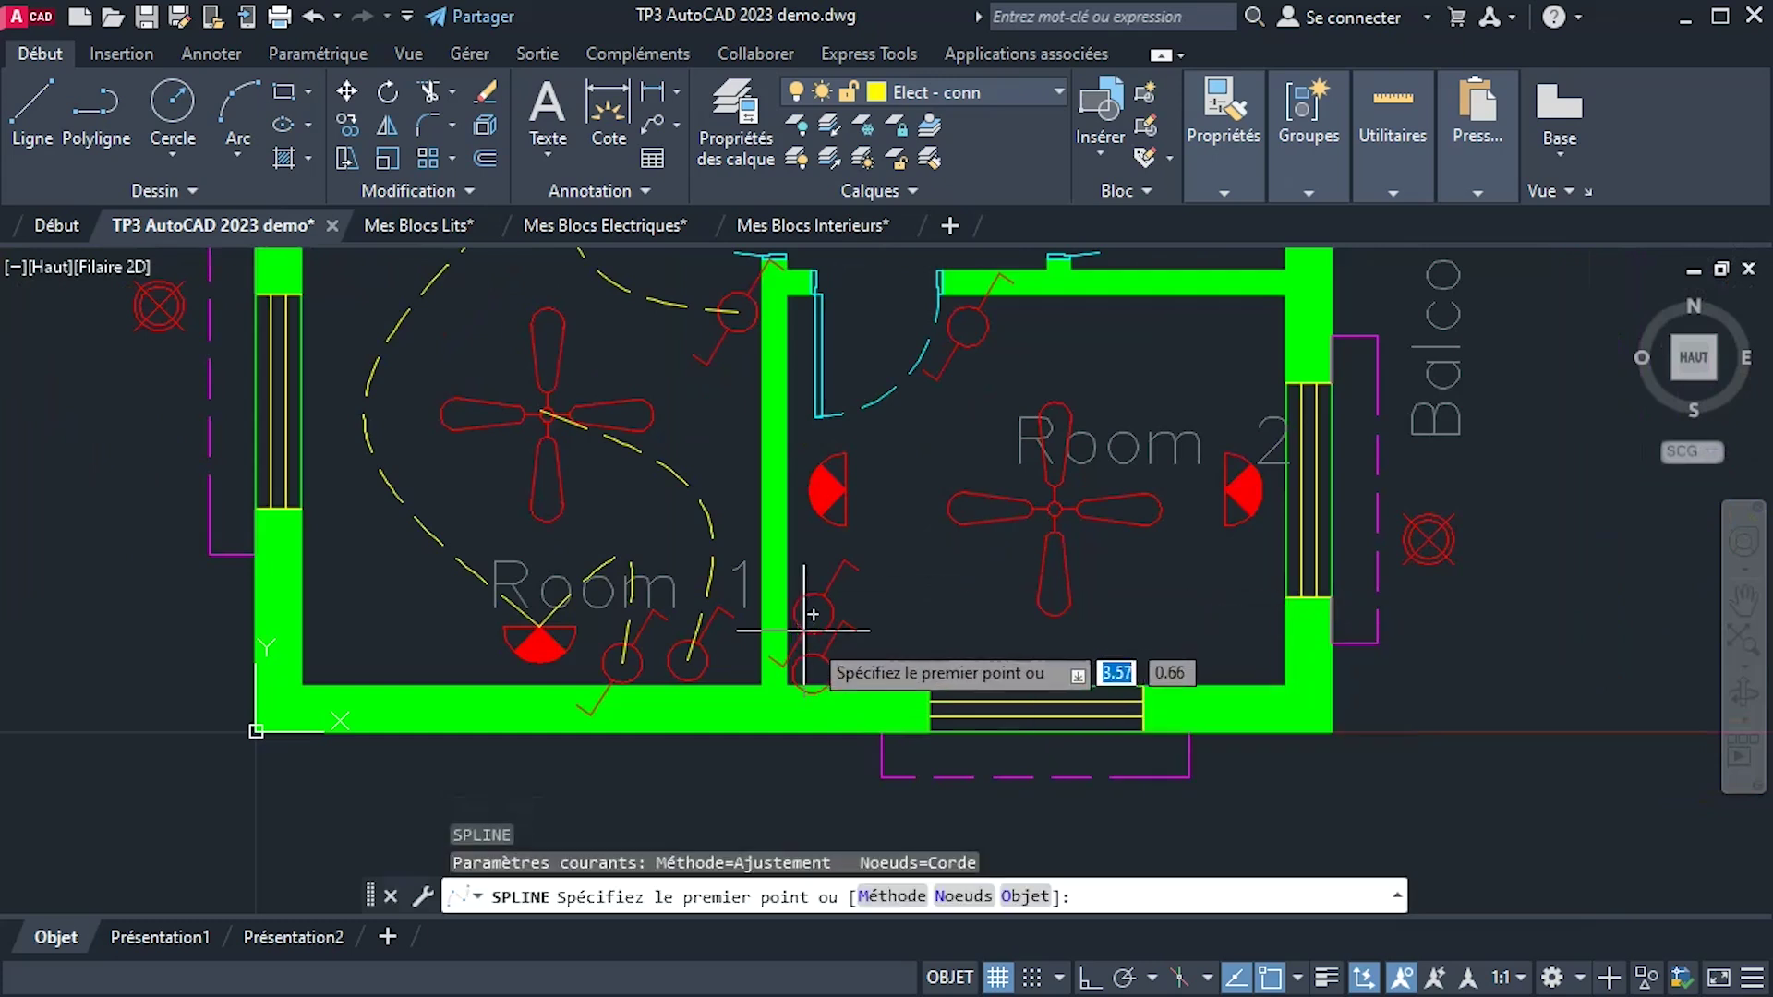
scroll(813, 646, "up", 2)
left_click(809, 696)
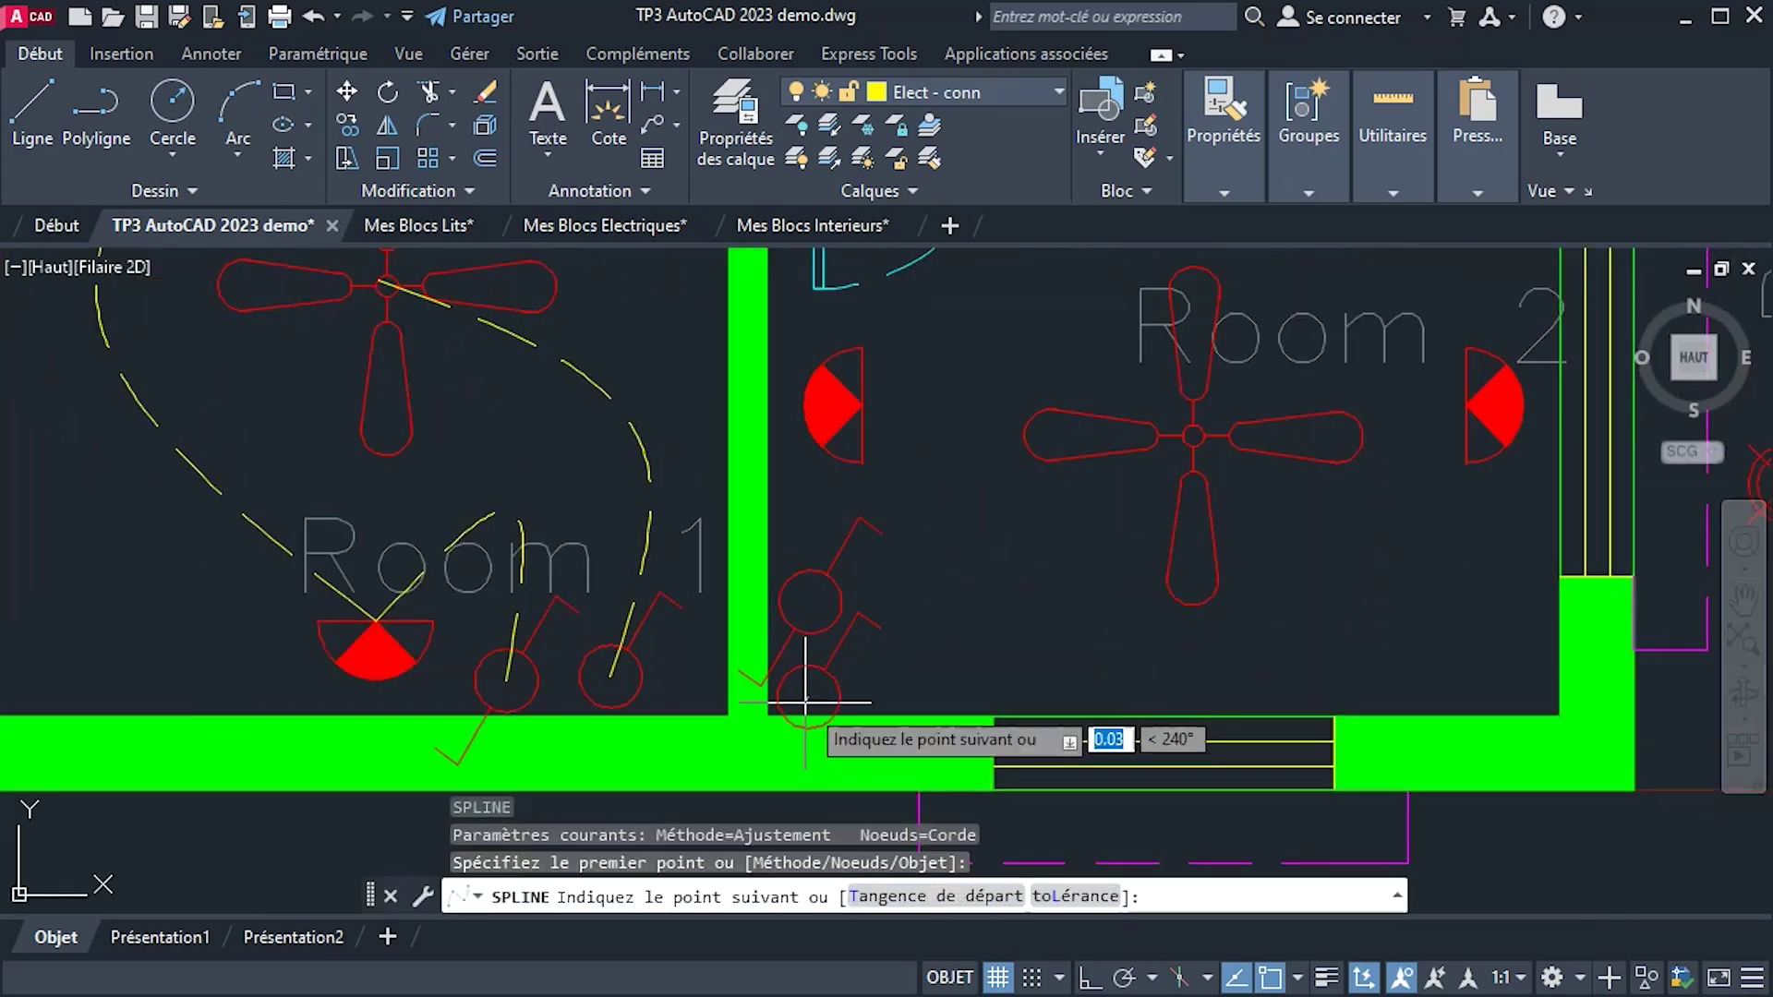
left_click(1166, 674)
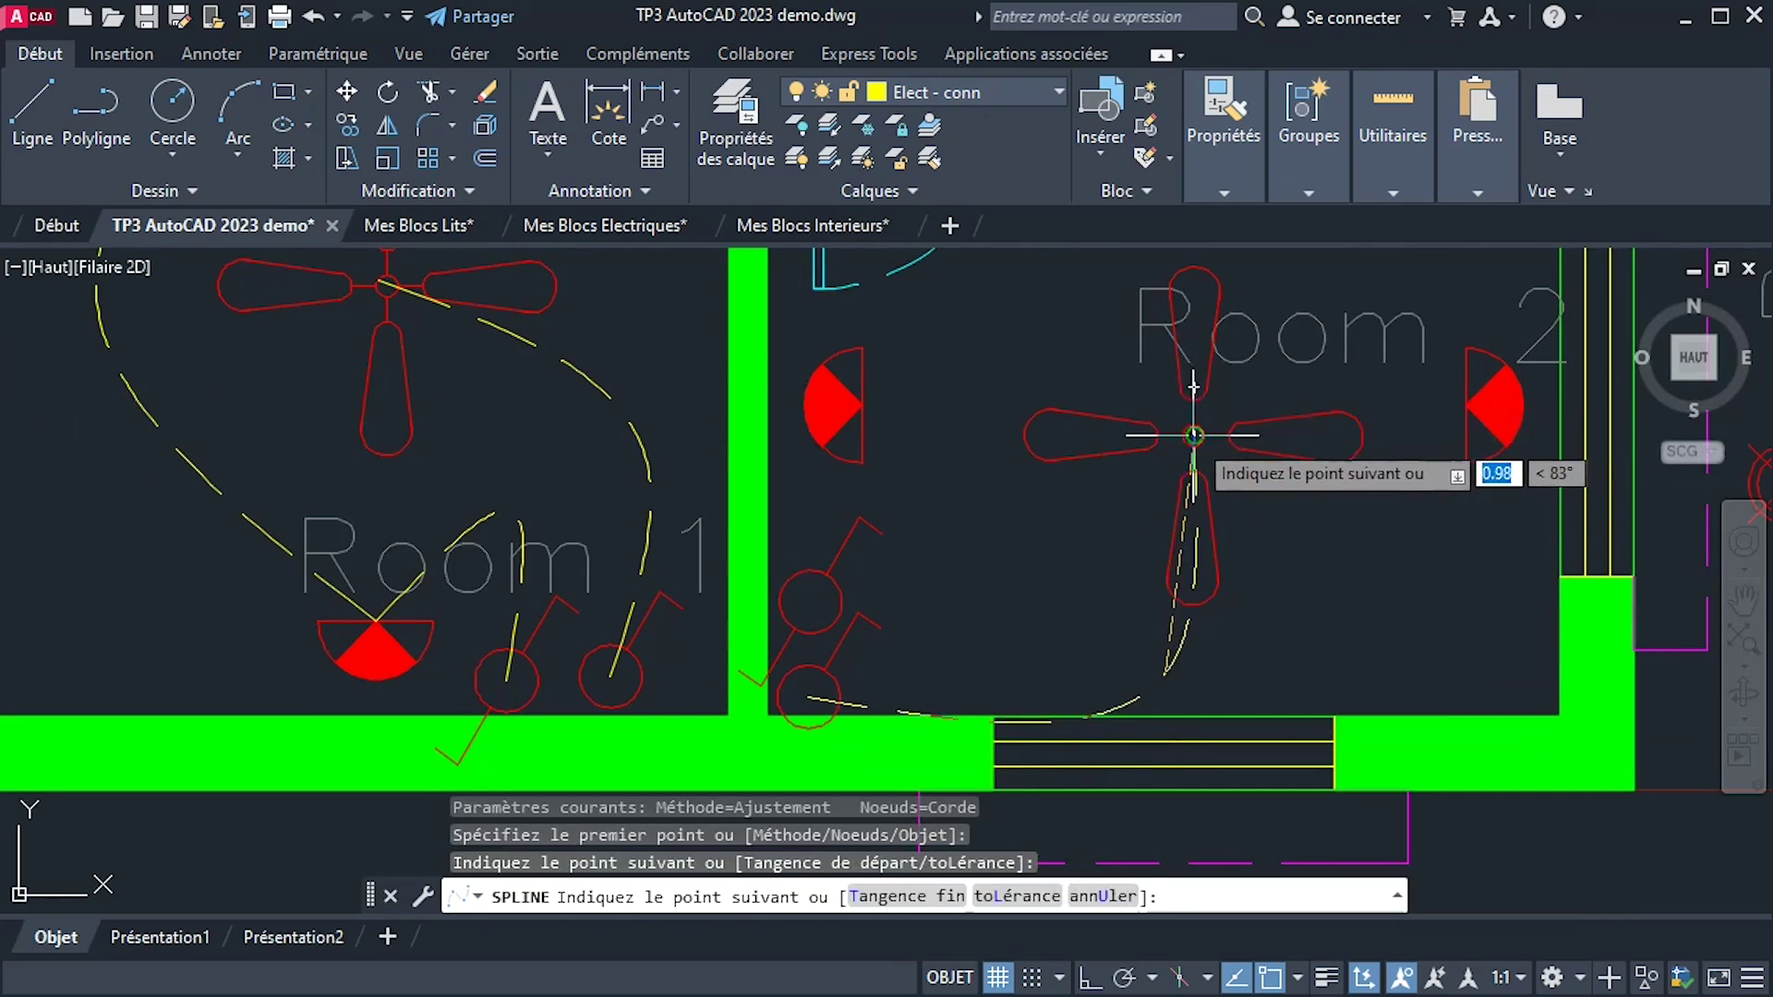
right_click(1068, 371)
left_click(1171, 391)
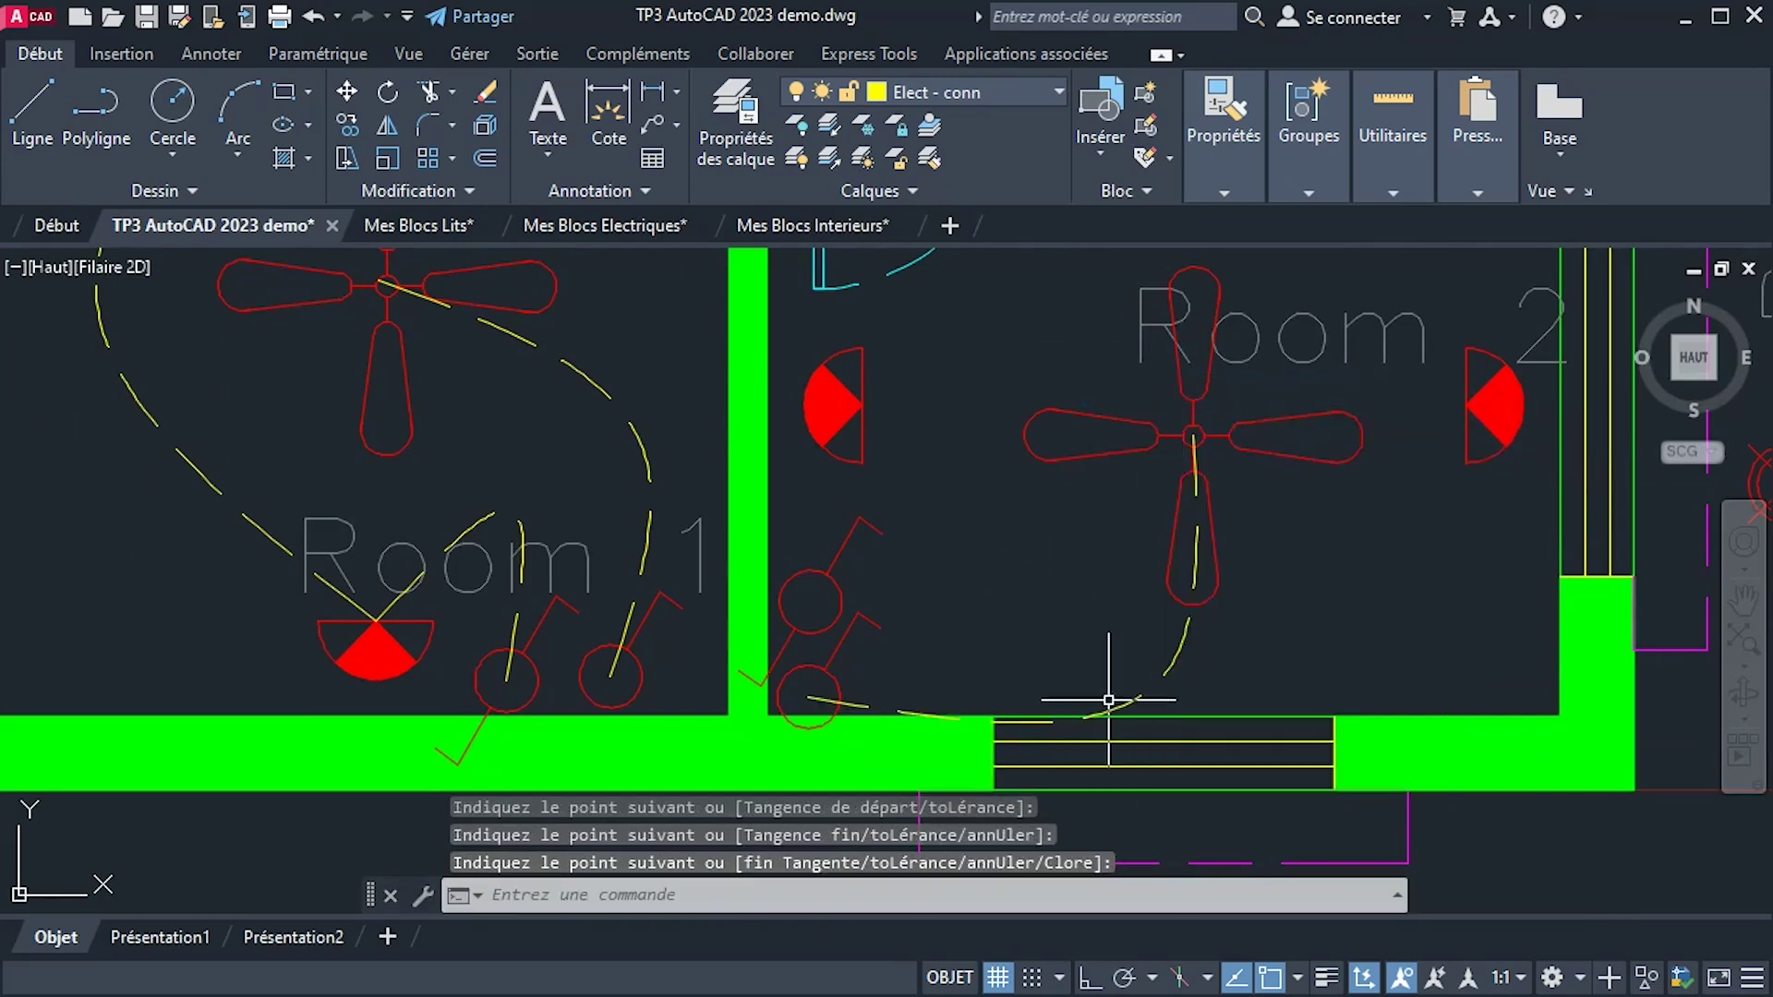
key("Return")
left_click(1166, 673)
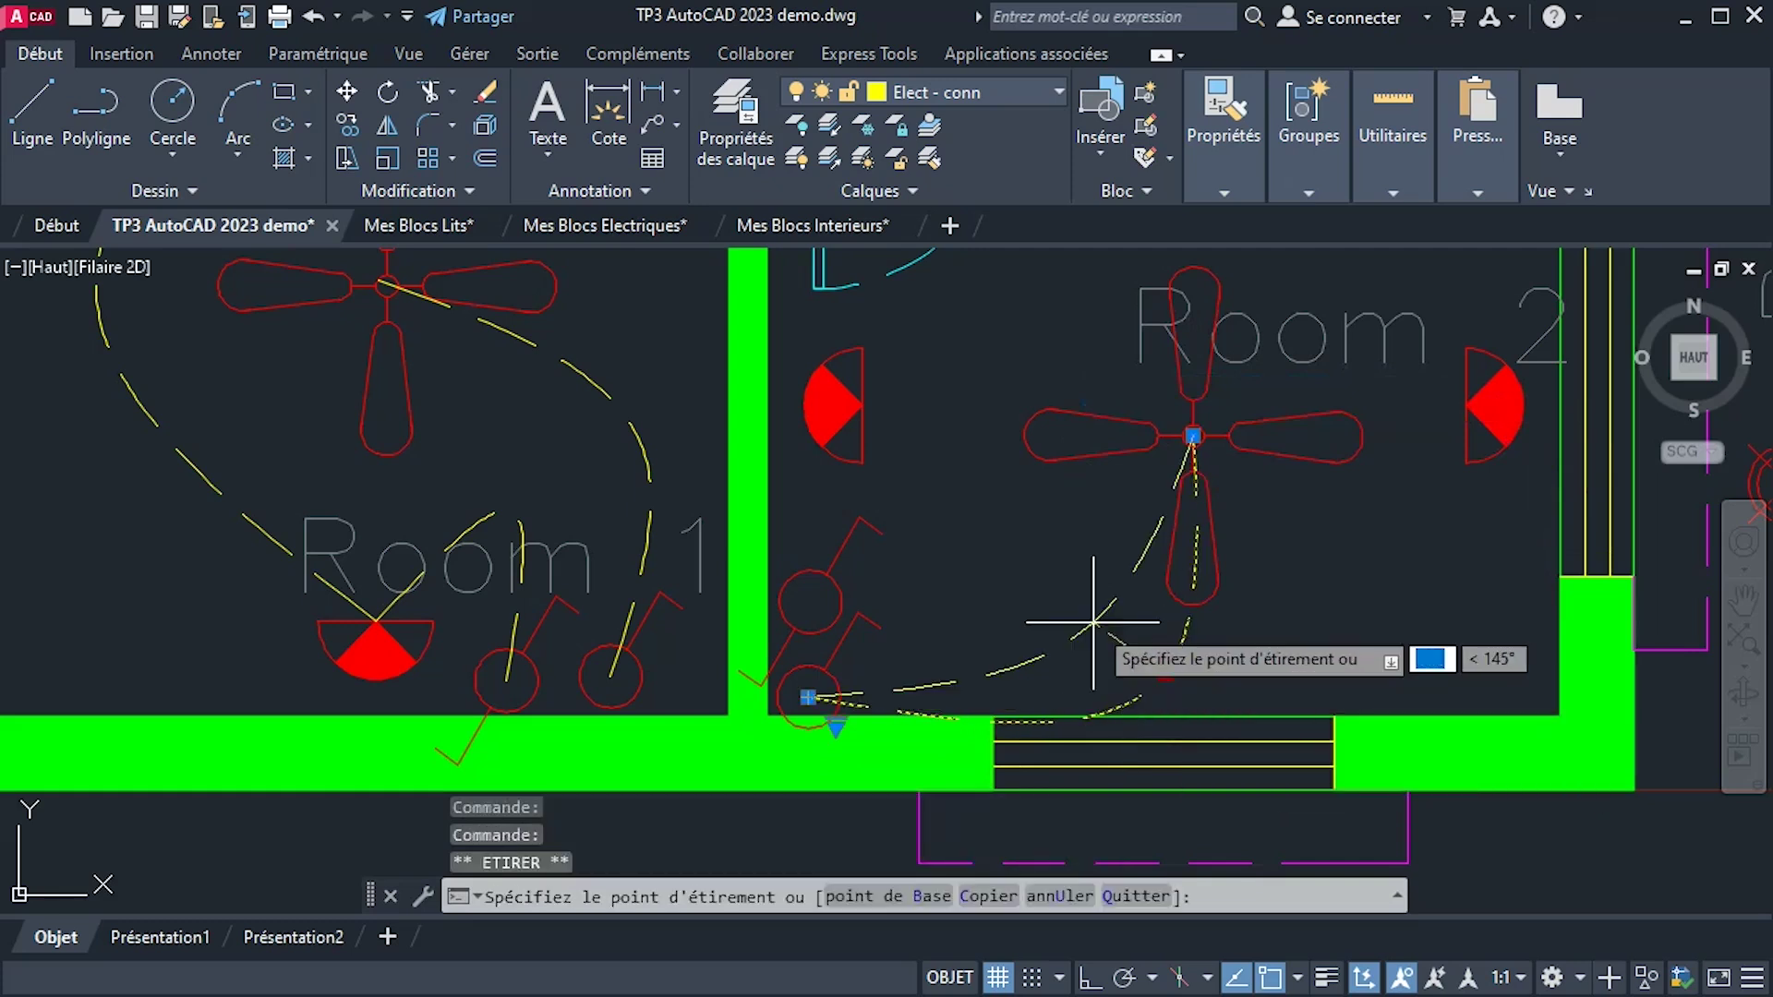
Draw a curved spline from the two-way switch in Room 2's lower-left corner to the lamp on the left wall.
right_click(1025, 521)
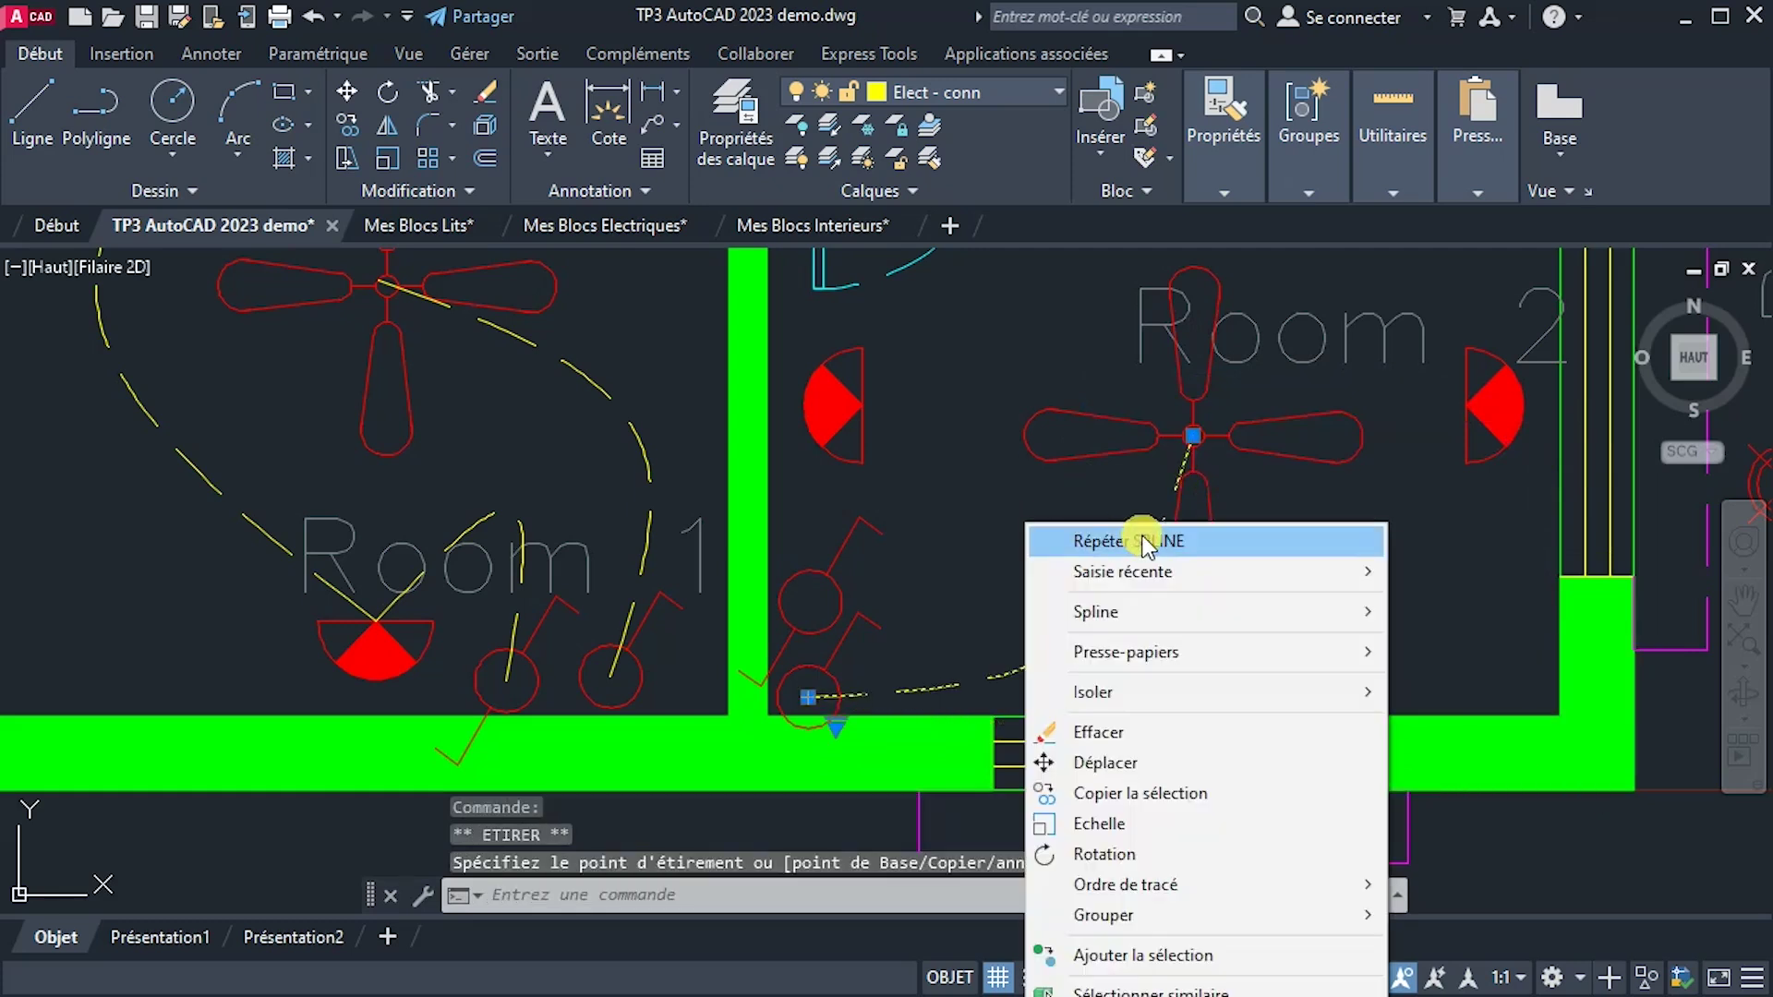
left_click(1140, 536)
left_click(811, 601)
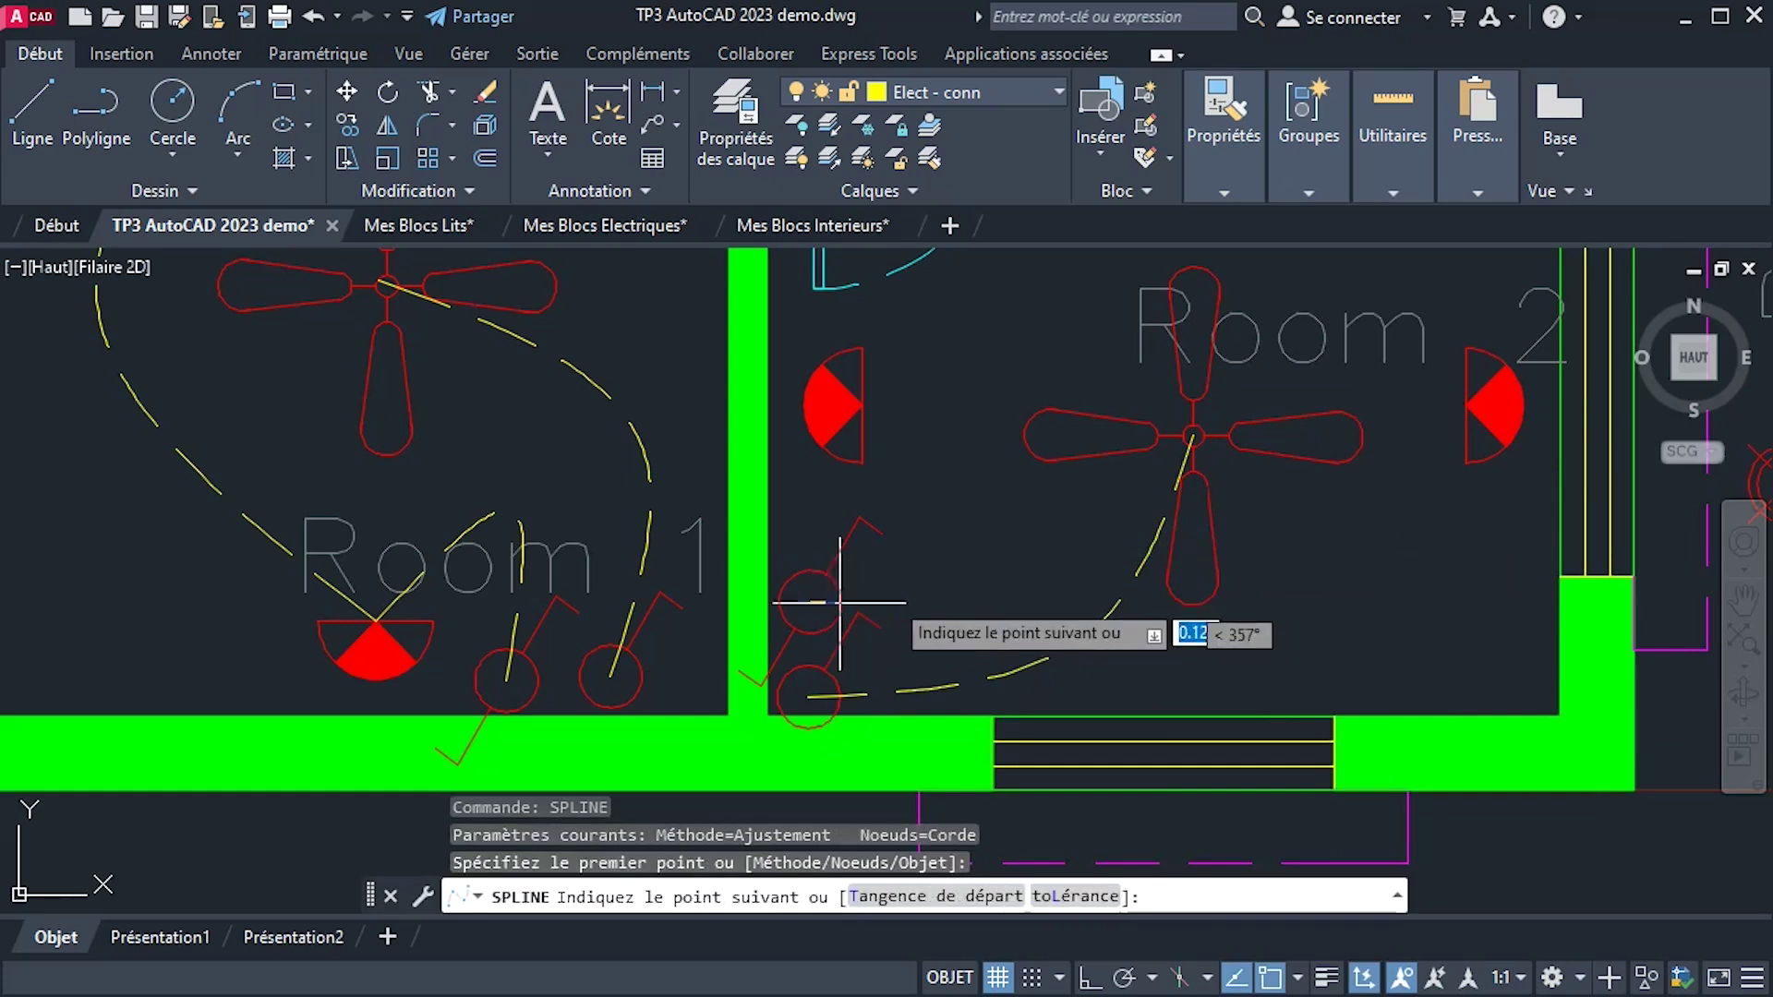
left_click(970, 584)
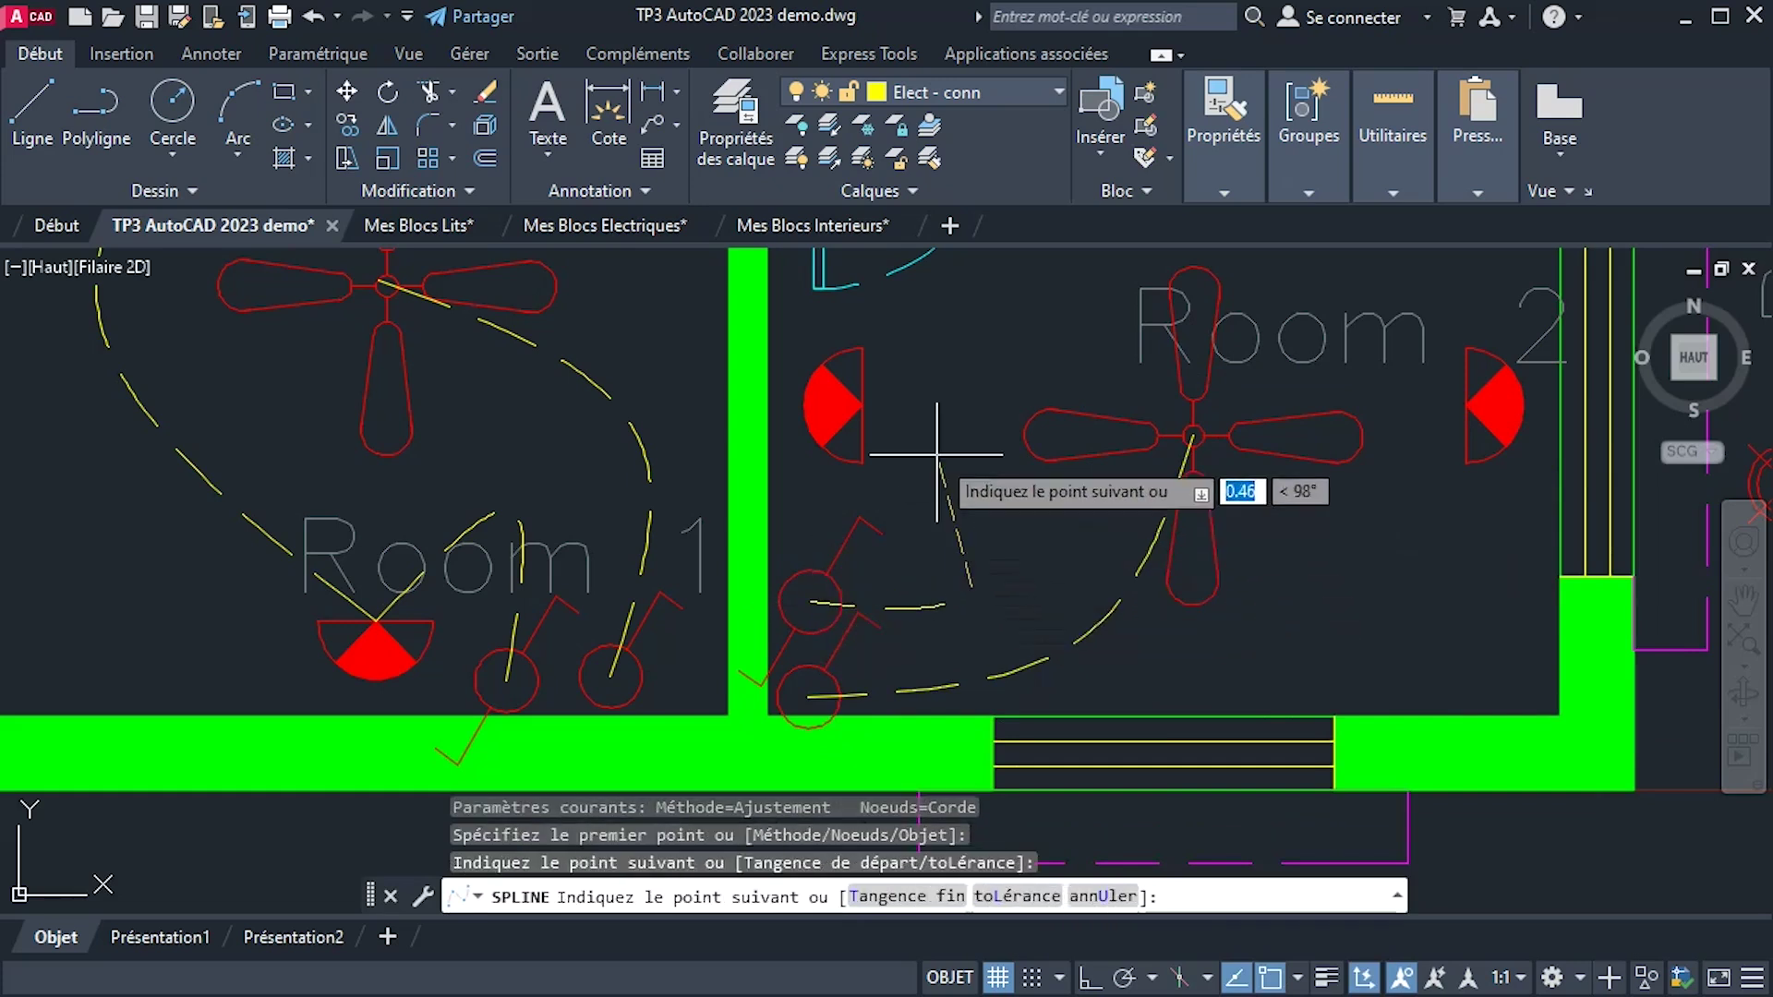
left_click(860, 406)
right_click(792, 370)
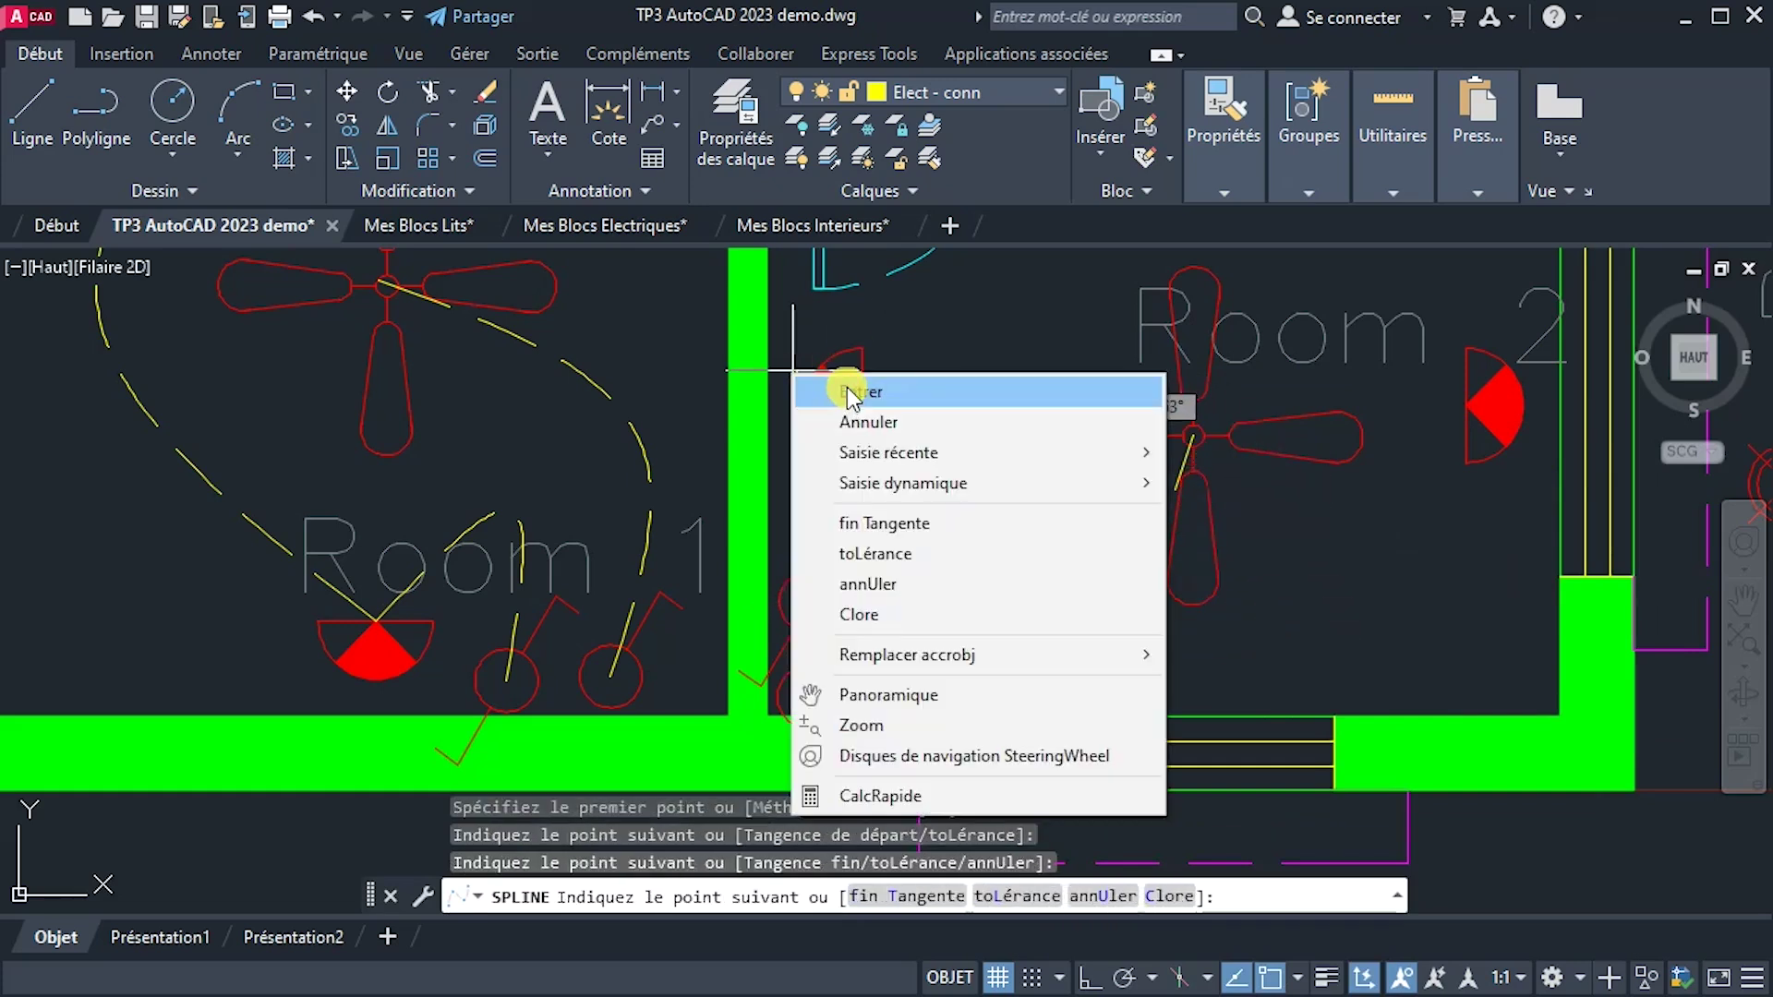
left_click(850, 384)
Connect Room 2's left and right wall lamps with a spline that curves below the fan.
right_click(922, 381)
left_click(998, 411)
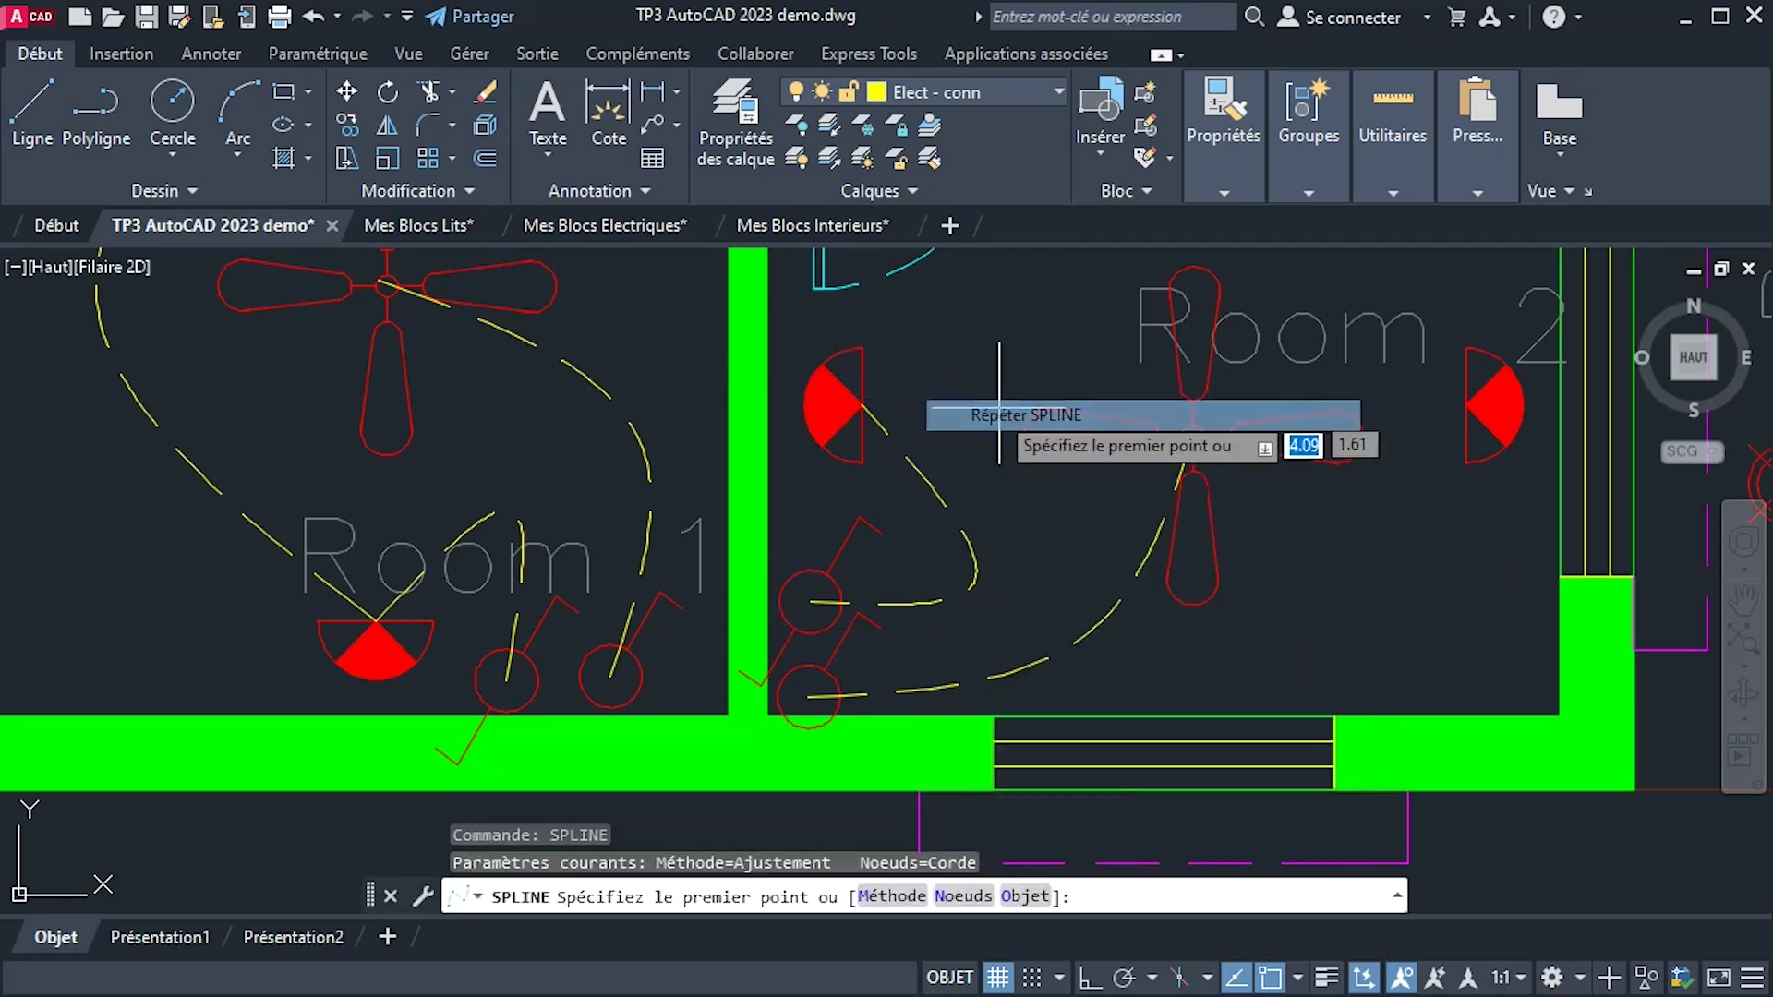
left_click(861, 405)
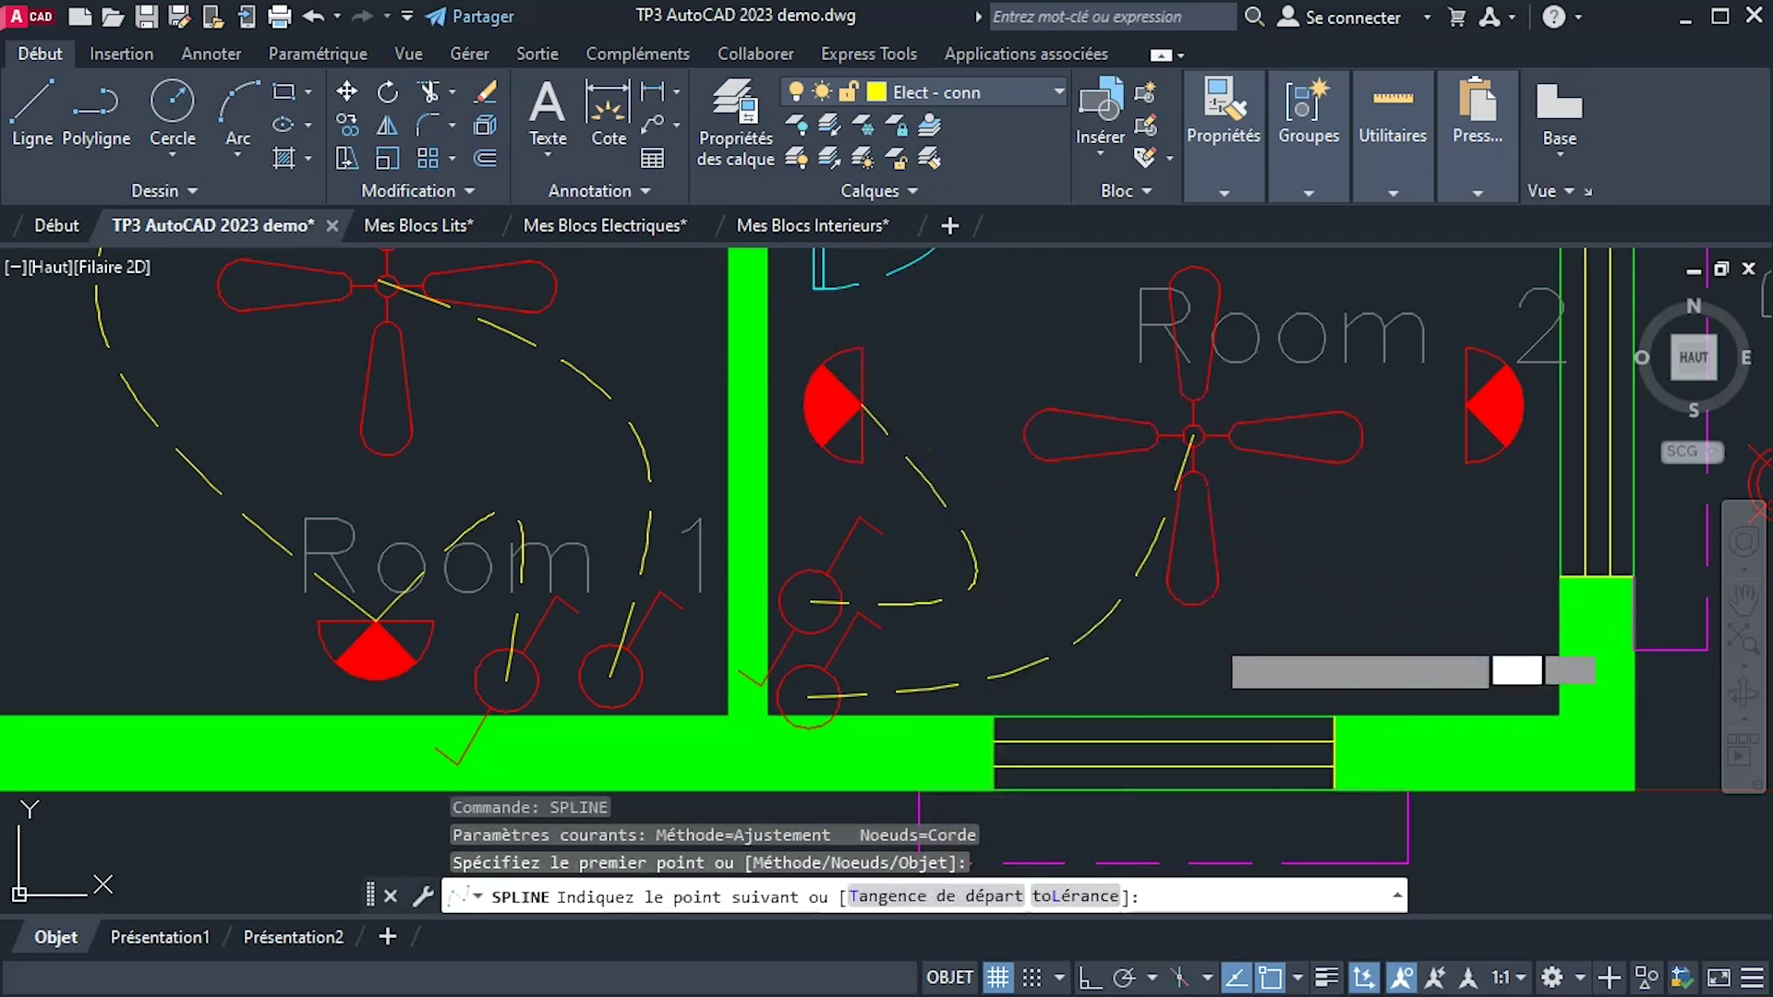
left_click(1208, 635)
left_click(1466, 405)
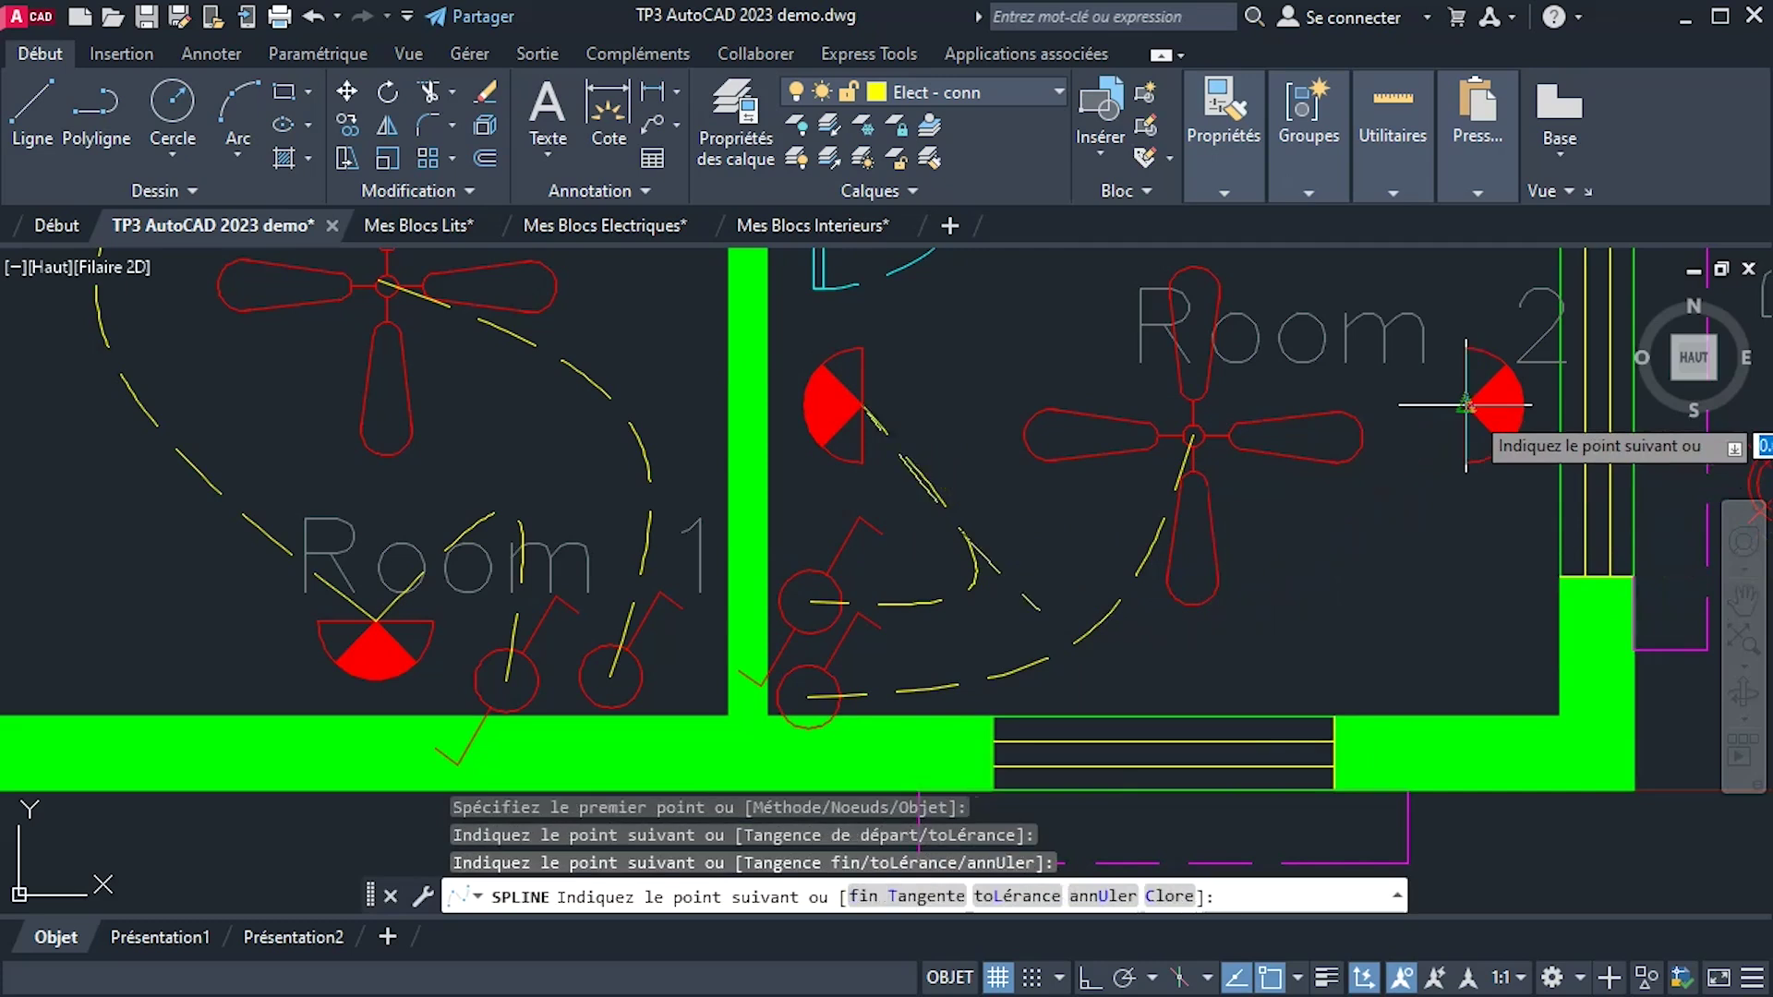
right_click(1505, 288)
left_click(1535, 307)
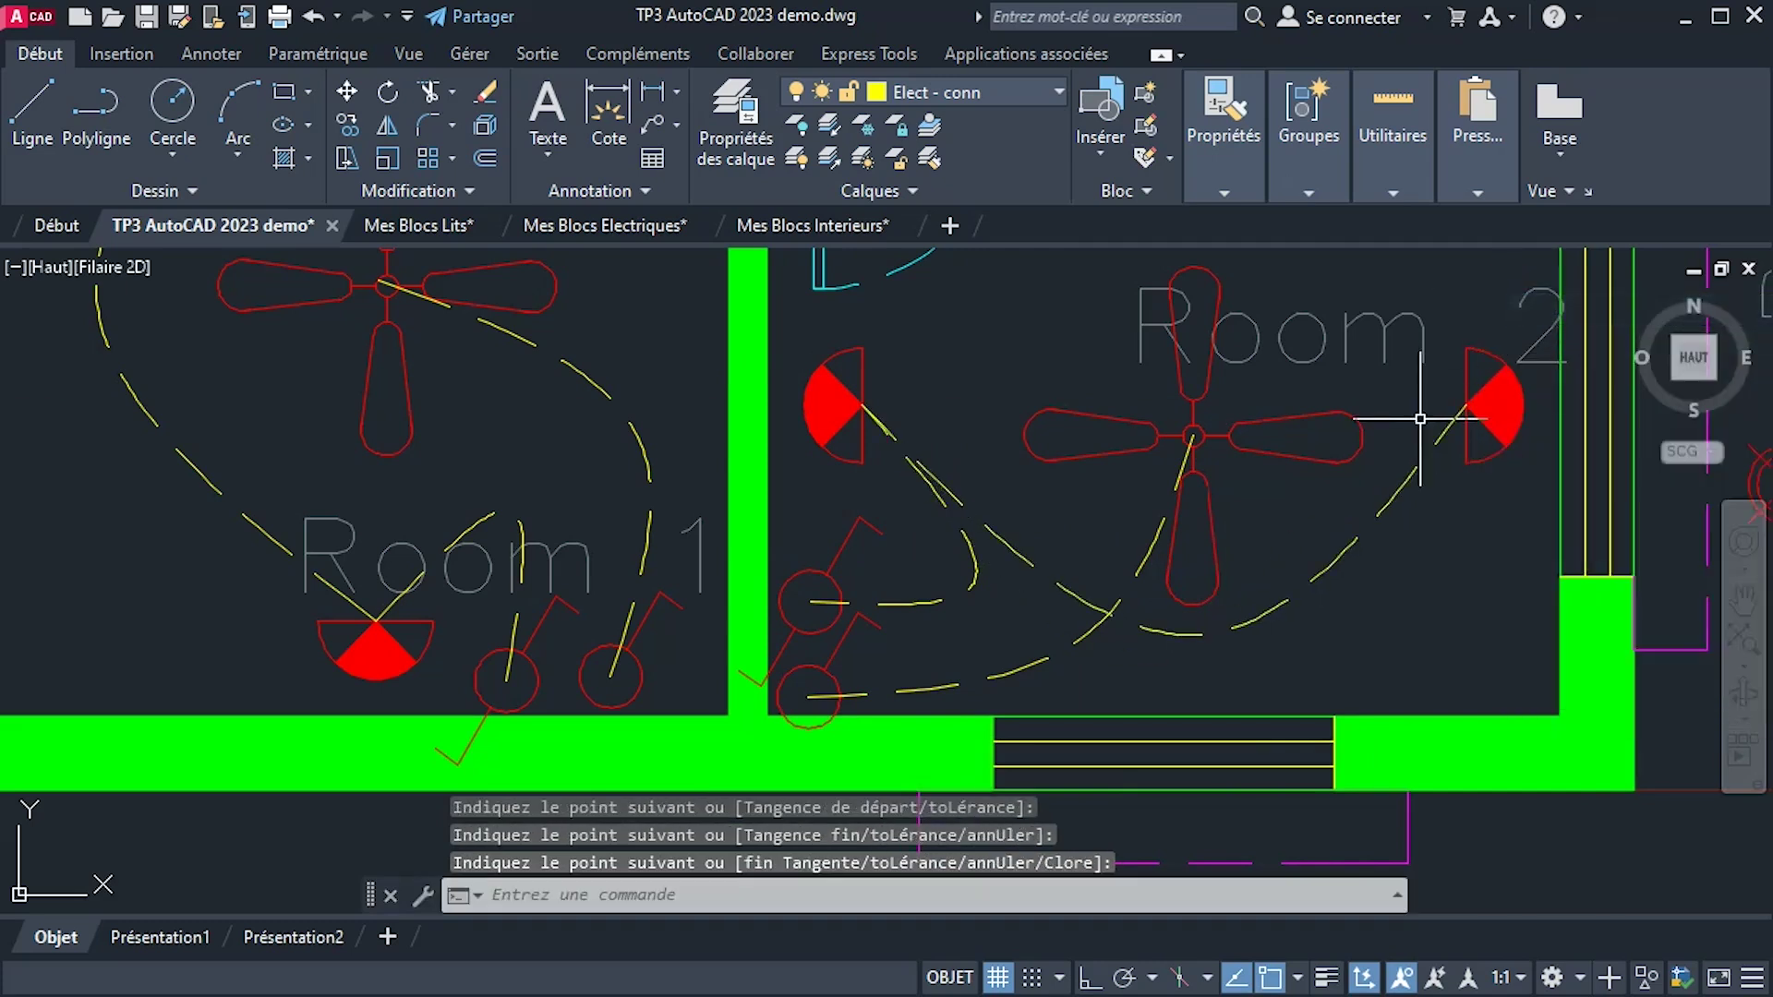
Draw a spline from Room 2's right wall lamp to the two-way switch beside the door, curving above the fan.
scroll(1340, 554, "down", 3)
middle_click_drag(1417, 424, 1259, 427)
scroll(1250, 443, "up", 3)
right_click(1248, 452)
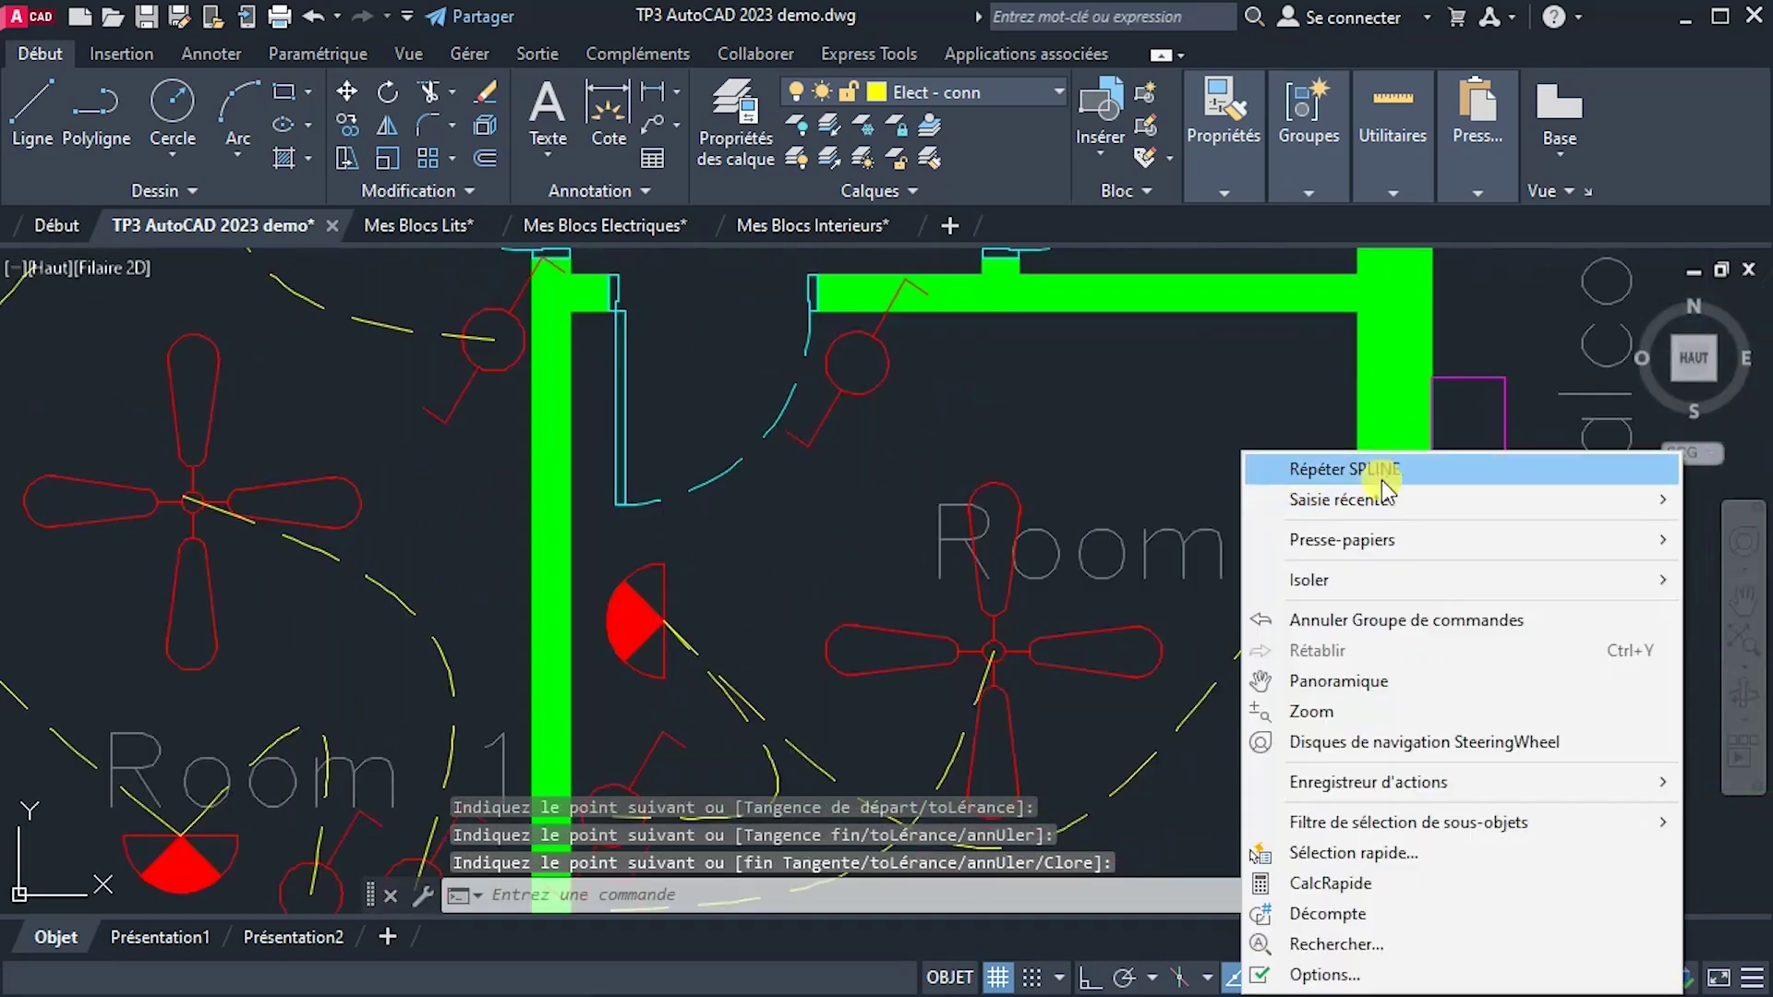
left_click(1367, 469)
left_click(1263, 617)
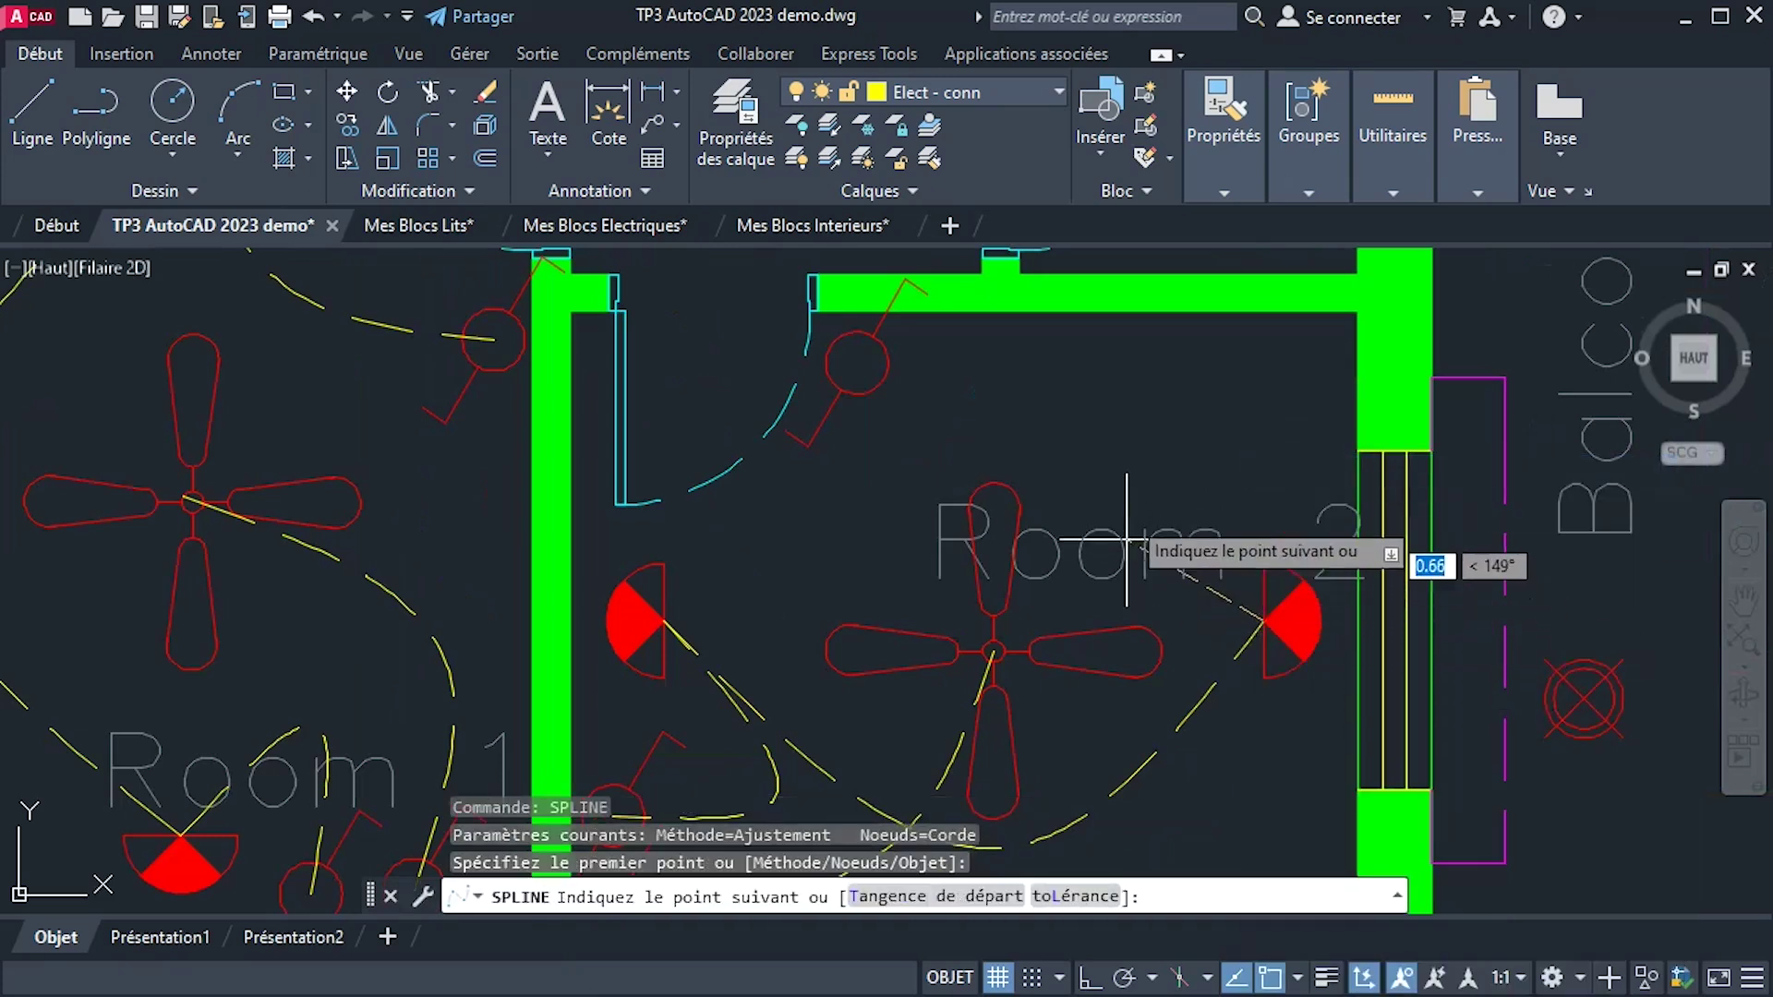
left_click(1162, 433)
left_click(854, 360)
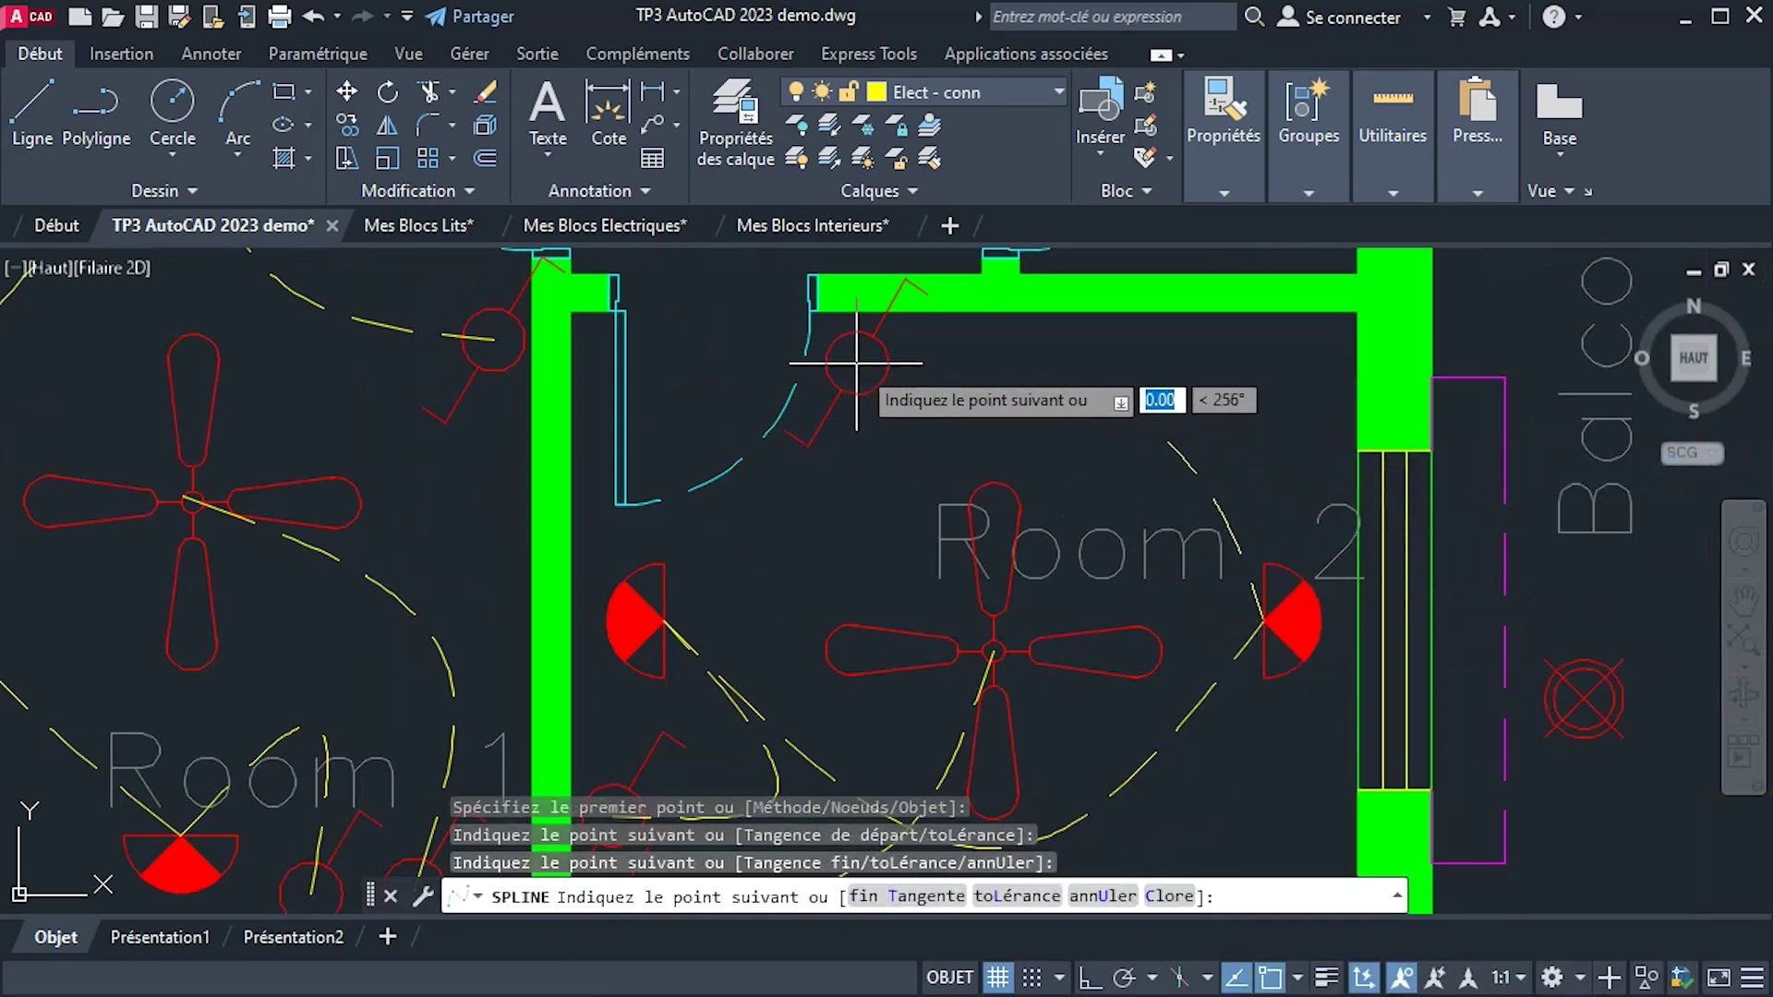
right_click(718, 334)
left_click(744, 349)
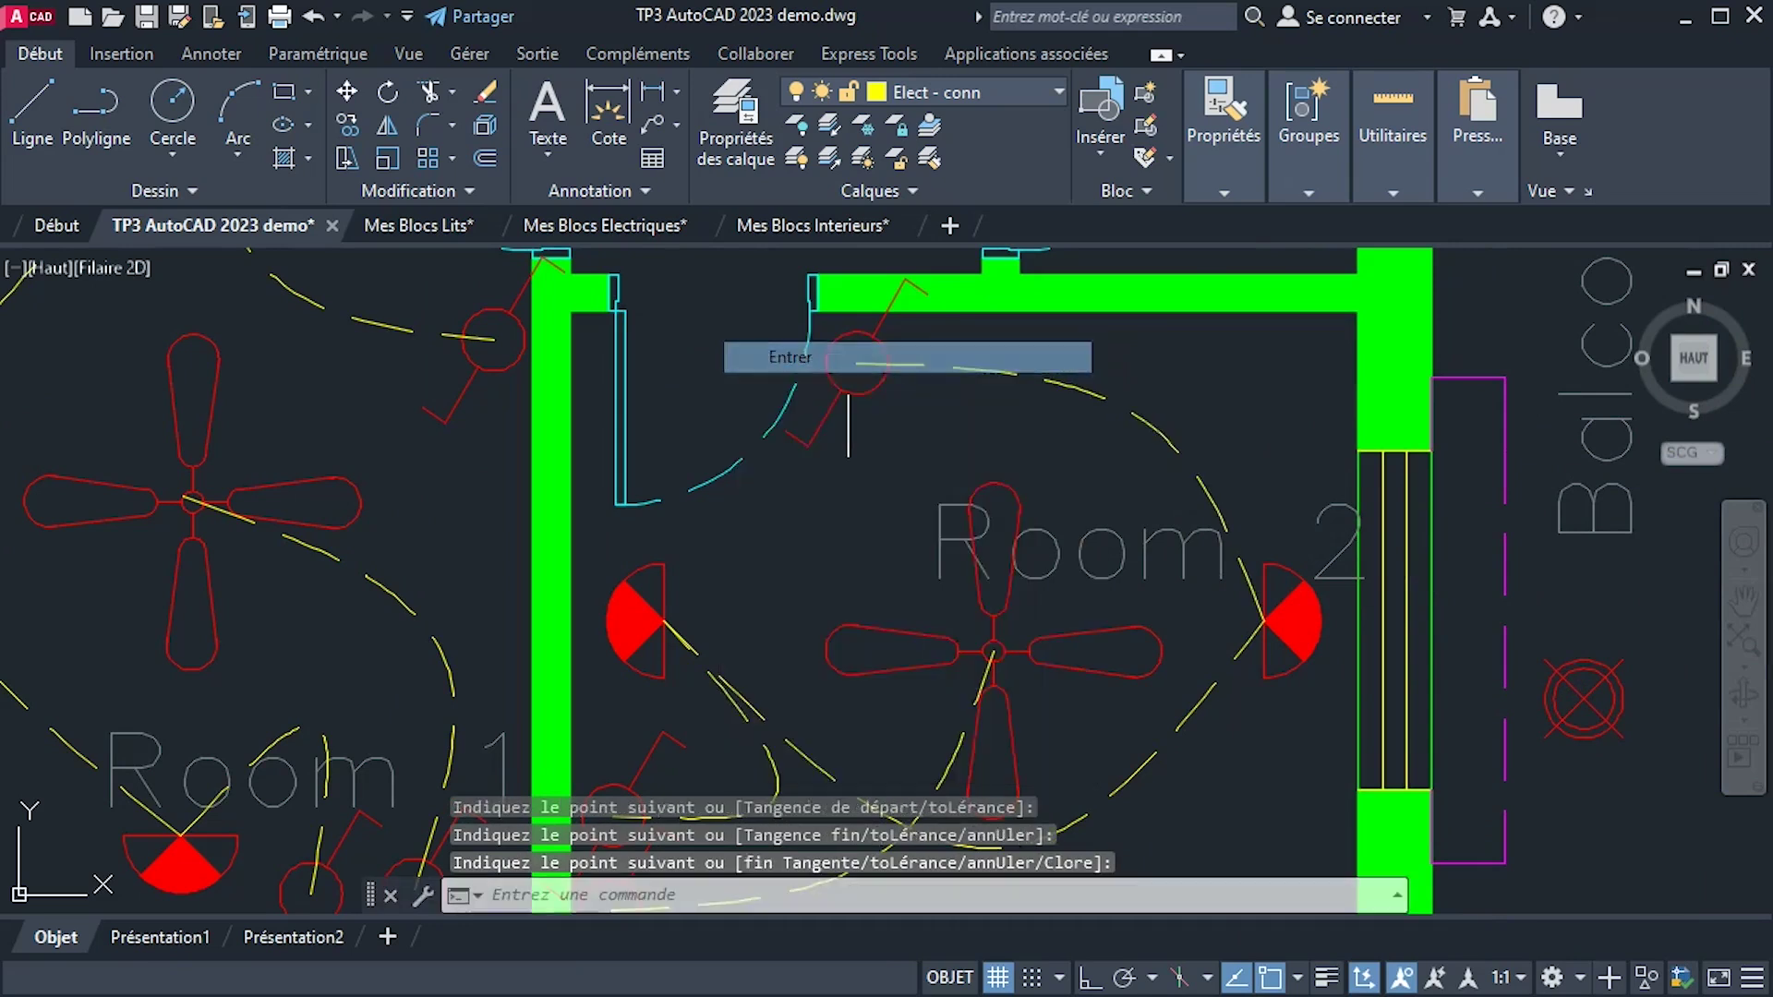
Copy the switch block from the symbol library by its centre to the corridor side of the W.C wall, above the W.C door.
scroll(906, 450, "down", 2)
middle_click_drag(906, 450, 1169, 562)
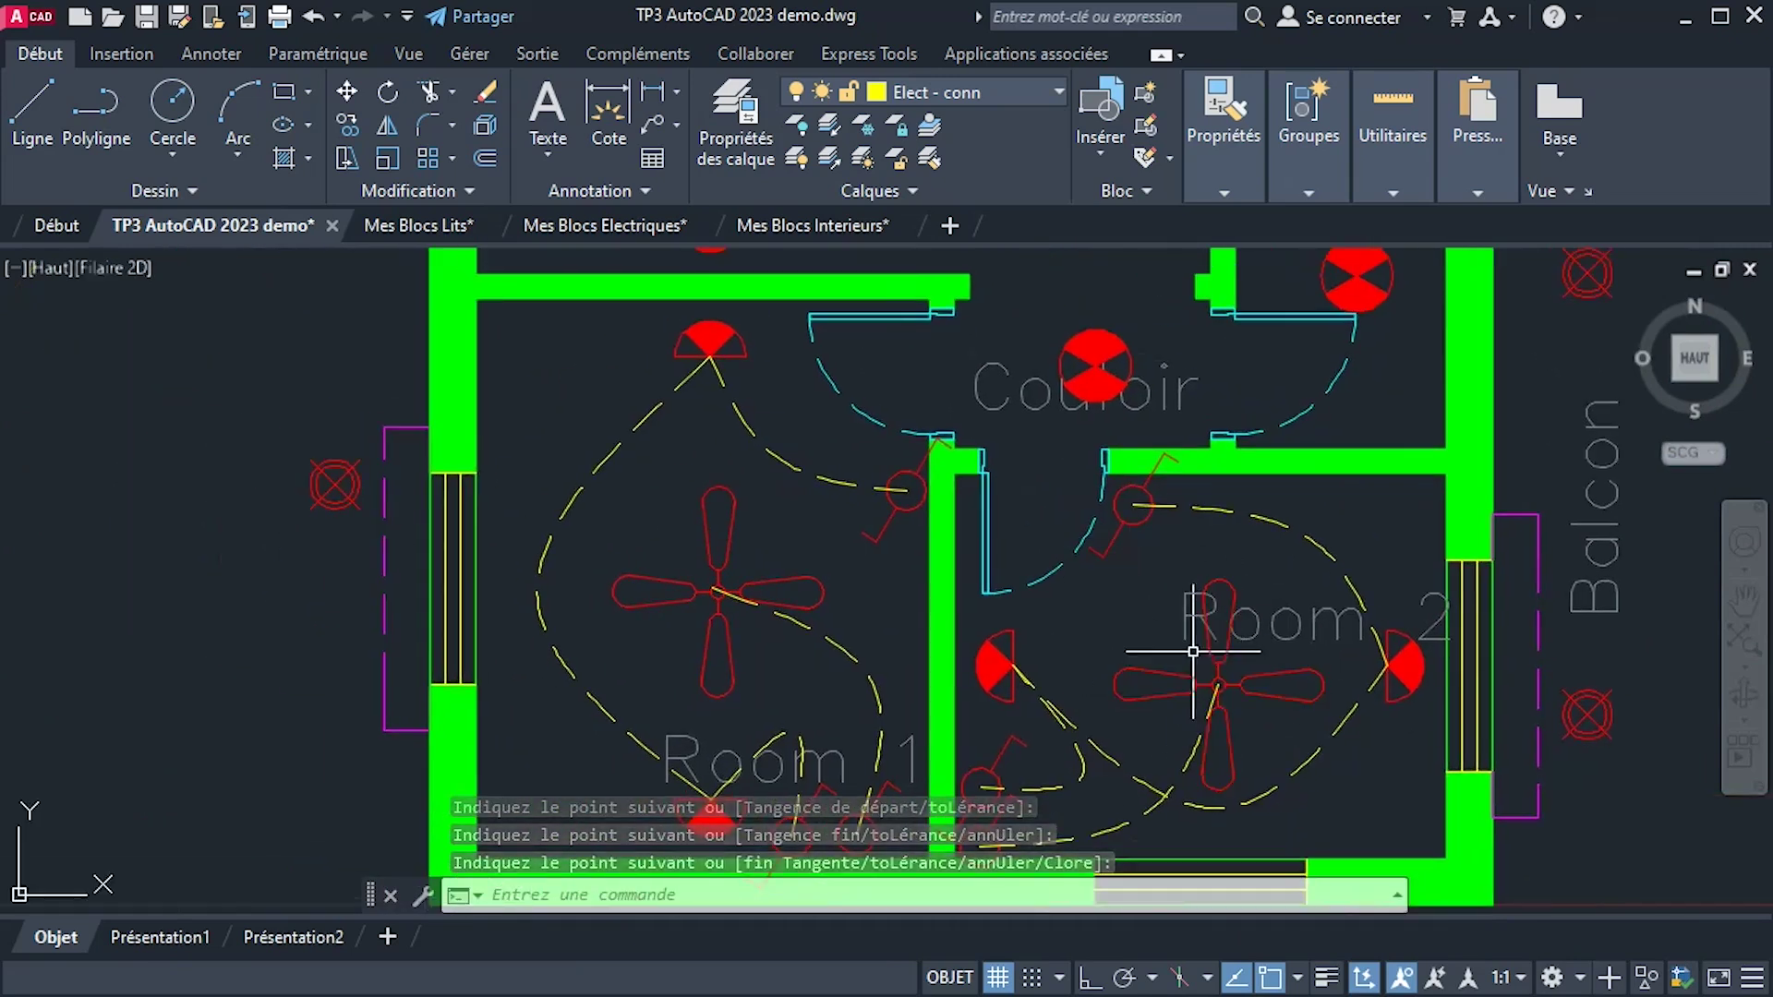
middle_click_drag(1185, 646, 1167, 751)
scroll(1089, 554, "up", 2)
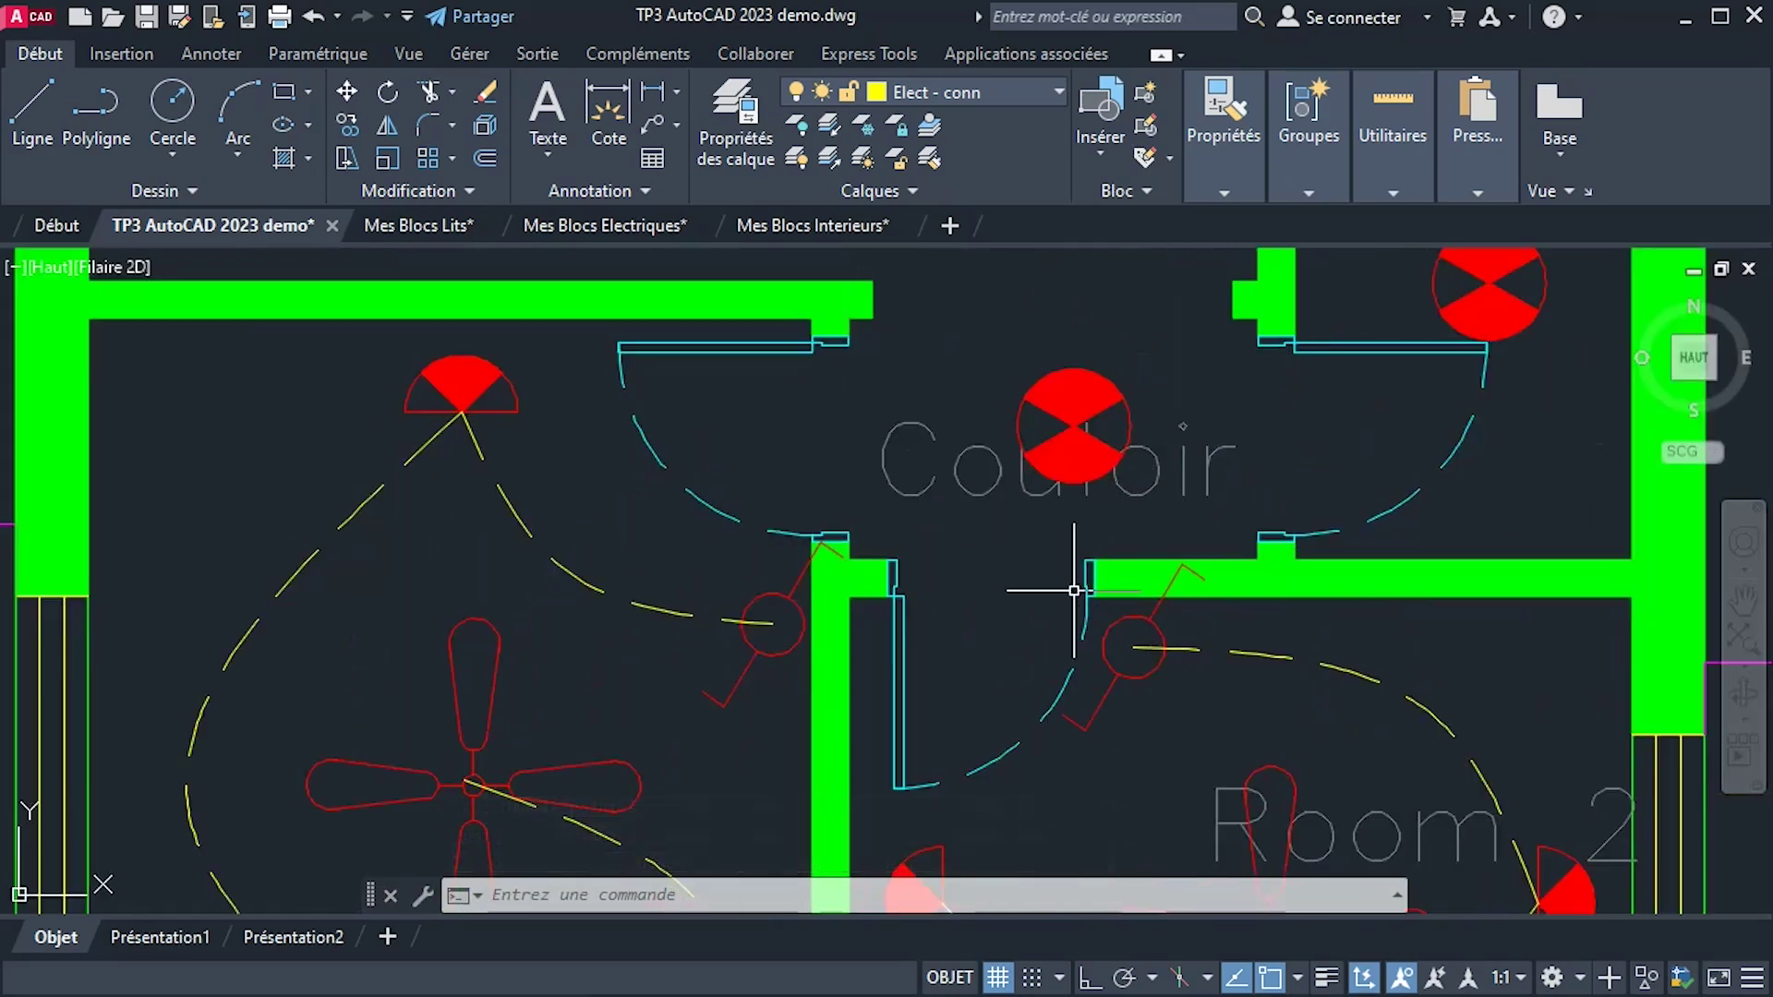
middle_click_drag(1033, 400, 1017, 510)
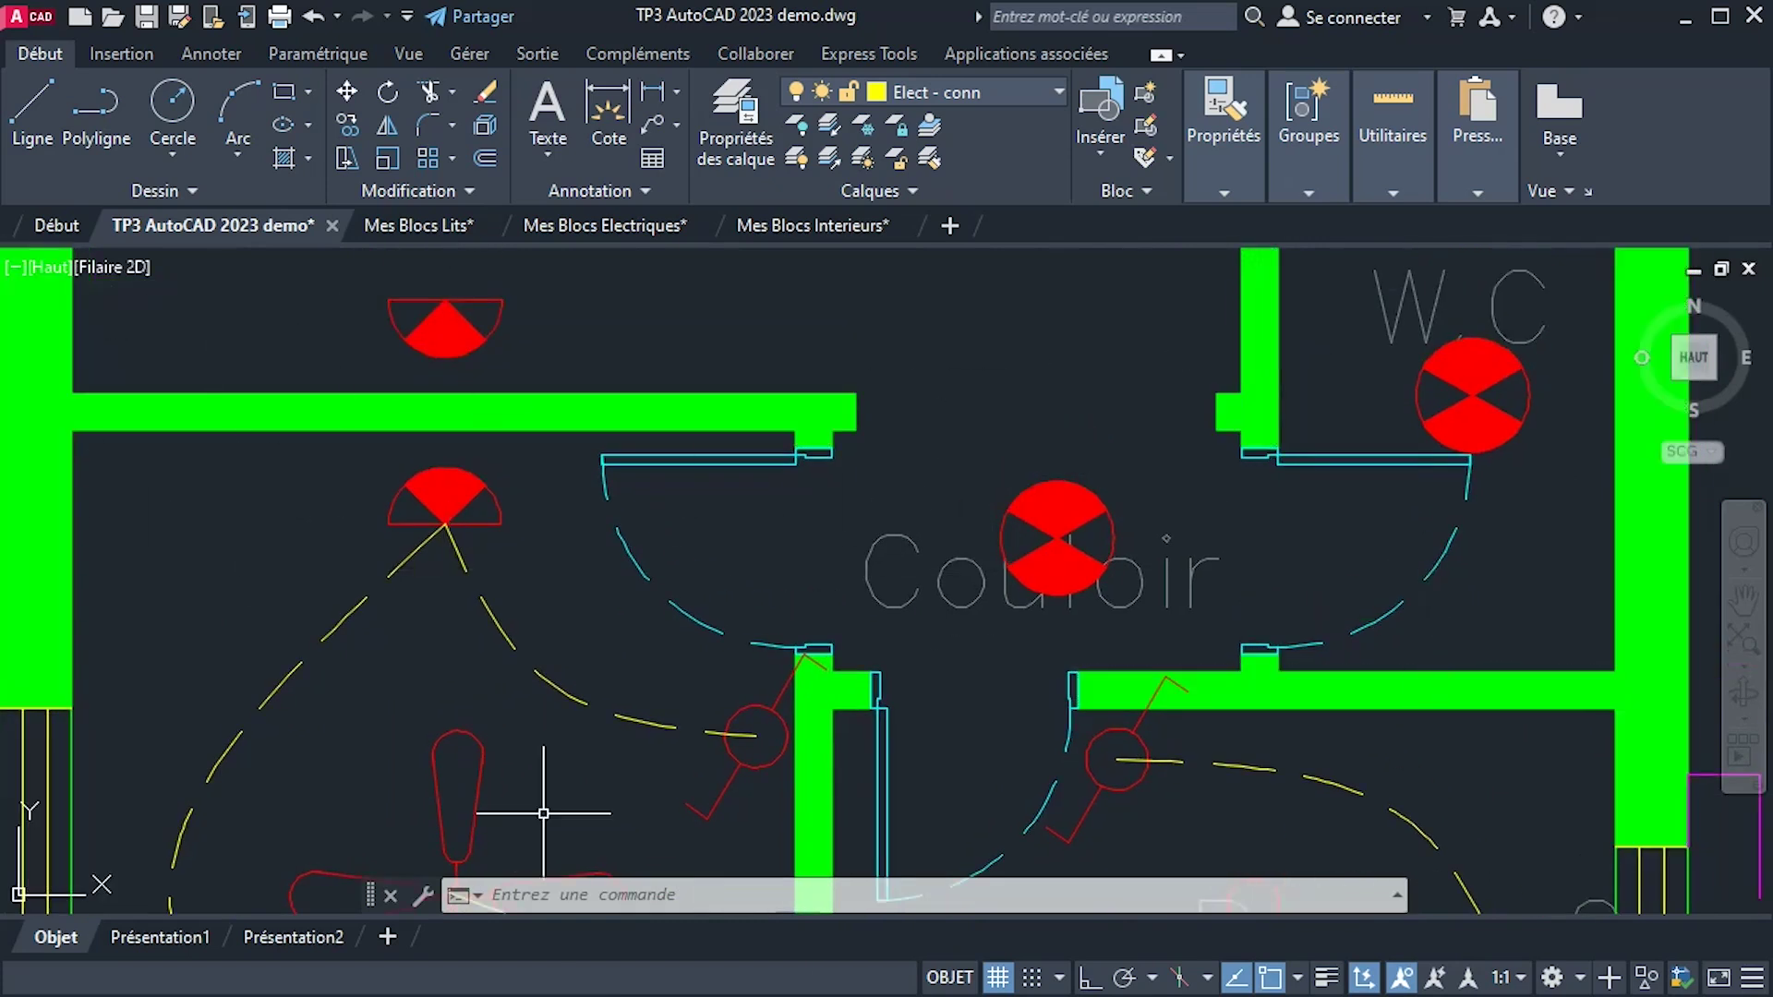
scroll(491, 539, "down", 3)
middle_click_drag(489, 543, 903, 470)
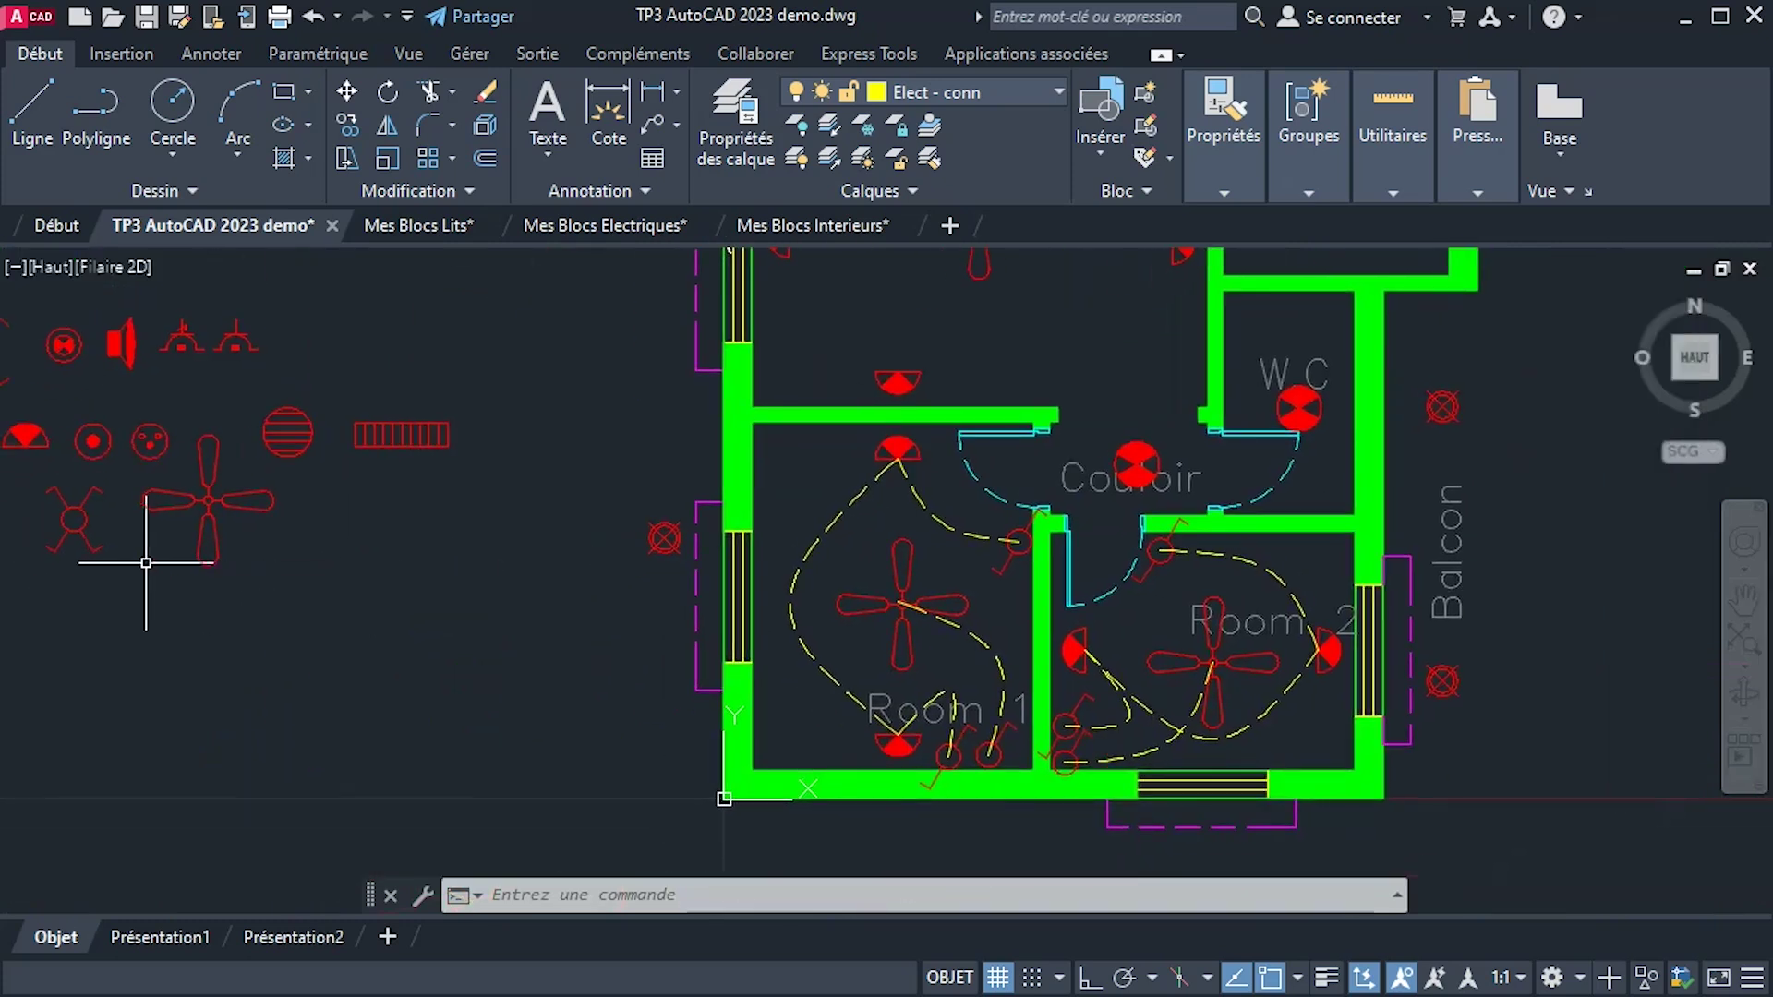
left_click(83, 518)
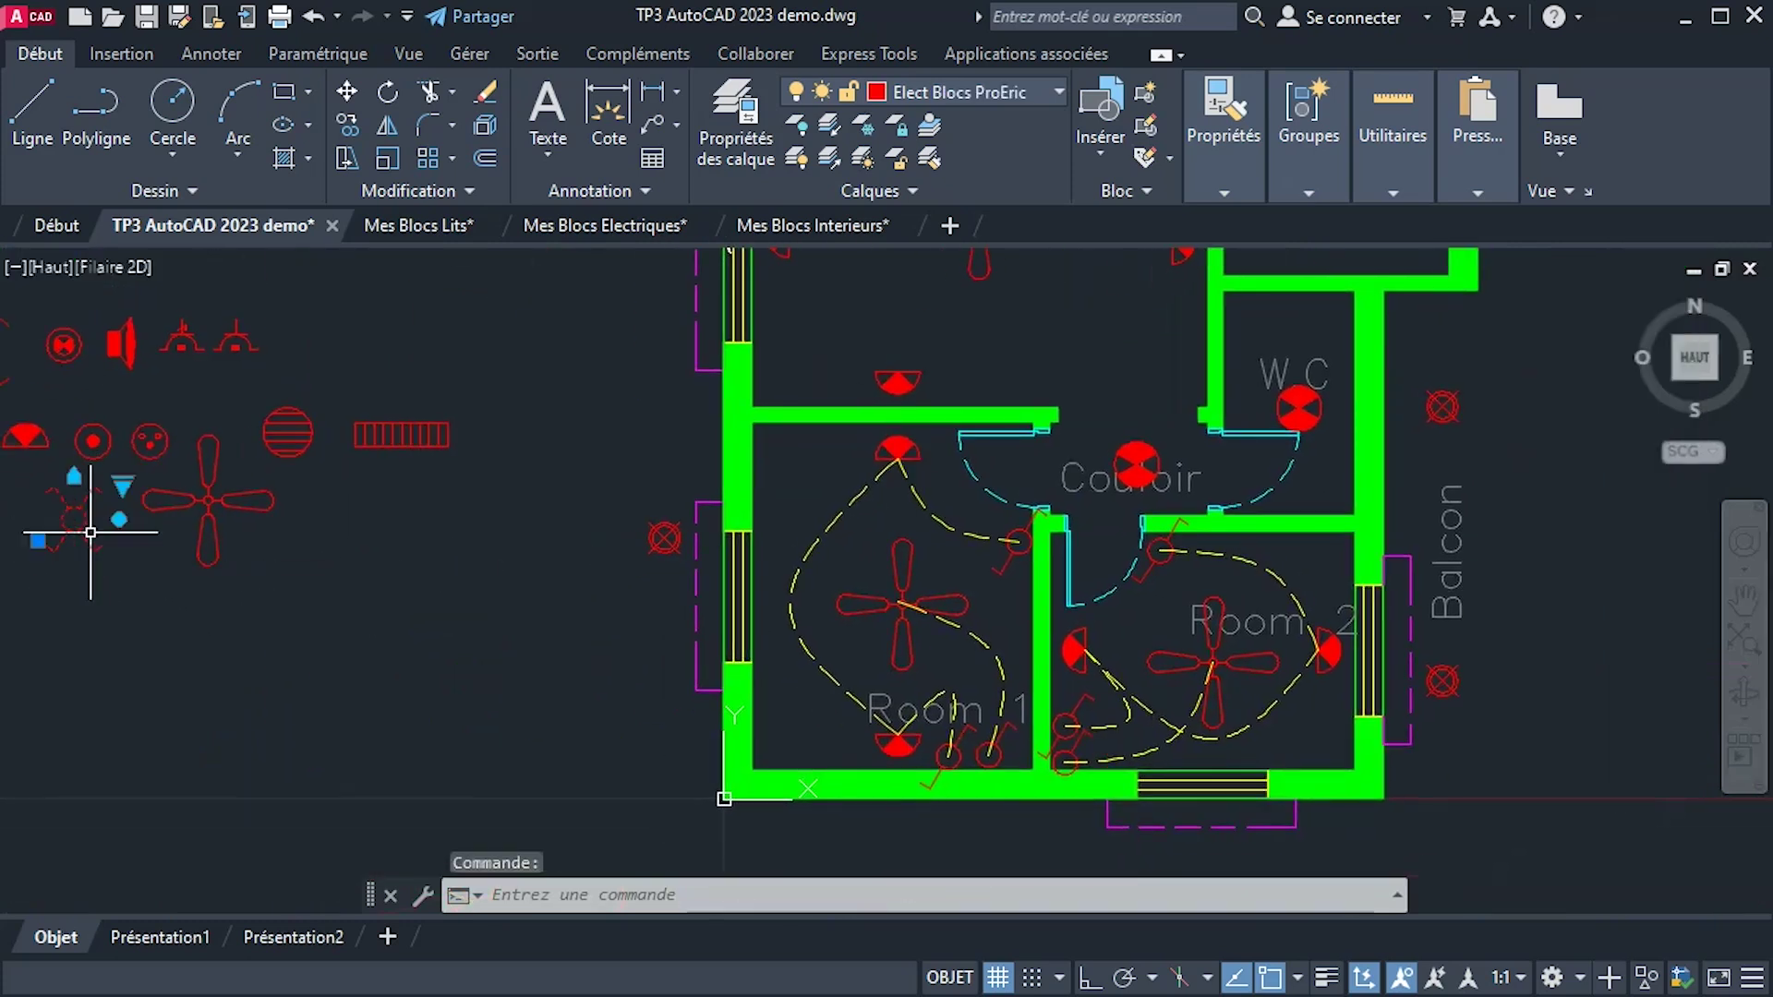
left_click(346, 123)
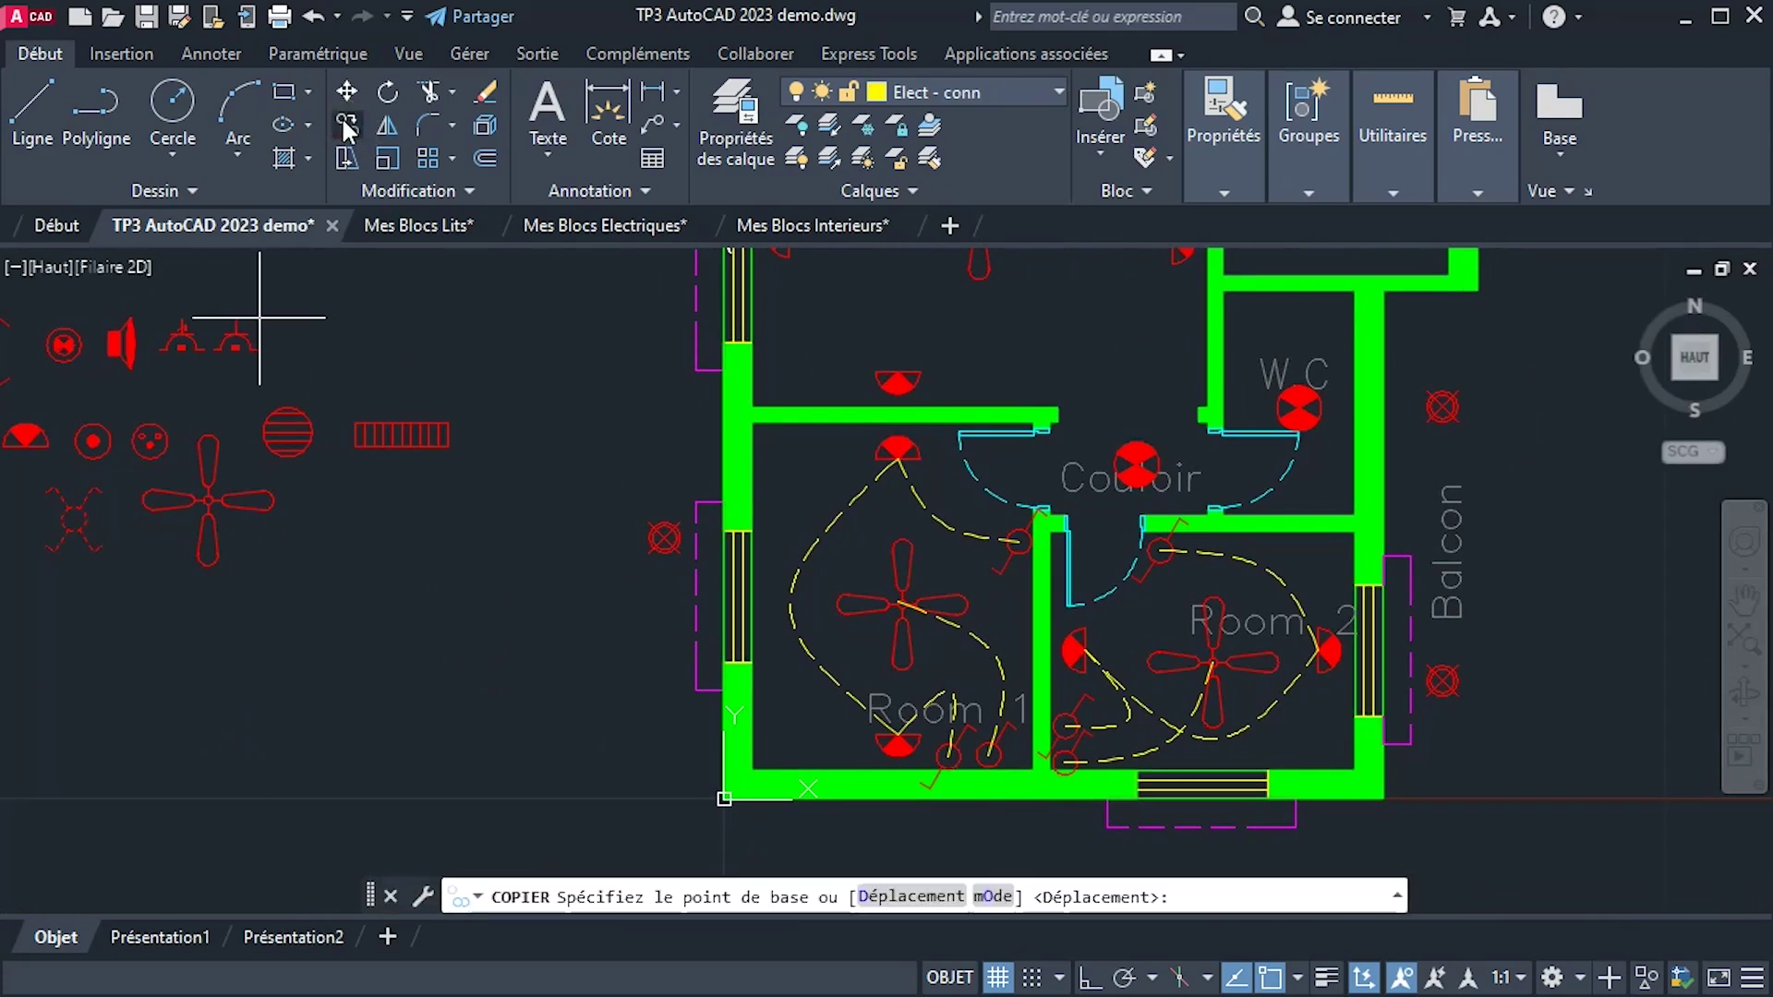
left_click(73, 519)
middle_click_drag(998, 504, 649, 665)
scroll(806, 606, "up", 4)
middle_click_drag(750, 559, 809, 438)
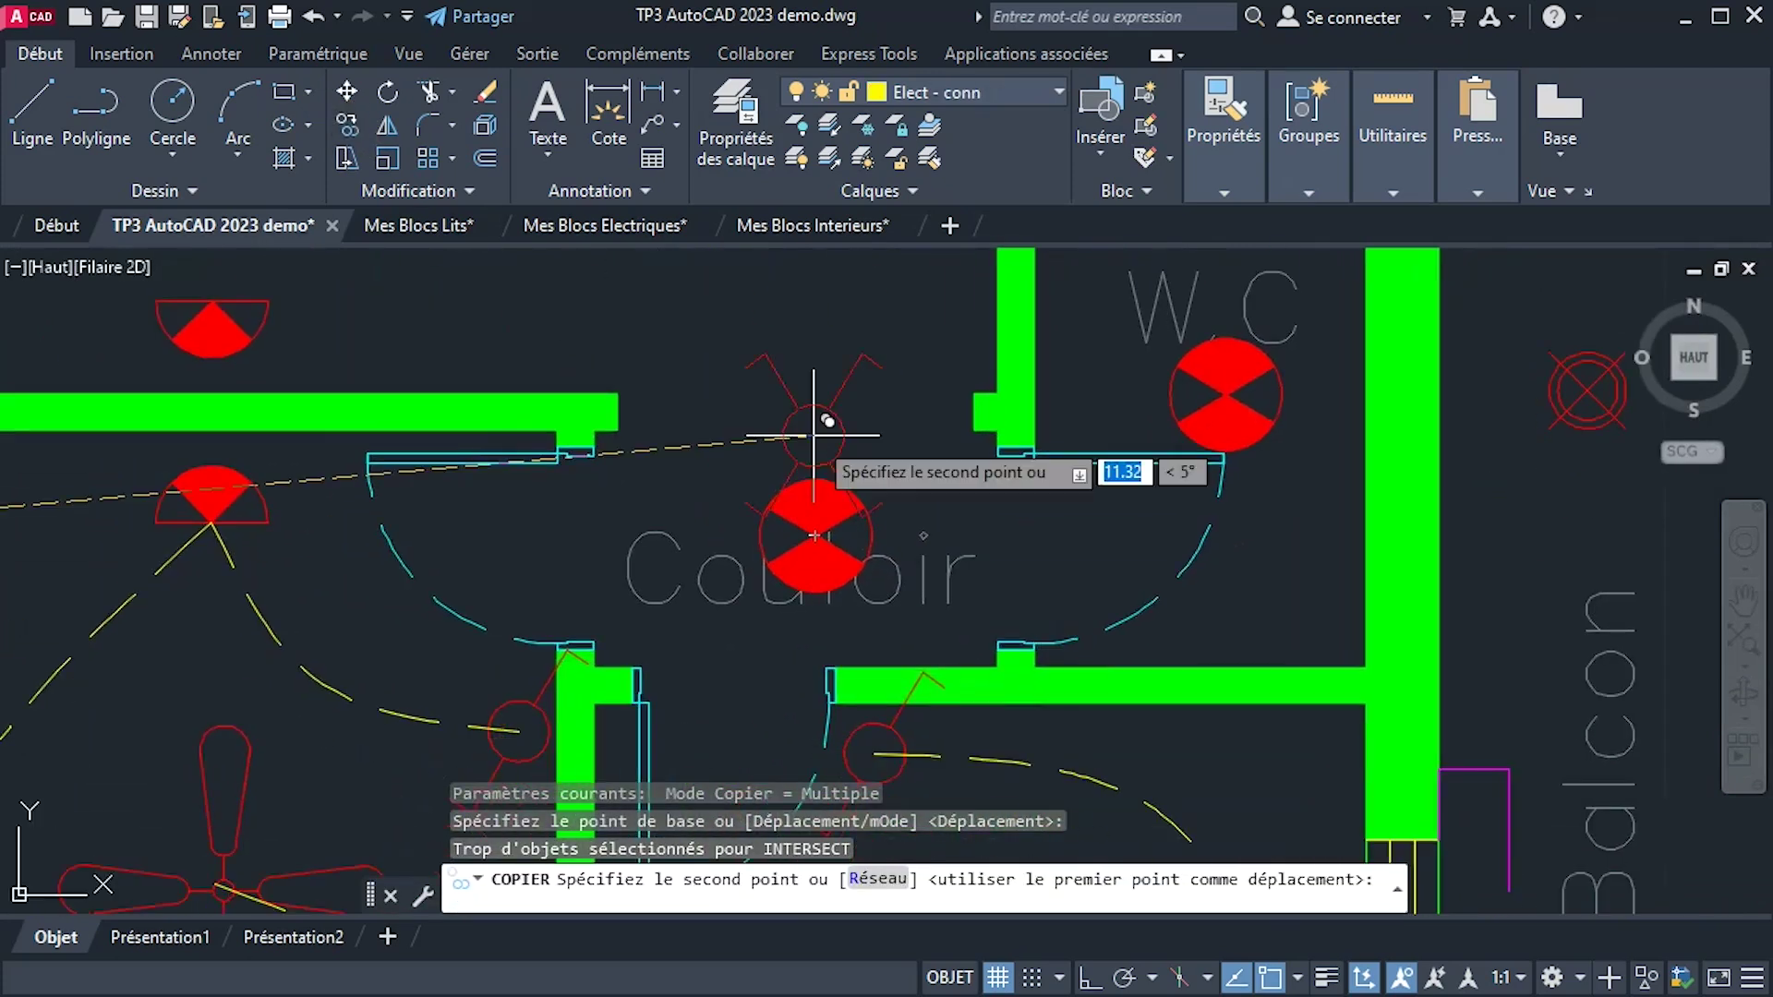
scroll(977, 396, "up", 2)
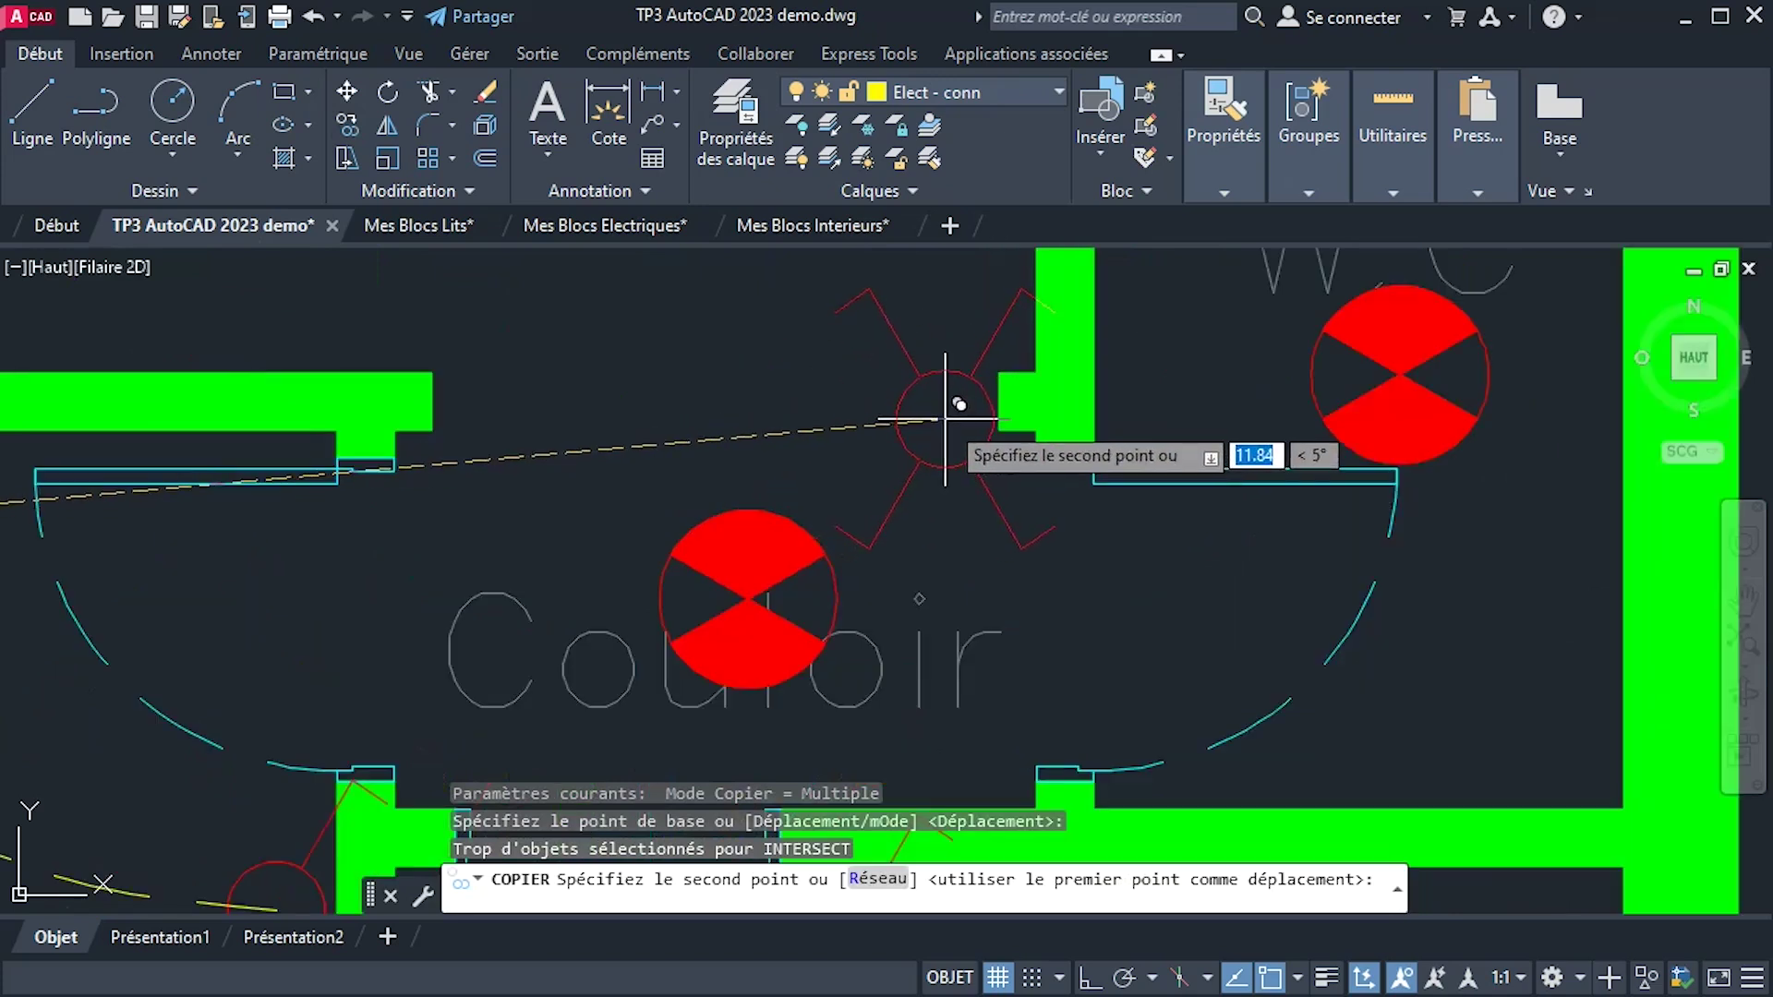
left_click(977, 360)
Place a second copy of the switch at the wall stub below the W.C door and finish copying.
scroll(1009, 586, "down", 2)
middle_click_drag(1075, 599, 741, 517)
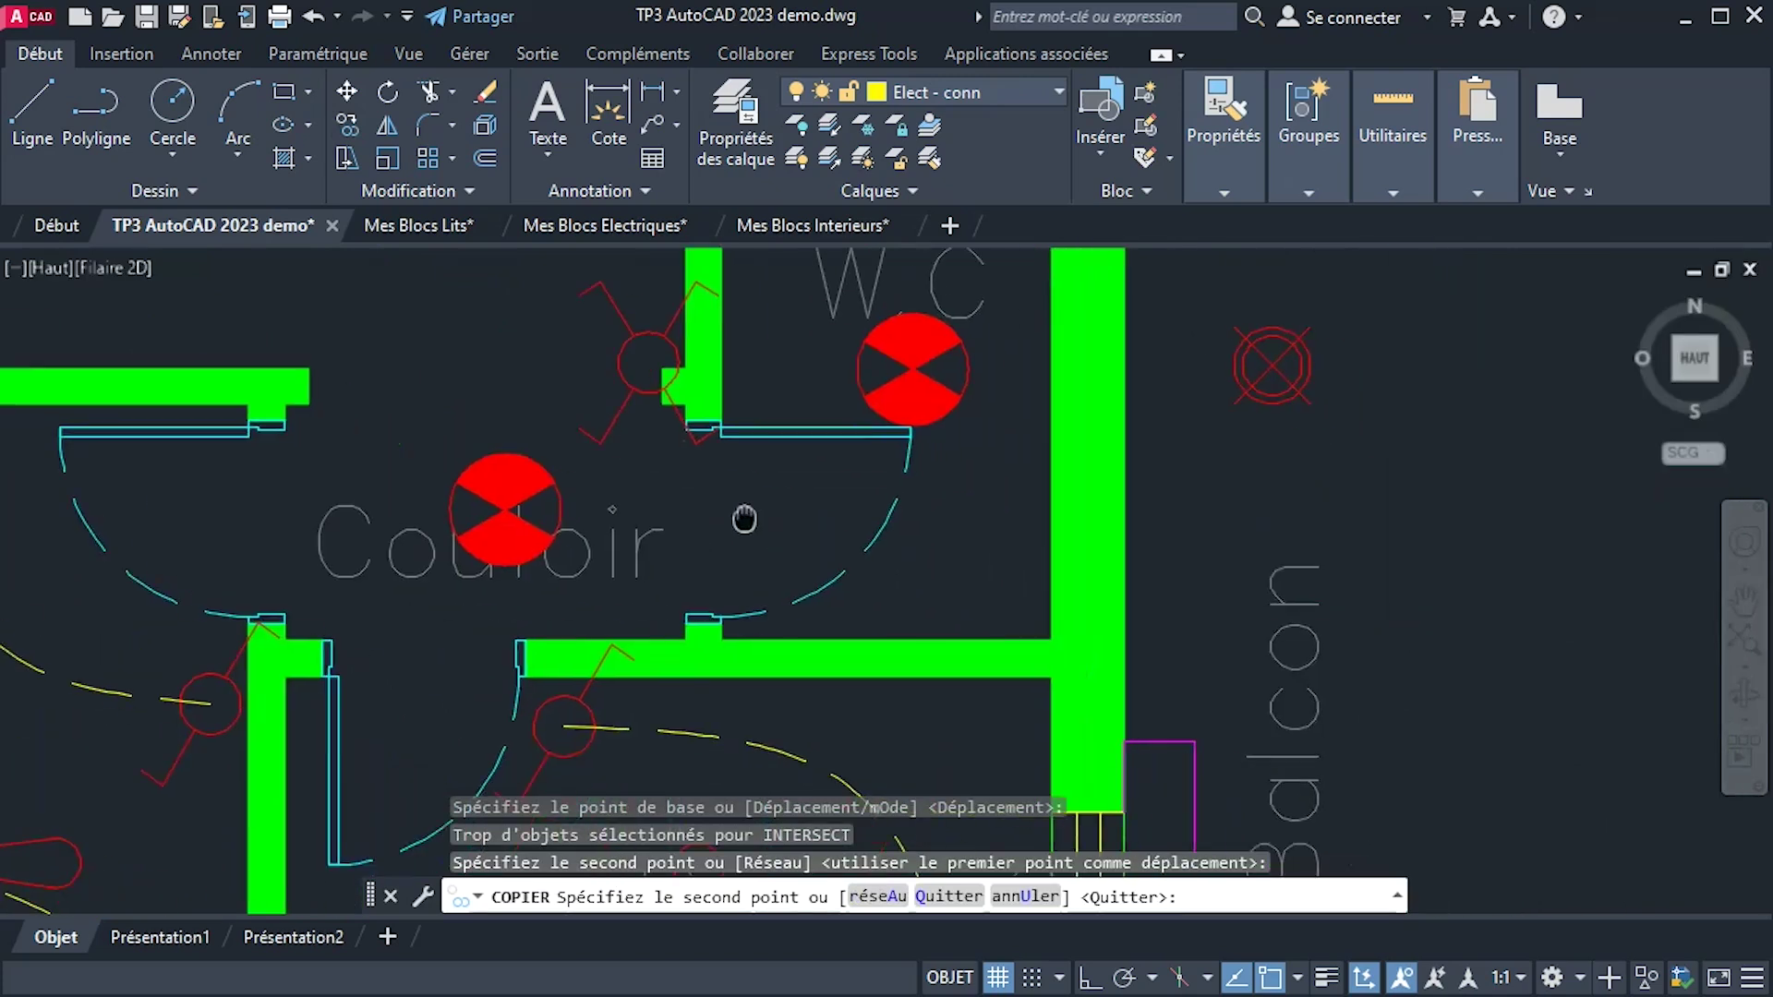
scroll(974, 559, "down", 2)
middle_click_drag(969, 469, 835, 516)
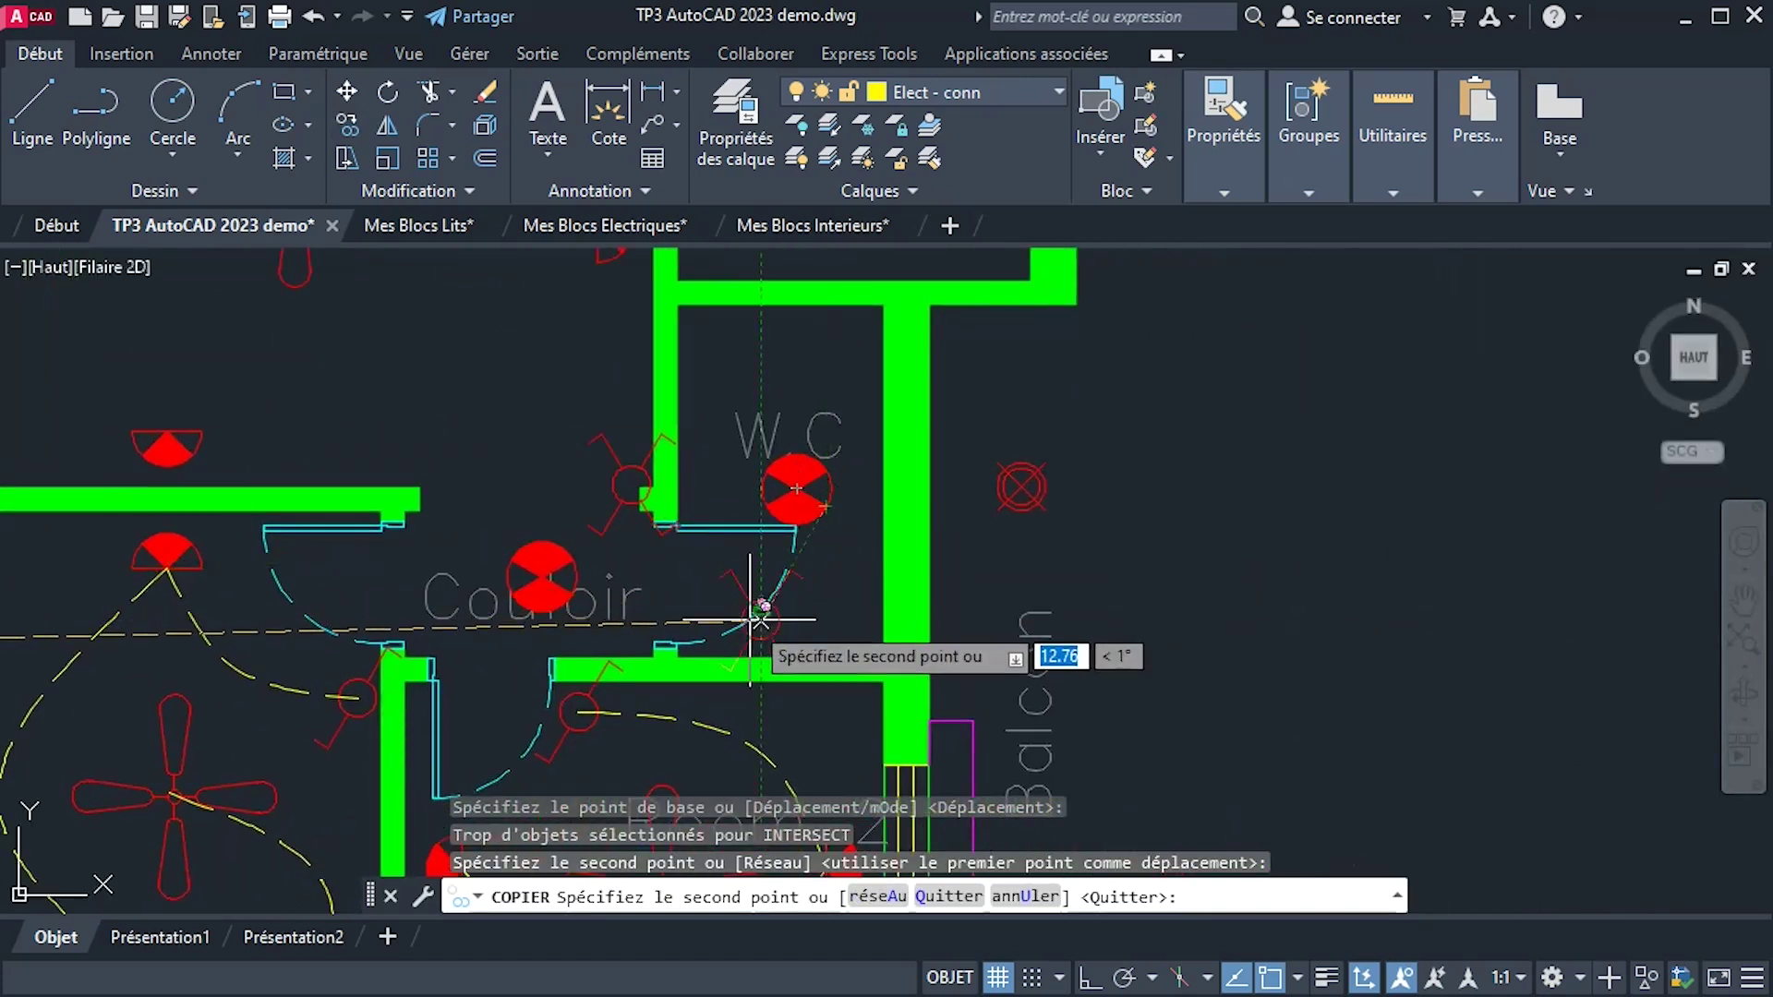
scroll(753, 614, "up", 2)
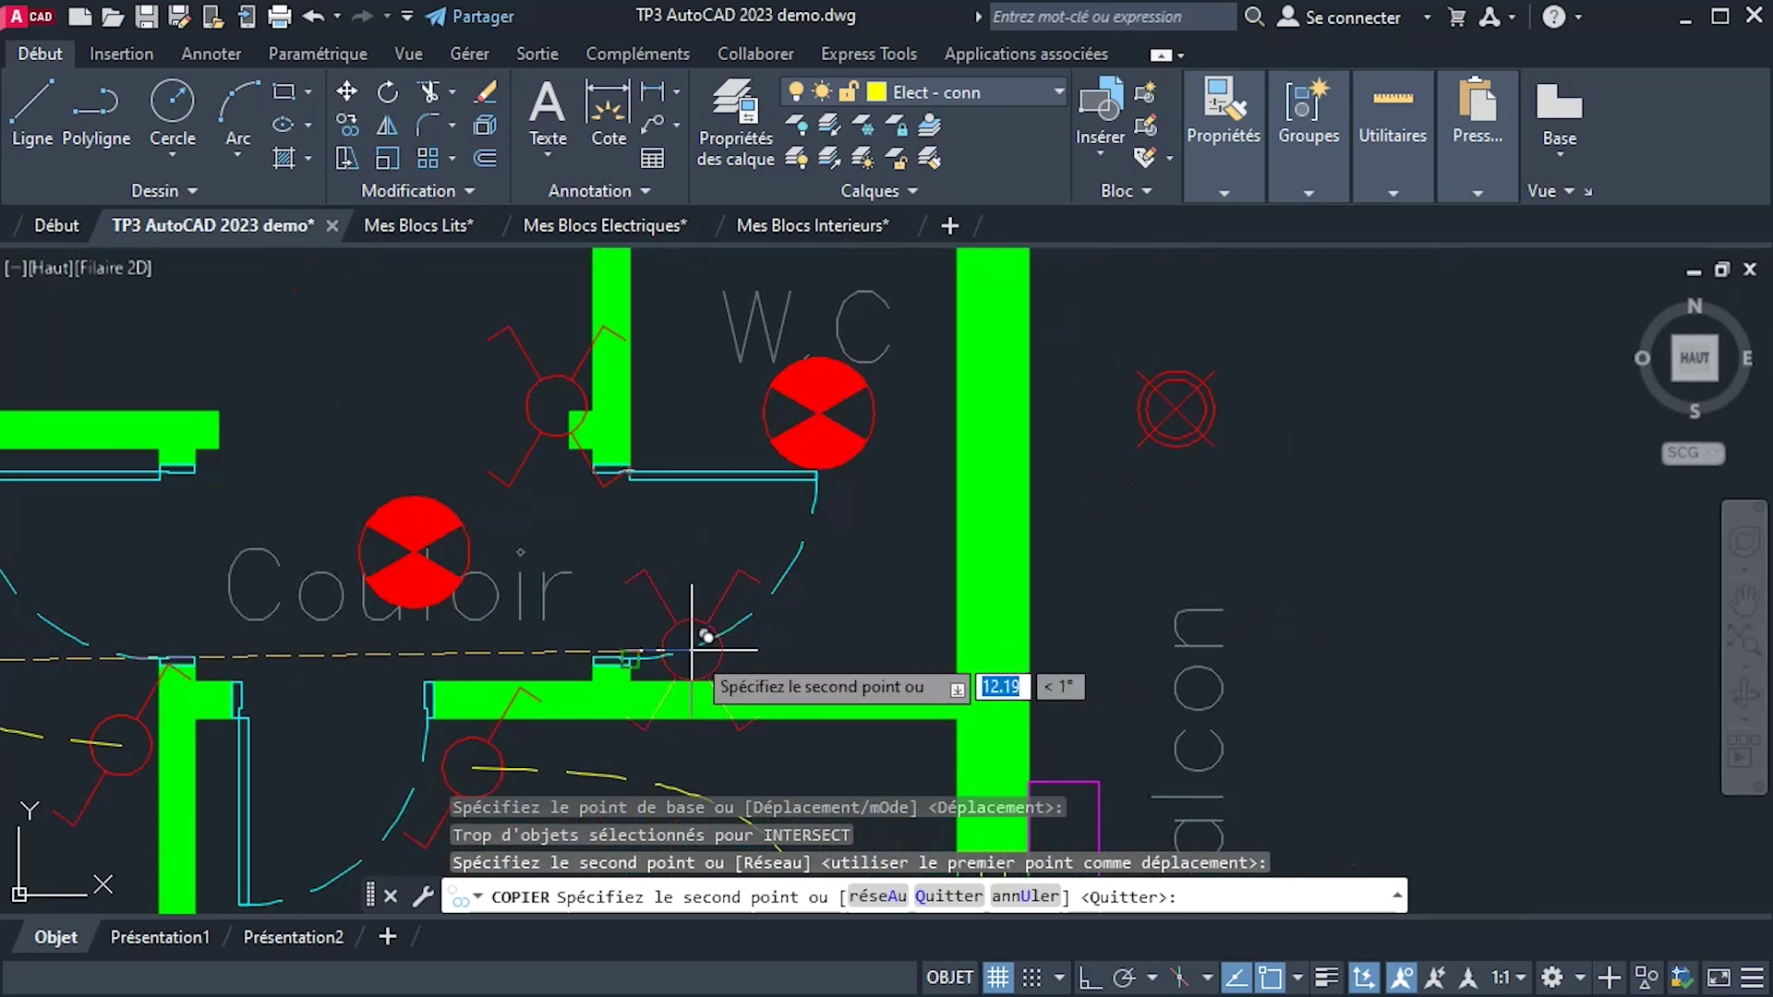
left_click(692, 649)
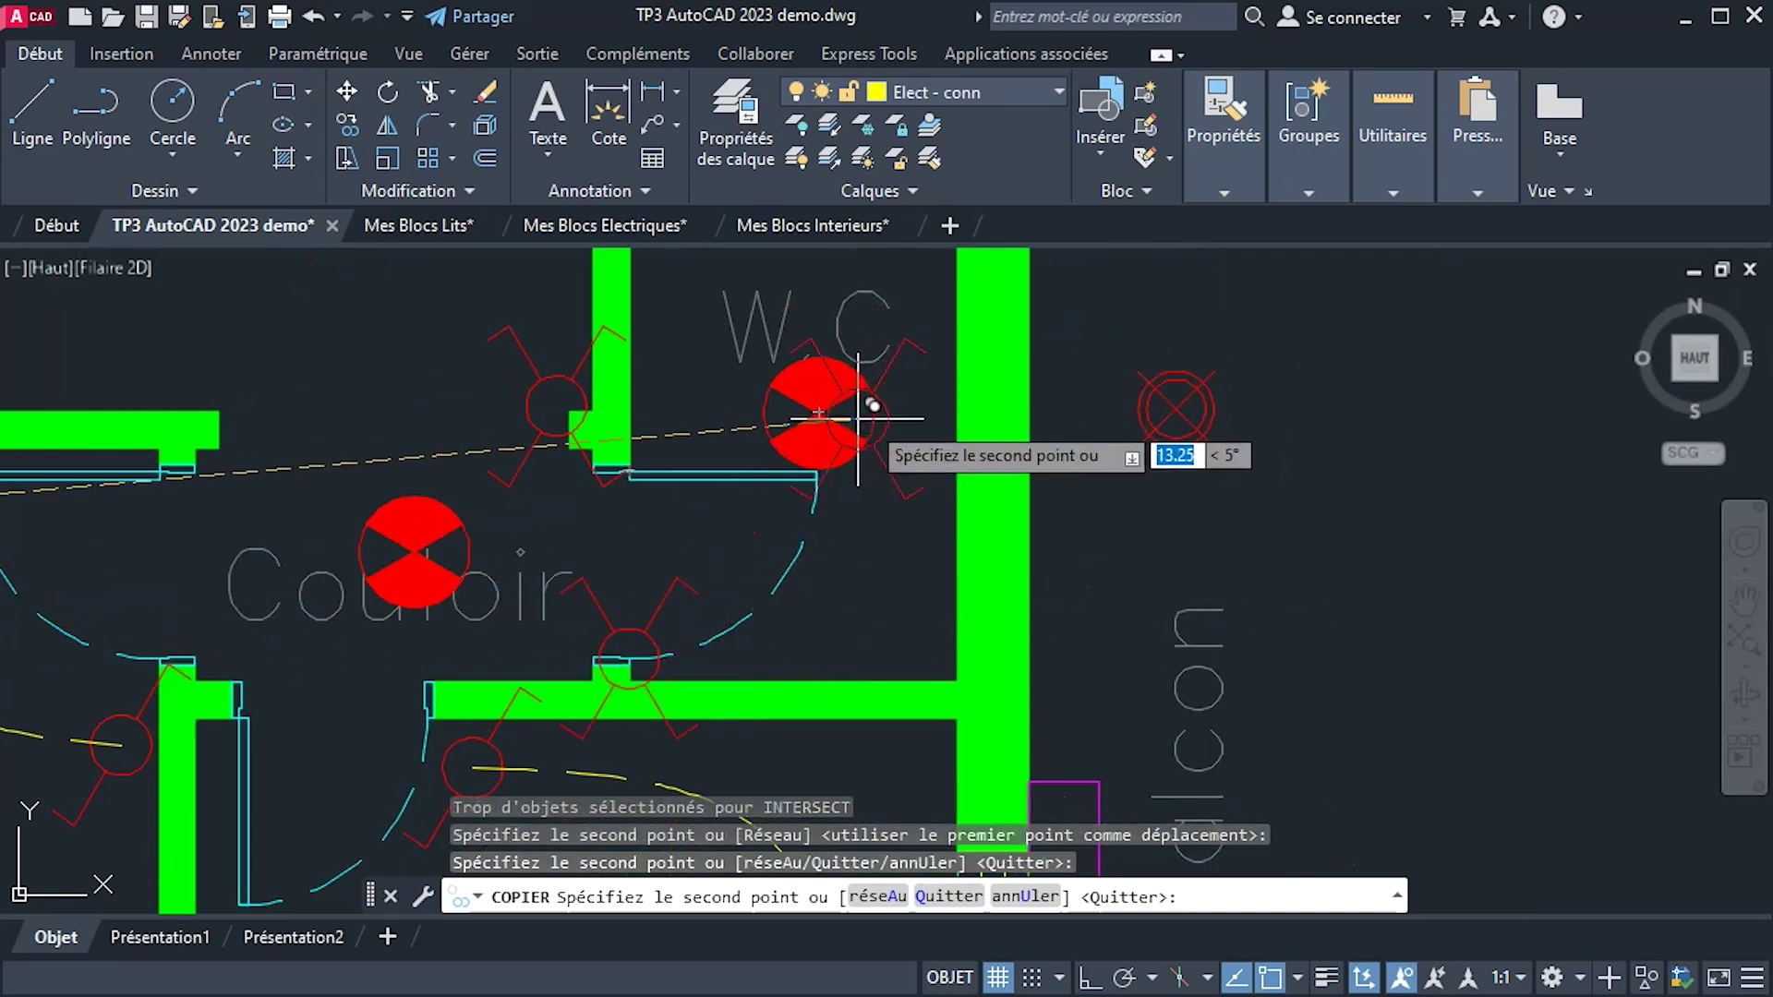
scroll(936, 444, "down", 4)
right_click(1123, 444)
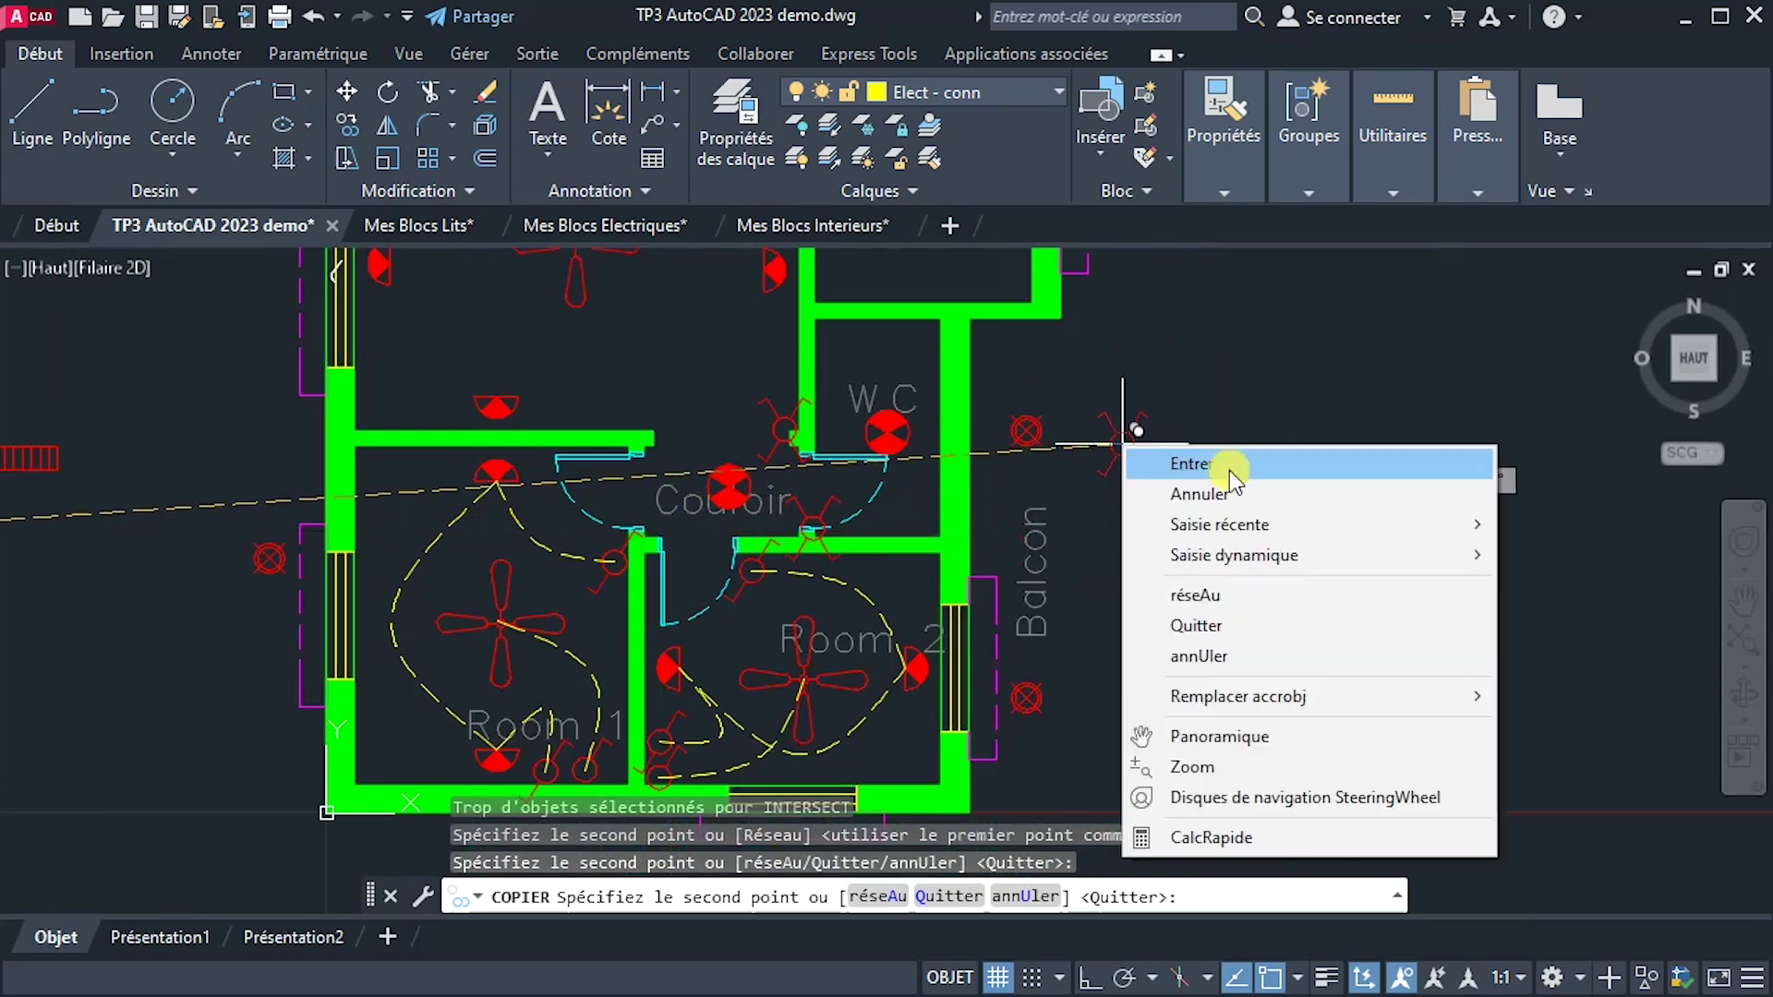
left_click(1192, 464)
Change the switch below the W.C door to the Interrupteur SA variant.
scroll(812, 502, "up", 5)
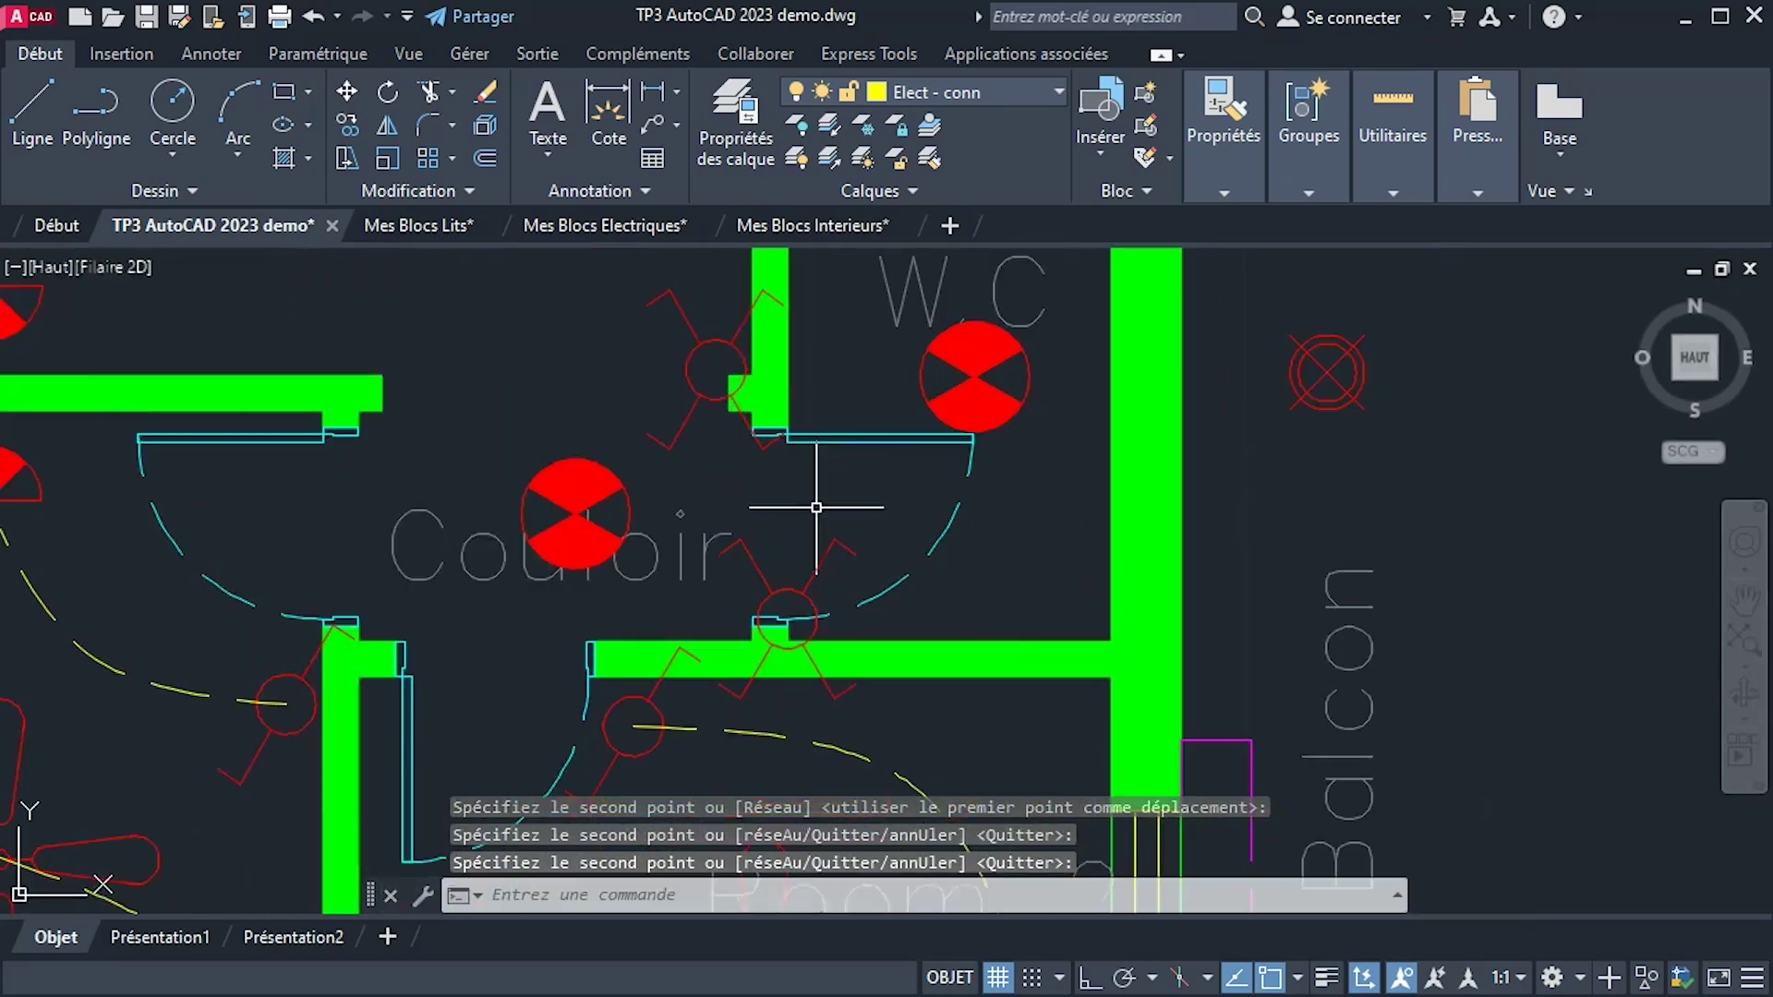
left_click(803, 588)
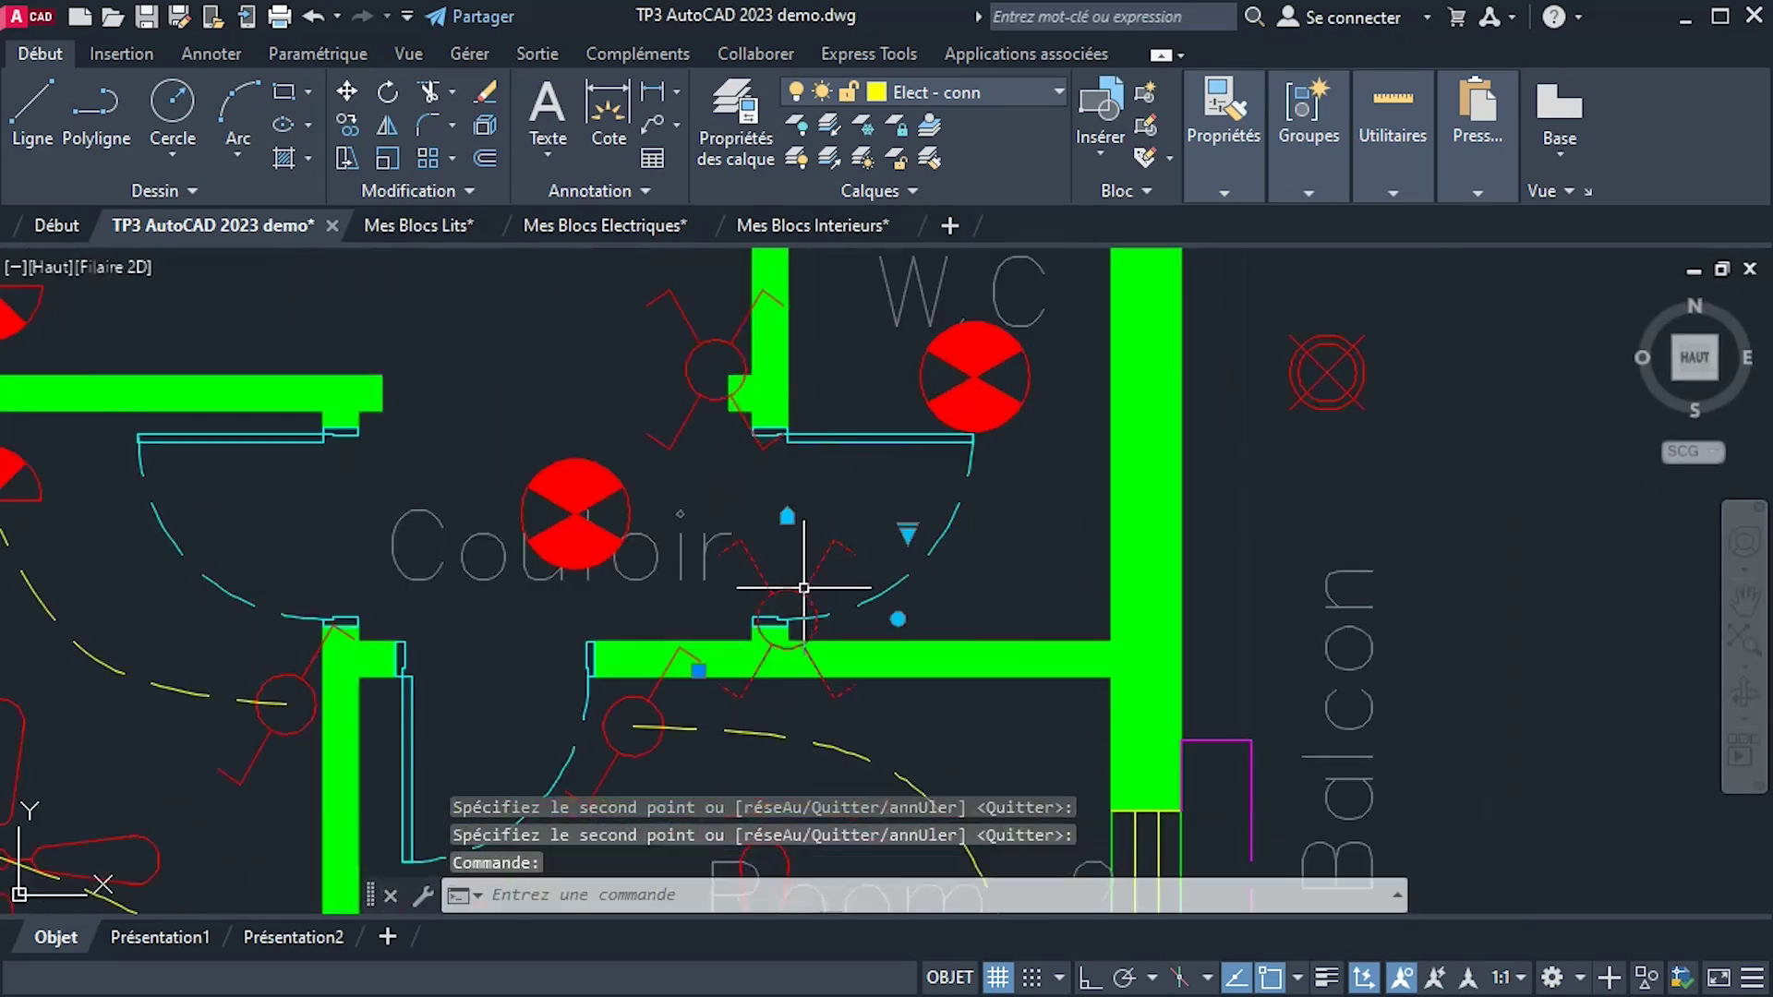
left_click(908, 534)
left_click(979, 558)
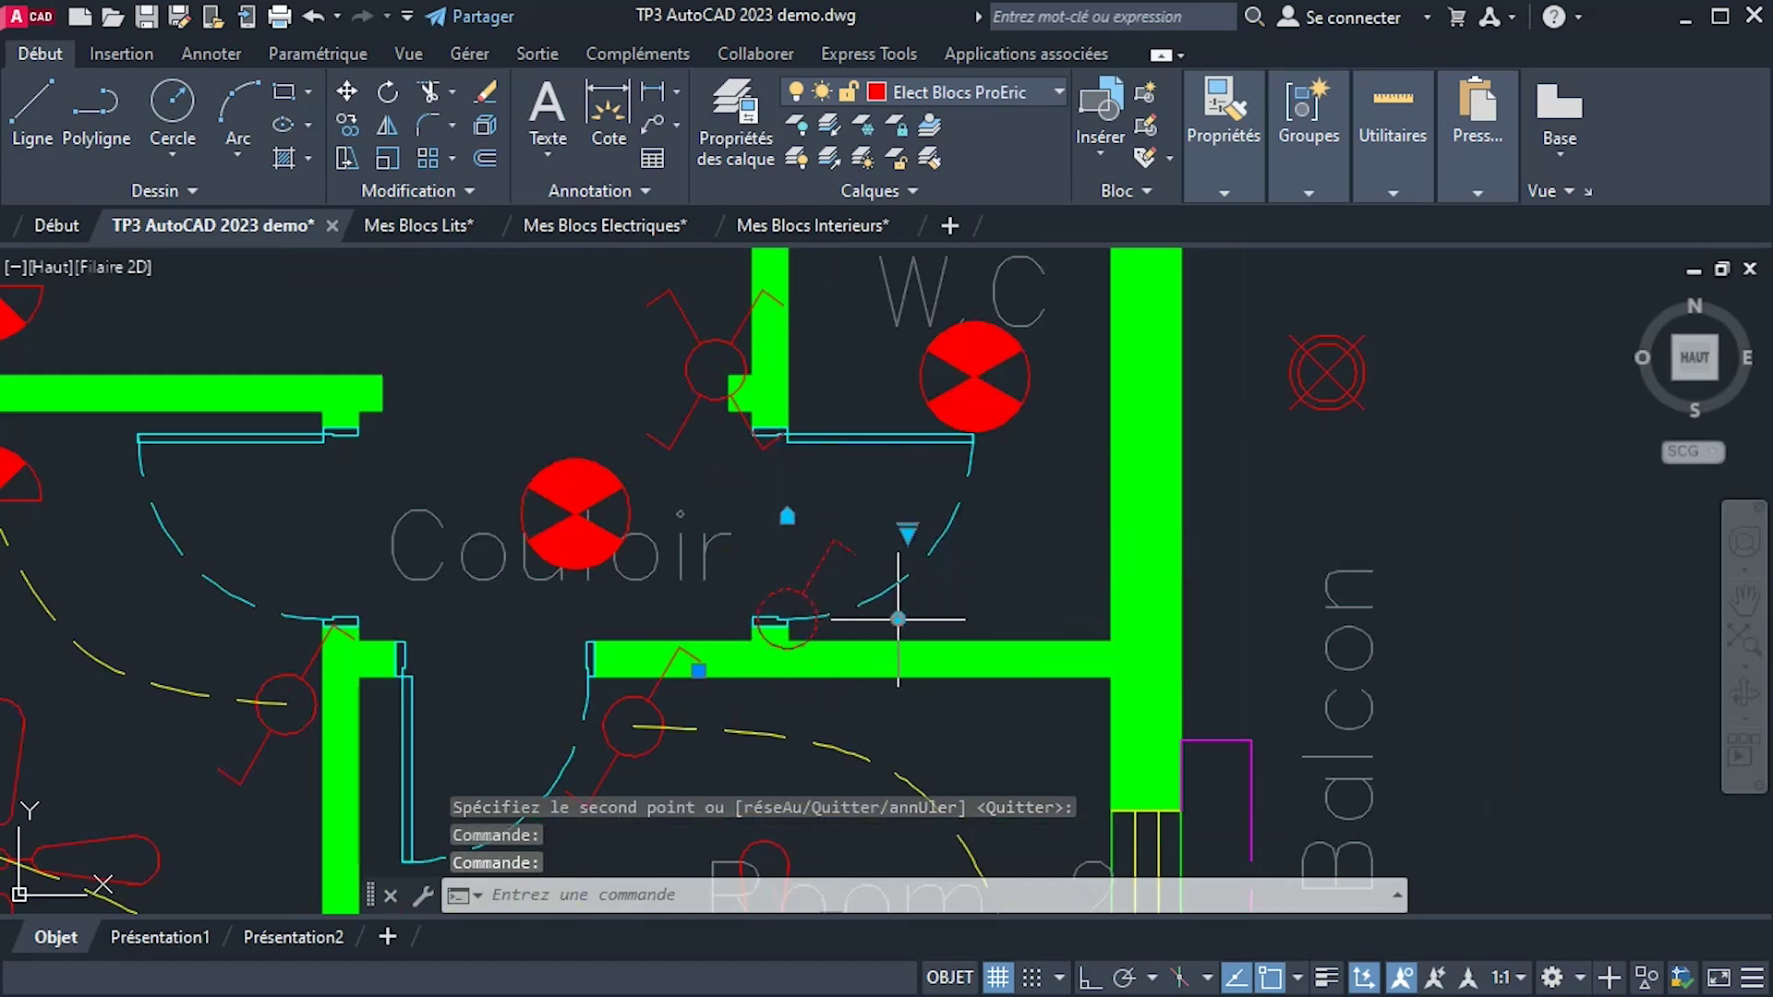
Shift the lower W.C switch slightly right, off the wall stub and into the W.C, keeping its rotation.
left_click(787, 517)
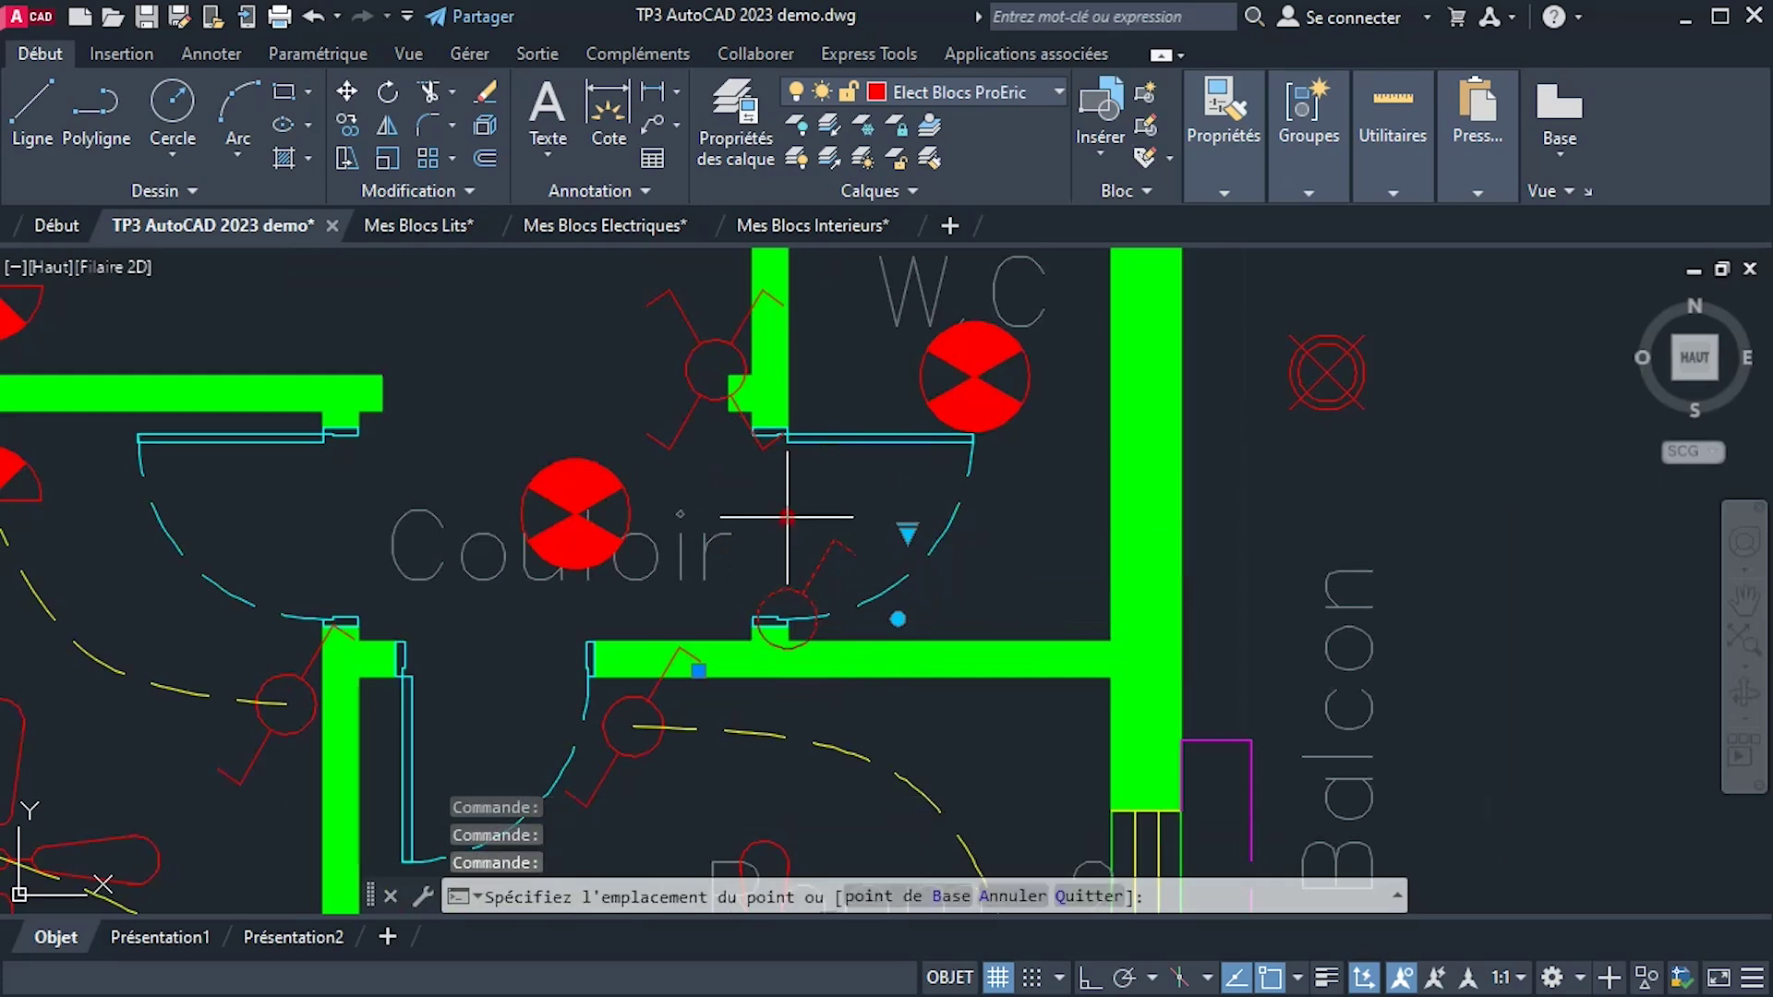
left_click(831, 518)
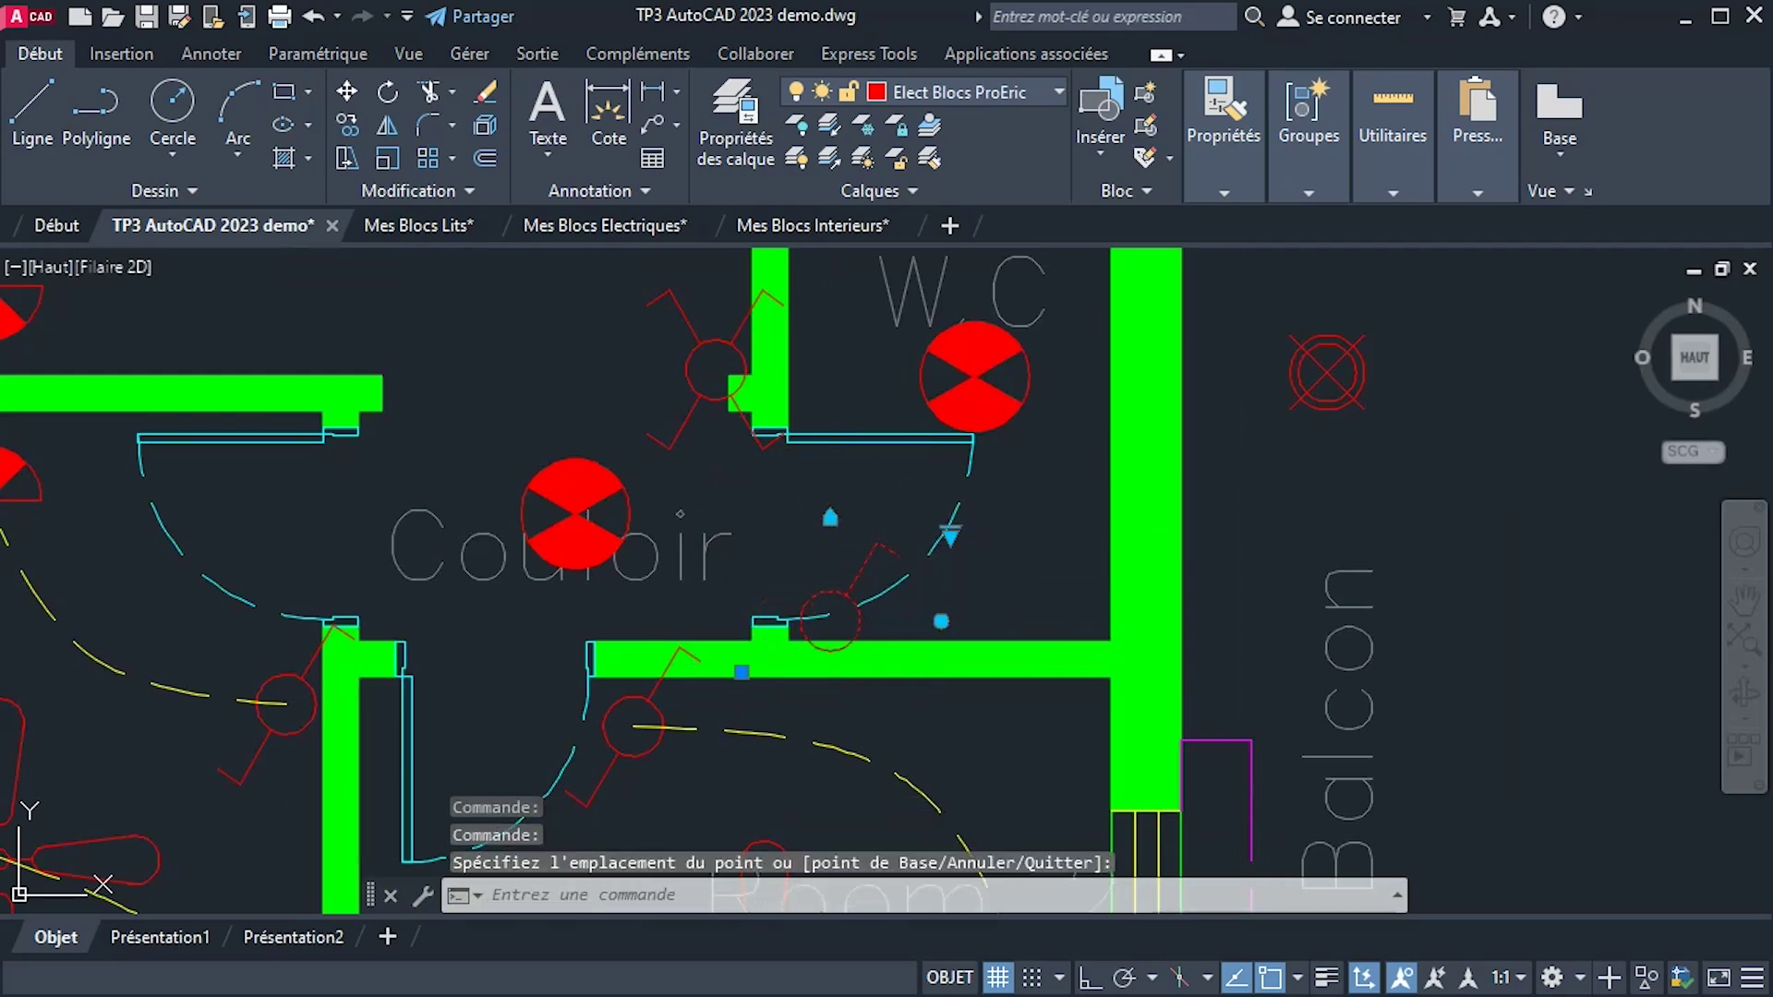
left_click(941, 620)
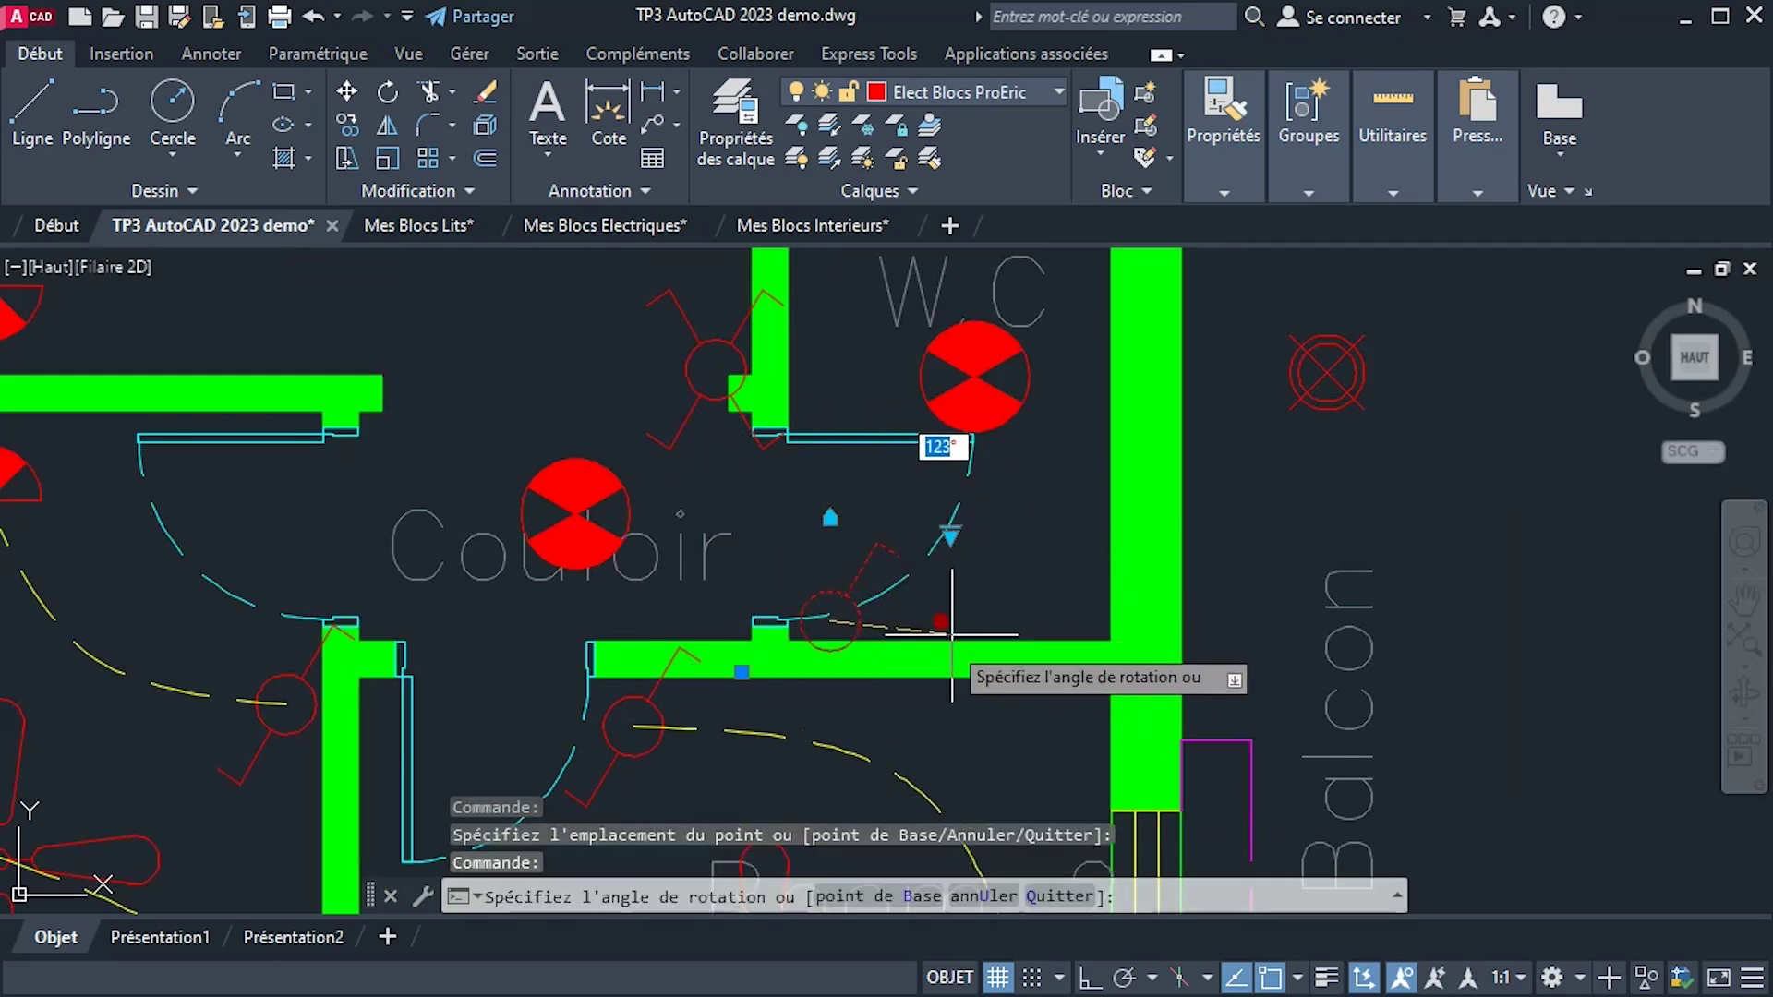
key("Escape")
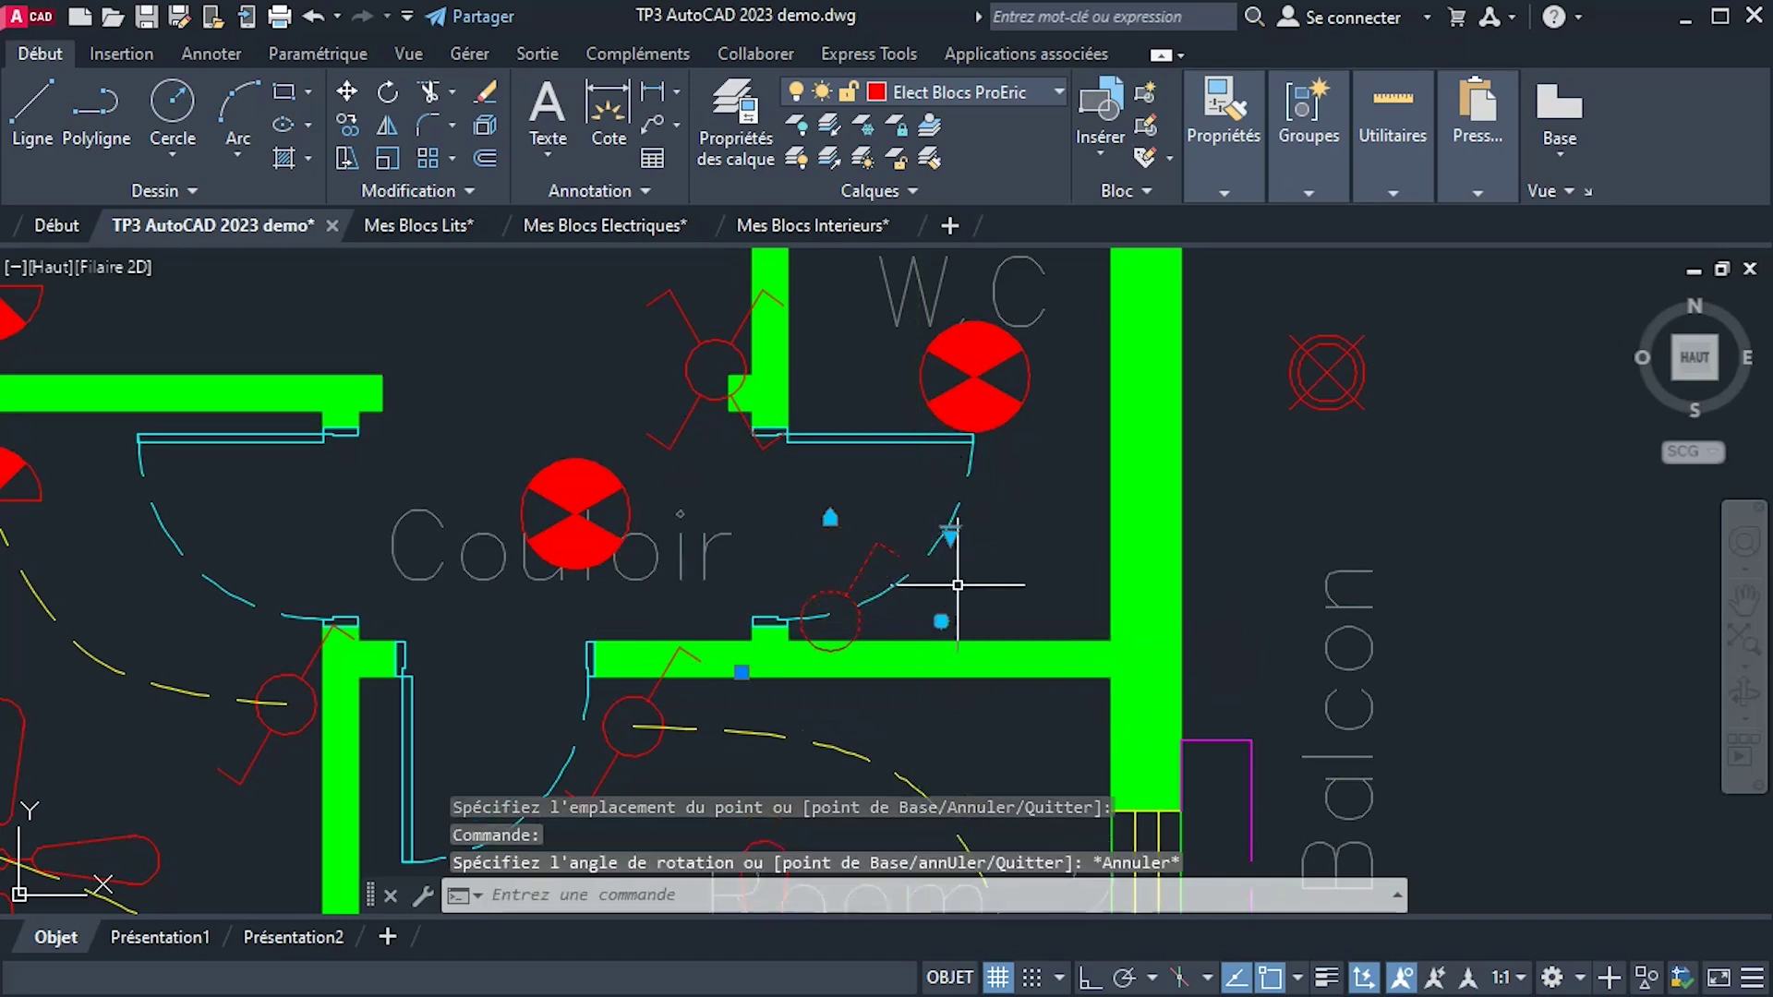
scroll(955, 572, "down", 2)
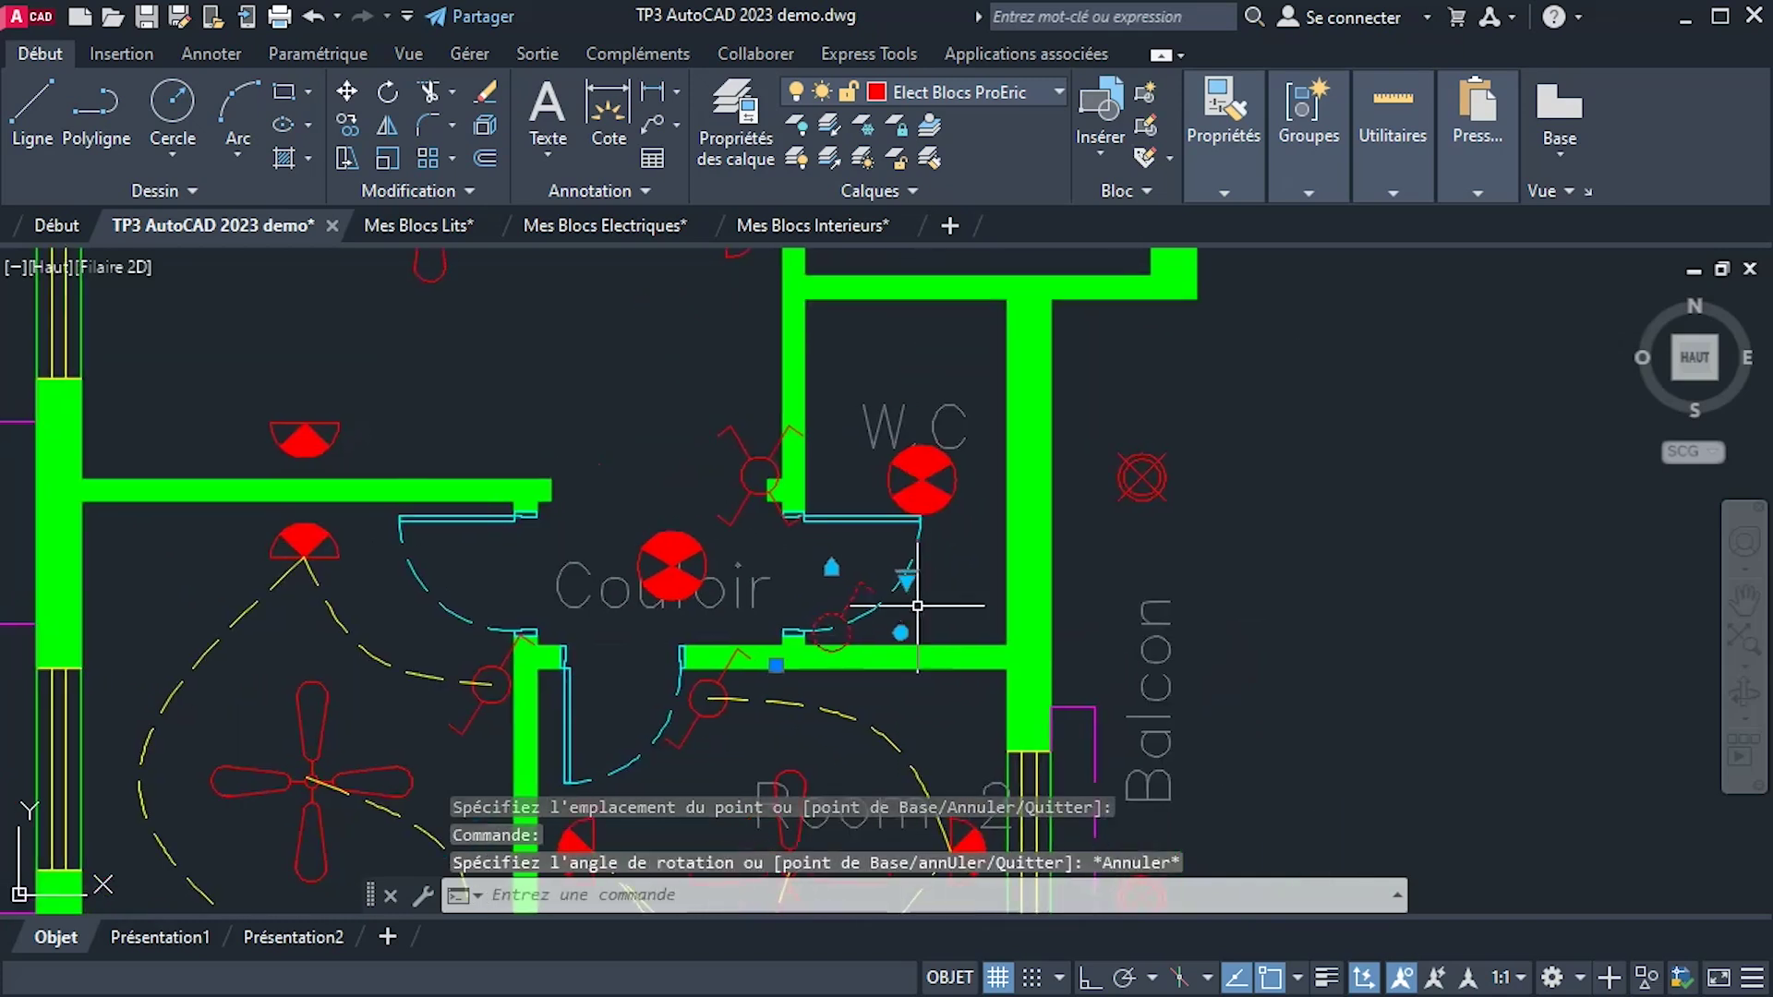
key("Escape")
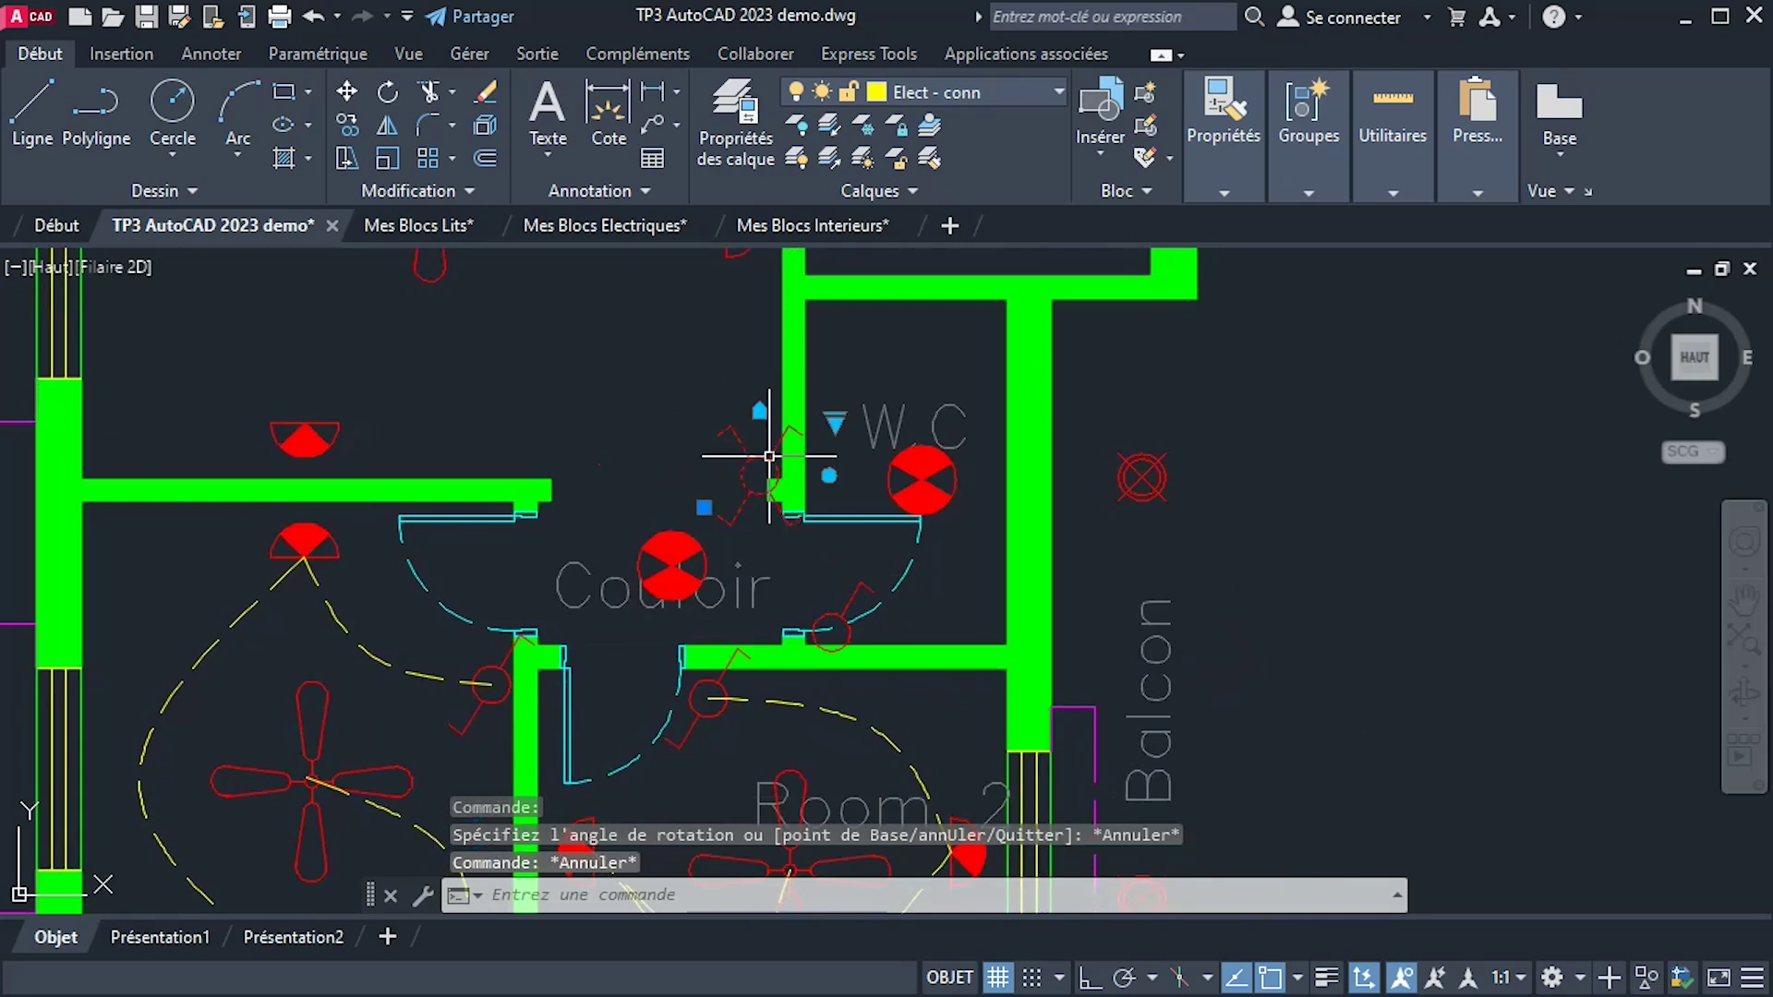
Change the corridor switch above the W.C door to Interrupteur SA and shift it slightly left of the wall.
left_click(836, 423)
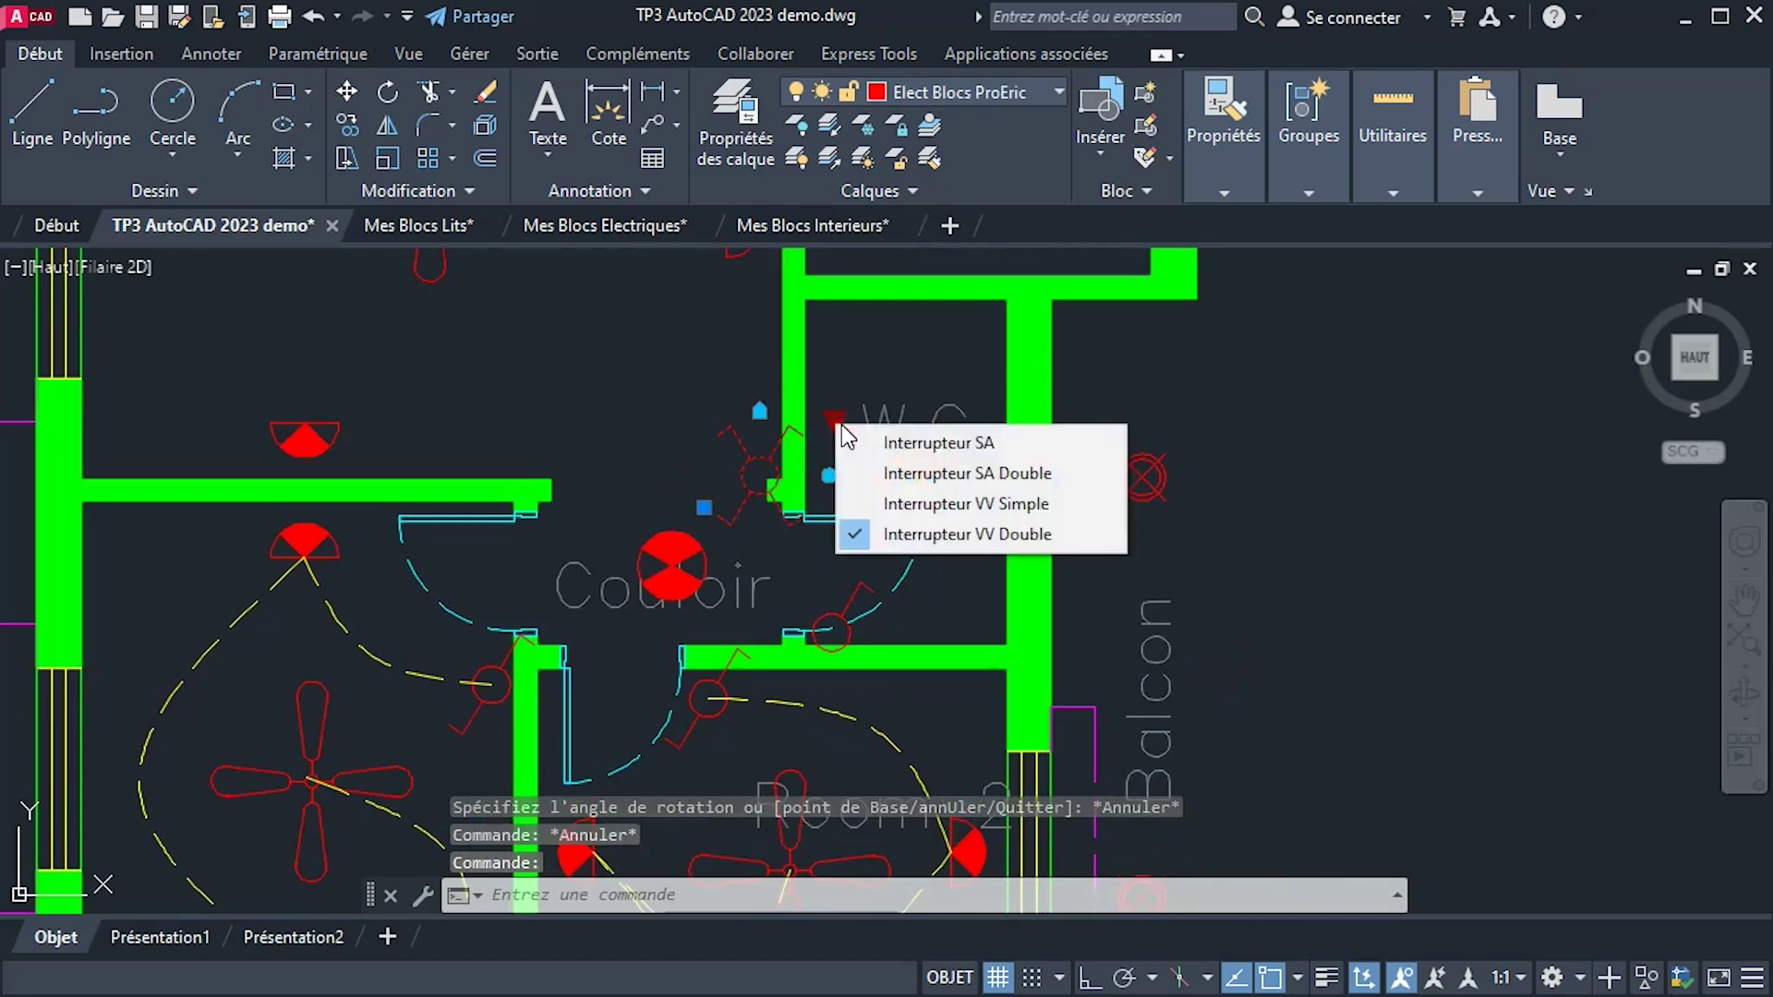
left_click(902, 443)
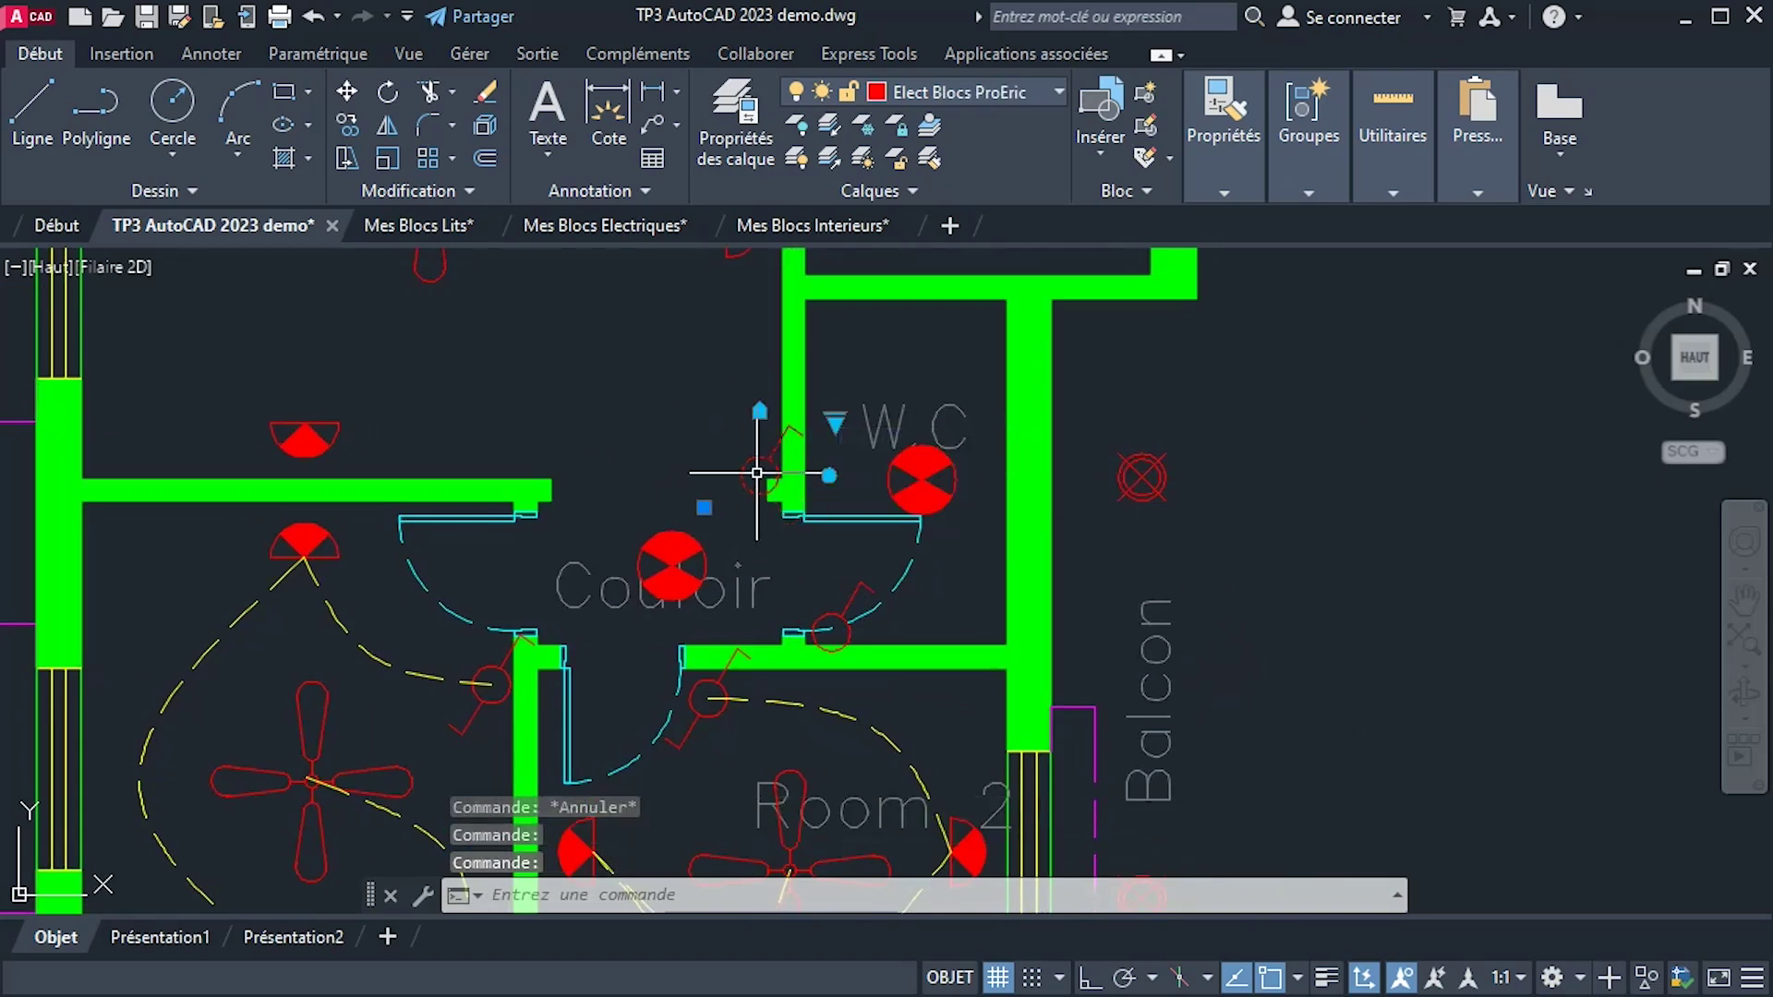
scroll(756, 473, "up", 4)
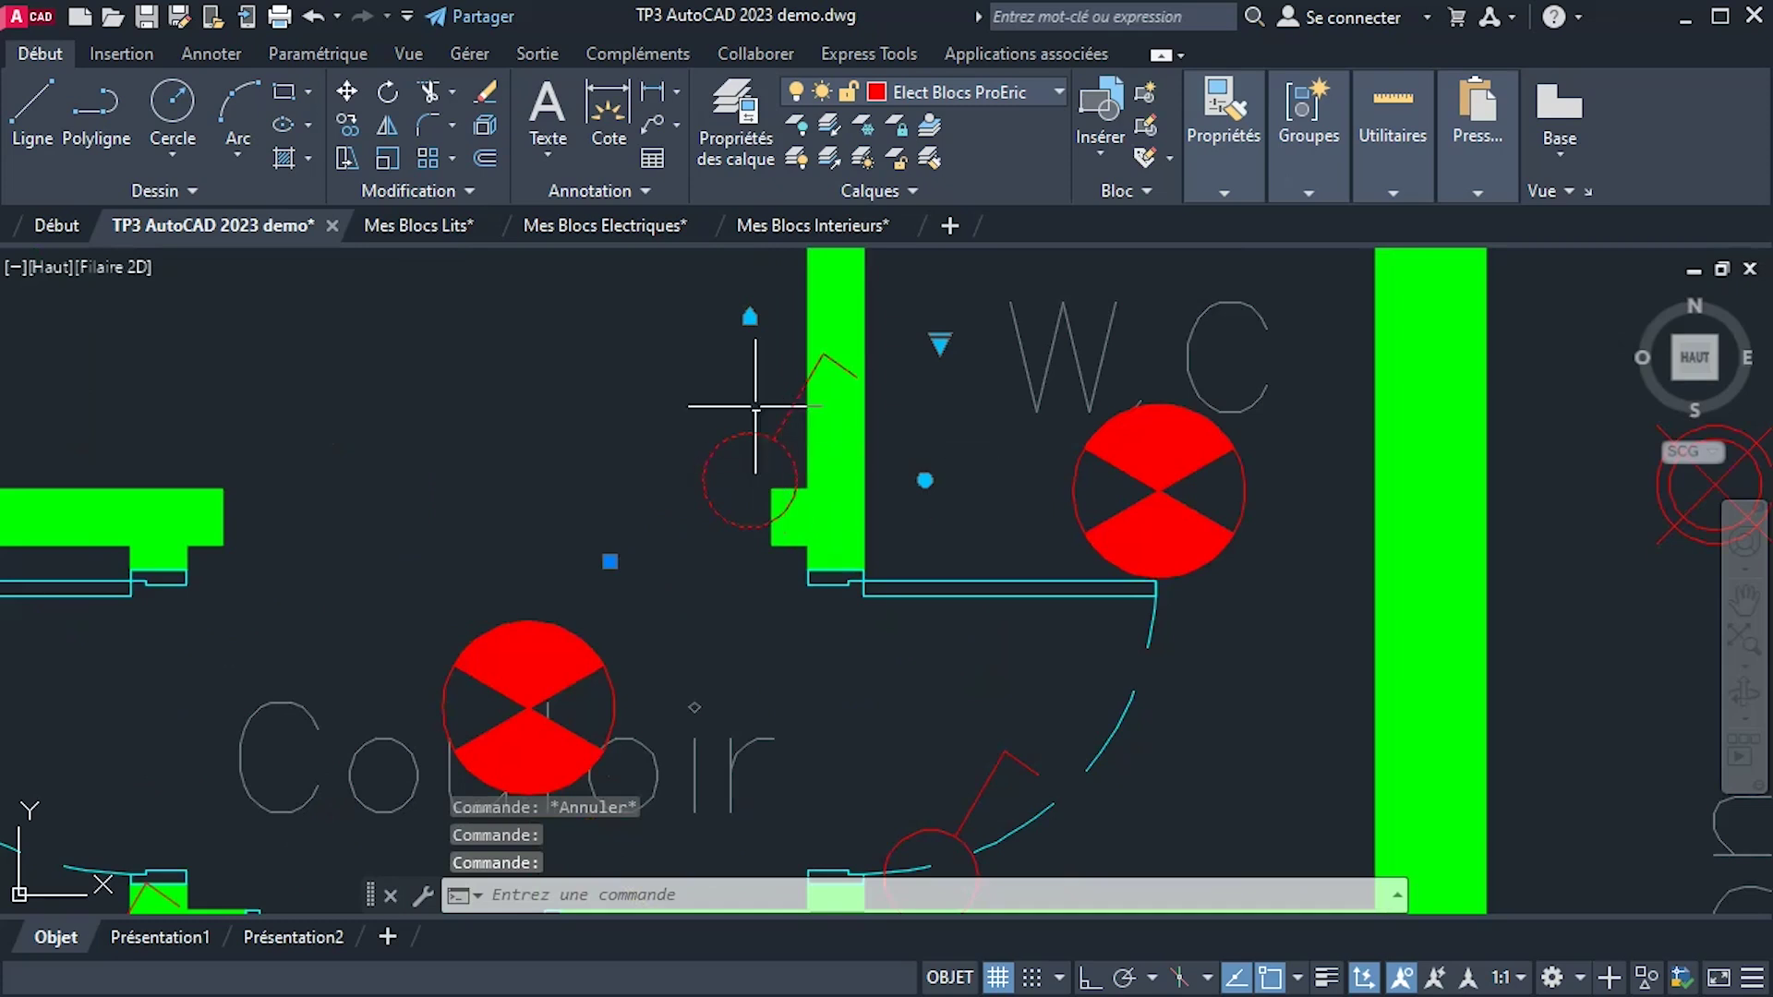
left_click(612, 555)
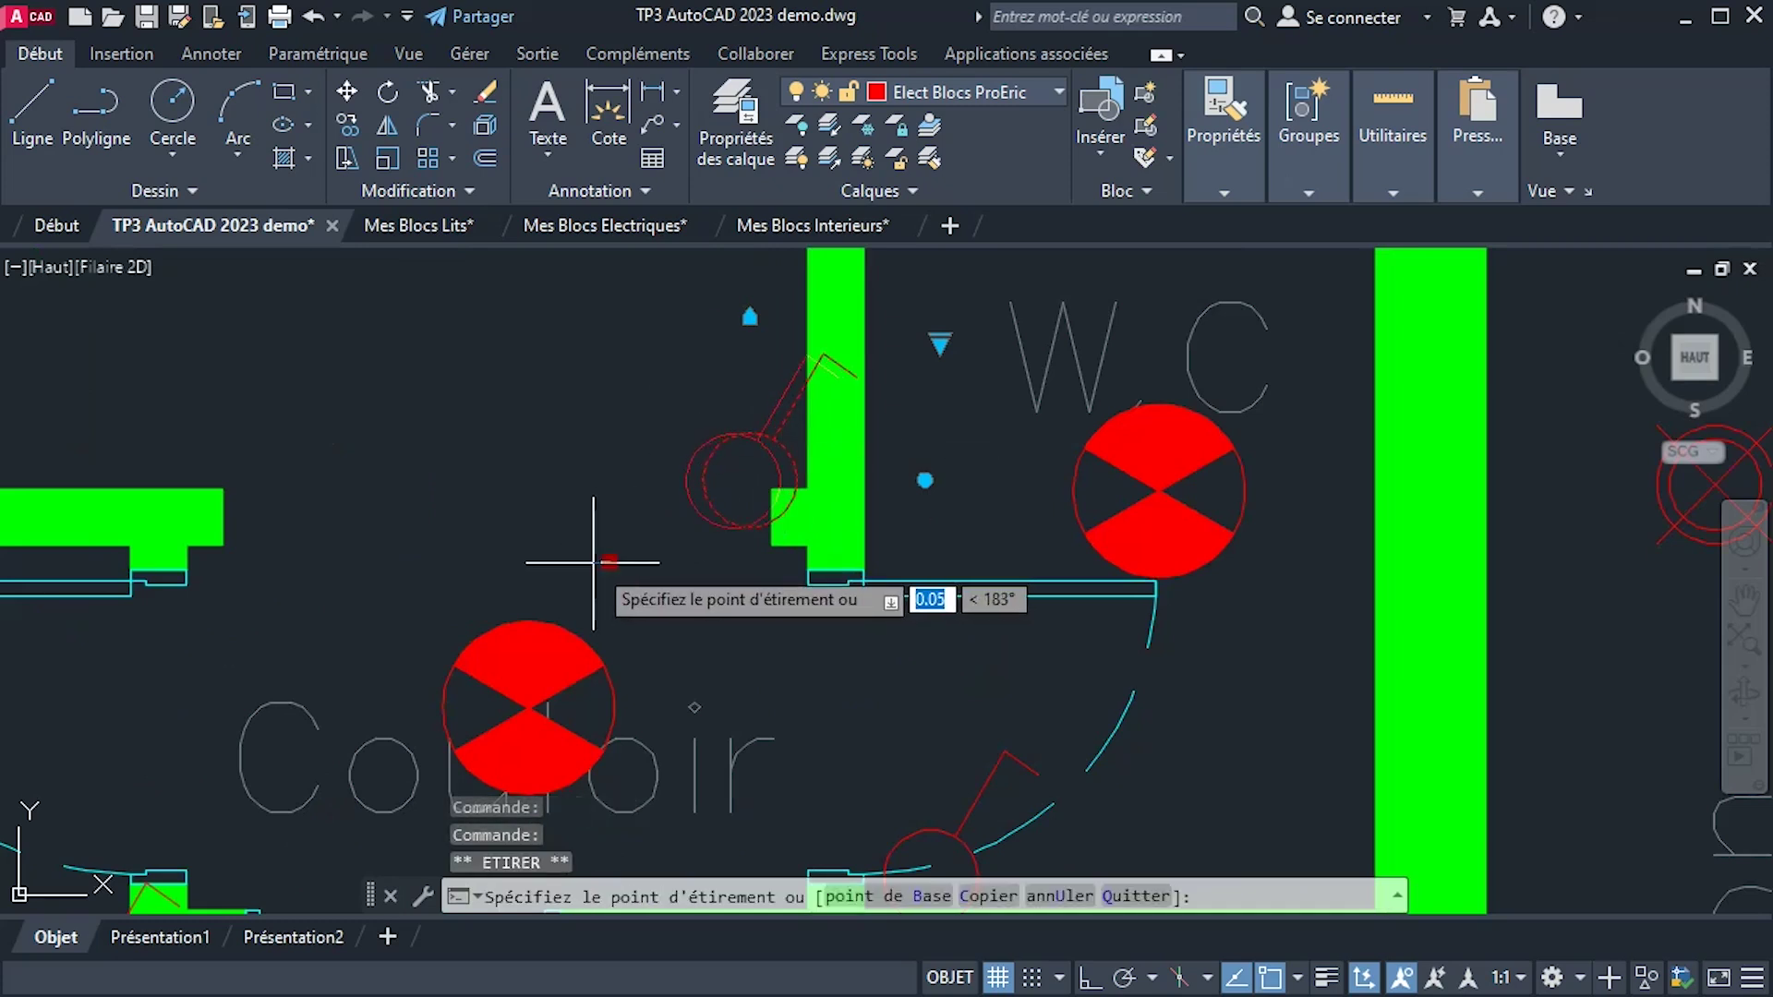
key("Escape")
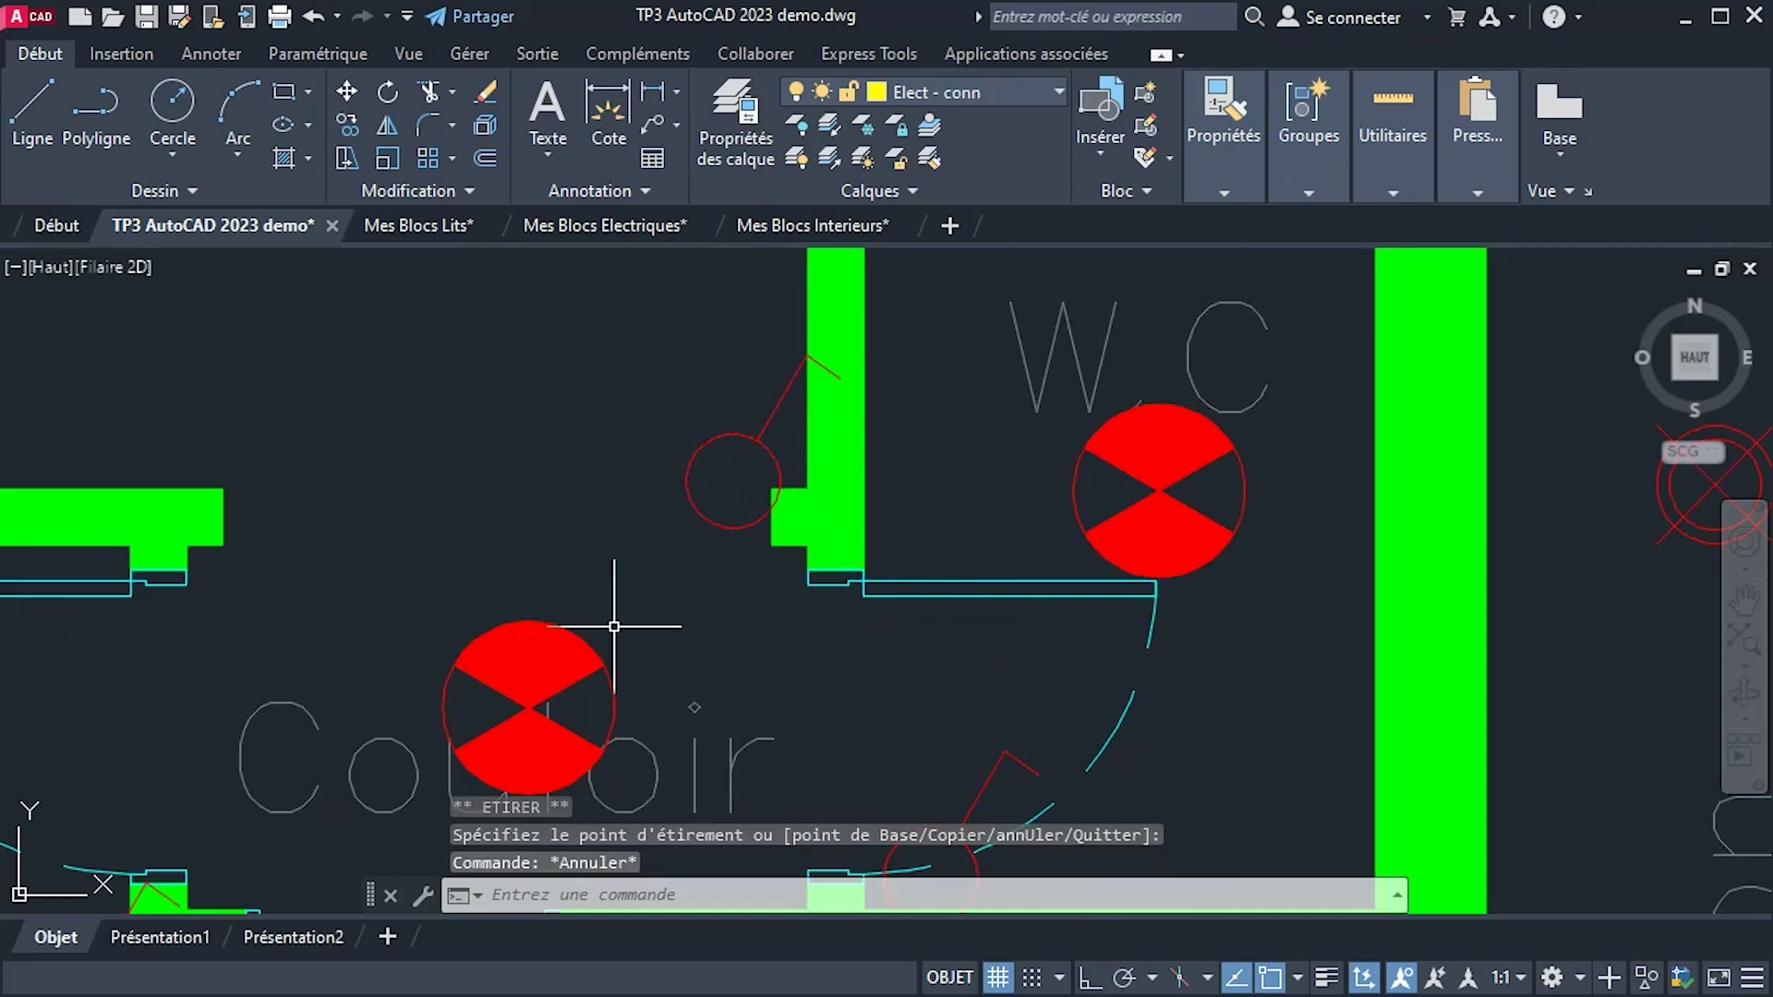
Draw a three-point spline from the corridor switch above the W.C door, curving left and down to the corridor lamp's centre.
type("spl")
key("Return")
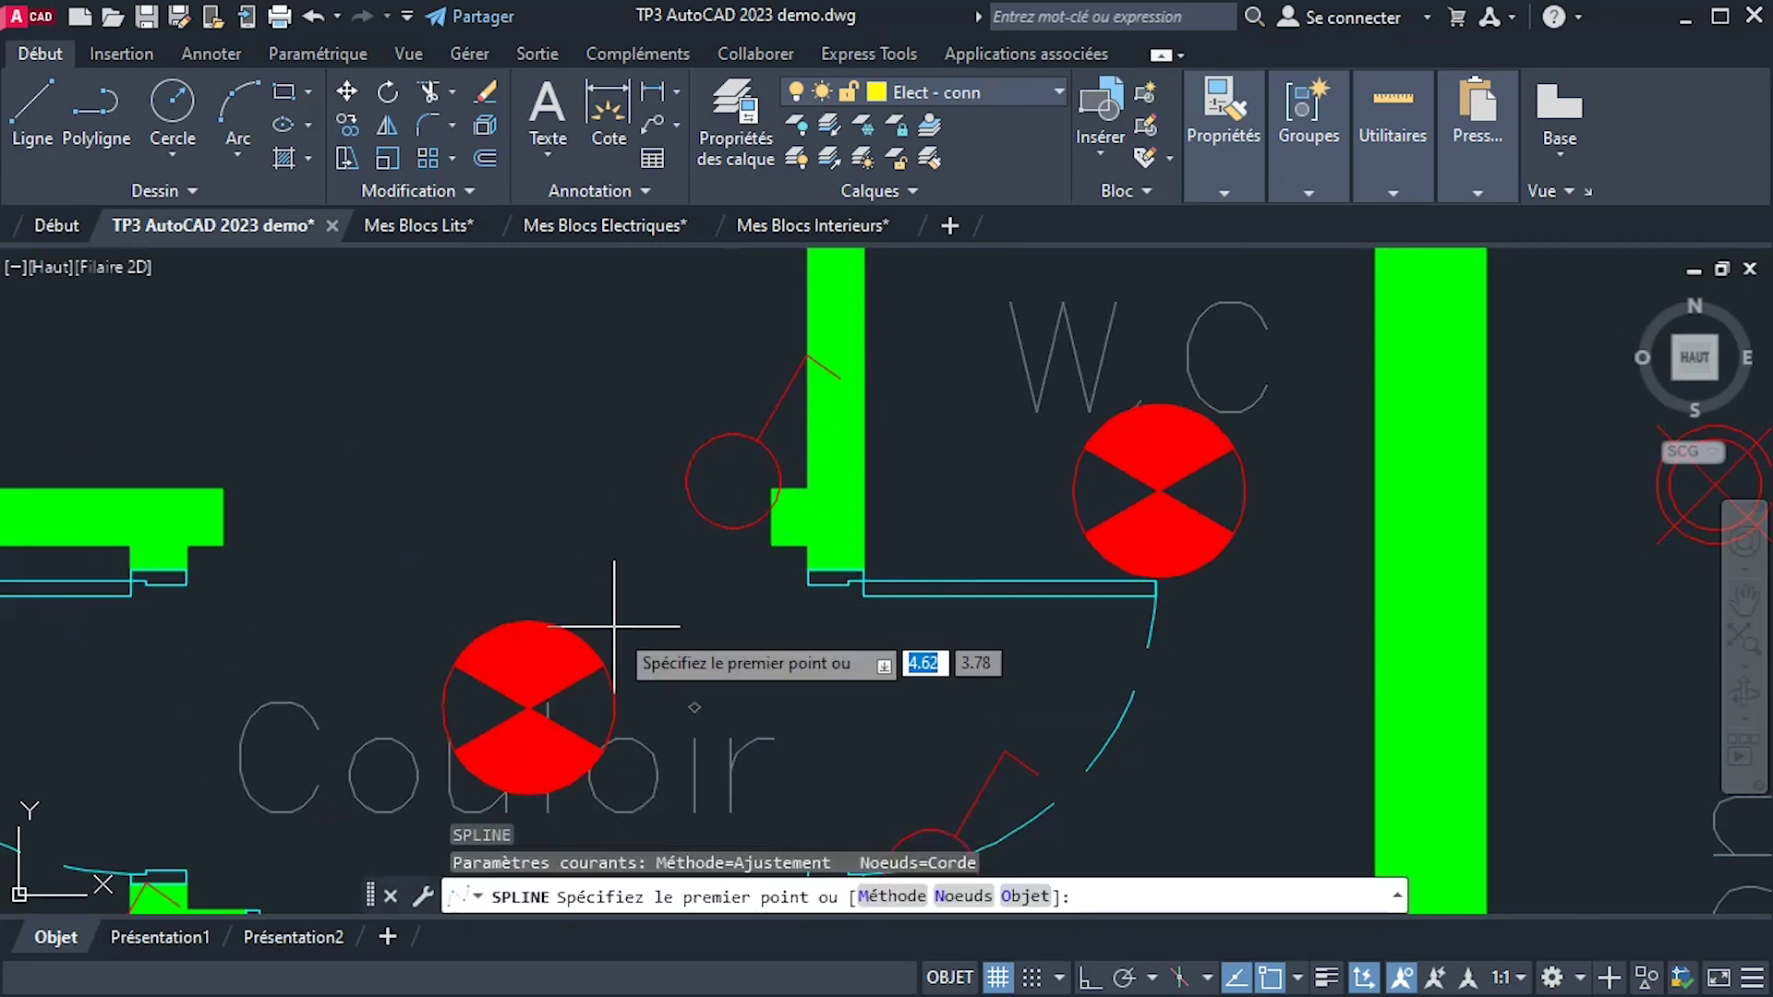
scroll(614, 626, "down", 4)
scroll(656, 582, "up", 4)
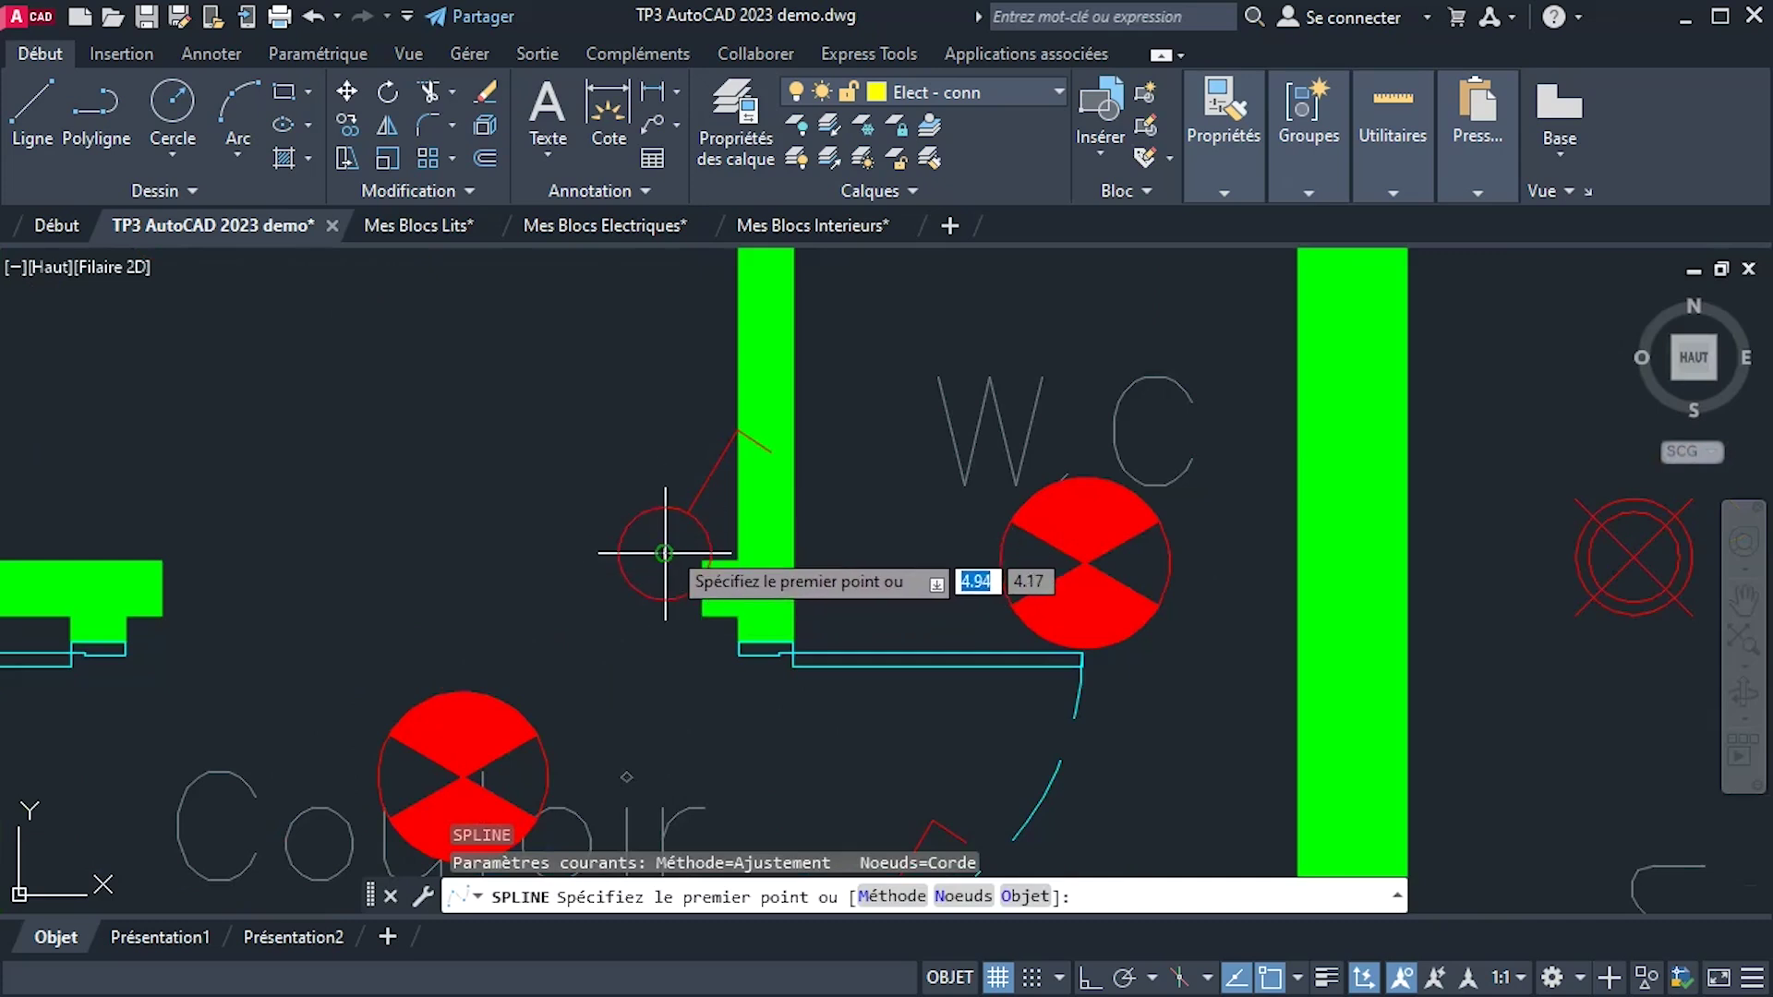
left_click(665, 552)
left_click(400, 586)
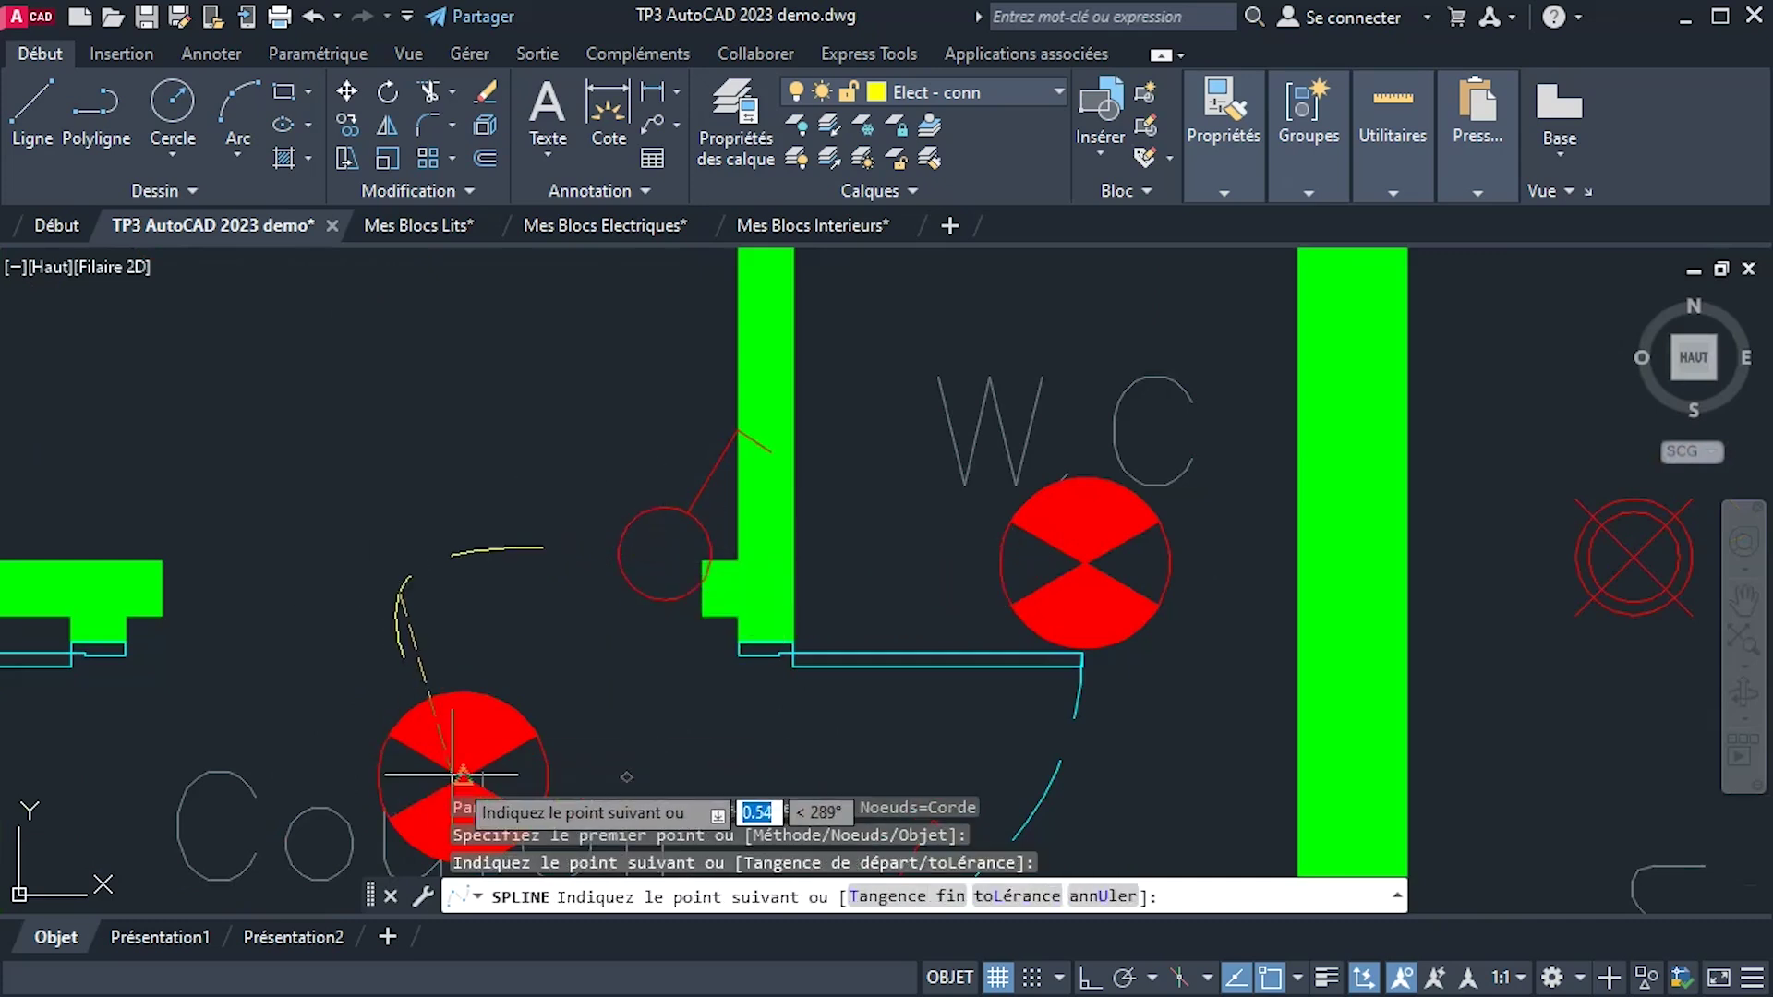
left_click(462, 776)
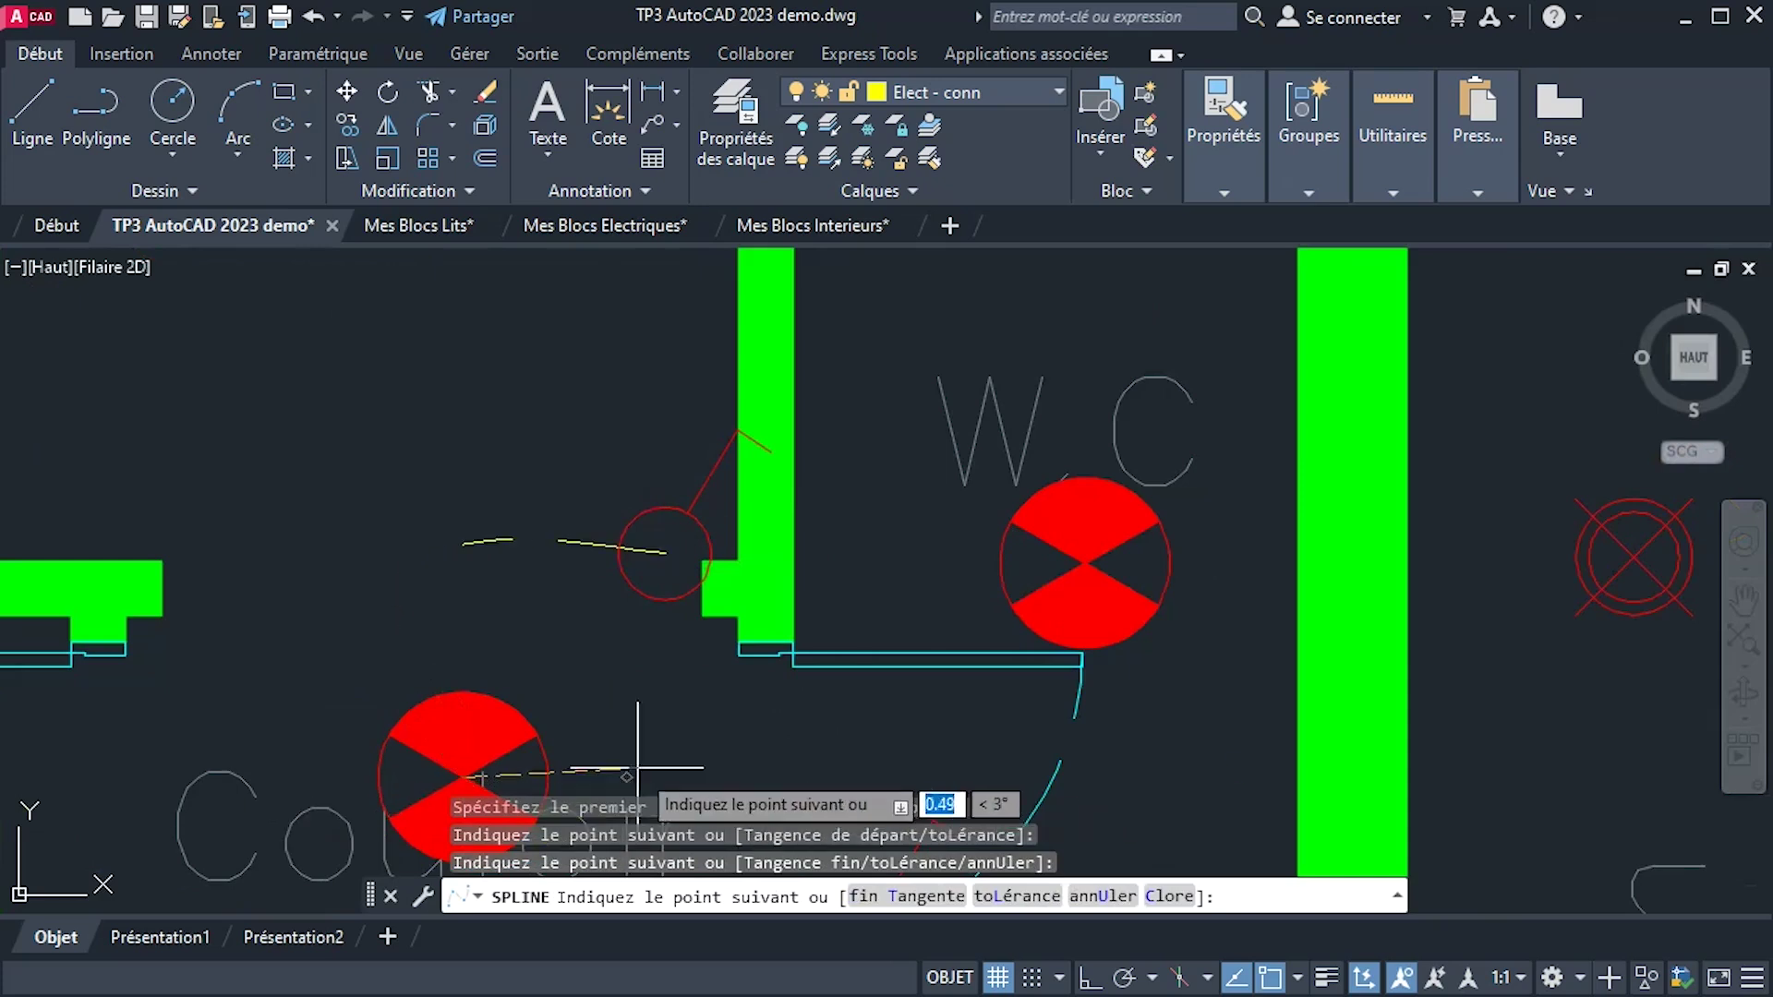
right_click(731, 768)
left_click(766, 779)
Draw a three-point spline from the lower W.C switch, bowing right beyond the door swing, to the W.C lamp's centre.
middle_click_drag(836, 799, 628, 577)
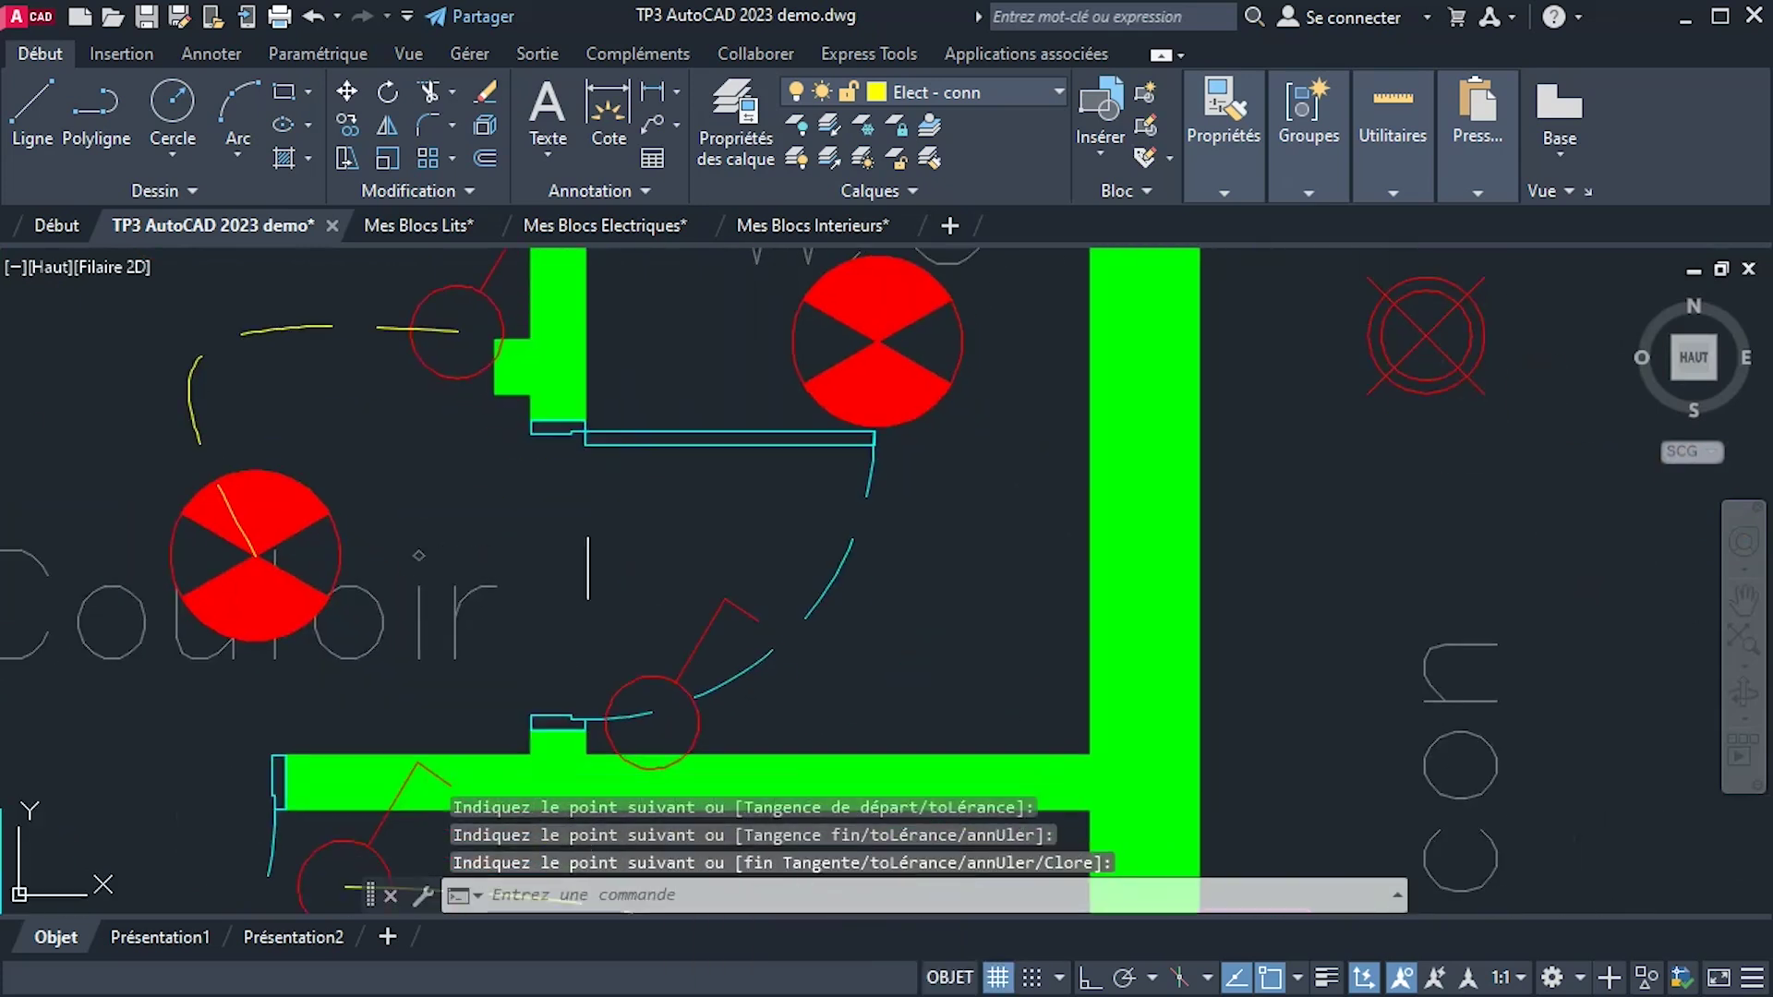
right_click(628, 577)
left_click(744, 590)
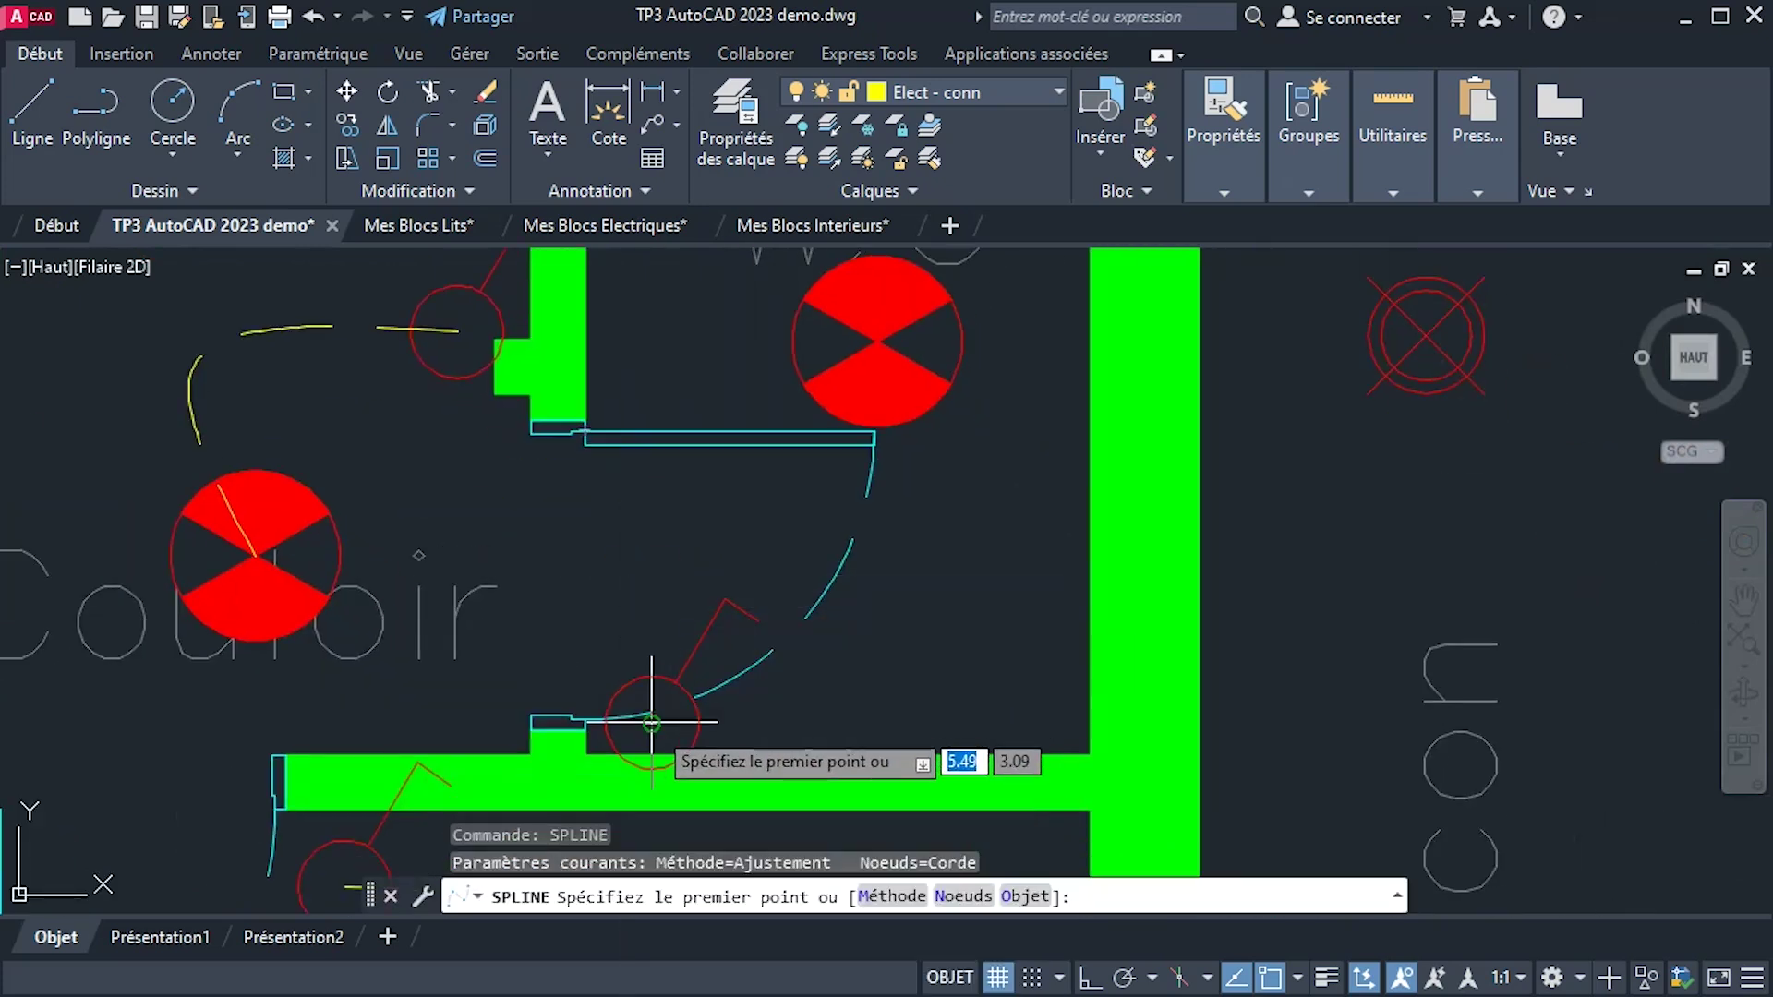
left_click(654, 713)
left_click(995, 671)
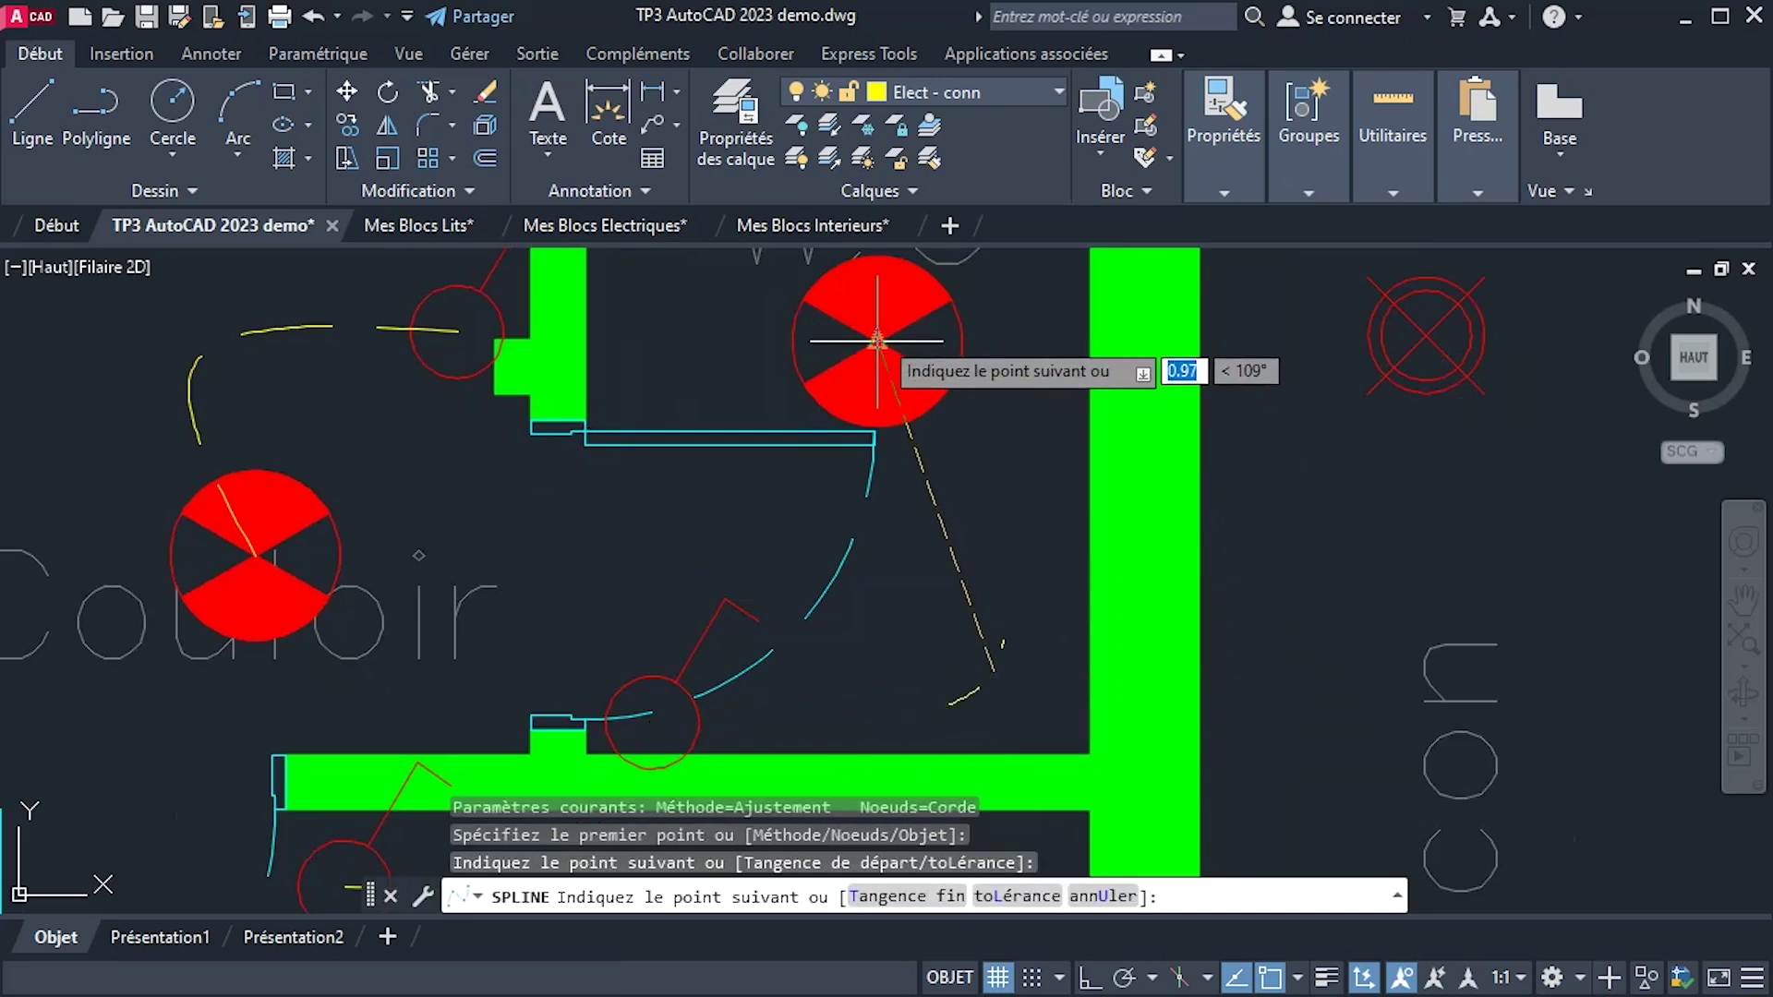
left_click(826, 338)
right_click(729, 337)
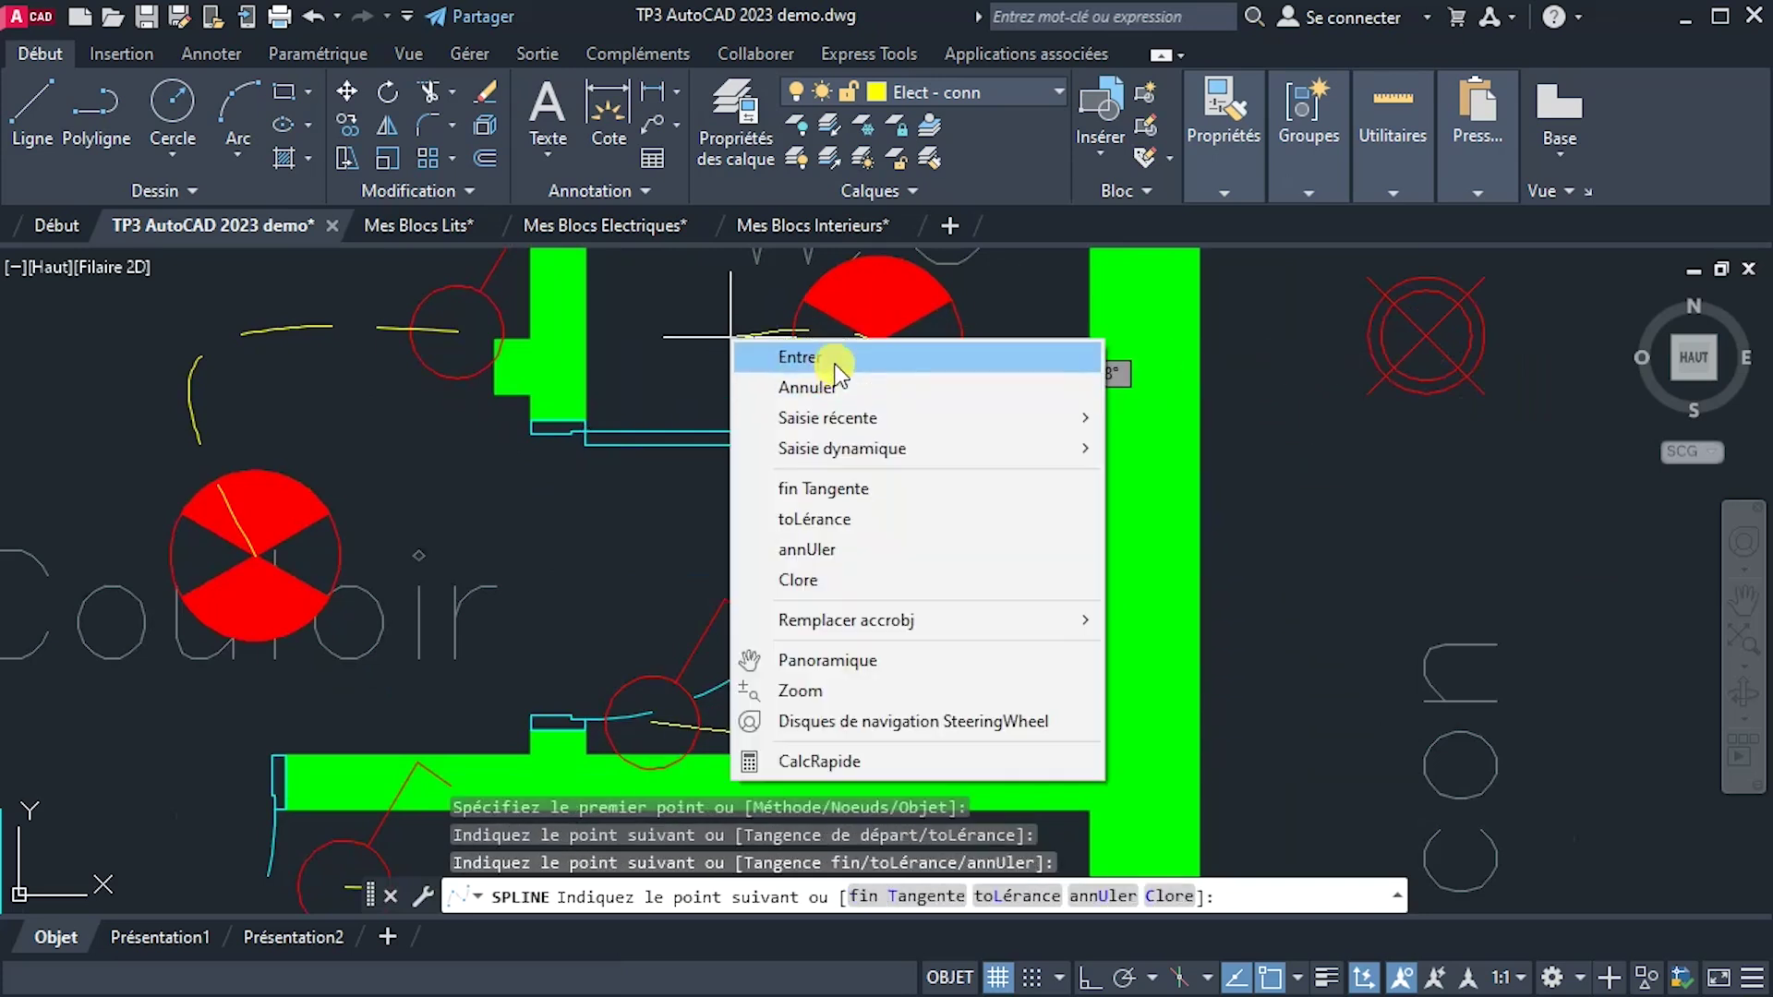
left_click(834, 359)
Copy the corridor switch above the W.C door into the Cuisine, beside the wall just below its door.
scroll(905, 417, "down", 4)
middle_click_drag(909, 422, 952, 712)
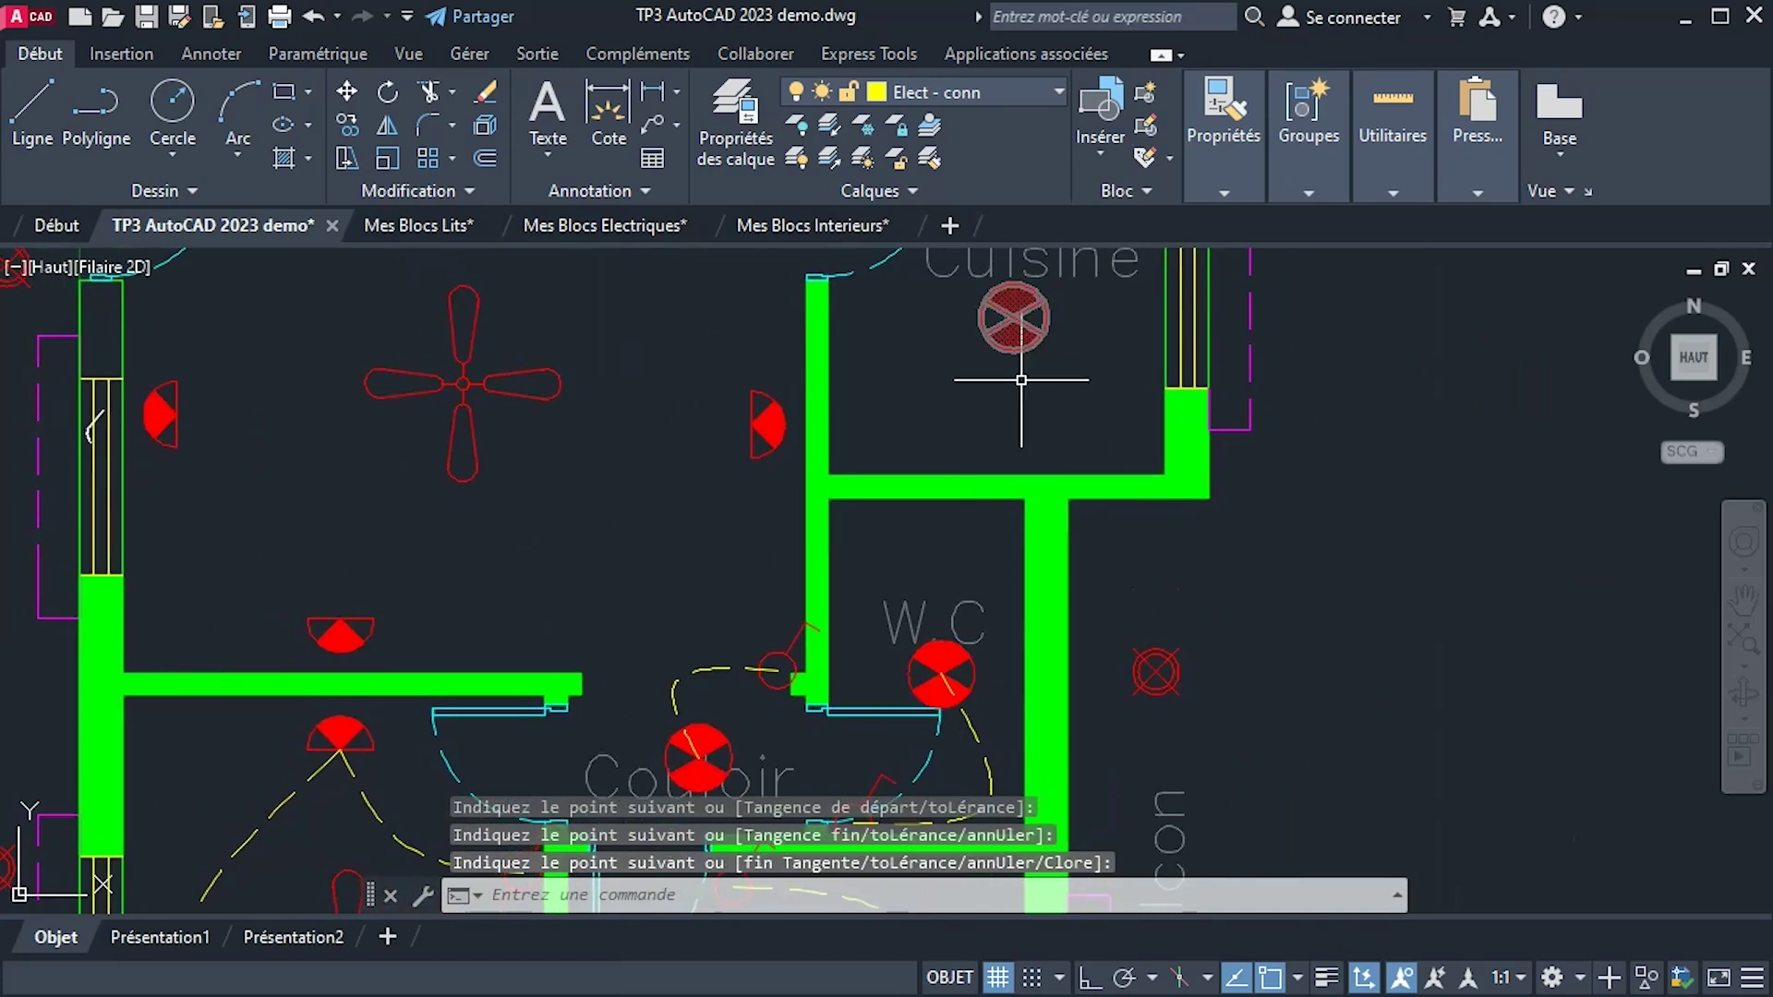
scroll(979, 427, "down", 3)
middle_click_drag(848, 629, 836, 494)
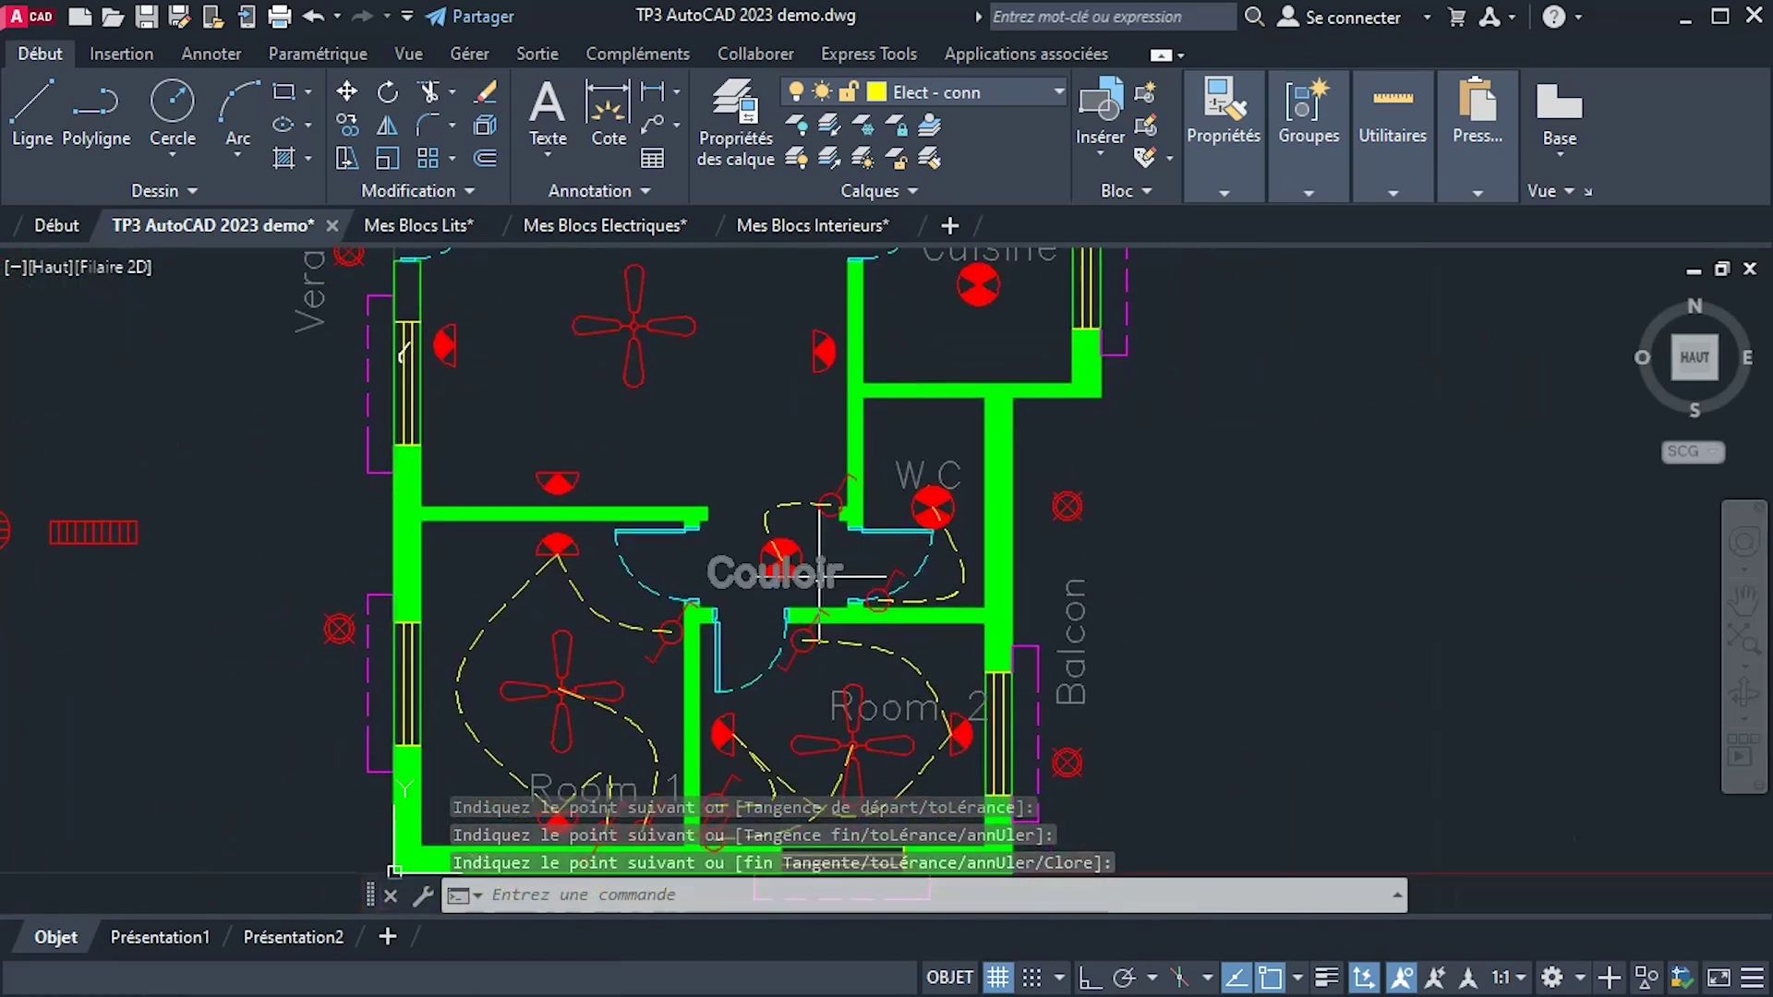
left_click(836, 494)
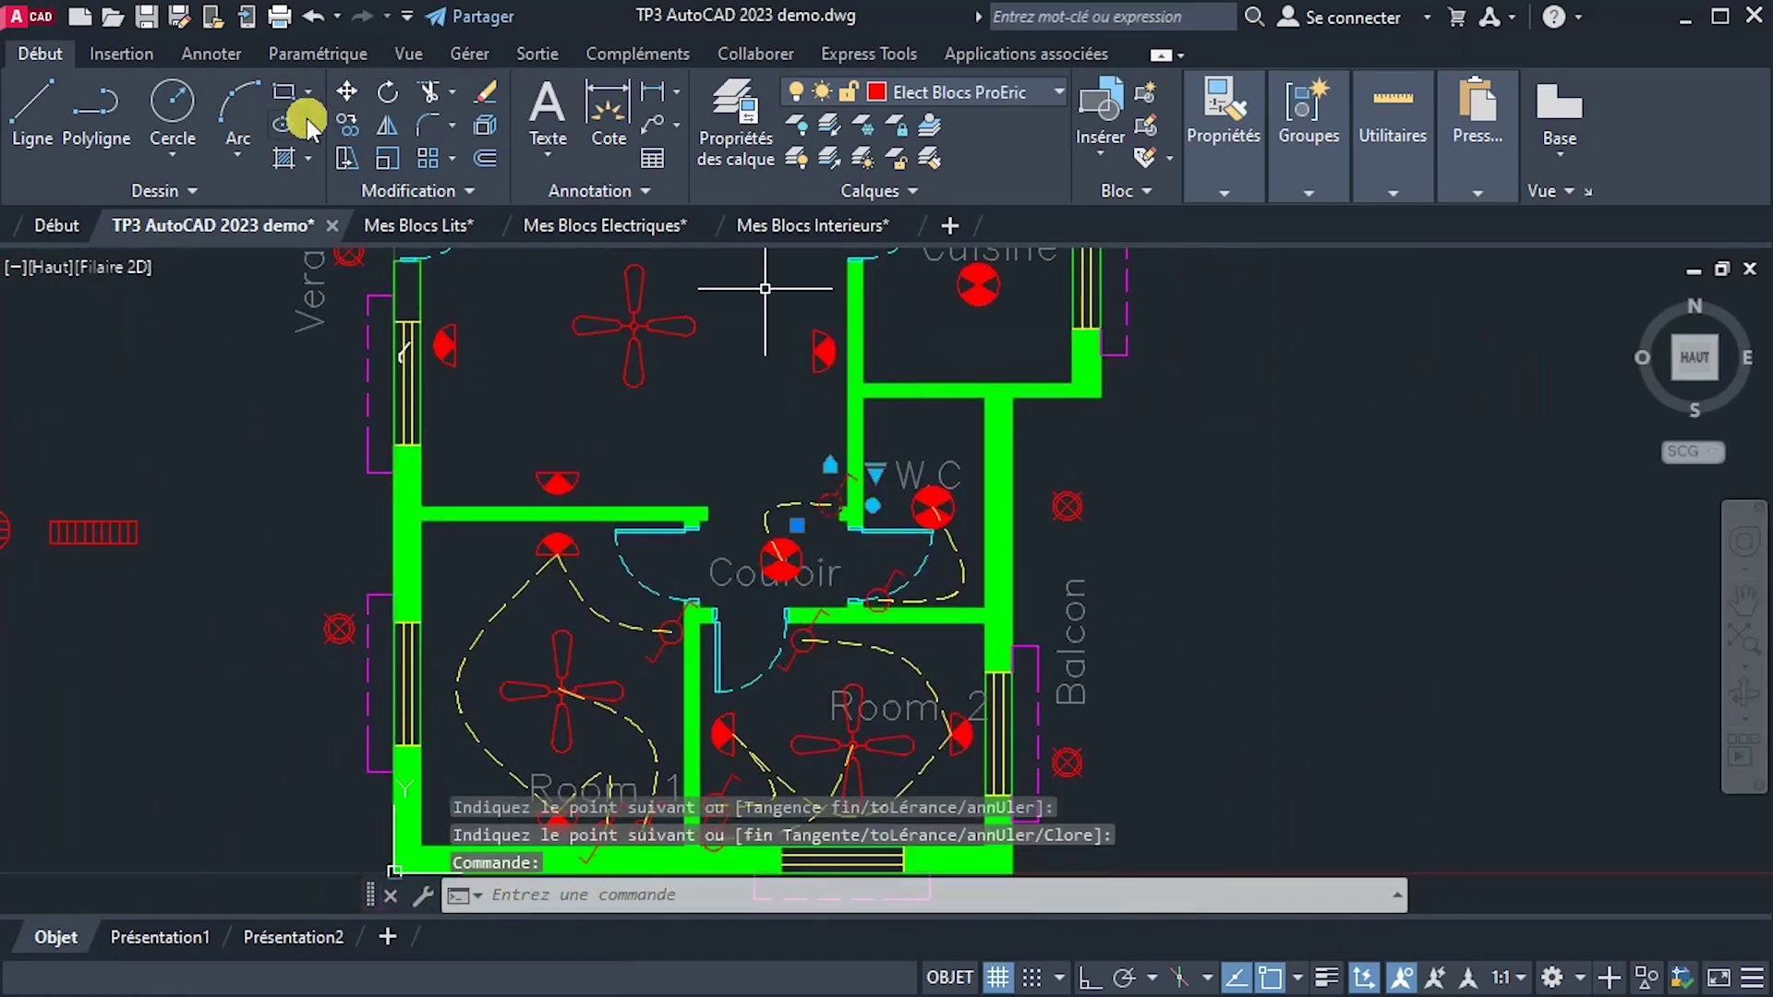
left_click(336, 120)
left_click(831, 505)
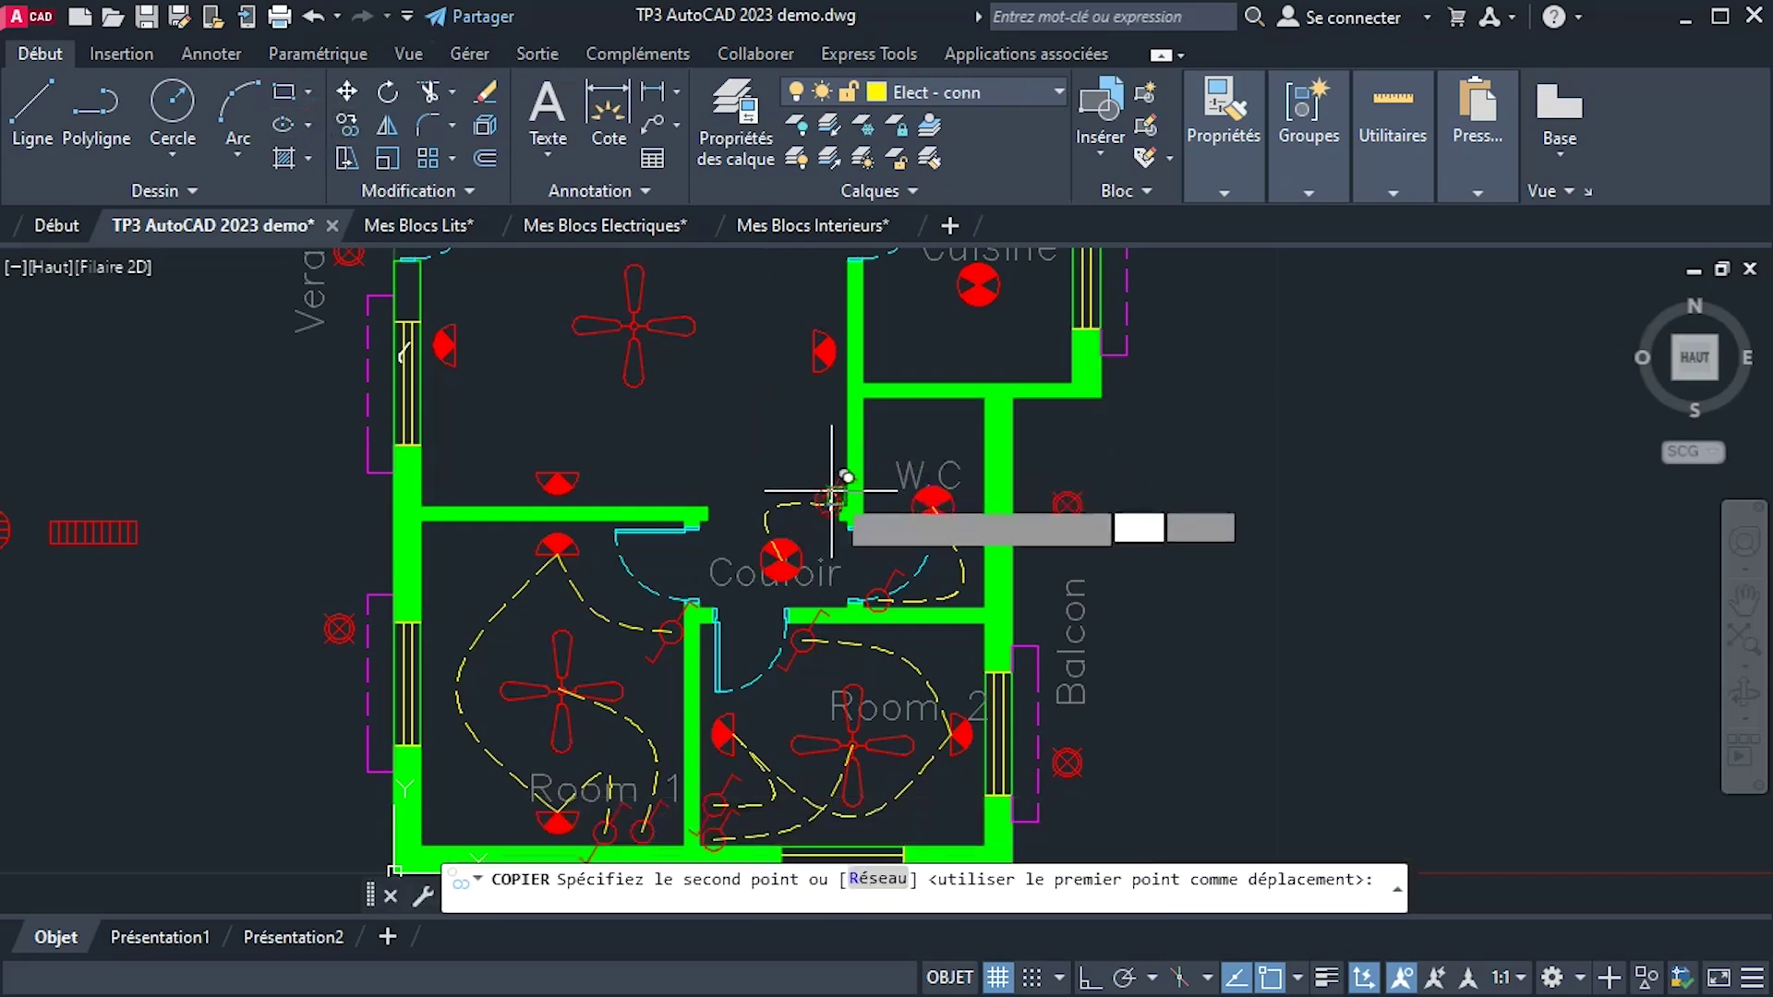
mouse_move(898, 267)
middle_mouse_down()
mouse_move(872, 648)
mouse_move(843, 455)
middle_mouse_up()
scroll(905, 610, "up", 5)
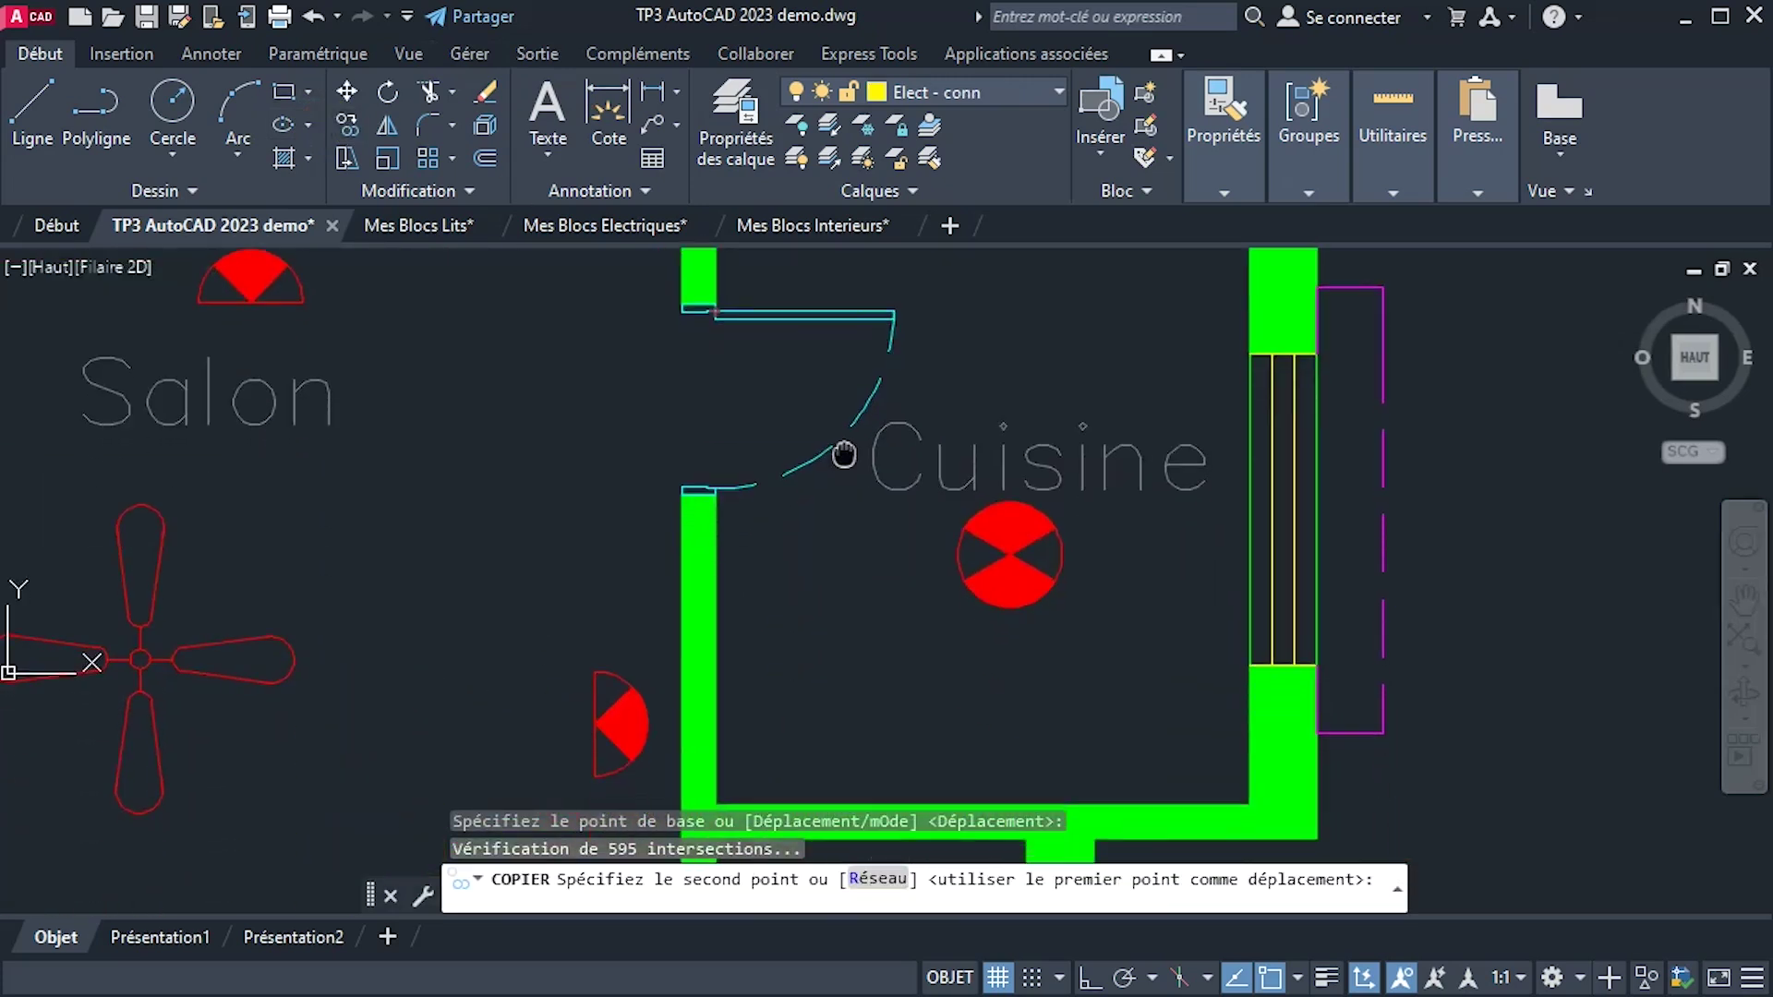
left_click(772, 517)
right_click(875, 593)
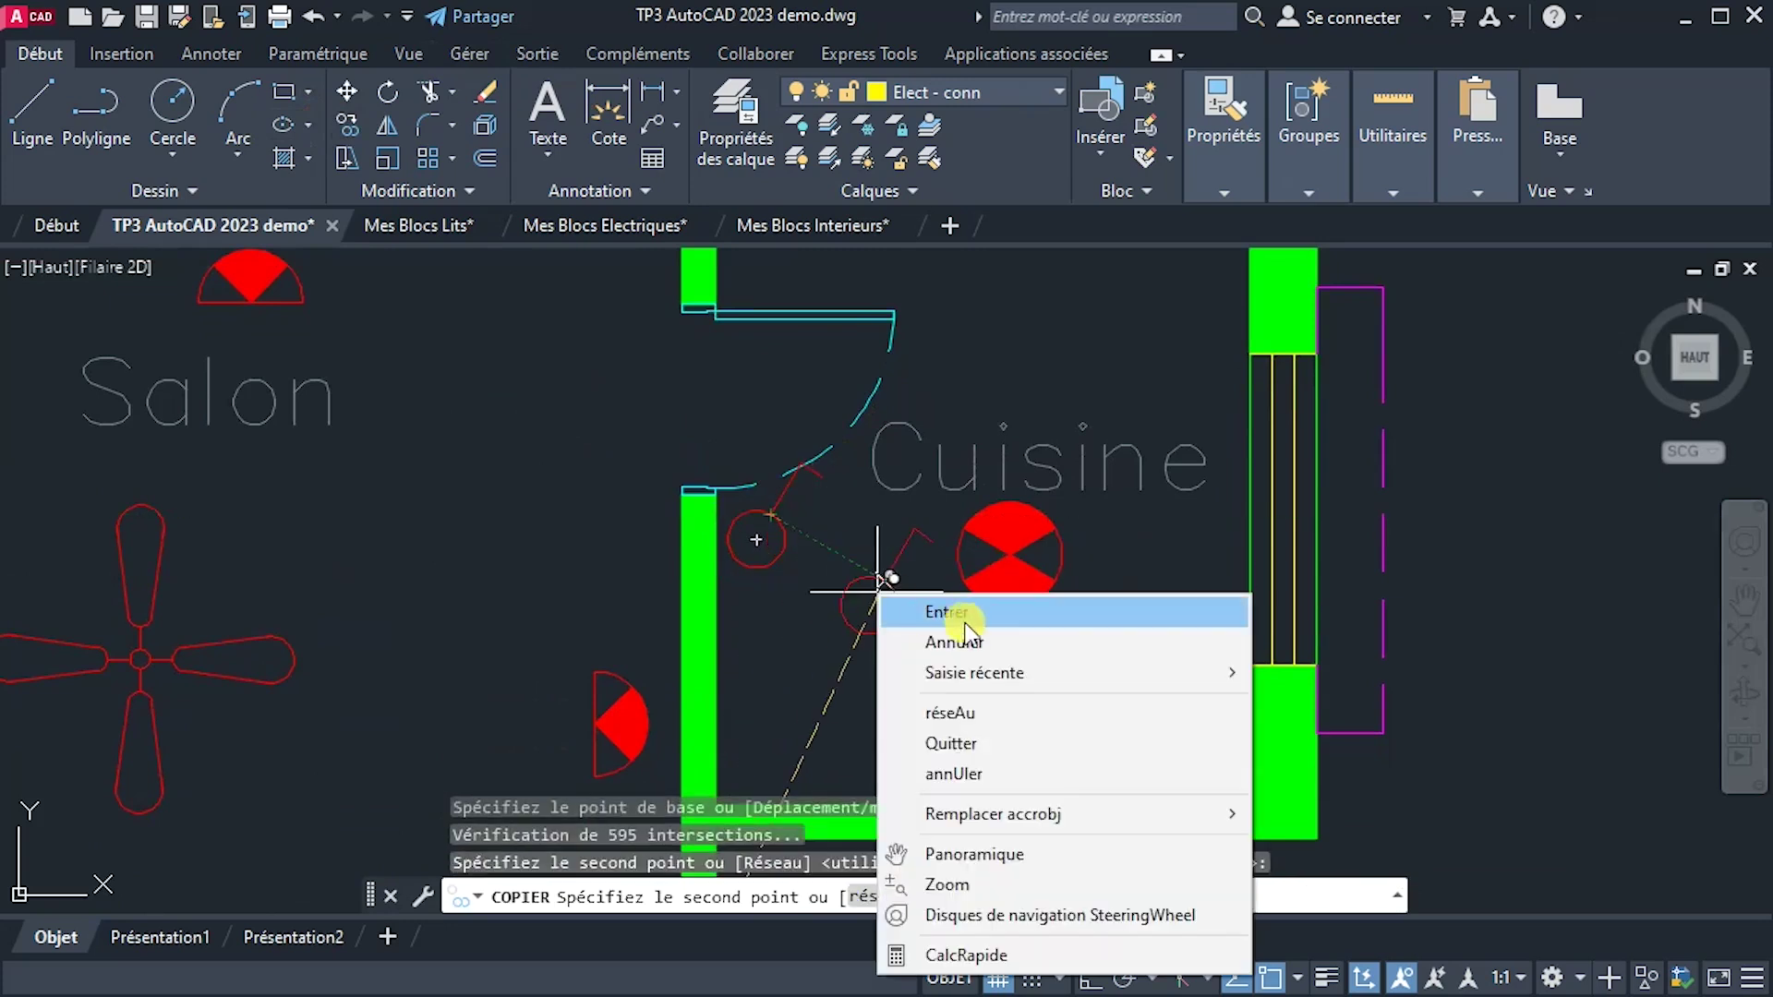
left_click(975, 620)
Draw a three-point spline from the Cuisine switch, dipping below it, to the centre of the Cuisine lamp.
type("SPL")
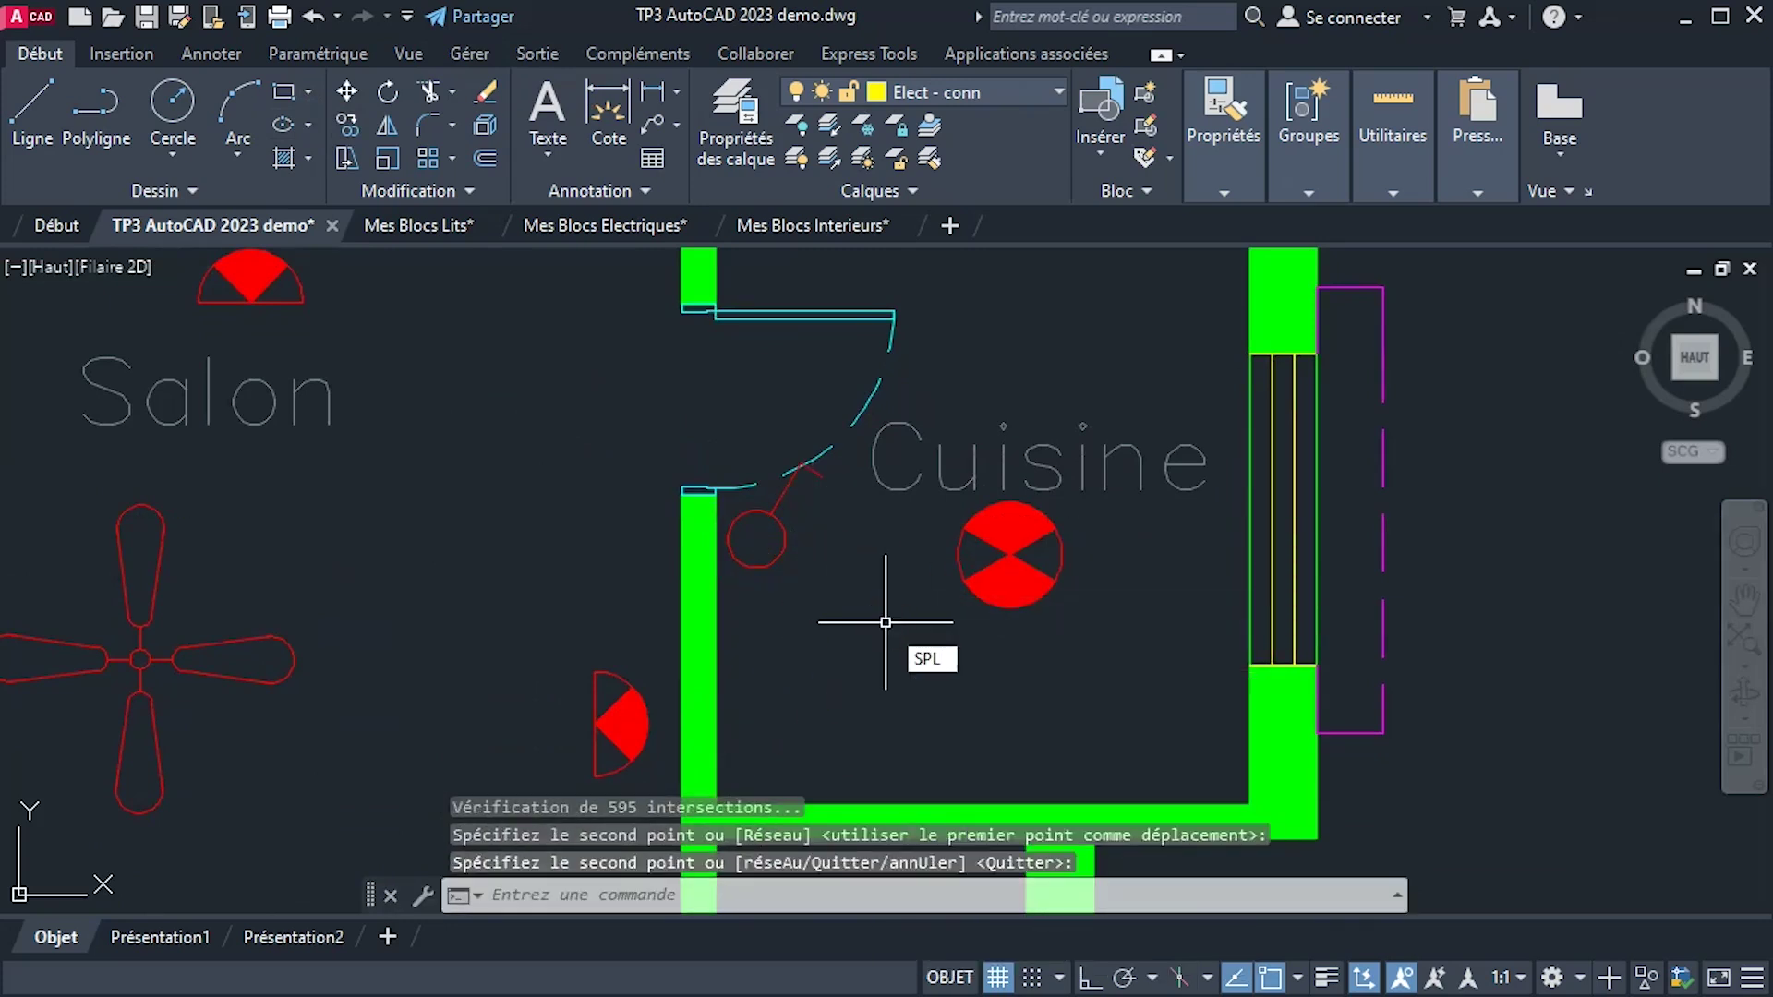
key("Return")
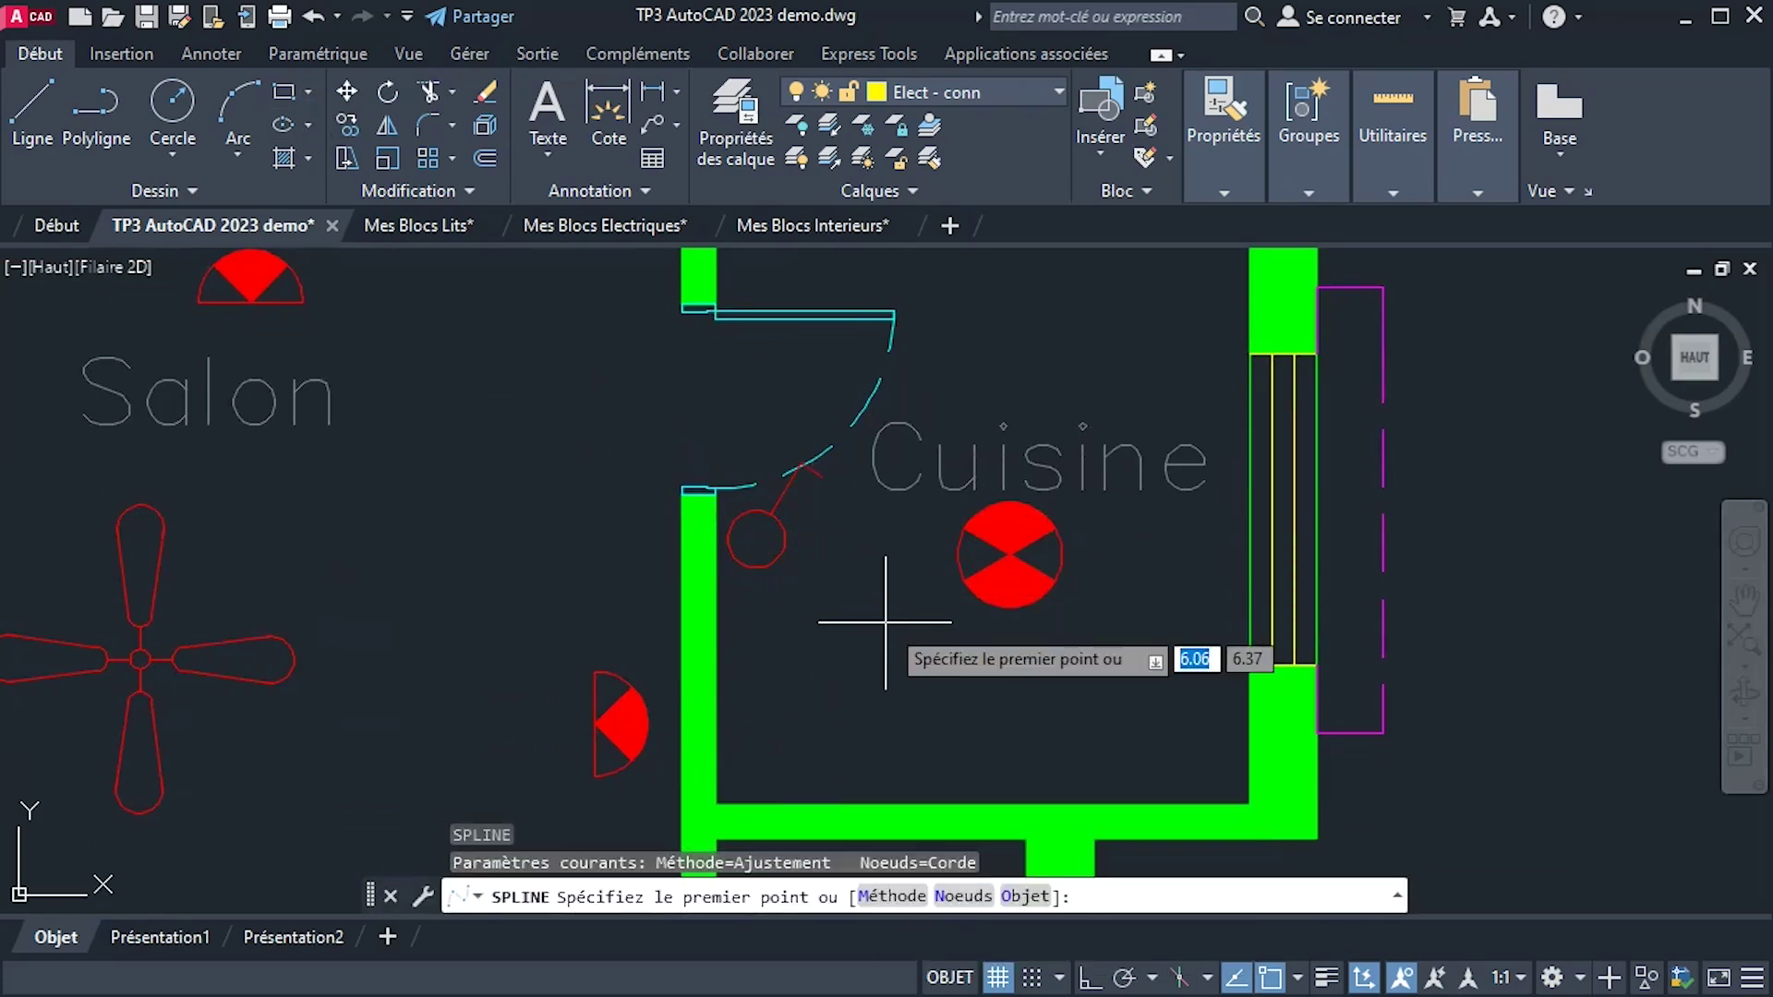
left_click(757, 541)
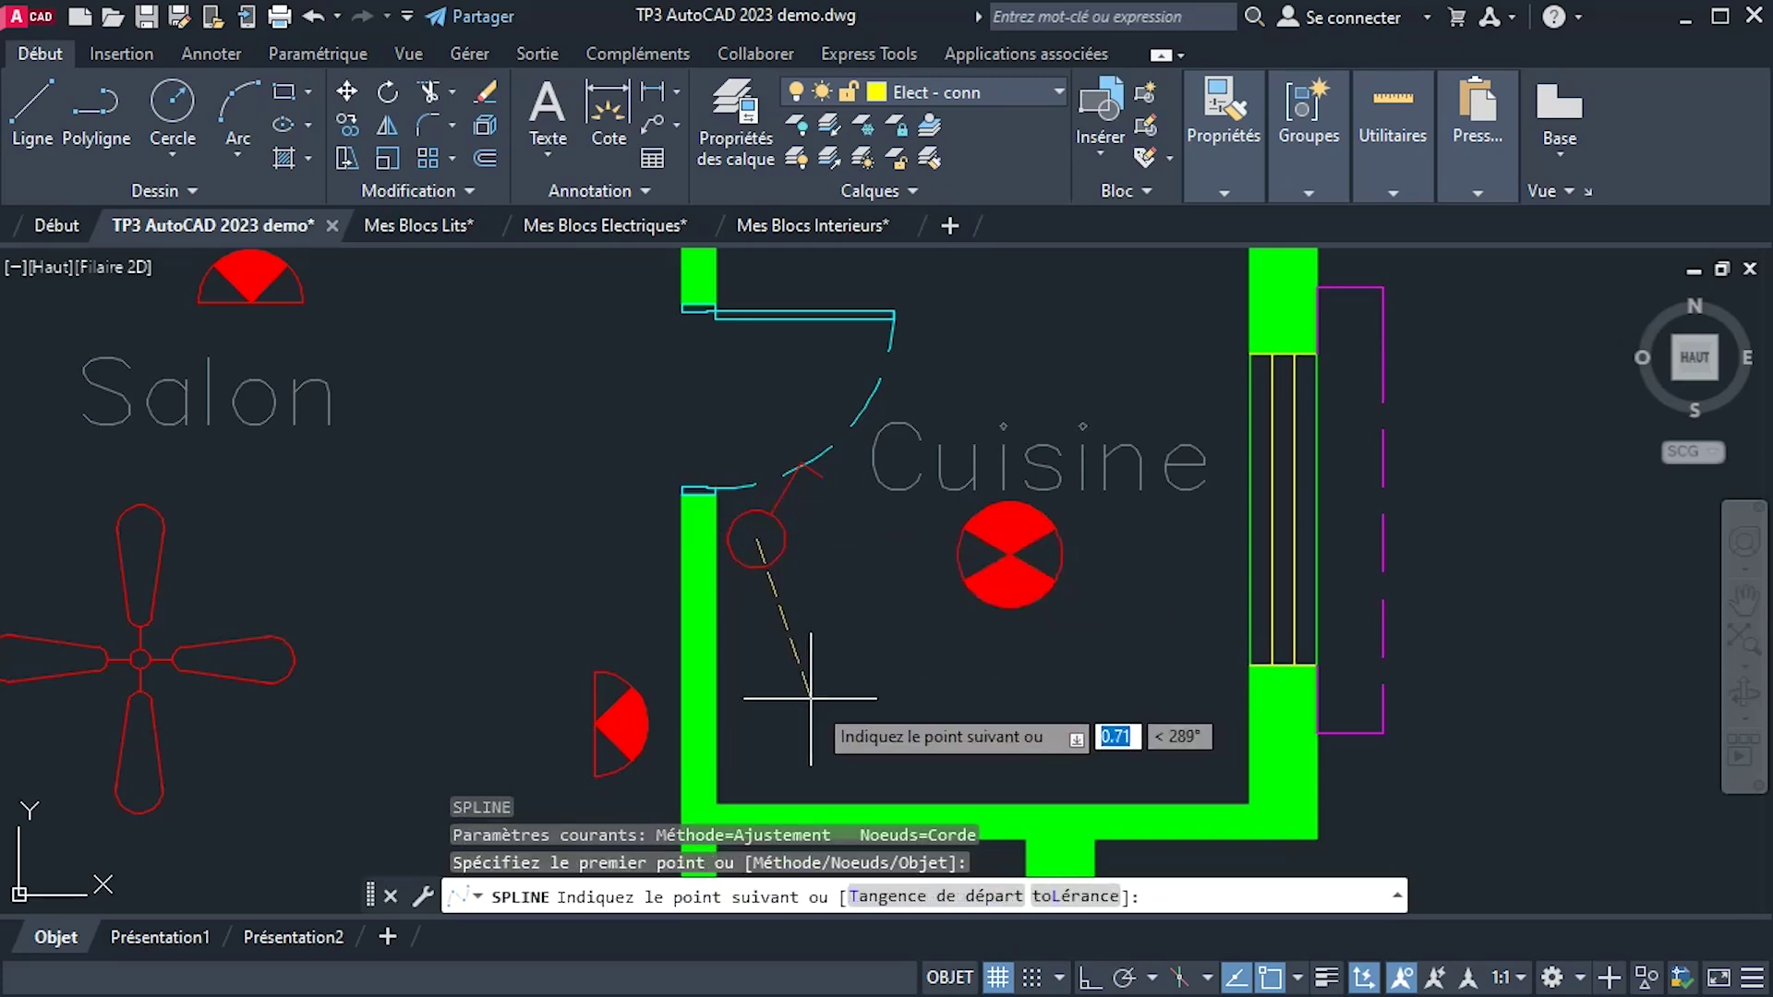
left_click(815, 702)
left_click(1011, 554)
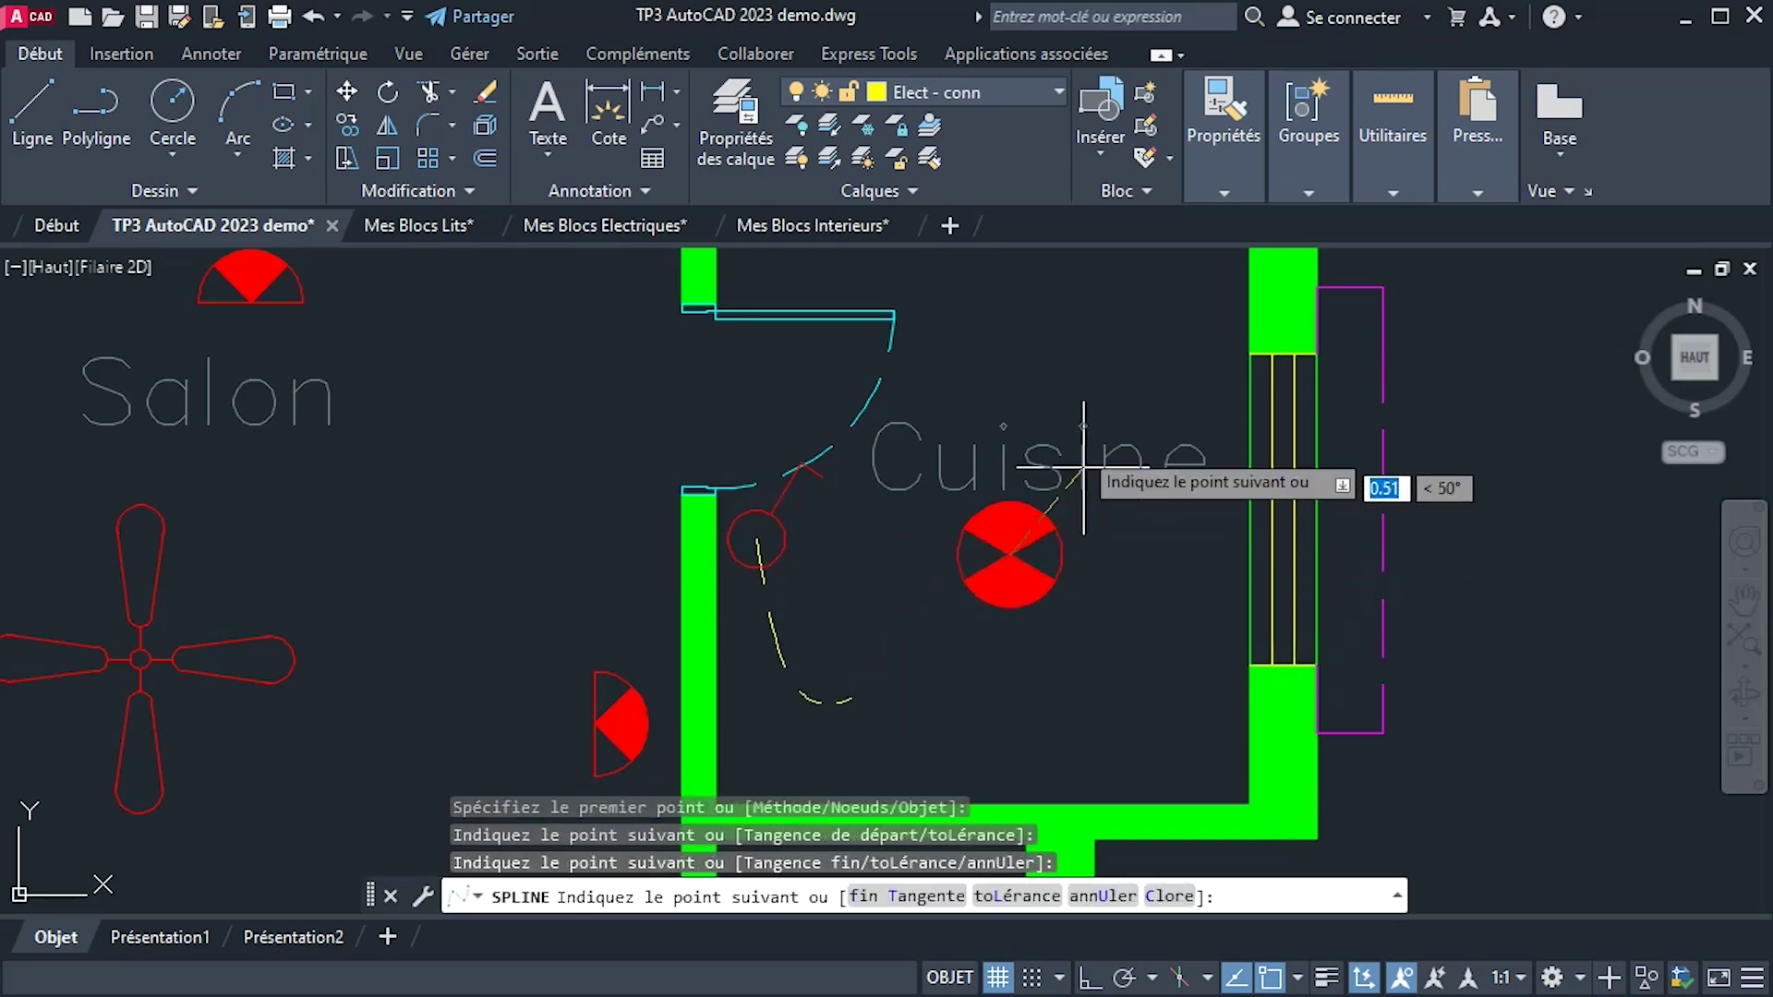
right_click(1068, 349)
left_click(1145, 365)
Move the wall lamp on the Salon's lower wall to the right so that it lines up under the ceiling fan.
scroll(1040, 471, "down", 3)
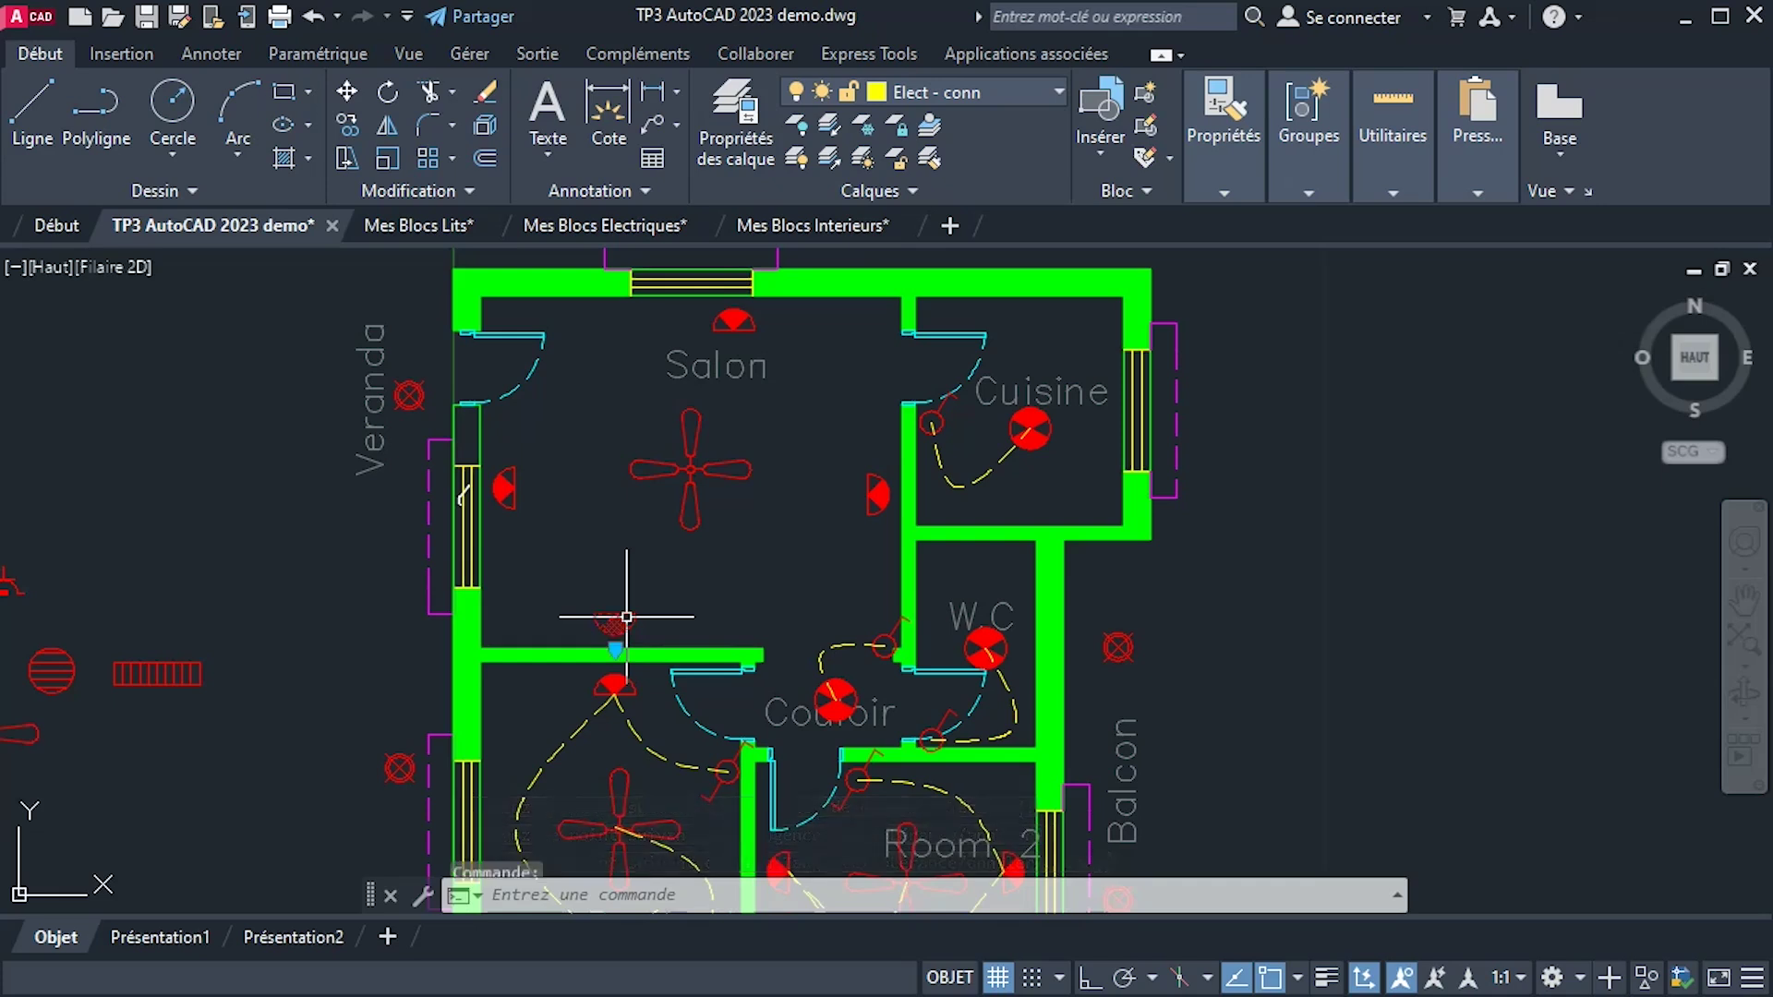
left_click(348, 96)
left_click(614, 607)
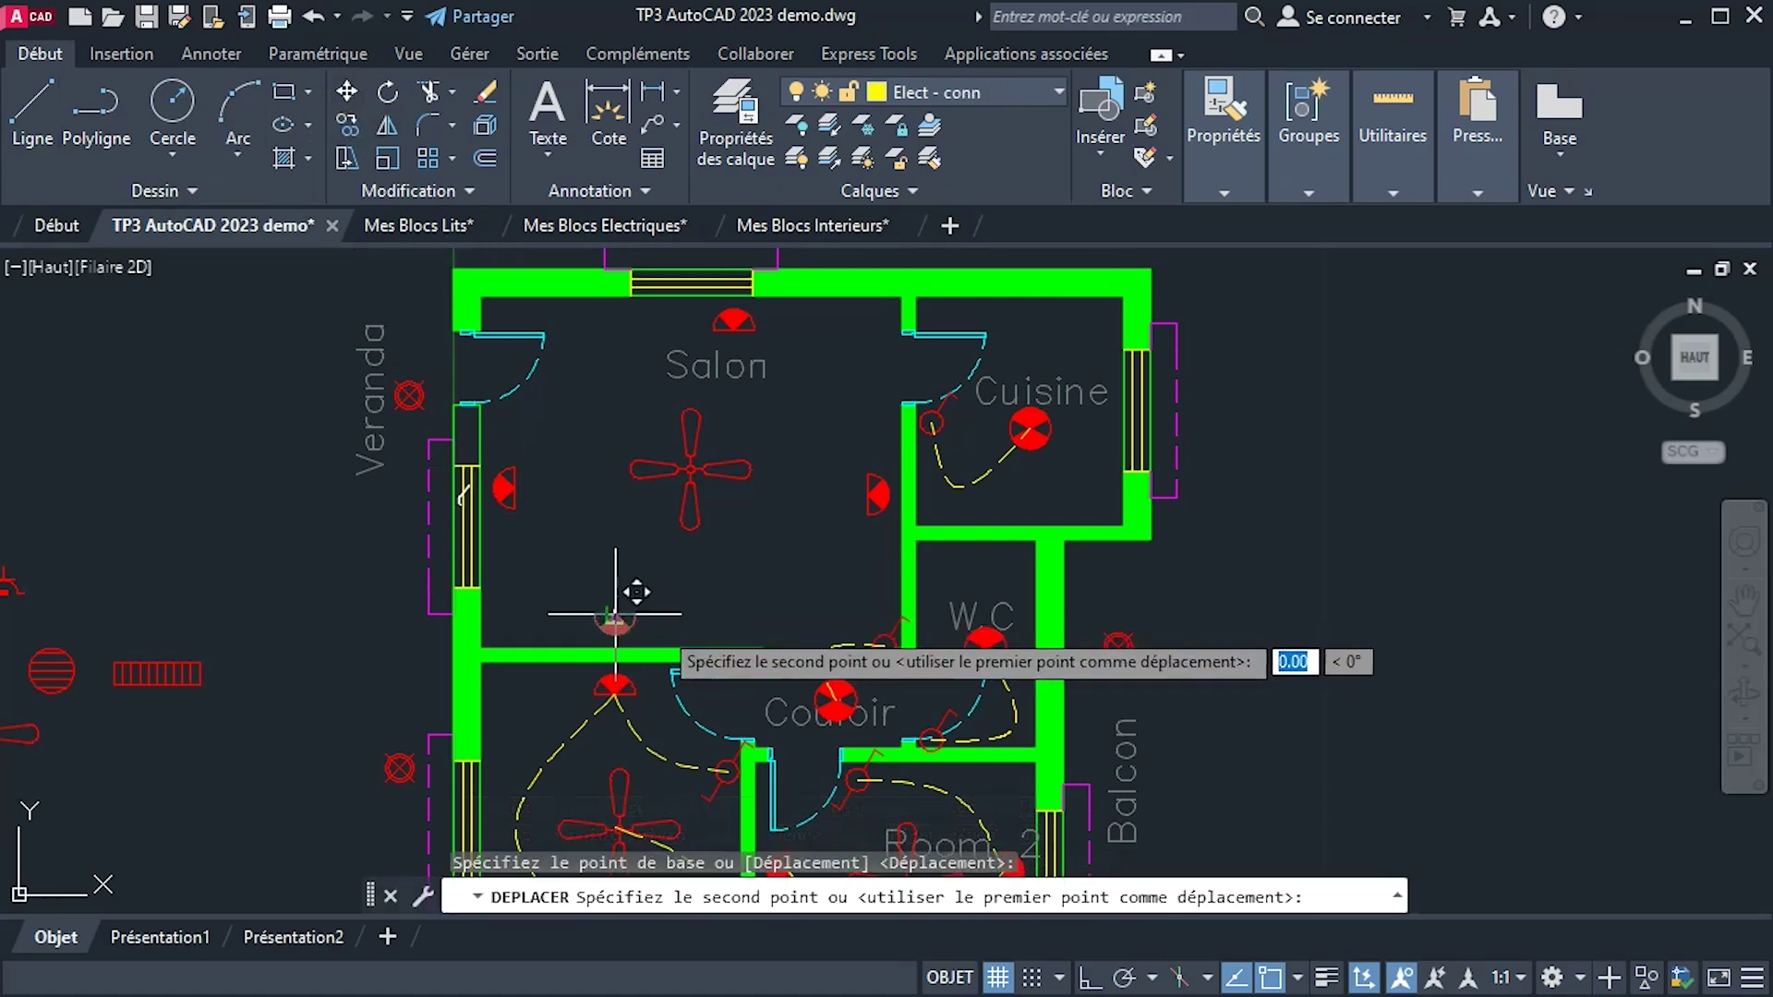
left_click(691, 621)
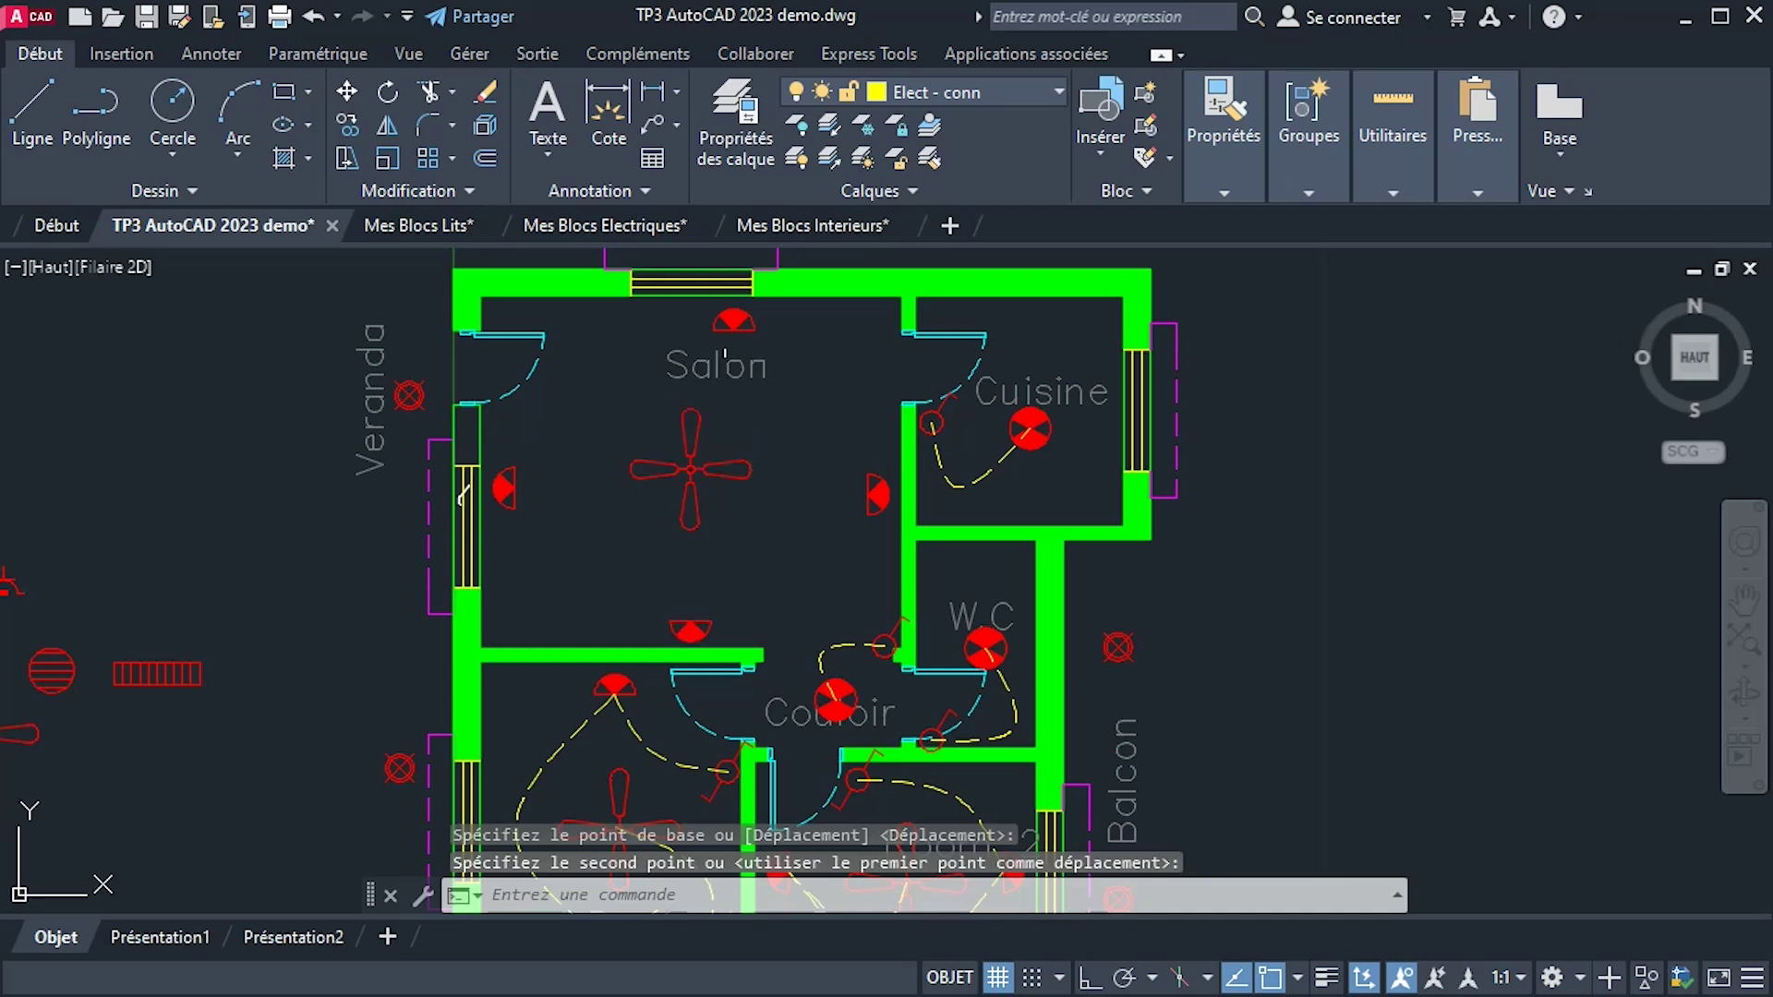
Copy the X-shaped lamp symbol from the electrical block legend, by its centre, into the Salon at the fan's upper left.
middle_click_drag(647, 526, 995, 456)
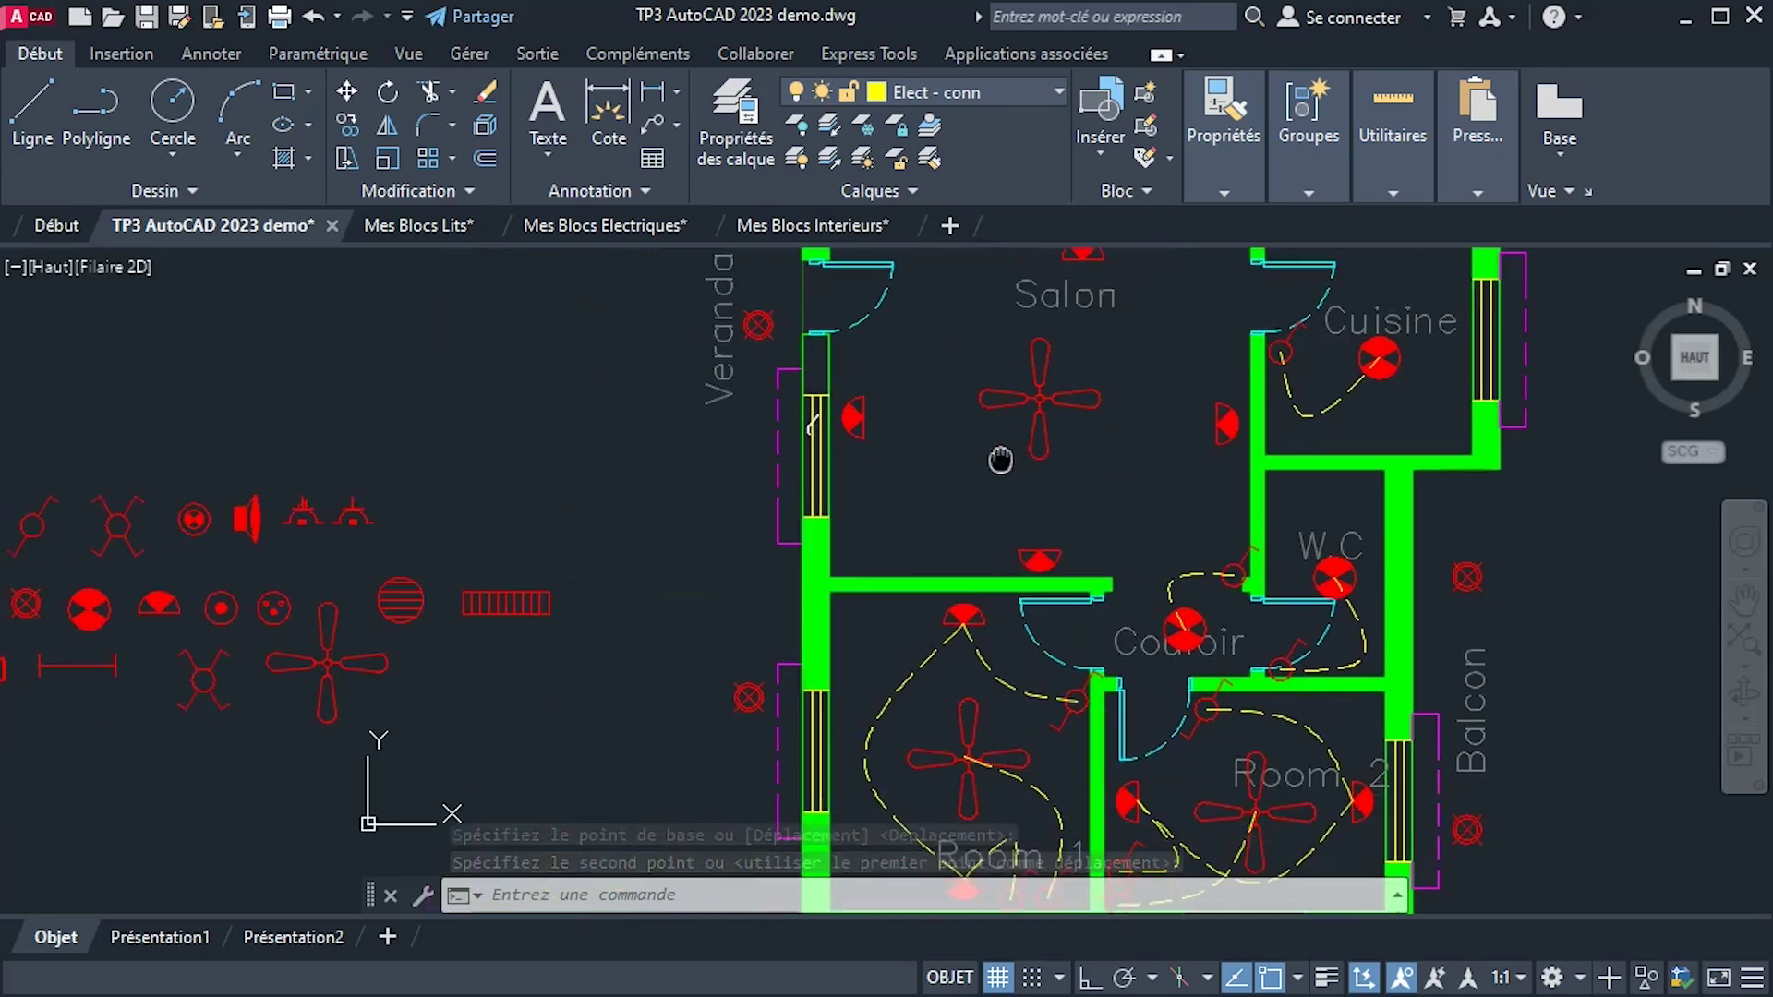
middle_click_drag(162, 624, 484, 568)
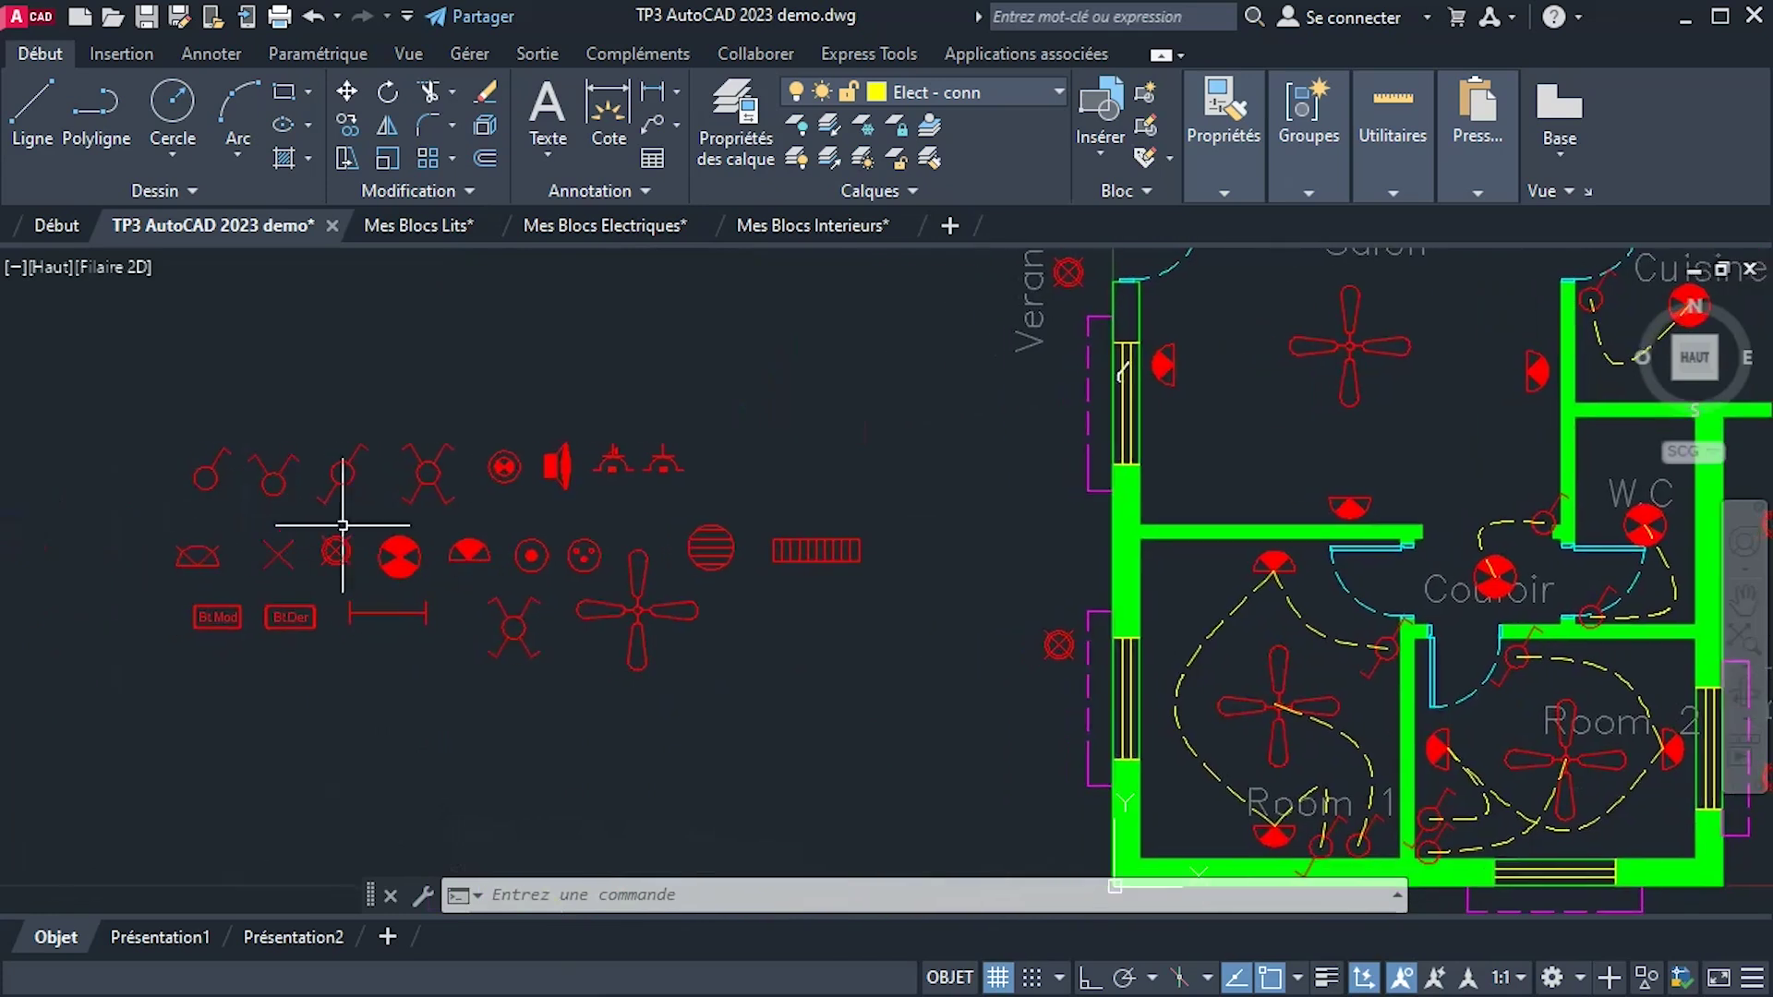
left_click(277, 554)
scroll(277, 553, "up", 4)
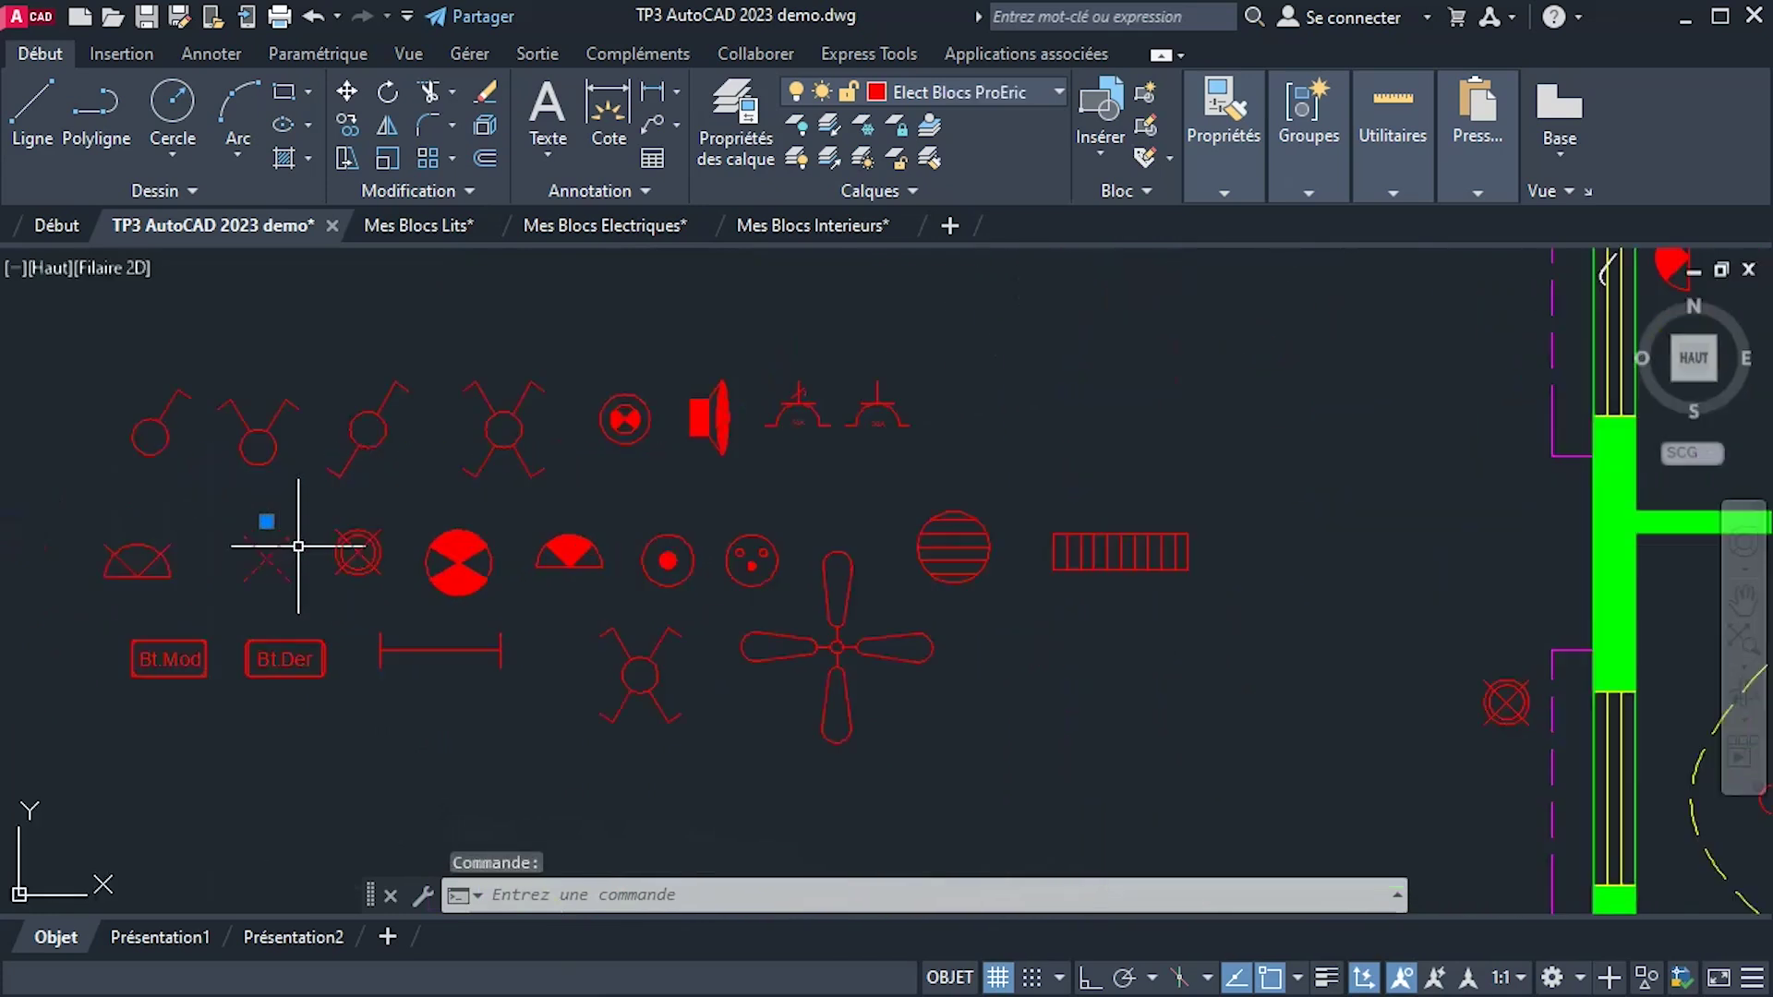
left_click(360, 129)
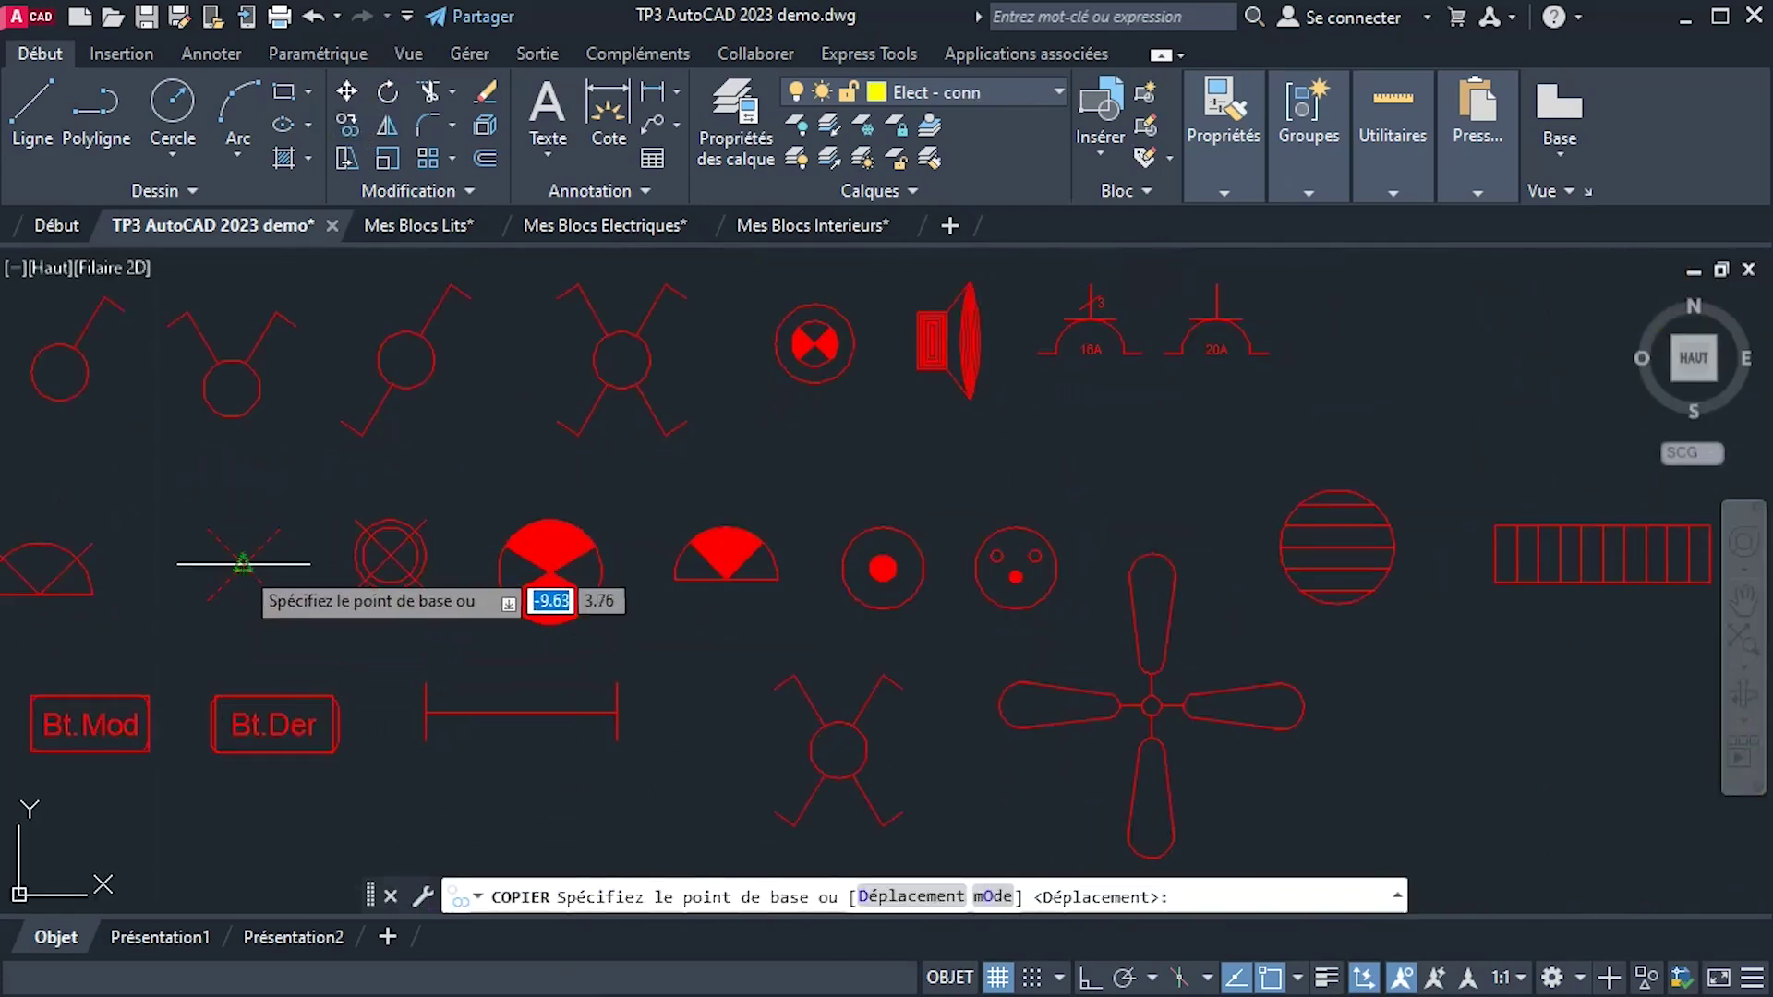
left_click(244, 555)
scroll(956, 538, "down", 4)
middle_click_drag(931, 536, 418, 519)
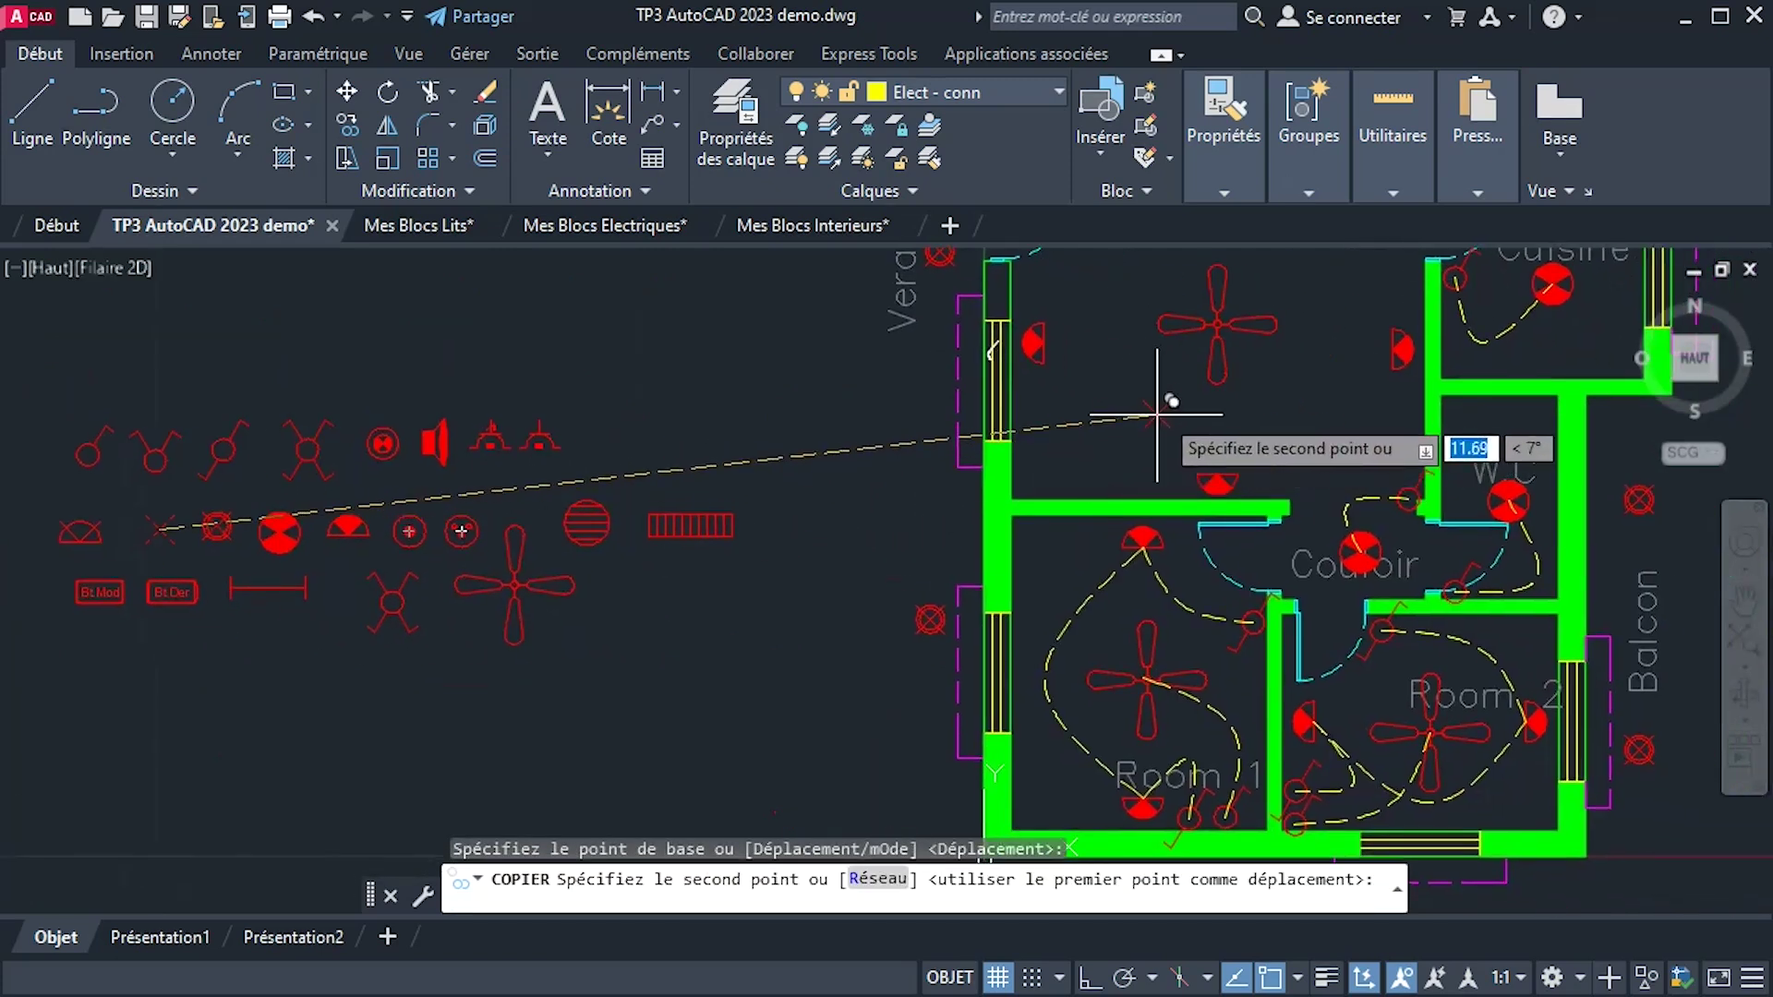
middle_click_drag(1160, 412, 948, 522)
left_click(933, 367)
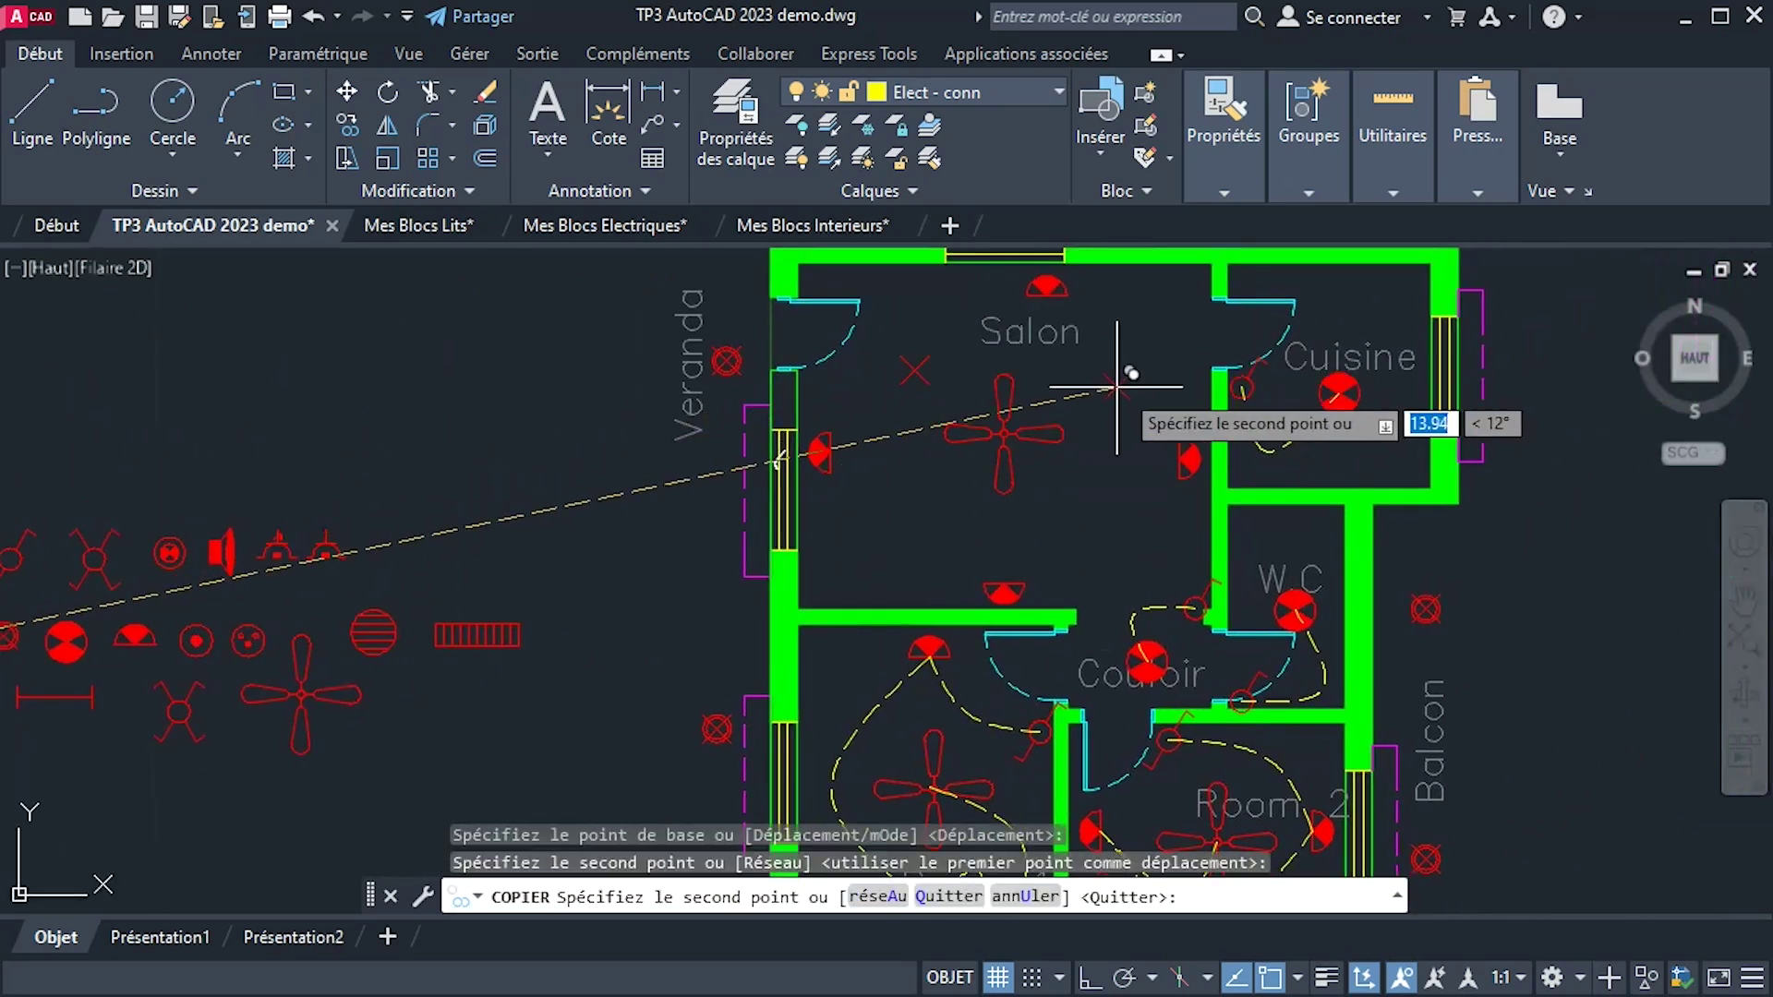
Place three more X-shaped lamps at the upper right, lower right and lower left of the Salon fan, and finish copying.
left_click(1117, 367)
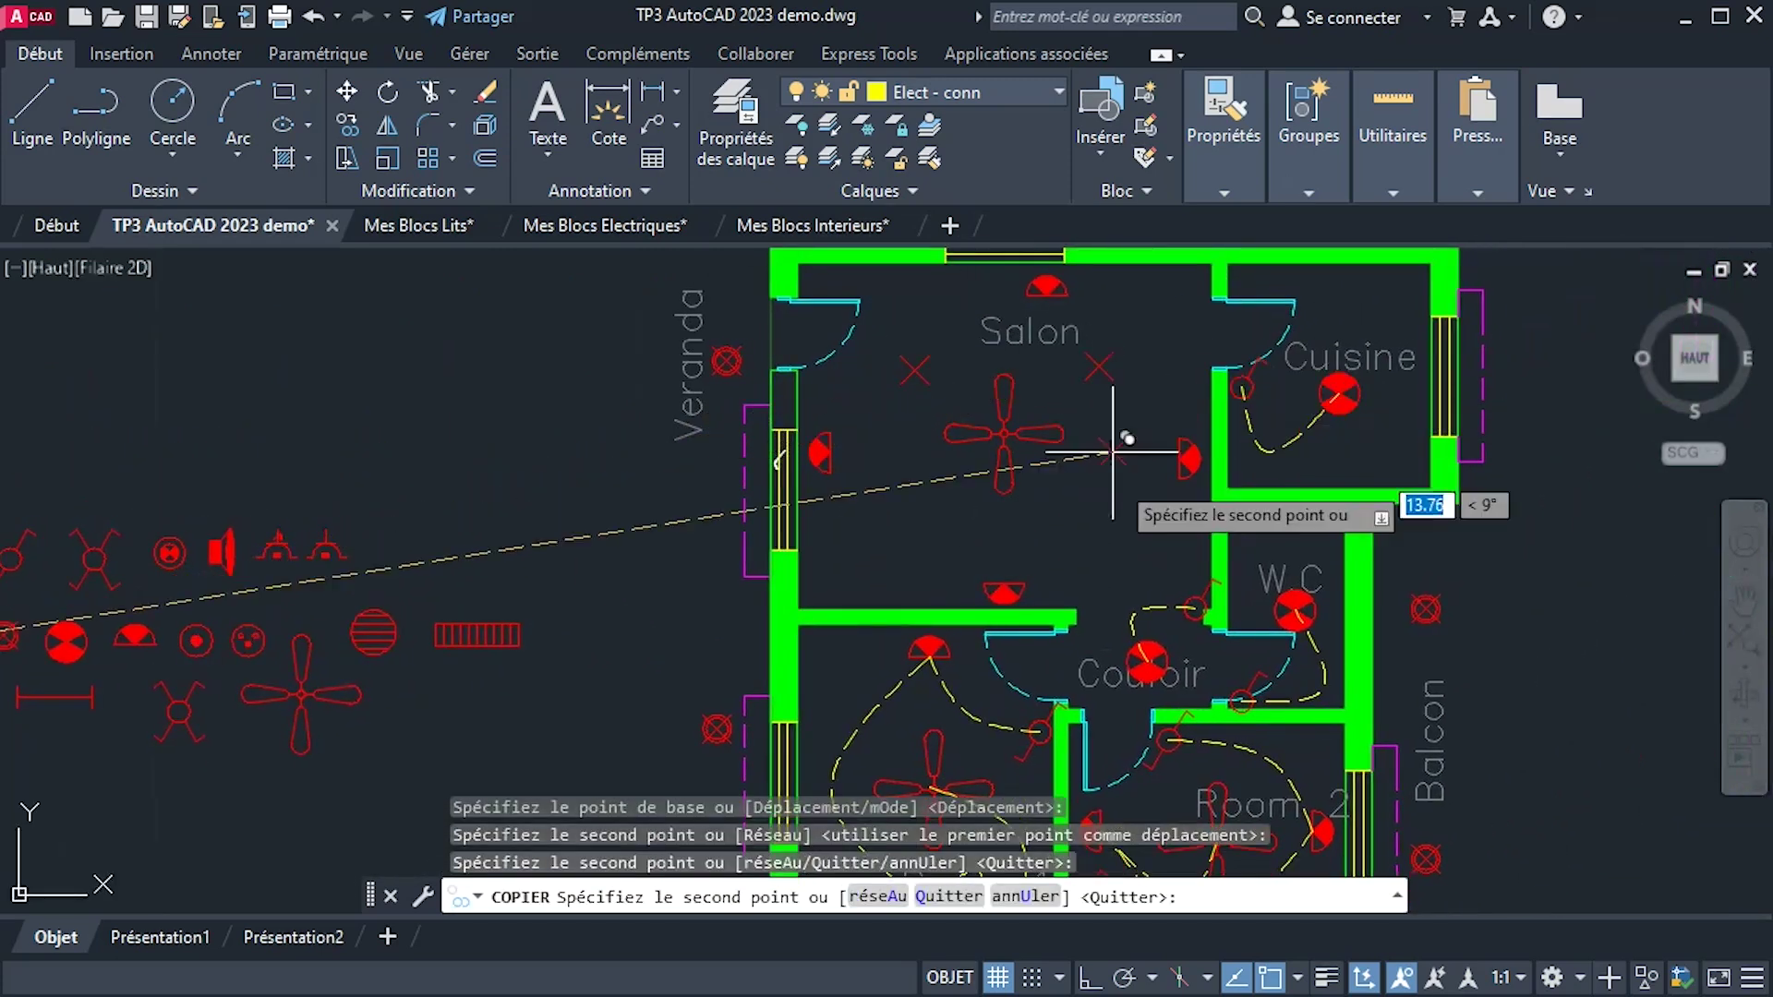
left_click(1106, 515)
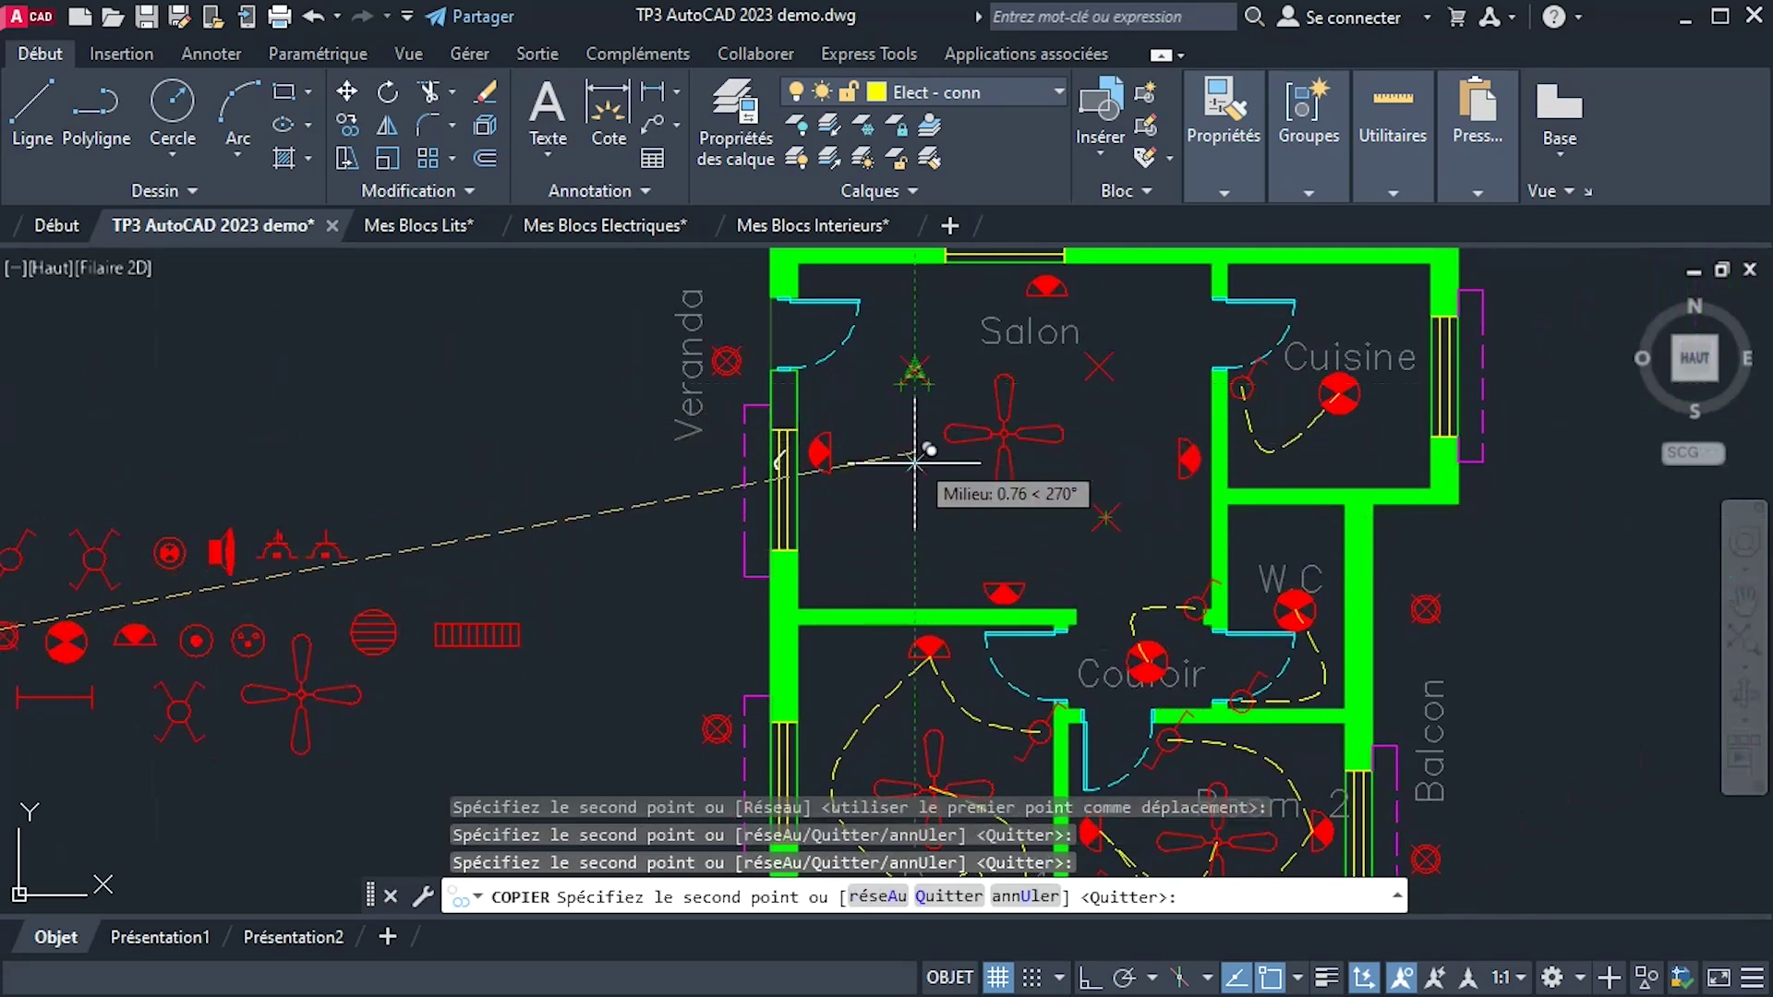
left_click(915, 517)
right_click(1135, 449)
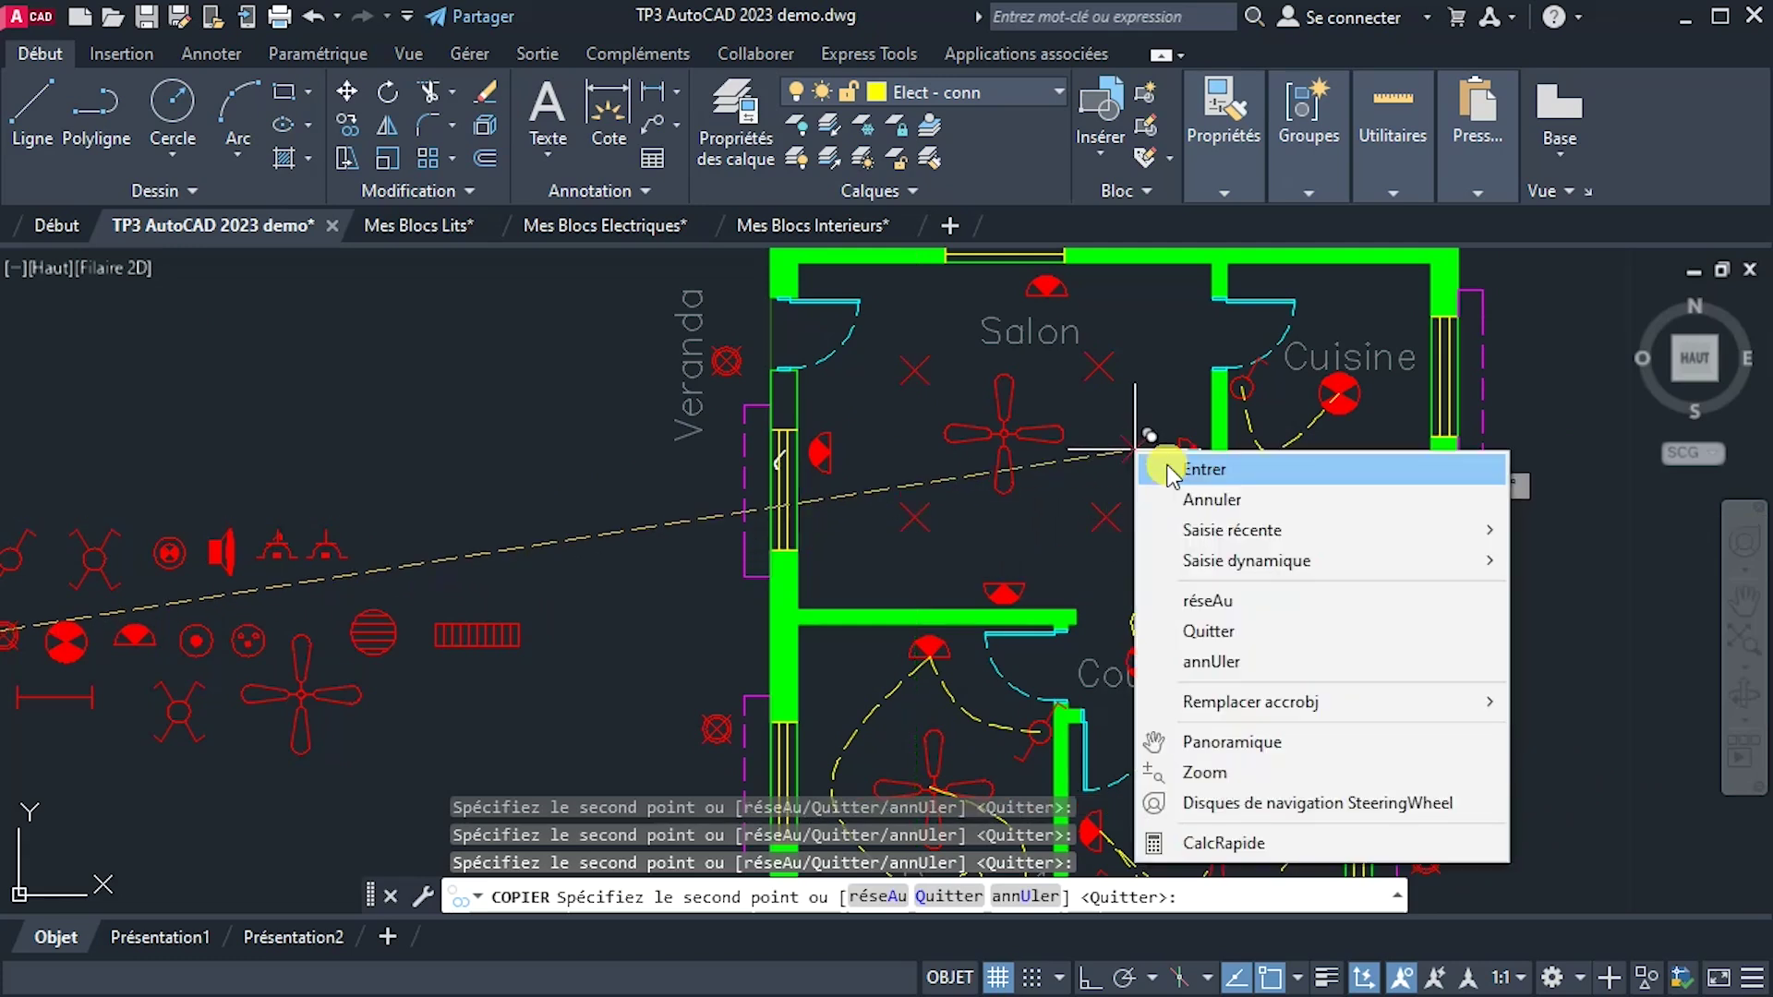
left_click(1169, 469)
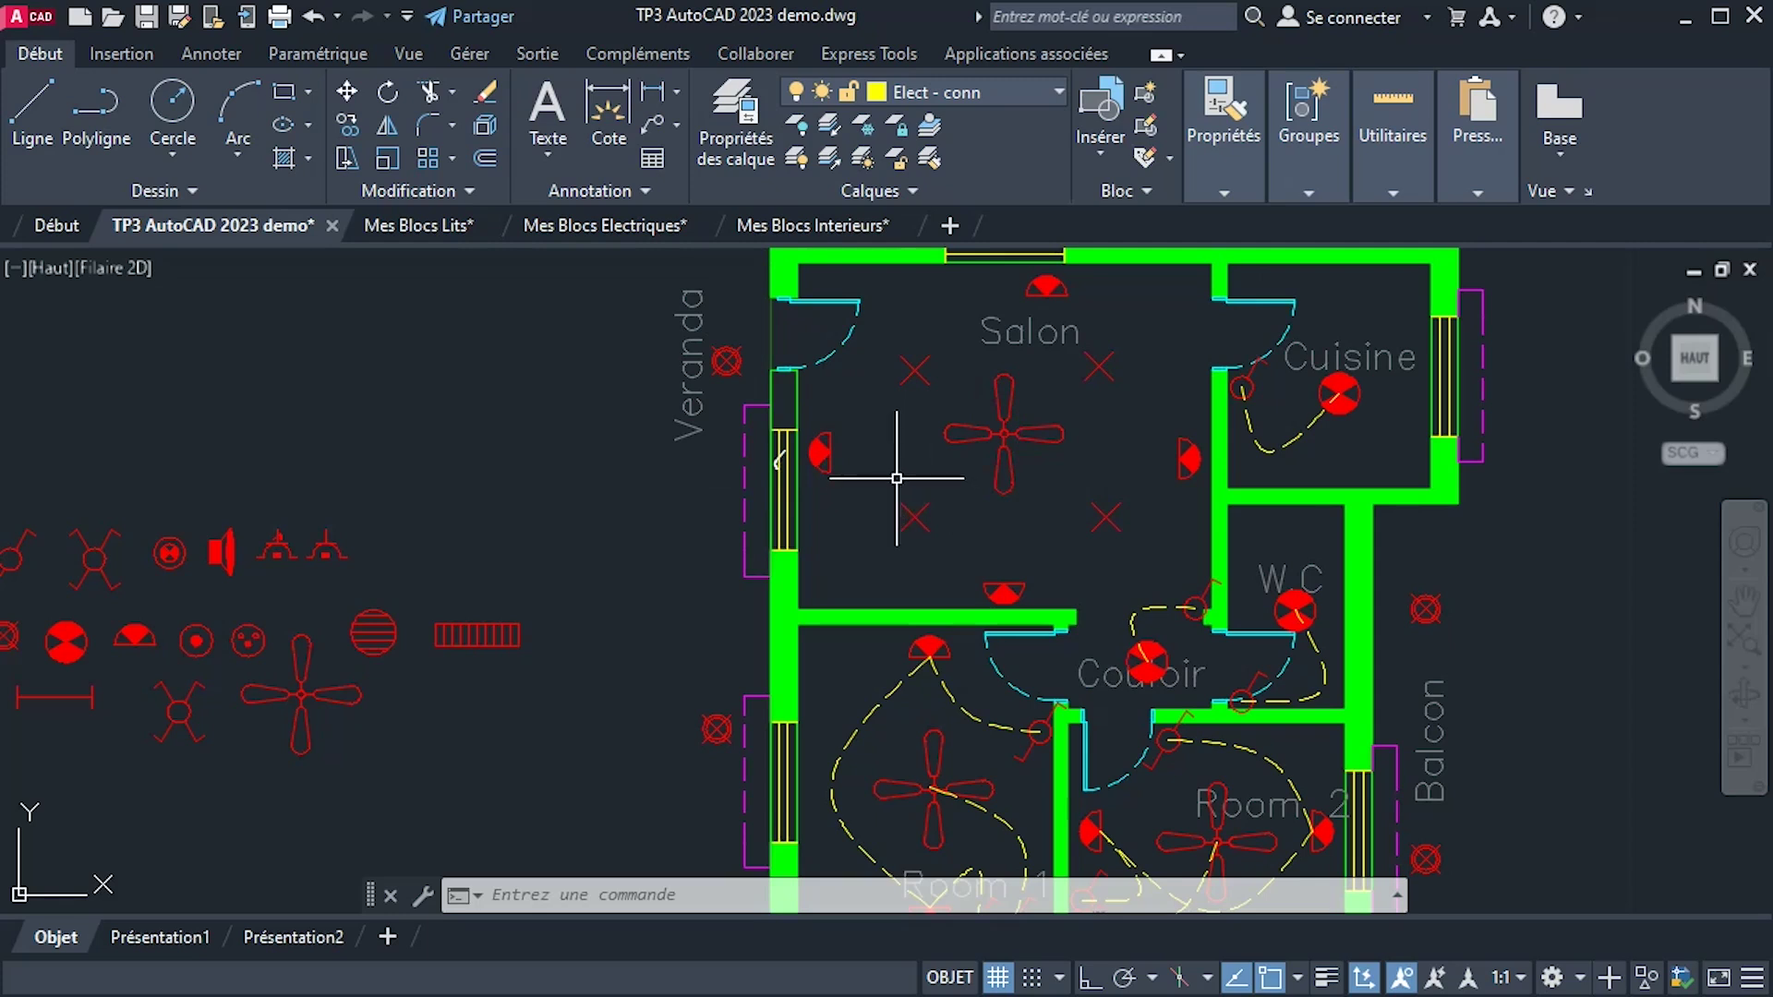
Draw a three-point spline from the Salon's lower-left X-shaped lamp, bulging toward the fan, to the upper-left X-shaped lamp.
type("p")
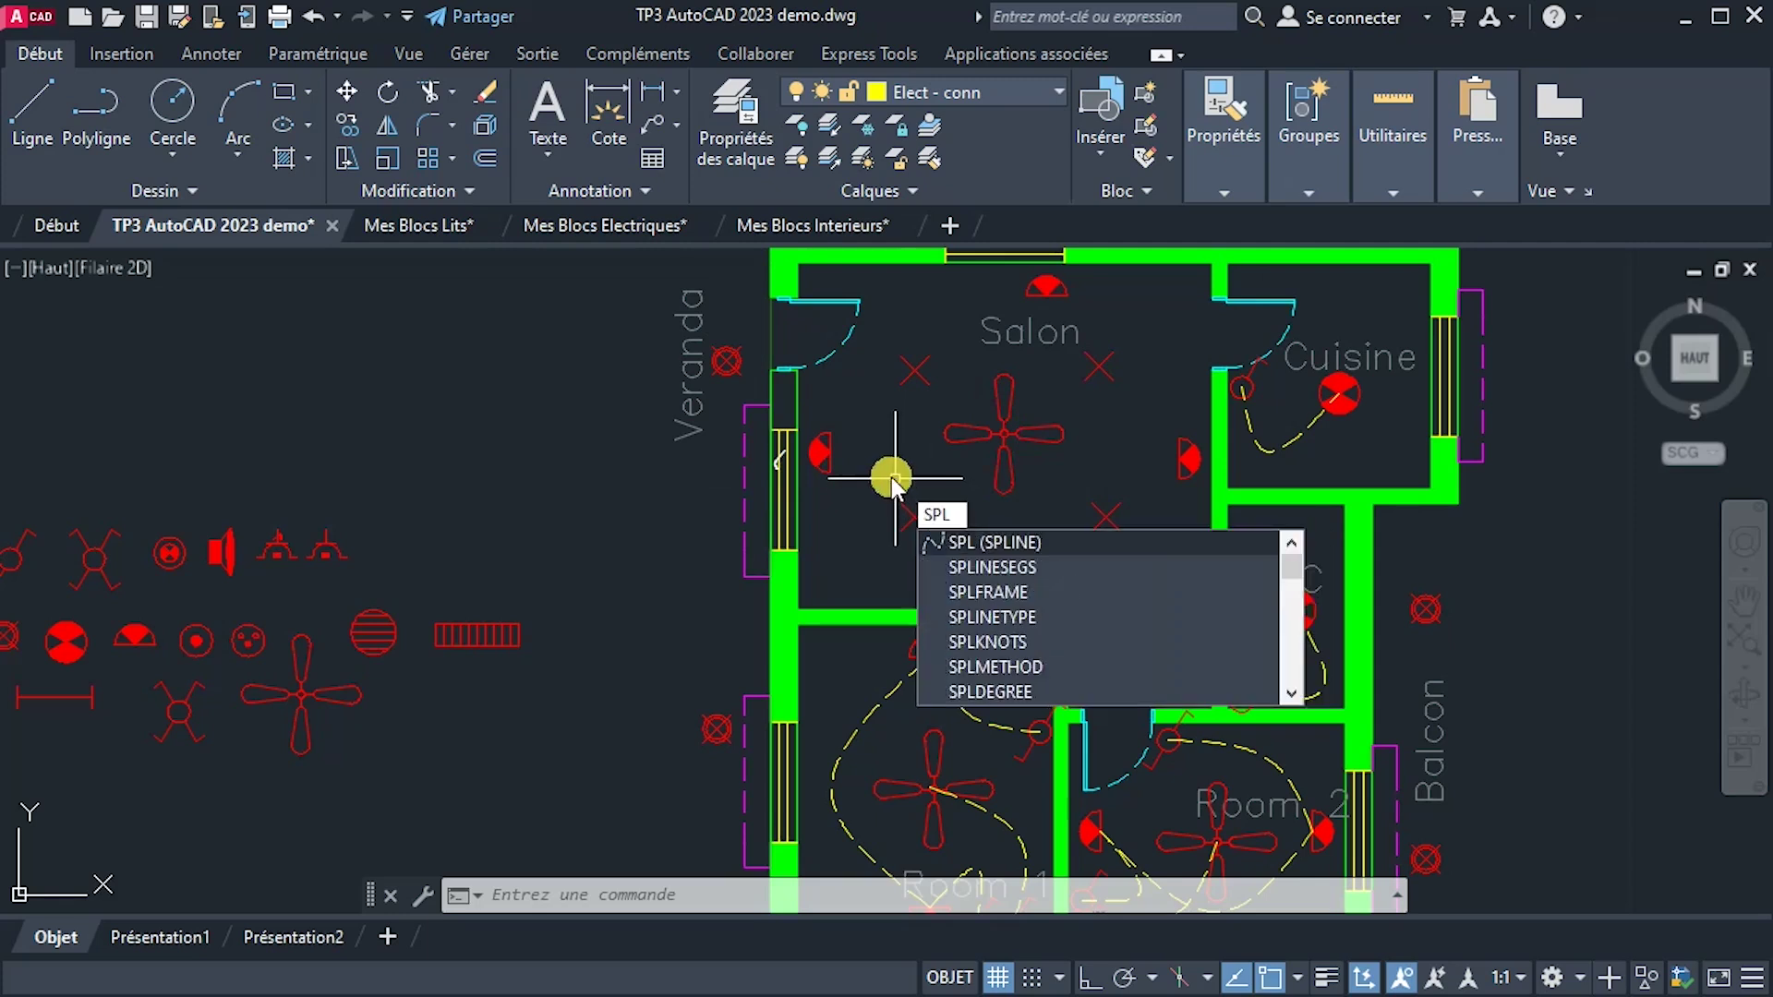
key("Return")
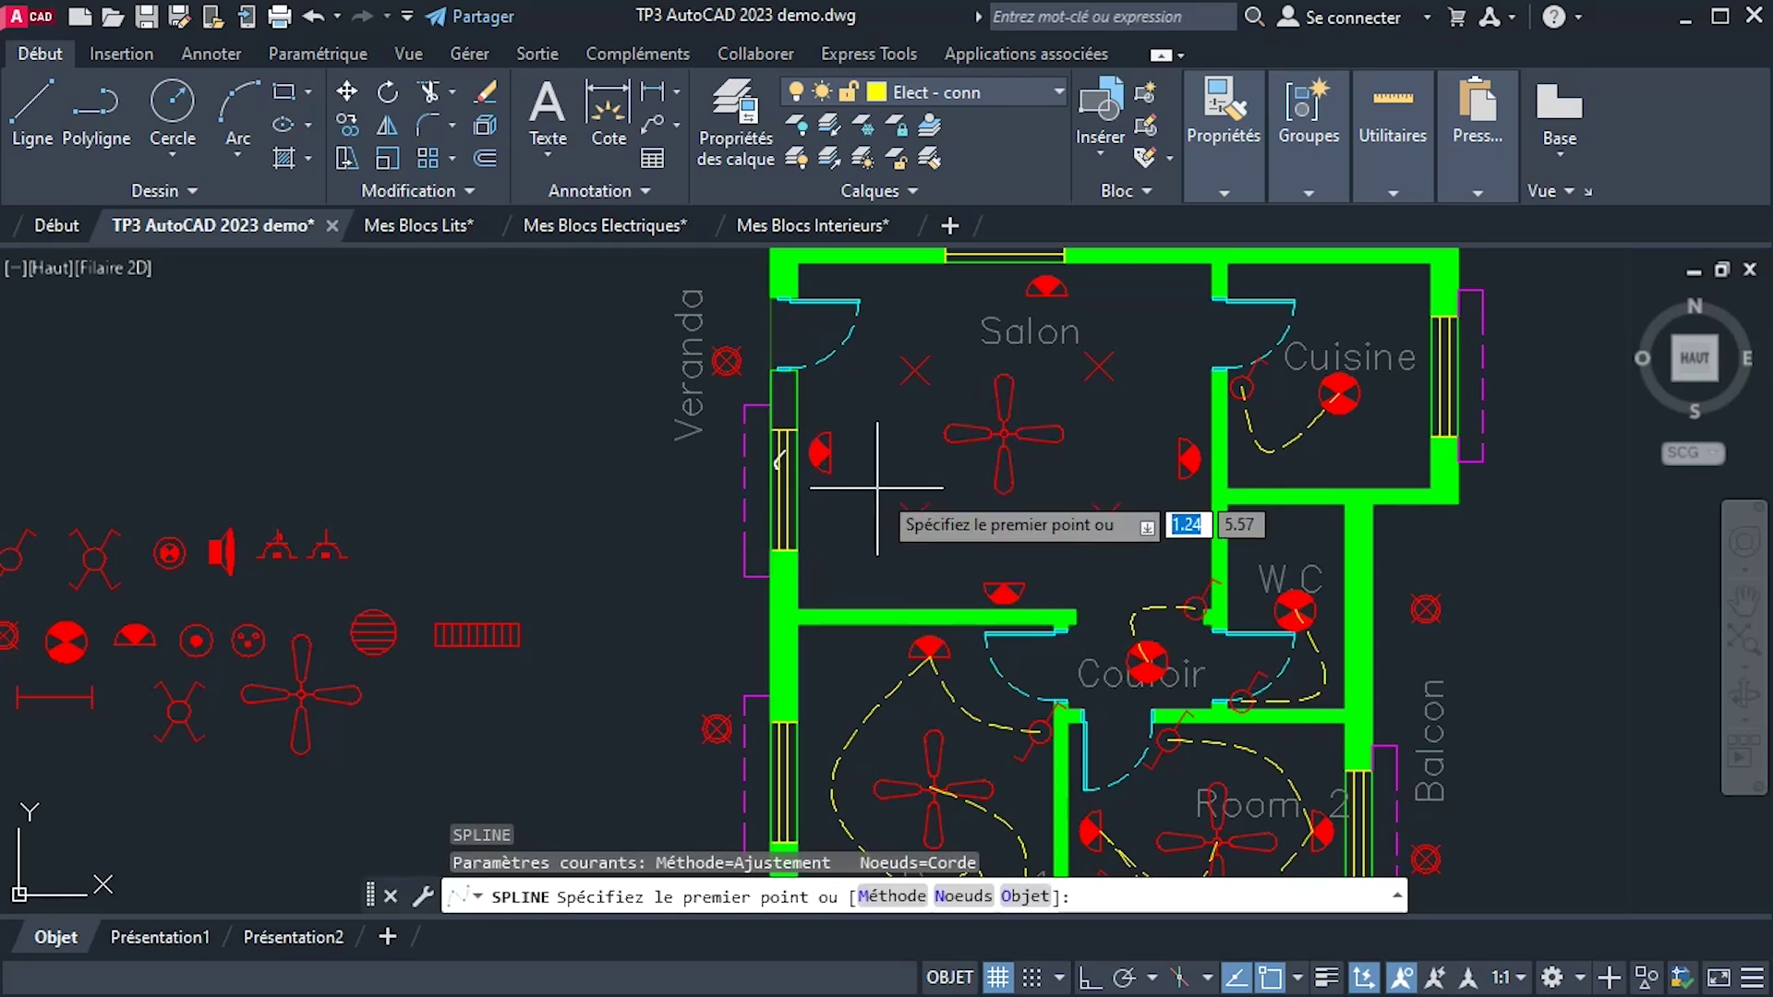
scroll(914, 506, "up", 4)
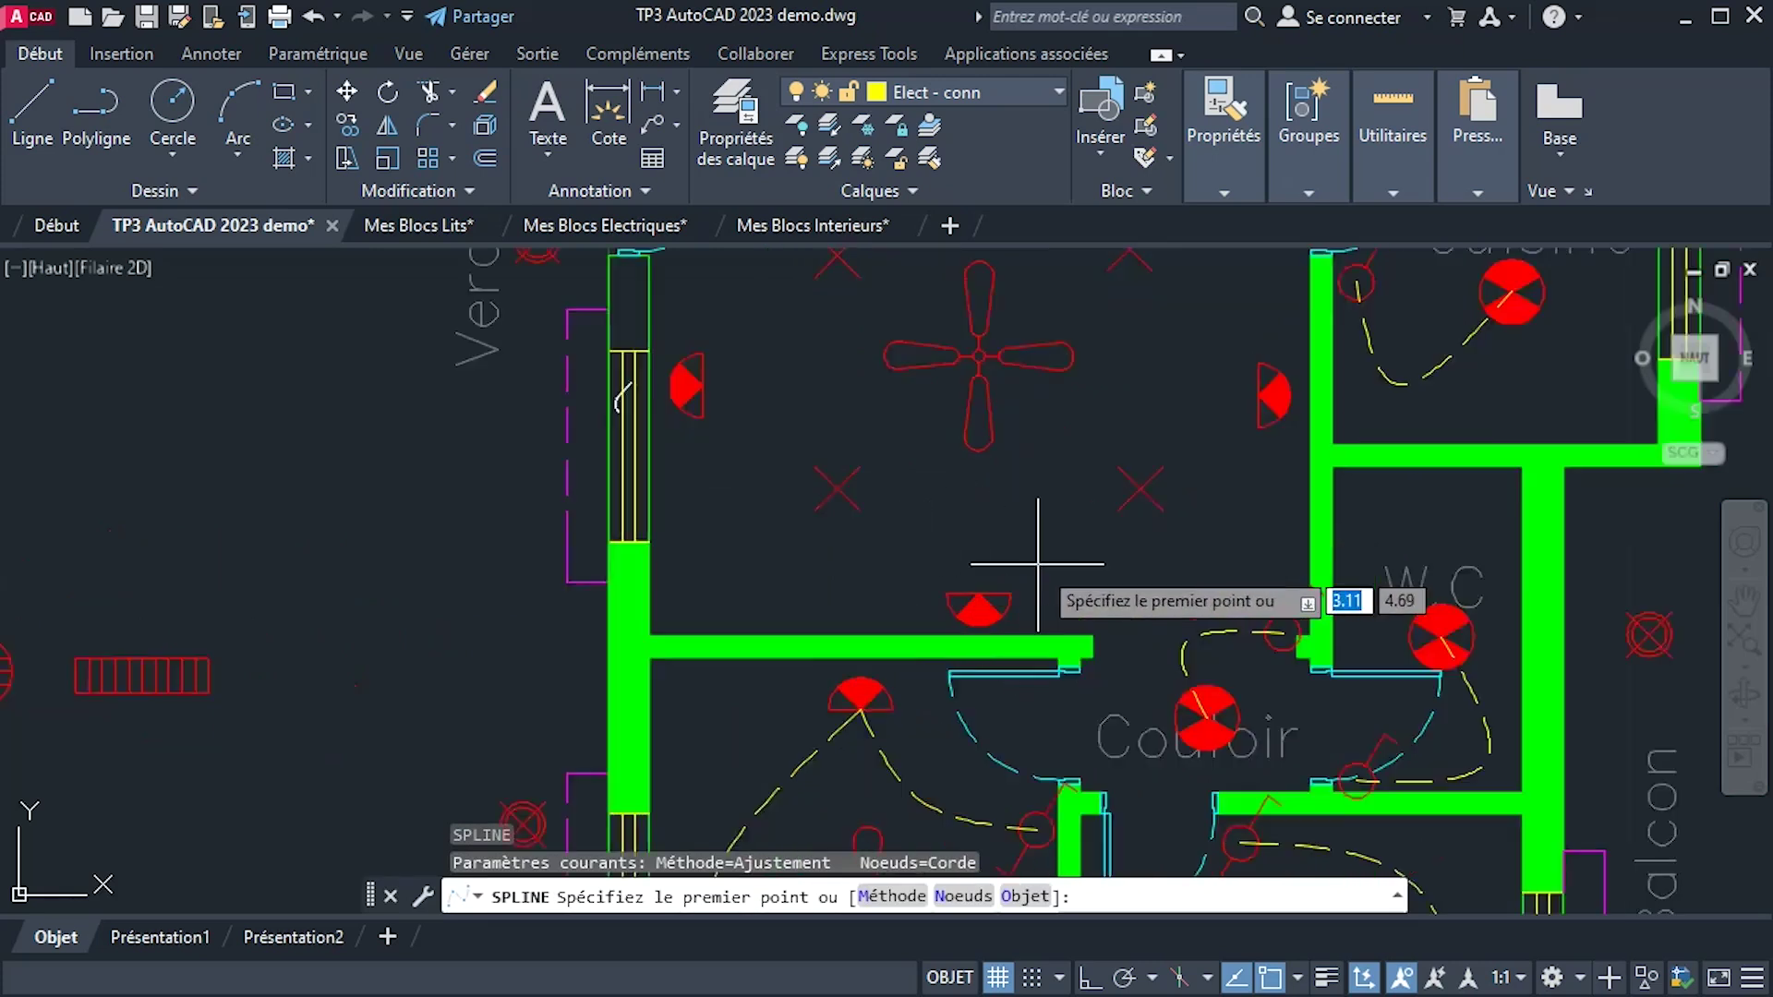
left_click(714, 442)
scroll(890, 396, "down", 2)
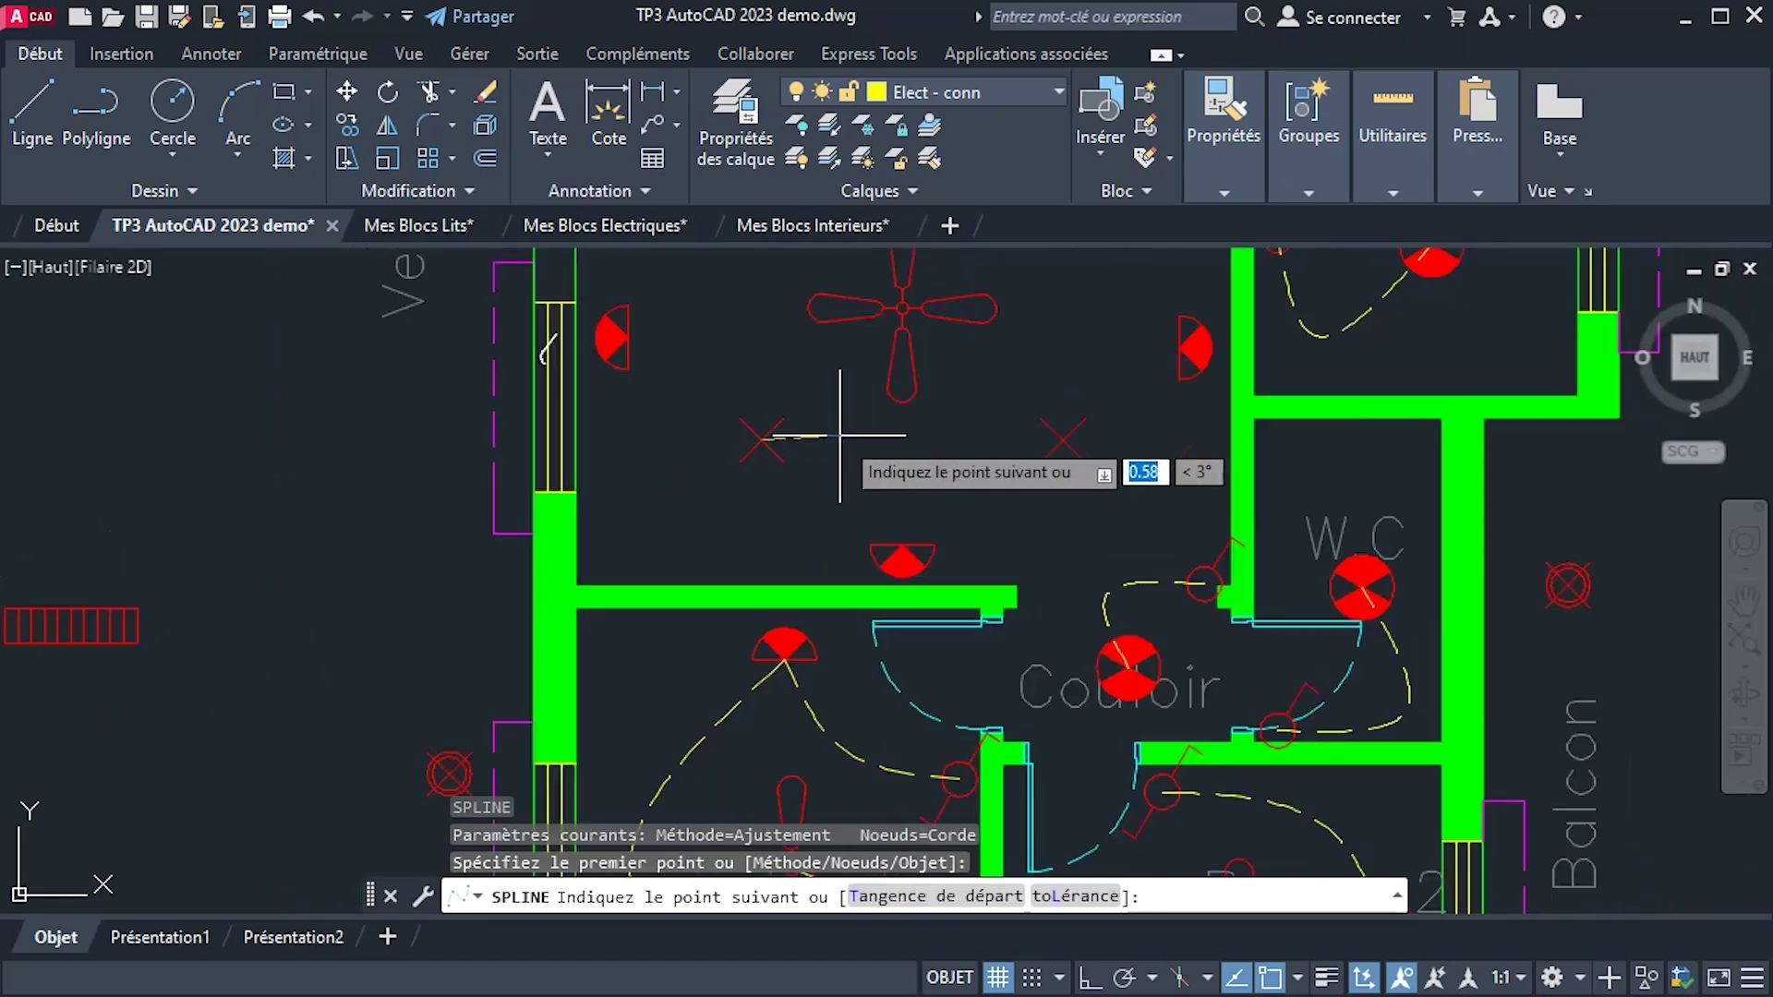
middle_click_drag(890, 396, 739, 563)
left_click(787, 594)
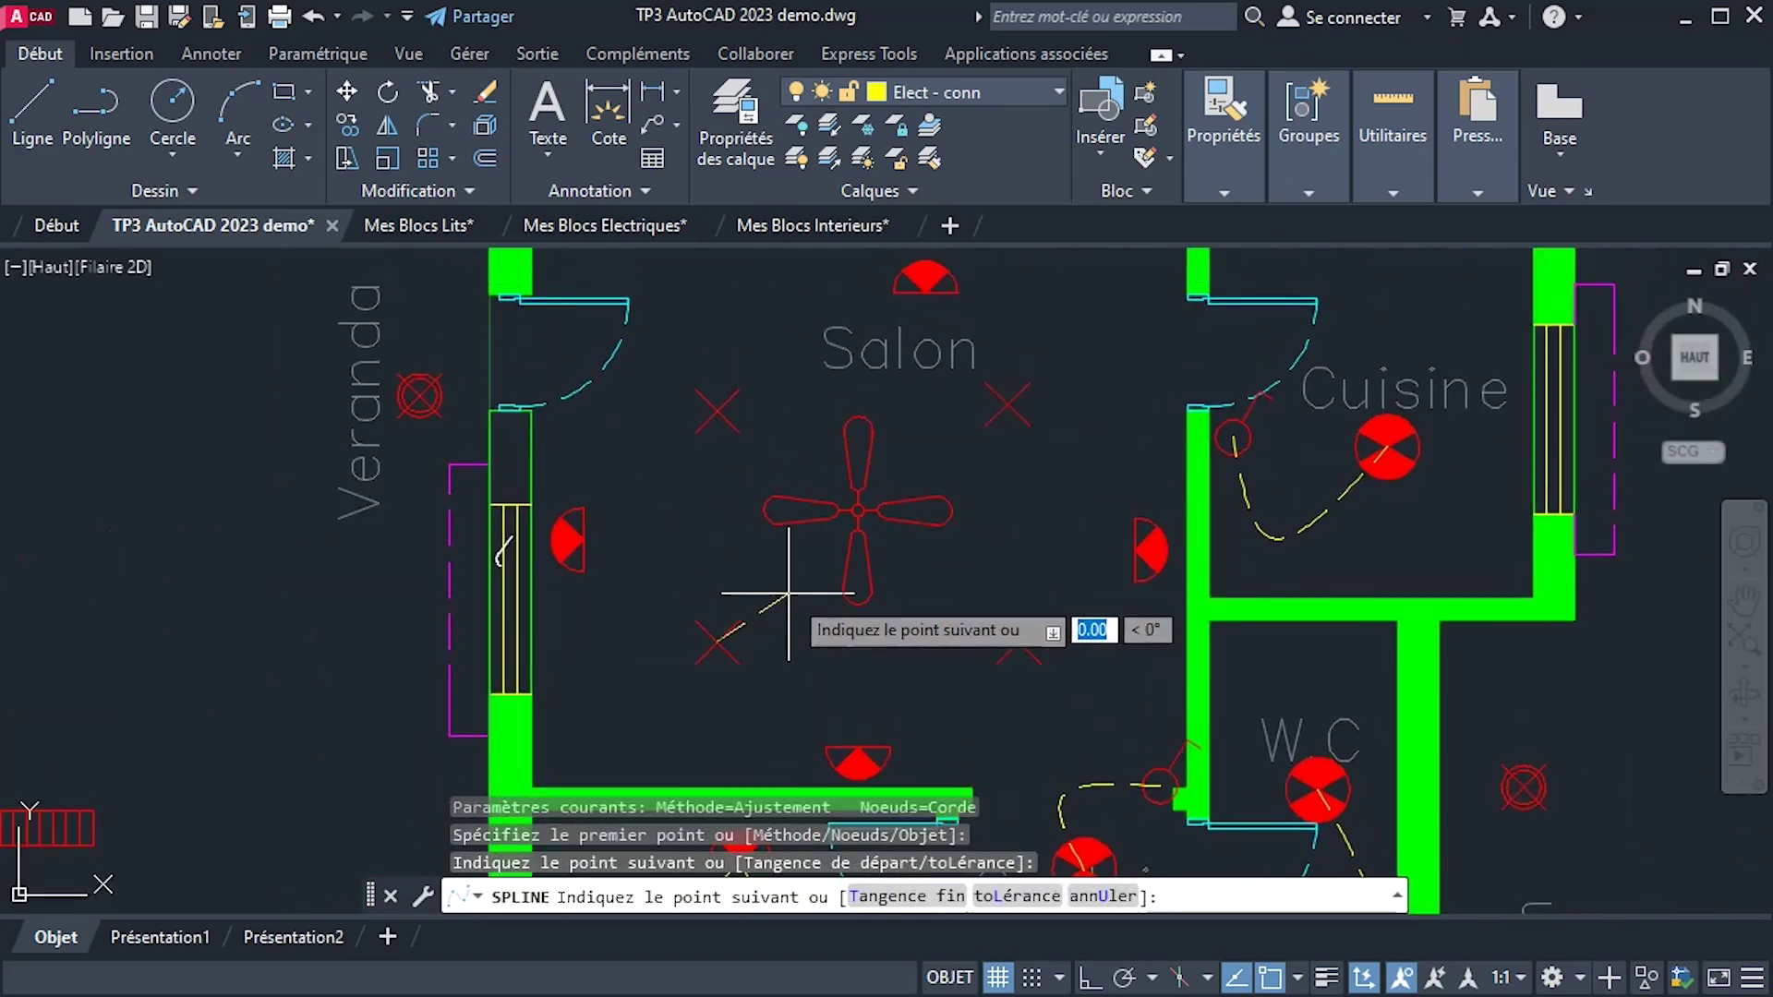
right_click(735, 317)
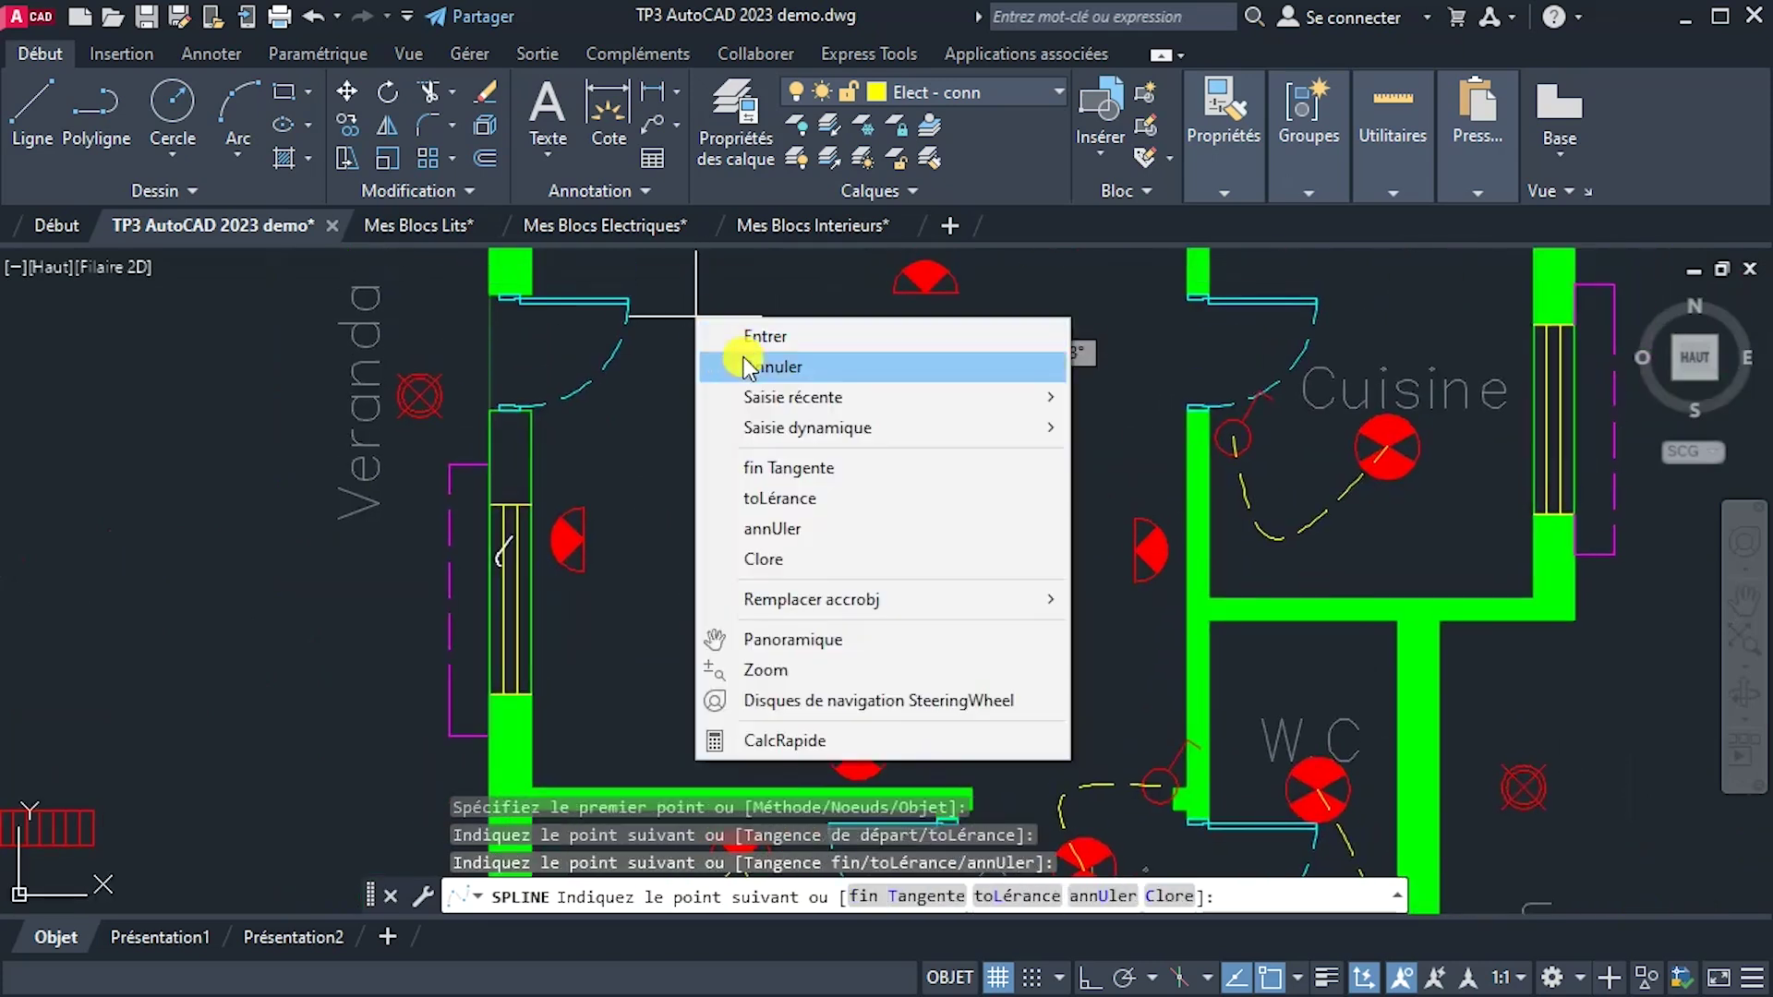
left_click(767, 335)
Draw a three-point spline from the Salon's upper-left X-shaped lamp, dipping toward the fan, to the upper-right X-shaped lamp.
right_click(746, 340)
left_click(831, 357)
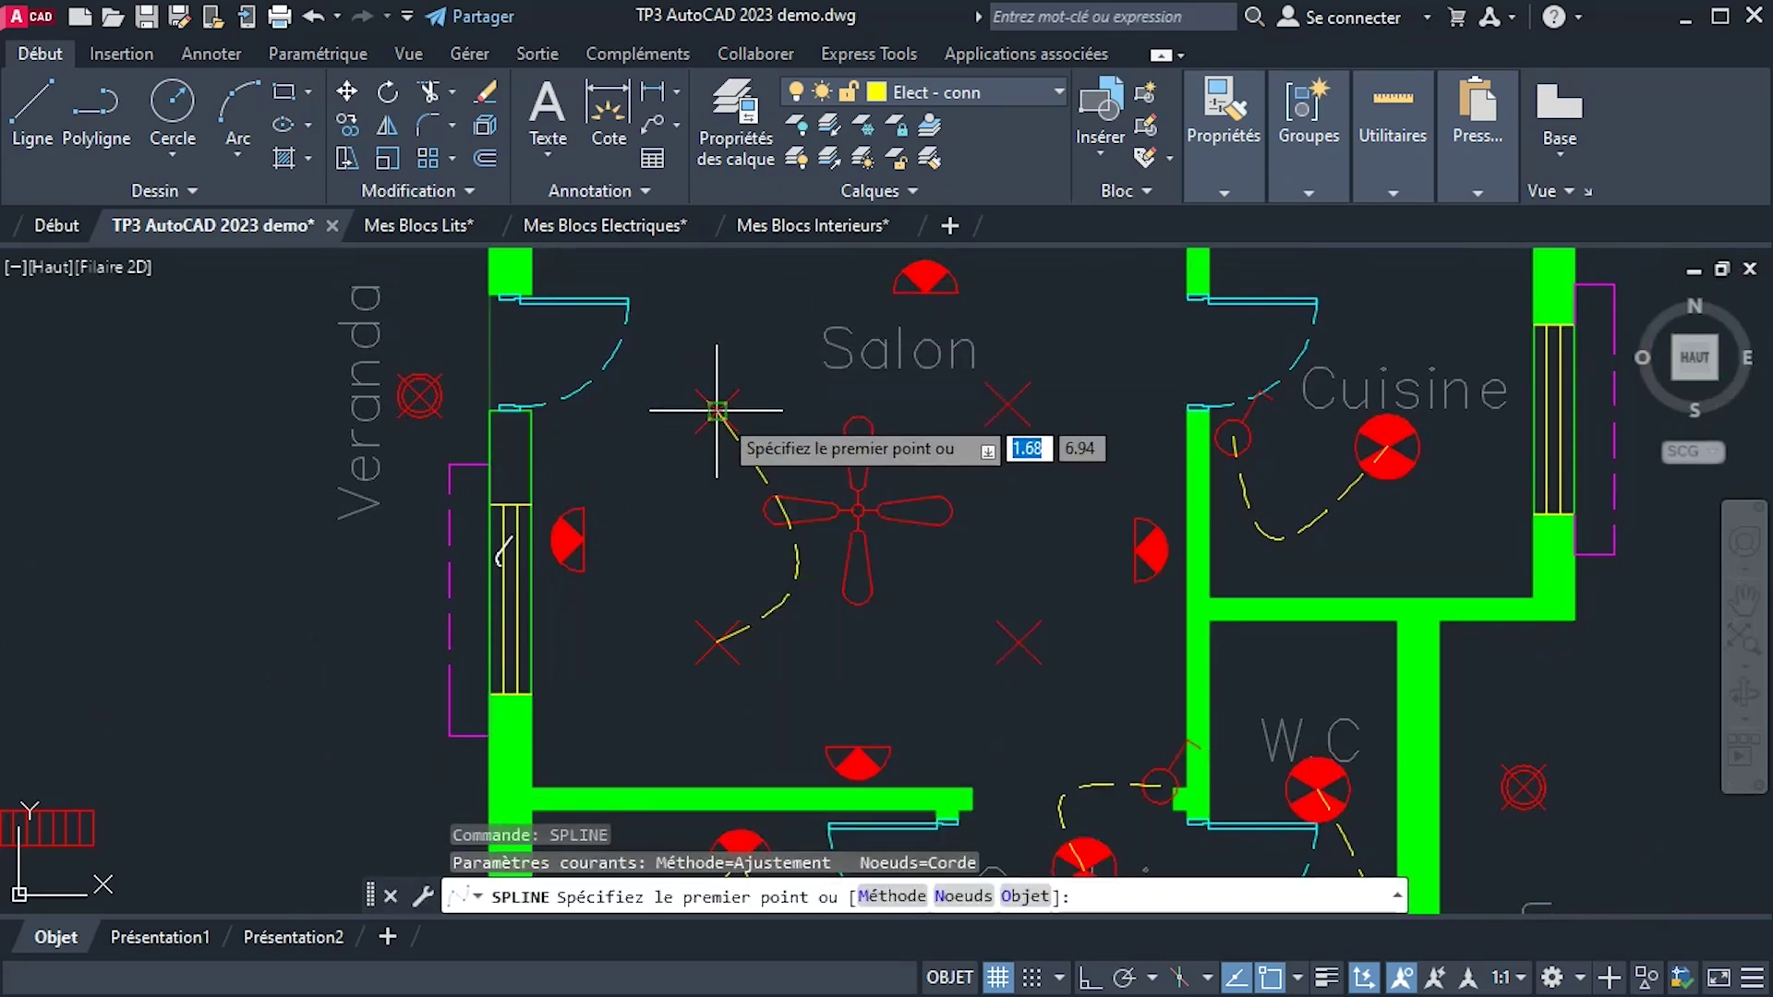
left_click(718, 413)
left_click(845, 453)
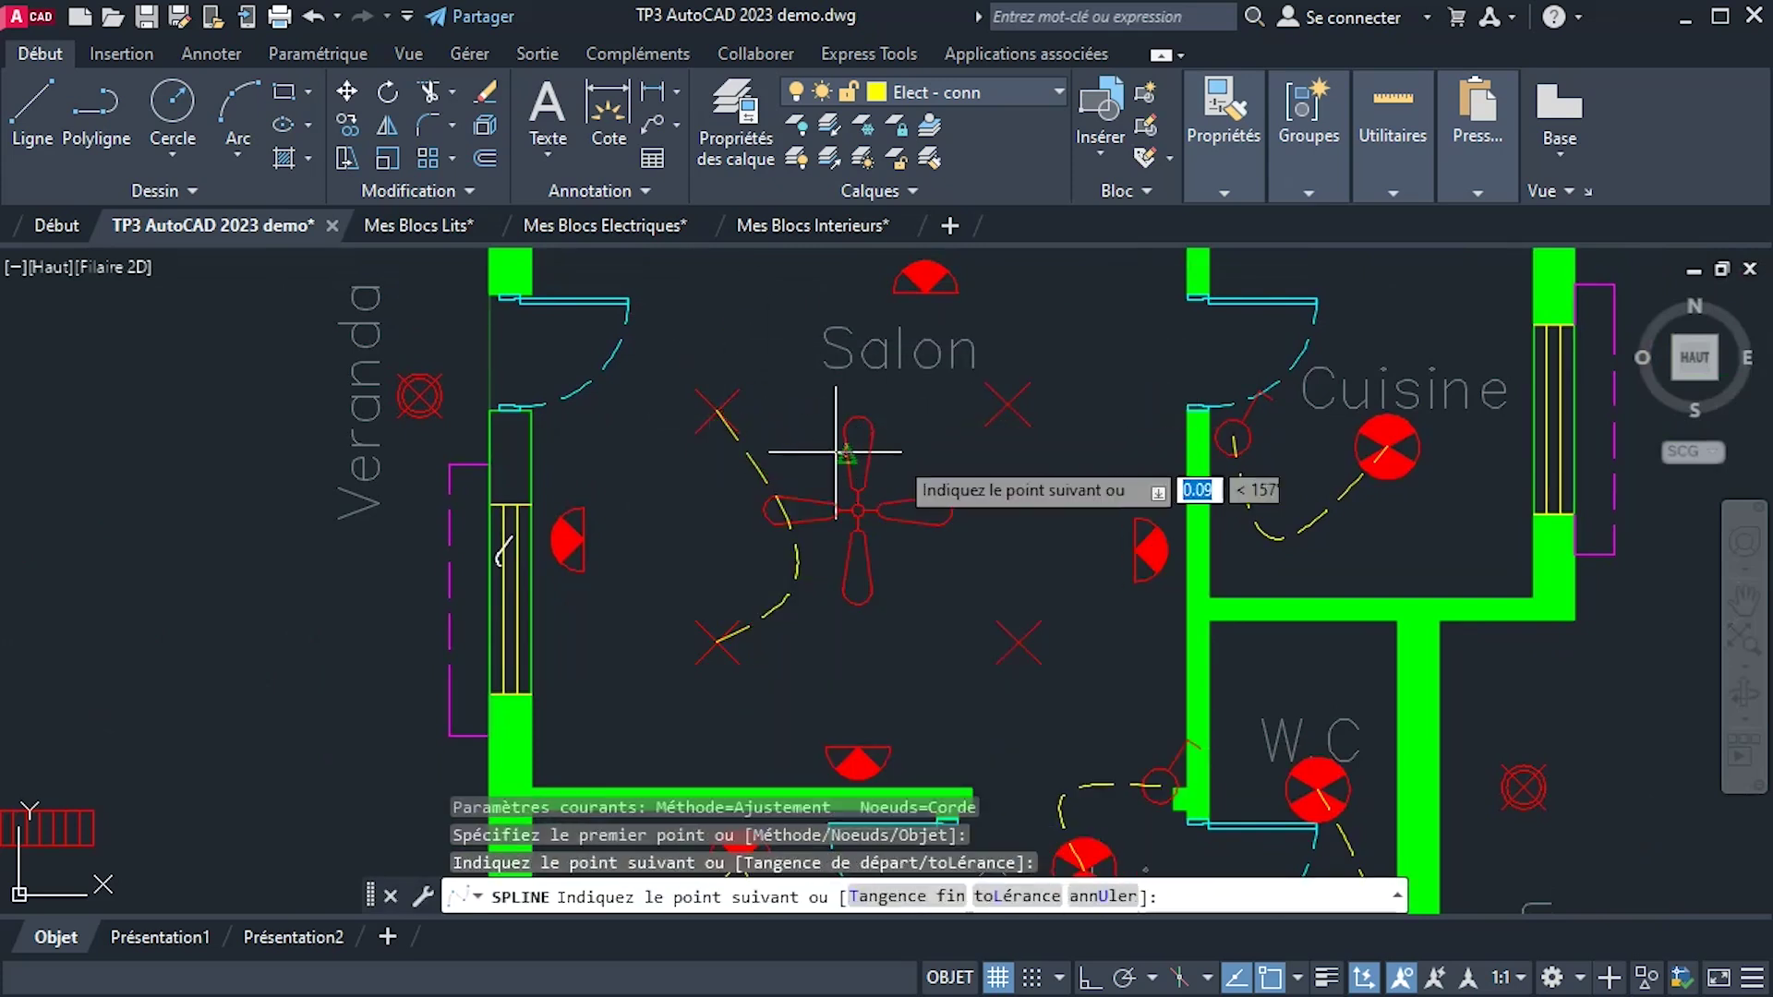
left_click(1007, 404)
right_click(1090, 325)
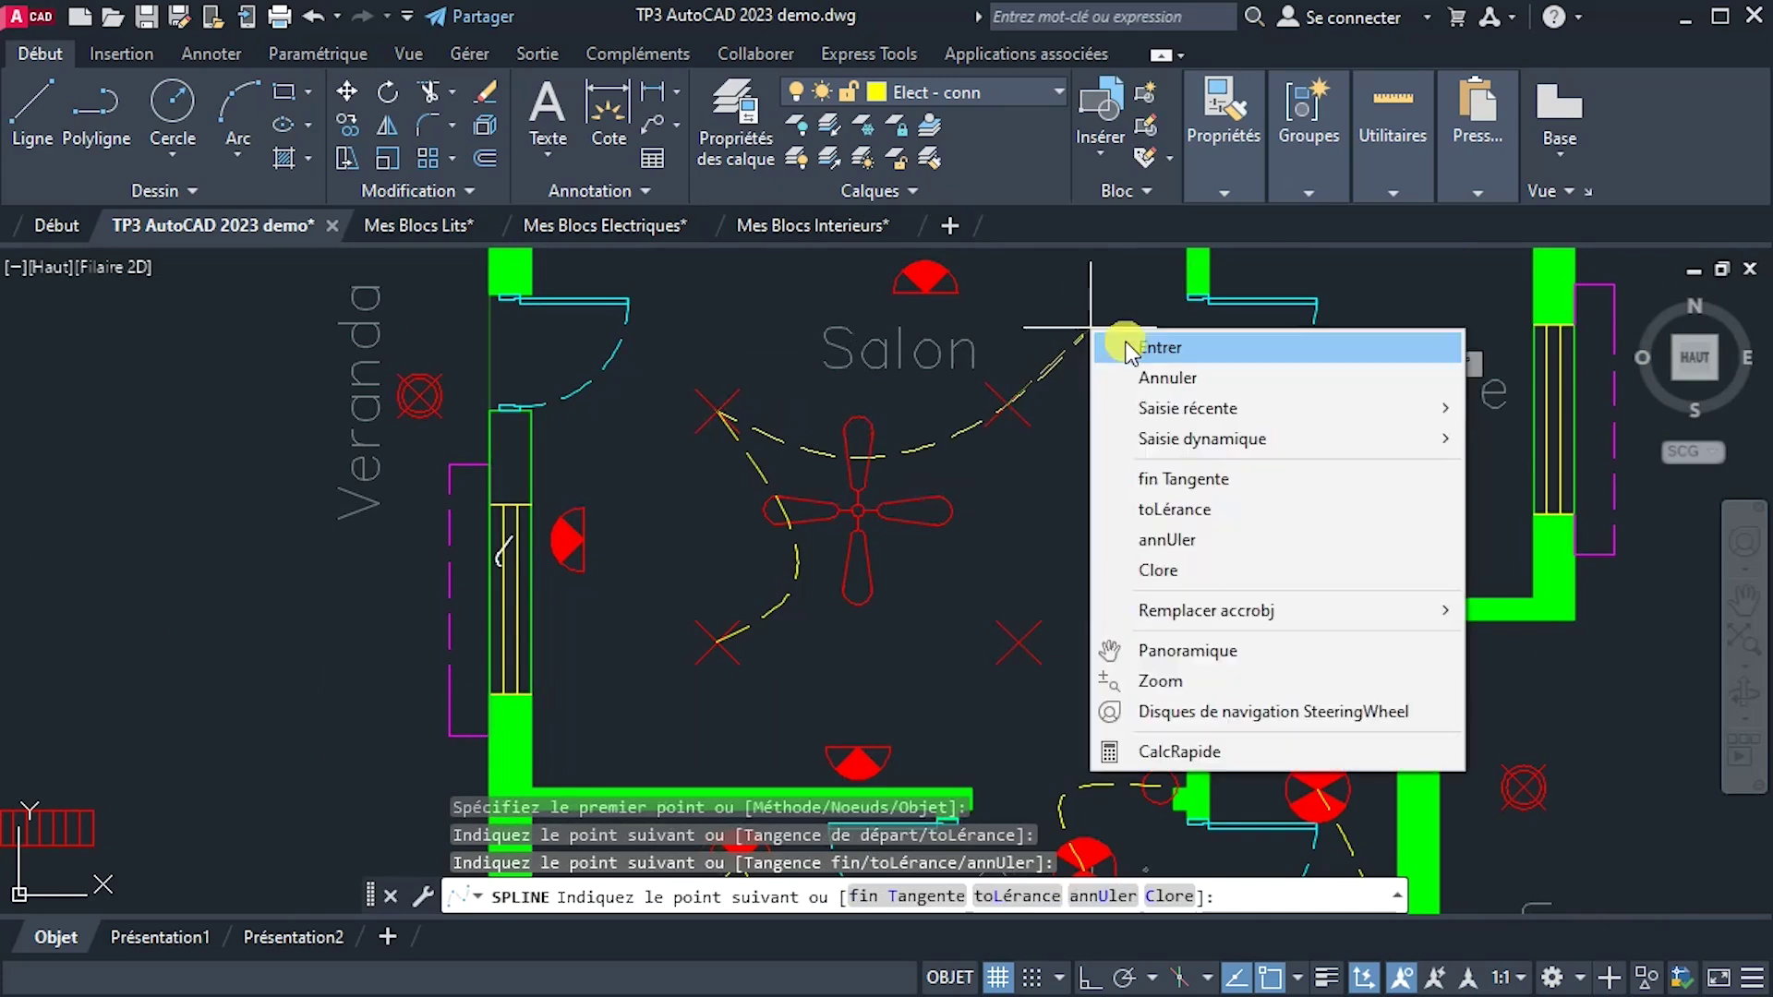
left_click(1122, 340)
Draw a three-point spline from the Salon's upper-right X-shaped lamp, bending toward the fan, to the lower-right X-shaped lamp.
right_click(1061, 460)
left_click(1145, 482)
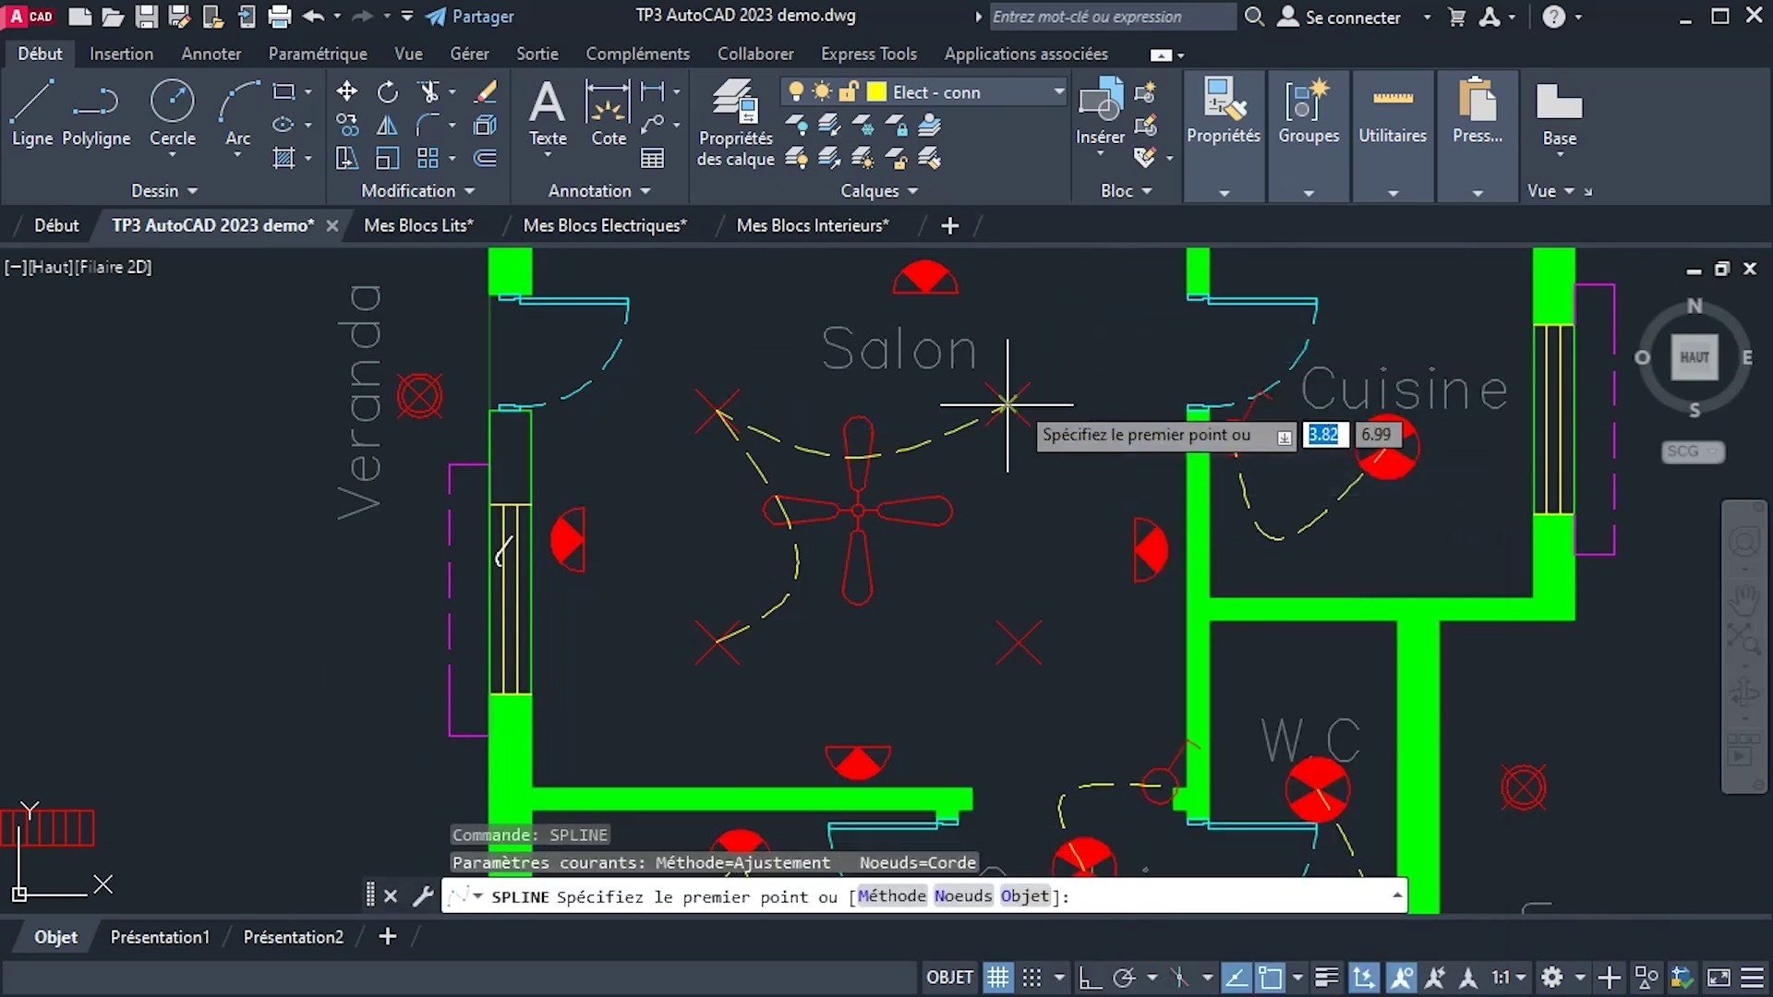
left_click(1006, 403)
left_click(936, 508)
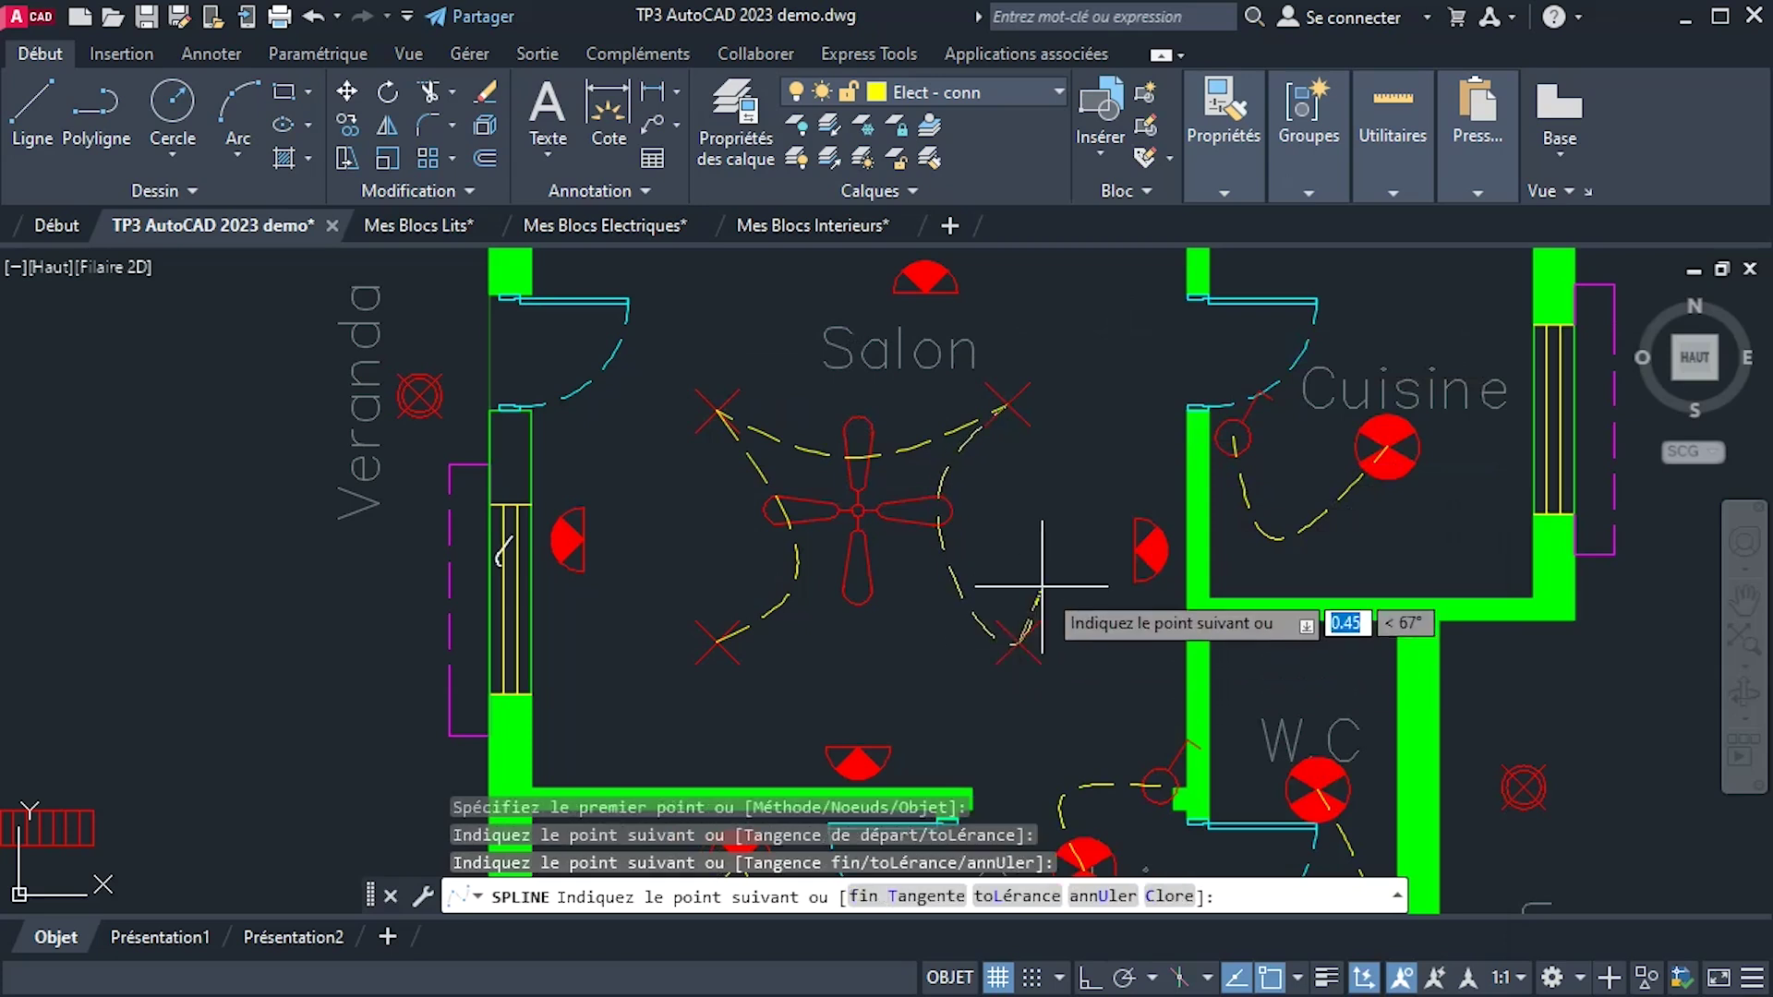
right_click(1047, 685)
left_click(1118, 705)
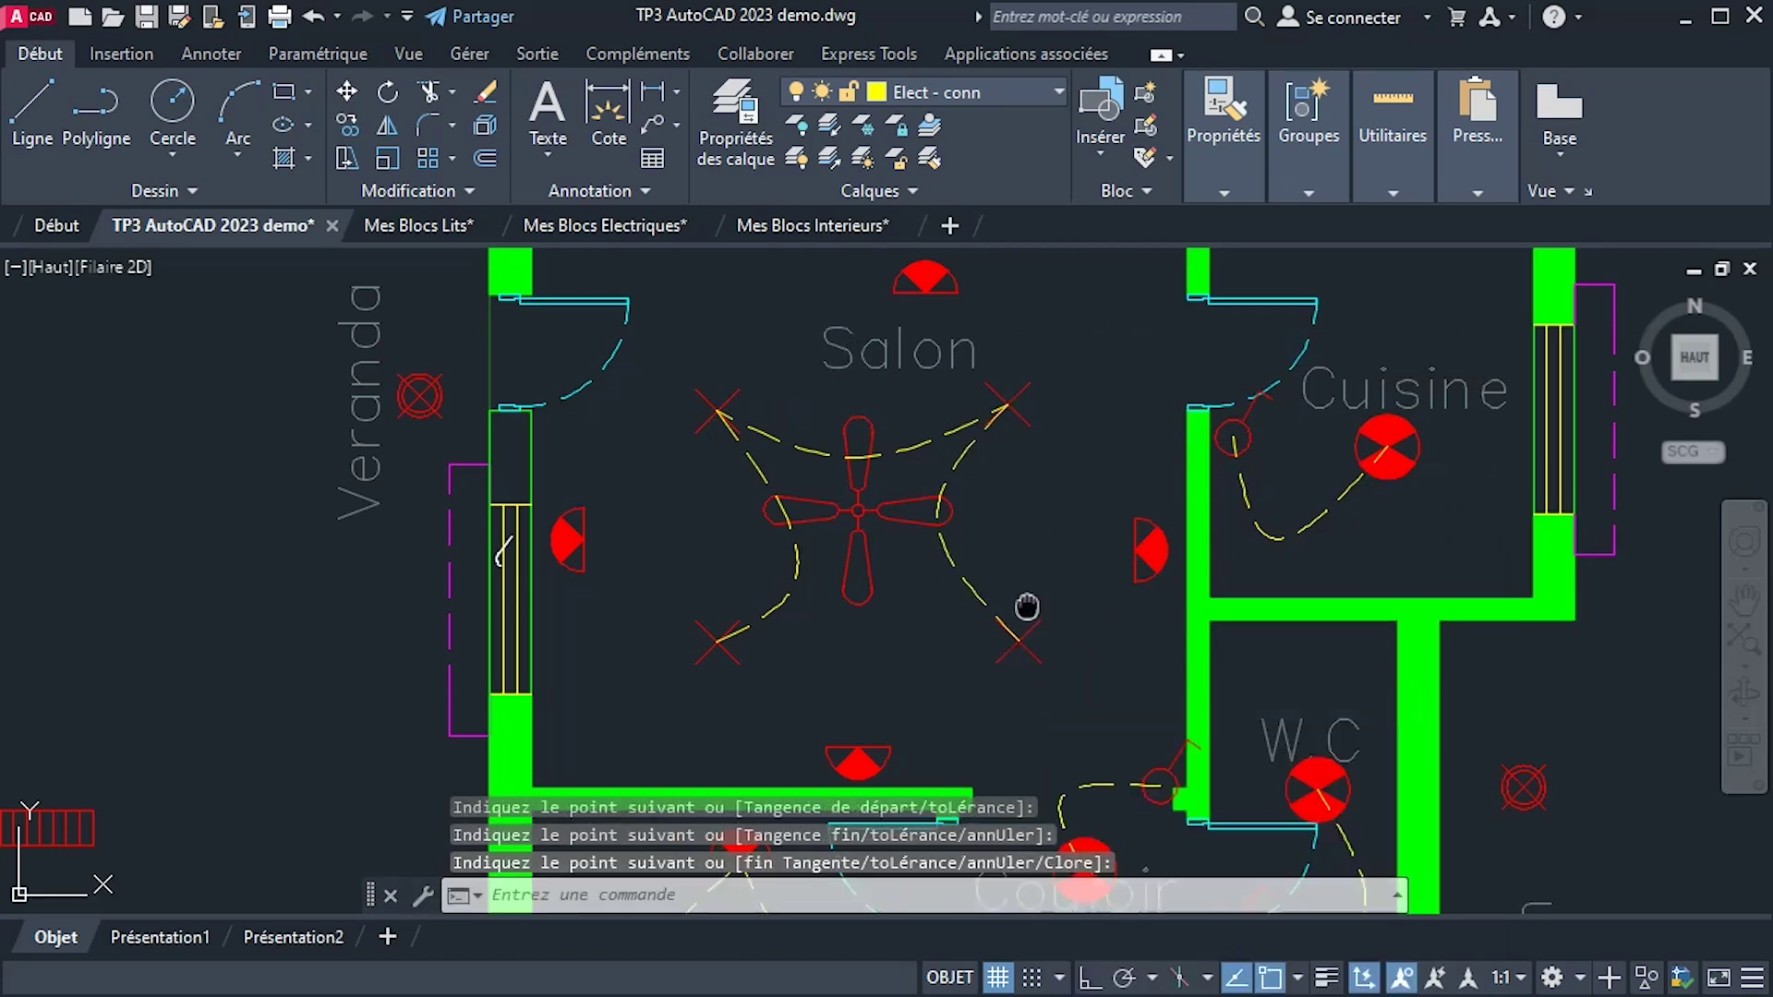
Draw a three-point spline from the Salon's right wall lamp, curving around the lower-right corner, to the lower wall lamp.
middle_click_drag(1021, 606, 1052, 520)
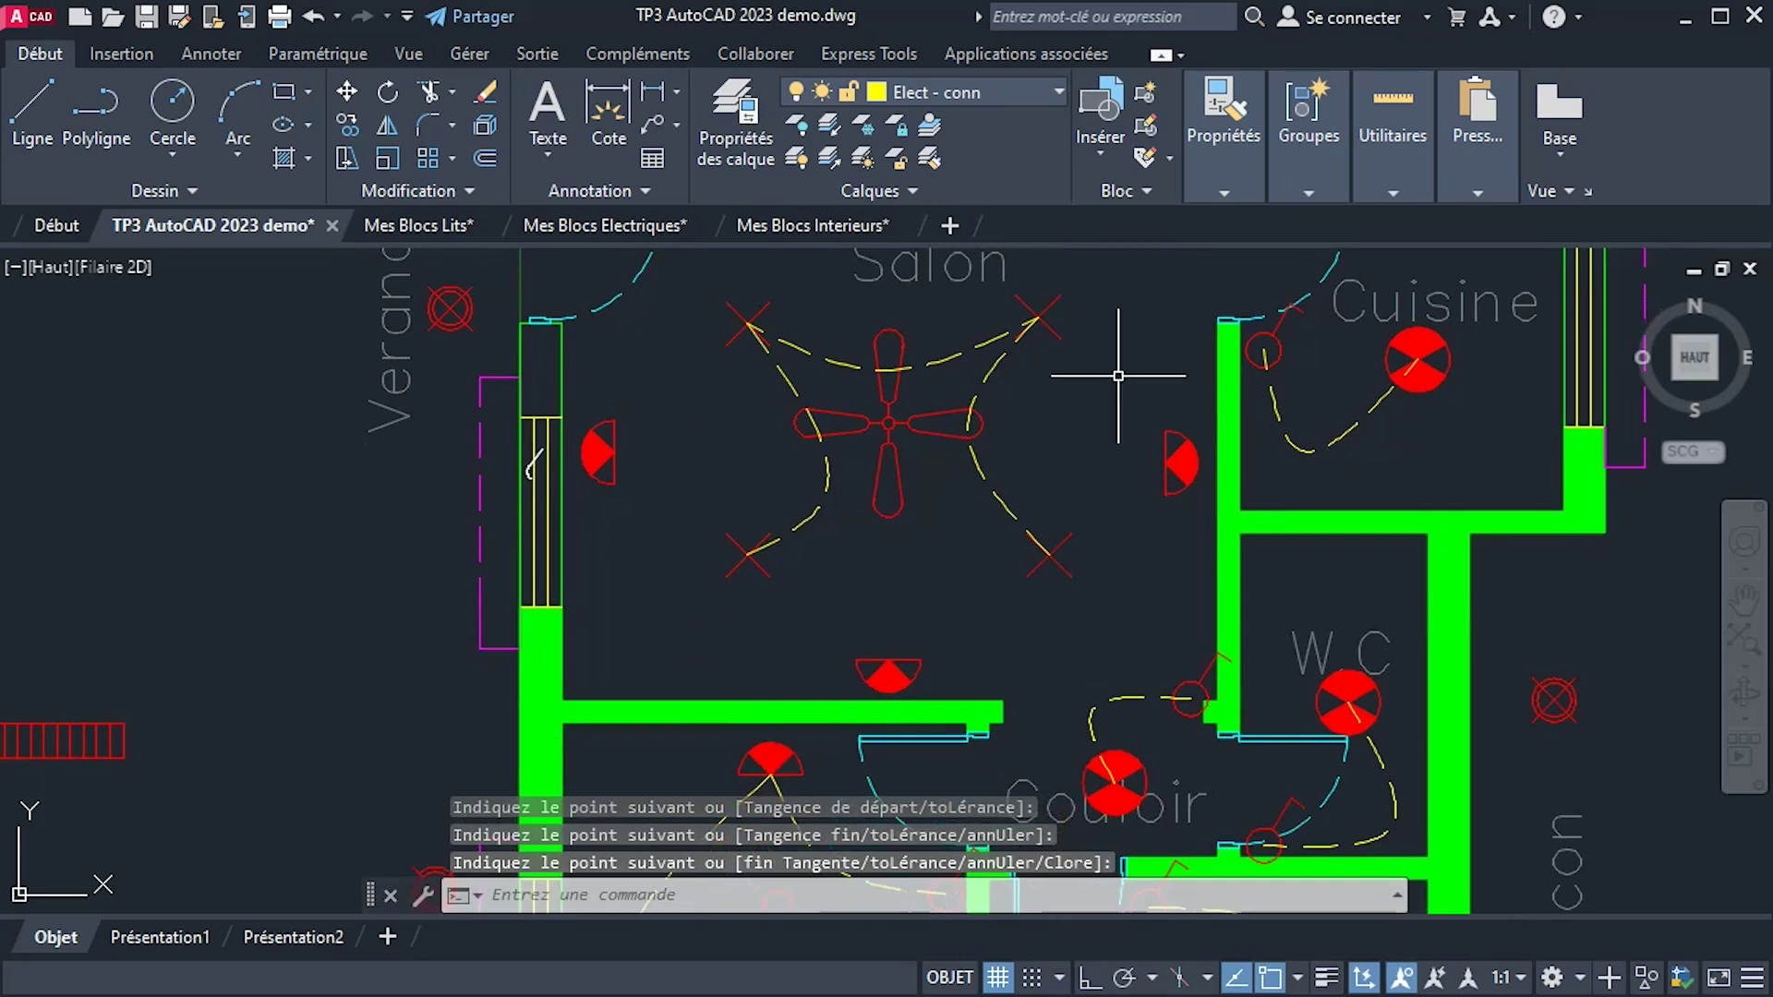
right_click(1077, 469)
left_click(1145, 498)
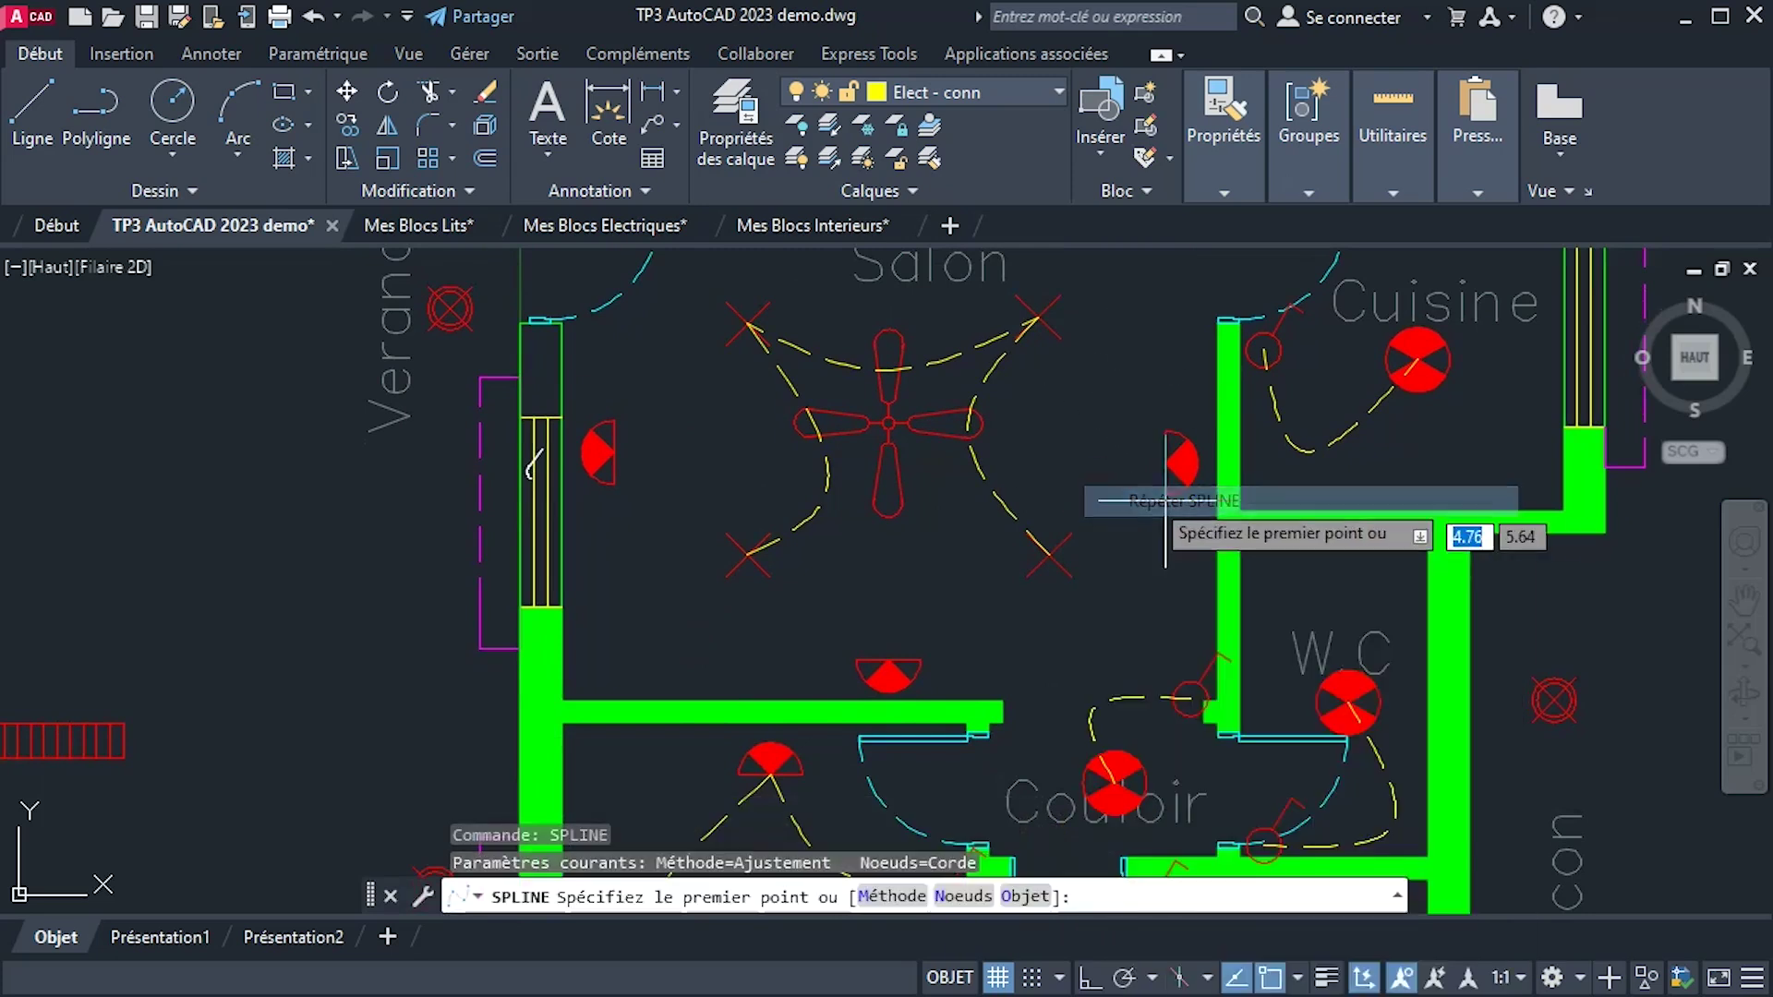
left_click(1166, 461)
left_click(1147, 623)
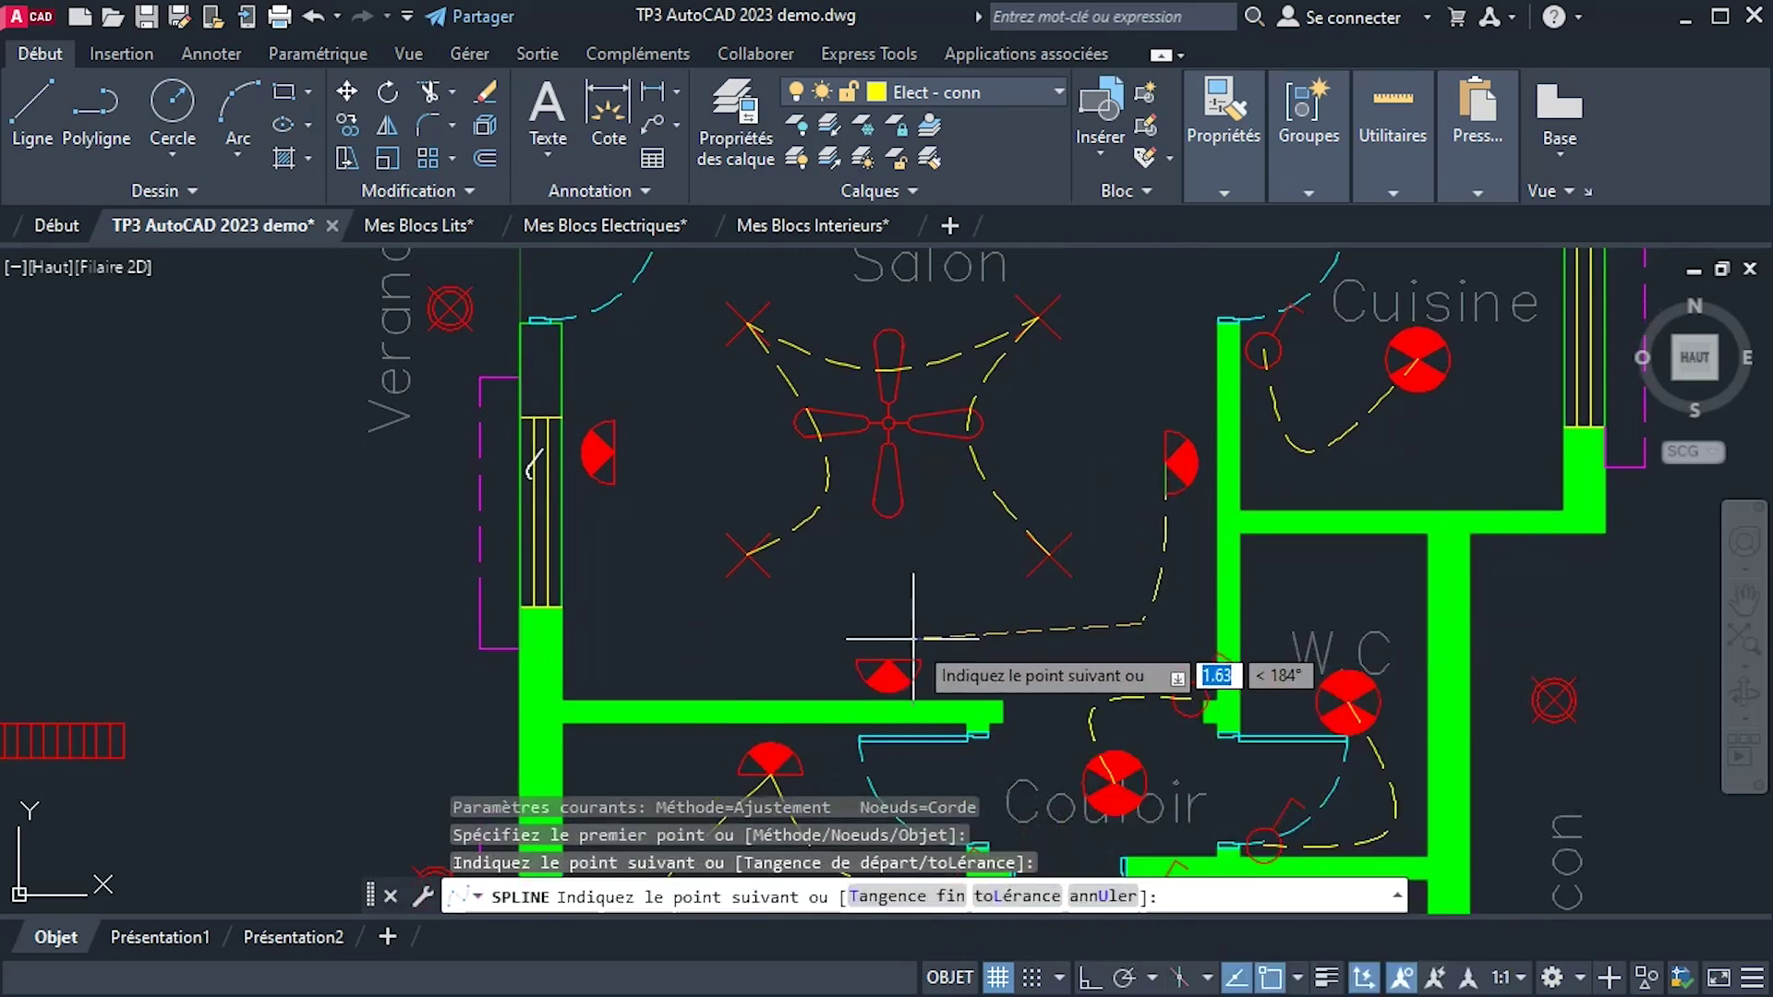
left_click(888, 660)
right_click(755, 650)
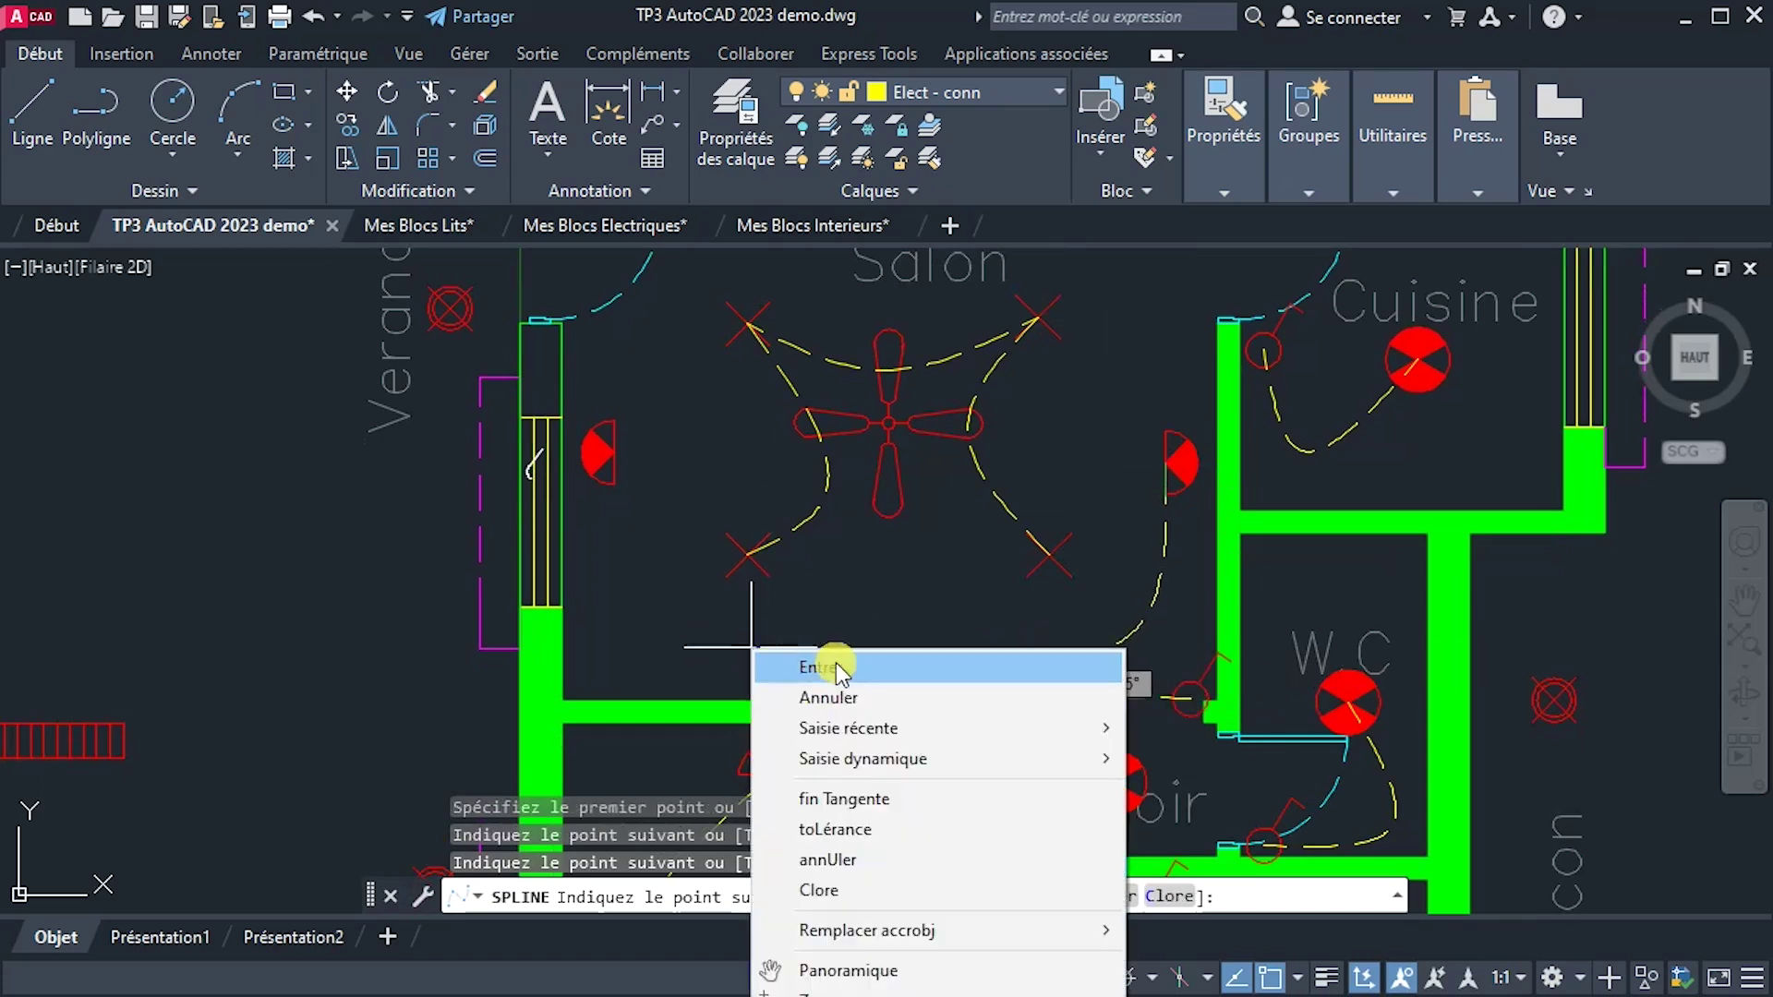
left_click(835, 663)
Draw a three-point spline from the Salon's lower wall lamp, curving around the lower-left corner, to the left wall lamp.
right_click(644, 581)
left_click(753, 610)
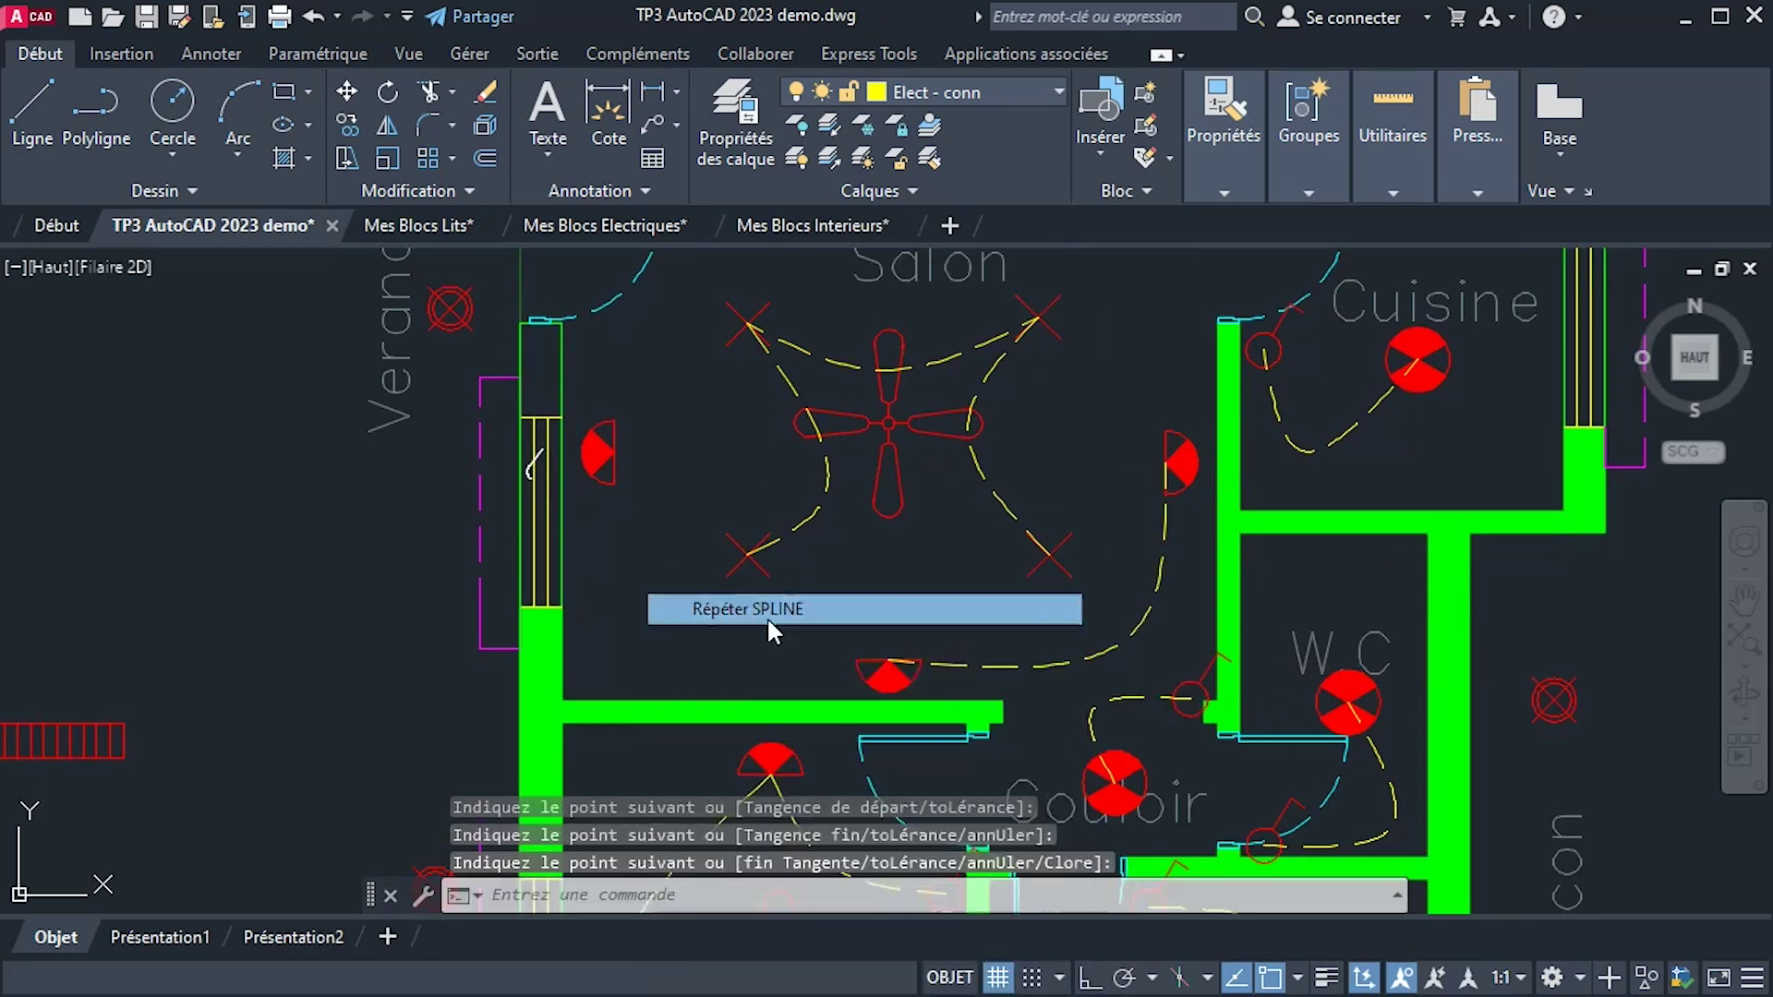
left_click(900, 662)
left_click(623, 545)
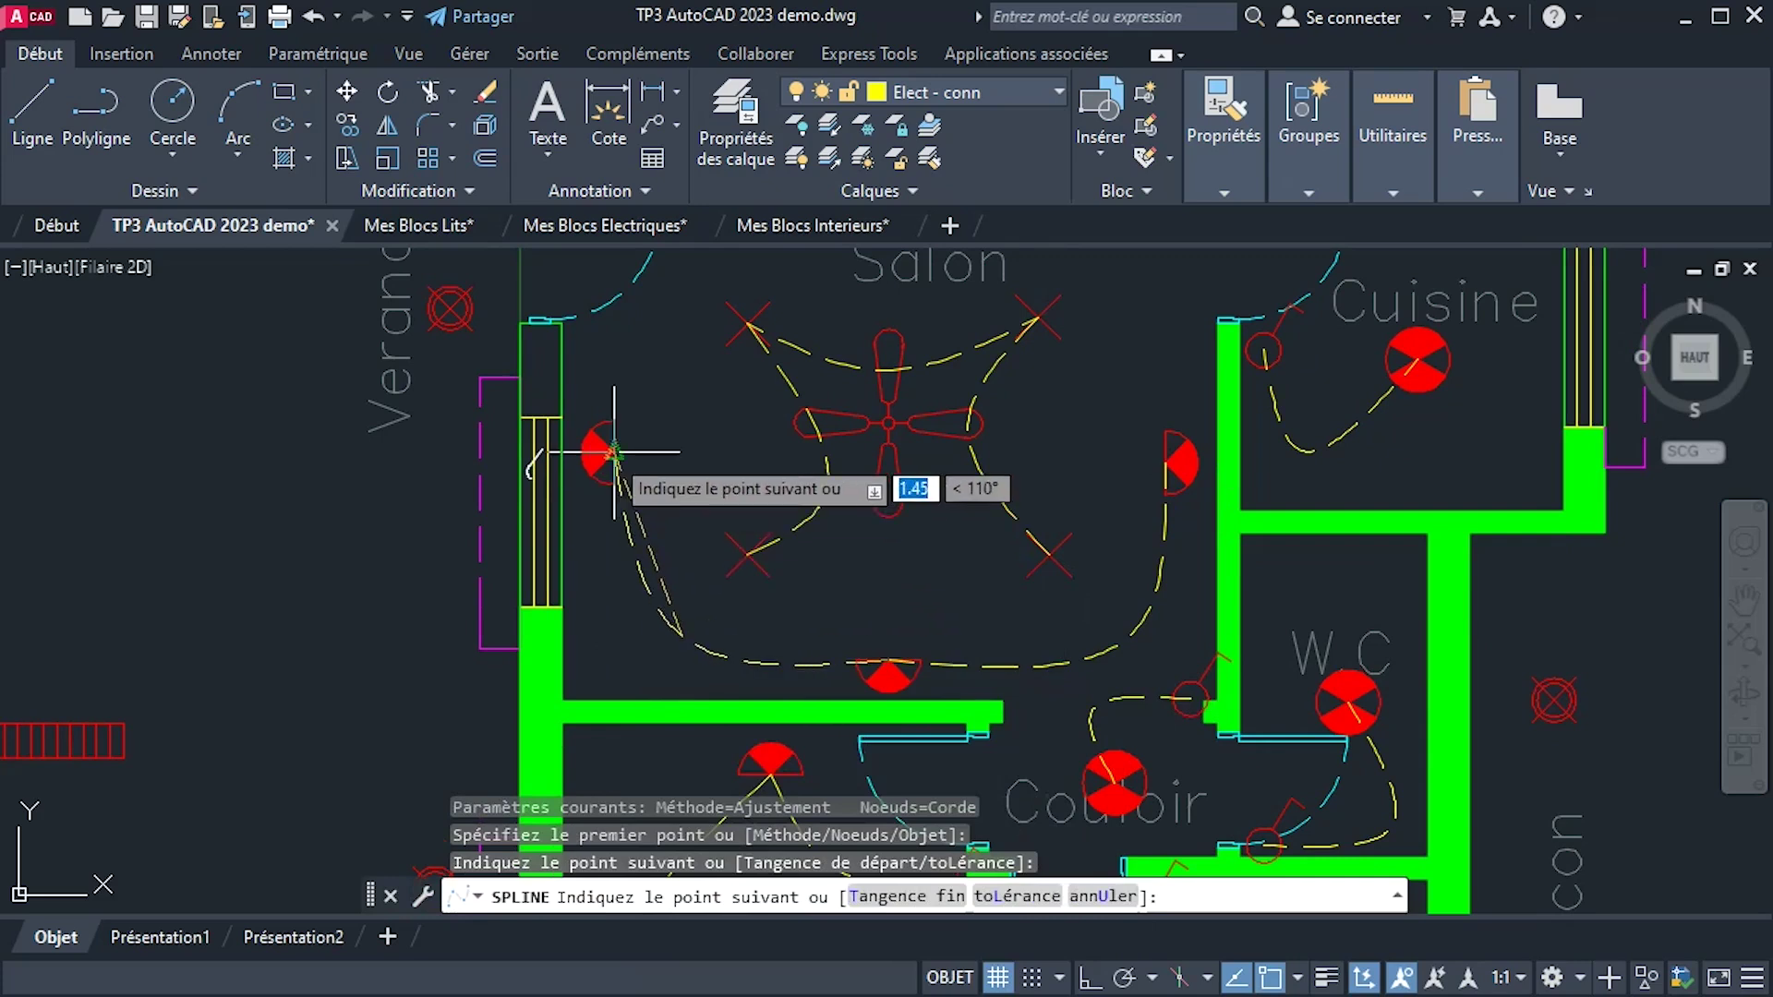
right_click(629, 352)
left_click(688, 359)
Draw a three-point spline from the Salon's left wall lamp, curving around the upper-left corner, to the upper wall lamp.
scroll(697, 628, "down", 4)
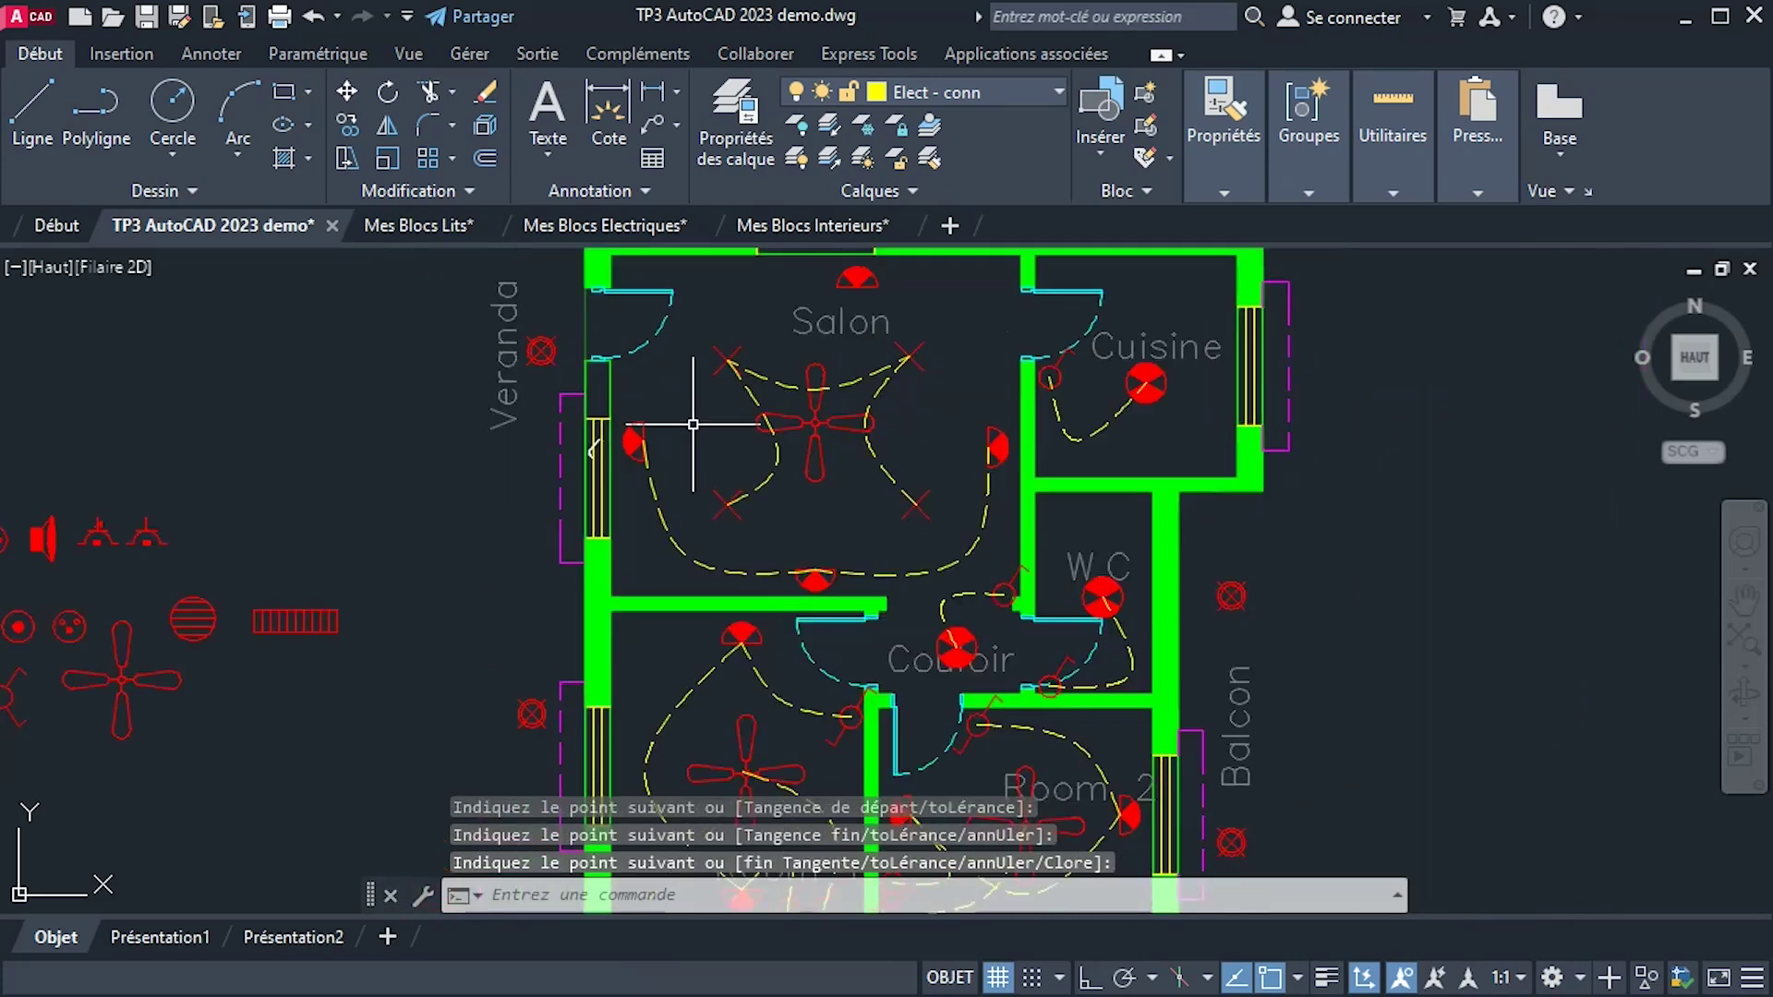
scroll(777, 524, "up", 2)
right_click(643, 447)
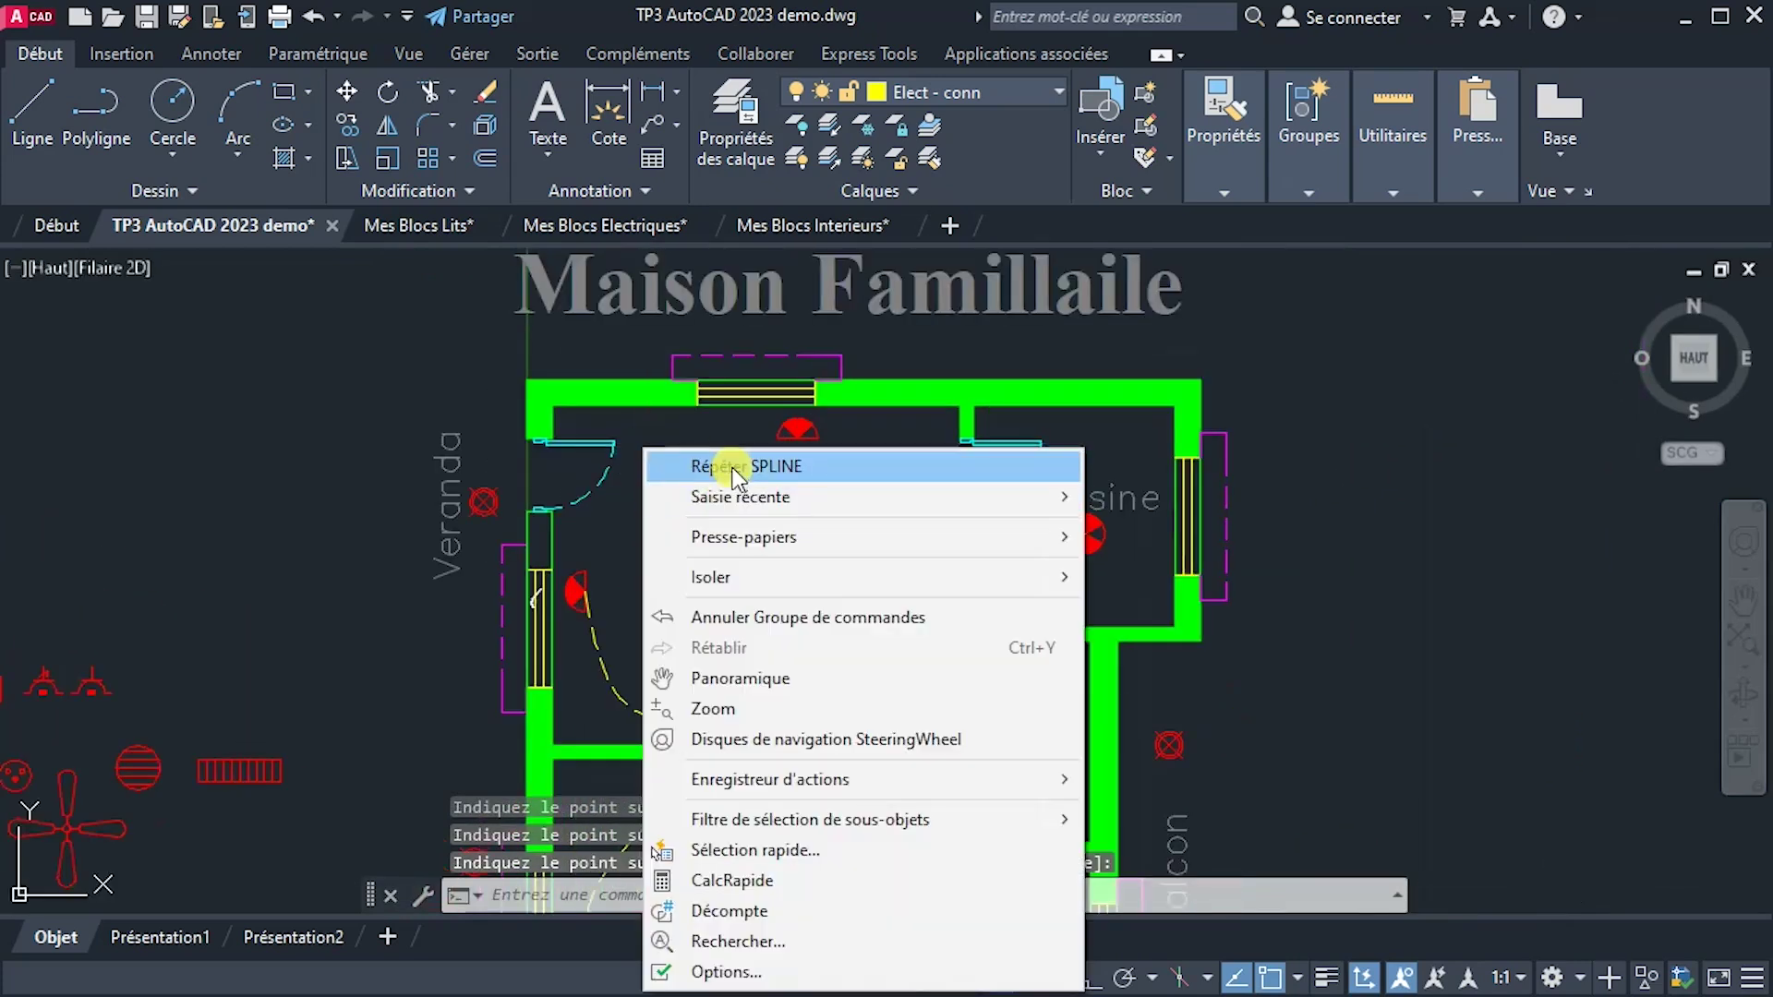
left_click(702, 462)
left_click(586, 591)
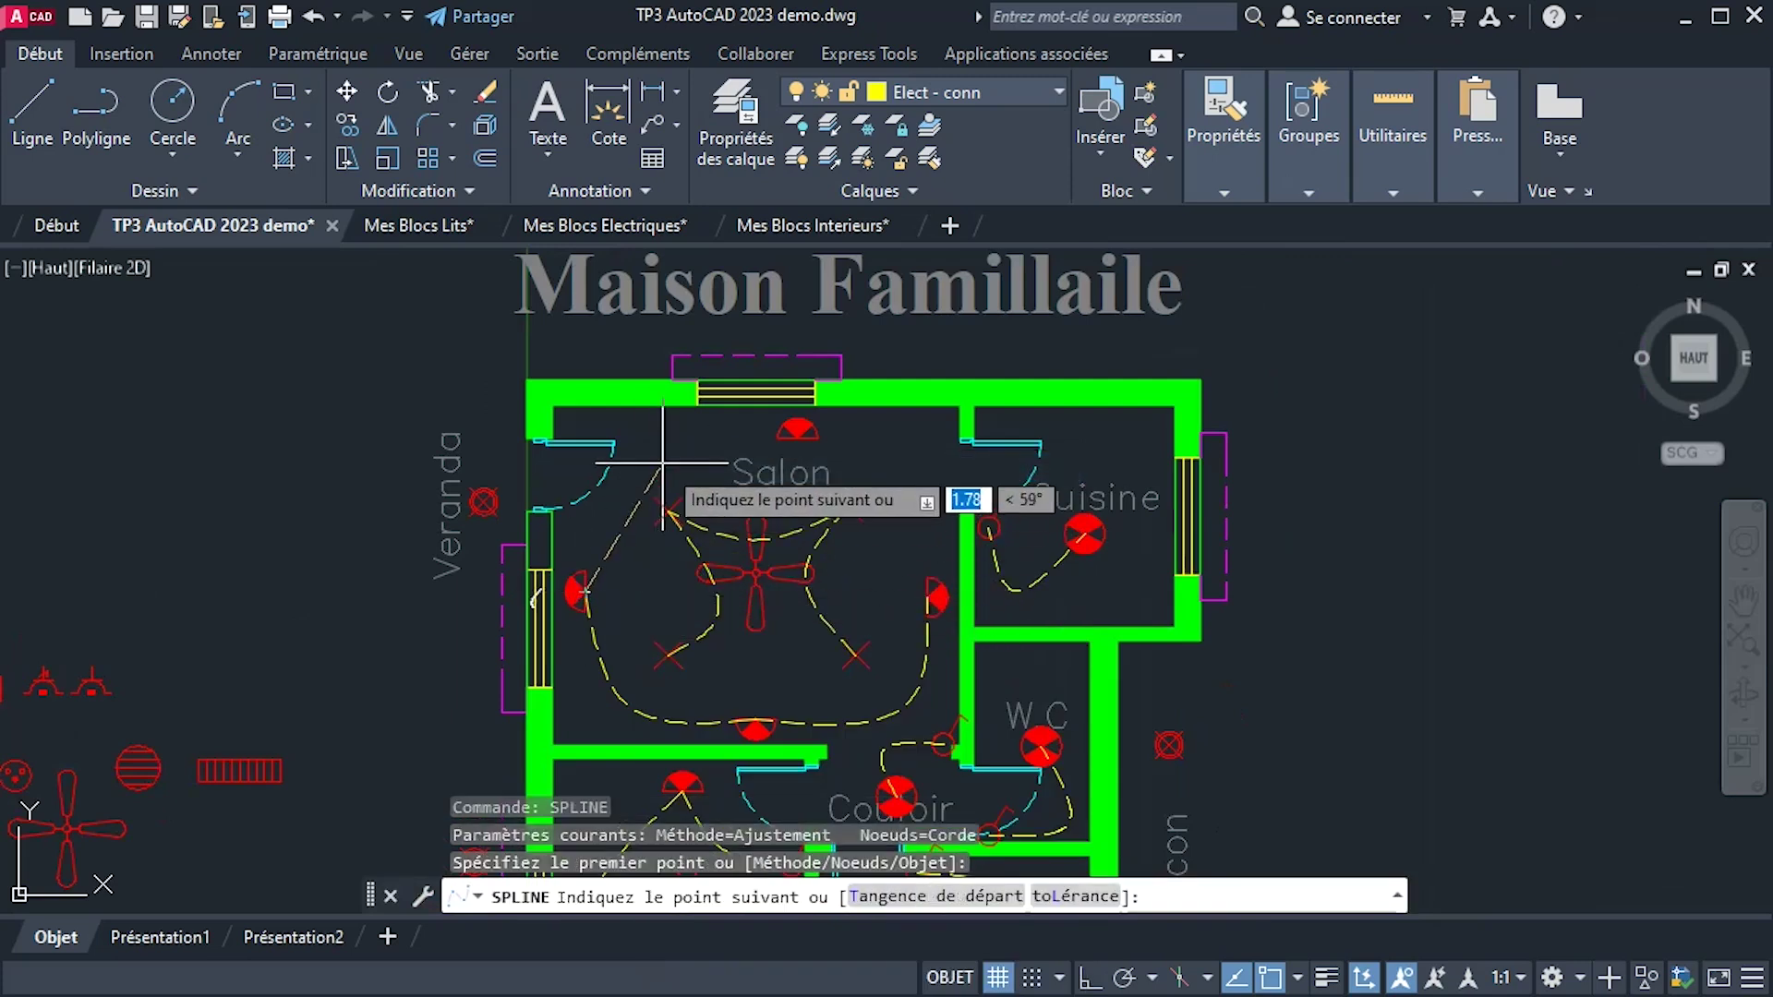
left_click(654, 455)
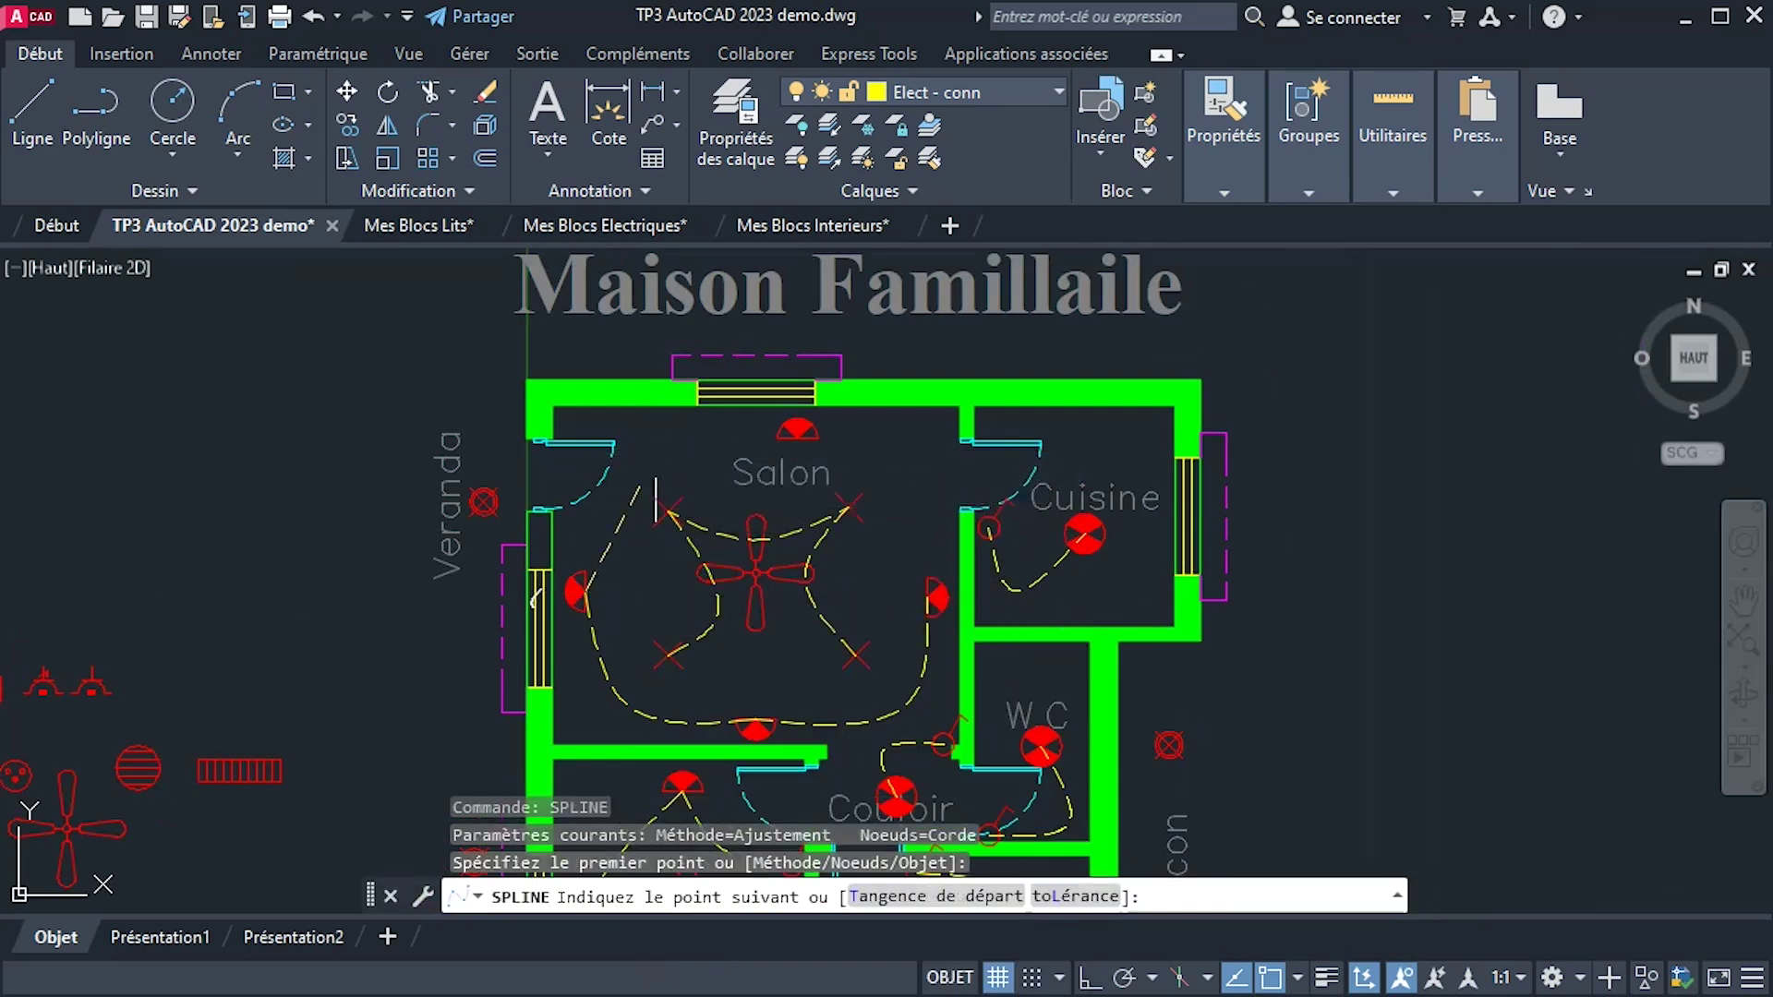
left_click(791, 438)
right_click(919, 348)
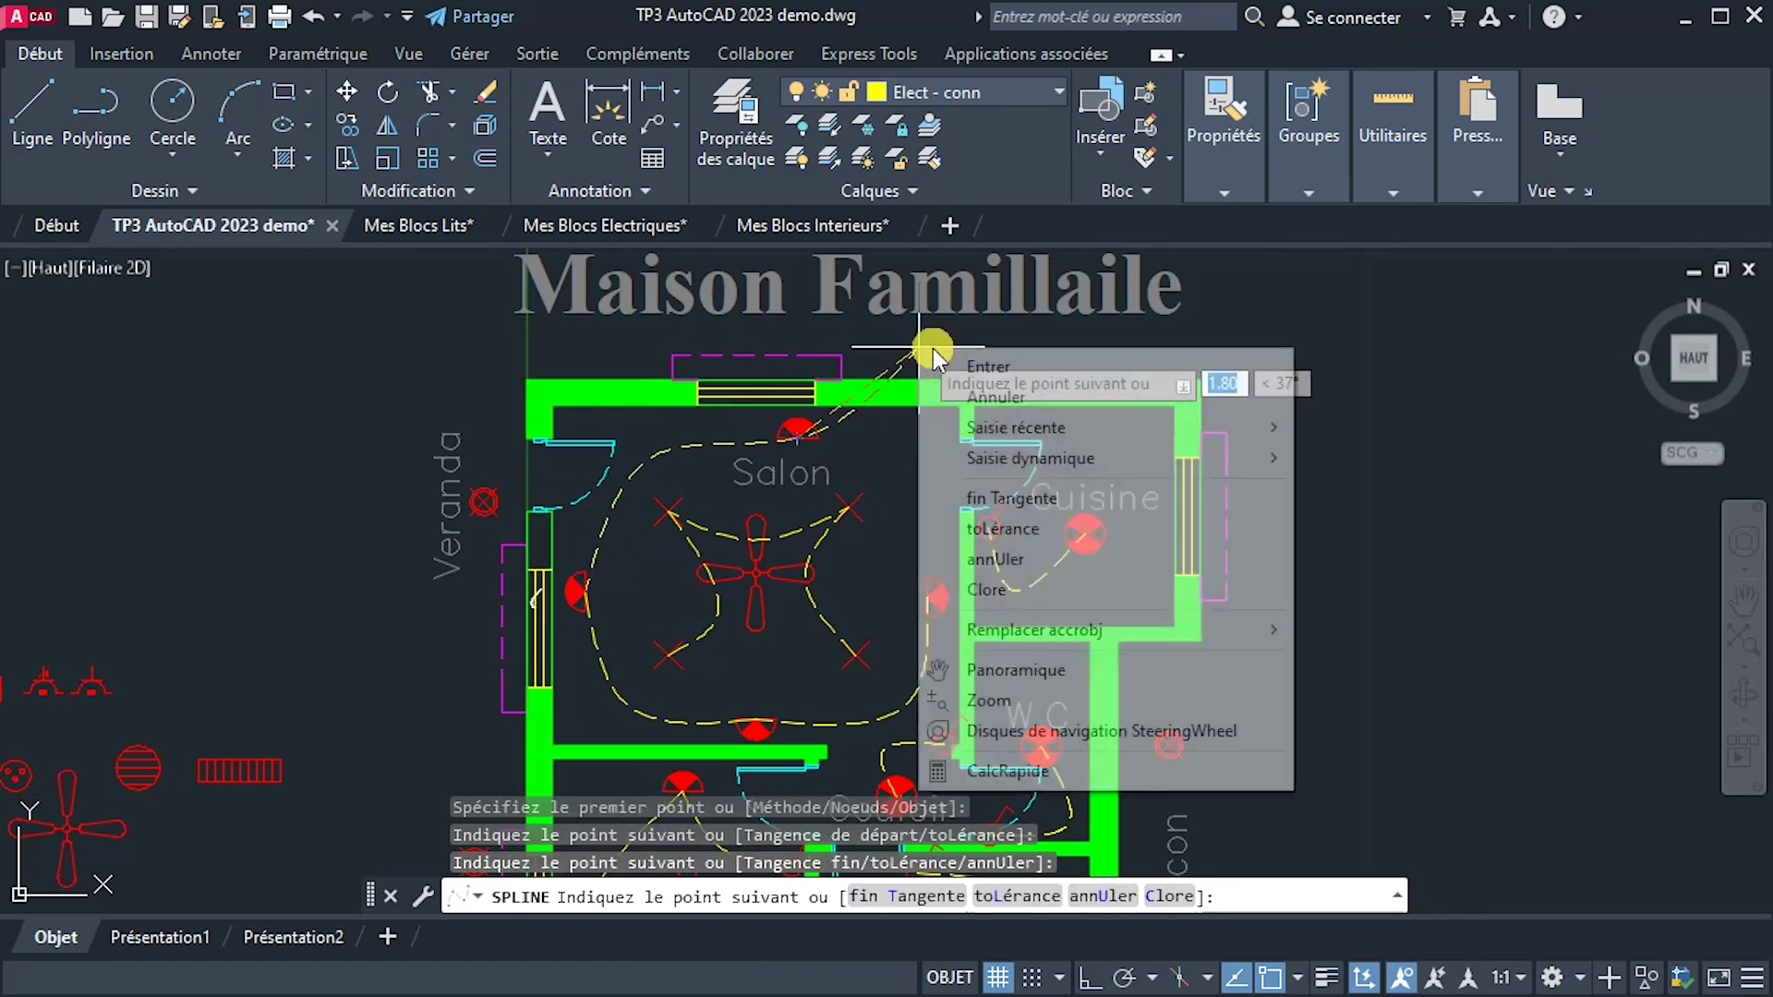
left_click(972, 367)
Copy the four-armed switch from the electrical block legend, by its centre, onto the Salon's left wall just below the Veranda door.
middle_click_drag(878, 495, 897, 398)
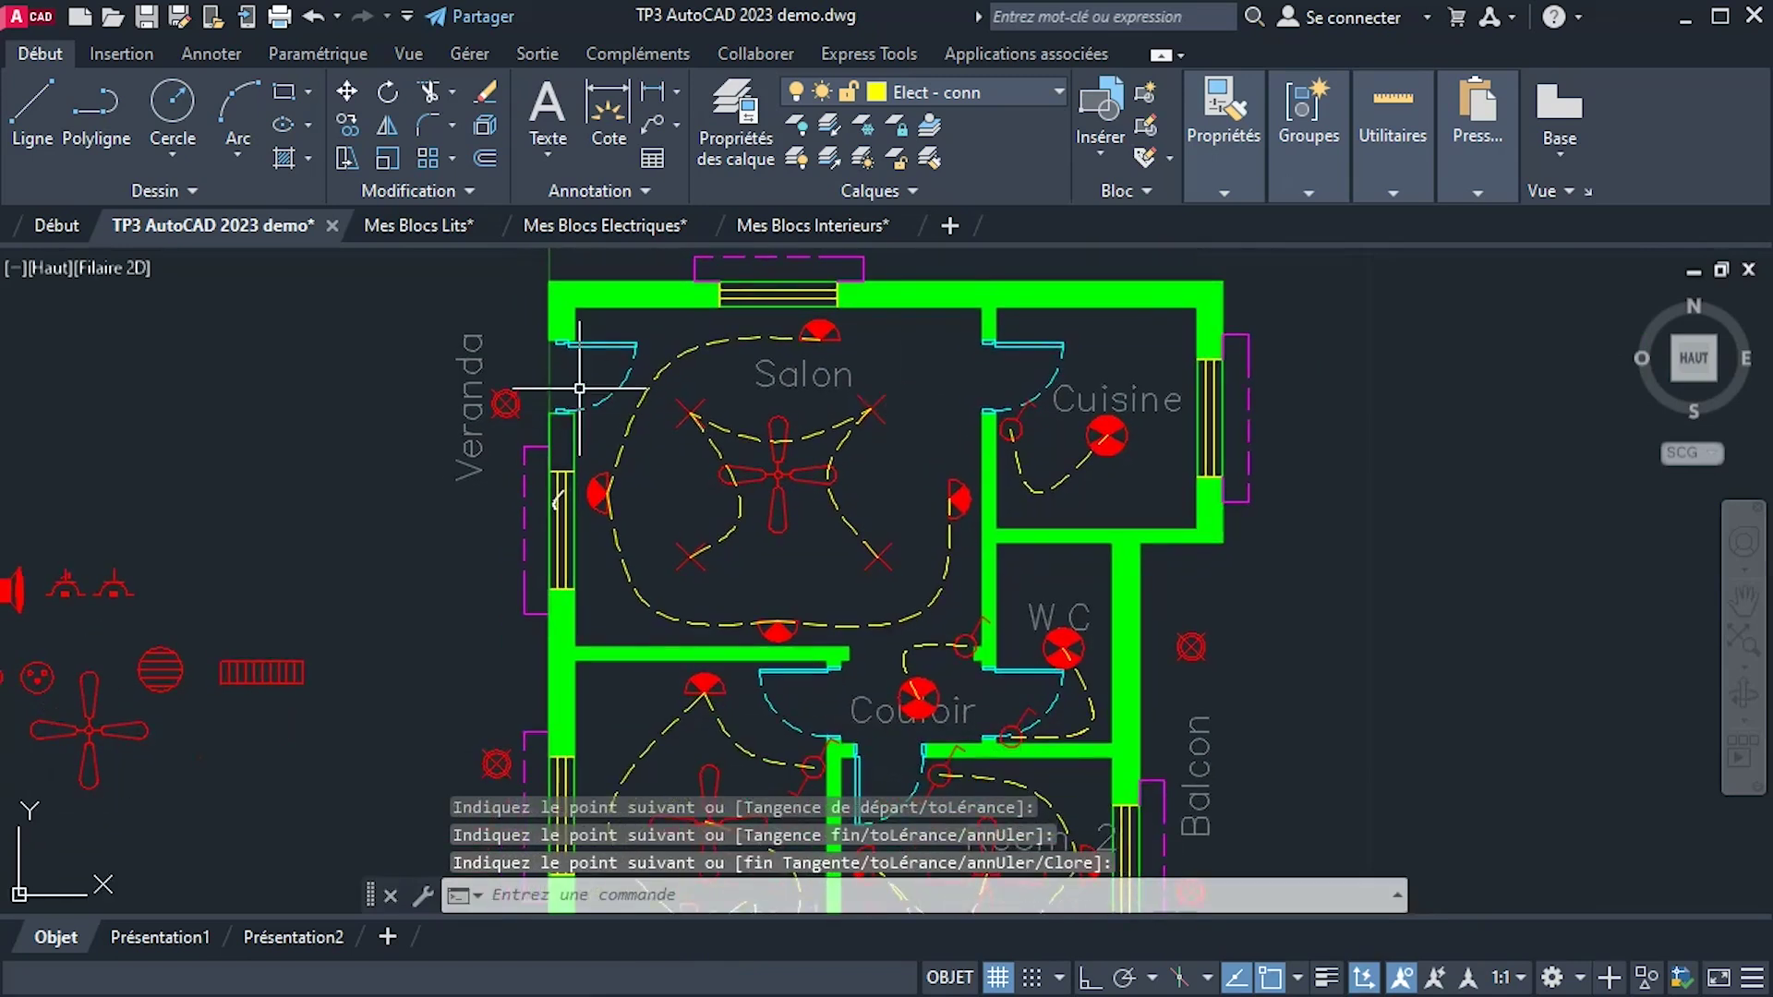
scroll(908, 650, "up", 4)
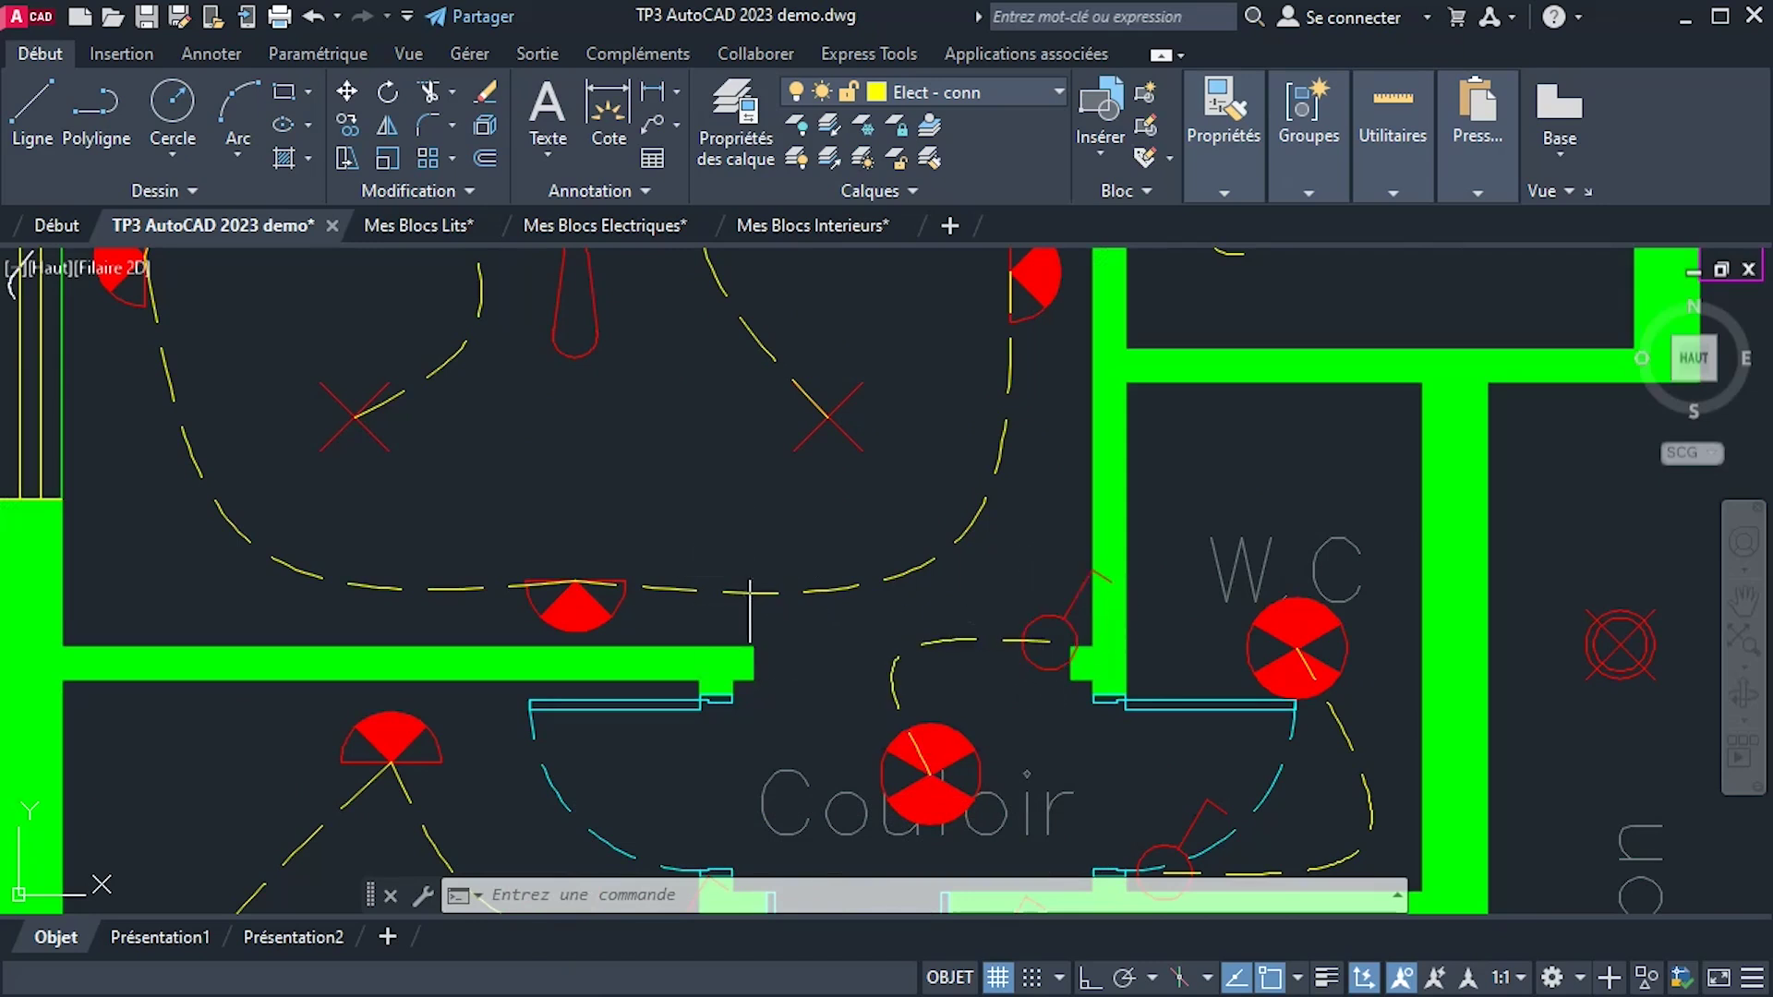
scroll(749, 591, "down", 5)
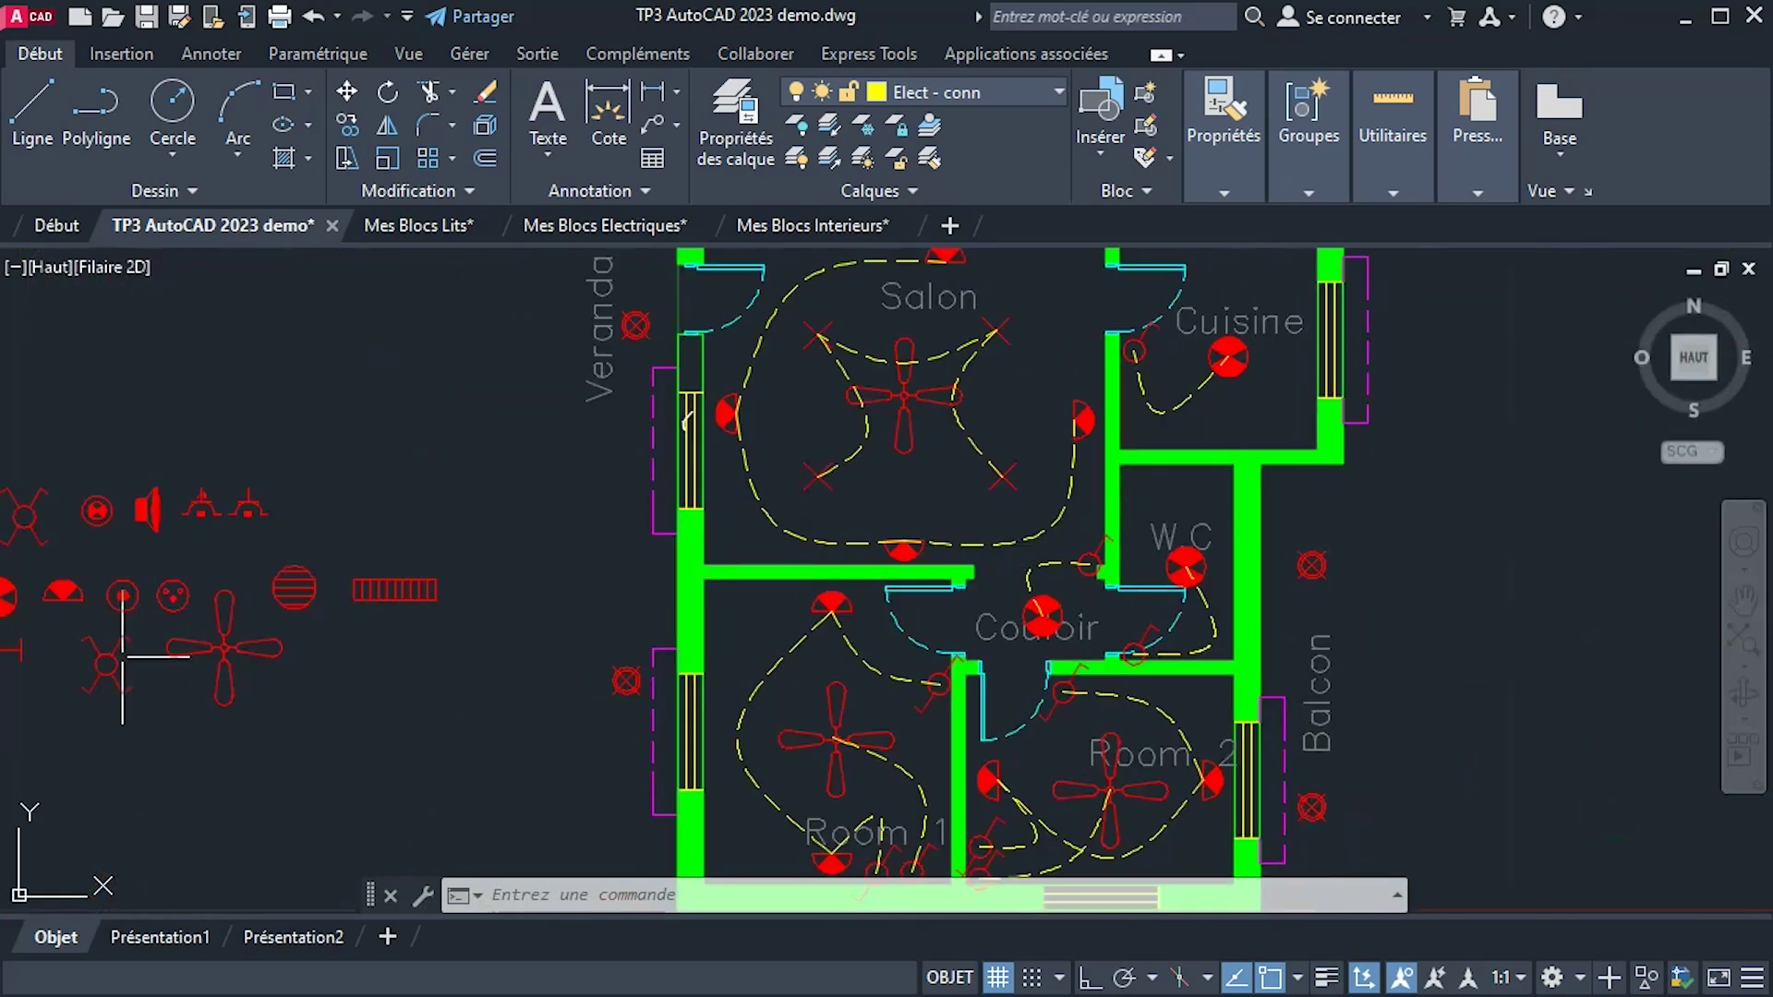
left_click(346, 127)
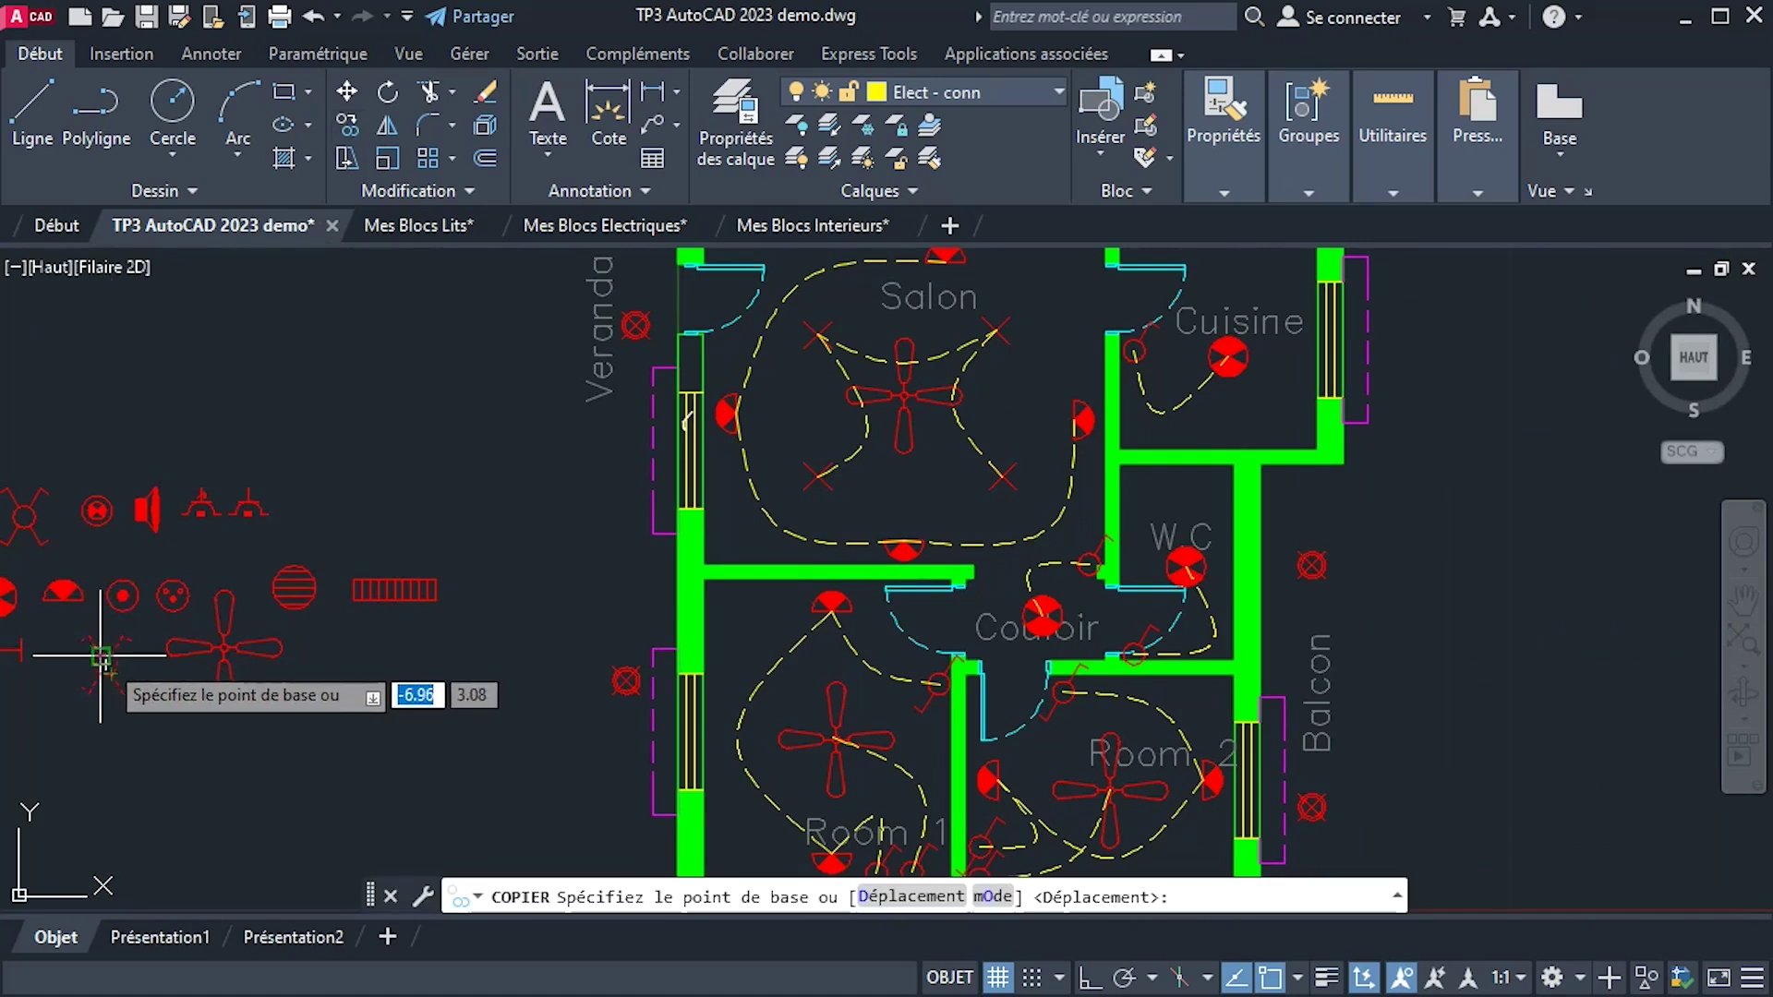
left_click(104, 657)
middle_click_drag(767, 383, 772, 562)
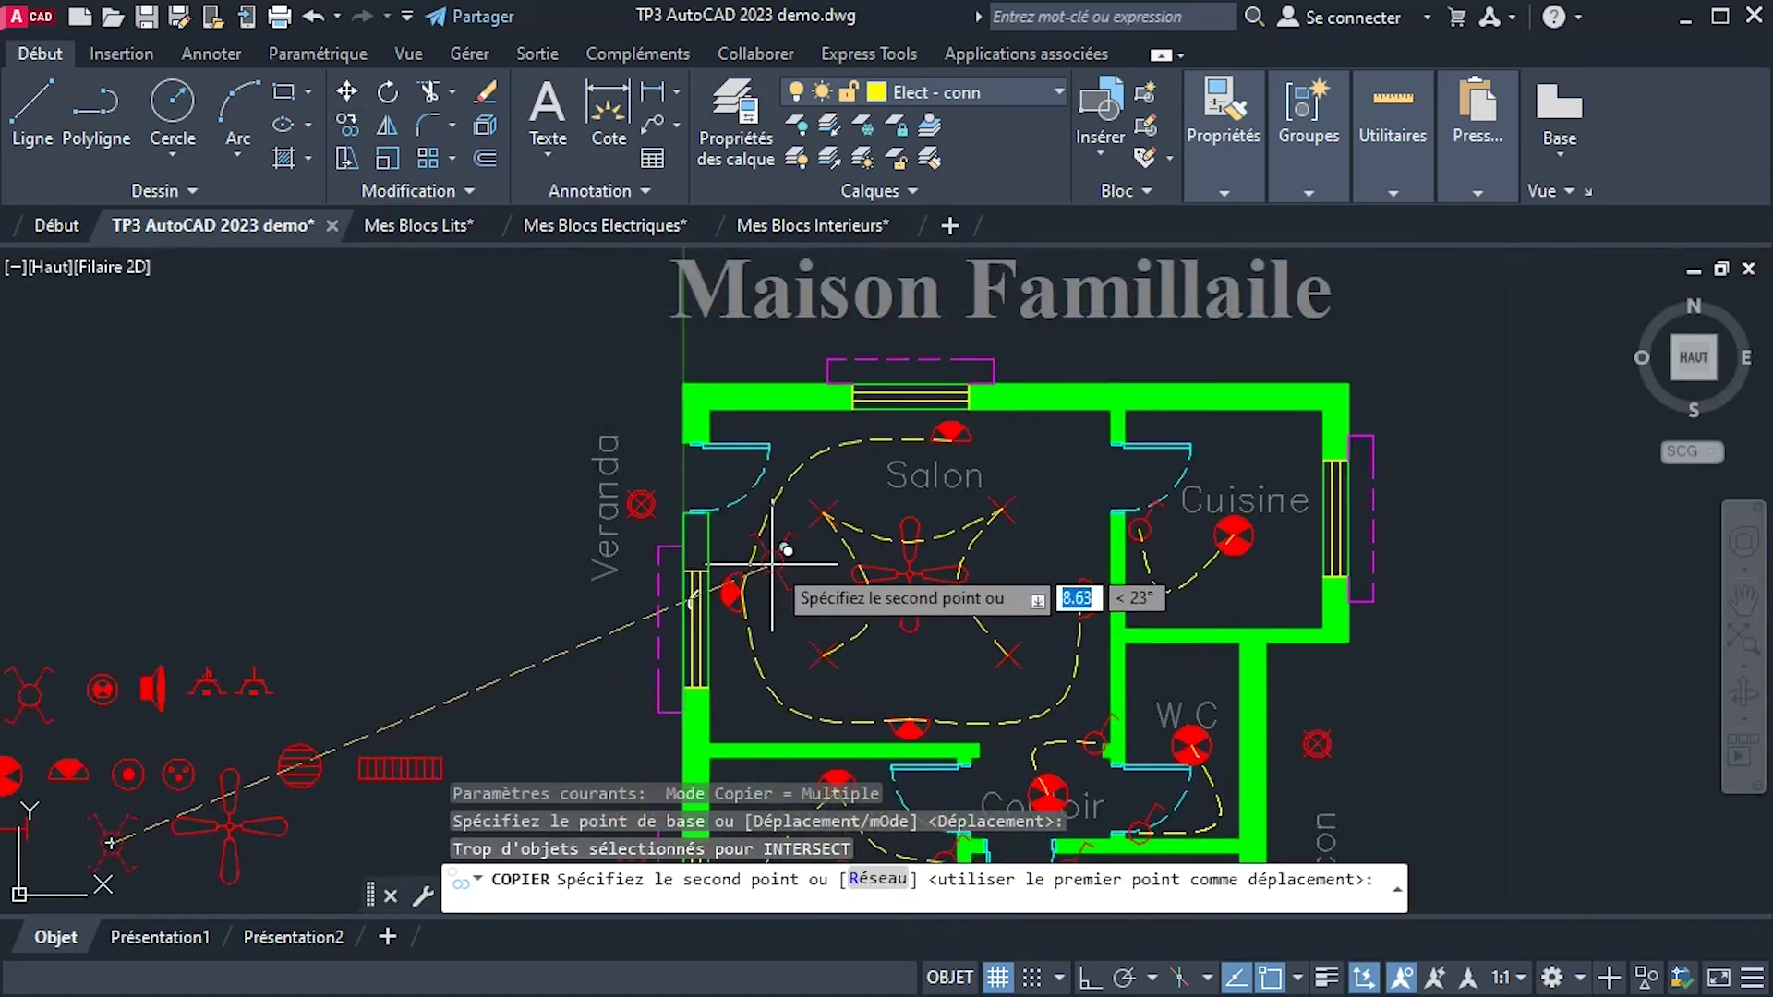
scroll(772, 563, "up", 4)
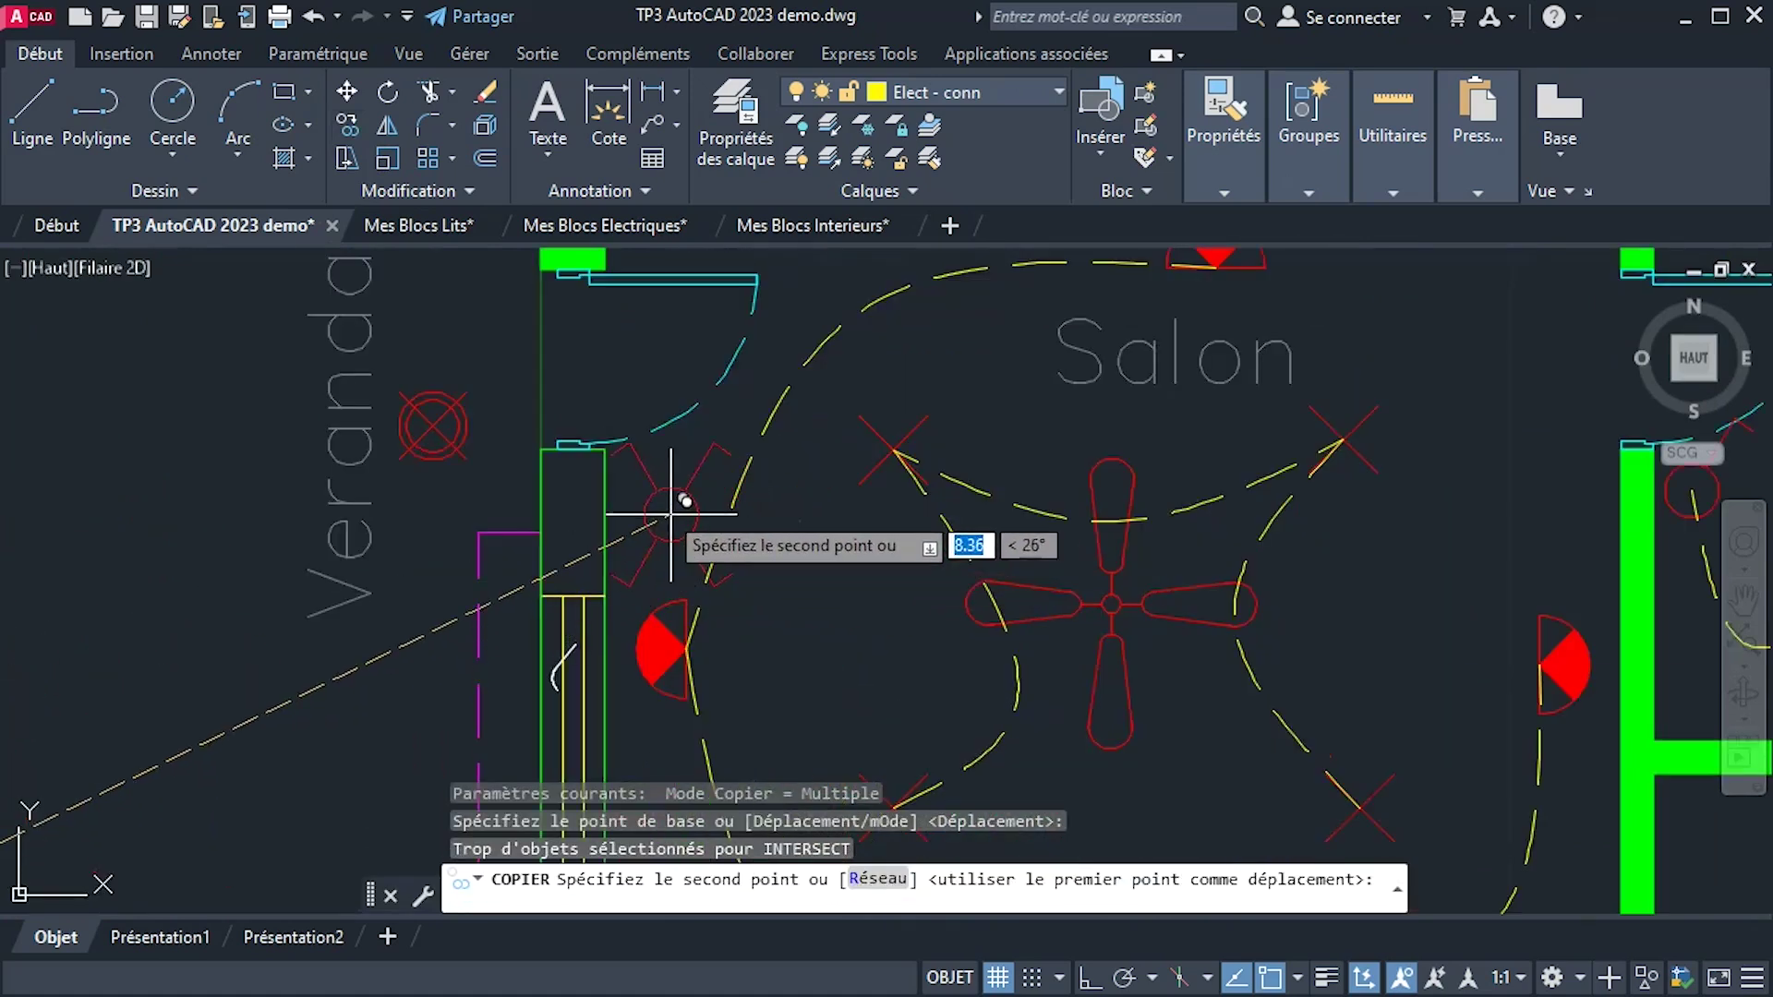
left_click(636, 481)
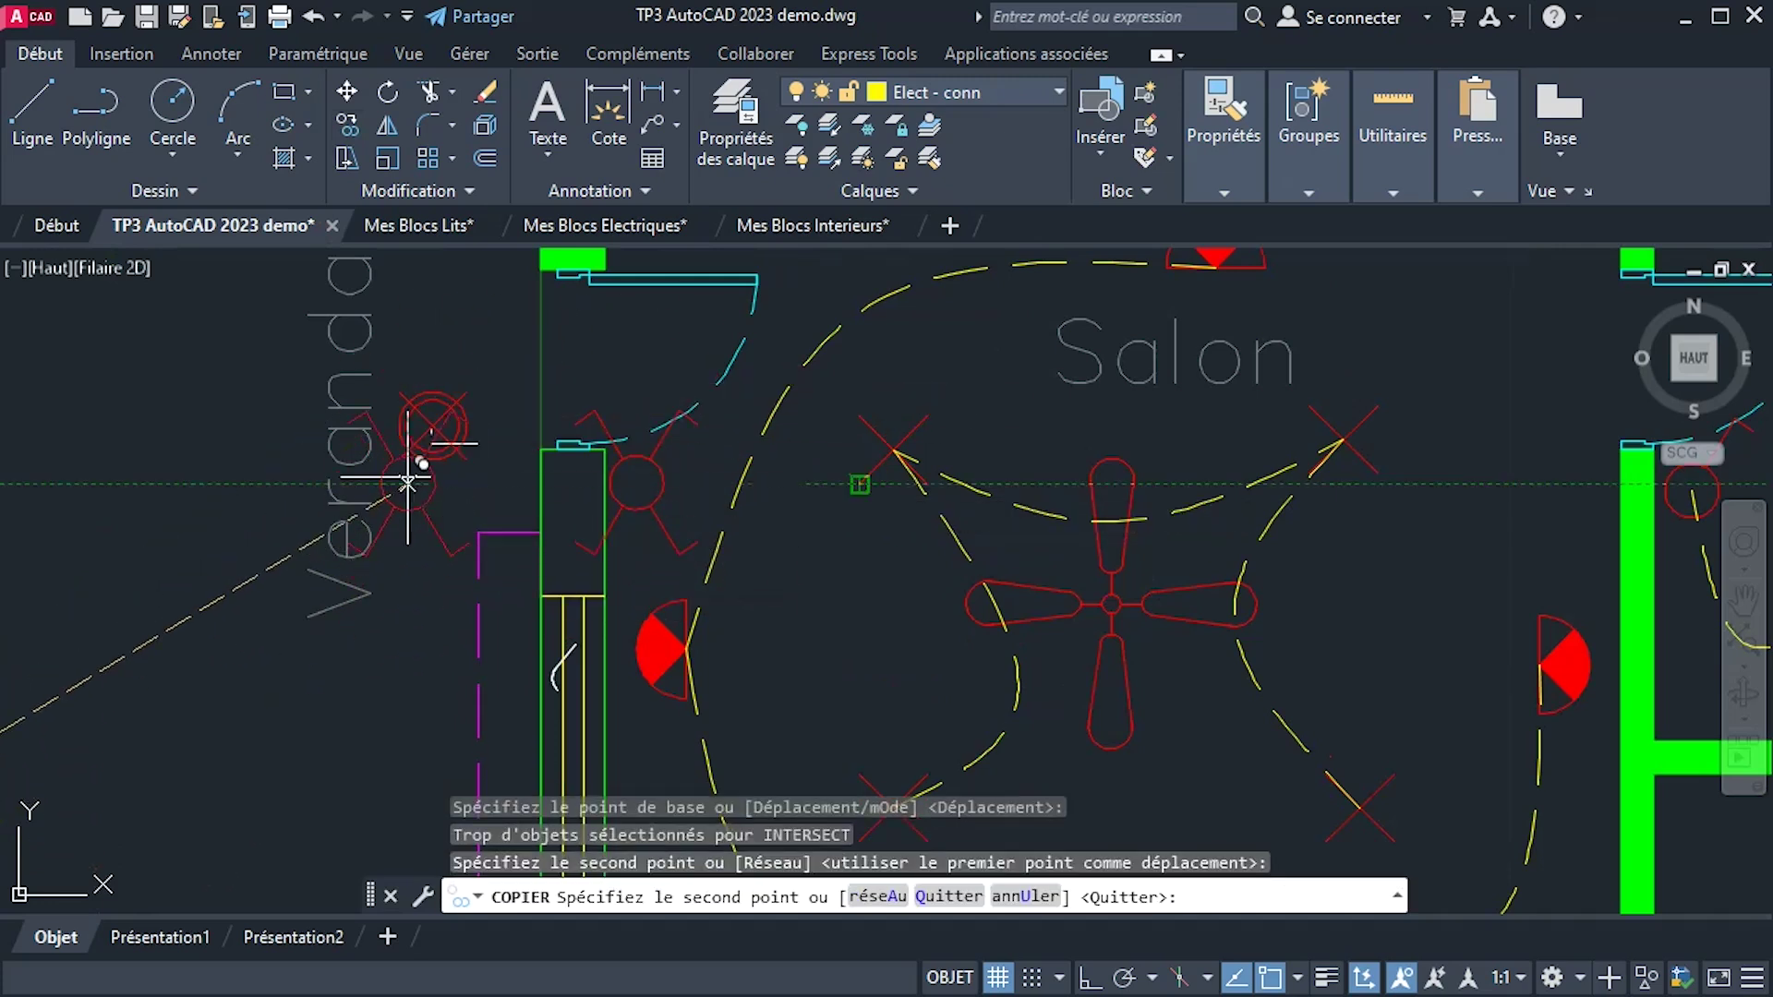
Place another four-armed switch on the corridor switch at the Salon's lower-right corner, finish copying, and select the switch there.
scroll(806, 570, "down", 4)
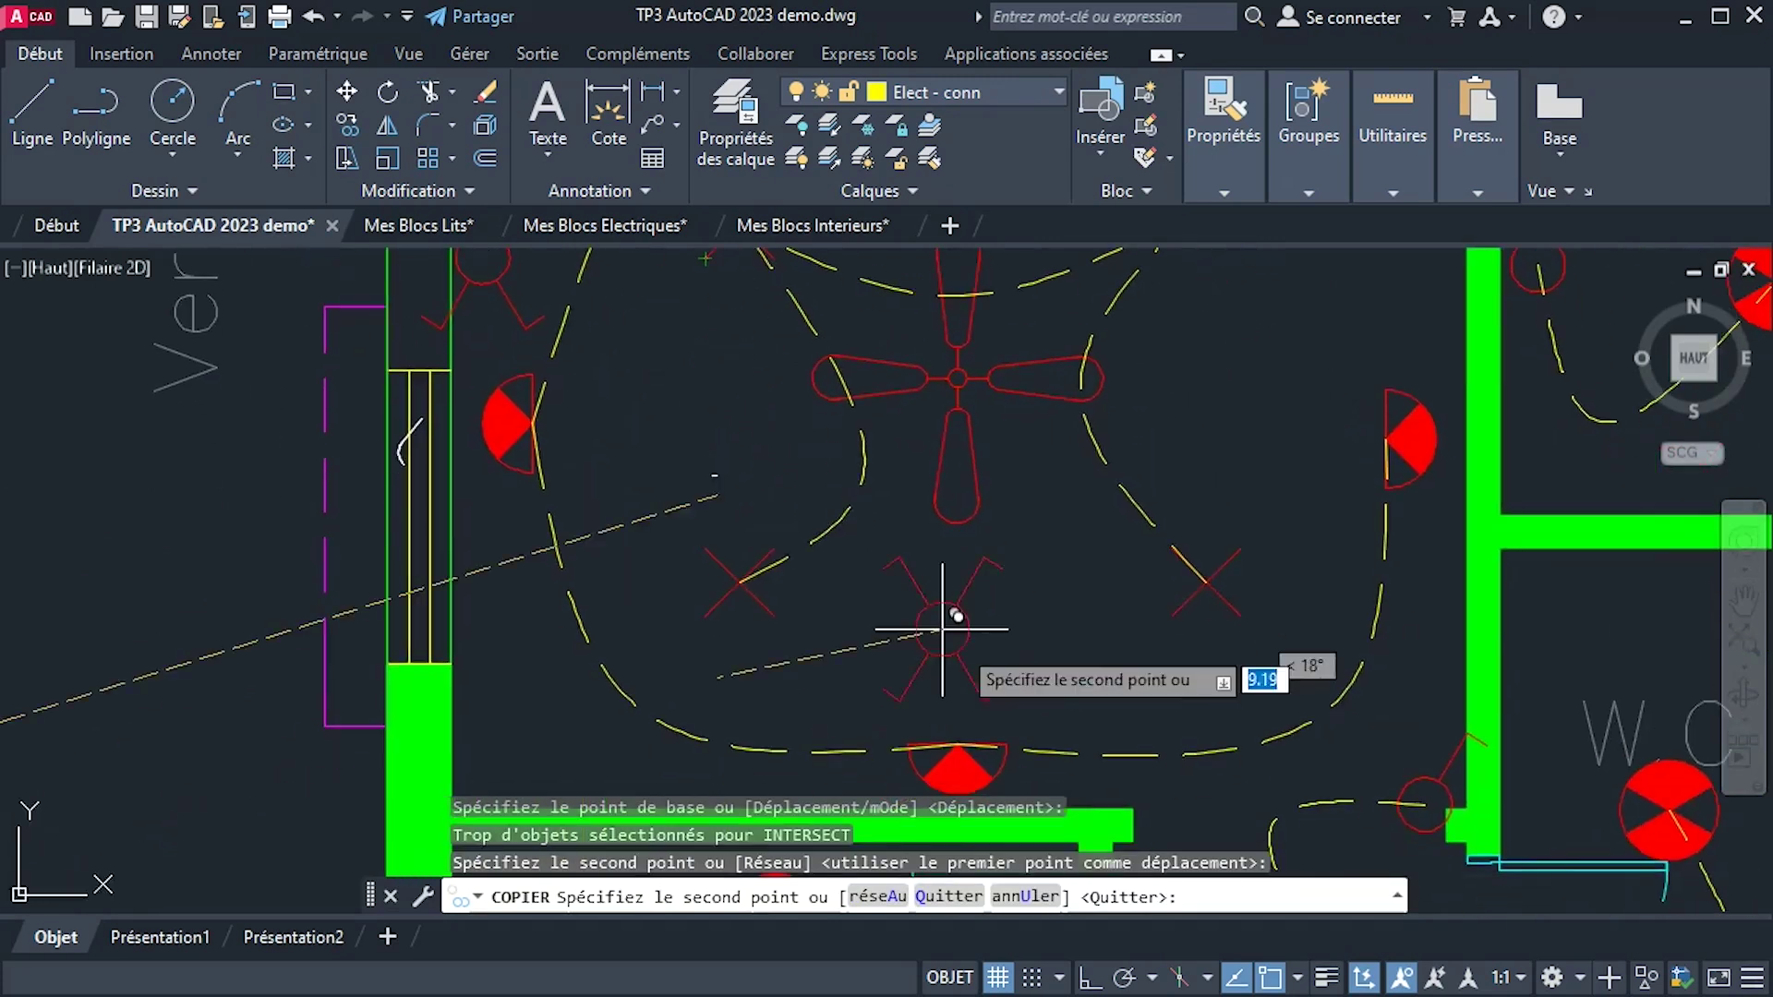
scroll(1148, 594, "up", 6)
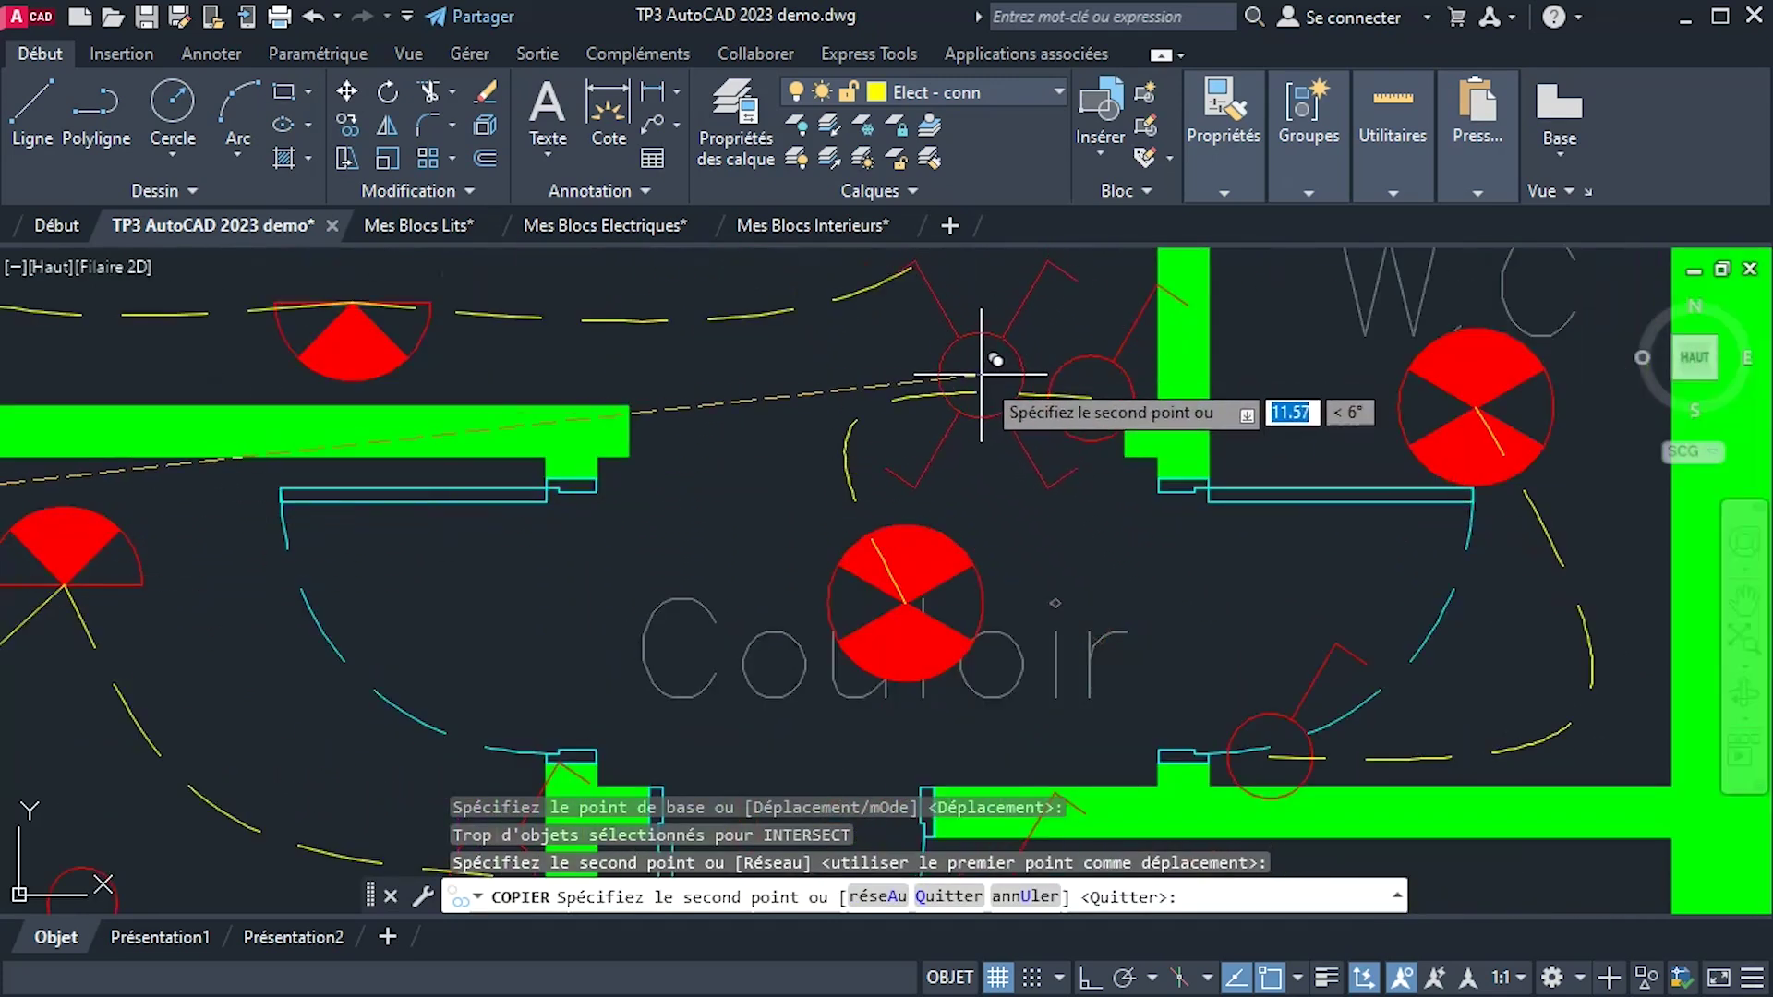
right_click(819, 429)
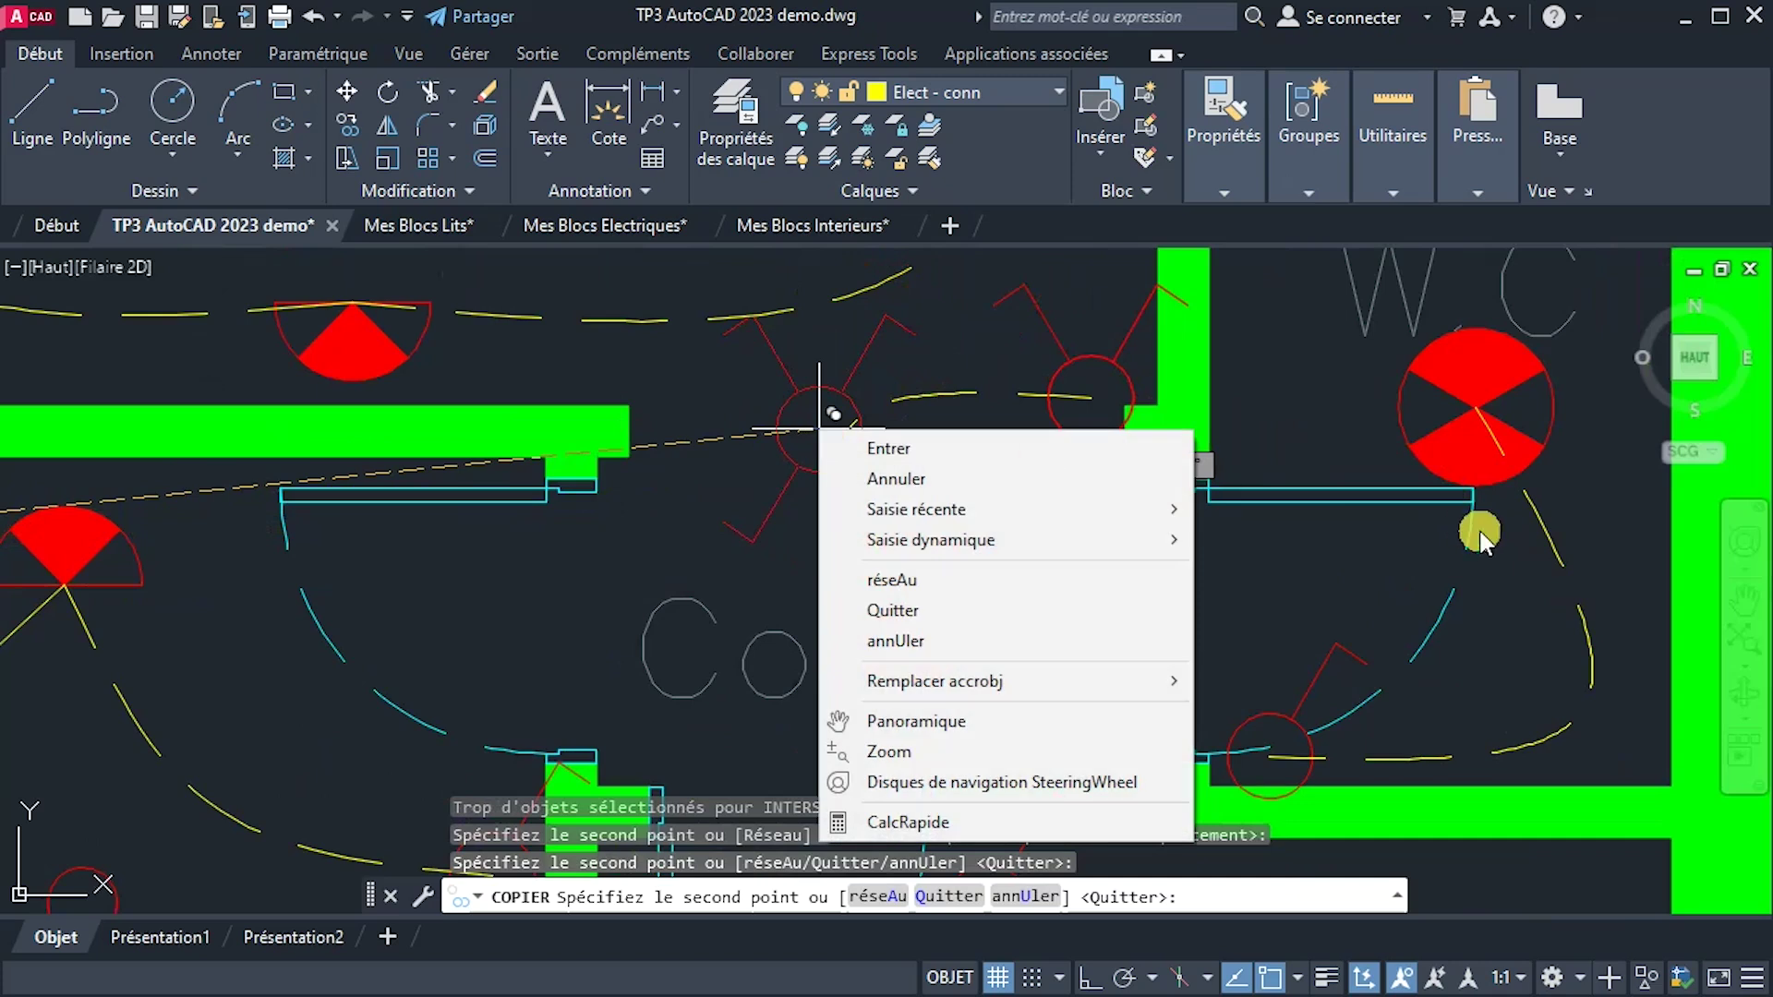
left_click(896, 451)
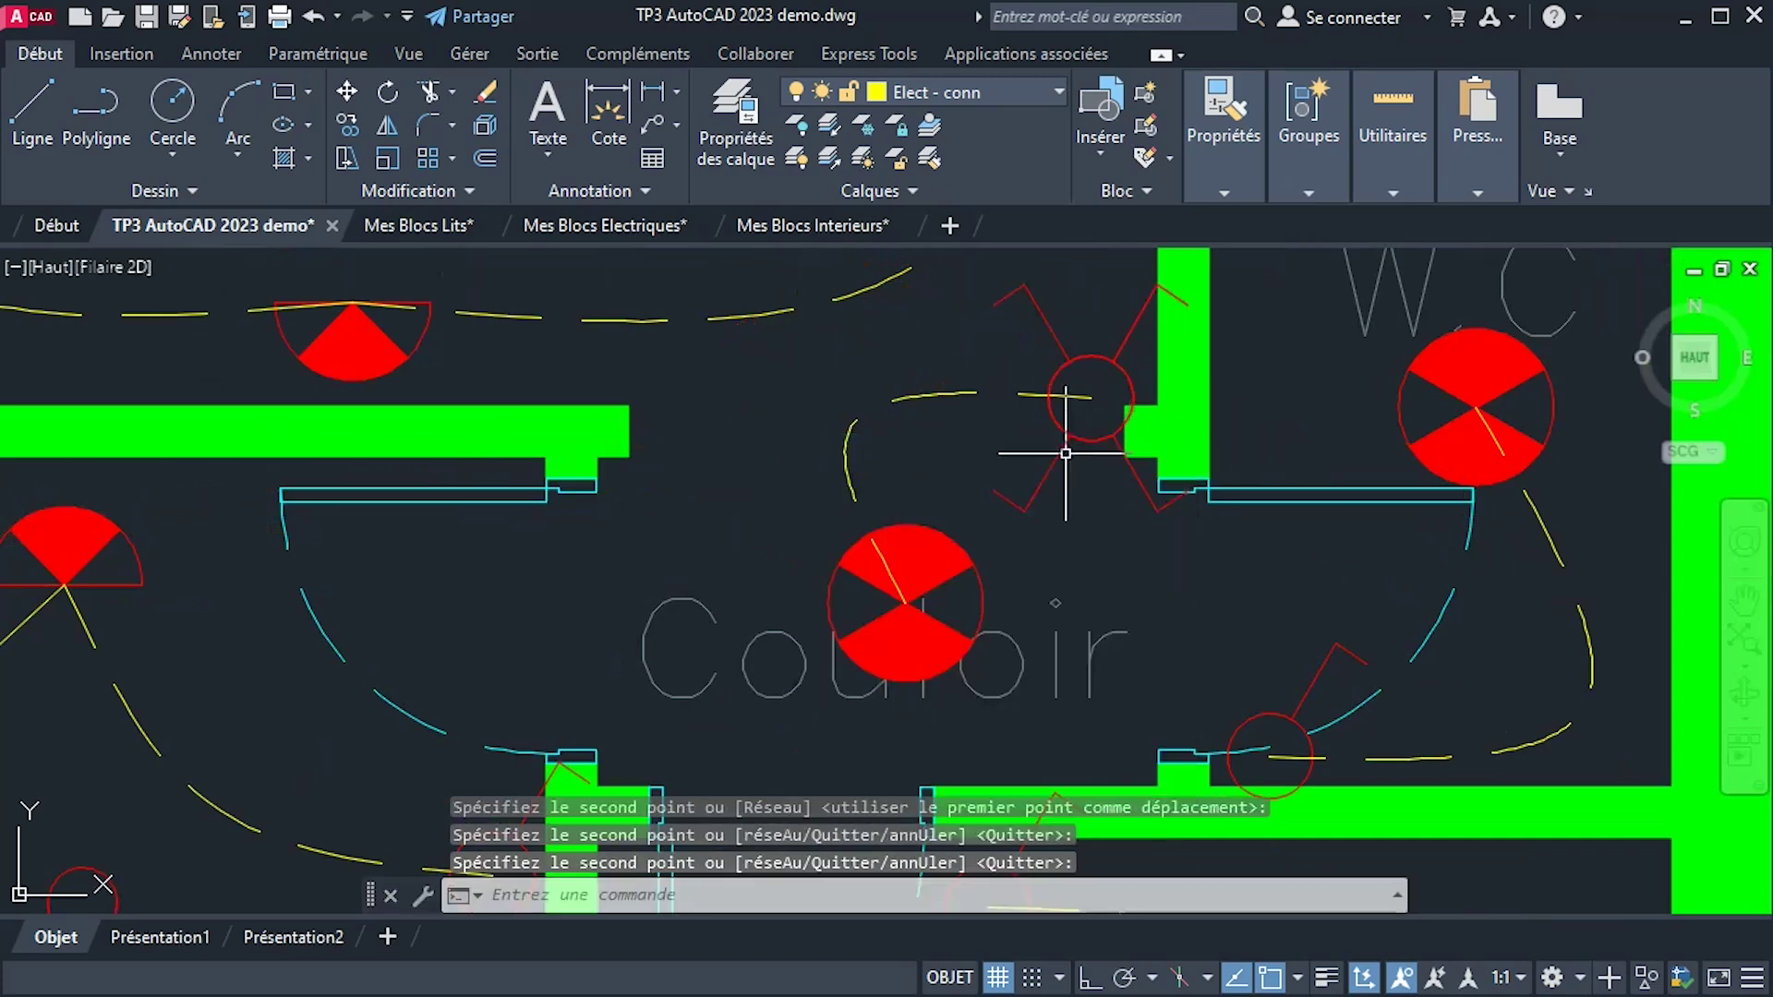
left_click(1075, 437)
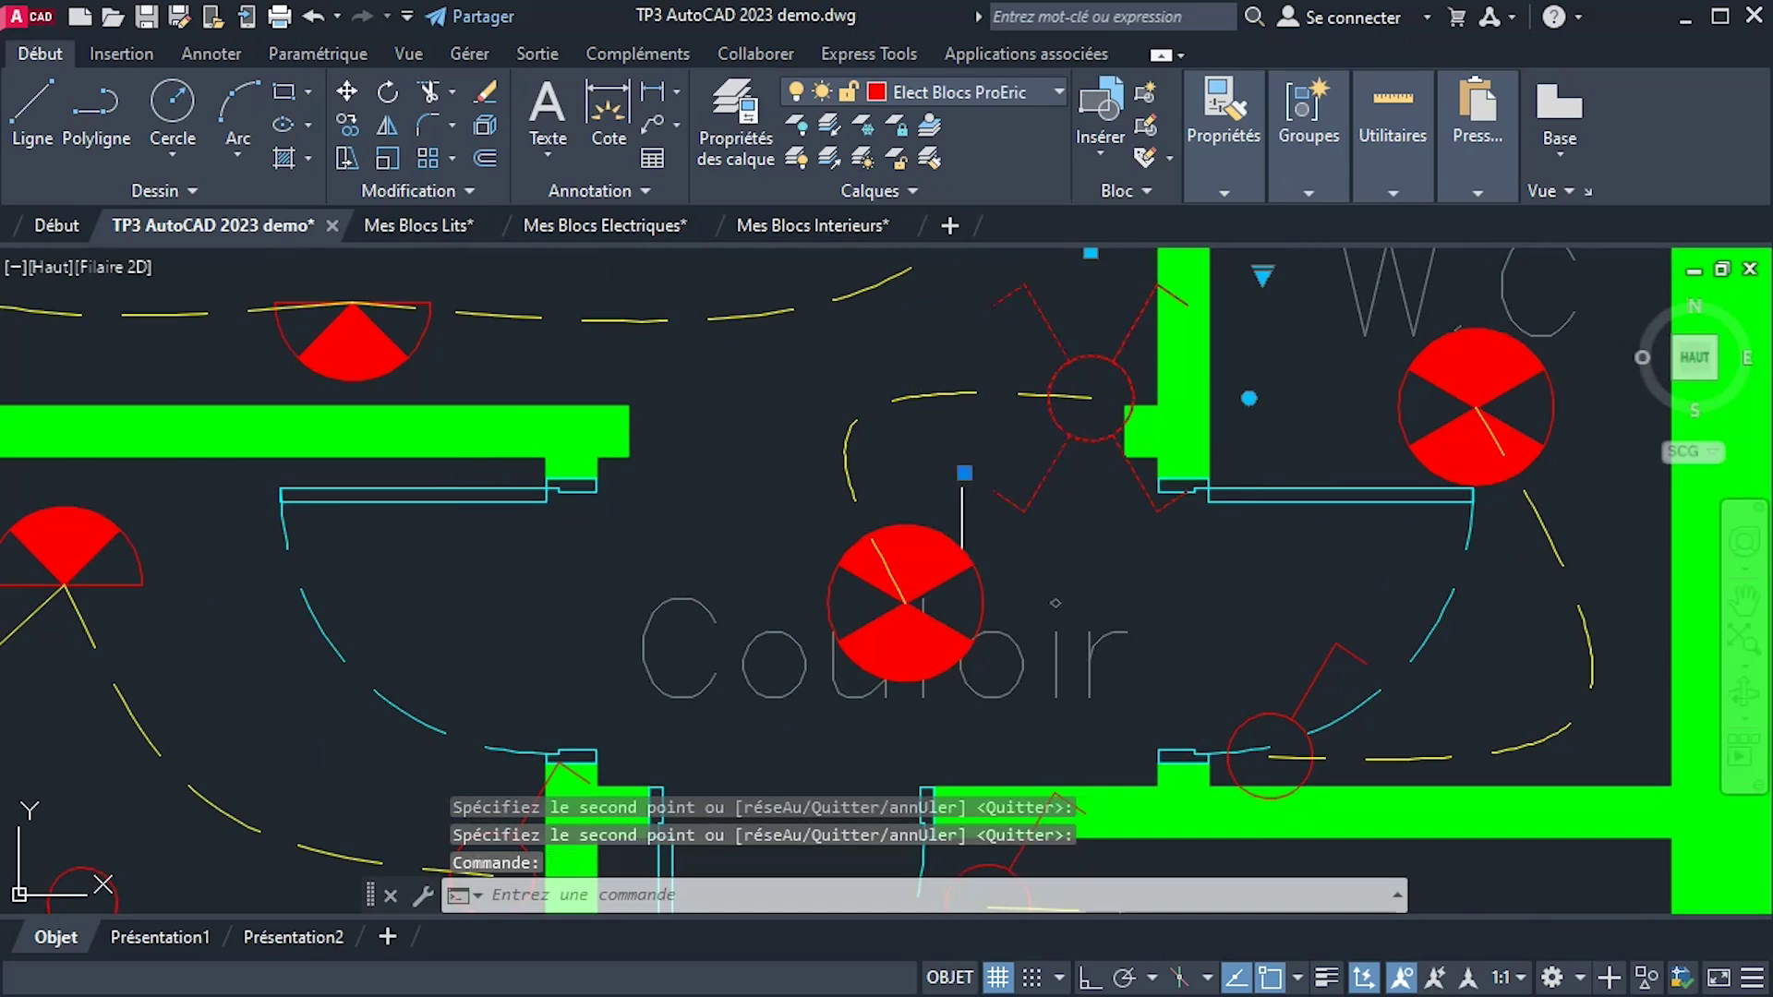
Move the selected four-armed switch just beside the corridor switch, on its left, near the Salon's lower-right corner.
left_click(964, 473)
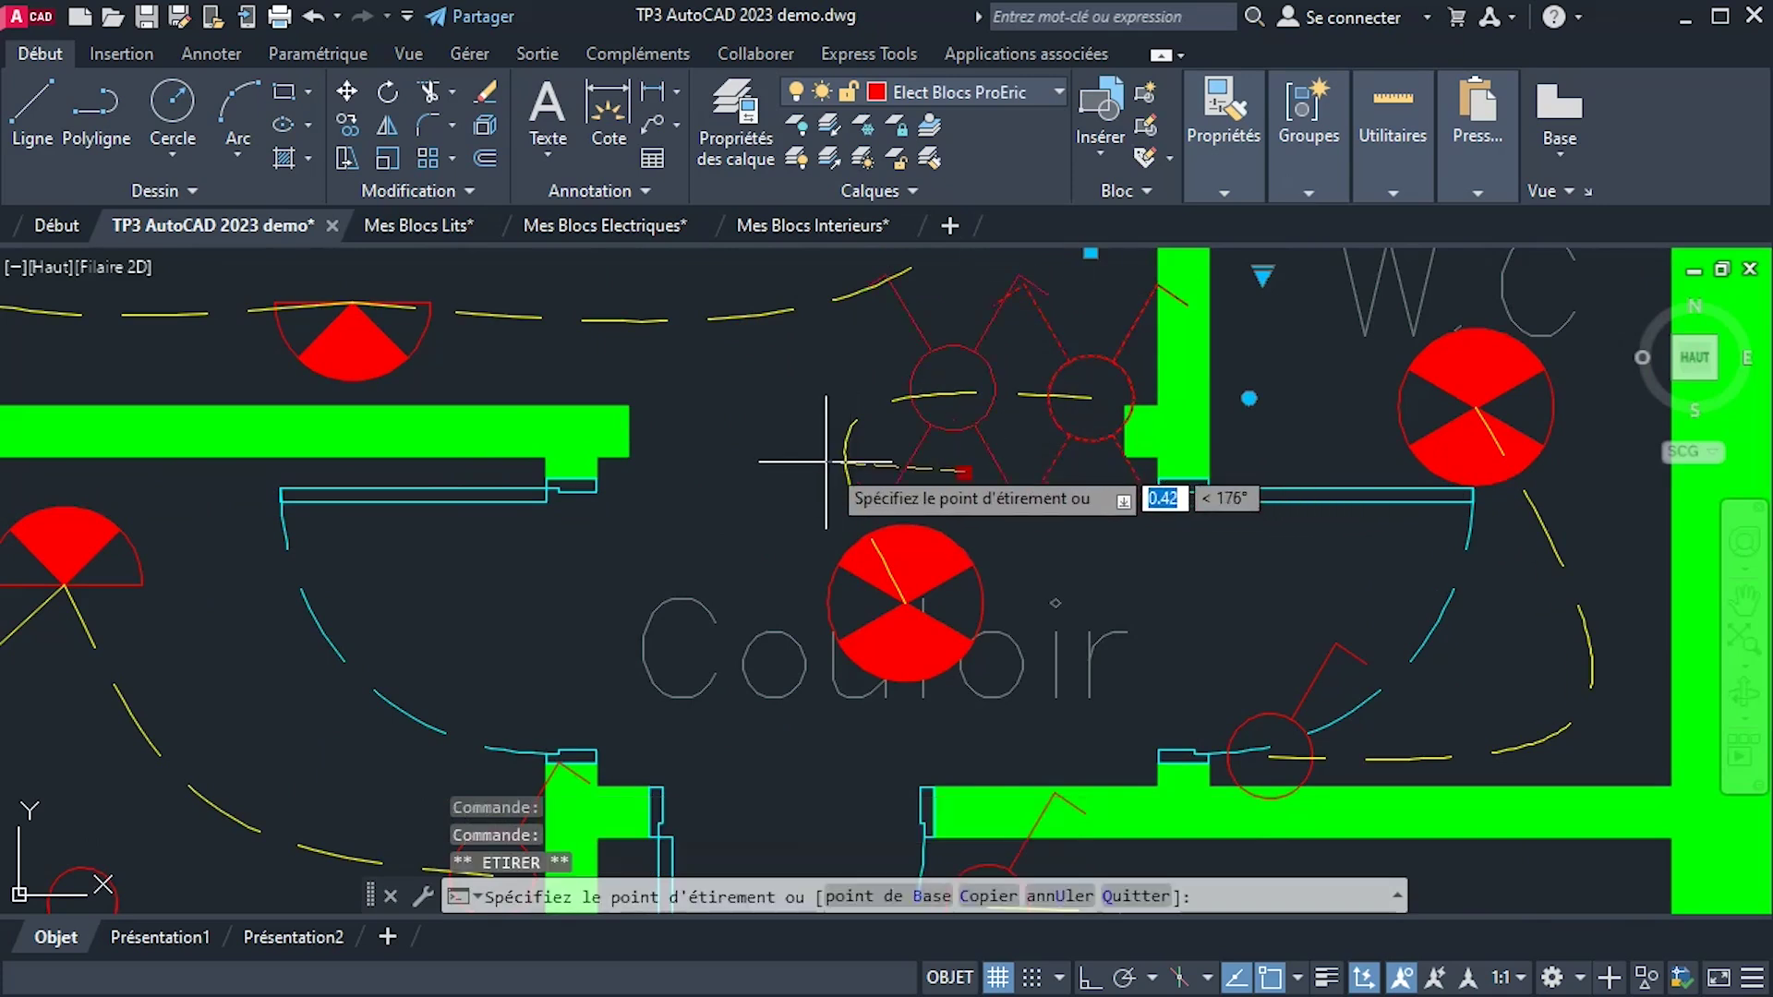
left_click(827, 461)
middle_click_drag(1012, 490, 1109, 600)
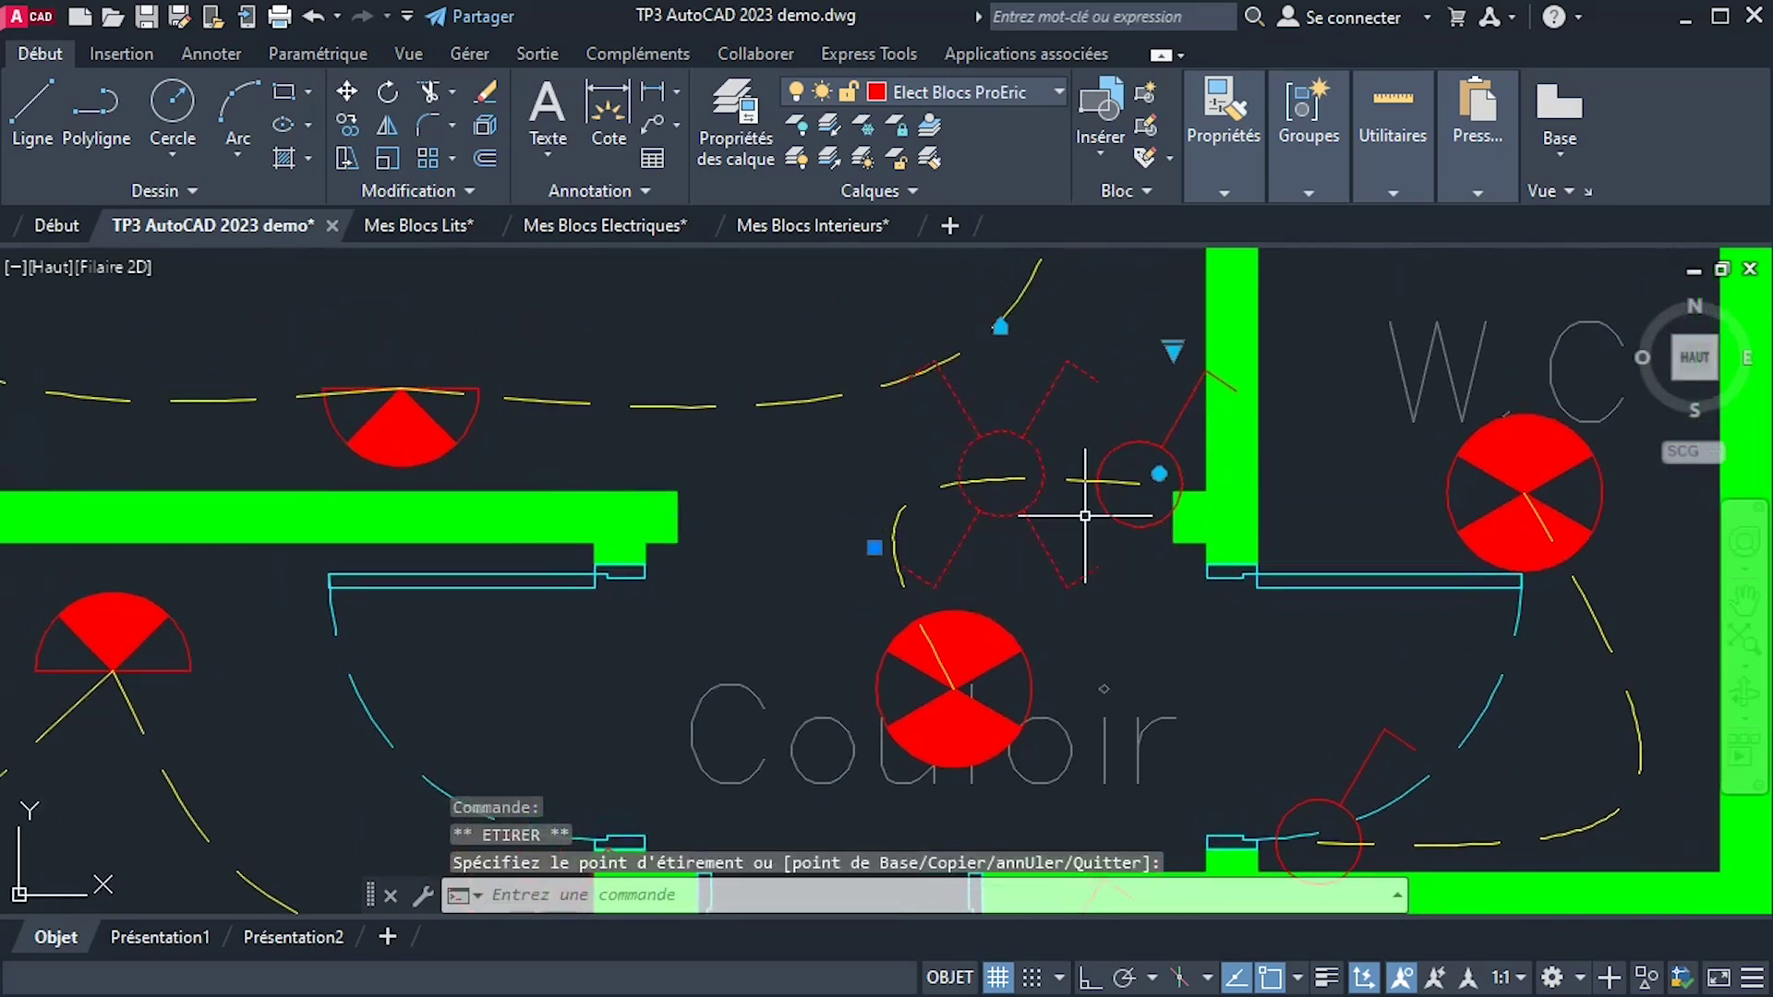
scroll(1088, 515, "down", 2)
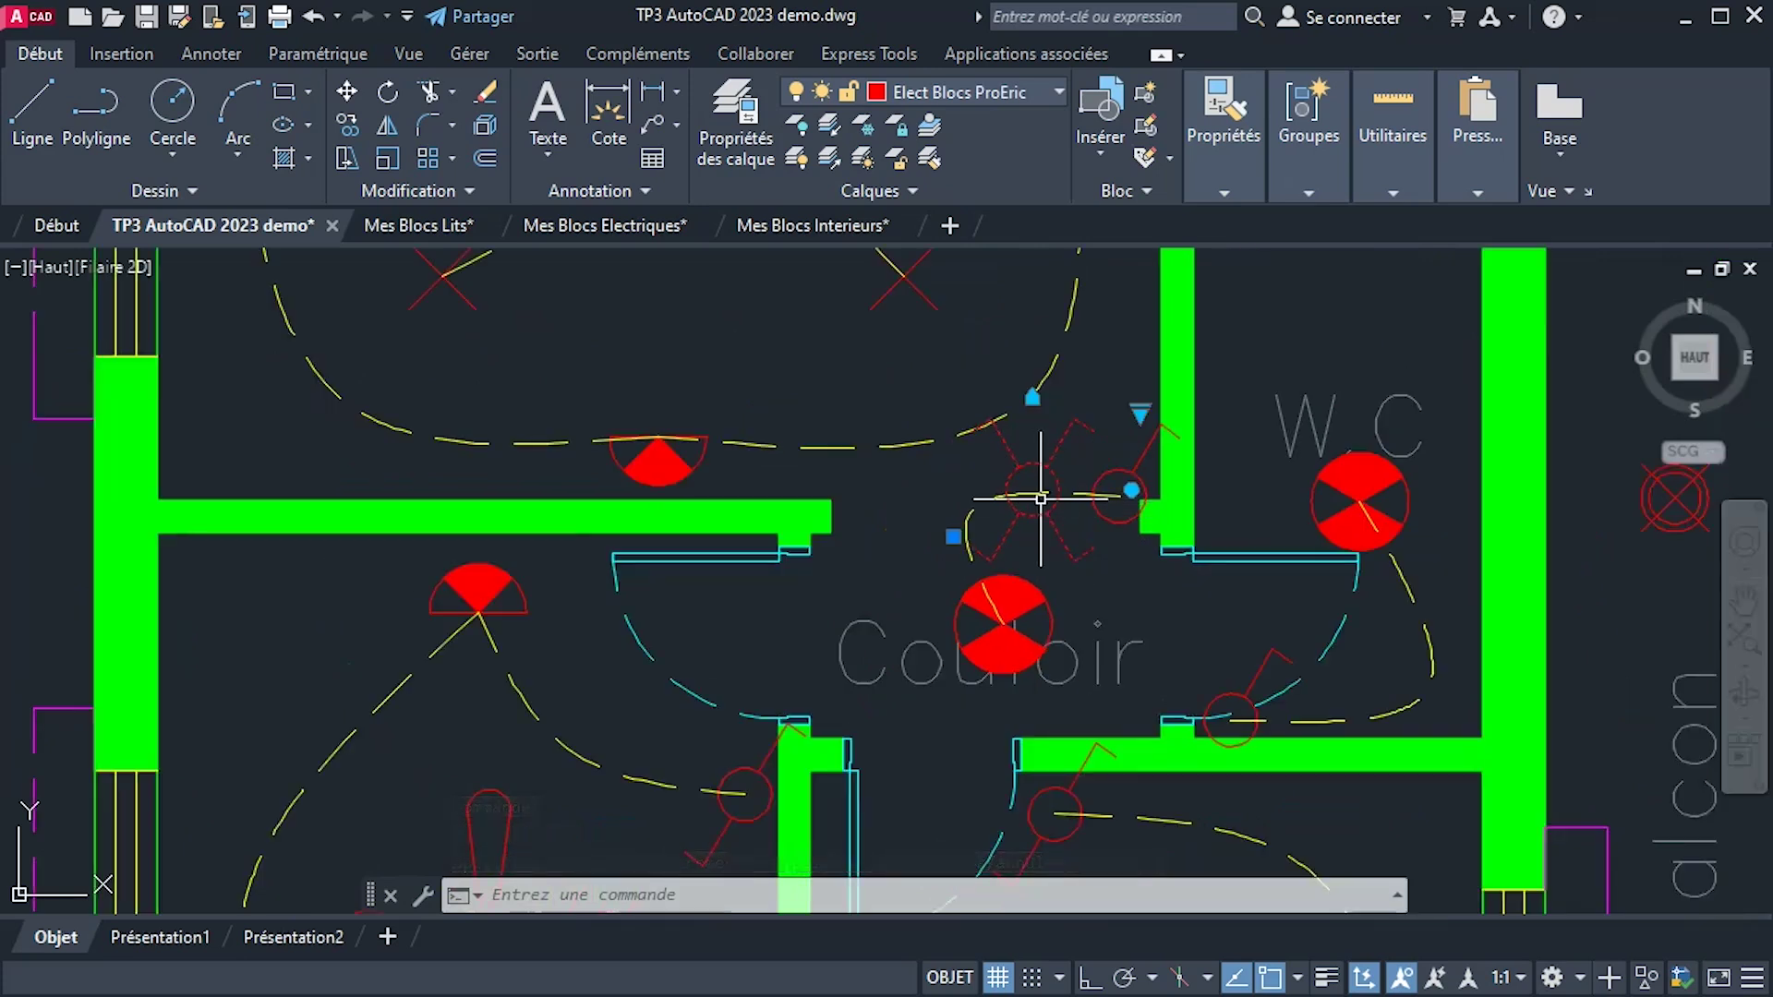
scroll(1064, 540, "down", 3)
middle_click_drag(1064, 541, 1064, 620)
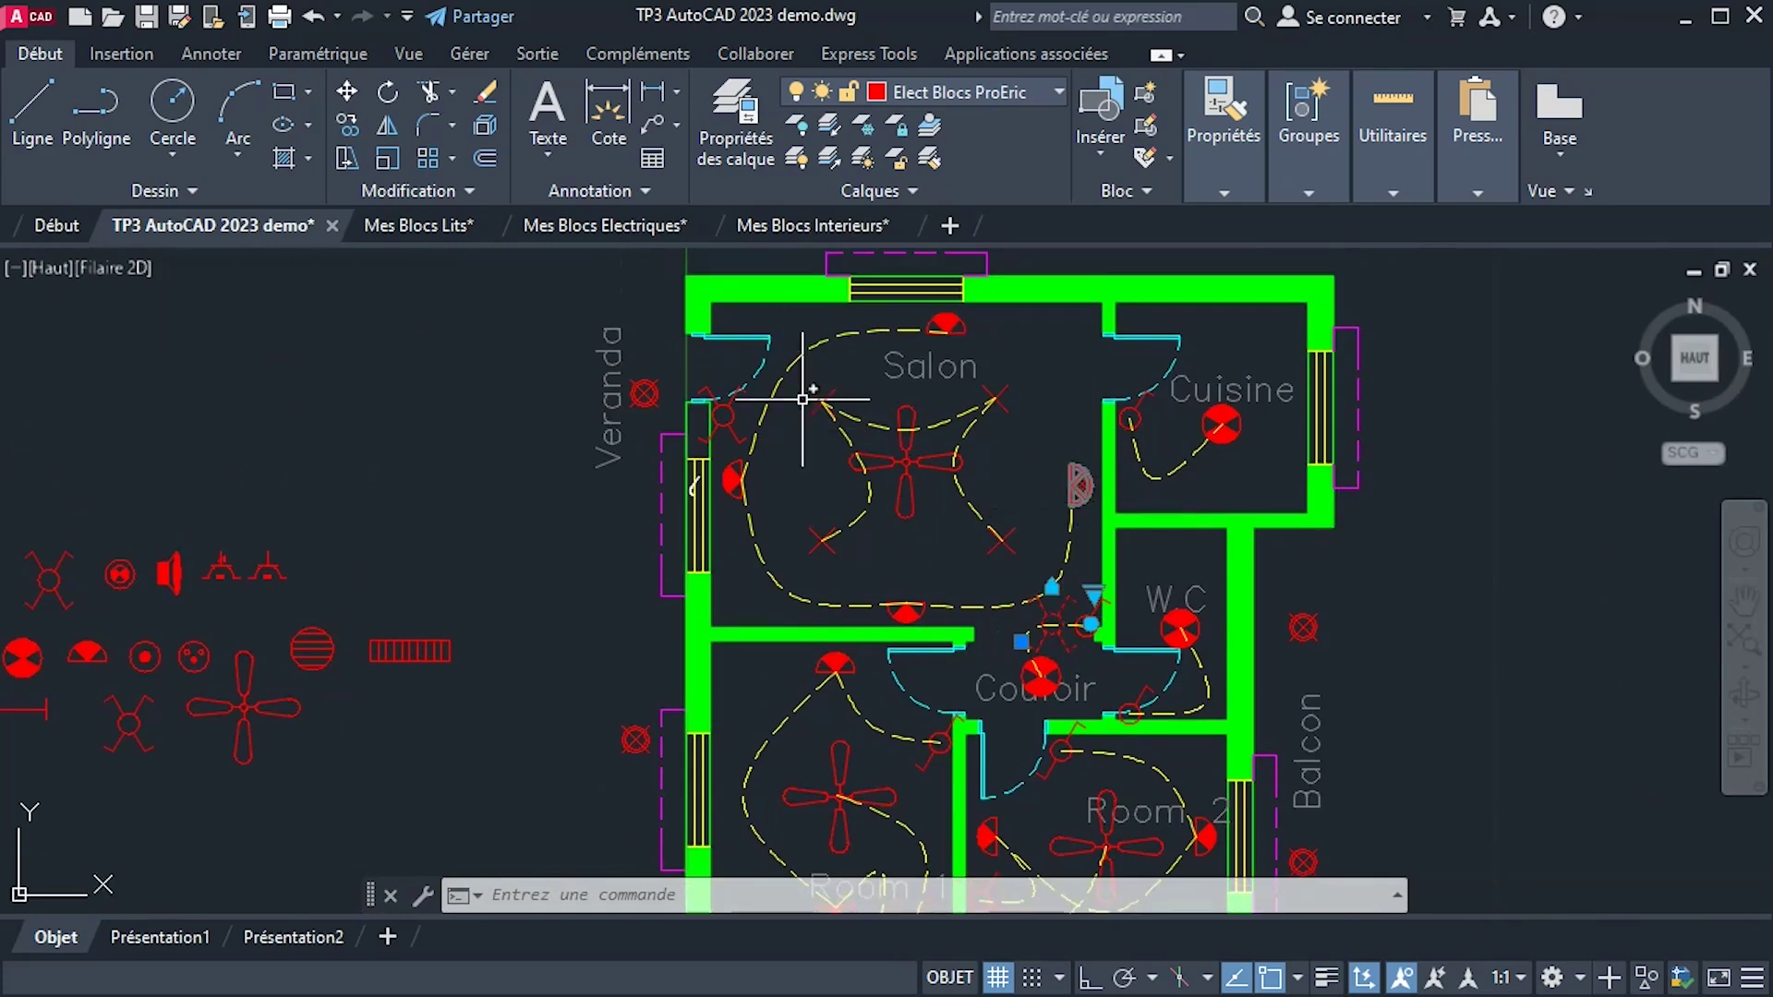
Copy both Salon four-armed switches about 0.54 straight down, using the Veranda-door switch's centre as base point.
scroll(709, 452, "up", 2)
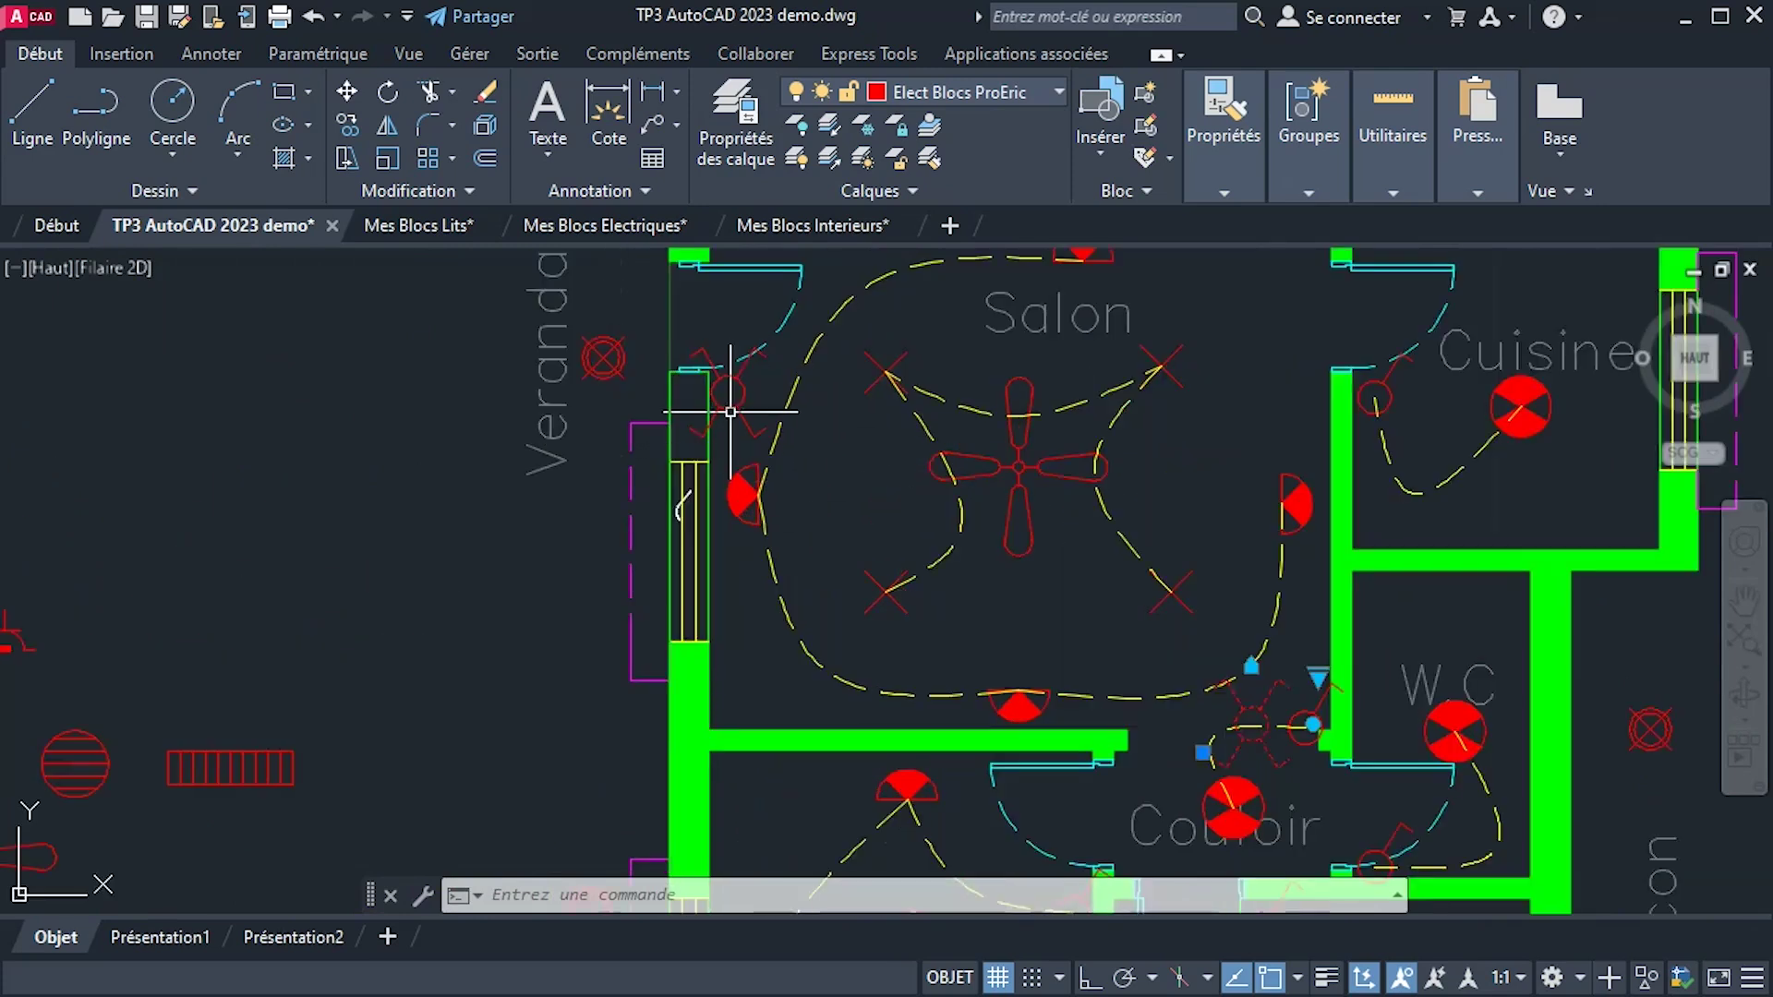
mouse_move(733, 407)
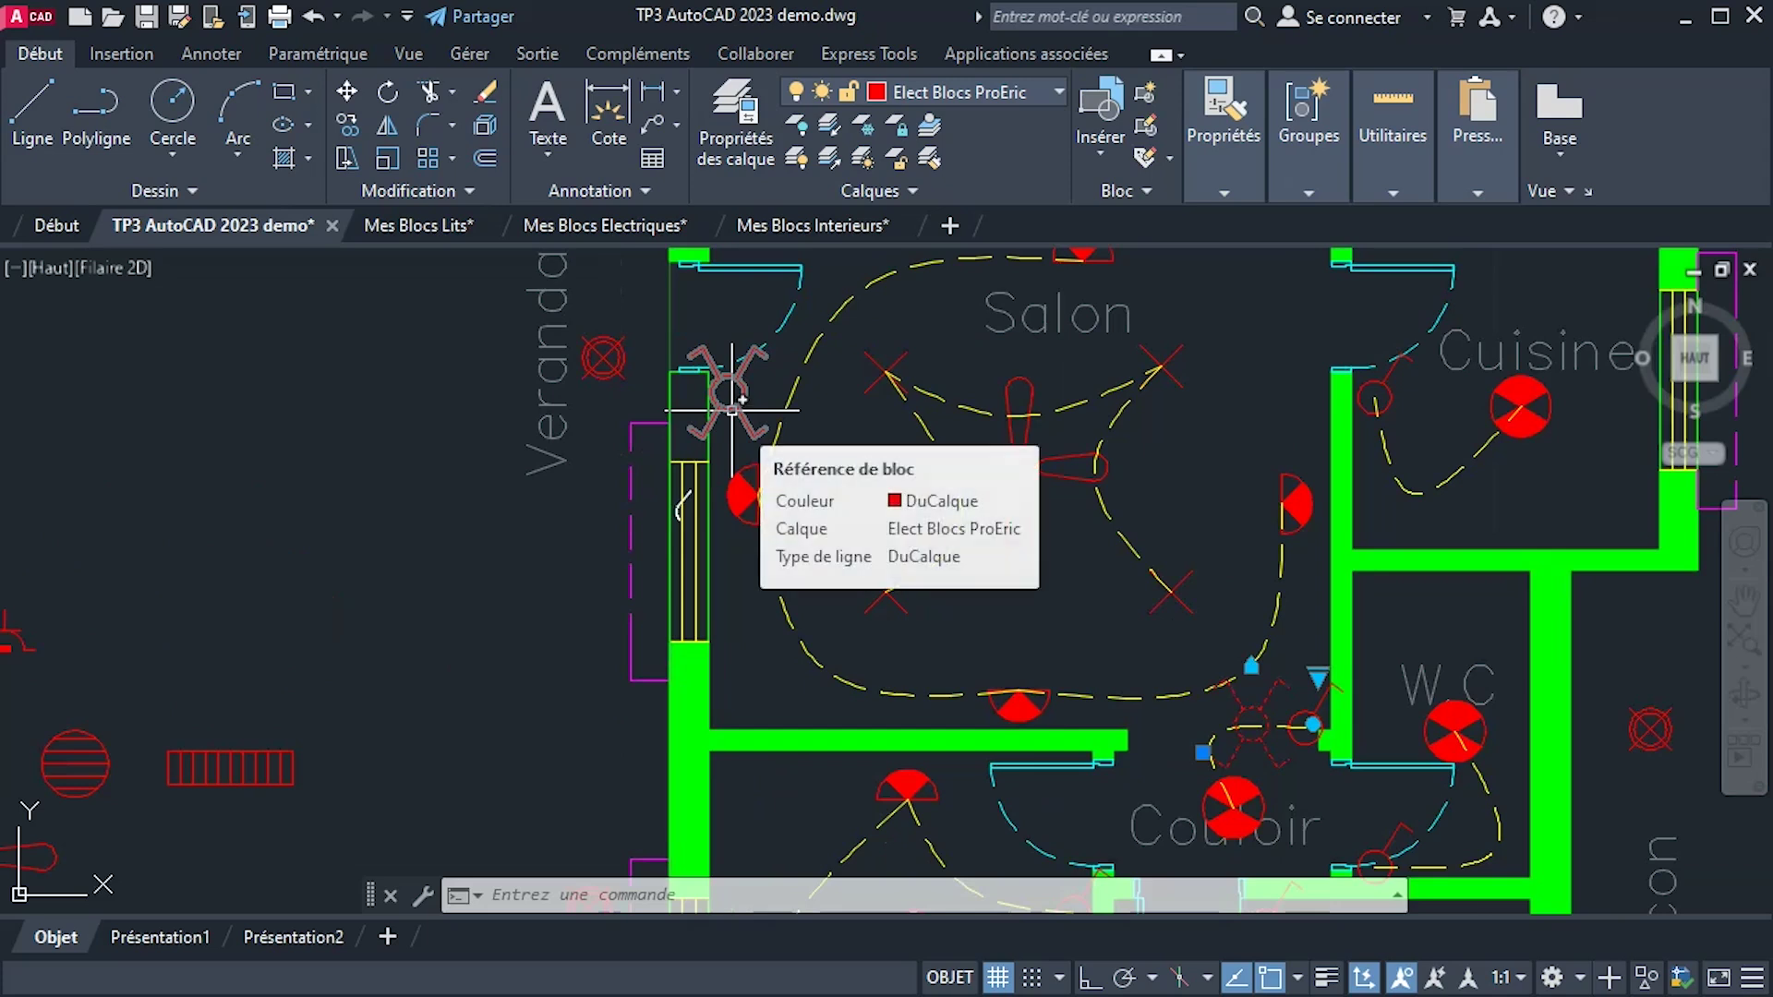
scroll(609, 435, "down", 2)
middle_click_drag(640, 494, 629, 426)
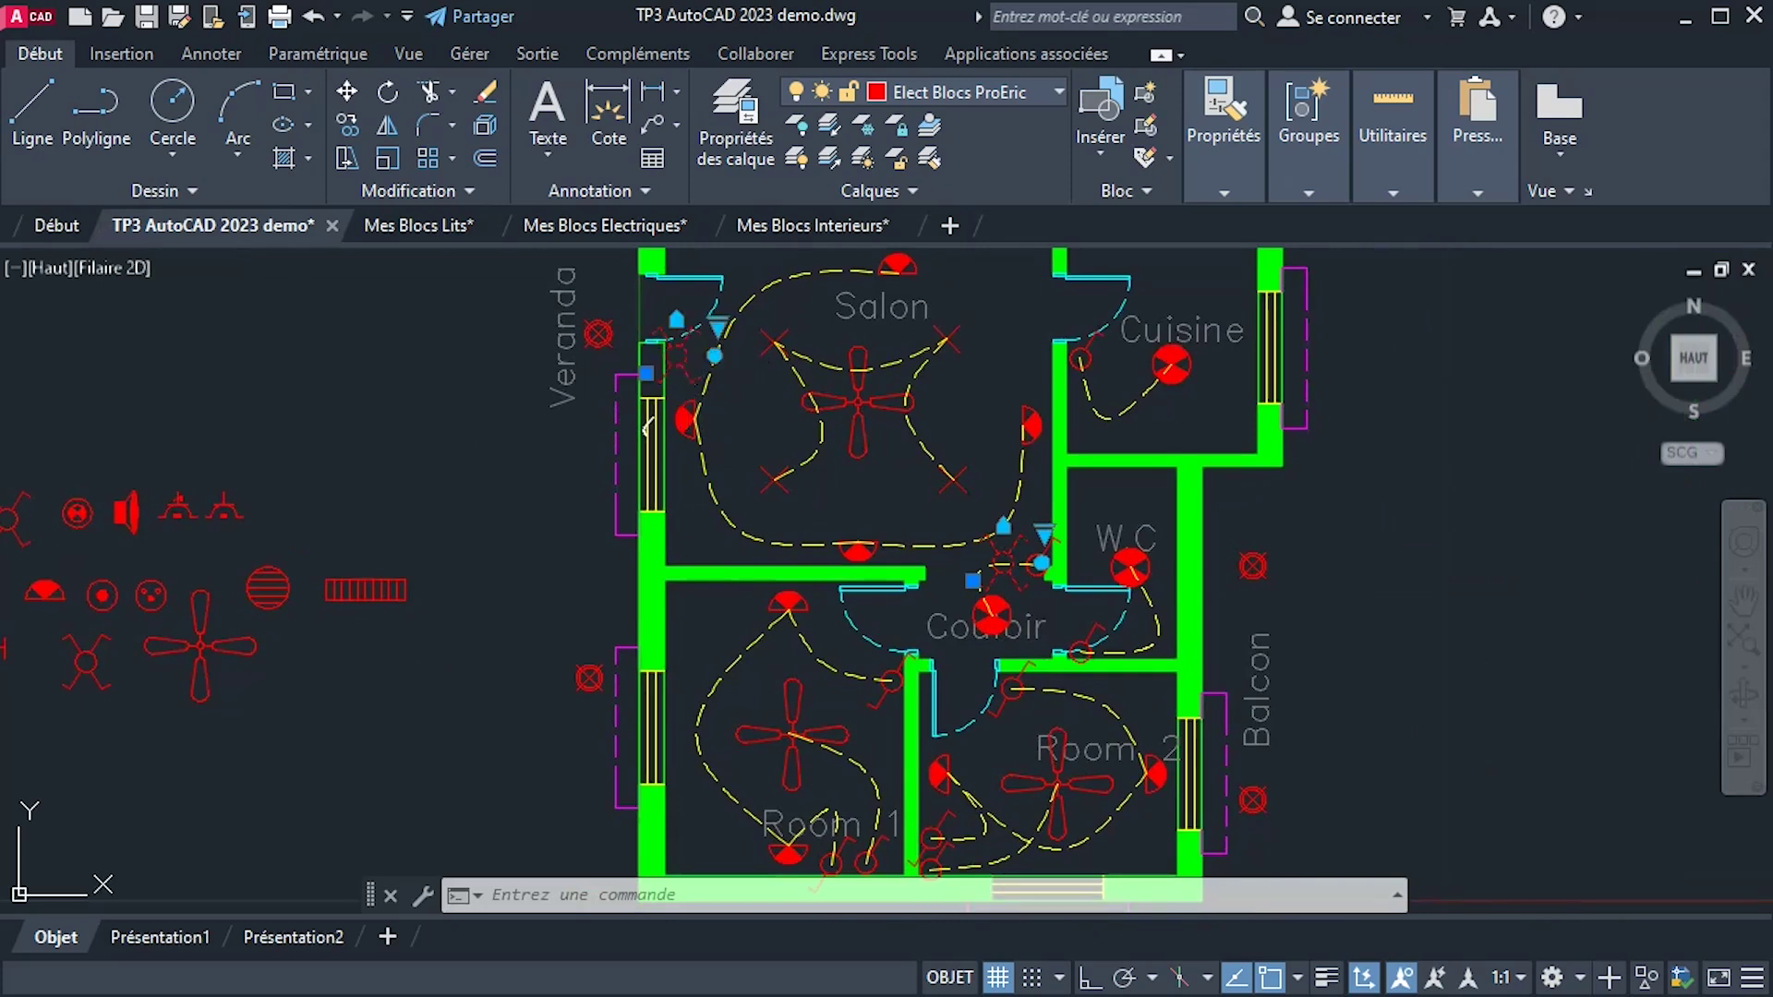
left_click(342, 128)
scroll(700, 459, "up", 2)
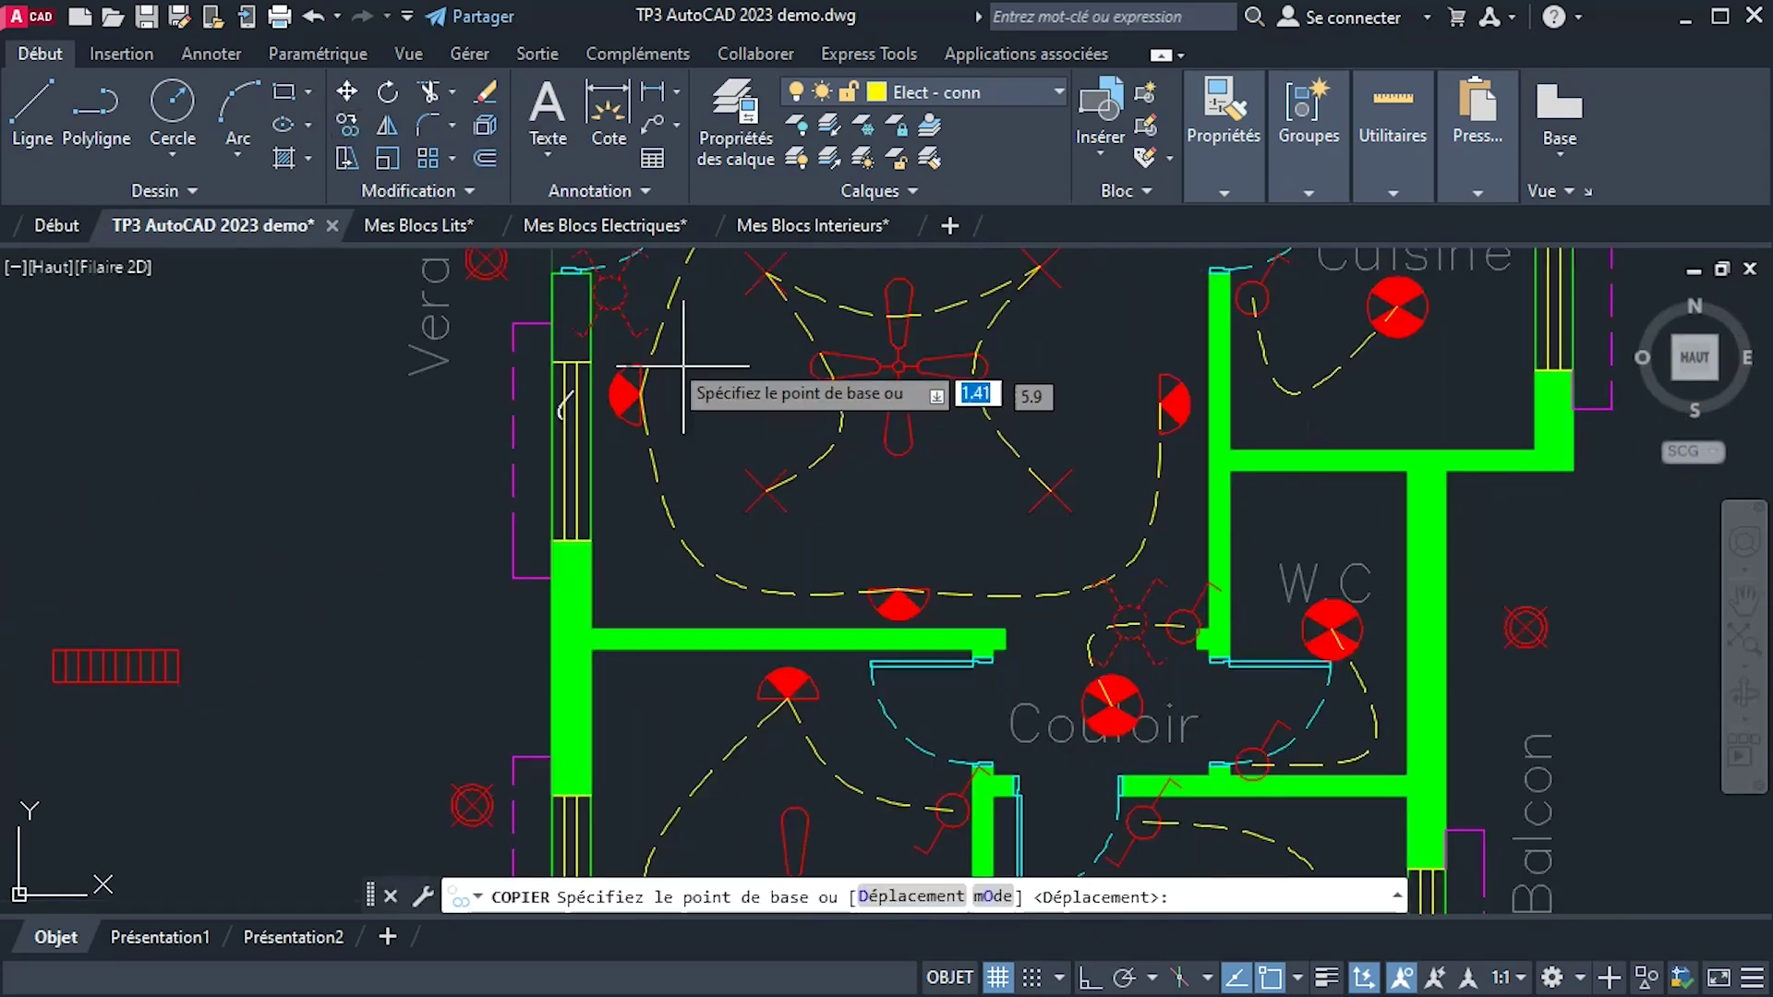
left_click(609, 294)
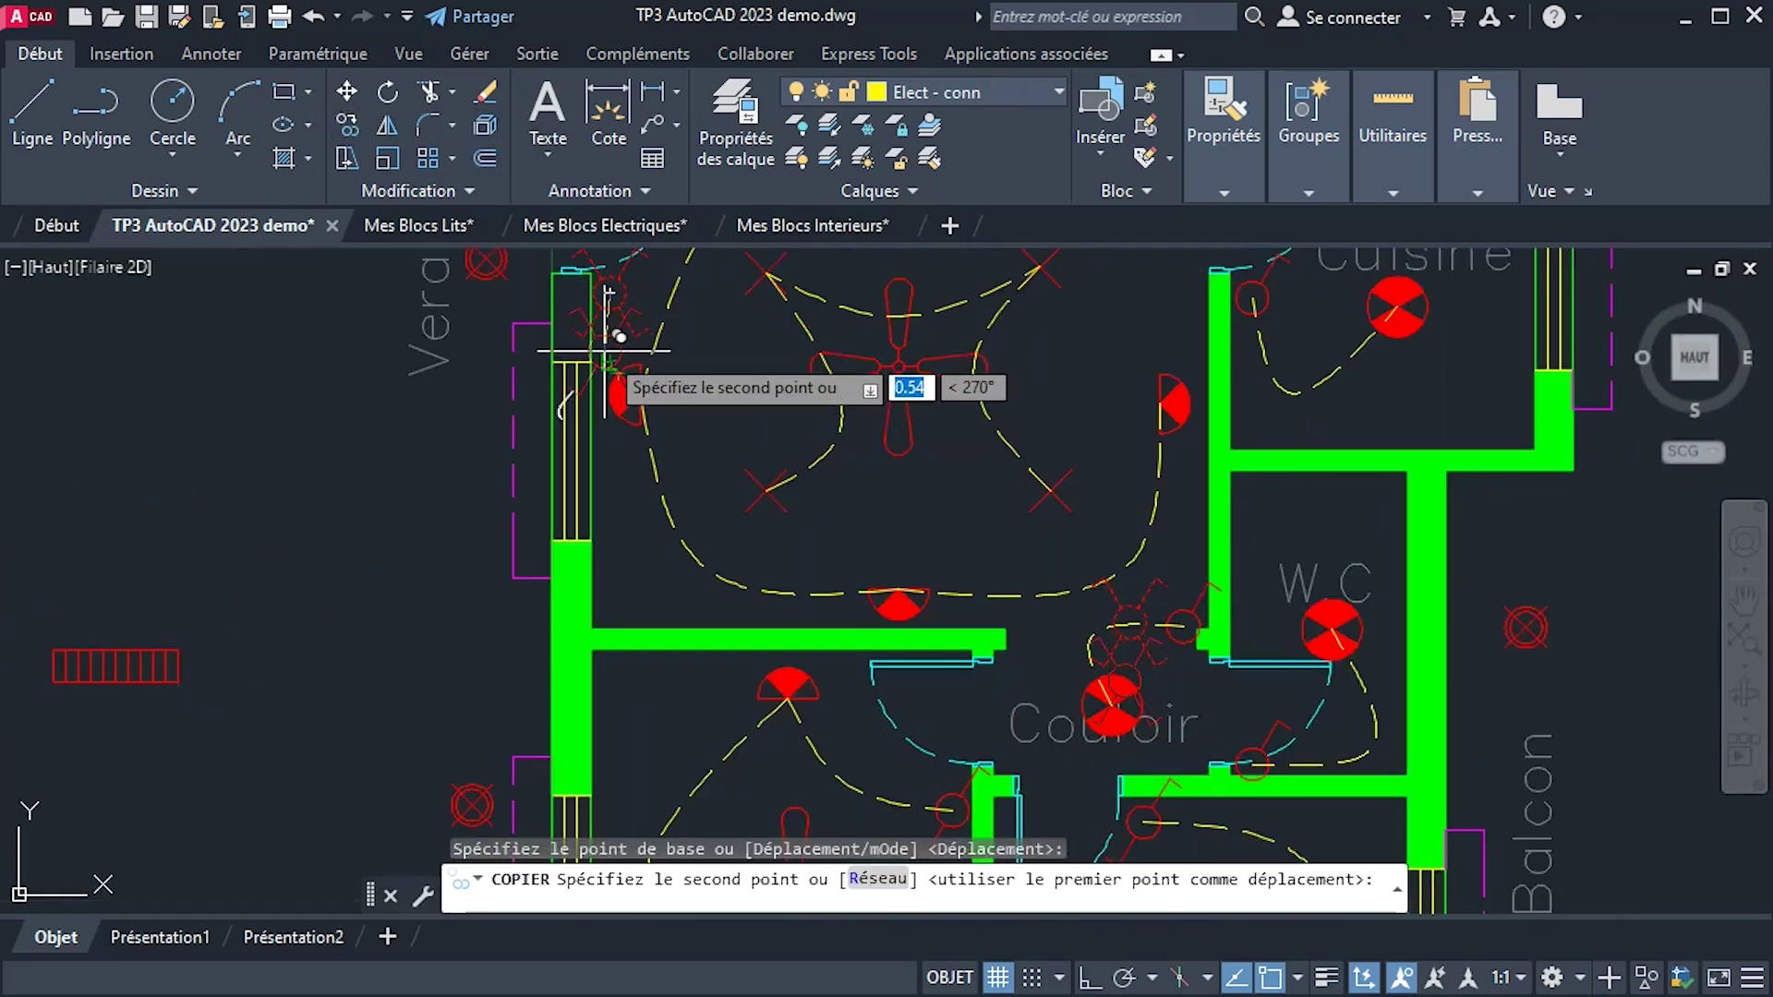
middle_click_drag(605, 351, 596, 450)
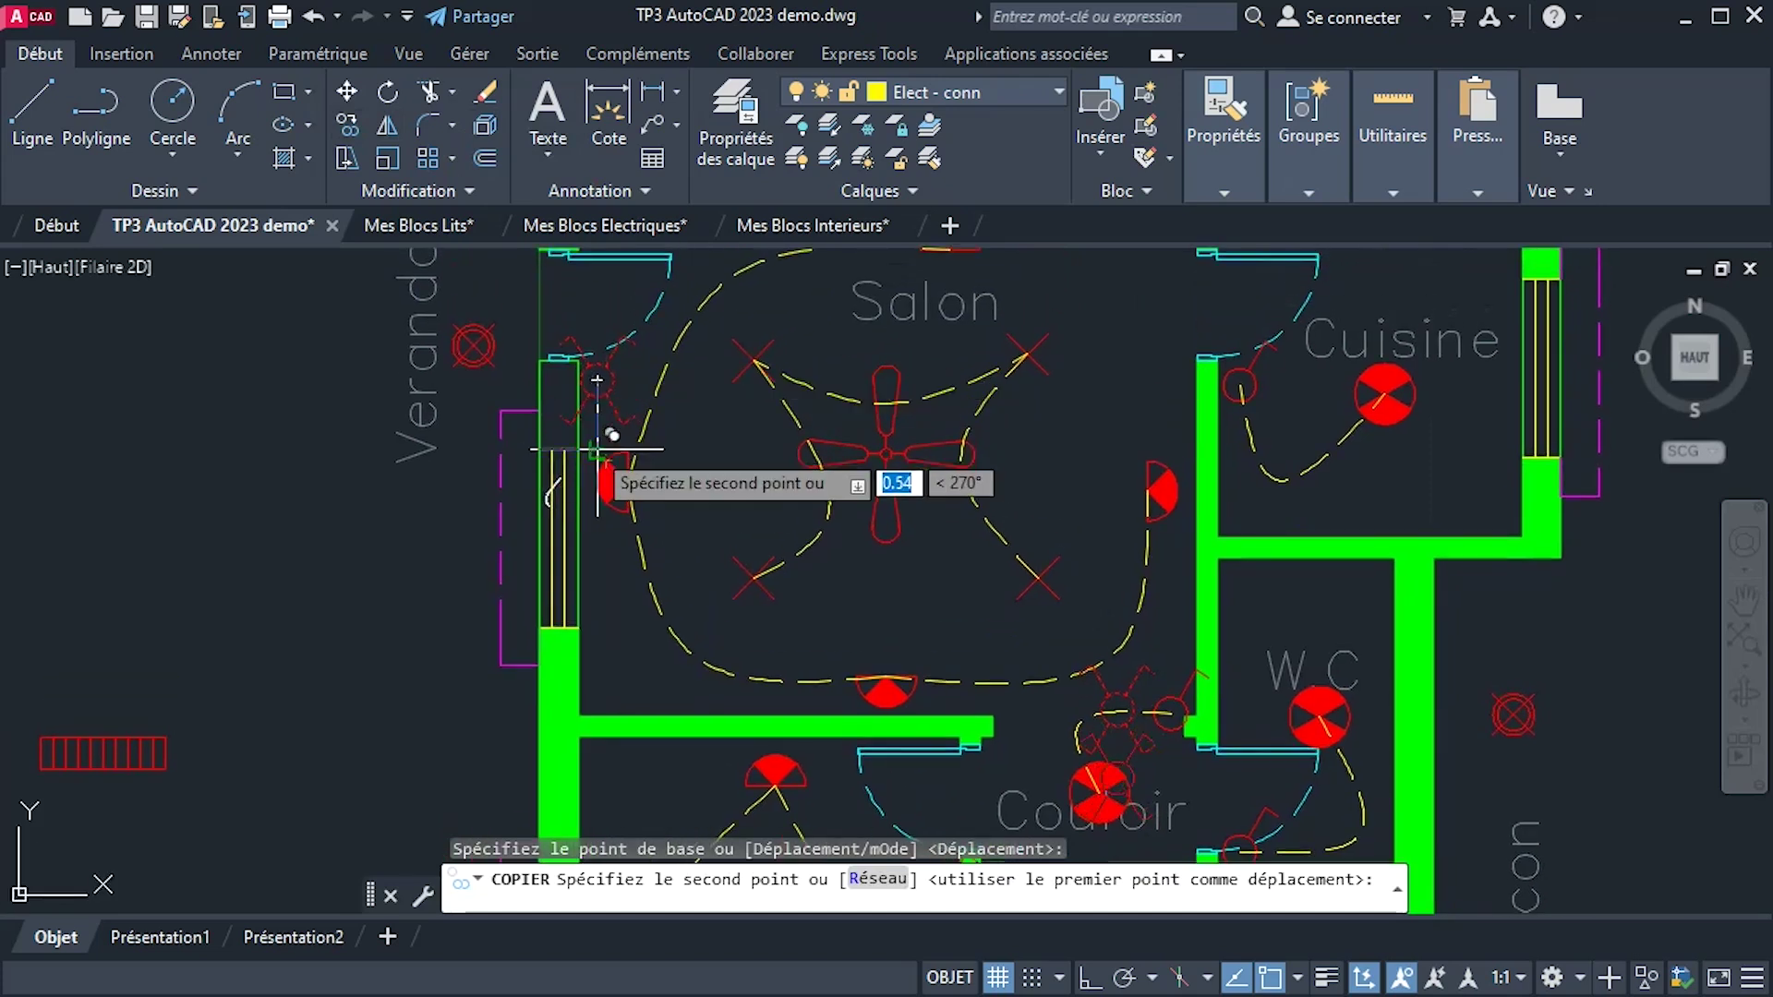
left_click(599, 450)
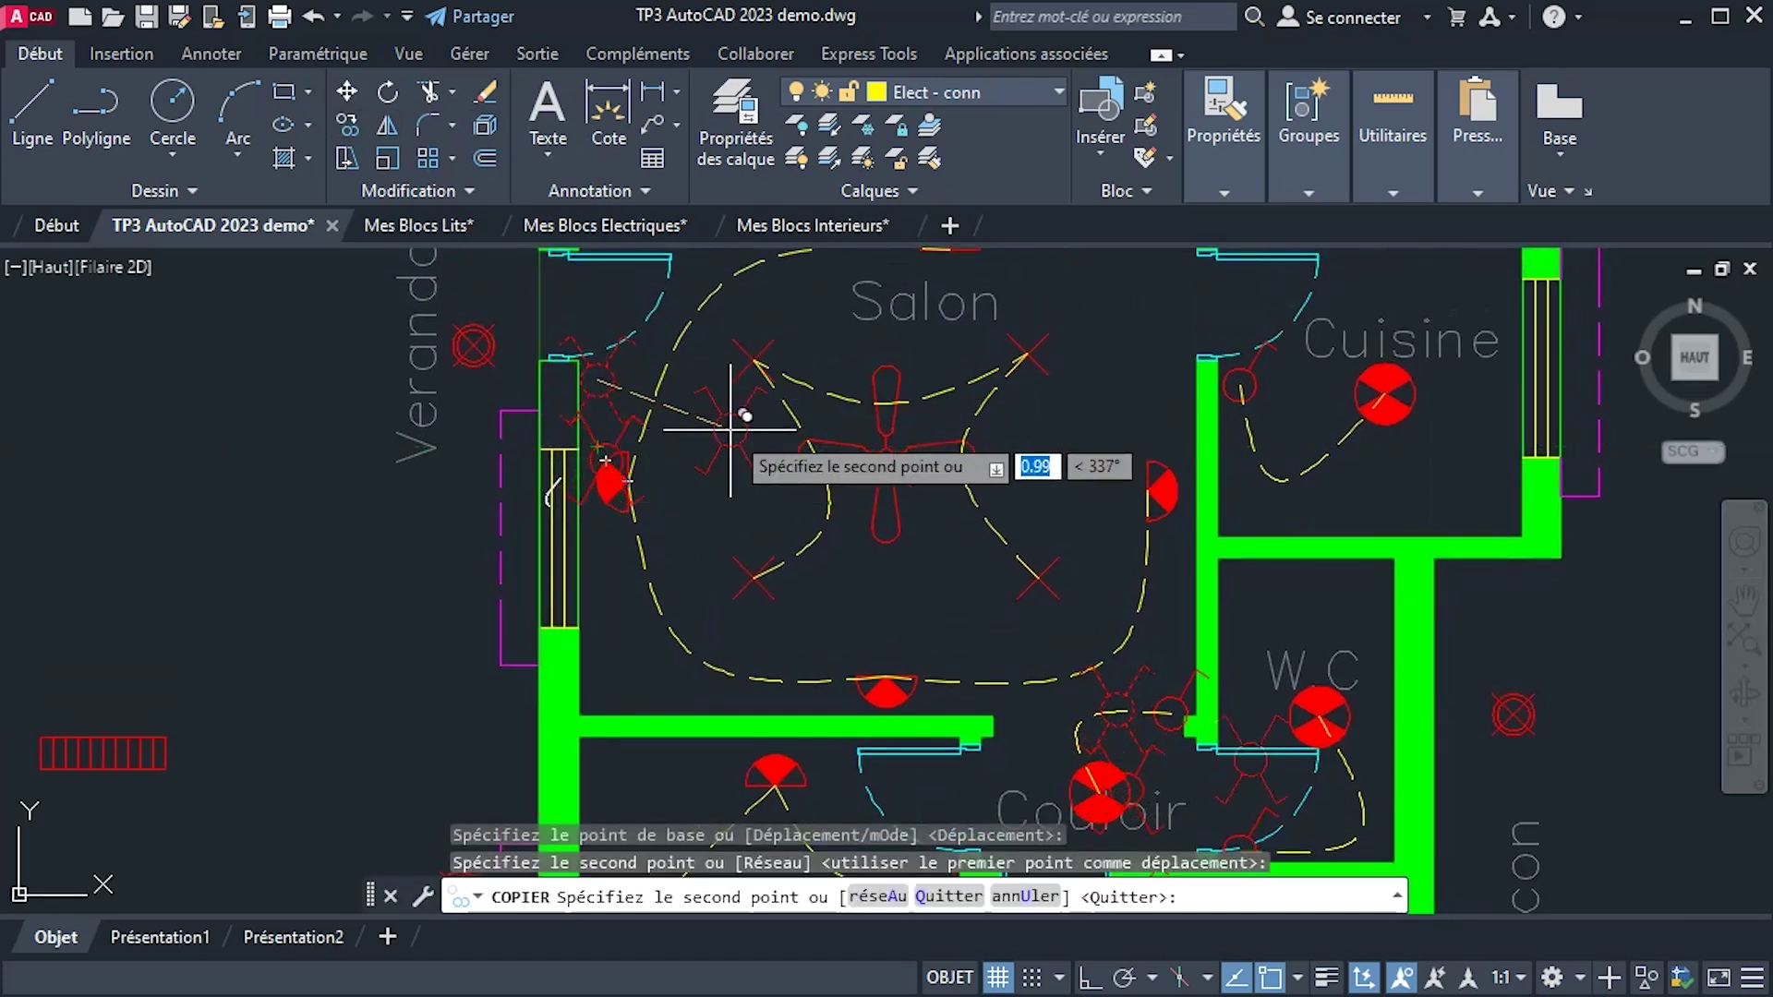
right_click(774, 433)
left_click(846, 453)
Align the upper four-armed switch by the Veranda door with the Salon's left wall, rotate it, and set it against the wall.
scroll(692, 447, "up", 5)
middle_click_drag(692, 447, 947, 503)
left_click(895, 475)
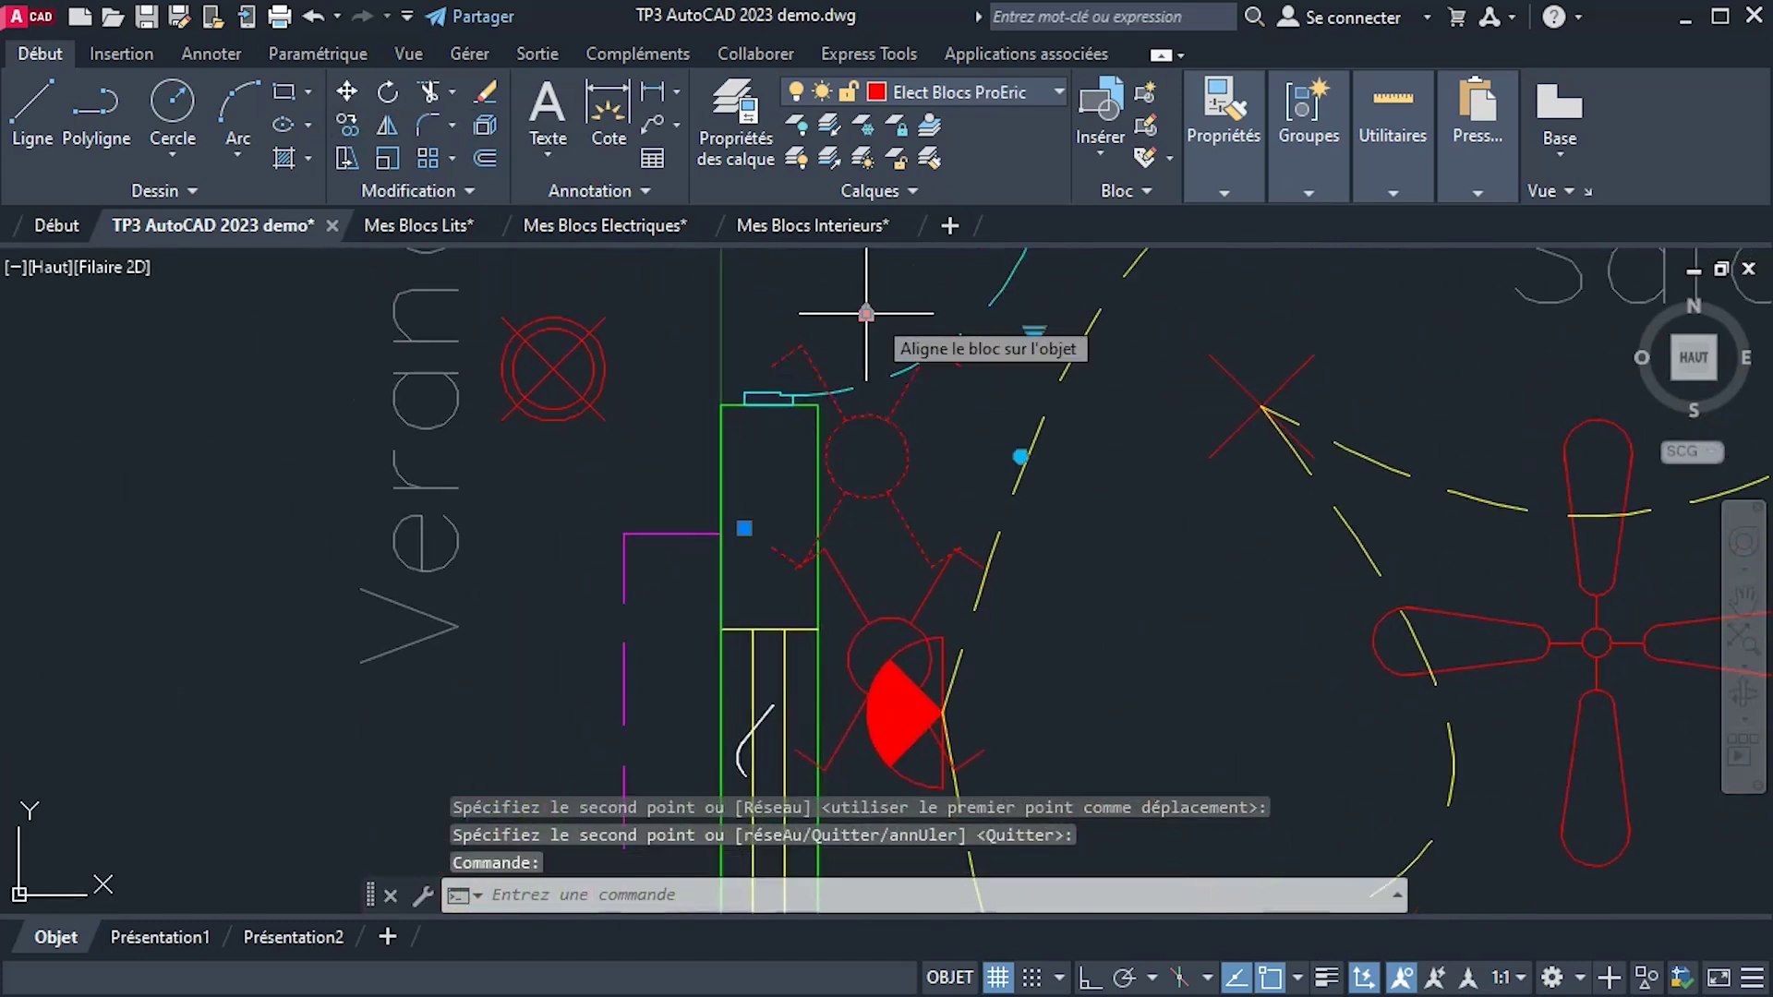
left_click(866, 314)
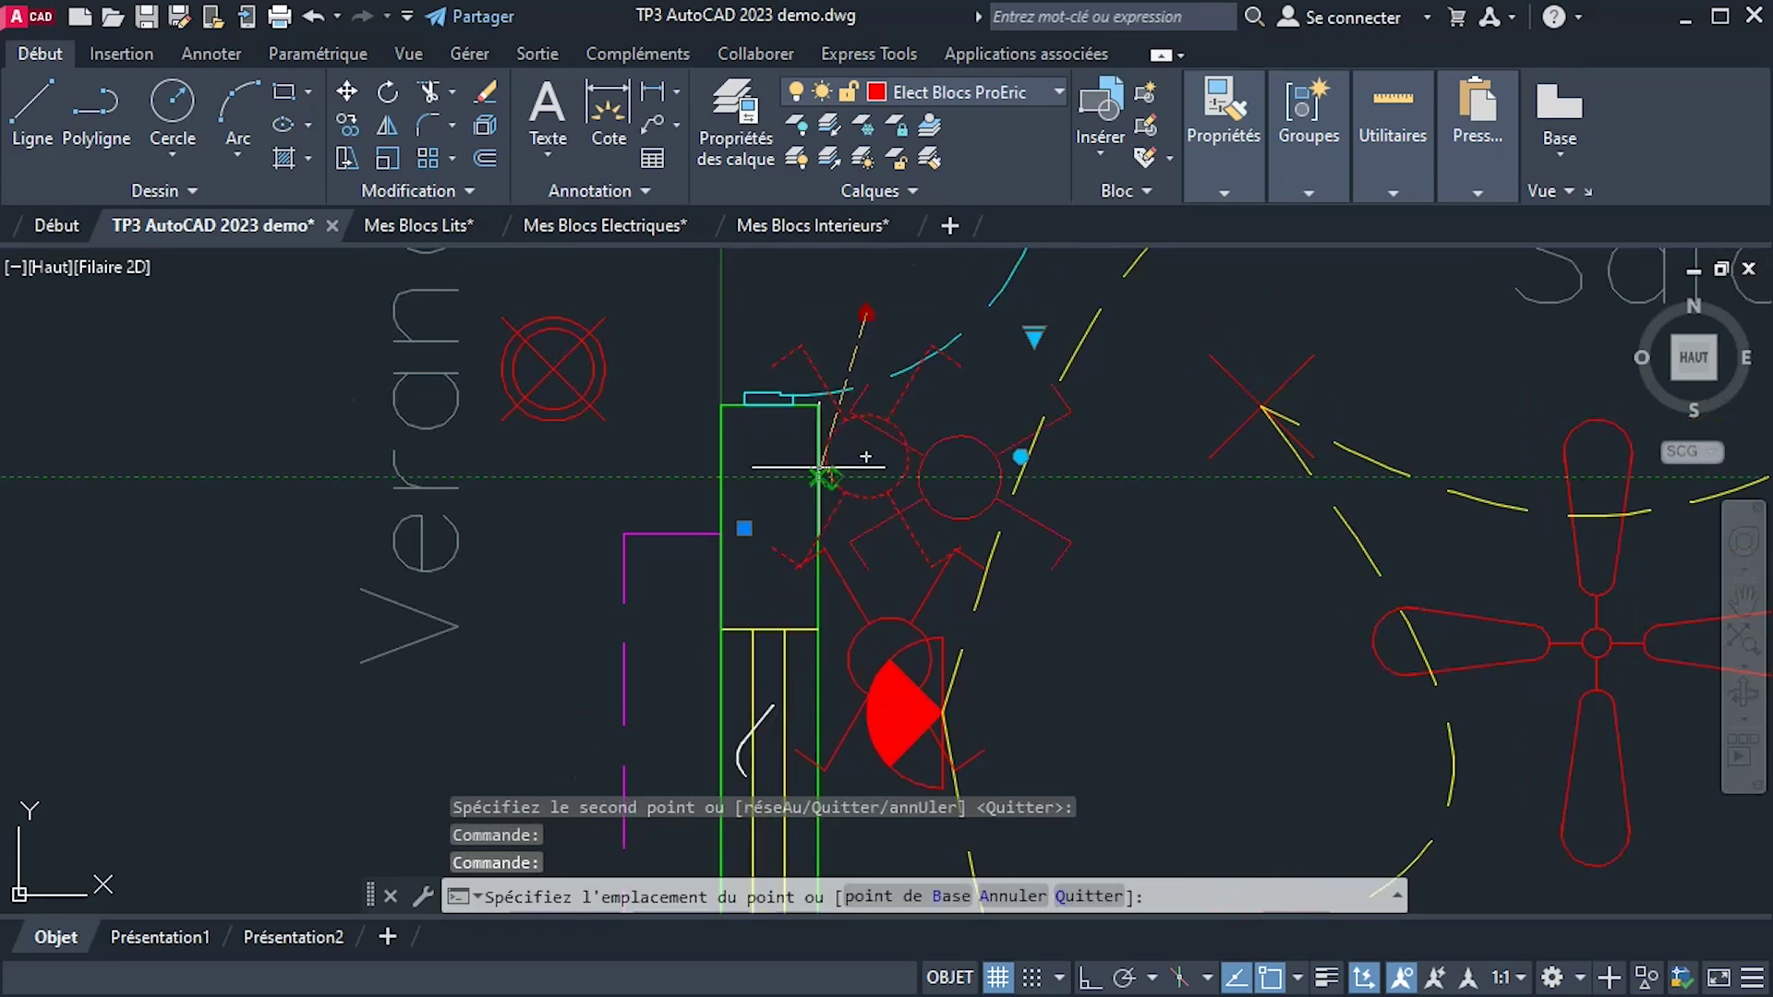
left_click(819, 468)
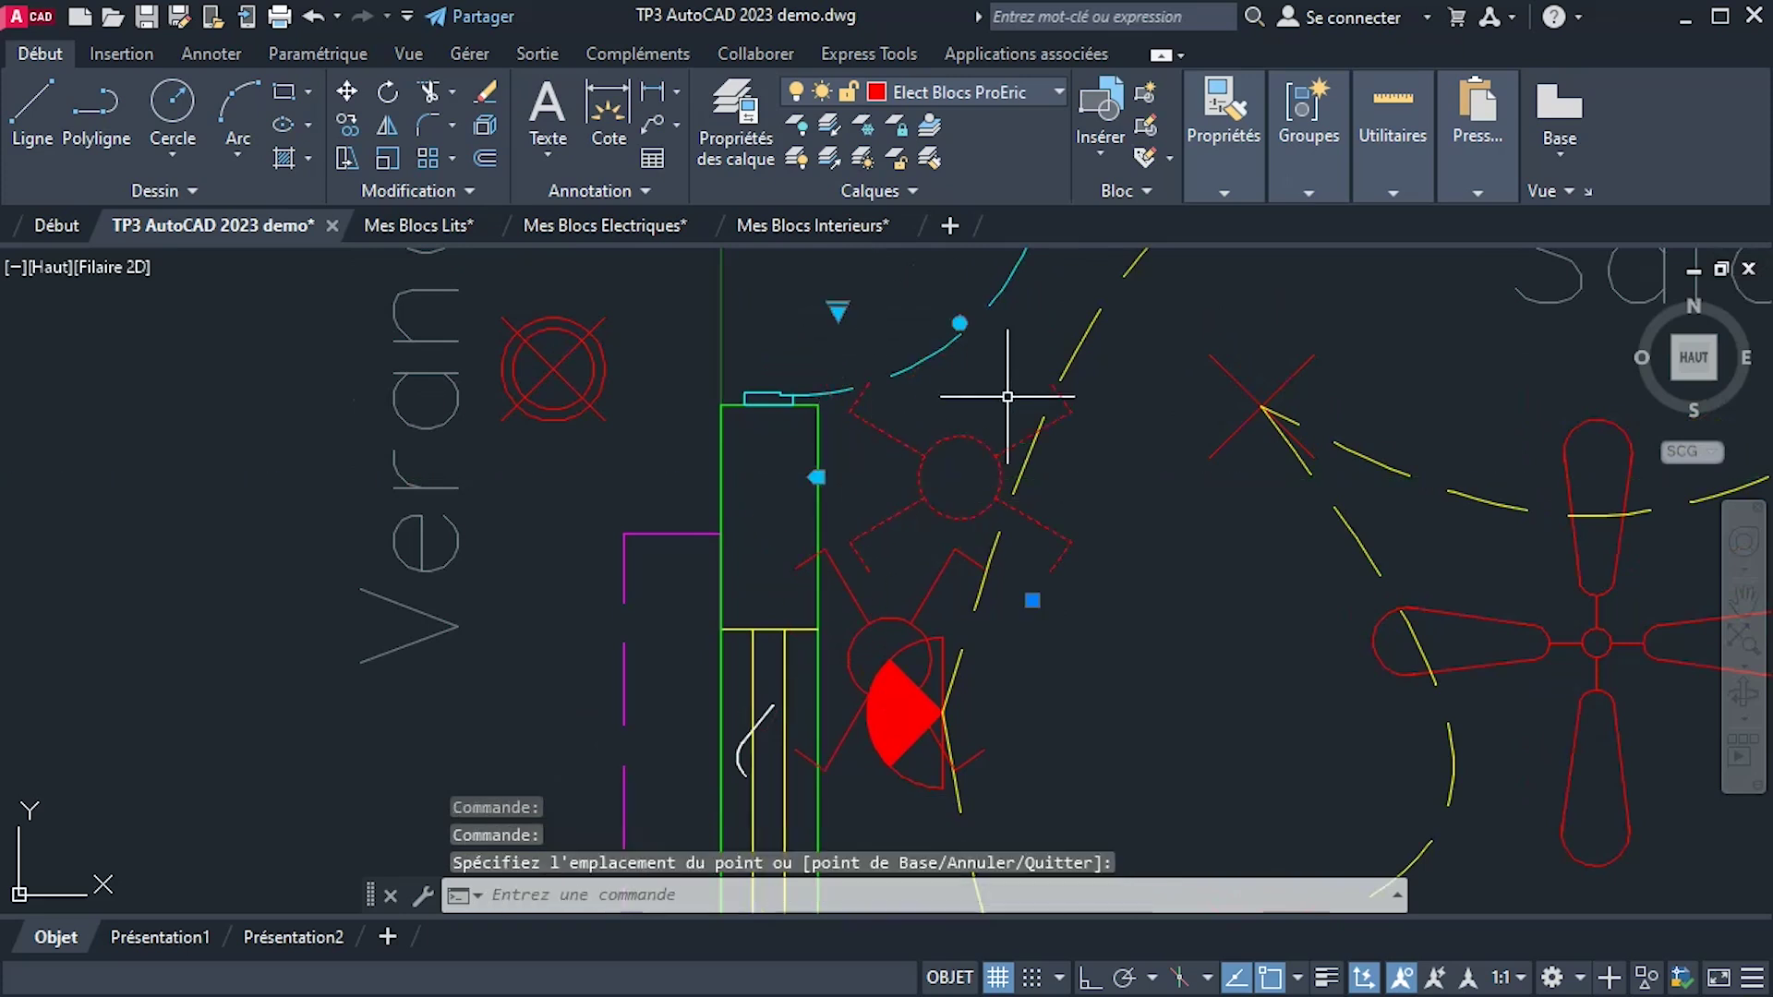
left_click(961, 323)
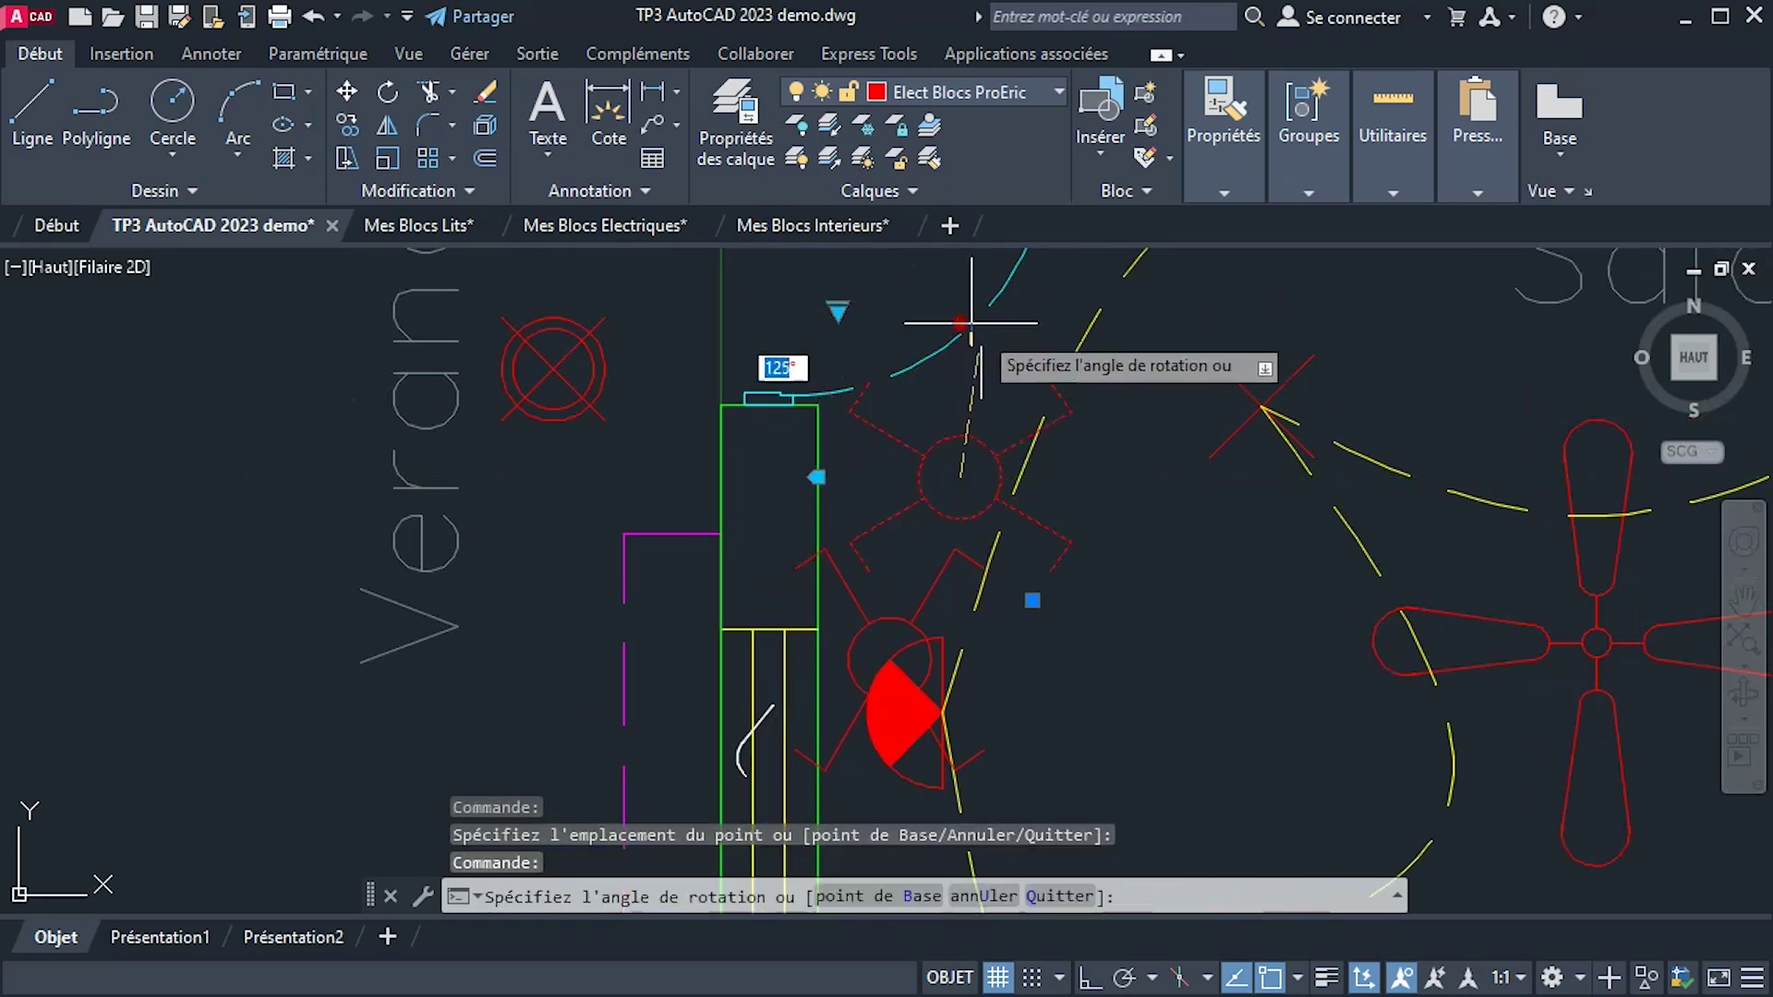
left_click(1015, 456)
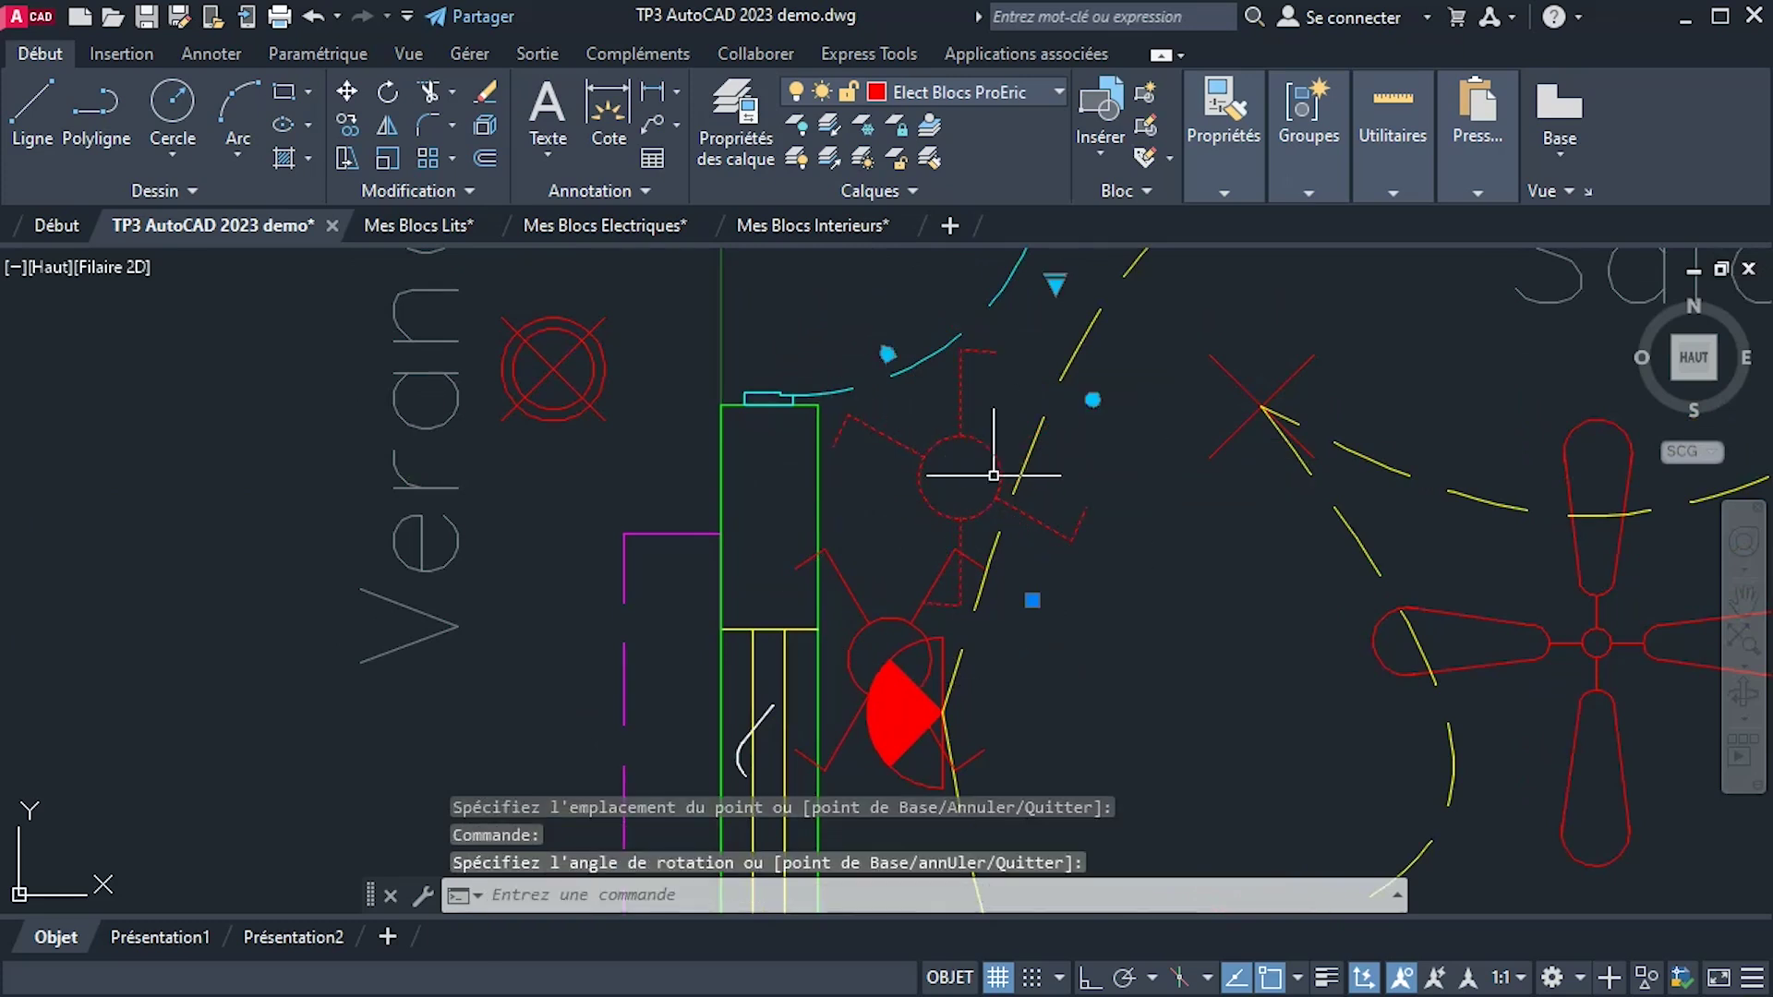
left_click(888, 353)
left_click(815, 330)
Change the lower switch copy at the Salon's left wall to the single-armed version and nudge it slightly up toward the wall.
middle_click_drag(918, 613, 875, 456)
left_click(865, 467)
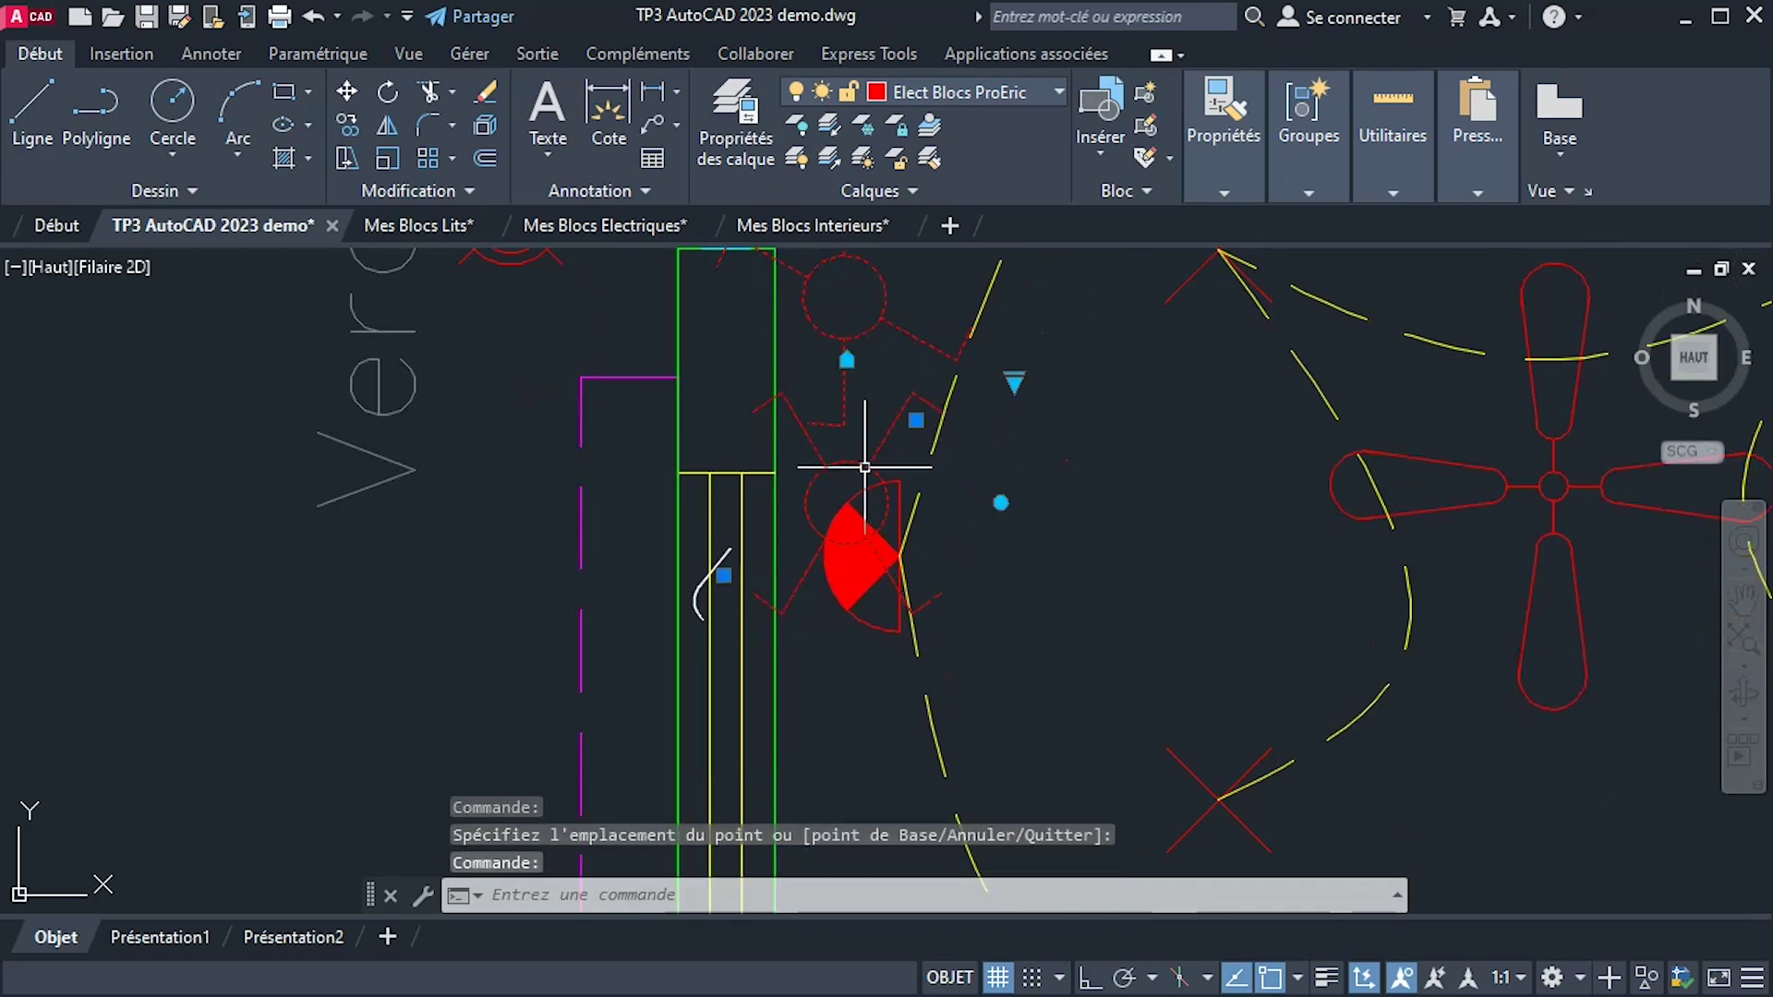
left_click(1014, 379)
left_click(1090, 399)
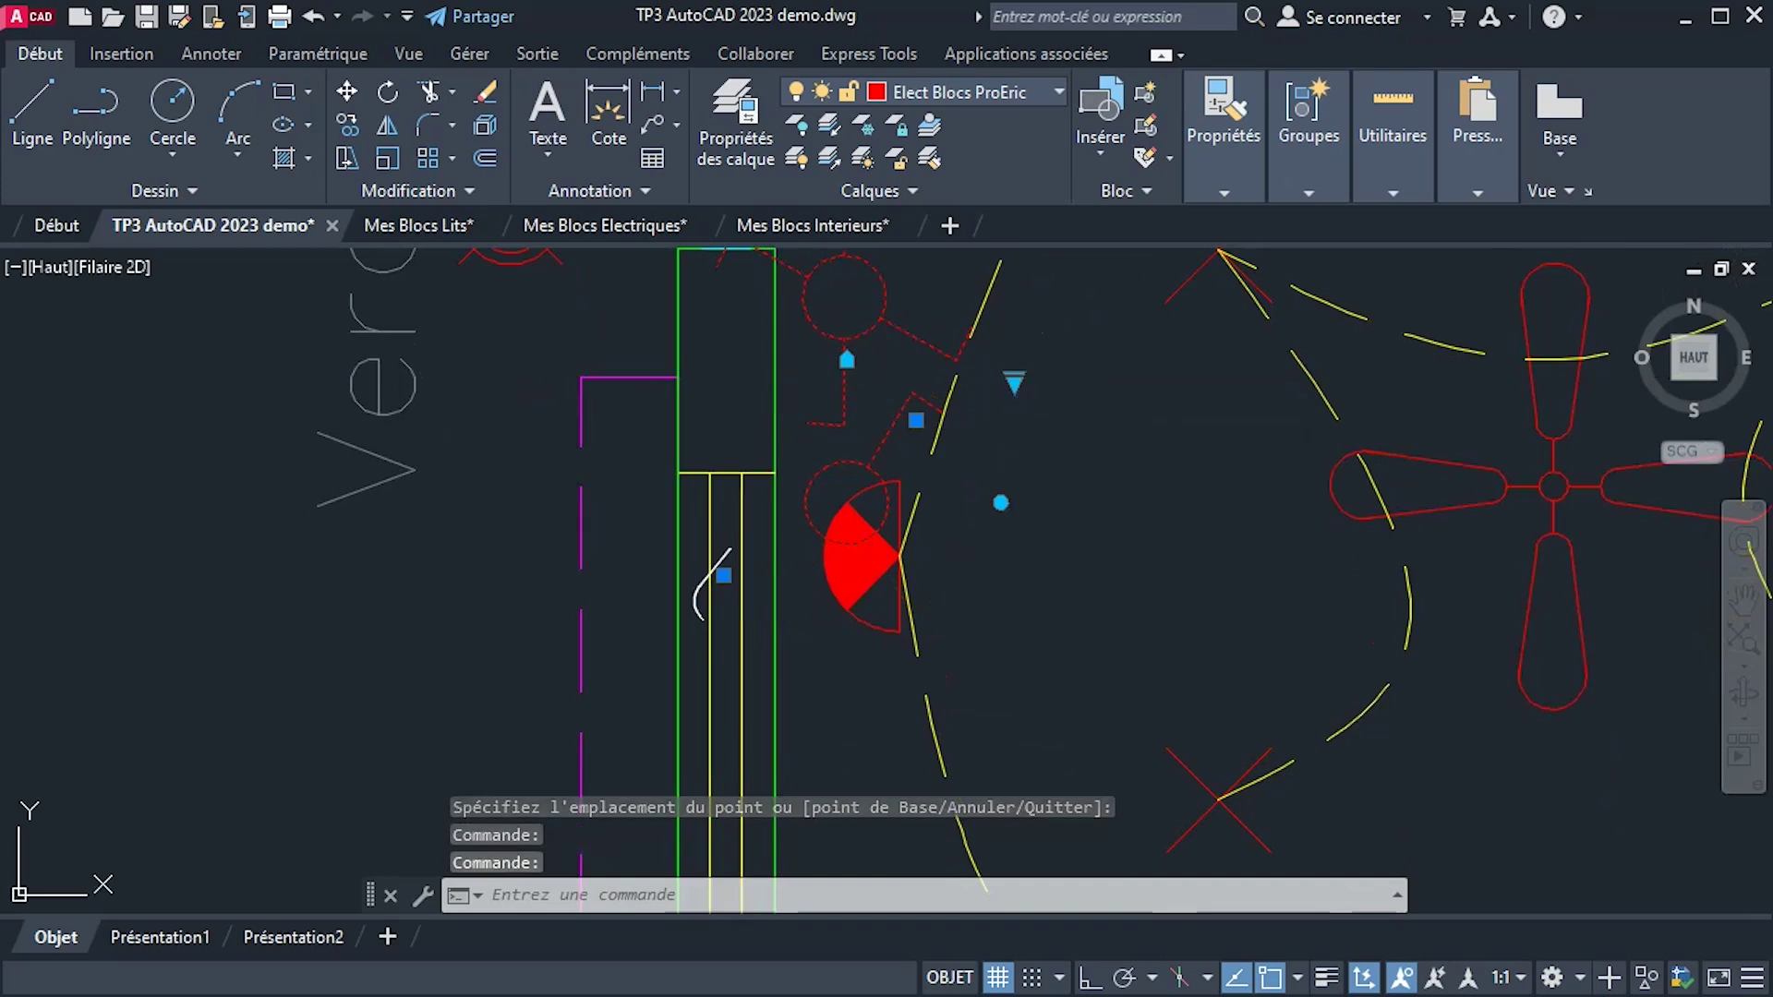
key("Escape")
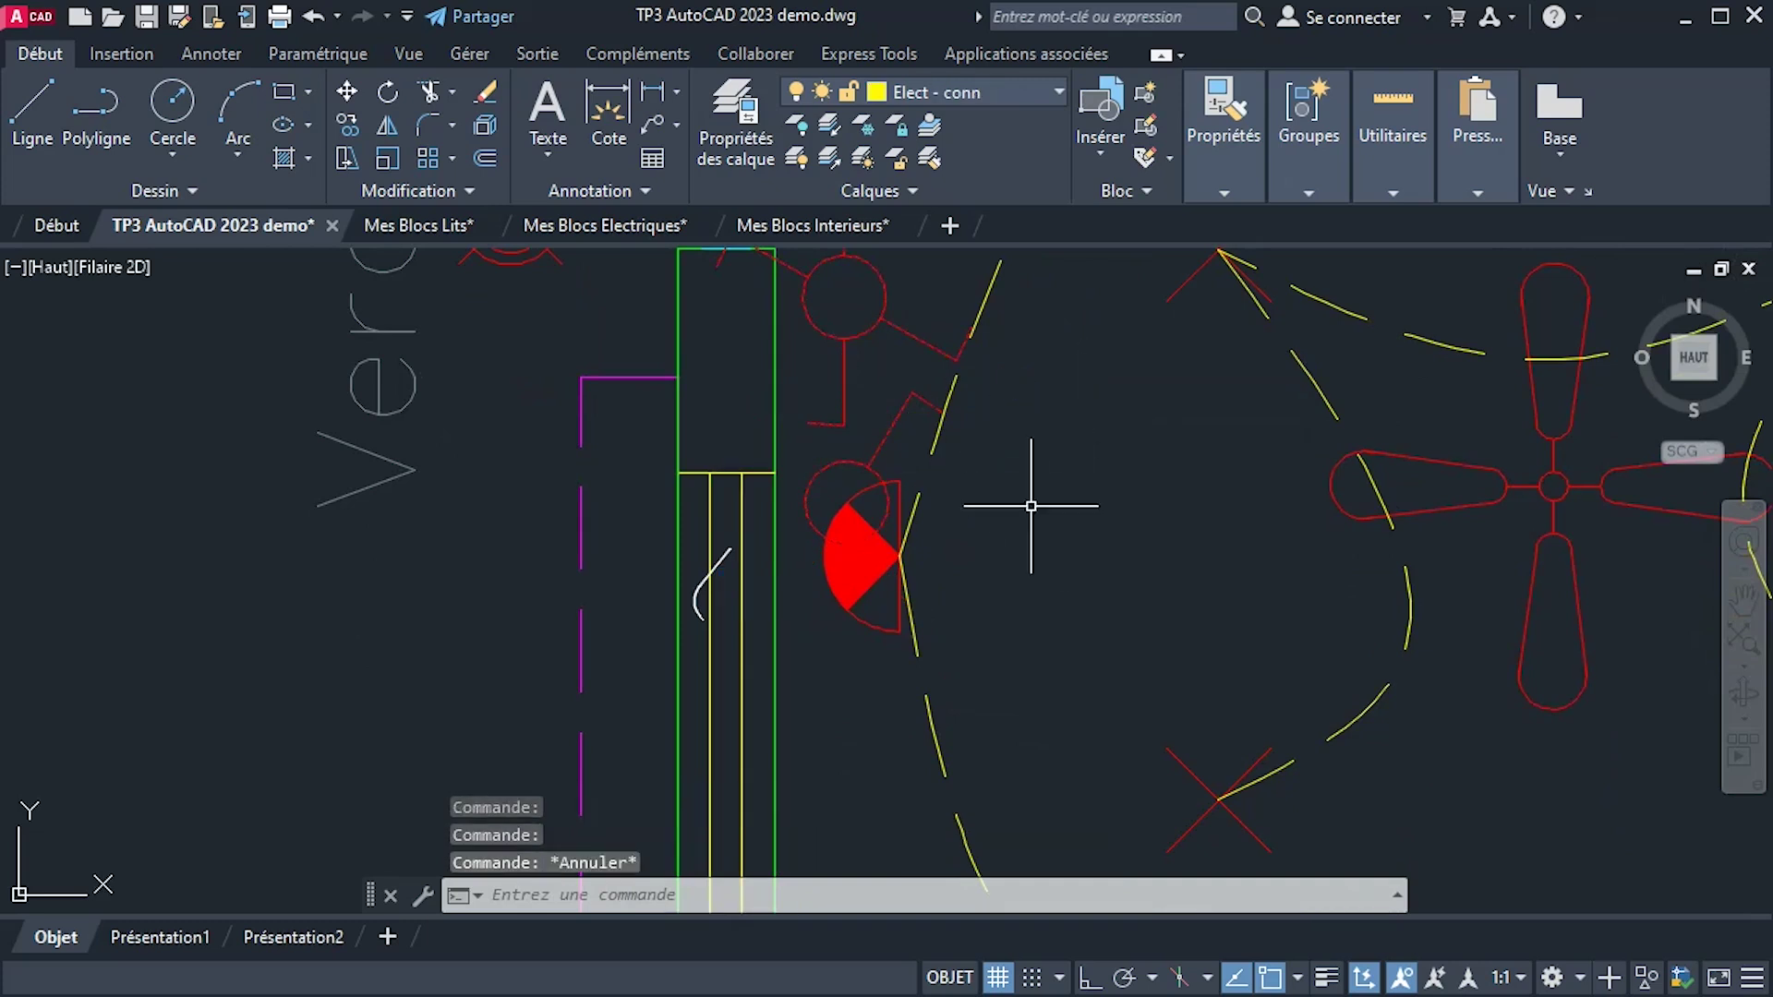
left_click(864, 468)
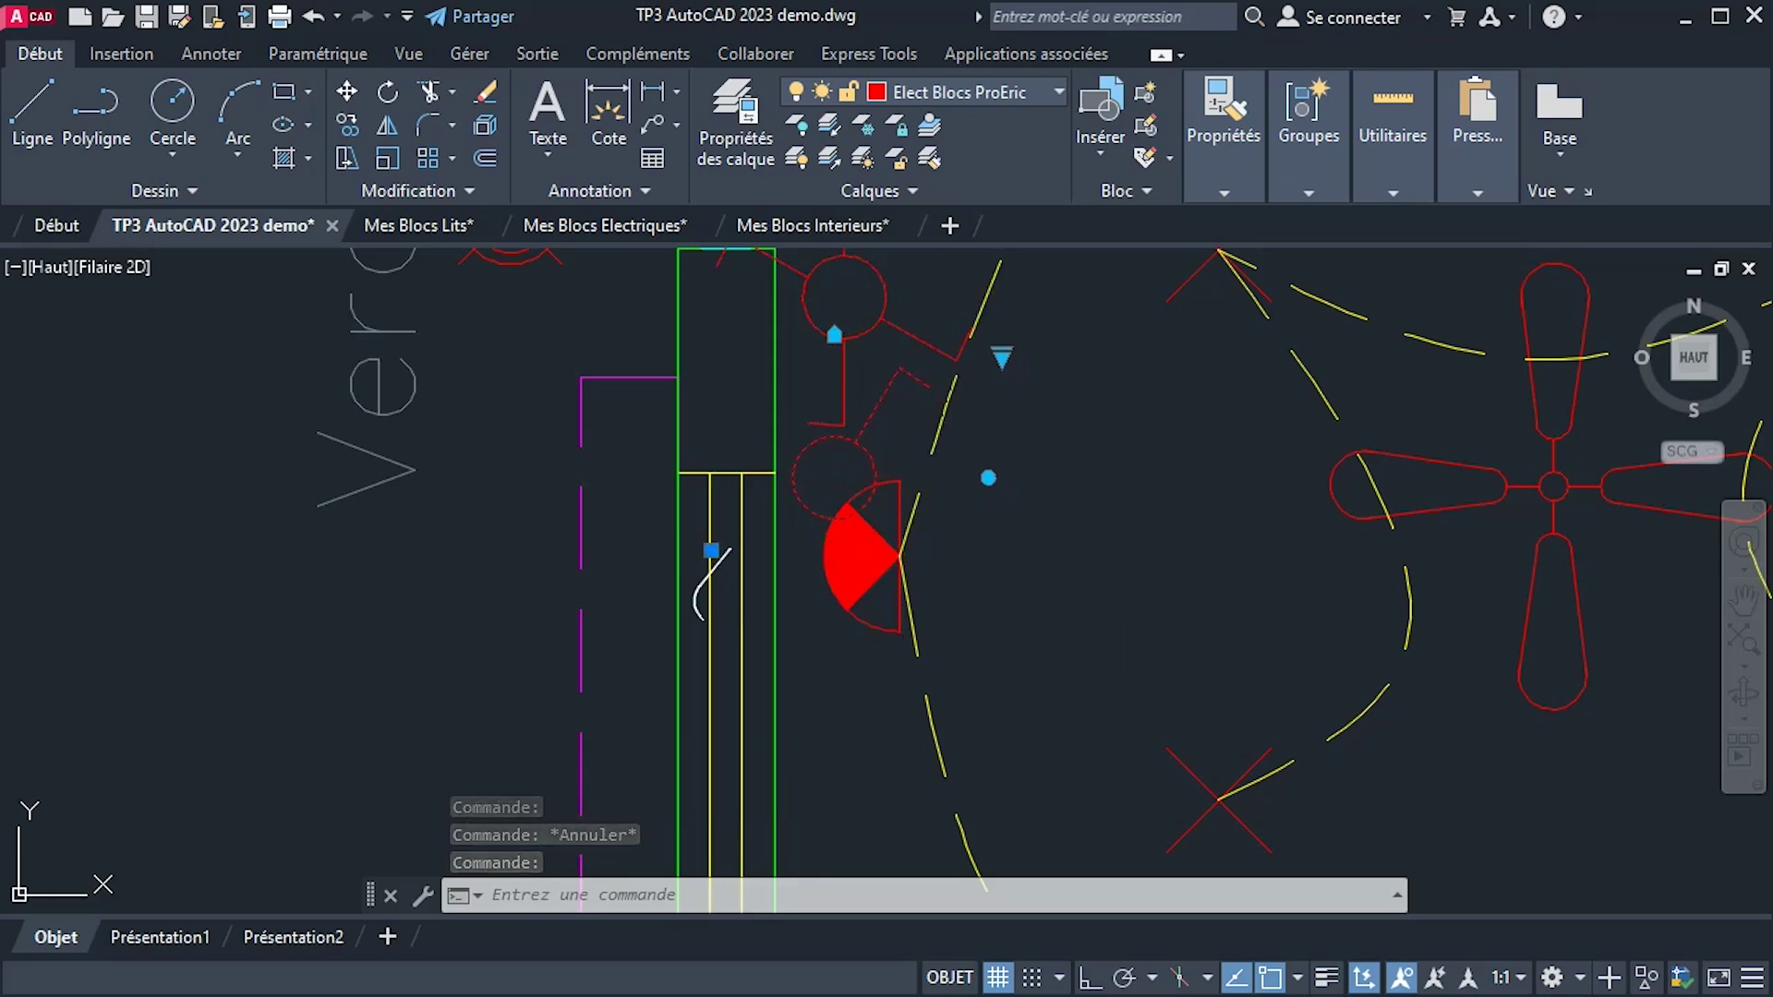
key("Escape")
Rotate the upper four-armed switch beside the Veranda door so that one arm points up and one down.
middle_click_drag(1050, 554, 983, 689)
left_click(814, 433)
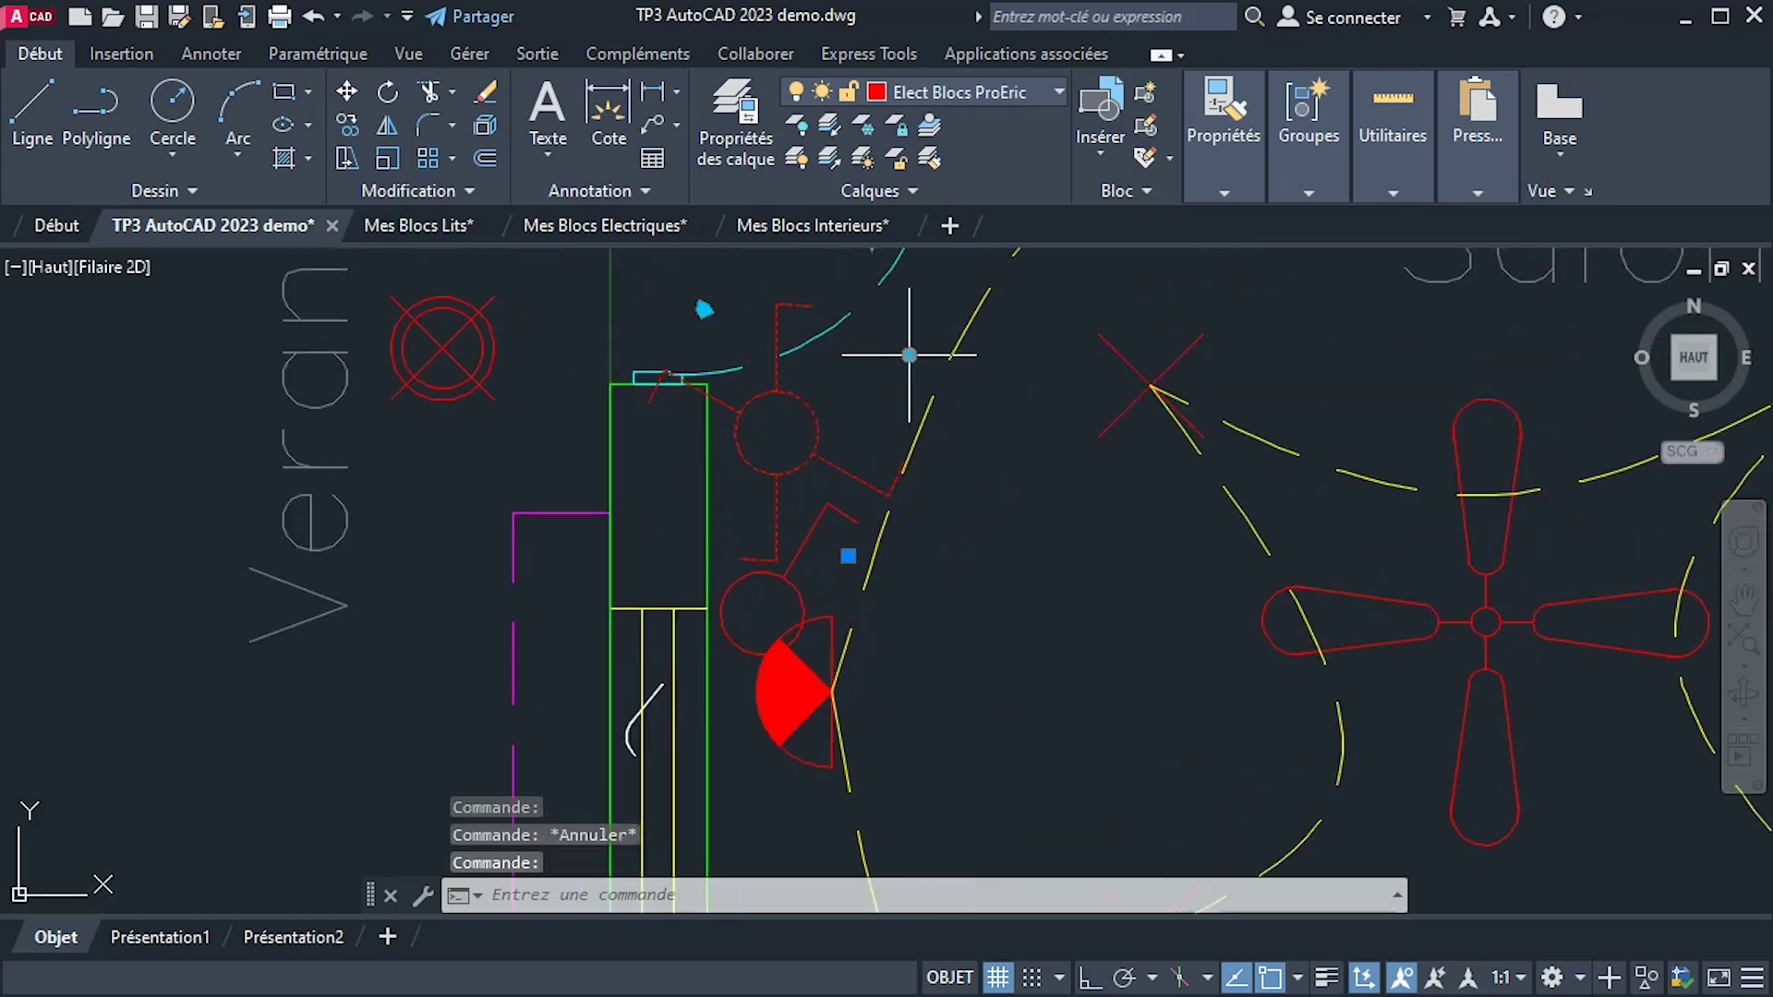
left_click(908, 355)
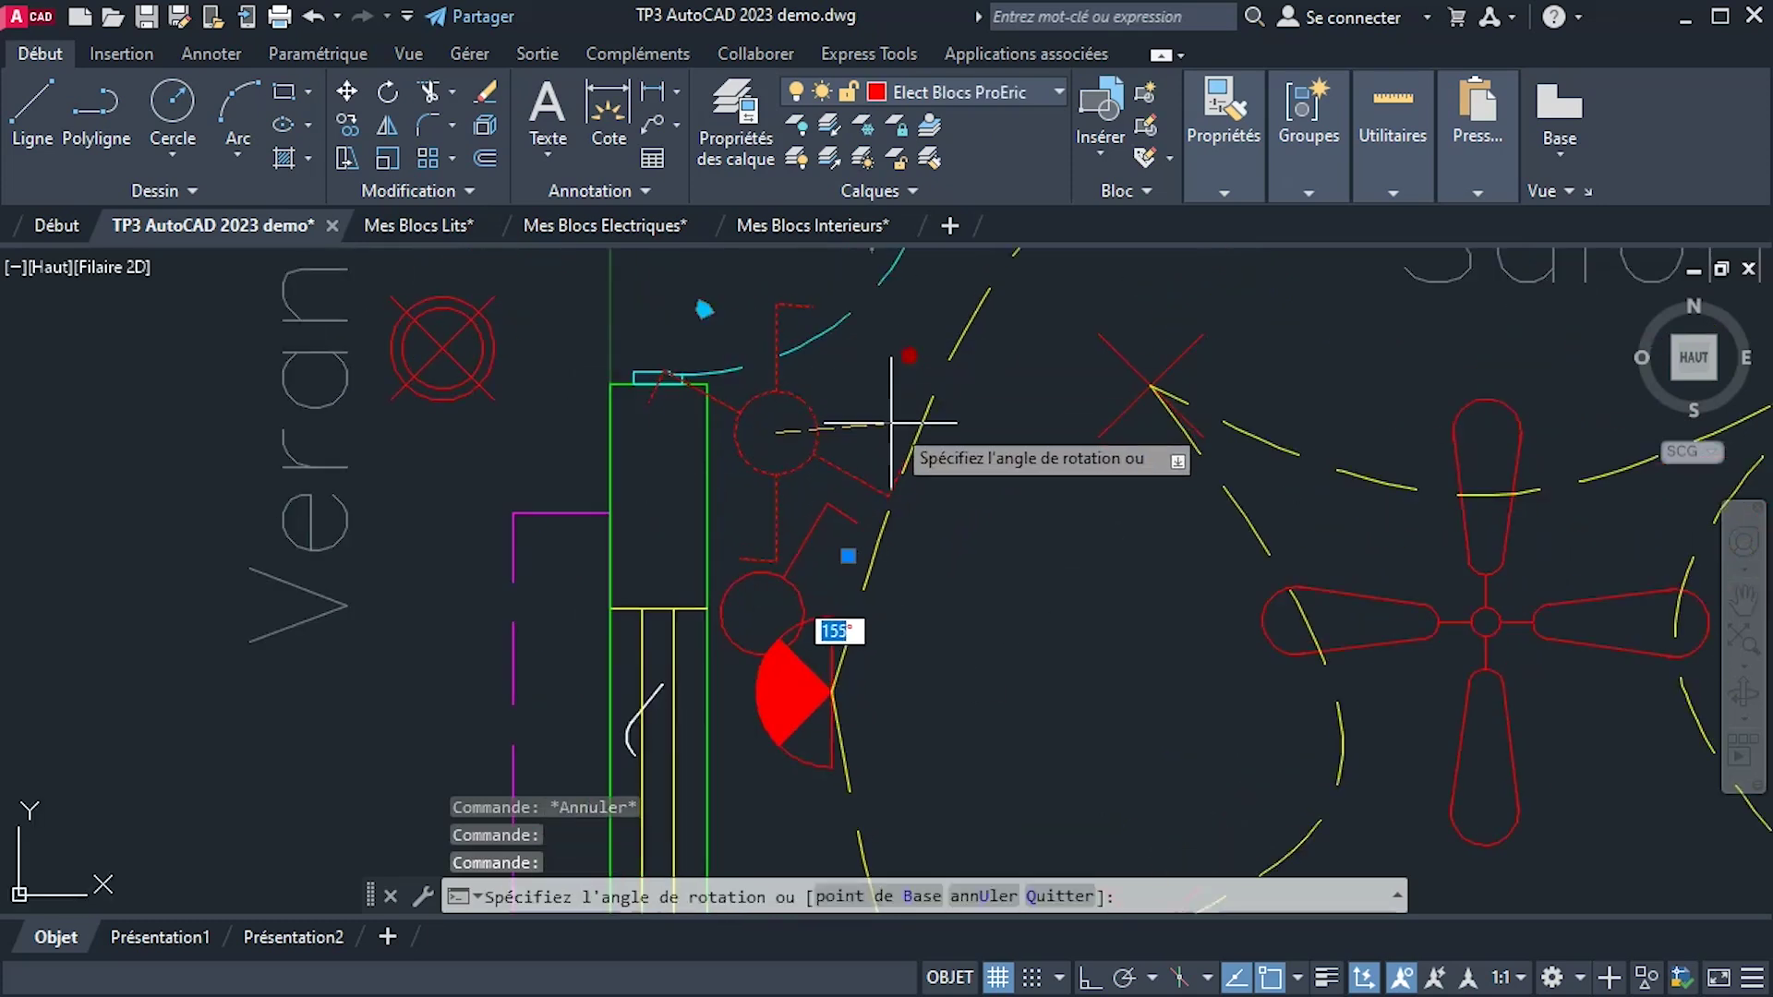
left_click(812, 413)
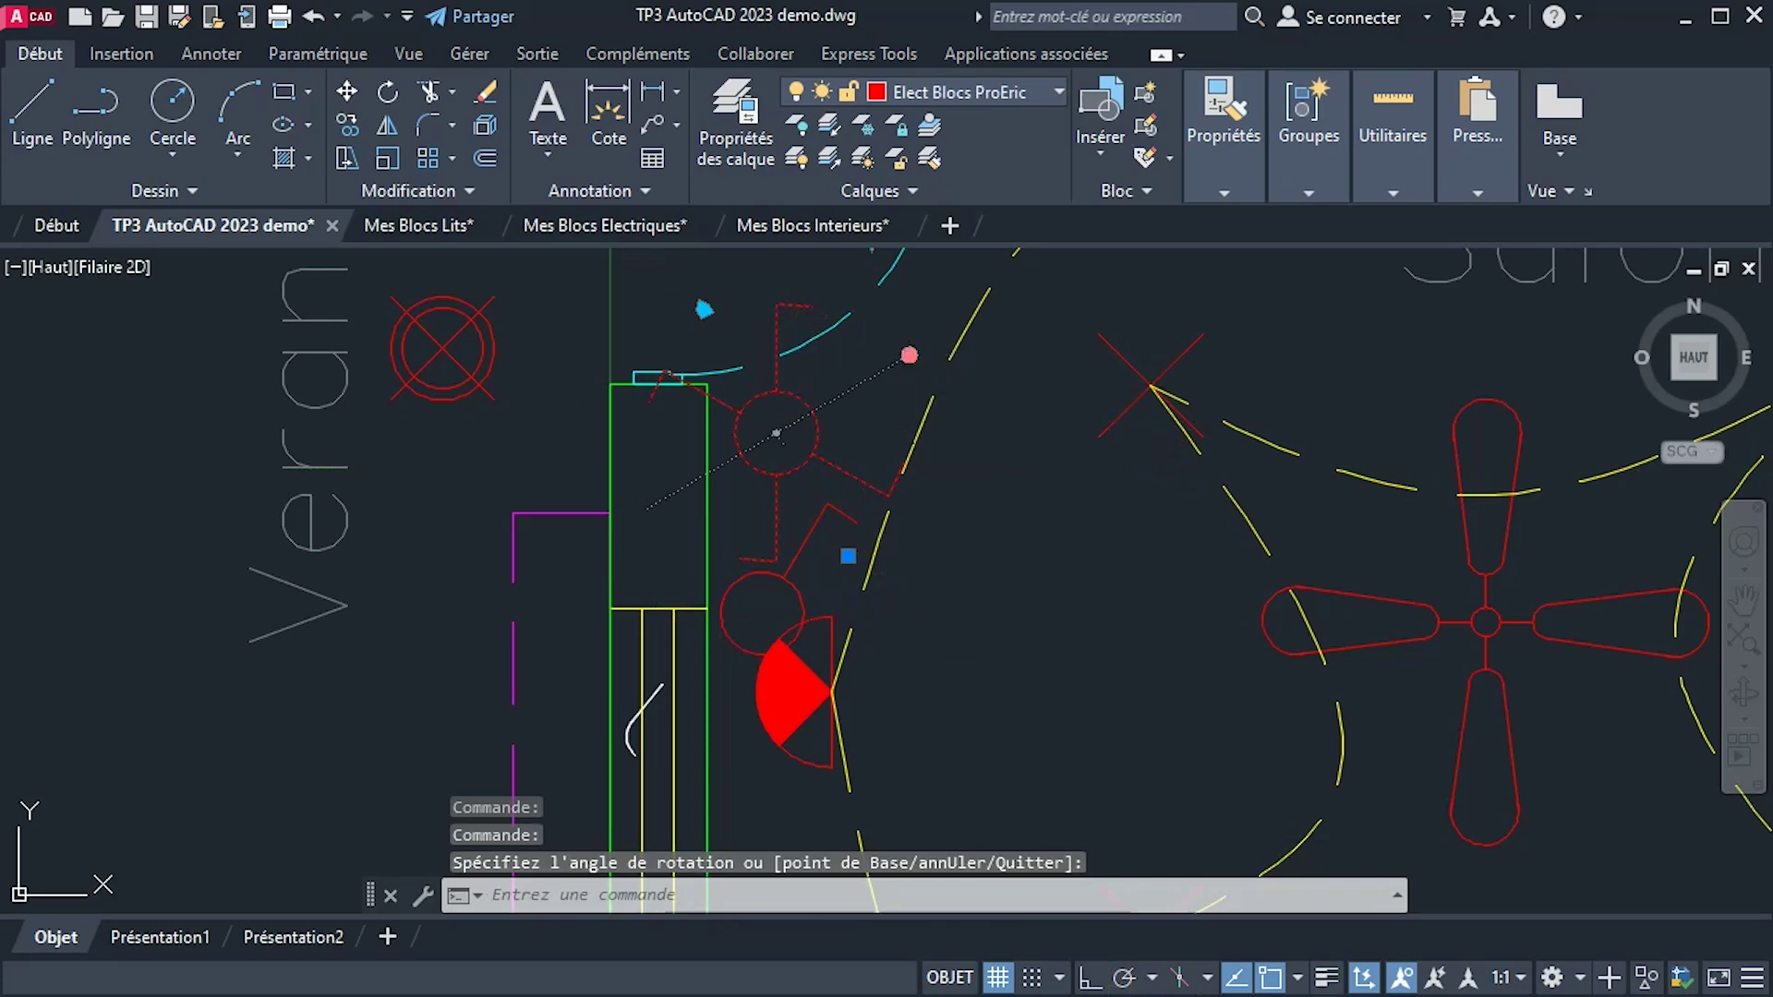
left_click(908, 355)
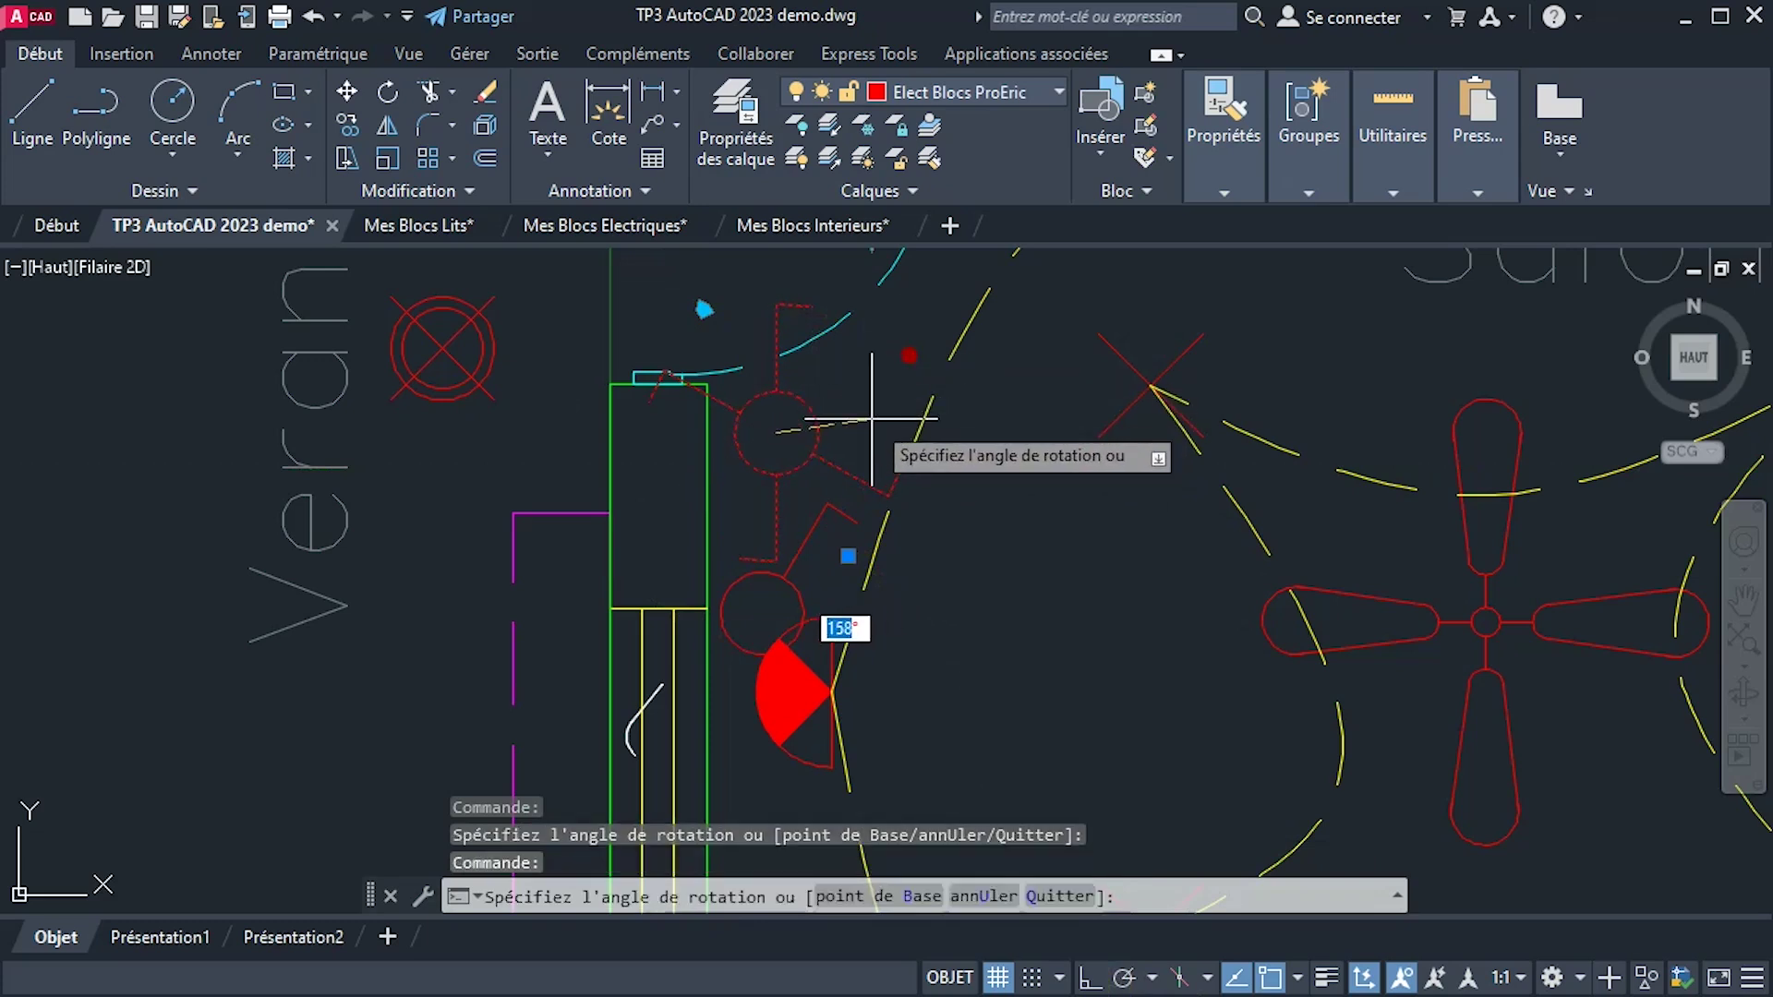
left_click(828, 448)
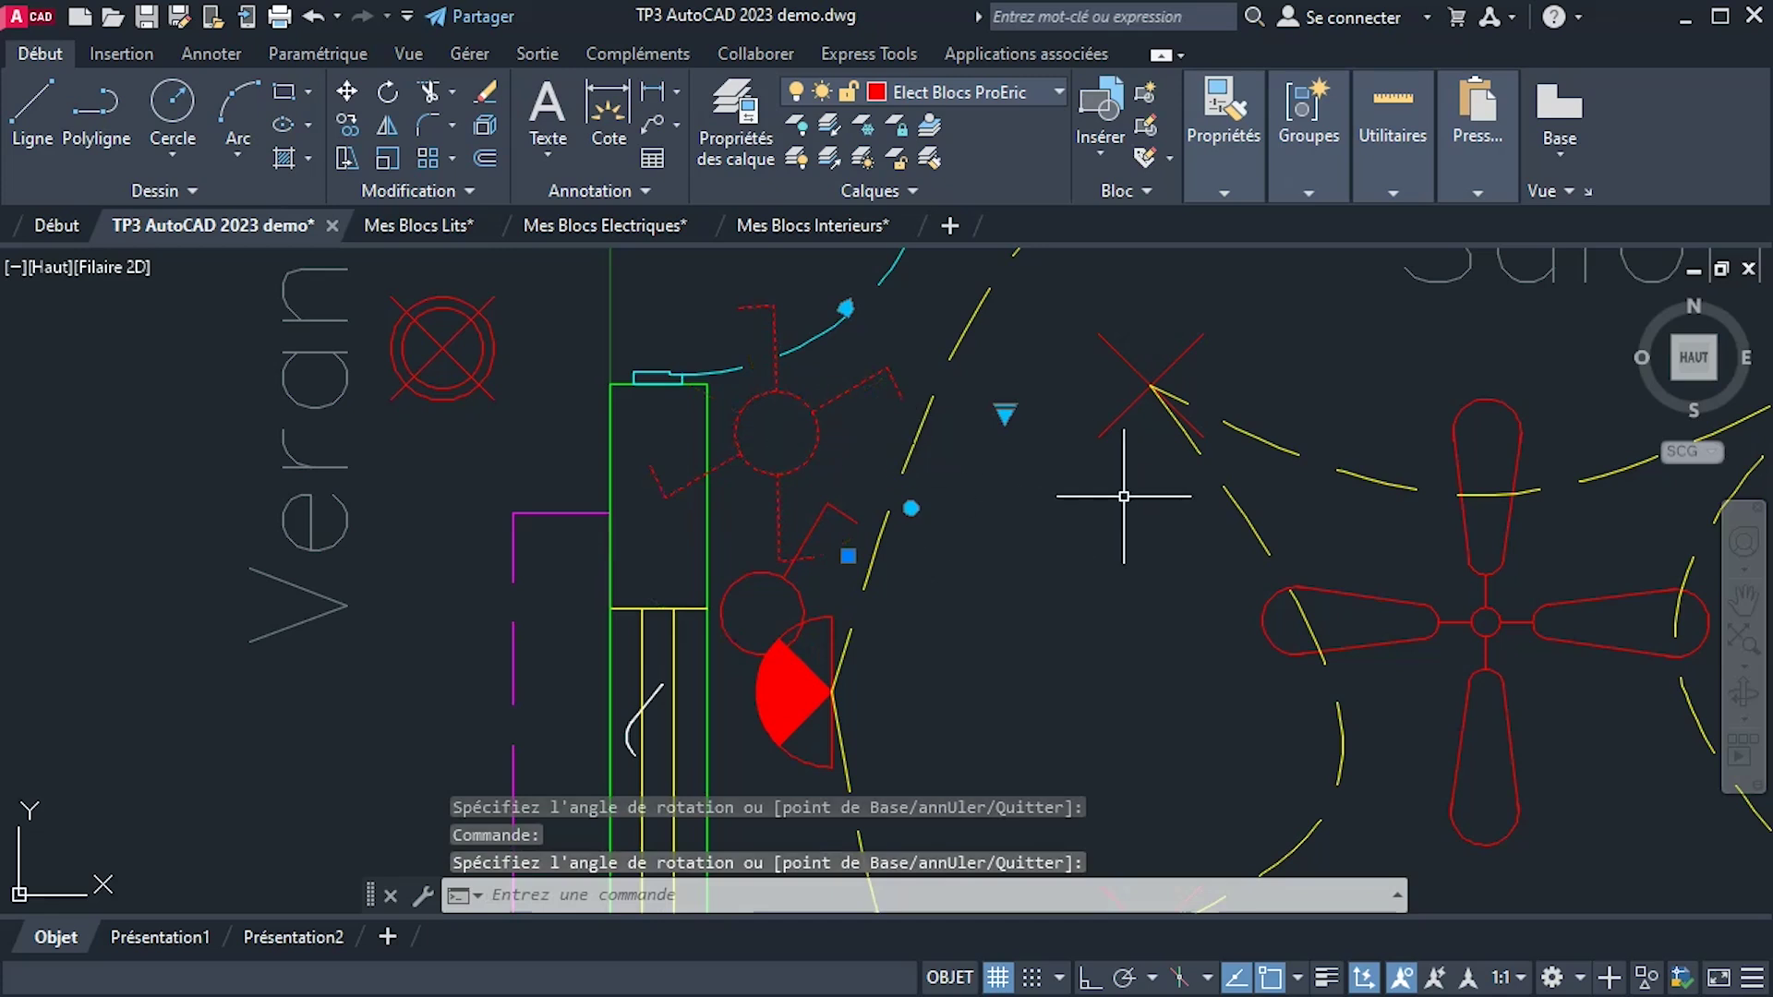
Nudge the rotated four-armed switch slightly left and down against the Salon's left wall, and deselect it.
key("ctrl+Left")
key("ctrl+Left")
key("ctrl+Left")
key("ctrl+Left")
key("ctrl+Left")
key("ctrl+Down")
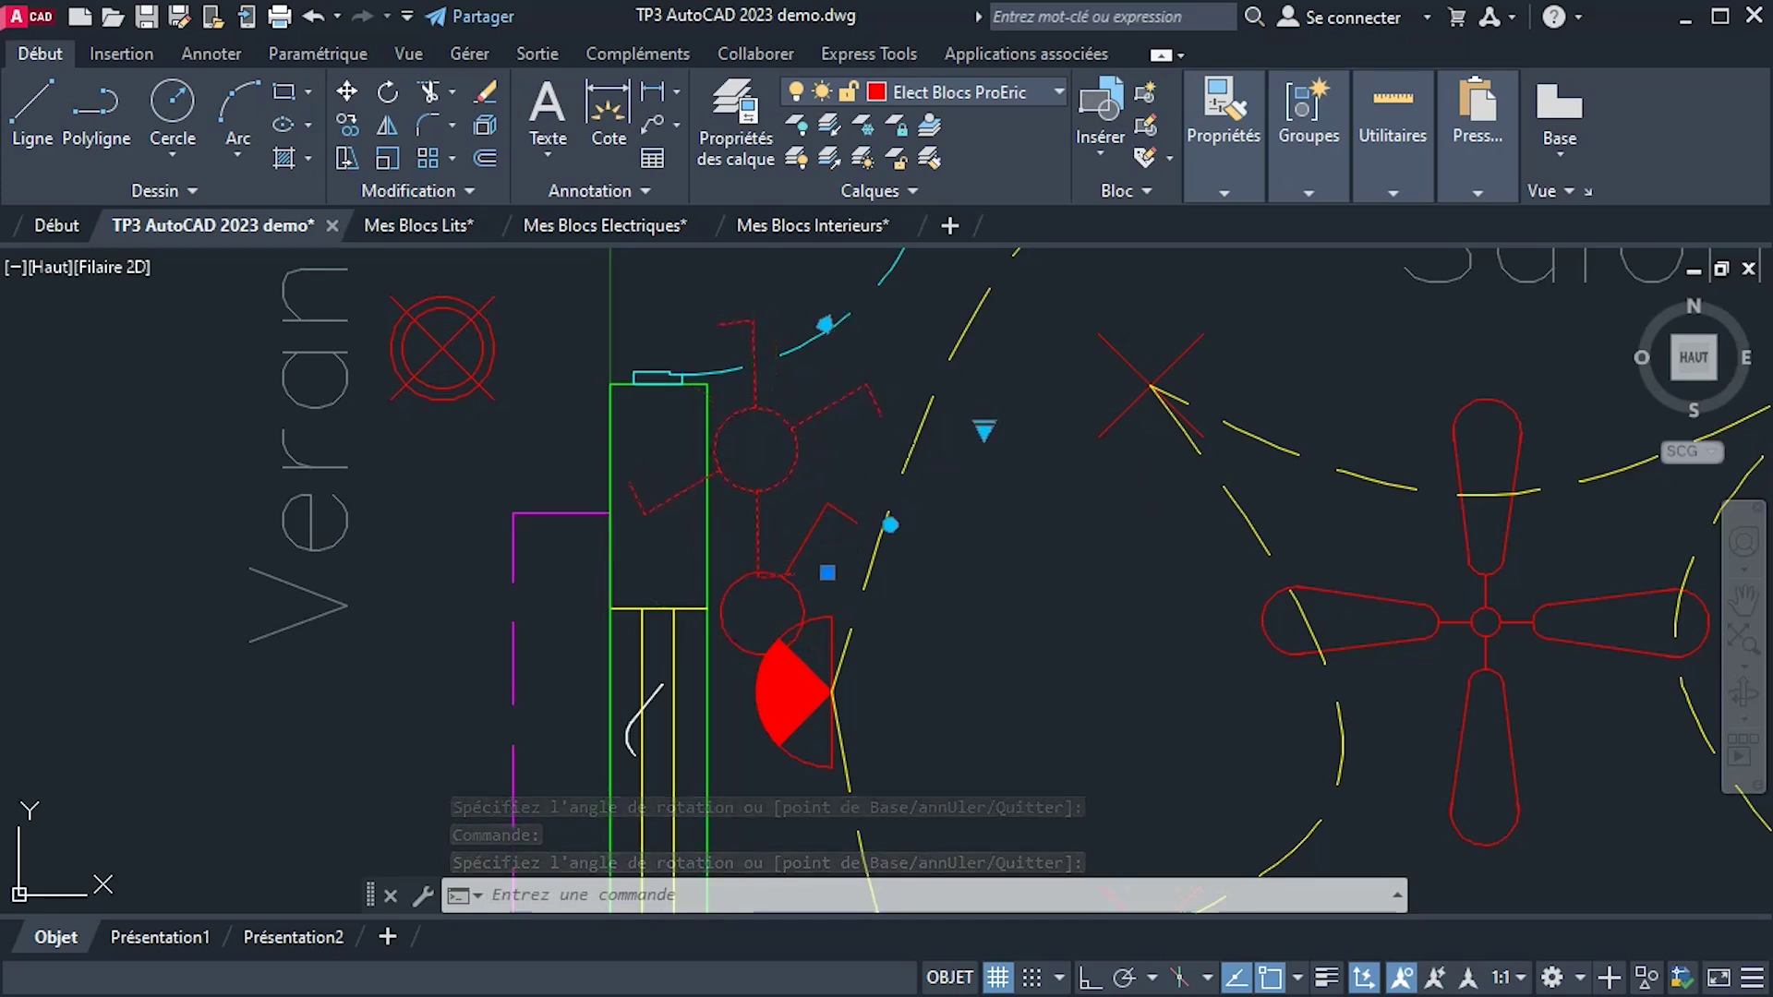
key("Escape")
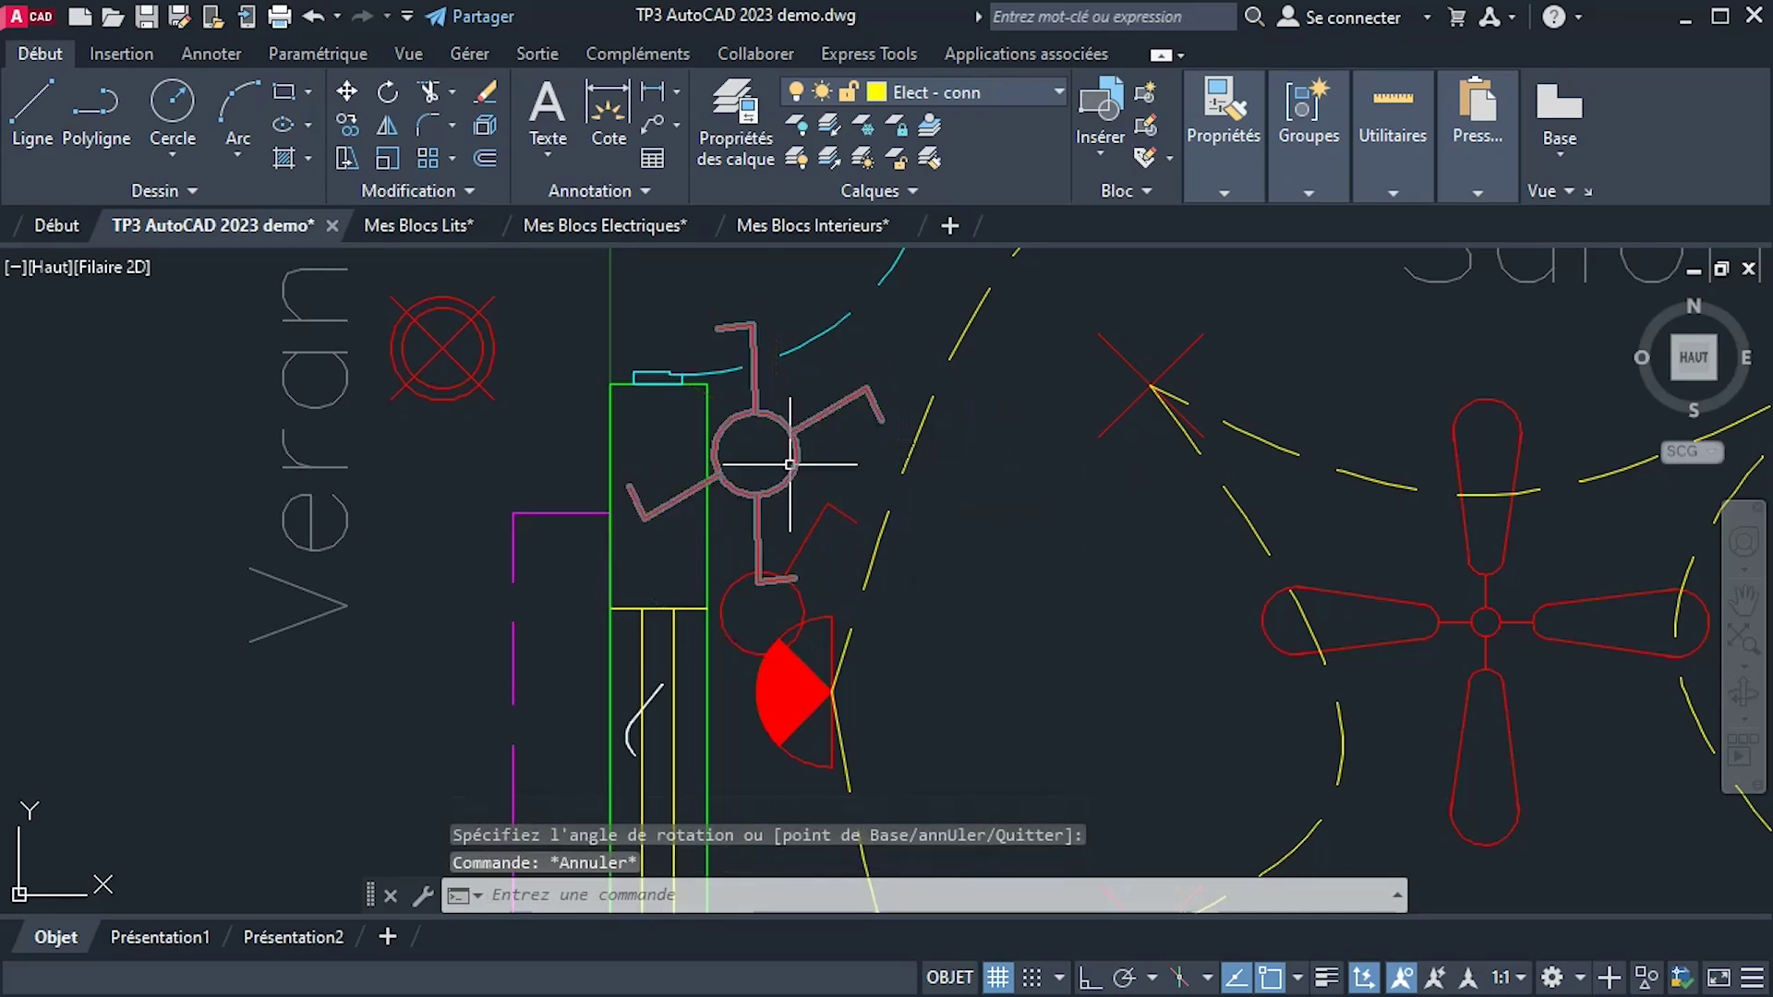
Draw a three-point spline from the single-armed switch at the Salon's left wall, curving through the window, to the upper Veranda lamp.
scroll(823, 415, "down", 2)
scroll(1348, 604, "down", 3)
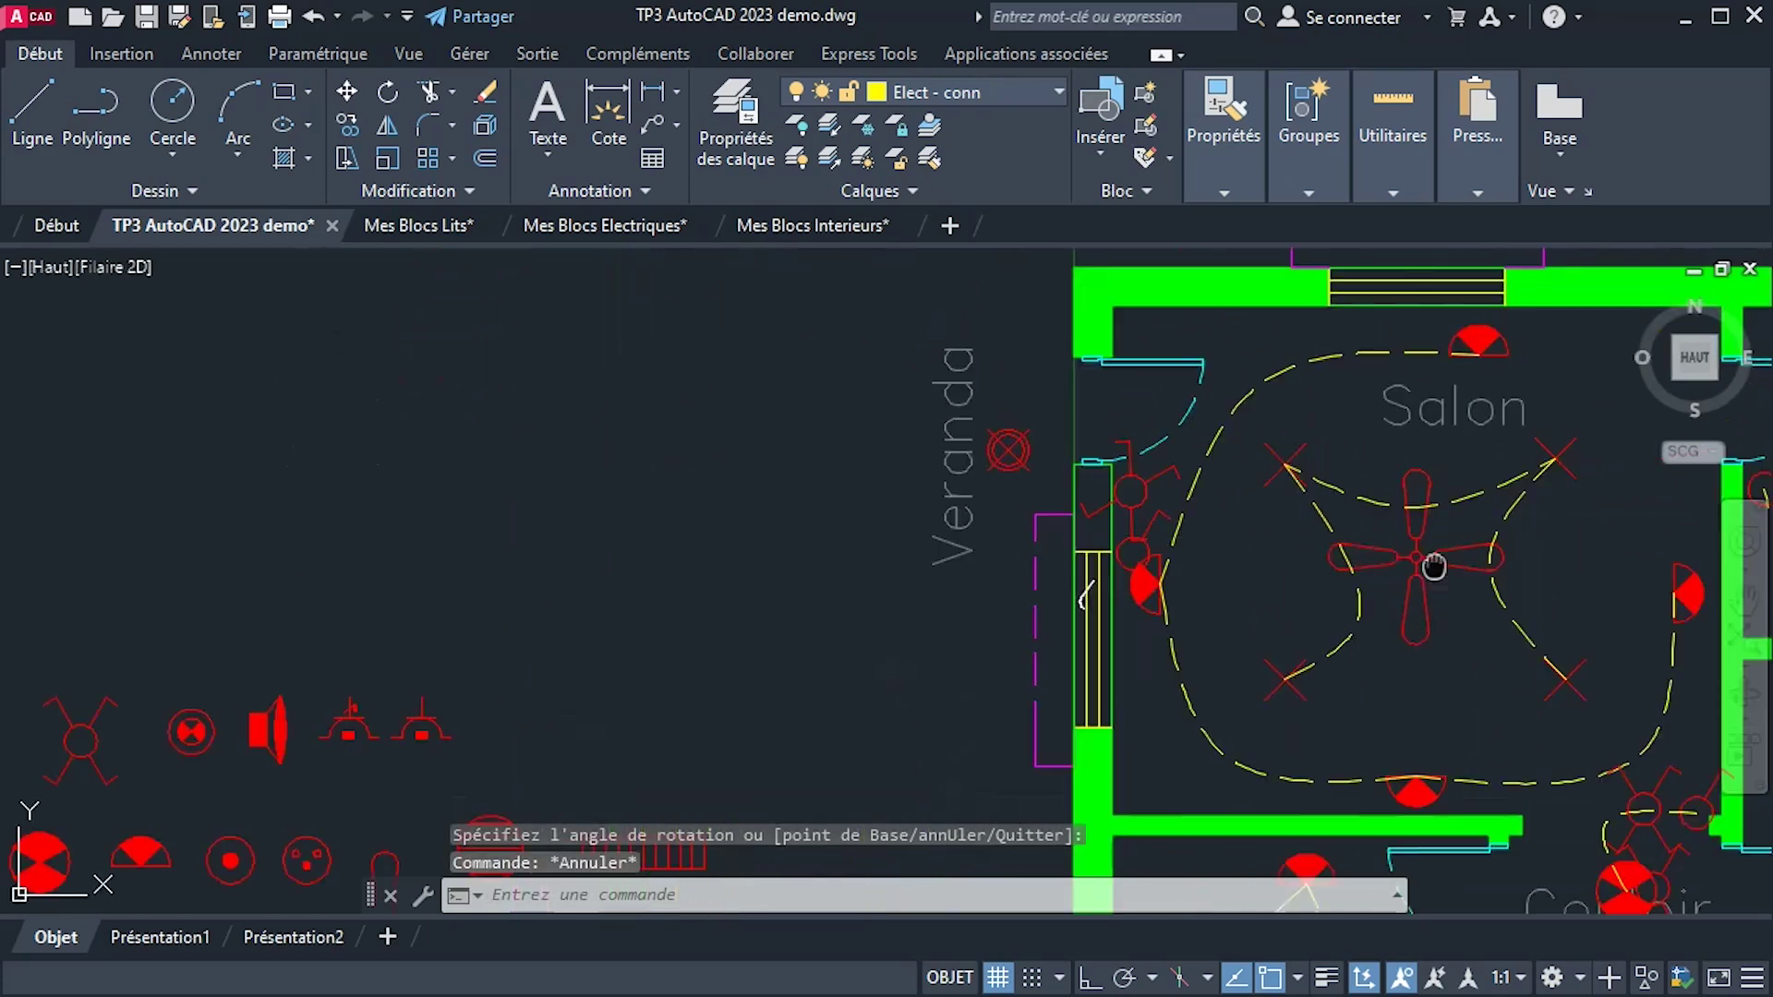
middle_click_drag(1433, 566, 1091, 596)
scroll(792, 552, "up", 2)
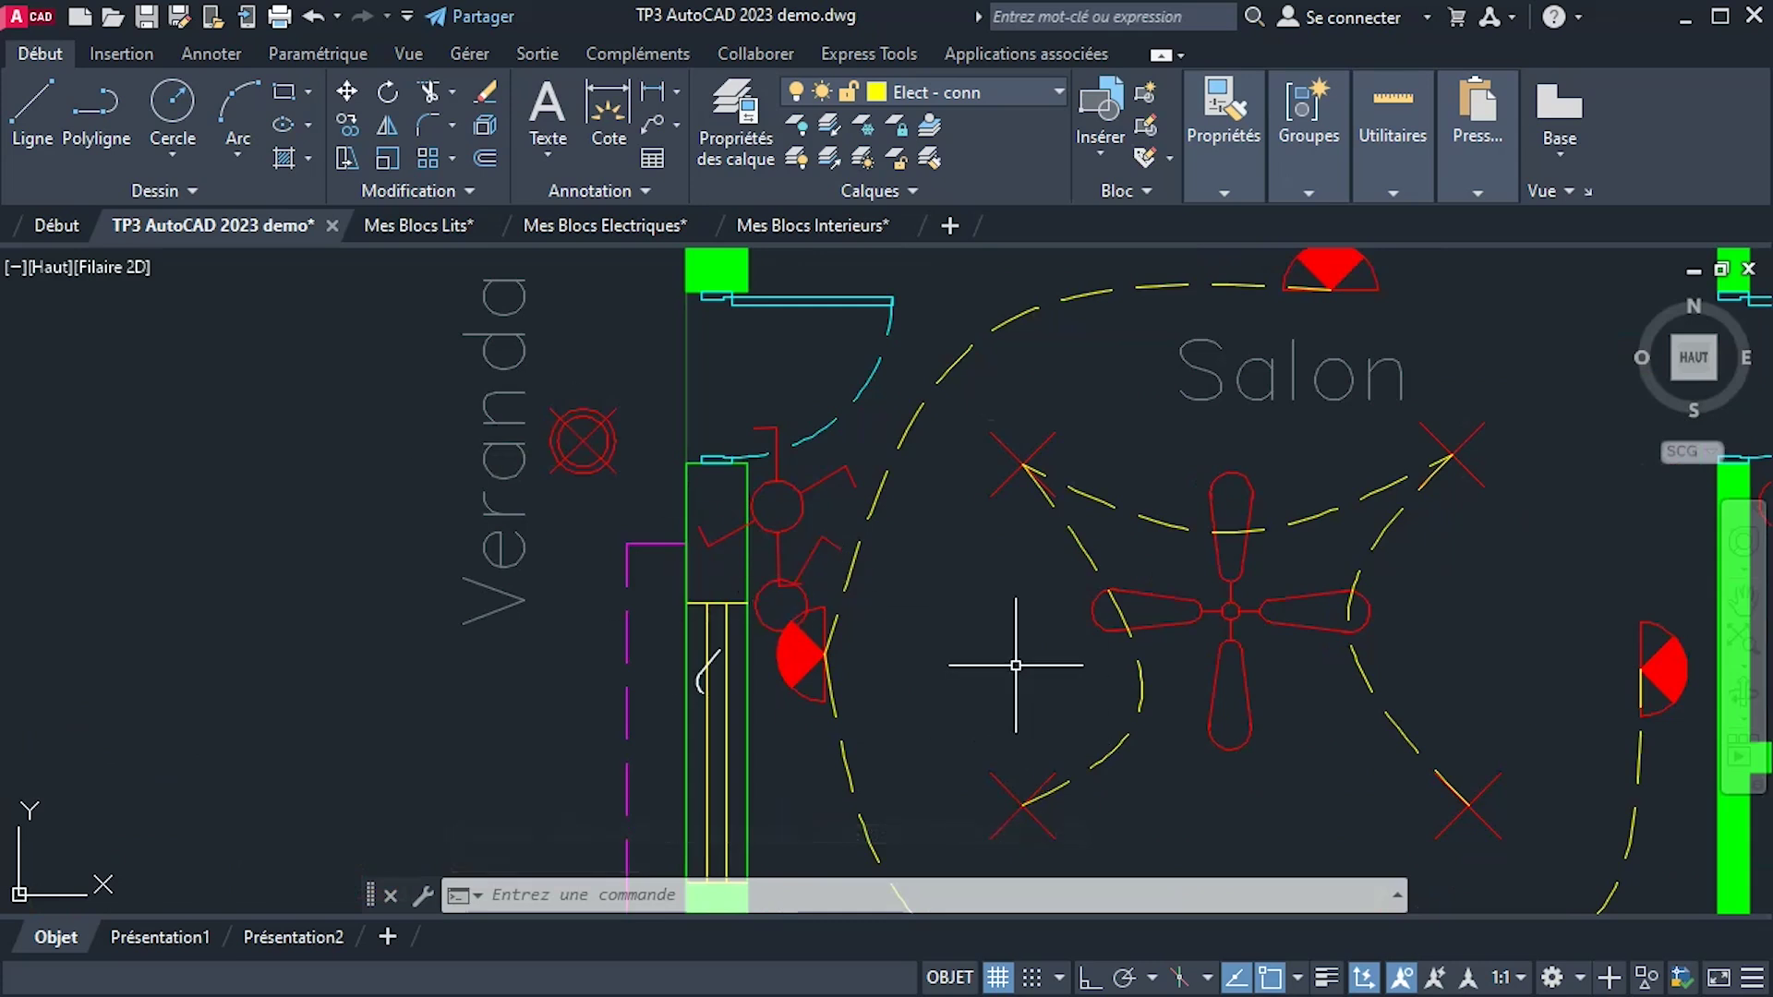
type("spl")
key("Return")
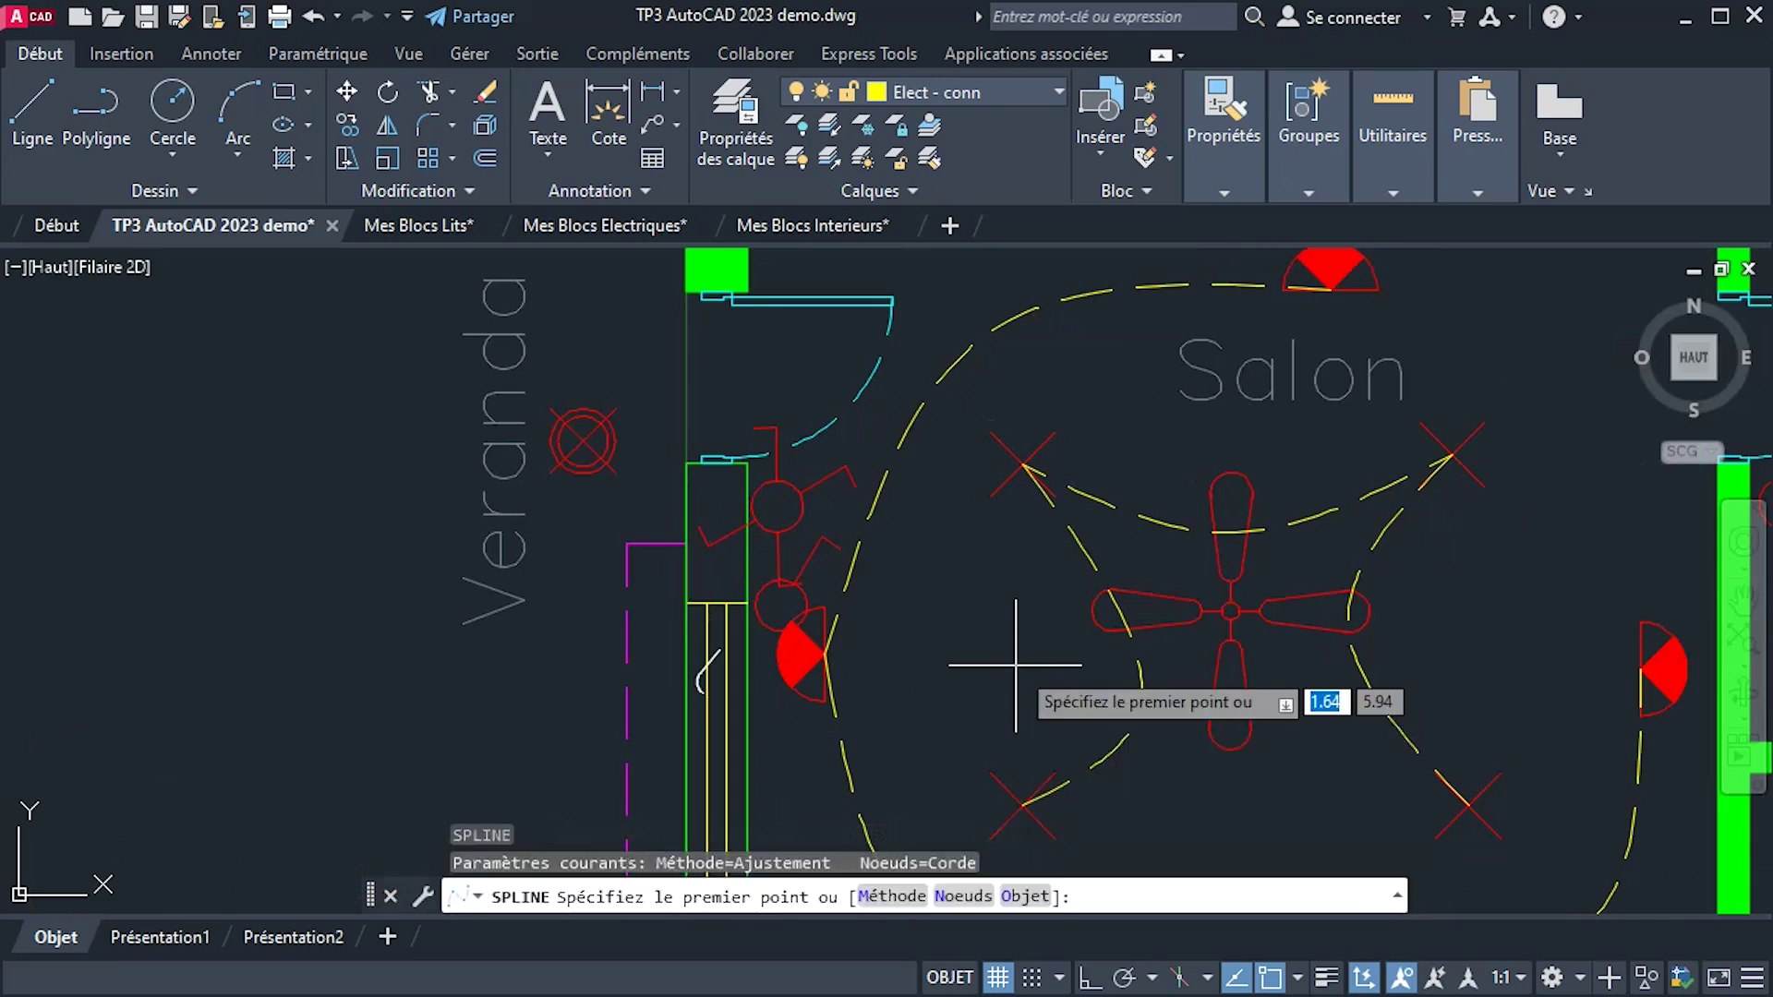
middle_click_drag(822, 605, 835, 481)
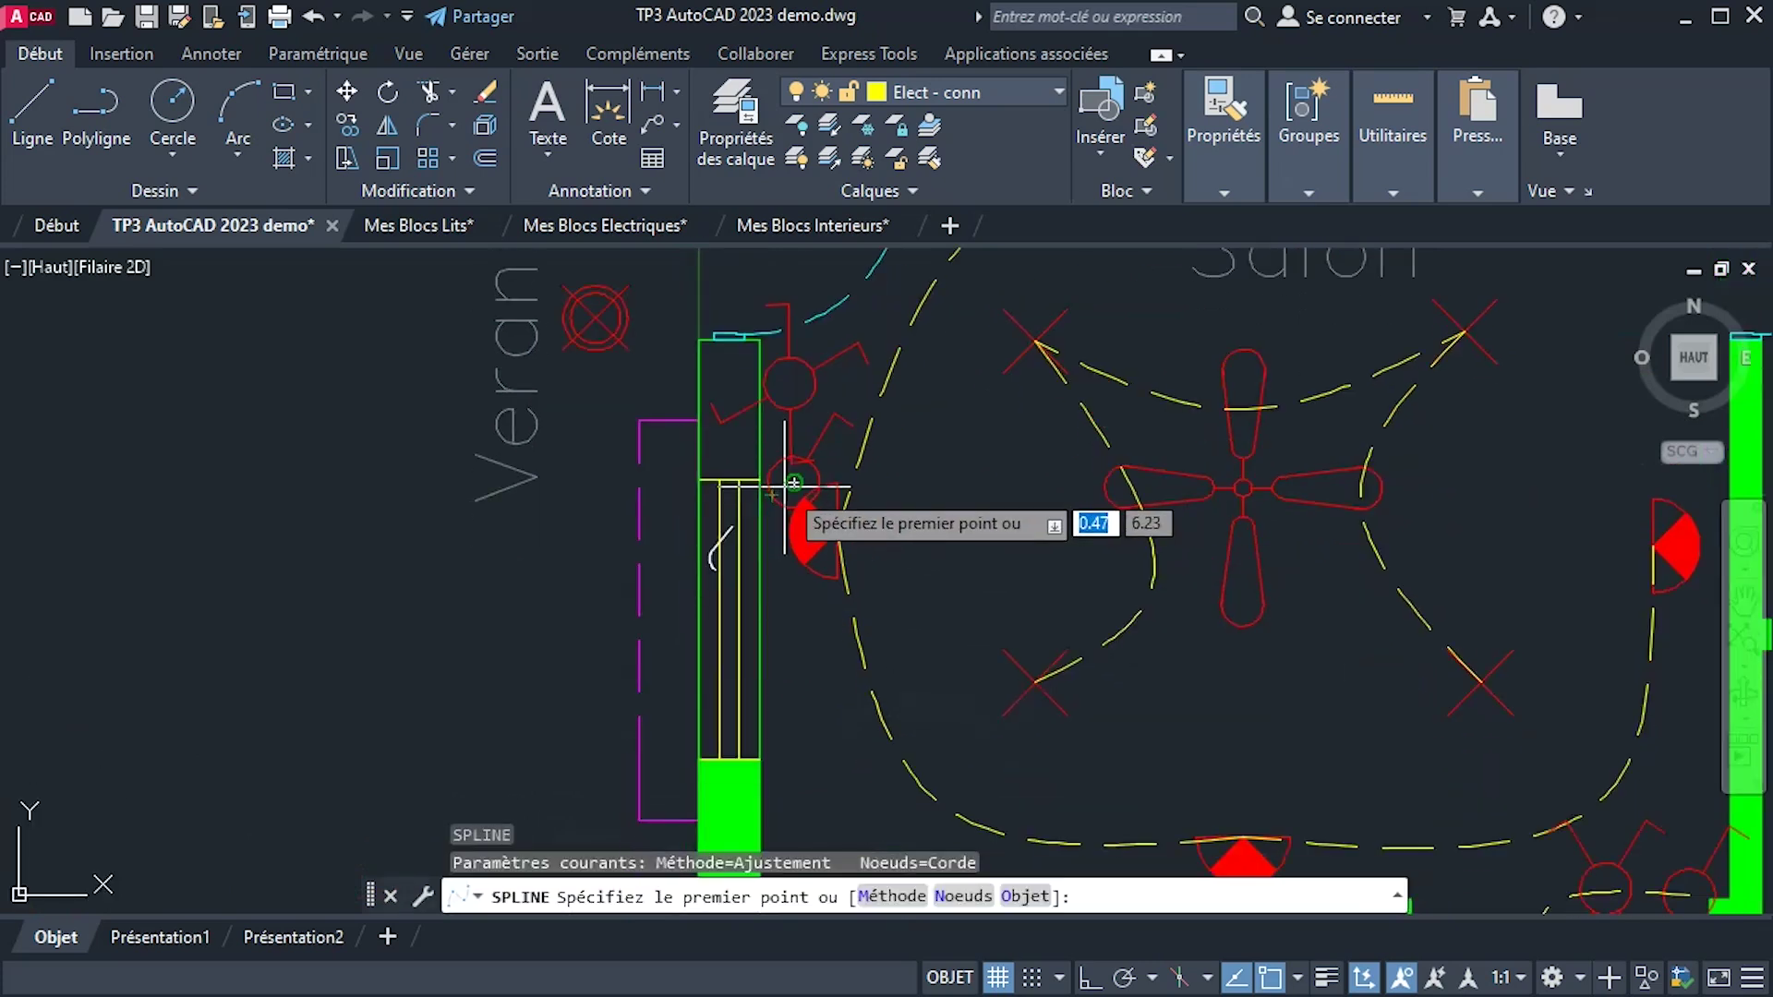
left_click(794, 481)
left_click(602, 453)
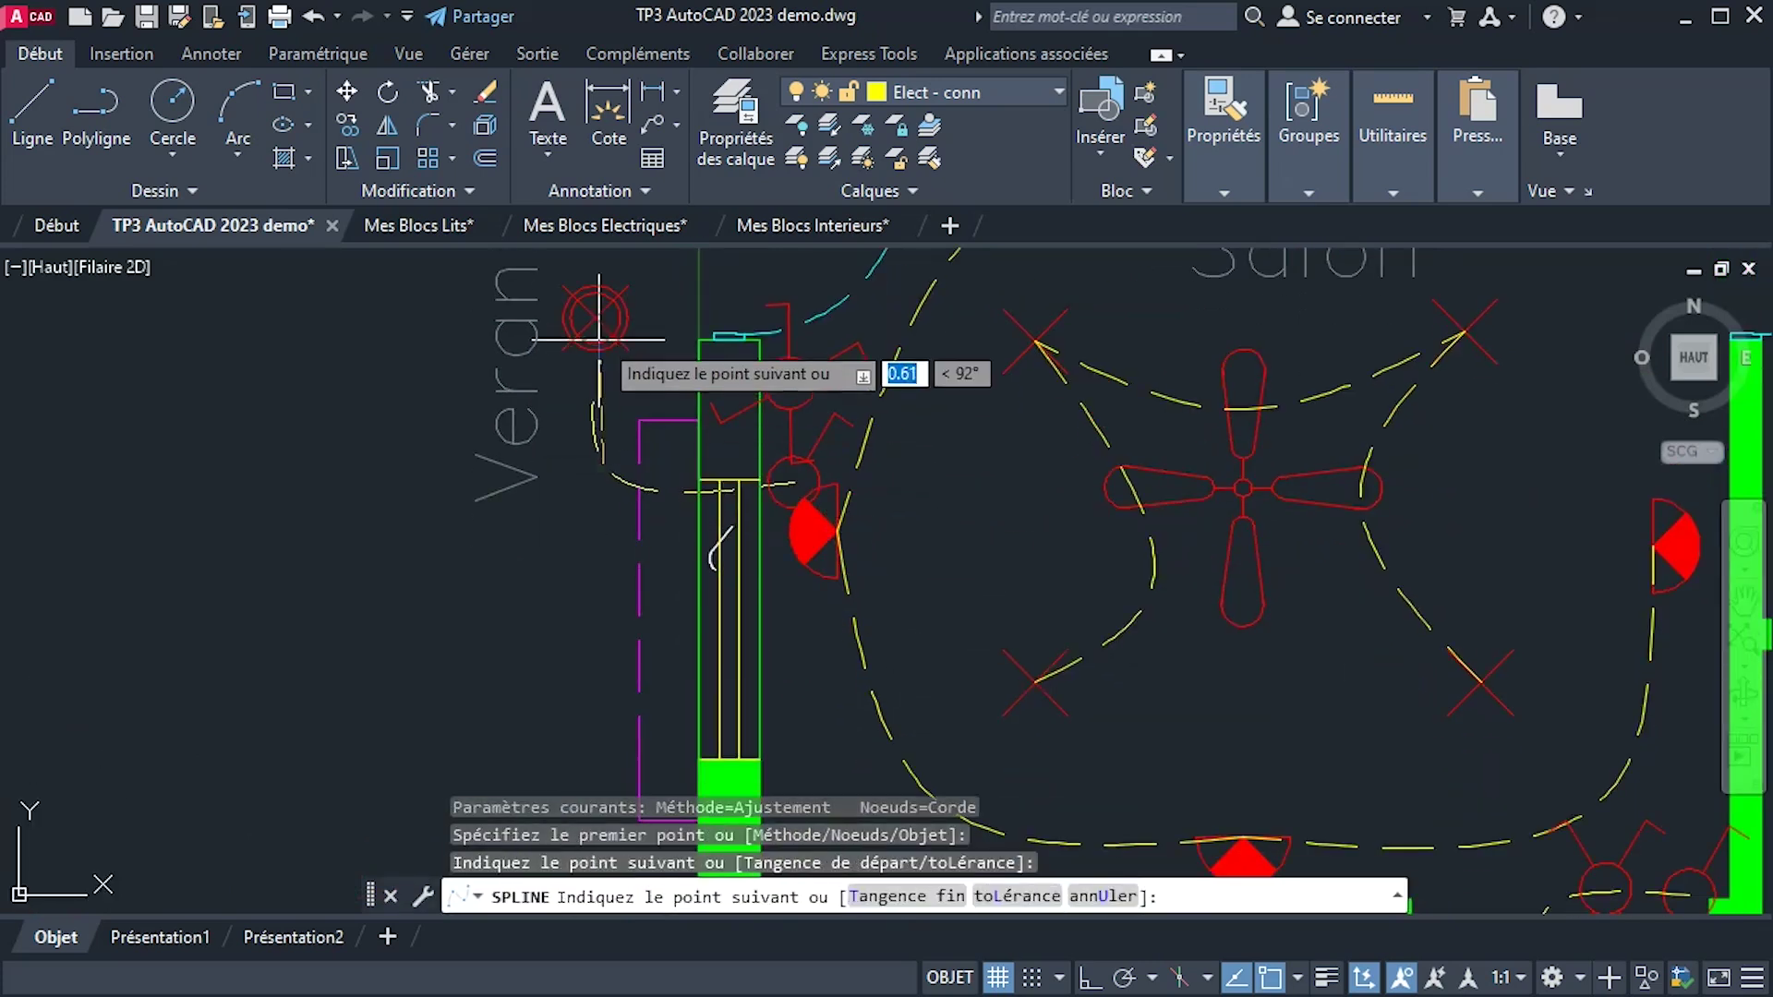
left_click(594, 318)
right_click(631, 277)
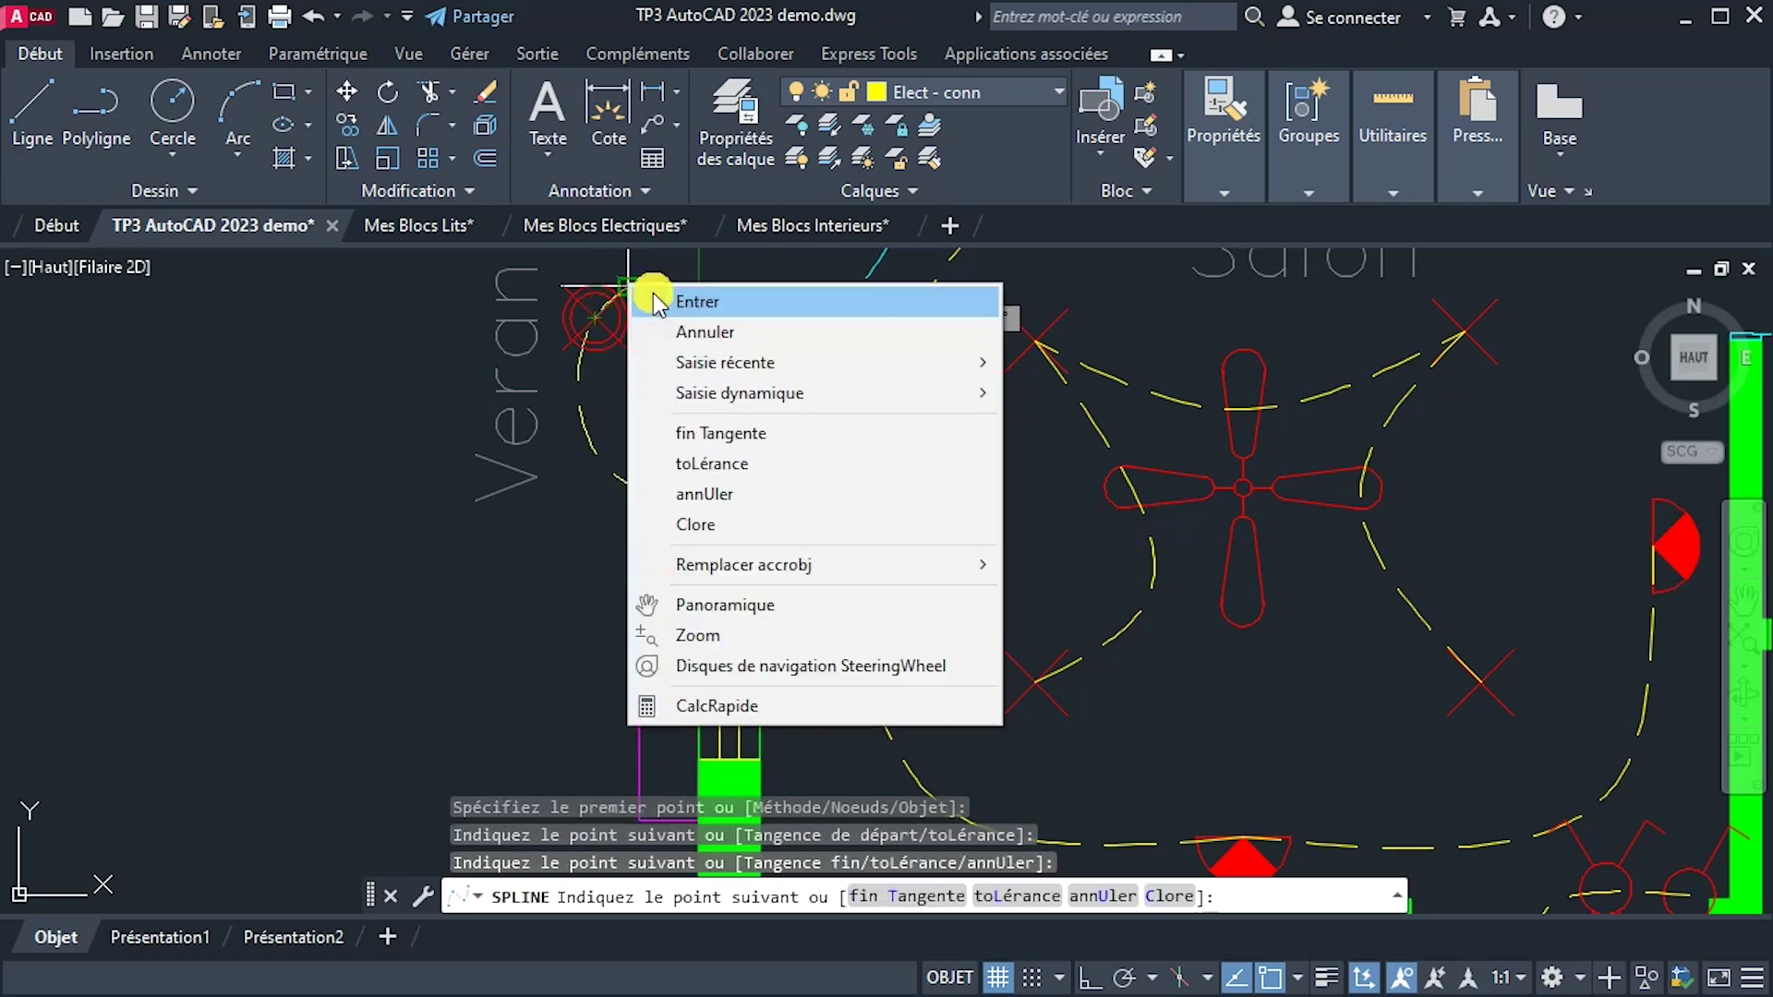
left_click(654, 298)
Draw a three-point spline from the upper Veranda lamp, bowing outward away from the wall, to the lower Veranda lamp.
right_click(634, 311)
left_click(667, 332)
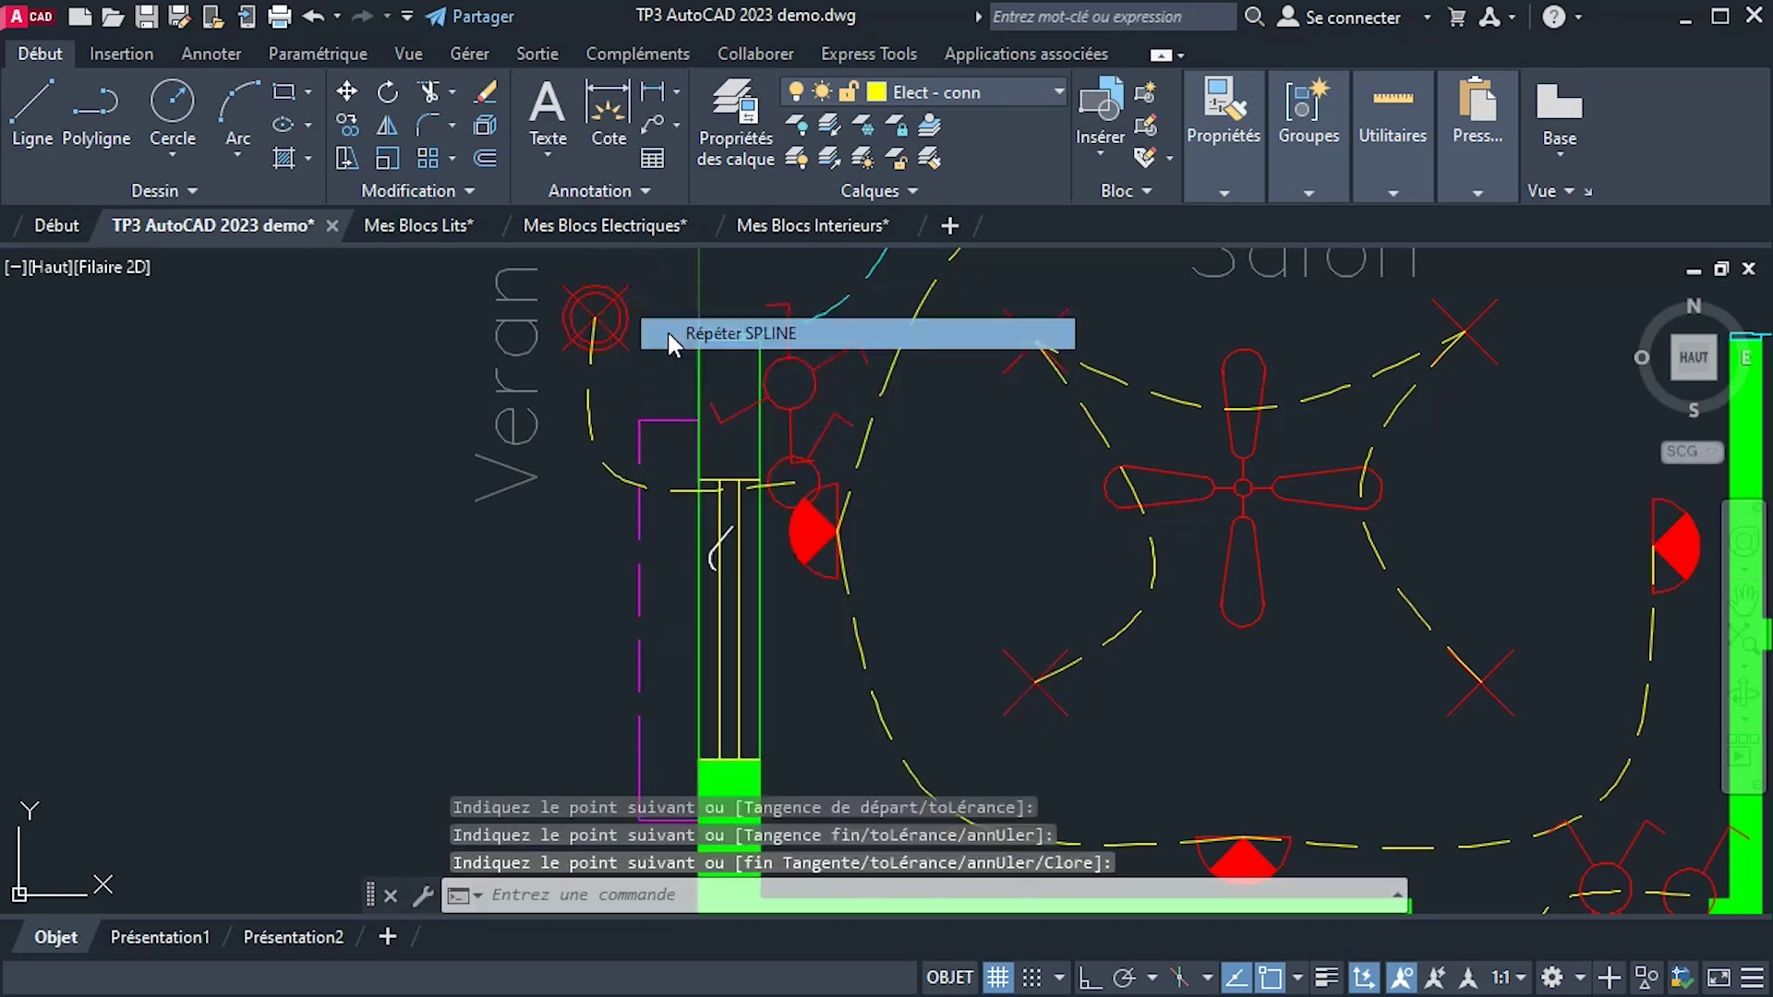
left_click(596, 318)
scroll(637, 369, "down", 3)
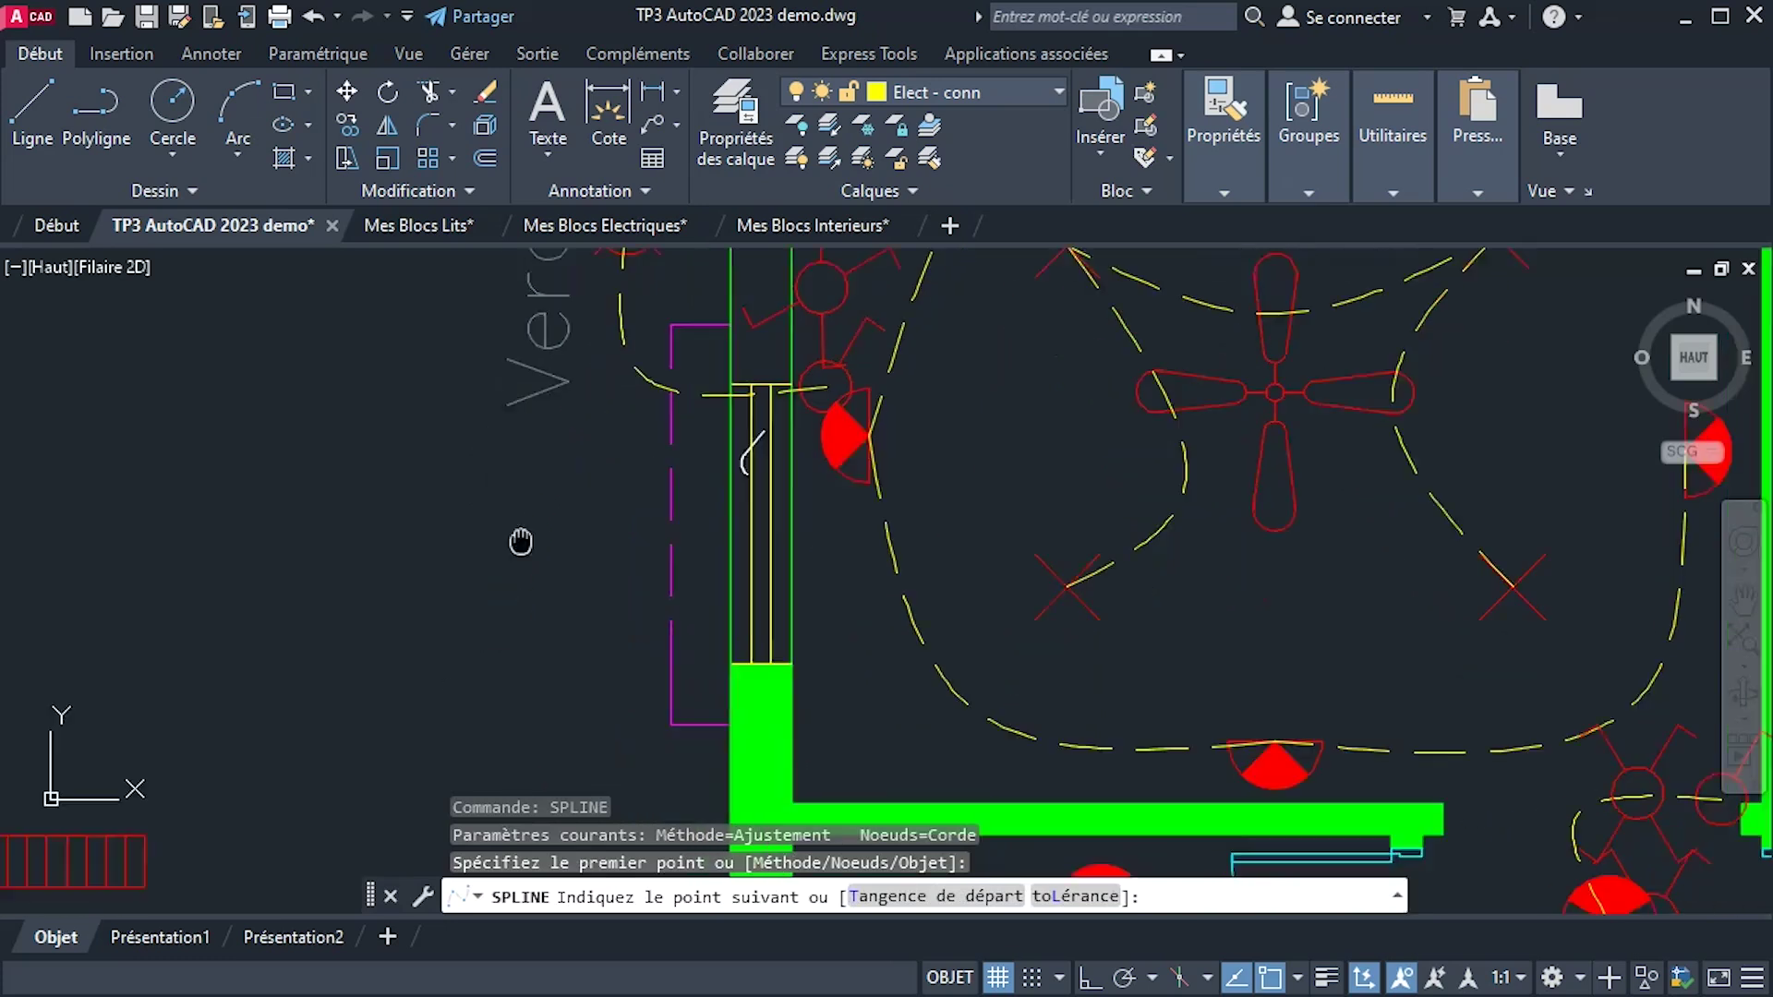
middle_click_drag(593, 602, 611, 434)
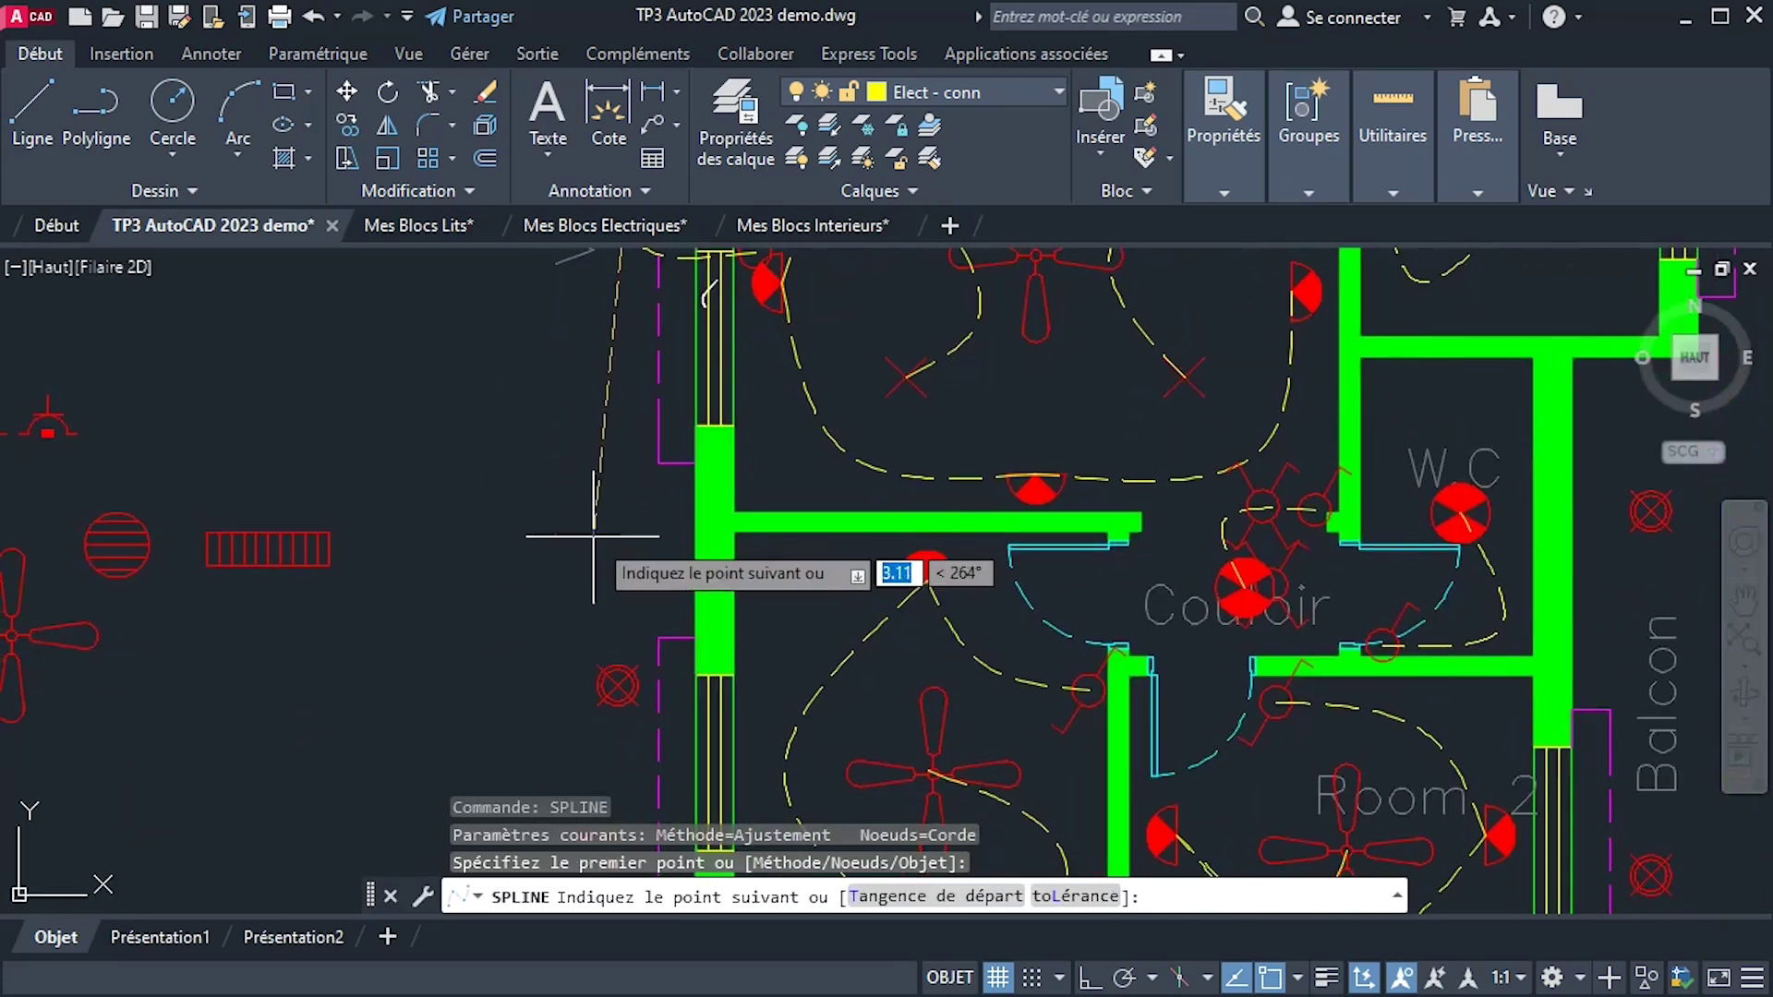
left_click(571, 449)
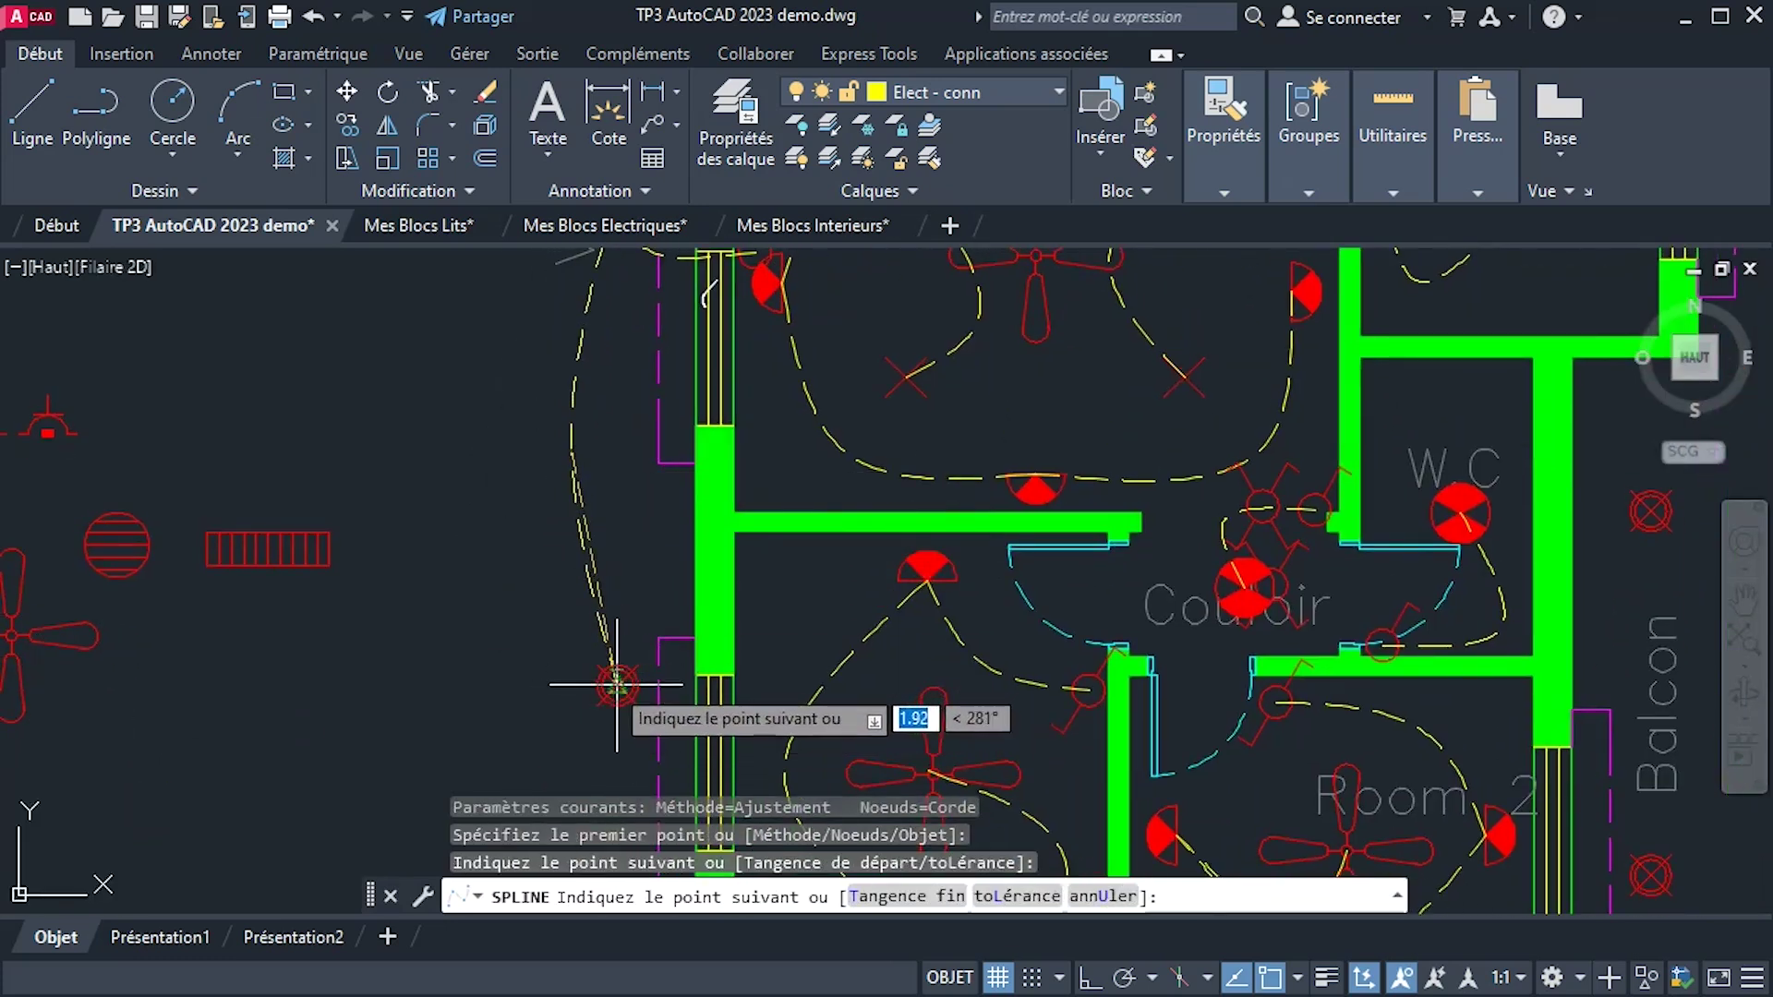
left_click(737, 695)
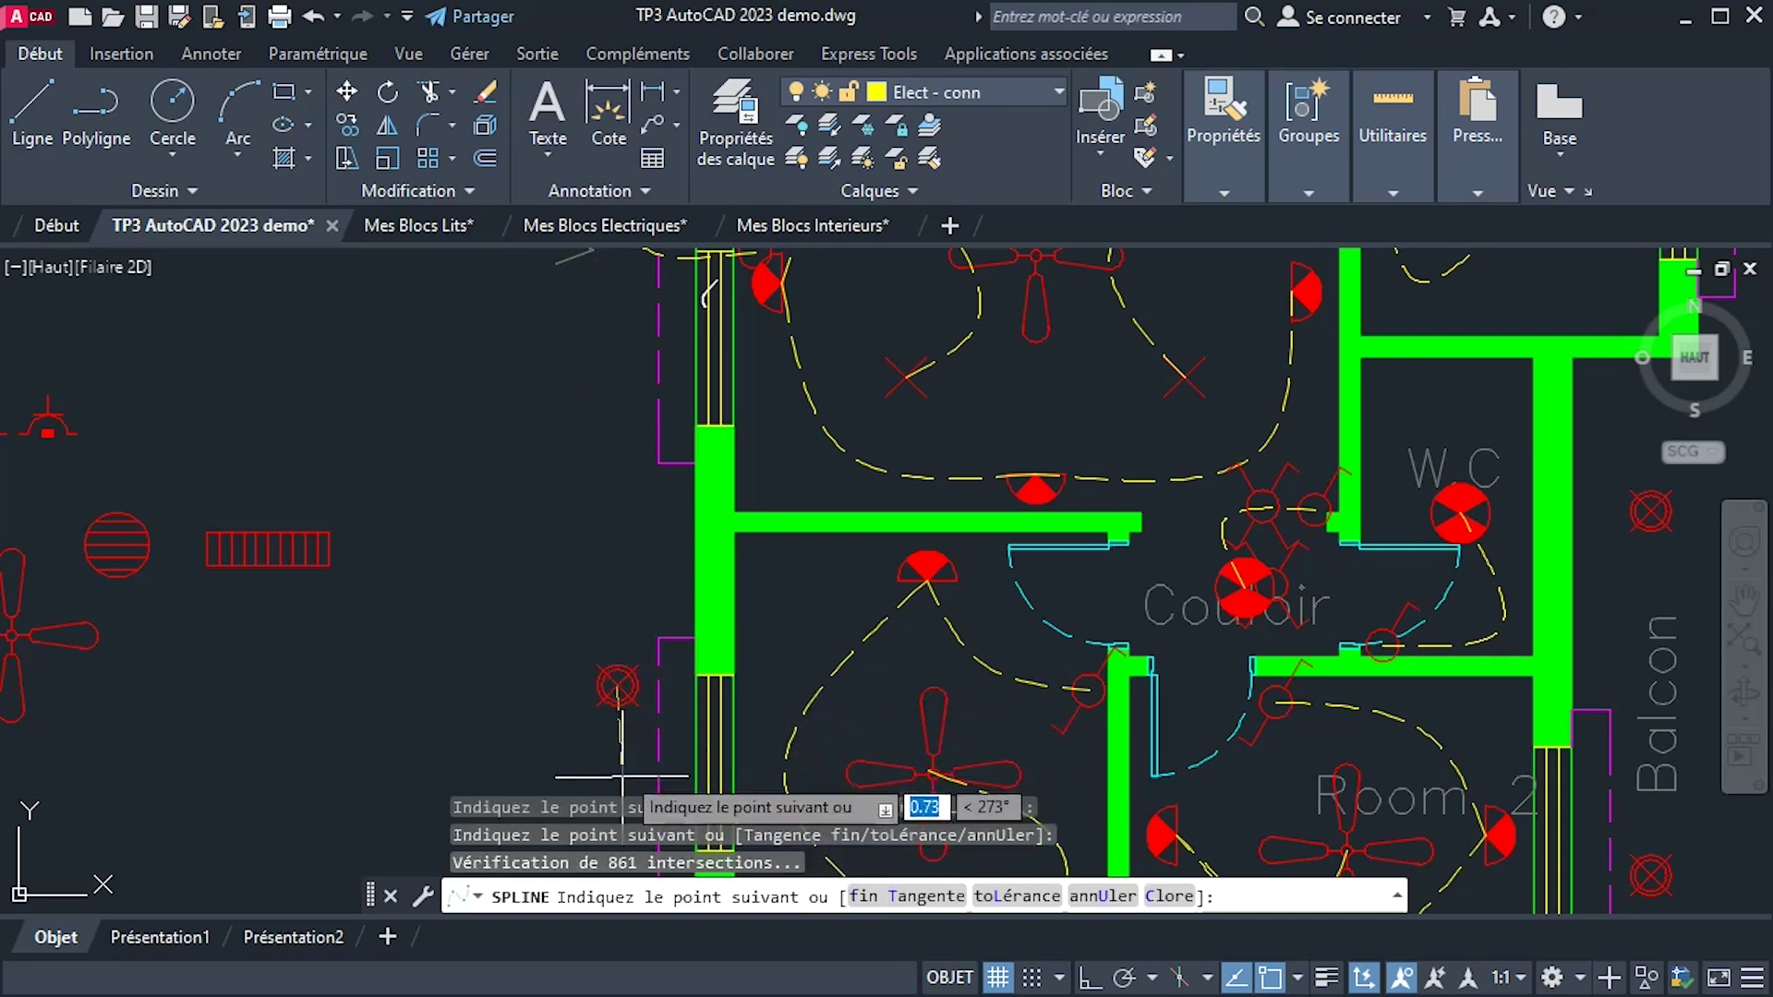
middle_click_drag(560, 738, 630, 591)
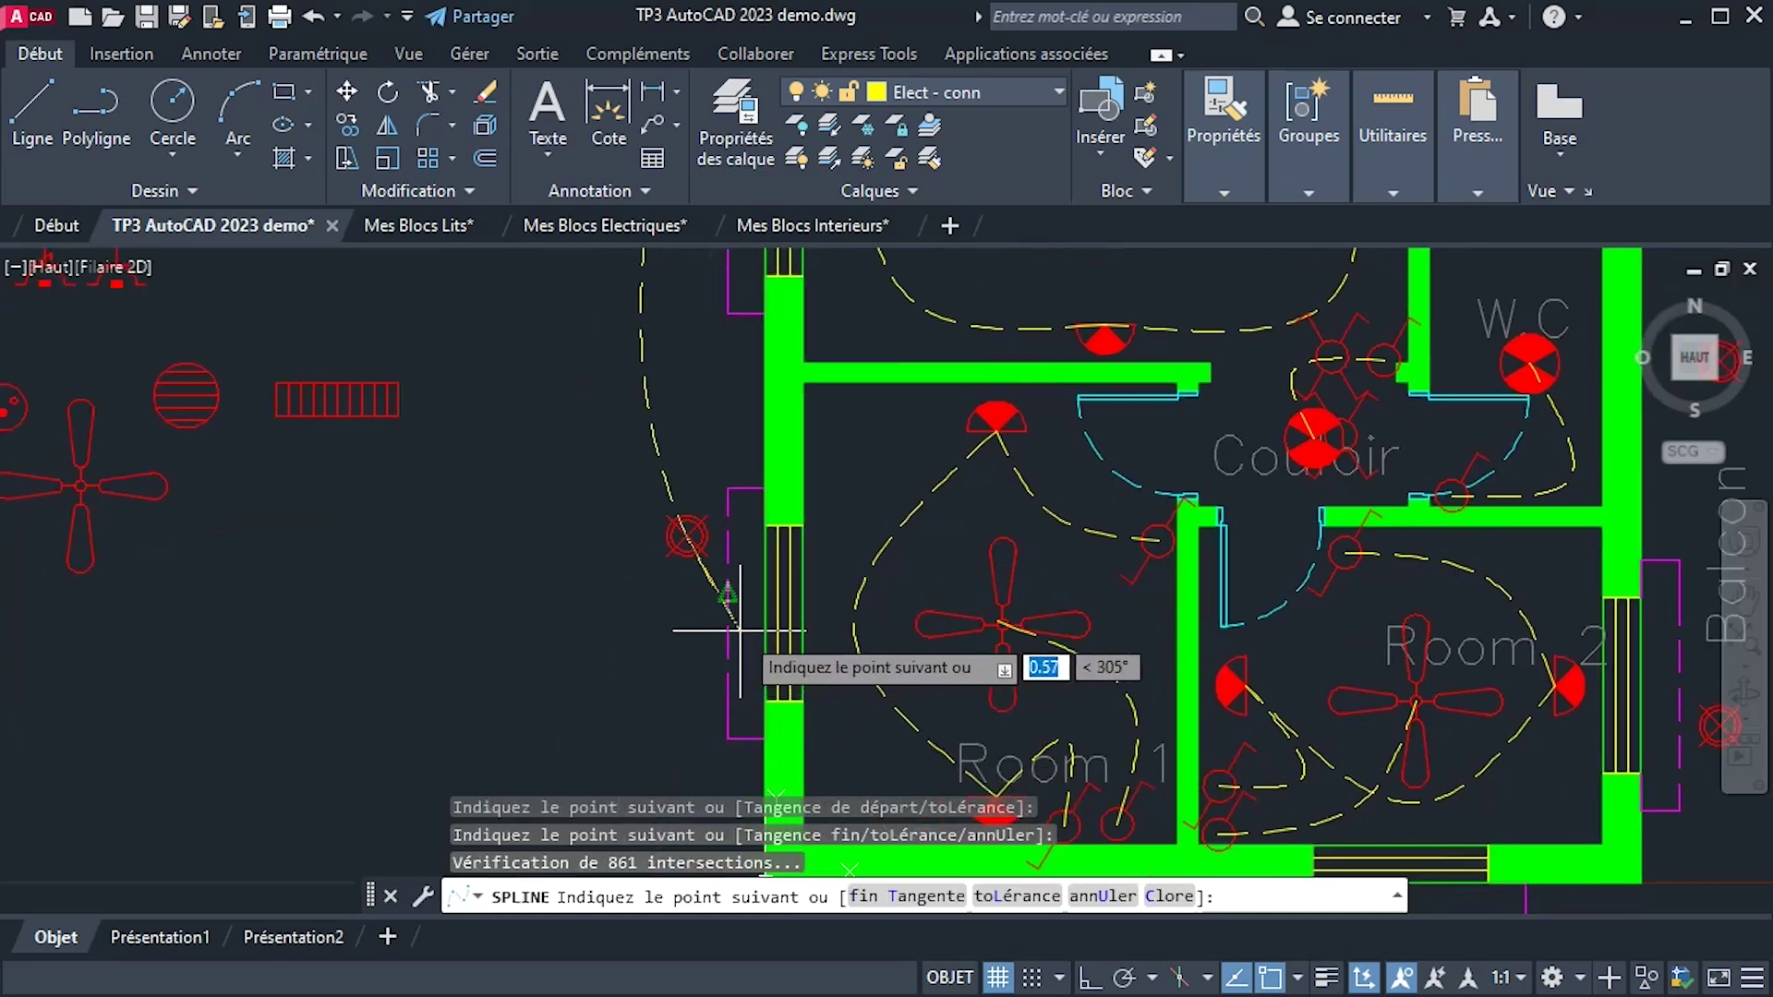
right_click(736, 620)
left_click(790, 650)
scroll(750, 615, "down", 5)
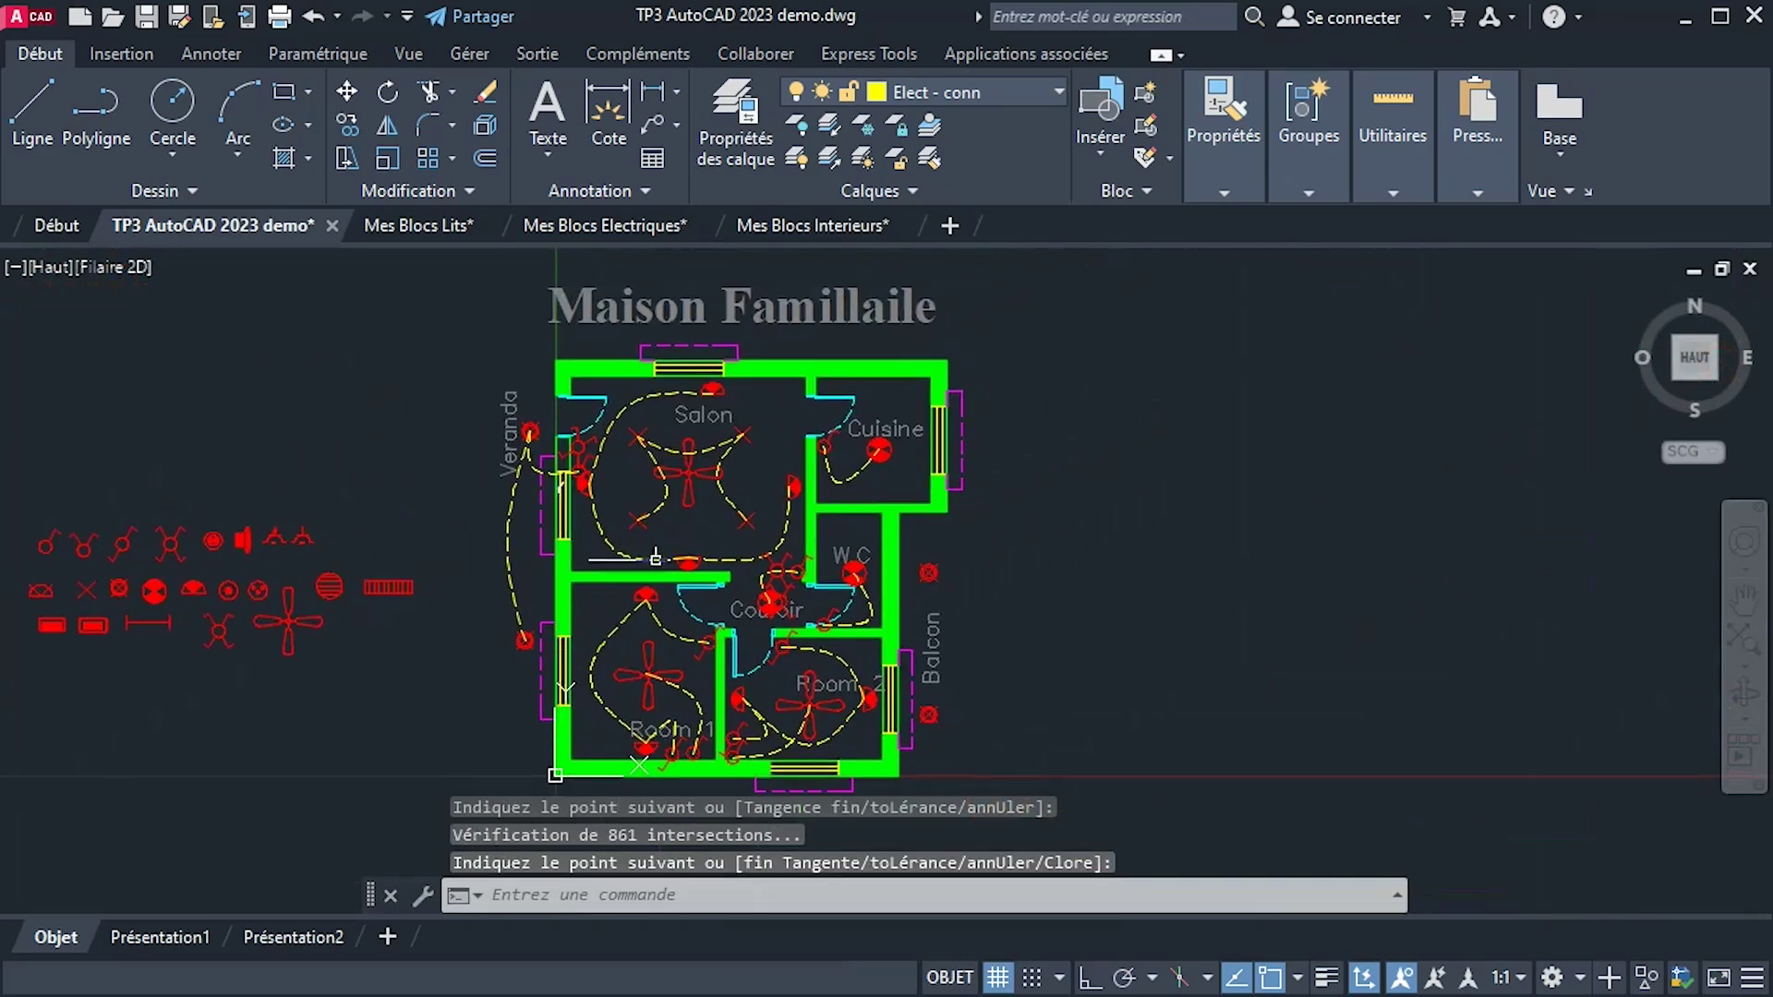
scroll(582, 467, "up", 6)
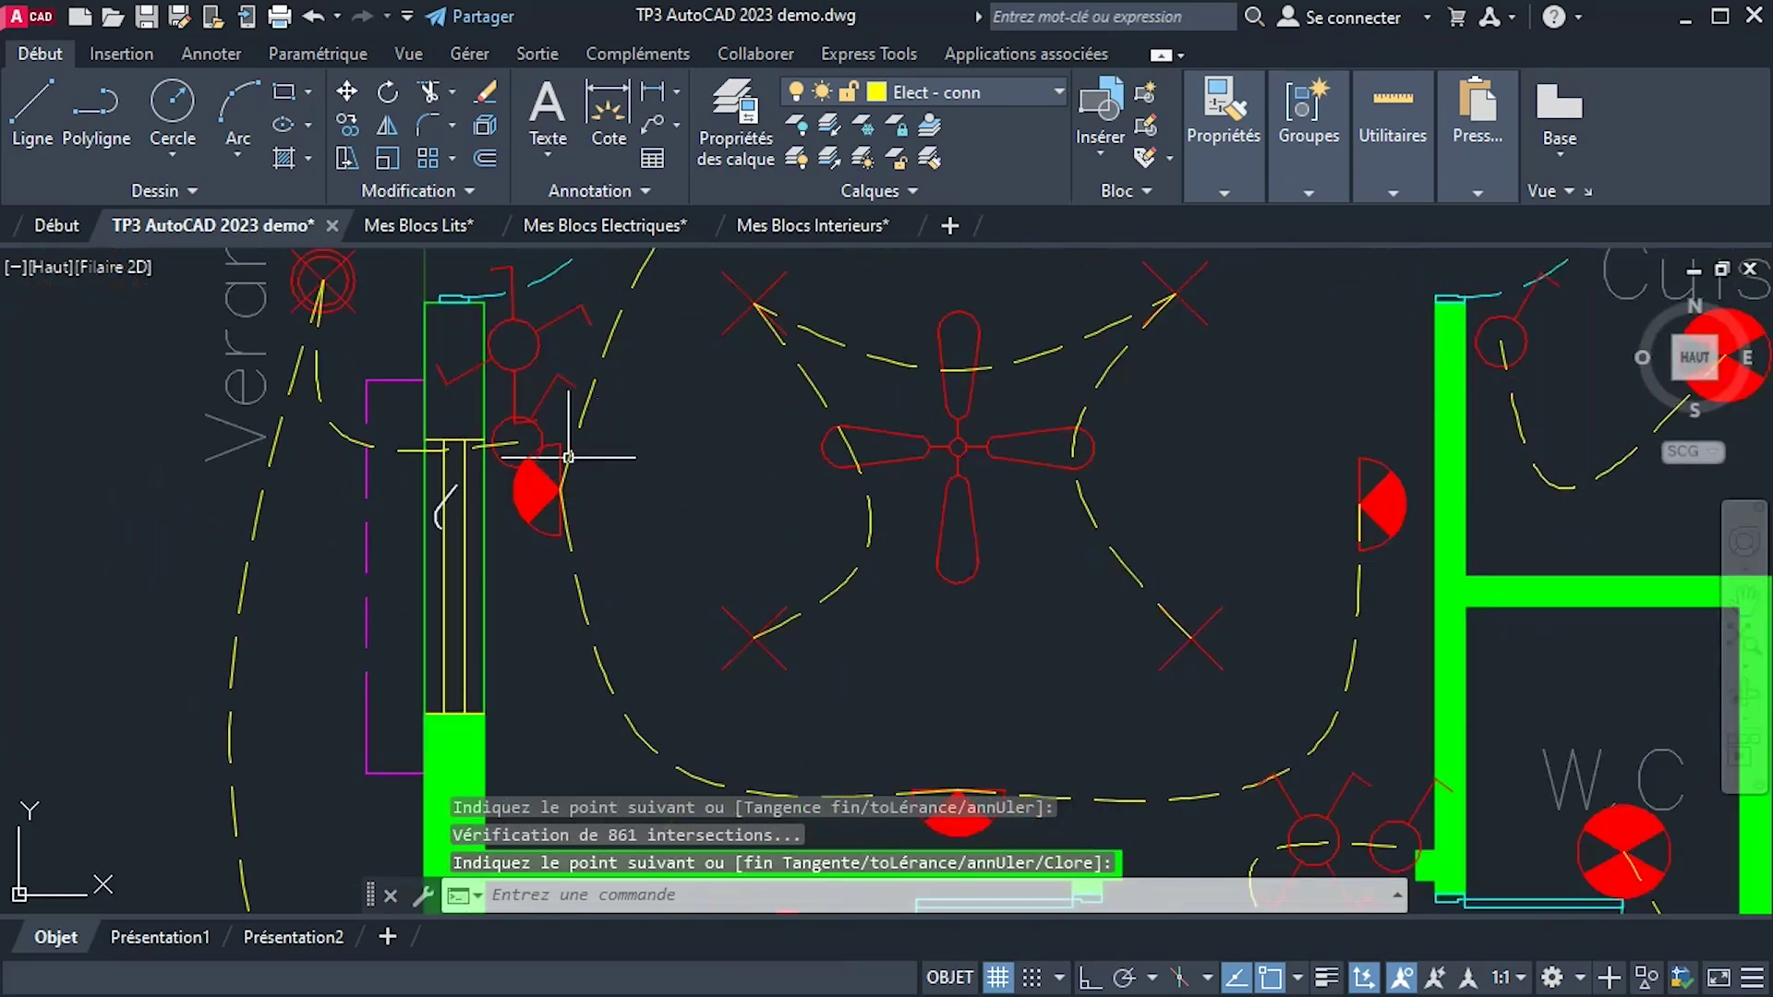
key("Return")
left_click(536, 338)
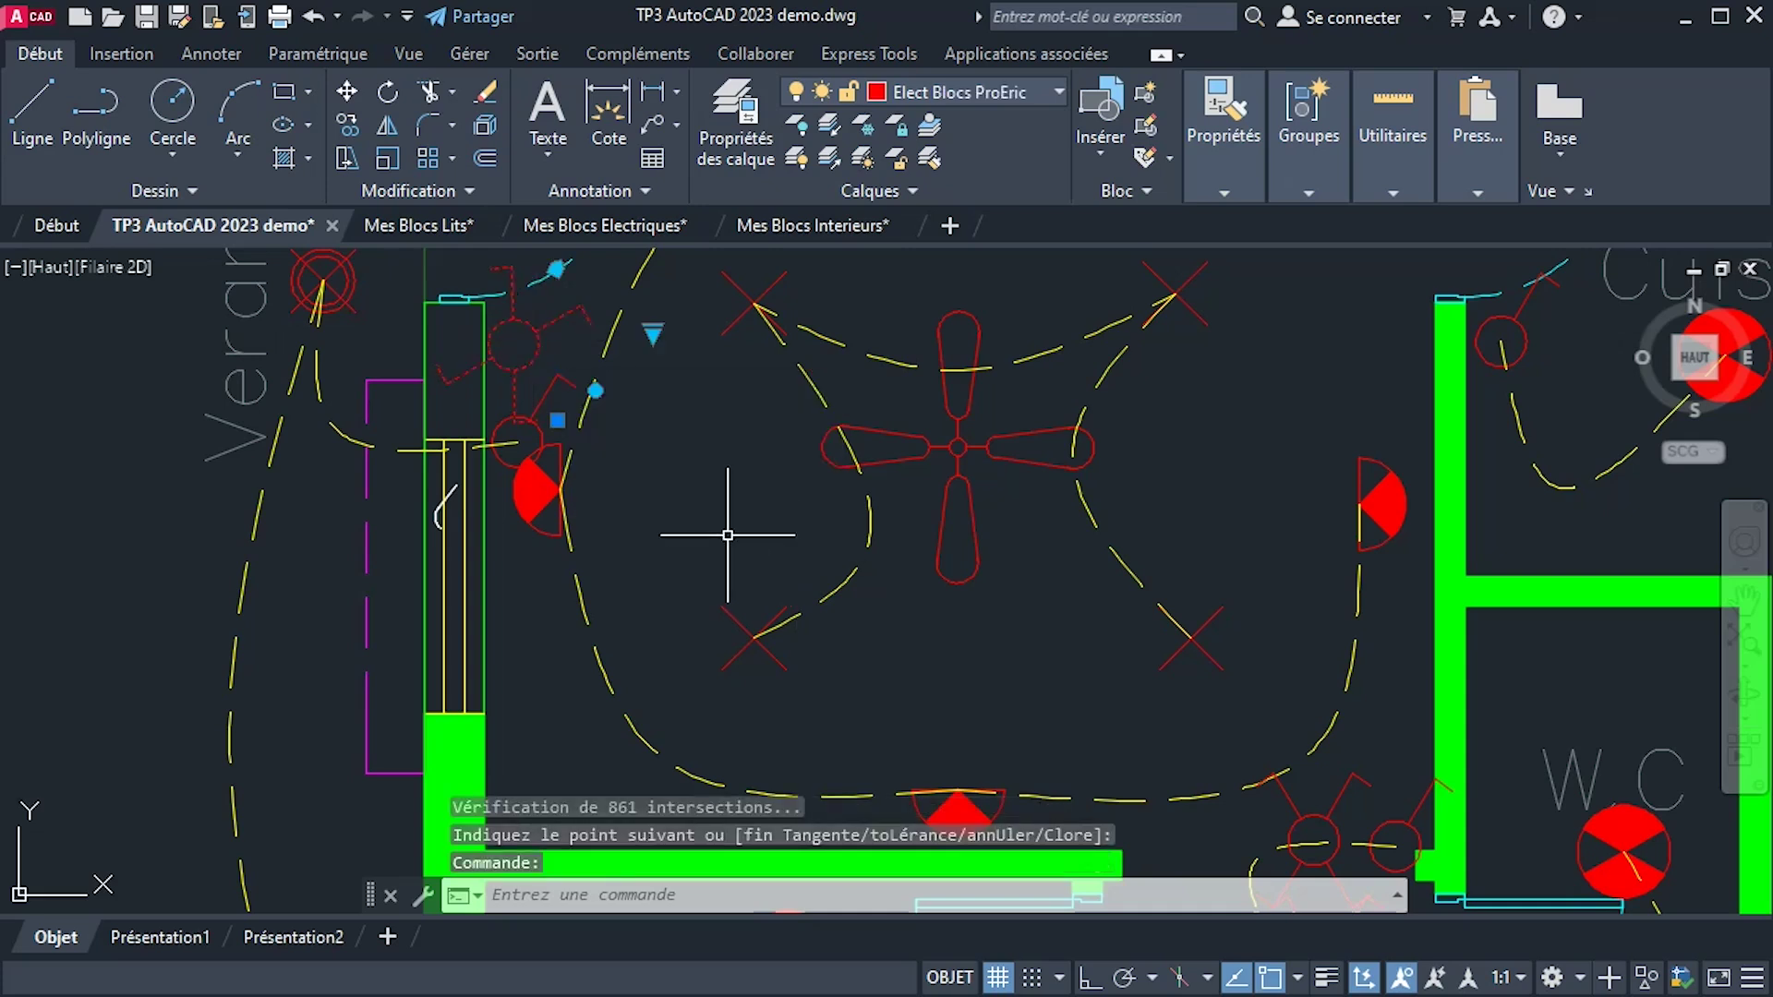
key("Escape")
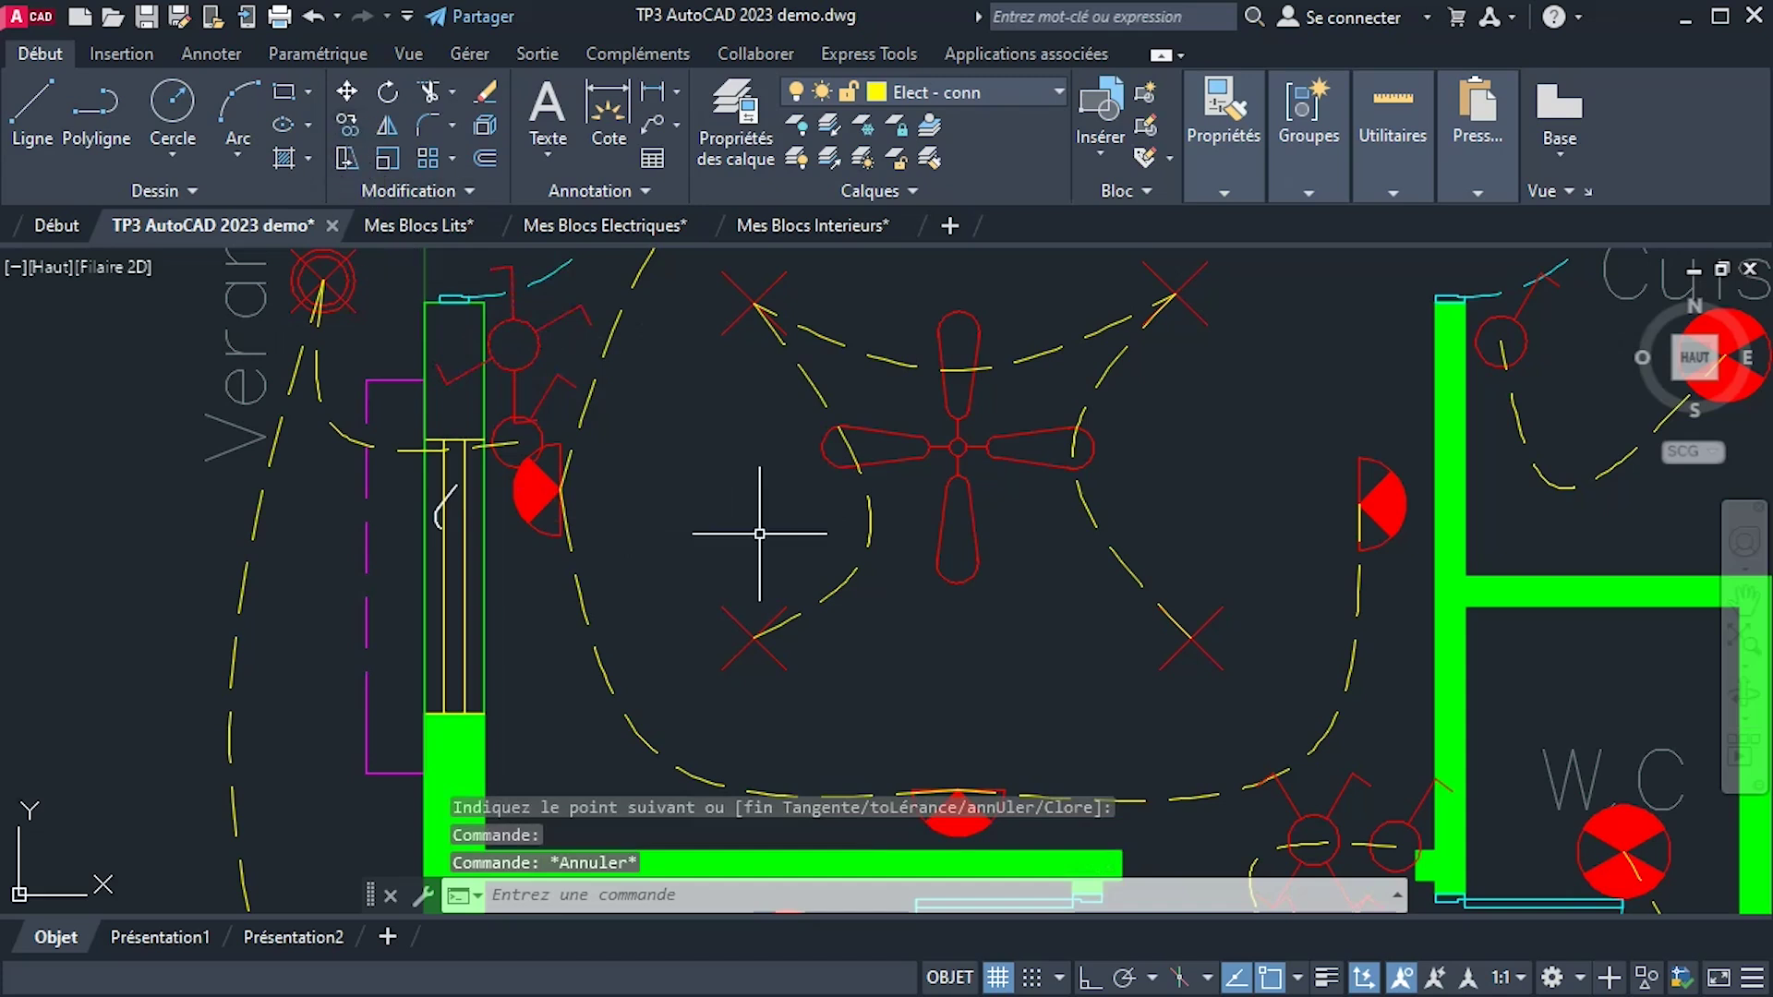
Draw a three-point spline from the four-armed switch beside the Veranda door, dipping below, to the Salon's upper-left ceiling lamp.
type("s")
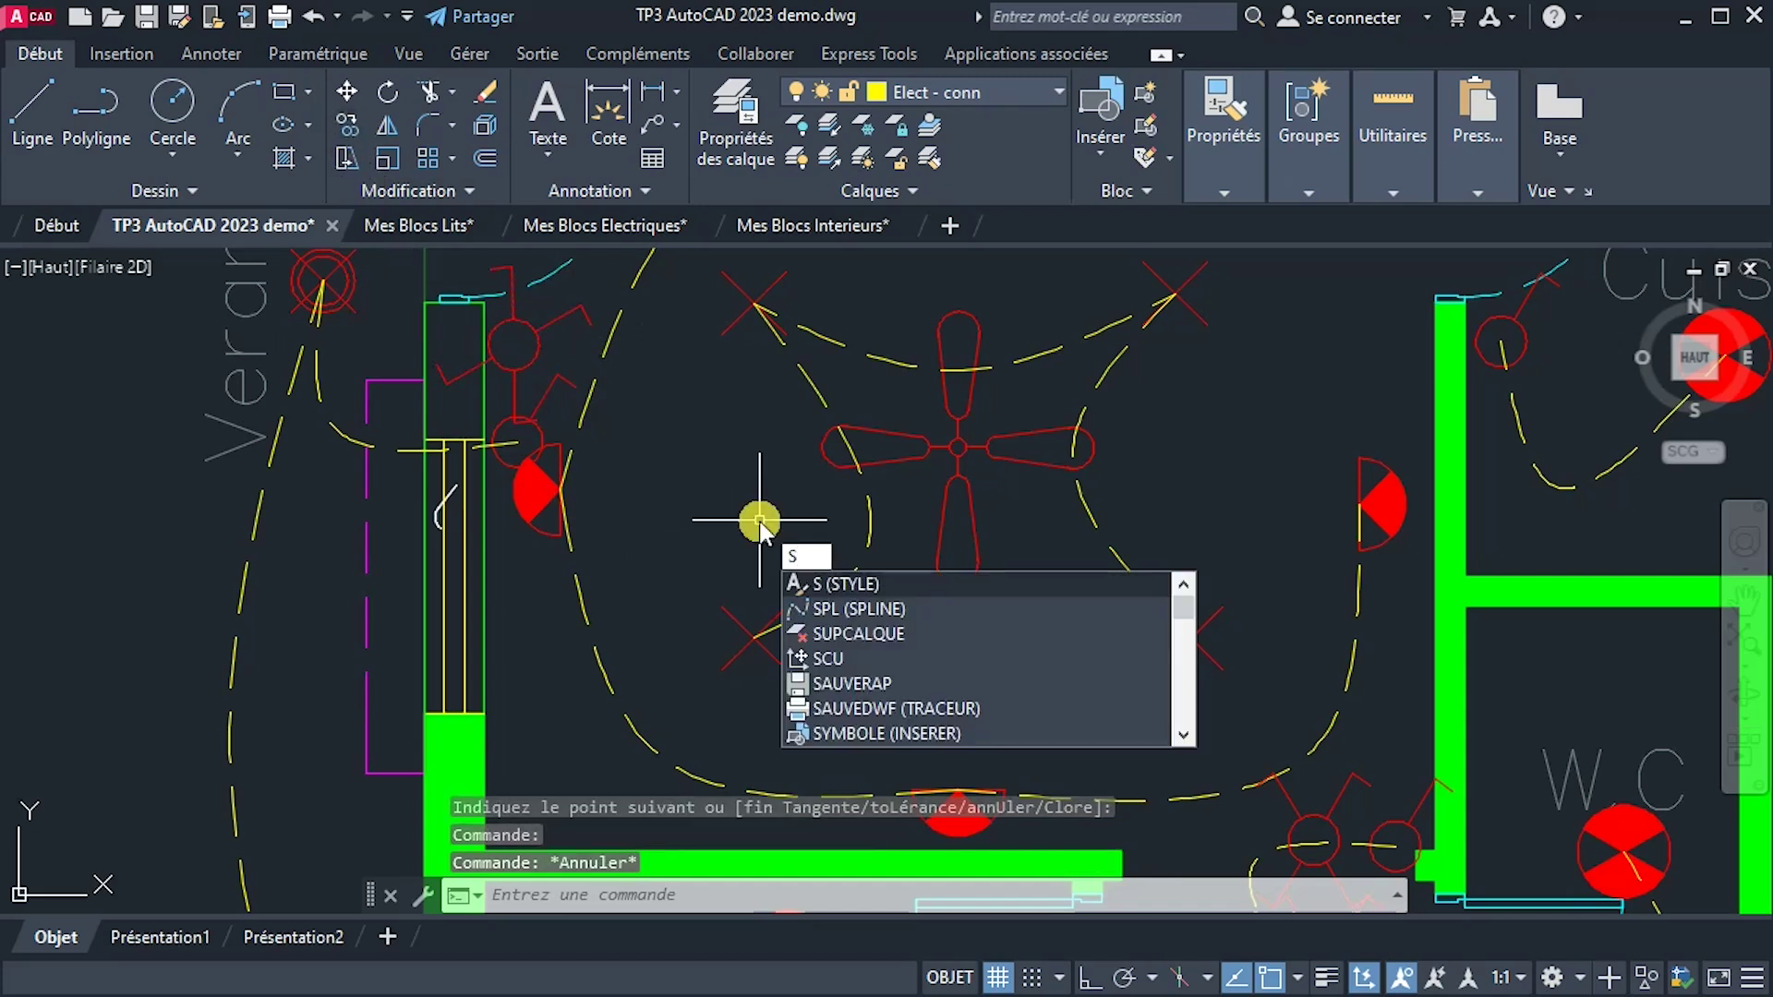
type("pl")
key("Return")
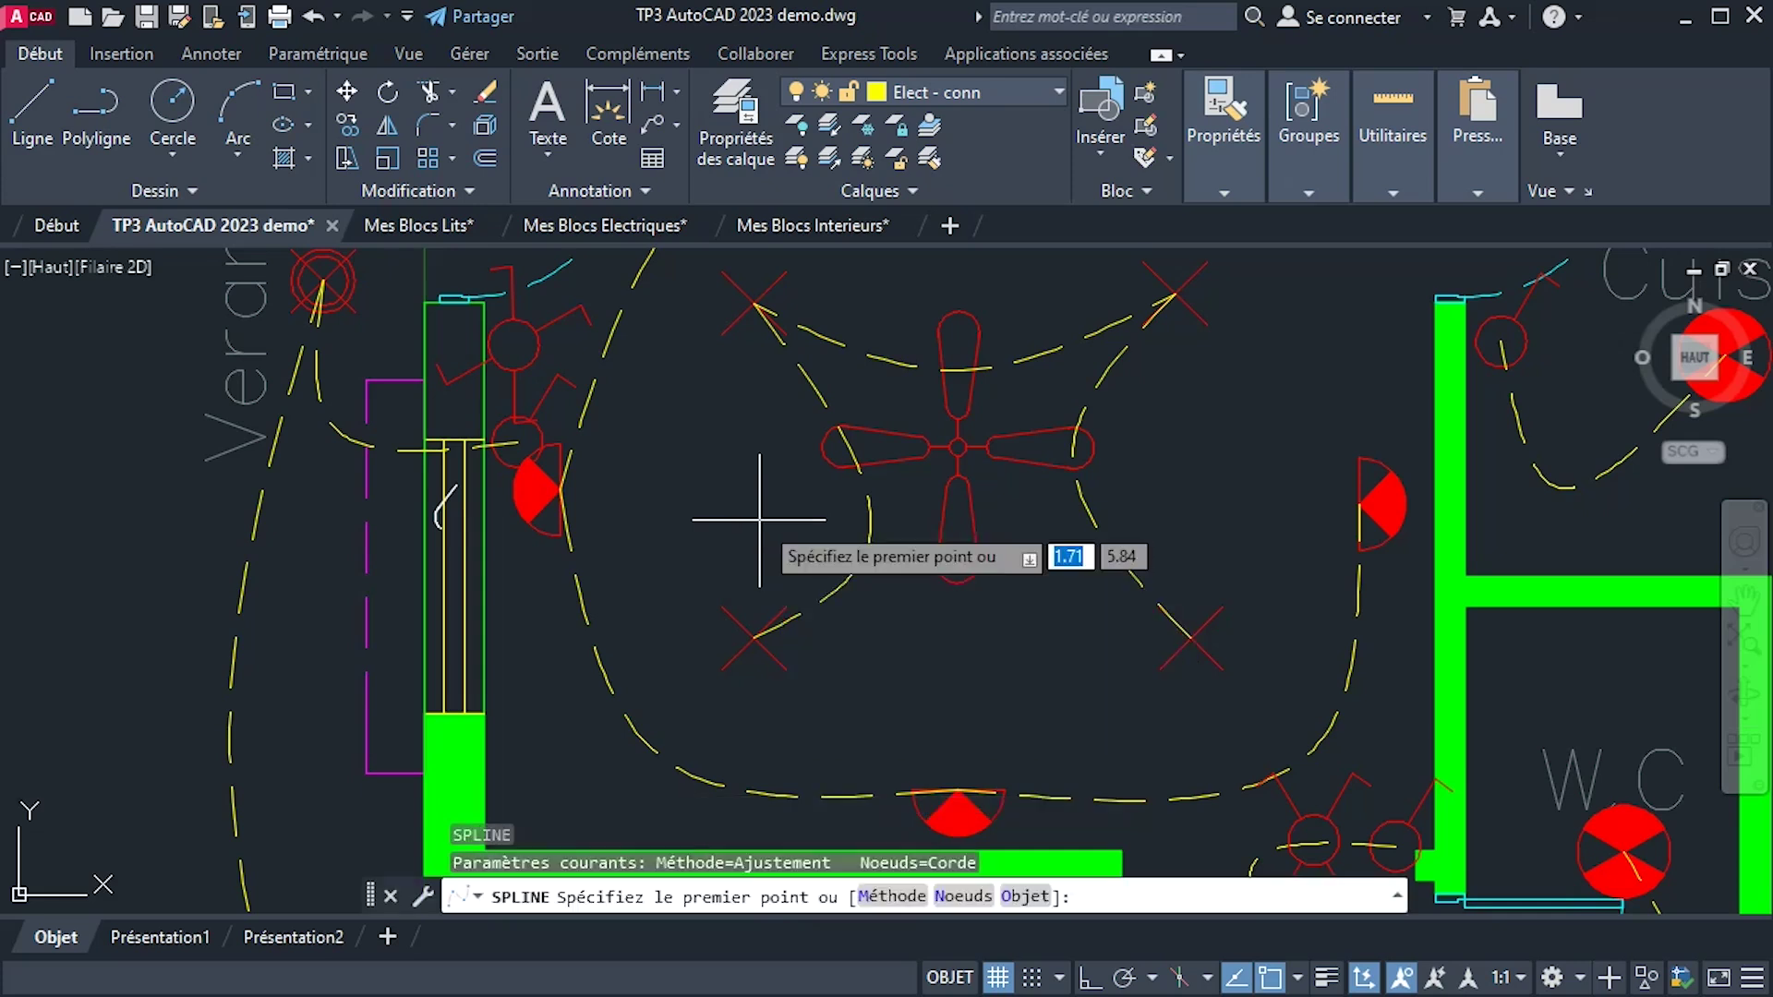
left_click(513, 346)
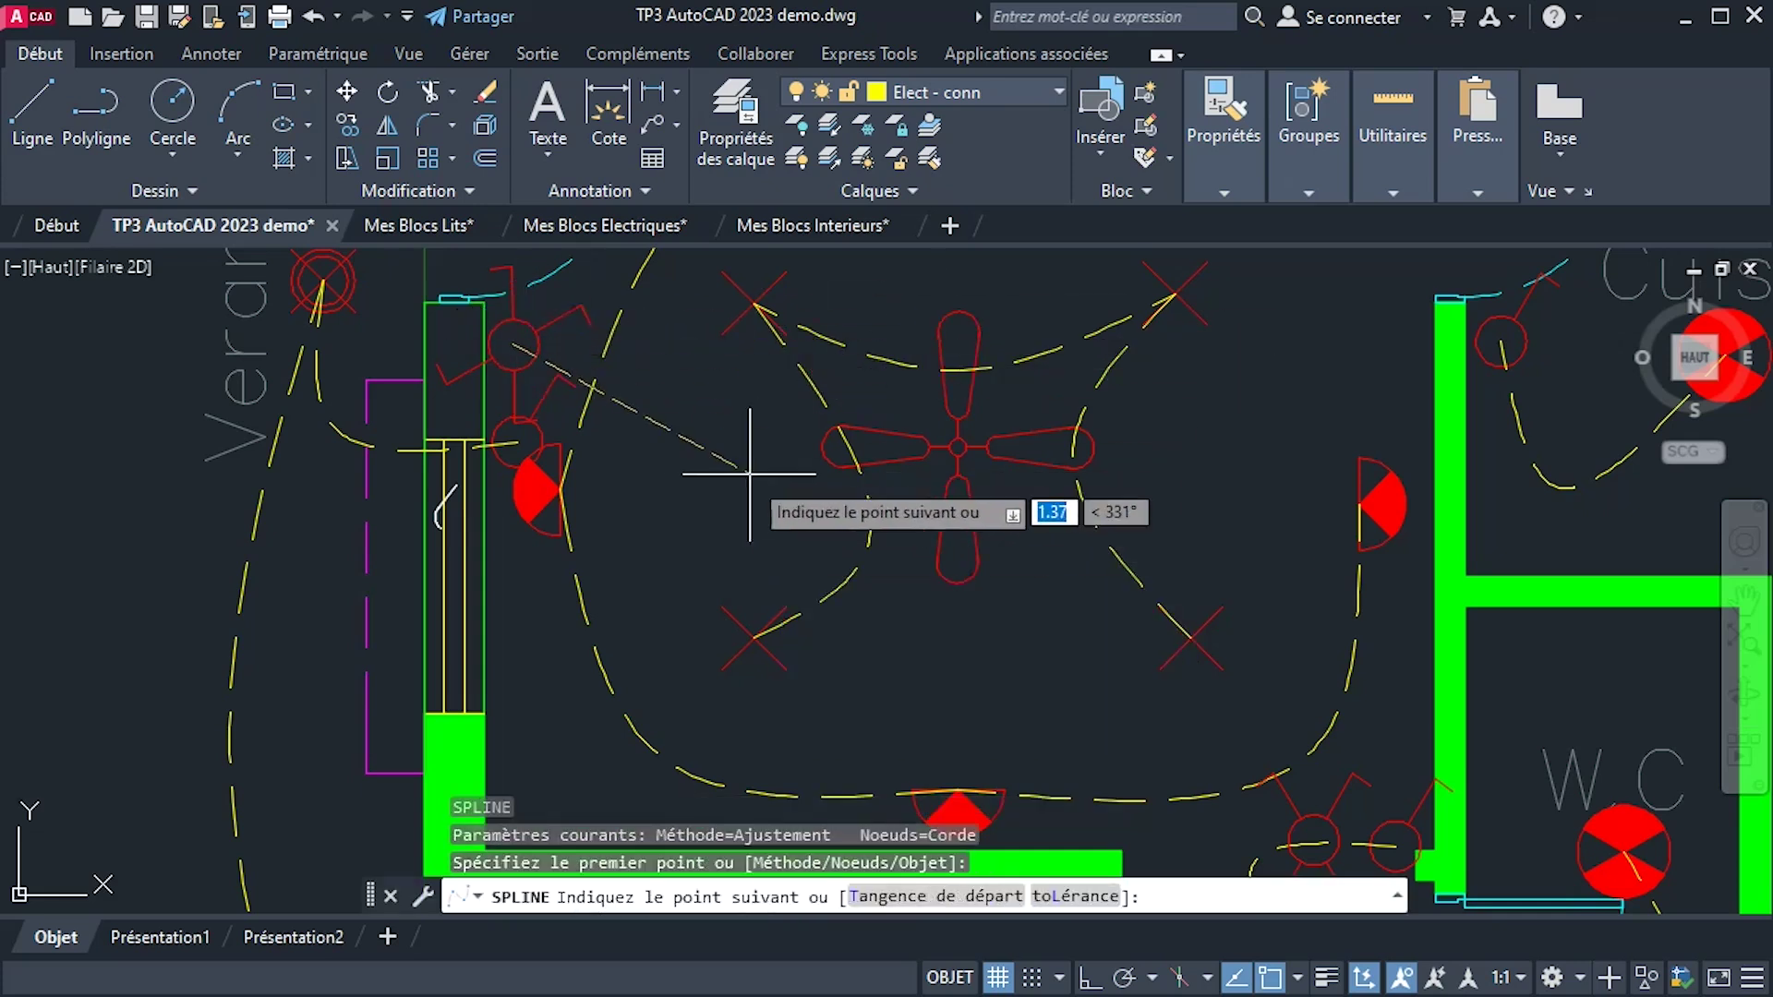
left_click(734, 499)
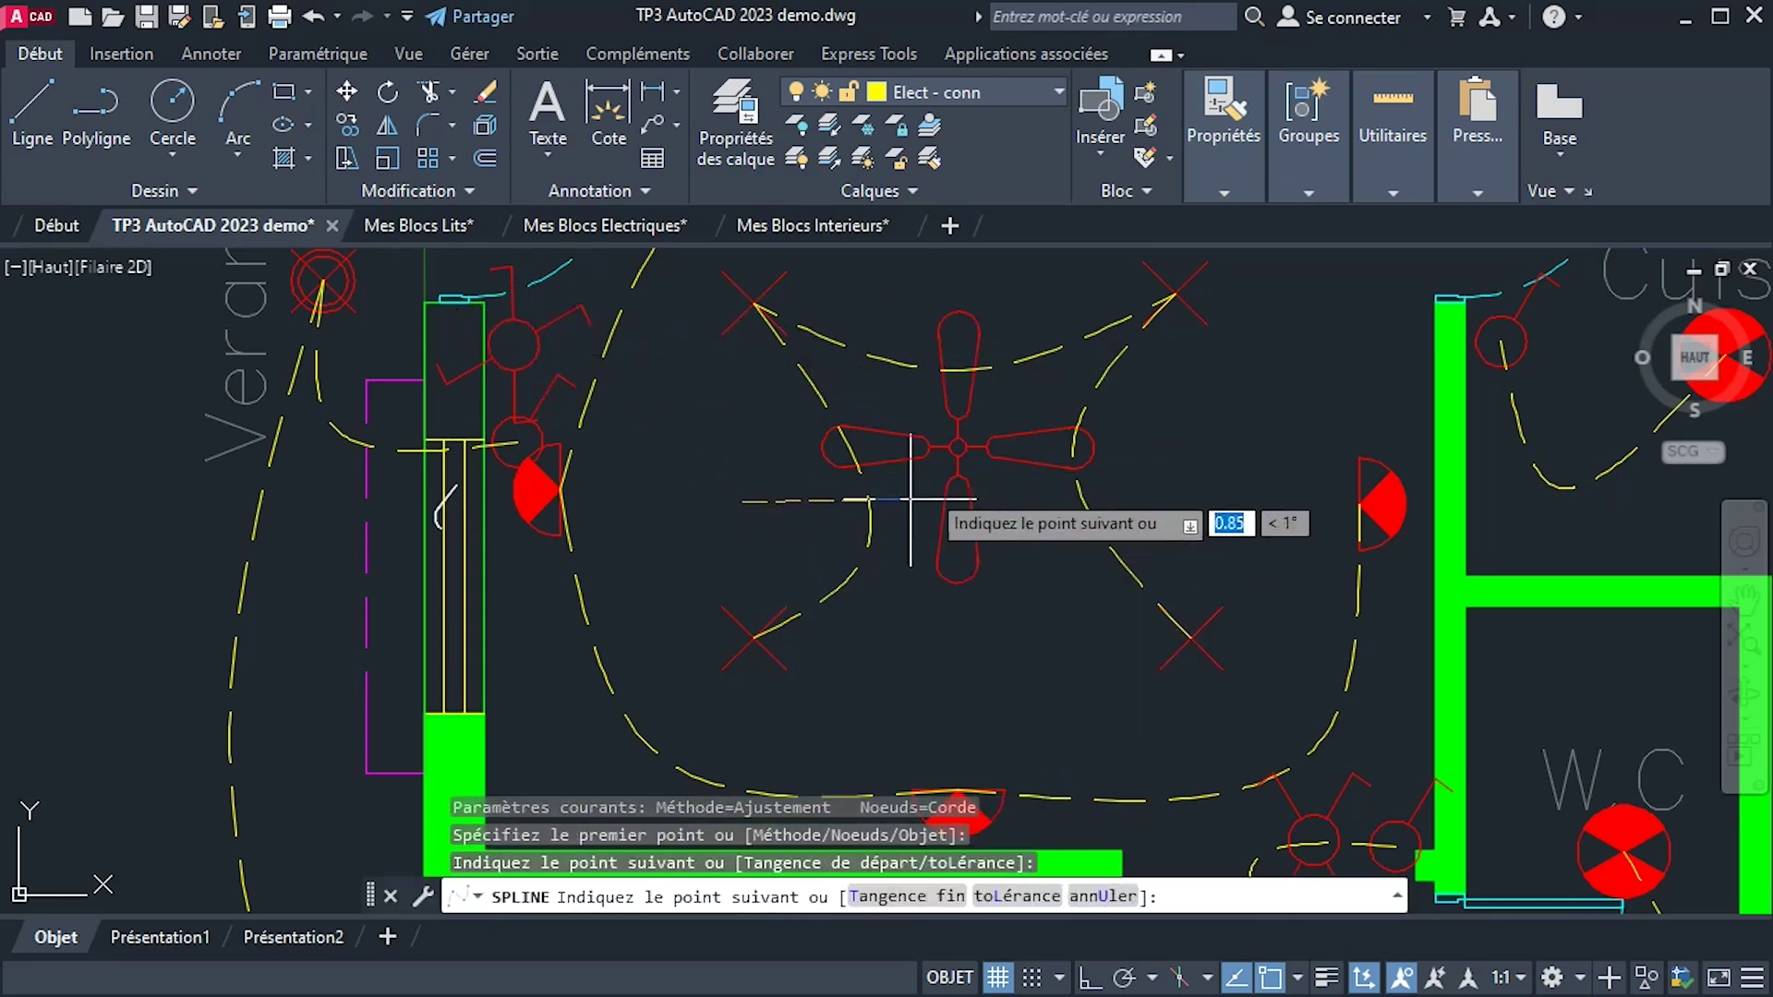
left_click(751, 311)
right_click(935, 291)
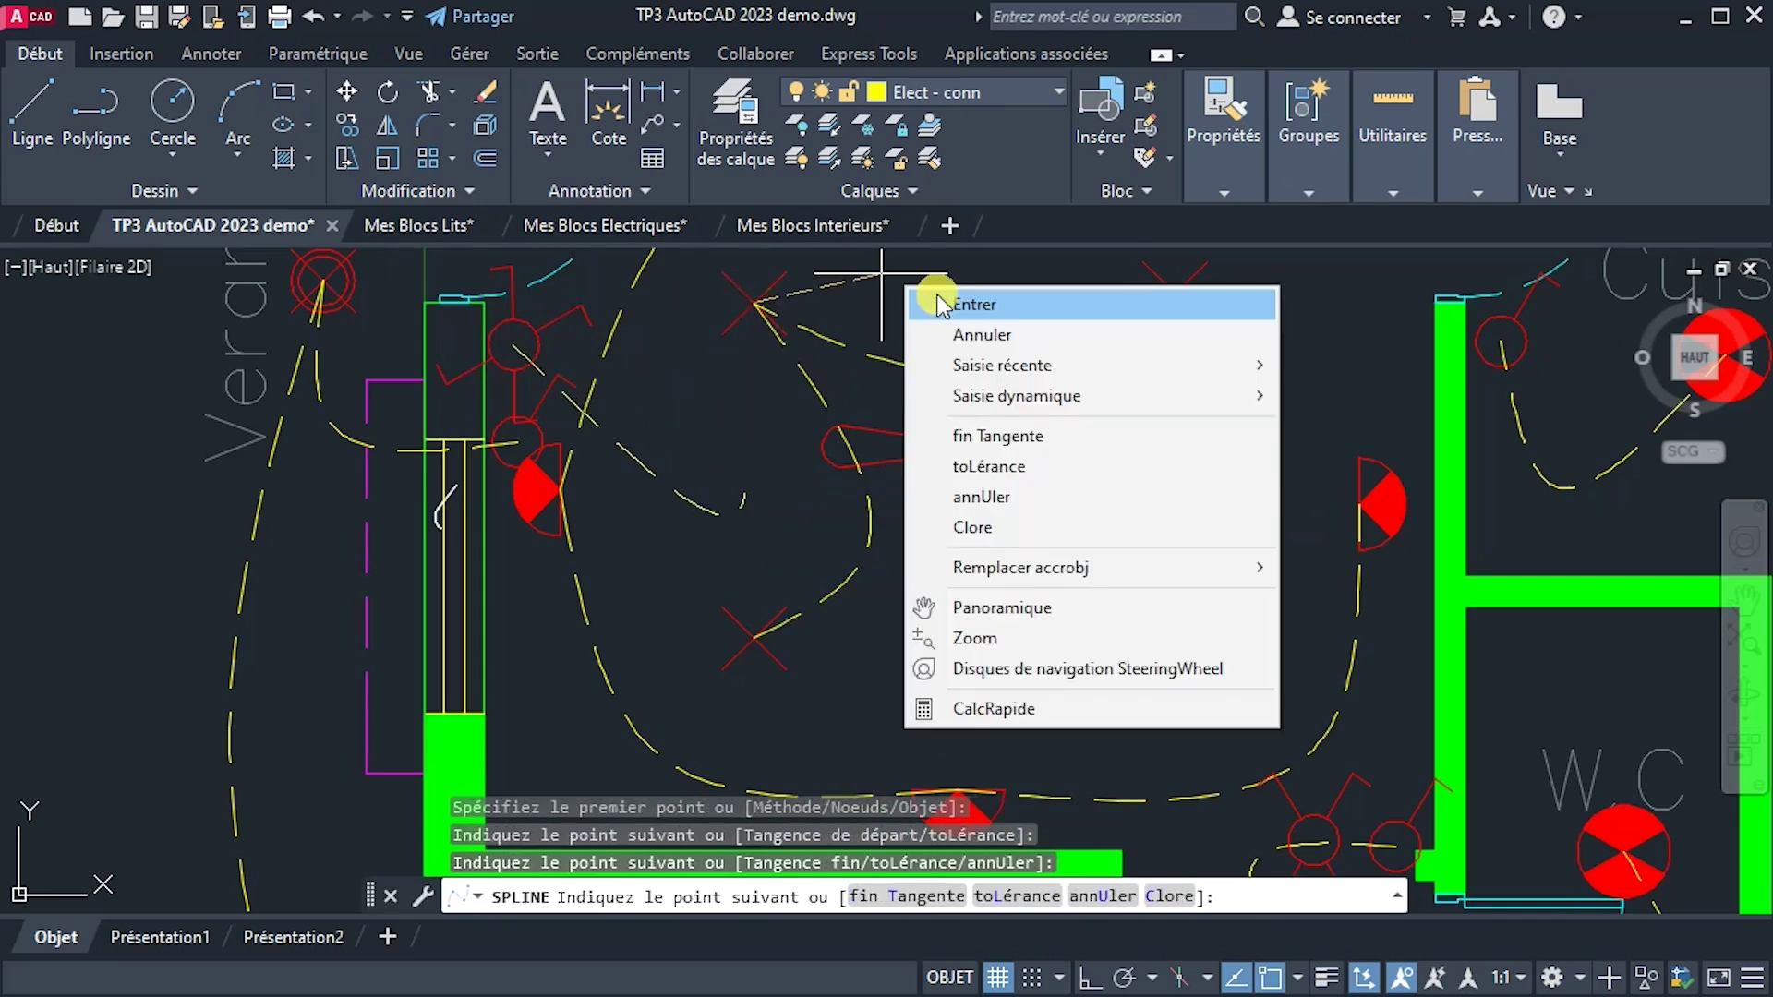
left_click(970, 303)
Draw a three-point spline from the four-armed switch beside the Veranda door, curving into the room, to the wall lamp on the Salon's left wall.
right_click(560, 323)
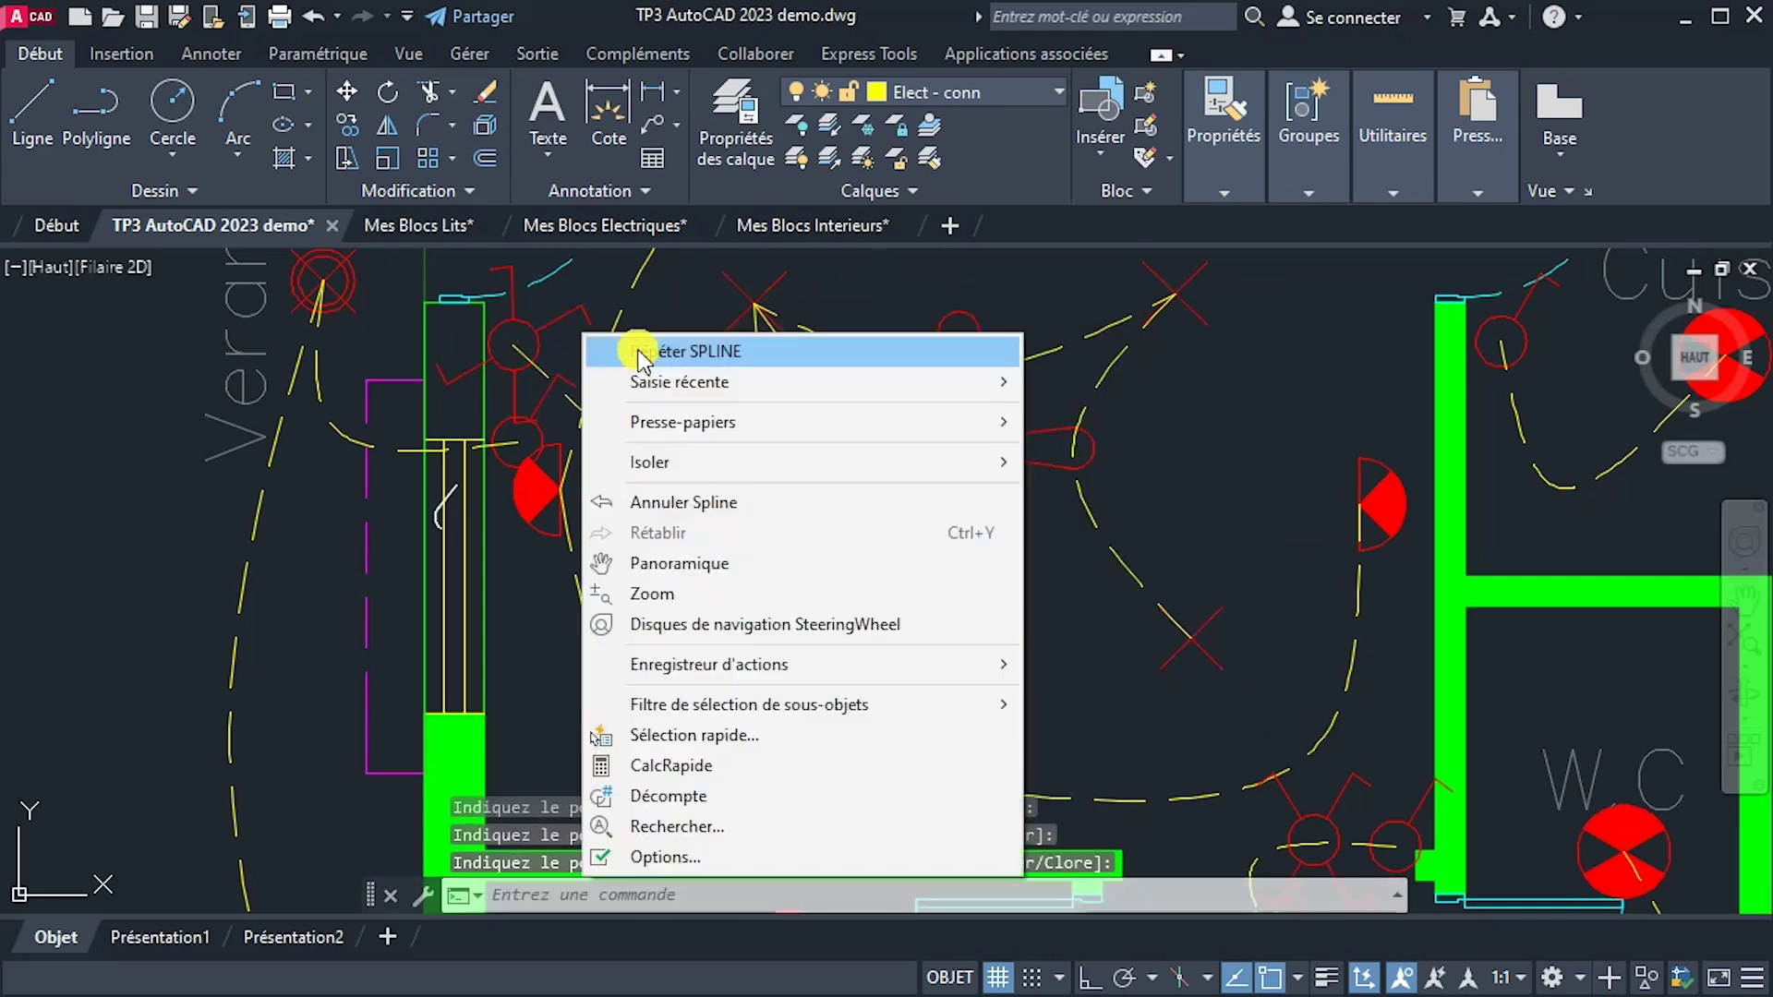
left_click(596, 348)
left_click(513, 345)
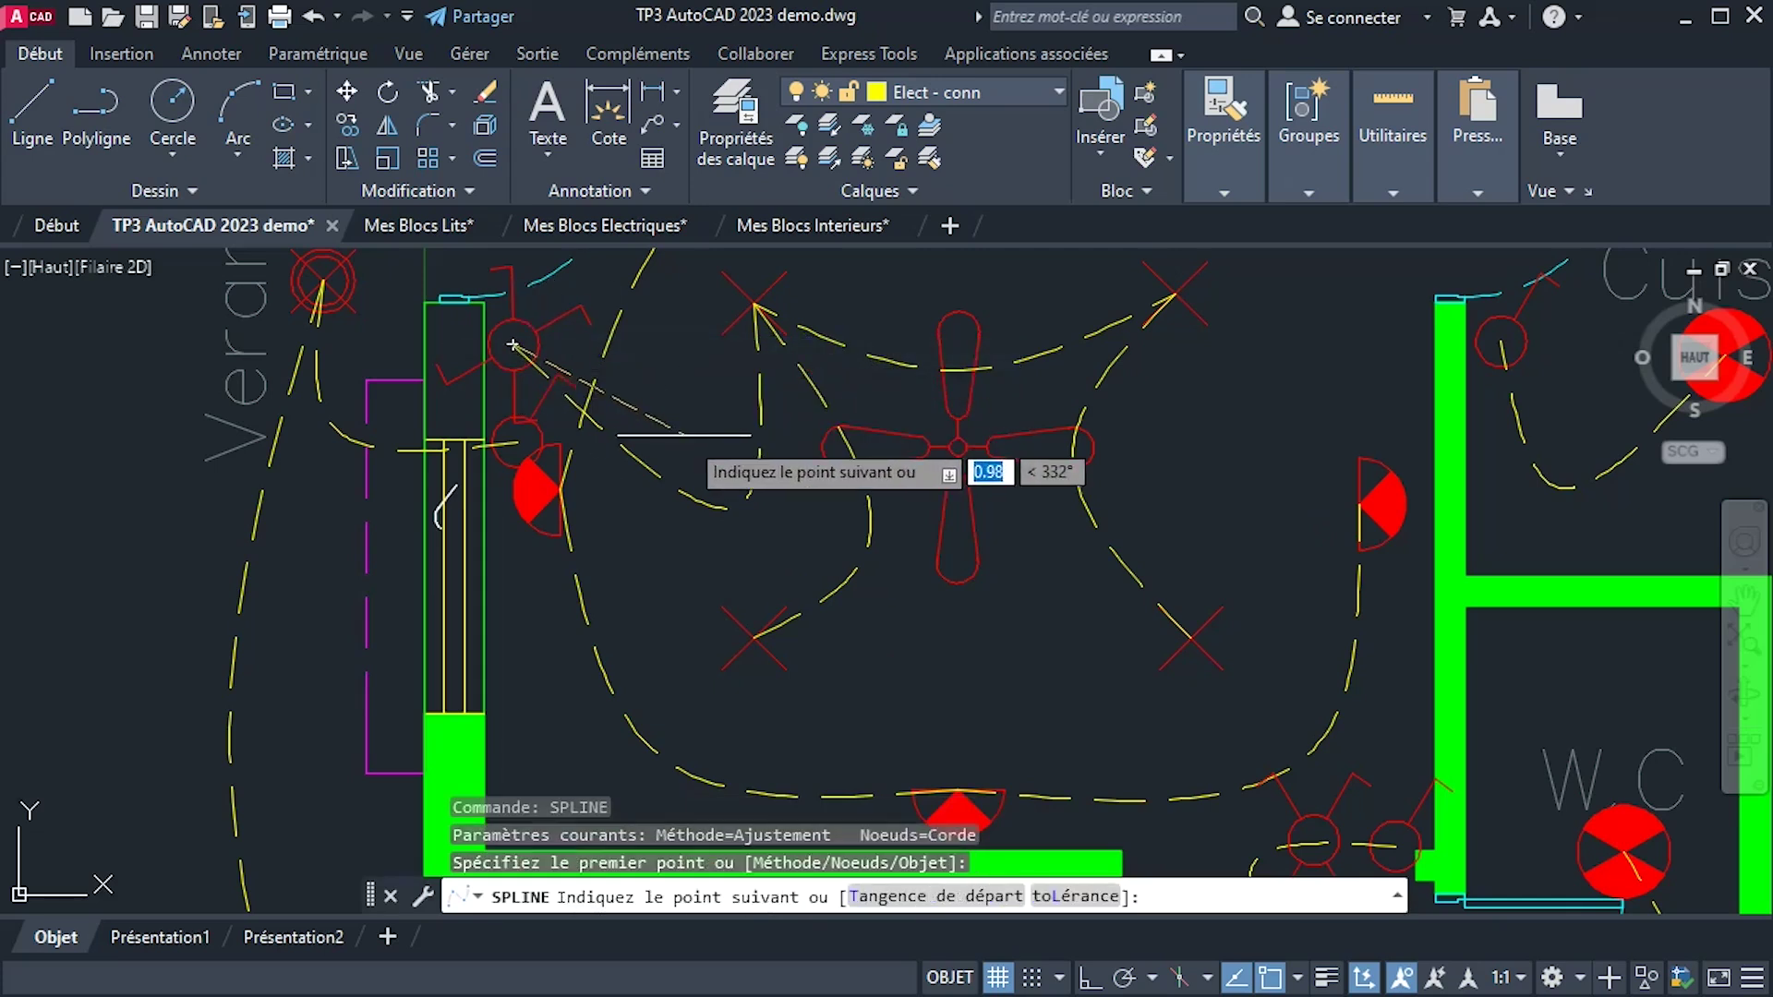
left_click(688, 416)
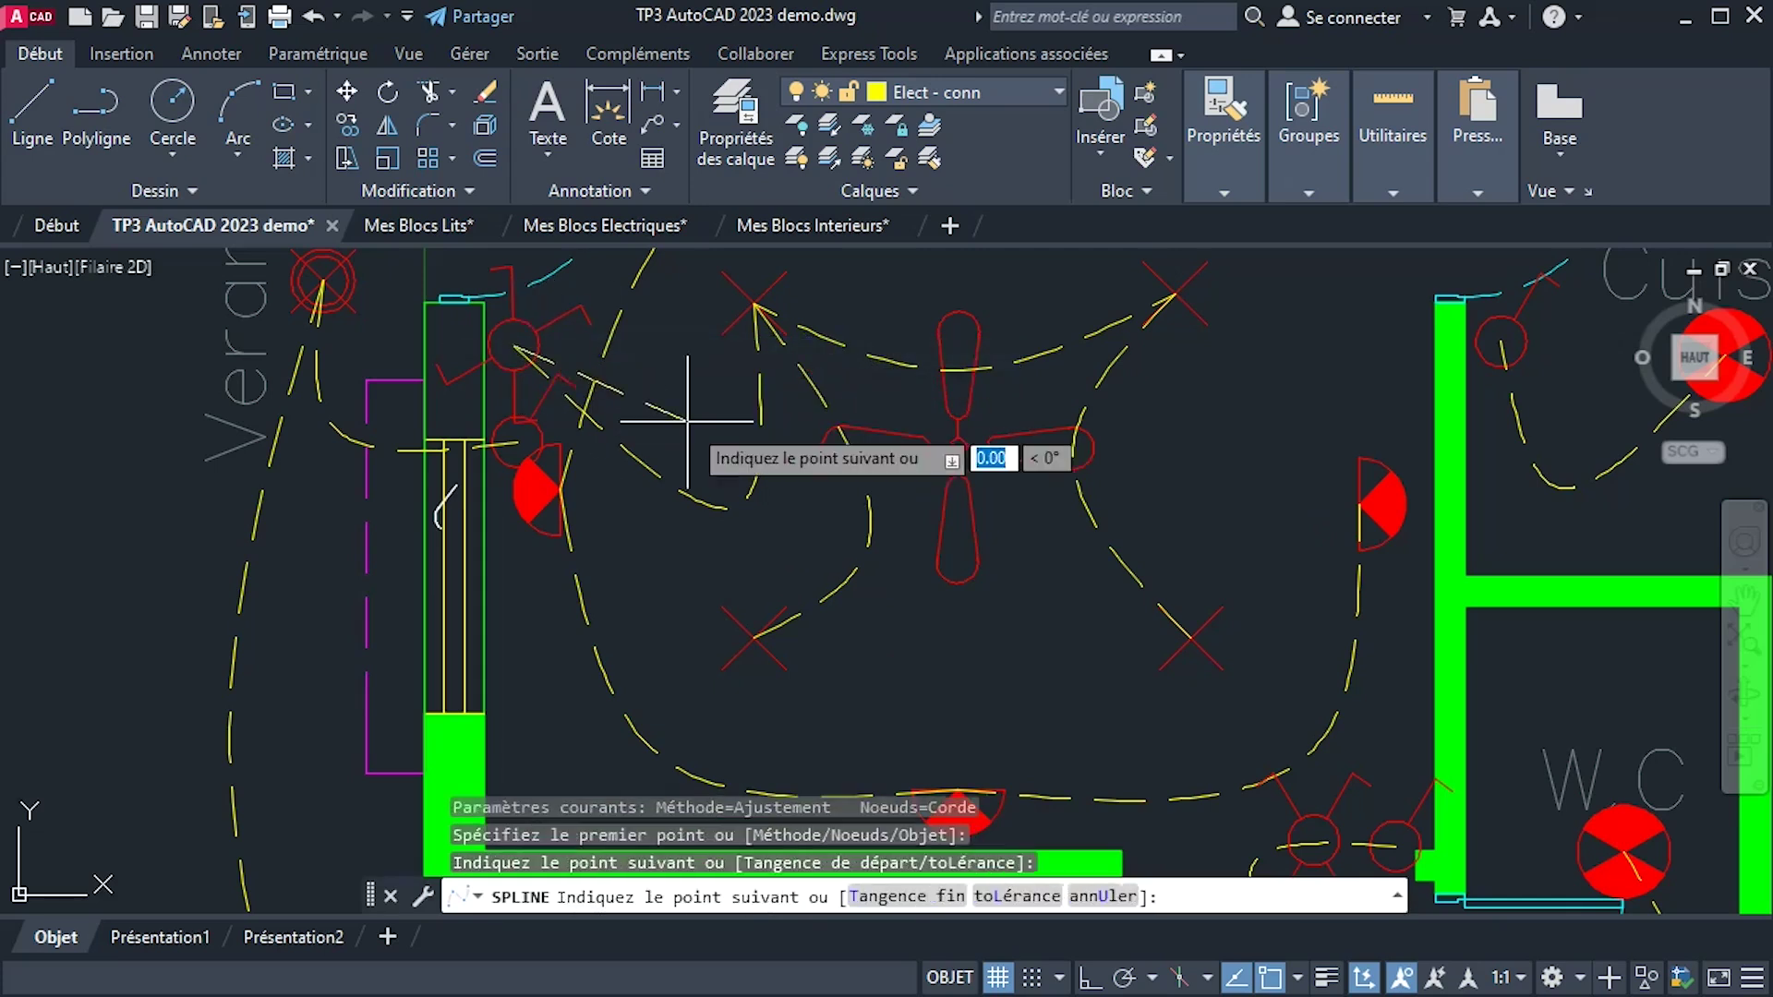
left_click(561, 480)
right_click(515, 609)
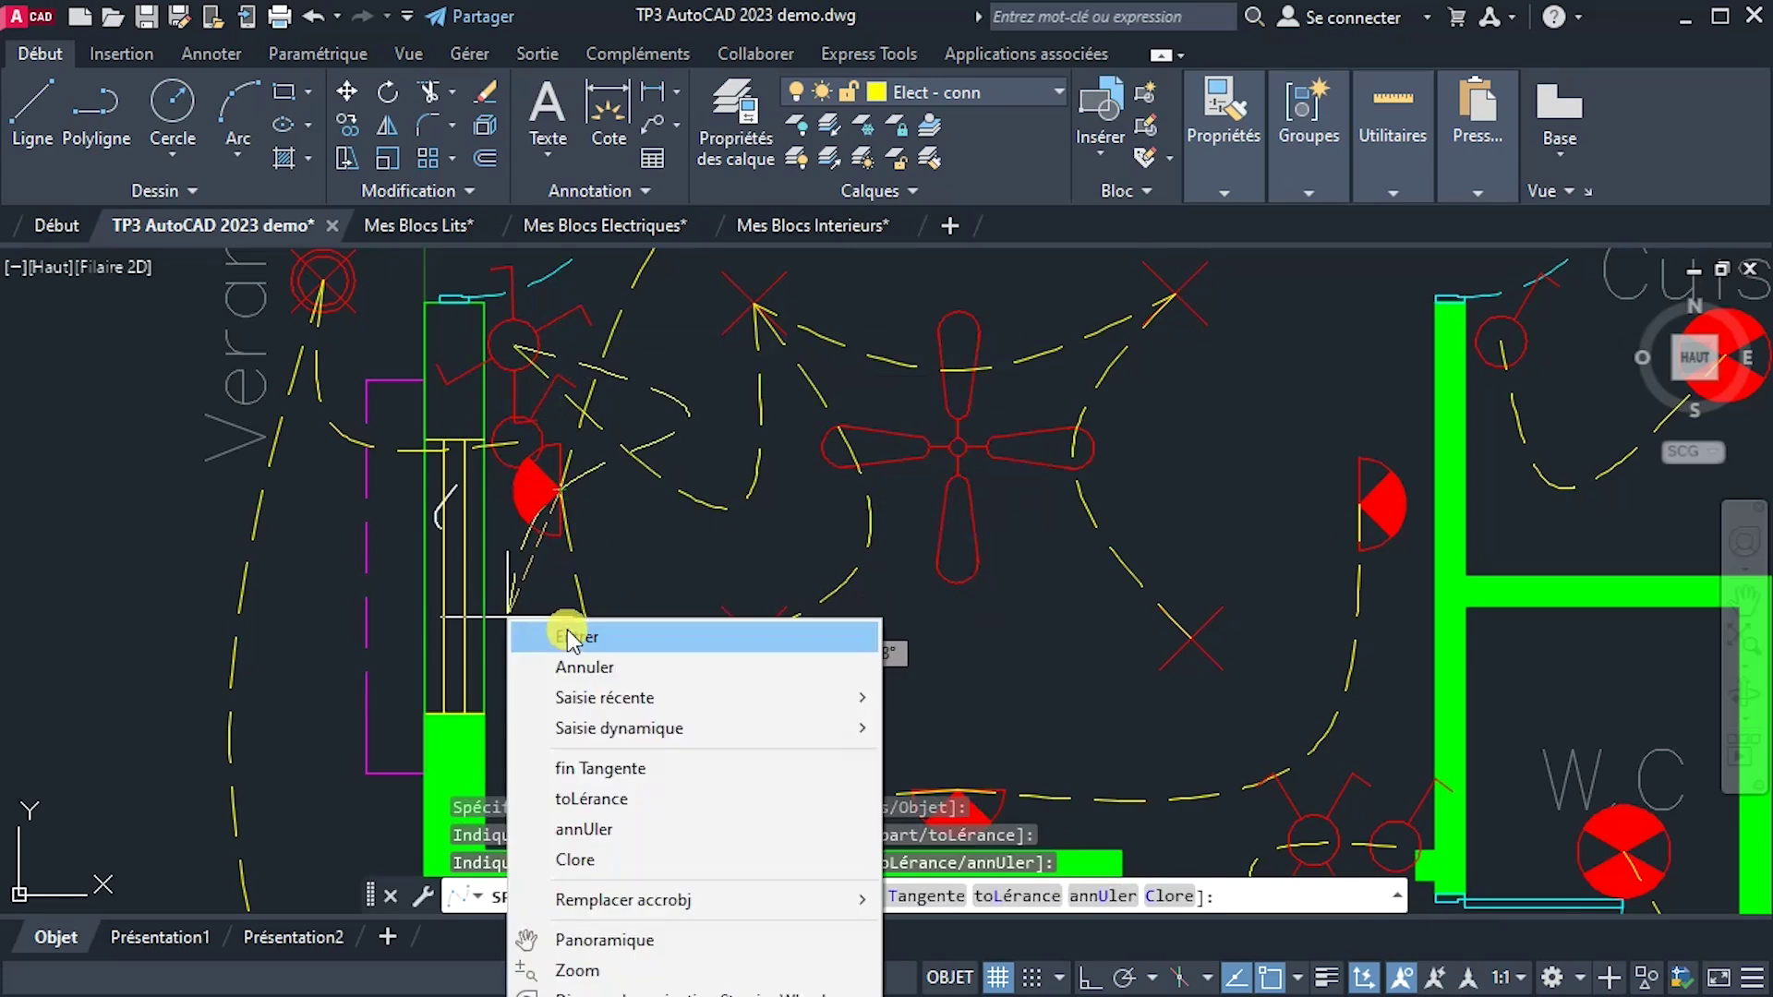
left_click(566, 625)
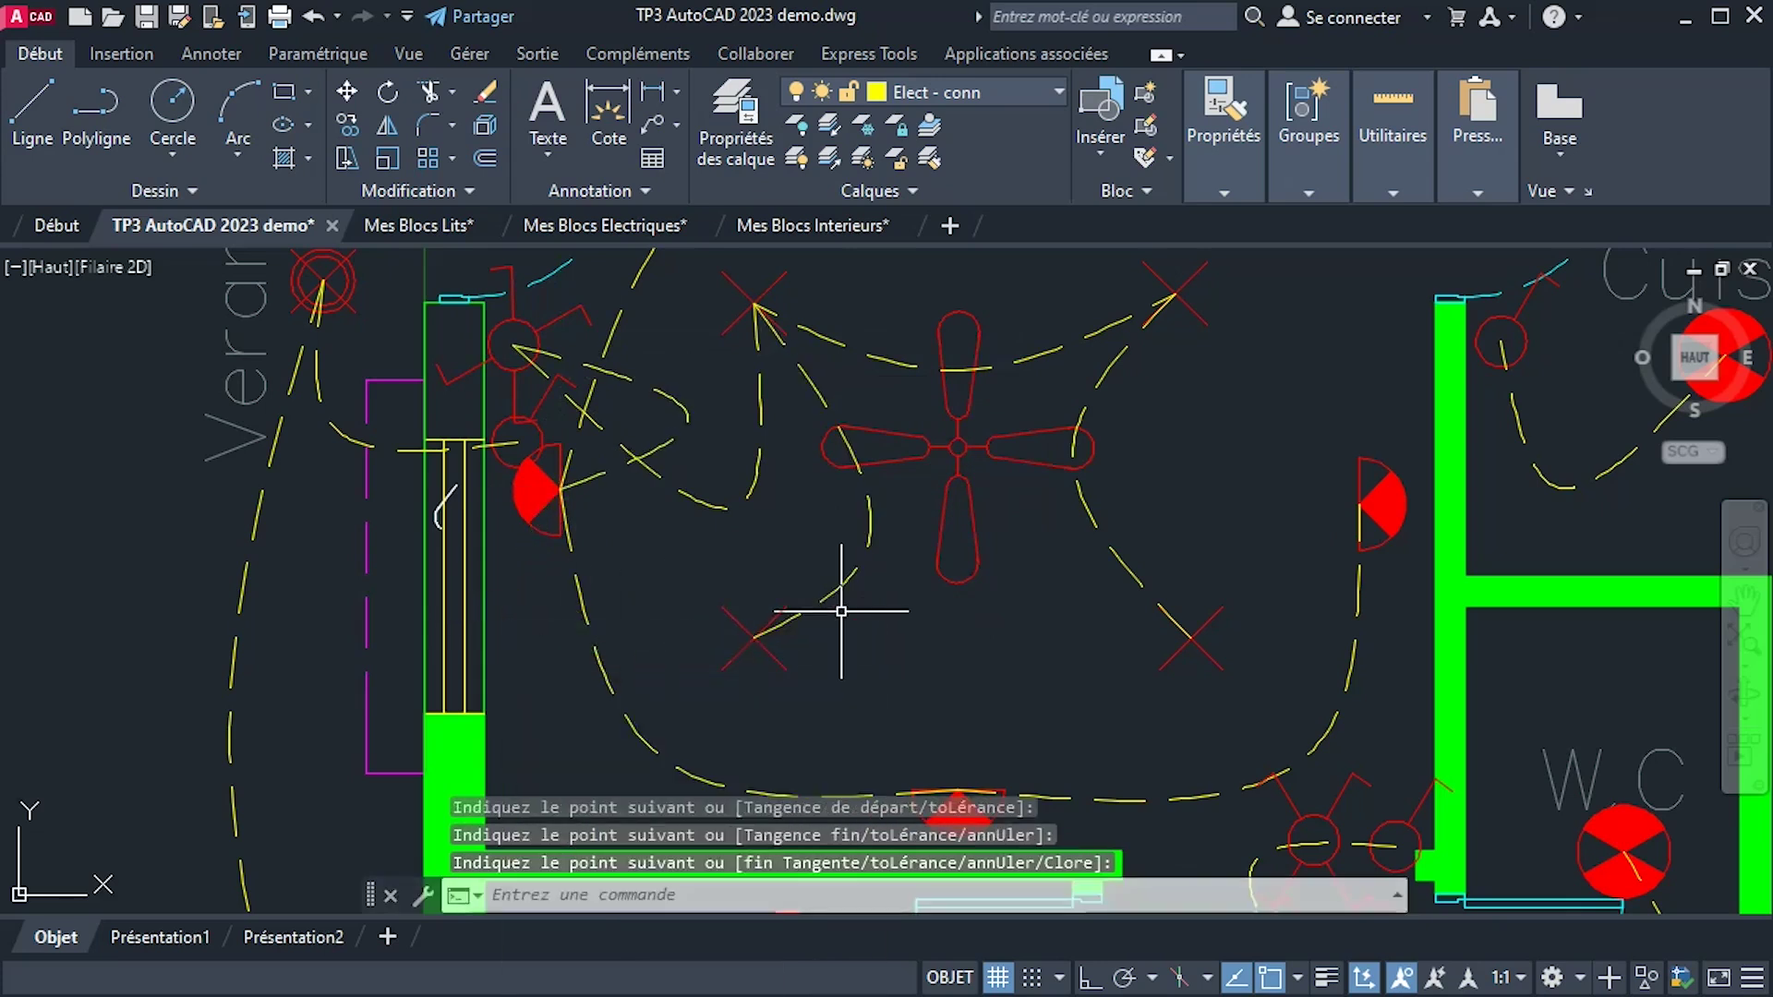
Draw a three-point spline from the four-armed switch at the Couloir entrance, arching upward, to the wall lamp on the Salon's lower wall.
right_click(657, 579)
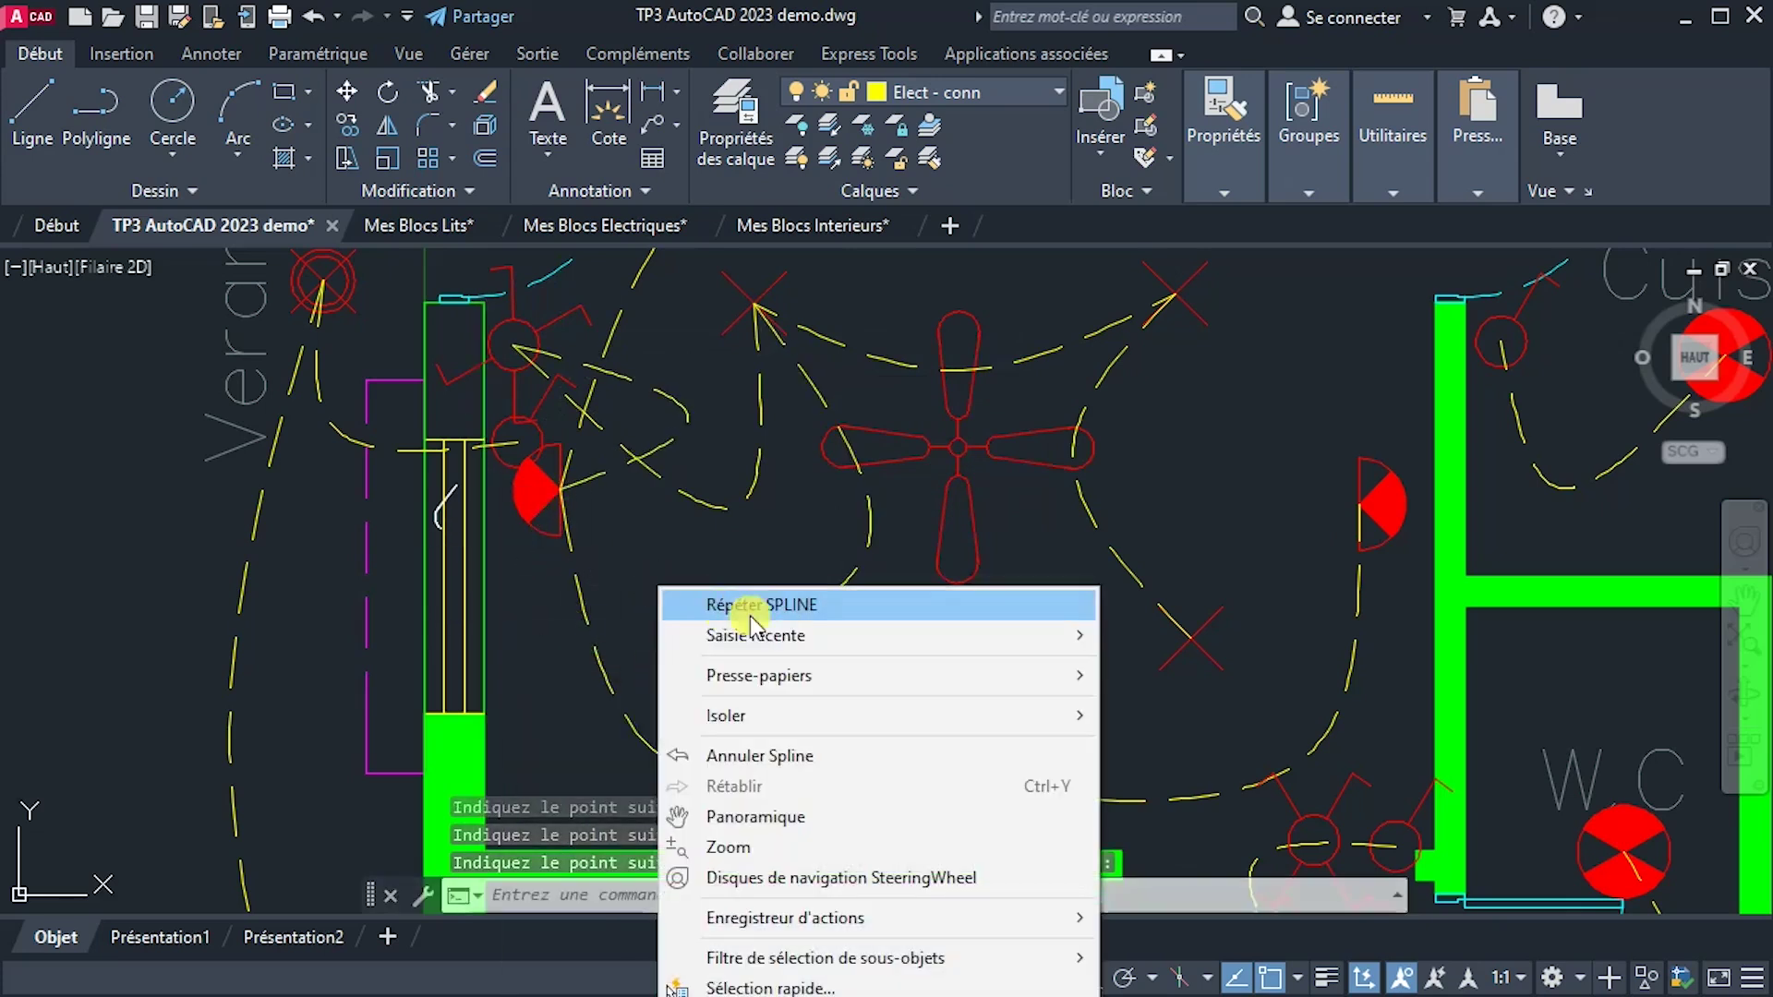
left_click(772, 604)
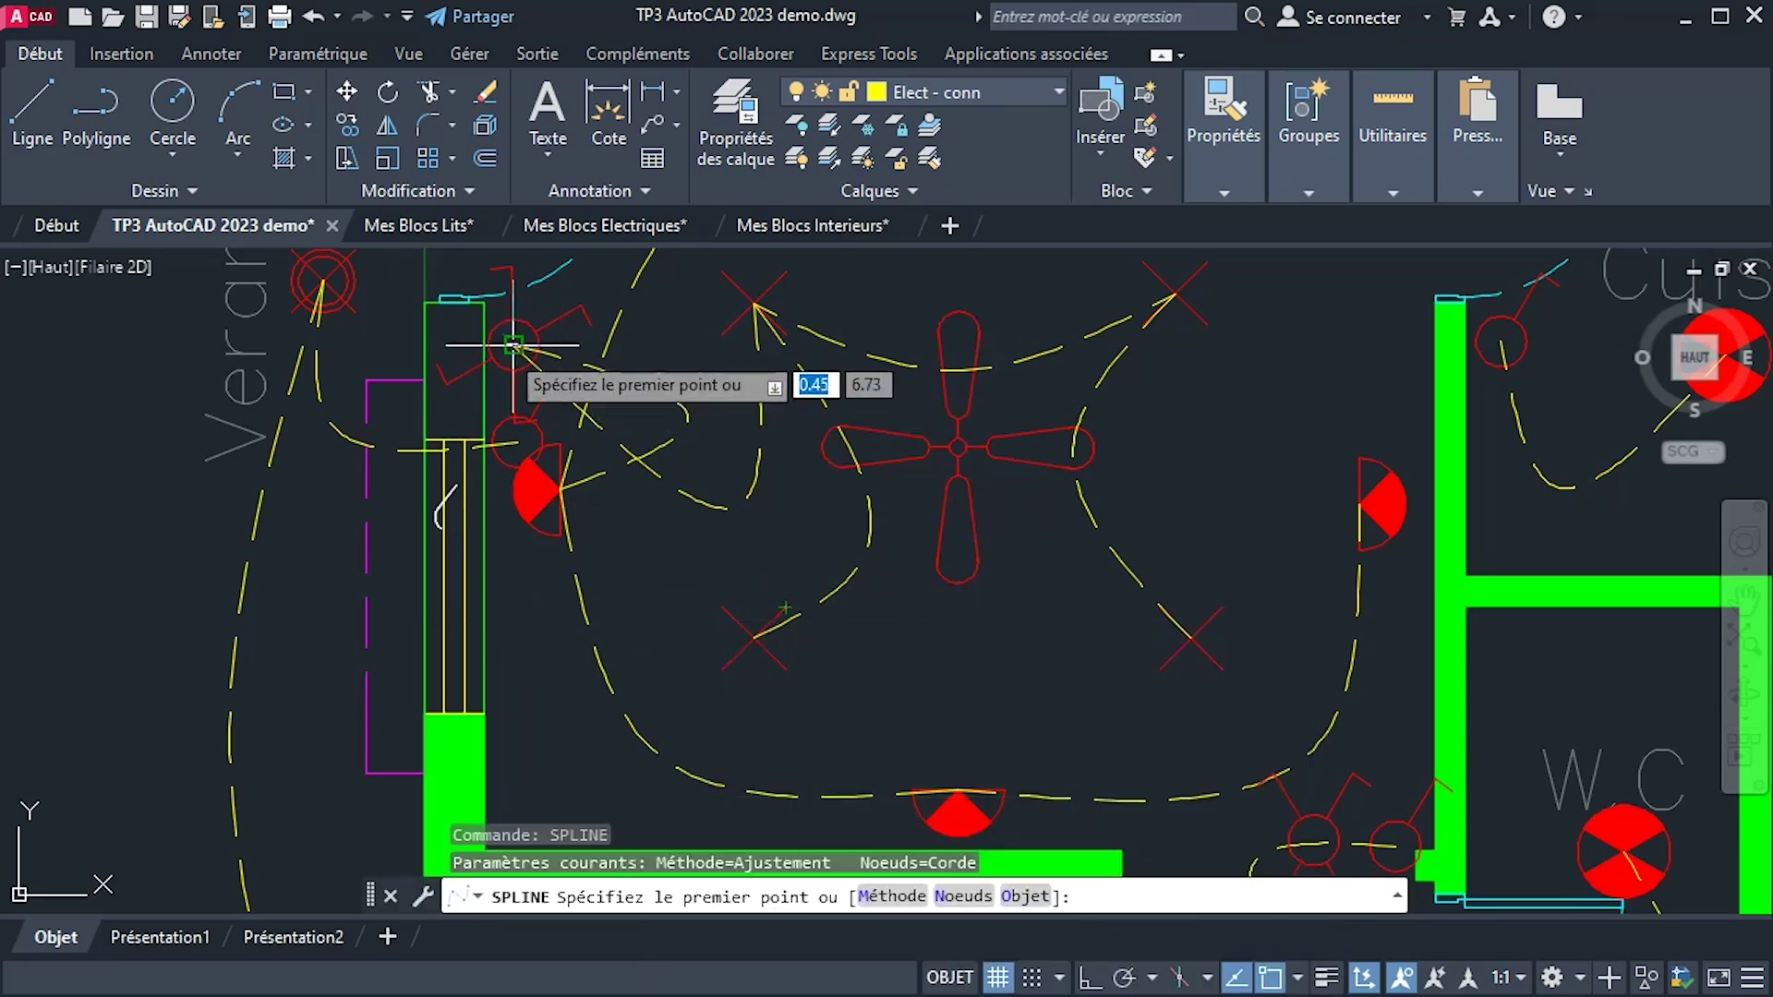
mouse_move(811, 503)
middle_mouse_down()
mouse_move(645, 462)
mouse_move(667, 340)
middle_mouse_up()
scroll(1128, 674, "up", 2)
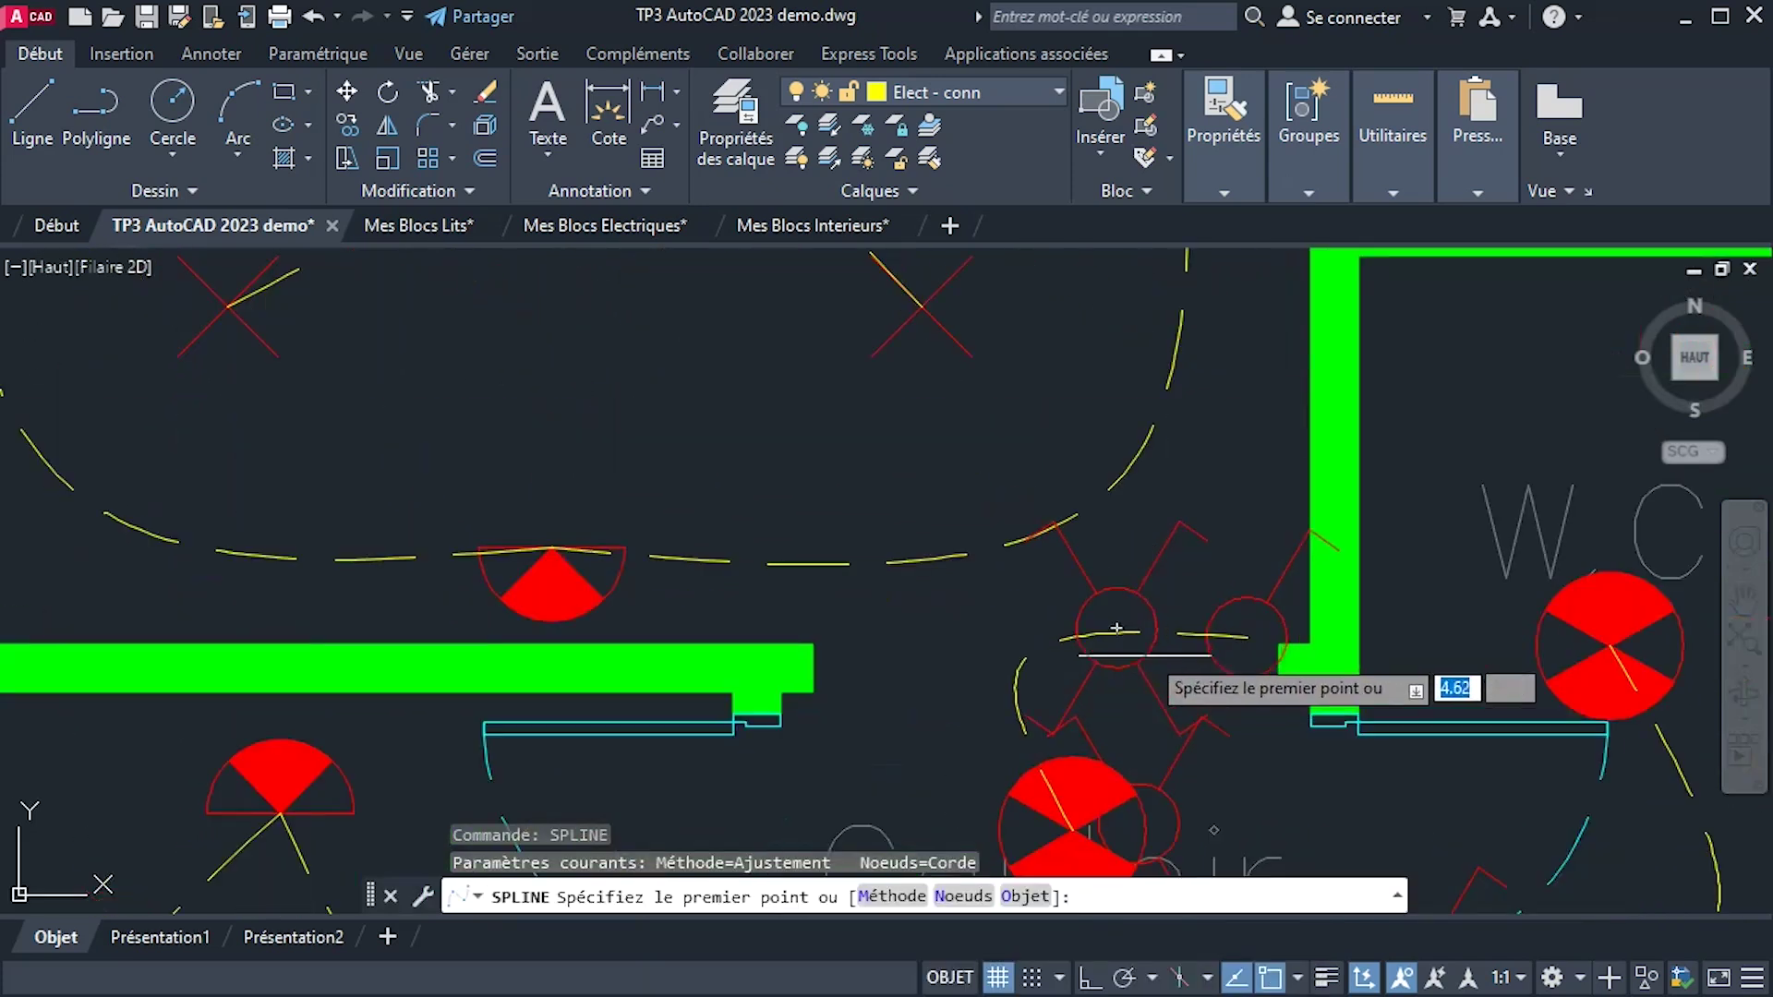
left_click(1118, 631)
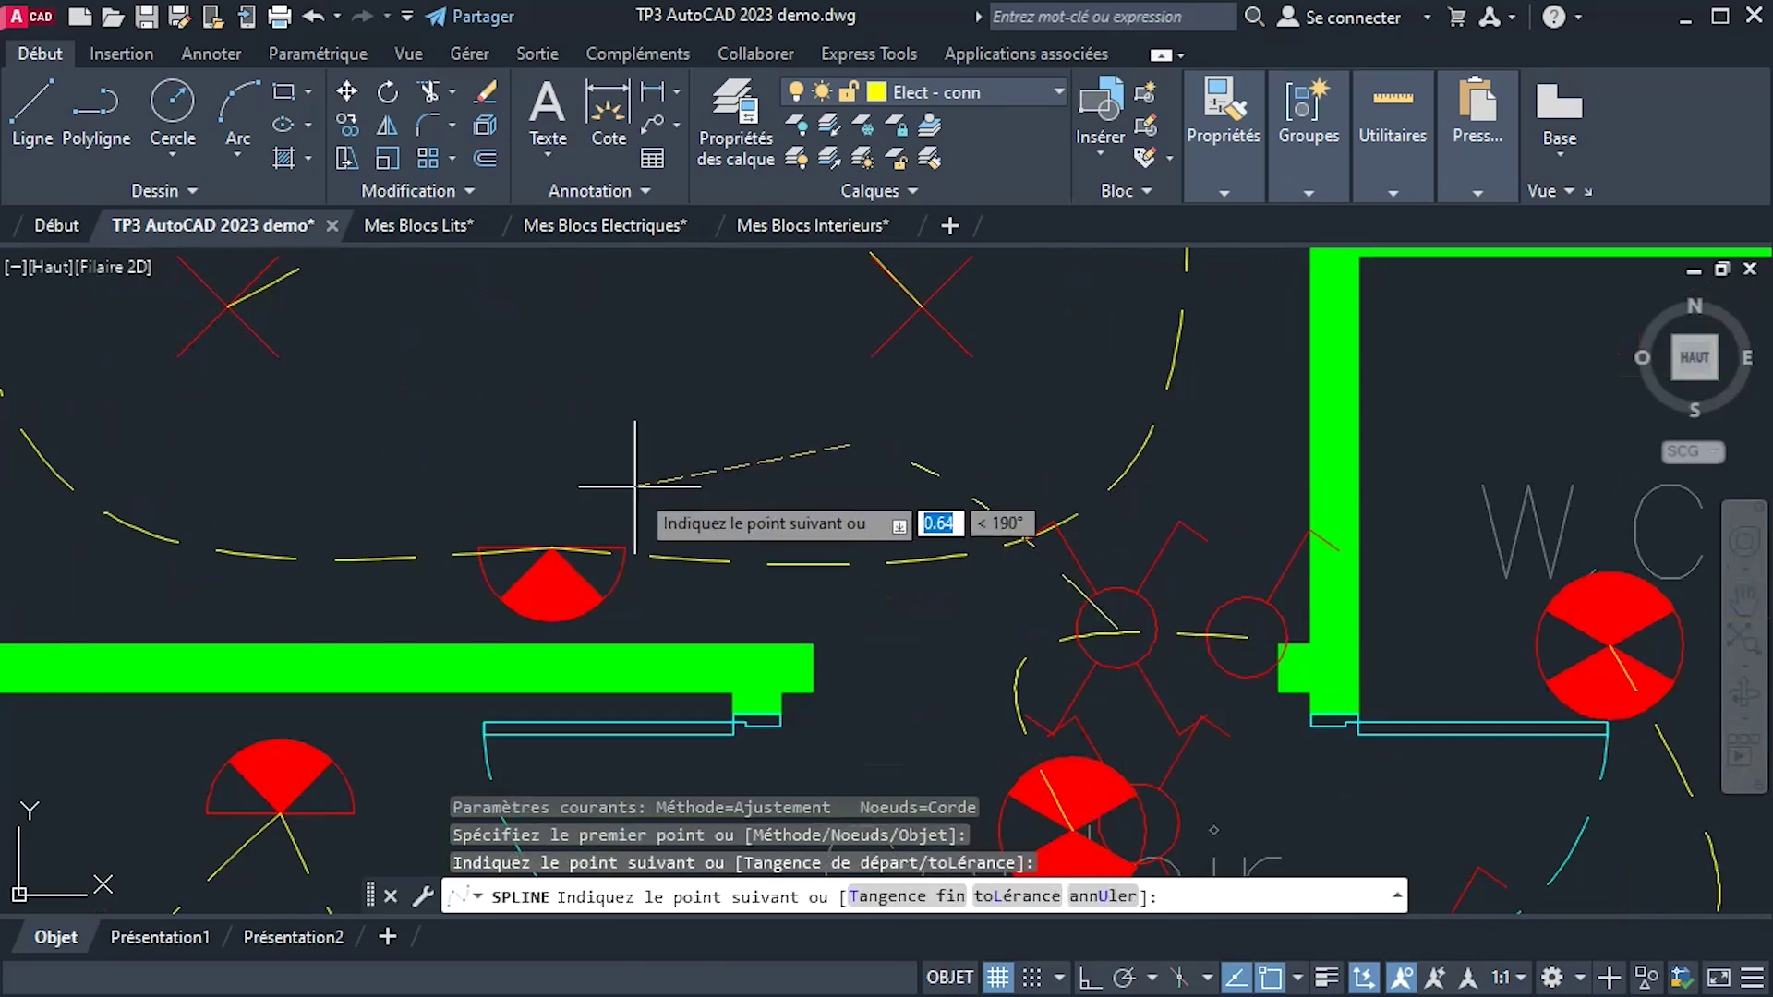
left_click(552, 550)
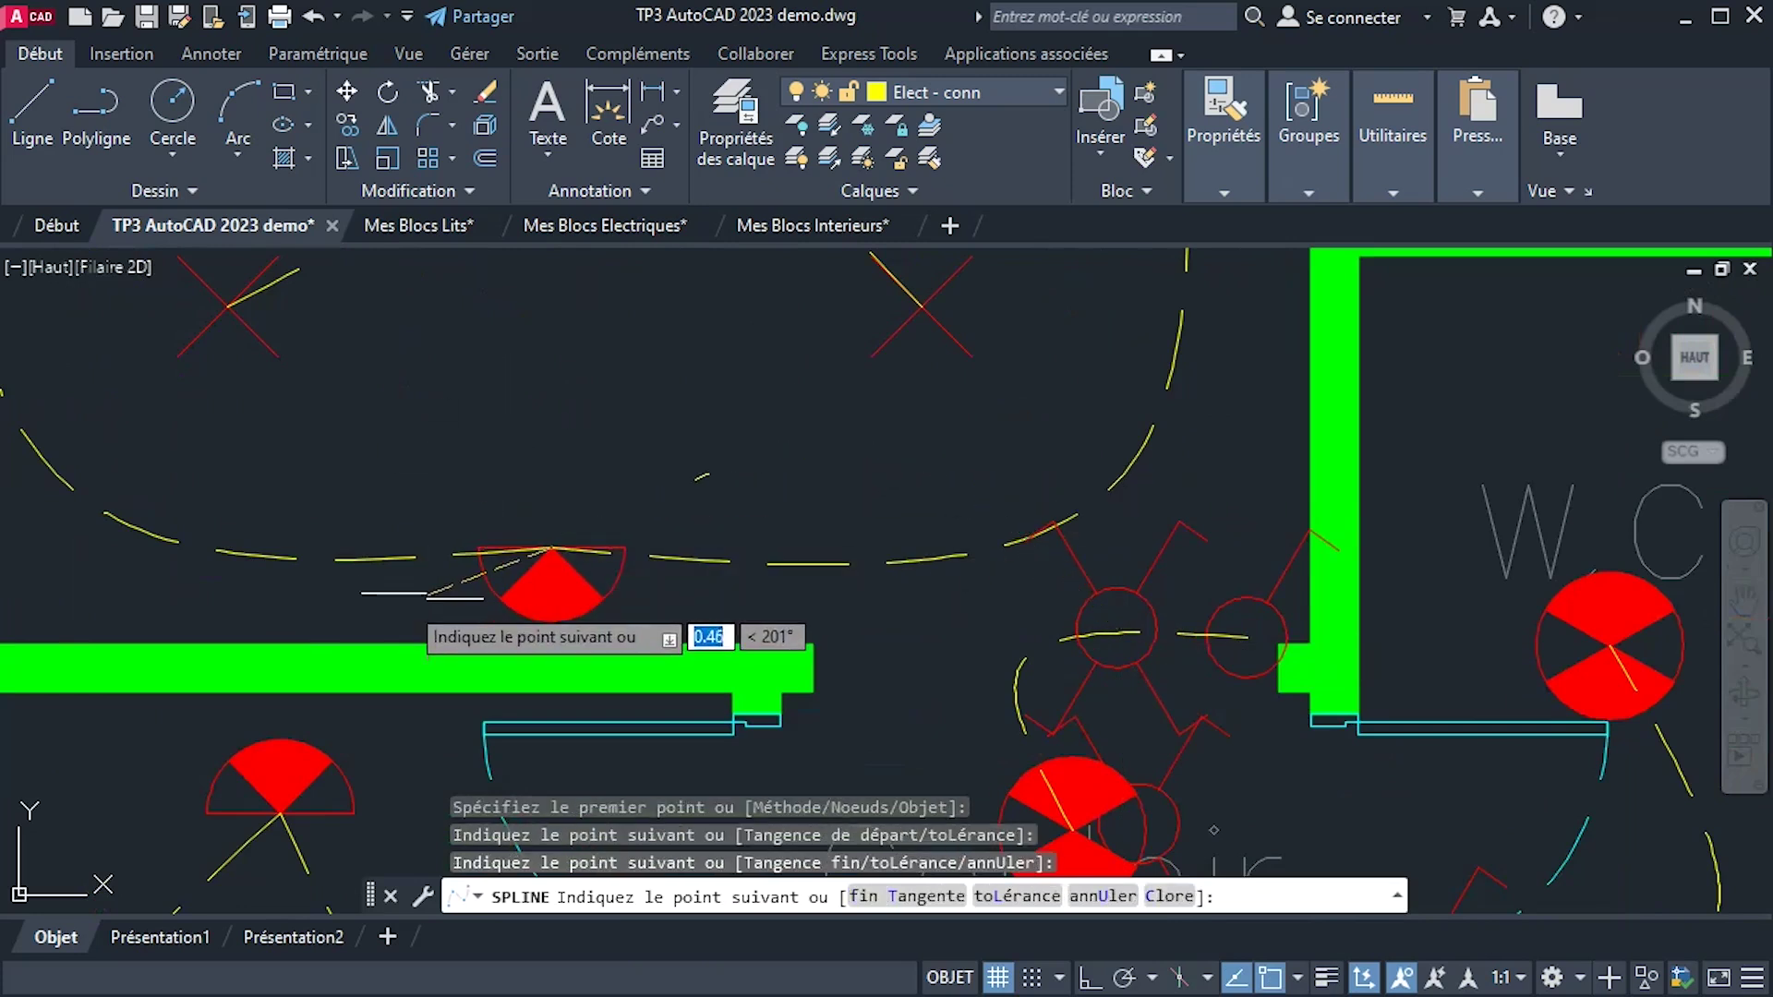
right_click(328, 609)
left_click(392, 626)
Draw a three-point spline from the four-armed switch at the Couloir entrance, curving out to the left, to the Salon's lower-right ceiling lamp.
right_click(963, 618)
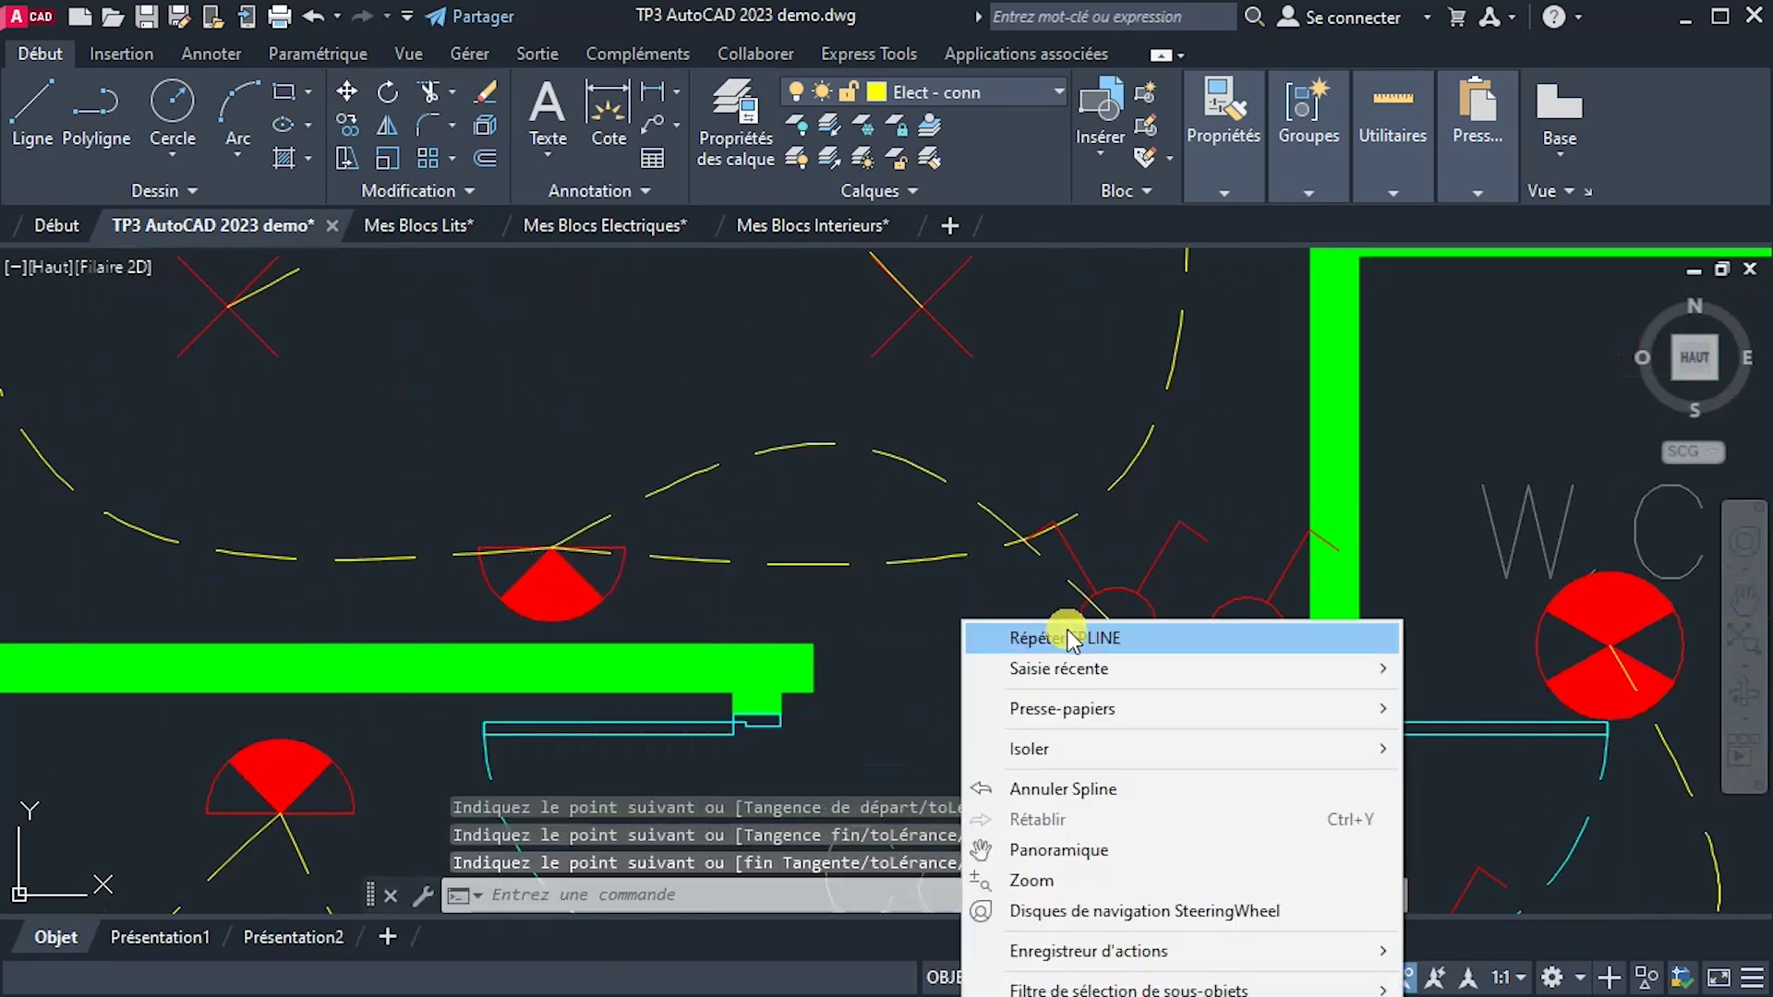
left_click(1007, 632)
left_click(1117, 628)
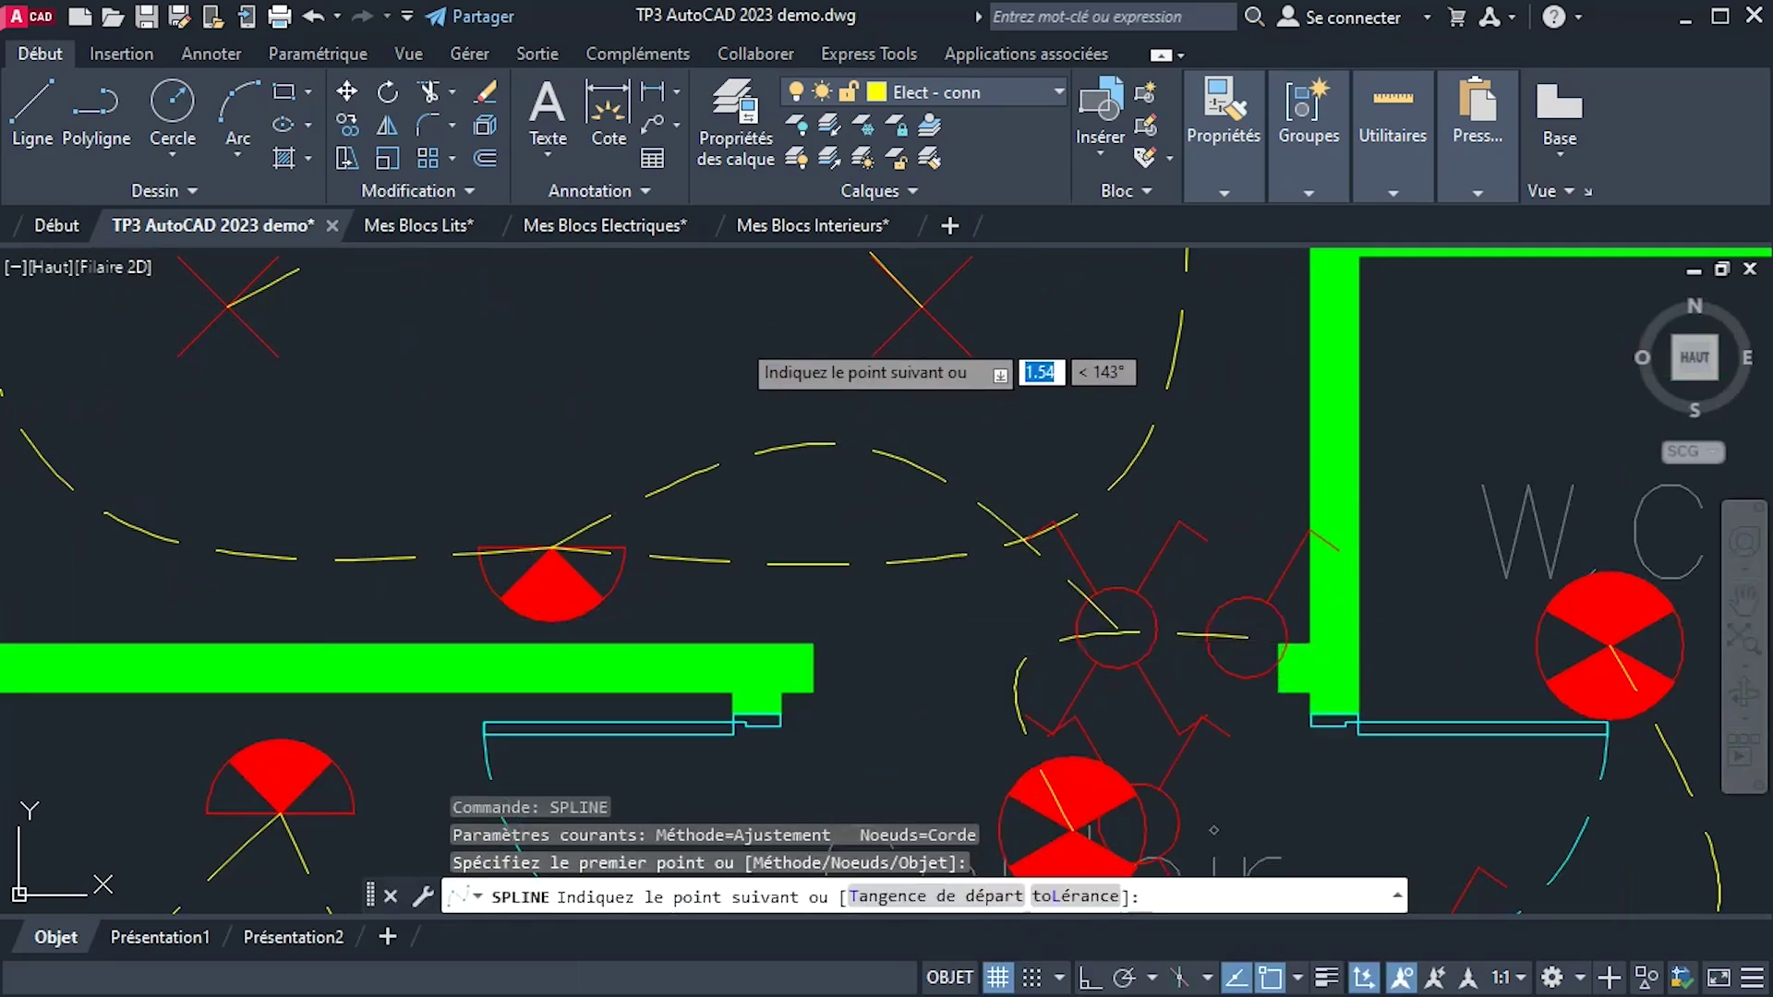
middle_click_drag(736, 333, 652, 522)
left_click(637, 555)
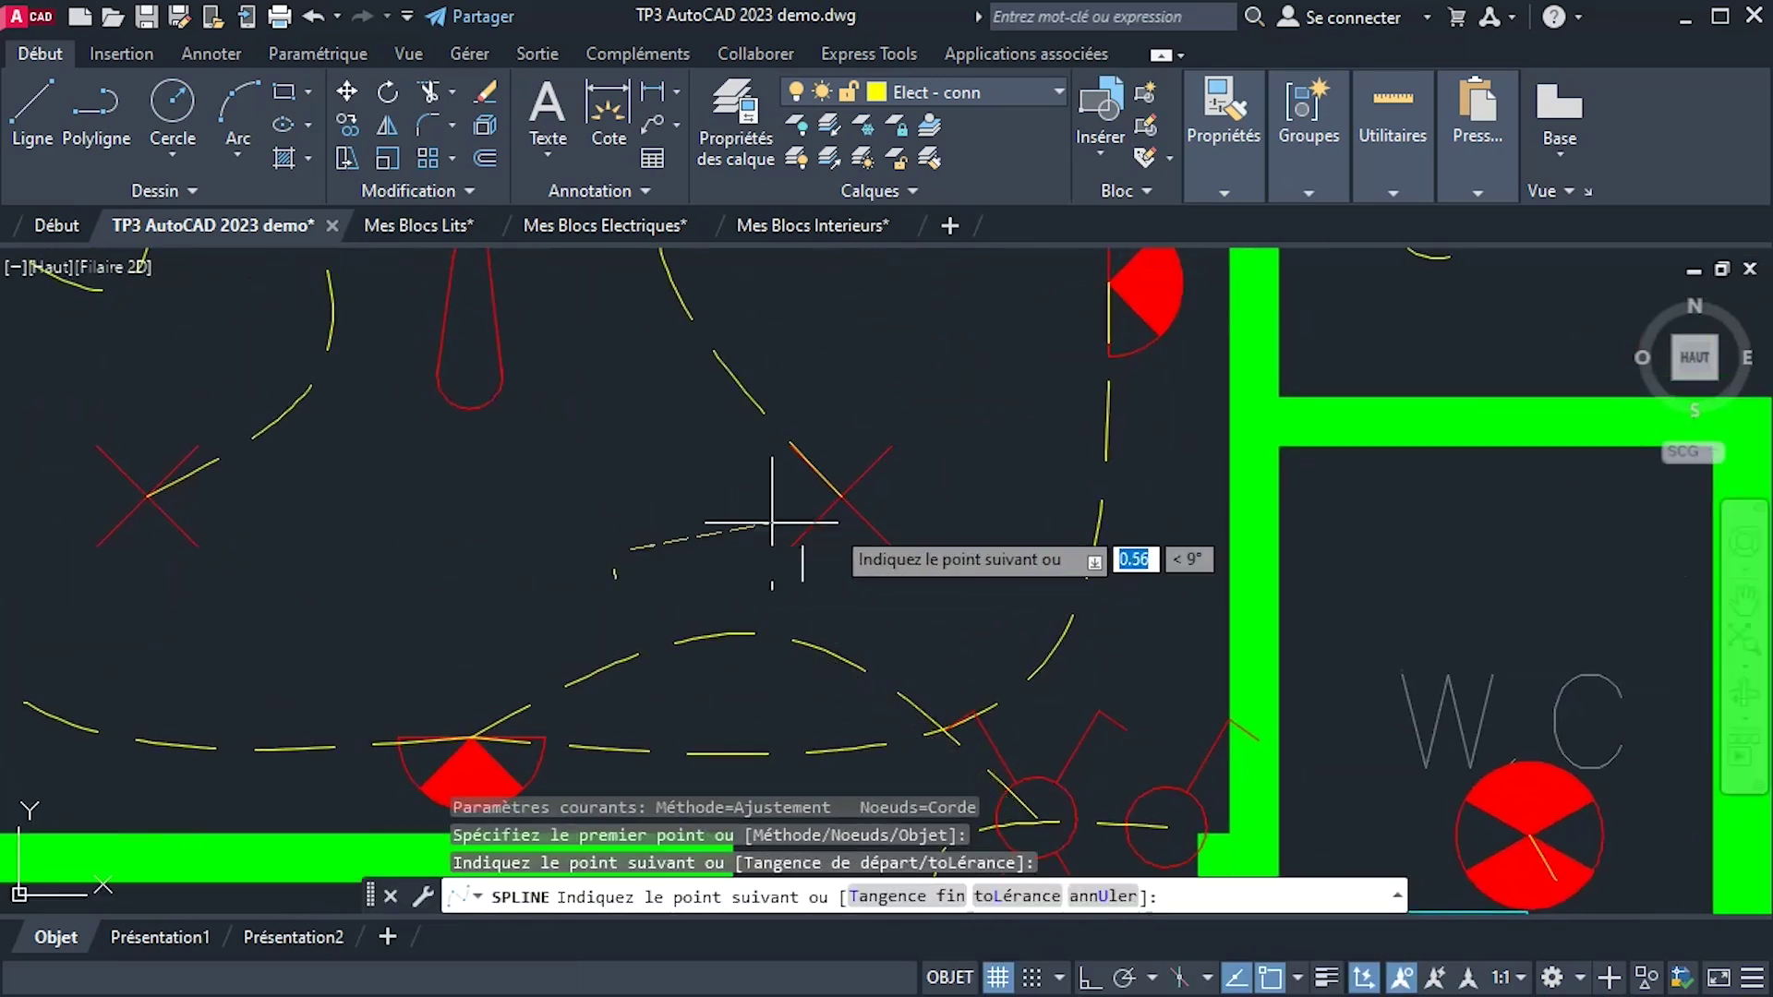
left_click(838, 480)
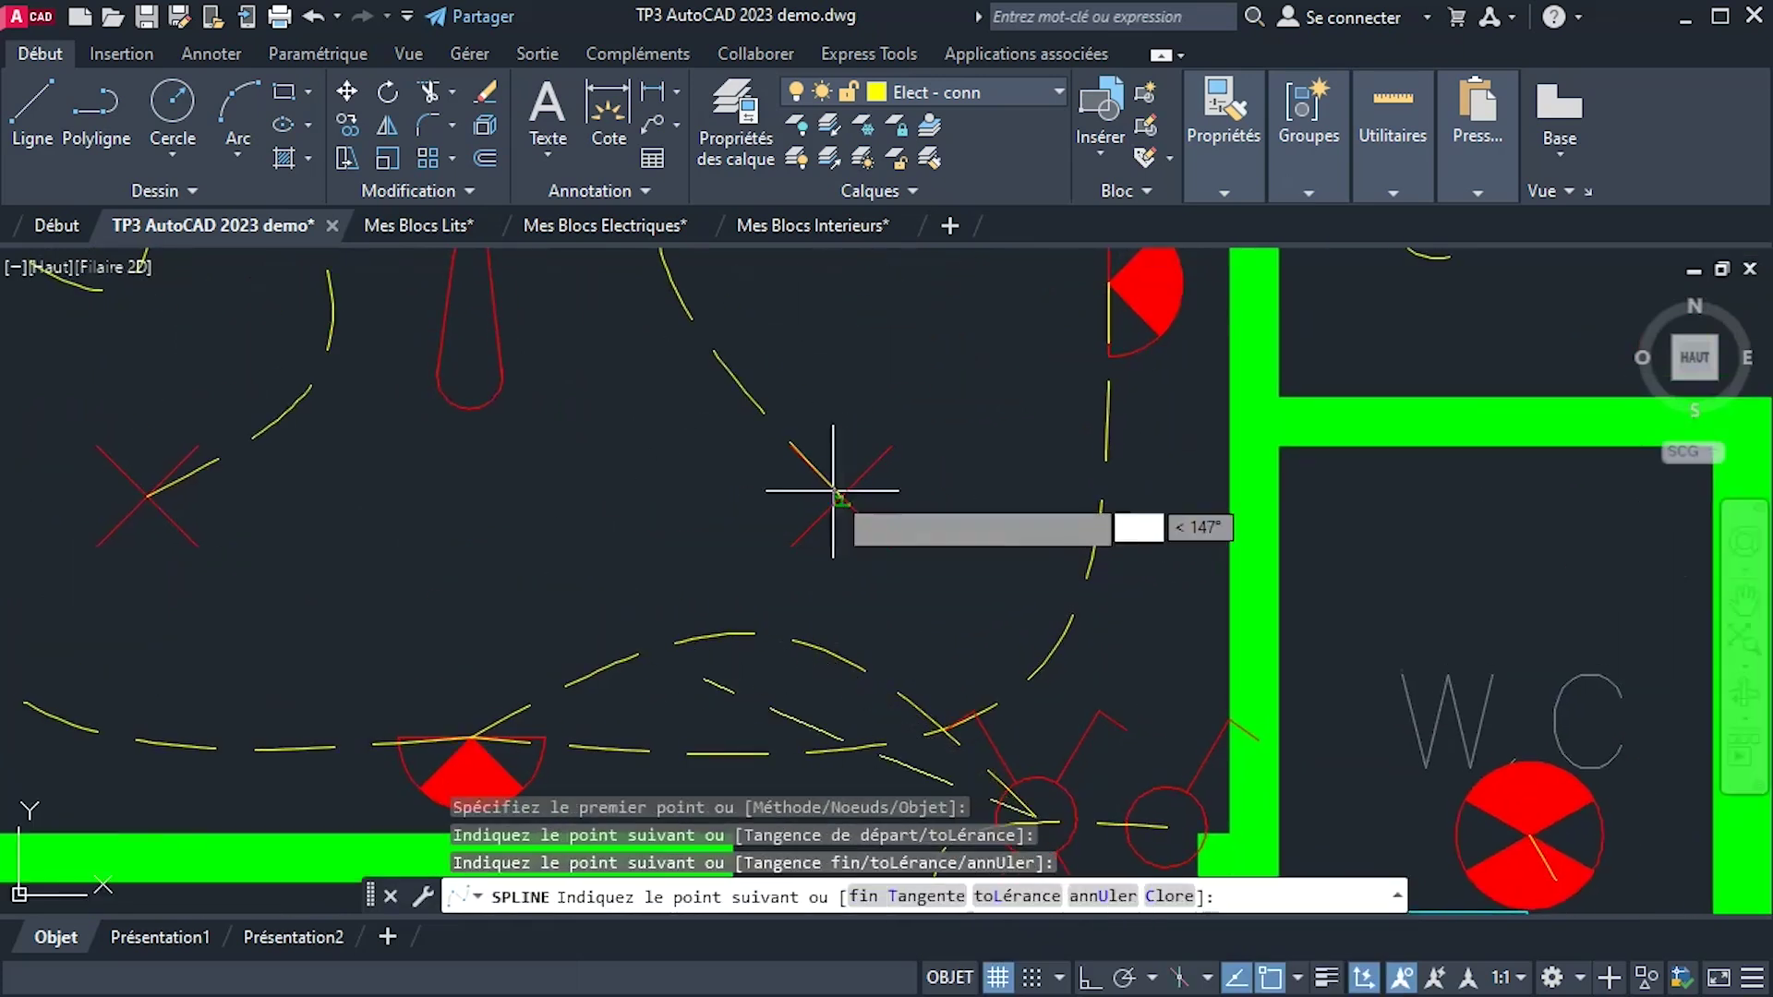
right_click(982, 412)
left_click(1025, 429)
Examine the wired house plan and the electrical symbols beside it, ending at the striped rectangular symbol.
scroll(927, 469, "down", 3)
scroll(927, 469, "down", 3)
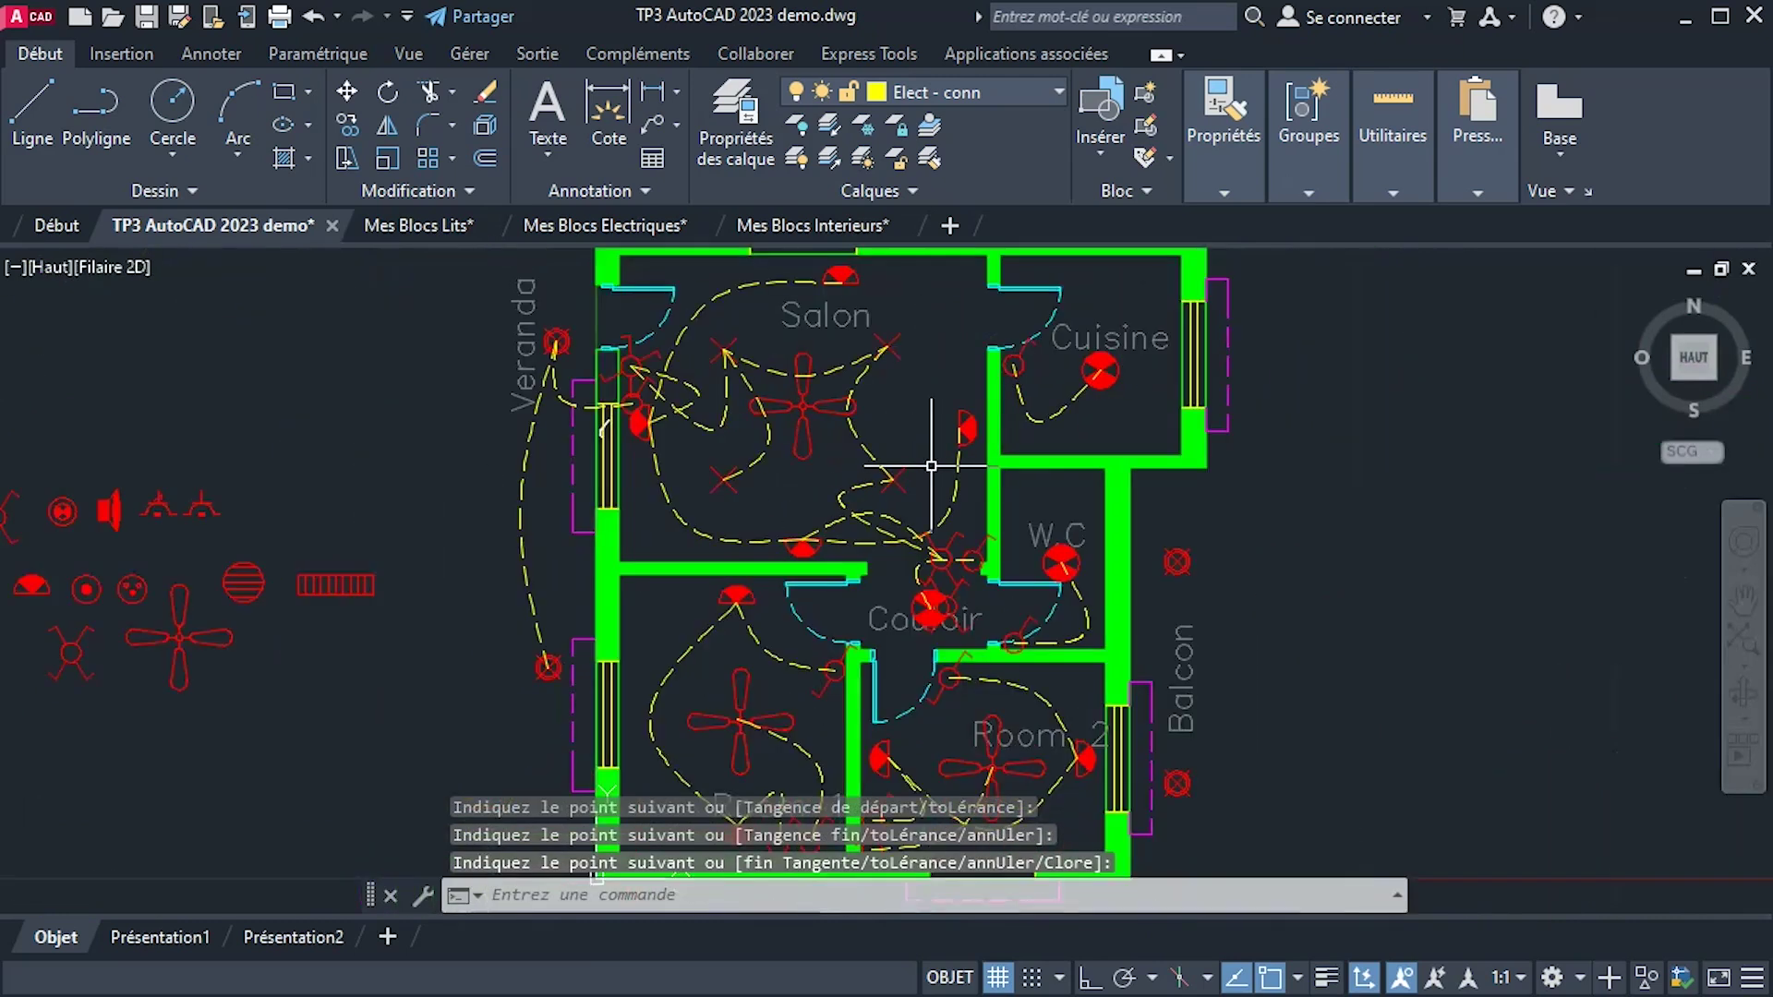
middle_click_drag(909, 466, 915, 405)
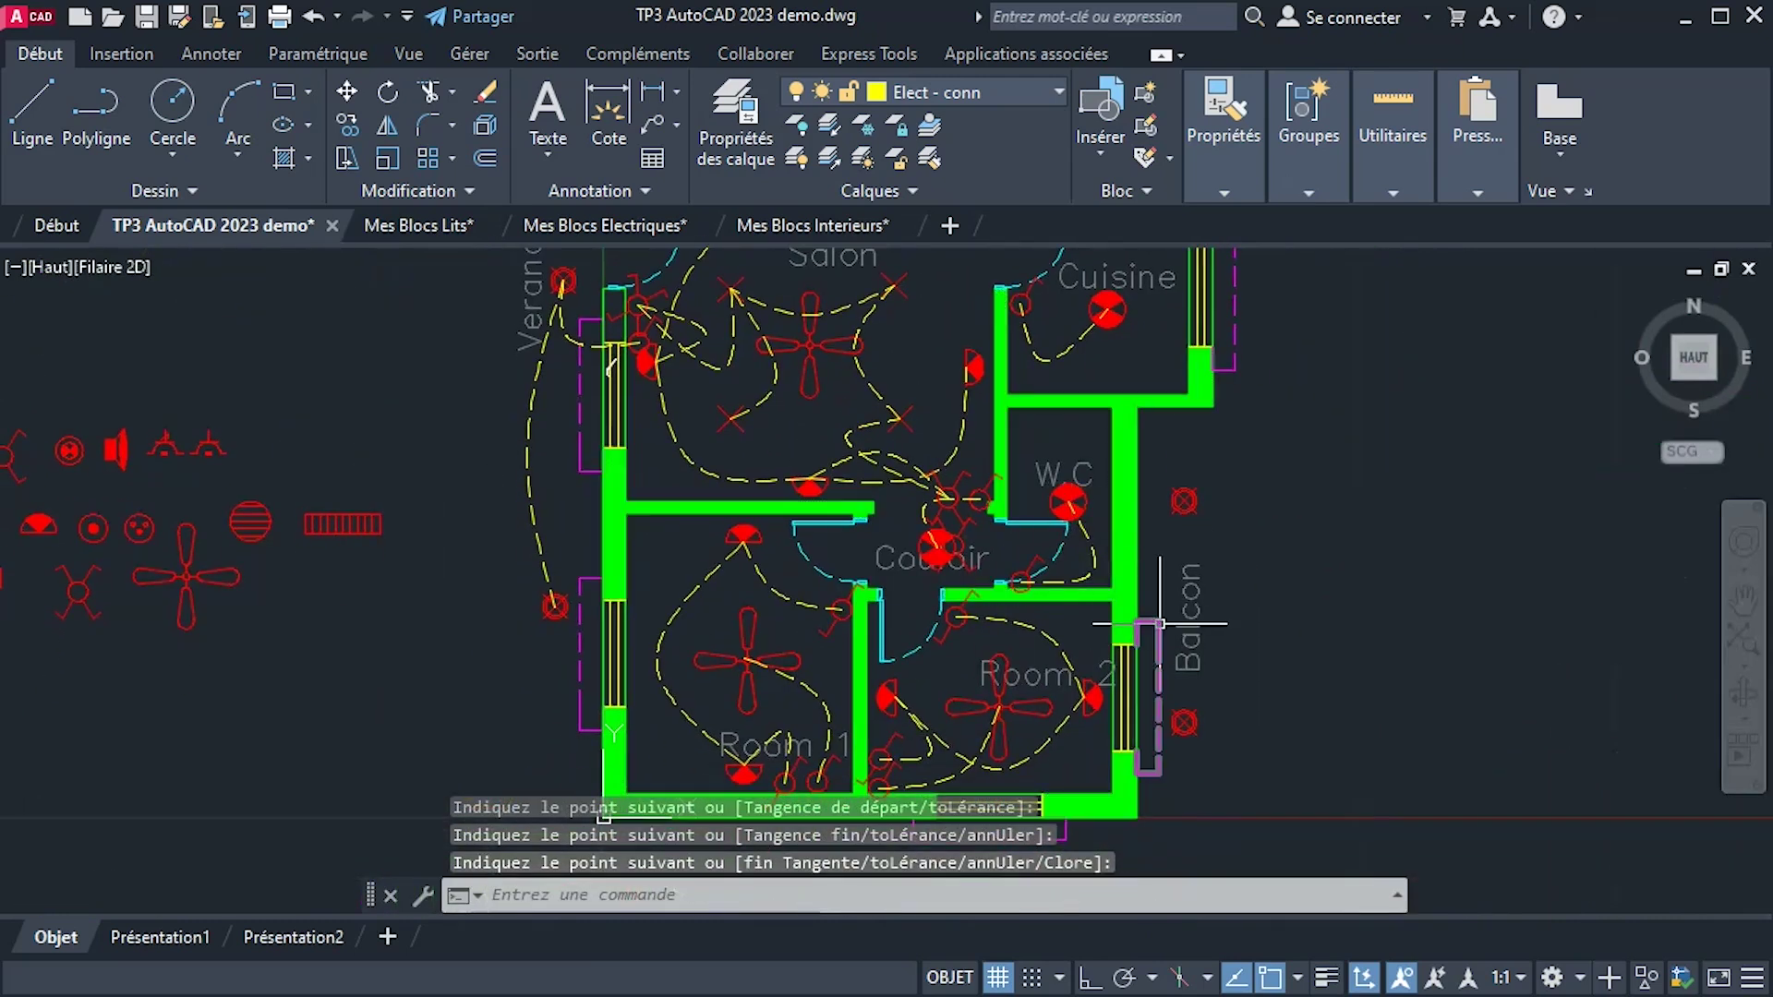
scroll(1160, 624, "down", 2)
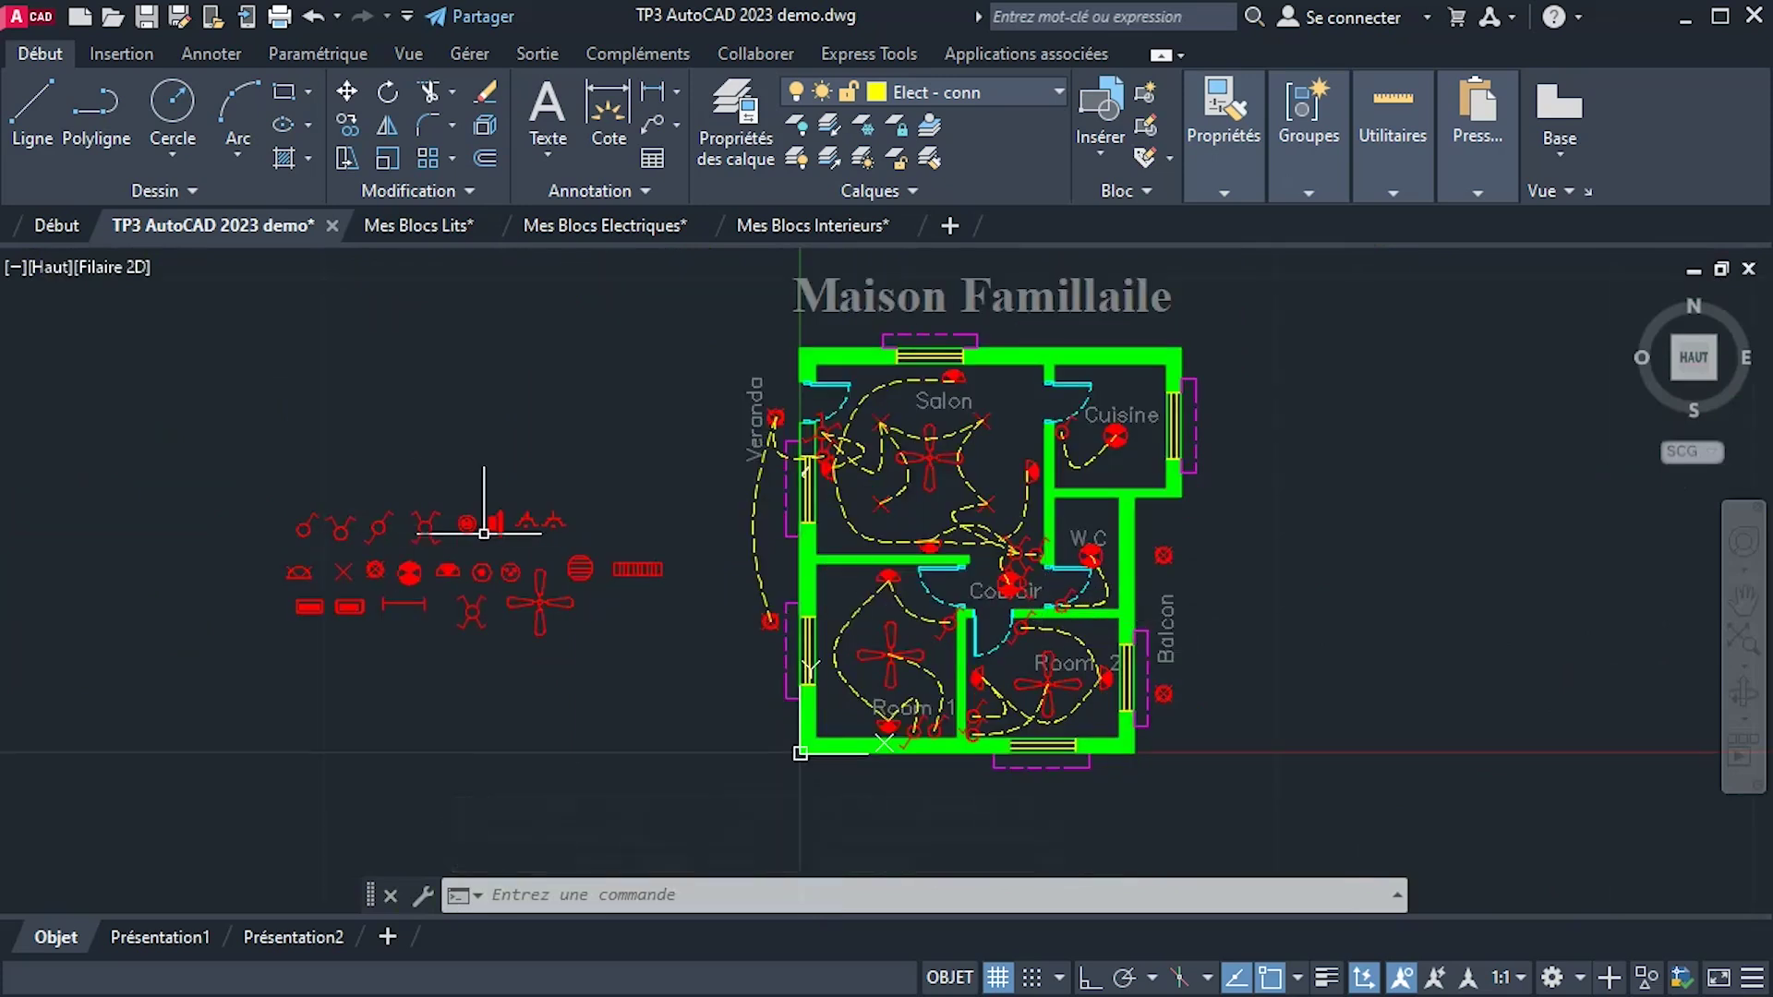
scroll(484, 534, "up", 4)
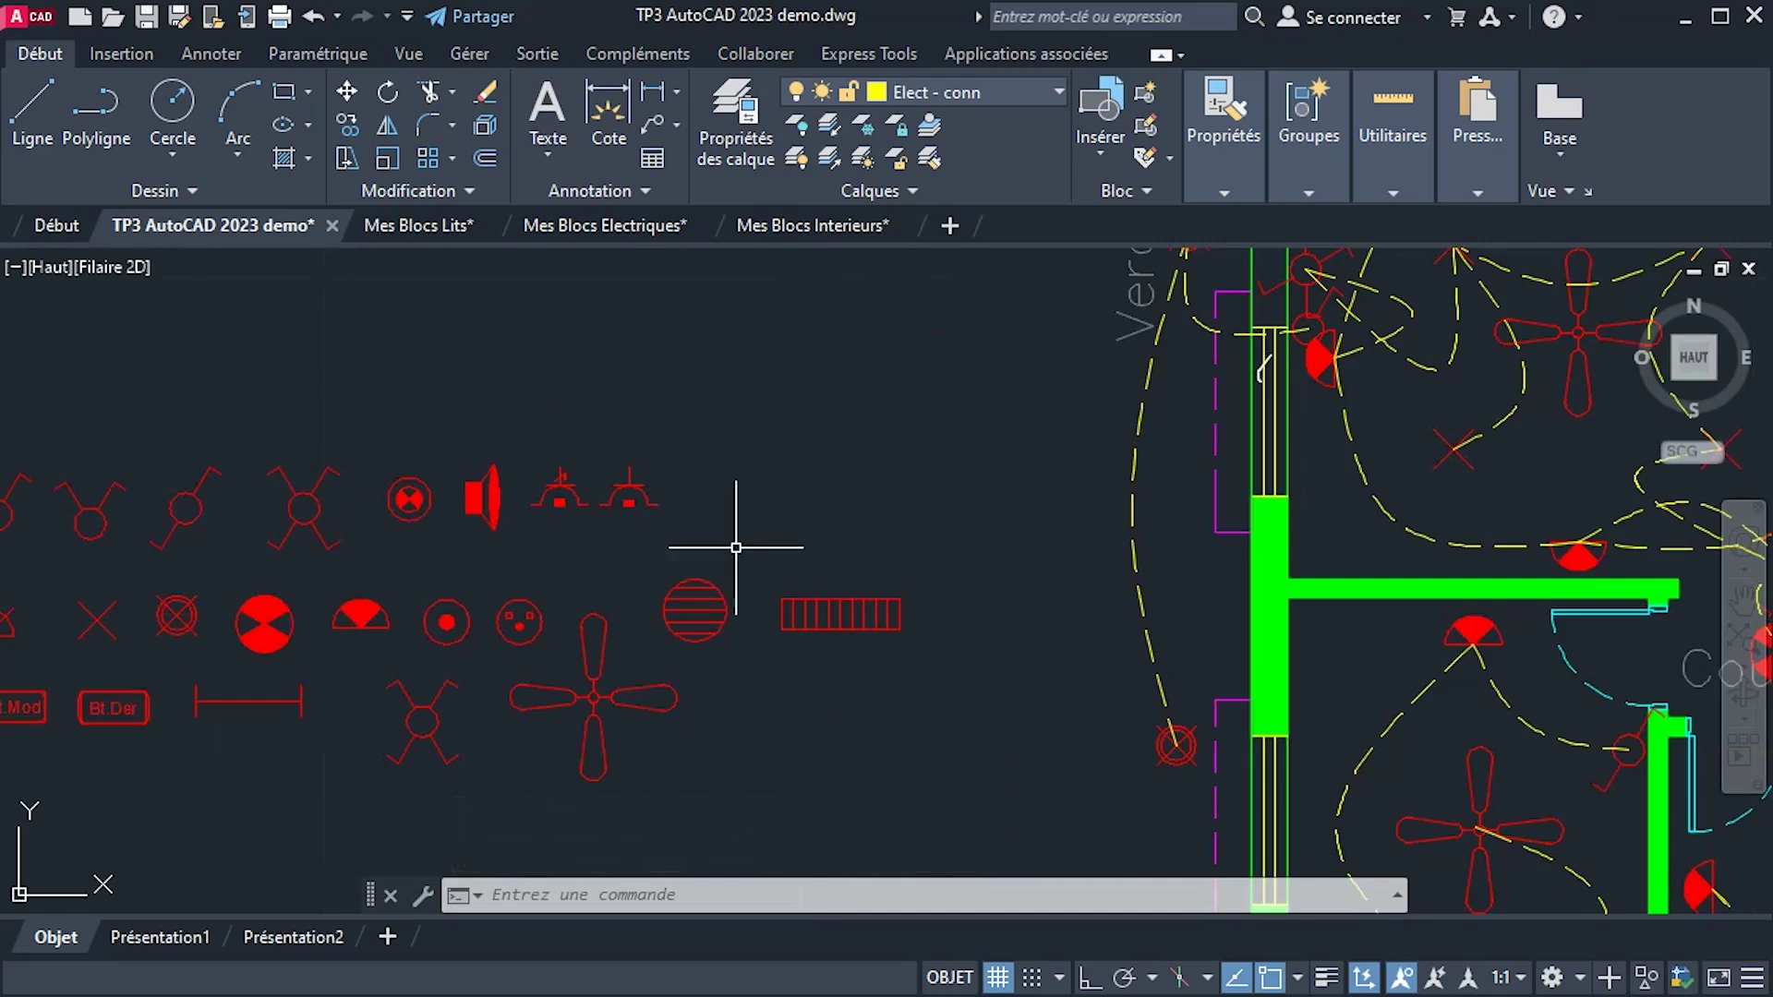
scroll(752, 544, "down", 2)
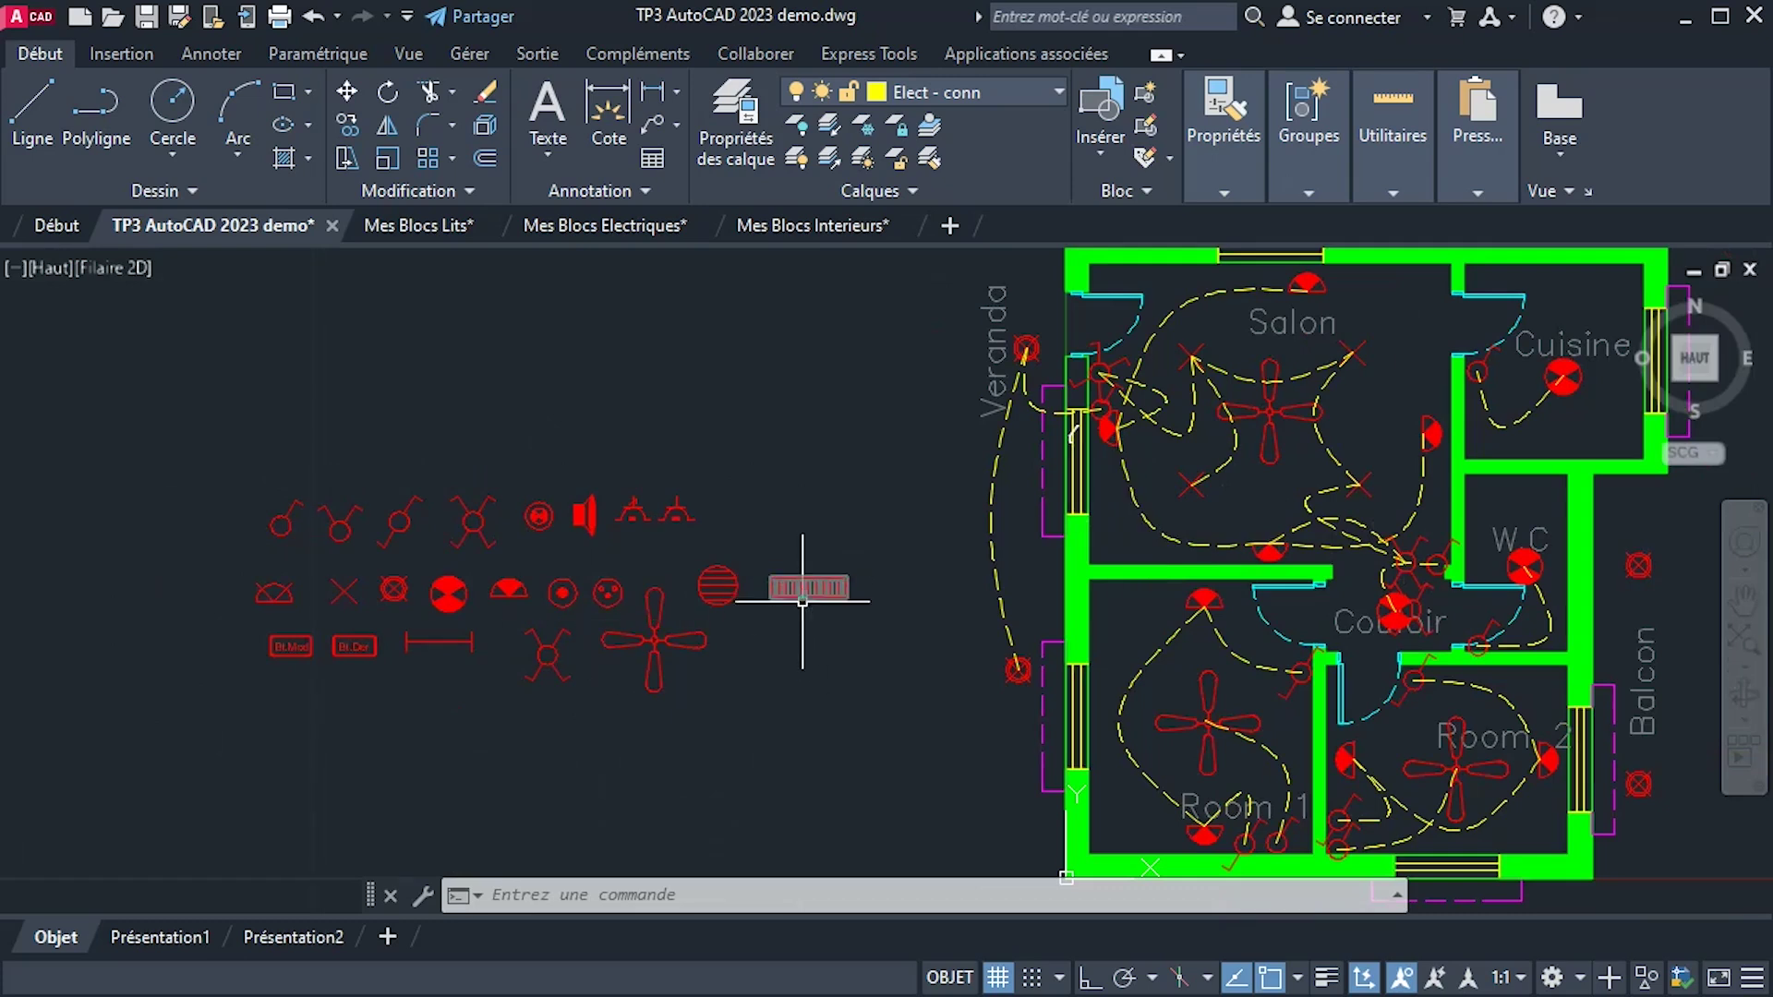
scroll(800, 599, "up", 4)
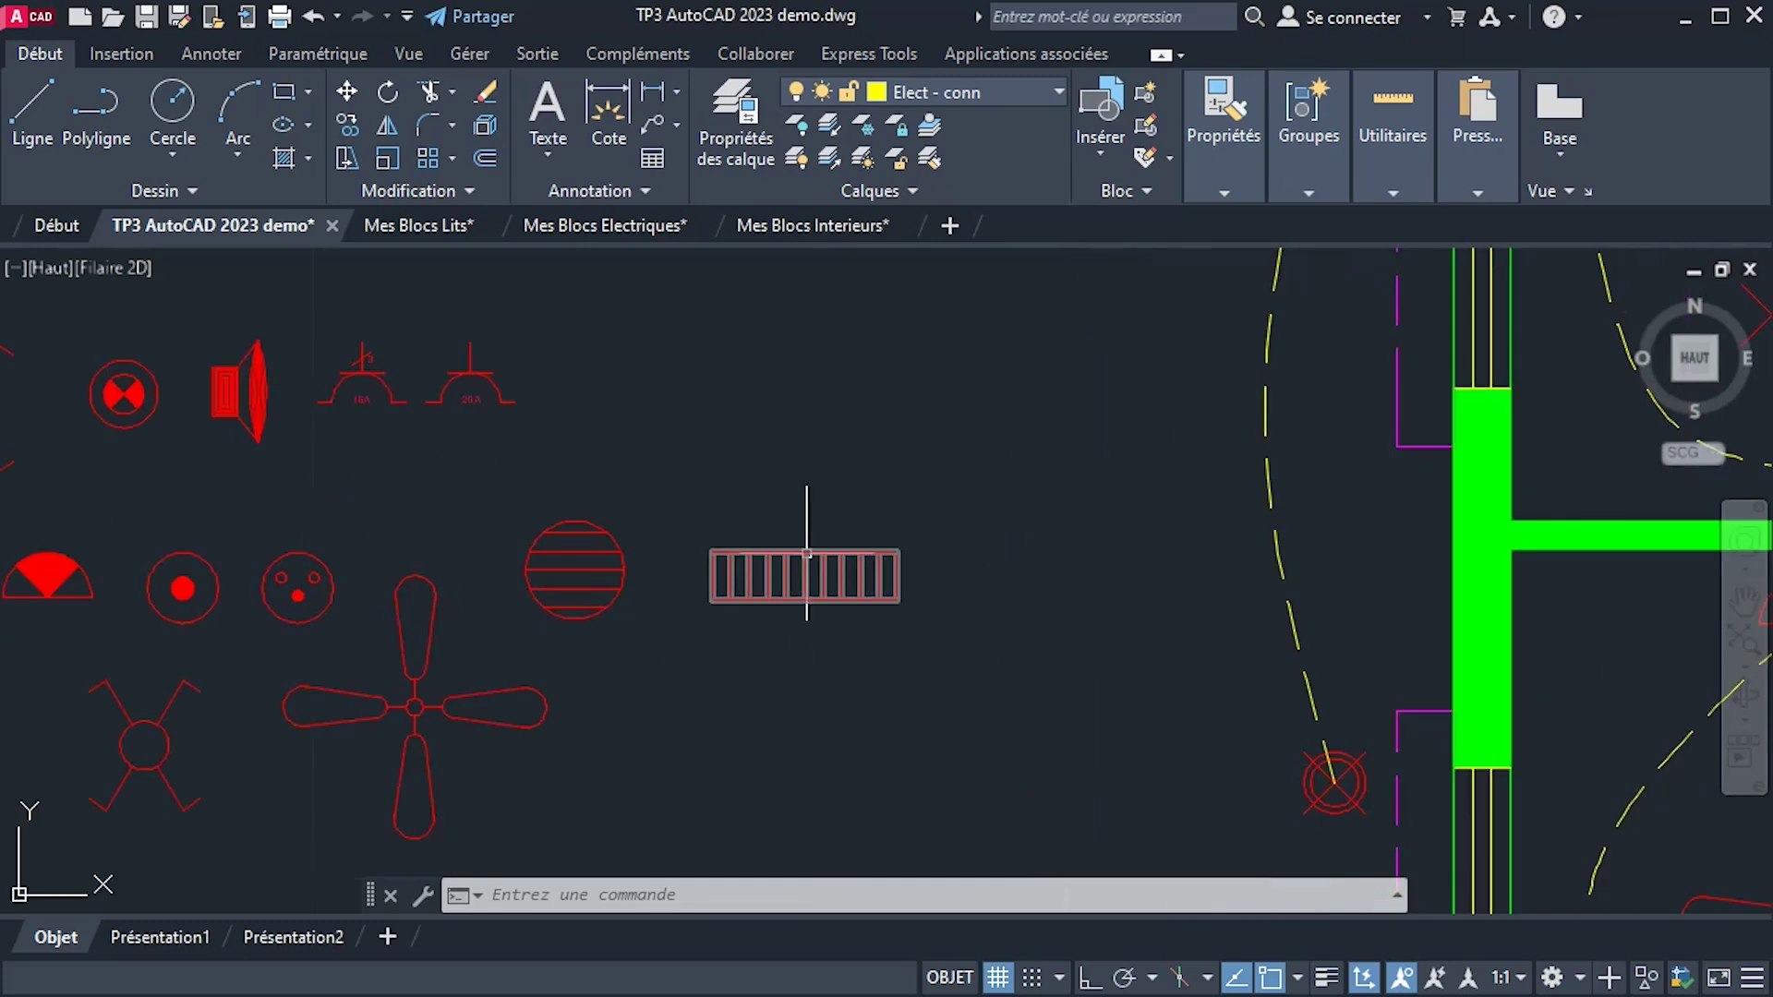
Examine the striped rectangular symbol, the rest of the electrical symbol set and the wiring across the whole house plan.
left_click(806, 554)
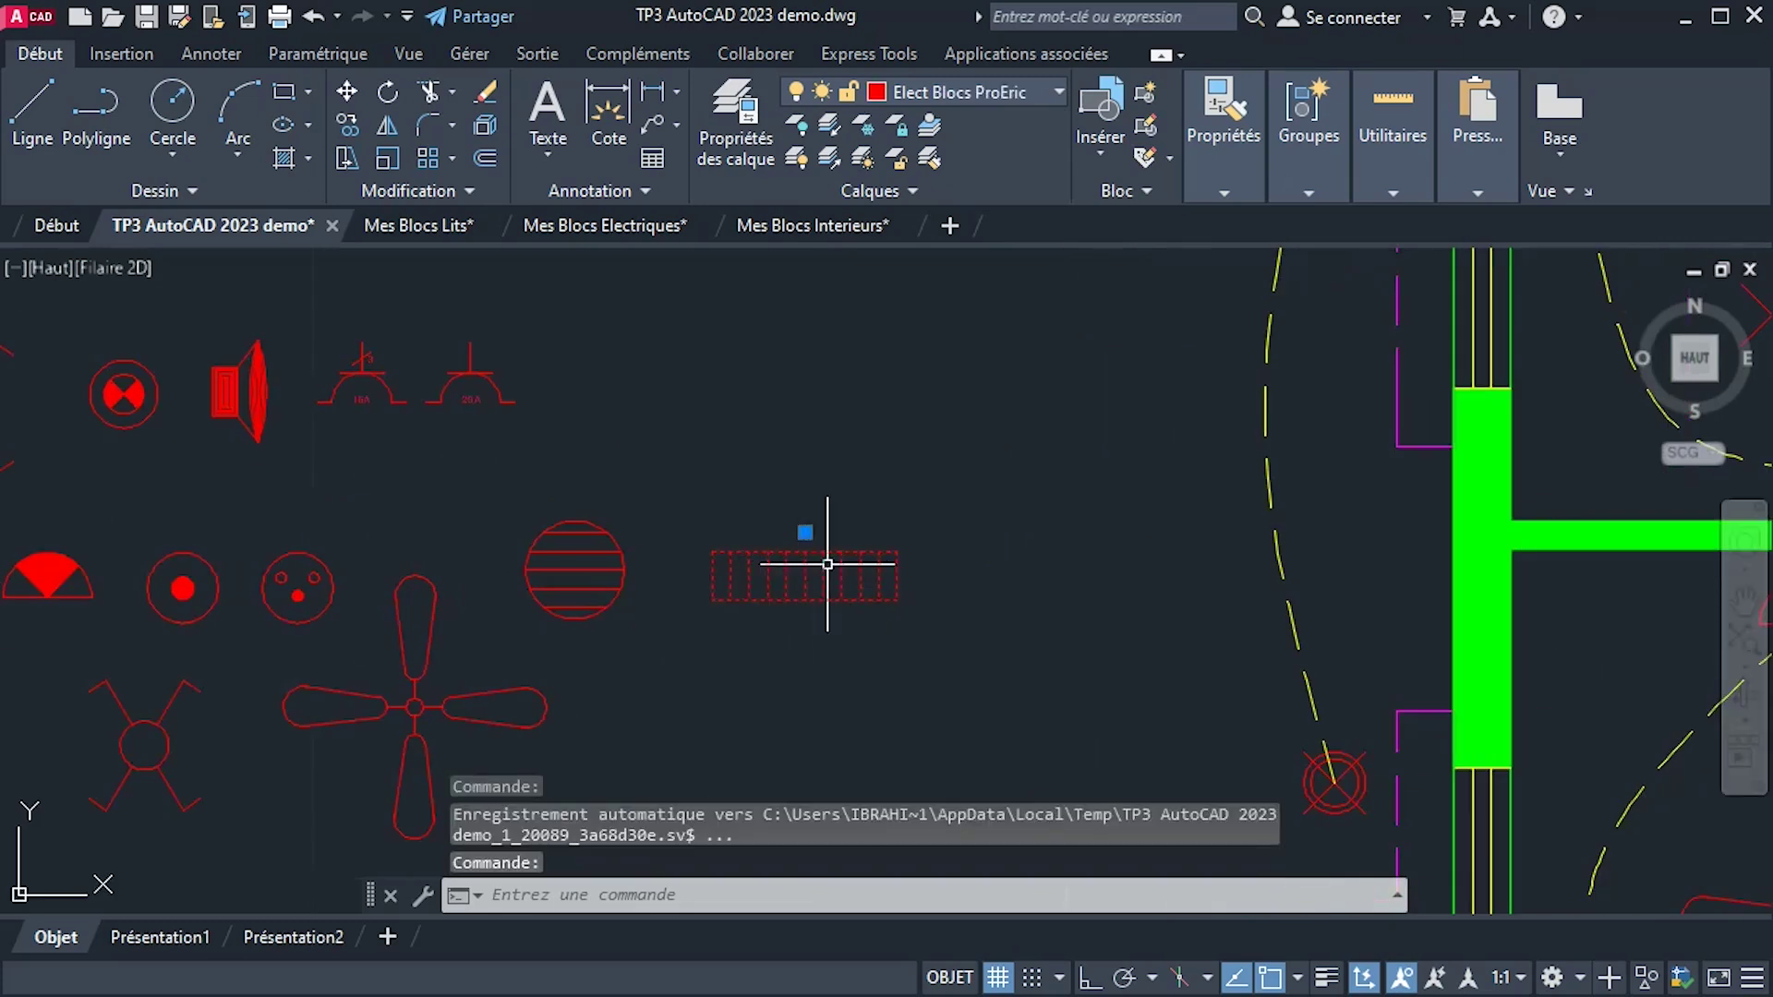
key("Escape")
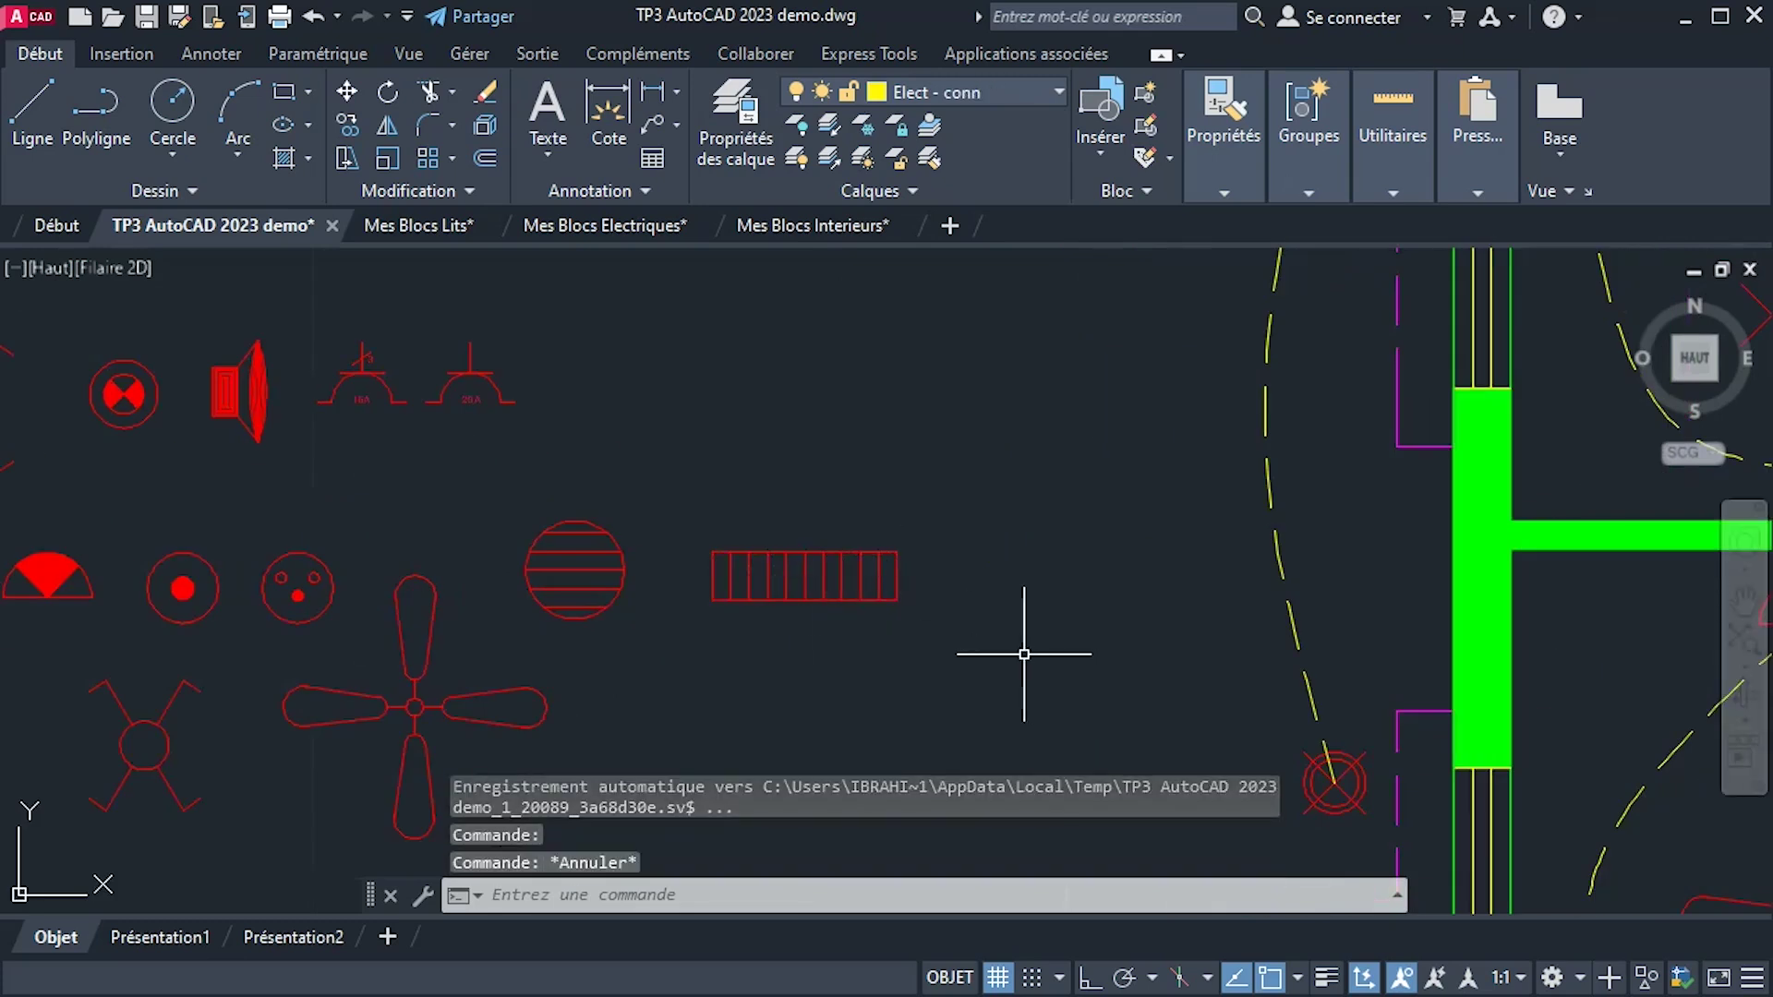
scroll(1058, 668, "down", 3)
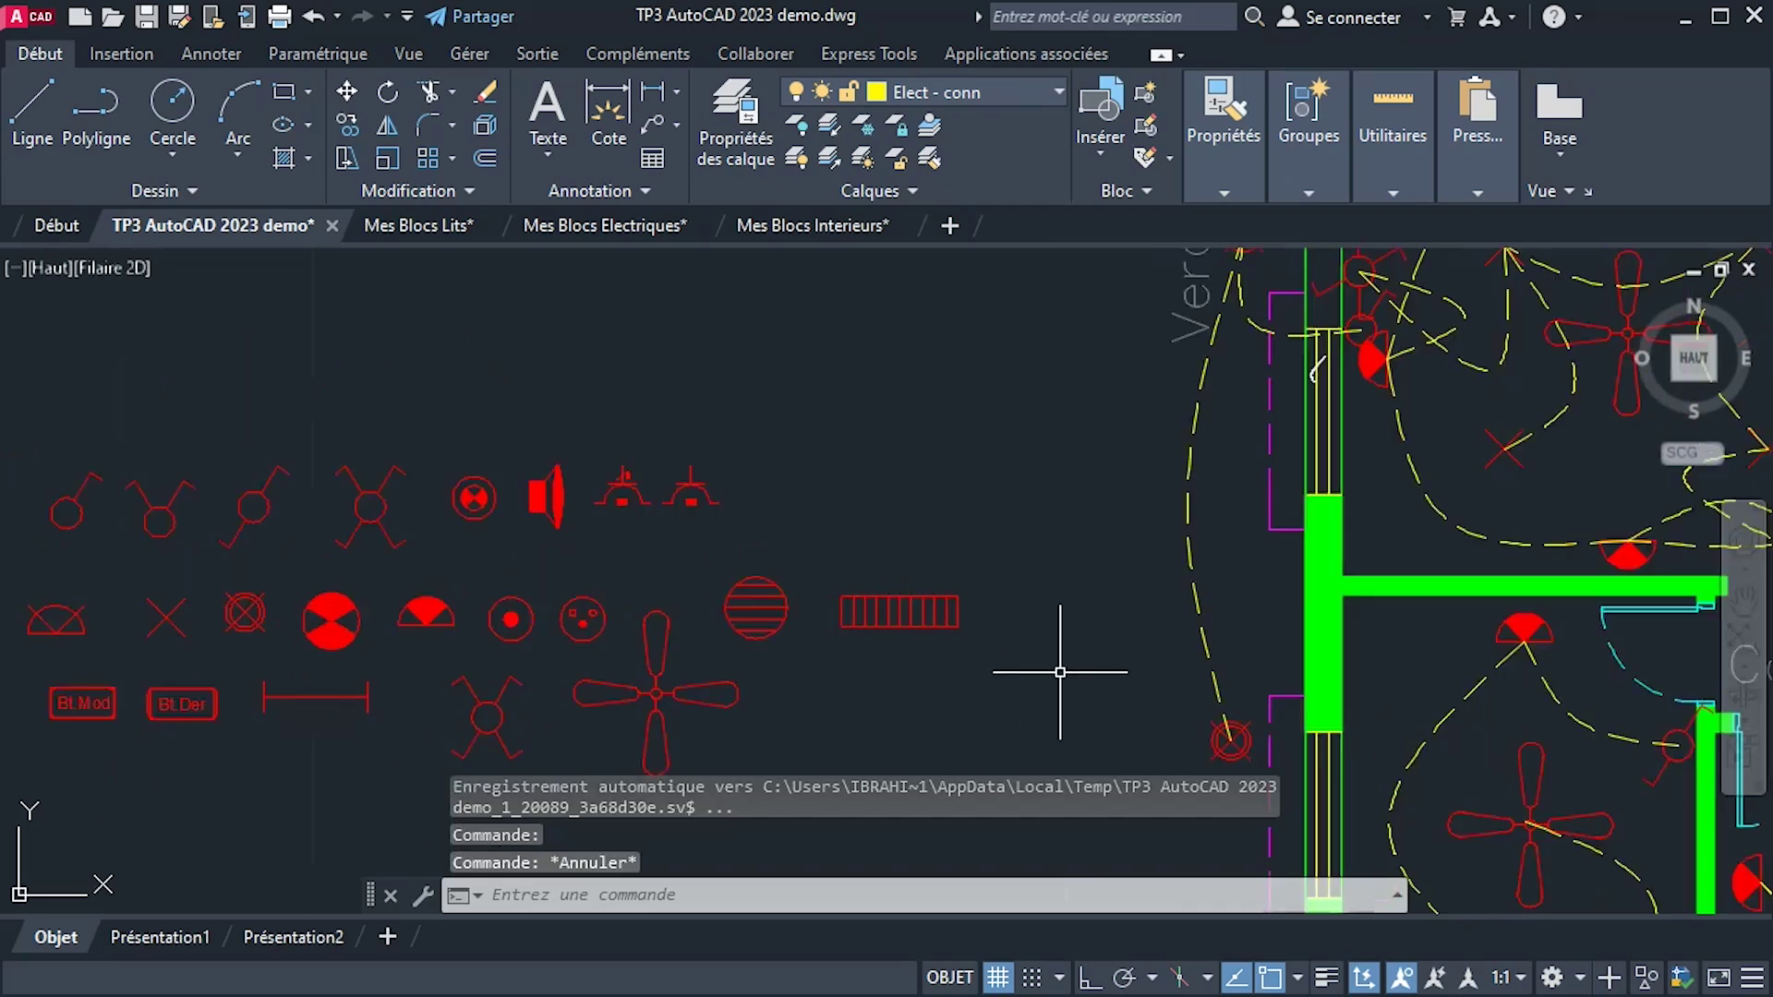
scroll(1060, 633, "down", 4)
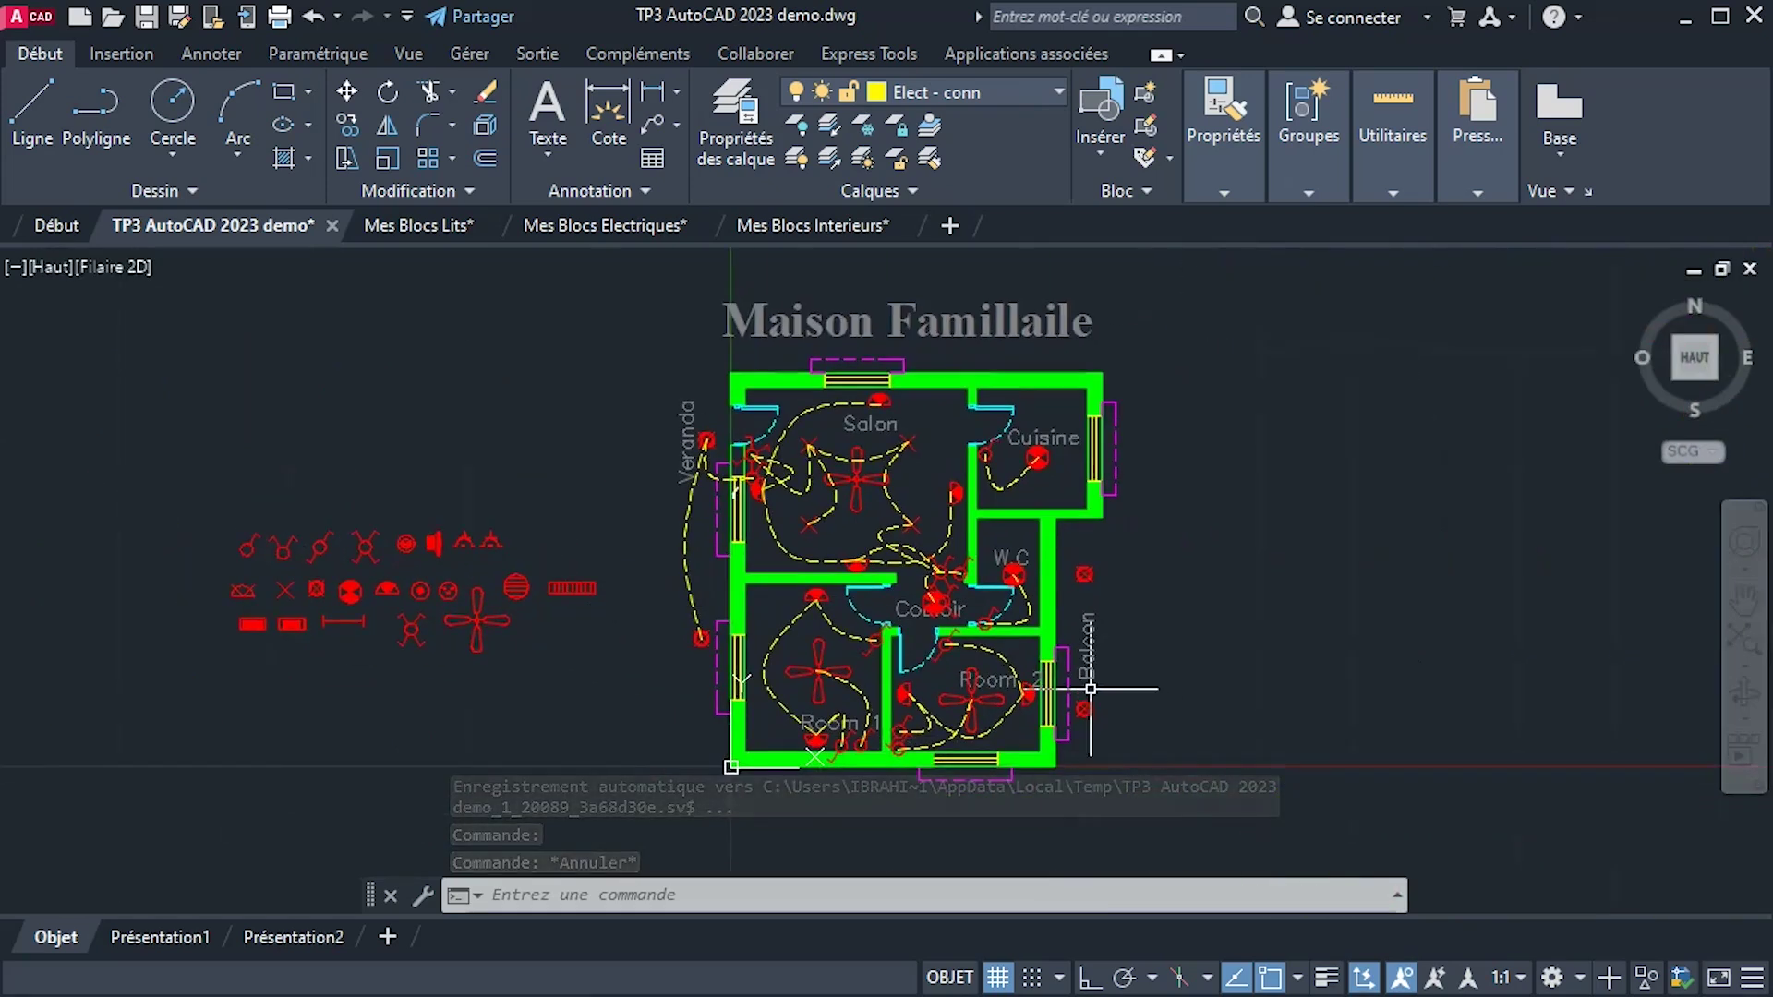
scroll(1090, 689, "up", 2)
middle_click_drag(34, 575, 542, 604)
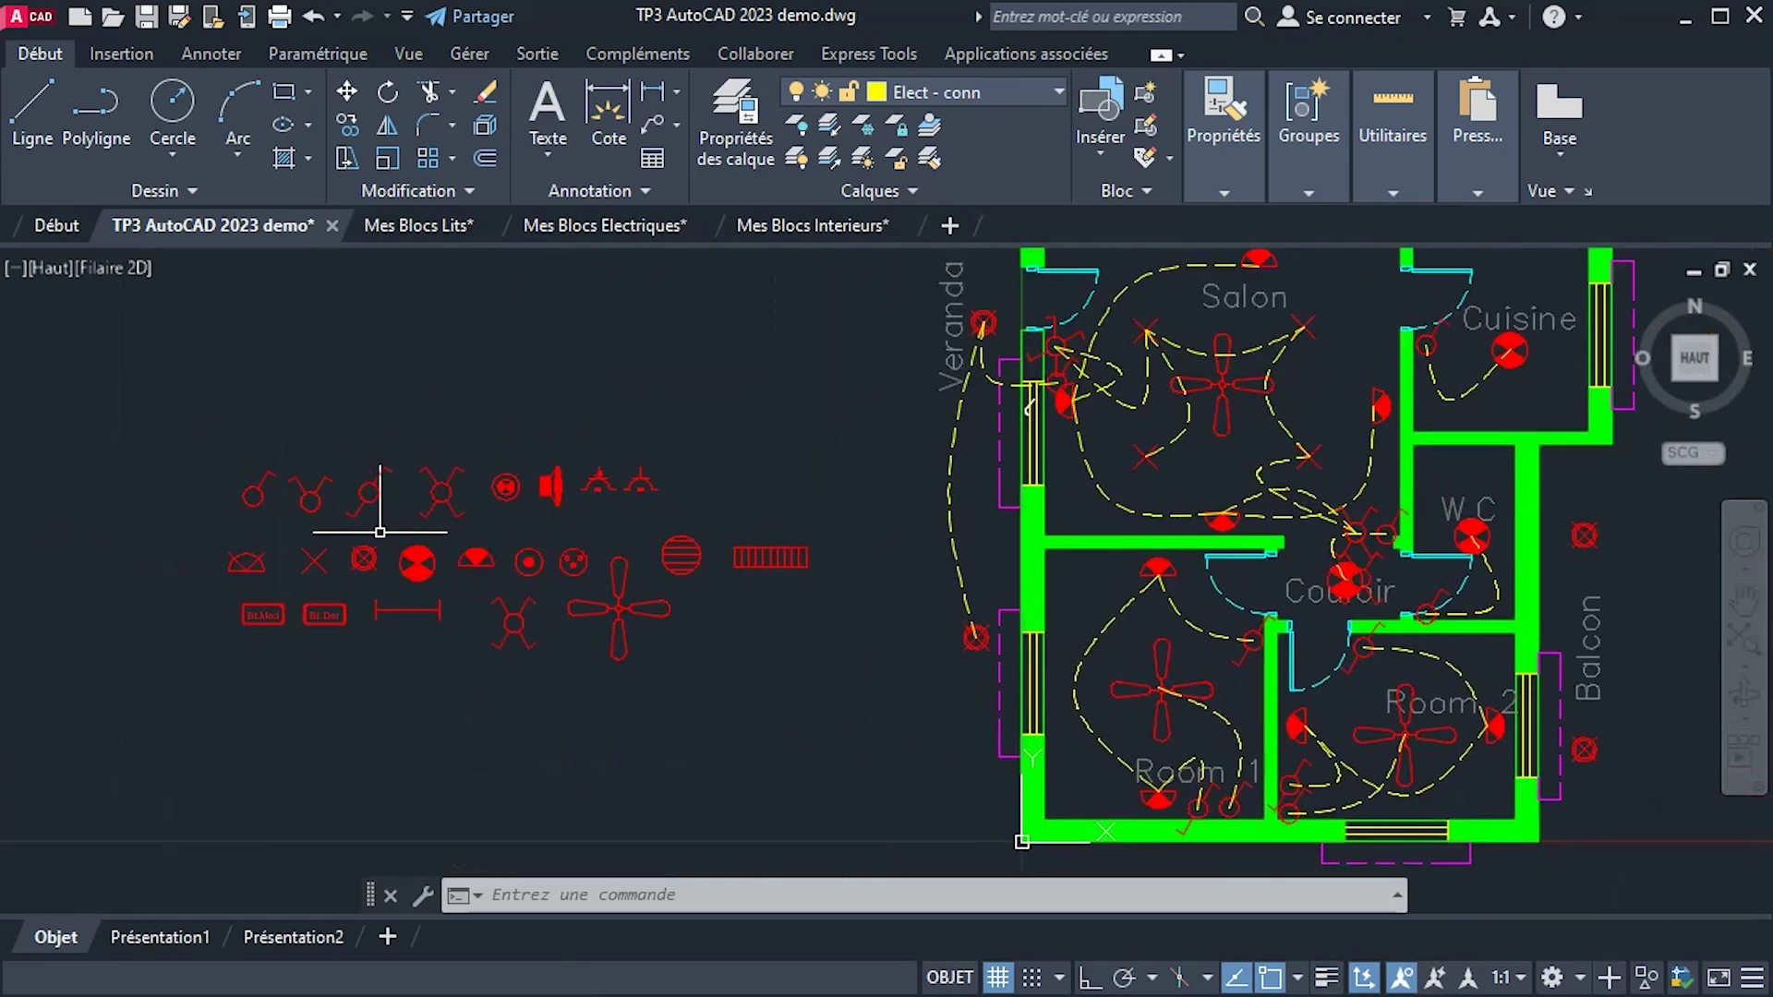
scroll(343, 565, "up", 2)
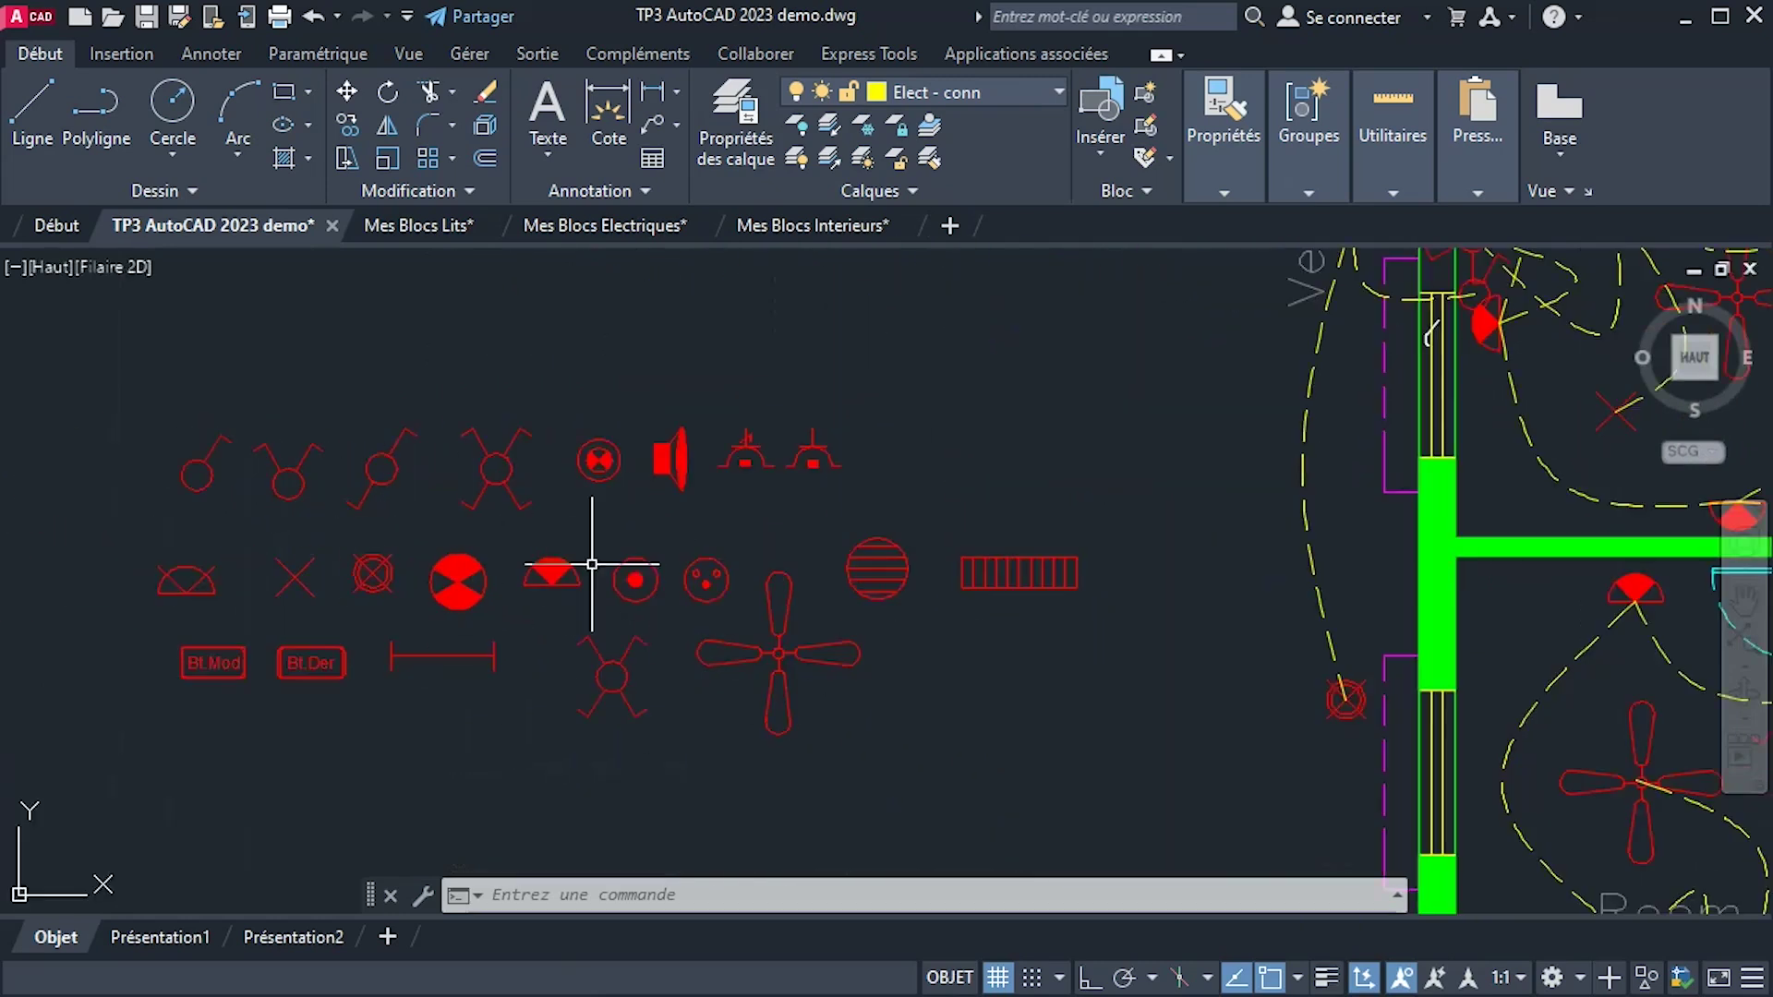
scroll(606, 605, "down", 4)
middle_click_drag(646, 609, 314, 614)
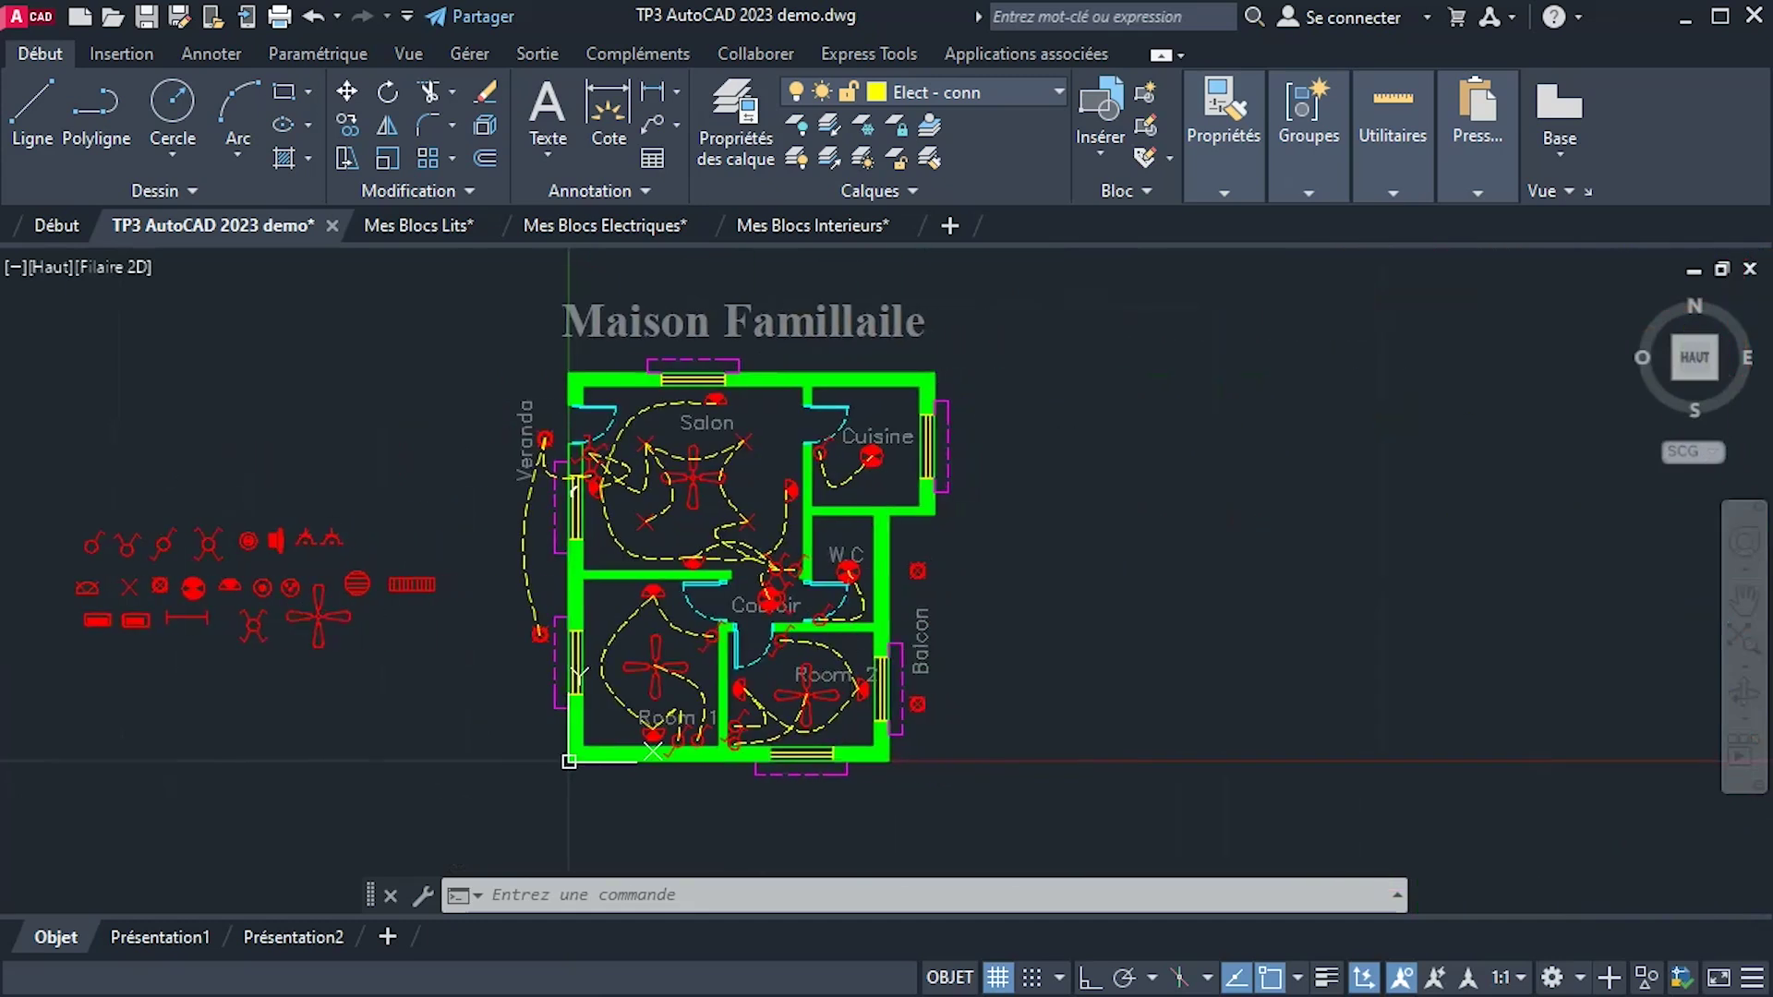
Draw a three-point spline from the Balcon's lower lamp, curving outward to the right, to its upper lamp.
scroll(943, 665, "up", 5)
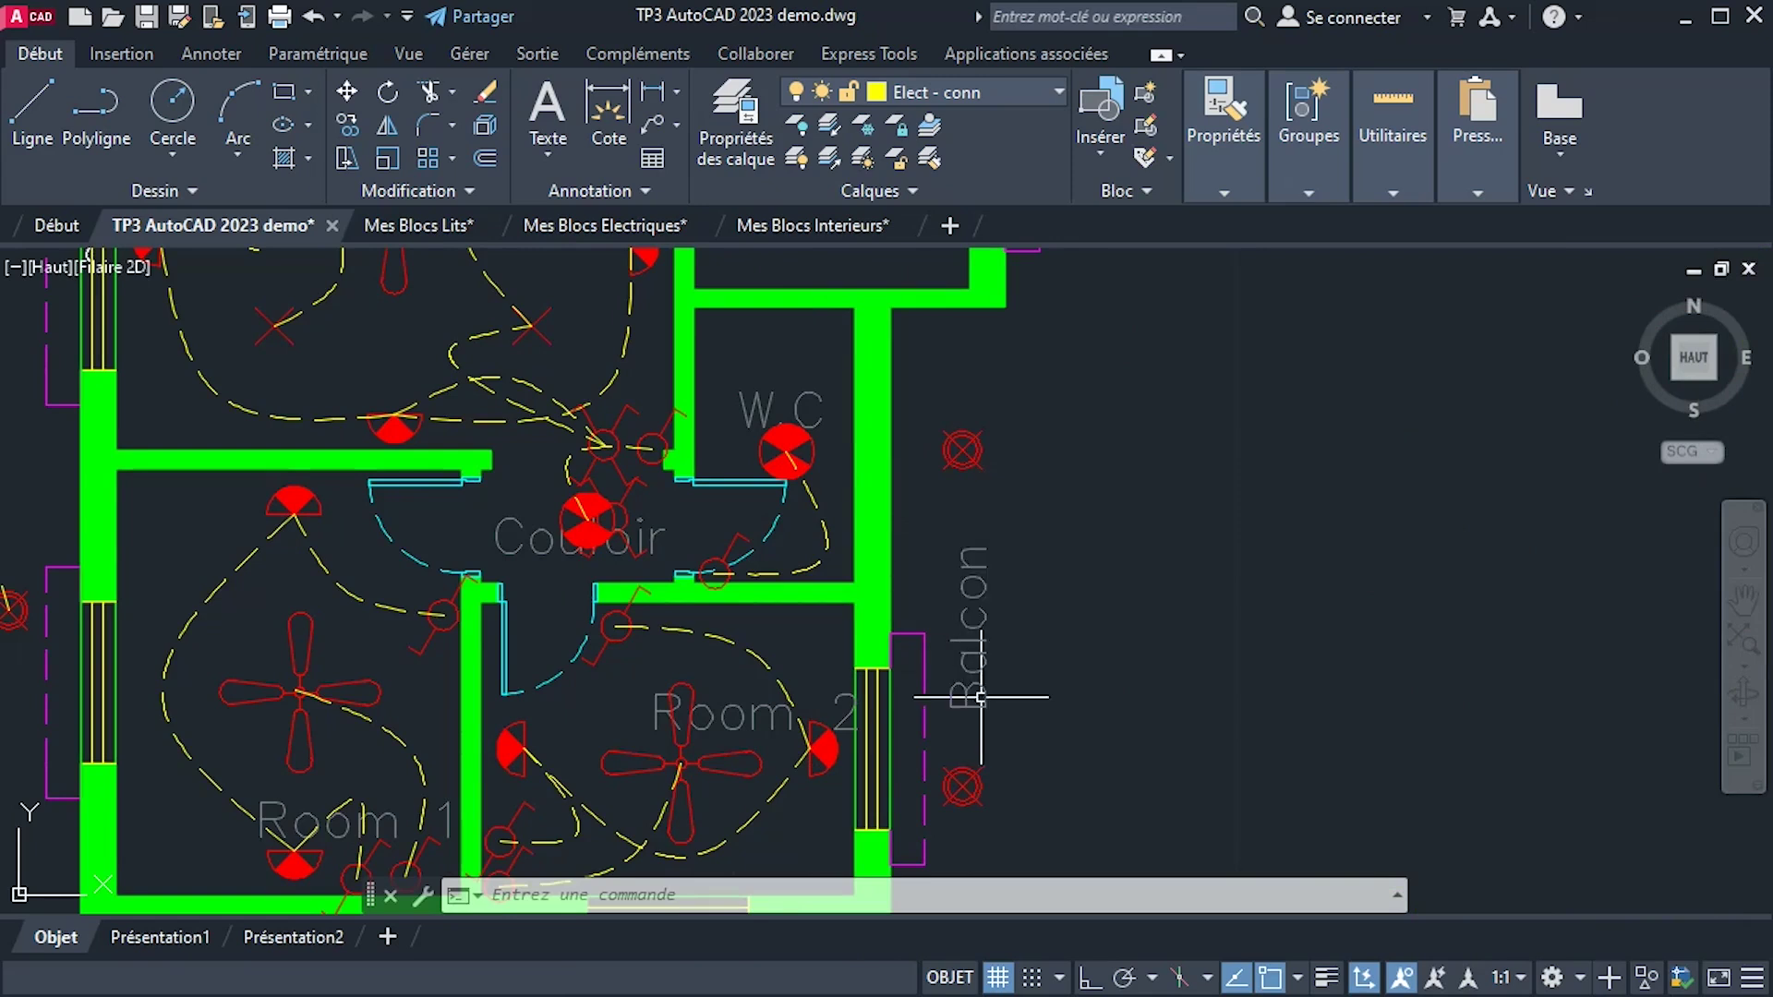
scroll(978, 697, "down", 2)
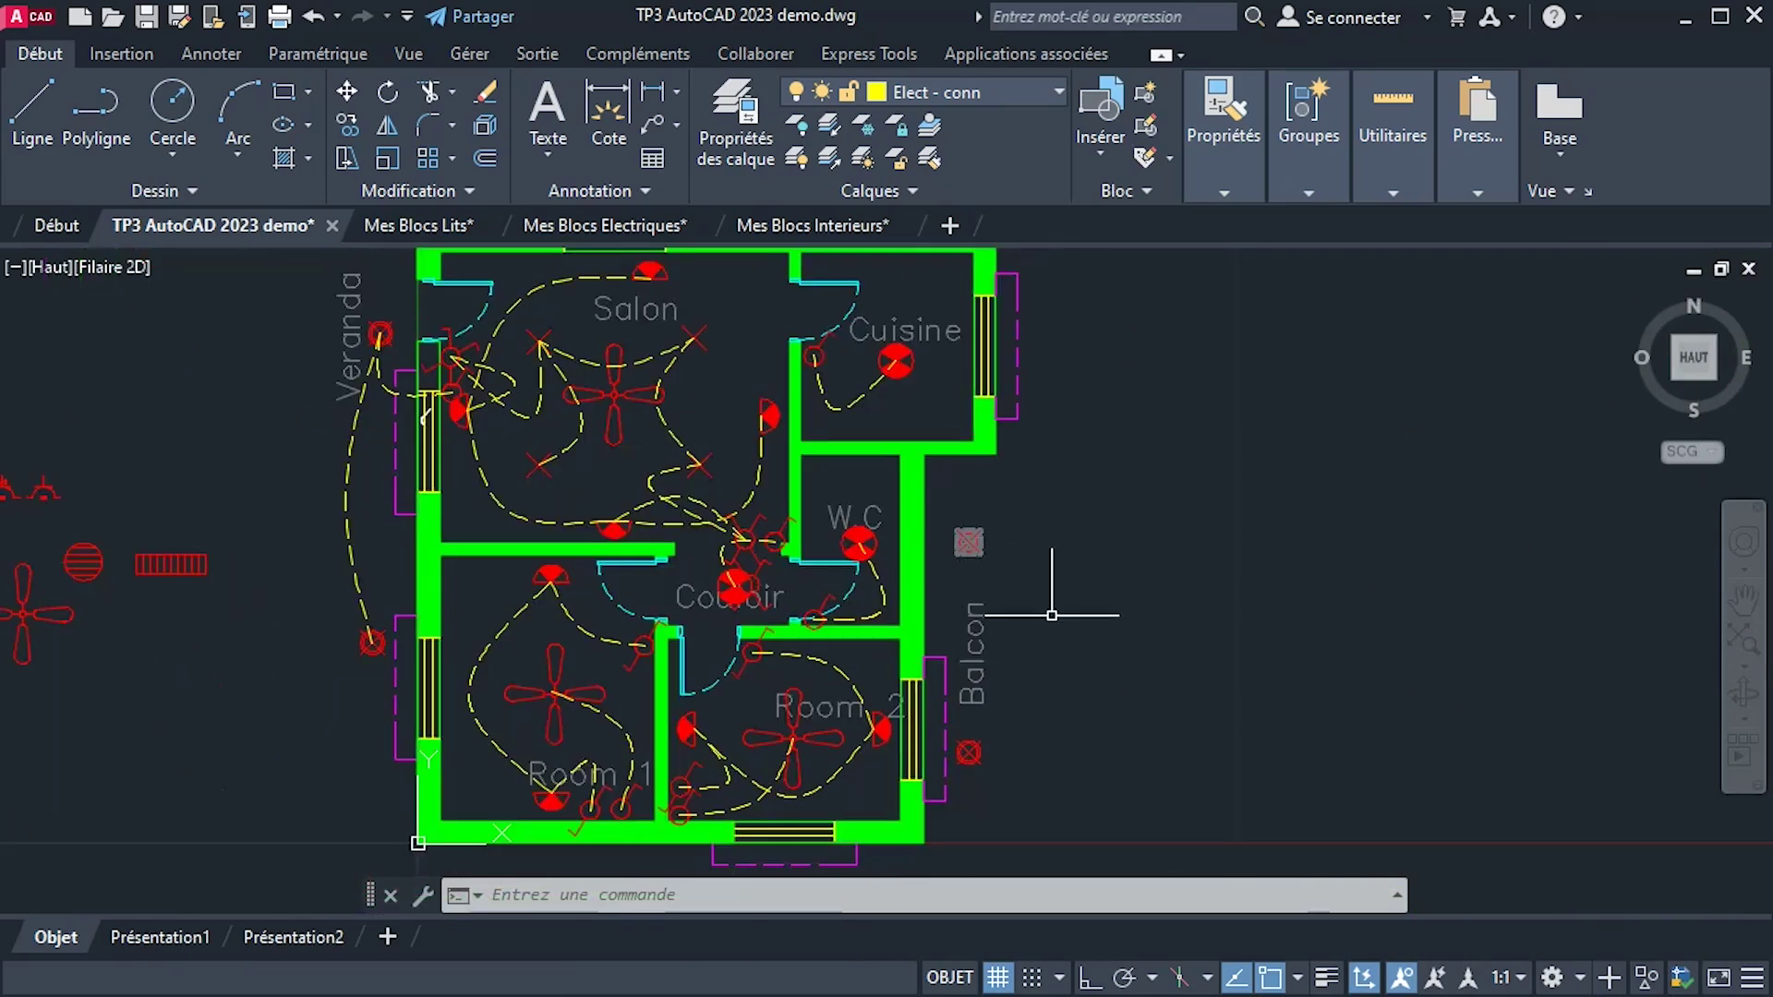
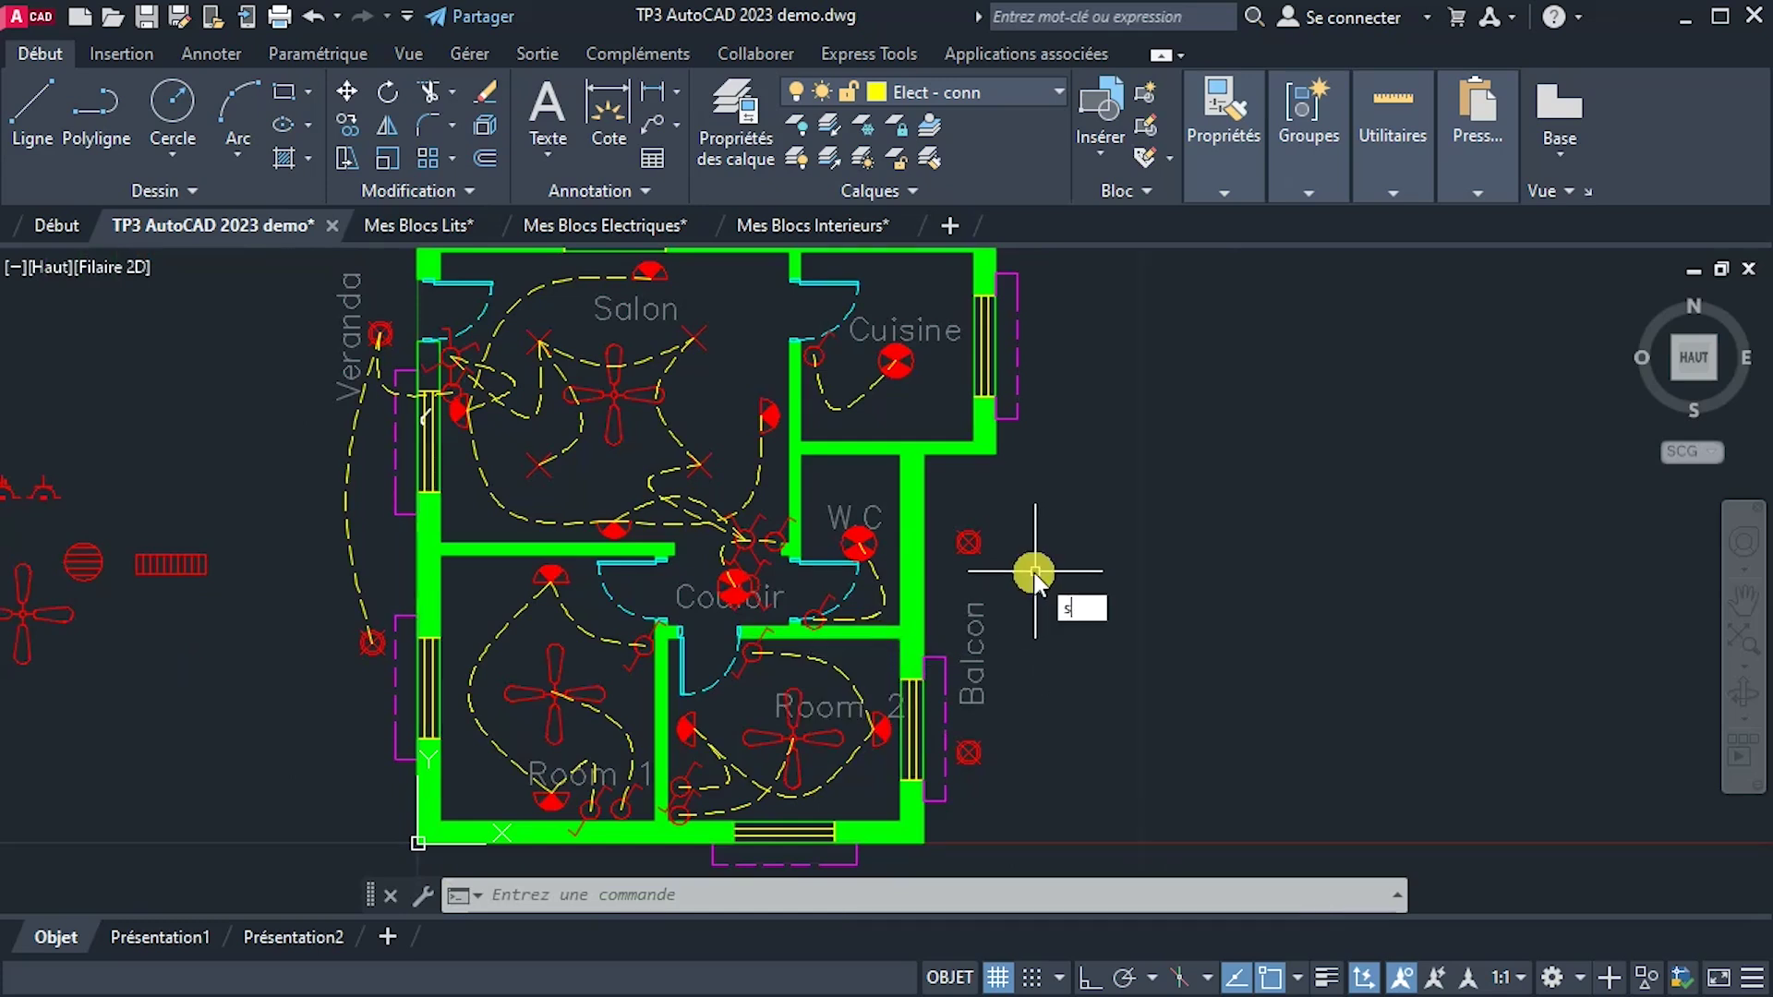
type("pl")
key("Return")
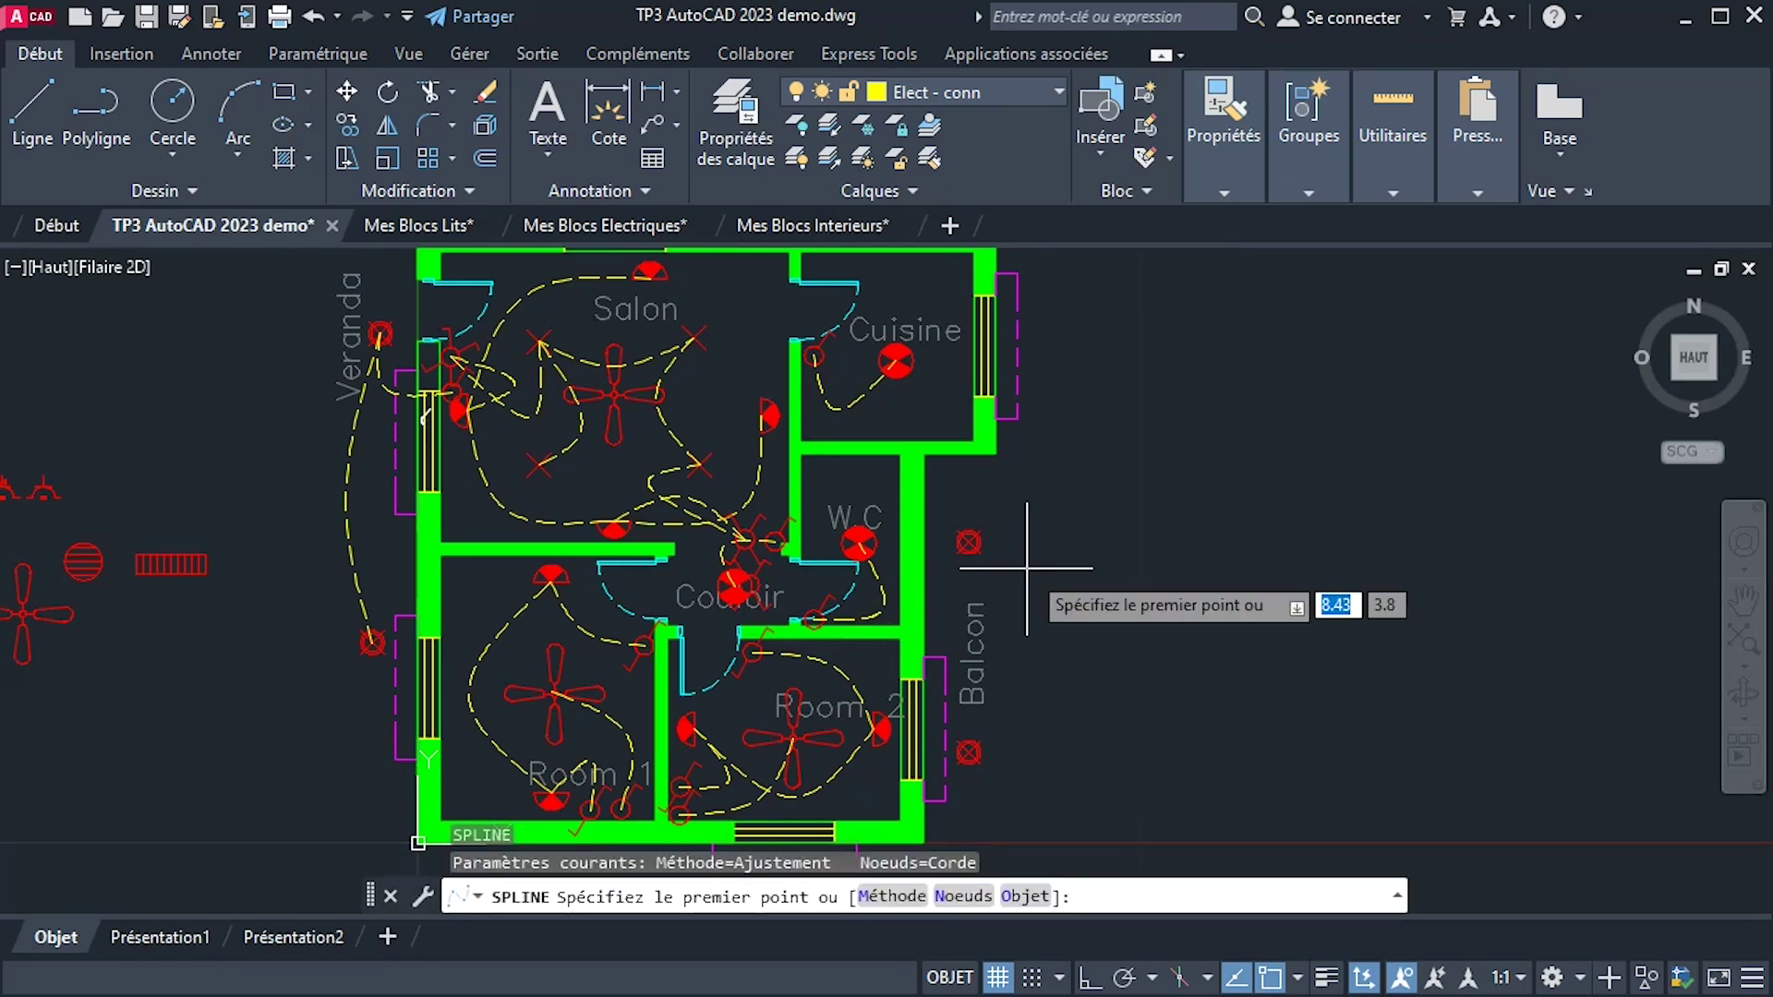
left_click(1029, 731)
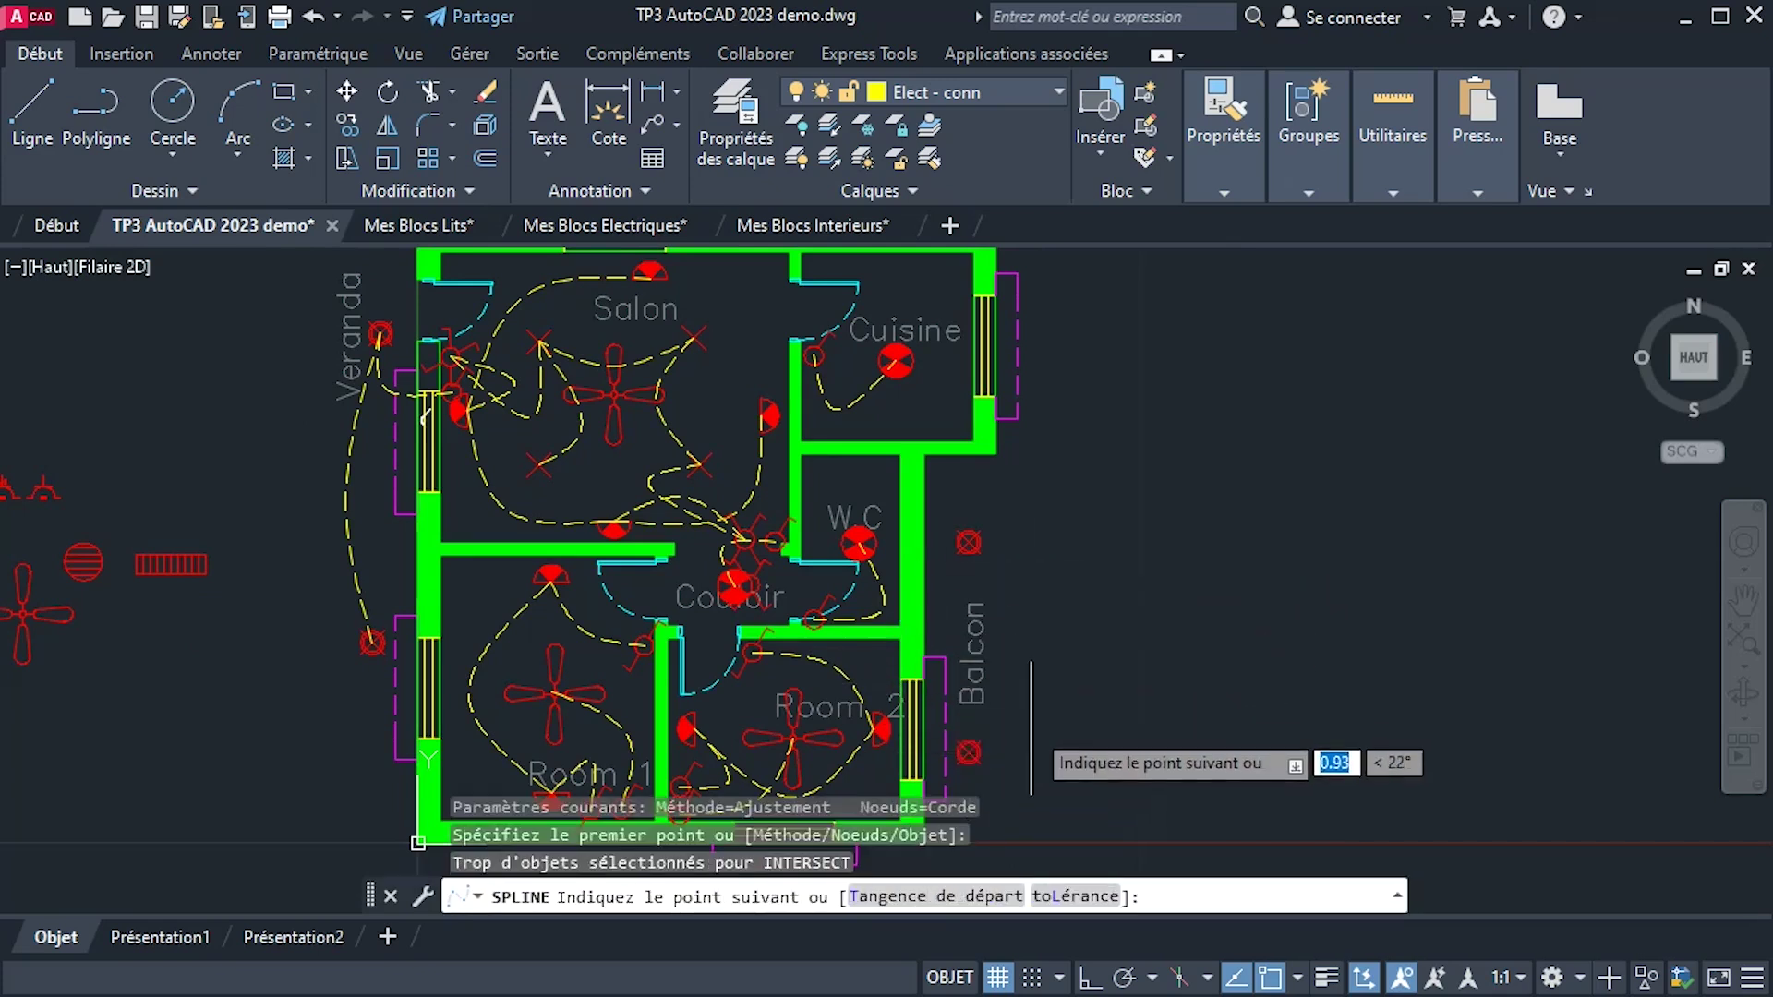
left_click(1034, 685)
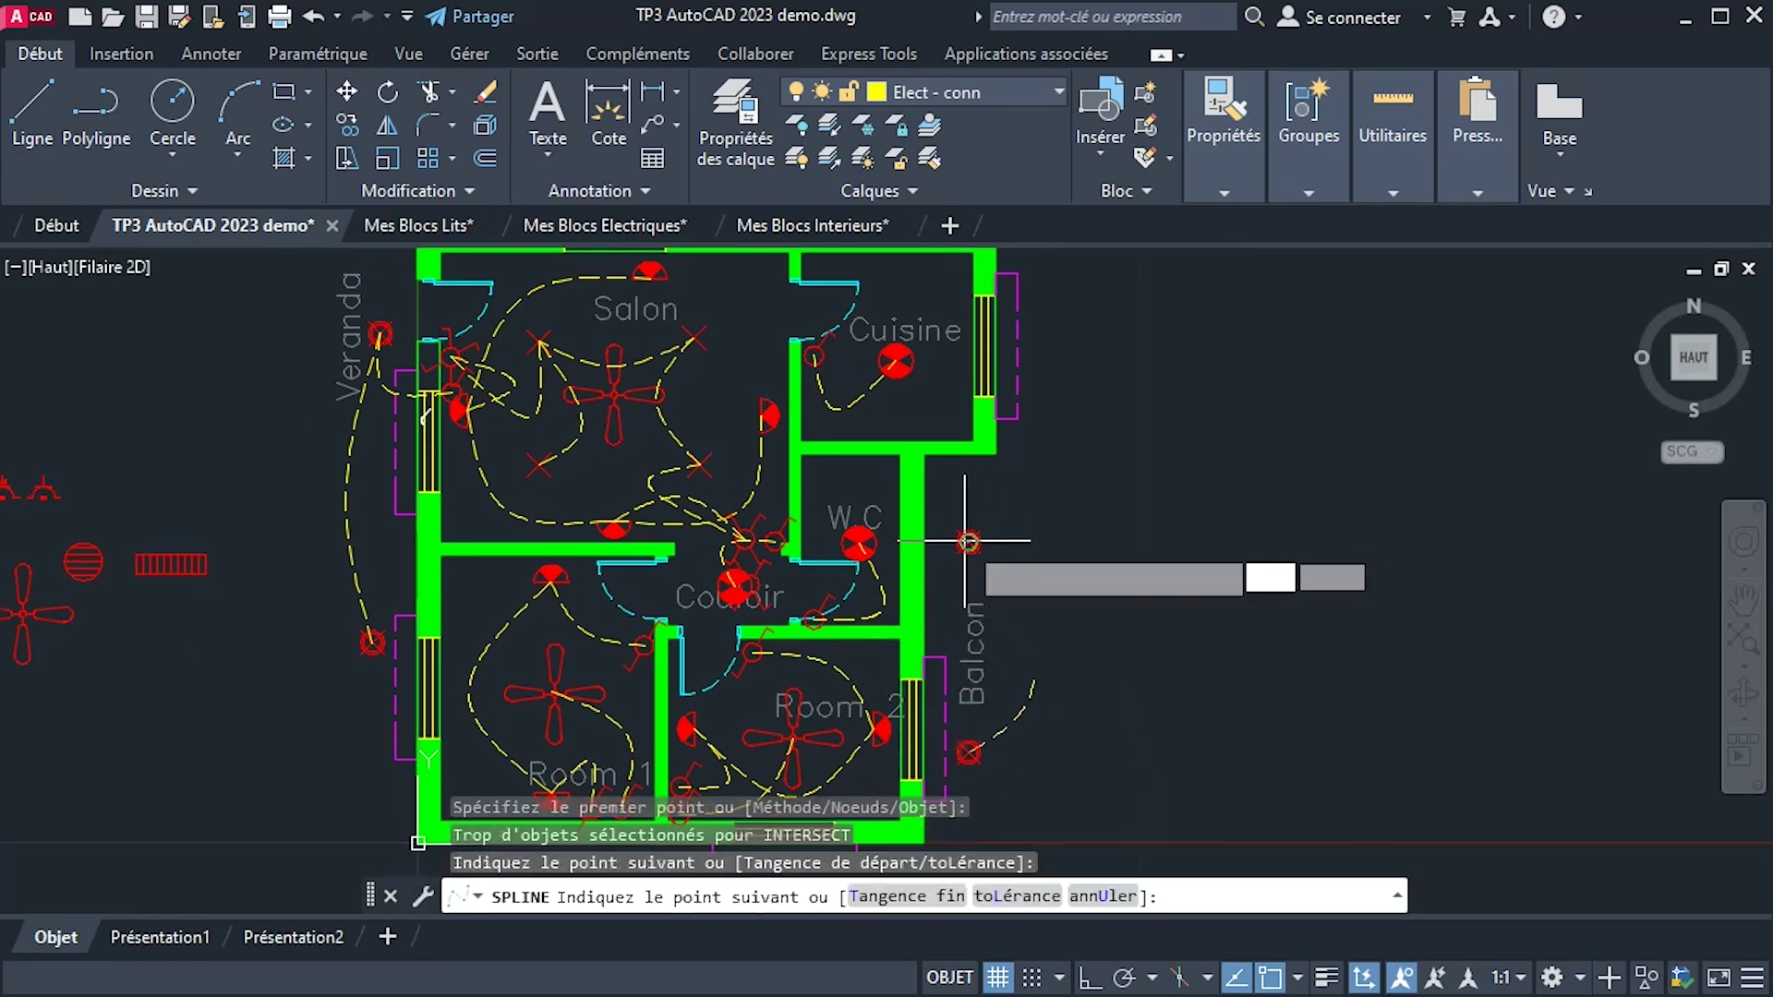
left_click(968, 543)
right_click(938, 472)
left_click(979, 504)
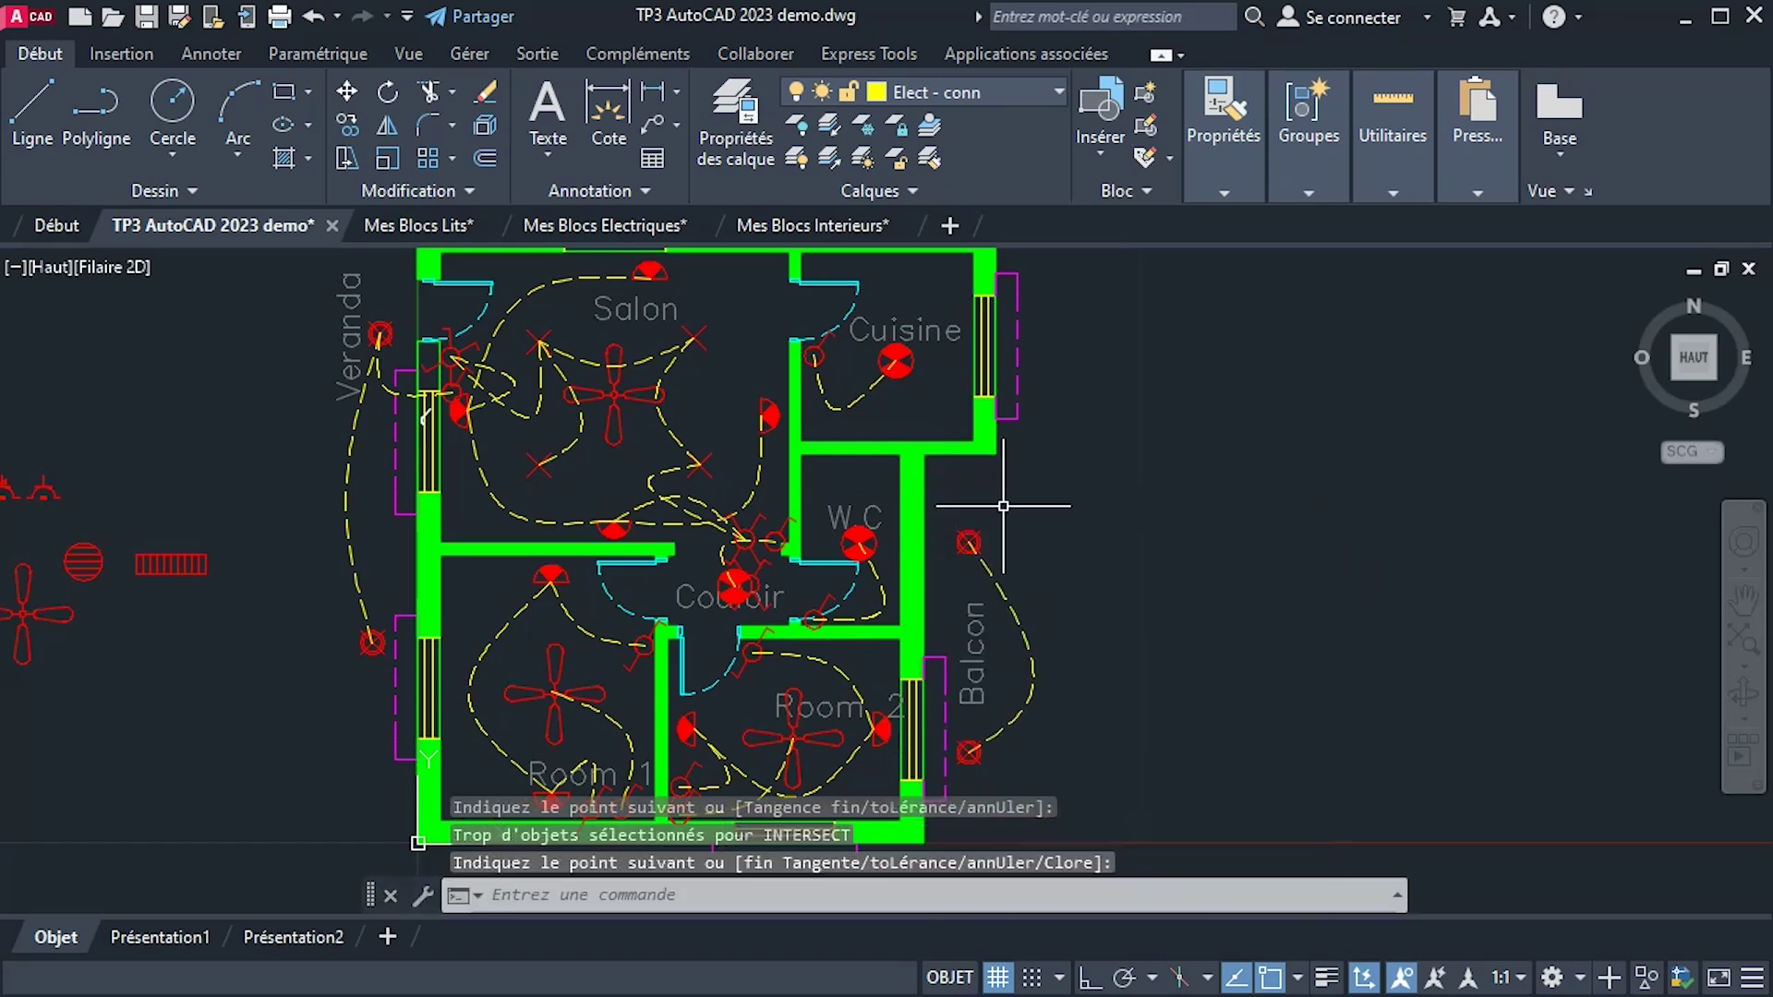
Copy the single-arm switch beside the W.C door, from its circle centre, to Room 2's upper-right corner above the window.
scroll(972, 637, "up", 2)
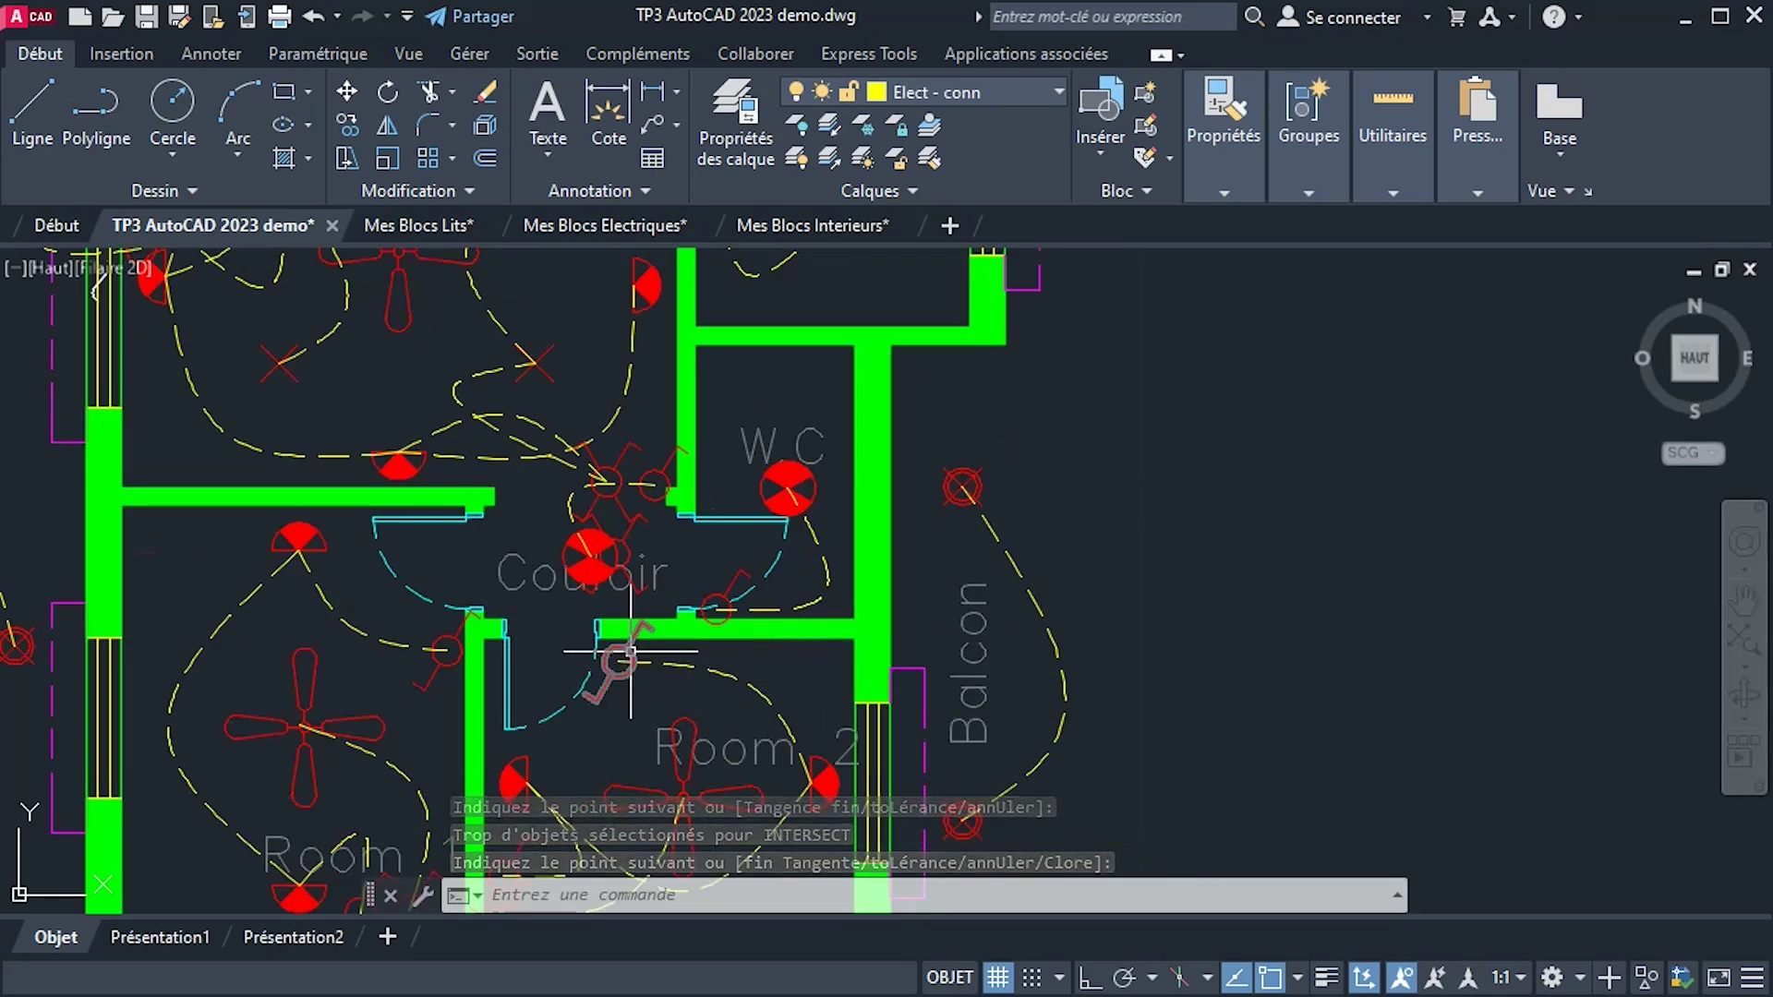
left_click(717, 609)
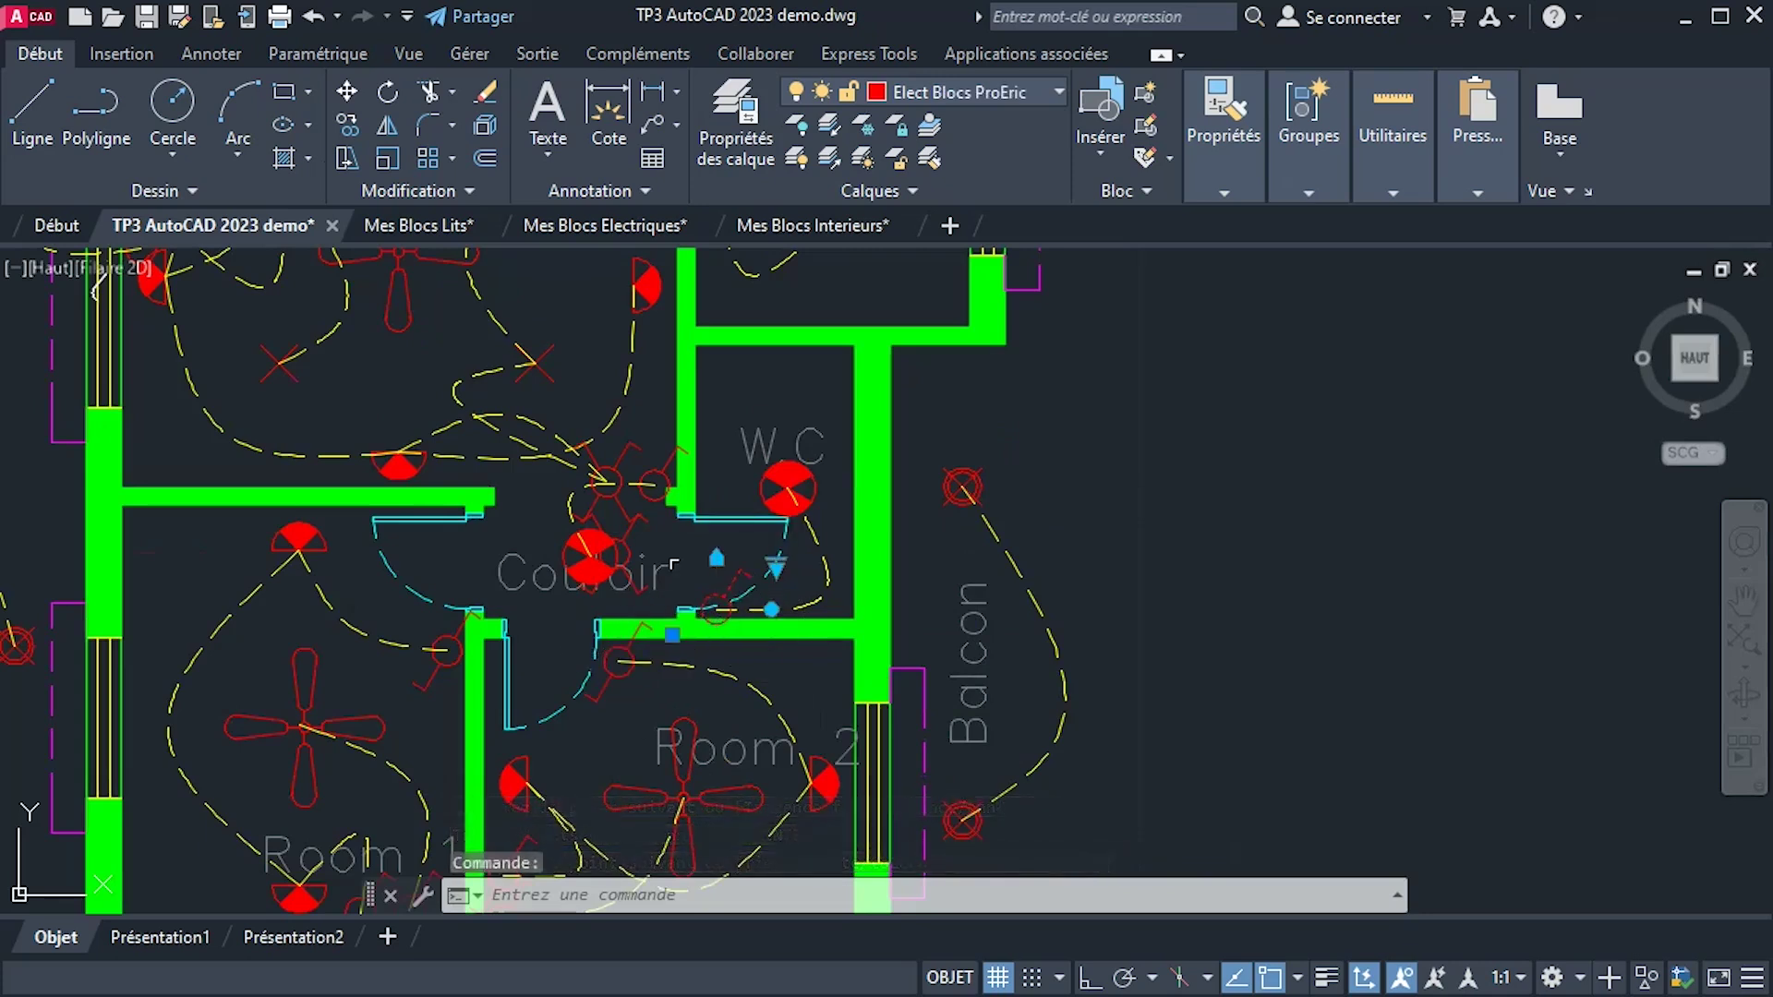
left_click(348, 125)
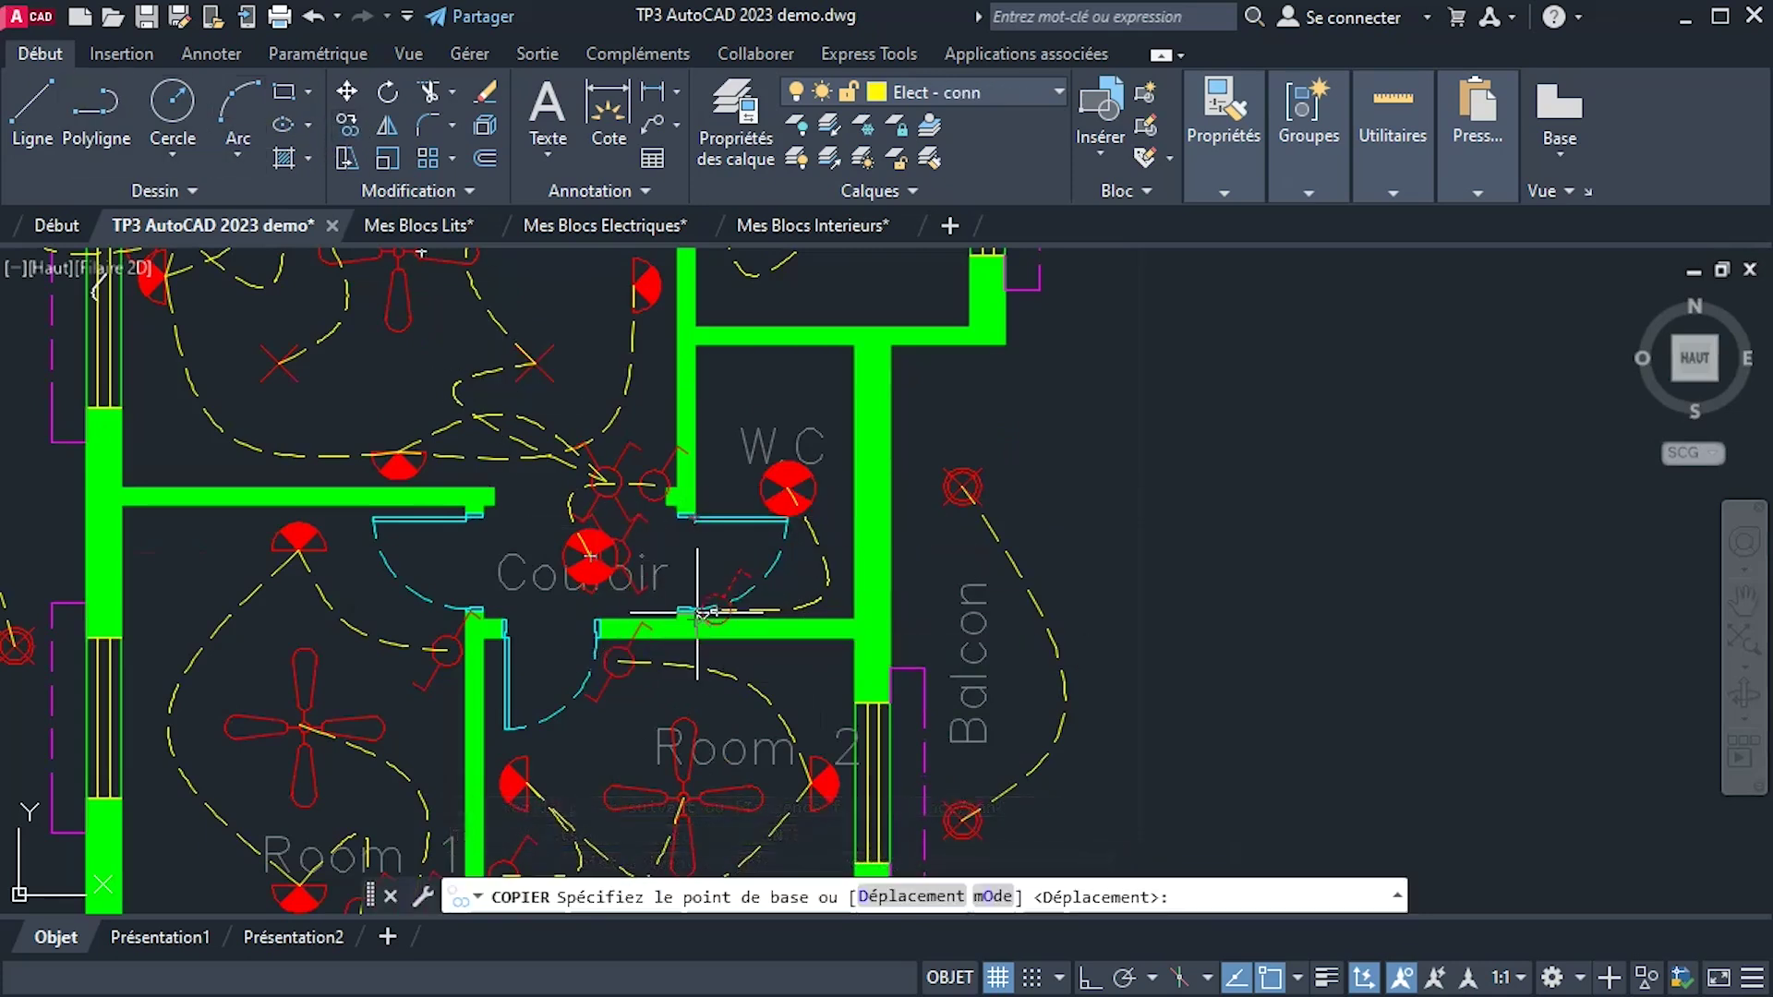
left_click(717, 610)
left_click(834, 683)
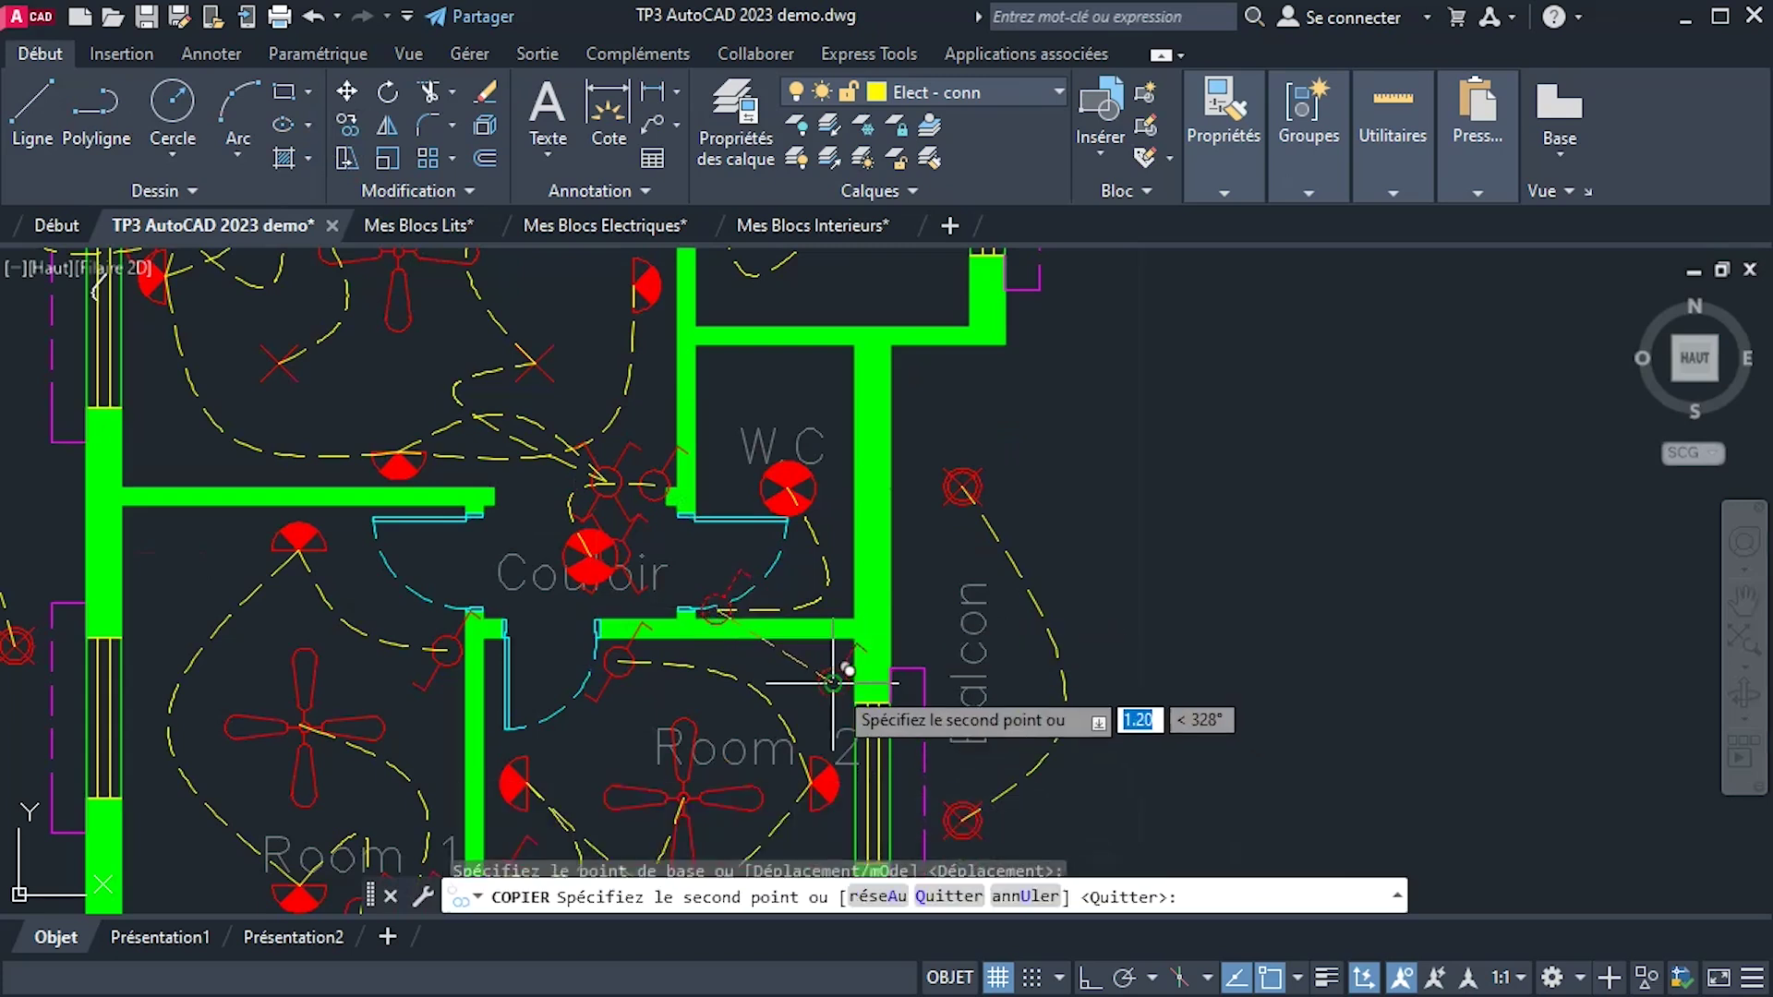
right_click(944, 552)
left_click(961, 565)
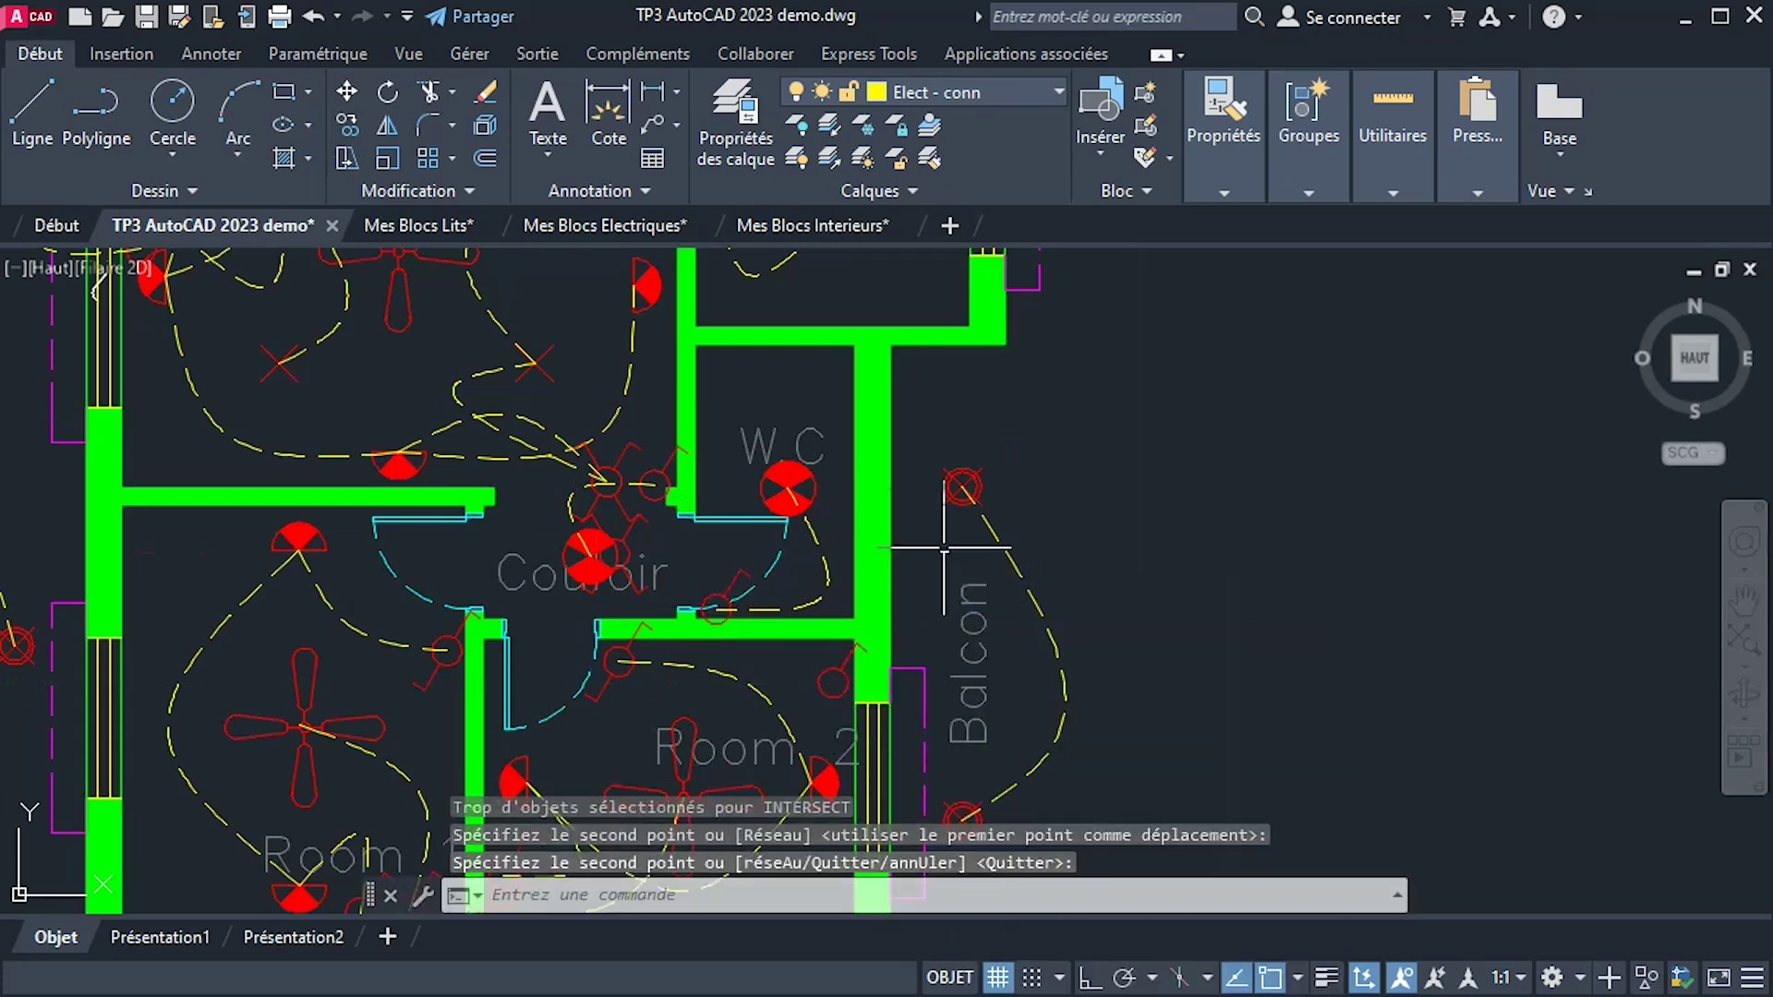
right_click(1083, 495)
left_click(1081, 482)
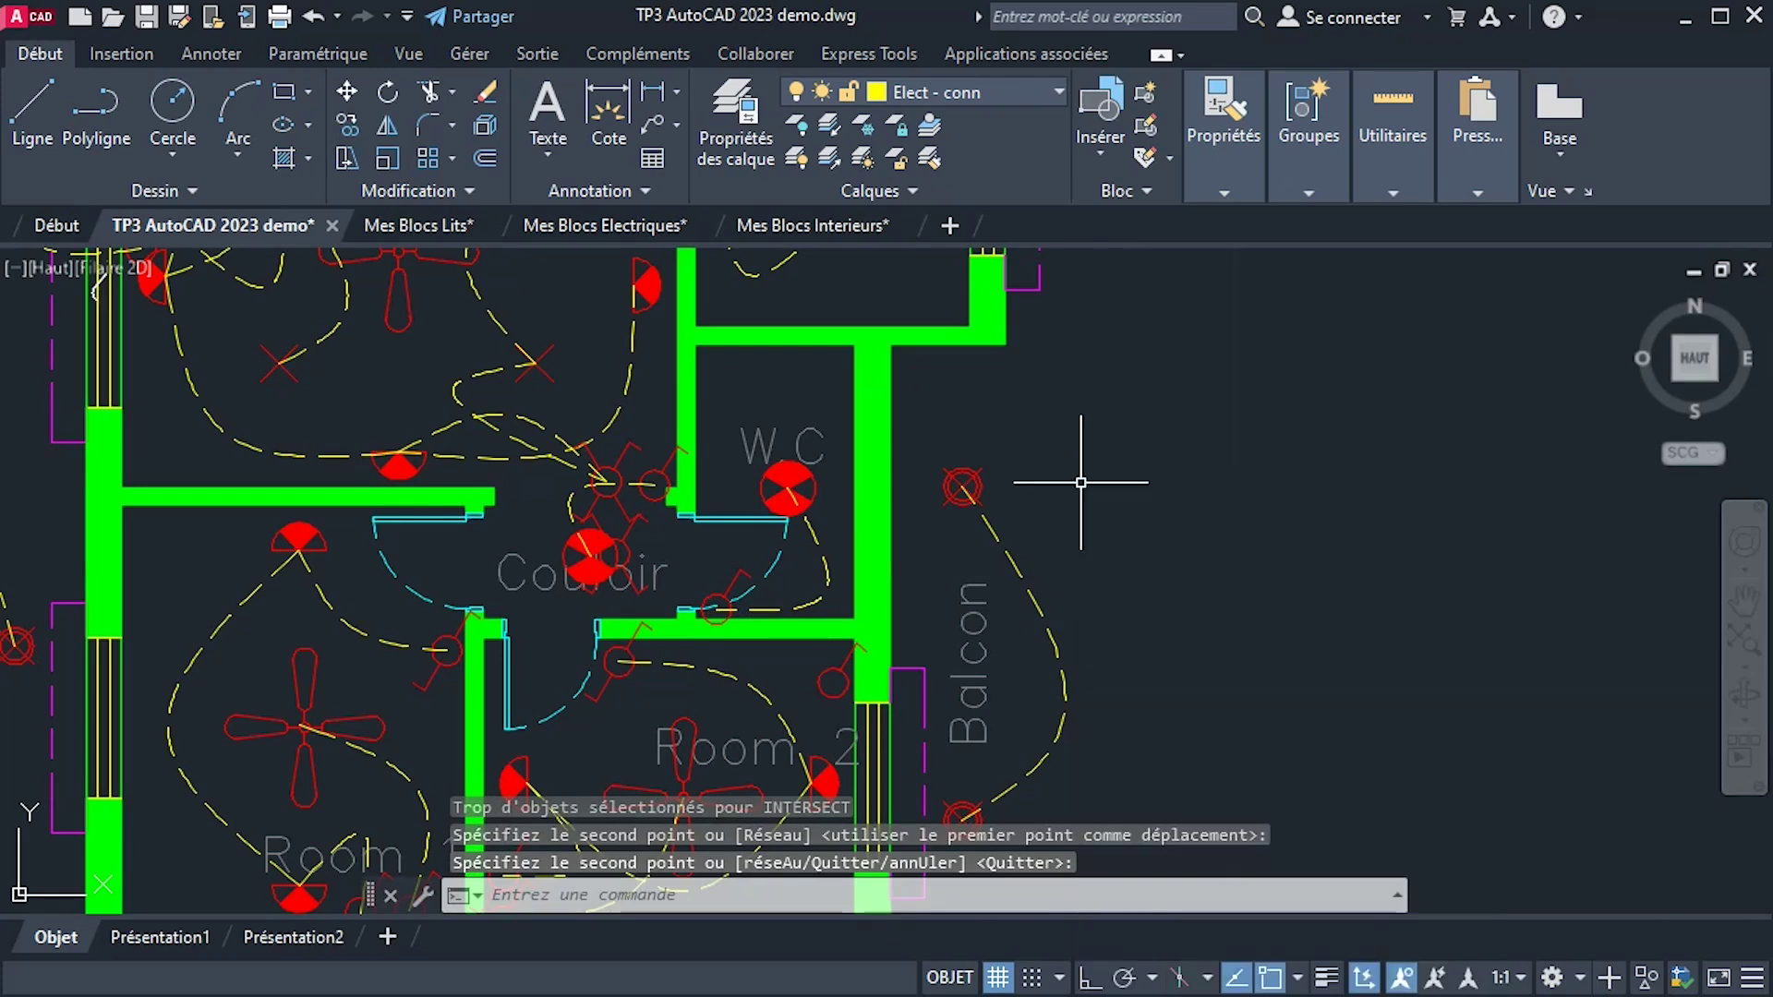
Draw a three-point spline from the switch in Room 2's upper-right corner, curving out through the Balcon, to the Balcon's upper lamp.
type("spl")
key("Return")
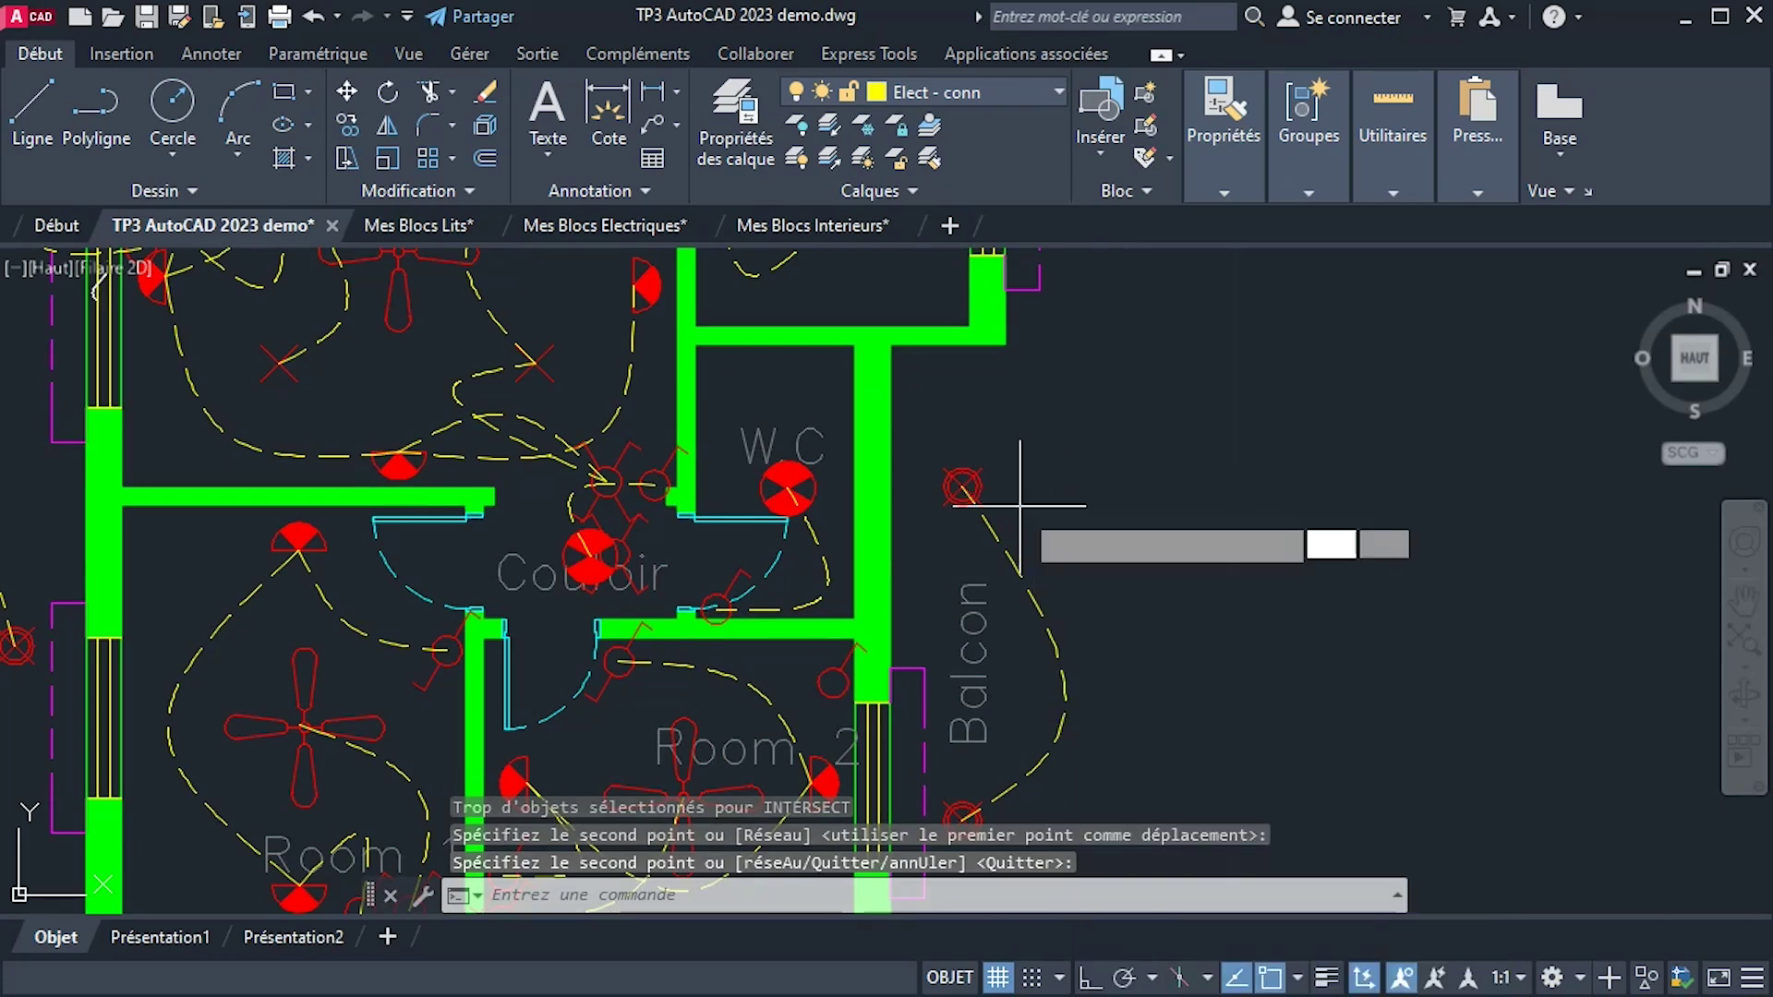
left_click(832, 684)
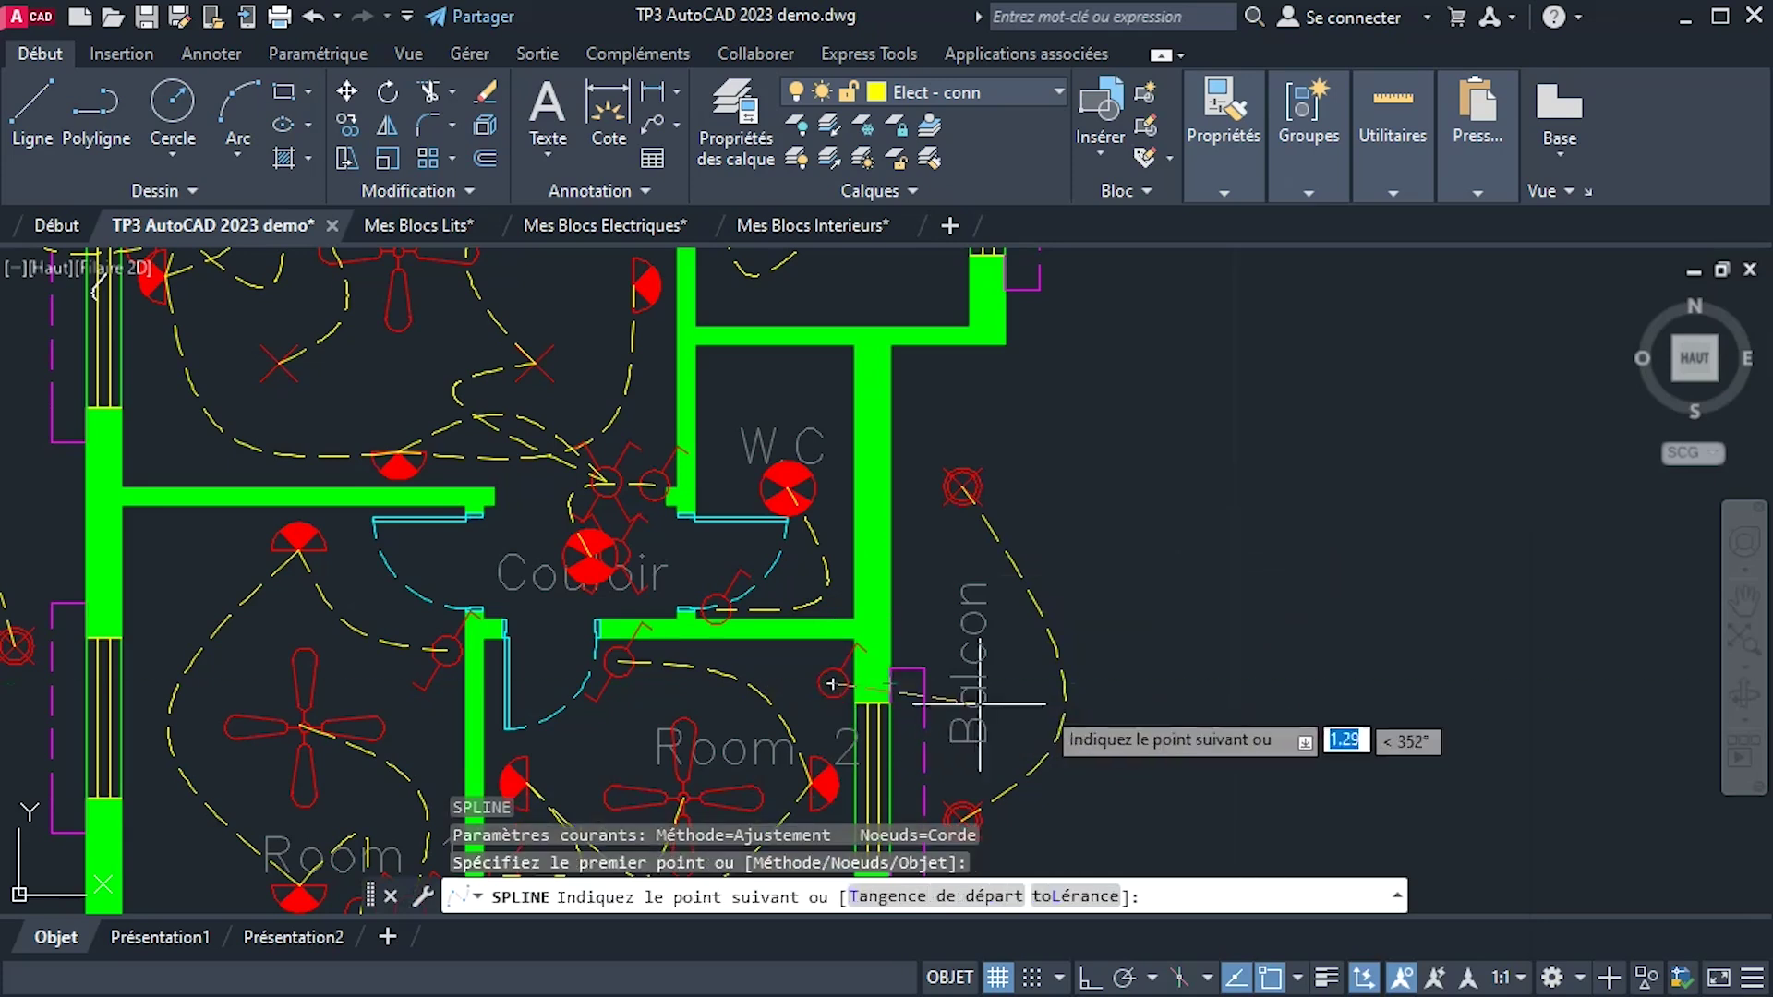
left_click(1007, 654)
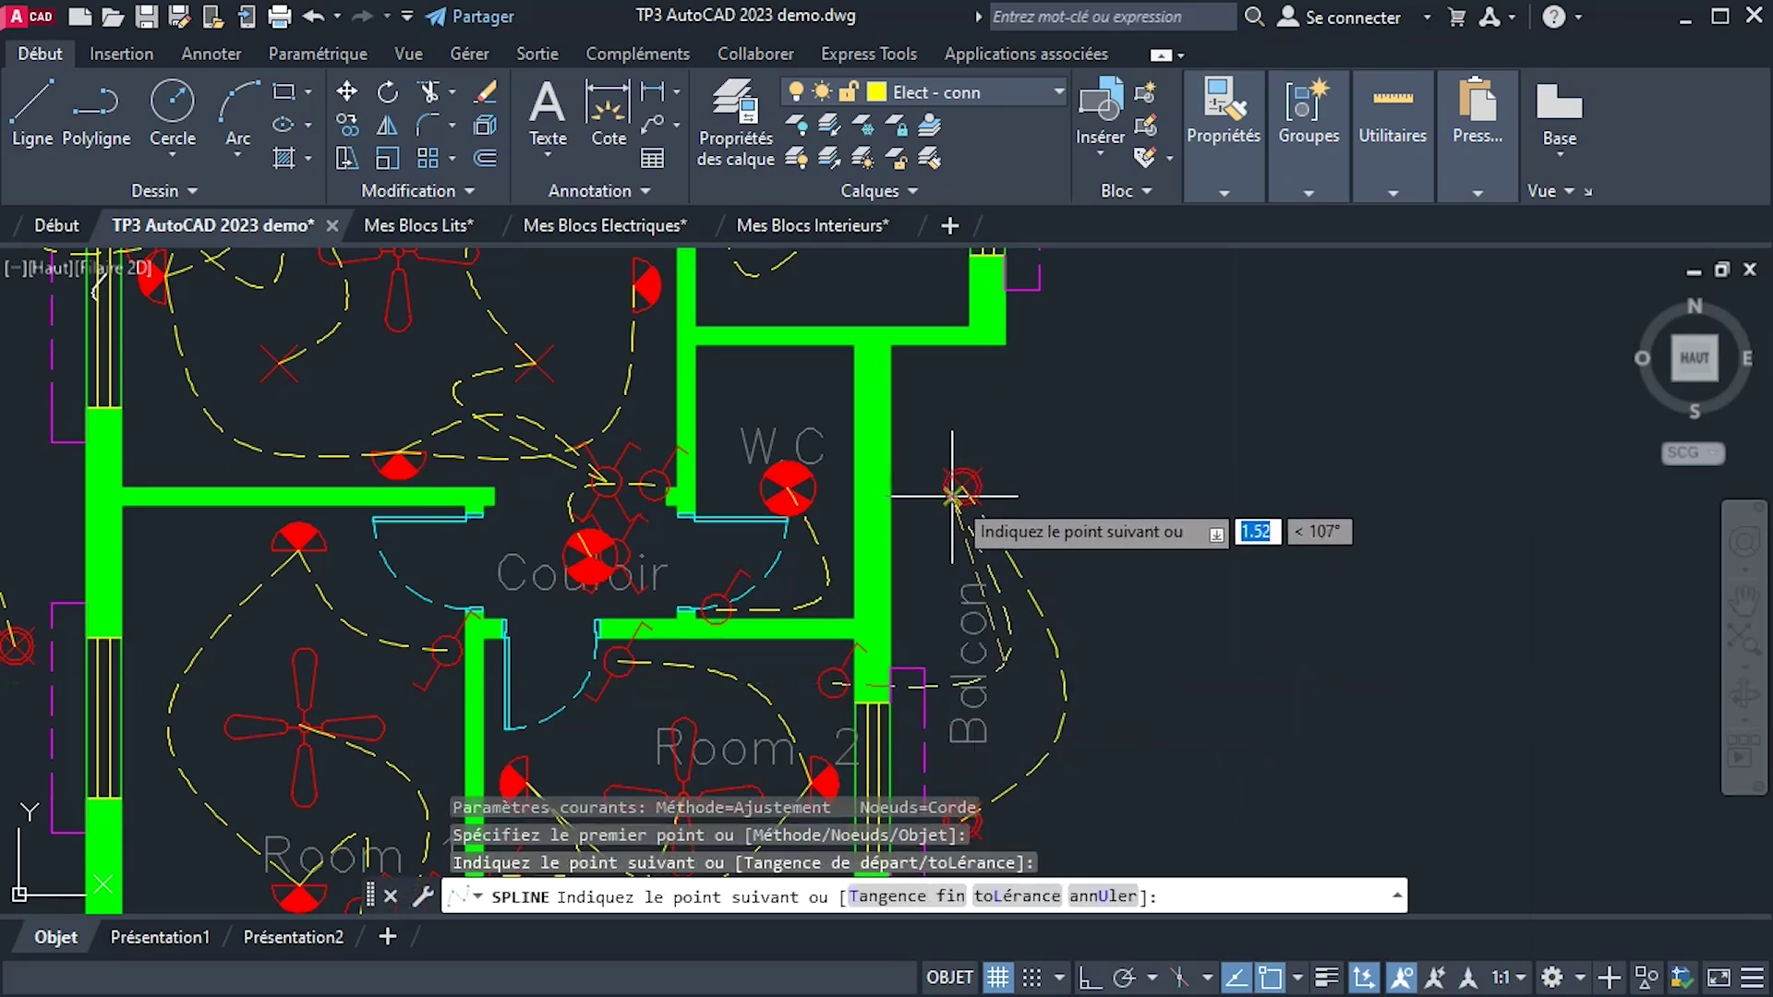
left_click(963, 482)
right_click(968, 408)
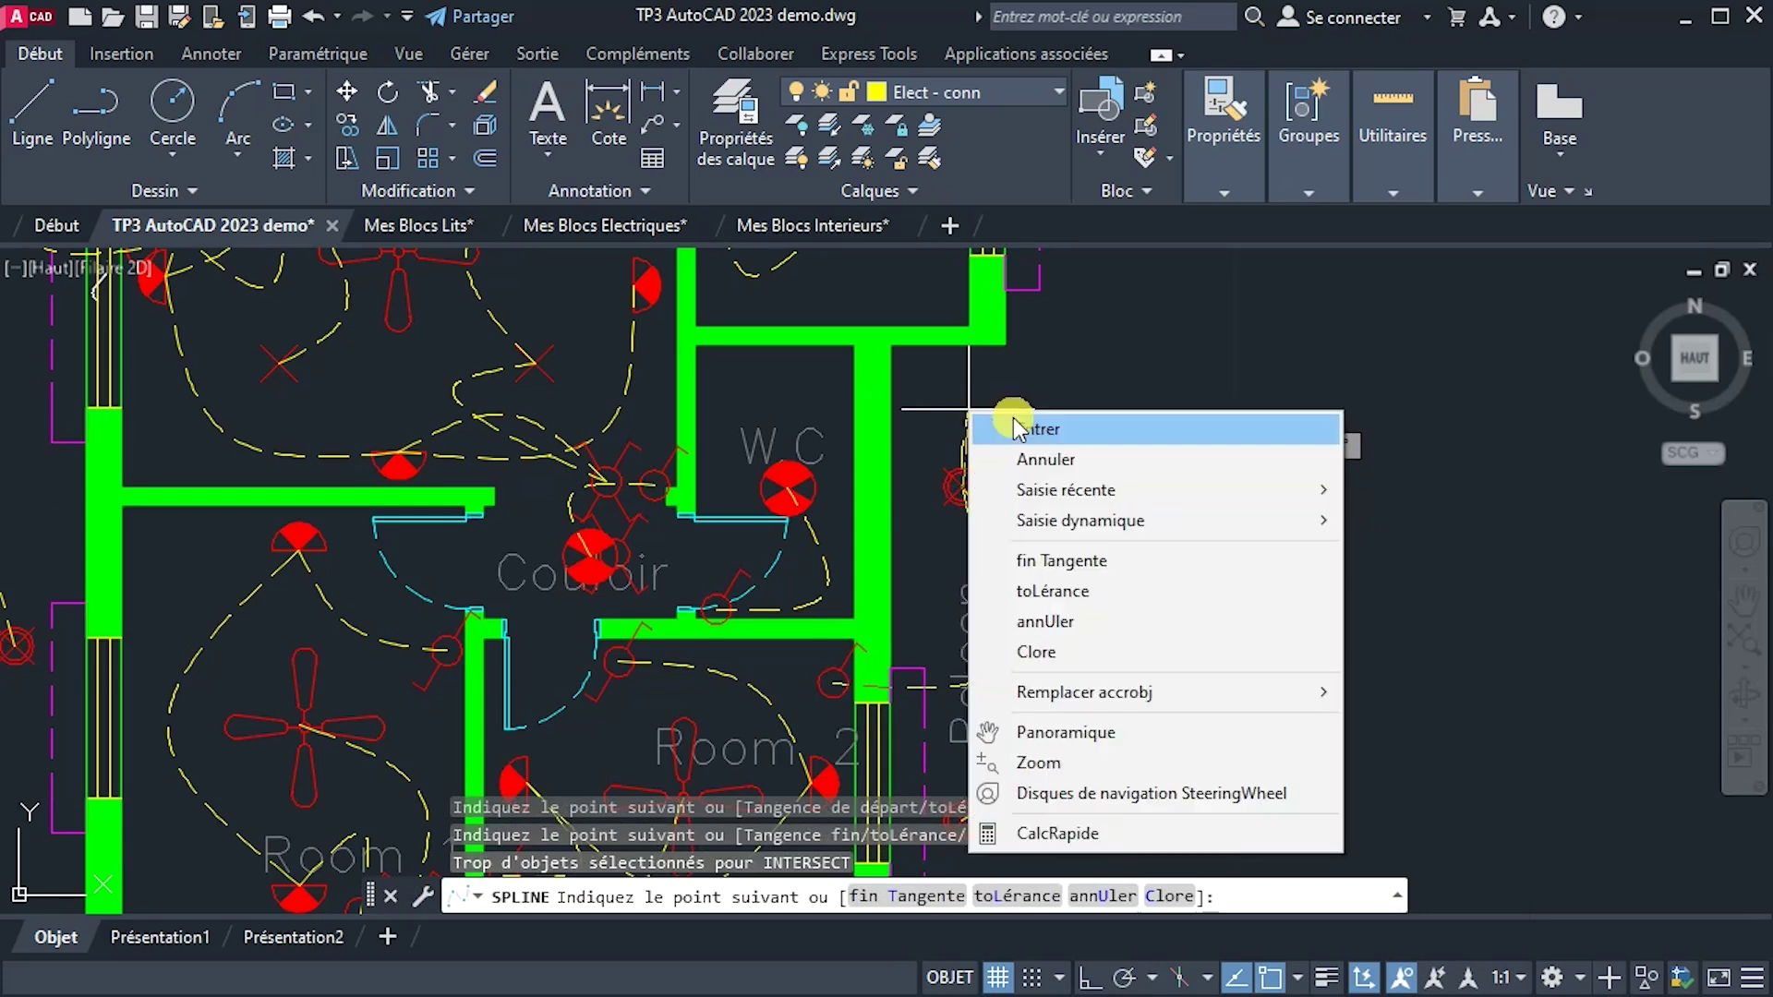
left_click(1018, 429)
Copy the 16A socket symbol from the symbol set to Room 1's lower wall, left of the wall lamp.
scroll(1025, 434, "down", 5)
scroll(1025, 406, "up", 4)
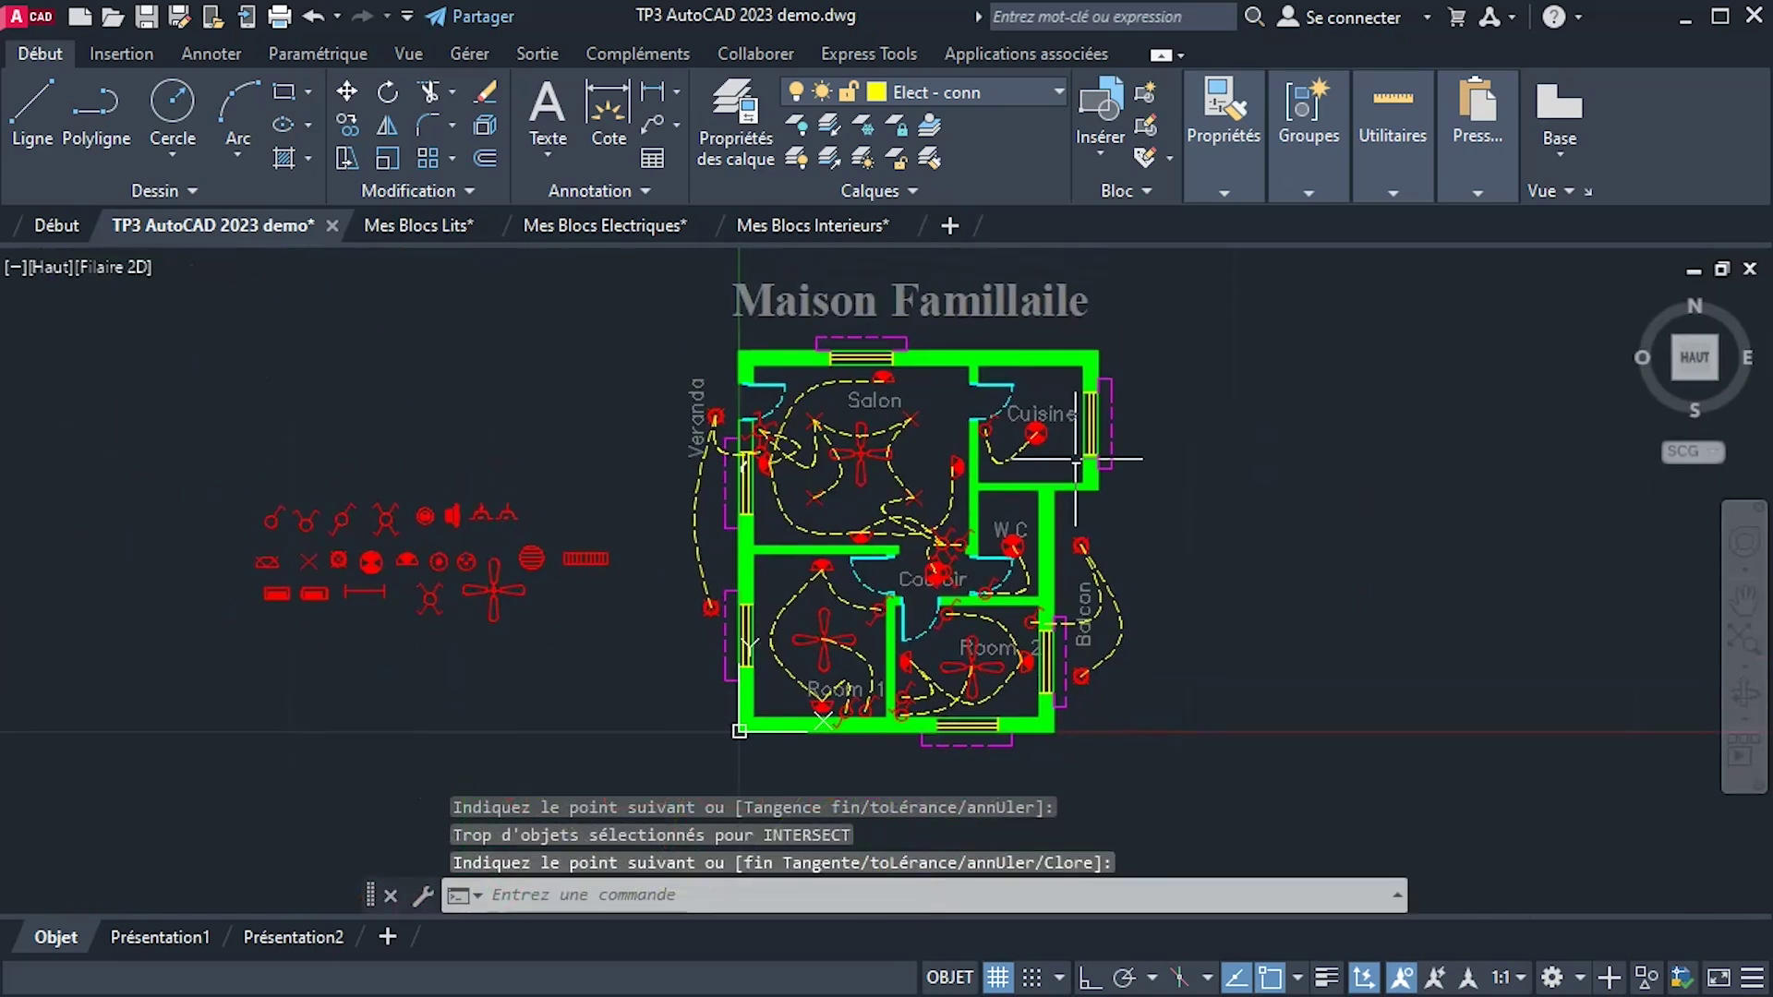
middle_click_drag(1125, 408, 1217, 432)
middle_click_drag(1158, 483, 1208, 425)
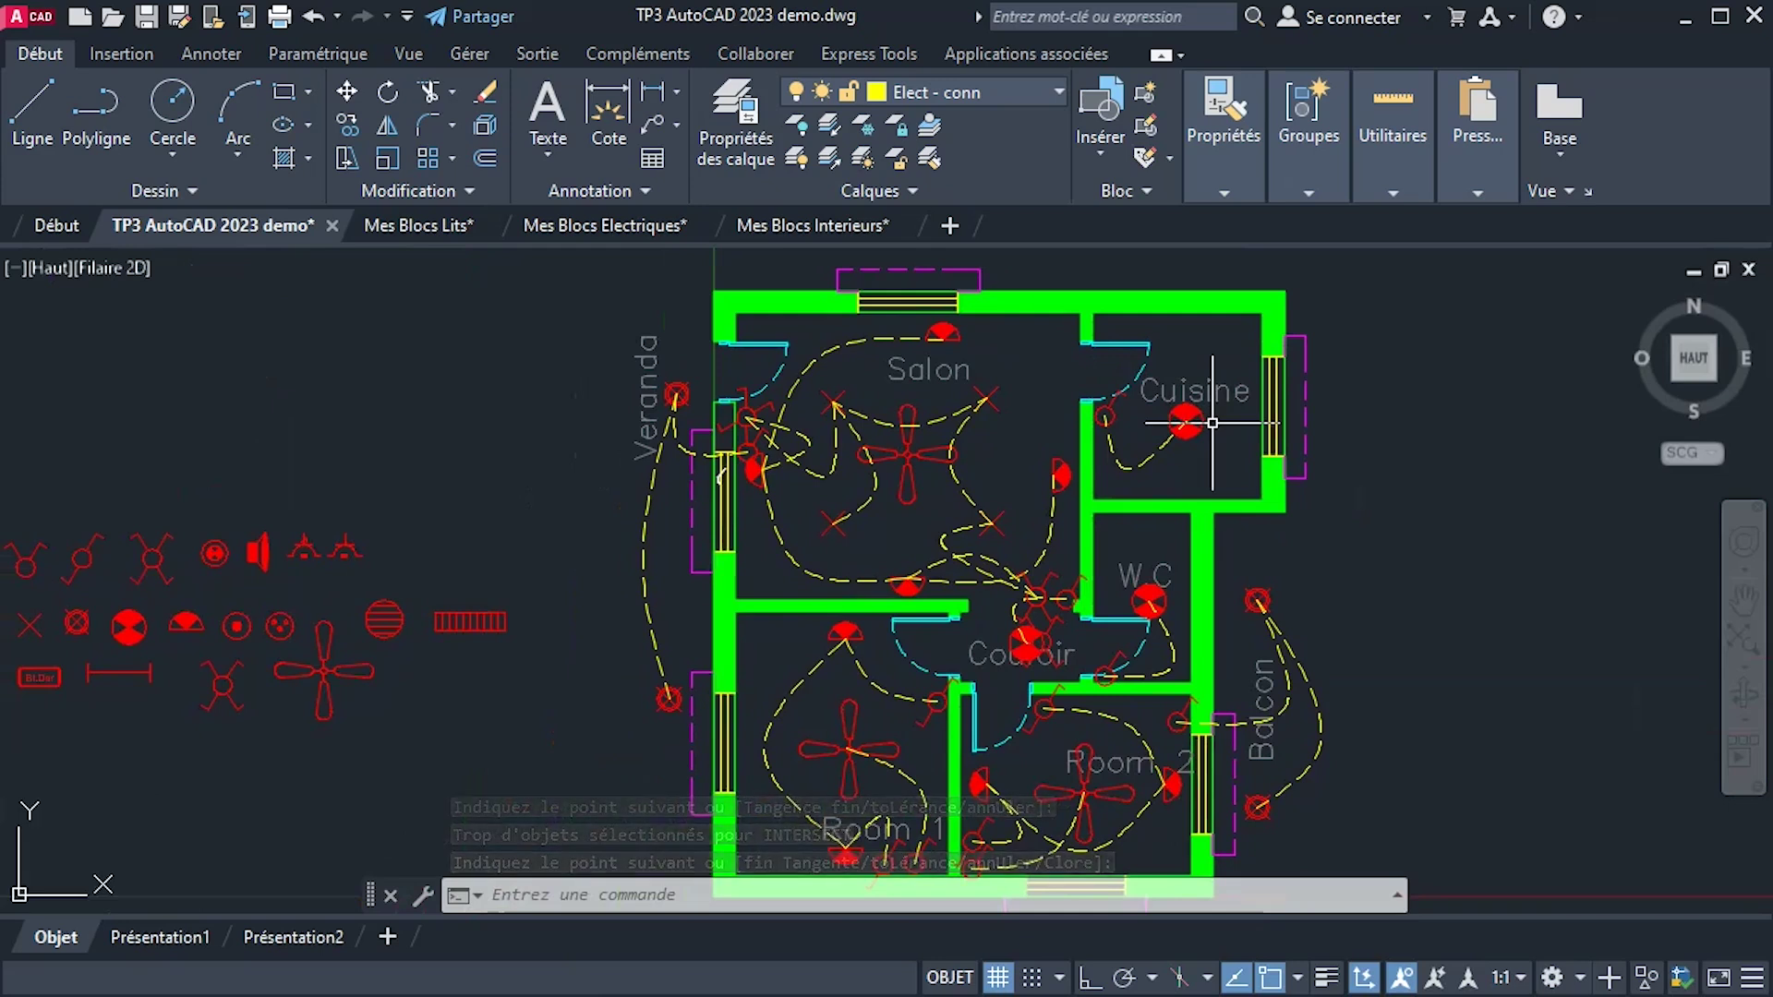
middle_click_drag(928, 785, 993, 683)
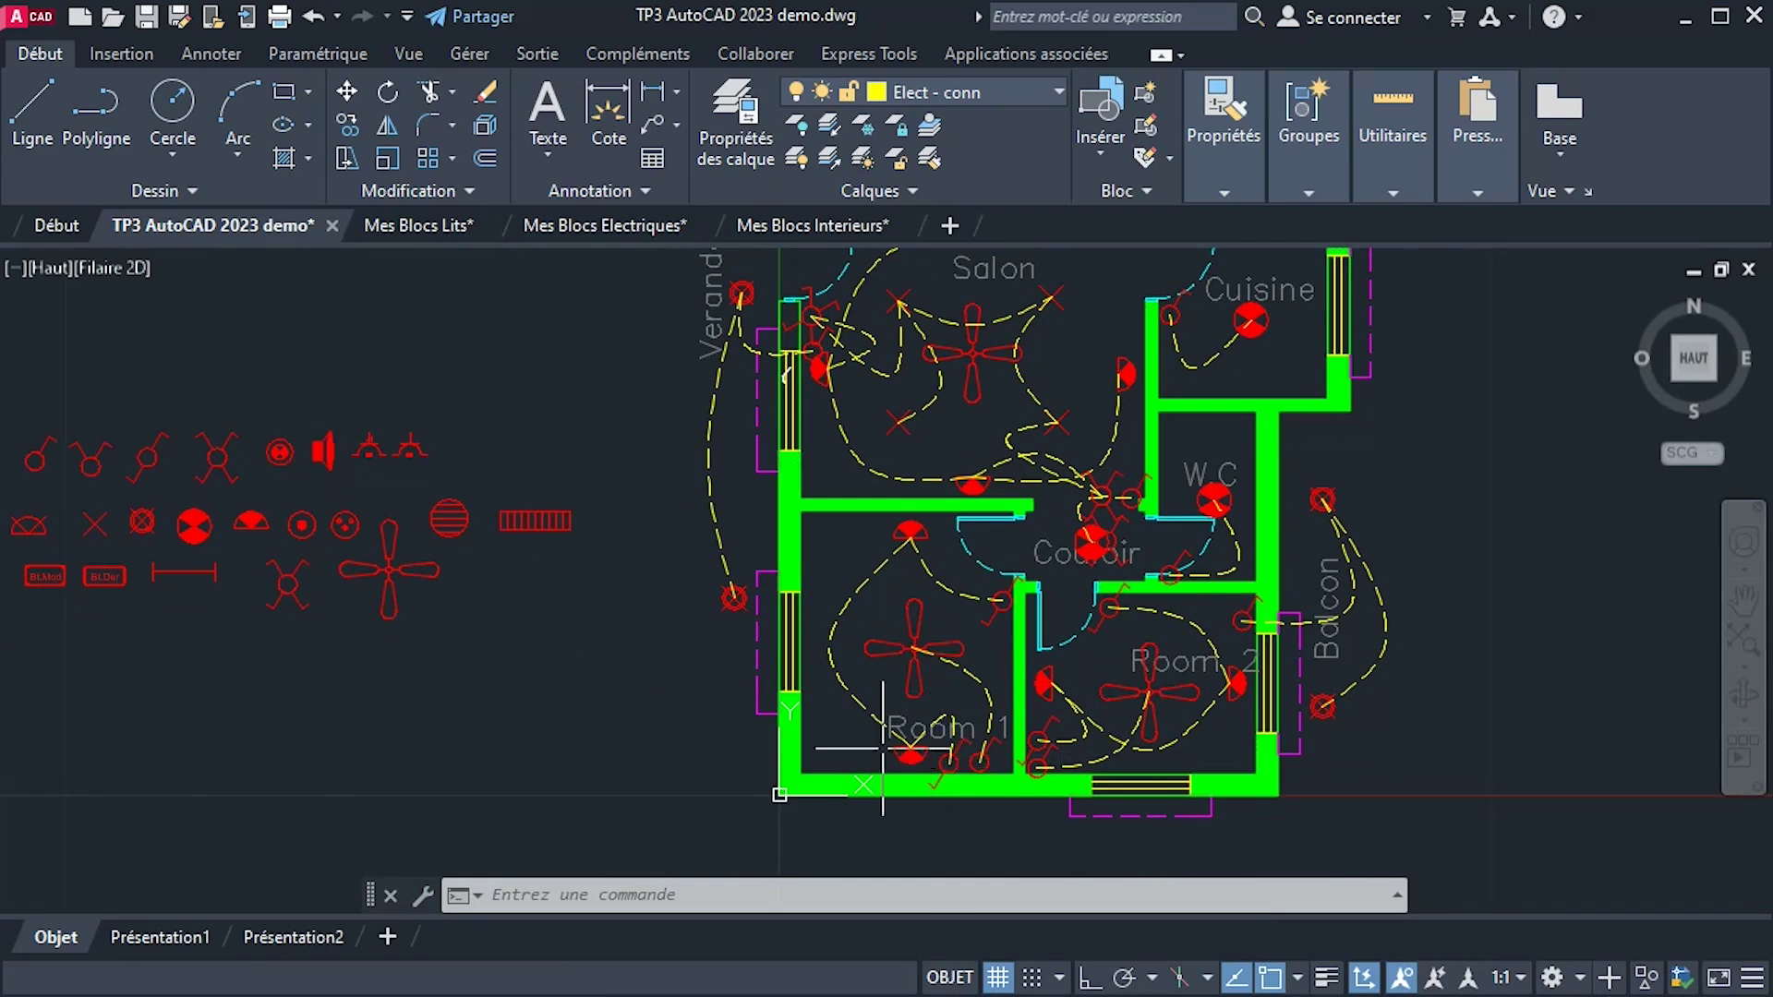
scroll(312, 459, "up", 5)
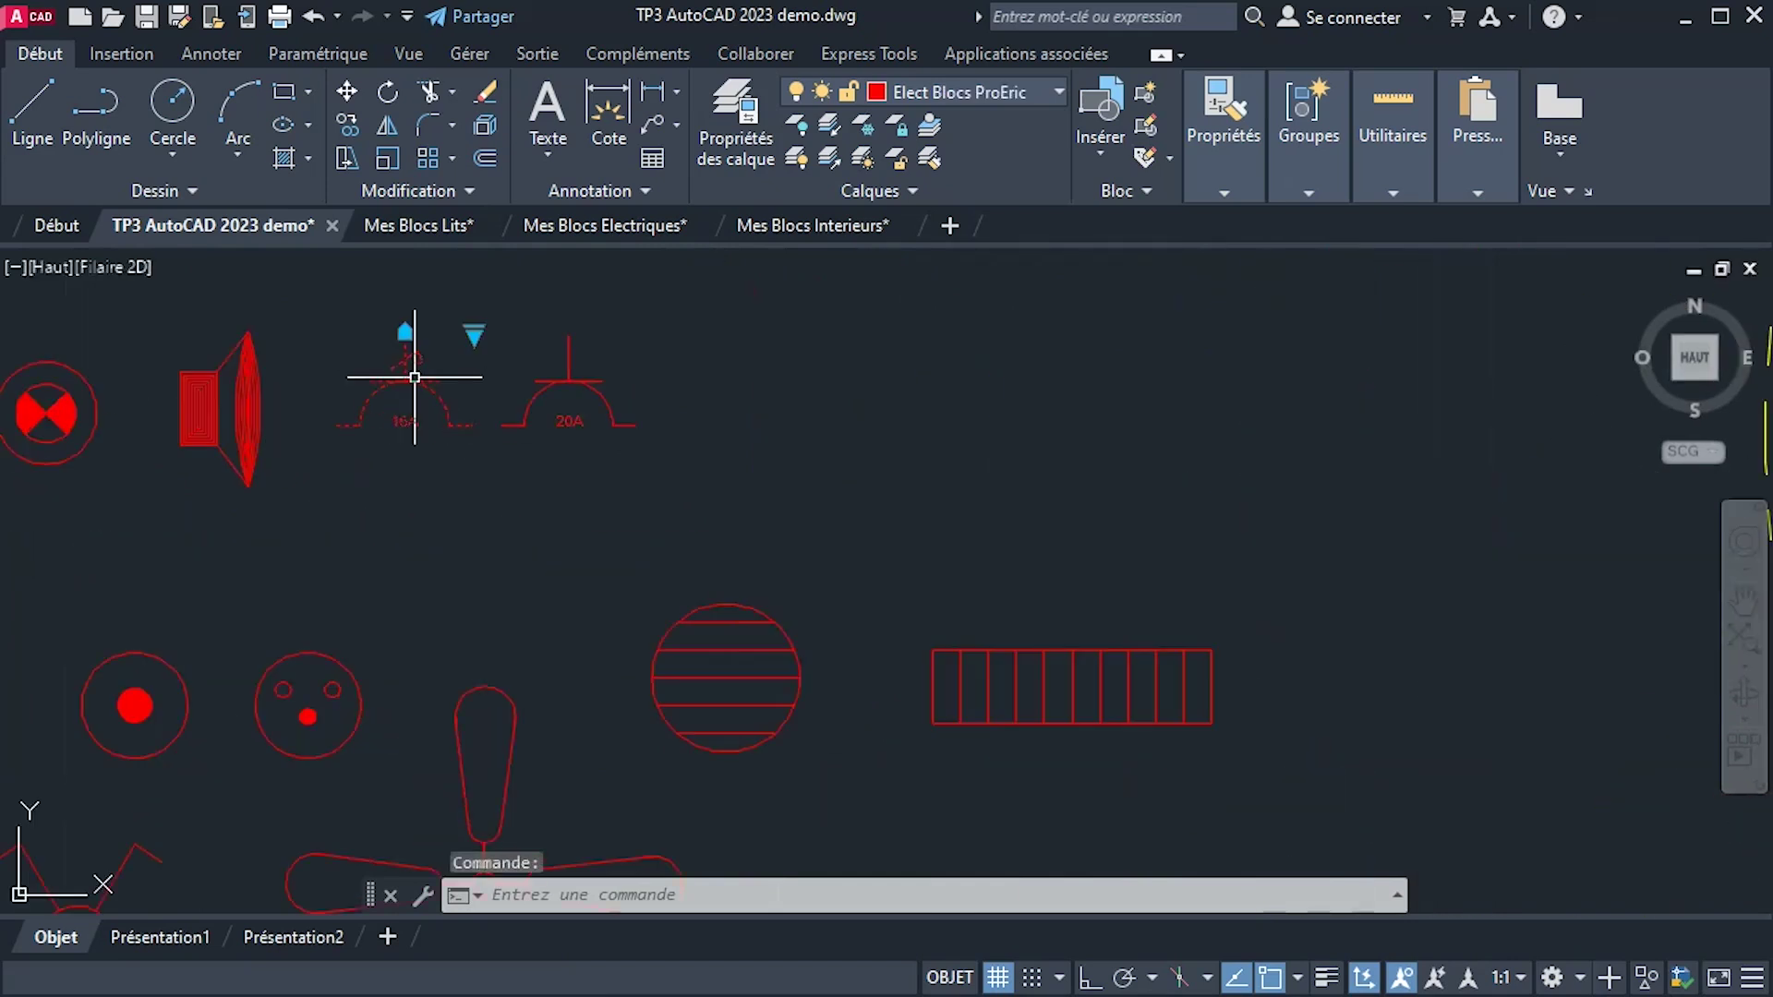
left_click(348, 123)
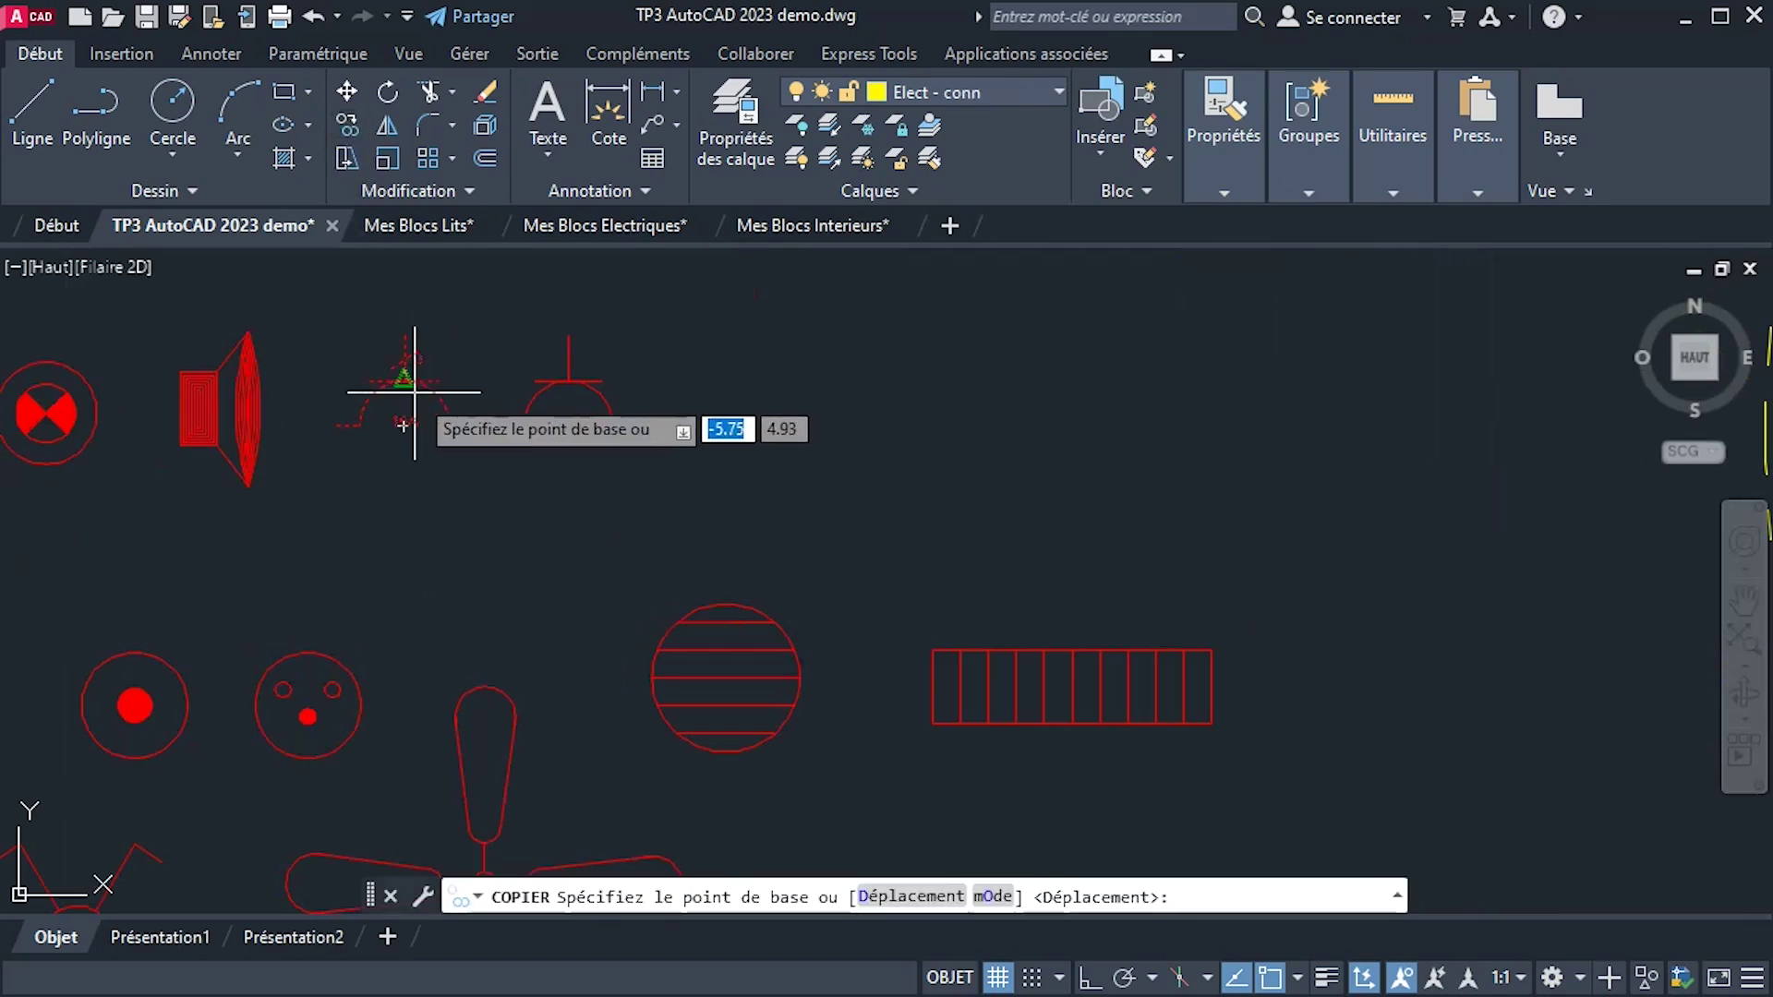
left_click(405, 374)
scroll(1187, 783, "down", 5)
middle_click_drag(1187, 783, 899, 423)
middle_click_drag(1452, 809, 878, 551)
scroll(984, 491, "up", 2)
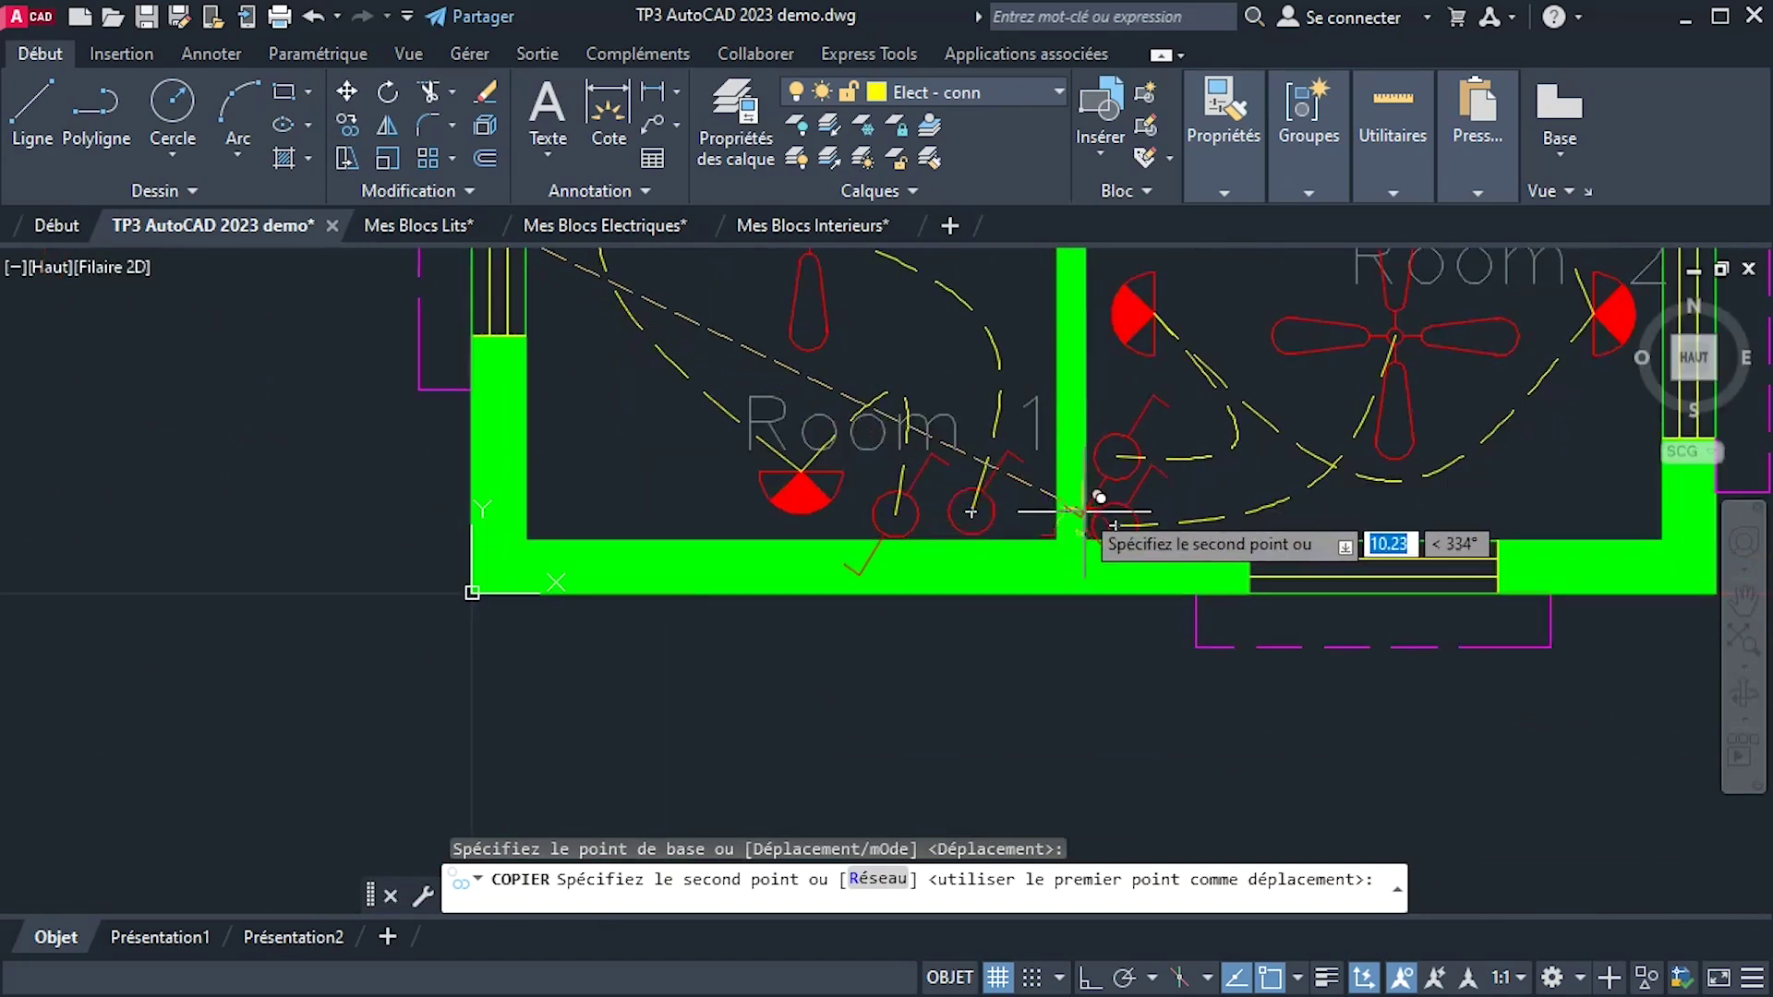
left_click(697, 490)
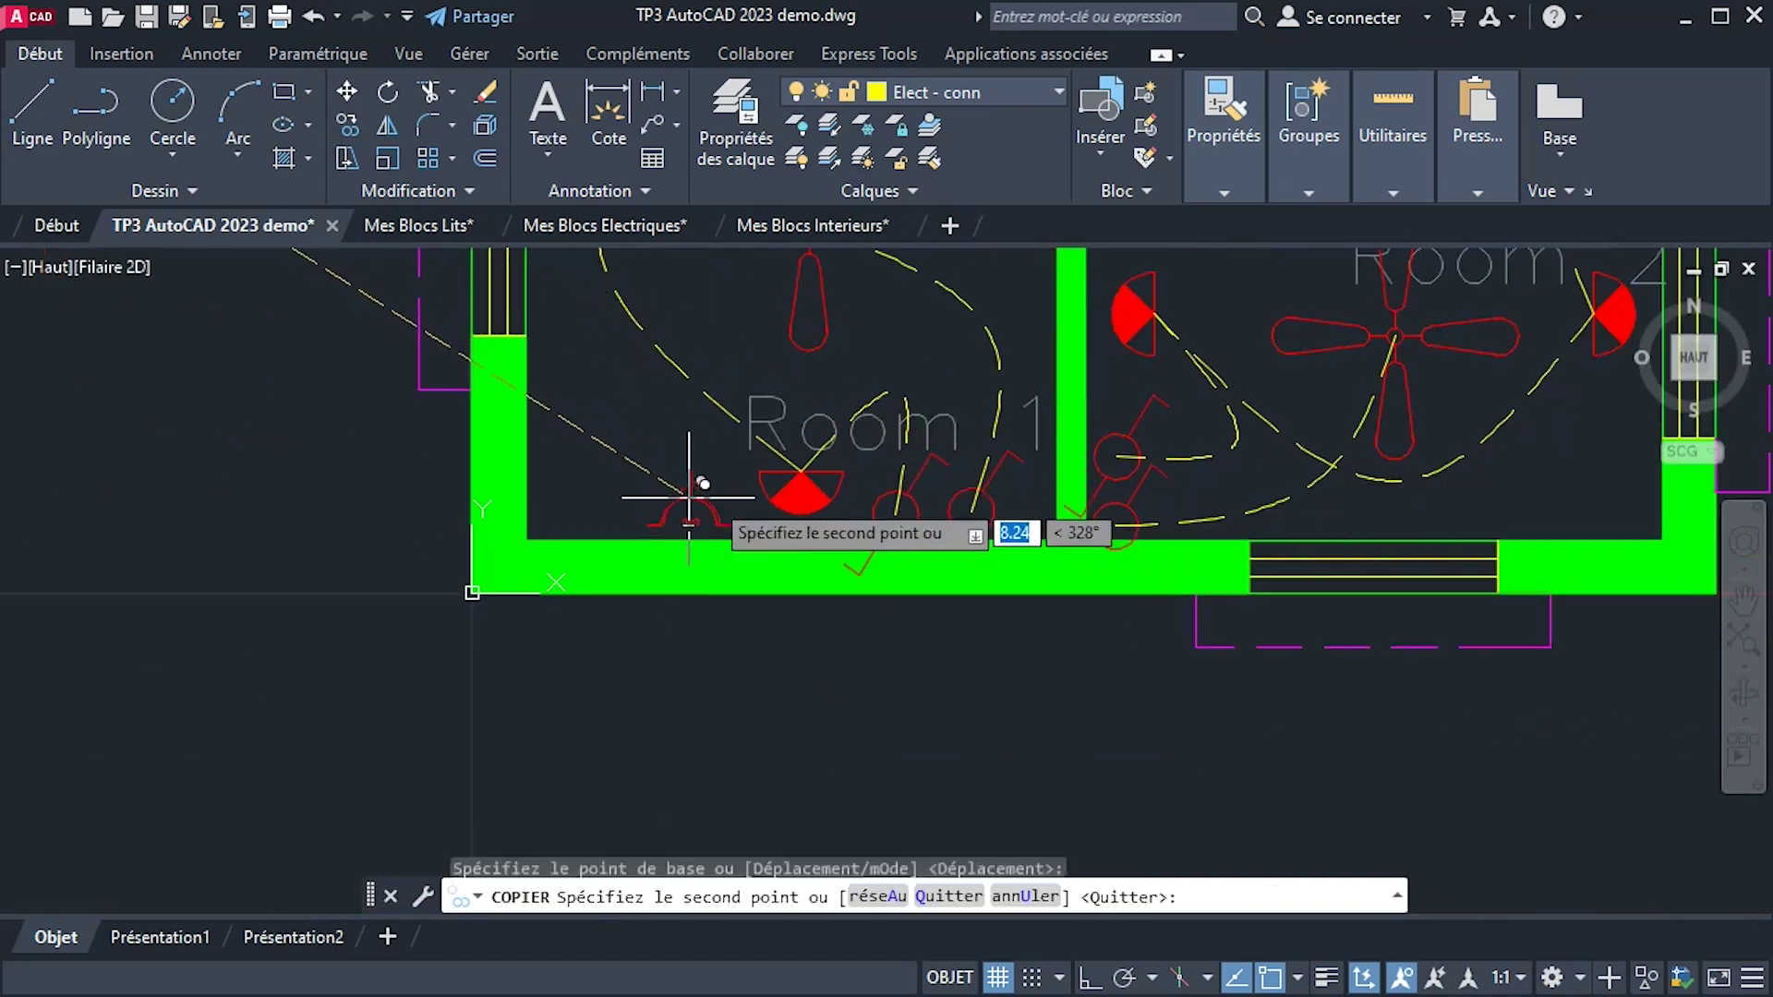
Place another copy of the 16A socket near Room 1's upper wall, between the wall lamp and the door.
middle_click_drag(910, 476, 952, 736)
scroll(961, 388, "down", 3)
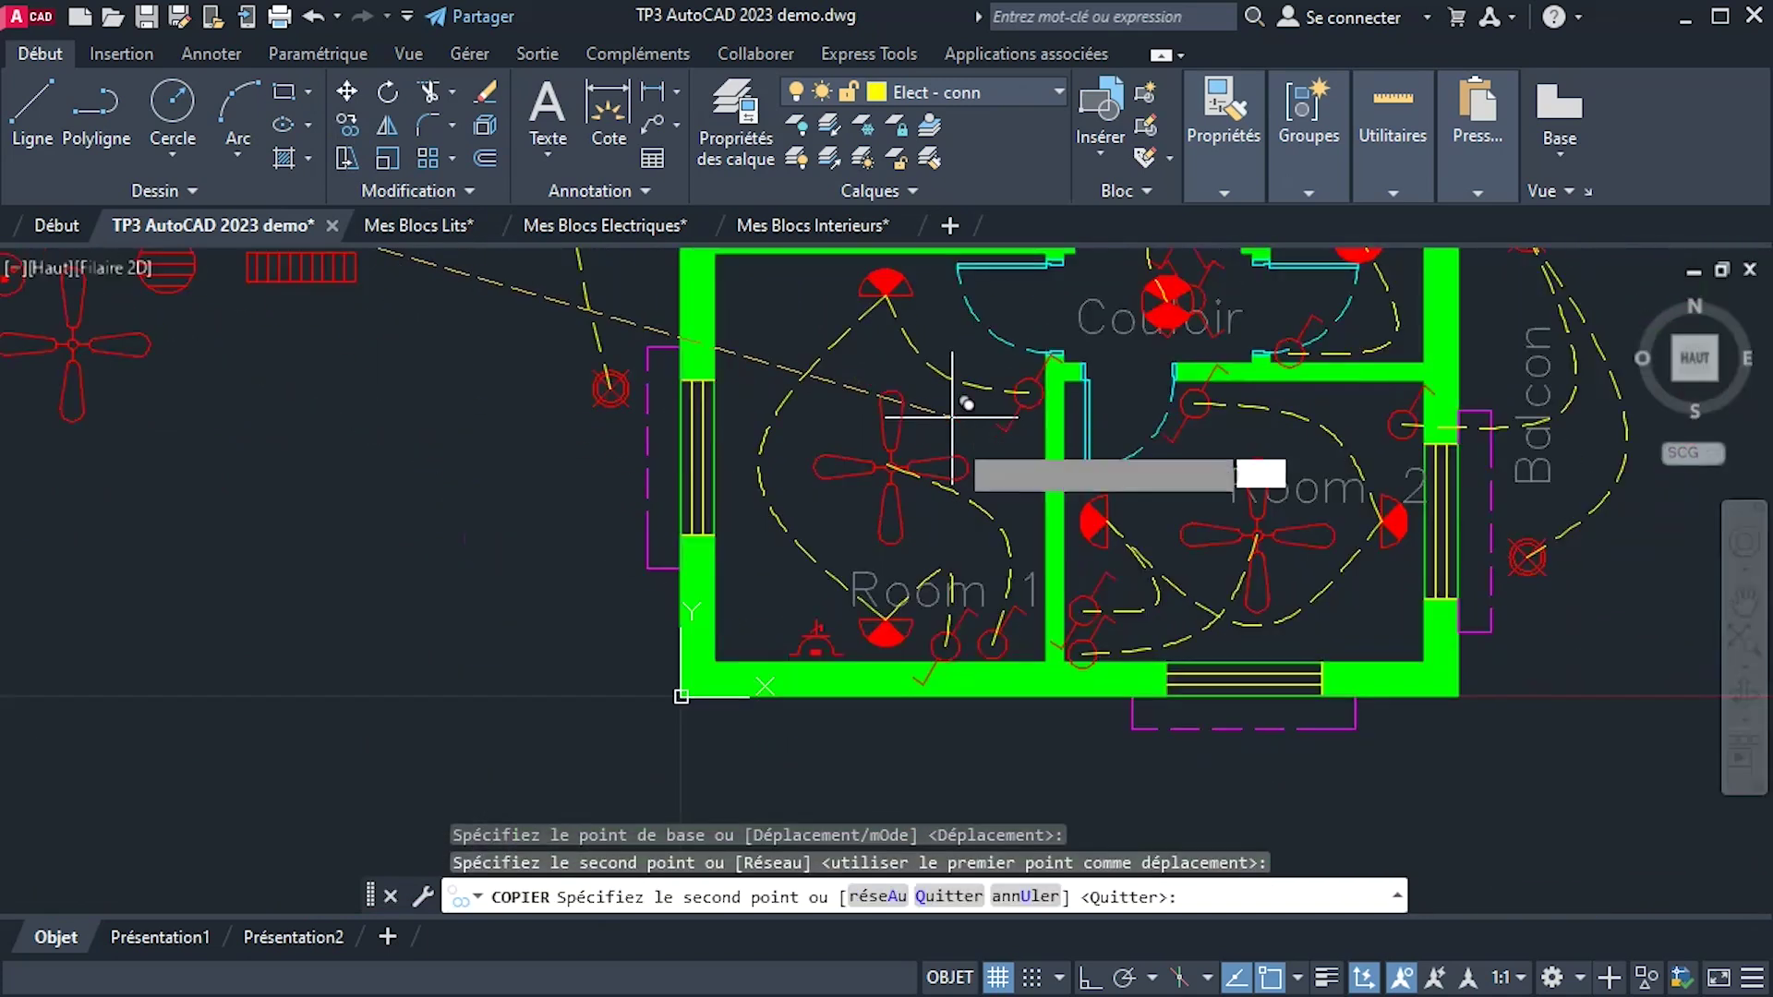
scroll(951, 471, "up", 3)
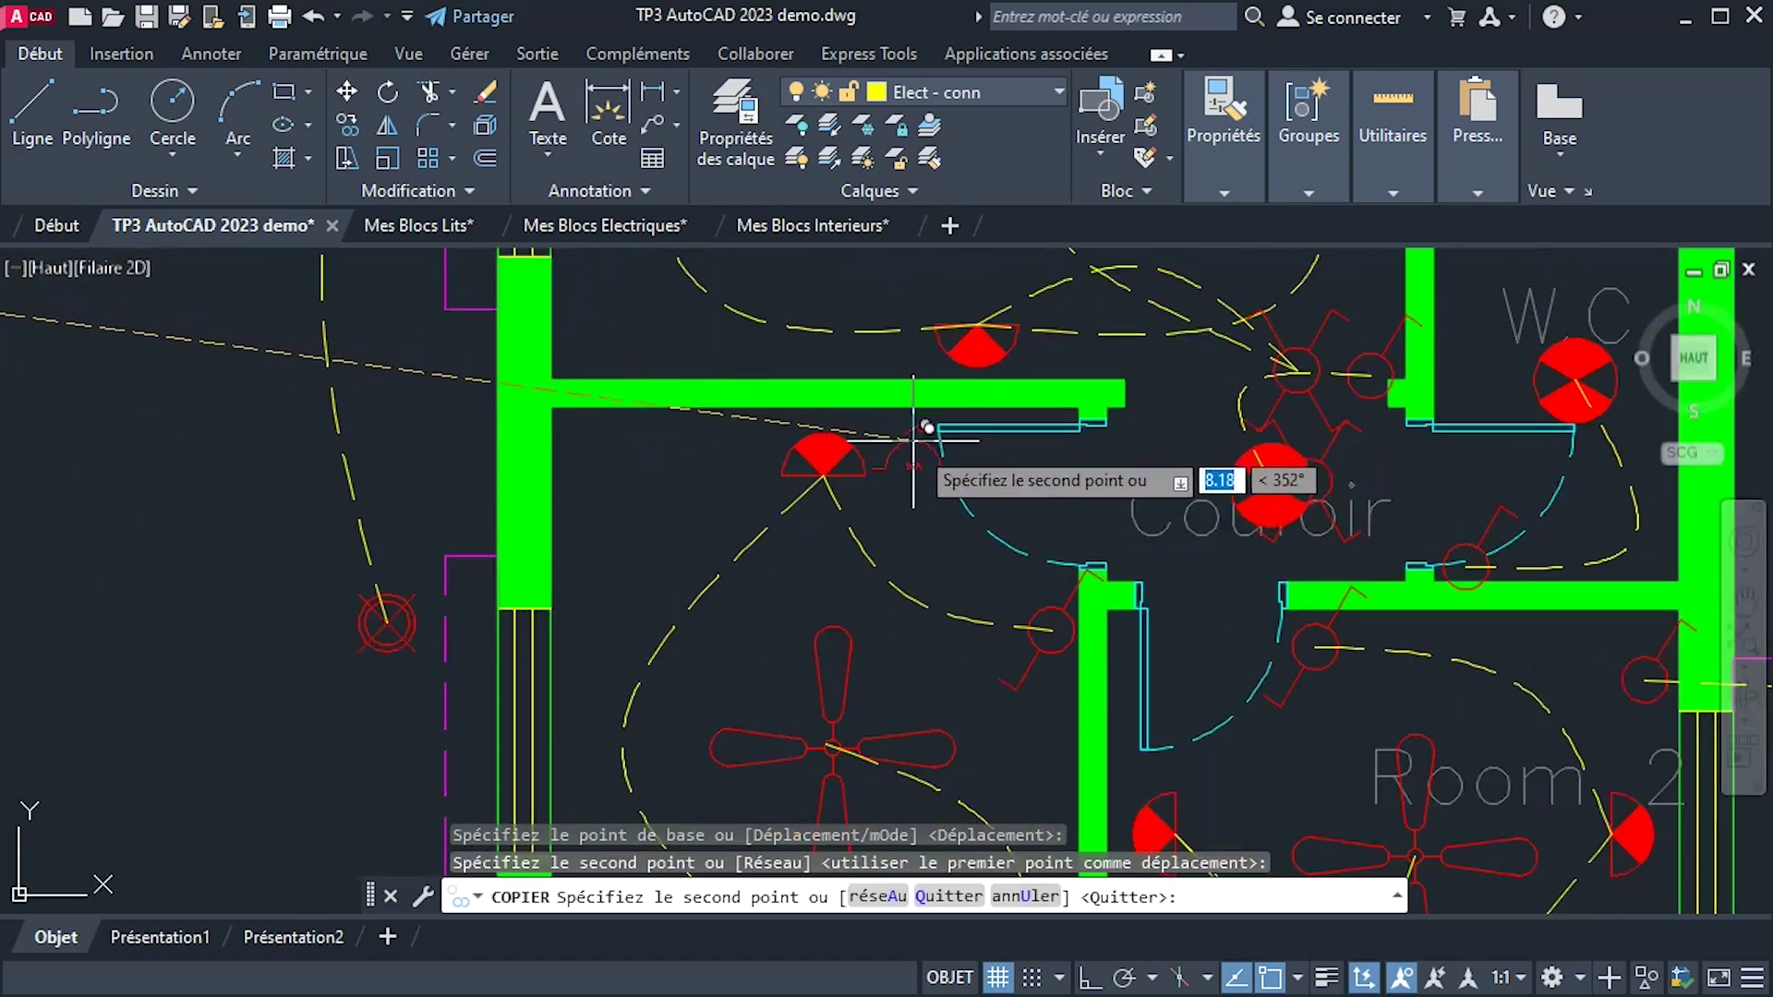
left_click(921, 445)
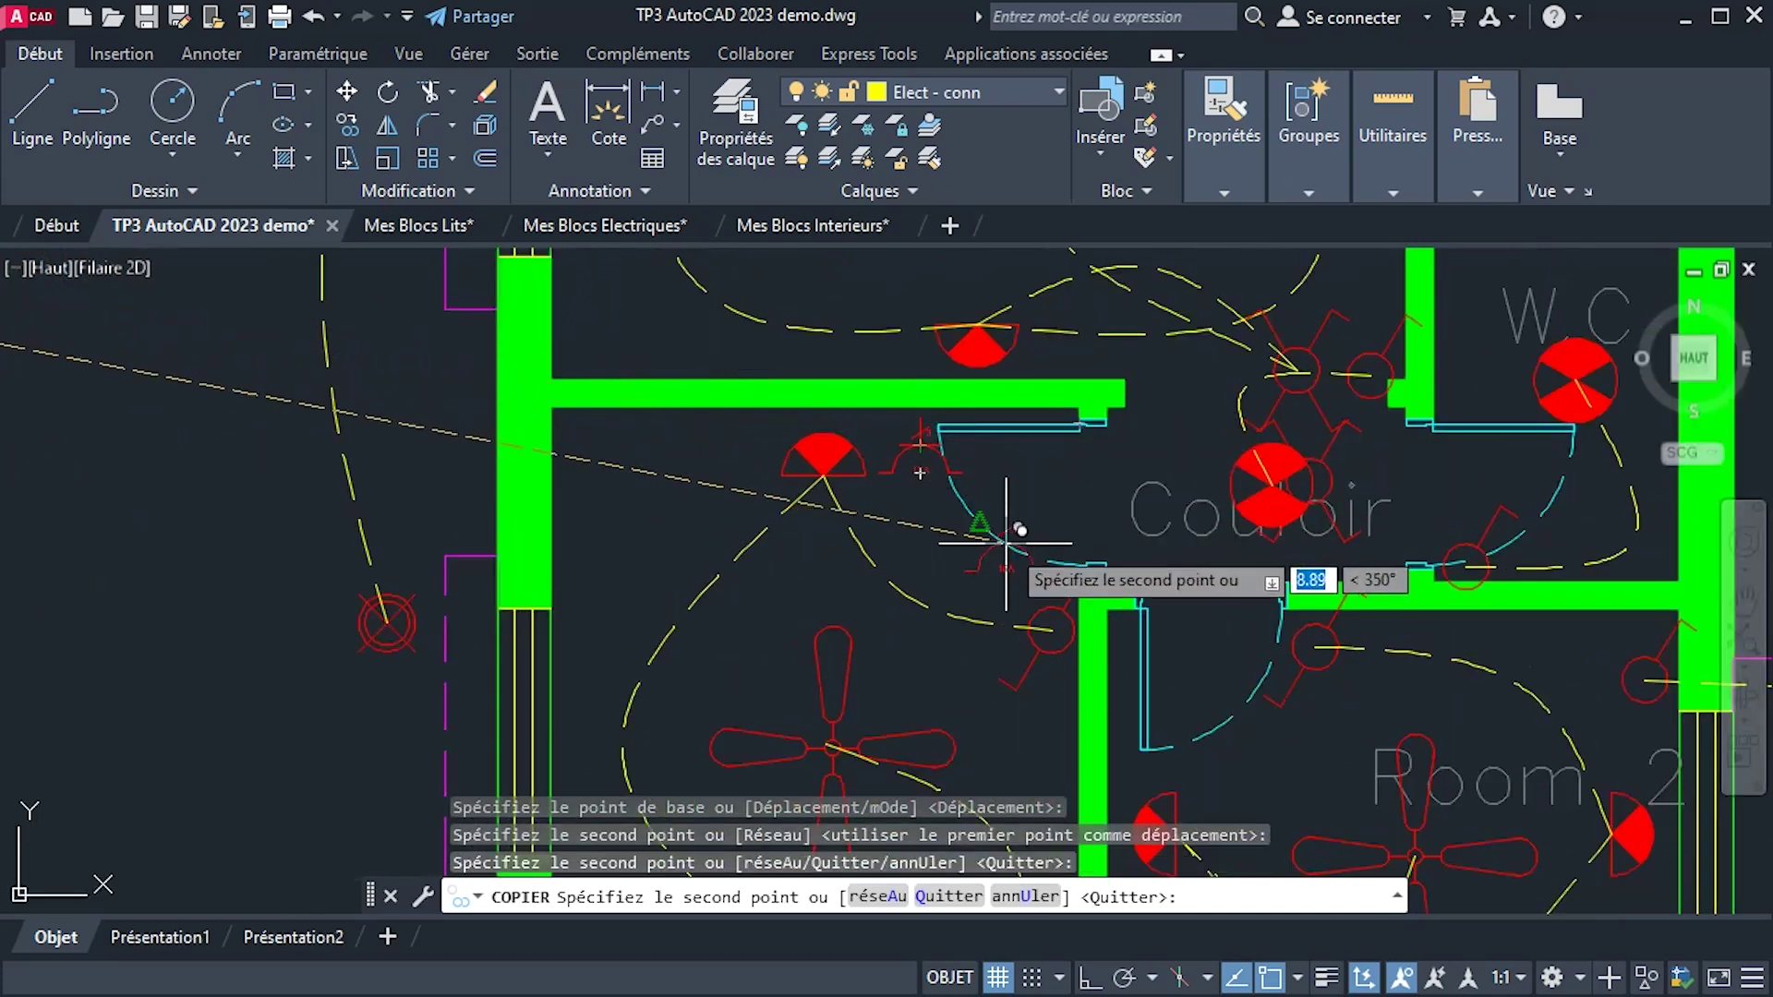
Place 16A socket copies in Room 2 below the right wall lamp and above the left wall lamp, and finish copying.
middle_click_drag(1271, 724, 956, 551)
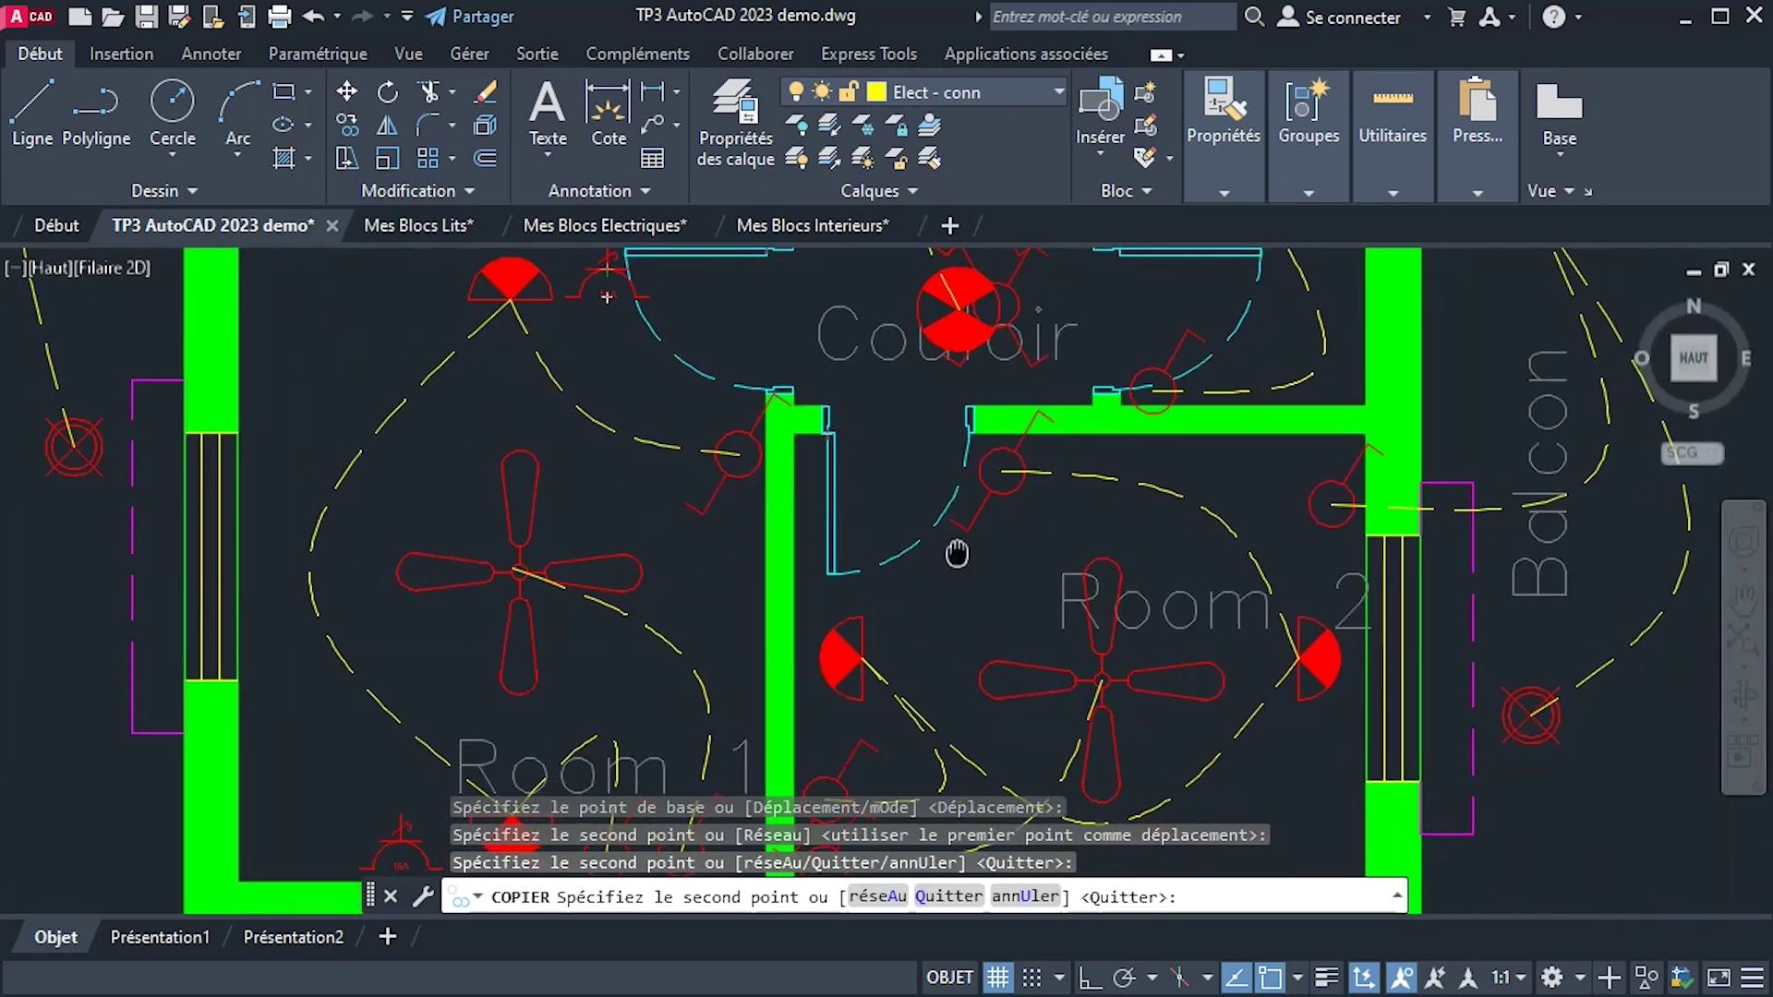
middle_click_drag(1122, 705, 1064, 480)
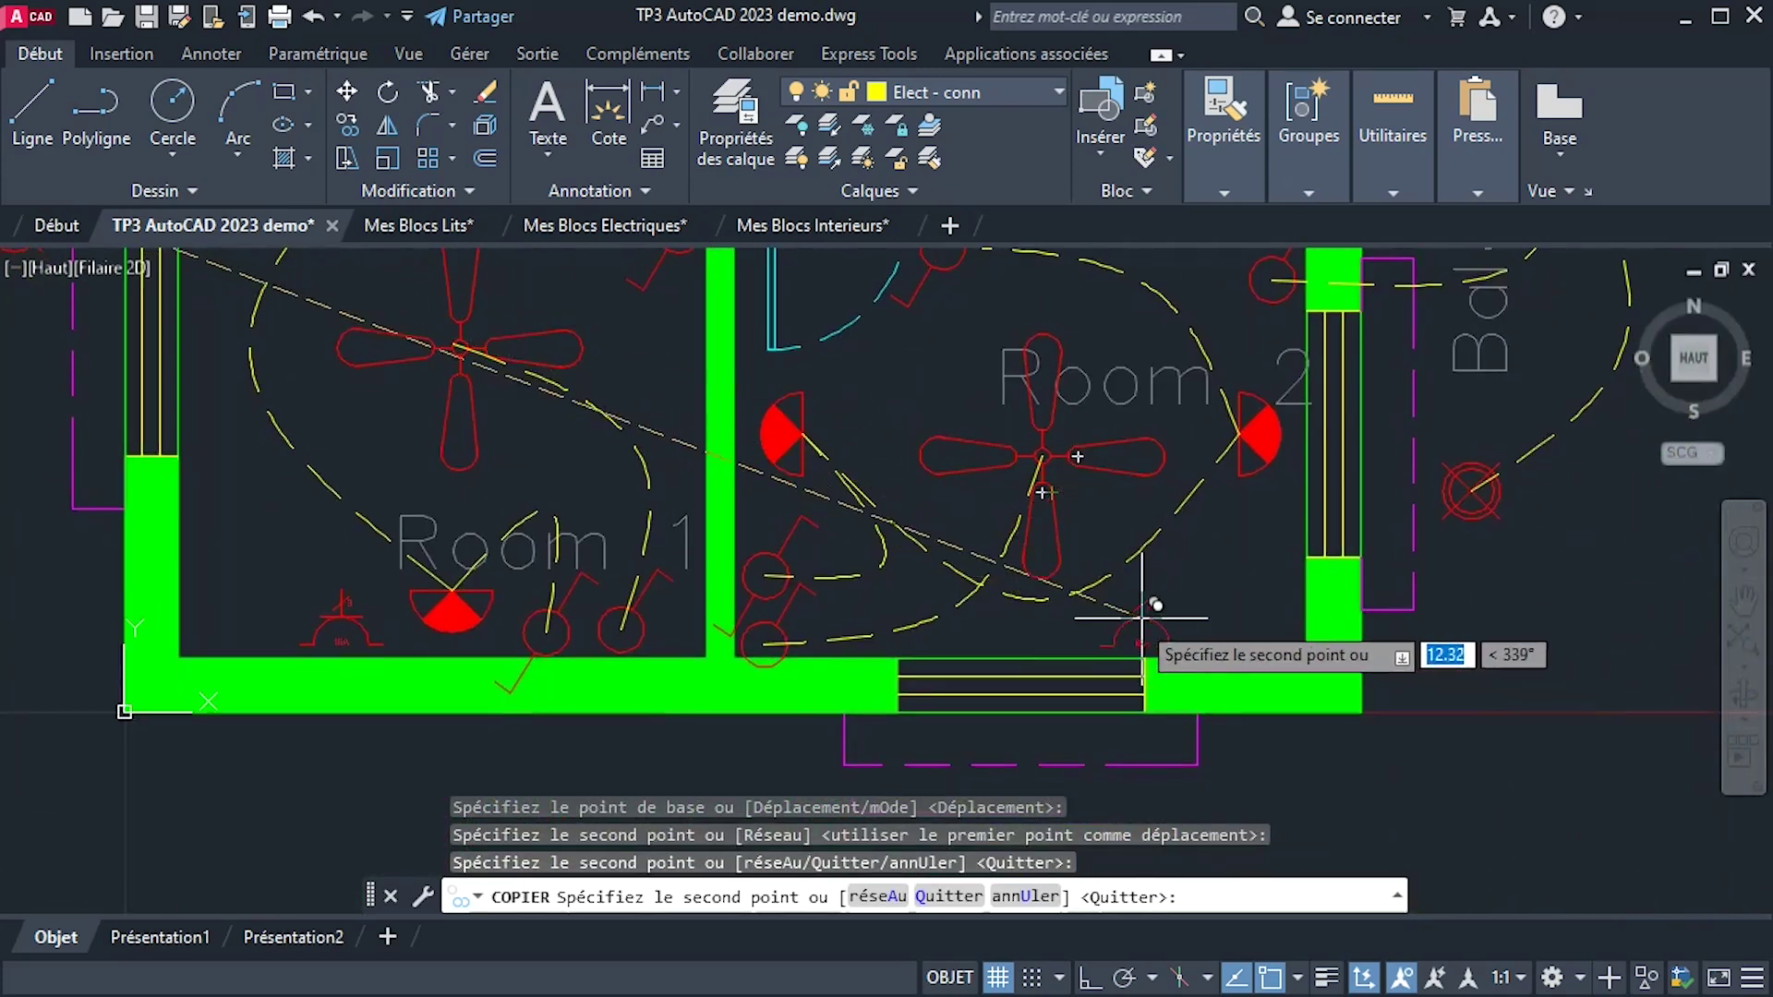
middle_click_drag(819, 412, 938, 594)
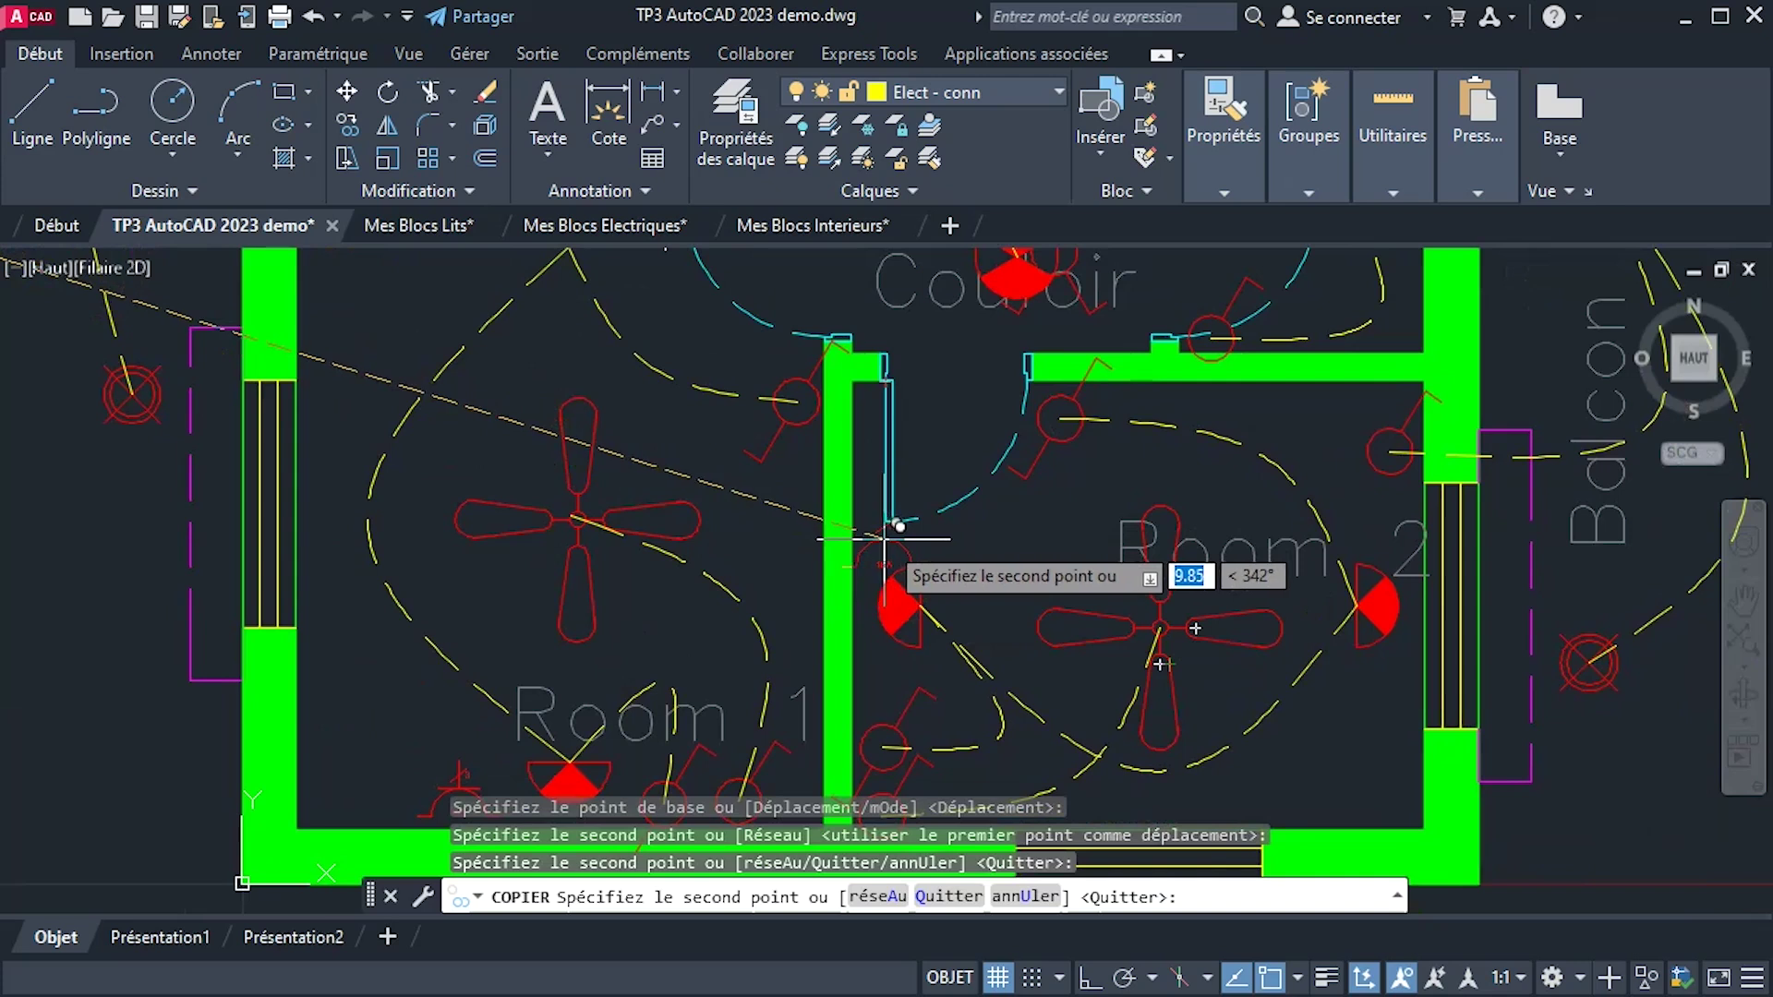
left_click(1393, 702)
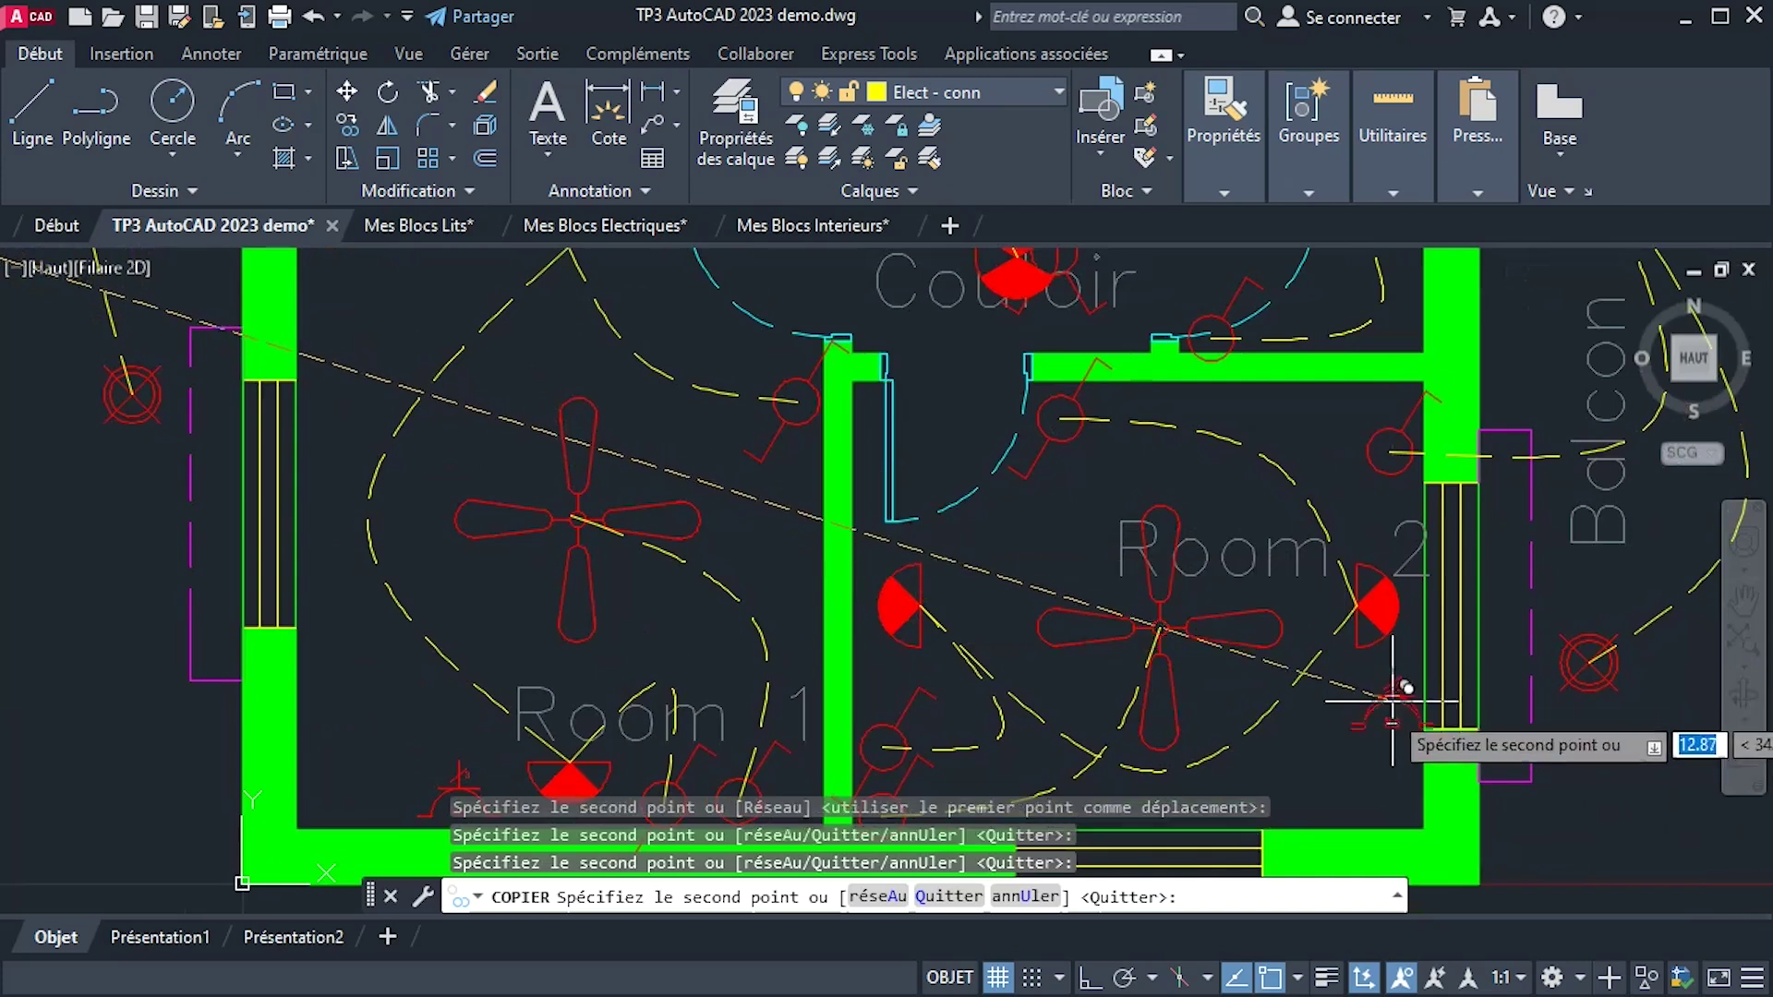
left_click(892, 513)
right_click(1030, 541)
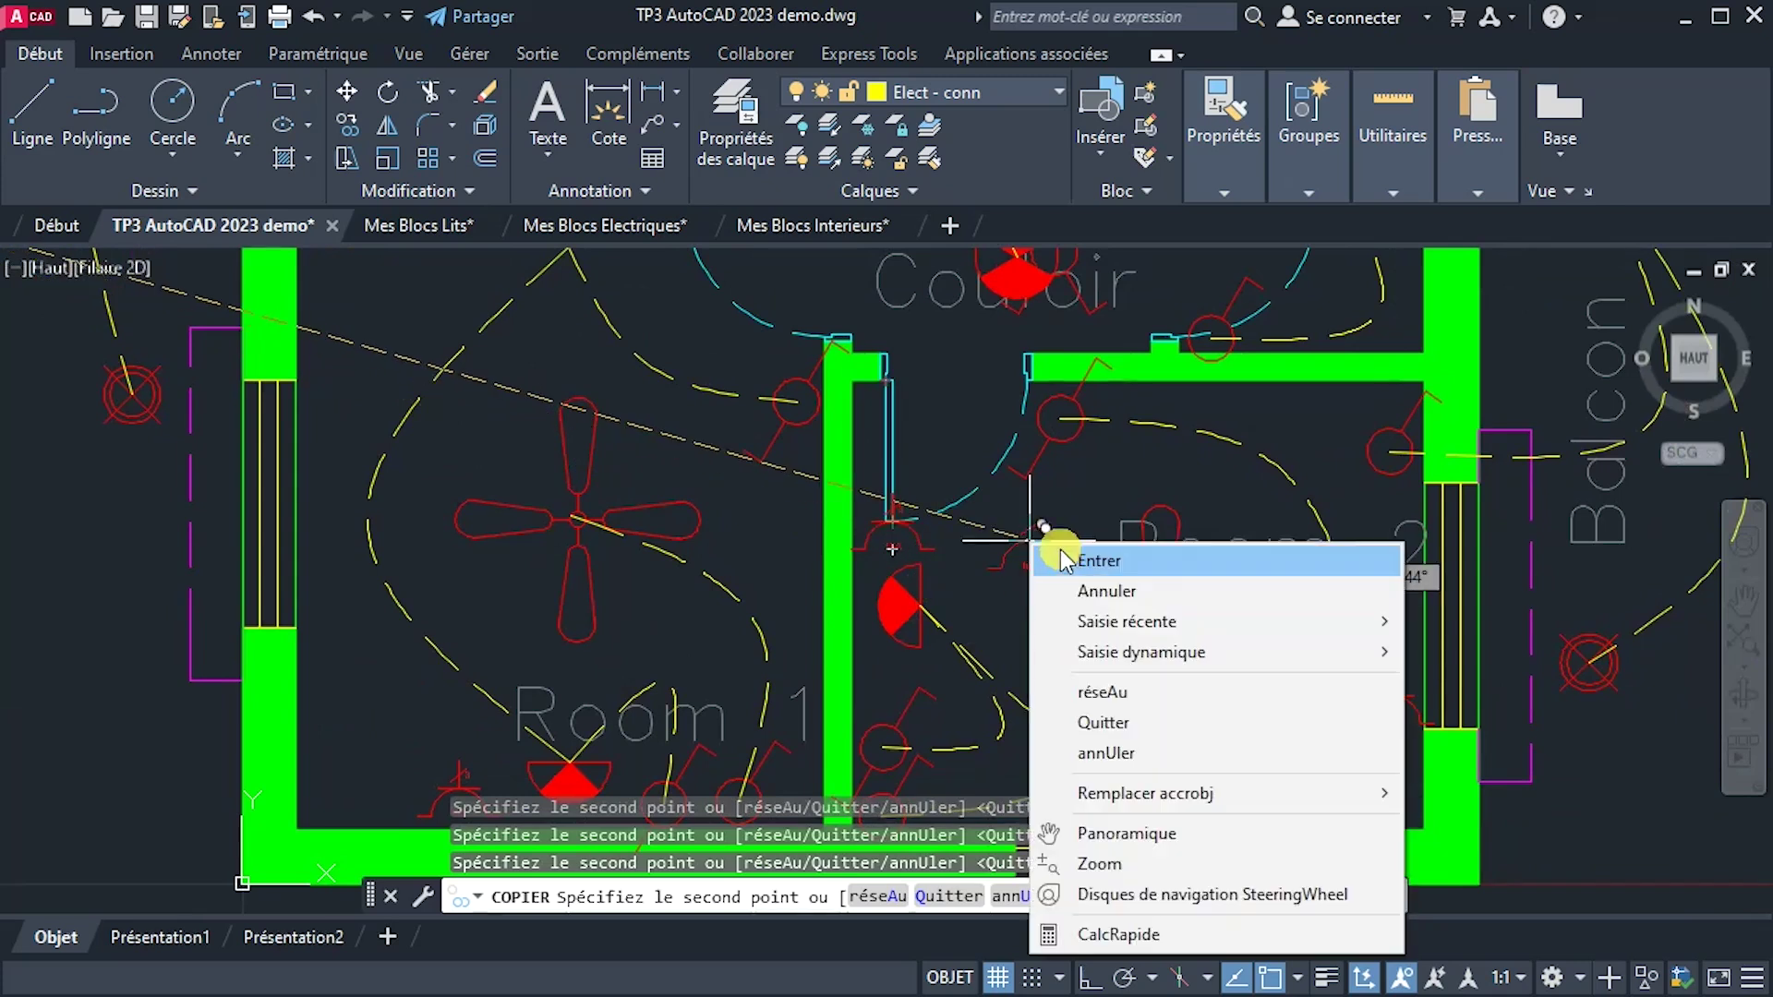
left_click(1090, 560)
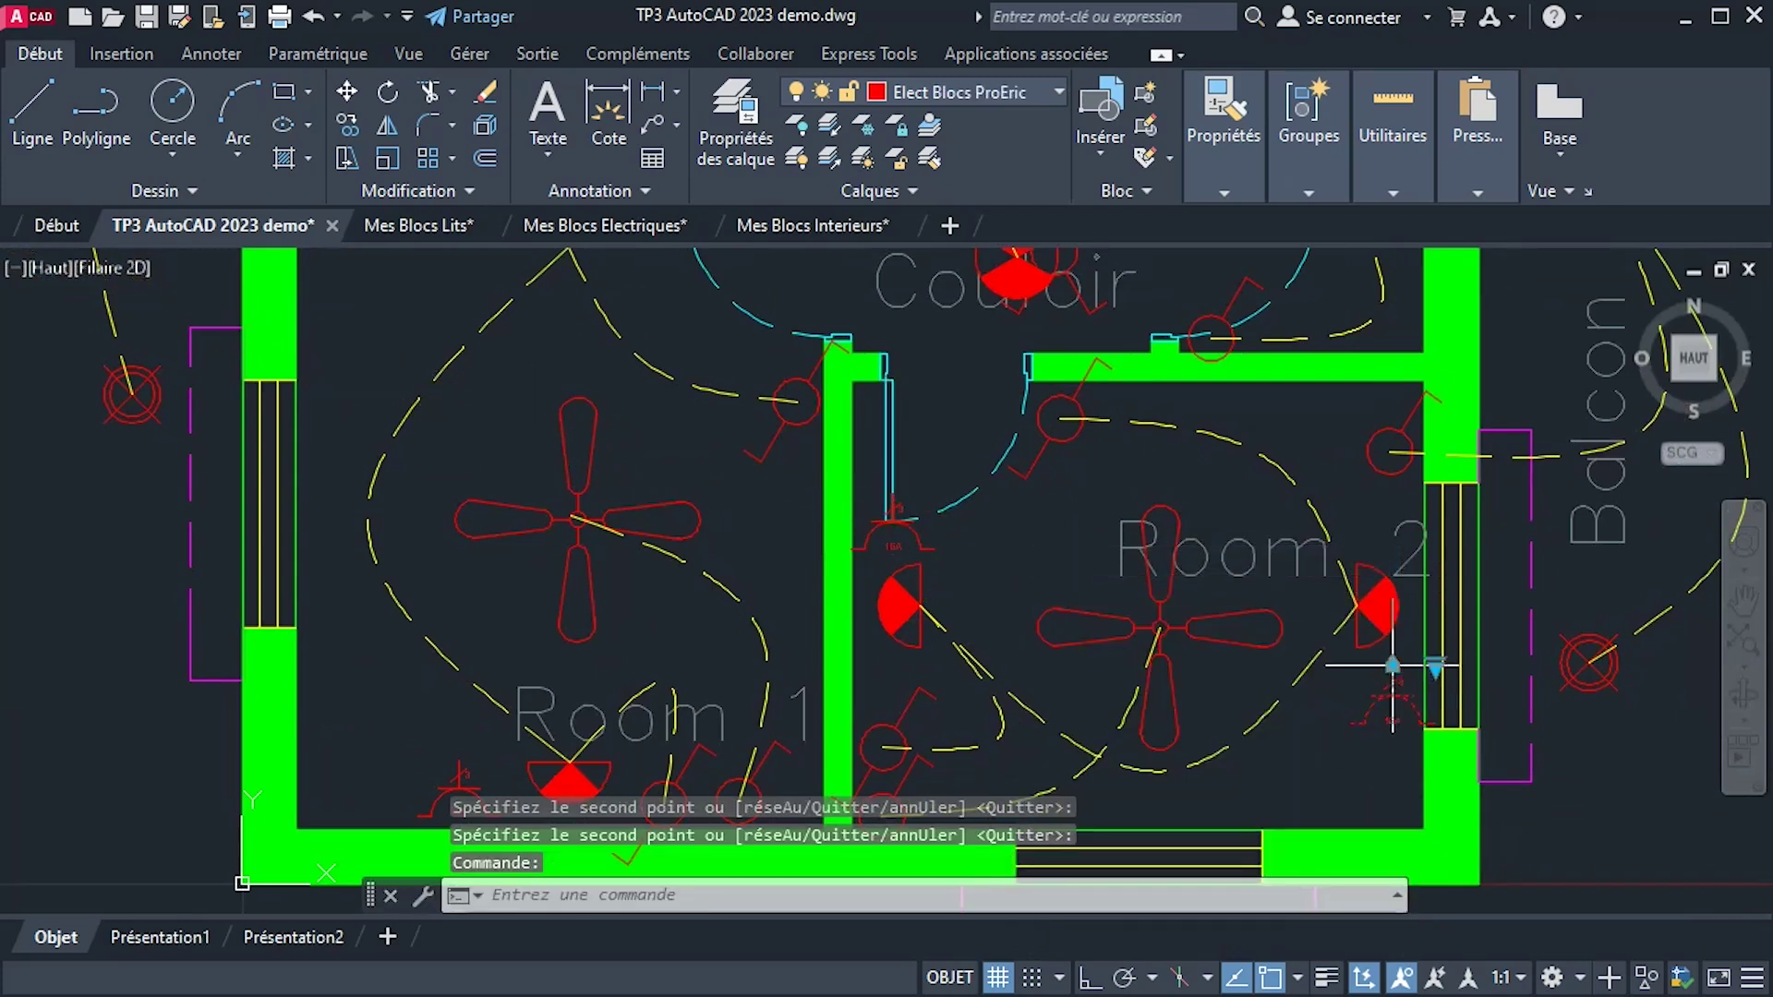
Align the 16A socket below Room 2's right wall lamp with the right wall at the window.
scroll(1404, 663, "up", 5)
left_click(1343, 673)
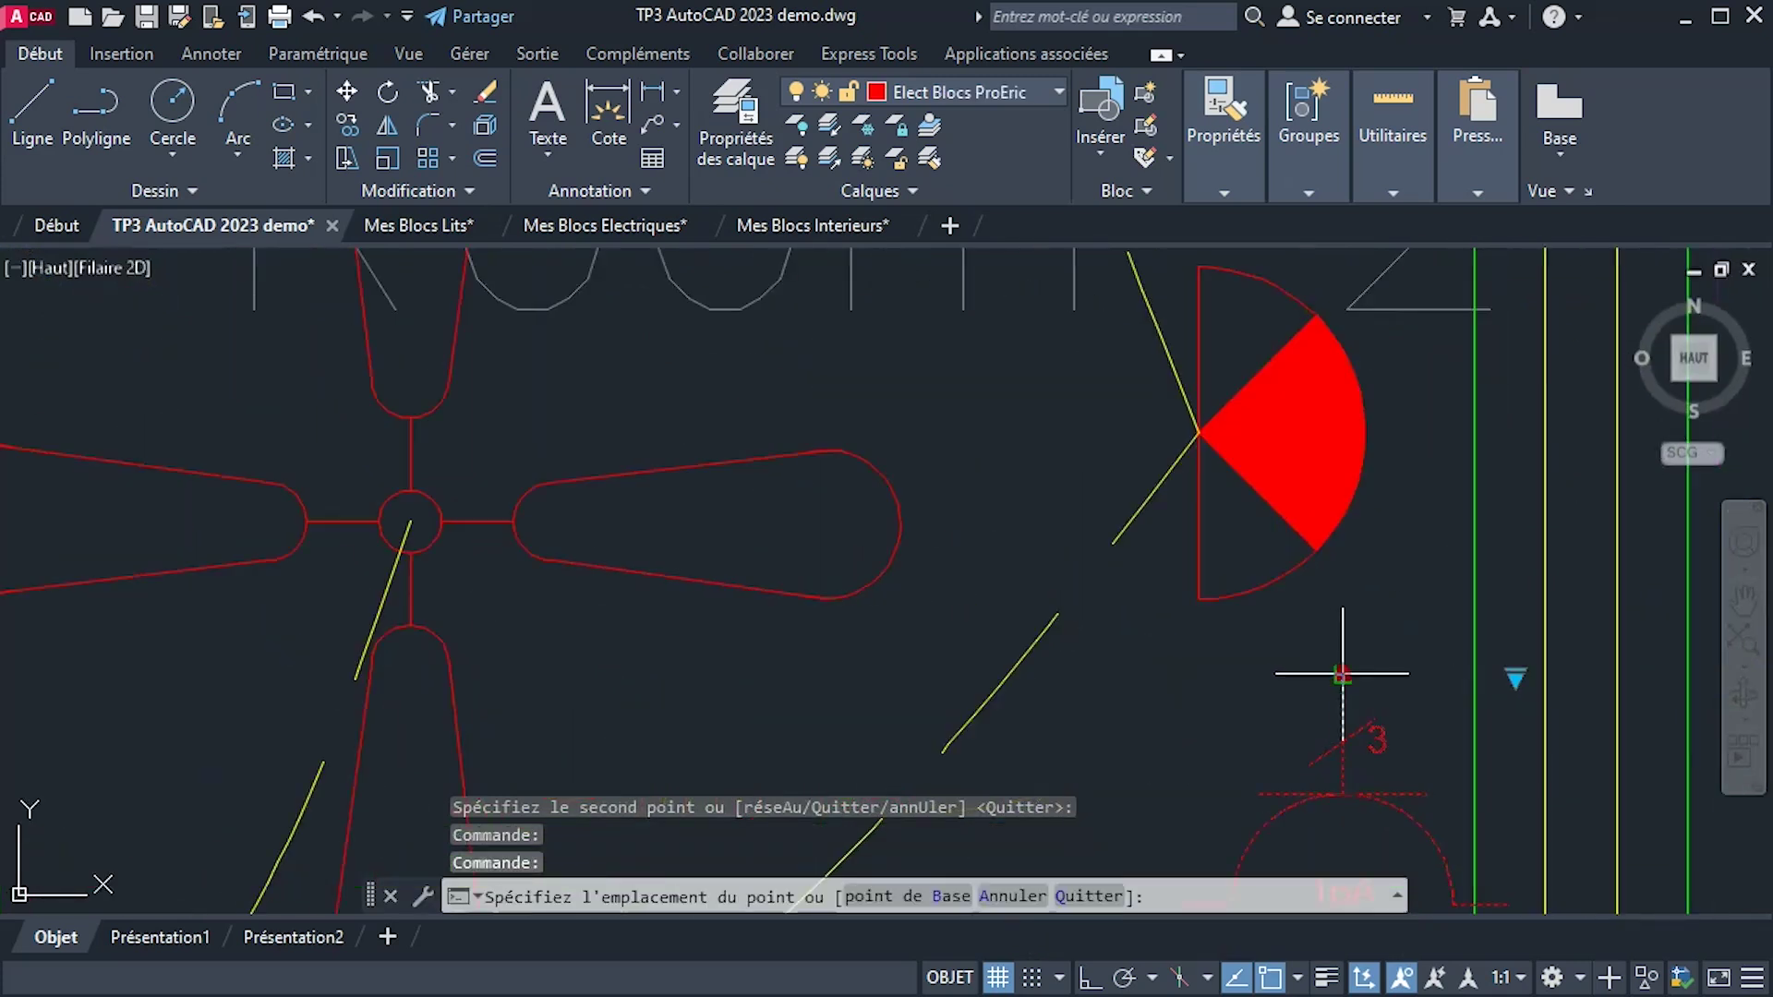
left_click(1462, 795)
scroll(1463, 792, "down", 6)
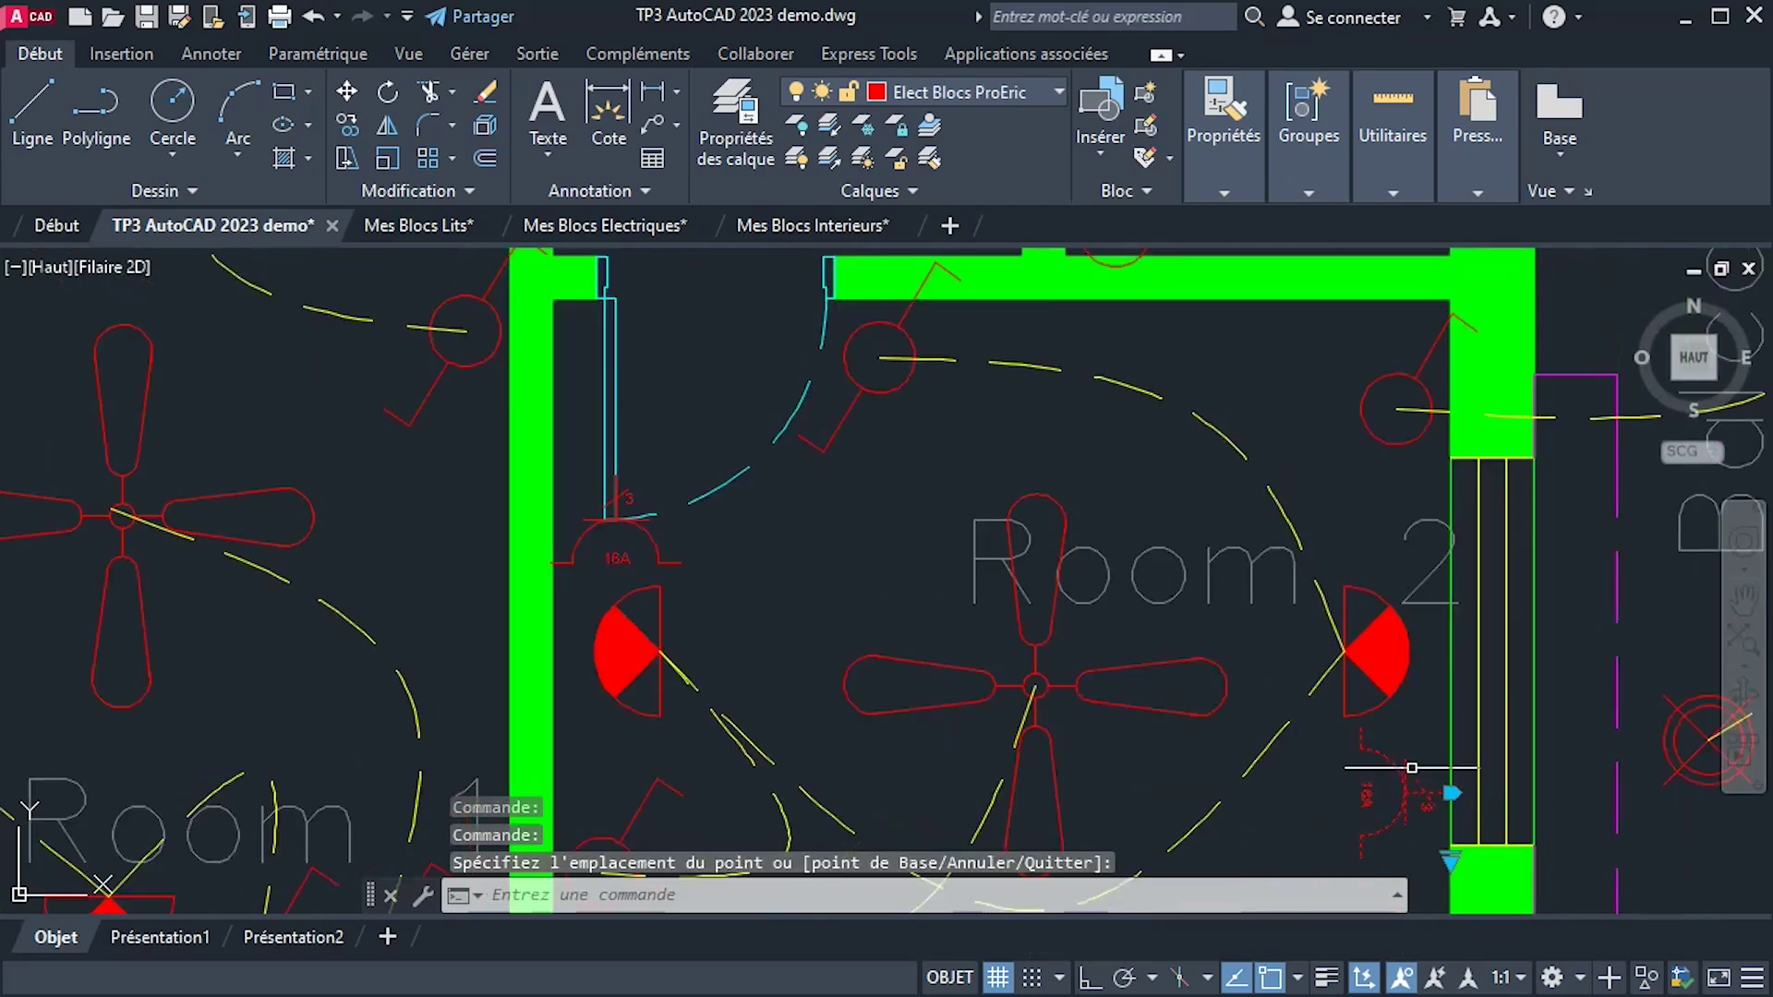
Align the 16A socket above Room 2's left wall lamp with the left wall, beside the door leaf.
middle_click_drag(1078, 431, 1112, 530)
scroll(1014, 543, "up", 4)
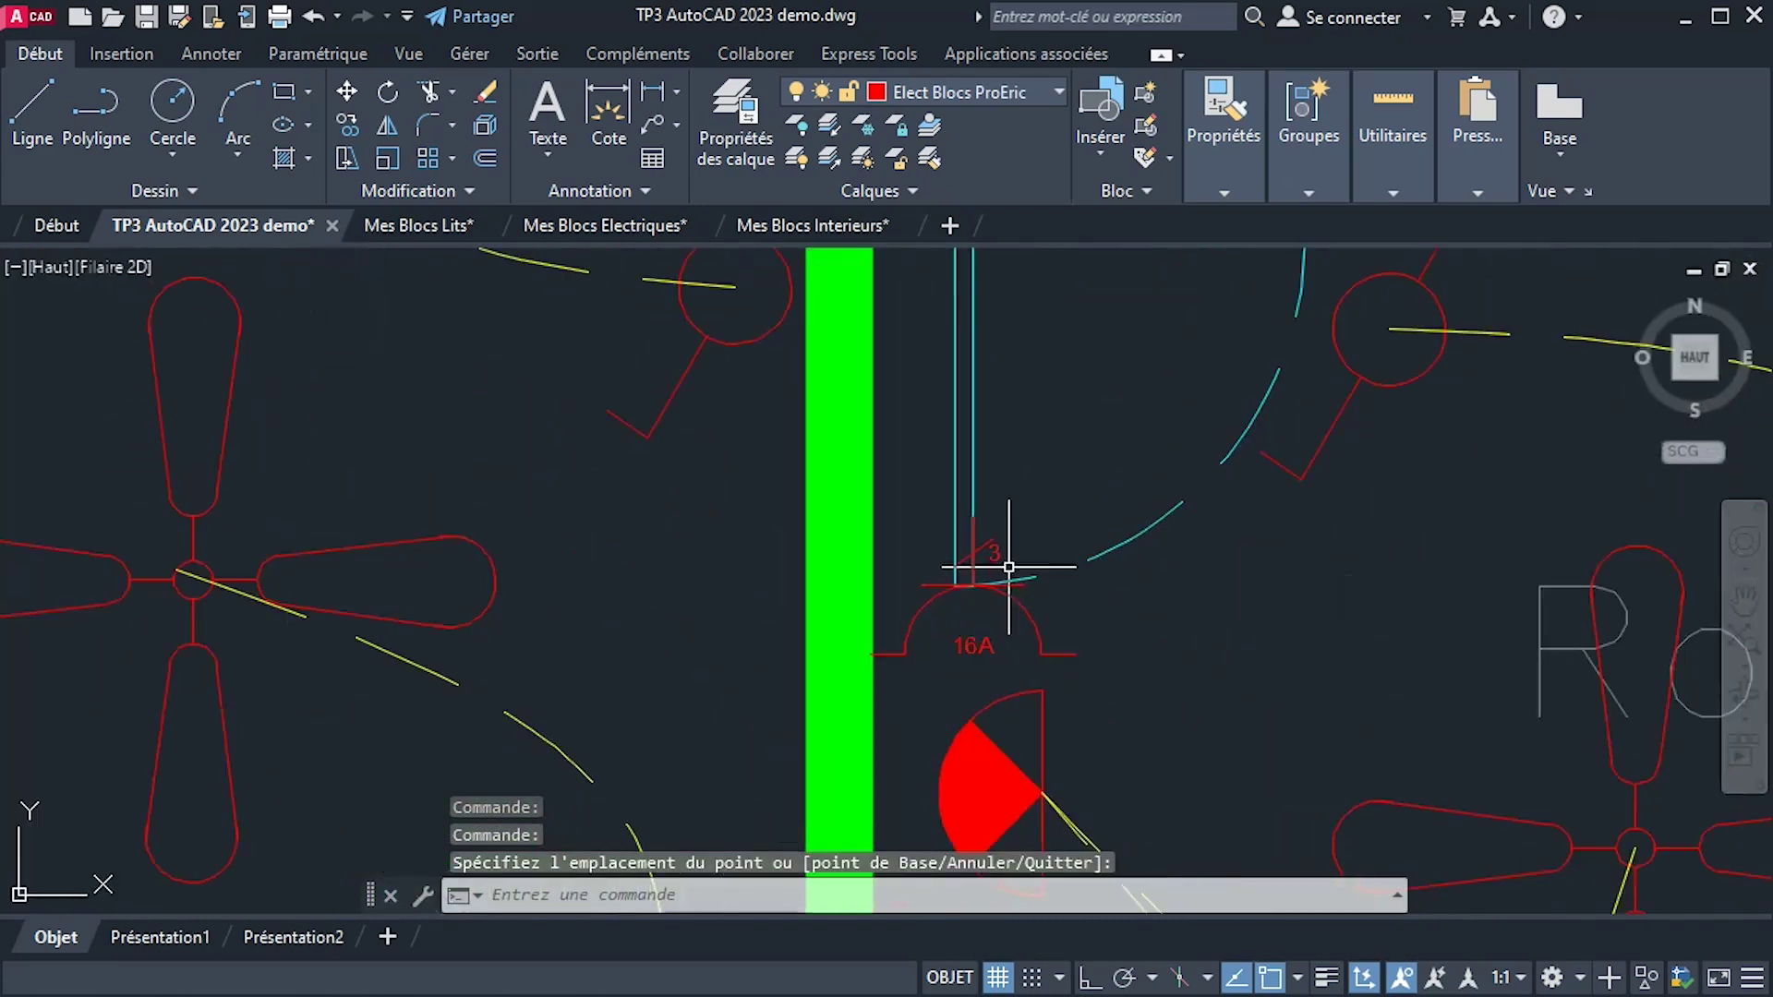
left_click(979, 585)
left_click(973, 511)
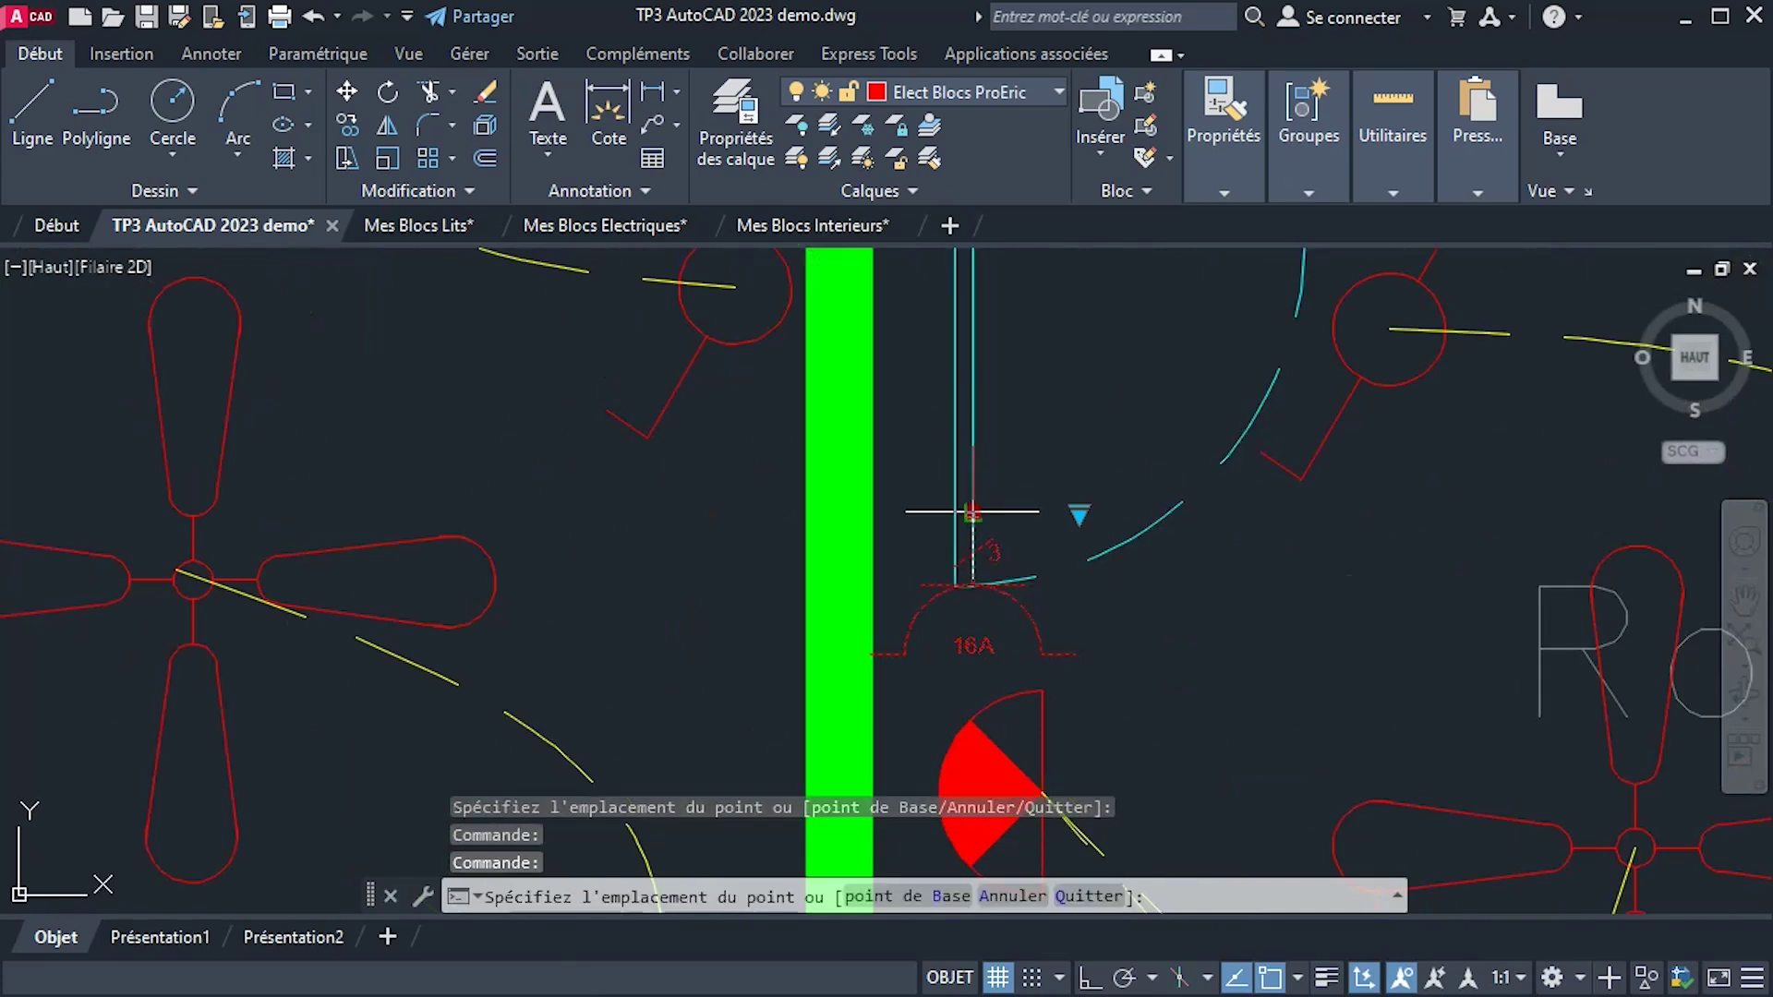
left_click(877, 600)
scroll(924, 614, "down", 3)
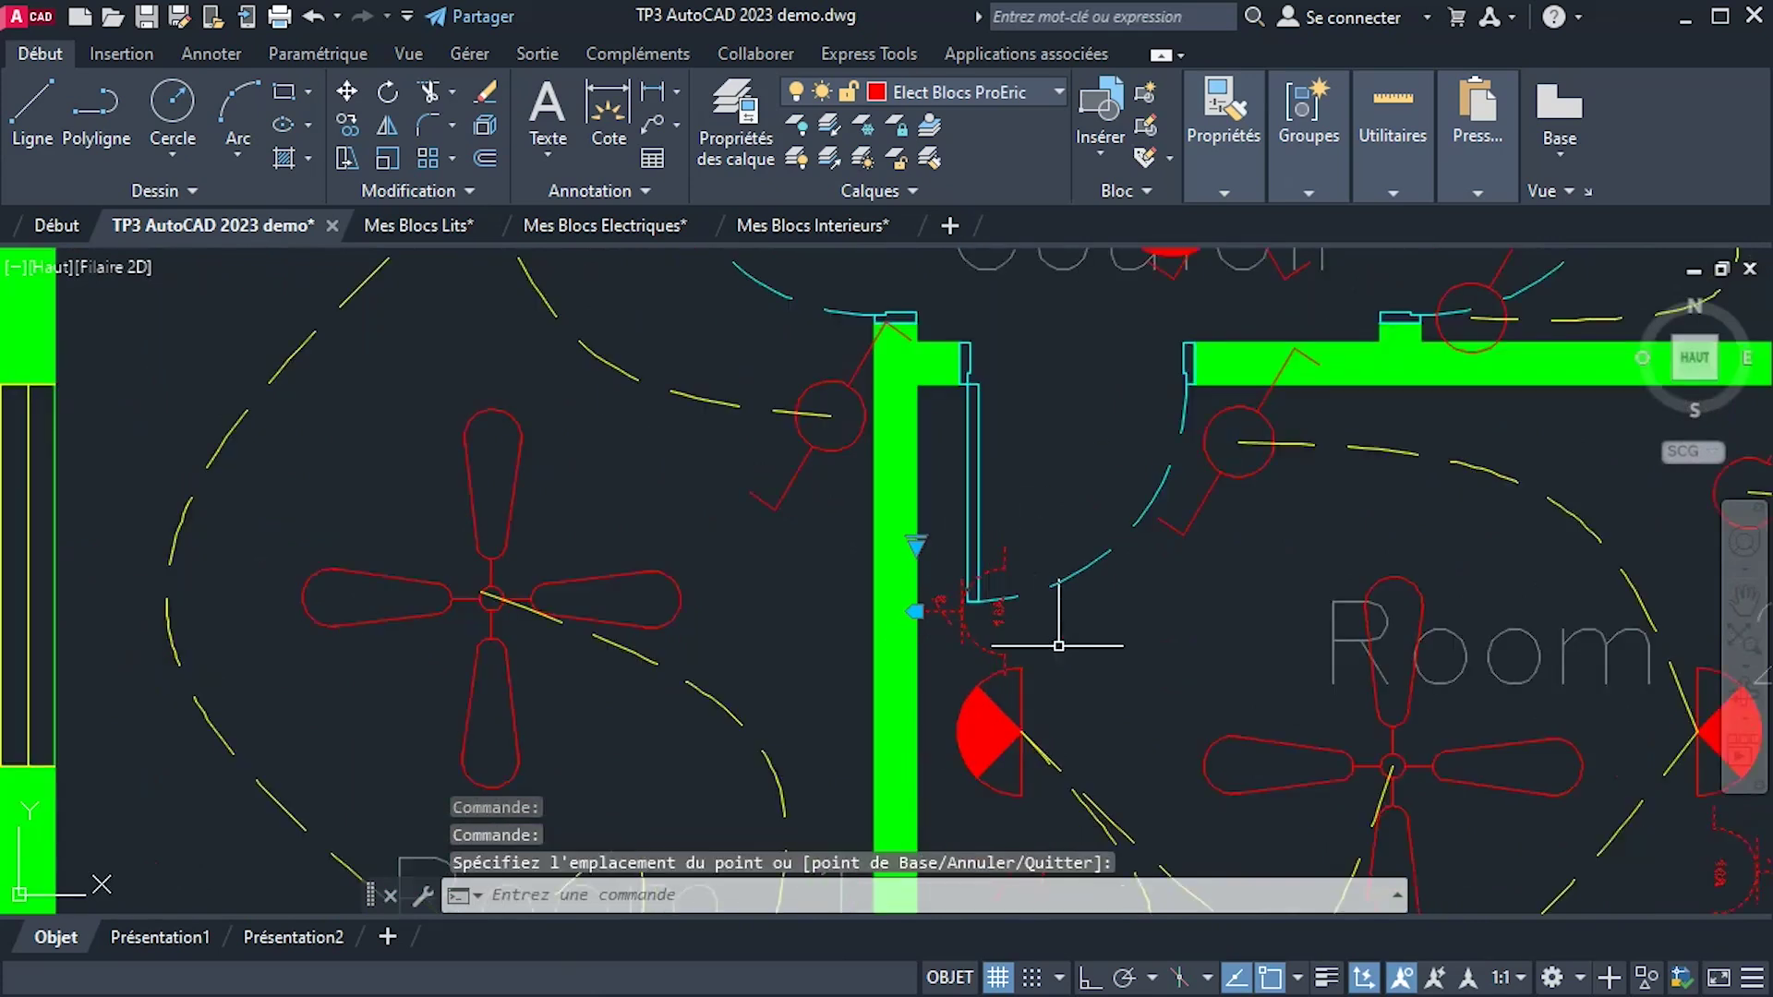
middle_click_drag(1053, 633, 1301, 586)
key("Escape")
Align the 16A socket near the wall lamp at the bottom of Room 1 with the lower wall.
scroll(1210, 585, "down", 4)
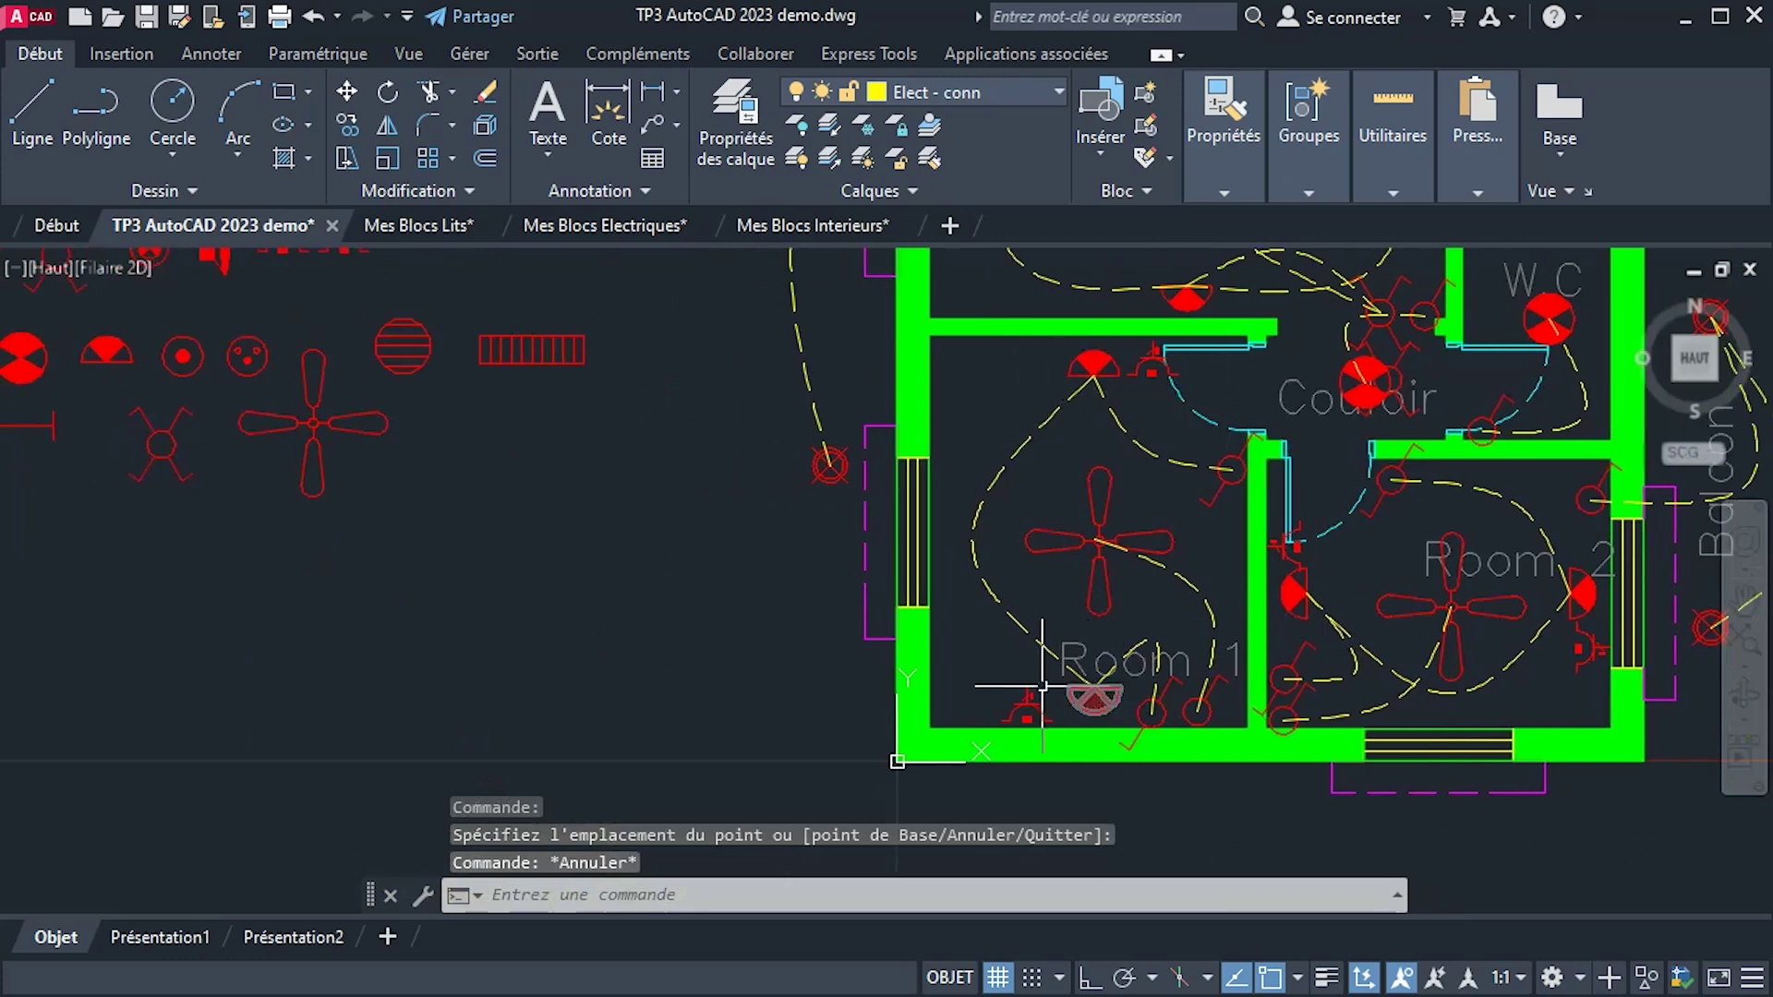
scroll(1042, 685, "up", 5)
left_click(991, 748)
middle_click_drag(989, 699, 964, 569)
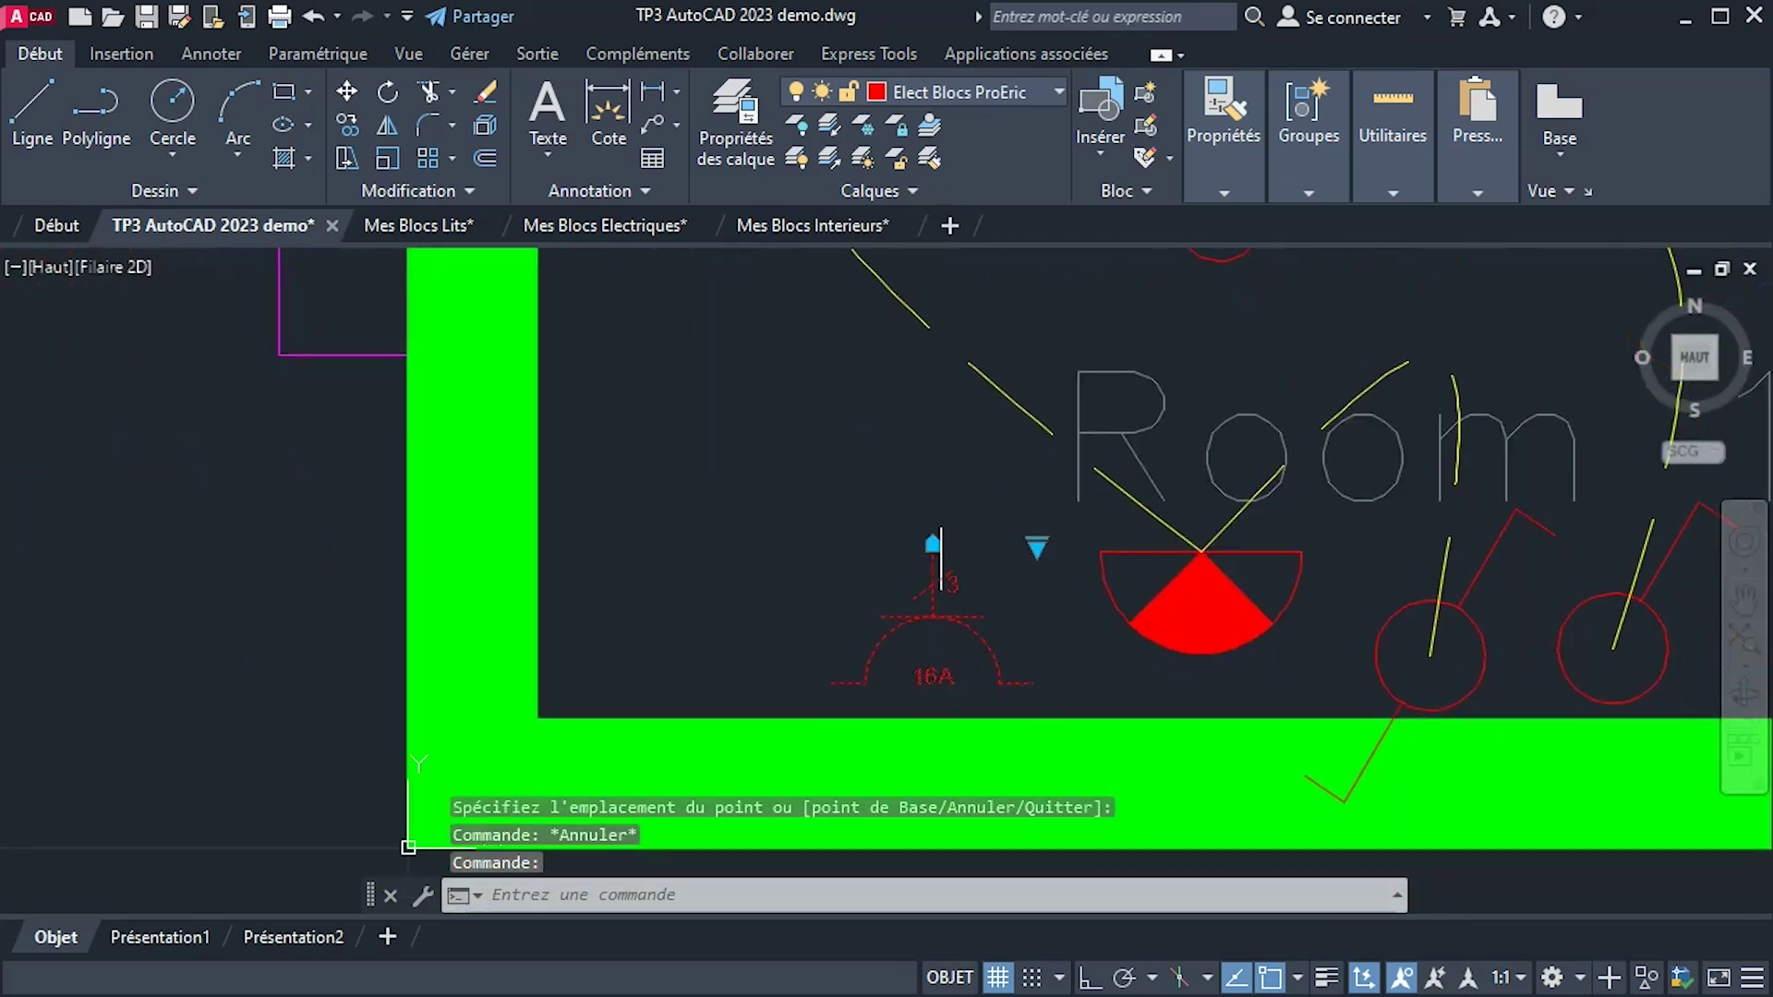
left_click(933, 545)
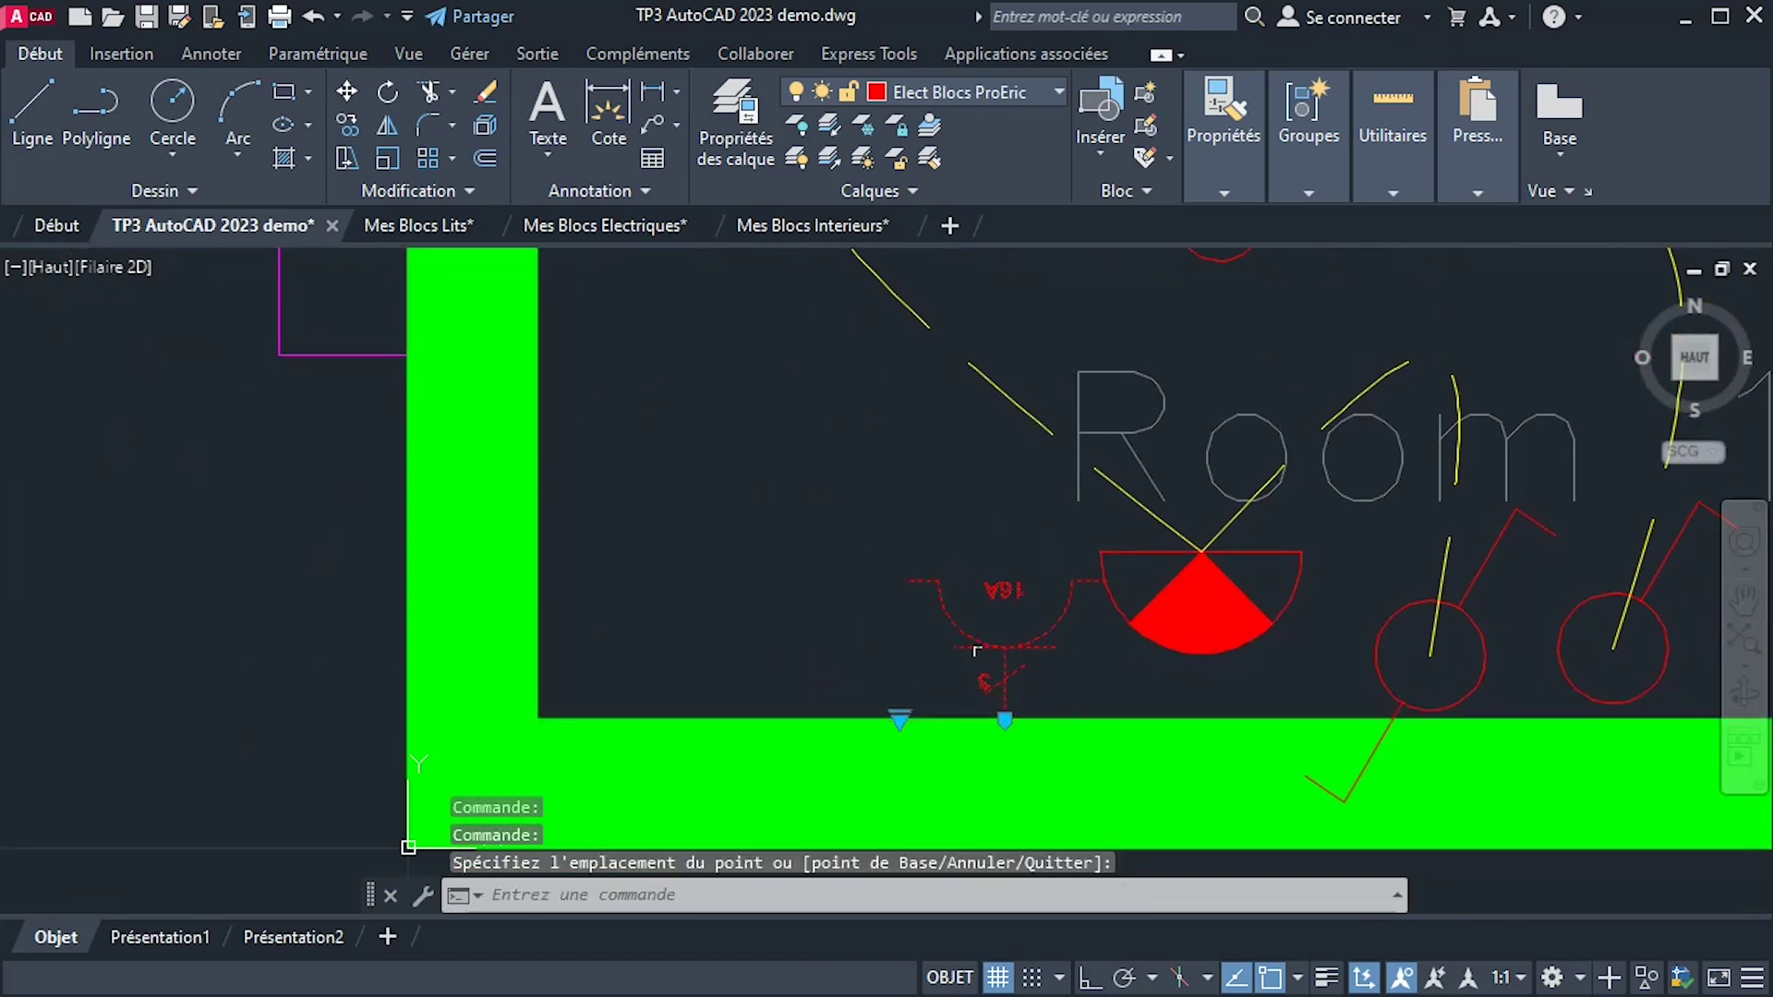
scroll(1034, 615, "down", 2)
middle_click_drag(1034, 614, 708, 609)
scroll(709, 610, "down", 4)
scroll(738, 804, "up", 3)
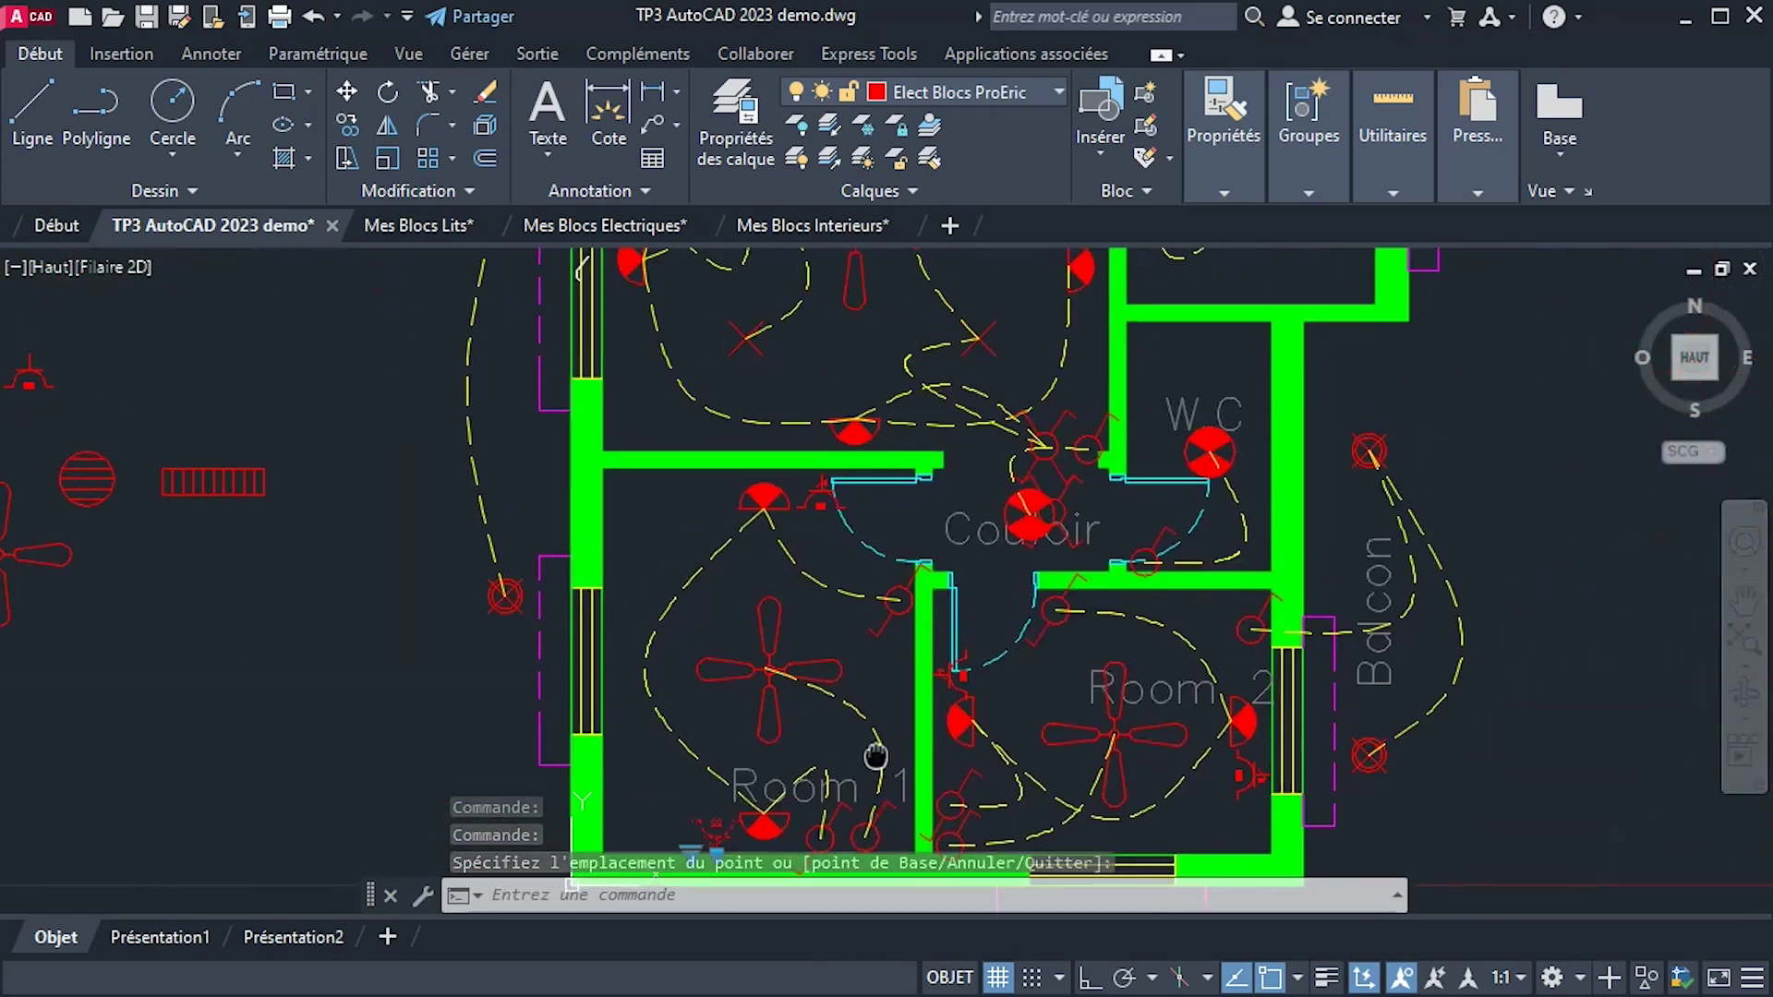
scroll(993, 649, "down", 3)
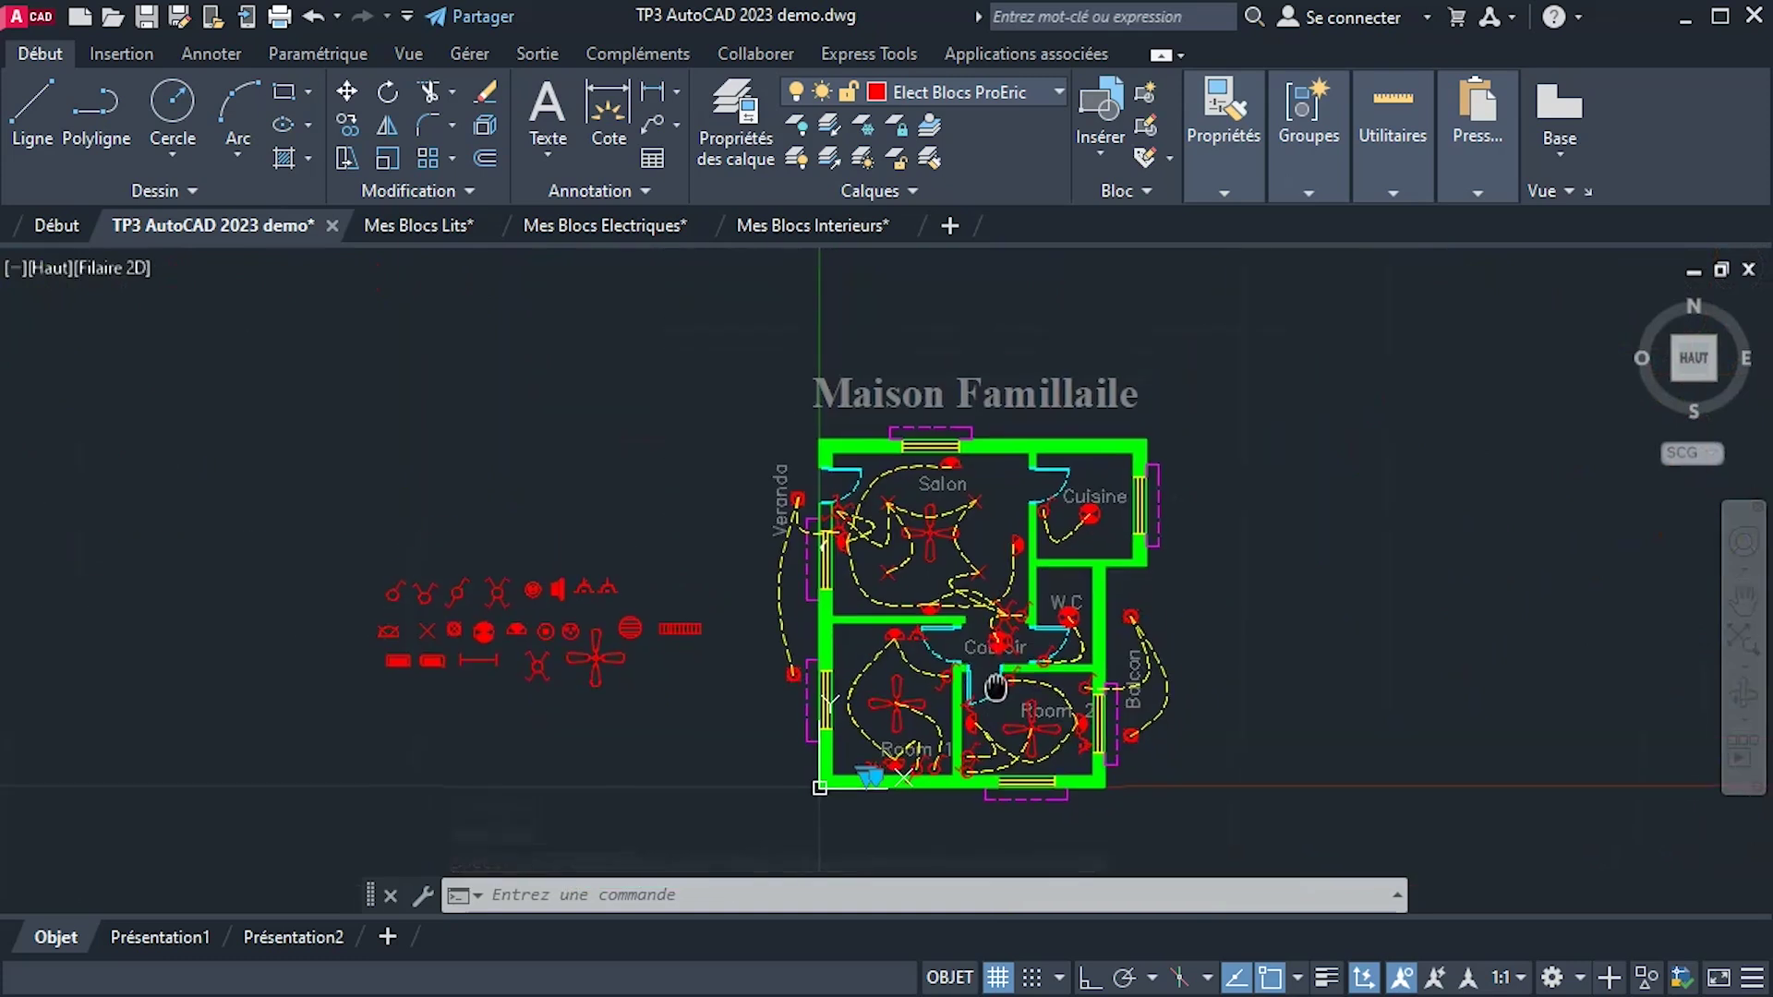
scroll(1103, 531, "up", 3)
key("Escape")
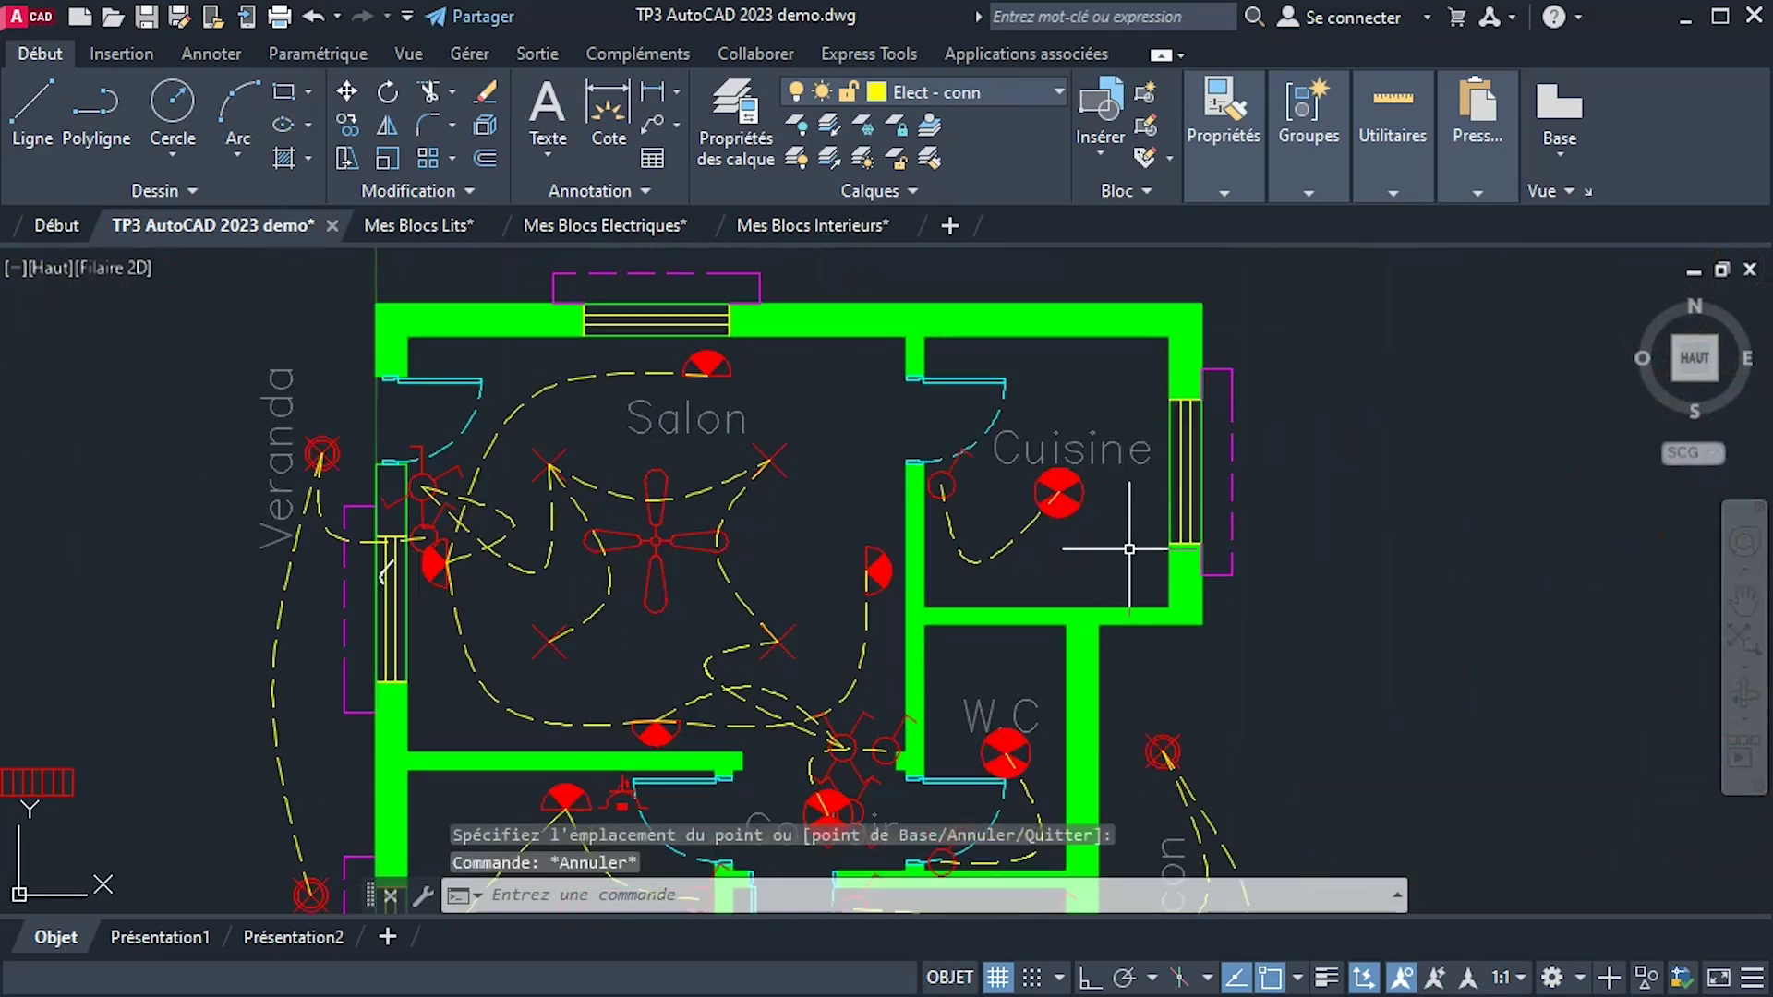
Copy the 20A socket symbol from the symbol set to the Cuisine's upper wall, near the right corner.
middle_click_drag(1128, 549, 1297, 470)
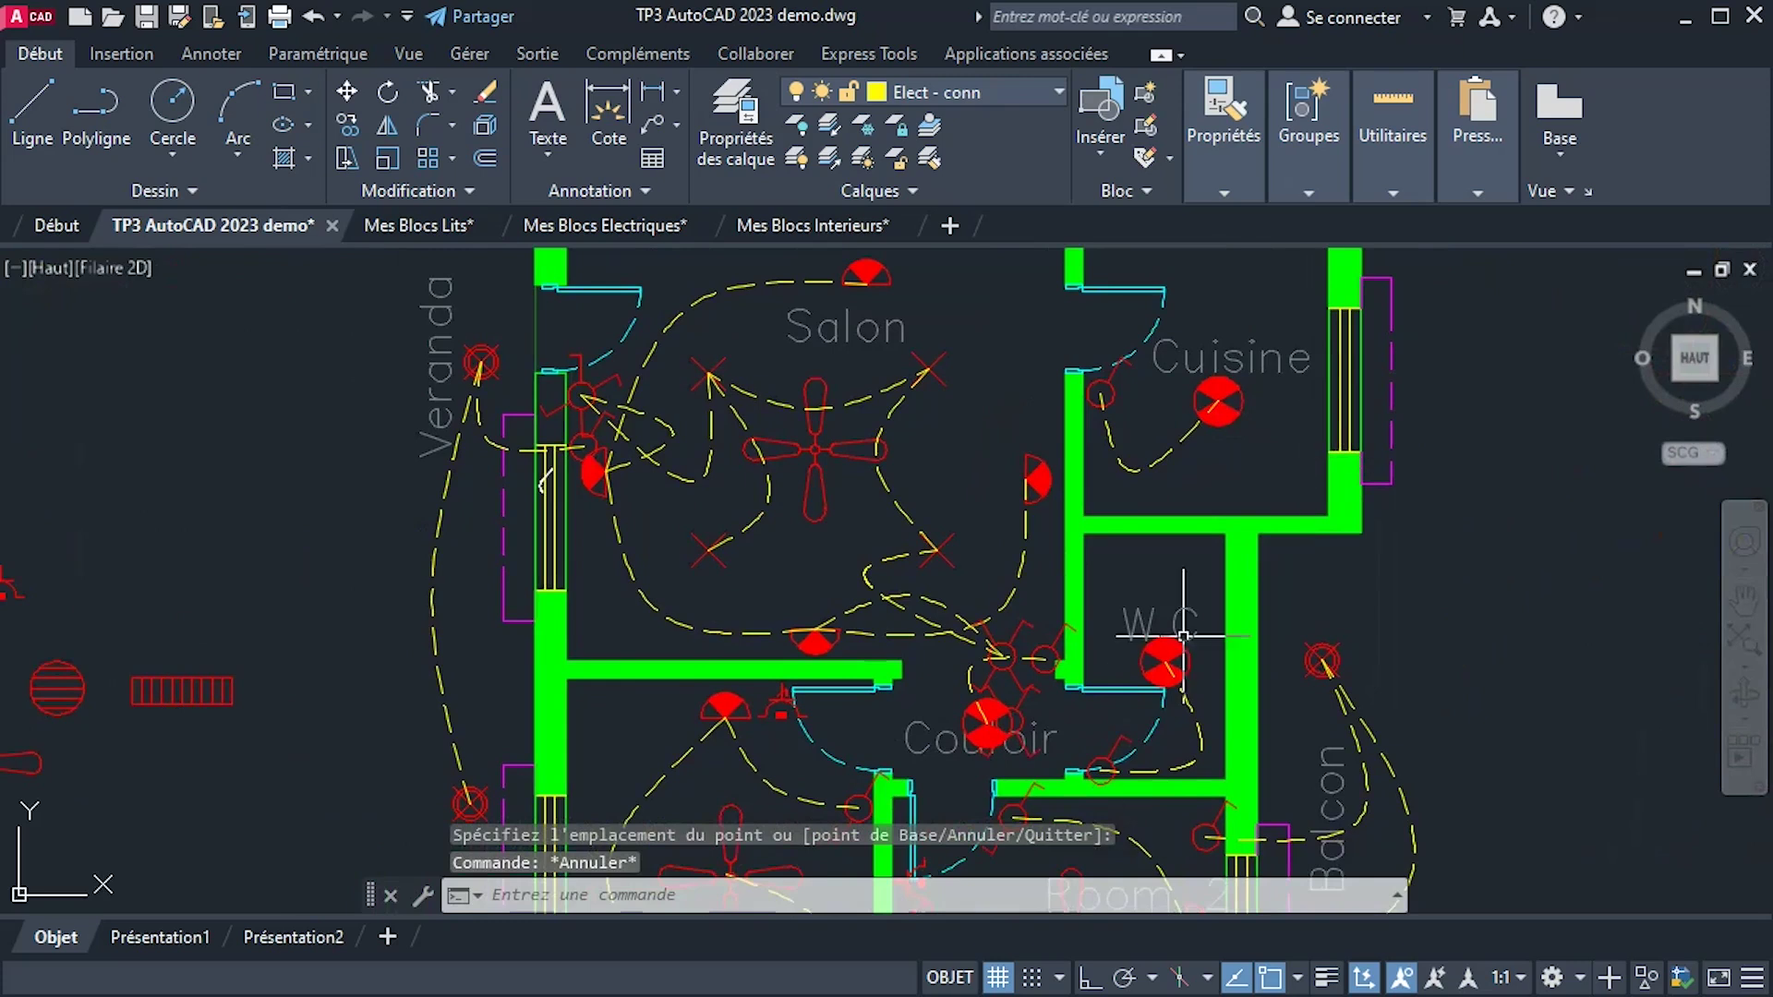
middle_click_drag(378, 729, 884, 726)
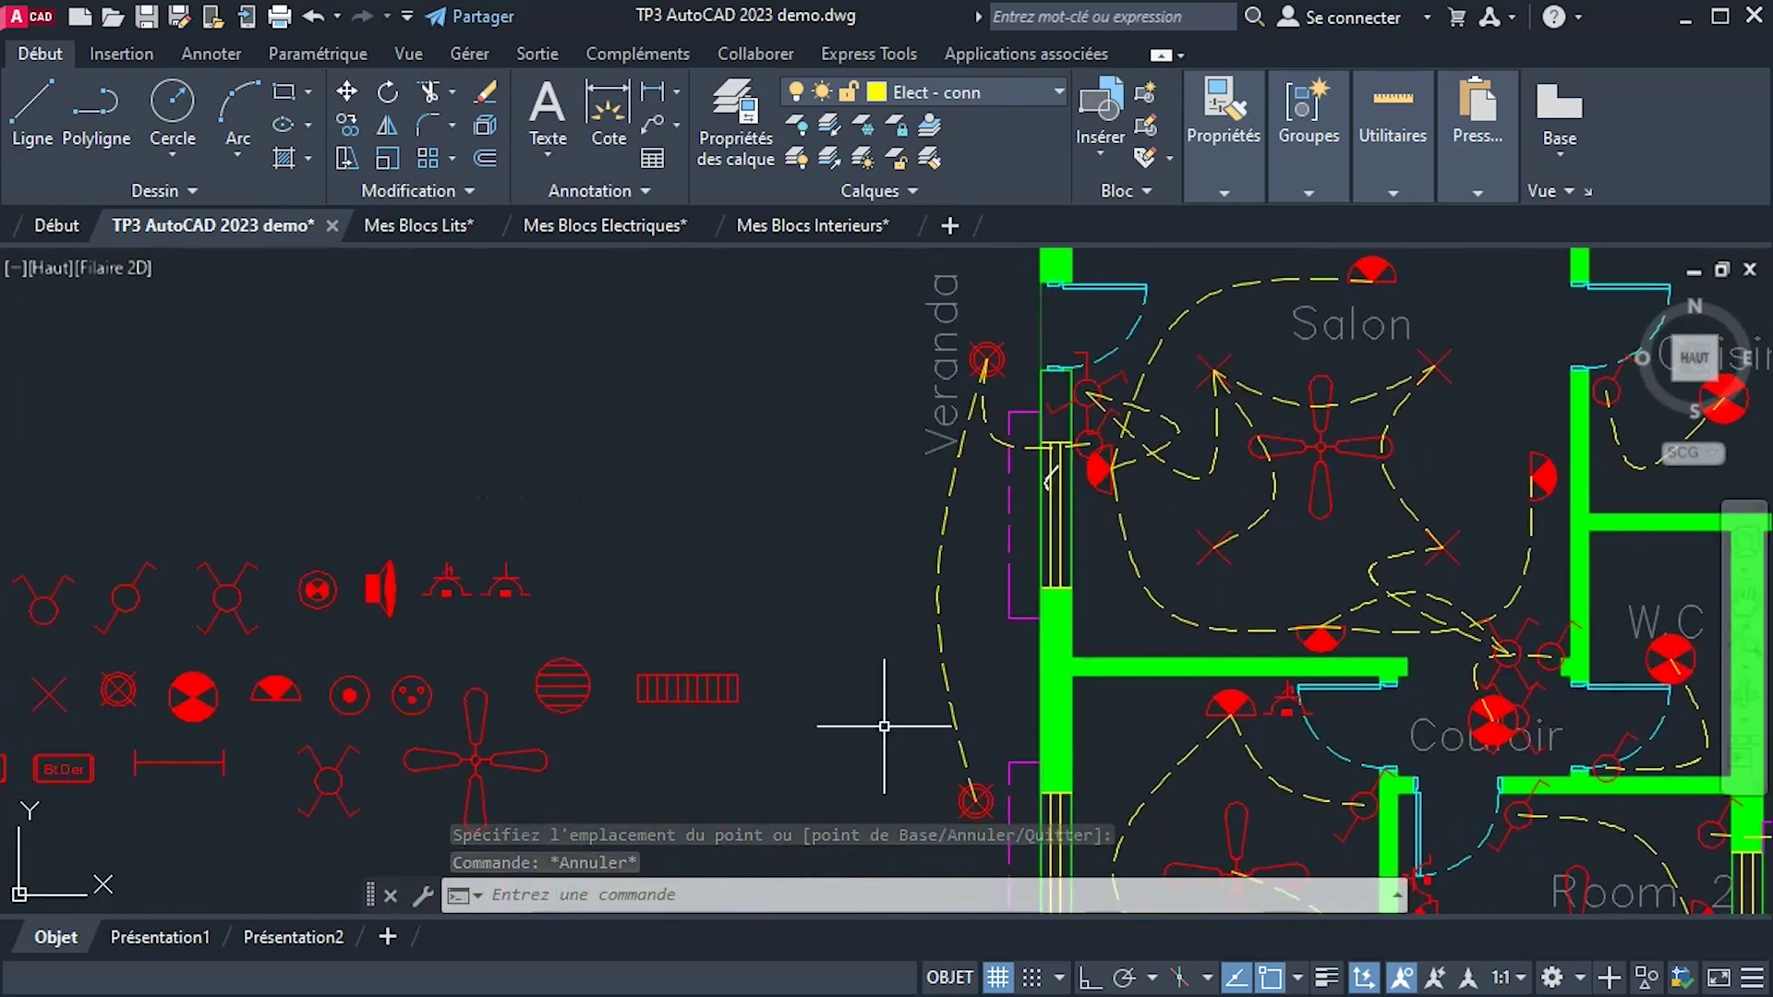
scroll(498, 583, "up", 2)
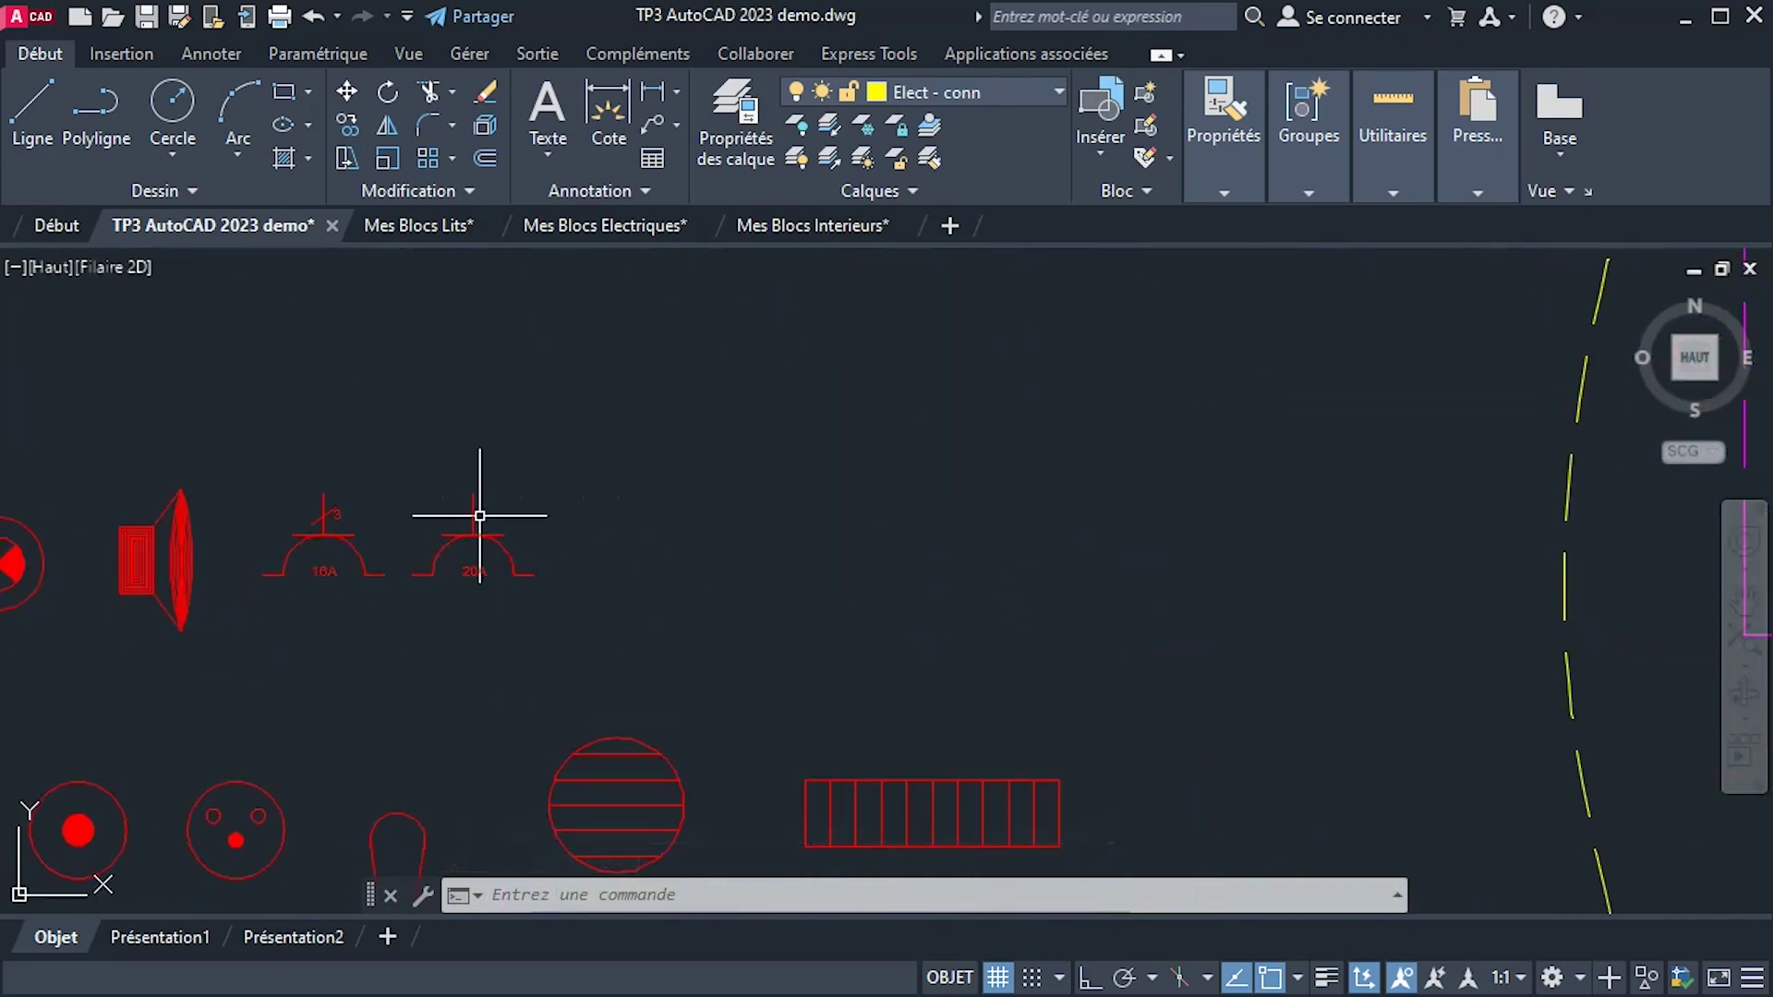
left_click(474, 530)
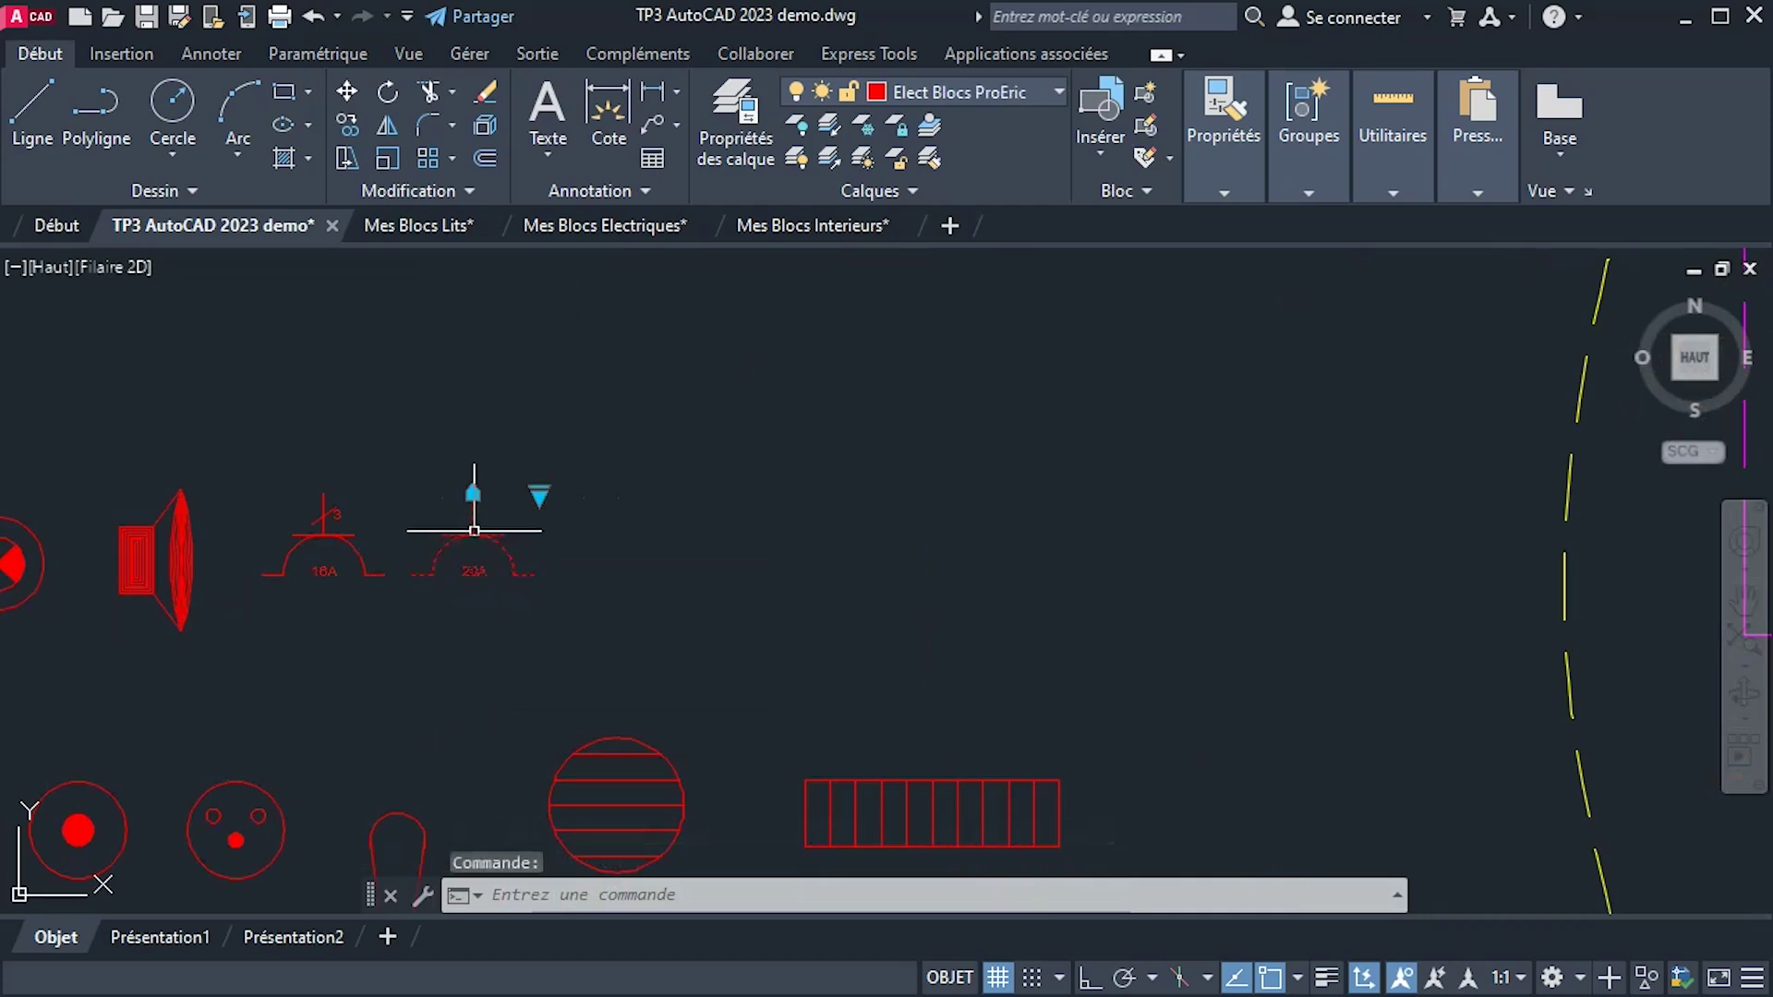
left_click(491, 135)
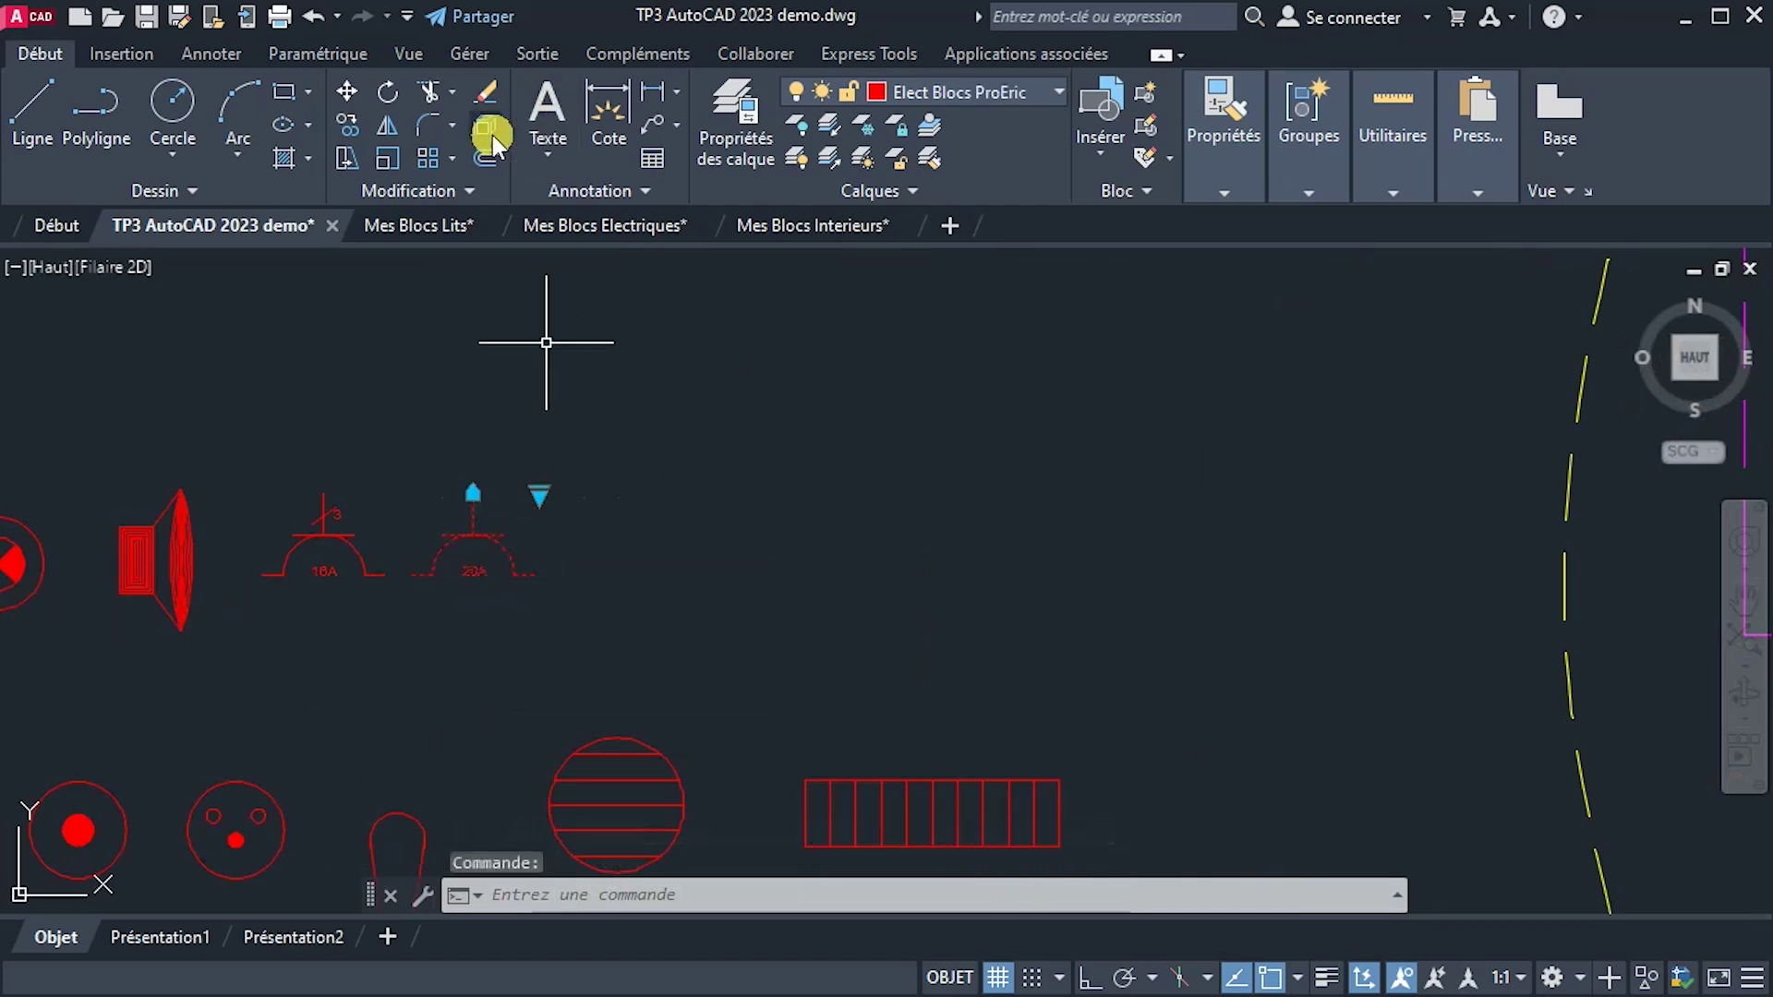
left_click(349, 121)
left_click(473, 533)
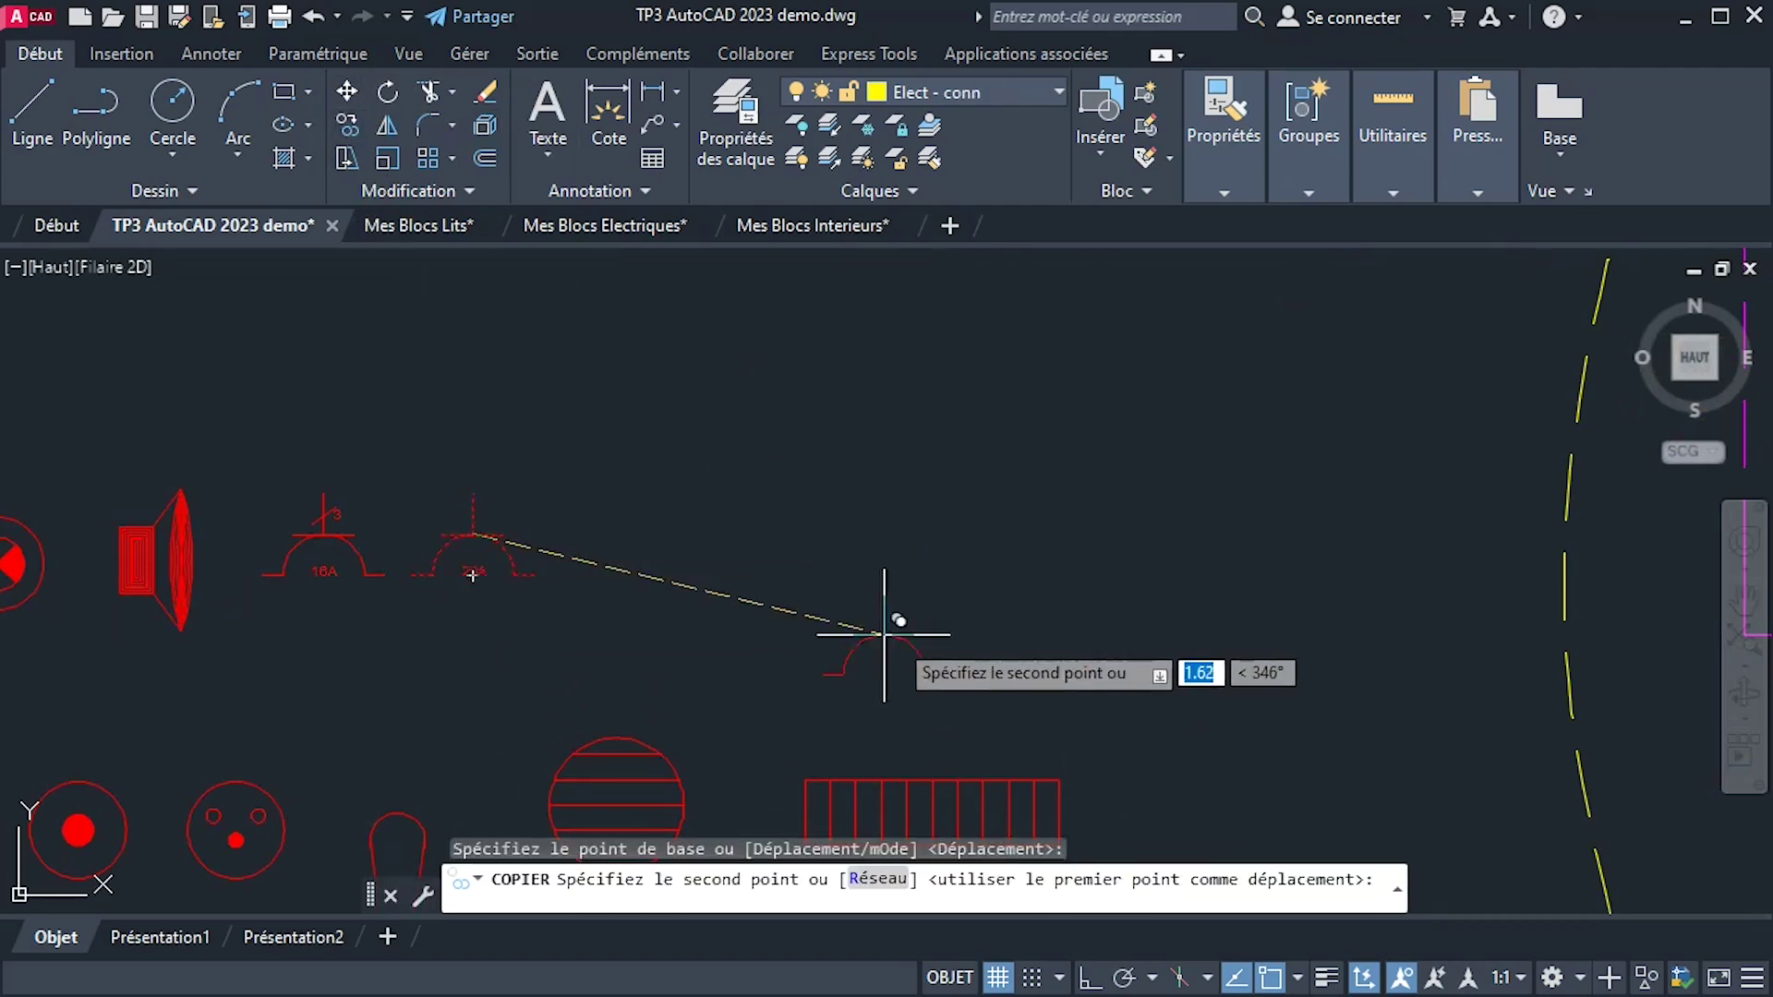
scroll(903, 614, "up", 5)
middle_click_drag(759, 402, 713, 634)
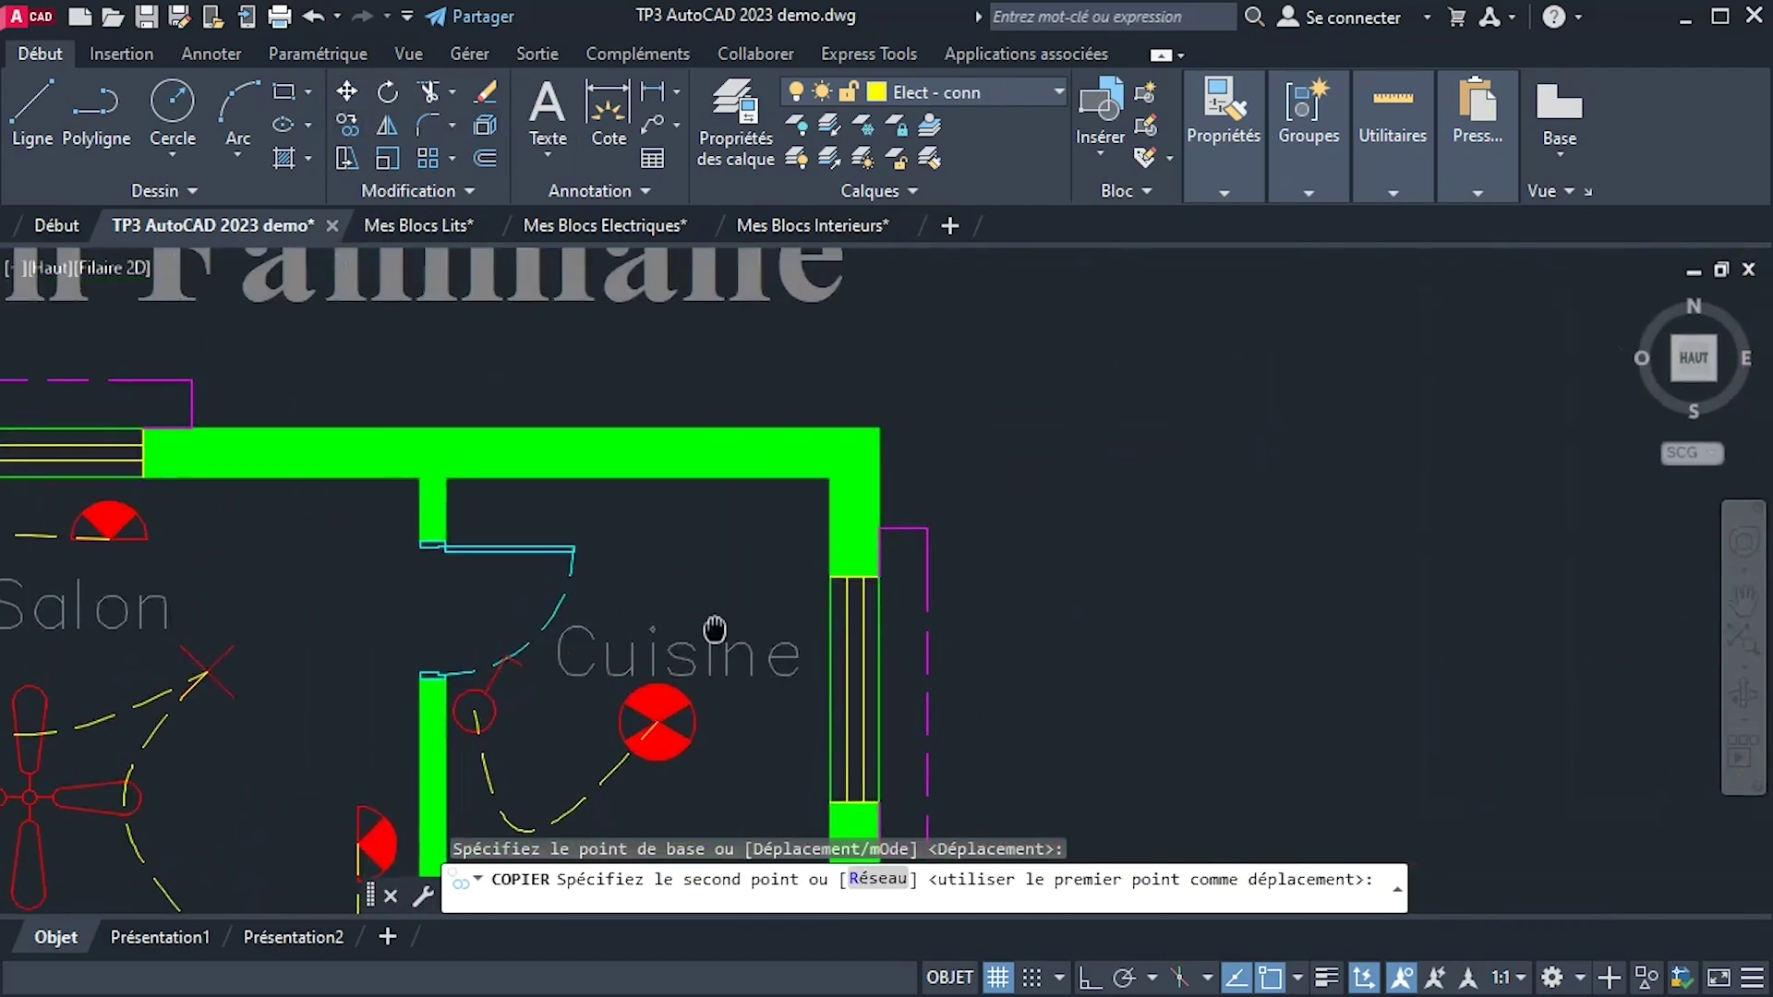
left_click(763, 488)
Place a second 20A socket copy in the Cuisine's lower-right corner below the window, and finish copying.
mouse_move(764, 487)
middle_mouse_down()
mouse_move(780, 554)
mouse_move(866, 586)
middle_mouse_up()
left_click(878, 574)
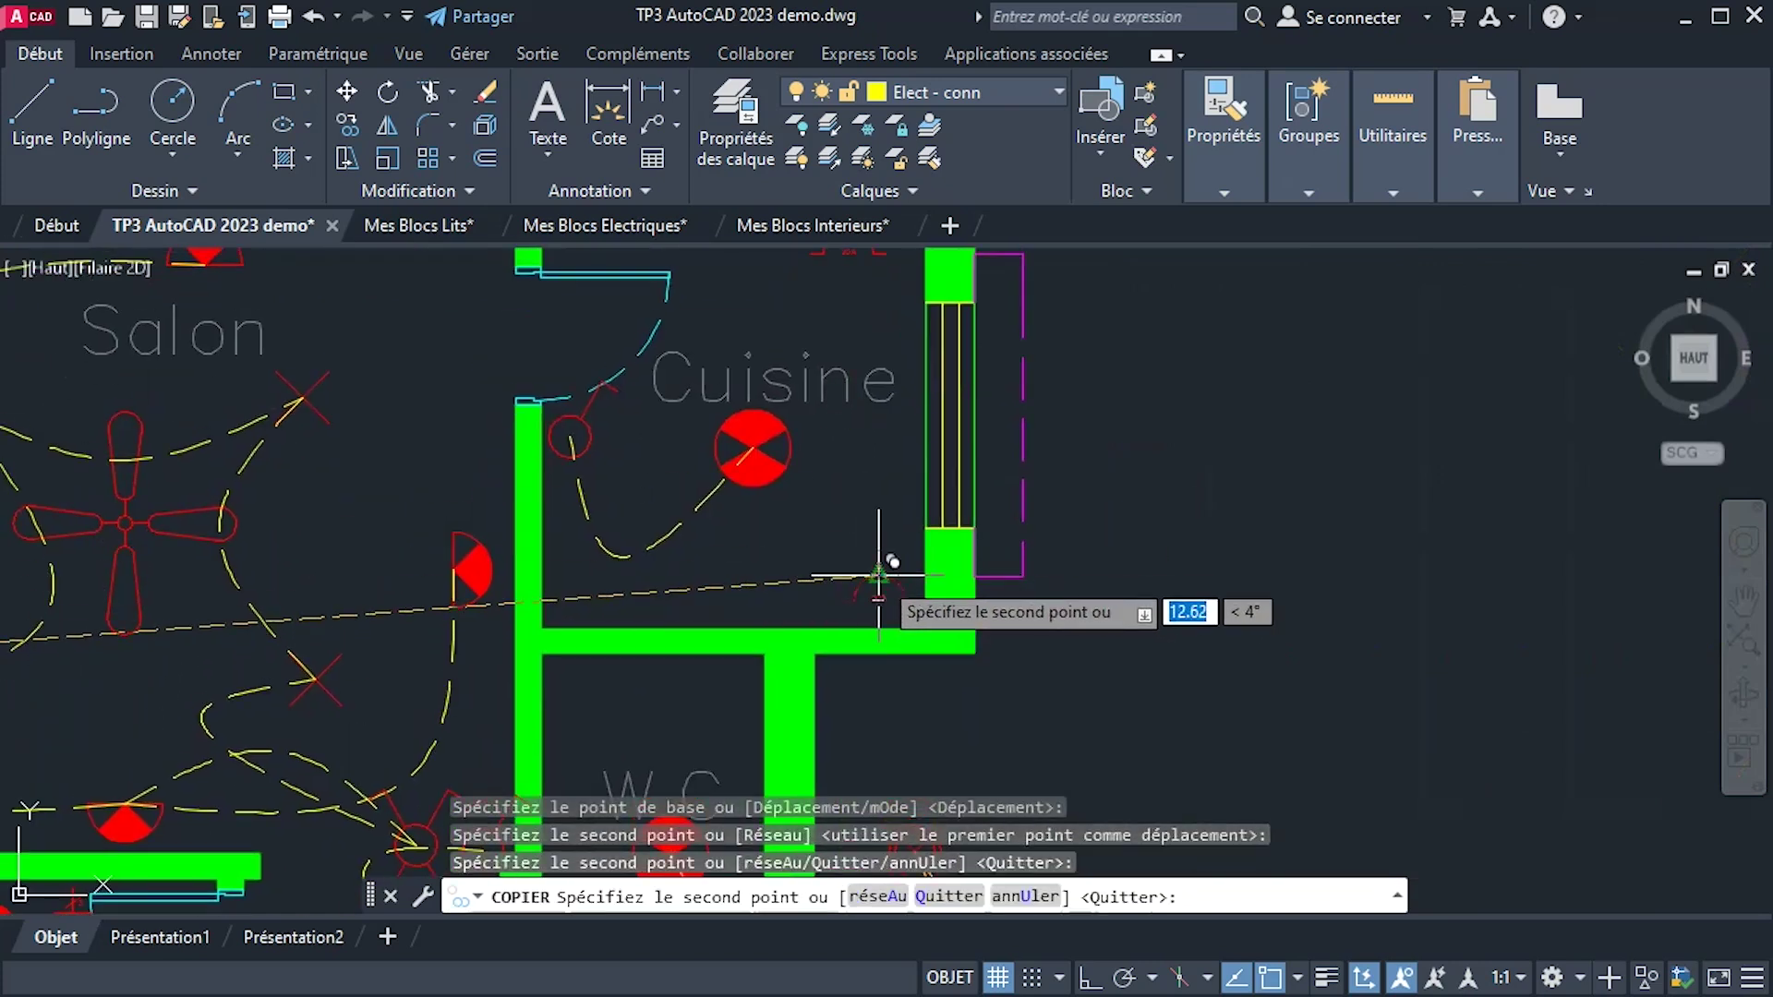
right_click(1230, 513)
left_click(1312, 529)
Copy the 16A socket symbol from the symbol set to the Cuisine's lower wall, left of the 20A socket.
middle_click_drag(891, 579, 1409, 556)
scroll(830, 663, "down", 1)
scroll(691, 621, "down", 1)
middle_click_drag(691, 622, 968, 591)
scroll(466, 661, "up", 4)
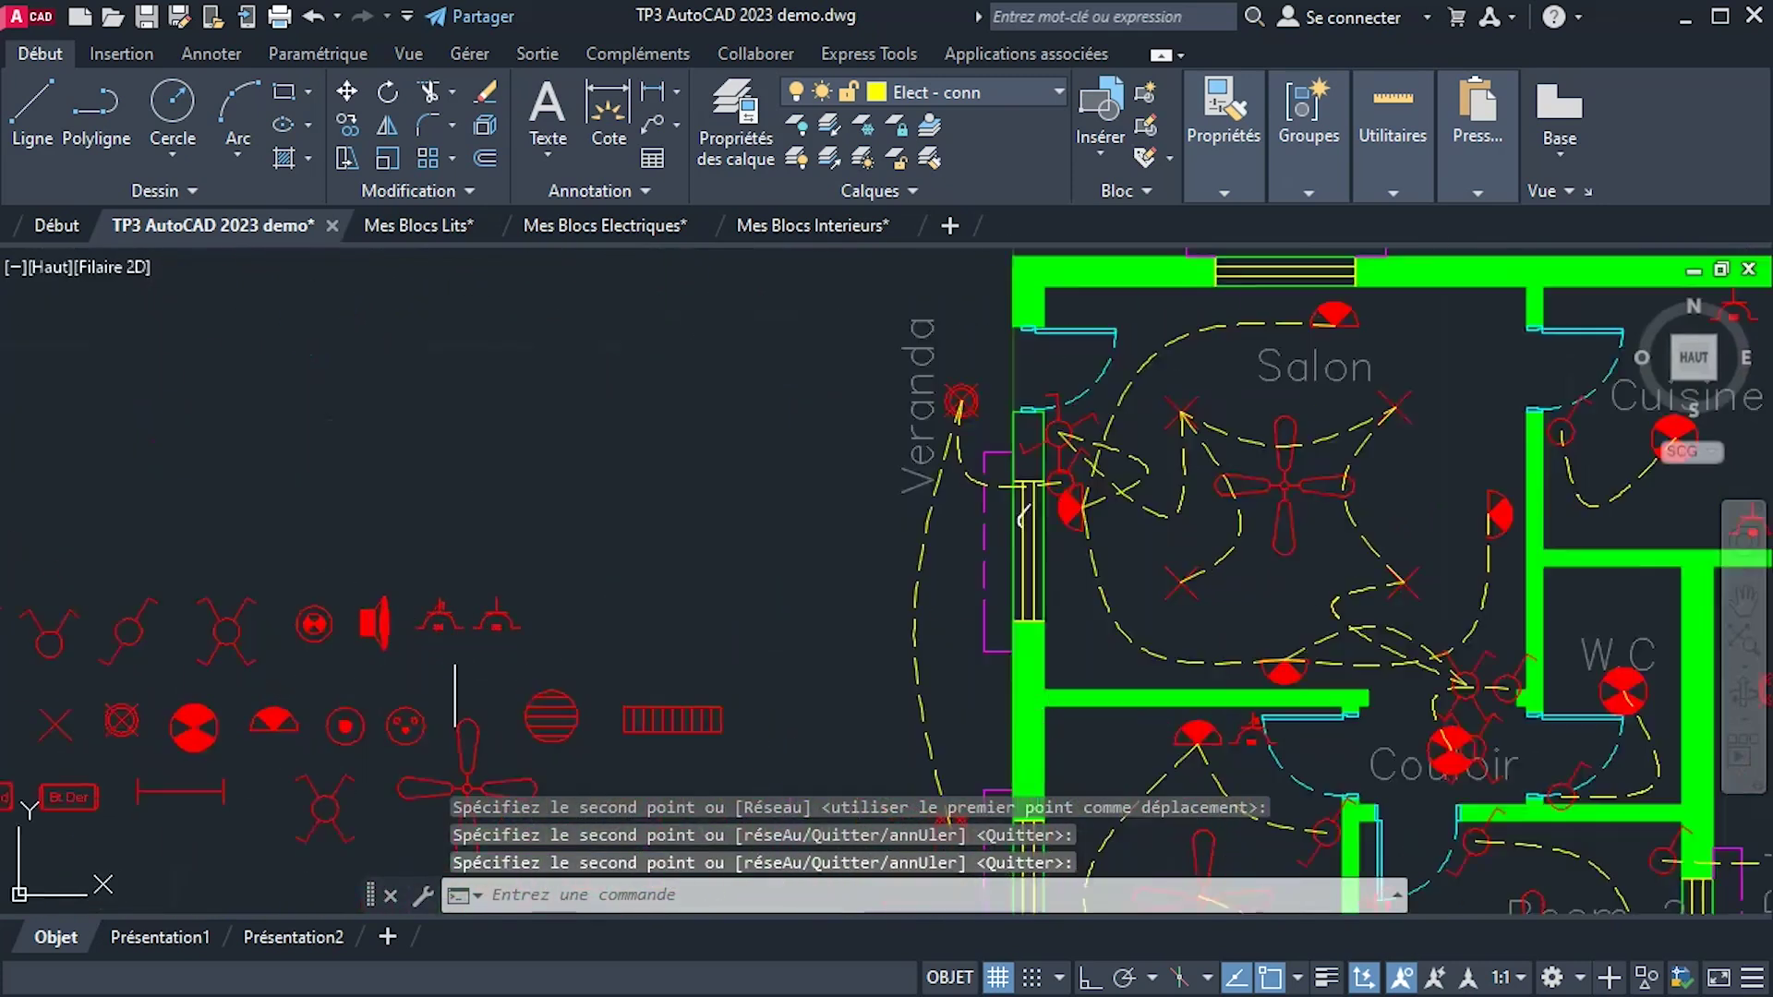
left_click(427, 591)
left_click(335, 139)
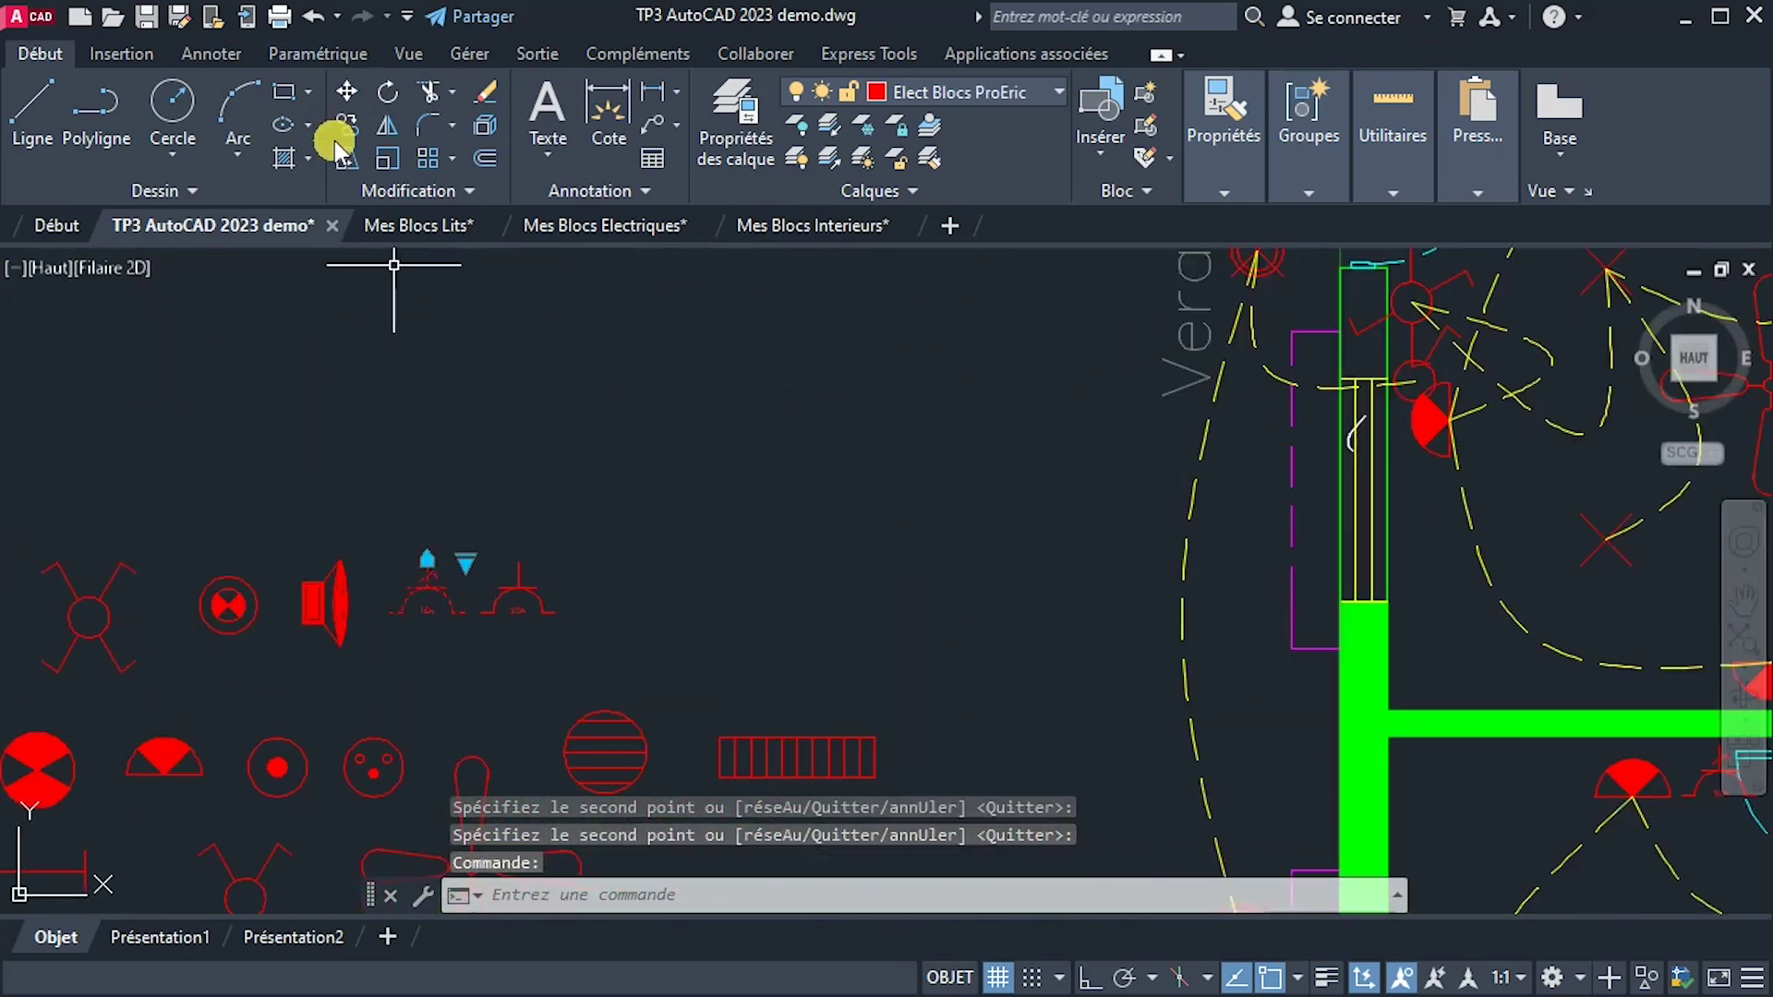
left_click(428, 596)
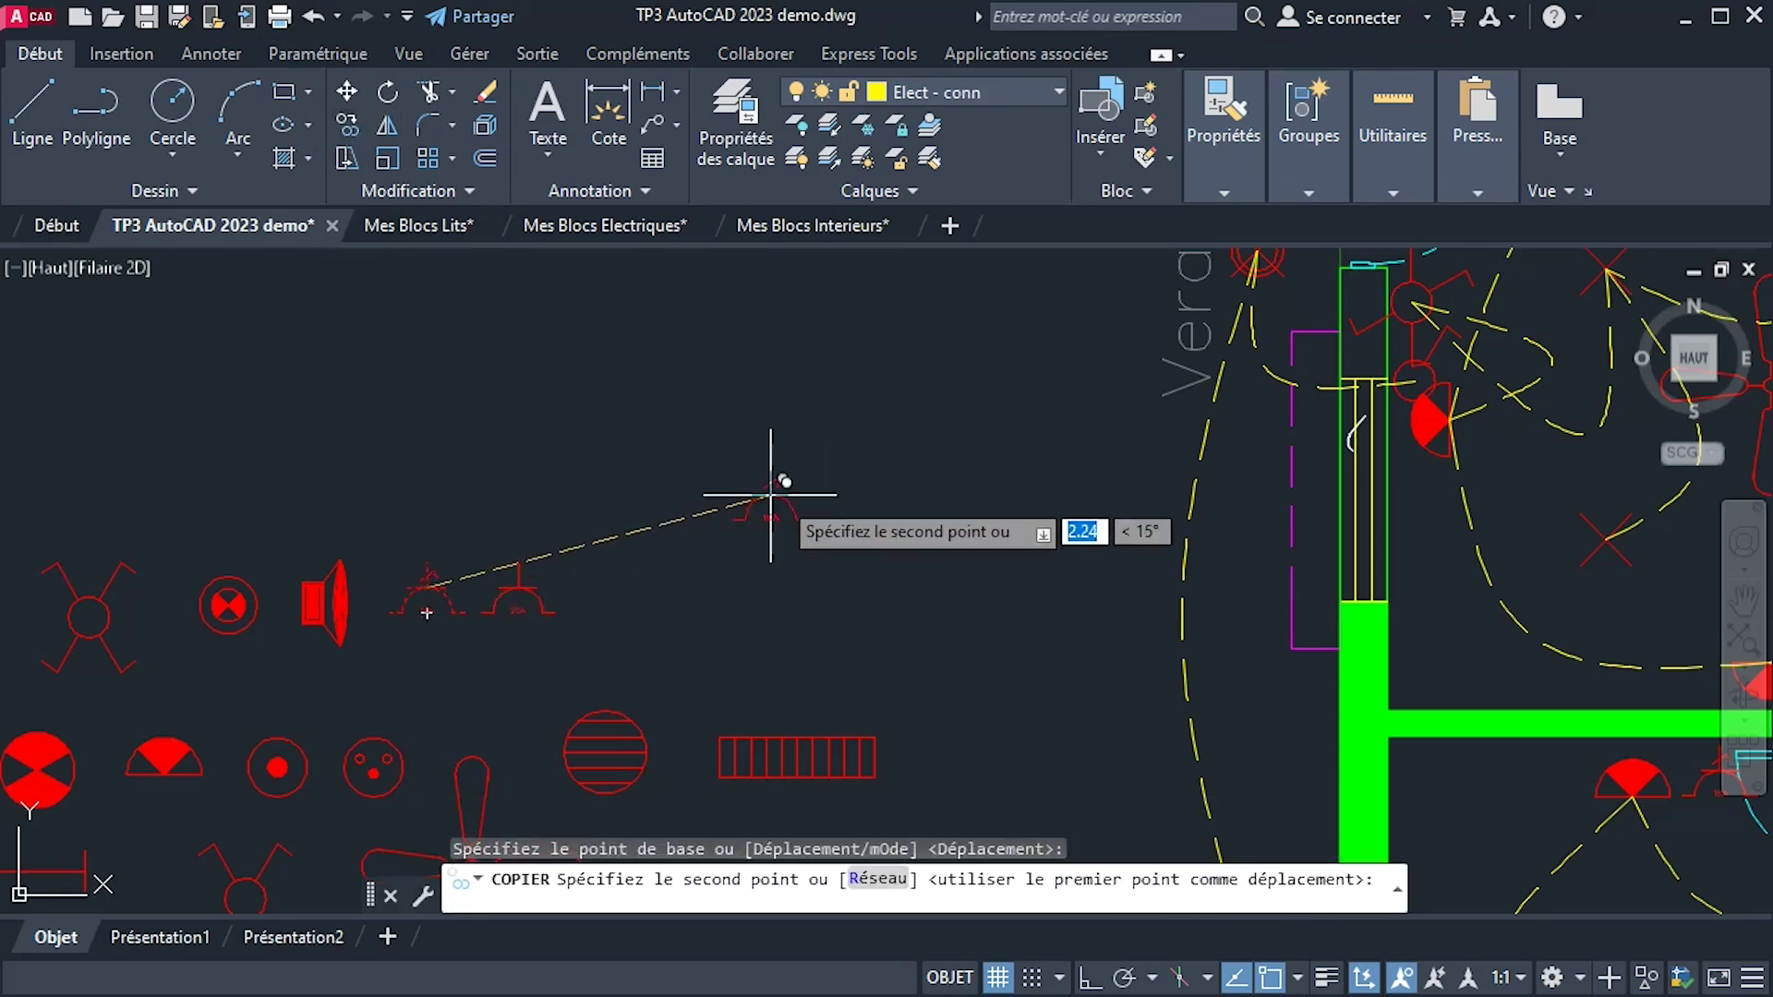
scroll(752, 507, "down", 3)
middle_click_drag(752, 507, 277, 504)
scroll(905, 499, "up", 4)
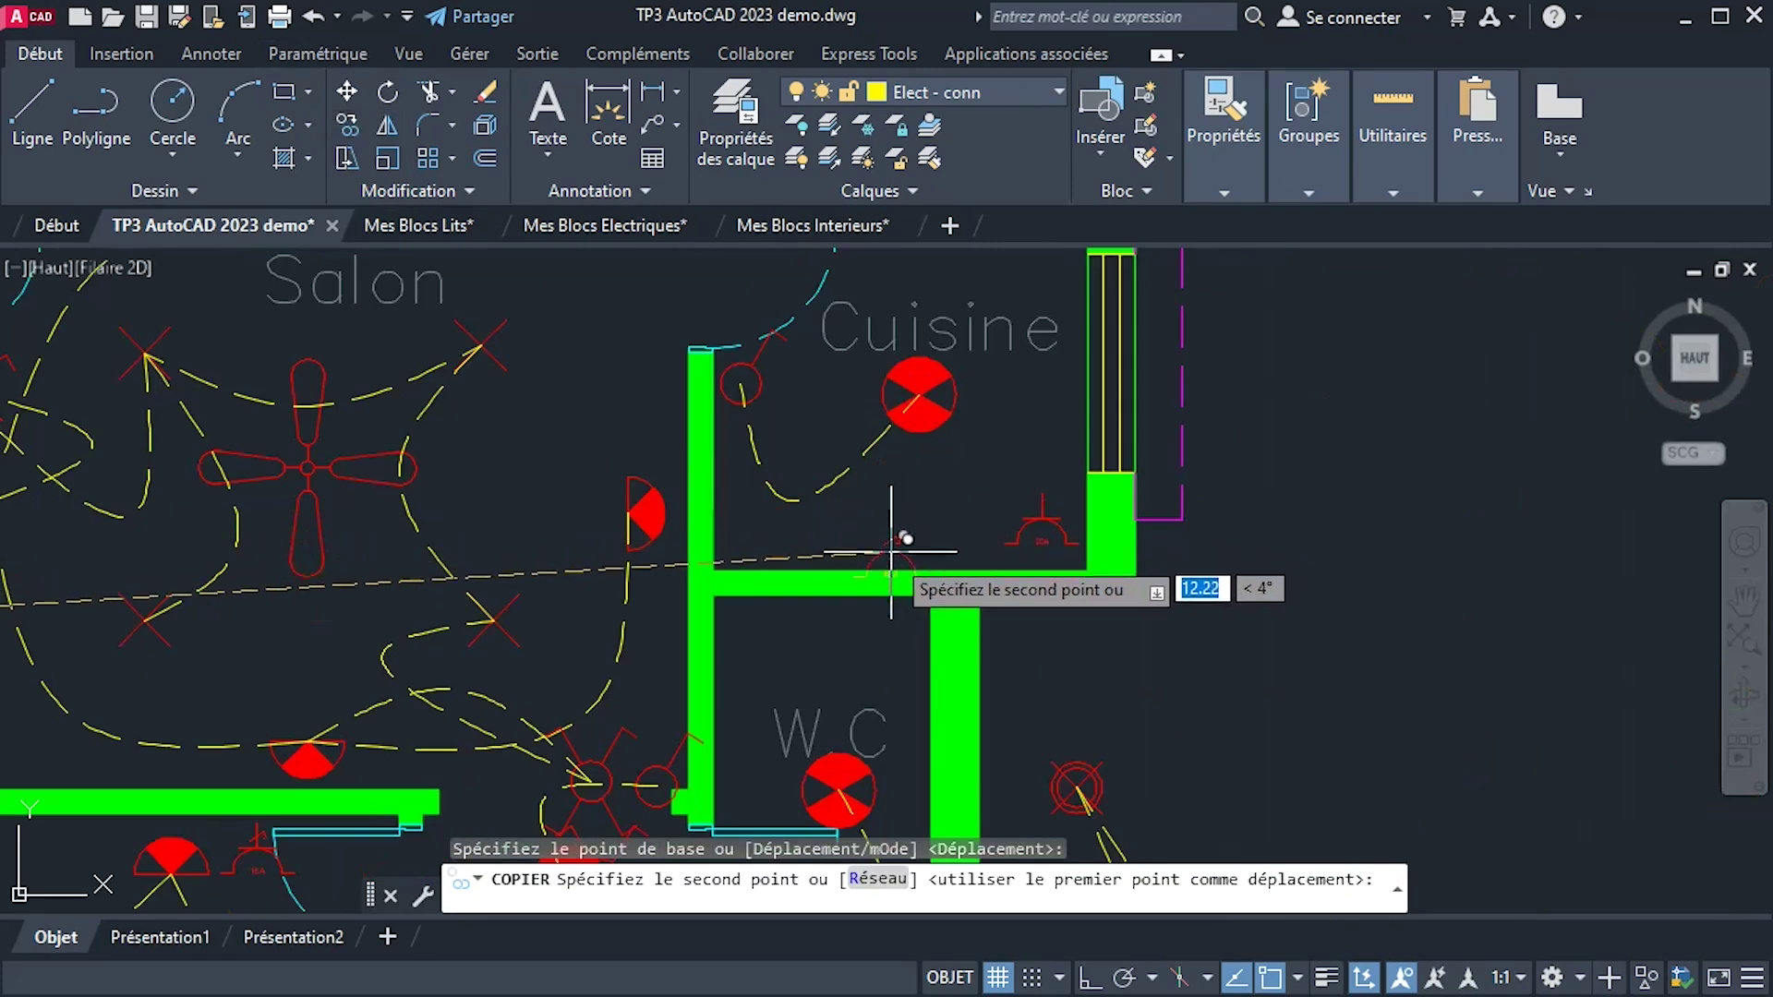
left_click(933, 517)
scroll(1007, 531, "up", 2)
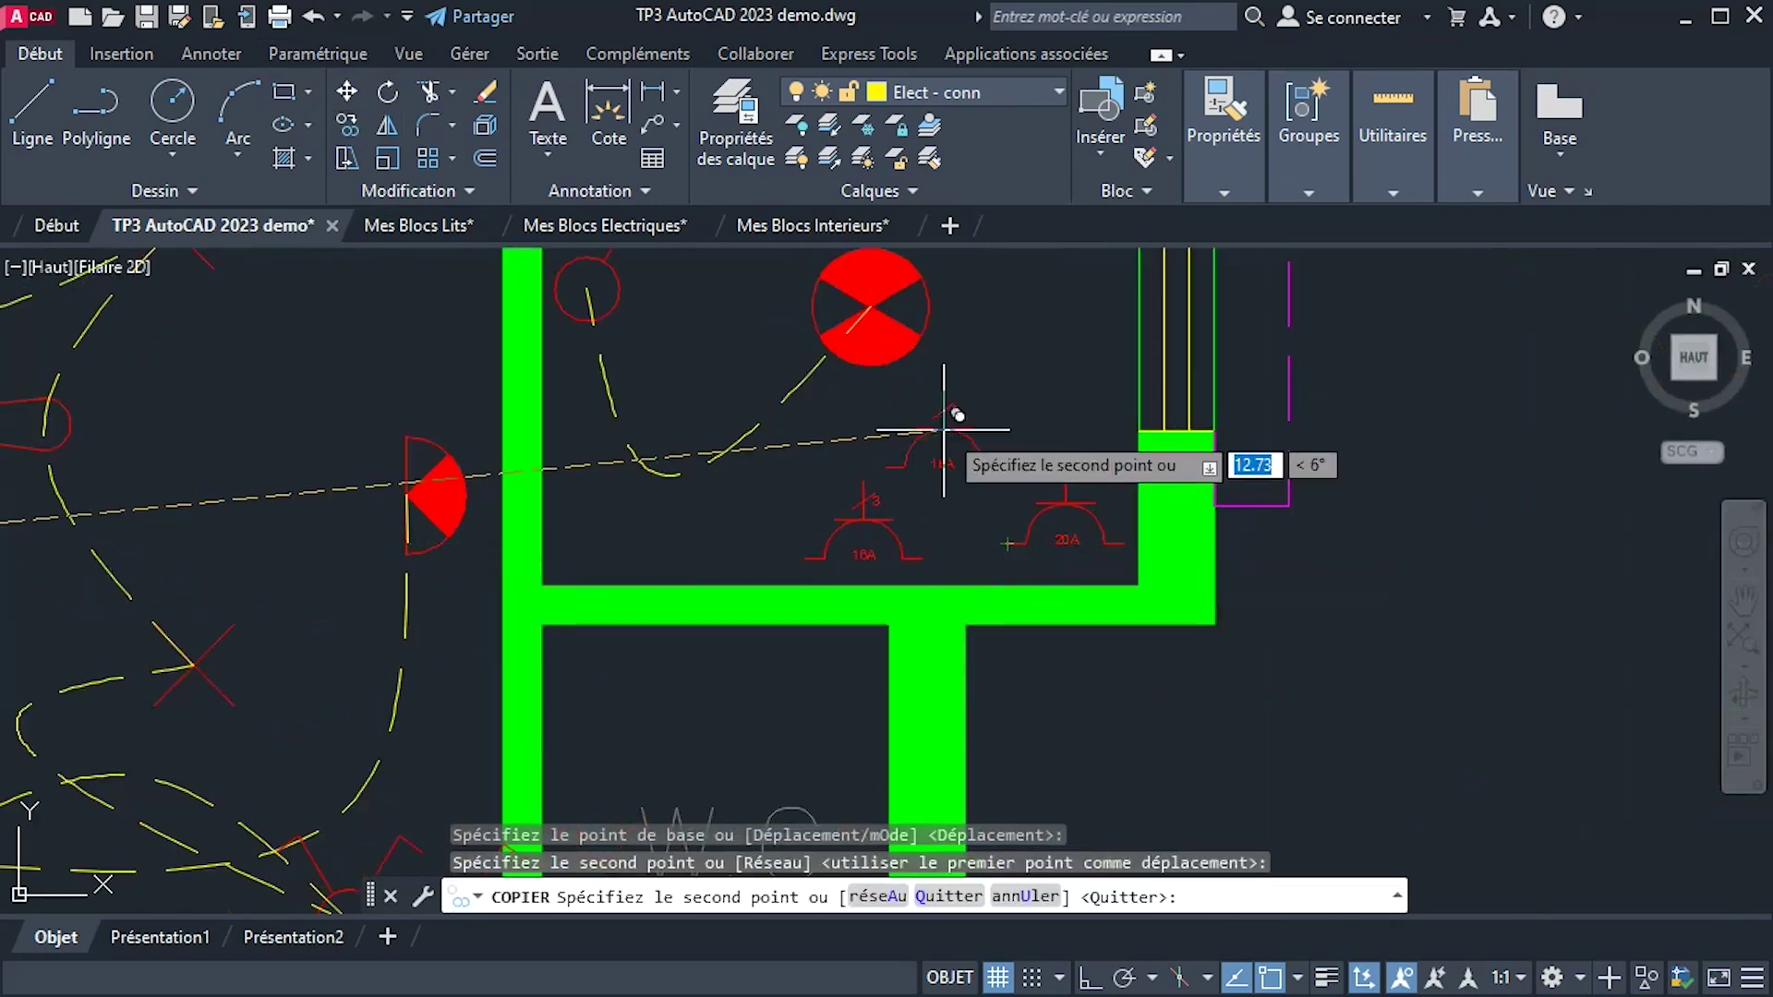
right_click(943, 428)
left_click(1016, 448)
Align the Cuisine's 16A socket with the room's lower wall.
left_click(850, 499)
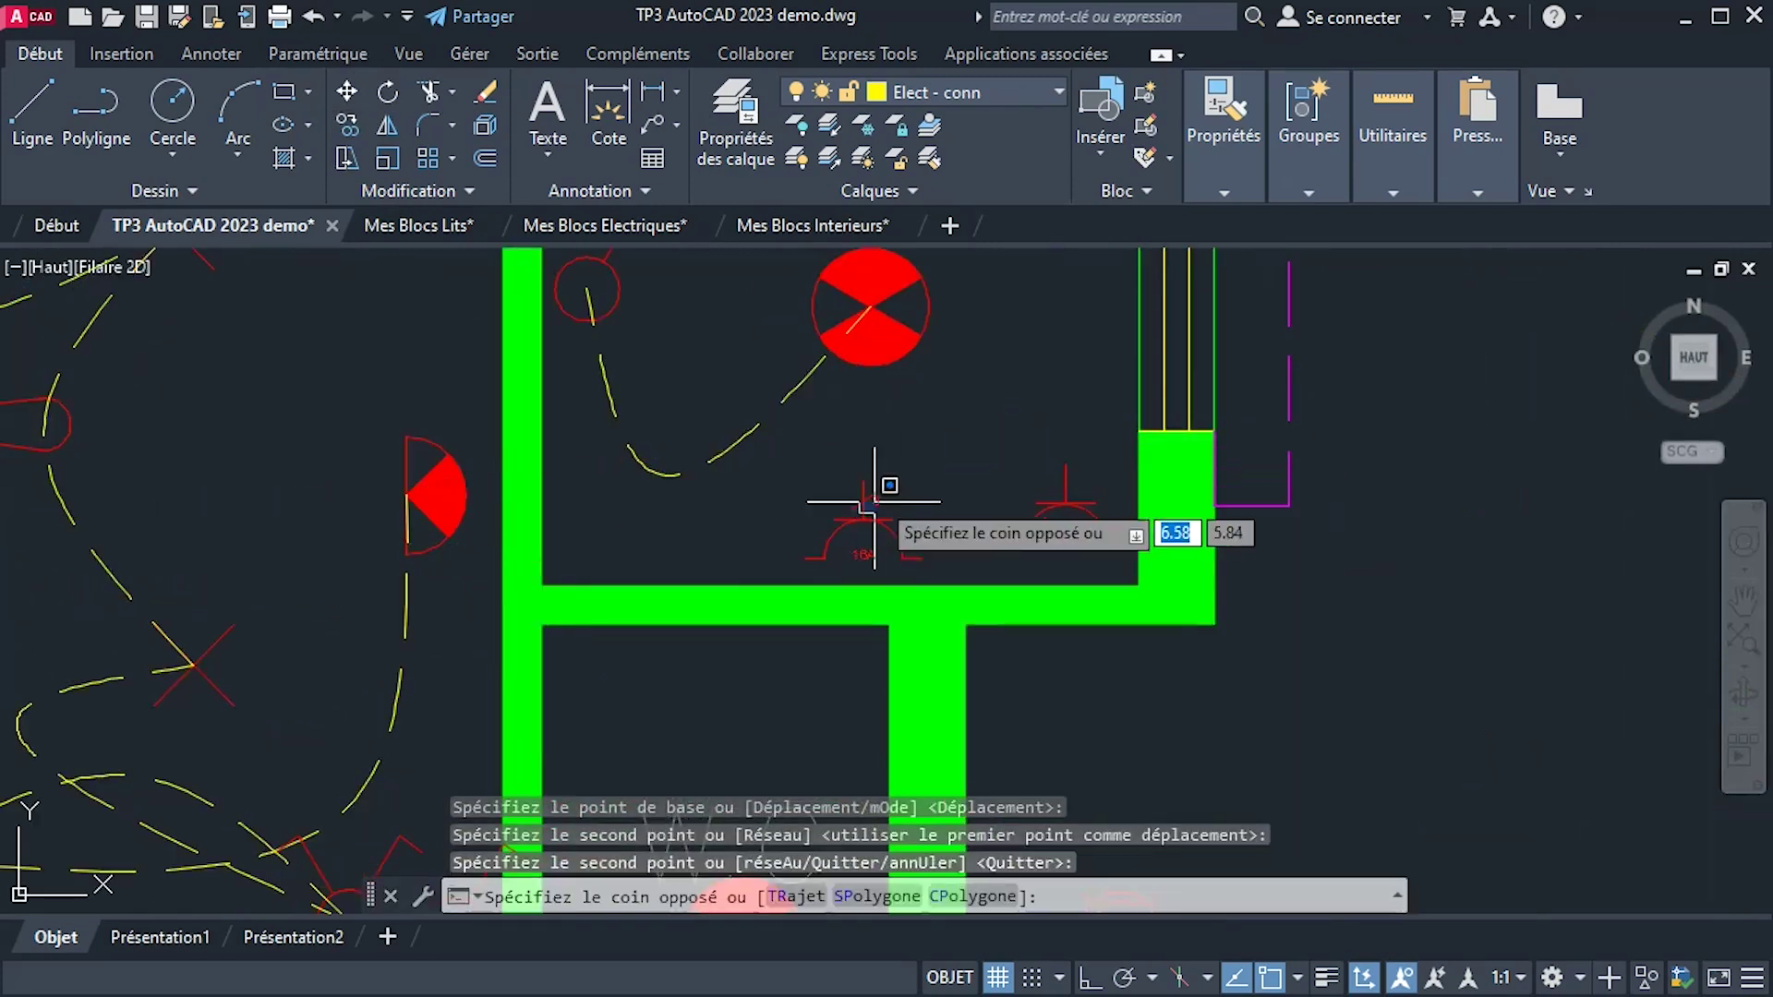
left_click(861, 522)
left_click(864, 479)
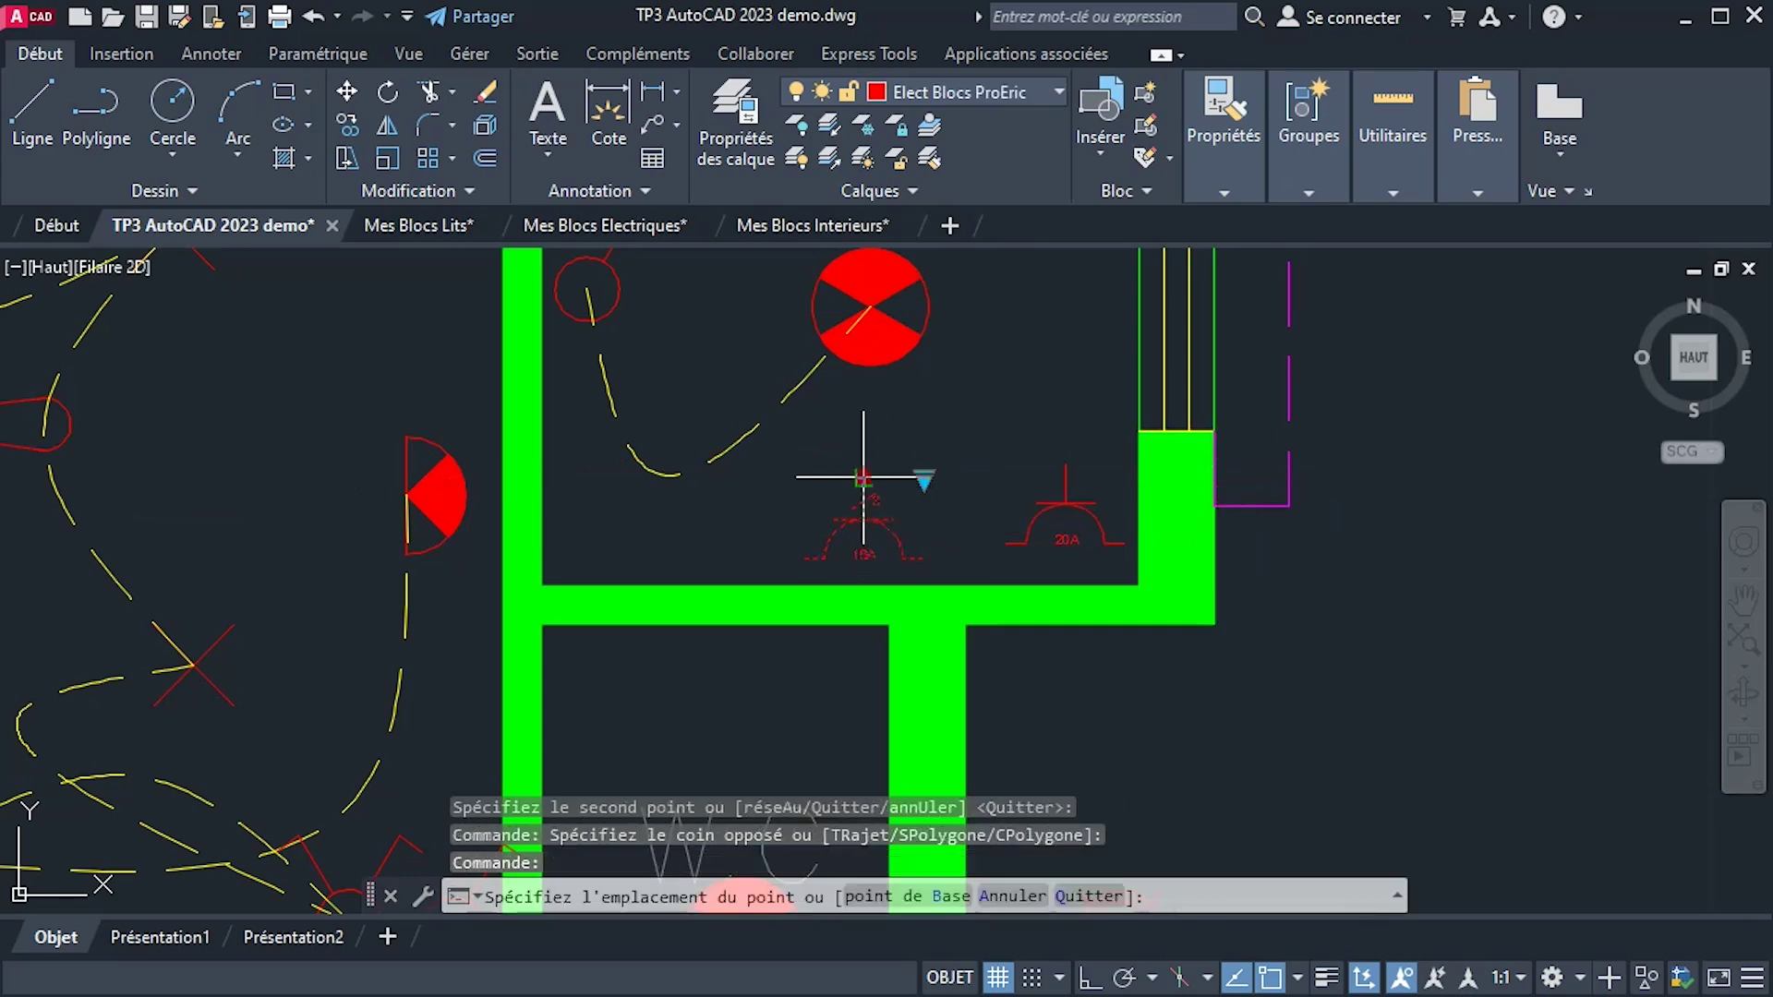
left_click(890, 586)
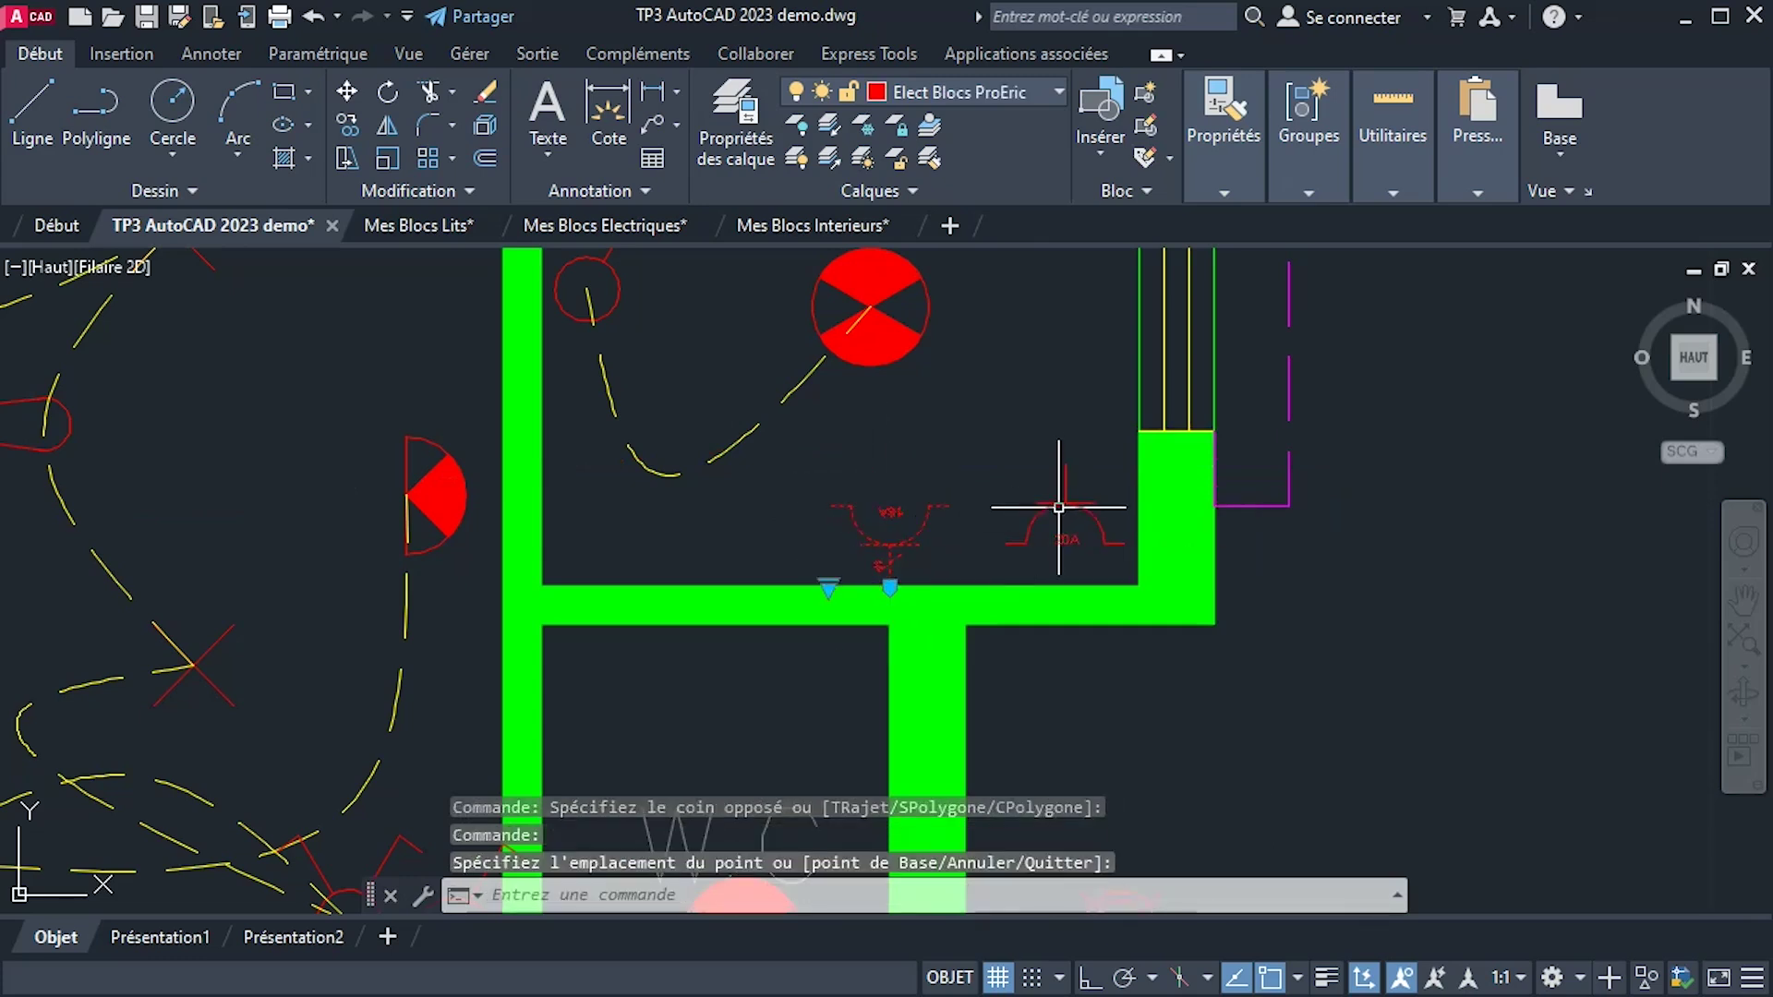
Align the Cuisine's two 20A sockets with the walls, one on the lower wall and one on the upper wall.
left_click(1060, 504)
left_click(1066, 464)
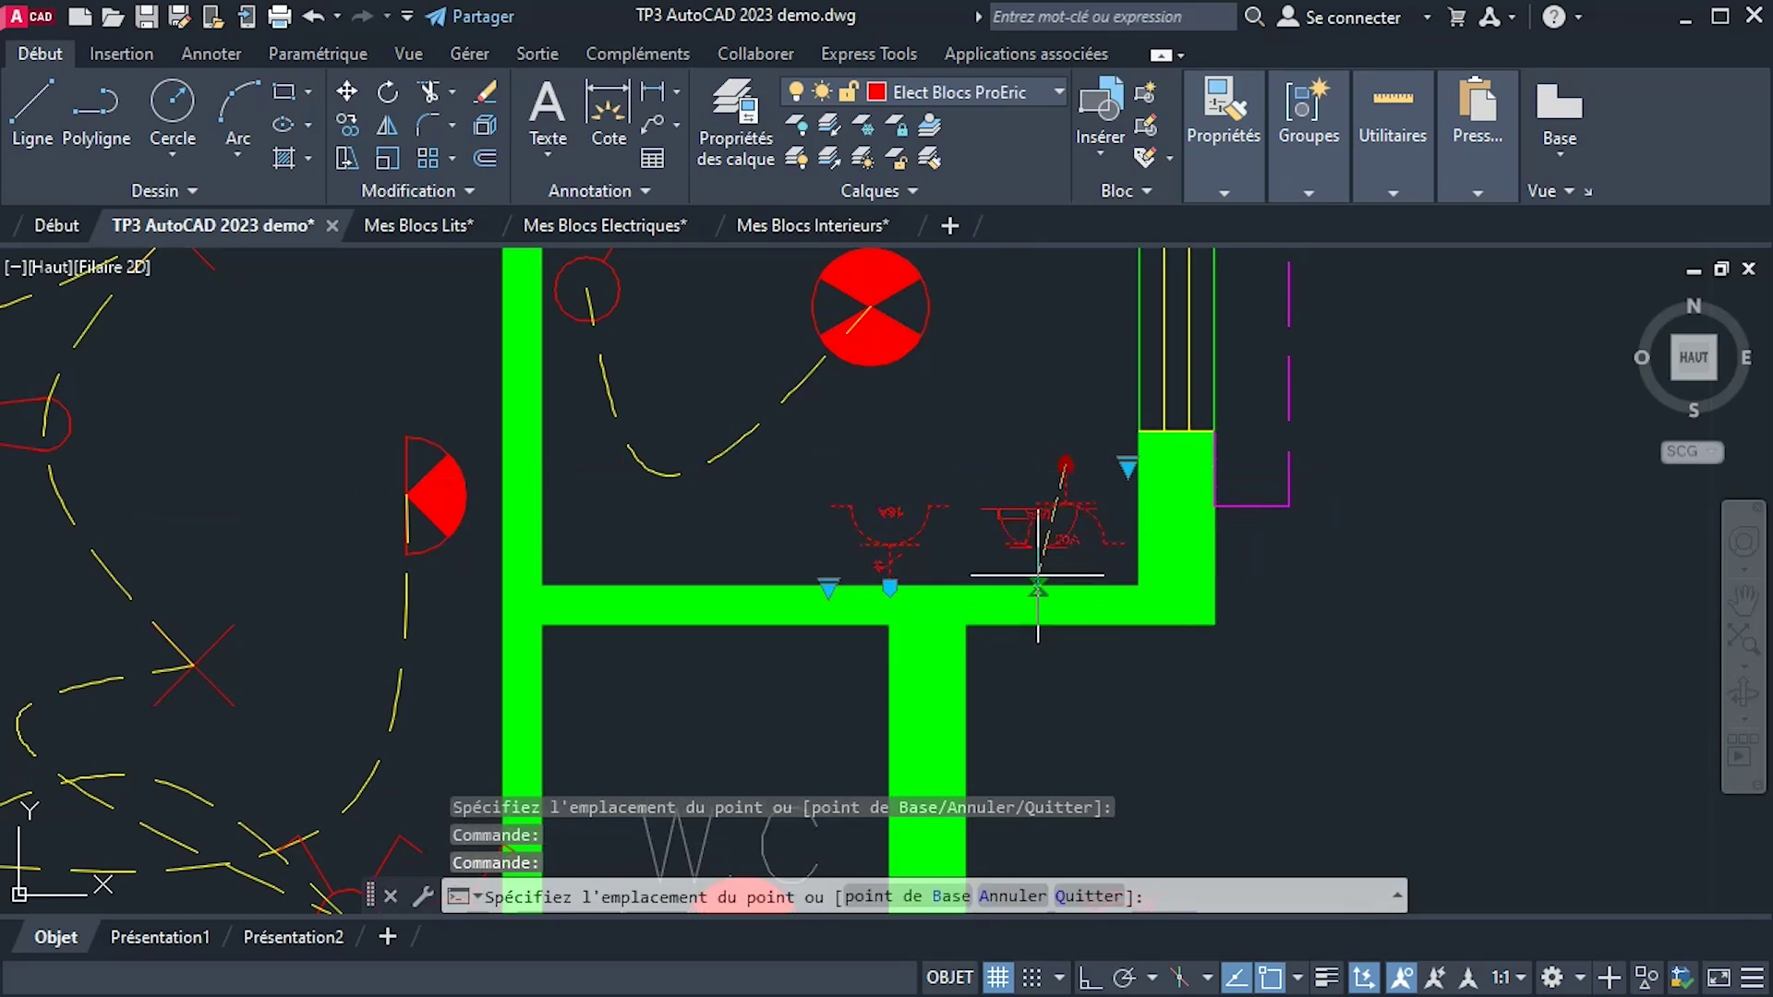
middle_click_drag(1079, 517, 1148, 709)
middle_click_drag(1100, 463, 1139, 736)
left_click(1126, 394)
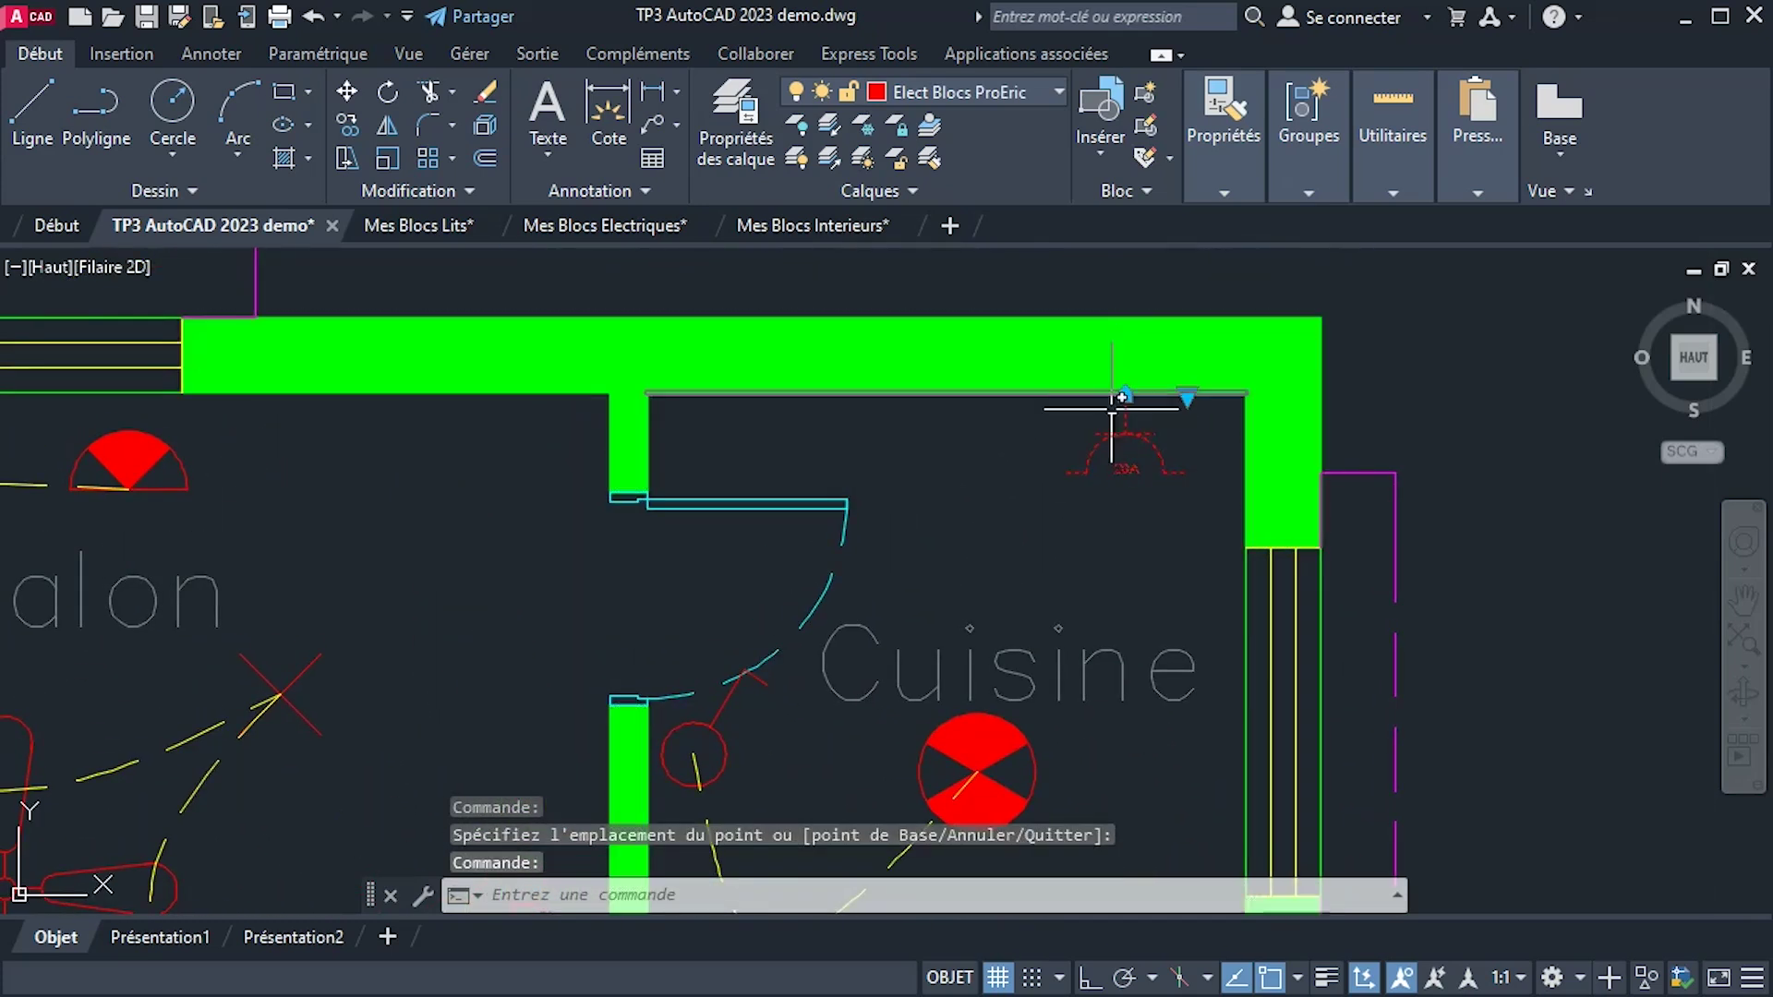
scroll(1144, 539, "down", 2)
key("ctrl+z")
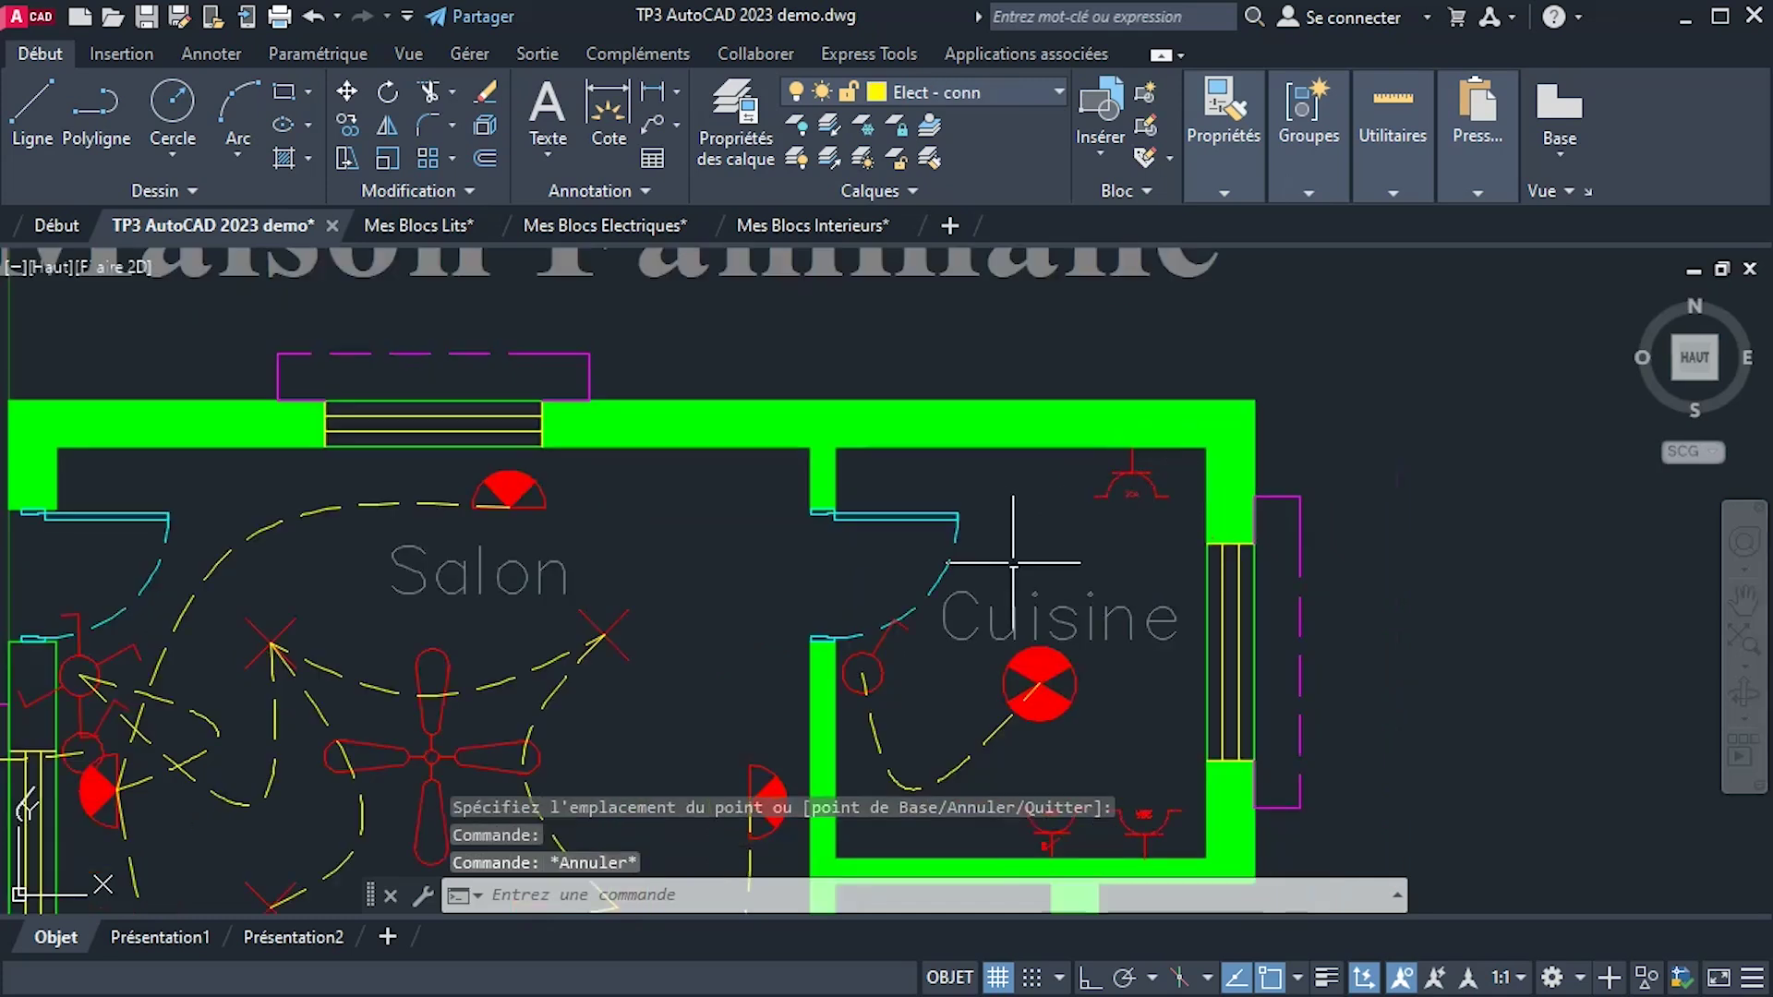
Check which variants the 16A socket block in the symbol set offers, keeping the current one.
middle_click_drag(1150, 553, 1149, 328)
middle_click_drag(1155, 480, 1174, 296)
scroll(1100, 456, "up", 2)
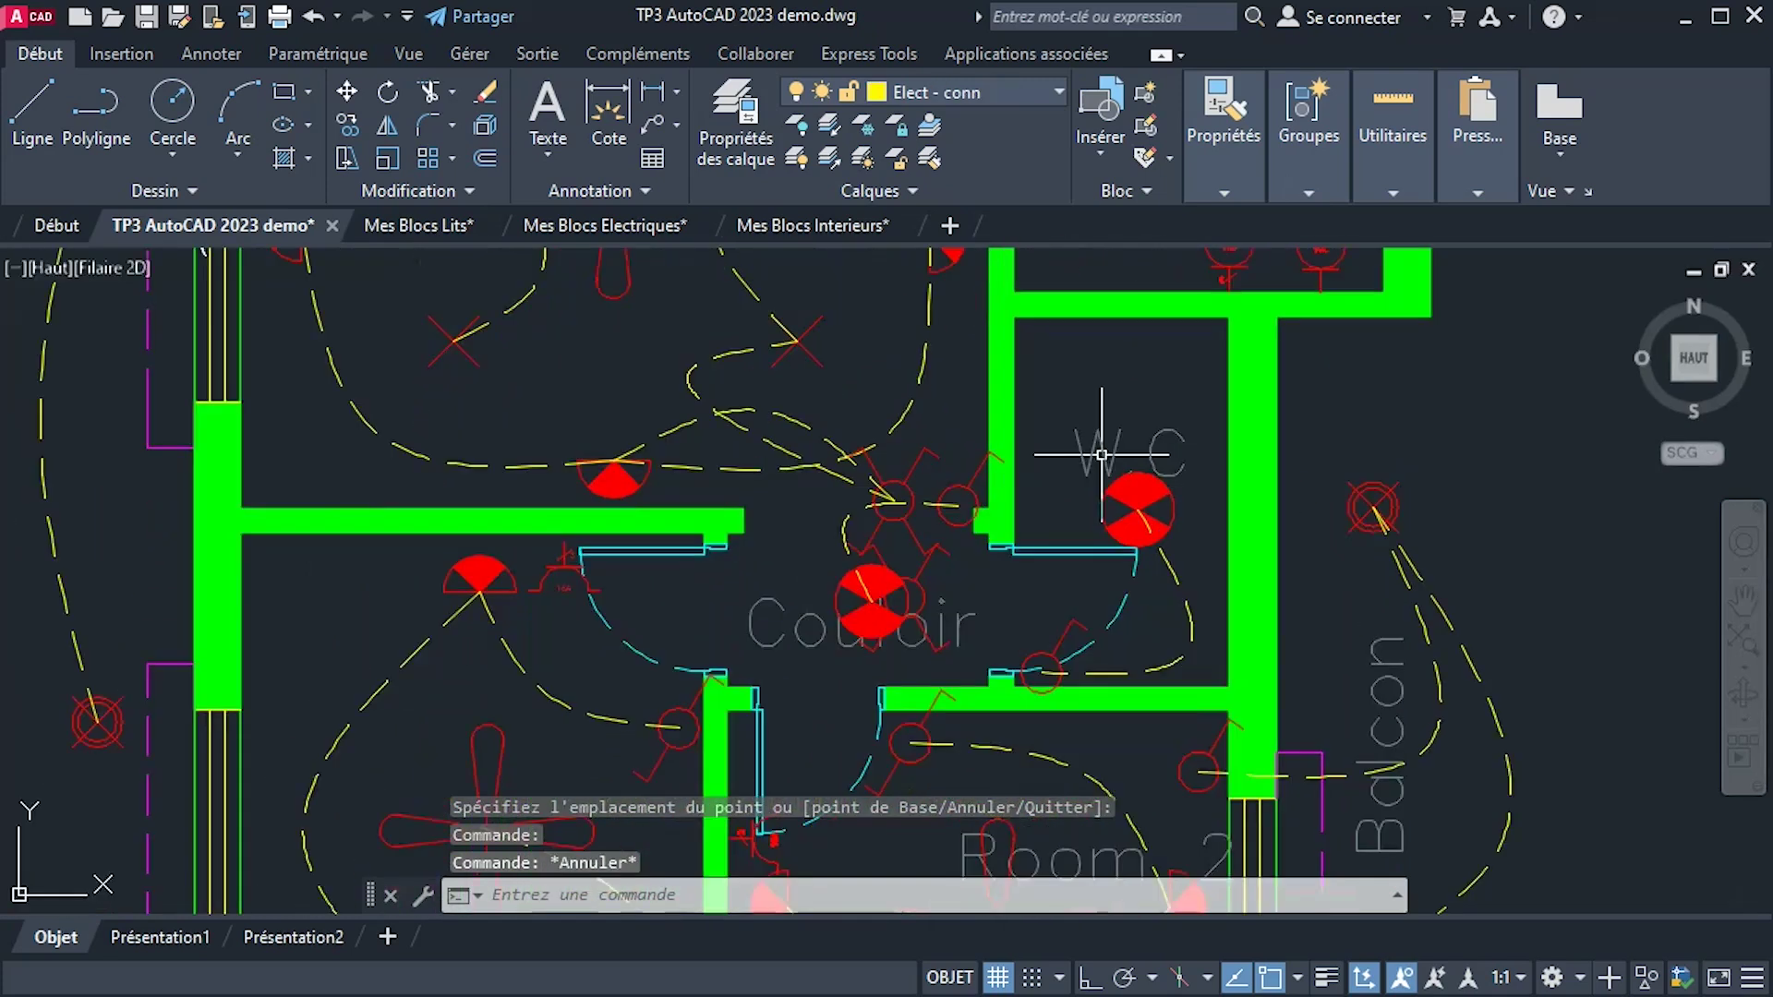
scroll(1105, 520, "down", 2)
middle_click_drag(1103, 521, 1340, 529)
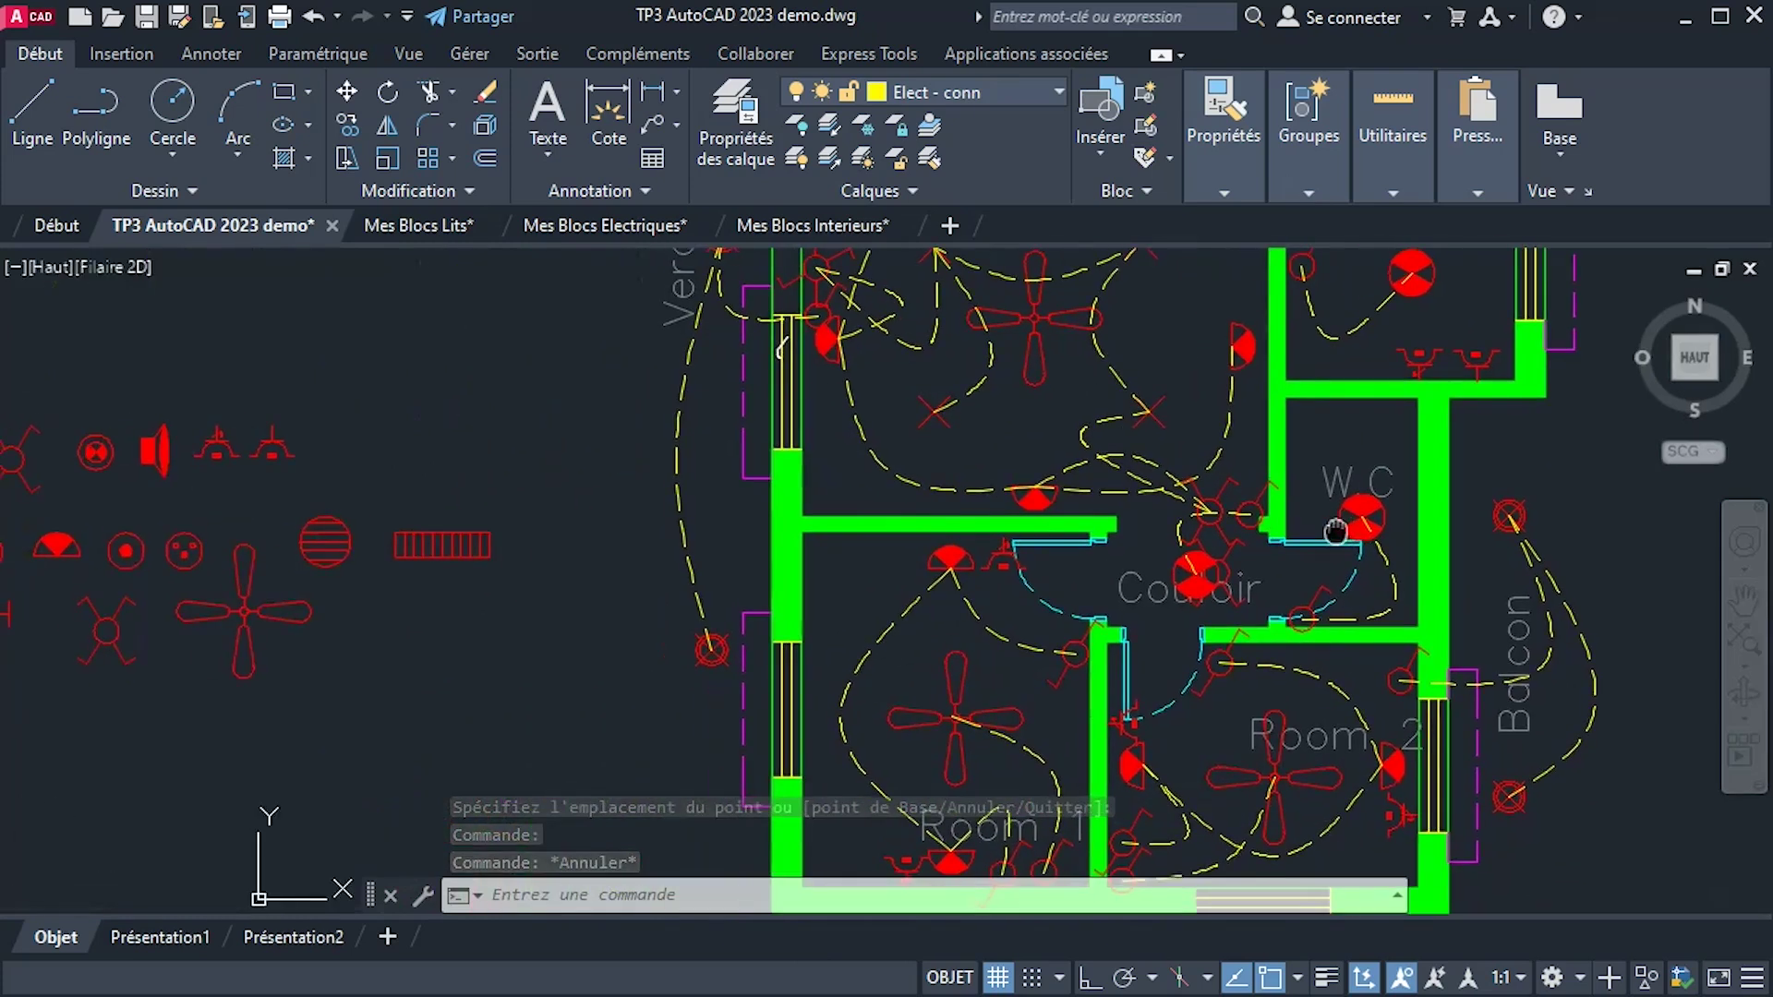
middle_click_drag(244, 482, 431, 511)
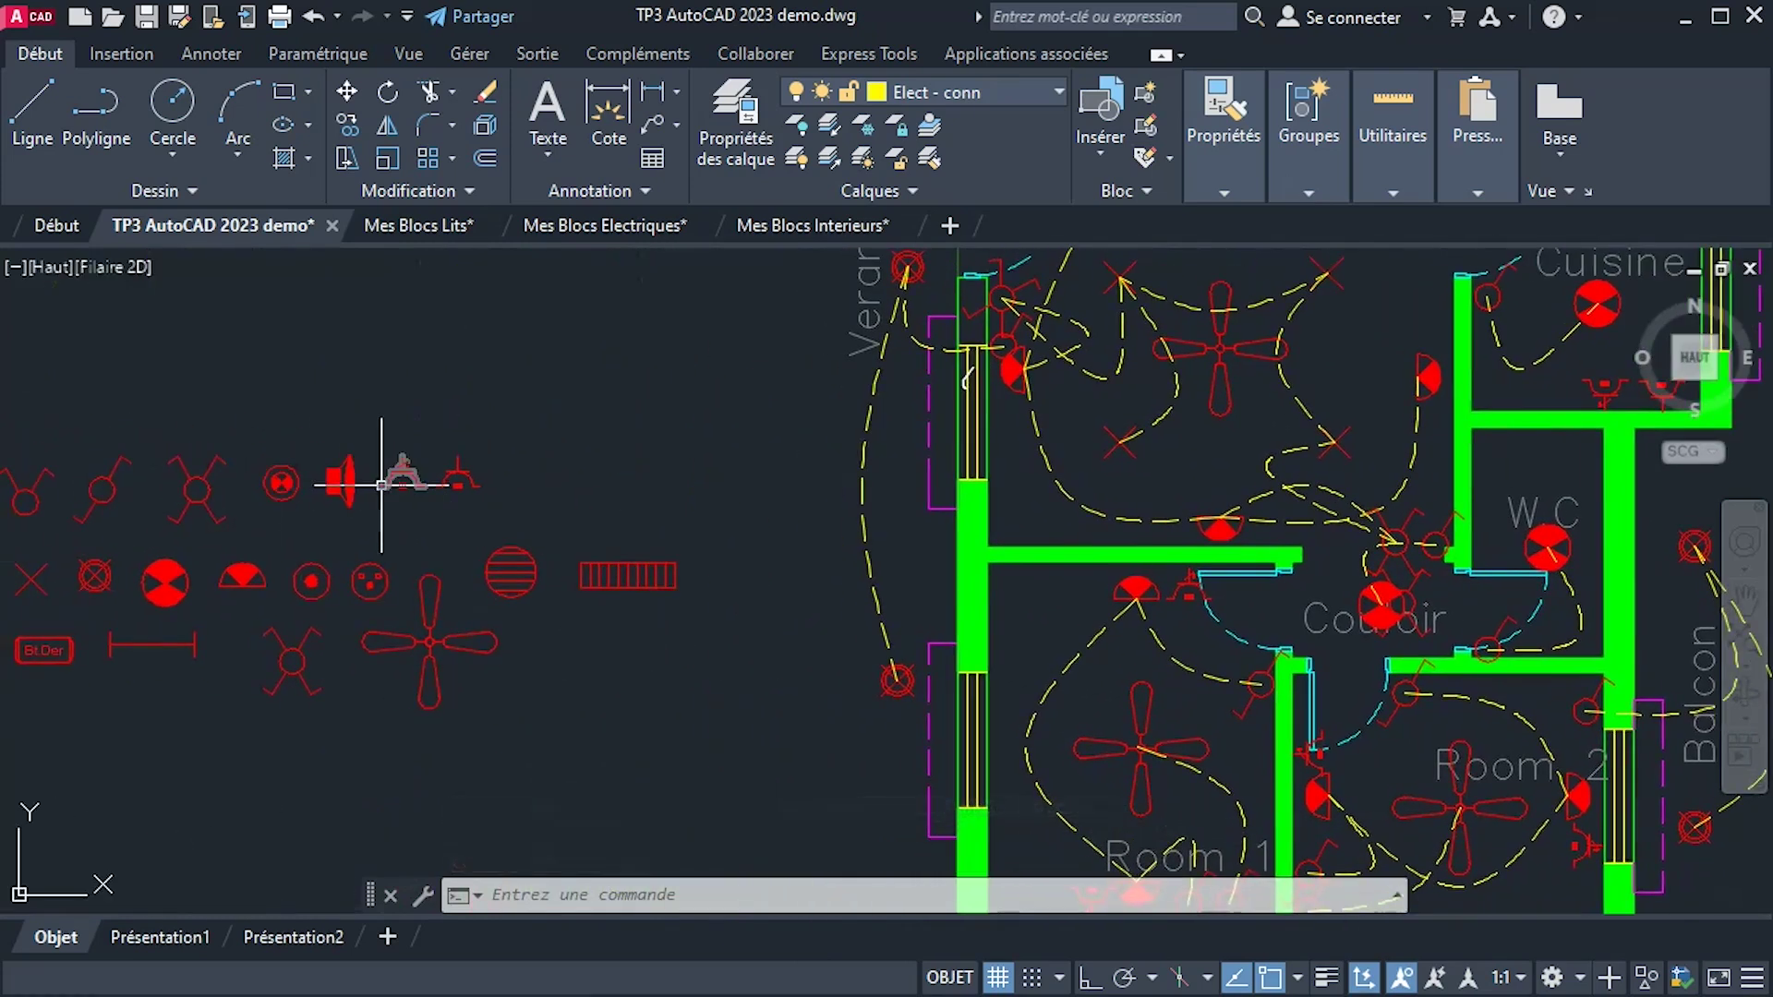
scroll(393, 477, "up", 3)
left_click(376, 460)
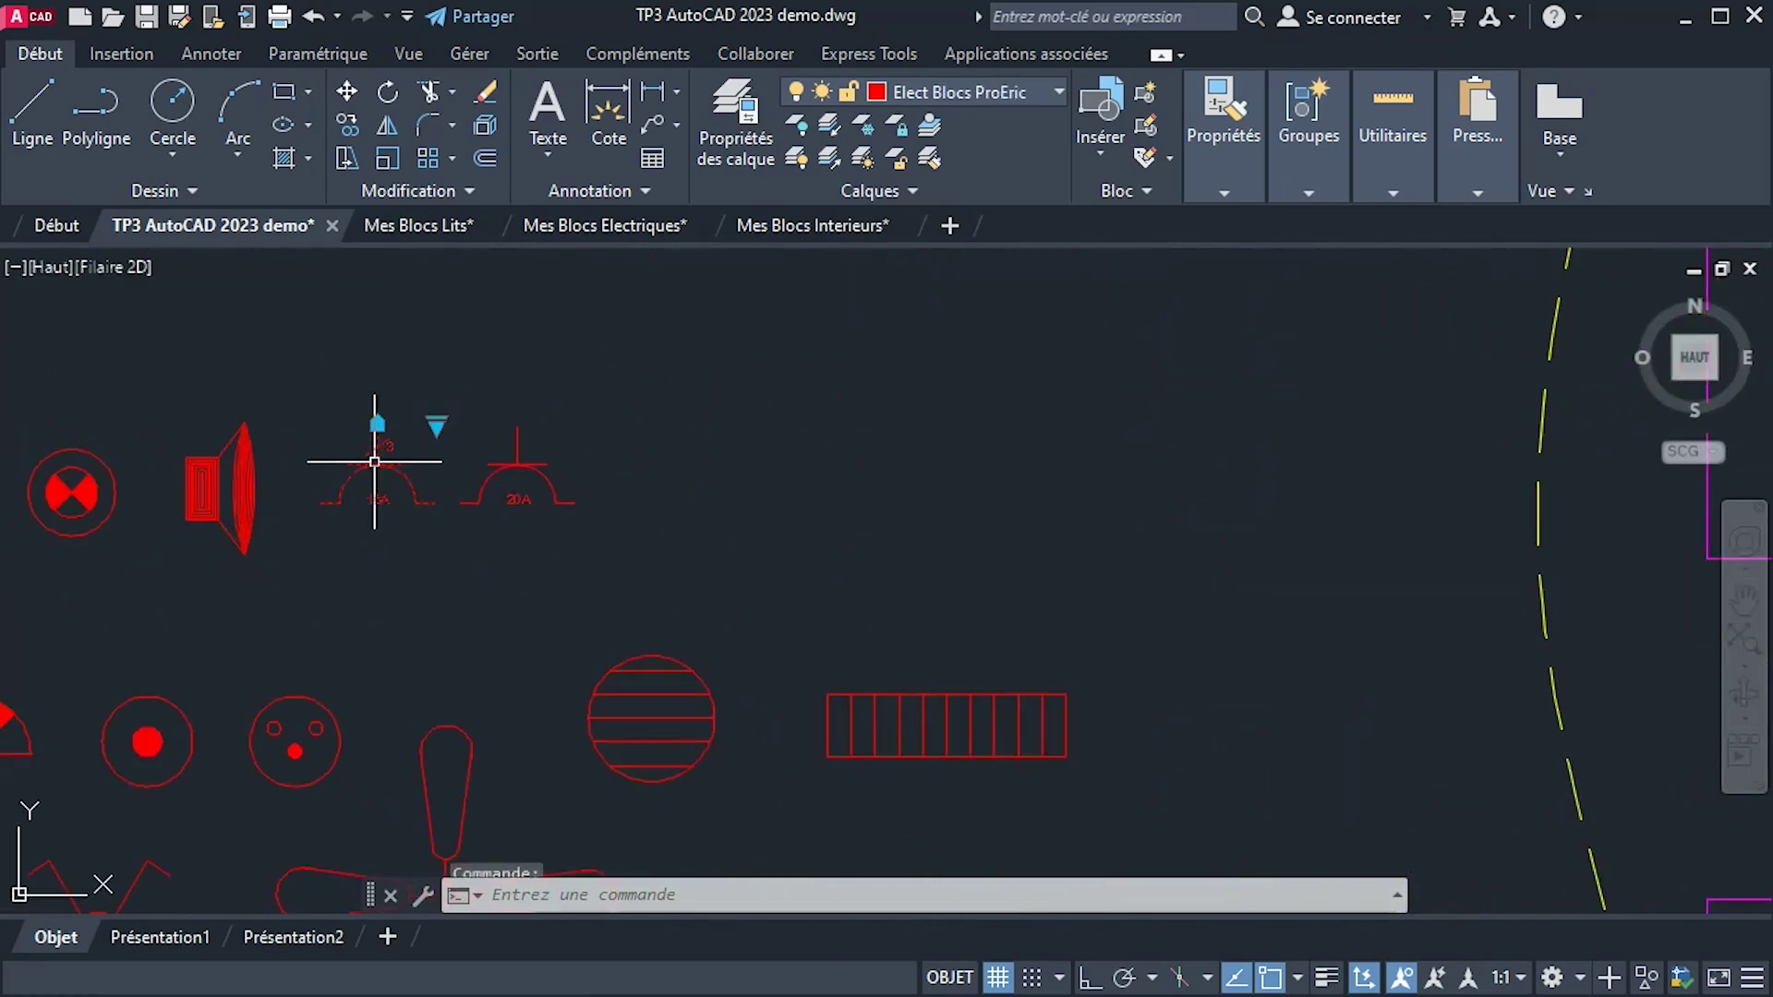
left_click(437, 424)
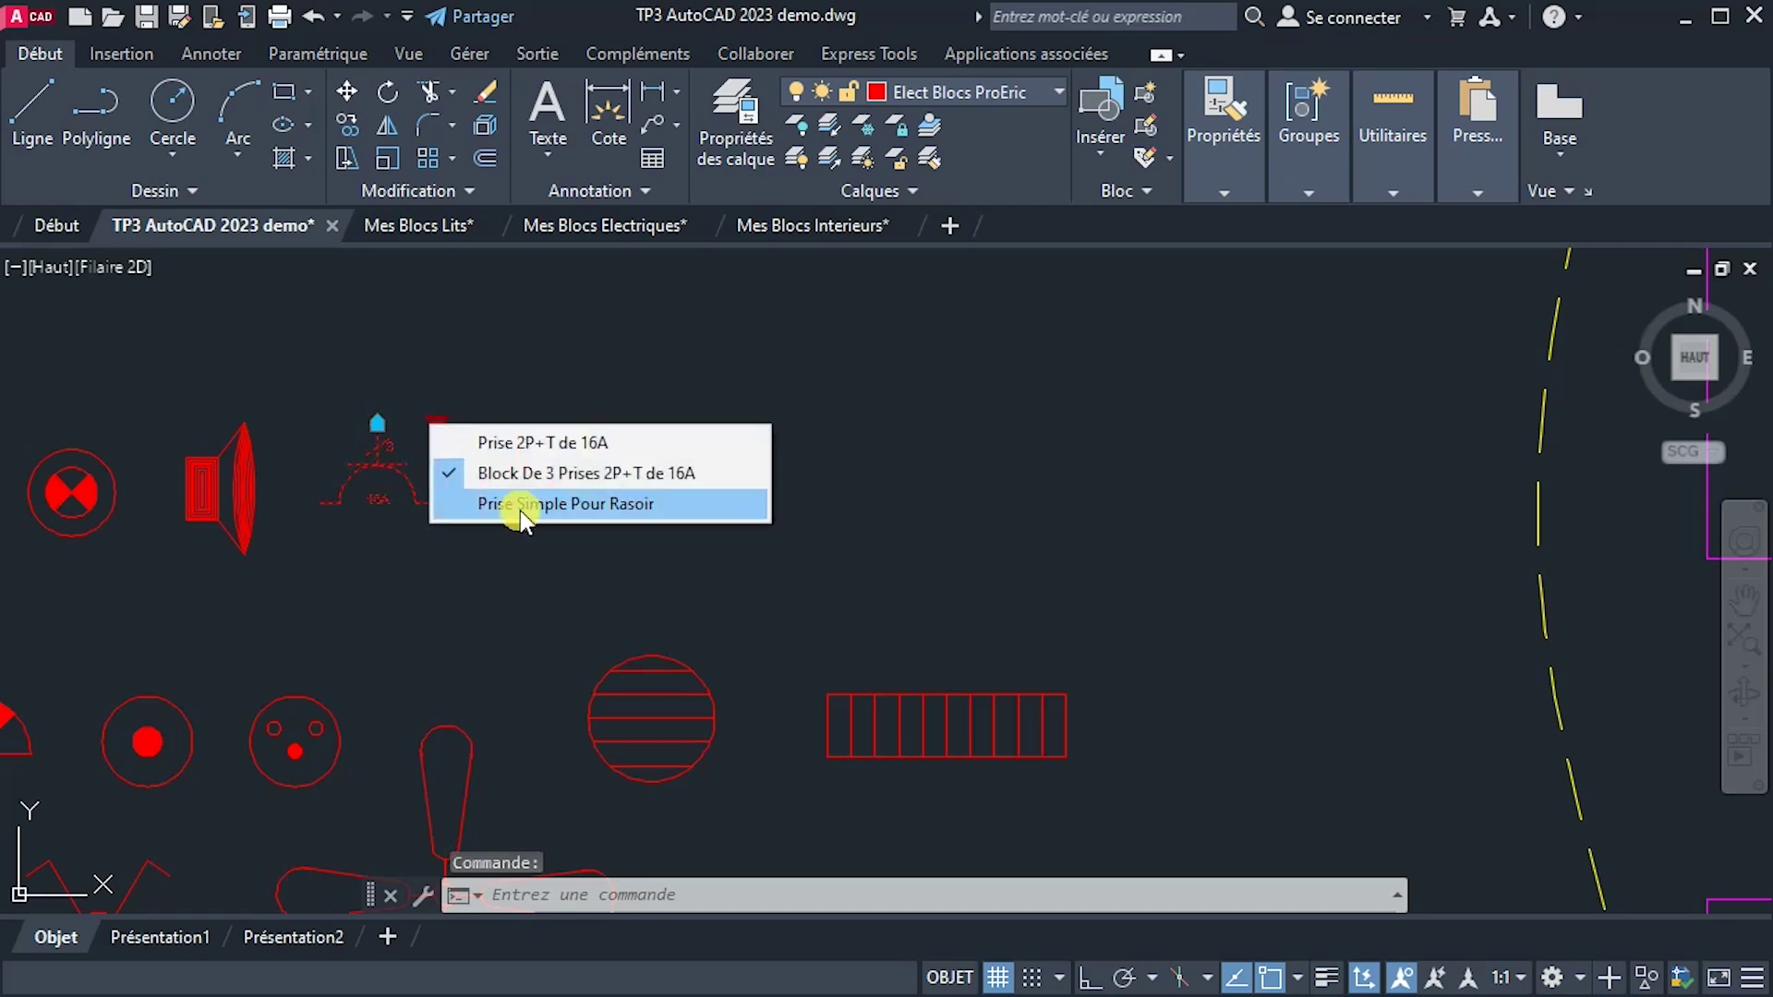
left_click(444, 349)
Copy the 16A socket symbol from the symbol set to the W.C, just below its upper wall, and finish copying.
left_click(352, 447)
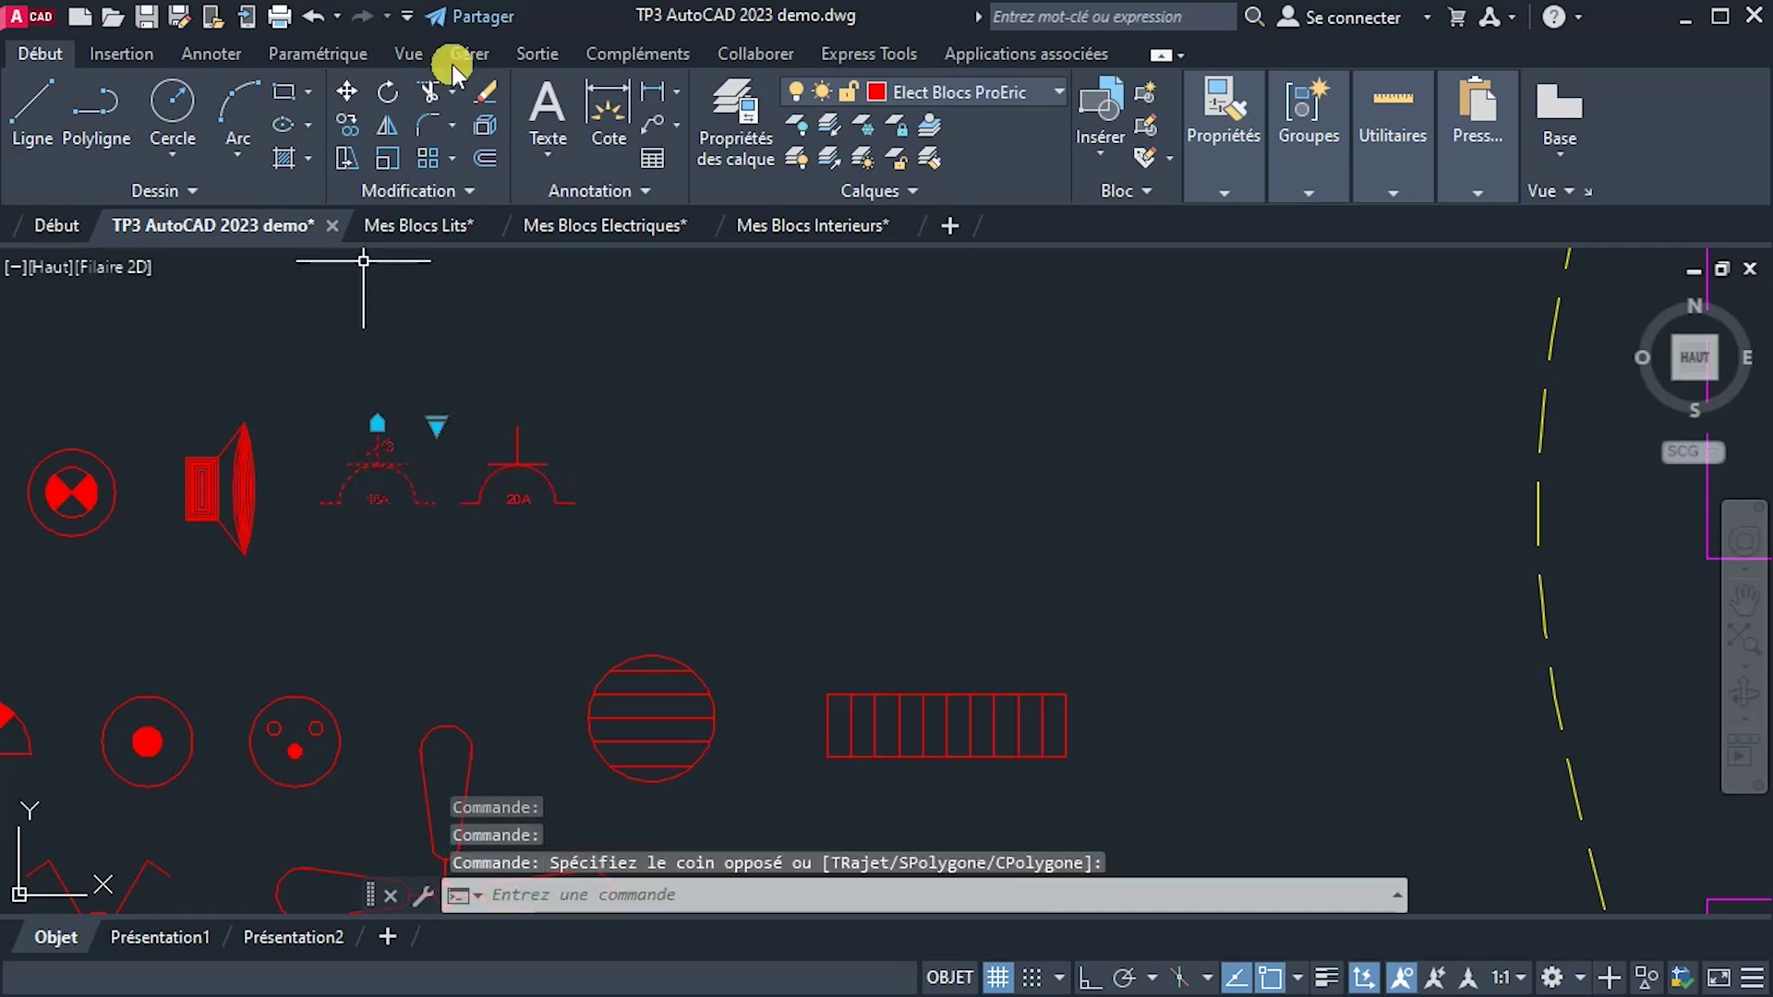
left_click(346, 125)
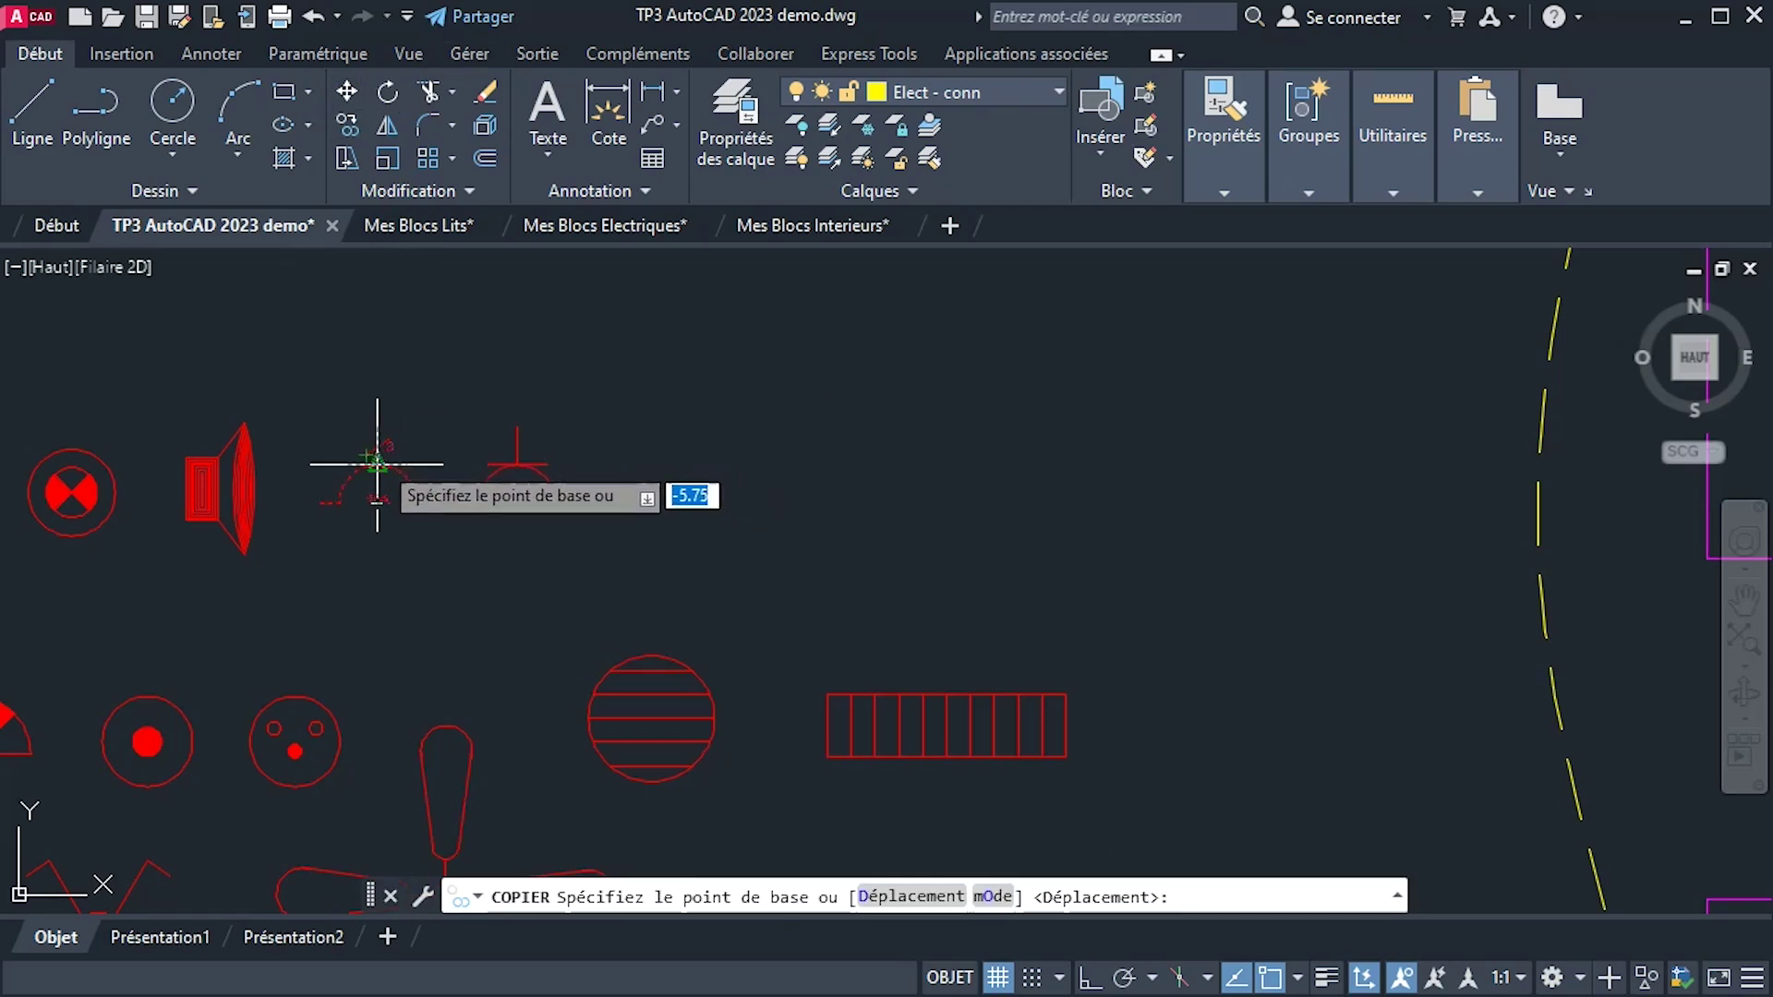
left_click(378, 465)
scroll(876, 536, "down", 5)
mouse_move(1473, 565)
middle_mouse_down()
mouse_move(614, 454)
mouse_move(677, 564)
middle_mouse_up()
scroll(612, 452, "up", 3)
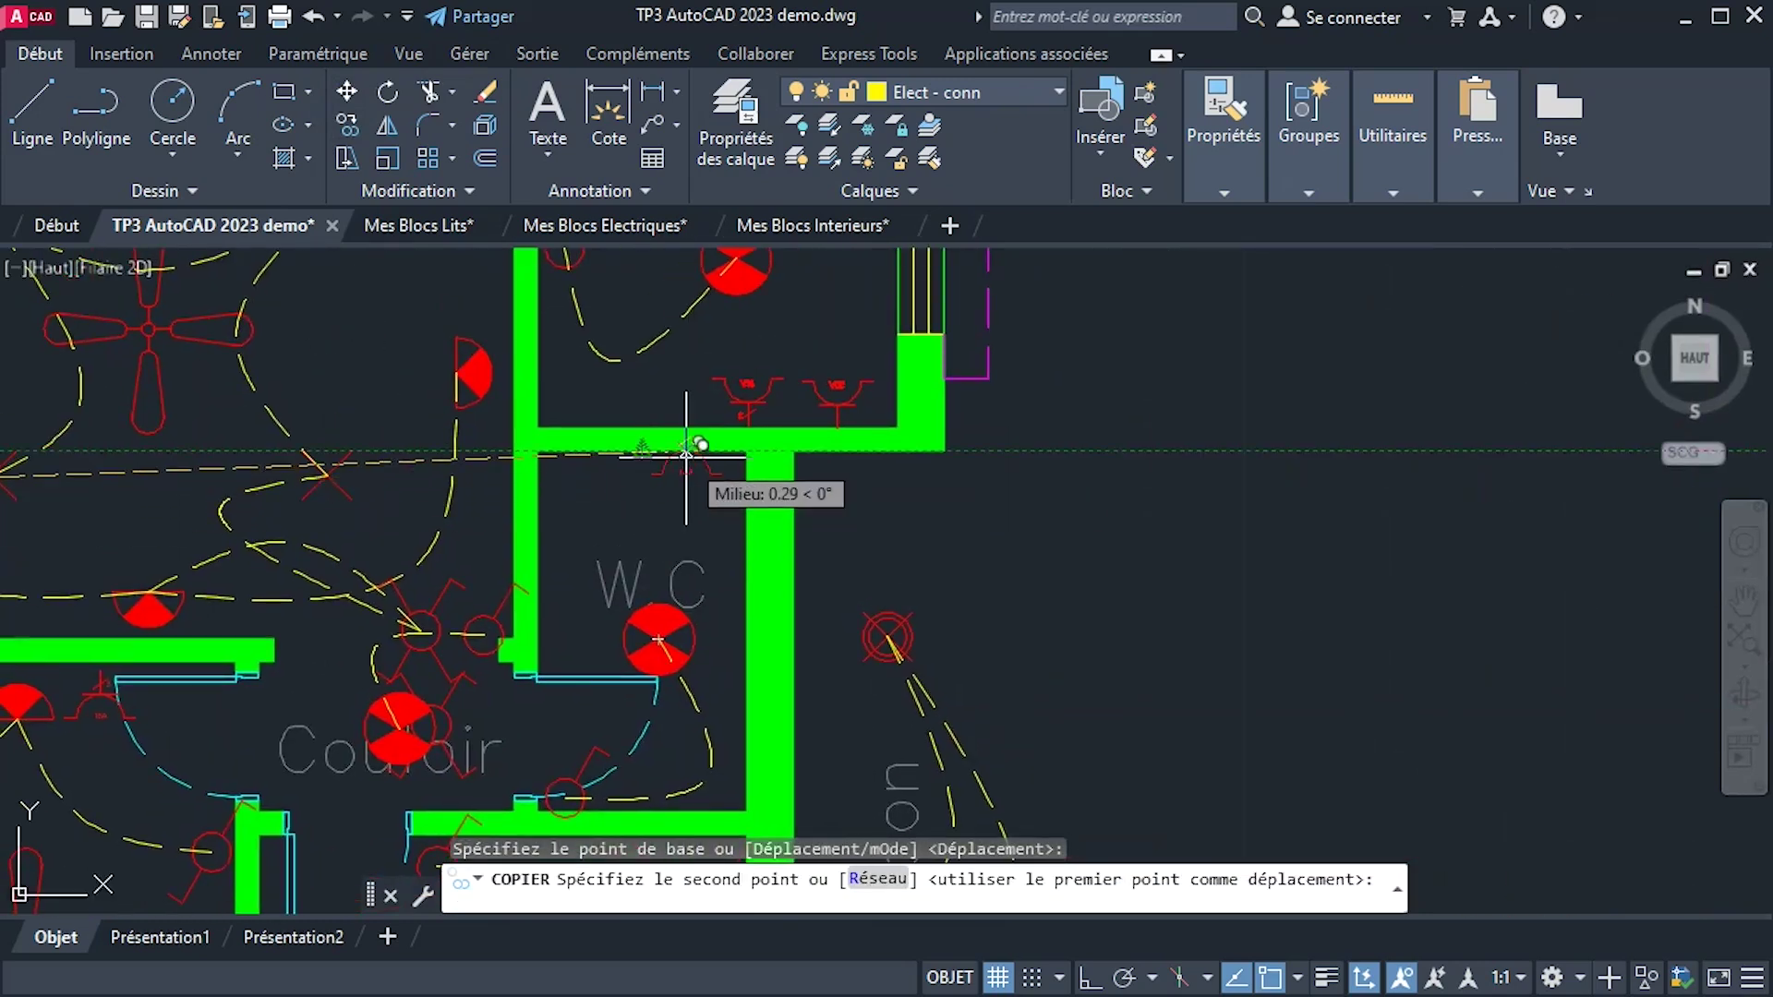
left_click(689, 504)
right_click(962, 527)
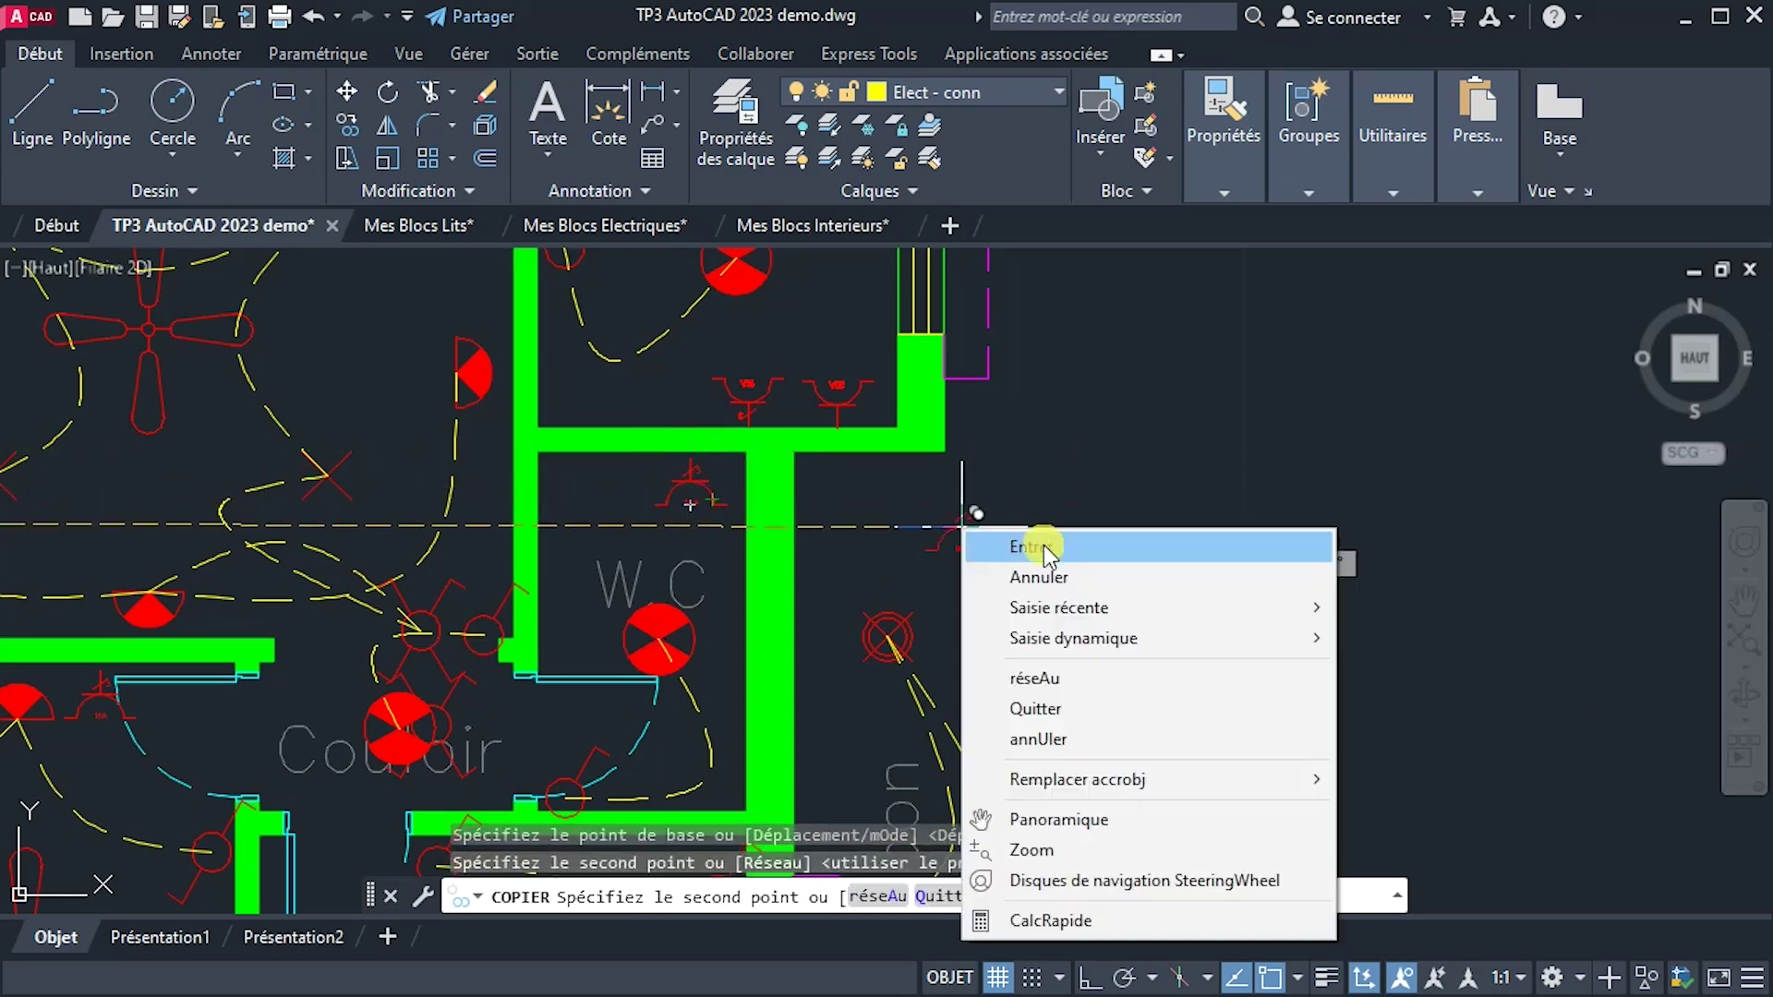
left_click(1047, 552)
Switch the W.C socket to the Prise Simple Pour Rasoir variant.
scroll(641, 480, "up", 4)
left_click(749, 451)
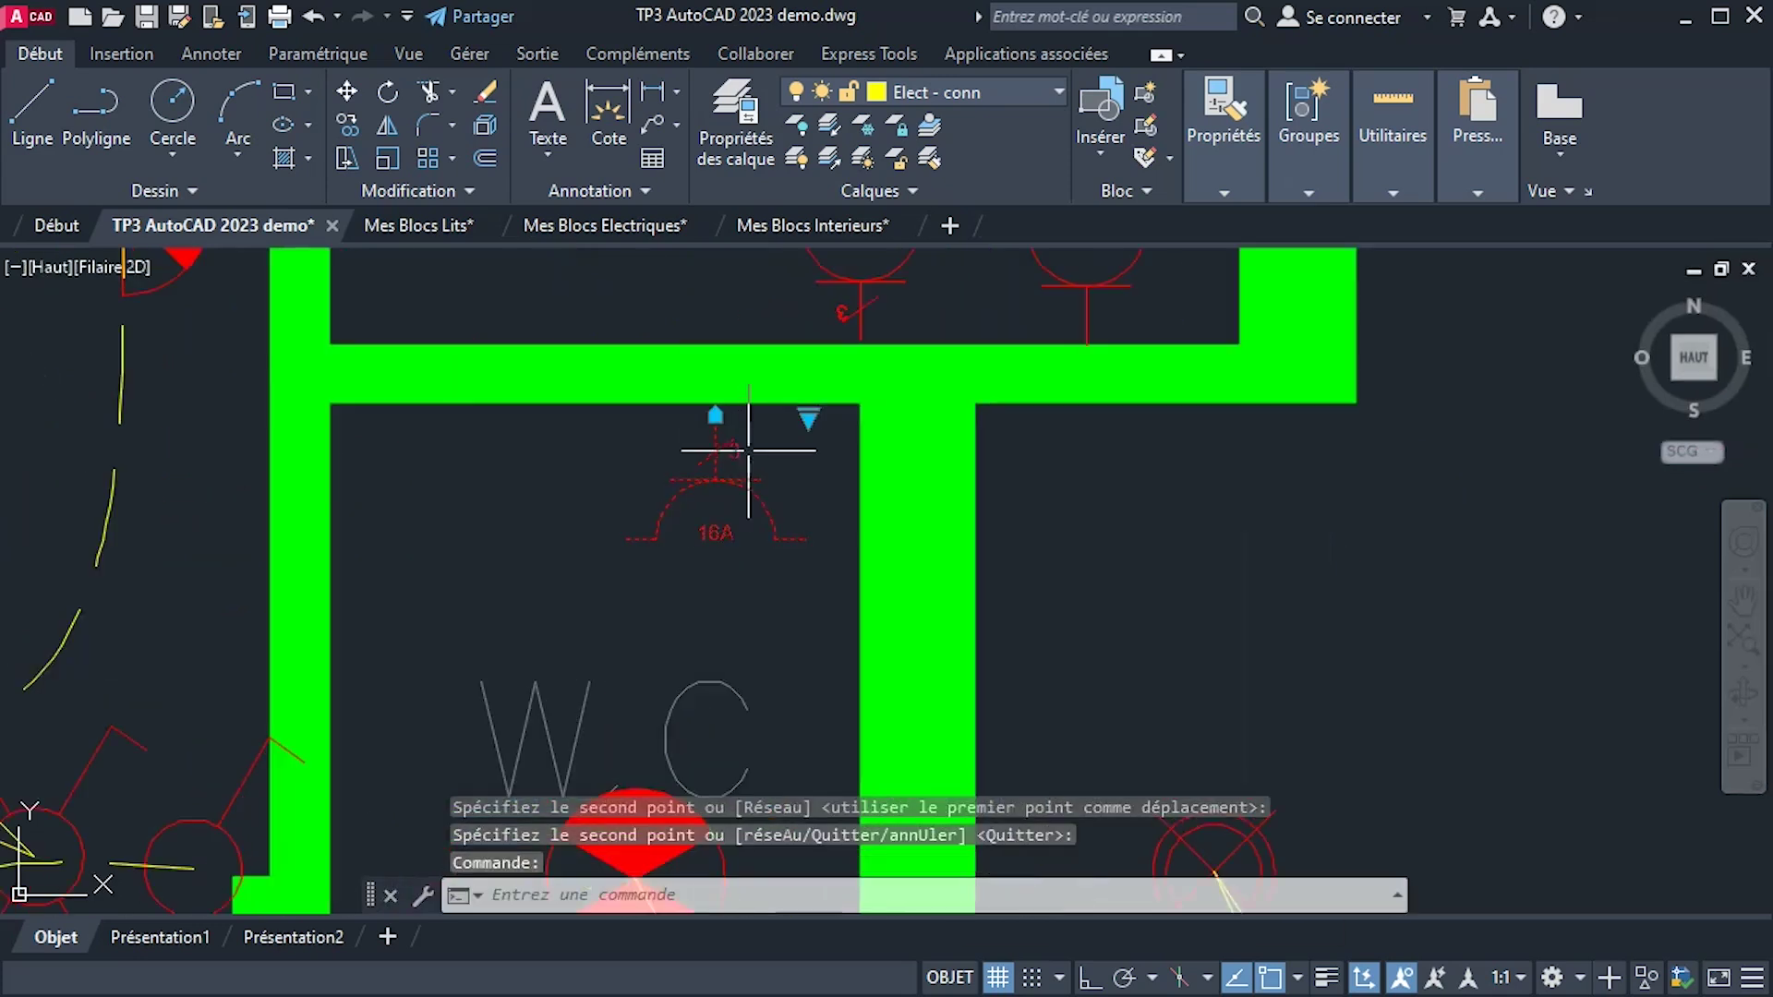
left_click(809, 420)
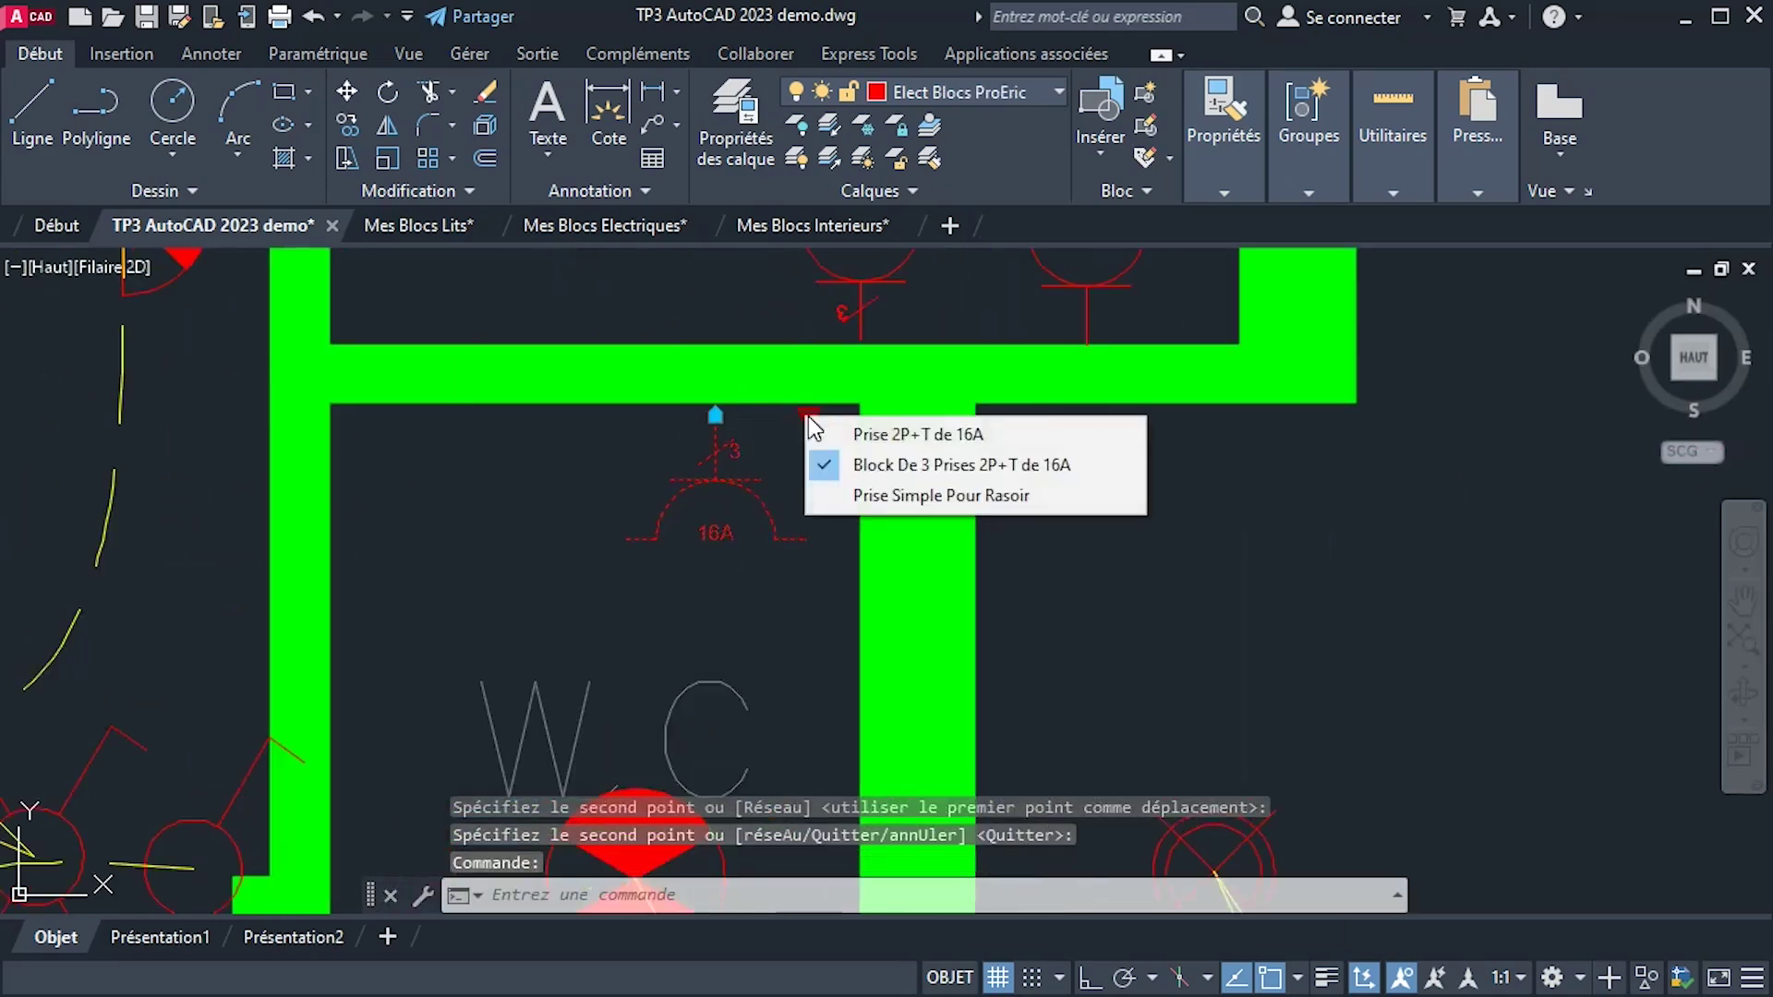
left_click(868, 495)
key("Escape")
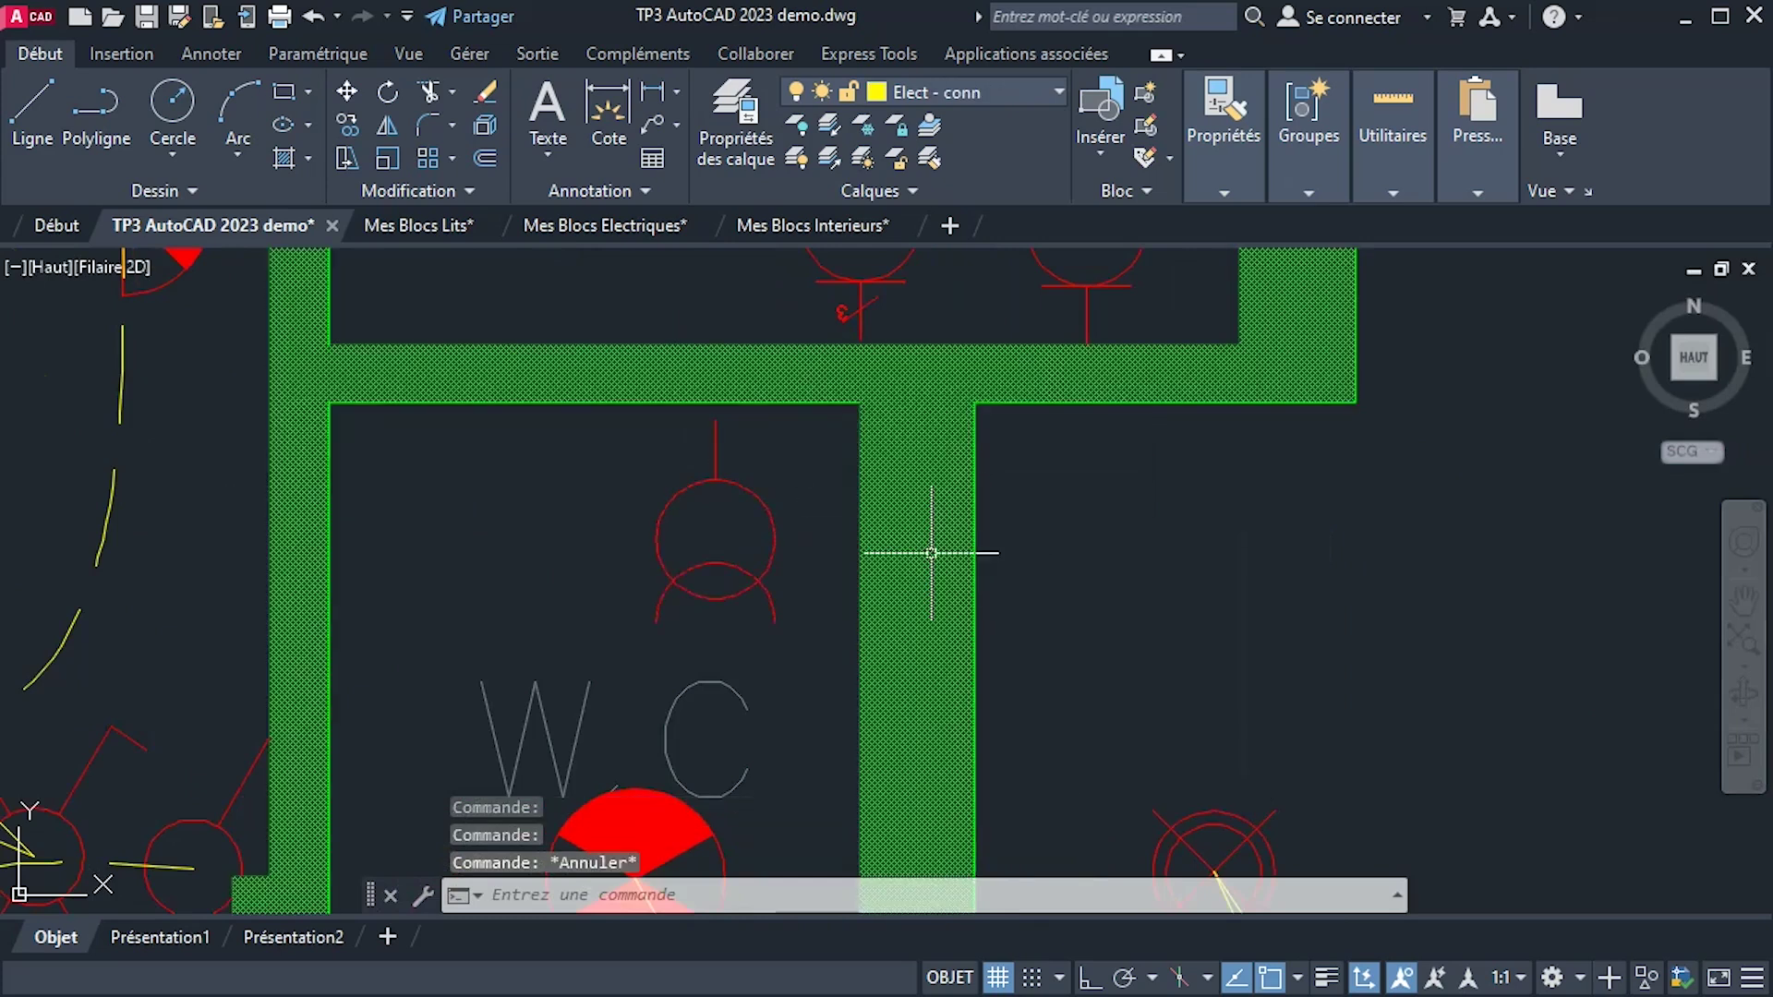
scroll(932, 553, "down", 2)
middle_click_drag(924, 554, 1117, 538)
mouse_move(1118, 542)
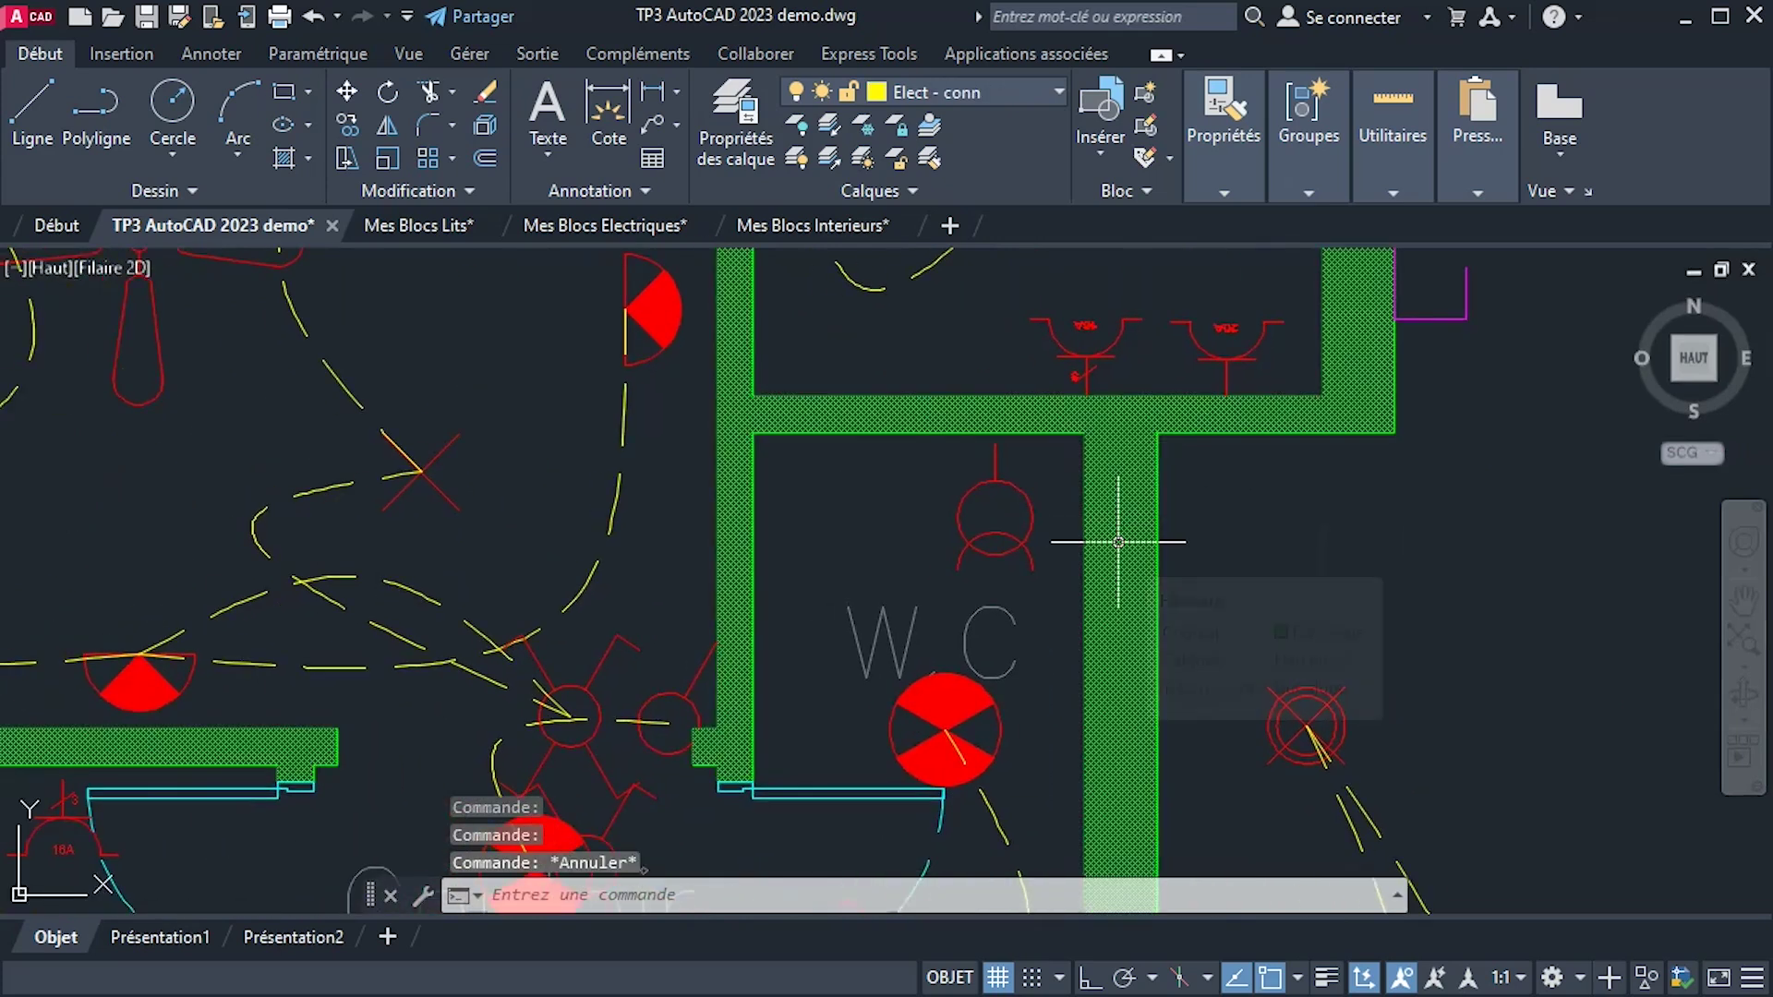
left_click(997, 975)
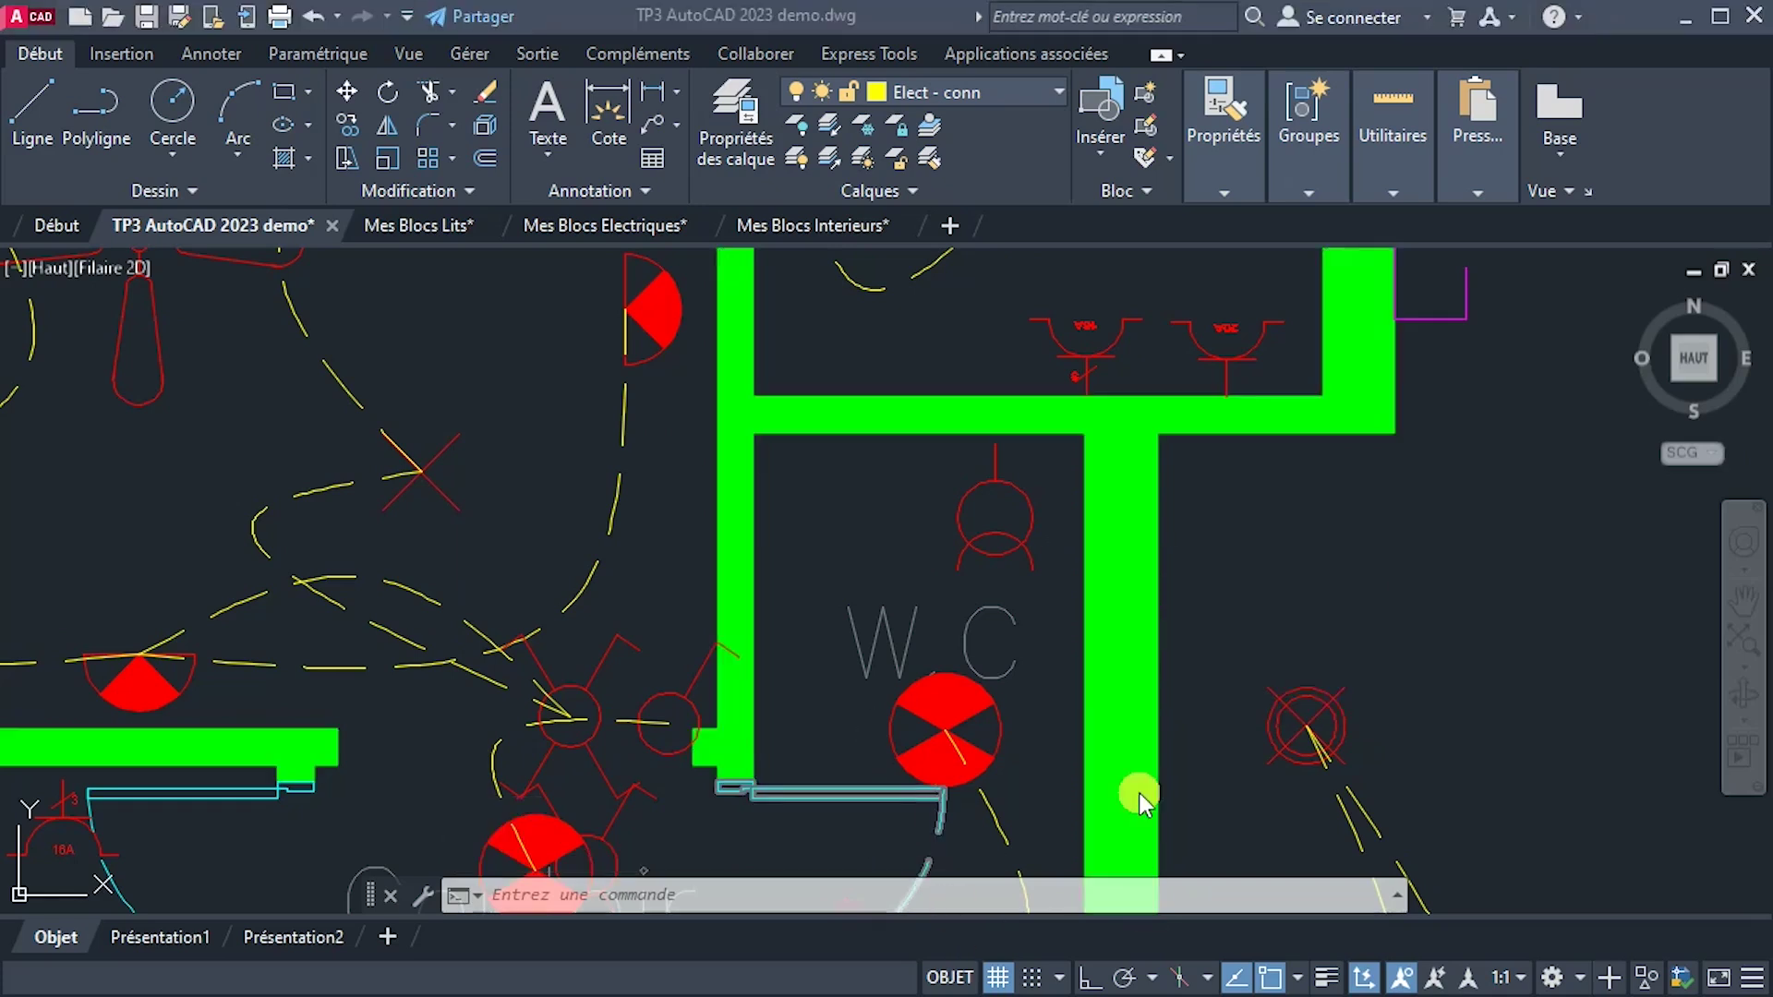
Copy the 16A socket symbol from the symbol set to the Salon's upper wall, once on each side of the window.
scroll(920, 584, "down", 4)
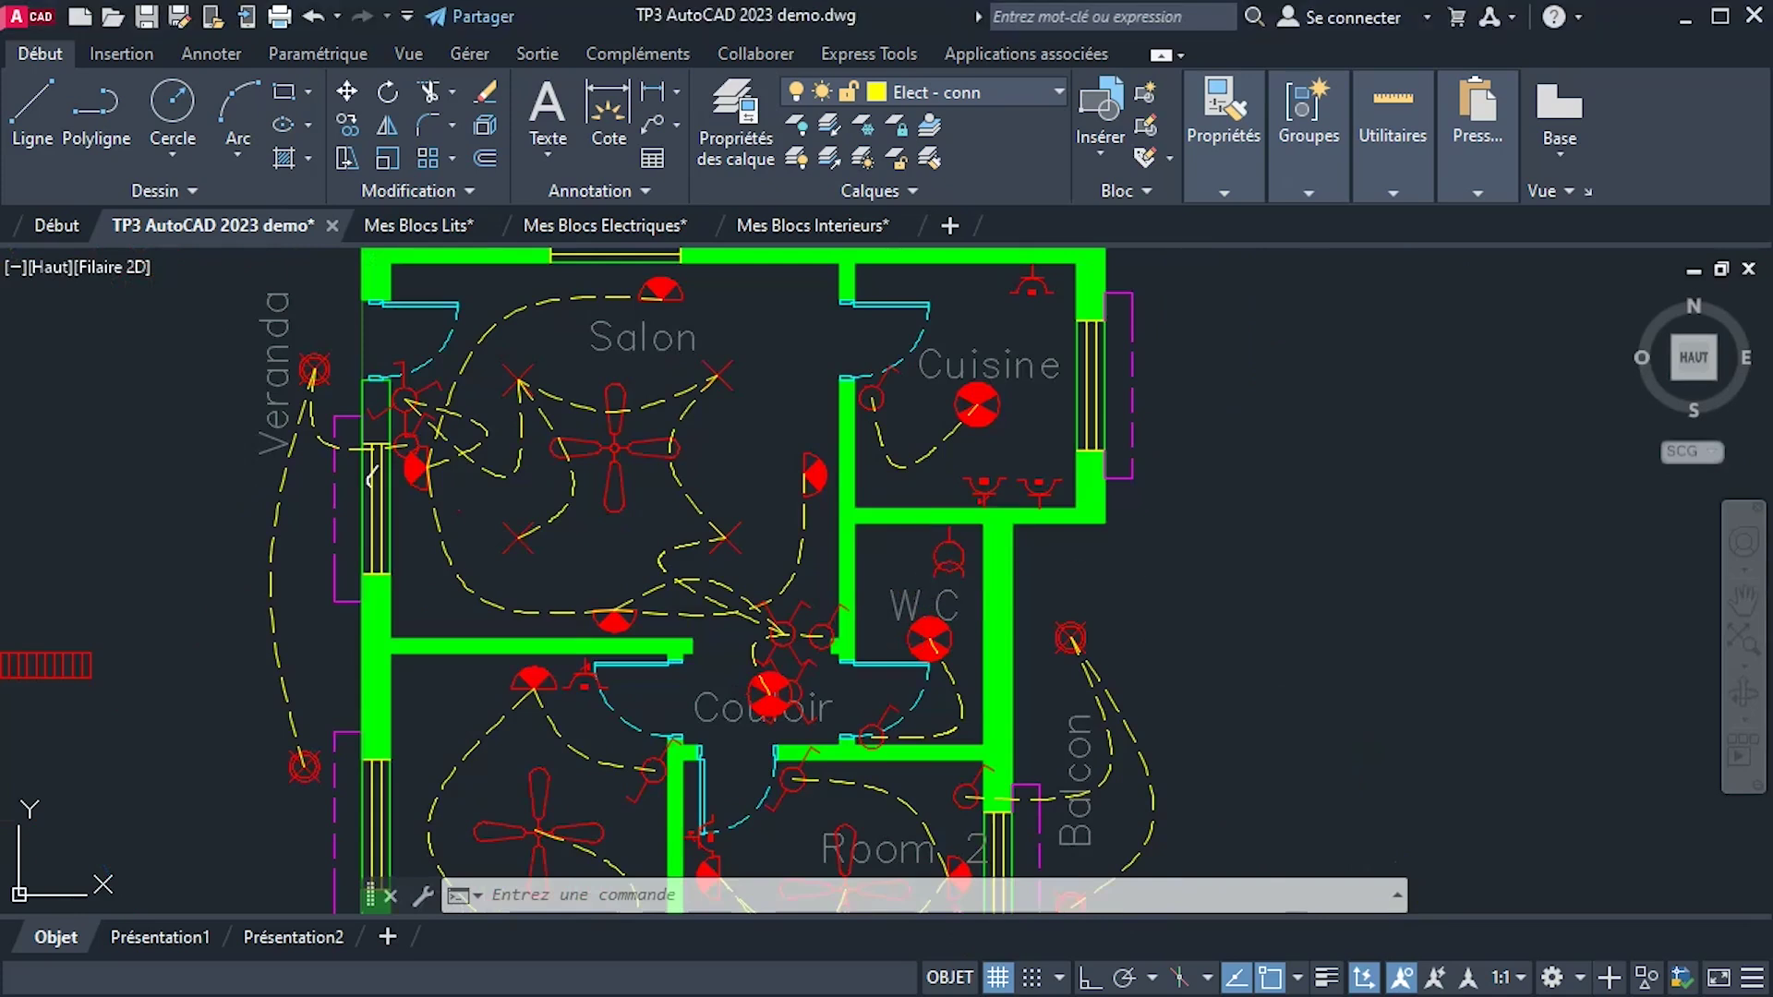
mouse_move(866, 557)
middle_mouse_down()
mouse_move(1203, 561)
mouse_move(1217, 533)
middle_mouse_up()
scroll(1204, 561, "down", 2)
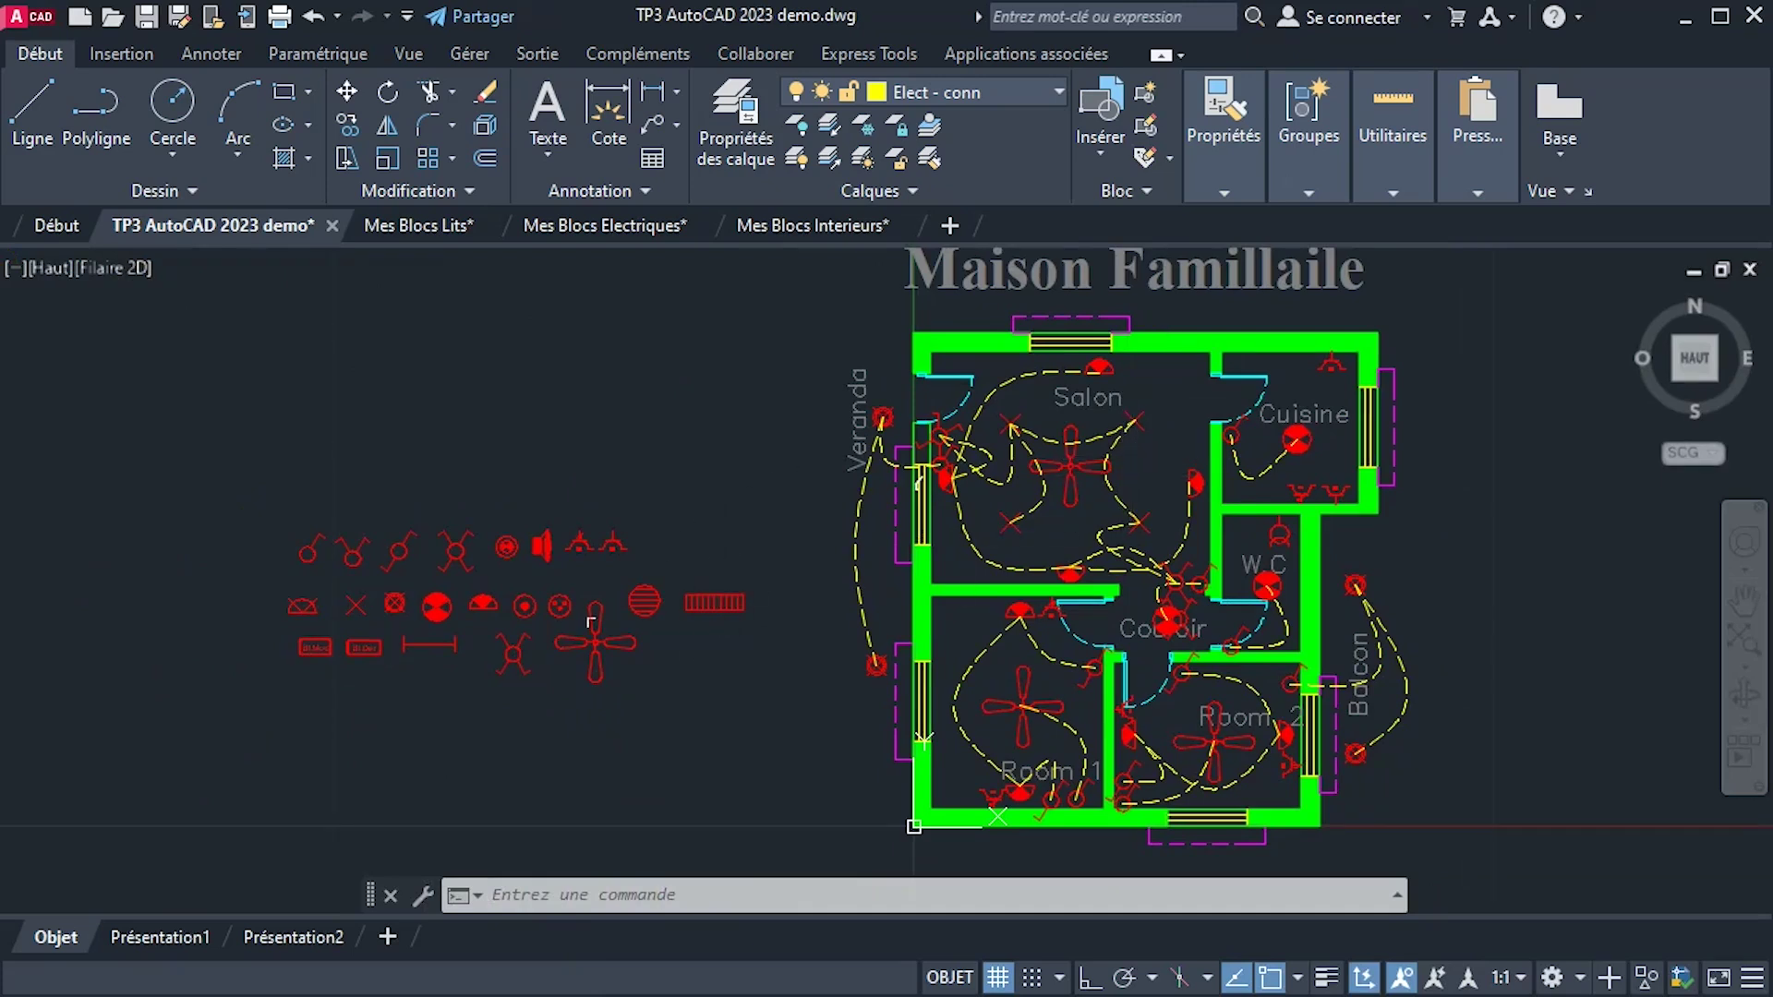
scroll(1134, 388, "up", 2)
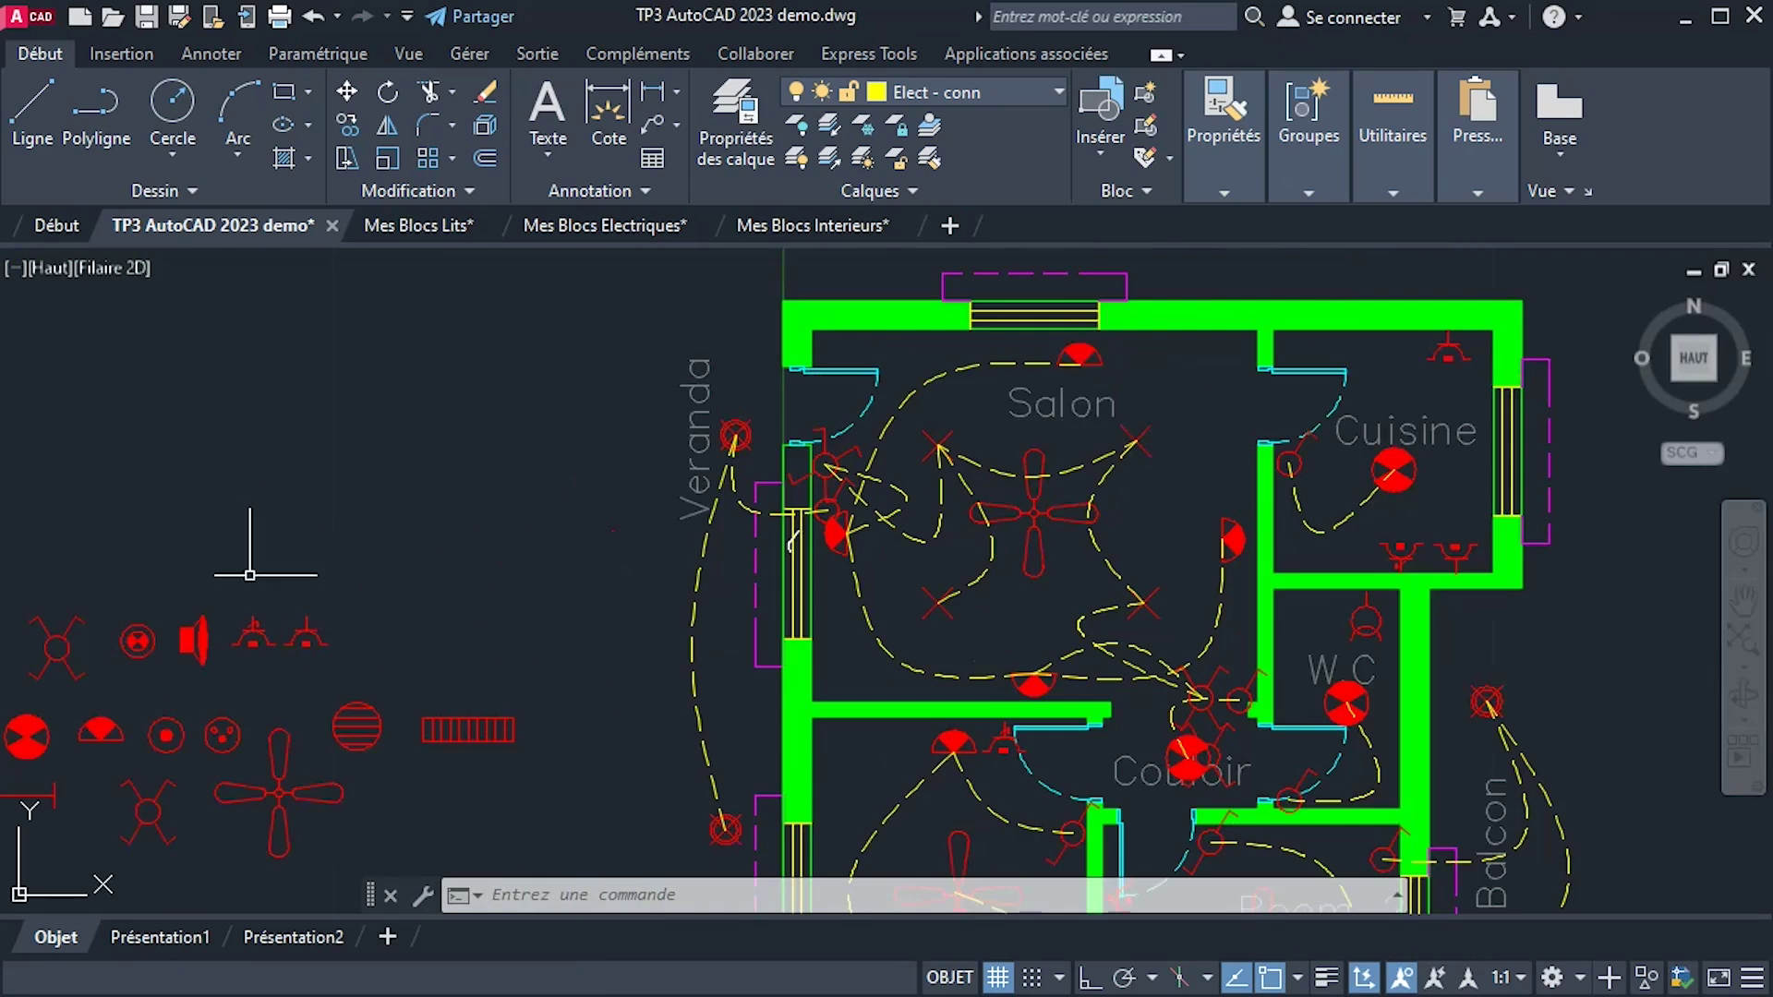
left_click(243, 636)
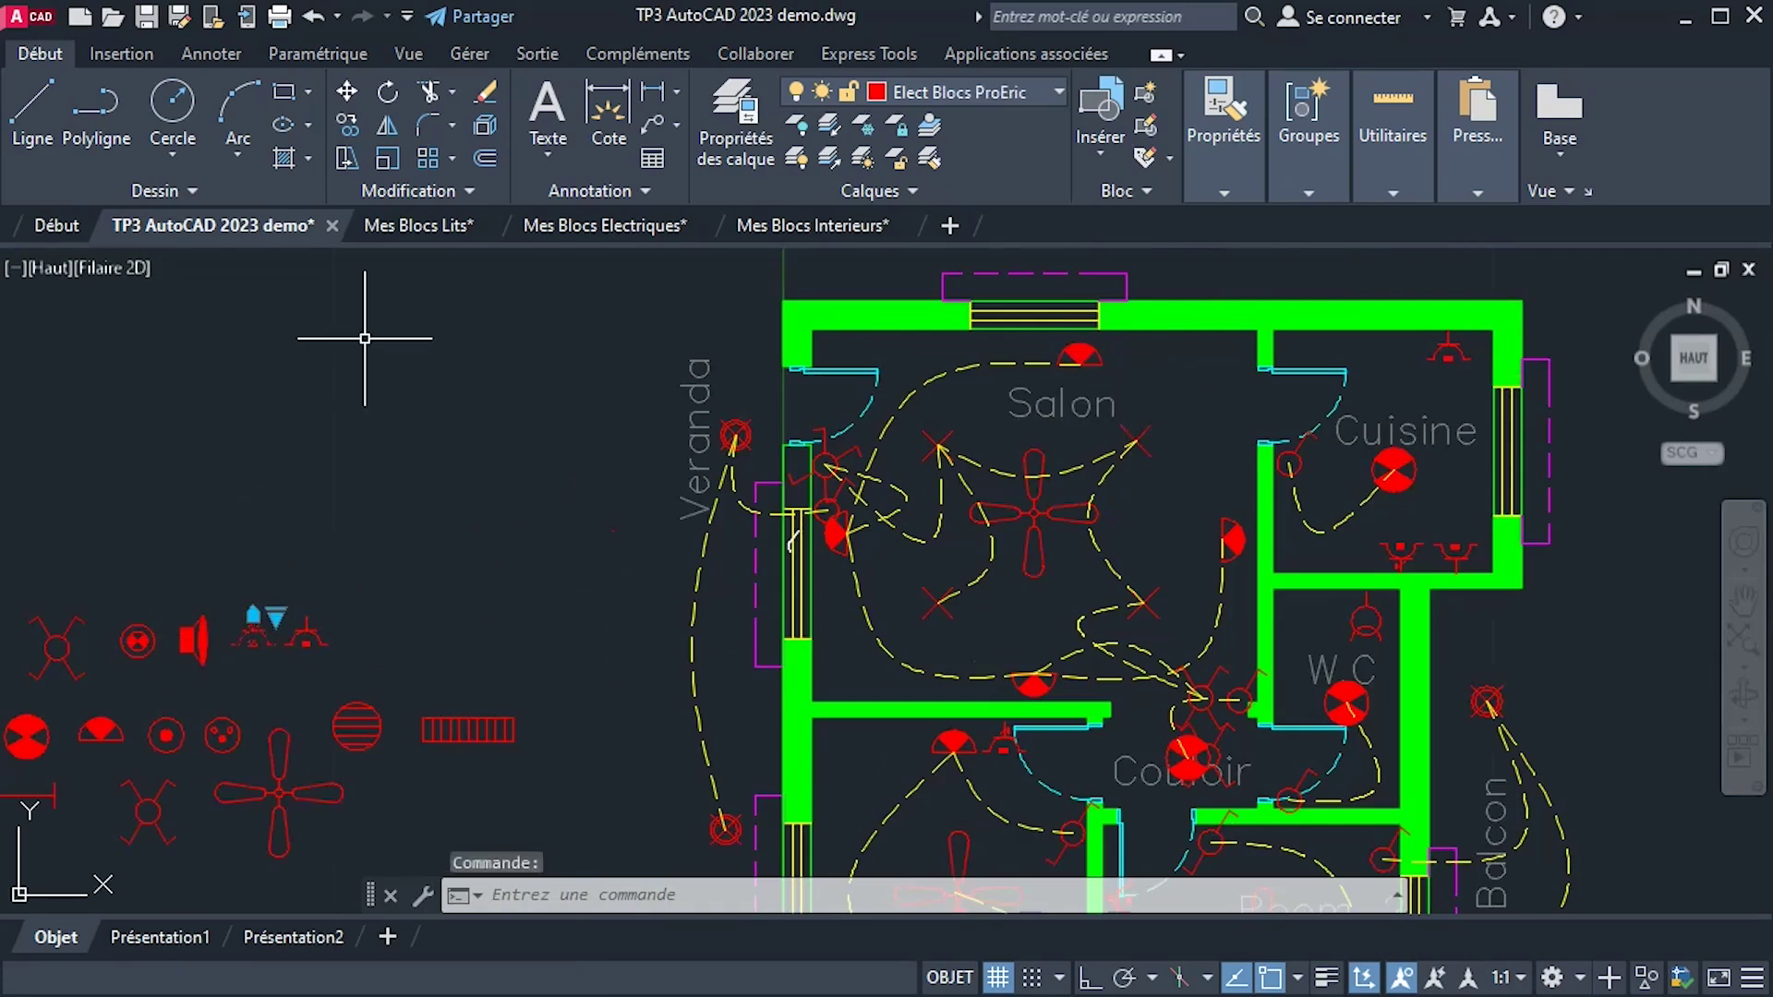
left_click(356, 97)
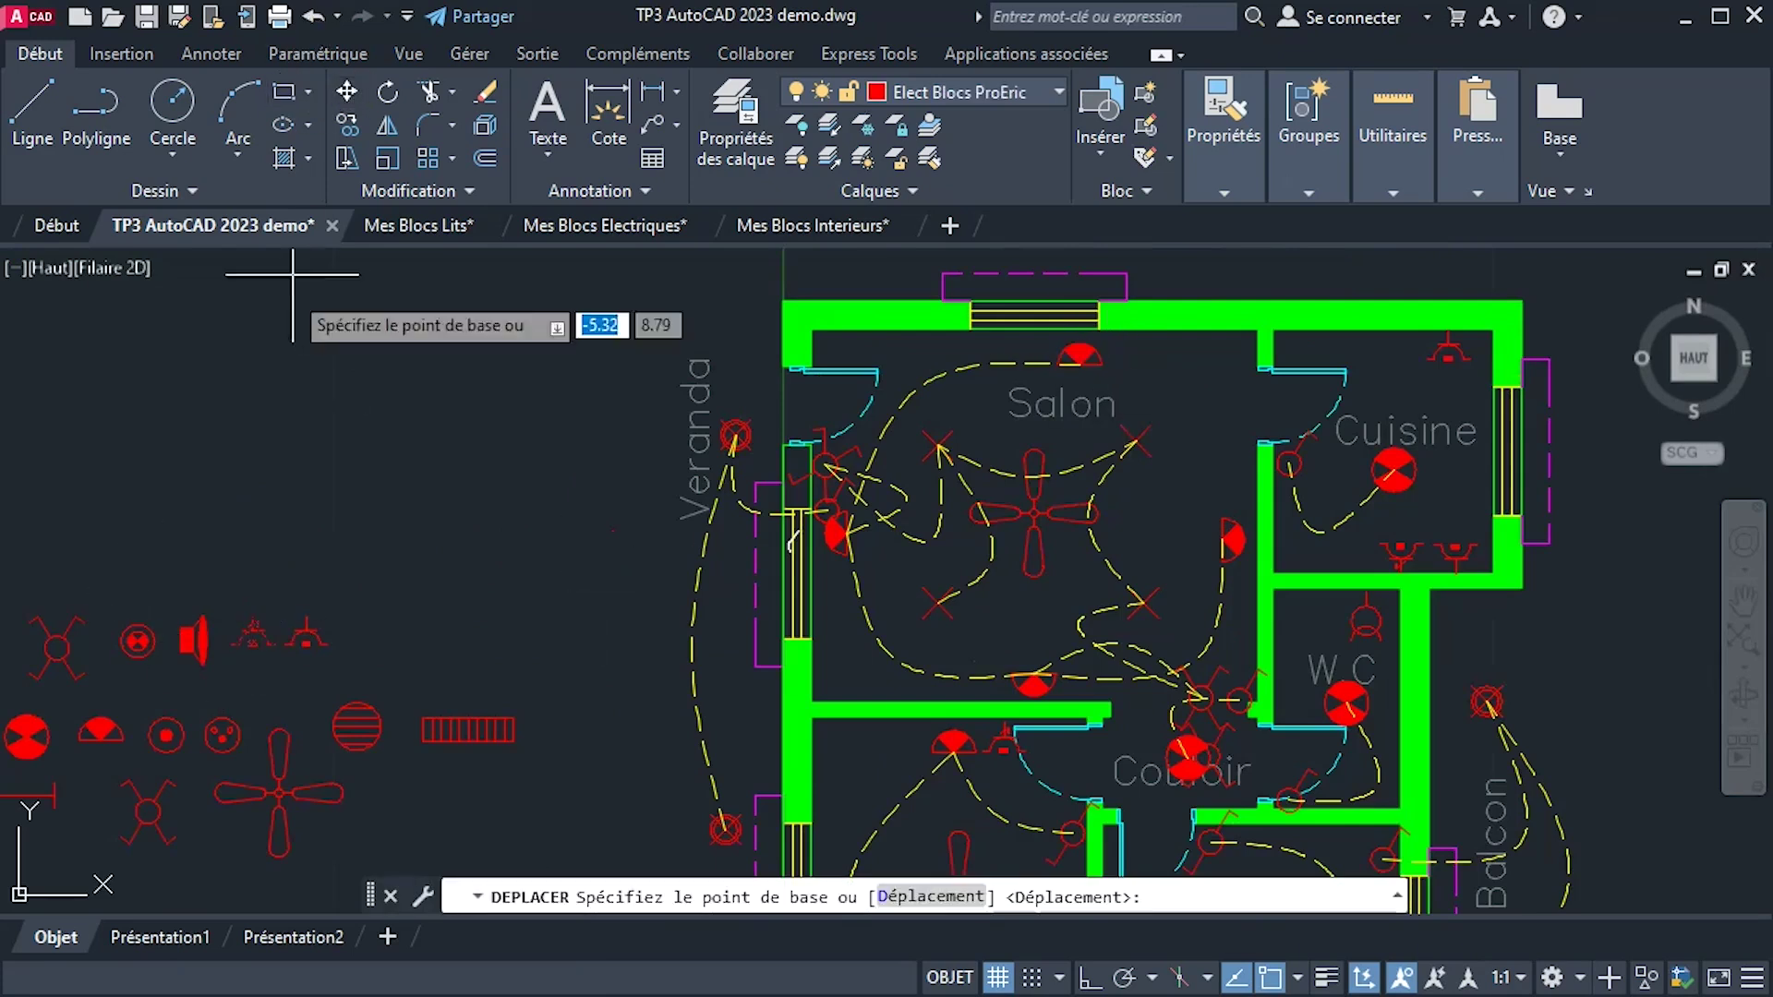
left_click(360, 136)
left_click(251, 633)
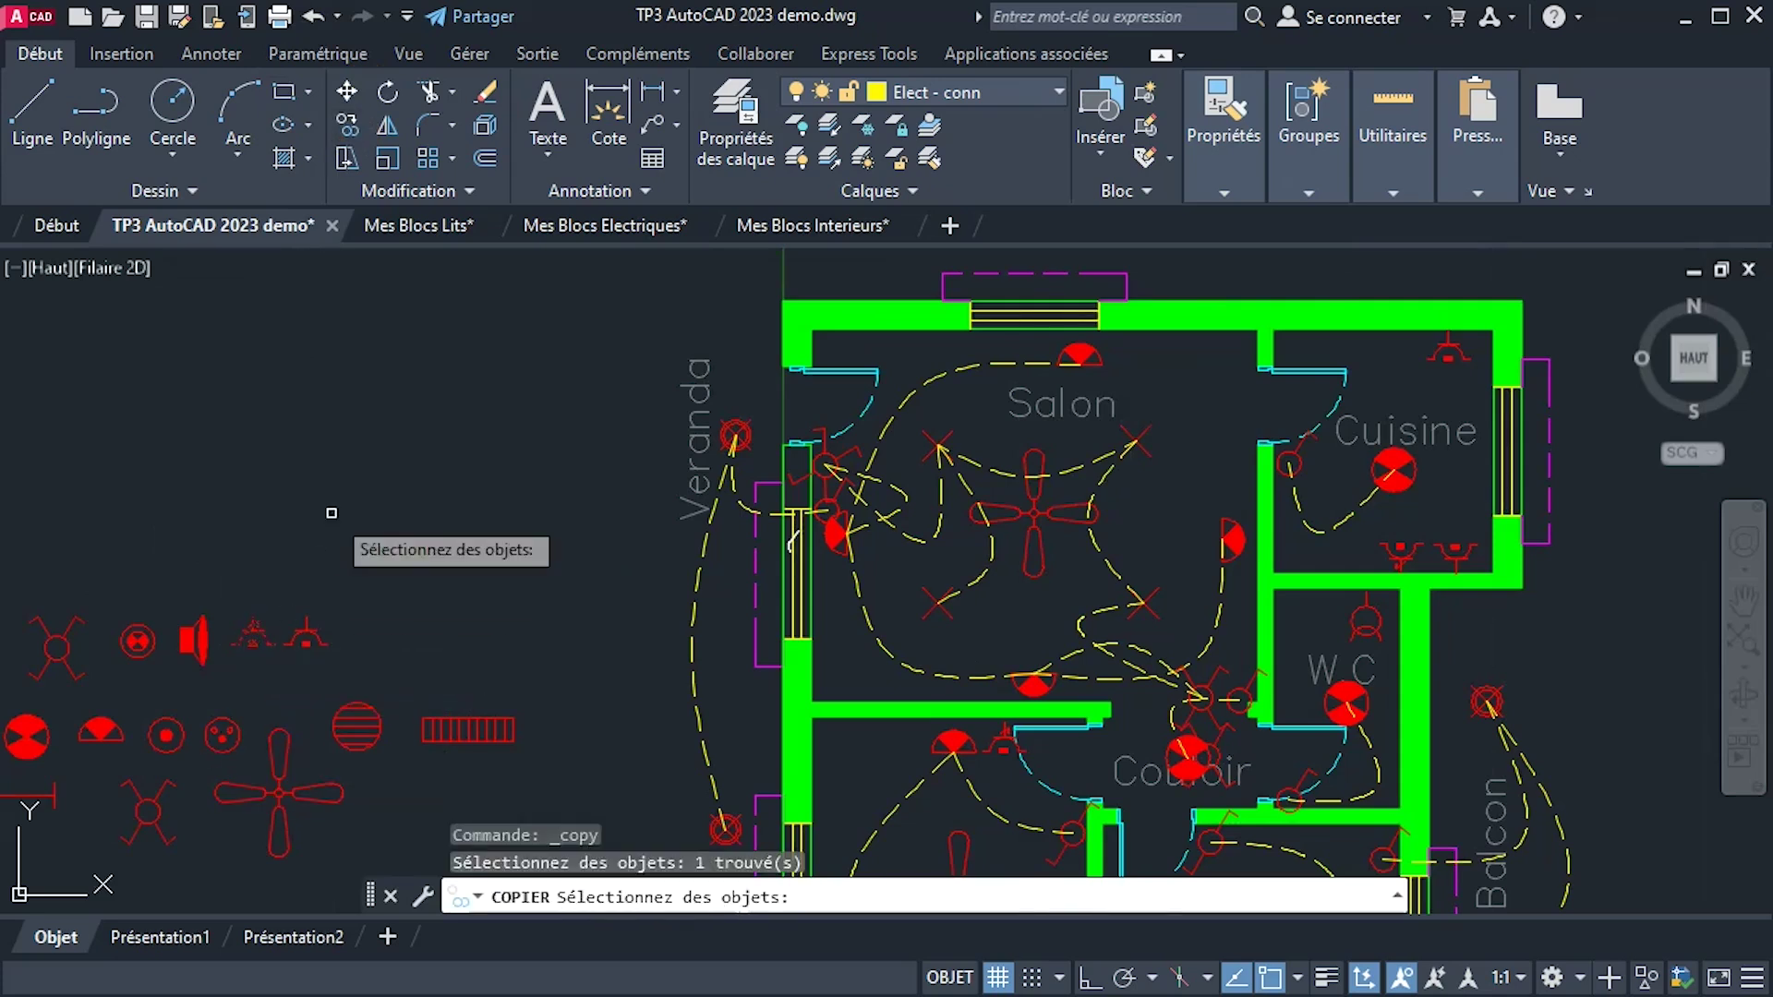
key("Return")
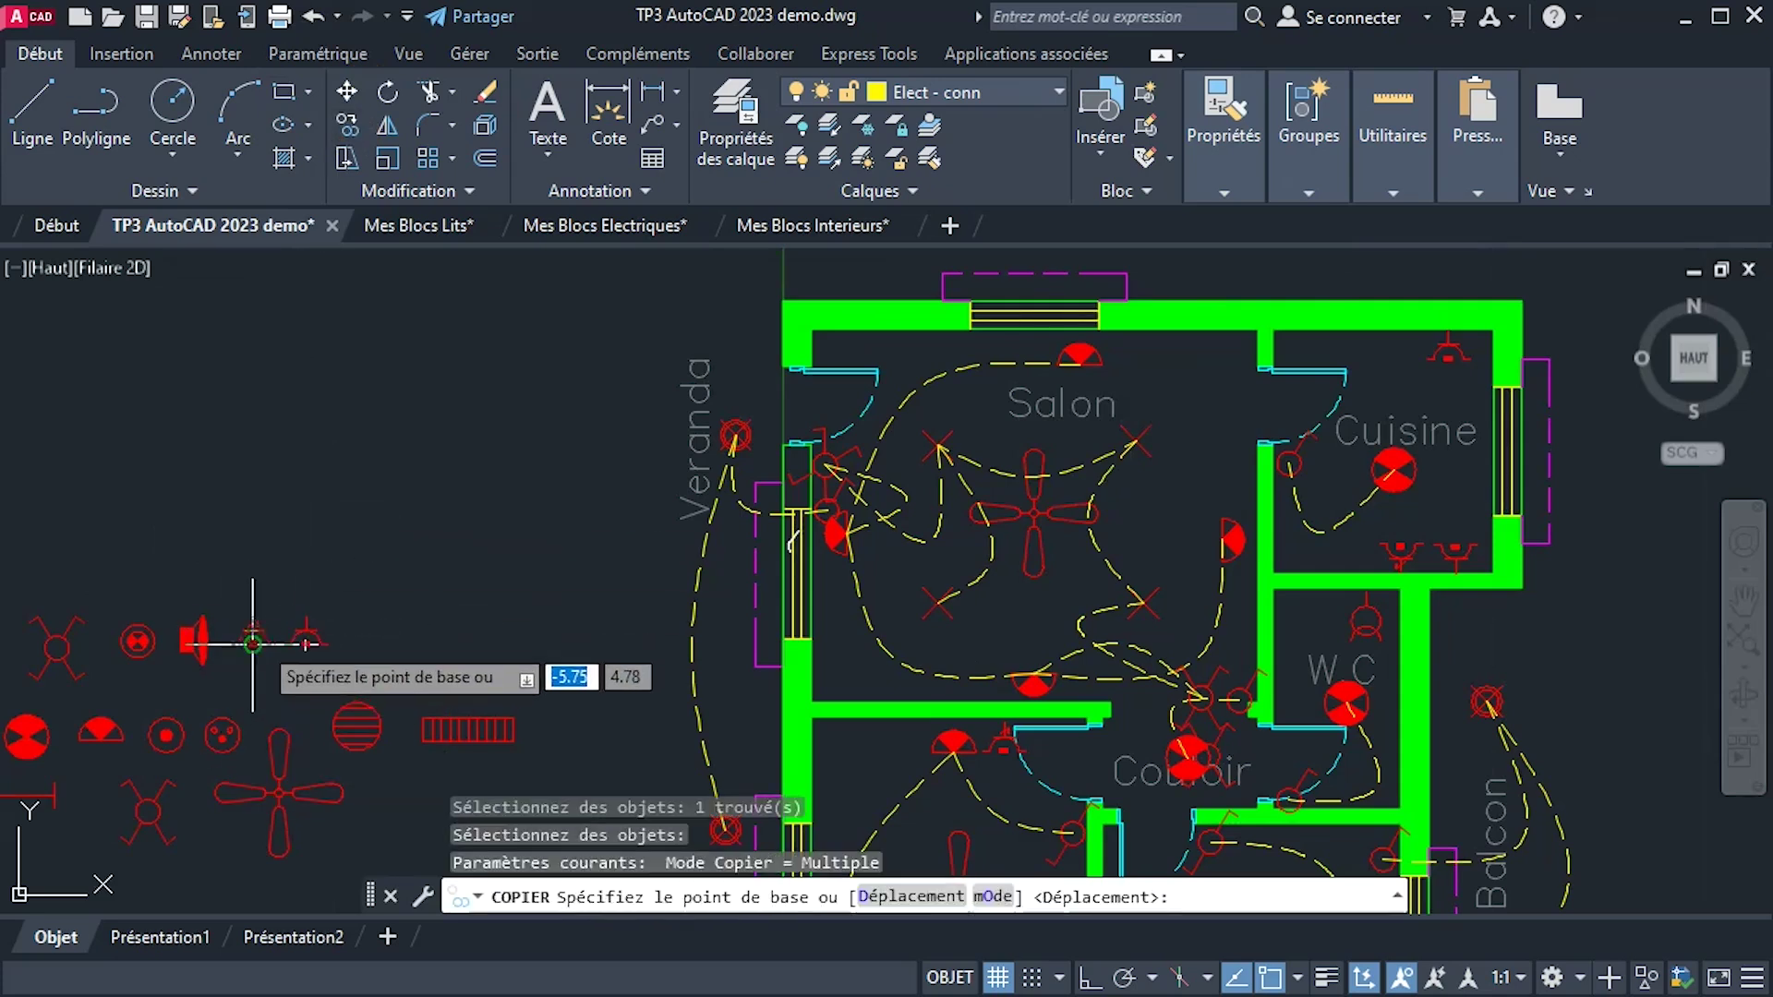
left_click(252, 643)
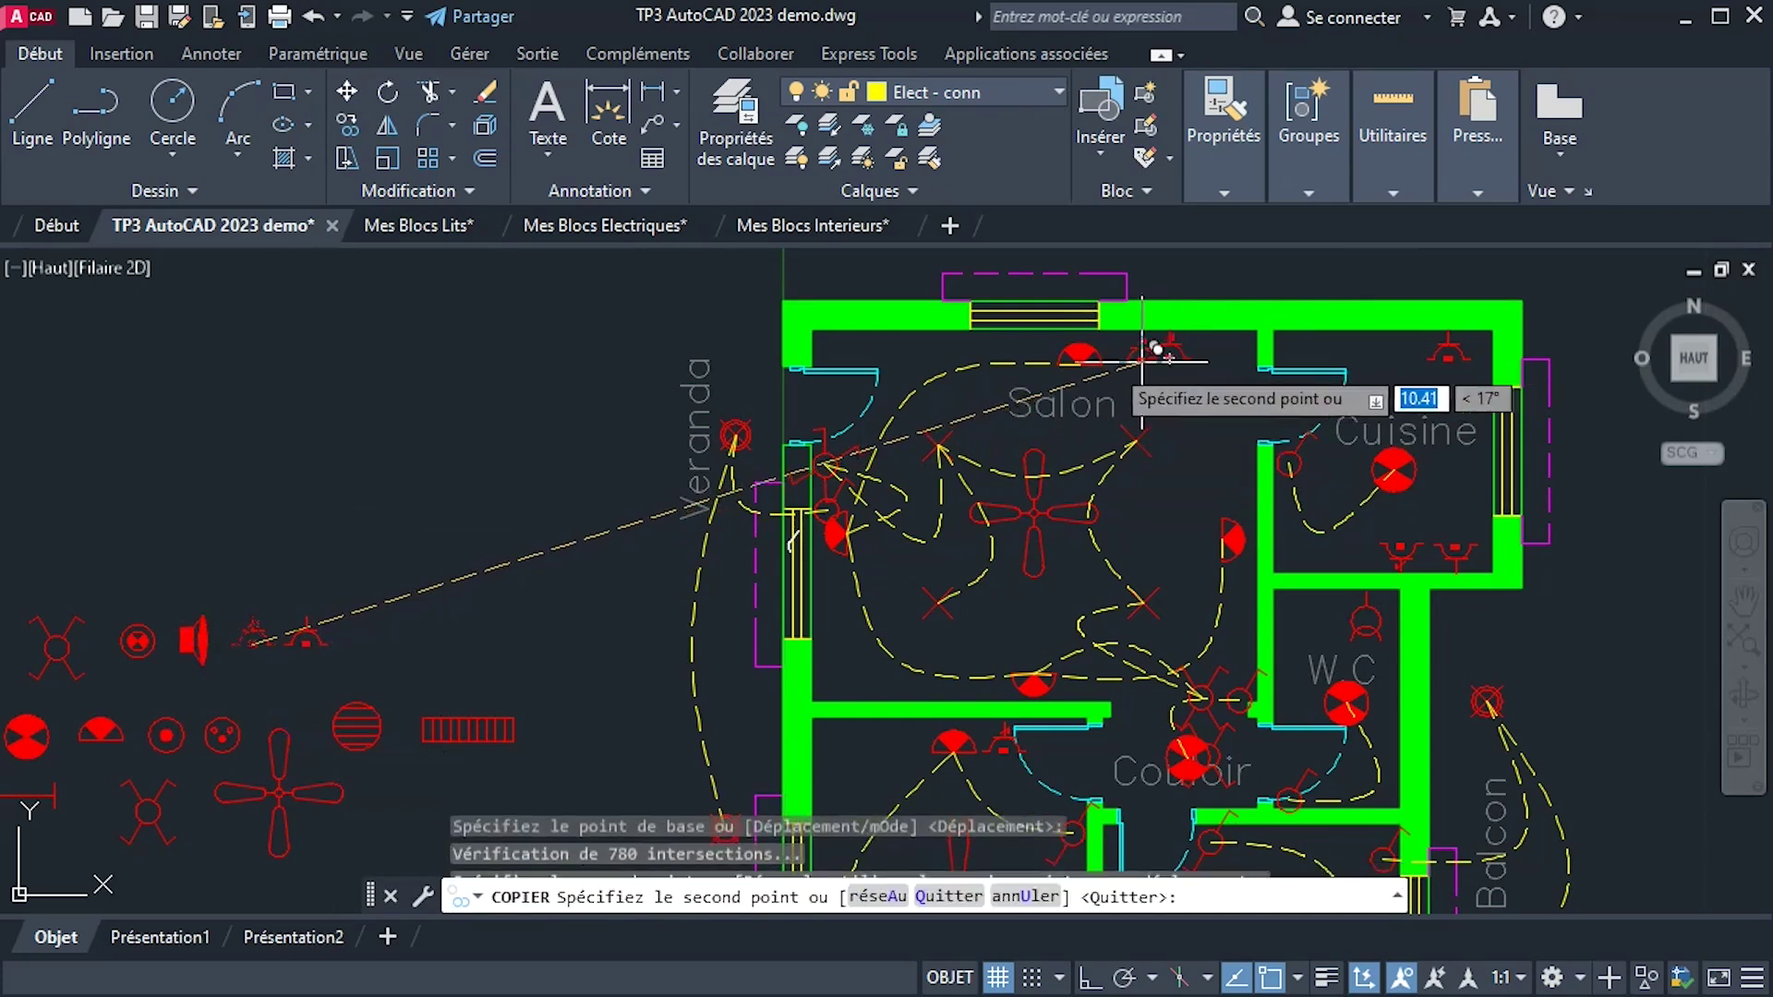
left_click(915, 360)
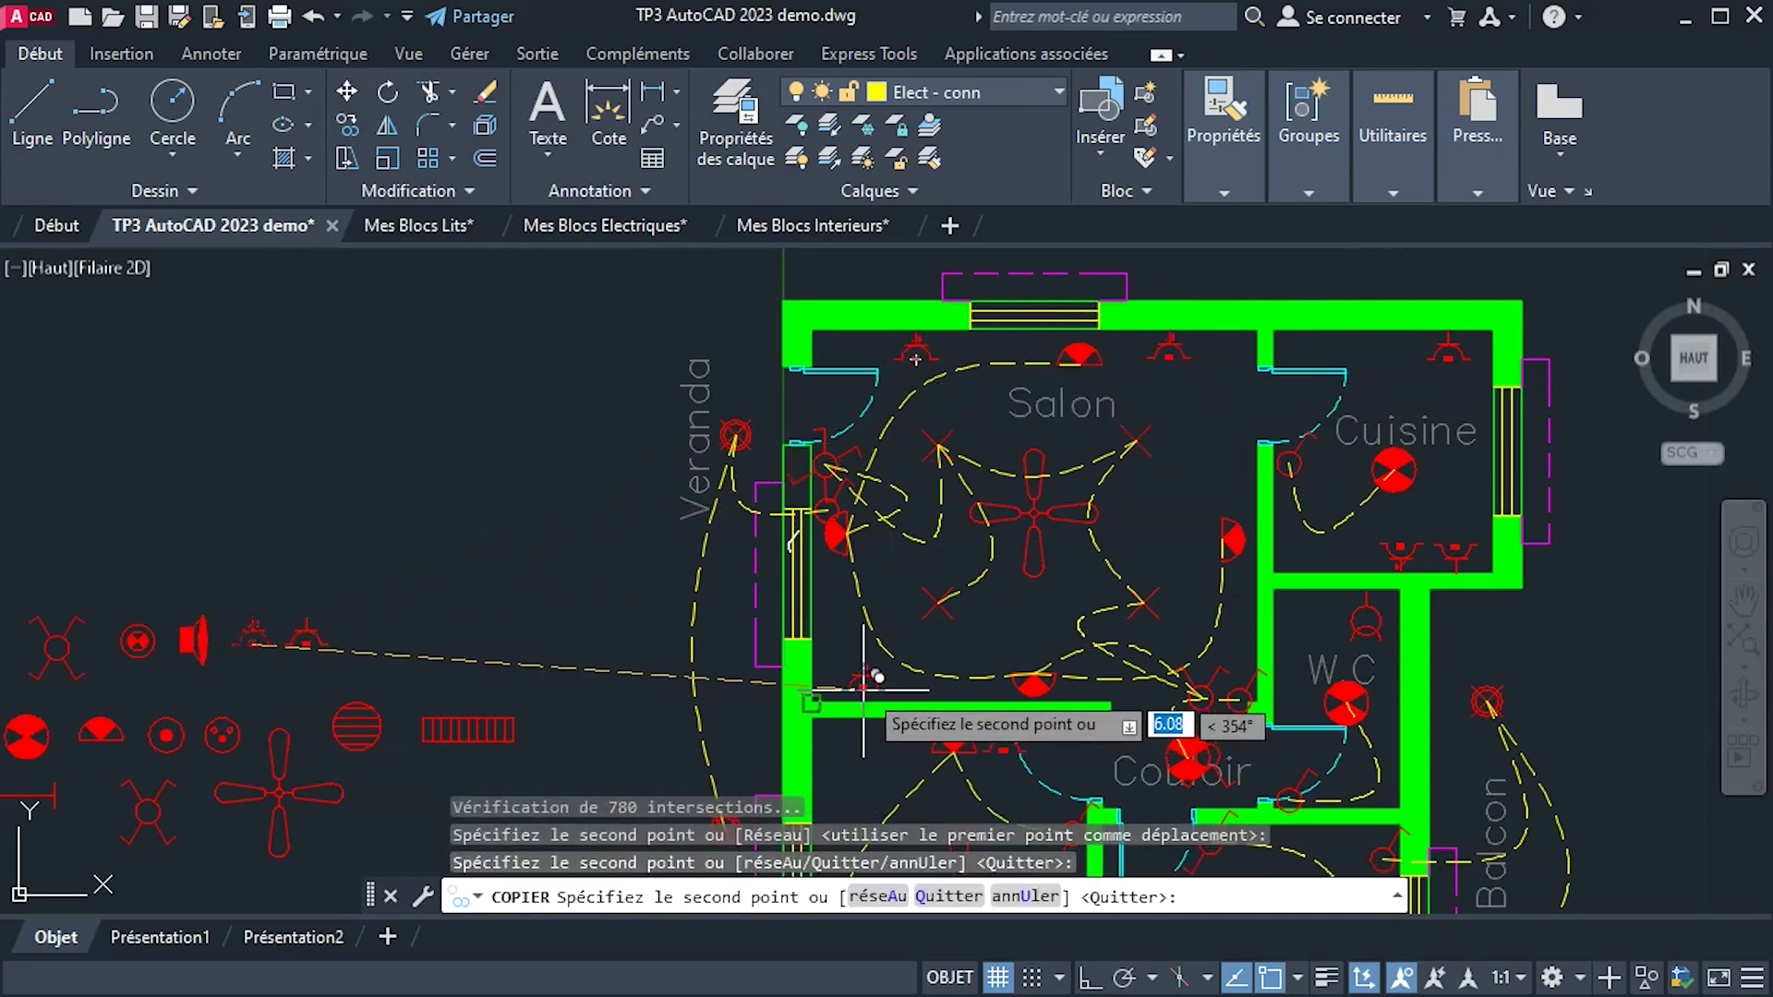
Place two more 16A socket copies in the Salon, near its lower-left corner and beside the right wall above the switches.
left_click(866, 685)
scroll(1117, 610, "up", 2)
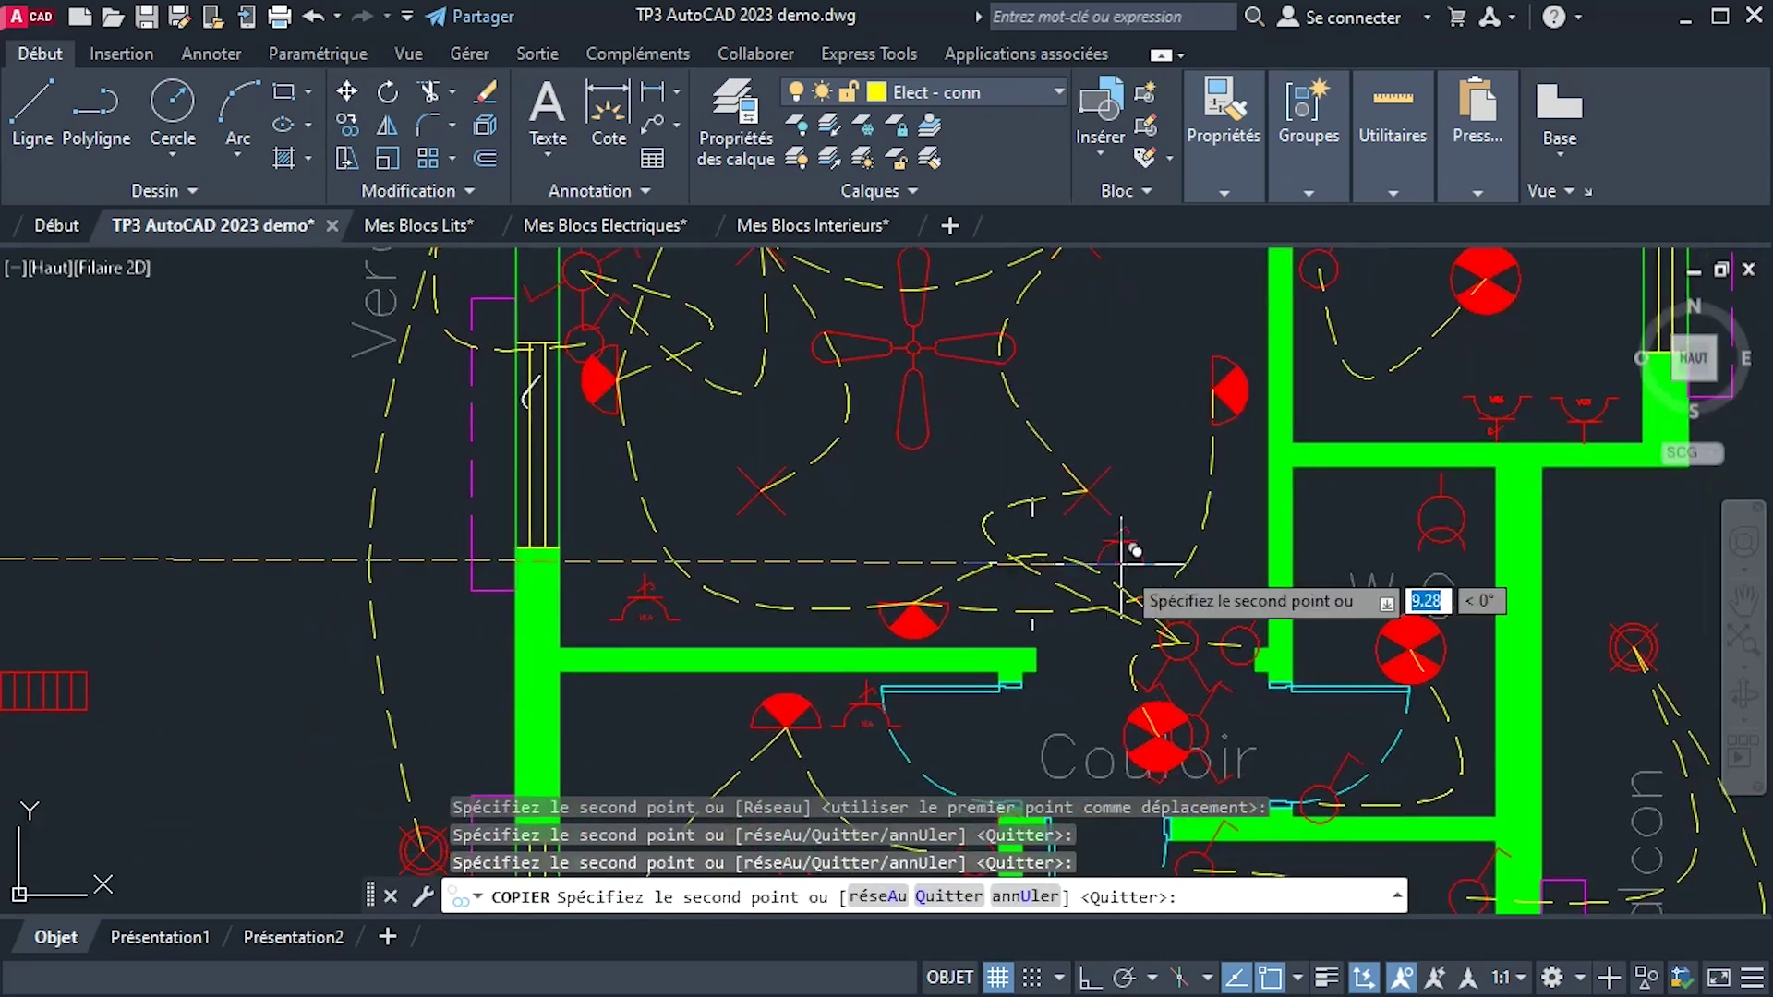
left_click(1241, 551)
Place a 16A socket copy on the Couloir's lower wall, just right of the Room 2 door, and finish copying.
middle_click_drag(1238, 638, 1184, 427)
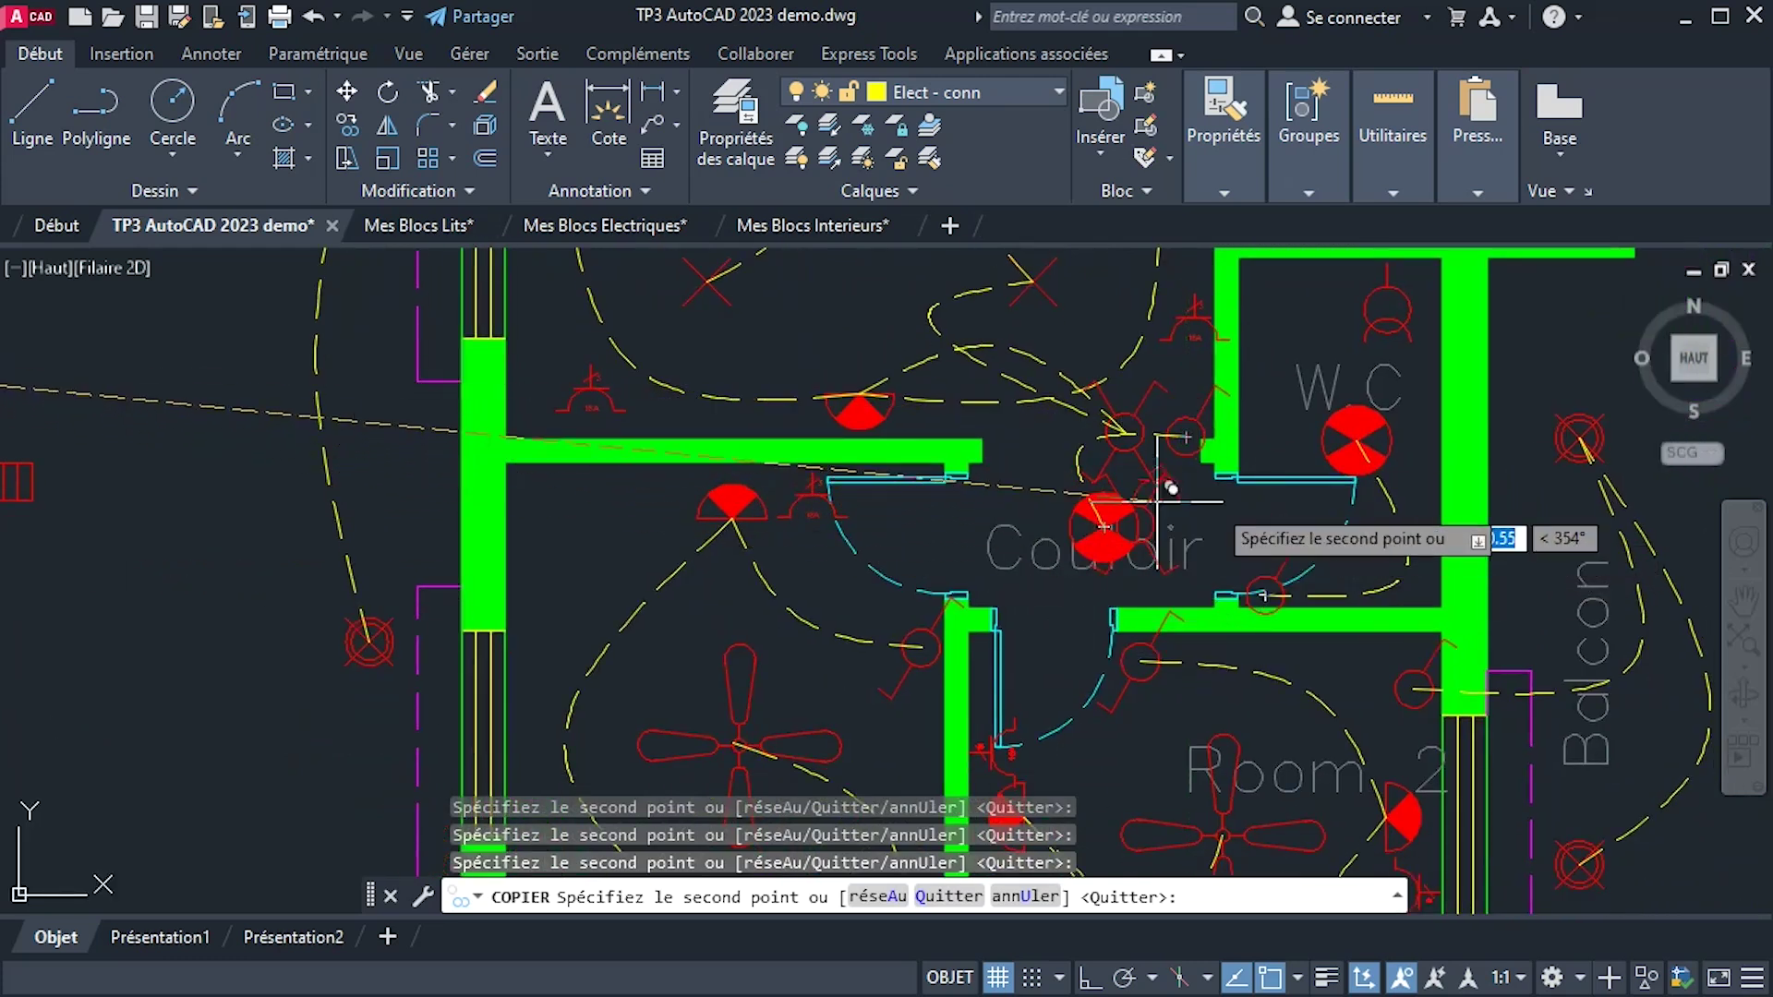
scroll(1143, 602, "up", 3)
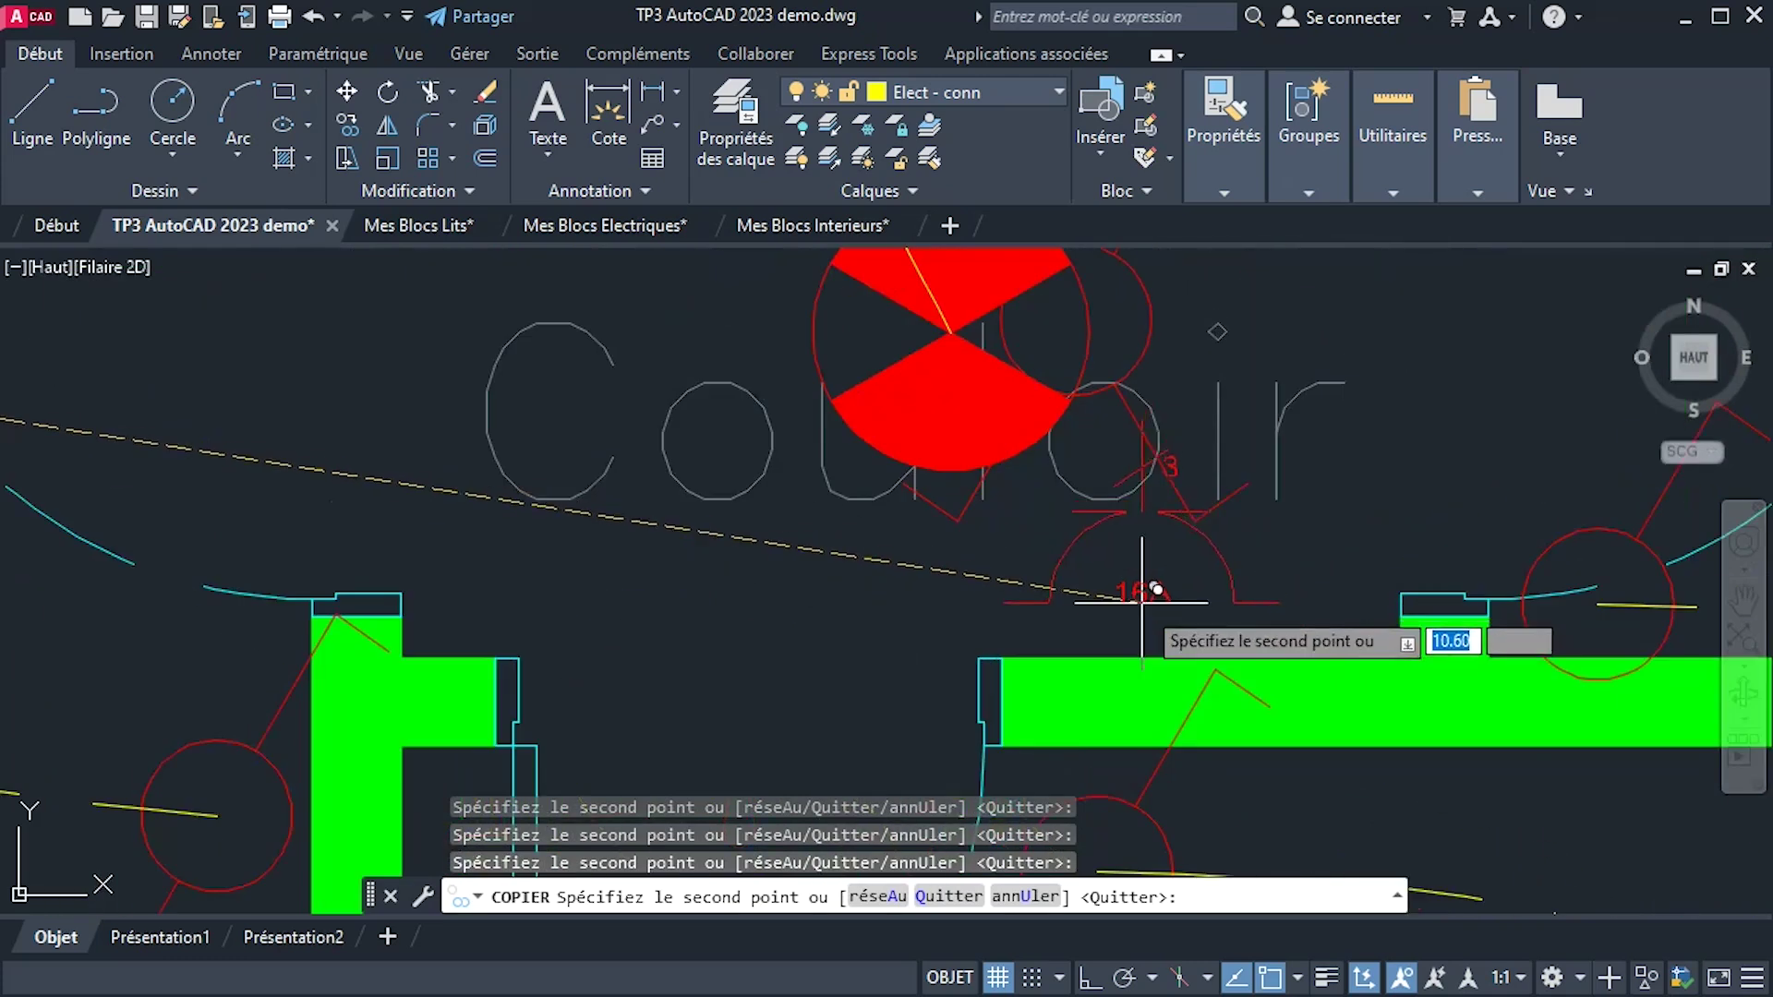
scroll(1315, 601, "down", 4)
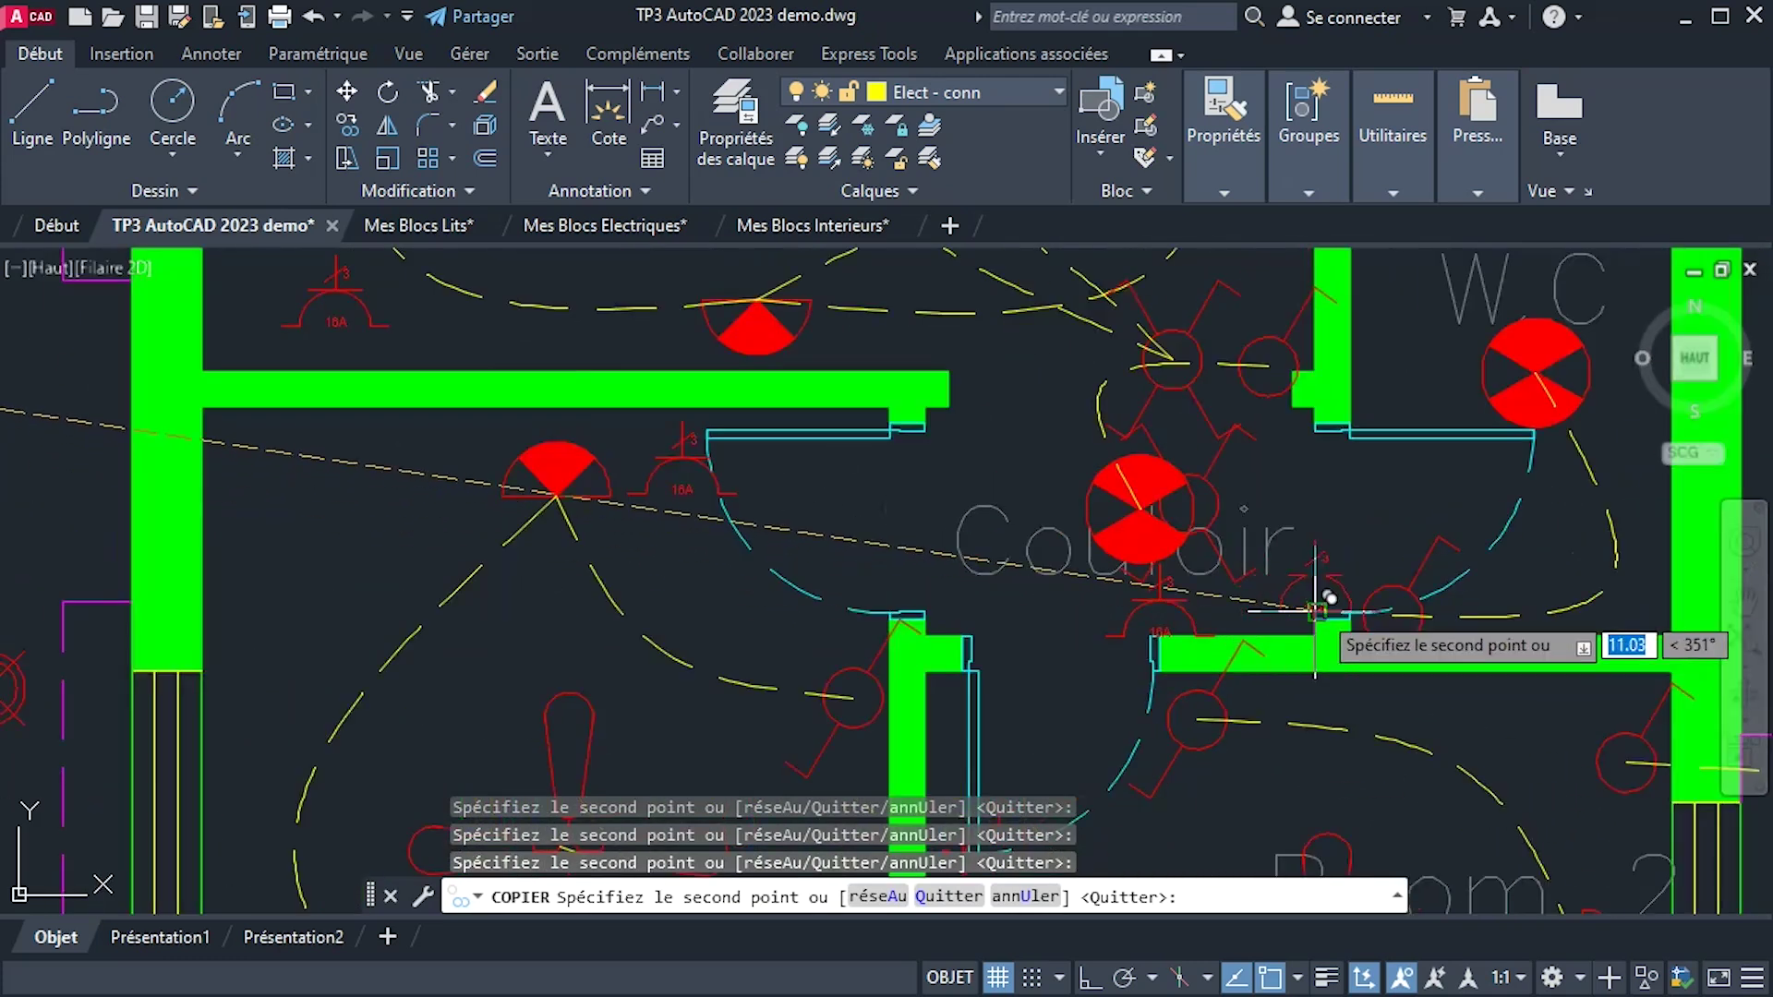
scroll(1315, 609, "down", 6)
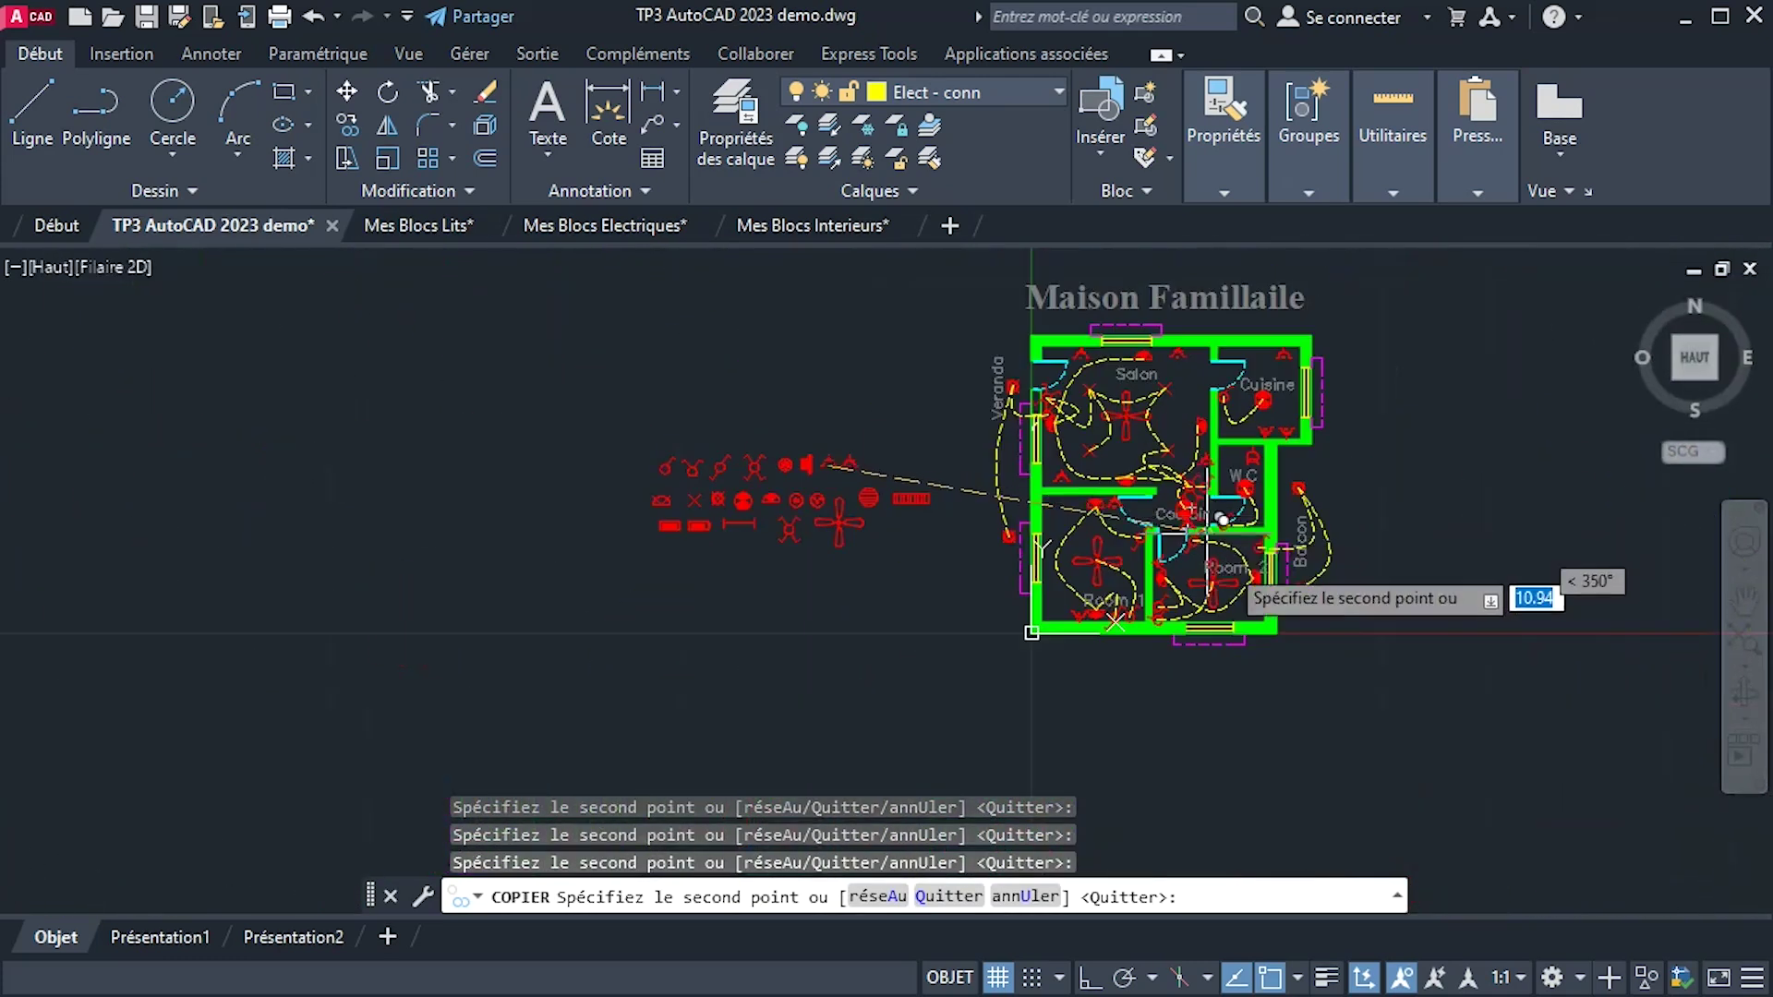
right_click(1431, 510)
left_click(1478, 521)
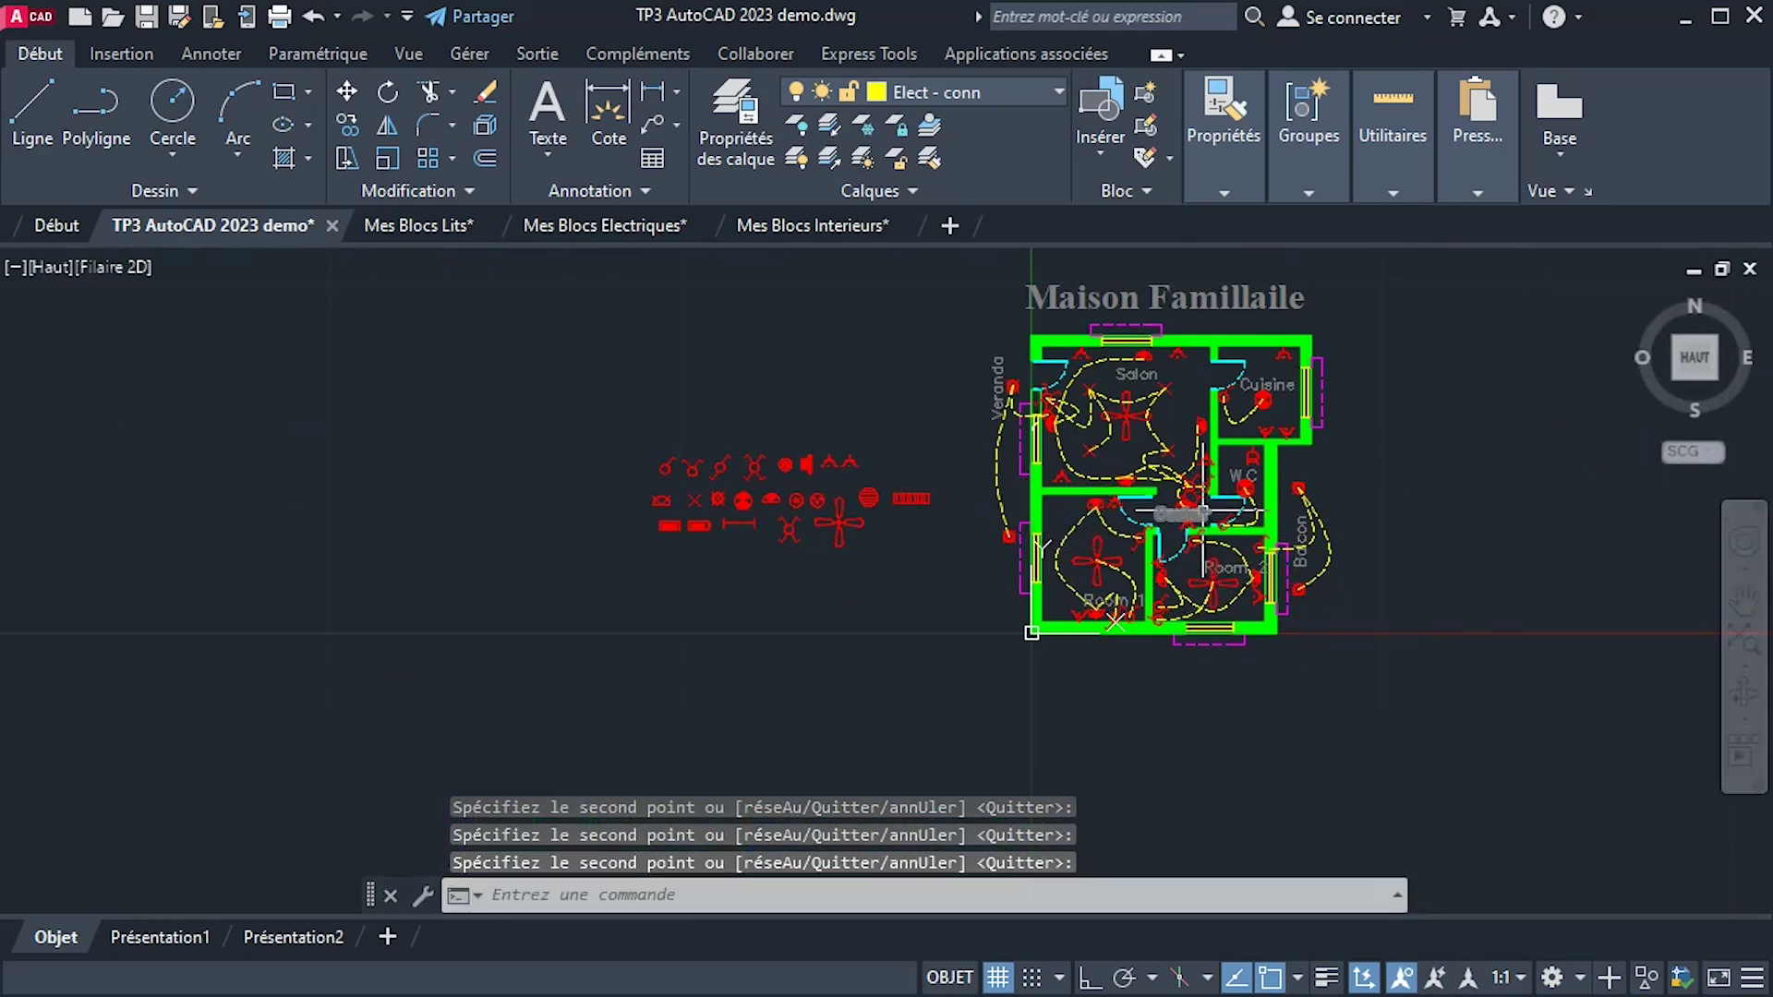
Examine the symbol set beside the plan and the electrical symbols placed in each room.
scroll(1219, 514, "up", 2)
middle_click_drag(1214, 514, 1156, 604)
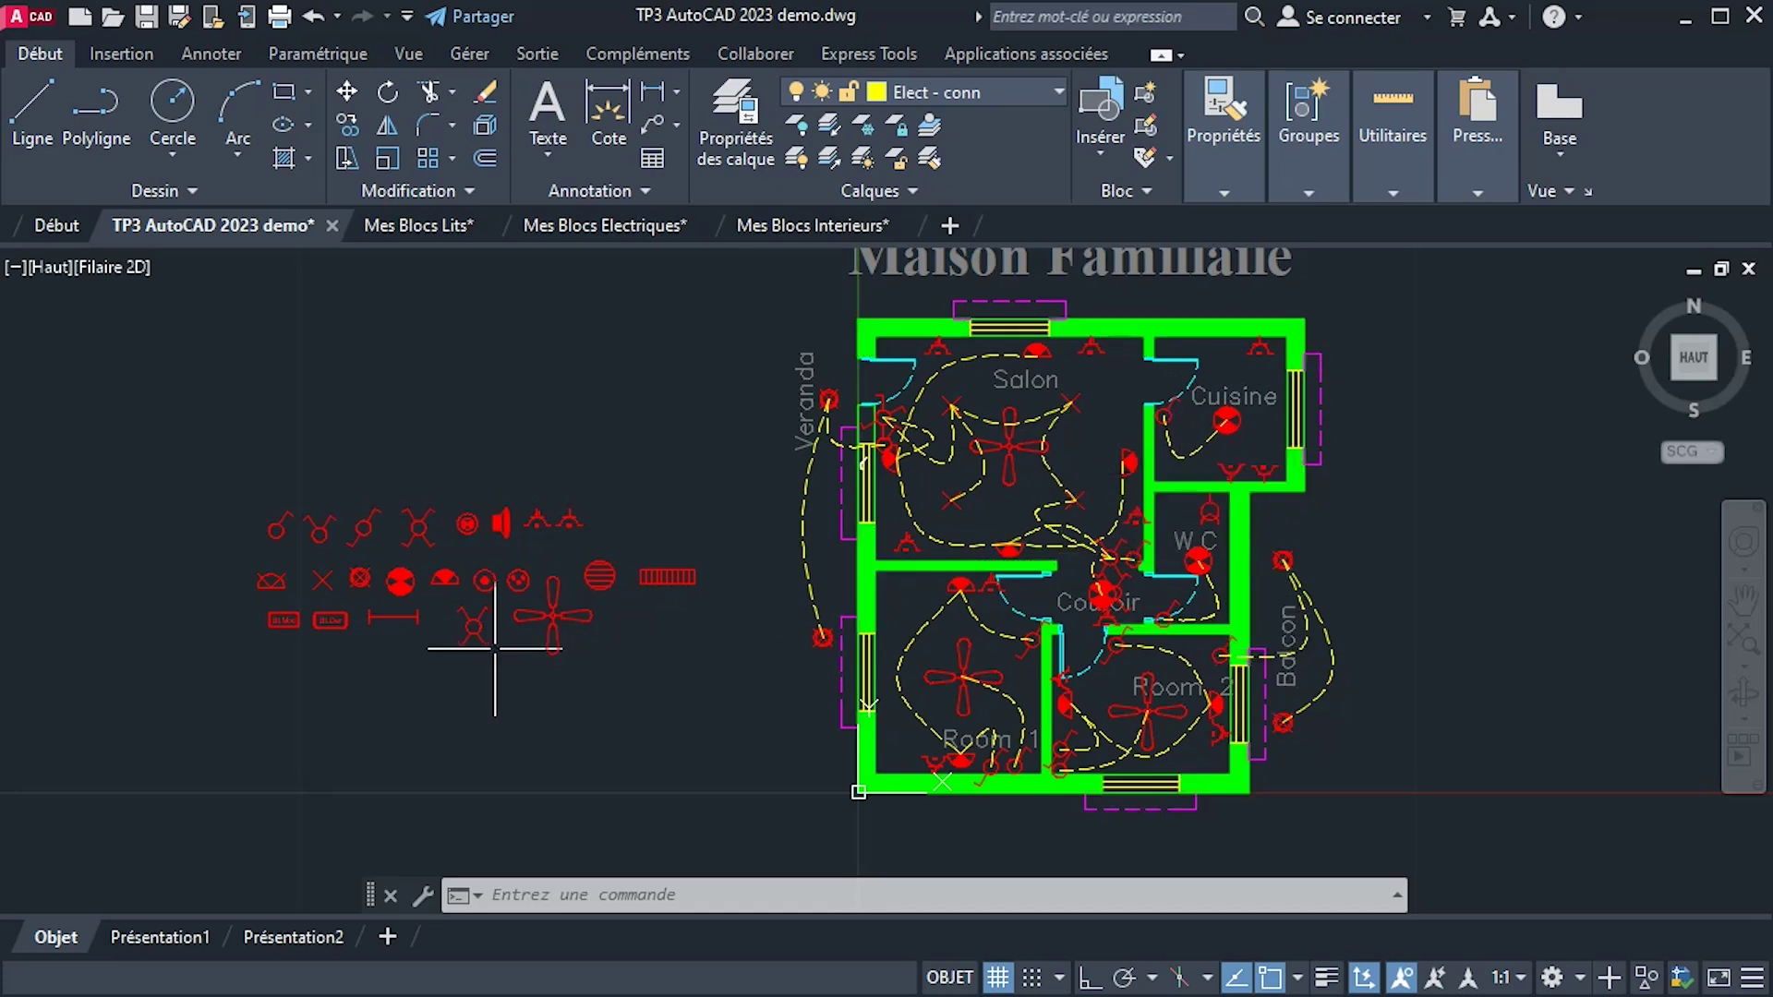
scroll(450, 580, "up", 4)
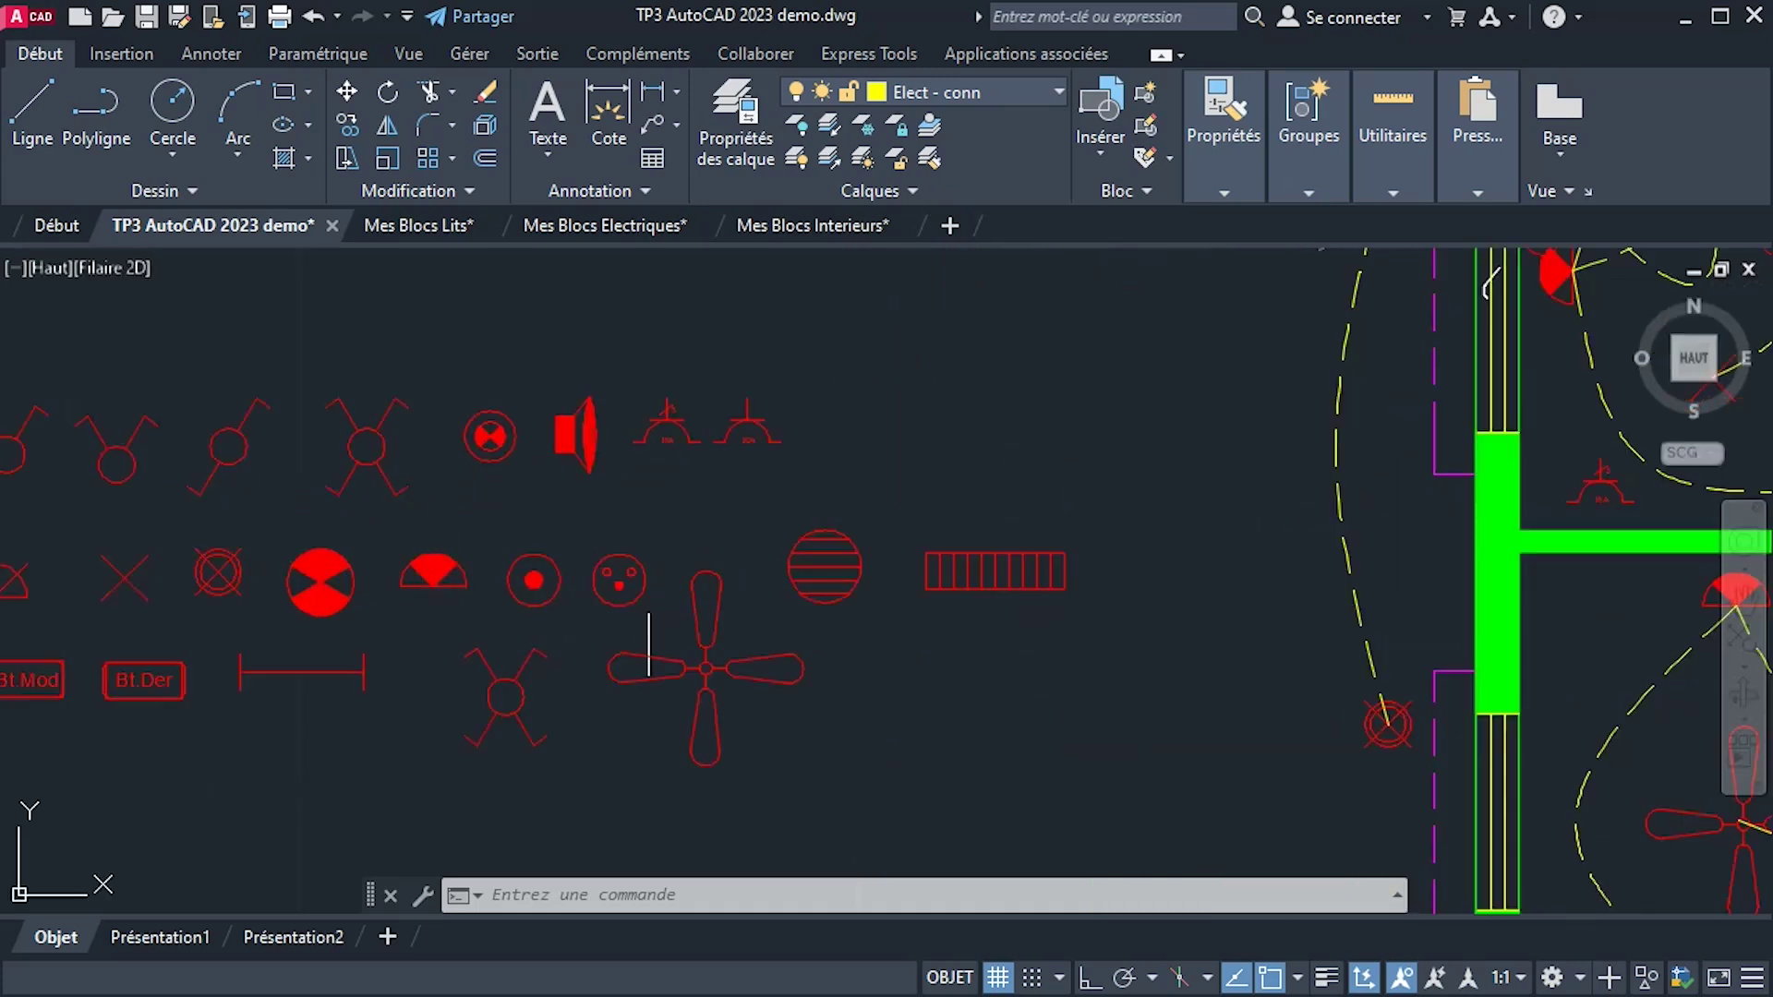
scroll(1015, 580, "down", 4)
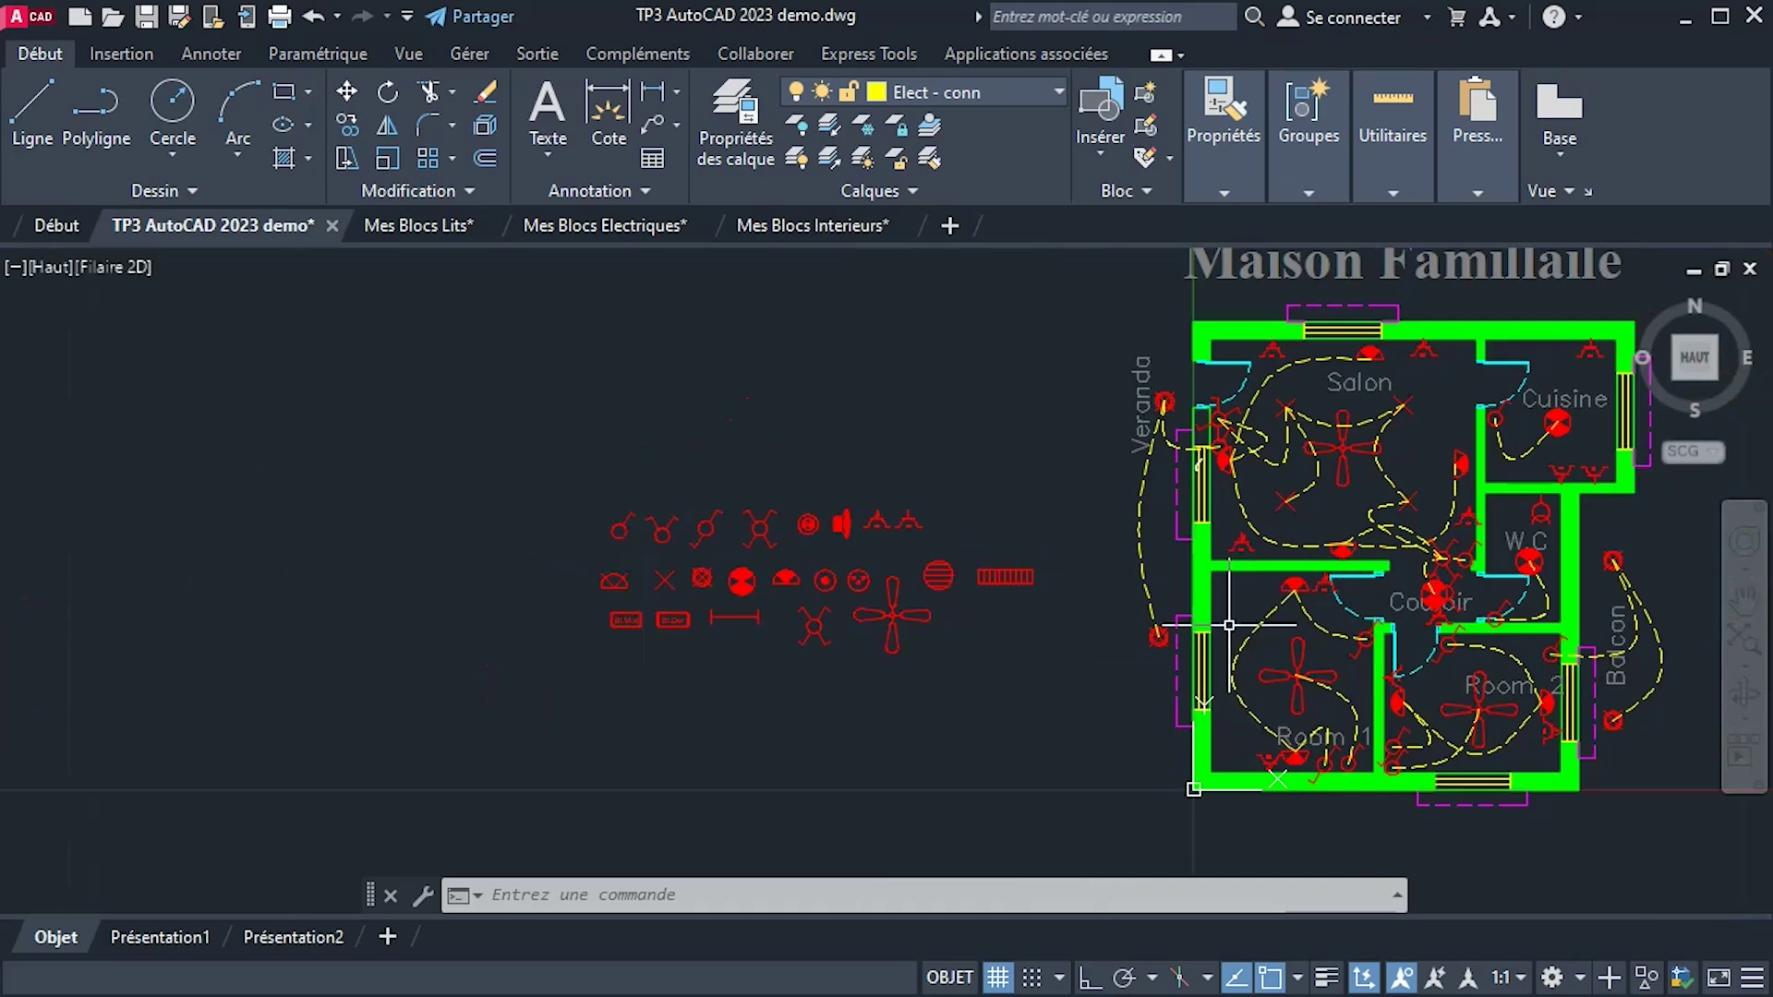
scroll(1240, 668, "up", 5)
scroll(1148, 605, "down", 5)
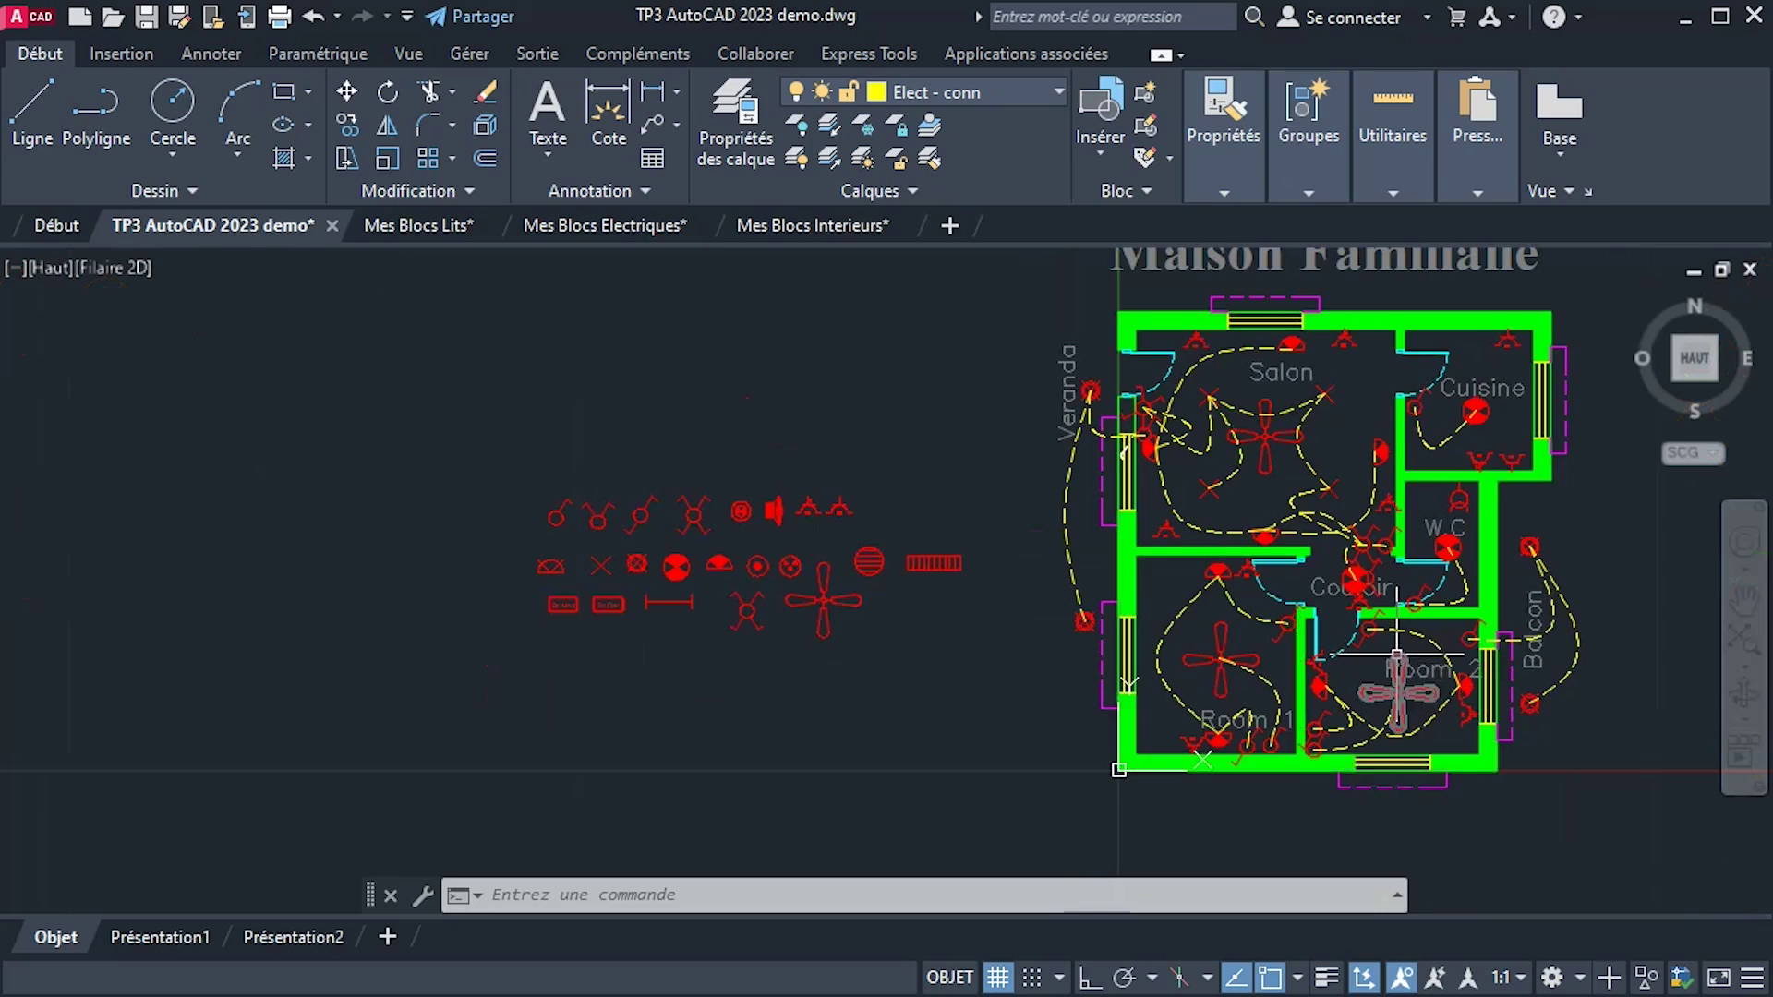
middle_click_drag(1397, 655, 1348, 683)
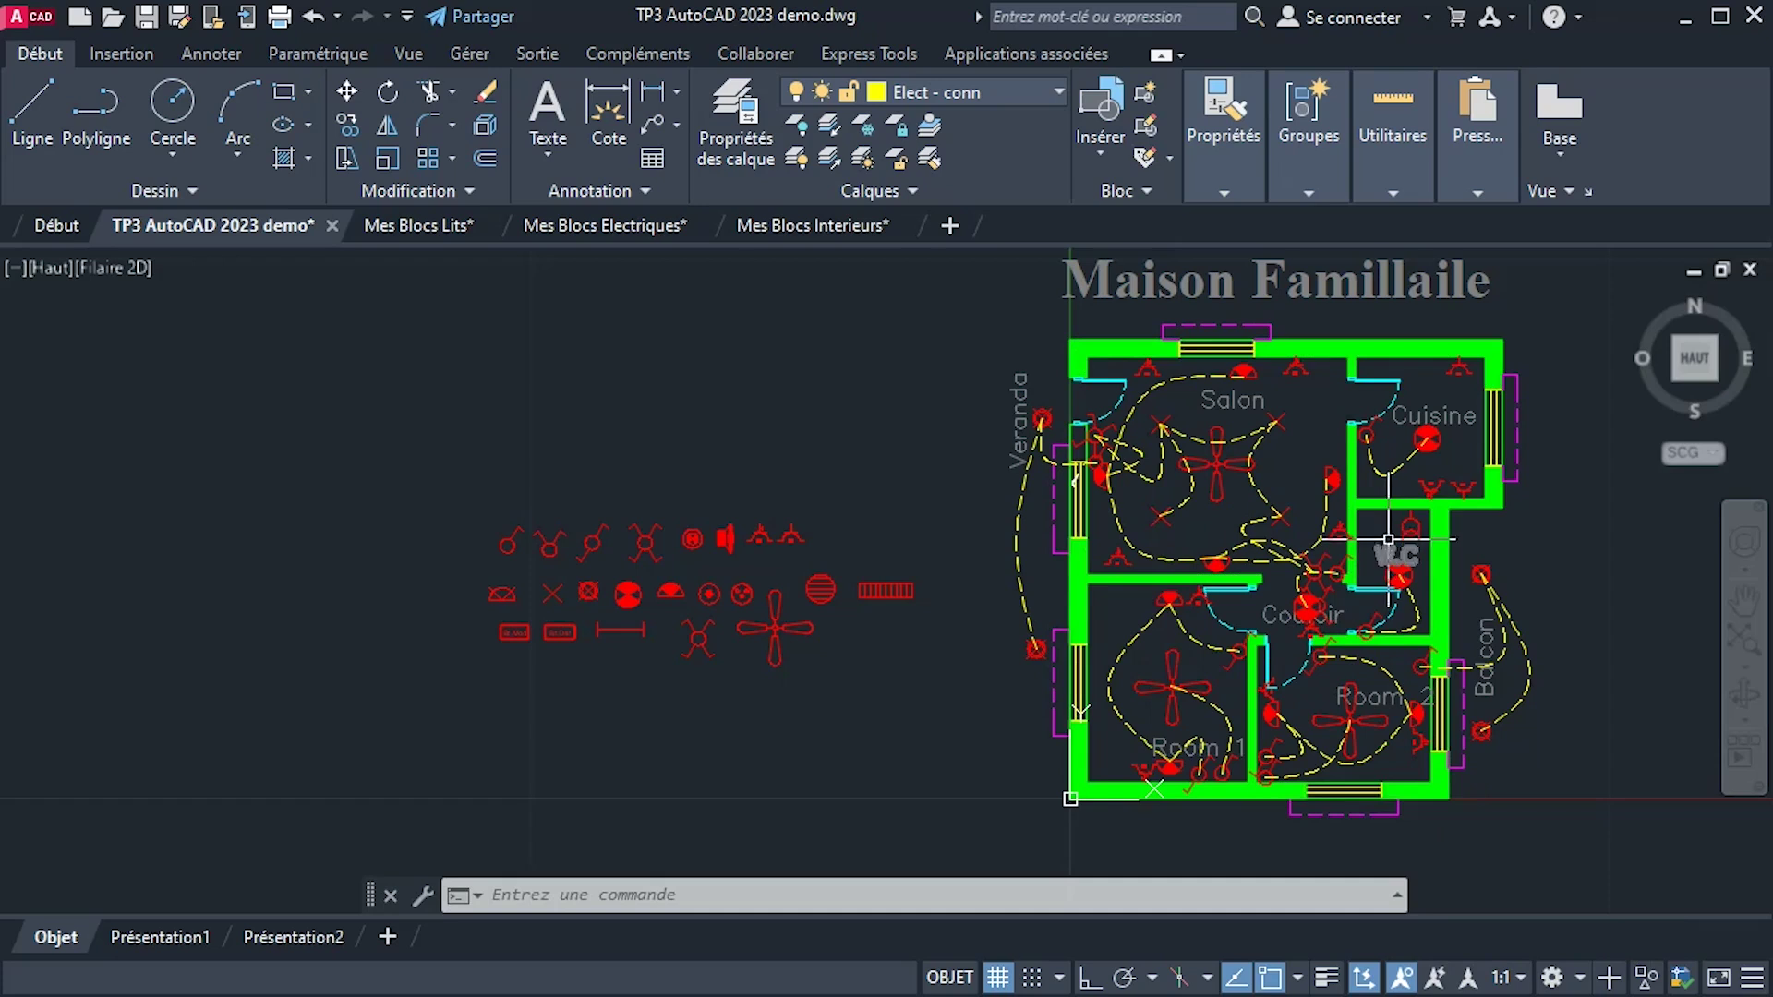
middle_click_drag(1385, 546, 1340, 573)
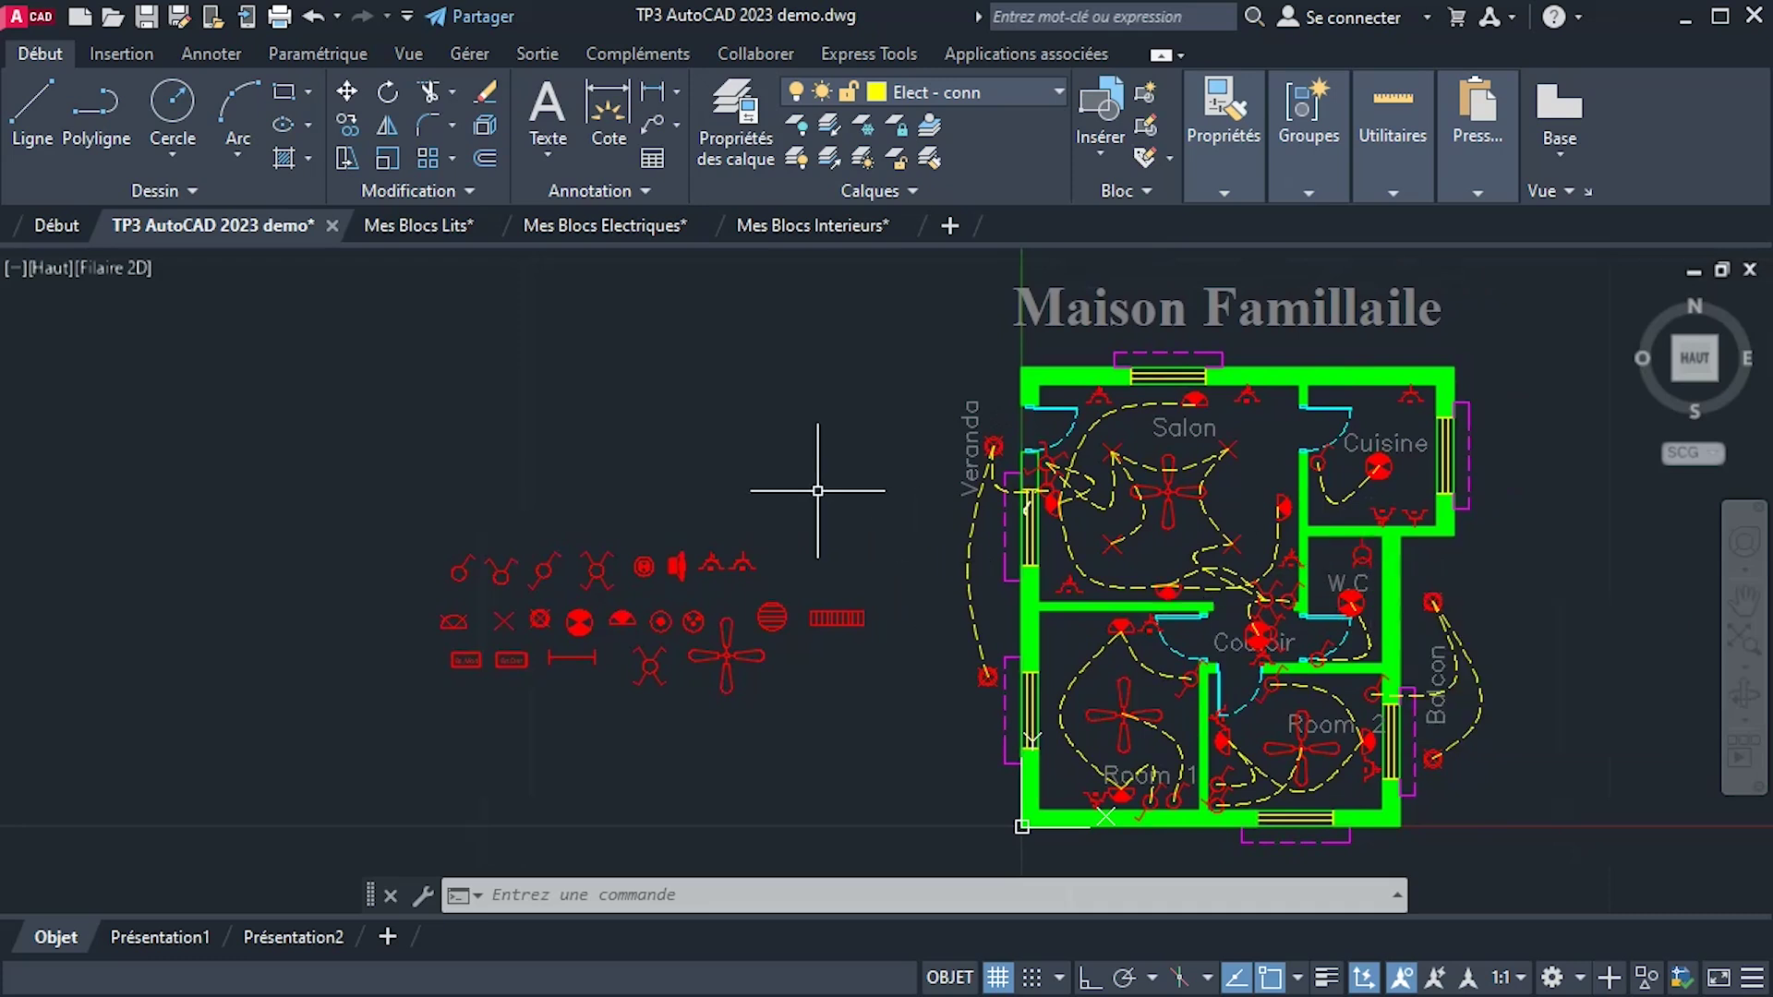
Compare the electrical plan with the reference image TP 3 AutoCAd 2023.png in Photos, returning to the AutoCAD drawing.
key("alt+Tab")
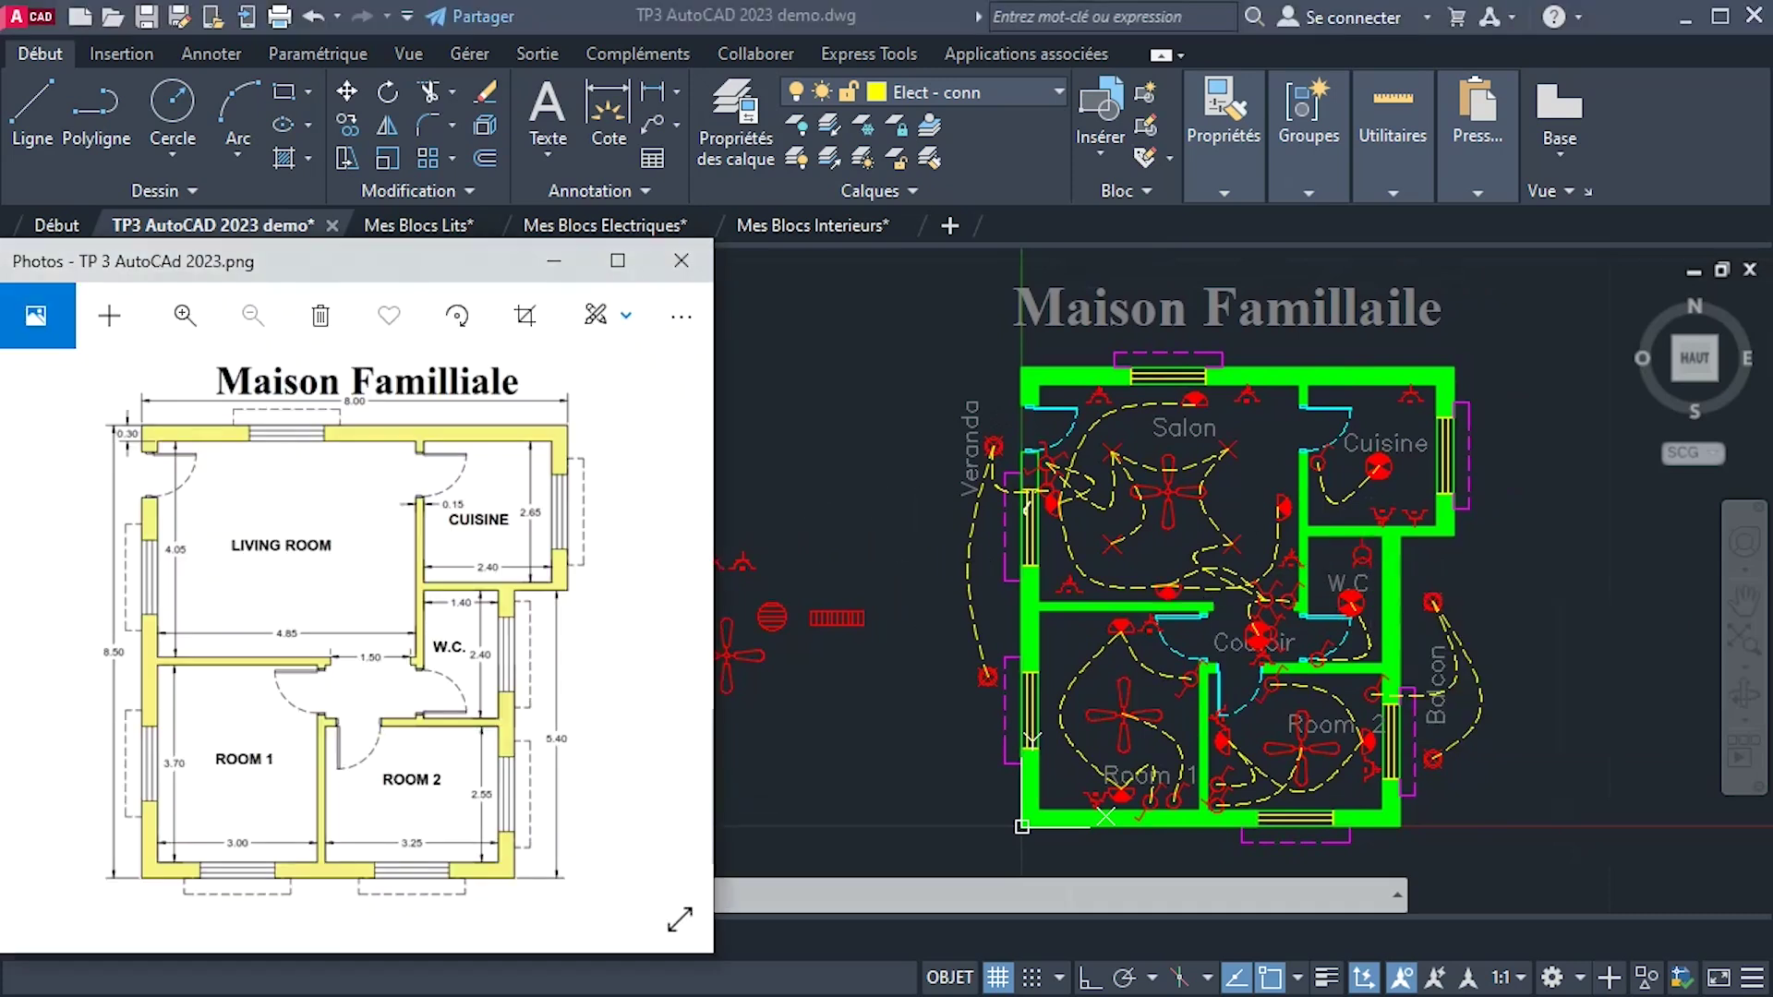
left_click(1057, 662)
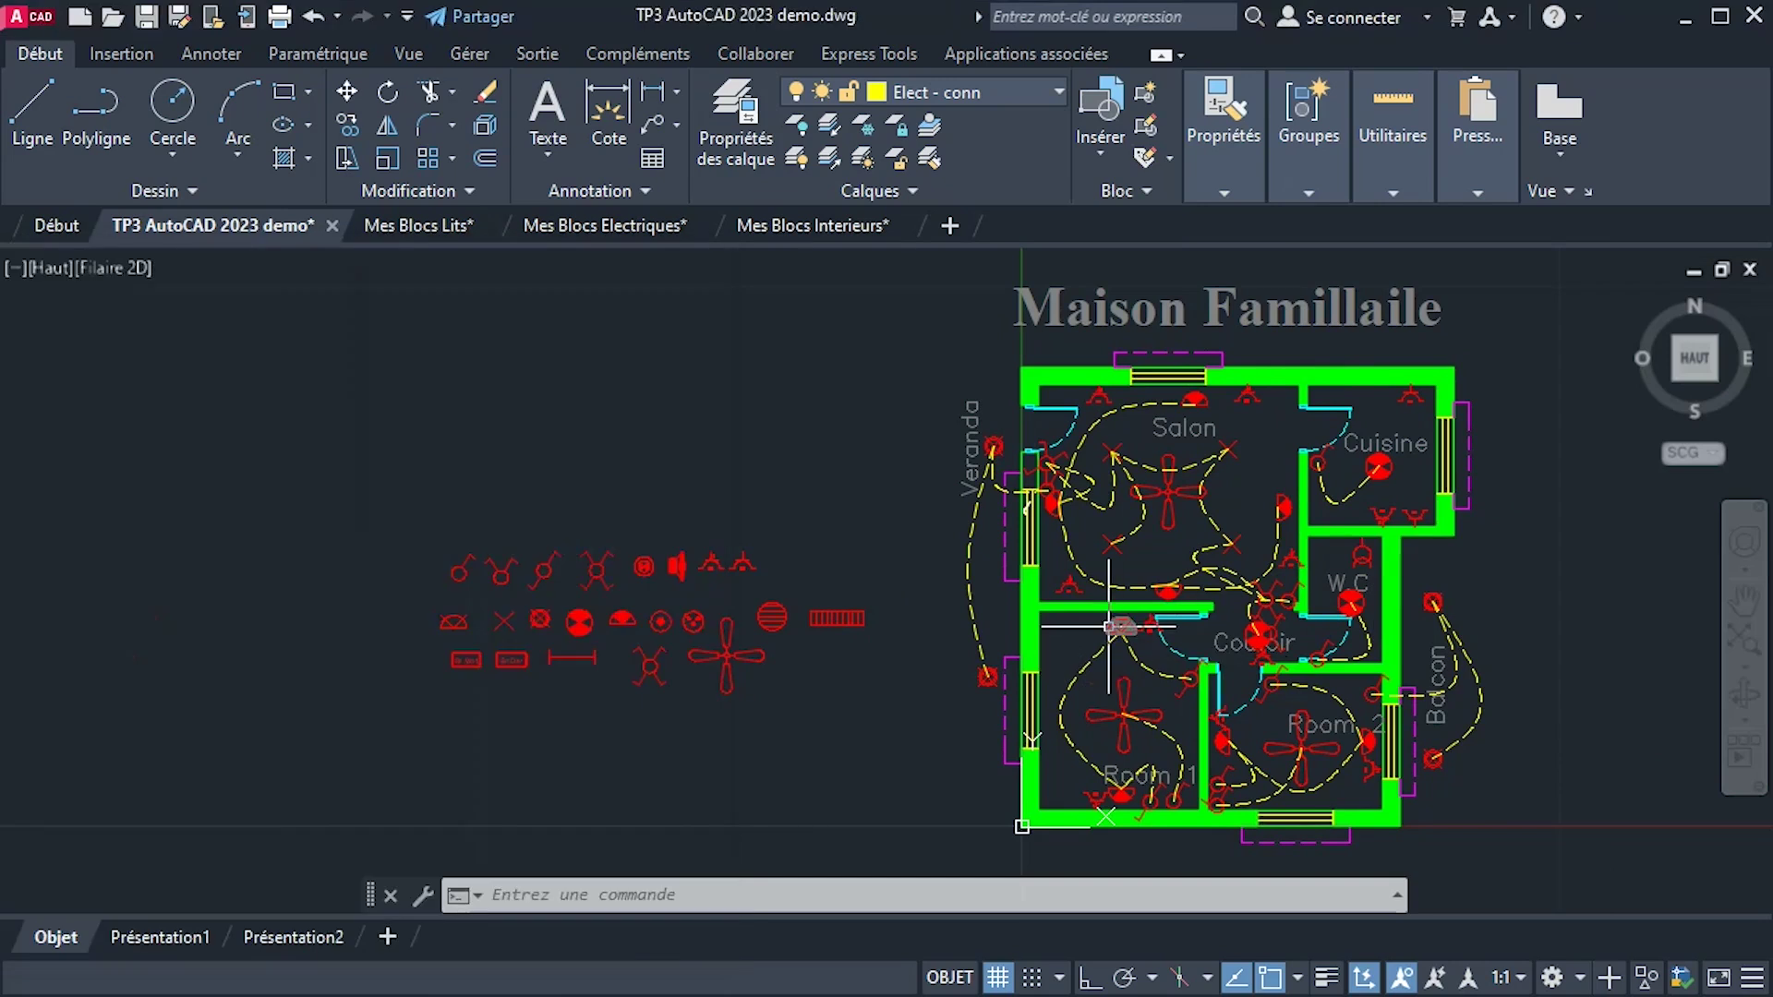
mouse_move(1109, 629)
middle_mouse_down()
mouse_move(1307, 628)
mouse_move(1244, 628)
middle_mouse_up()
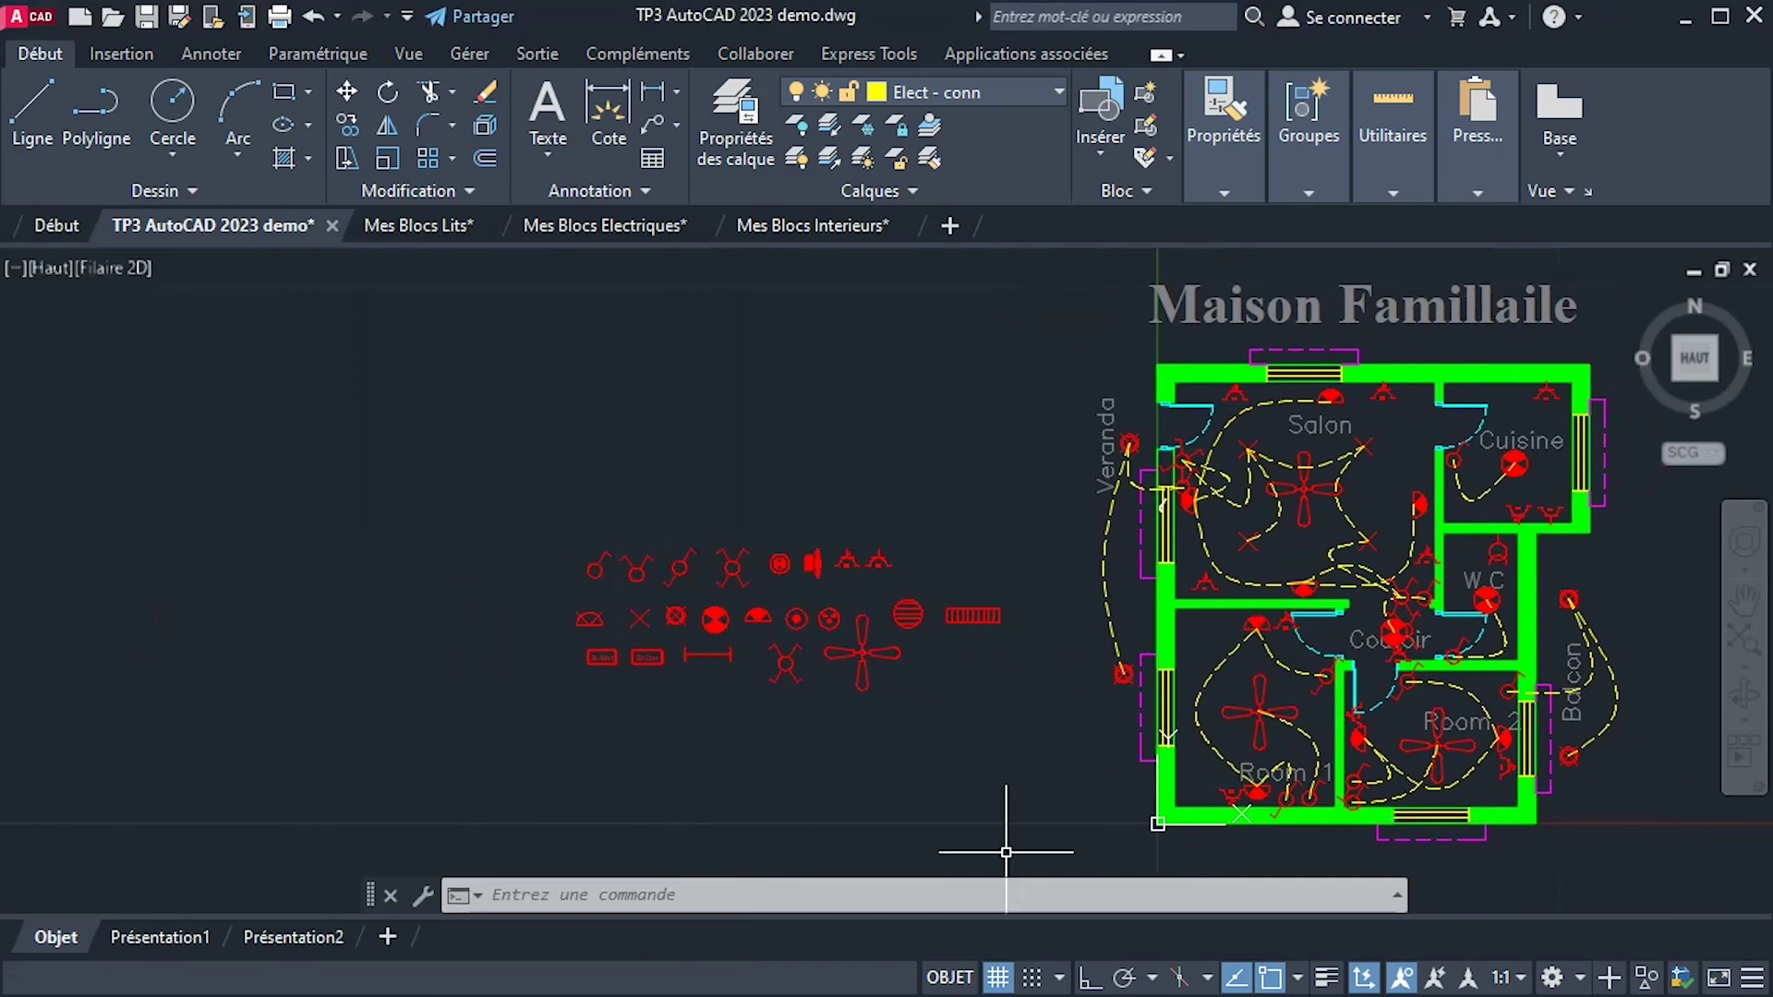
key("alt+Tab")
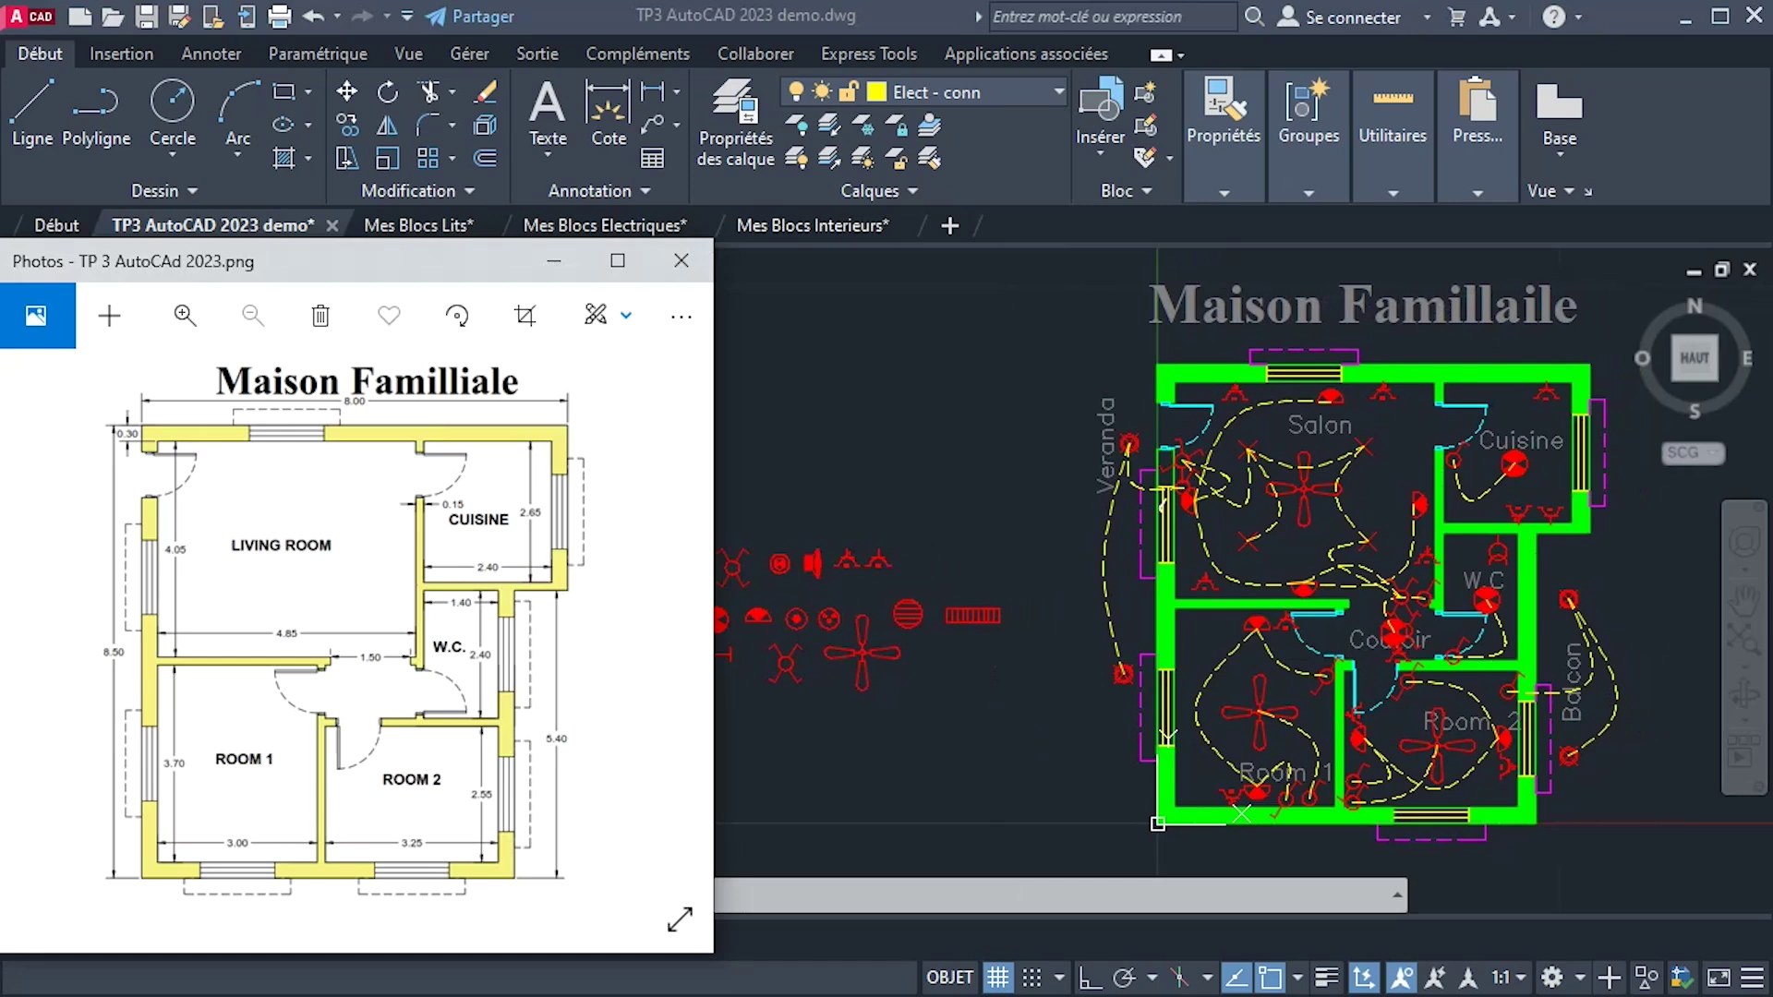
left_click(873, 763)
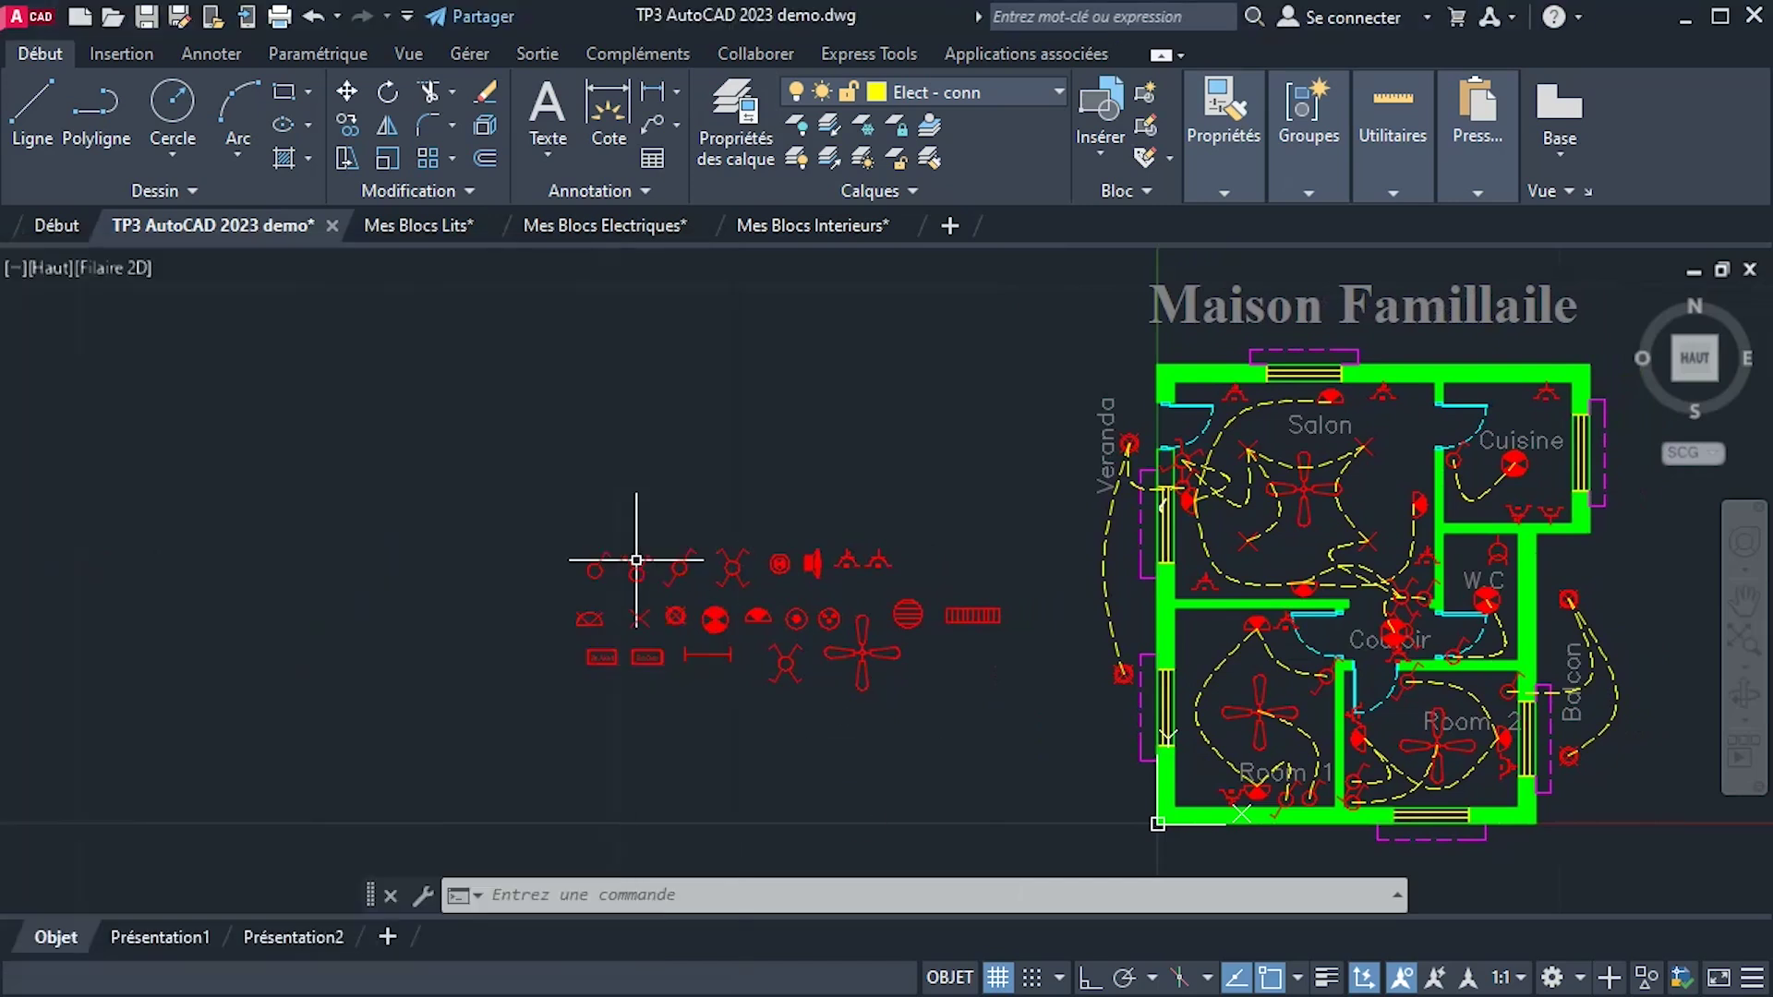
middle_click_drag(1040, 538, 775, 536)
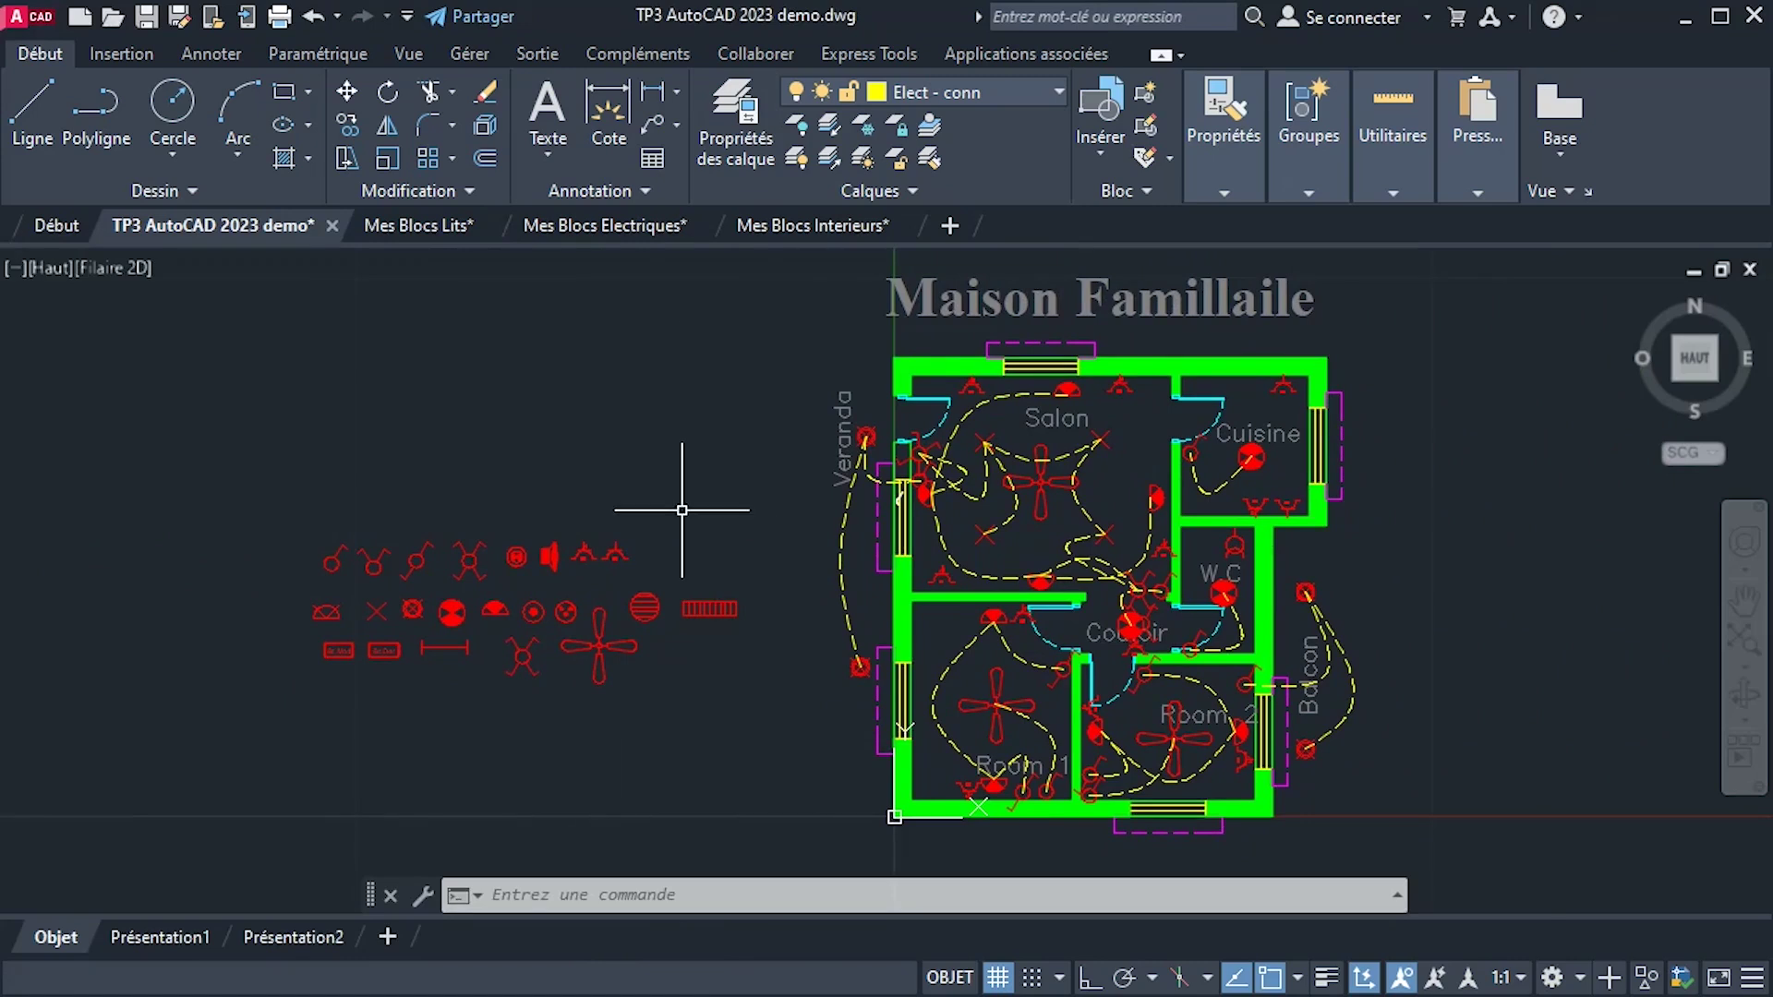
Load the BlockCountV1-5 LISP routine from the Mes Lips Personalises folder with APPLOAD and close the loading dialog.
type("applo")
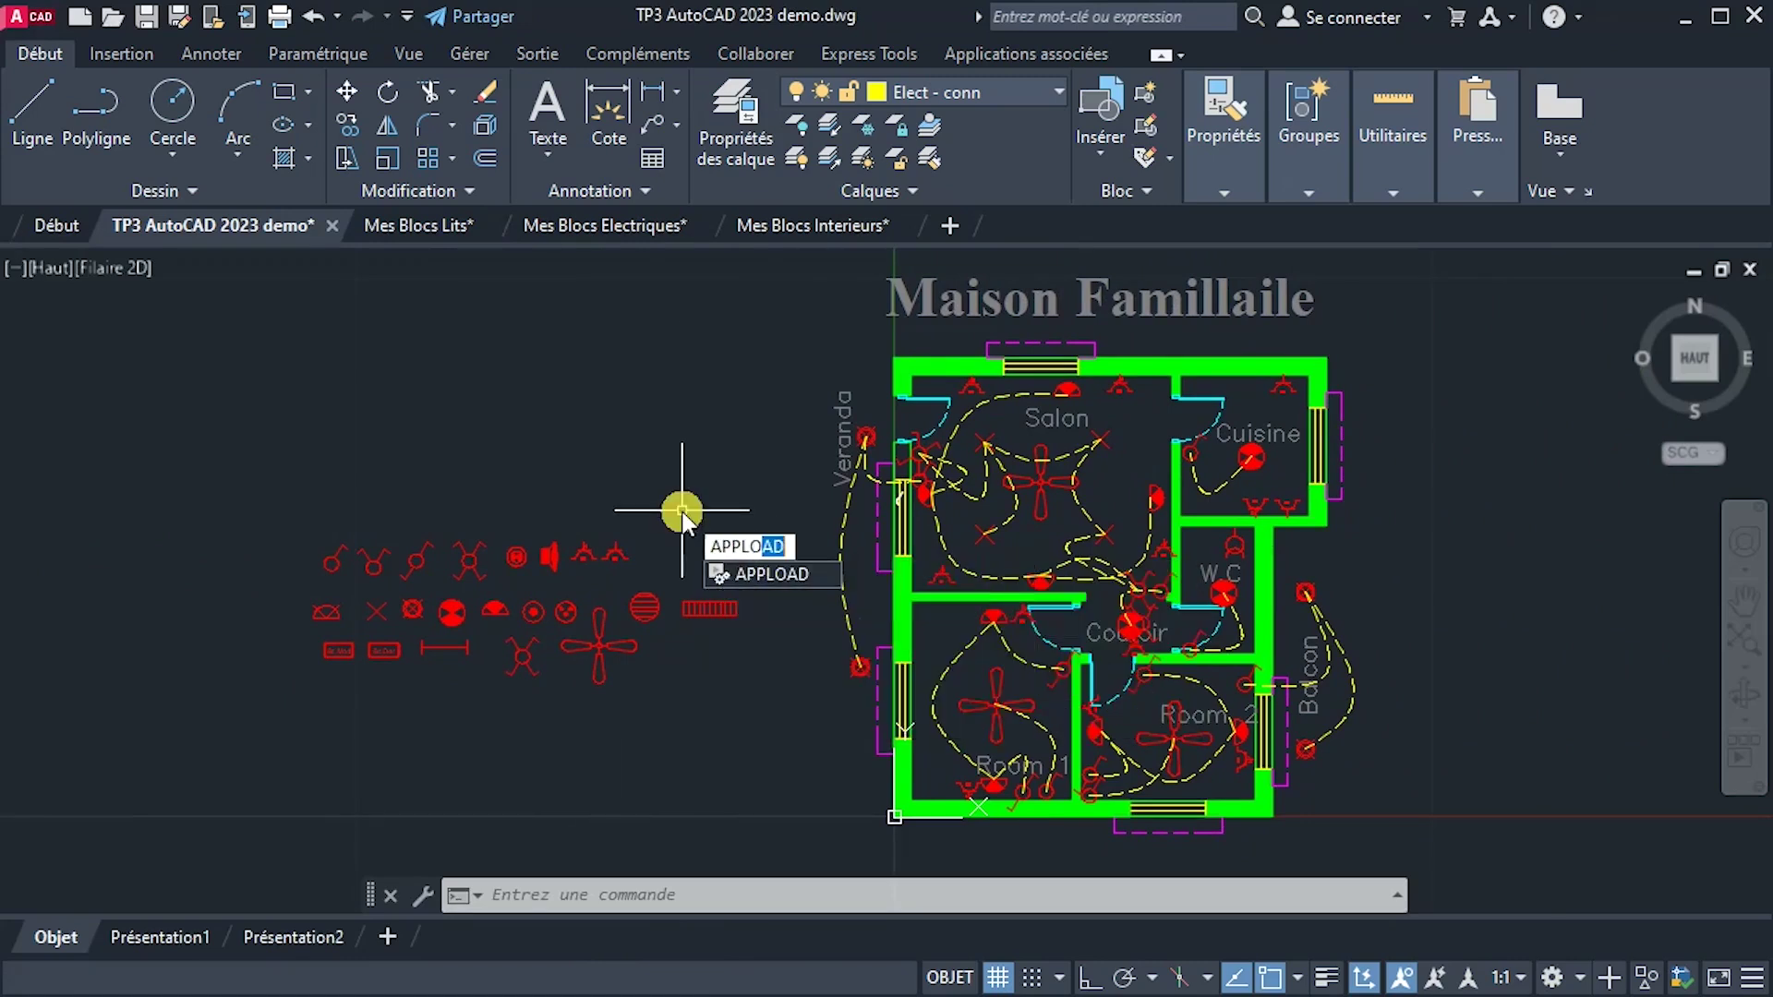
key("Return")
type("ap")
key("Return")
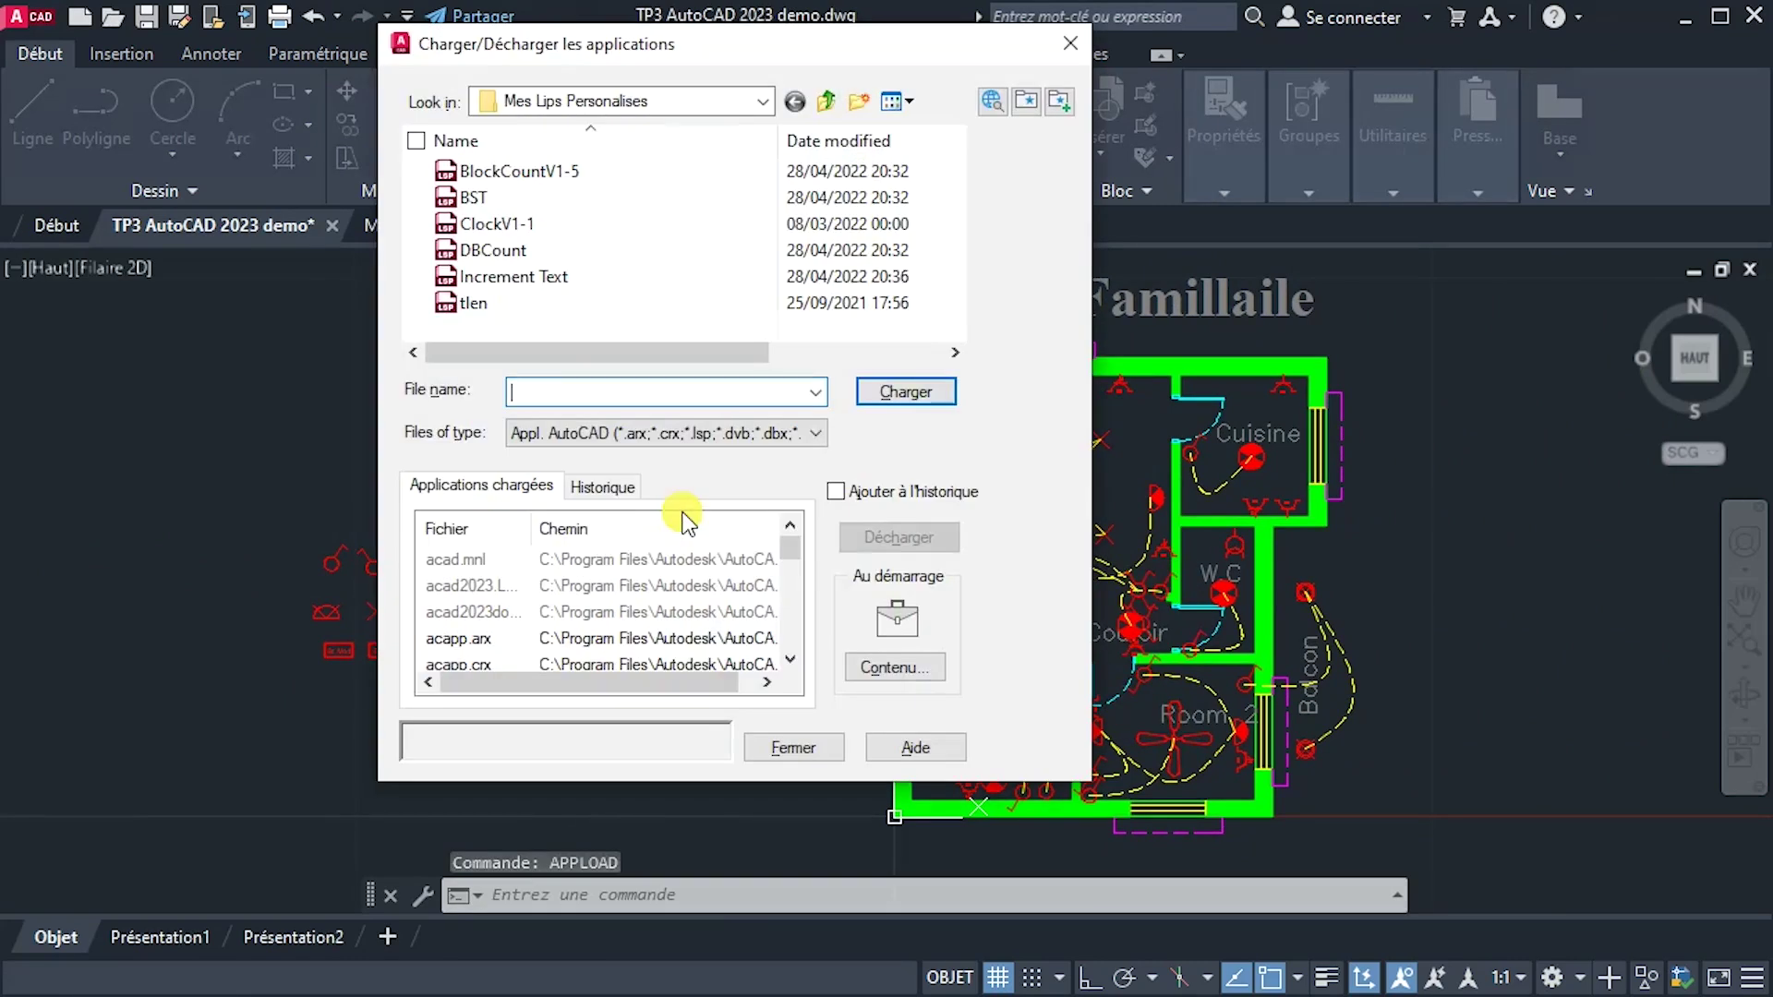
left_click(480, 179)
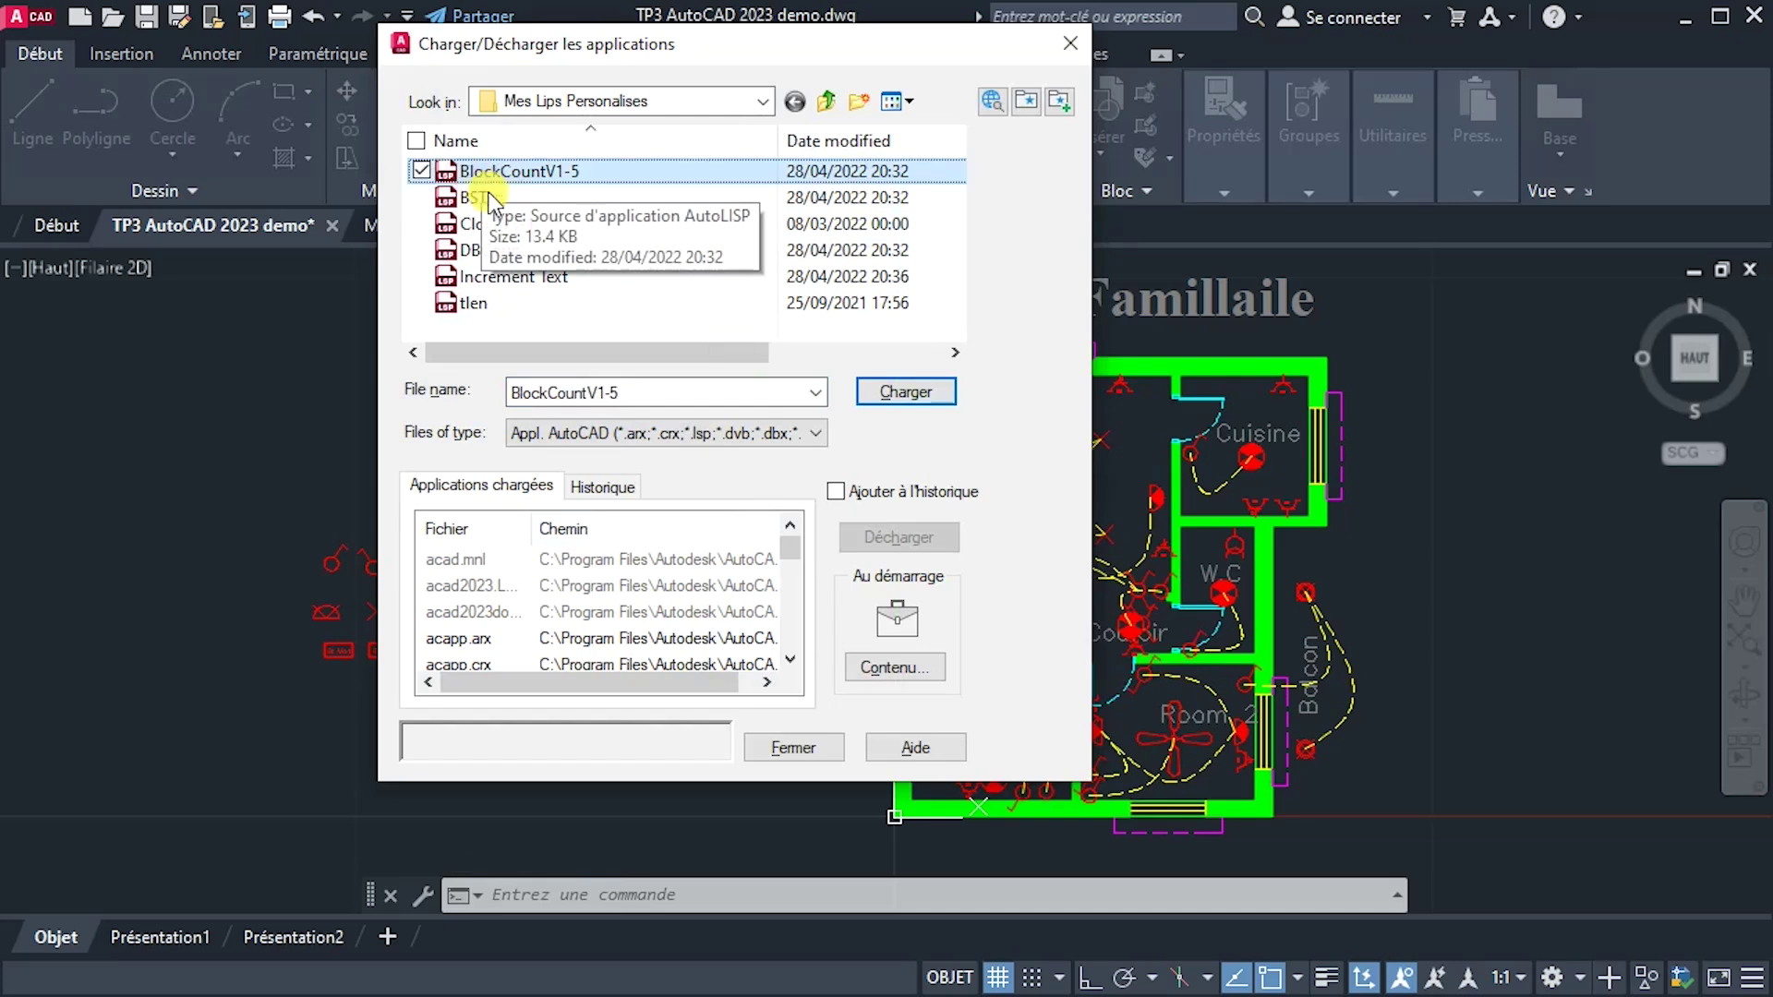
left_click(905, 392)
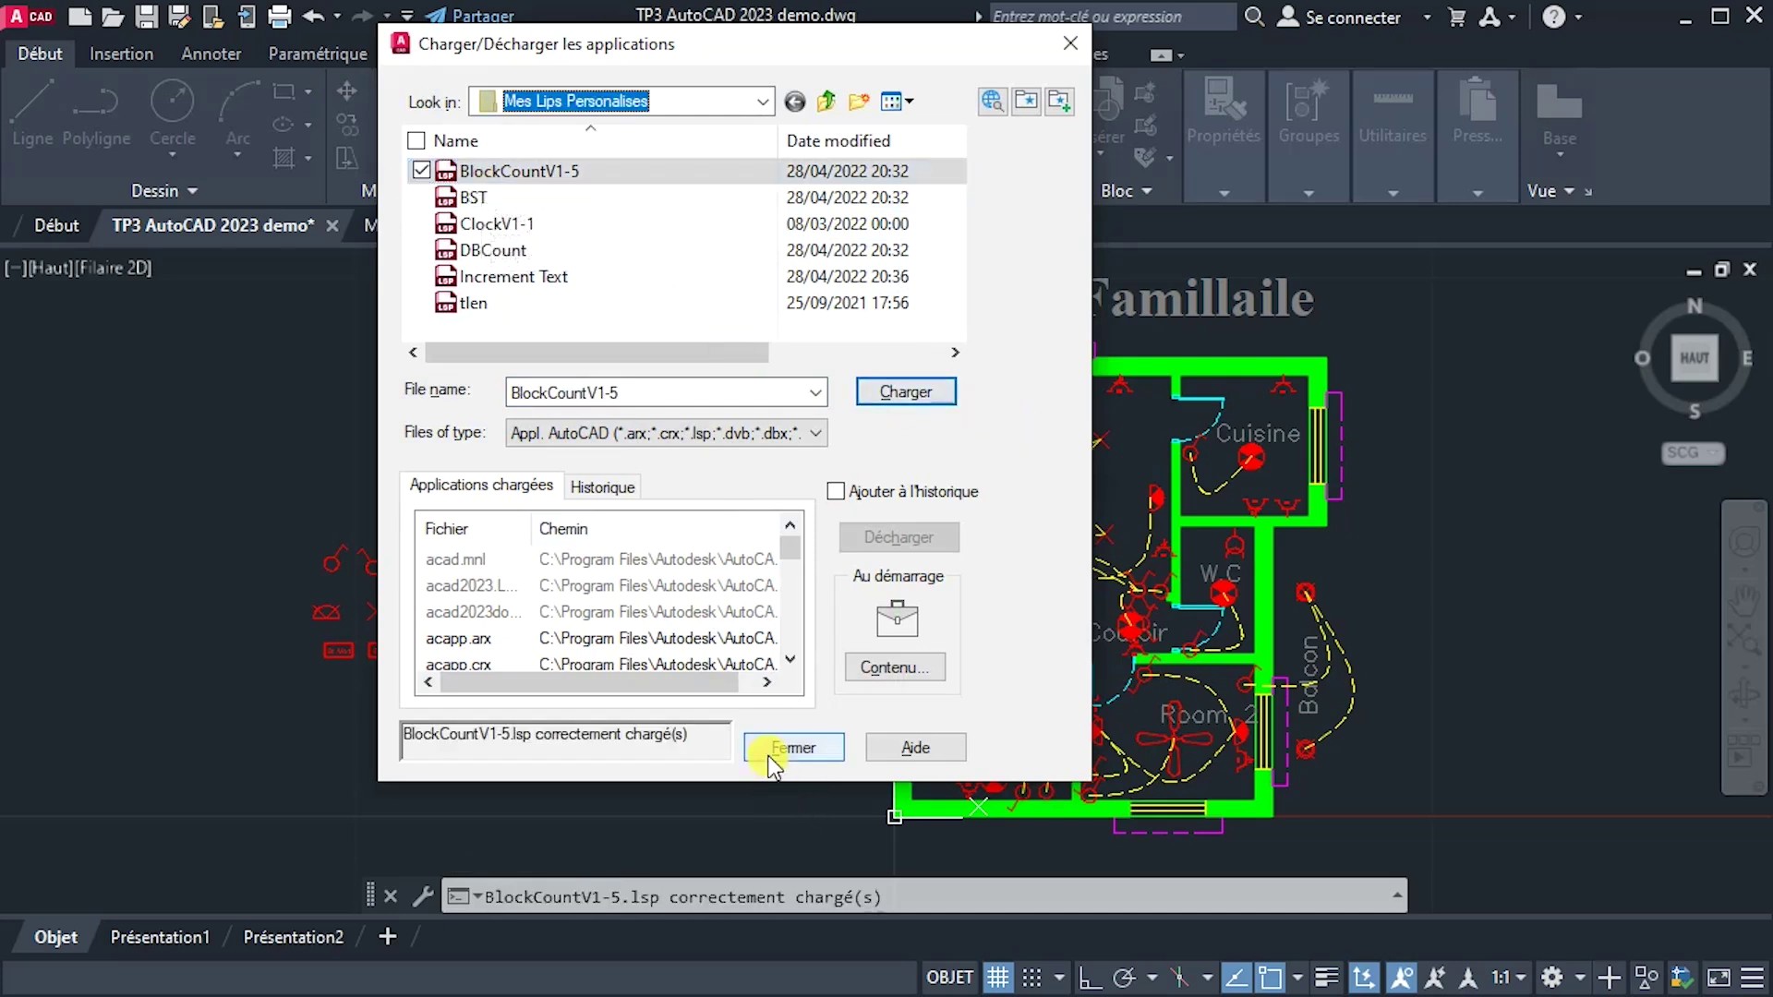
left_click(792, 747)
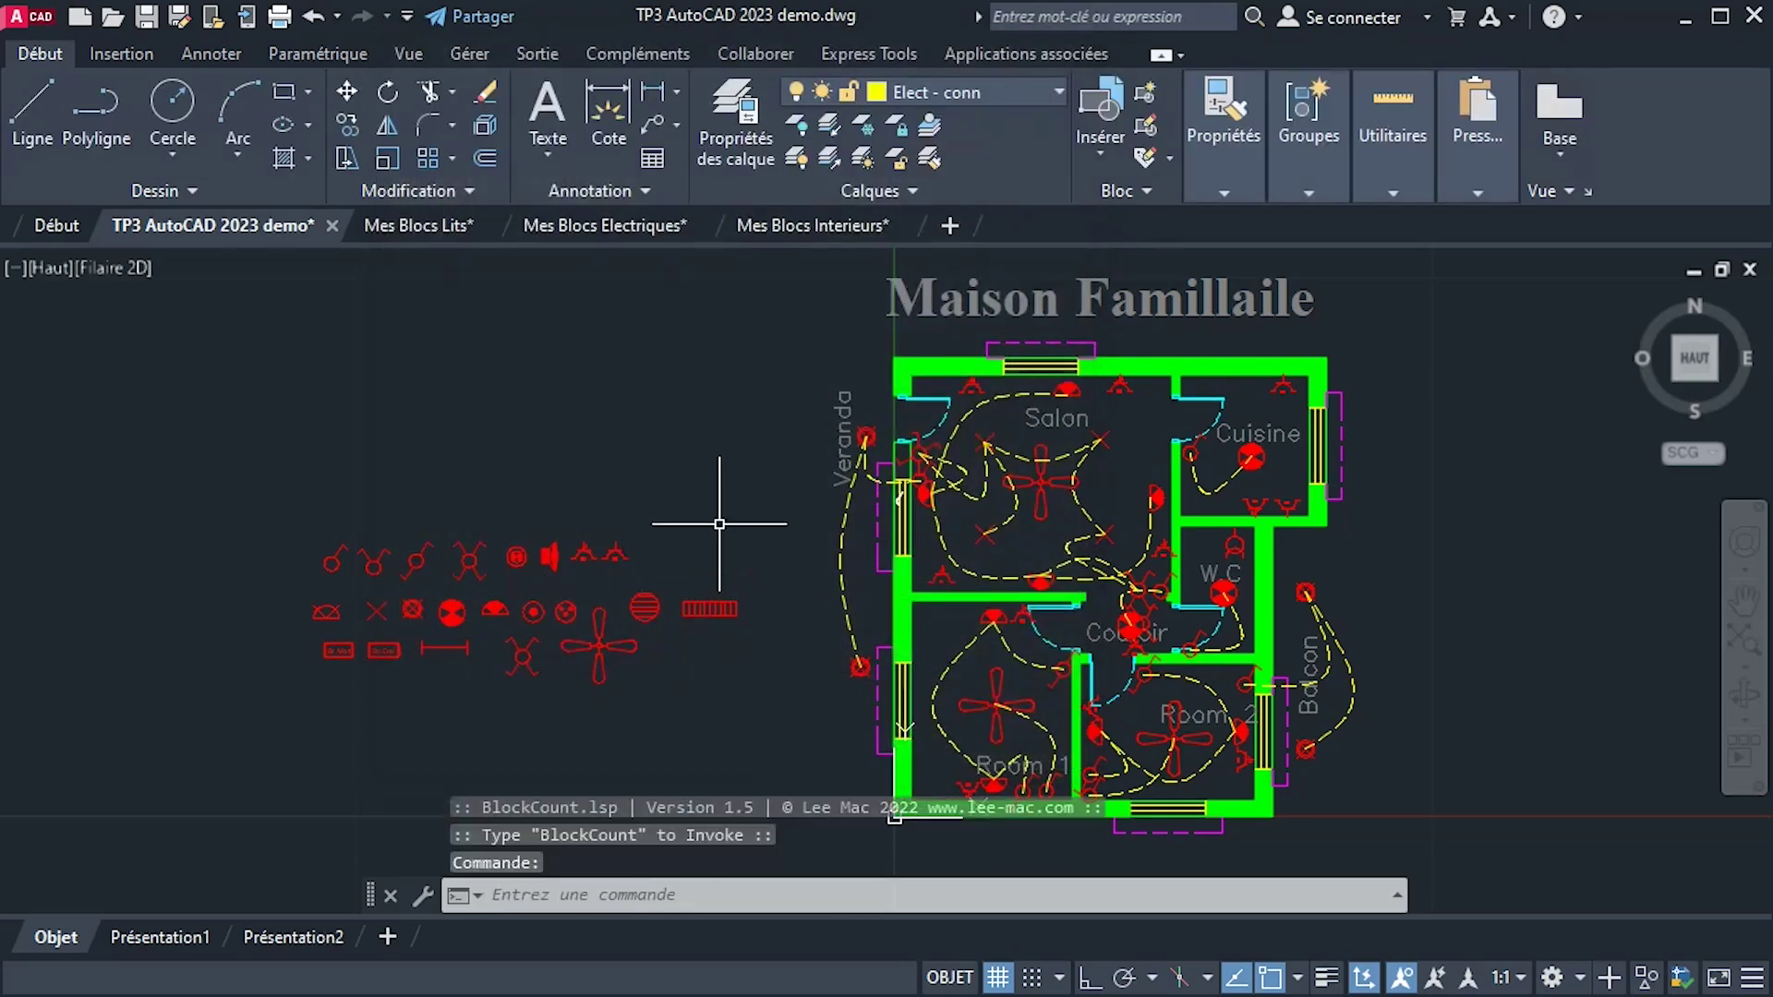
Run BLOCKCOUNT on the whole house plan, leaving out the separate symbol set.
type("BLOC")
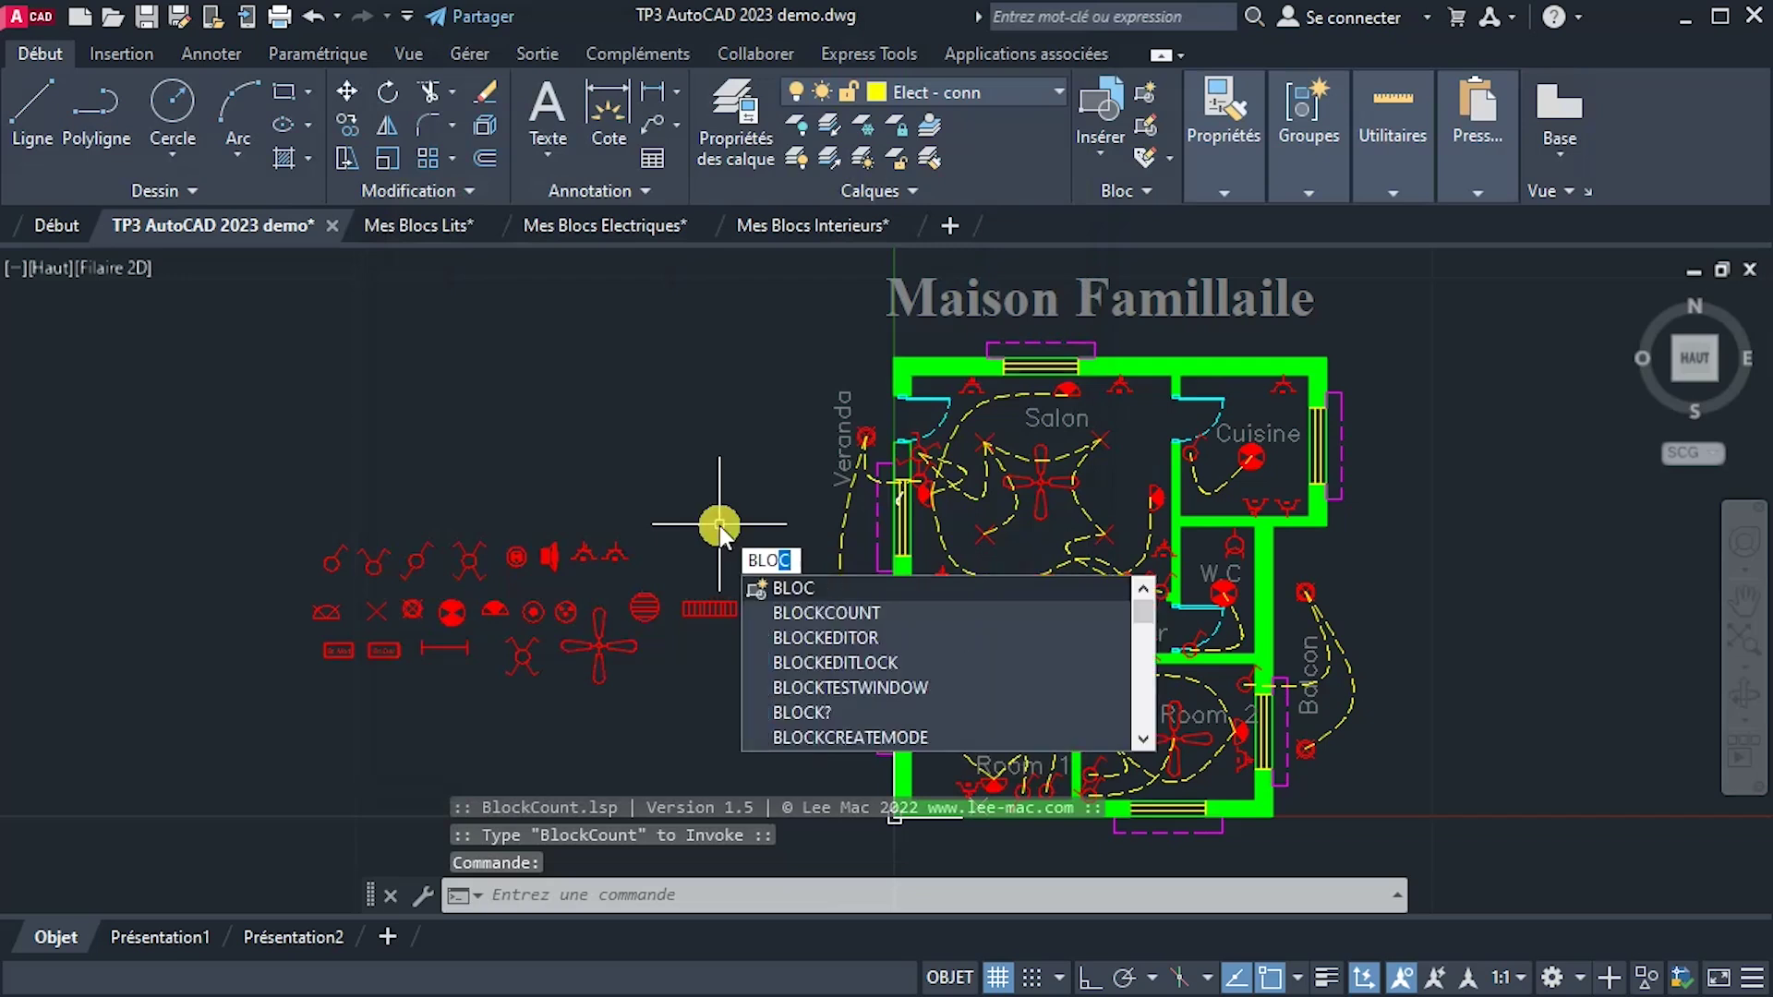
key("Down")
key("Return")
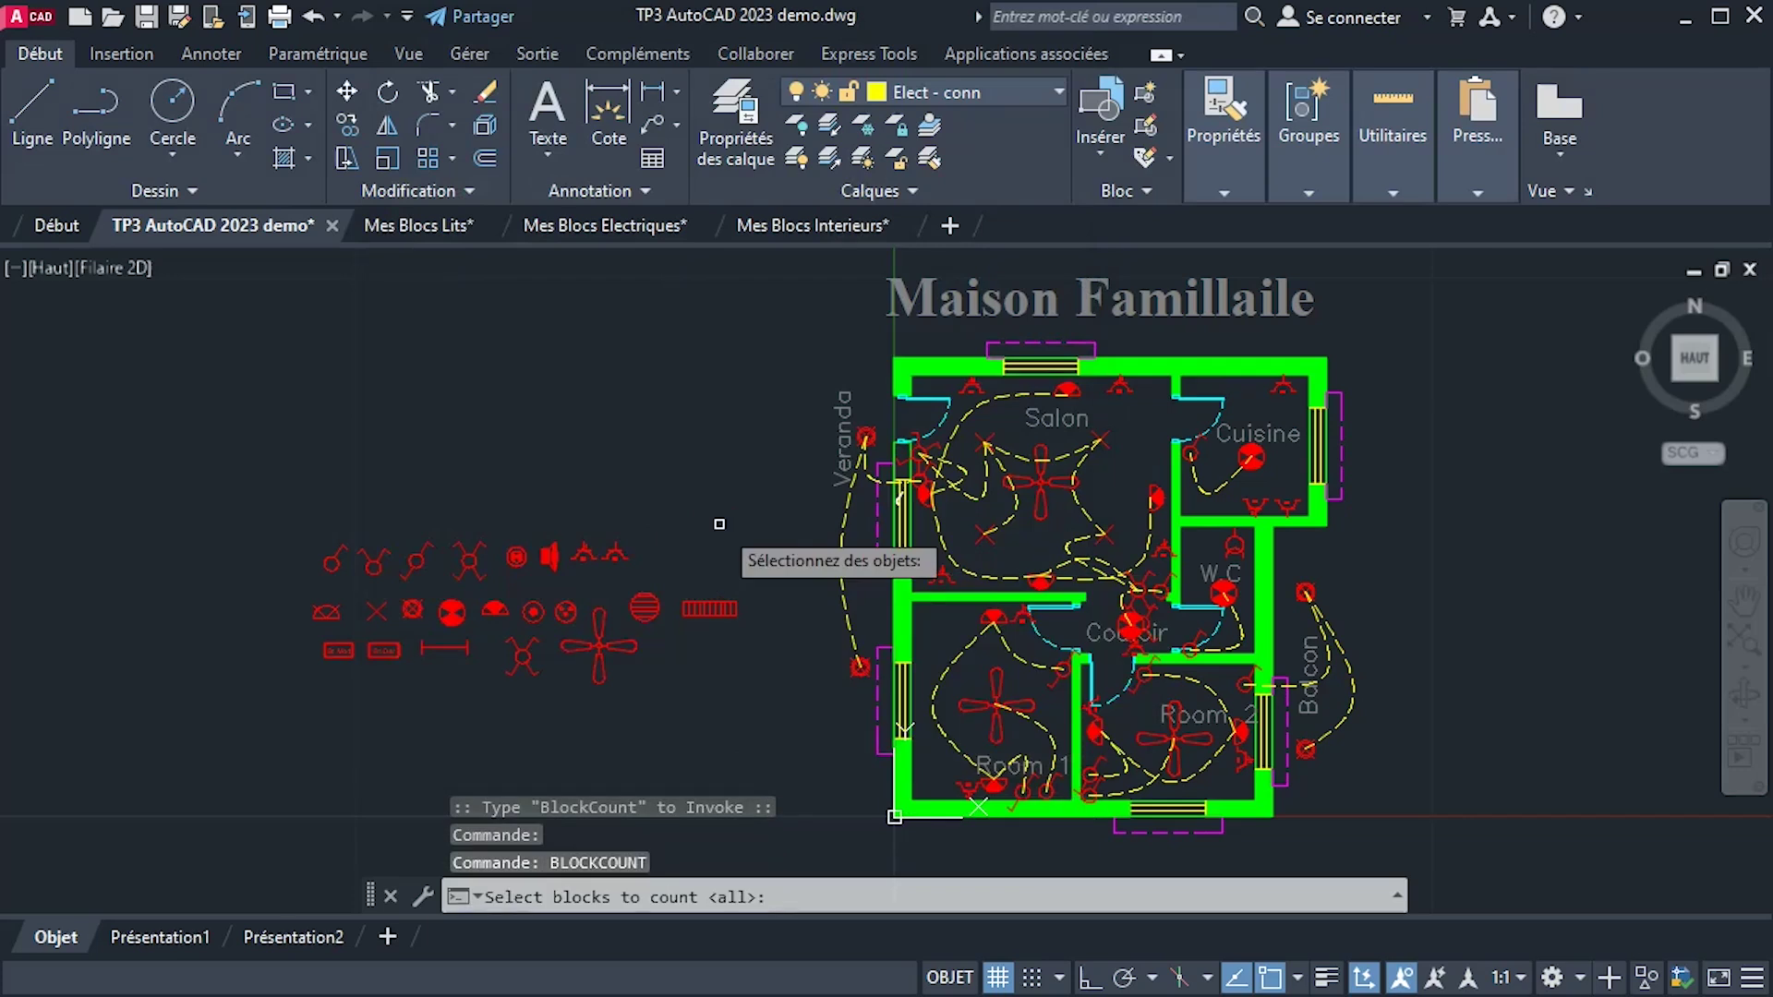
scroll(773, 517, "down", 2)
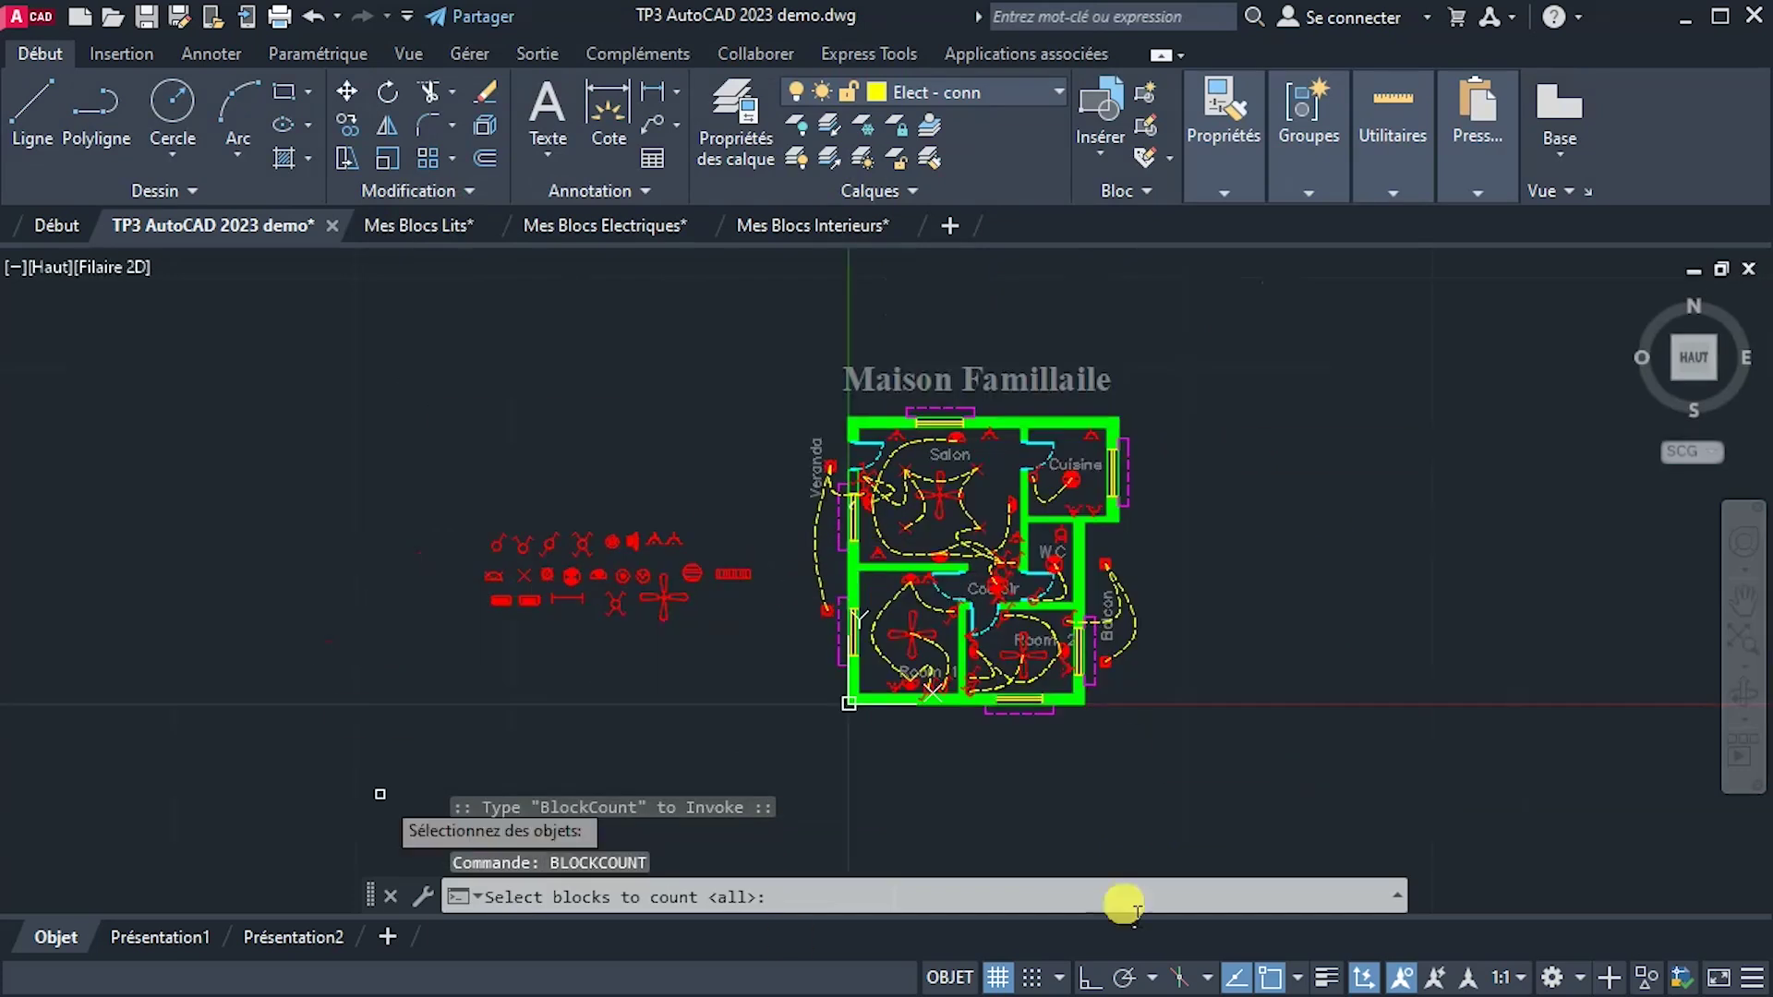
left_click(1267, 764)
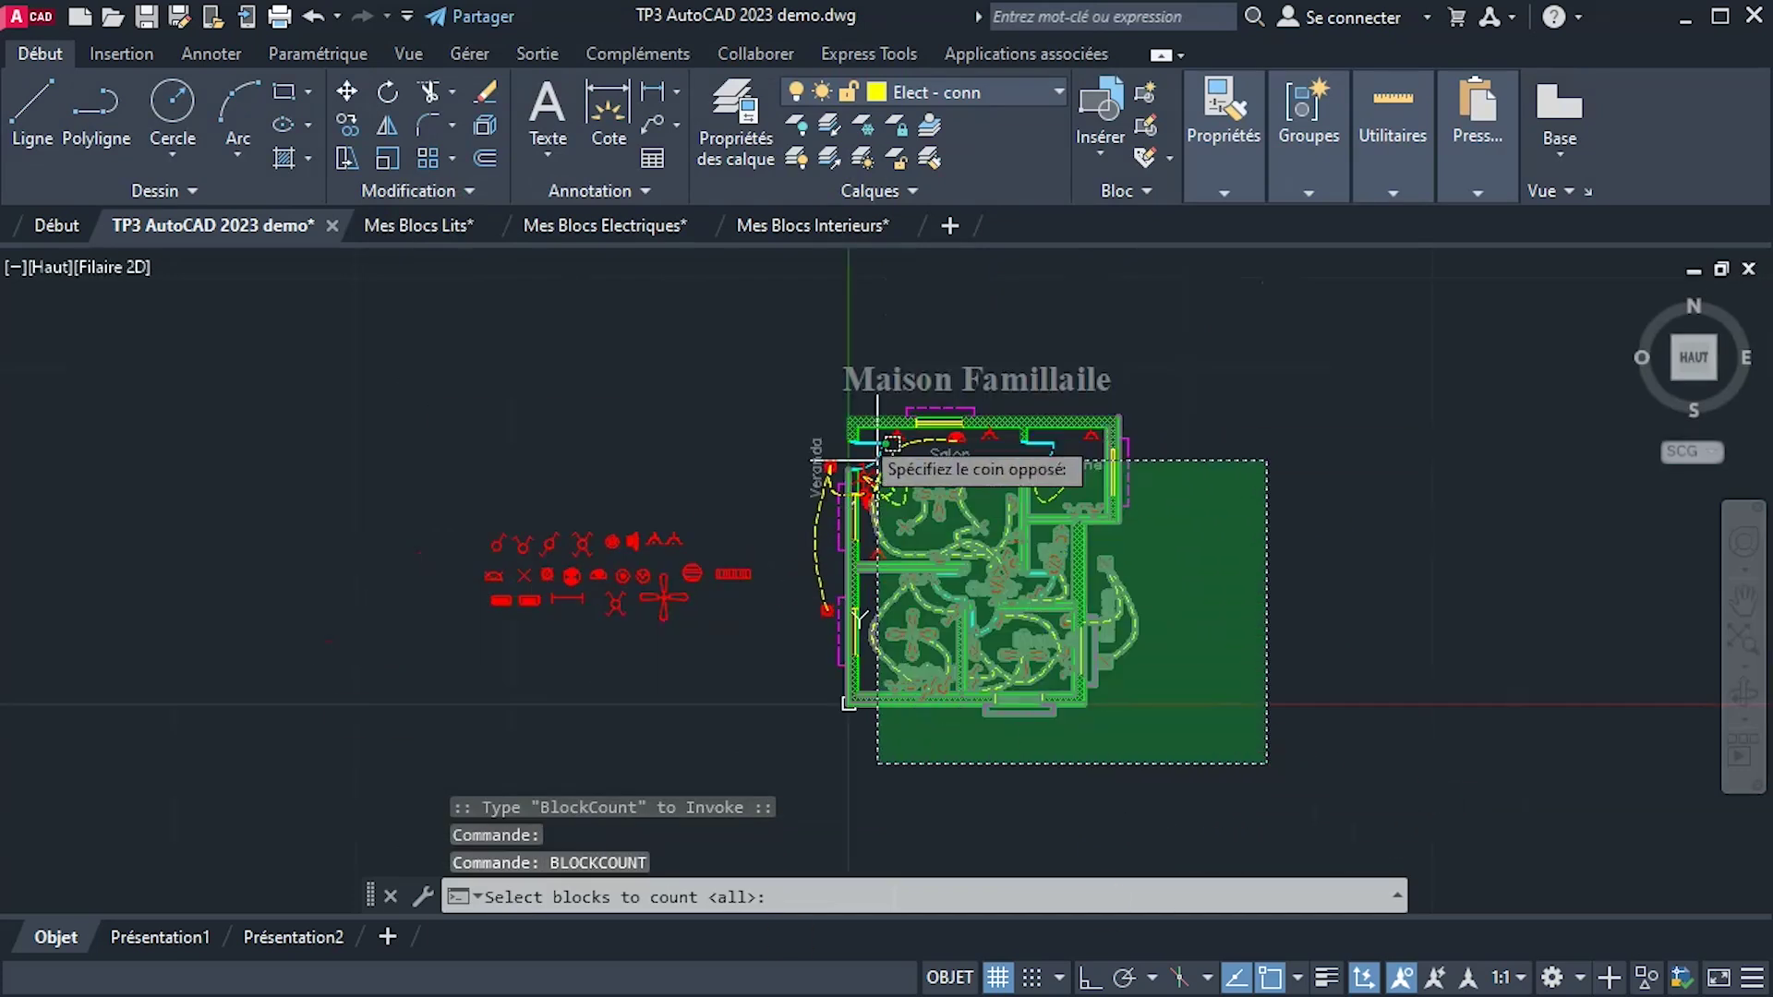
left_click(796, 345)
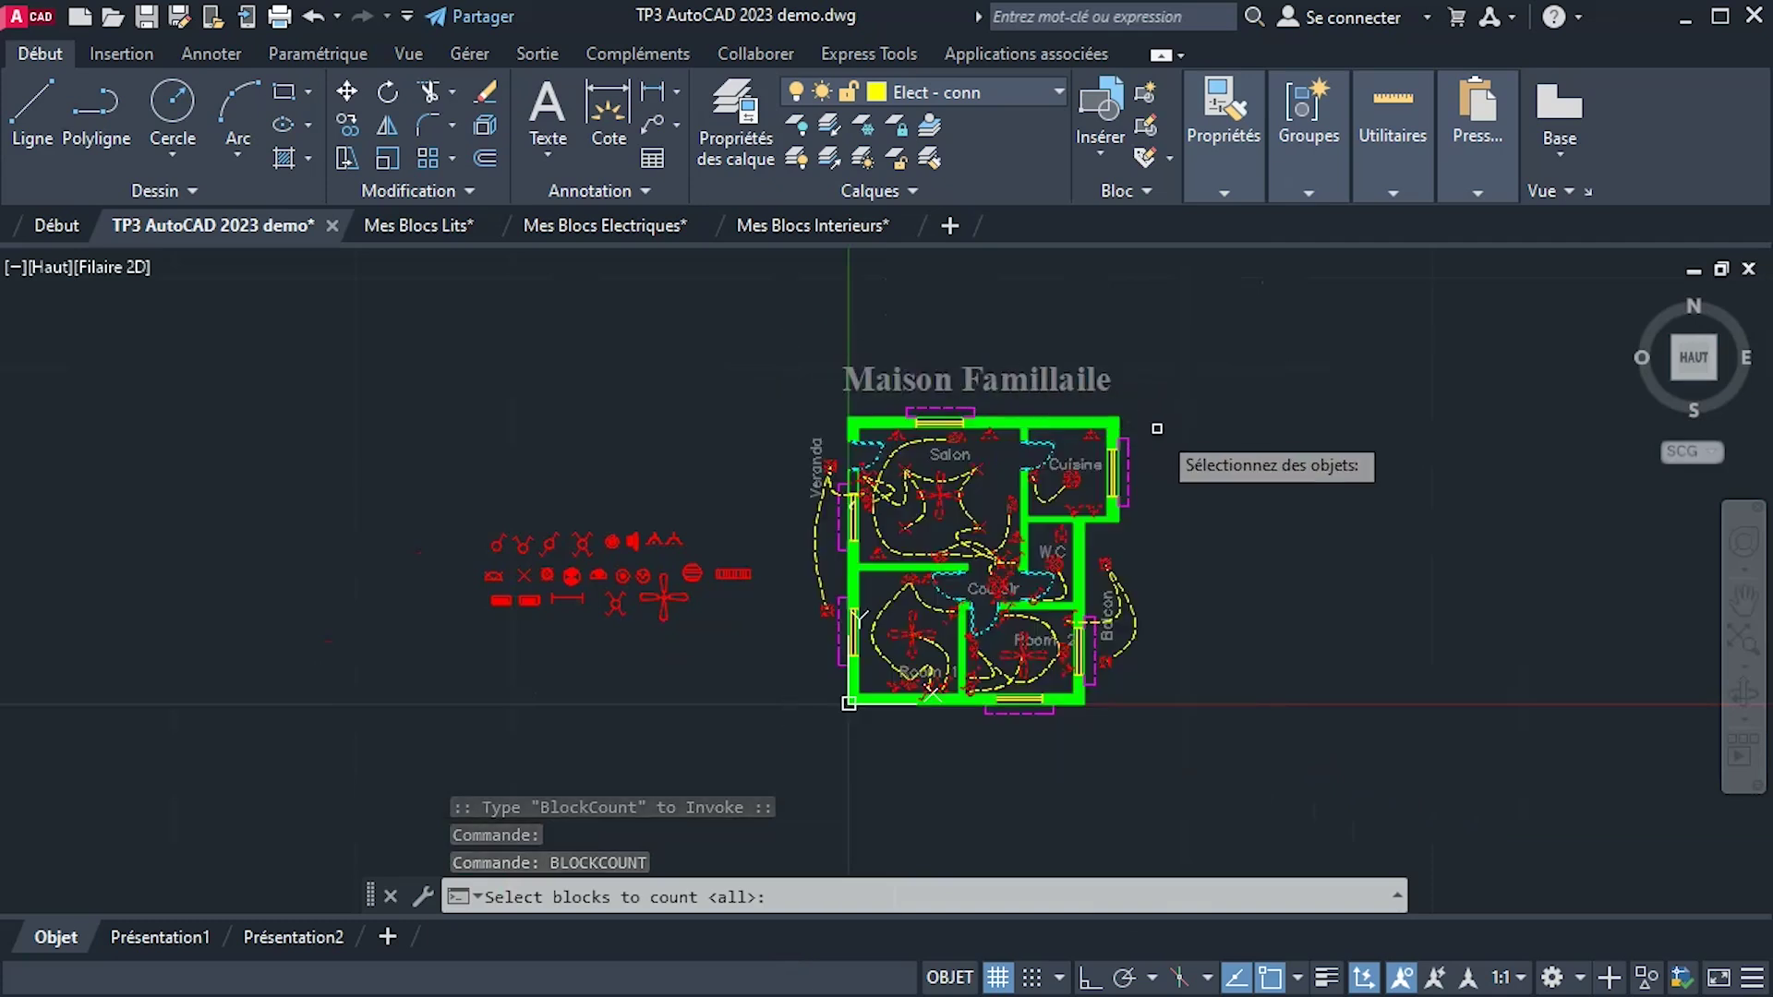
key("Return")
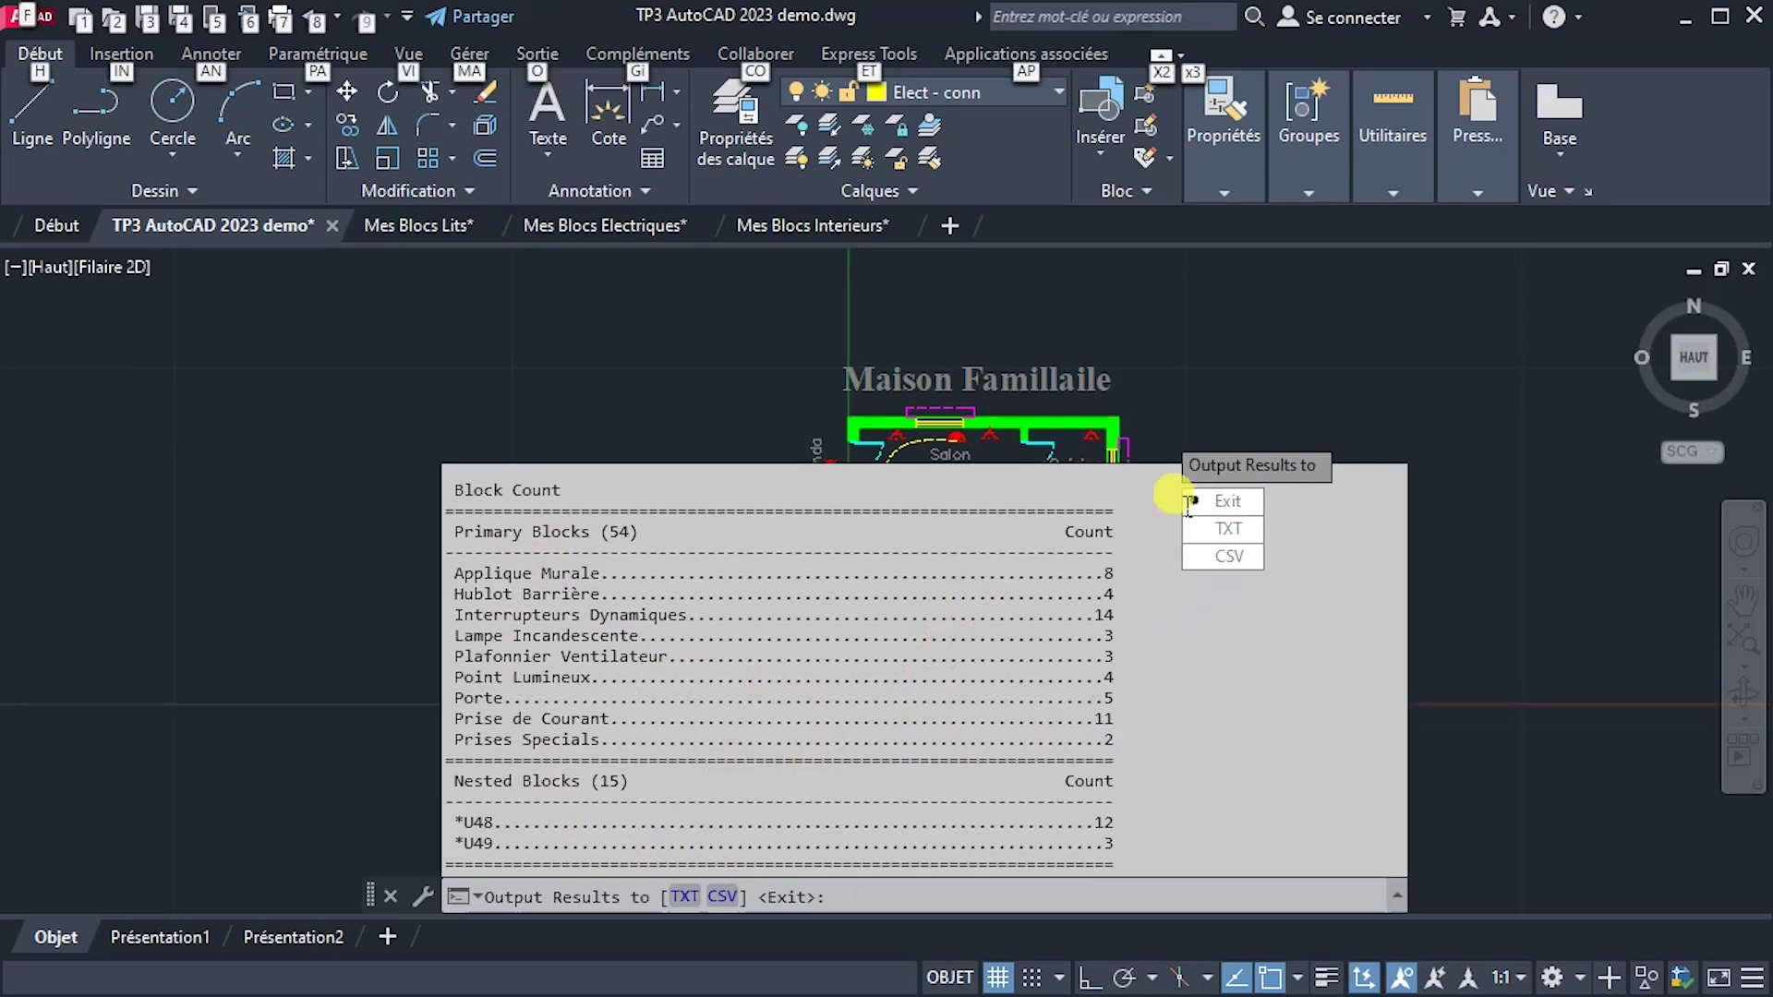
Start exporting the block count results as TXT and dismiss the output file dialog without saving.
left_click(1275, 663)
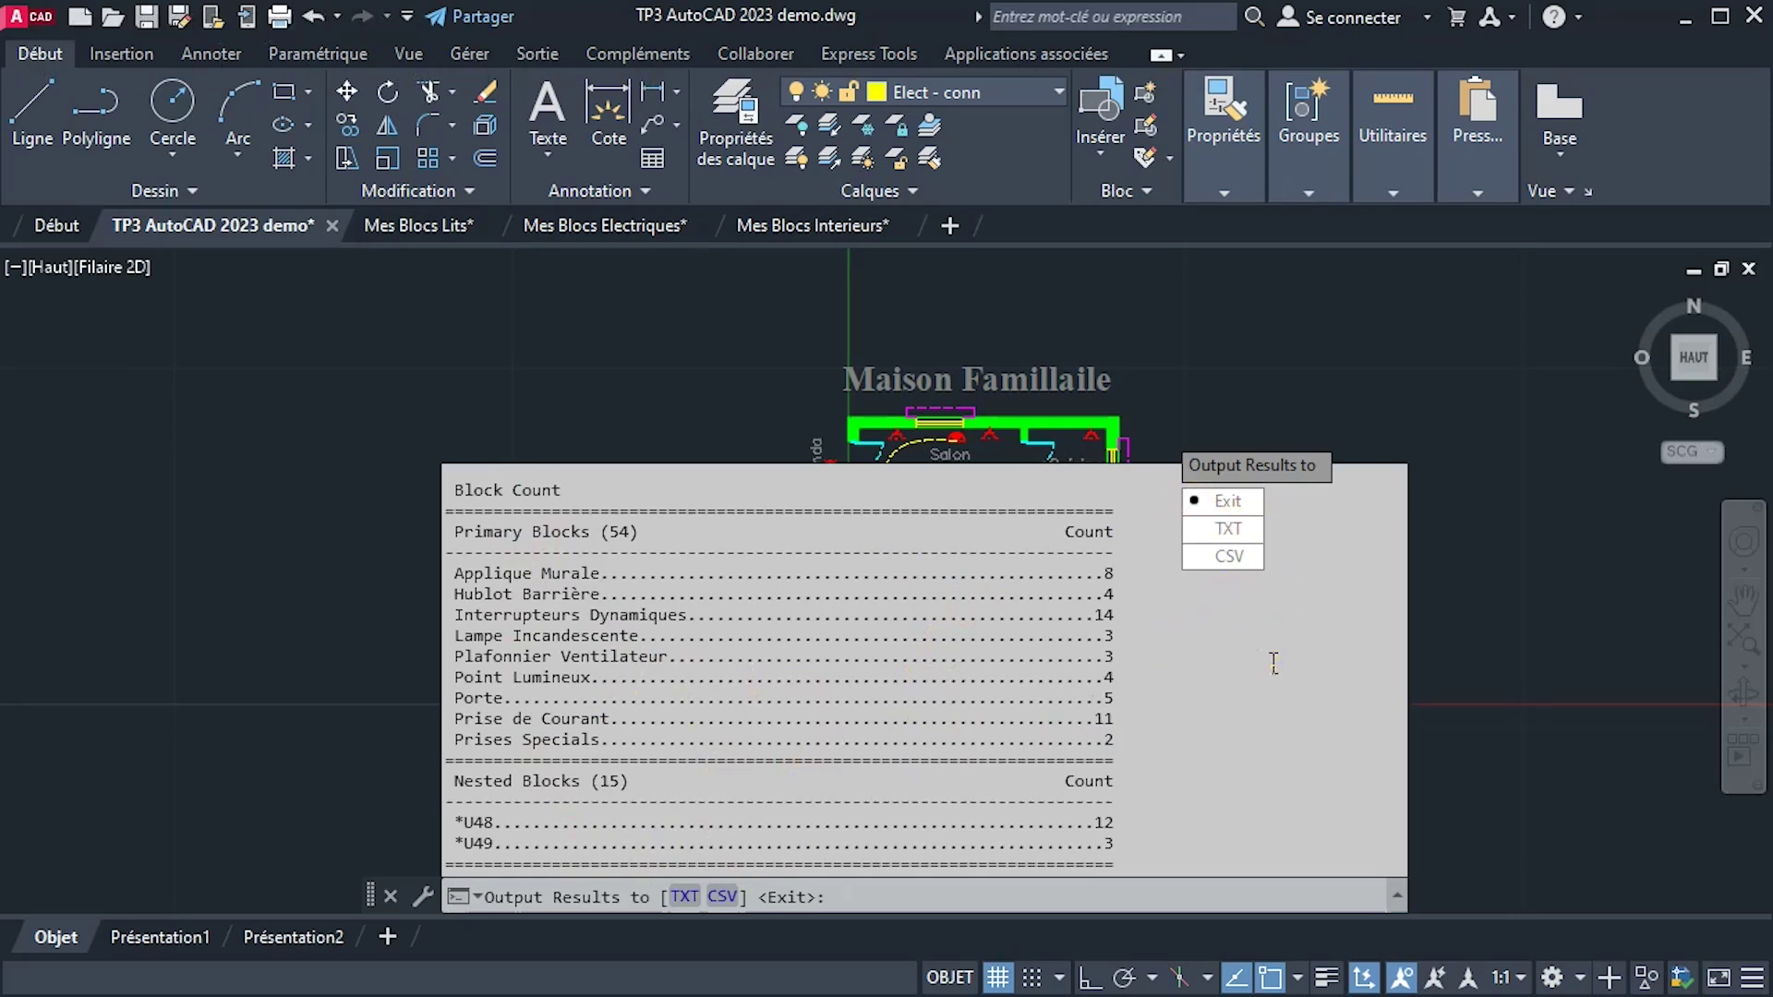
left_click(1224, 503)
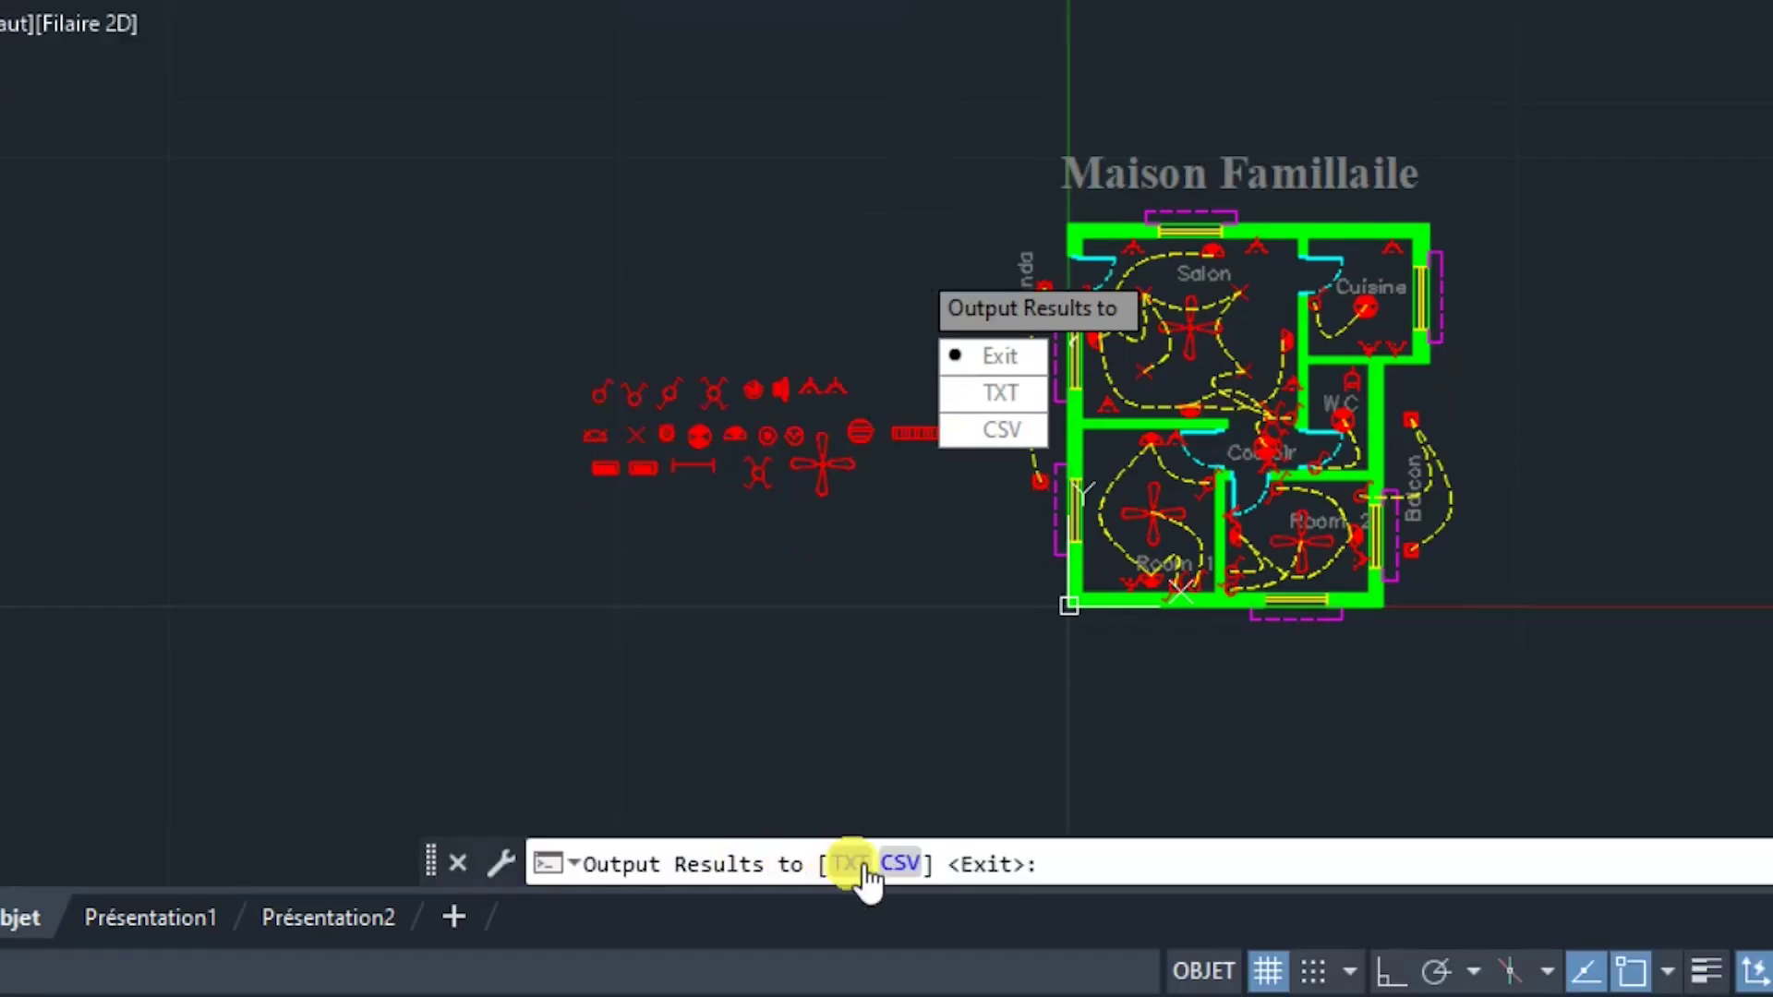
left_click(850, 864)
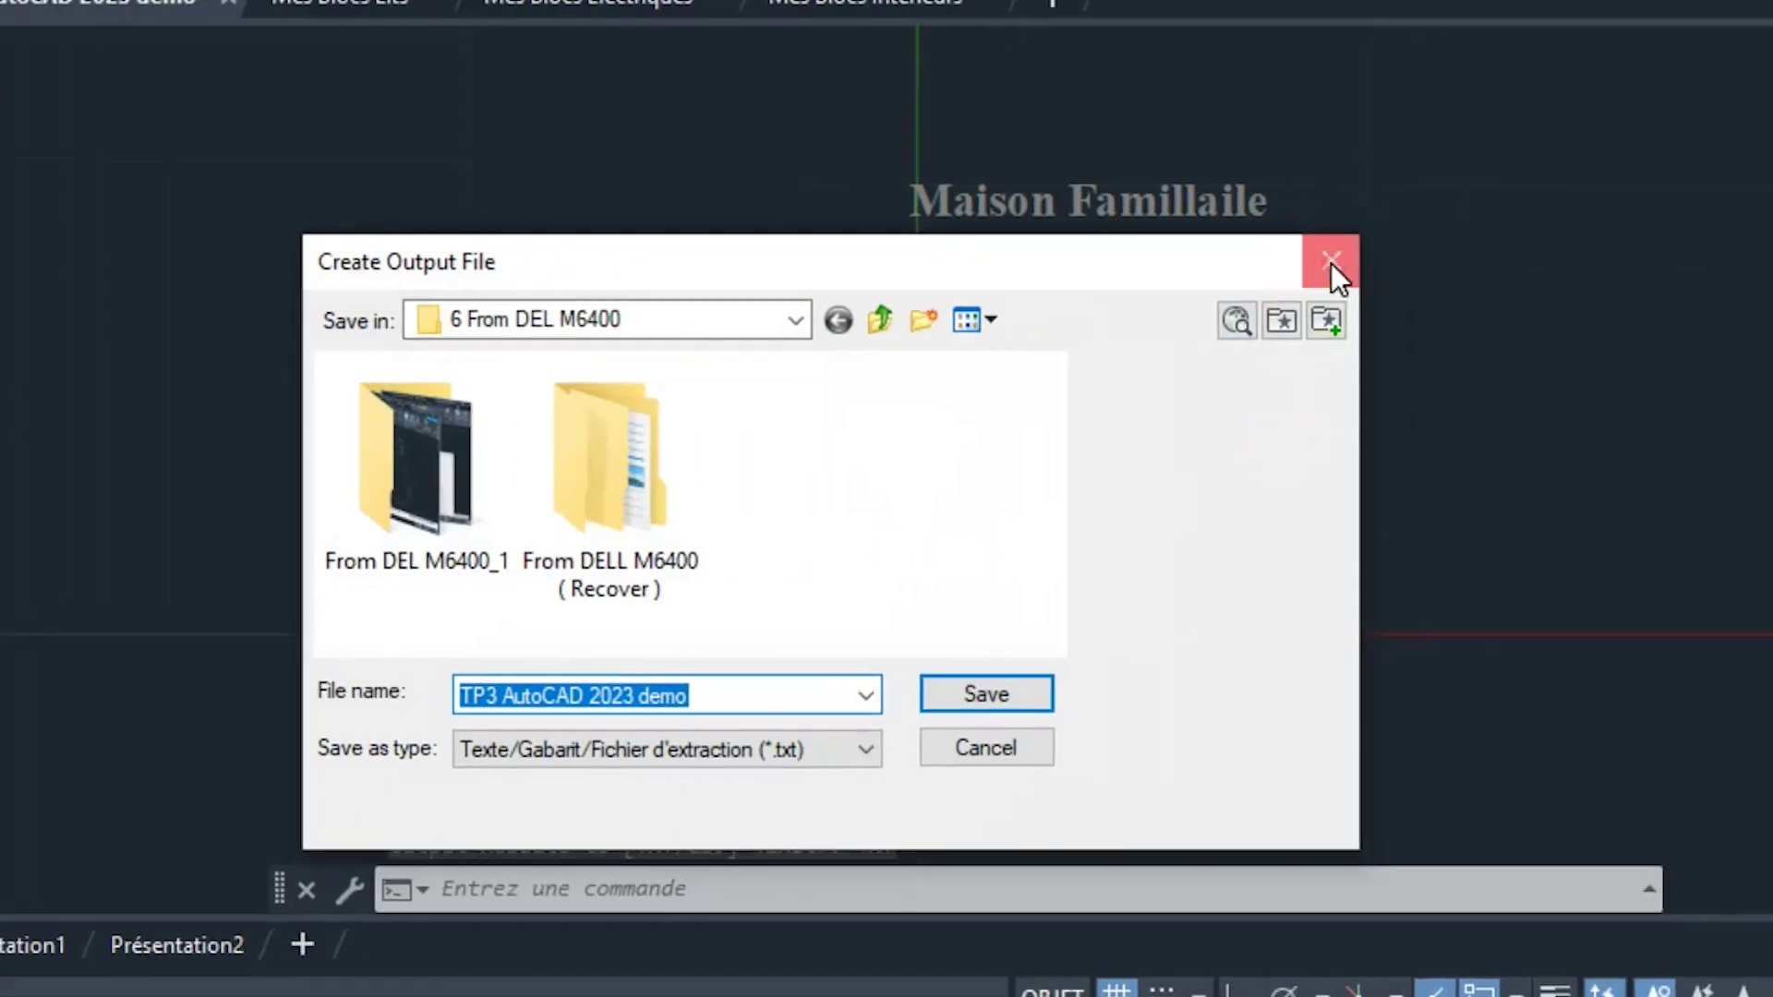
left_click(1330, 263)
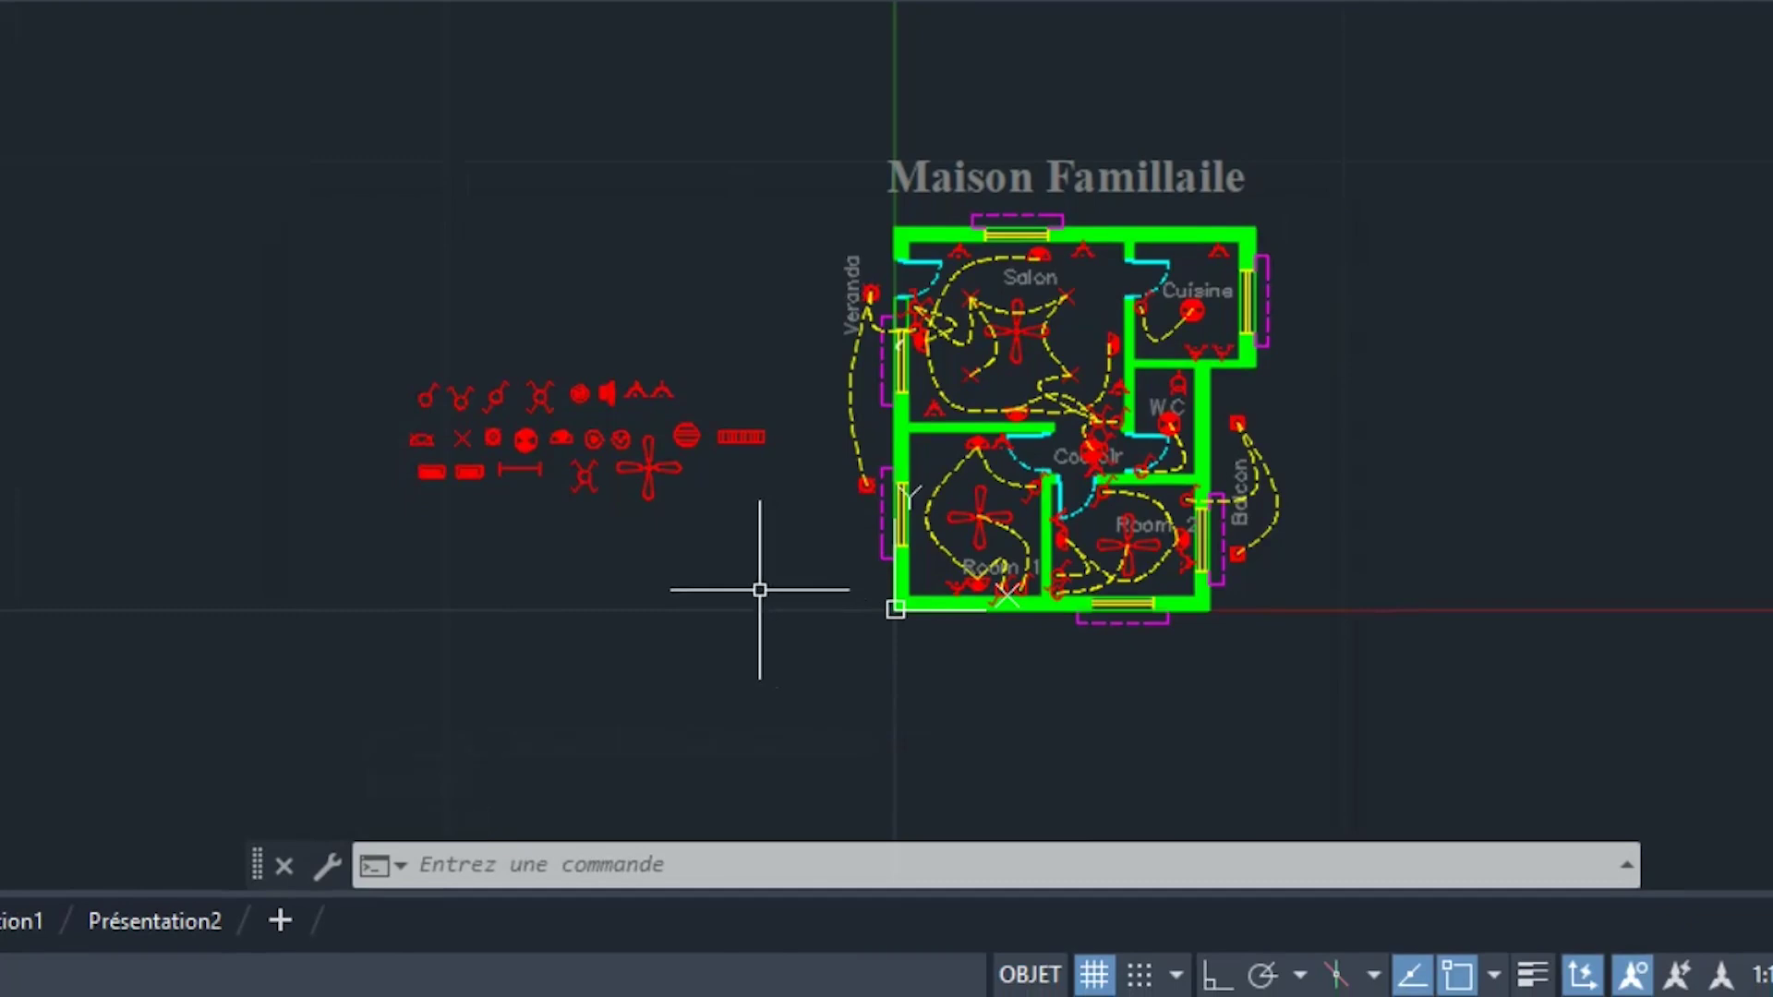
Count the house plan's blocks again with BLOCKCOUNT, review the list per block name, and cancel the results output.
type("BLOCKCOUNT")
key("Return")
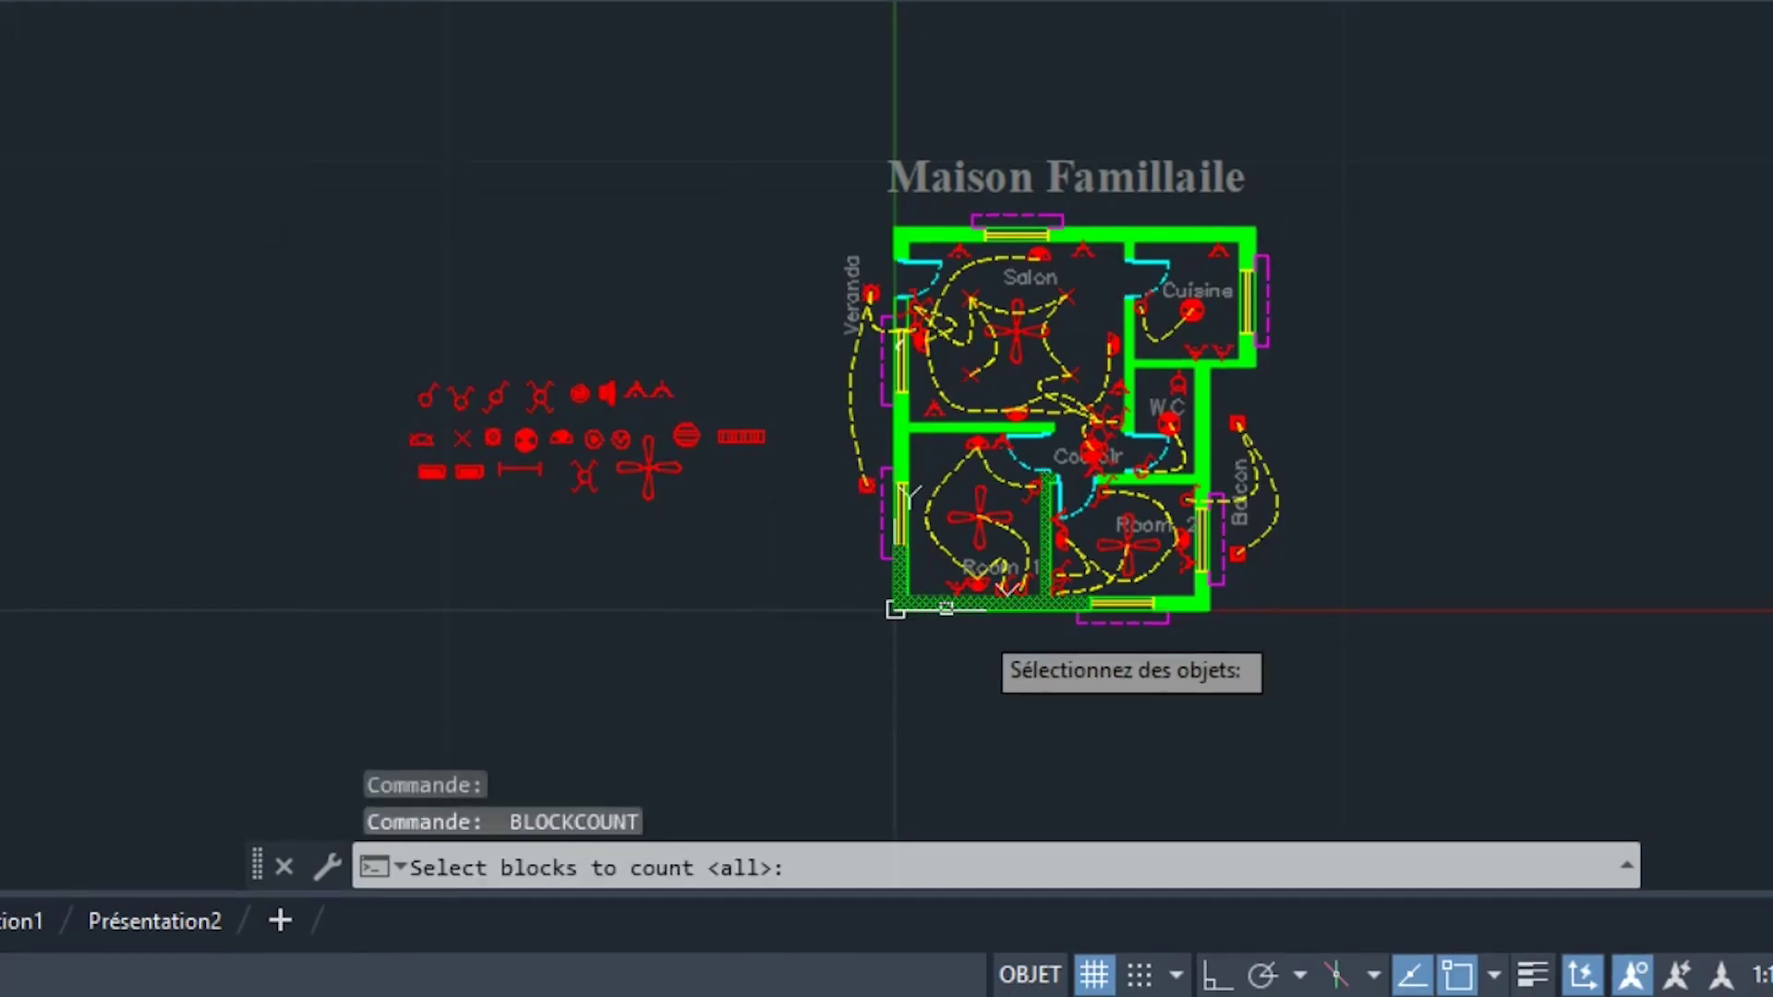
left_click(1315, 677)
left_click(789, 100)
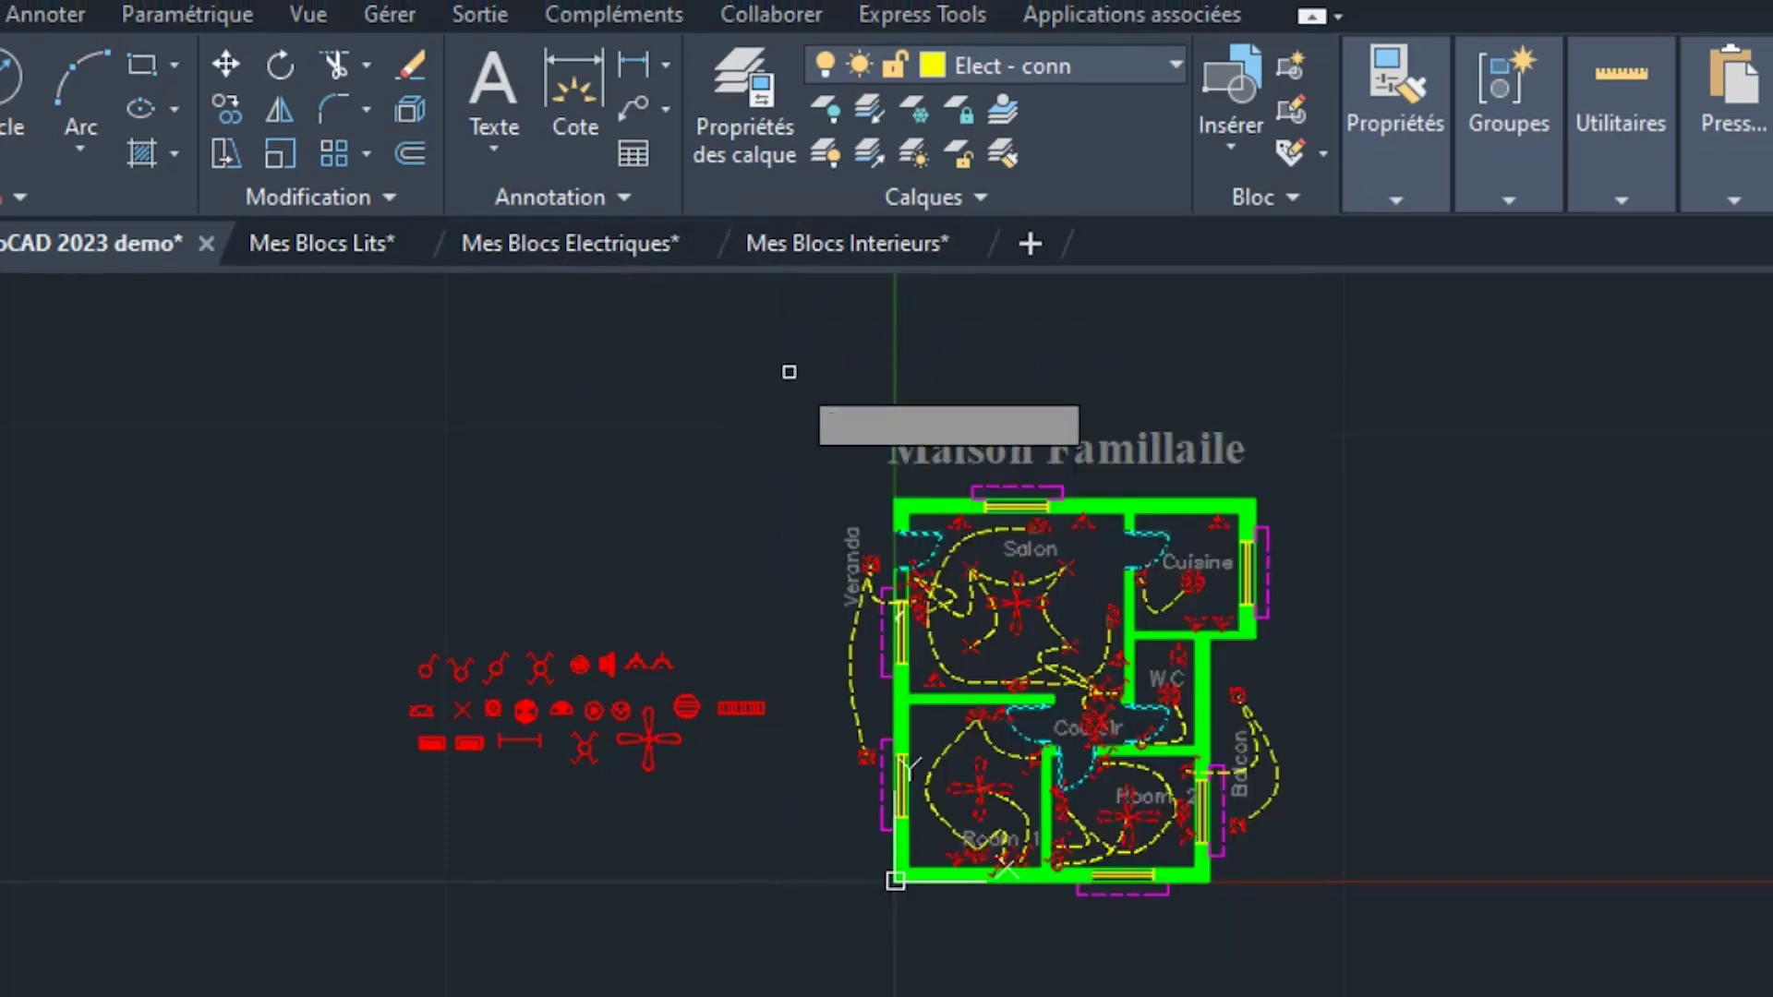
key("Return")
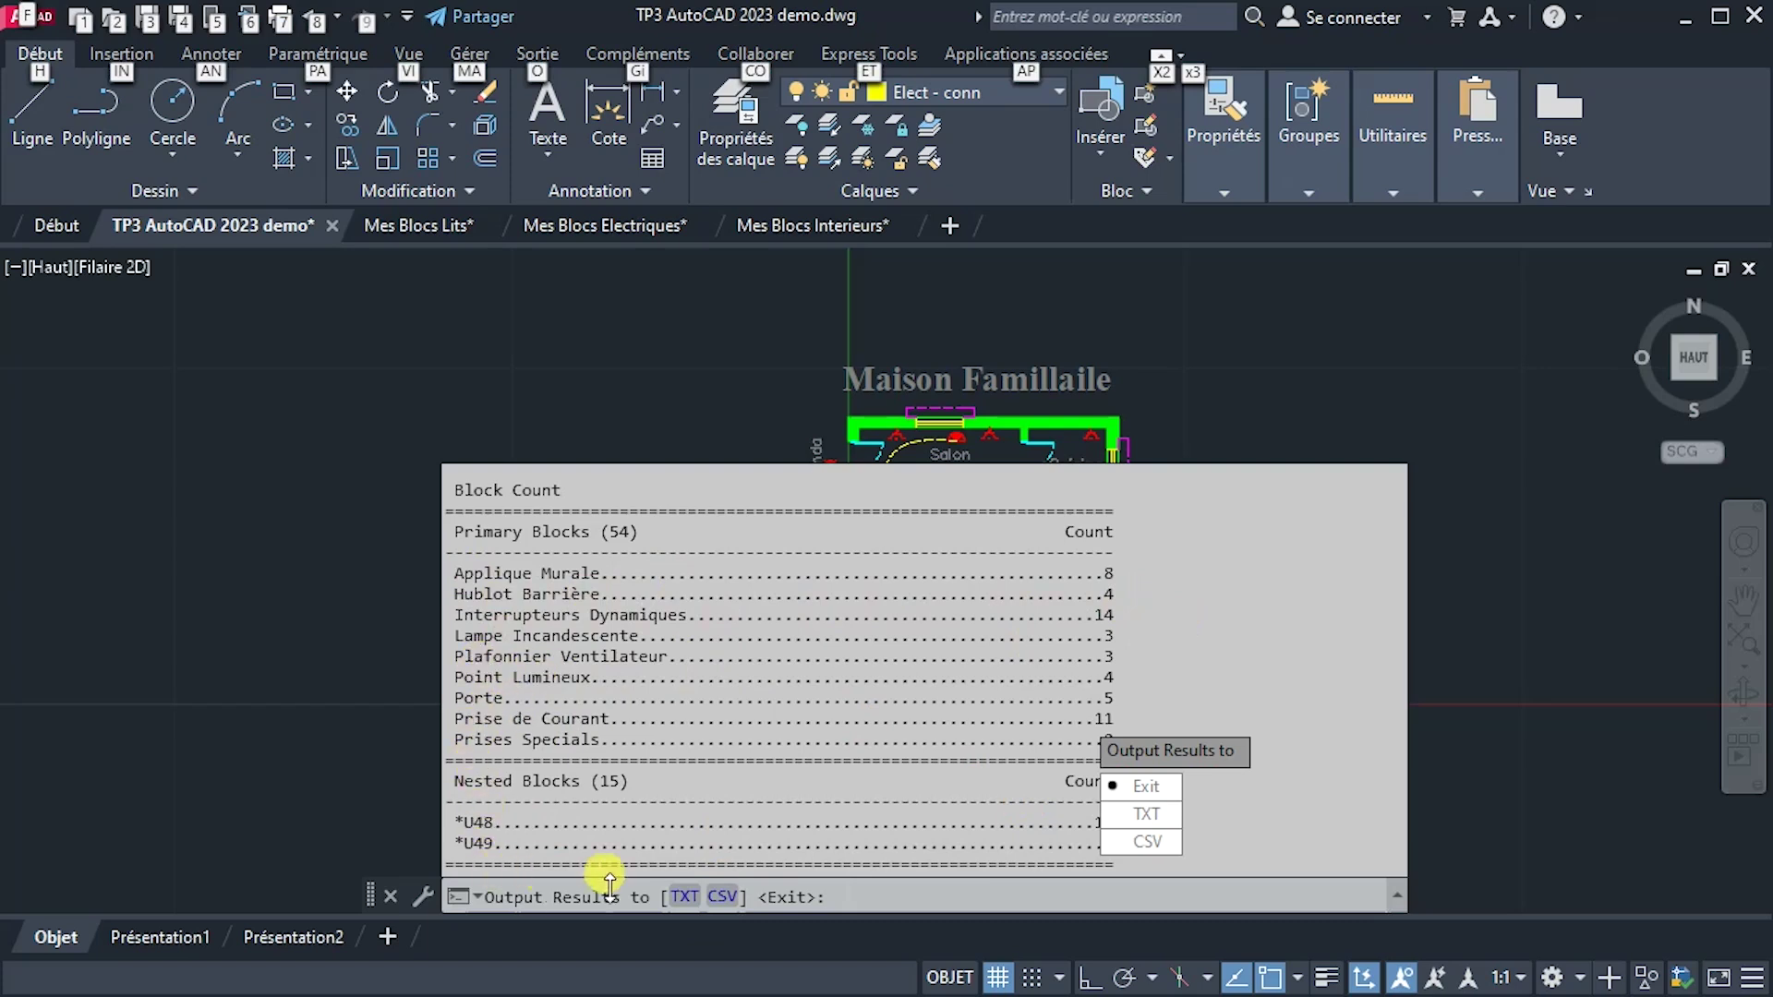
left_click(1241, 682)
key("Escape")
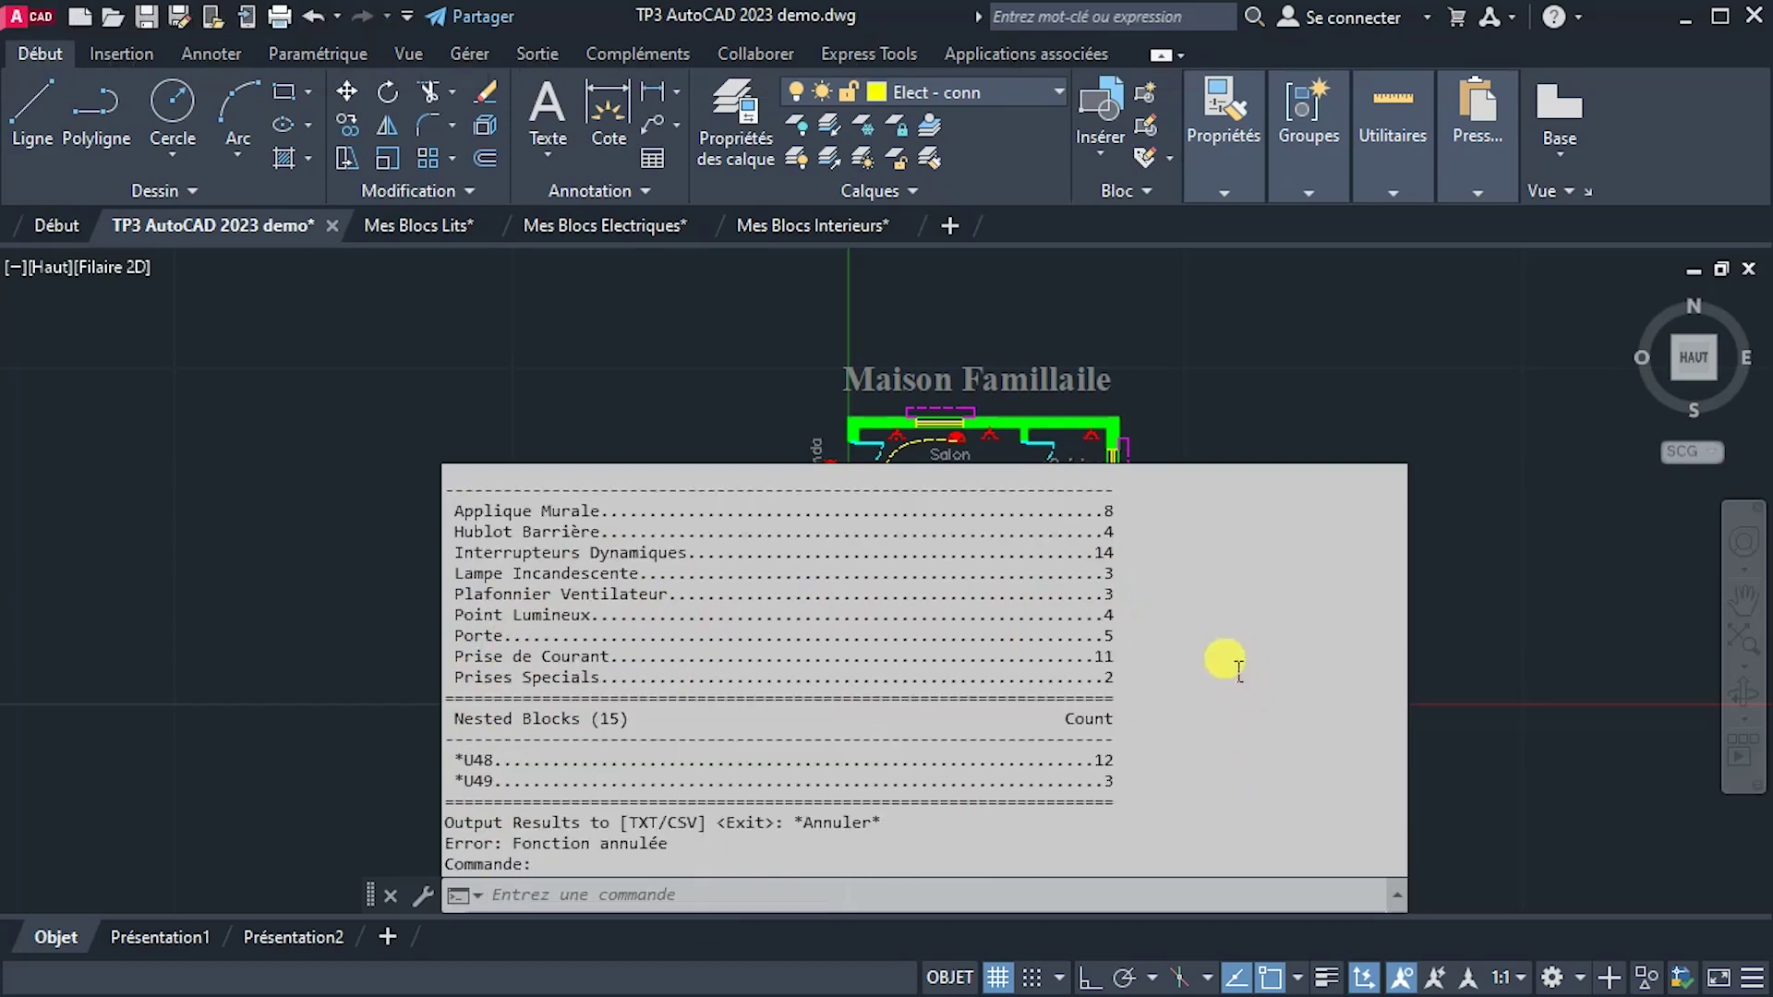
key("Escape")
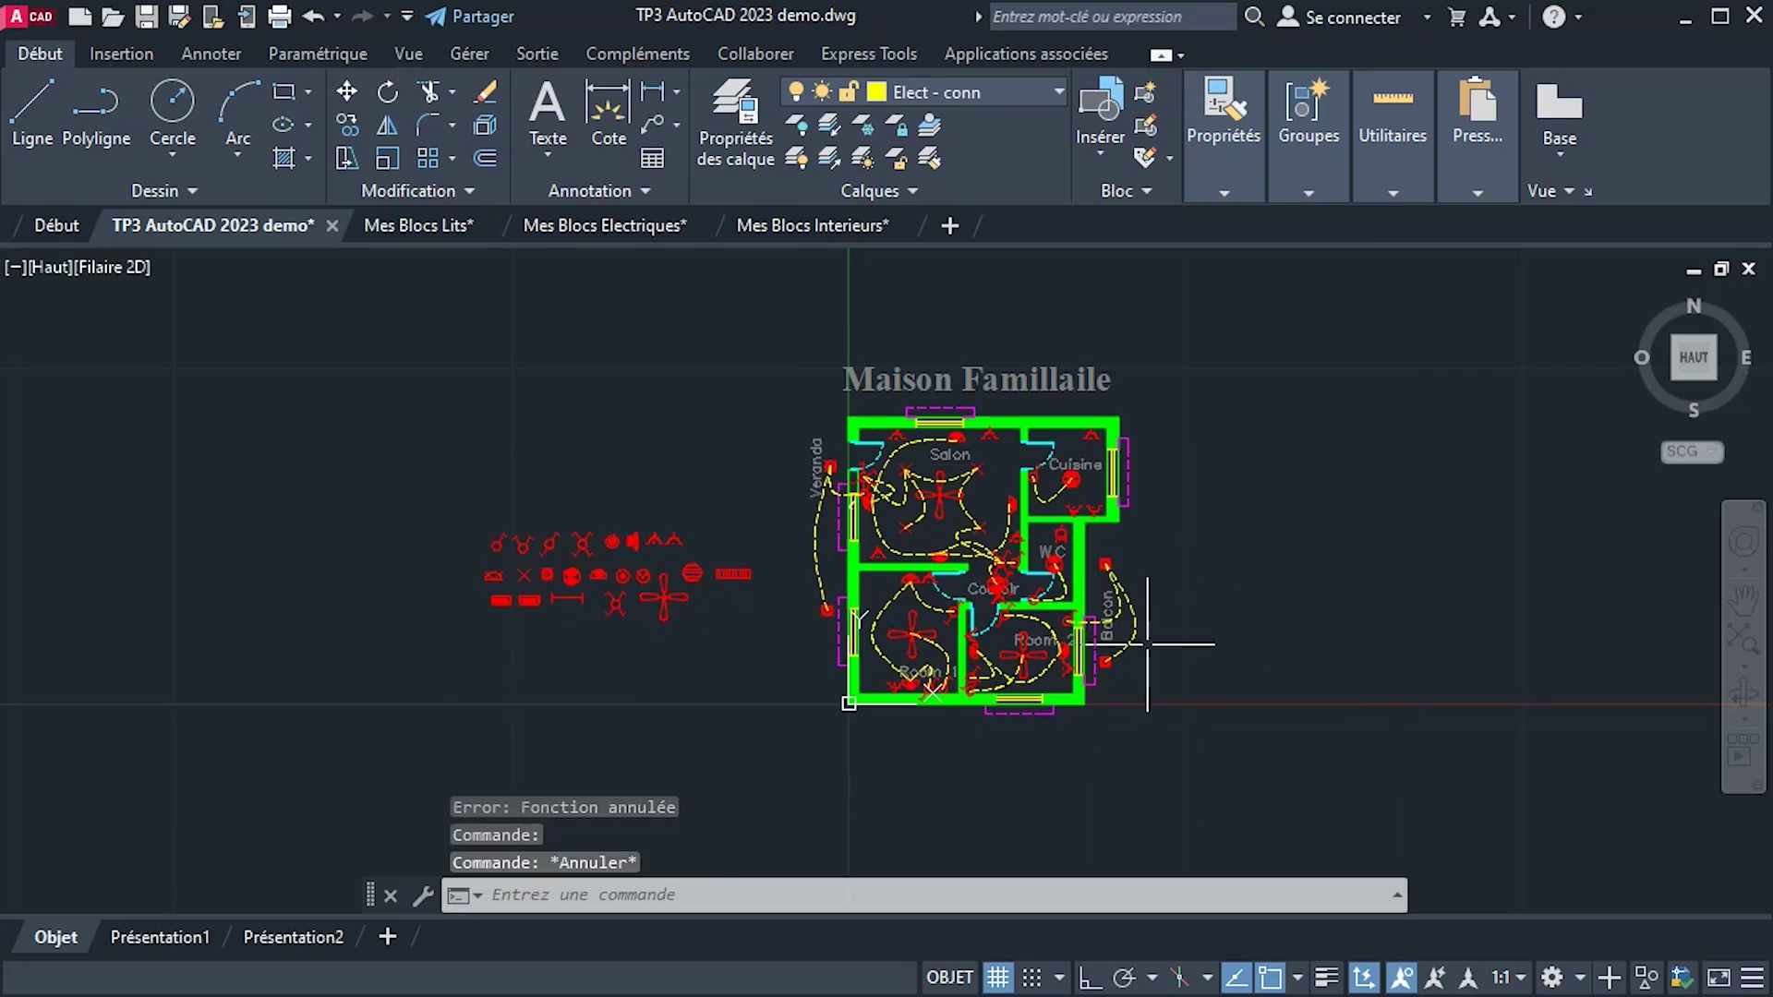
Load the BST LISP routine from the Mes Lips Personalises folder with APPLOAD and close the loading dialog.
scroll(1145, 652, "up", 3)
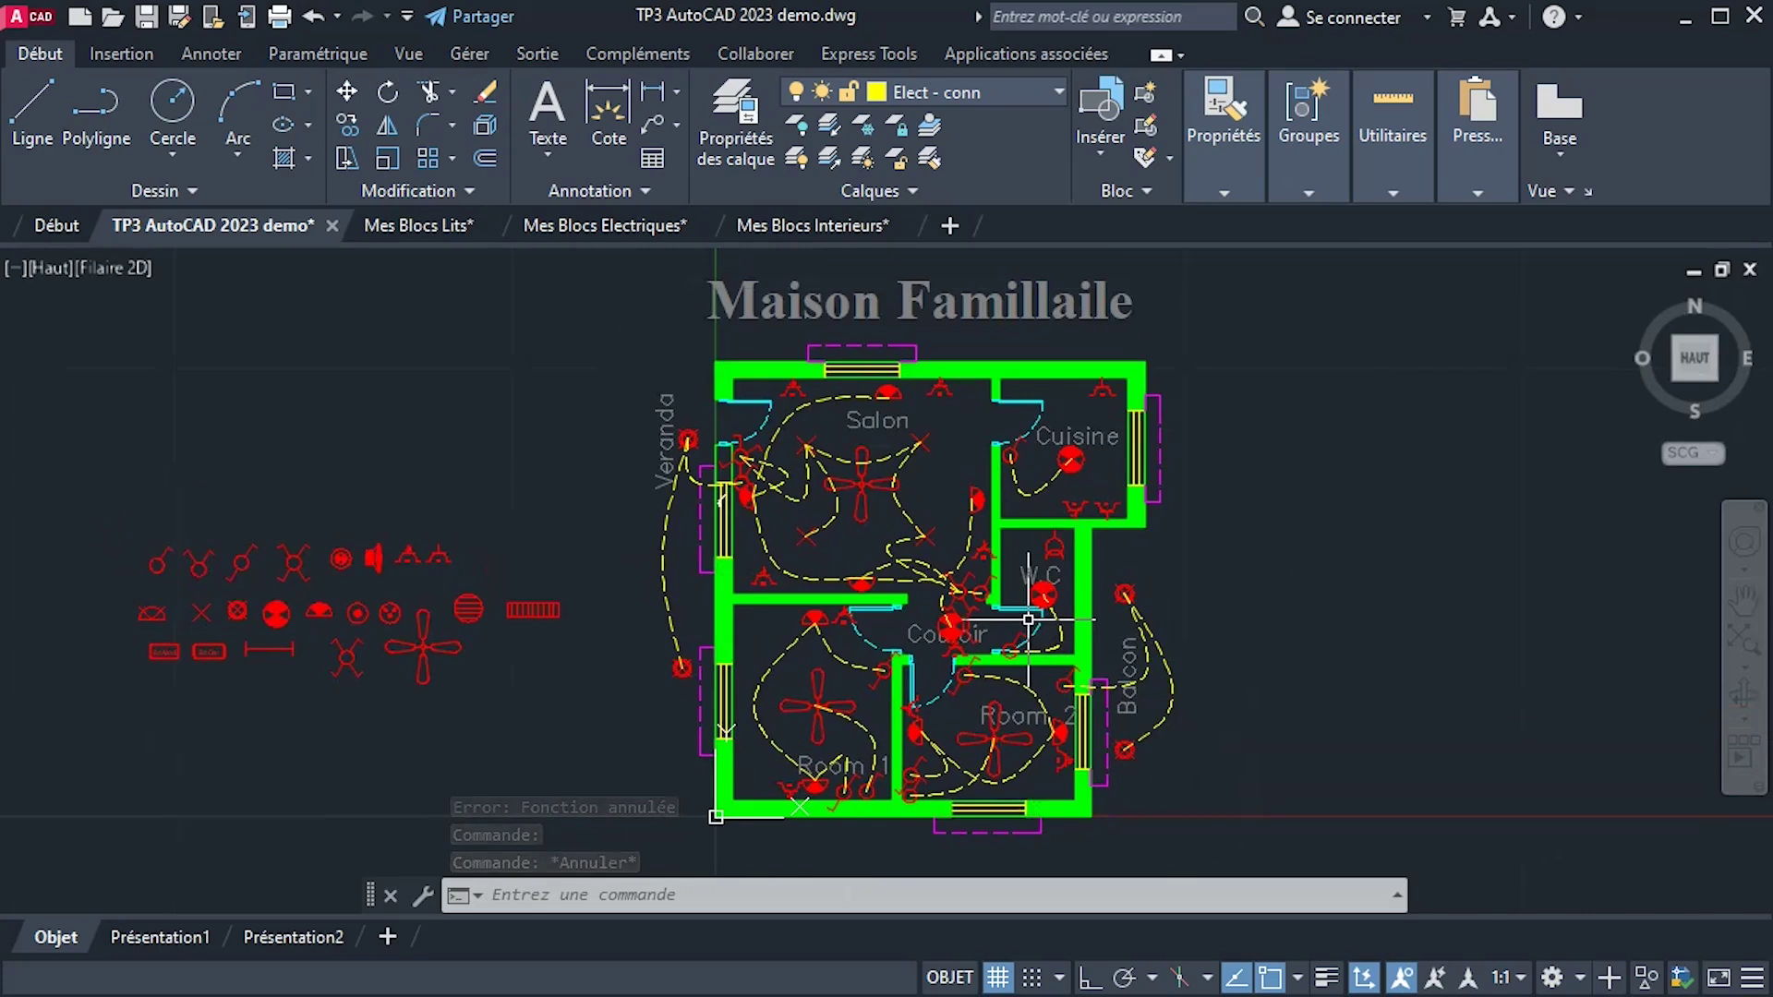
left_click(470, 55)
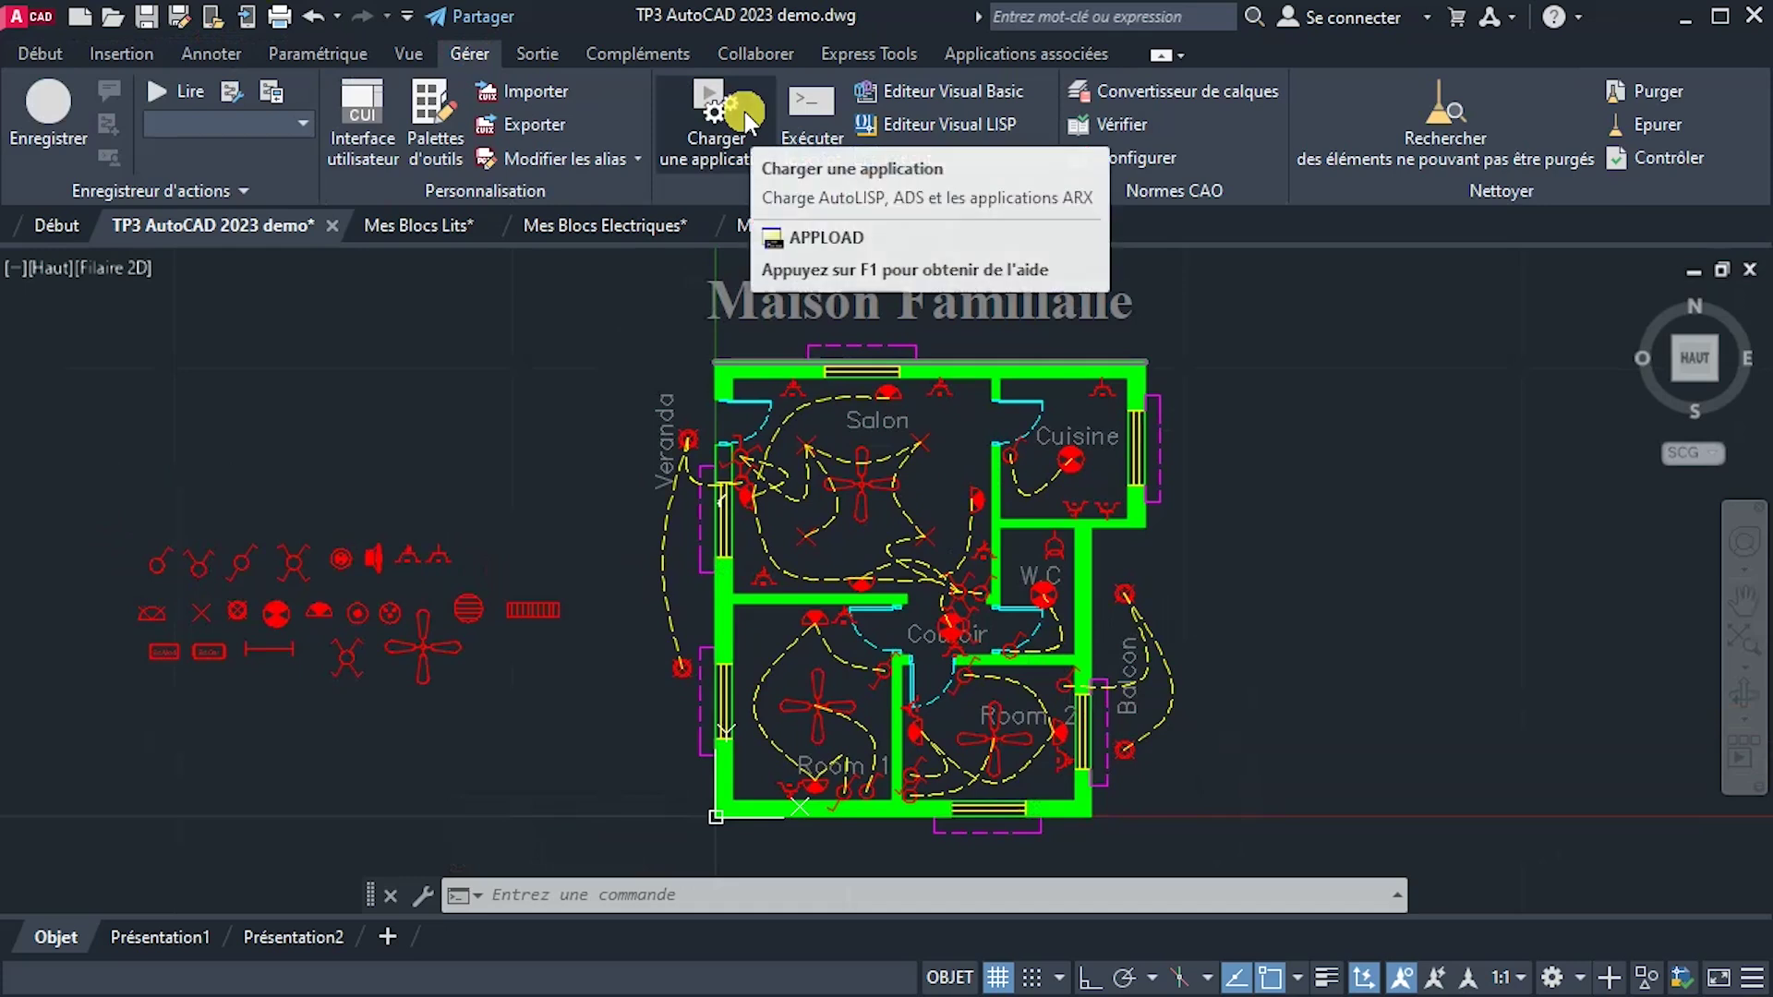
left_click(723, 141)
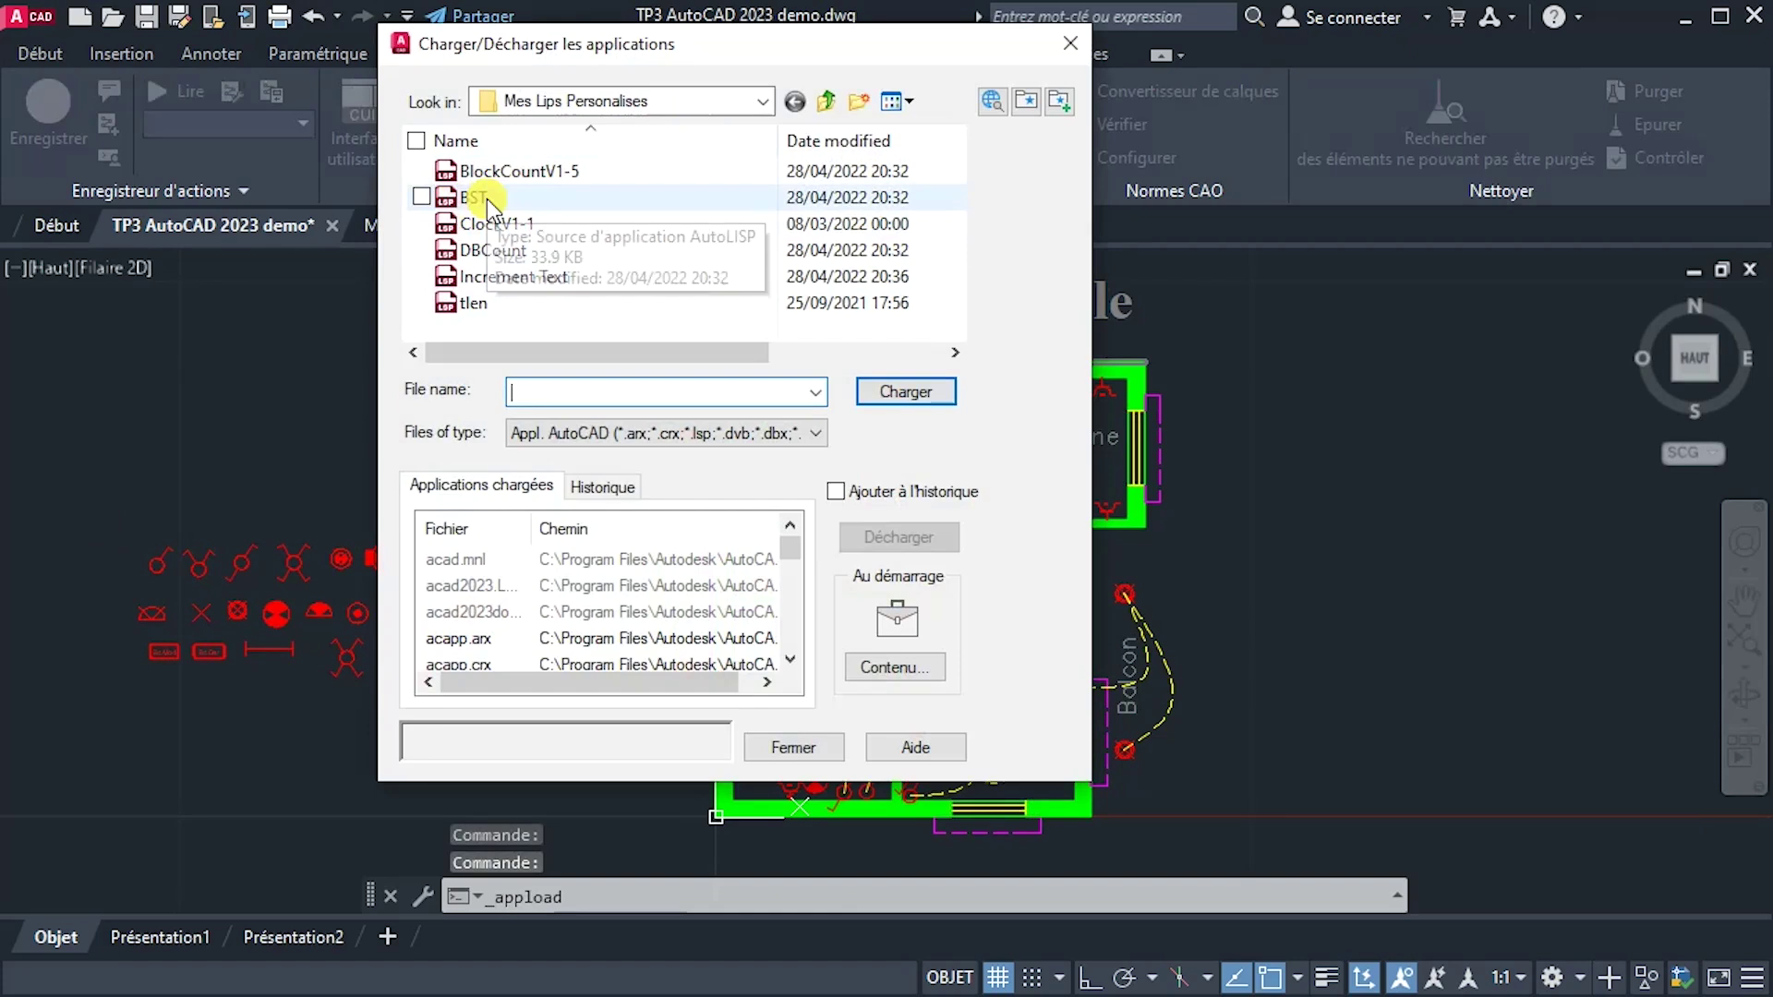
left_click(486, 199)
left_click(955, 404)
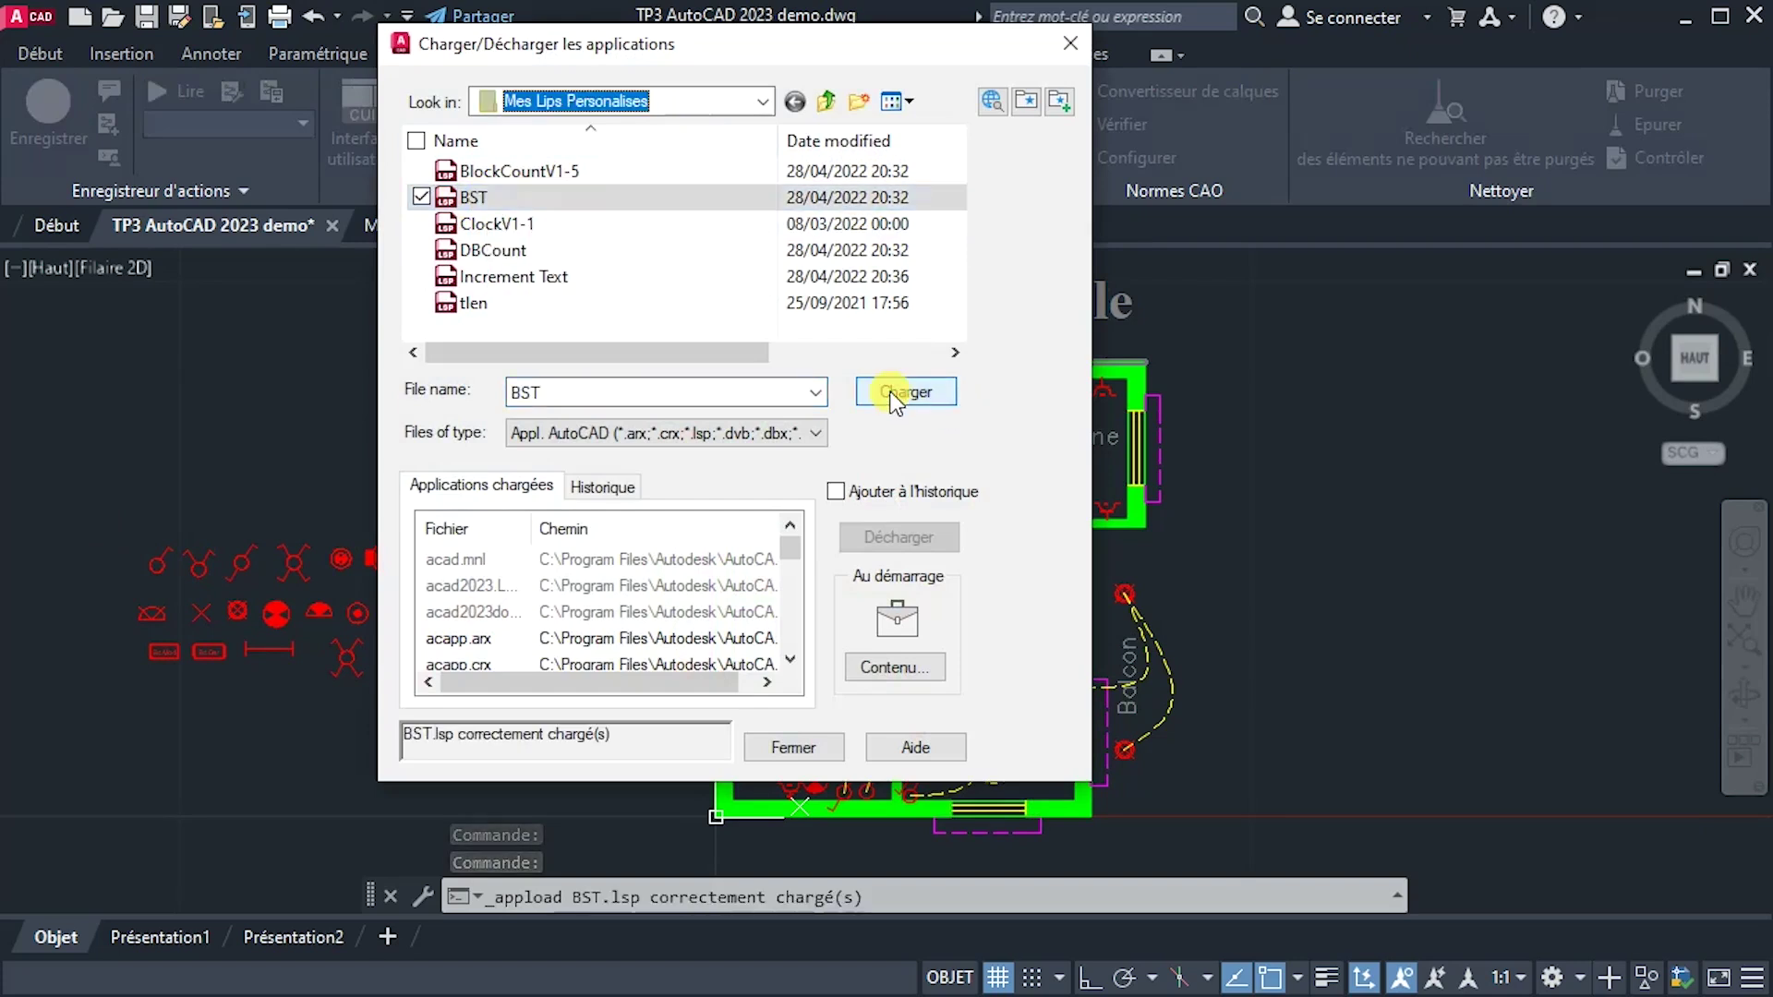
left_click(795, 747)
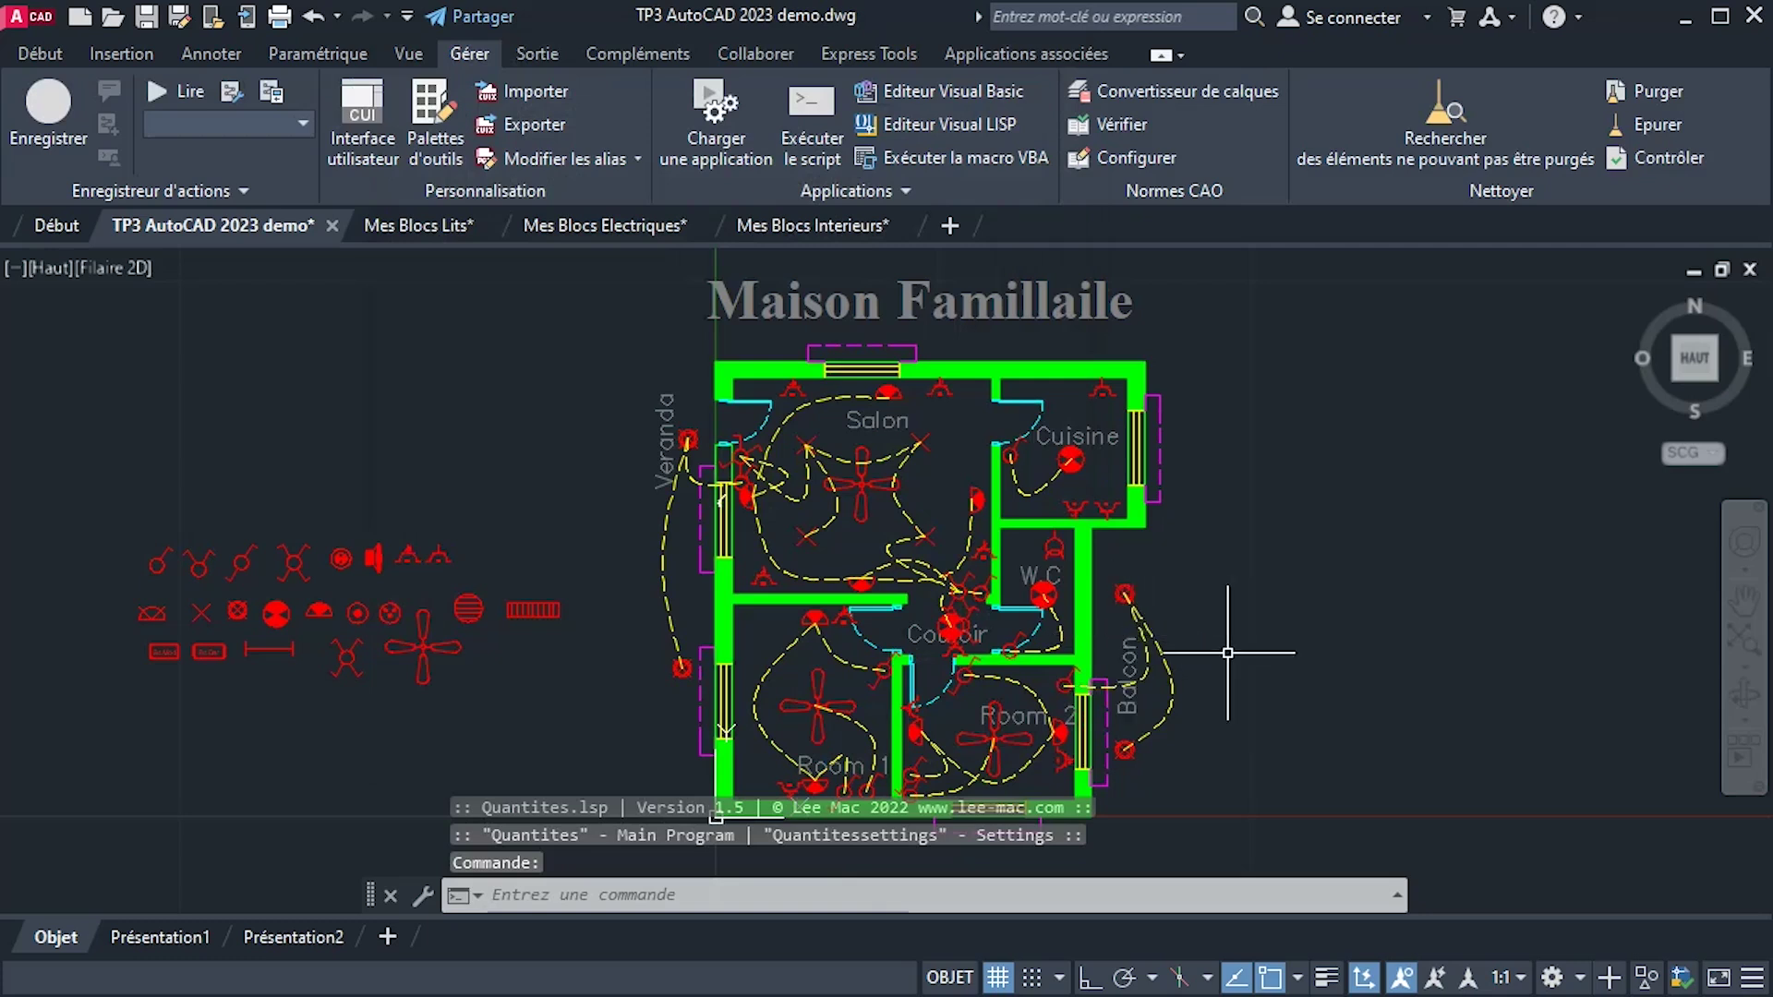
Run BST on the whole house plan, leaving out the separate symbol set, and place the legend table beside the Cuisine.
type("bst")
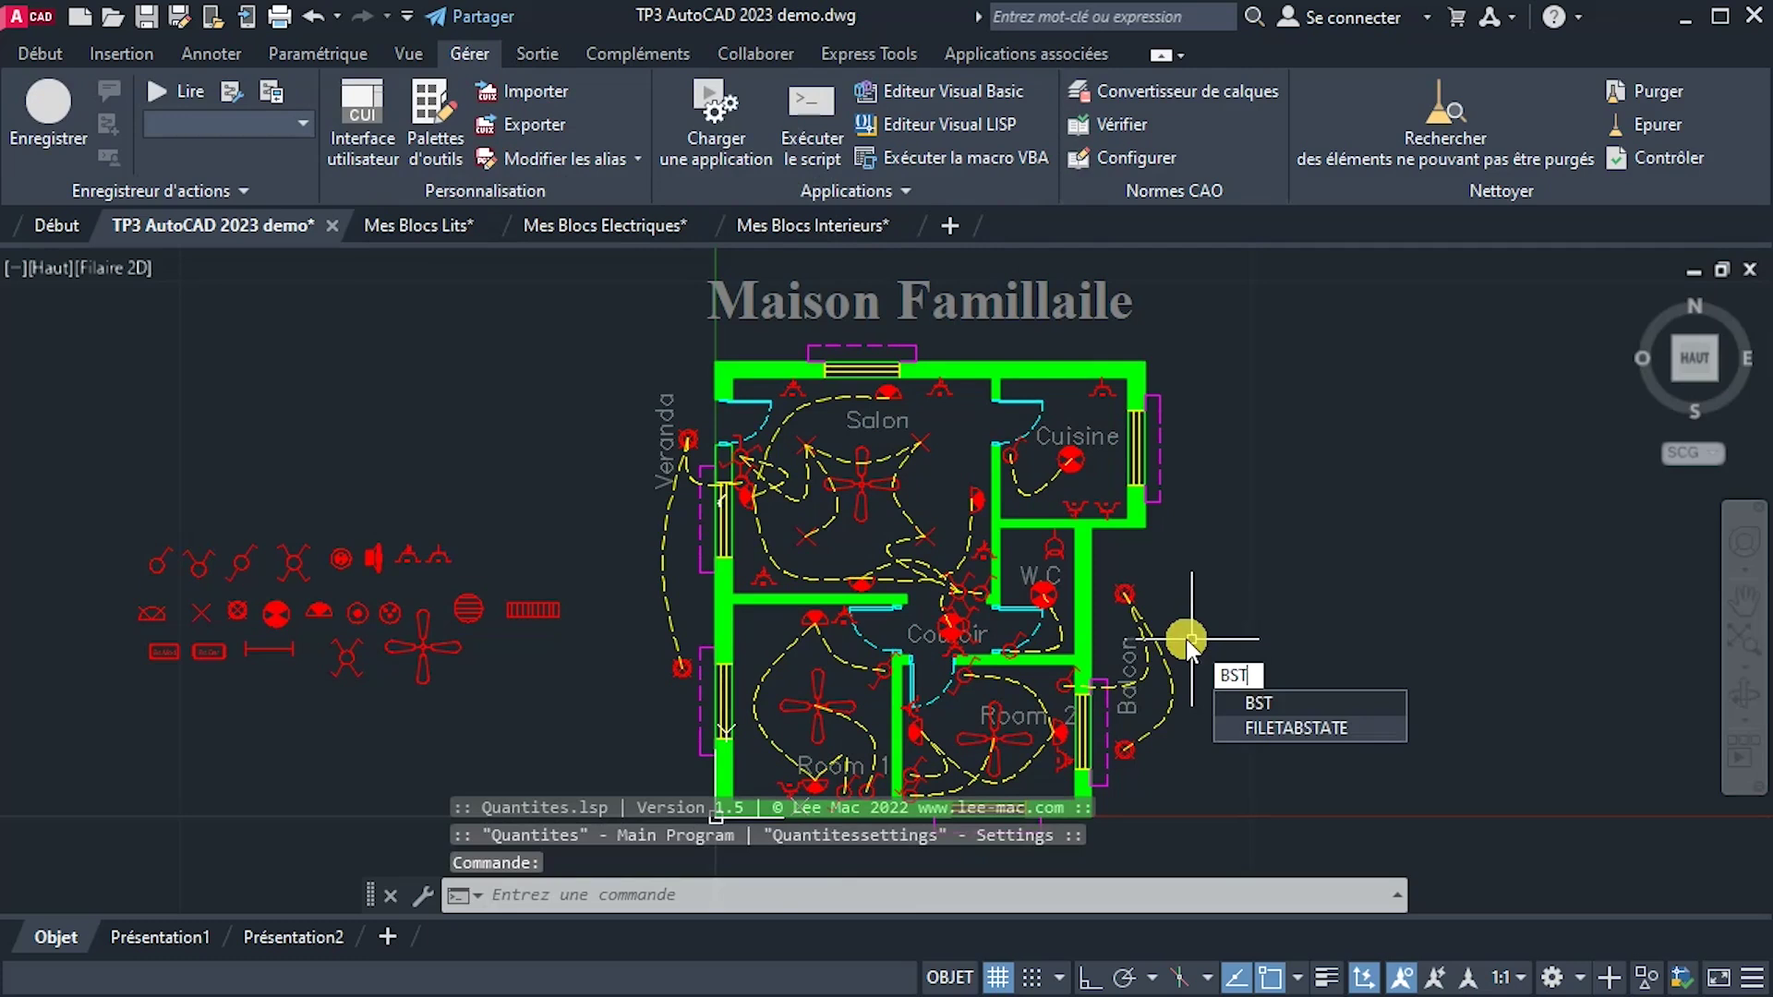
key("Return")
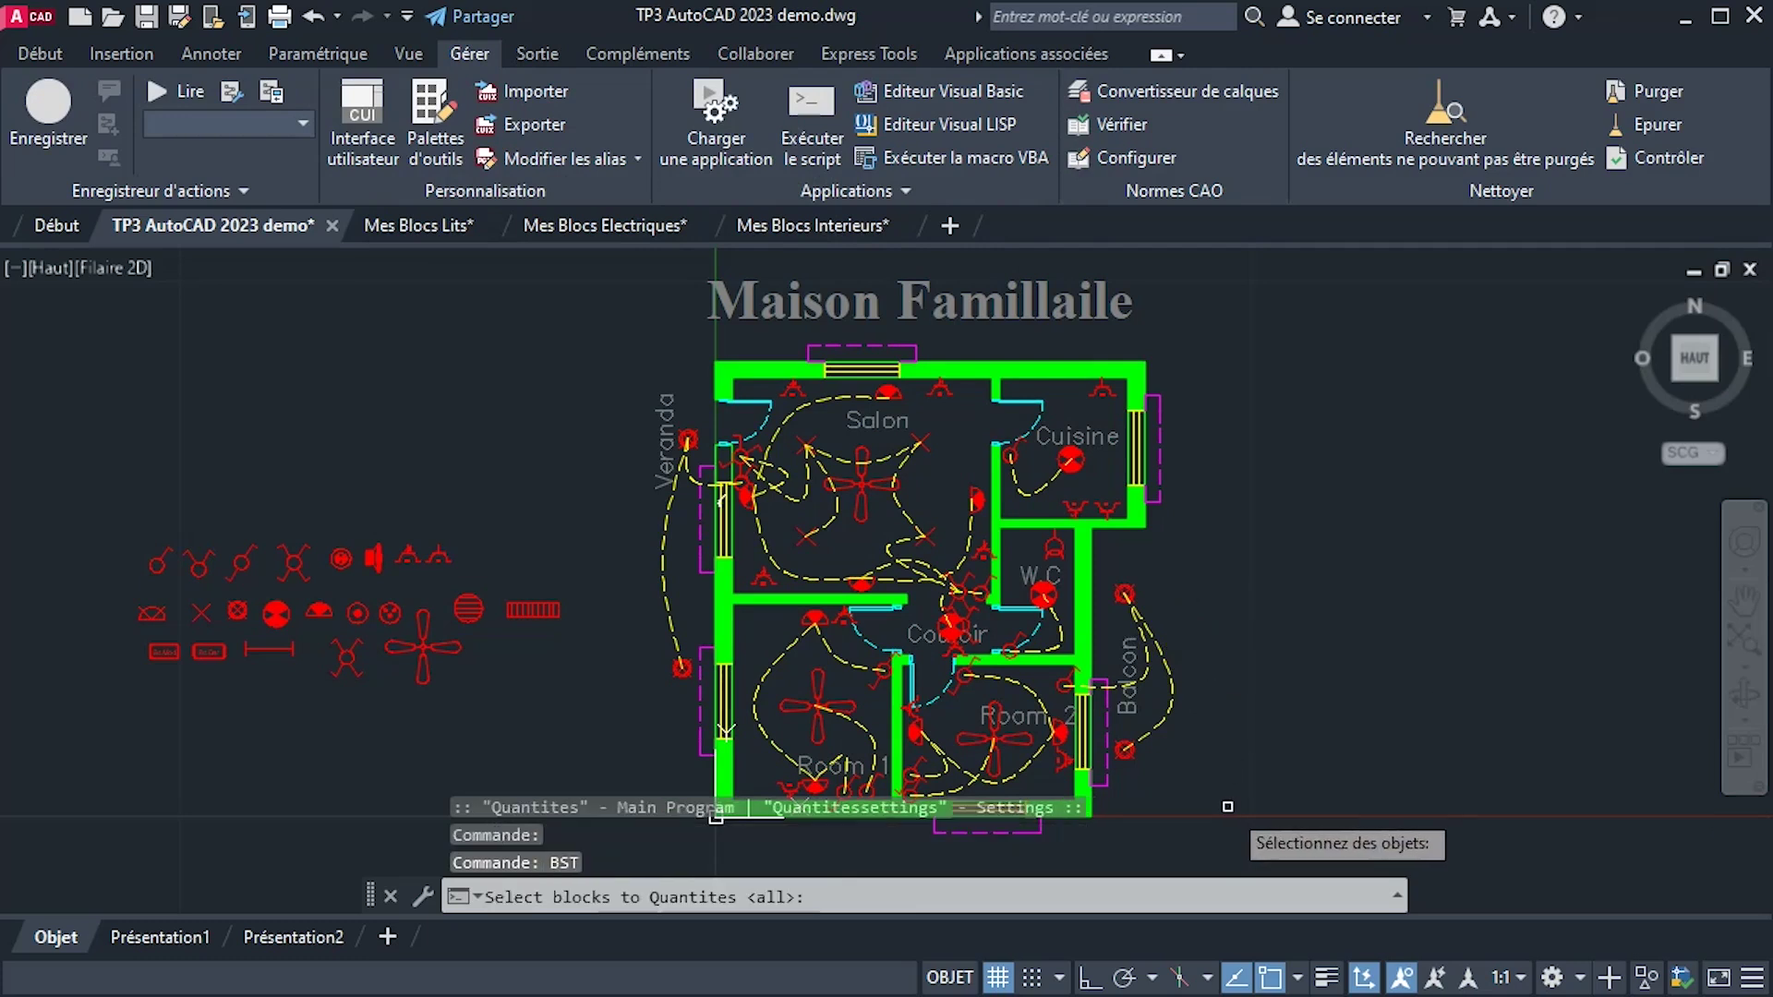
middle_click_drag(1230, 807, 1204, 793)
left_click(1246, 833)
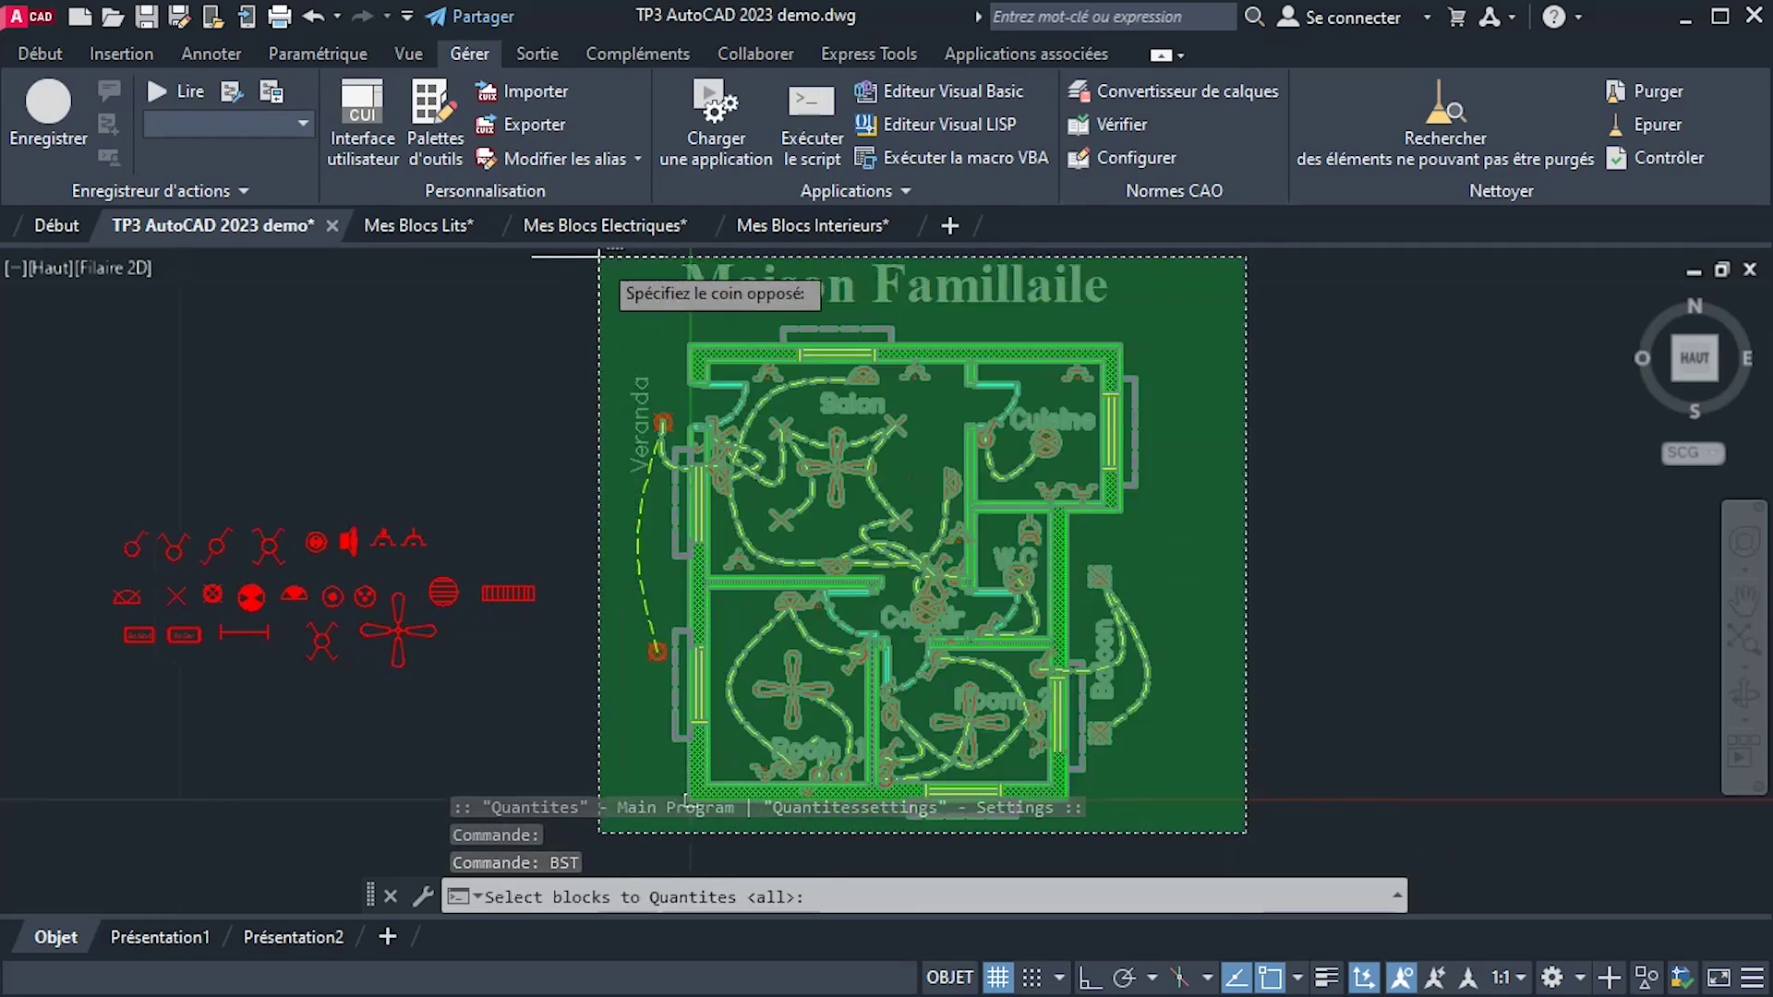
left_click(580, 262)
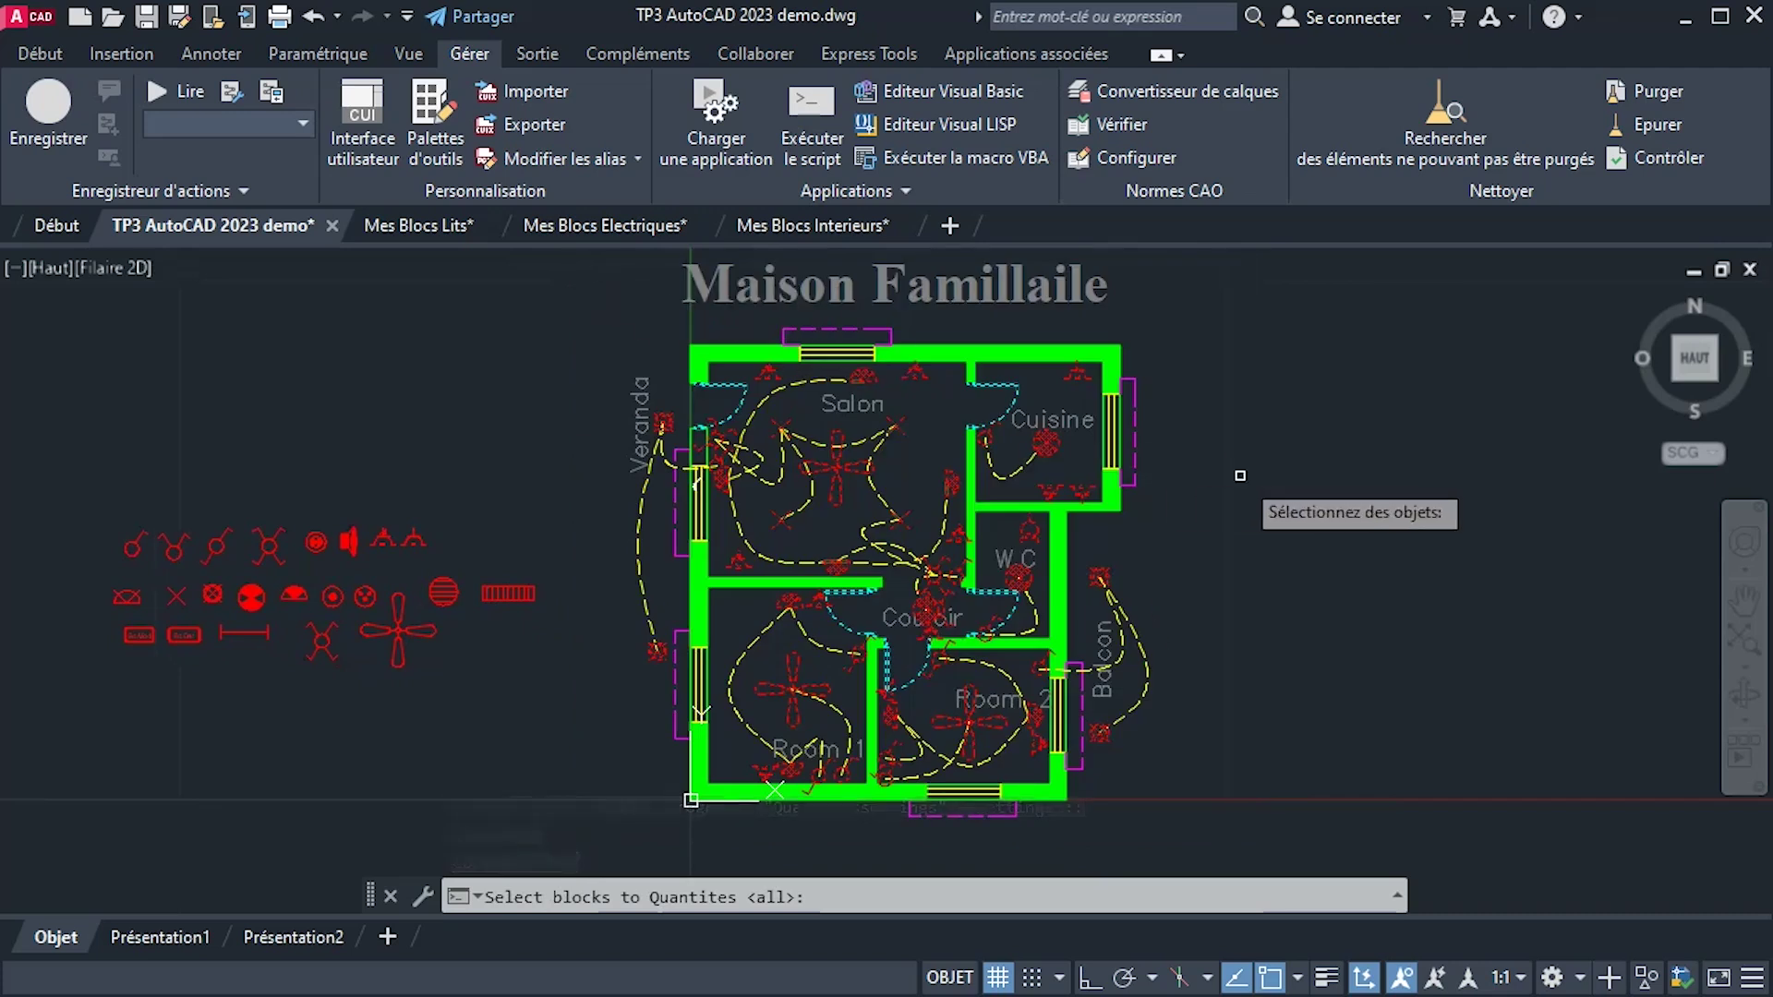
key("Return")
middle_click_drag(1249, 489, 1068, 499)
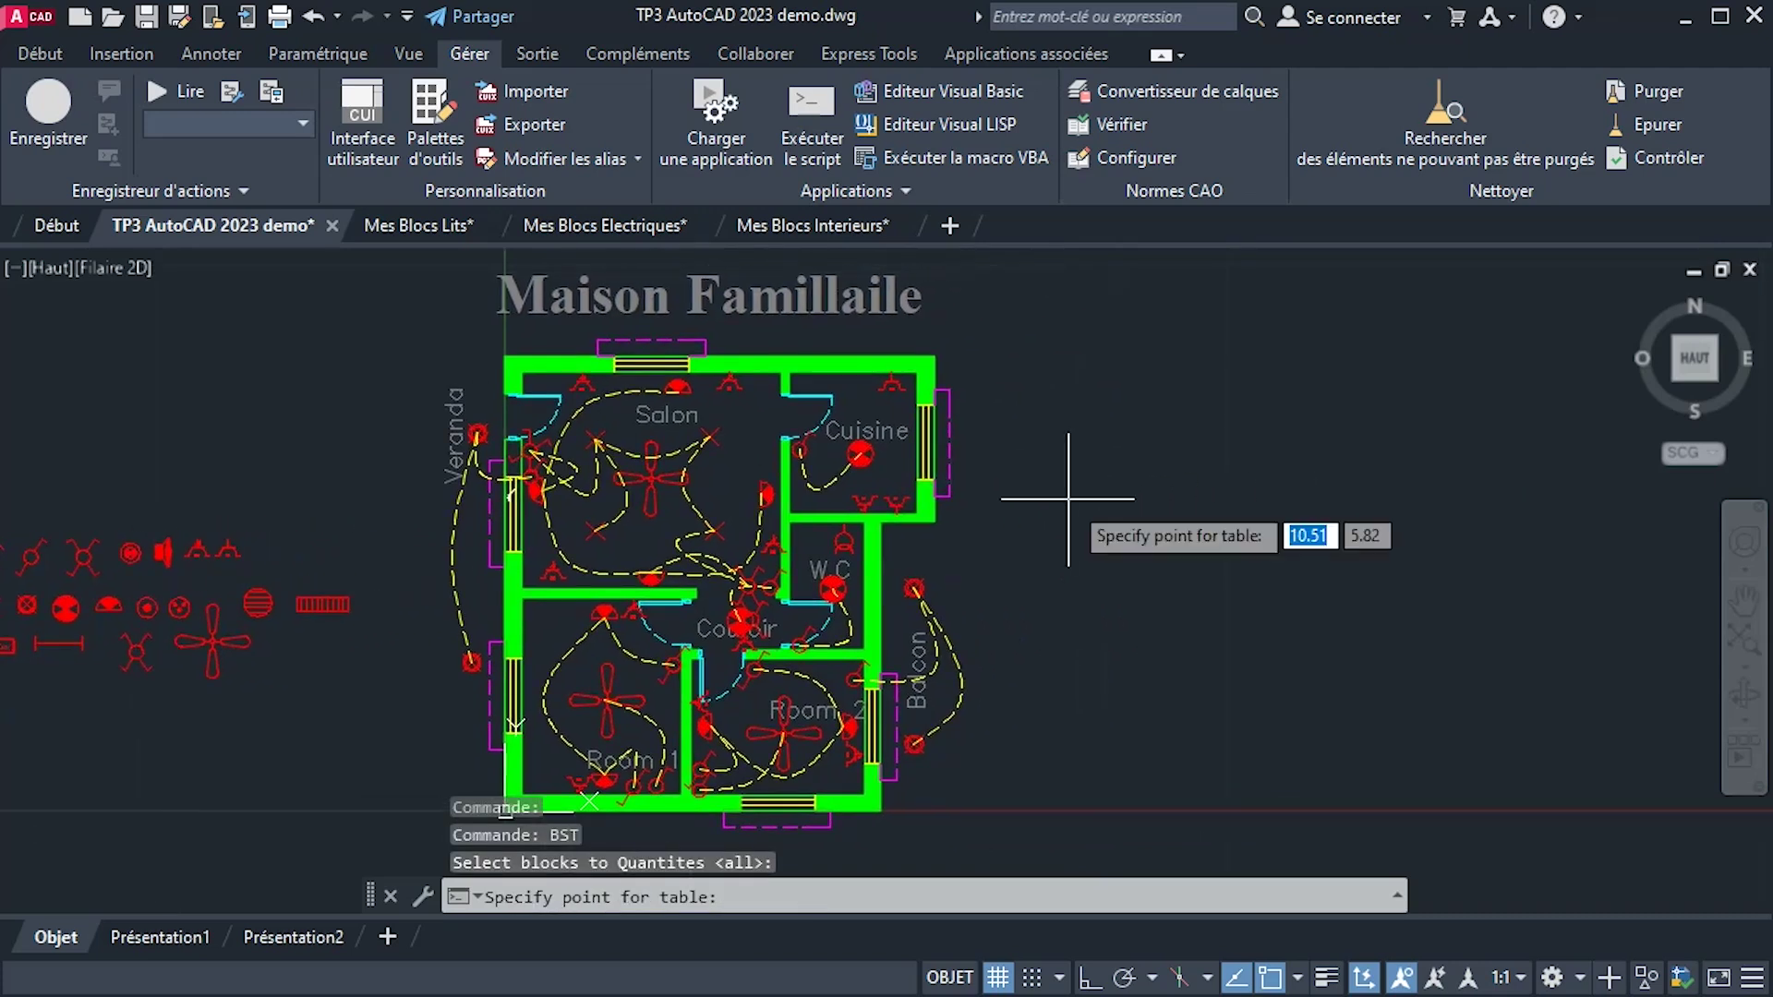
left_click(1021, 376)
Examine the generated LEGENDE table's symbols, block names and quantities.
scroll(1035, 411, "down", 5)
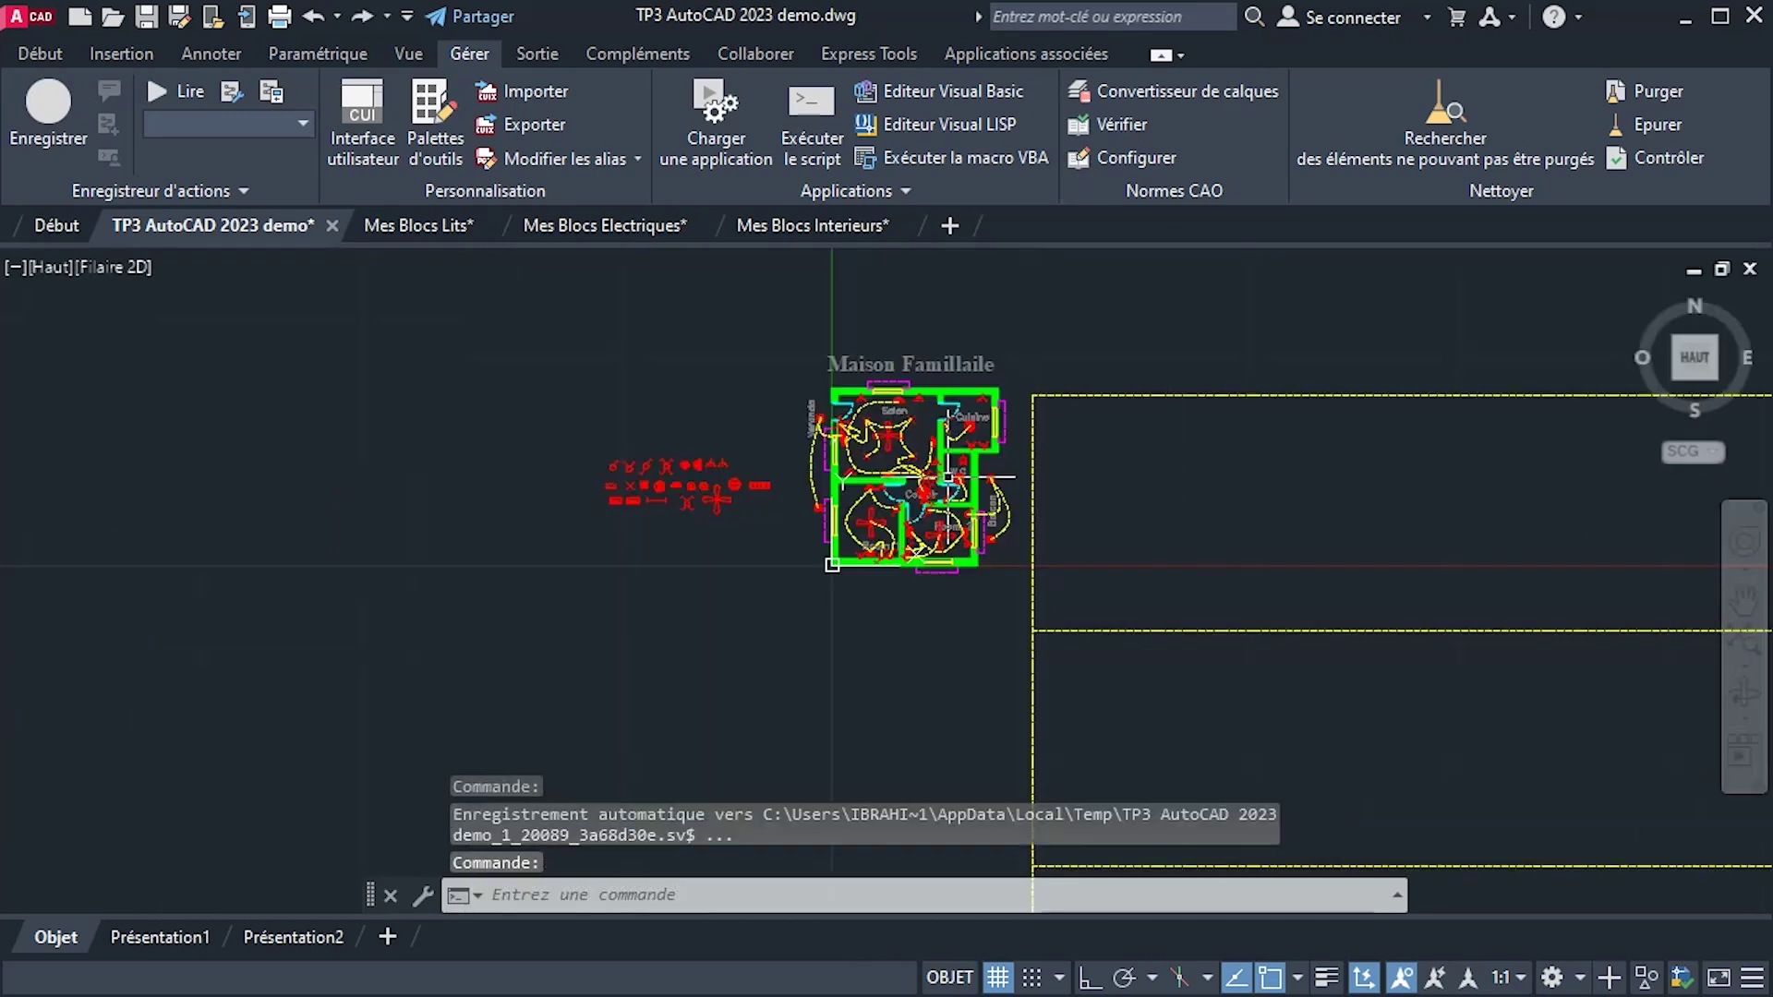
scroll(586, 452, "down", 6)
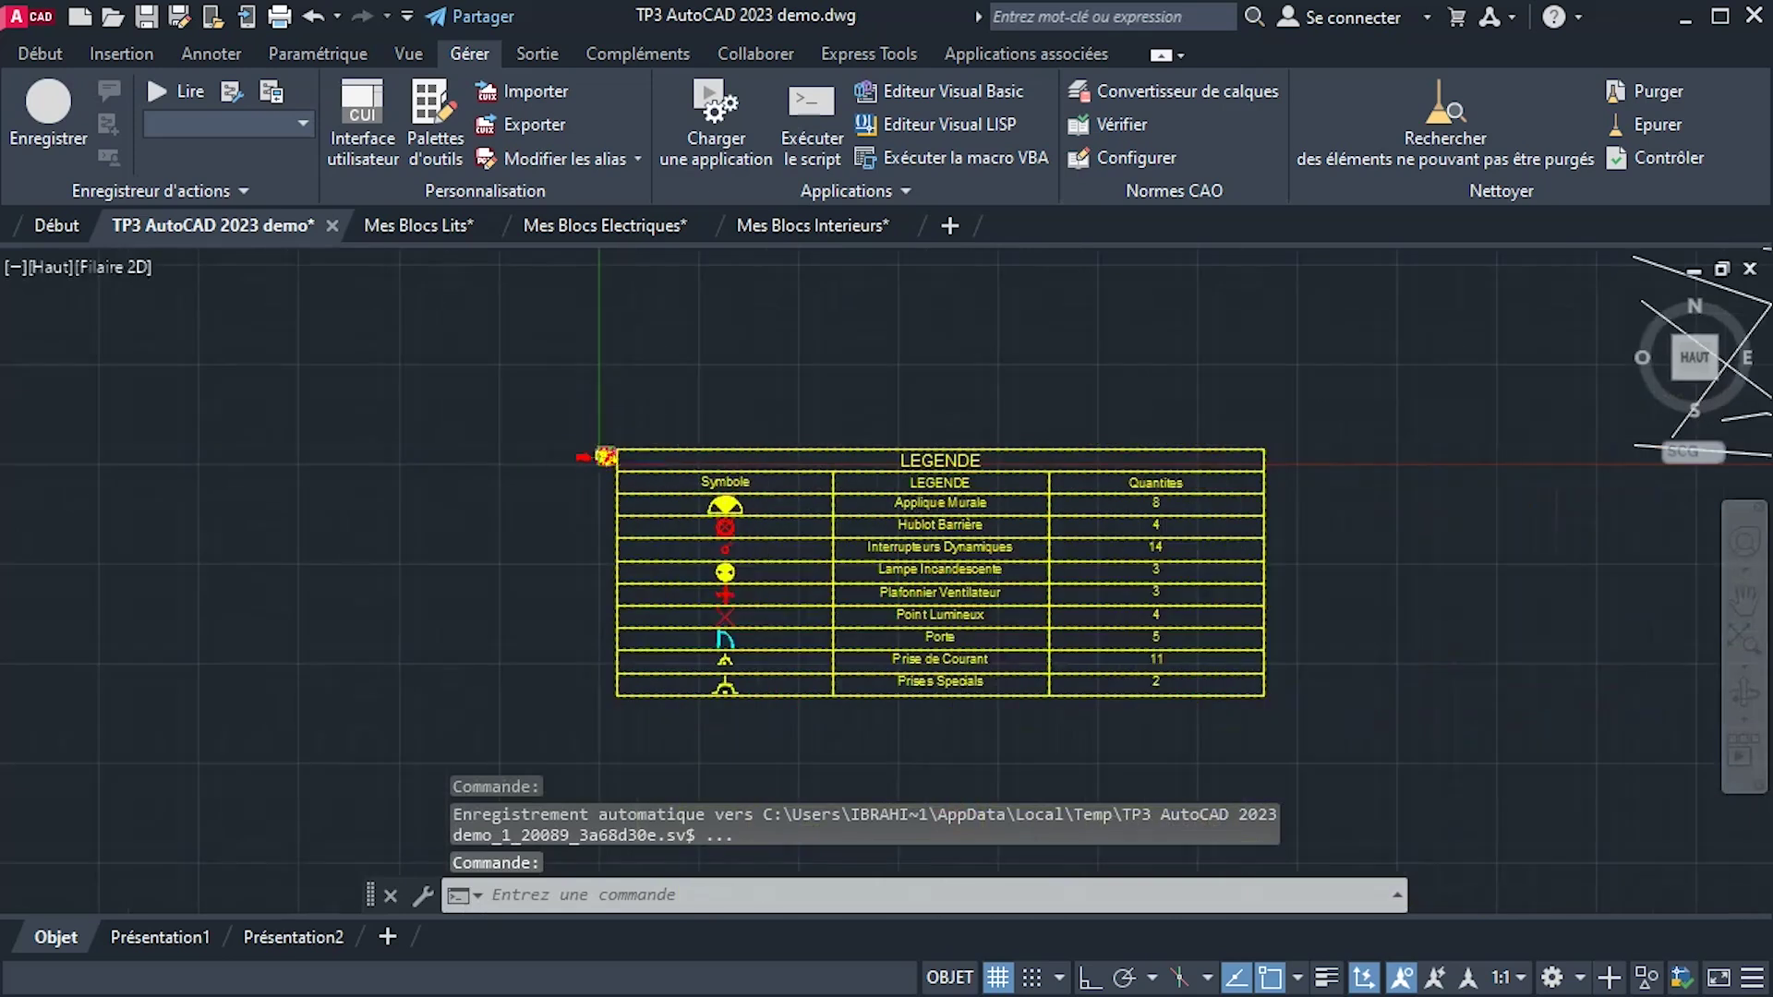
scroll(739, 490, "up", 4)
mouse_move(772, 495)
middle_mouse_down()
mouse_move(653, 419)
mouse_move(542, 390)
middle_mouse_up()
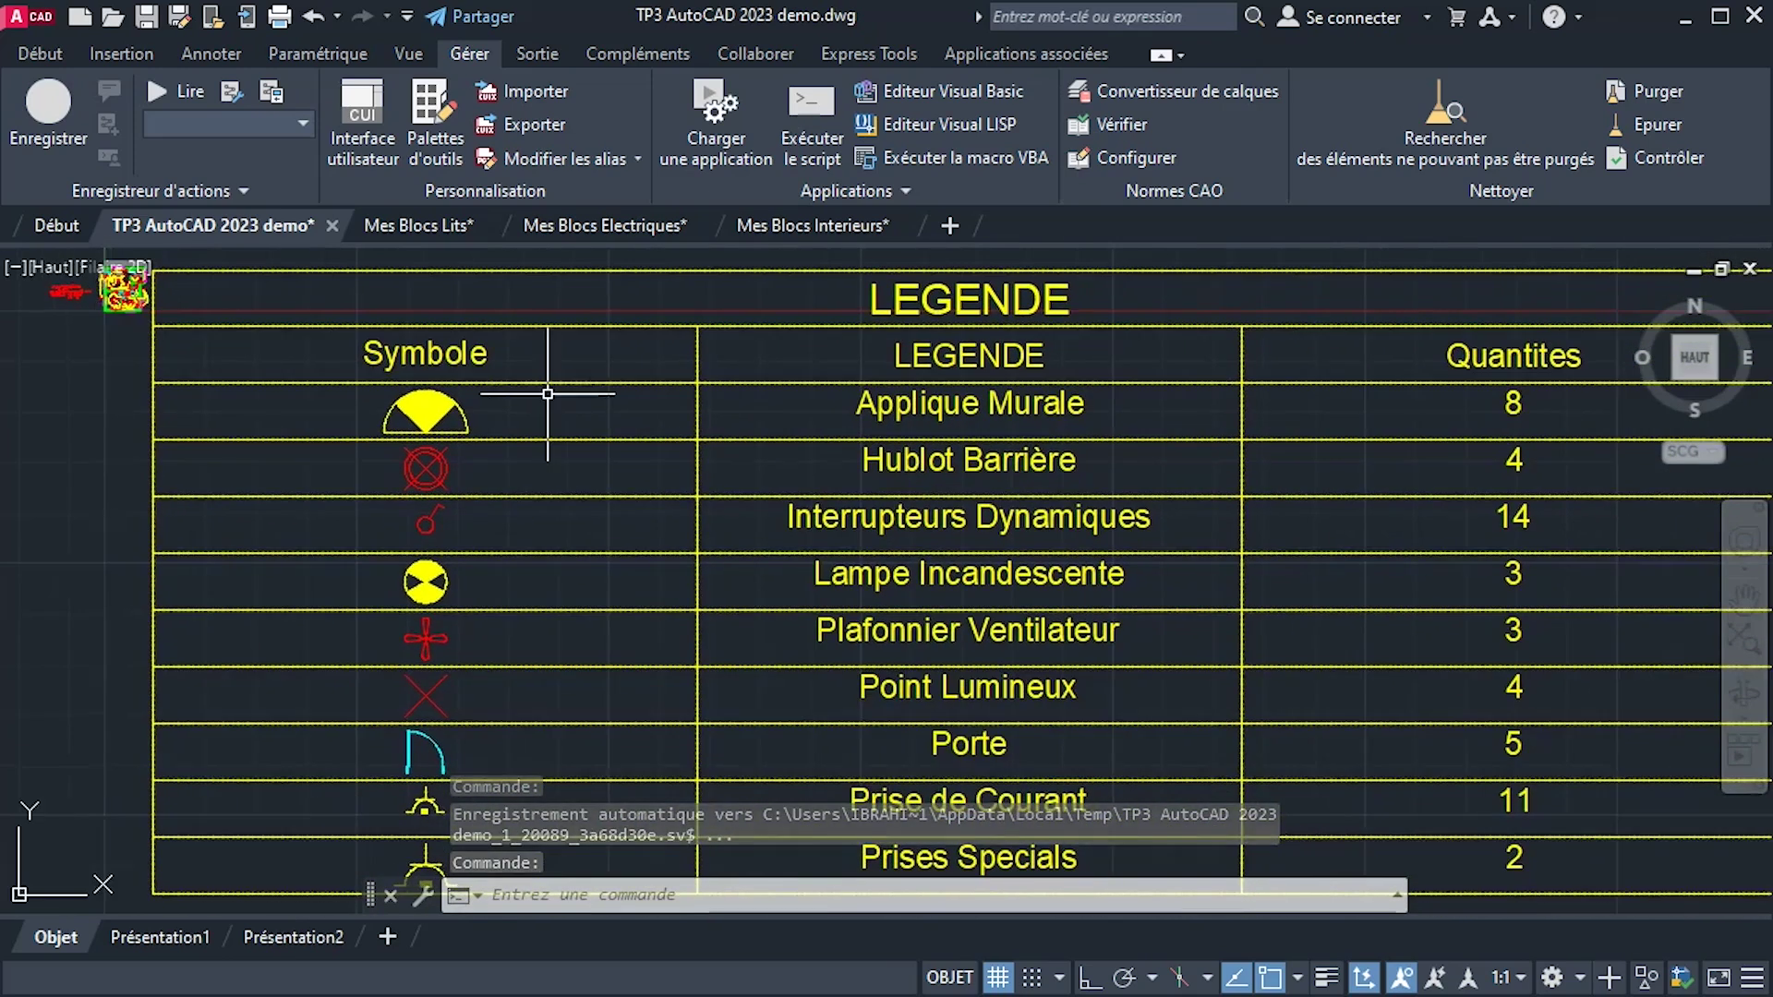
scroll(582, 395, "down", 2)
scroll(667, 404, "up", 2)
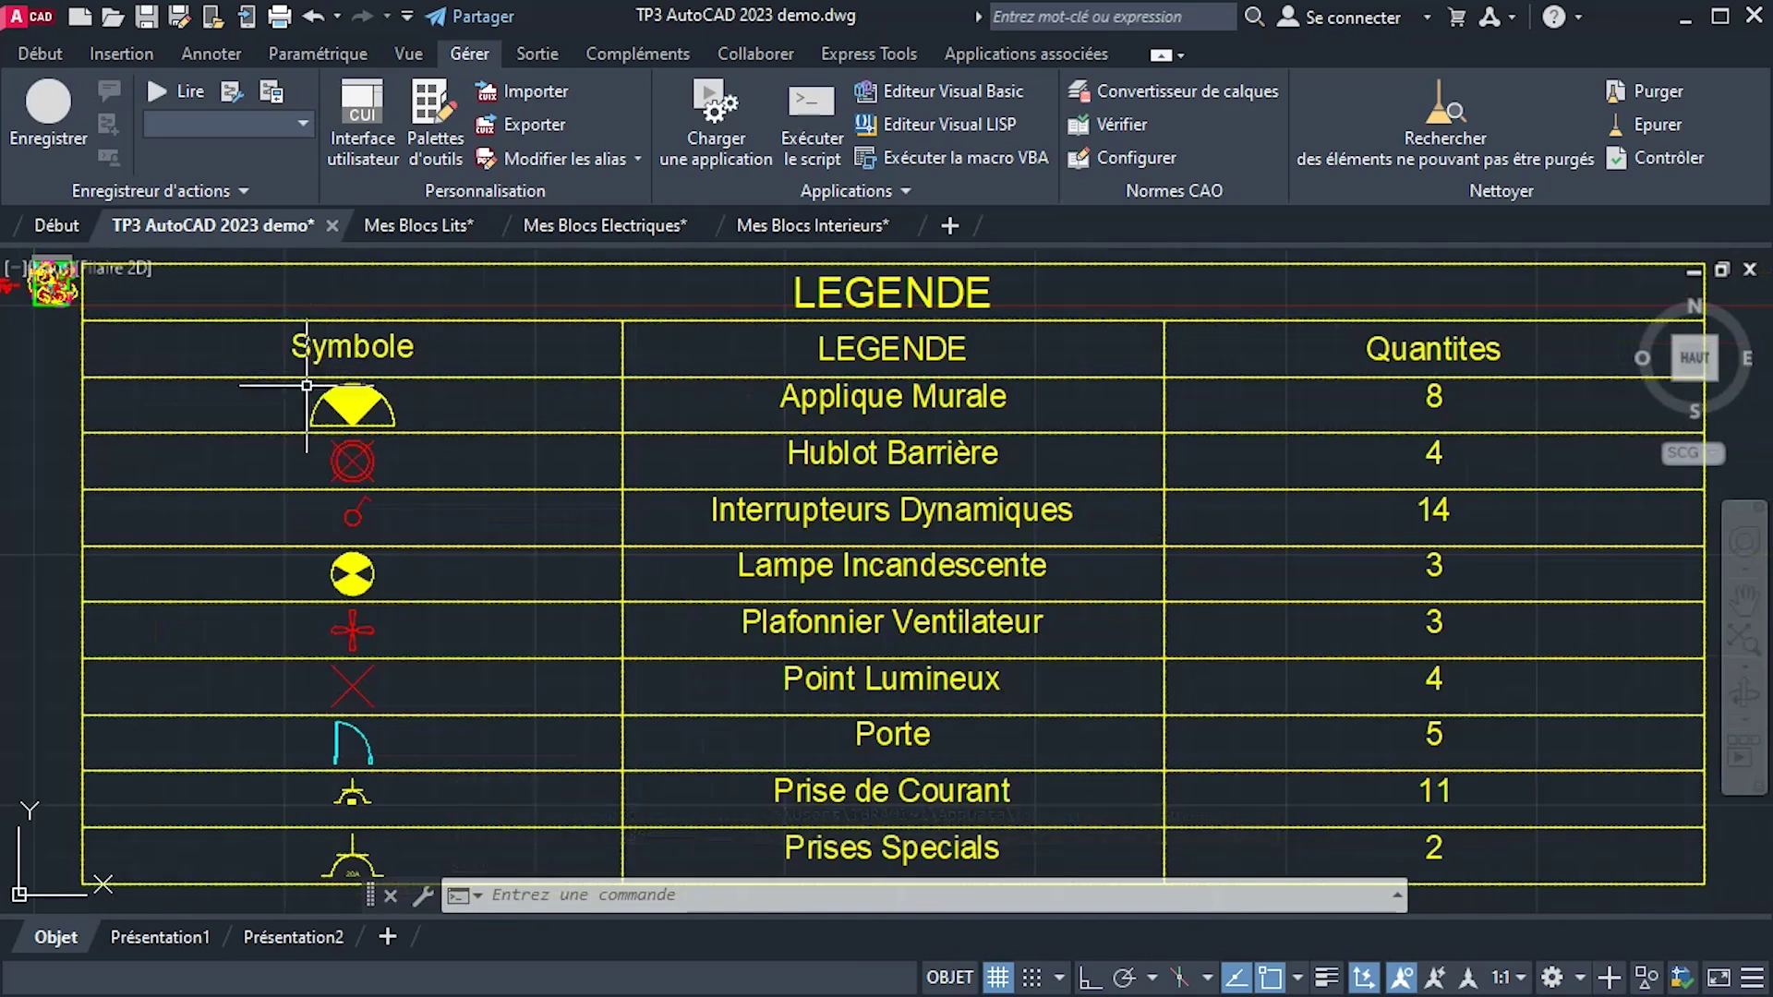
key("ctrl+a")
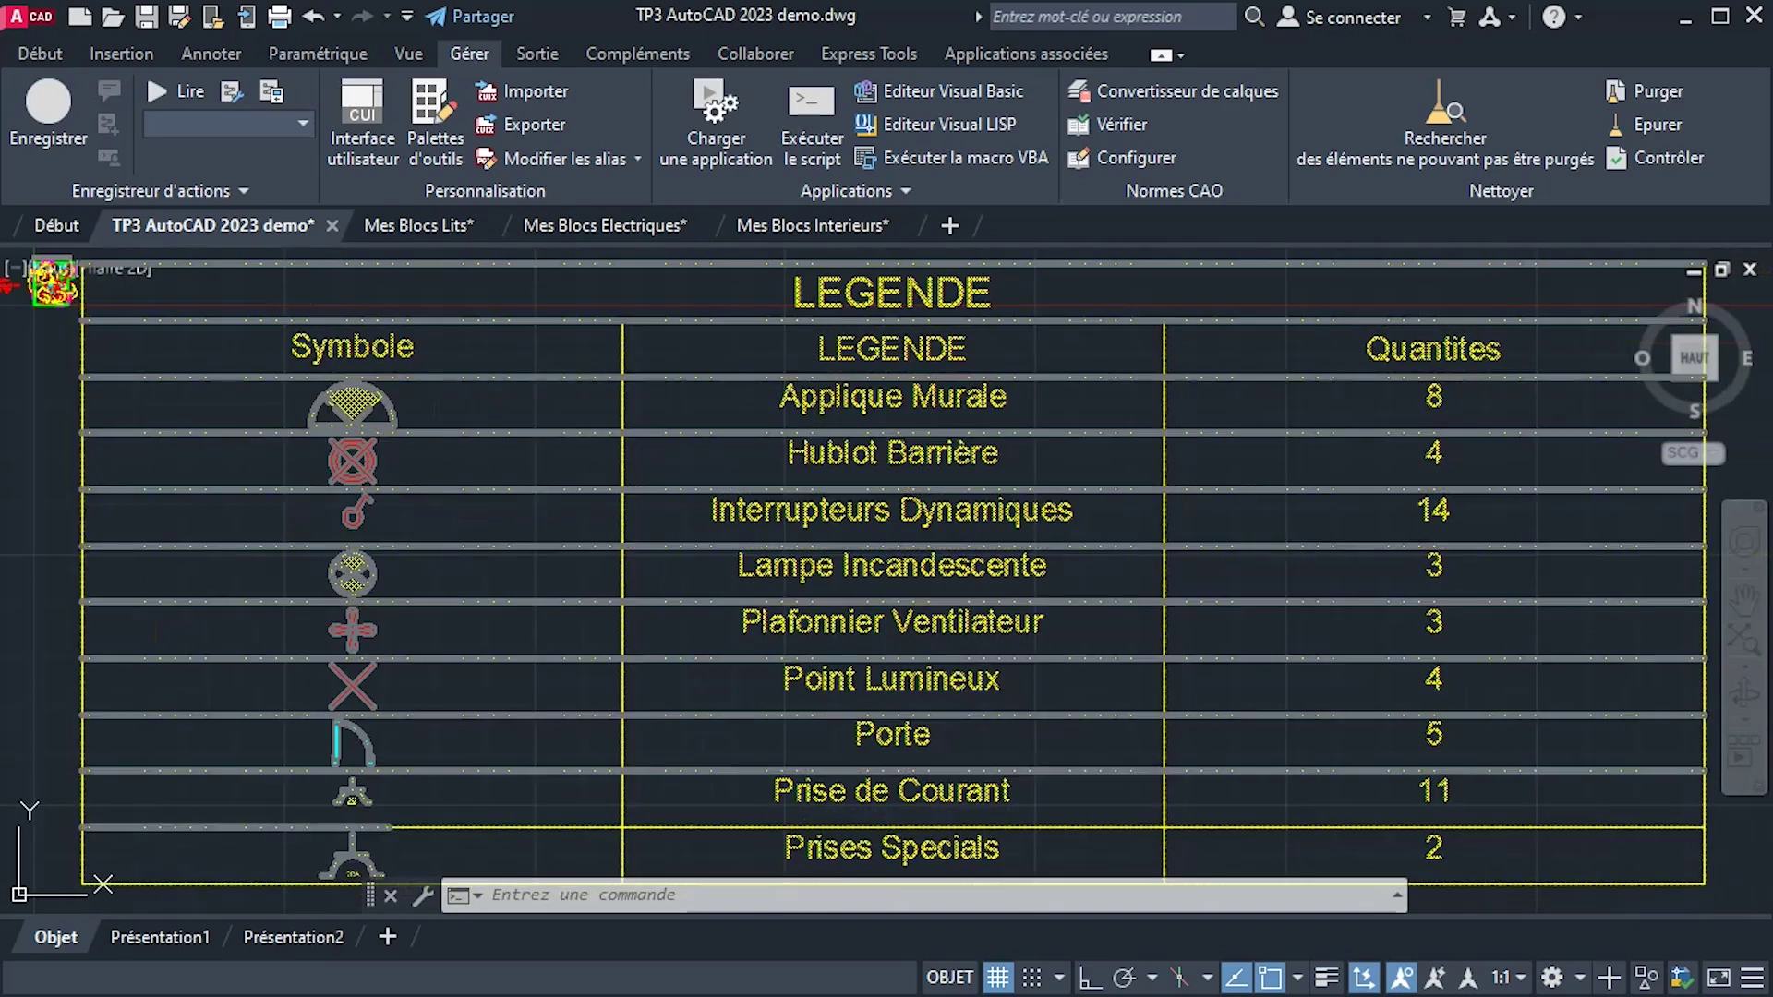
key("Escape")
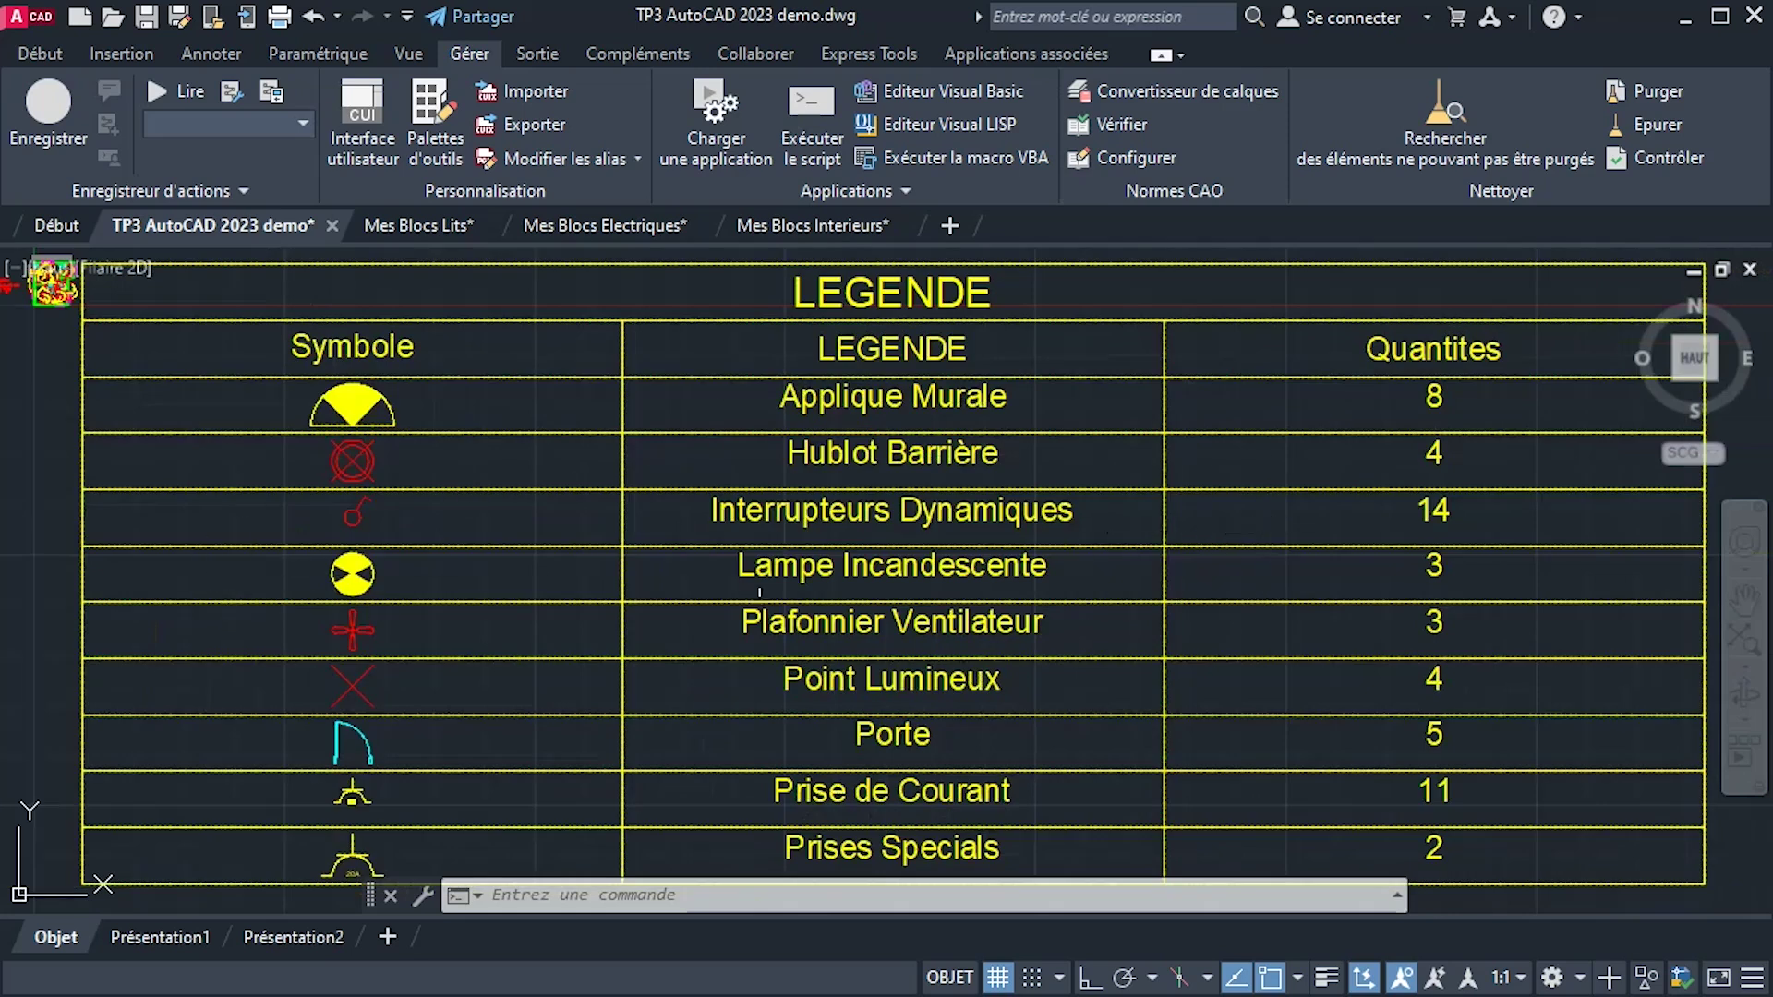
key("ctrl+a")
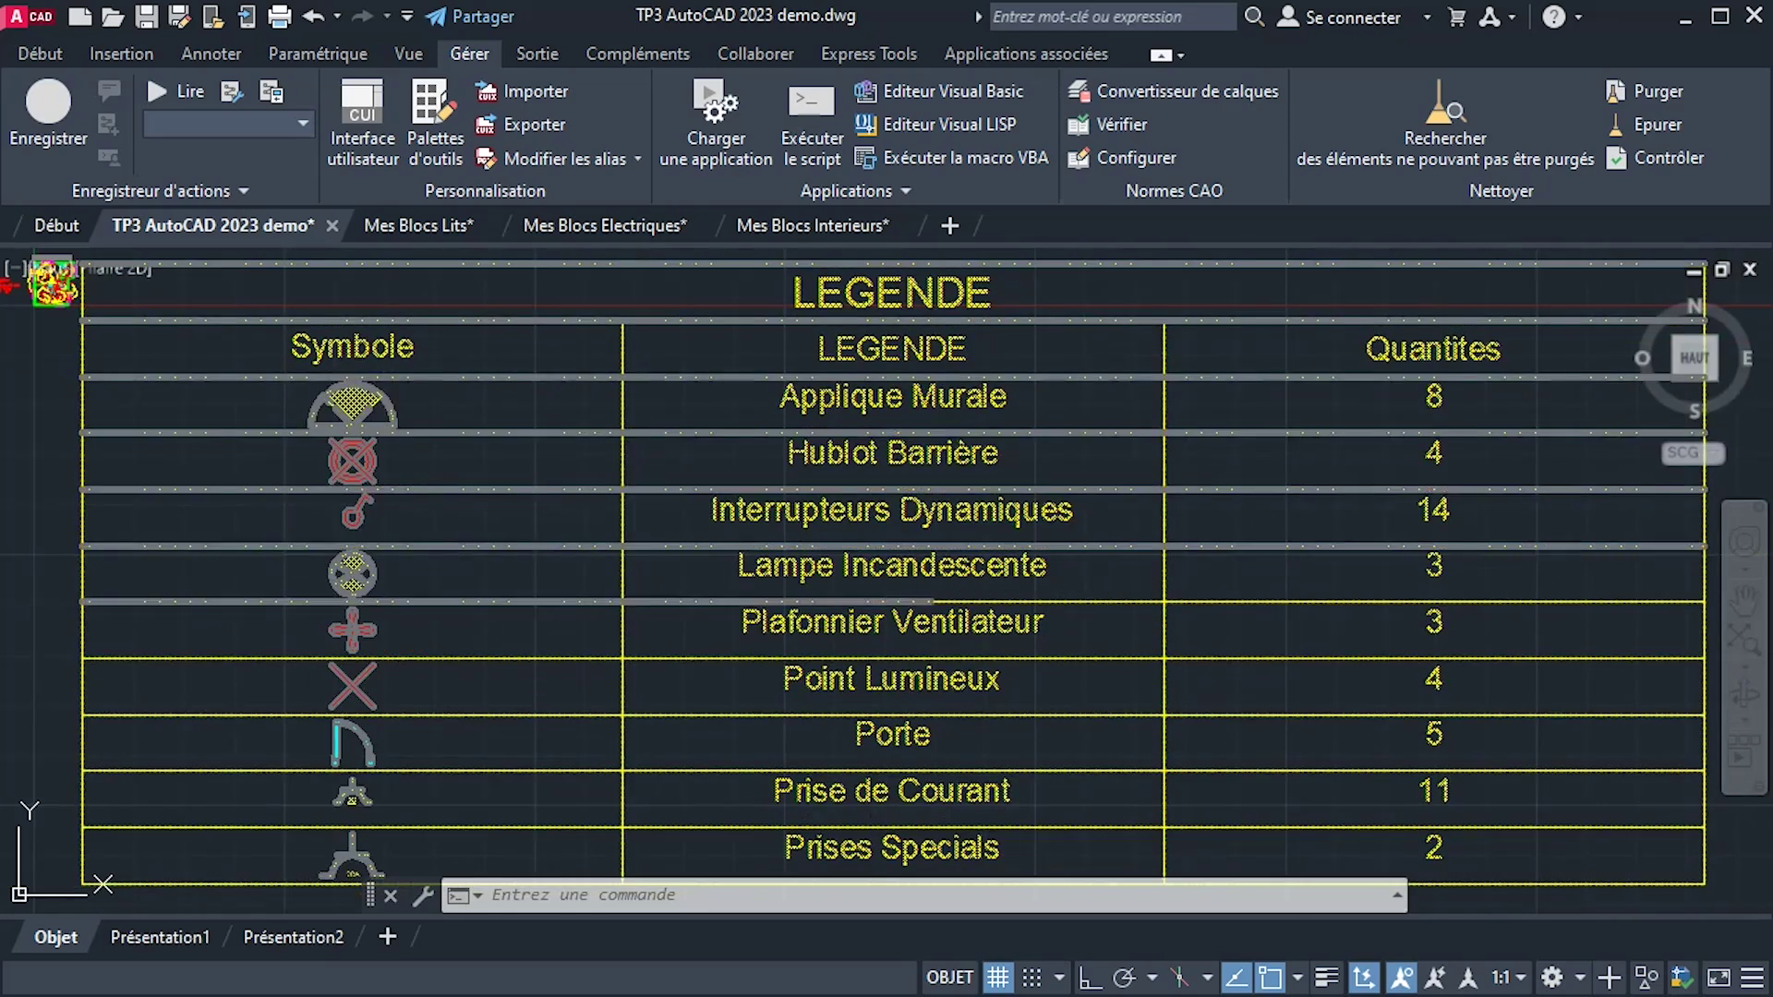
scroll(887, 711, "down", 4)
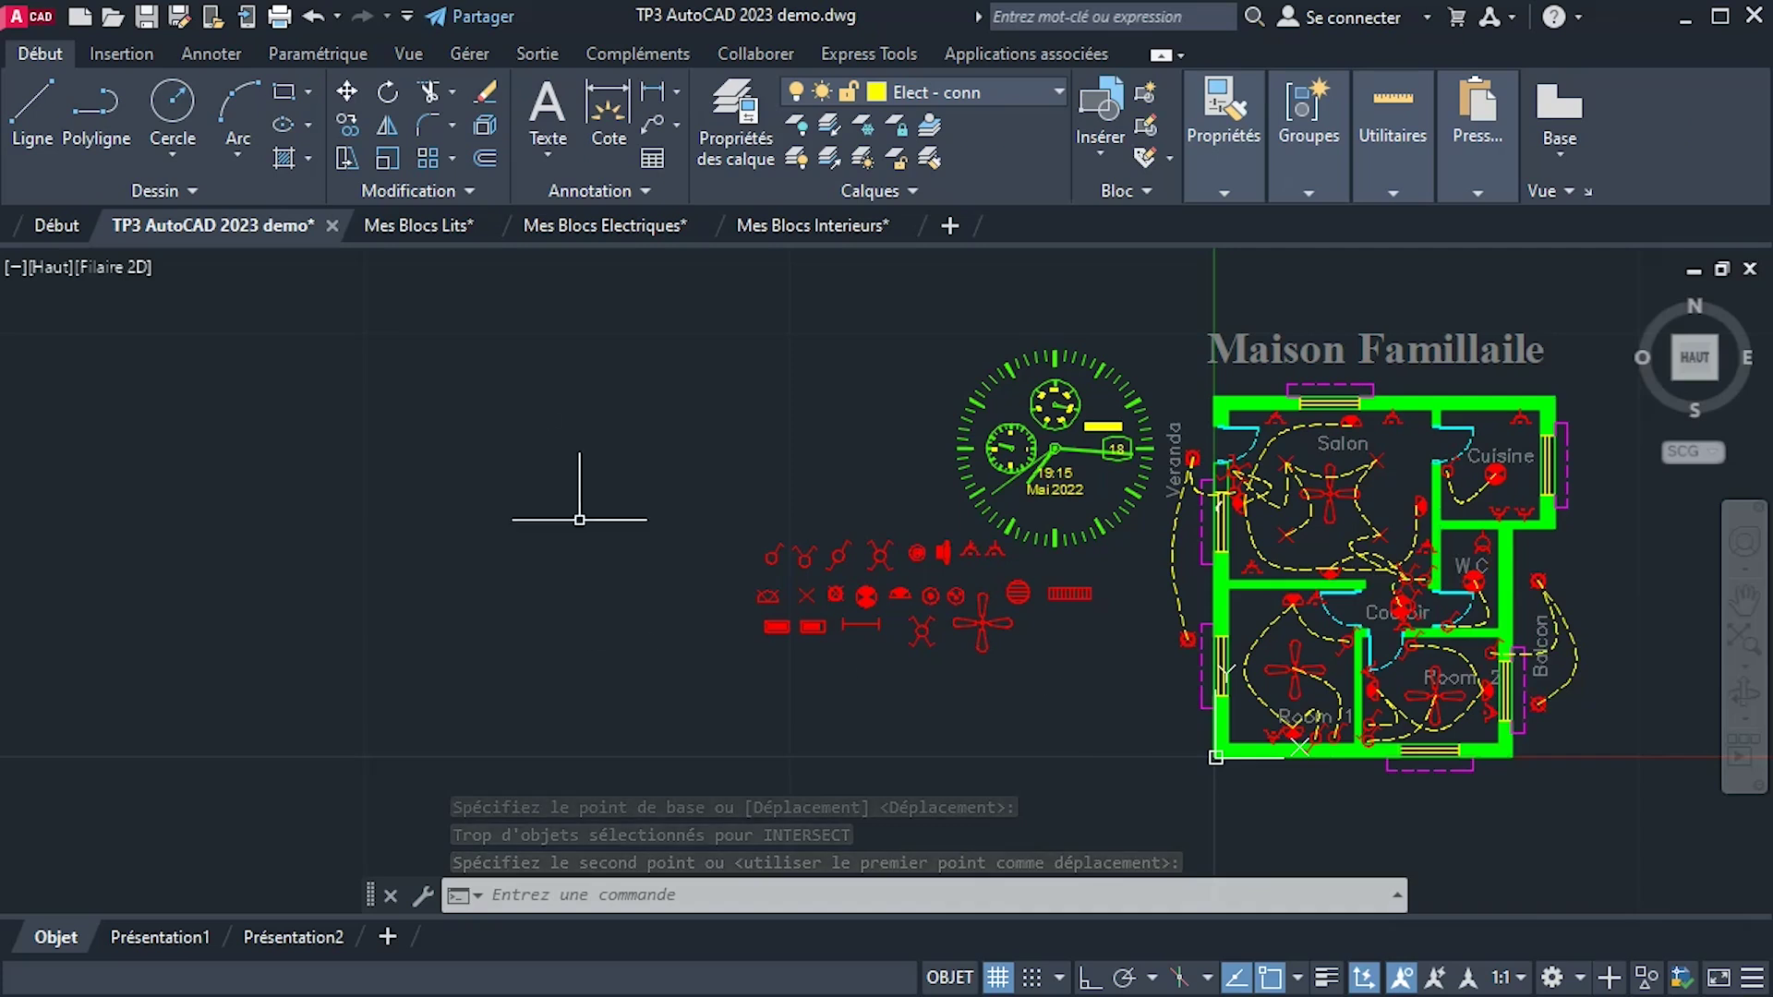
Load the DBCount LISP routine from the Mes Lips Personalises folder with APPLOAD and close the loading dialog.
key("Escape")
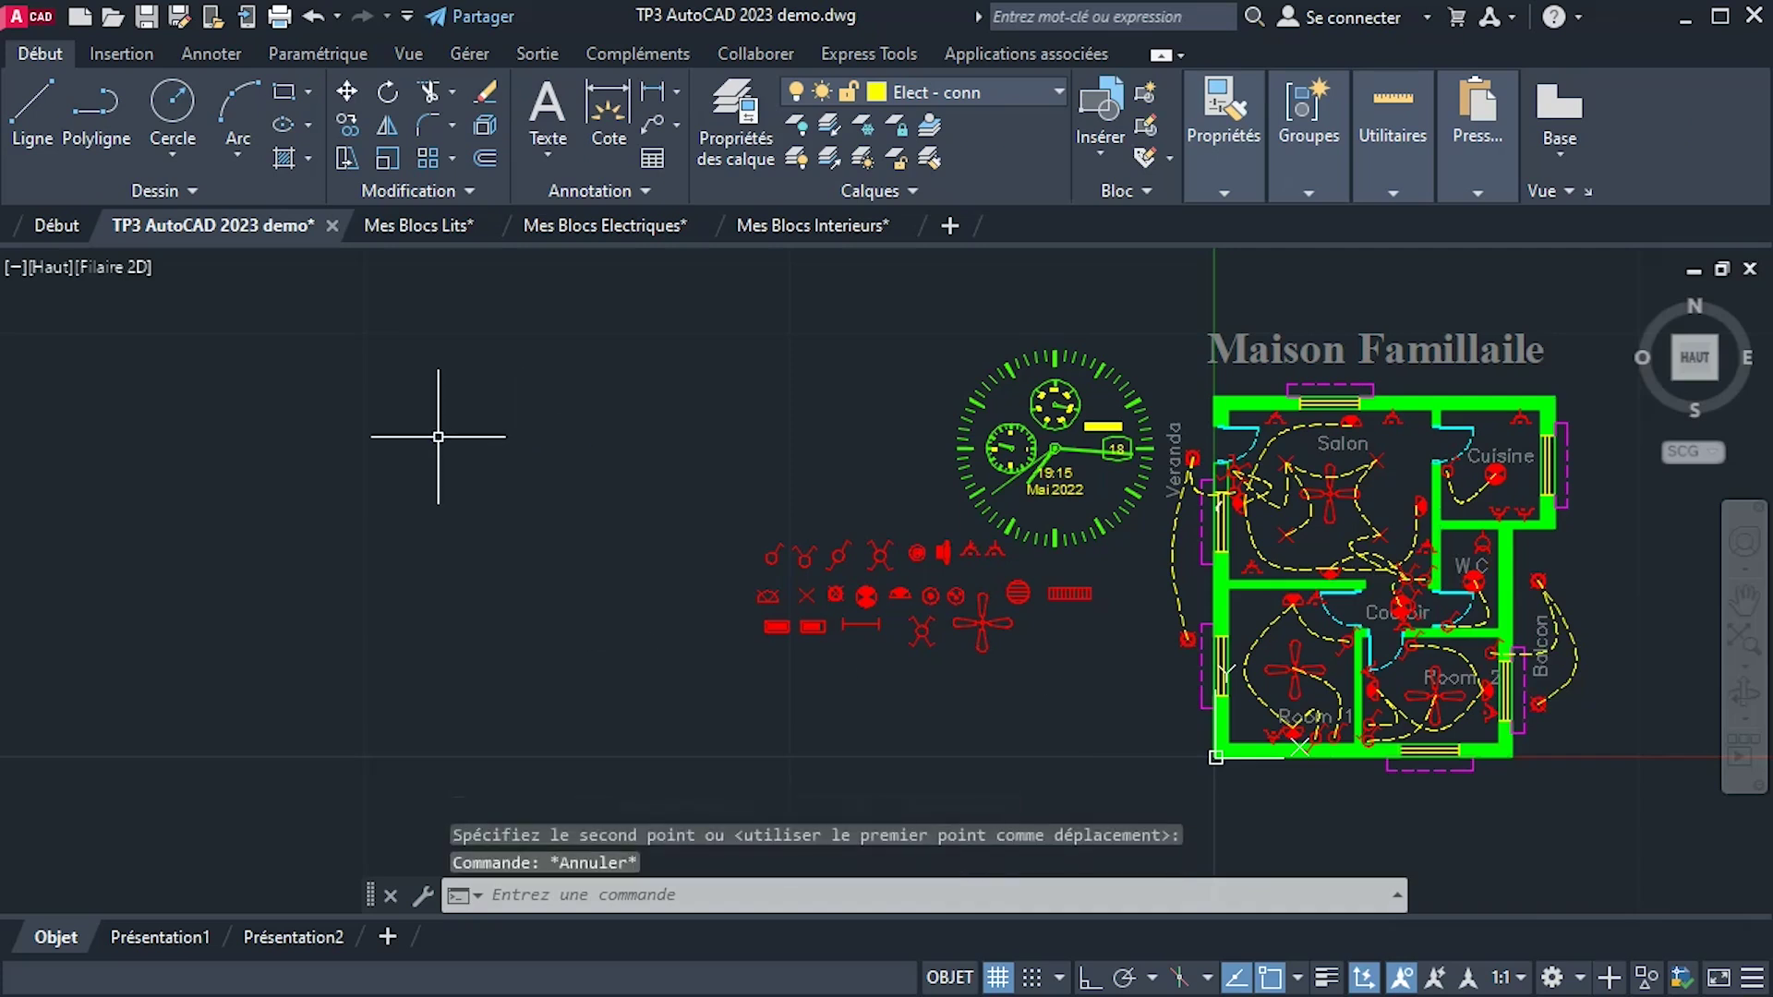
type("appl")
key("Return")
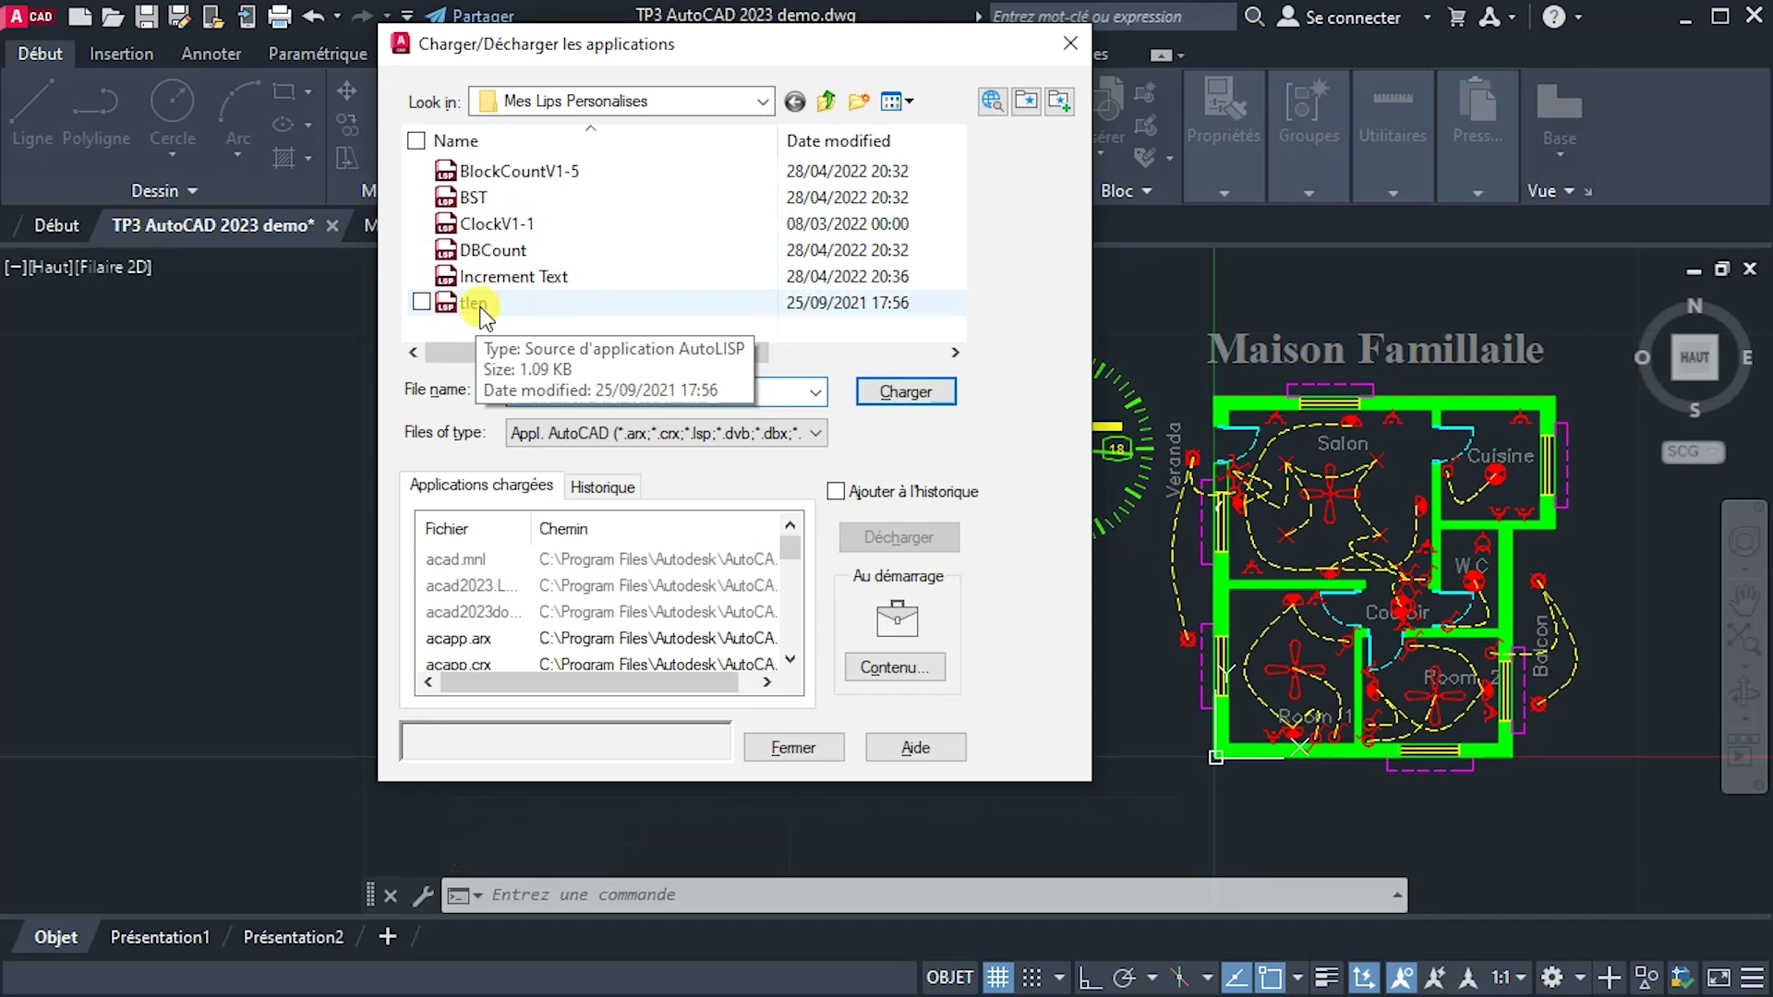
left_click(481, 253)
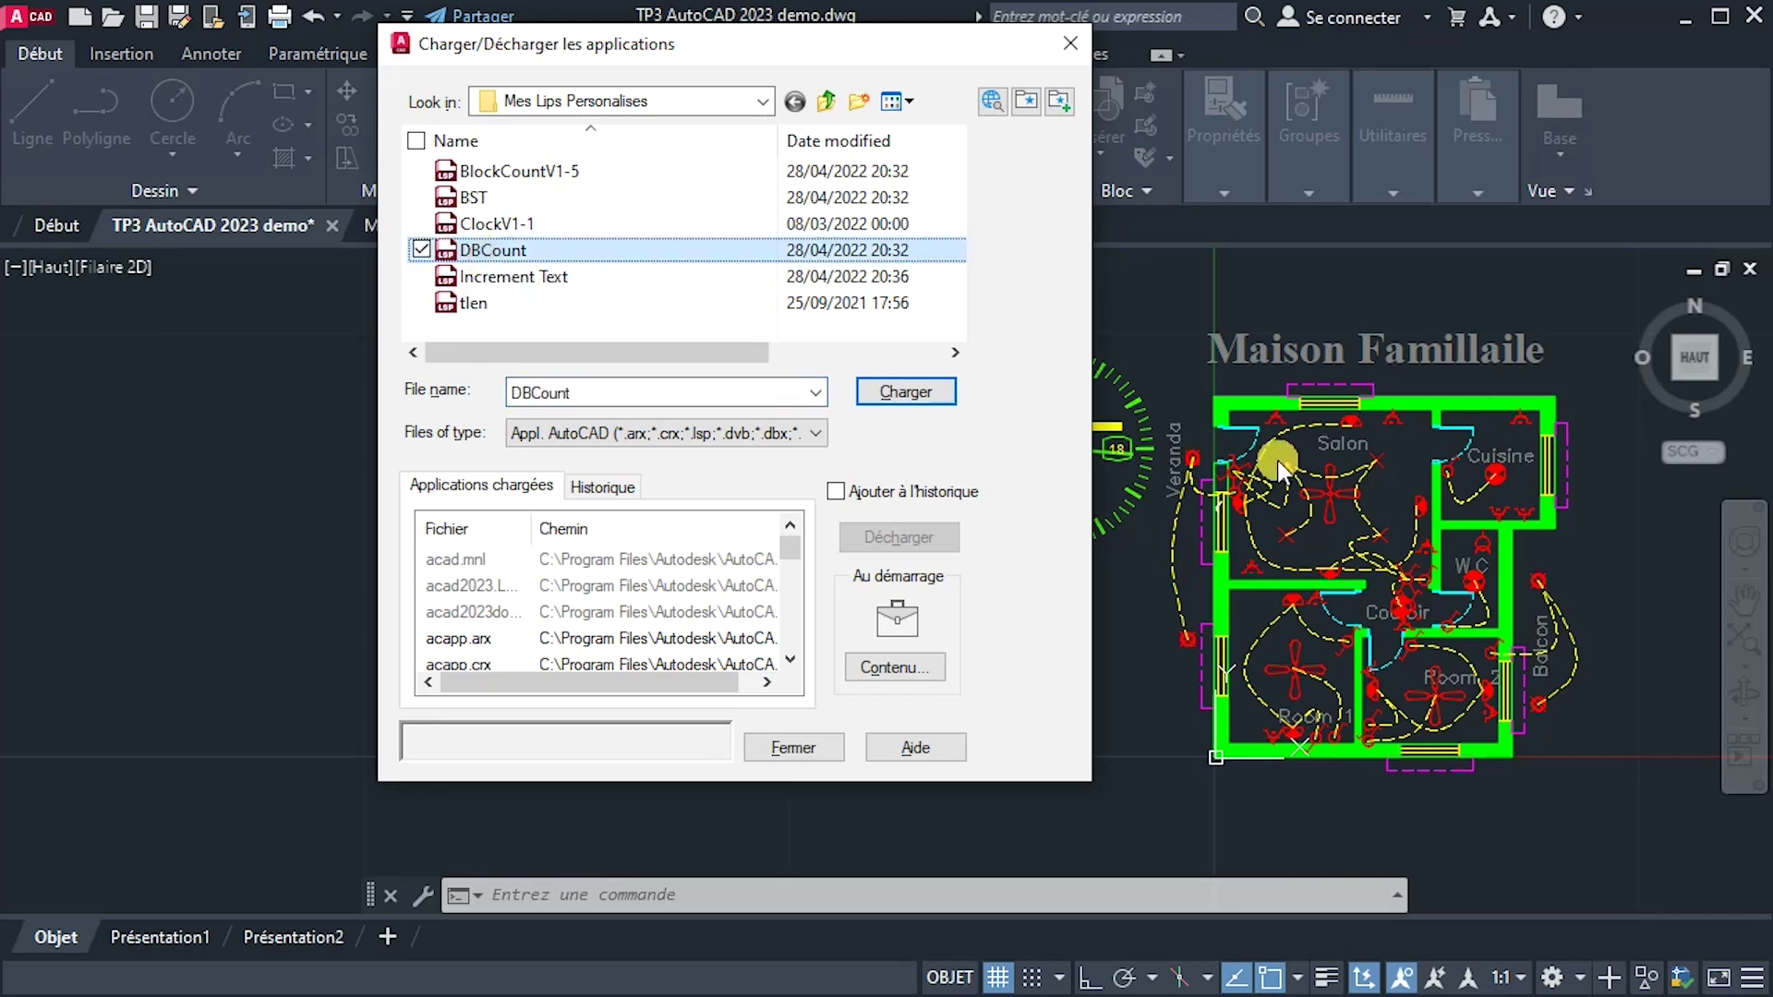
left_click(924, 405)
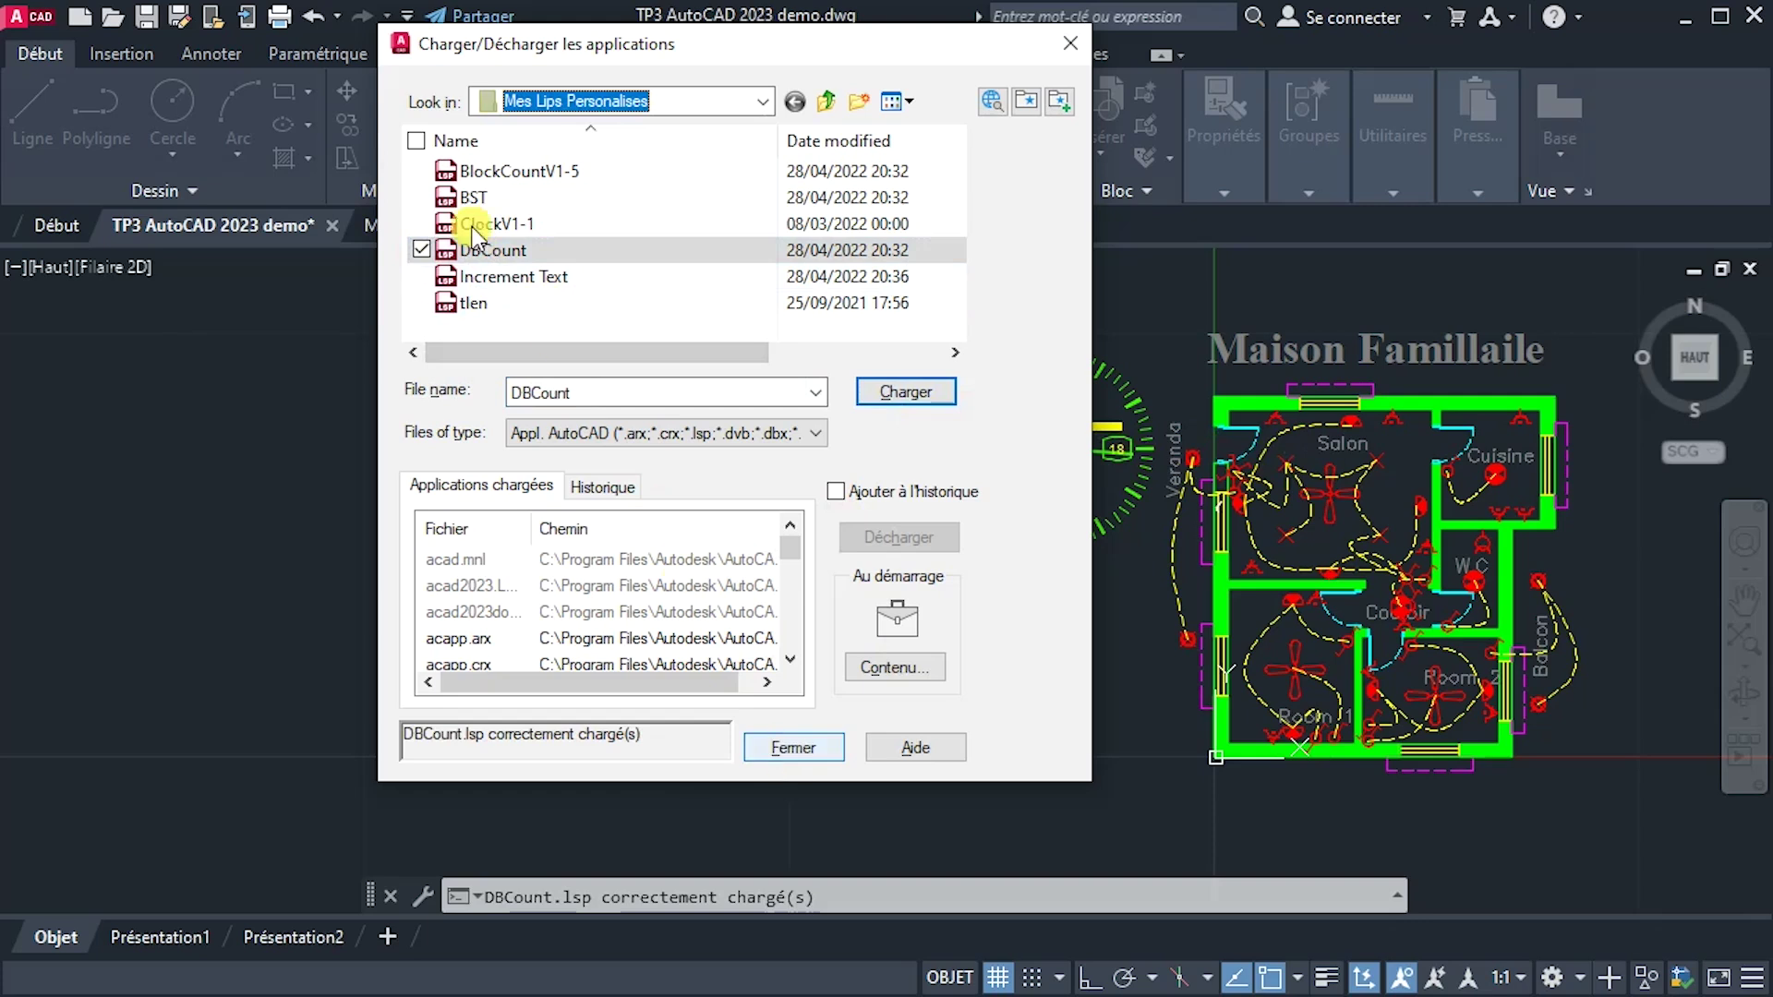
left_click(467, 305)
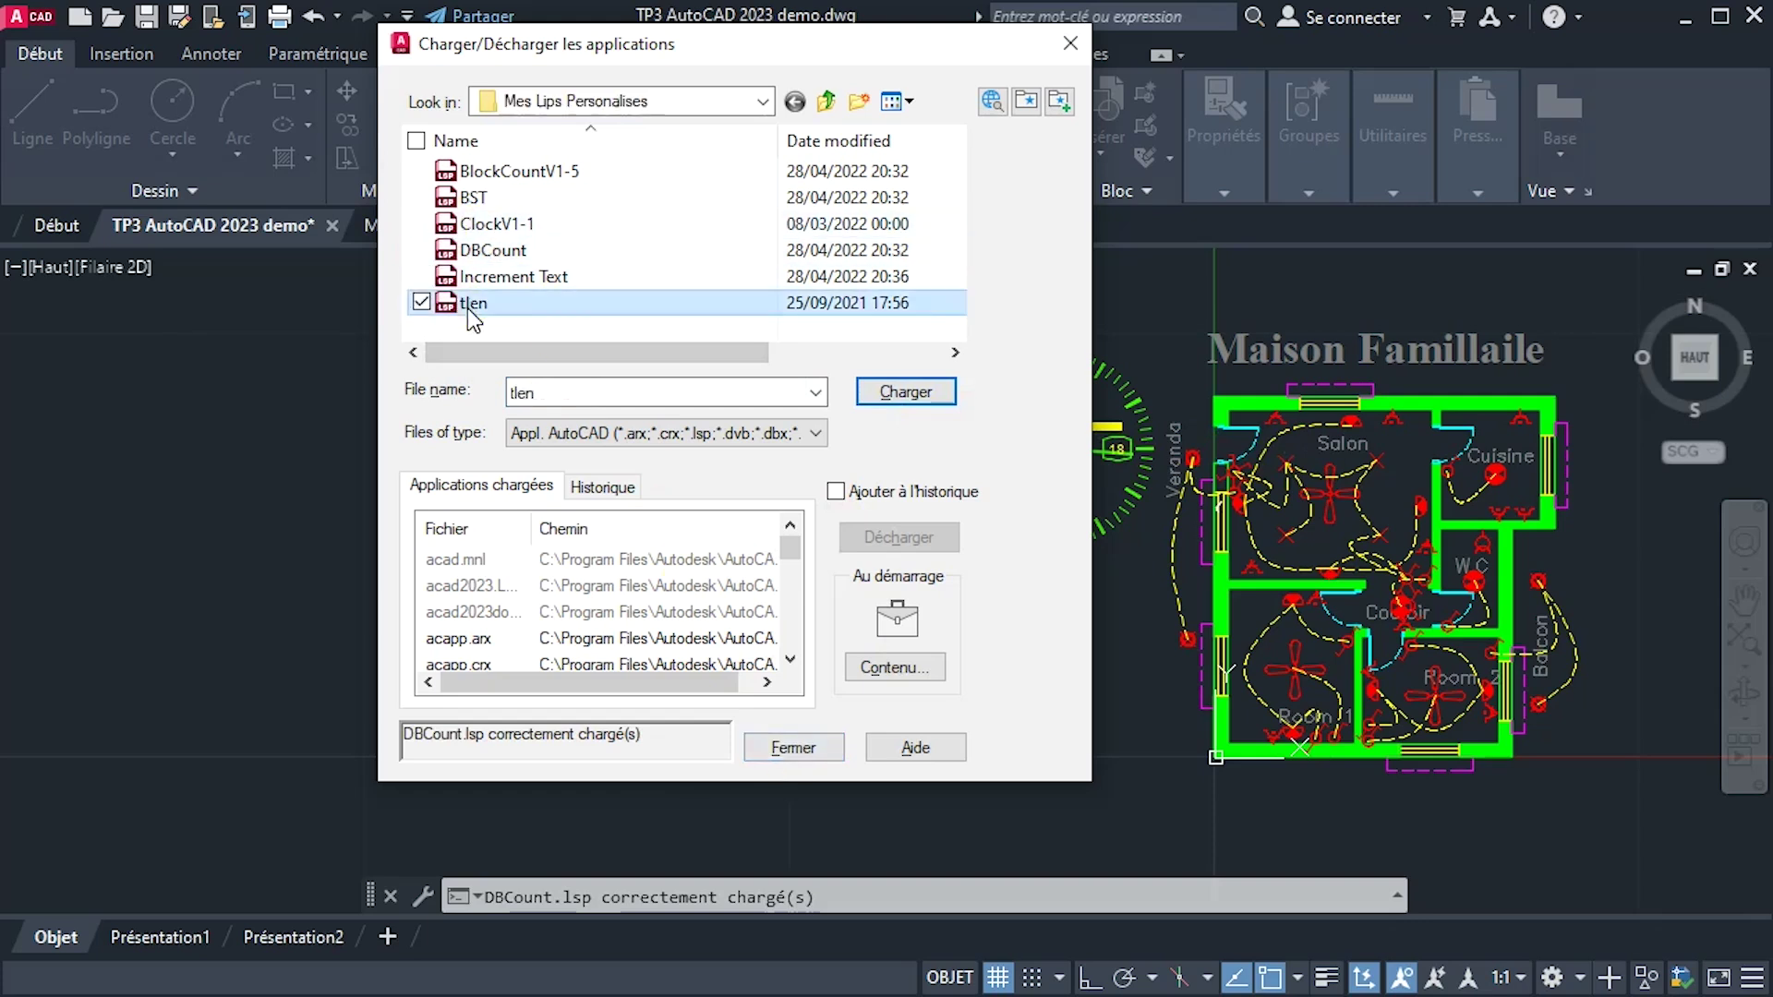
left_click(805, 756)
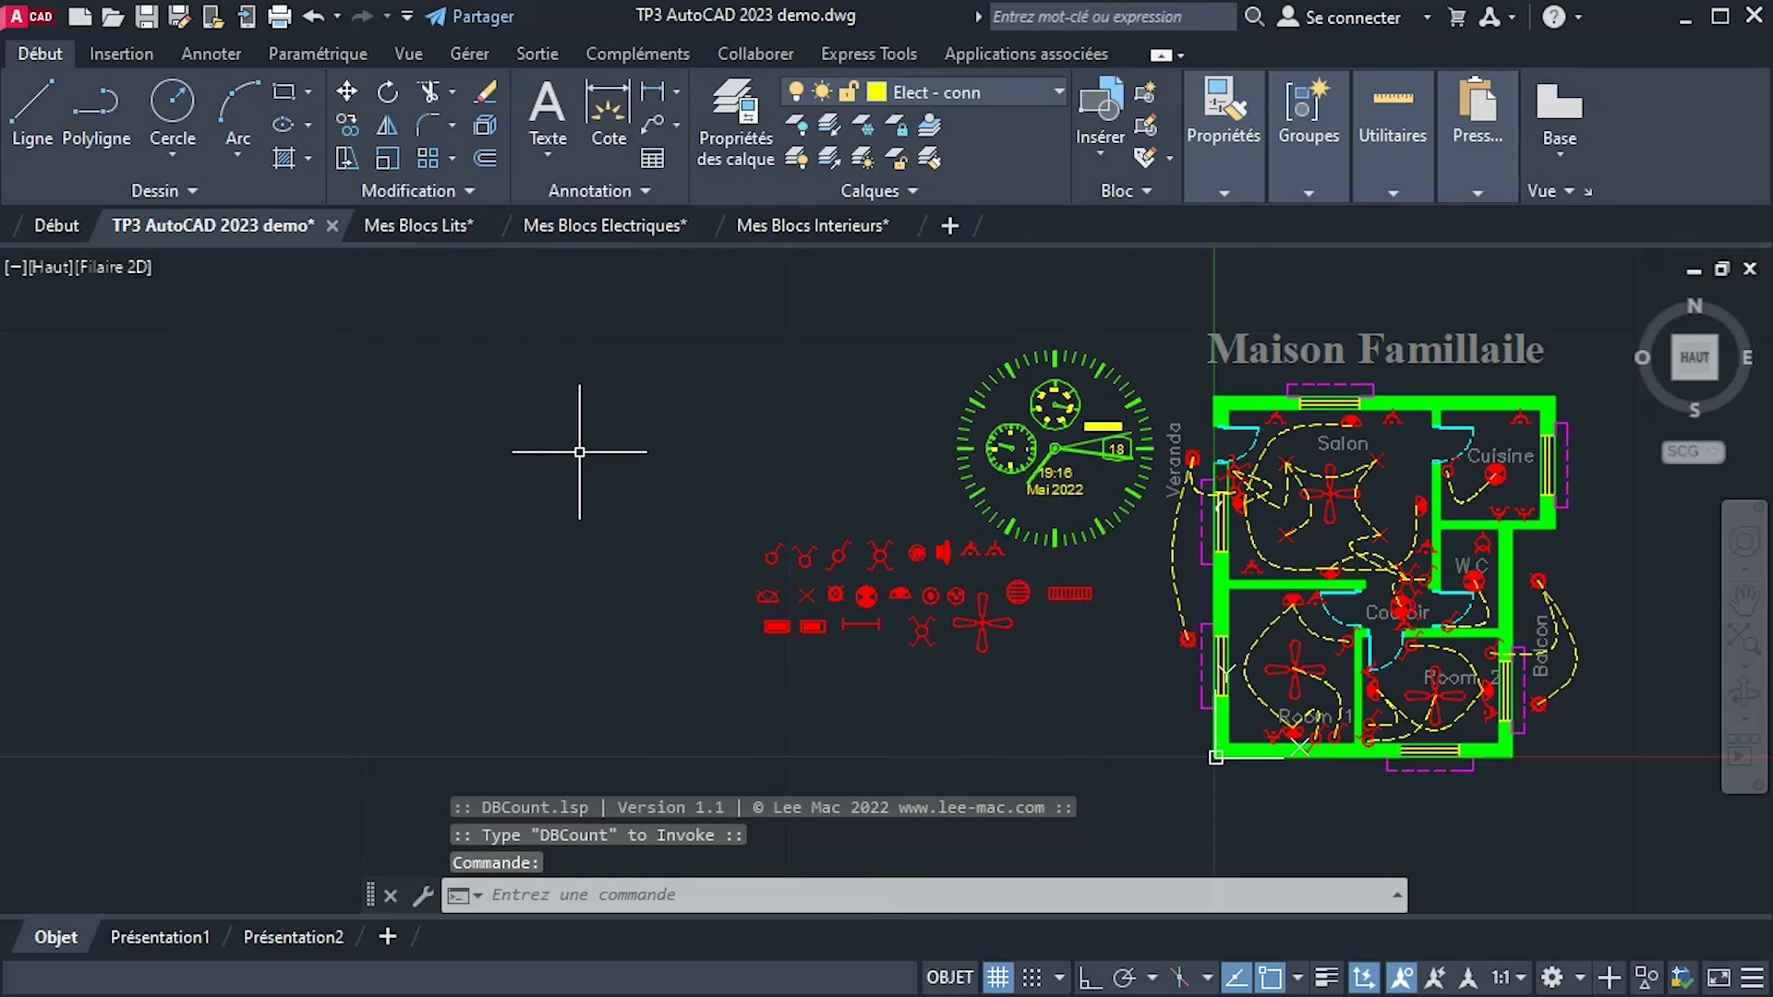
Run DBCOUNT on the whole house plan, leaving out the clock and the separate symbol set.
type("DBC")
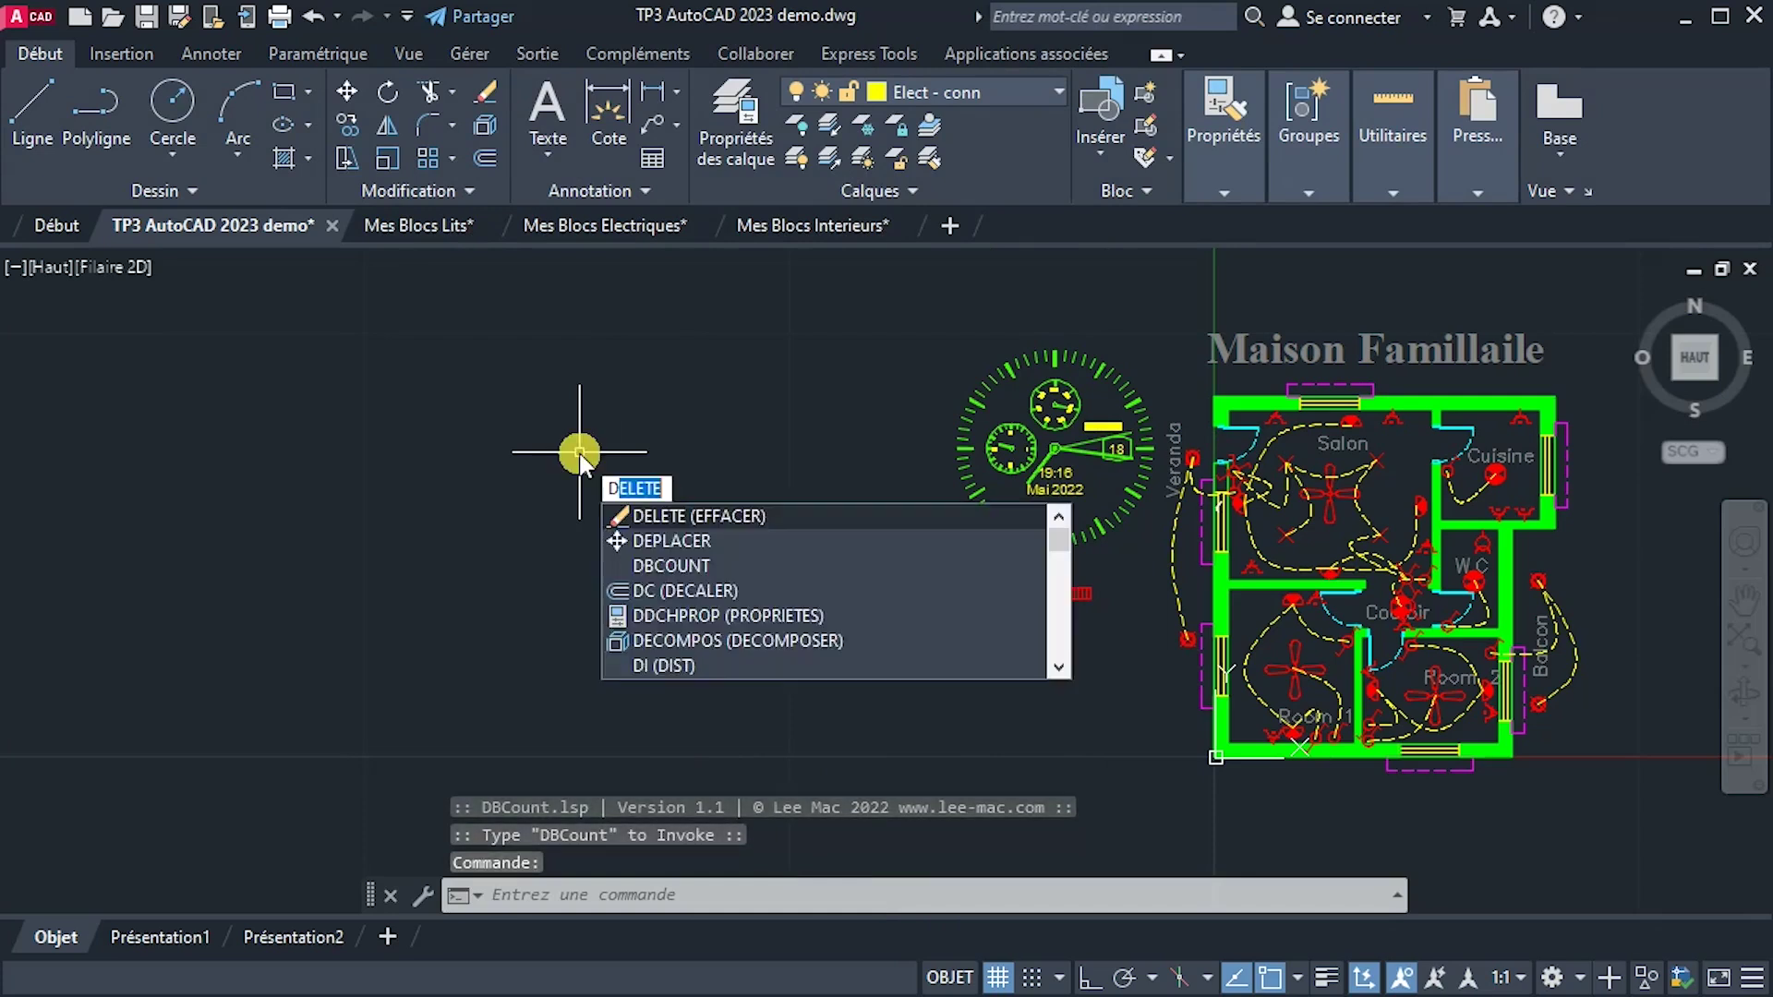
type("O")
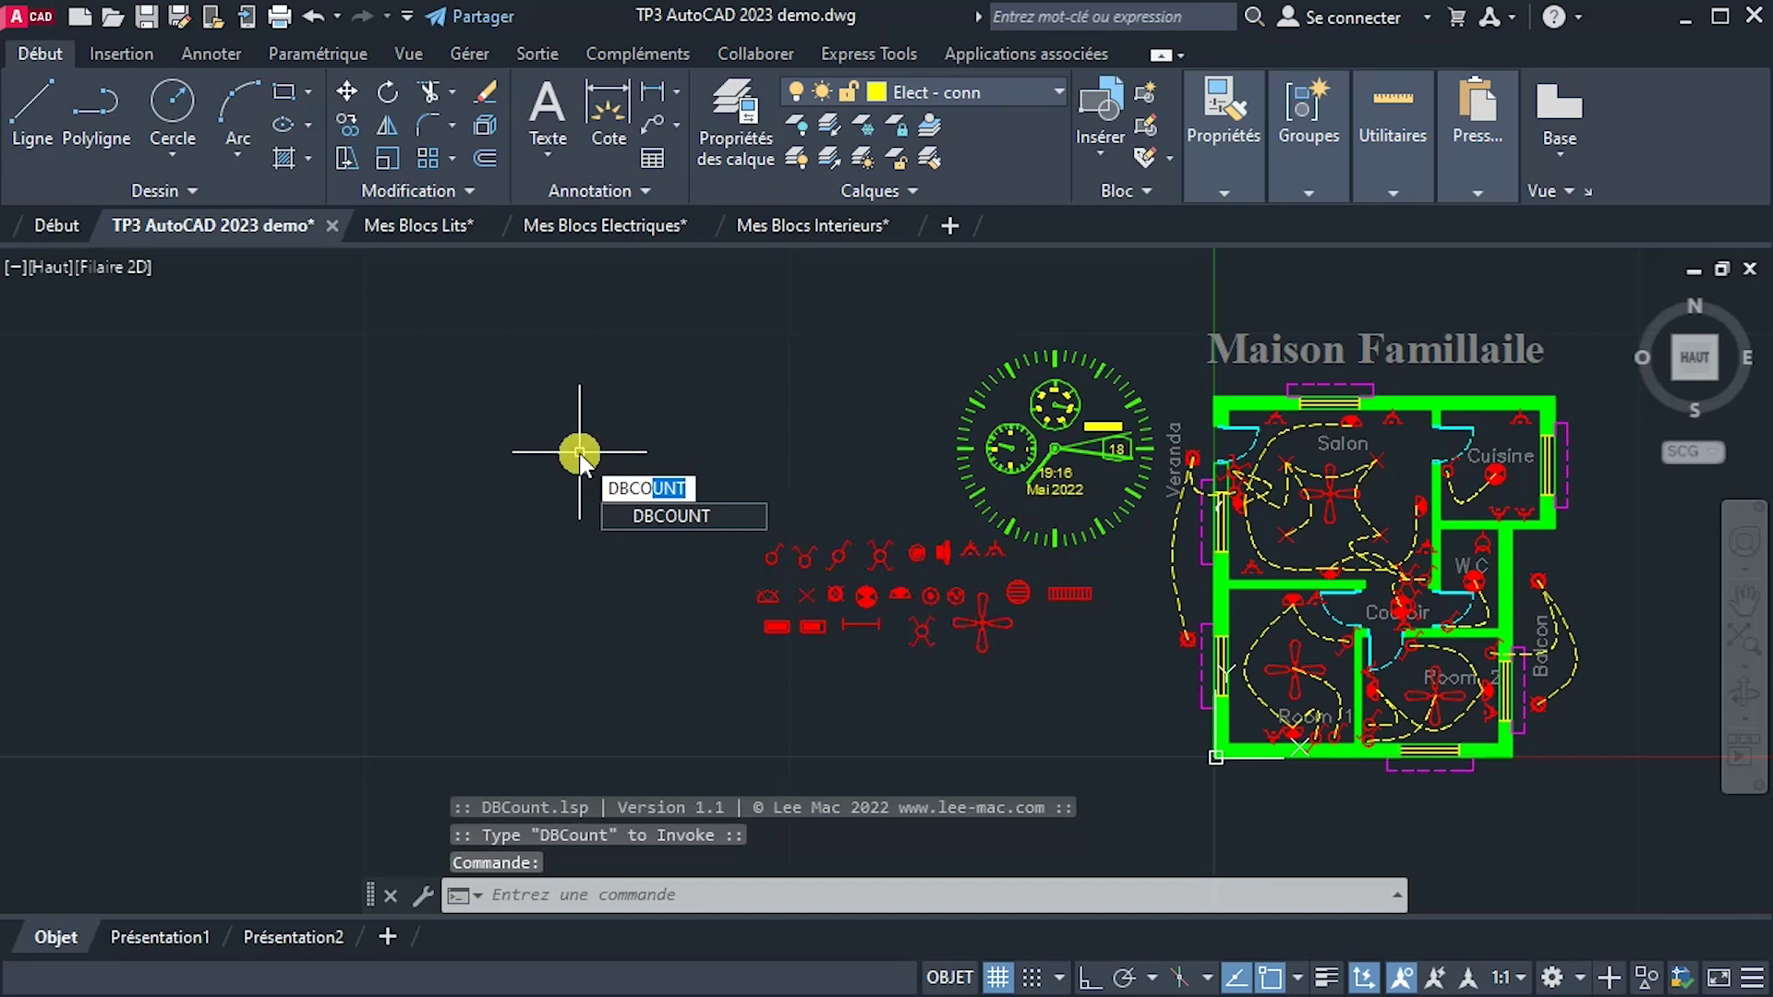
key("Return")
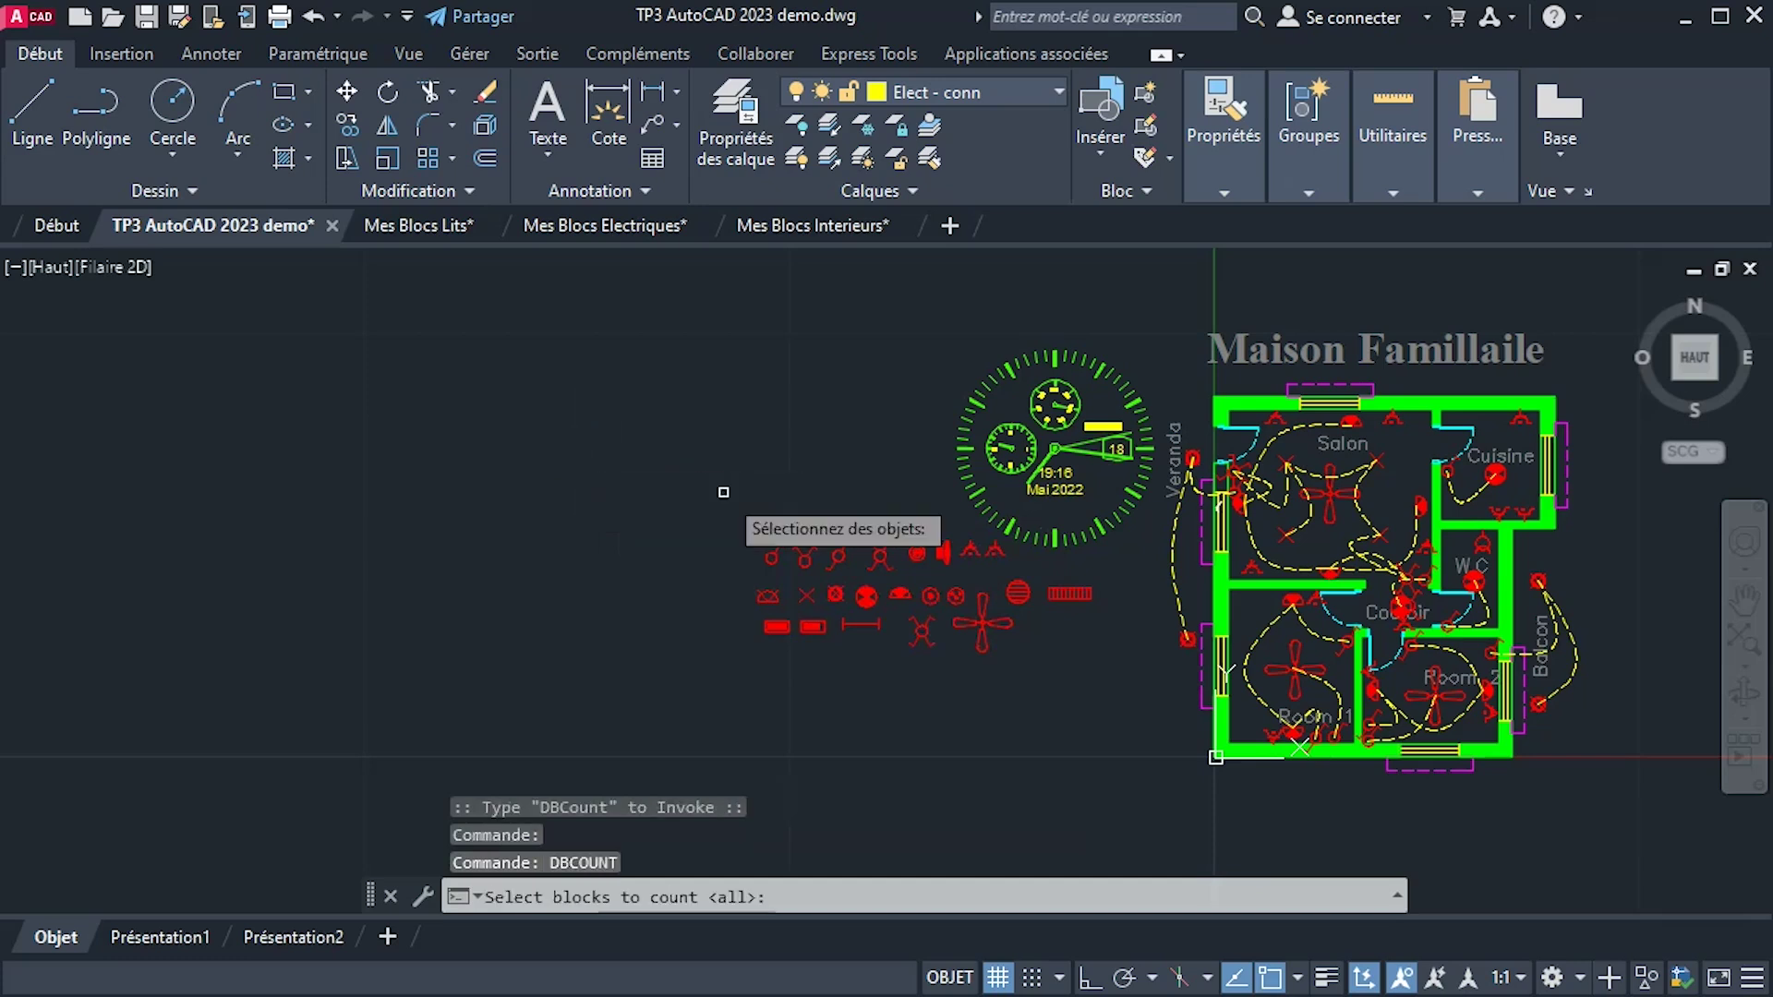
middle_click_drag(1588, 720, 1376, 720)
left_click(1422, 806)
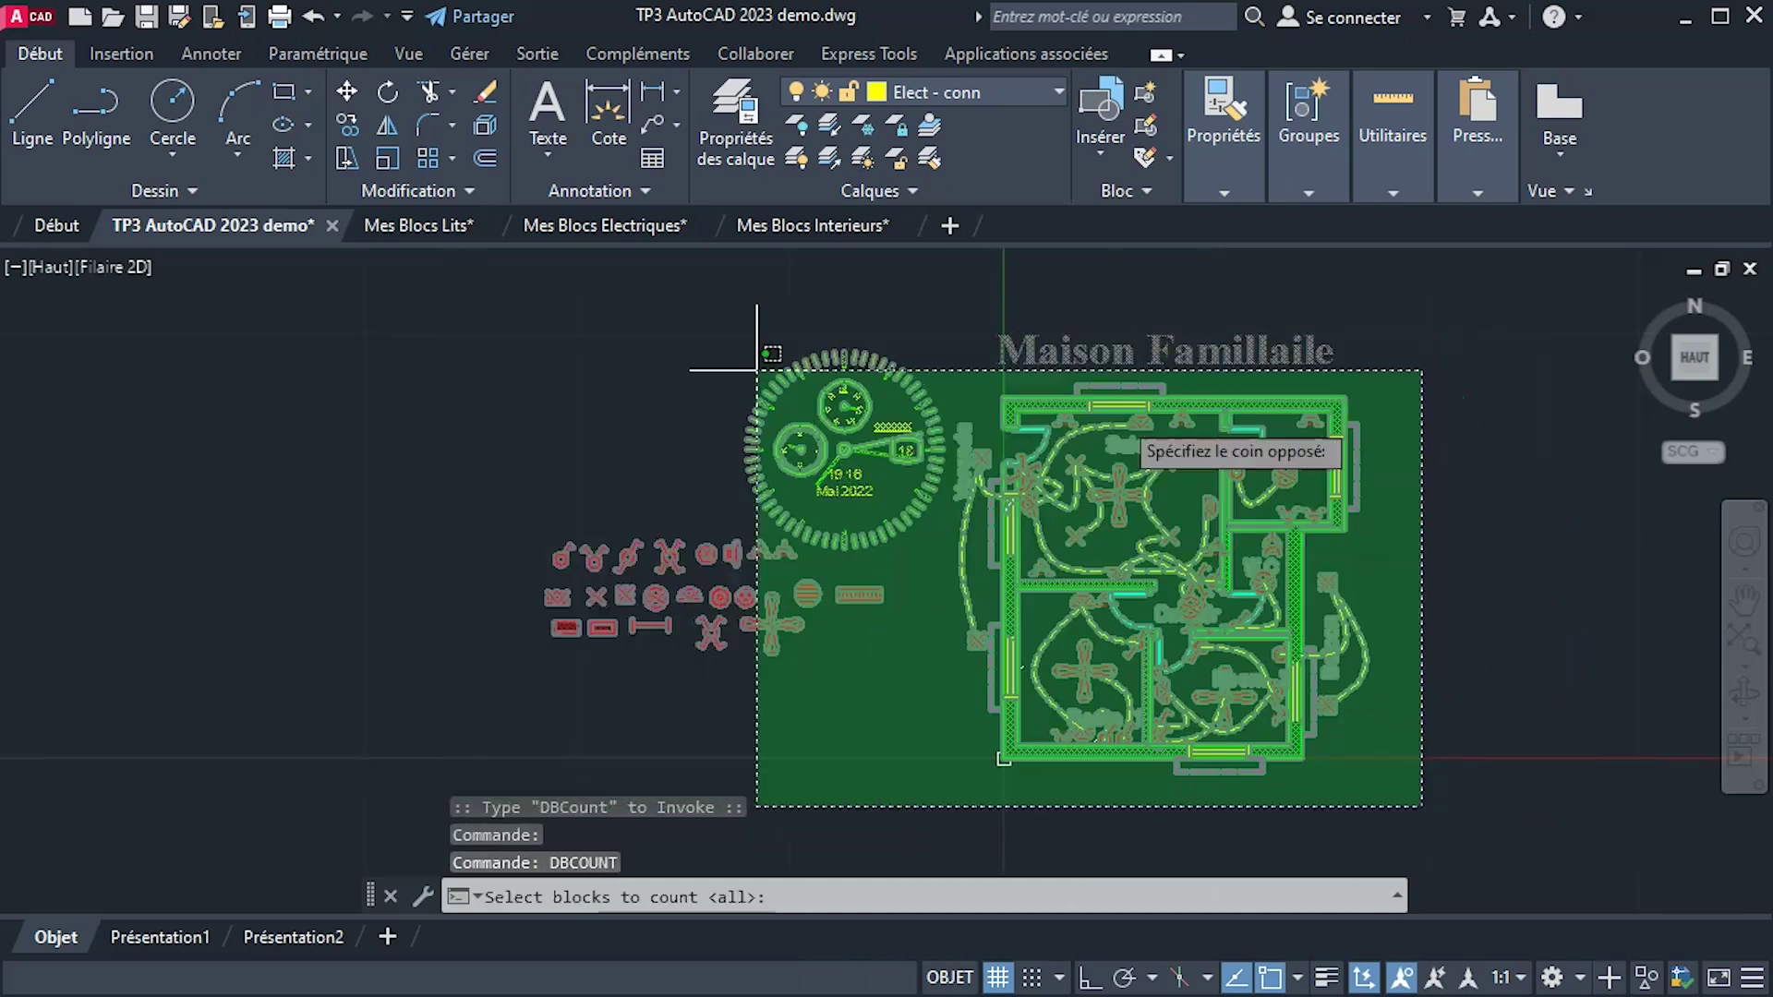
left_click(955, 293)
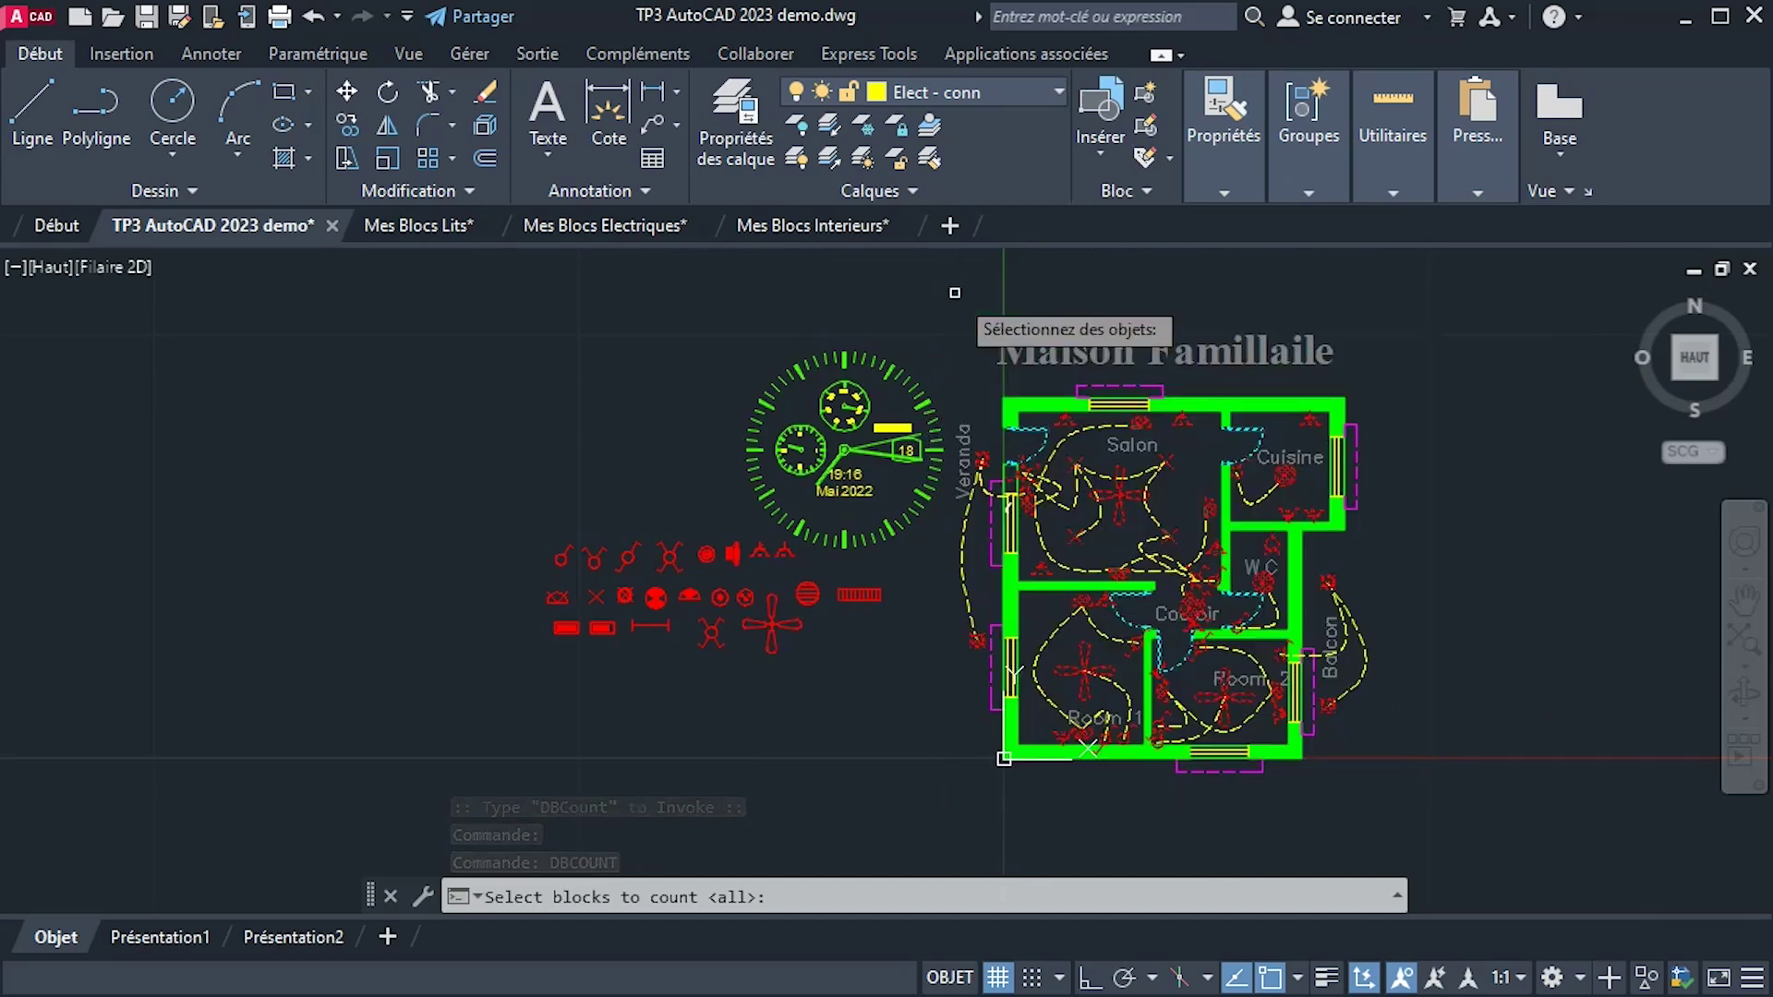
key("Return")
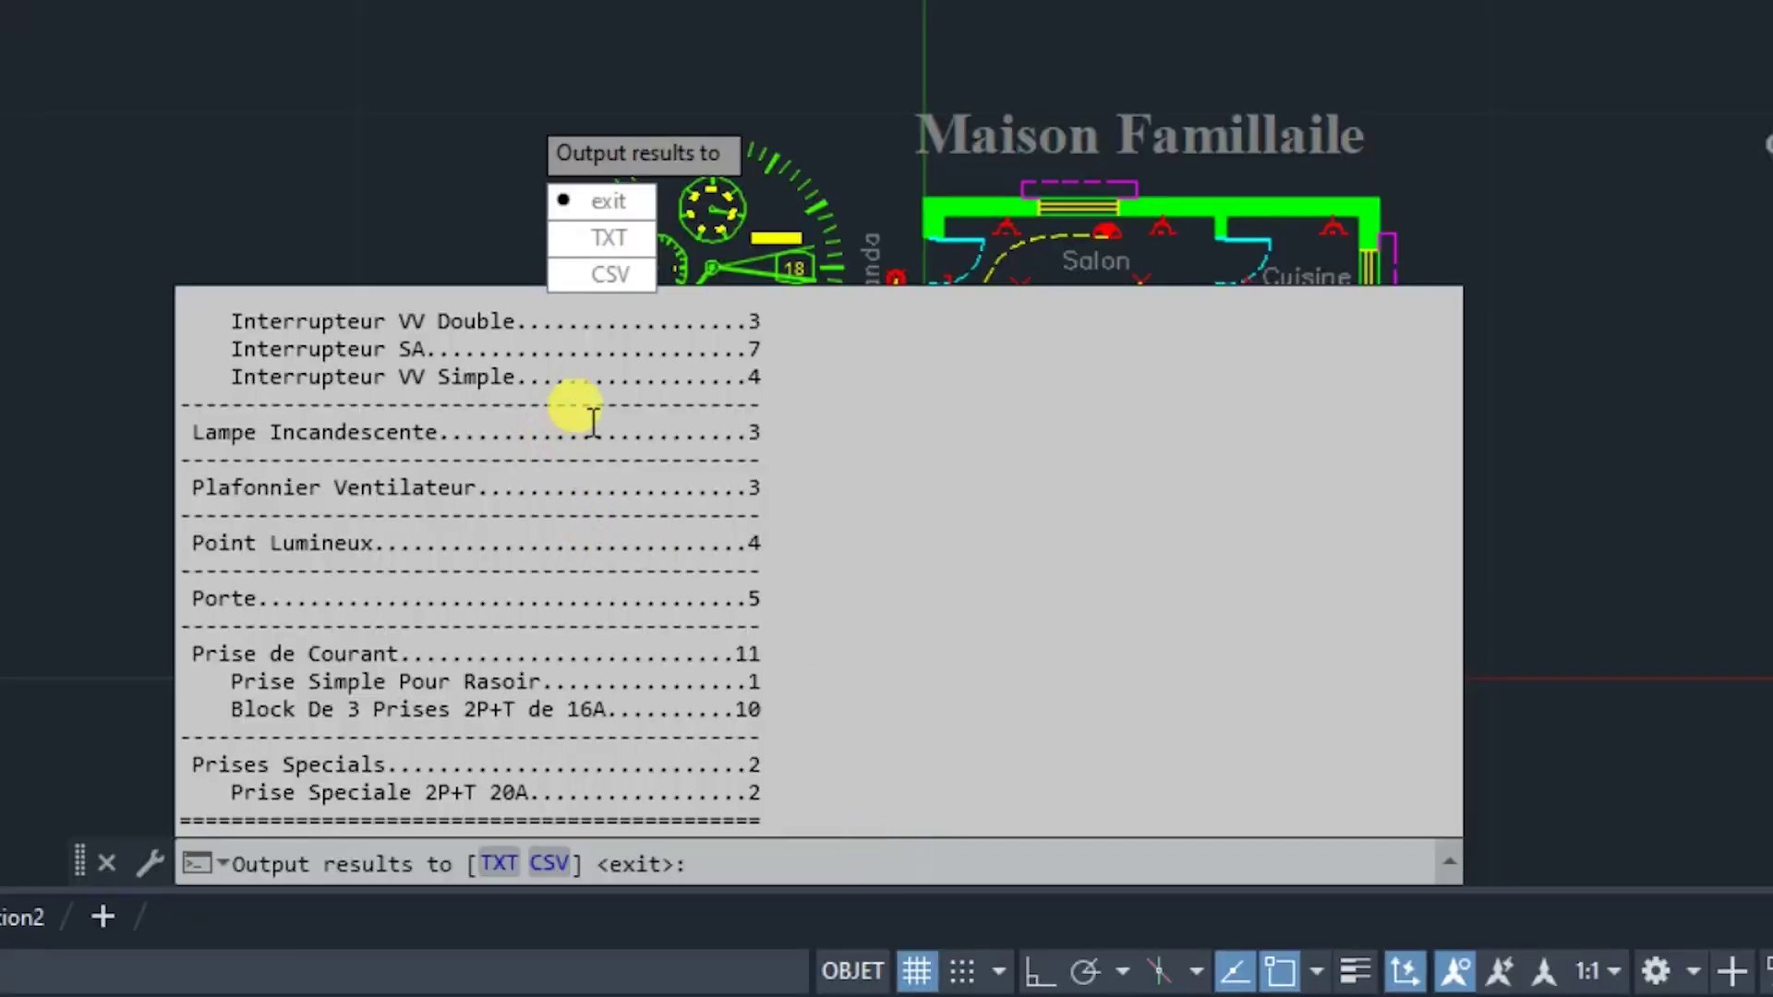
Review the DBCOUNT list per block name and dynamic variant, and cancel the results output.
scroll(711, 591, "up", 1)
scroll(724, 603, "up", 2)
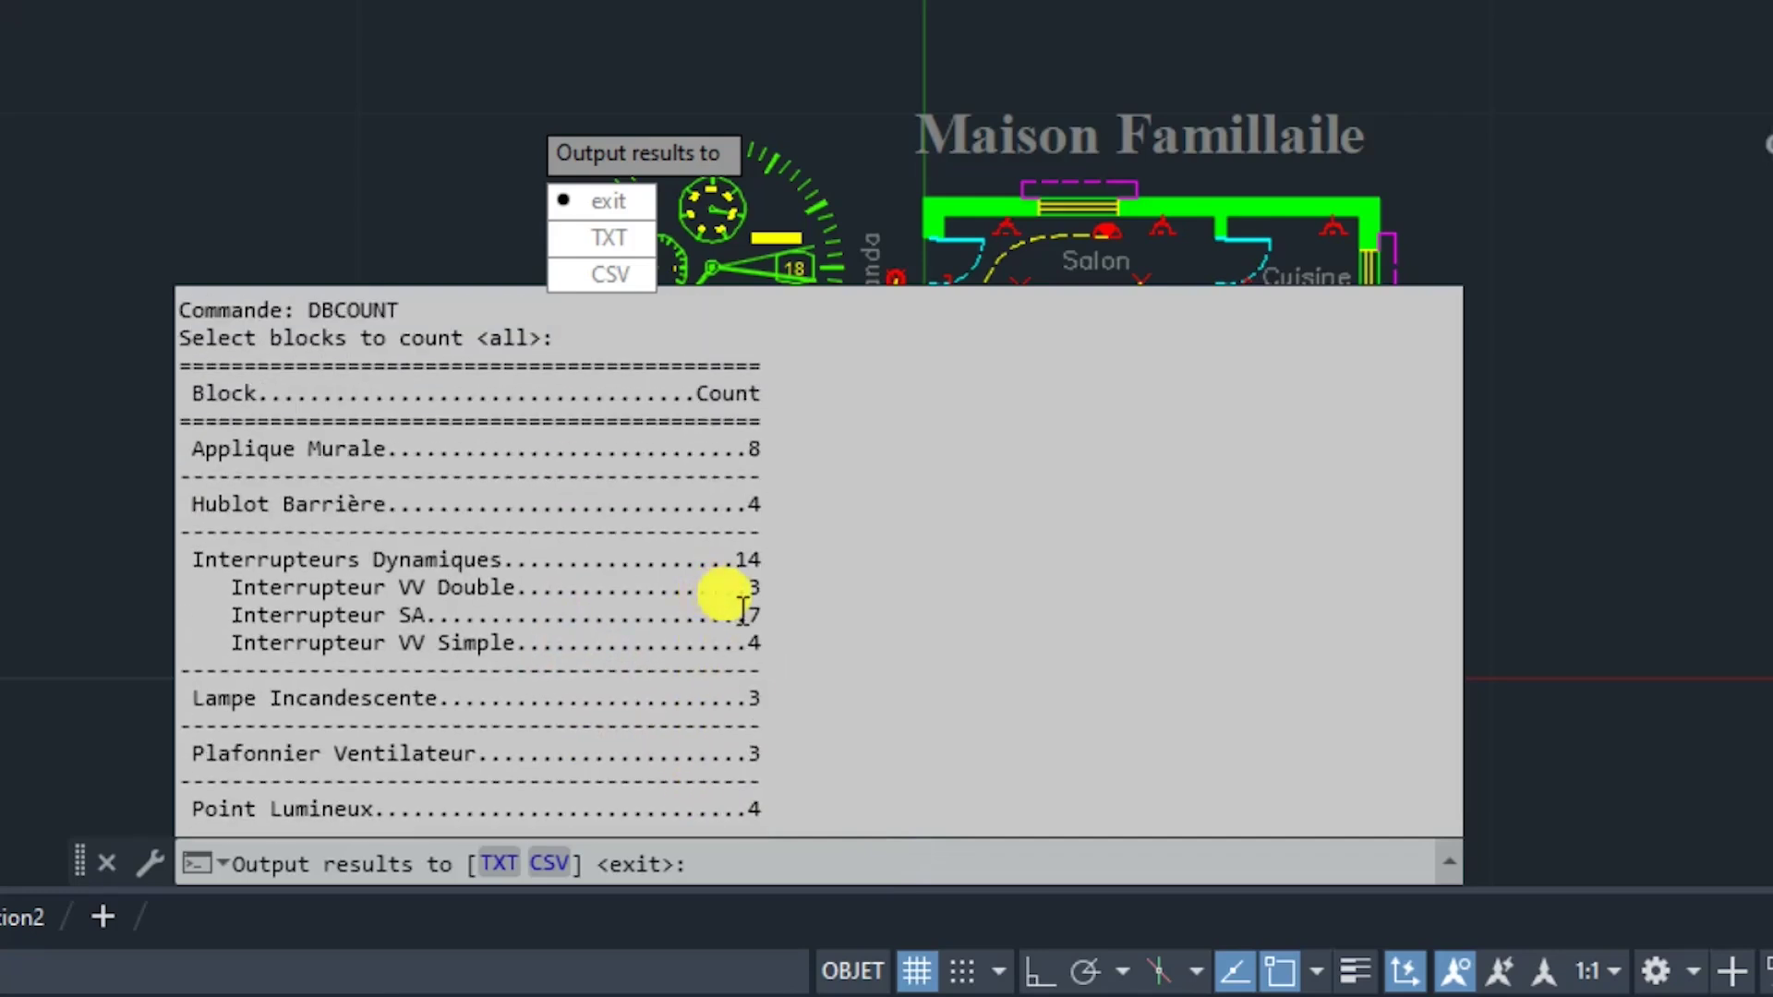
scroll(342, 438, "up", 1)
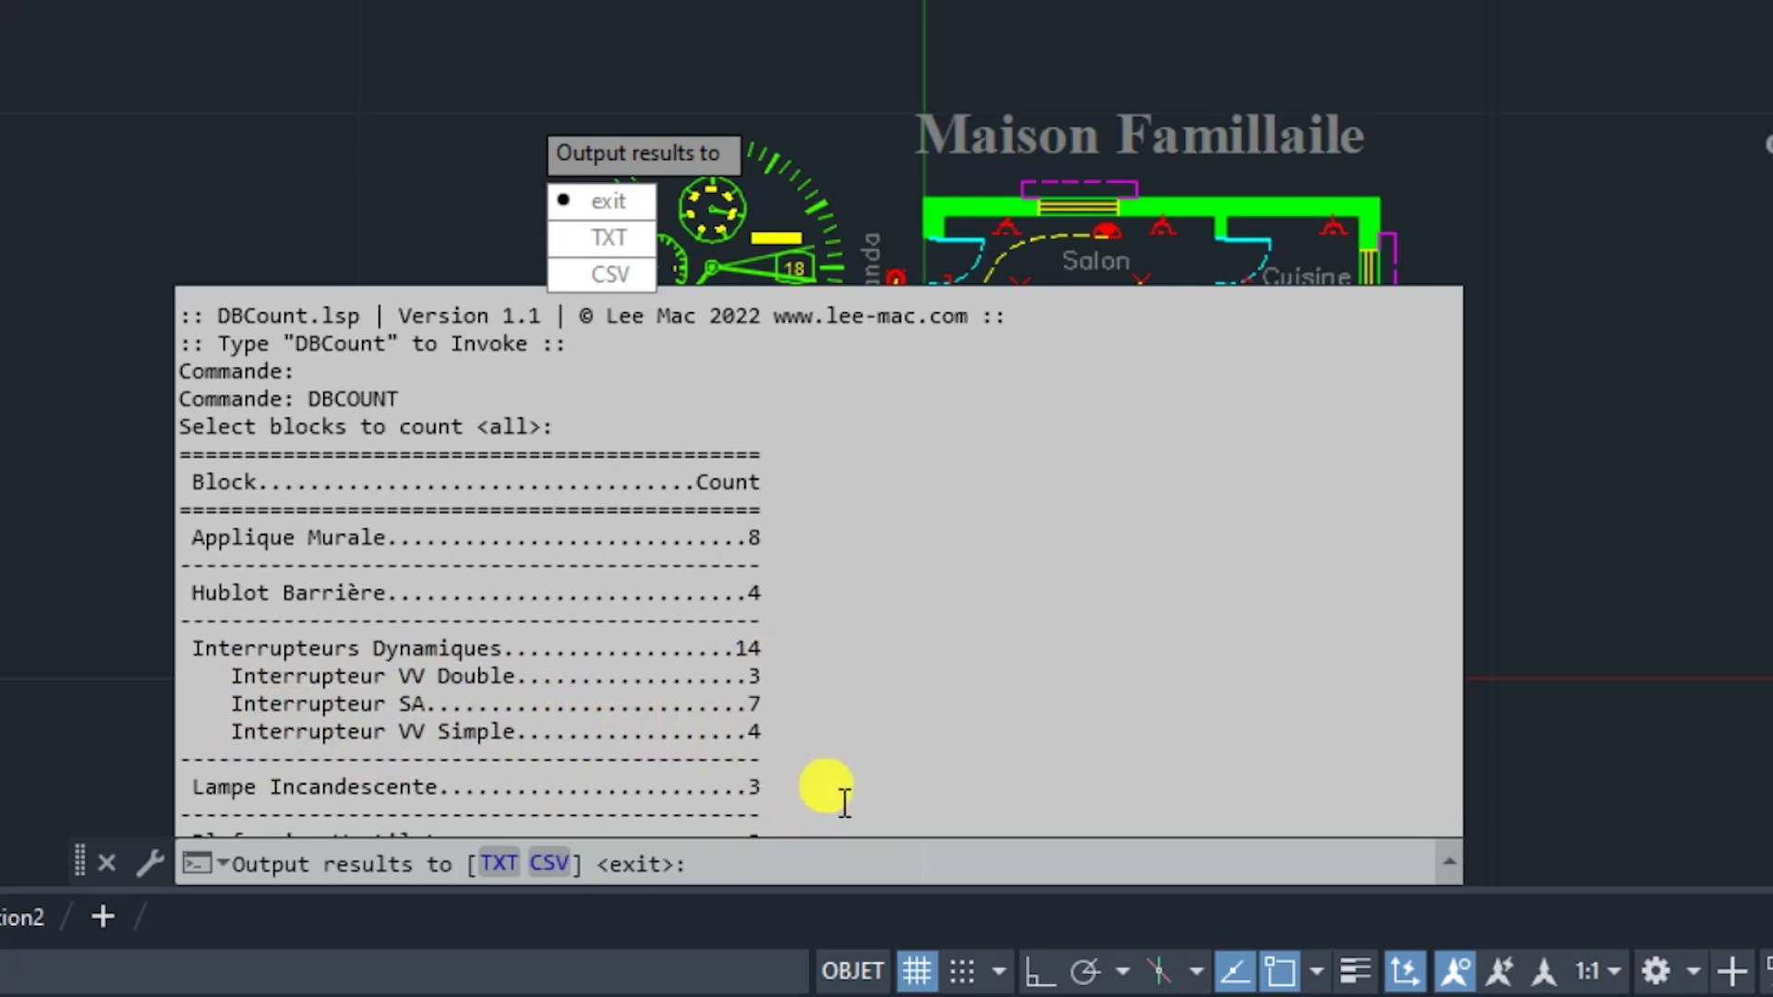
scroll(554, 752, "down", 5)
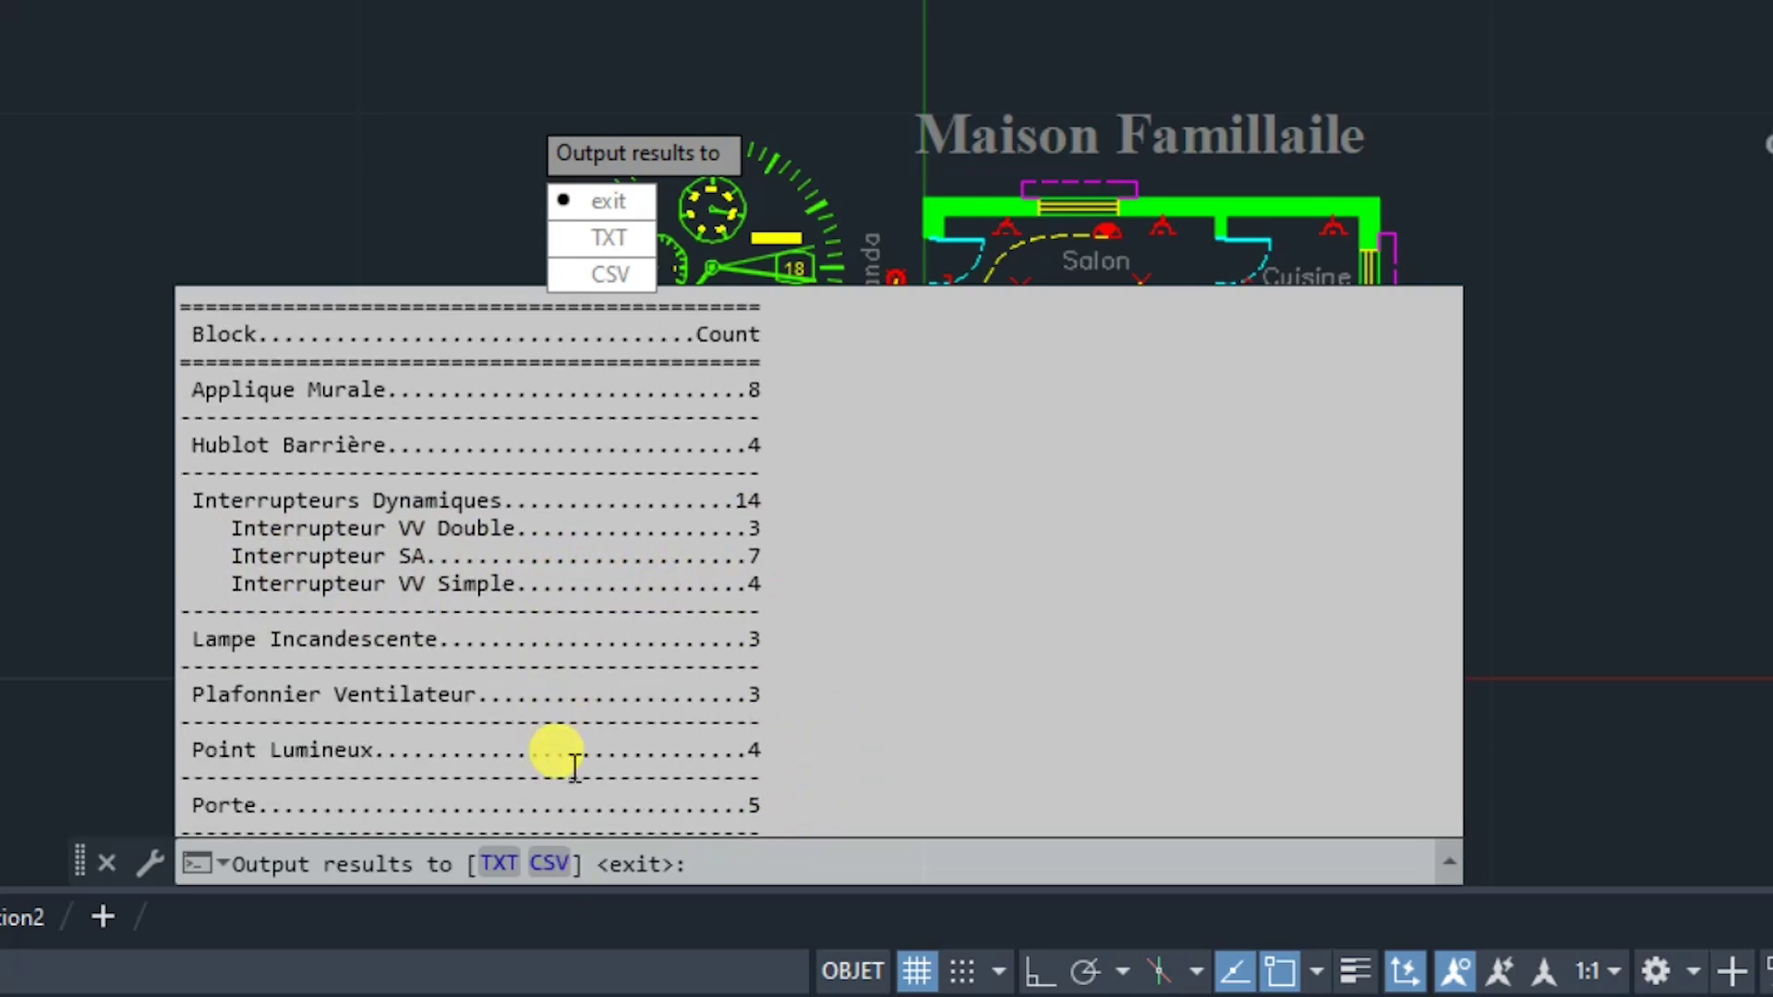
scroll(574, 765, "down", 3)
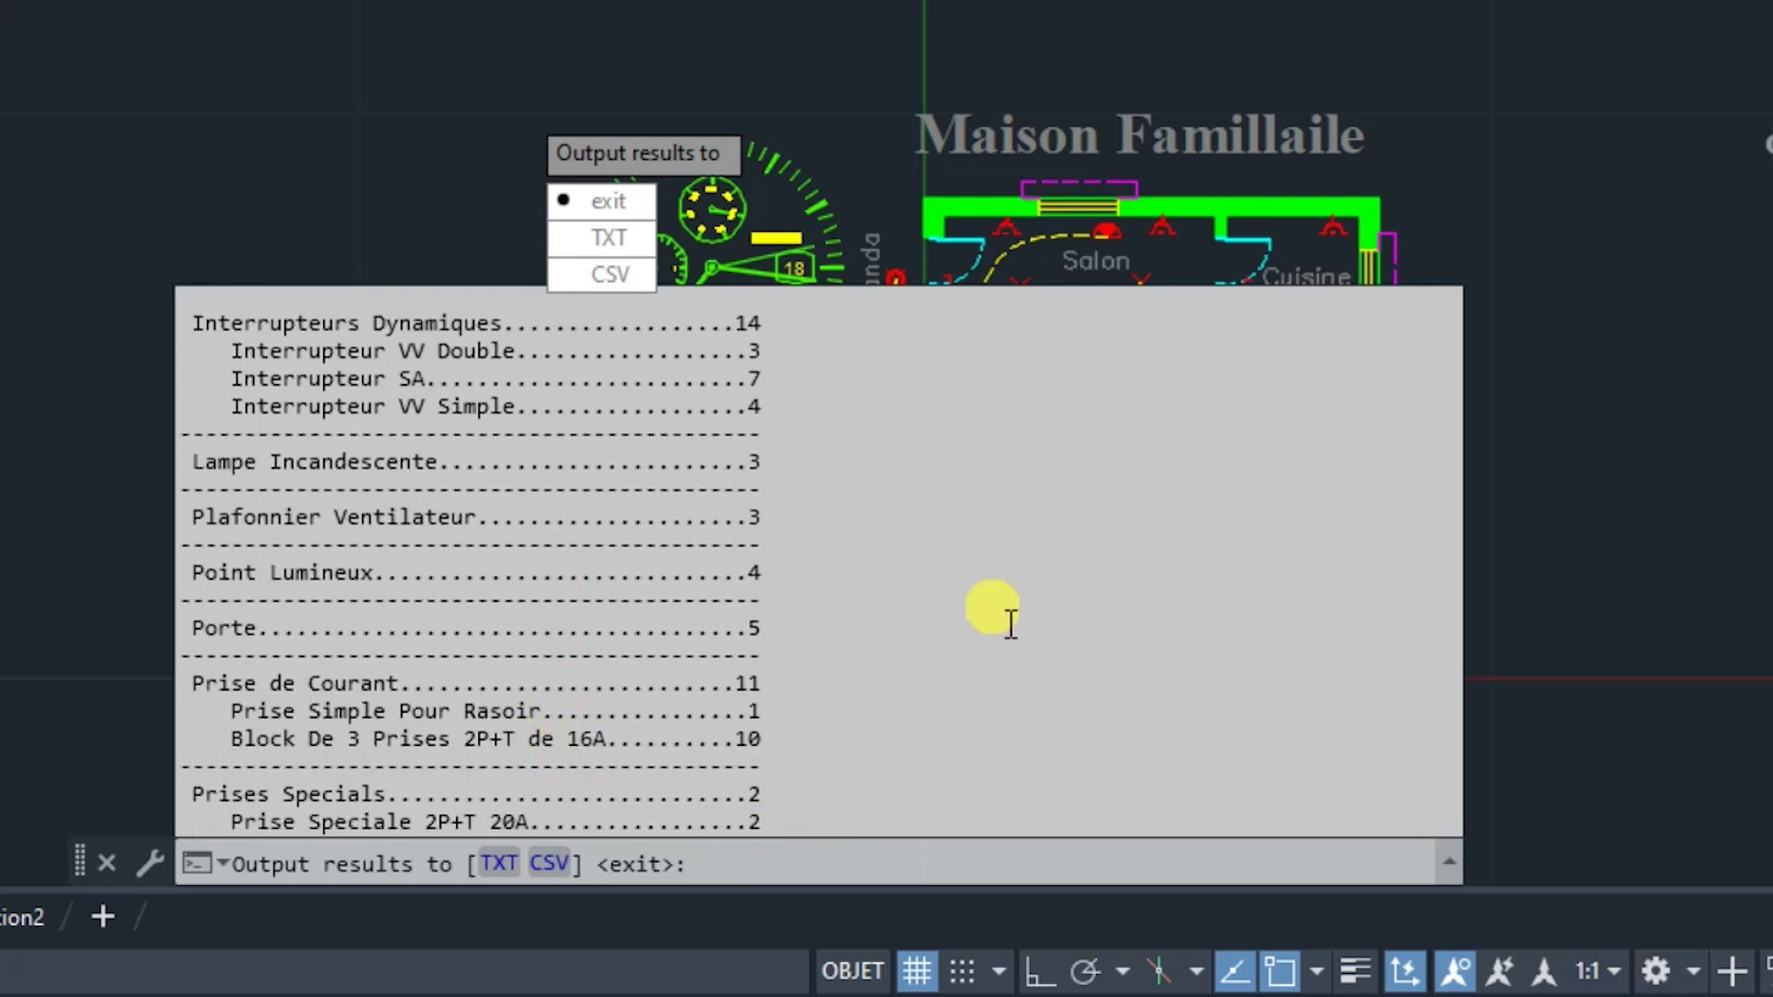
key("Escape")
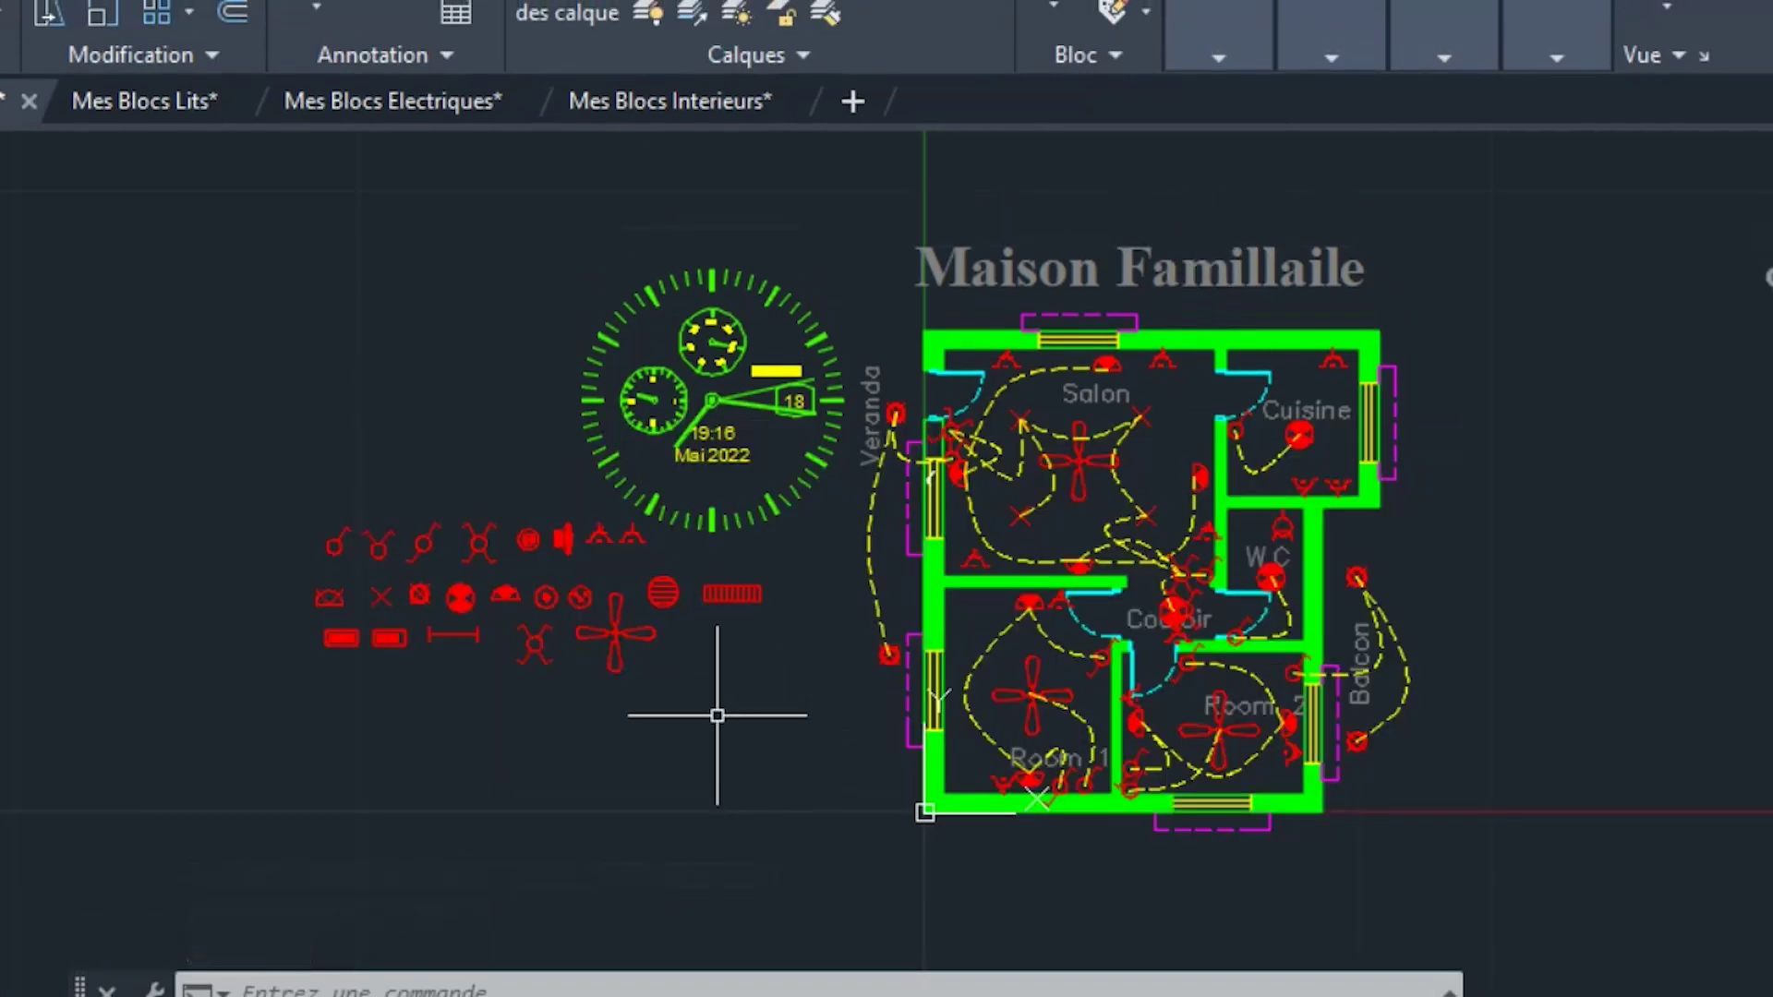
type("l")
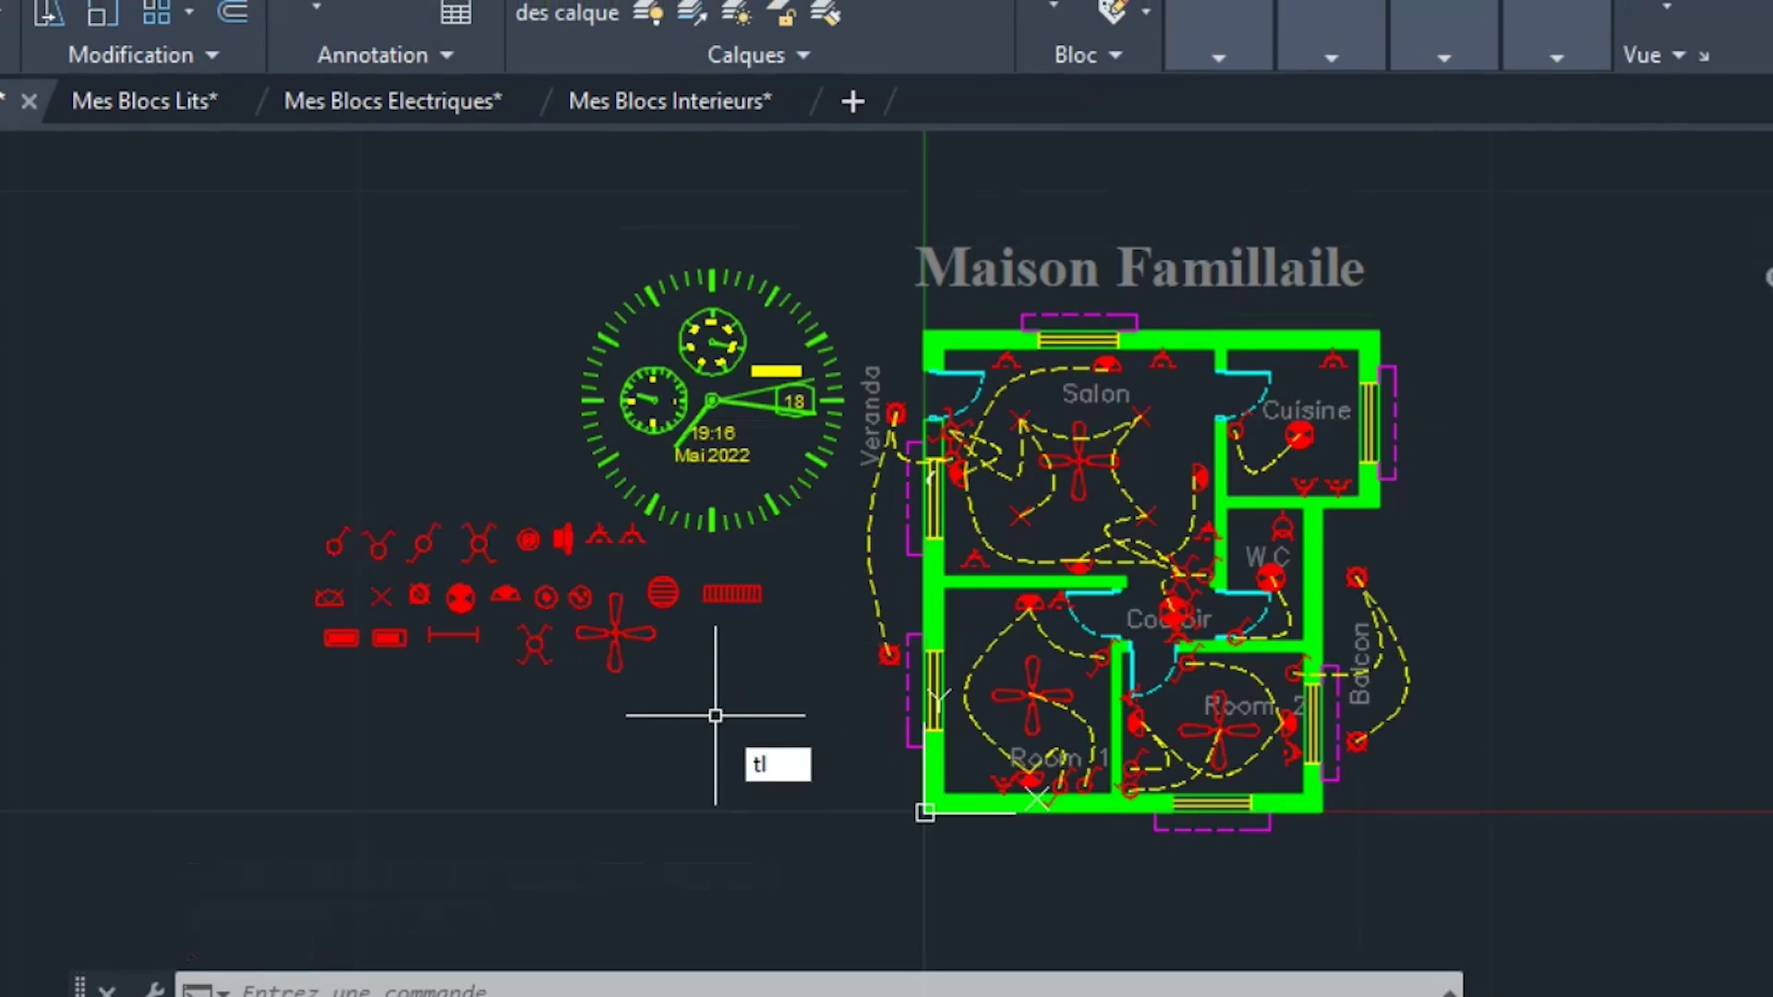
type("en")
key("Return")
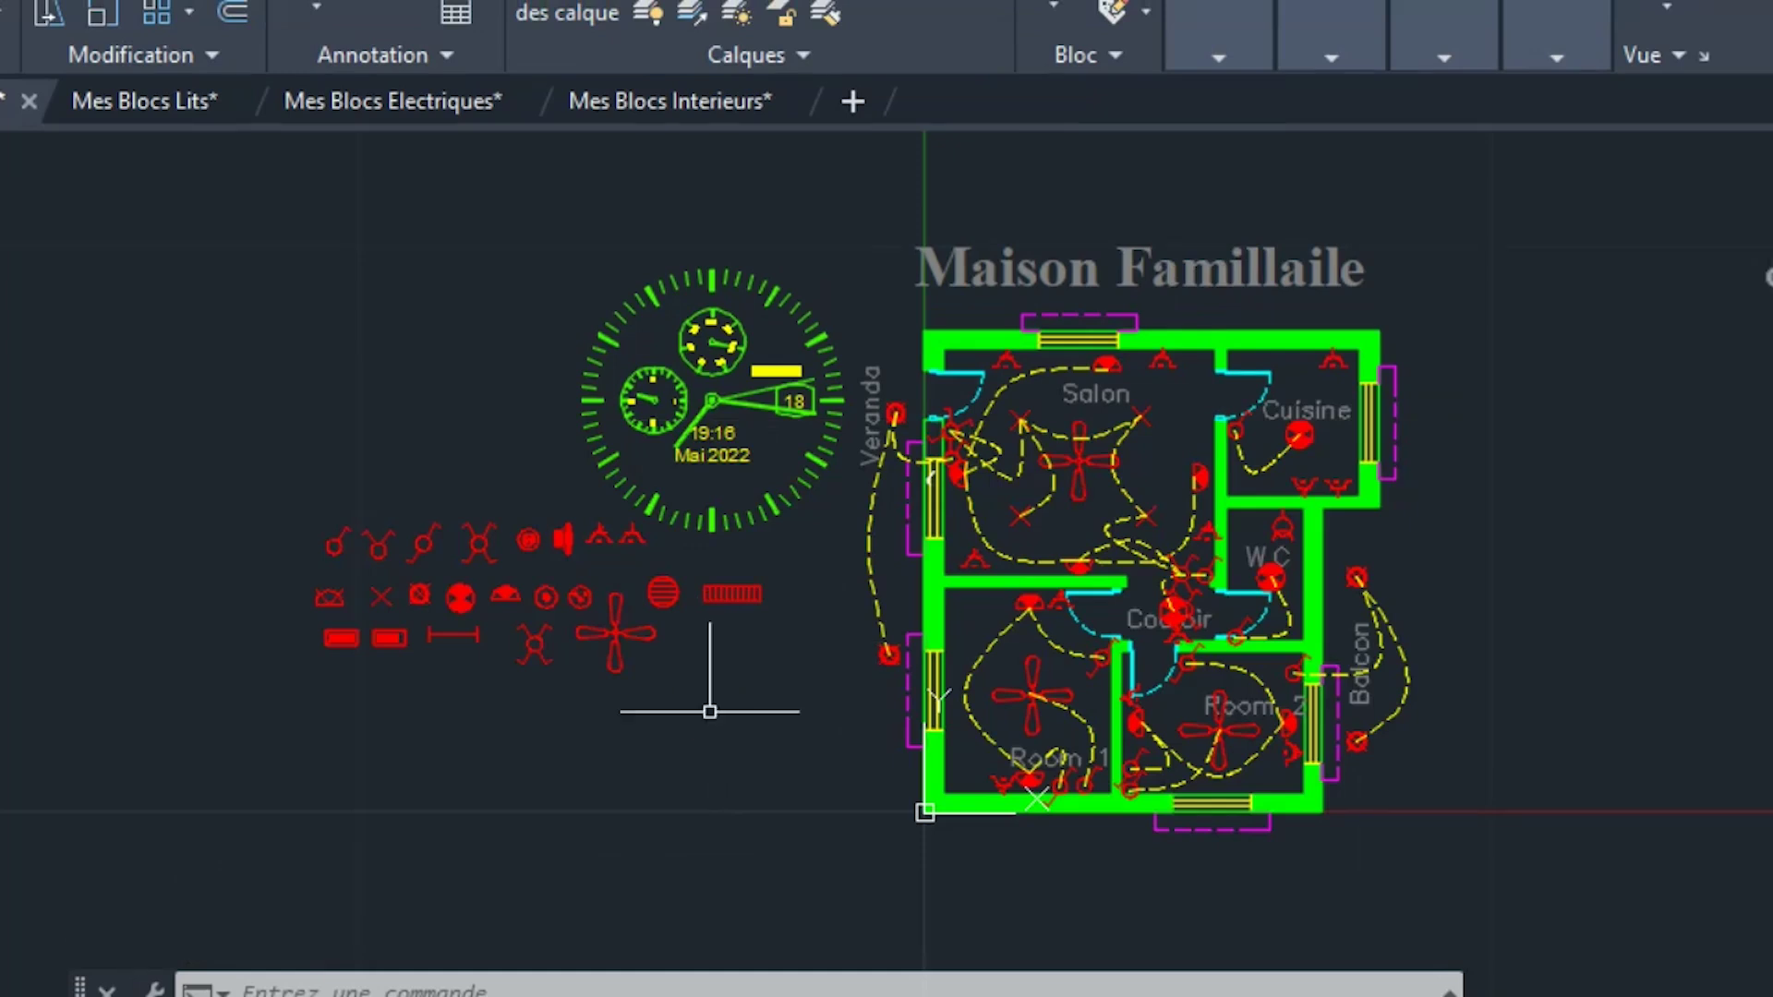
key("Escape")
key("Escape")
key("Escape")
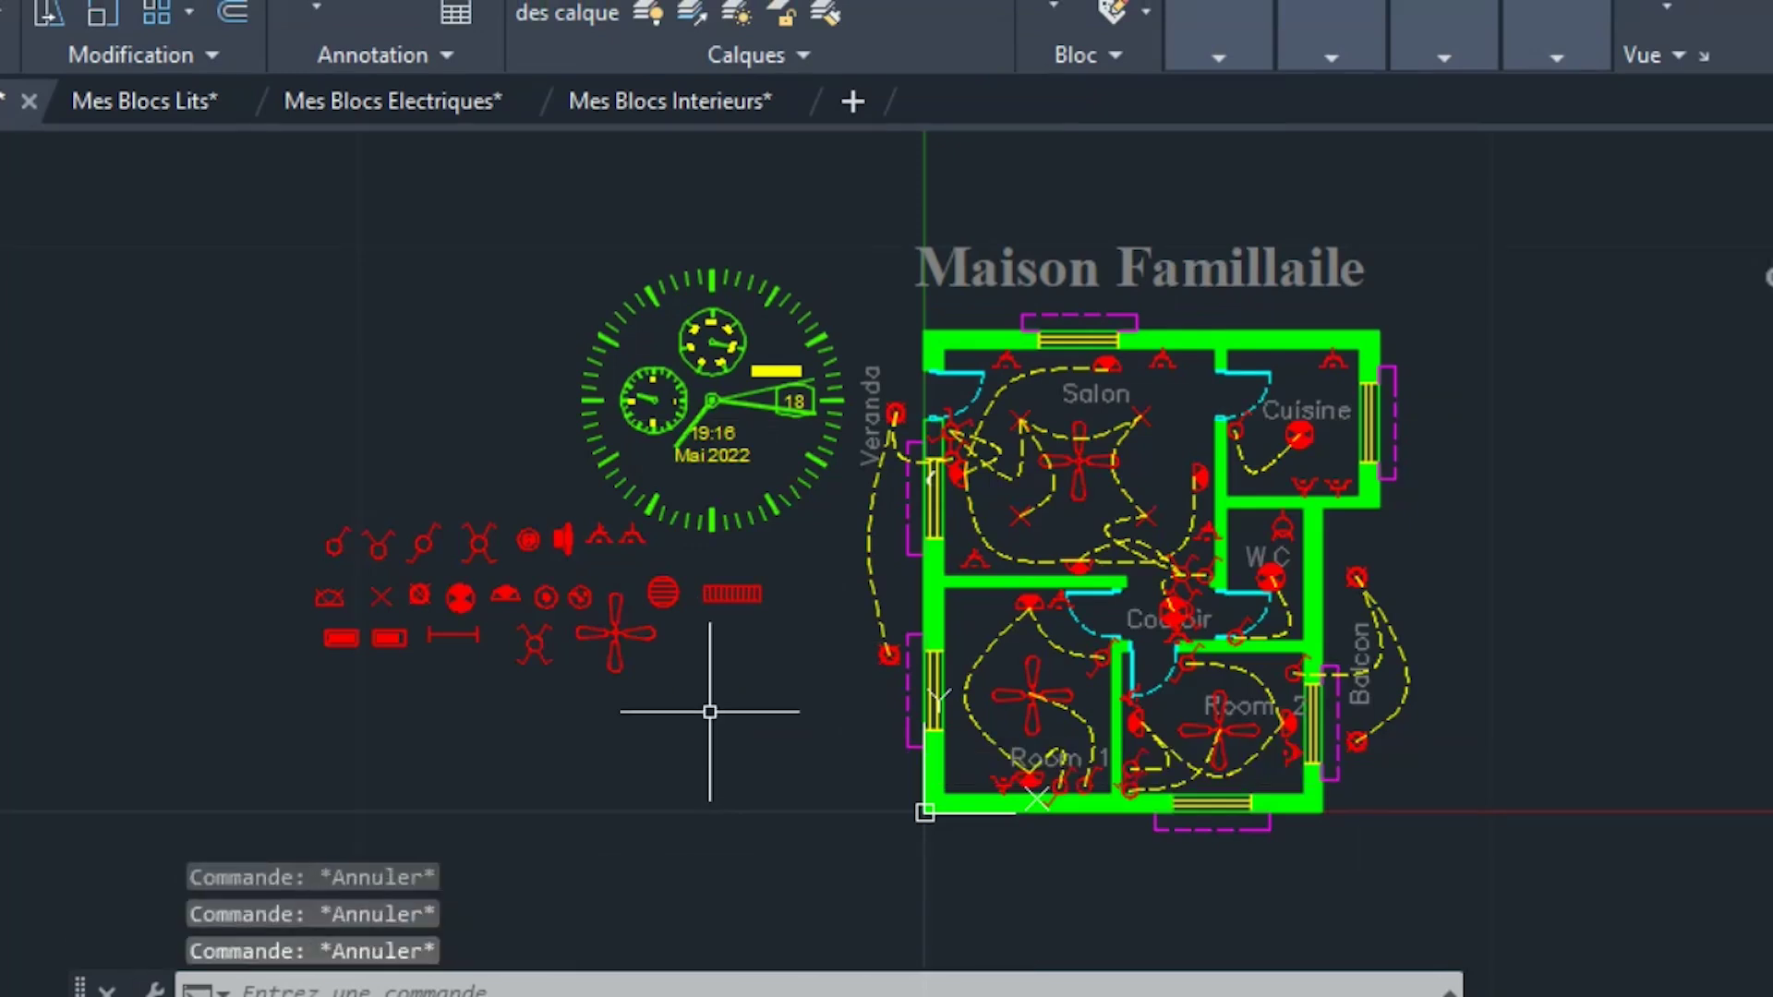
type("tlec")
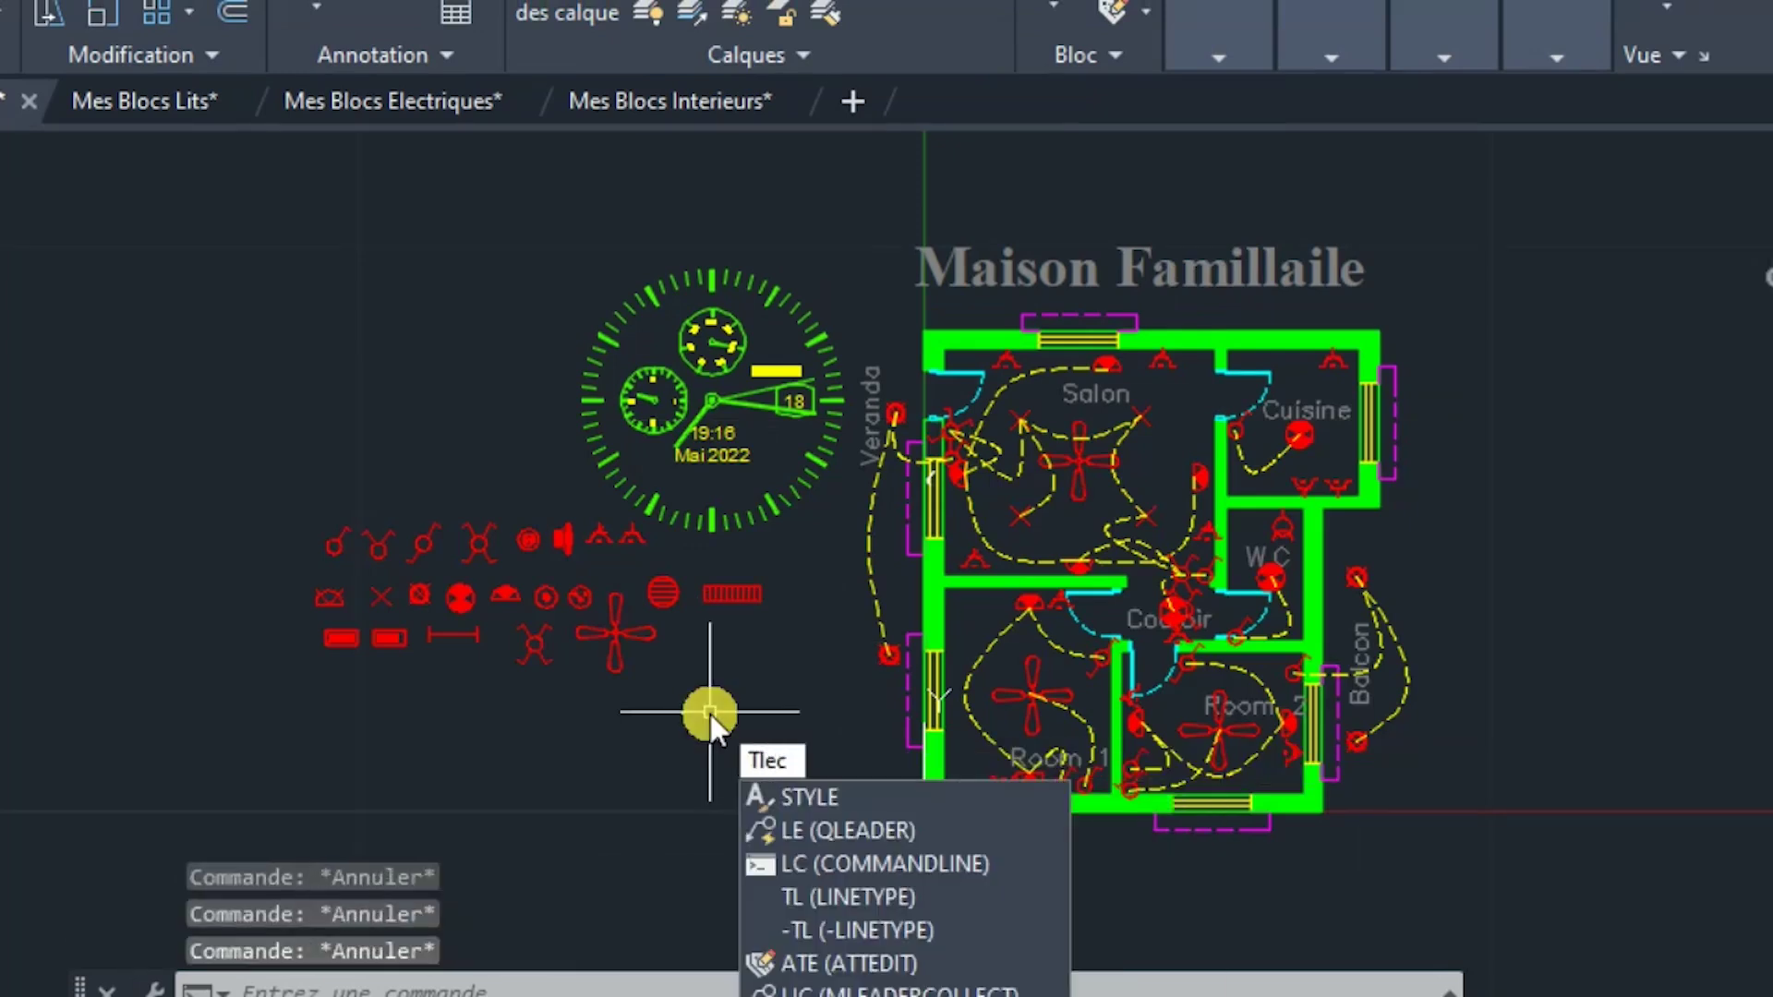
key("BackSpace")
type("n")
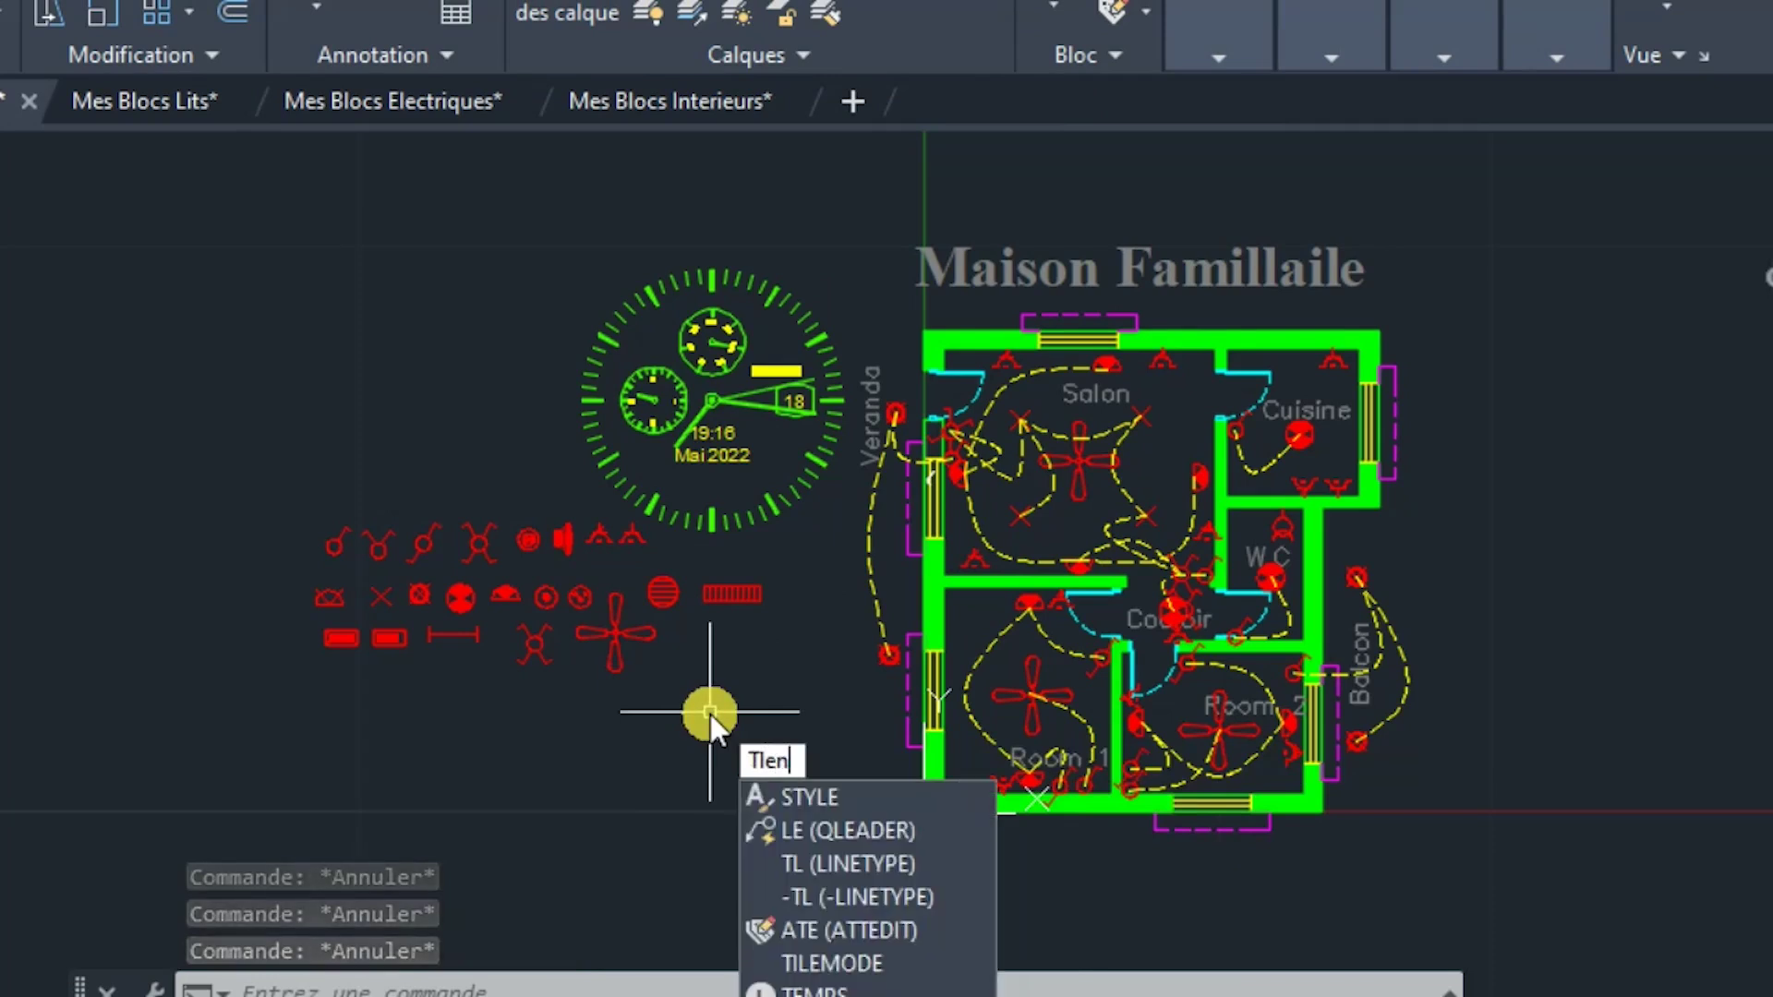
key("Escape")
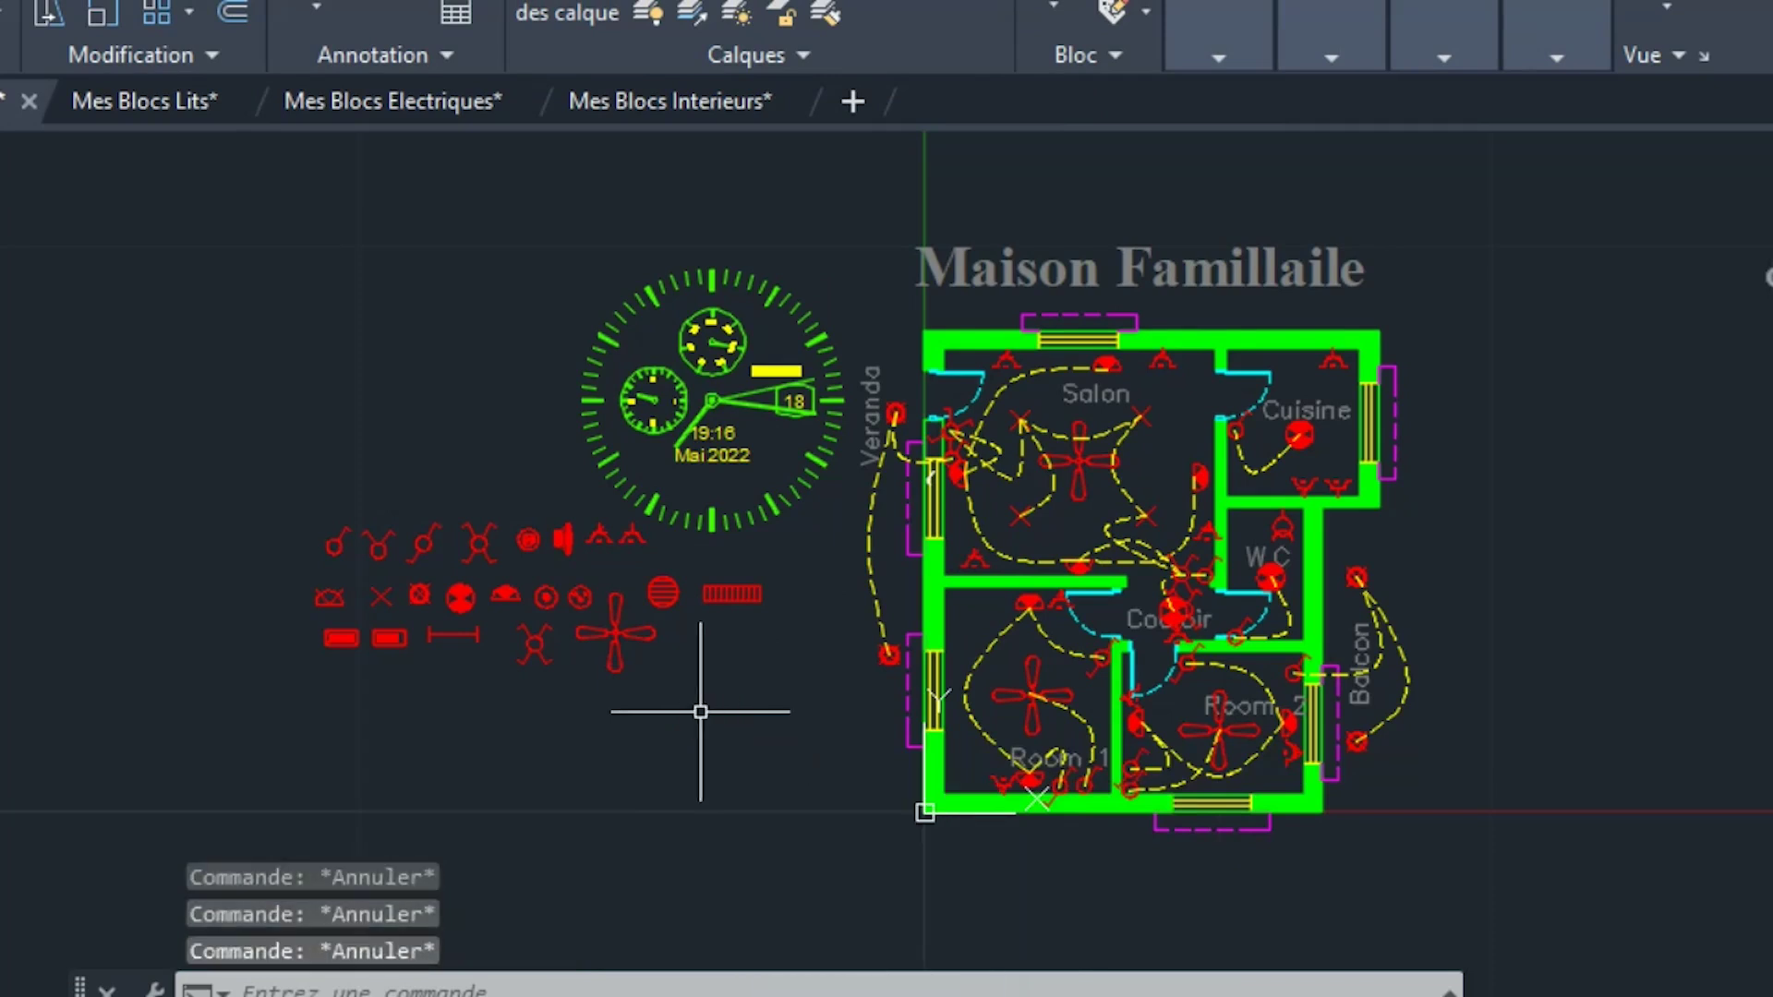
Load the tlen LISP routine from the Mes Lips Personalises folder with APPLOAD and close the loading dialog.
type("appl")
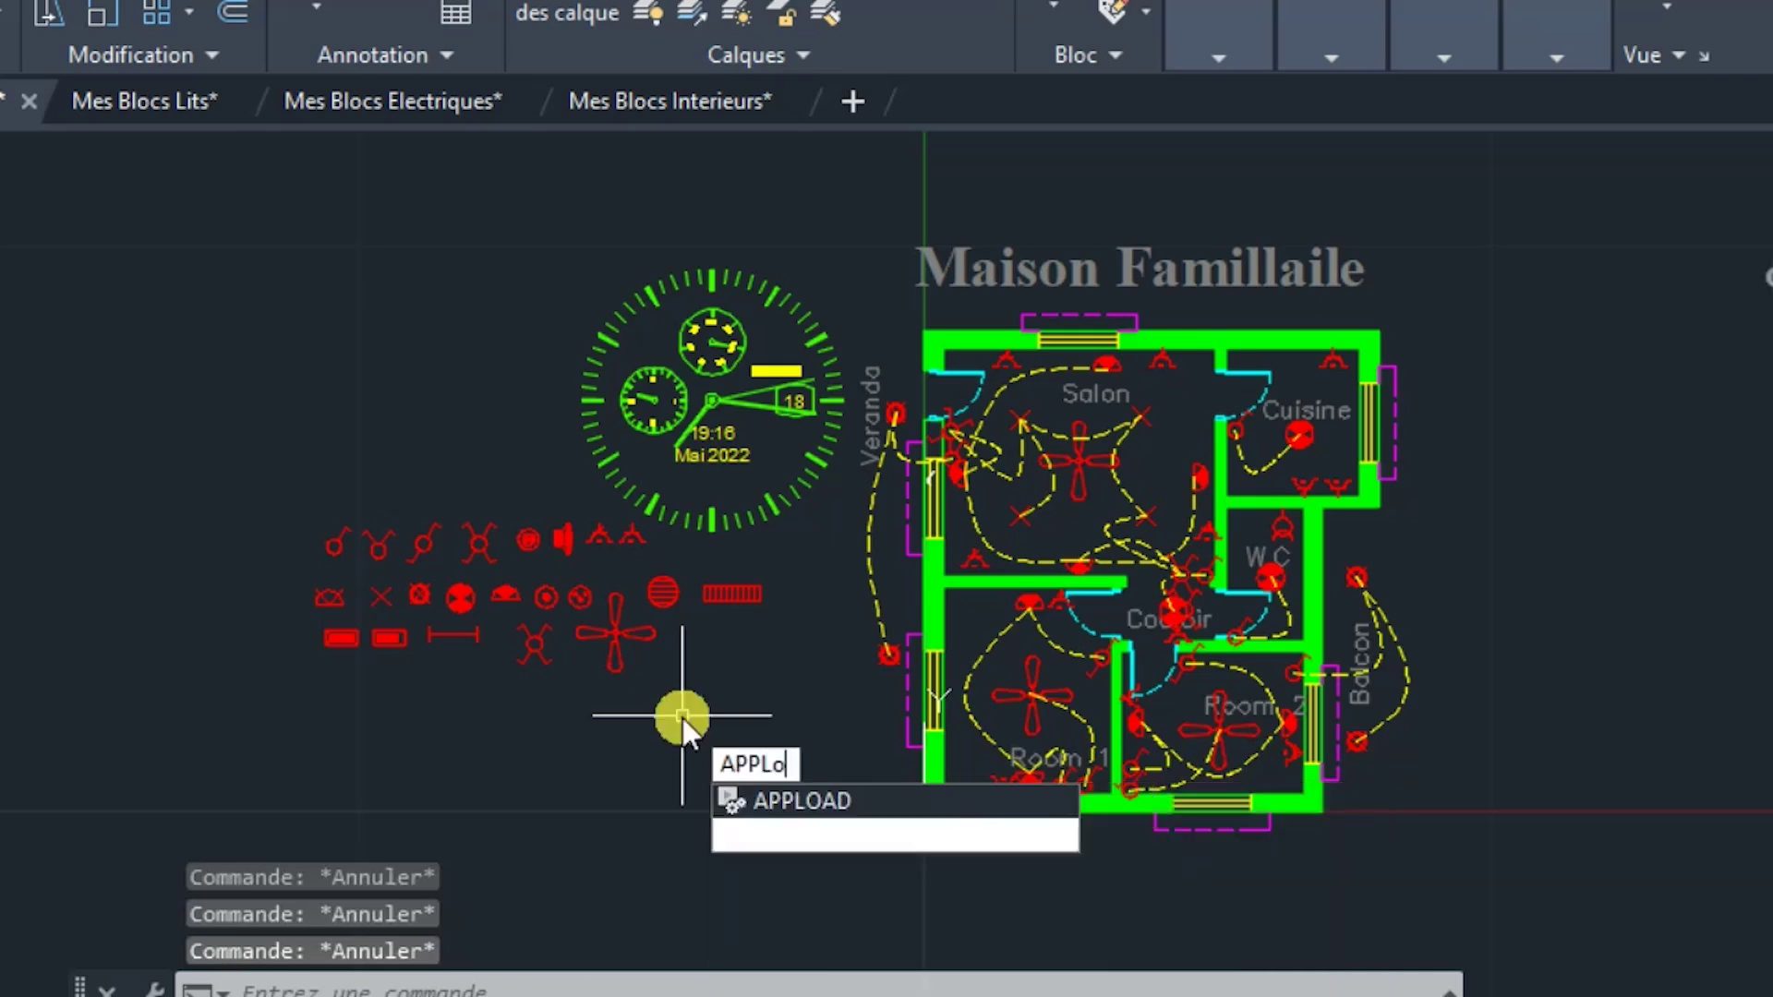
key("Escape")
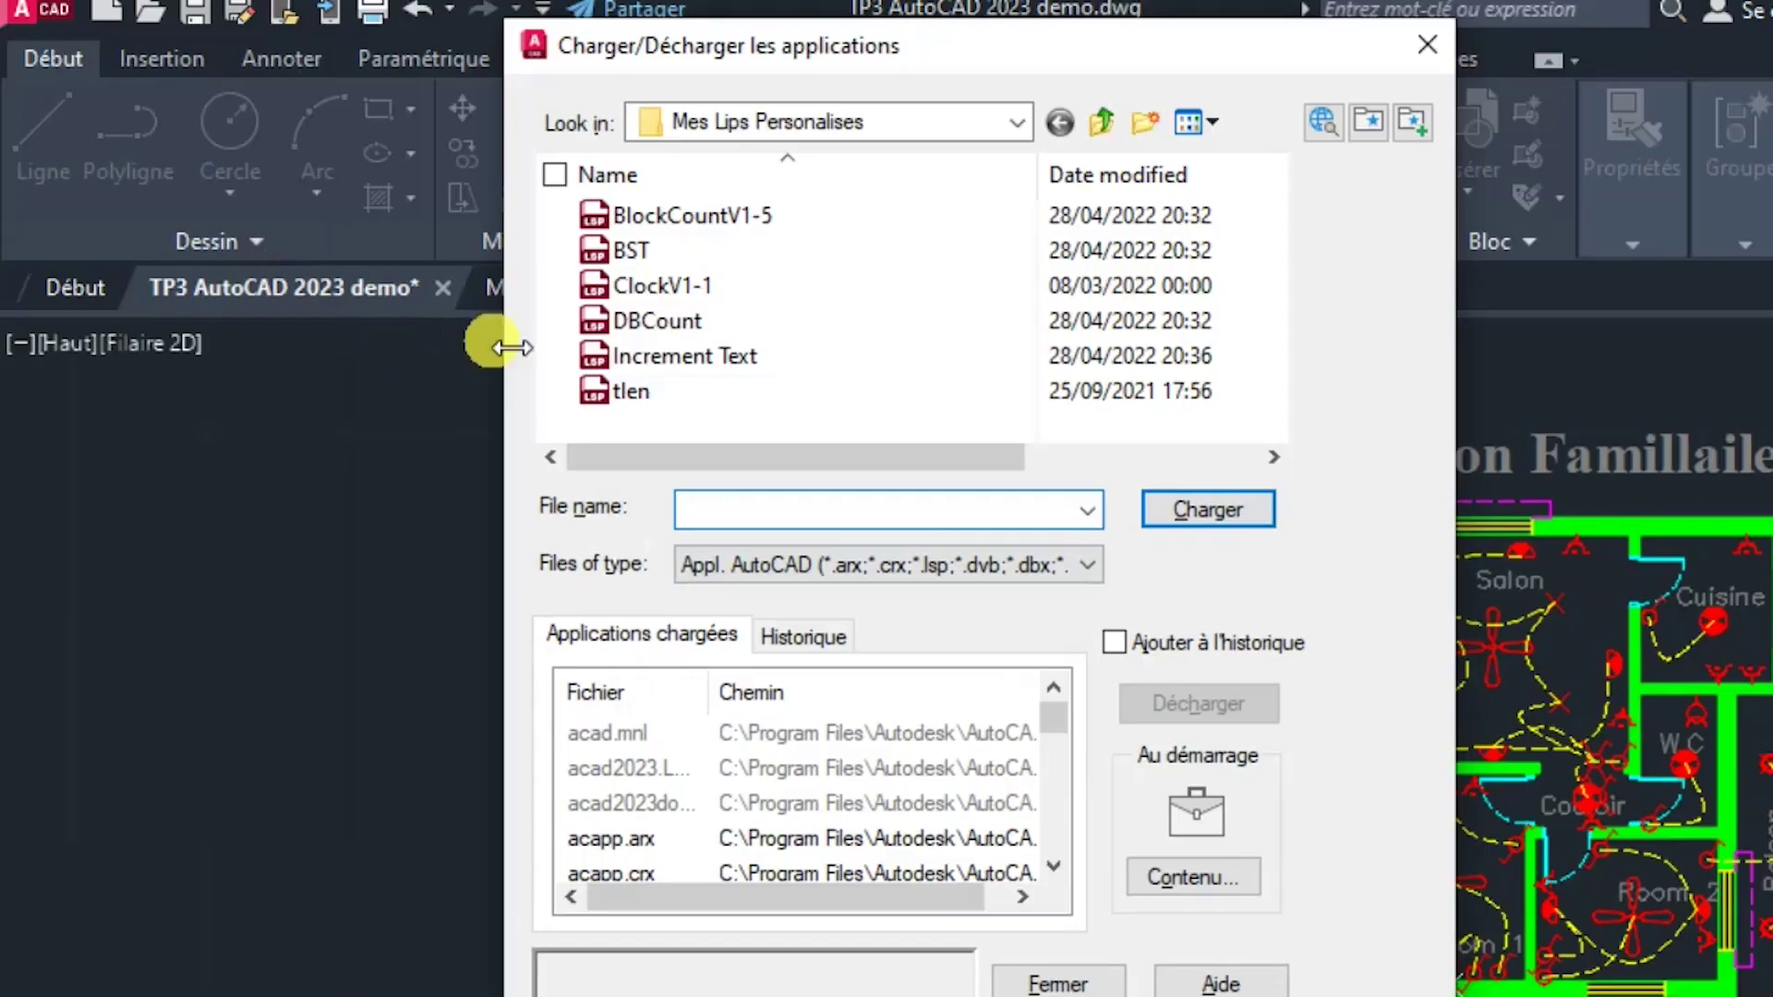
left_click(644, 386)
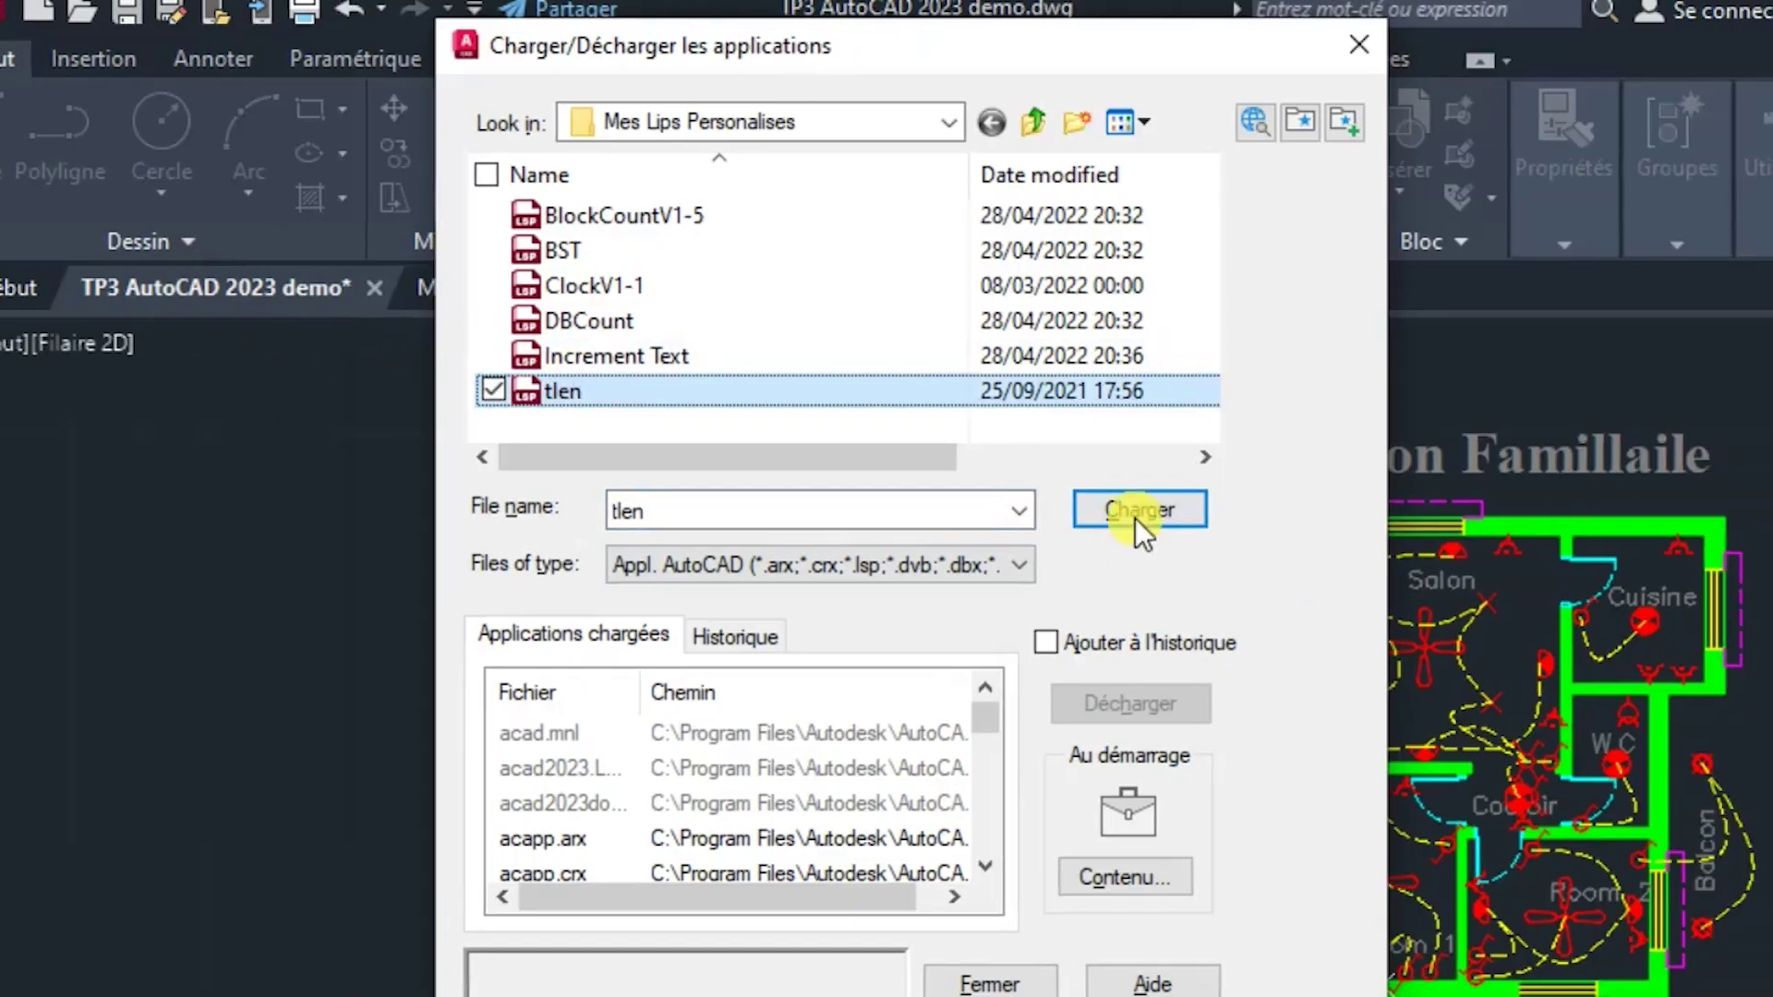
left_click(1201, 518)
left_click(983, 730)
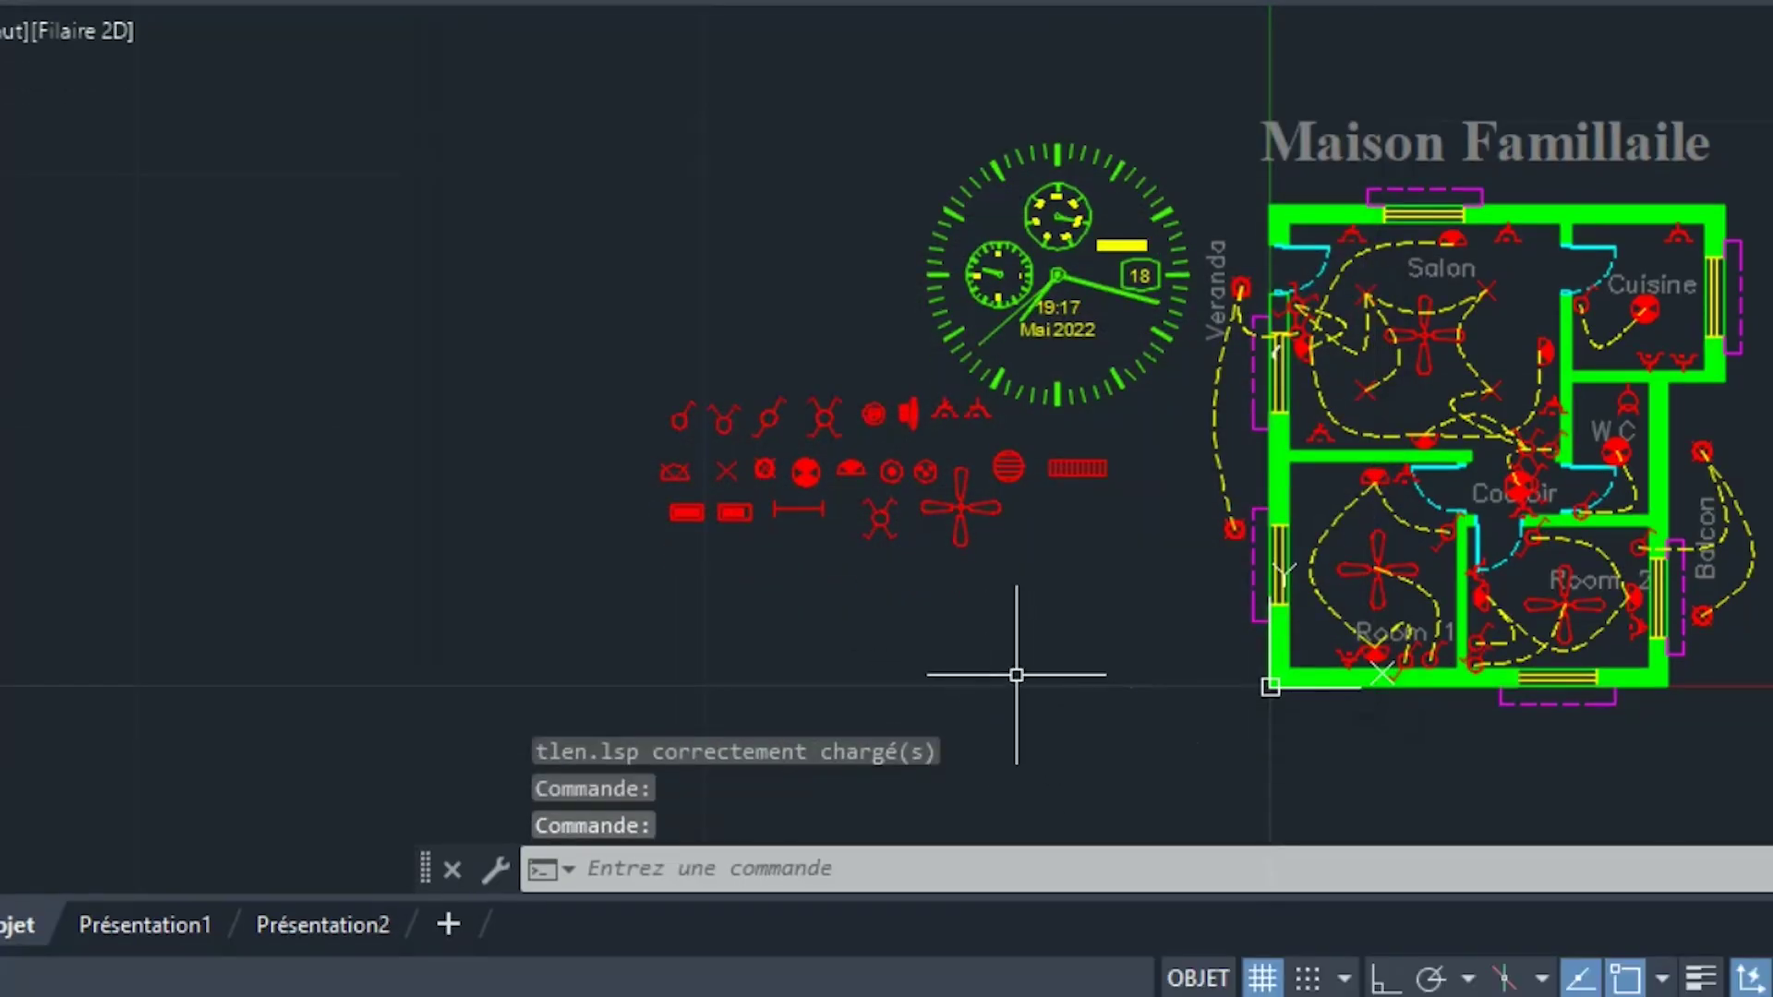
Measure the combined length of the Veranda wiring curve and two Room 1 wiring curves with TLEN, and dismiss the result message.
type("TLEN")
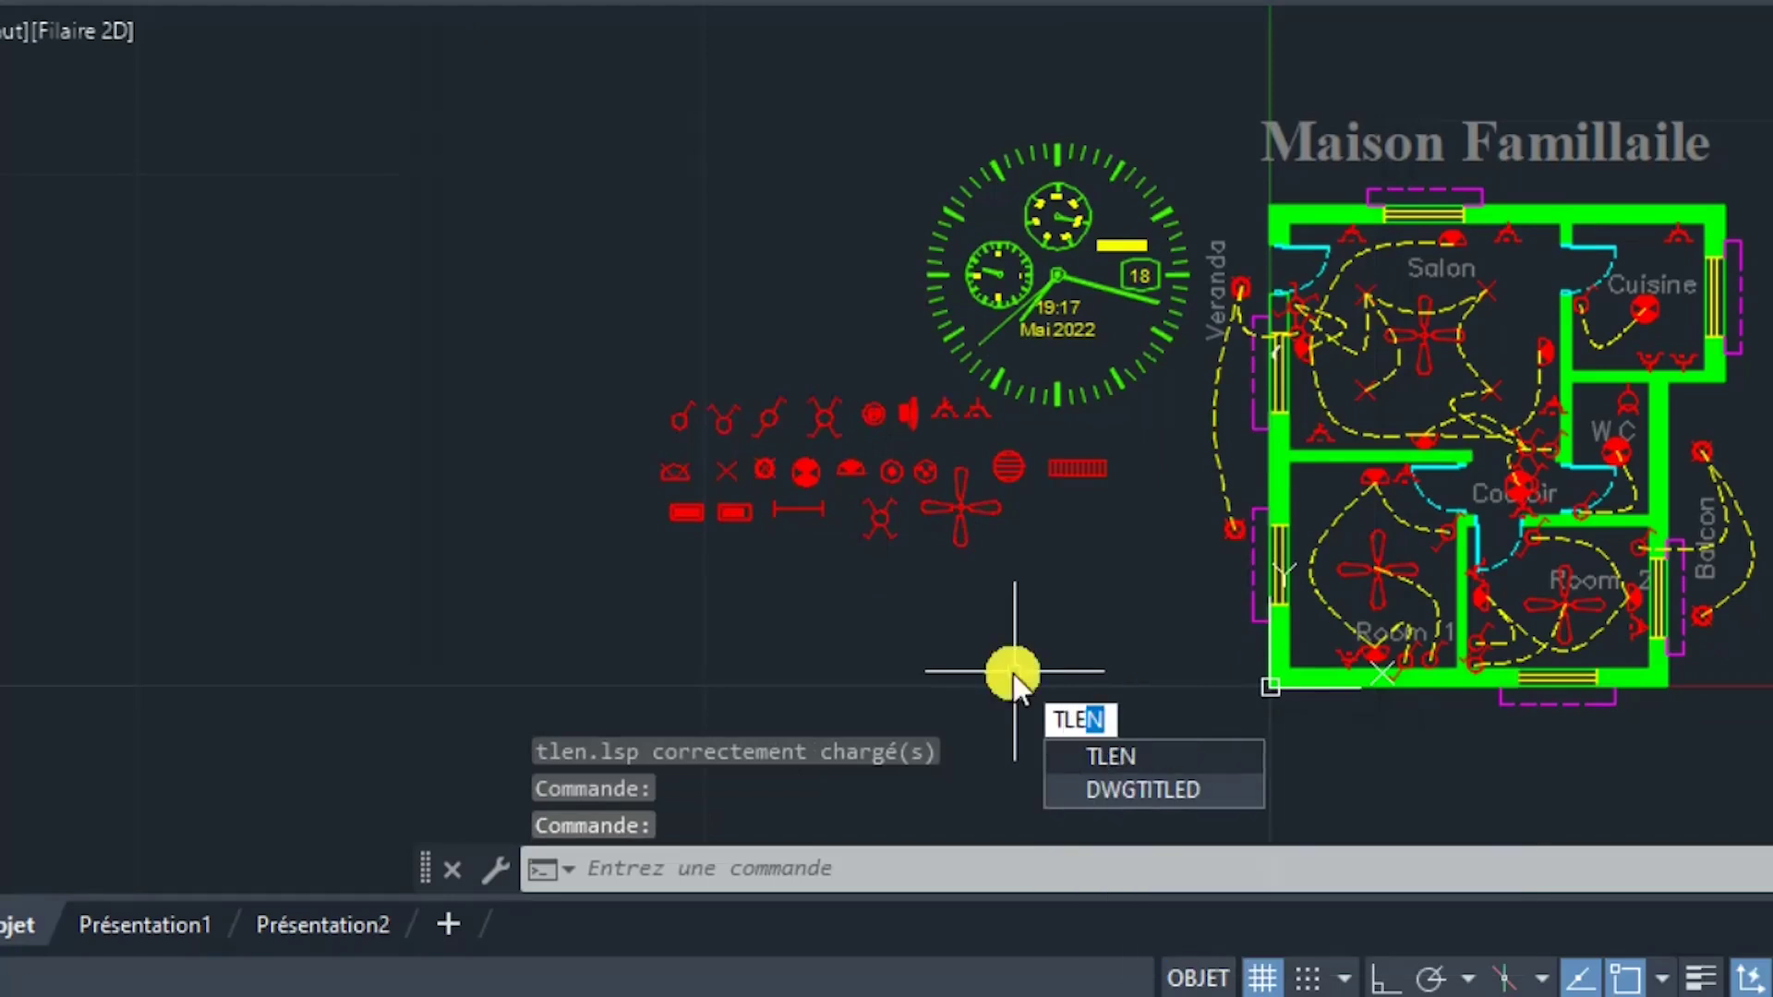
key("Return")
scroll(1201, 471, "up", 5)
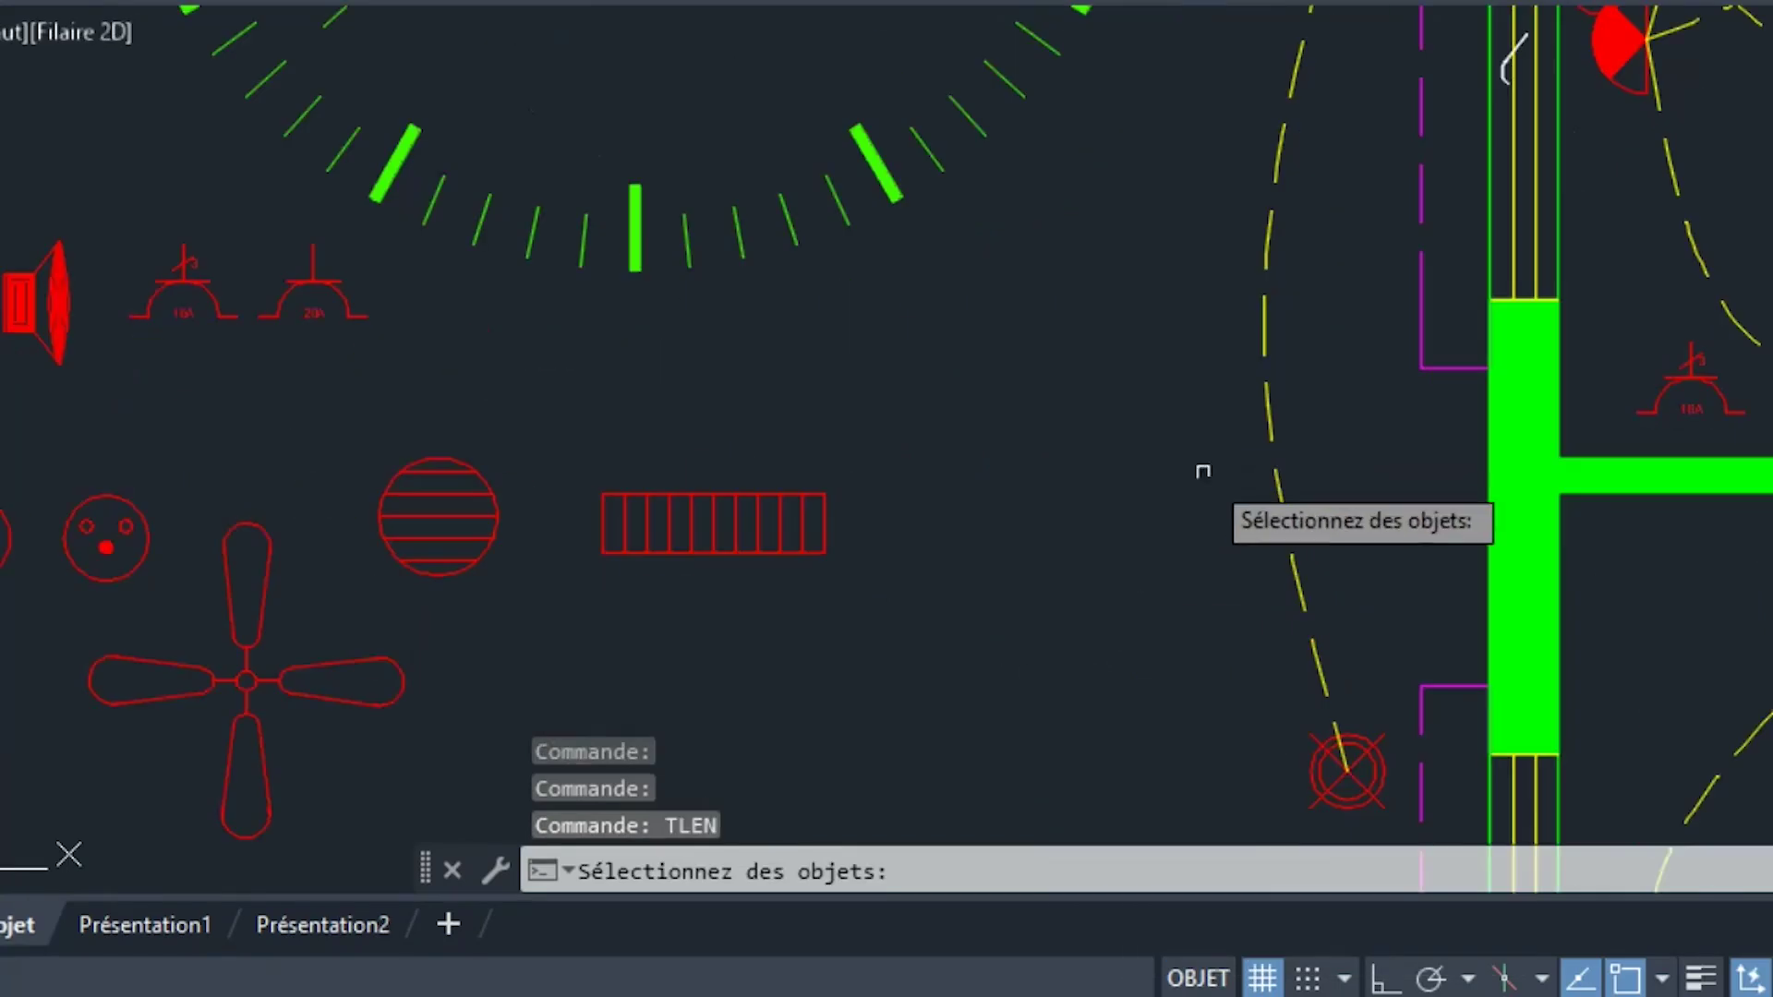
left_click(1267, 417)
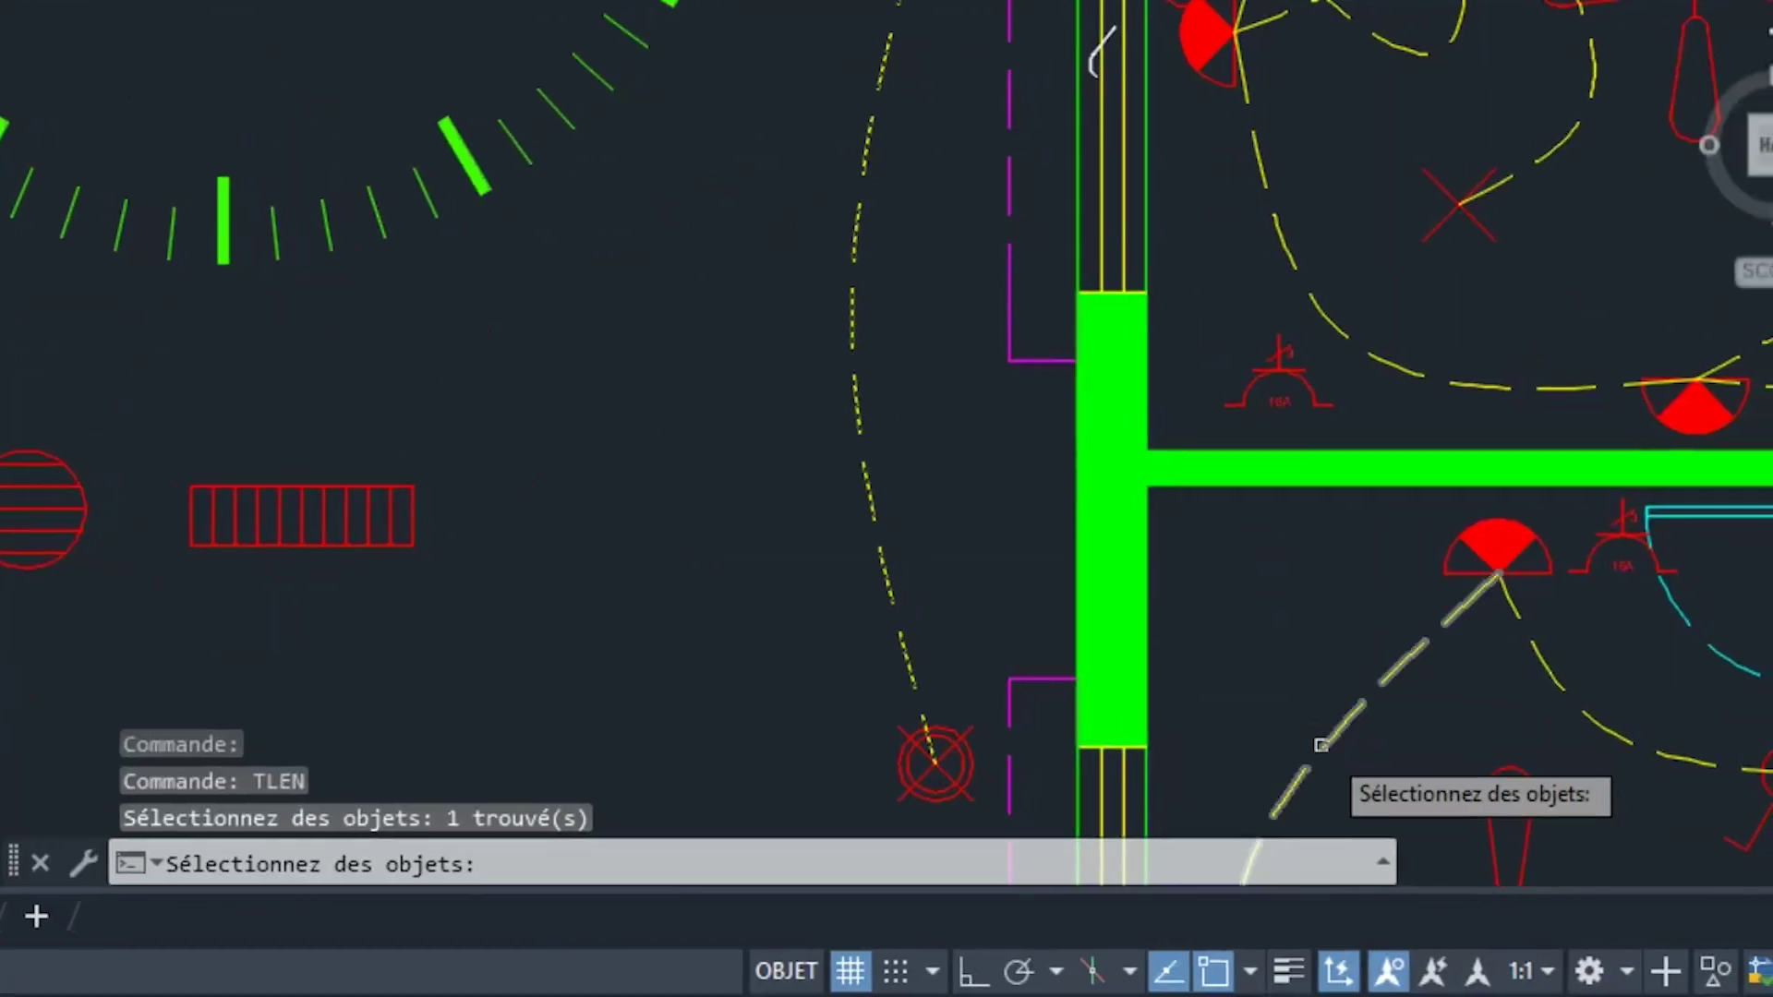
left_click(1321, 746)
left_click(1544, 667)
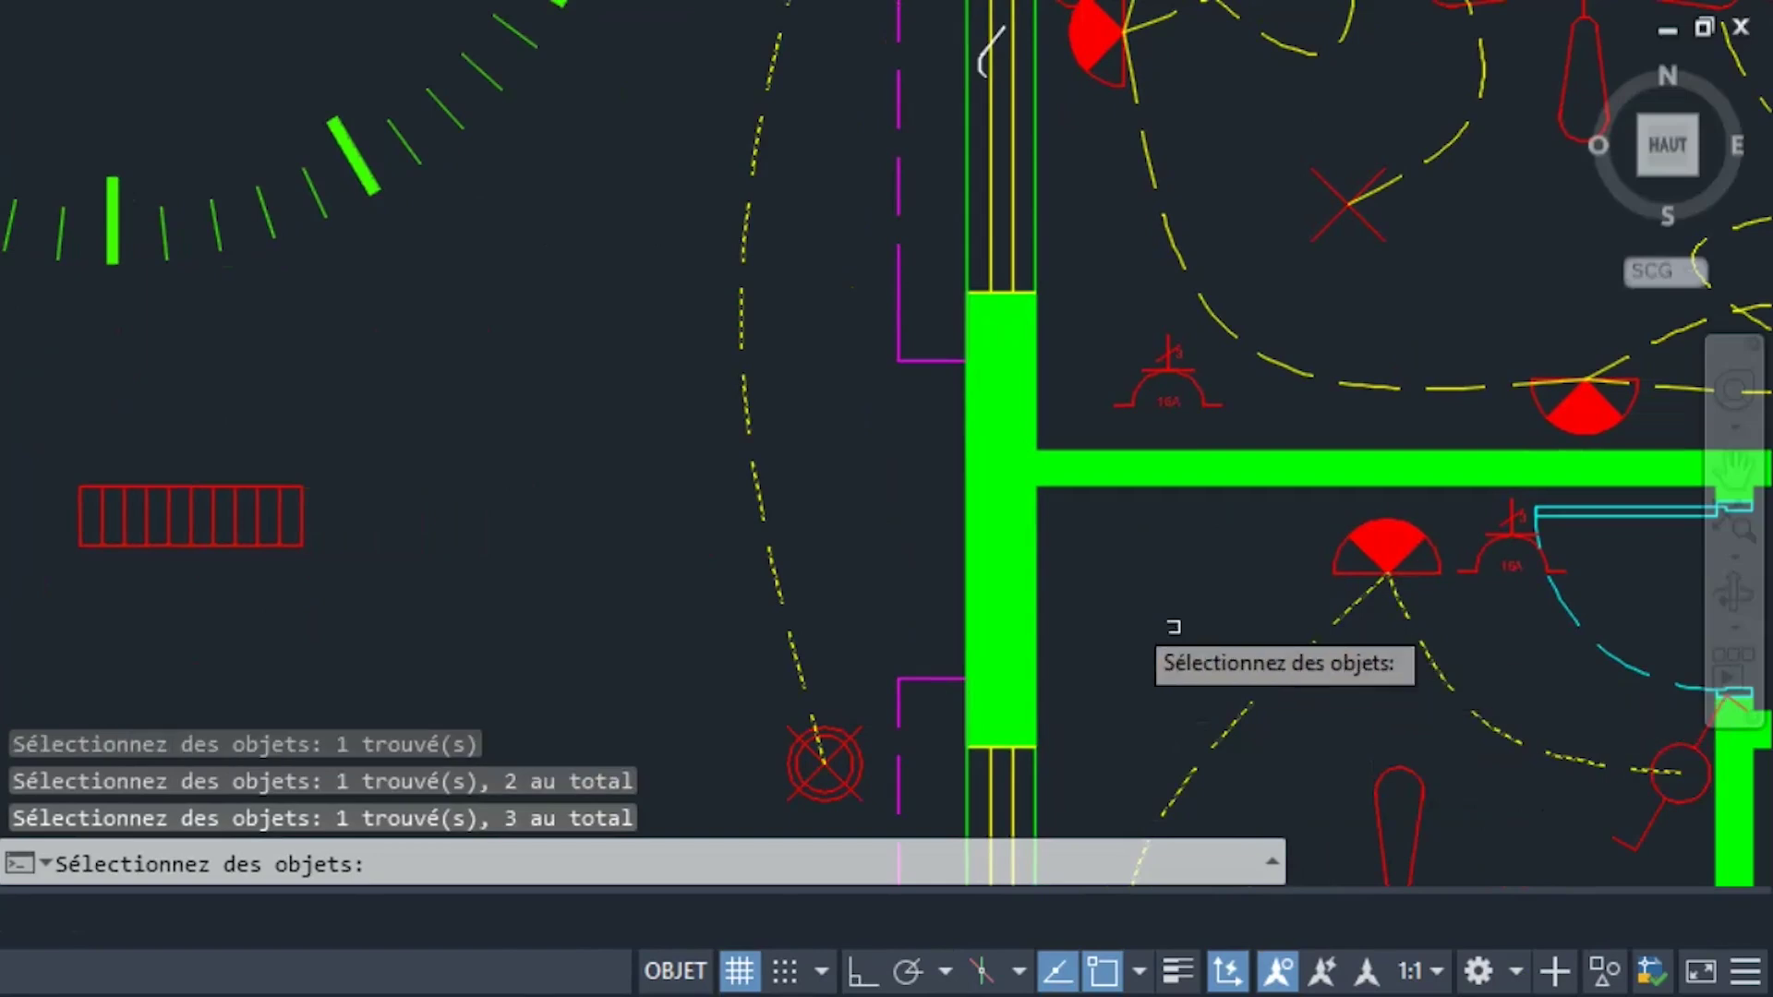
right_click(566, 487)
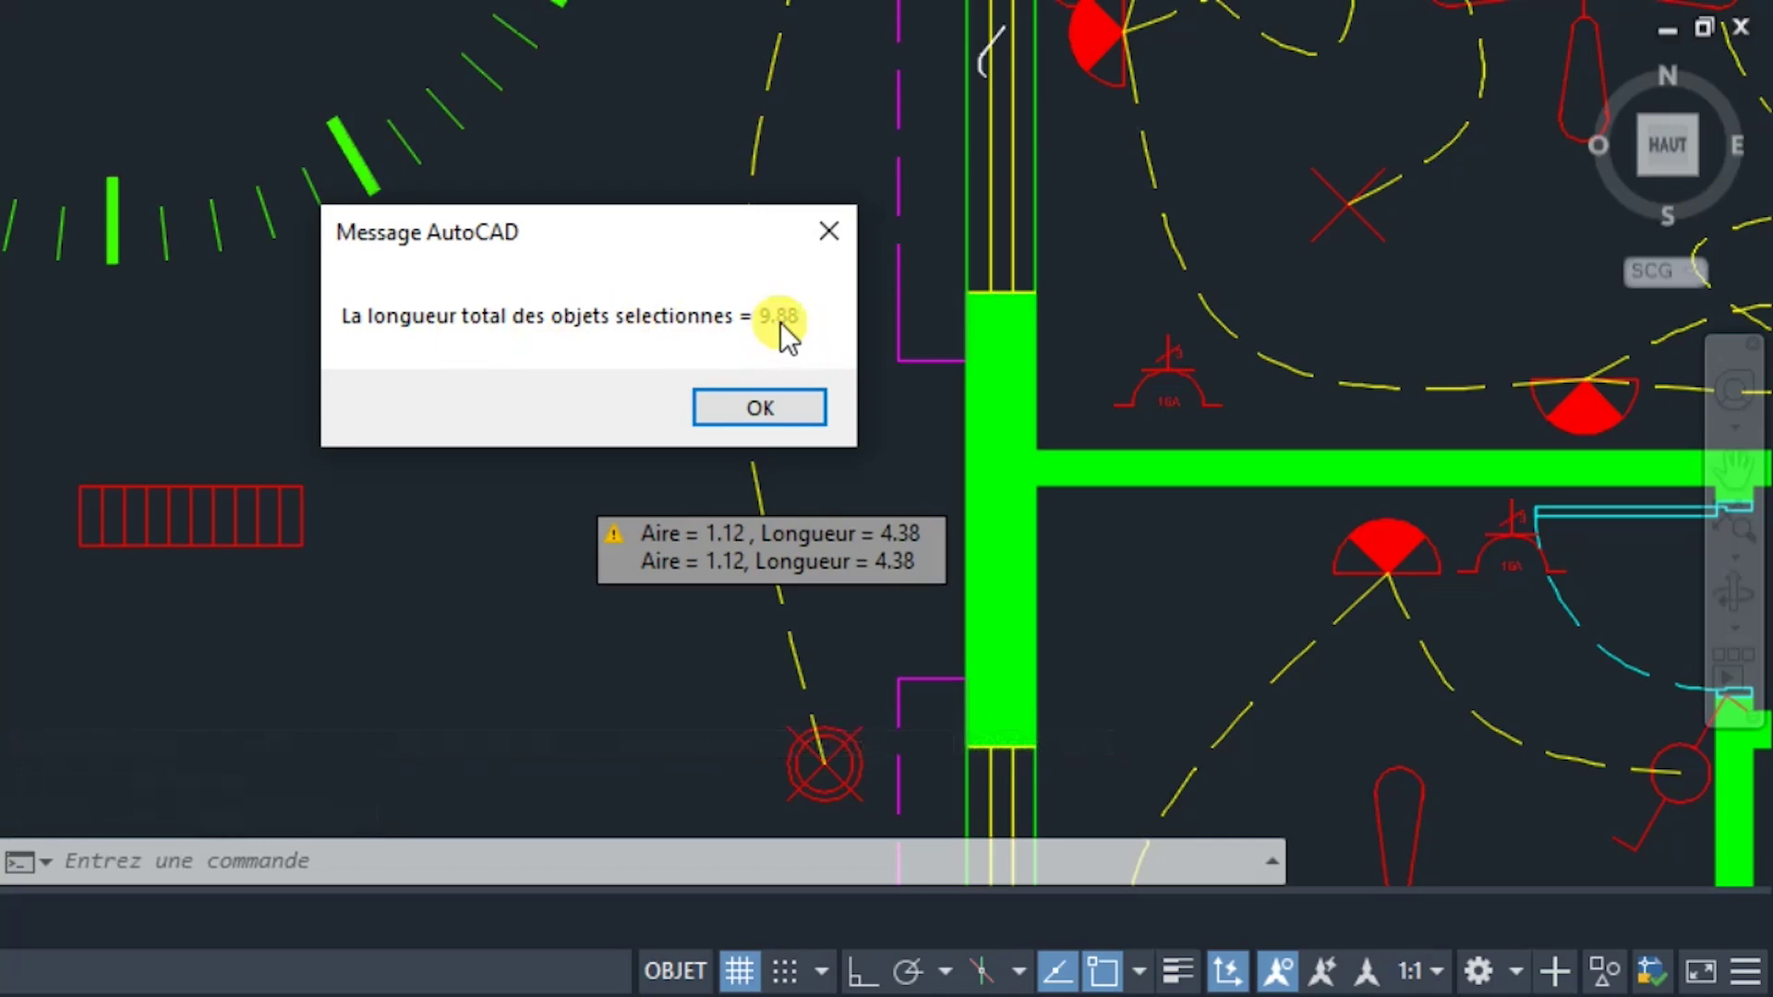
left_click(770, 403)
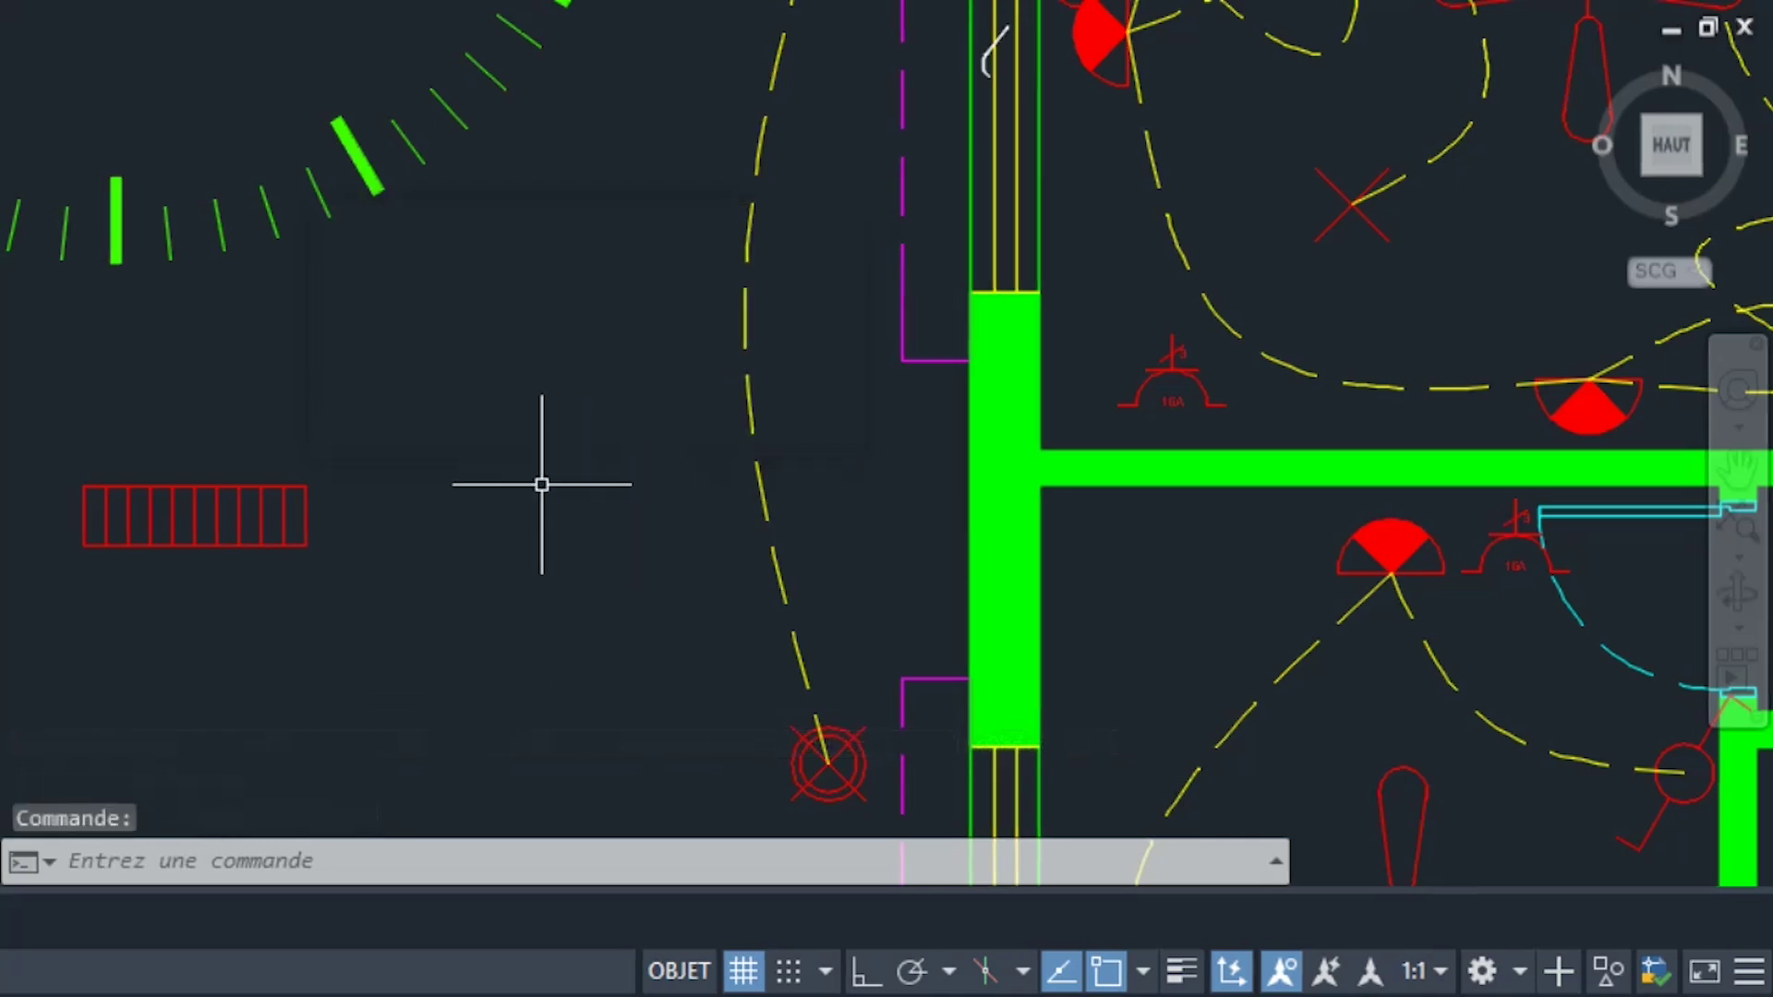
Check the drawing's length and insertion units with the UNITES command and close the dialog.
type("UI")
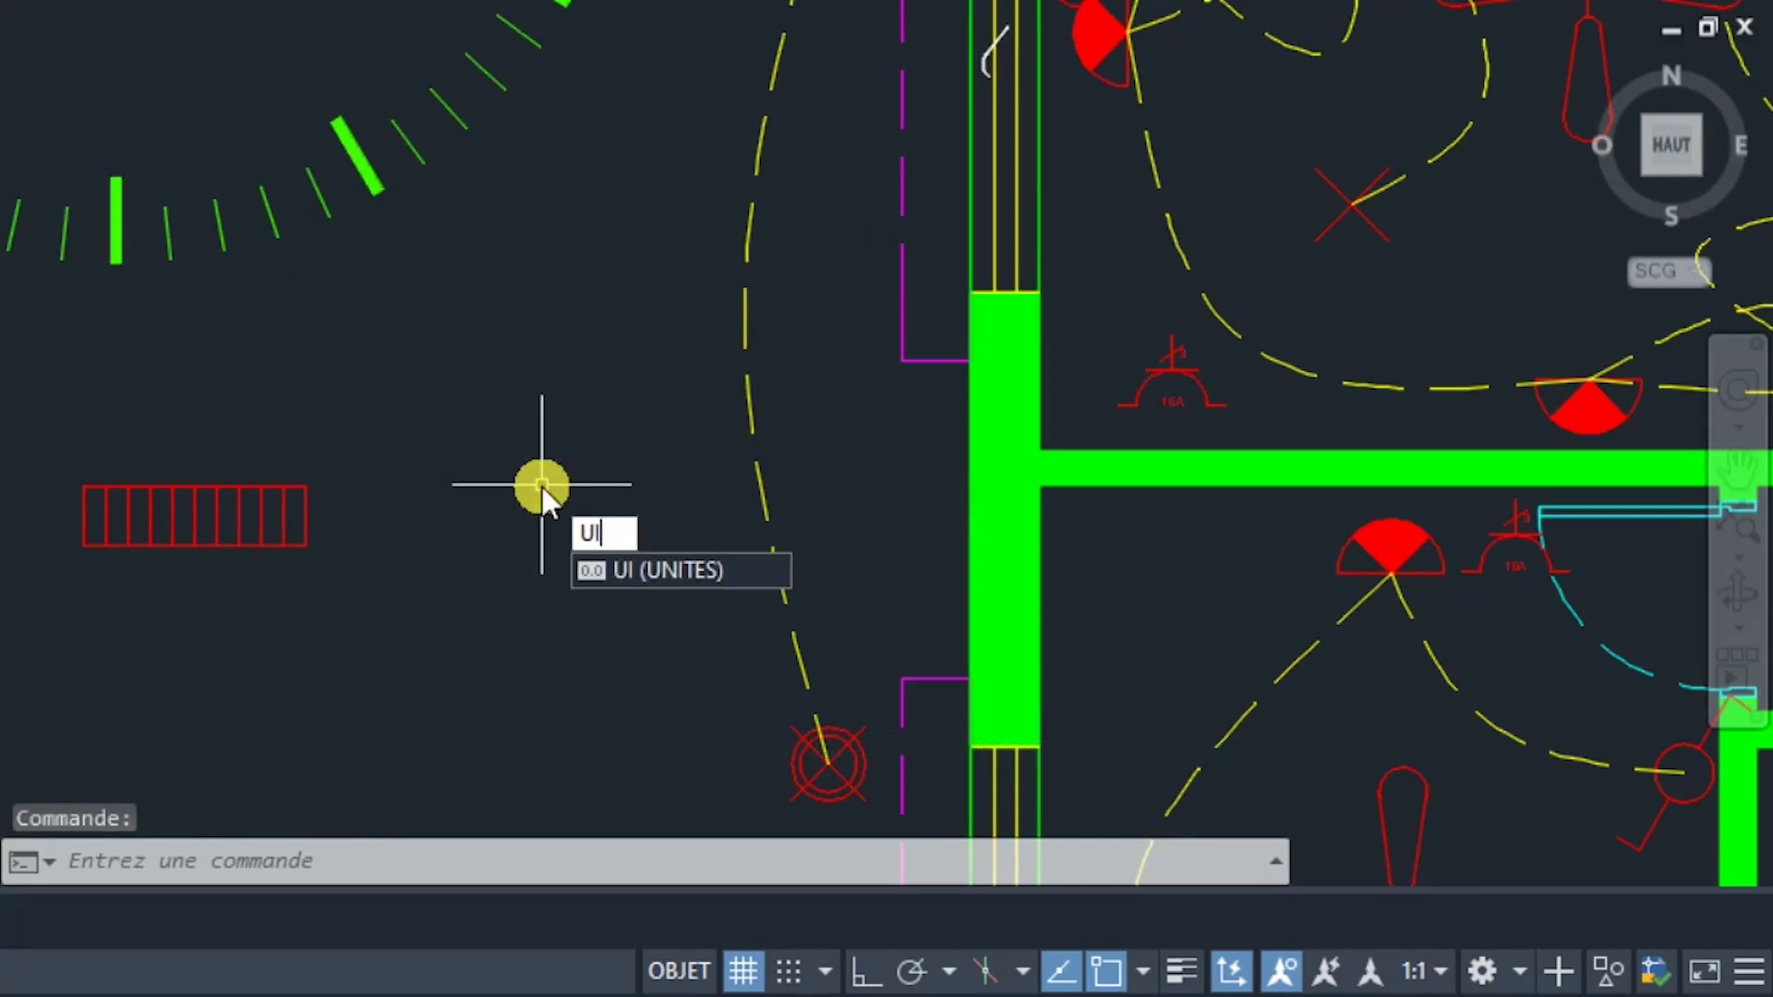
key("Return")
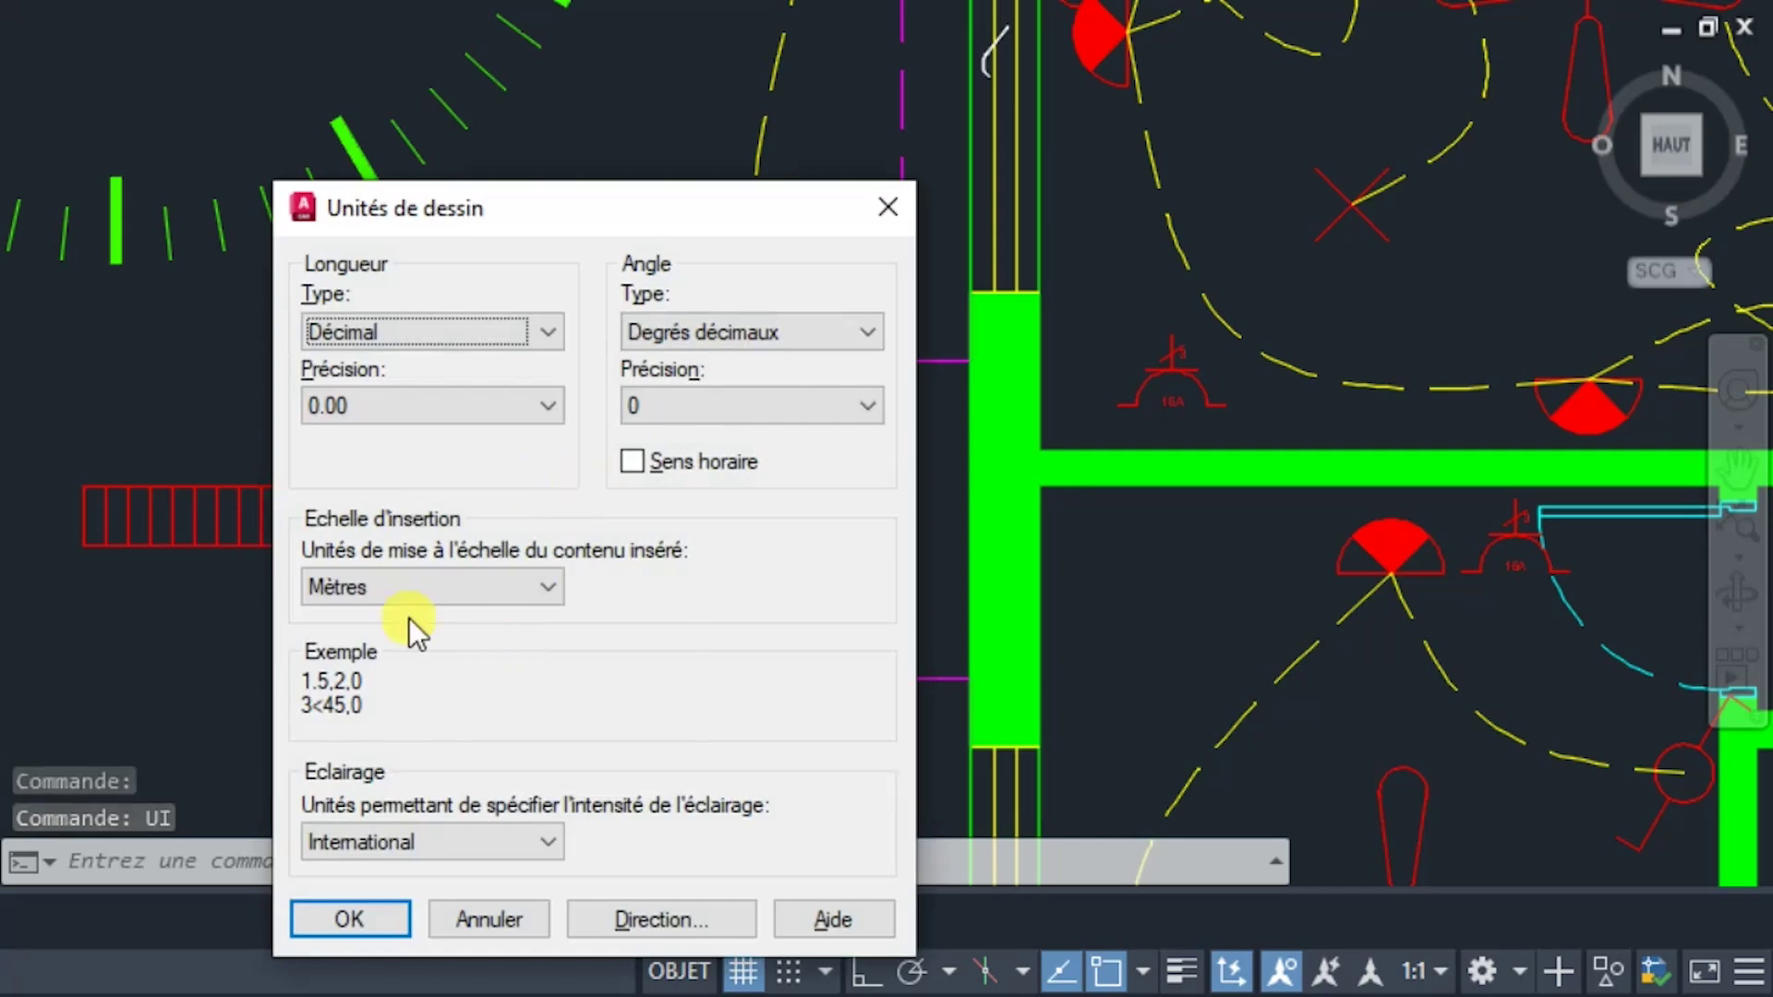
left_click(1005, 238)
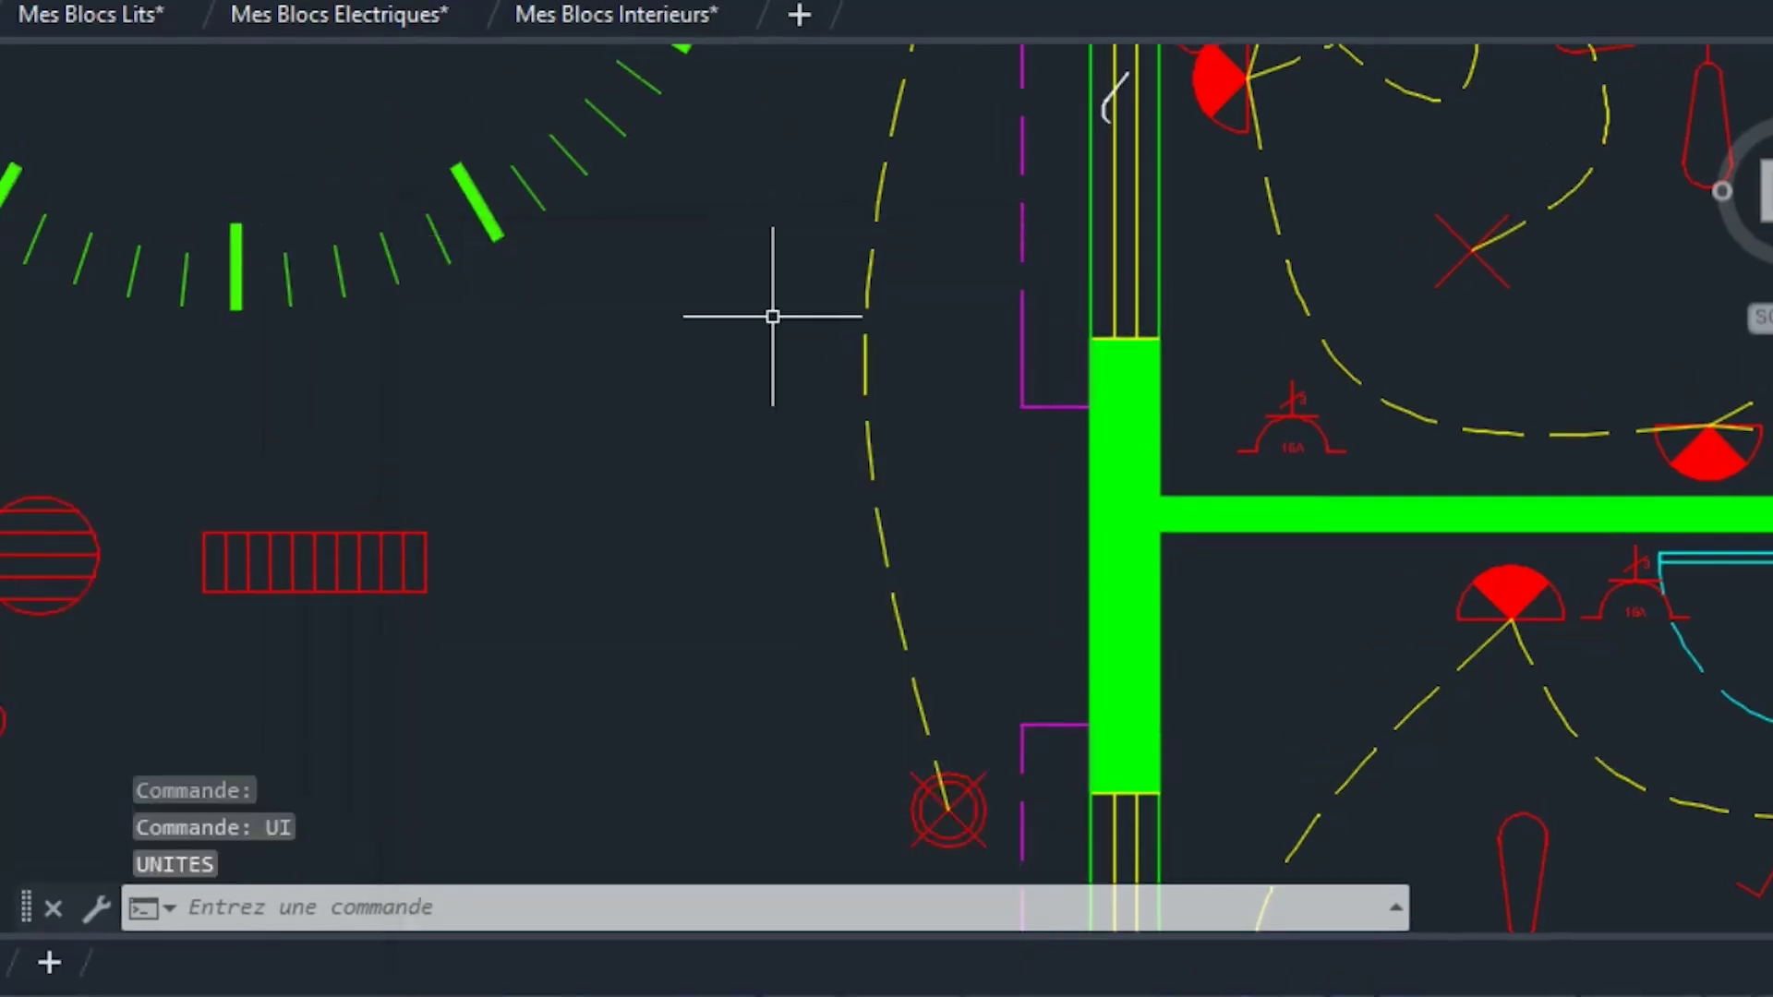
key("Escape")
key("Escape")
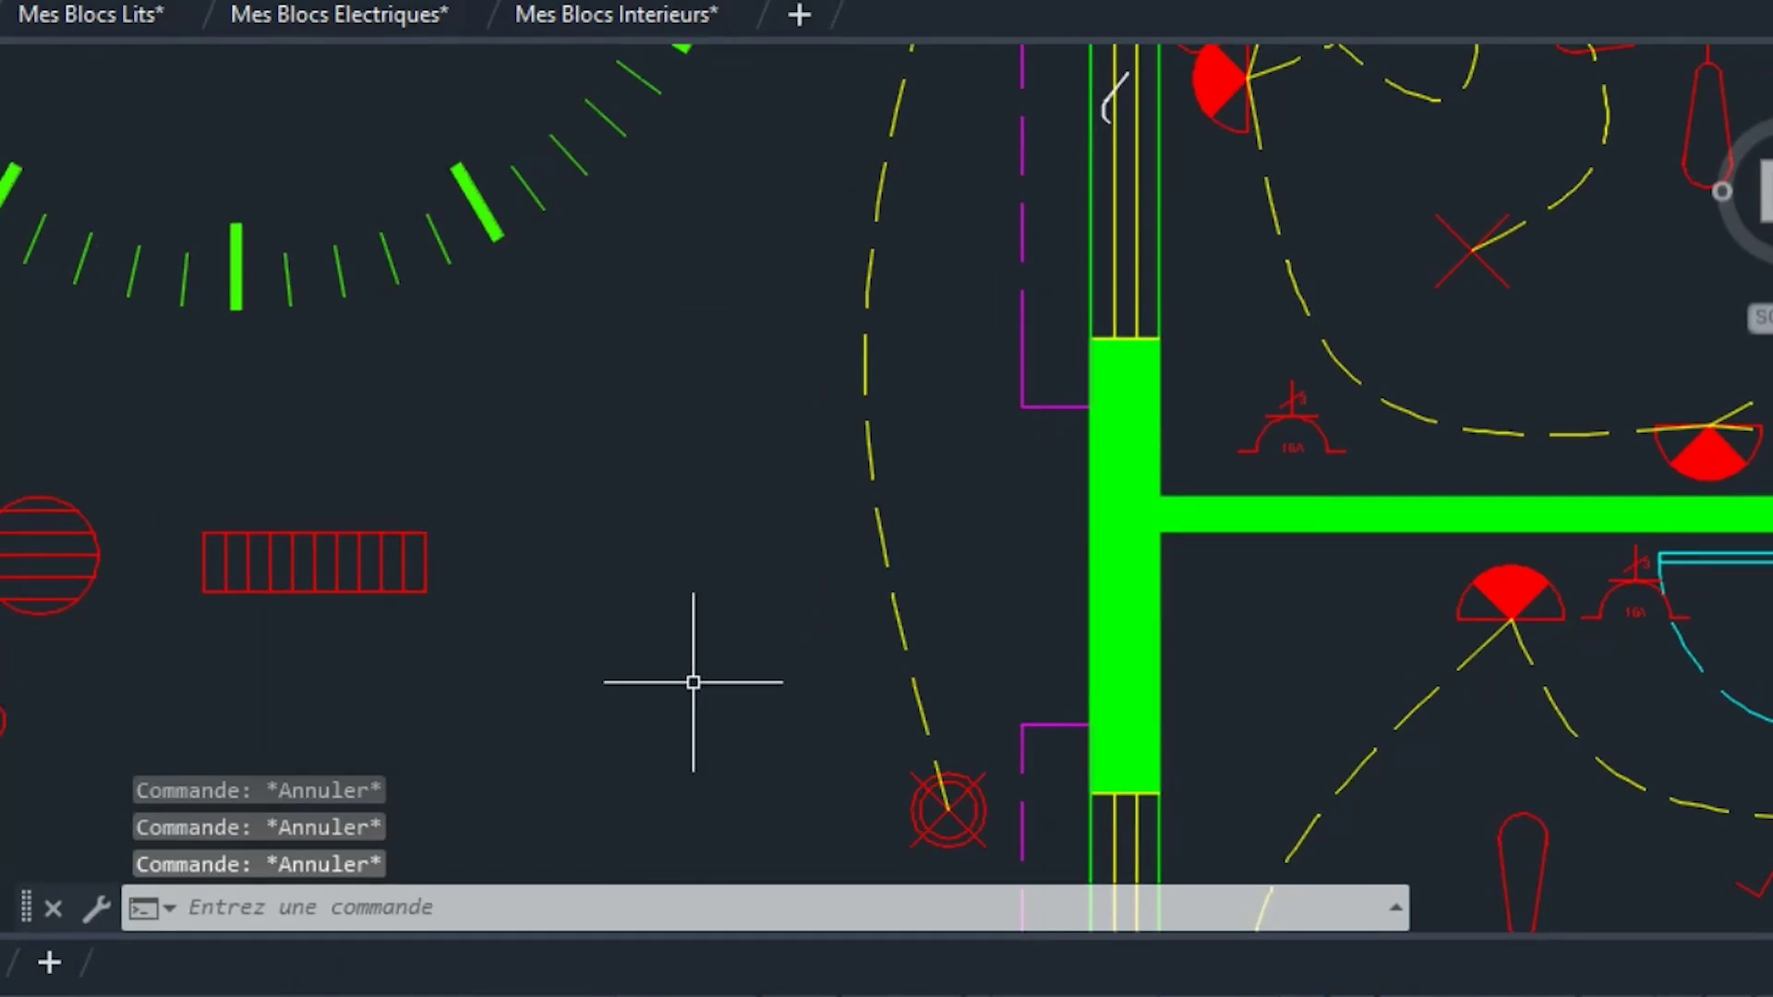
Move the striped rectangular symbol from the end of the separate symbol set's middle row to just above its first row.
scroll(871, 486, "down", 5)
scroll(871, 486, "up", 4)
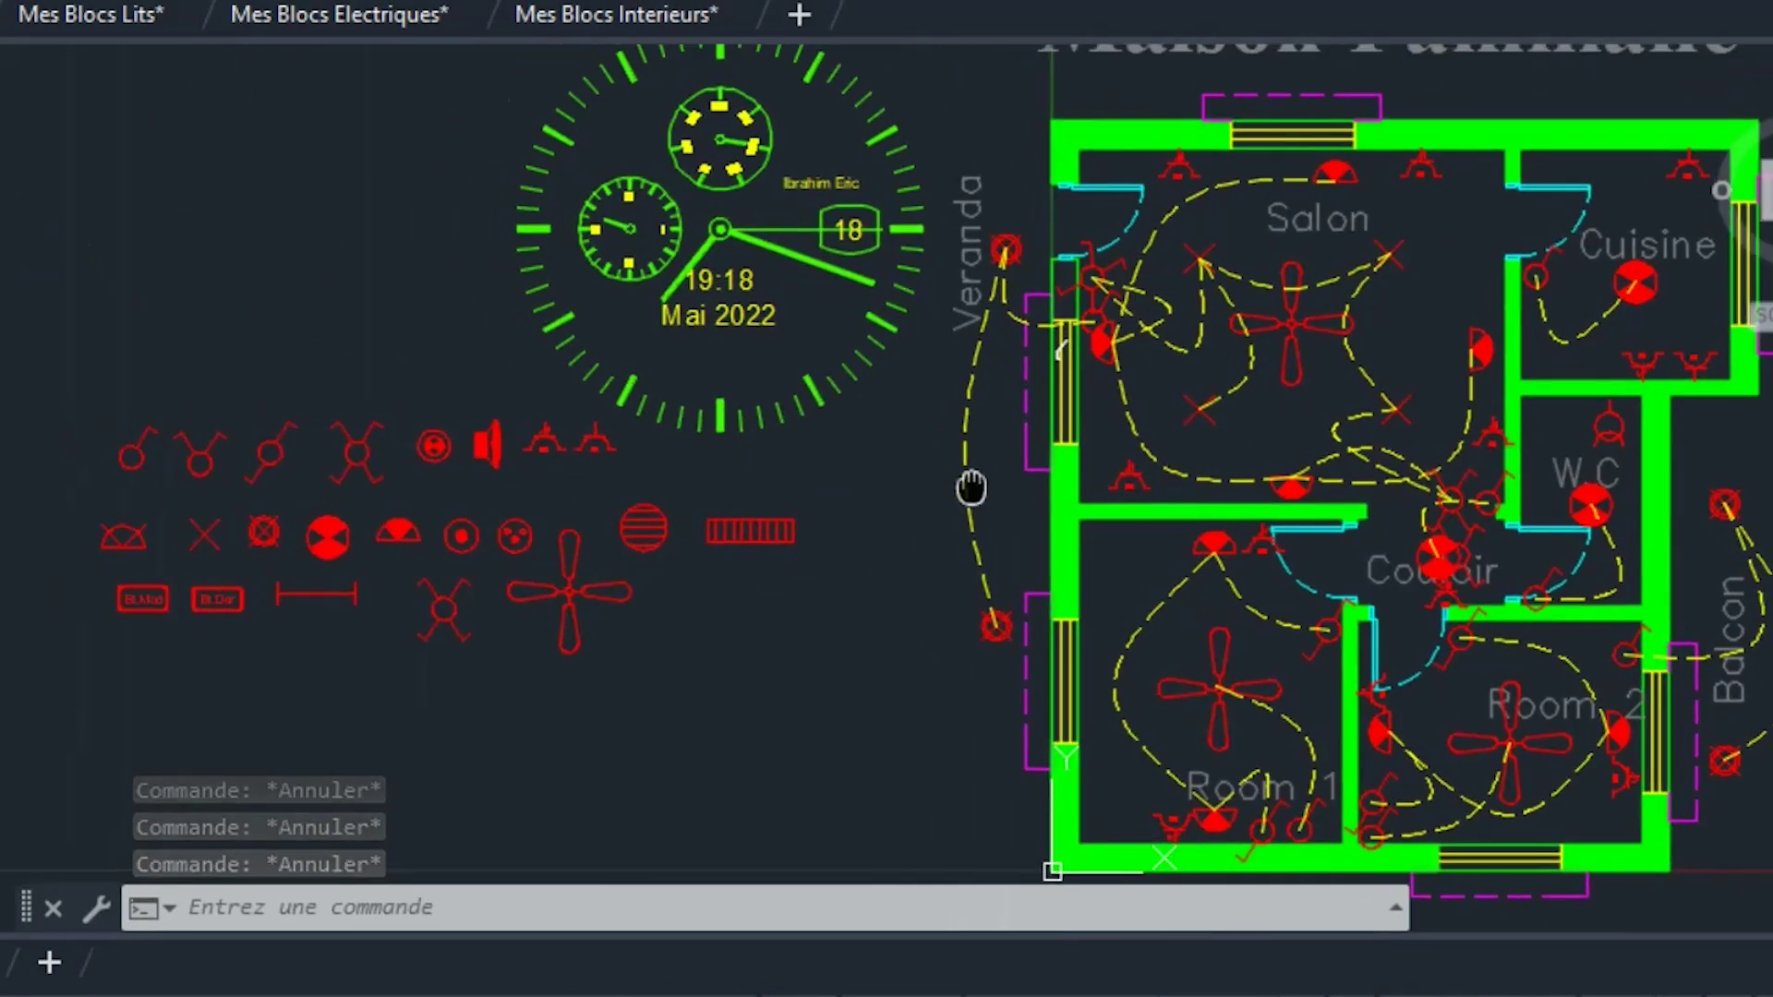
middle_click_drag(927, 509, 917, 524)
left_click(328, 341)
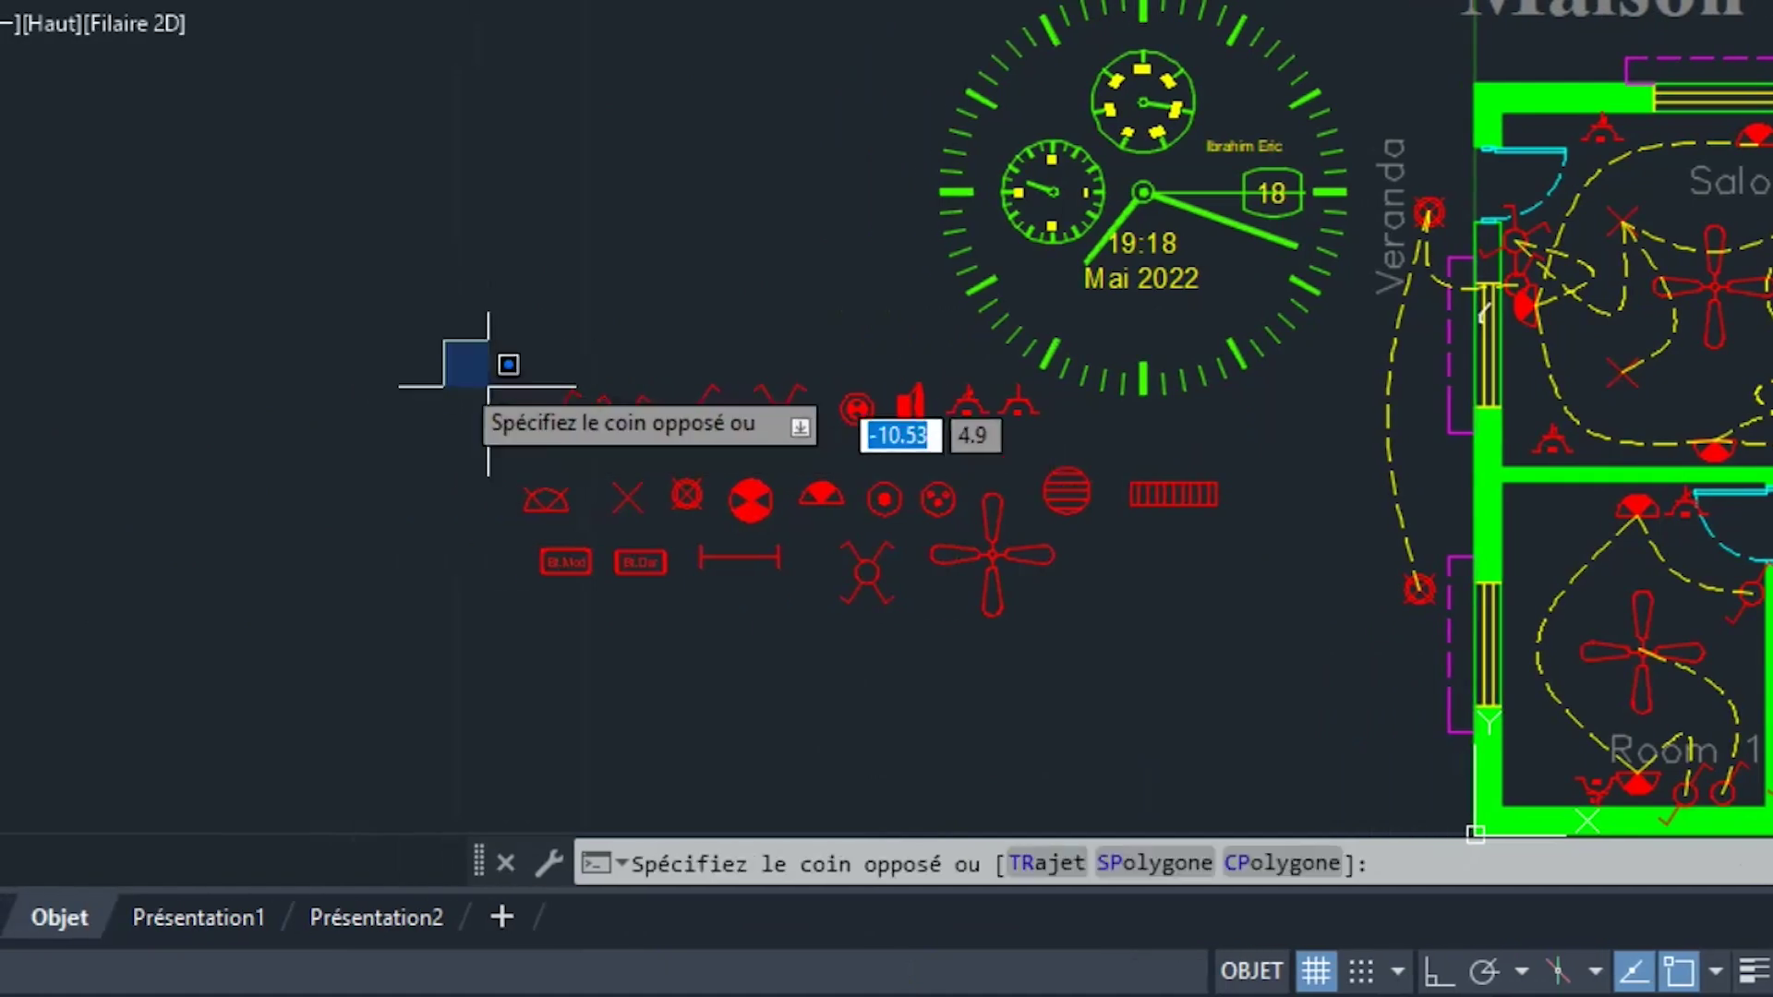
left_click(224, 312)
left_click(1316, 589)
left_click(1141, 452)
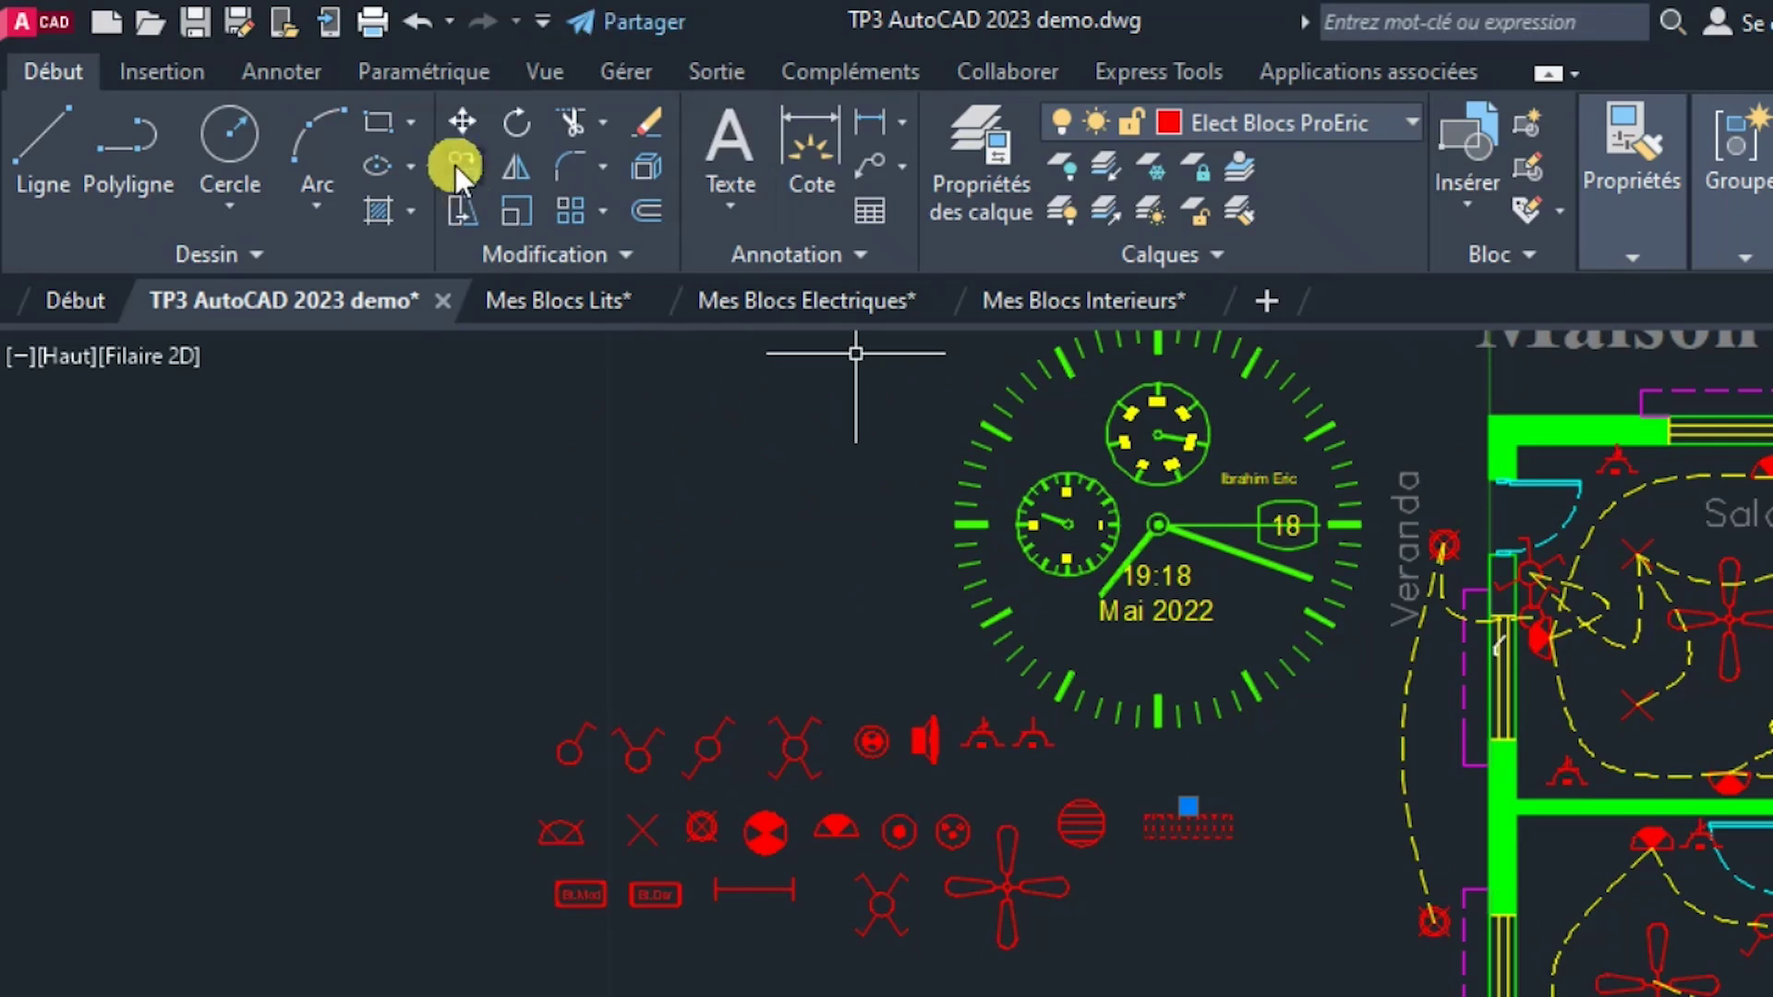
left_click(456, 165)
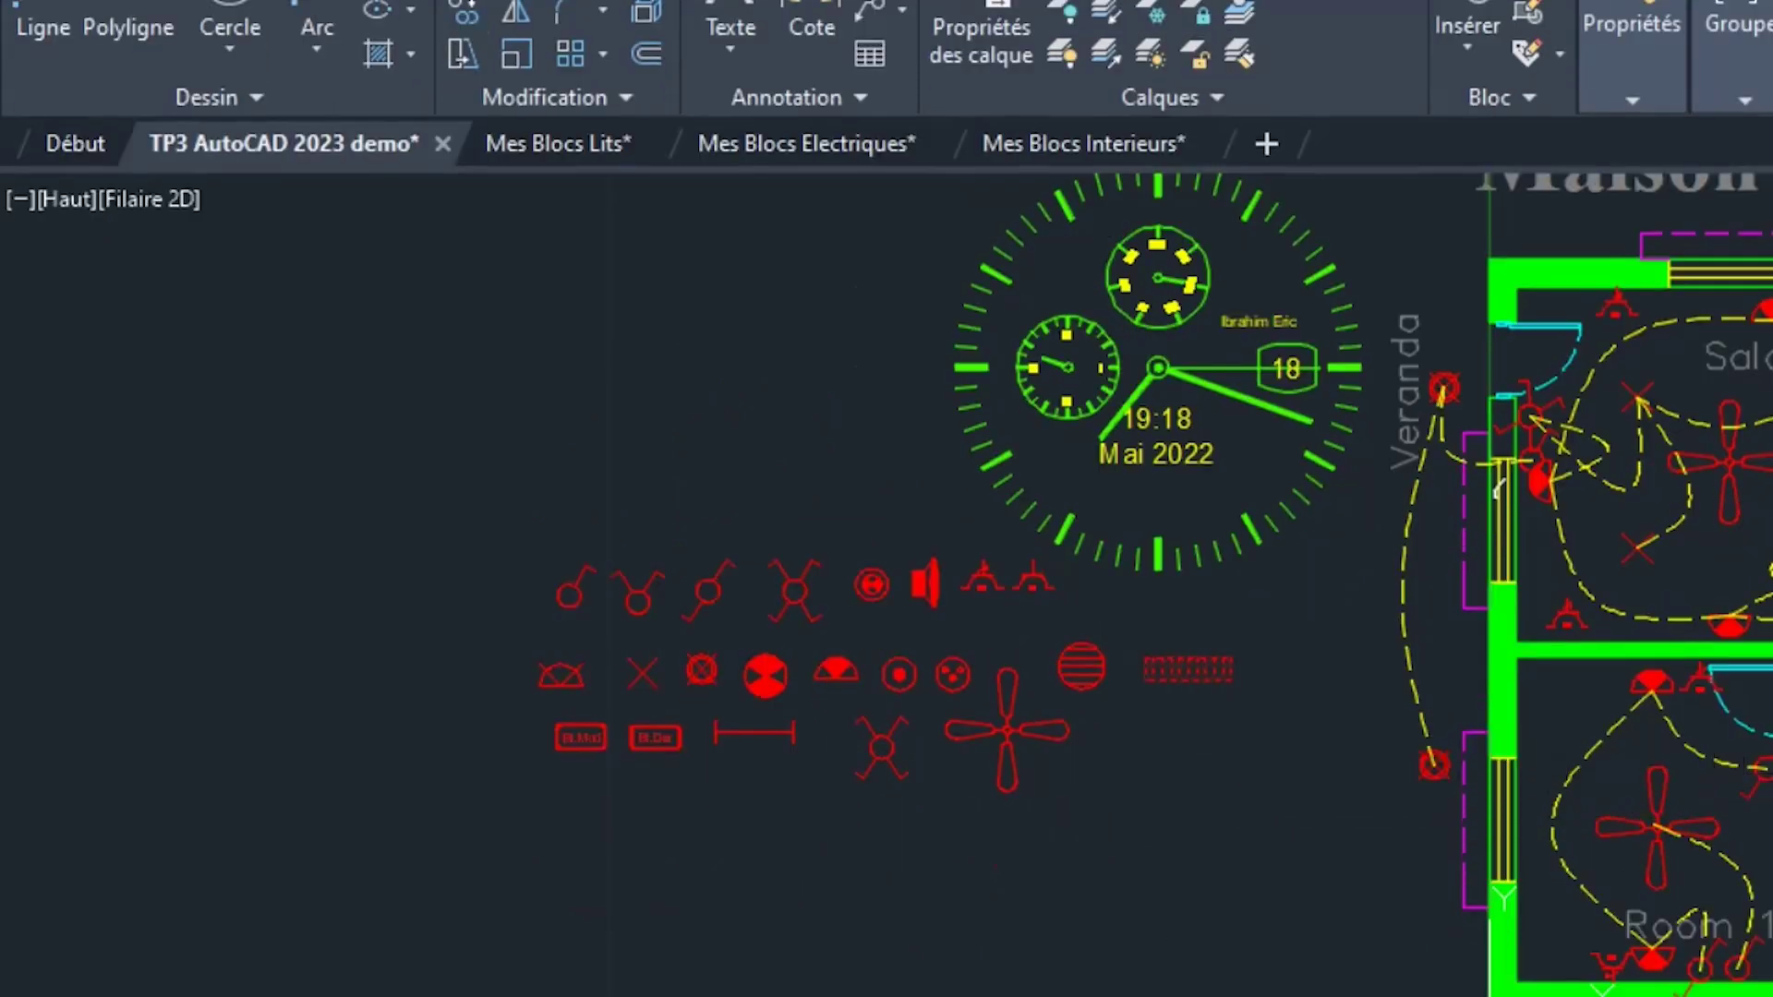
left_click(1193, 705)
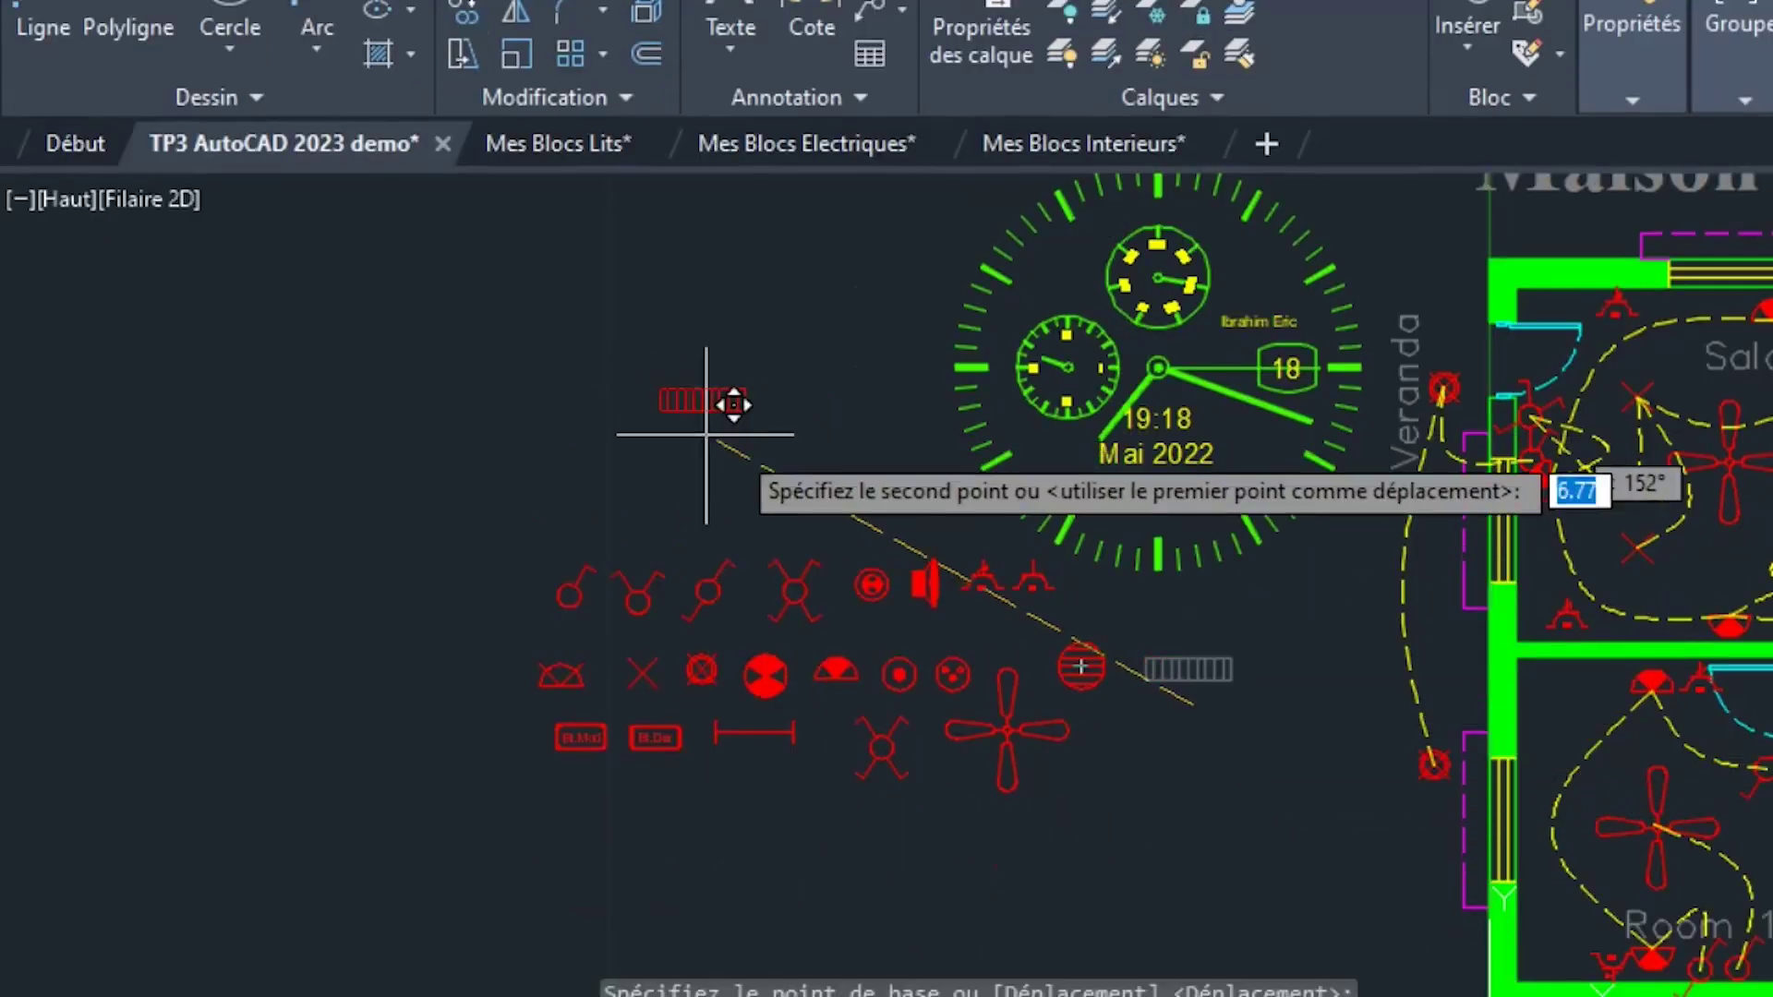
left_click(719, 529)
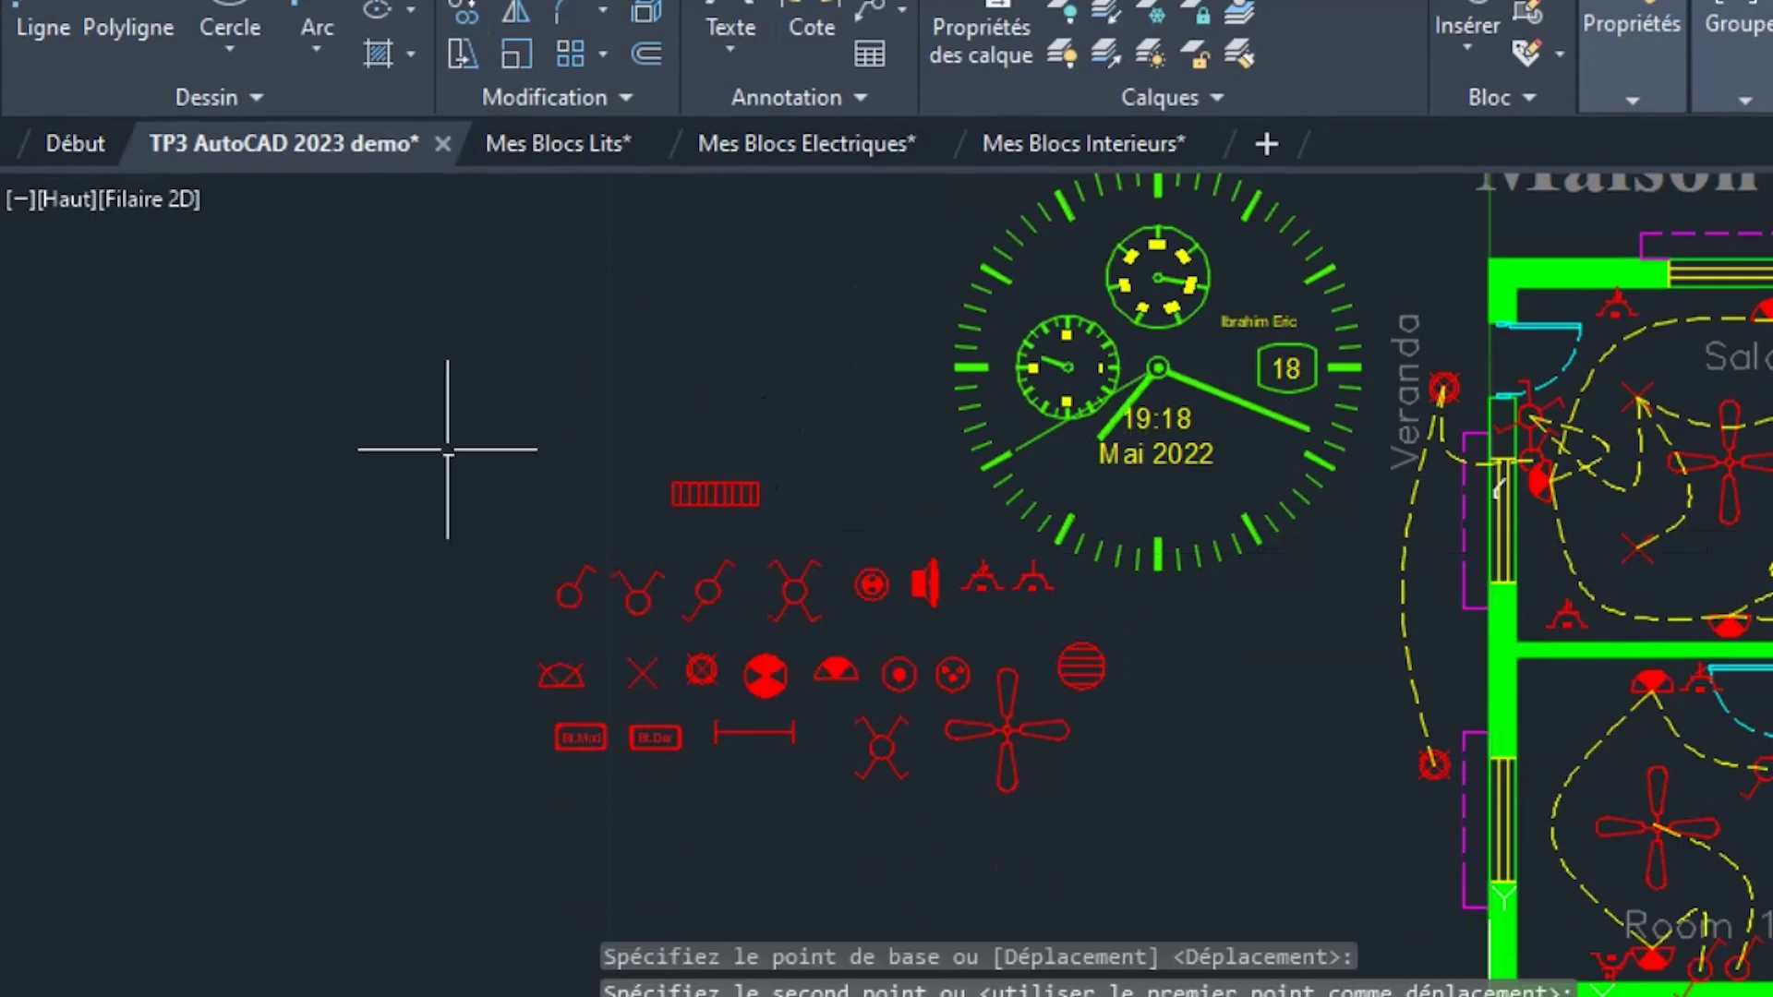
left_click(442, 423)
left_click(1192, 907)
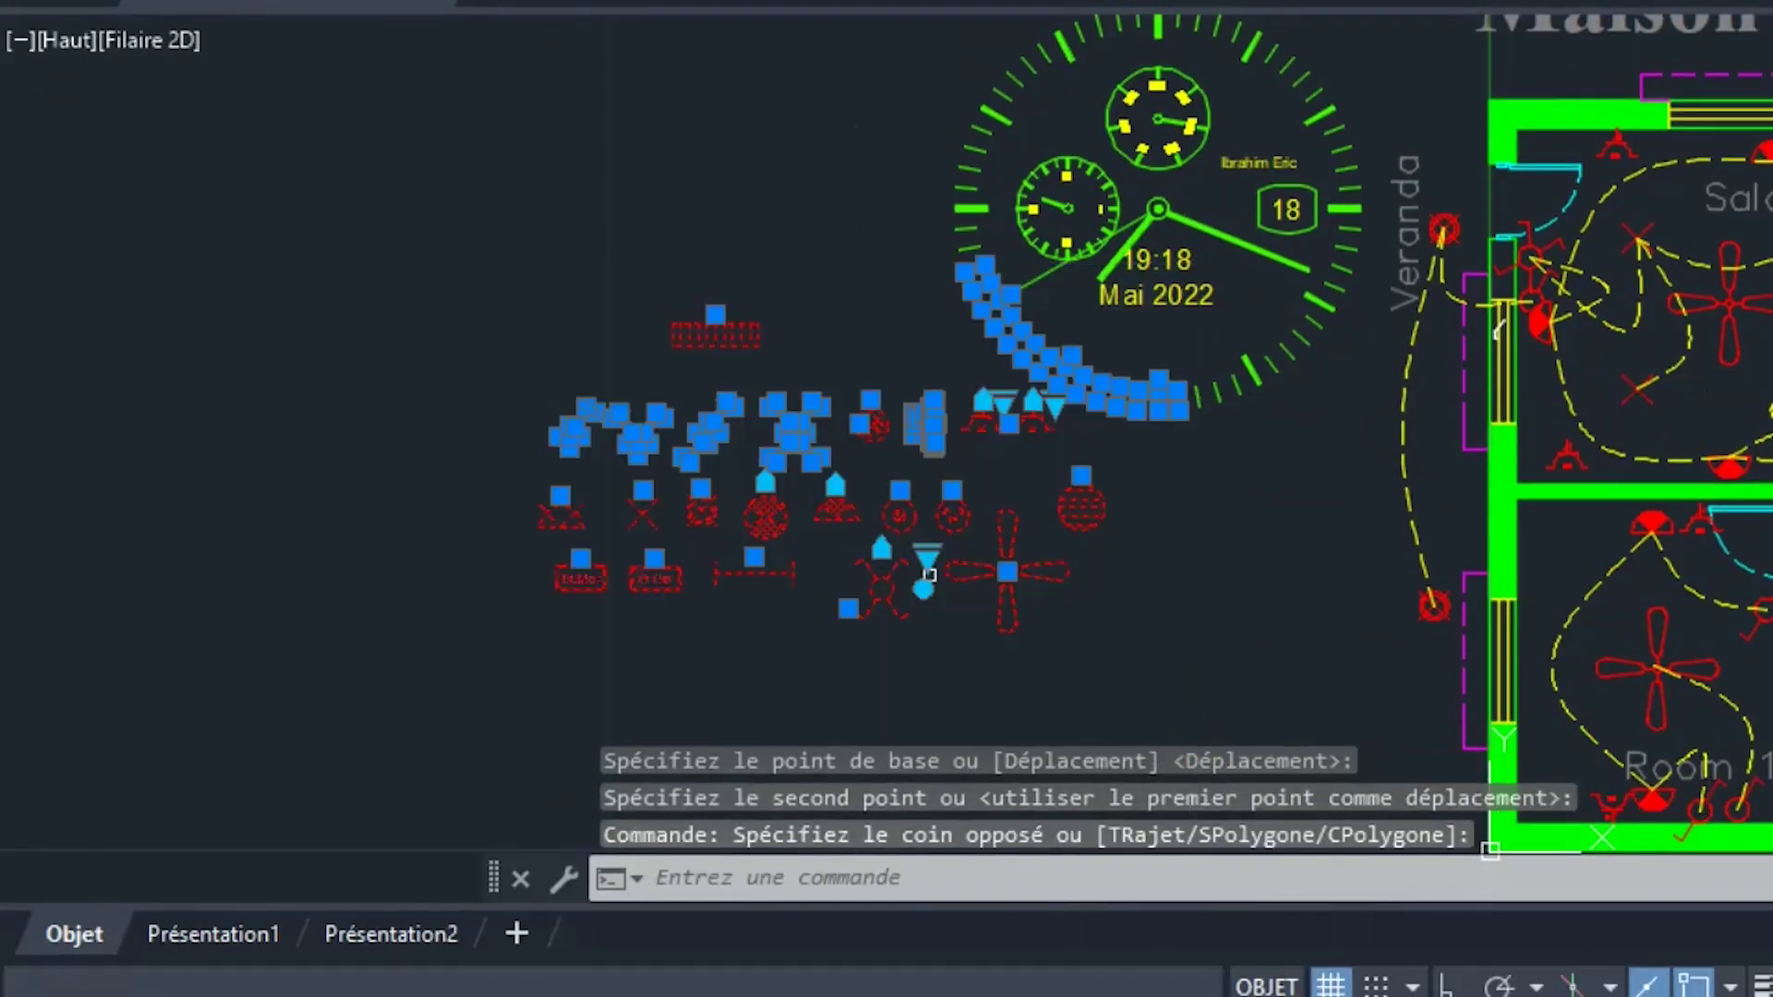
left_click(415, 236)
key("Escape")
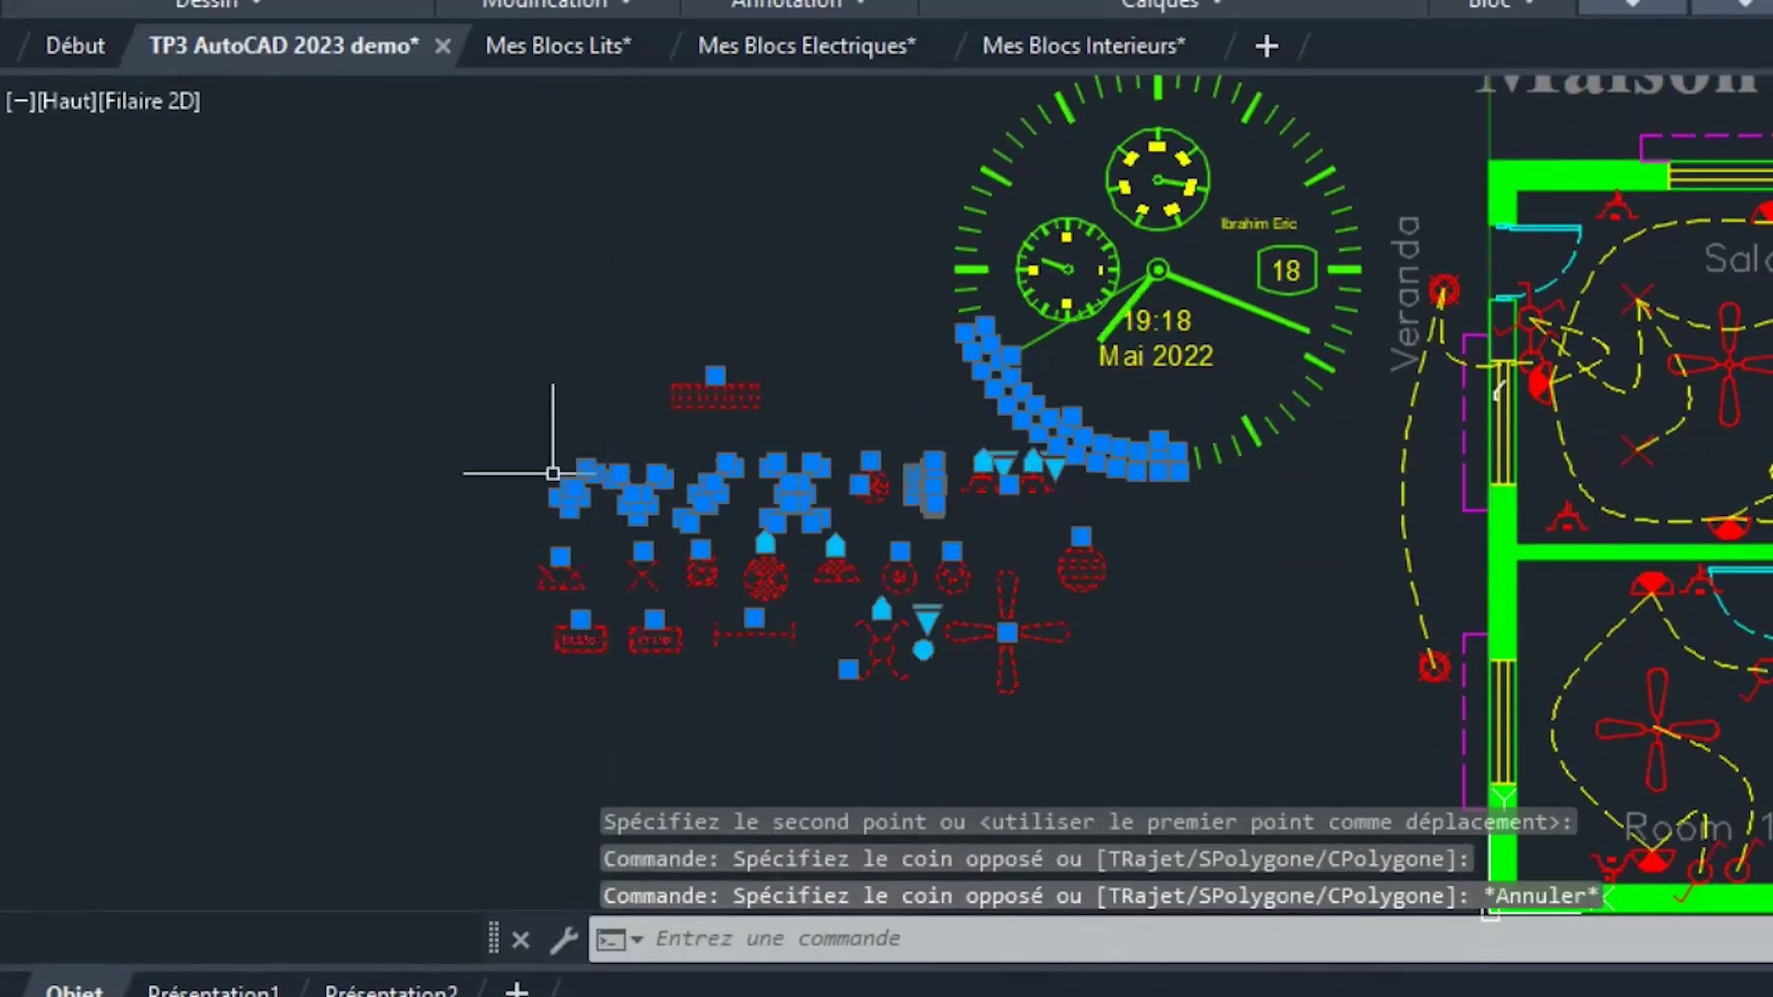
key("Escape")
Select the whole separate electrical symbol set, including the striped rectangle but not the clock, and start moving it from a base point.
left_click(1173, 739)
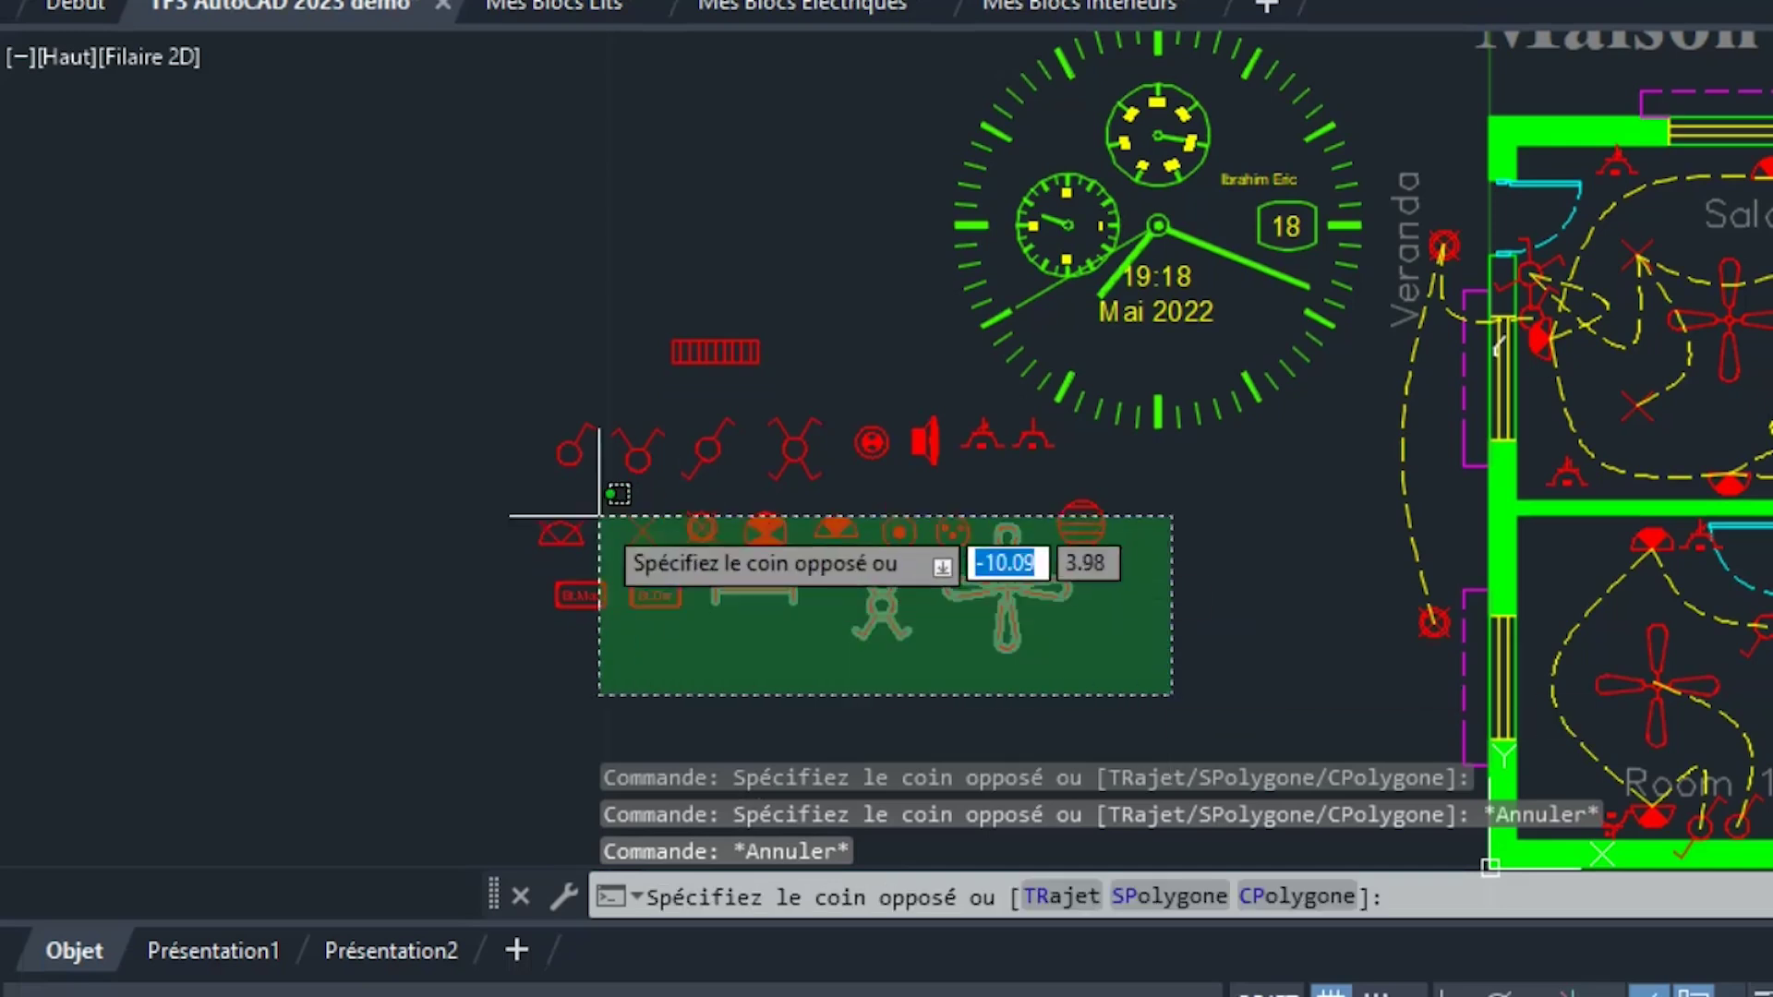
left_click(405, 440)
left_click(542, 245)
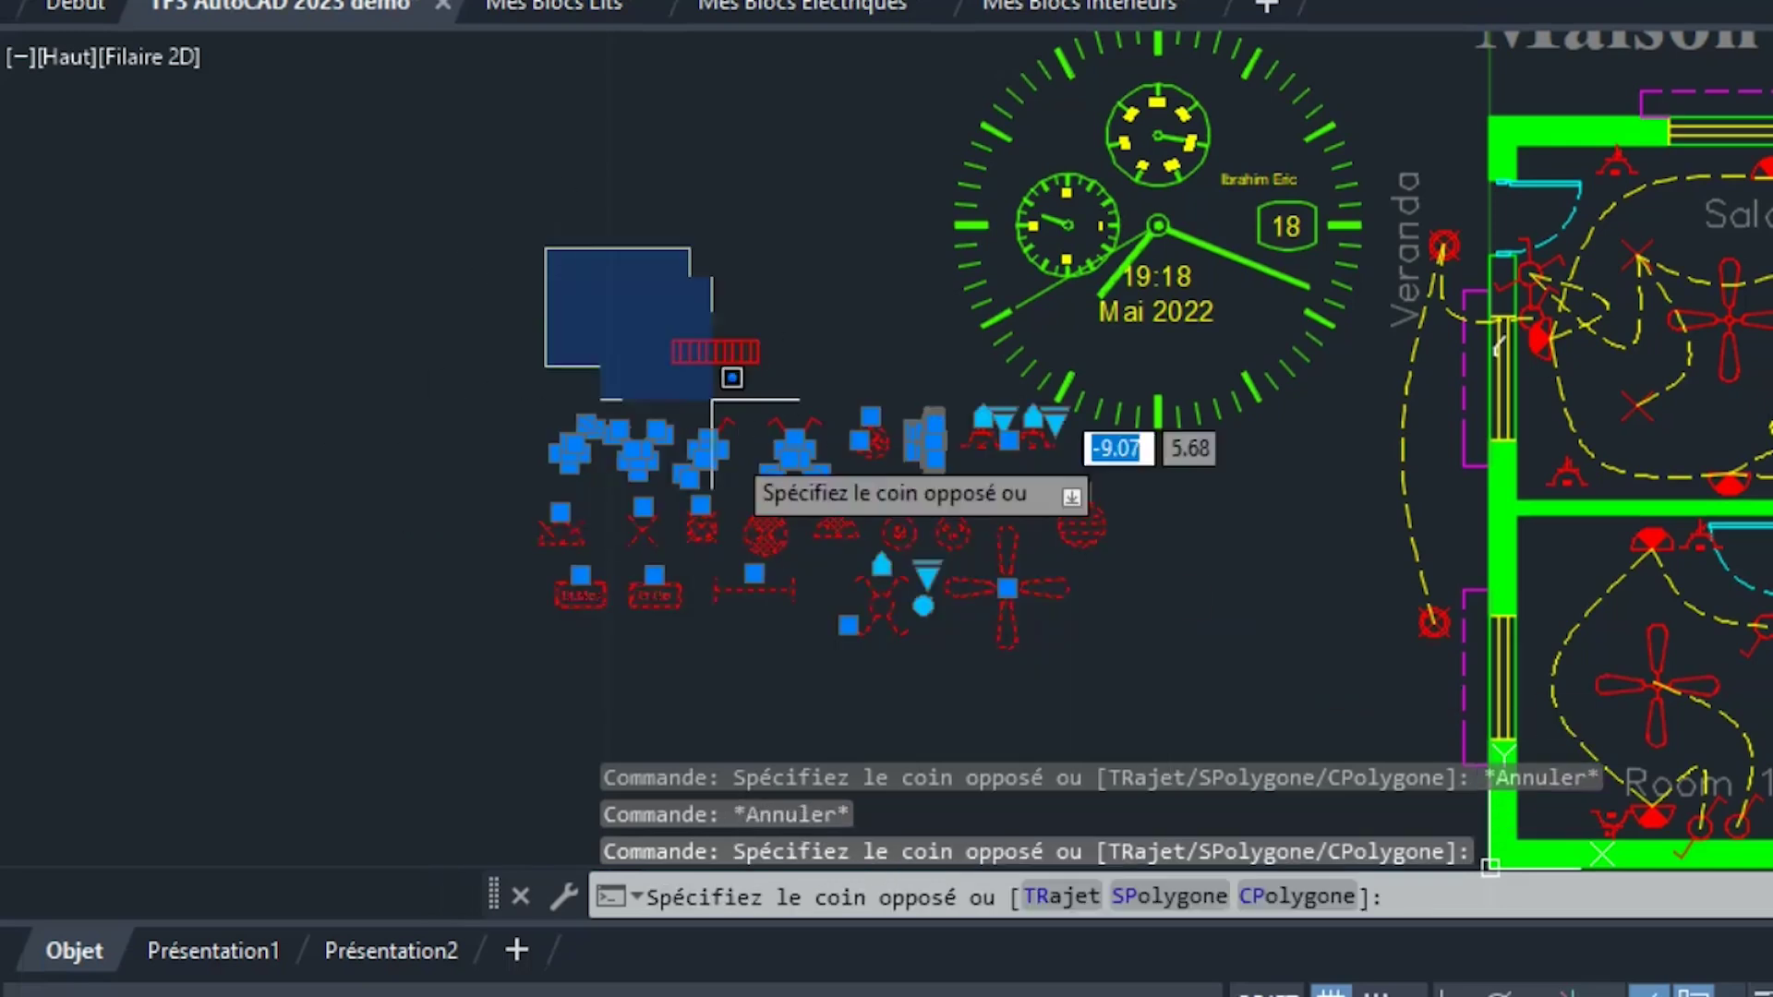
left_click(858, 651)
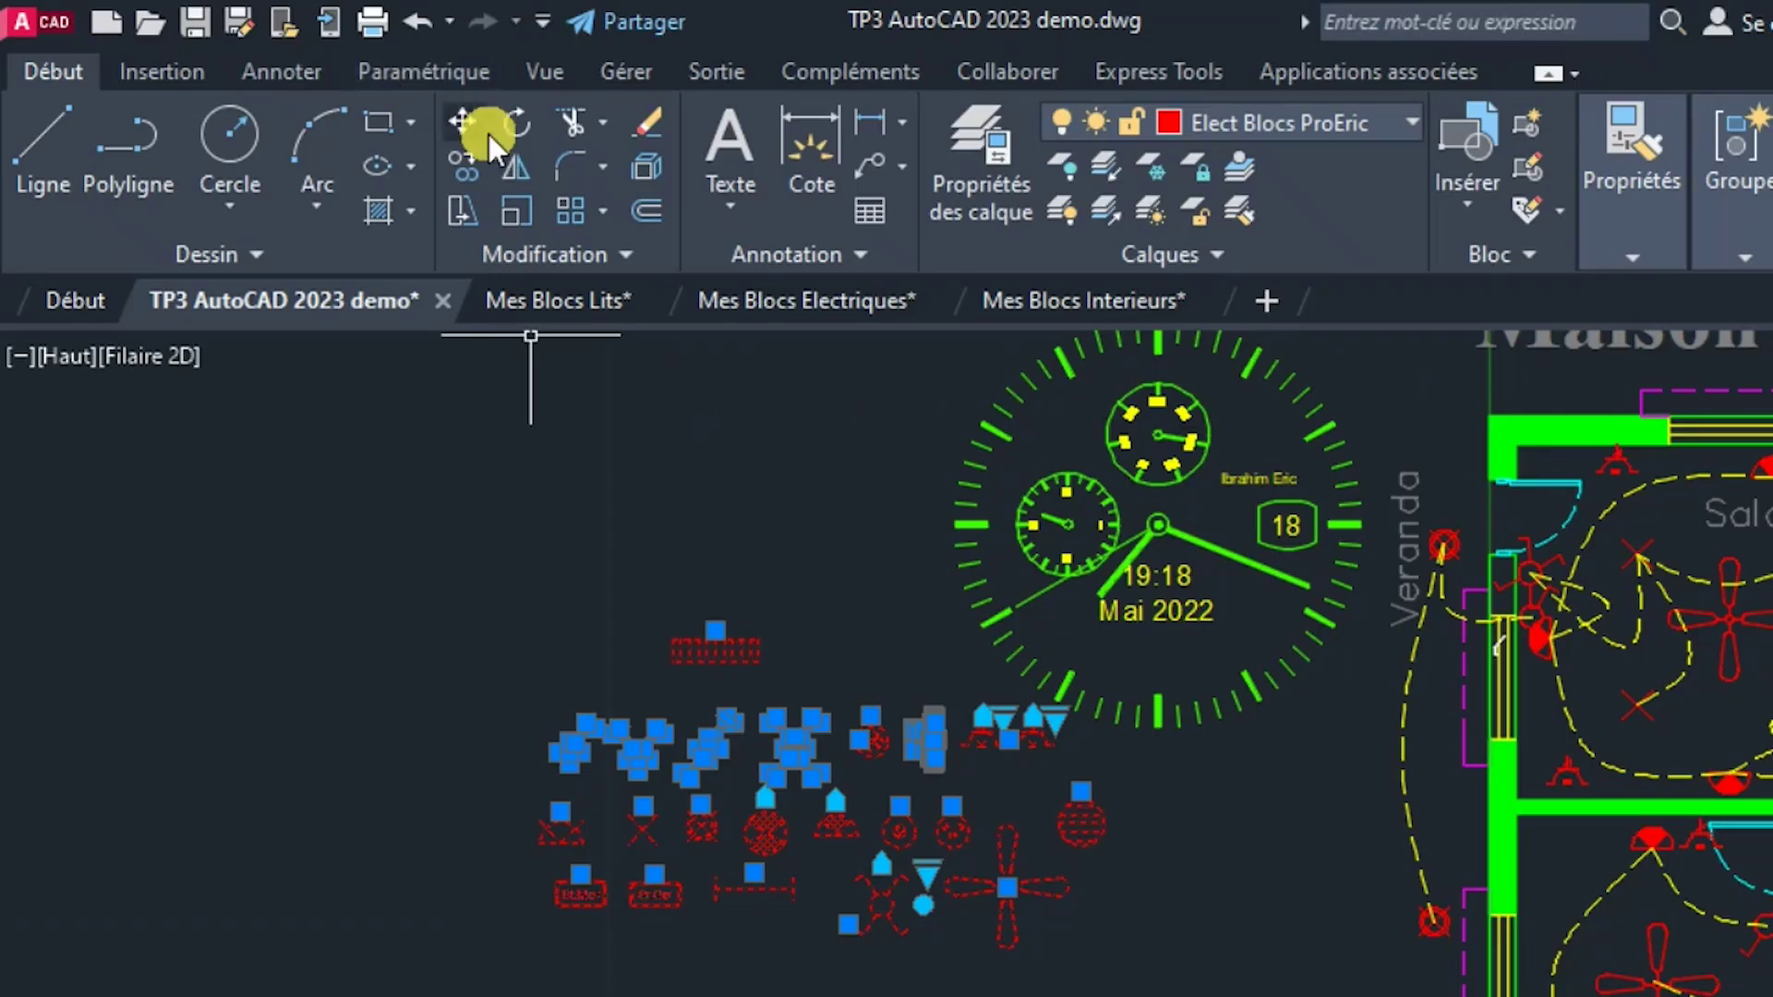
left_click(489, 135)
left_click(808, 996)
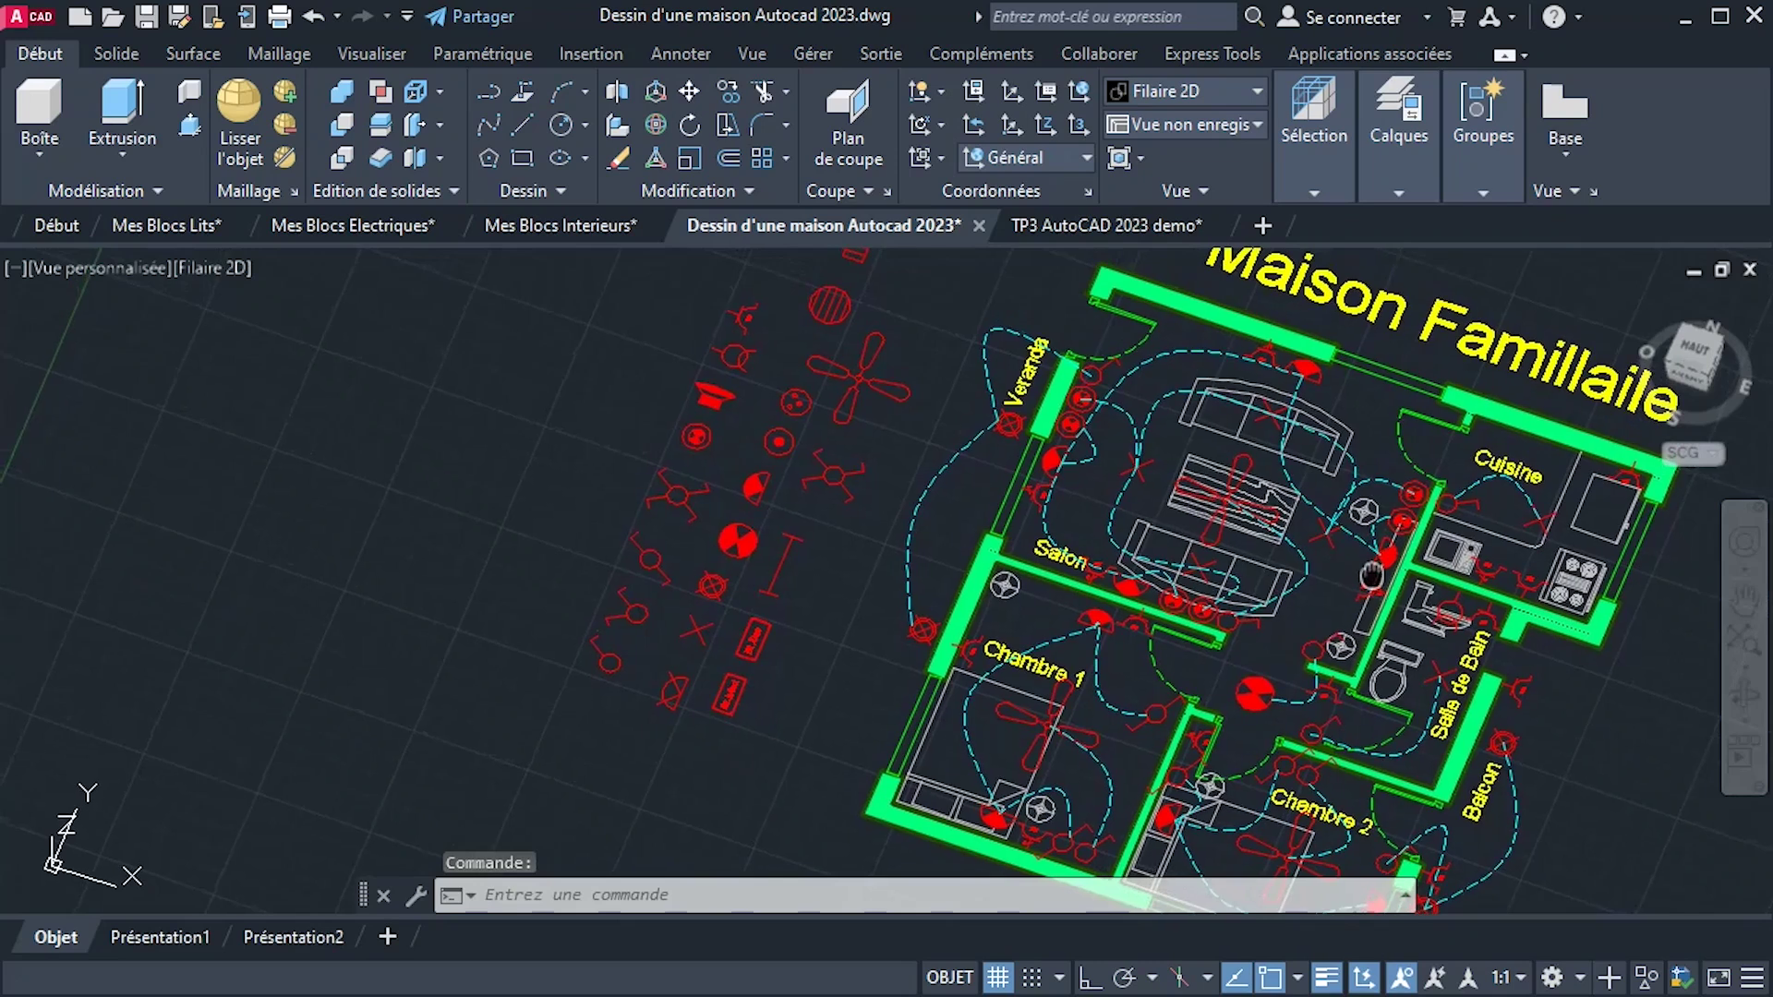
Switch to Photos to show the reference plan TP 3 AutoCAd 2023.png beside the Dessin d'une maison Autocad 2023 drawing.
middle_click_drag(1371, 574, 1424, 582)
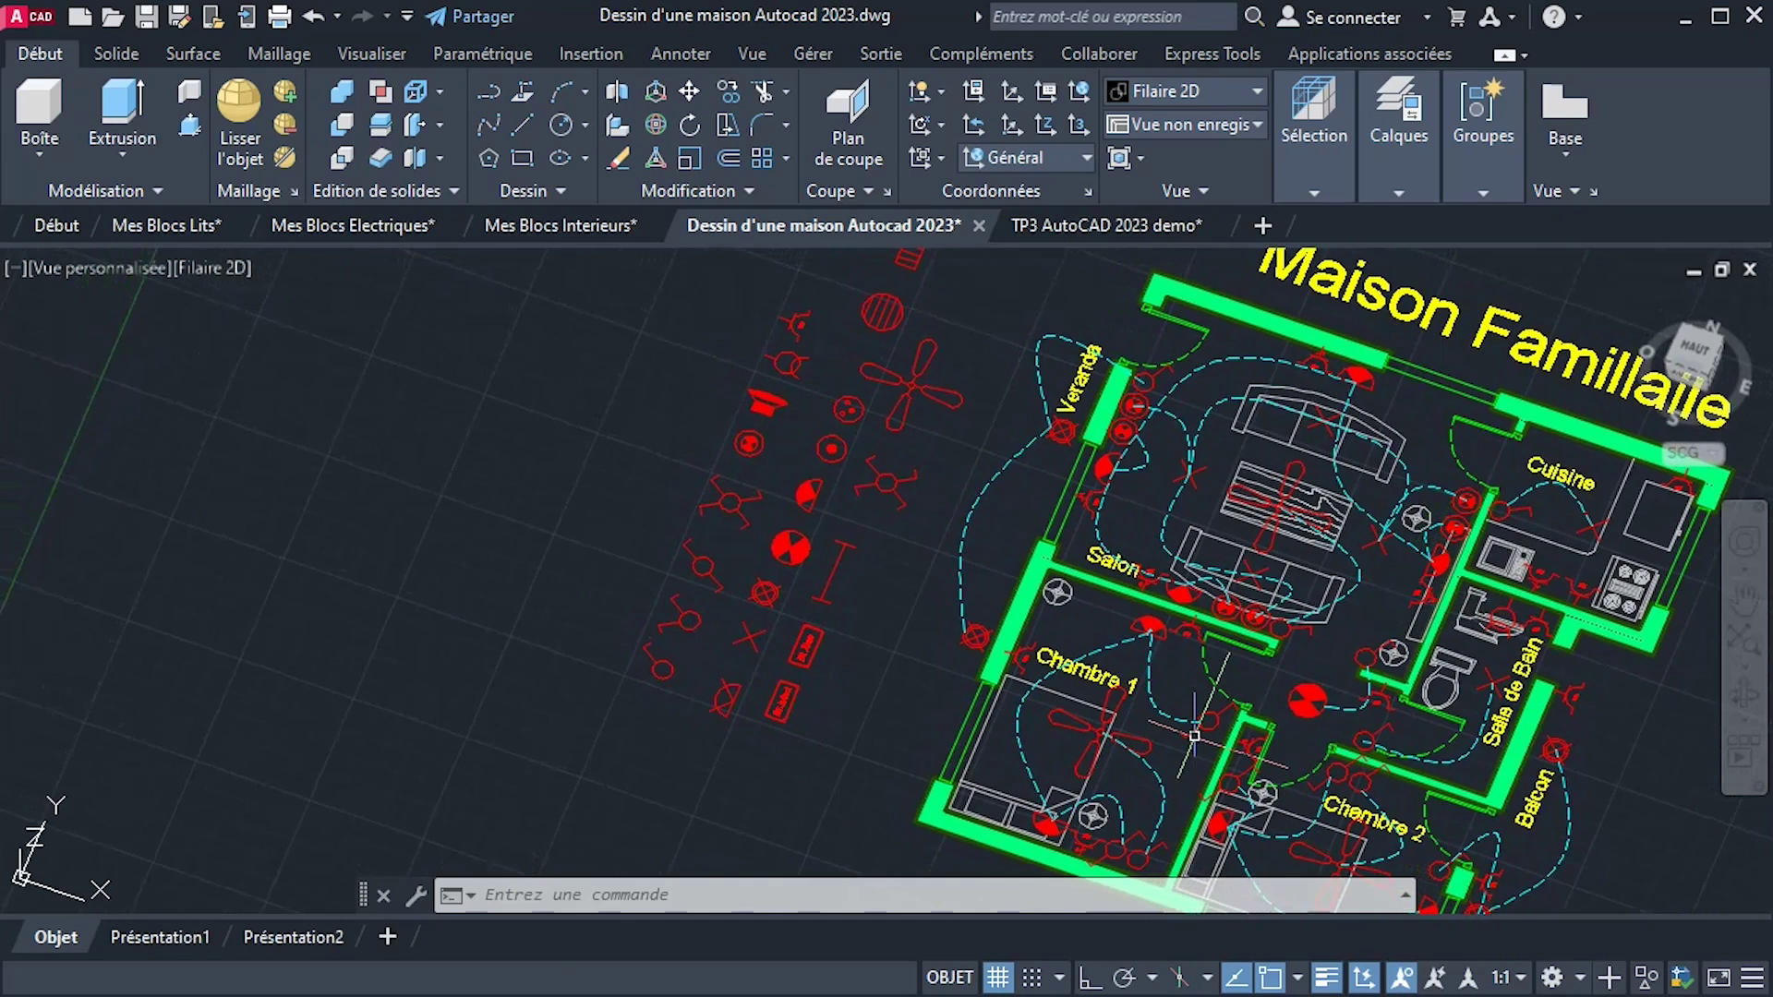
key("alt+Tab")
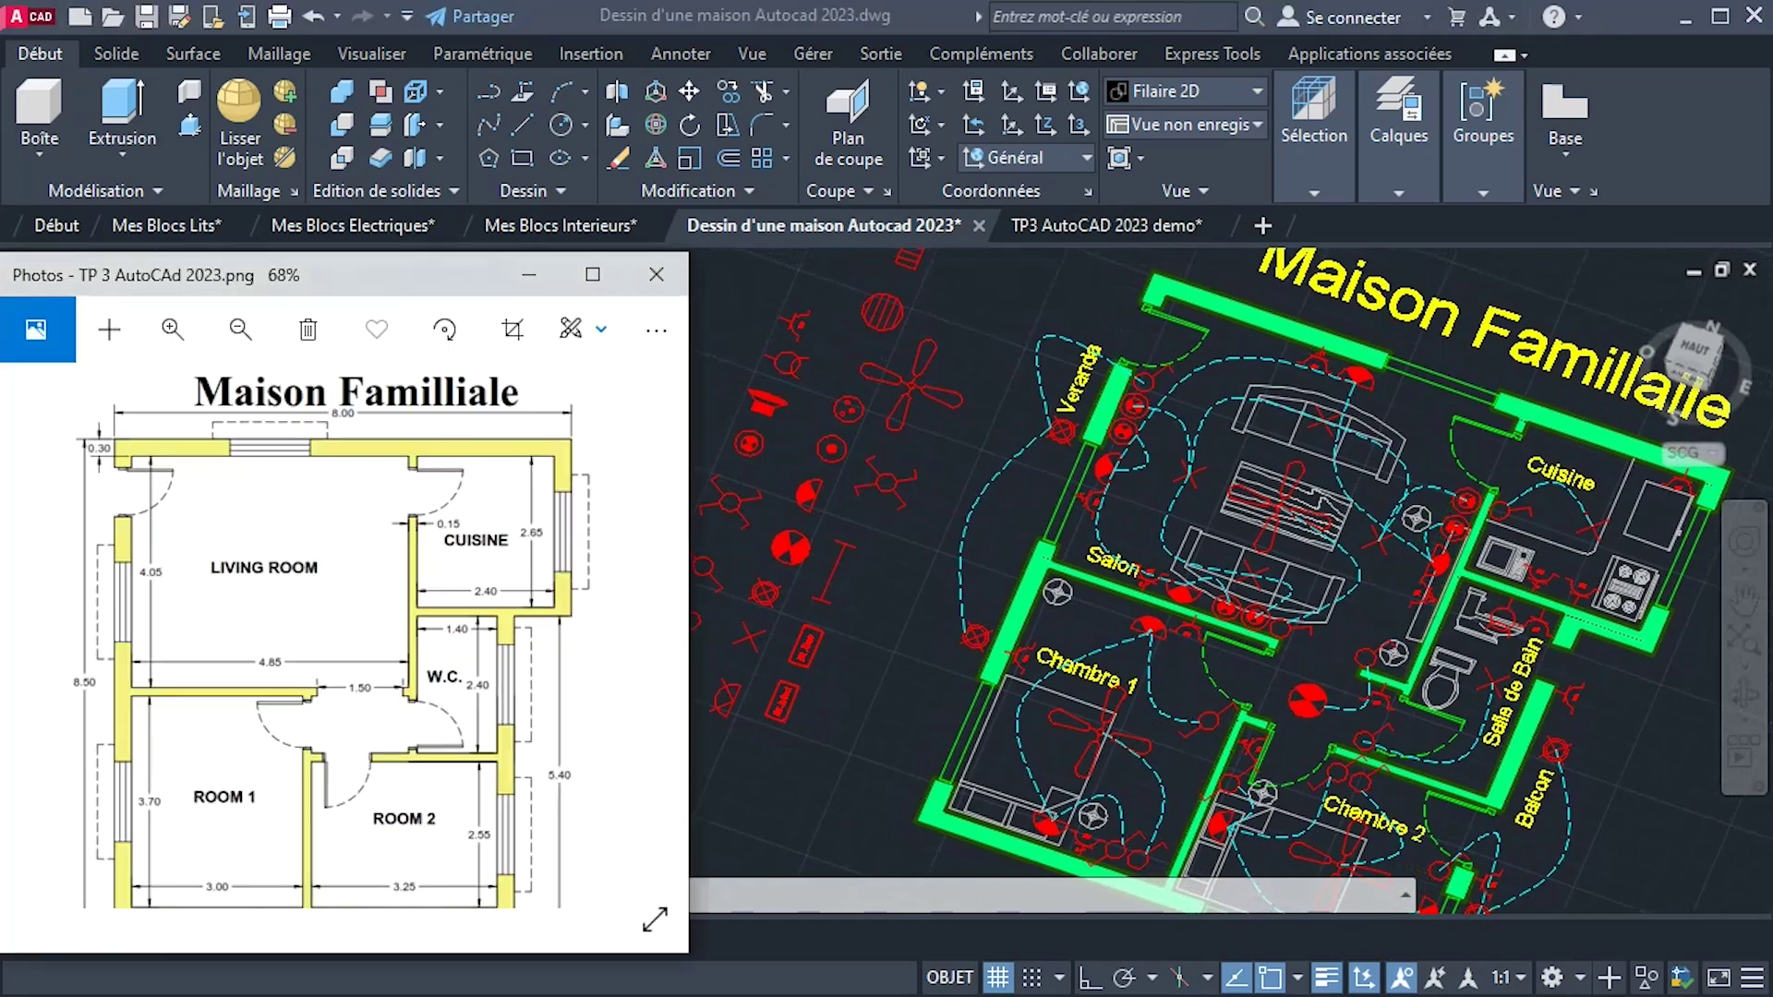